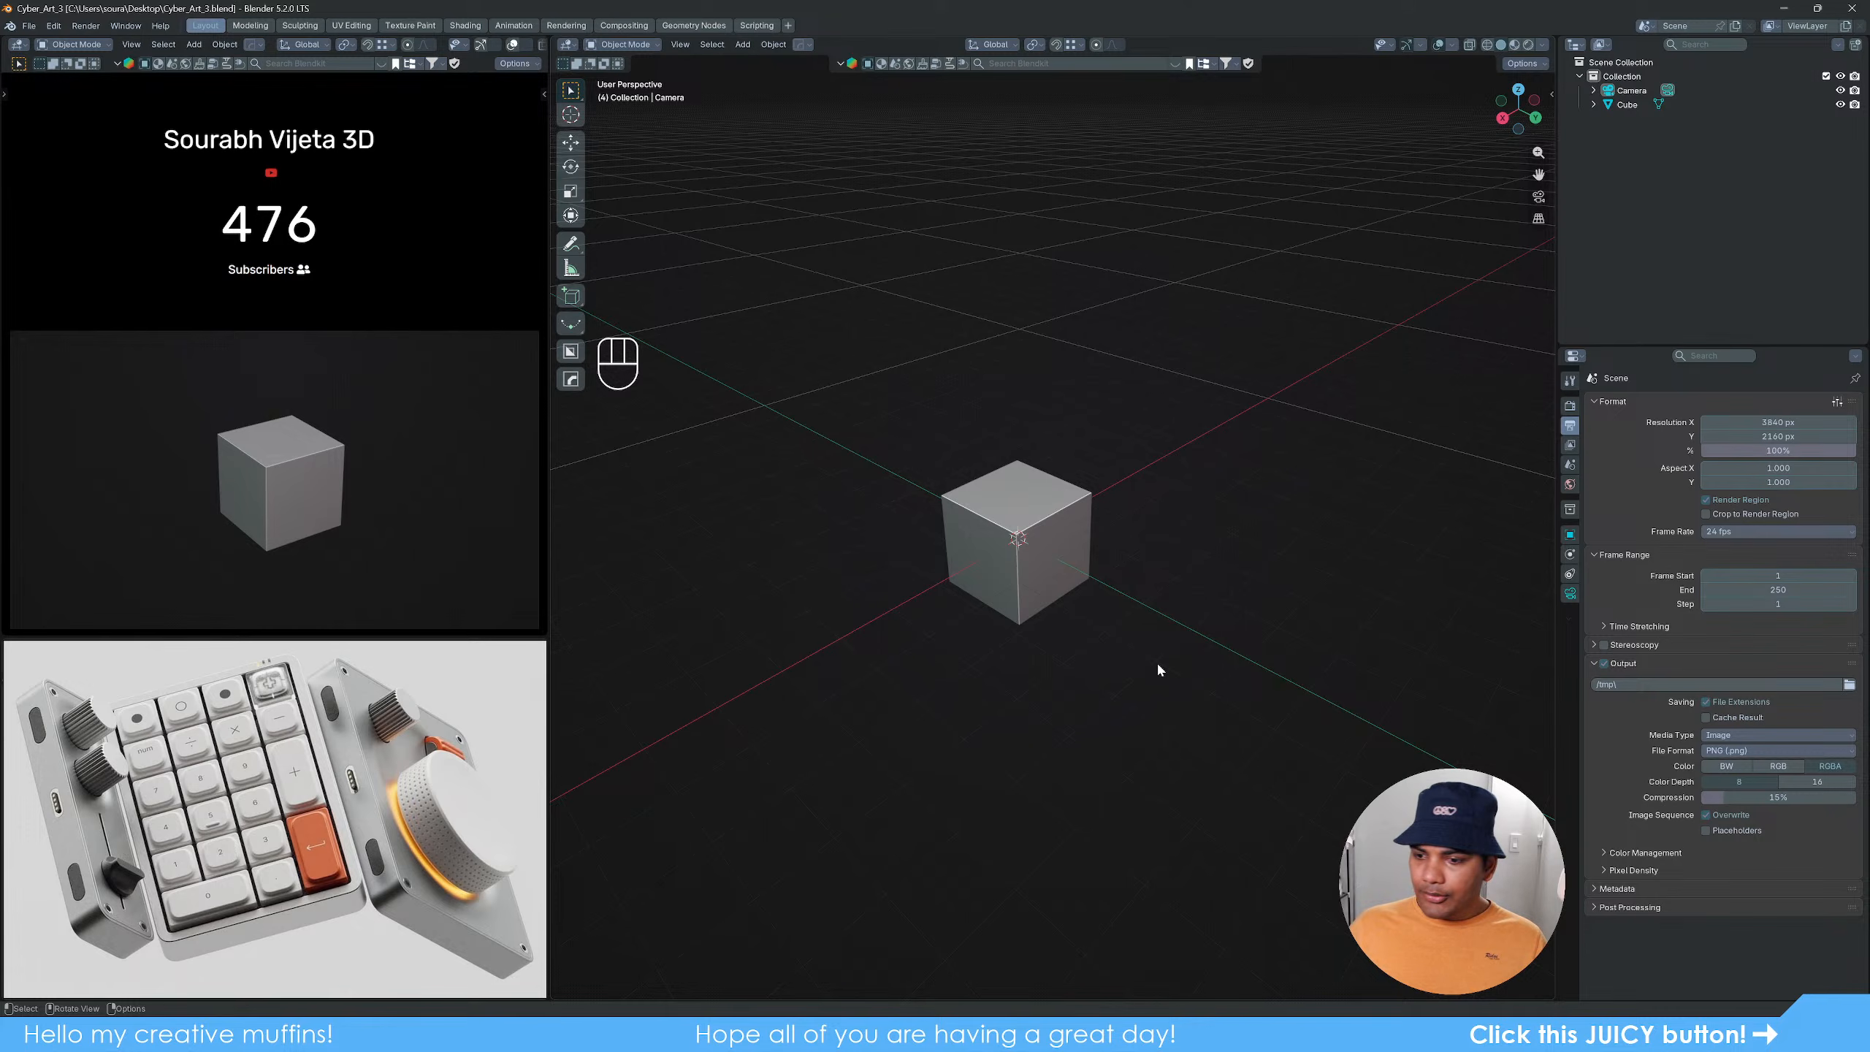
# Step: Scale the cube by a factor of 4 along the Y axis to form a long bar
pyautogui.click(1035, 547)
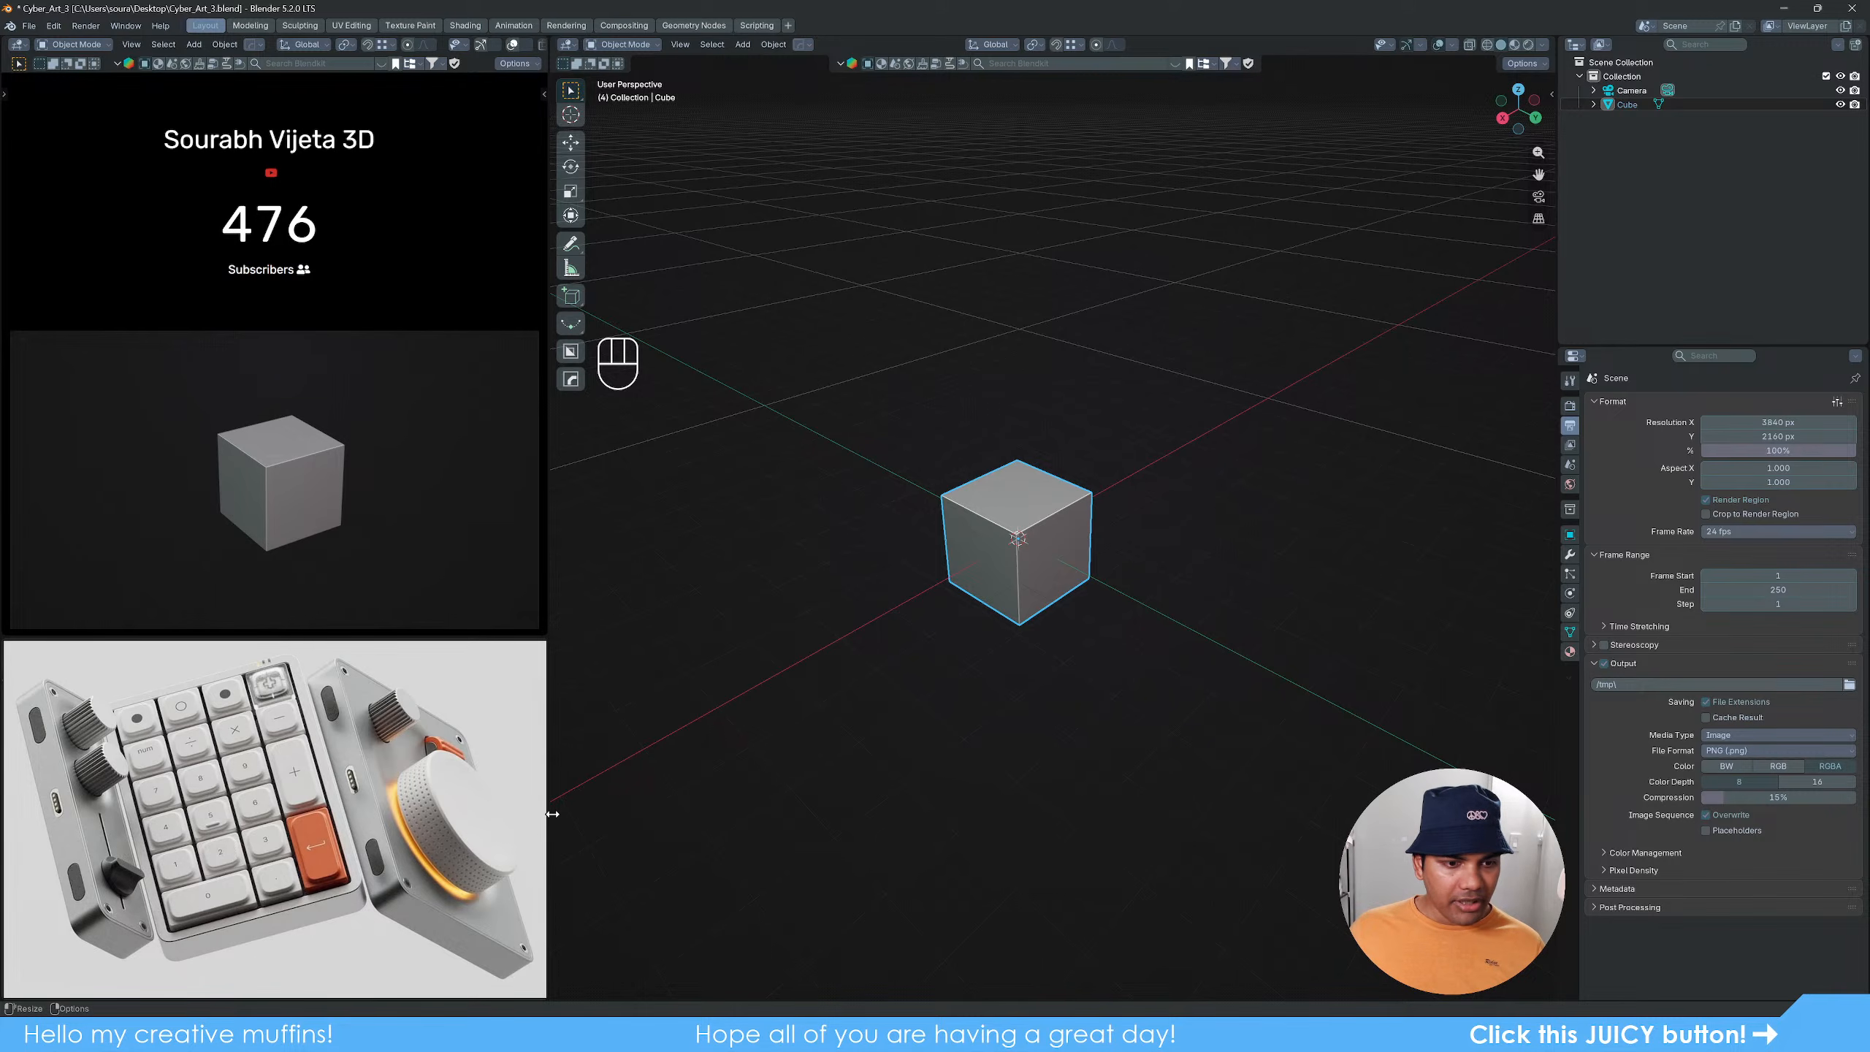
pyautogui.moveTo(1185, 638); pyautogui.dragTo(1132, 665, button='middle')
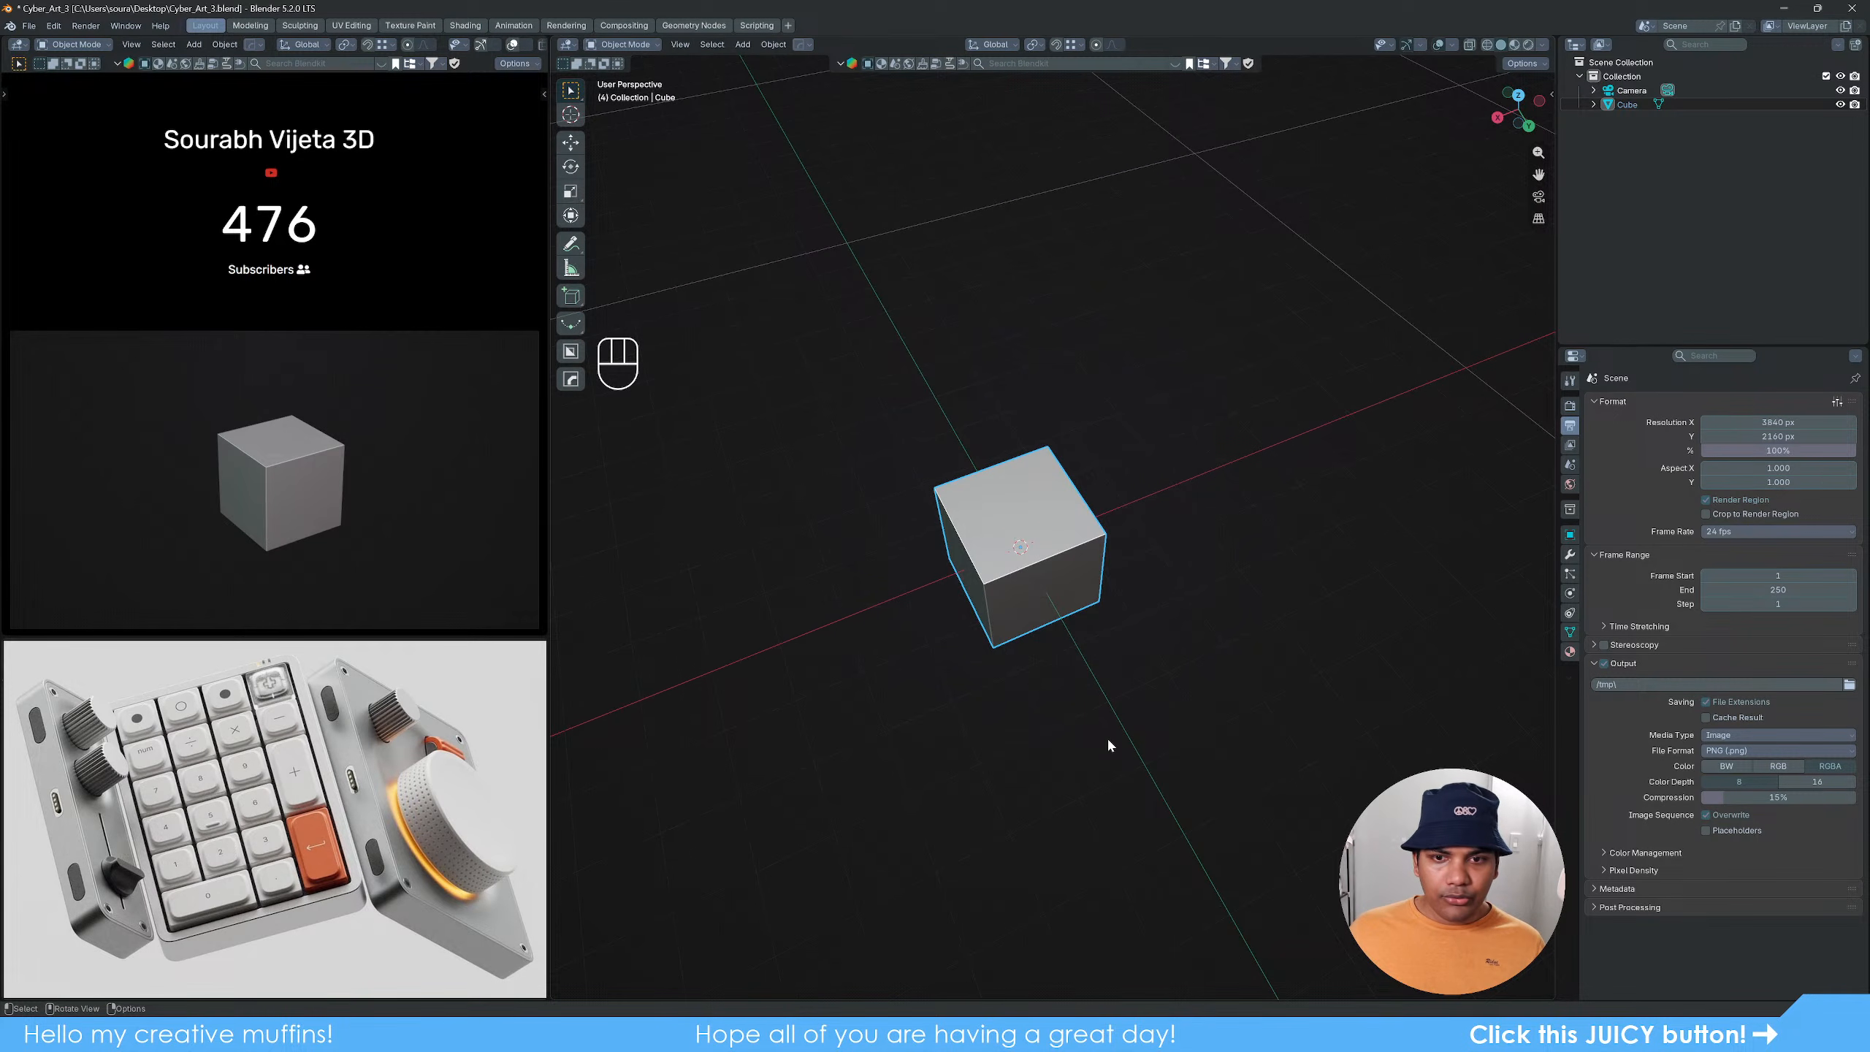
pyautogui.scroll(-2, 1106, 743)
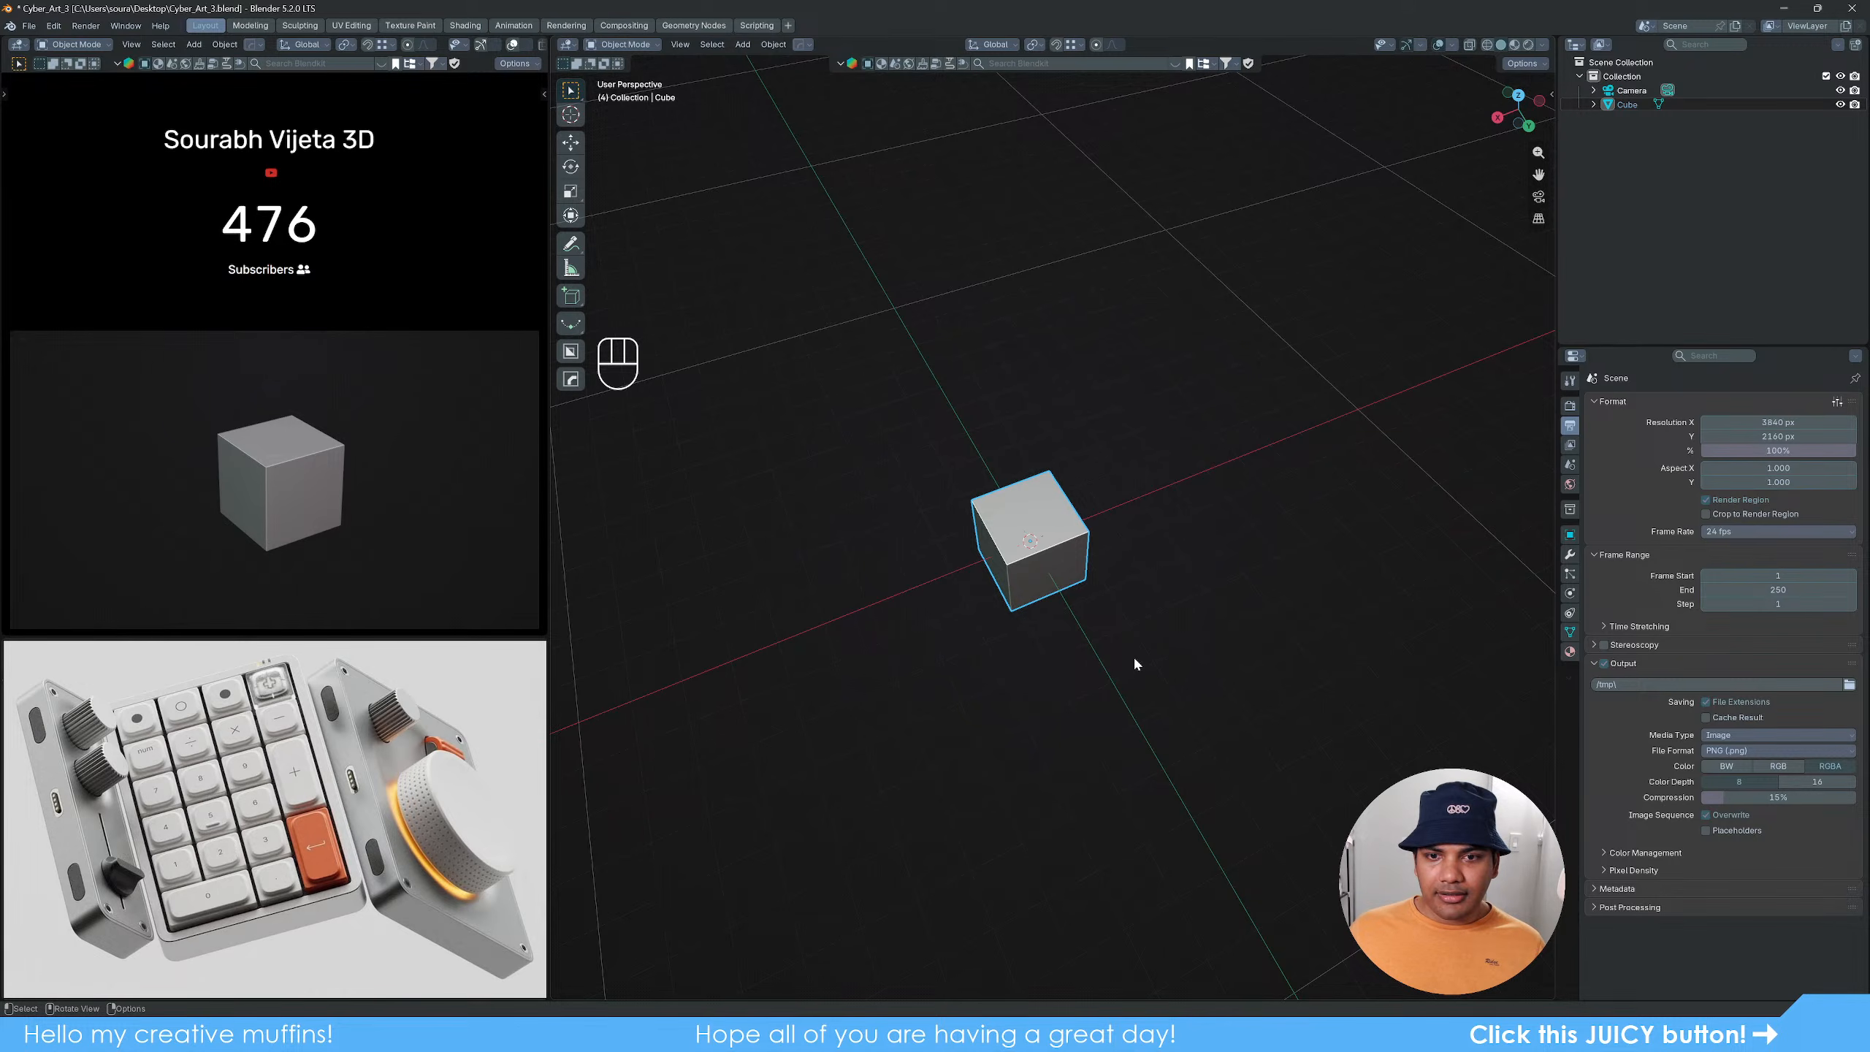
pyautogui.moveTo(1135, 660); pyautogui.dragTo(1091, 650, button='middle')
pyautogui.press('s')
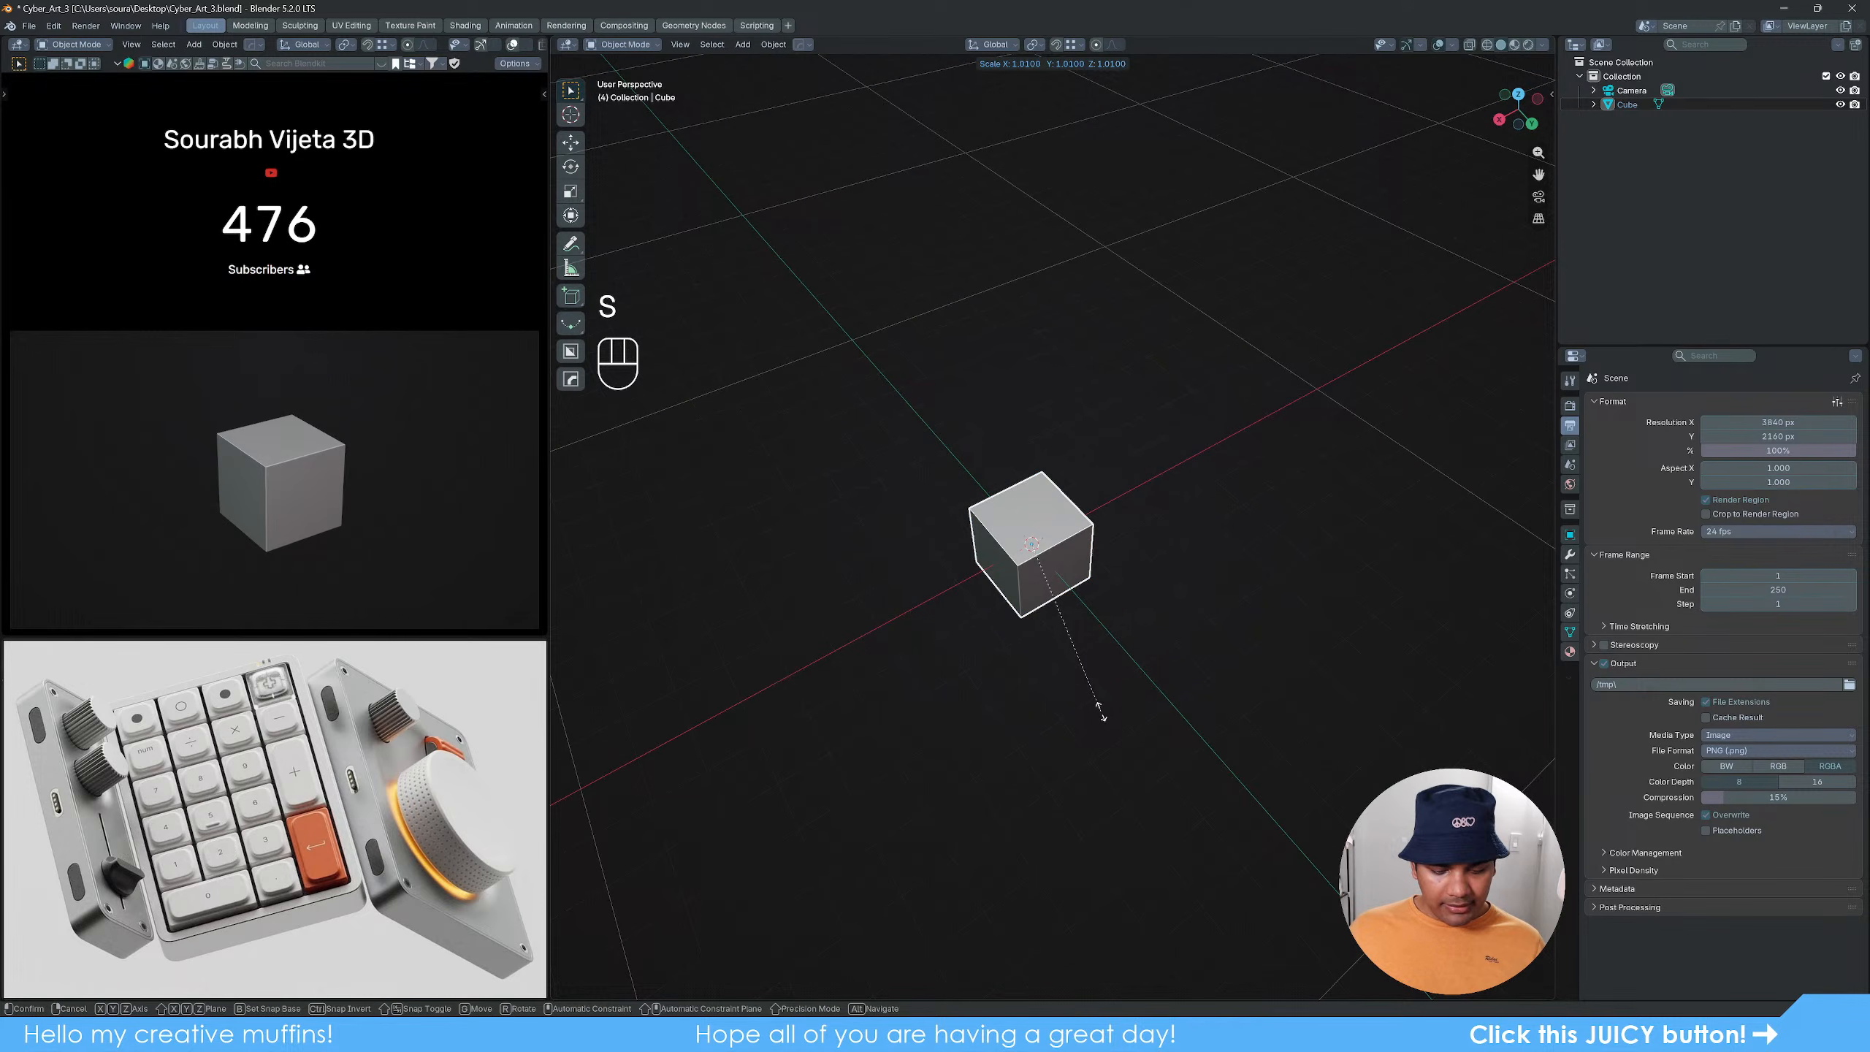
pyautogui.press('y')
pyautogui.press('2')
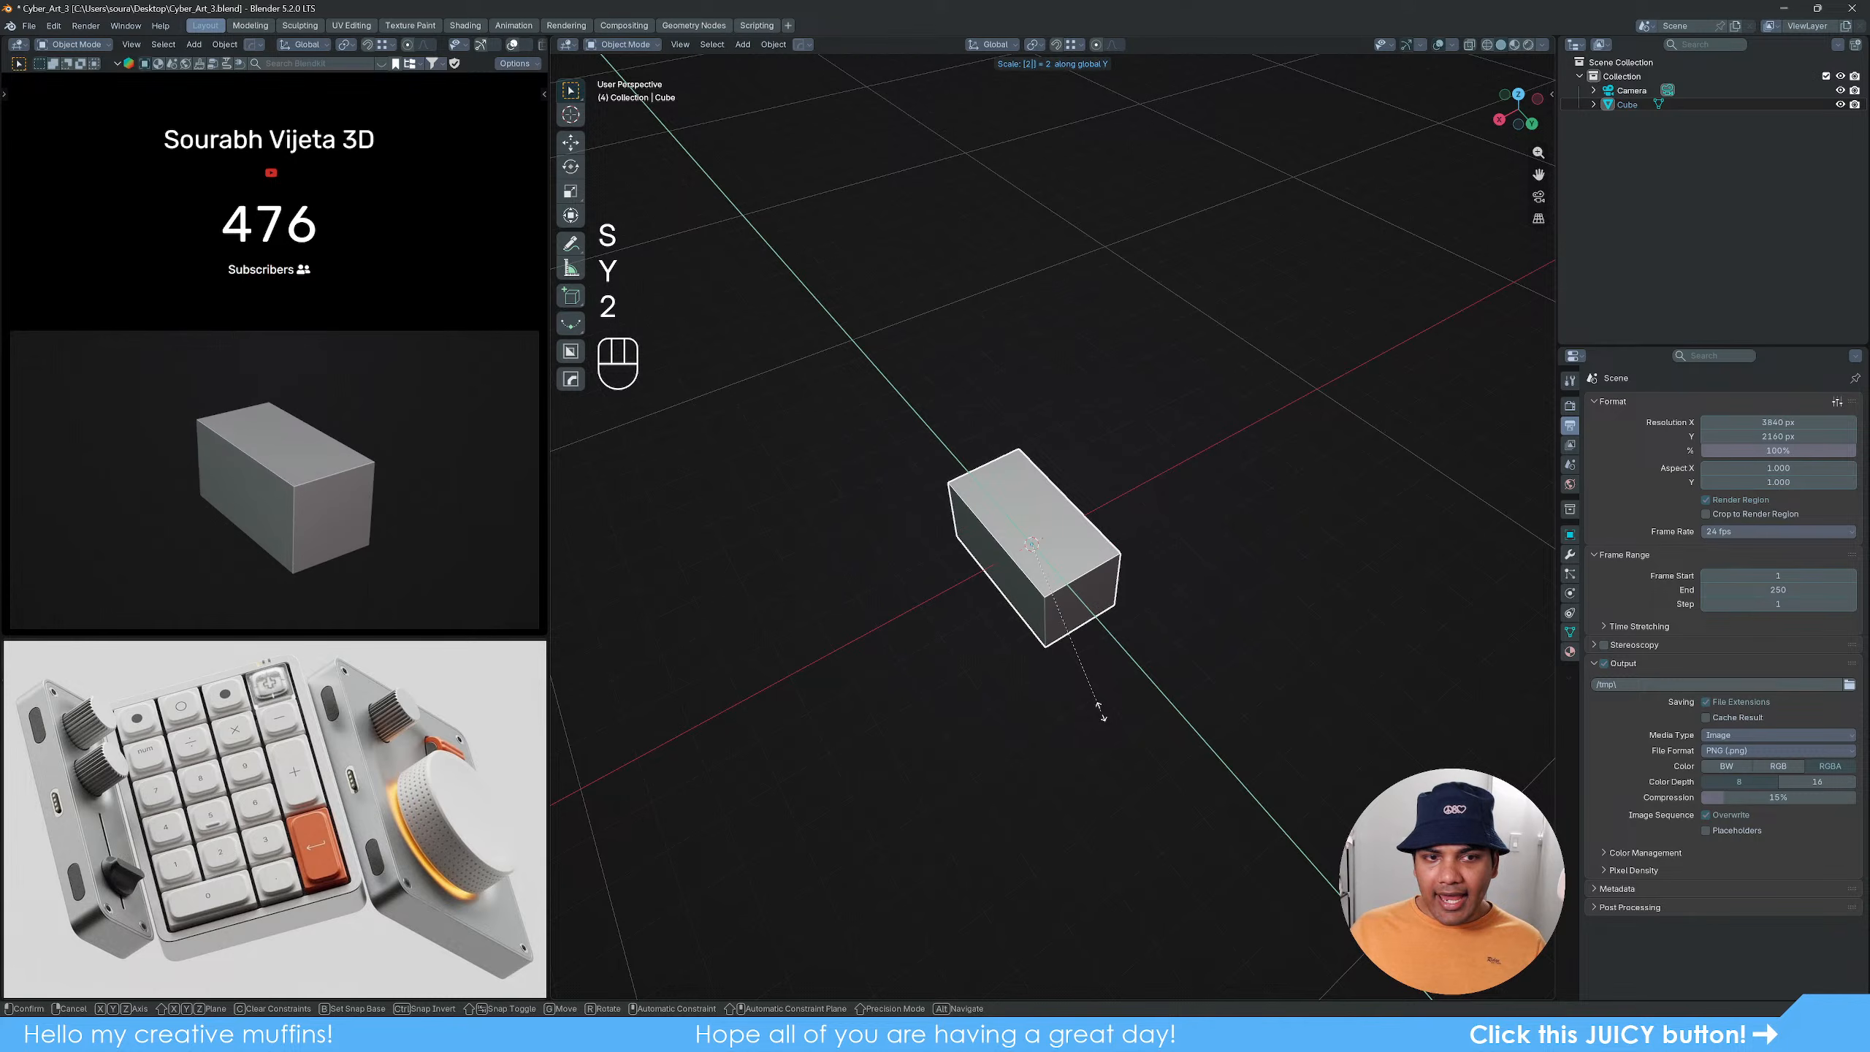
pyautogui.press('BackSpace')
pyautogui.press('4')
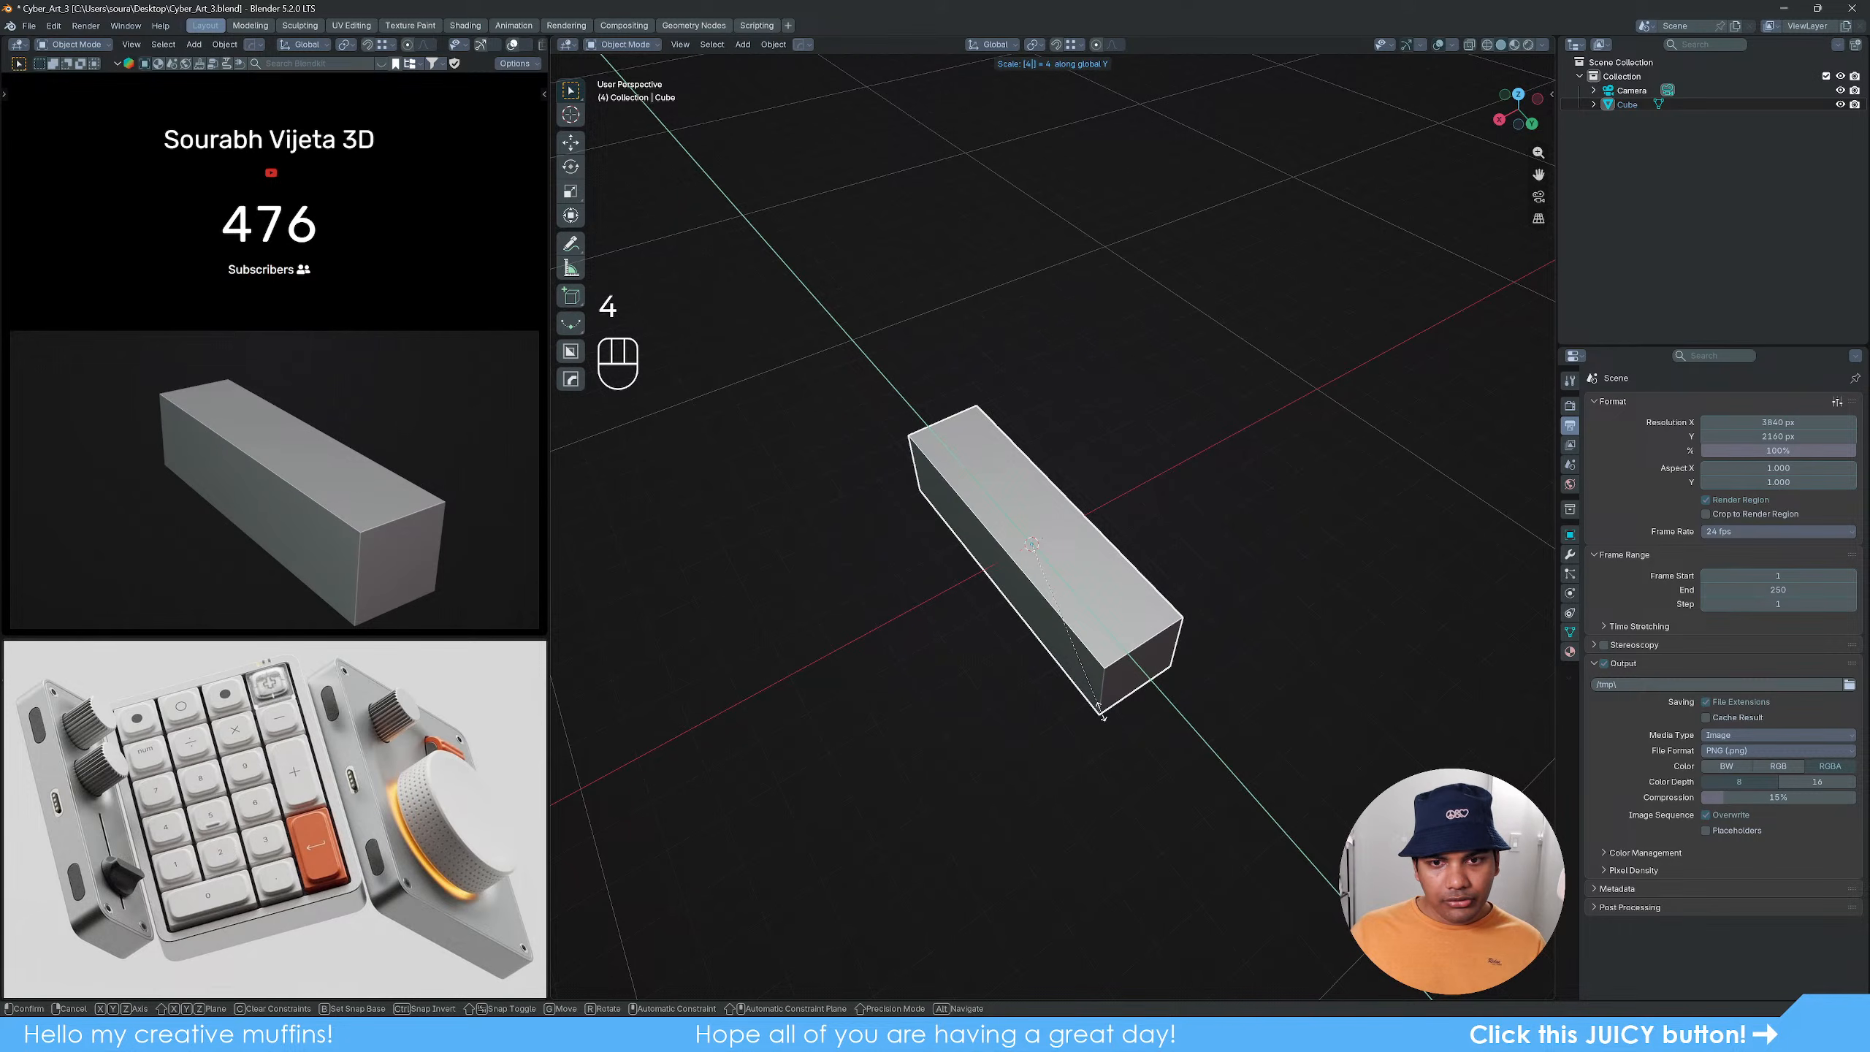
pyautogui.press('Return')
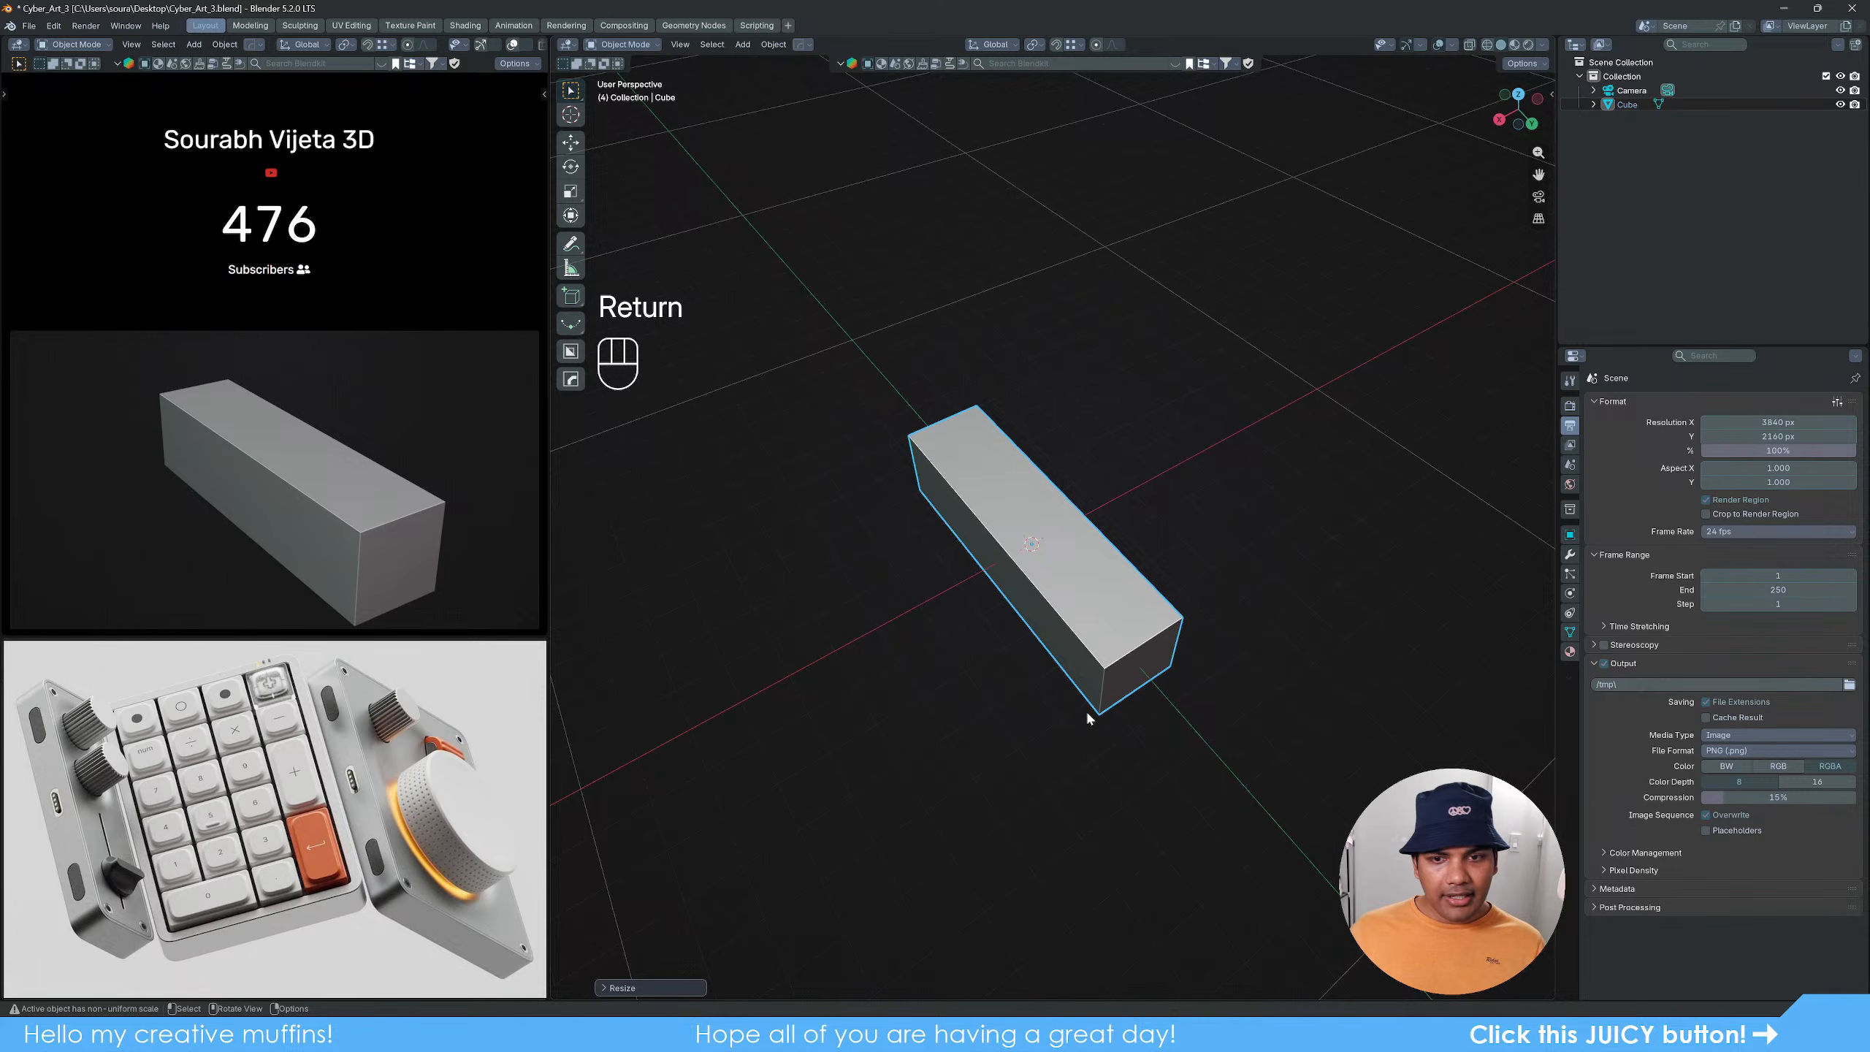
# Step: Flatten the long bar by scaling it to about 0.37 along the Z axis
pyautogui.moveTo(1088, 718); pyautogui.dragTo(1165, 734, button='middle')
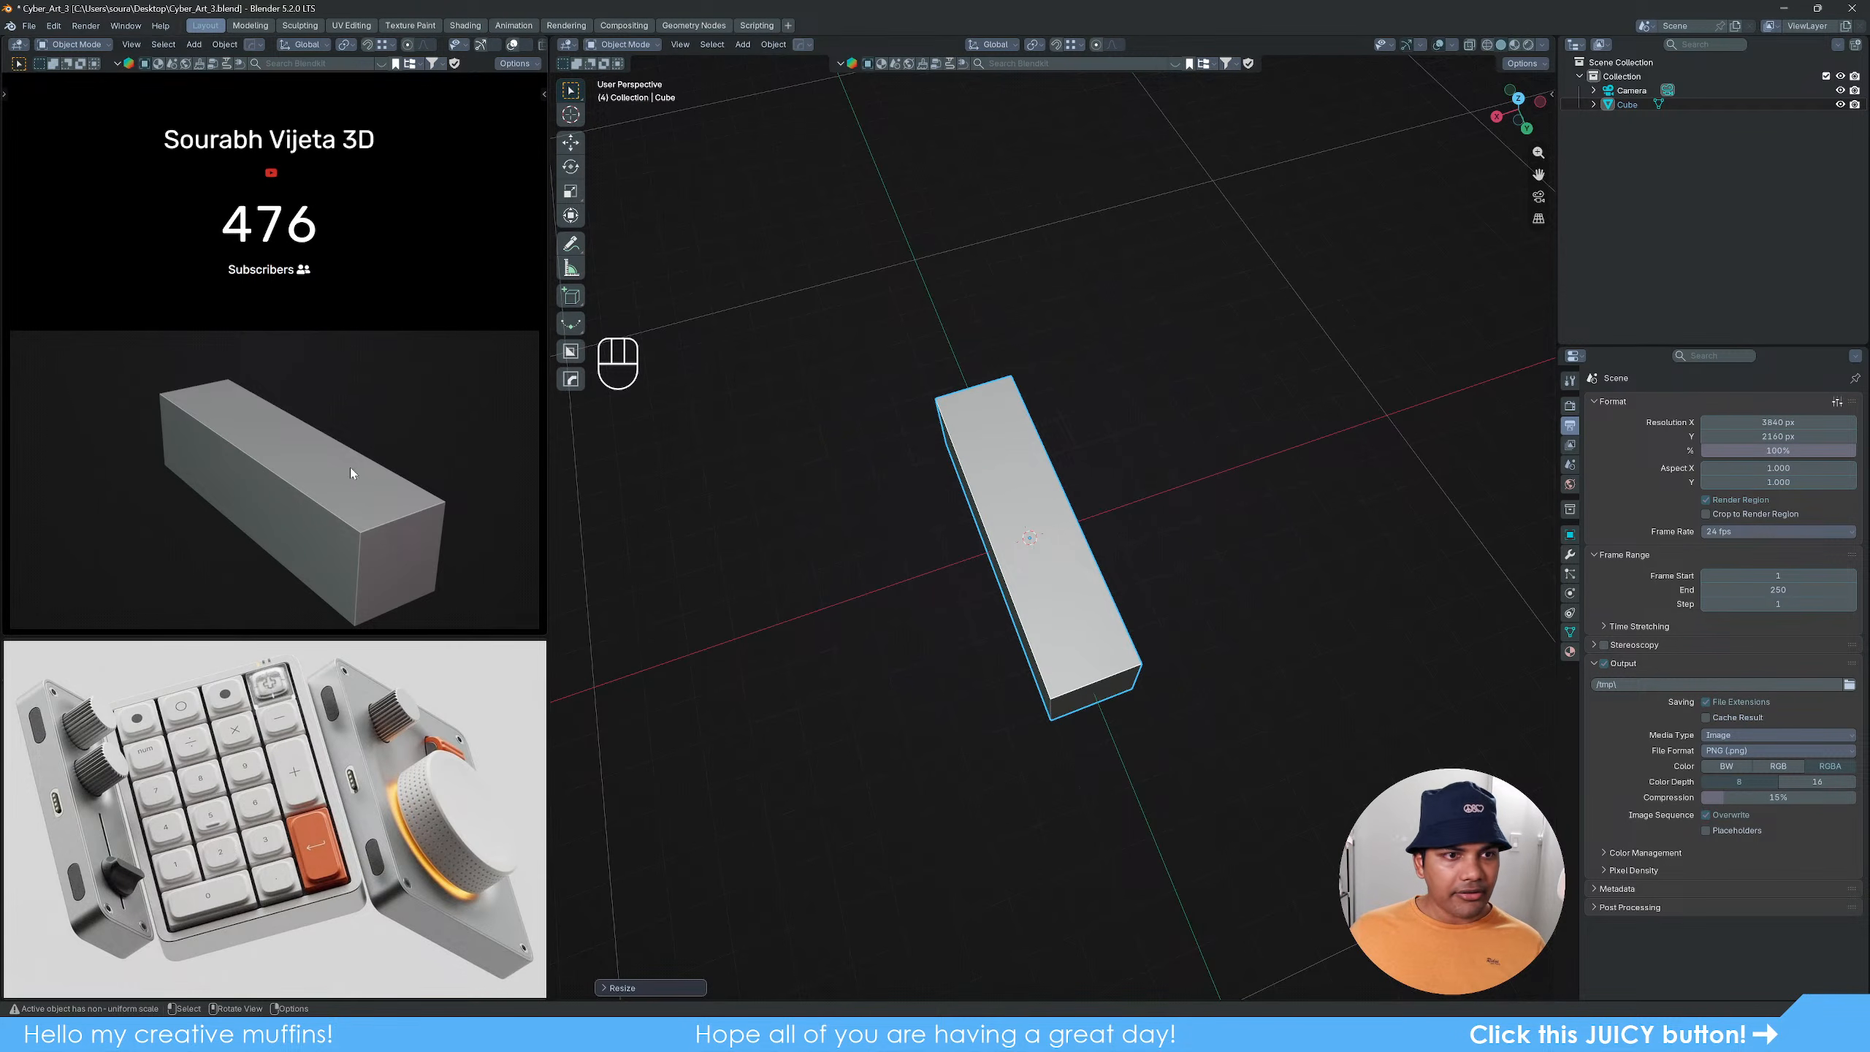
pyautogui.scroll(-4, 350, 506)
pyautogui.moveTo(349, 503); pyautogui.dragTo(247, 531, button='middle')
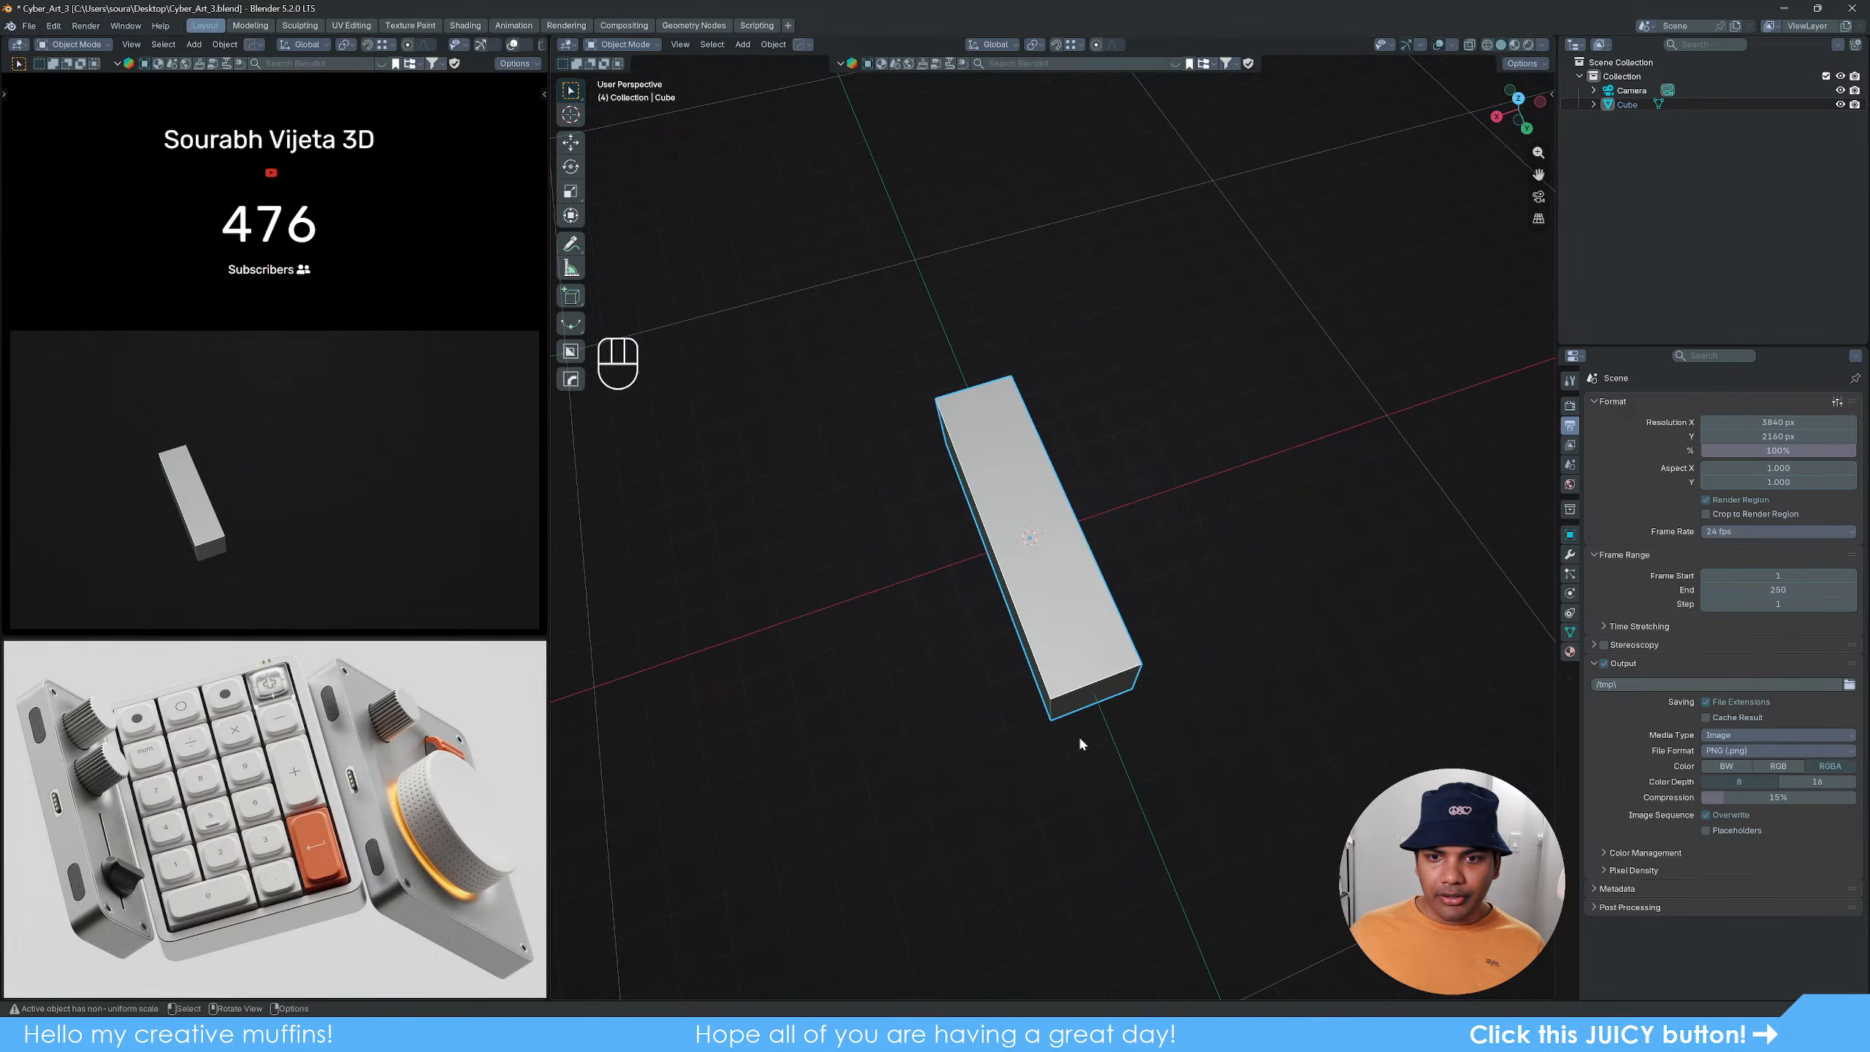
pyautogui.click(1104, 763)
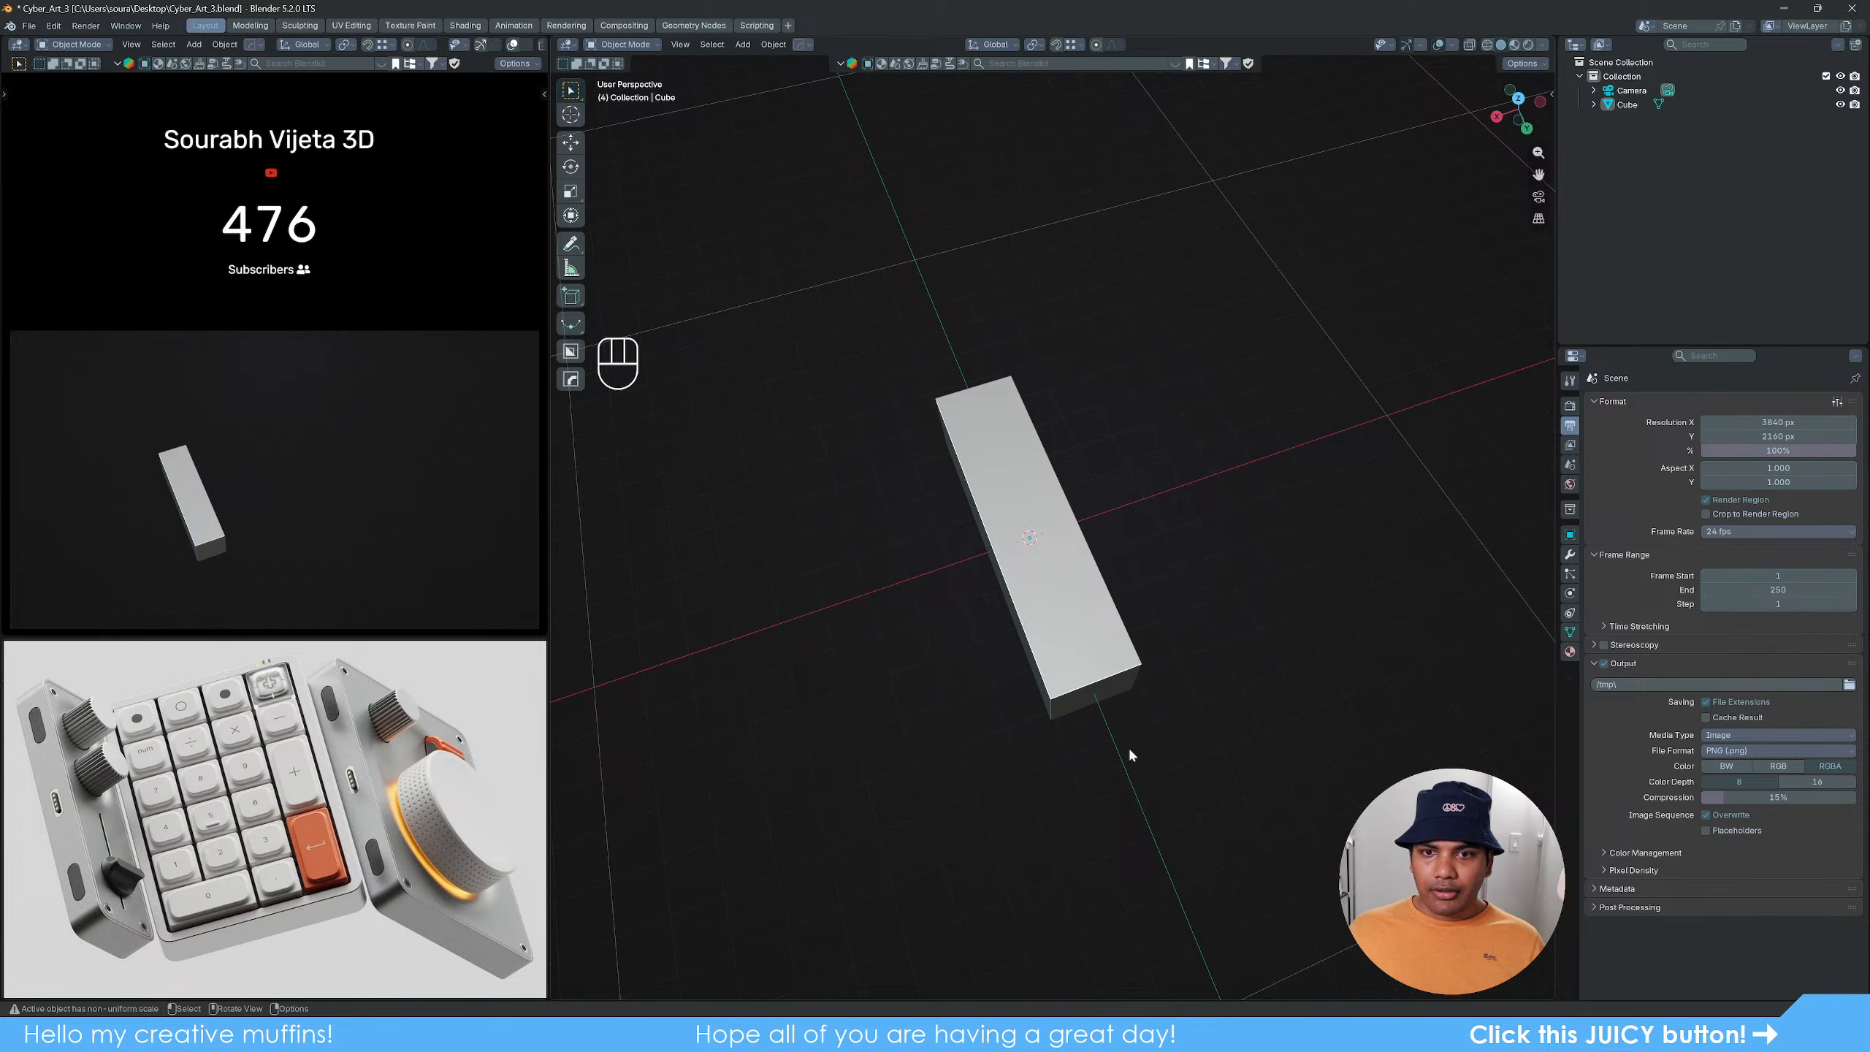
pyautogui.moveTo(1128, 752); pyautogui.dragTo(1176, 692, button='middle')
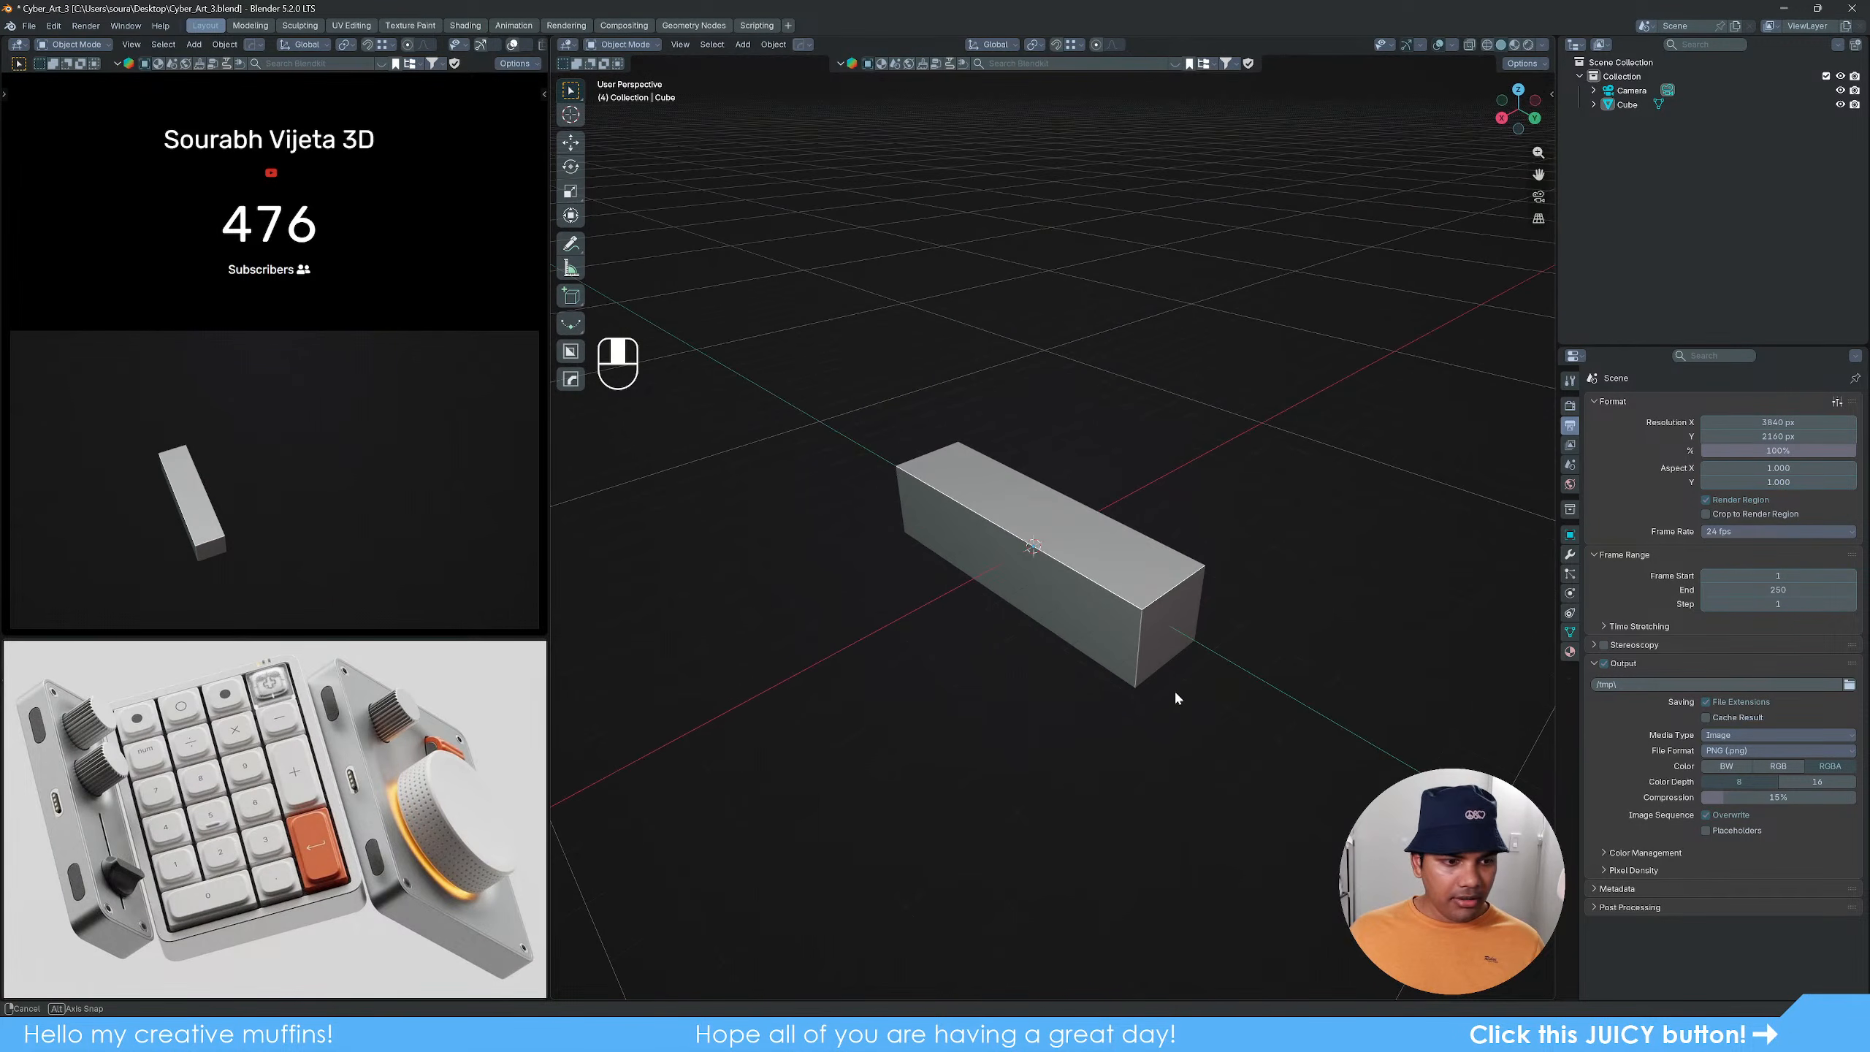
pyautogui.scroll(1, 1176, 693)
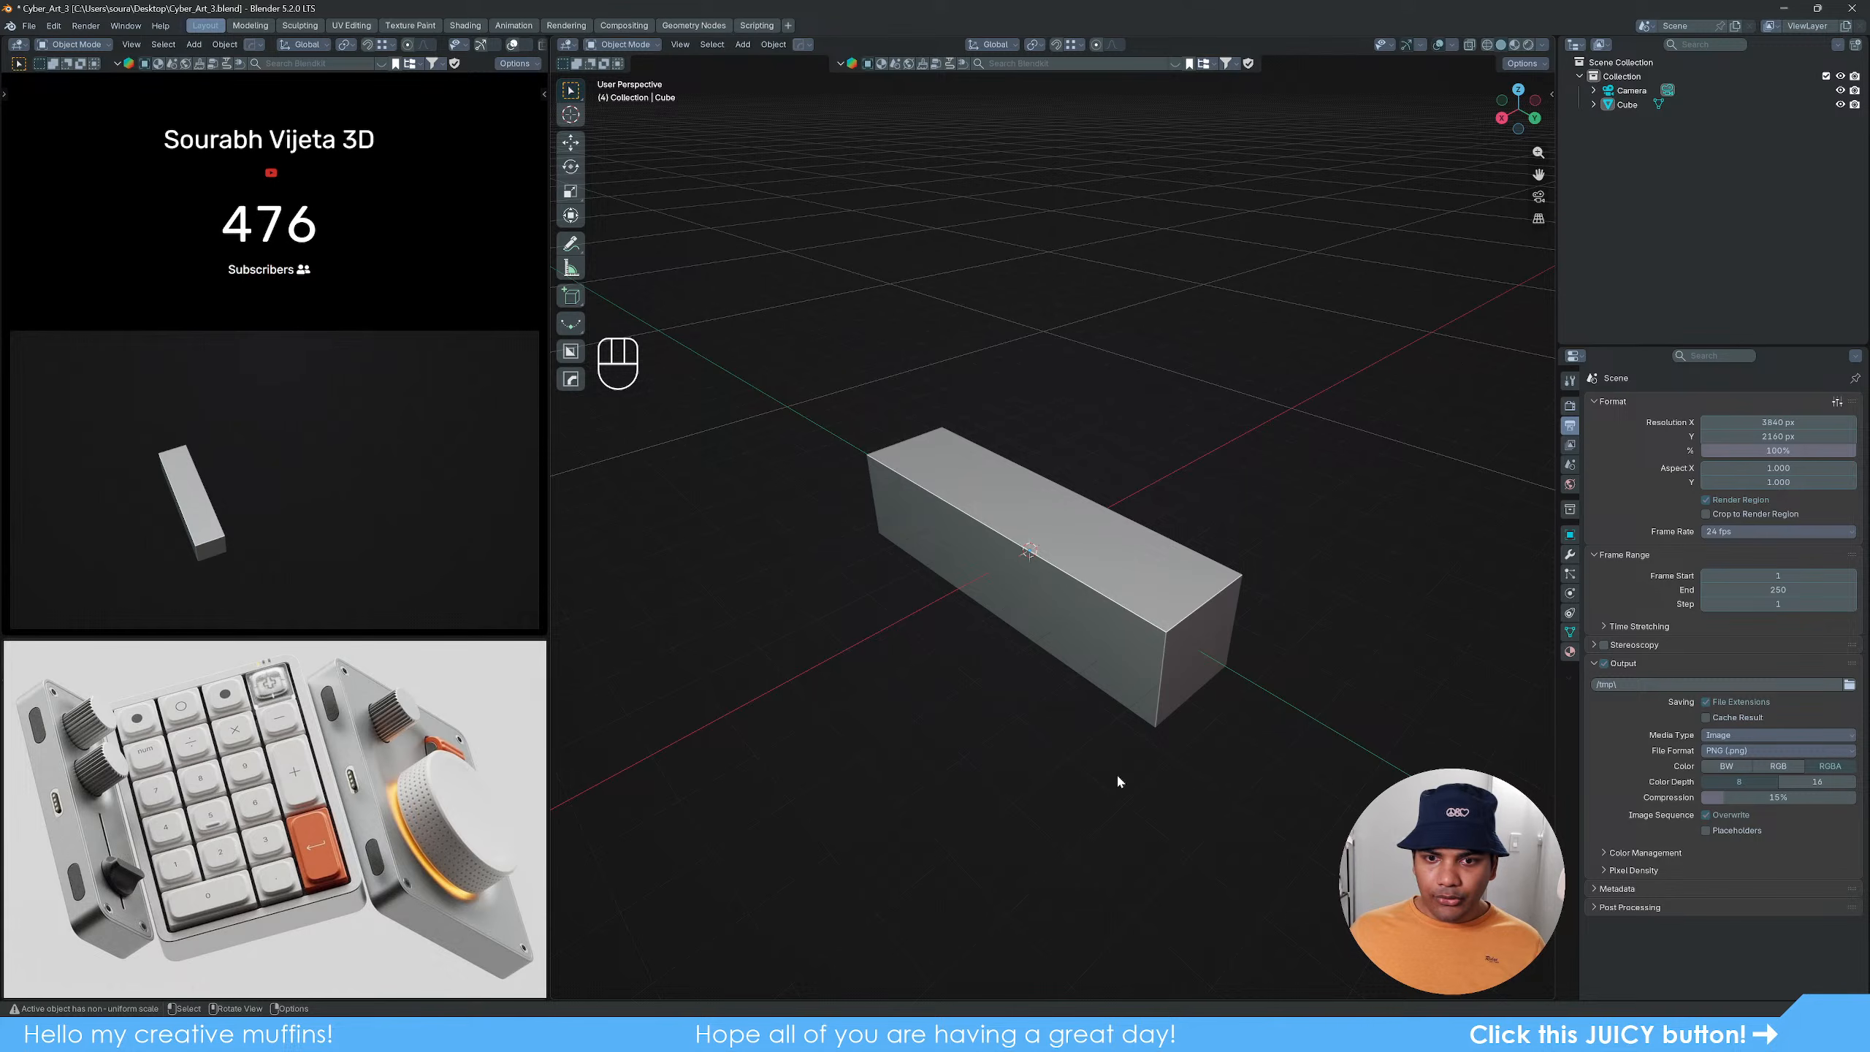
pyautogui.moveTo(1204, 704)
pyautogui.mouseDown(button='middle')
pyautogui.moveTo(1082, 633)
pyautogui.moveTo(1191, 737)
pyautogui.mouseUp(button='middle')
pyautogui.click(1191, 736)
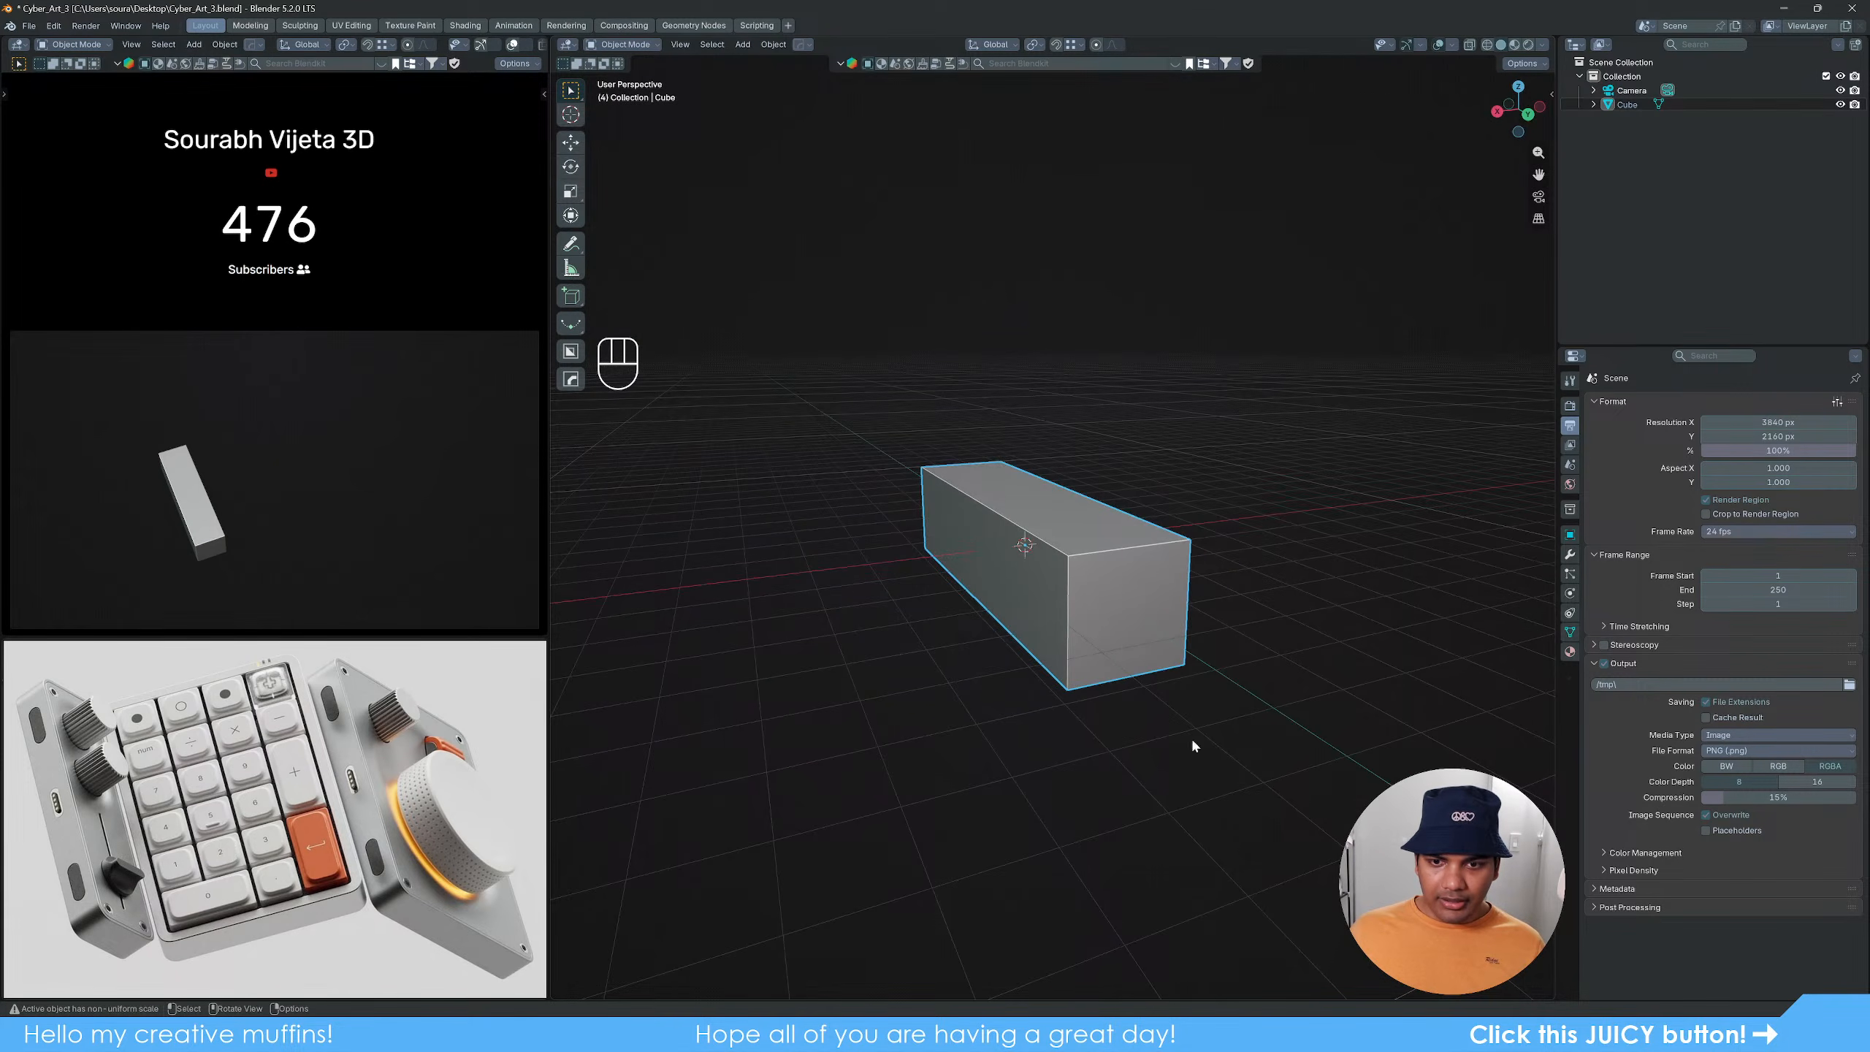
pyautogui.press('s')
pyautogui.press('z')
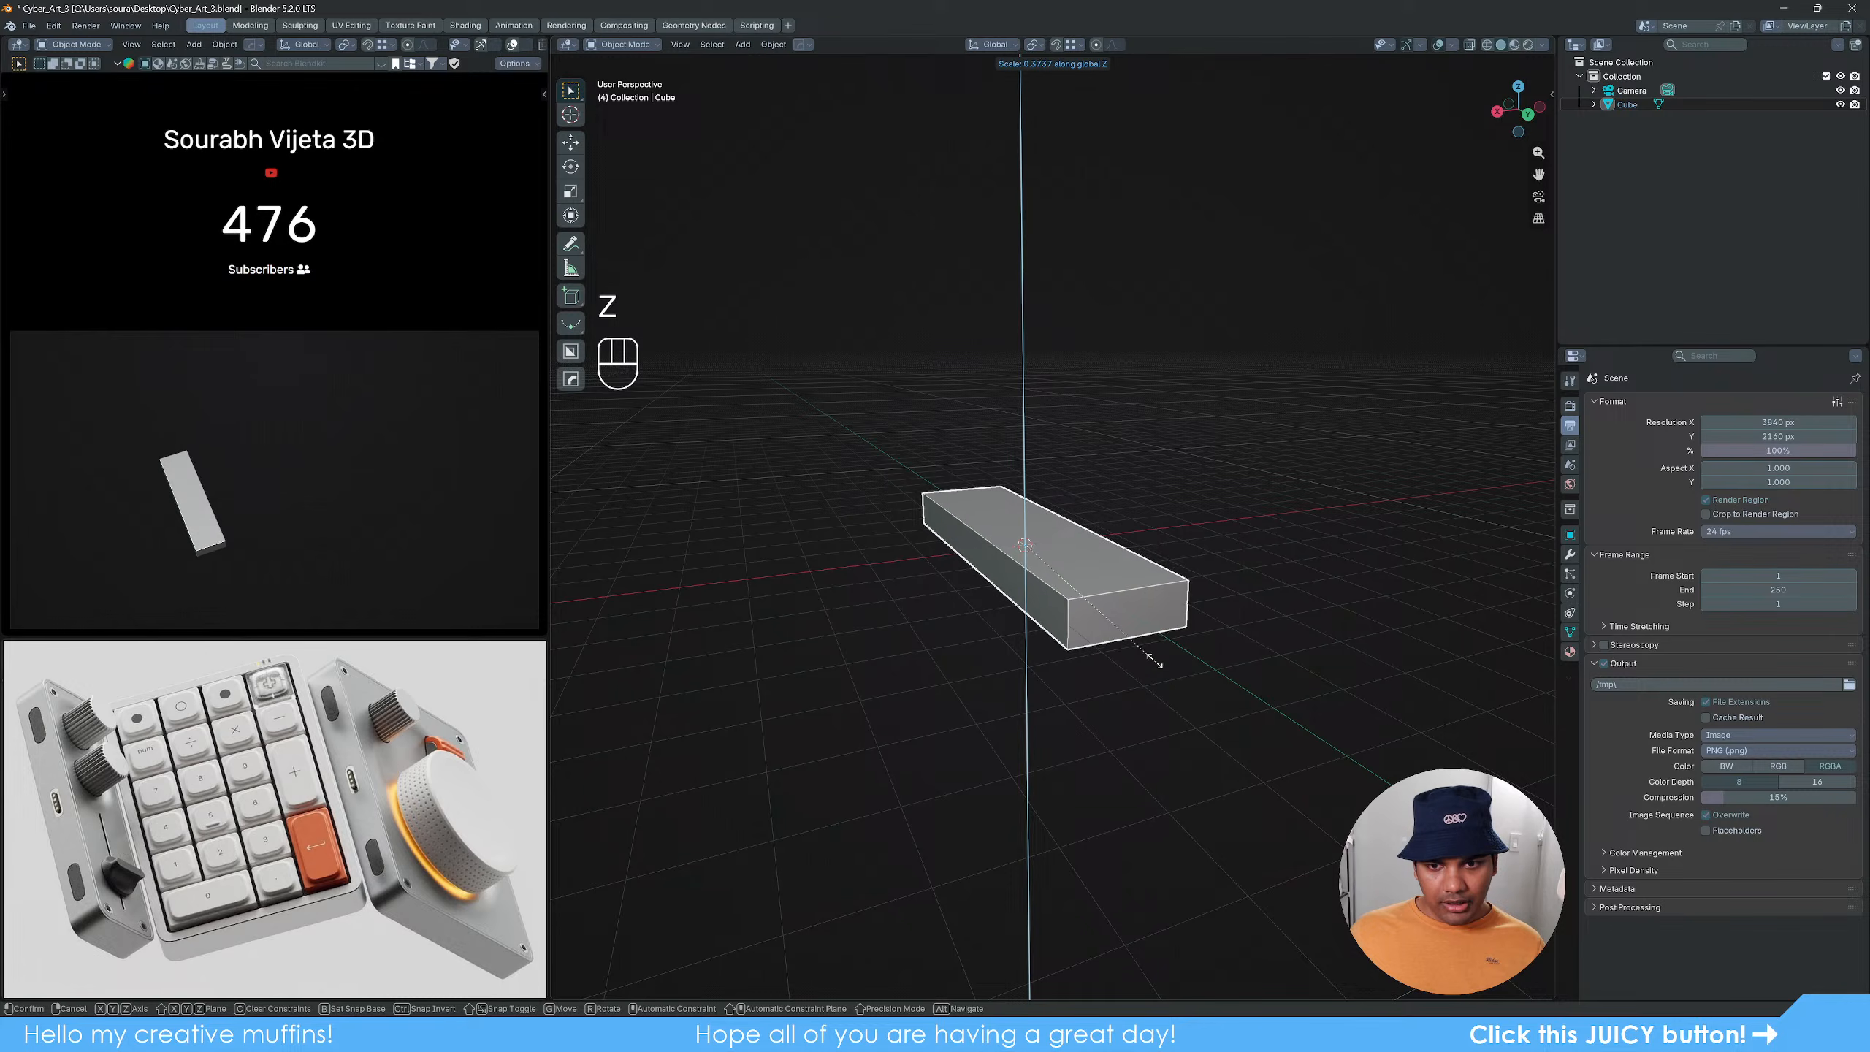
pyautogui.click(1162, 664)
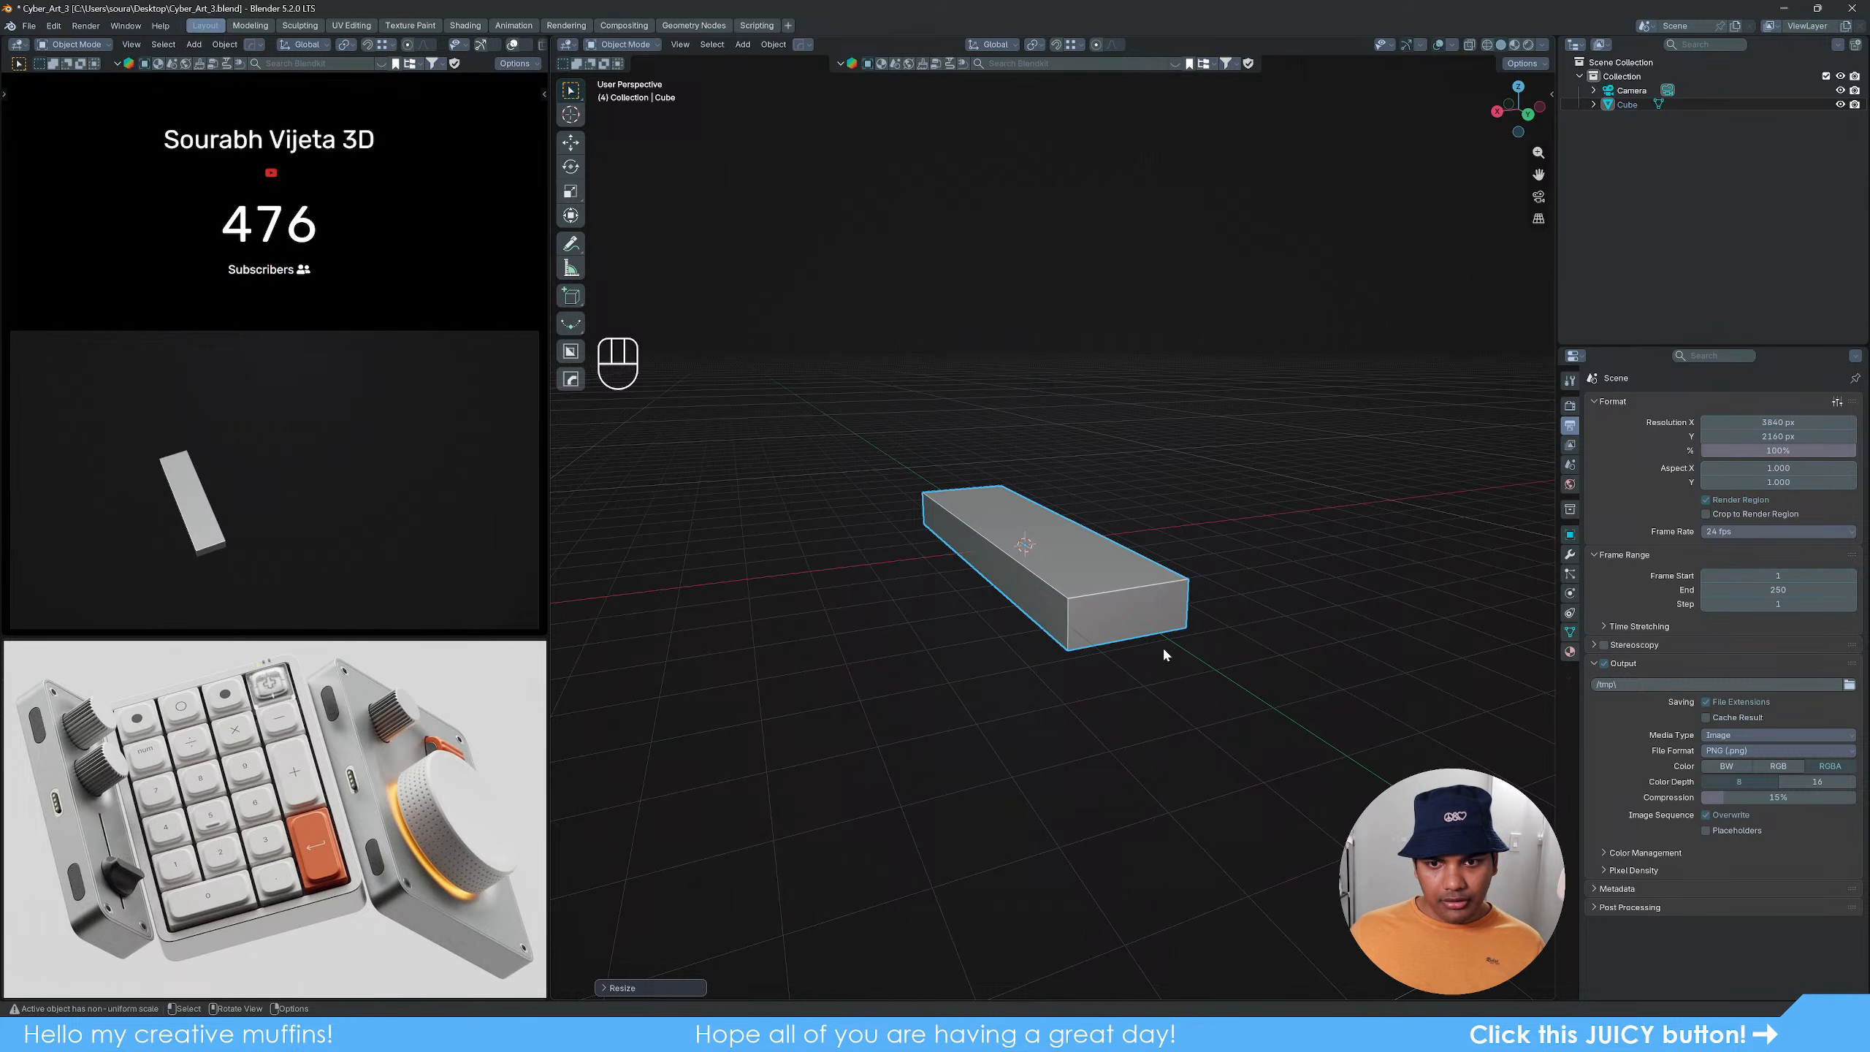
# Step: Deselect the flattened bar and activate the BoxCutter tool
pyautogui.moveTo(1163, 645); pyautogui.dragTo(1229, 562, button='middle')
pyautogui.click(1229, 563)
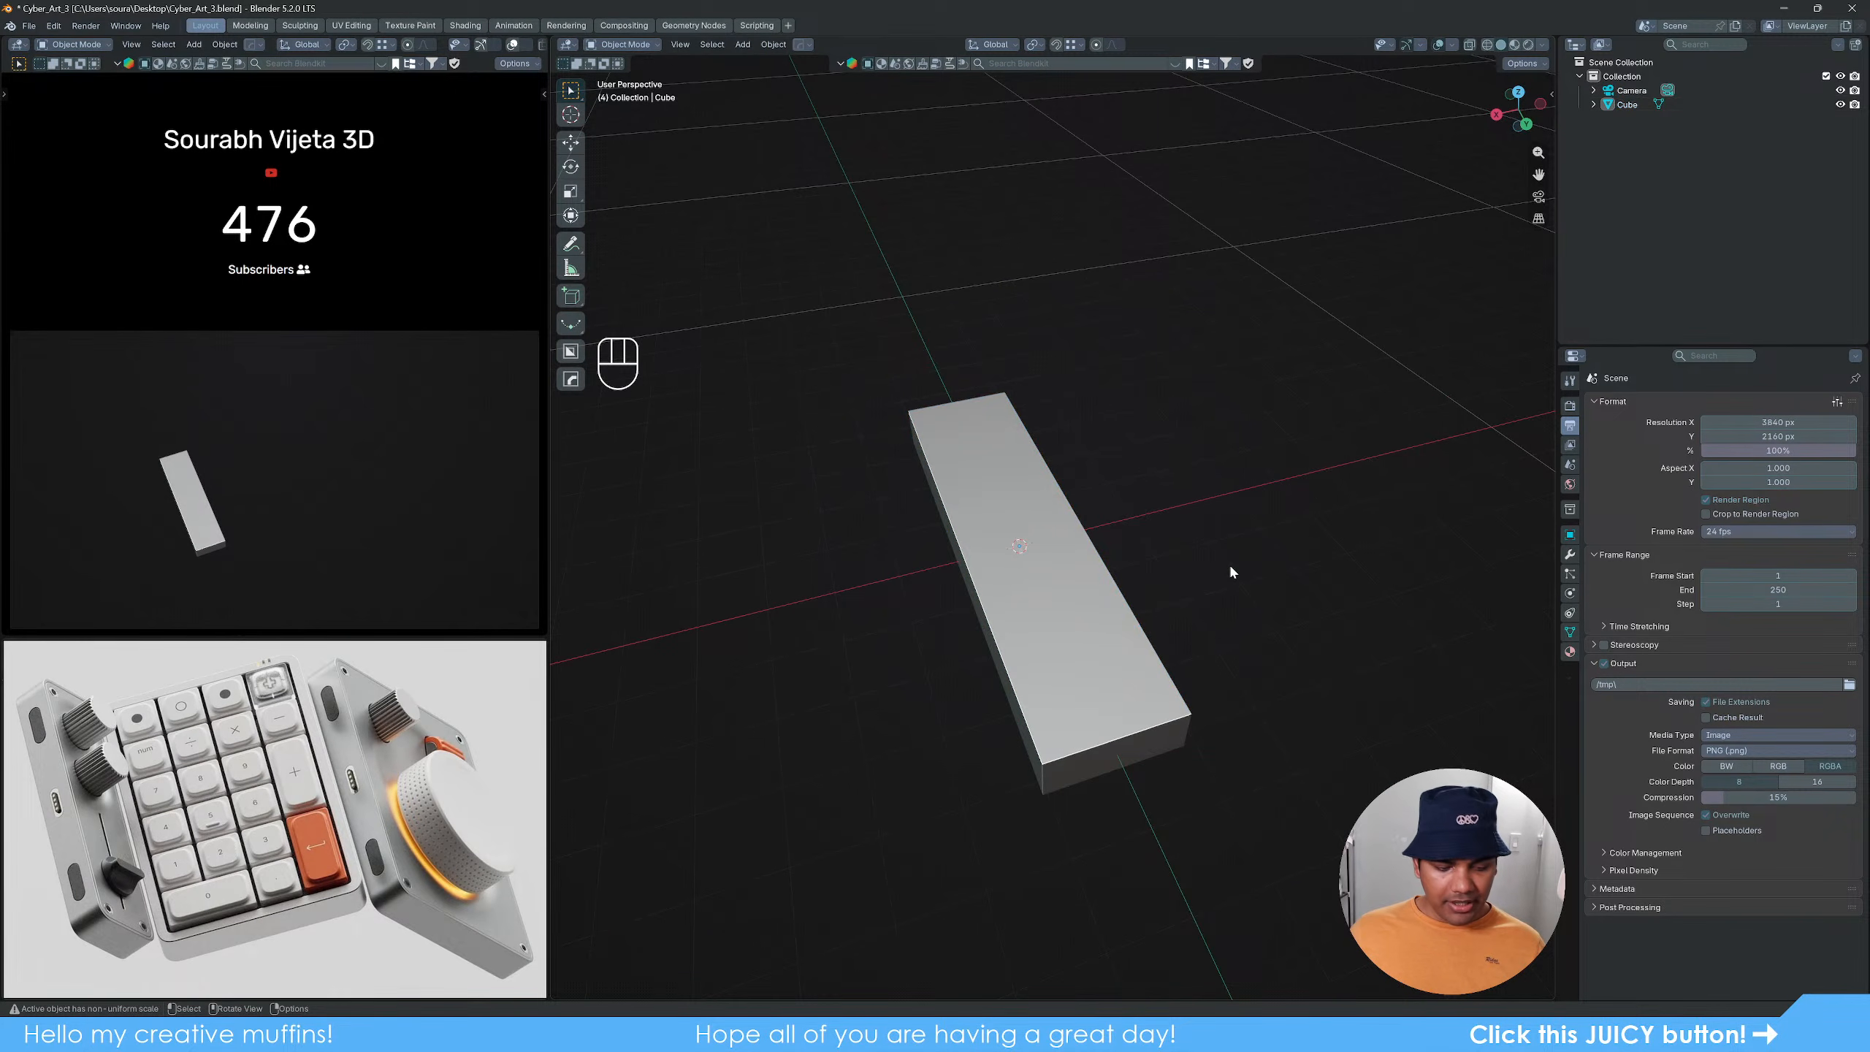
pyautogui.hotkey('alt', 'w')
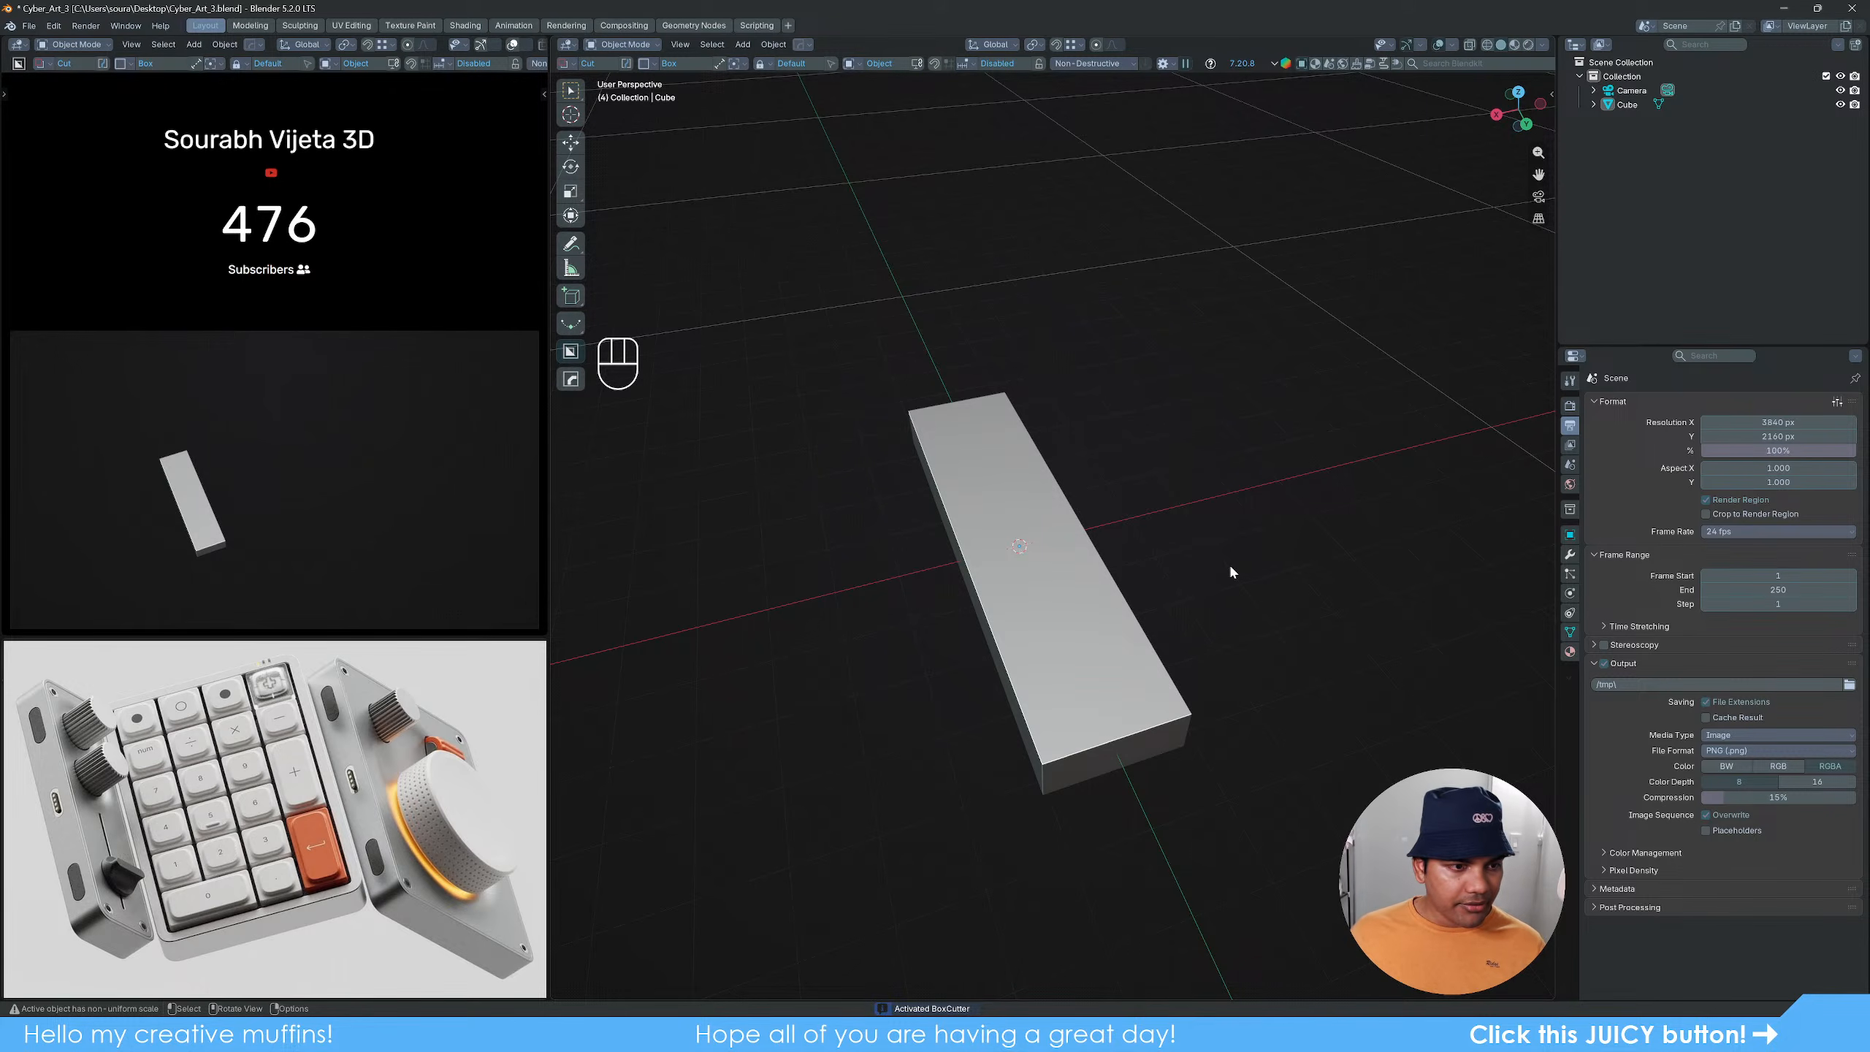
# Step: Widen the flattened bar by scaling it about 1.35 along the X axis
pyautogui.moveTo(1133, 638); pyautogui.dragTo(1081, 659, button='middle')
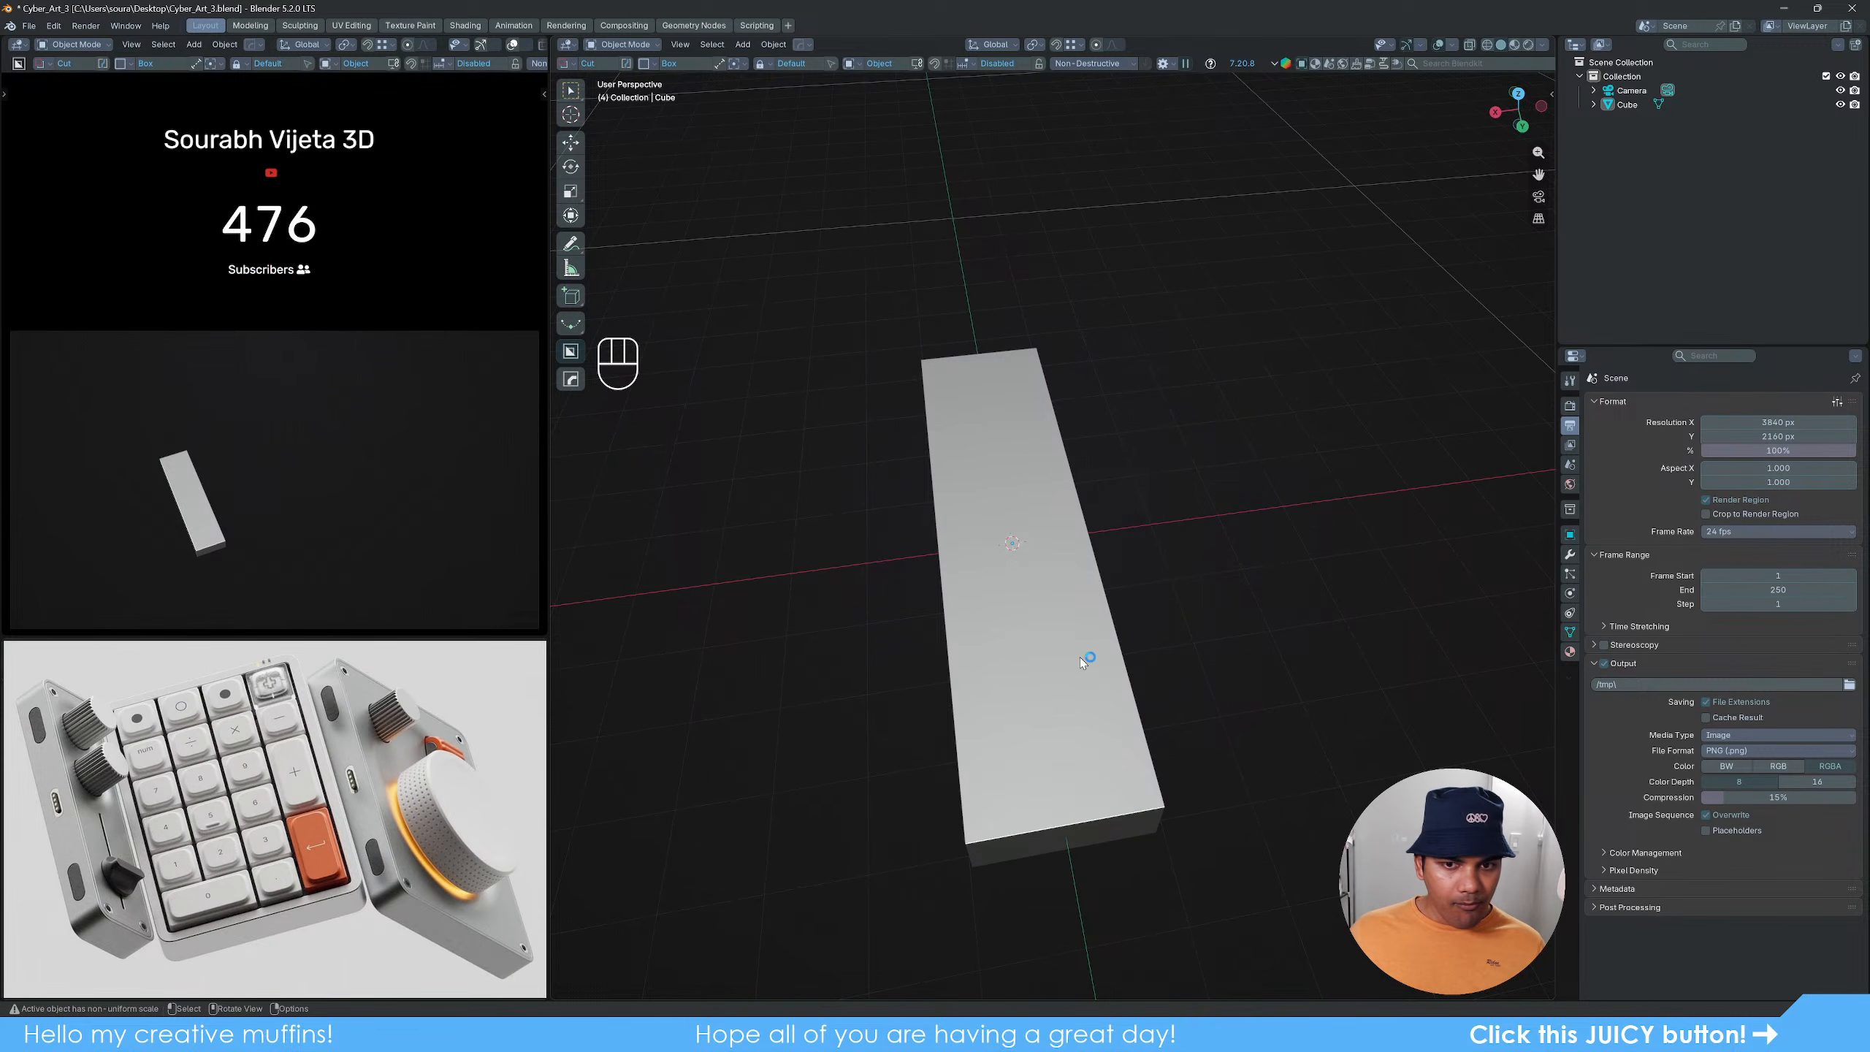
pyautogui.scroll(-1, 1080, 659)
pyautogui.moveTo(1075, 654); pyautogui.dragTo(1043, 631, button='middle')
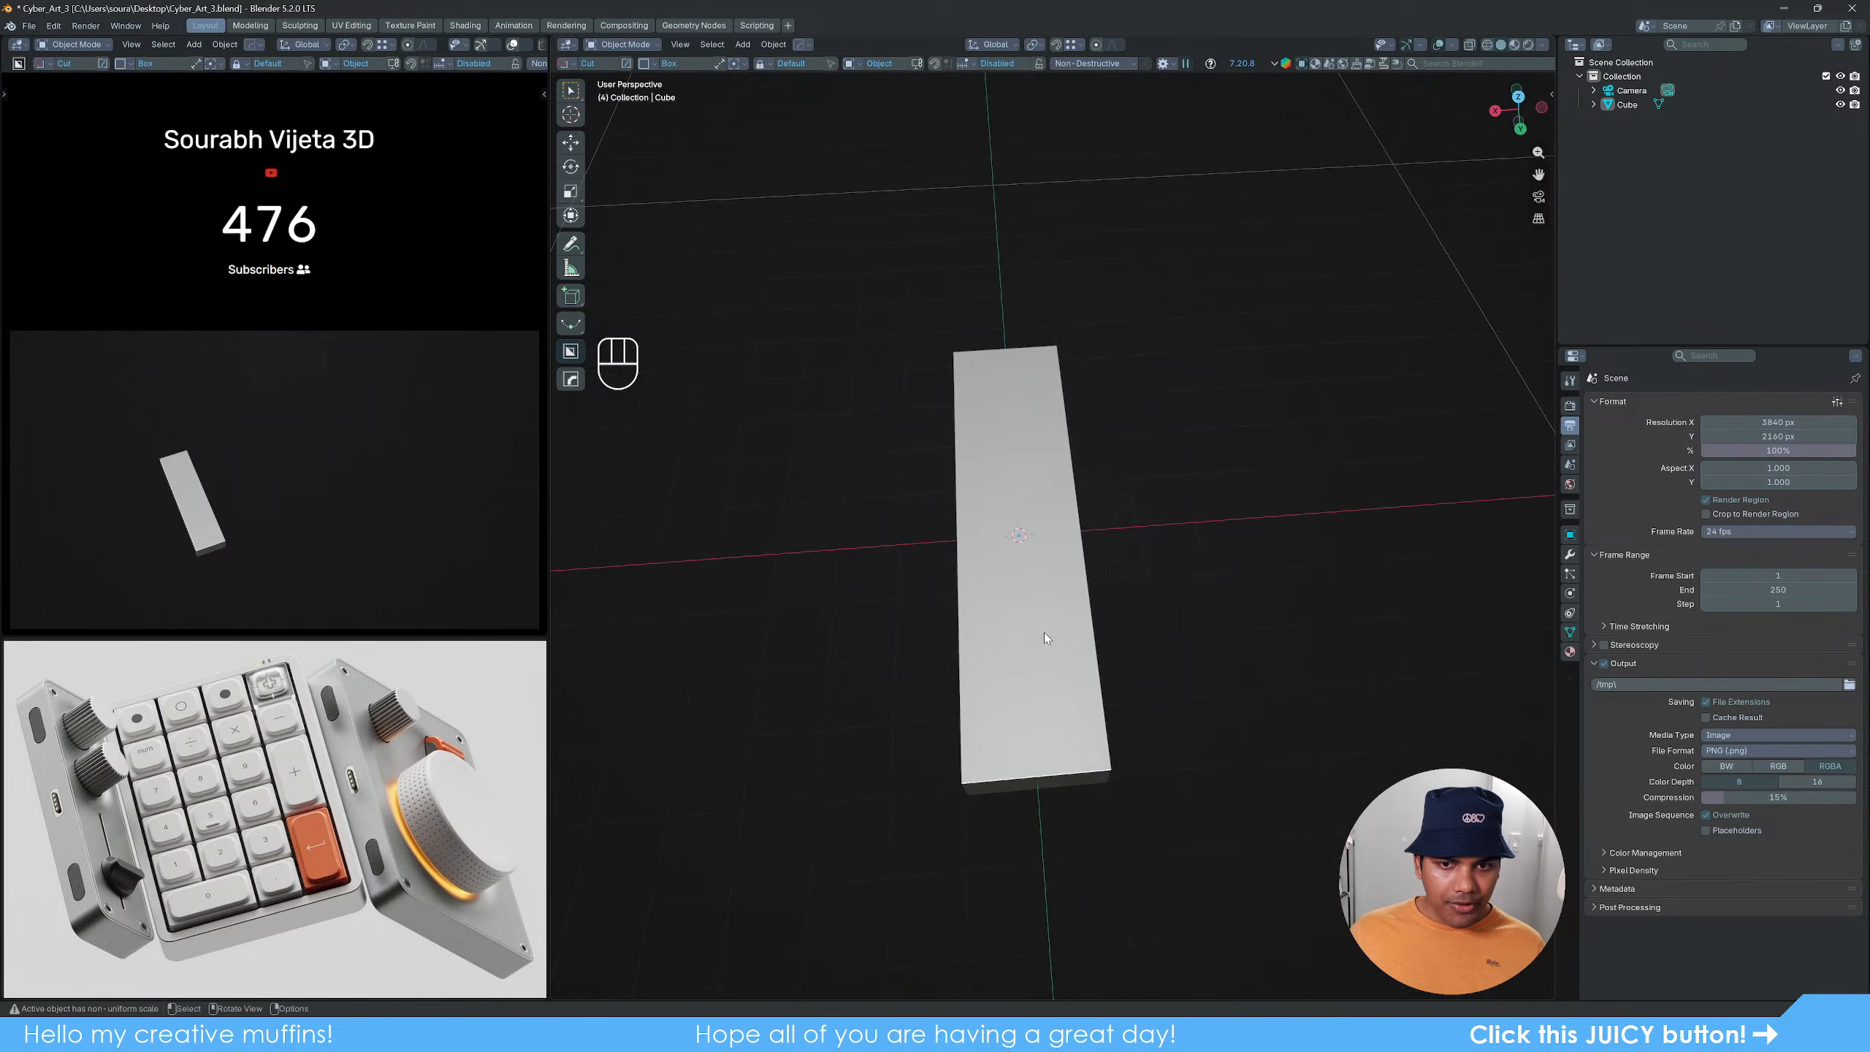
pyautogui.click(1044, 631)
pyautogui.press('s')
pyautogui.press('x')
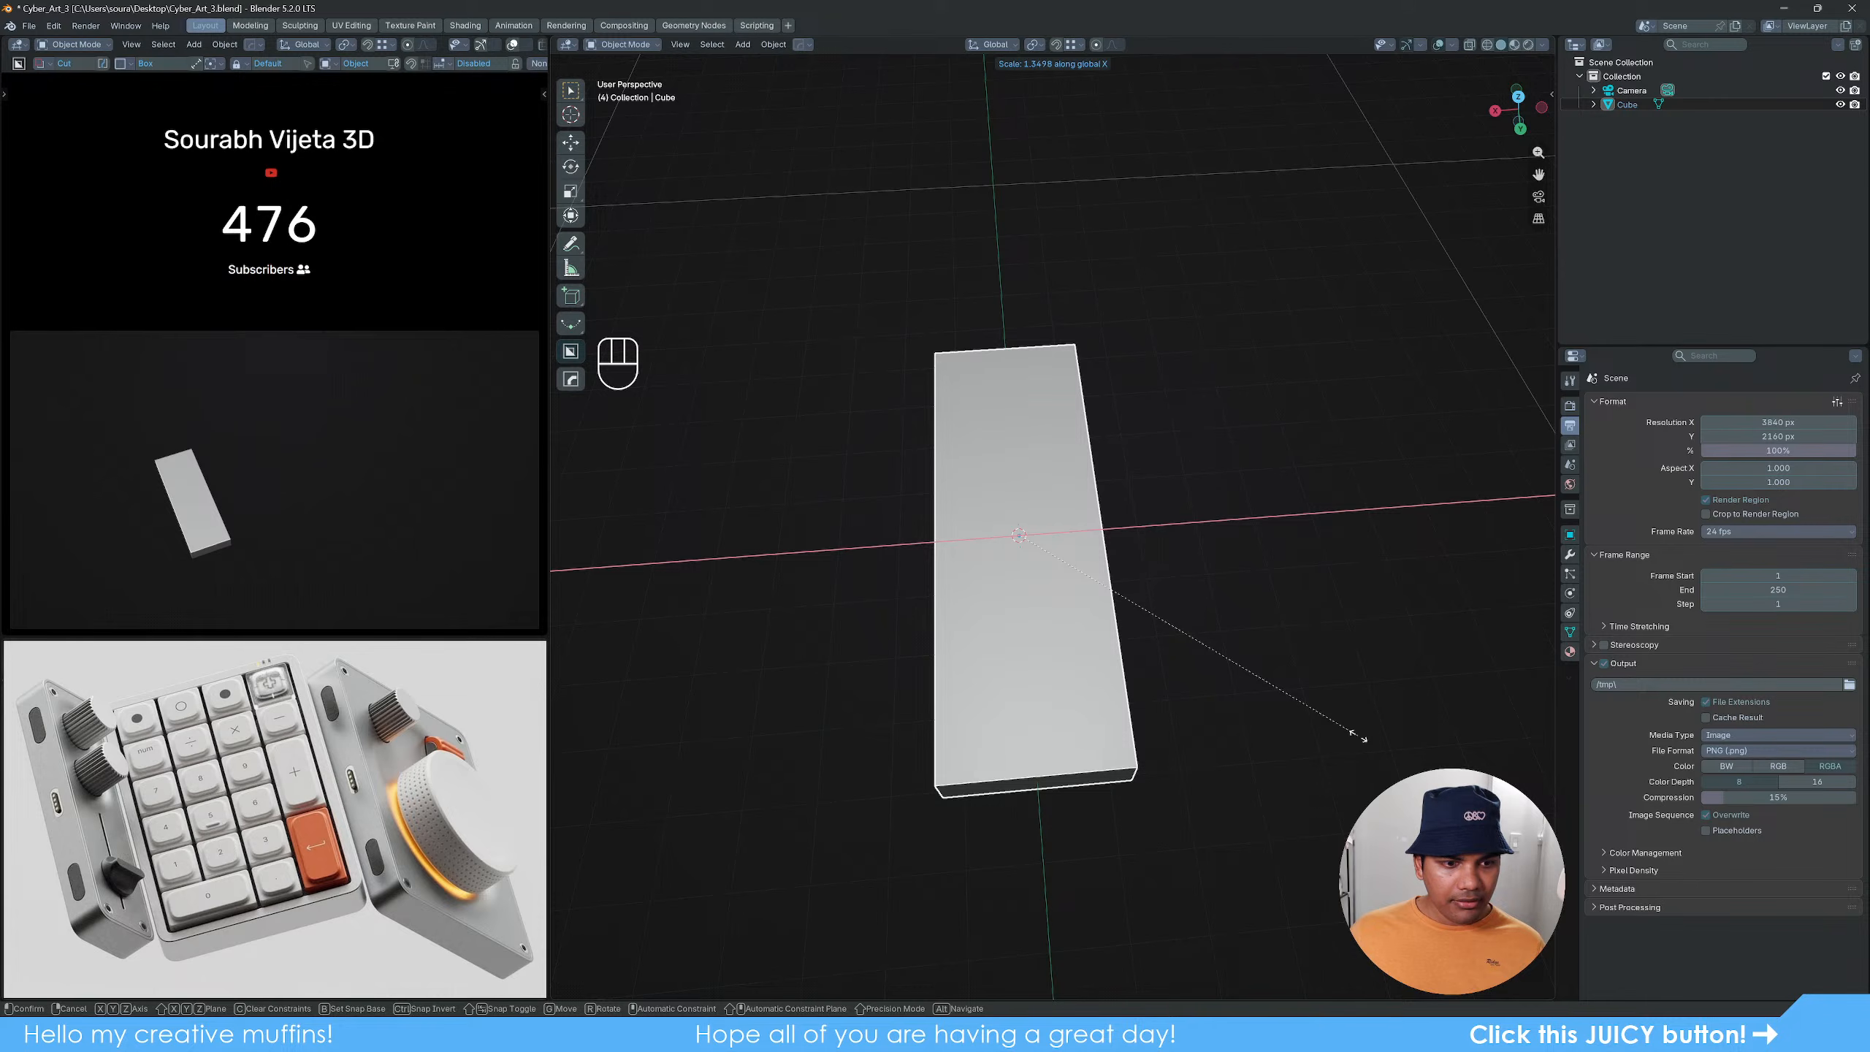
pyautogui.click(1353, 734)
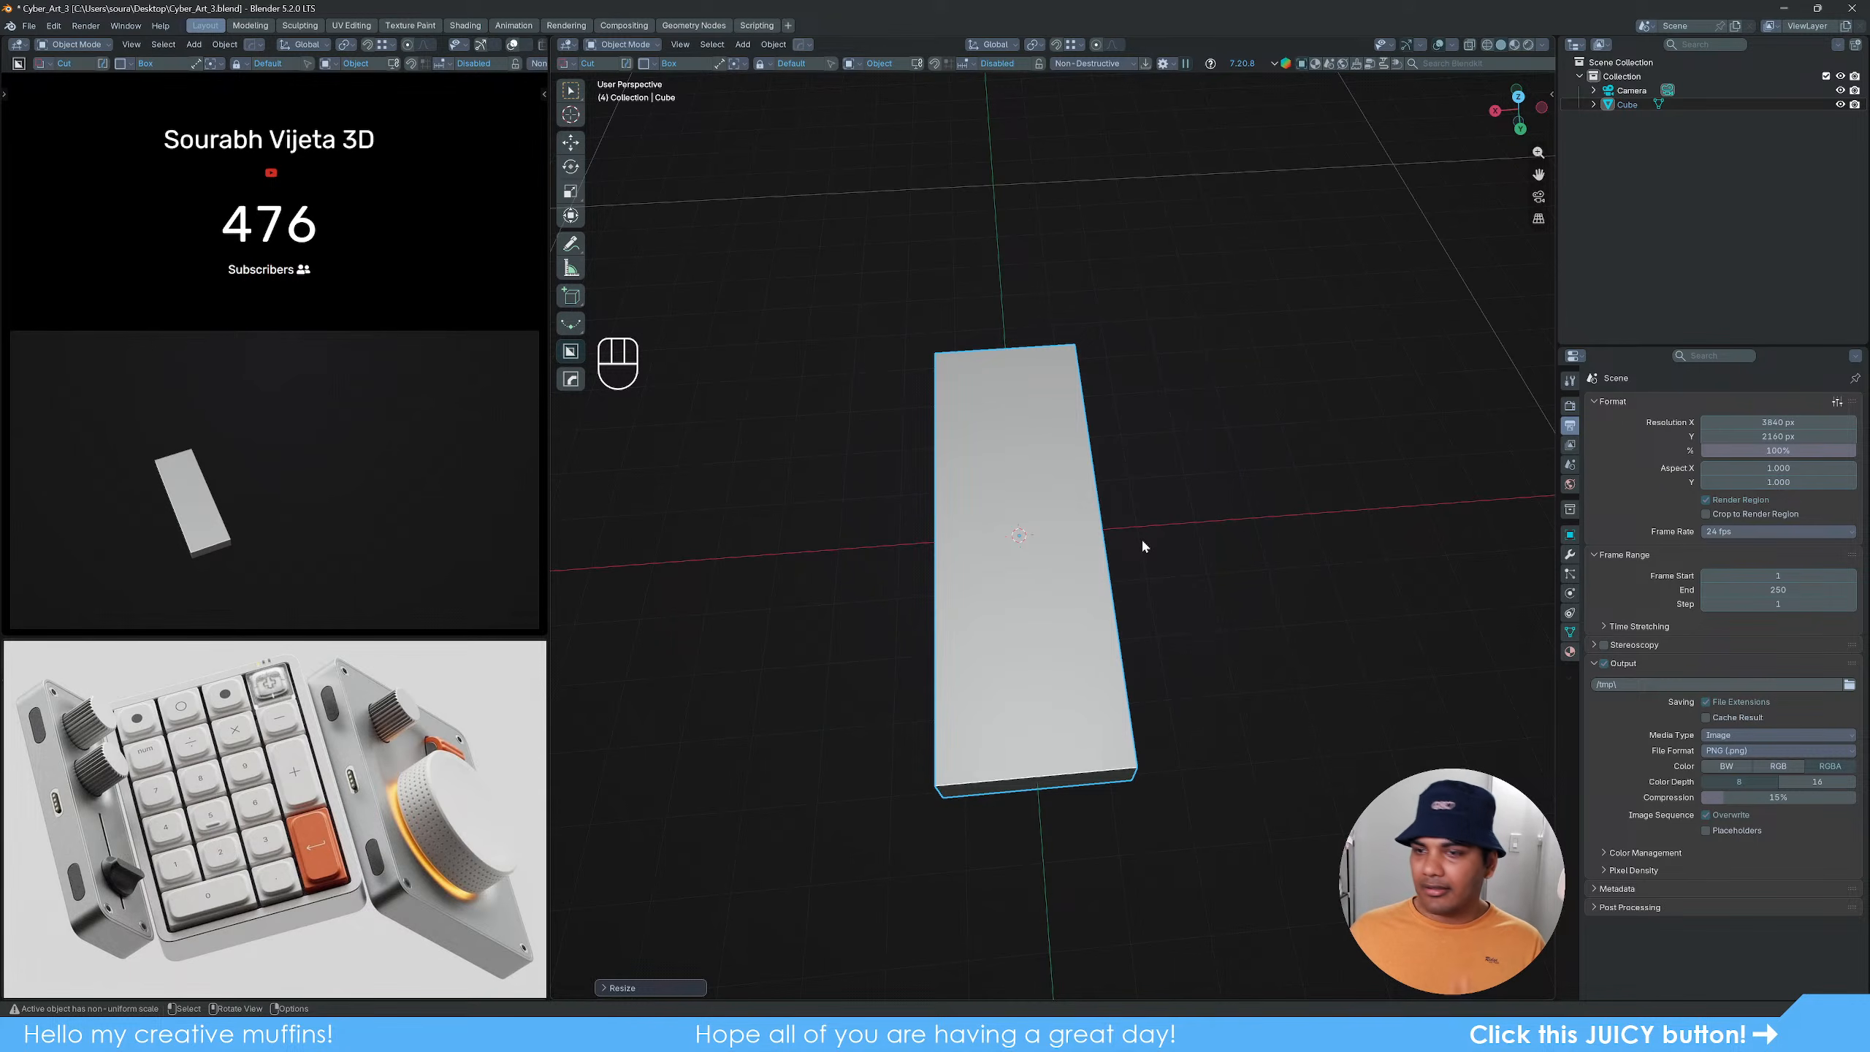
# Step: Apply all transforms to the resized slab
pyautogui.moveTo(1053, 791); pyautogui.dragTo(1113, 700, button='middle')
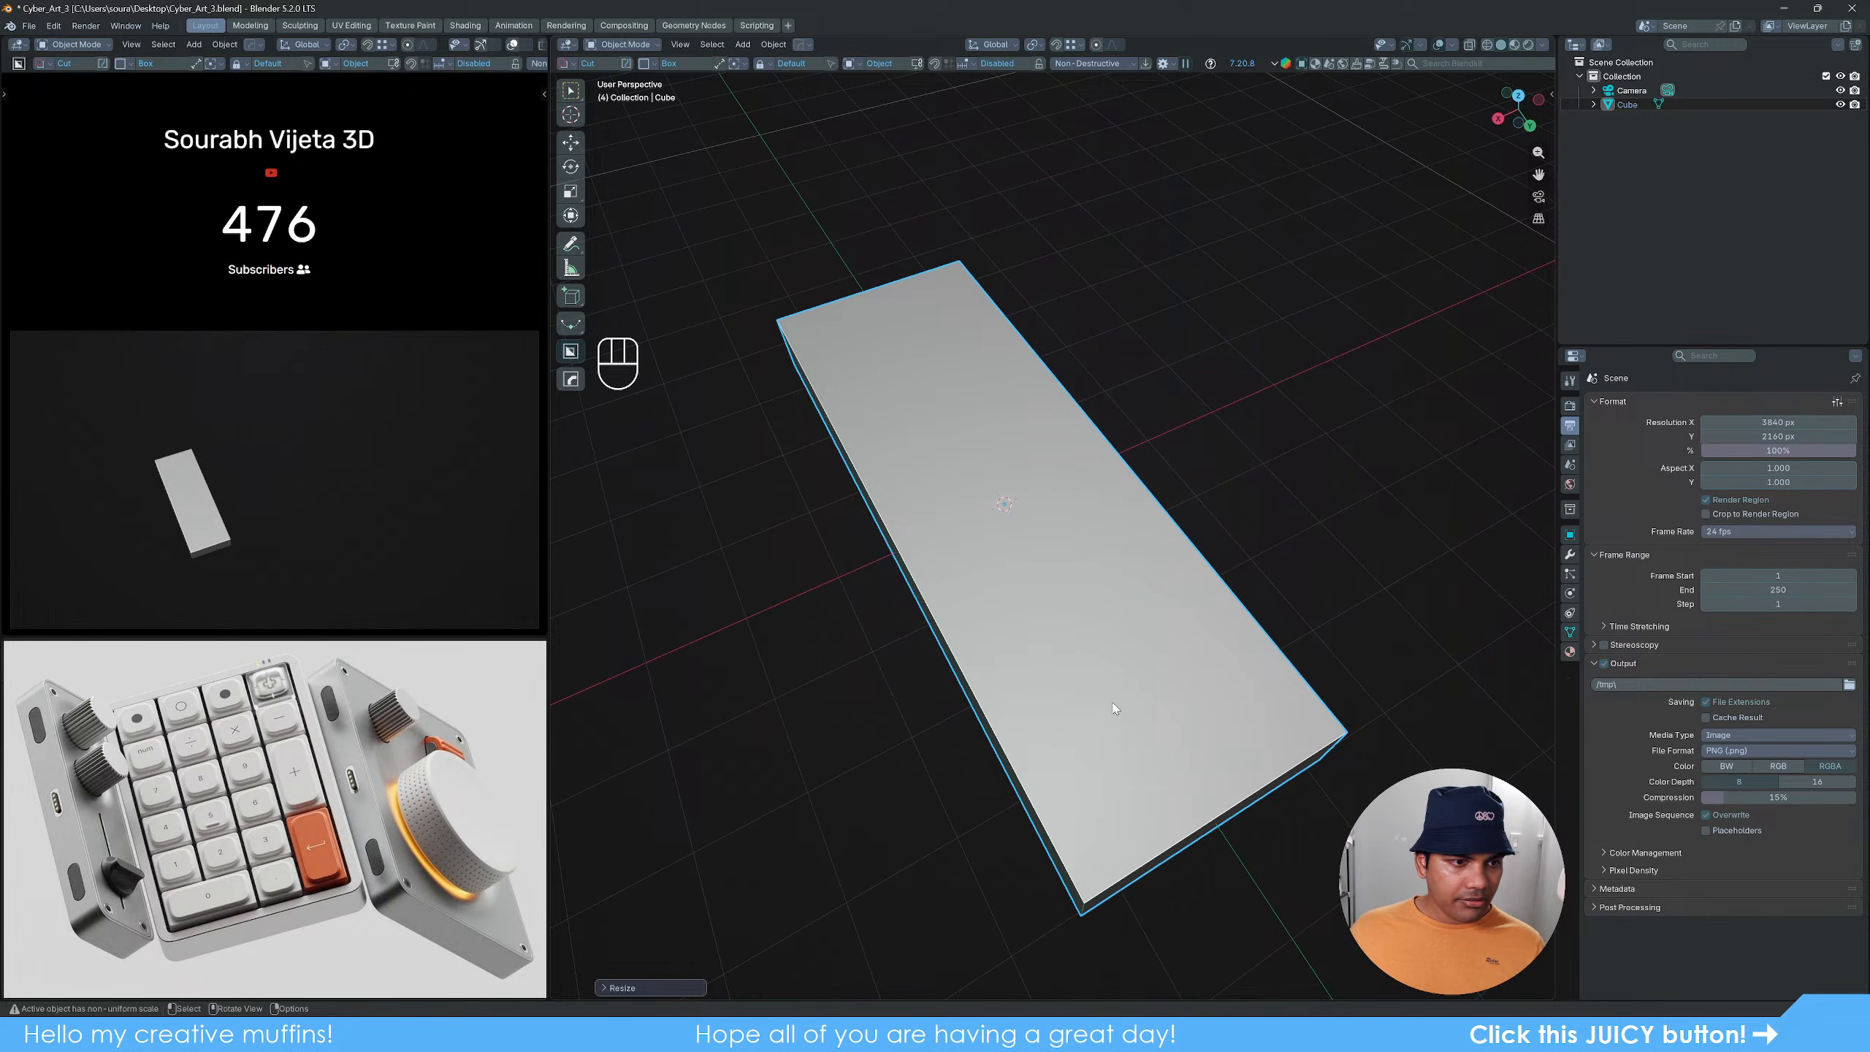
pyautogui.press('q')
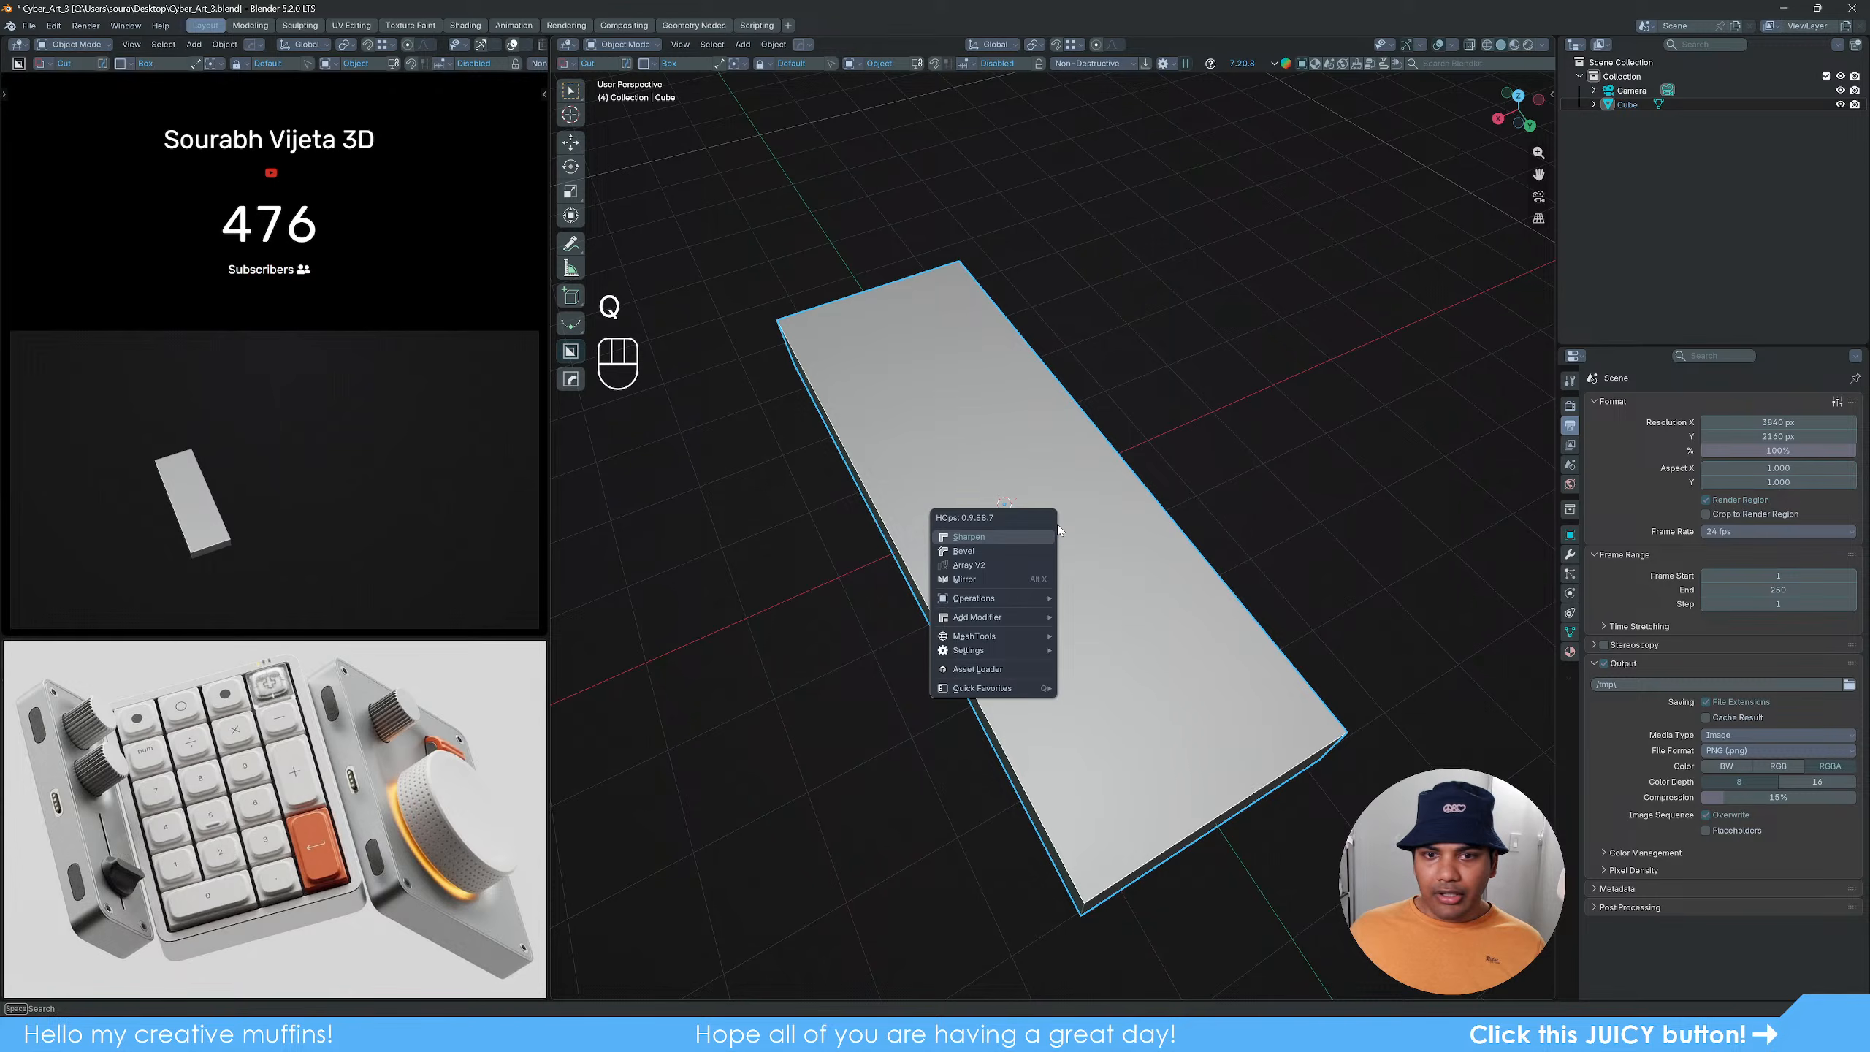
pyautogui.moveTo(1009, 688)
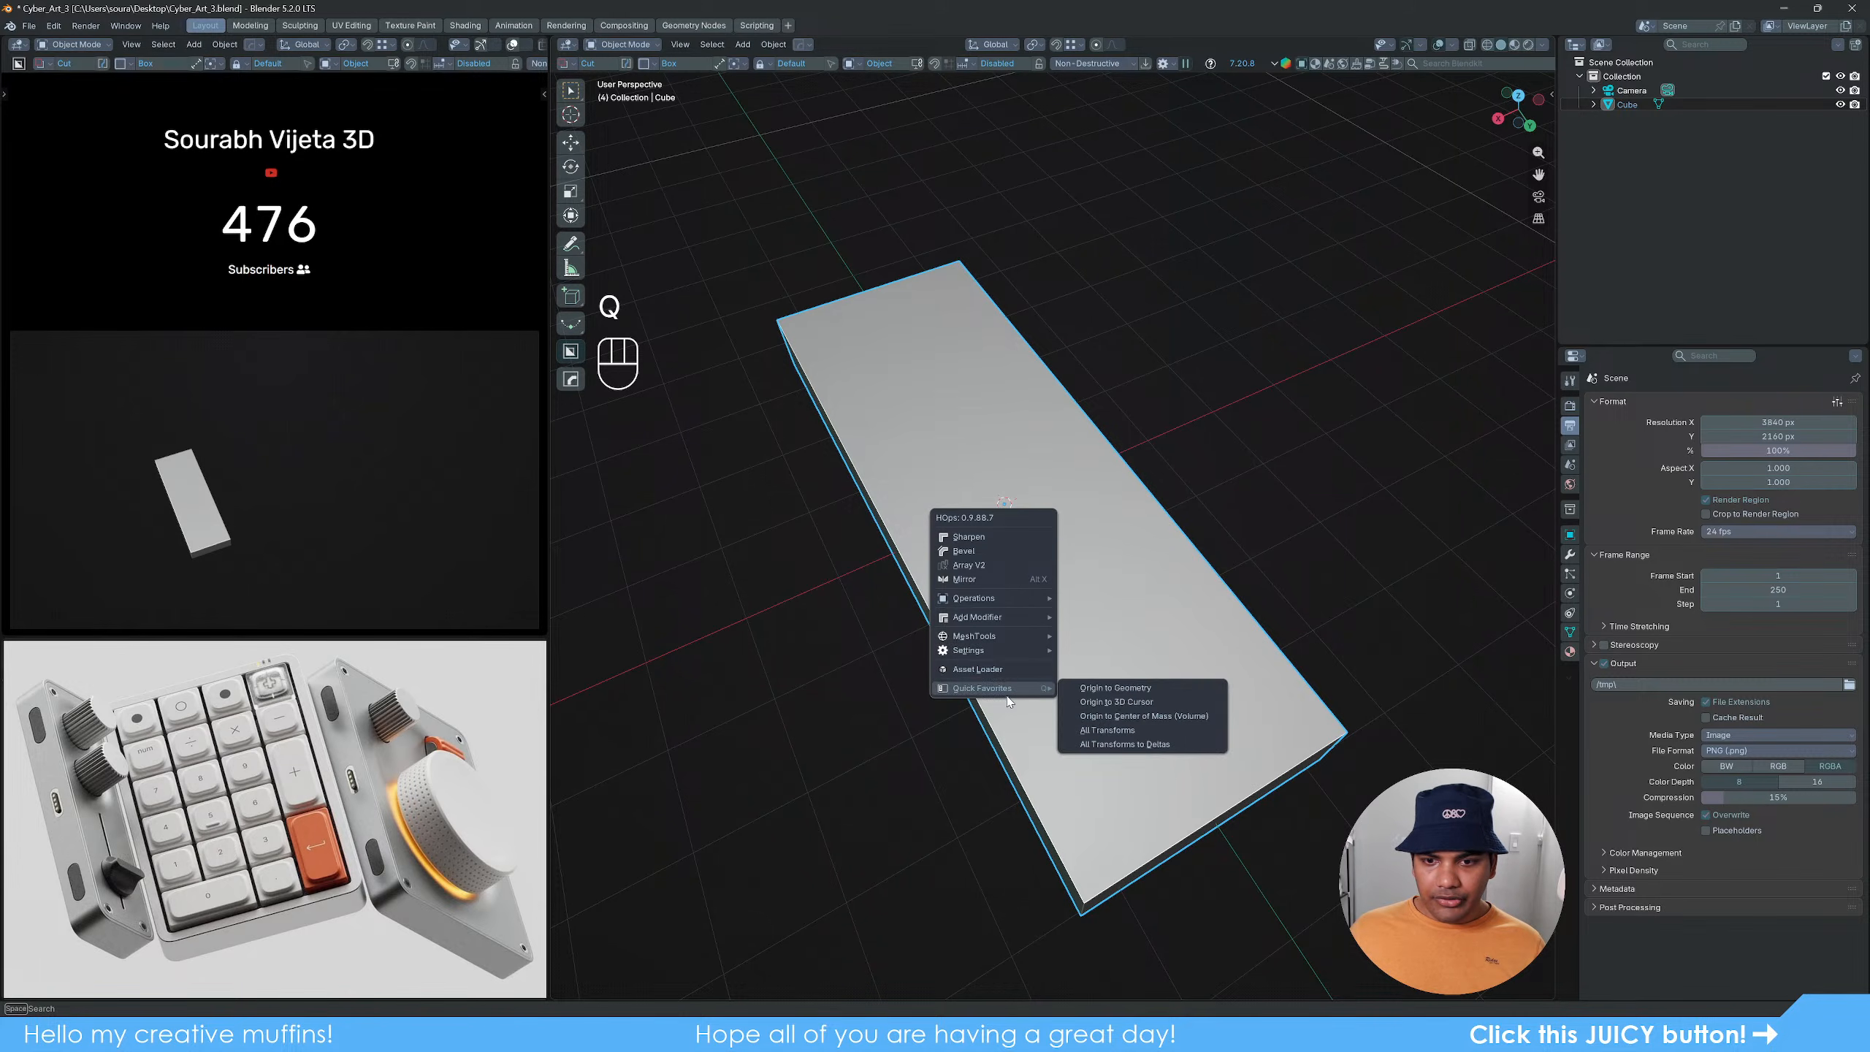
pyautogui.click(1127, 732)
pyautogui.scroll(-2, 1087, 633)
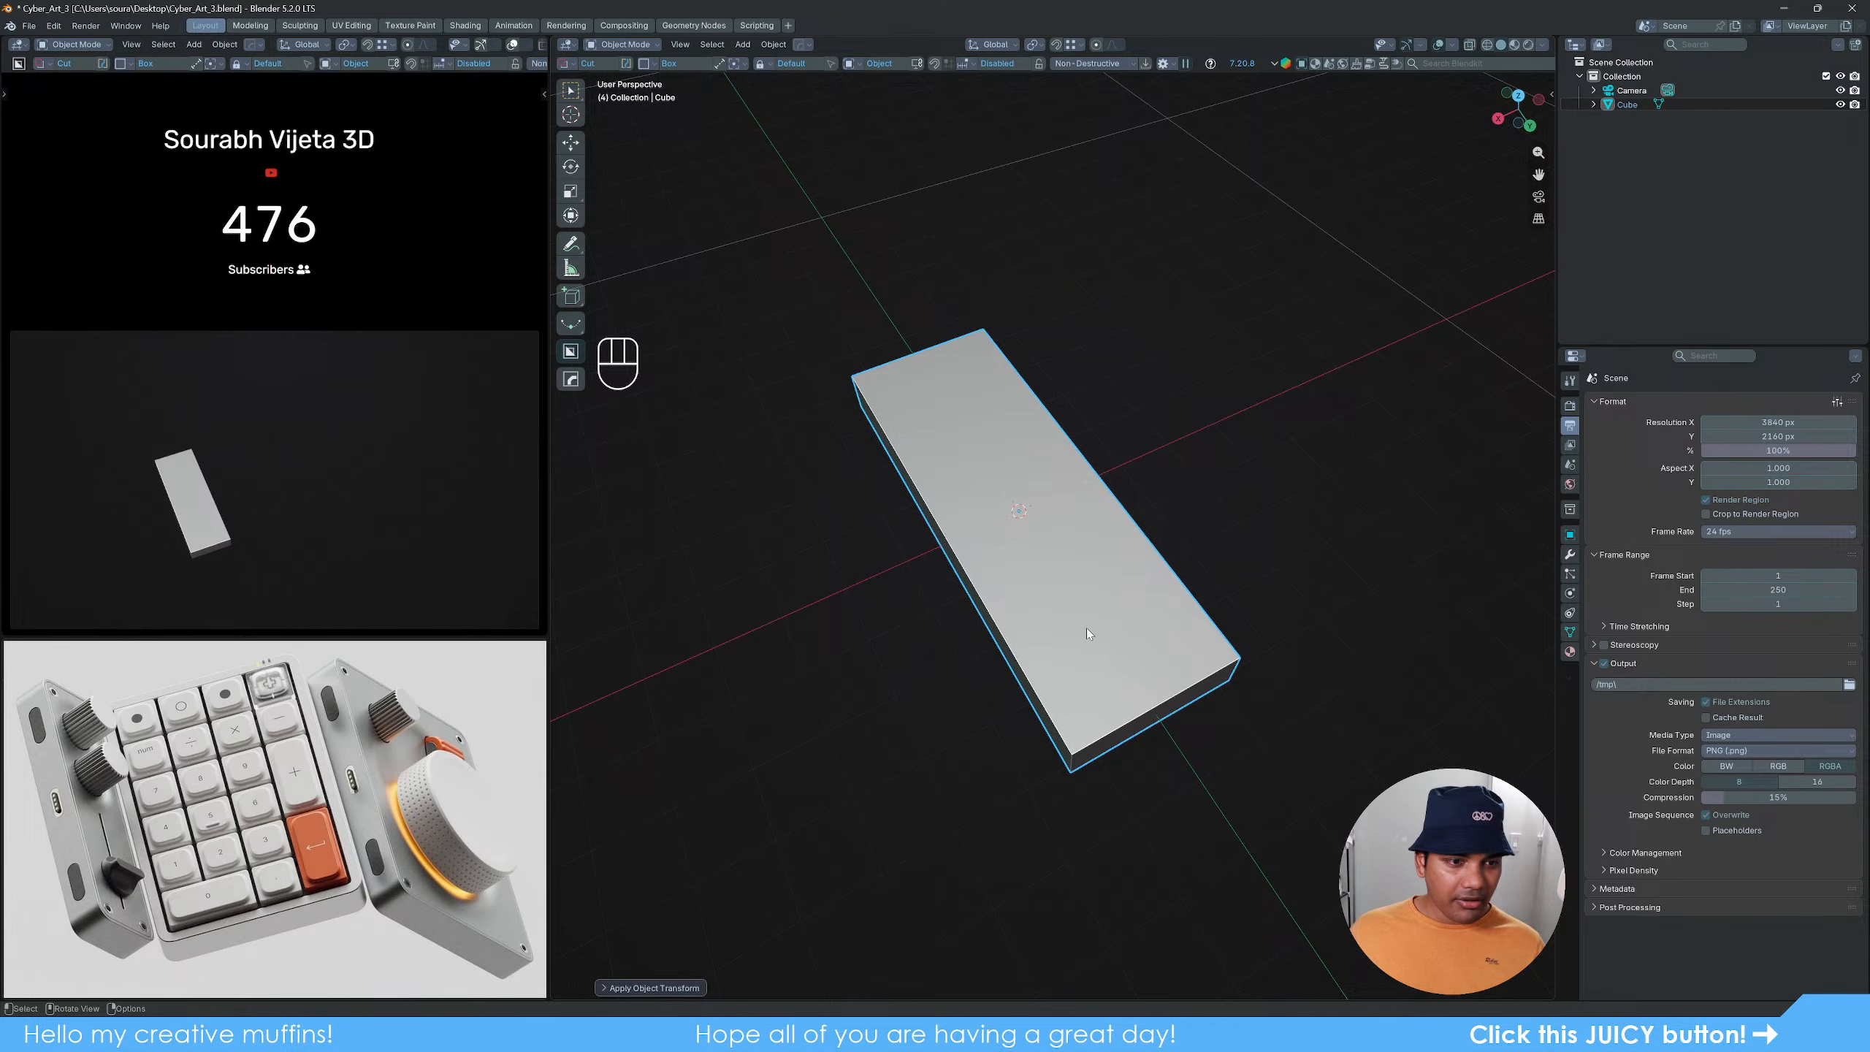
# Step: Duplicate the slab and place the copy beside it, offset about 3.35 m in the negative X direction
pyautogui.moveTo(1087, 628); pyautogui.dragTo(1031, 597, button='middle')
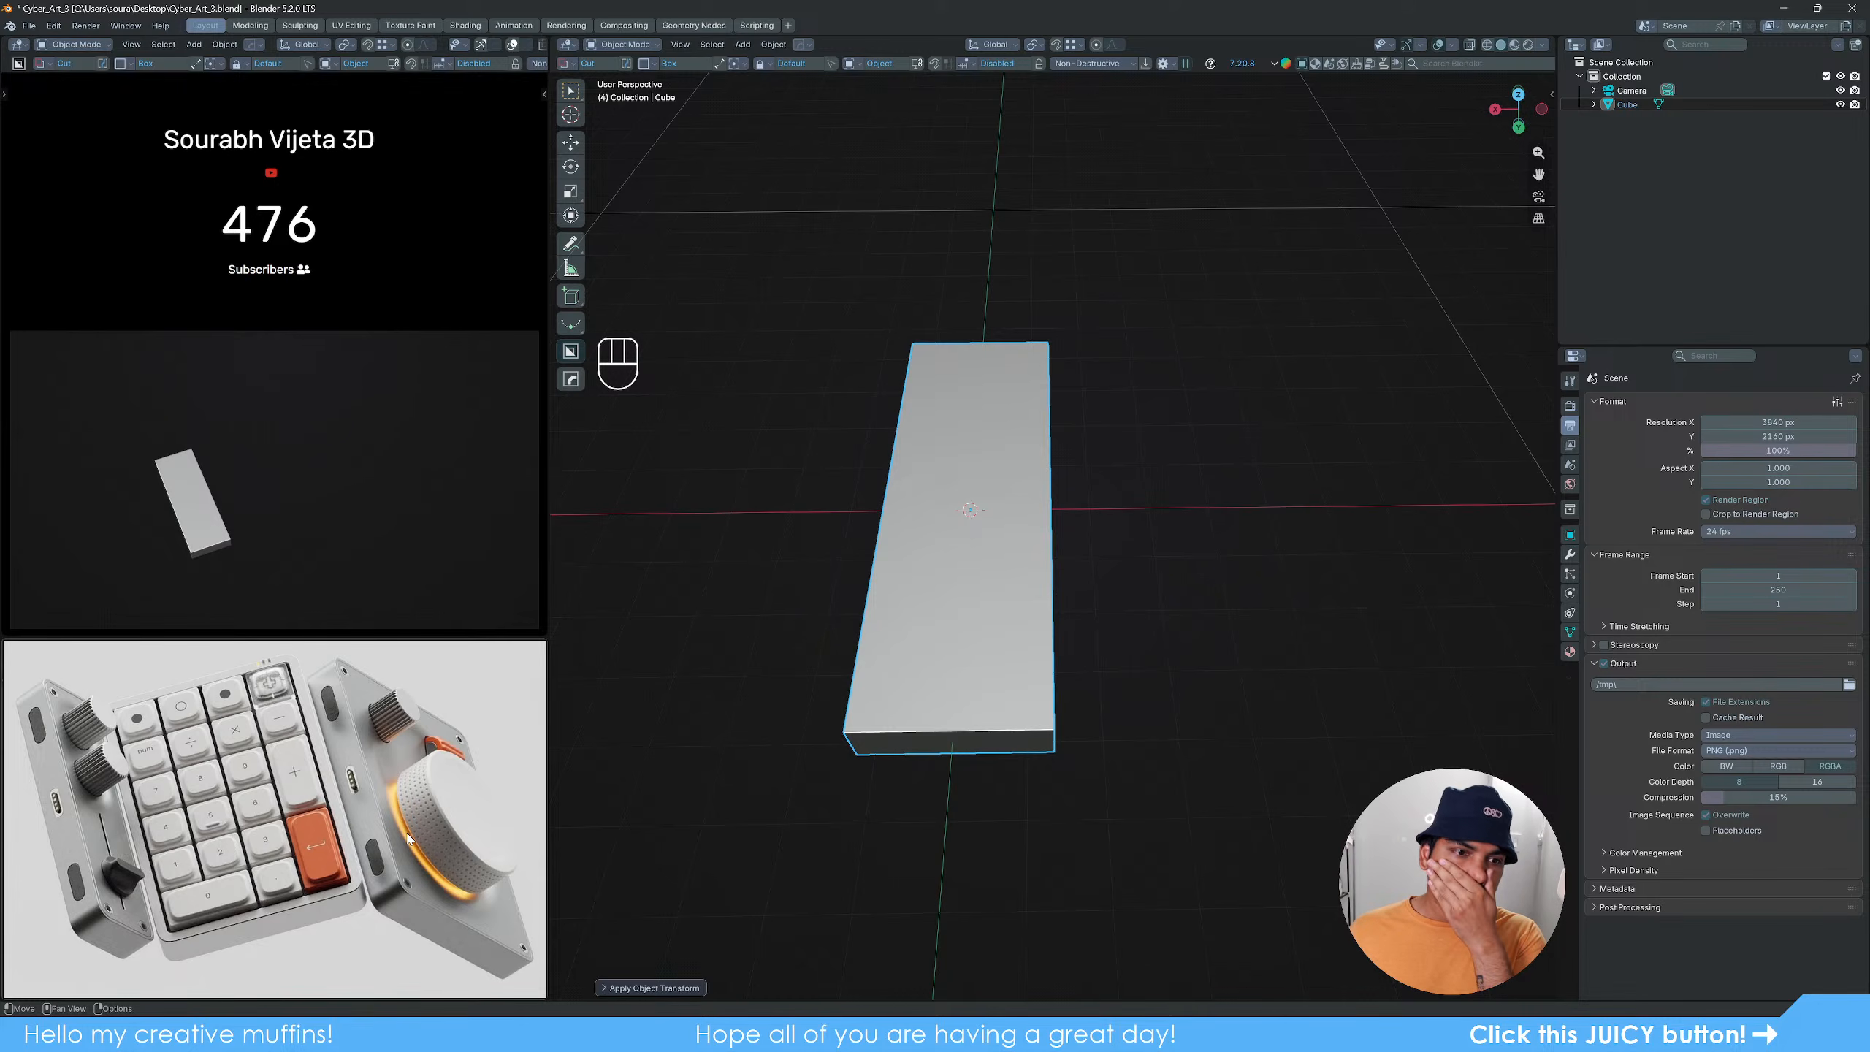
pyautogui.scroll(-3, 1134, 626)
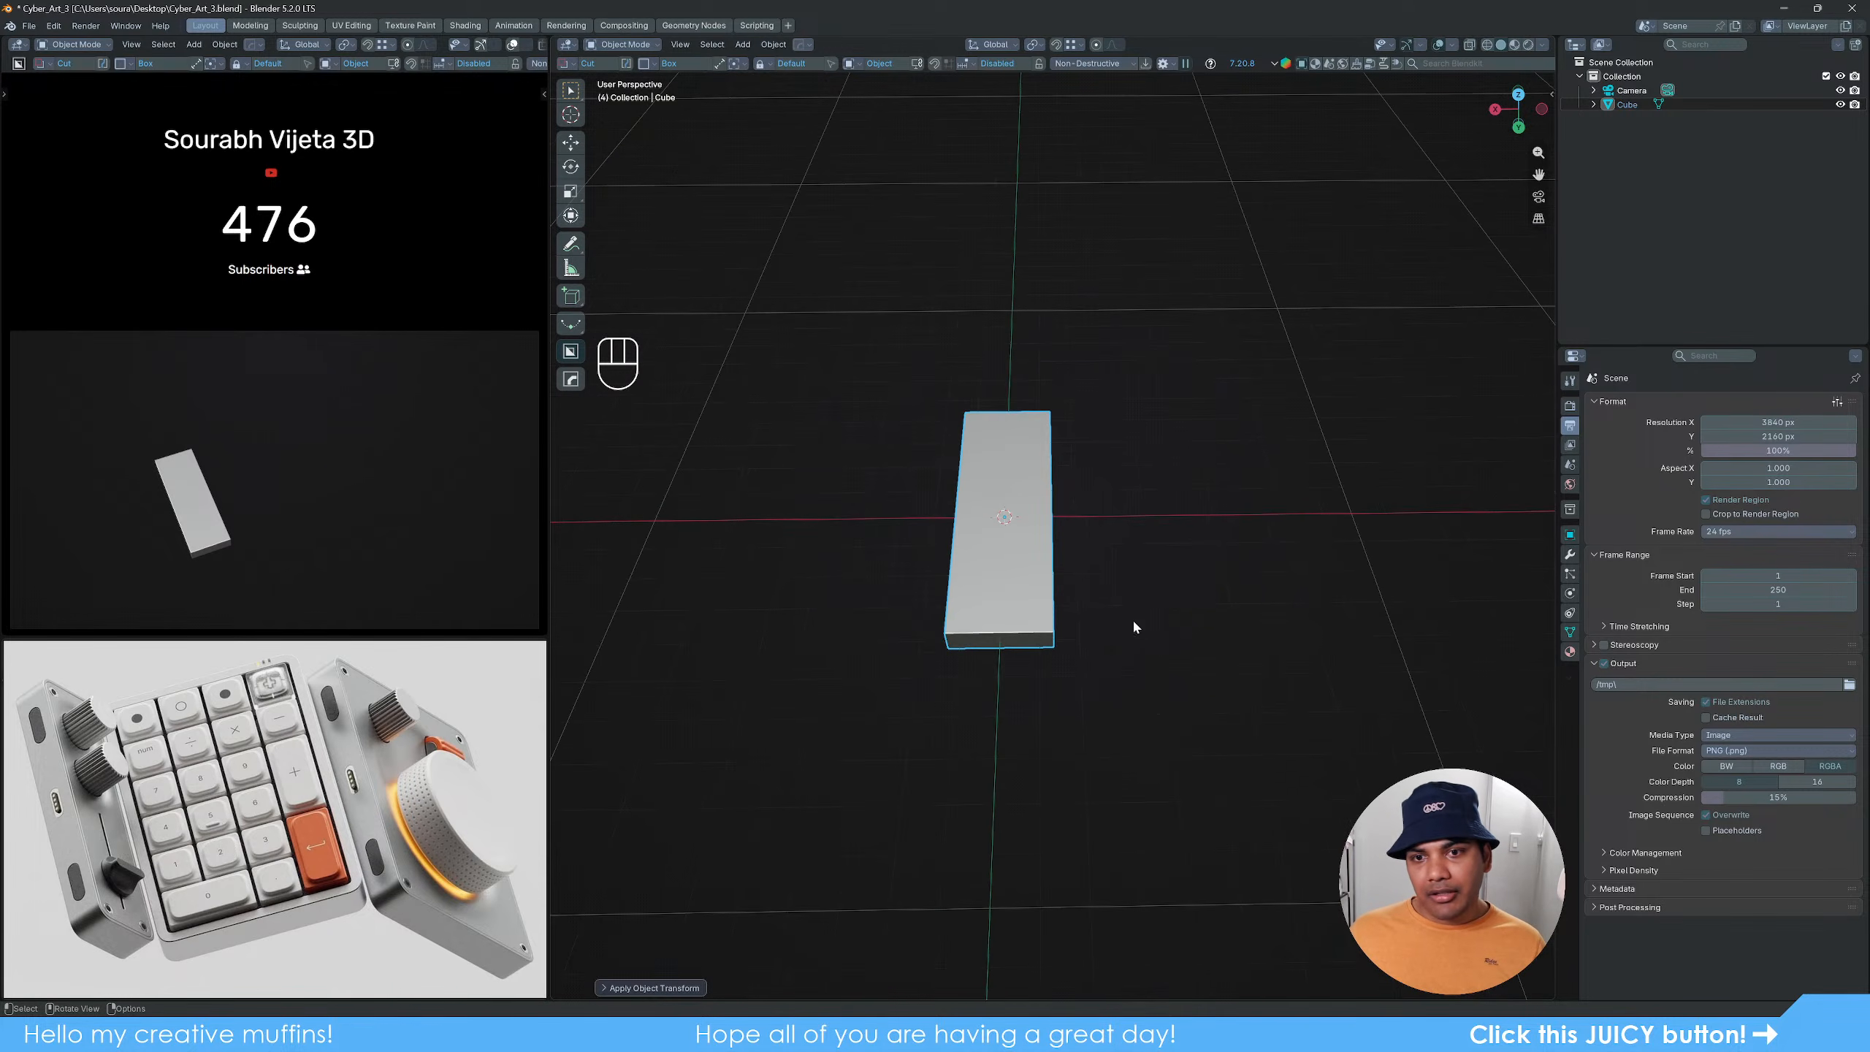
pyautogui.keyDown('alt'); pyautogui.moveTo(1134, 627); pyautogui.dragTo(1017, 598, button='middle'); pyautogui.keyUp('alt')
pyautogui.scroll(2, 1094, 595)
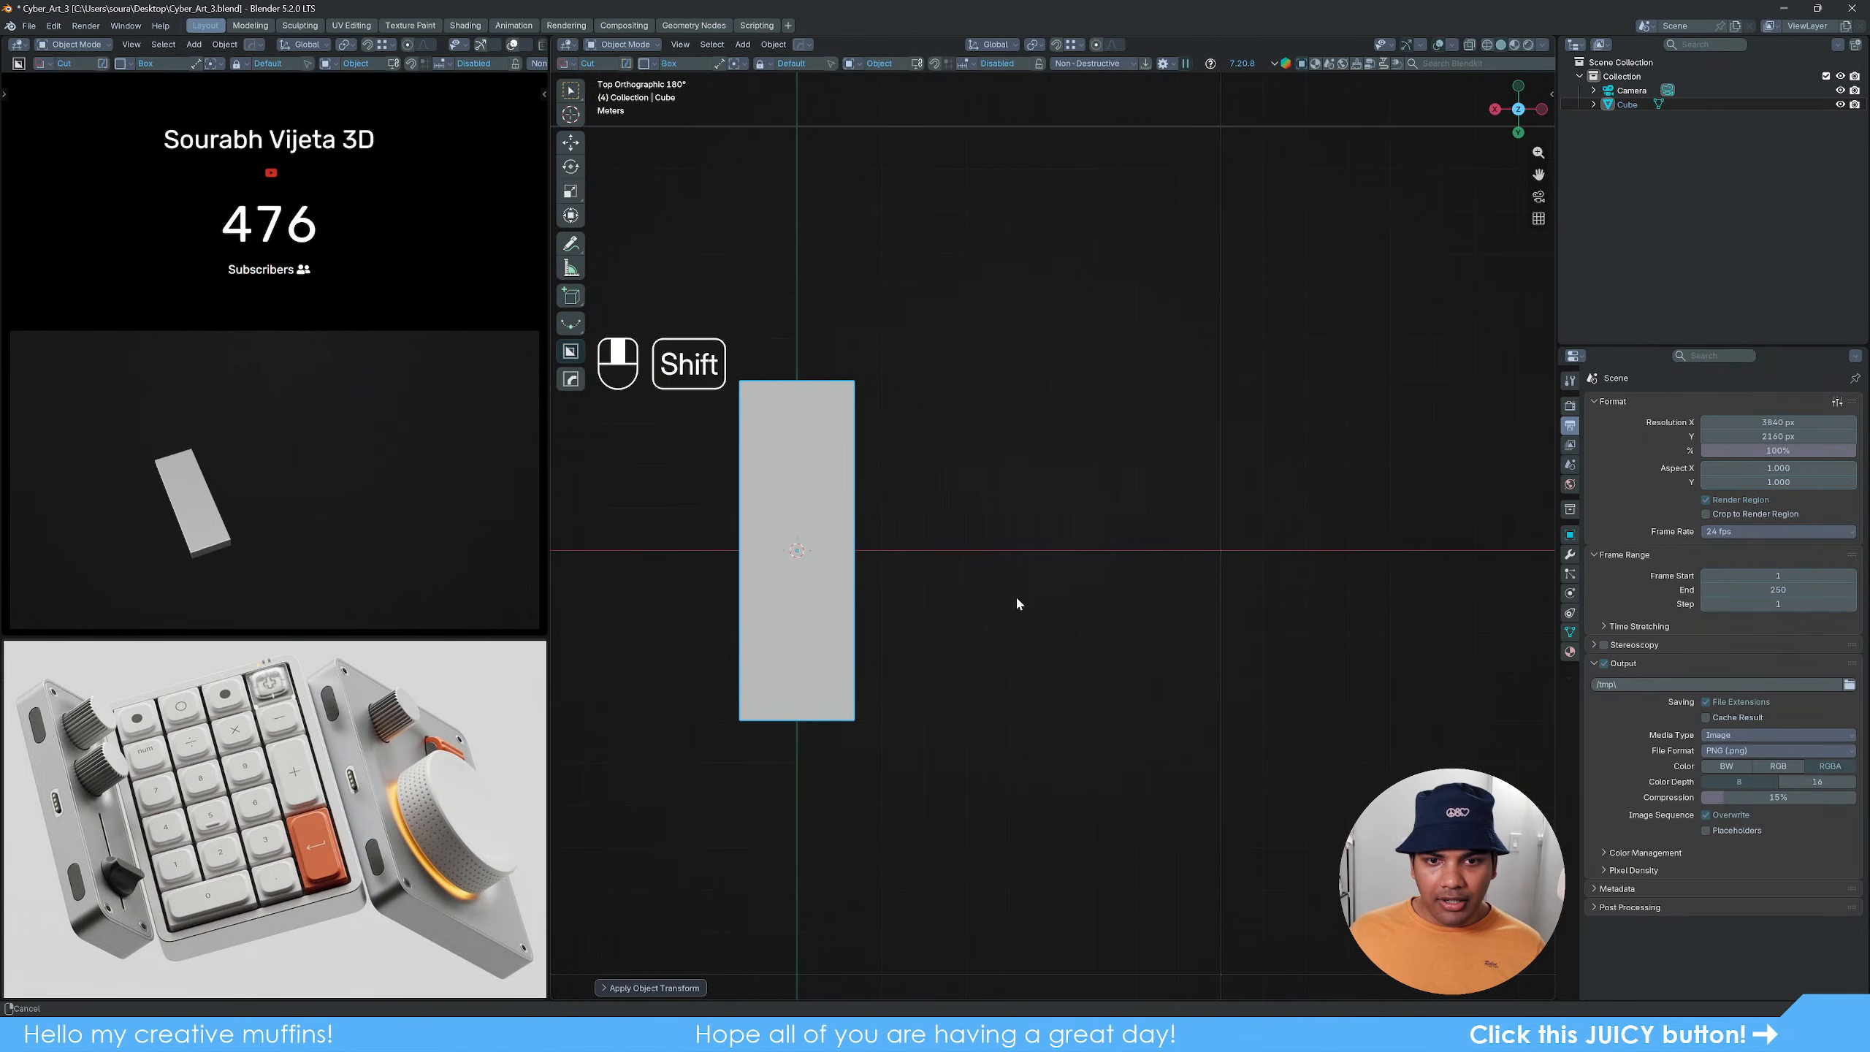
pyautogui.scroll(-1, 1017, 603)
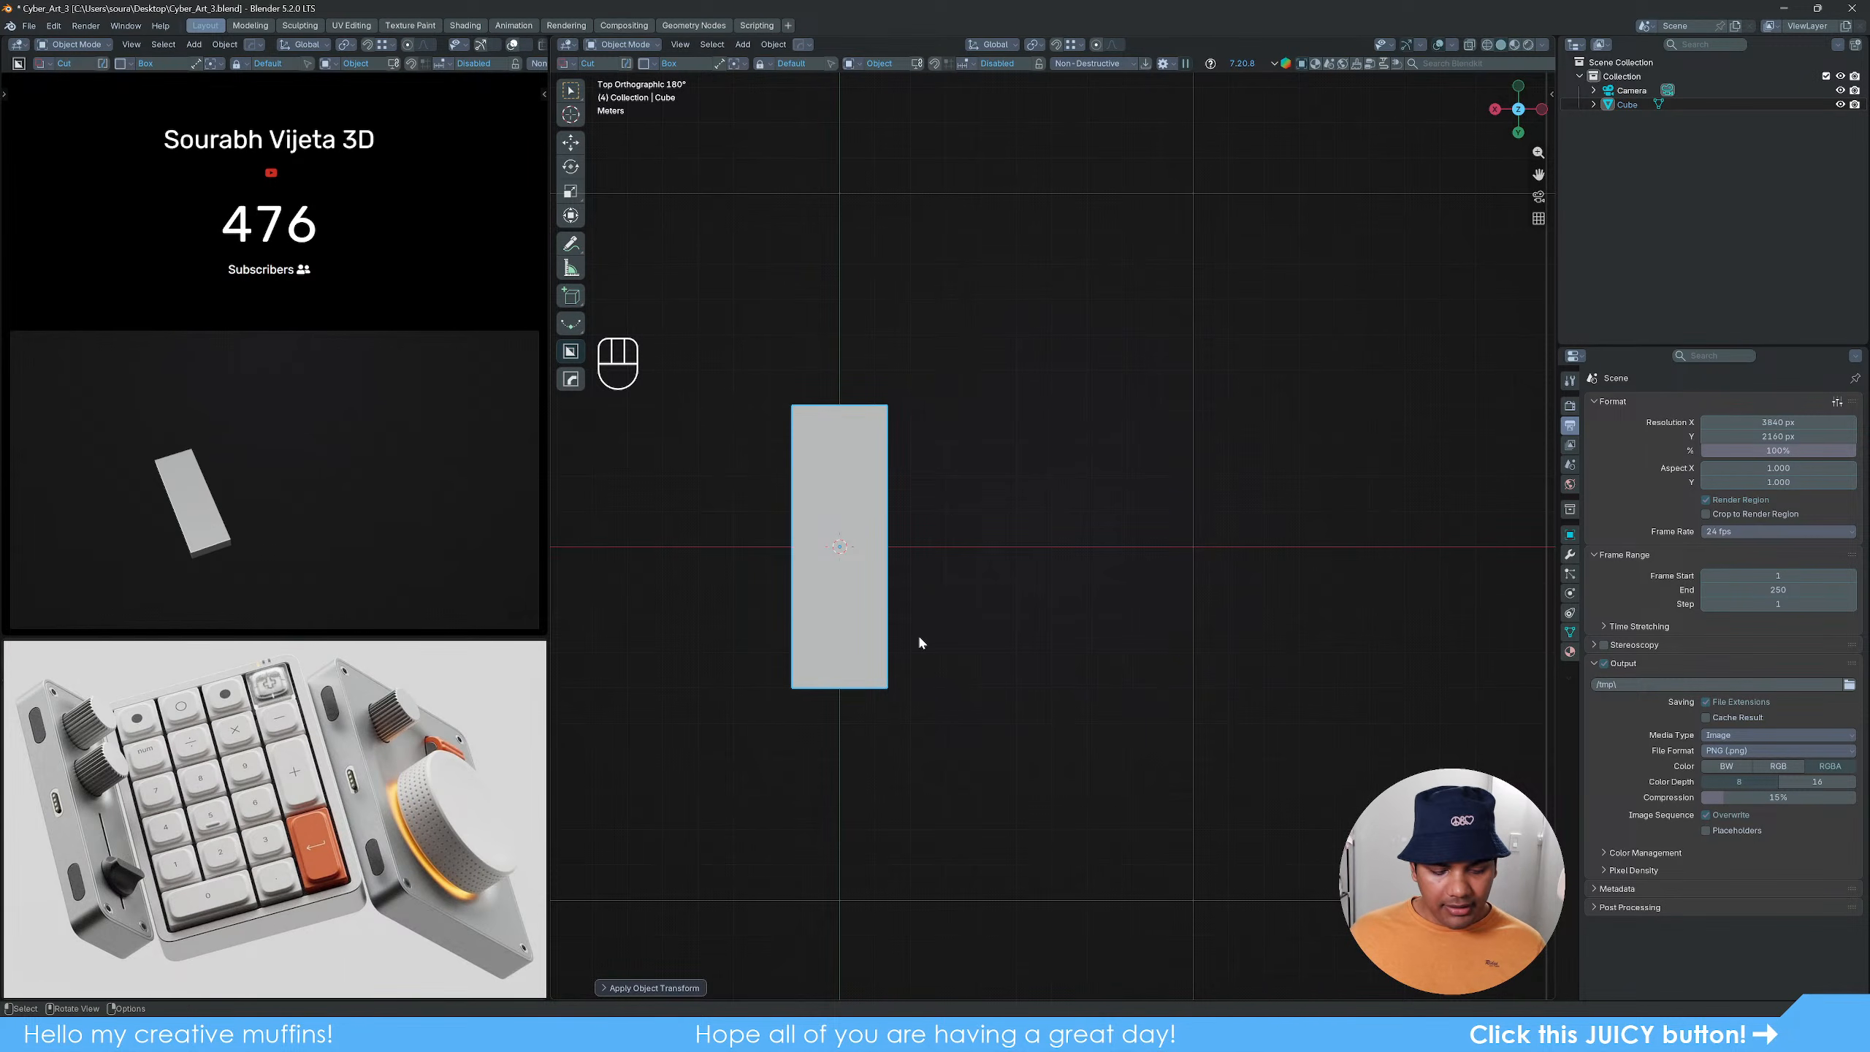
pyautogui.hotkey('shift', 's')
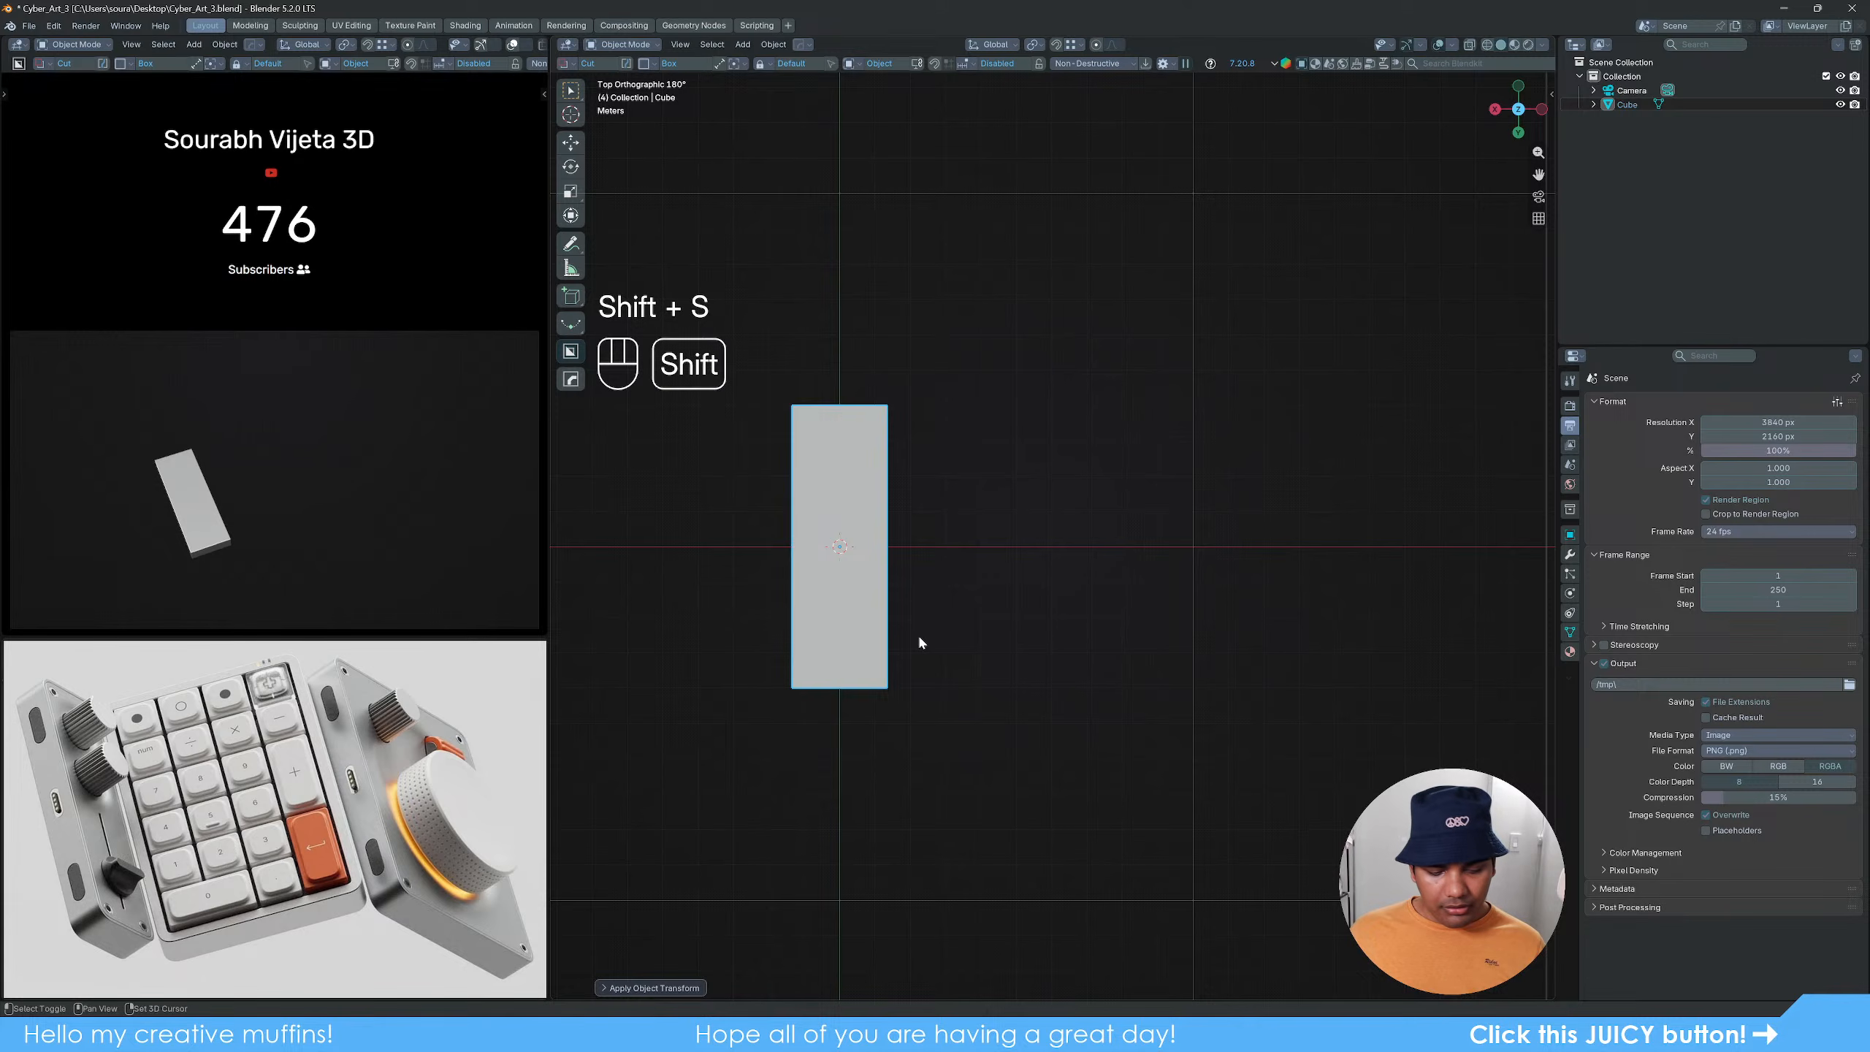
pyautogui.hotkey('shift', 'd')
pyautogui.press('x')
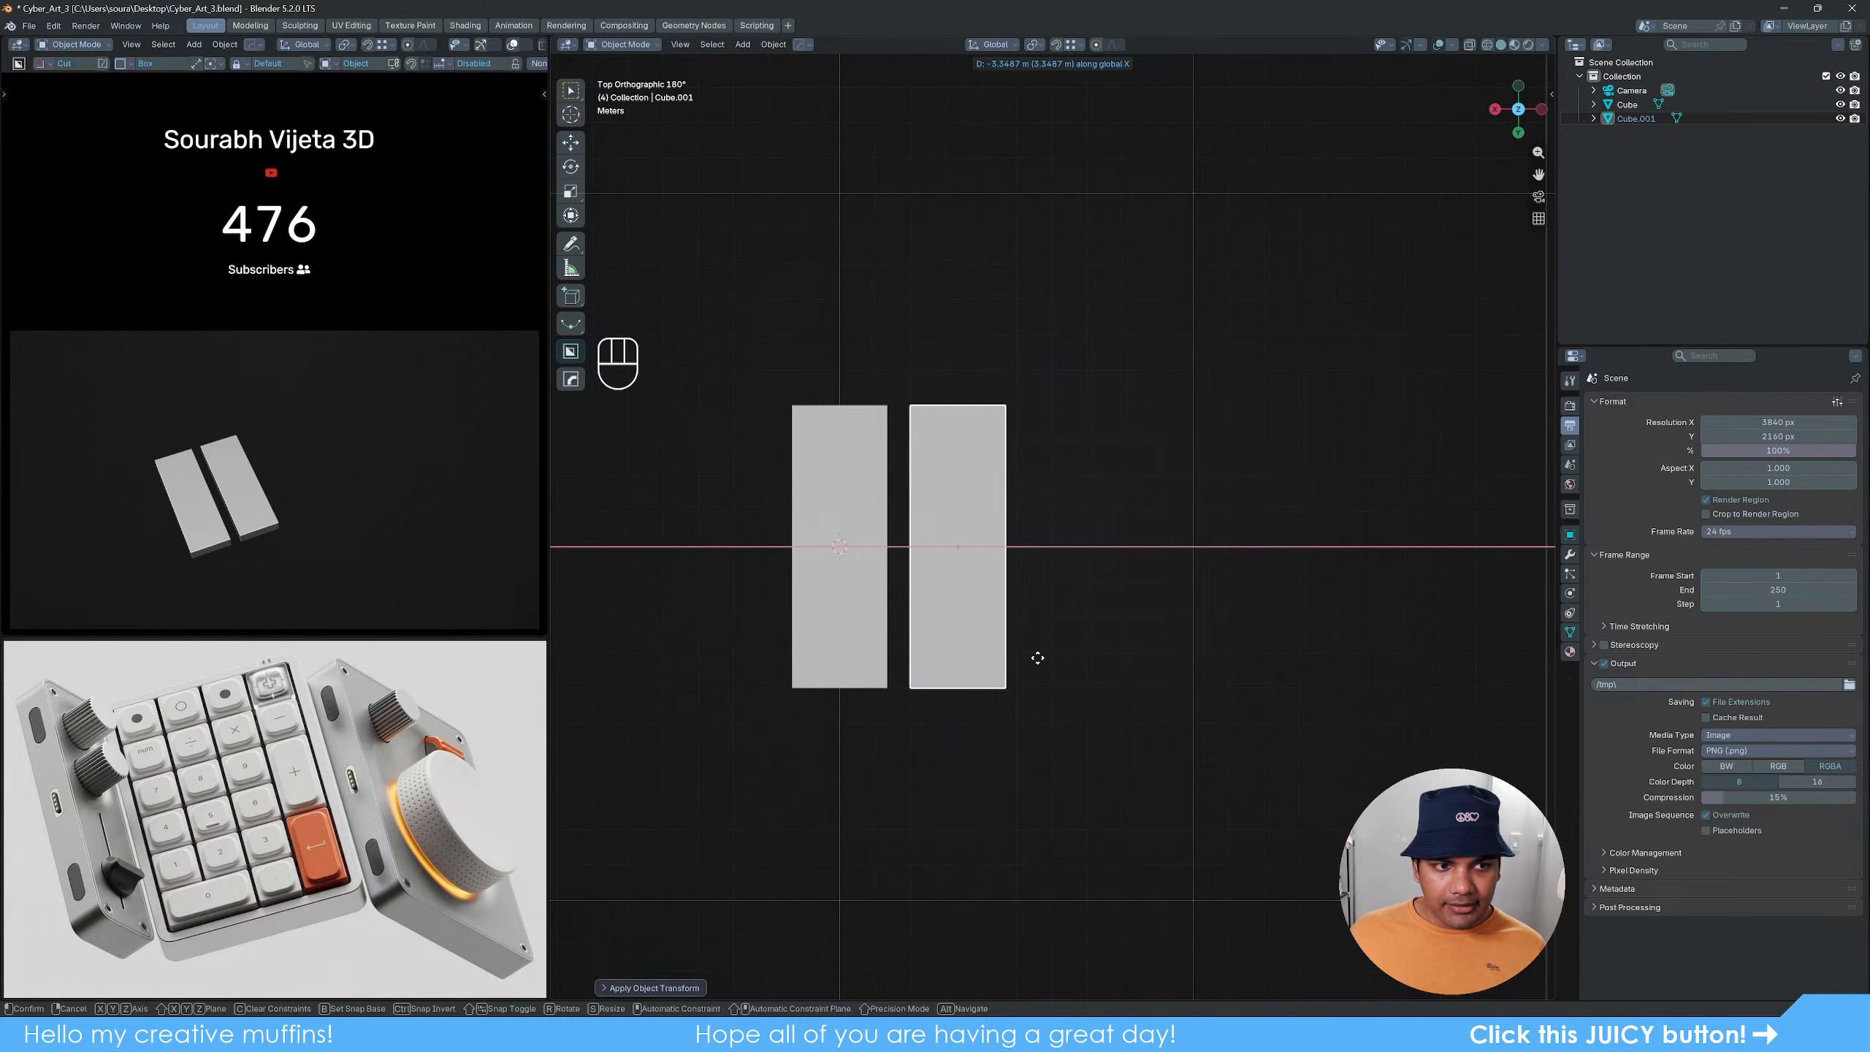
pyautogui.click(1038, 659)
# Step: Switch to wireframe display and widen the duplicated slab by moving its outer side vertices about 2.9 m in the negative X direction
pyautogui.press('Tab')
pyautogui.press('z')
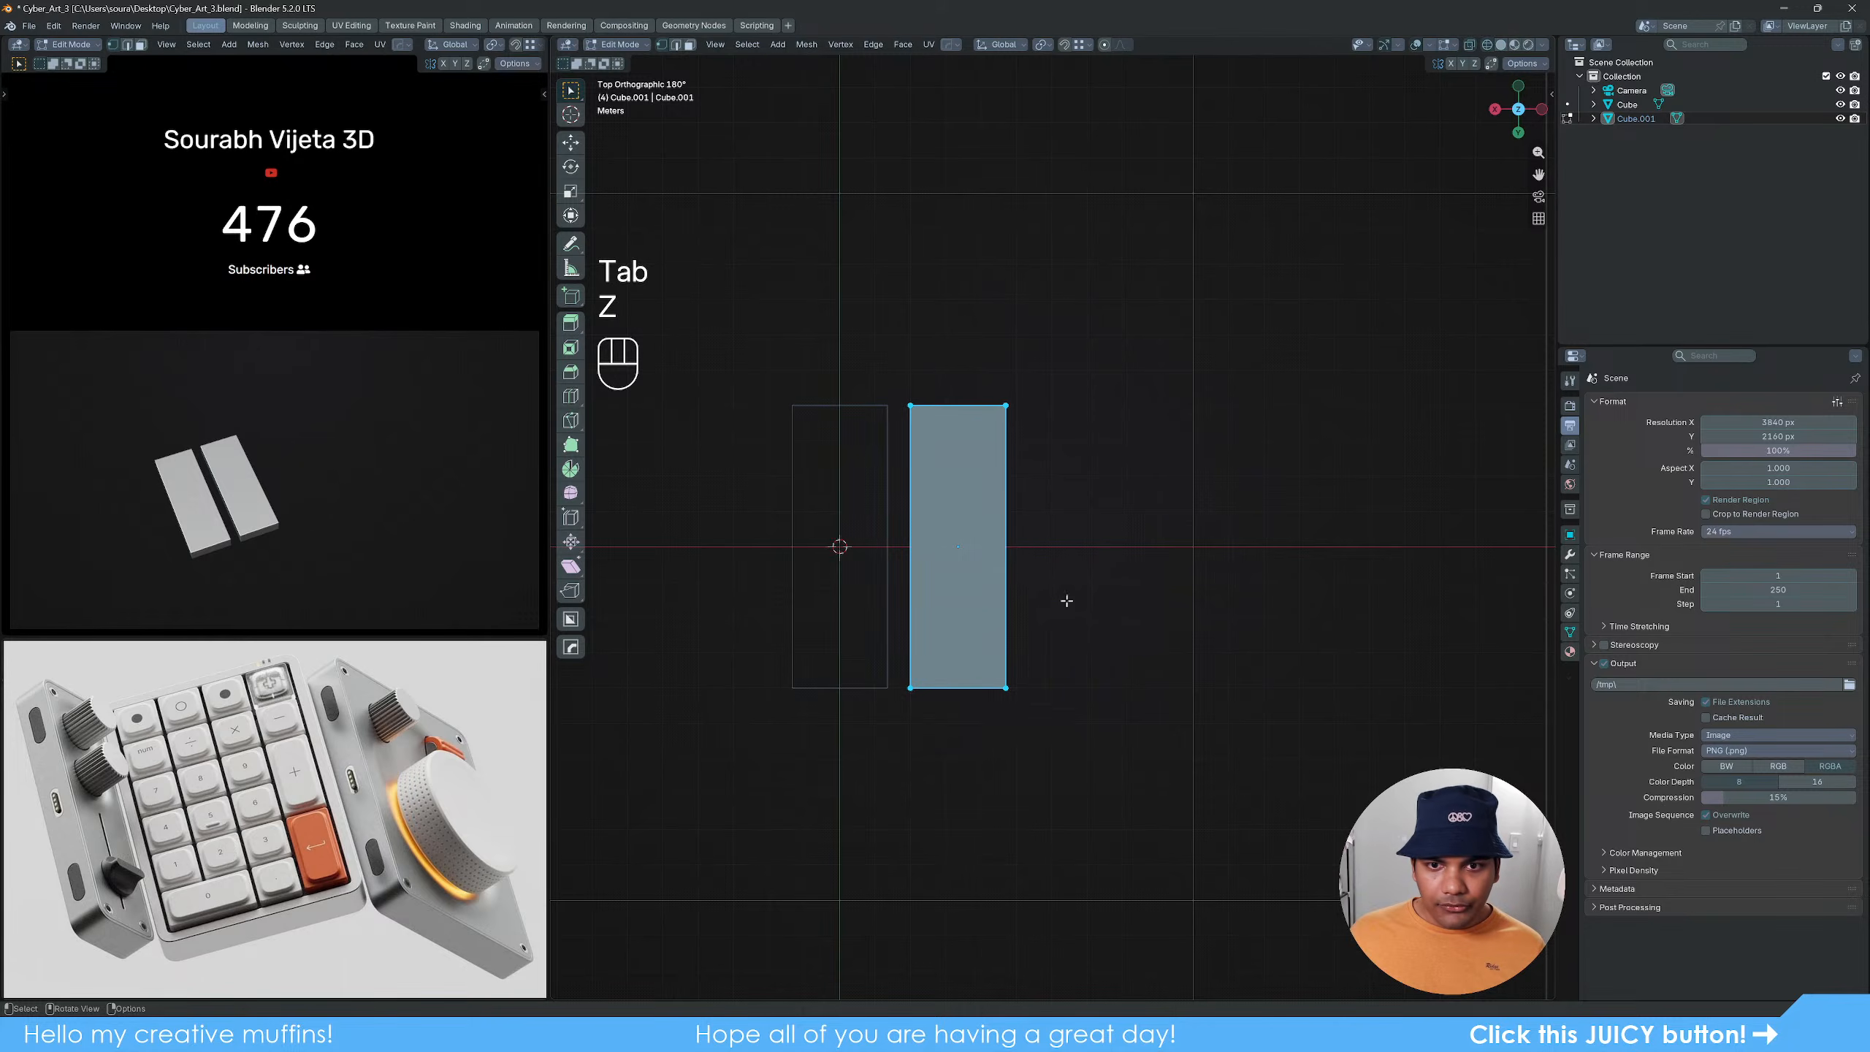
pyautogui.moveTo(966, 303); pyautogui.dragTo(1058, 733)
pyautogui.press('g')
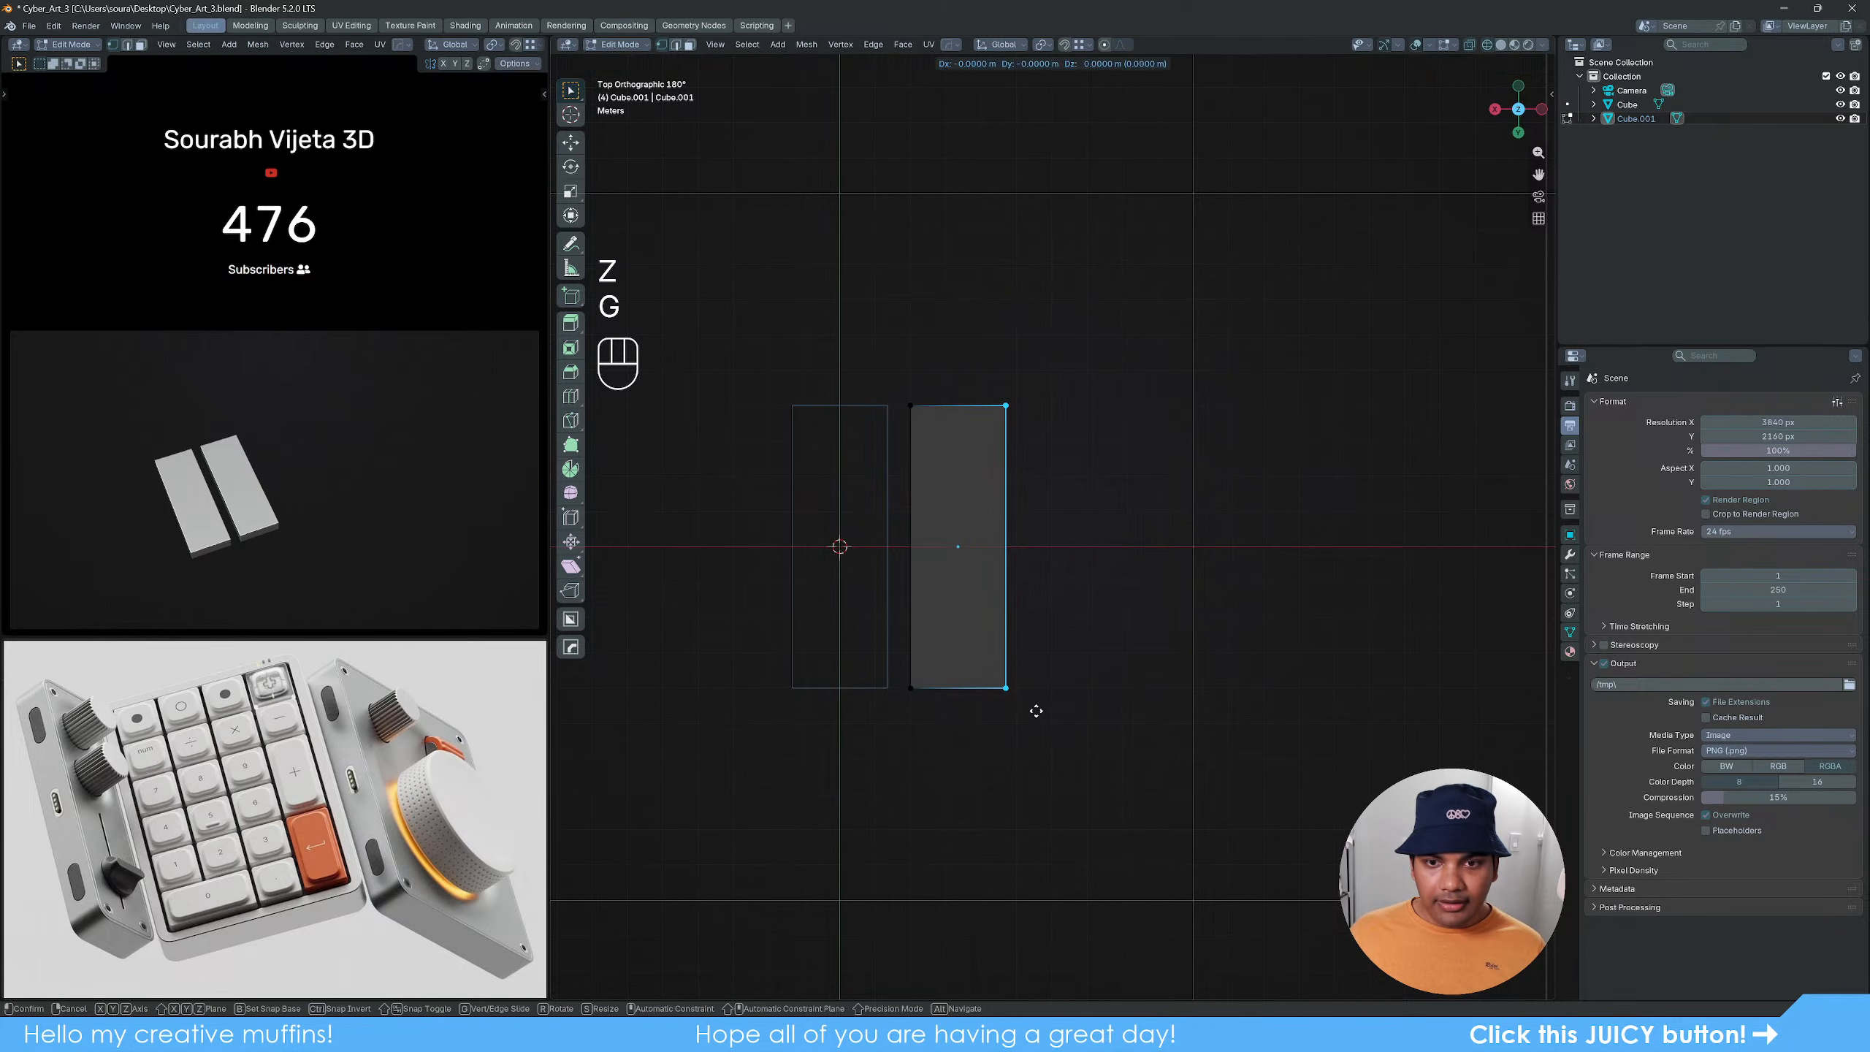
pyautogui.press('x')
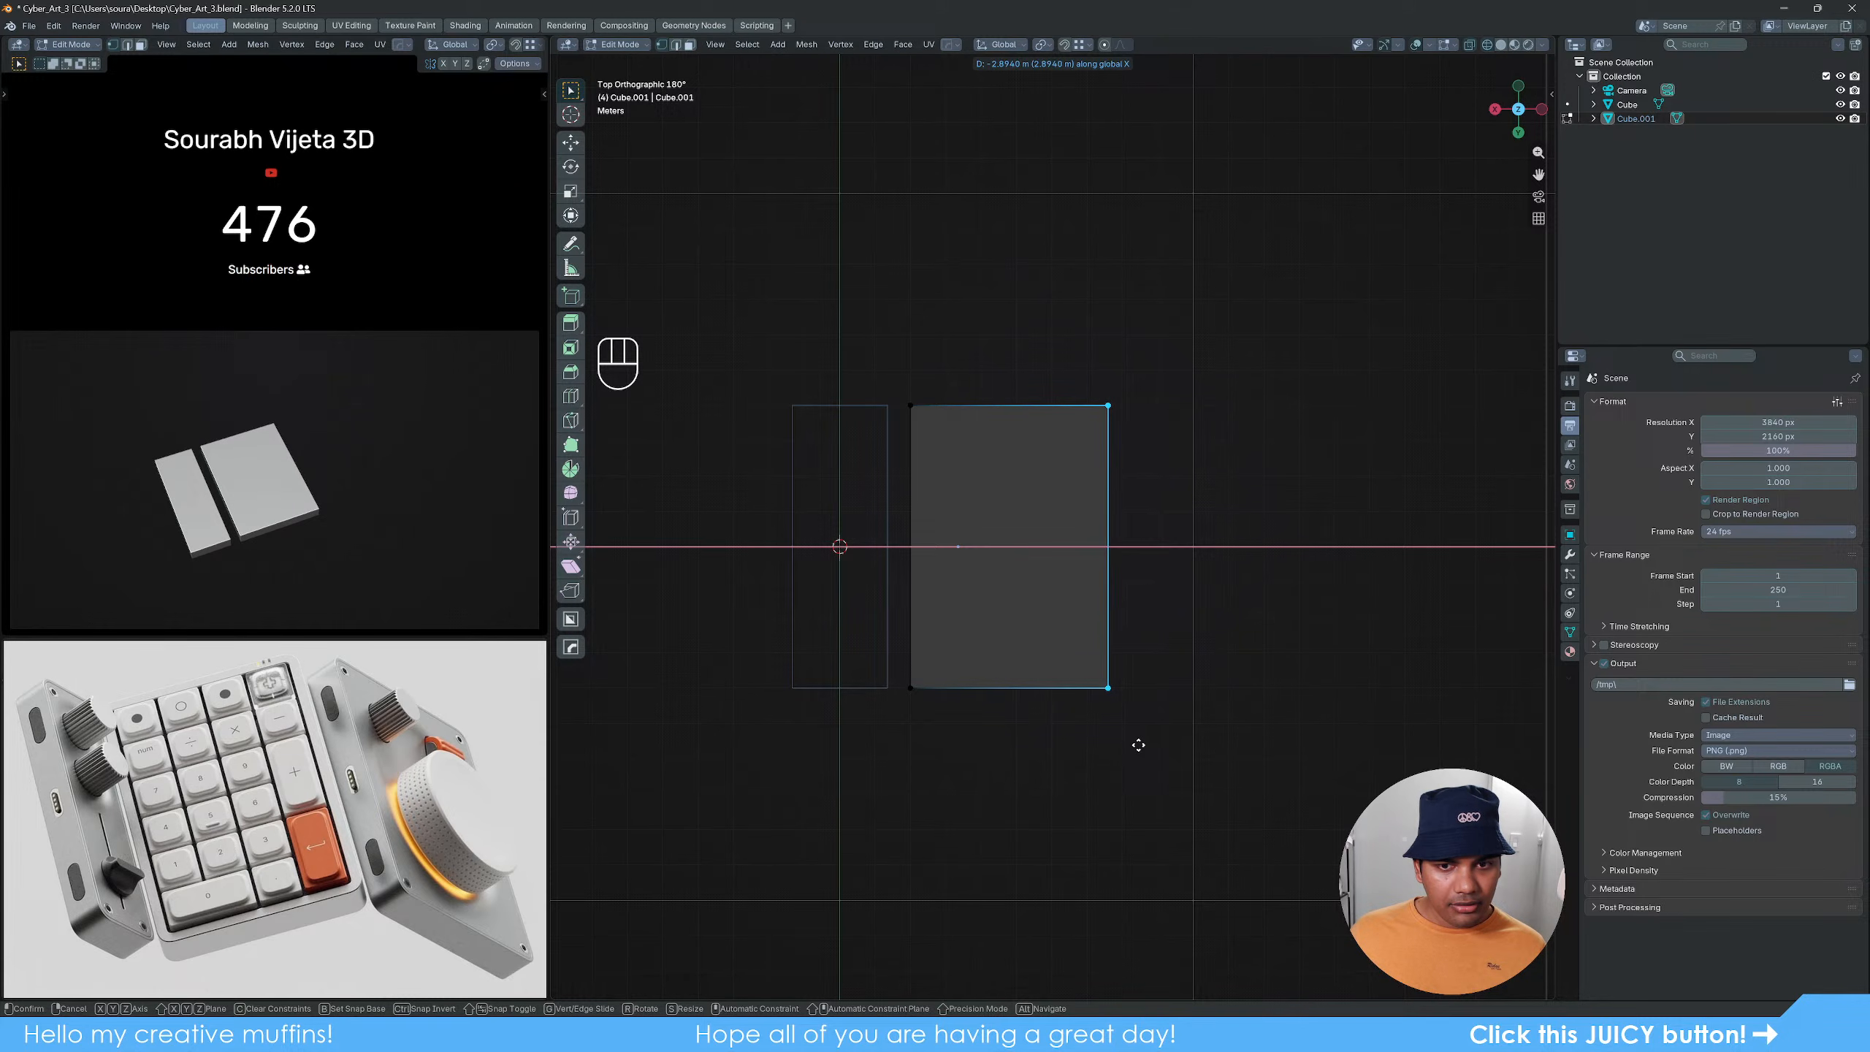
pyautogui.click(1135, 743)
pyautogui.press('Tab')
pyautogui.keyDown('shift'); pyautogui.moveTo(1113, 699); pyautogui.dragTo(1025, 669, button='middle'); pyautogui.keyUp('shift')
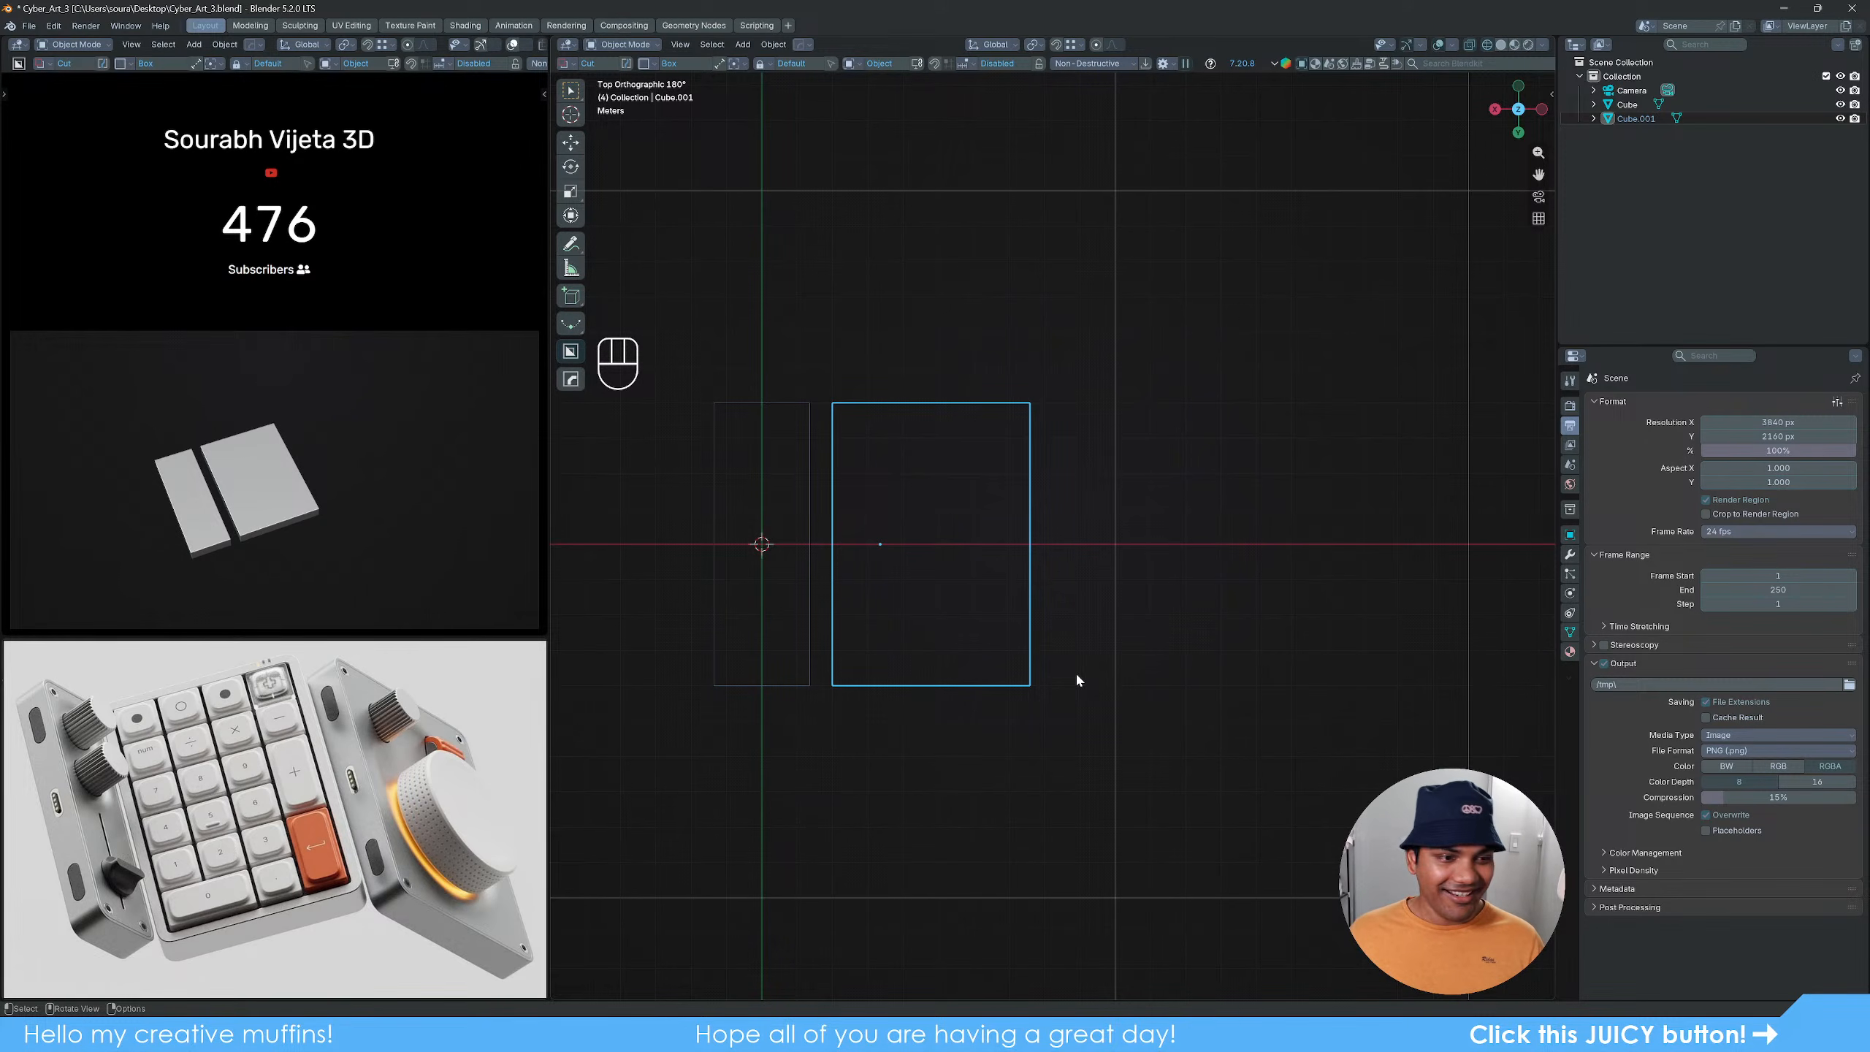
# Step: Duplicate the wide slab and place the copy beside it, offset about 6.19 m in the negative X direction
pyautogui.click(951, 711)
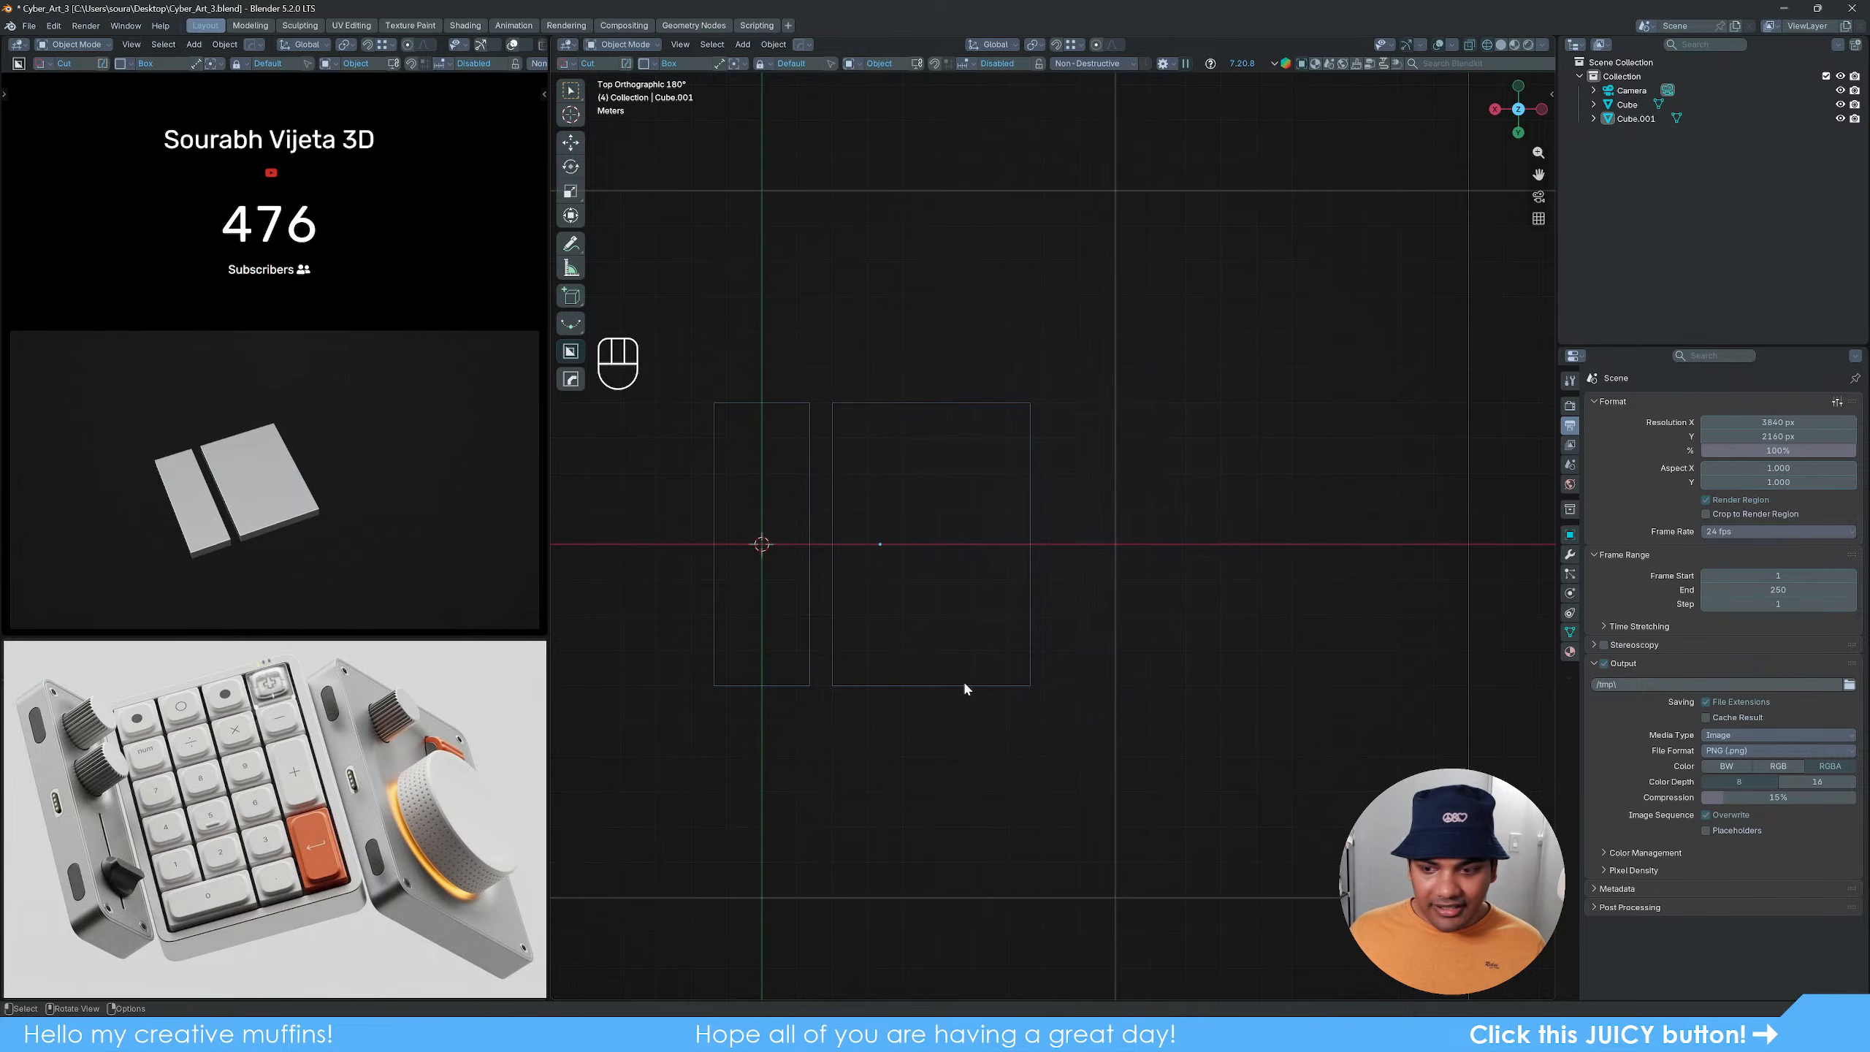
pyautogui.click(959, 685)
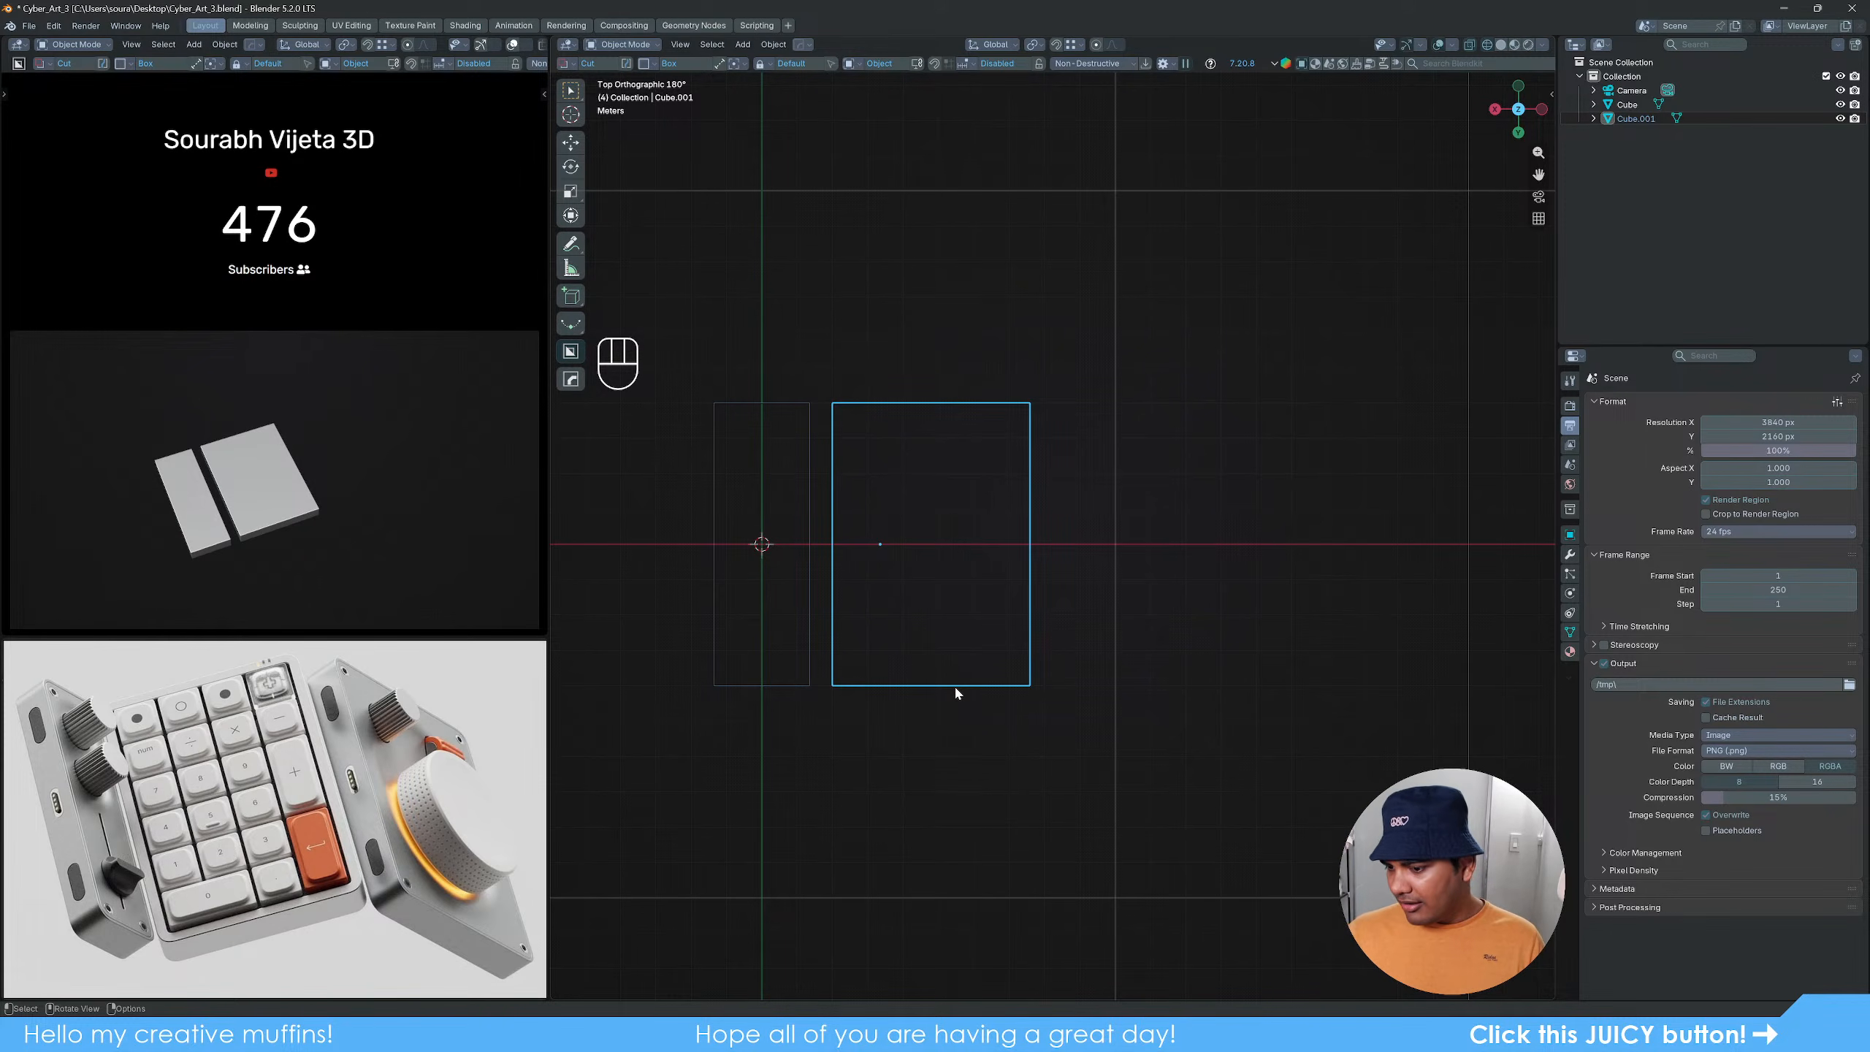
pyautogui.click(919, 740)
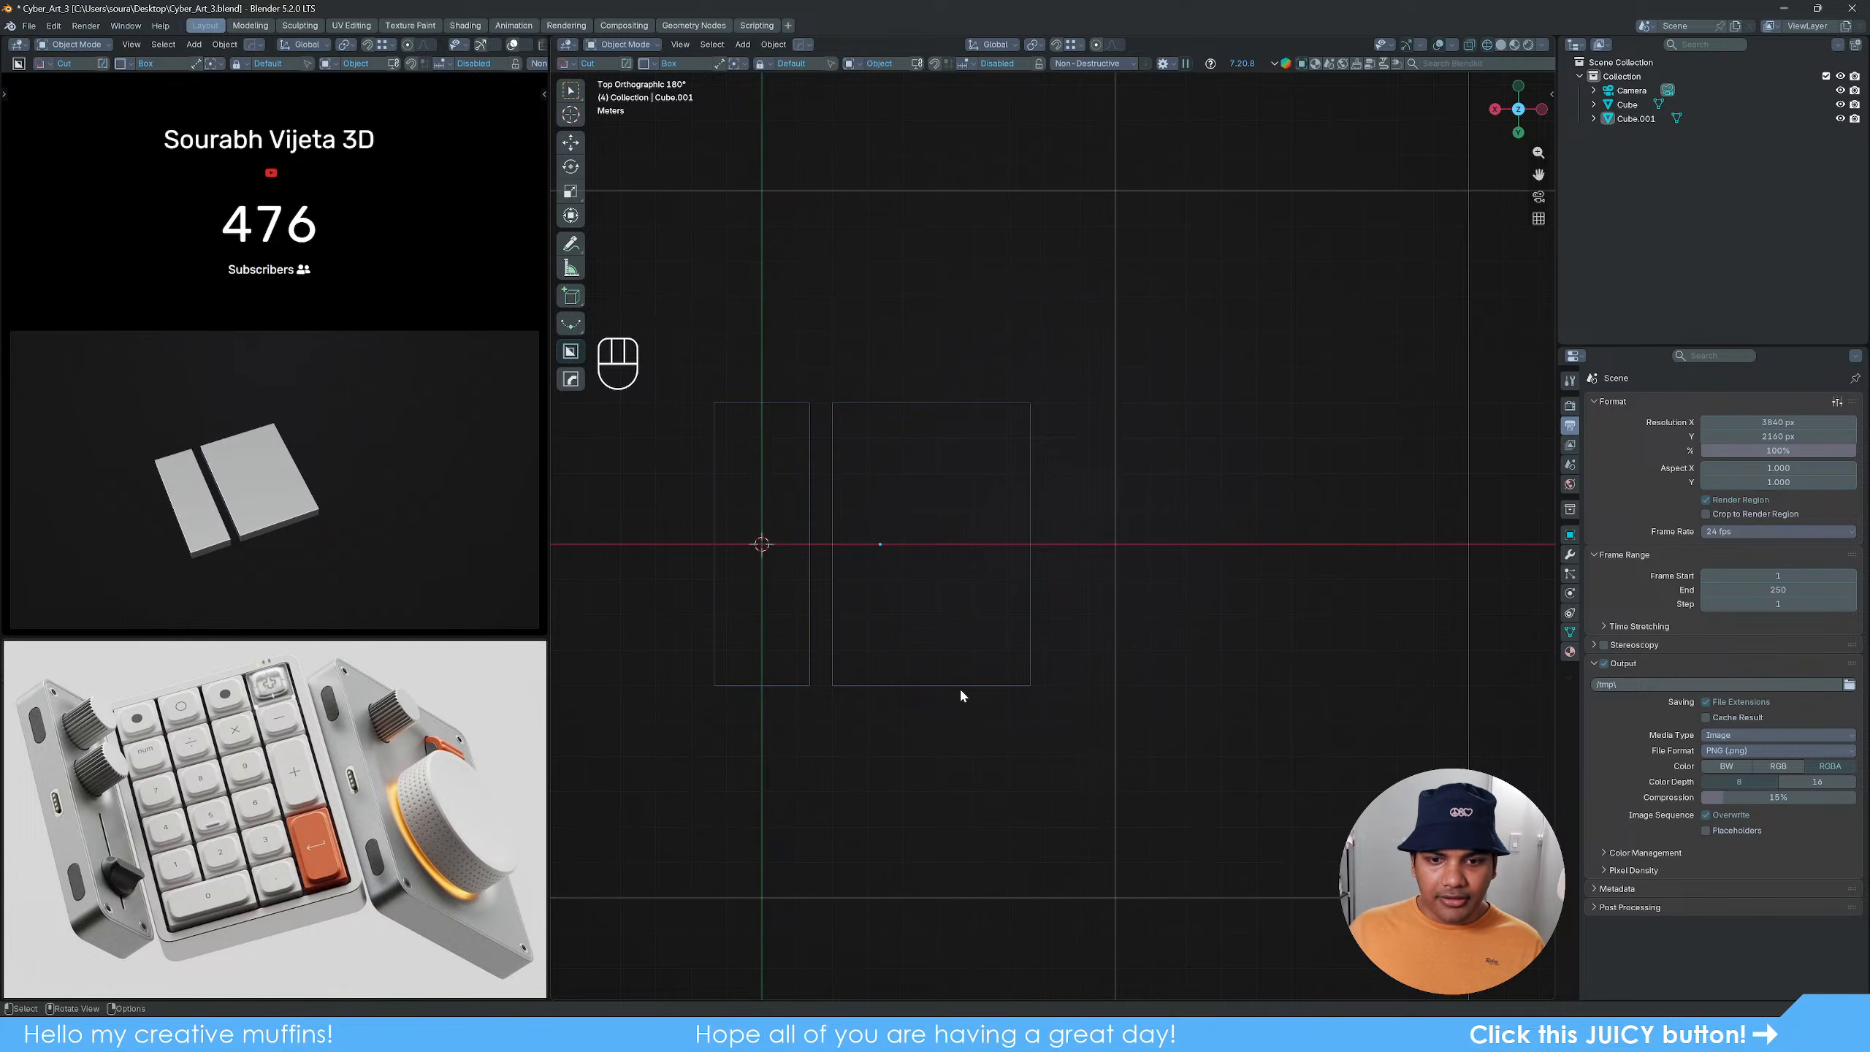
pyautogui.click(957, 688)
pyautogui.hotkey('shift', 'd')
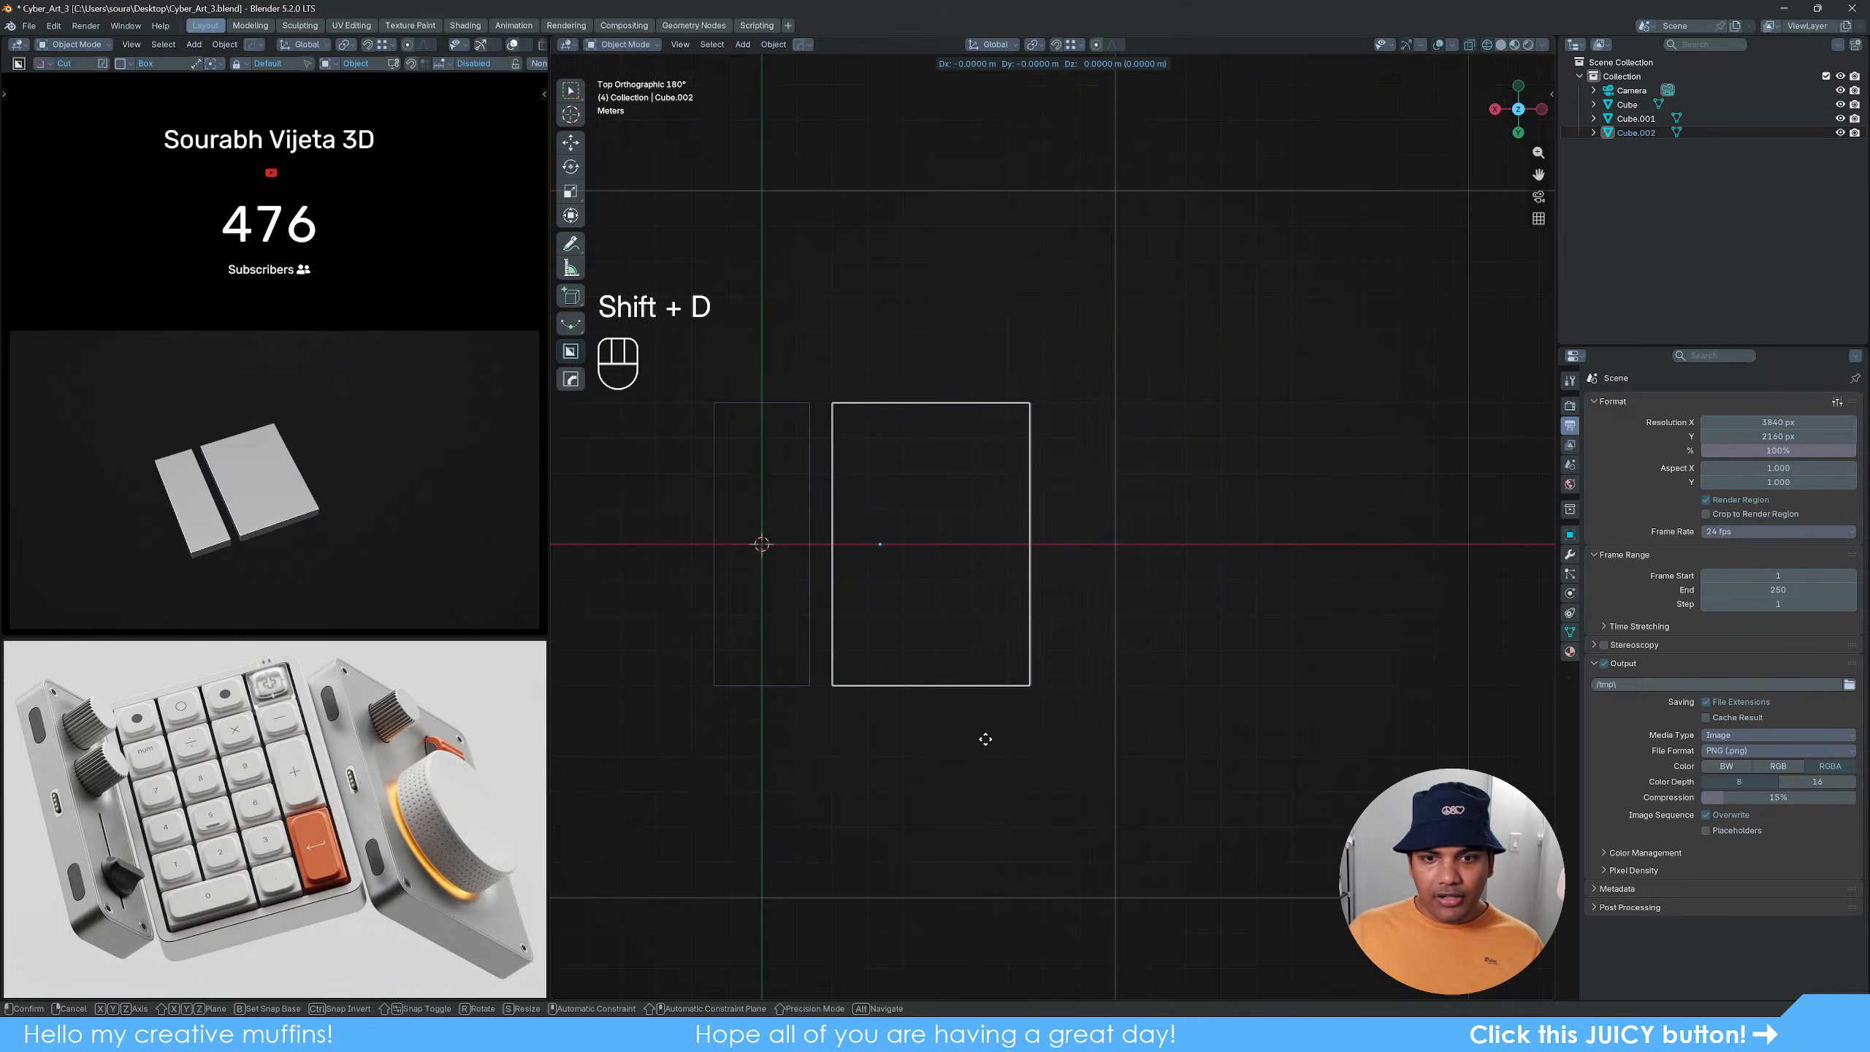
pyautogui.press('x')
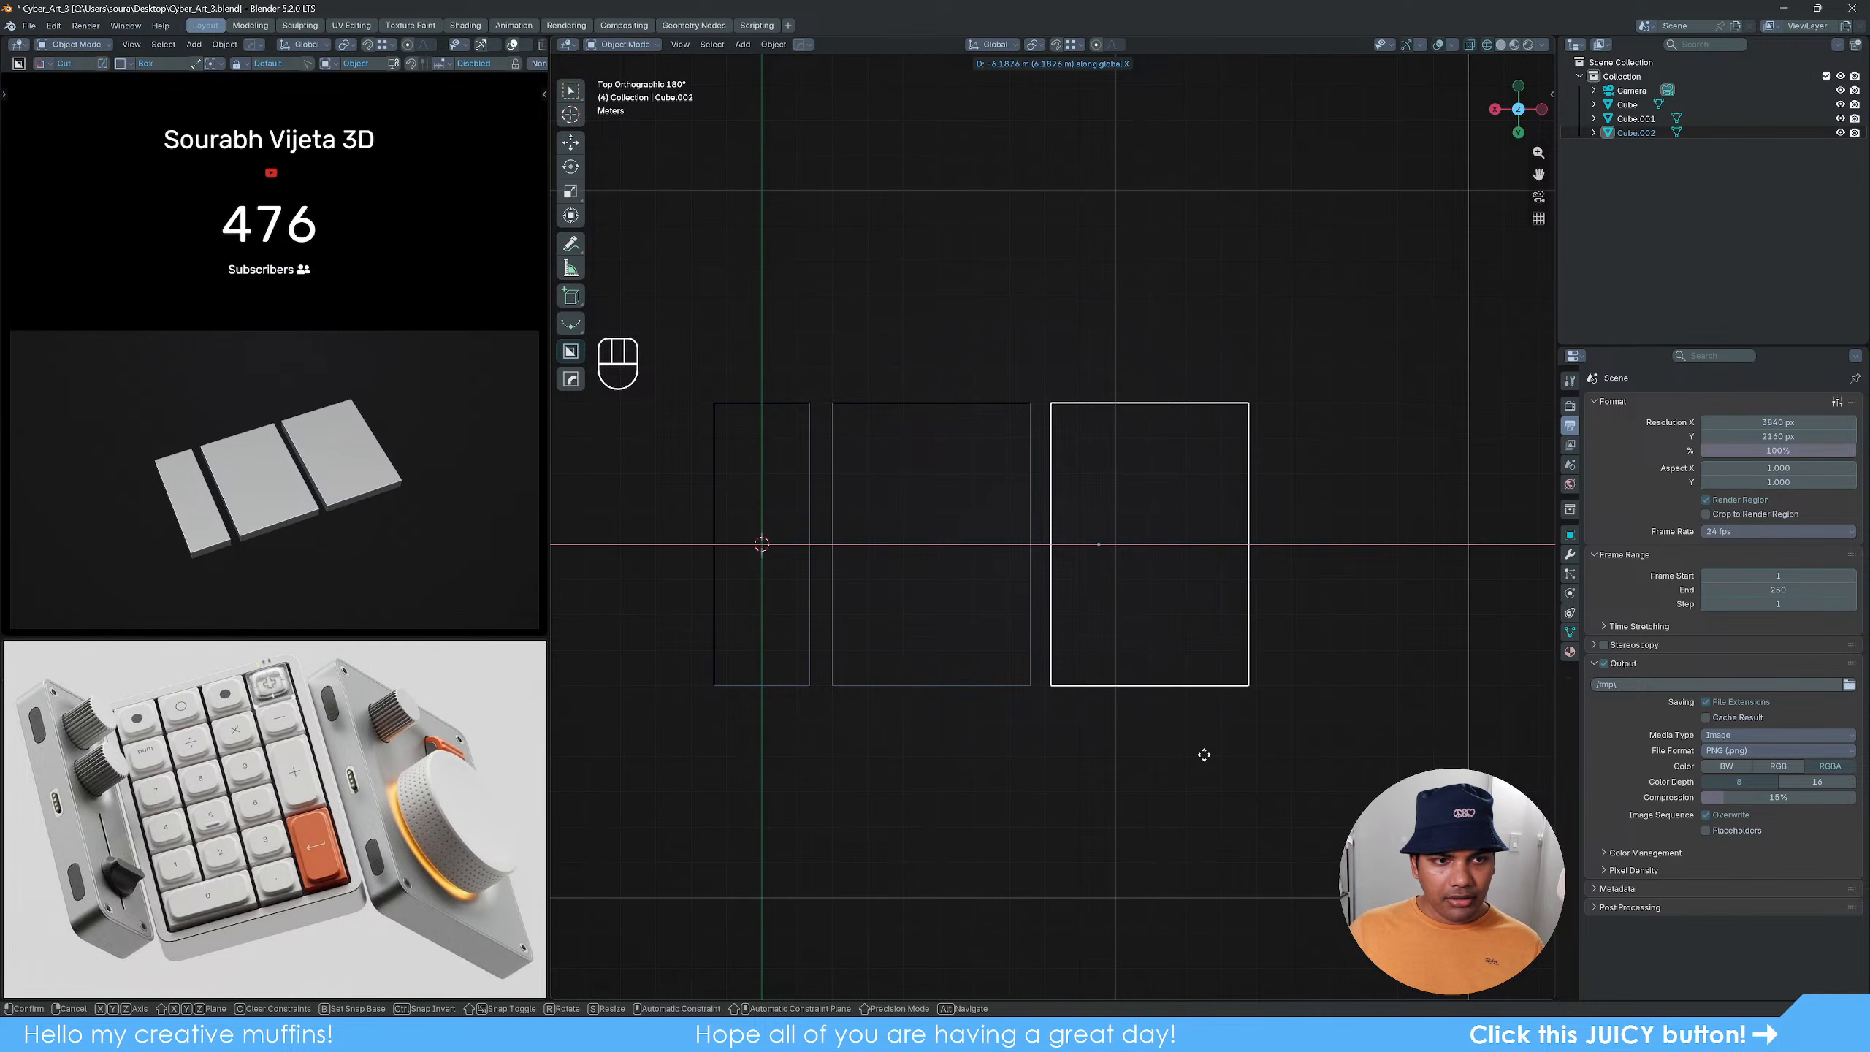
pyautogui.click(1203, 753)
pyautogui.scroll(2, 309, 545)
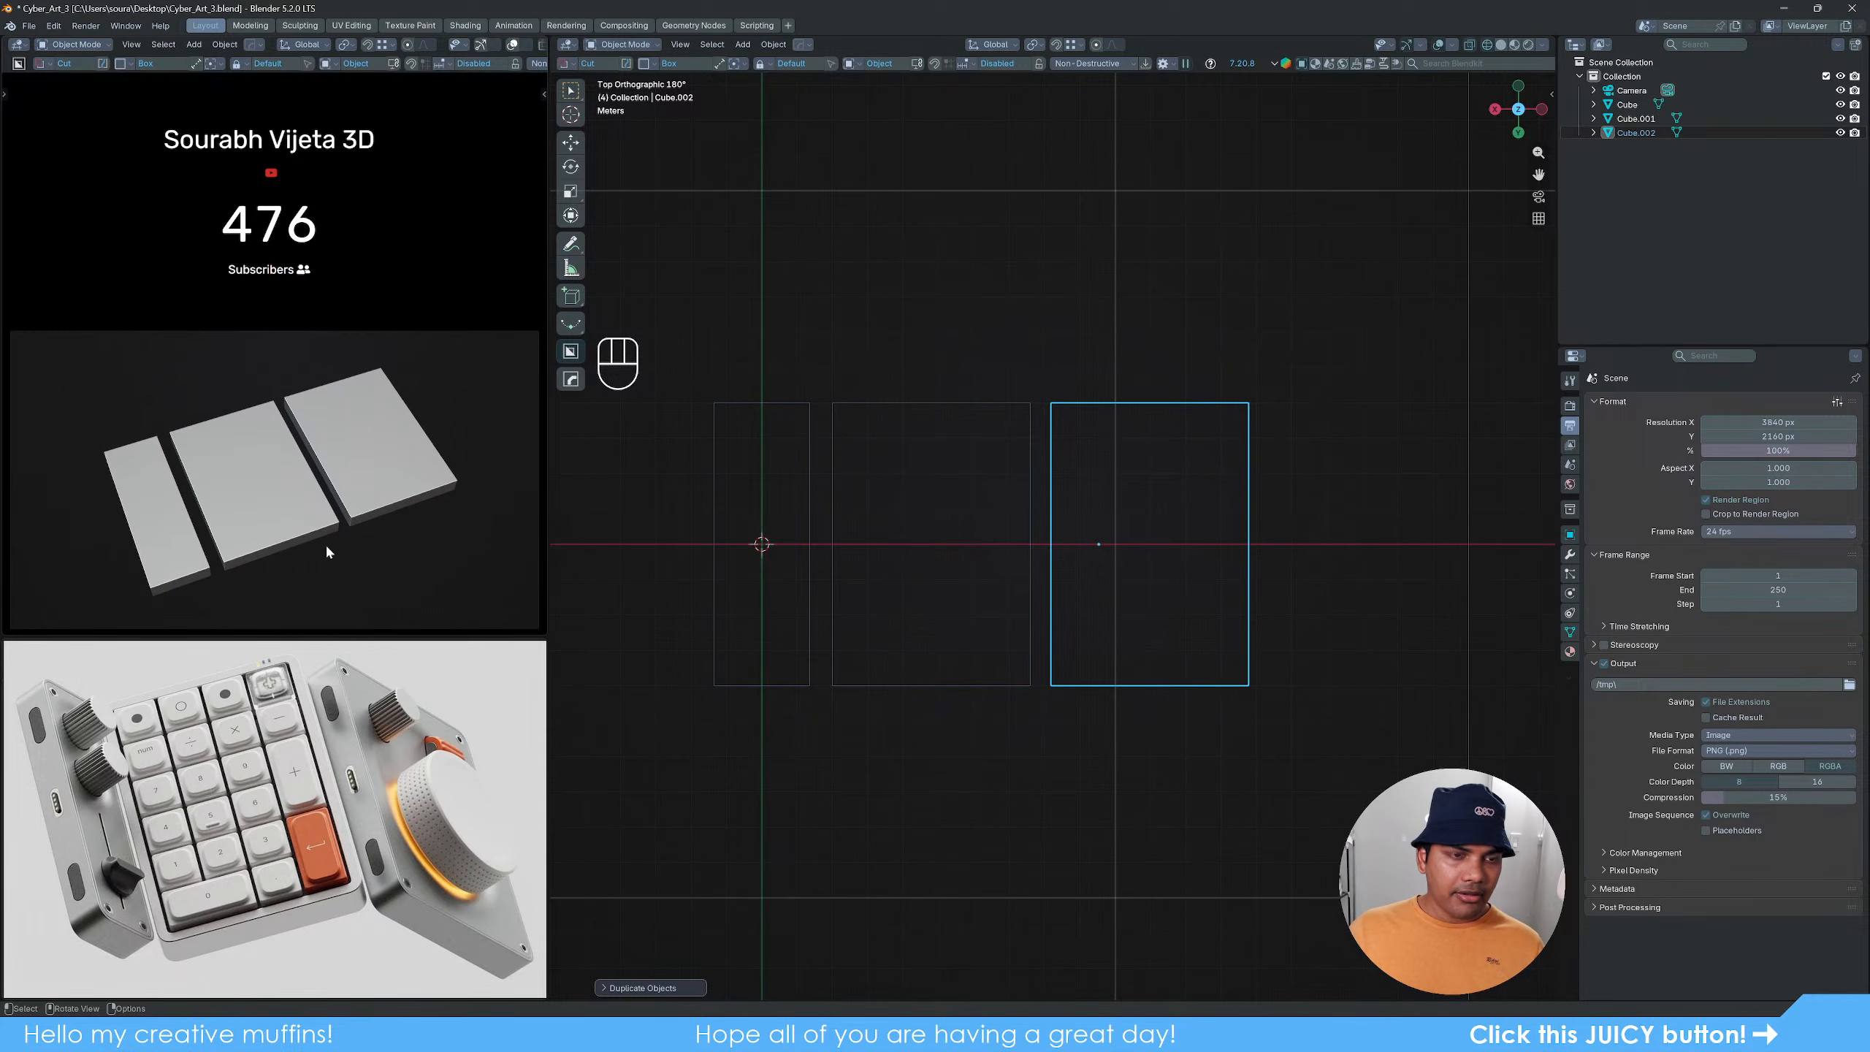
pyautogui.moveTo(355, 539); pyautogui.dragTo(330, 558, button='middle')
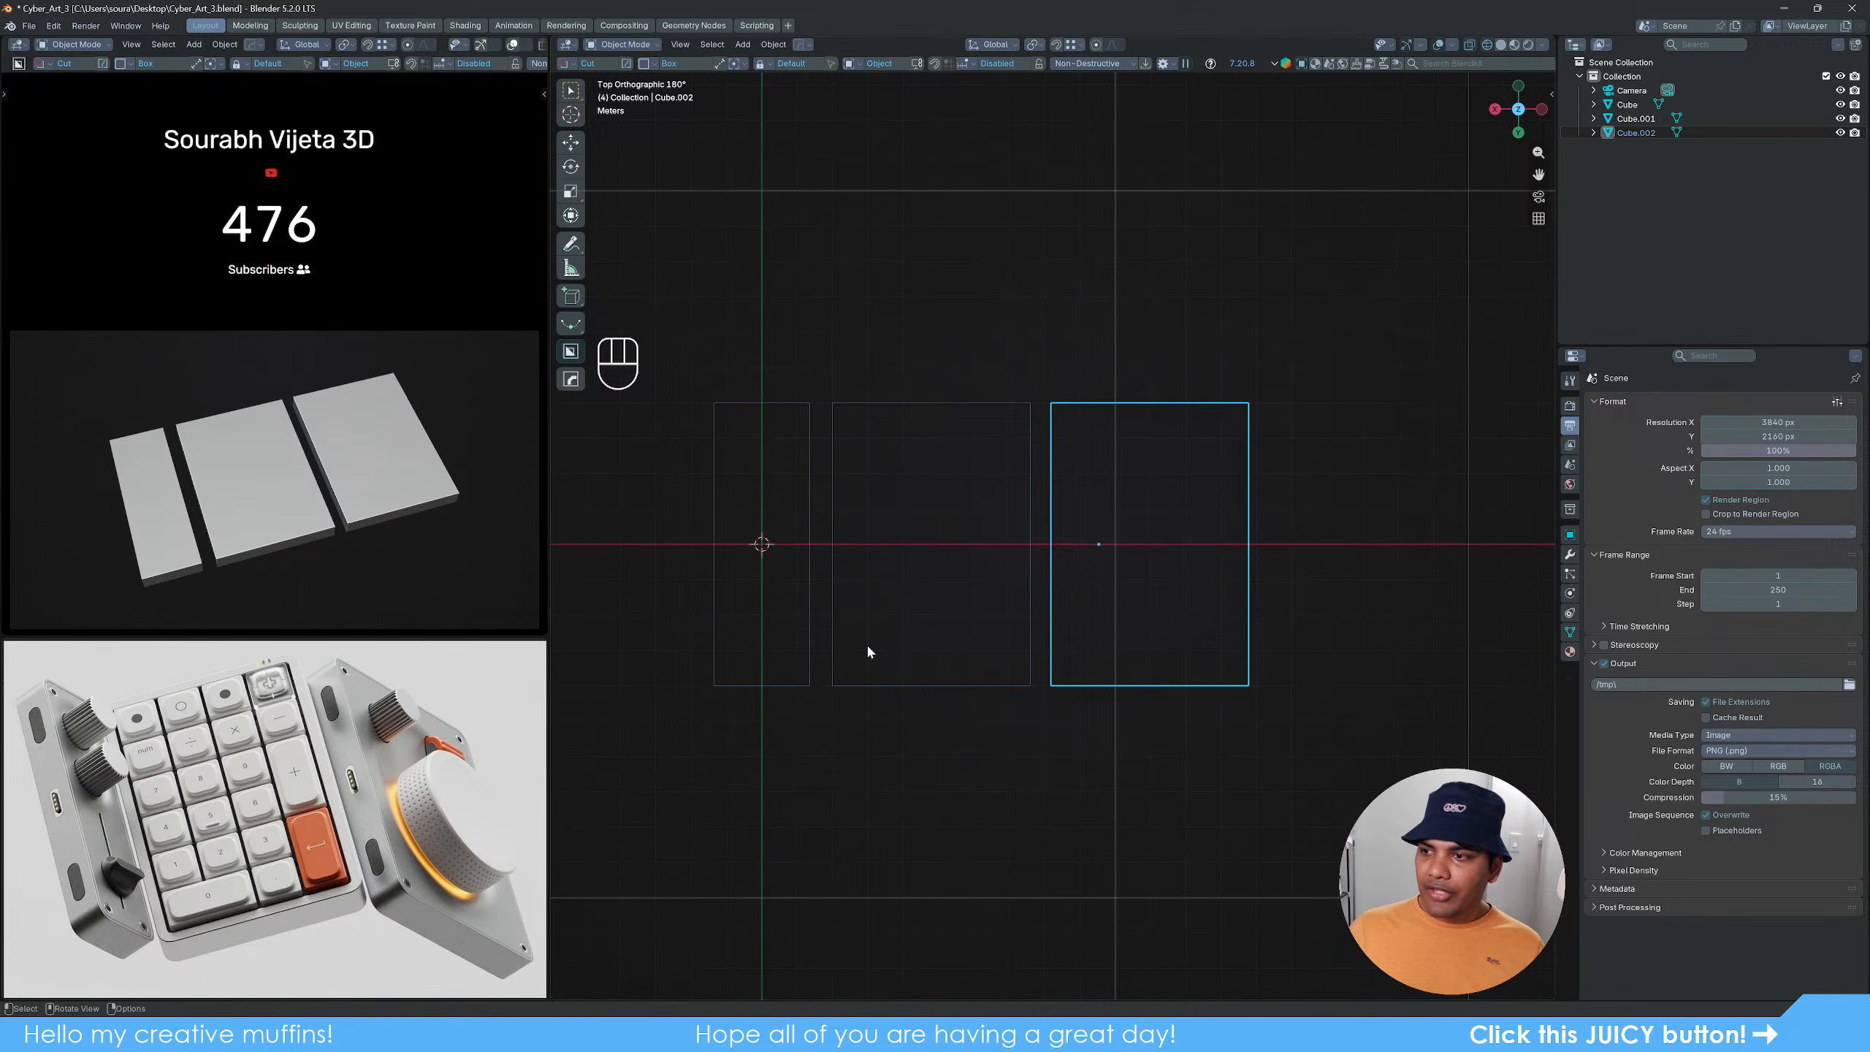
# Step: Return to solid display and join all three slabs into one object, with the narrow slab as the active one
pyautogui.click(1184, 778)
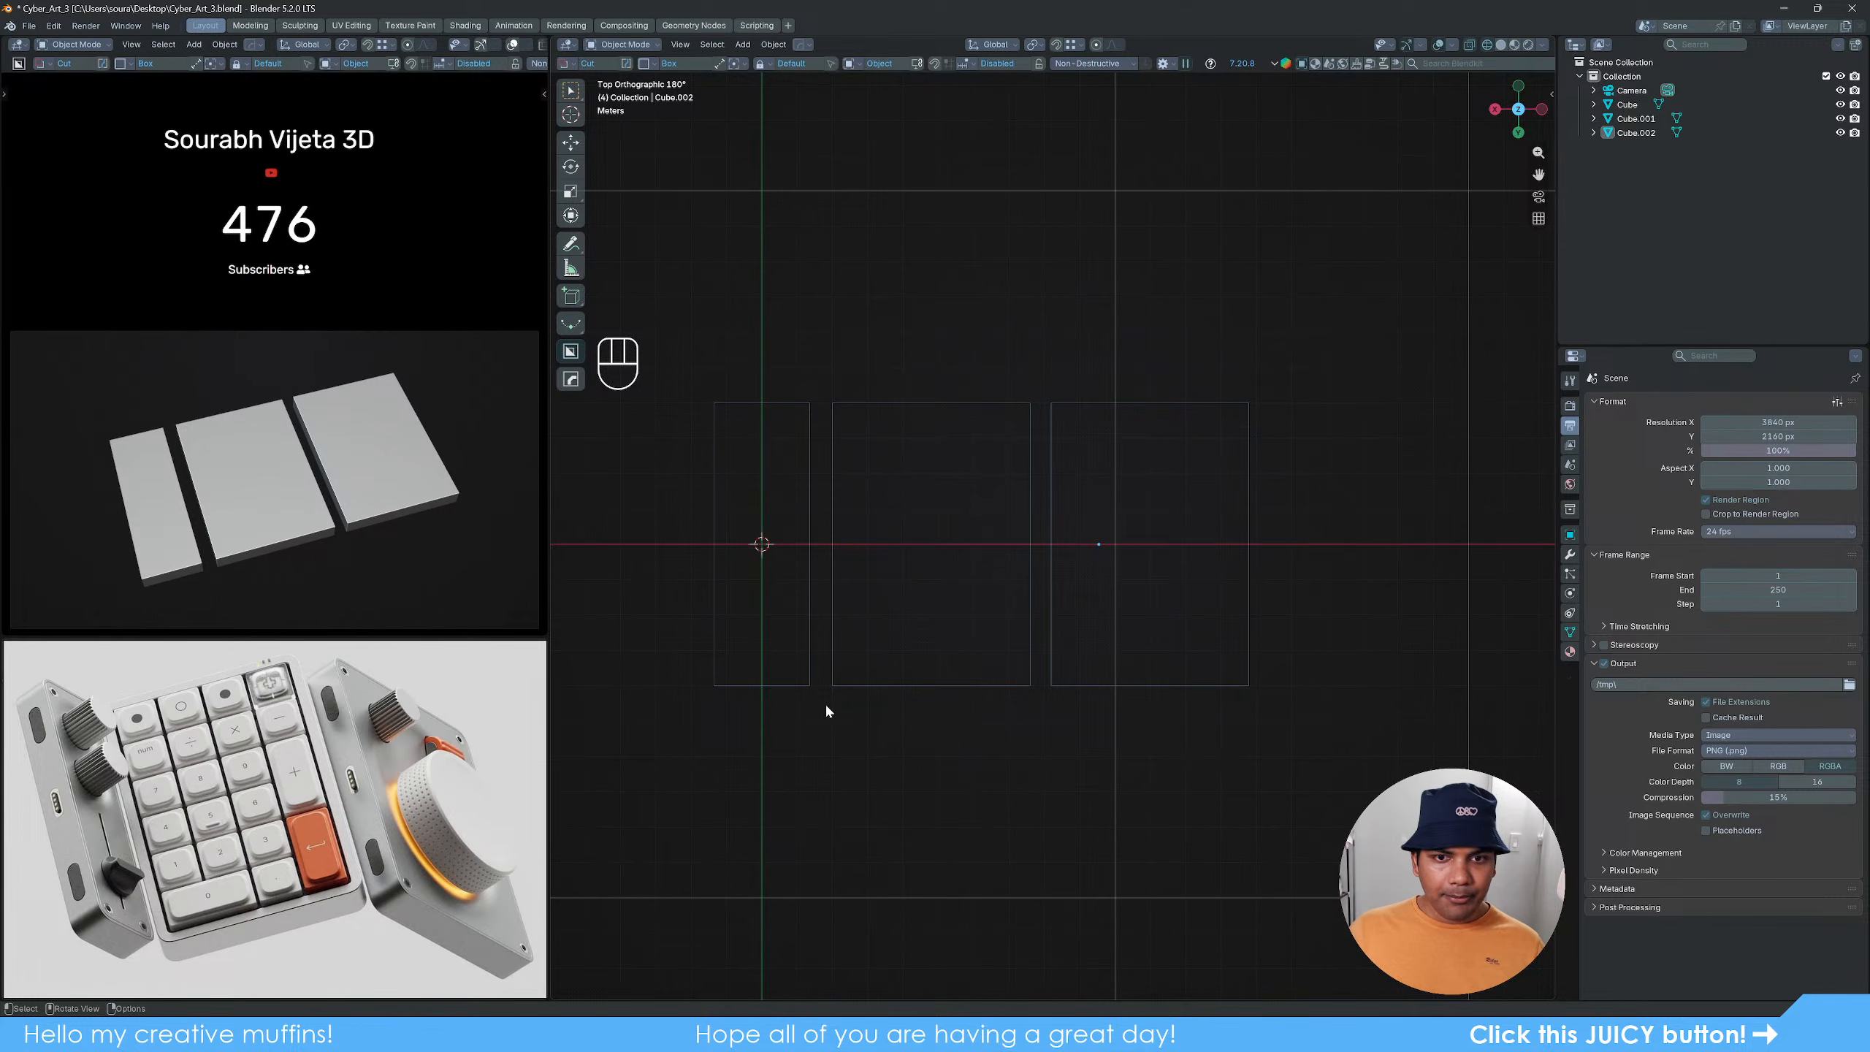
pyautogui.scroll(1, 825, 701)
pyautogui.keyDown('shift'); pyautogui.moveTo(939, 707); pyautogui.dragTo(979, 690, button='middle'); pyautogui.keyUp('shift')
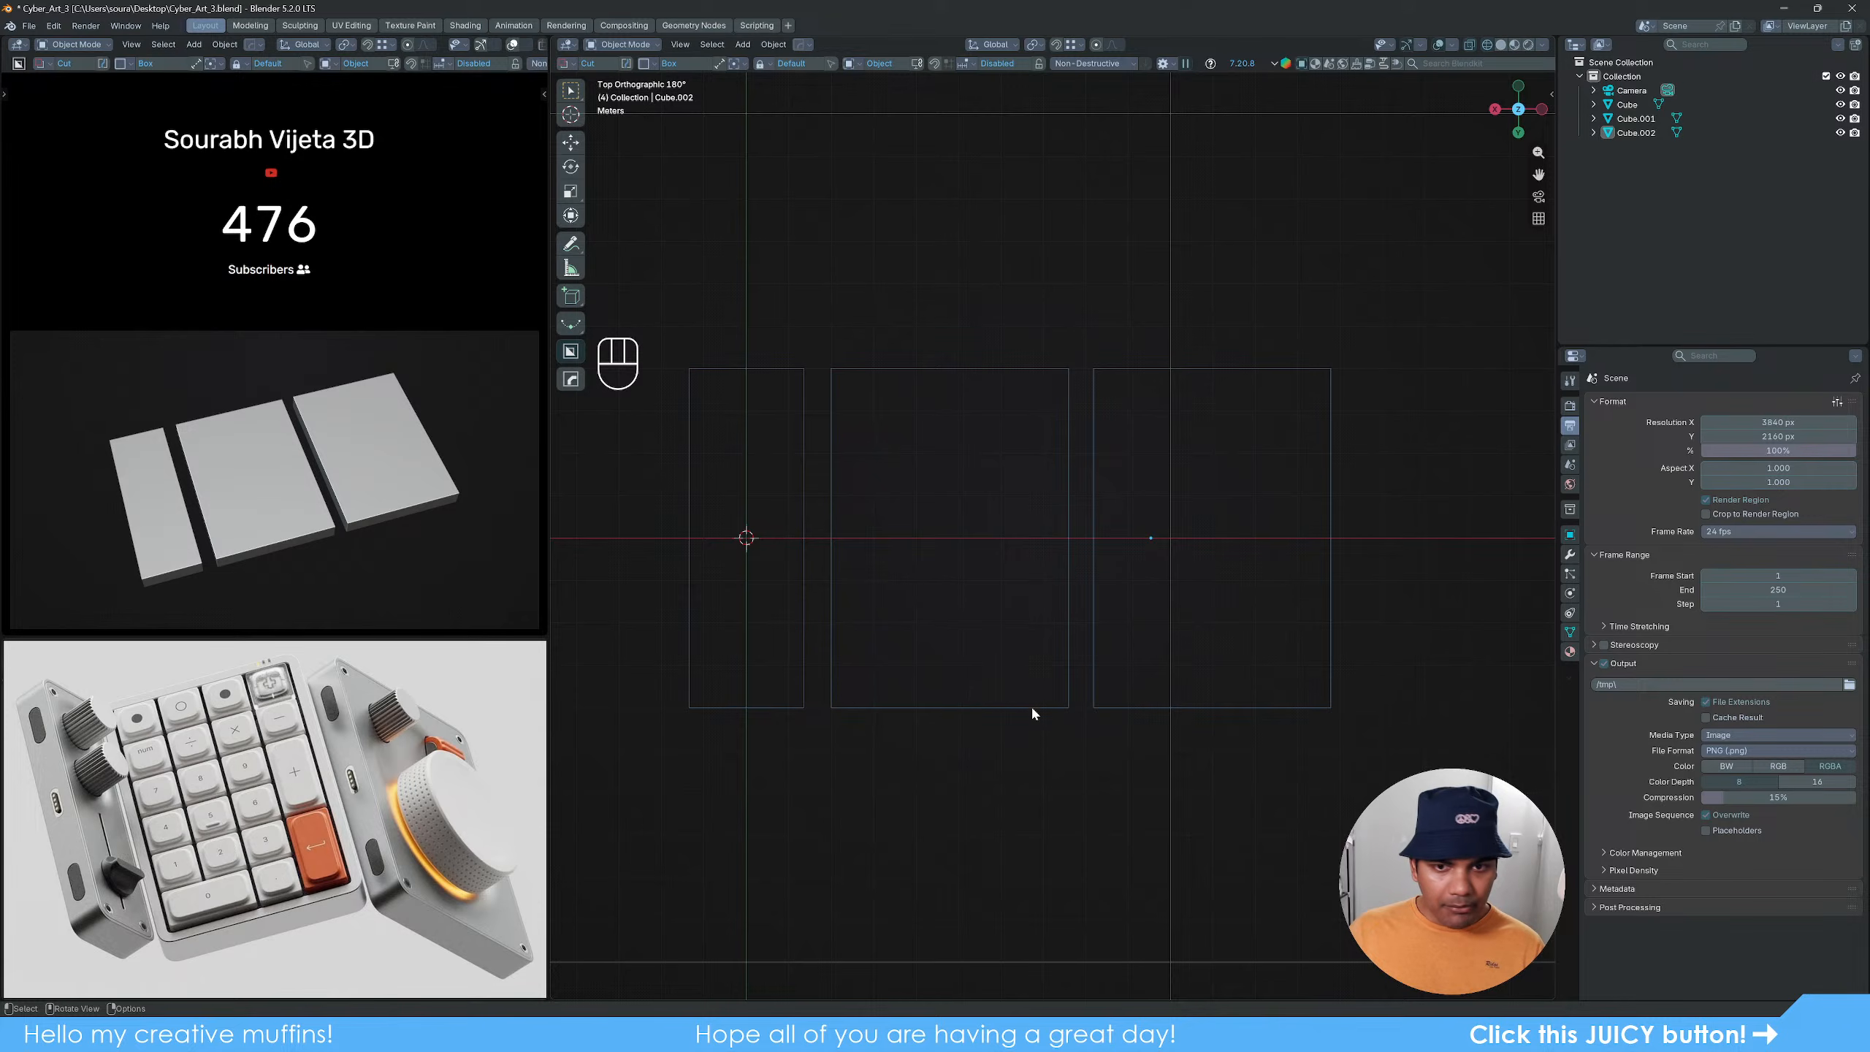
pyautogui.moveTo(1032, 705)
pyautogui.mouseDown(button='middle')
pyautogui.moveTo(1089, 652)
pyautogui.moveTo(1075, 627)
pyautogui.moveTo(1021, 689)
pyautogui.moveTo(1080, 724)
pyautogui.moveTo(1108, 702)
pyautogui.mouseUp(button='middle')
pyautogui.press('z')
pyautogui.scroll(1, 1107, 703)
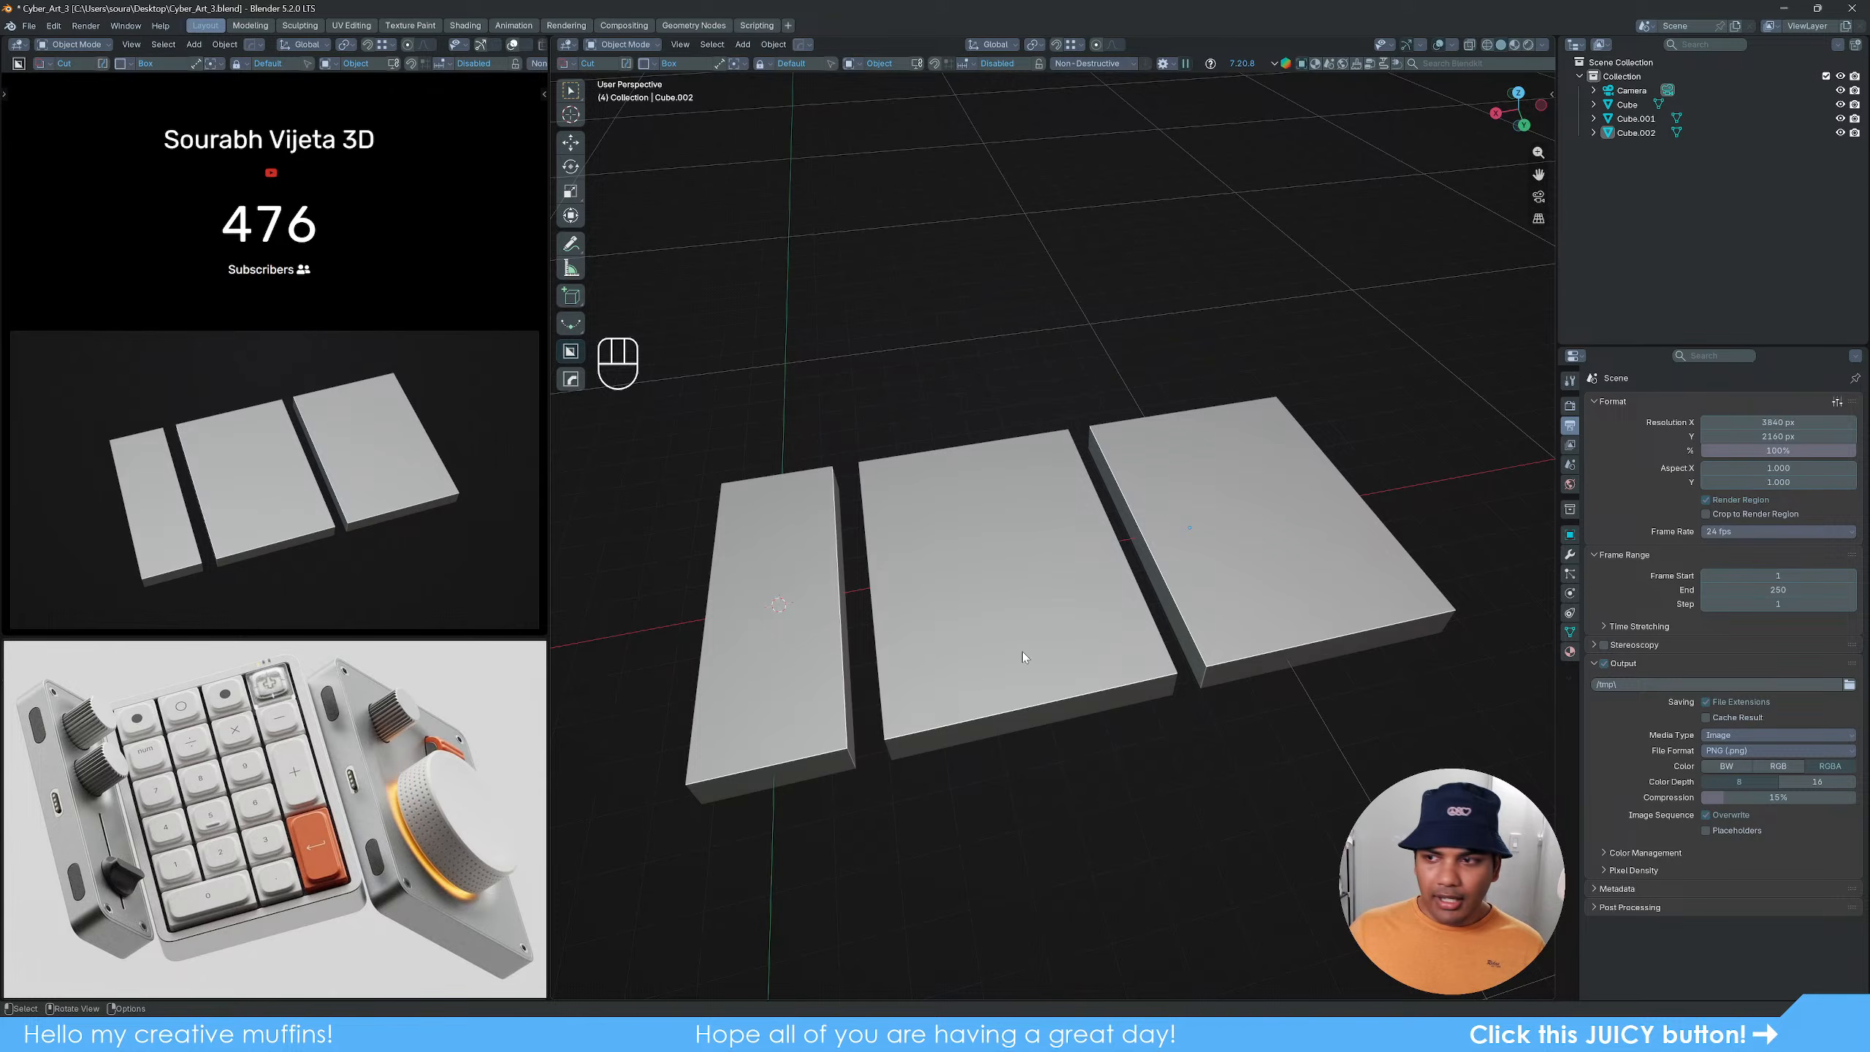
pyautogui.click(994, 655)
pyautogui.keyDown('shift'); pyautogui.click(1204, 595); pyautogui.keyUp('shift')
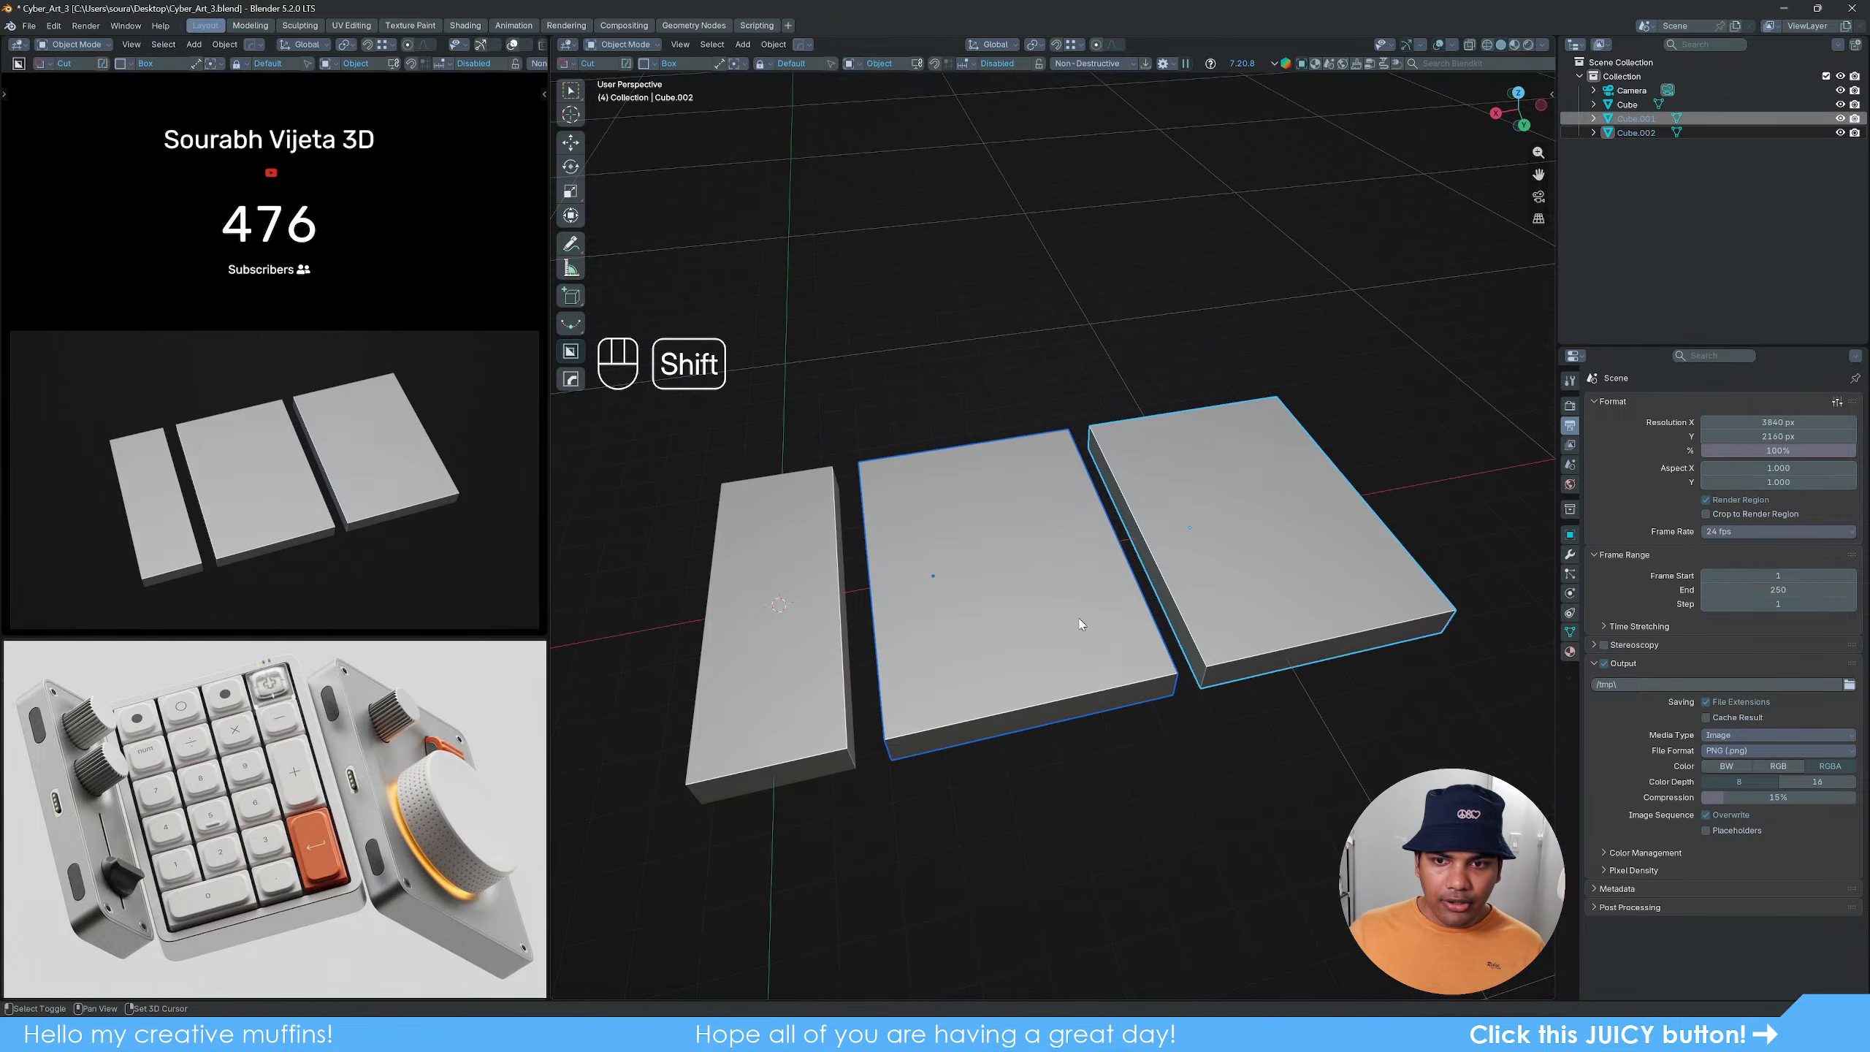
pyautogui.keyDown('shift'); pyautogui.click(801, 674); pyautogui.keyUp('shift')
pyautogui.hotkey('ctrl', 'j')
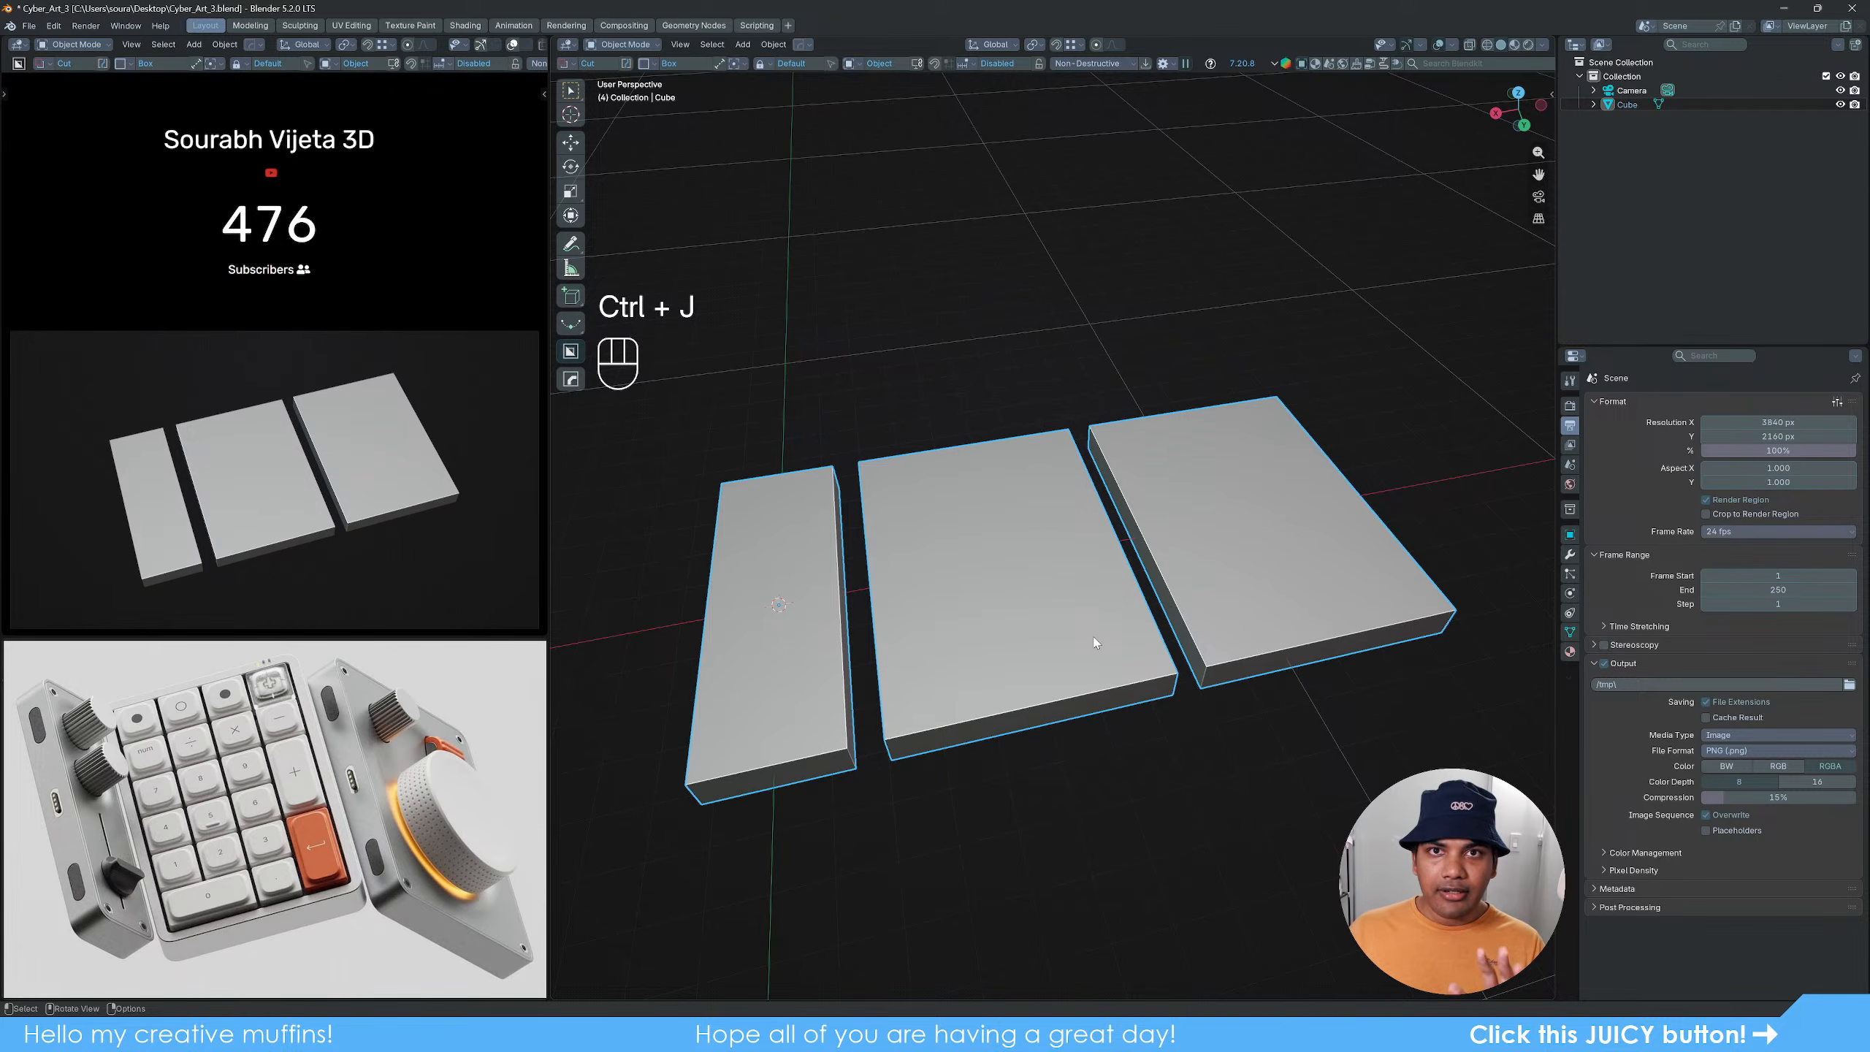
# Step: Apply all transforms to the joined slabs
pyautogui.press('q')
pyautogui.moveTo(1024, 606)
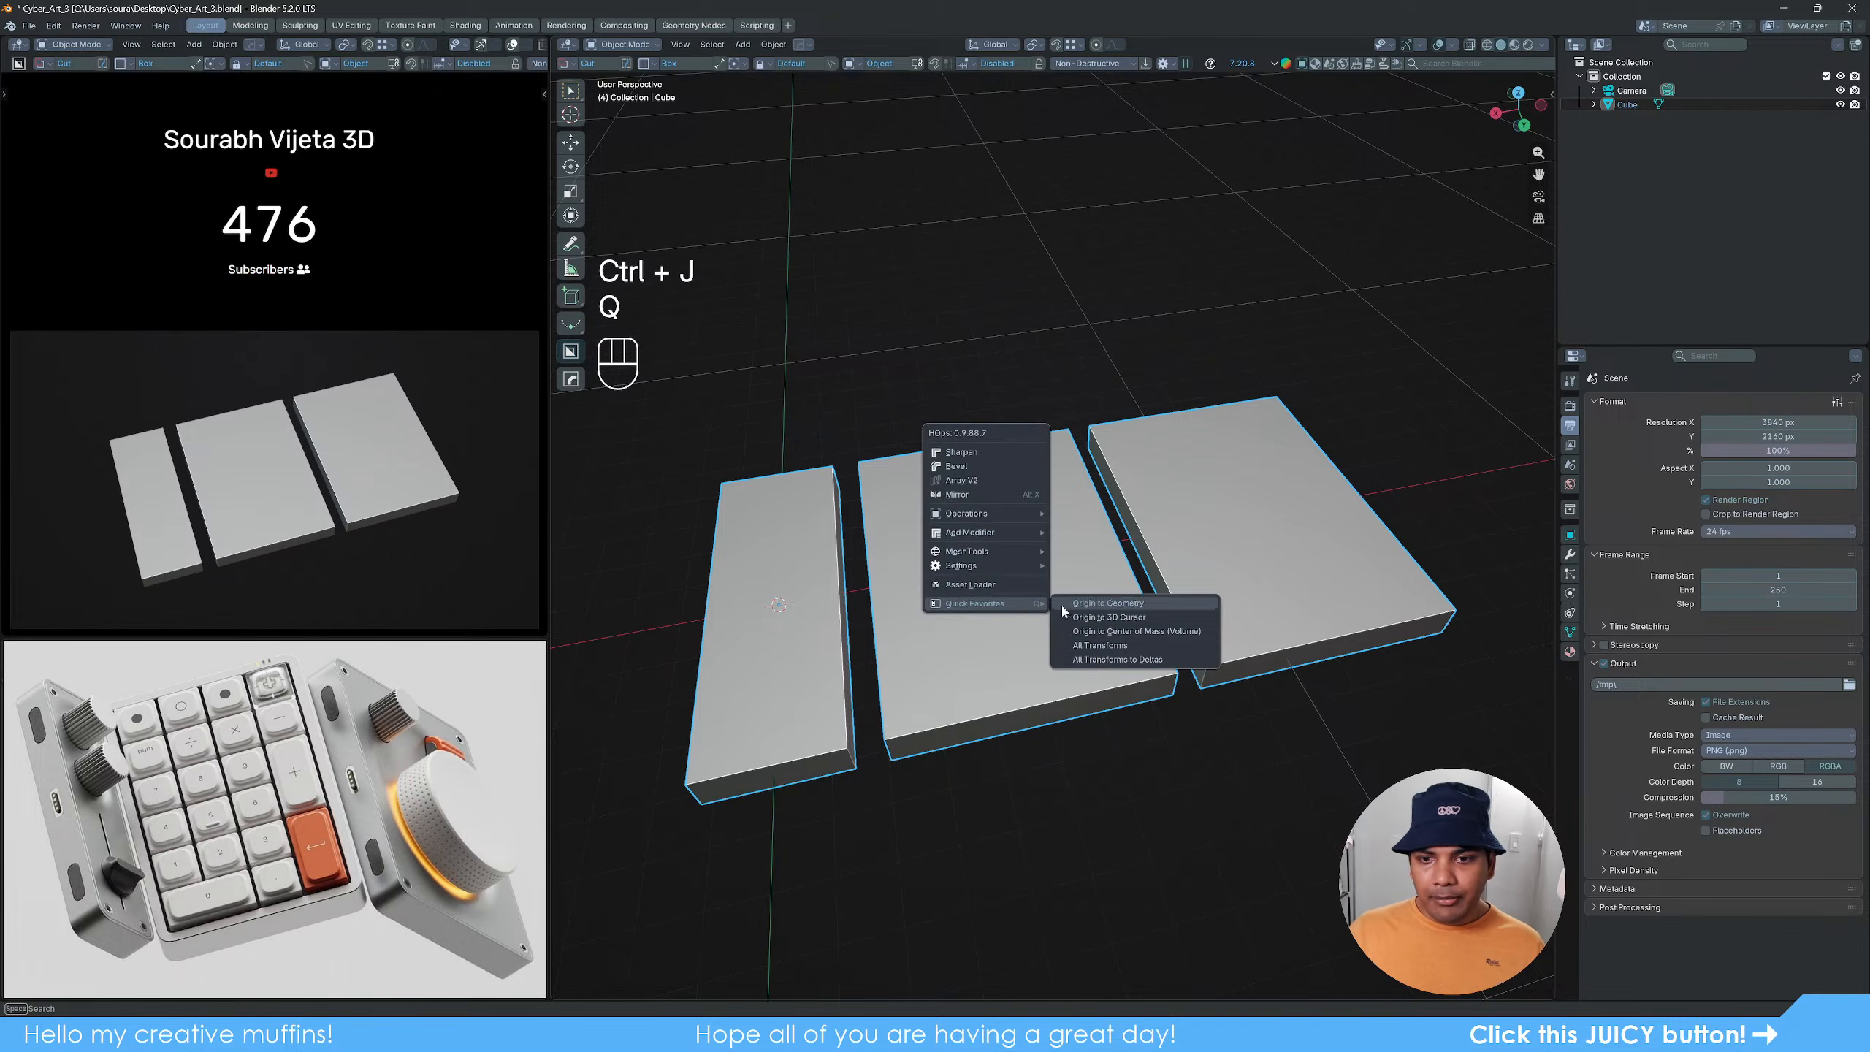
pyautogui.click(1136, 649)
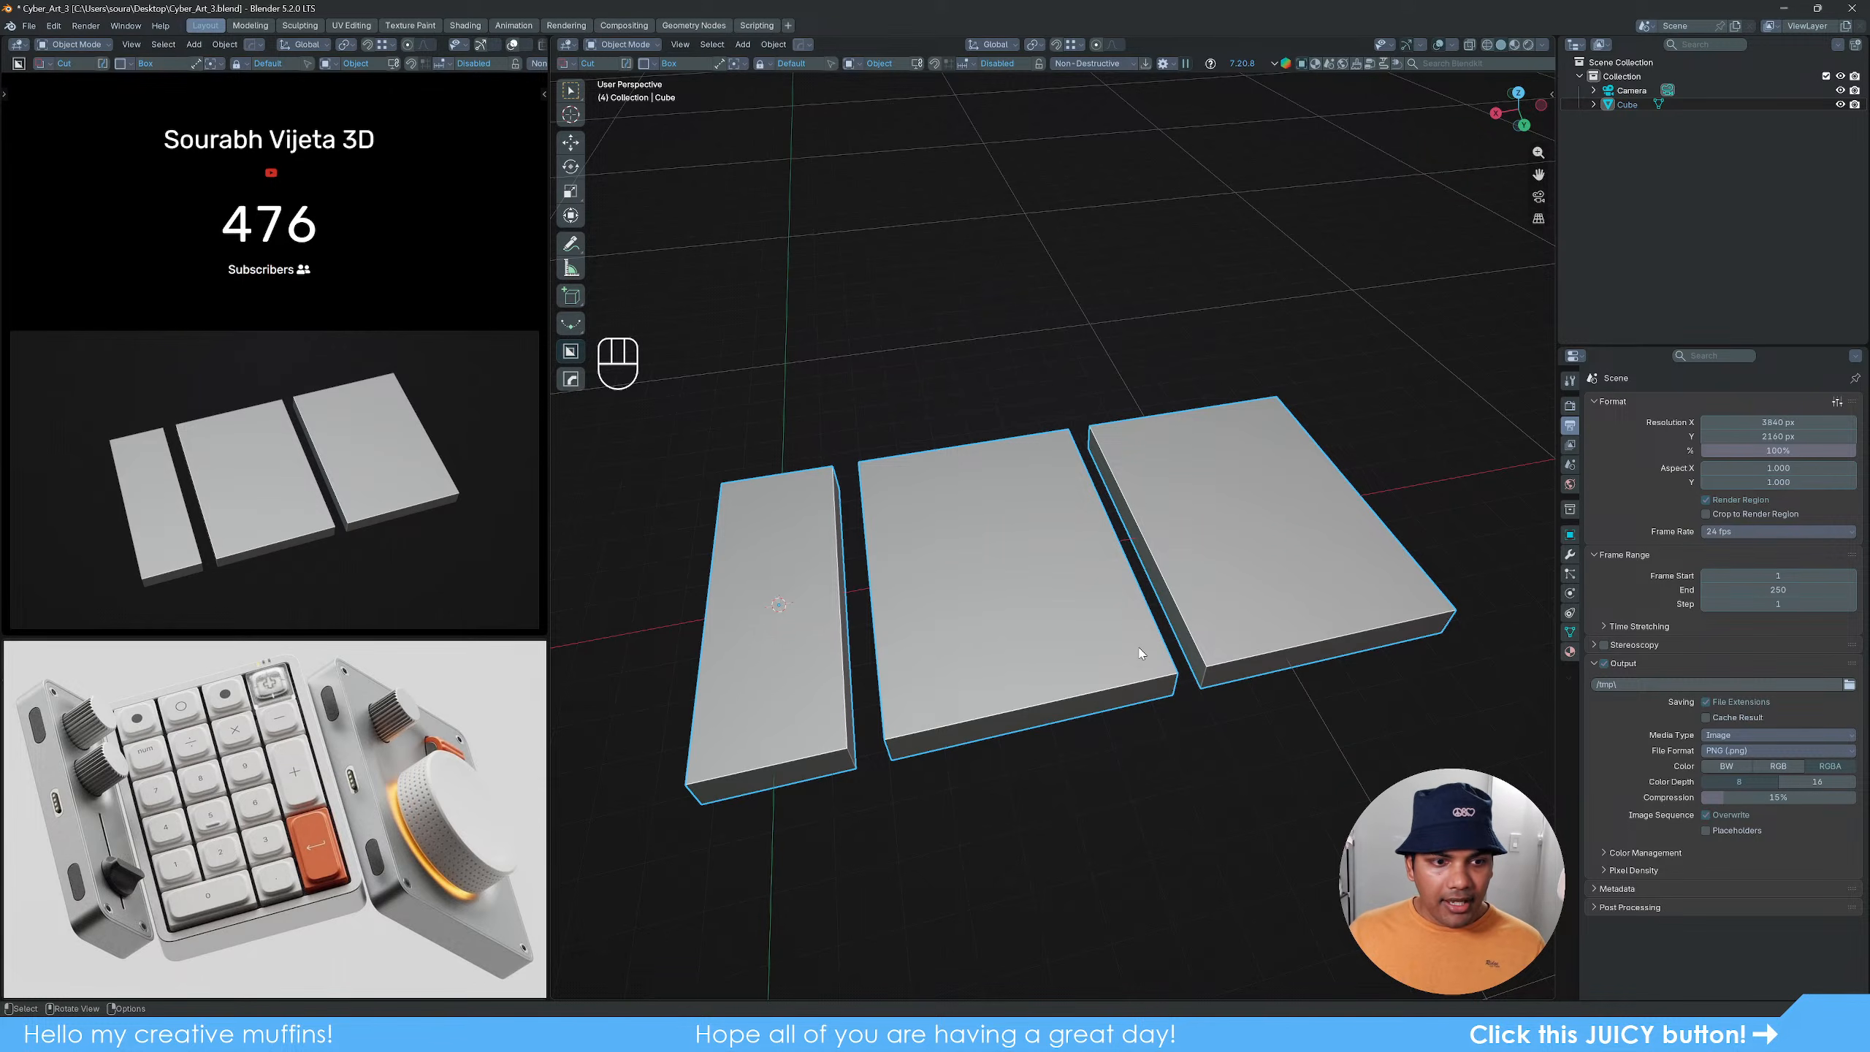
# Step: Bevel the vertical corner edges of all three slabs by about 0.487 m with 20 segments, then return to object mode in solid display
pyautogui.press('Tab')
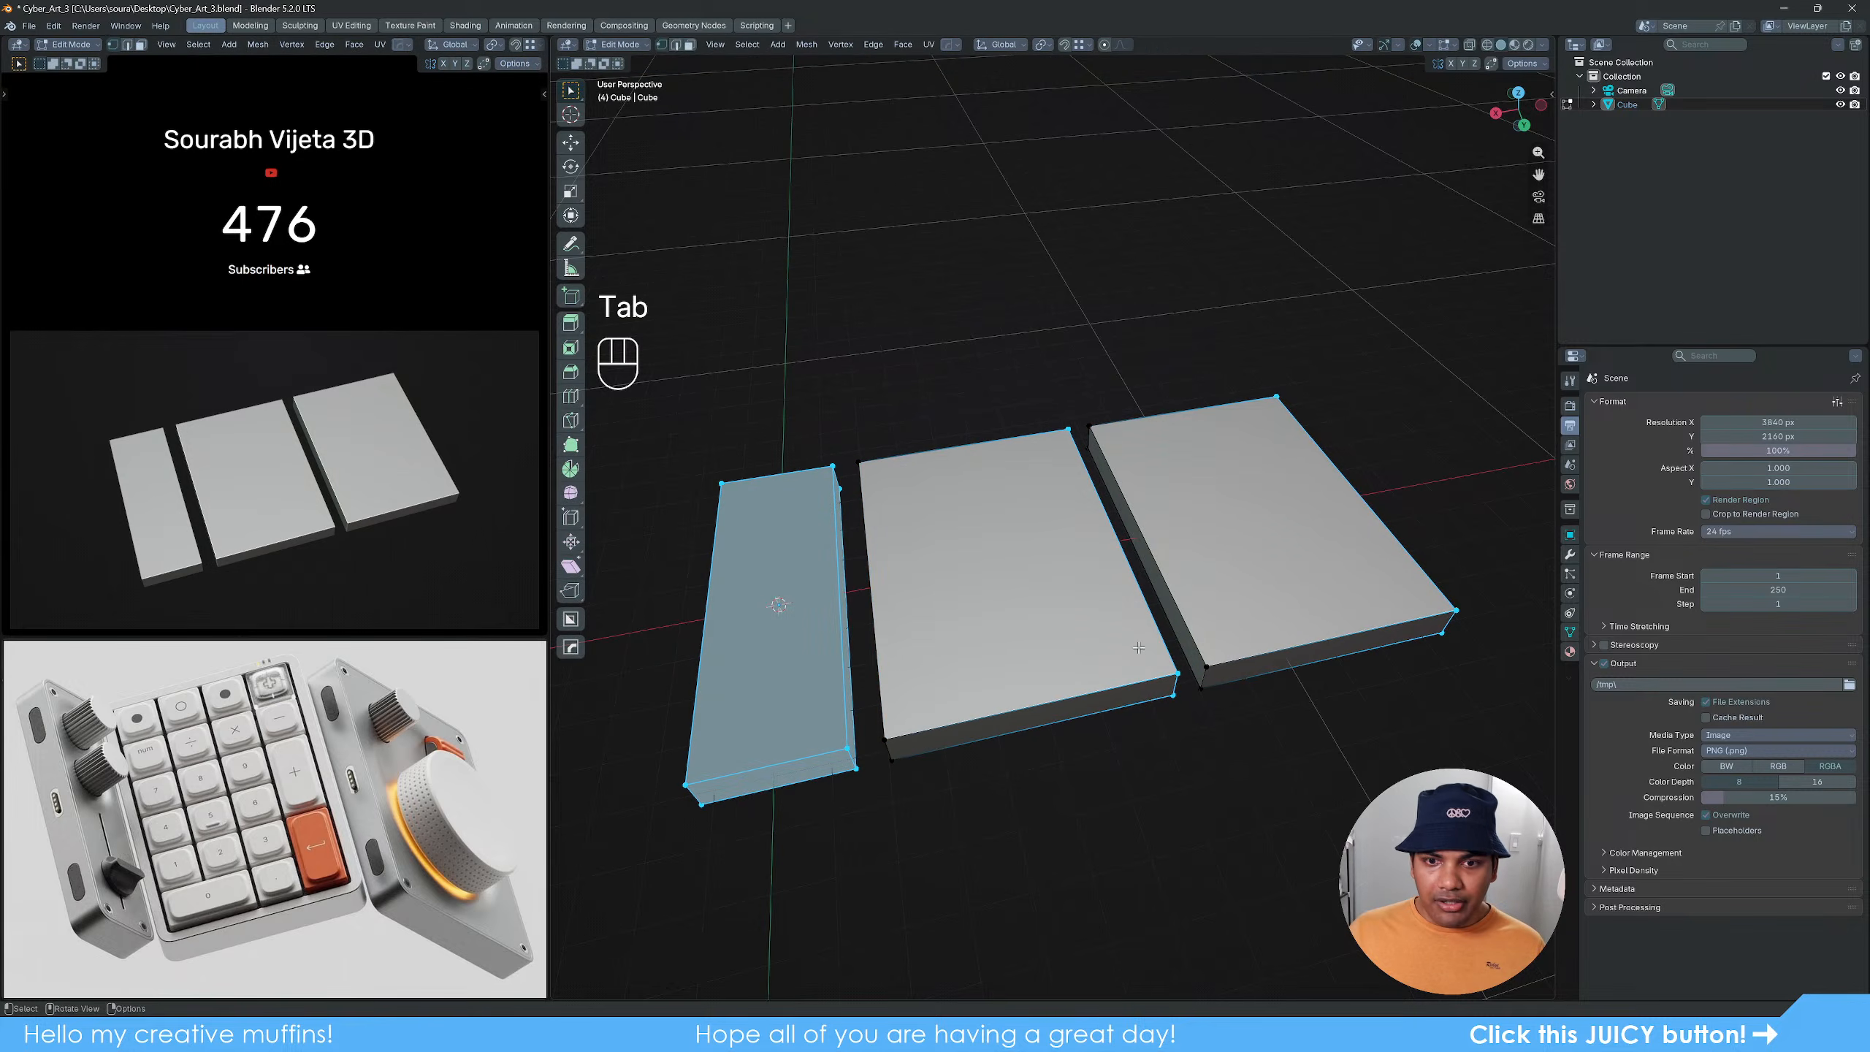
pyautogui.keyDown('alt'); pyautogui.moveTo(1139, 652); pyautogui.dragTo(963, 610, button='middle'); pyautogui.keyUp('alt')
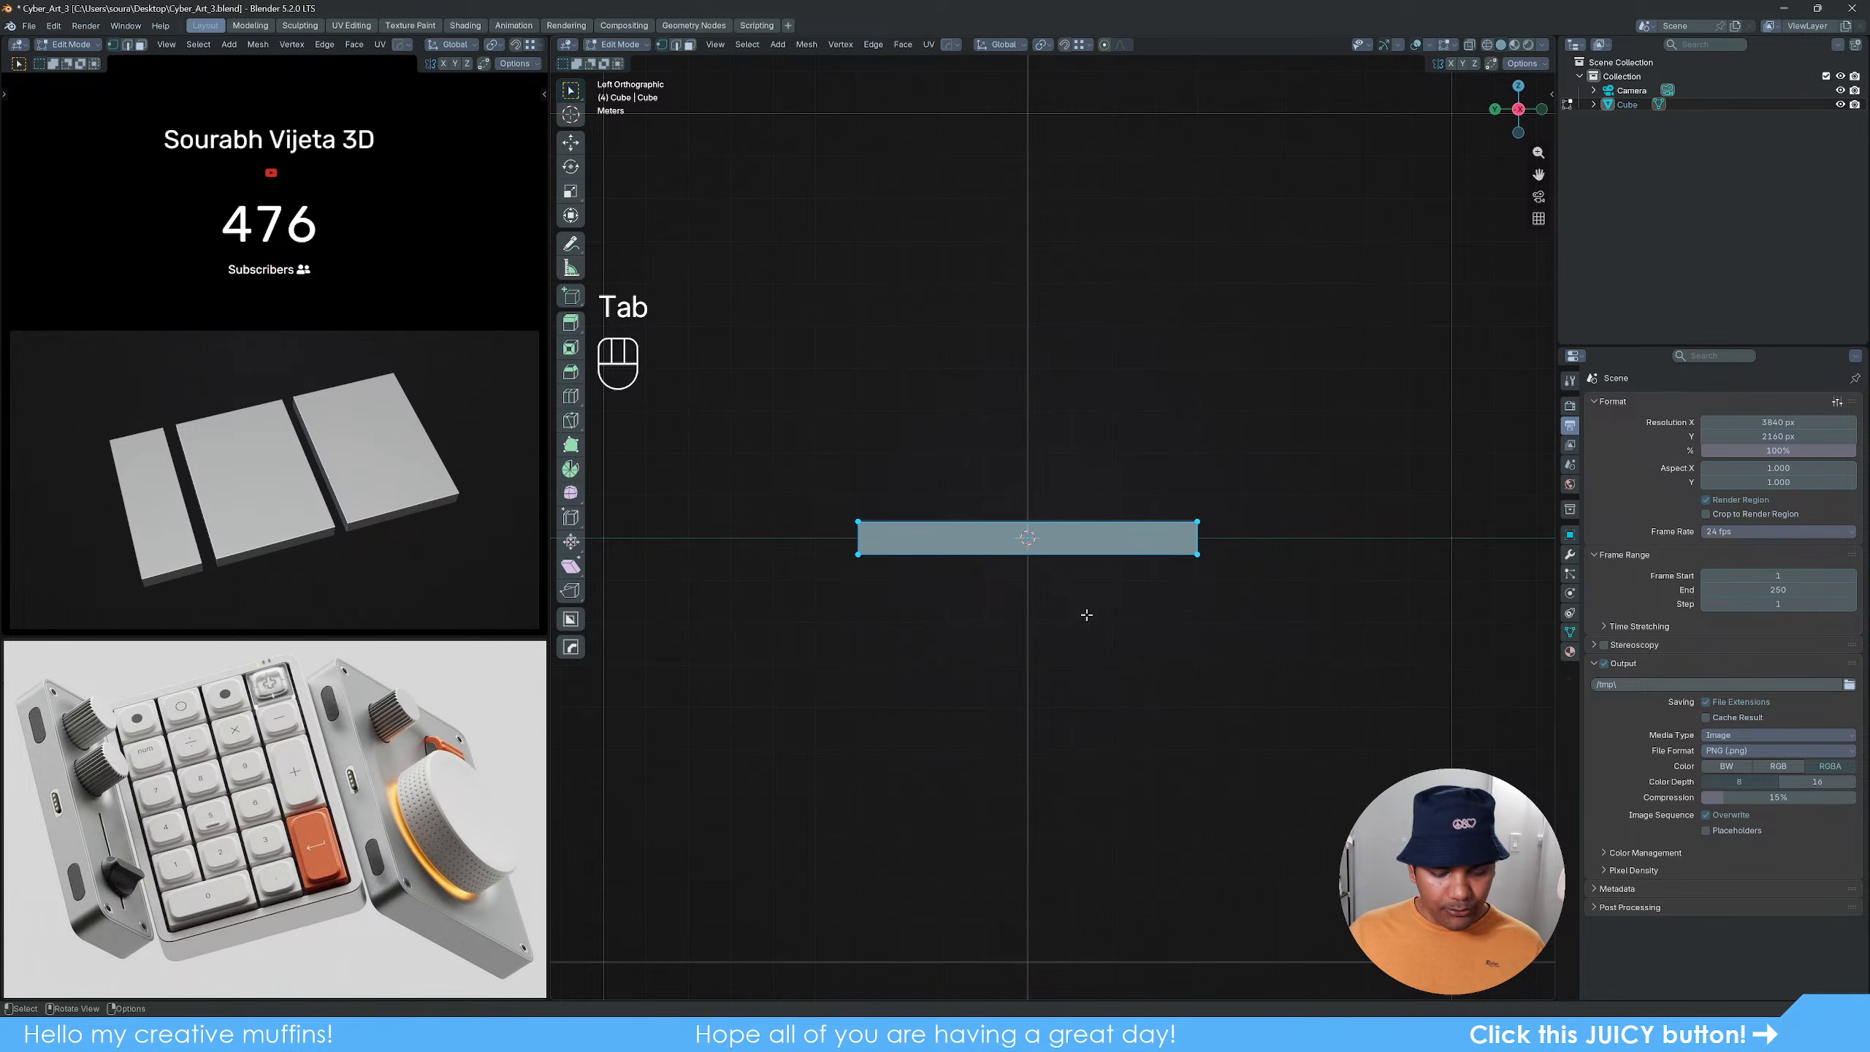
pyautogui.press('z')
pyautogui.press('2')
pyautogui.keyDown('alt'); pyautogui.moveTo(1244, 542); pyautogui.dragTo(1113, 786, button='middle'); pyautogui.keyUp('alt')
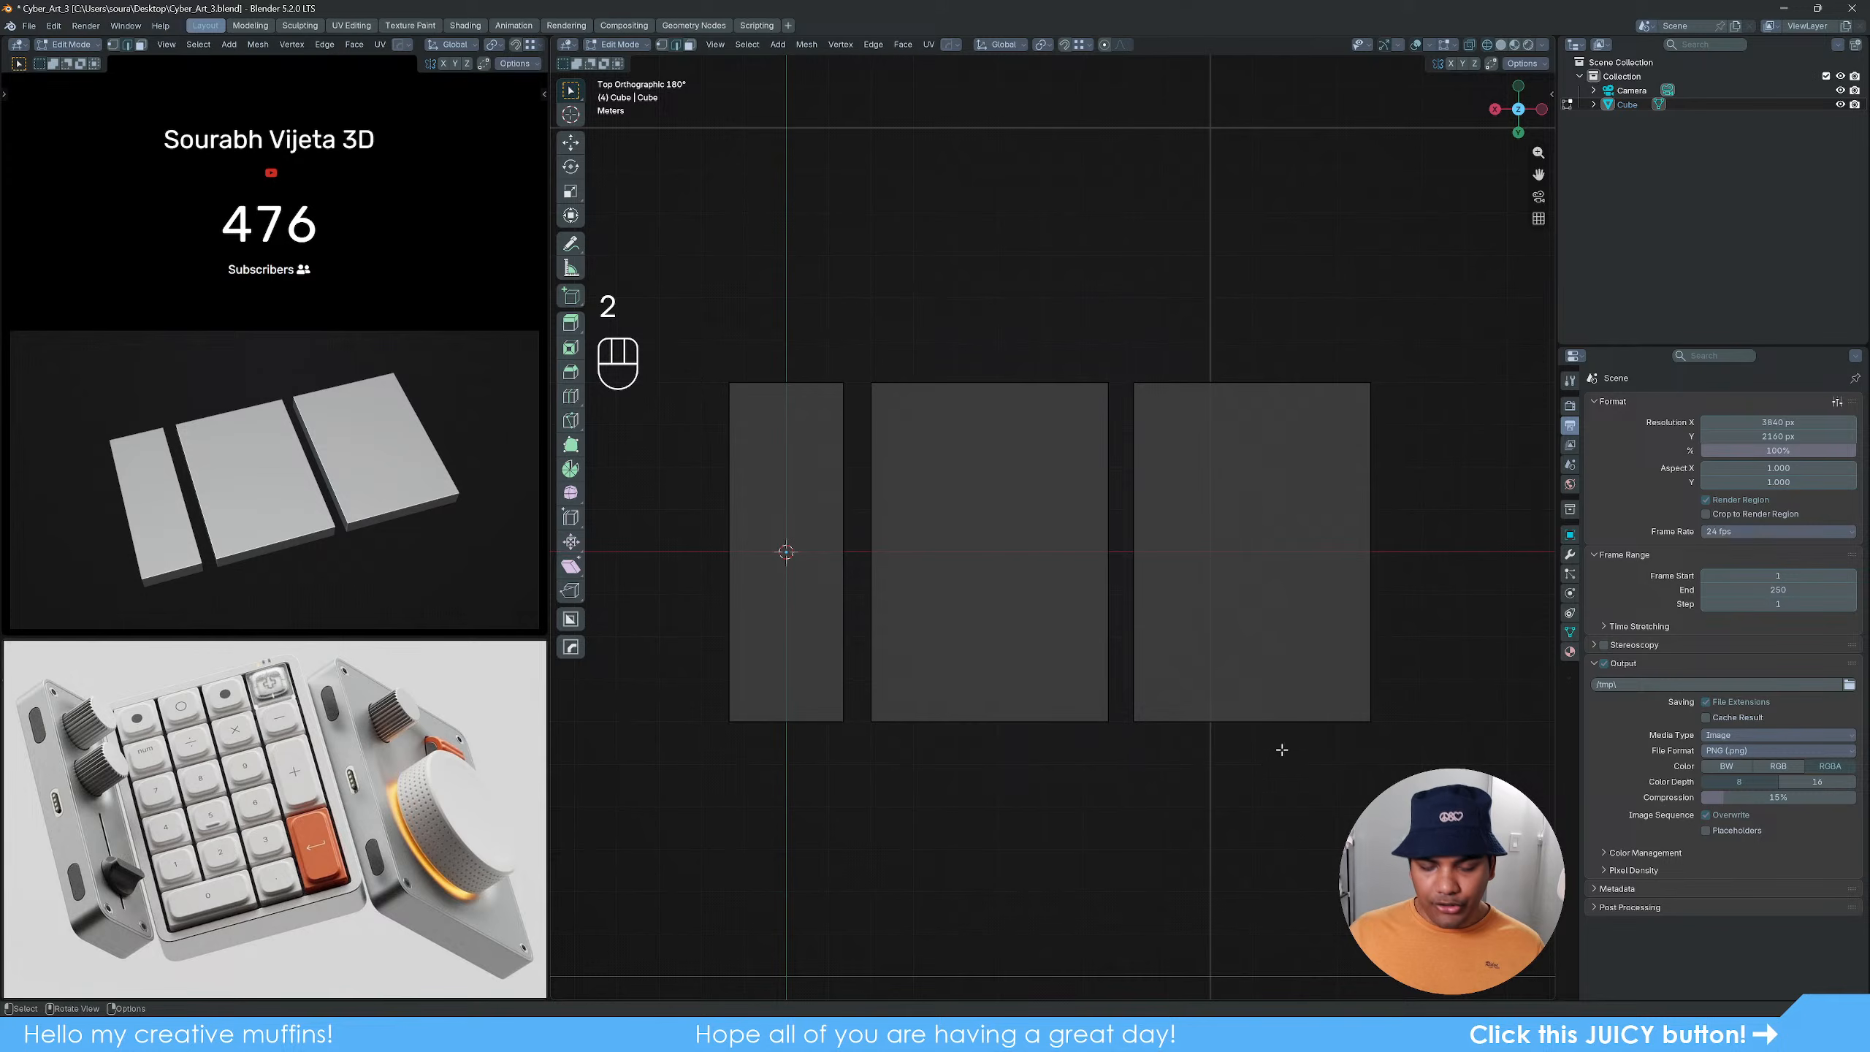
pyautogui.hotkey('ctrl', 'b')
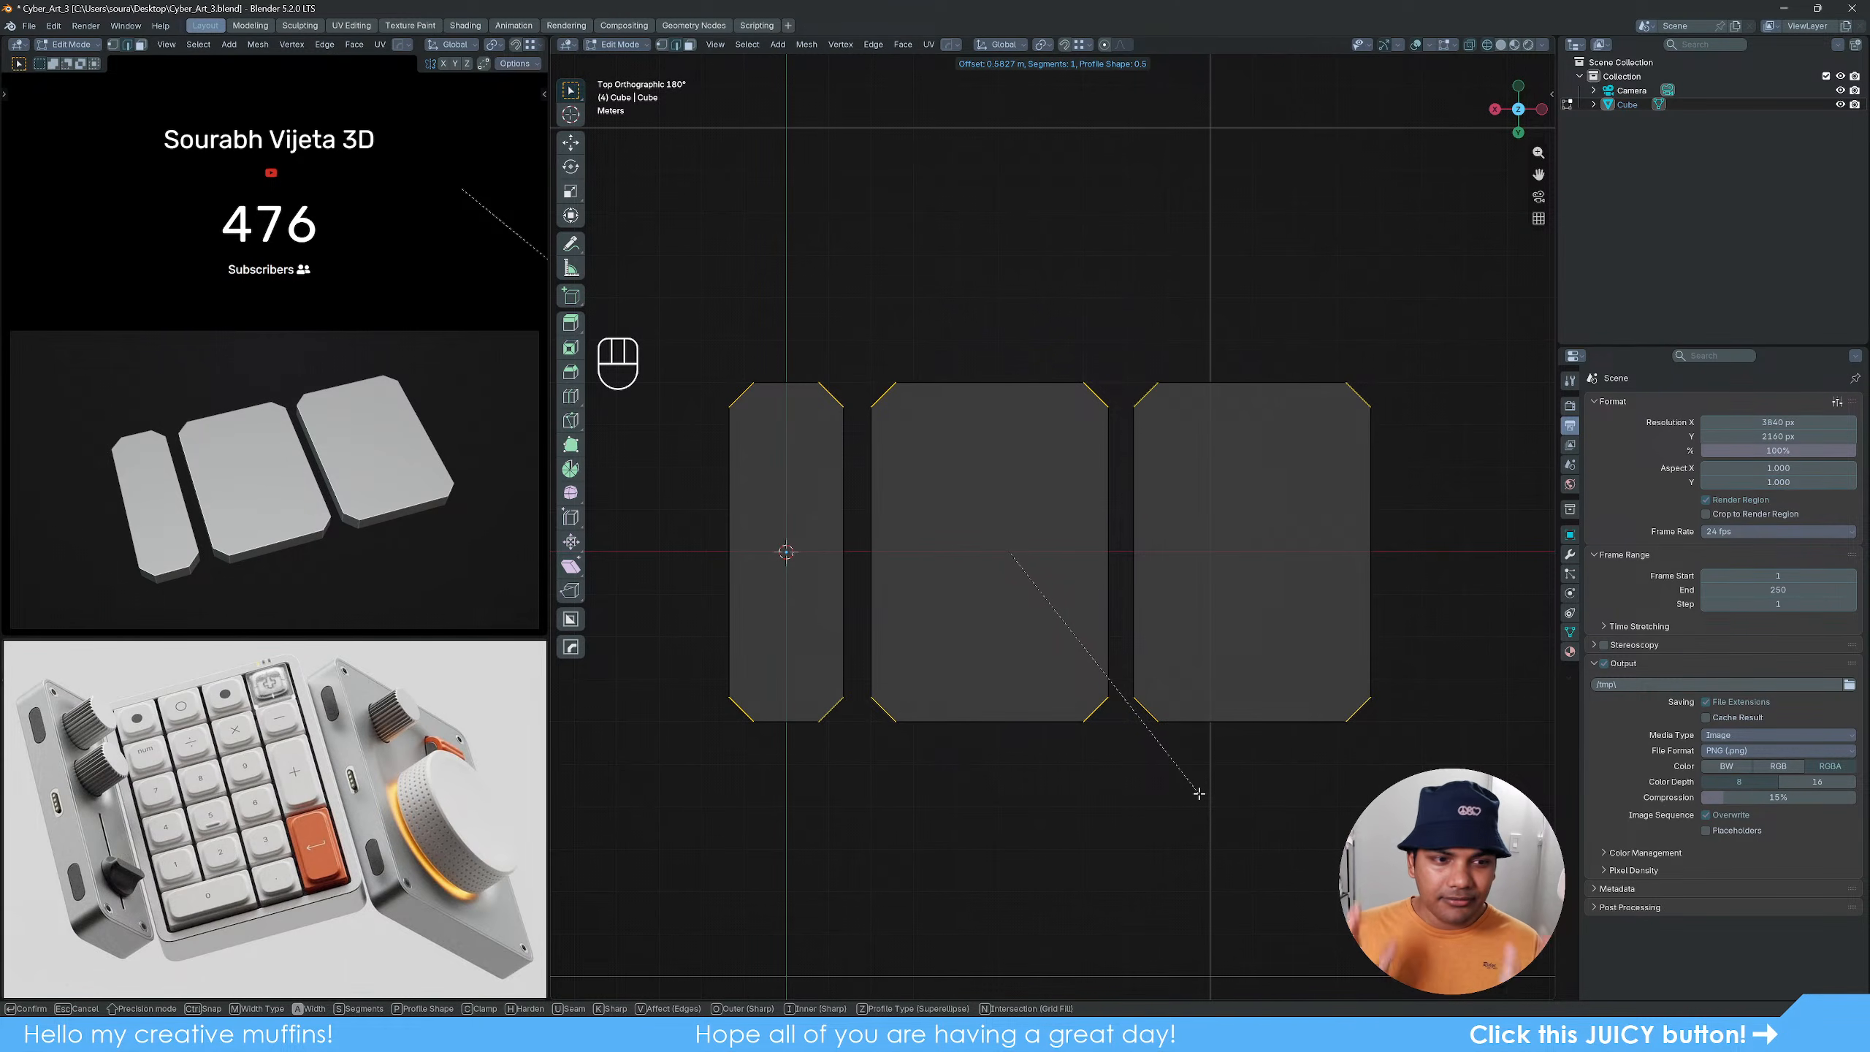
pyautogui.press('shift')
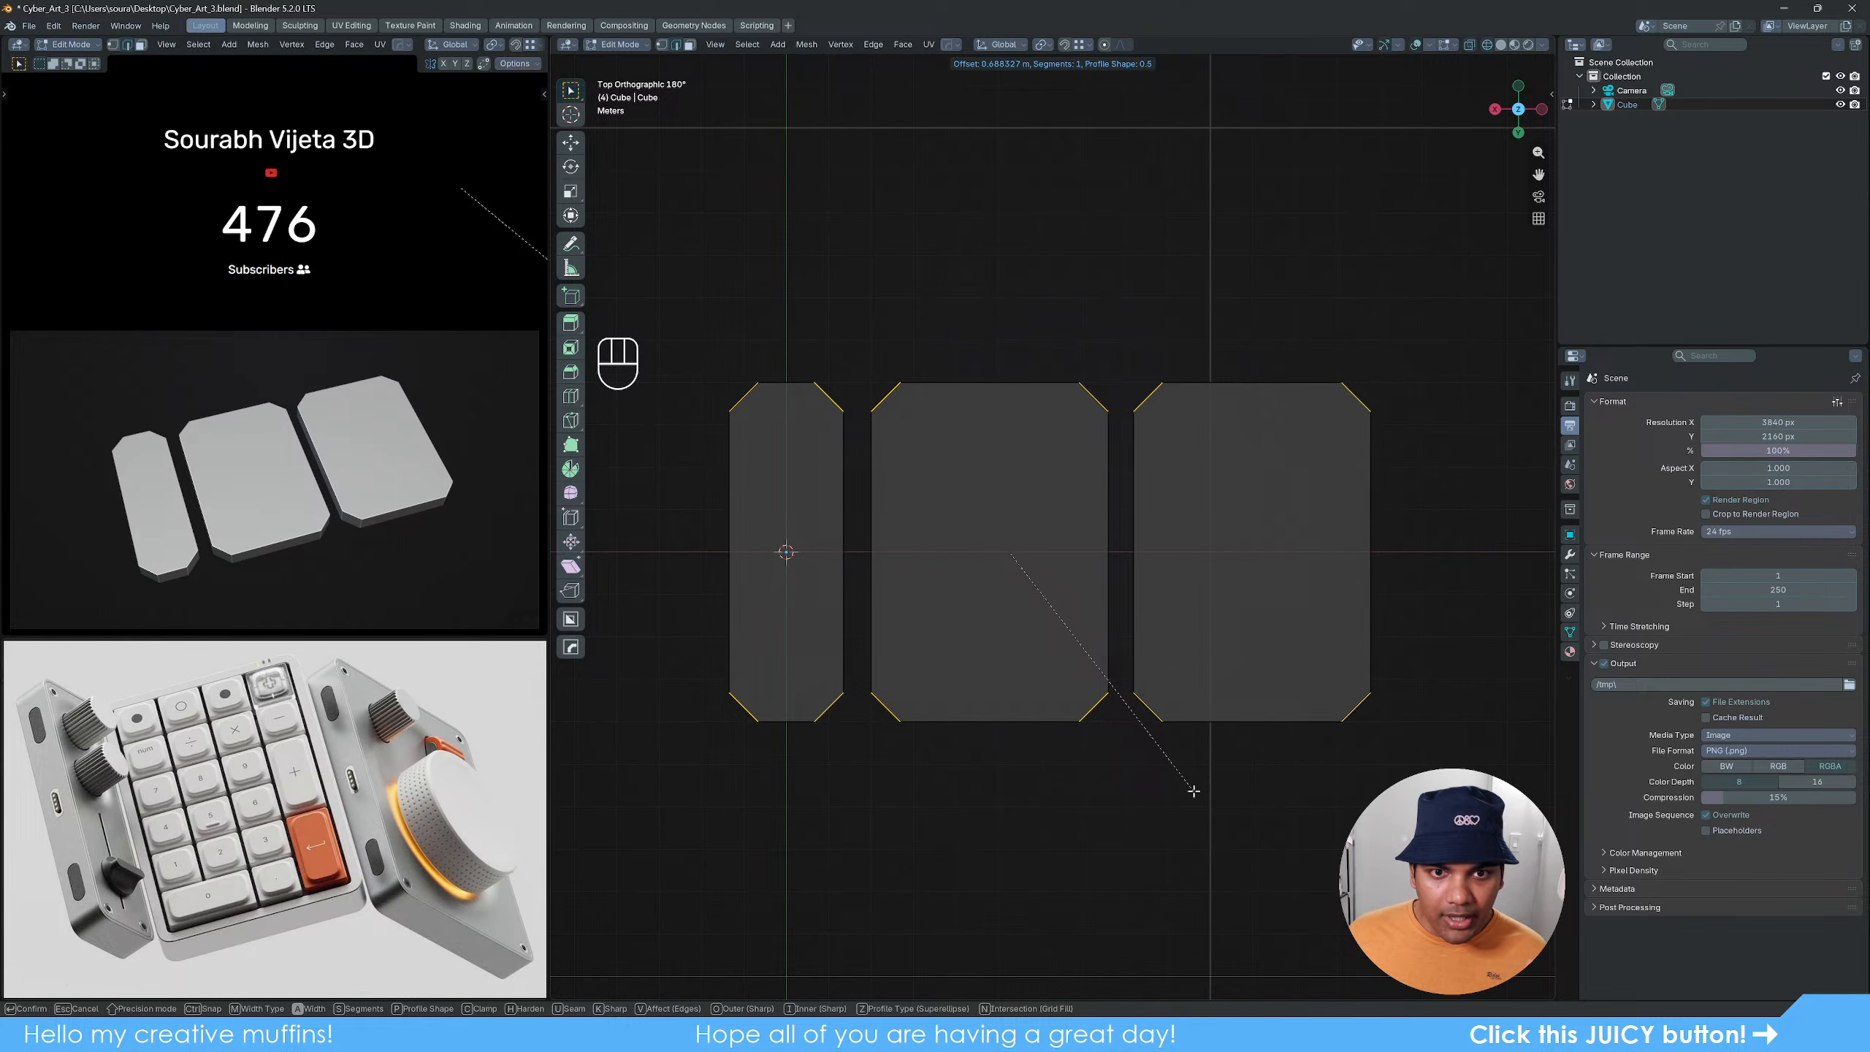
pyautogui.scroll(3, 1193, 792)
pyautogui.scroll(3, 1194, 791)
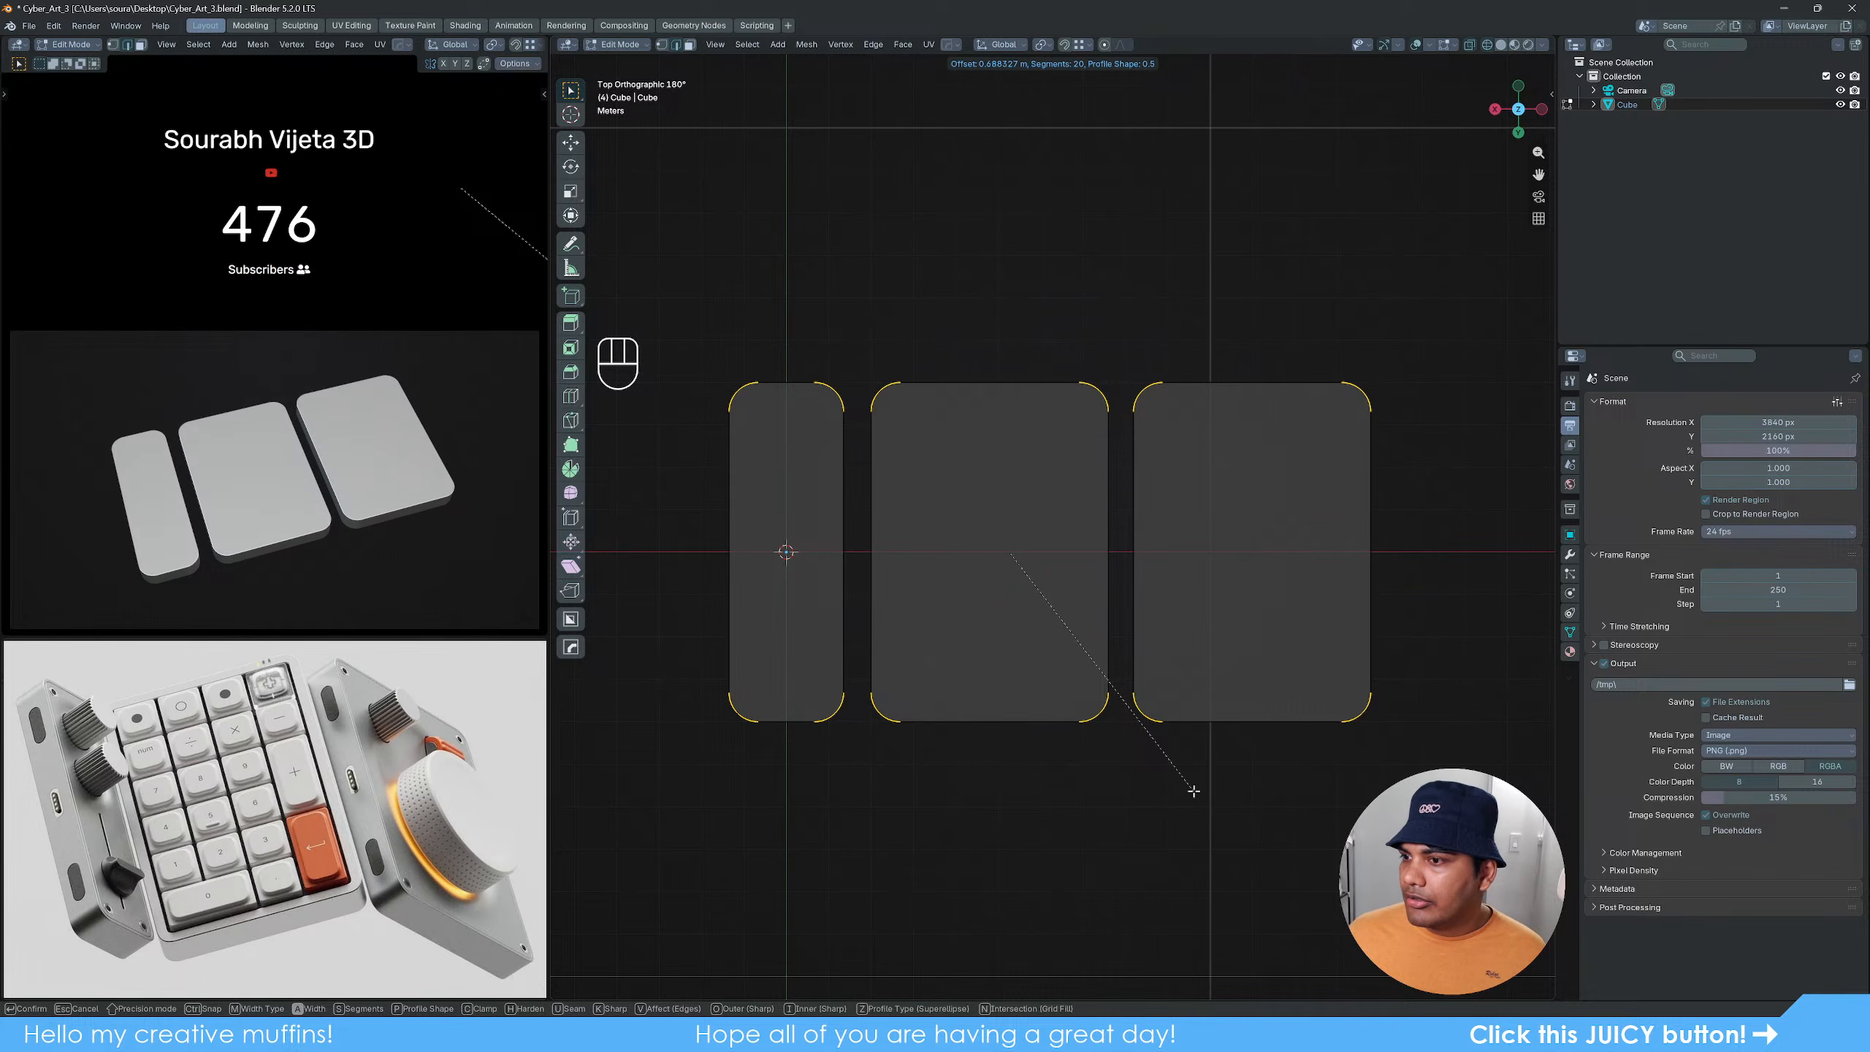
pyautogui.press('shift')
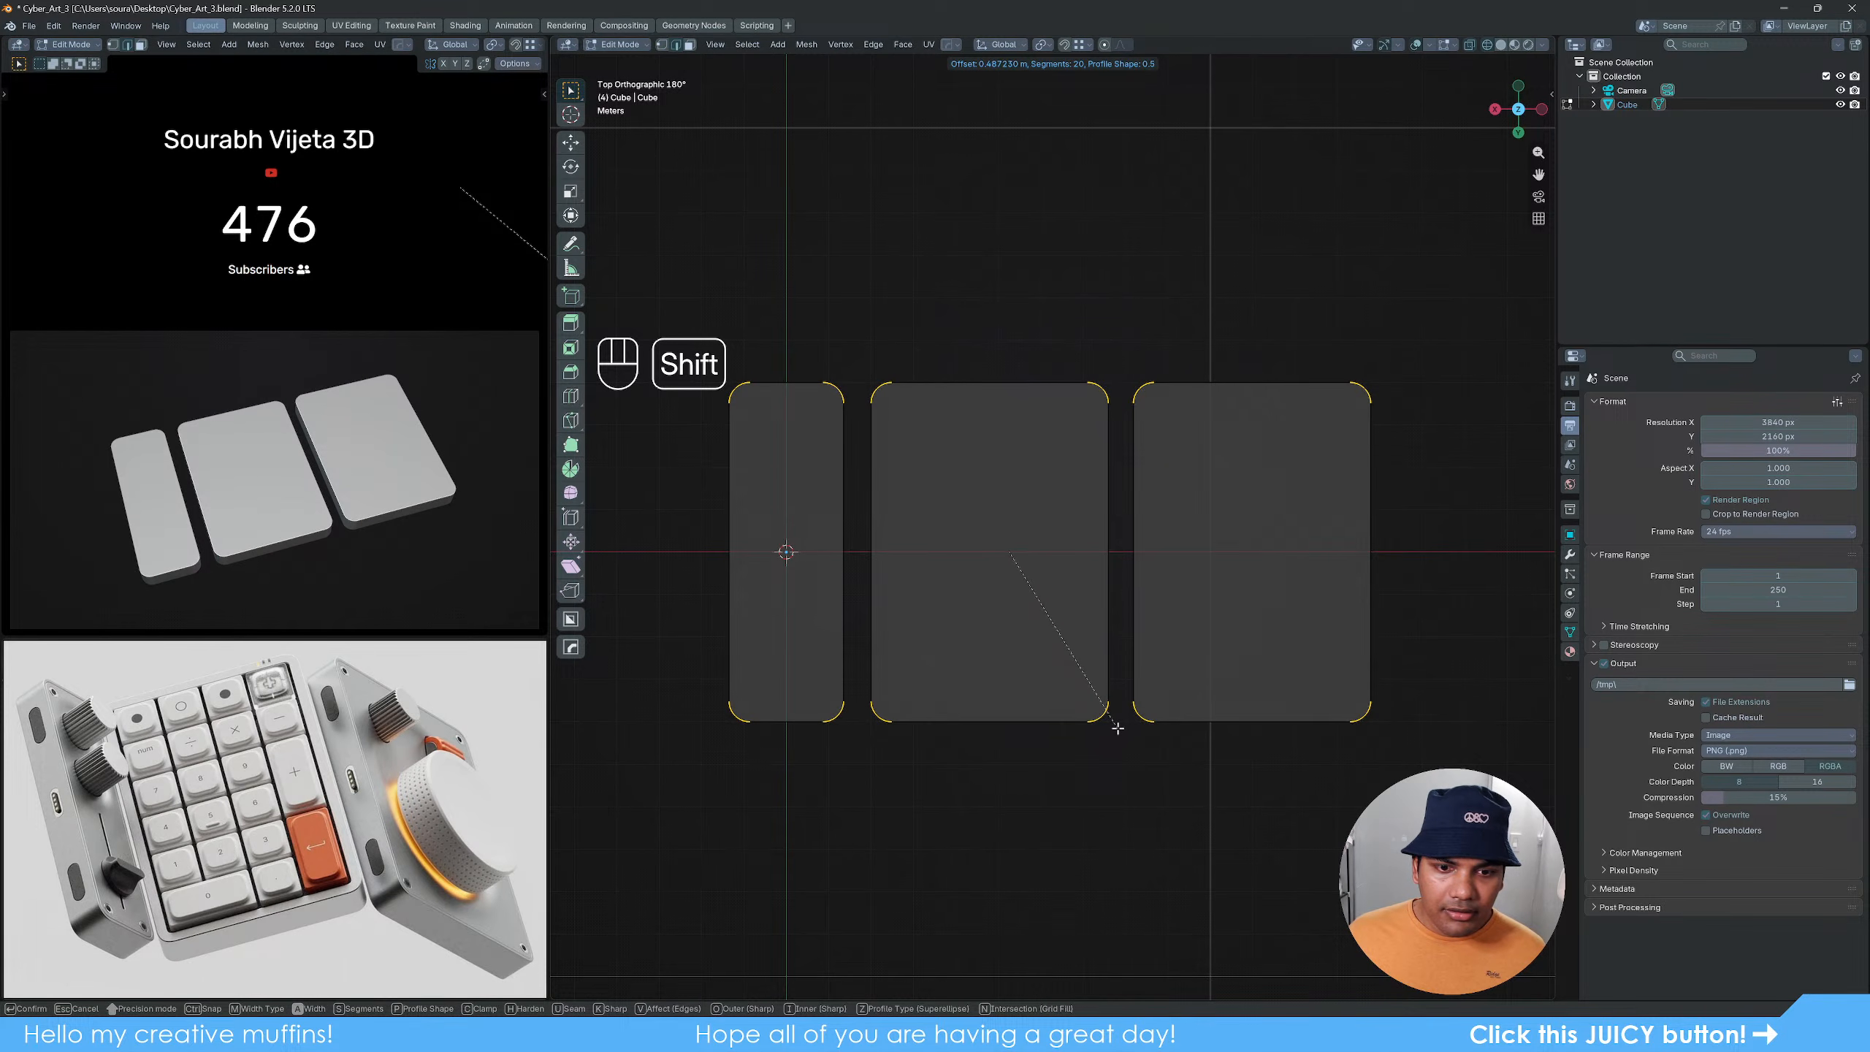
pyautogui.click(1118, 728)
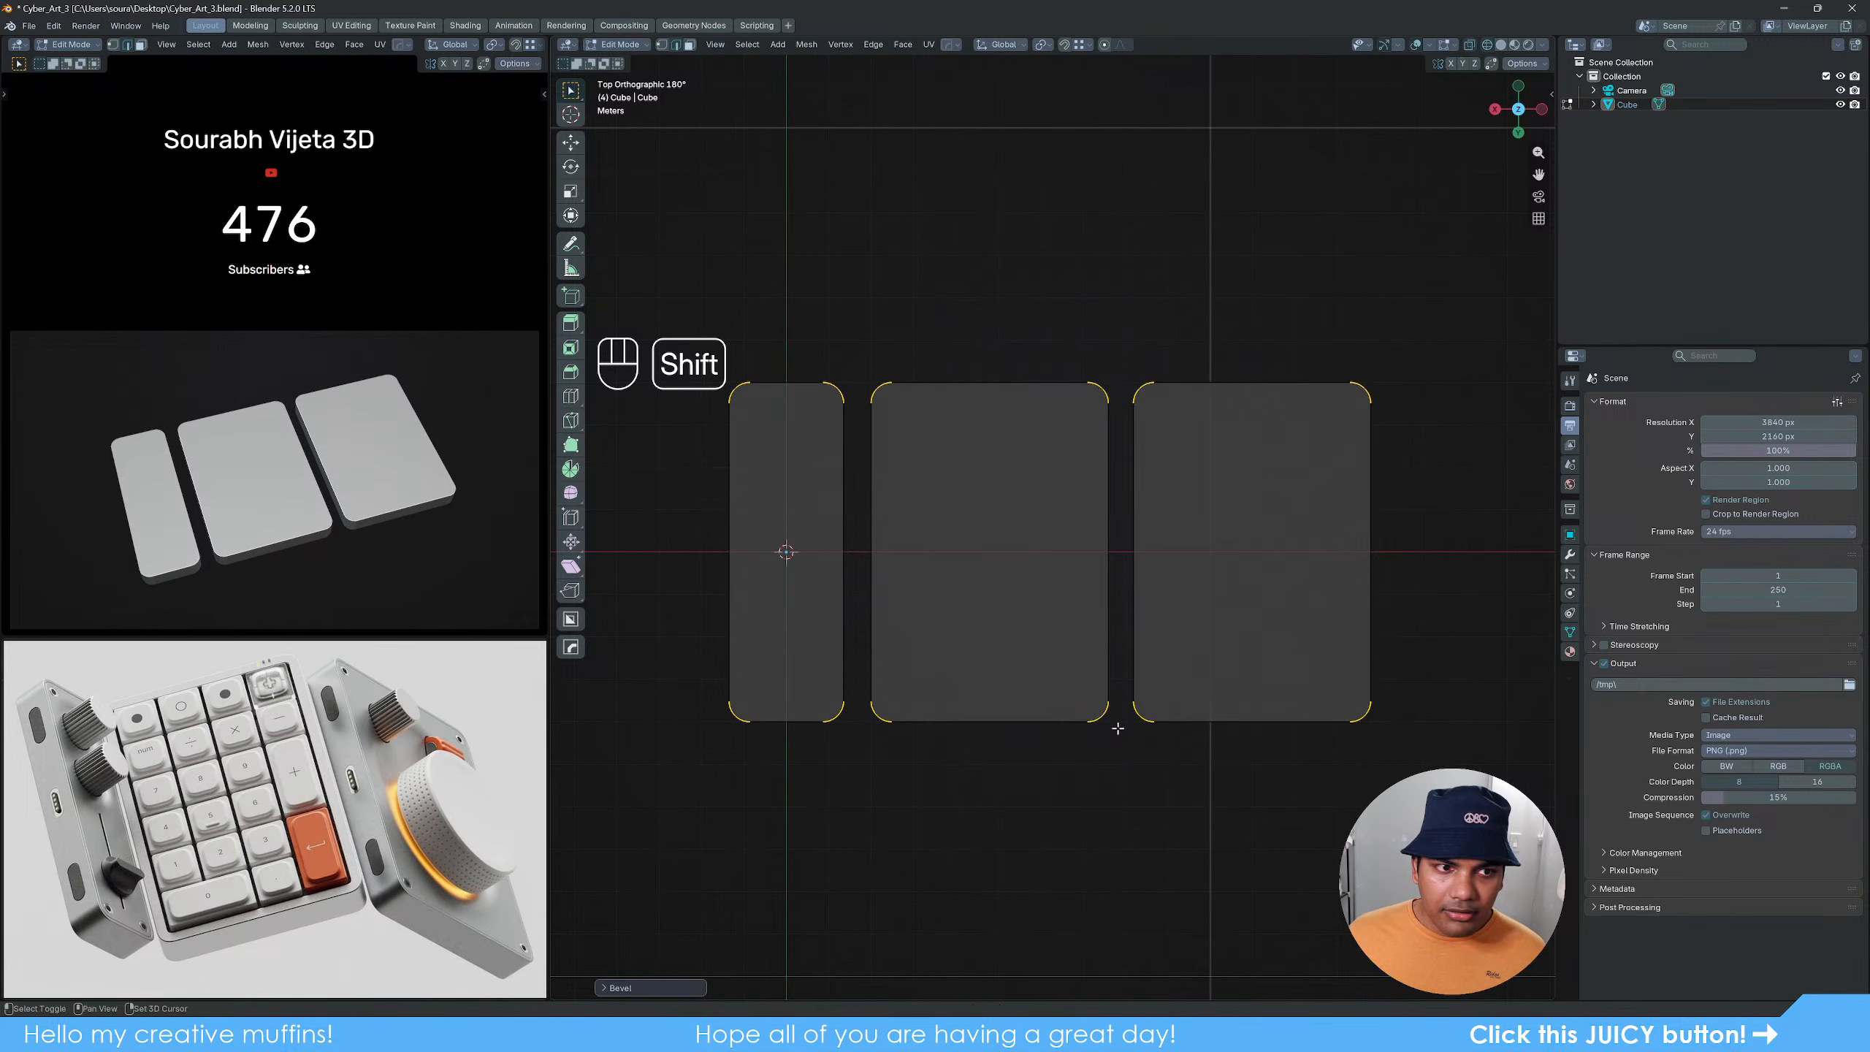
pyautogui.click(1132, 797)
pyautogui.press('Tab')
pyautogui.press('z')
# Step: Separate the joined mesh by loose parts so each rounded slab is its own object
pyautogui.moveTo(1181, 806); pyautogui.dragTo(1163, 672, button='middle')
pyautogui.keyDown('shift'); pyautogui.moveTo(1140, 737); pyautogui.dragTo(1171, 704, button='middle'); pyautogui.keyUp('shift')
pyautogui.moveTo(1171, 703); pyautogui.dragTo(1210, 746, button='middle')
pyautogui.keyDown('shift'); pyautogui.moveTo(1211, 740); pyautogui.dragTo(1208, 720, button='middle'); pyautogui.keyUp('shift')
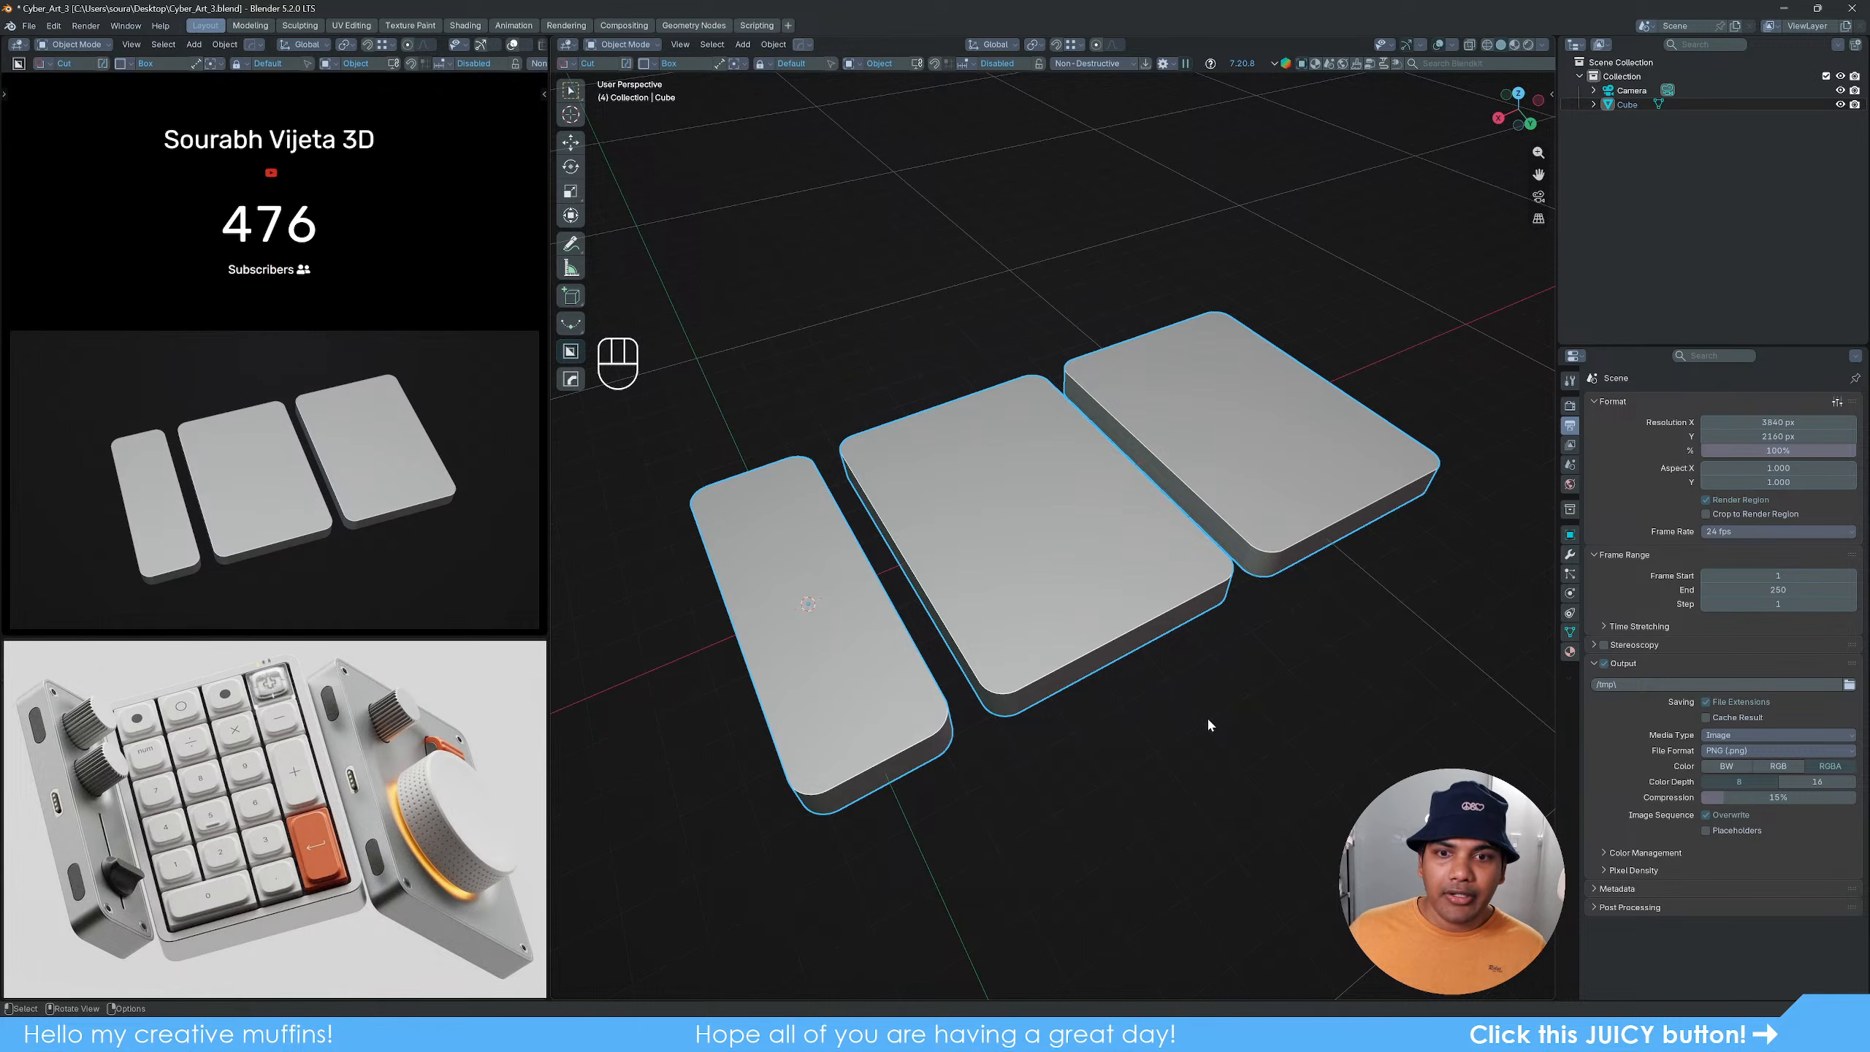
pyautogui.press('Tab')
pyautogui.press('p')
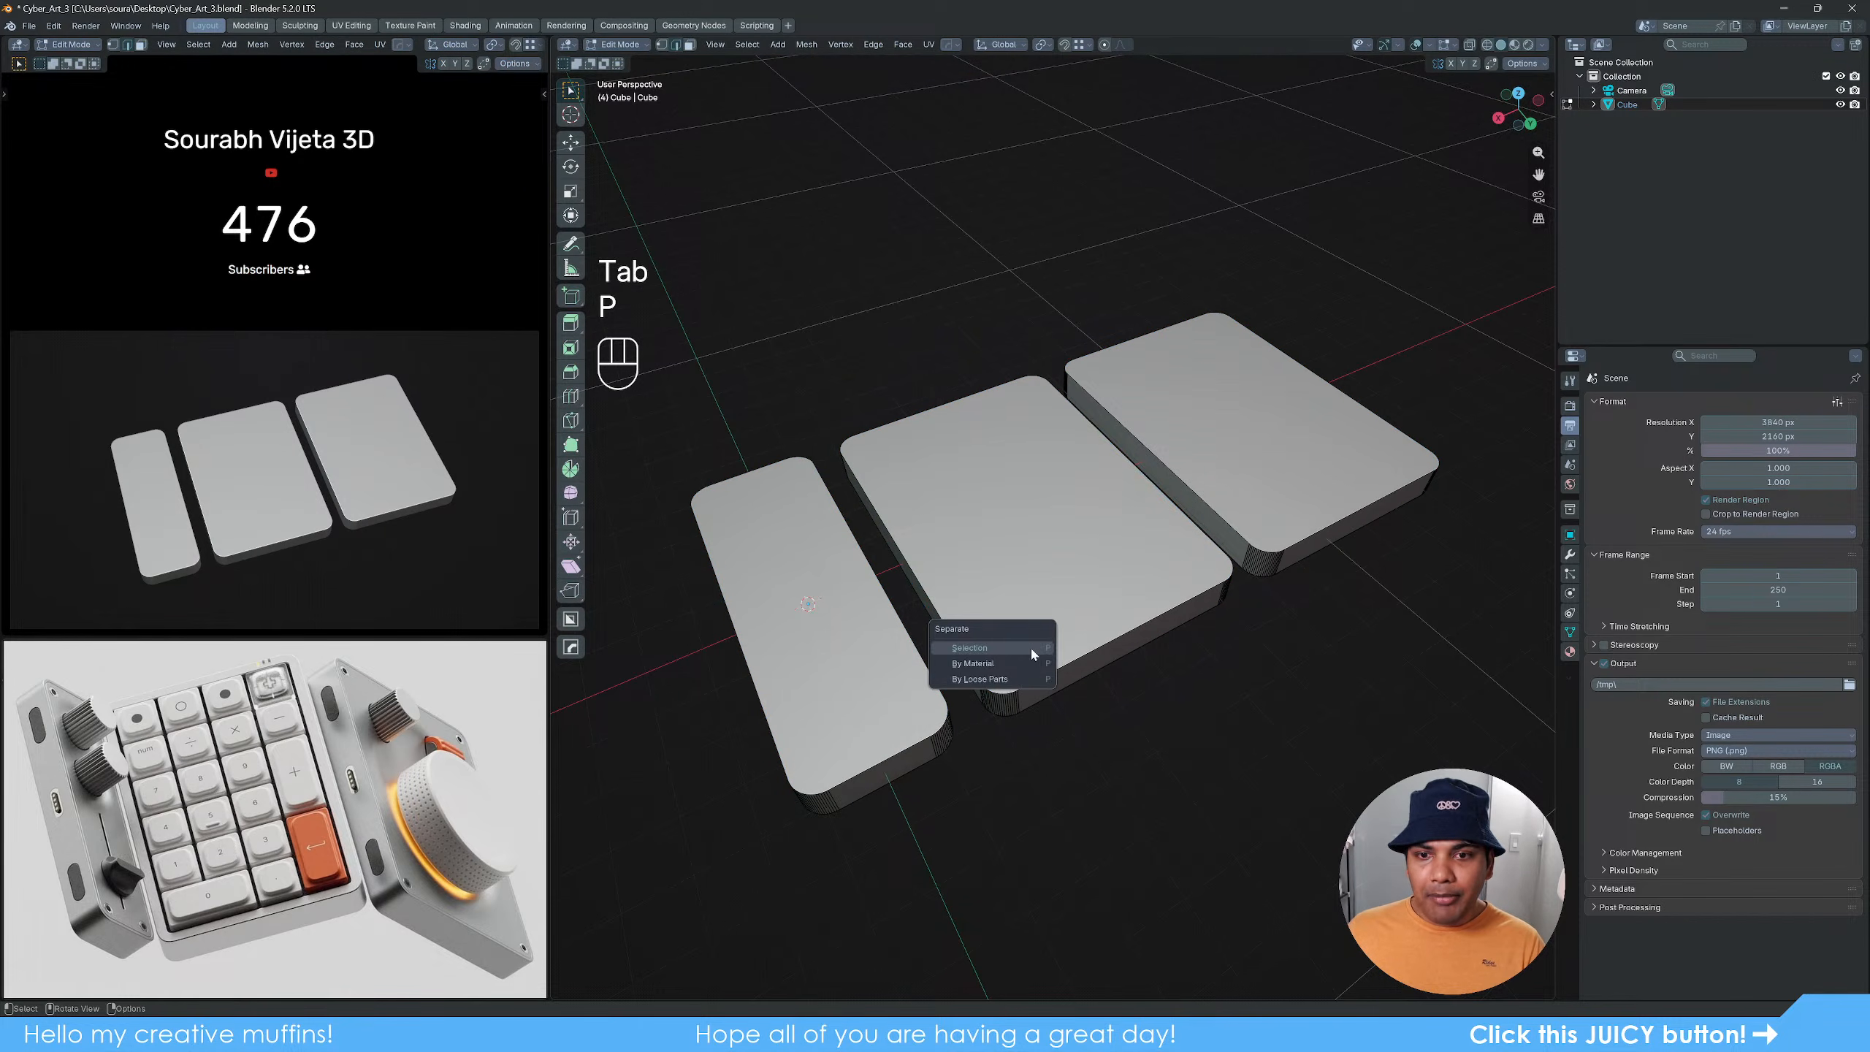
pyautogui.click(957, 680)
pyautogui.press('Tab')
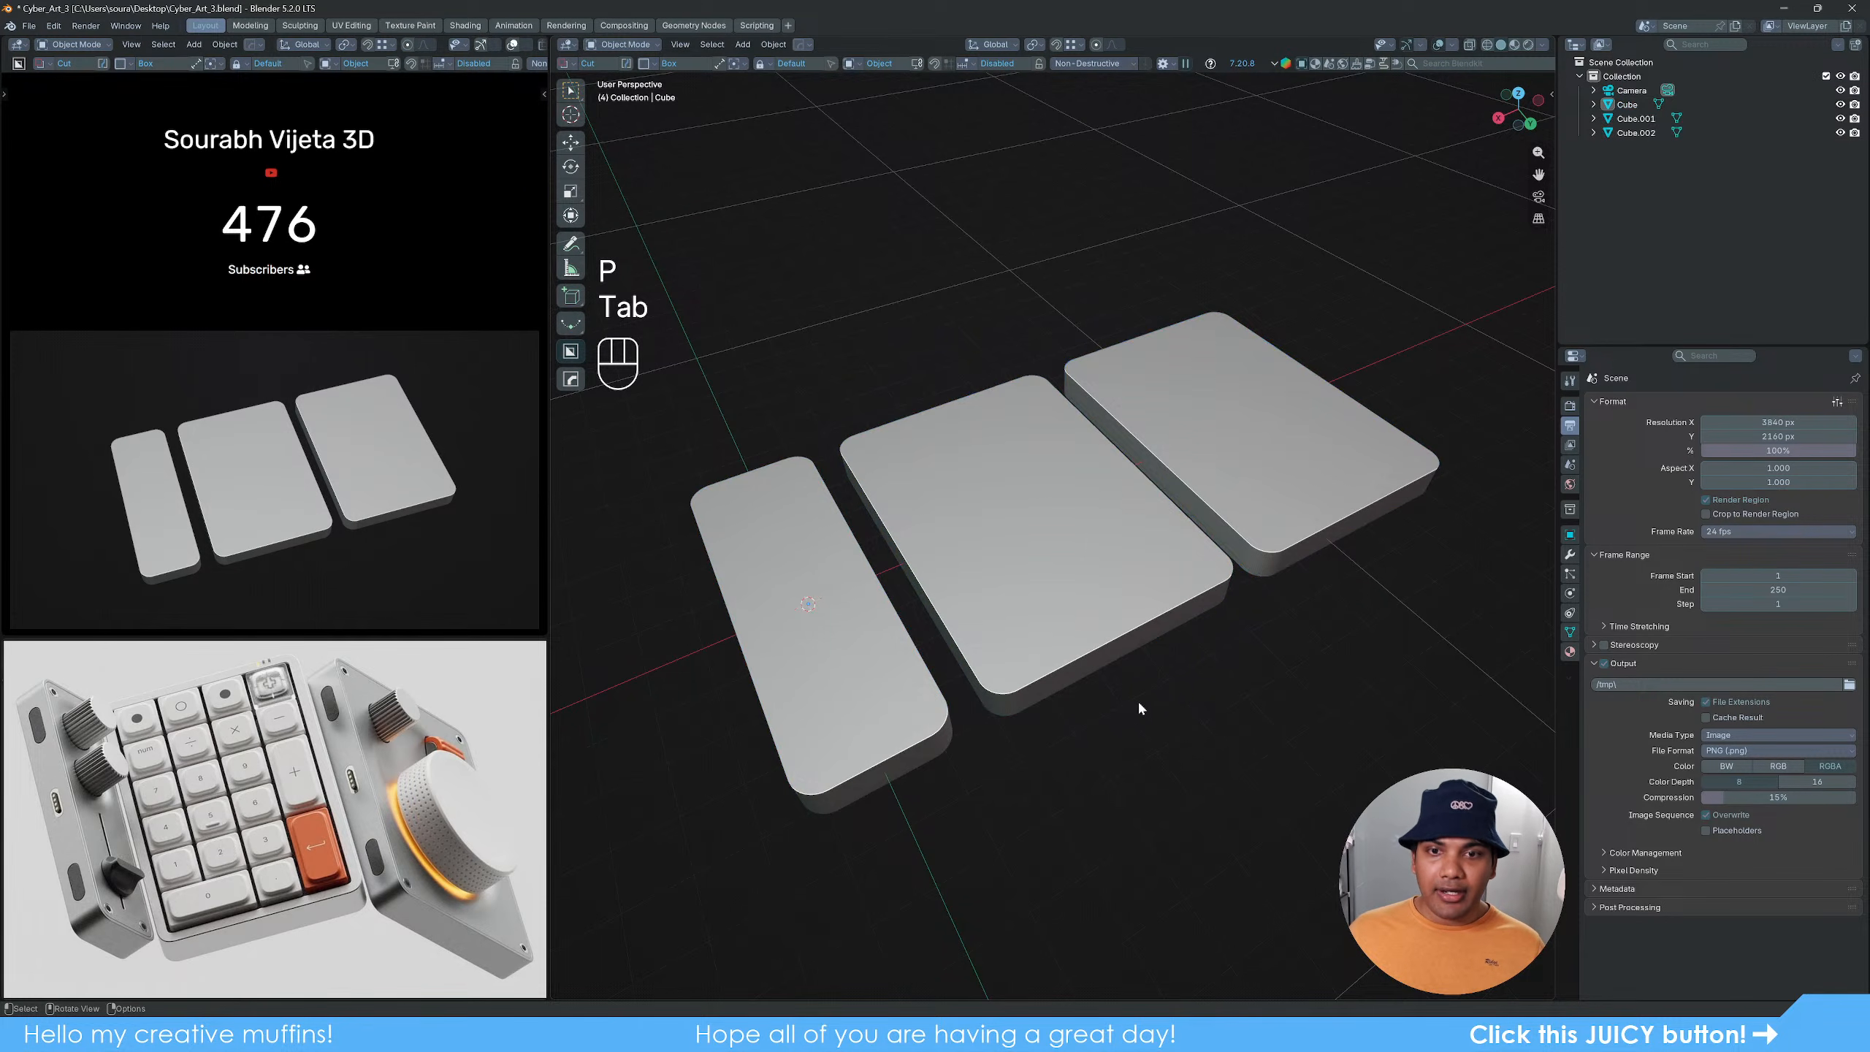
# Step: Select all three rounded slabs and apply all transforms to them
pyautogui.click(1060, 631)
pyautogui.click(890, 656)
pyautogui.click(1233, 504)
pyautogui.keyDown('shift'); pyautogui.click(1103, 584); pyautogui.keyUp('shift')
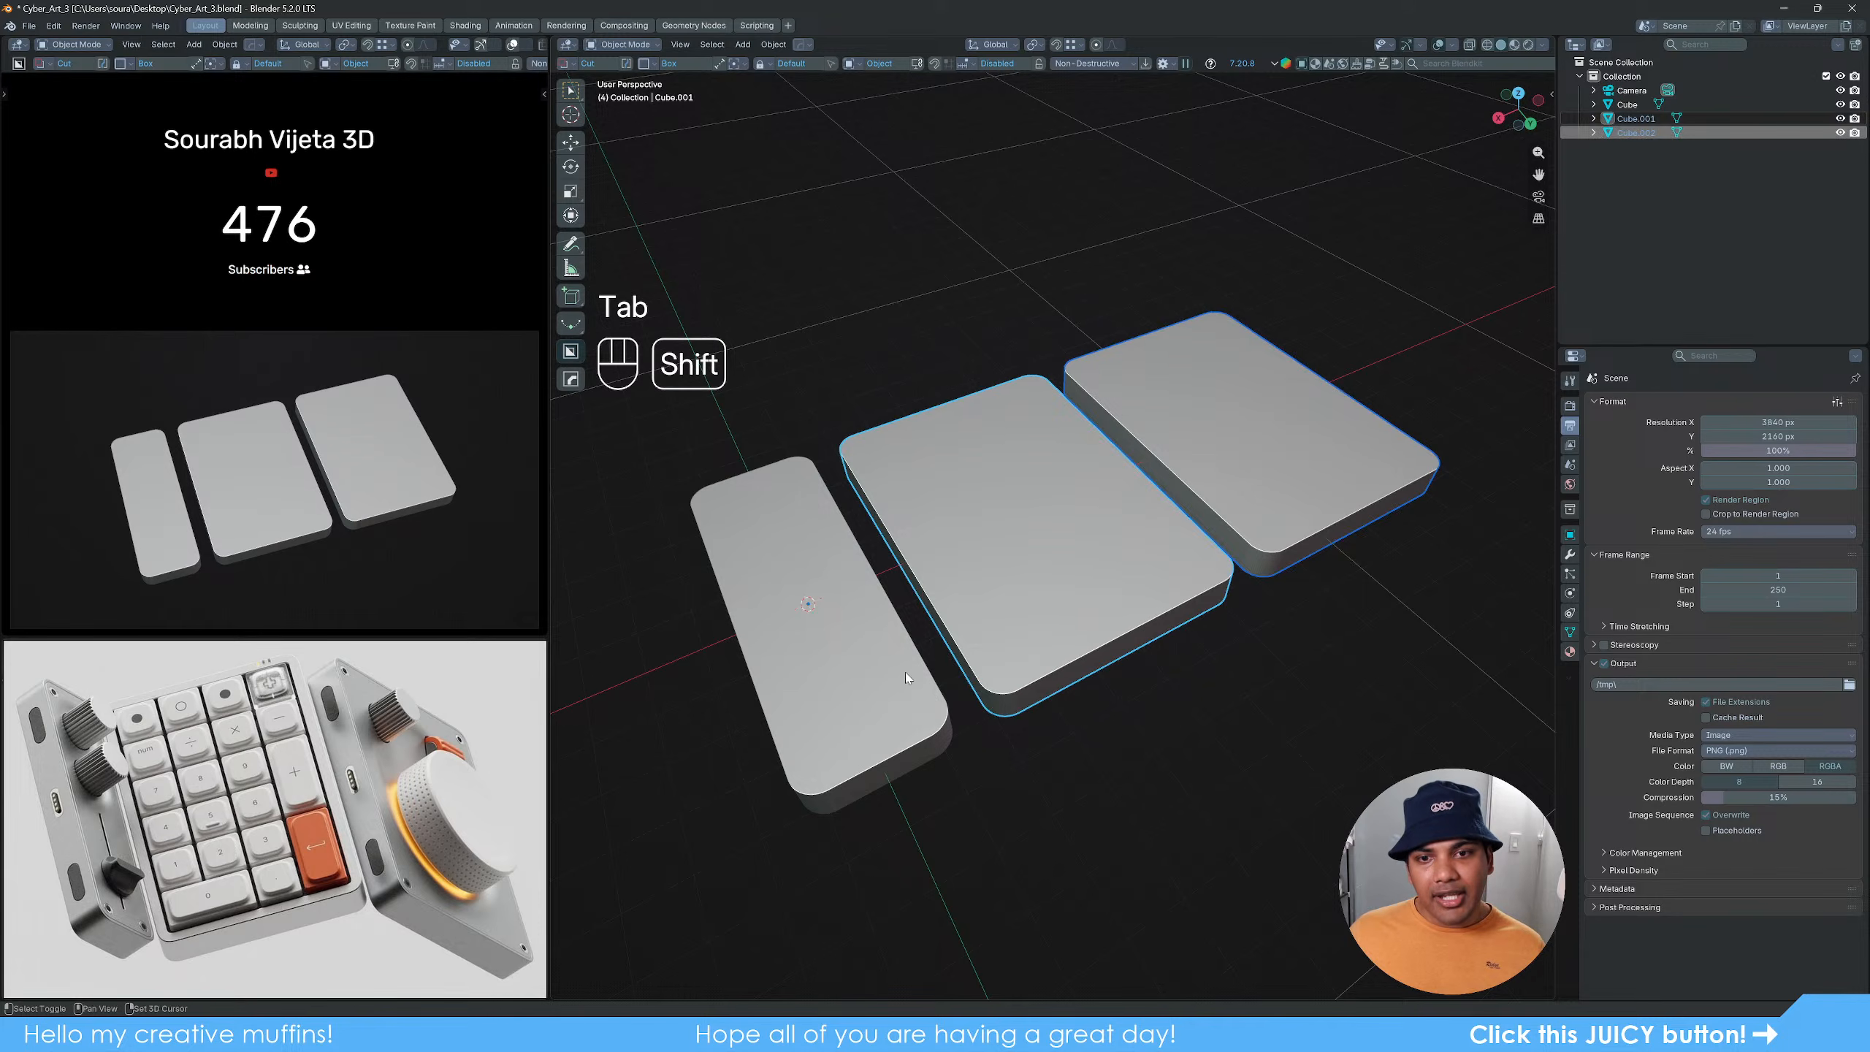
pyautogui.keyDown('shift'); pyautogui.click(868, 611); pyautogui.keyUp('shift')
pyautogui.press('q')
pyautogui.moveTo(987, 523)
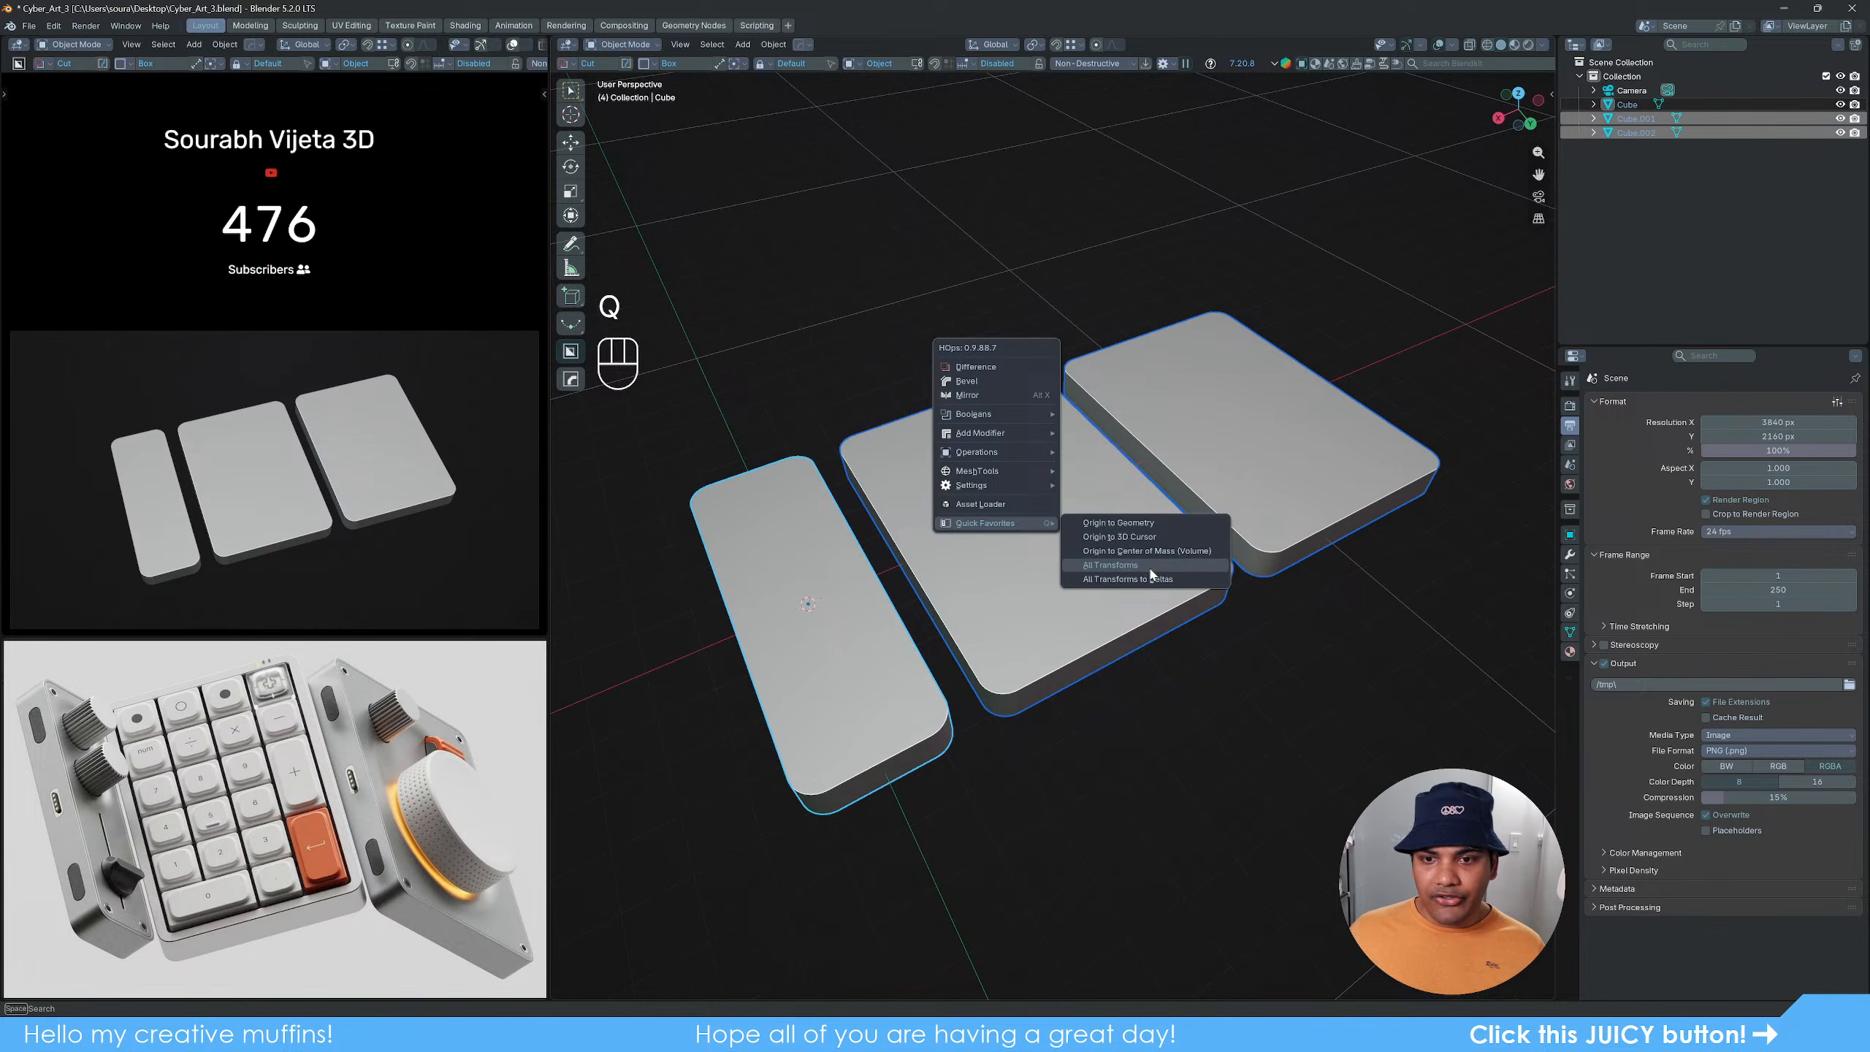
pyautogui.click(1148, 568)
# Step: Set the origin of each selected slab to its geometry and apply all transforms to deltas
pyautogui.press('q')
pyautogui.moveTo(1044, 572)
pyautogui.click(1143, 569)
pyautogui.press('q')
pyautogui.moveTo(1143, 569)
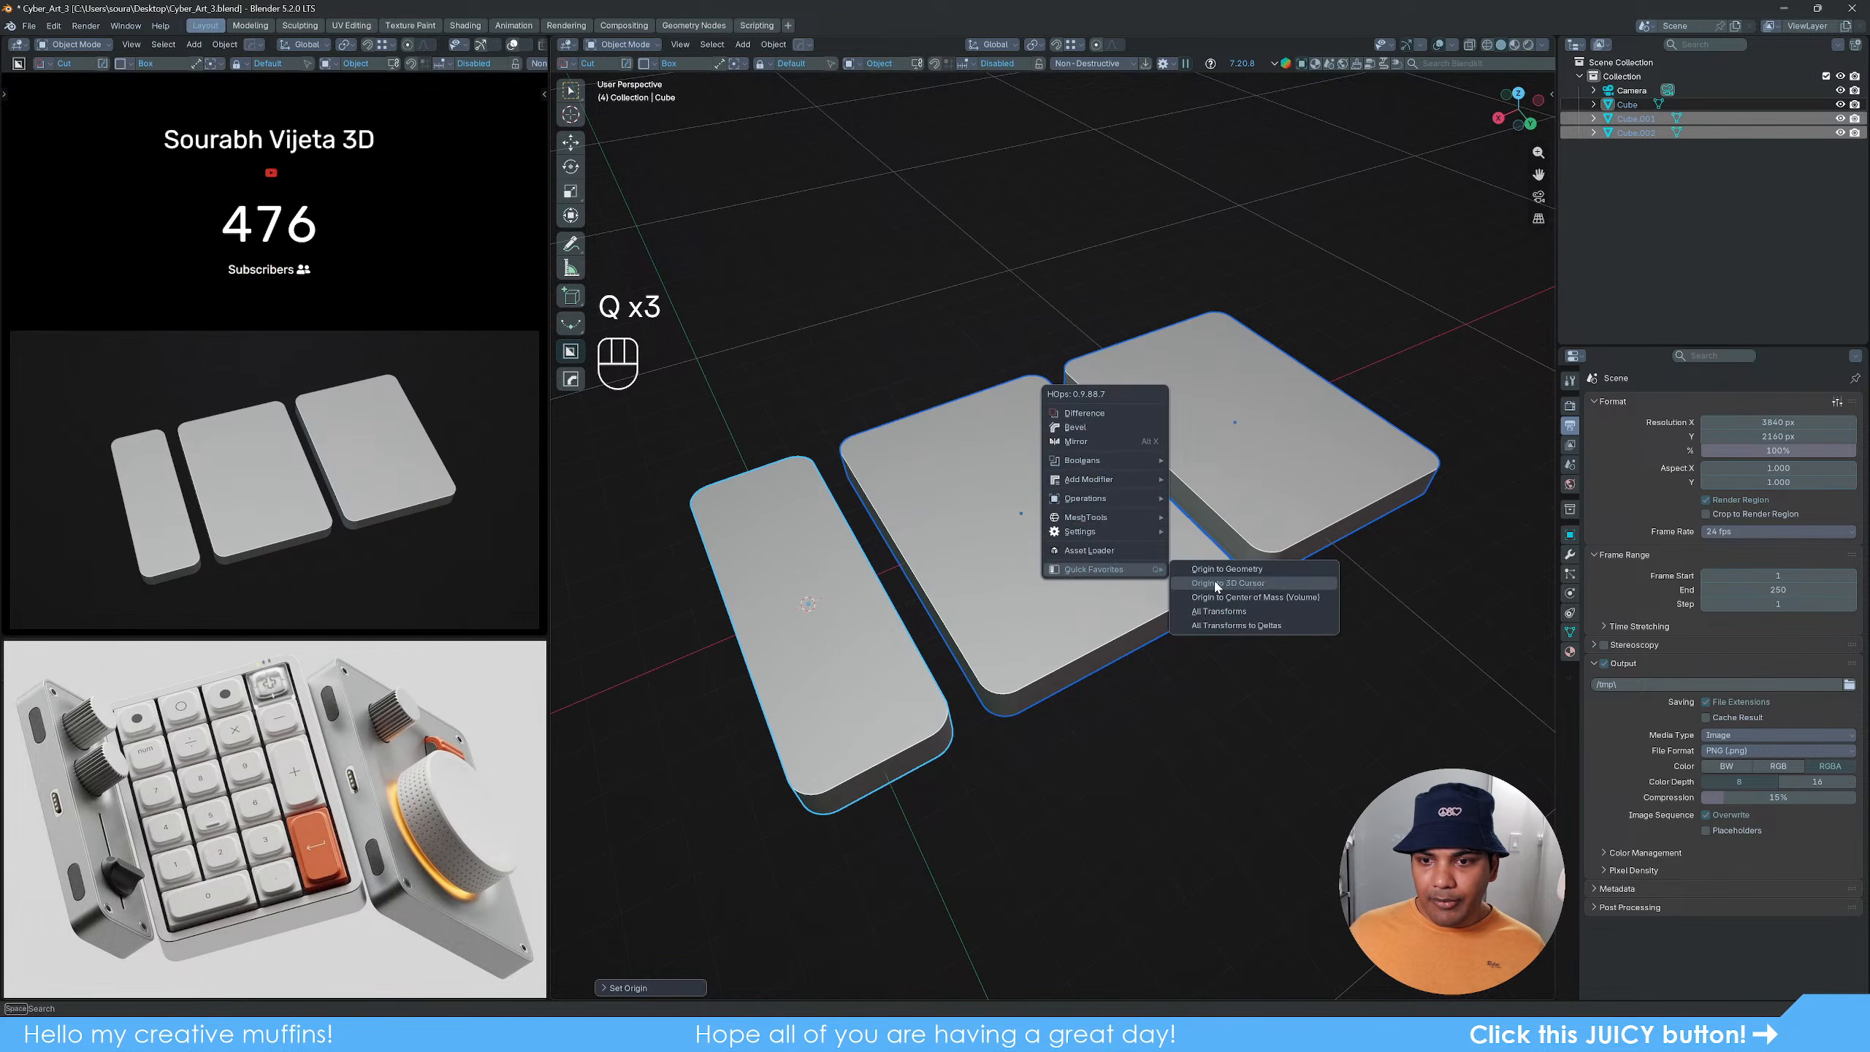
pyautogui.click(1222, 628)
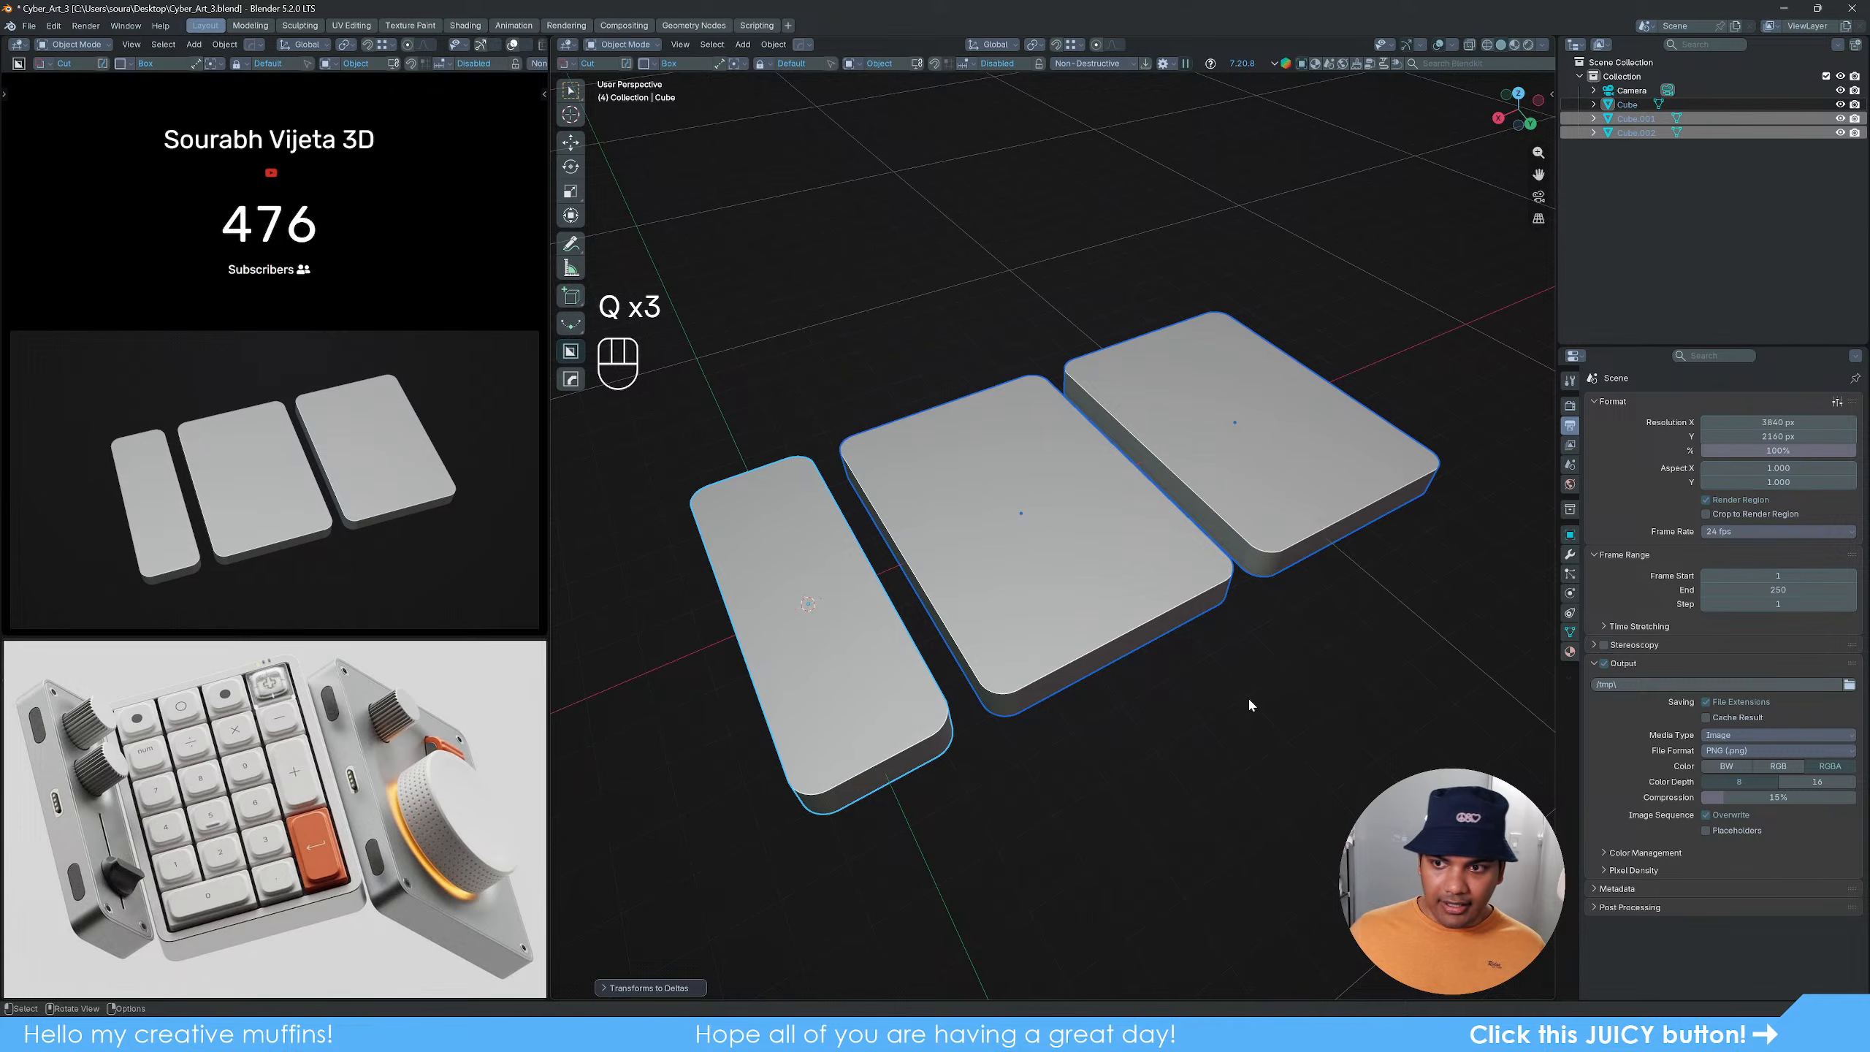
# Step: Examine the location, rotation and scale values of each slab in the object properties
pyautogui.click(1248, 696)
pyautogui.click(1303, 504)
pyautogui.click(1570, 534)
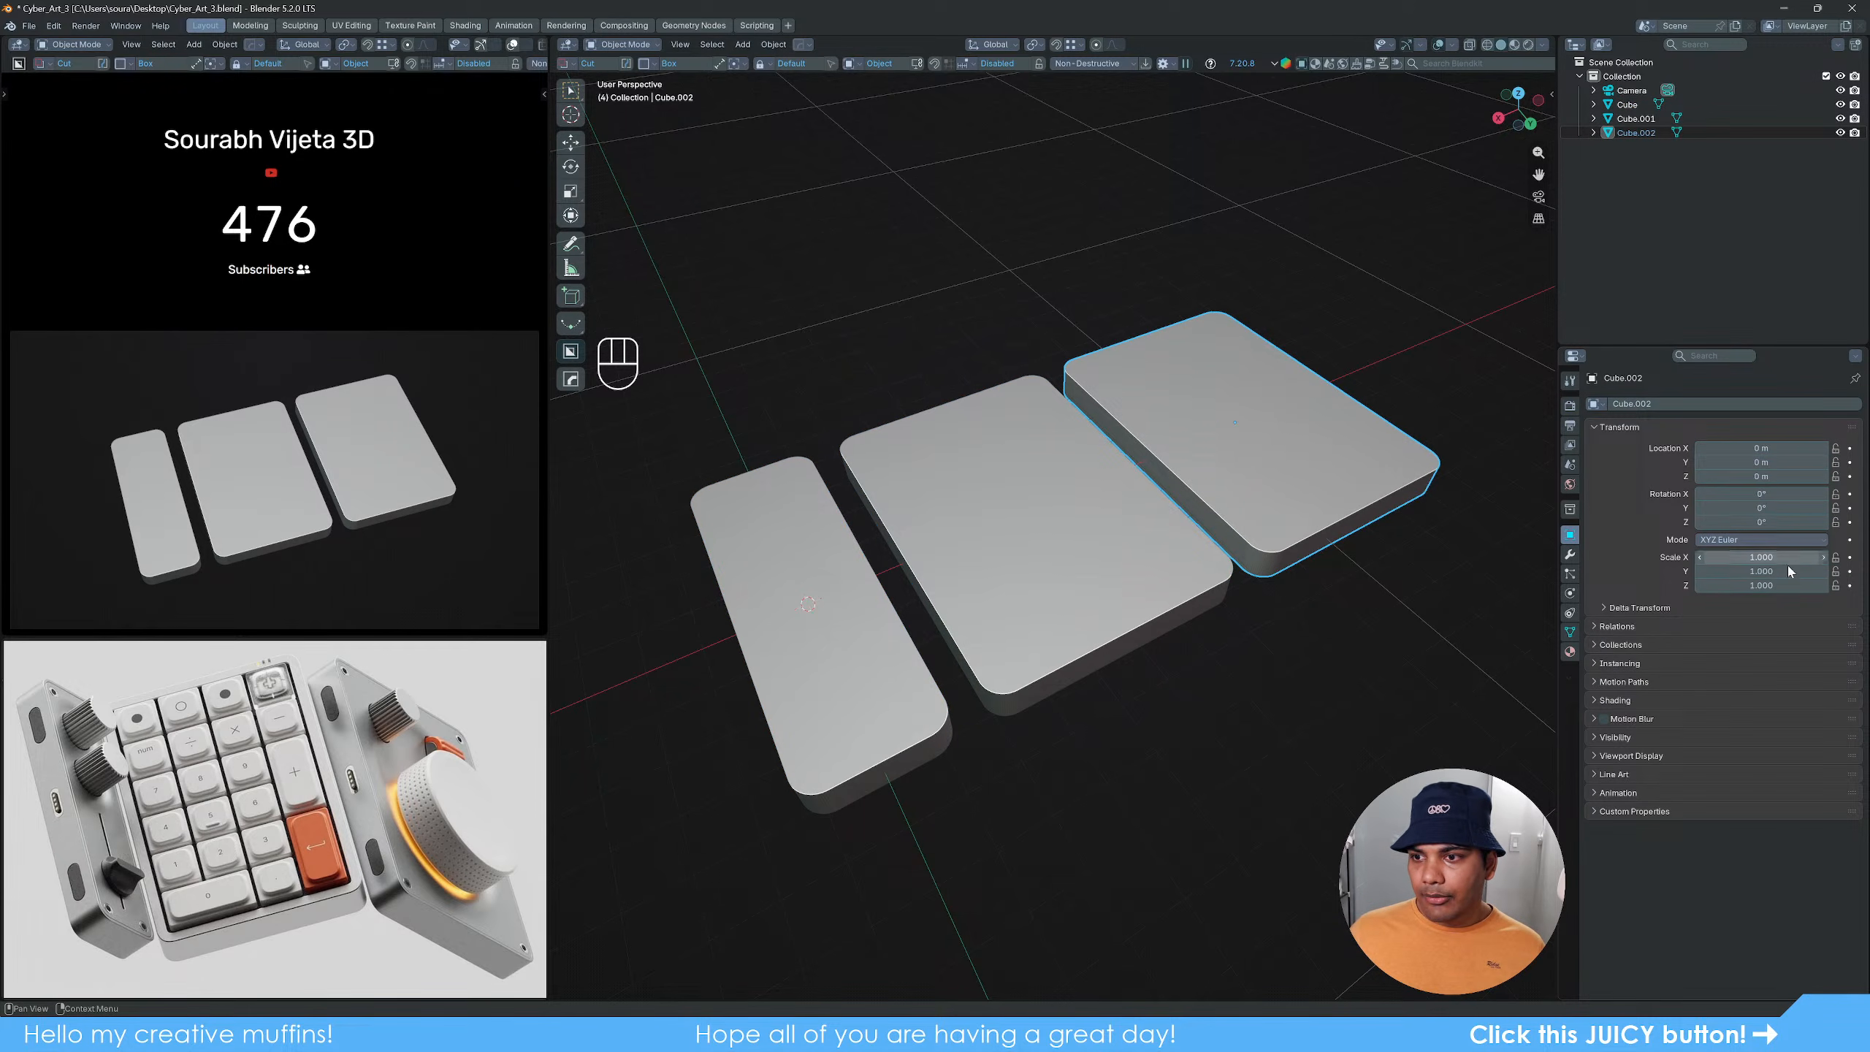
pyautogui.click(1050, 575)
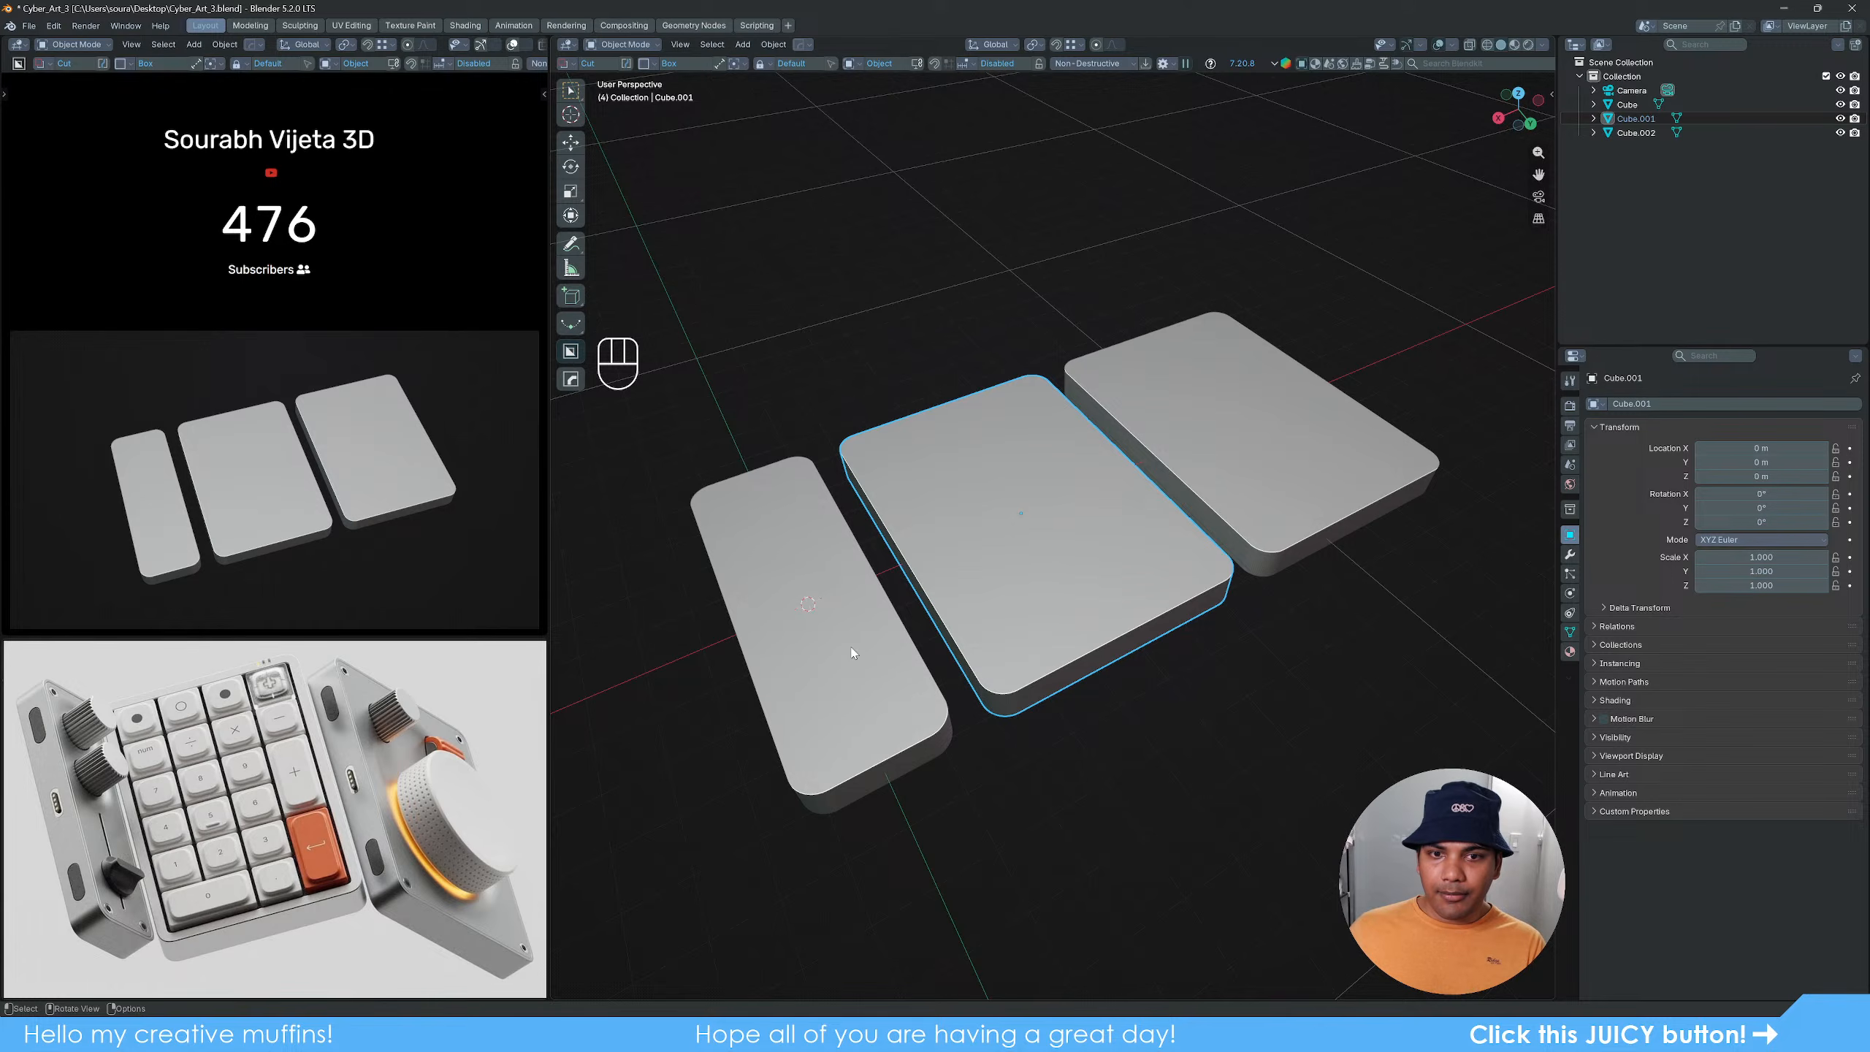
pyautogui.click(852, 647)
pyautogui.click(1040, 585)
pyautogui.click(1251, 506)
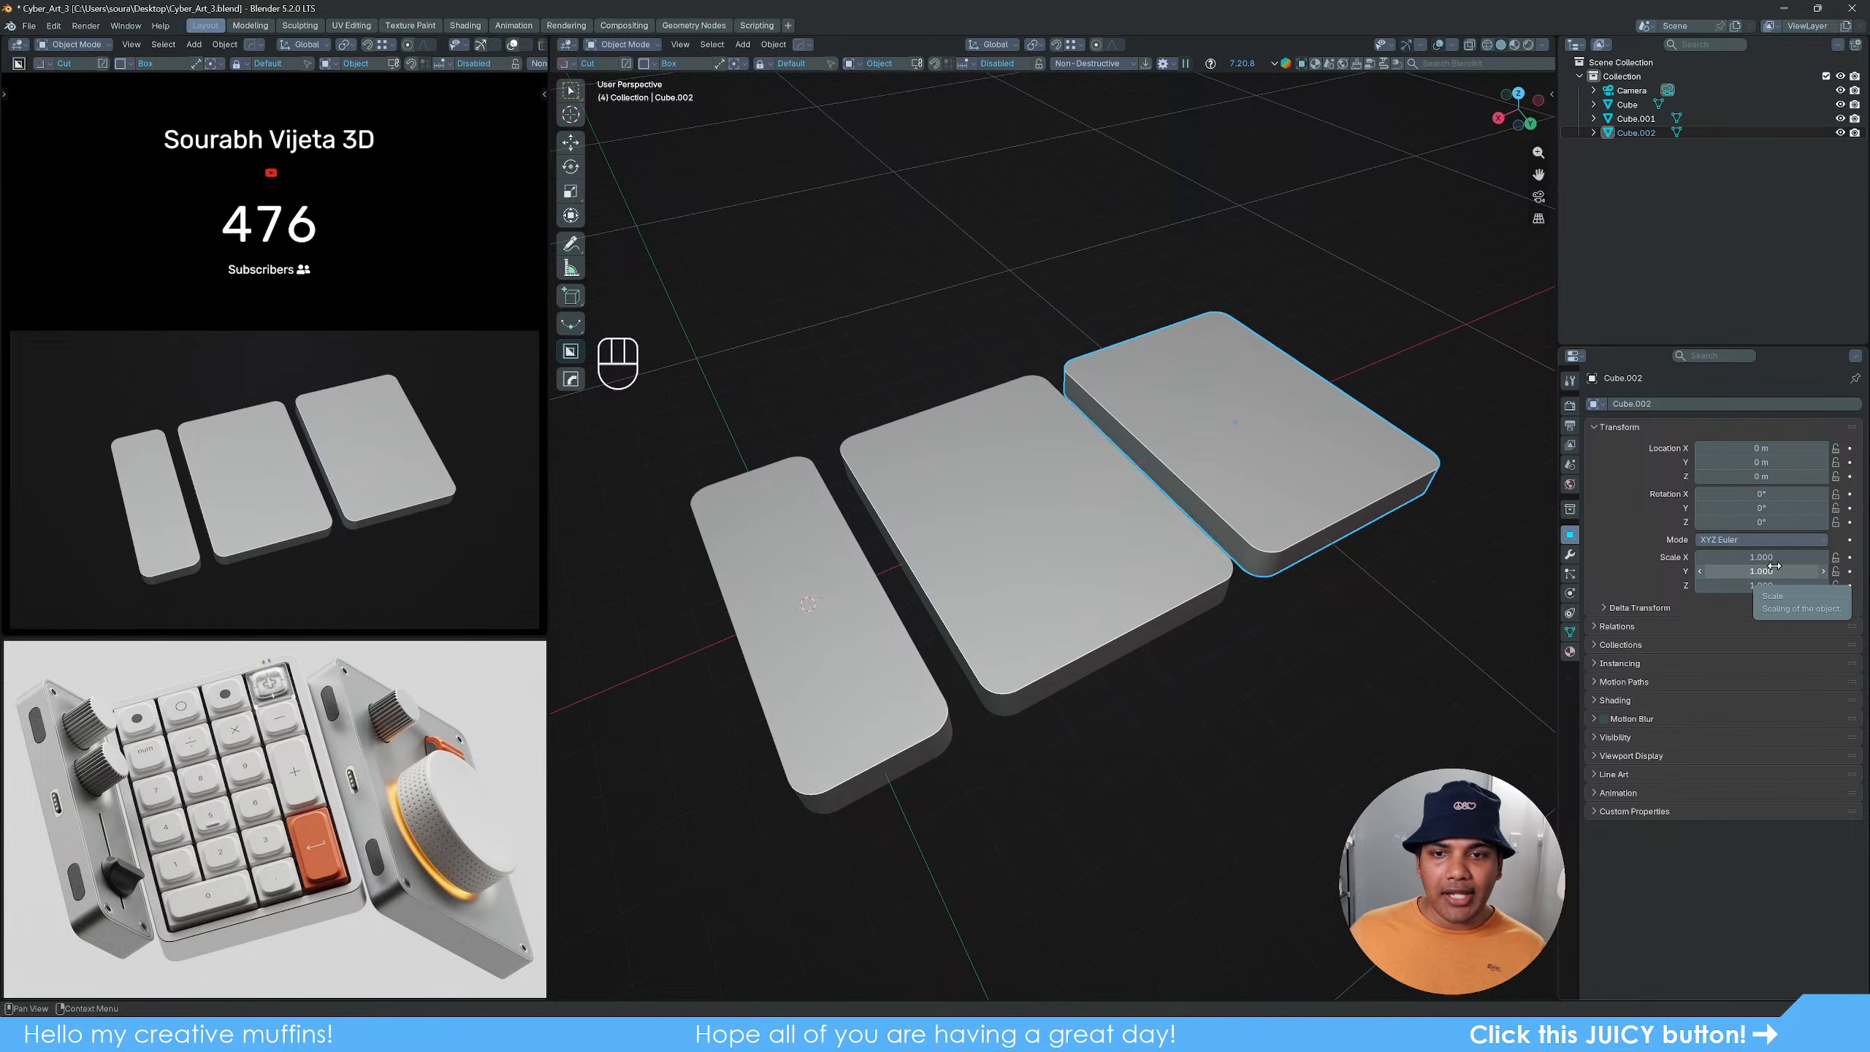
# Step: Apply all transforms to deltas on the middle slab and deselect it
pyautogui.click(1023, 476)
pyautogui.press('q')
pyautogui.moveTo(1026, 475)
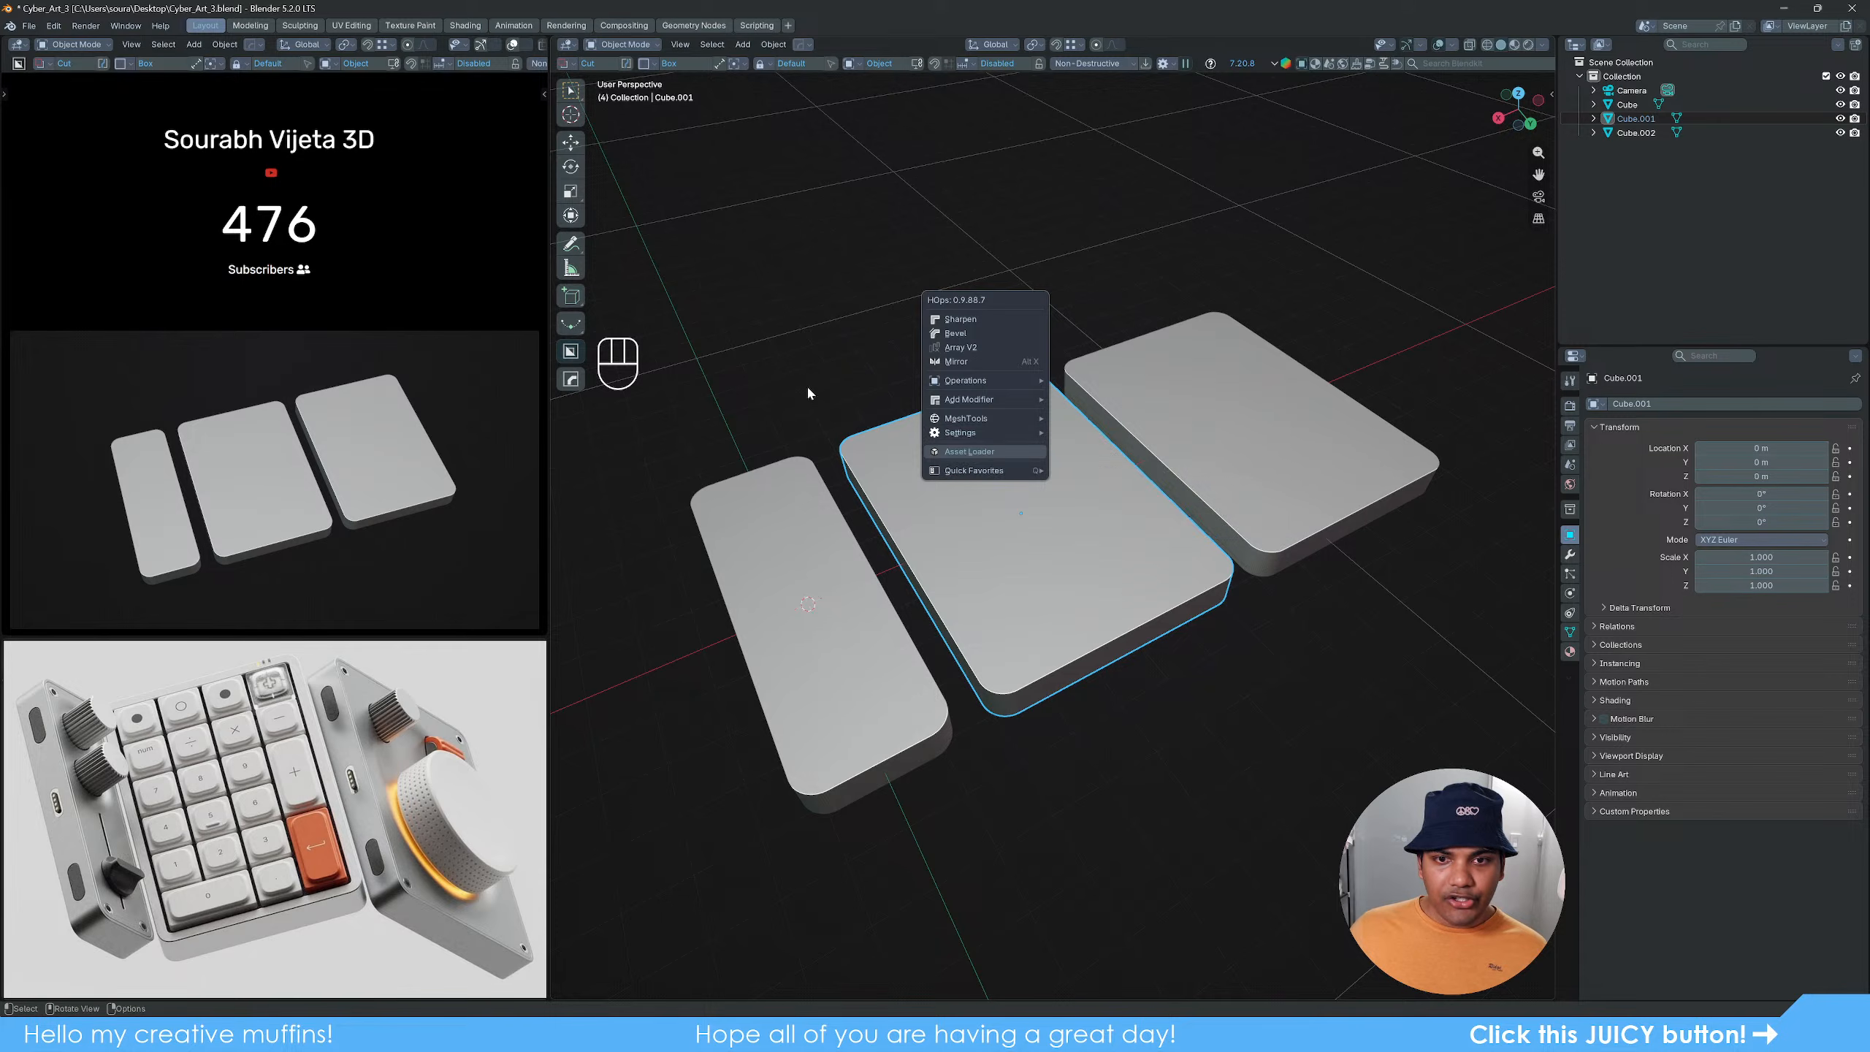
pyautogui.click(1083, 525)
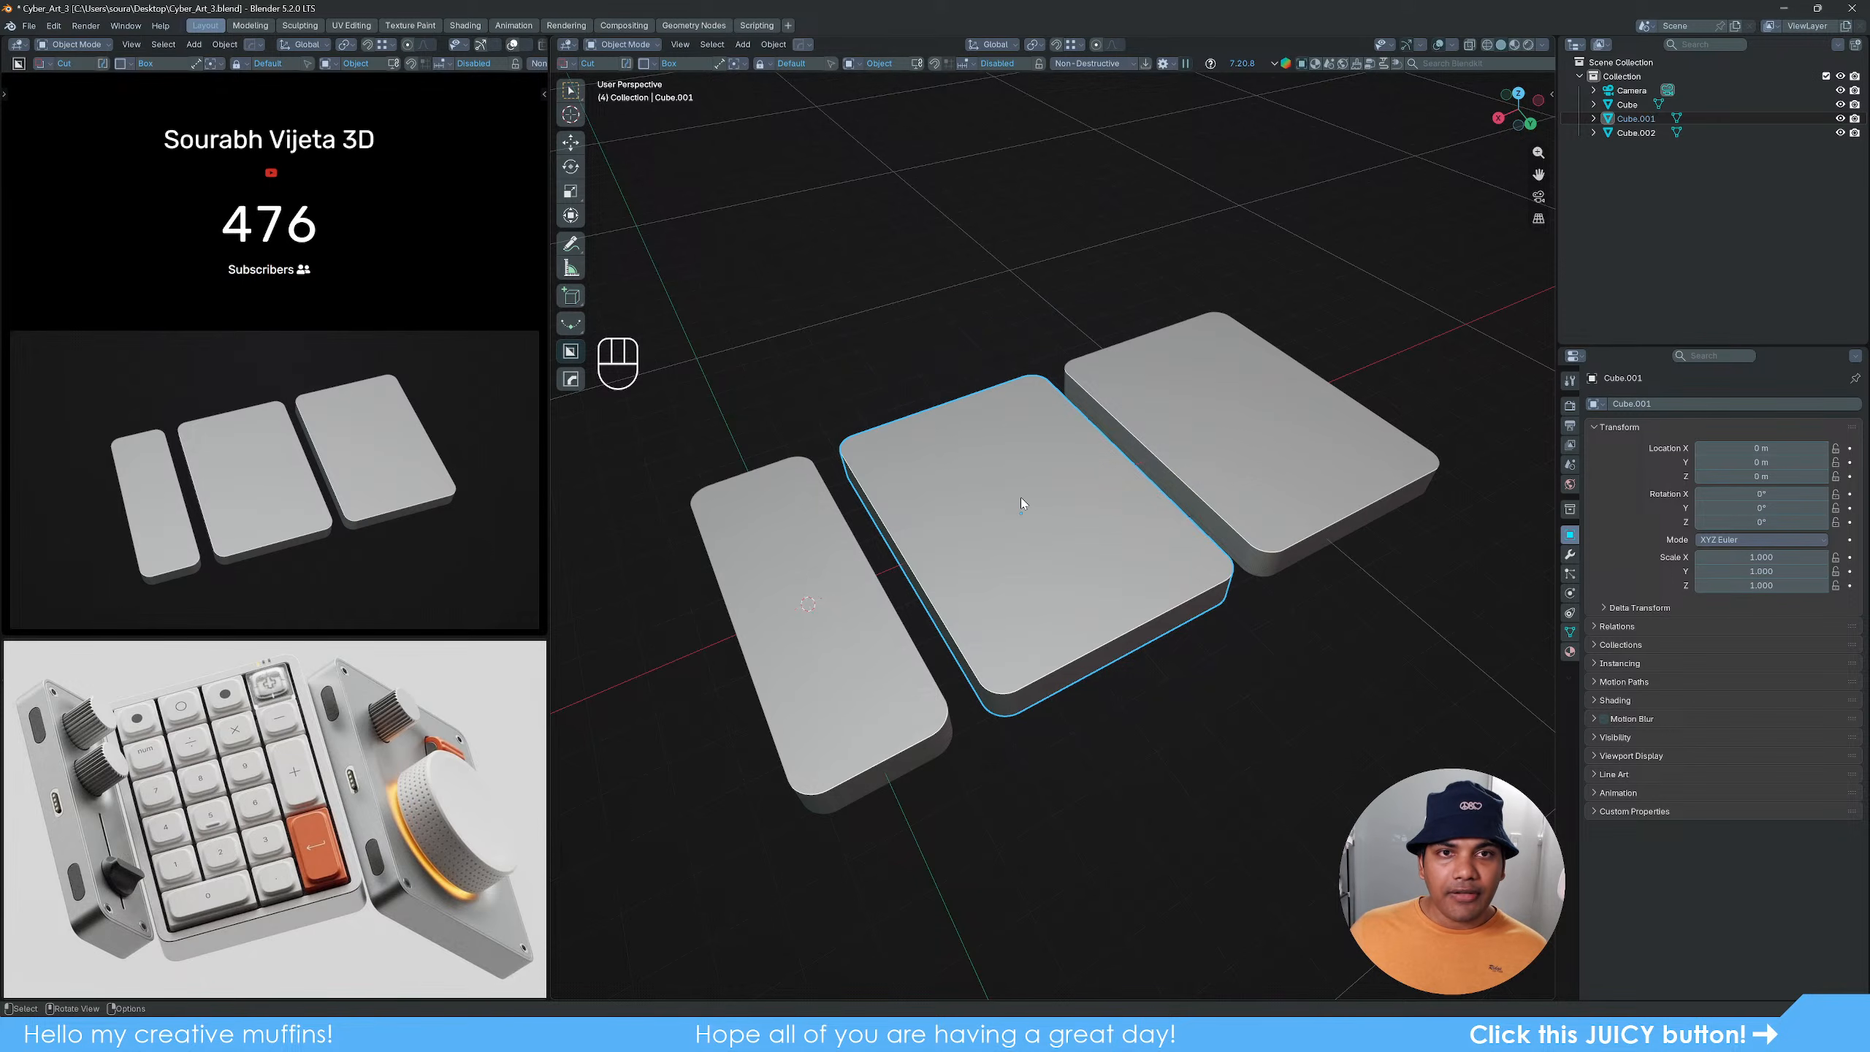
pyautogui.click(774, 46)
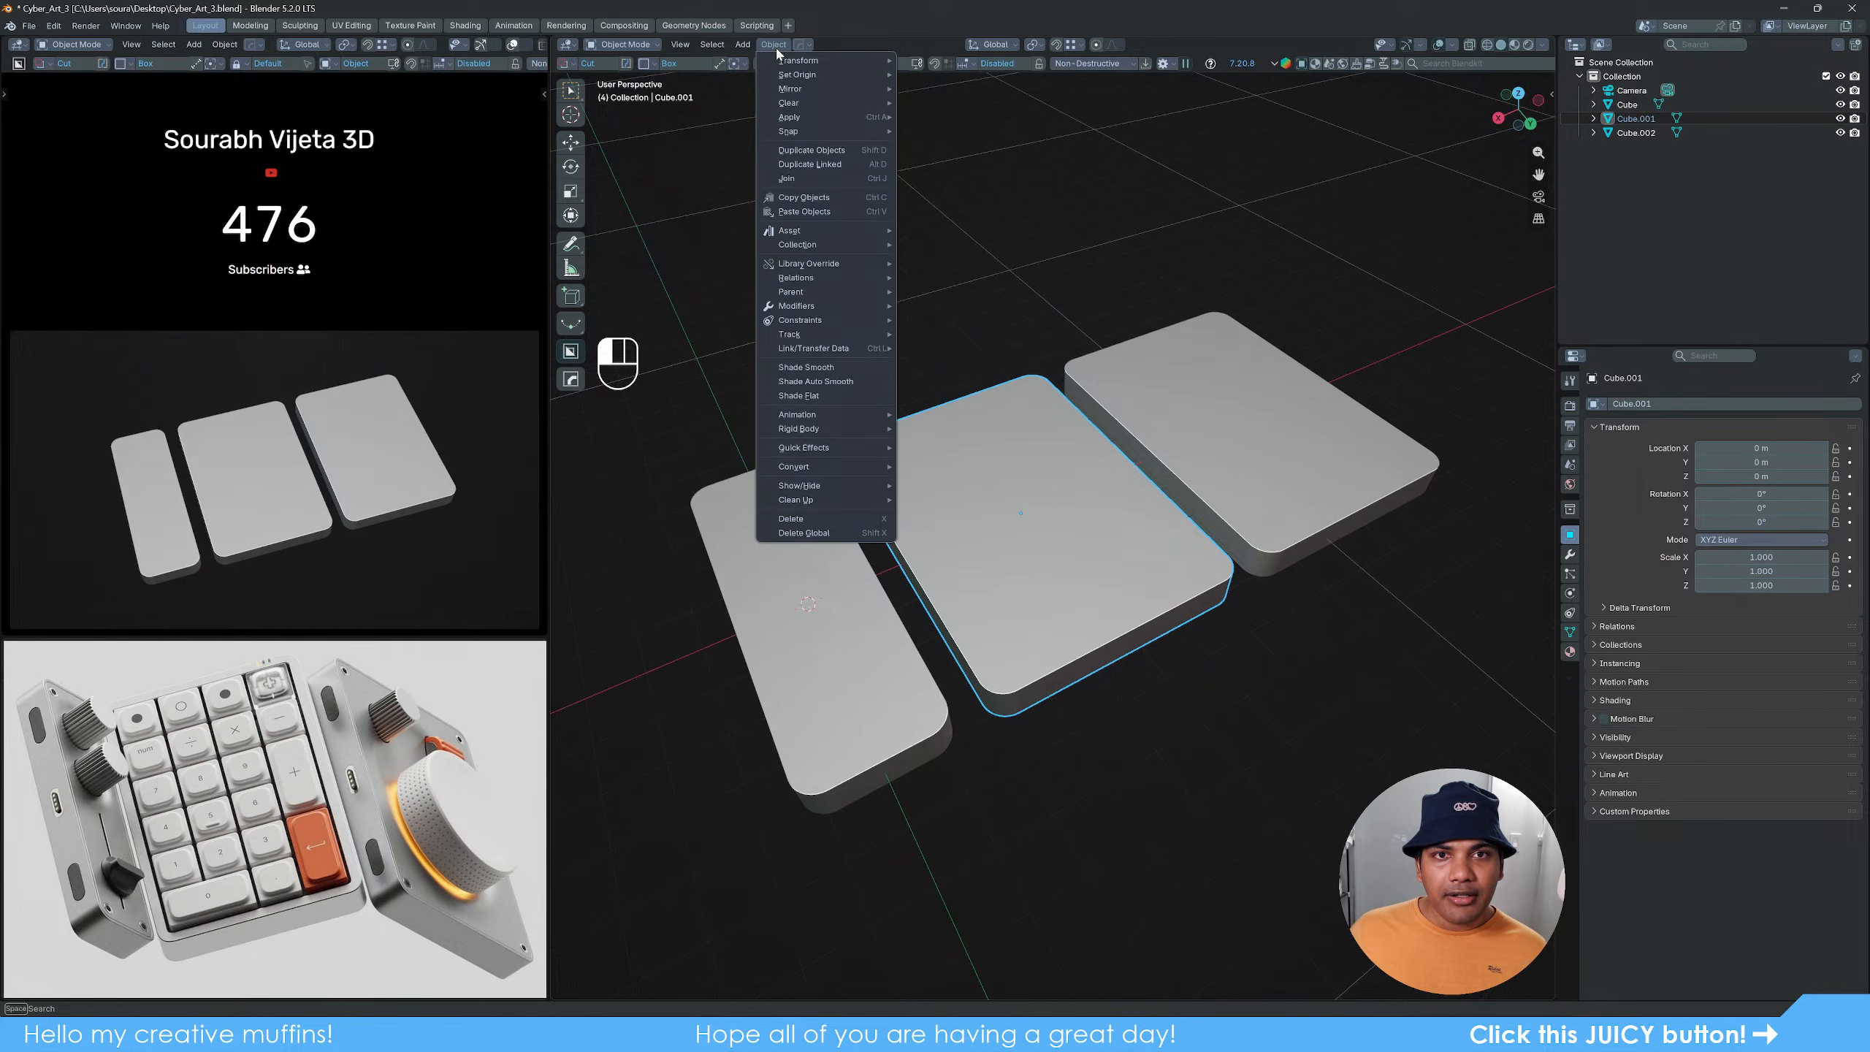
pyautogui.moveTo(831, 79)
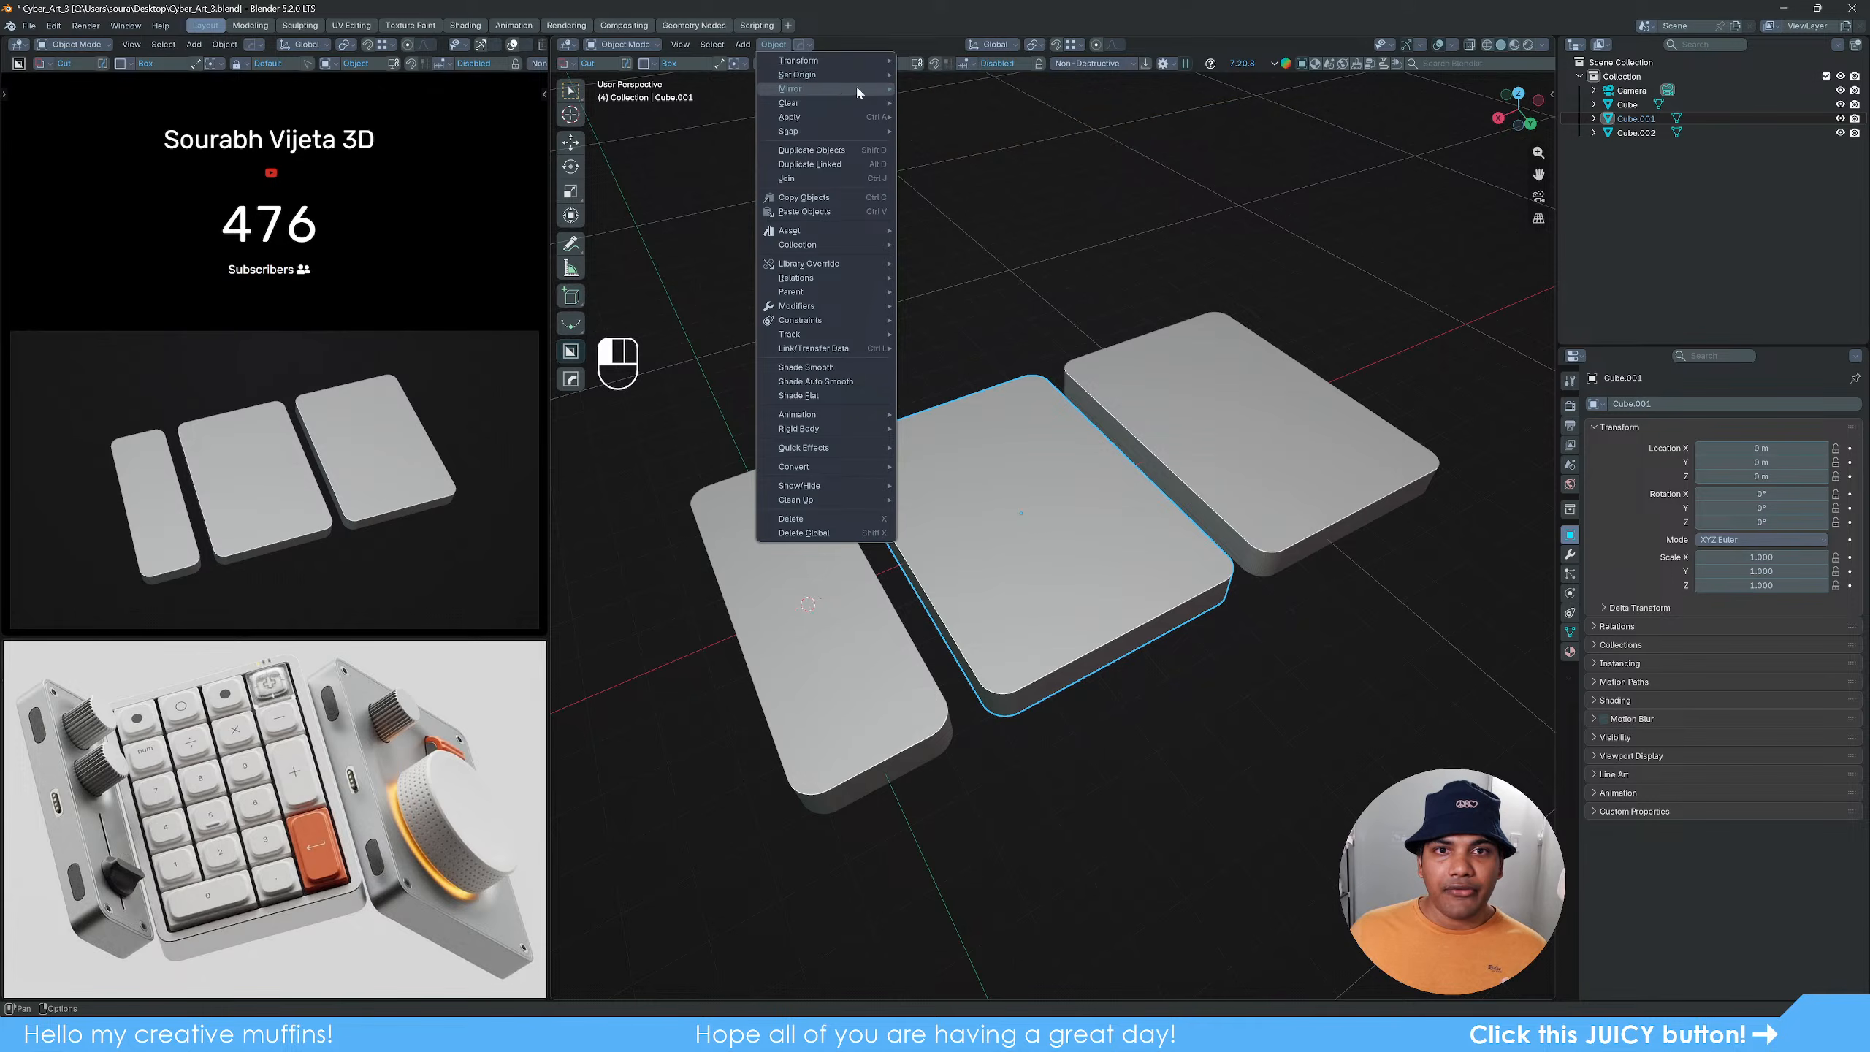
pyautogui.moveTo(803, 115)
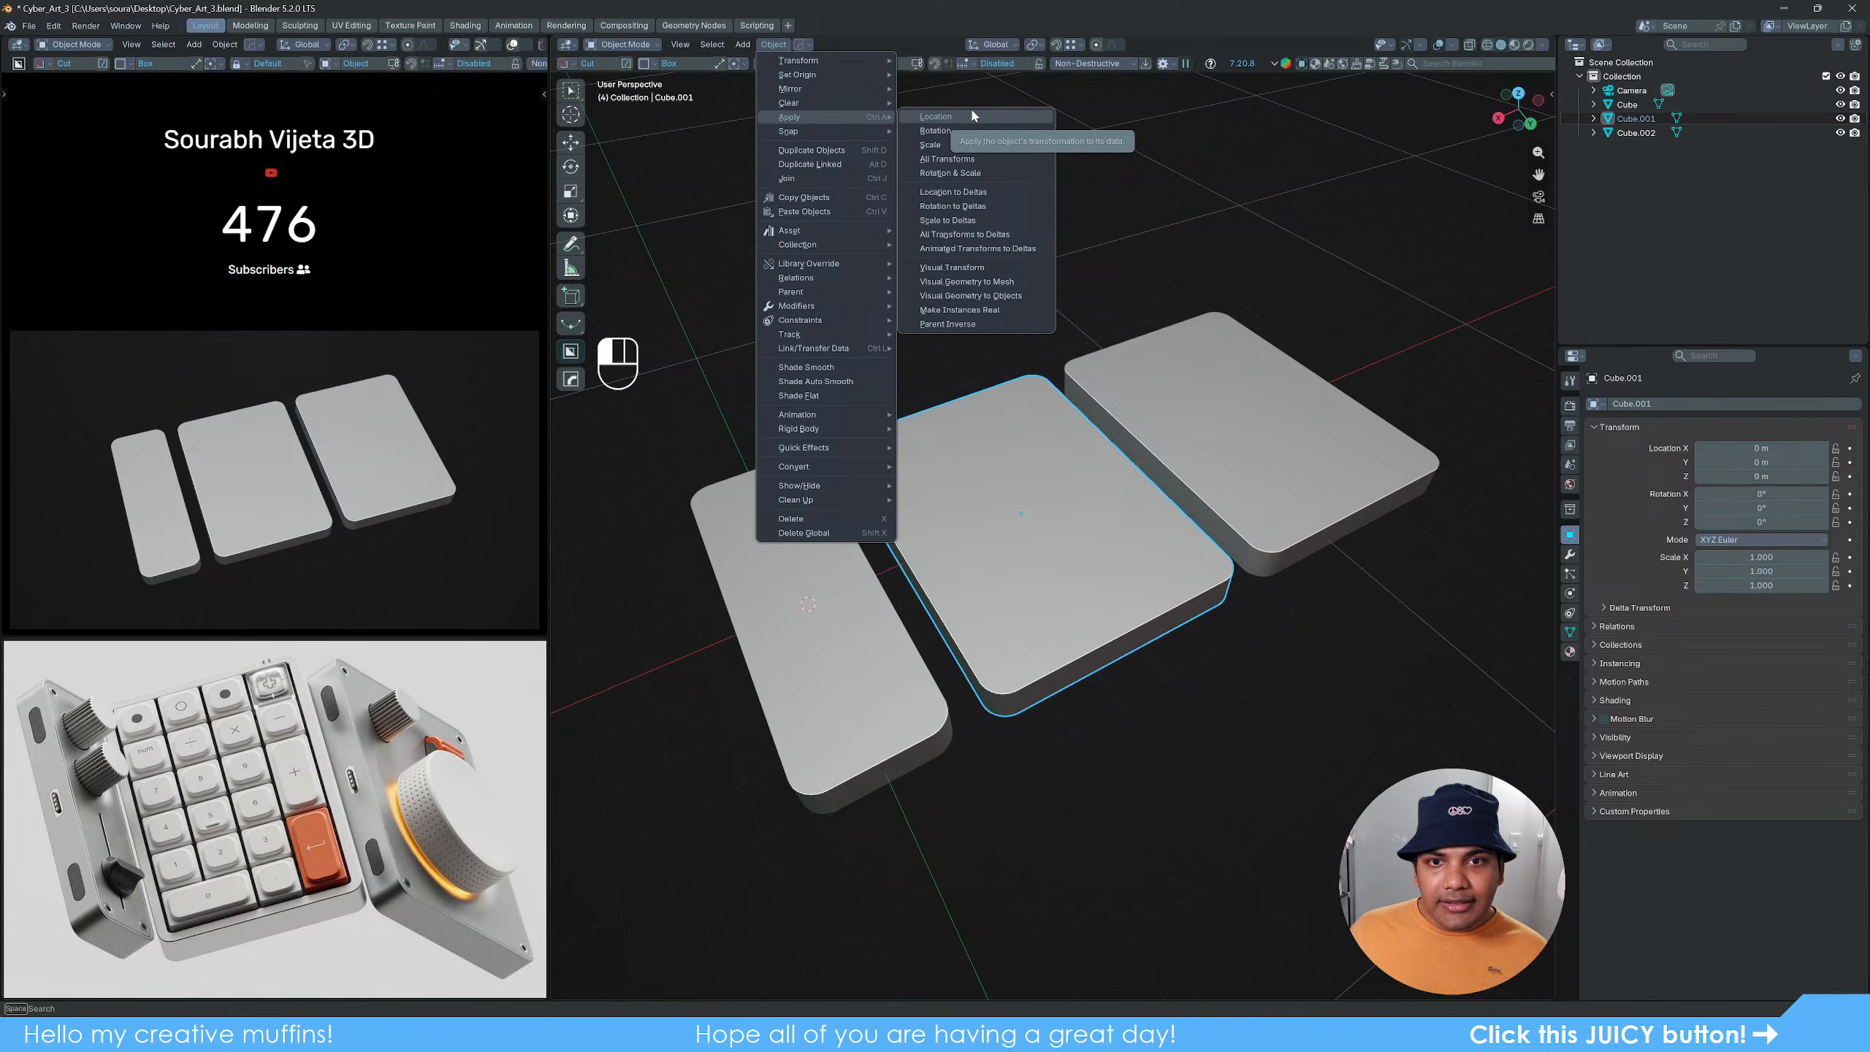
pyautogui.rightClick(985, 236)
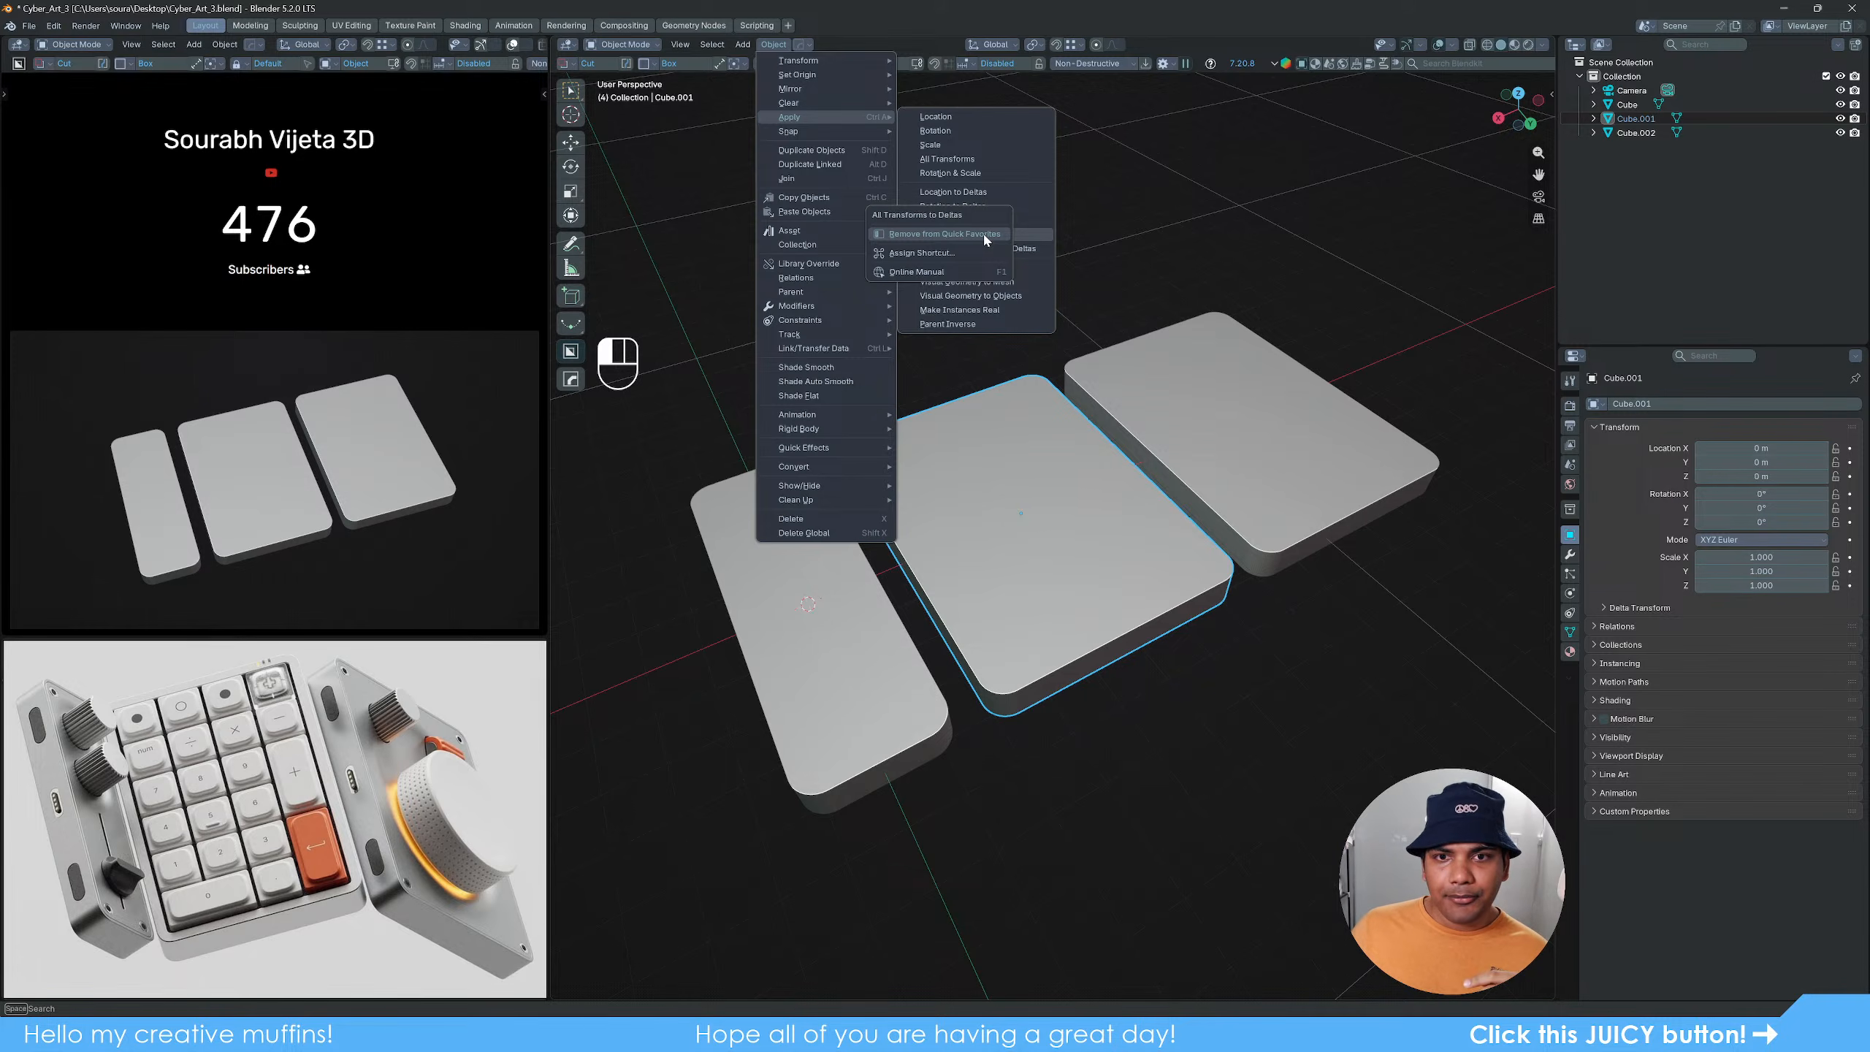
pyautogui.click(1195, 226)
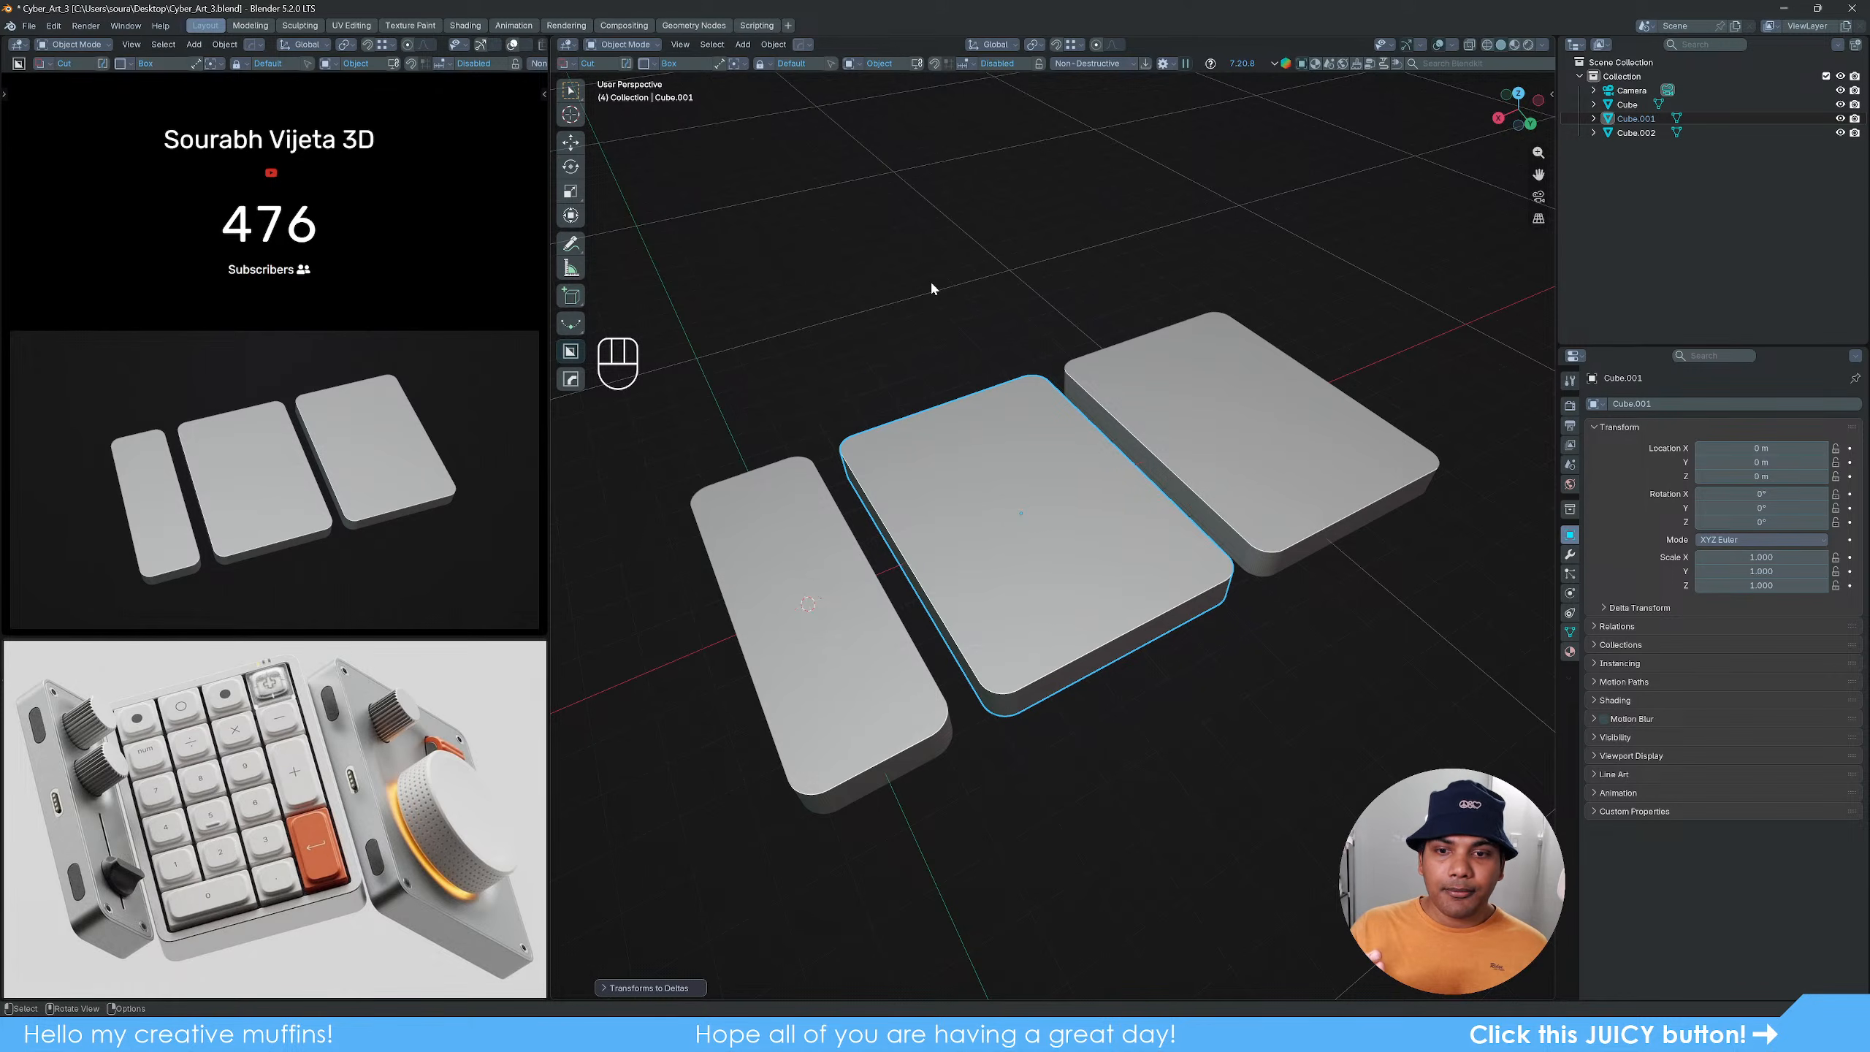
pyautogui.press('q')
pyautogui.moveTo(932, 285)
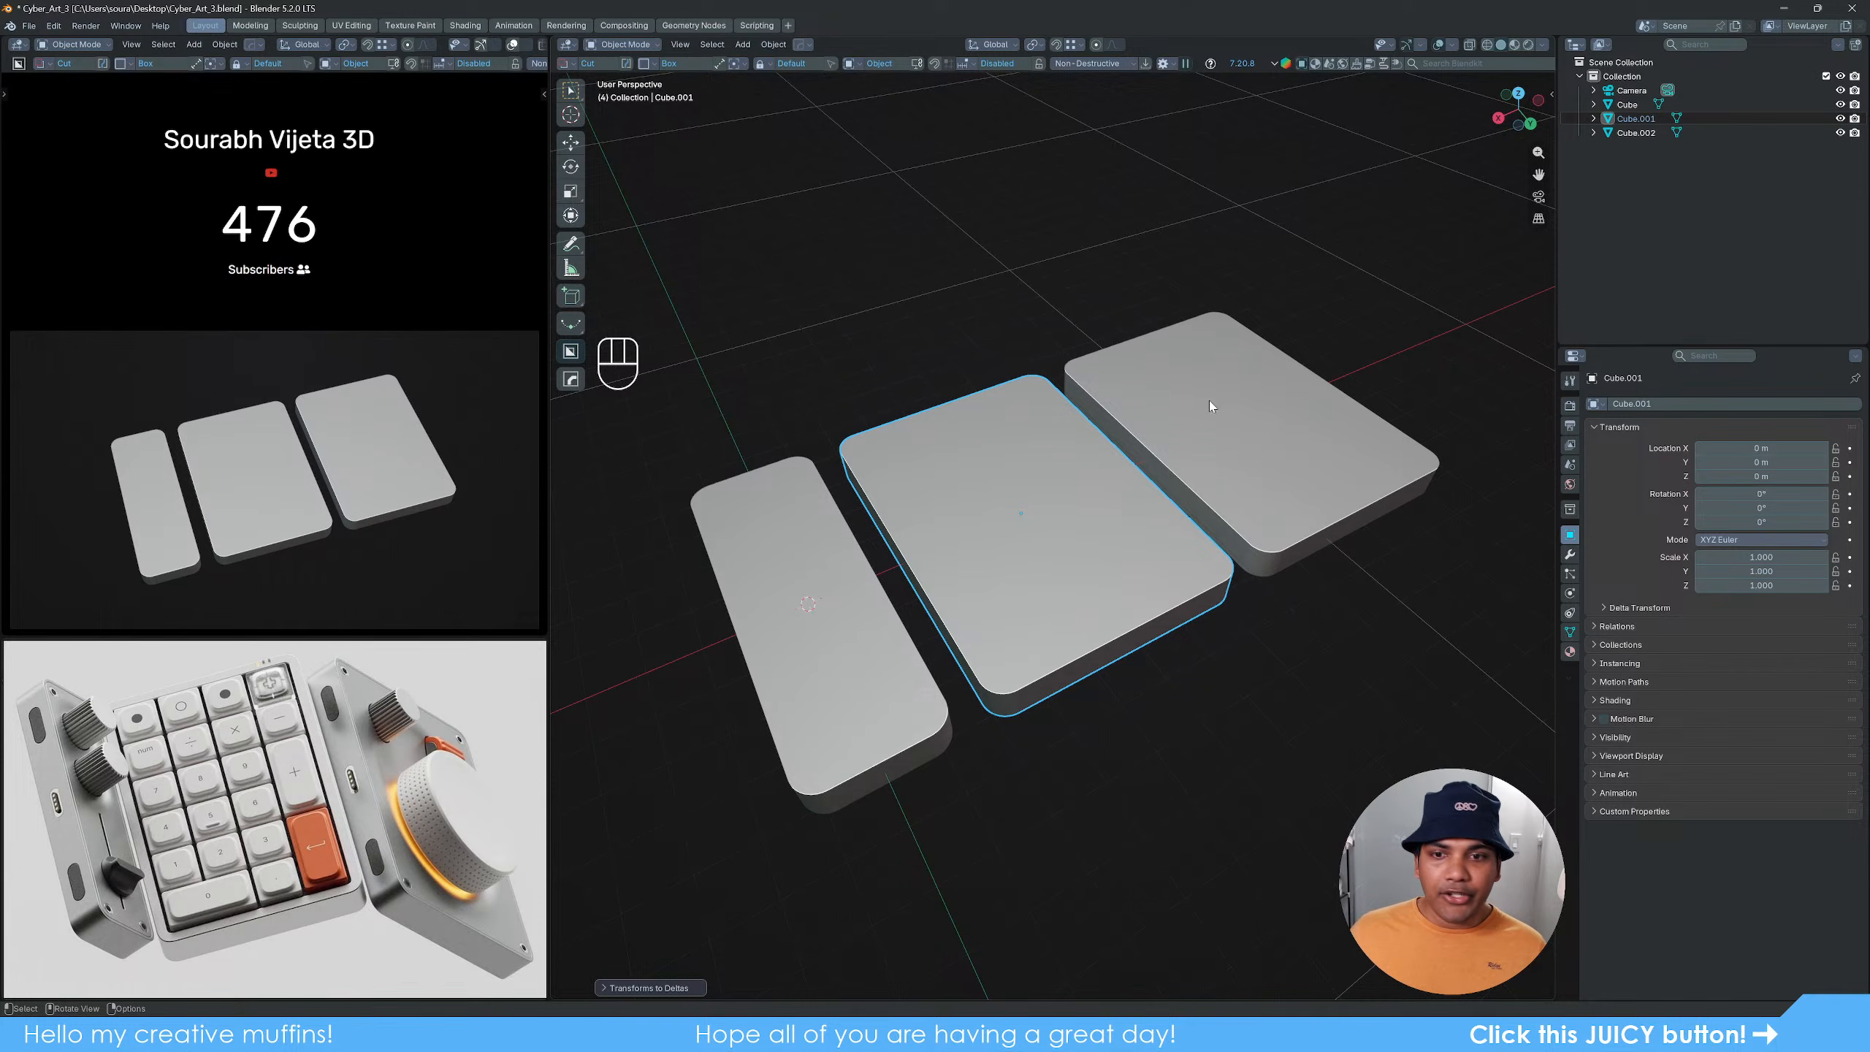
pyautogui.click(1176, 713)
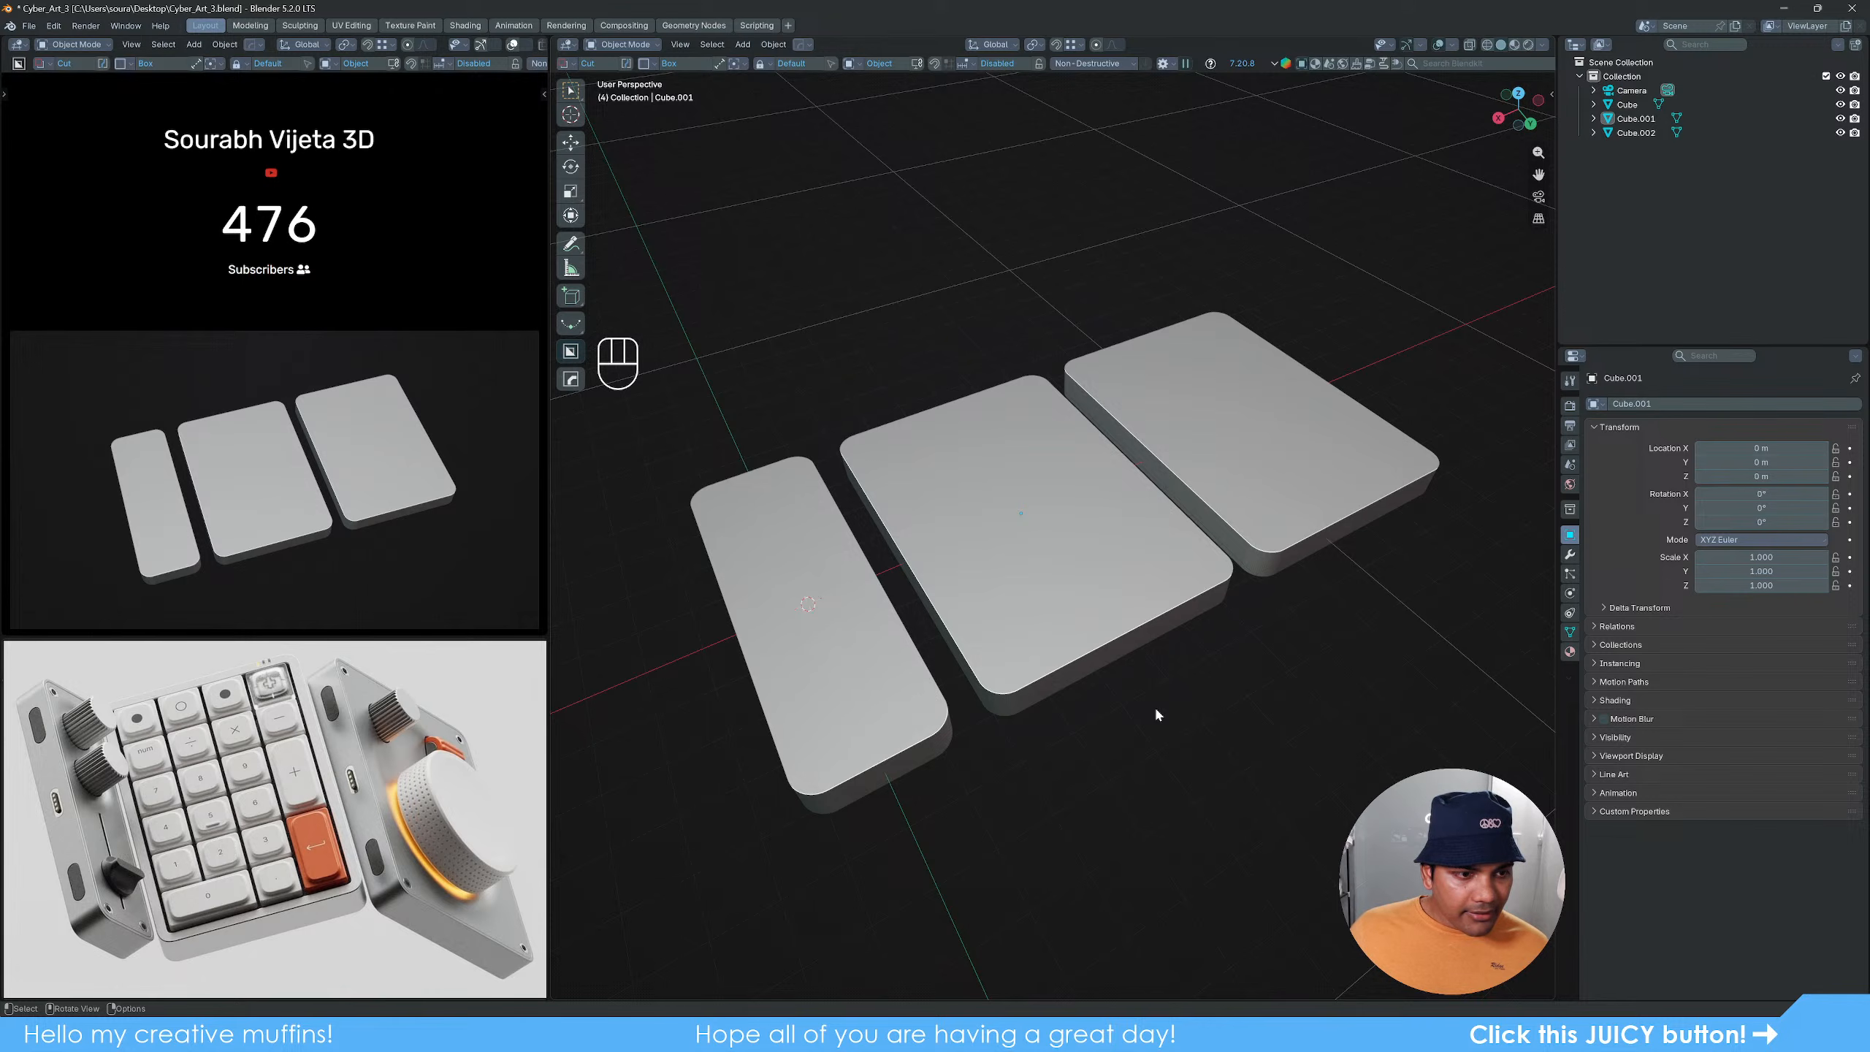
# Step: Inset the top face of the narrow slab by about 0.1 m
pyautogui.keyDown('shift'); pyautogui.moveTo(902, 648); pyautogui.dragTo(1056, 555, button='middle'); pyautogui.keyUp('shift')
pyautogui.click(1055, 555)
pyautogui.press('KP_Decimal')
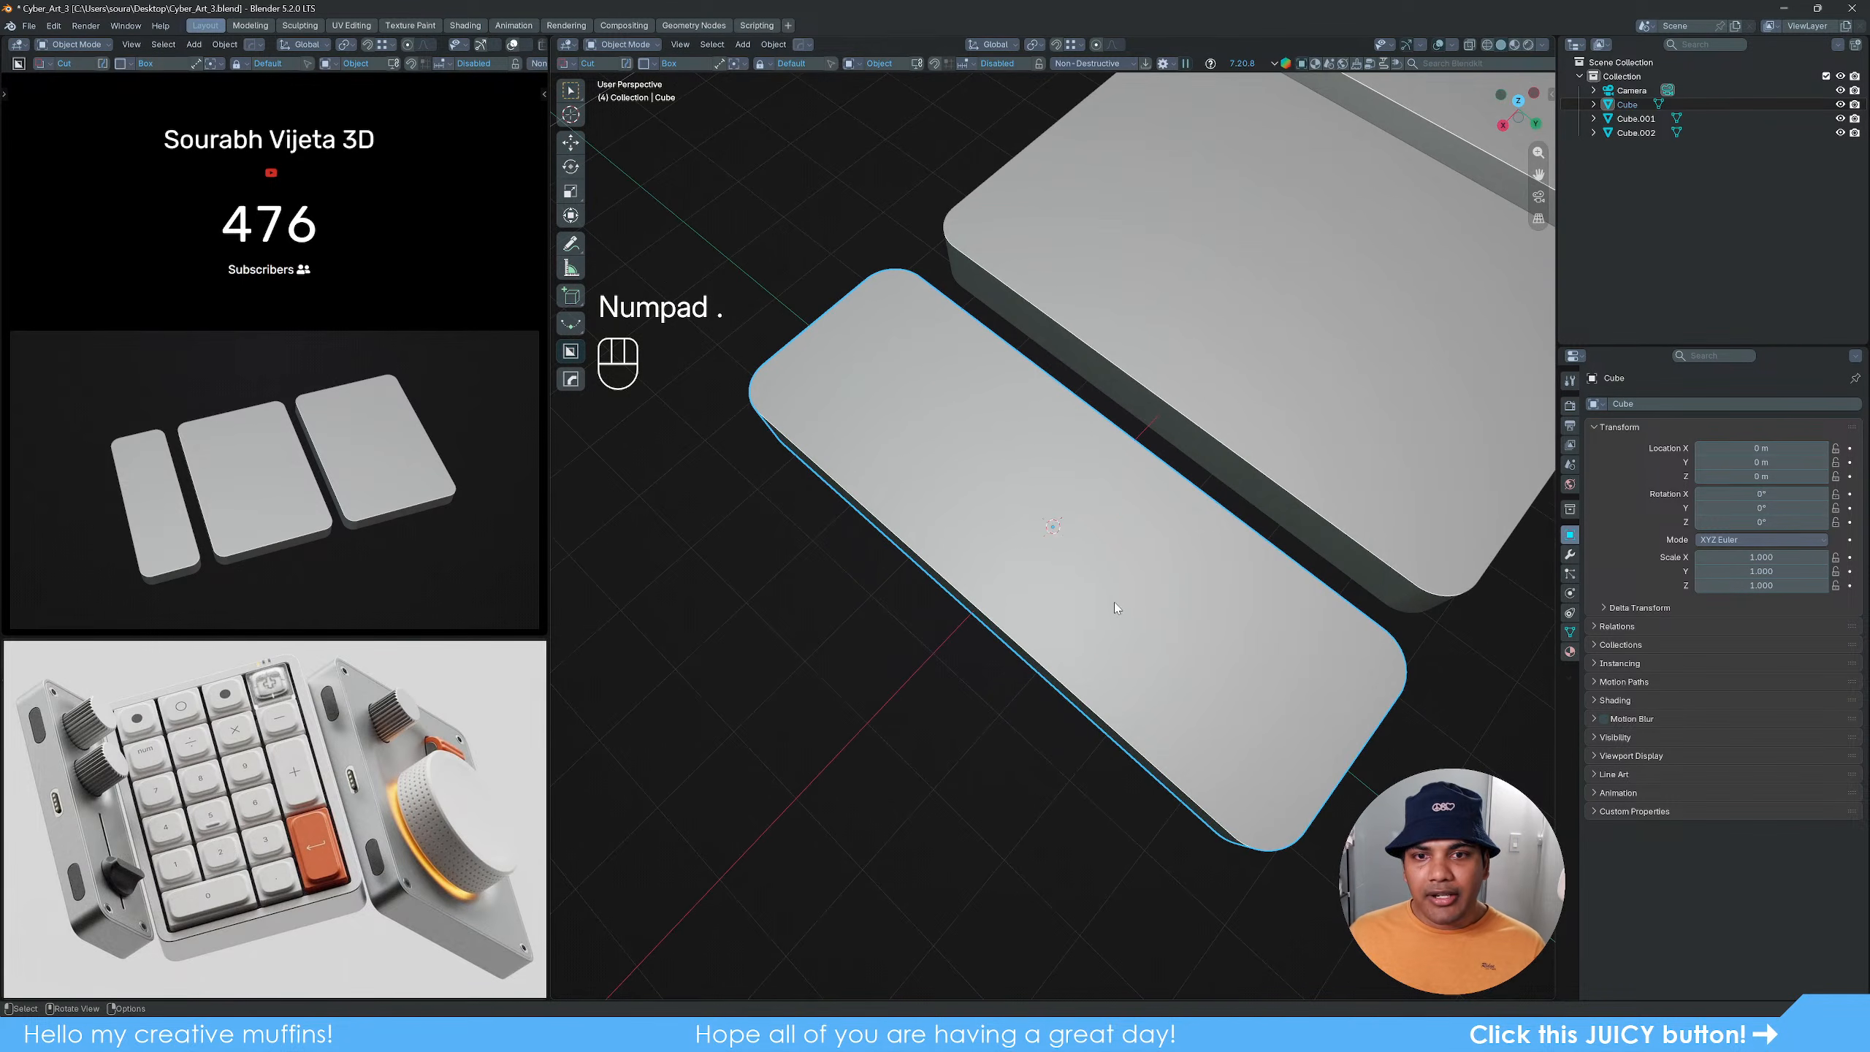
pyautogui.moveTo(1151, 617); pyautogui.dragTo(1073, 560, button='middle')
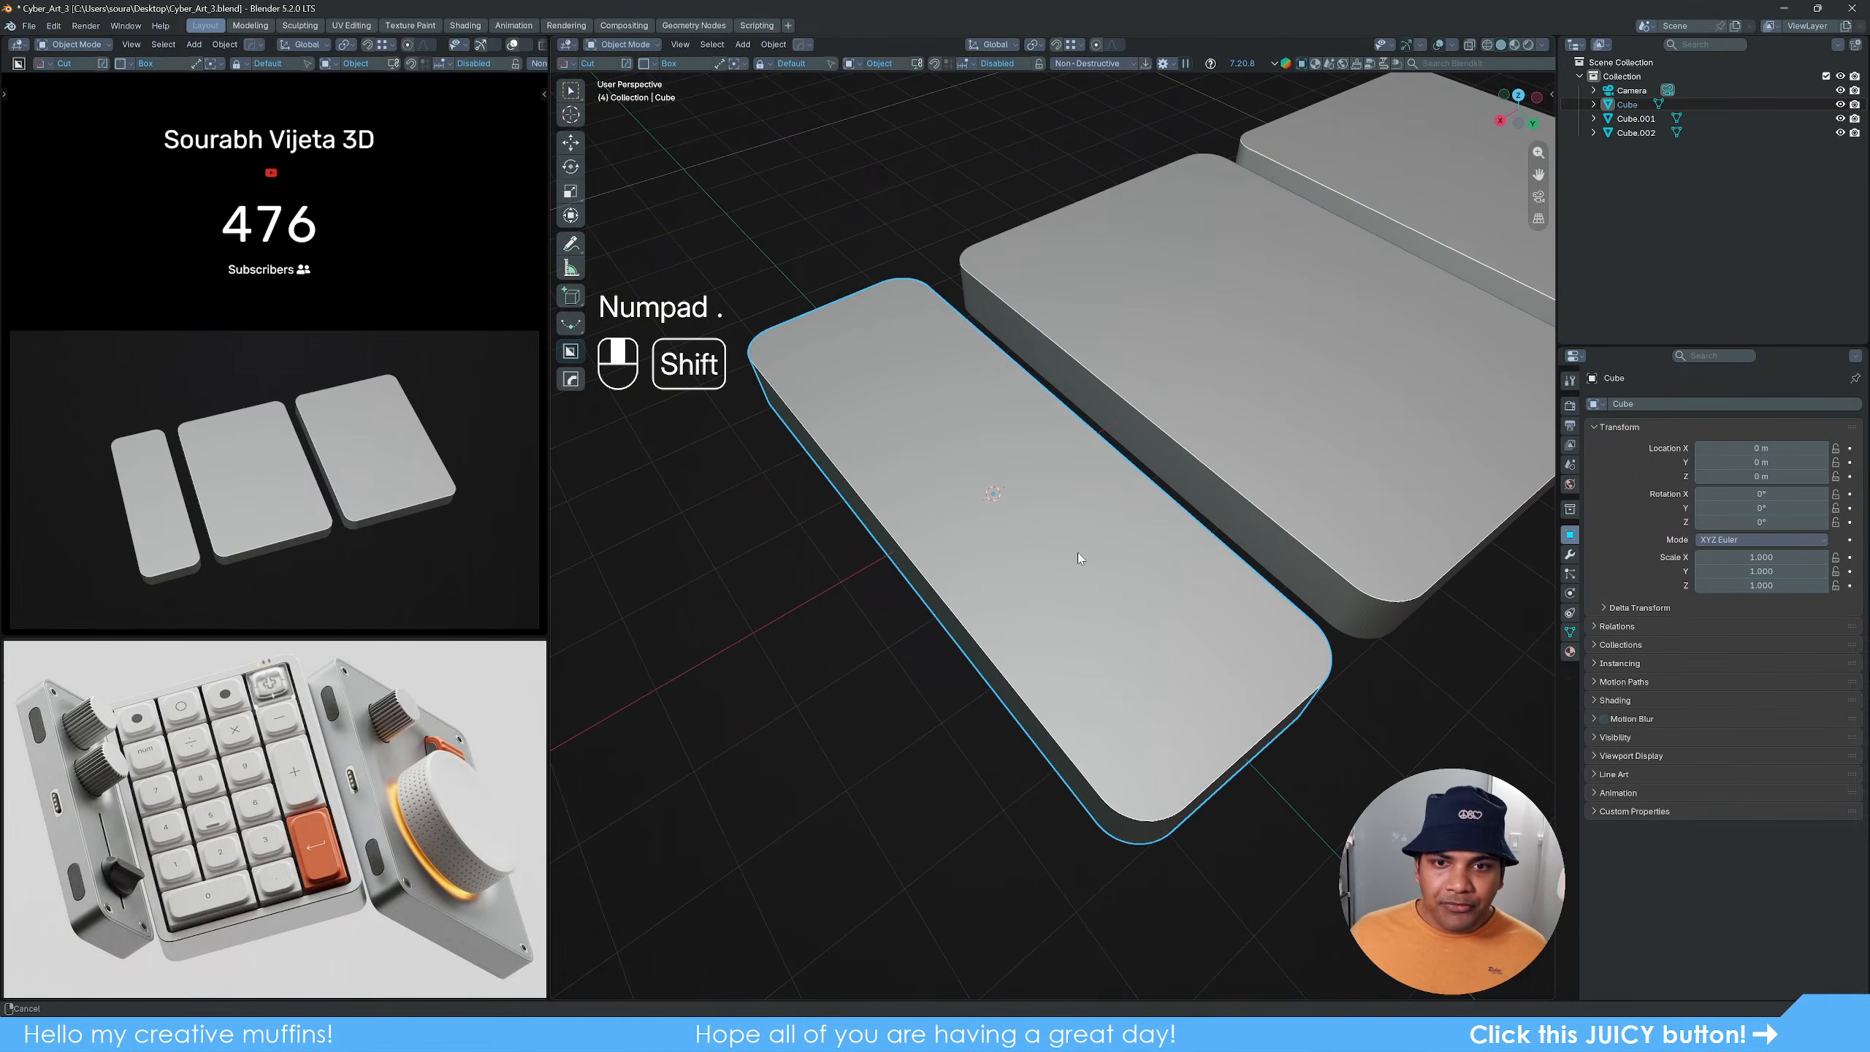
pyautogui.scroll(2, 1073, 560)
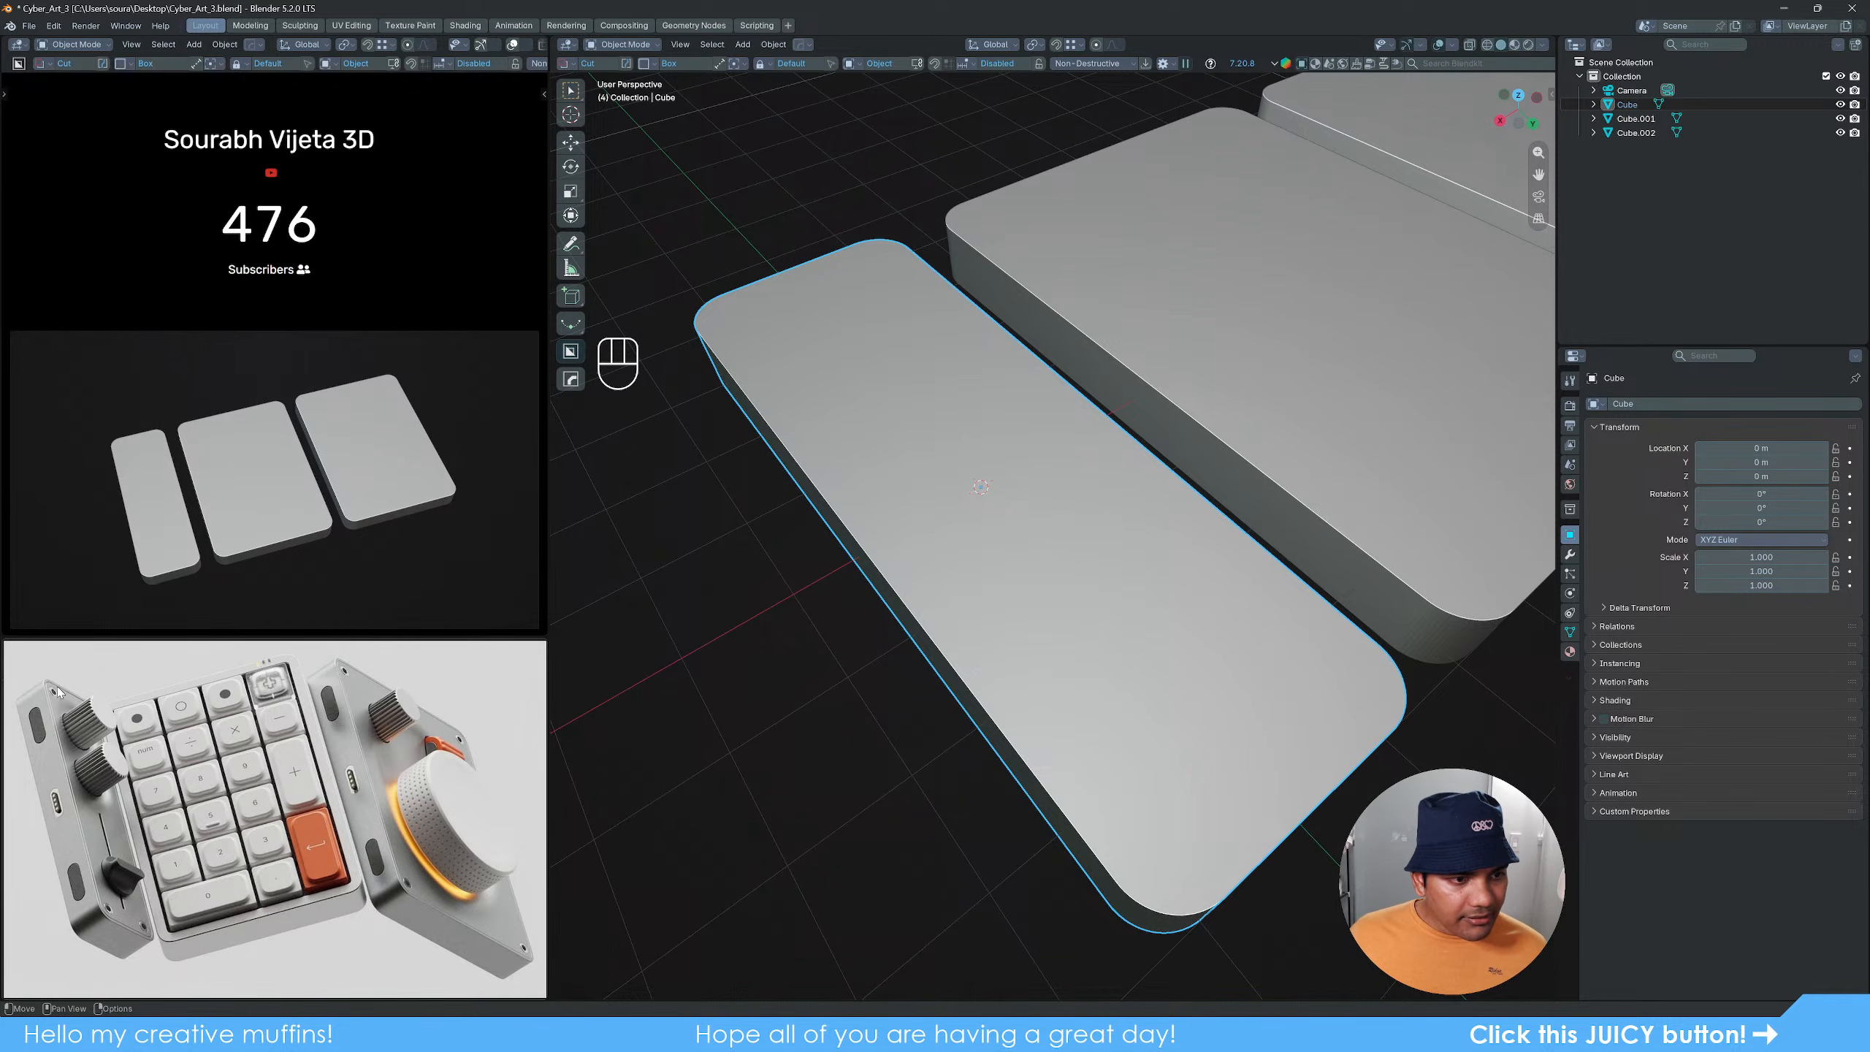
pyautogui.press('Tab')
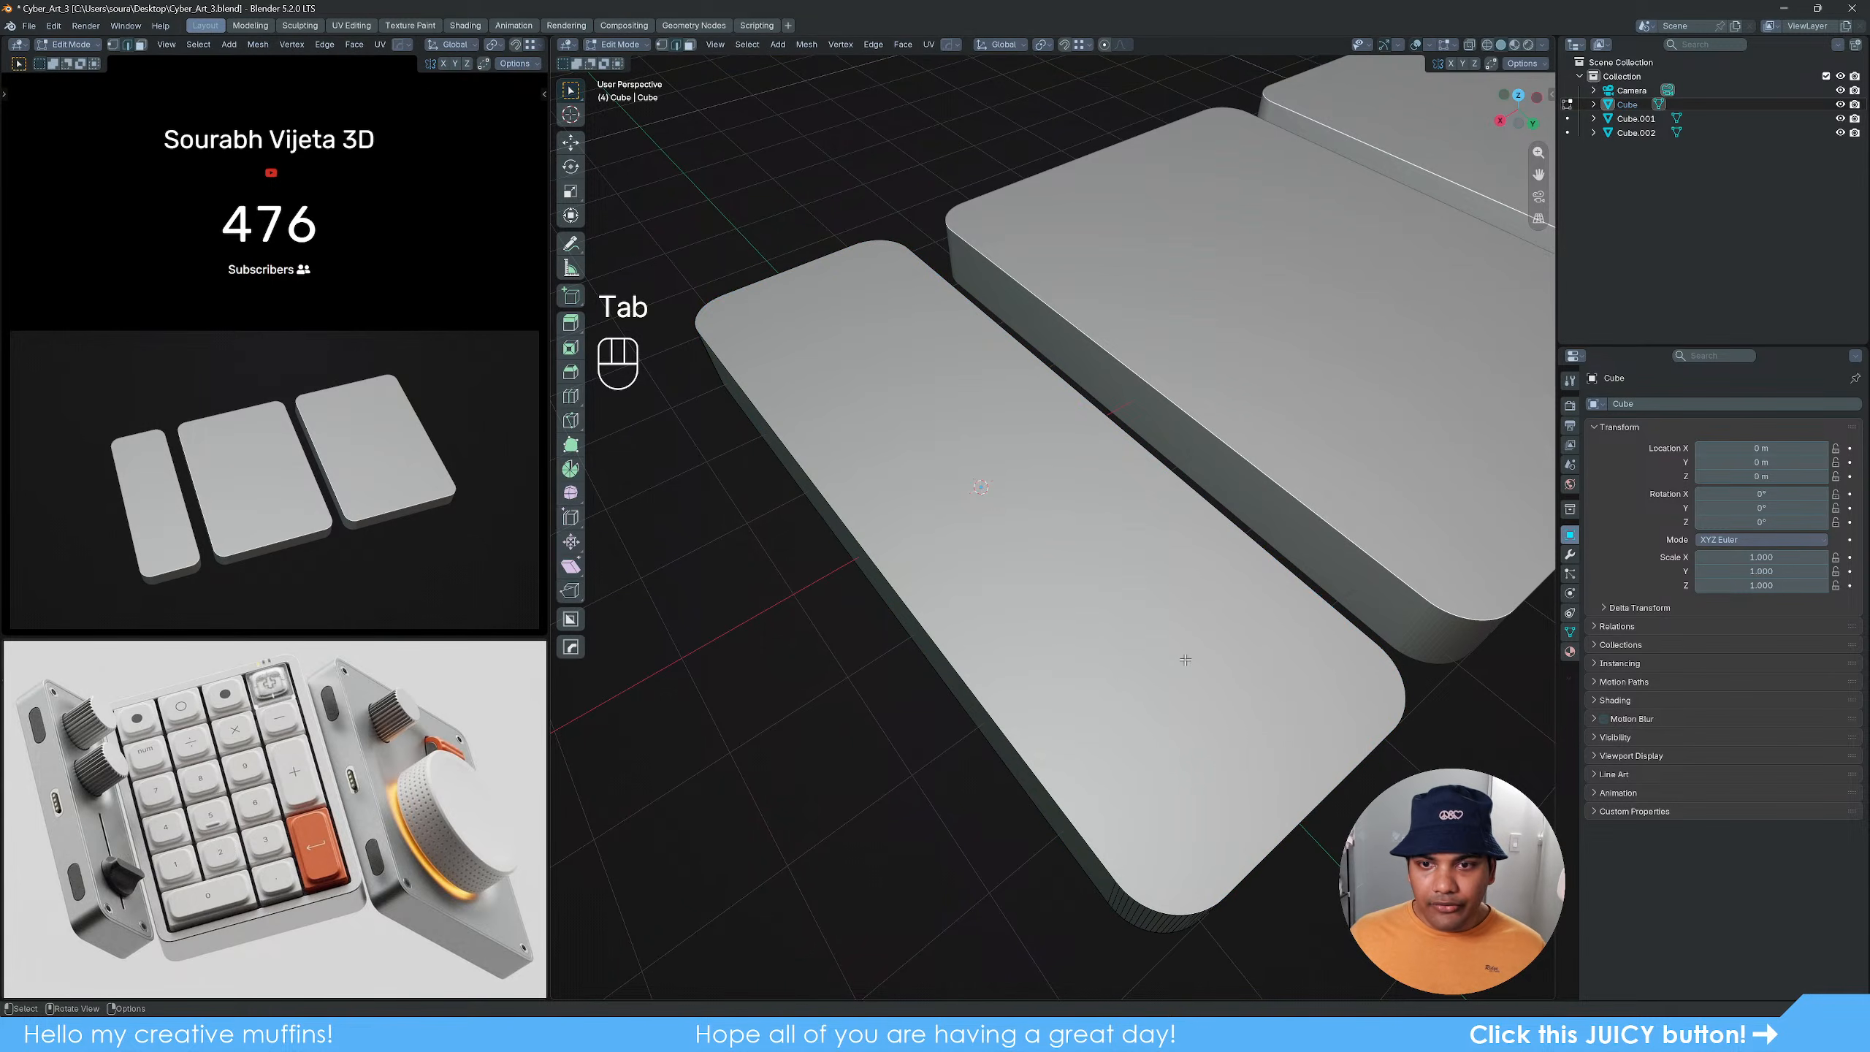
pyautogui.press('3')
pyautogui.click(1187, 726)
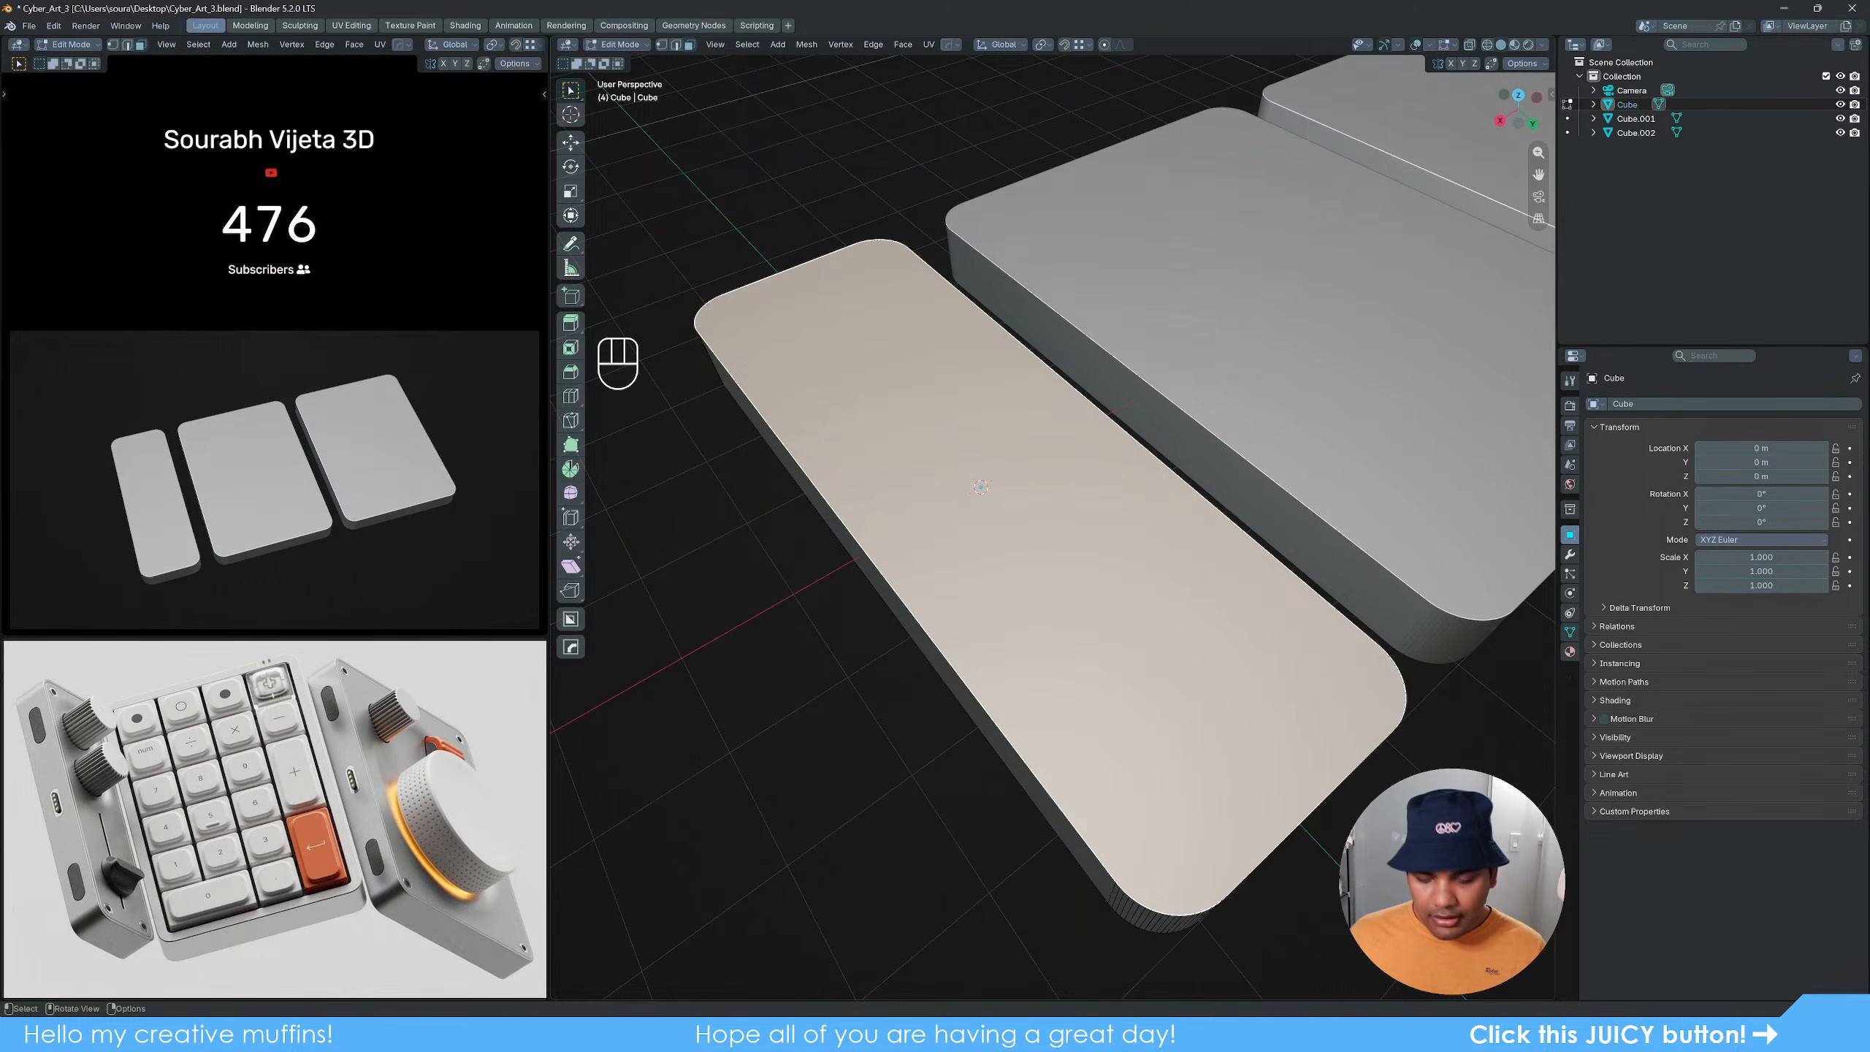
pyautogui.press('i')
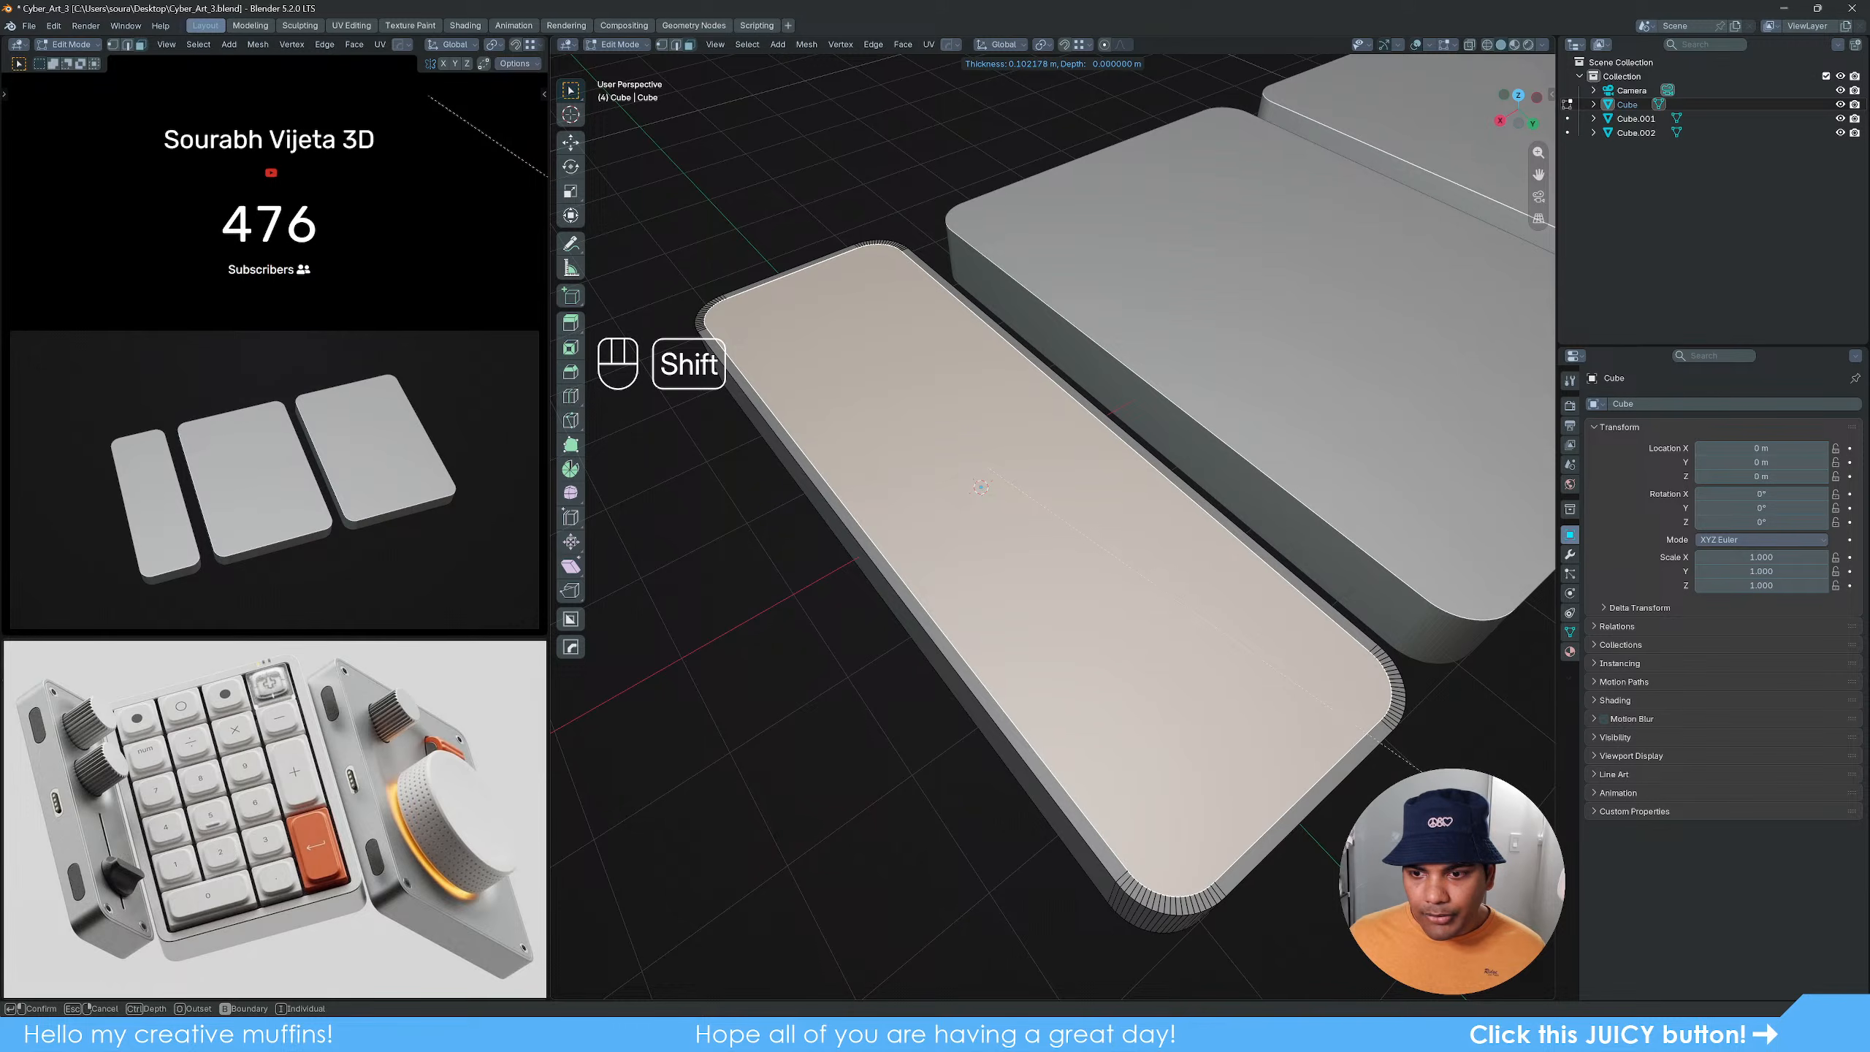
pyautogui.keyDown('shift'); pyautogui.click(1470, 809); pyautogui.keyUp('shift')
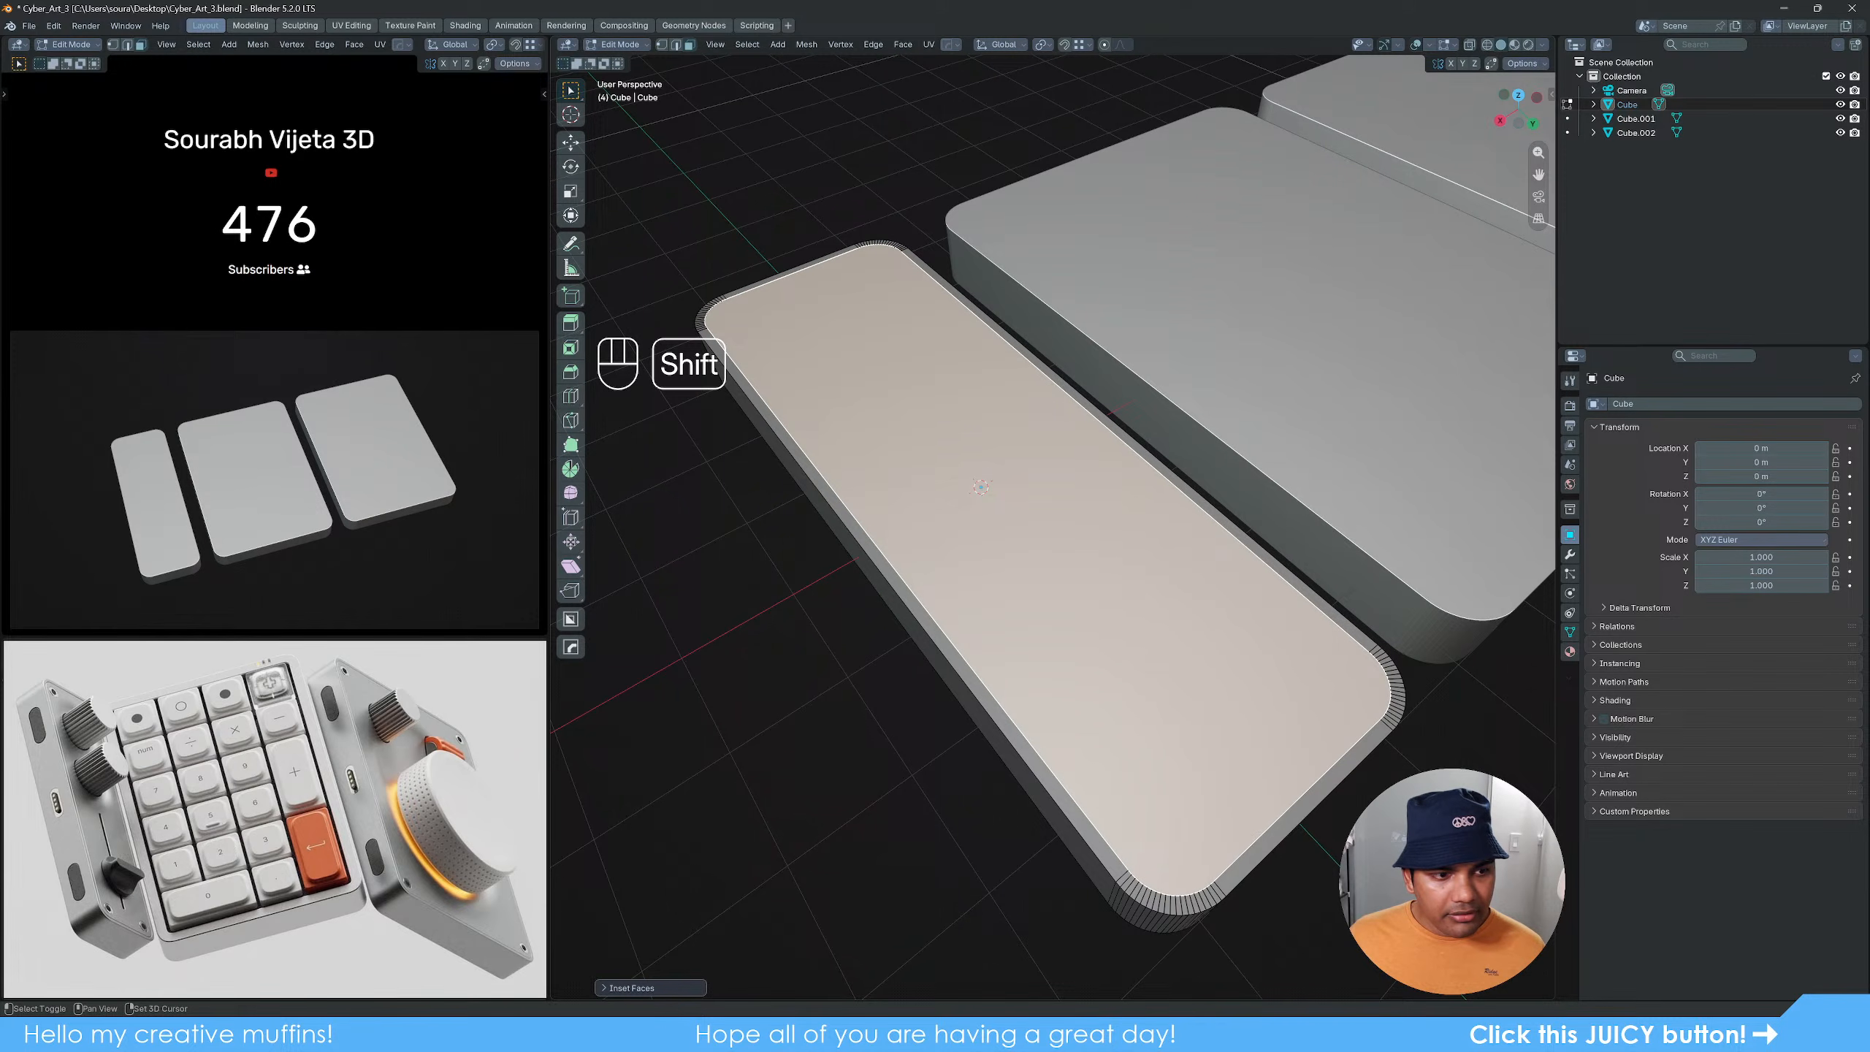
# Step: Bevel the inset edge loop on the narrow slab's top with one segment and an offset of about 0.0055 m
pyautogui.keyDown('shift'); pyautogui.moveTo(1426, 758); pyautogui.dragTo(1059, 572, button='middle'); pyautogui.keyUp('shift')
pyautogui.scroll(4, 1060, 573)
pyautogui.scroll(4, 1194, 638)
pyautogui.keyDown('shift'); pyautogui.moveTo(1436, 832); pyautogui.dragTo(1232, 649, button='middle'); pyautogui.keyUp('shift')
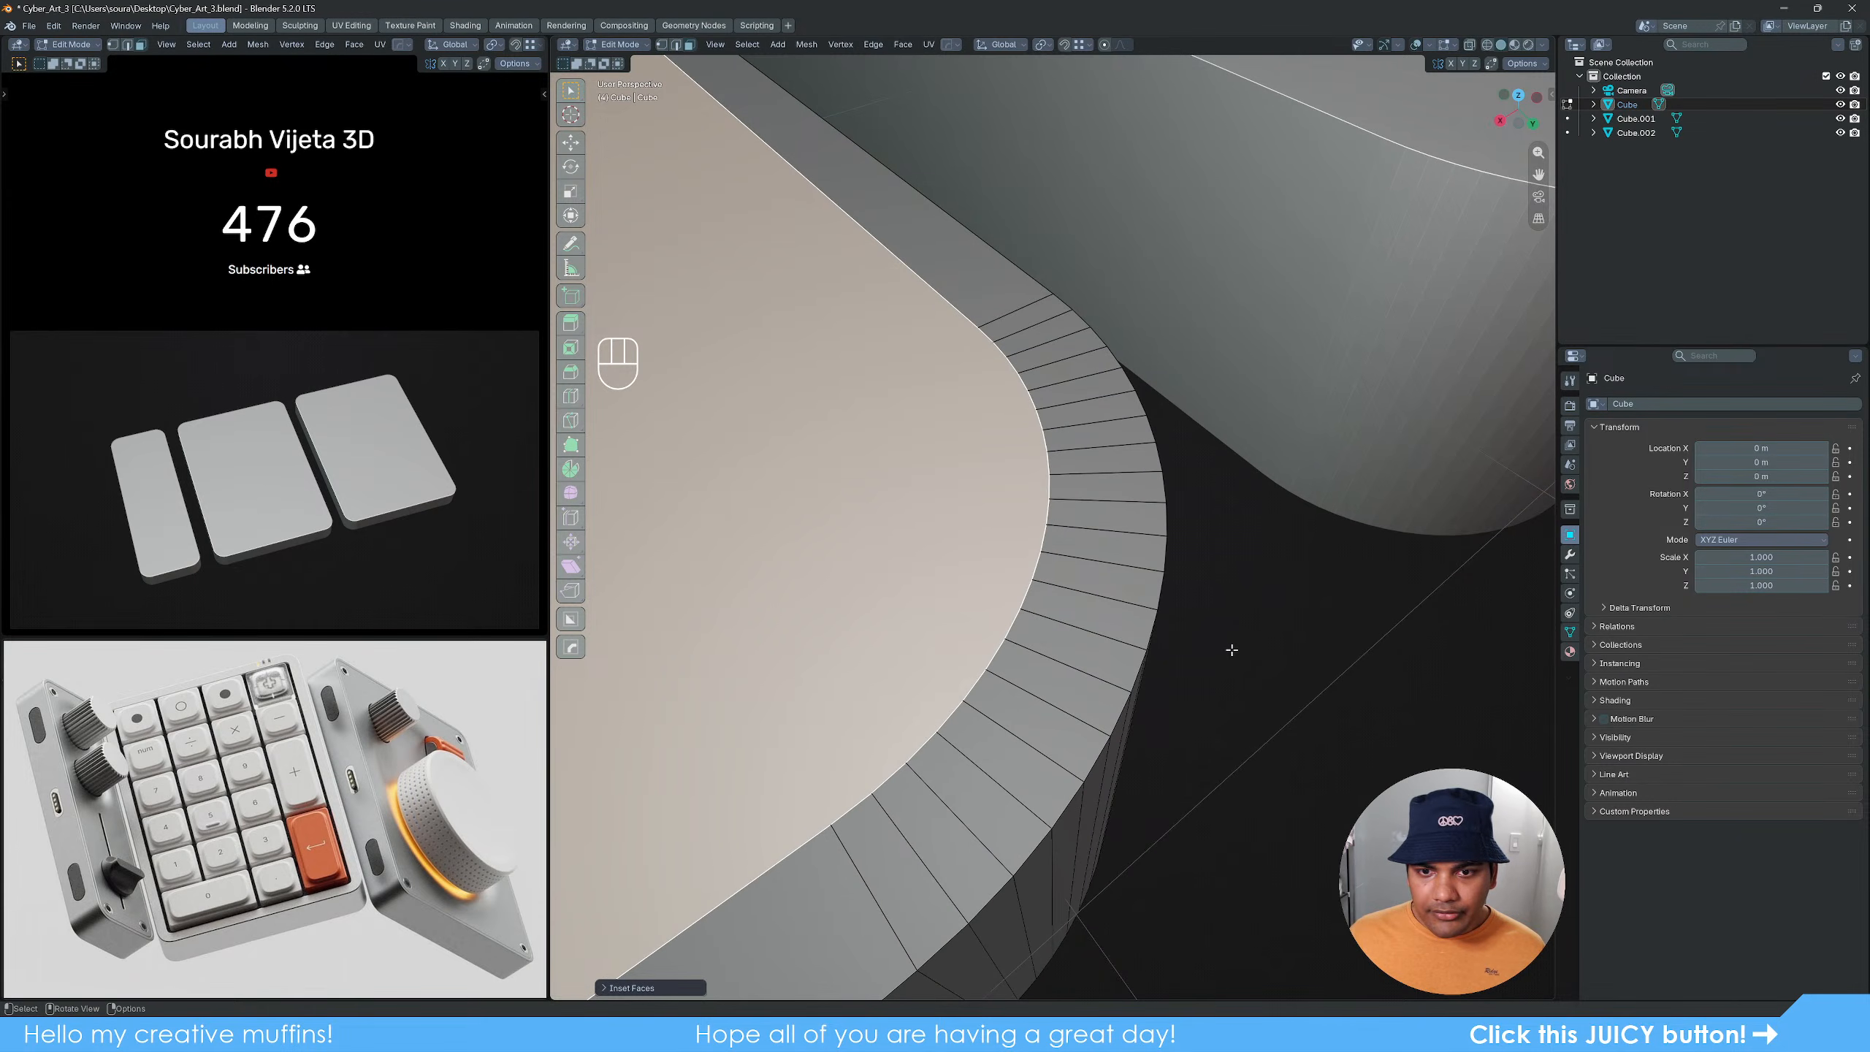
pyautogui.press('2')
pyautogui.hotkey('ctrl', 'b')
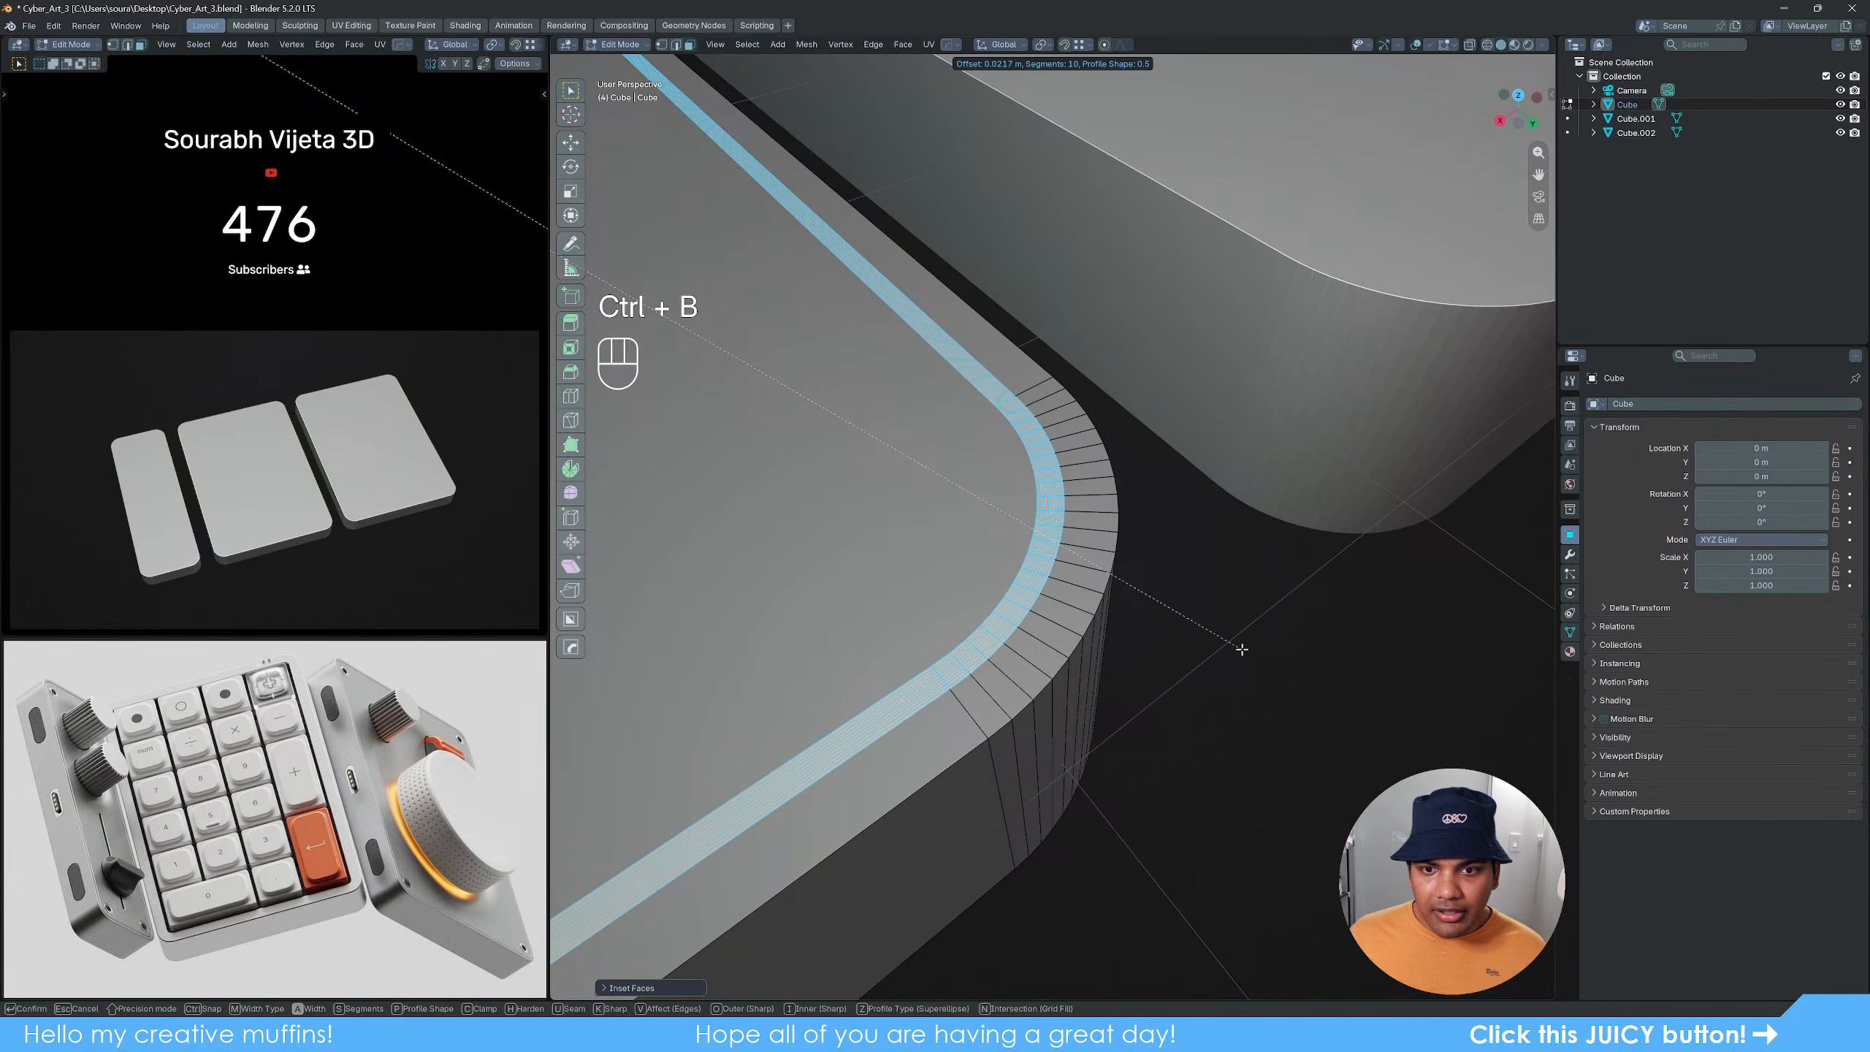
pyautogui.scroll(-9, 1235, 647)
pyautogui.press('shift')
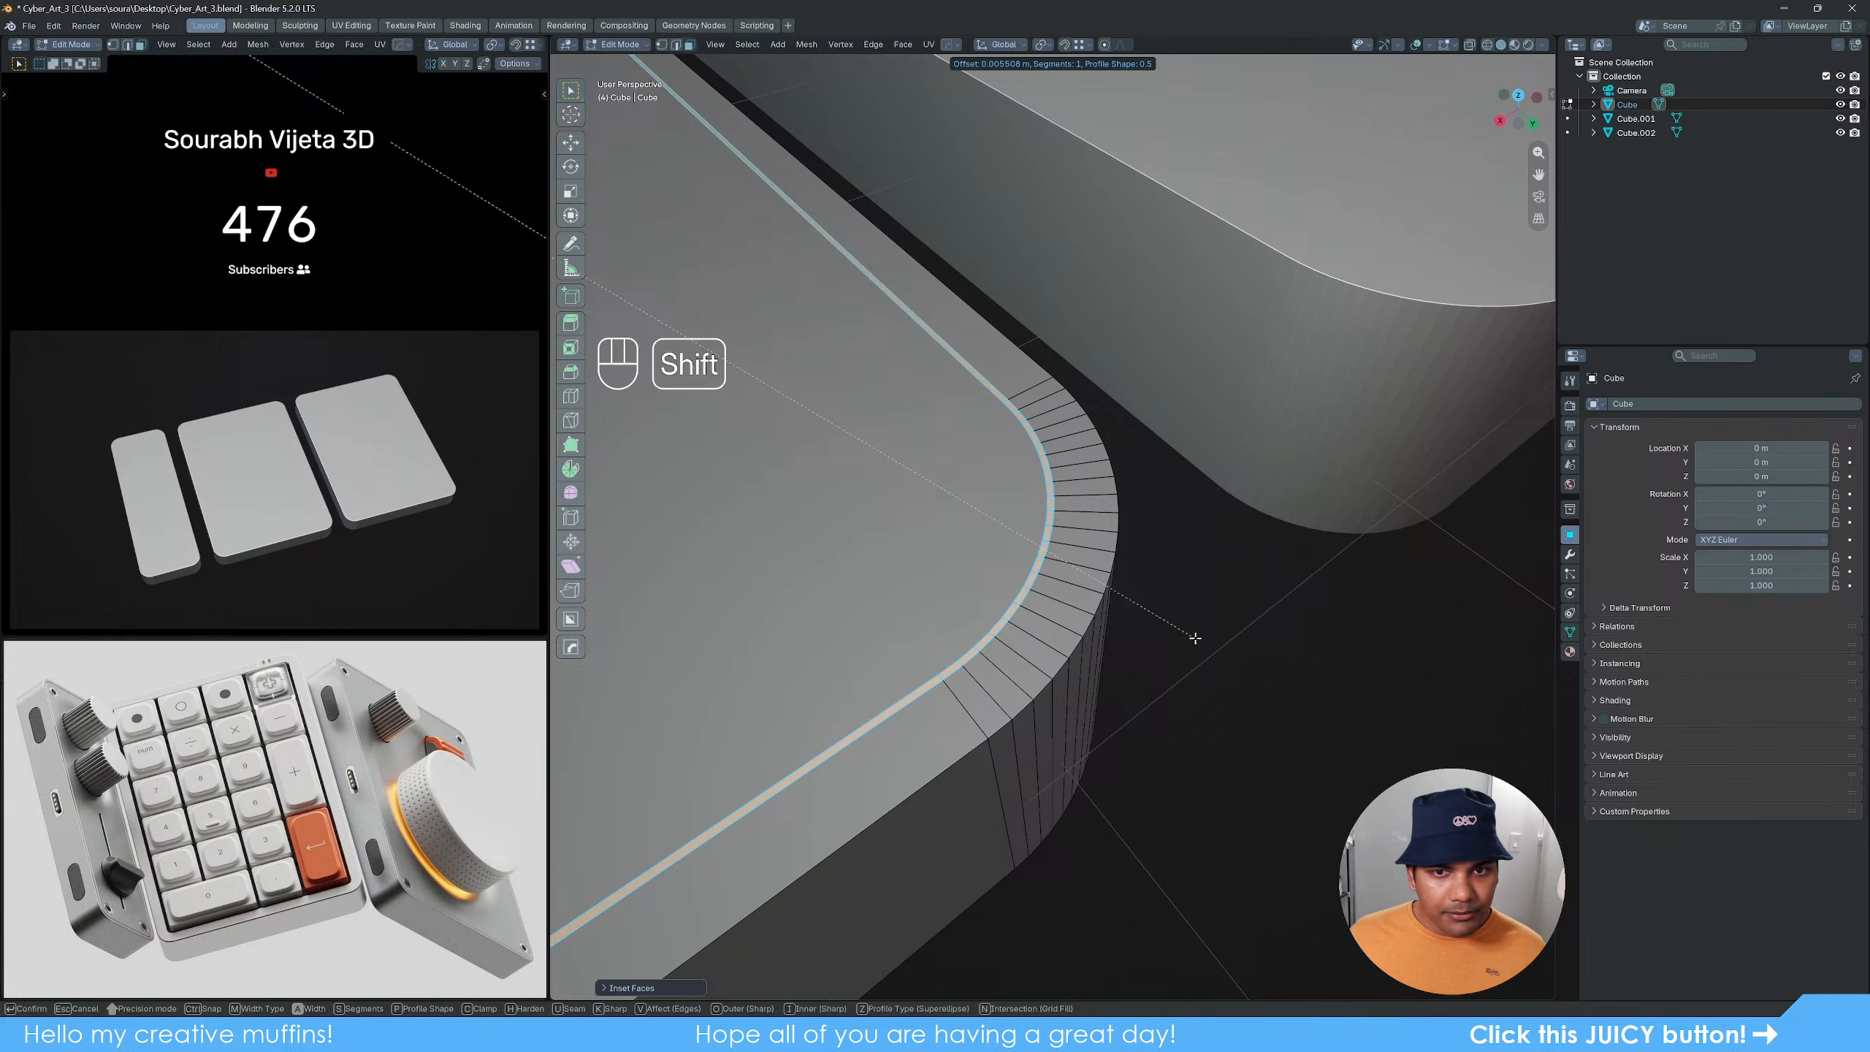
pyautogui.click(1196, 637)
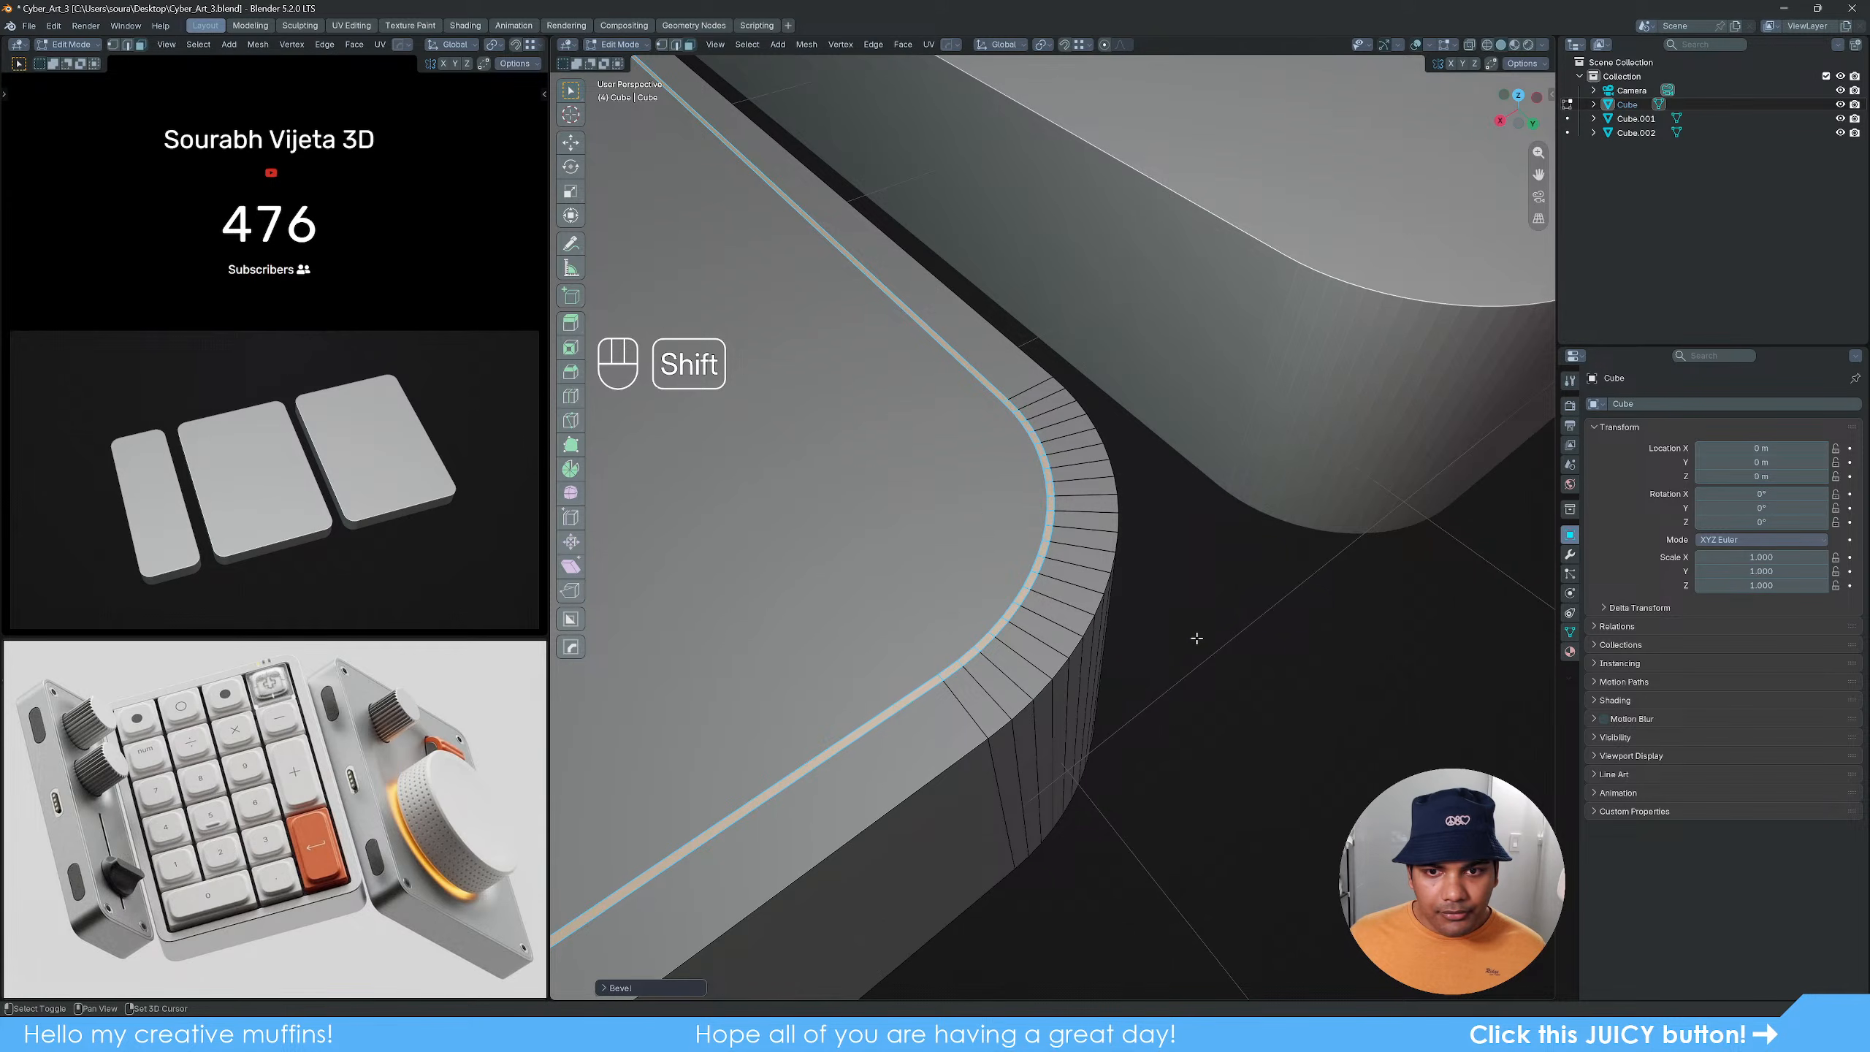
# Step: Extrude the thin beveled strip about 0.019 m down into the narrow slab to form a groove
pyautogui.scroll(-5, 1197, 638)
pyautogui.moveTo(1106, 626)
pyautogui.mouseDown(button='middle')
pyautogui.moveTo(968, 626)
pyautogui.moveTo(989, 573)
pyautogui.moveTo(1110, 594)
pyautogui.mouseUp(button='middle')
pyautogui.scroll(3, 1111, 594)
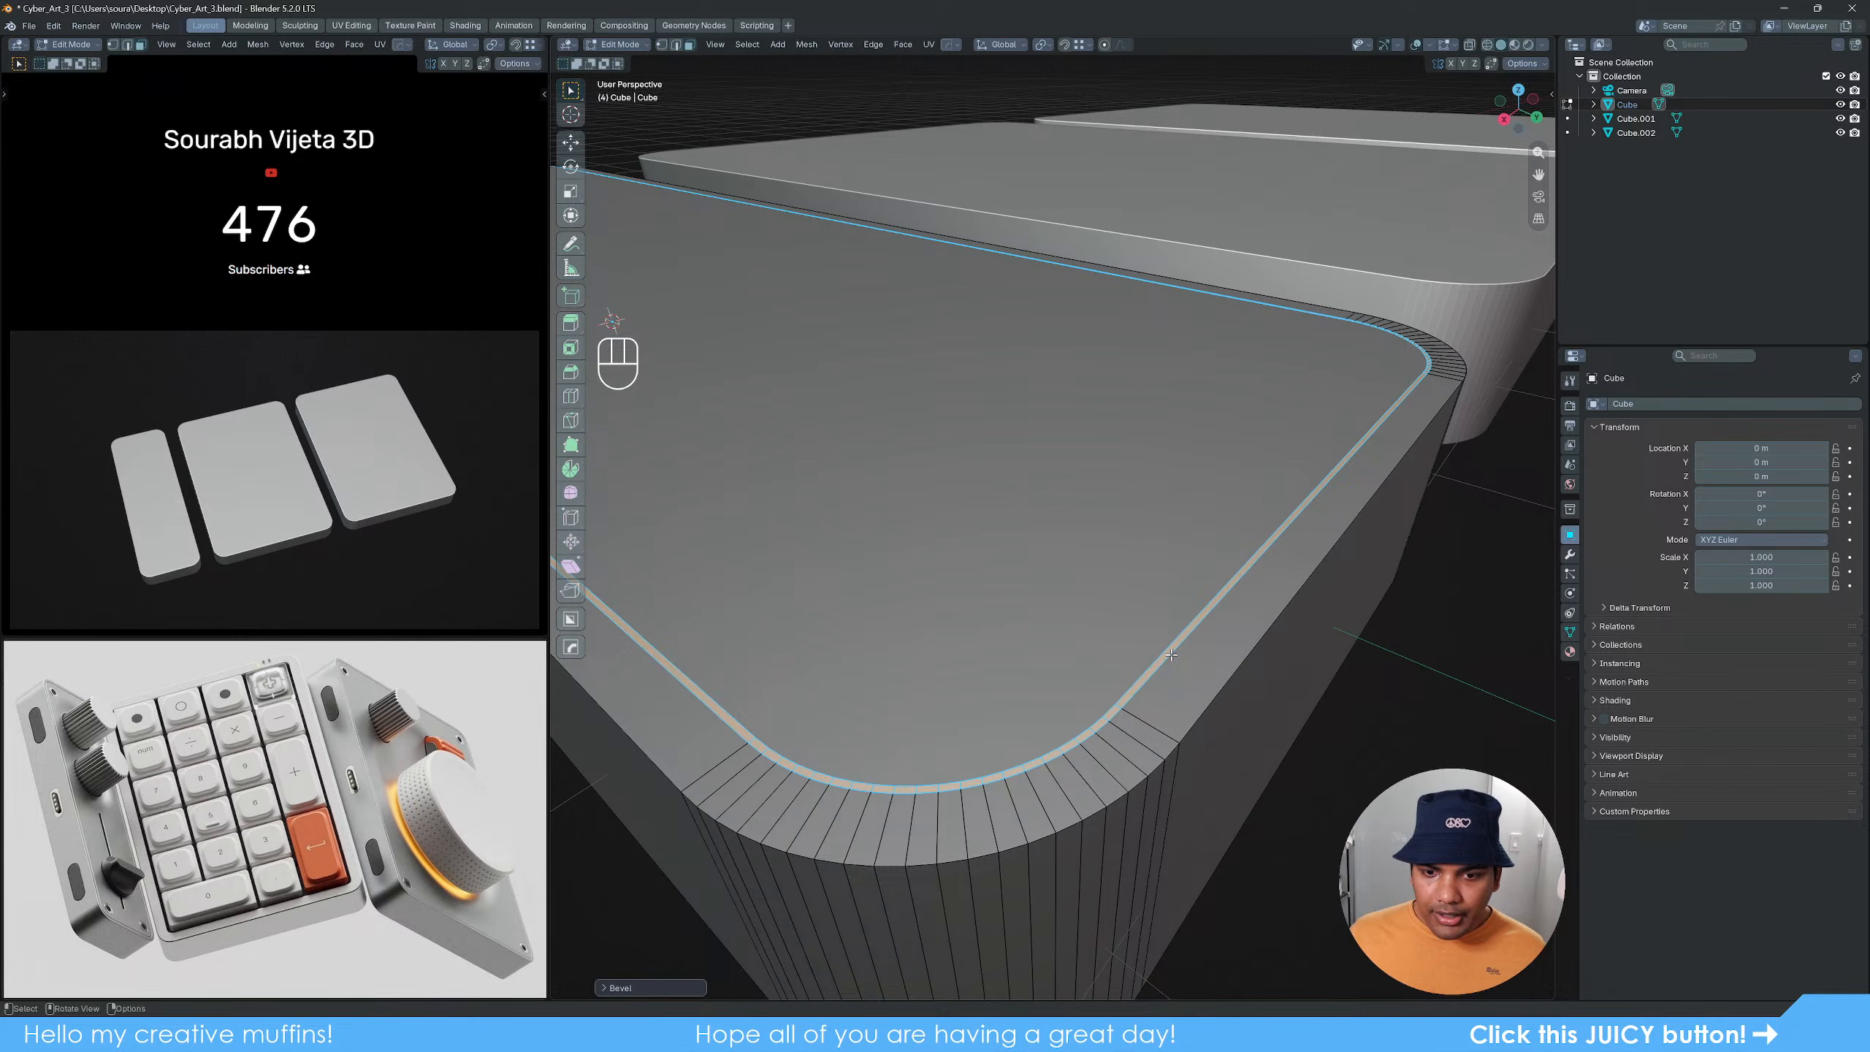
pyautogui.press('e')
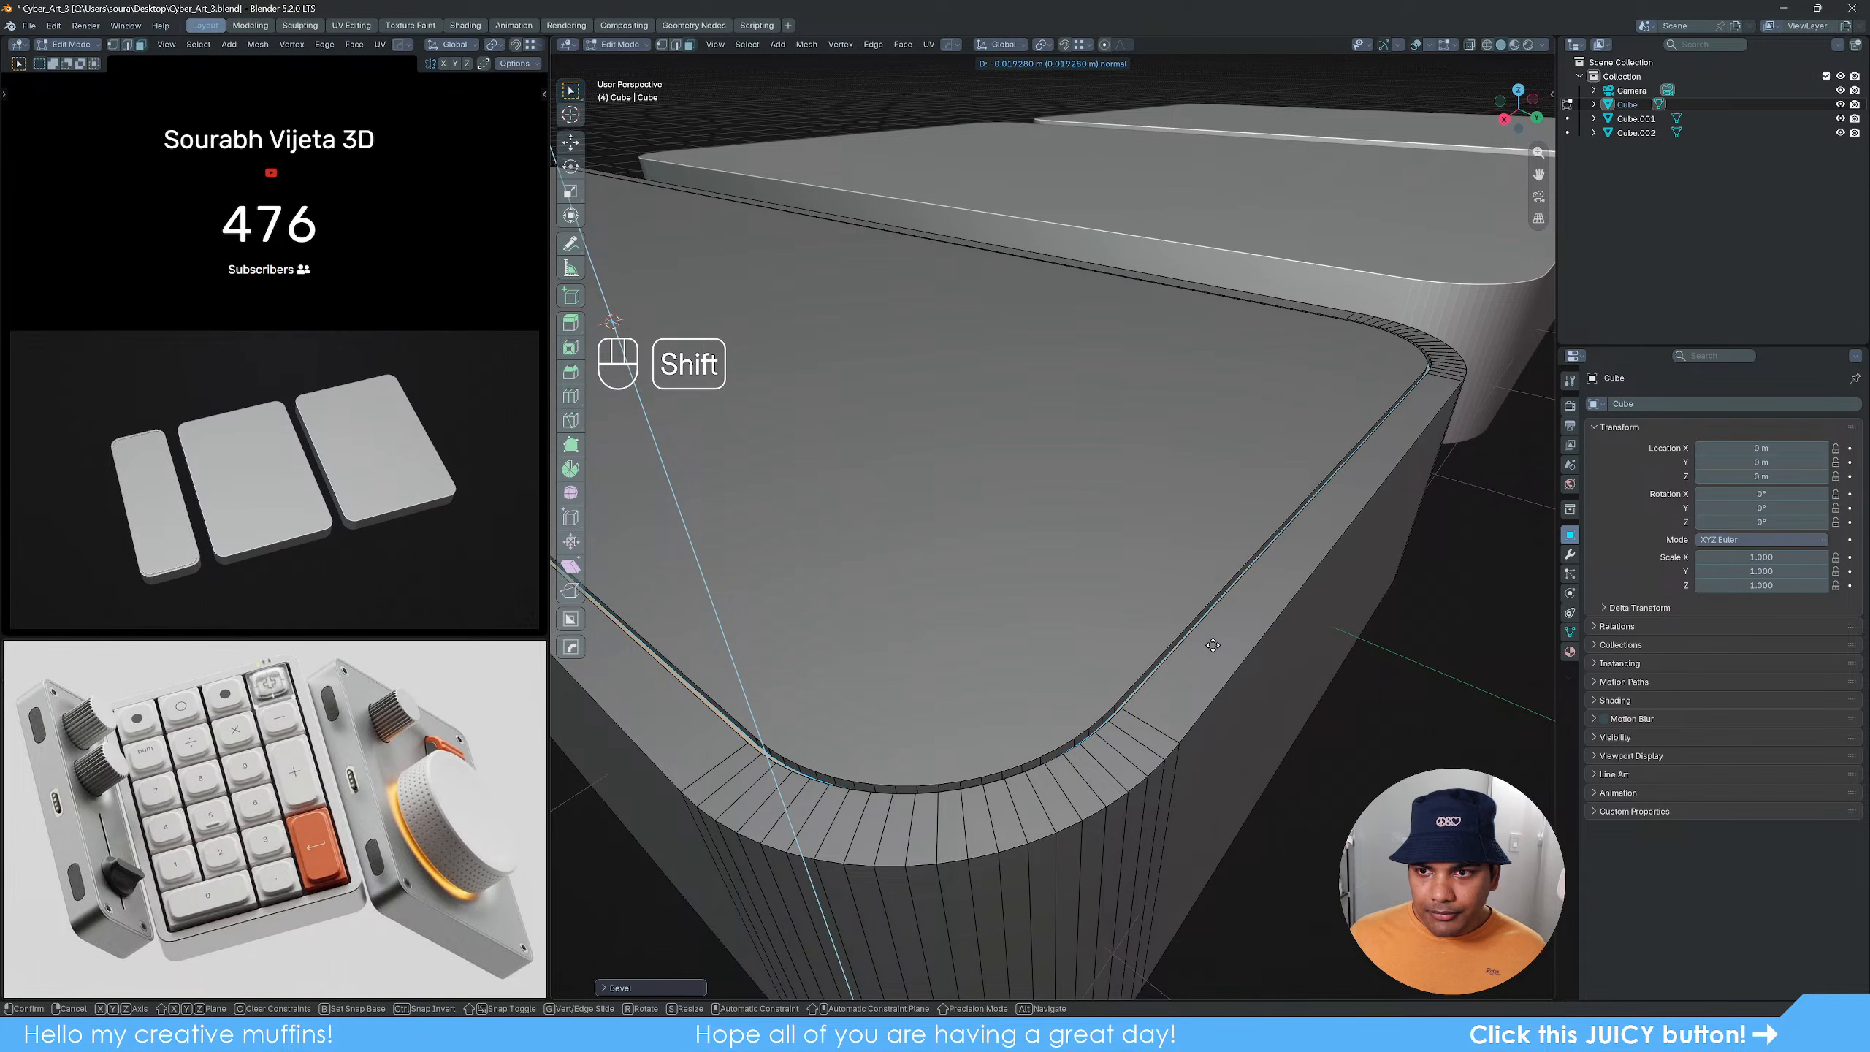
pyautogui.keyDown('shift'); pyautogui.click(1214, 645); pyautogui.keyUp('shift')
# Step: Show the mesh in wireframe and select the boundary edges of the groove's floor faces
pyautogui.moveTo(1212, 643); pyautogui.dragTo(1119, 646, button='middle')
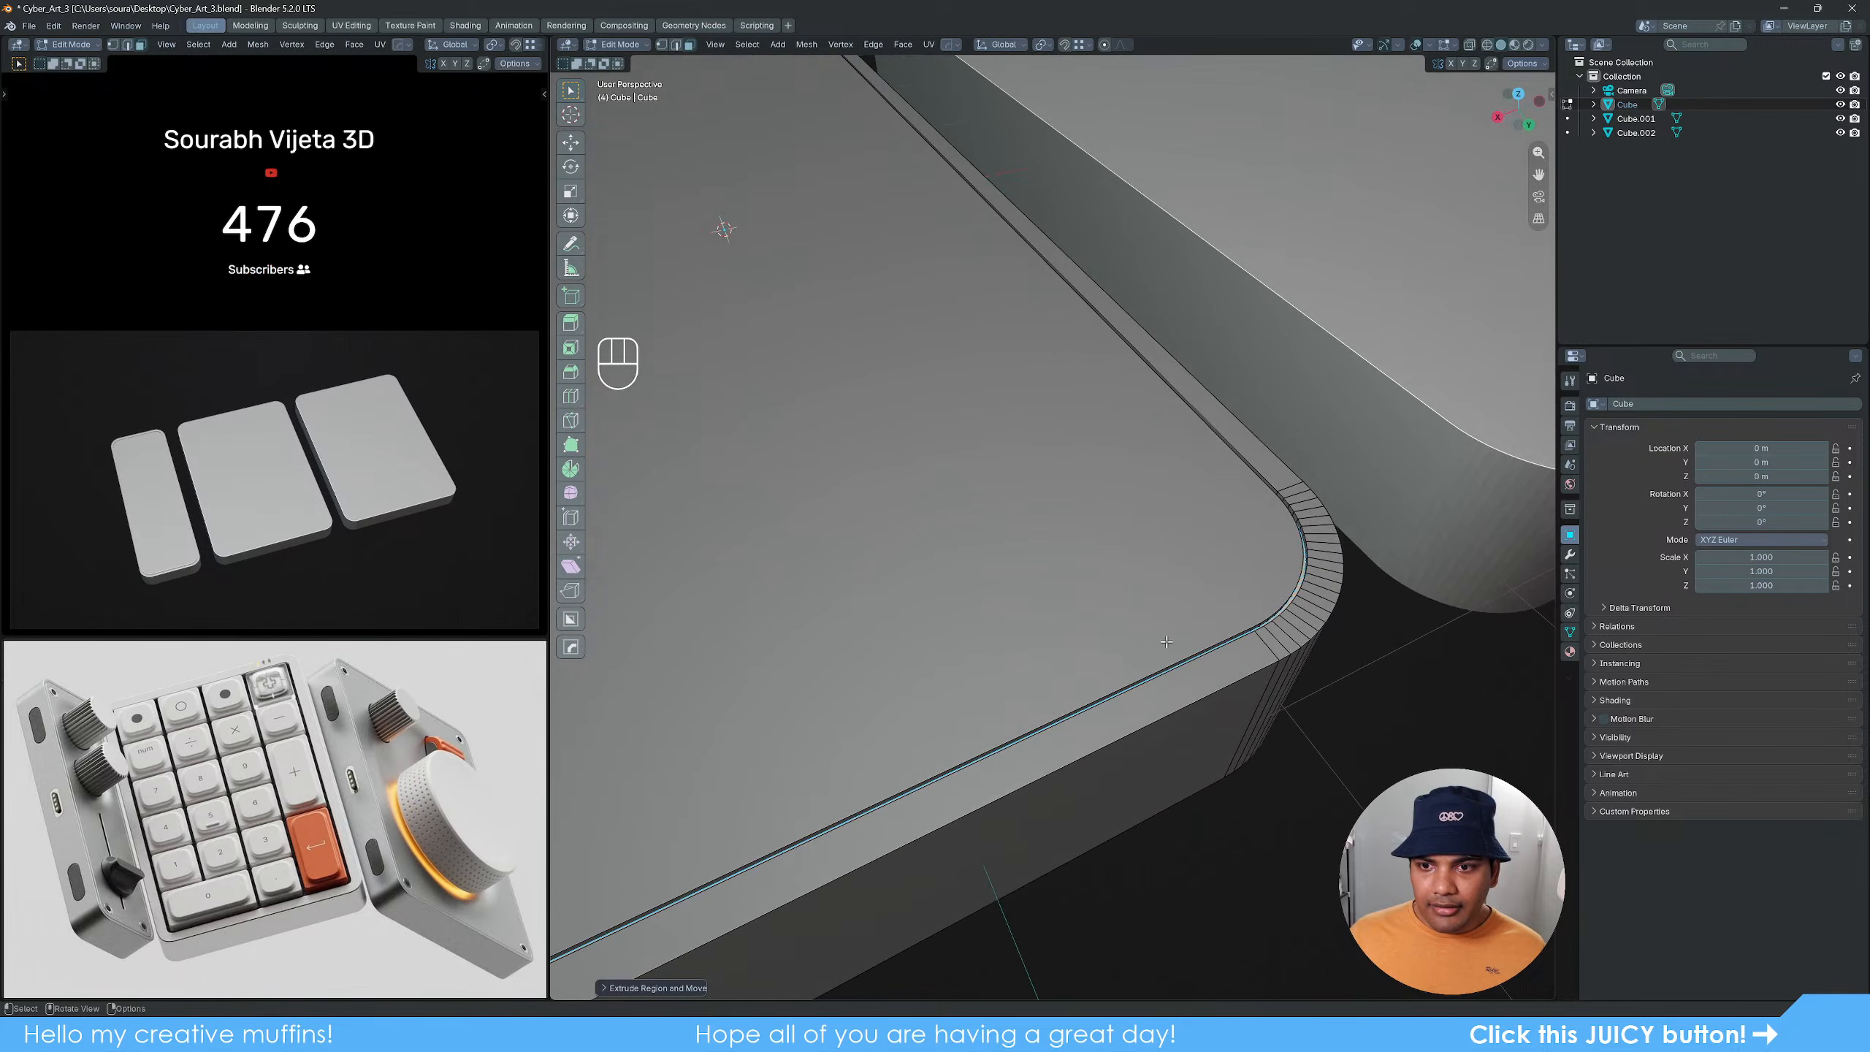
pyautogui.keyDown('shift'); pyautogui.moveTo(1325, 634); pyautogui.dragTo(1092, 605, button='middle'); pyautogui.keyUp('shift')
pyautogui.scroll(4, 1072, 608)
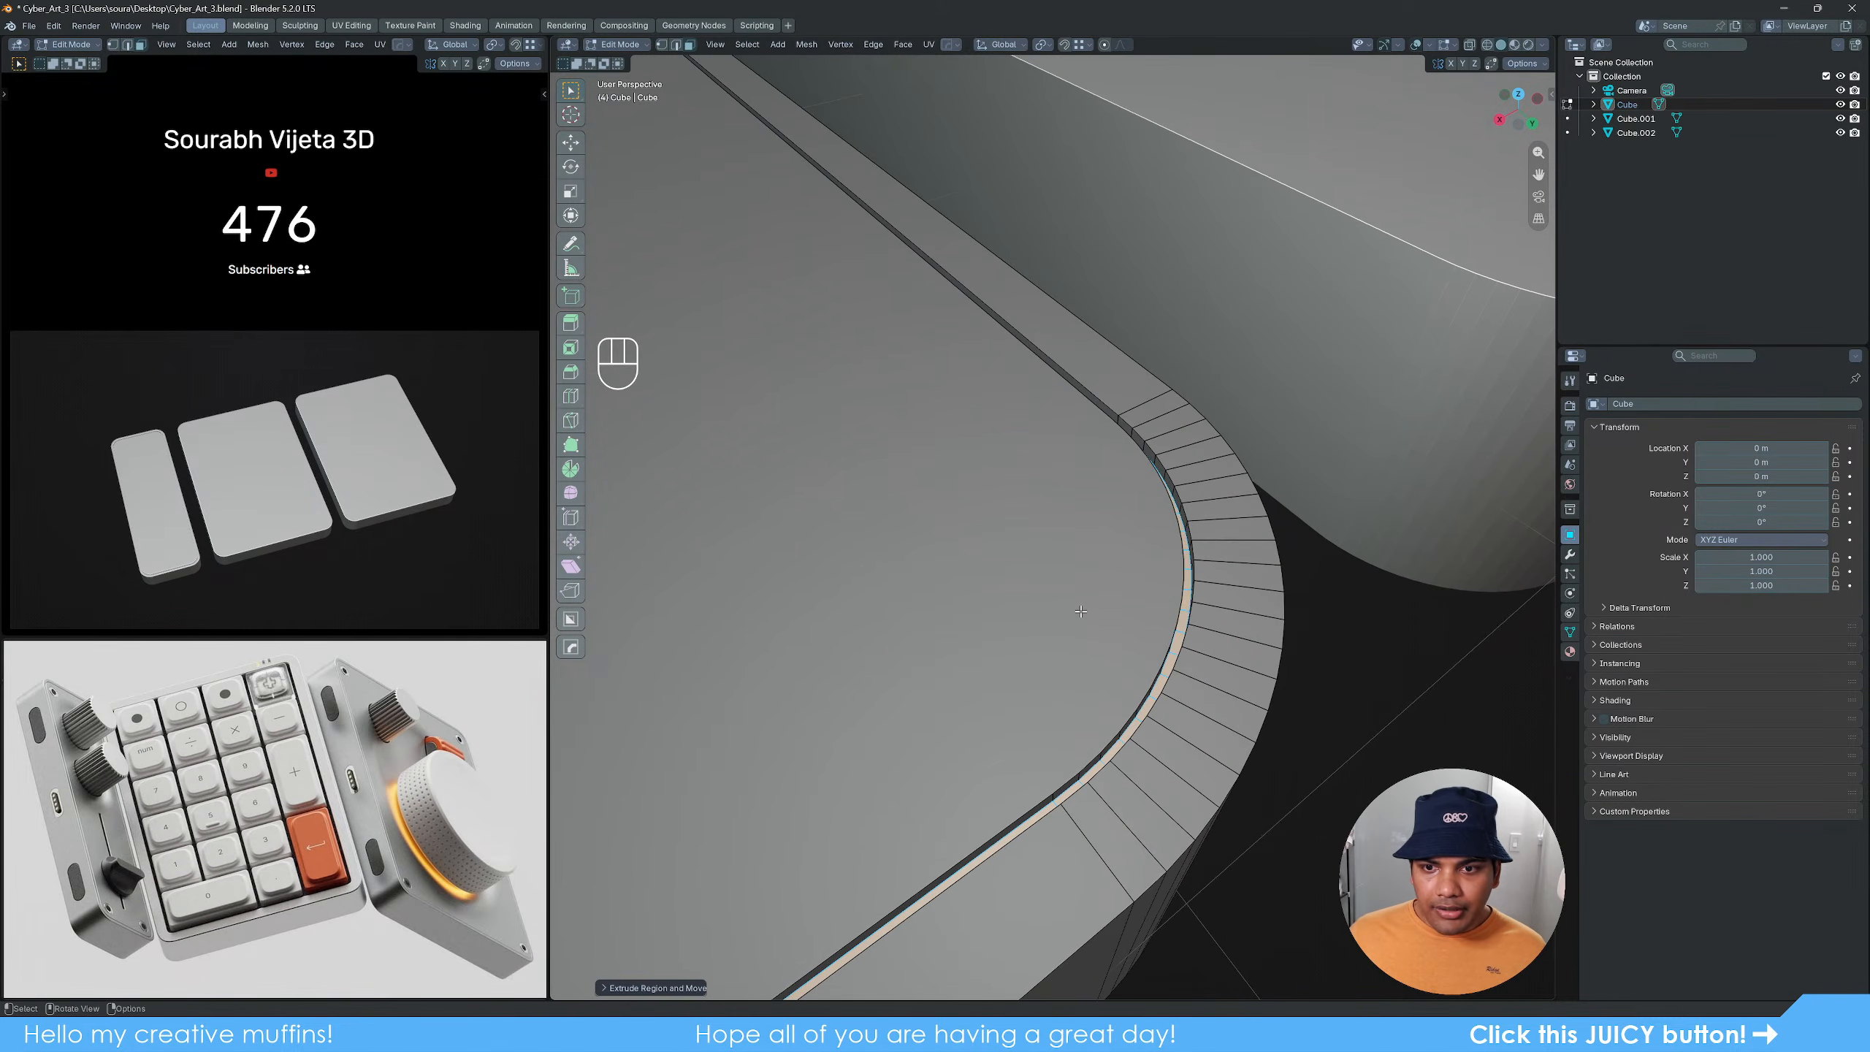
pyautogui.keyDown('shift'); pyautogui.moveTo(1208, 586); pyautogui.dragTo(1162, 600, button='middle'); pyautogui.keyUp('shift')
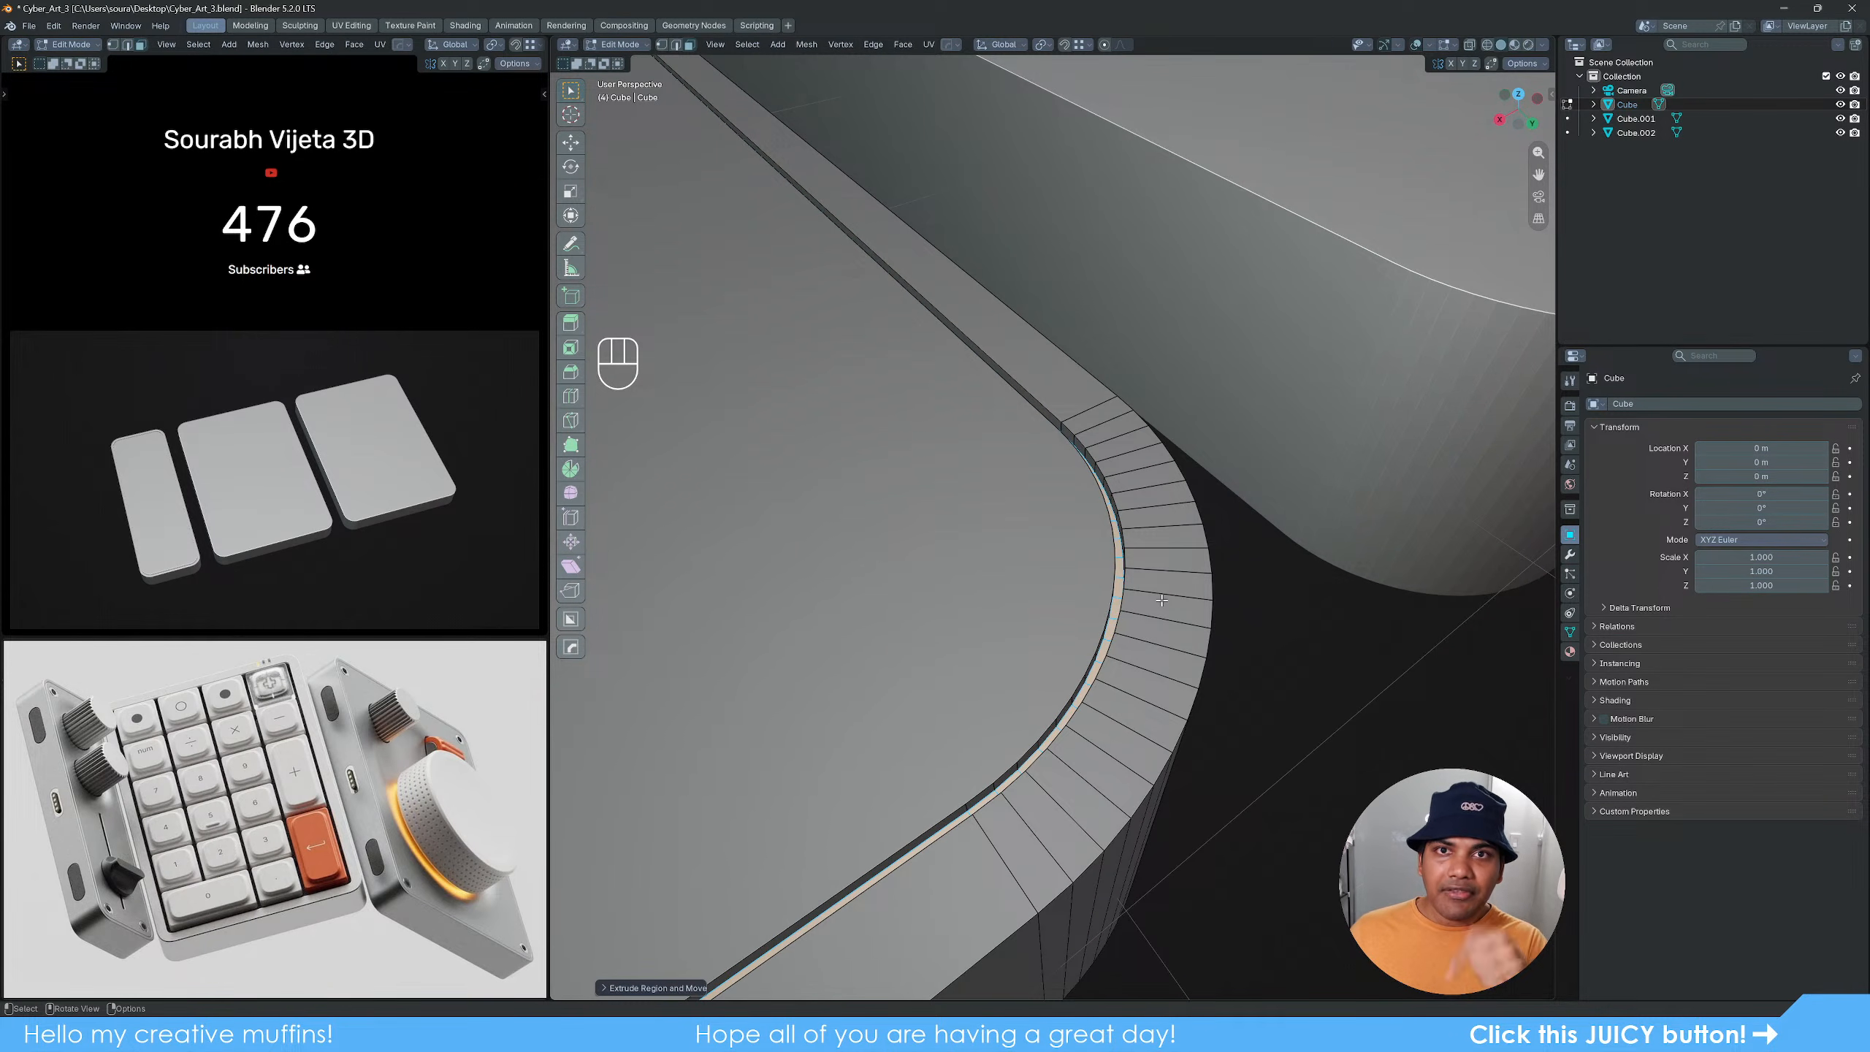
pyautogui.press('z')
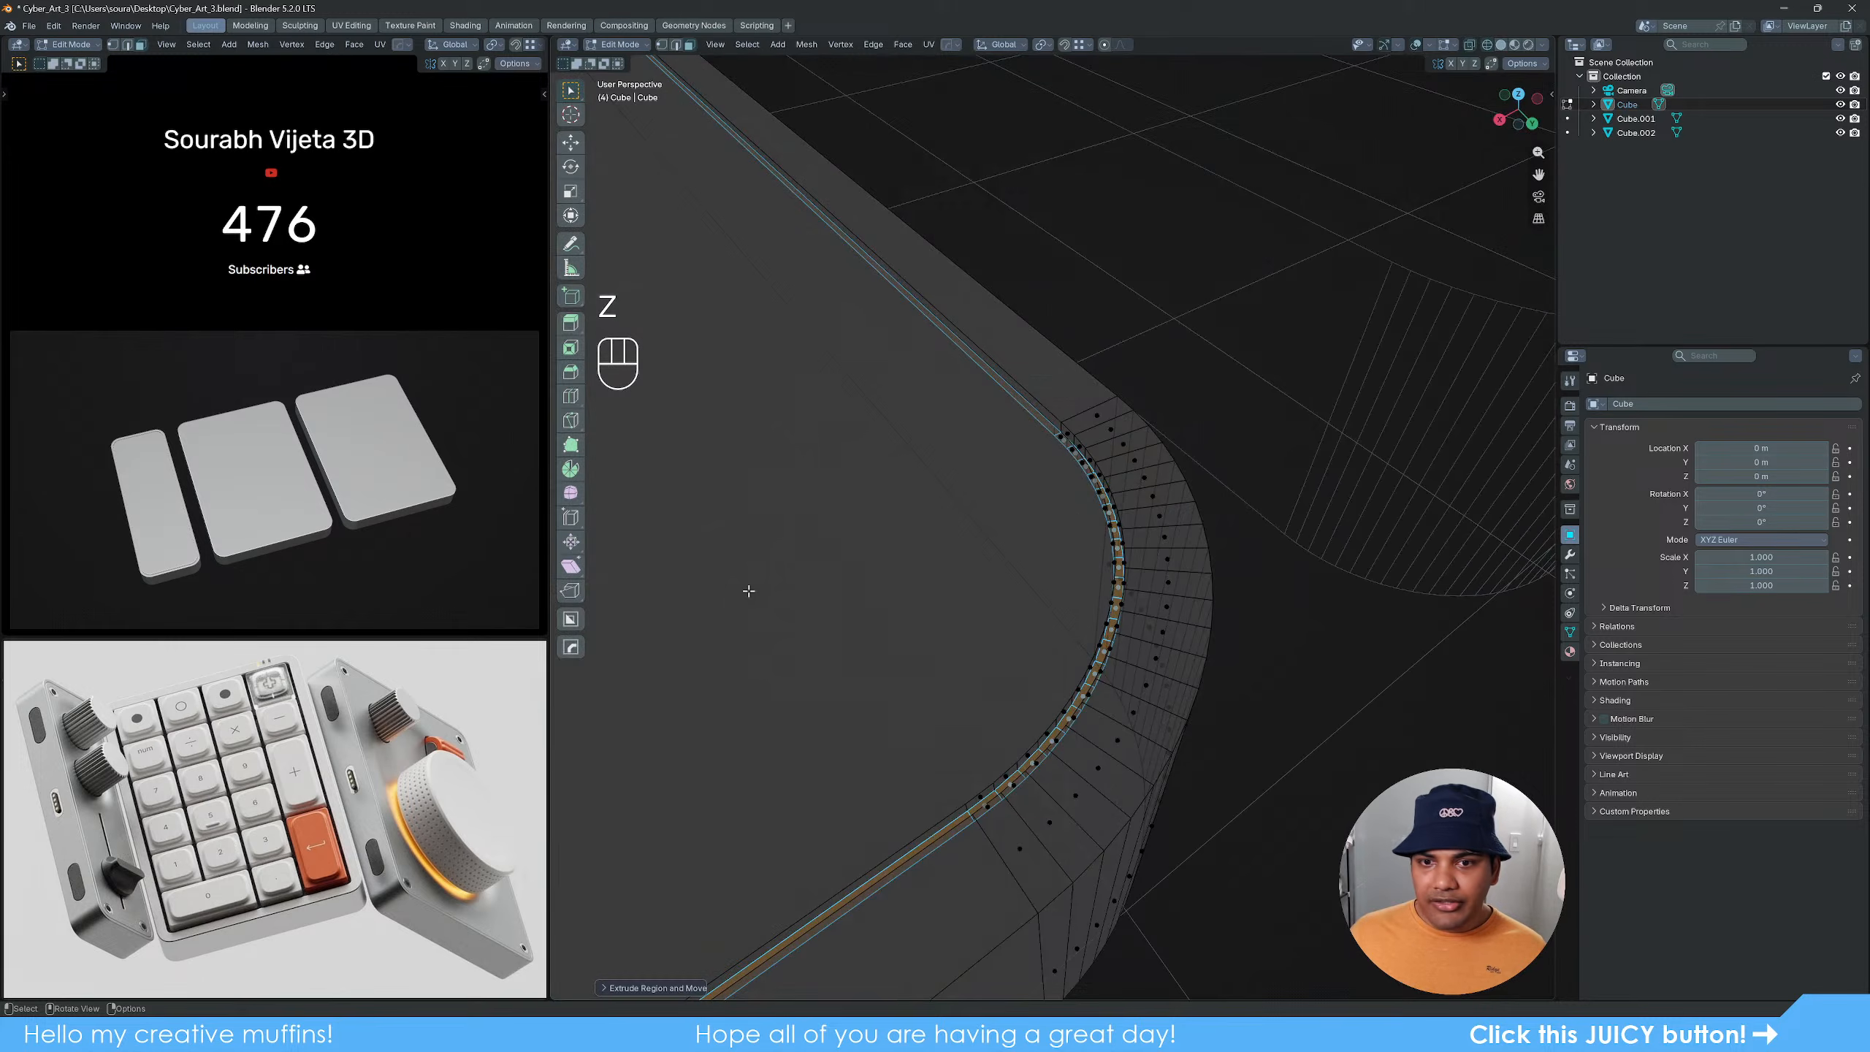
pyautogui.moveTo(1057, 640); pyautogui.dragTo(947, 616, button='middle')
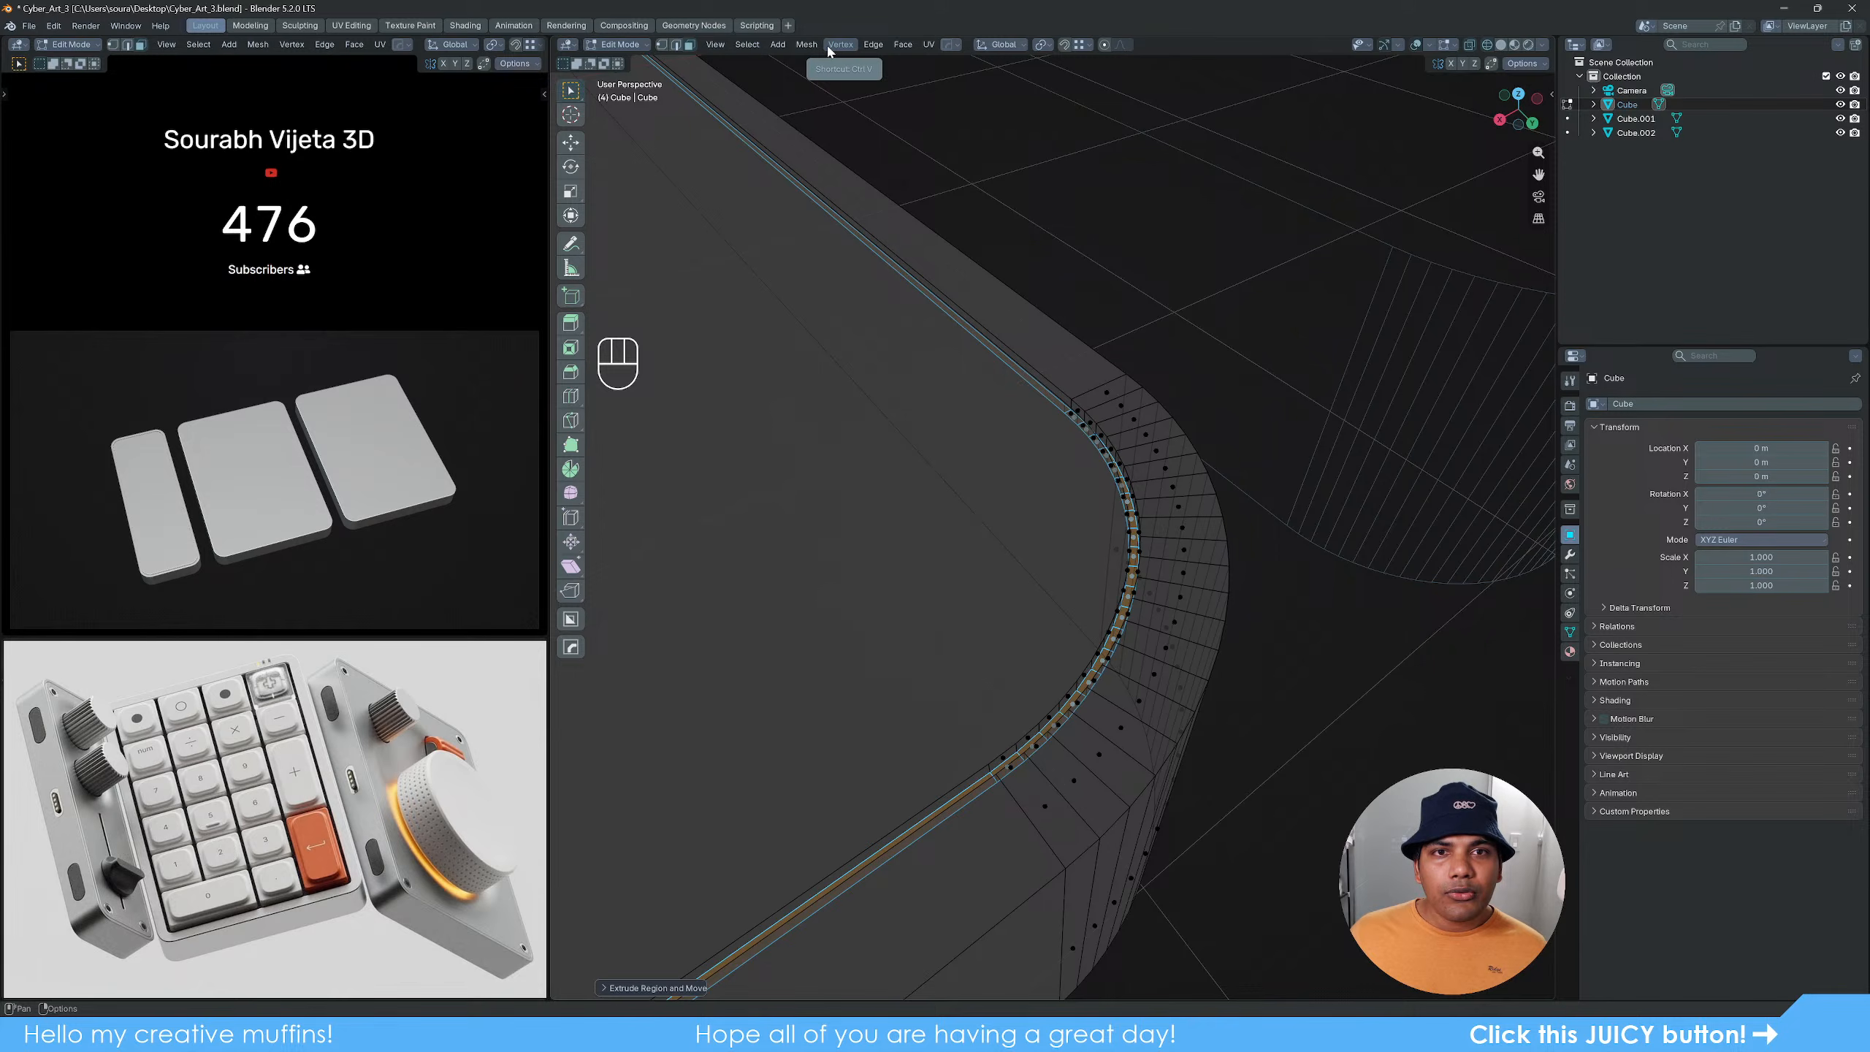
pyautogui.click(745, 46)
pyautogui.moveTo(802, 266)
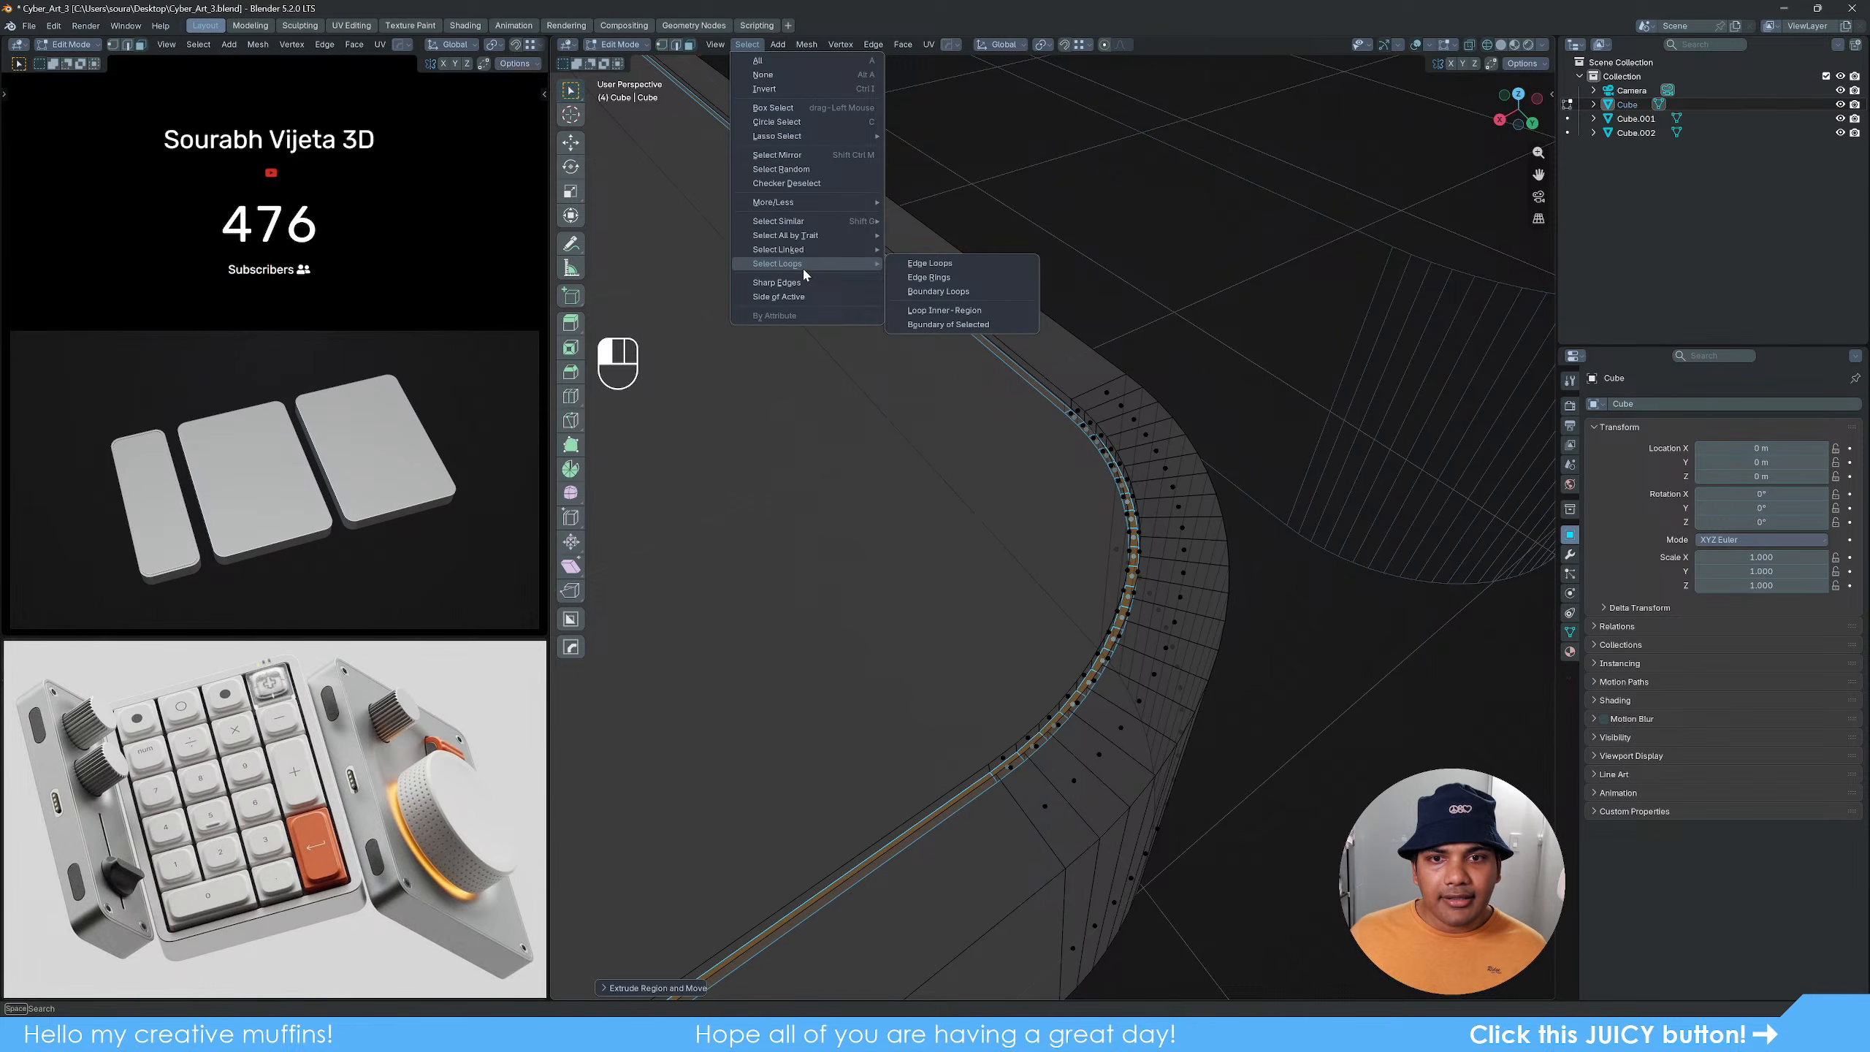
pyautogui.click(949, 325)
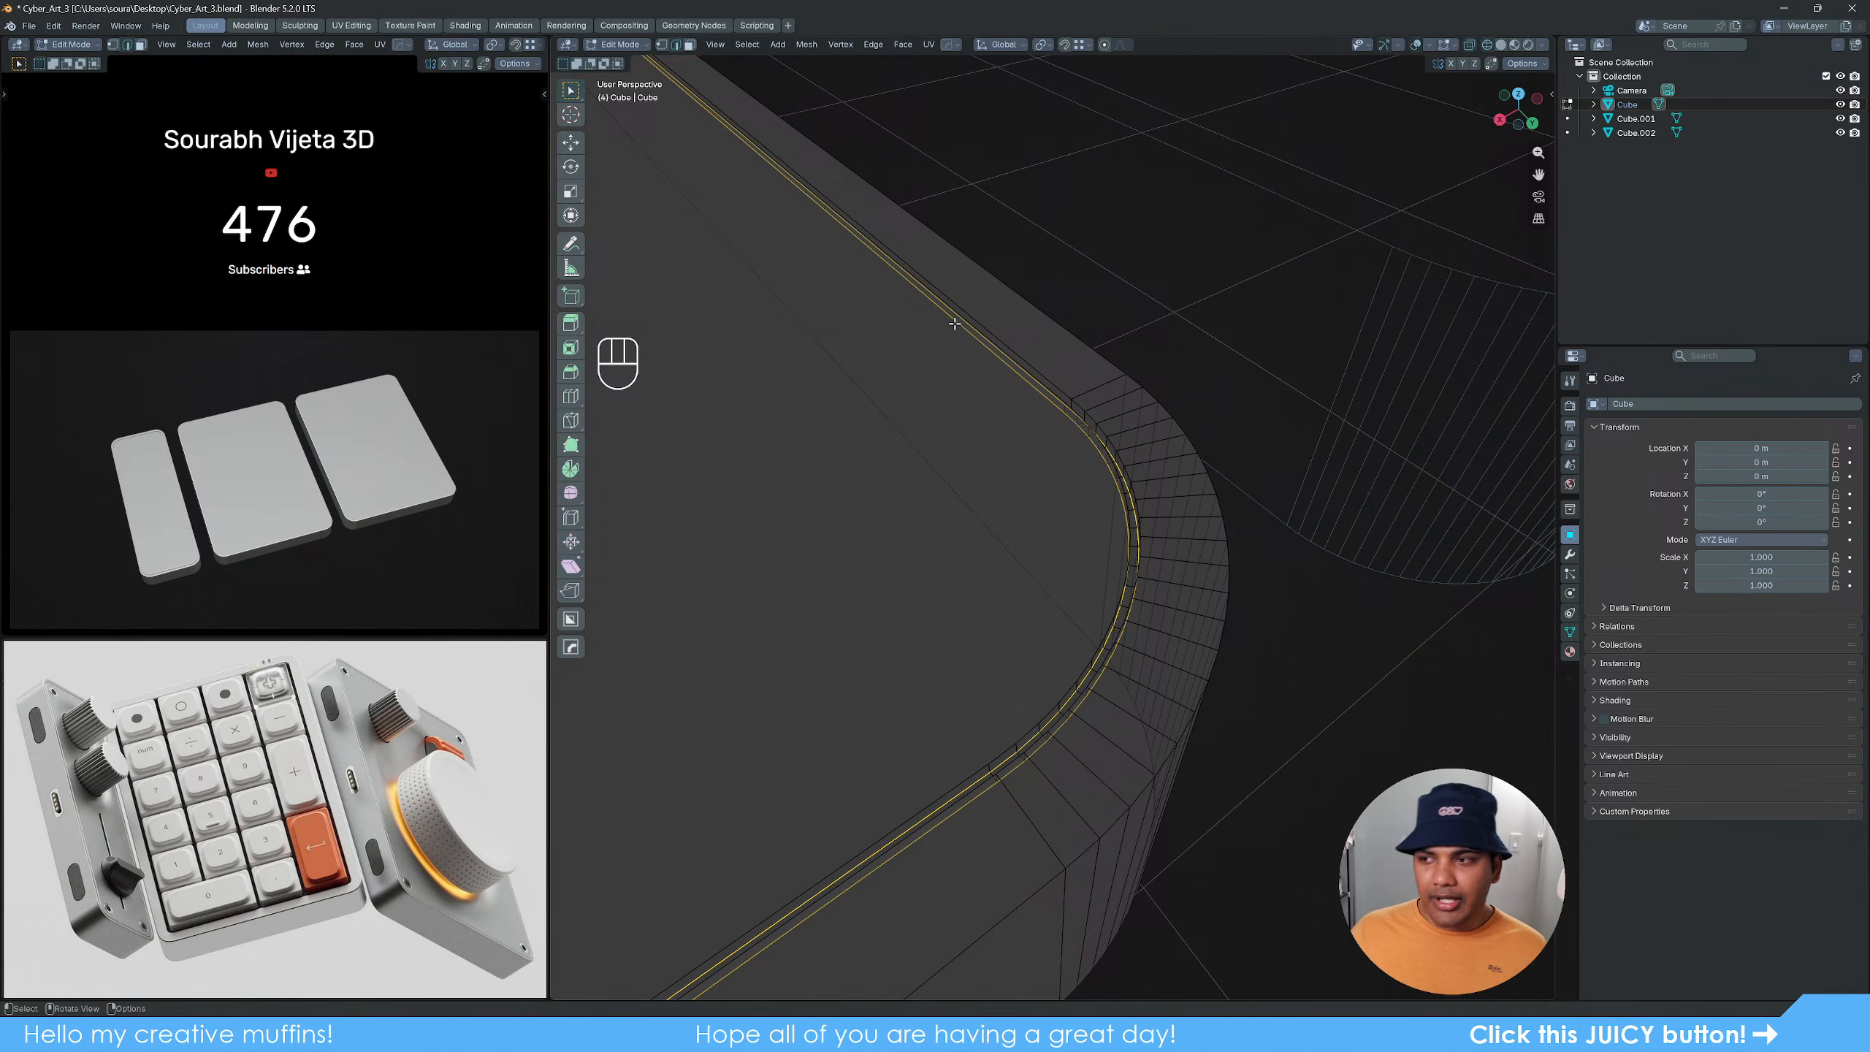
# Step: Bevel the selected boundary edges of the groove floor slightly with one segment
pyautogui.moveTo(1140, 493); pyautogui.dragTo(1076, 476, button='middle')
pyautogui.scroll(4, 1076, 480)
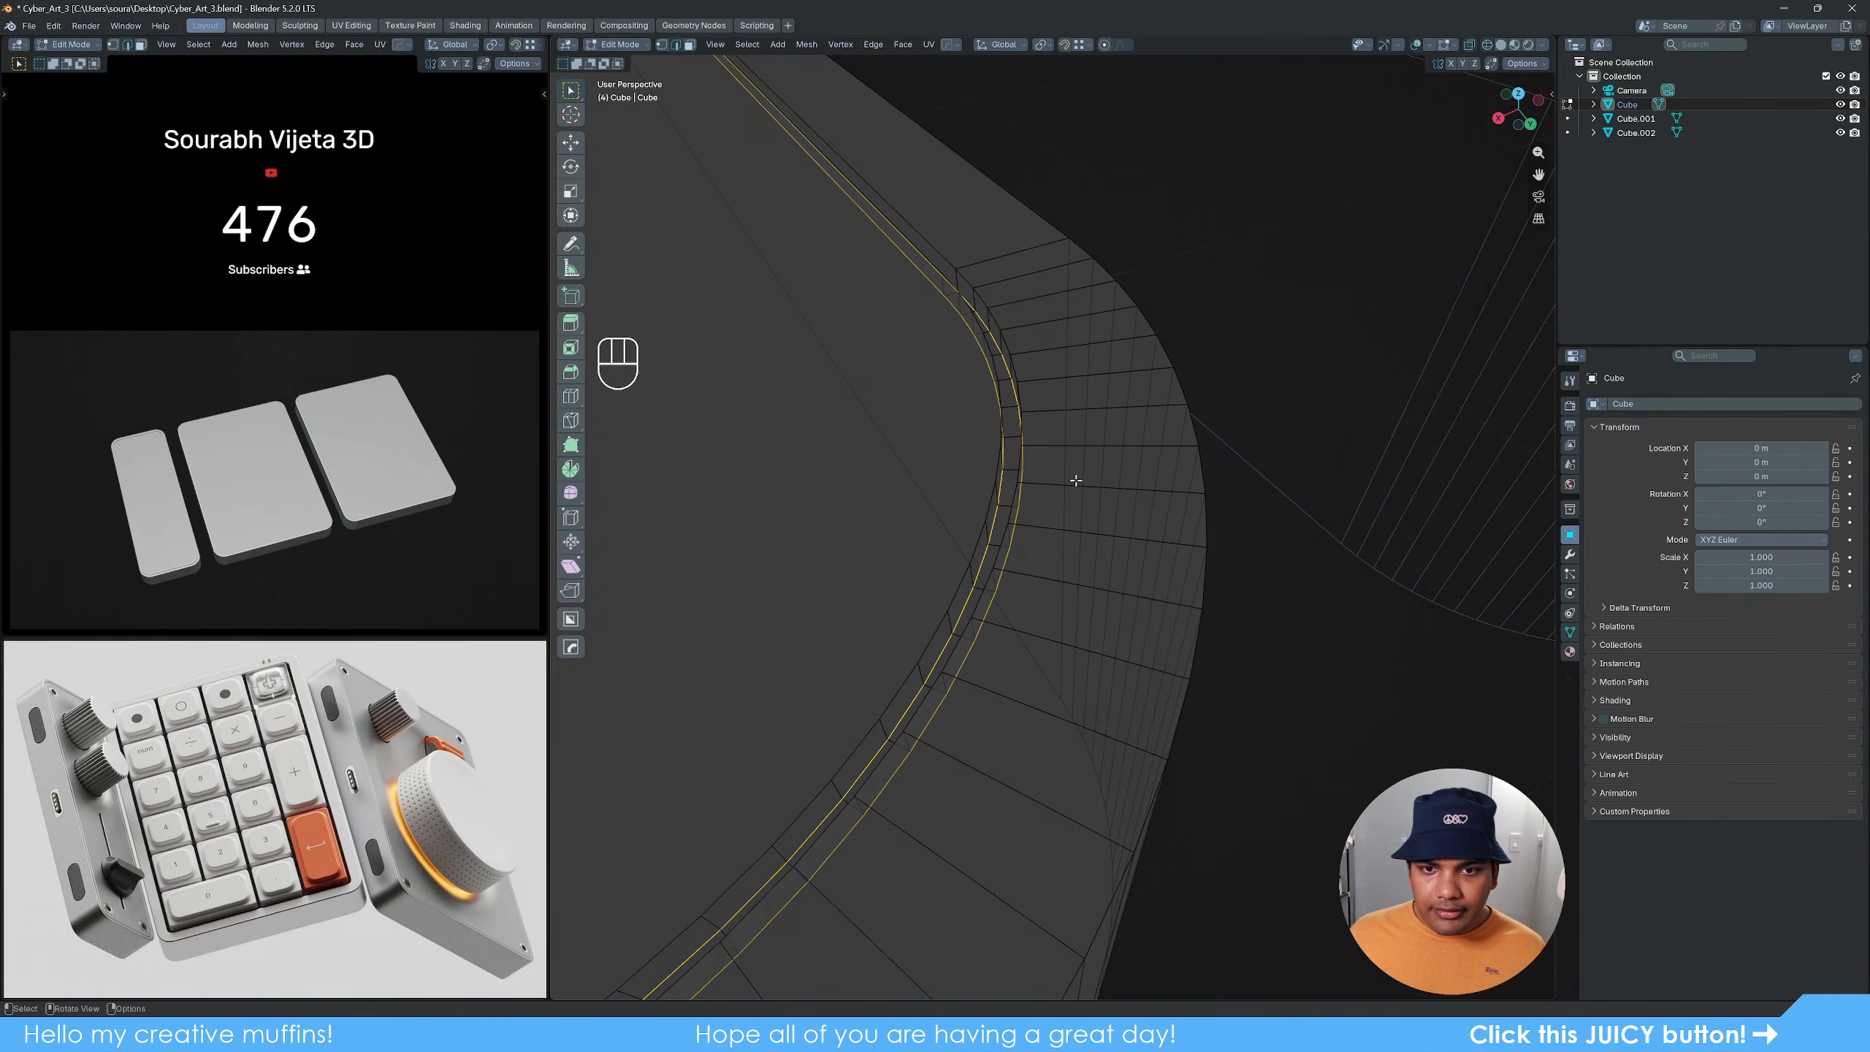
pyautogui.hotkey('ctrl', 'b')
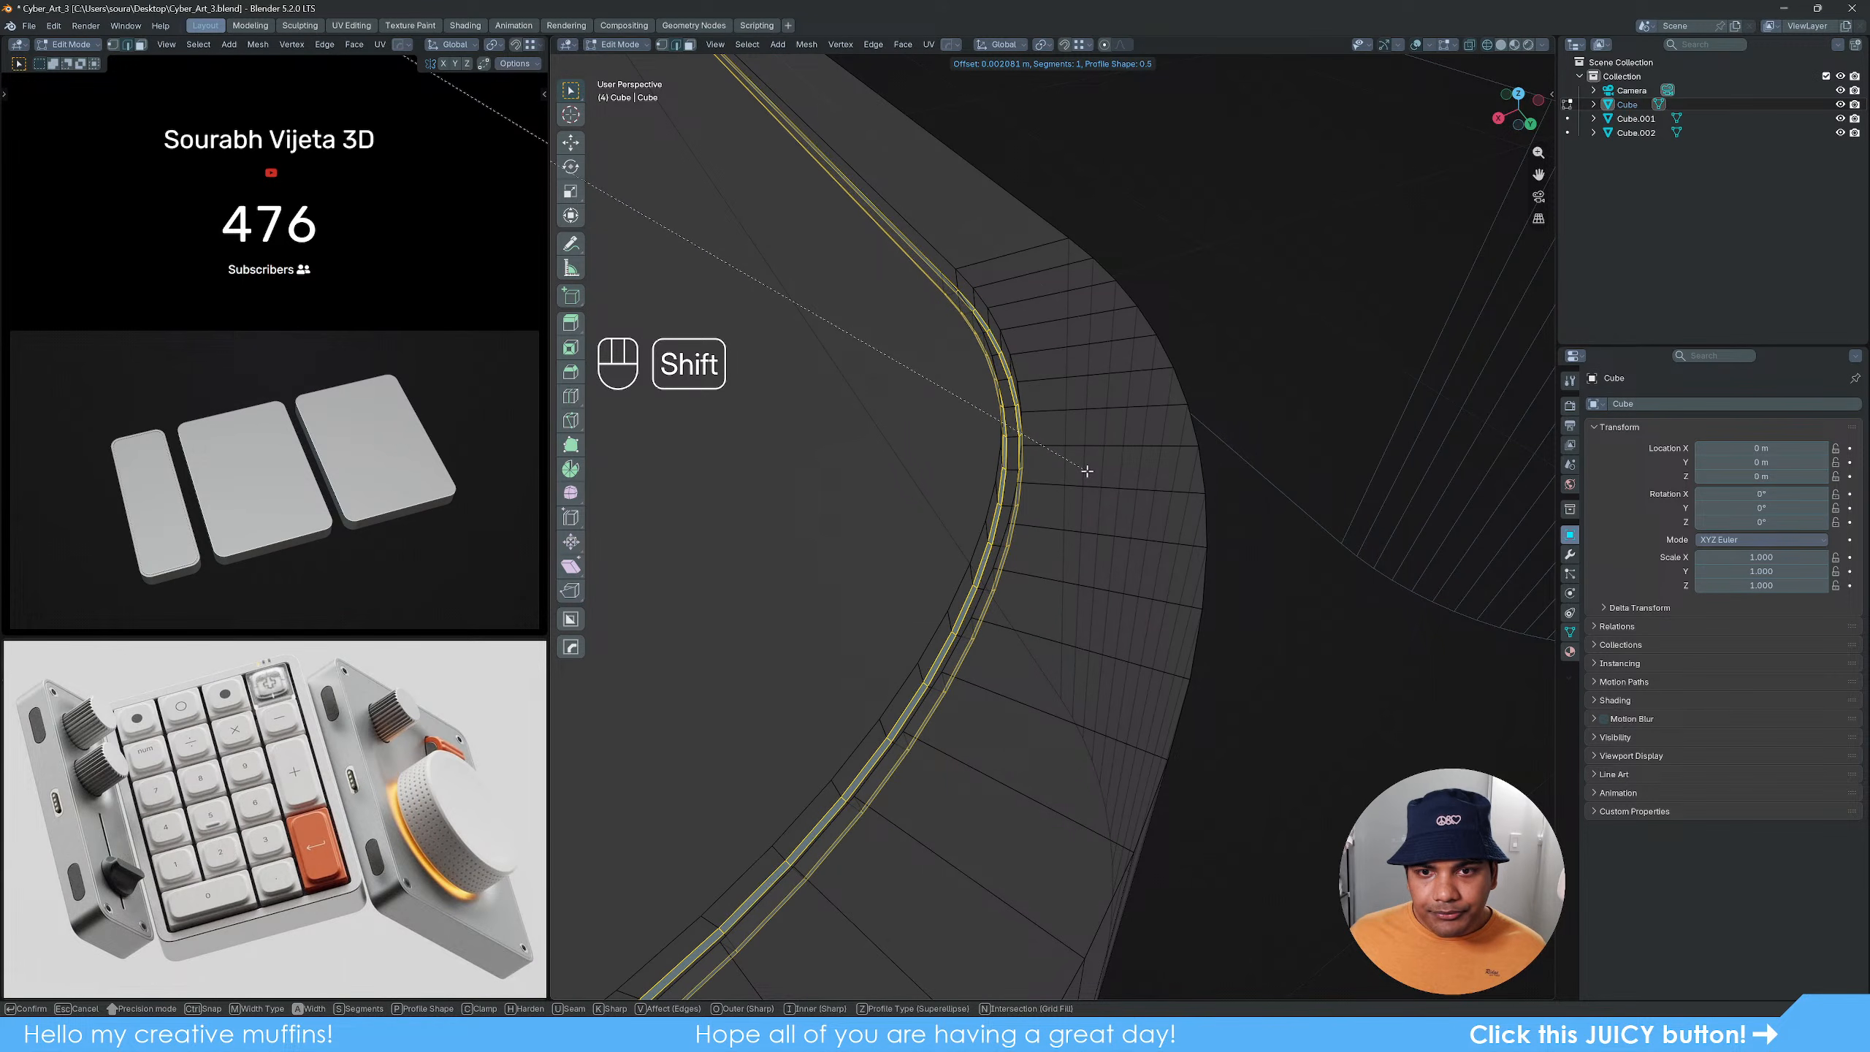
pyautogui.click(987, 466)
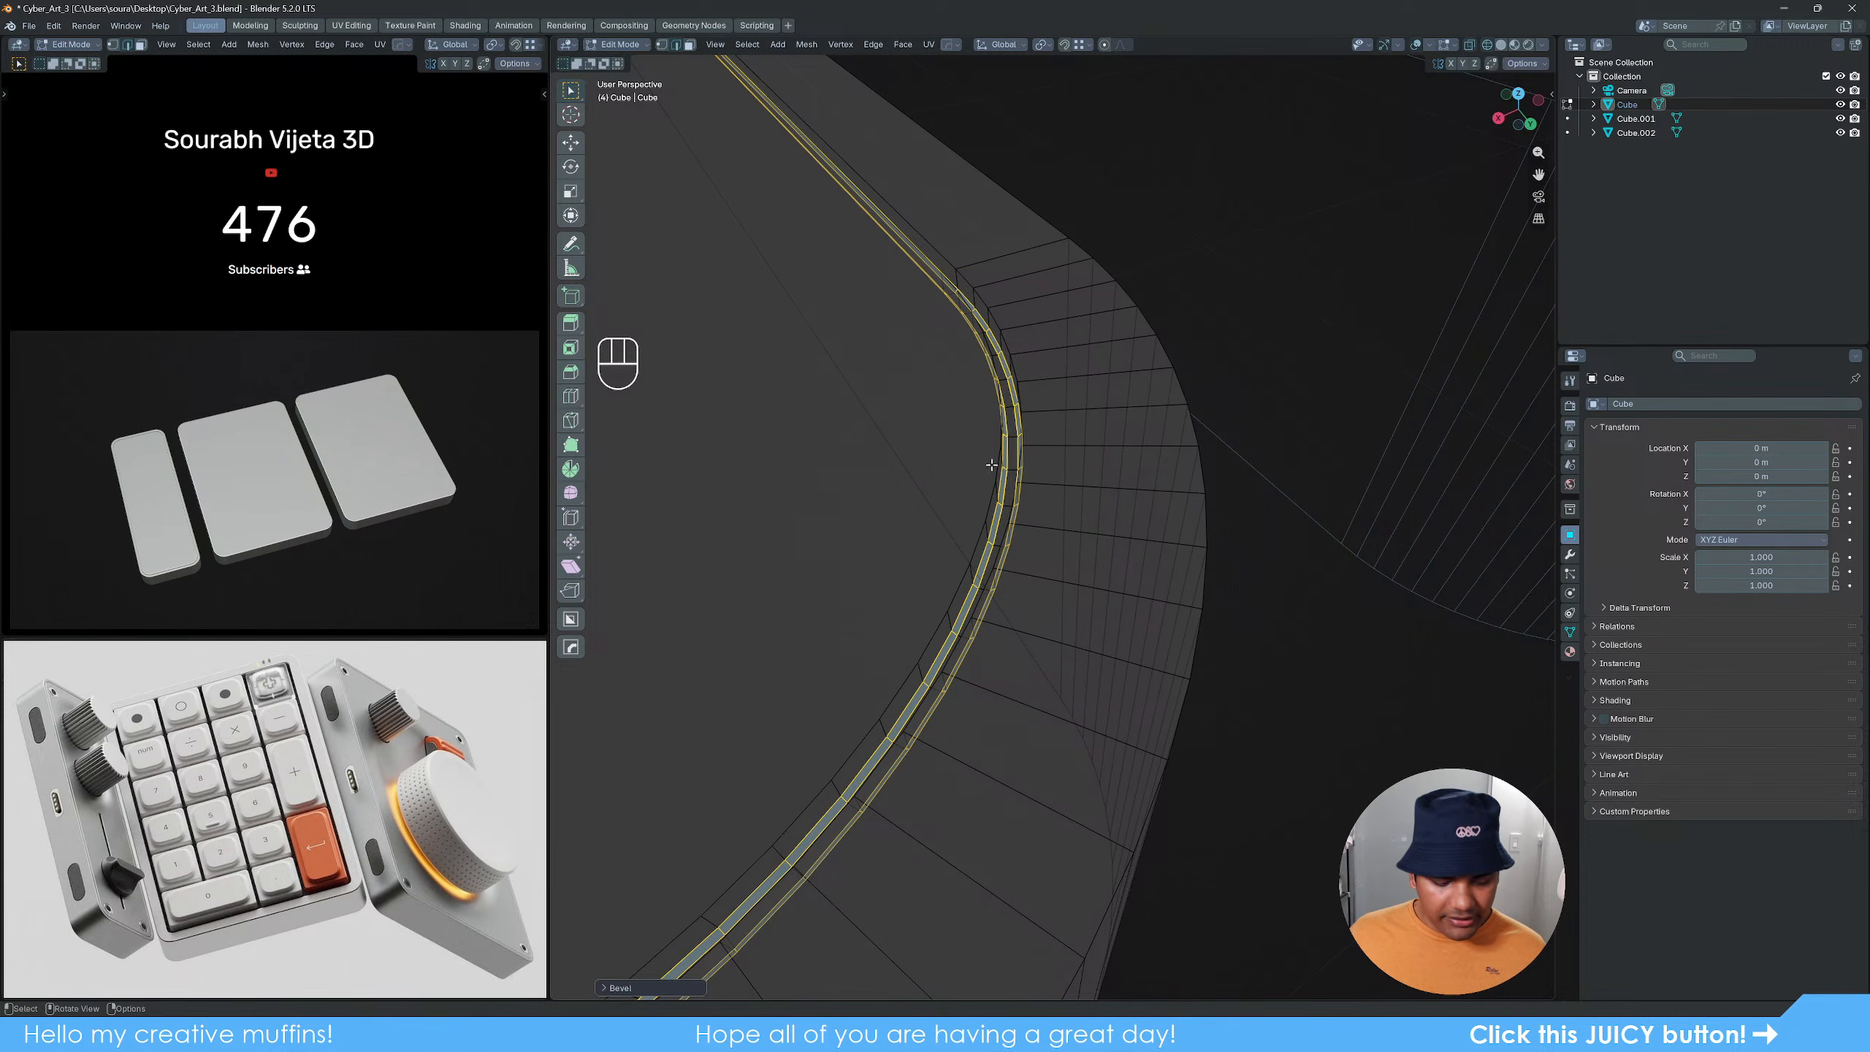
# Step: Return to solid shading and bevel both upper rim edge loops of the groove with one segment and an offset of about 0.0029 m
pyautogui.press('z')
pyautogui.click(1272, 461)
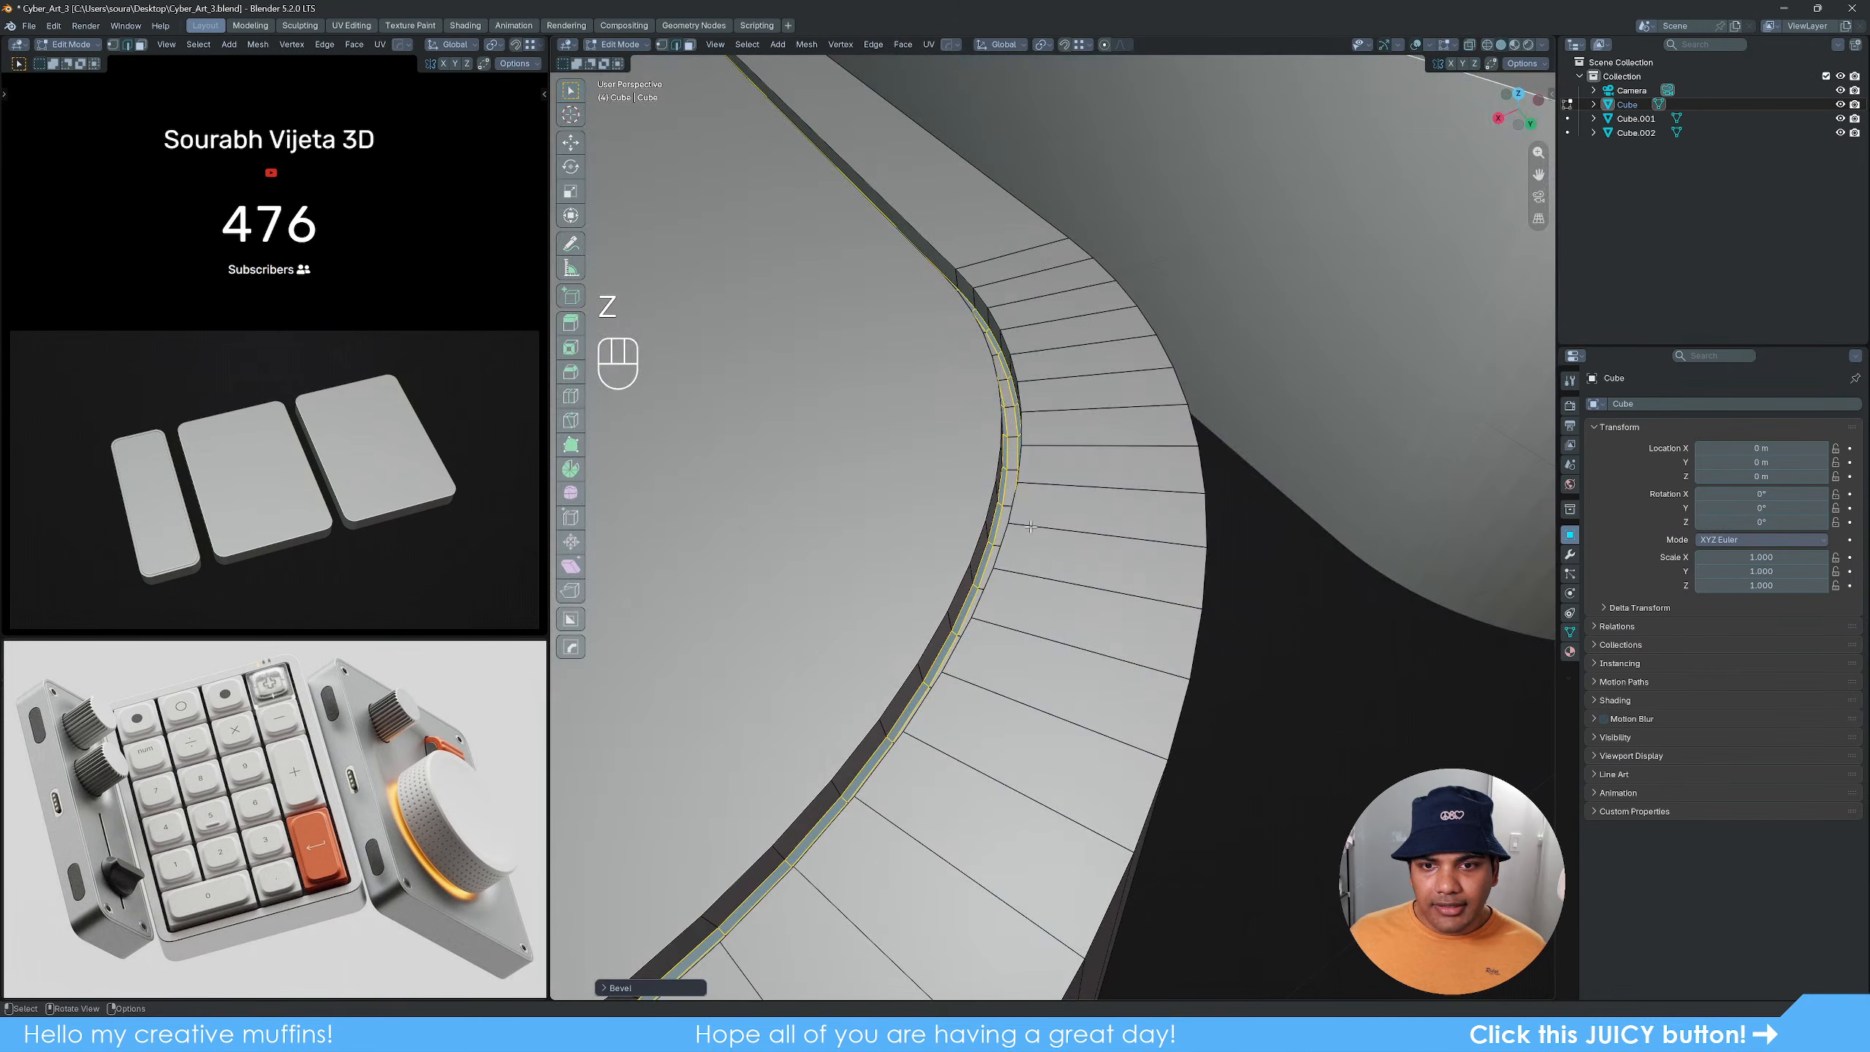
pyautogui.keyDown('alt'); pyautogui.click(1031, 457); pyautogui.keyUp('alt')
pyautogui.keyDown('alt'); pyautogui.keyDown('shift'); pyautogui.click(984, 405); pyautogui.keyUp('shift'); pyautogui.keyUp('alt')
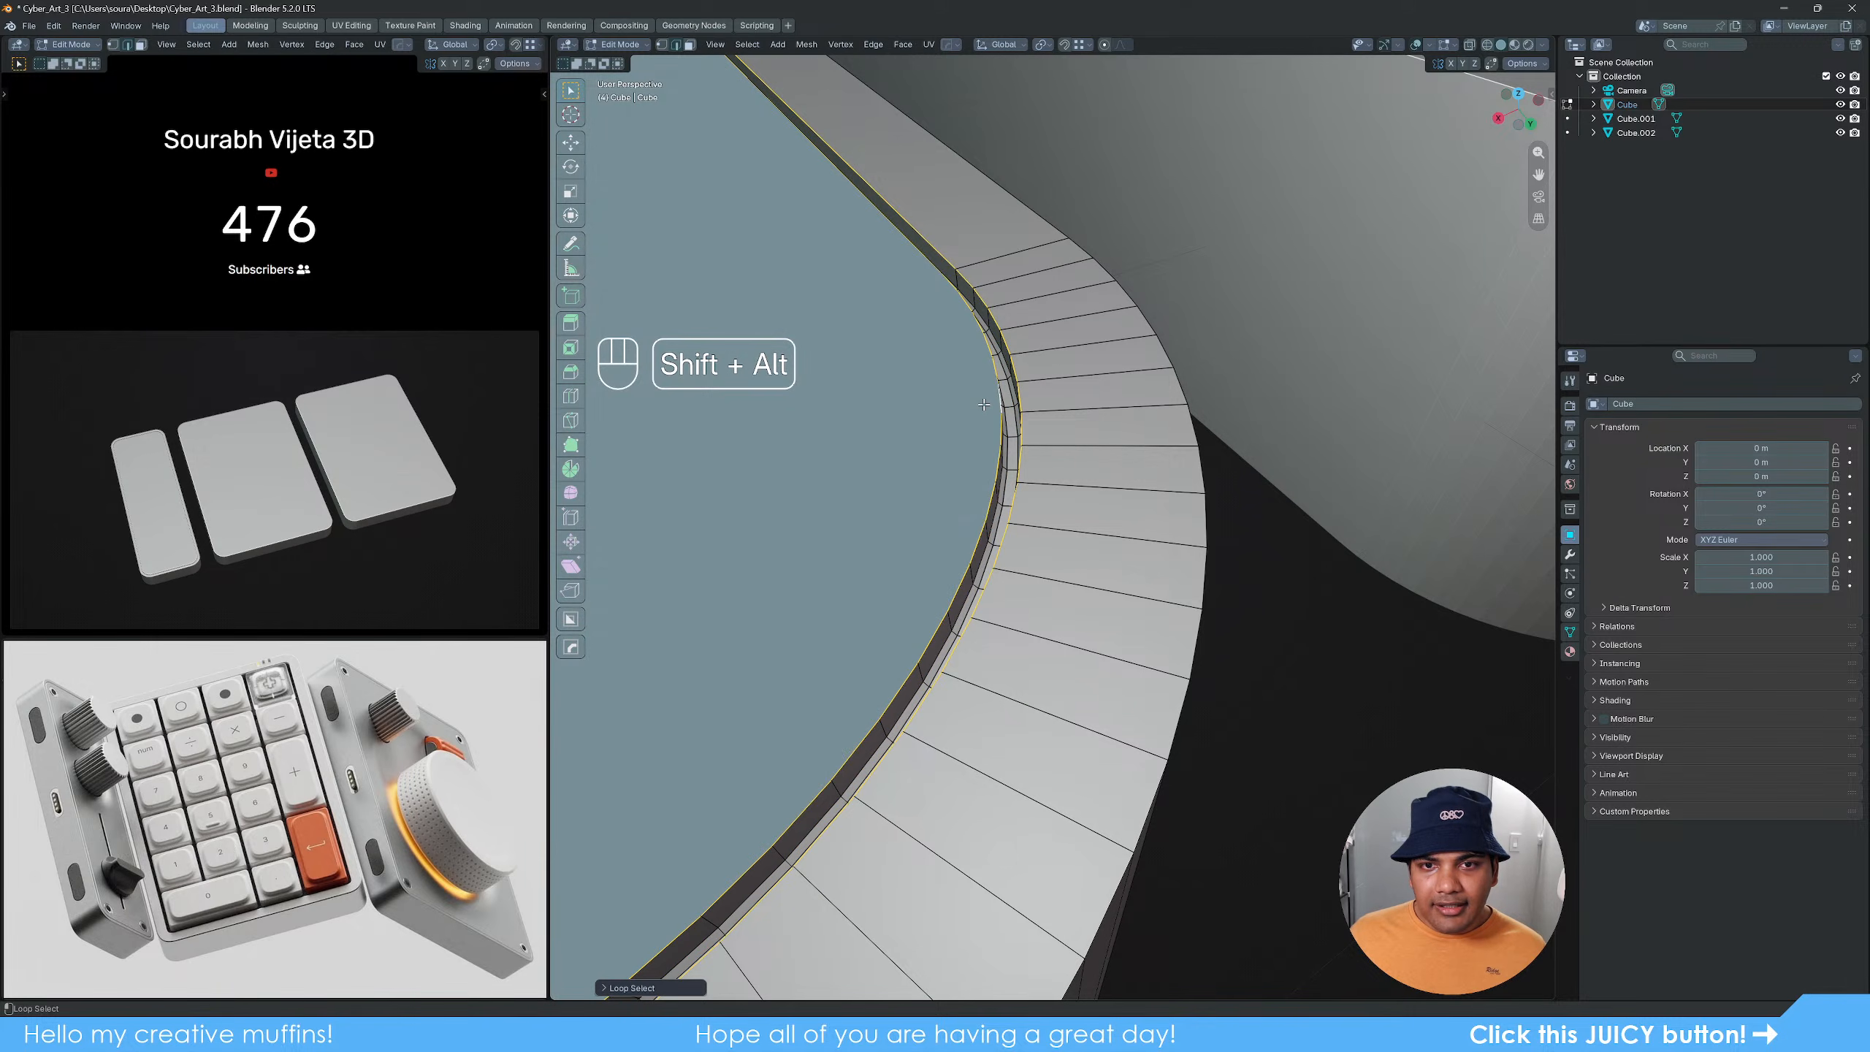
pyautogui.hotkey('ctrl', 'b')
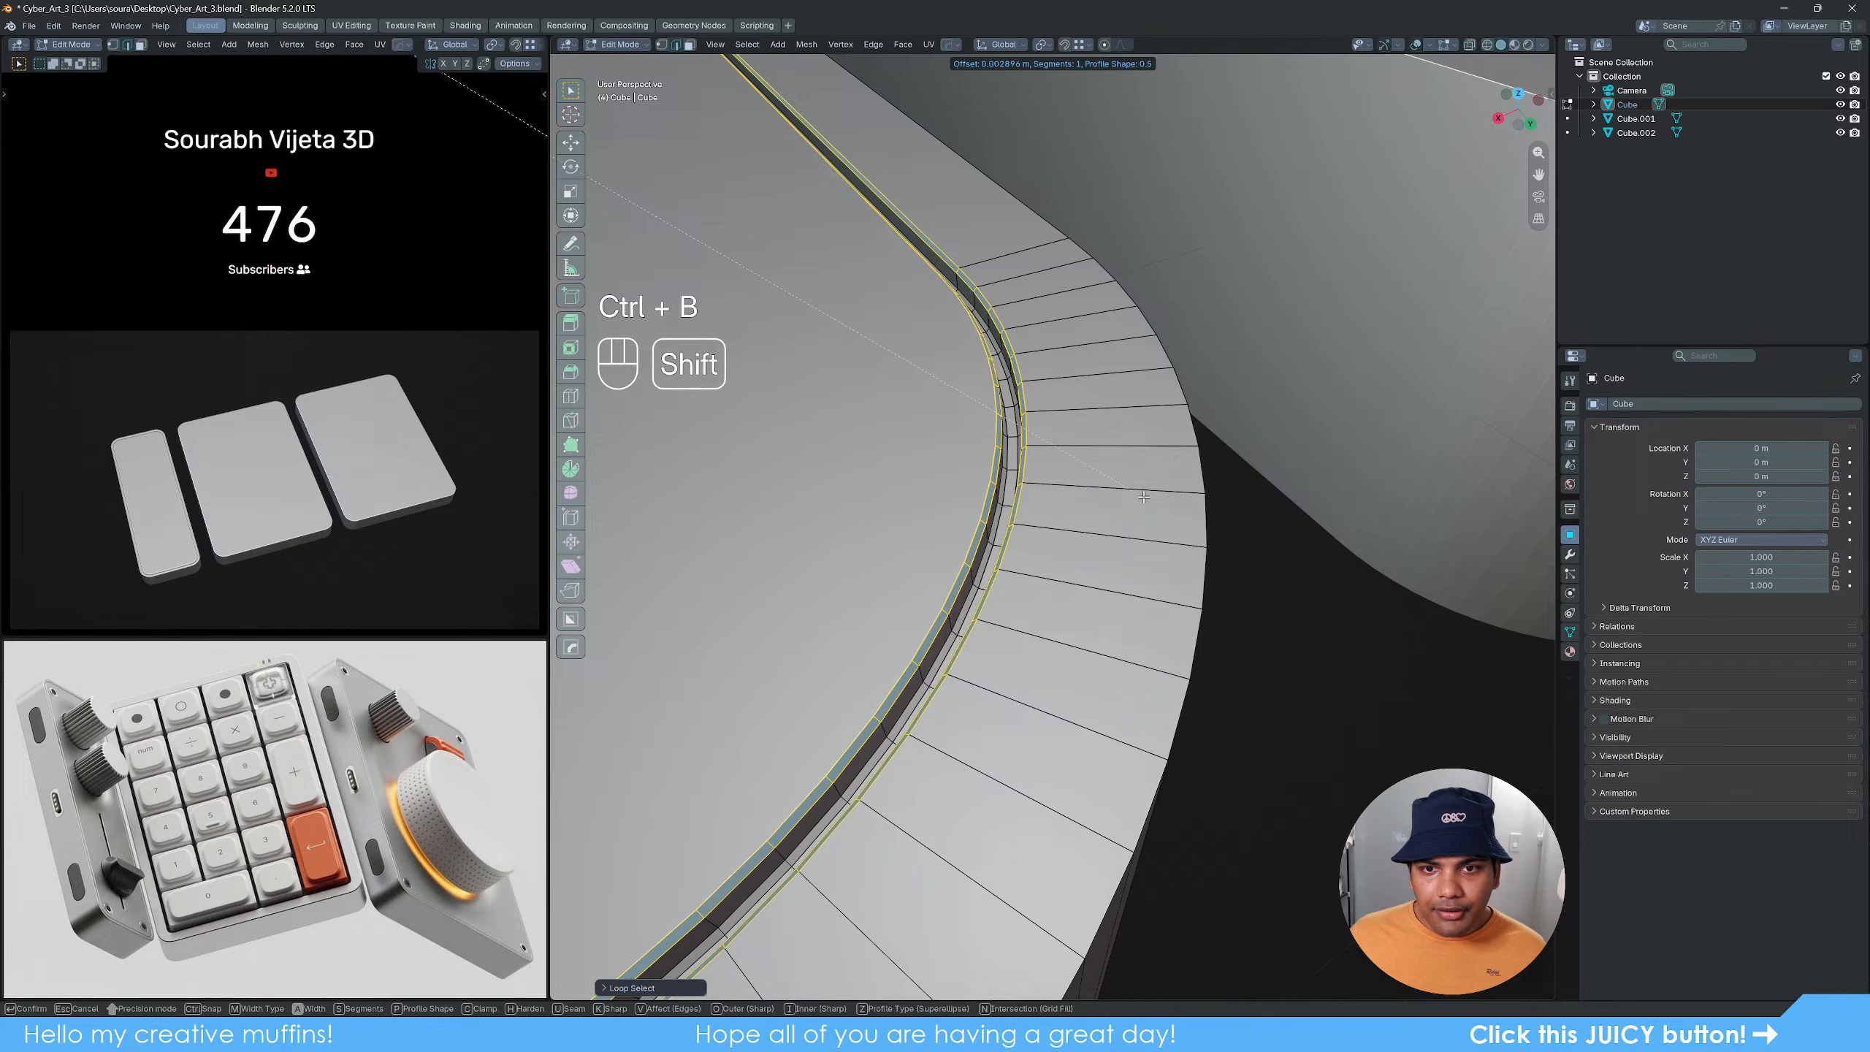
pyautogui.click(1144, 497)
pyautogui.click(1410, 709)
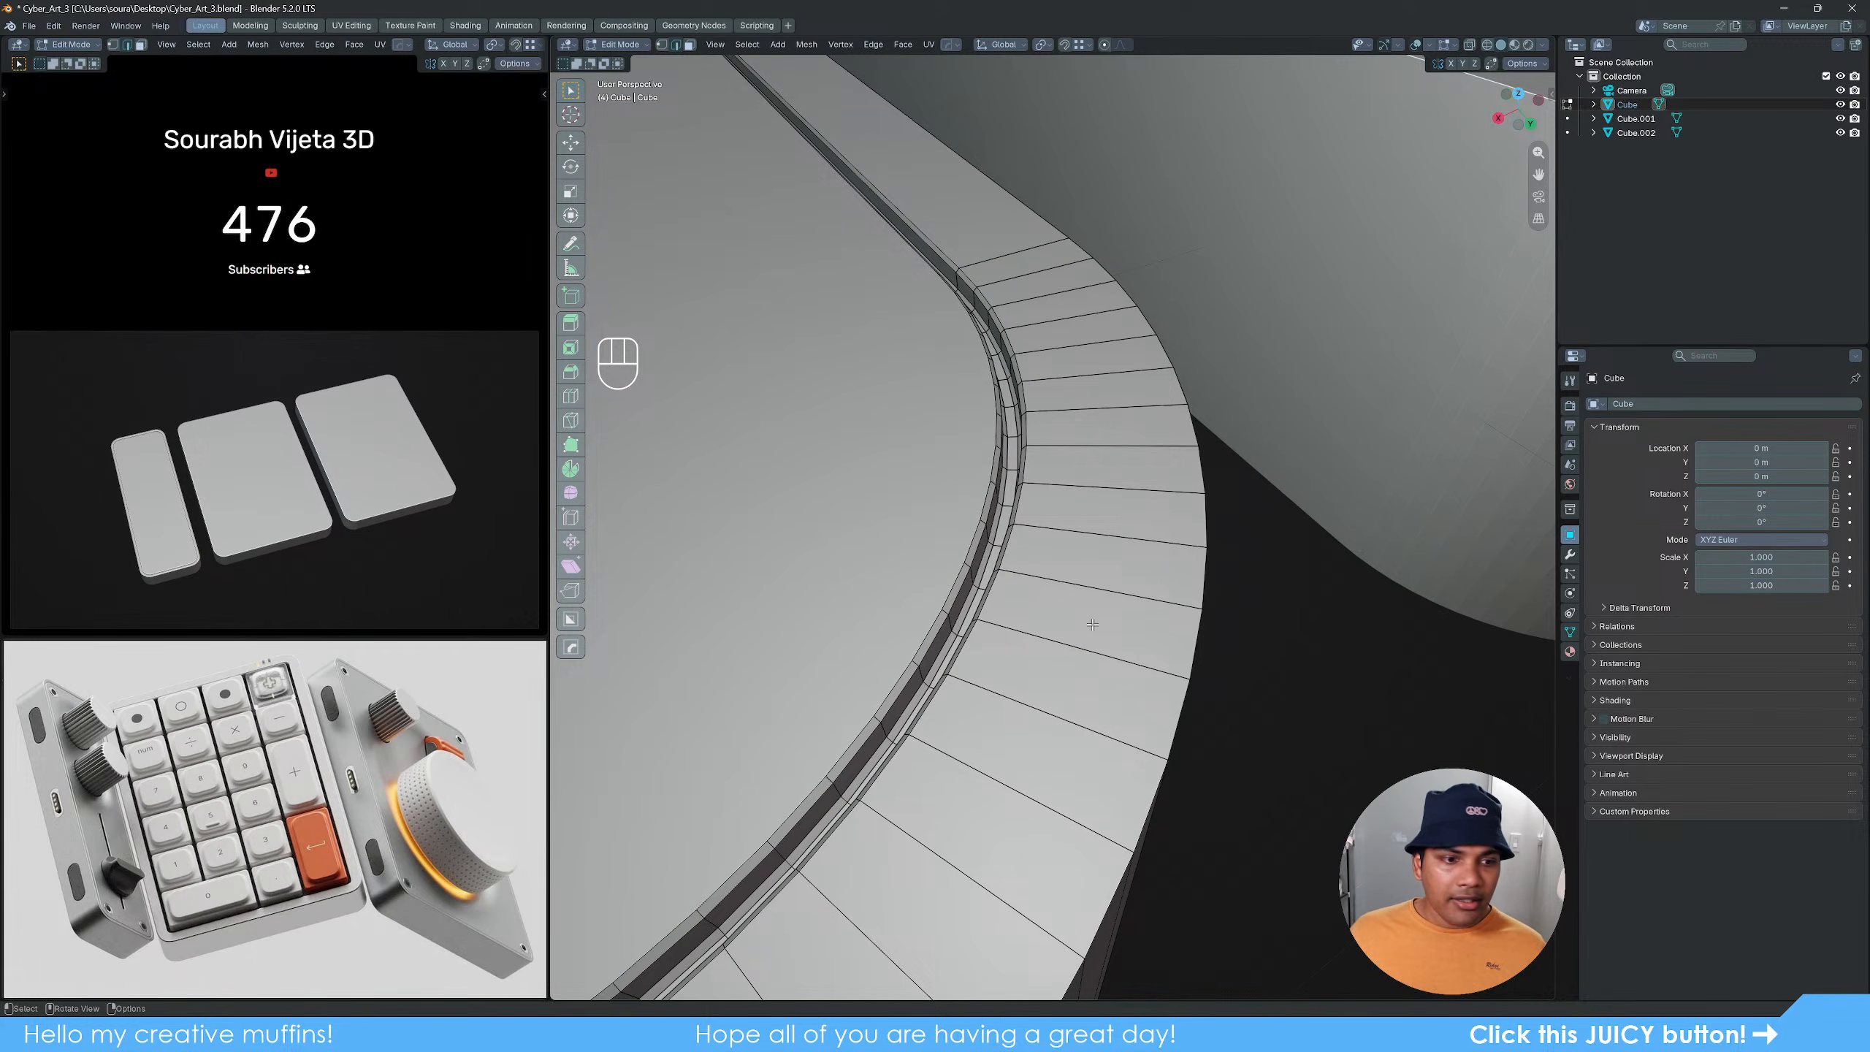
# Step: Bevel the outer top and bottom edge loops of the narrow slab with four segments and a small offset
pyautogui.scroll(-6, 901, 507)
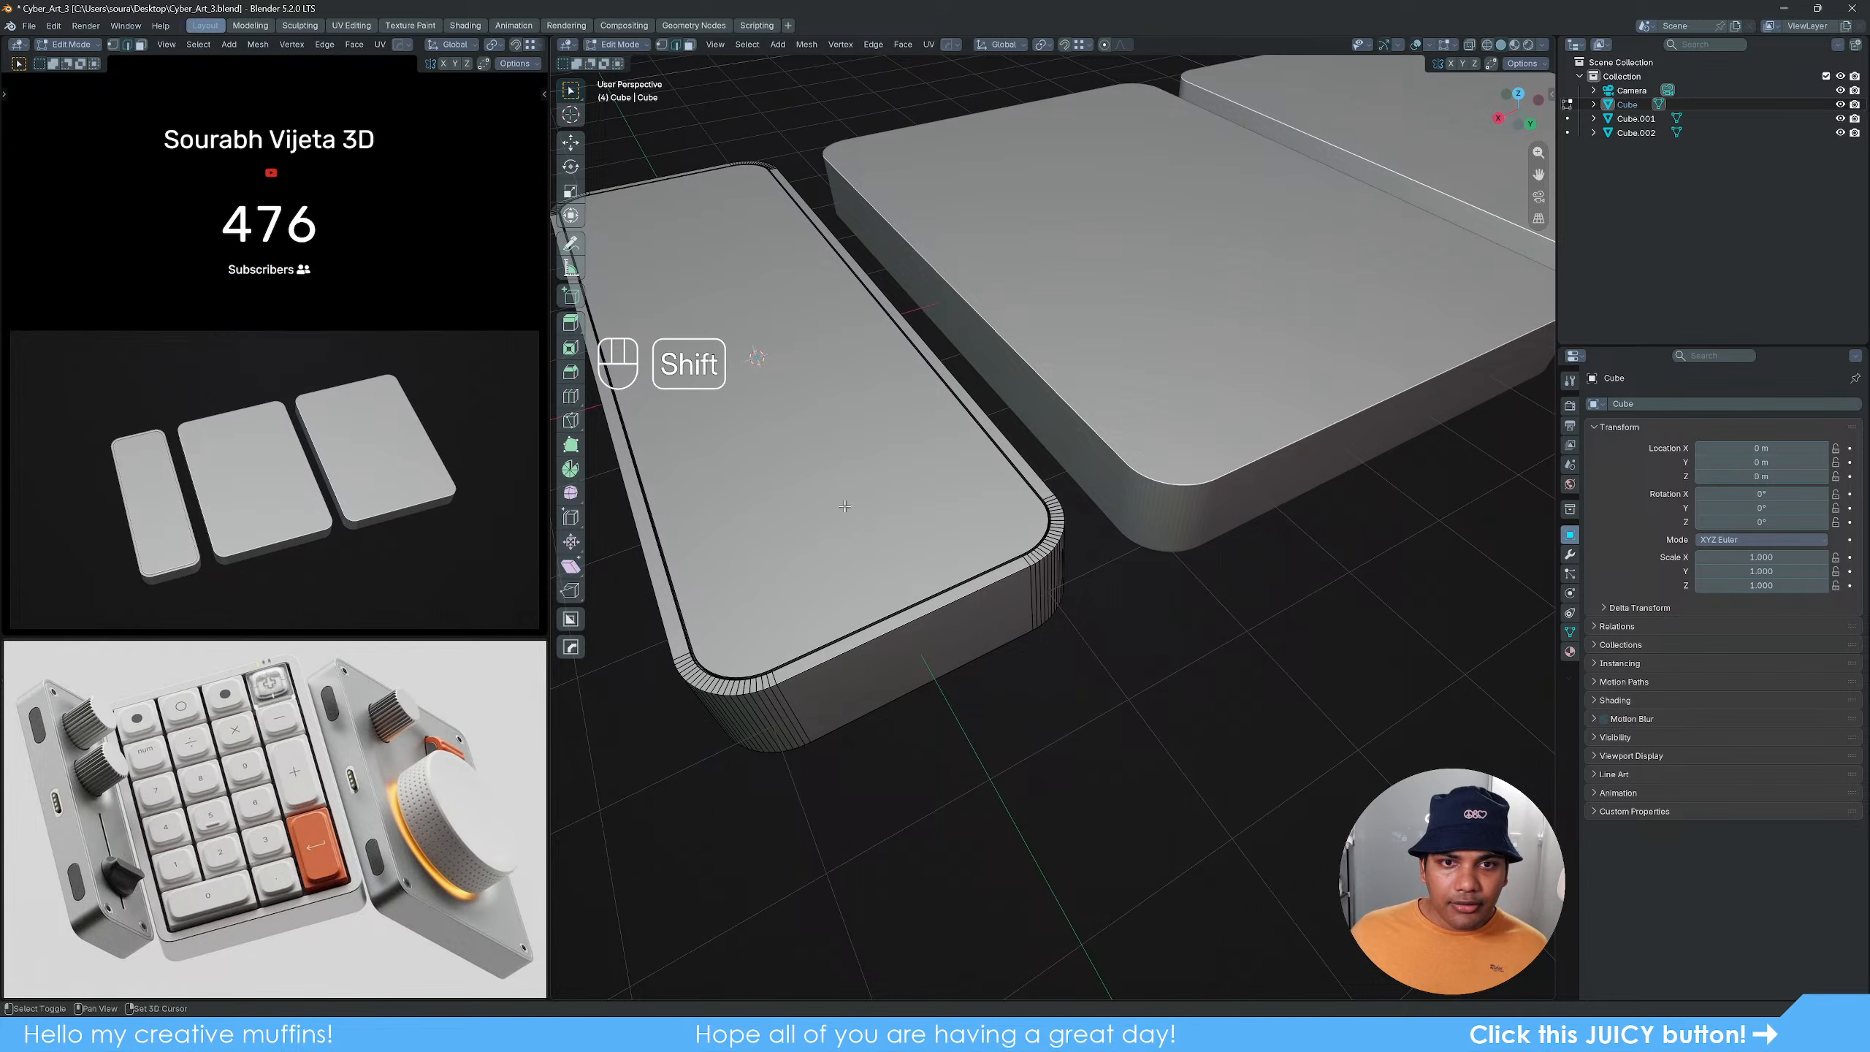
pyautogui.keyDown('shift'); pyautogui.moveTo(883, 509); pyautogui.dragTo(1068, 537, button='middle'); pyautogui.keyUp('shift')
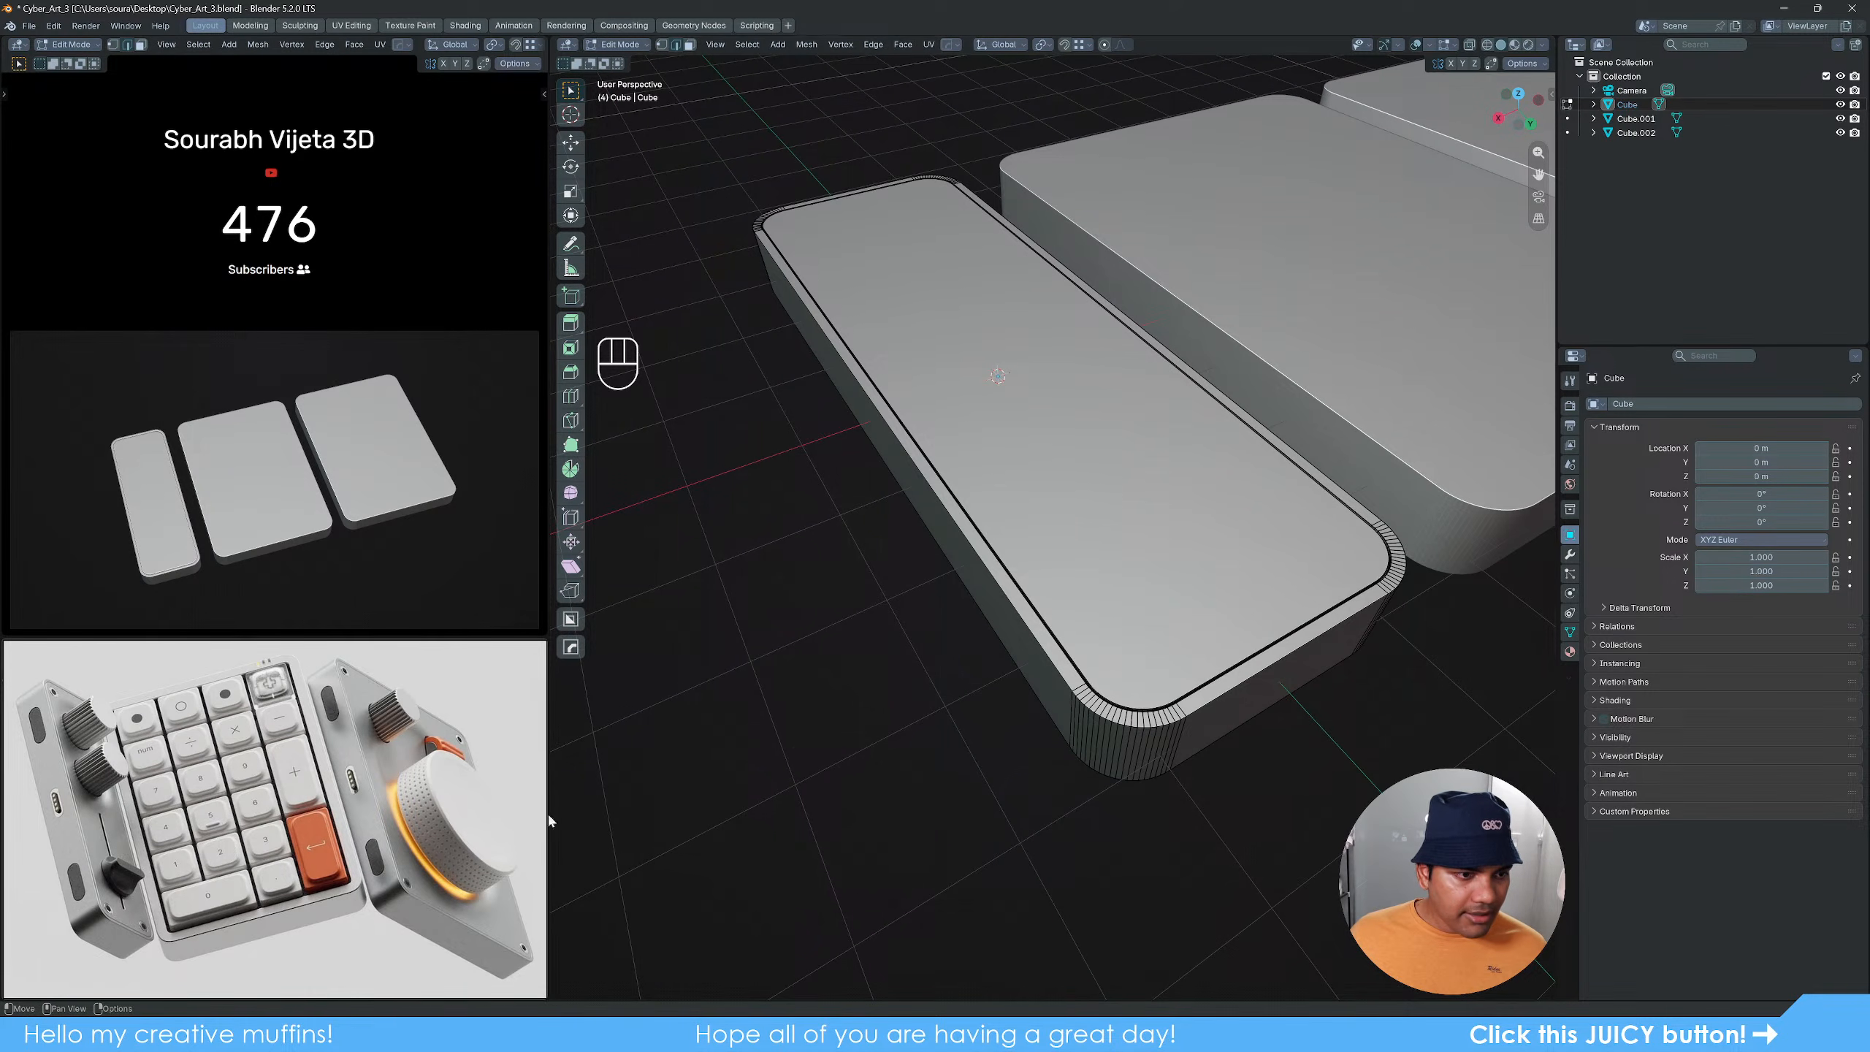
pyautogui.moveTo(920, 619); pyautogui.dragTo(914, 594, button='middle')
pyautogui.keyDown('shift'); pyautogui.moveTo(1114, 617); pyautogui.dragTo(1079, 560, button='middle'); pyautogui.keyUp('shift')
pyautogui.scroll(2, 1079, 560)
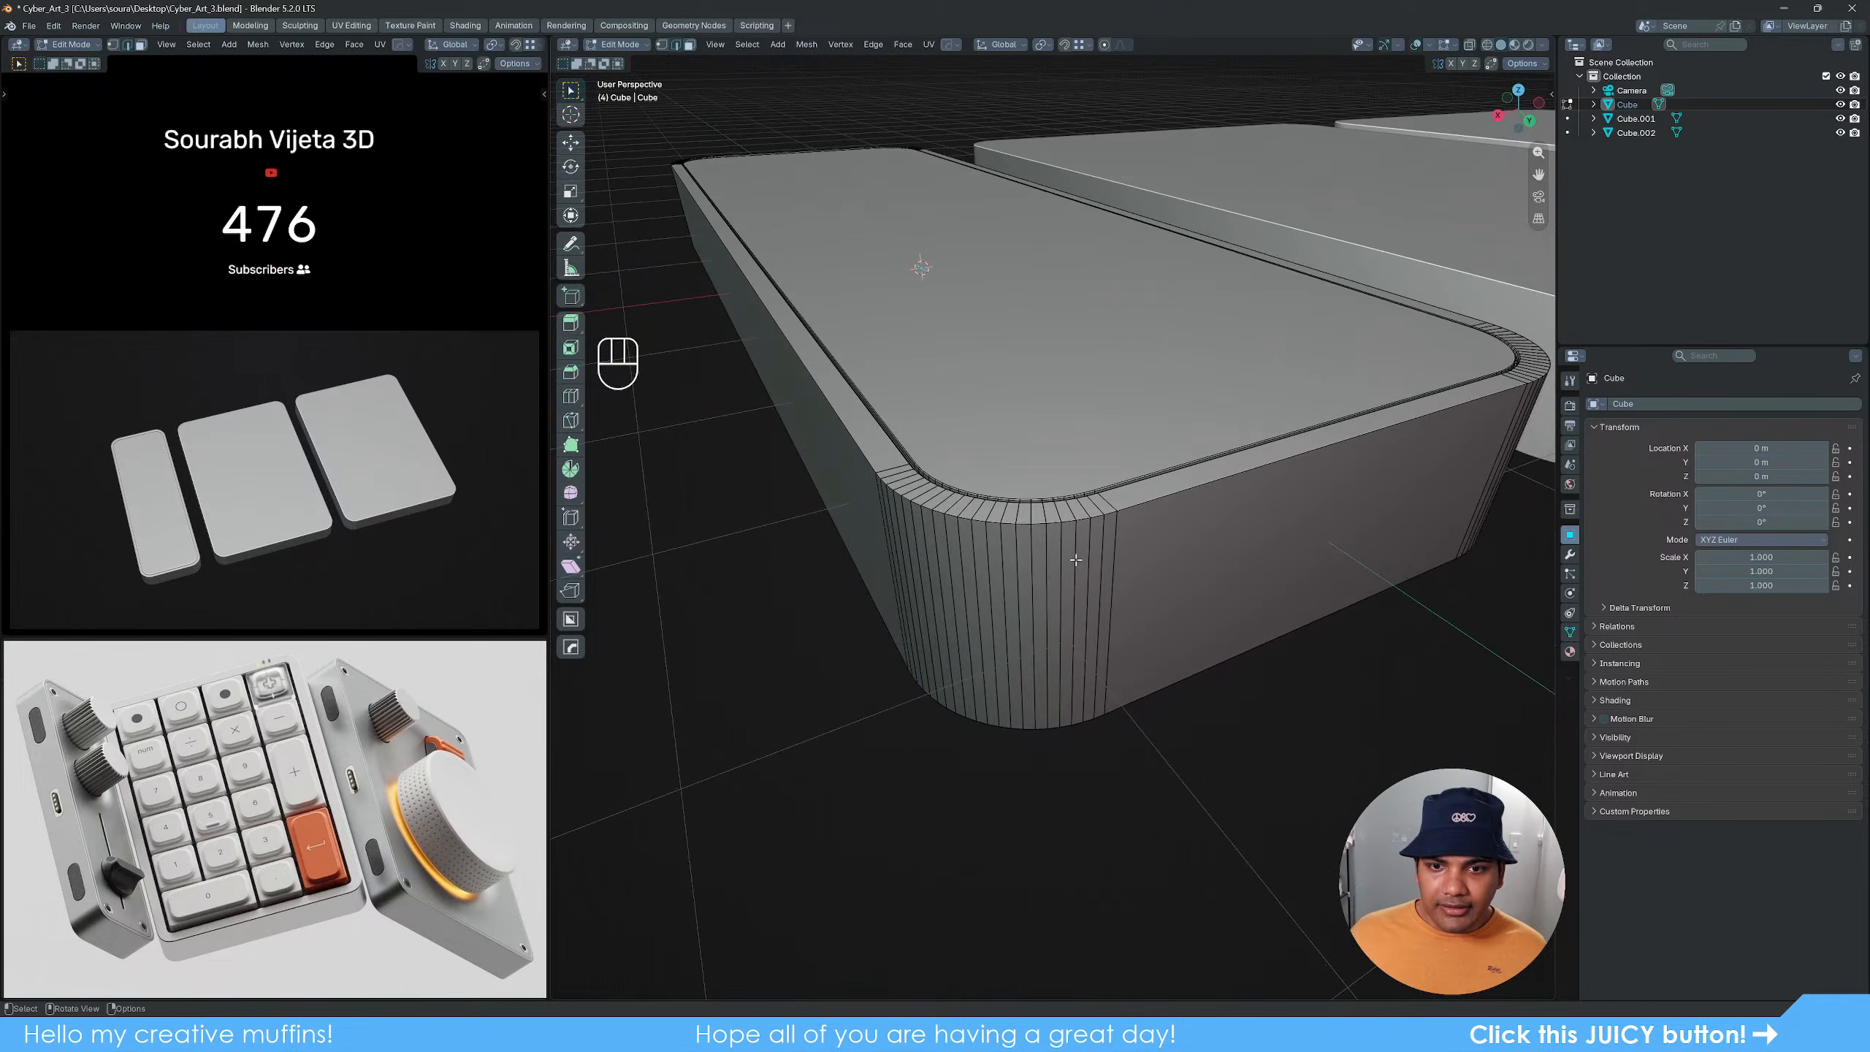
pyautogui.scroll(2, 1079, 560)
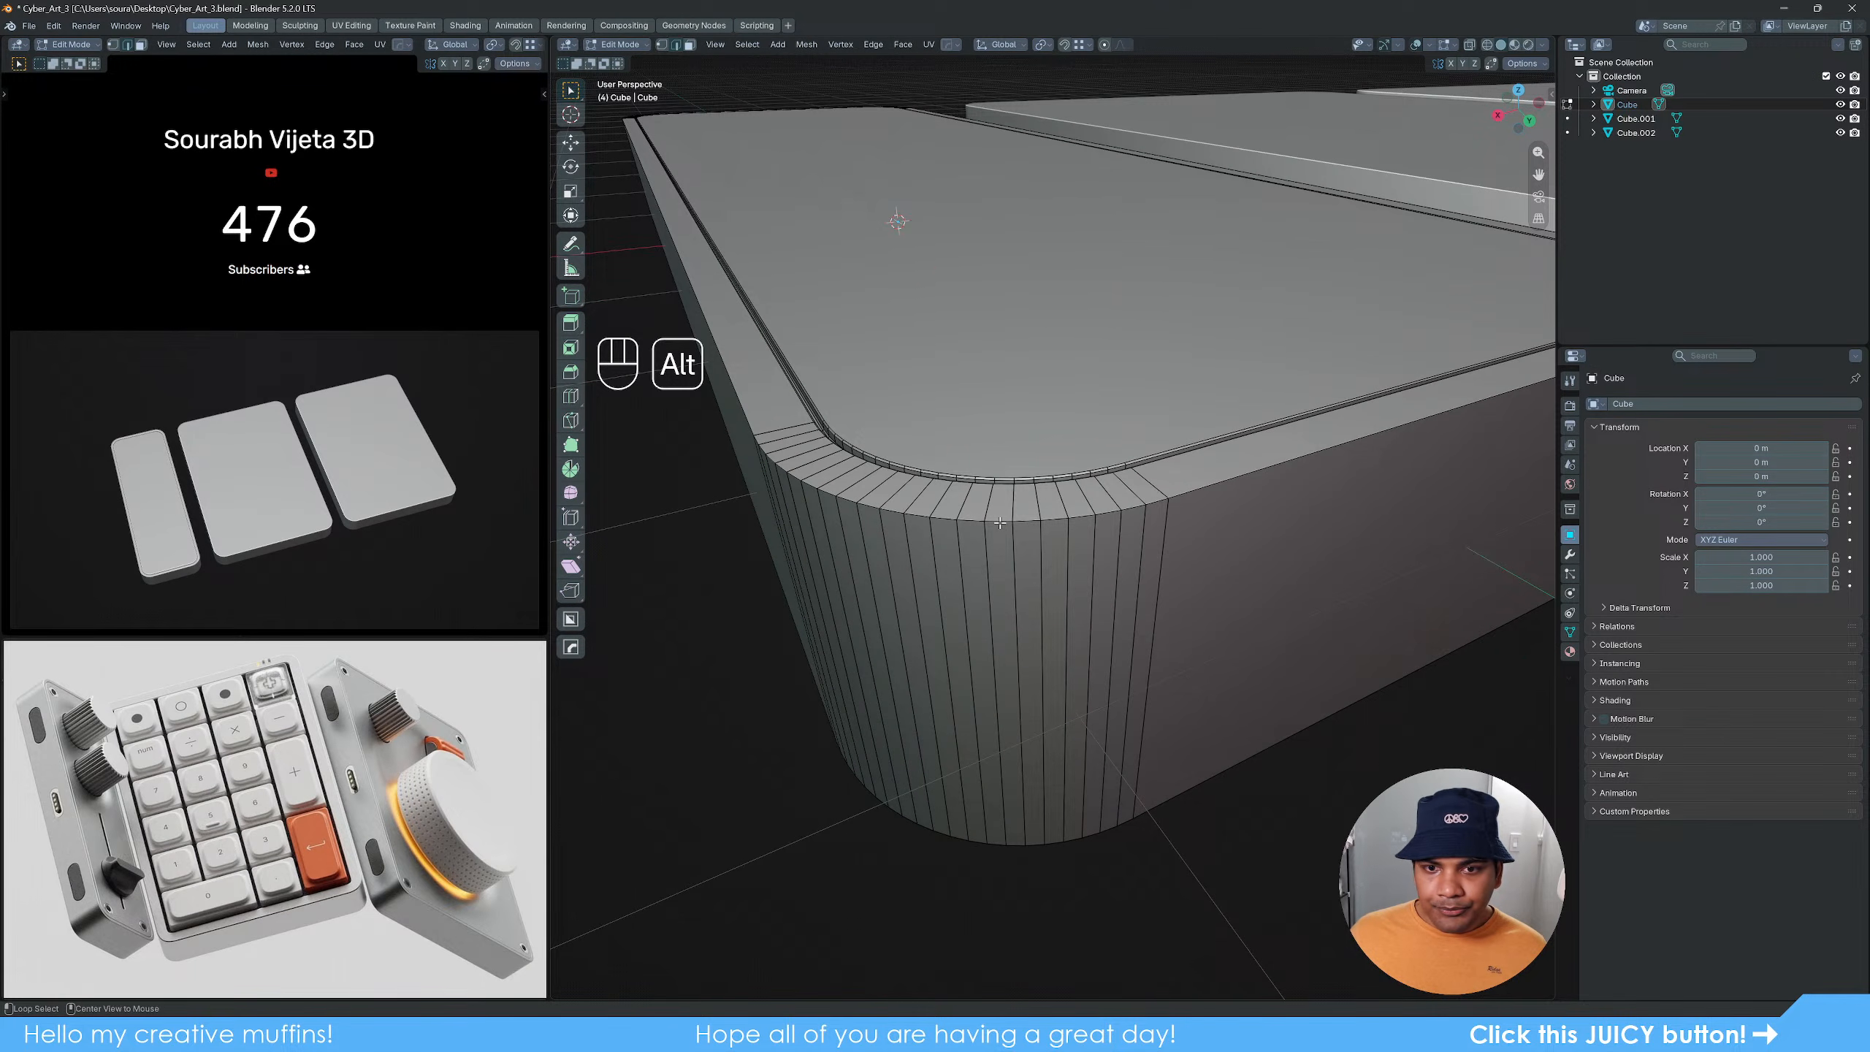
pyautogui.keyDown('alt'); pyautogui.click(1000, 522); pyautogui.keyUp('alt')
pyautogui.keyDown('alt'); pyautogui.keyDown('shift'); pyautogui.click(1022, 844); pyautogui.keyUp('shift'); pyautogui.keyUp('alt')
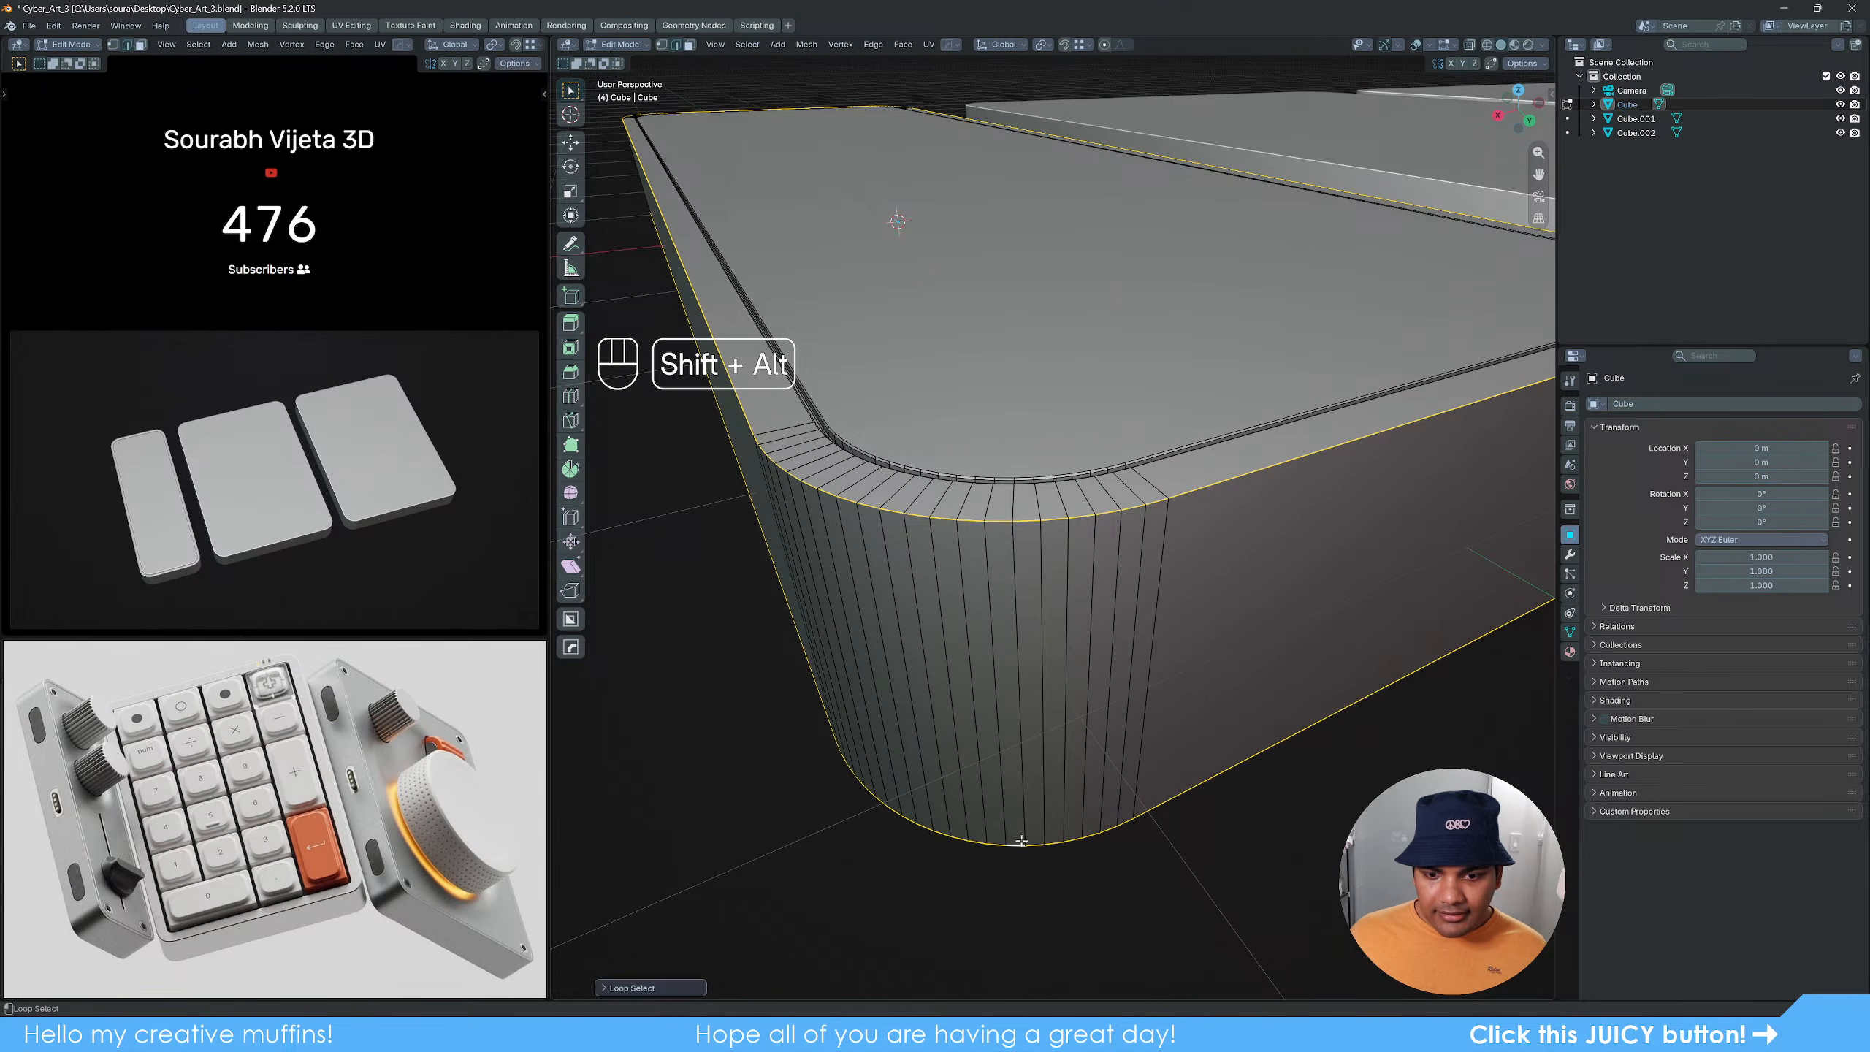
pyautogui.scroll(-5, 1017, 638)
pyautogui.moveTo(874, 577); pyautogui.dragTo(949, 586, button='middle')
pyautogui.scroll(4, 1021, 632)
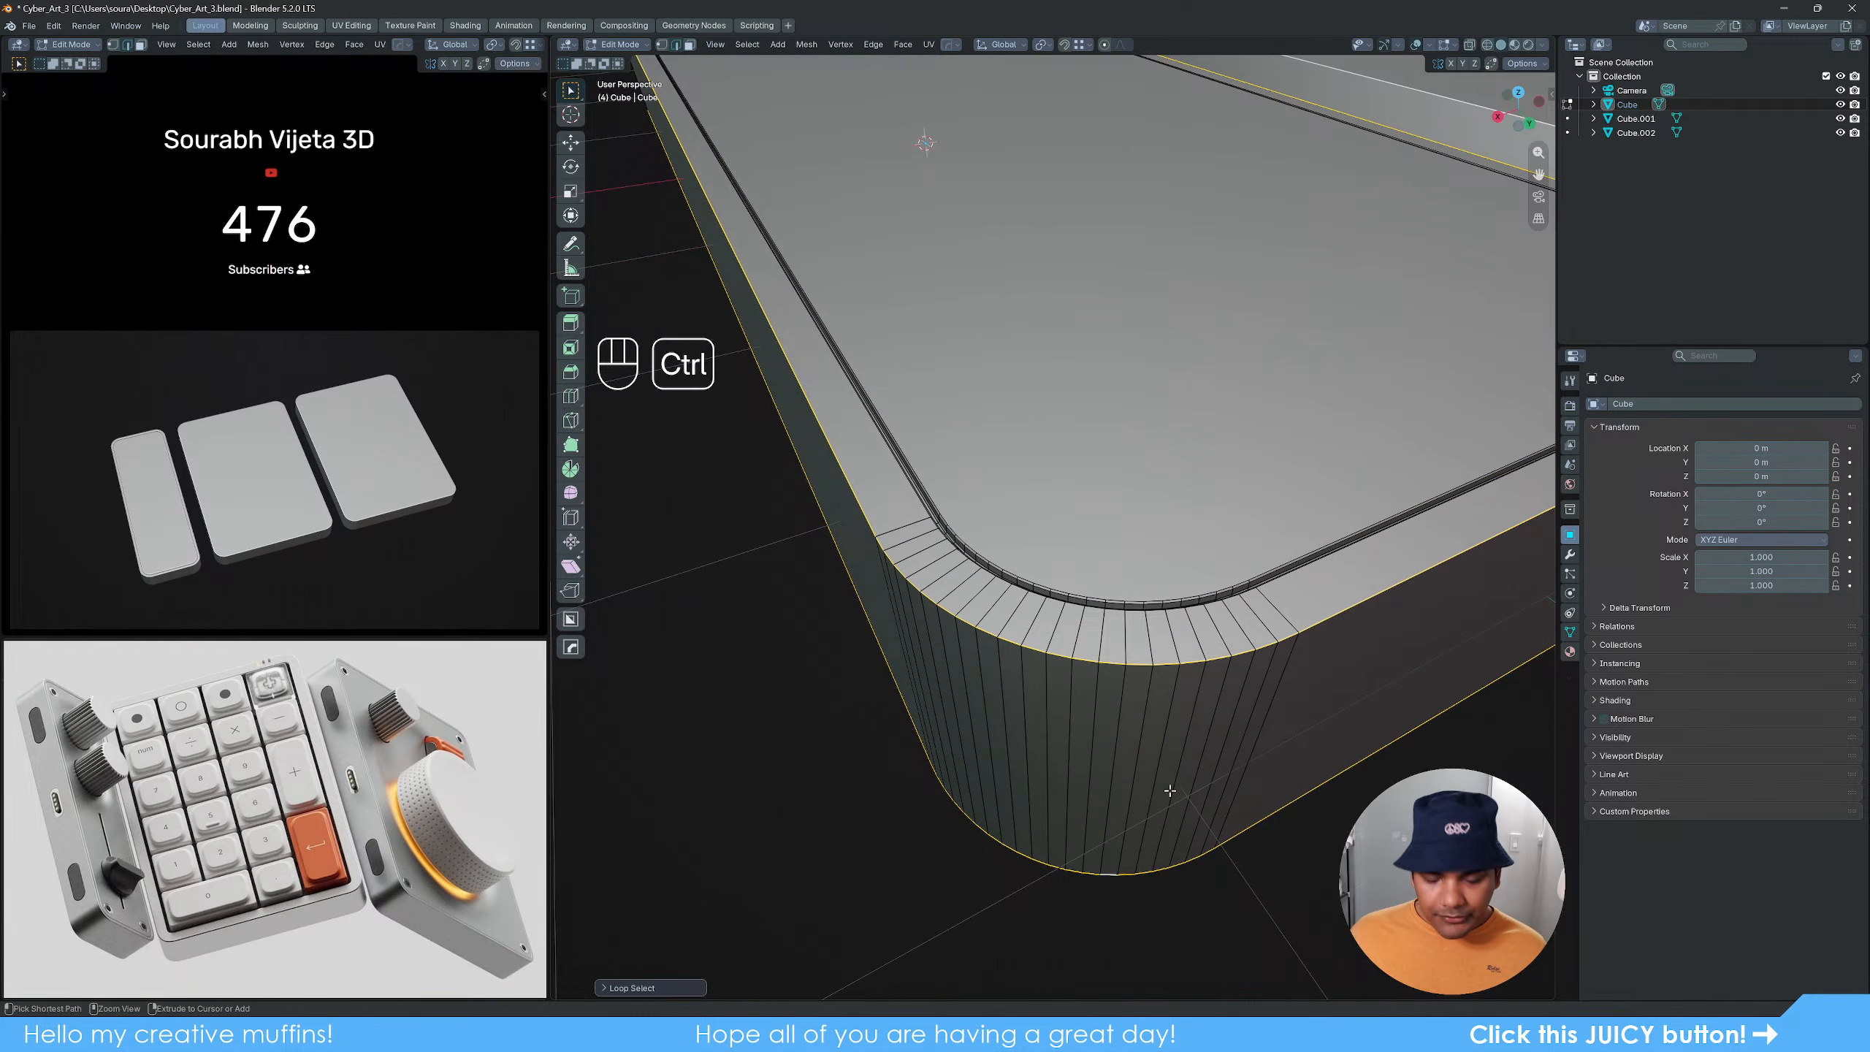
pyautogui.hotkey('ctrl', 'b')
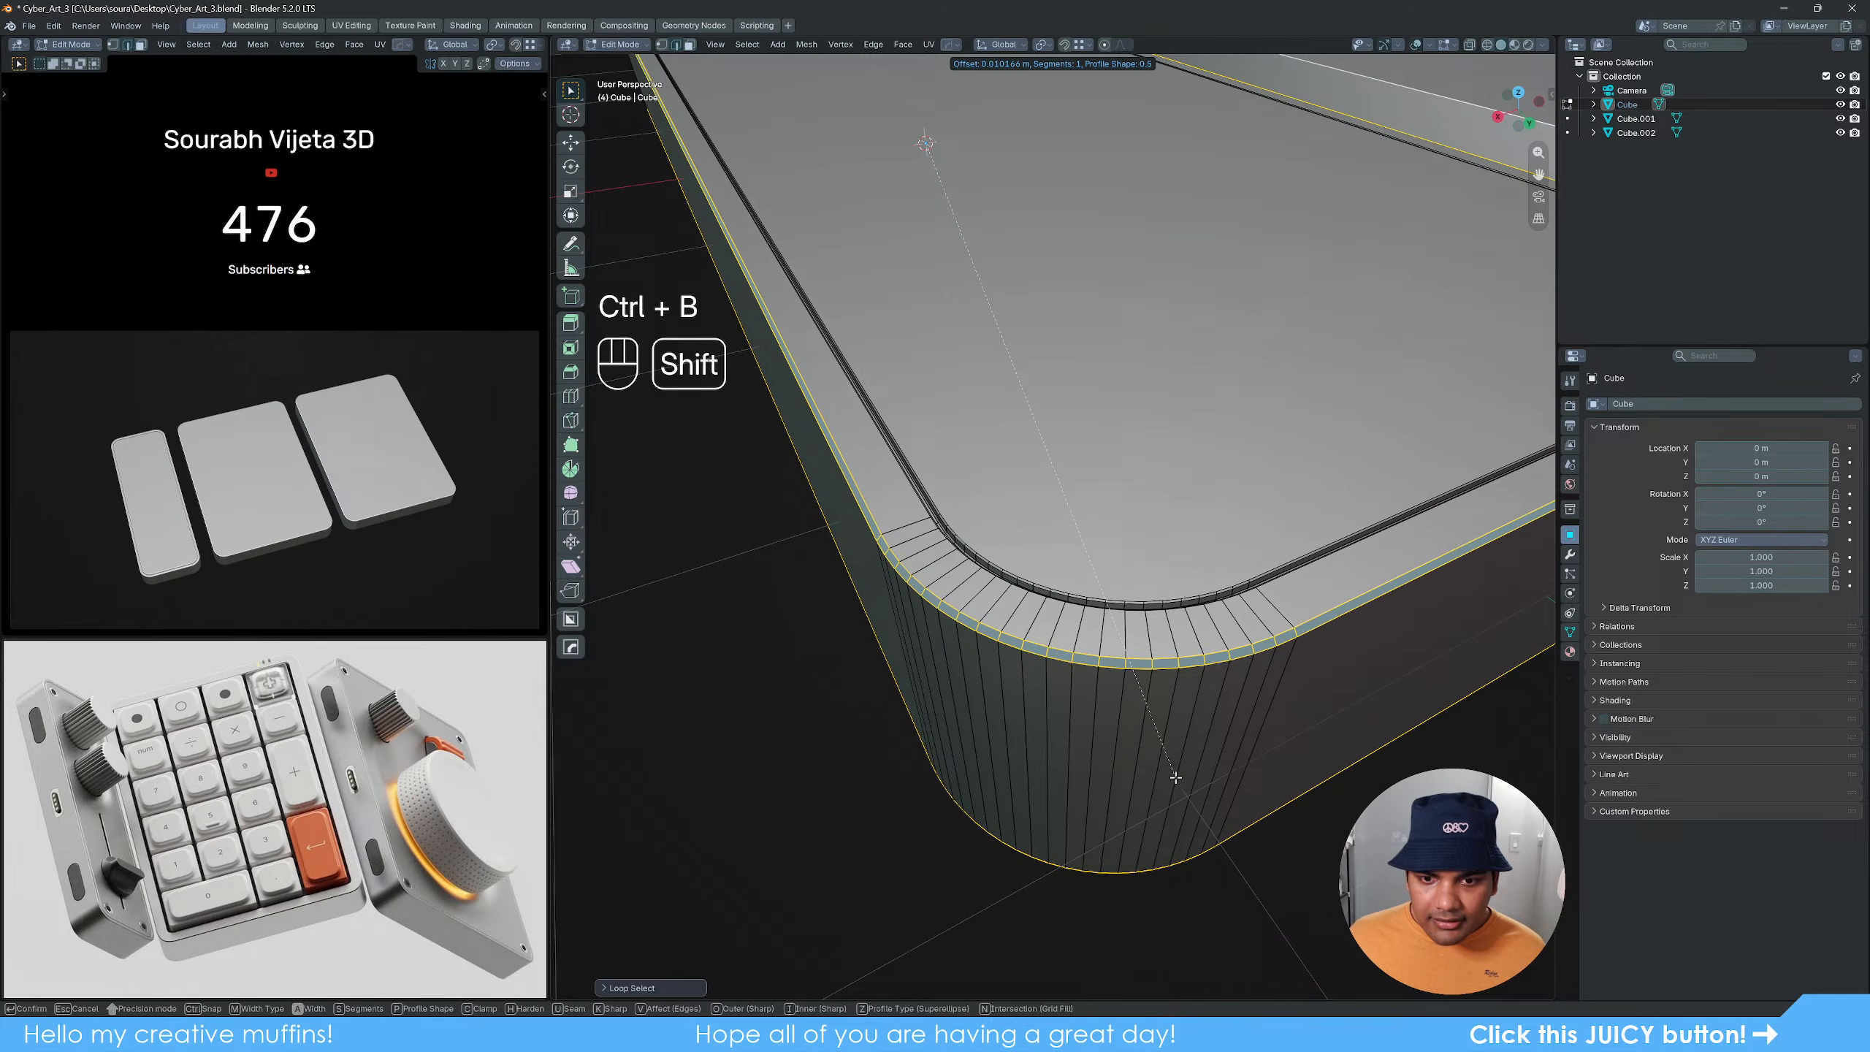
pyautogui.scroll(2, 1176, 778)
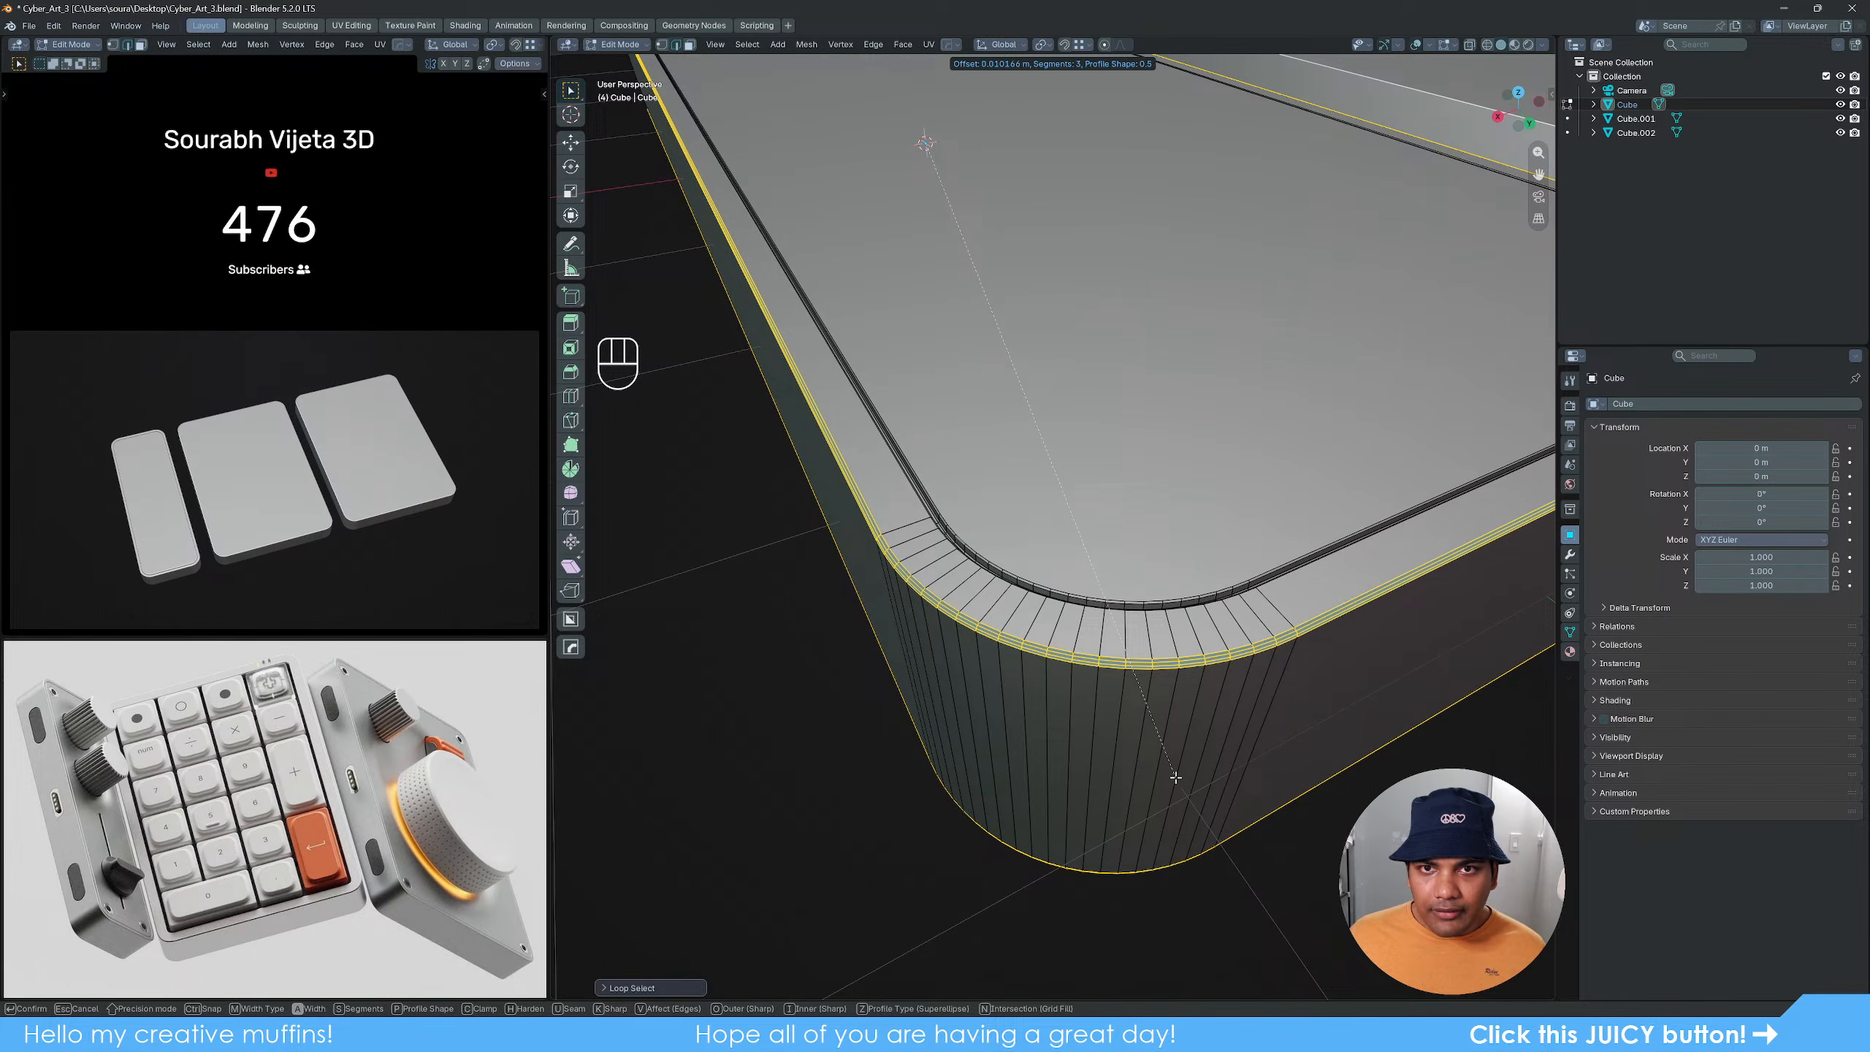
pyautogui.scroll(1, 1166, 760)
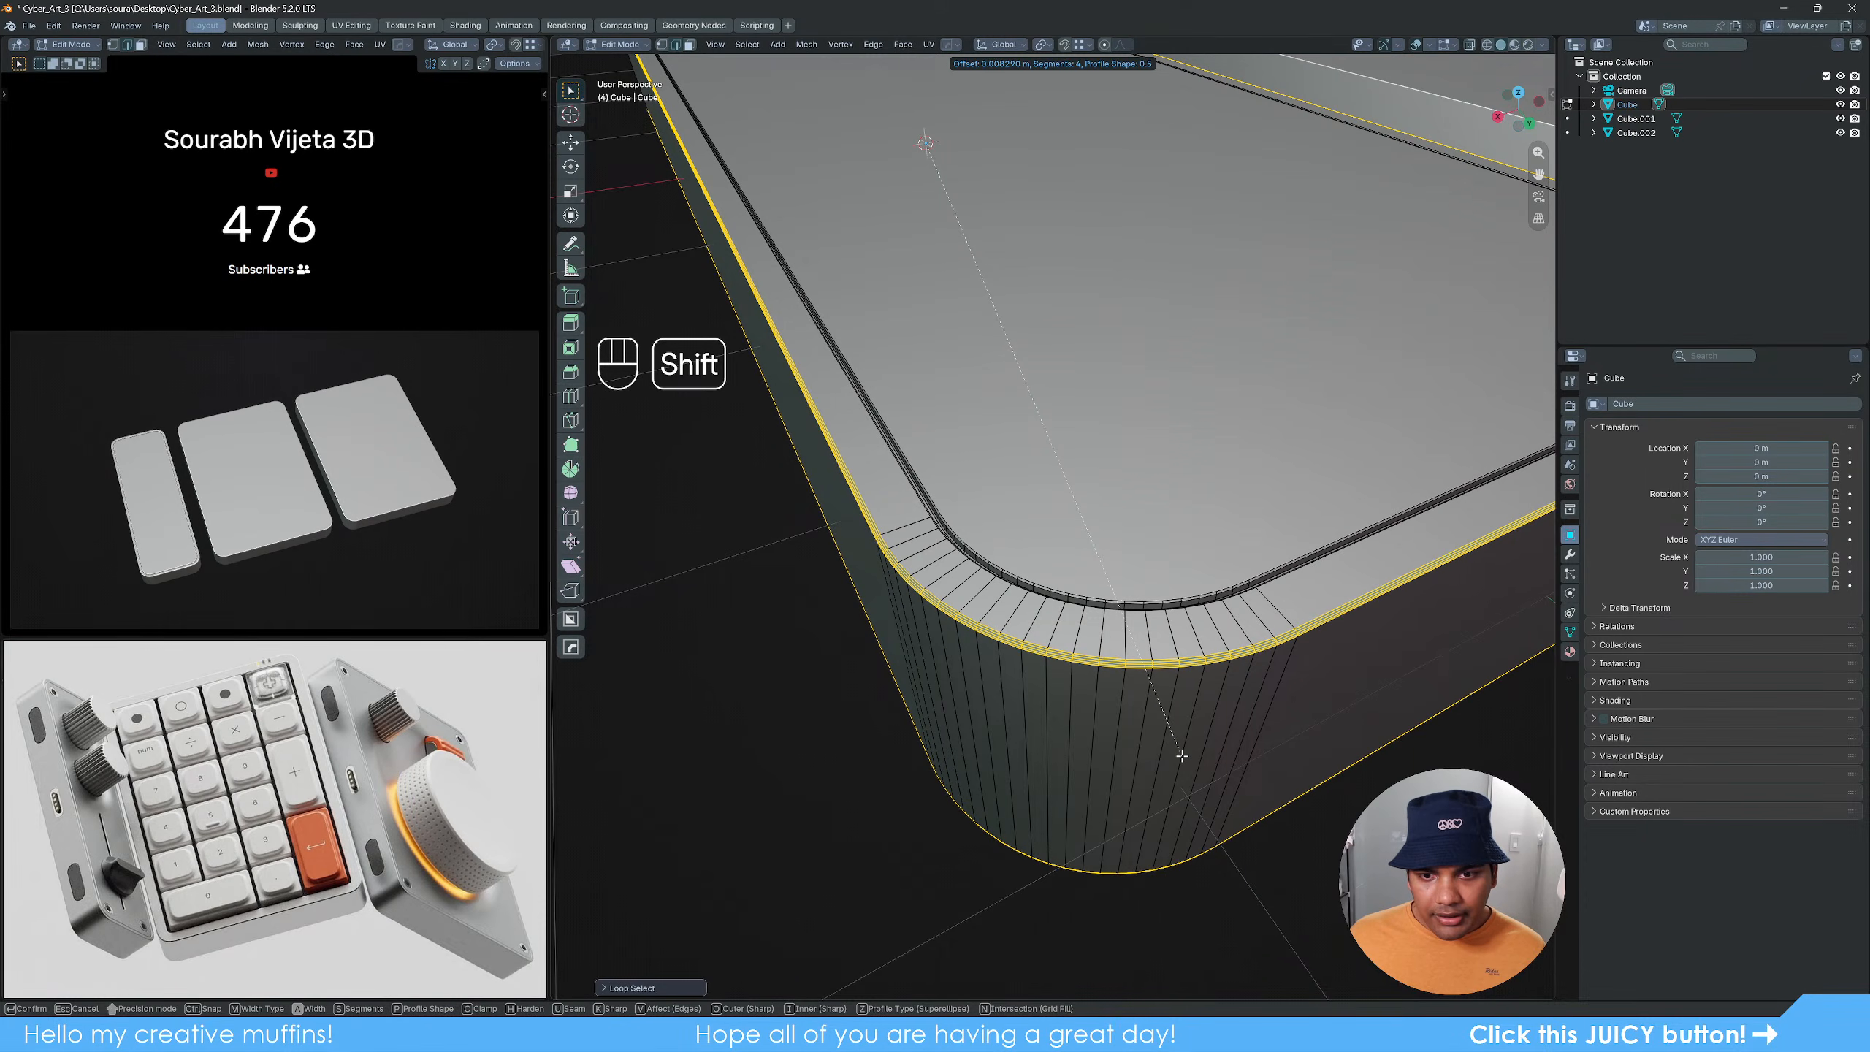
pyautogui.click(1182, 757)
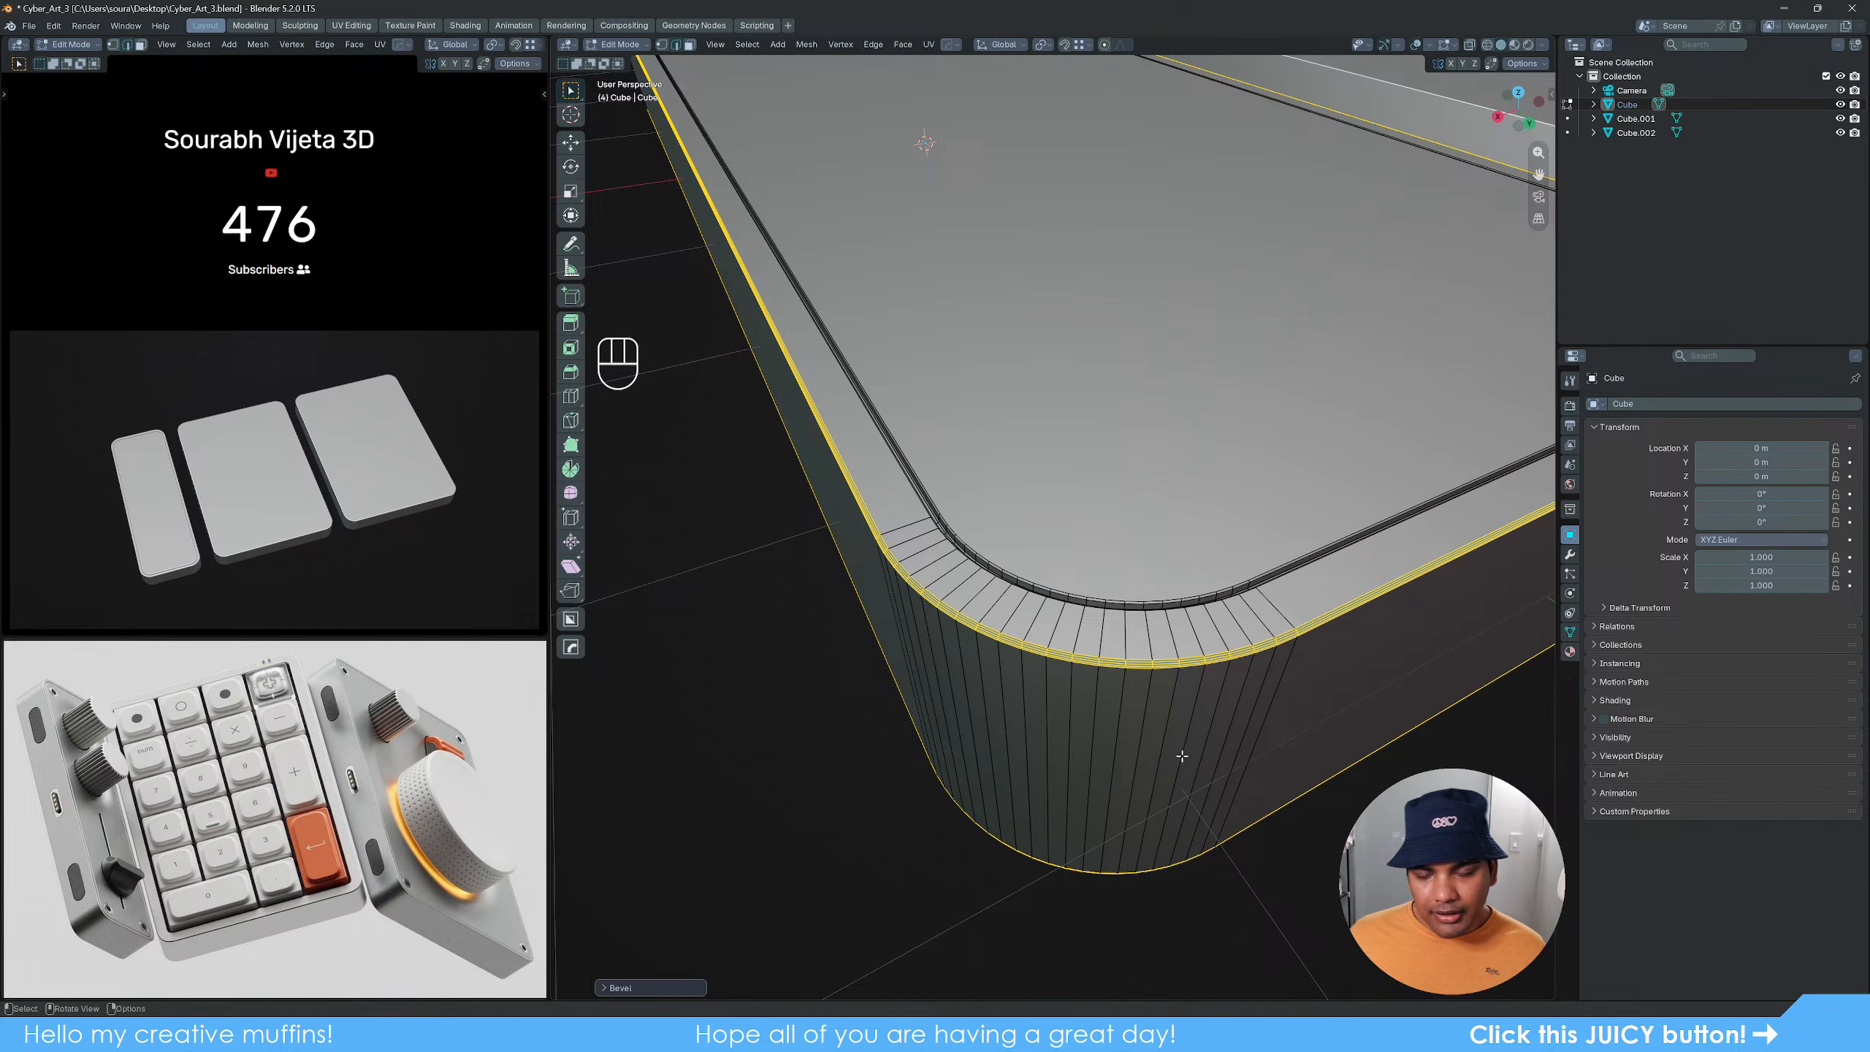
# Step: Leave mesh editing, examine the narrow slab's rounded rim and groove, and deselect the slab
pyautogui.press('Tab')
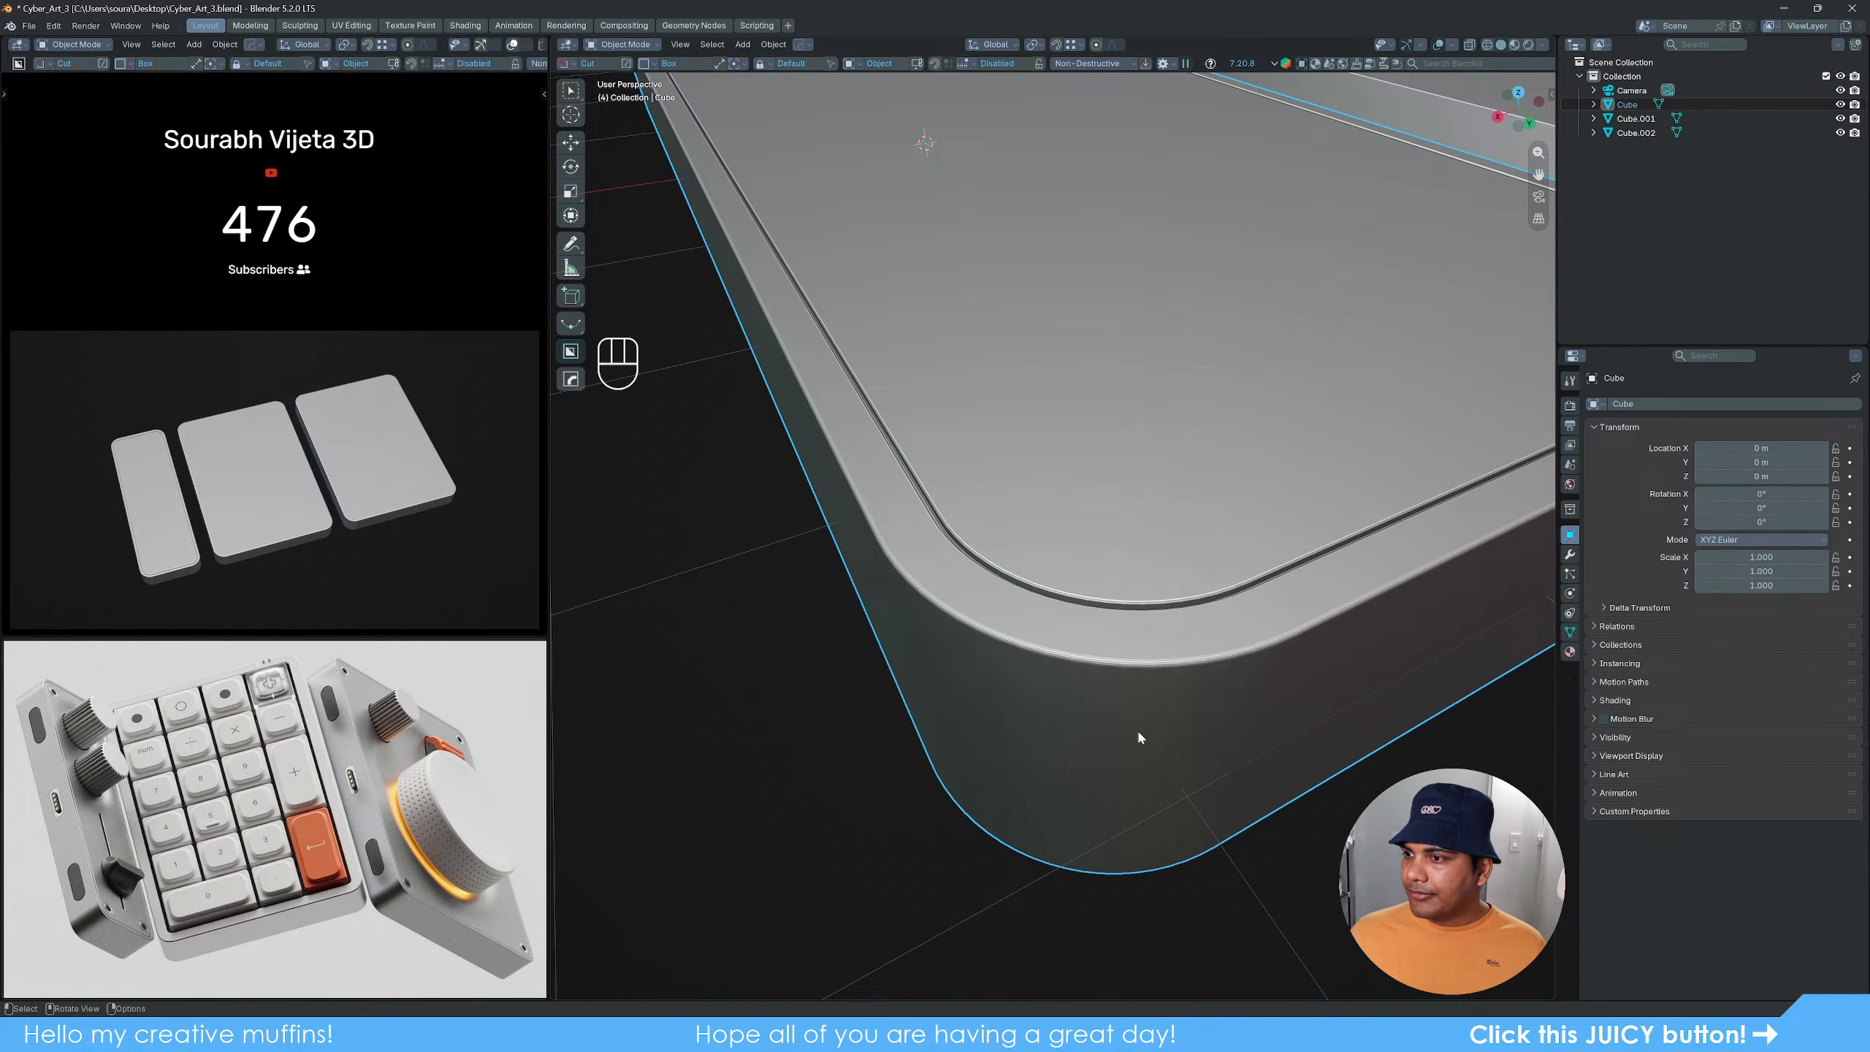
pyautogui.scroll(-5, 1137, 728)
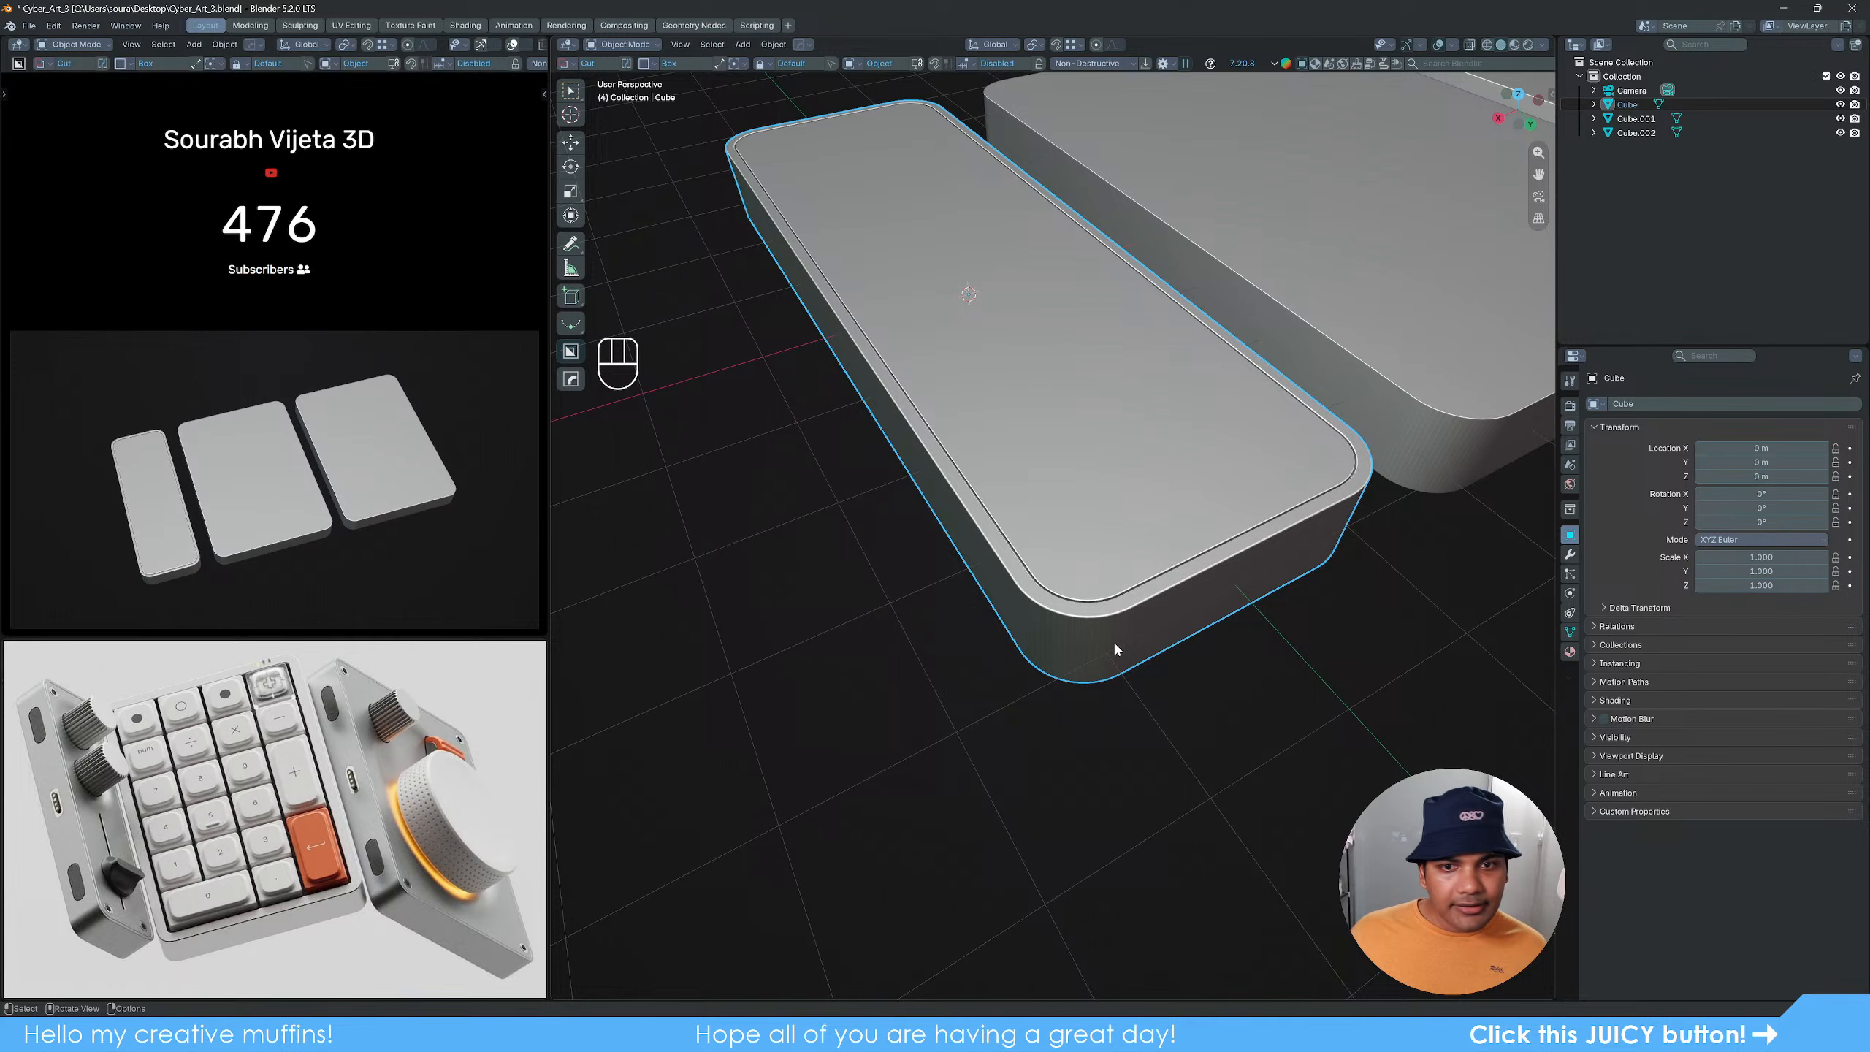
pyautogui.keyDown('shift'); pyautogui.moveTo(1113, 640); pyautogui.dragTo(1067, 698, button='middle'); pyautogui.keyUp('shift')
pyautogui.moveTo(1052, 687); pyautogui.dragTo(1100, 659, button='middle')
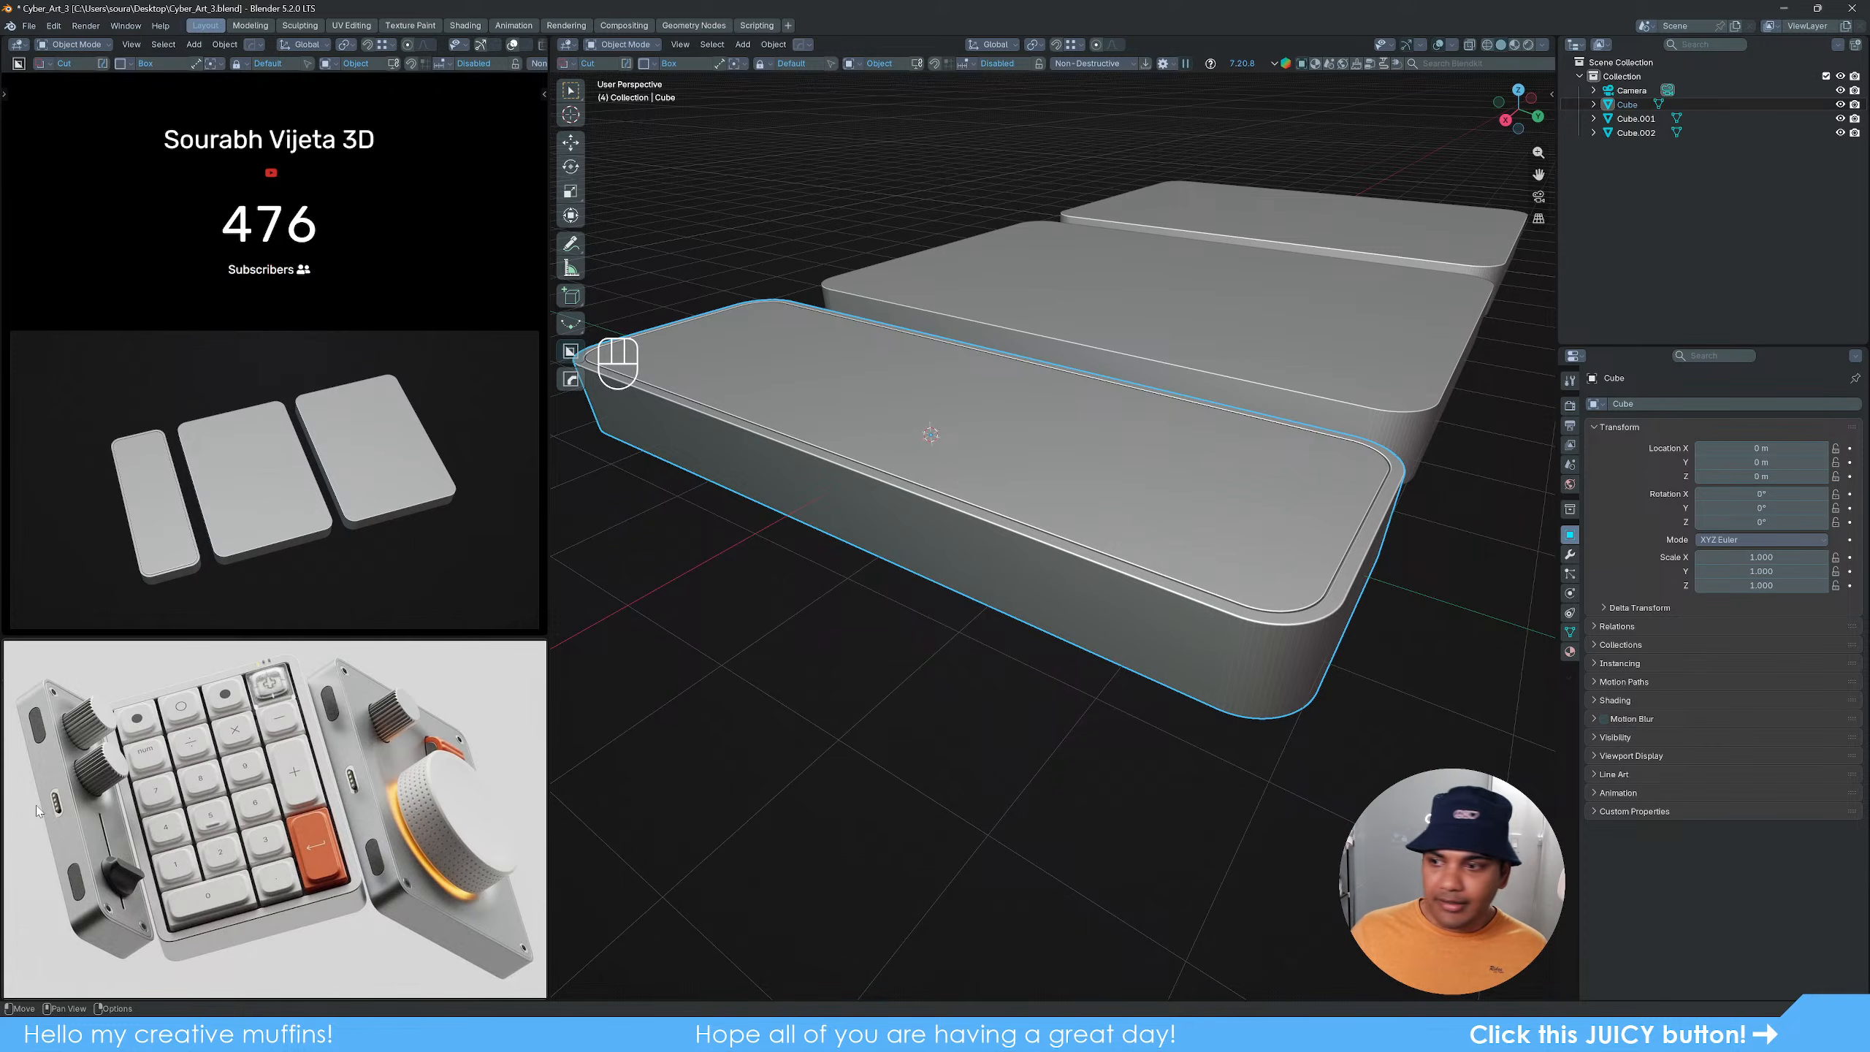
pyautogui.click(1079, 719)
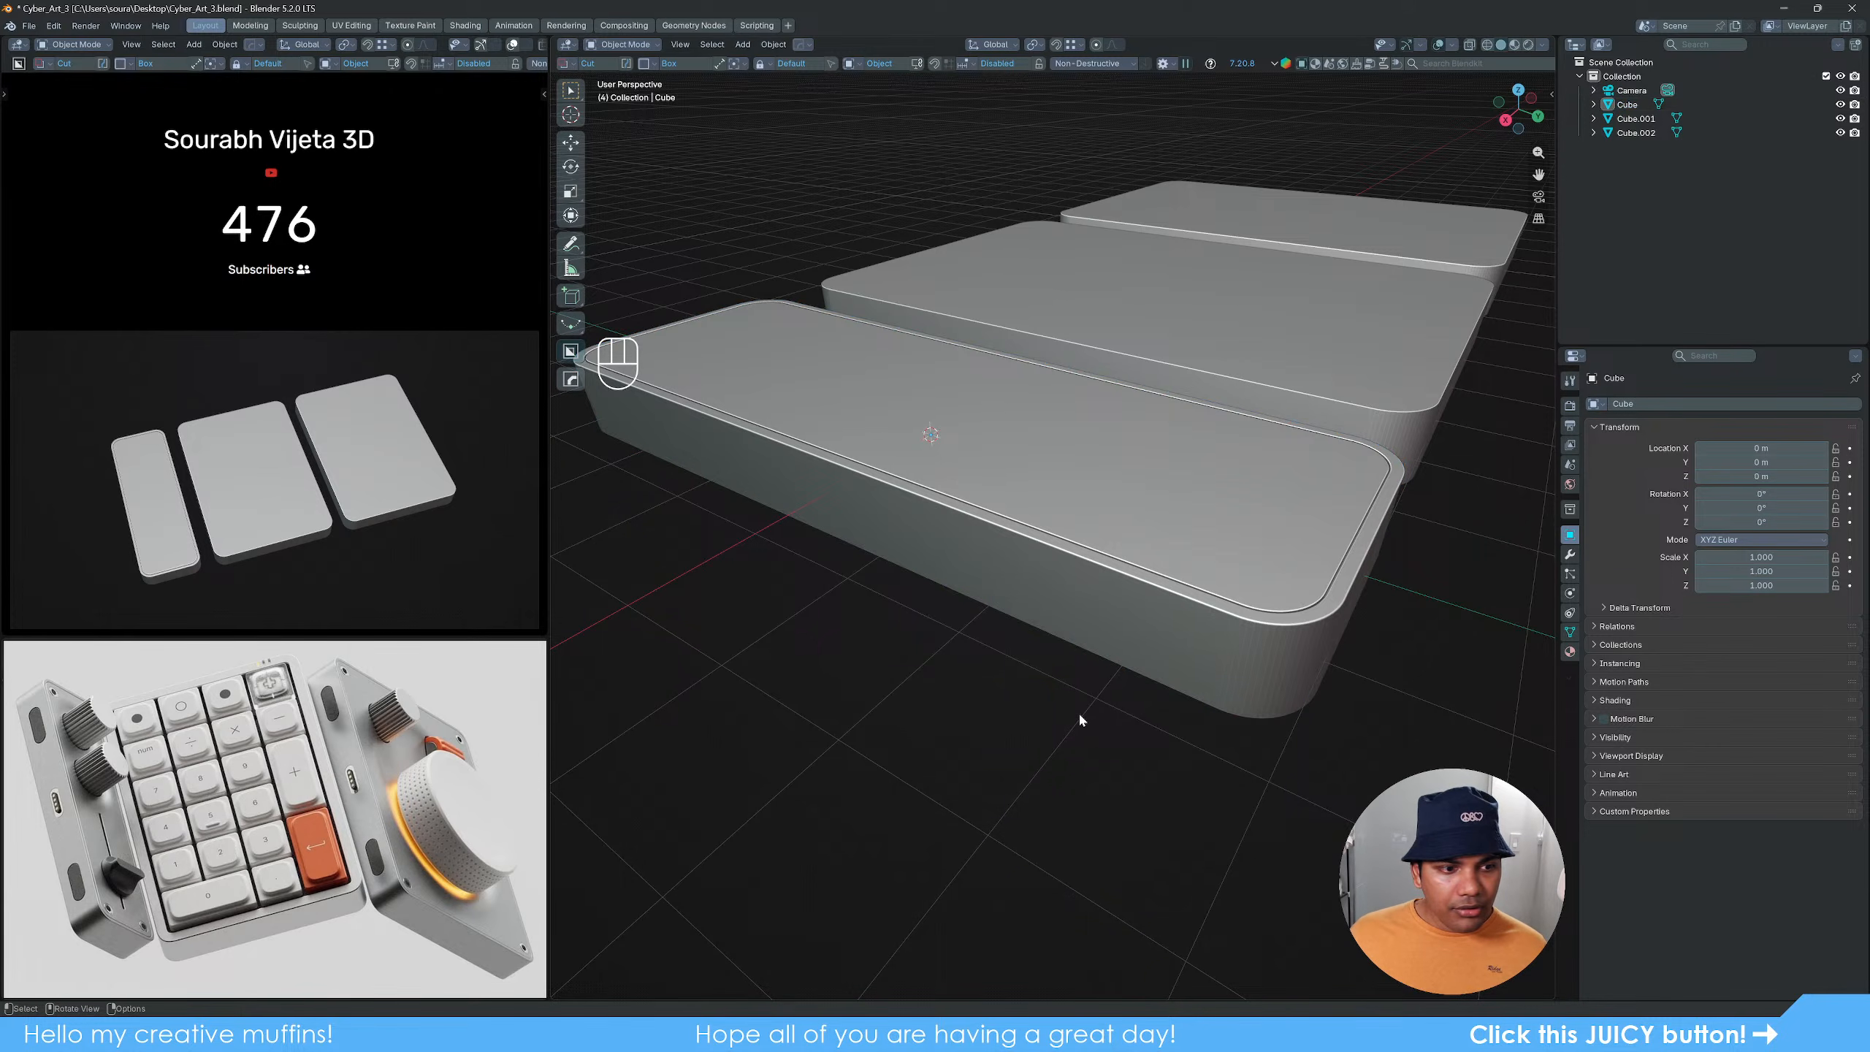
pyautogui.scroll(-2, 1081, 718)
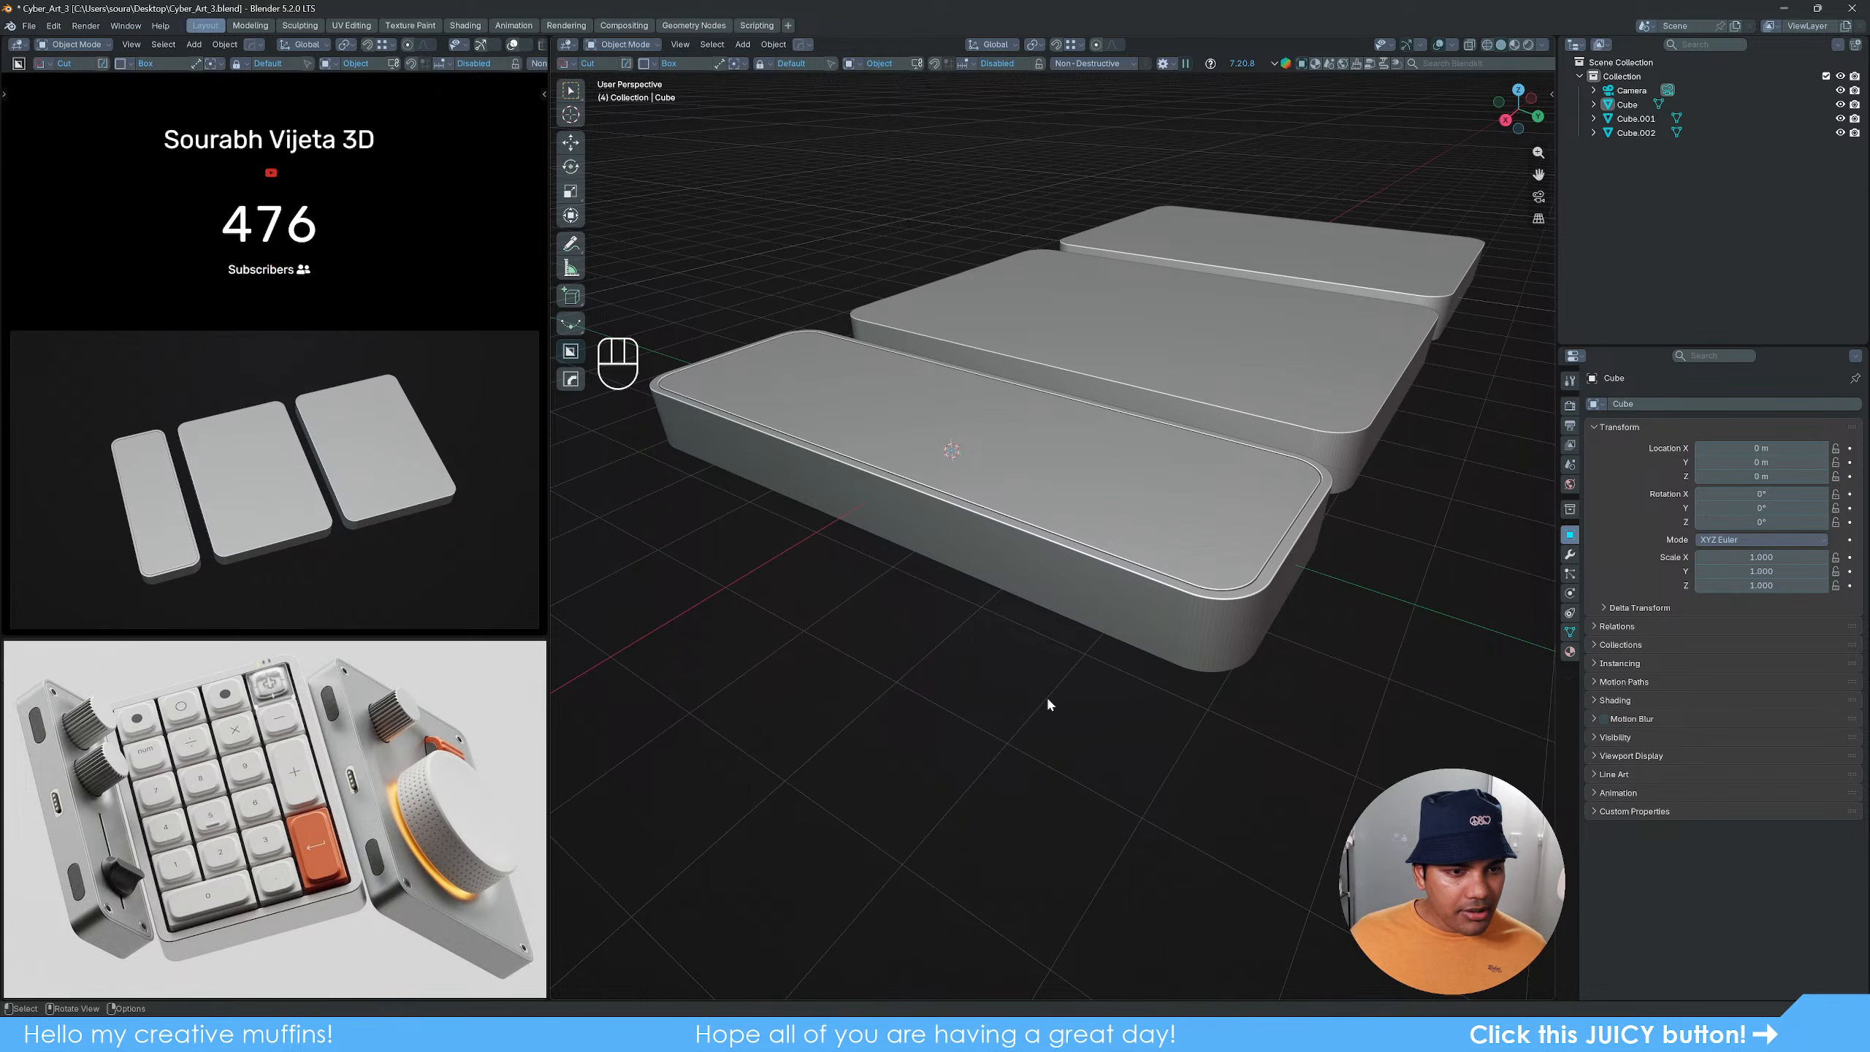
# Step: Snap the 3D cursor to the long outer side face of the narrow slab and return to Object Mode
pyautogui.moveTo(983, 615); pyautogui.dragTo(1053, 630, button='middle')
pyautogui.press('Tab')
pyautogui.press('3')
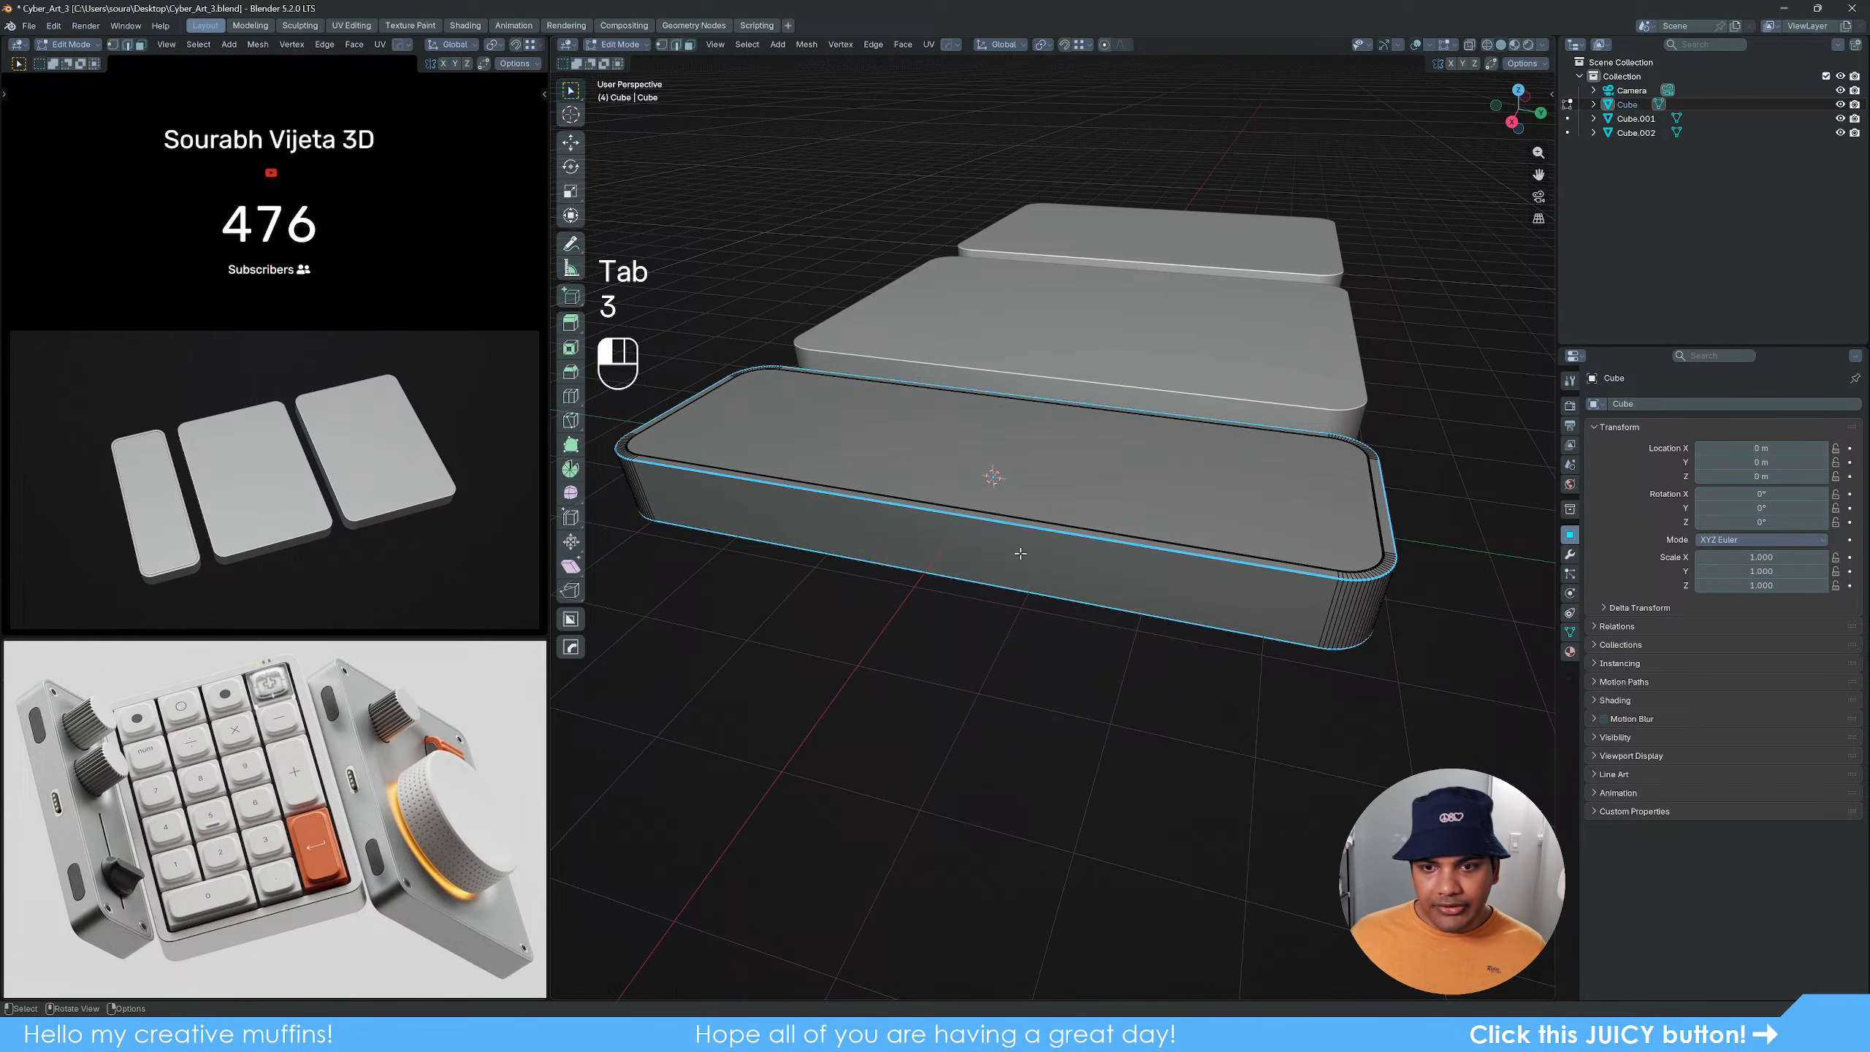
pyautogui.click(1020, 553)
pyautogui.hotkey('shift', 's')
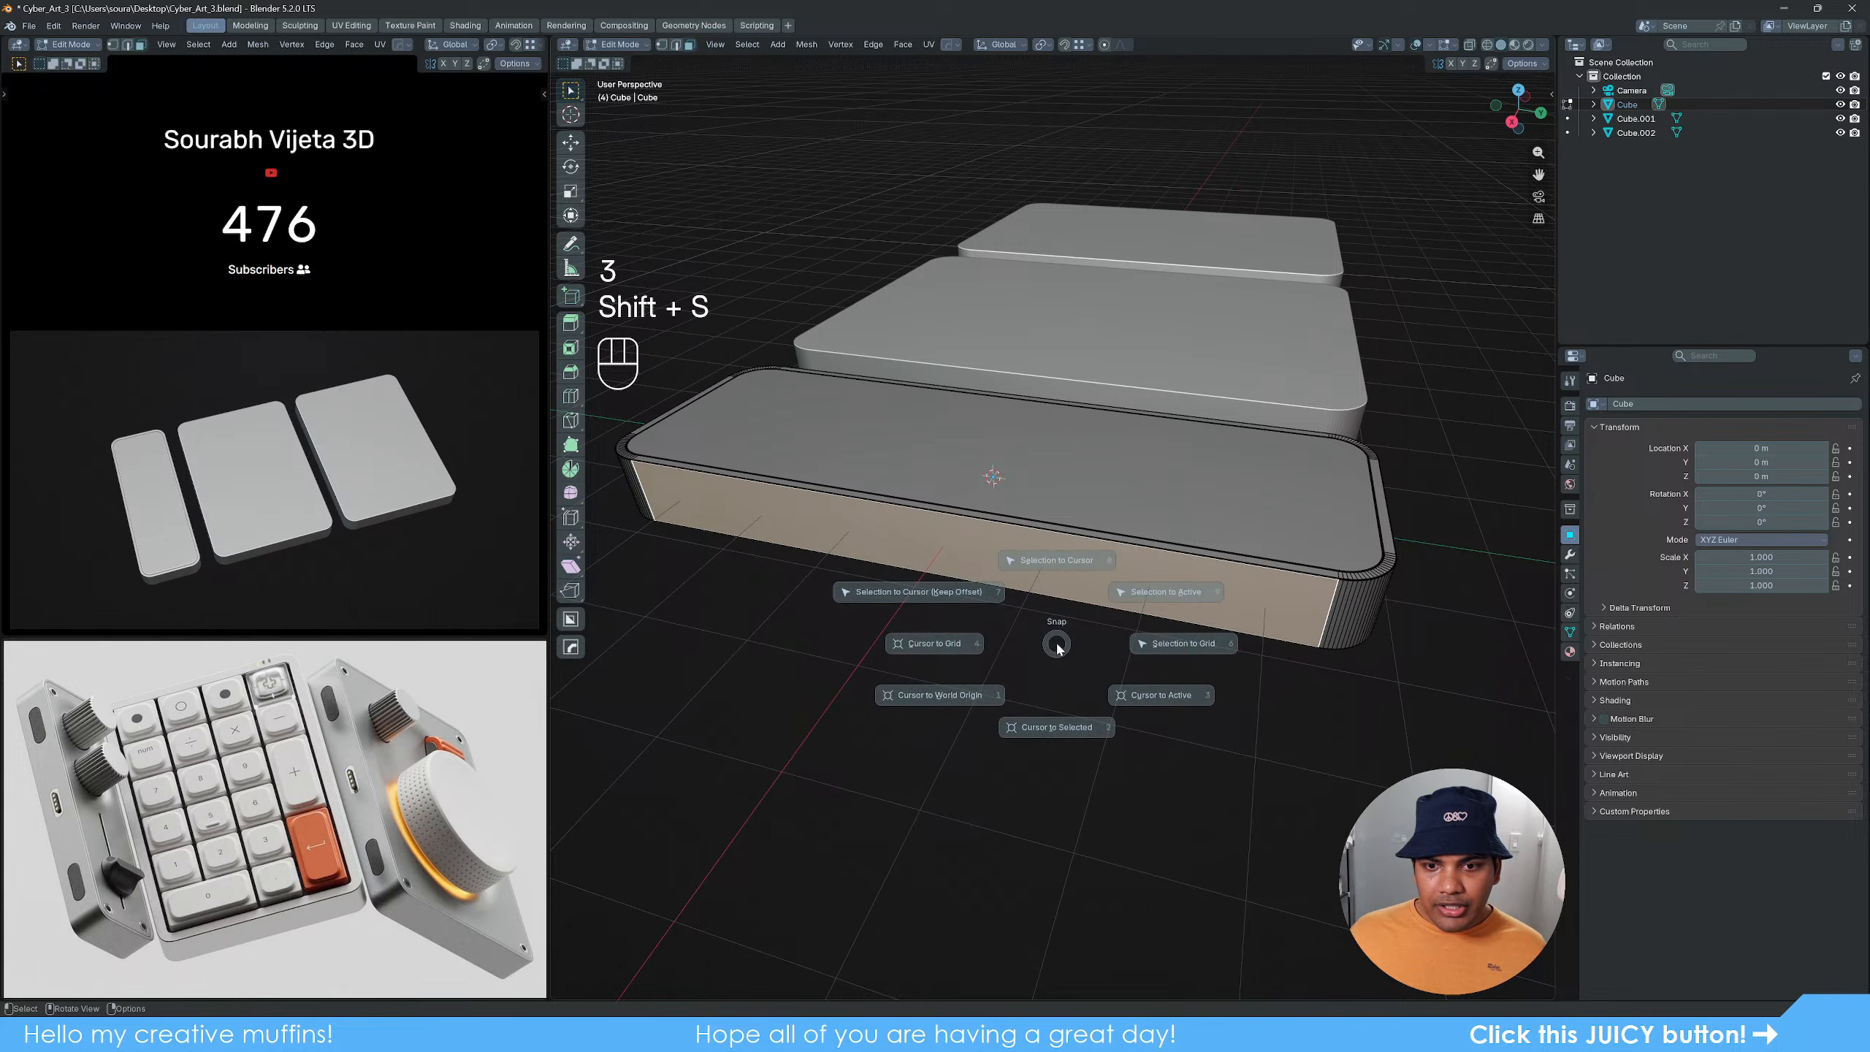
pyautogui.click(1068, 729)
pyautogui.press('Tab')
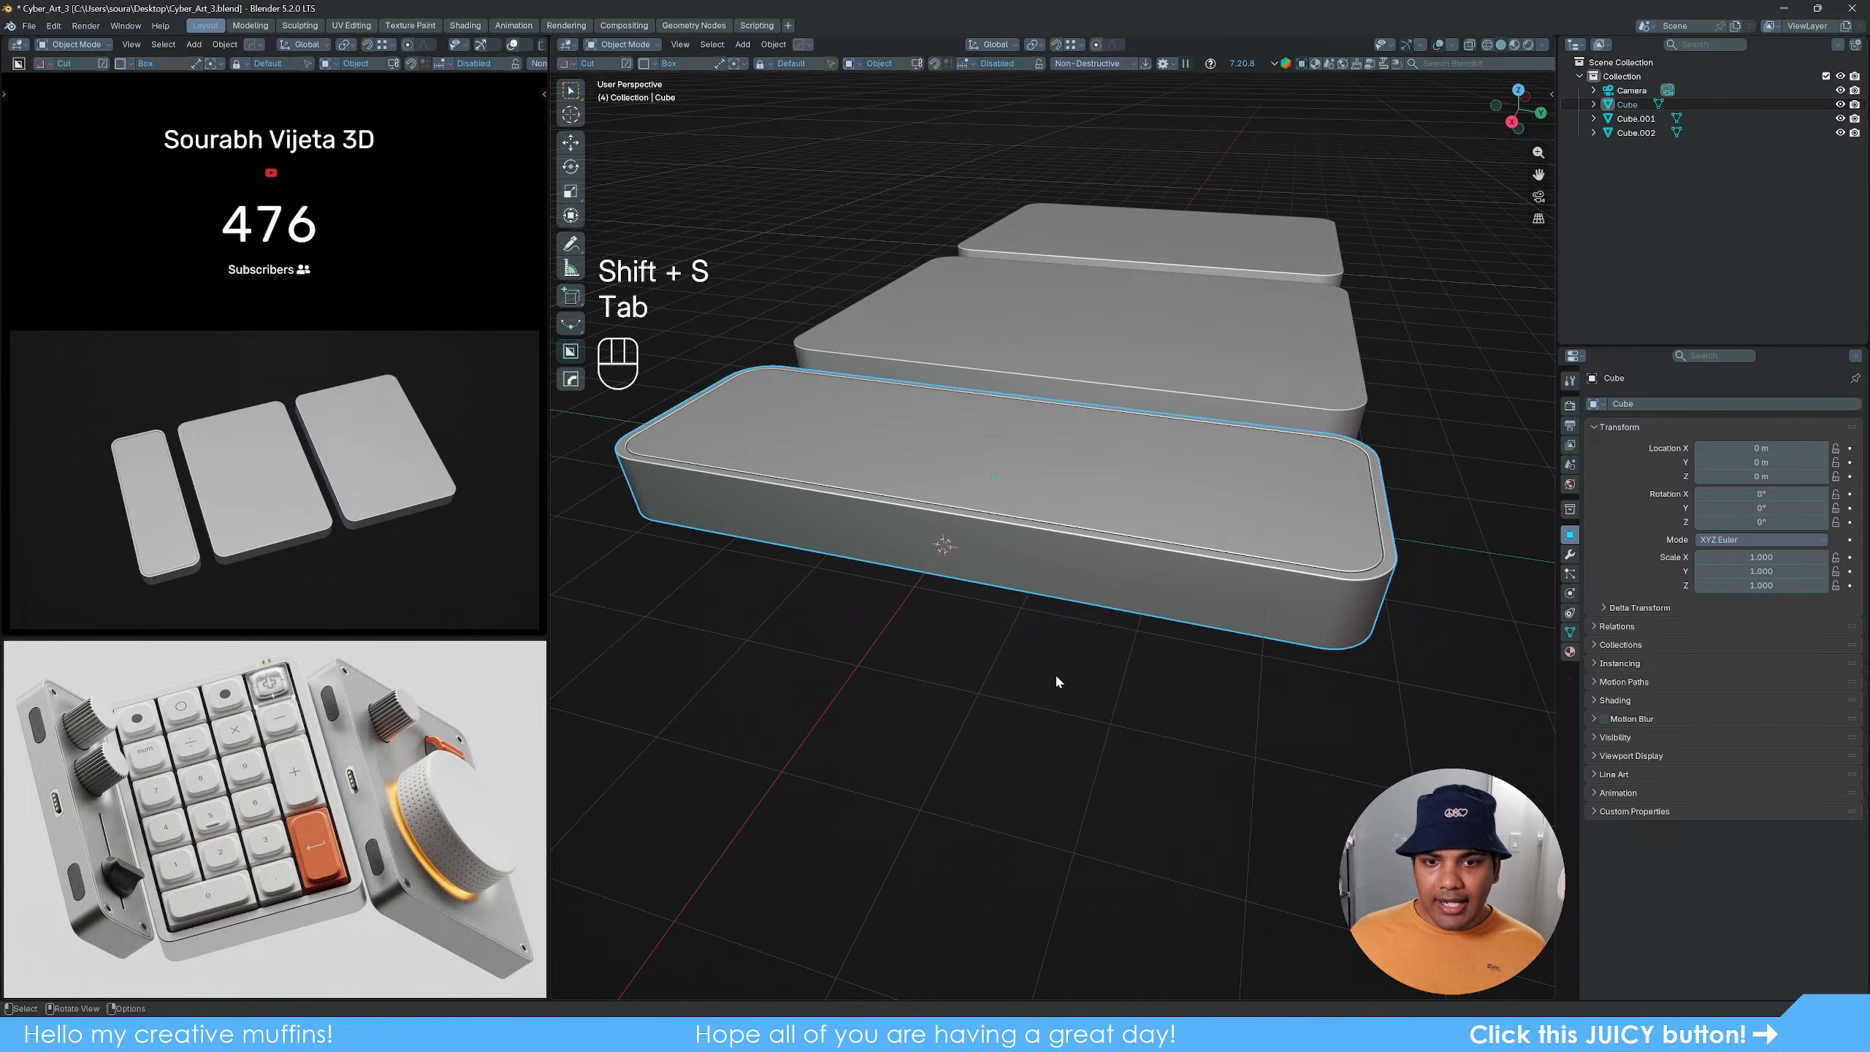
# Step: Add a cube at the 3D cursor and scale it uniformly to about 0.18, using the right view in wireframe
pyautogui.hotkey('shift', 'a')
pyautogui.moveTo(1028, 670)
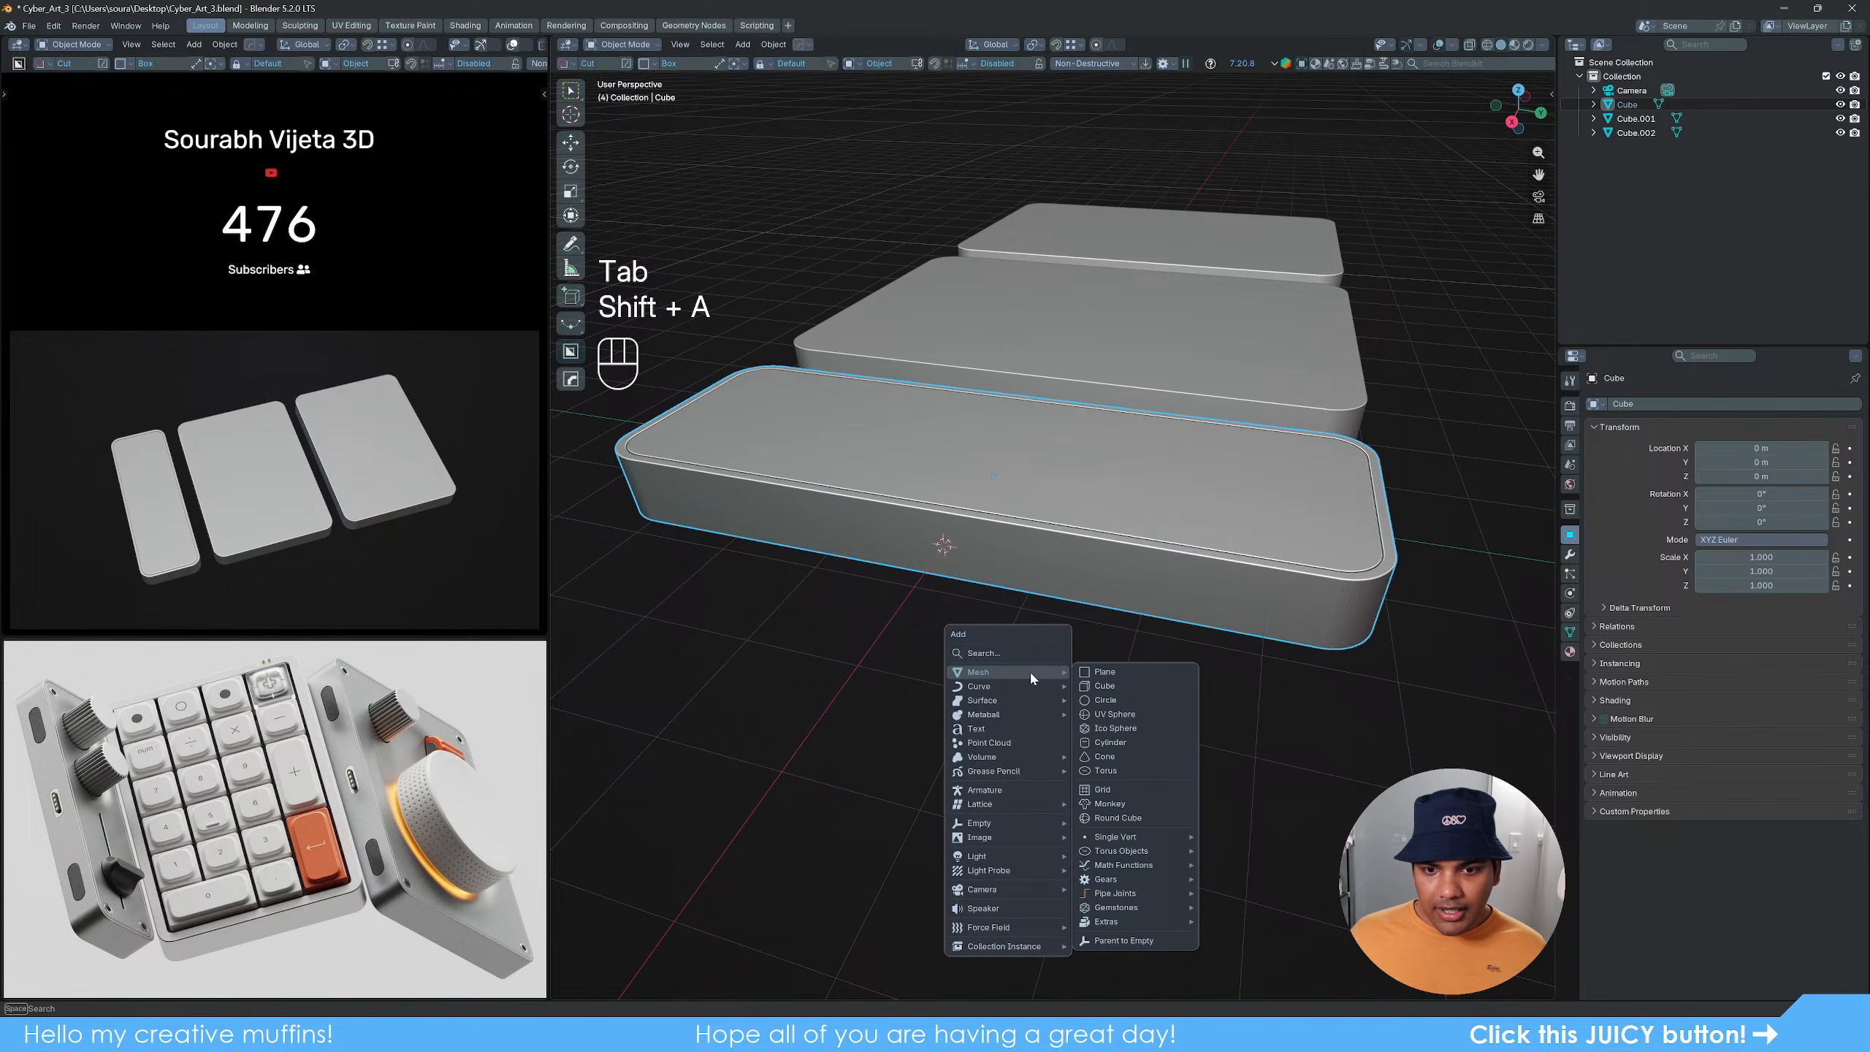
pyautogui.click(1119, 681)
pyautogui.keyDown('alt'); pyautogui.moveTo(1122, 683); pyautogui.dragTo(1192, 679, button='middle'); pyautogui.keyUp('alt')
pyautogui.press('s')
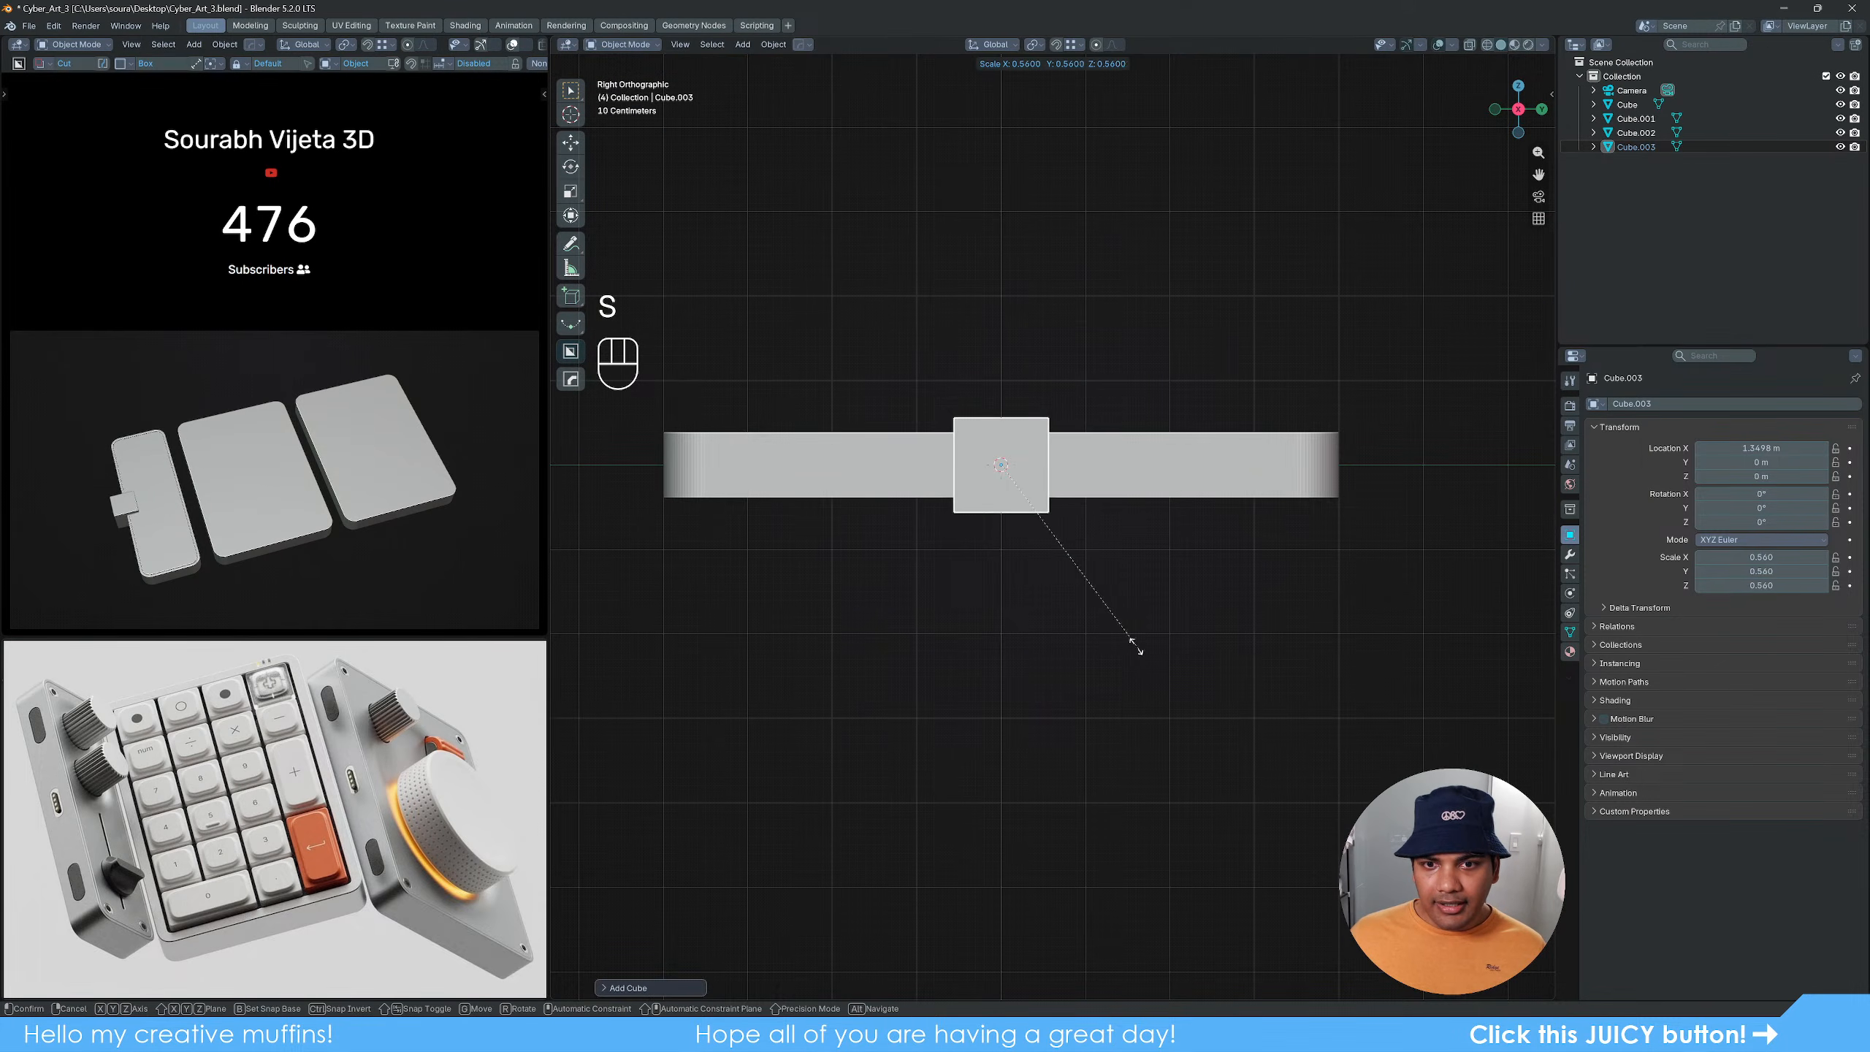
pyautogui.click(1052, 564)
pyautogui.press('z')
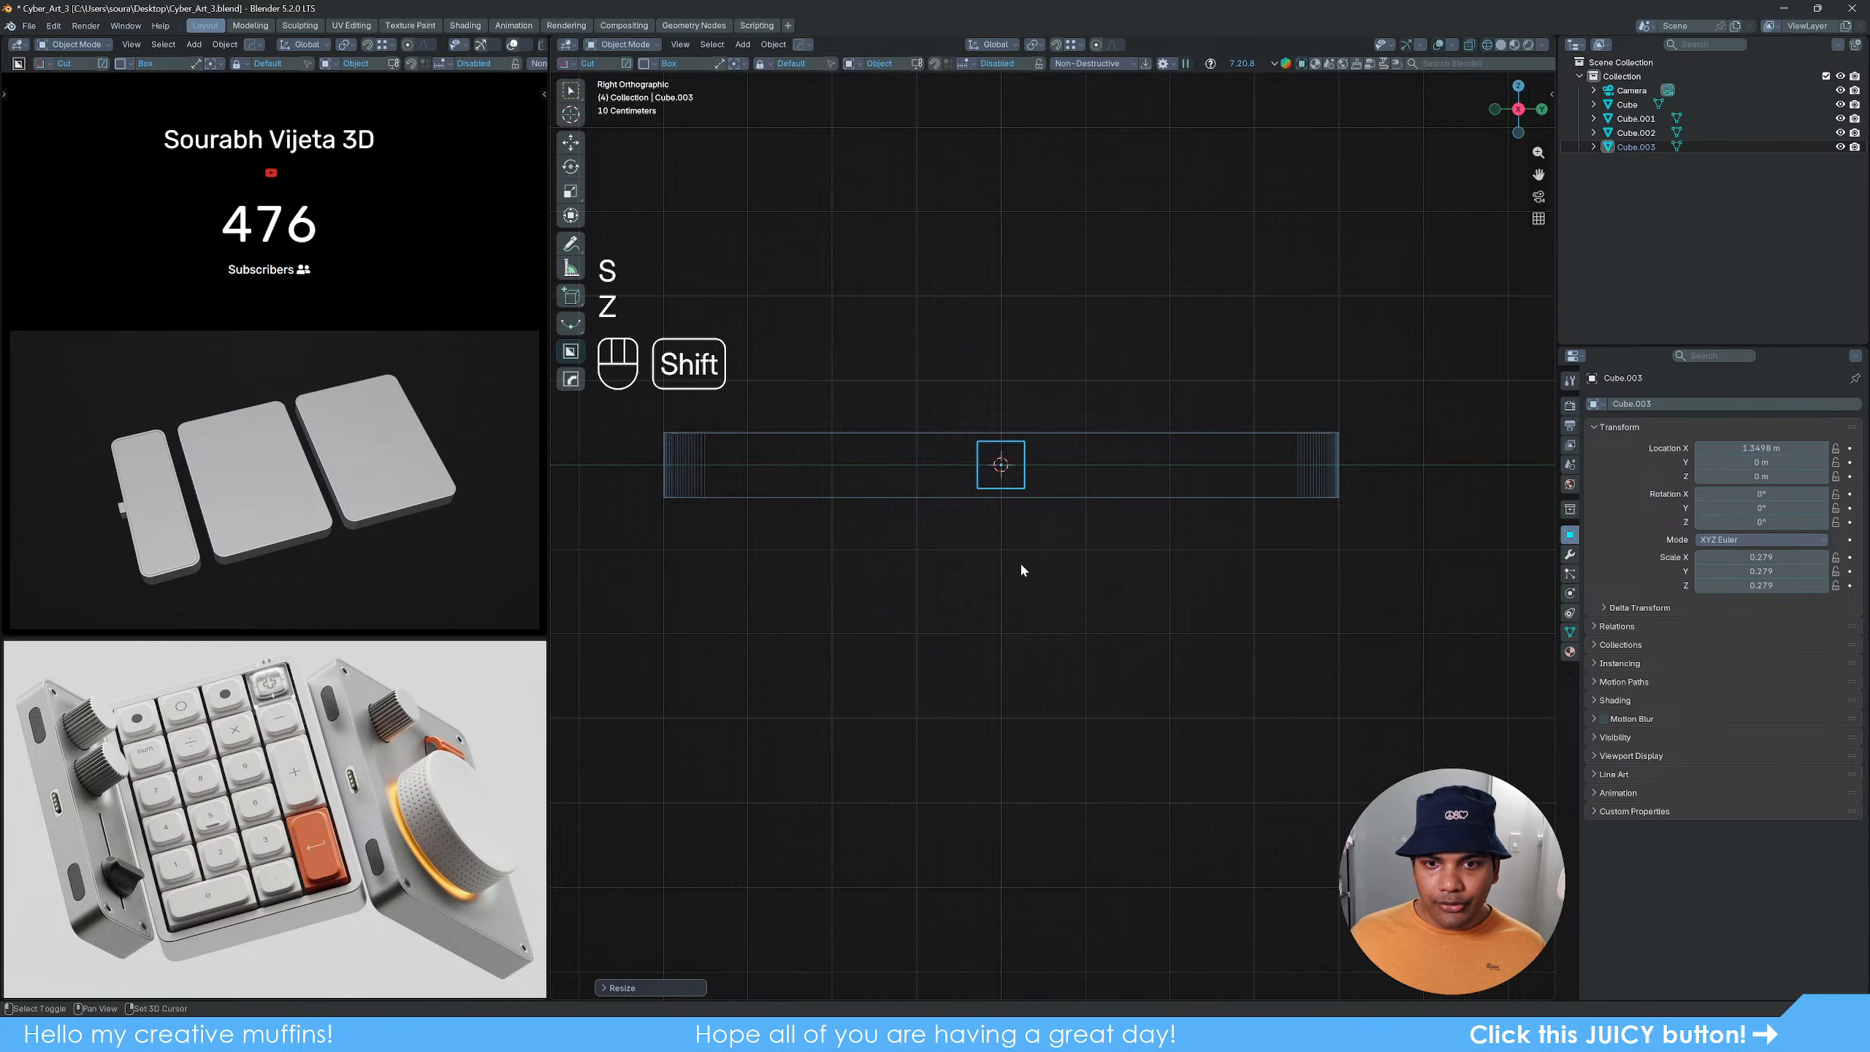
pyautogui.keyDown('shift'); pyautogui.moveTo(1023, 568); pyautogui.dragTo(1029, 630, button='middle'); pyautogui.keyUp('shift')
pyautogui.scroll(1, 1029, 630)
pyautogui.press('s')
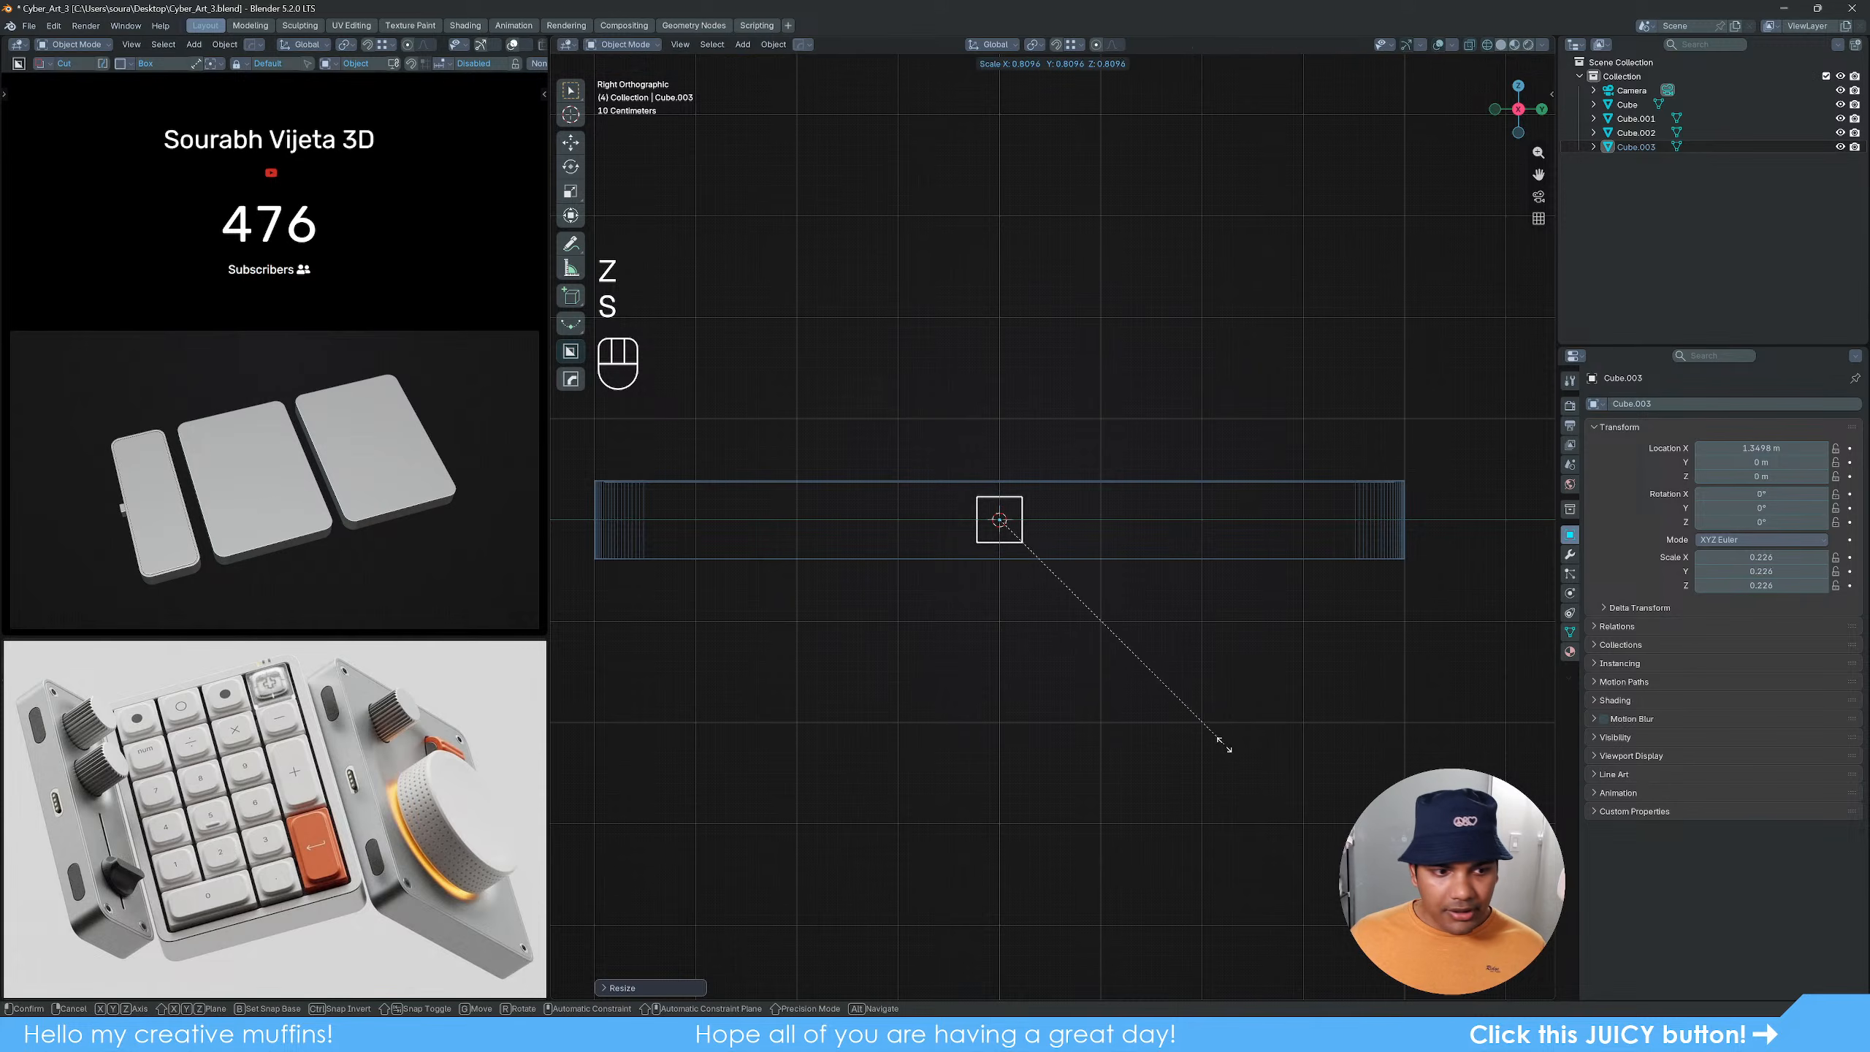
pyautogui.click(1175, 706)
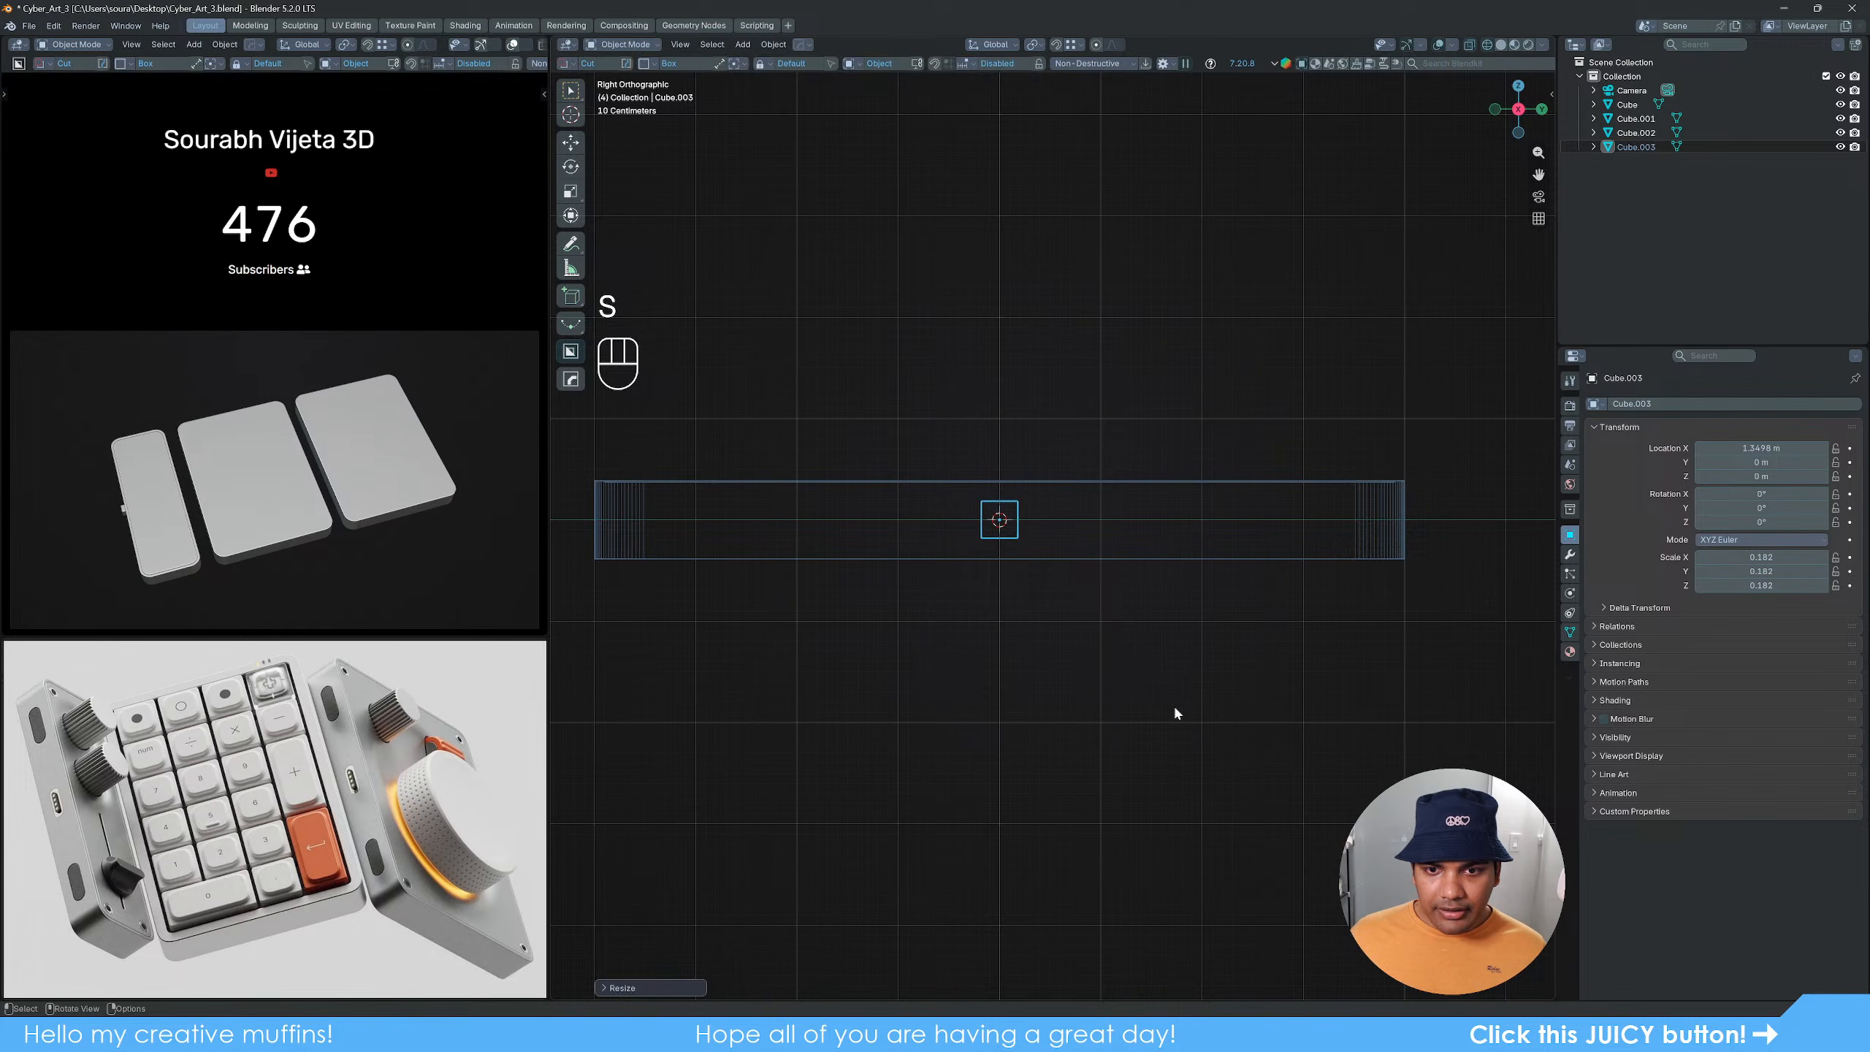
# Step: Stretch the small cube along Y to a scale of about 0.6 to form an elongated block
pyautogui.press('s')
pyautogui.press('y')
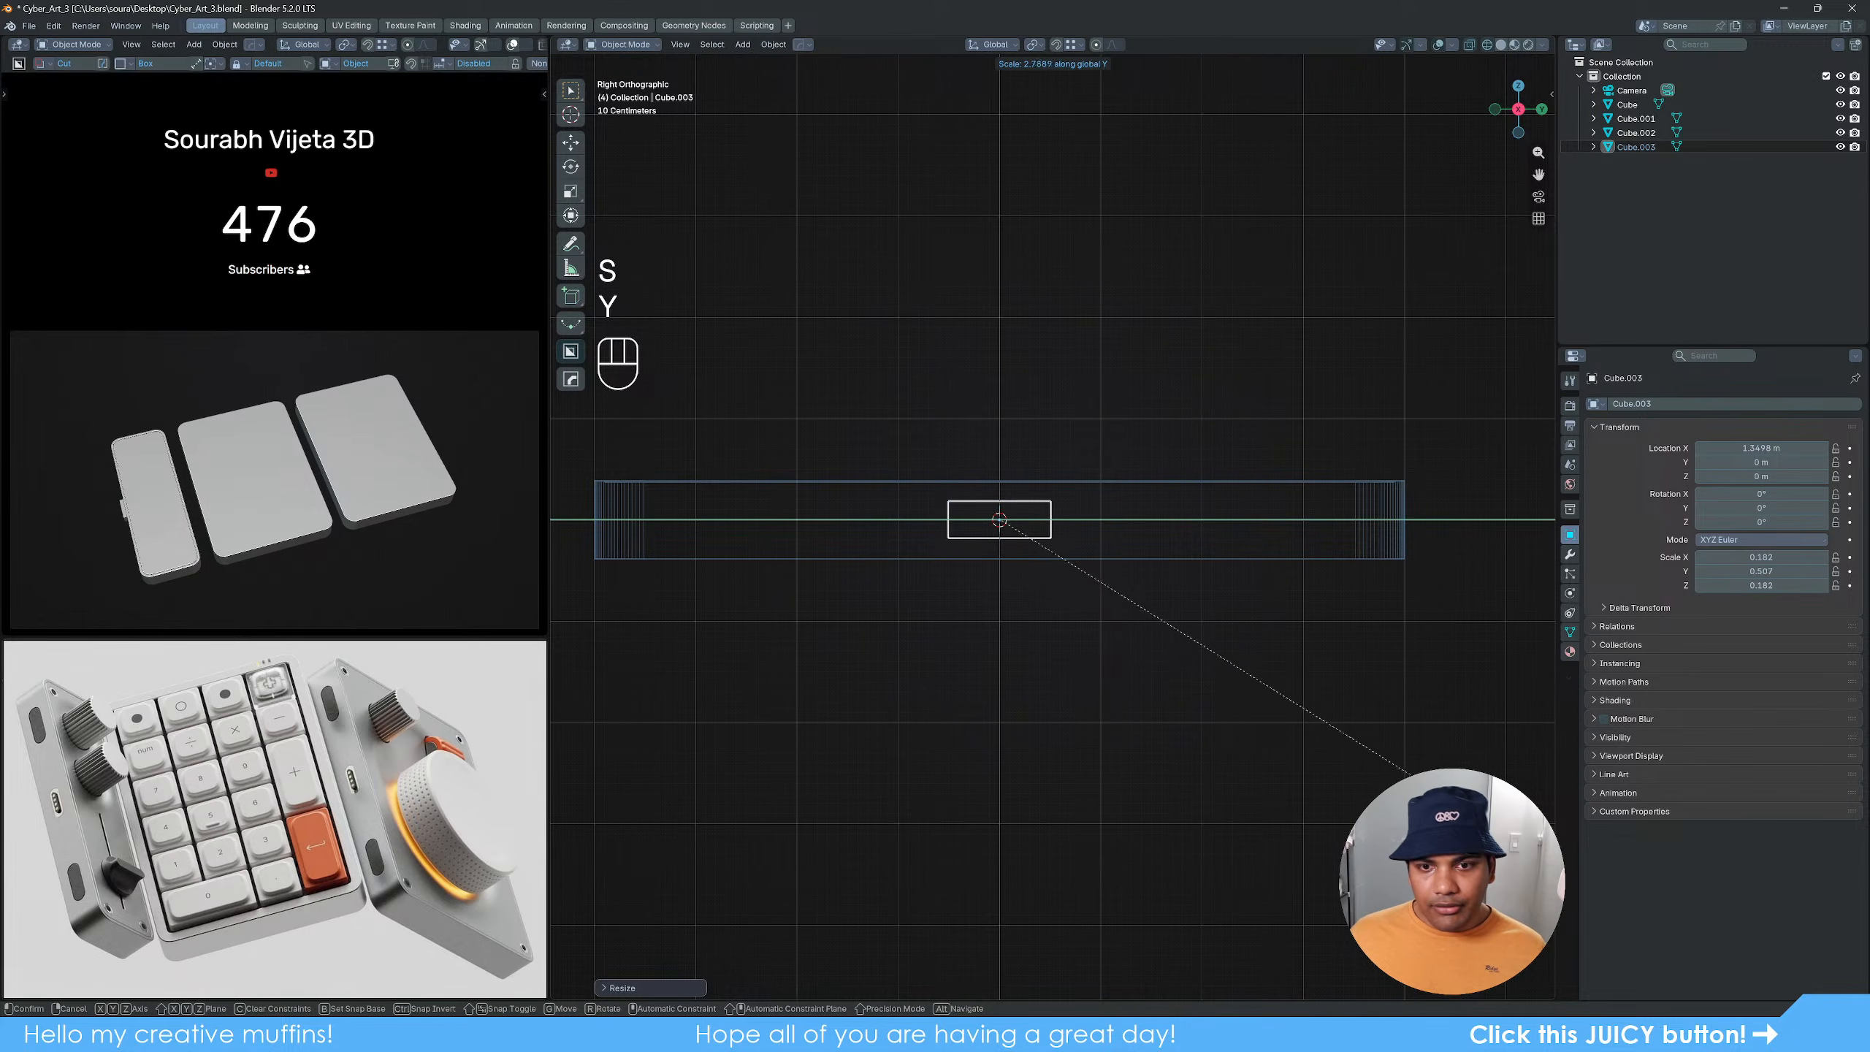
pyautogui.click(1399, 803)
pyautogui.press('s')
pyautogui.press('y')
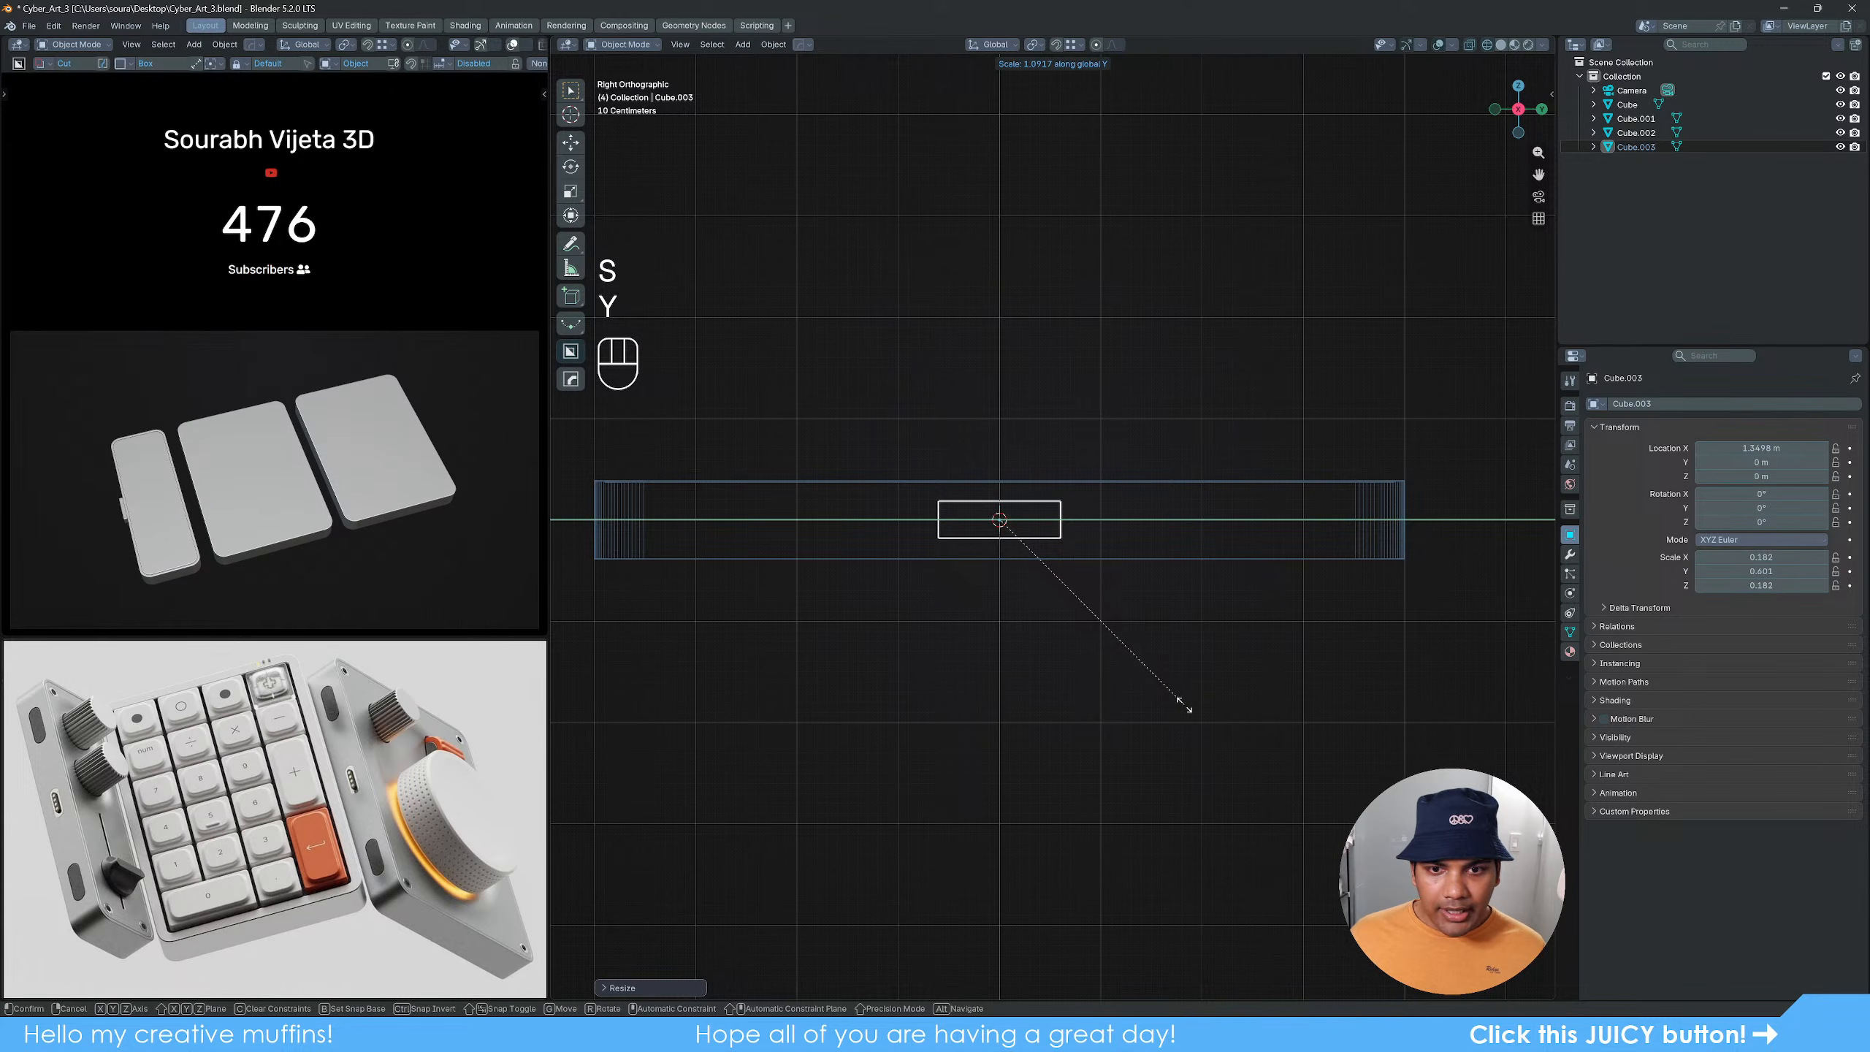
pyautogui.click(1183, 703)
# Step: Move the elongated block 2.5 m along the Y axis toward the end of the slab's side
pyautogui.scroll(-2, 1101, 658)
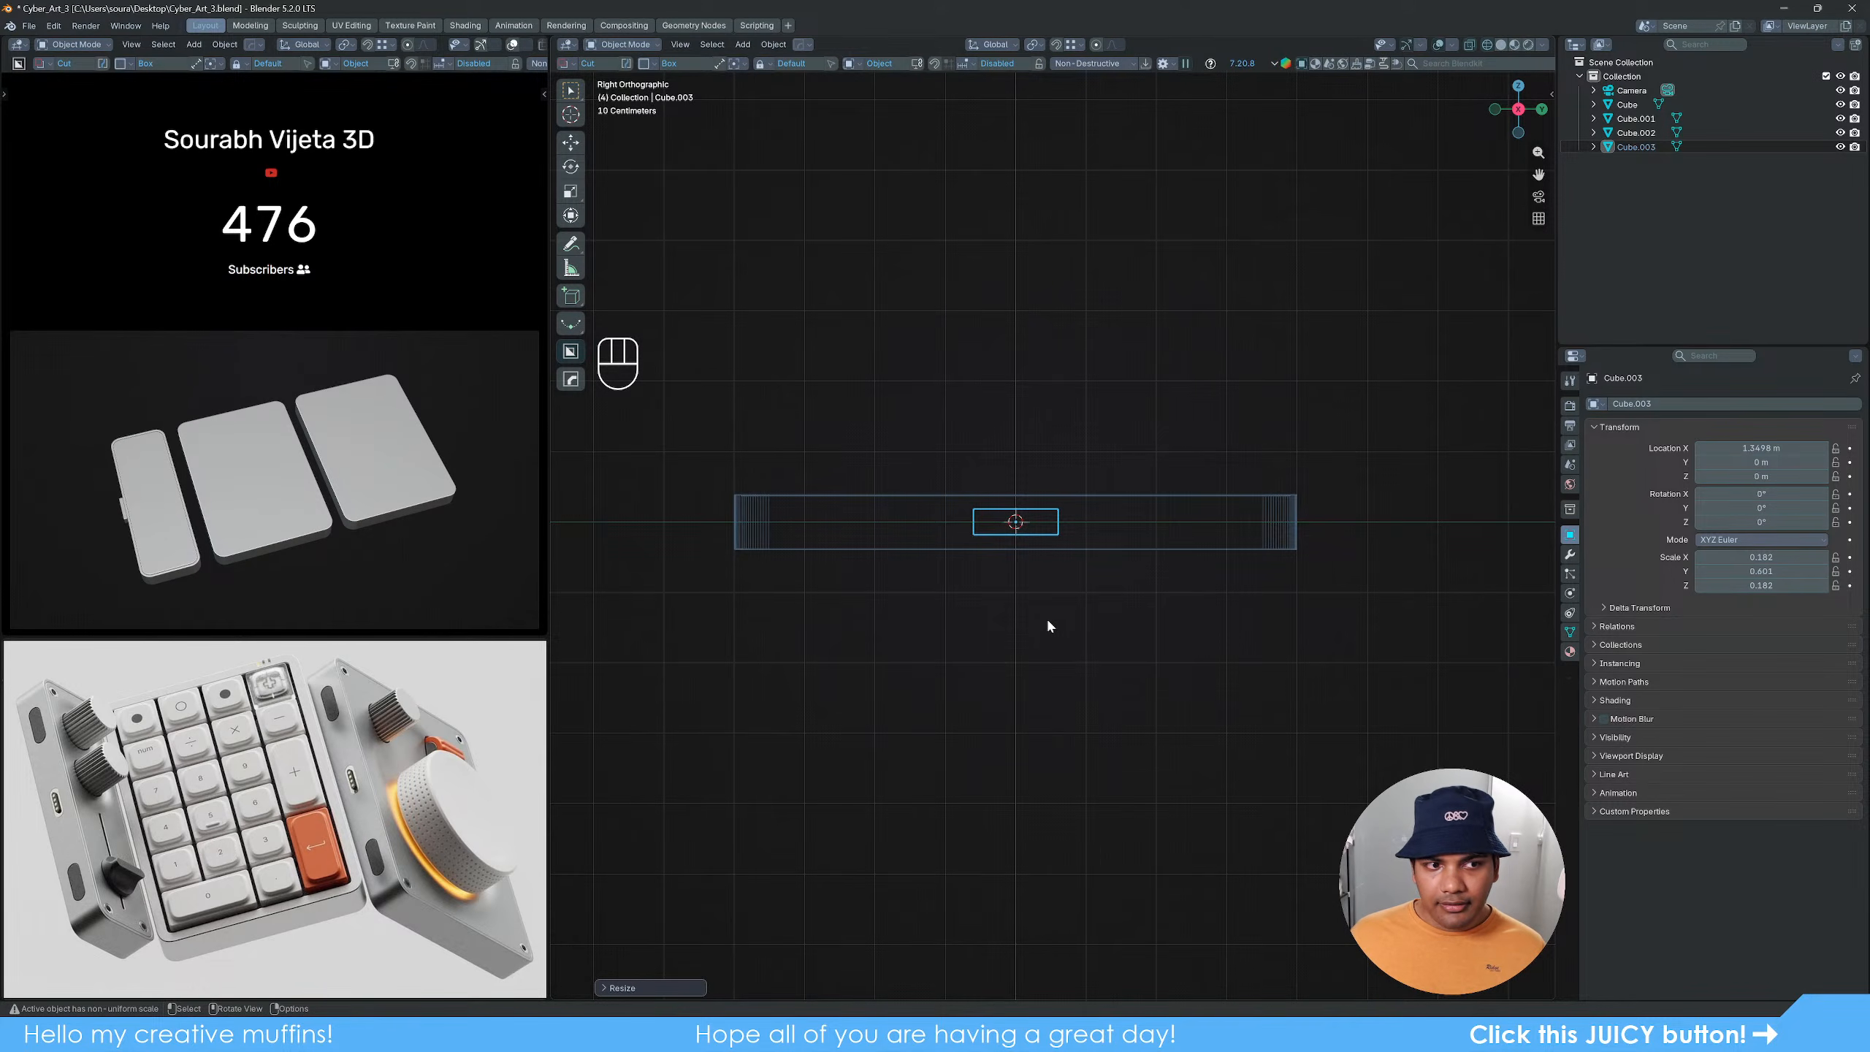
pyautogui.scroll(2, 1055, 614)
pyautogui.scroll(-1, 1061, 623)
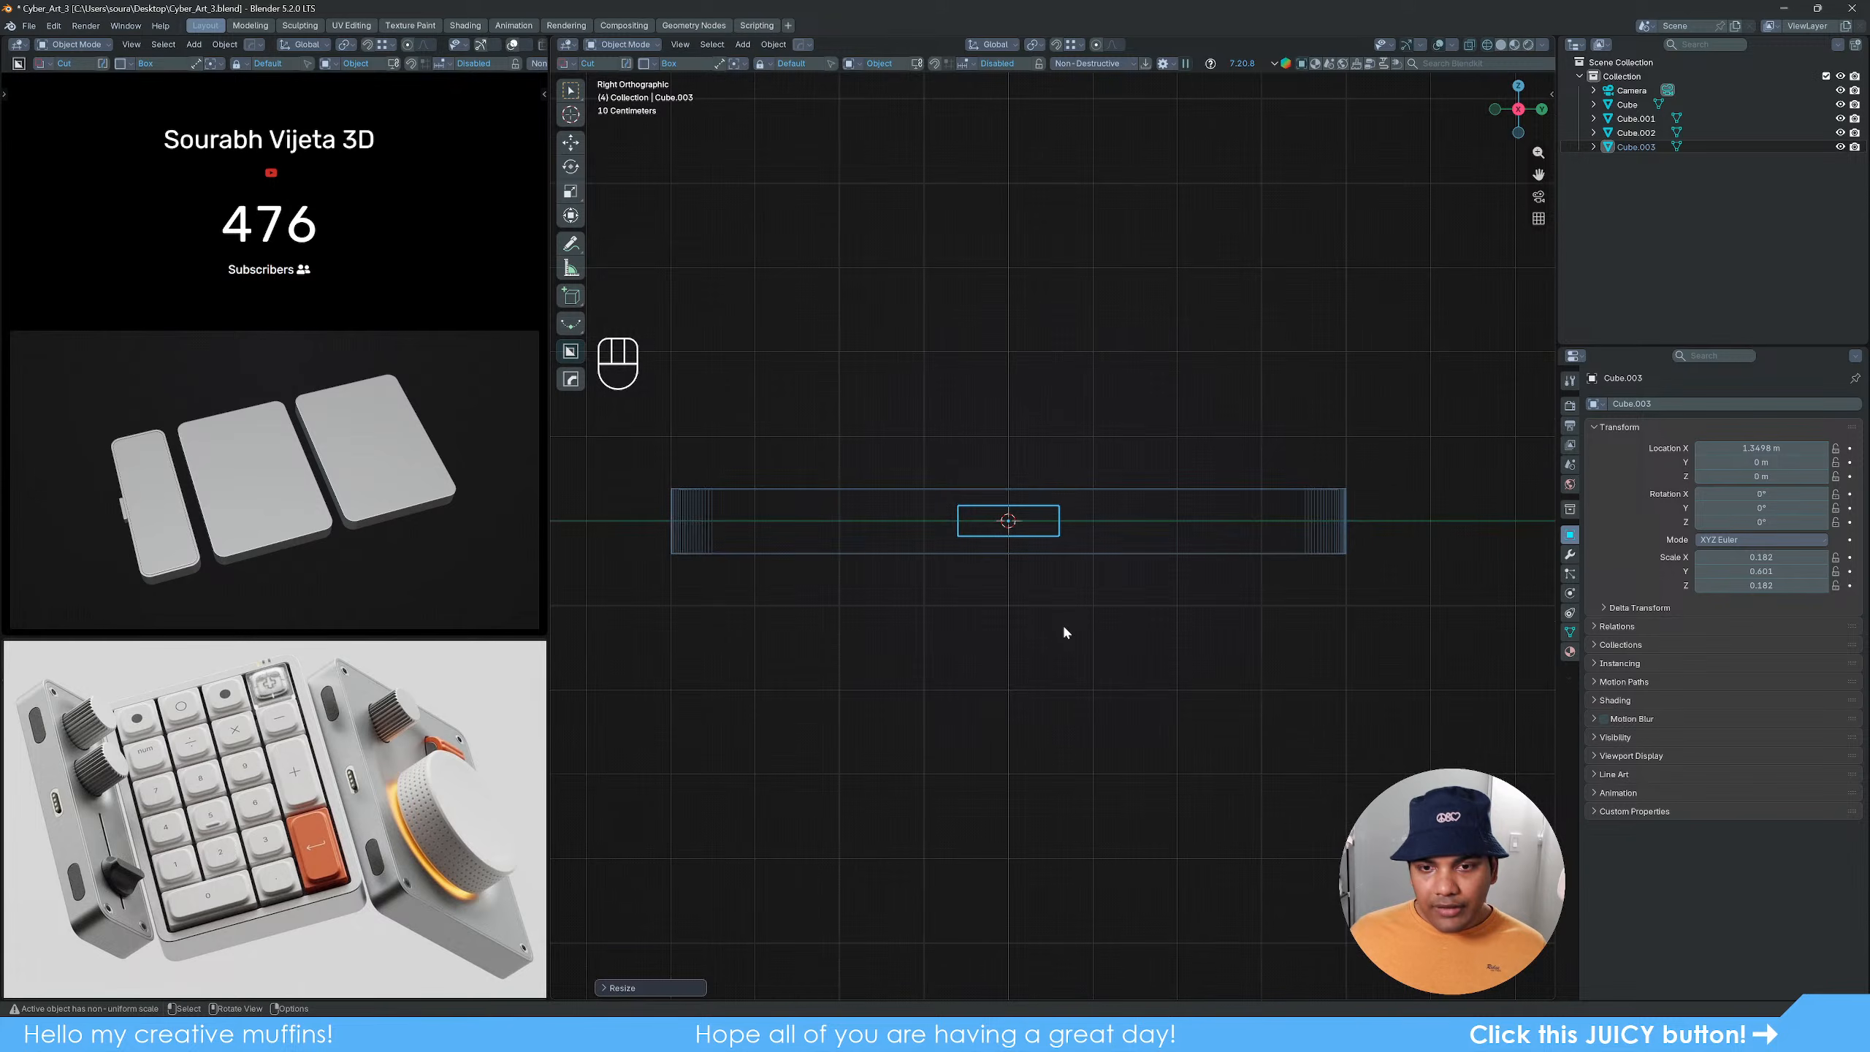
pyautogui.press('g')
pyautogui.press('y')
pyautogui.press('2')
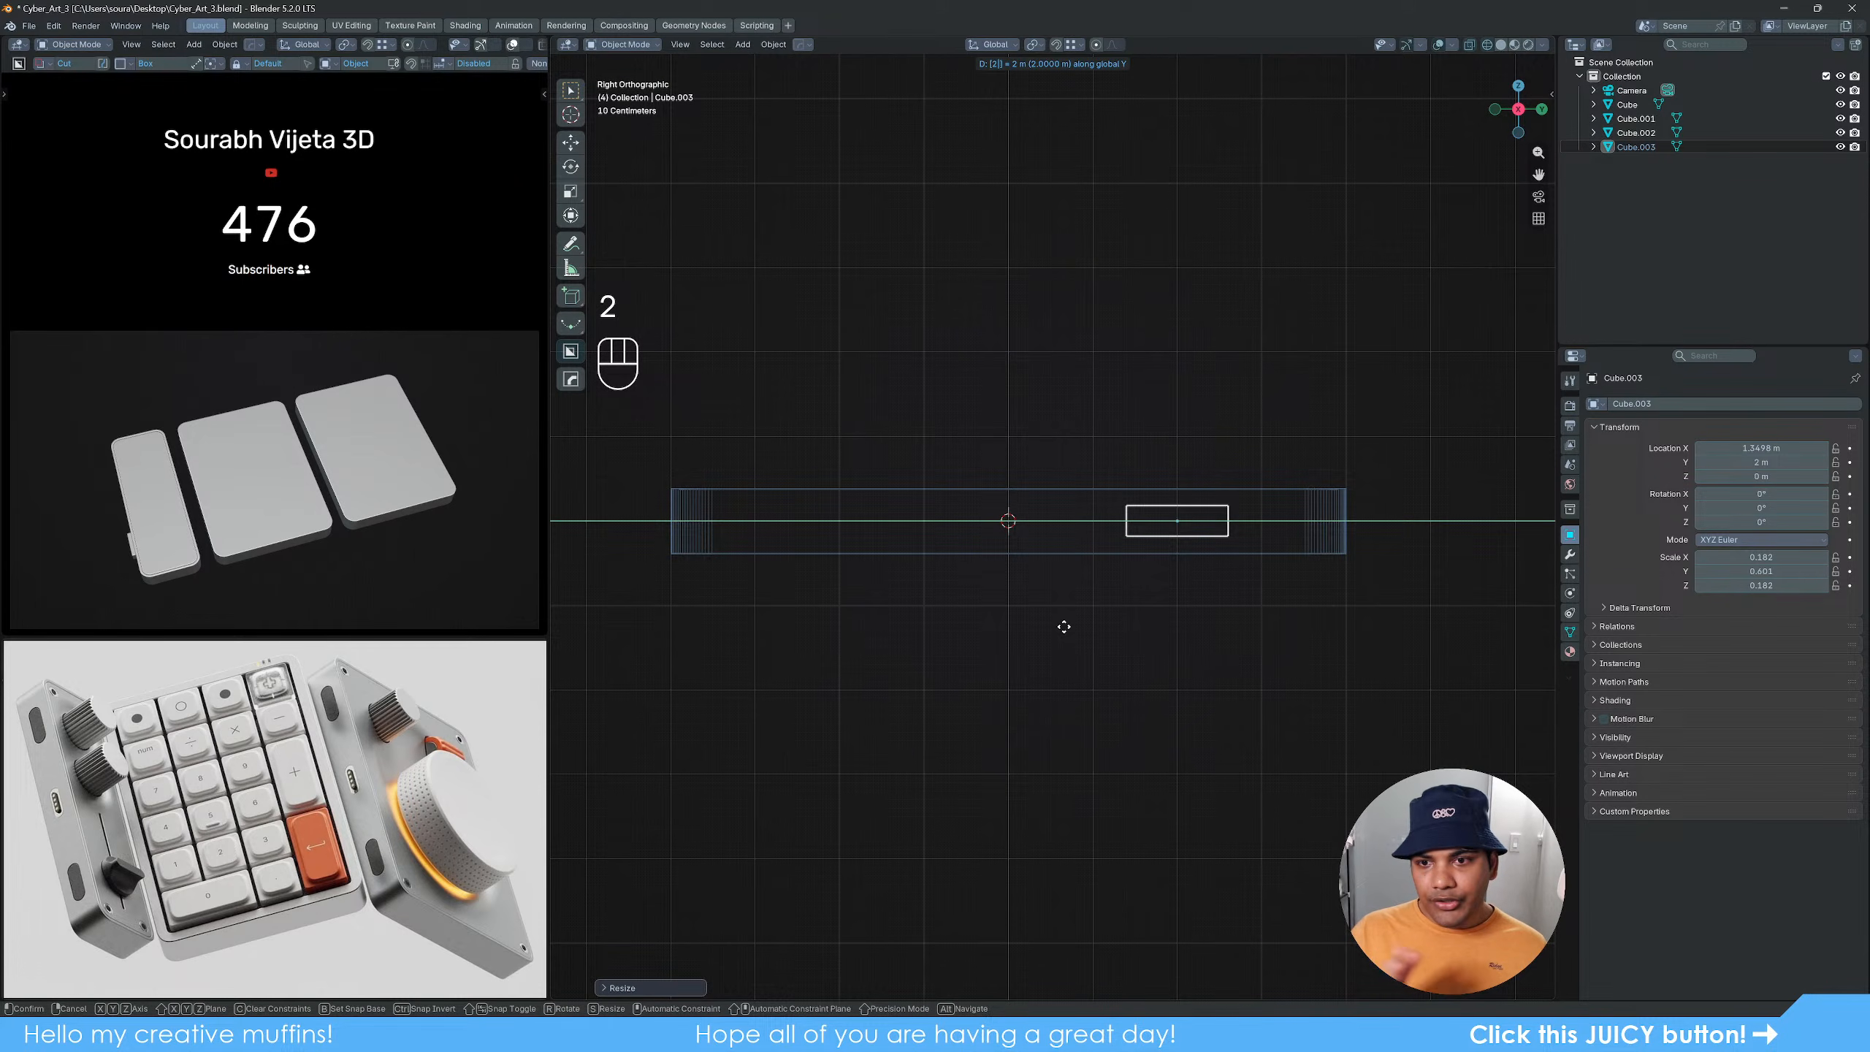
pyautogui.write('.5')
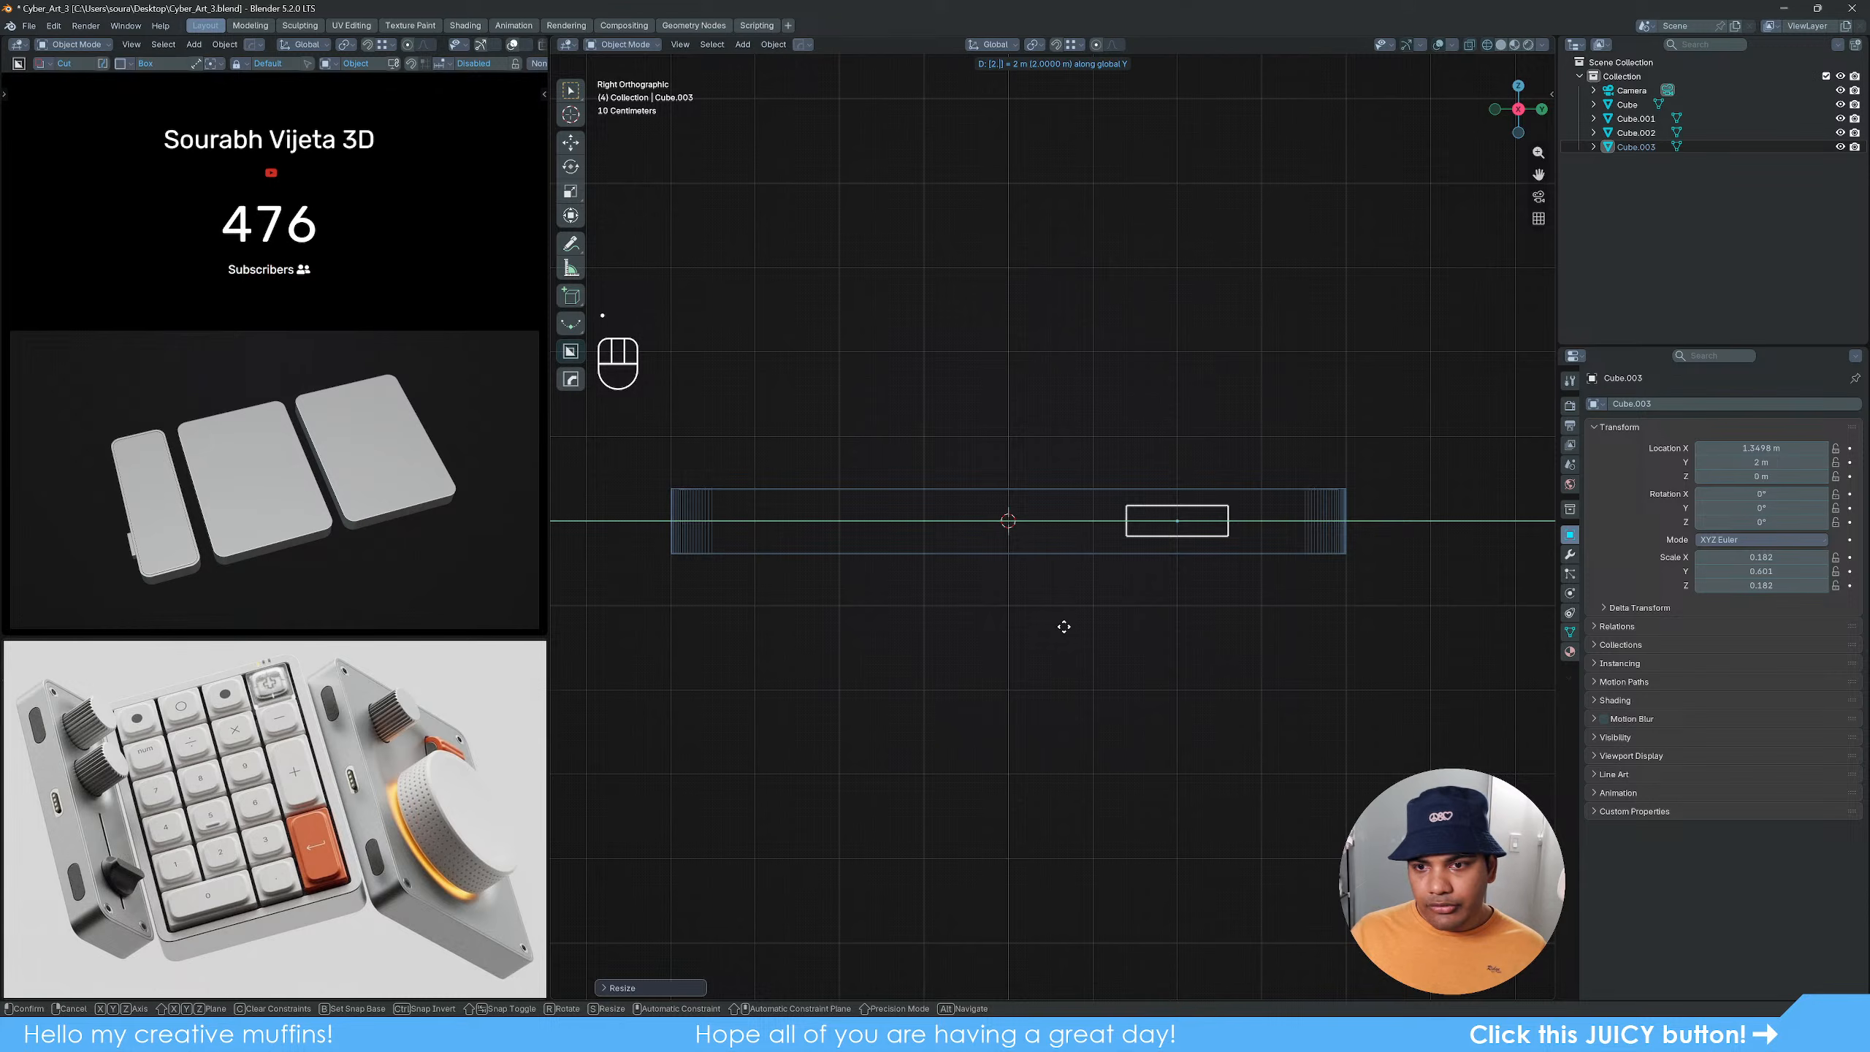
pyautogui.press('Return')
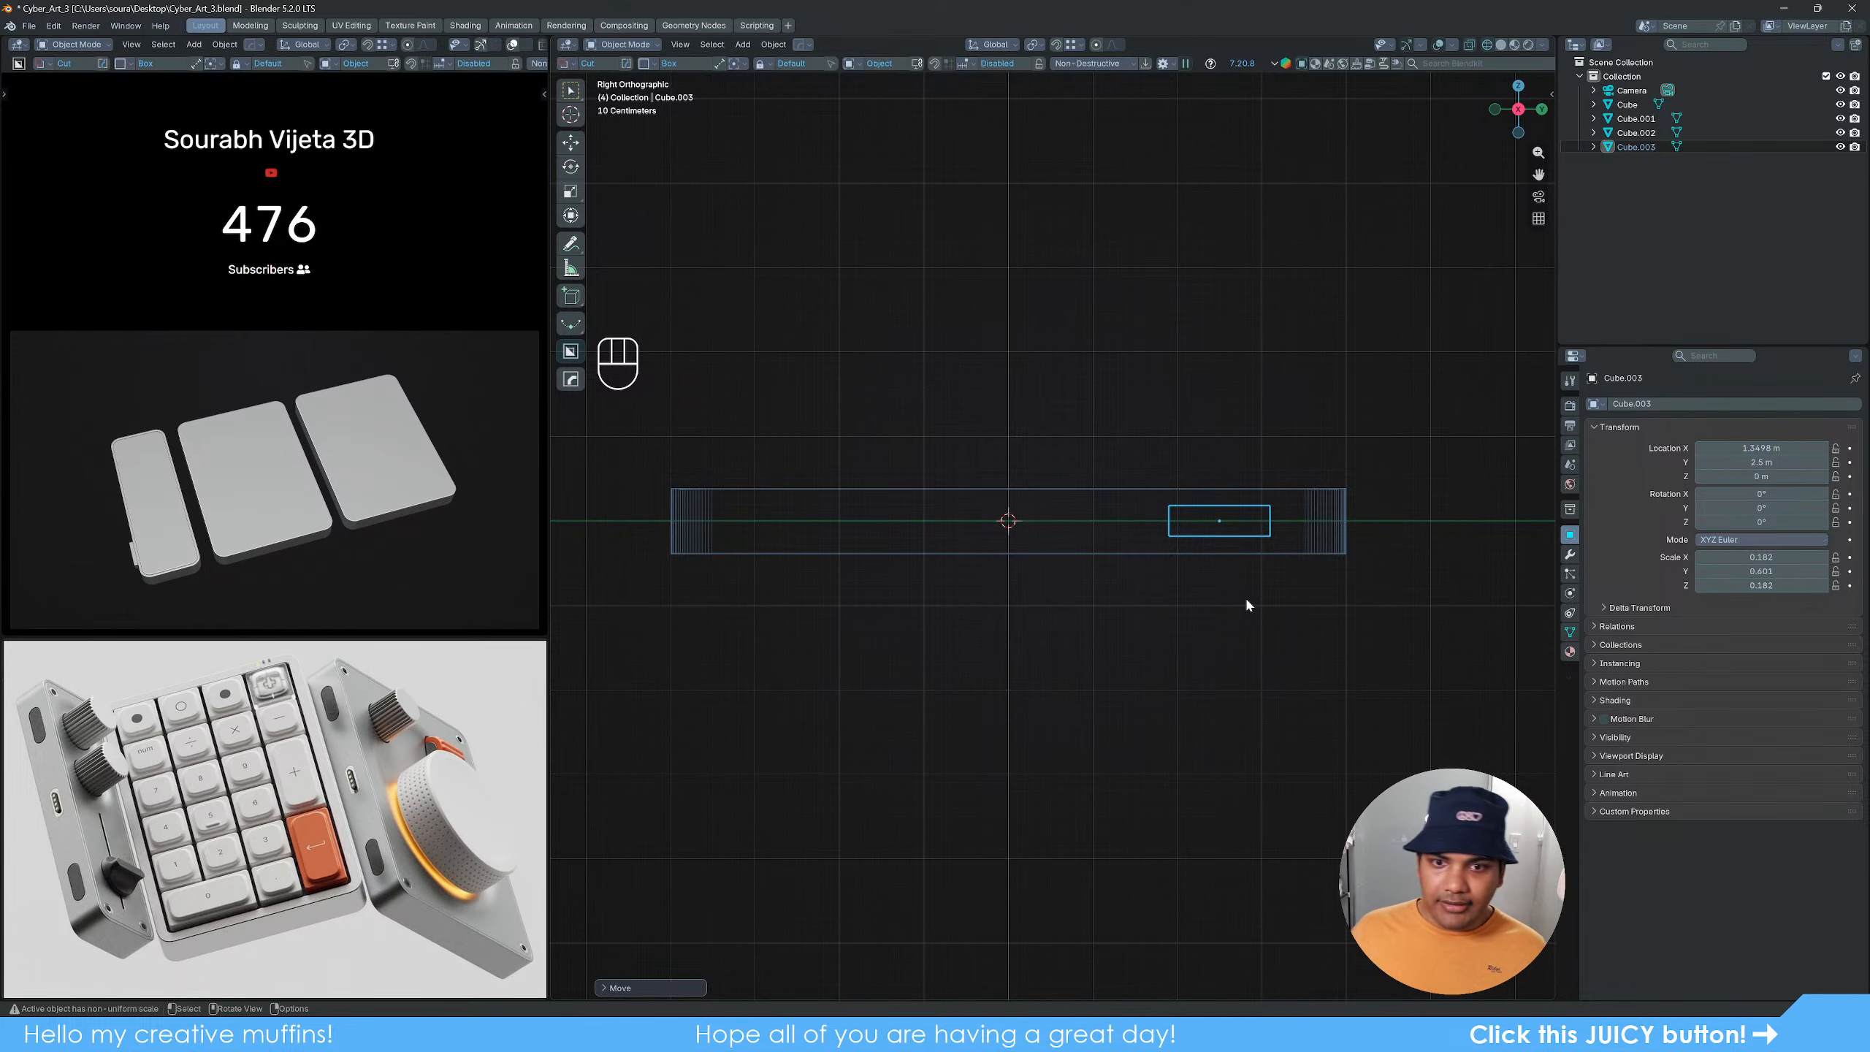
# Step: Flatten the elongated block along X to a scale of about 0.011, working in solid shading
pyautogui.moveTo(1247, 602); pyautogui.dragTo(1188, 664, button='middle')
pyautogui.press('z')
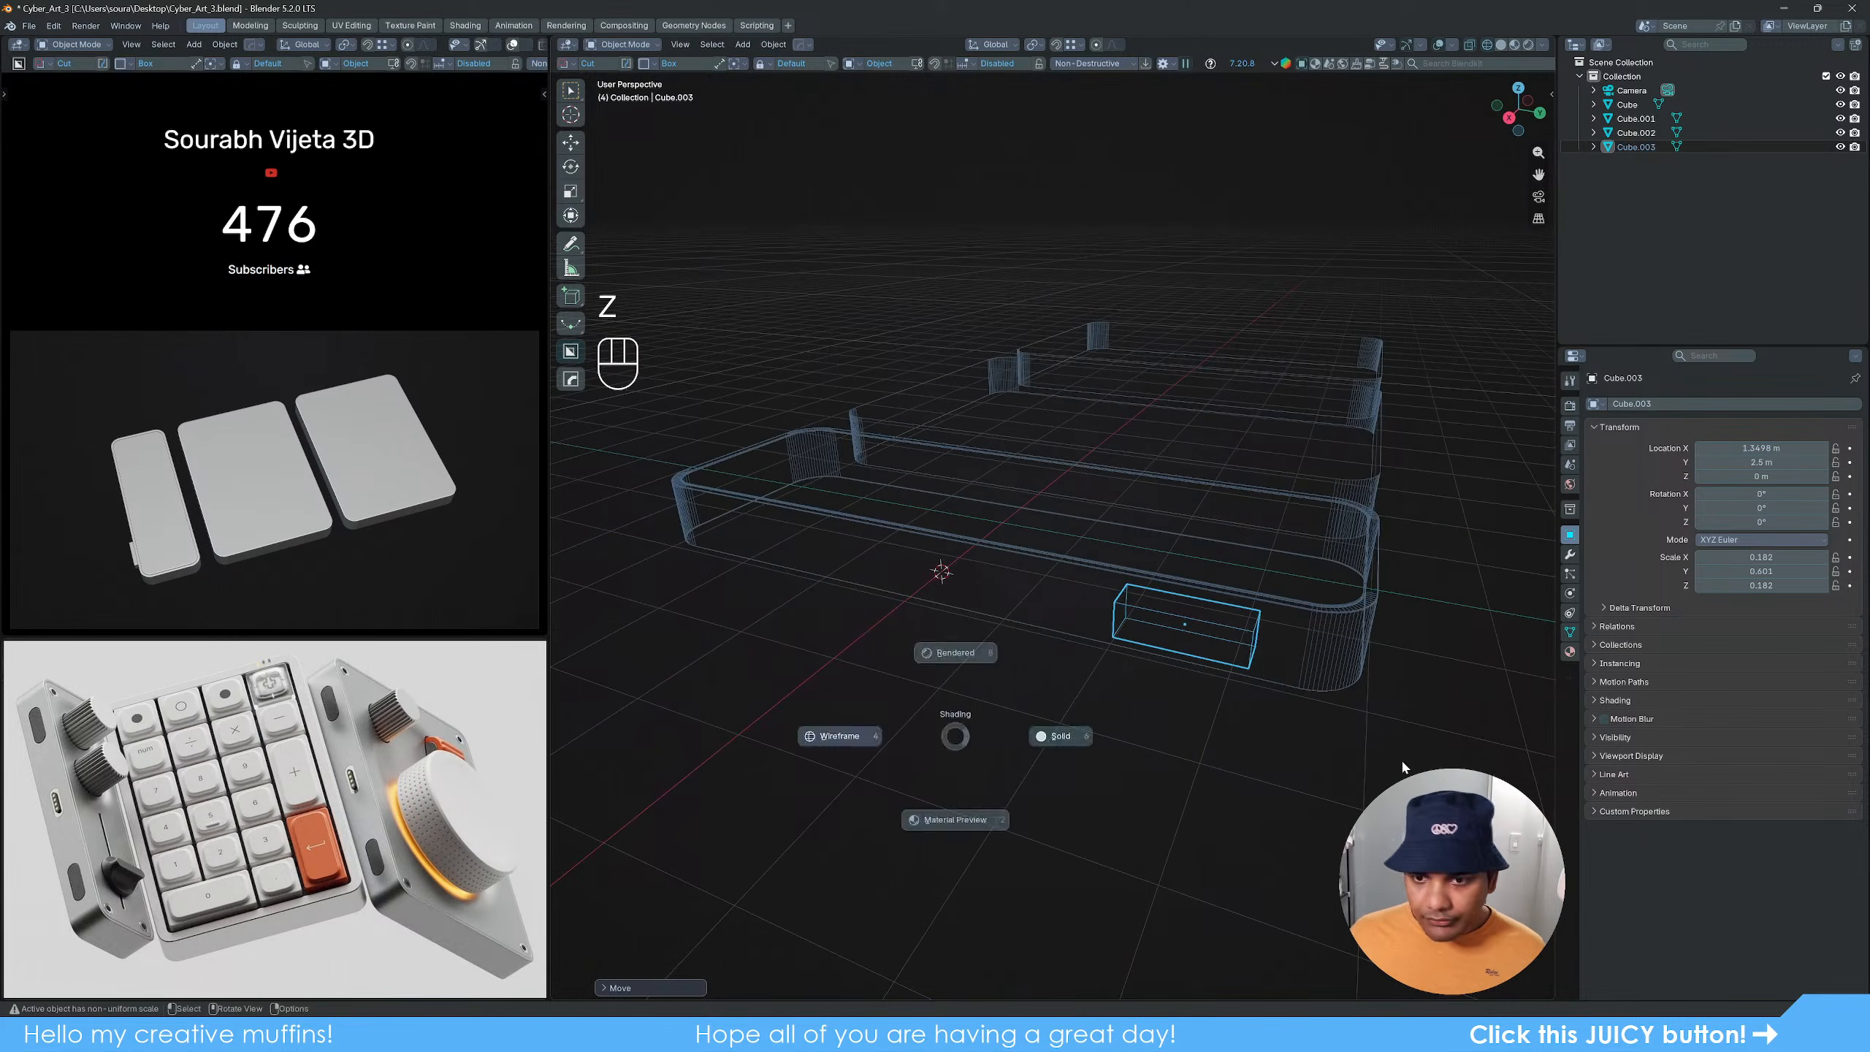
pyautogui.click(1042, 670)
pyautogui.scroll(6, 1038, 663)
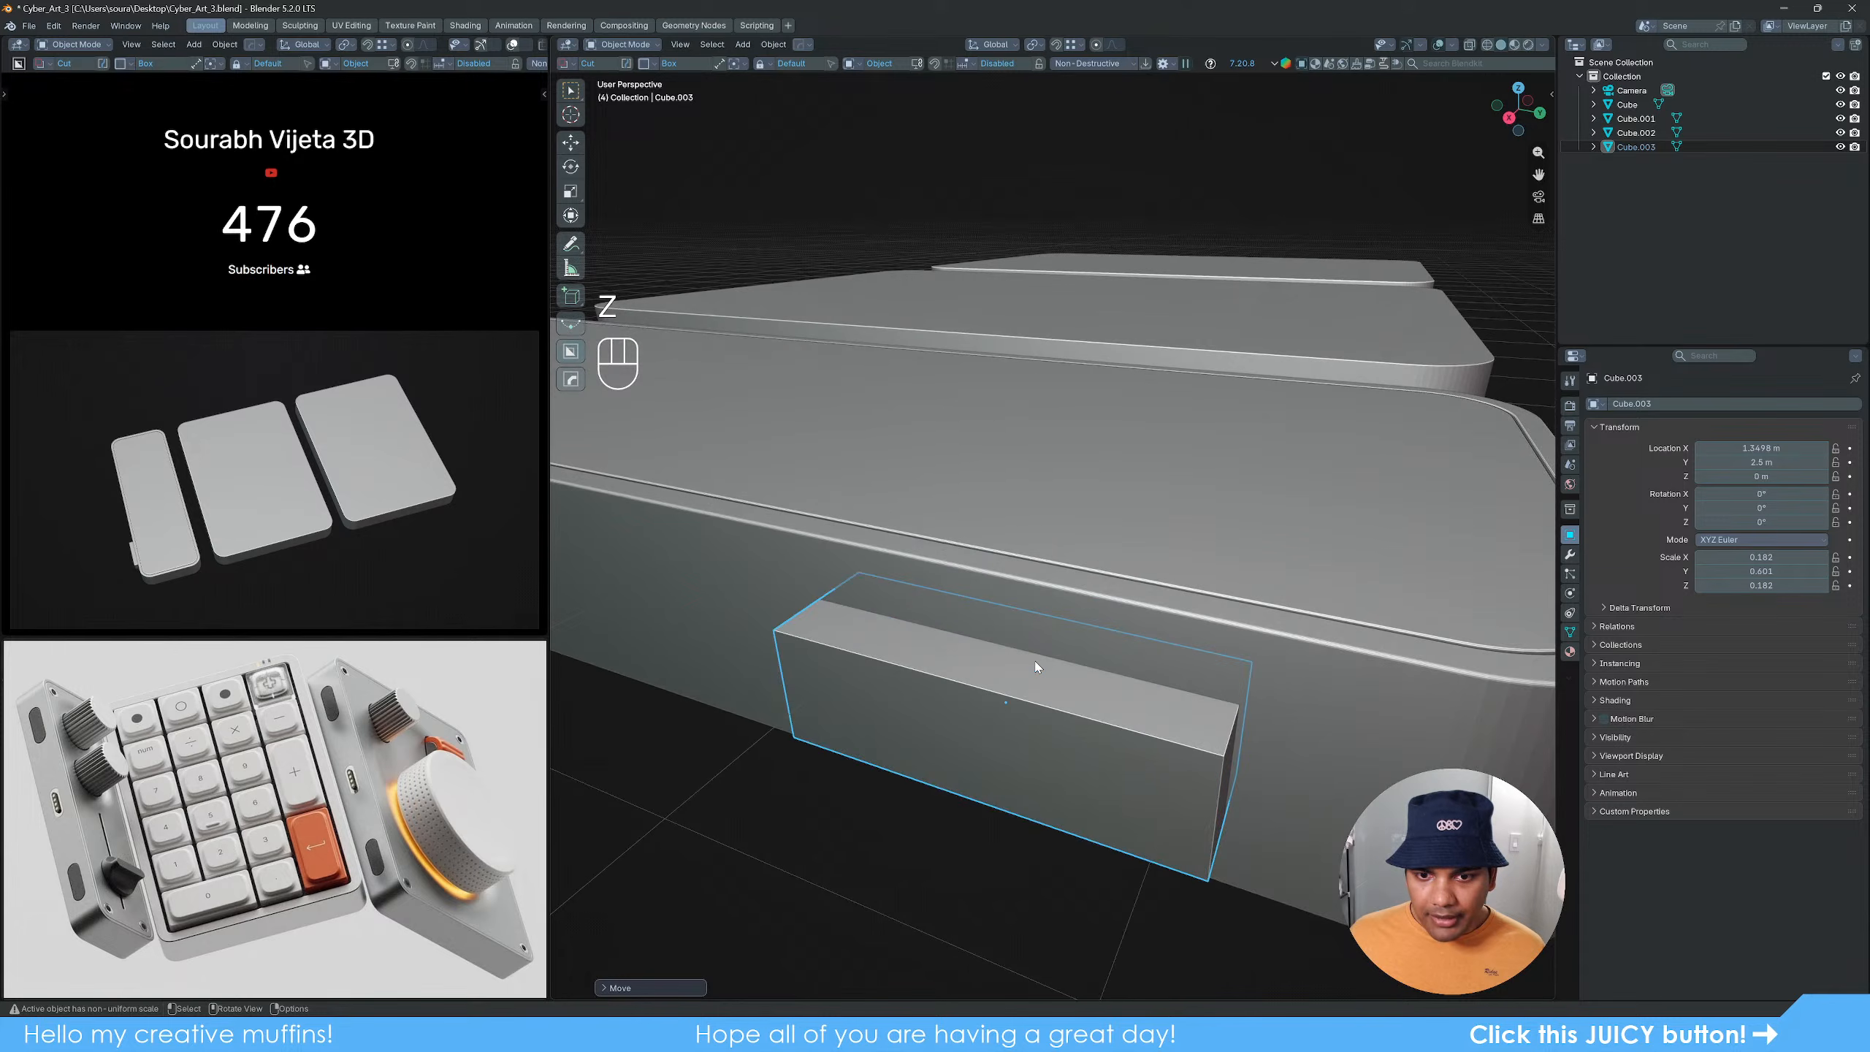
pyautogui.keyDown('shift'); pyautogui.moveTo(1083, 679); pyautogui.dragTo(1060, 640, button='middle'); pyautogui.keyUp('shift')
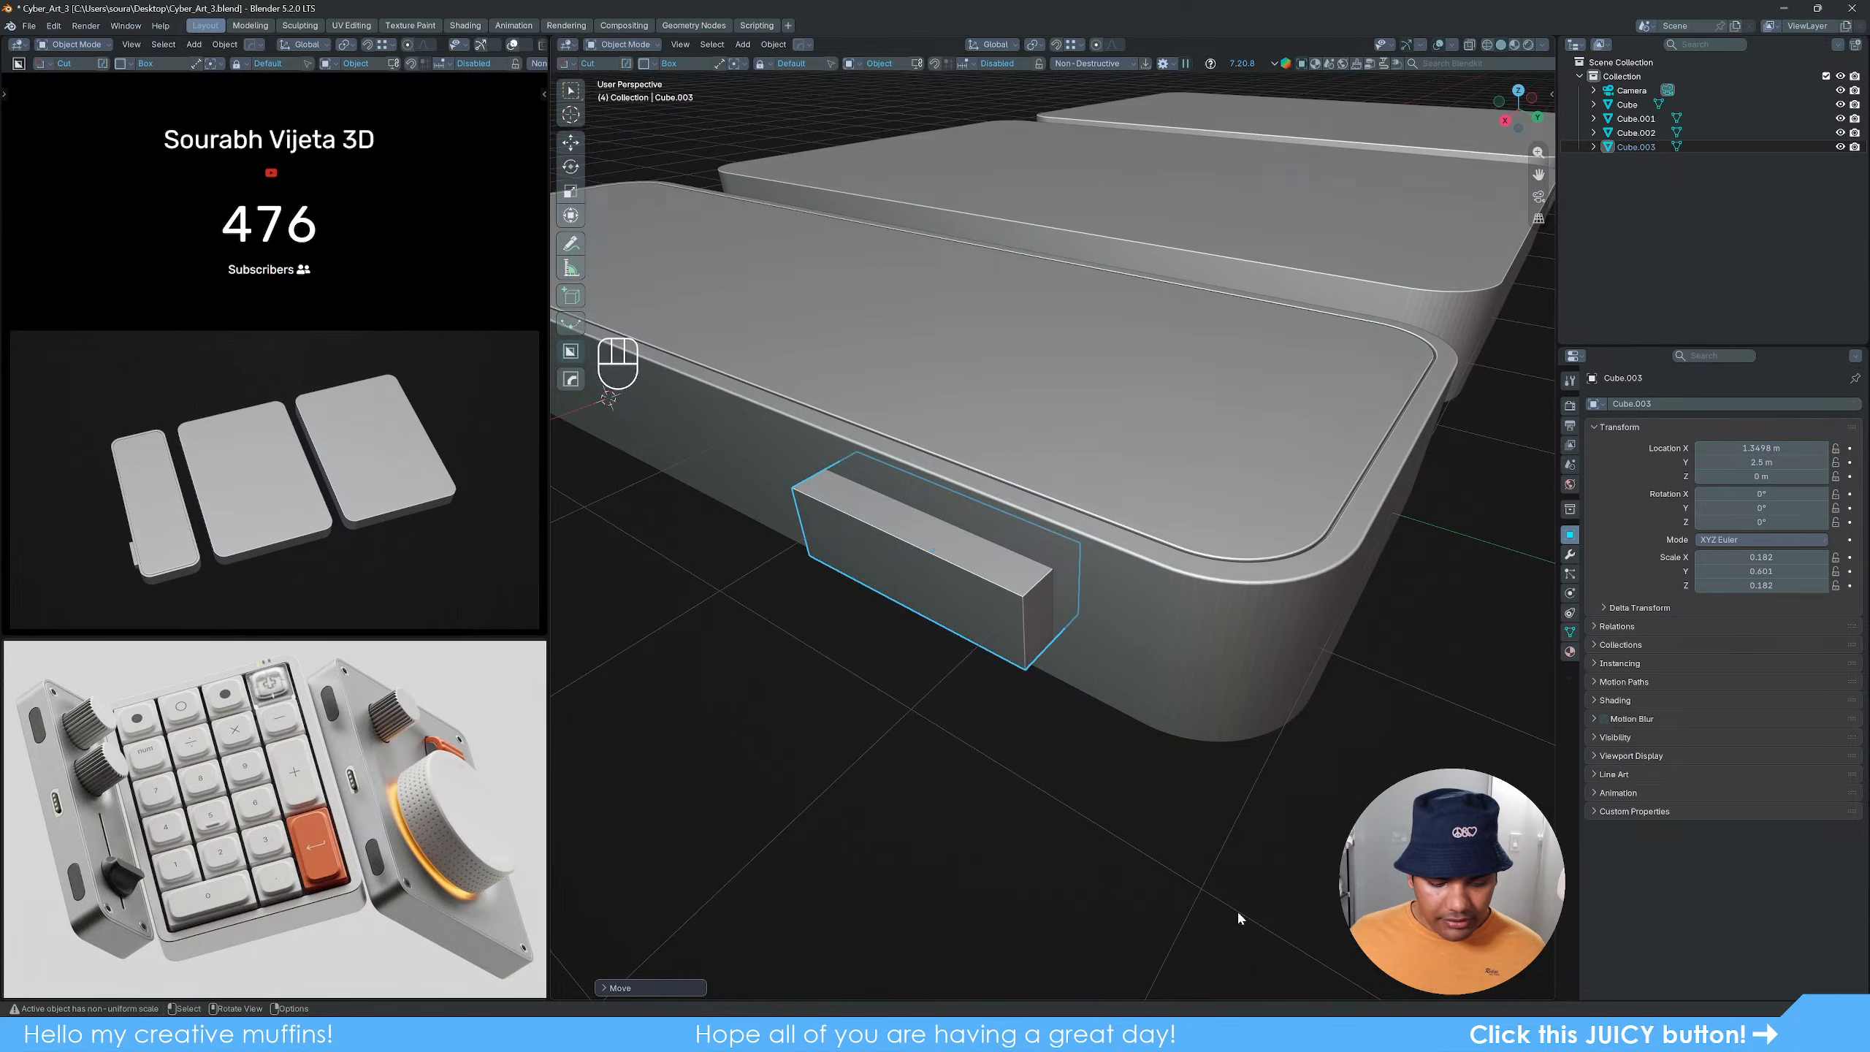
pyautogui.press('s')
pyautogui.press('x')
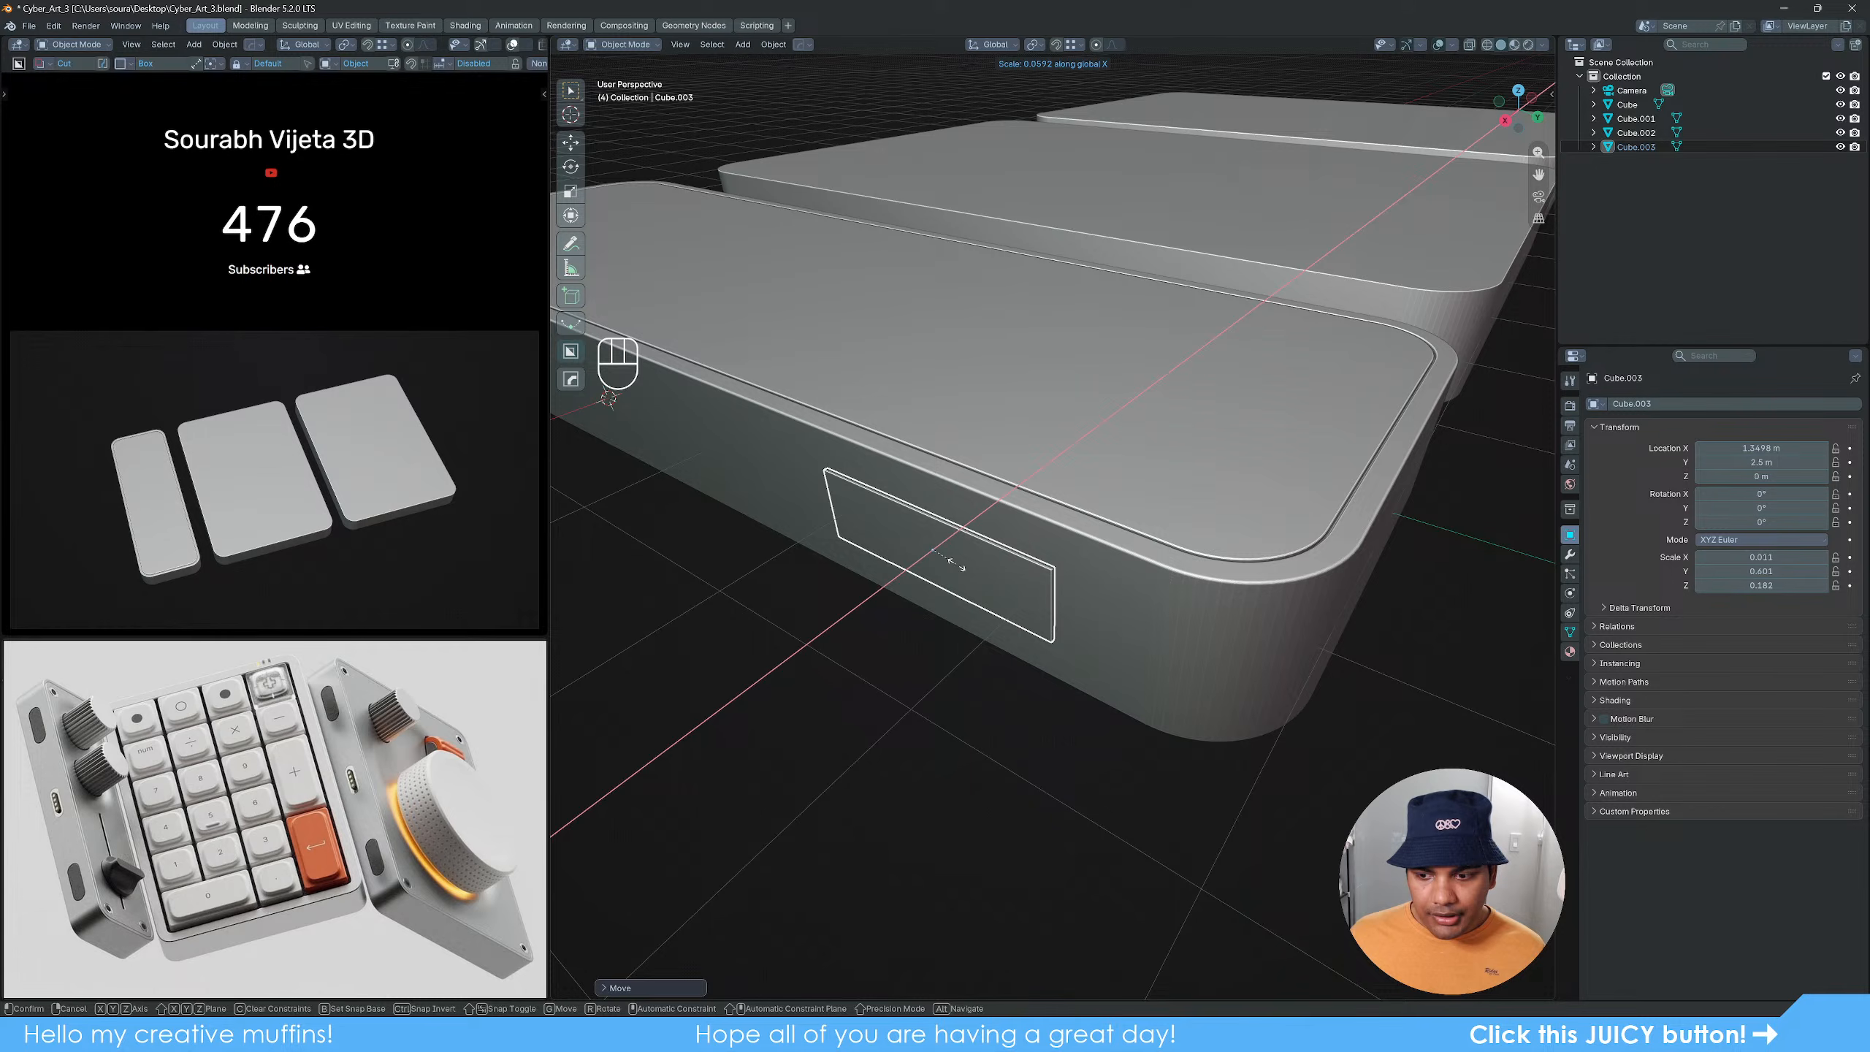
pyautogui.click(955, 565)
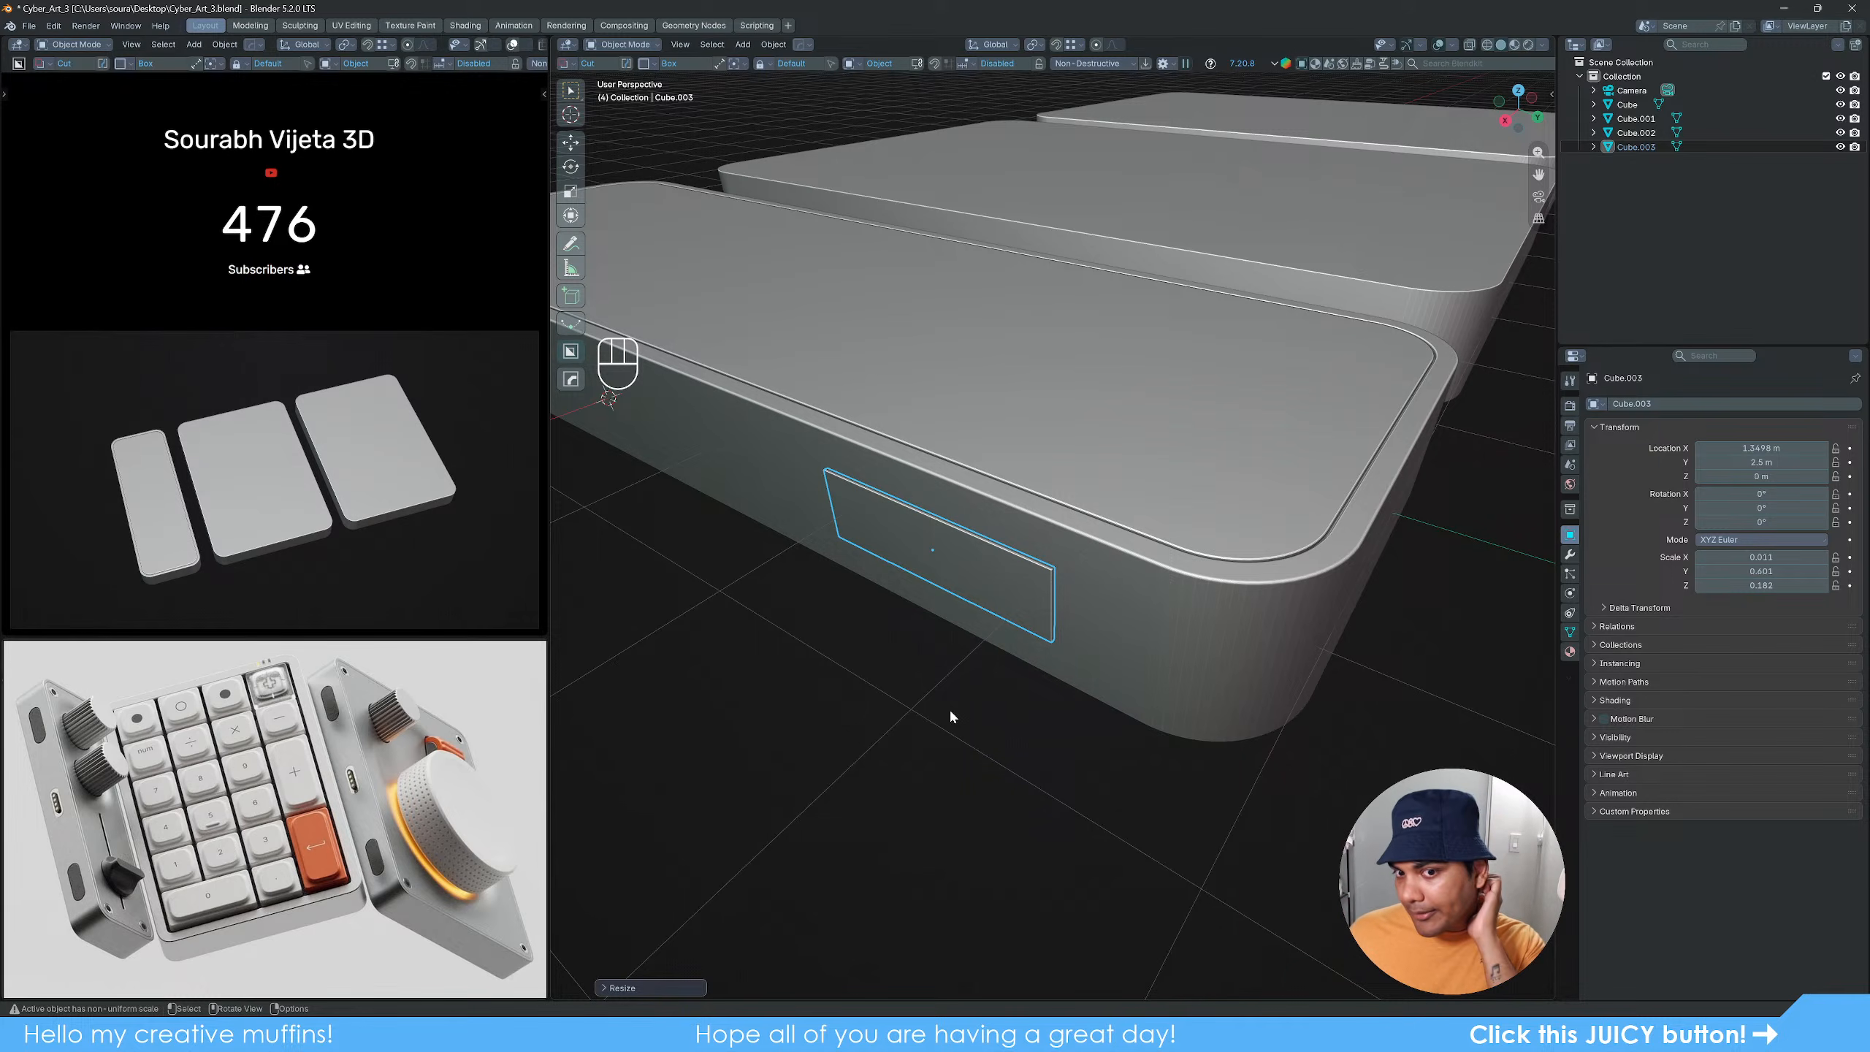
# Step: Thin the flattened plate slightly further along X to a scale of about 0.009
pyautogui.scroll(4, 958, 674)
pyautogui.moveTo(956, 673); pyautogui.dragTo(957, 667, button='middle')
pyautogui.keyDown('shift'); pyautogui.moveTo(957, 667); pyautogui.dragTo(1004, 626, button='middle'); pyautogui.keyUp('shift')
pyautogui.press('s')
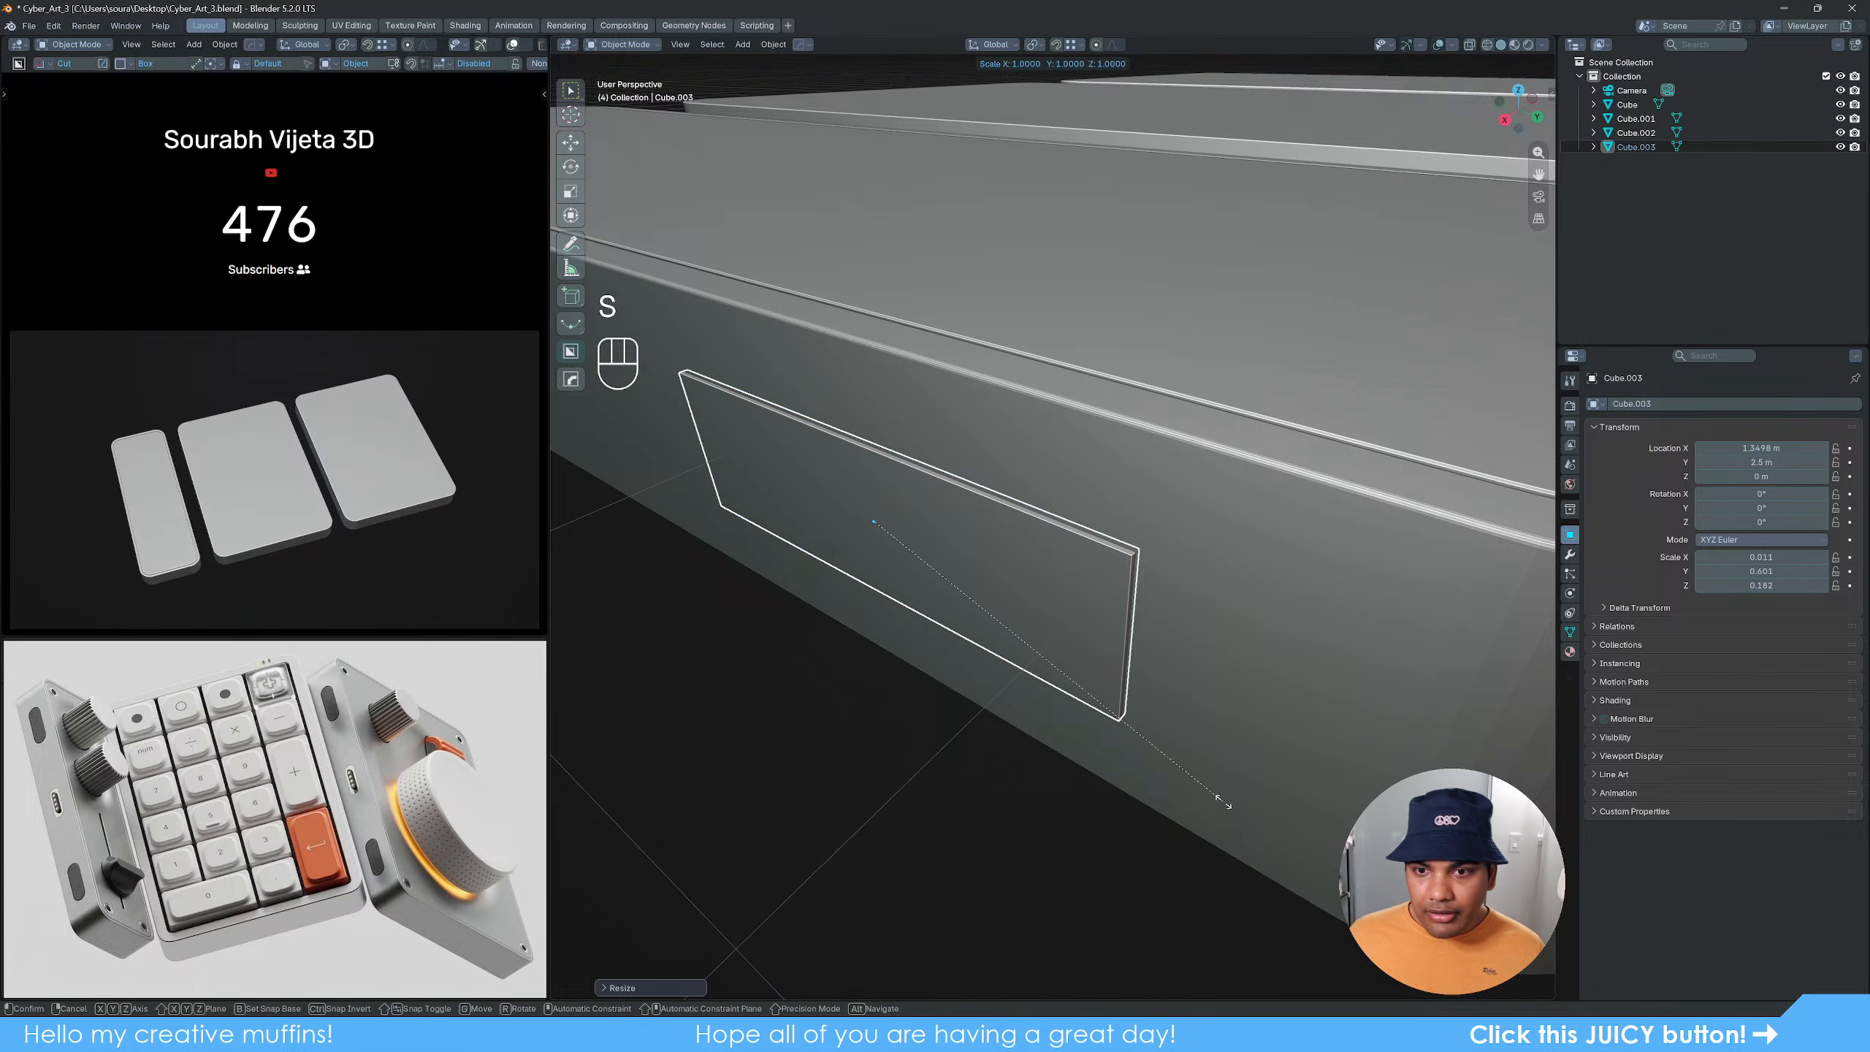
pyautogui.press('x')
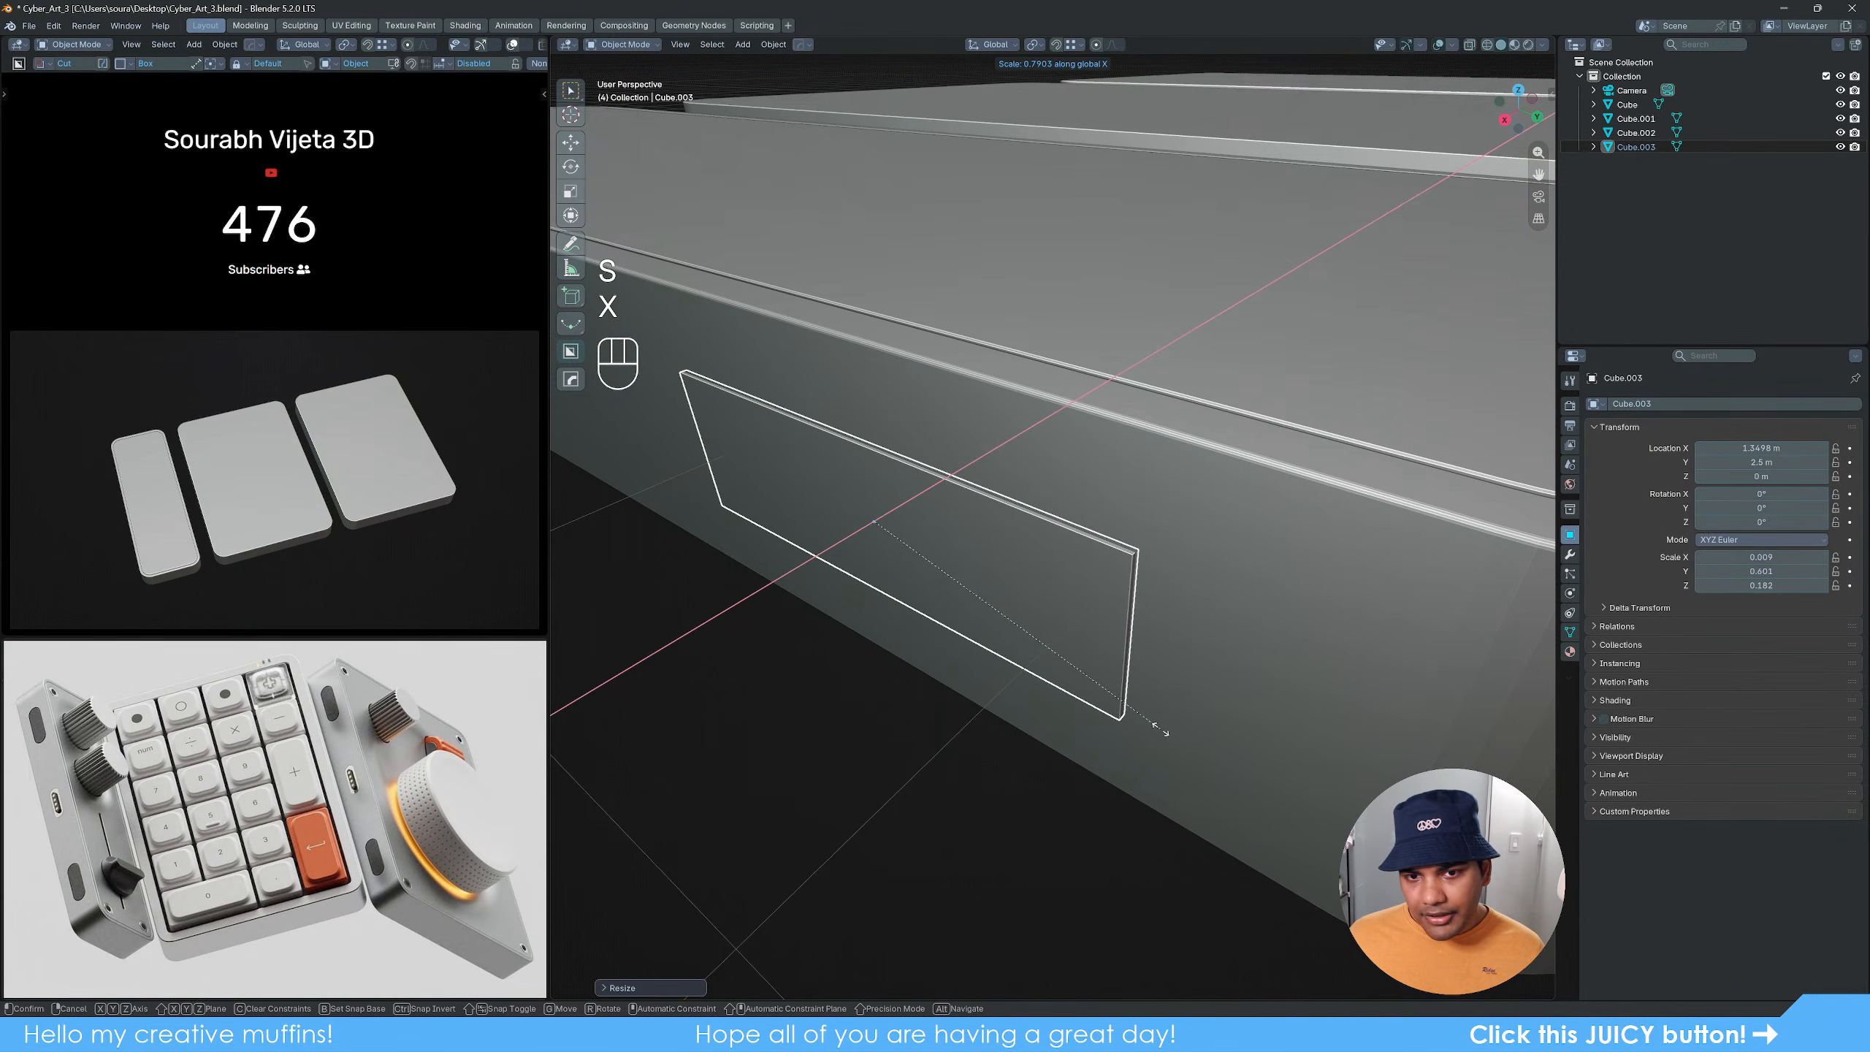
pyautogui.click(1160, 727)
# Step: Apply all transforms to the thin plate on the slab's side
pyautogui.press('Tab')
pyautogui.press('Tab')
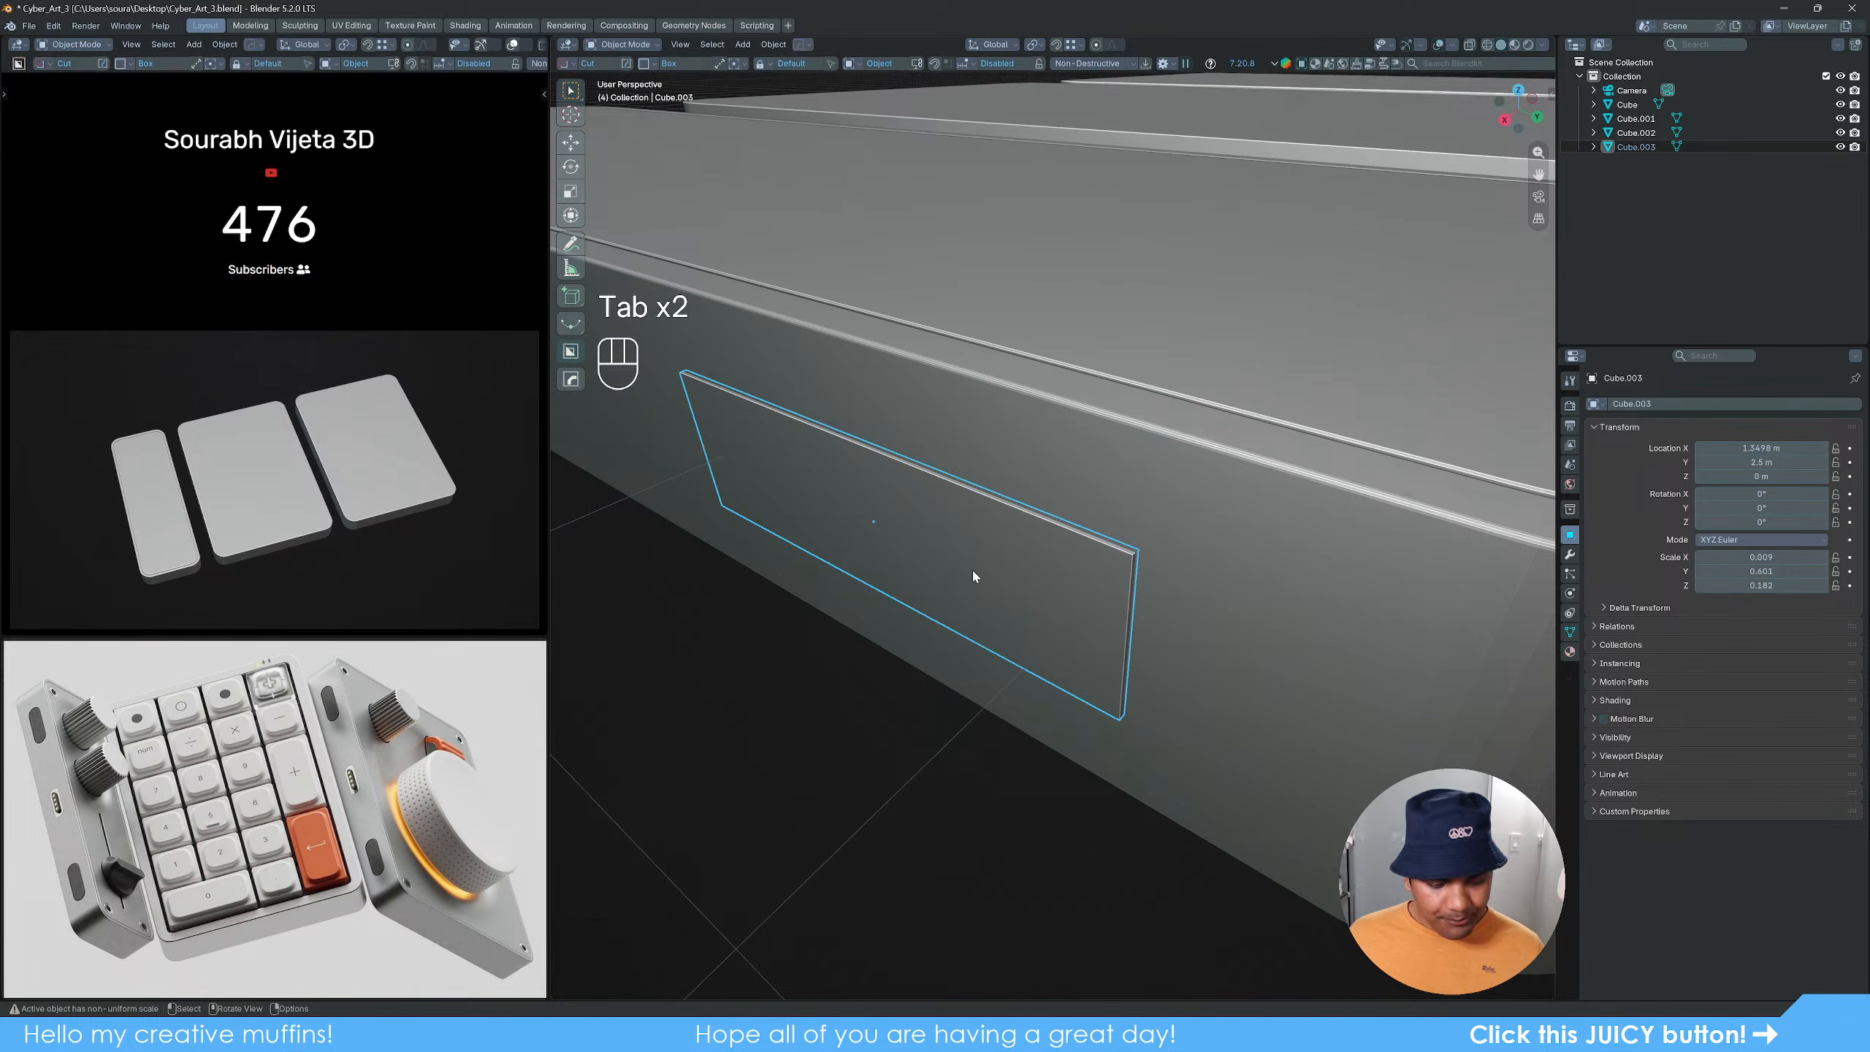
pyautogui.press('q')
pyautogui.moveTo(973, 571)
pyautogui.click(1063, 613)
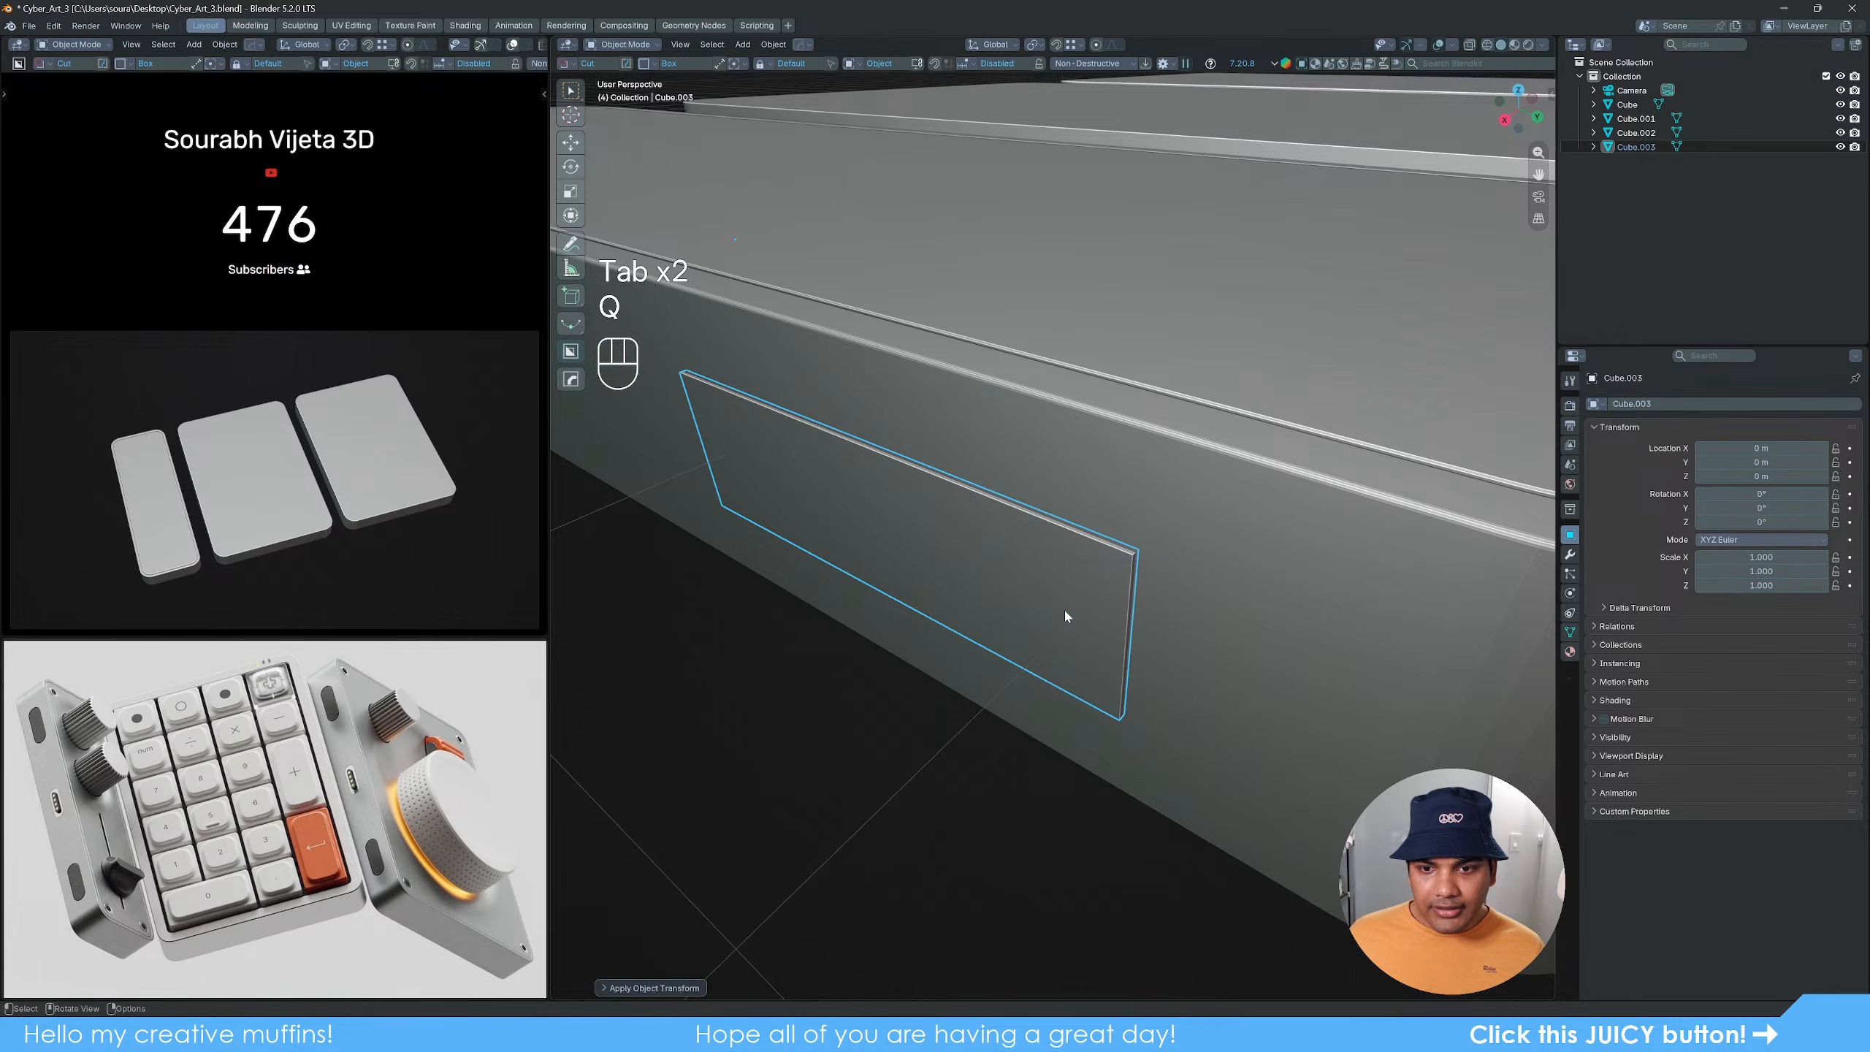
# Step: Bevel the thin plate's four short corner edges by about 0.18 m with 20 segments, so both ends become rounded
pyautogui.press('Tab')
pyautogui.press('2')
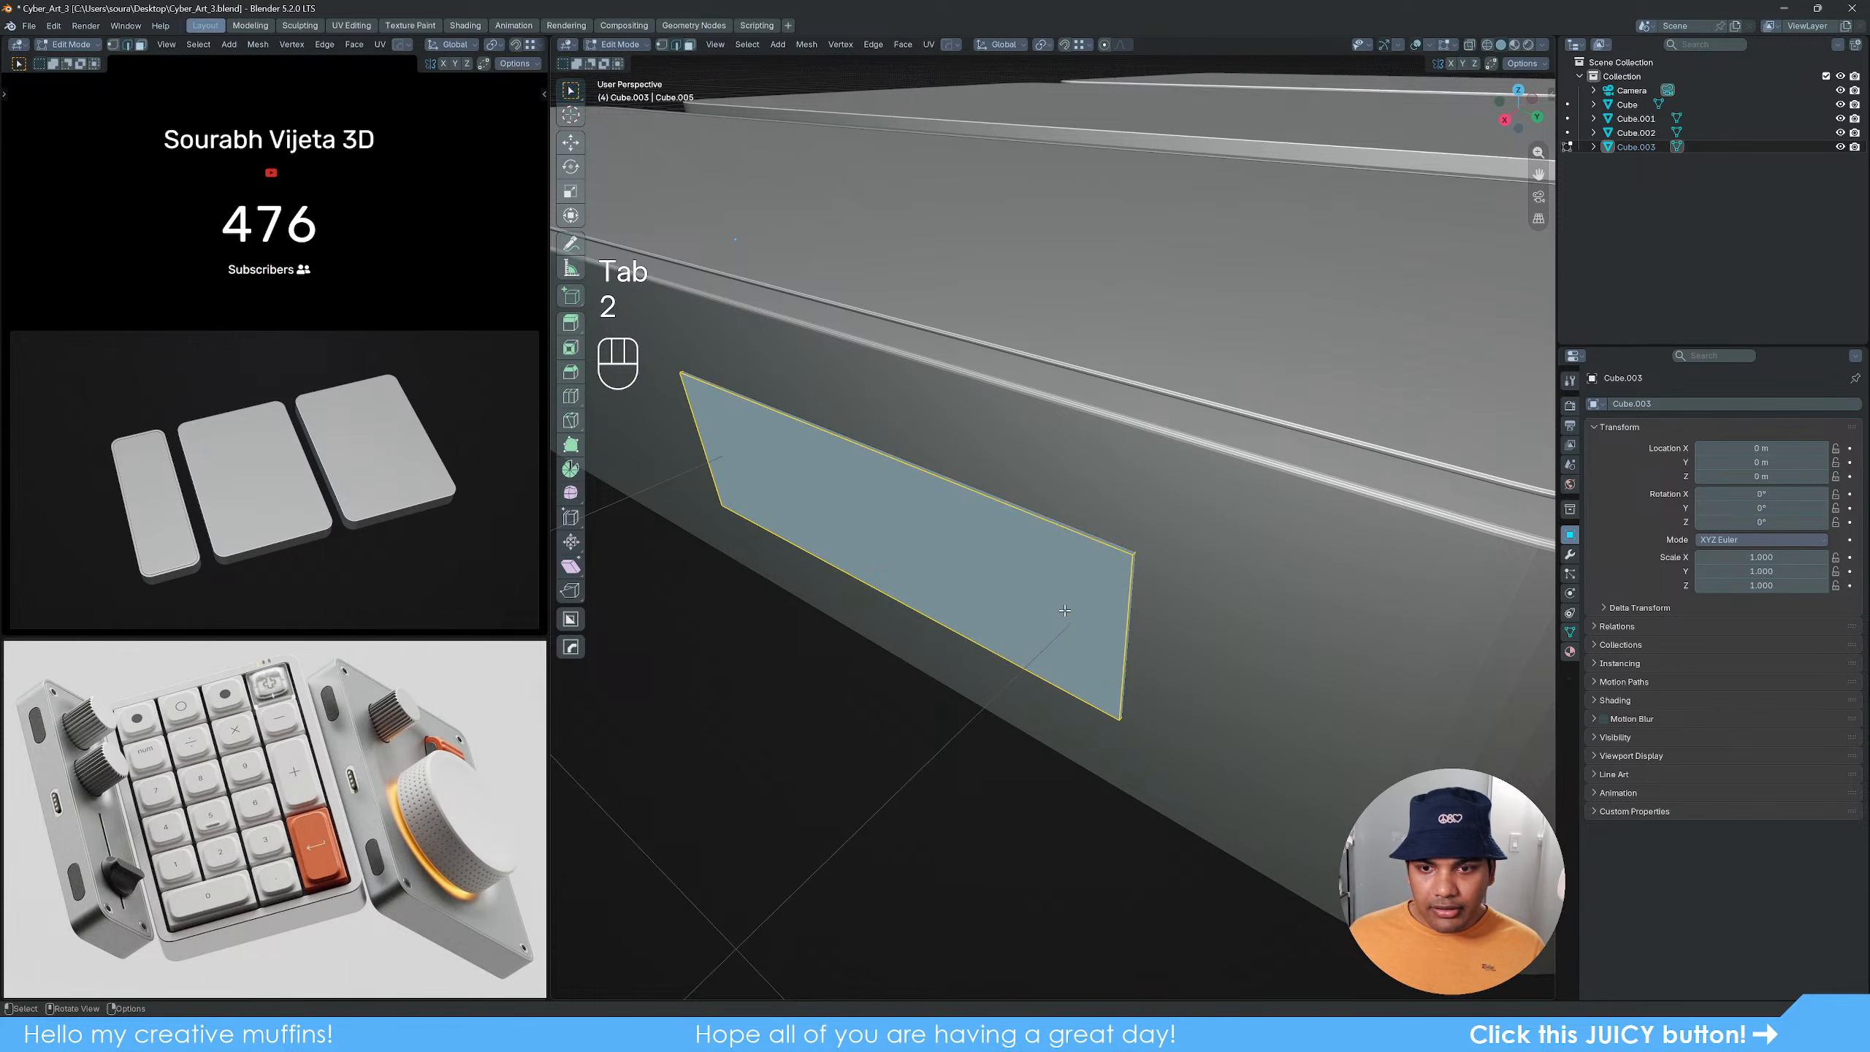
pyautogui.press('z')
pyautogui.click(1149, 590)
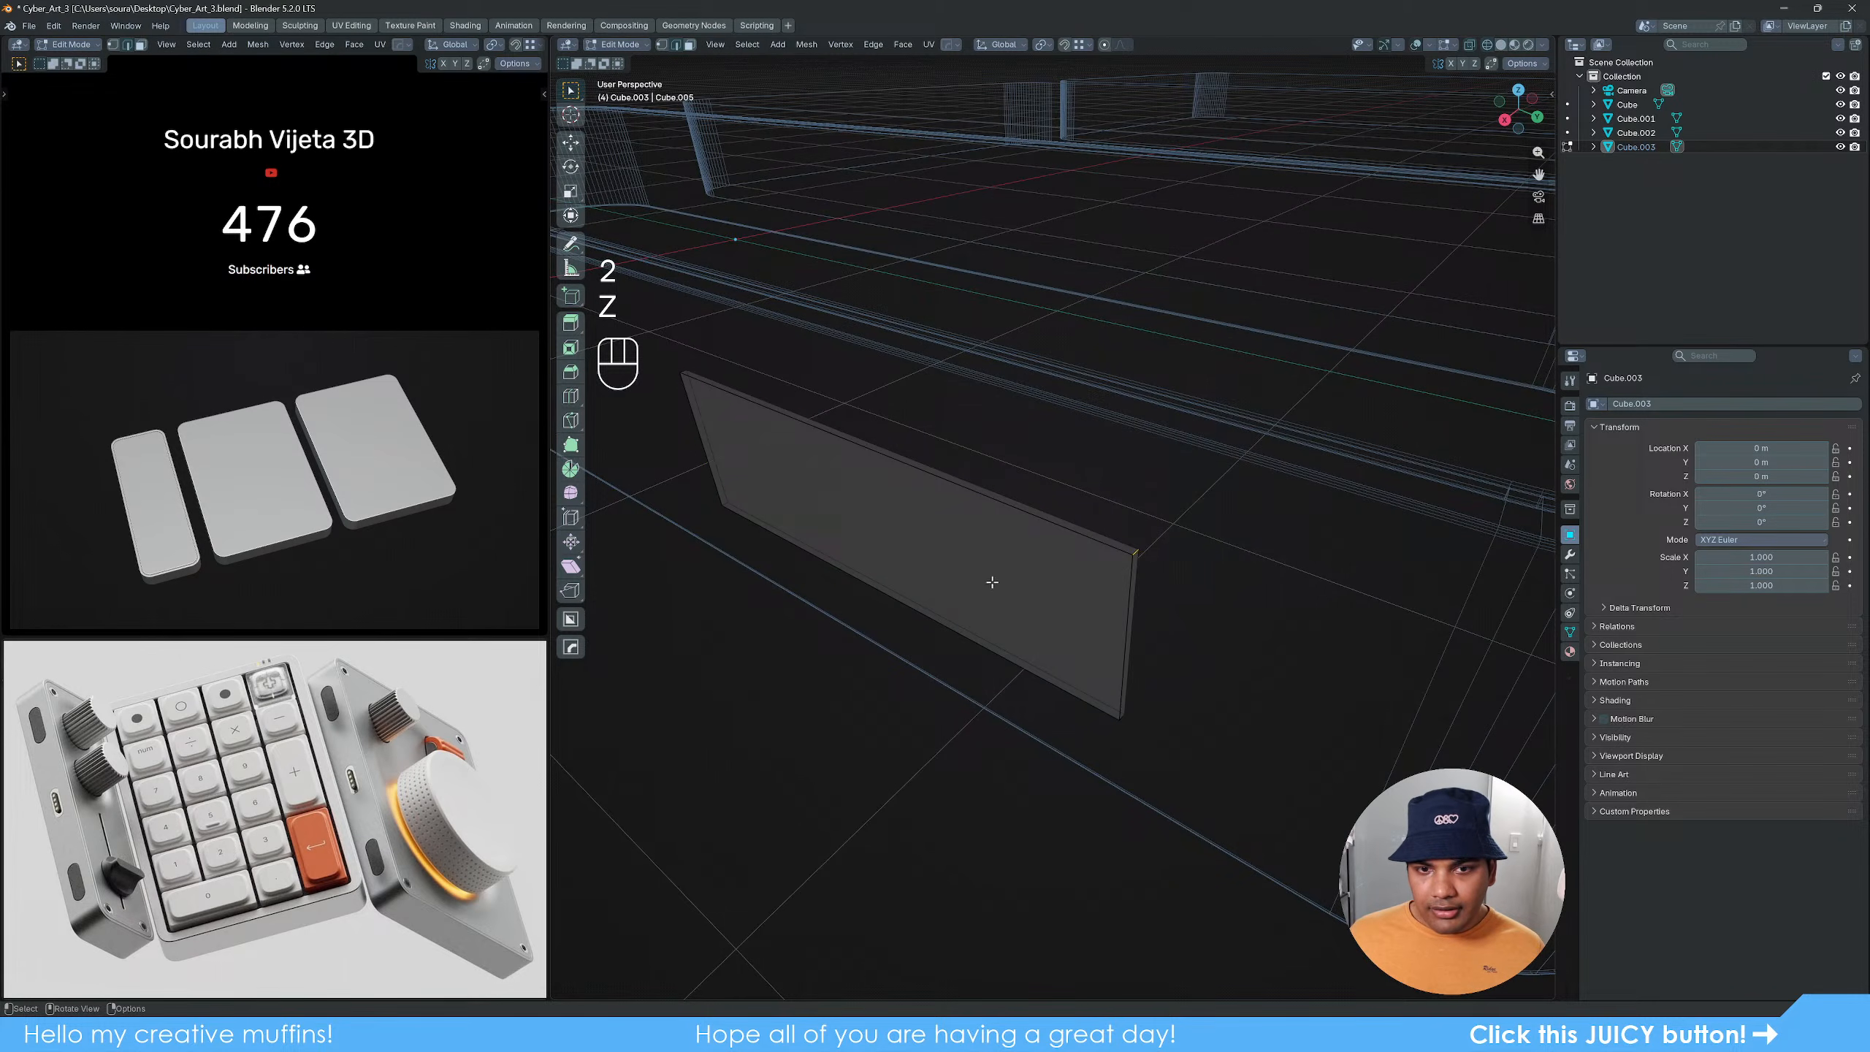
pyautogui.moveTo(972, 586)
pyautogui.mouseDown(button='middle')
pyautogui.moveTo(1027, 586)
pyautogui.moveTo(957, 552)
pyautogui.mouseUp(button='middle')
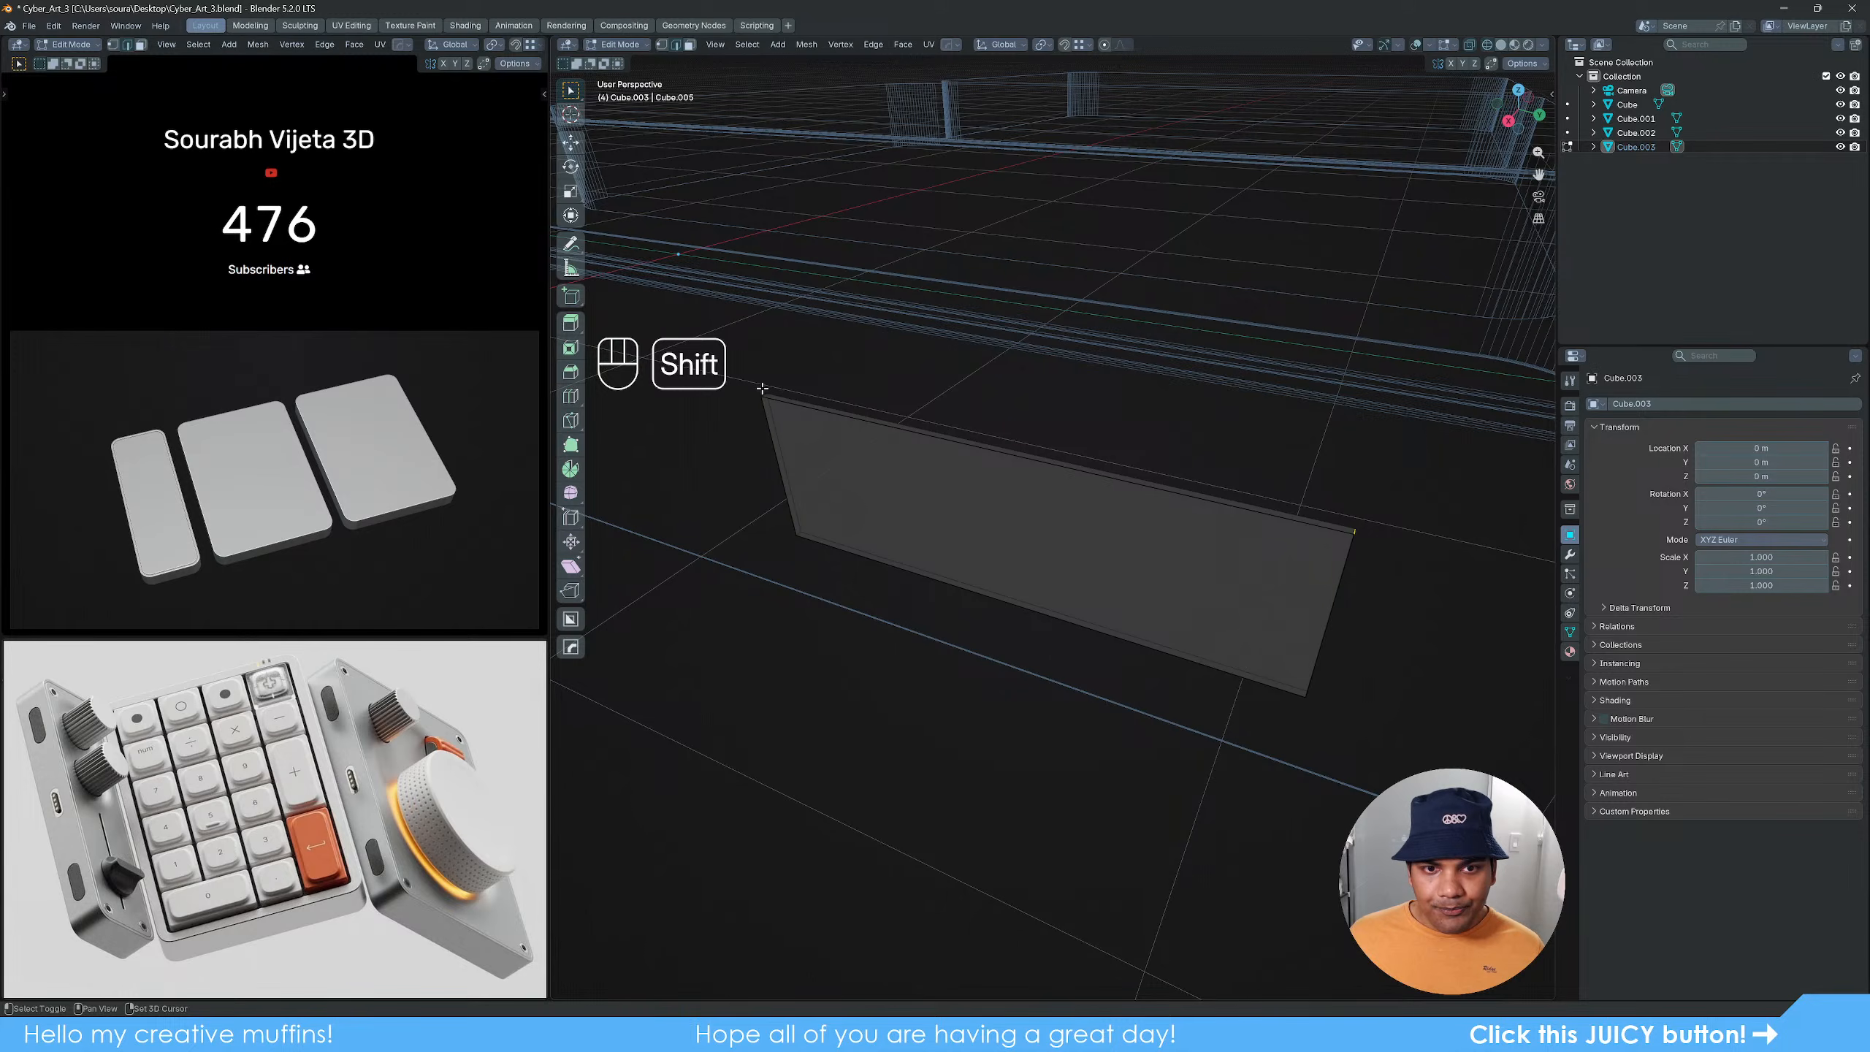
pyautogui.keyDown('shift'); pyautogui.moveTo(1292, 673); pyautogui.dragTo(1329, 712); pyautogui.keyUp('shift')
pyautogui.keyDown('alt'); pyautogui.moveTo(1294, 710); pyautogui.dragTo(1279, 709, button='middle'); pyautogui.keyUp('alt')
pyautogui.keyDown('shift'); pyautogui.moveTo(1264, 384); pyautogui.dragTo(1098, 548, button='middle'); pyautogui.keyUp('shift')
pyautogui.scroll(5, 1244, 517)
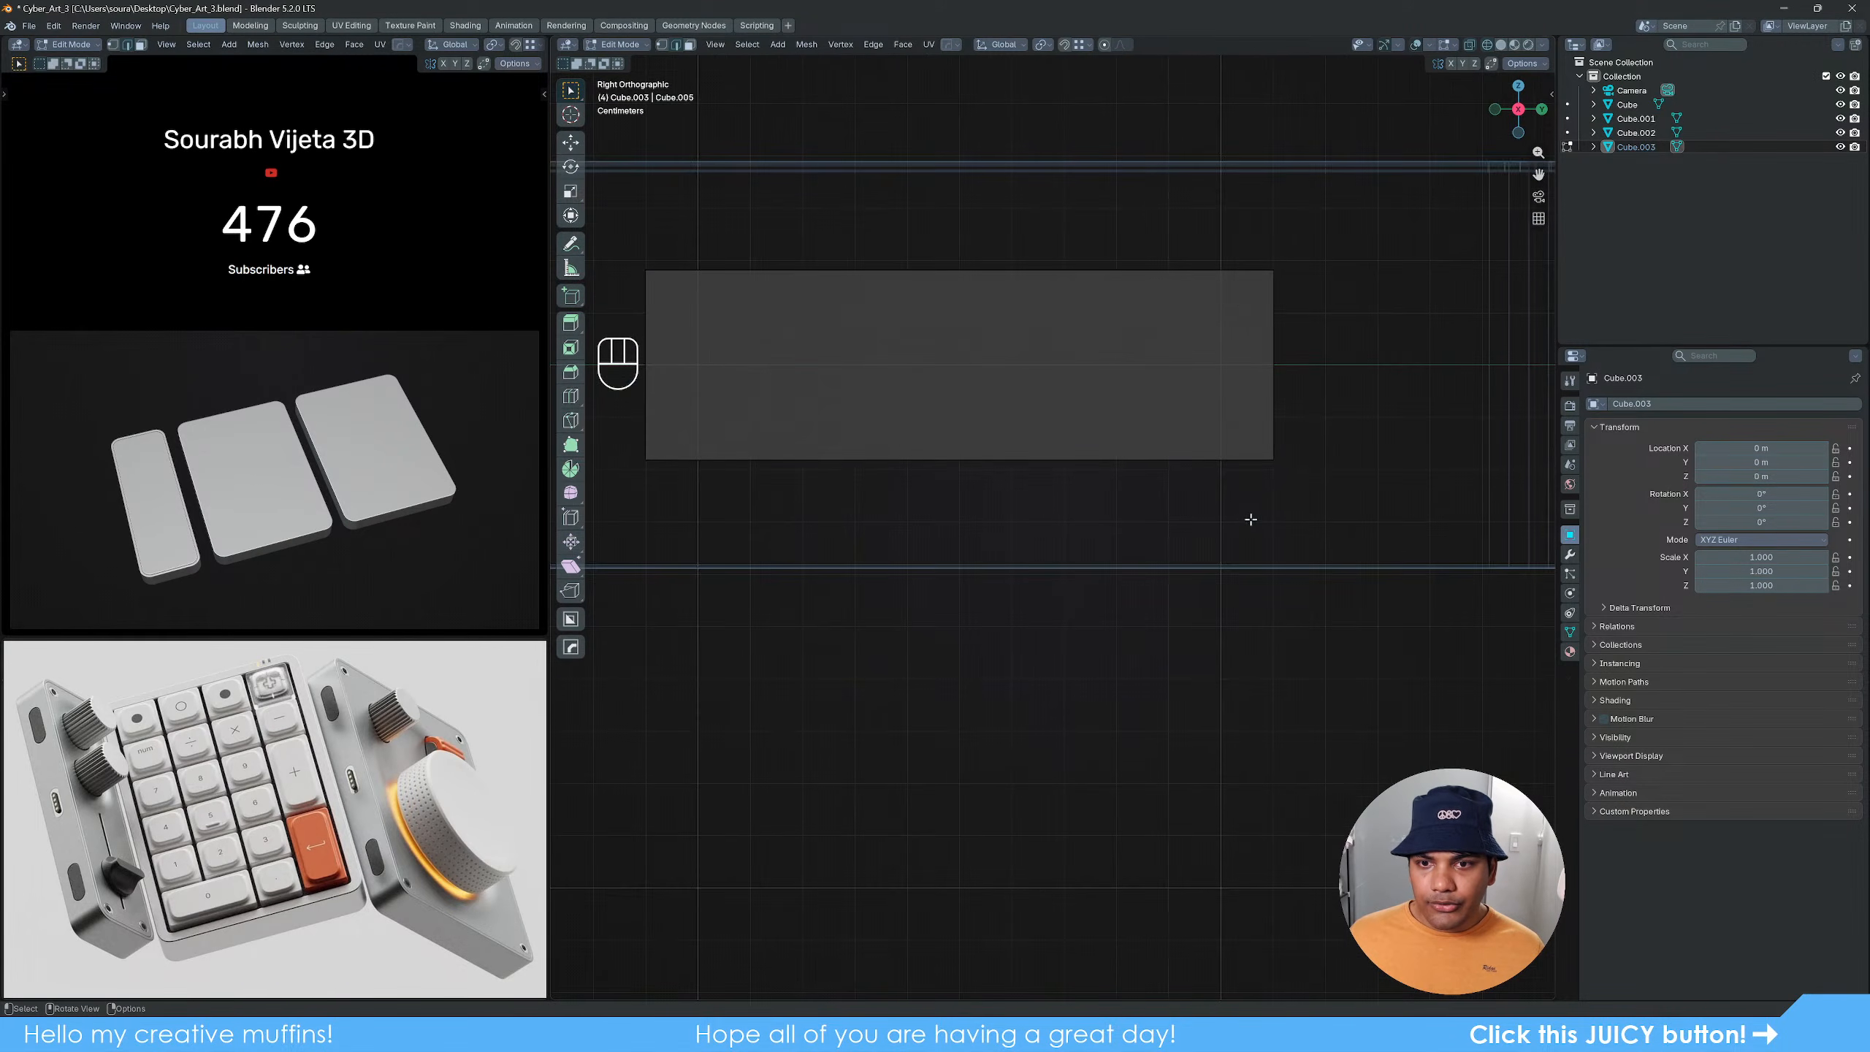
pyautogui.keyDown('shift'); pyautogui.moveTo(1293, 476); pyautogui.dragTo(1117, 659, button='middle'); pyautogui.keyUp('shift')
pyautogui.scroll(3, 1152, 634)
pyautogui.keyDown('shift'); pyautogui.moveTo(1285, 623); pyautogui.dragTo(1189, 594, button='middle'); pyautogui.keyUp('shift')
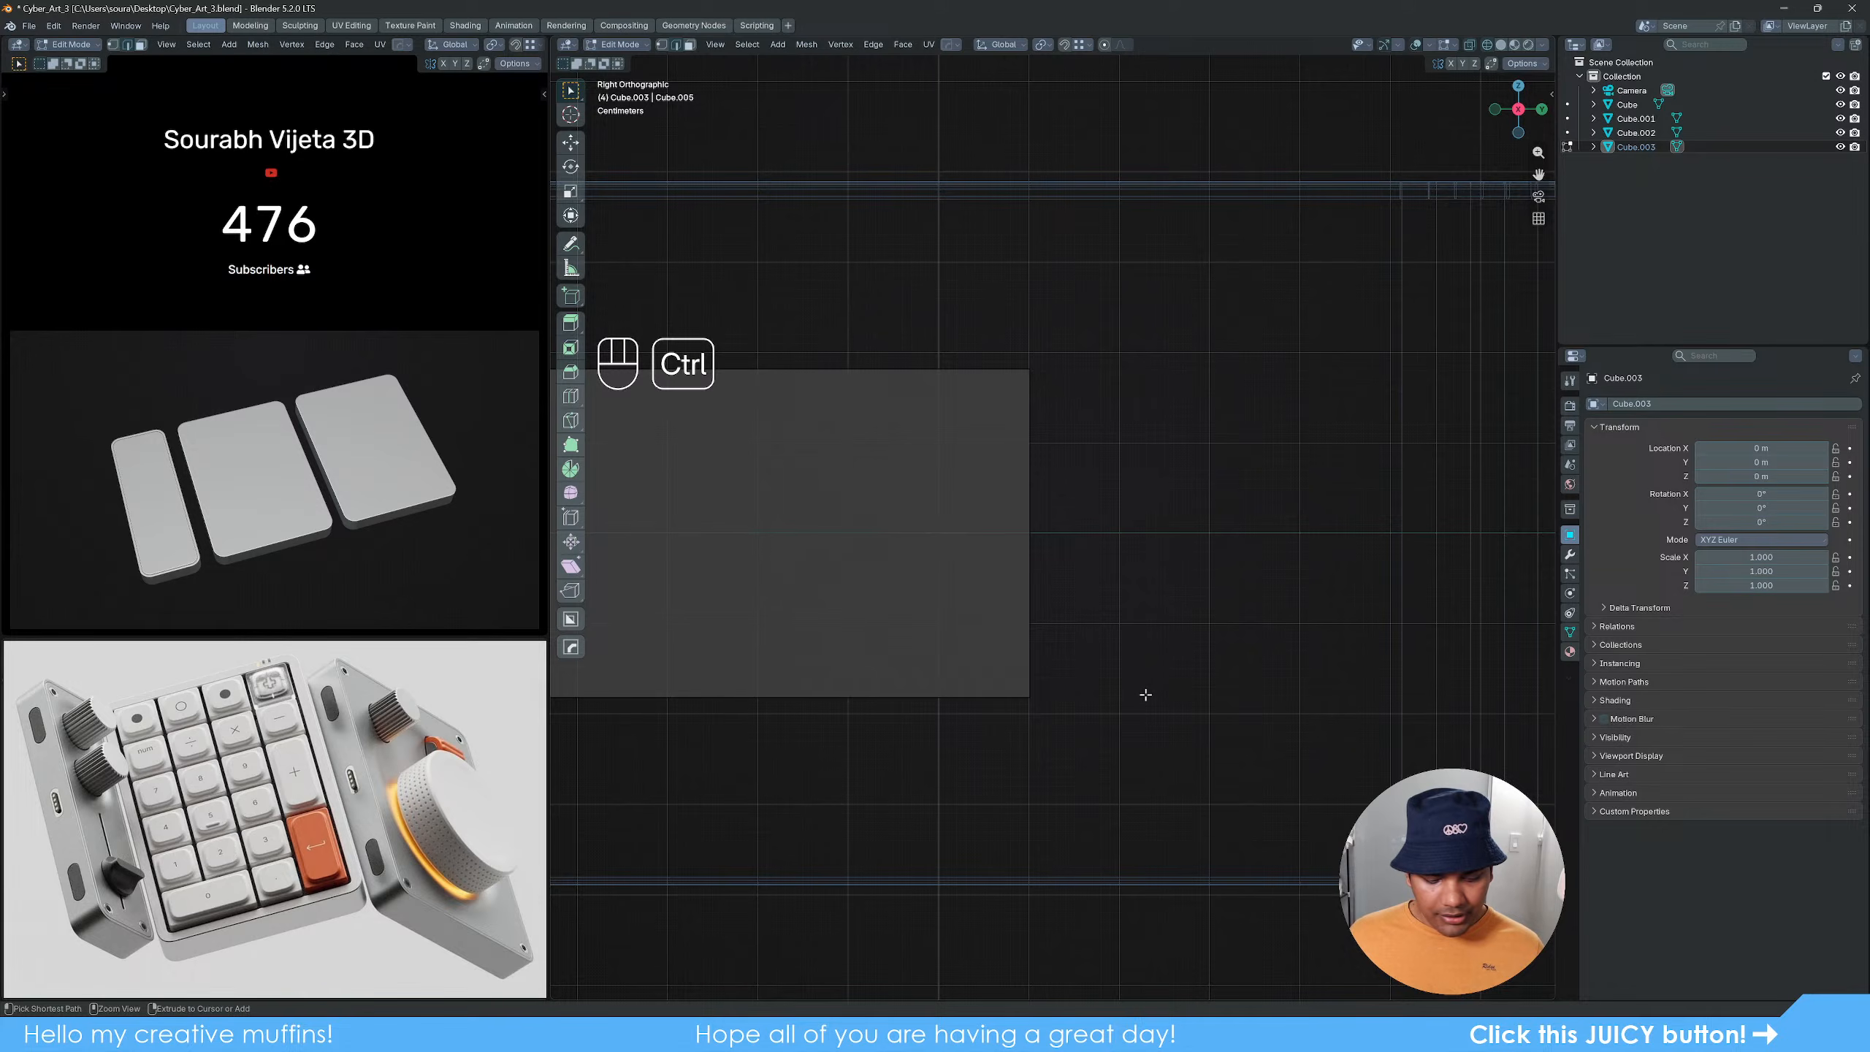
pyautogui.hotkey('ctrl', 'b')
pyautogui.scroll(11, 1296, 715)
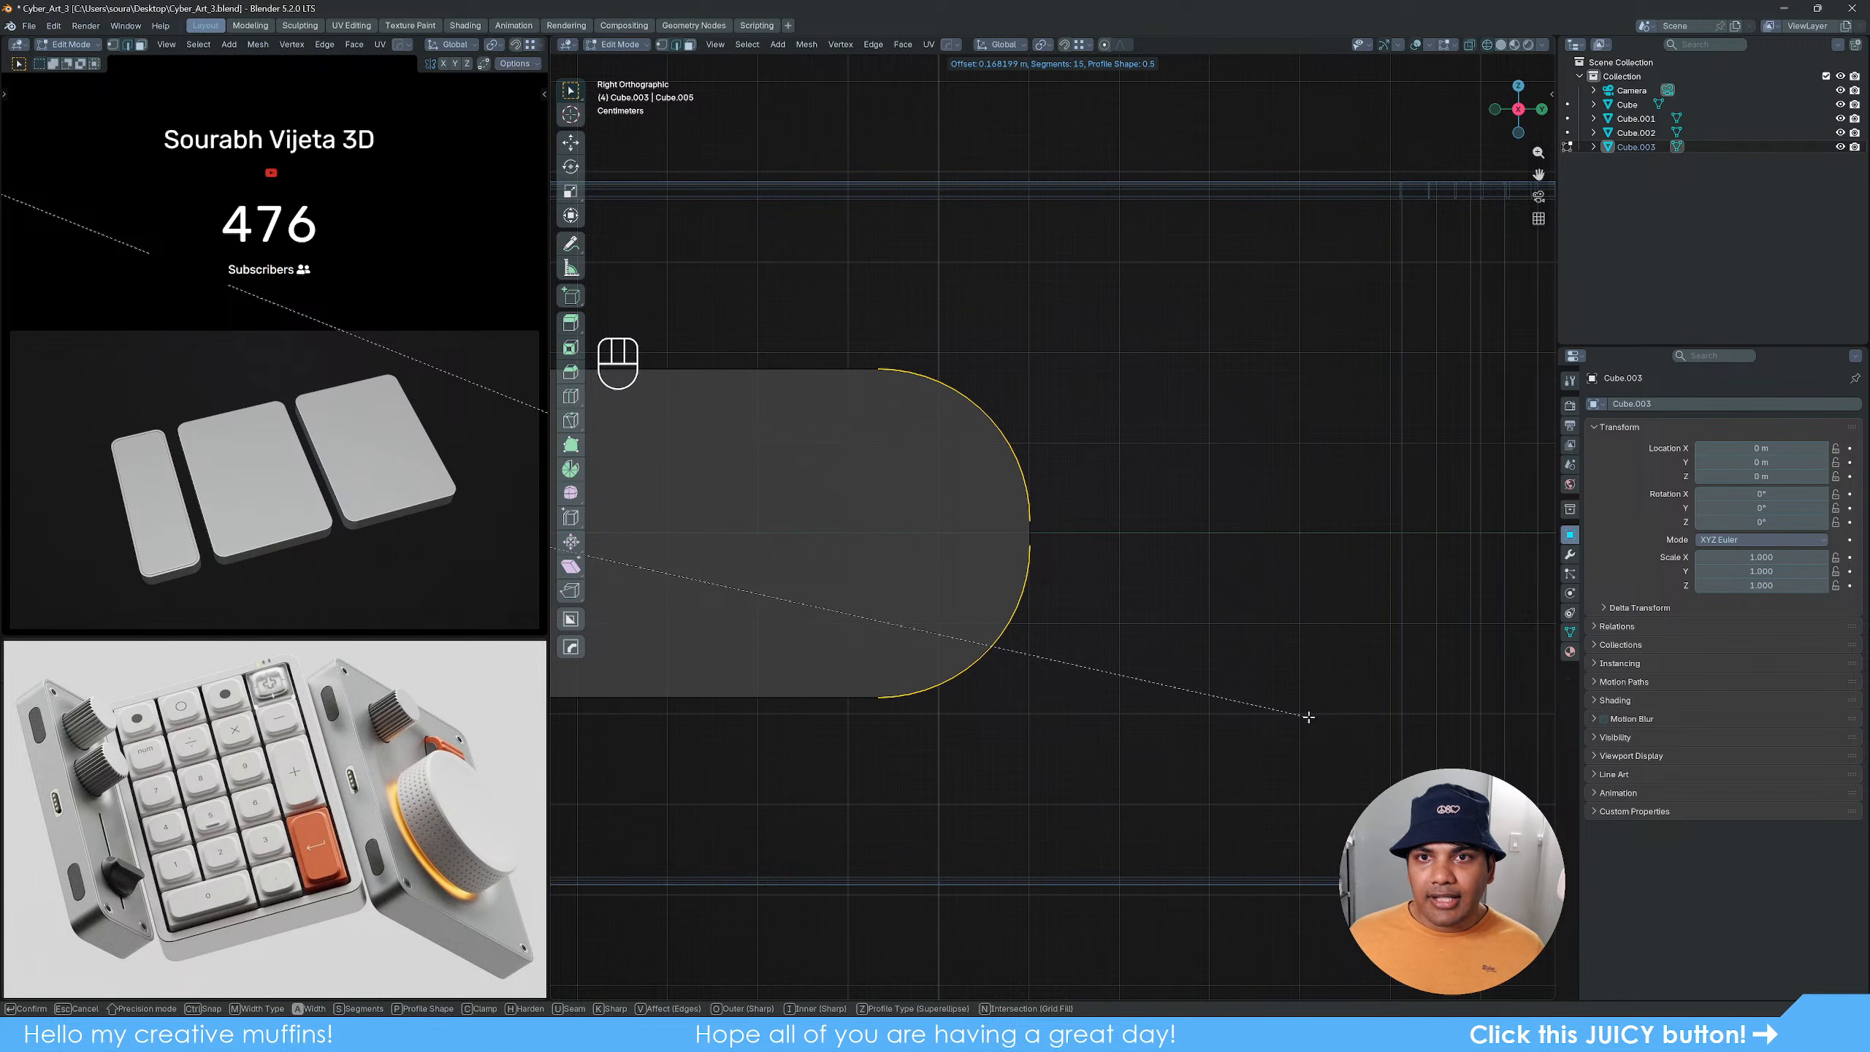
pyautogui.press('shift')
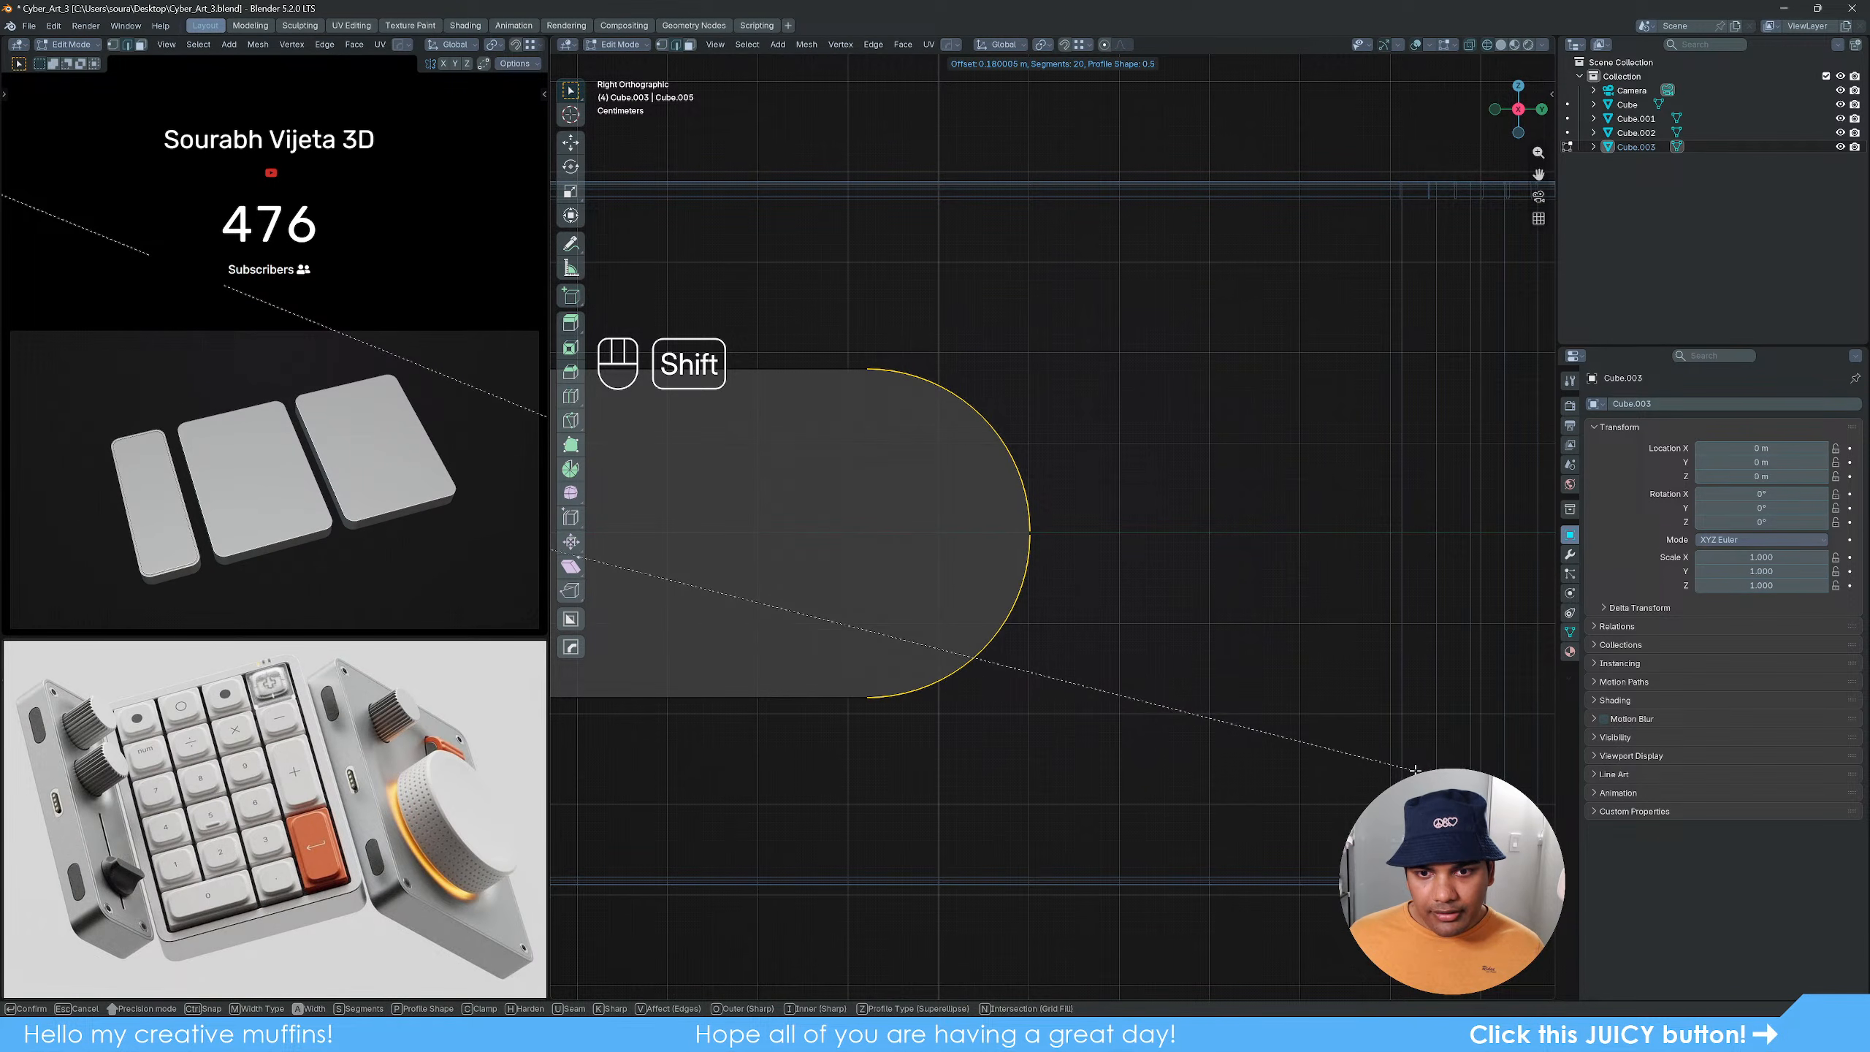
pyautogui.click(1415, 770)
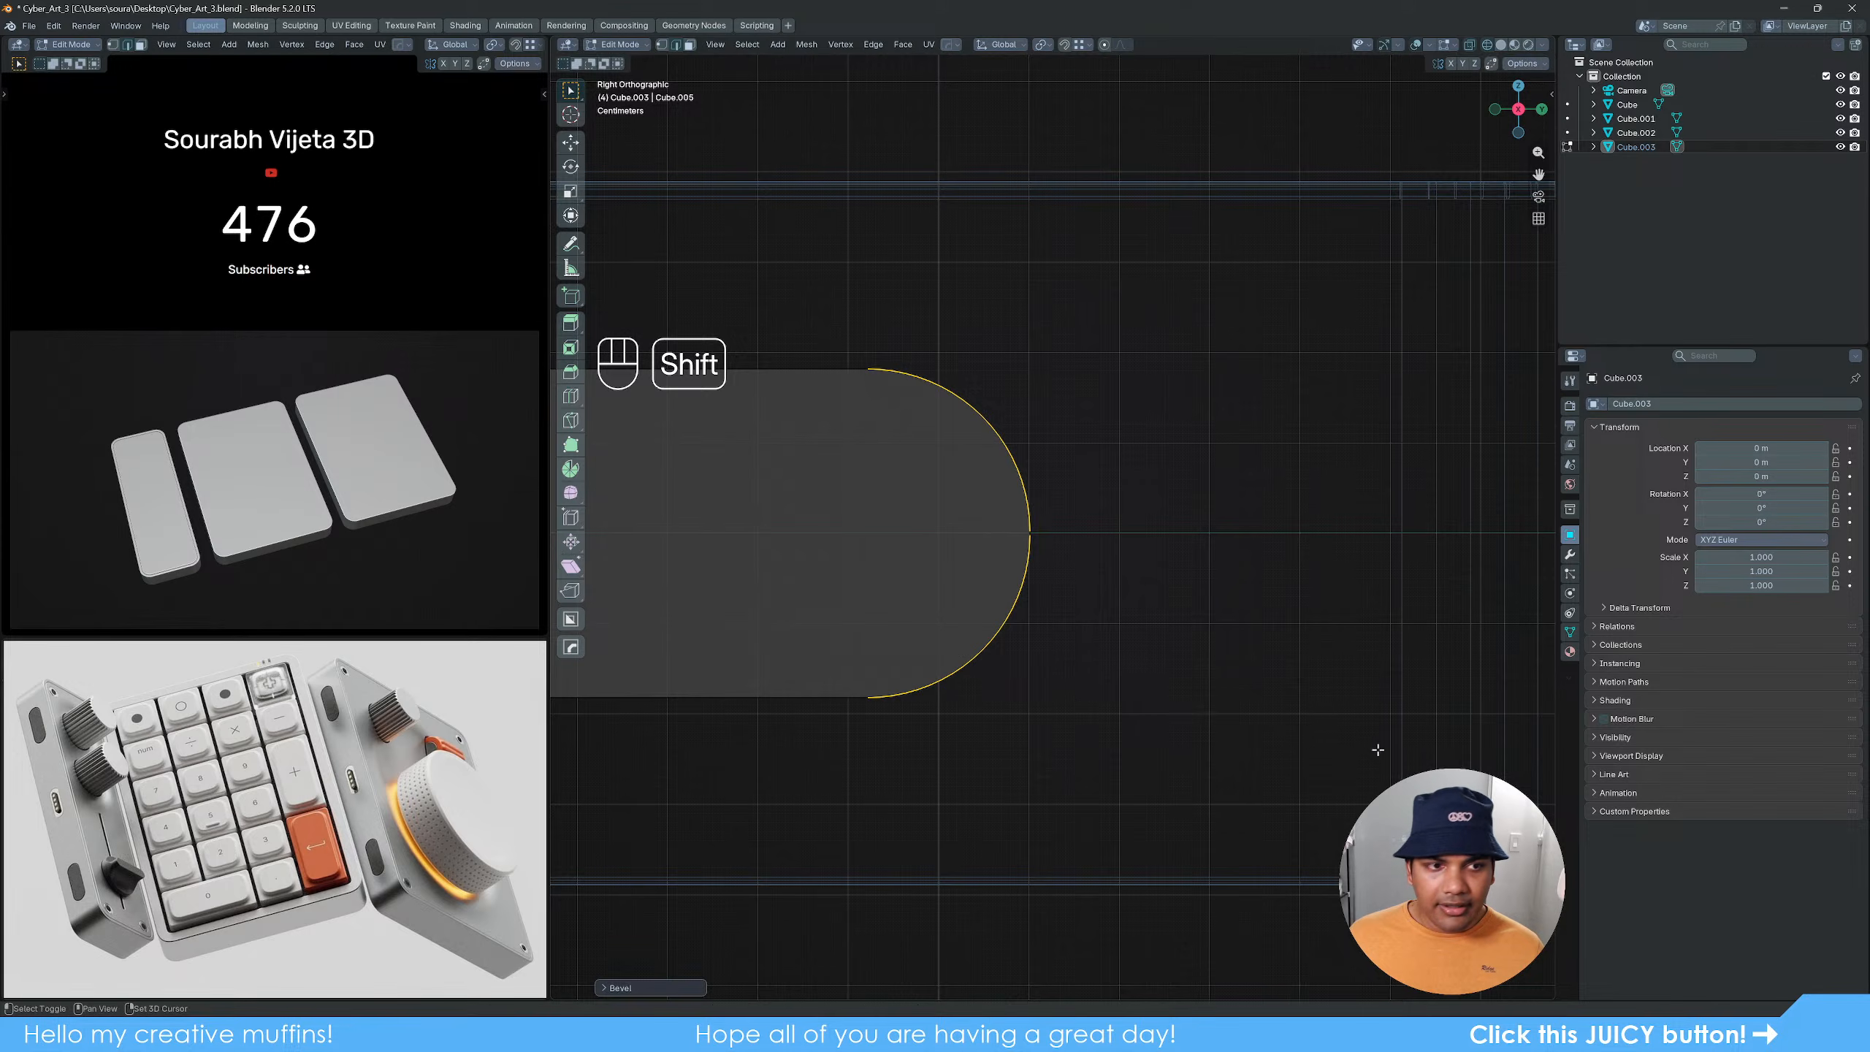
# Step: Return to Object Mode and show the rounded plate in solid shading
pyautogui.click(1152, 689)
pyautogui.scroll(-4, 1153, 688)
pyautogui.scroll(-2, 1152, 688)
pyautogui.press('Tab')
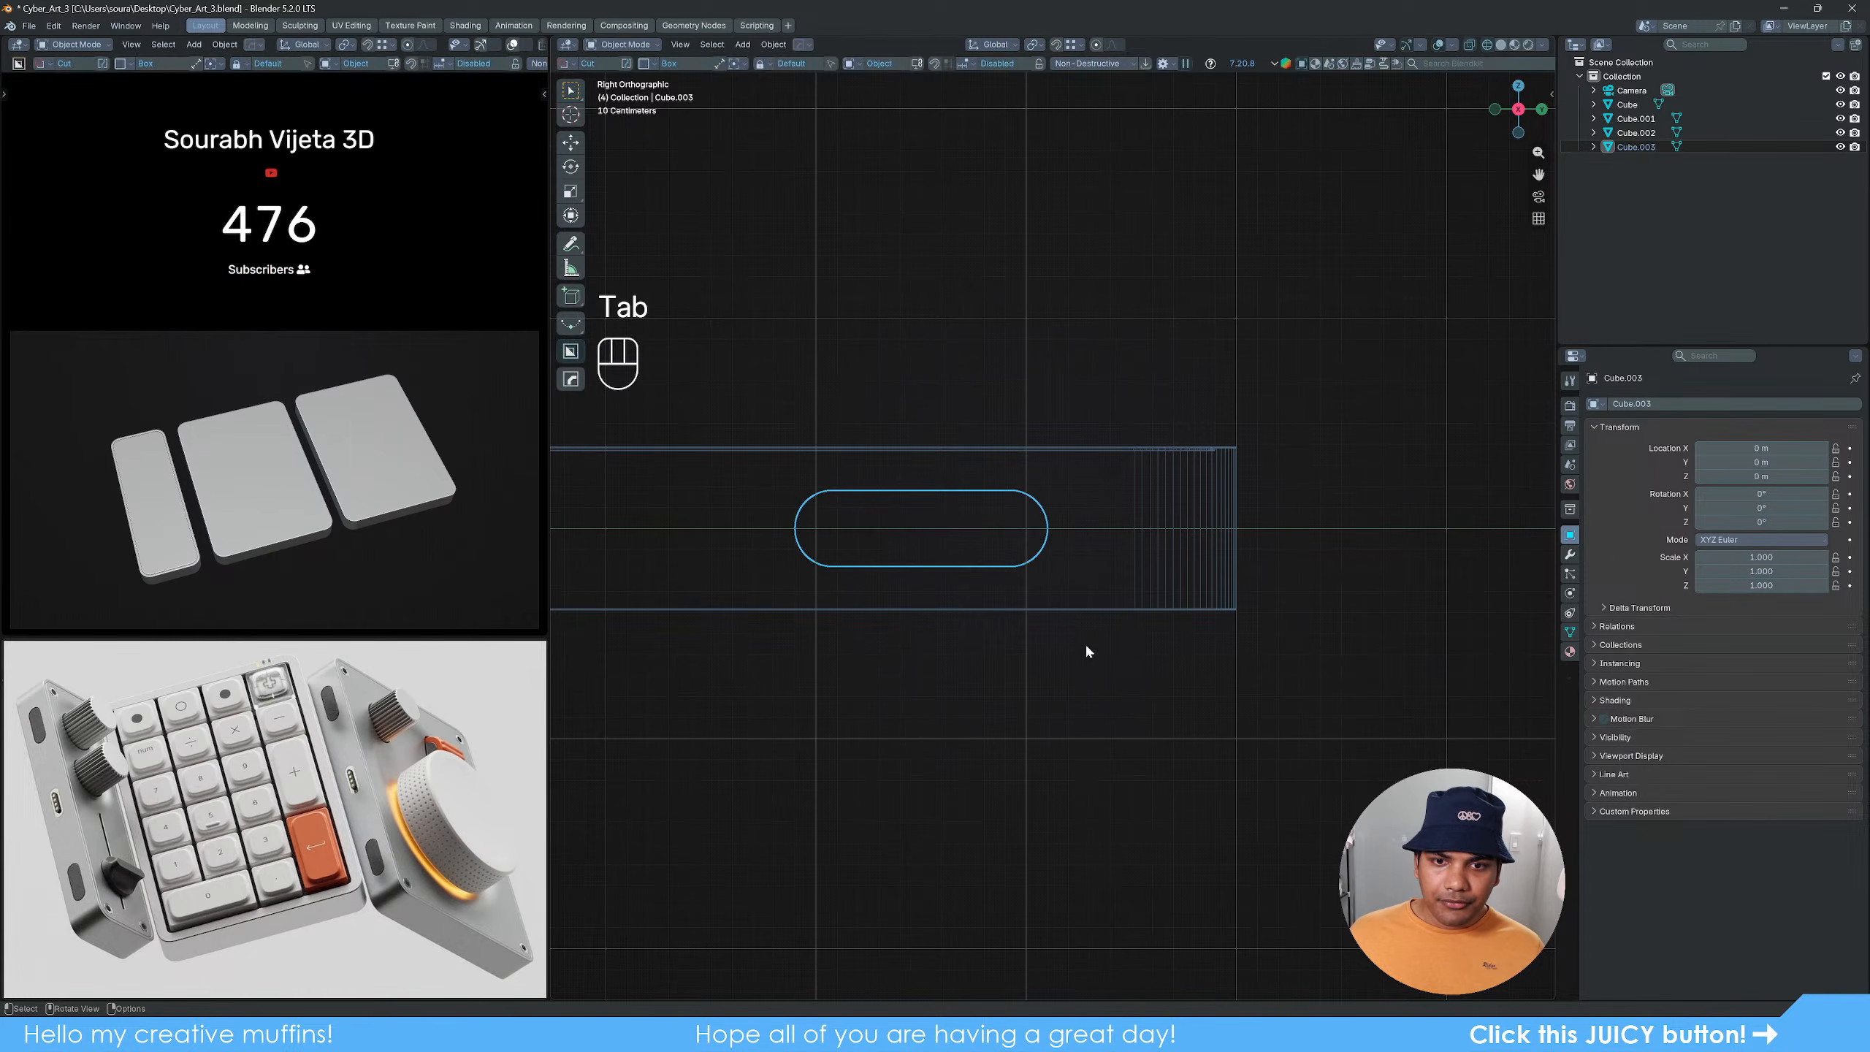
pyautogui.moveTo(1084, 643); pyautogui.dragTo(931, 687, button='middle')
pyautogui.press('z')
pyautogui.click(1146, 824)
pyautogui.scroll(-5, 1002, 710)
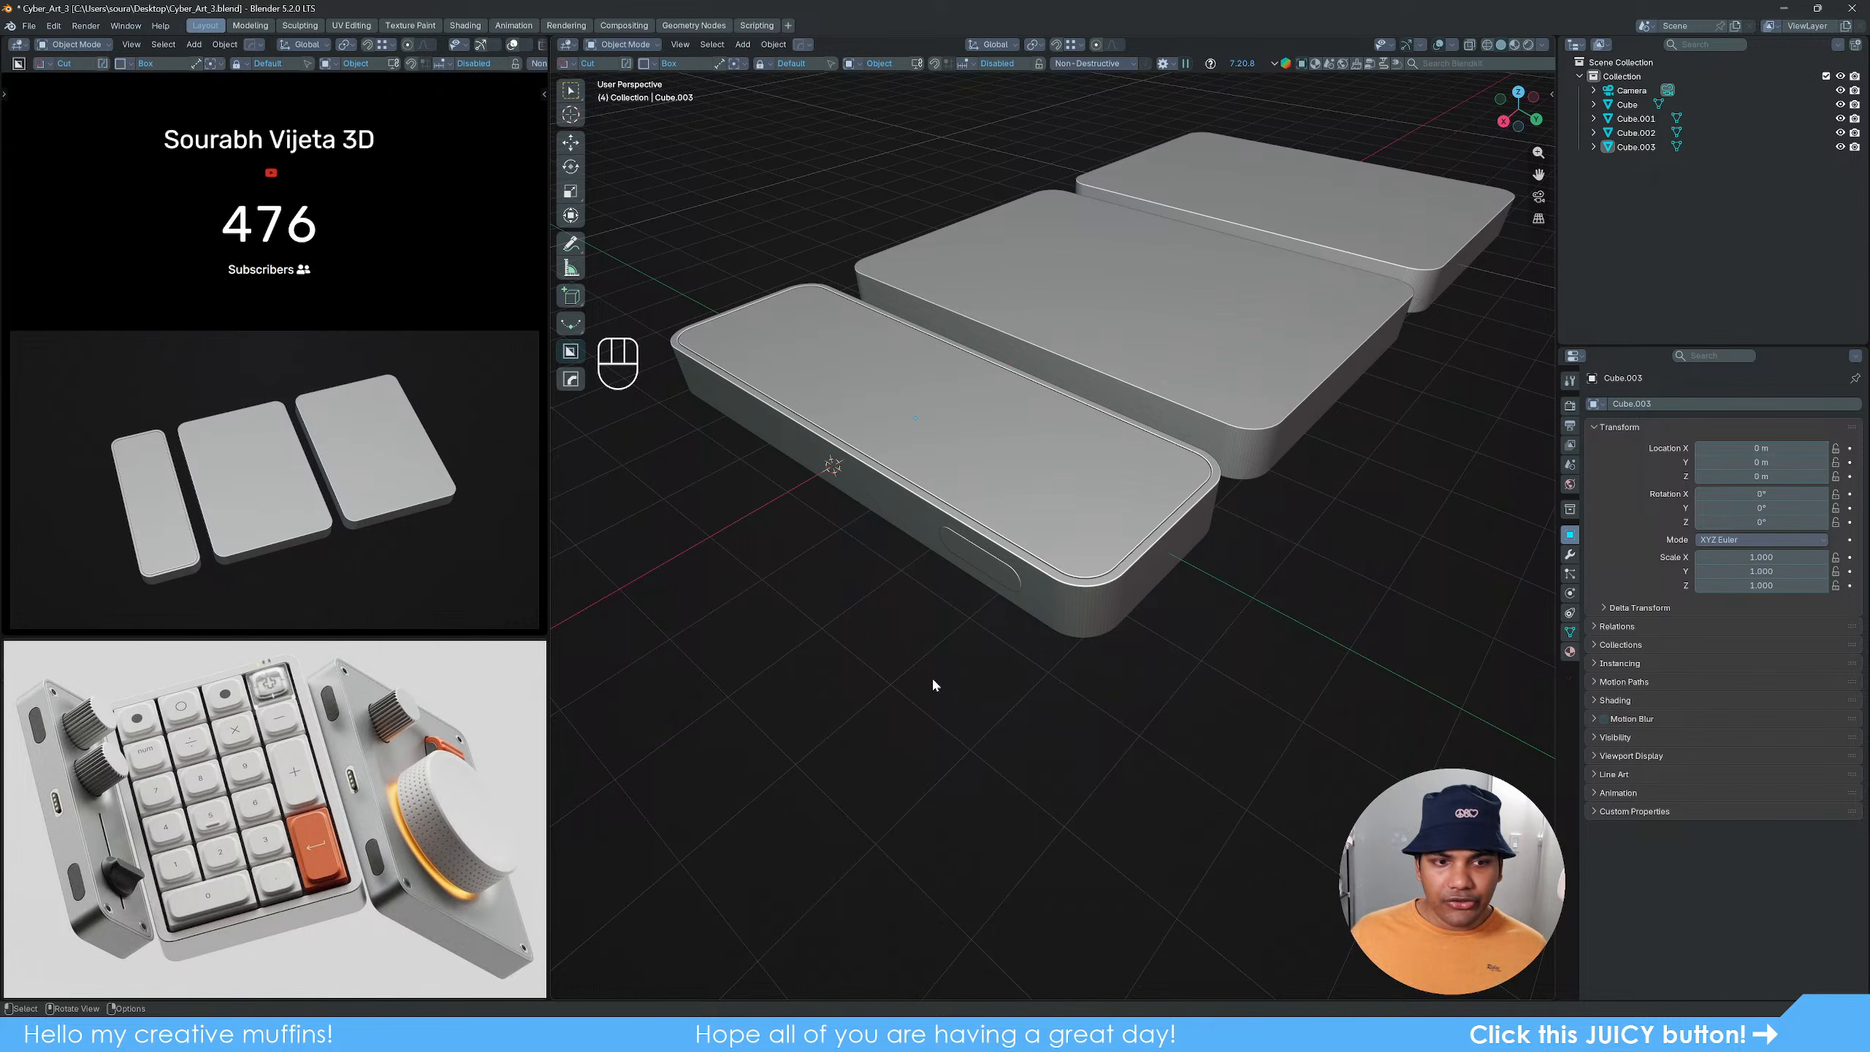
# Step: Select the narrow slab and snap the 3D cursor to its center
pyautogui.moveTo(894, 700); pyautogui.dragTo(1120, 696, button='middle')
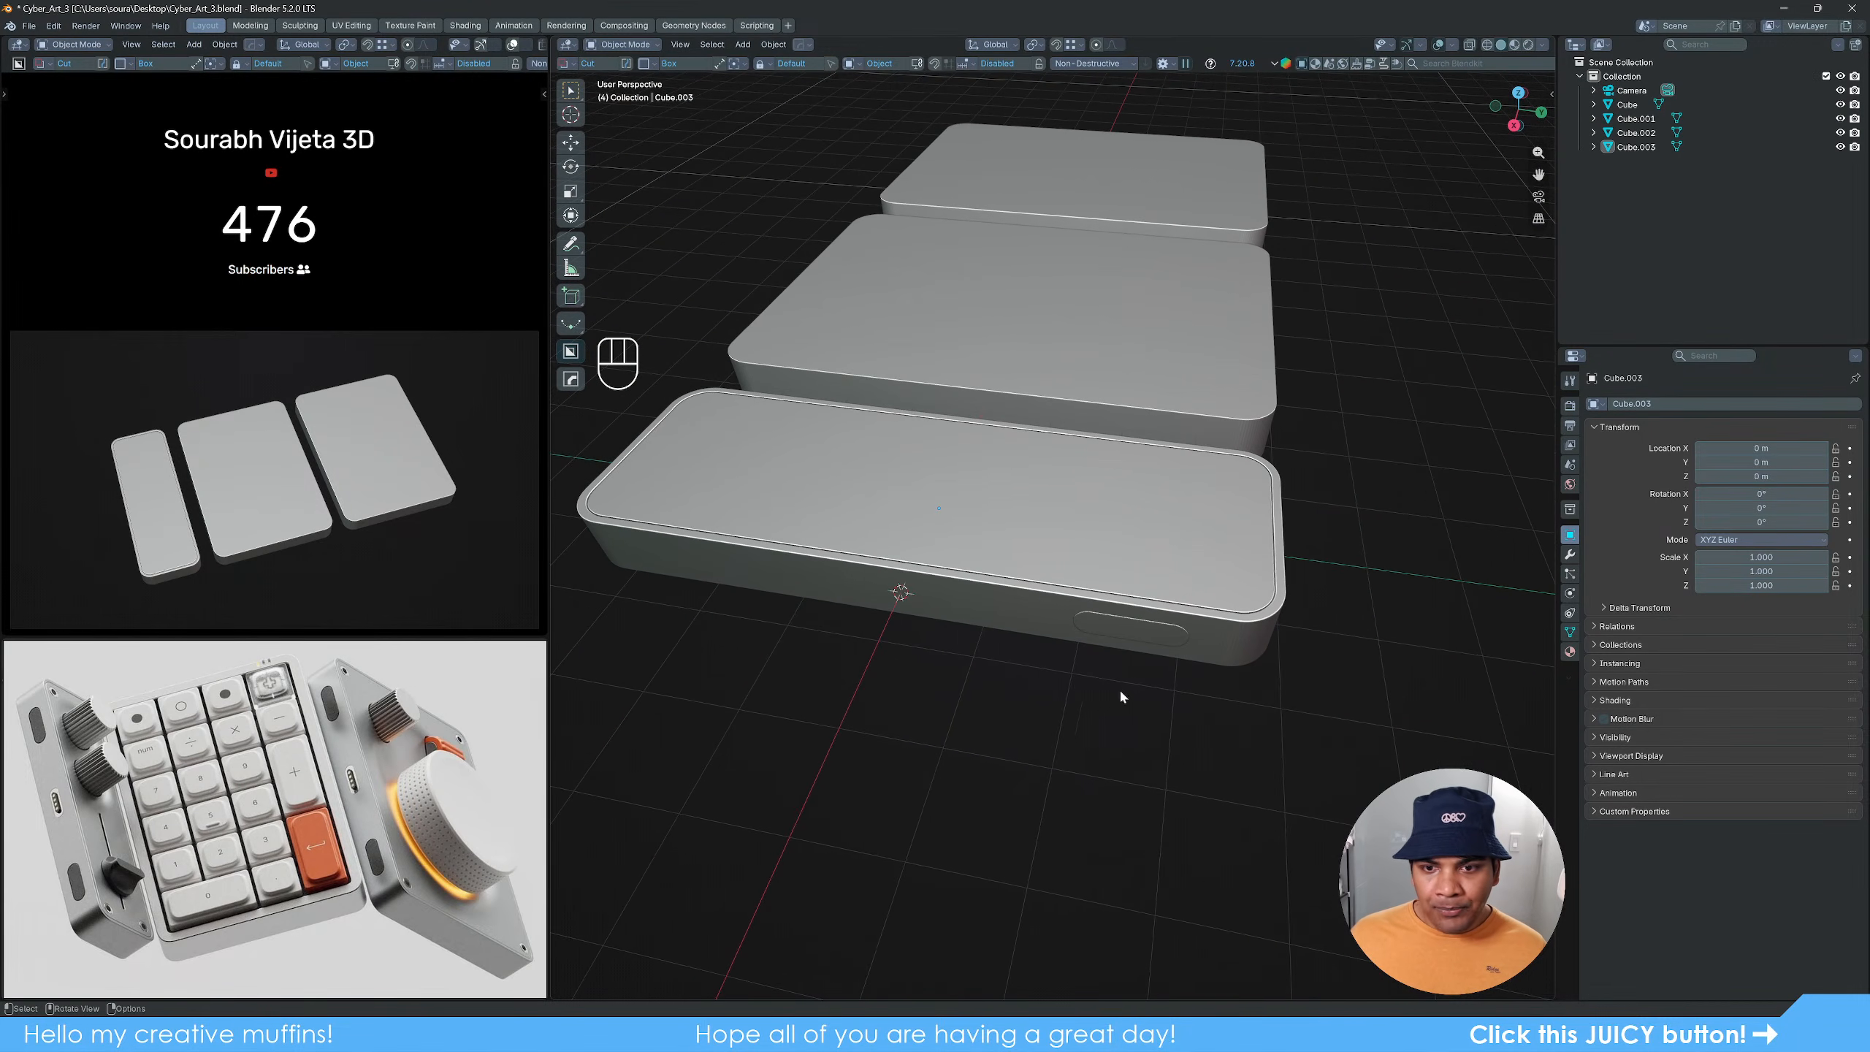
pyautogui.click(941, 515)
pyautogui.click(1117, 635)
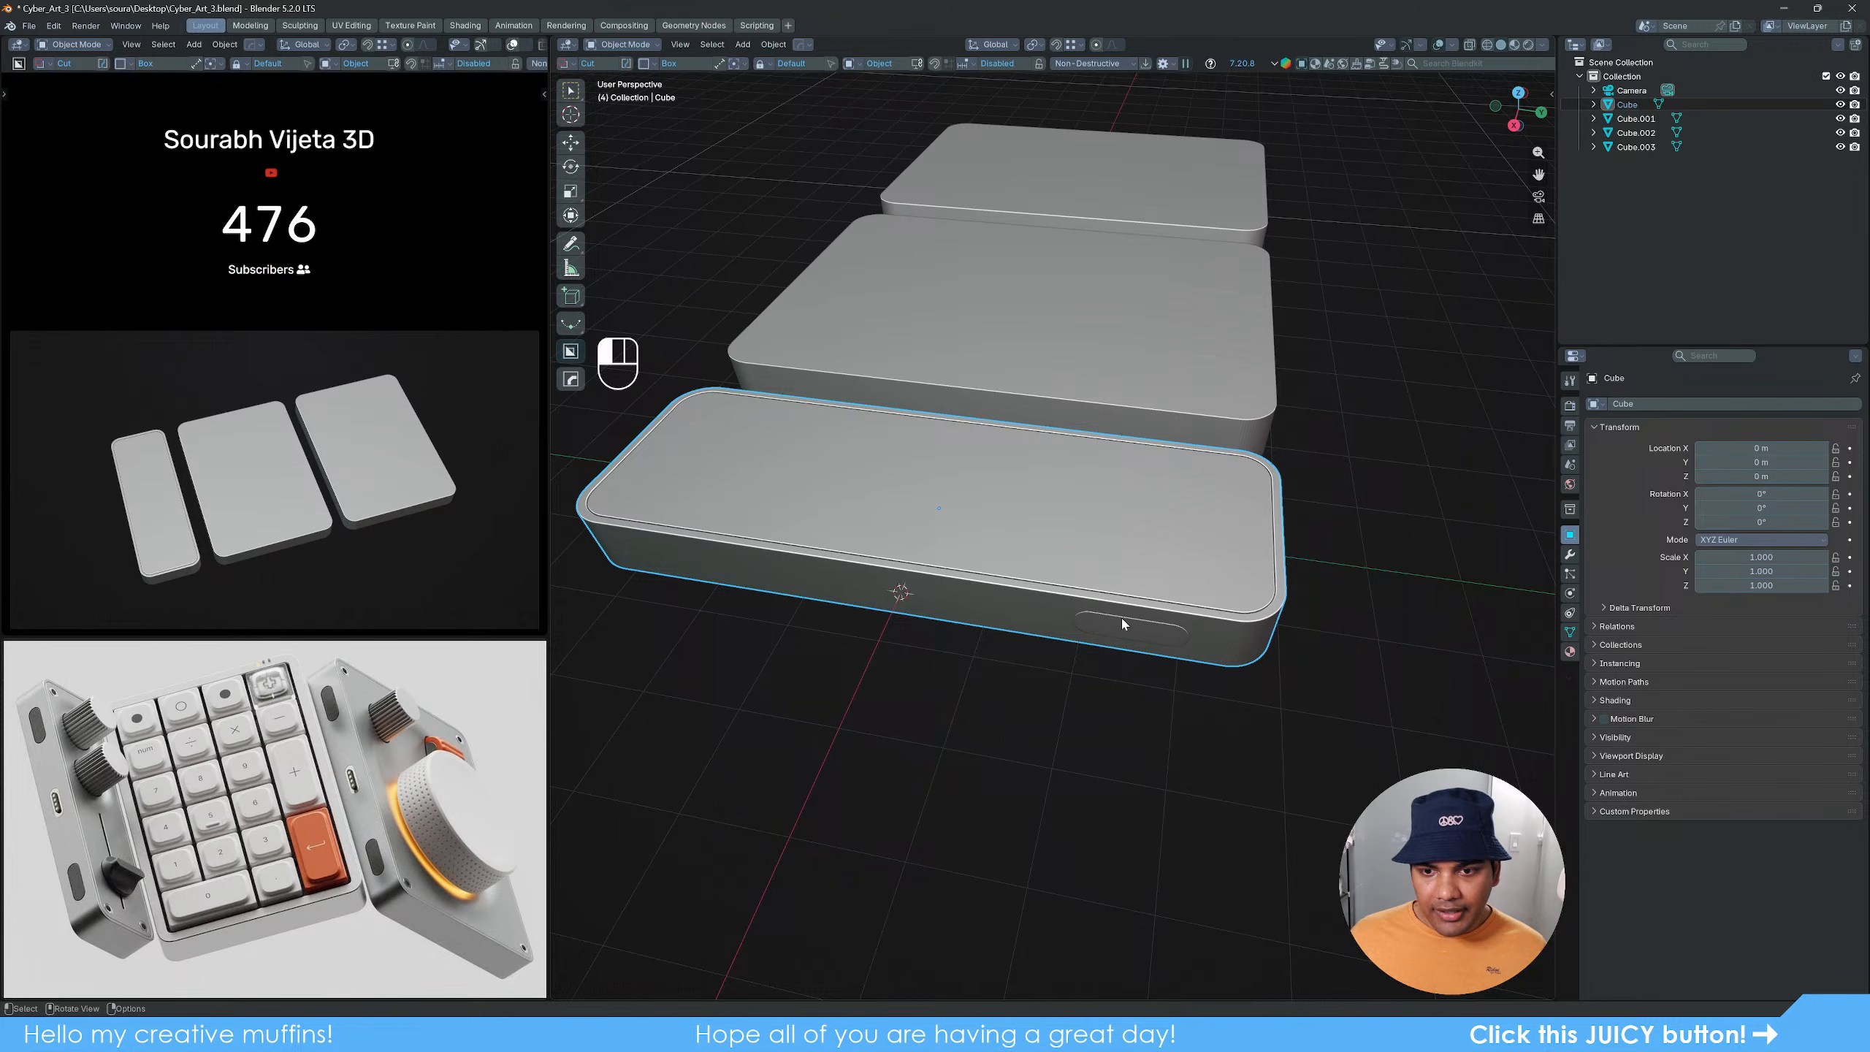
pyautogui.click(966, 544)
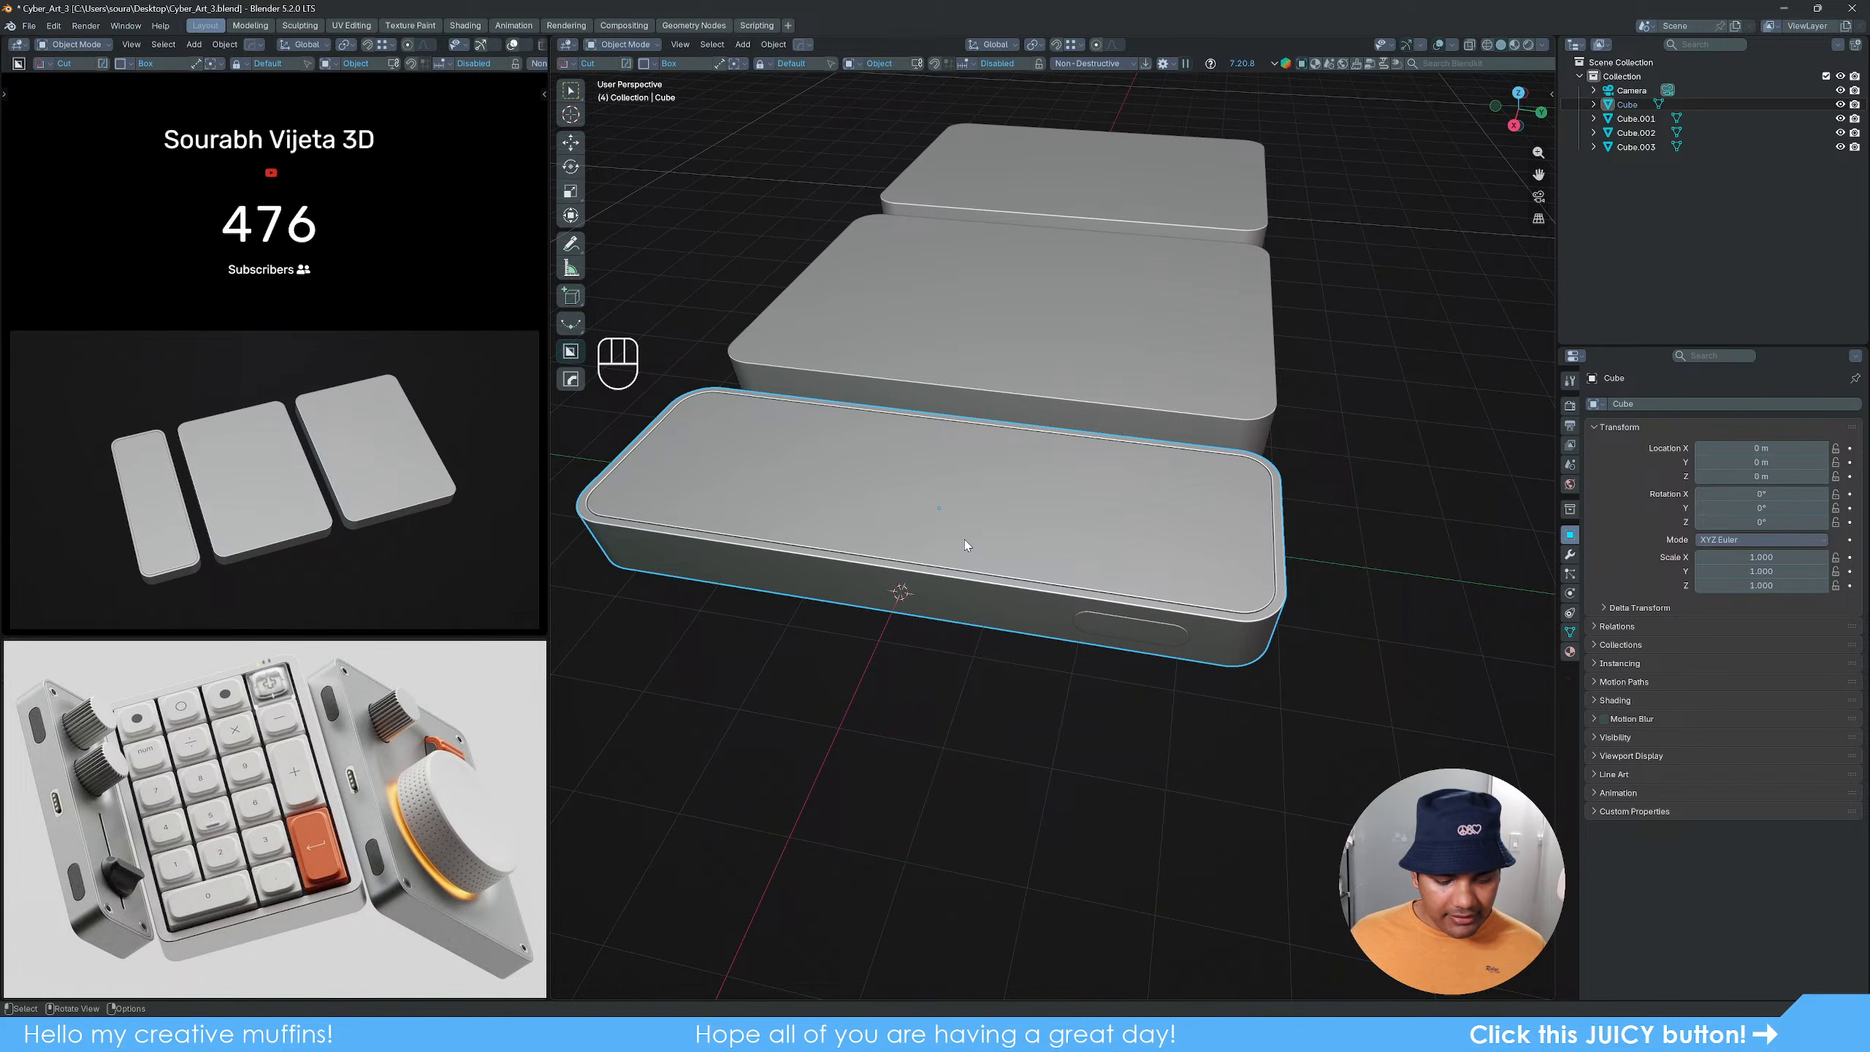
pyautogui.hotkey('shift', 's')
pyautogui.click(966, 623)
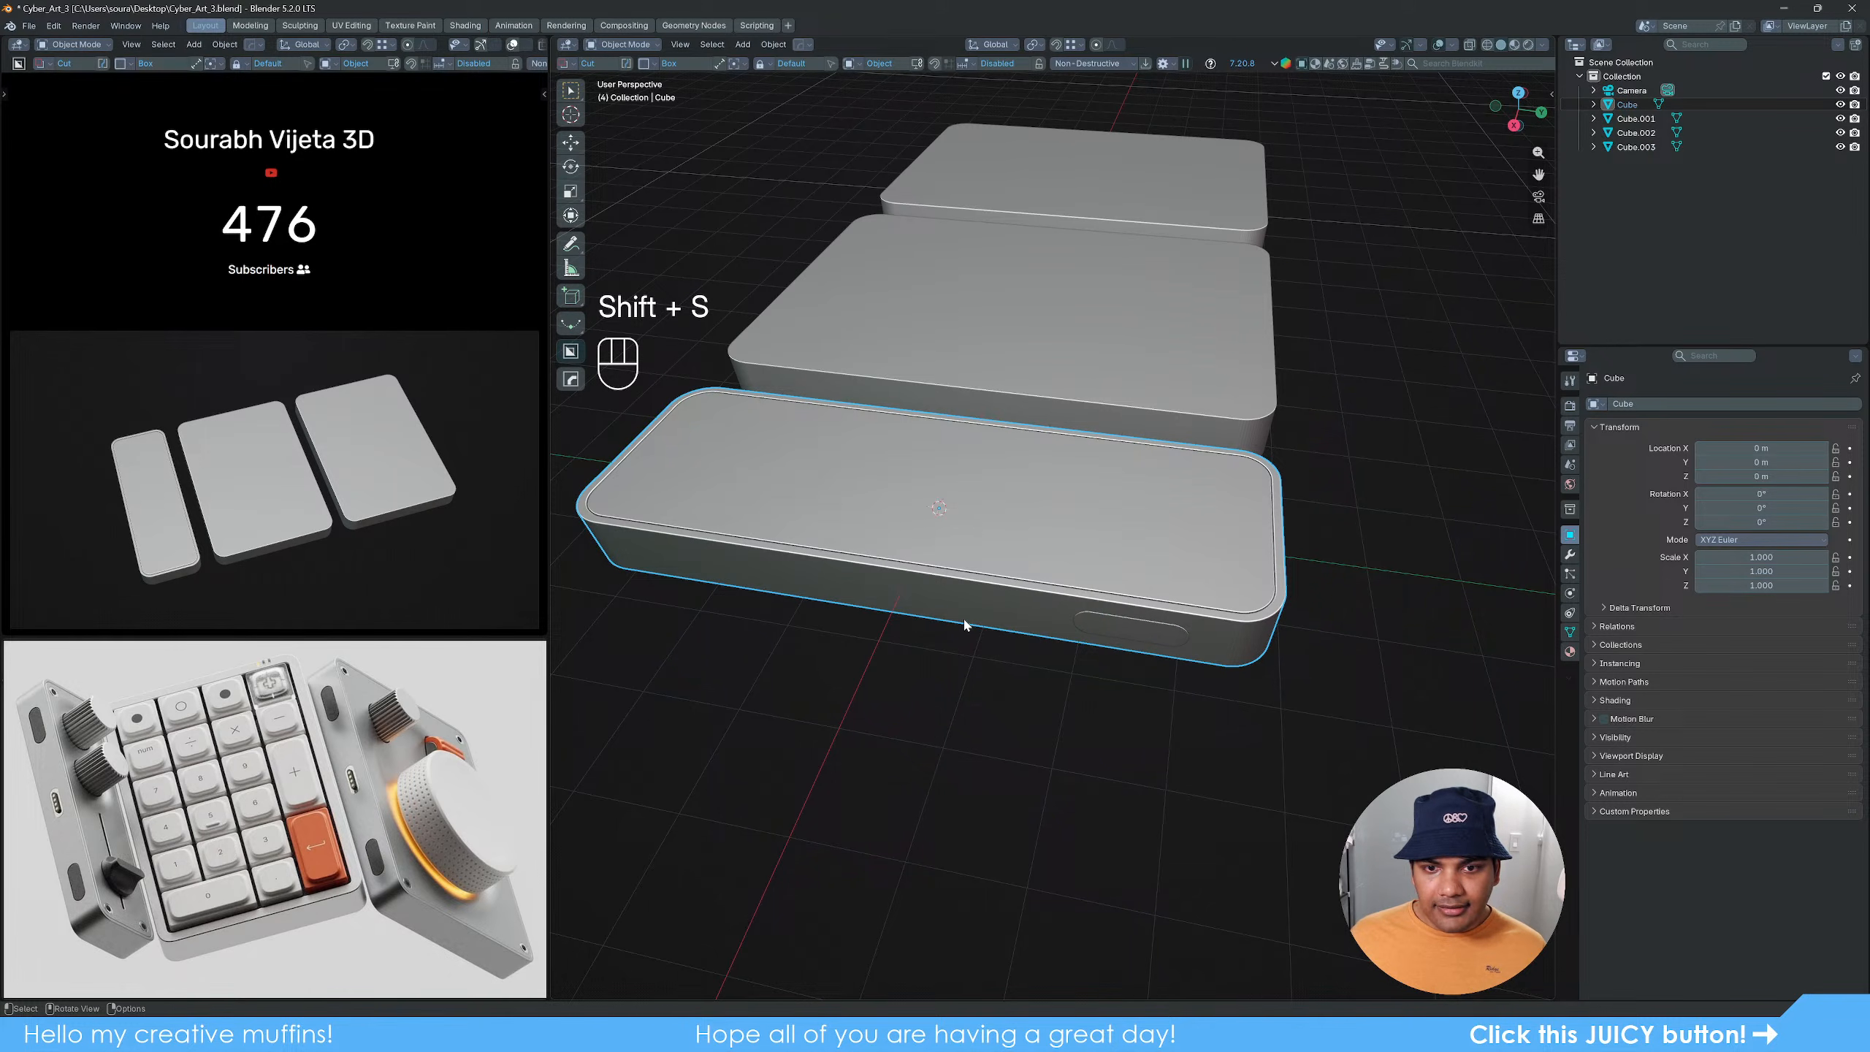
# Step: Set the rounded plate's origin to the 3D cursor and mirror it across the Y axis with a modifier
pyautogui.click(1147, 631)
pyautogui.press('q')
pyautogui.moveTo(1134, 627)
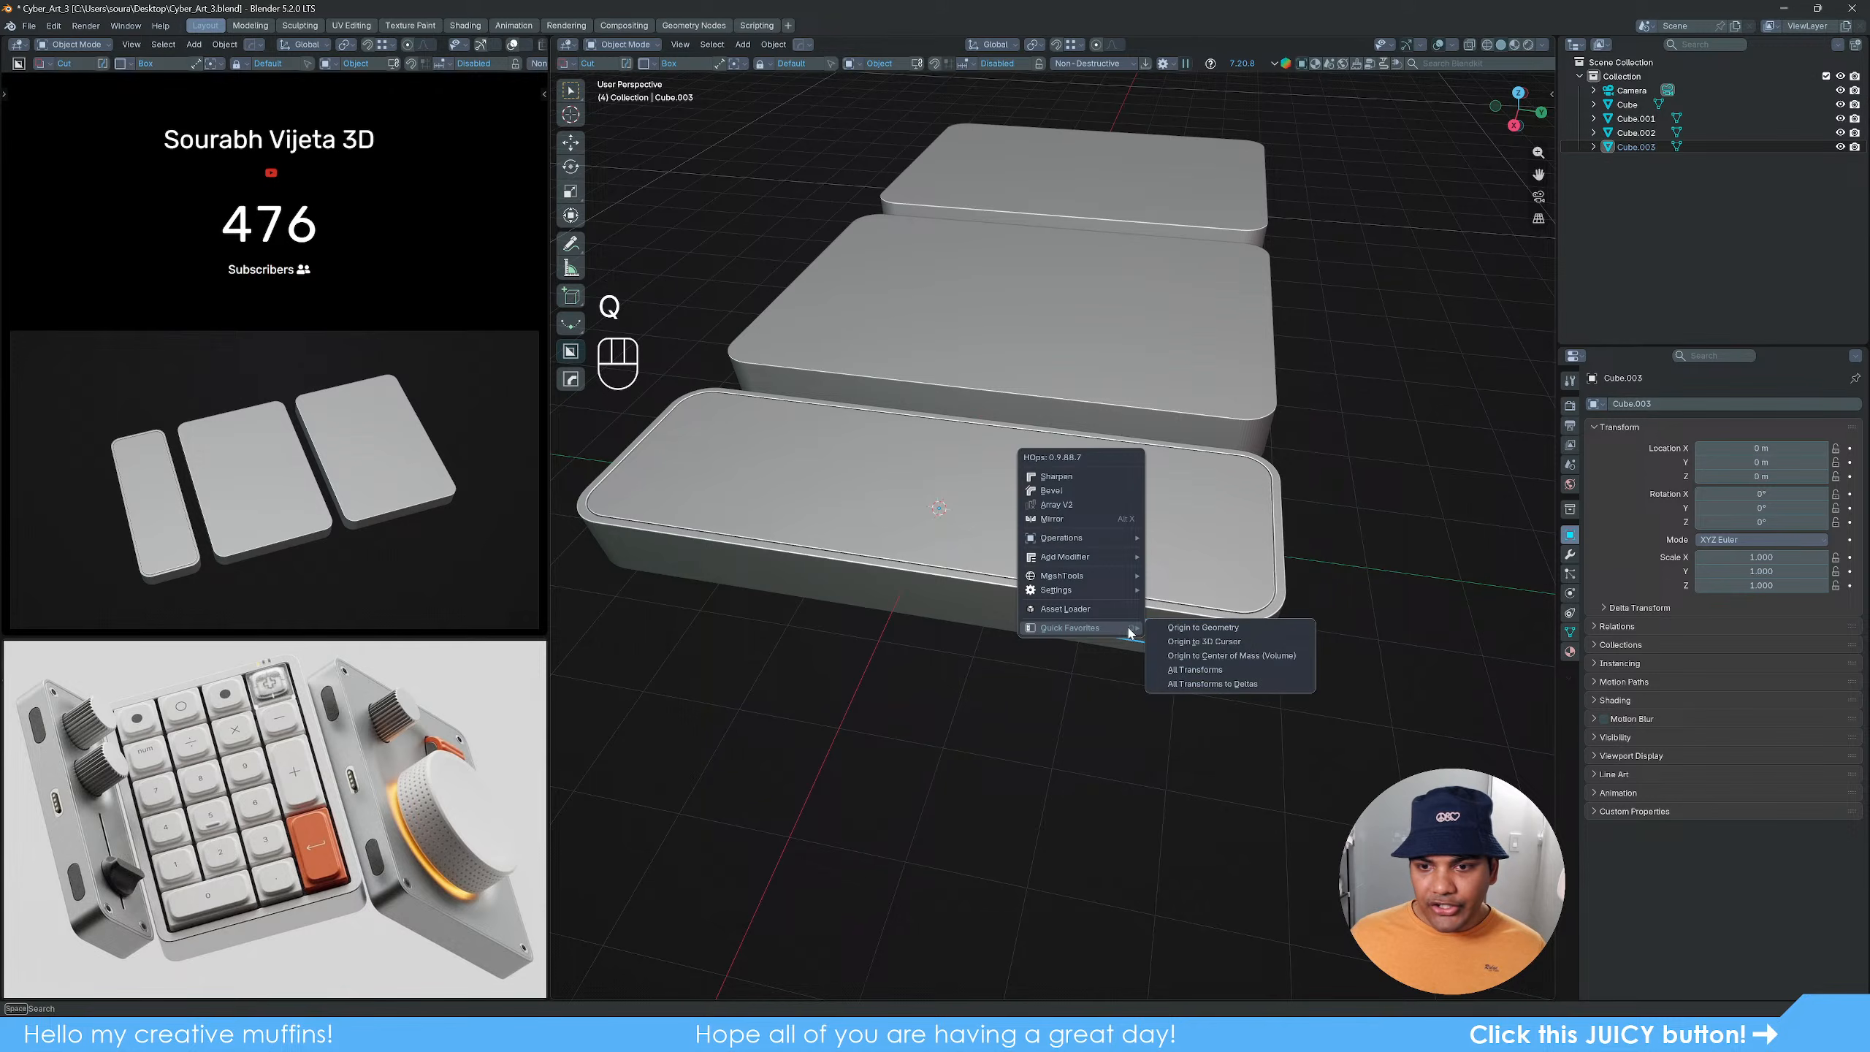
pyautogui.click(1206, 642)
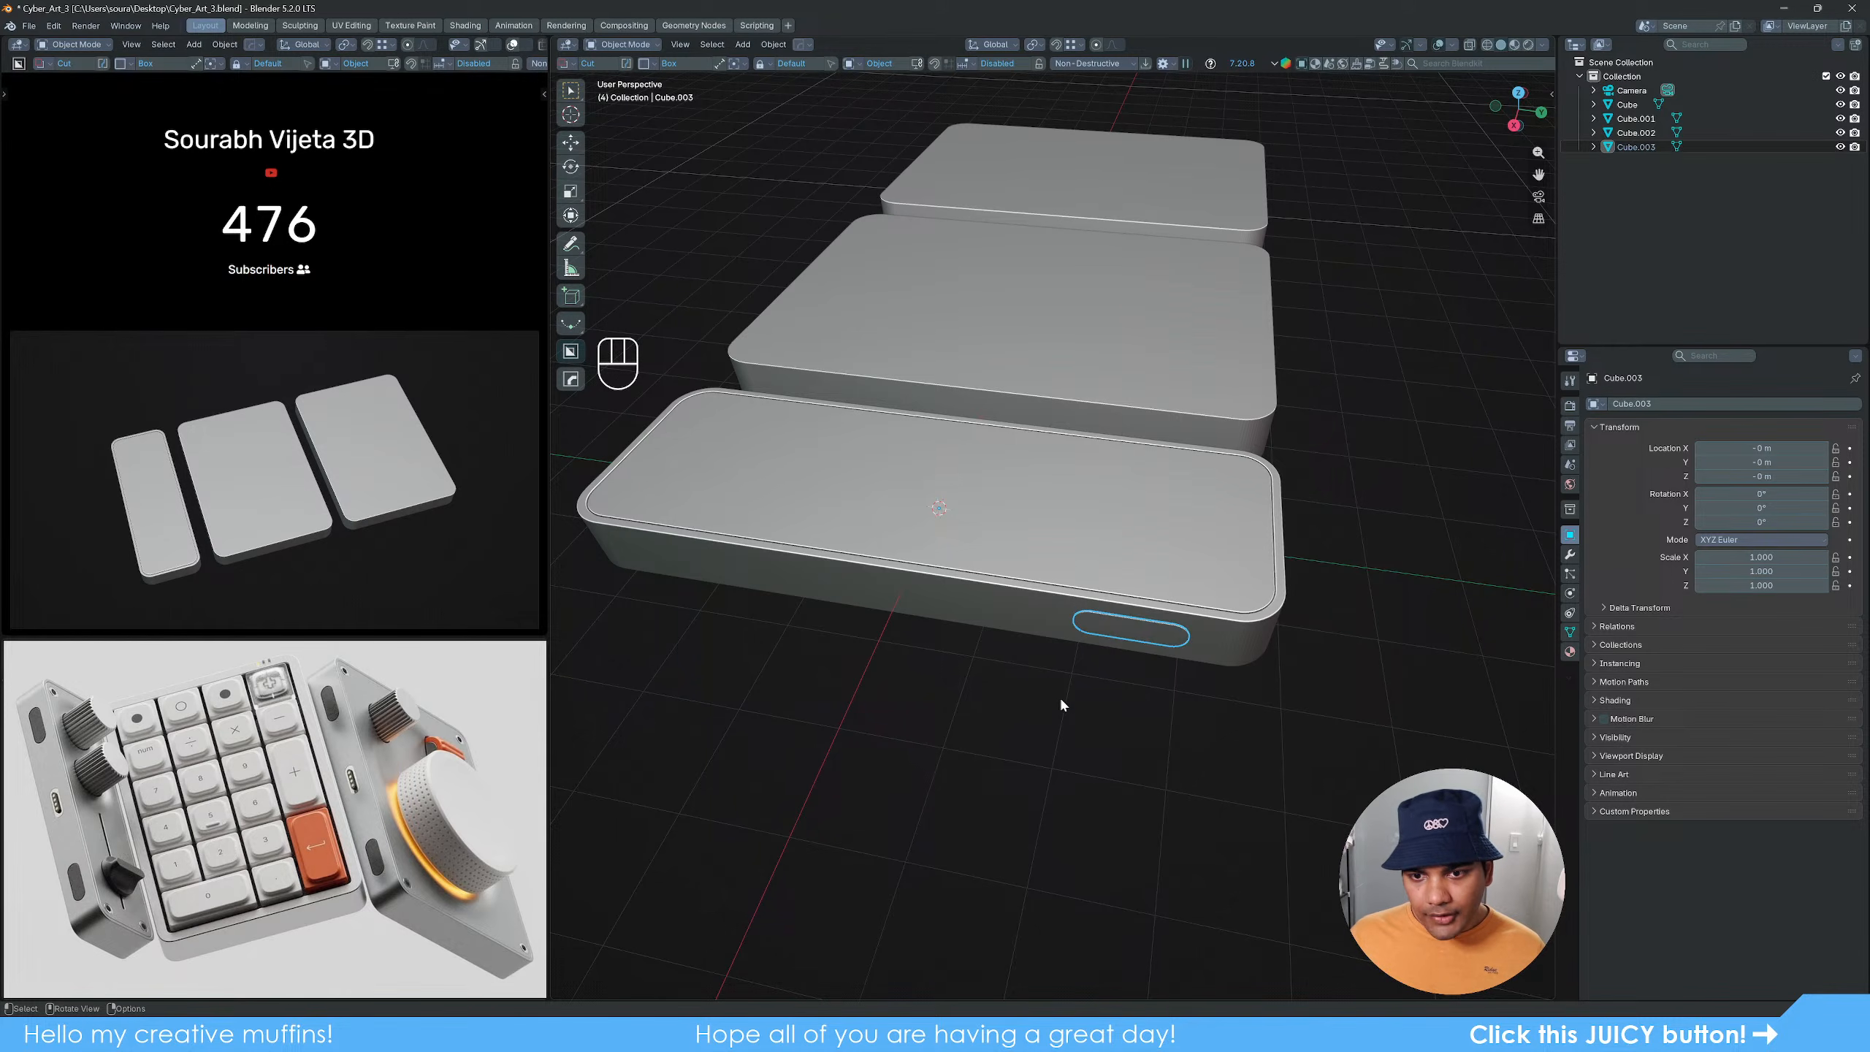
pyautogui.hotkey('alt', 'x')
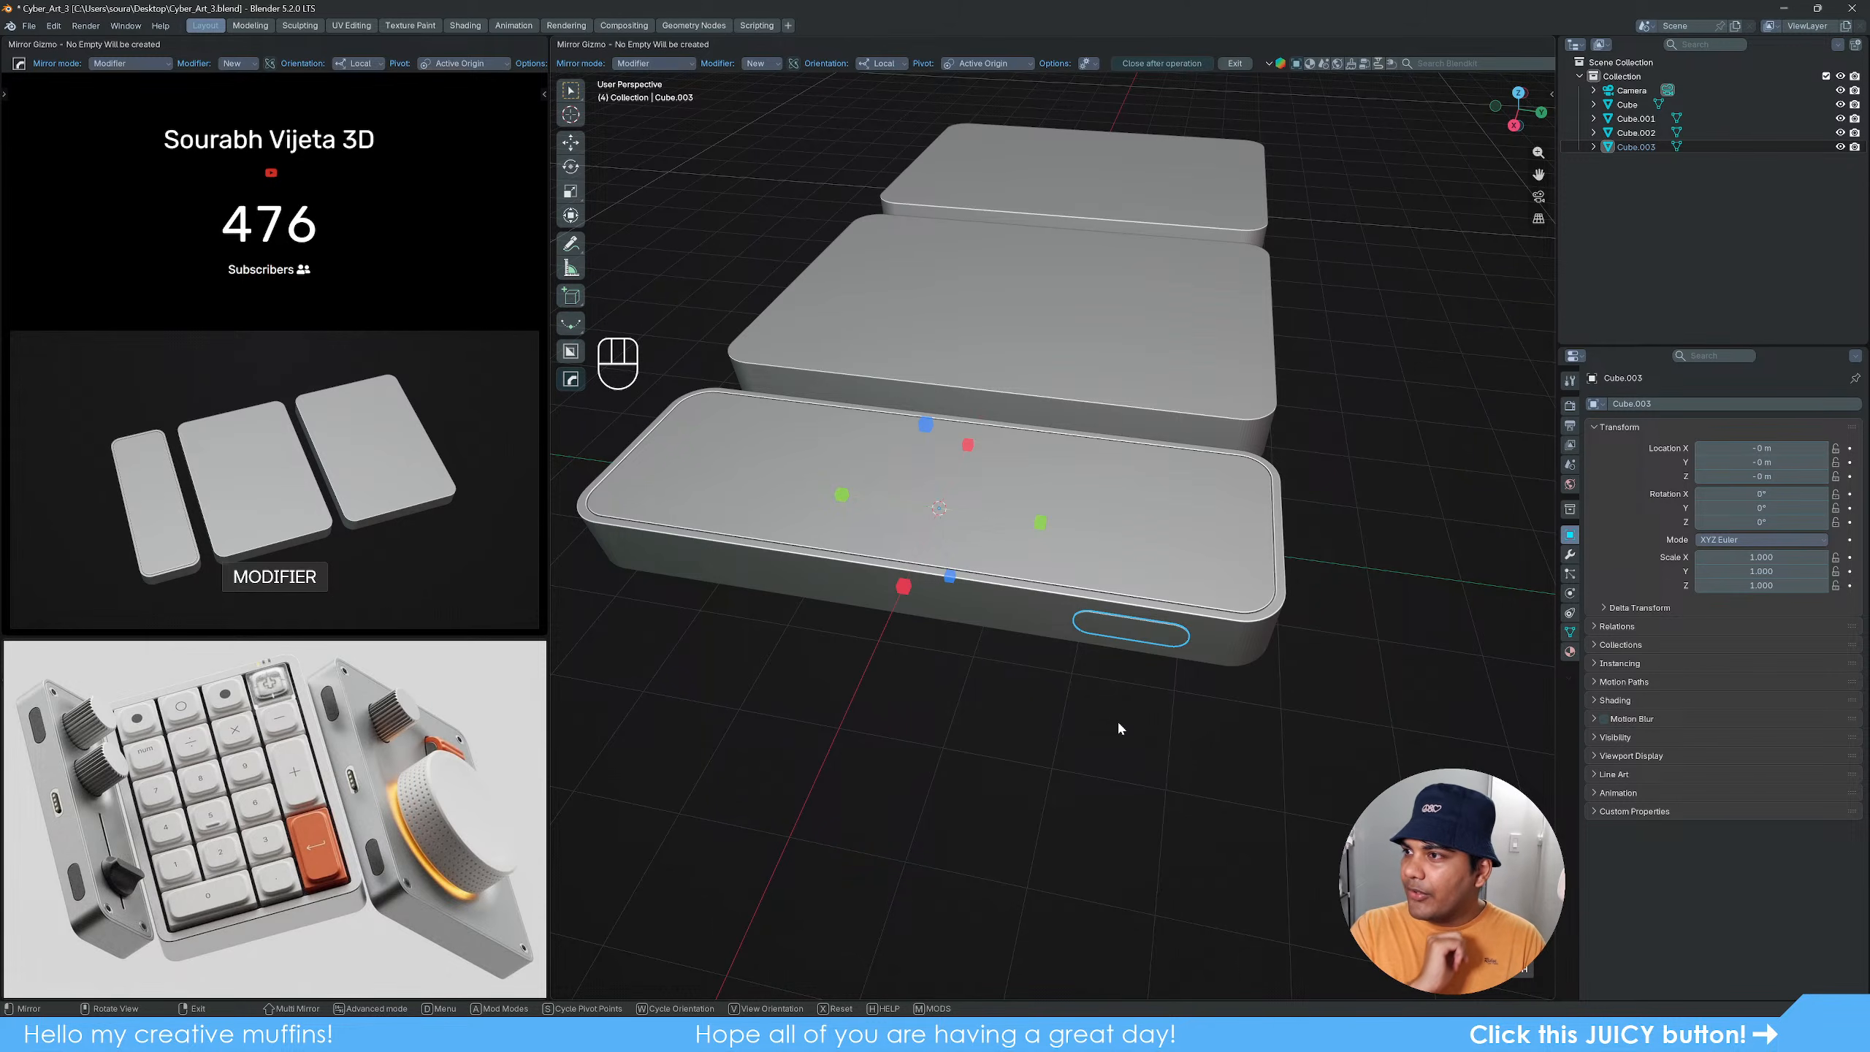
pyautogui.click(1042, 522)
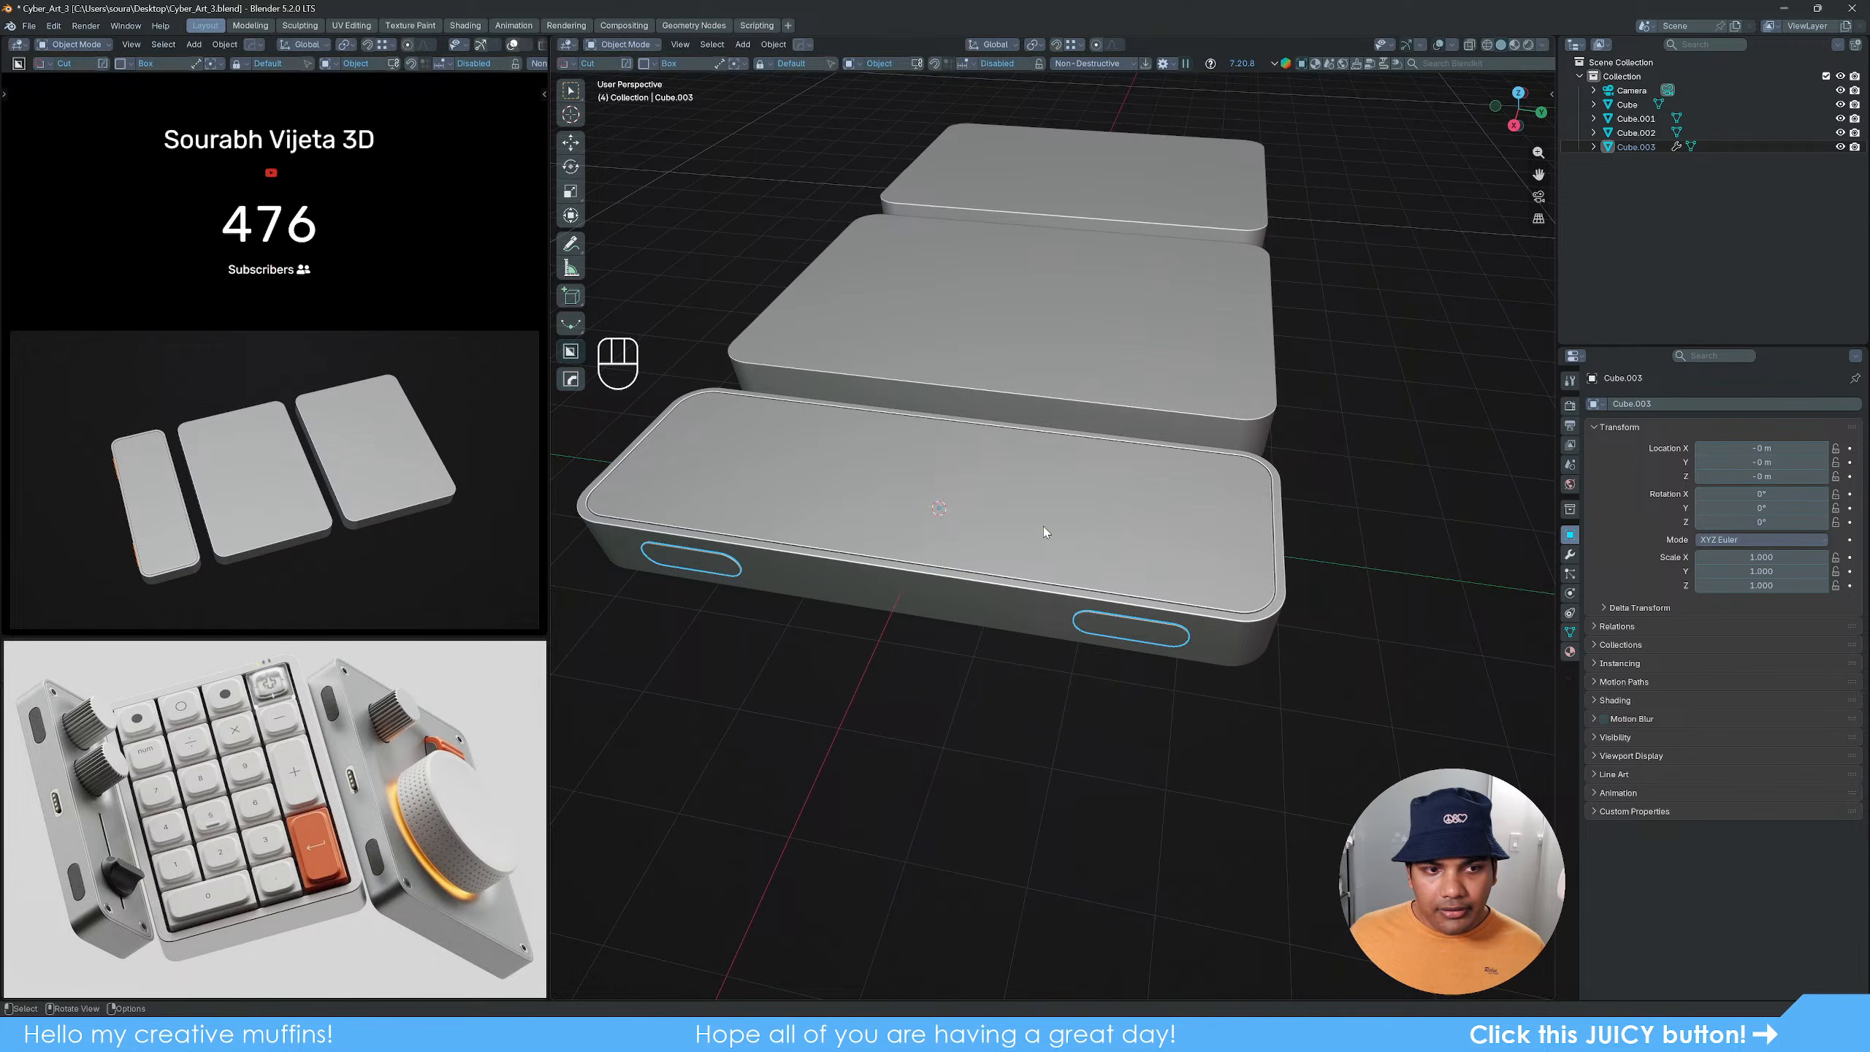
# Step: Examine the mirrored pair of rounded plates along the narrow slab's outer side
pyautogui.moveTo(1001, 720); pyautogui.dragTo(1054, 704, button='middle')
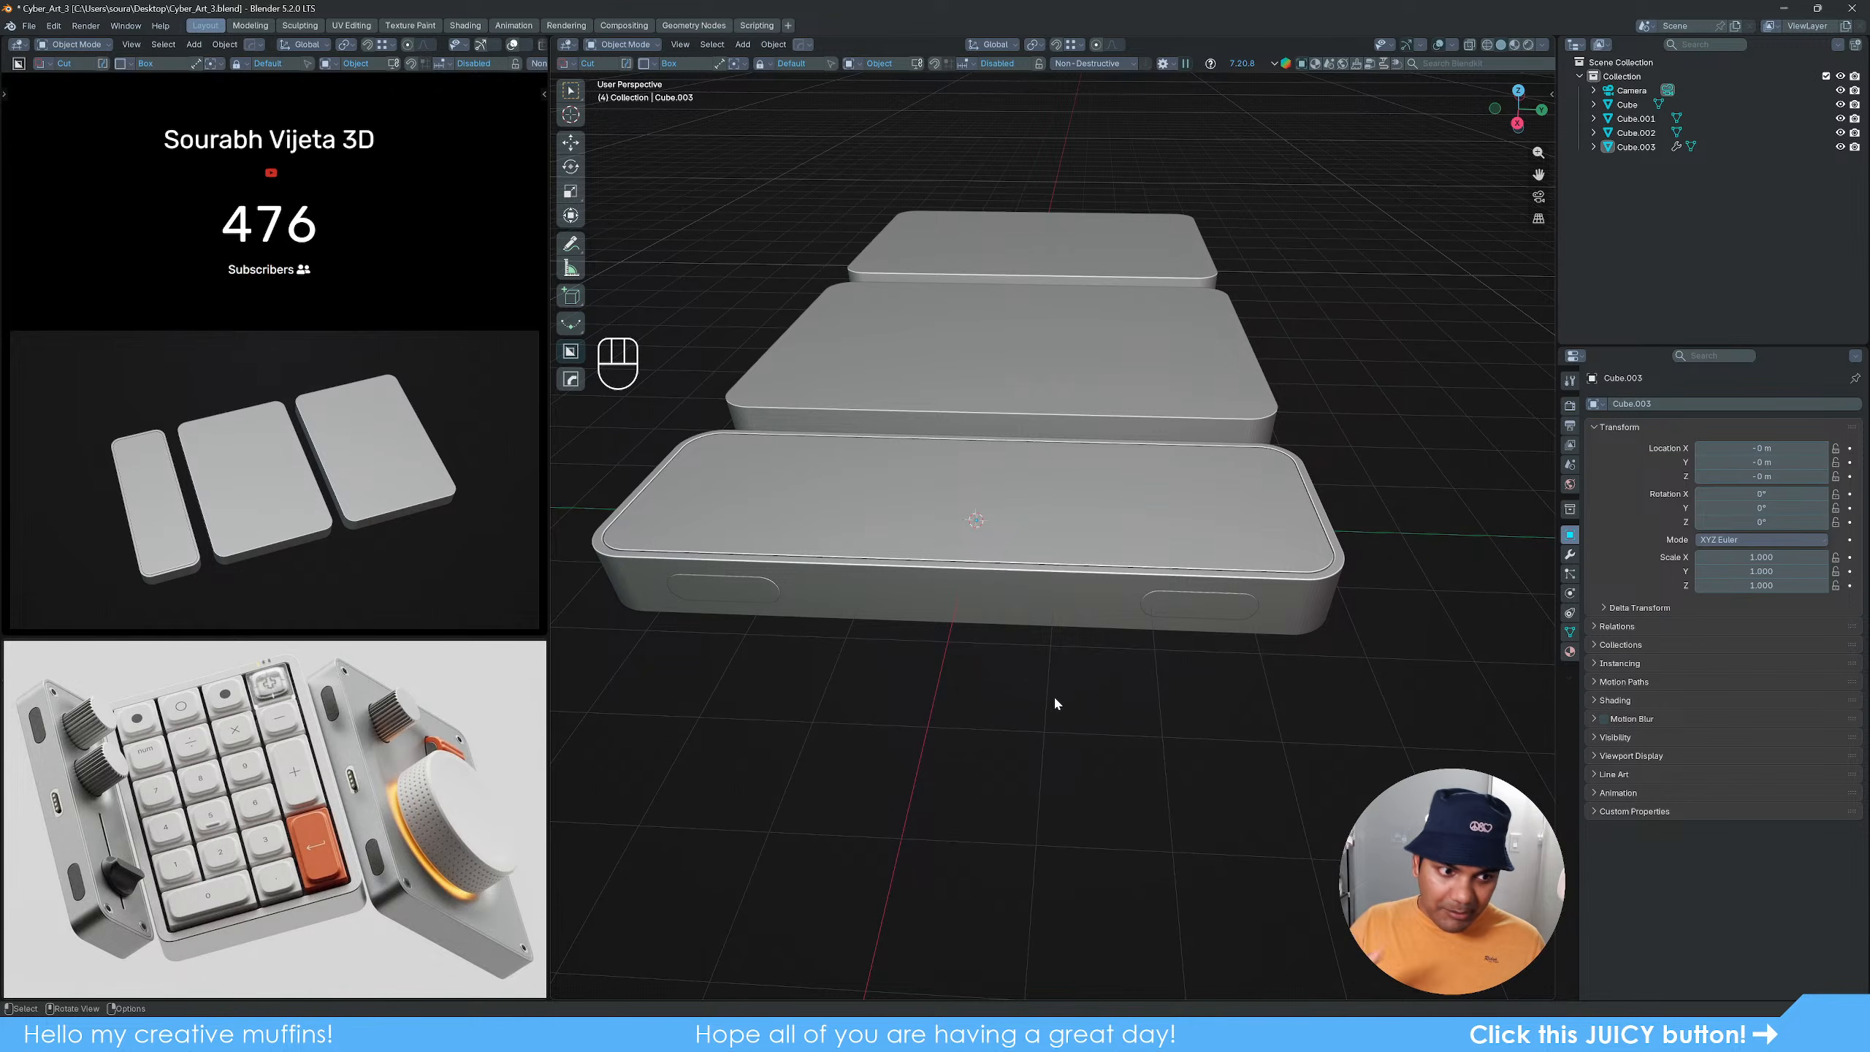
pyautogui.moveTo(1087, 686); pyautogui.dragTo(1045, 691, button='middle')
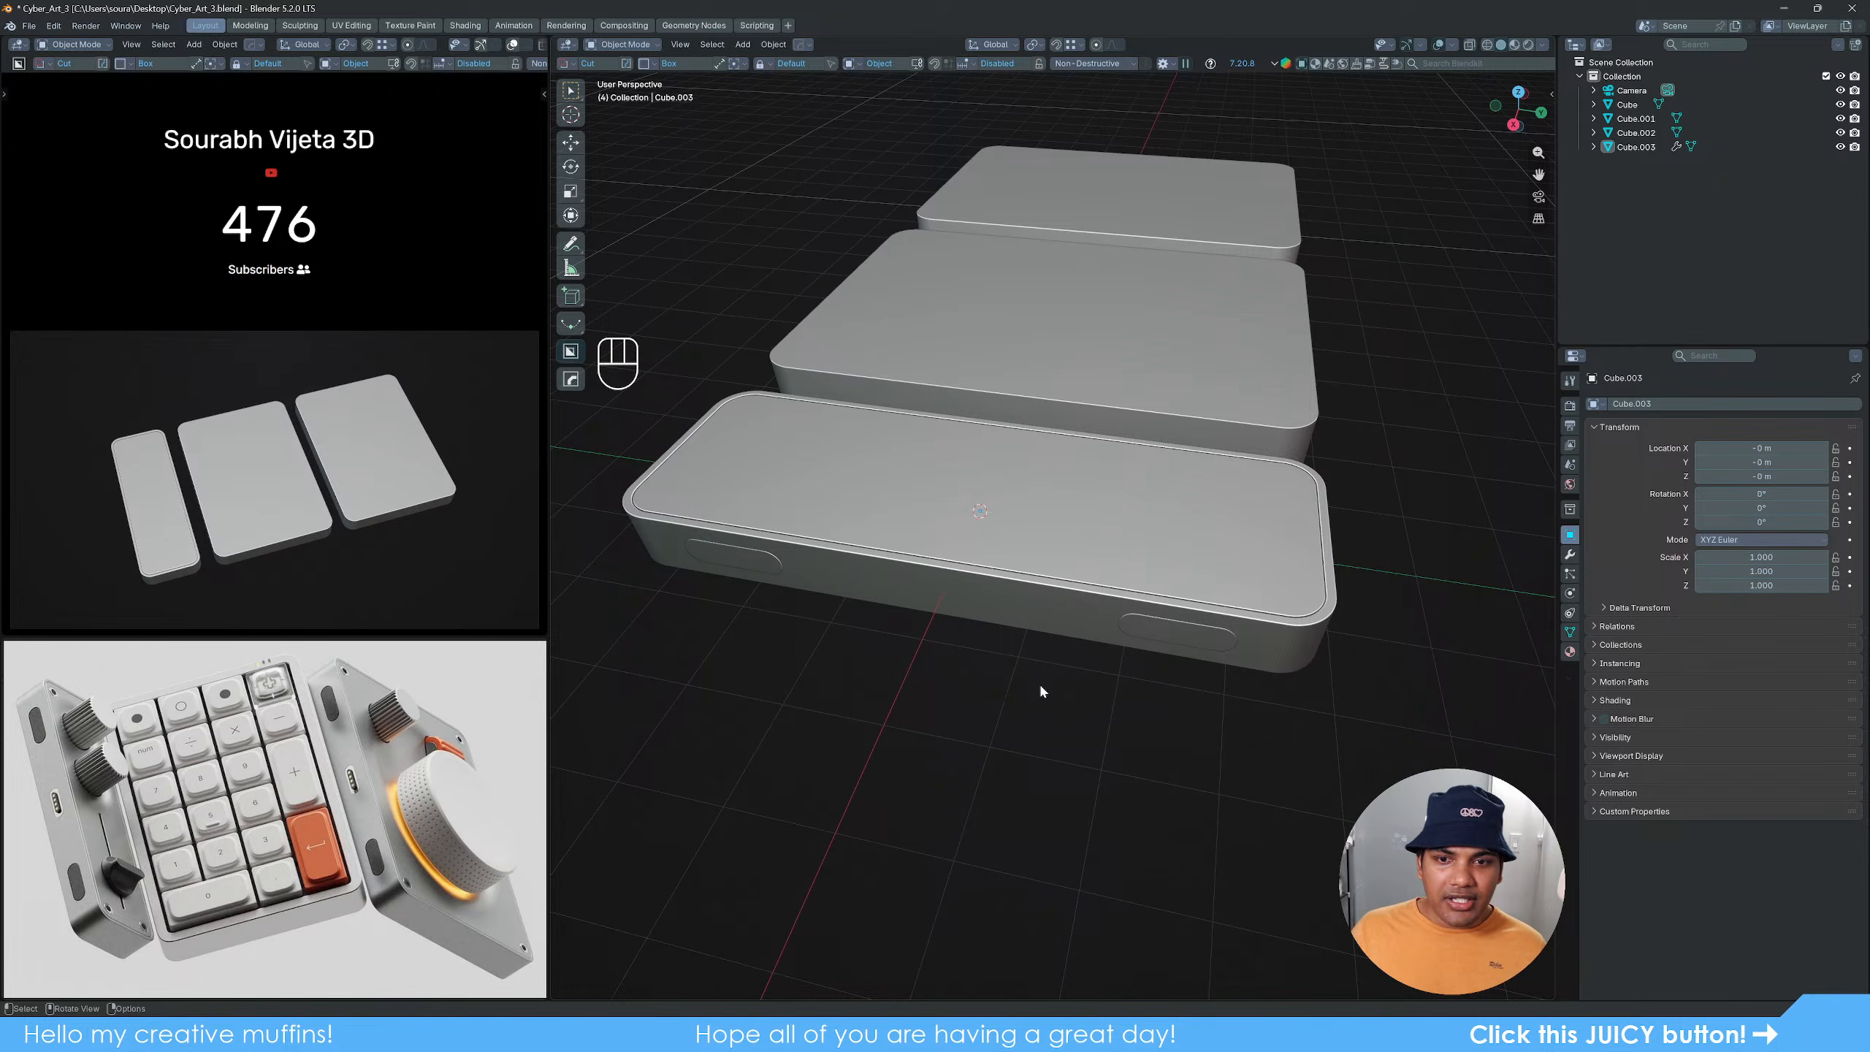
pyautogui.scroll(-1, 1041, 690)
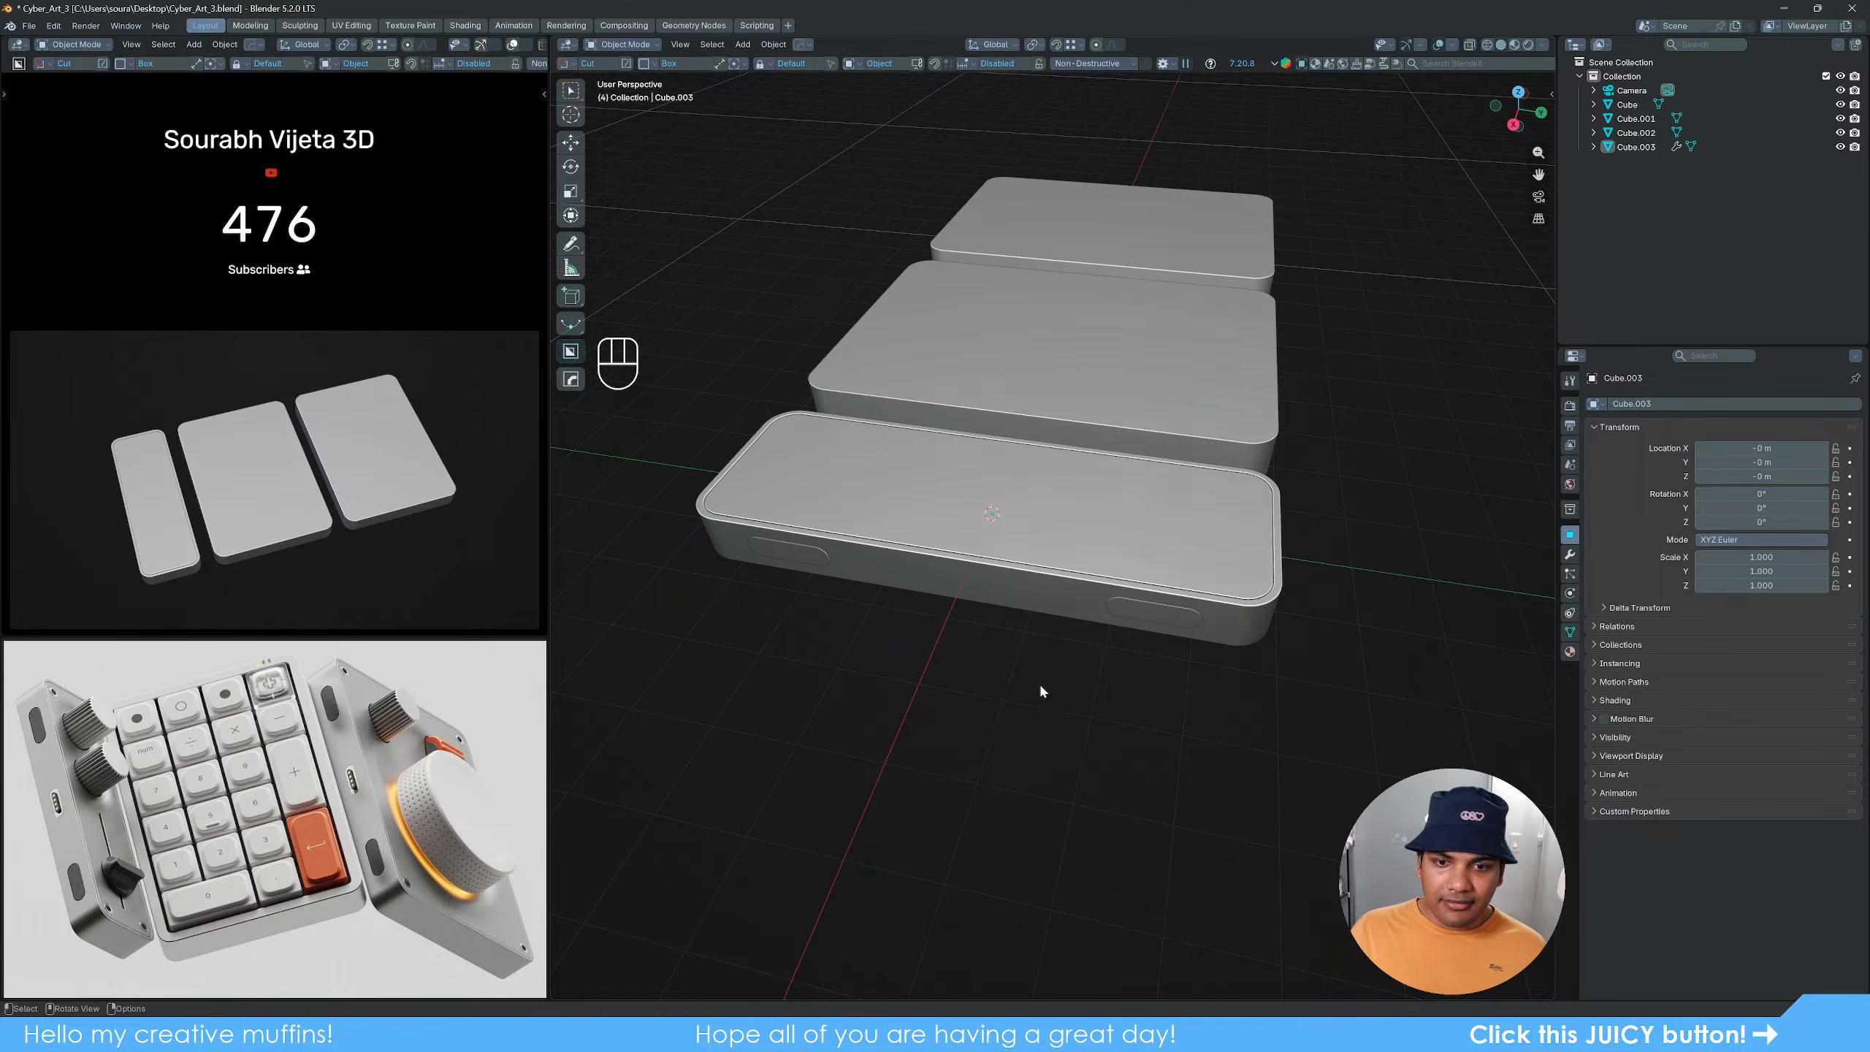
pyautogui.scroll(2, 1058, 660)
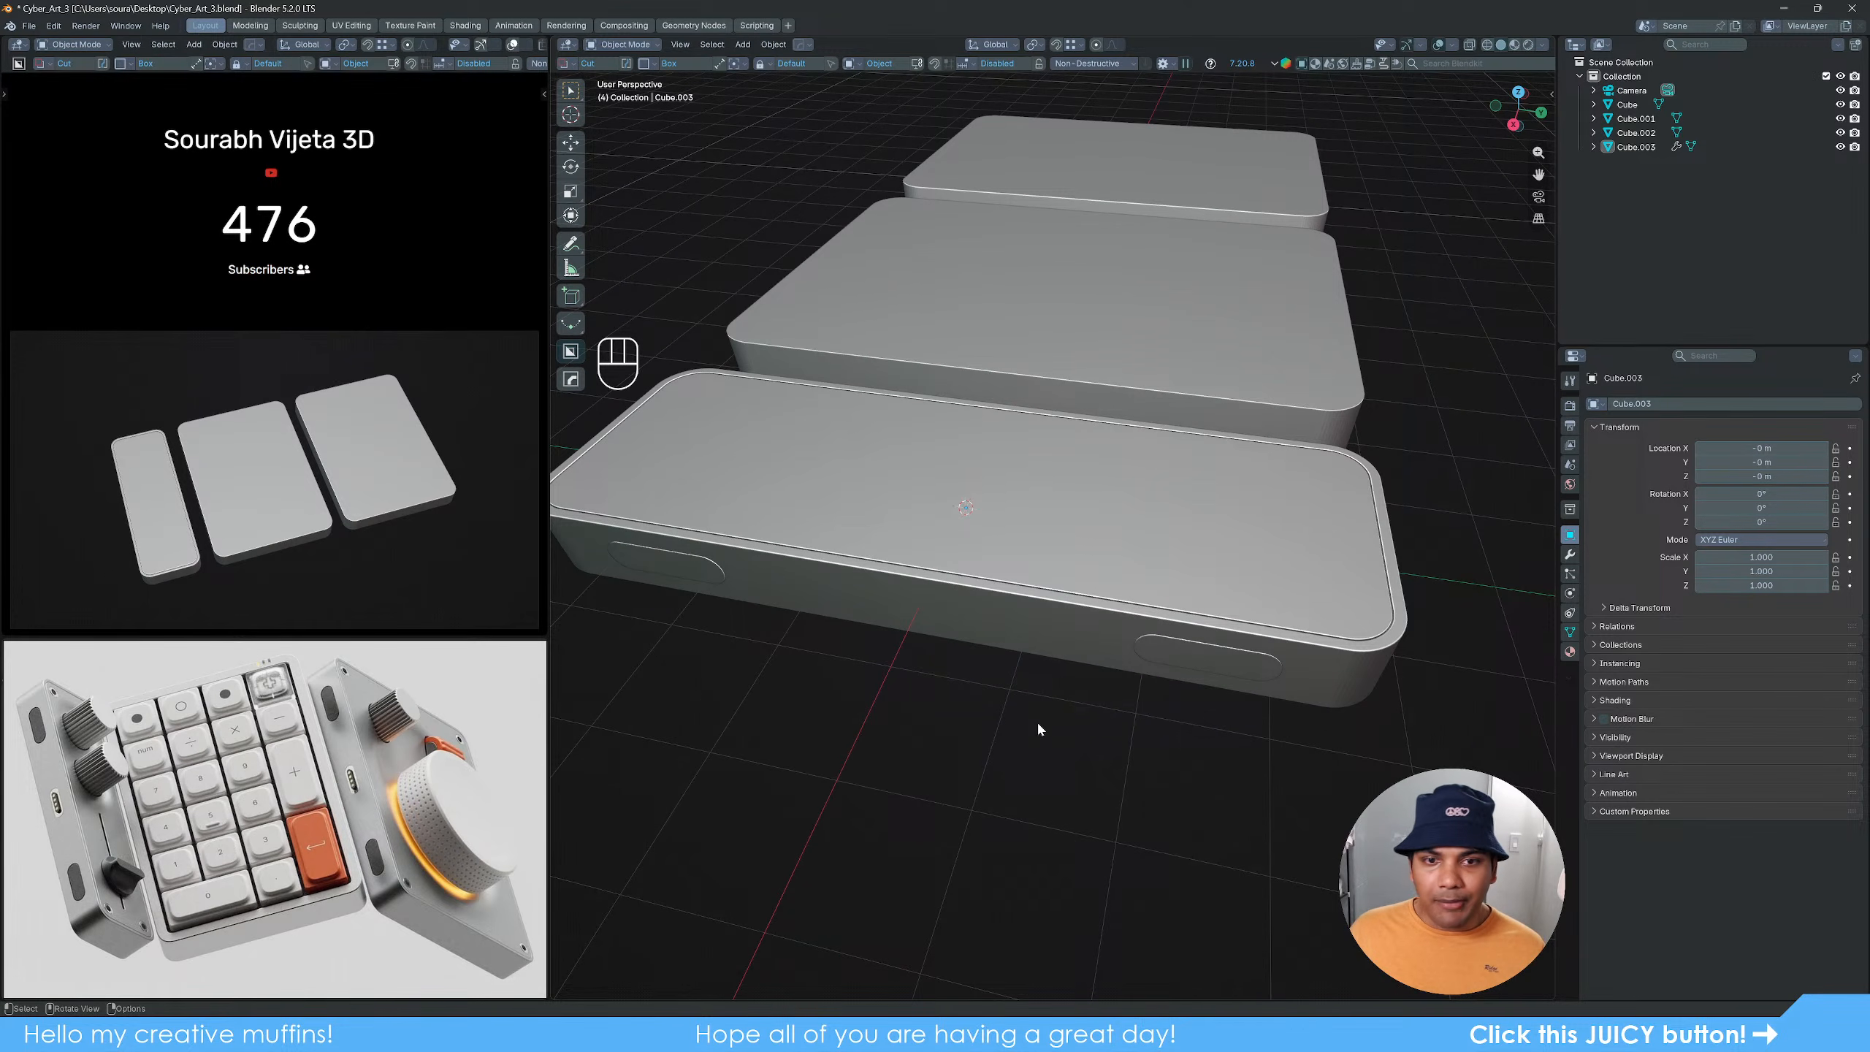
pyautogui.scroll(-2, 1038, 720)
pyautogui.keyDown('shift'); pyautogui.moveTo(1008, 671); pyautogui.dragTo(1048, 751, button='middle'); pyautogui.keyUp('shift')
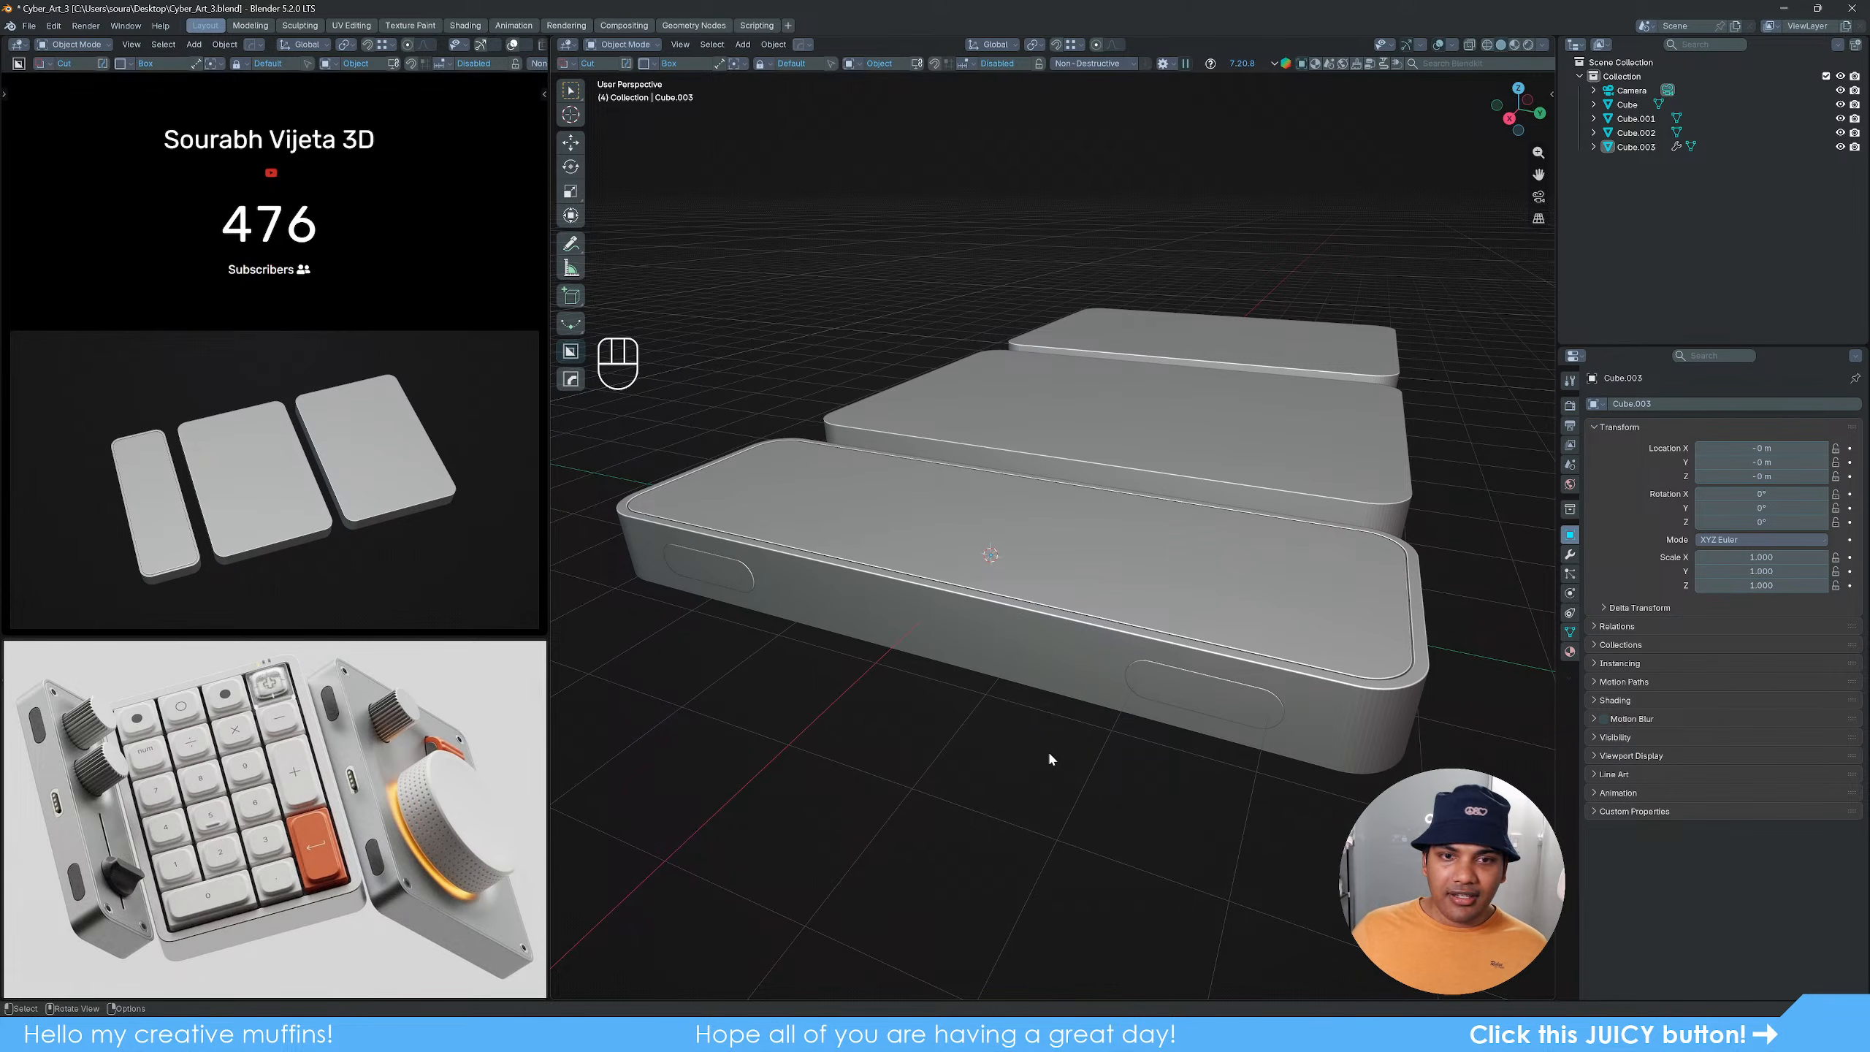
pyautogui.moveTo(937, 743); pyautogui.dragTo(985, 756, button='middle')
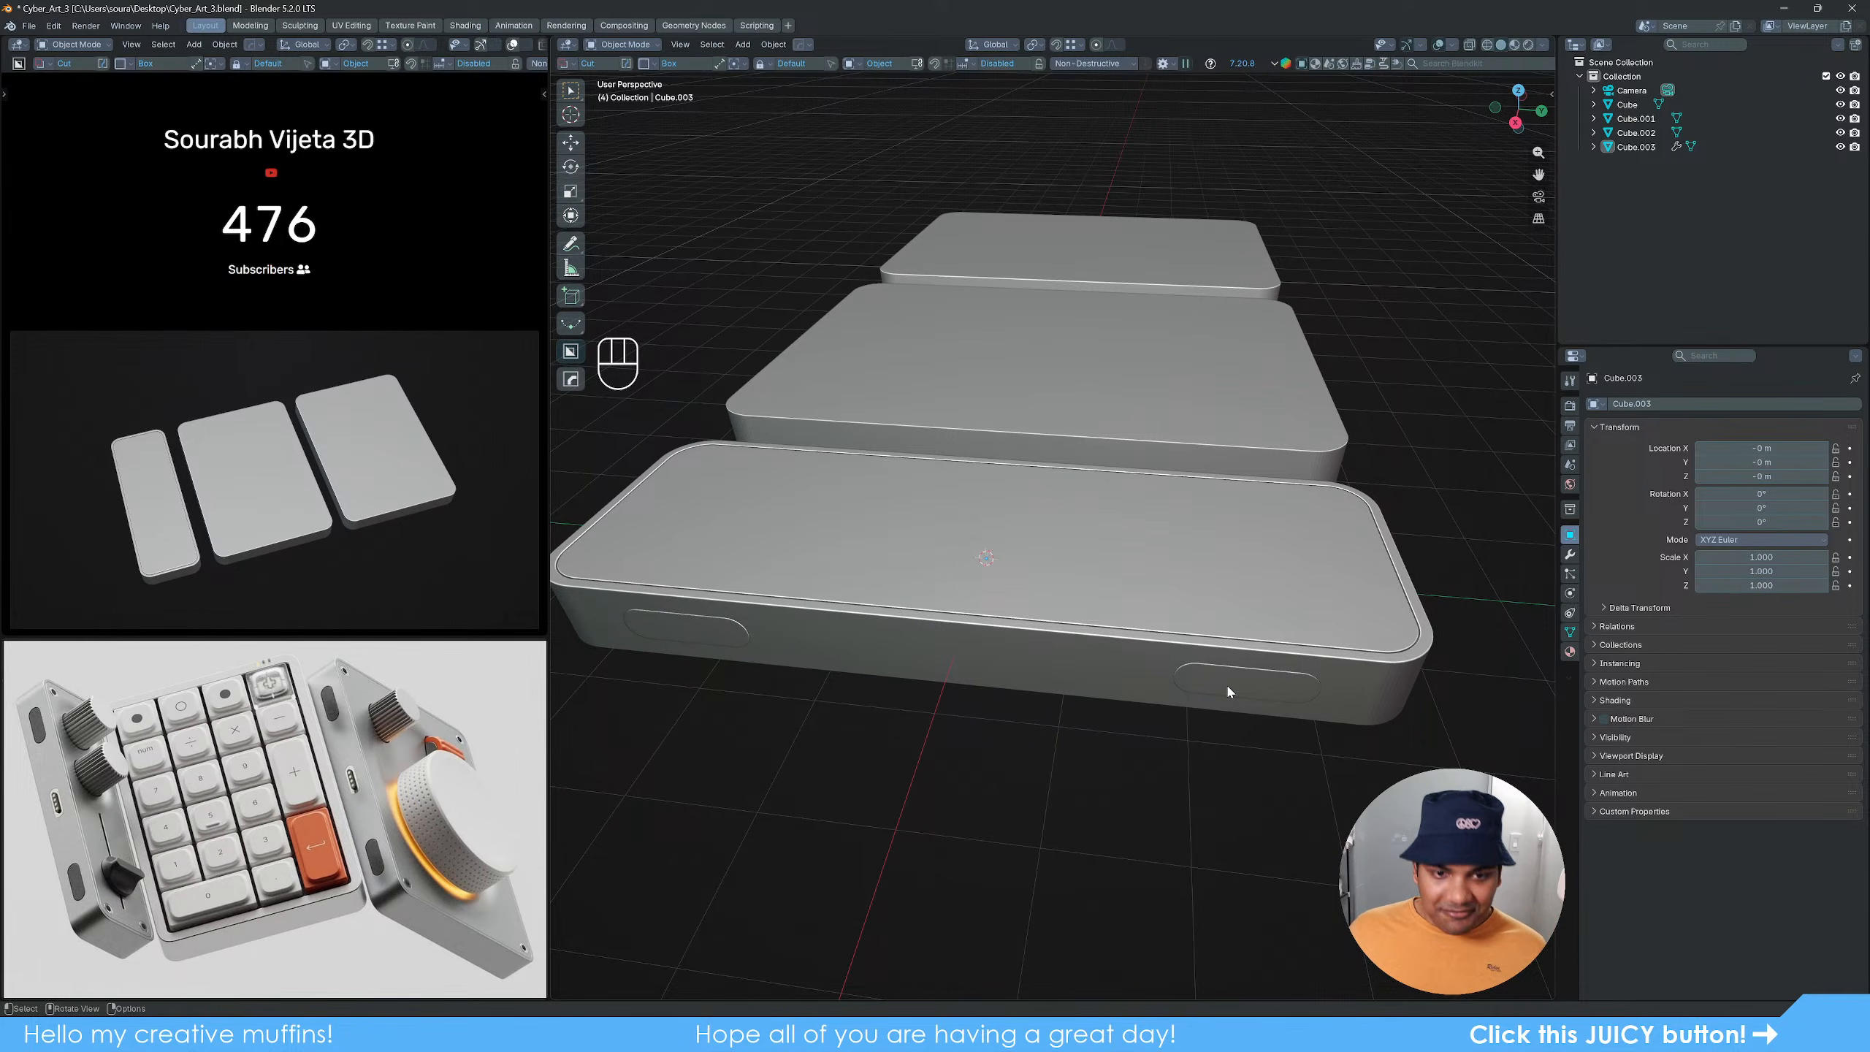
# Step: Apply the mirror modifier on the pair of rounded plates along the narrow slab's side
pyautogui.moveTo(1228, 690); pyautogui.dragTo(1060, 610, button='middle')
pyautogui.scroll(2, 1039, 616)
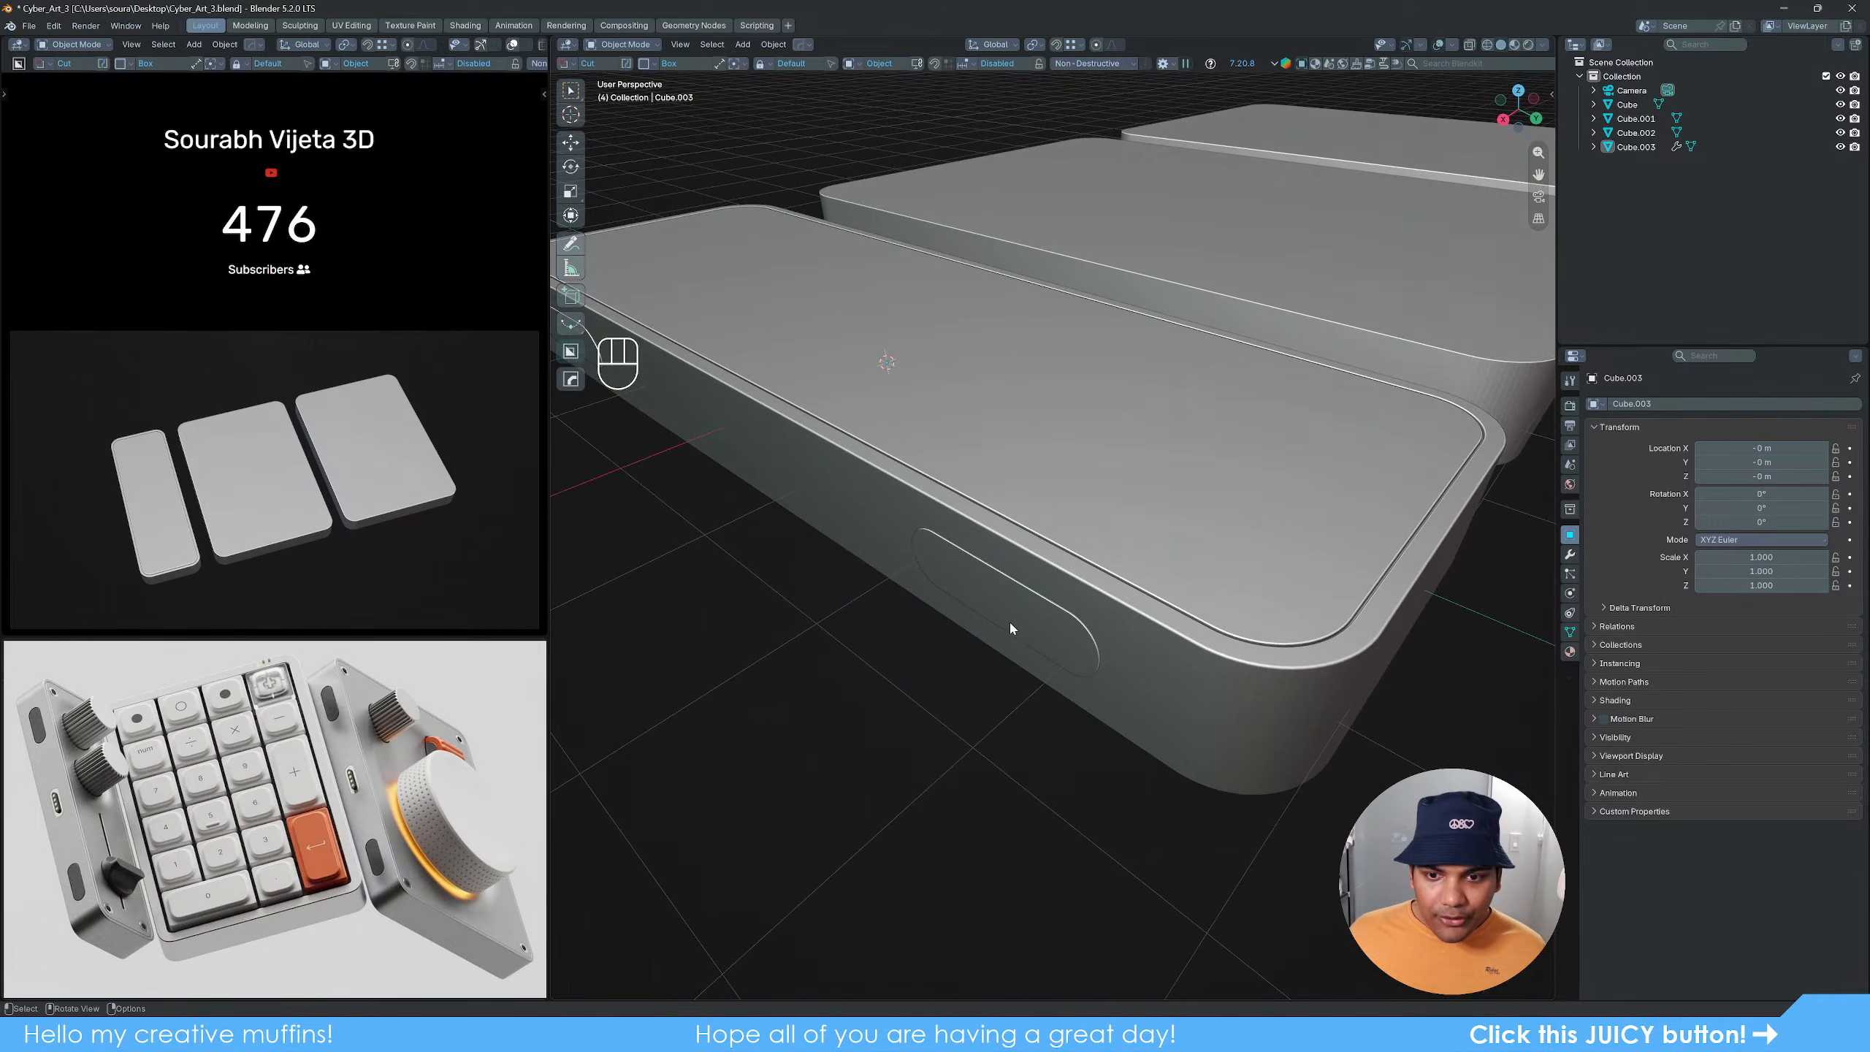
pyautogui.click(1008, 621)
pyautogui.keyDown('shift'); pyautogui.moveTo(938, 593); pyautogui.dragTo(1101, 671, button='middle'); pyautogui.keyUp('shift')
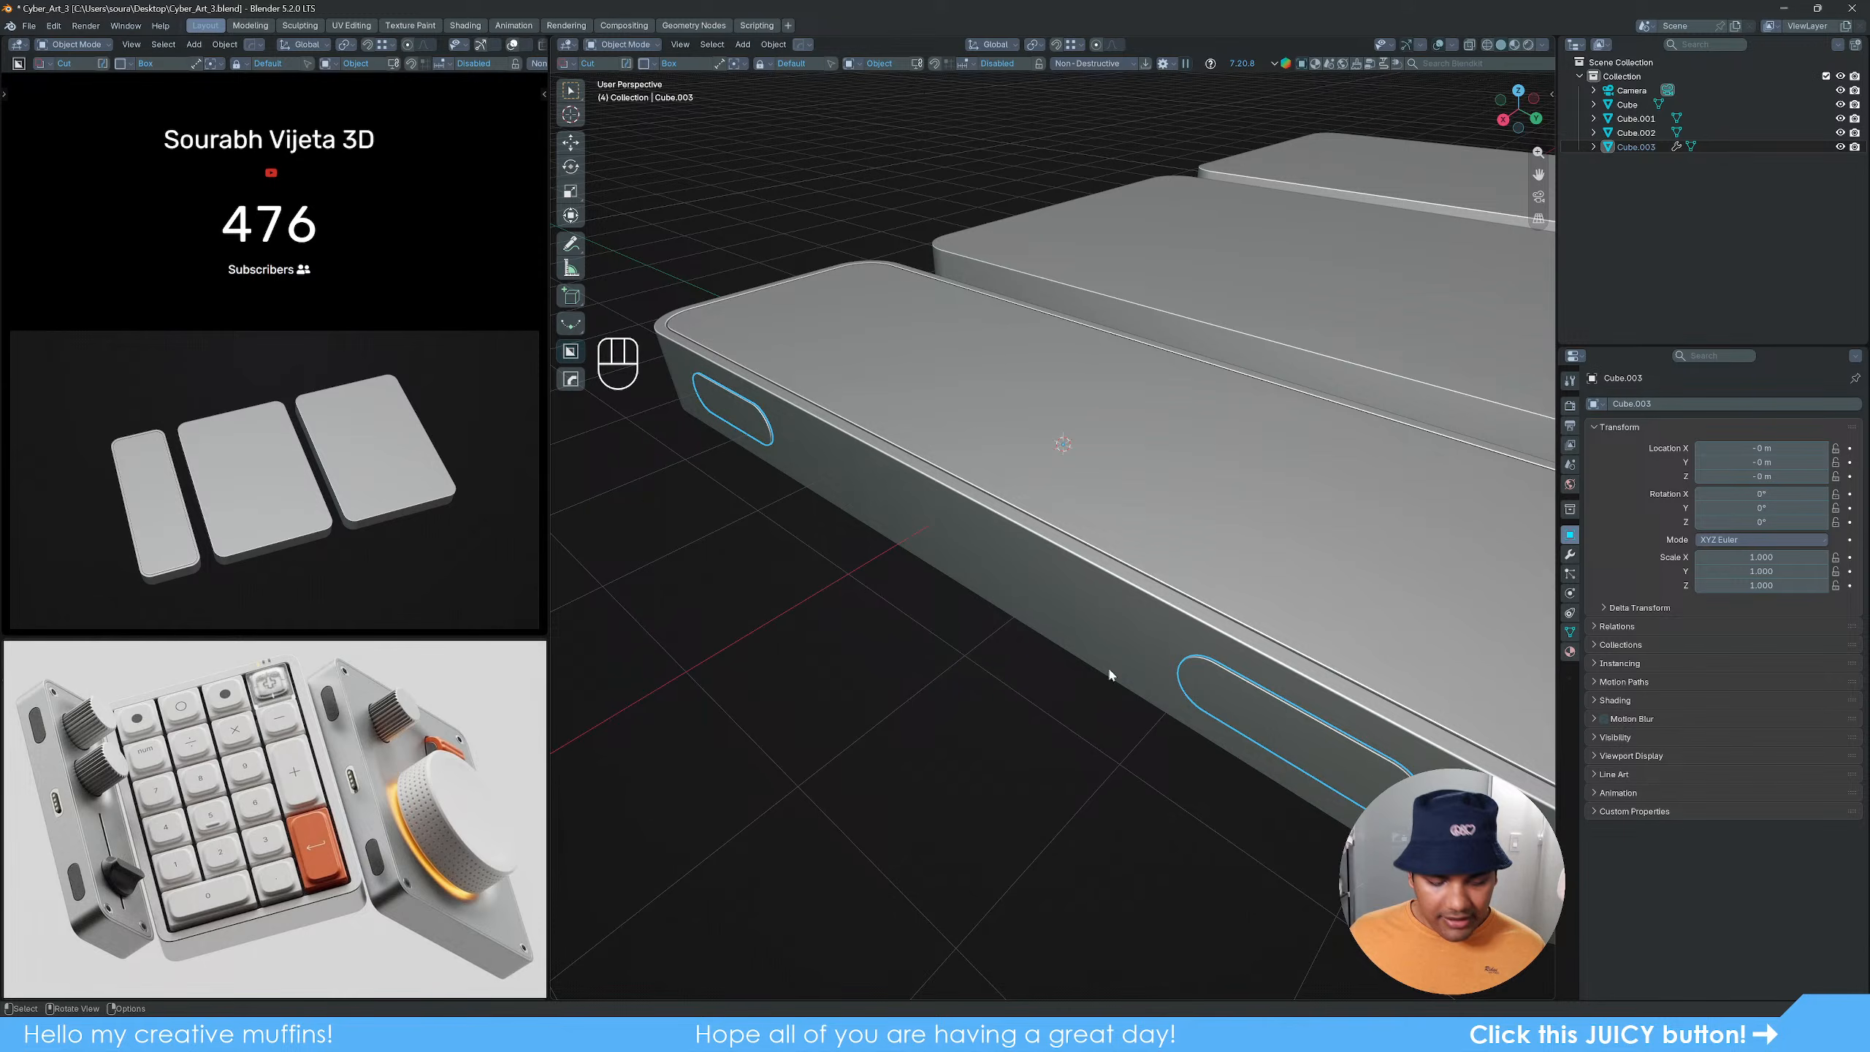
pyautogui.press('q')
pyautogui.moveTo(987, 548)
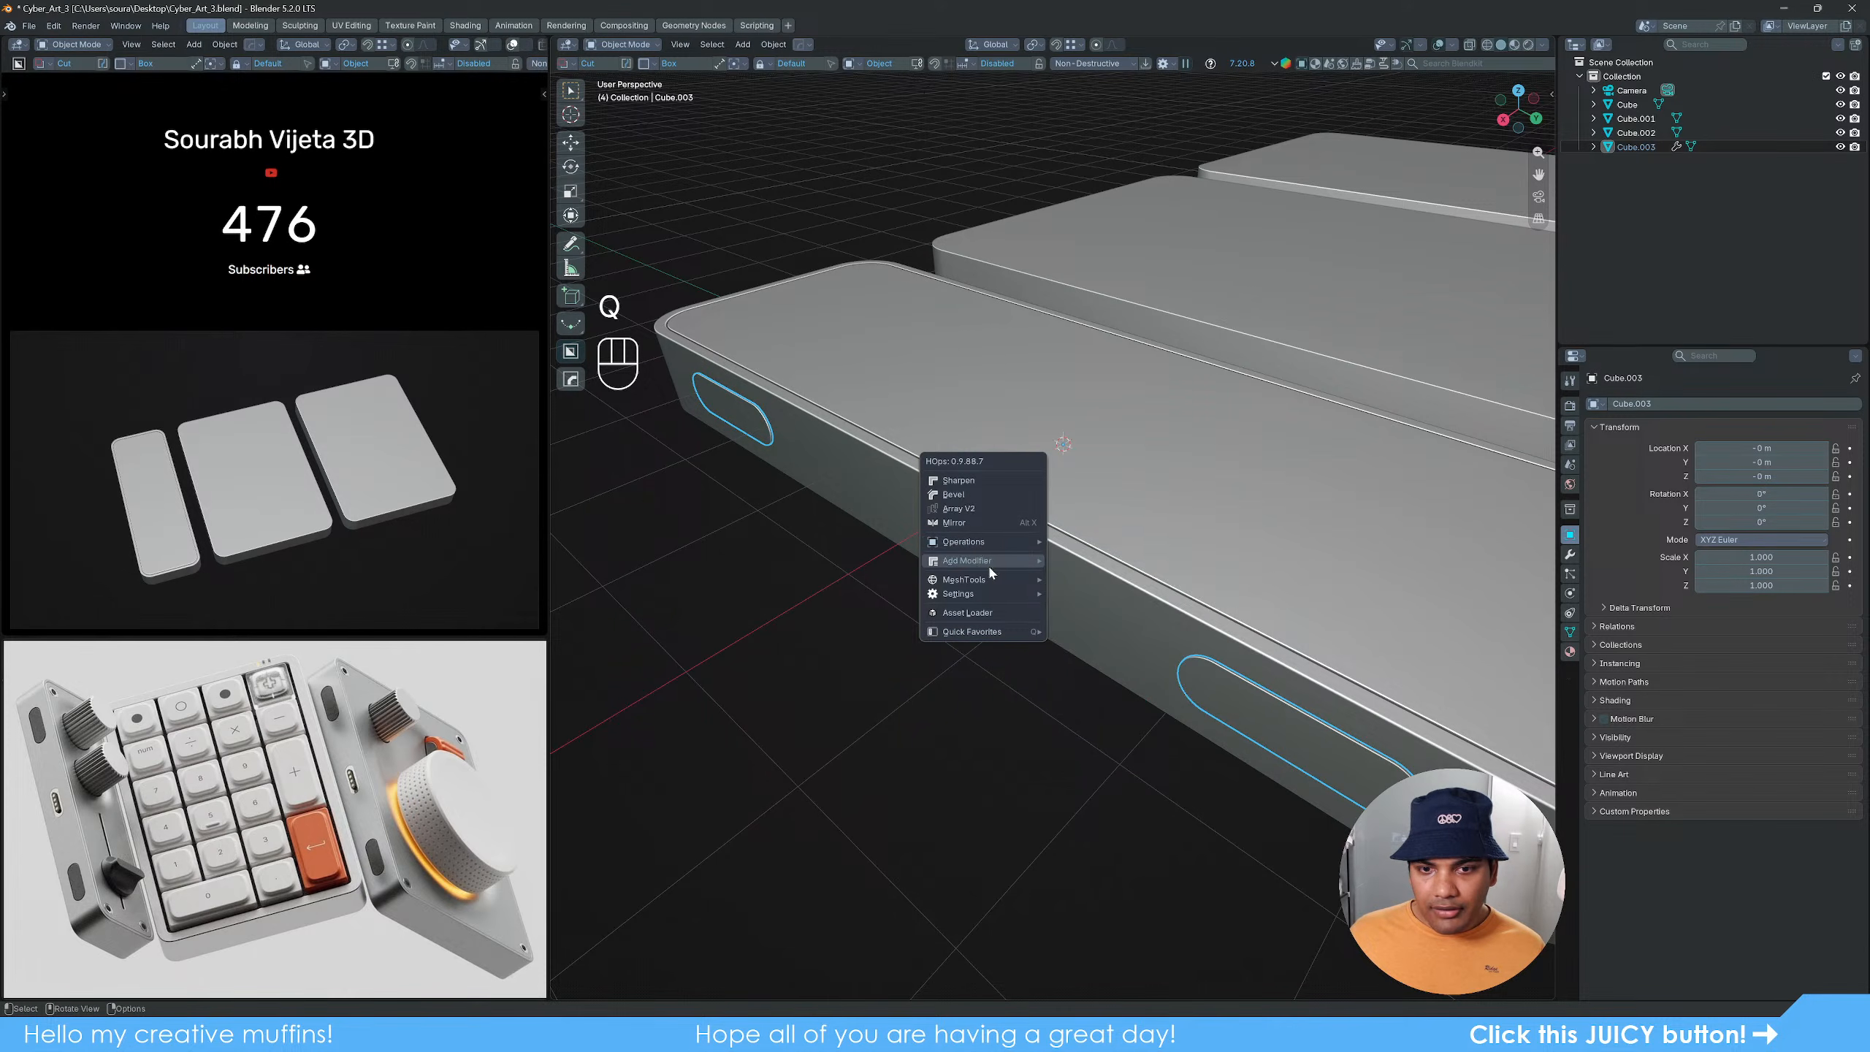
pyautogui.click(1100, 661)
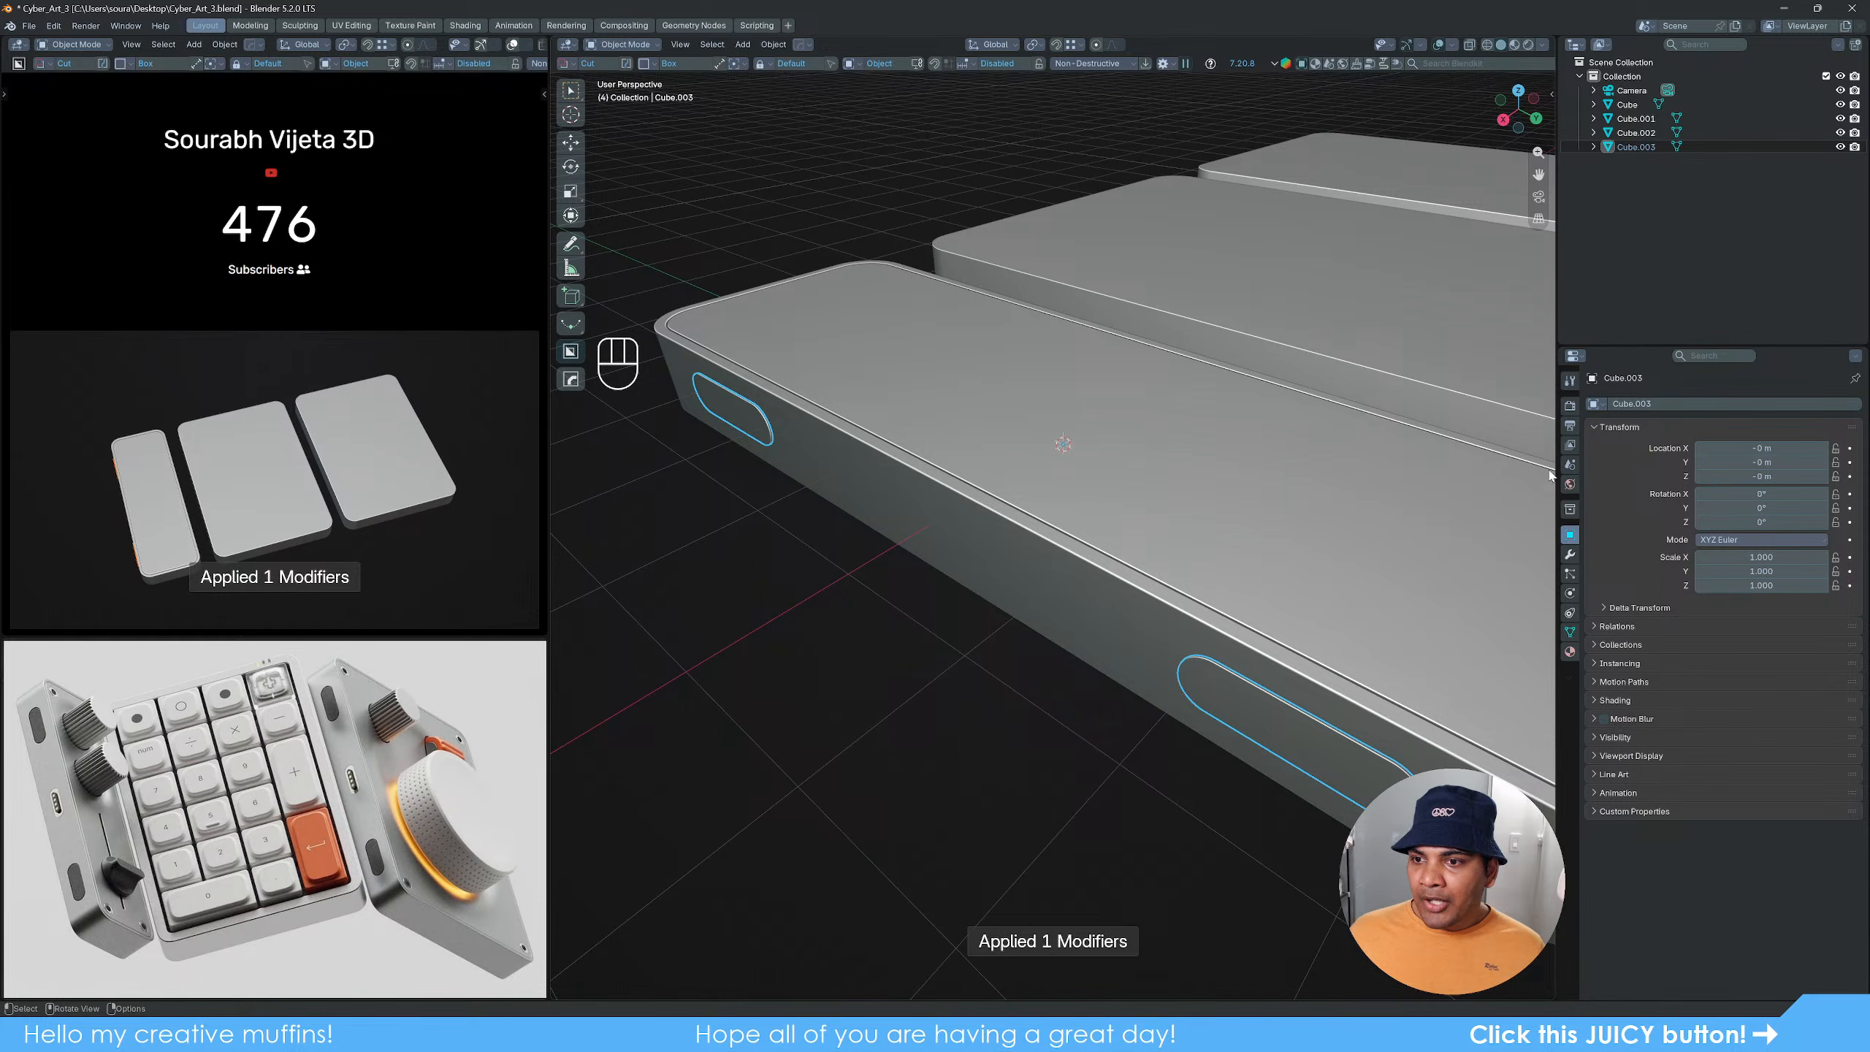
pyautogui.click(1571, 554)
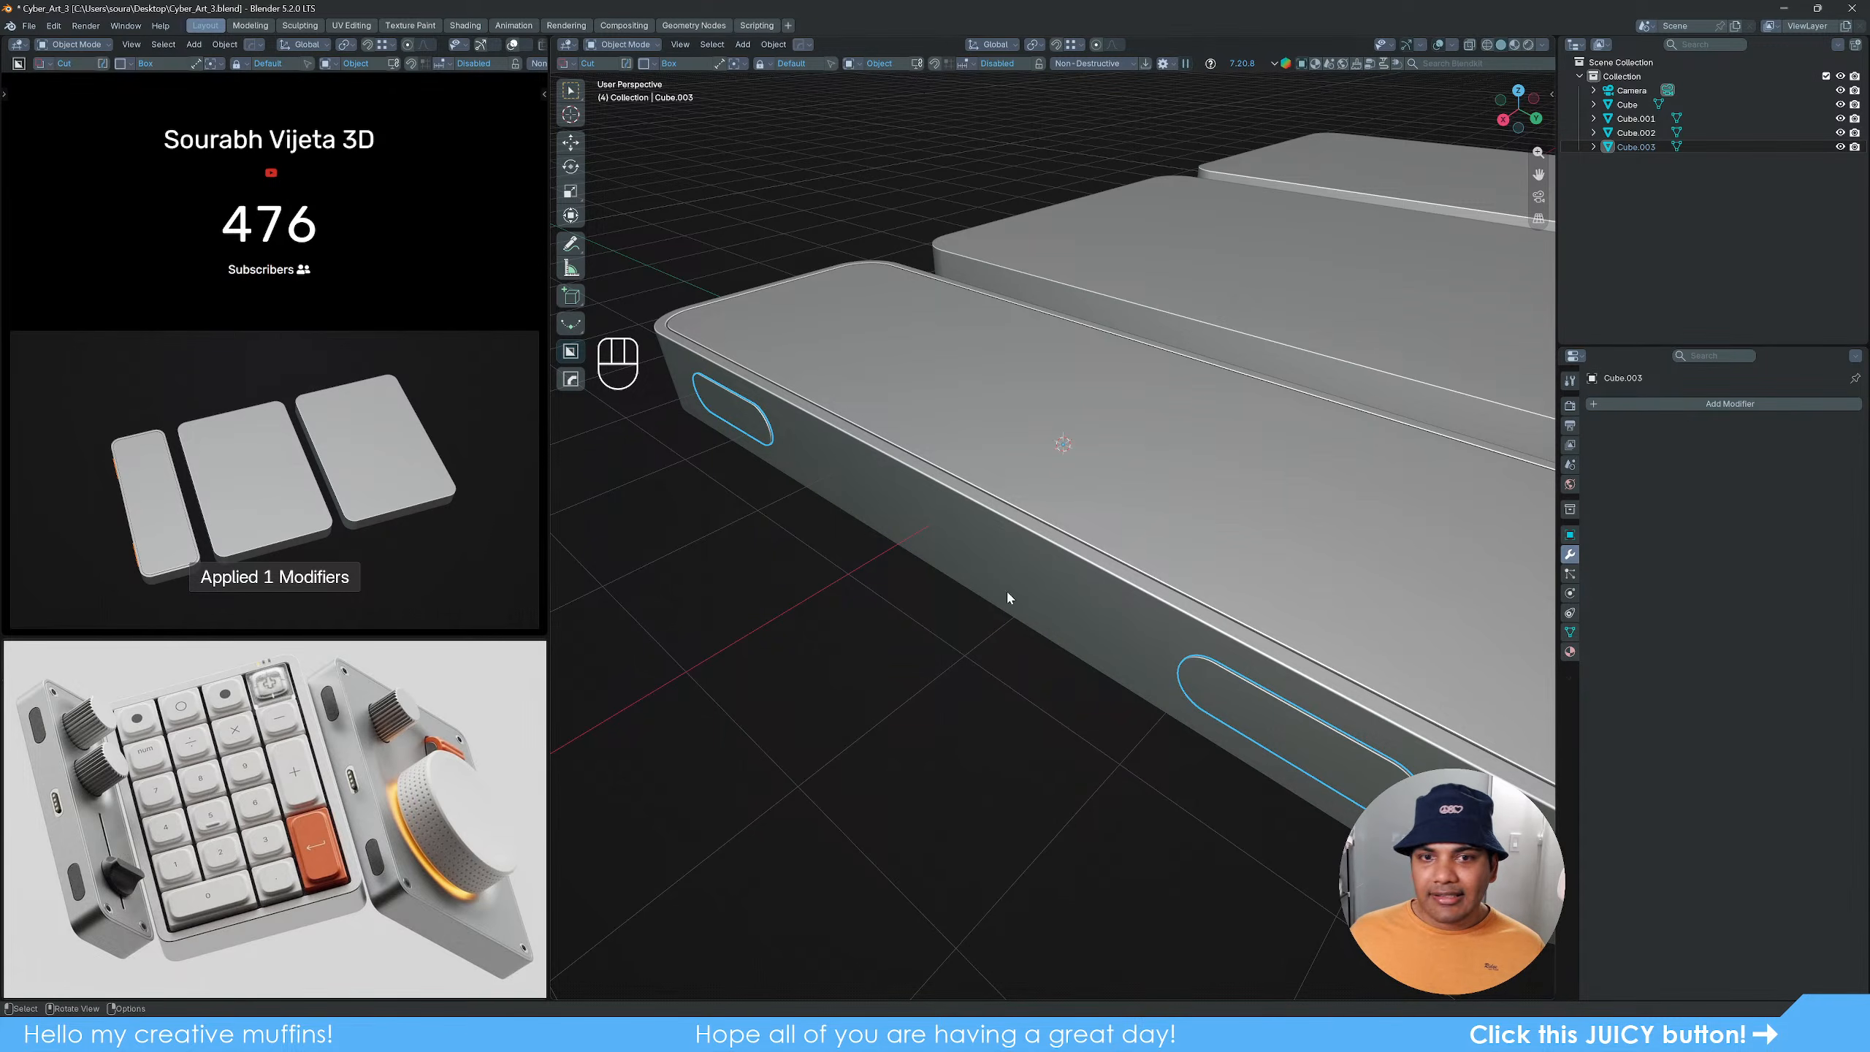
pyautogui.scroll(-2, 1098, 553)
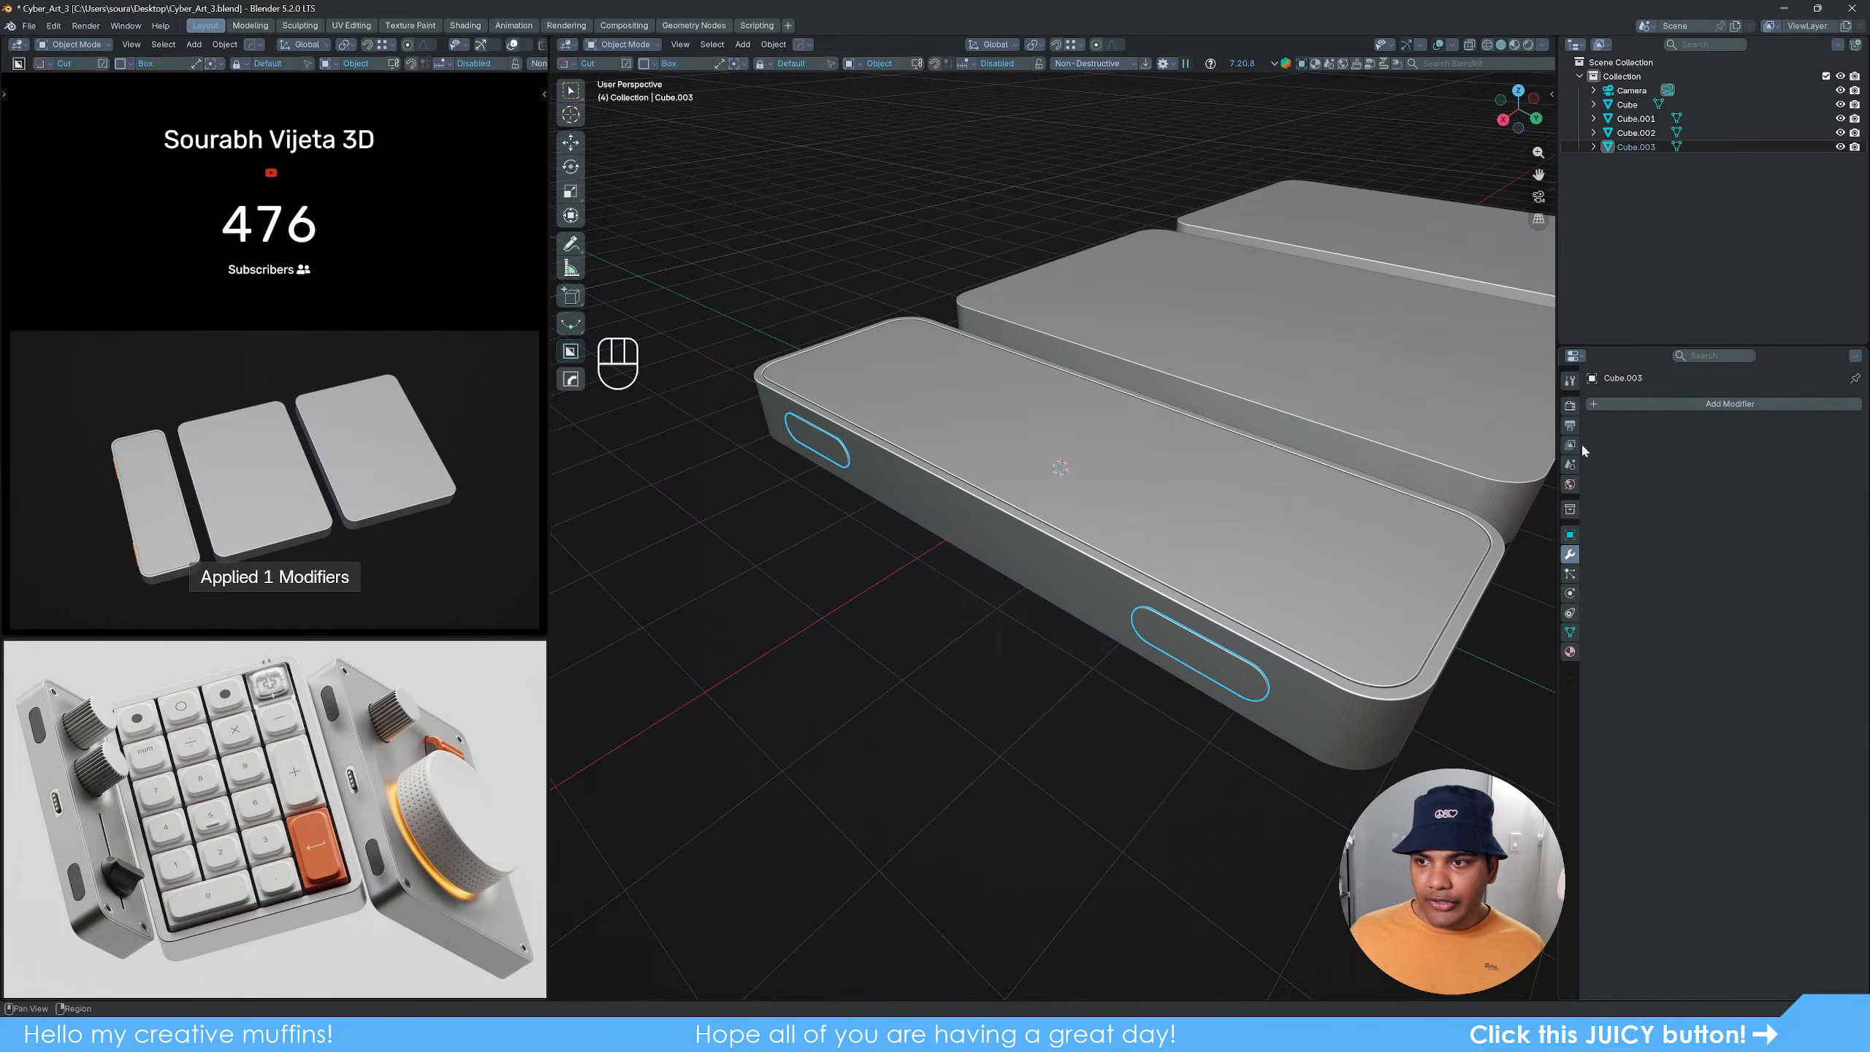
pyautogui.click(1678, 404)
pyautogui.click(1616, 408)
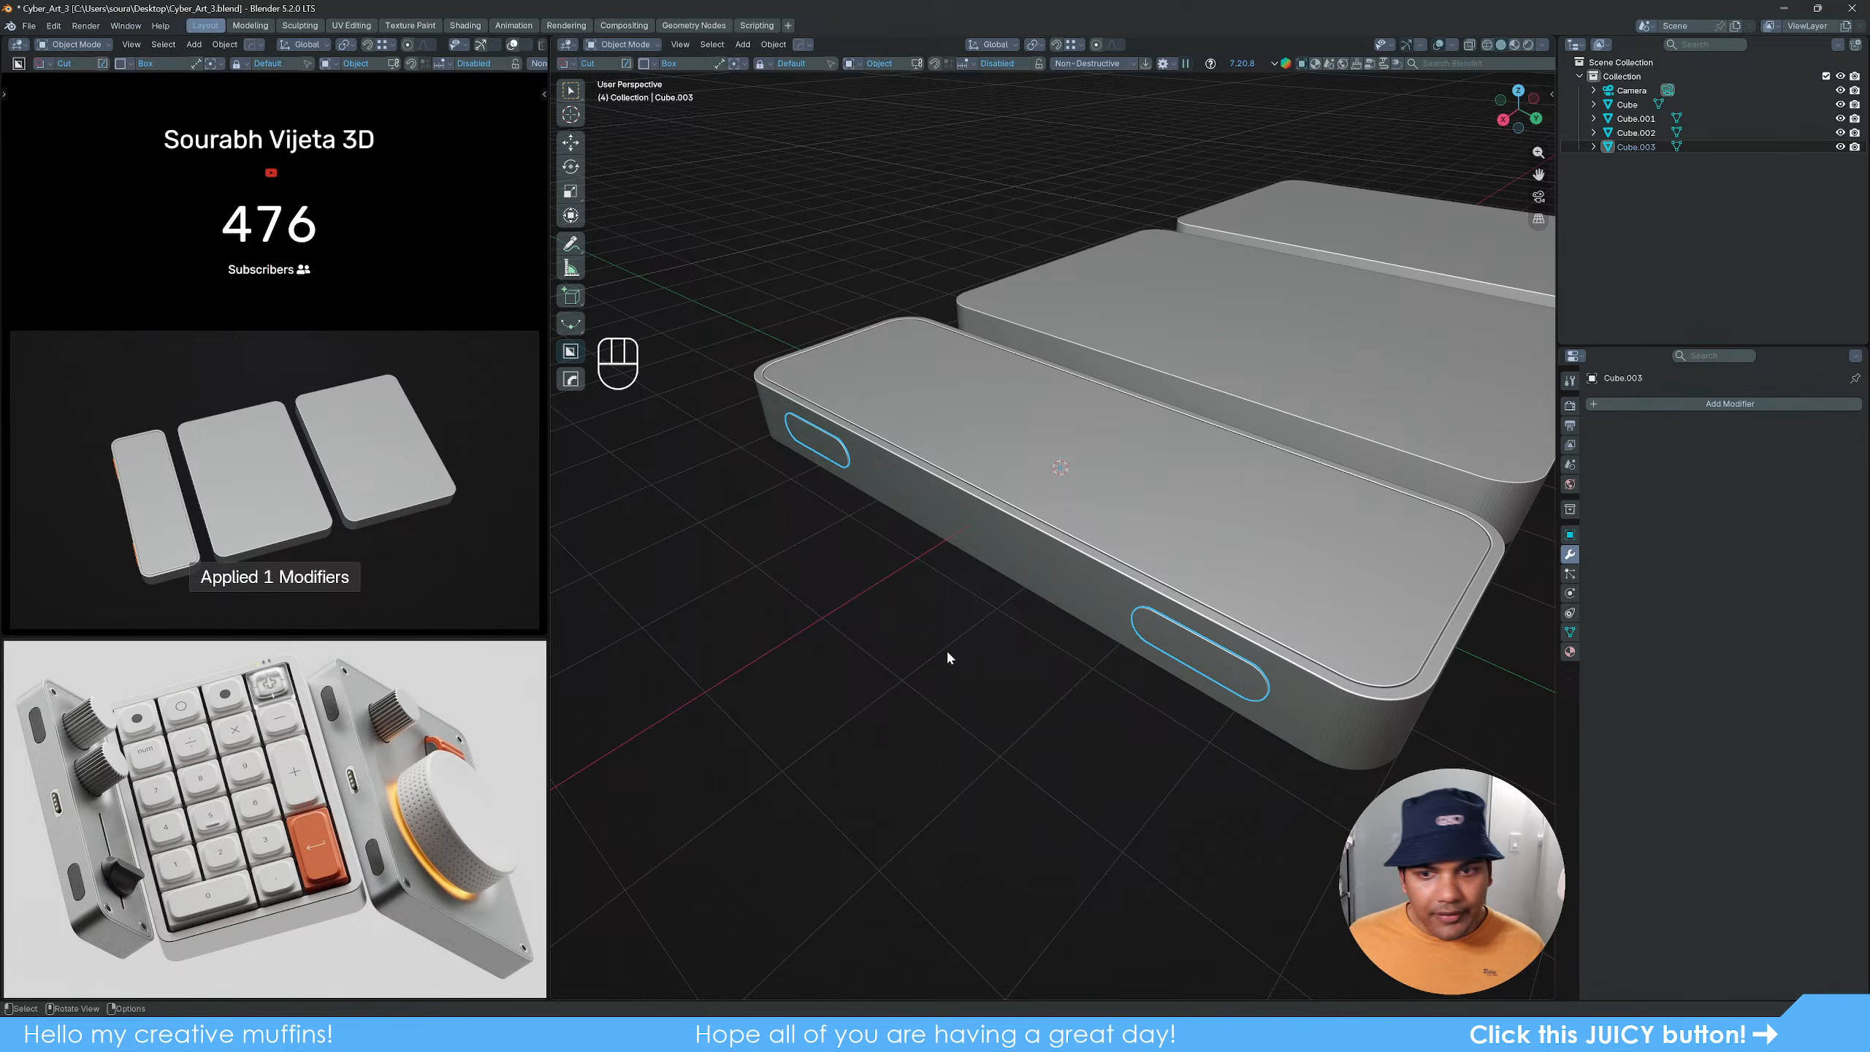
# Step: Apply all transforms to the rounded plates in Object Mode
pyautogui.moveTo(947, 649); pyautogui.dragTo(1154, 628, button='middle')
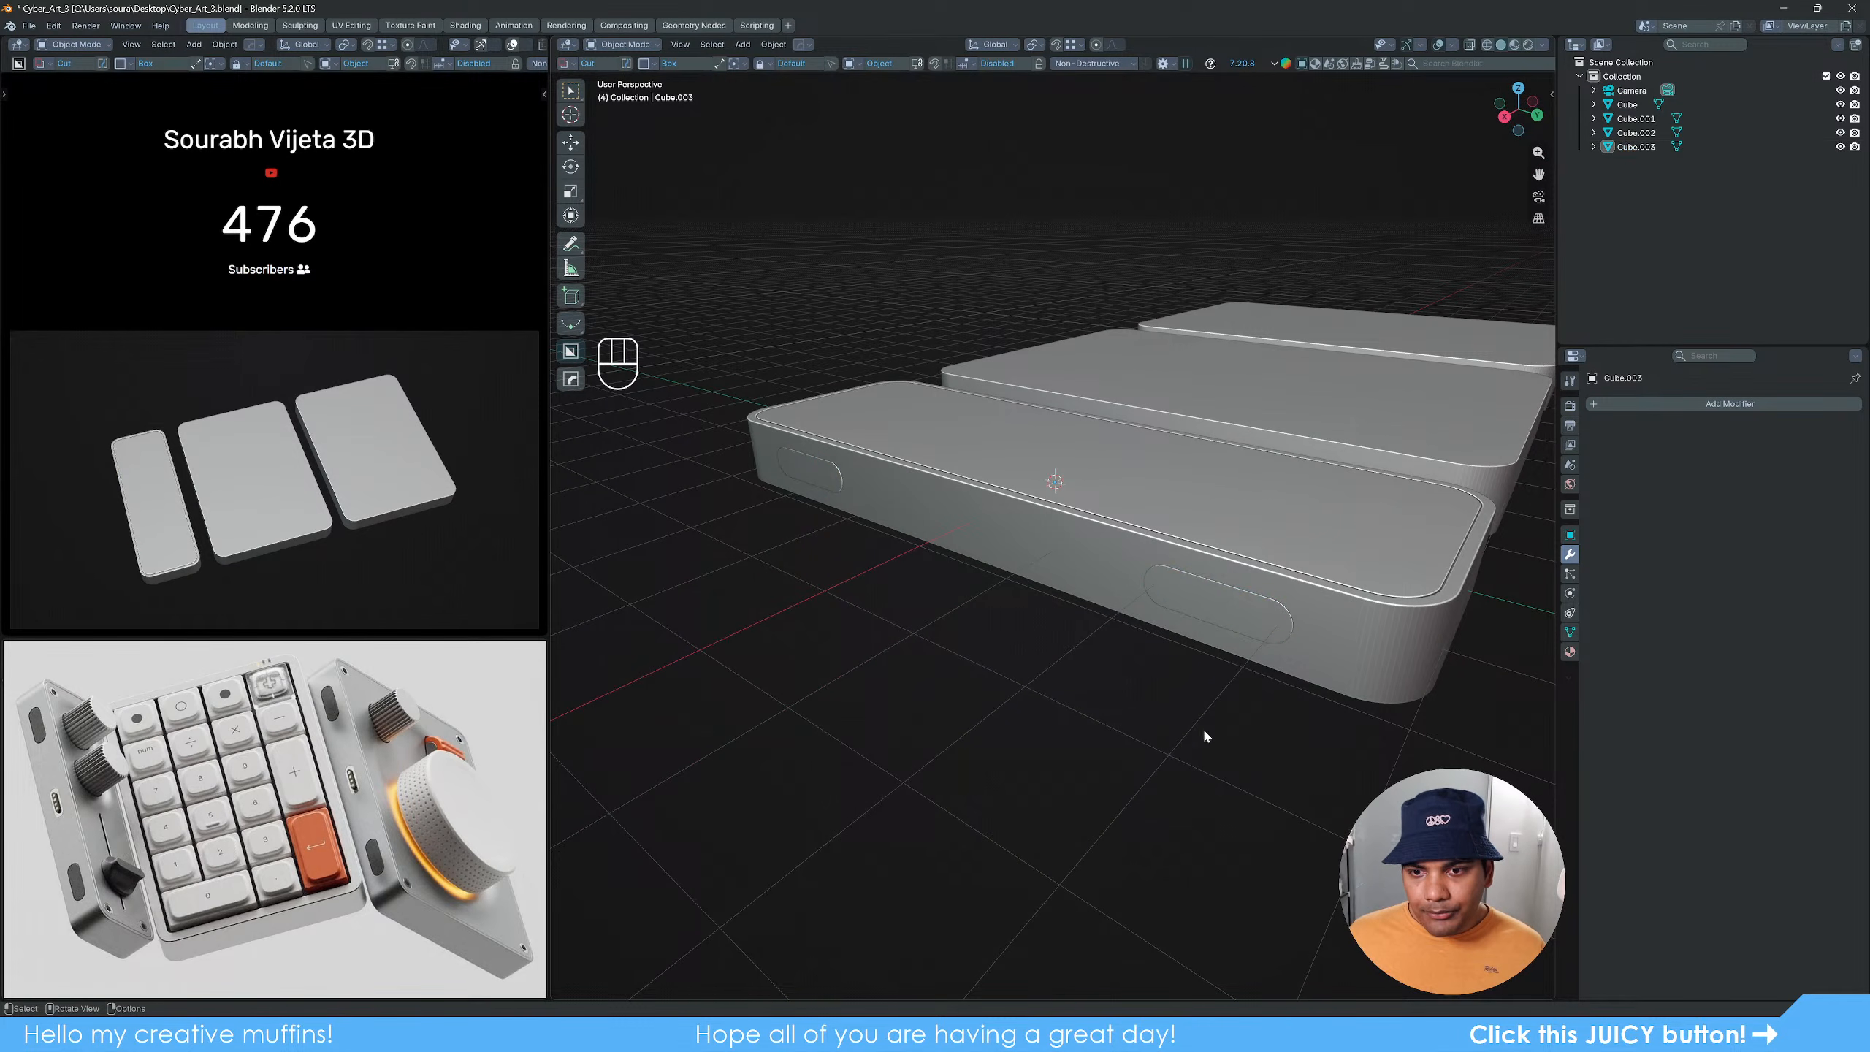
pyautogui.scroll(6, 1049, 582)
pyautogui.scroll(3, 1049, 584)
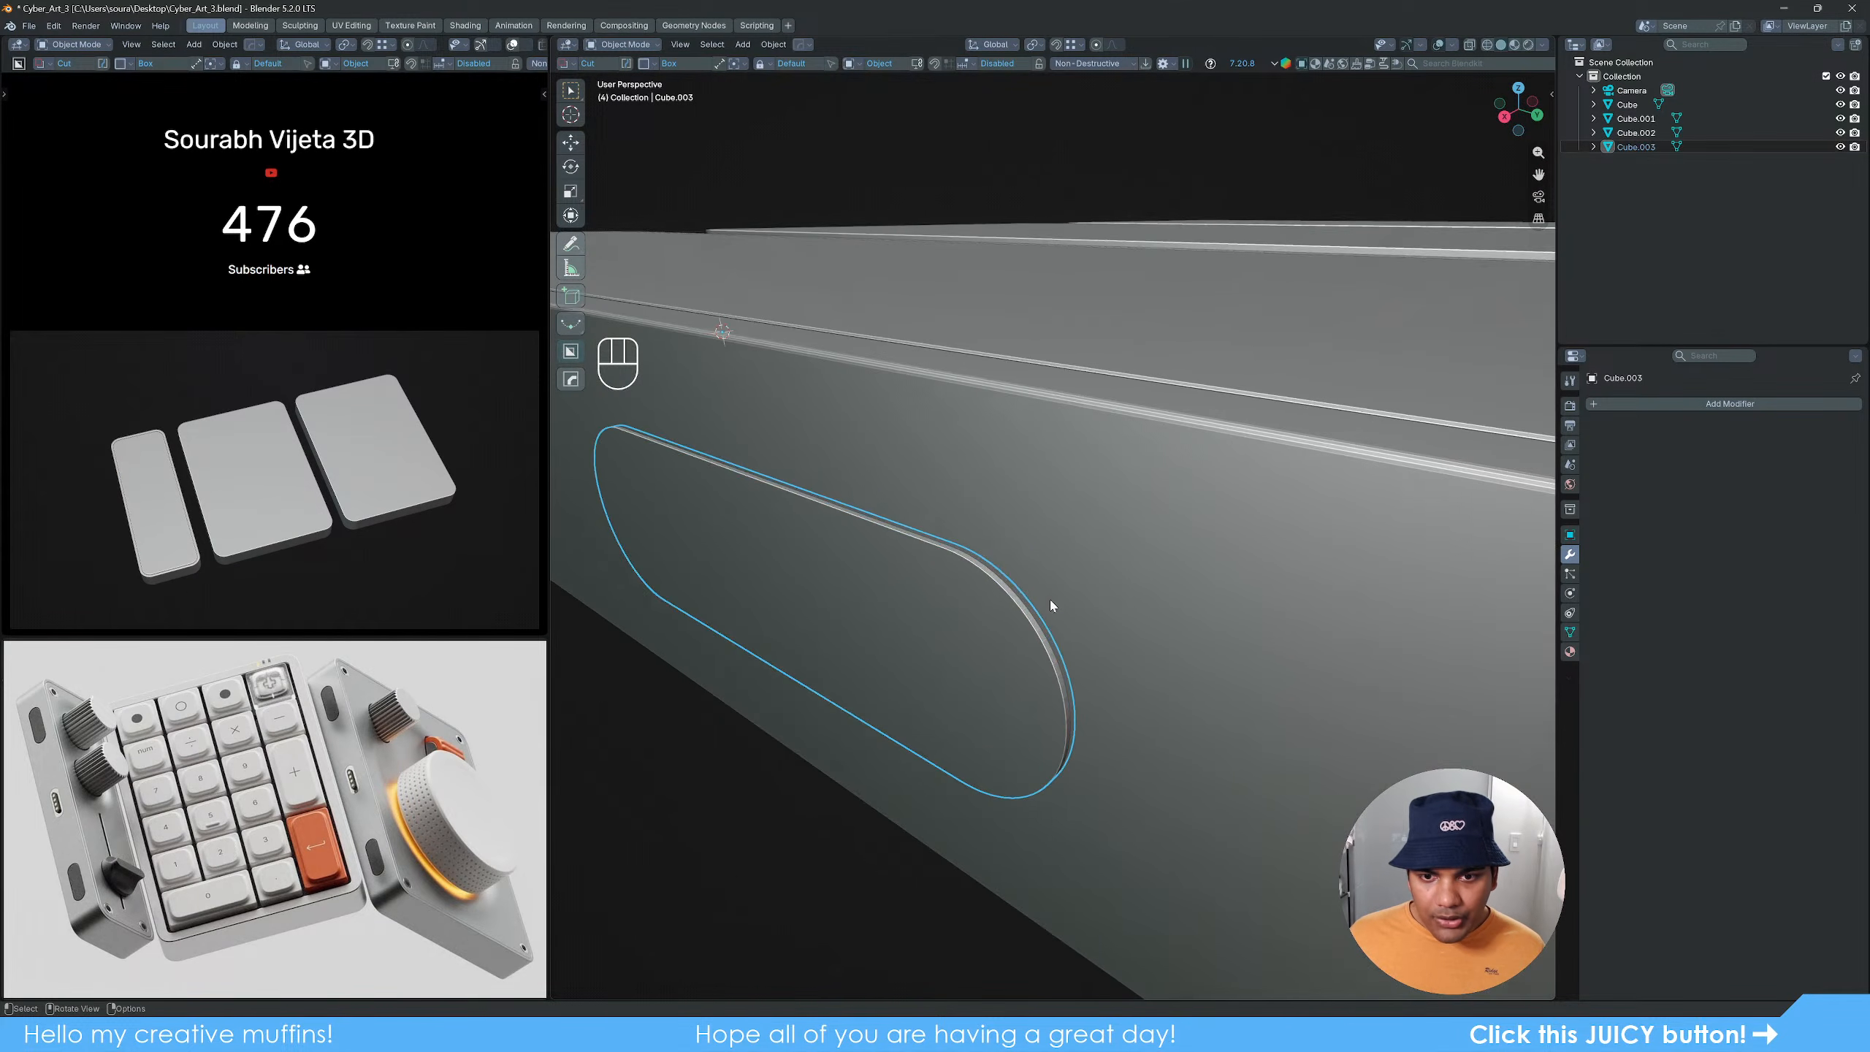
pyautogui.keyDown('shift'); pyautogui.moveTo(1016, 661); pyautogui.dragTo(1071, 635, button='middle'); pyautogui.keyUp('shift')
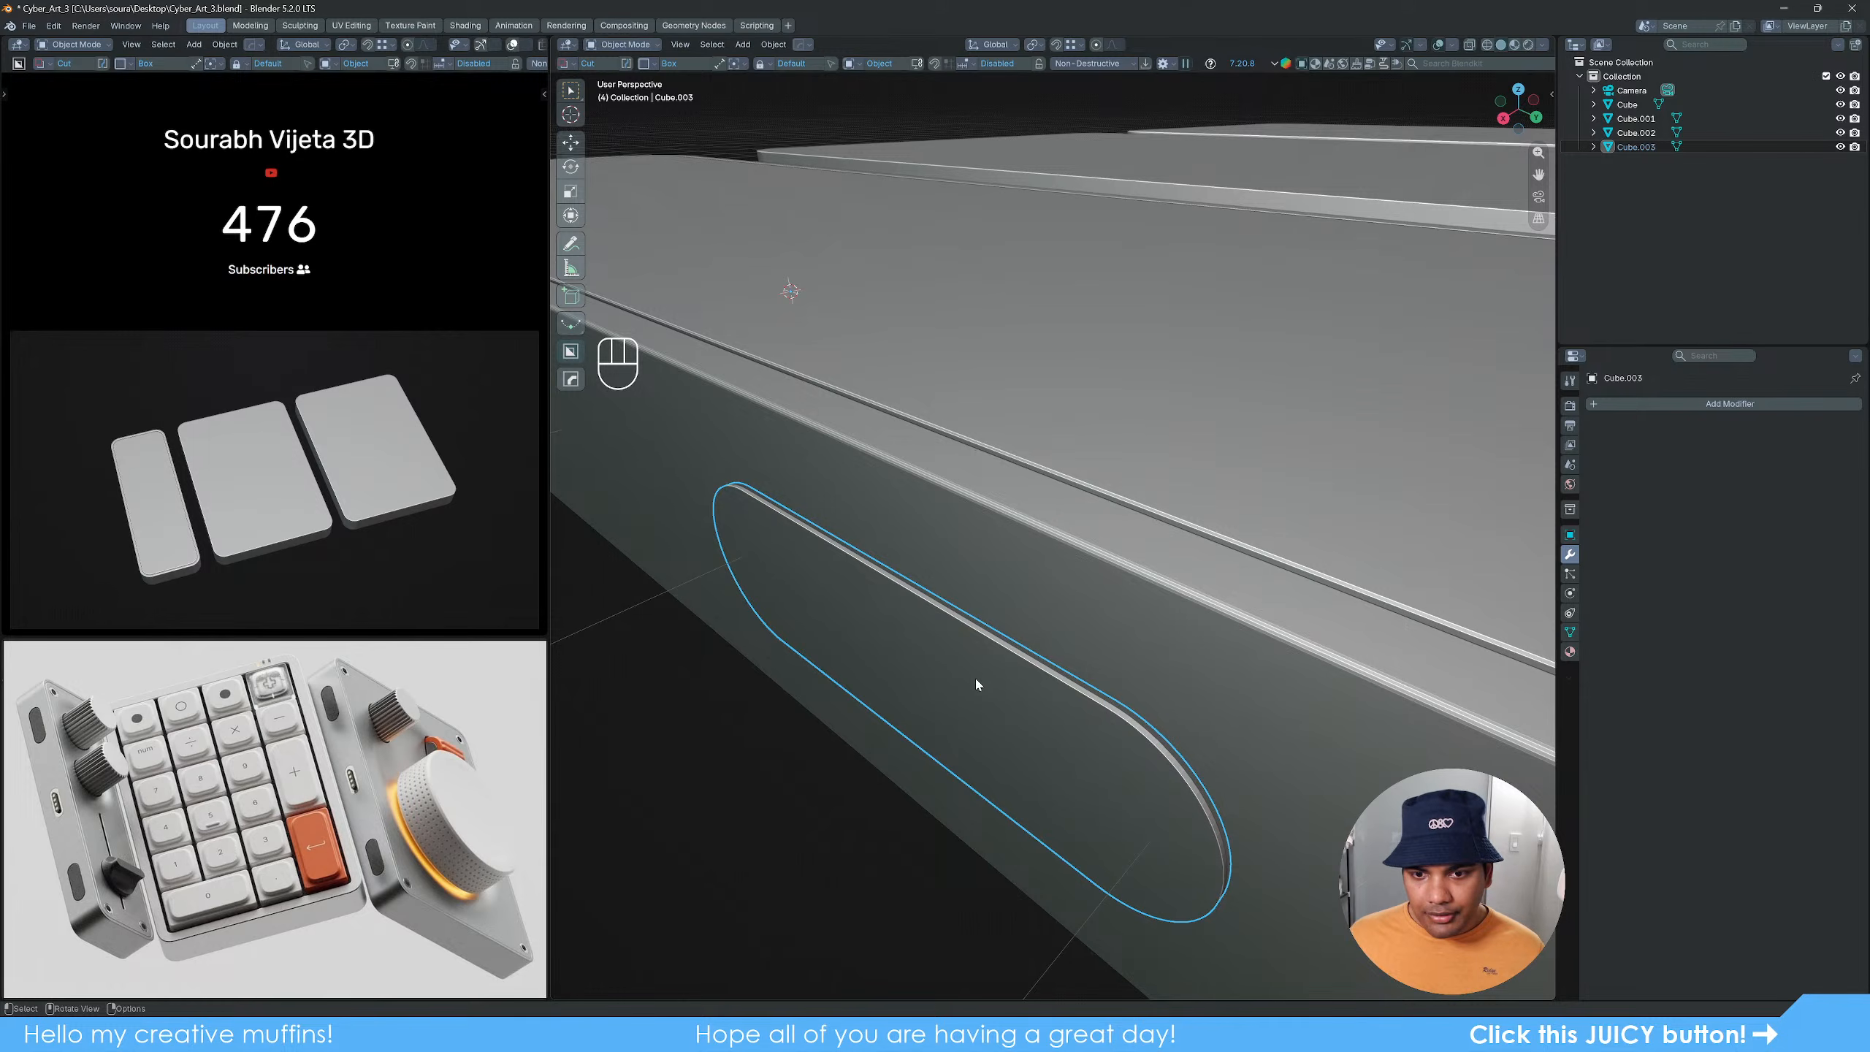
pyautogui.keyDown('shift'); pyautogui.moveTo(977, 684); pyautogui.dragTo(1015, 669, button='middle'); pyautogui.keyUp('shift')
pyautogui.press('Tab')
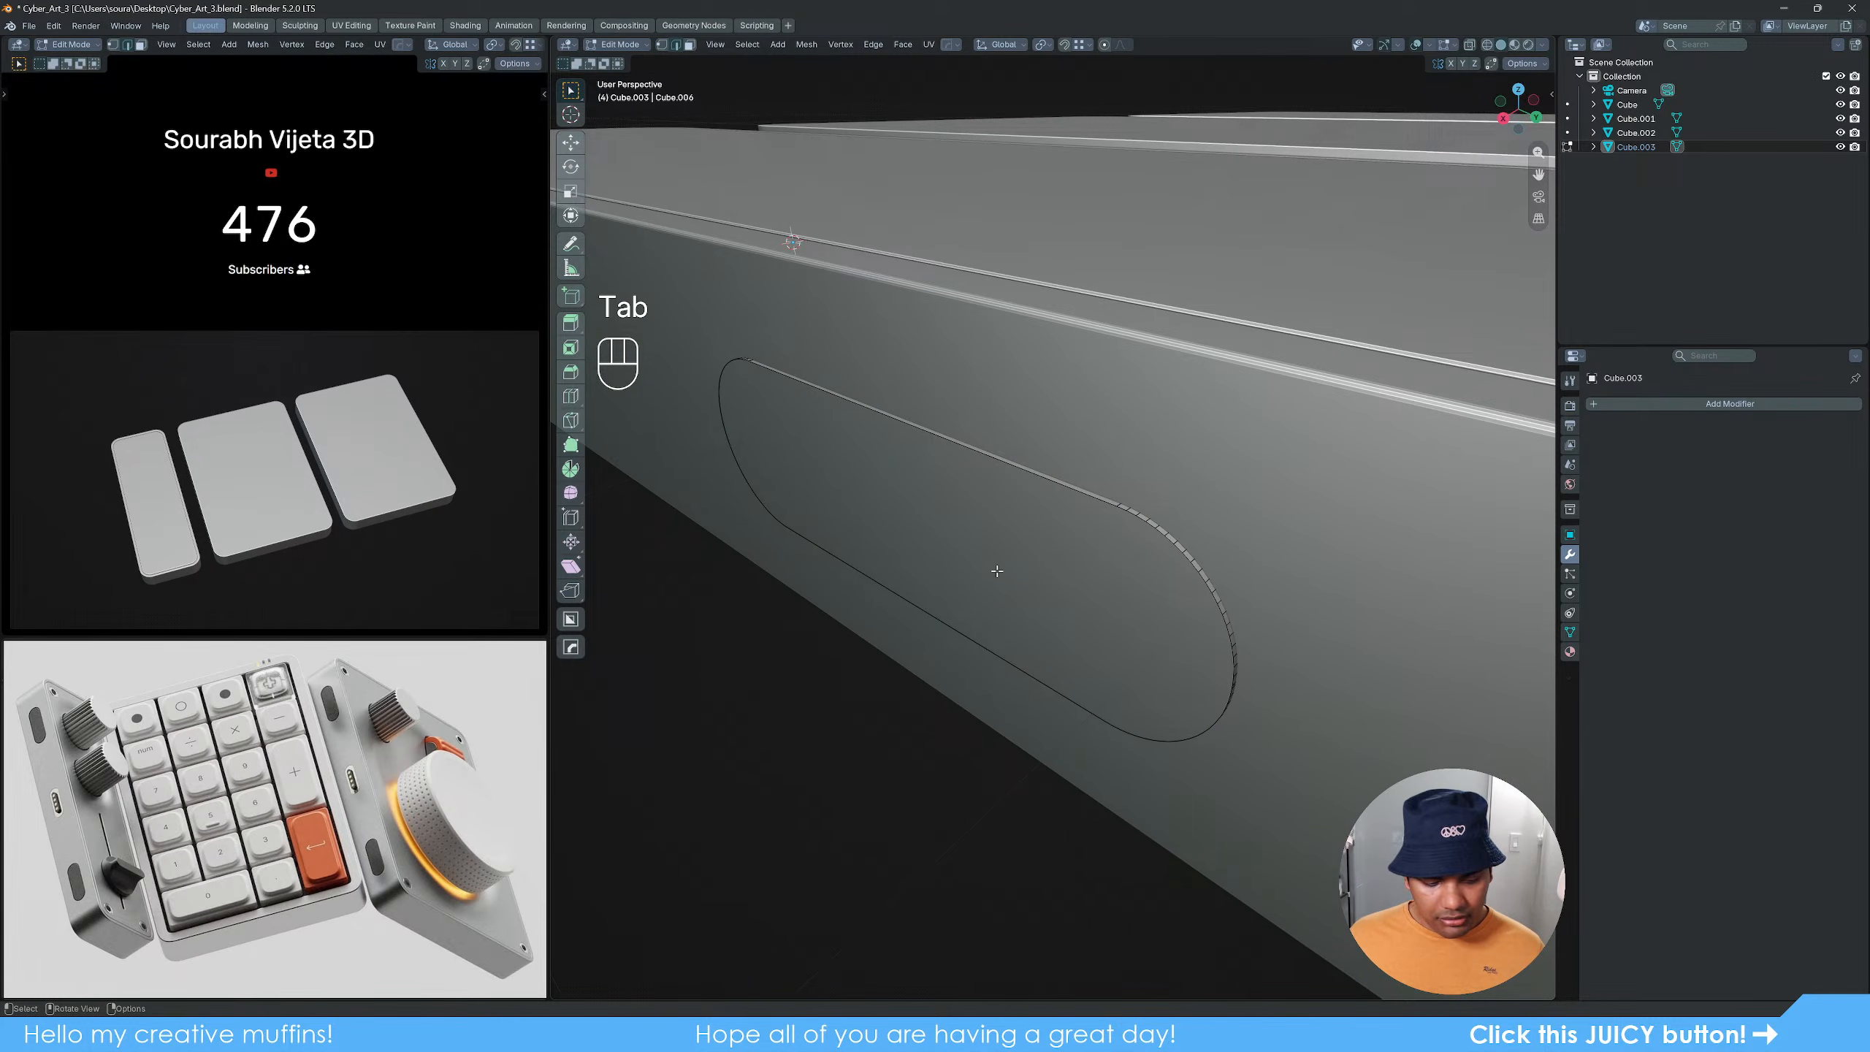
pyautogui.press('Tab')
pyautogui.press('q')
pyautogui.moveTo(991, 644)
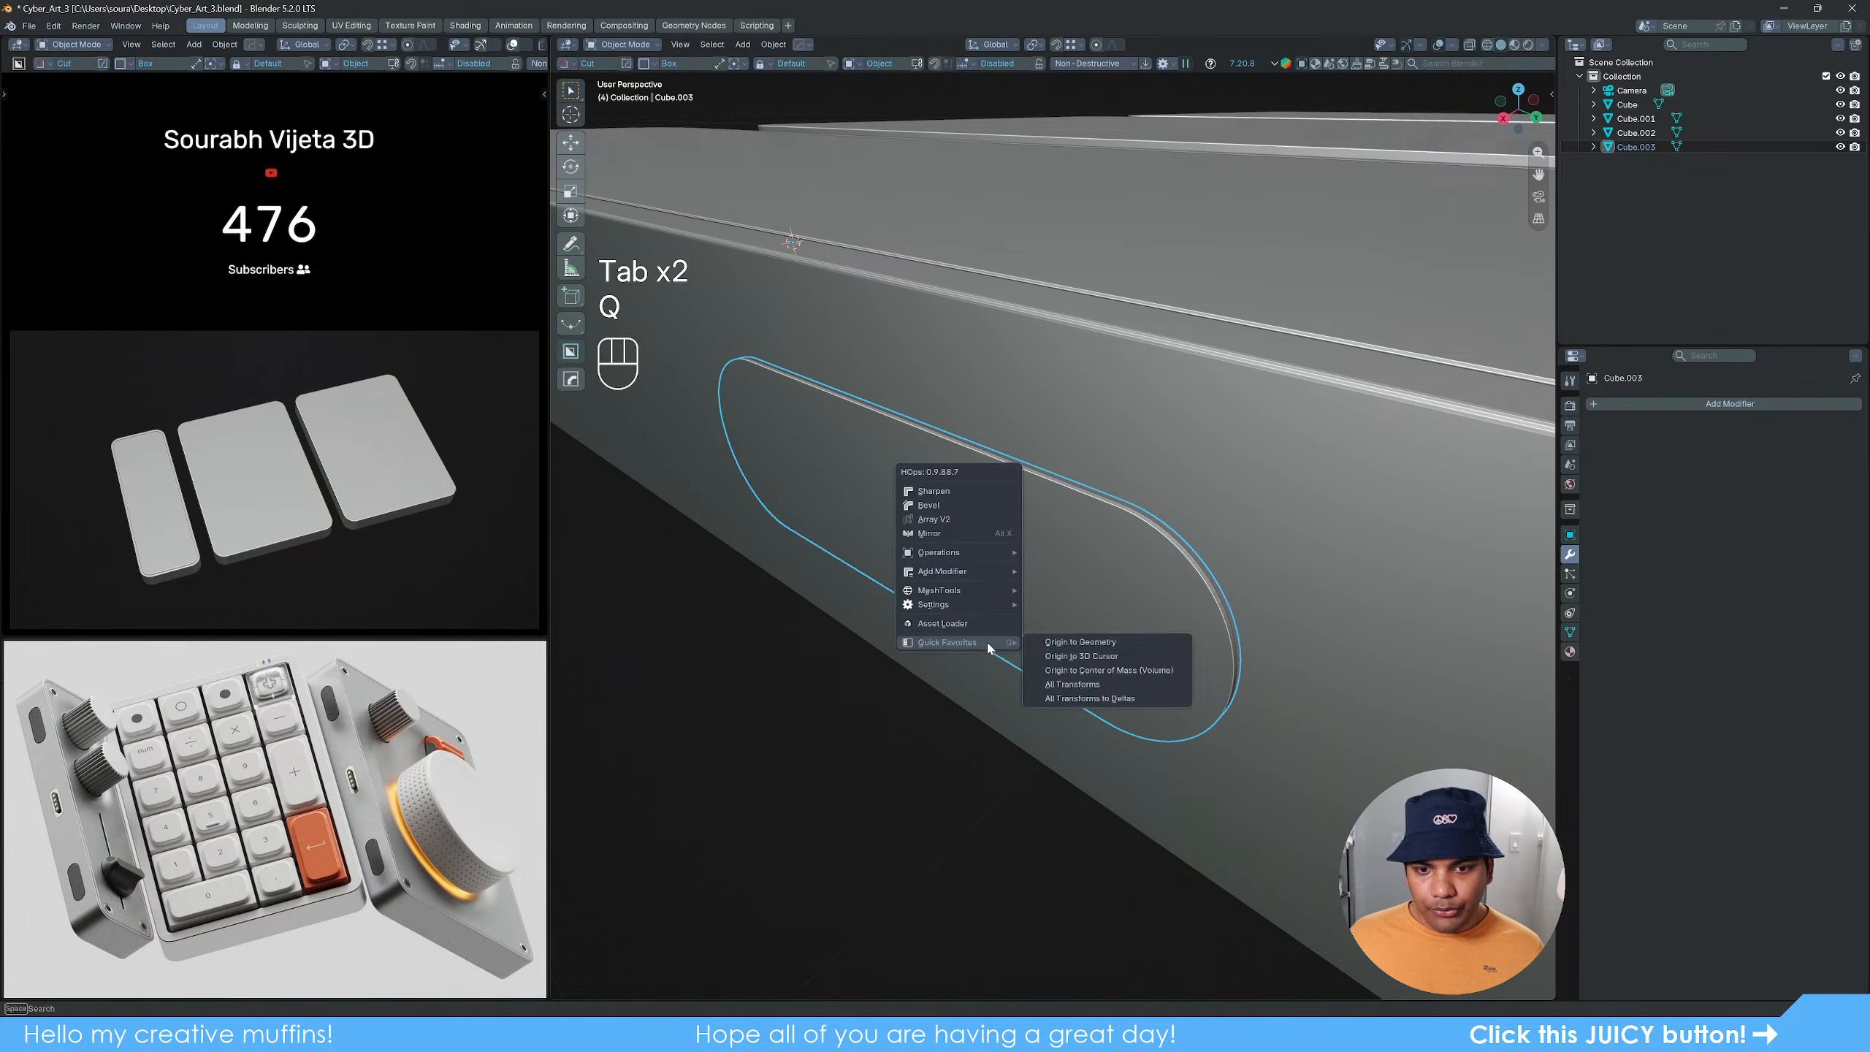
pyautogui.click(1081, 686)
# Step: Bevel the outer face edges of both rounded plates with 4 segments and an offset of about 0.0075 m
pyautogui.press('Tab')
pyautogui.scroll(-6, 1046, 596)
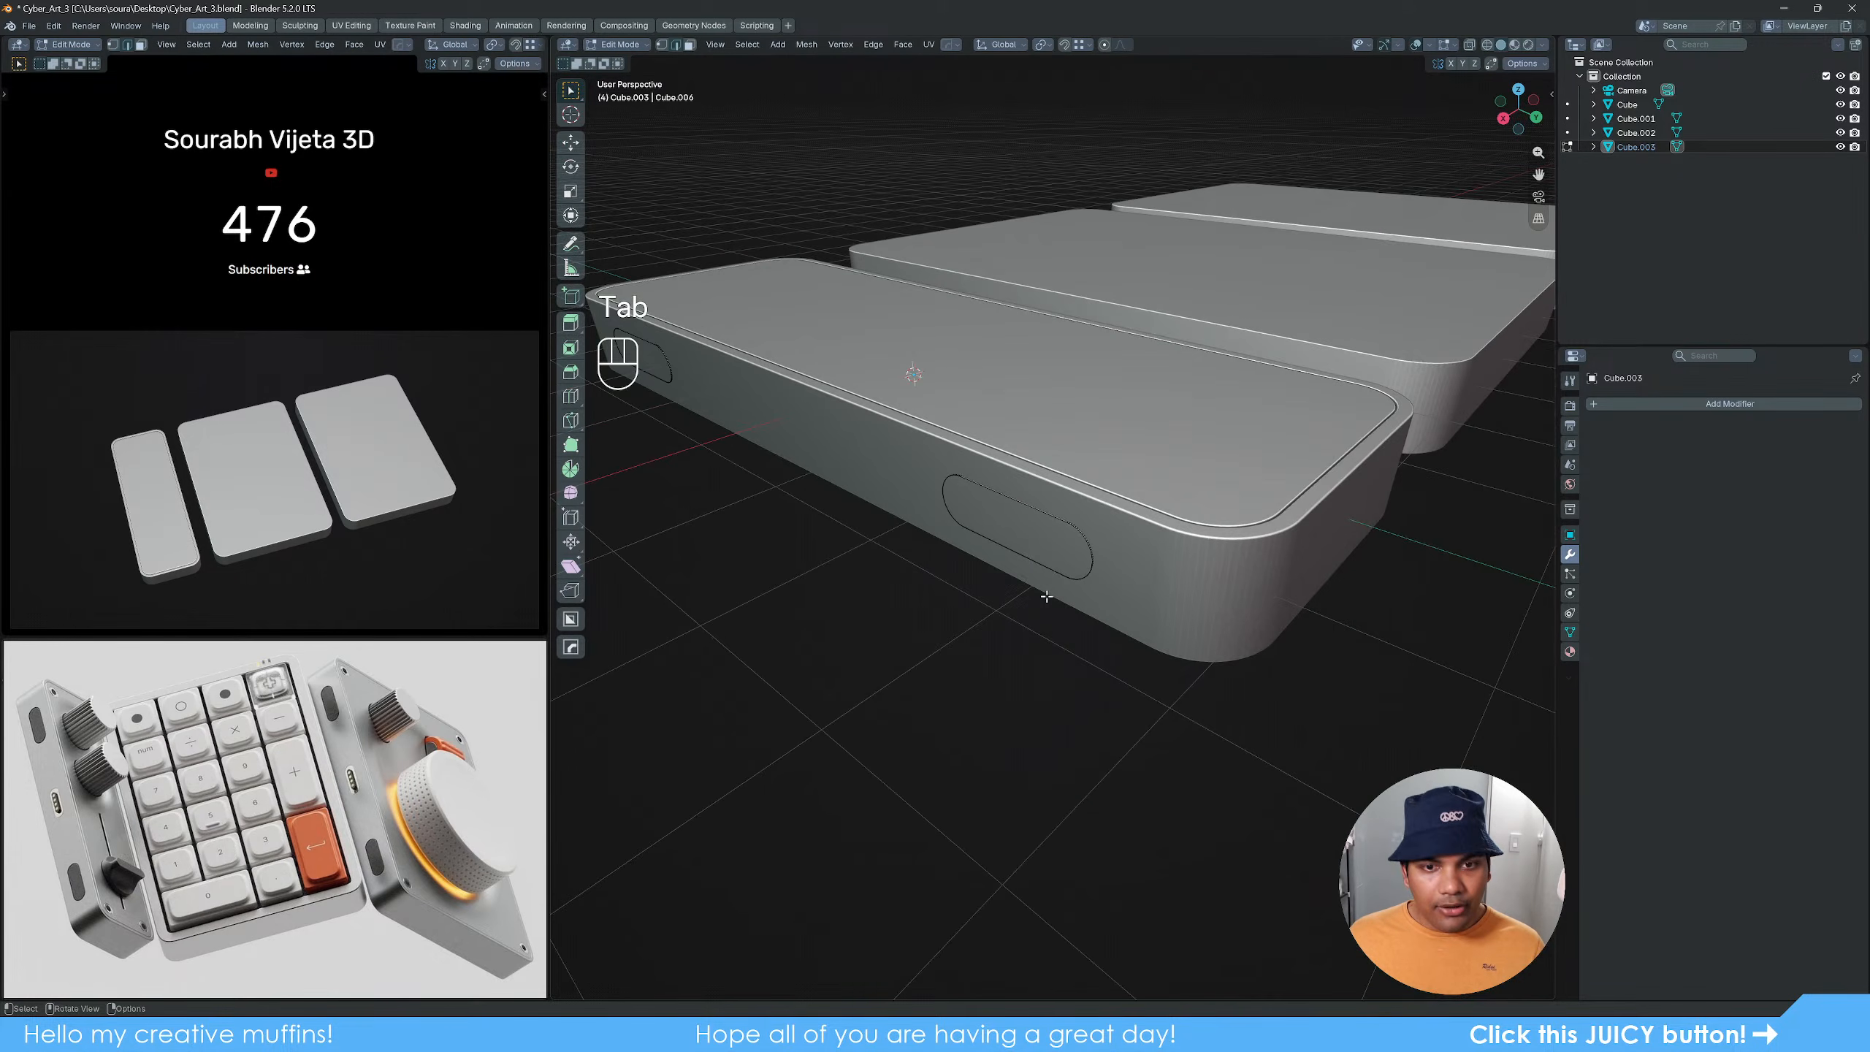
pyautogui.press('3')
pyautogui.keyDown('shift'); pyautogui.click(955, 529); pyautogui.keyUp('shift')
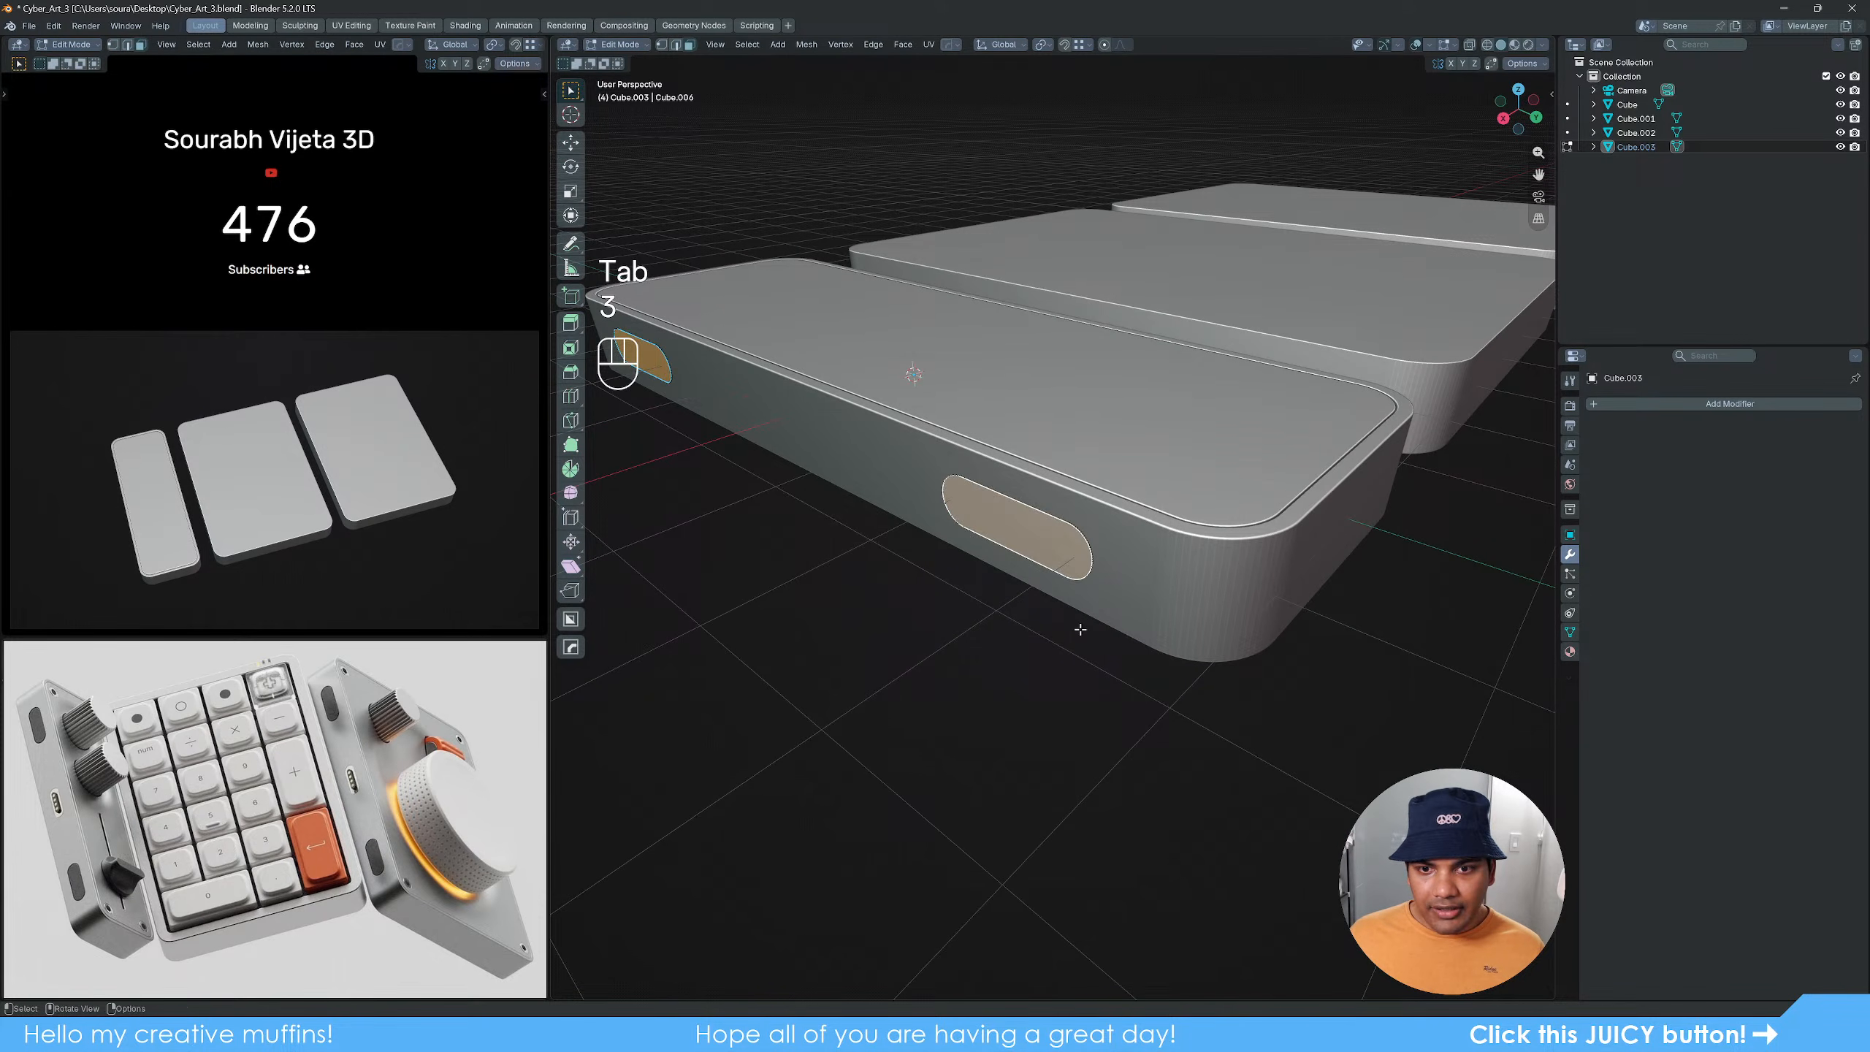
pyautogui.scroll(5, 1081, 629)
pyautogui.scroll(3, 1131, 647)
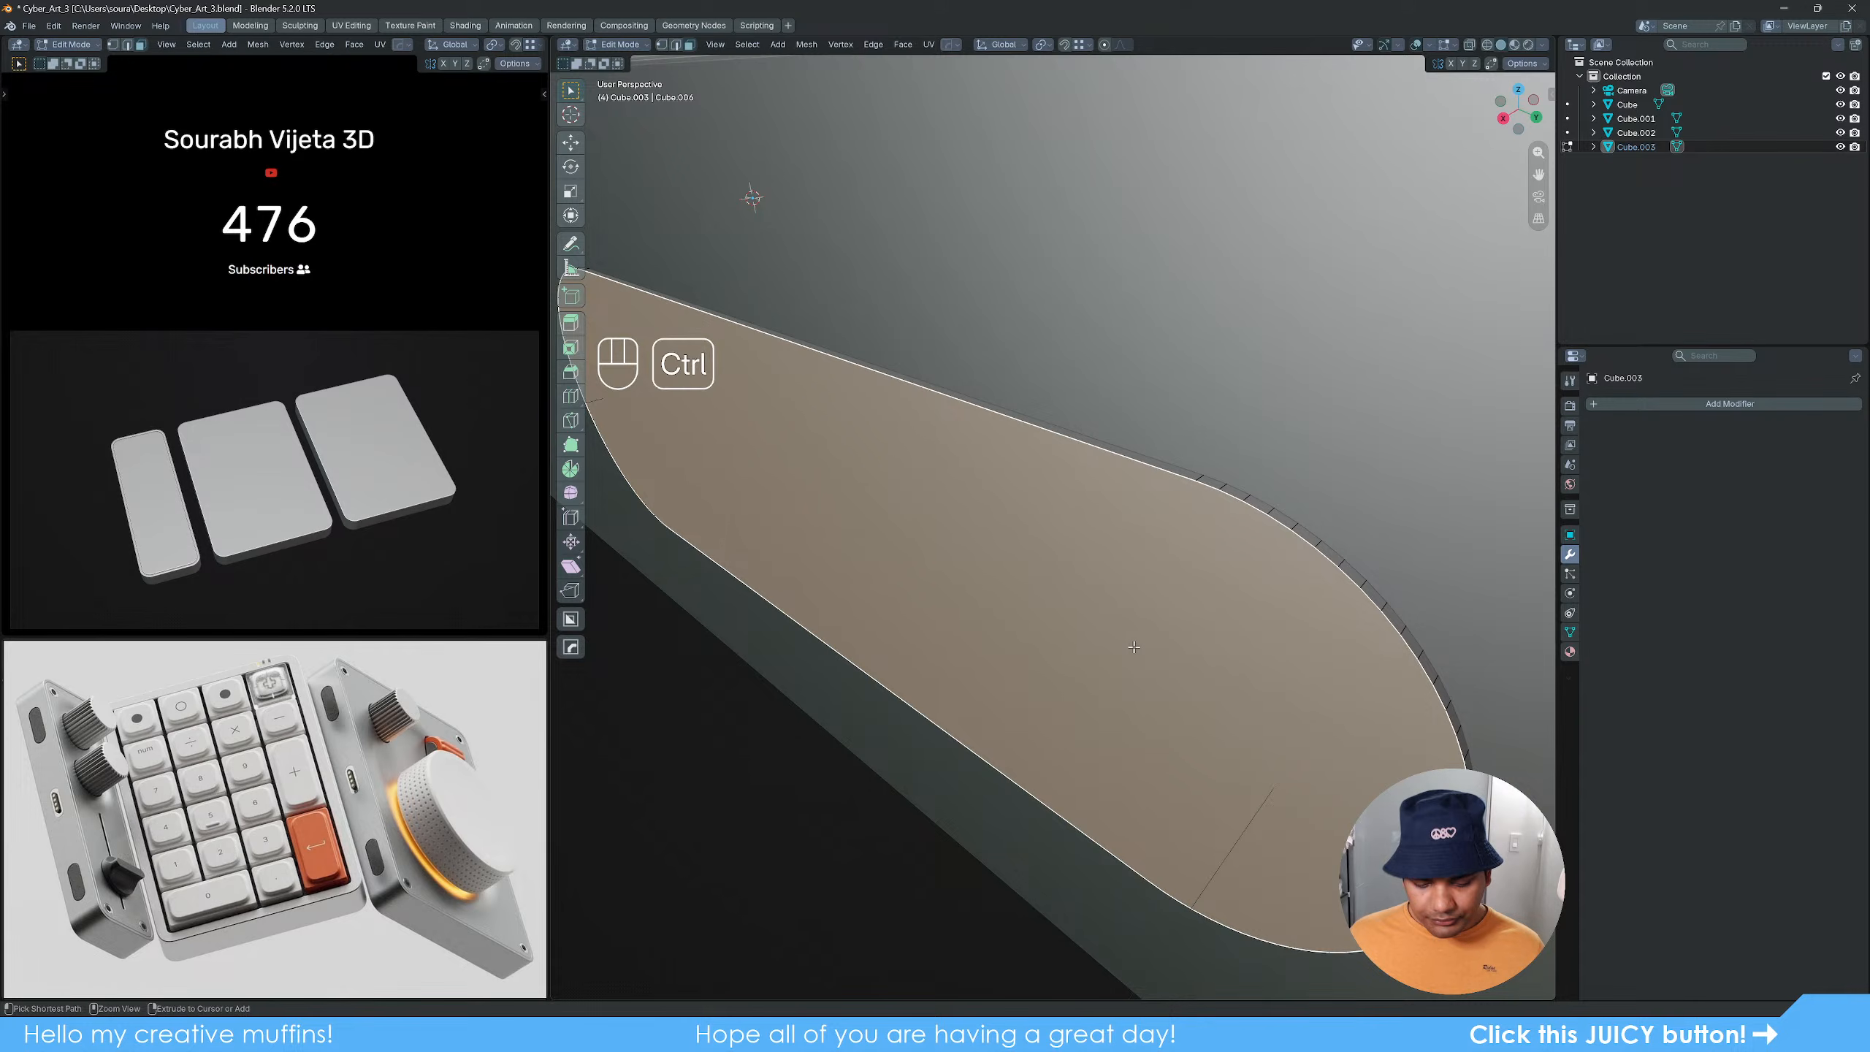
pyautogui.hotkey('ctrl', 'b')
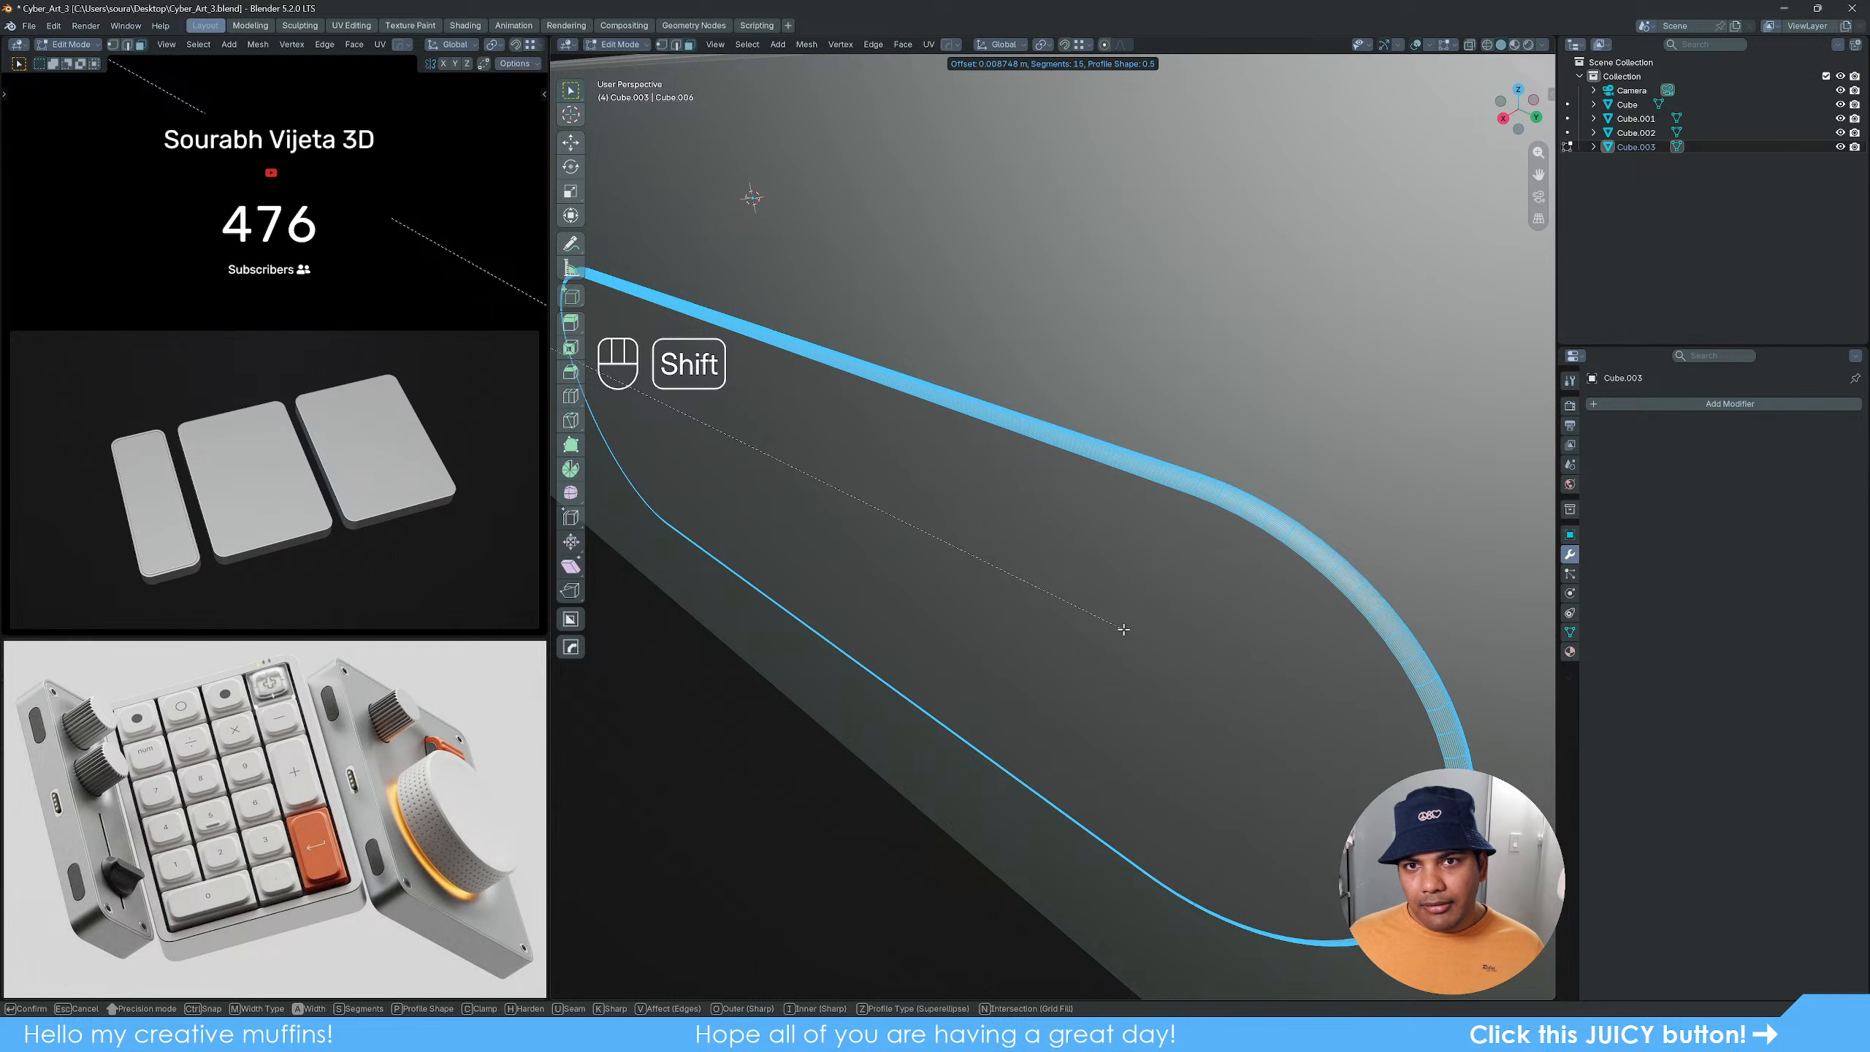
pyautogui.keyDown('shift'); pyautogui.scroll(-6, 1124, 629); pyautogui.keyUp('shift')
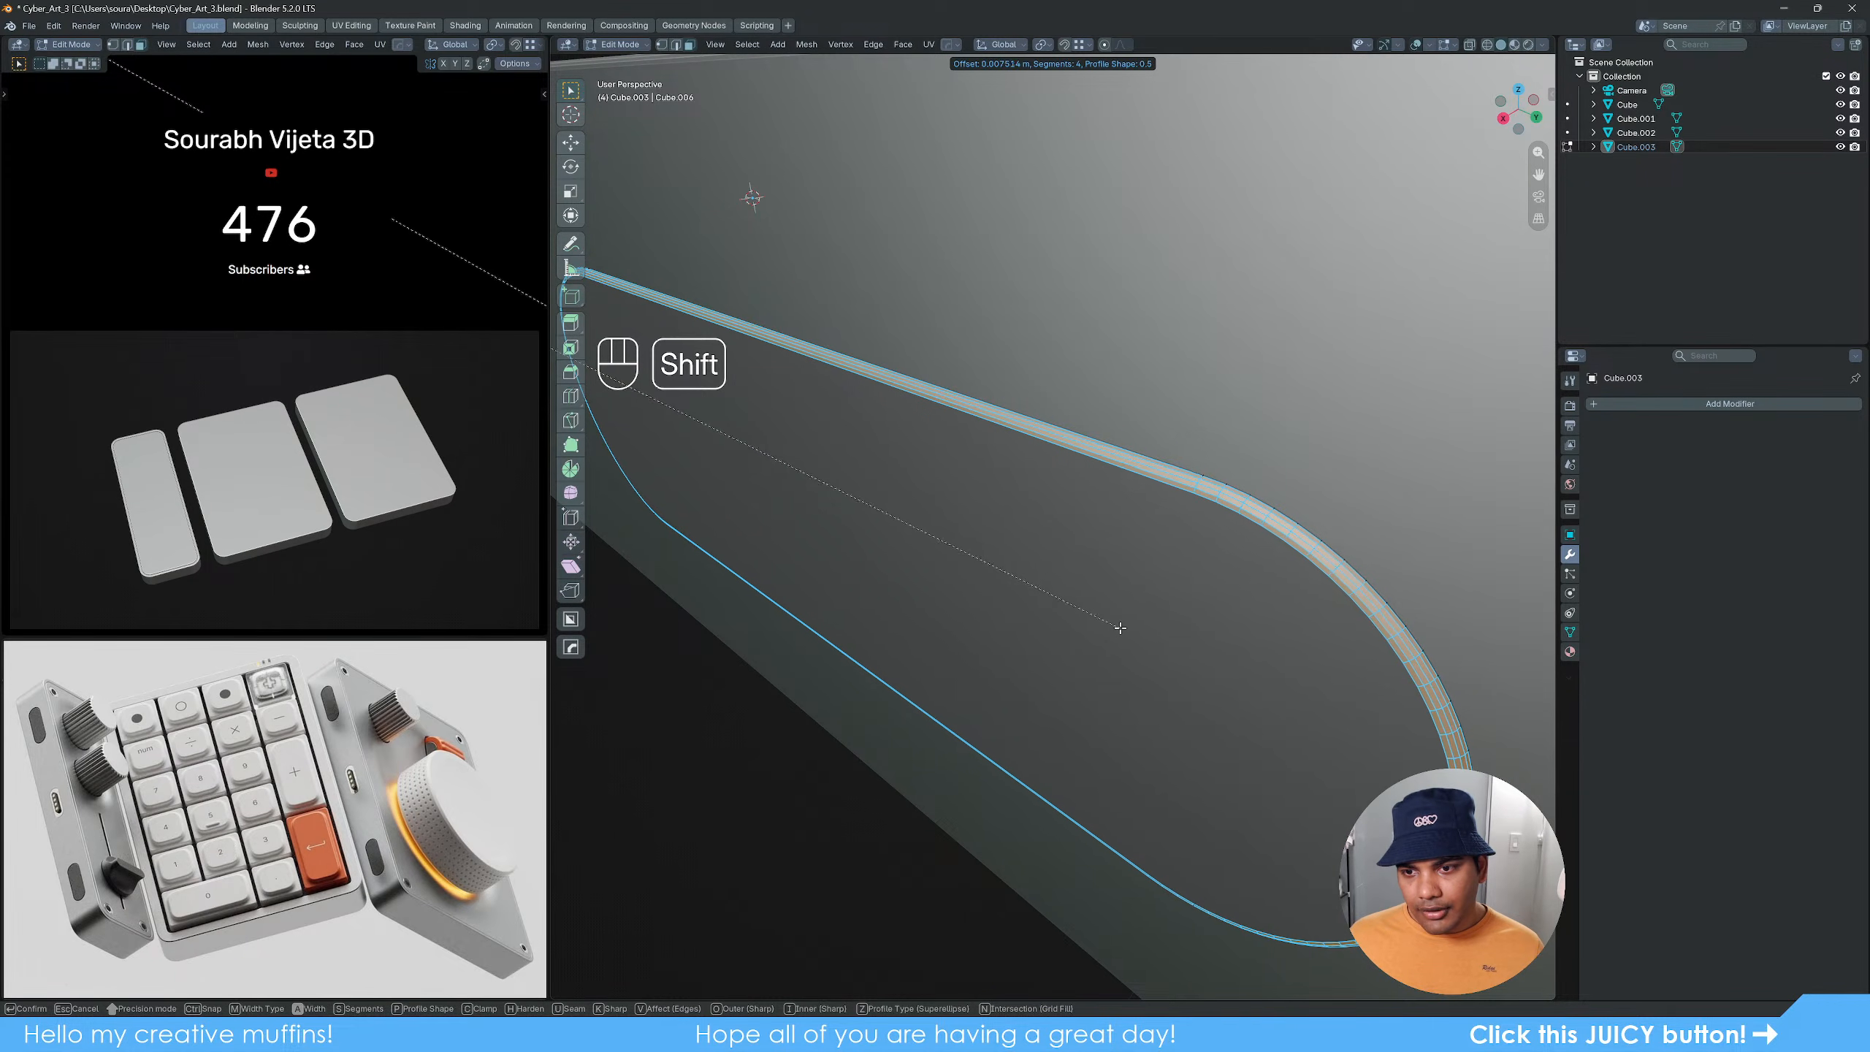
pyautogui.click(1122, 628)
pyautogui.press('Tab')
pyautogui.scroll(-3, 1122, 628)
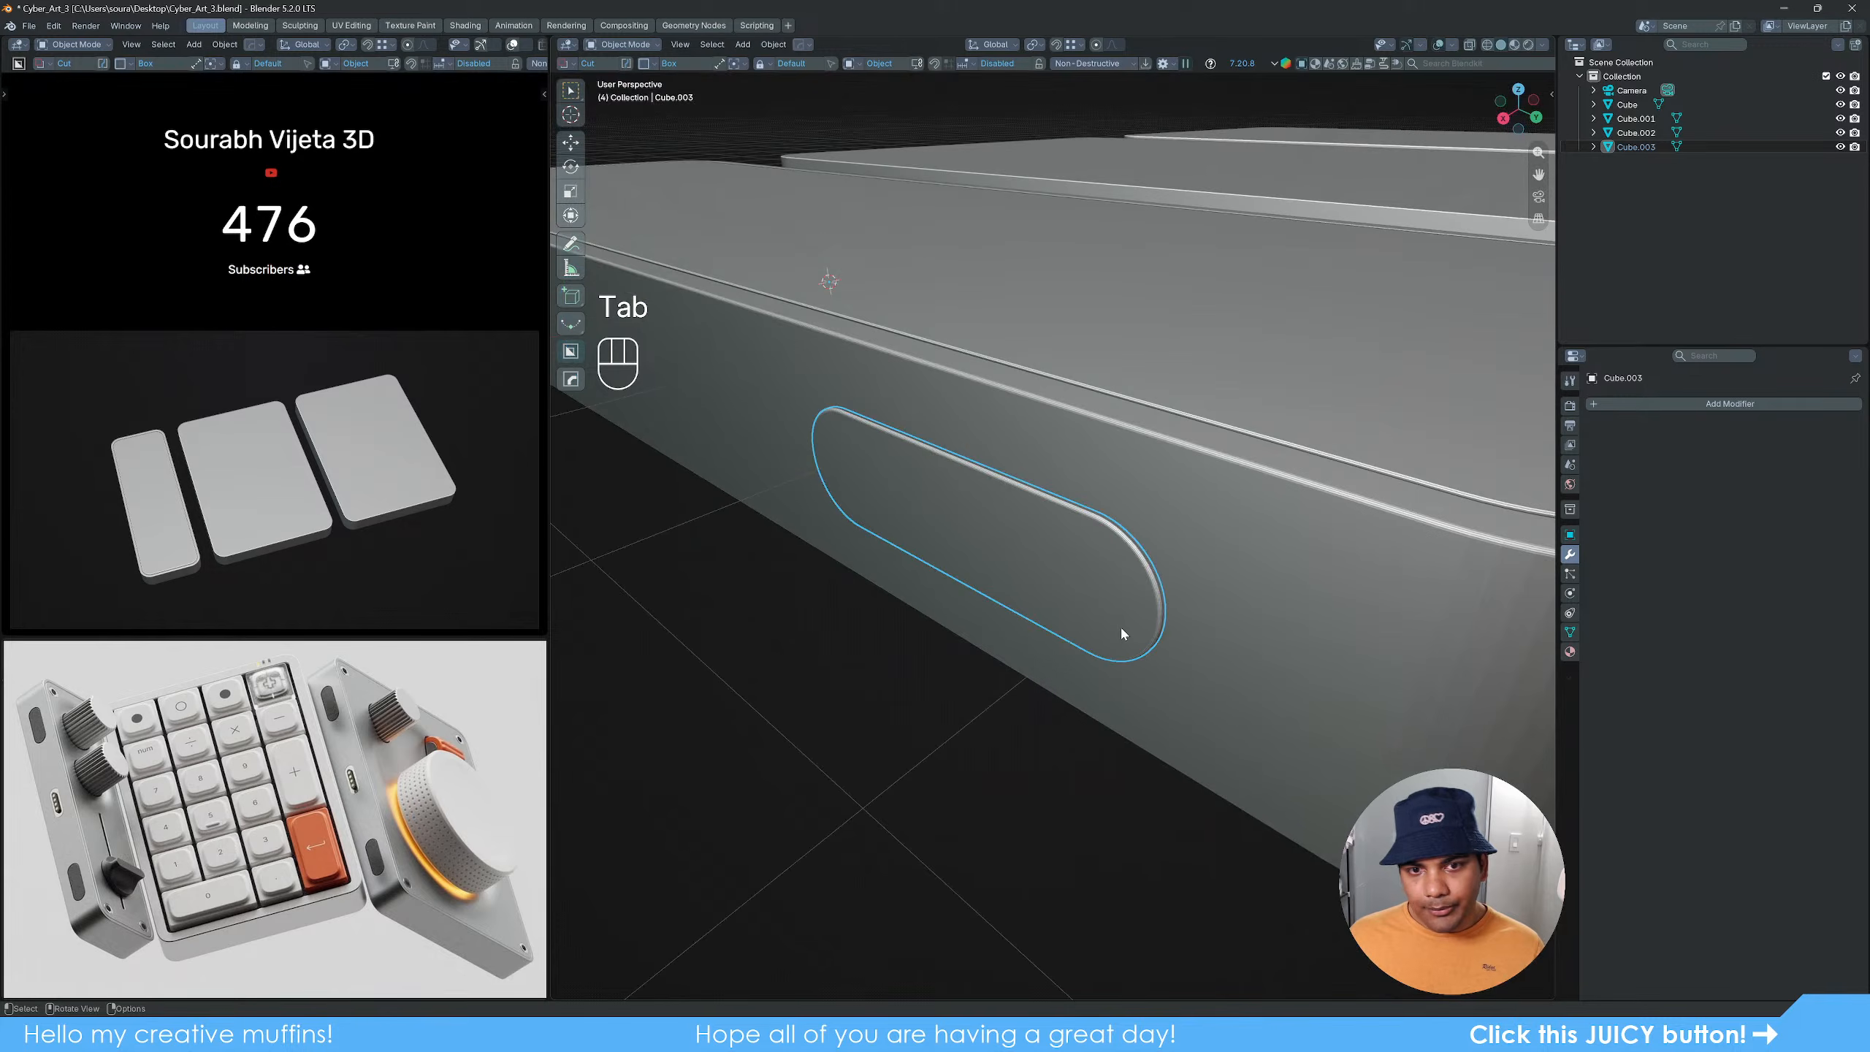
pyautogui.click(902, 765)
pyautogui.scroll(-5, 920, 740)
pyautogui.moveTo(937, 724); pyautogui.dragTo(1054, 765, button='middle')
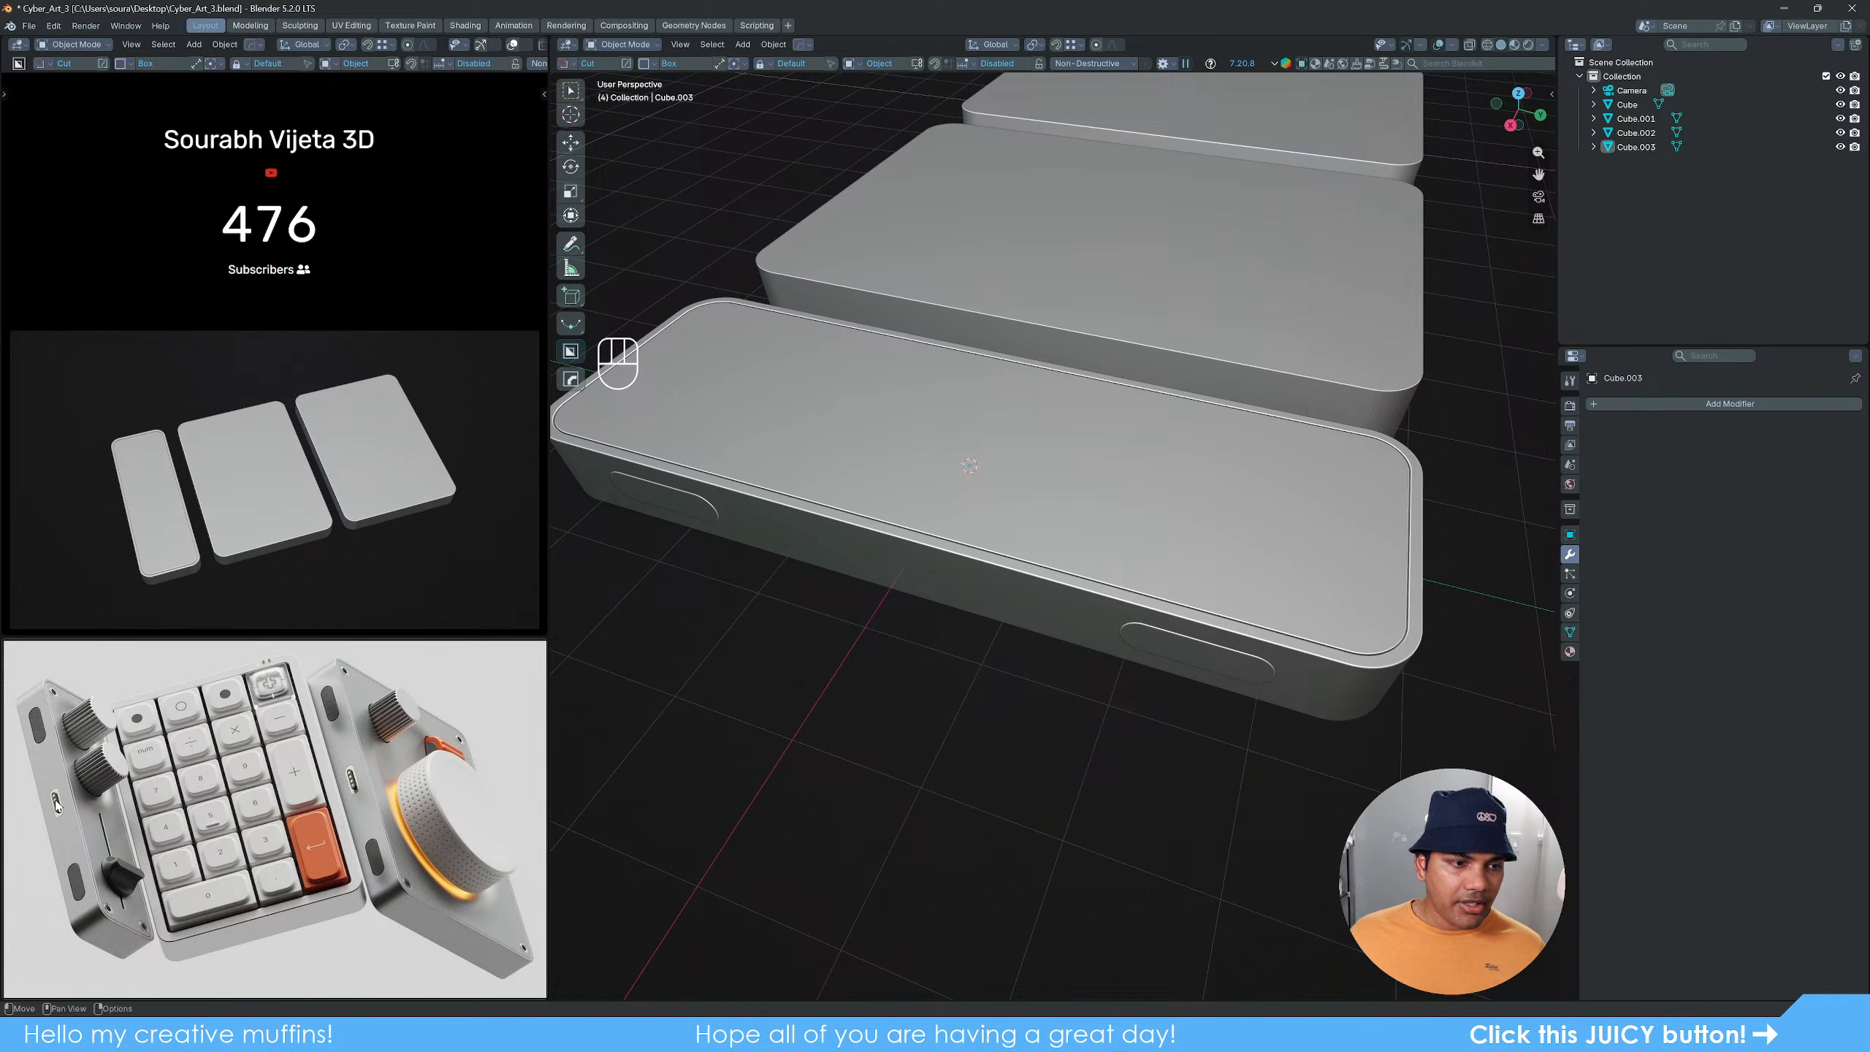
# Step: Separate the pair of rounded plates into two individual objects
pyautogui.click(1179, 654)
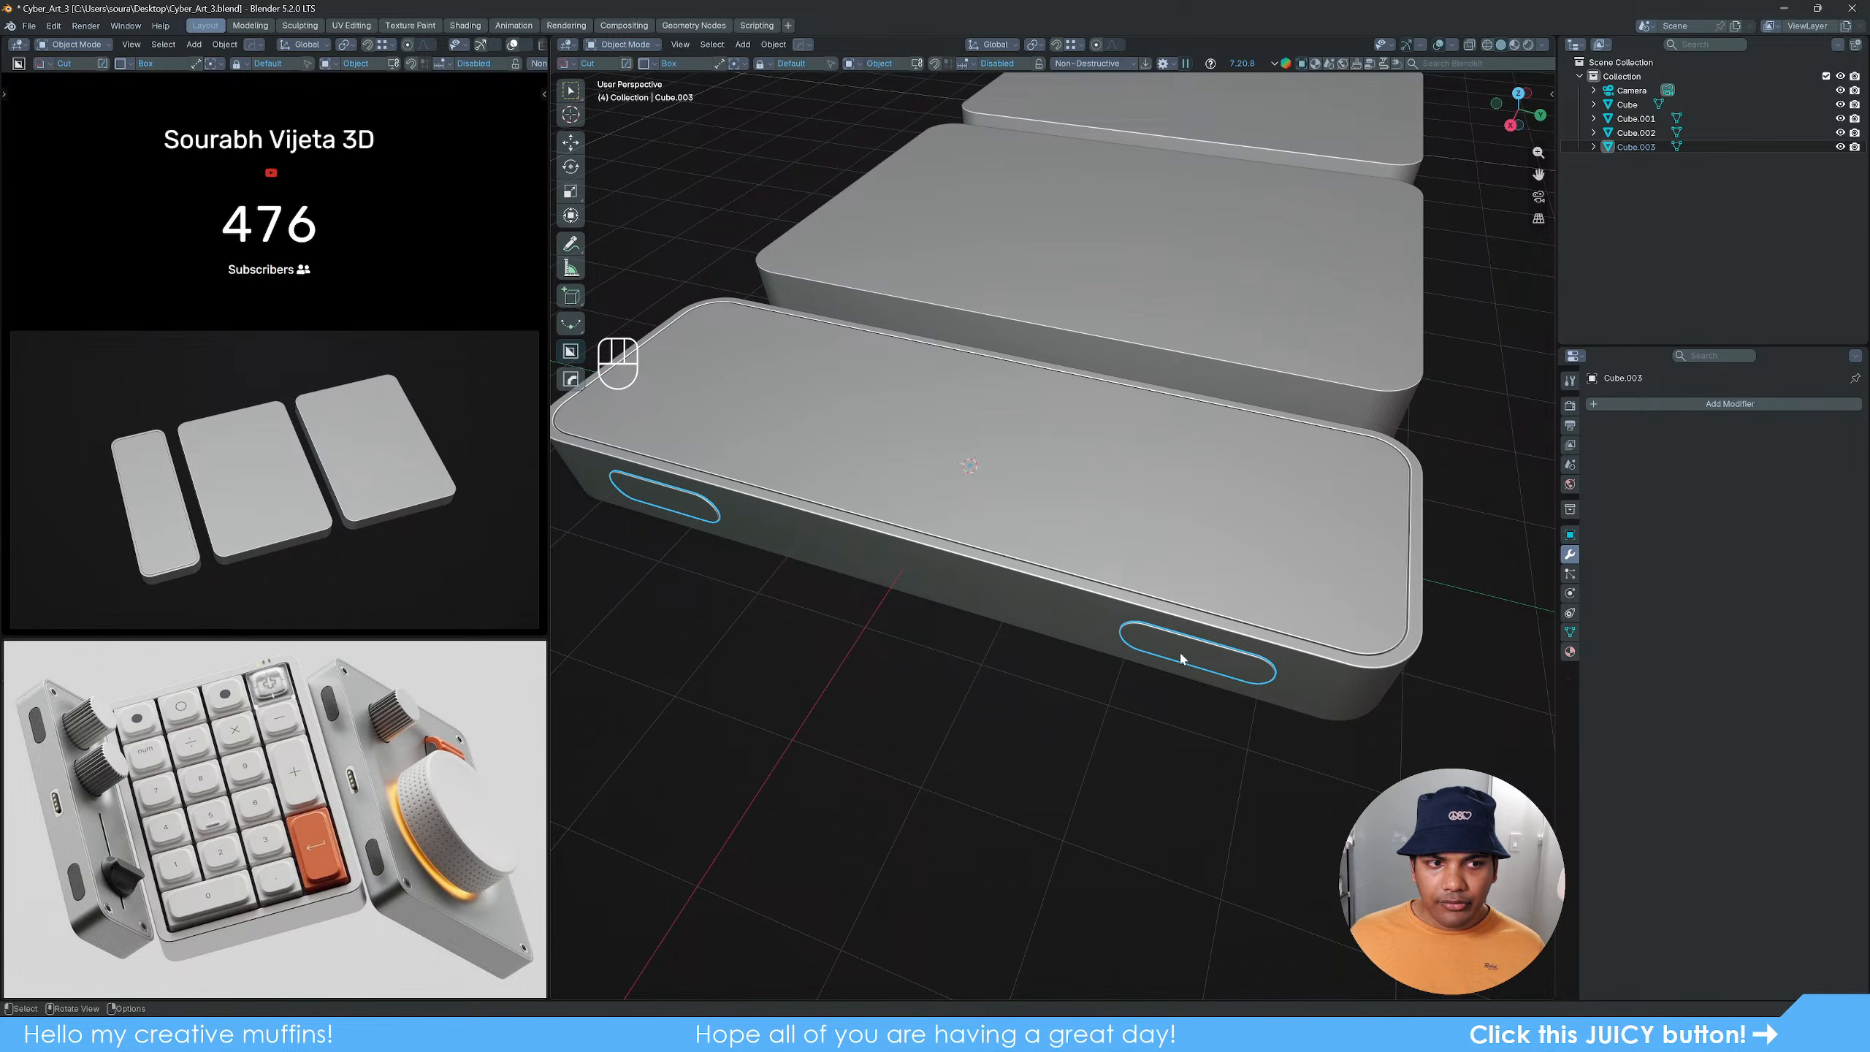
pyautogui.press('Tab')
pyautogui.press('Tab')
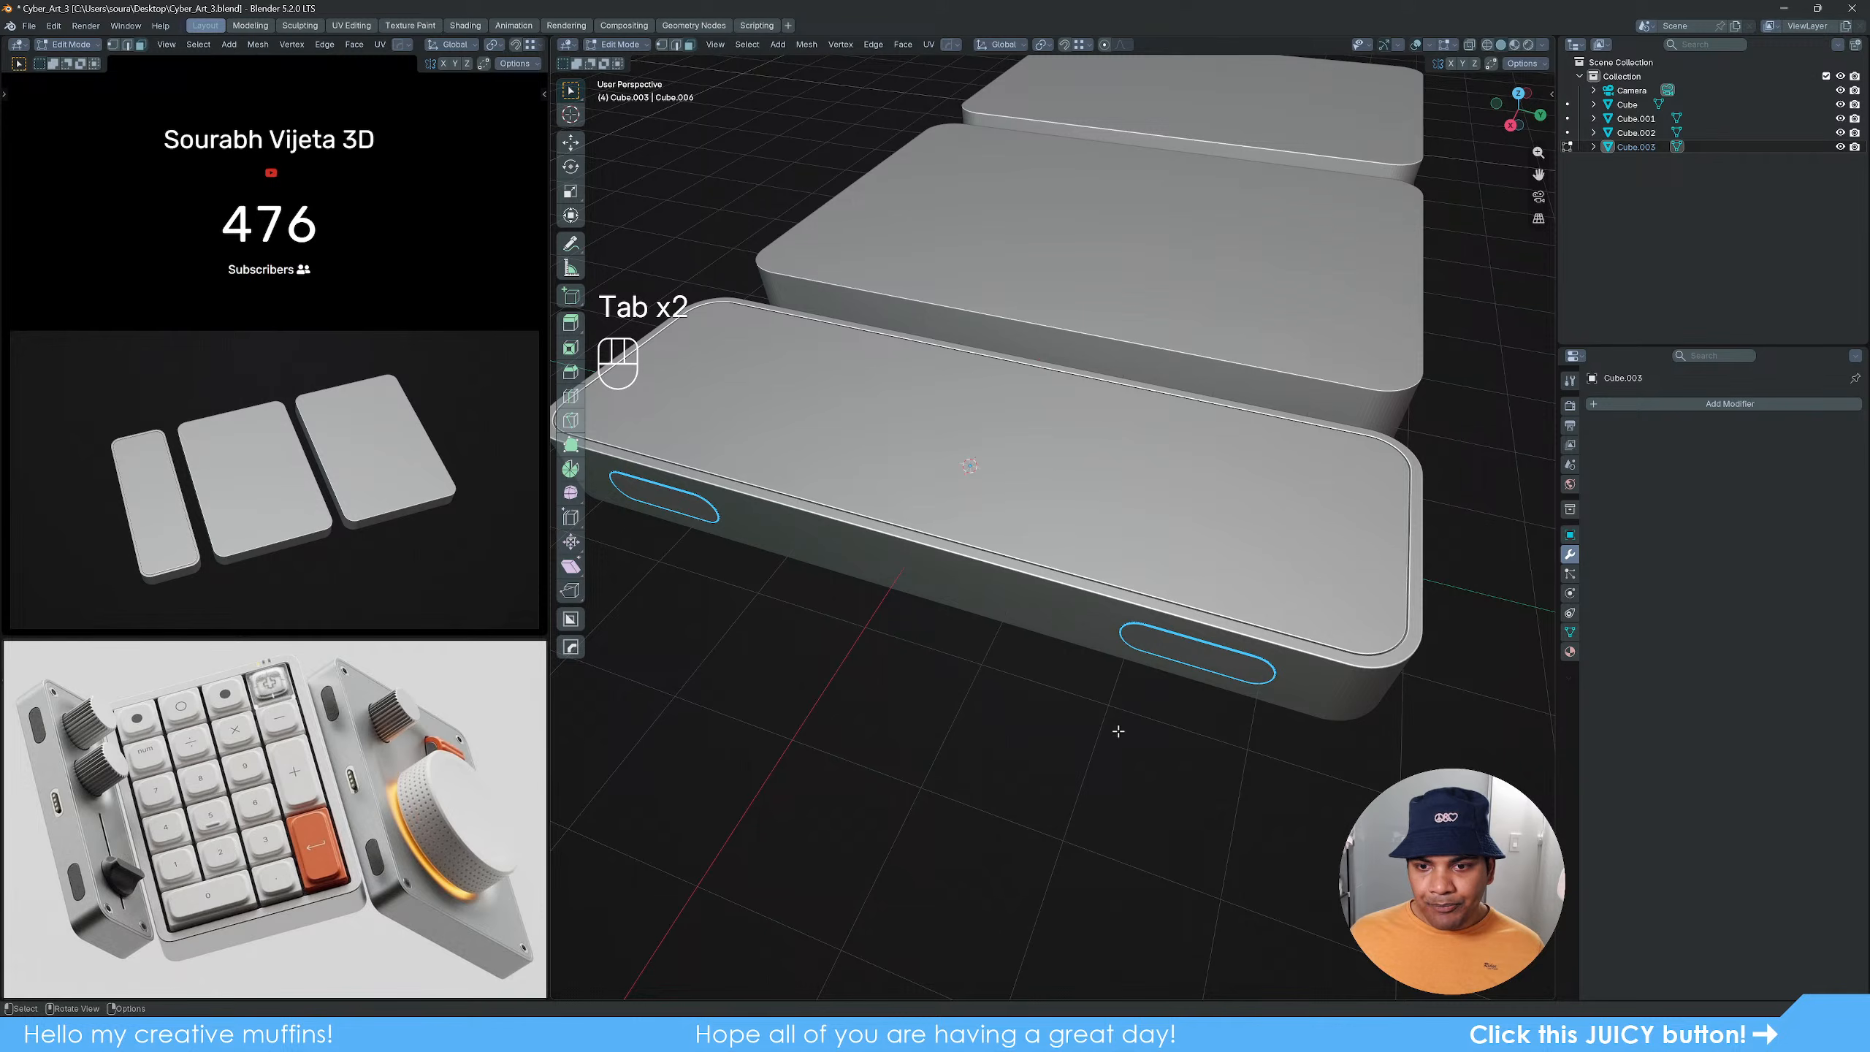
pyautogui.press('Tab')
pyautogui.press('Tab')
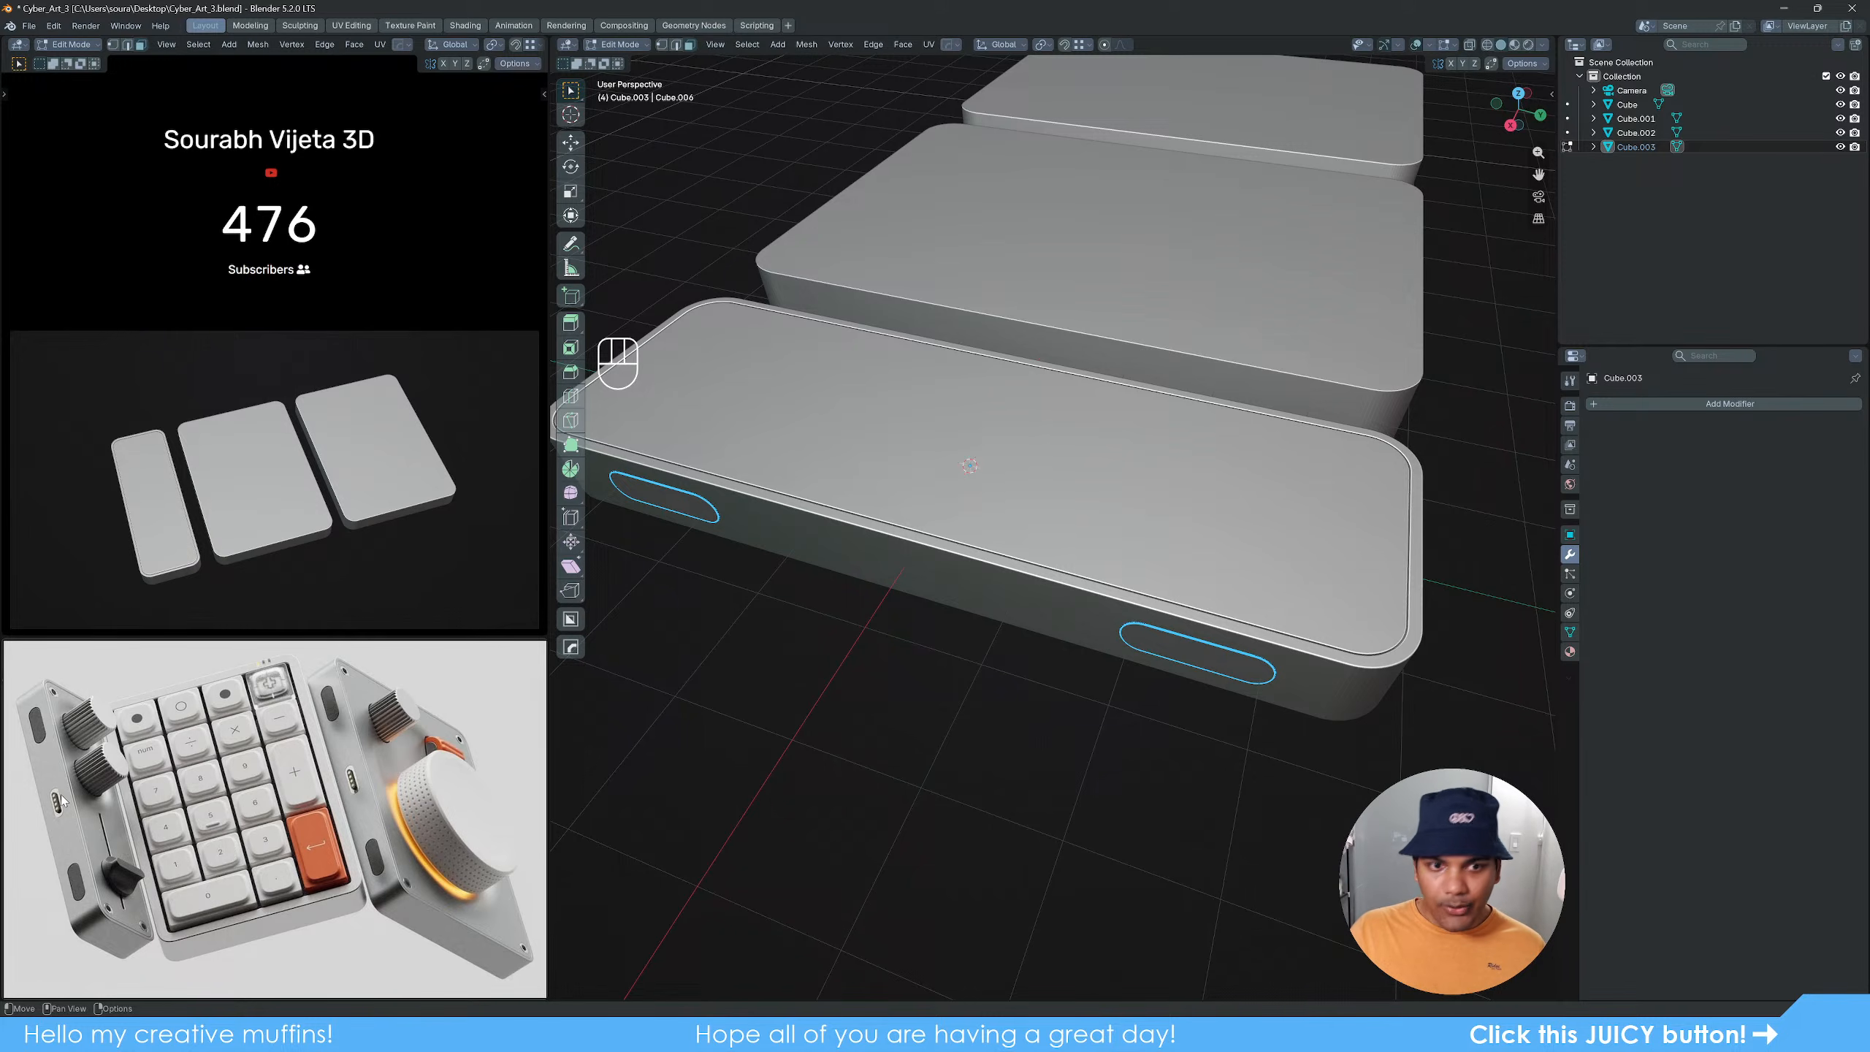
pyautogui.moveTo(1221, 735); pyautogui.dragTo(1216, 699, button='middle')
pyautogui.press('Tab')
pyautogui.press('Tab')
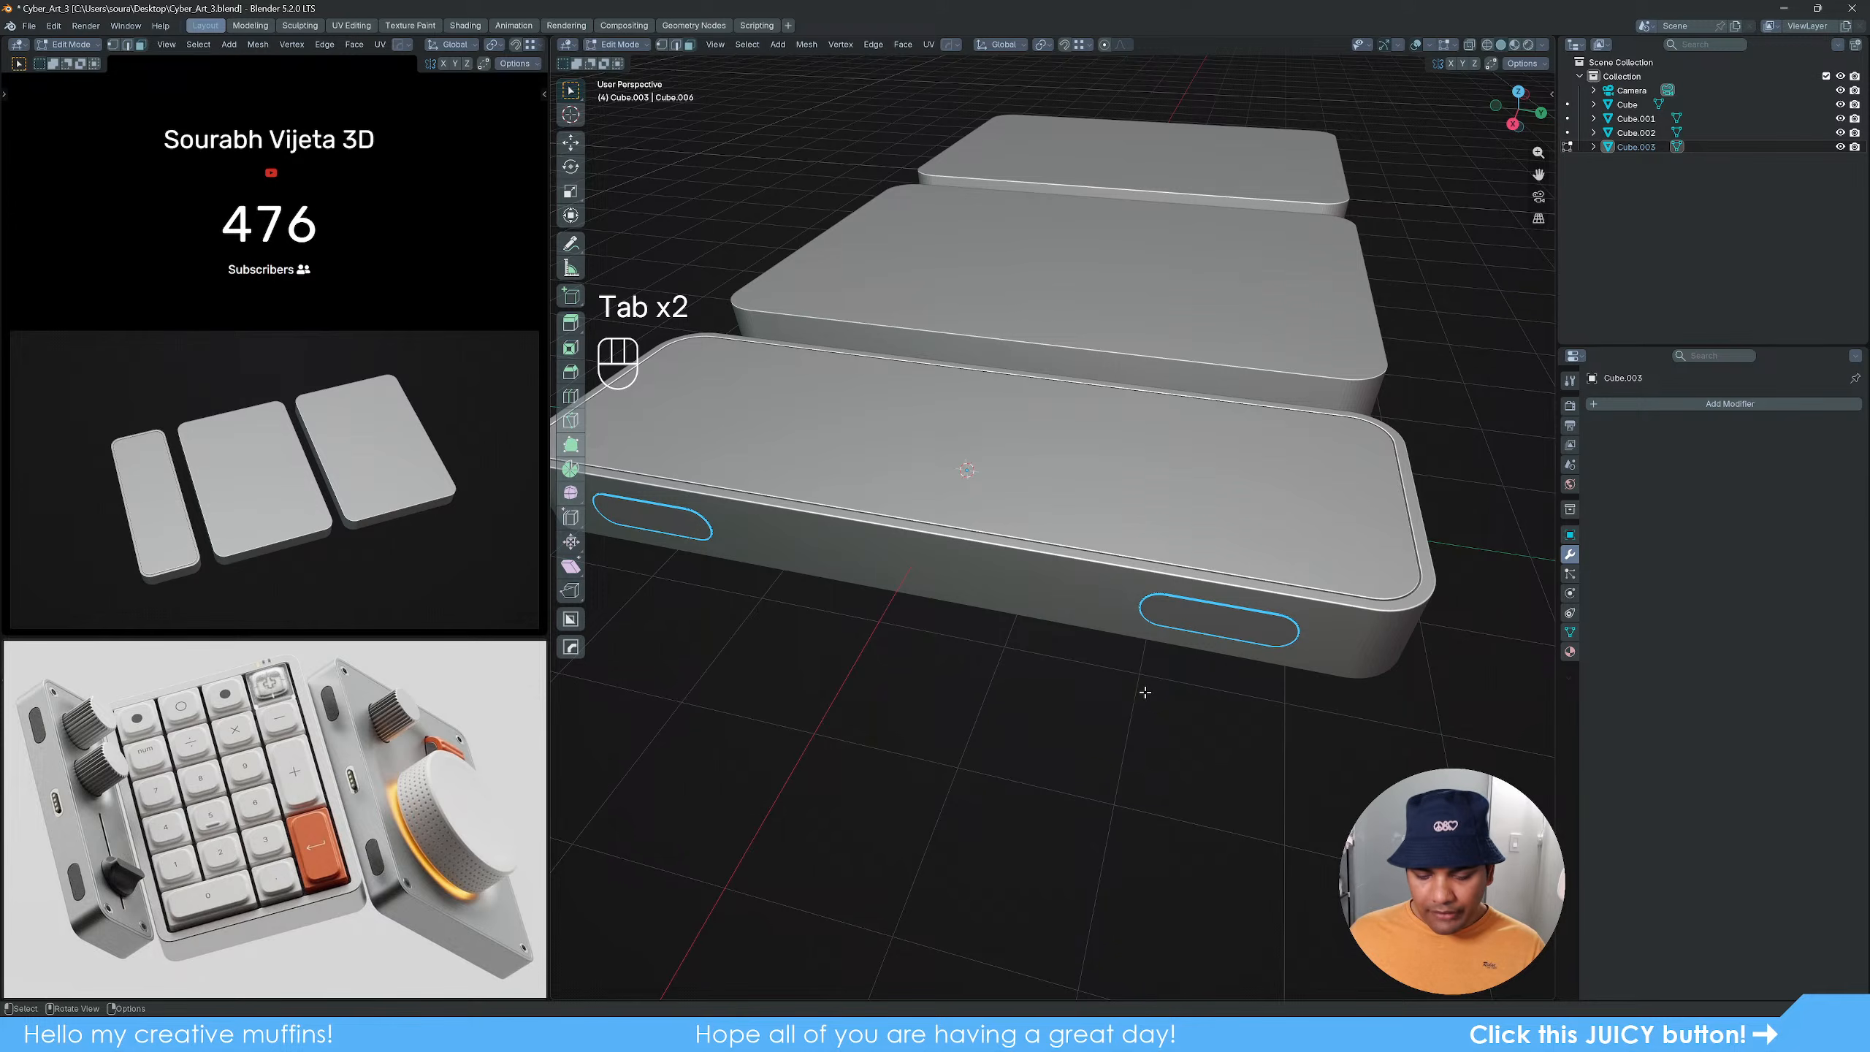
pyautogui.press('p')
pyautogui.click(1145, 694)
pyautogui.press('Tab')
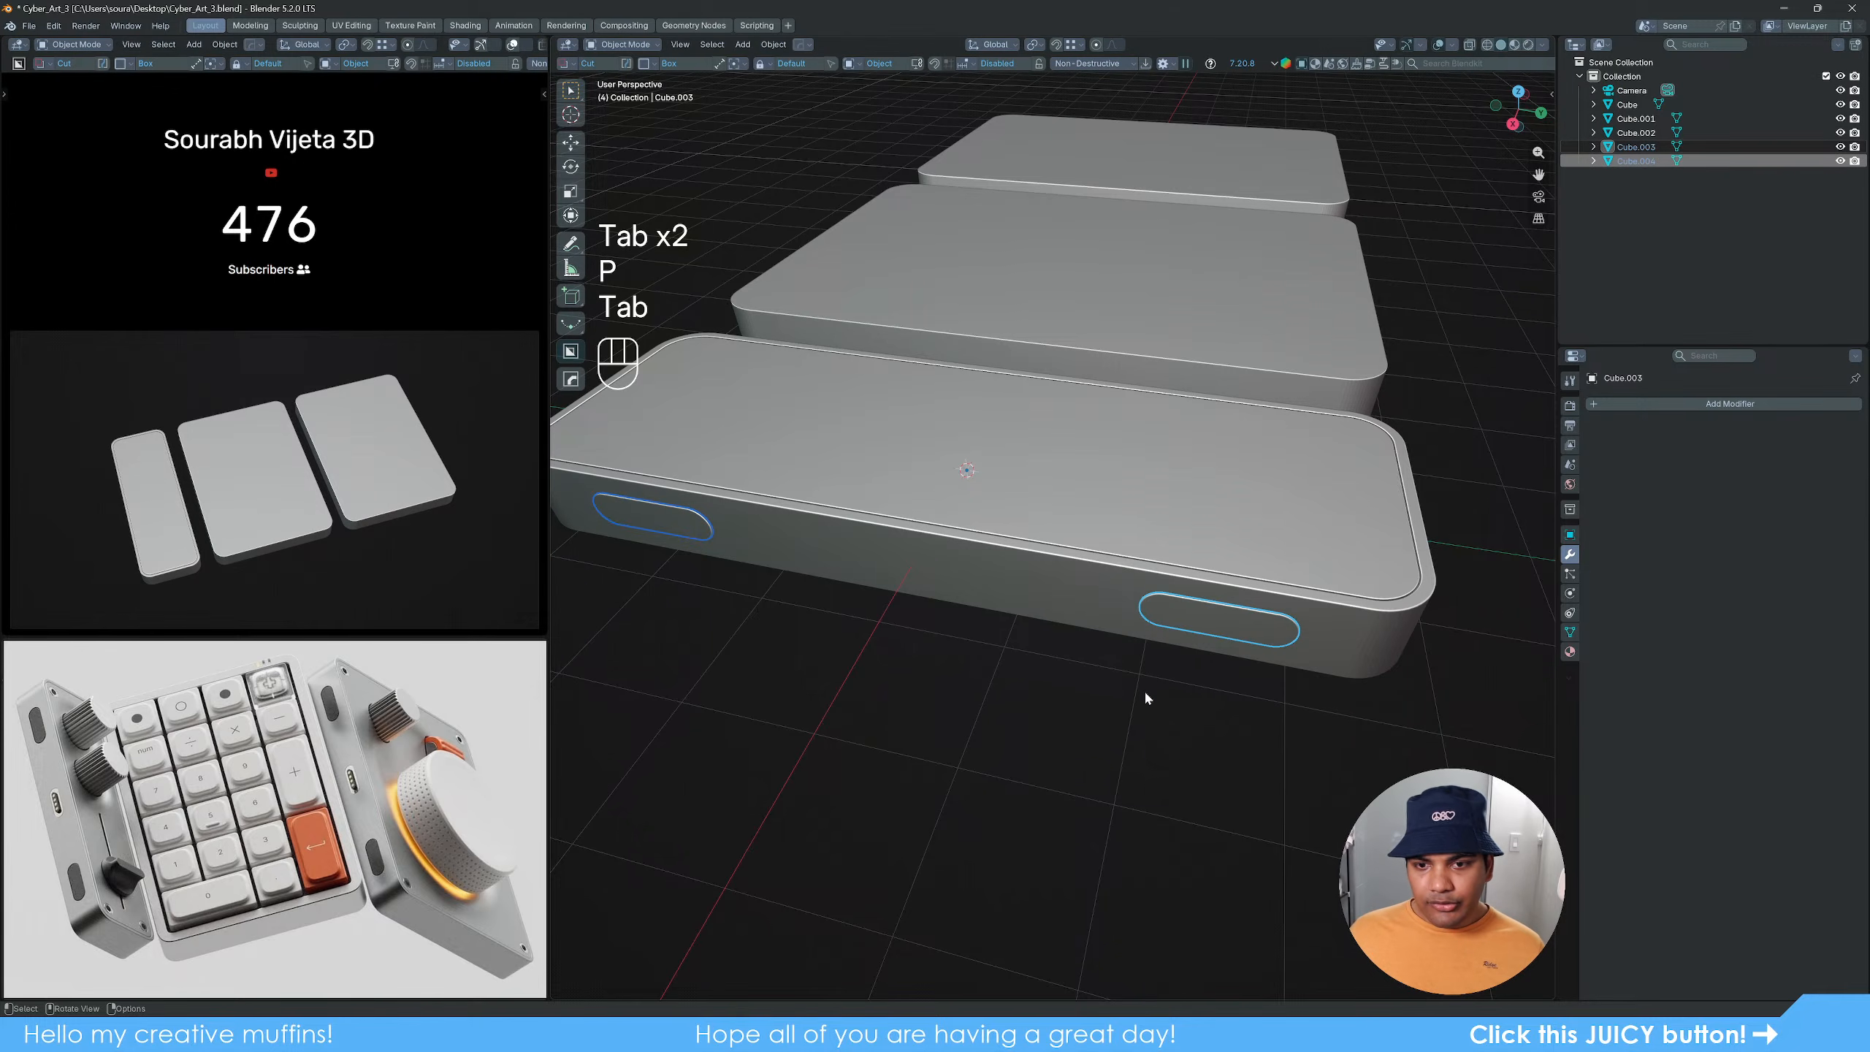
# Step: Set the origin of the rounded plate on the positive Y side to its own geometry
pyautogui.click(1226, 626)
pyautogui.press('q')
pyautogui.moveTo(1145, 695)
pyautogui.click(1244, 697)
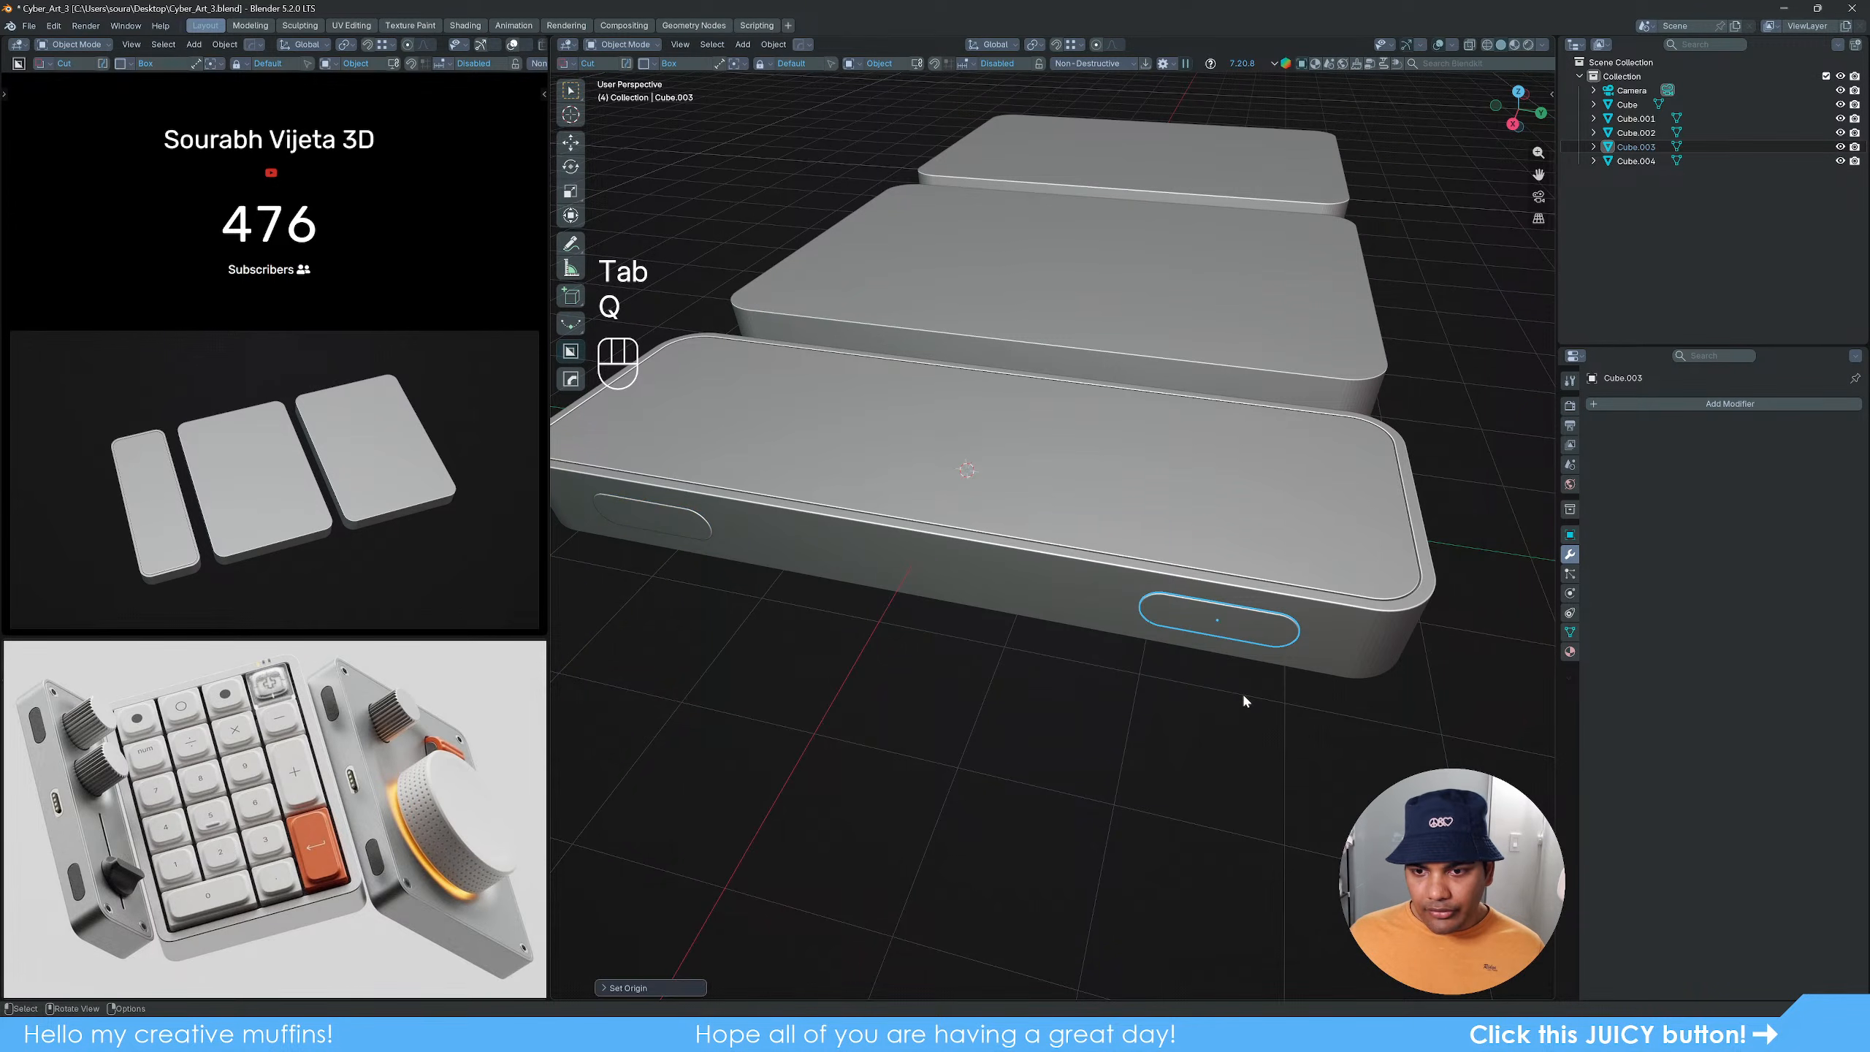
# Step: Duplicate that rounded plate along the Y axis to the middle of the narrow slab's side
pyautogui.keyDown('alt'); pyautogui.moveTo(1223, 690); pyautogui.dragTo(1262, 646, button='middle'); pyautogui.keyUp('alt')
pyautogui.scroll(3, 1307, 634)
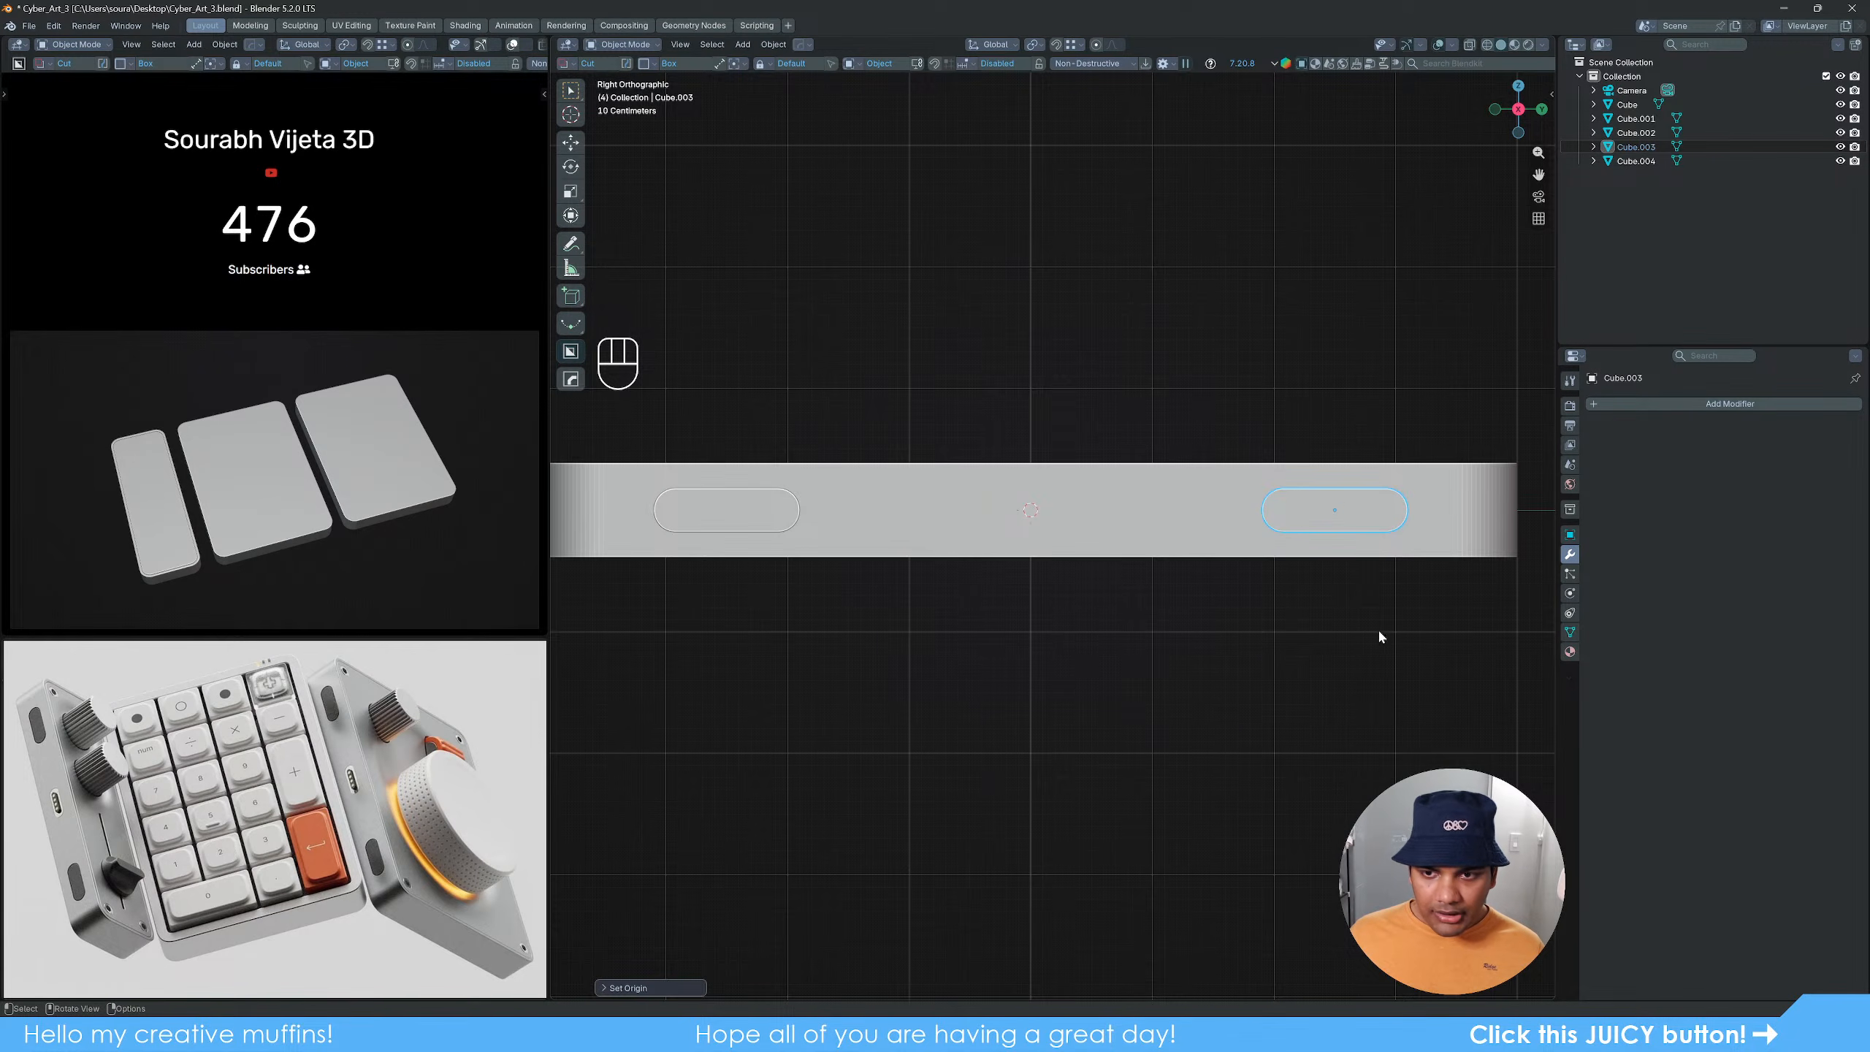
pyautogui.scroll(-1, 1379, 620)
pyautogui.hotkey('shift', 'd')
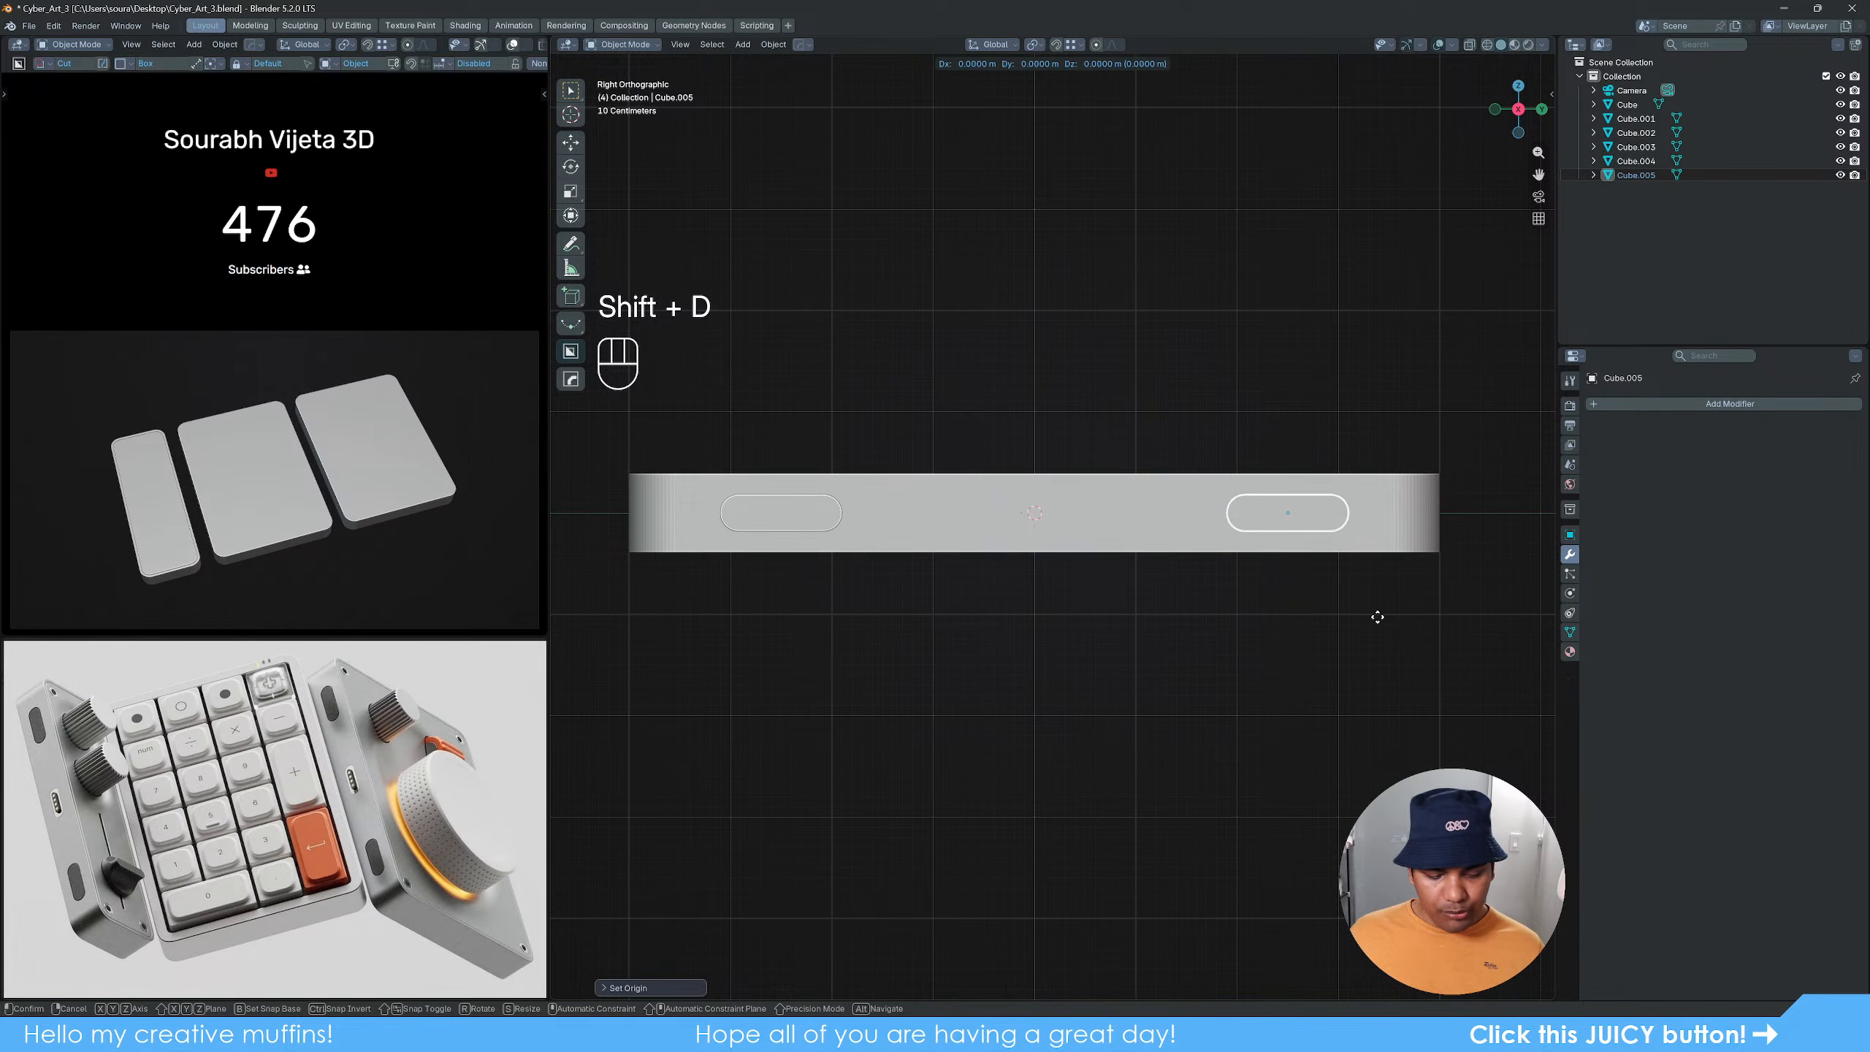
pyautogui.press('y')
pyautogui.click(1127, 618)
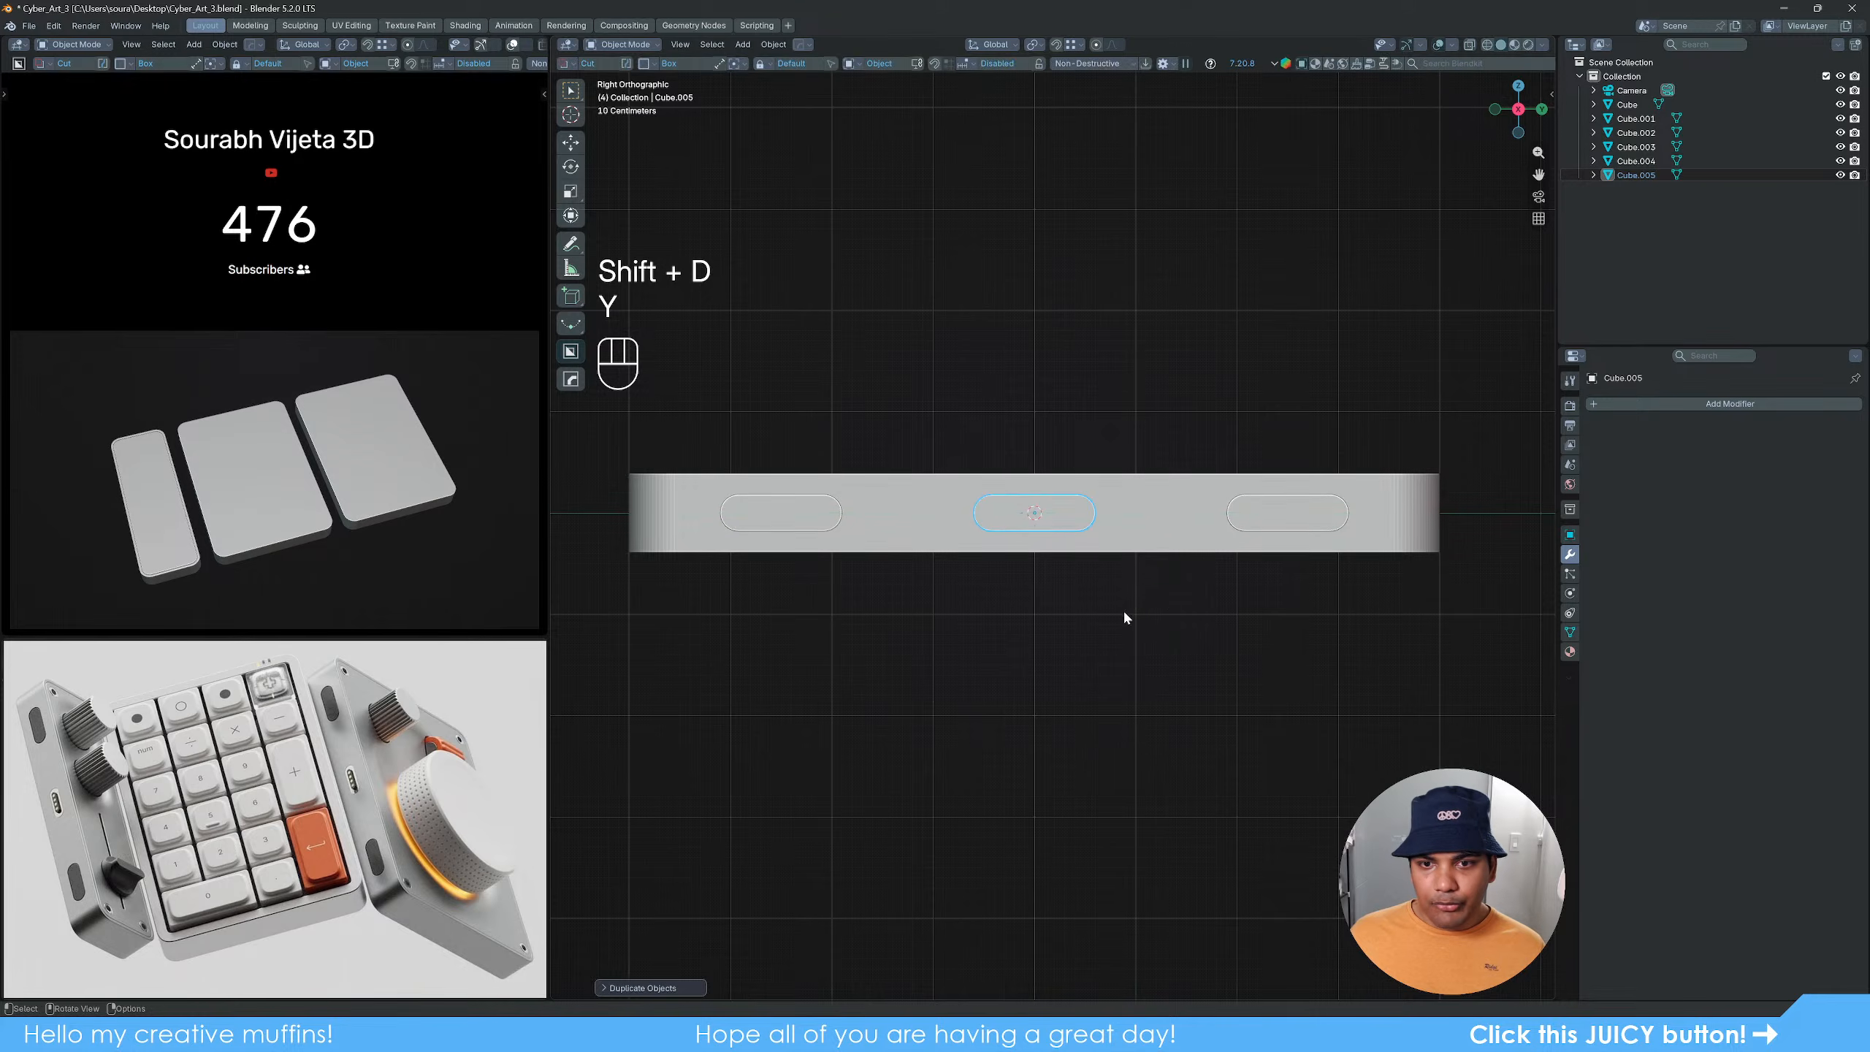
# Step: Align the middle rounded plate's location with the narrow slab along Y
pyautogui.moveTo(1127, 618); pyautogui.dragTo(1028, 705, button='middle')
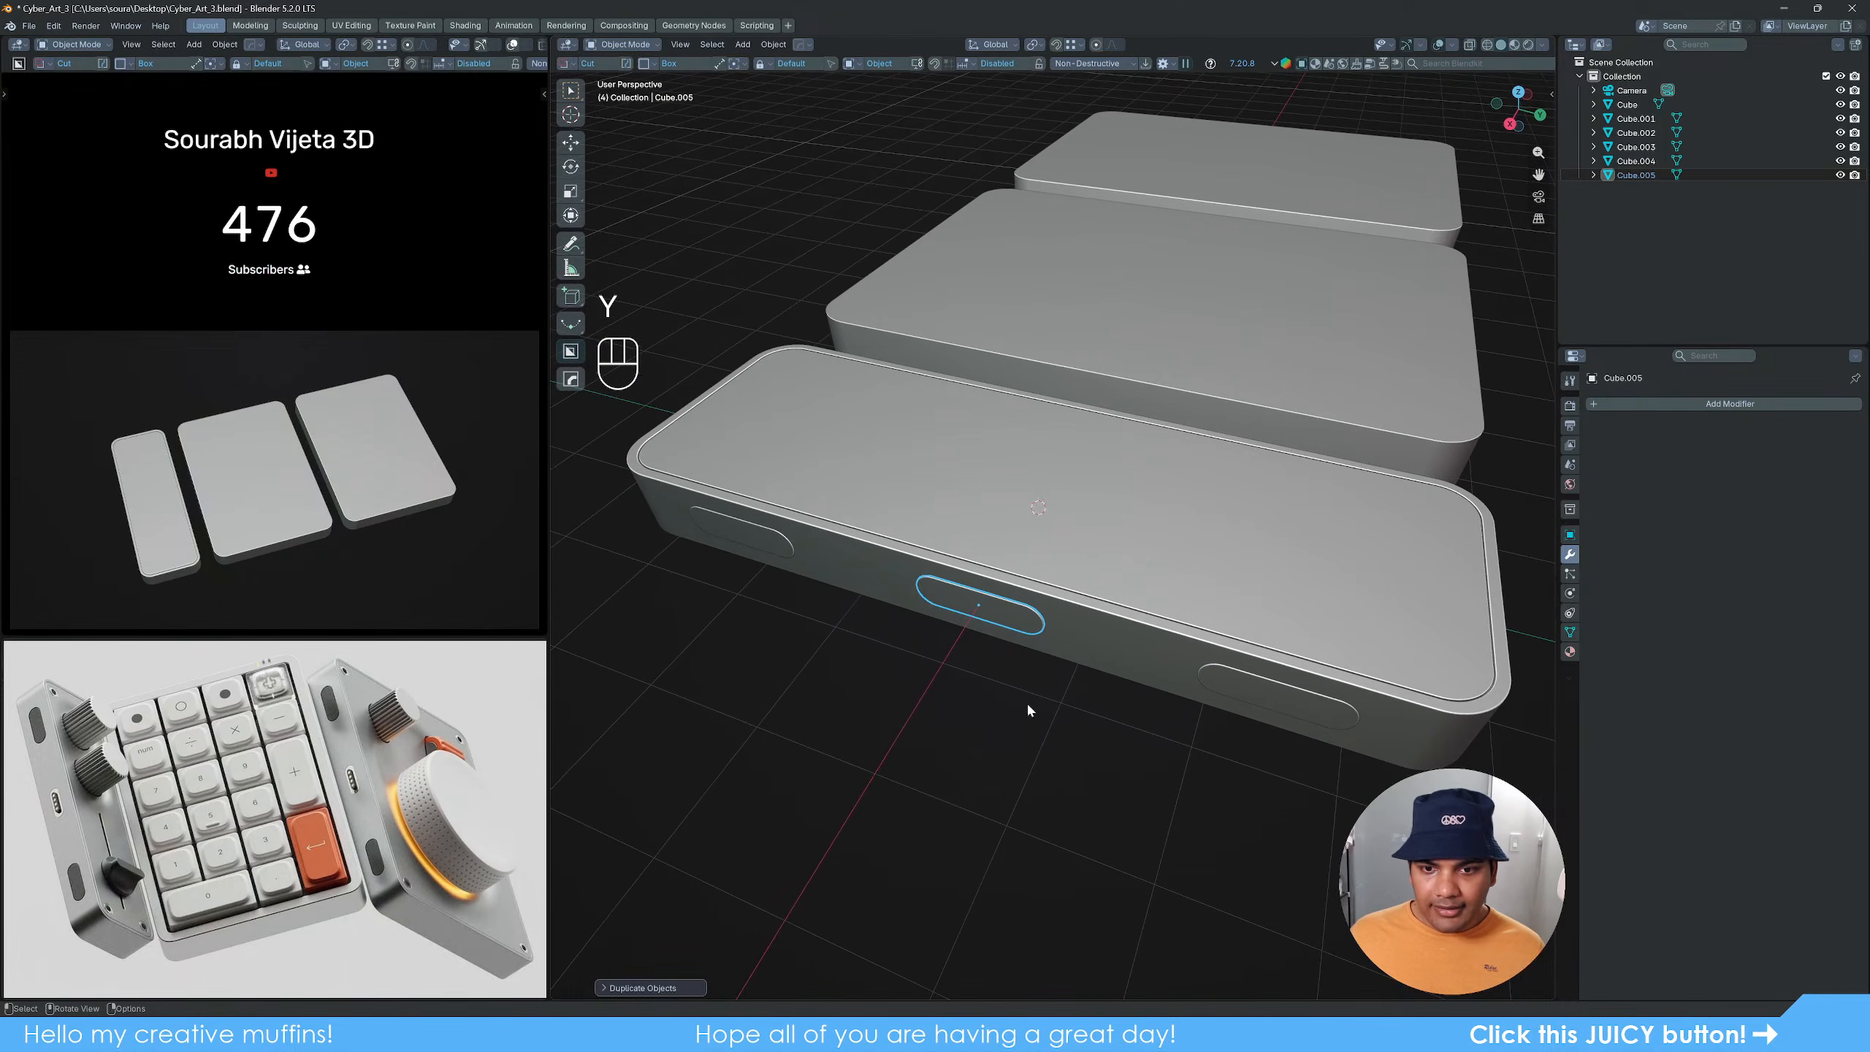
pyautogui.keyDown('shift'); pyautogui.click(1122, 647); pyautogui.keyUp('shift')
pyautogui.press('n')
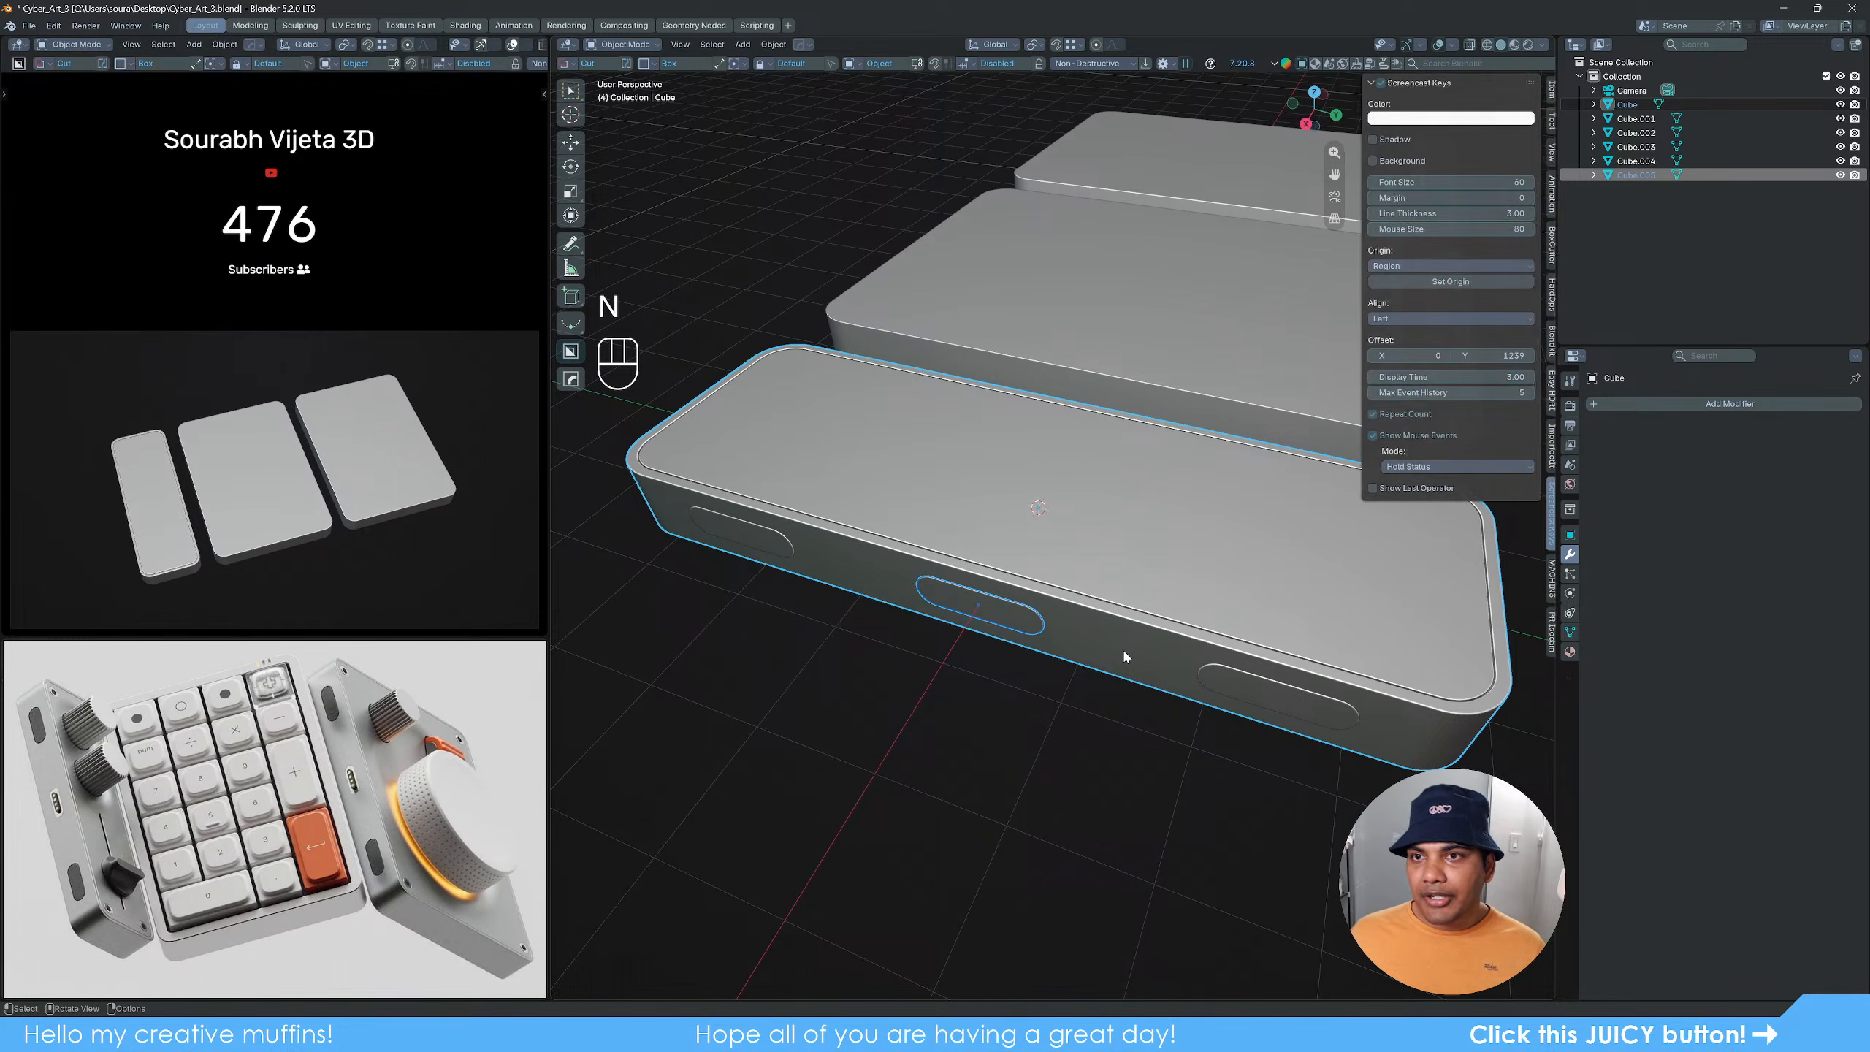
pyautogui.click(1549, 114)
pyautogui.click(1548, 92)
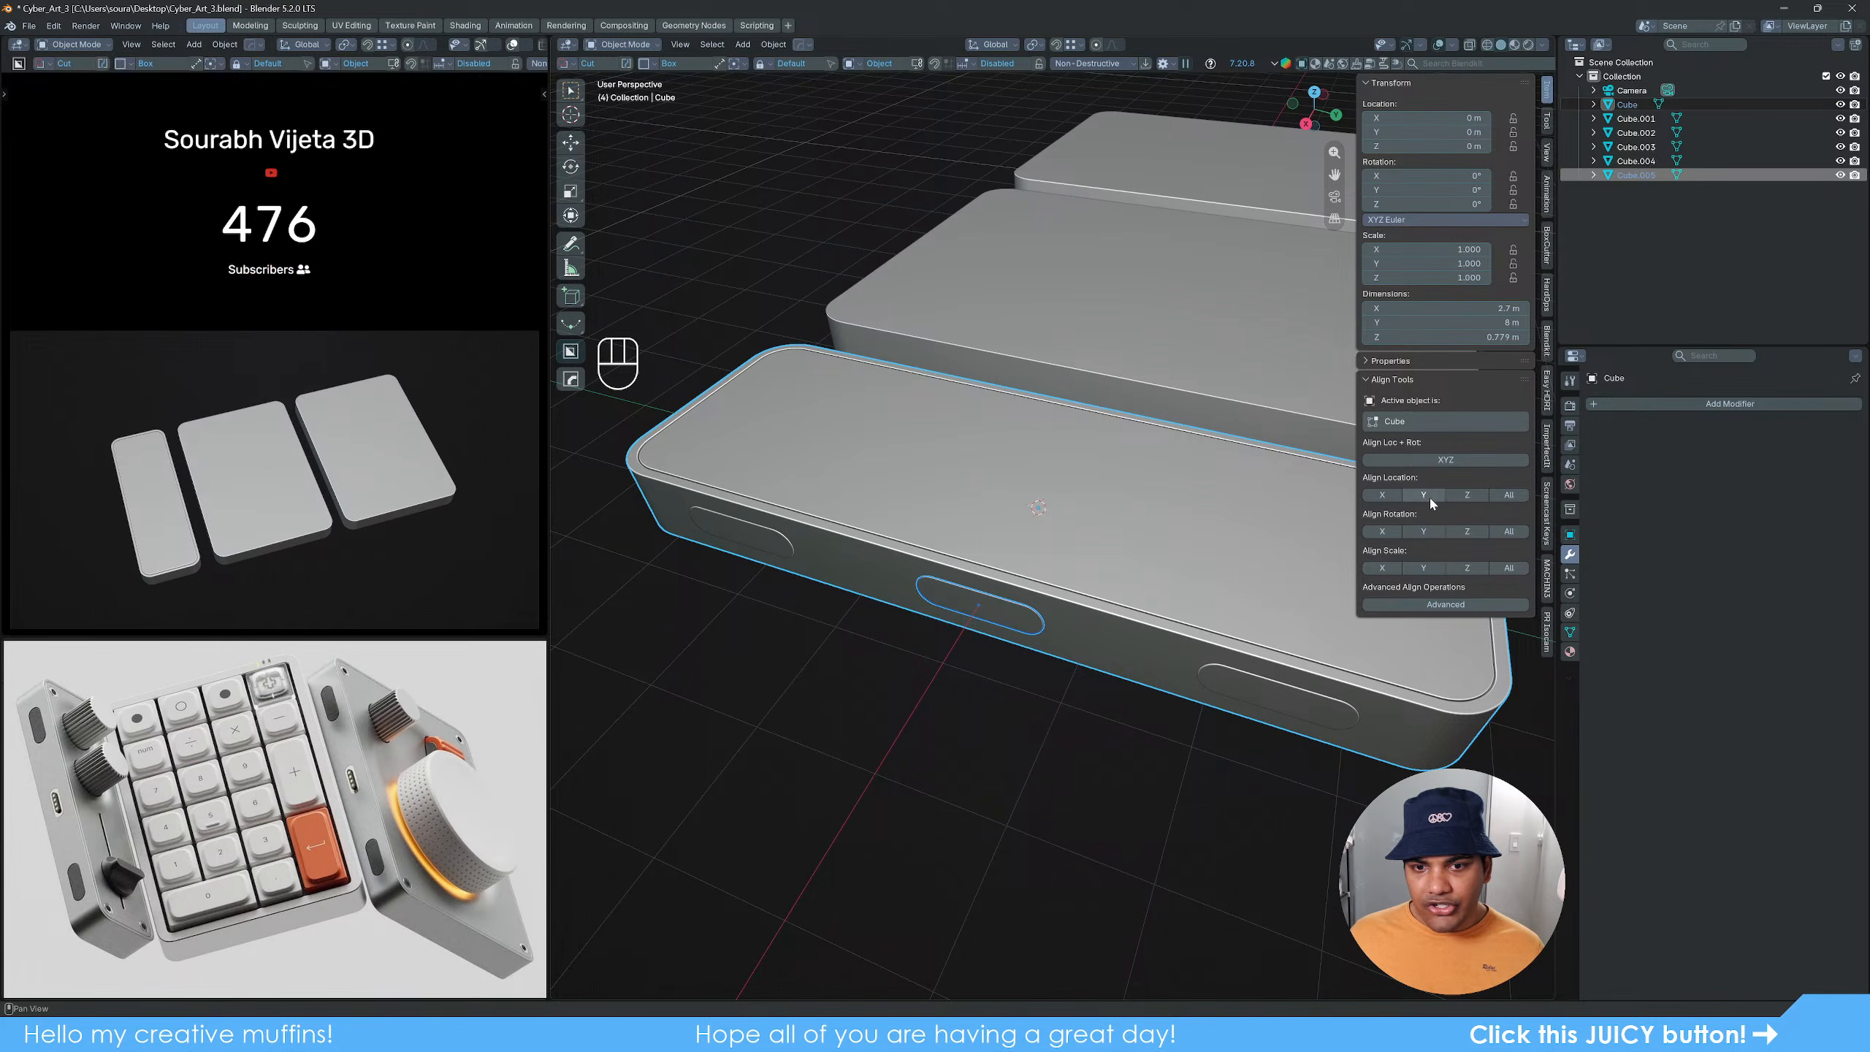
pyautogui.press('n')
pyautogui.click(1116, 782)
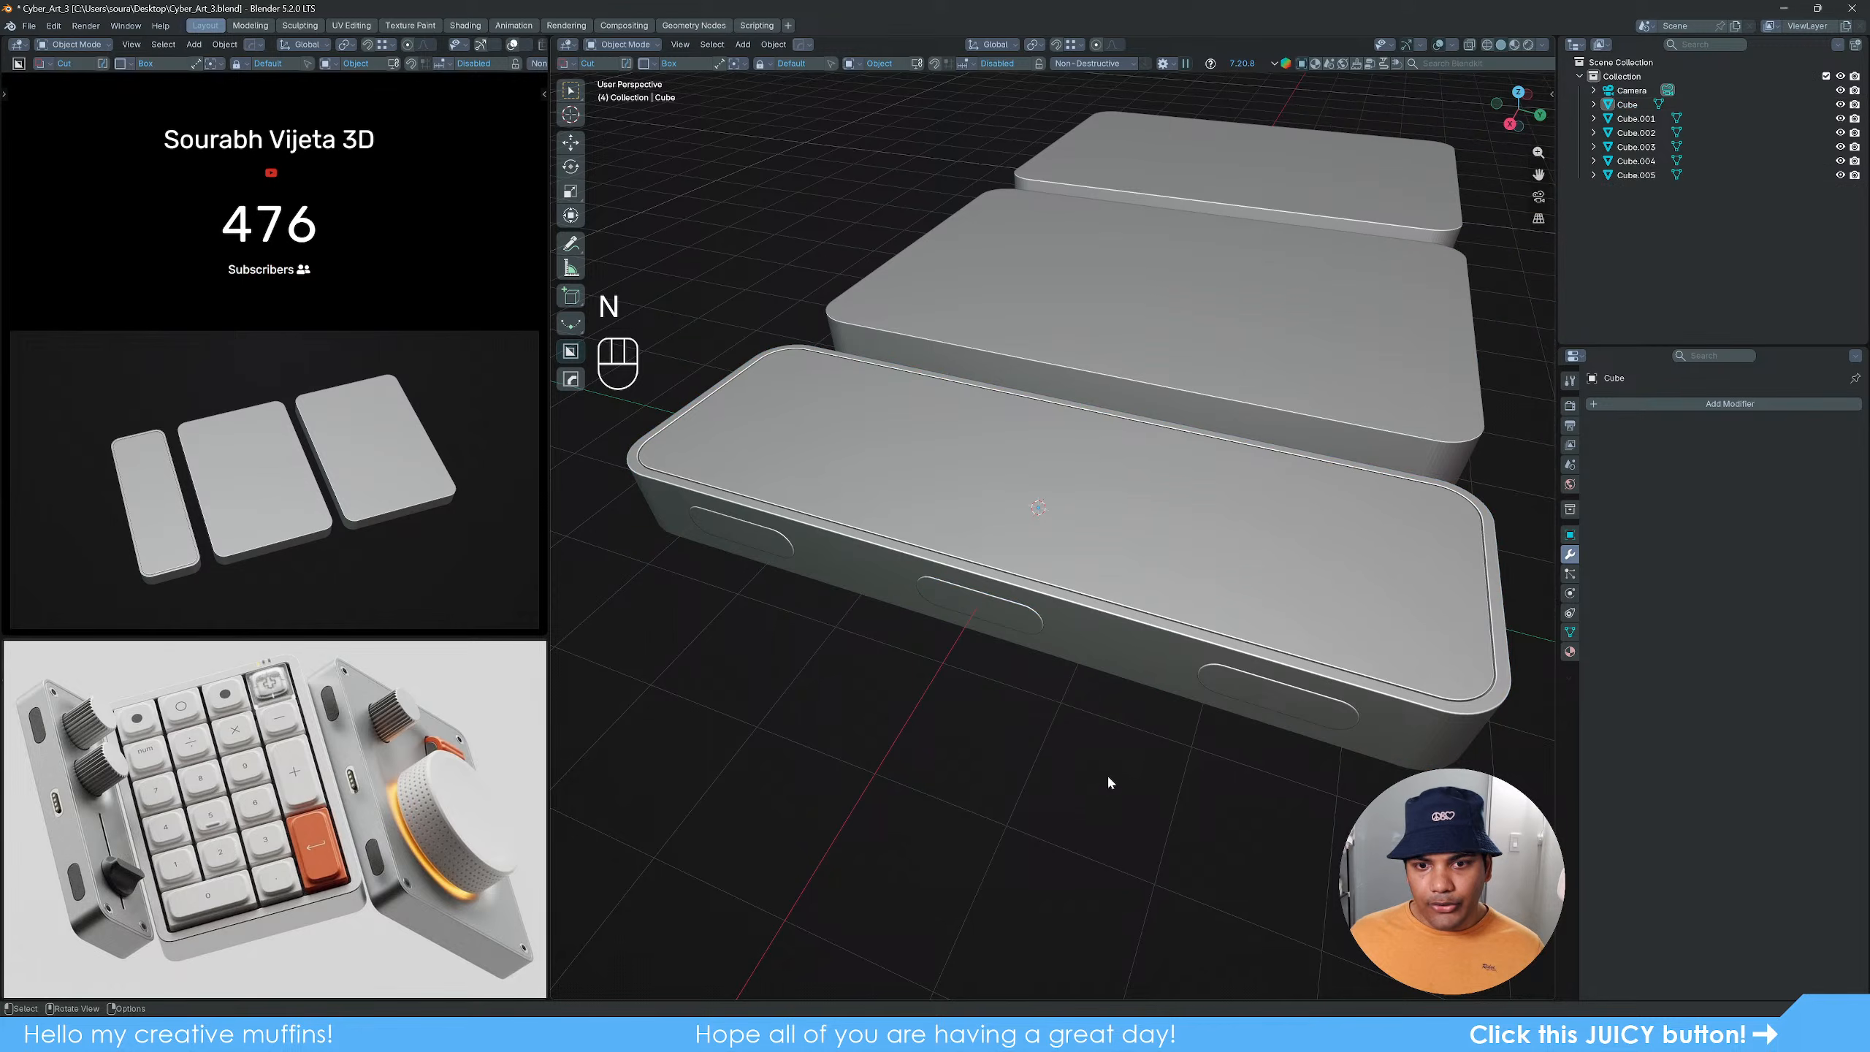
pyautogui.click(1105, 637)
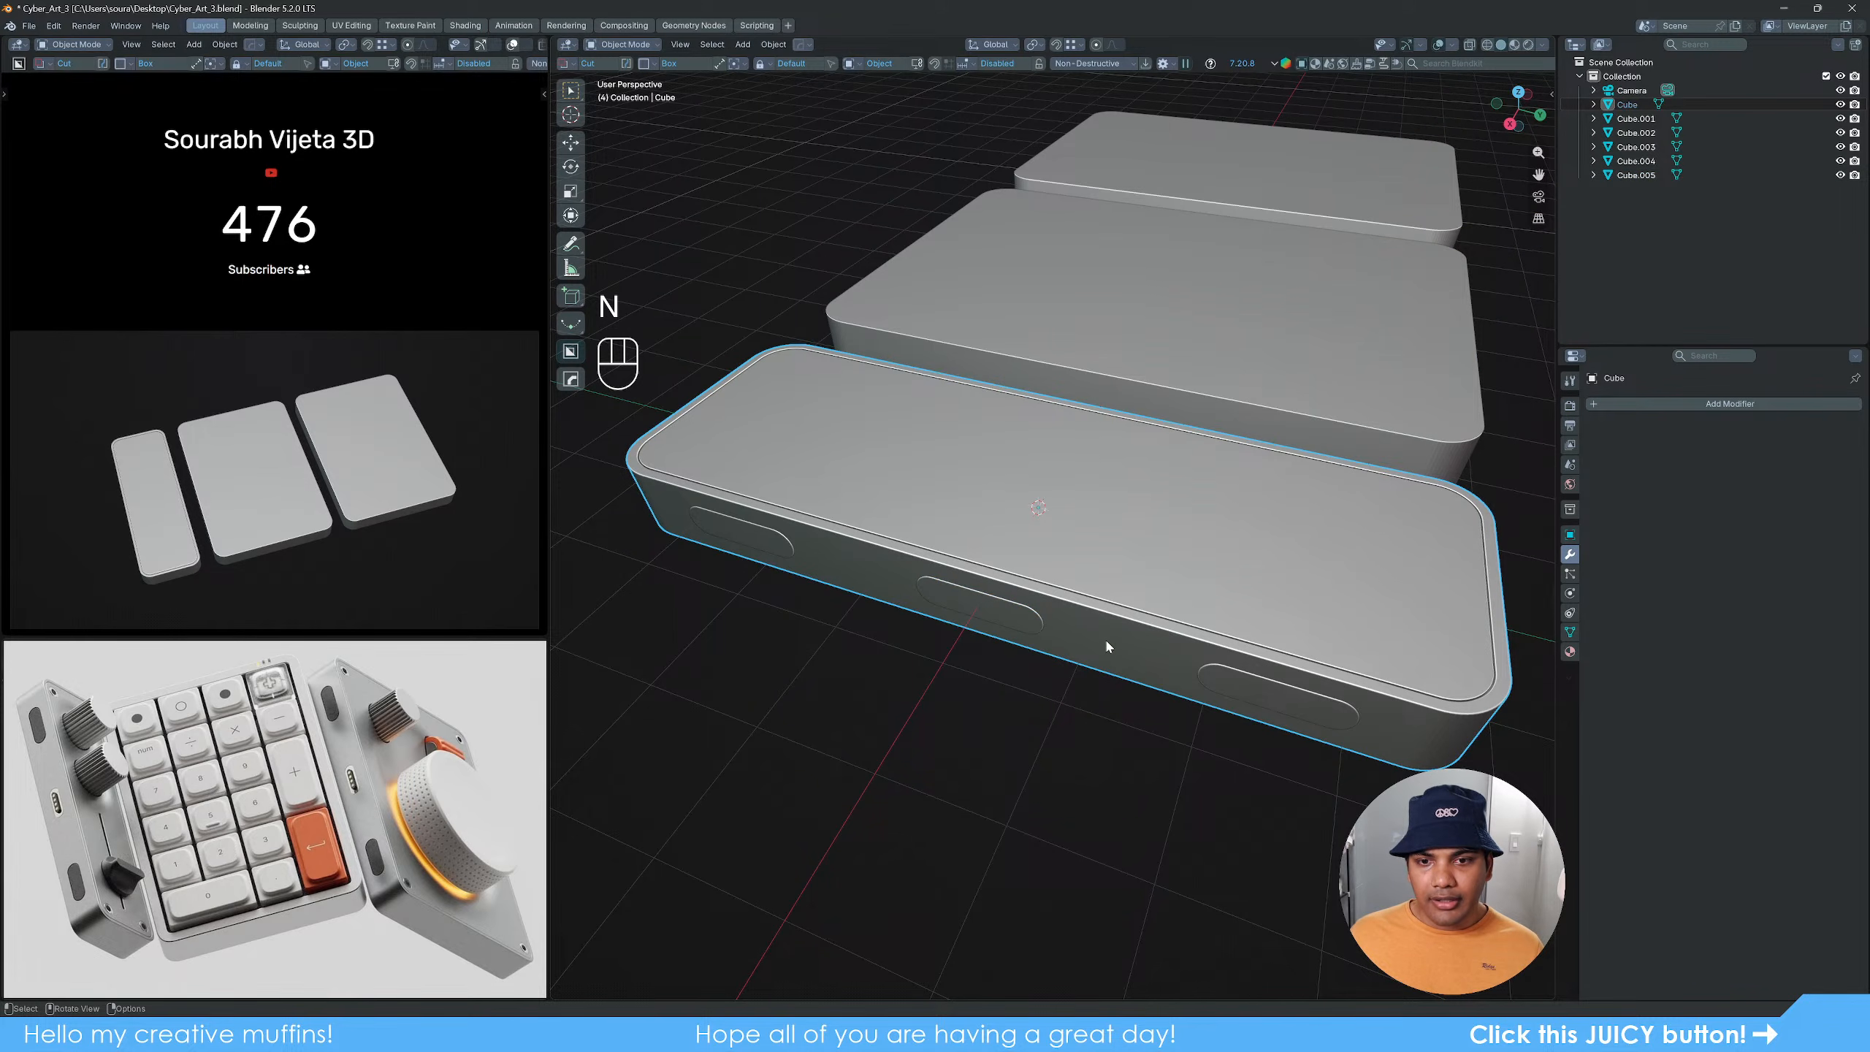
pyautogui.click(1083, 724)
# Step: Scale down the middle rounded plate on the narrow slab's side to about 0.62 of its size
pyautogui.click(1003, 626)
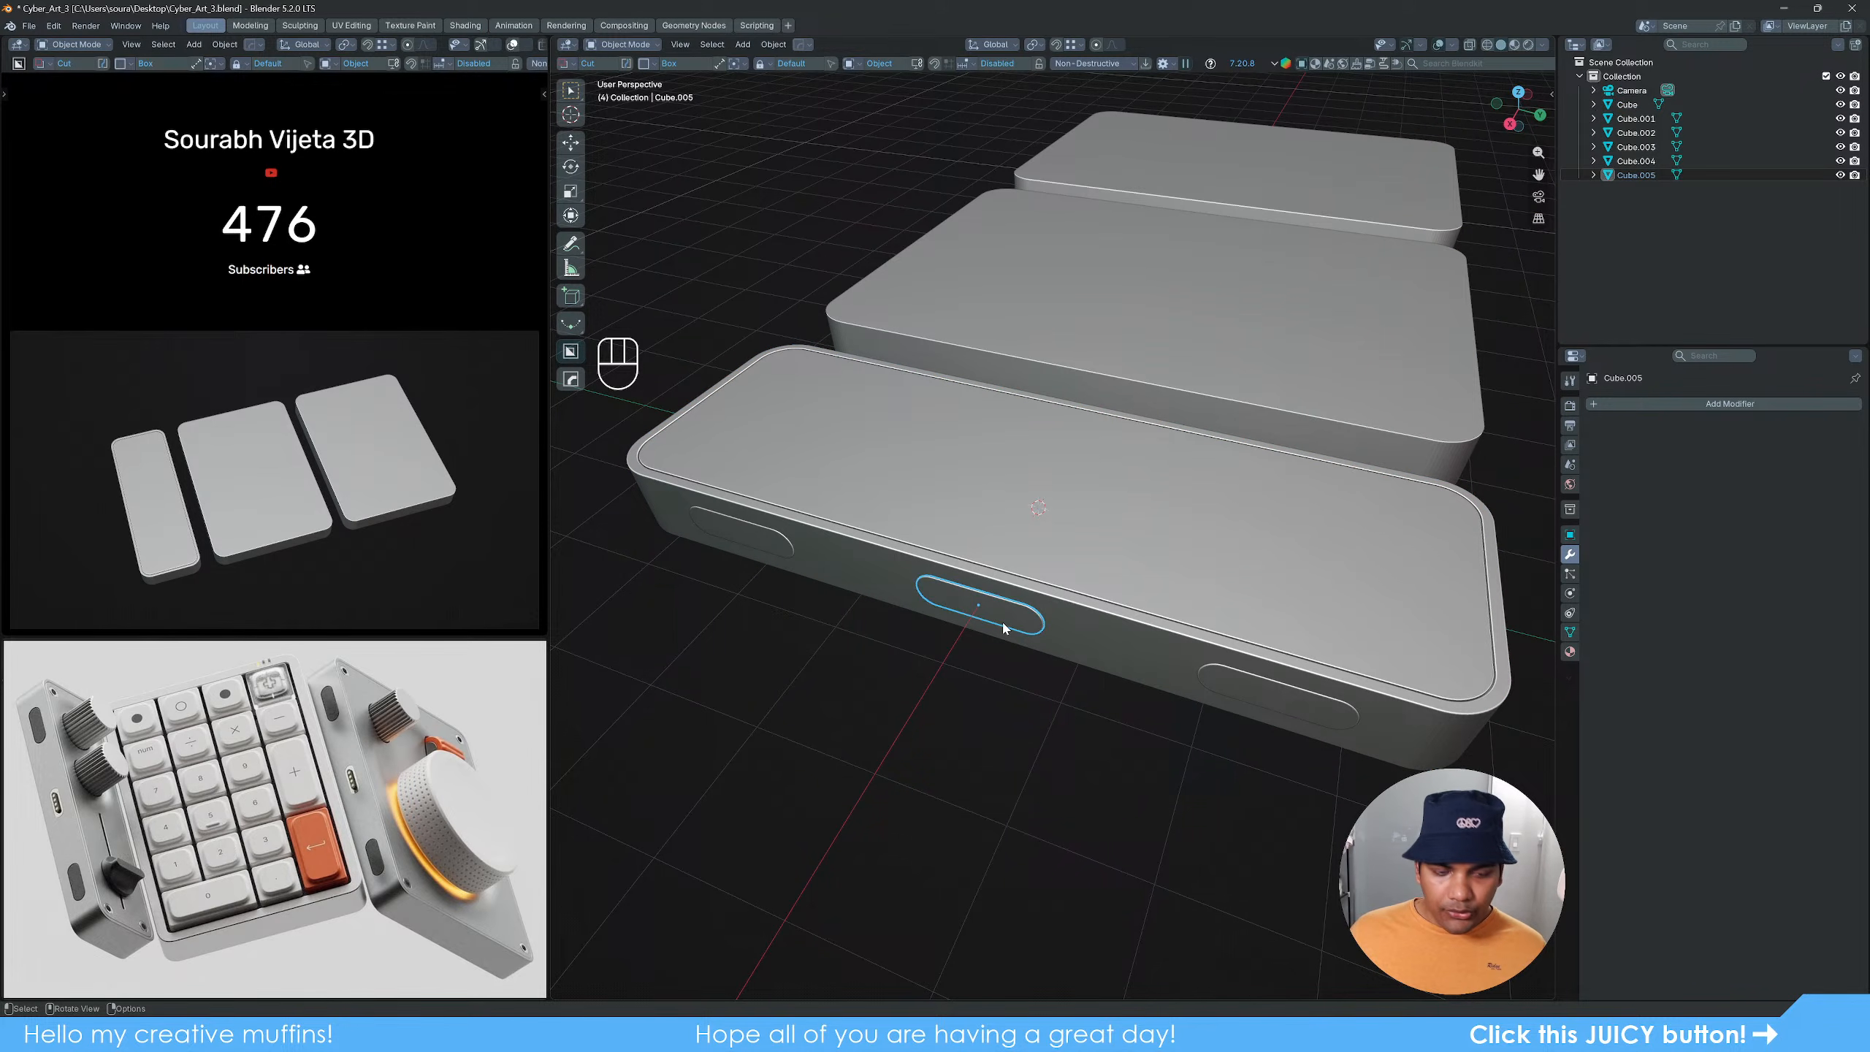
pyautogui.press('z')
pyautogui.click(784, 654)
pyautogui.moveTo(984, 668)
pyautogui.keyDown('alt'); pyautogui.mouseDown(button='middle')
pyautogui.moveTo(815, 645)
pyautogui.moveTo(1067, 647)
pyautogui.mouseUp(button='middle'); pyautogui.keyUp('alt')
pyautogui.scroll(5, 861, 618)
pyautogui.scroll(4, 898, 607)
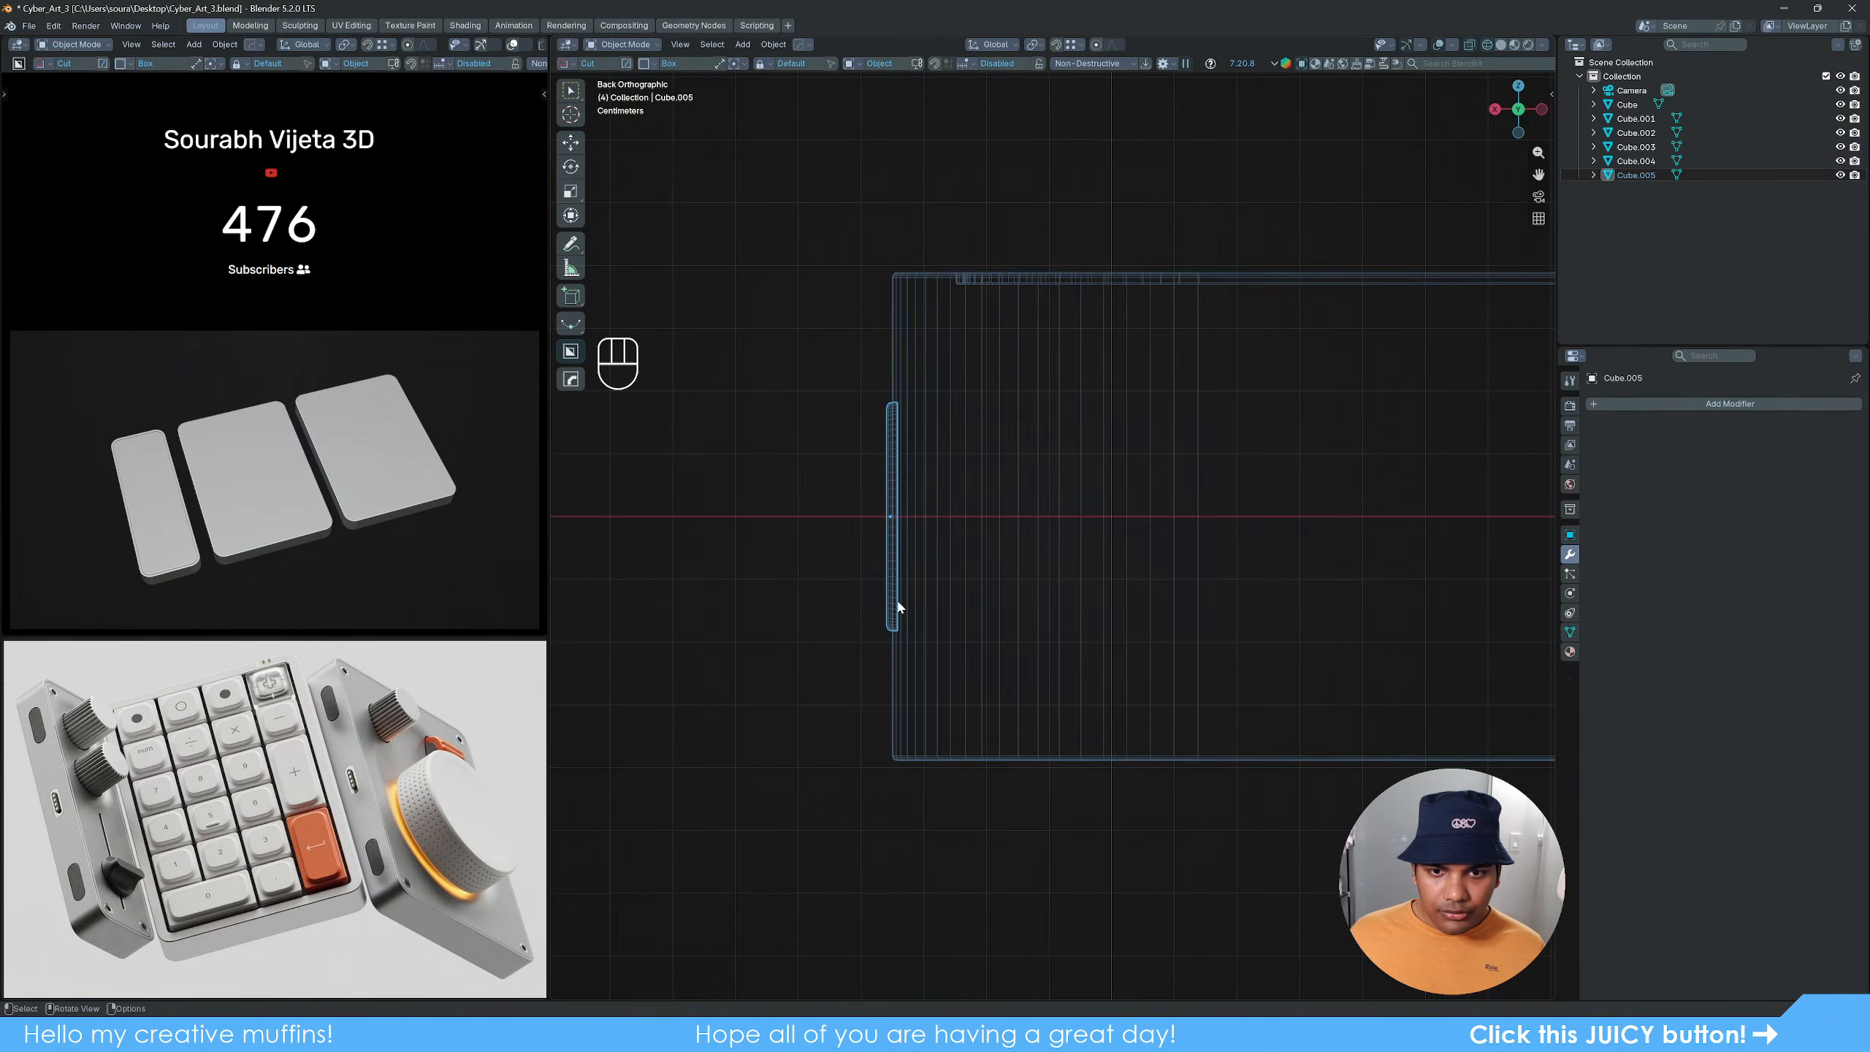
pyautogui.keyDown('alt'); pyautogui.moveTo(853, 628); pyautogui.dragTo(1137, 647, button='middle'); pyautogui.keyUp('alt')
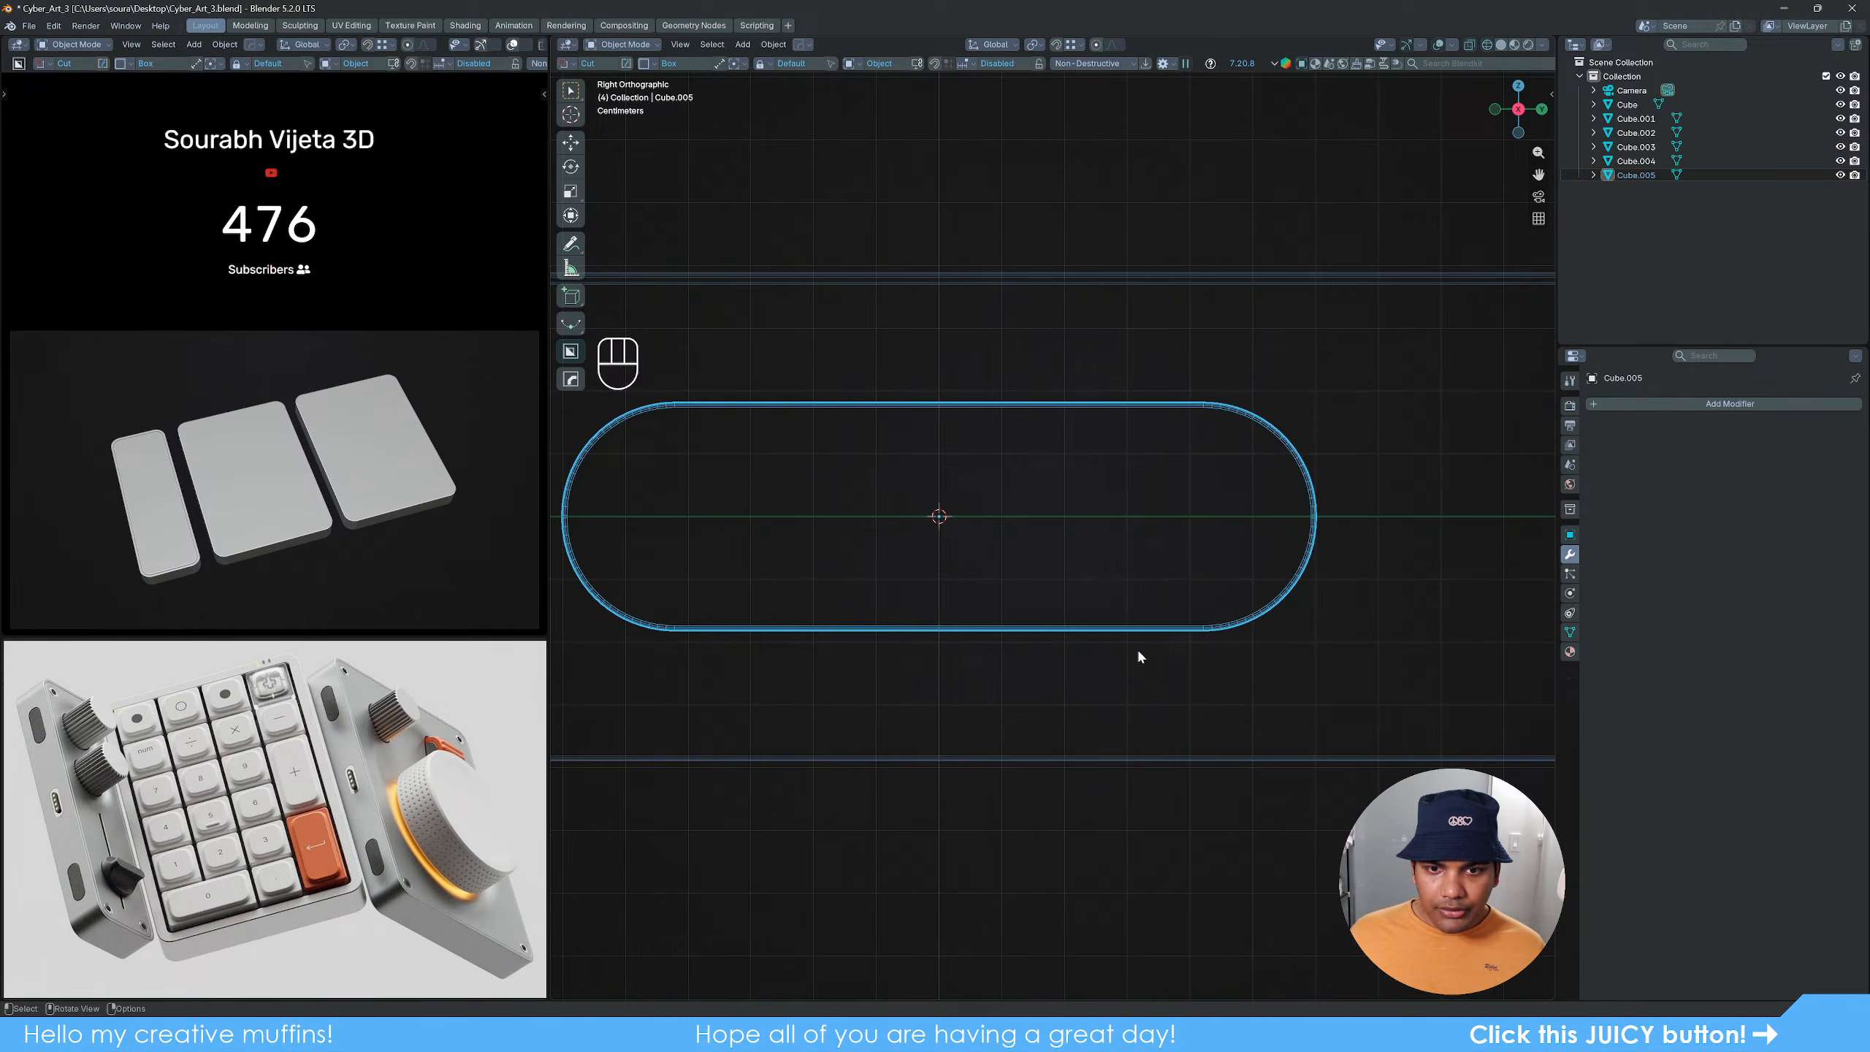
pyautogui.scroll(-2, 1137, 648)
pyautogui.press('s')
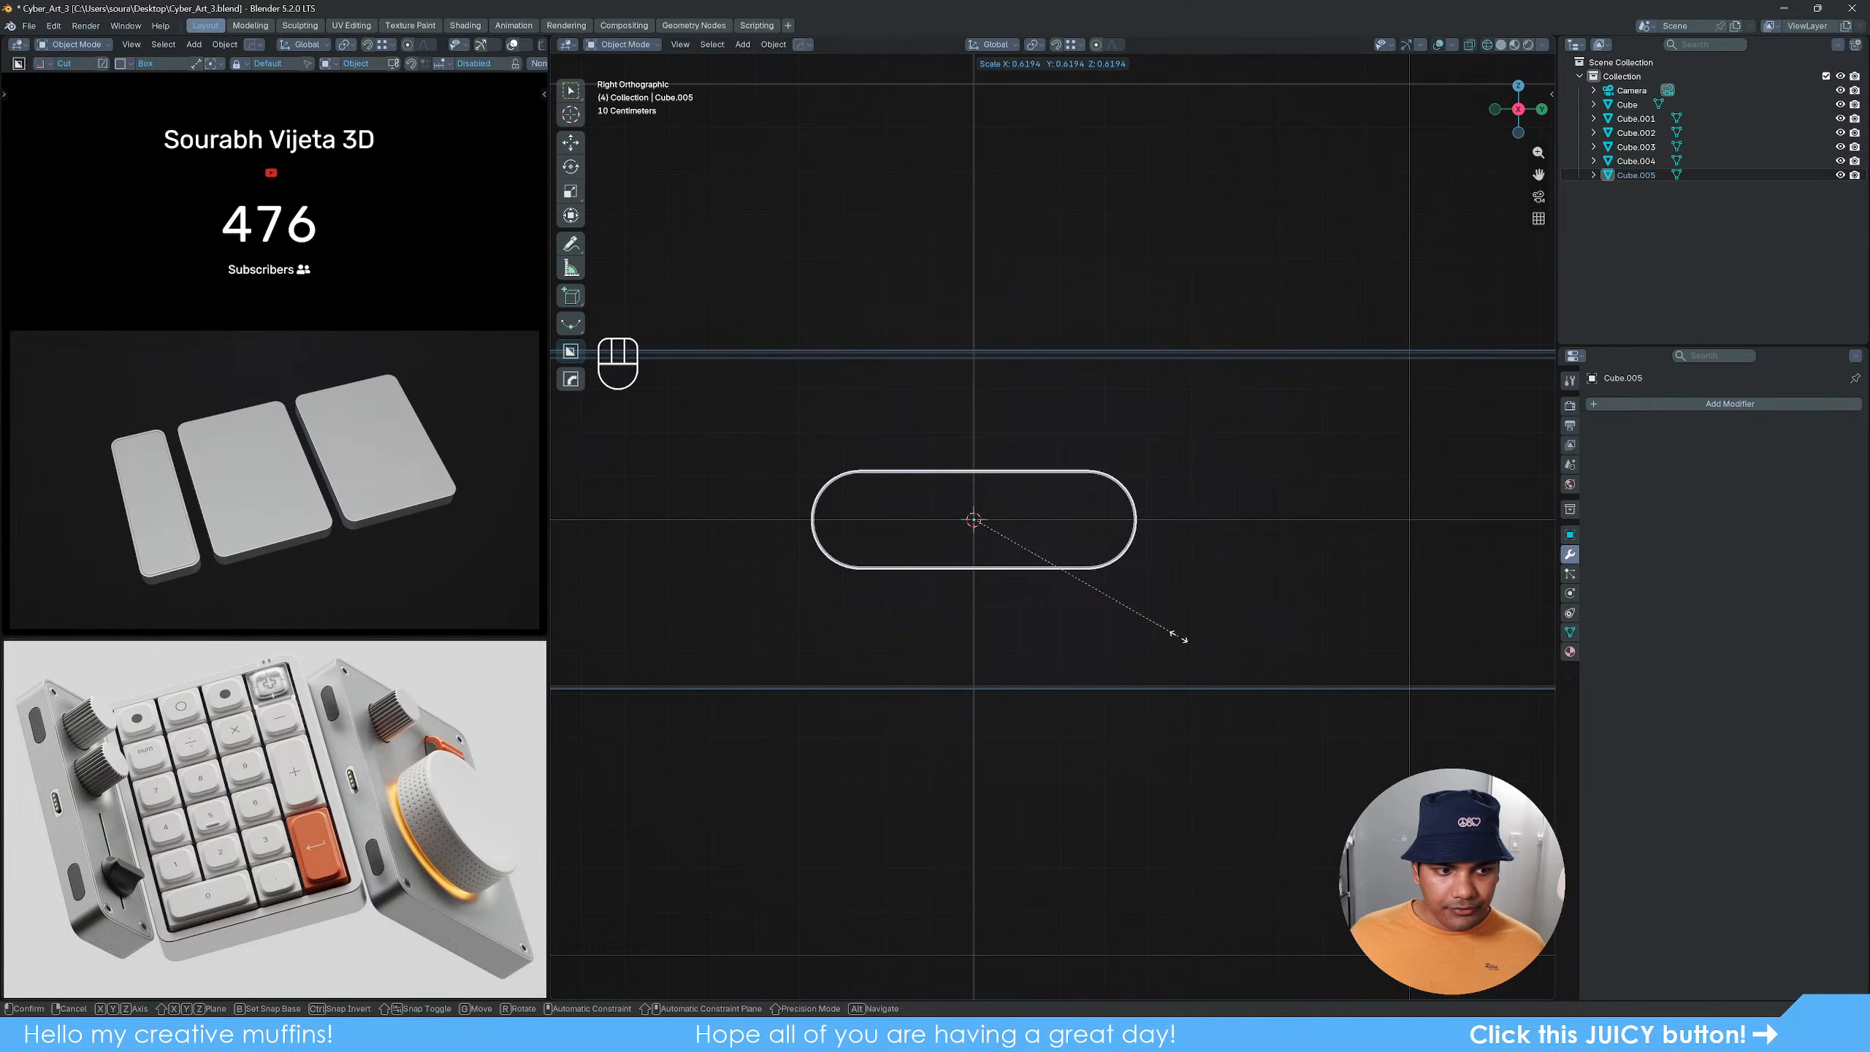
pyautogui.click(1178, 638)
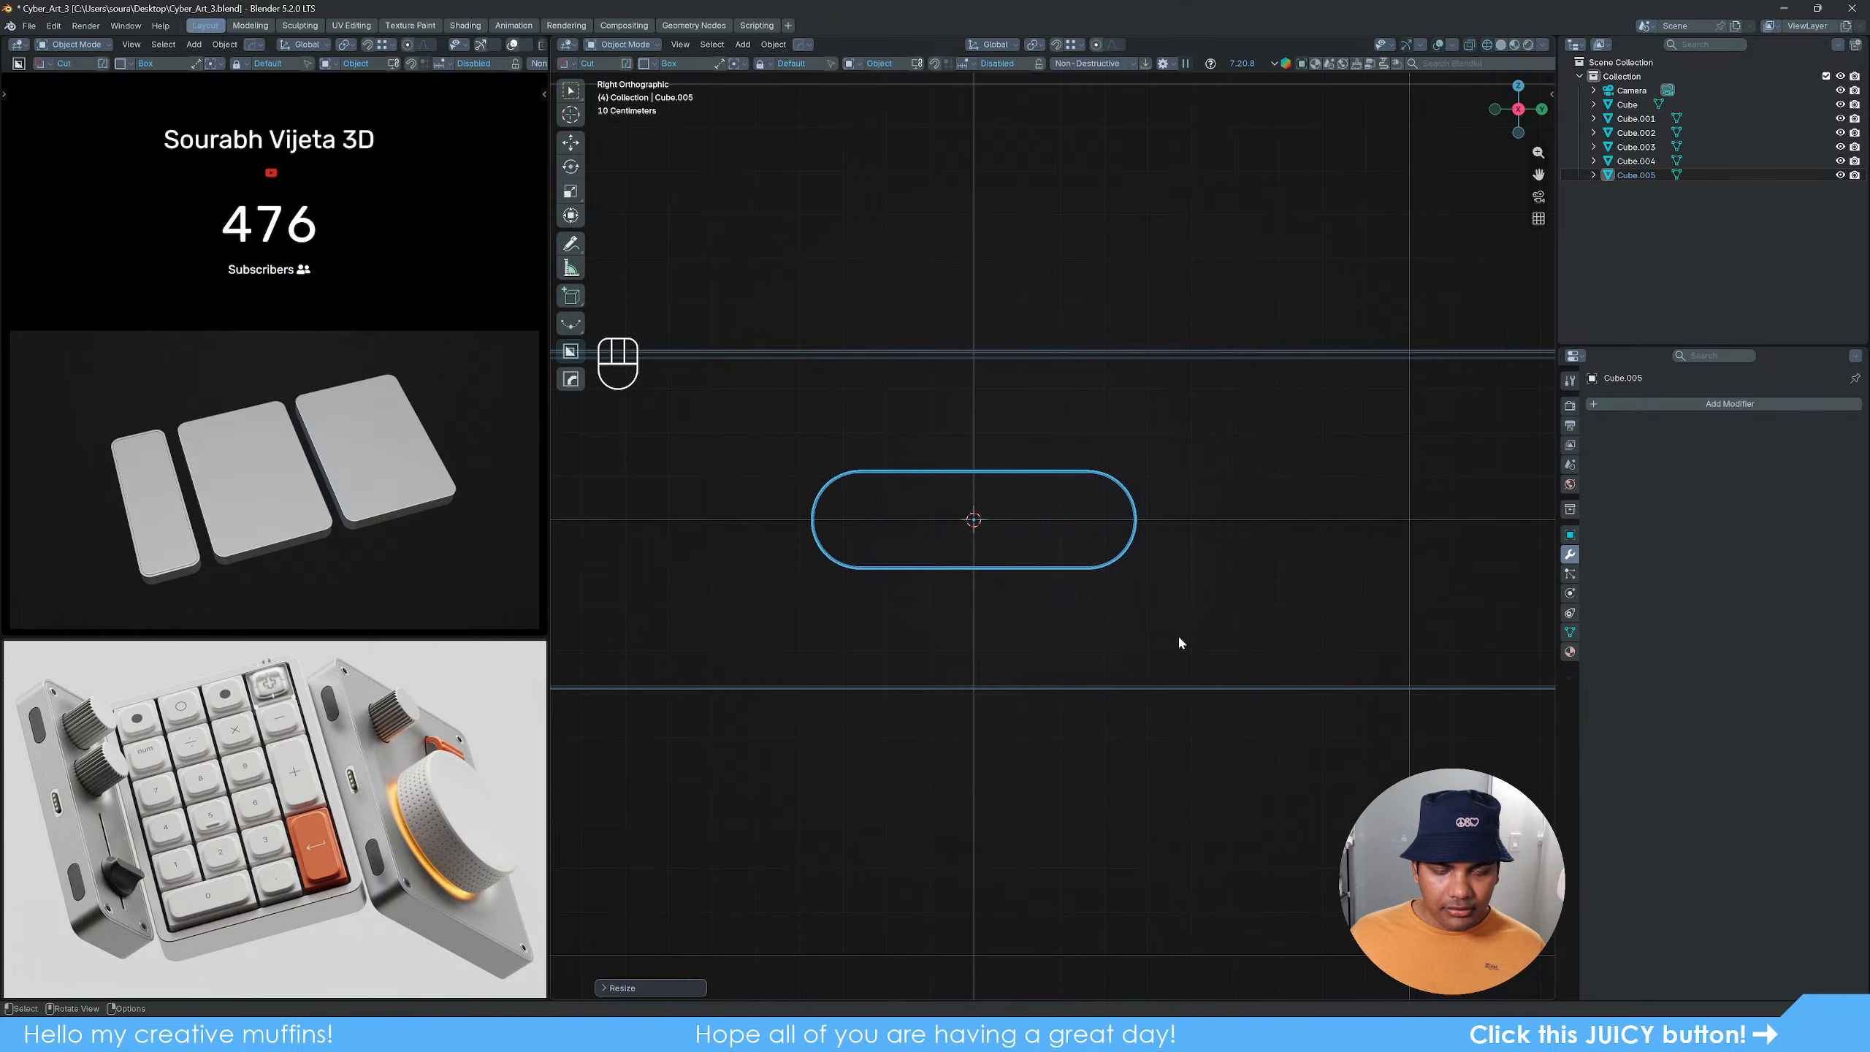
pyautogui.scroll(-6, 1178, 634)
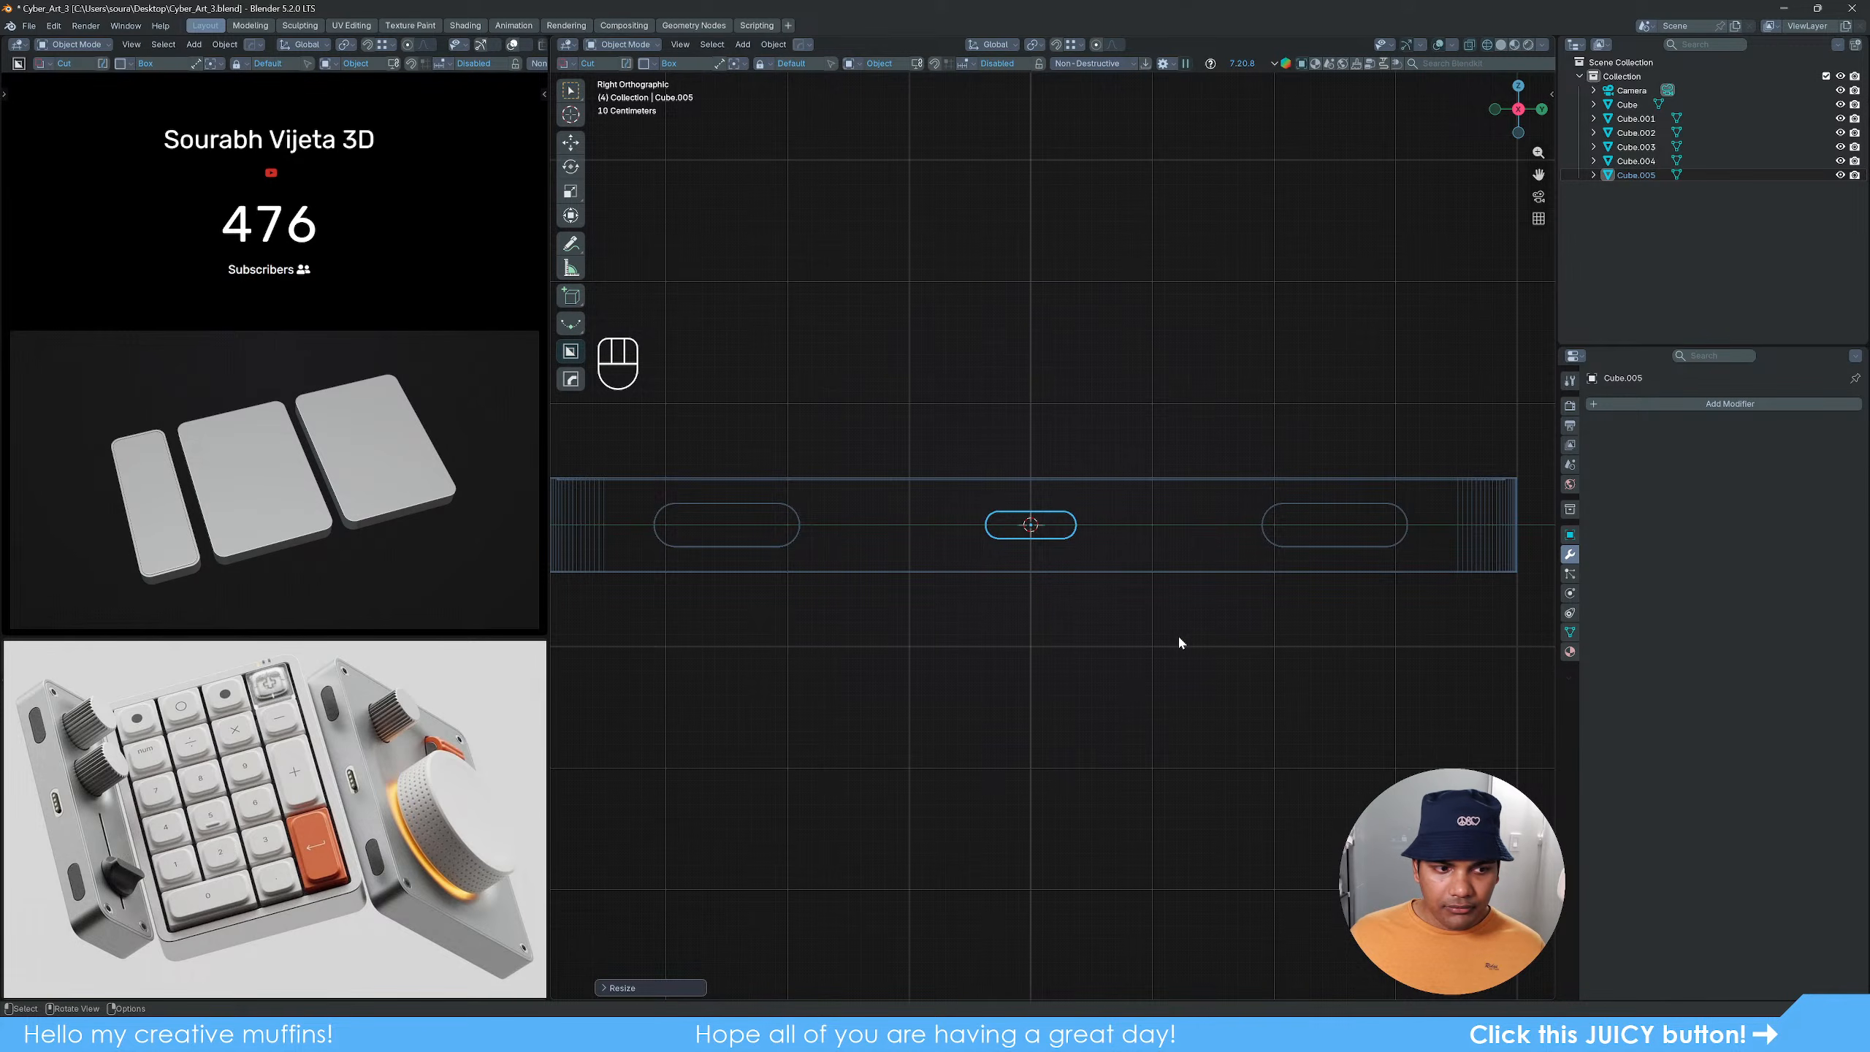
# Step: Lengthen the middle rounded plate by moving its negative-Y end vertices outward about 0.12 m along Y
pyautogui.scroll(8, 1023, 563)
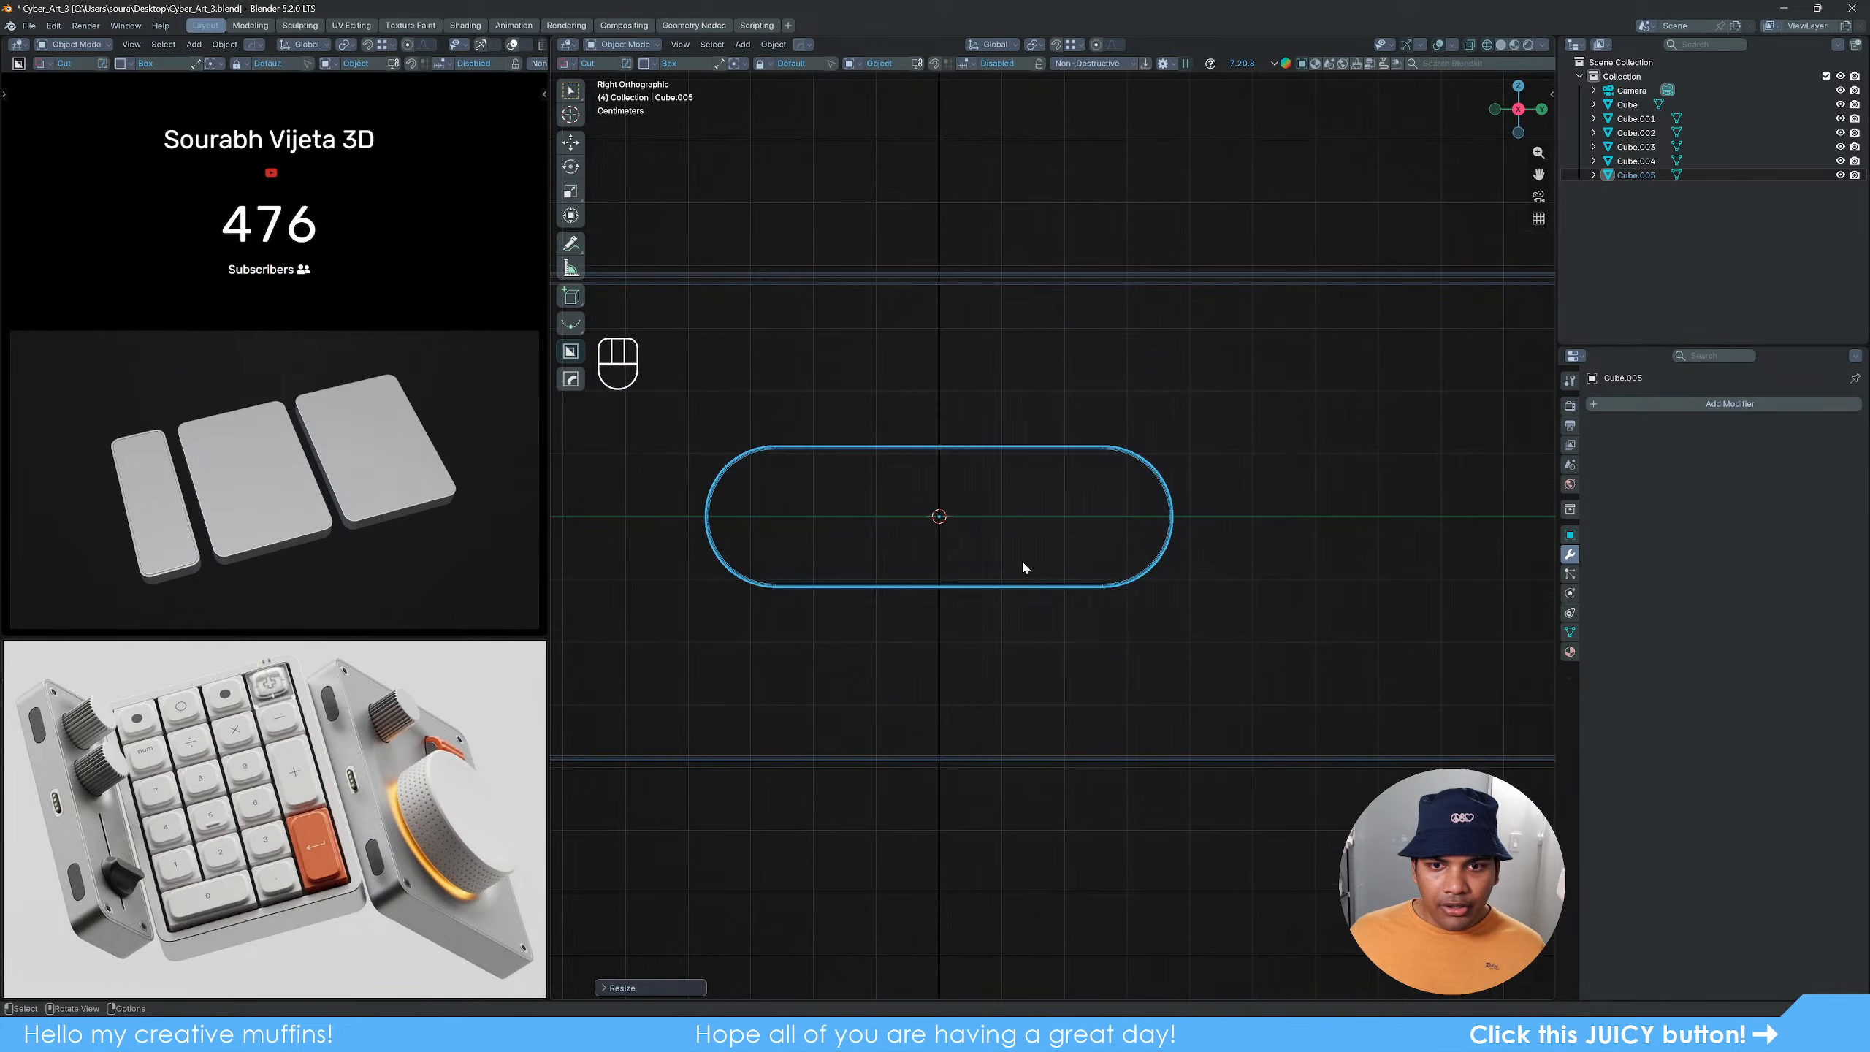
pyautogui.press('Tab')
pyautogui.press('1')
pyautogui.moveTo(668, 418); pyautogui.dragTo(1097, 603)
pyautogui.scroll(-3, 962, 631)
pyautogui.press('g')
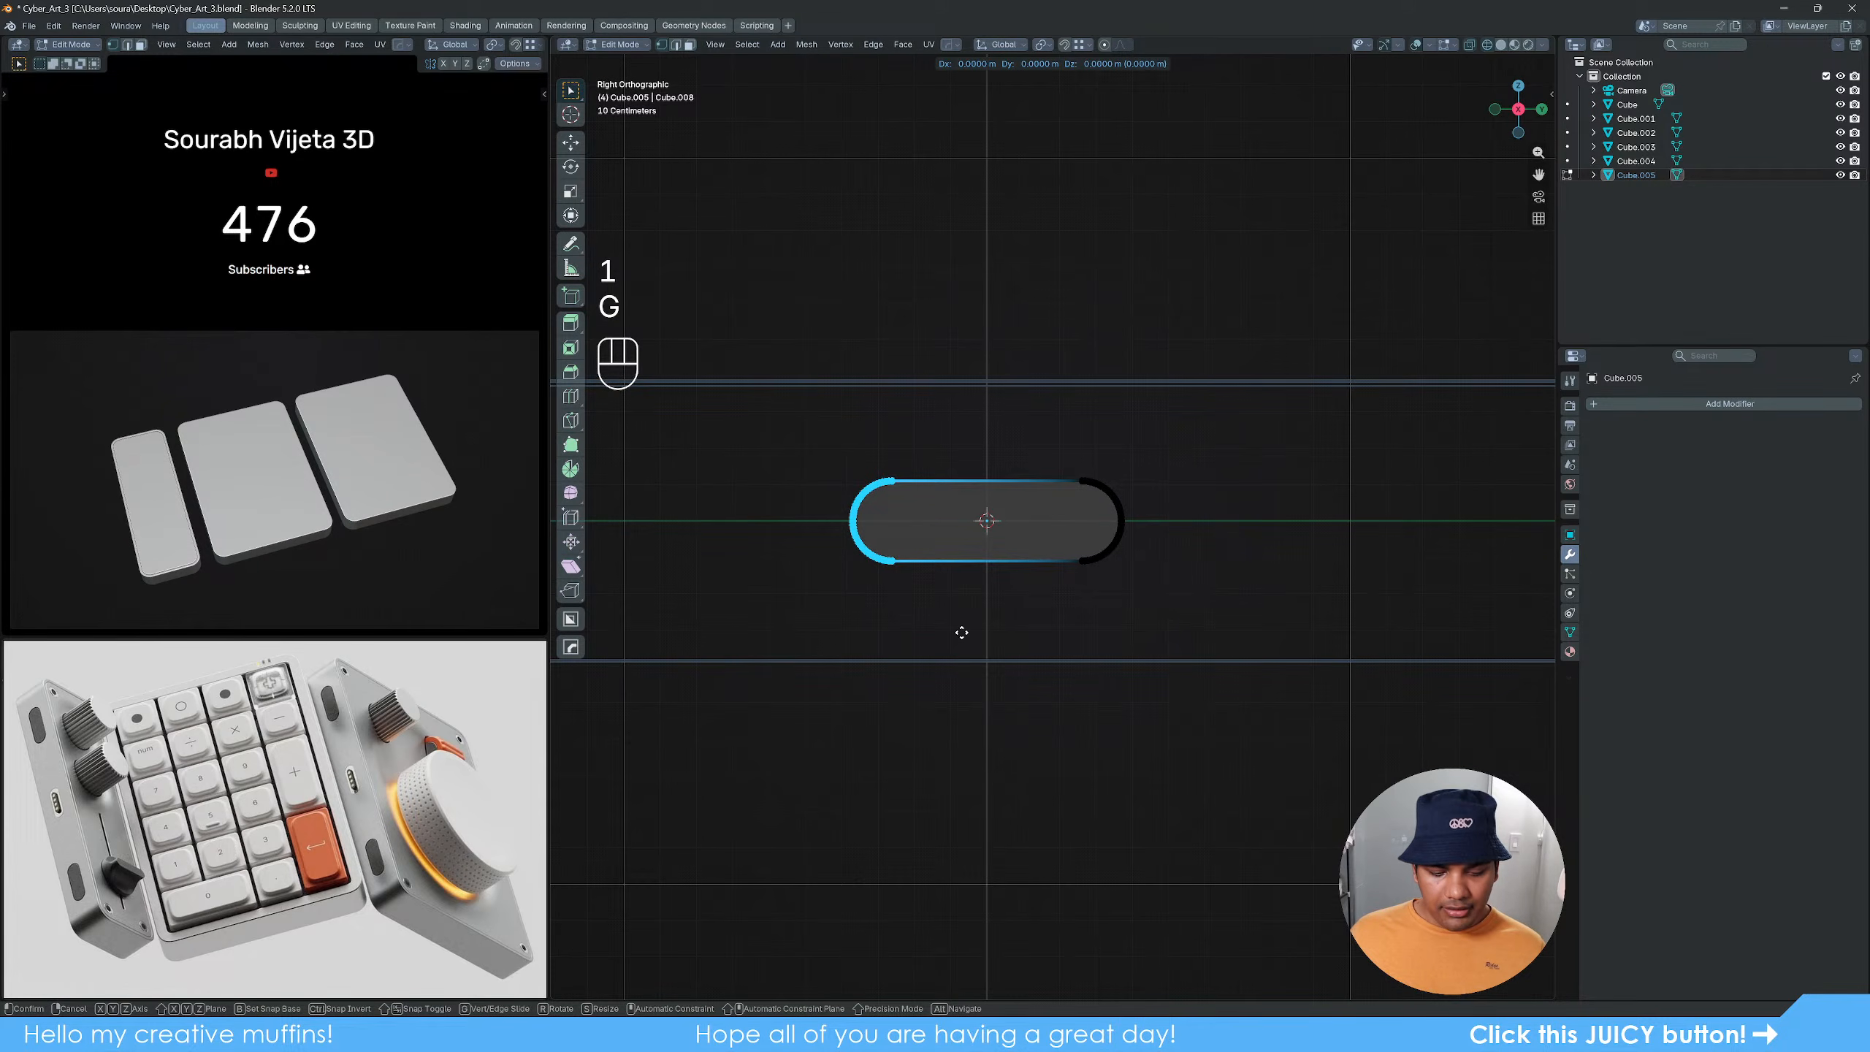
pyautogui.press('y')
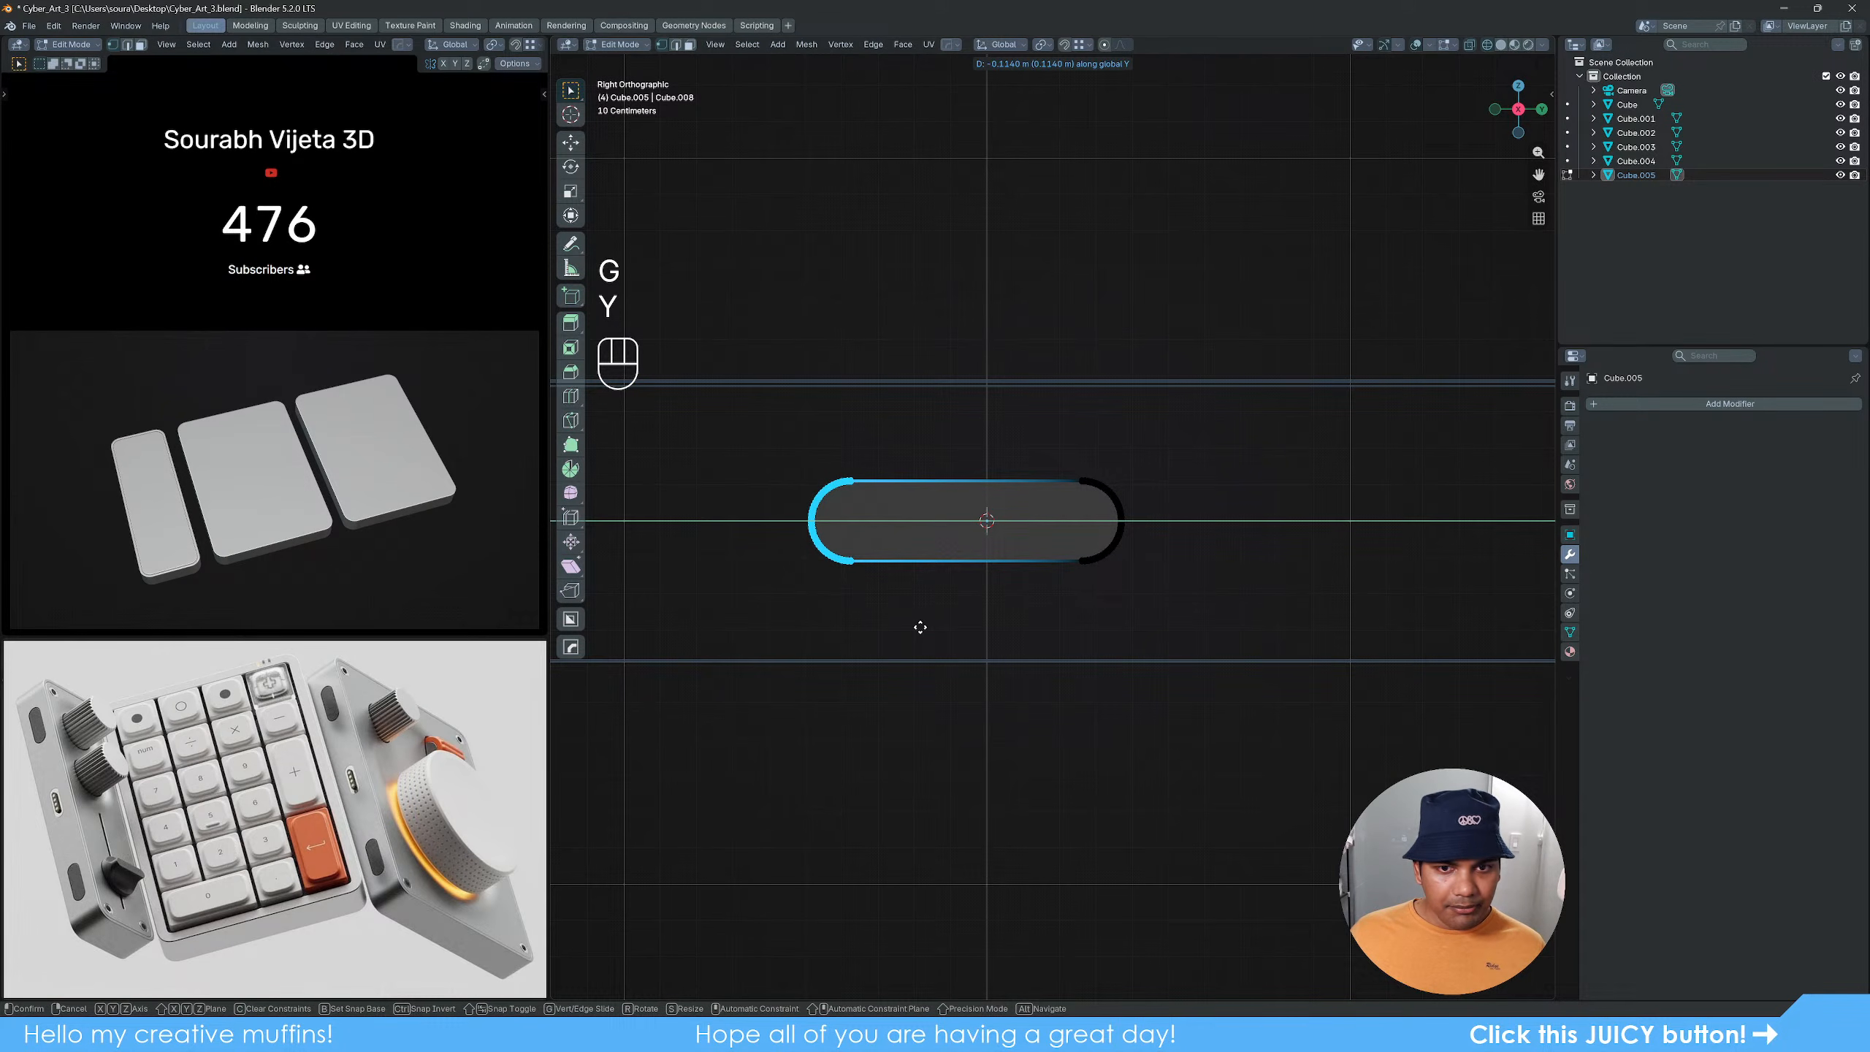
pyautogui.click(917, 627)
pyautogui.press('Tab')
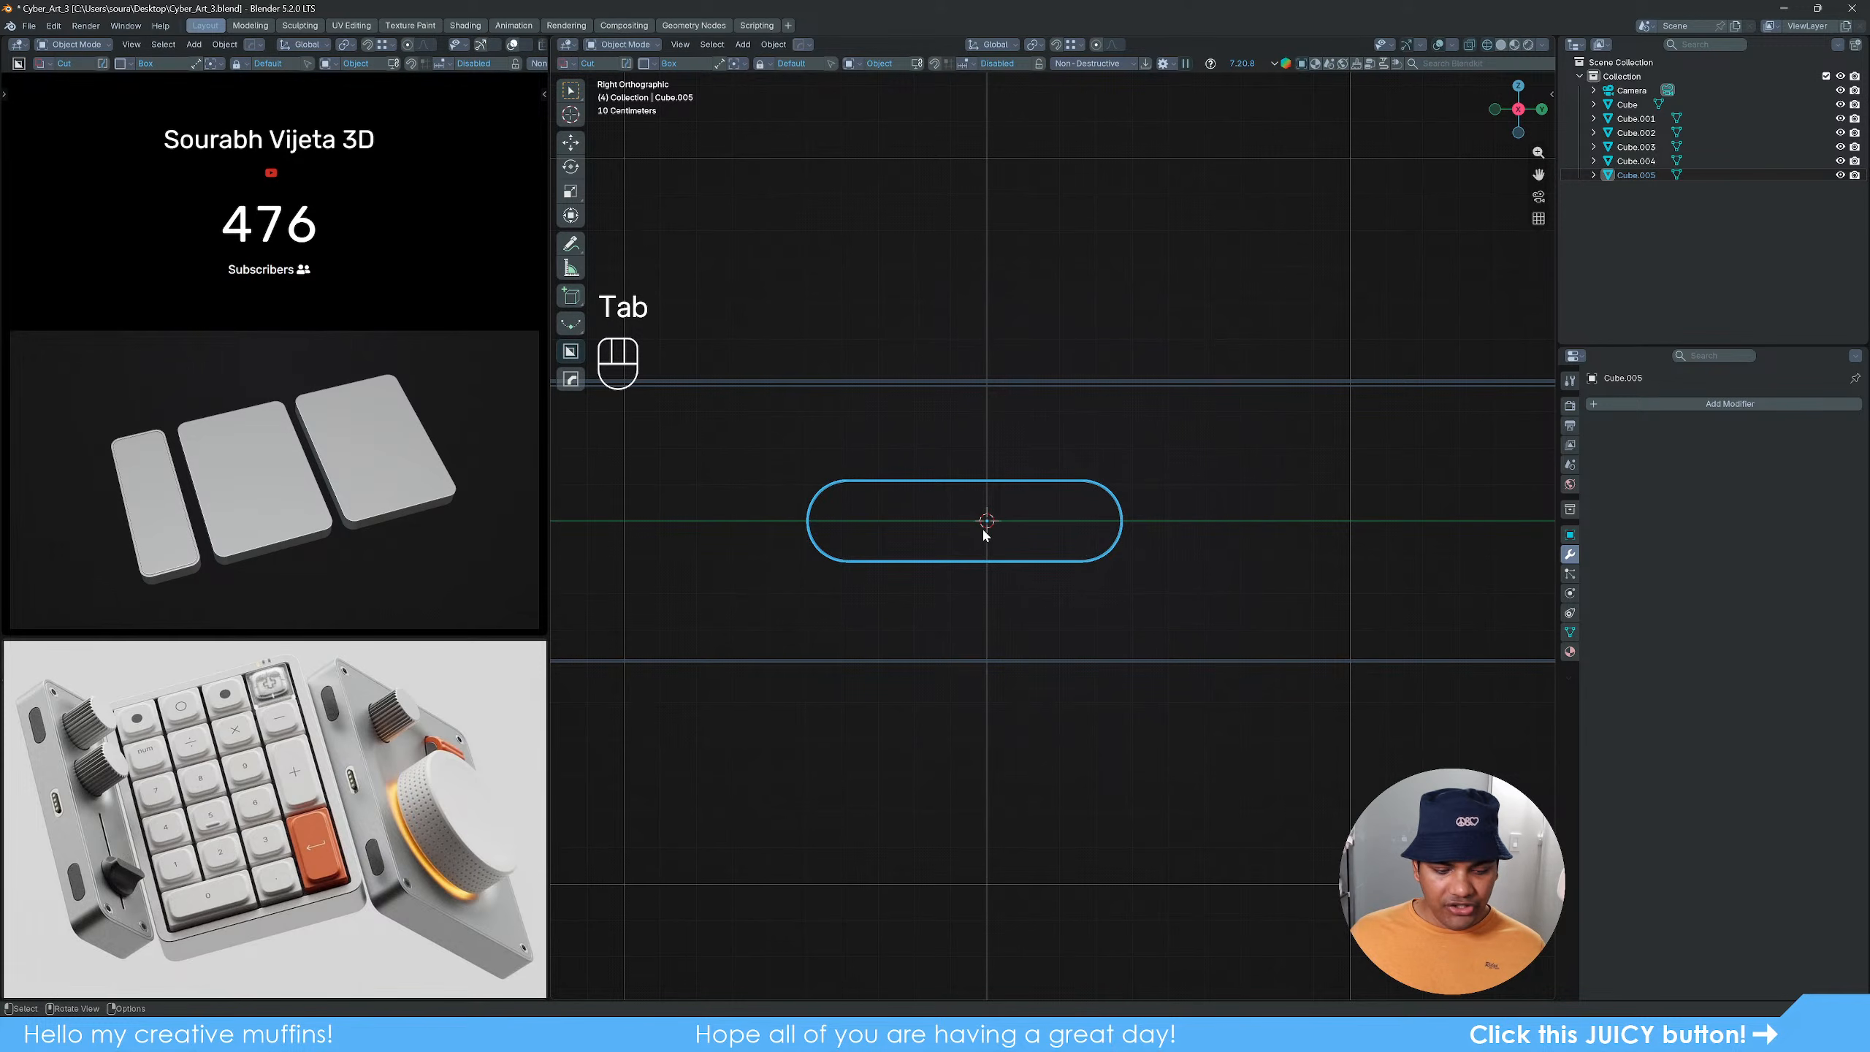
# Step: Set the middle plate's origin to its geometry and align its location with the narrow slab along Y
pyautogui.press('q')
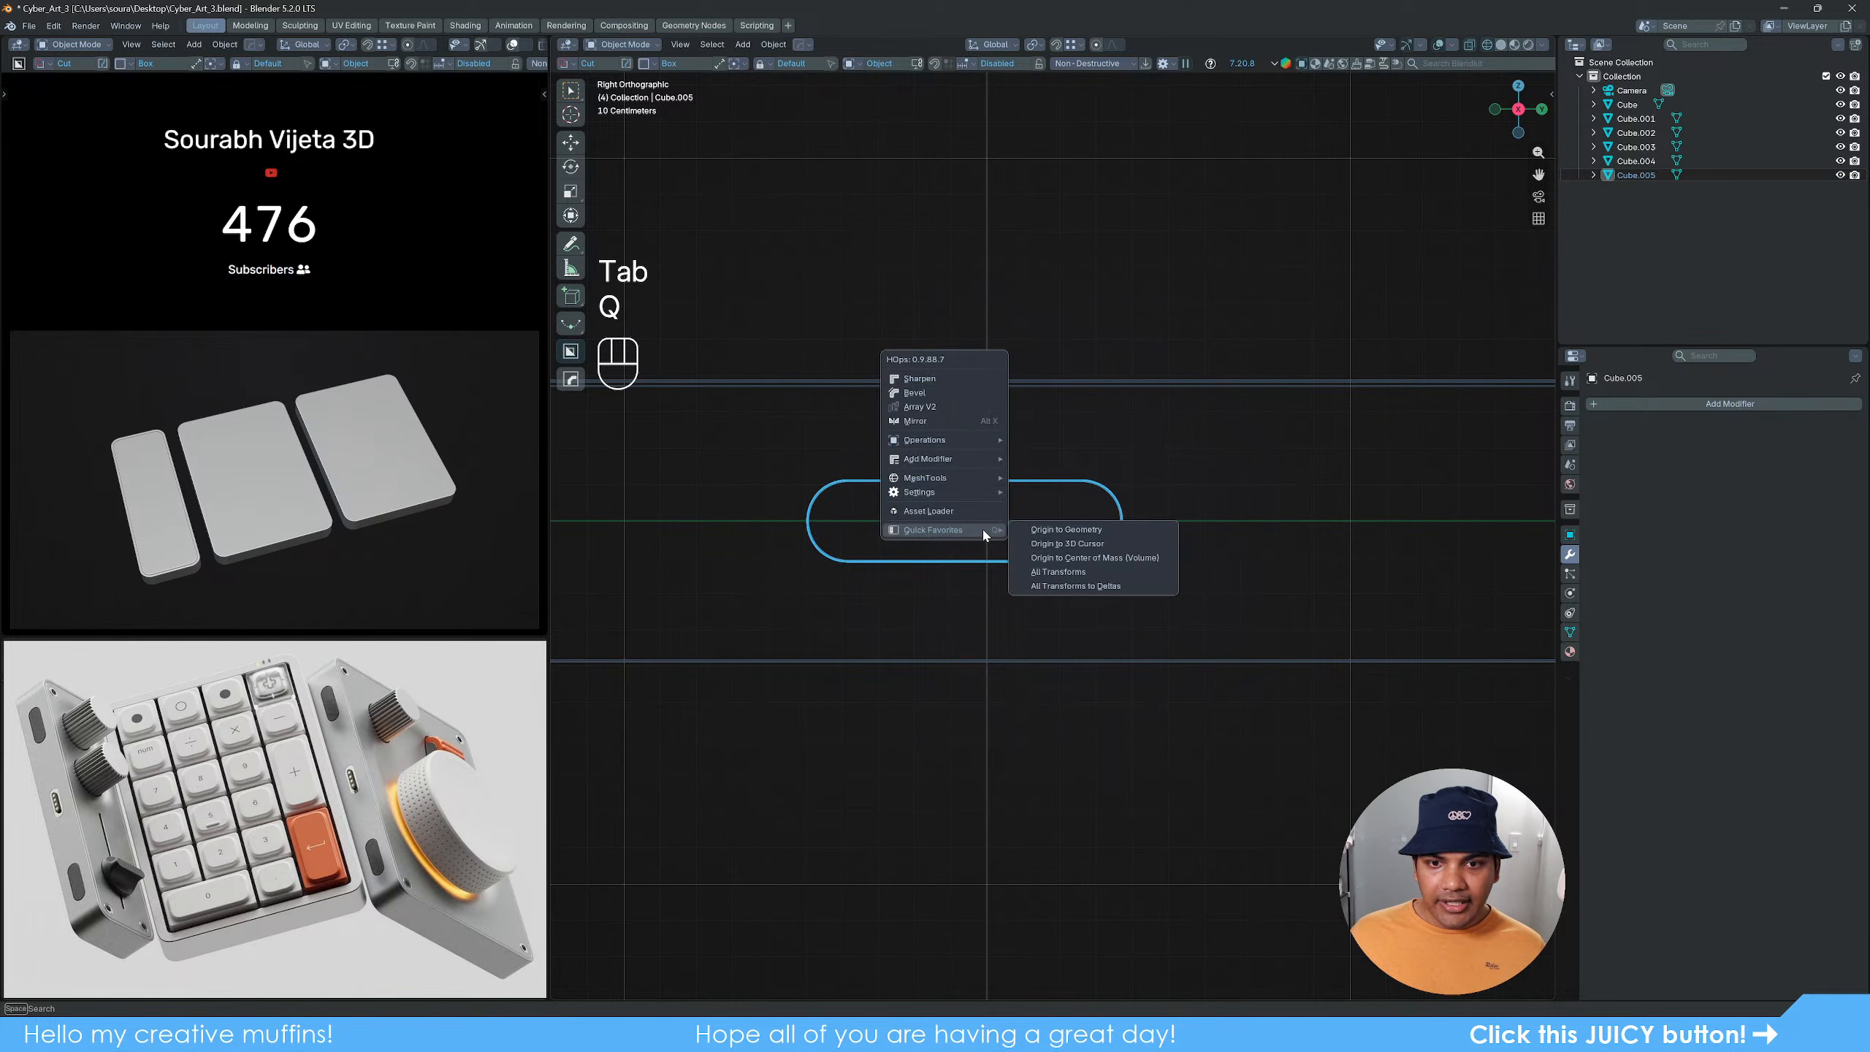
pyautogui.click(1082, 539)
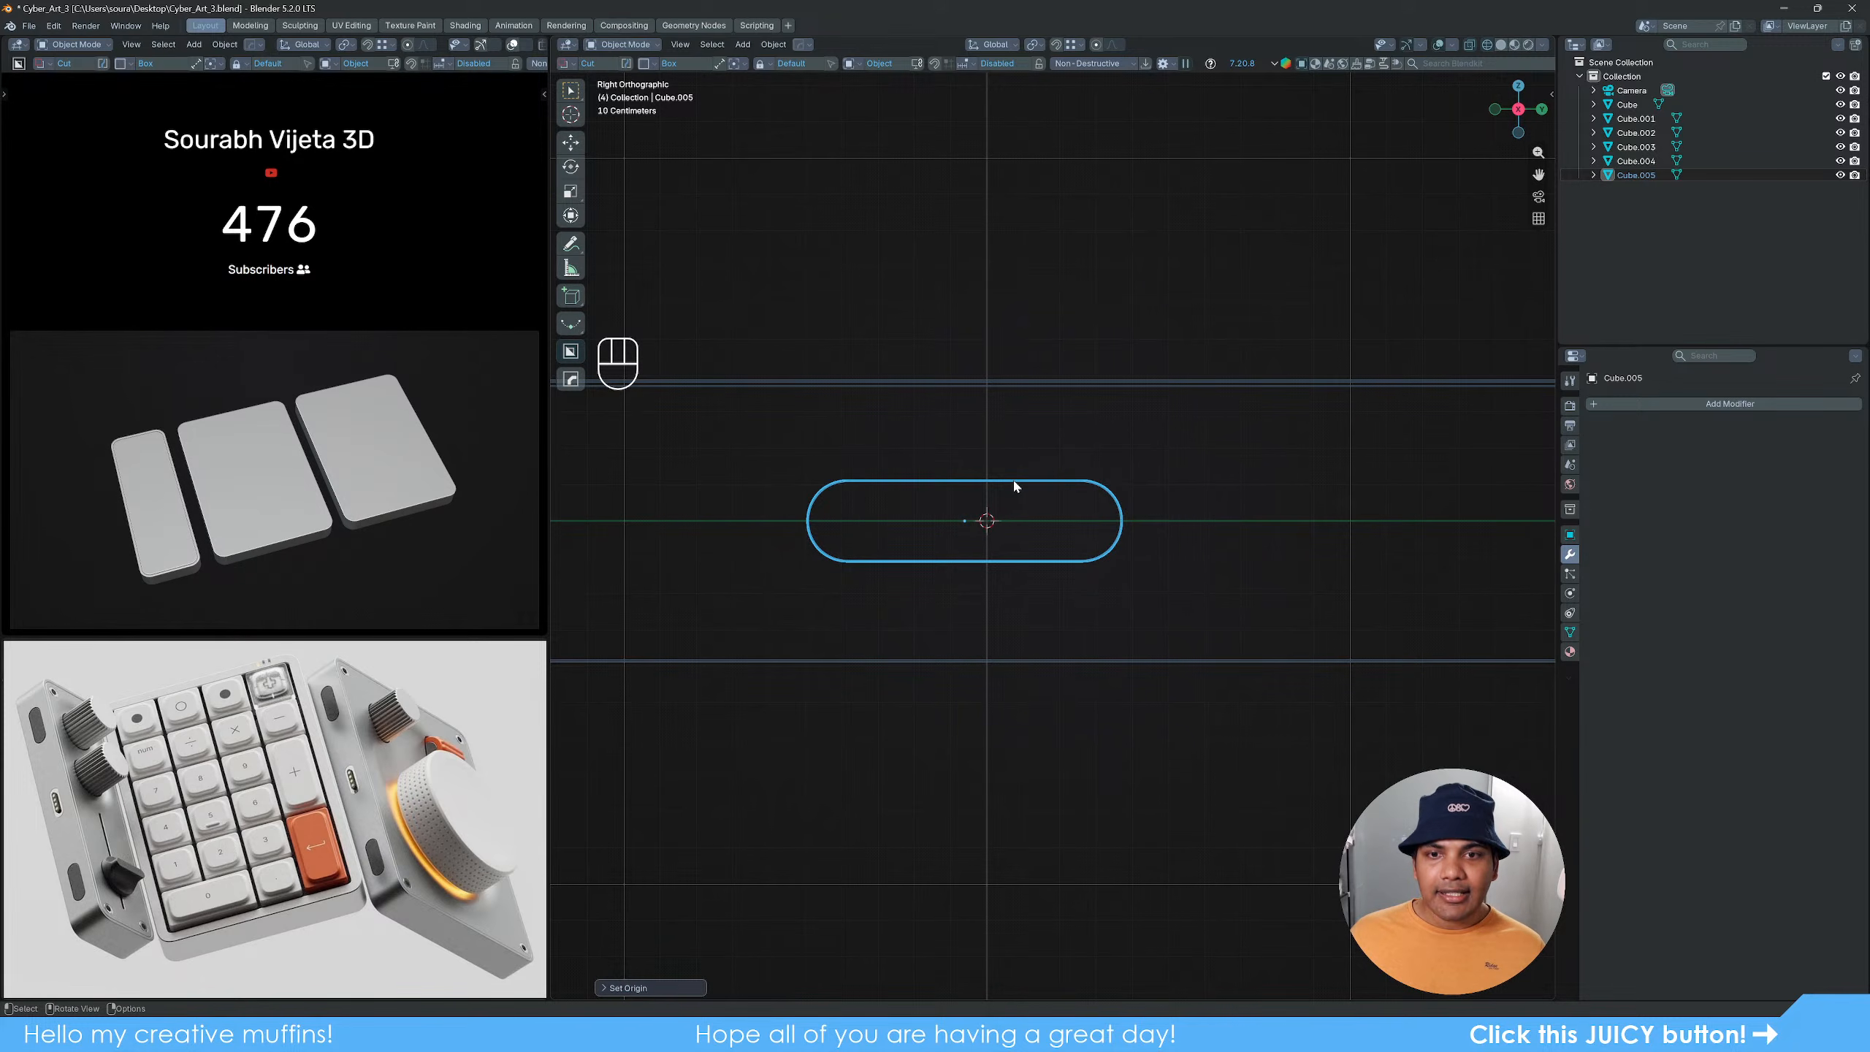
pyautogui.keyDown('shift'); pyautogui.click(1029, 385); pyautogui.keyUp('shift')
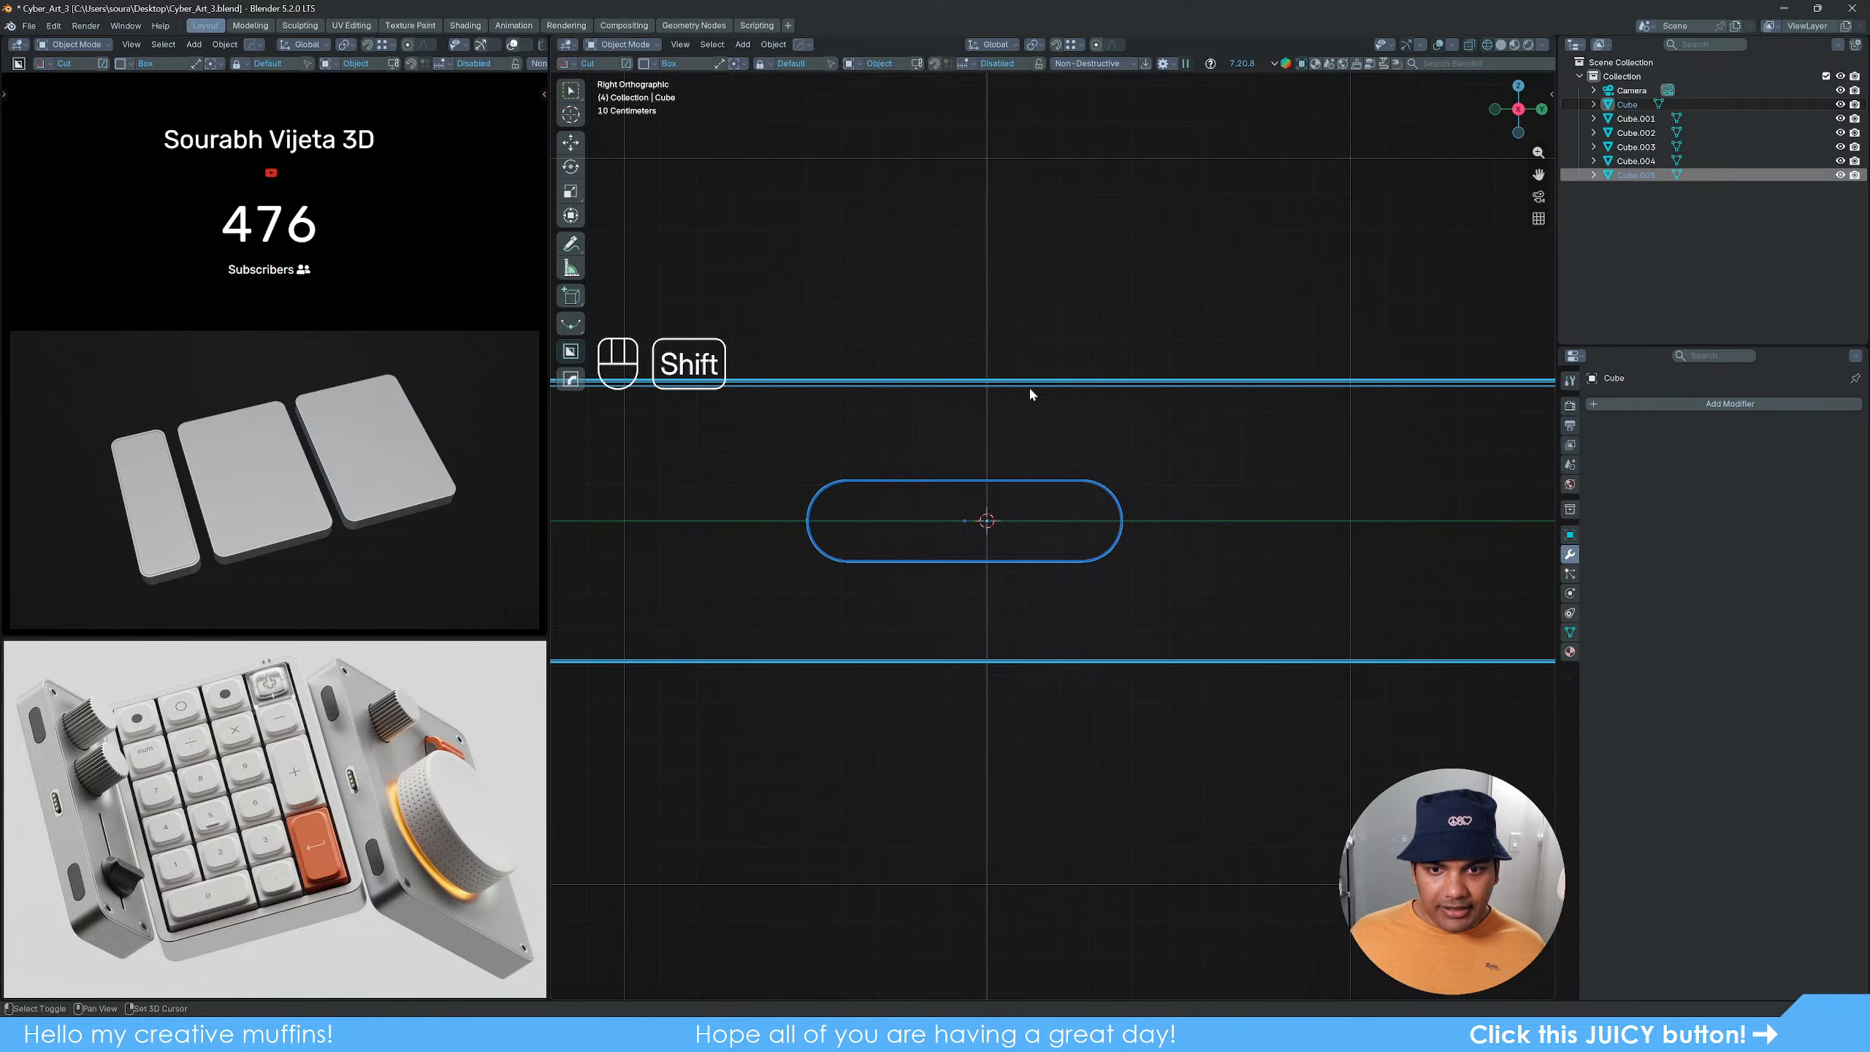
pyautogui.press('n')
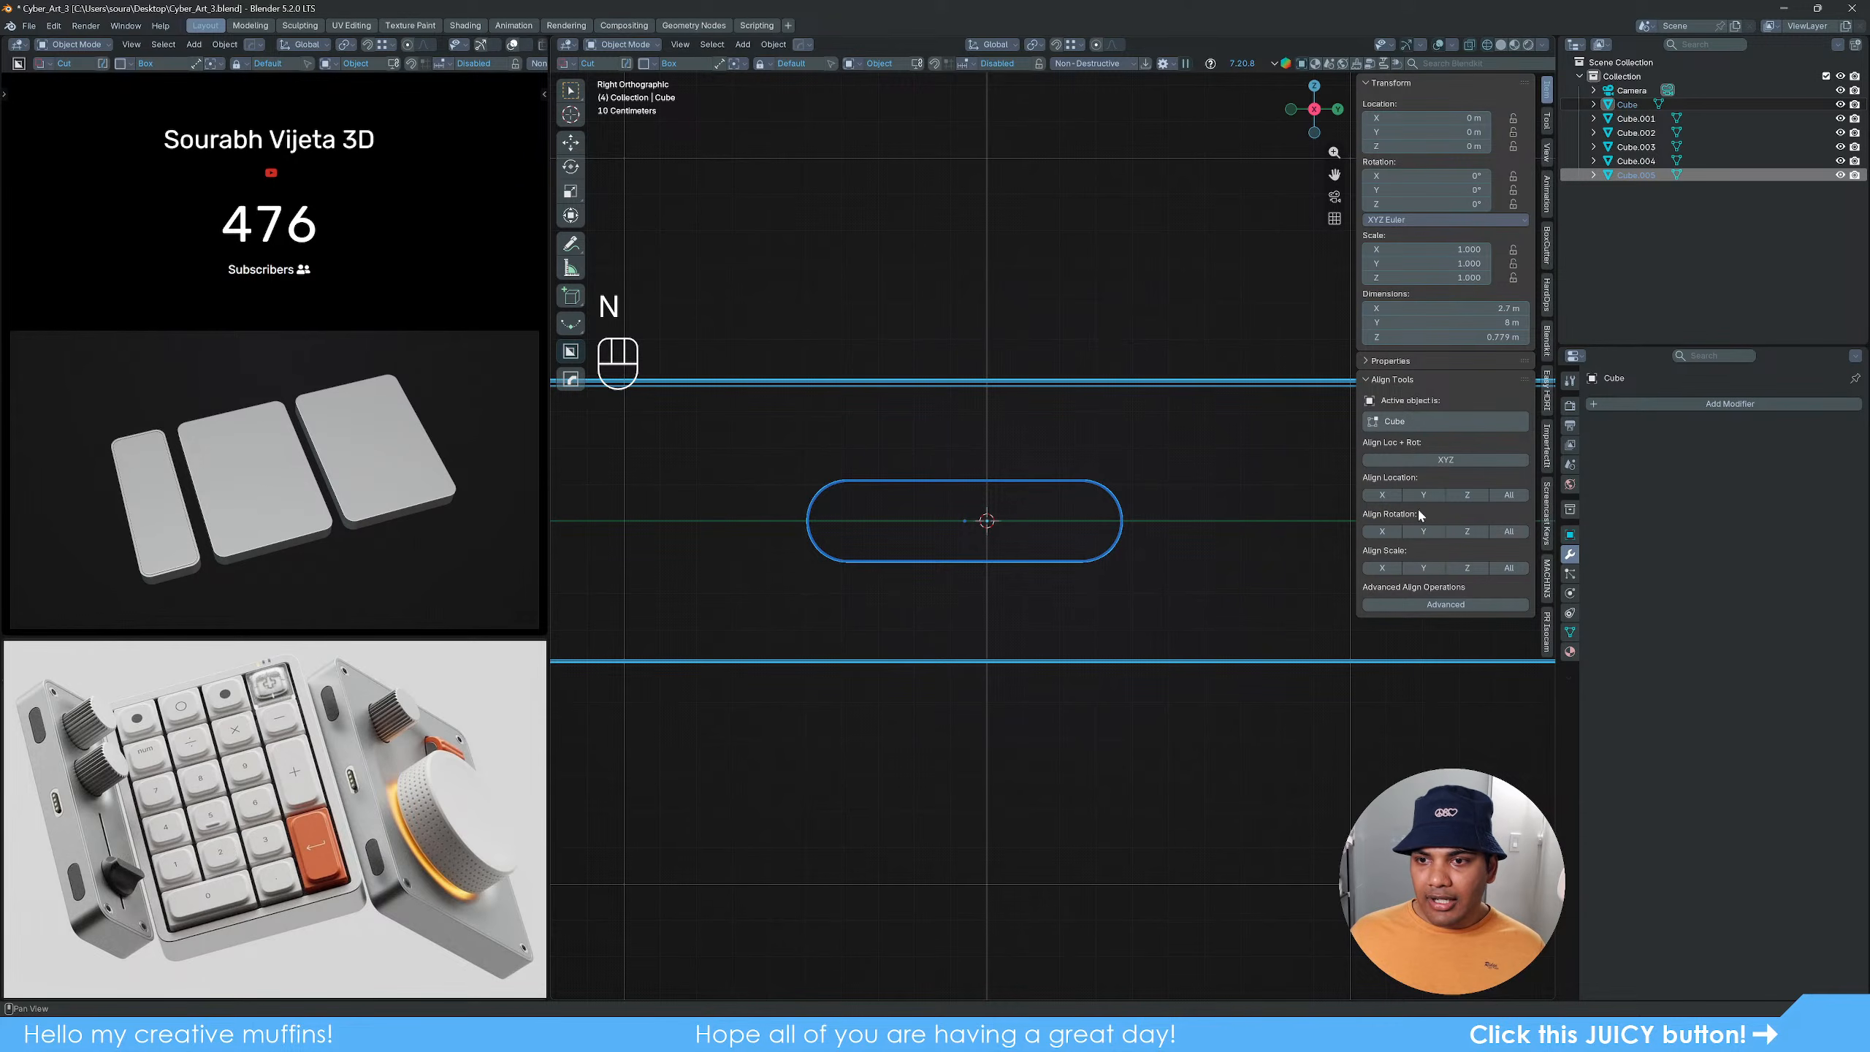
pyautogui.click(1432, 495)
pyautogui.press('n')
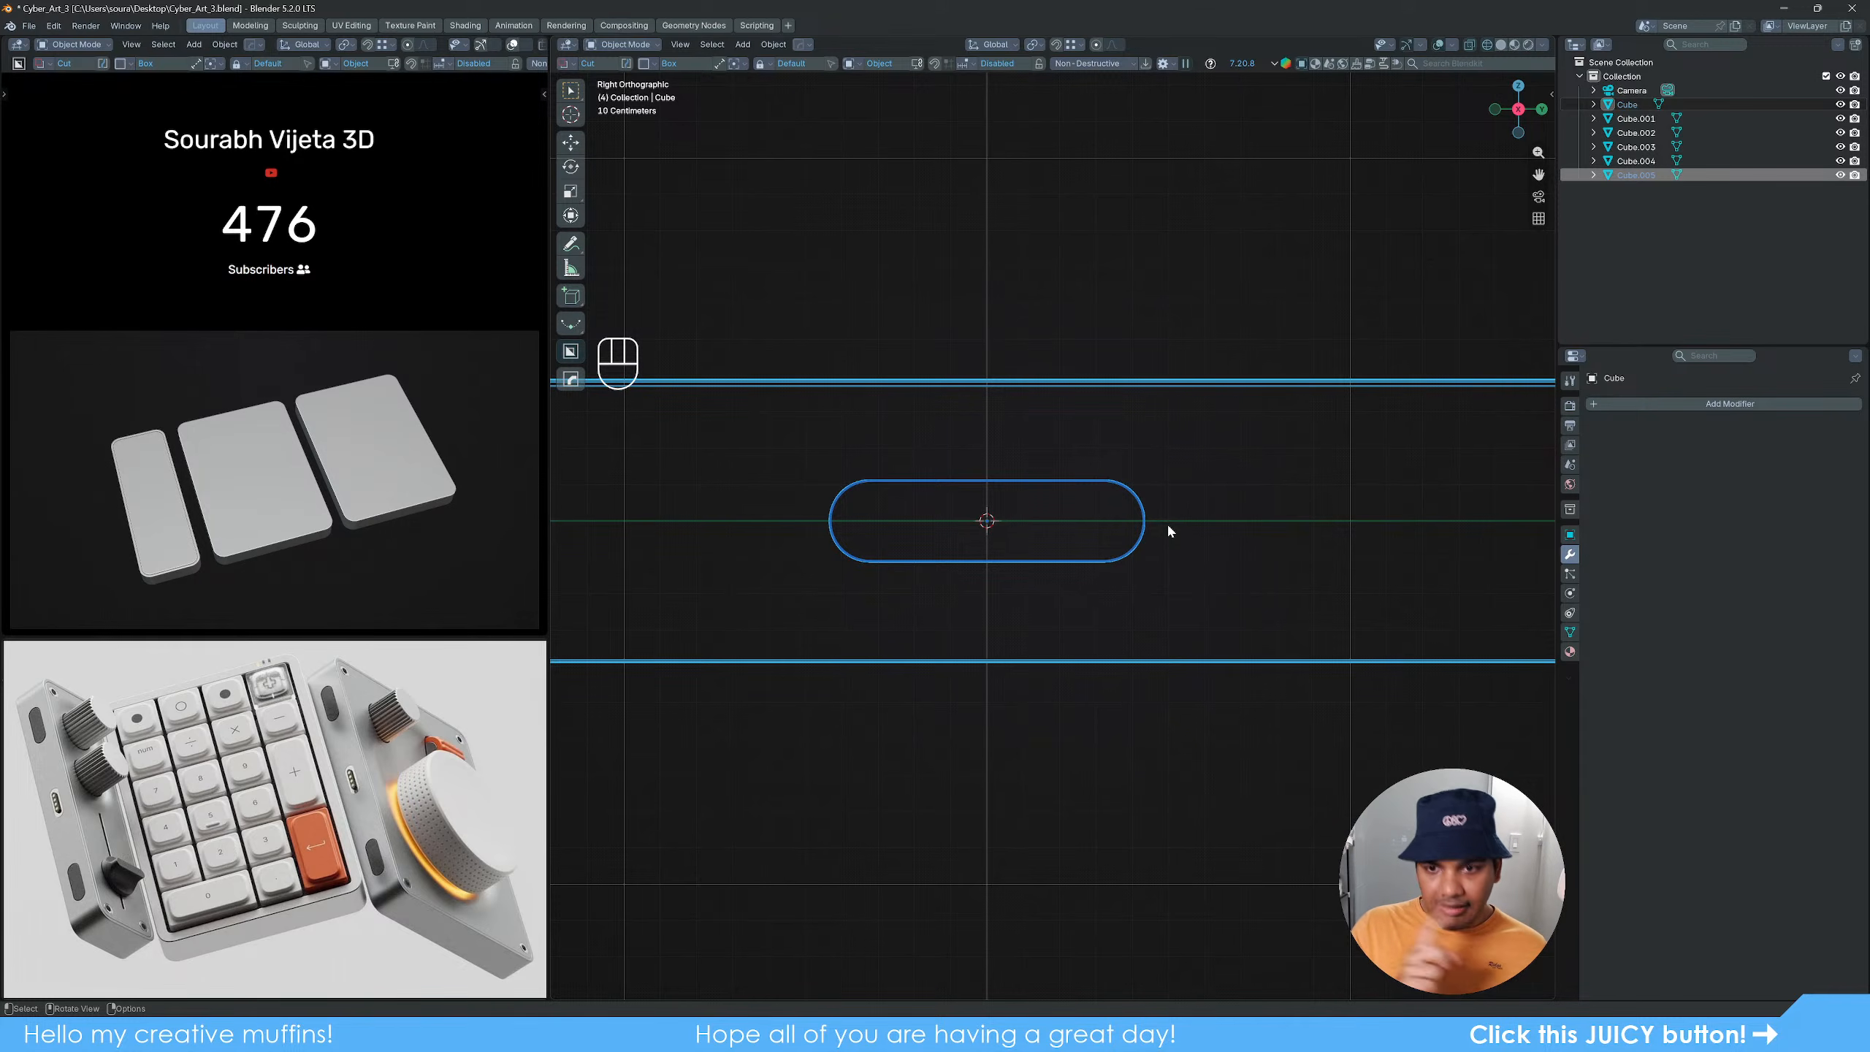
pyautogui.click(1127, 759)
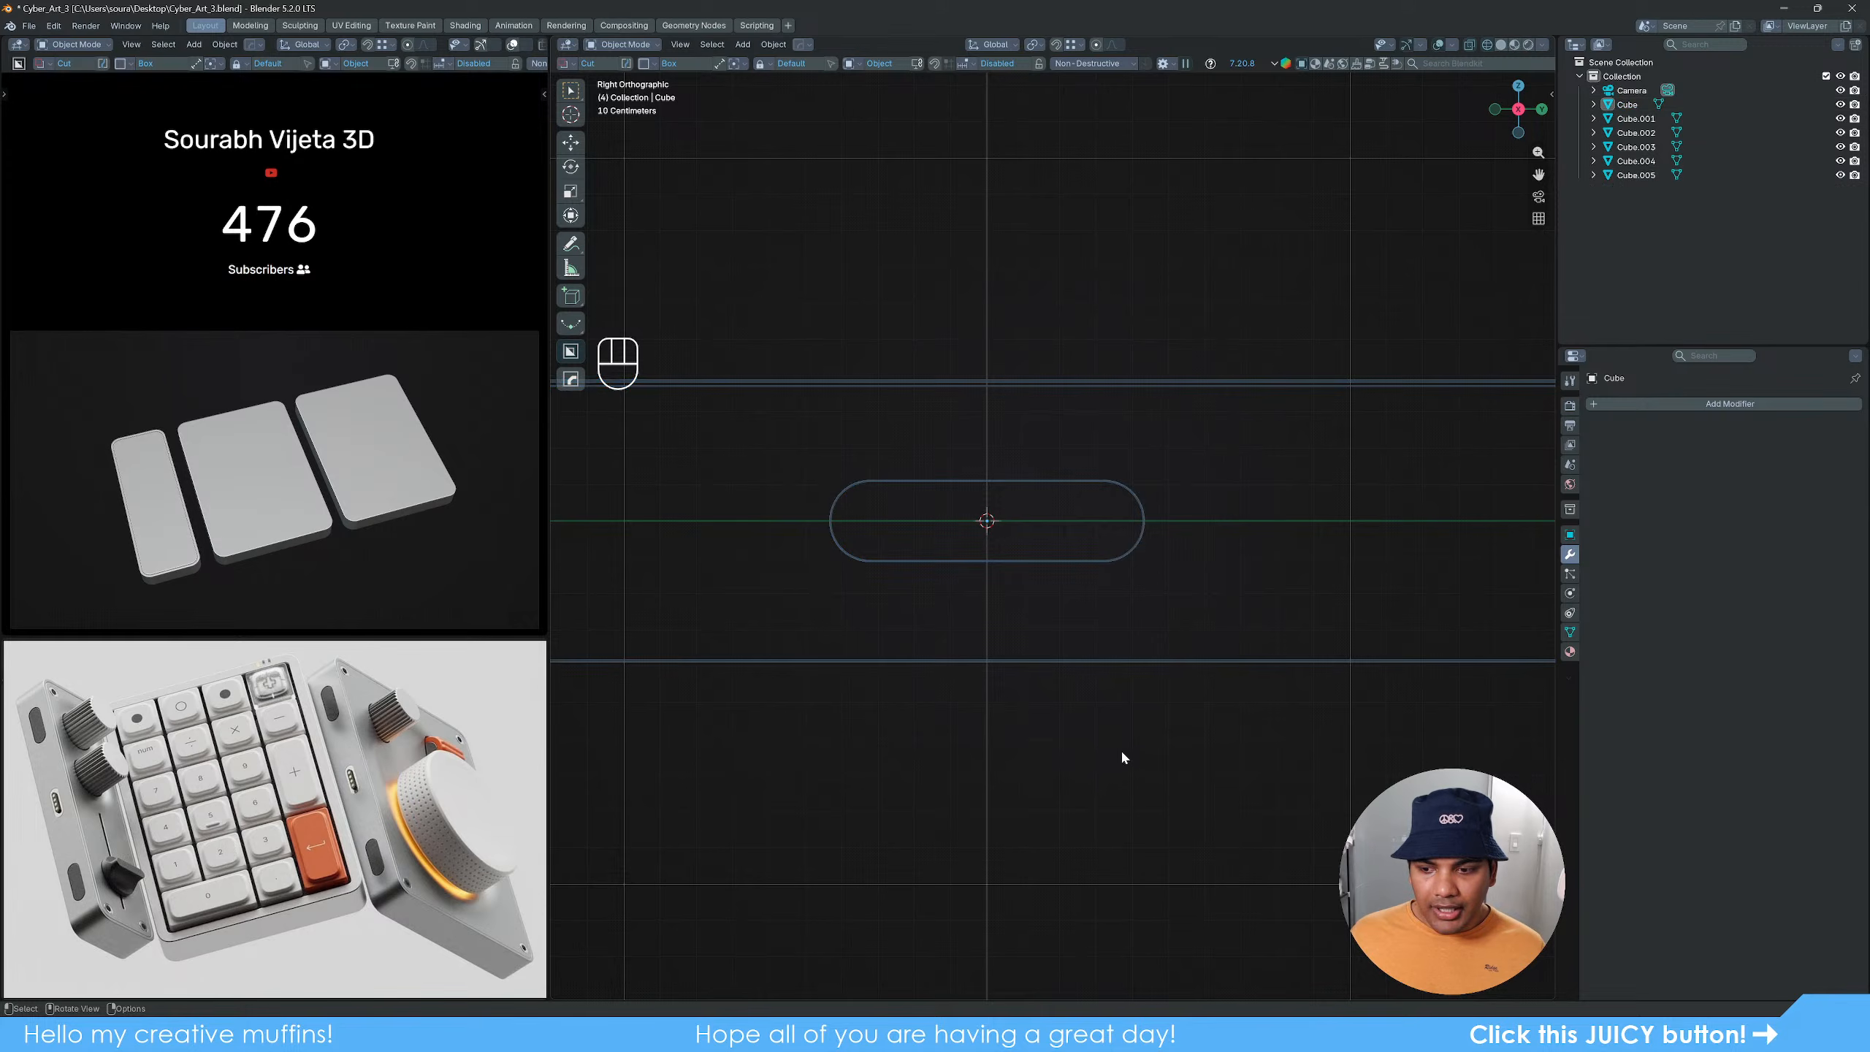
# Step: Duplicate the middle rounded plate and offset the copy outward along X, in front of the original
pyautogui.scroll(-3, 1122, 749)
pyautogui.moveTo(1122, 746); pyautogui.dragTo(1080, 593, button='middle')
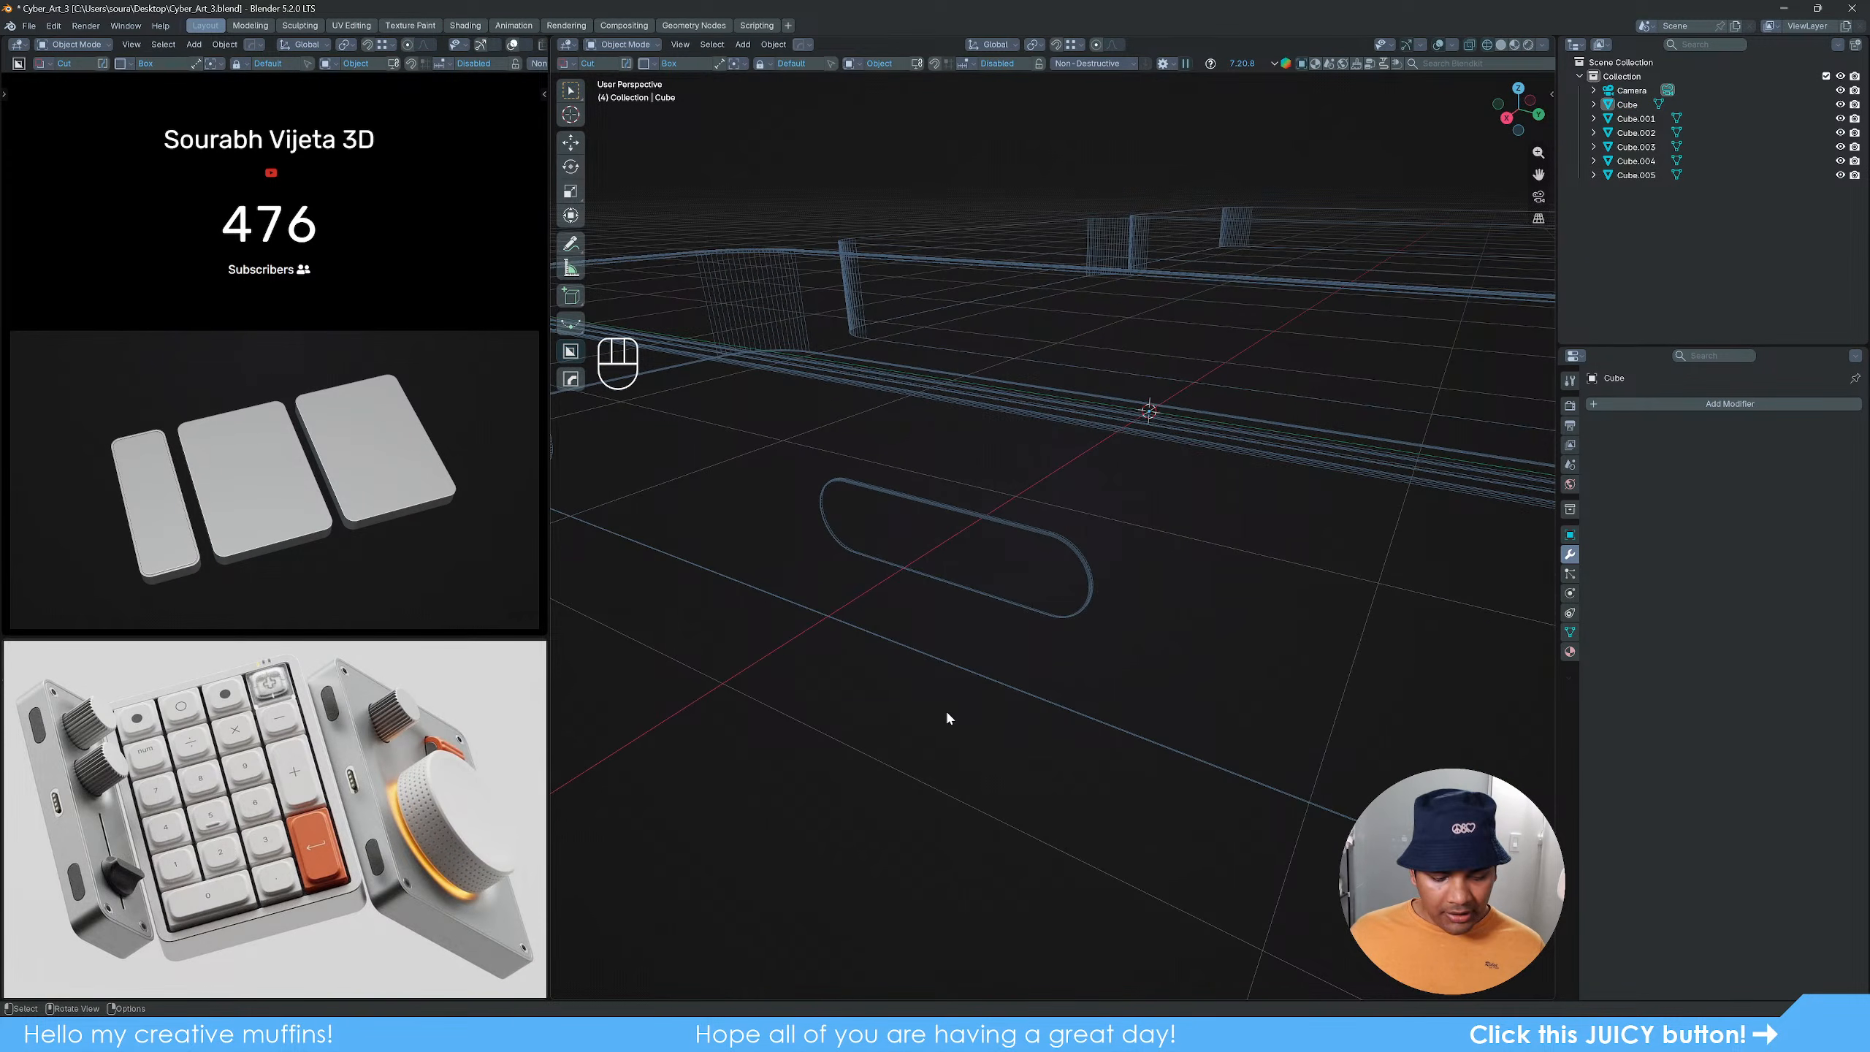
pyautogui.press('z')
pyautogui.moveTo(1096, 699); pyautogui.dragTo(876, 672, button='middle')
pyautogui.moveTo(873, 642); pyautogui.dragTo(970, 599, button='middle')
pyautogui.click(993, 575)
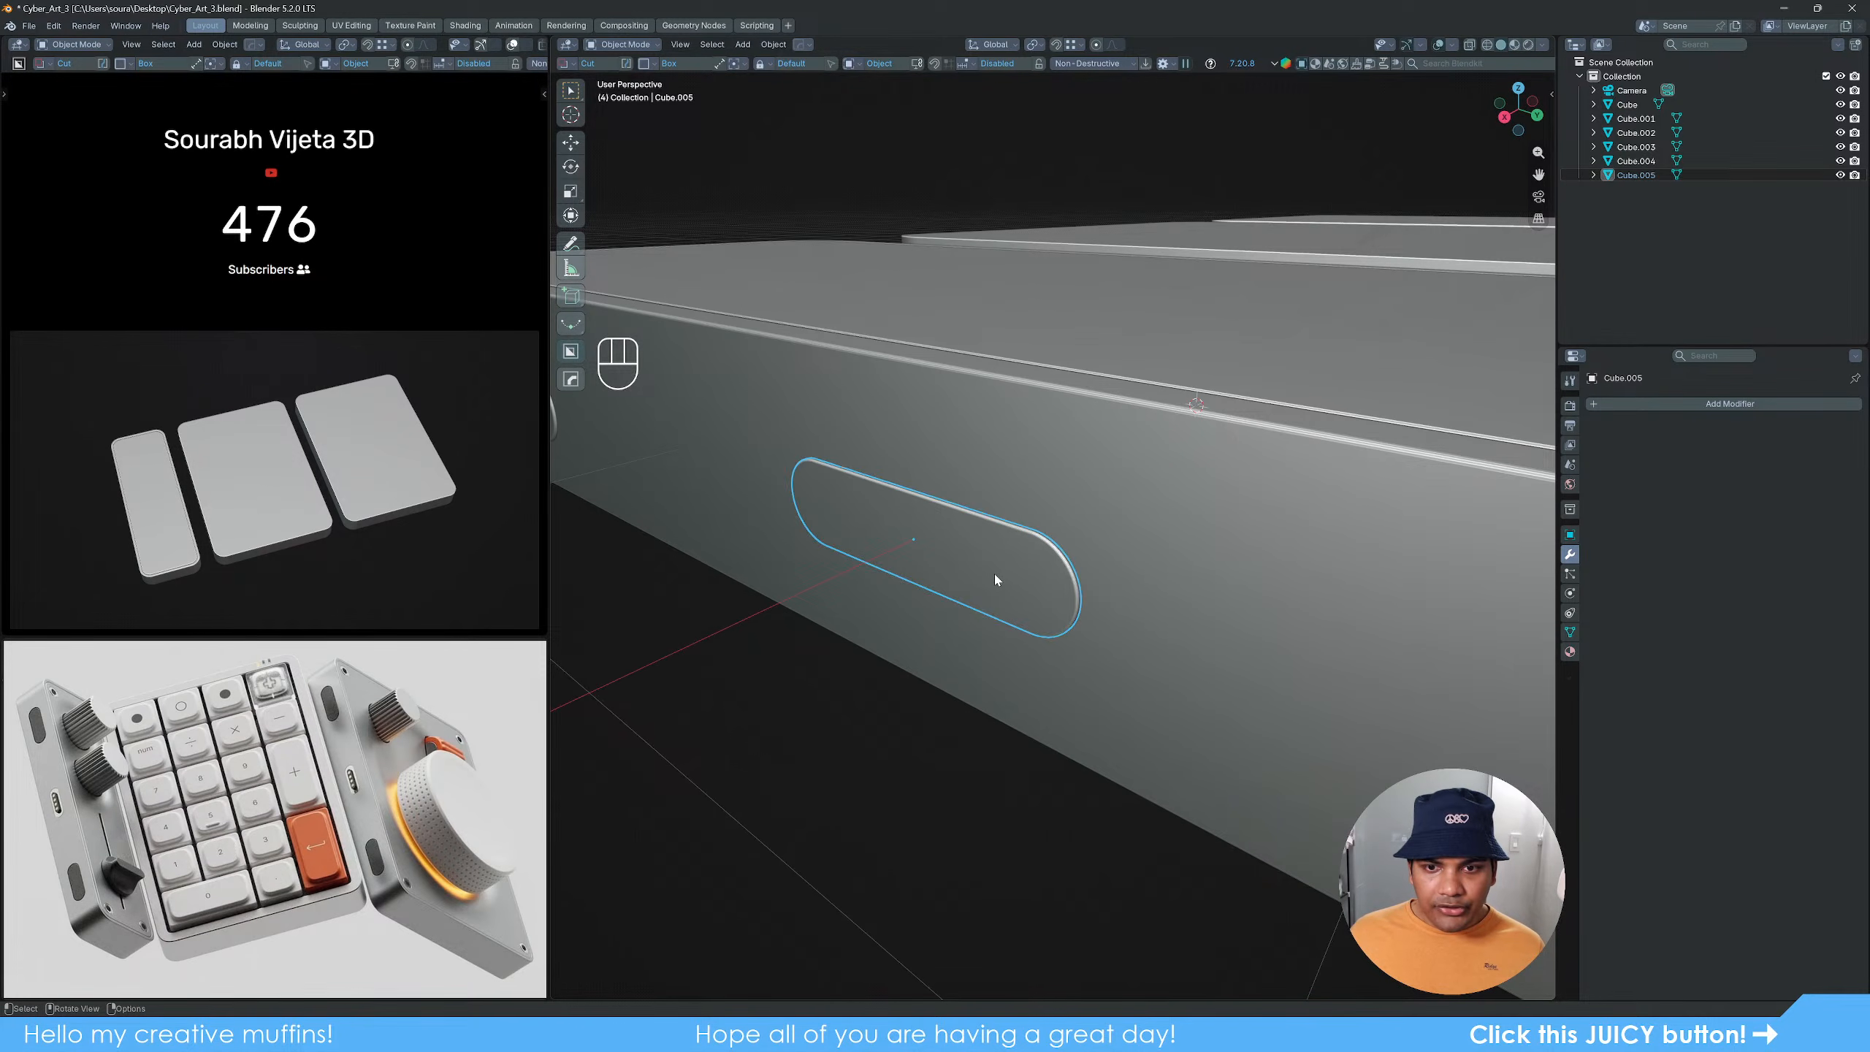
pyautogui.moveTo(1044, 654); pyautogui.dragTo(1182, 702, button='middle')
pyautogui.hotkey('shift', 'd')
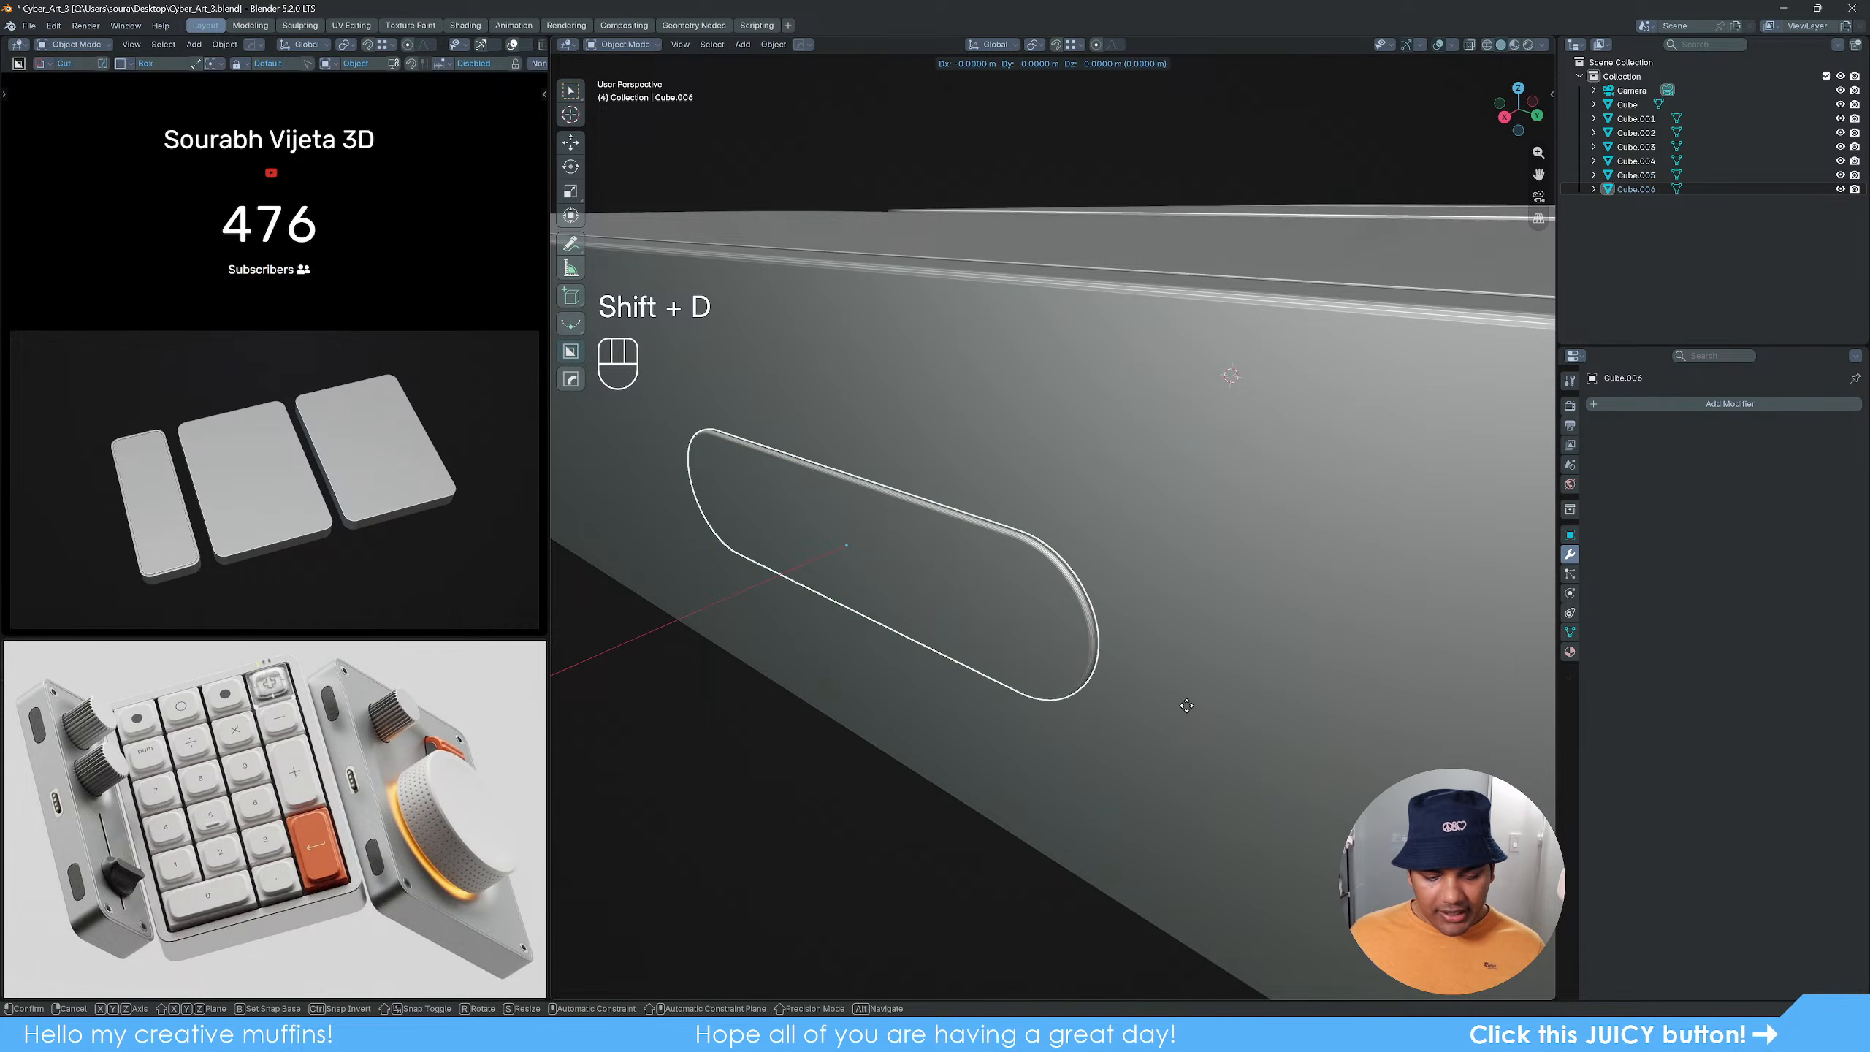
pyautogui.press('y')
pyautogui.press('x')
pyautogui.click(1148, 734)
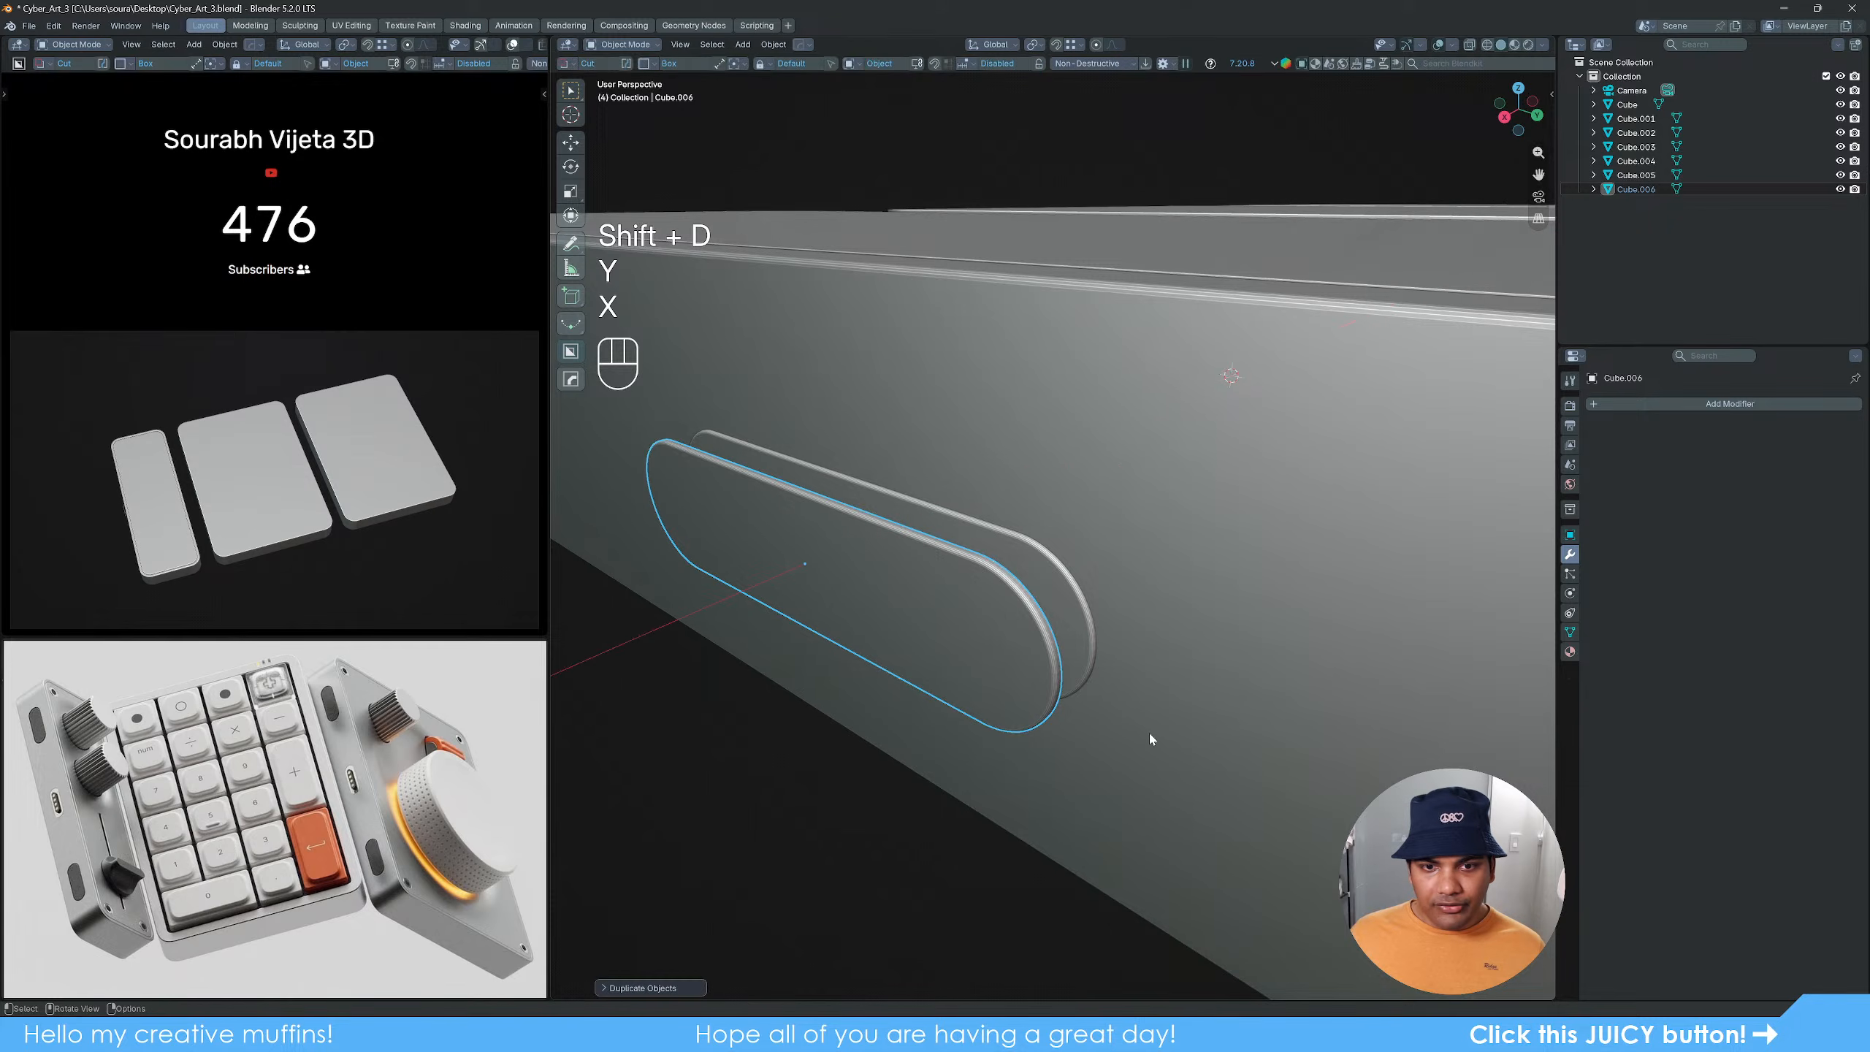
# Step: Scale the duplicated plate to about 0.51 and move it about 0.14 m along Y inside the original's outline
pyautogui.moveTo(1149, 733)
pyautogui.mouseDown(button='middle')
pyautogui.moveTo(1122, 710)
pyautogui.moveTo(880, 714)
pyautogui.moveTo(1075, 656)
pyautogui.mouseUp(button='middle')
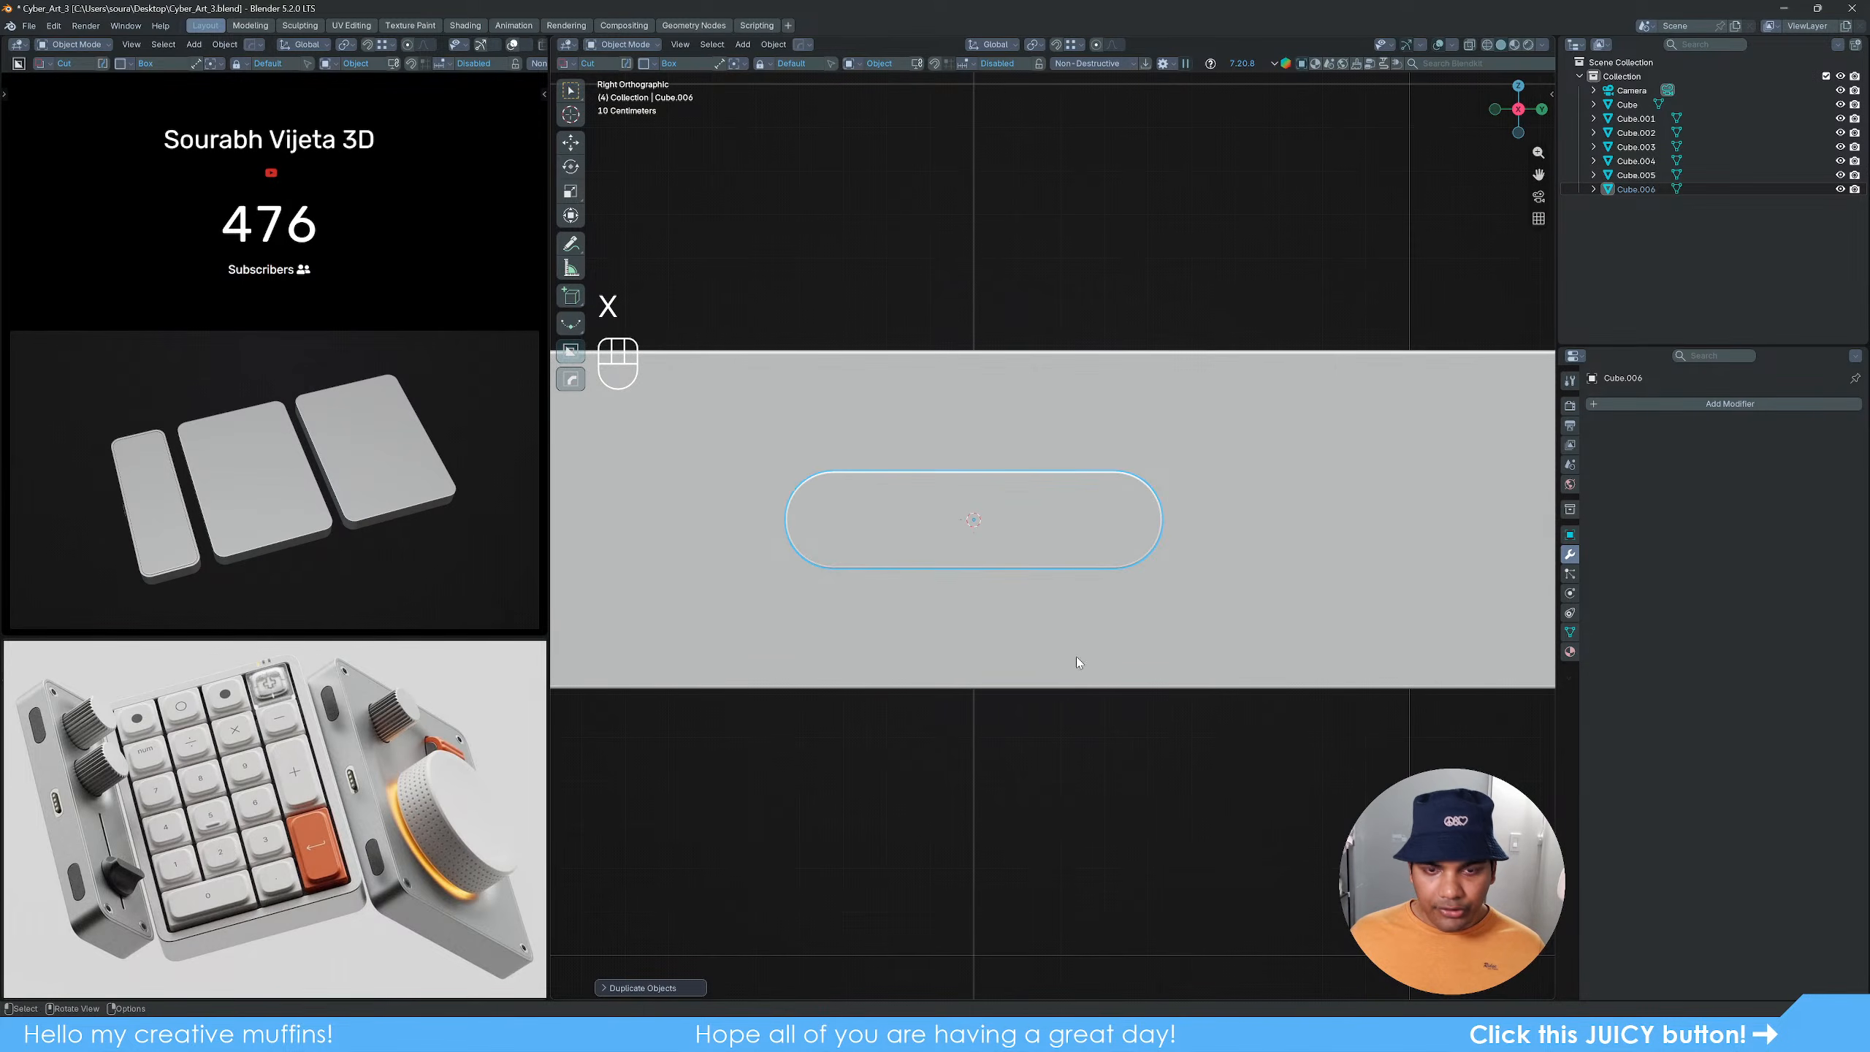
pyautogui.press('z')
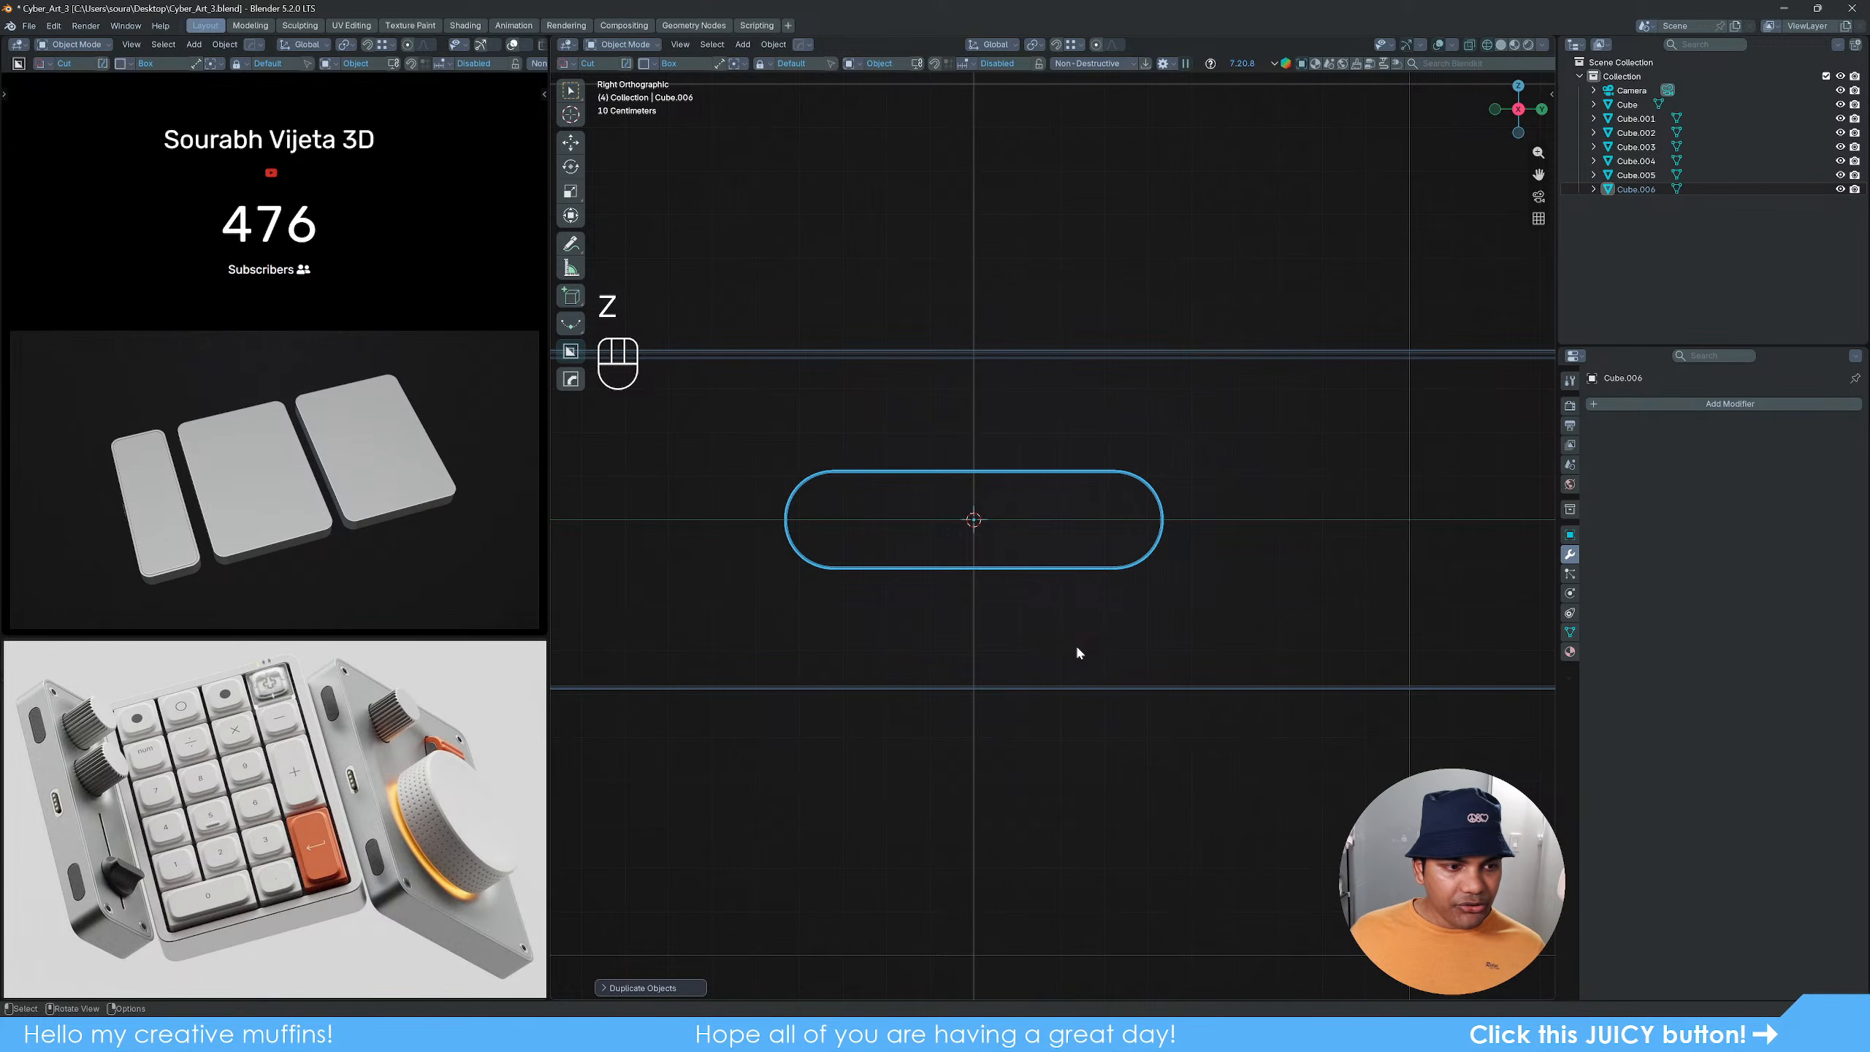
pyautogui.scroll(1, 1078, 652)
pyautogui.press('s')
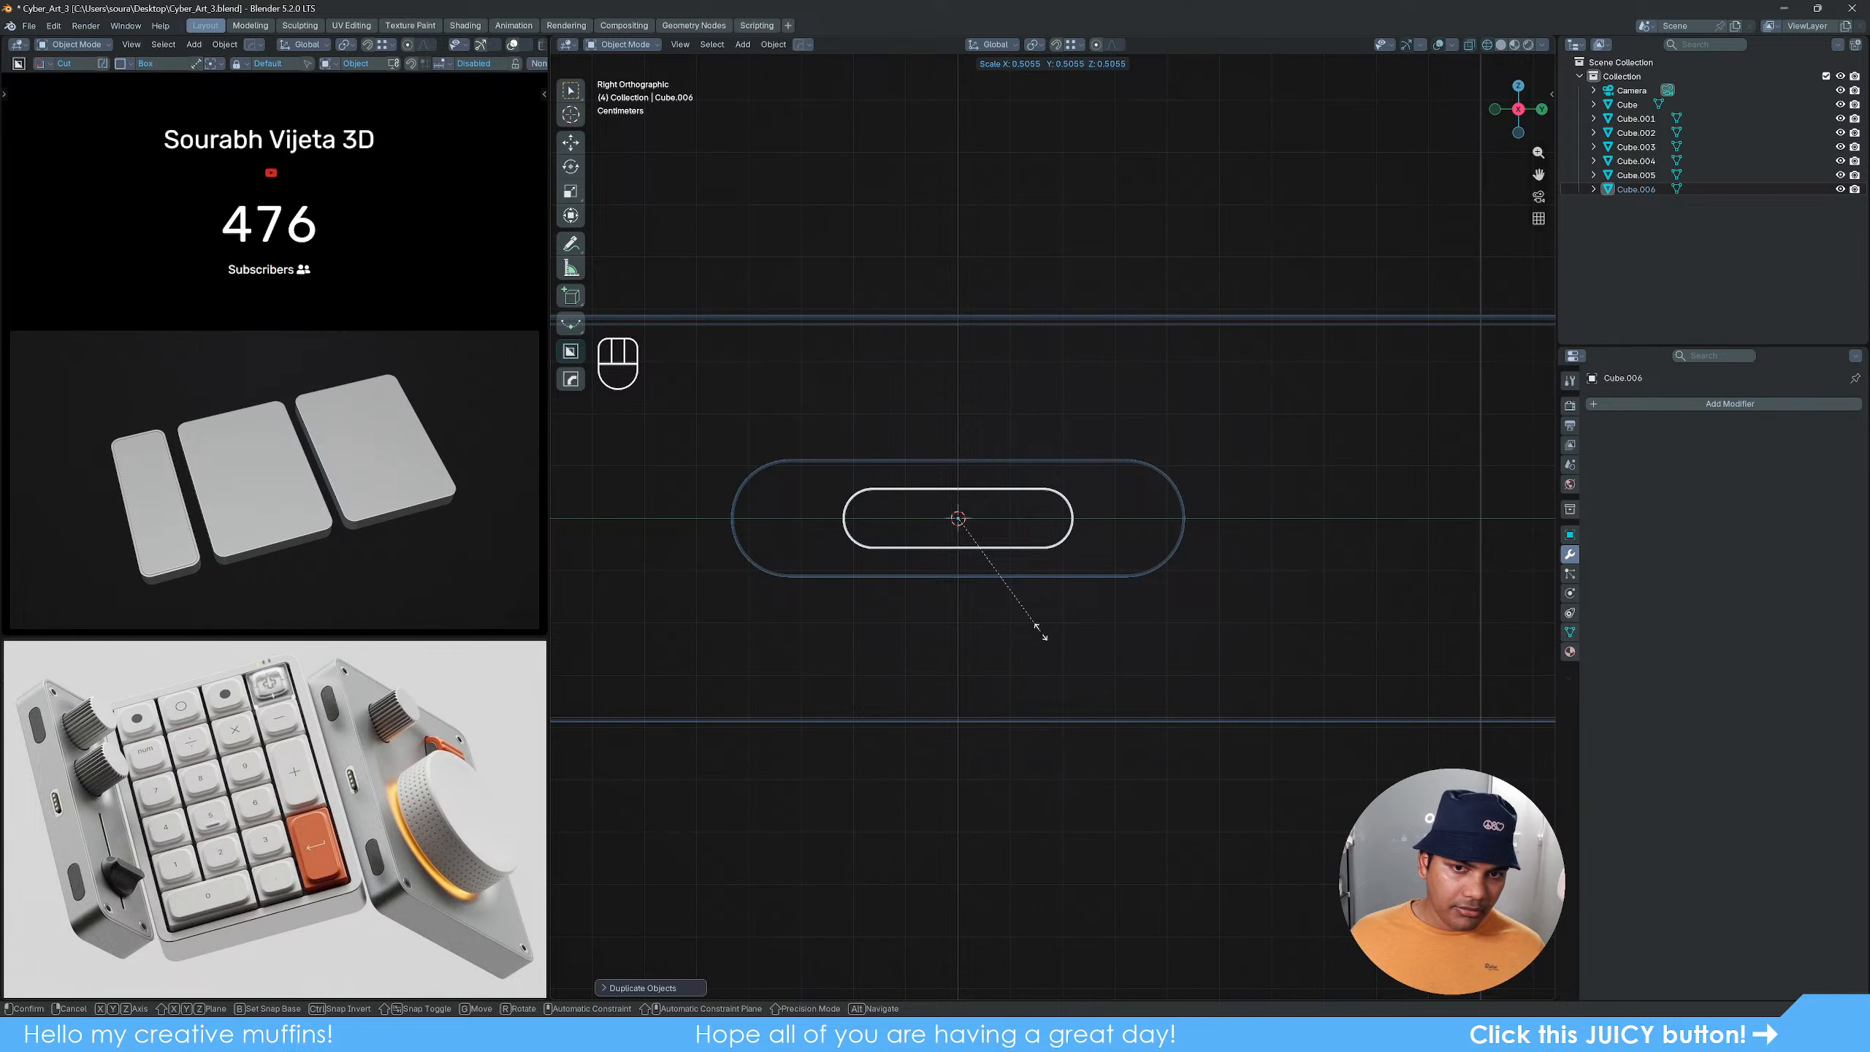
pyautogui.click(1039, 630)
pyautogui.press('g')
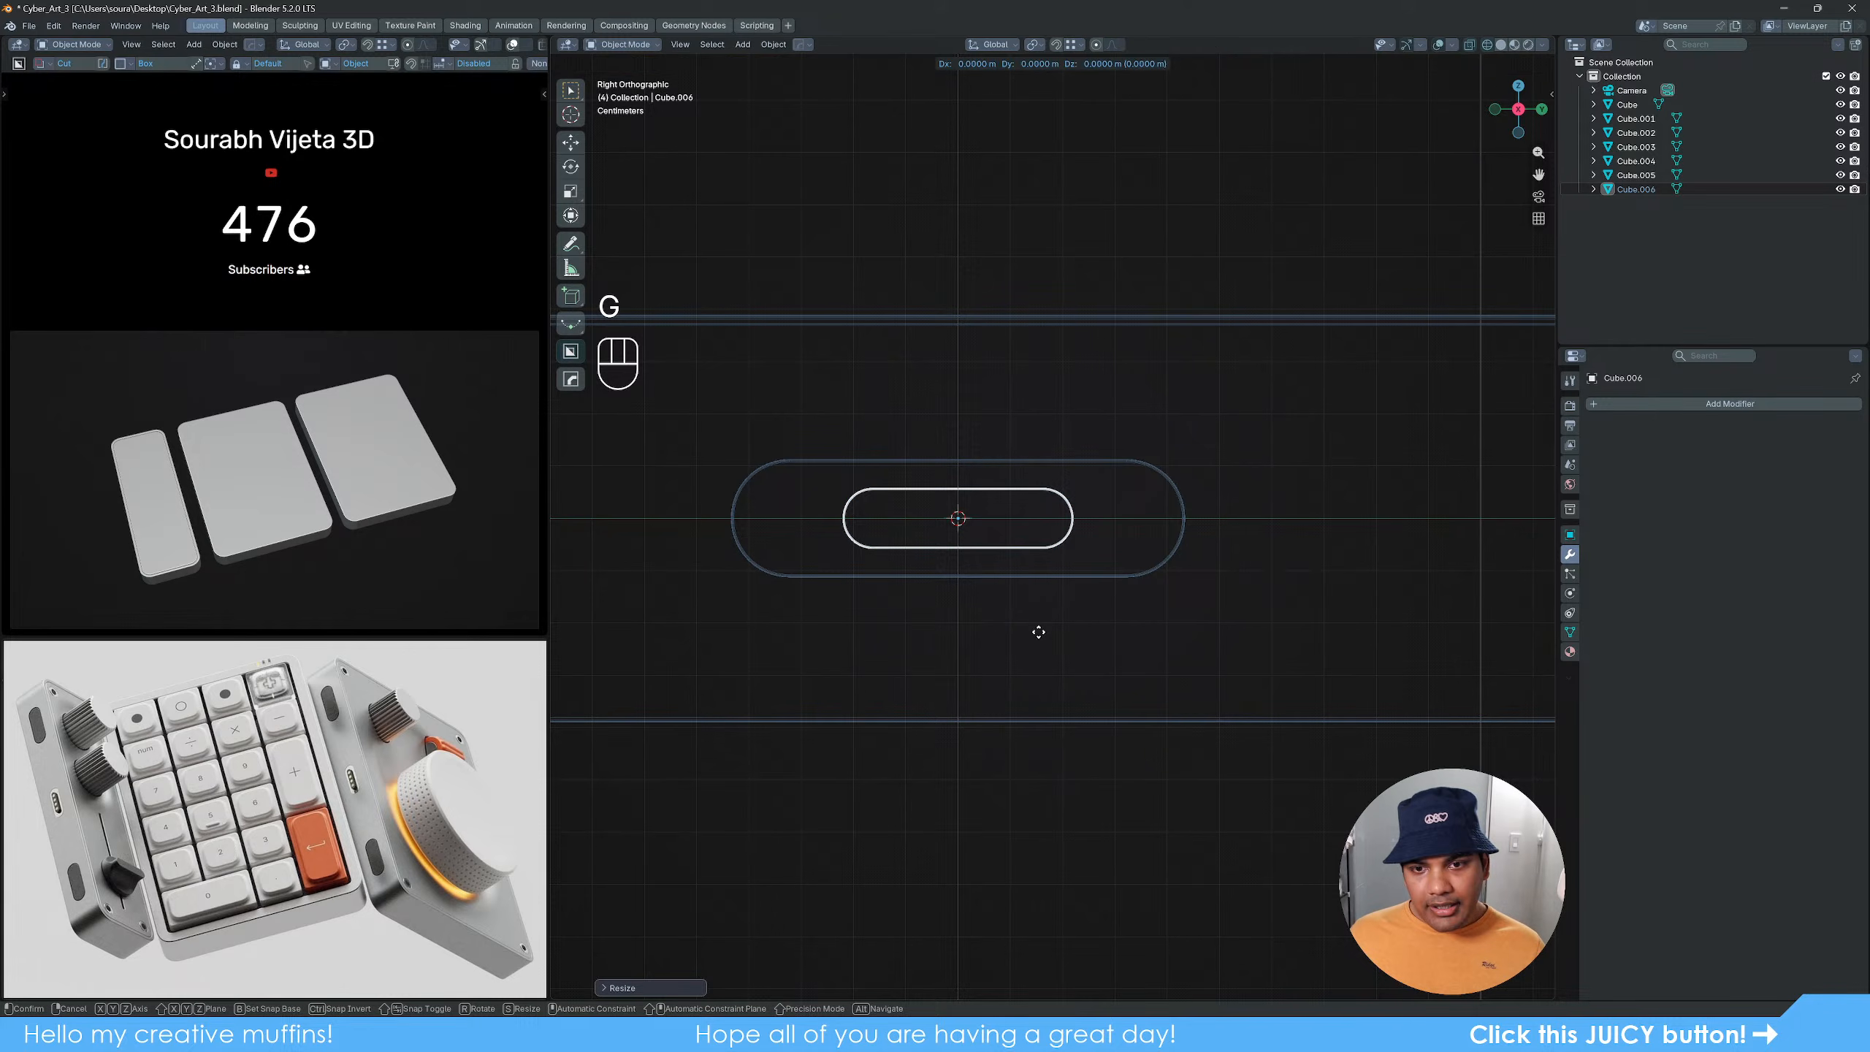
pyautogui.press('y')
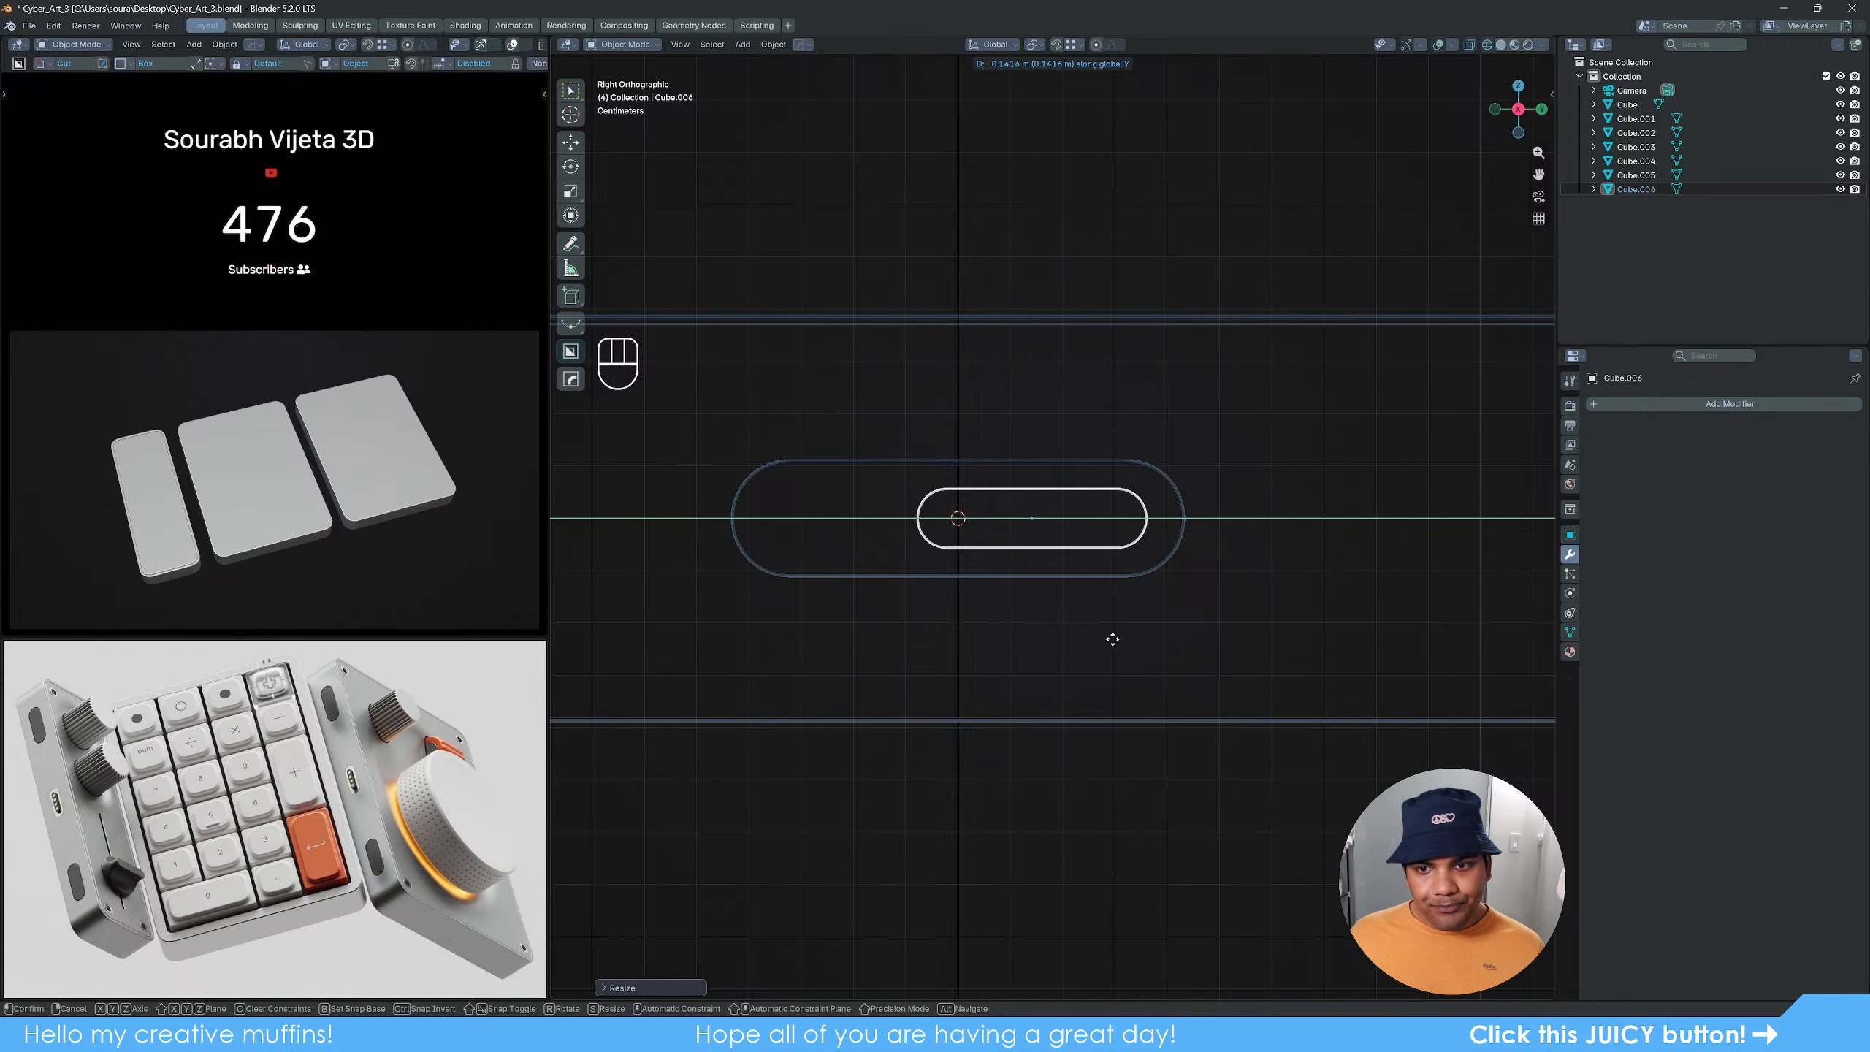
pyautogui.click(1109, 636)
# Step: Stretch the inner plate along Y by moving its negative-Y end vertices toward the matching end of the outer plate
pyautogui.press('Tab')
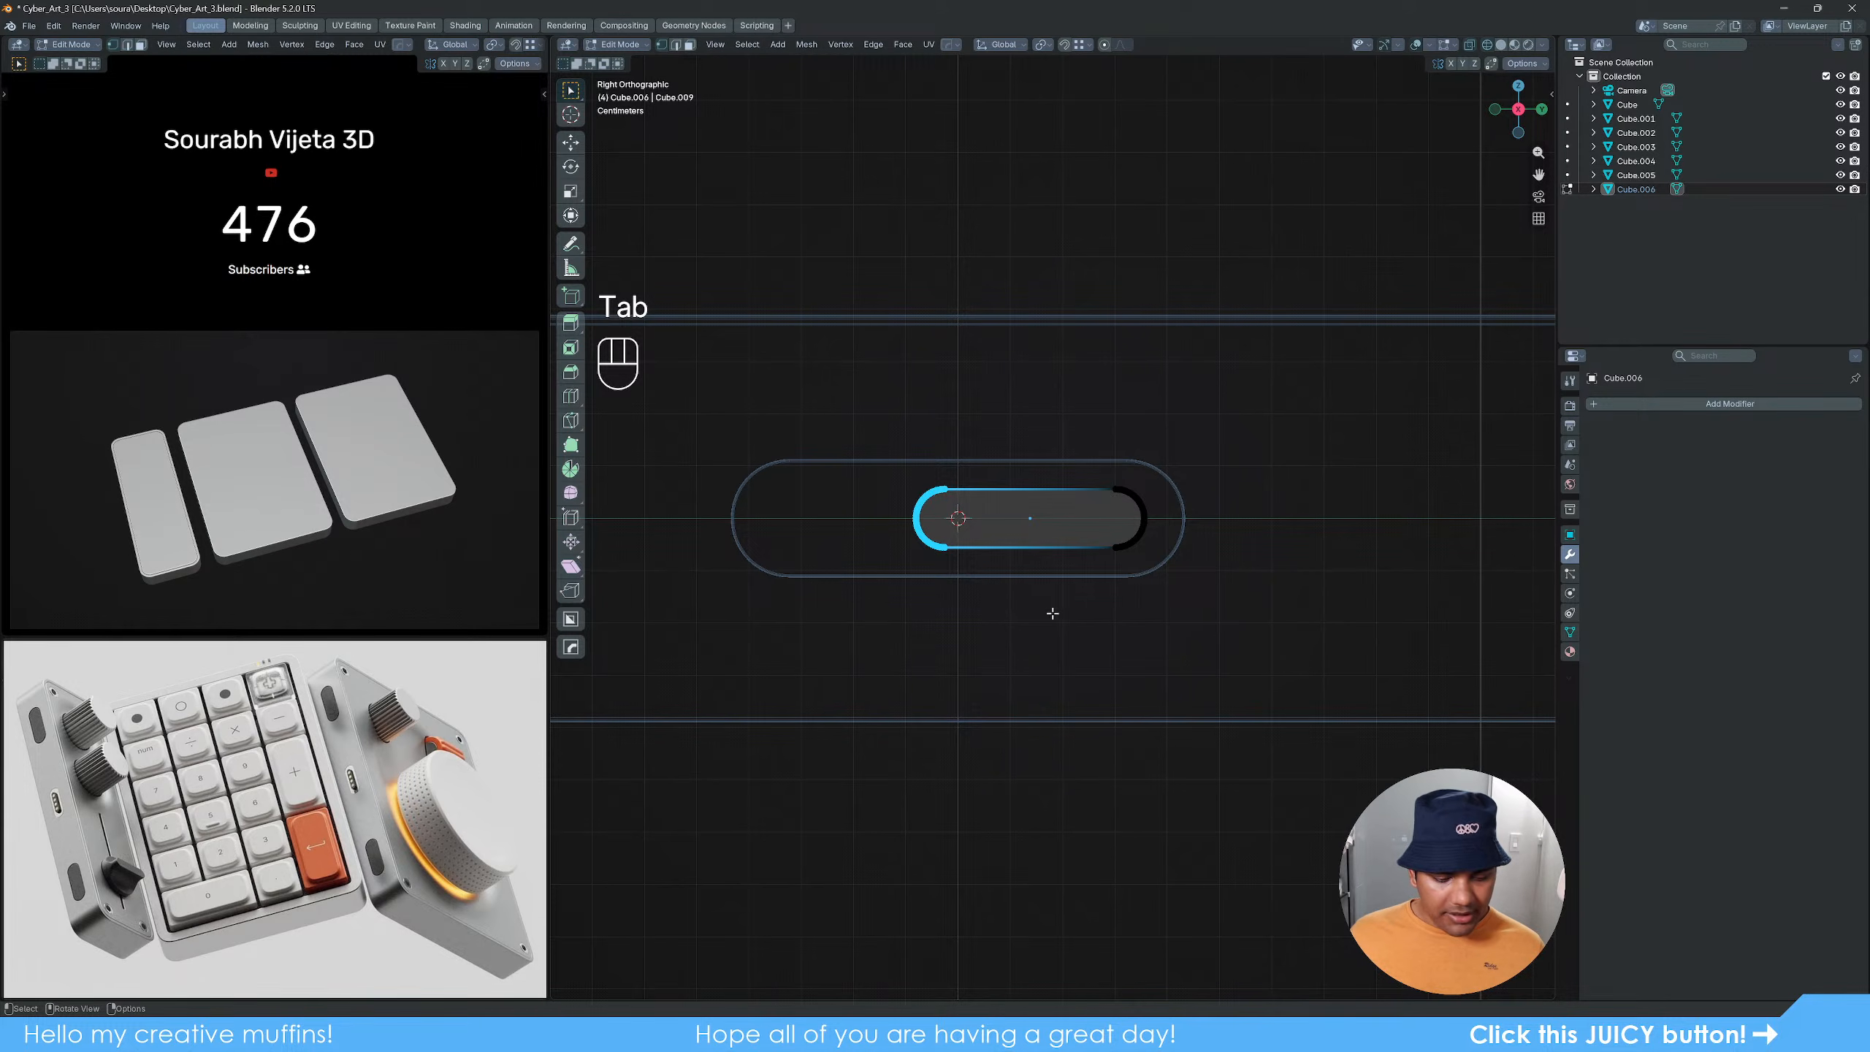
pyautogui.press('g')
pyautogui.press('y')
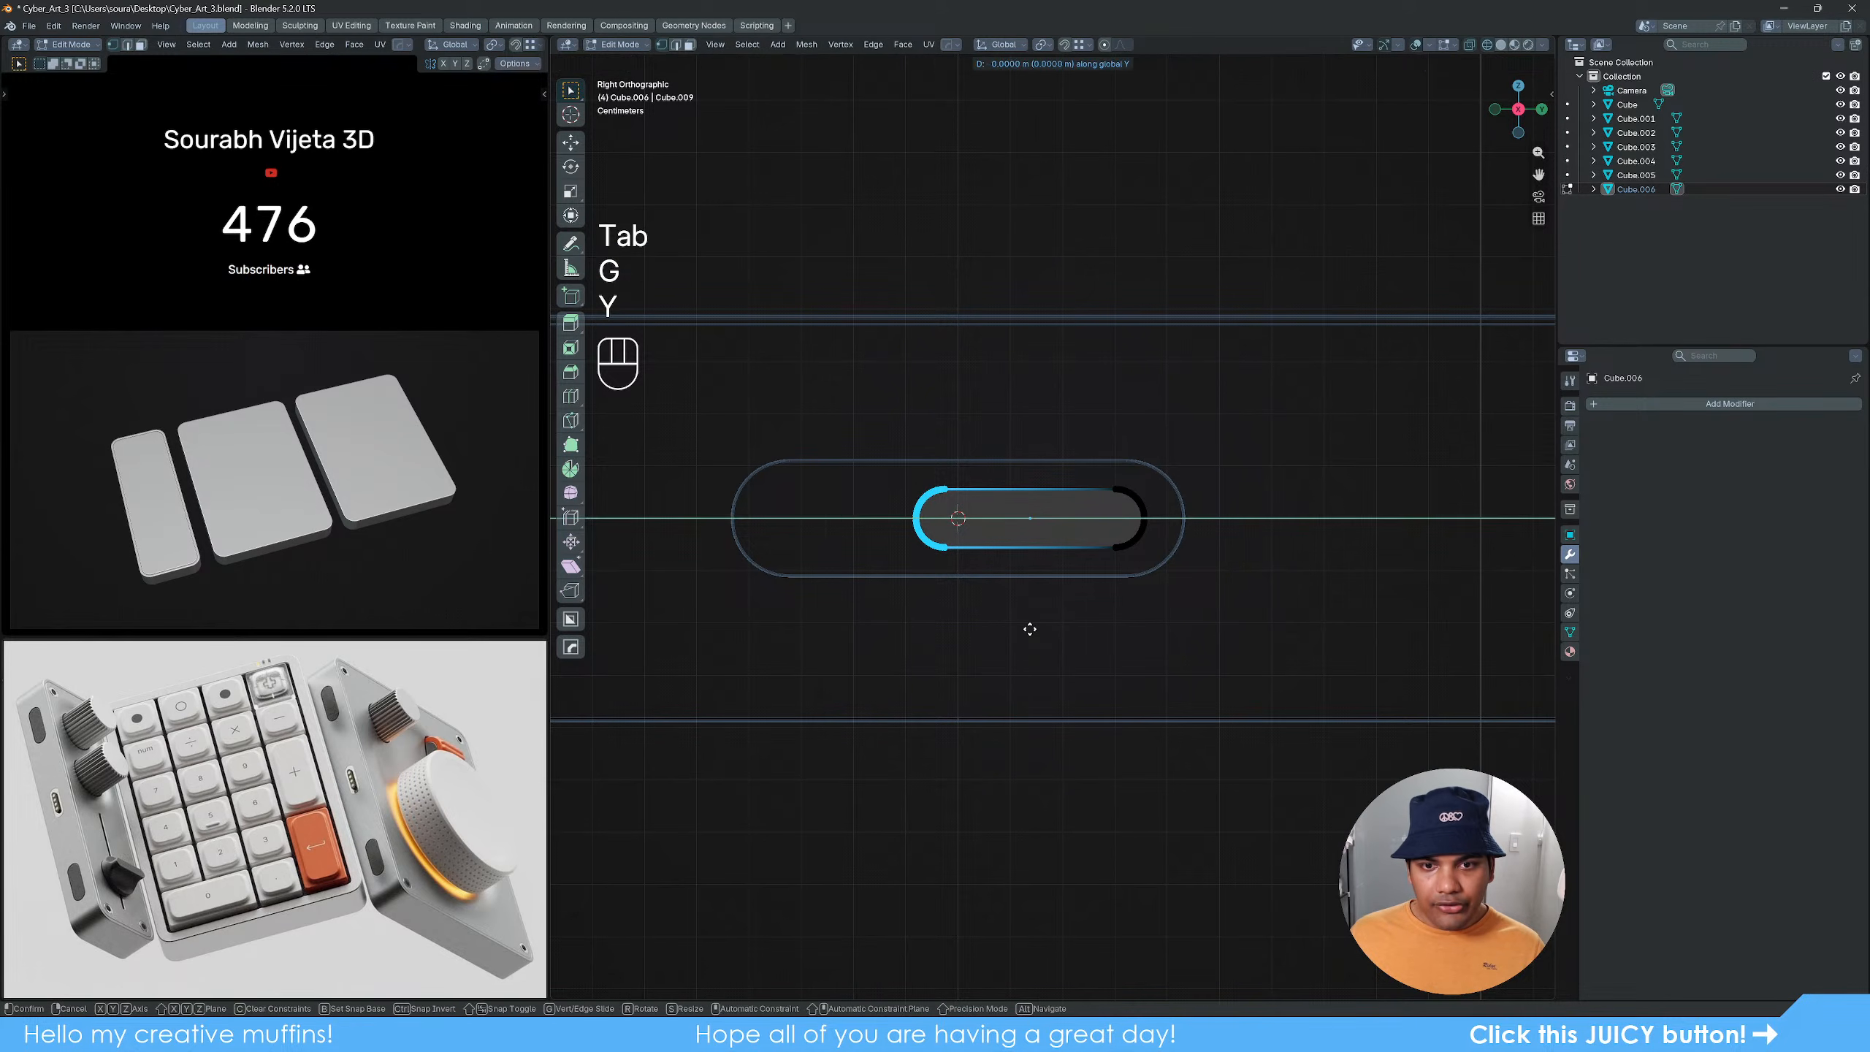
pyautogui.click(886, 626)
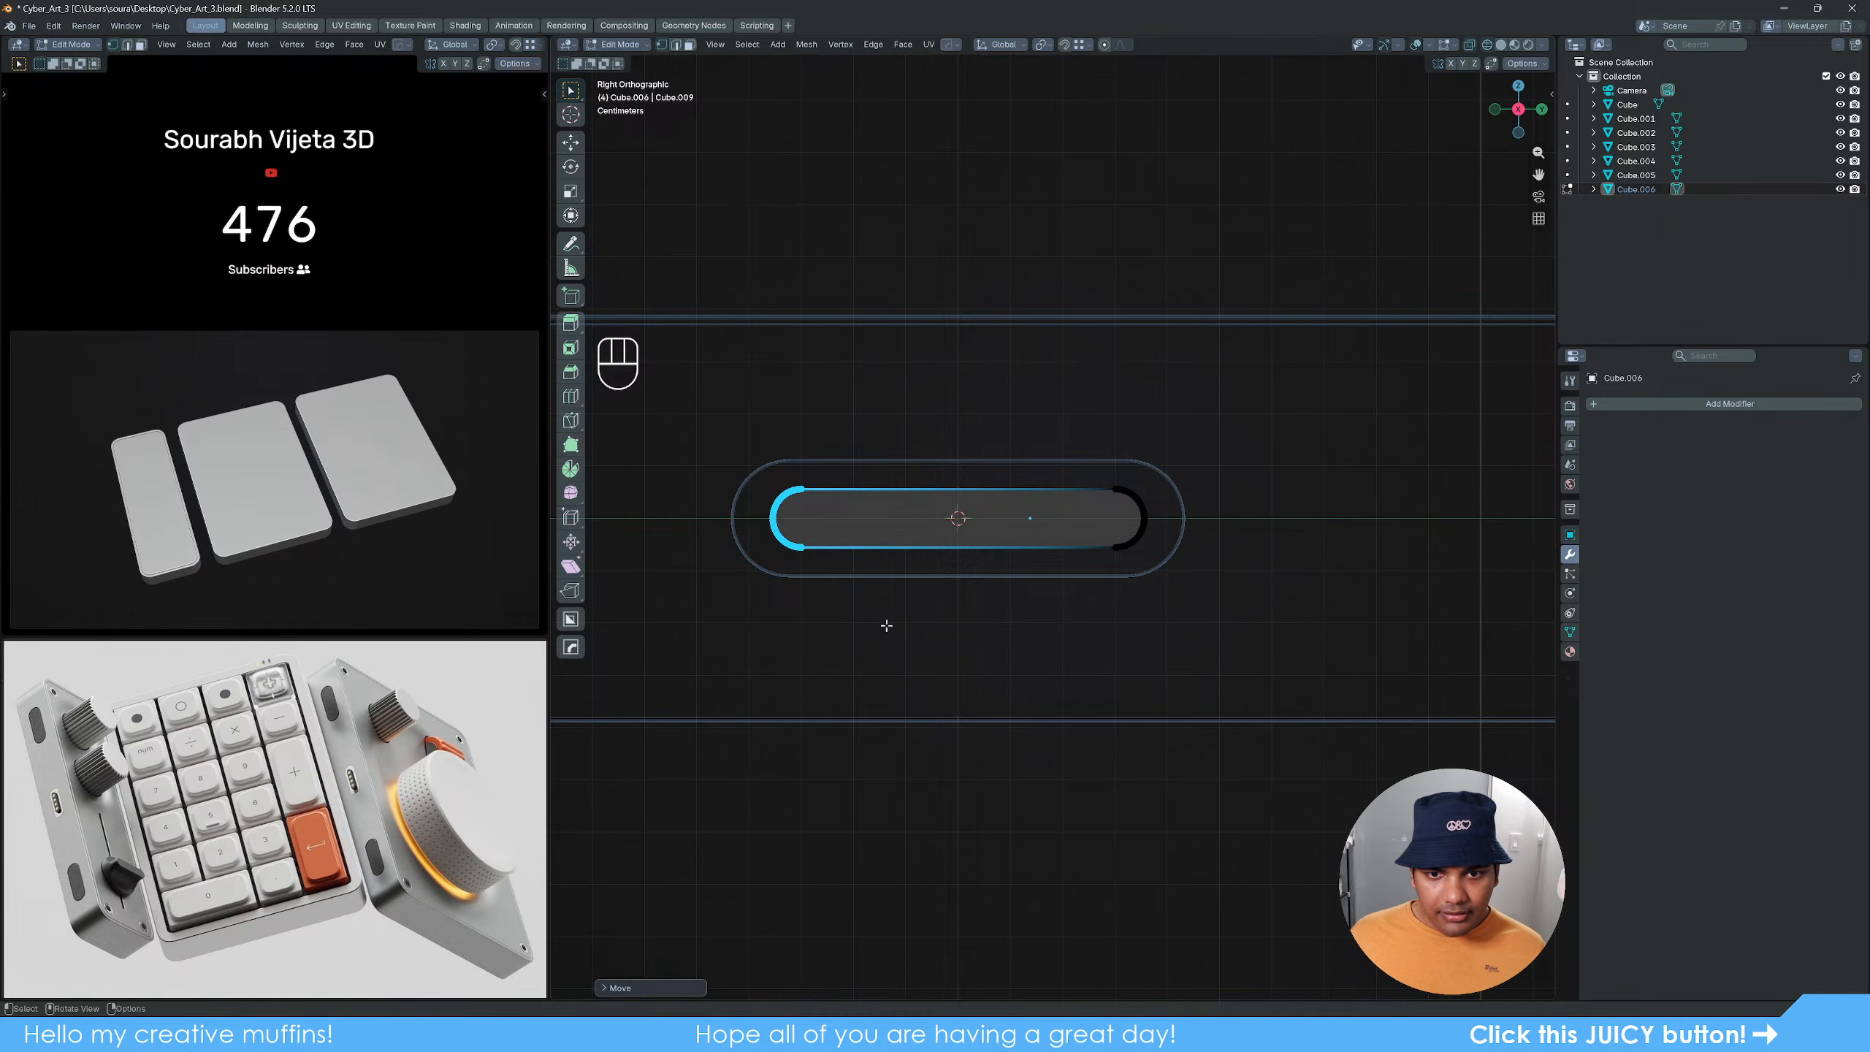
pyautogui.press('Tab')
# Step: Set the inner plate's origin to its geometry and align its location with the outer plate along Y
pyautogui.press('q')
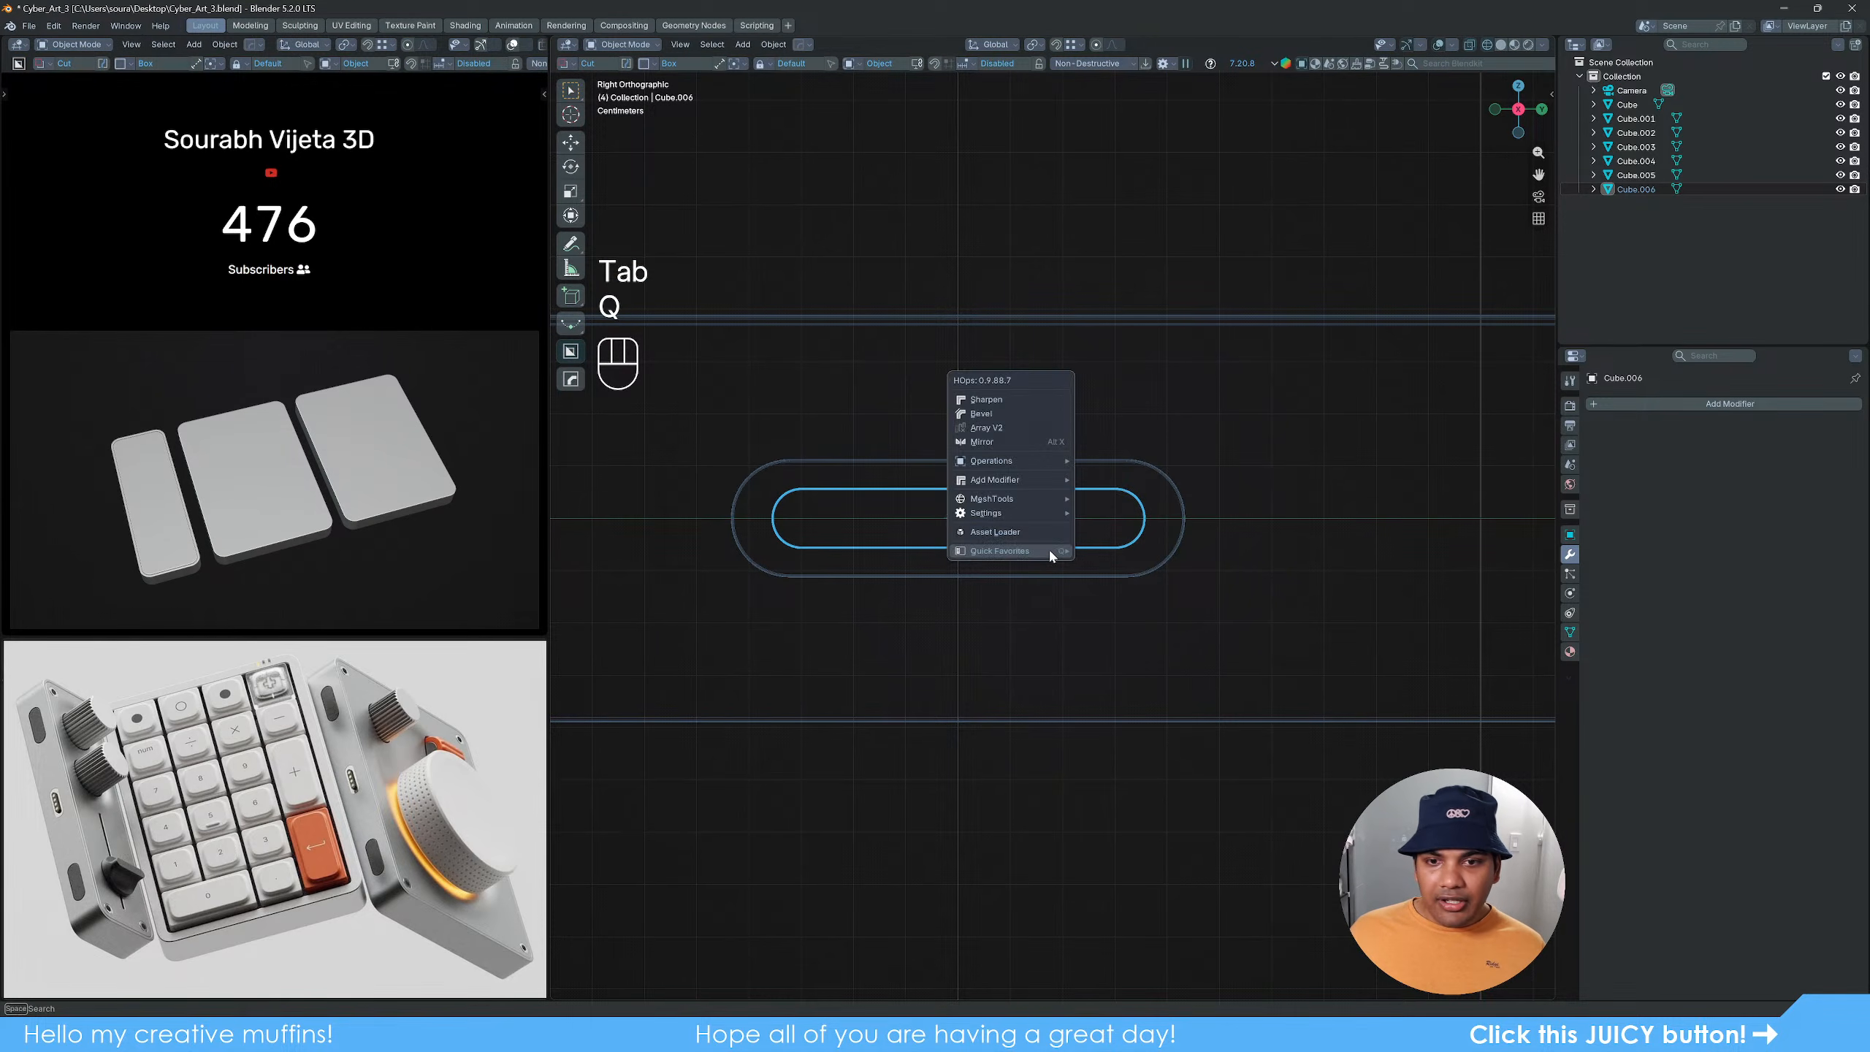
pyautogui.moveTo(1051, 553)
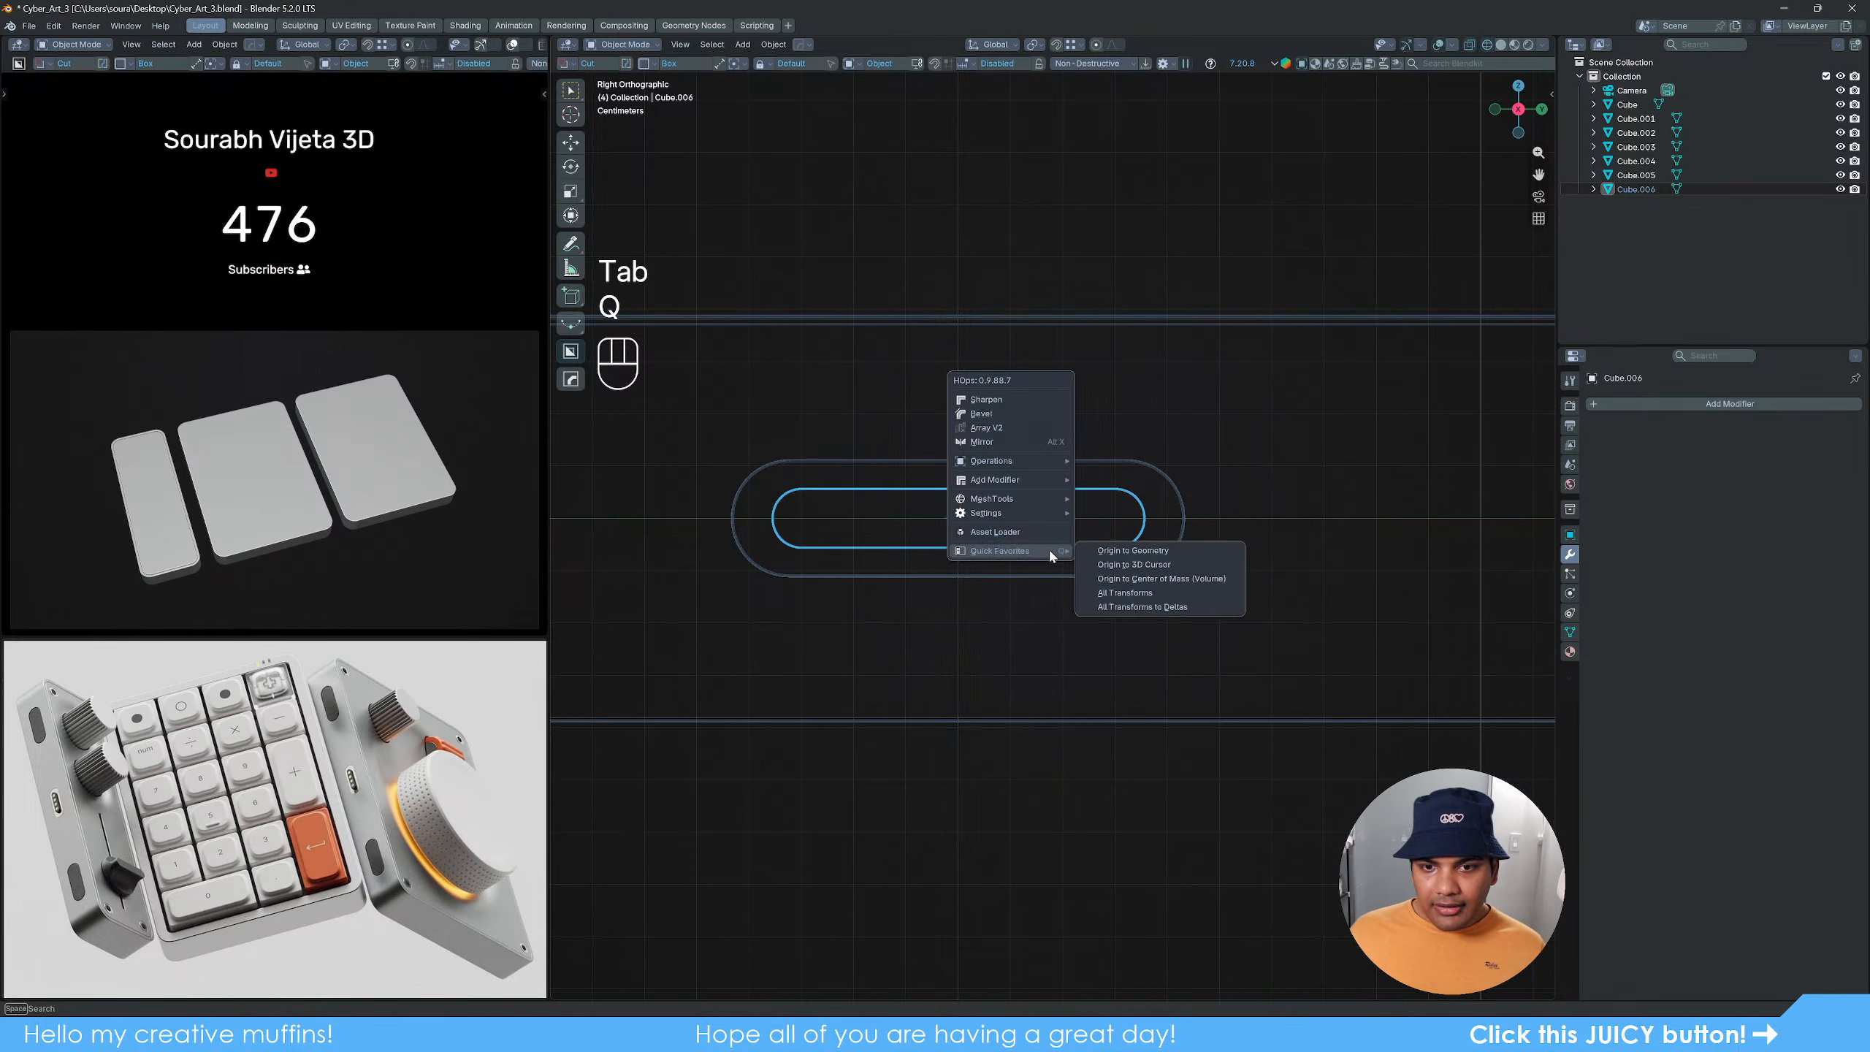
pyautogui.click(1137, 565)
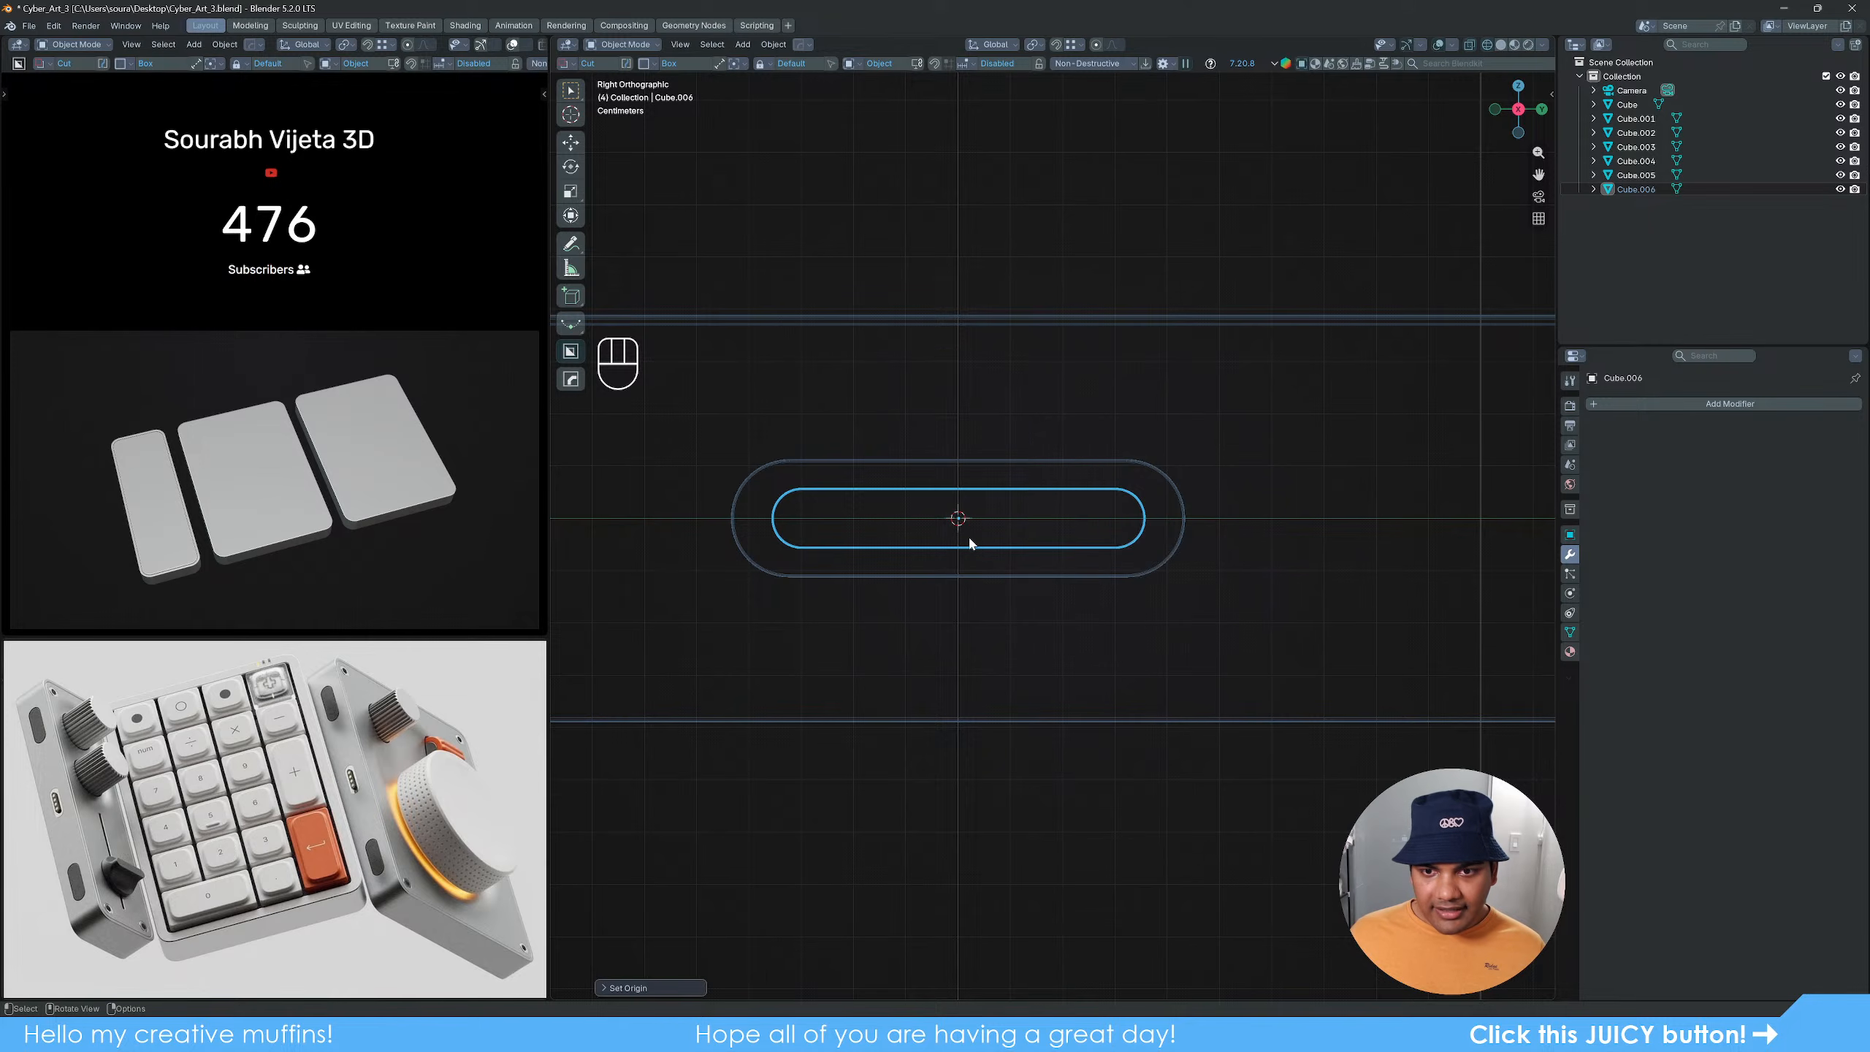
pyautogui.keyDown('shift'); pyautogui.click(1176, 549); pyautogui.keyUp('shift')
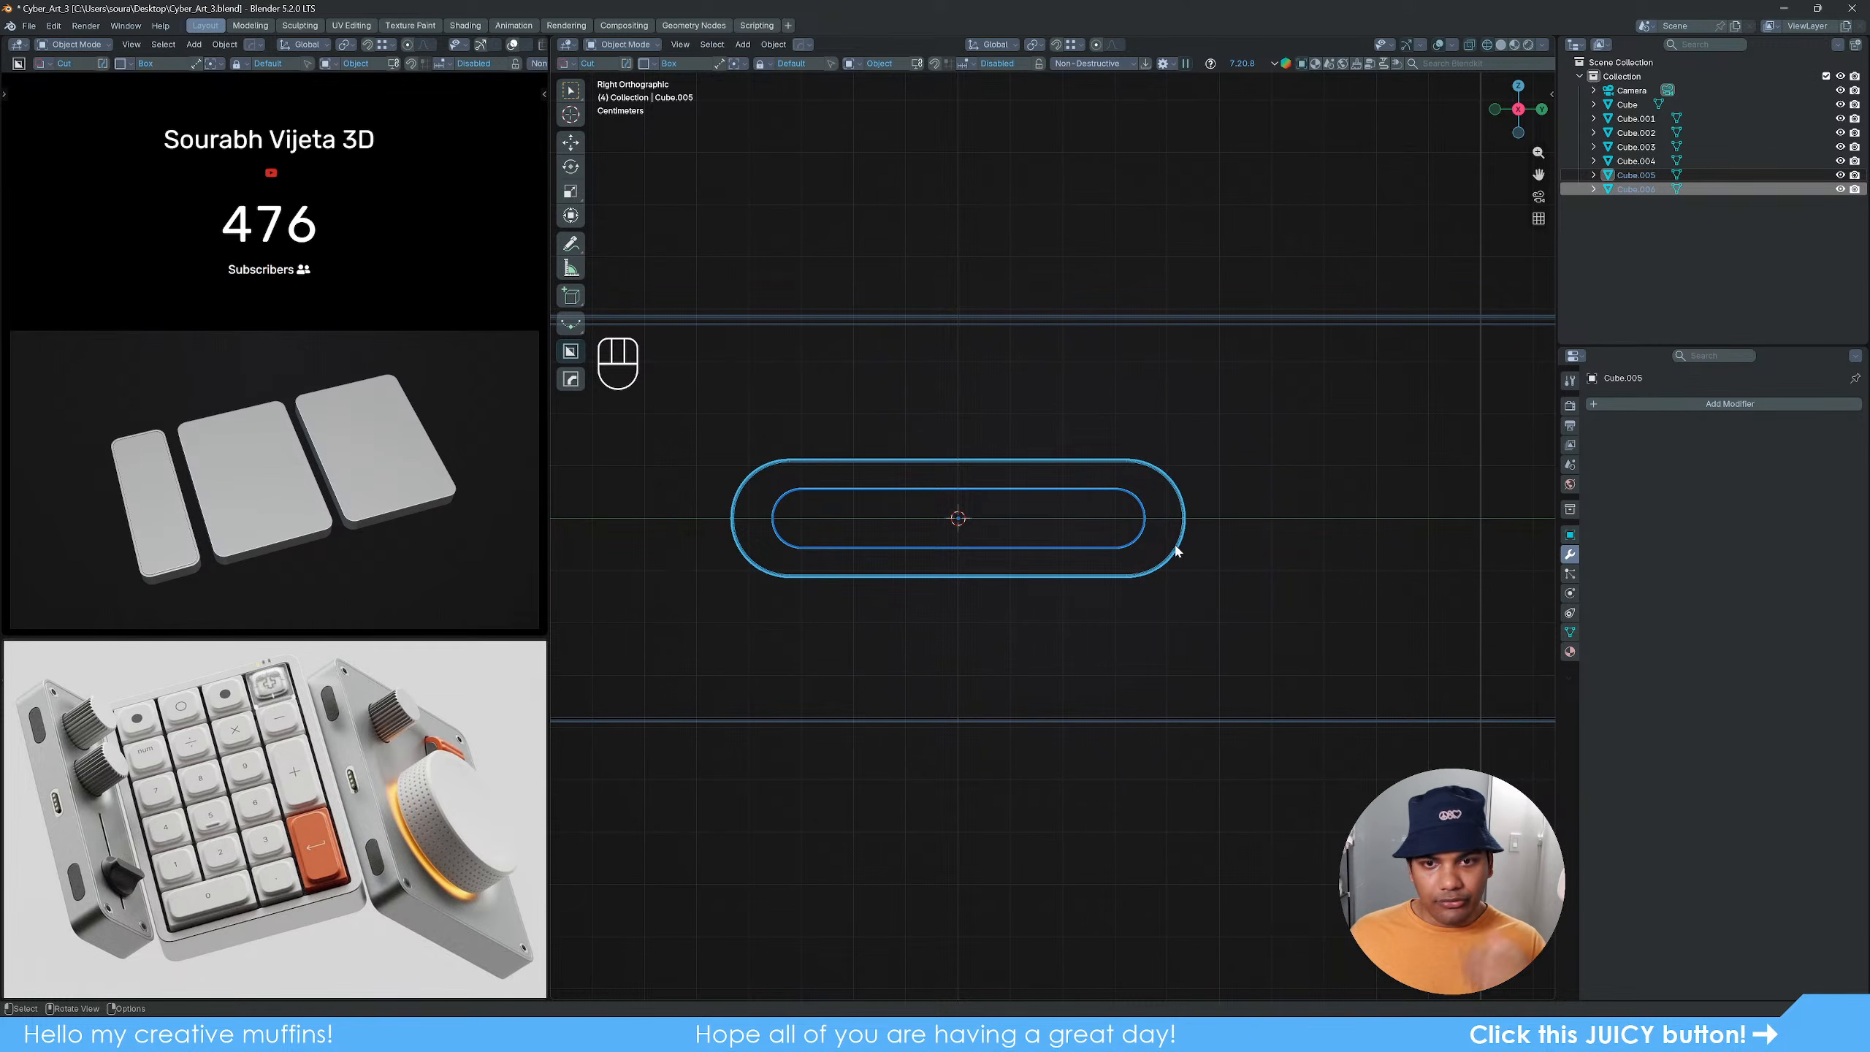
pyautogui.press('n')
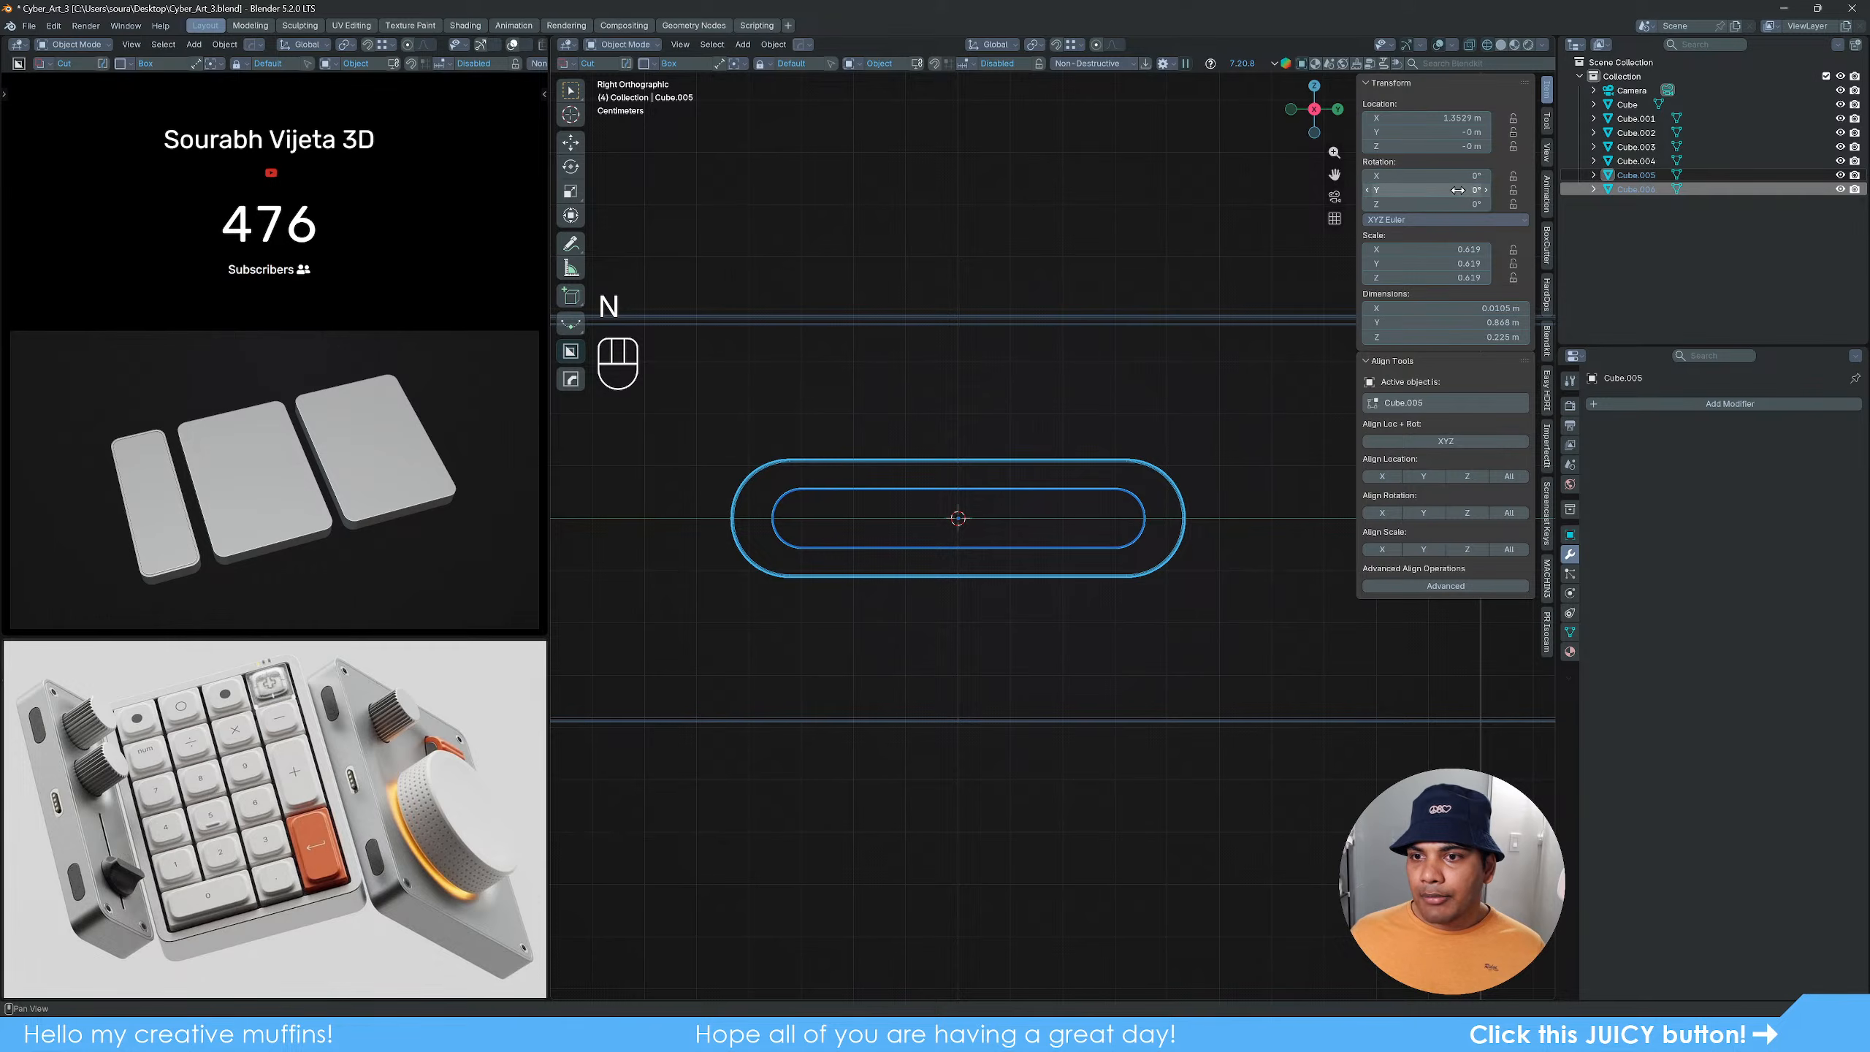
pyautogui.click(1423, 476)
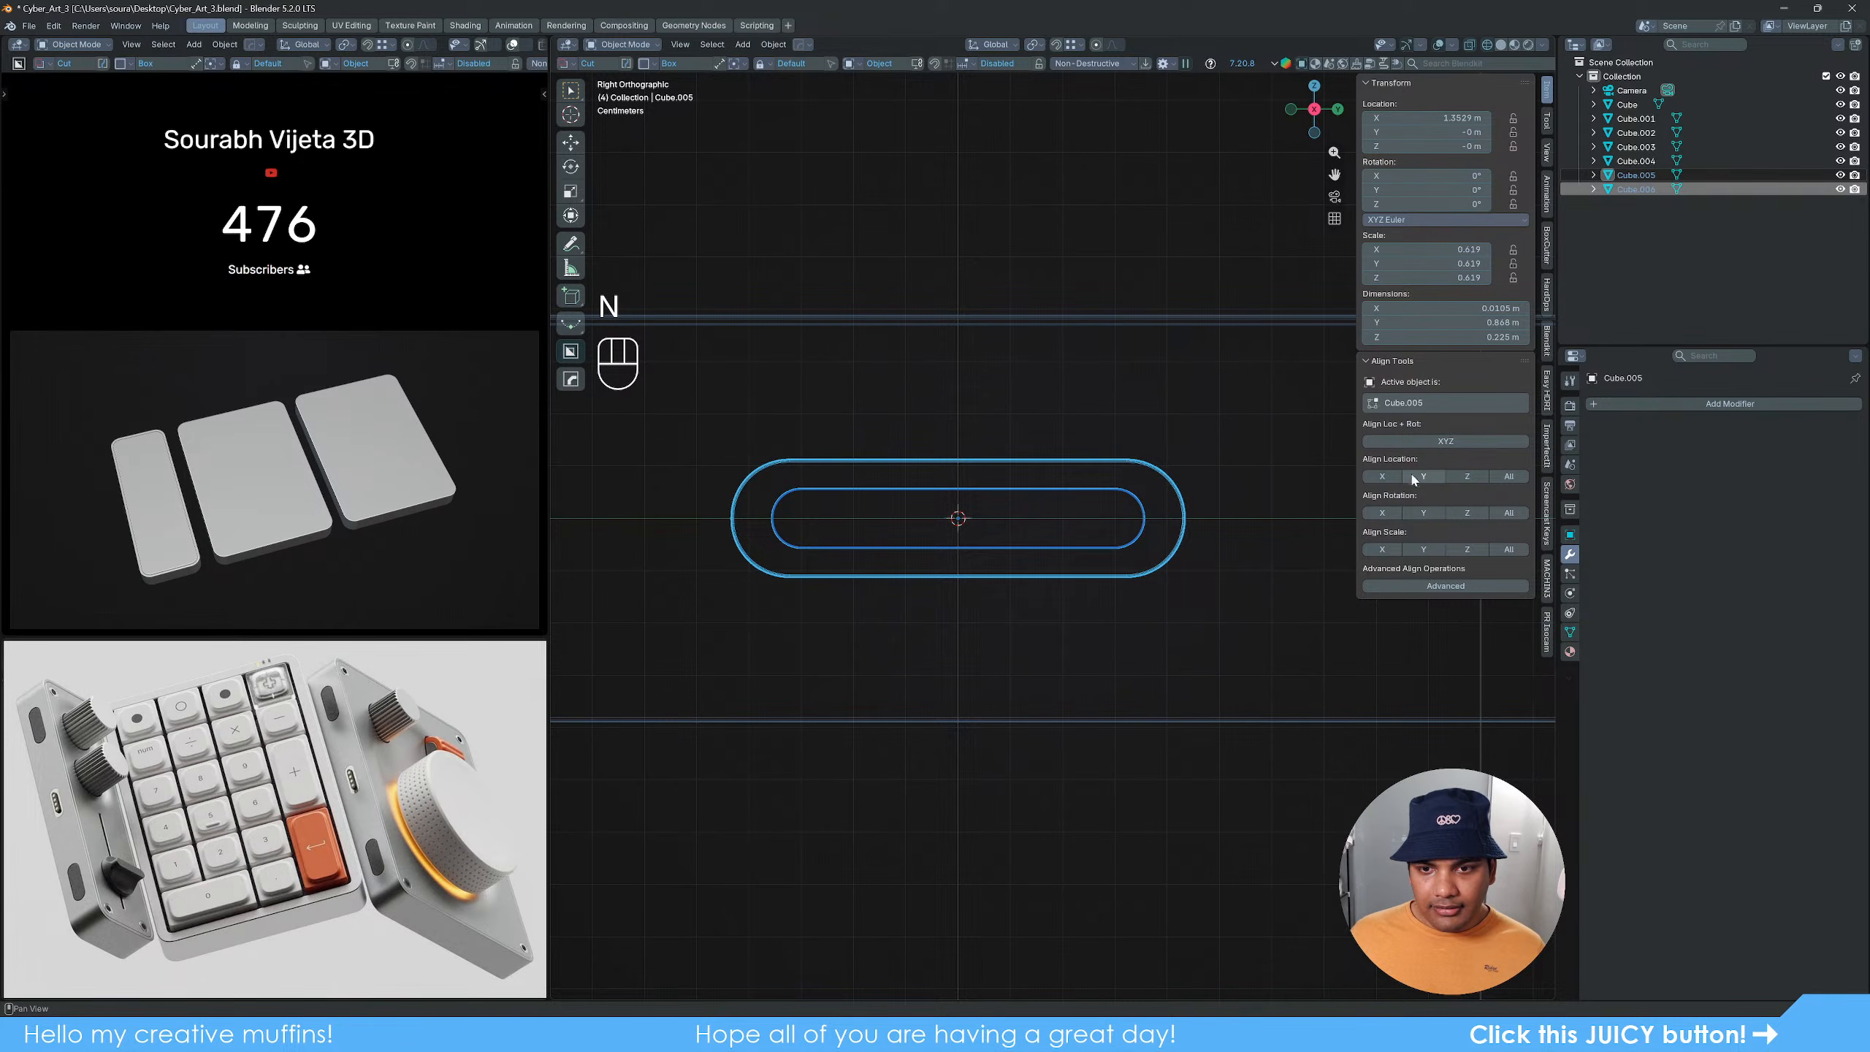
pyautogui.press('n')
pyautogui.click(1127, 613)
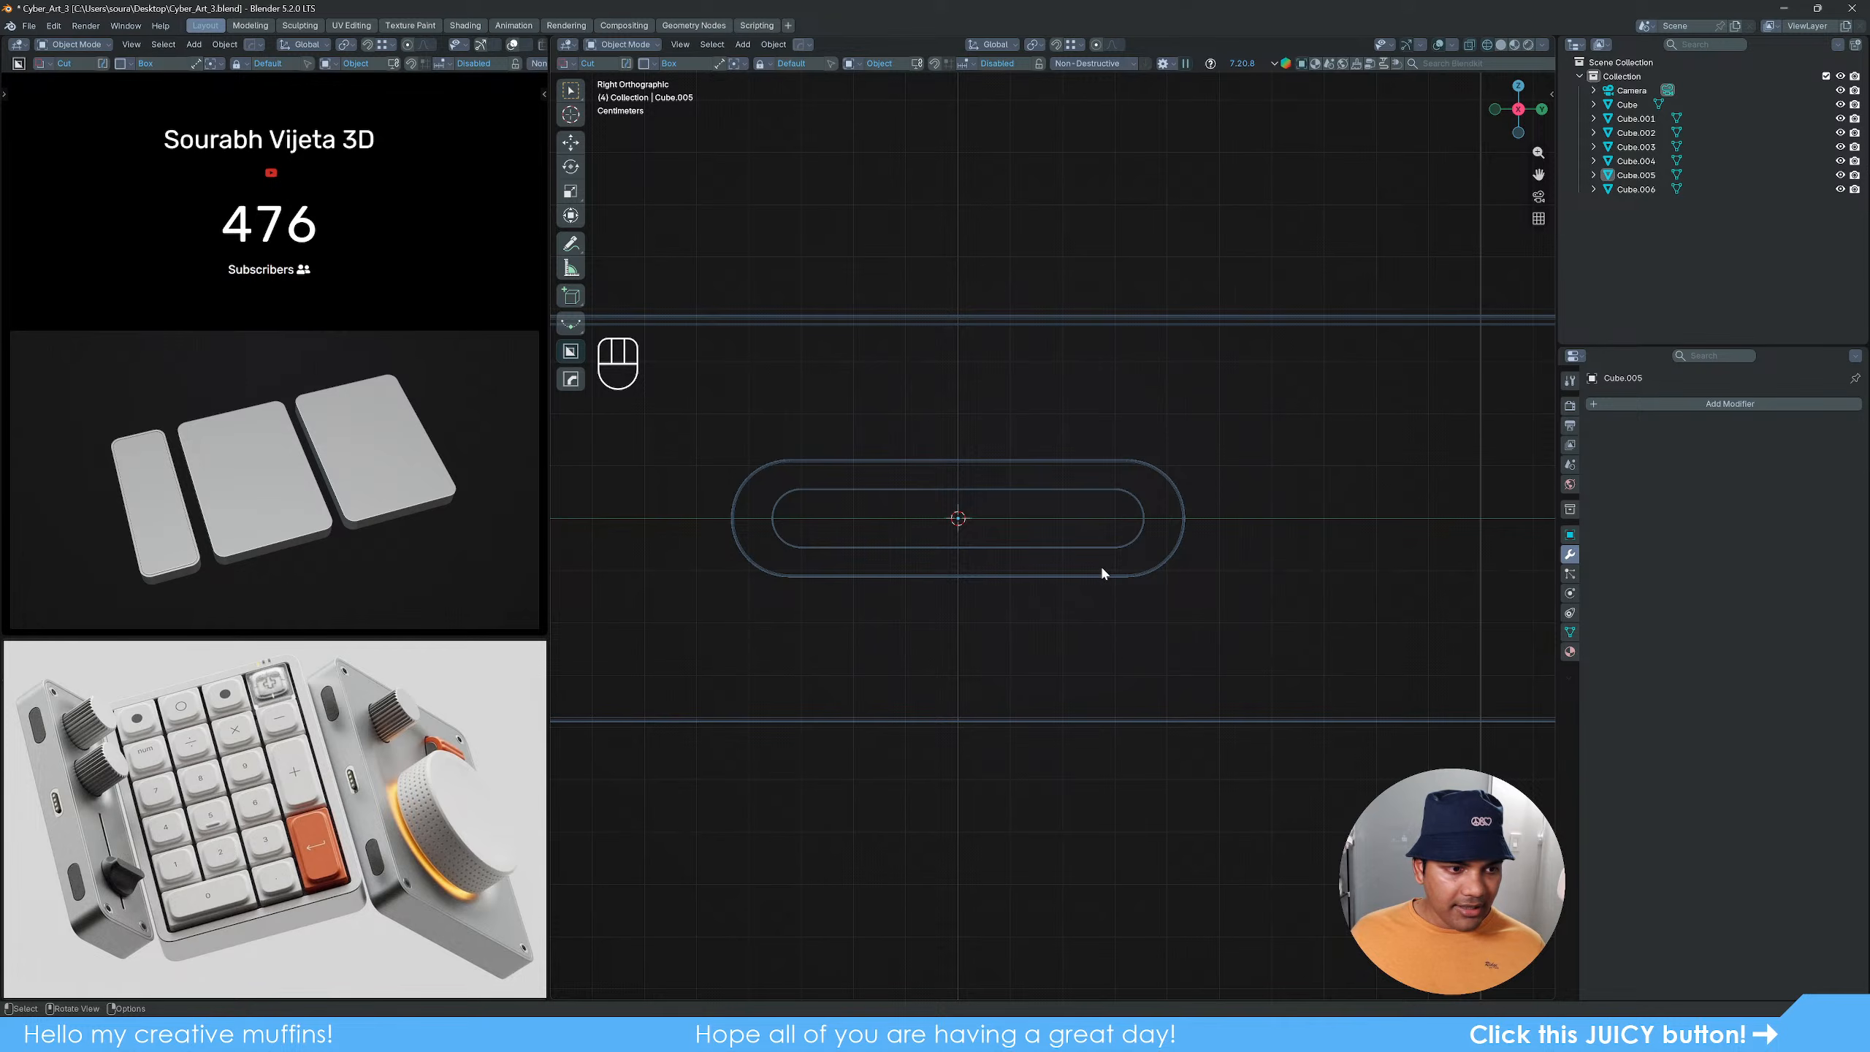
# Step: Thicken the inner plate by moving its back face about 0.018 m along X toward the slab
pyautogui.moveTo(964, 559); pyautogui.dragTo(886, 623, button='middle')
pyautogui.press('z')
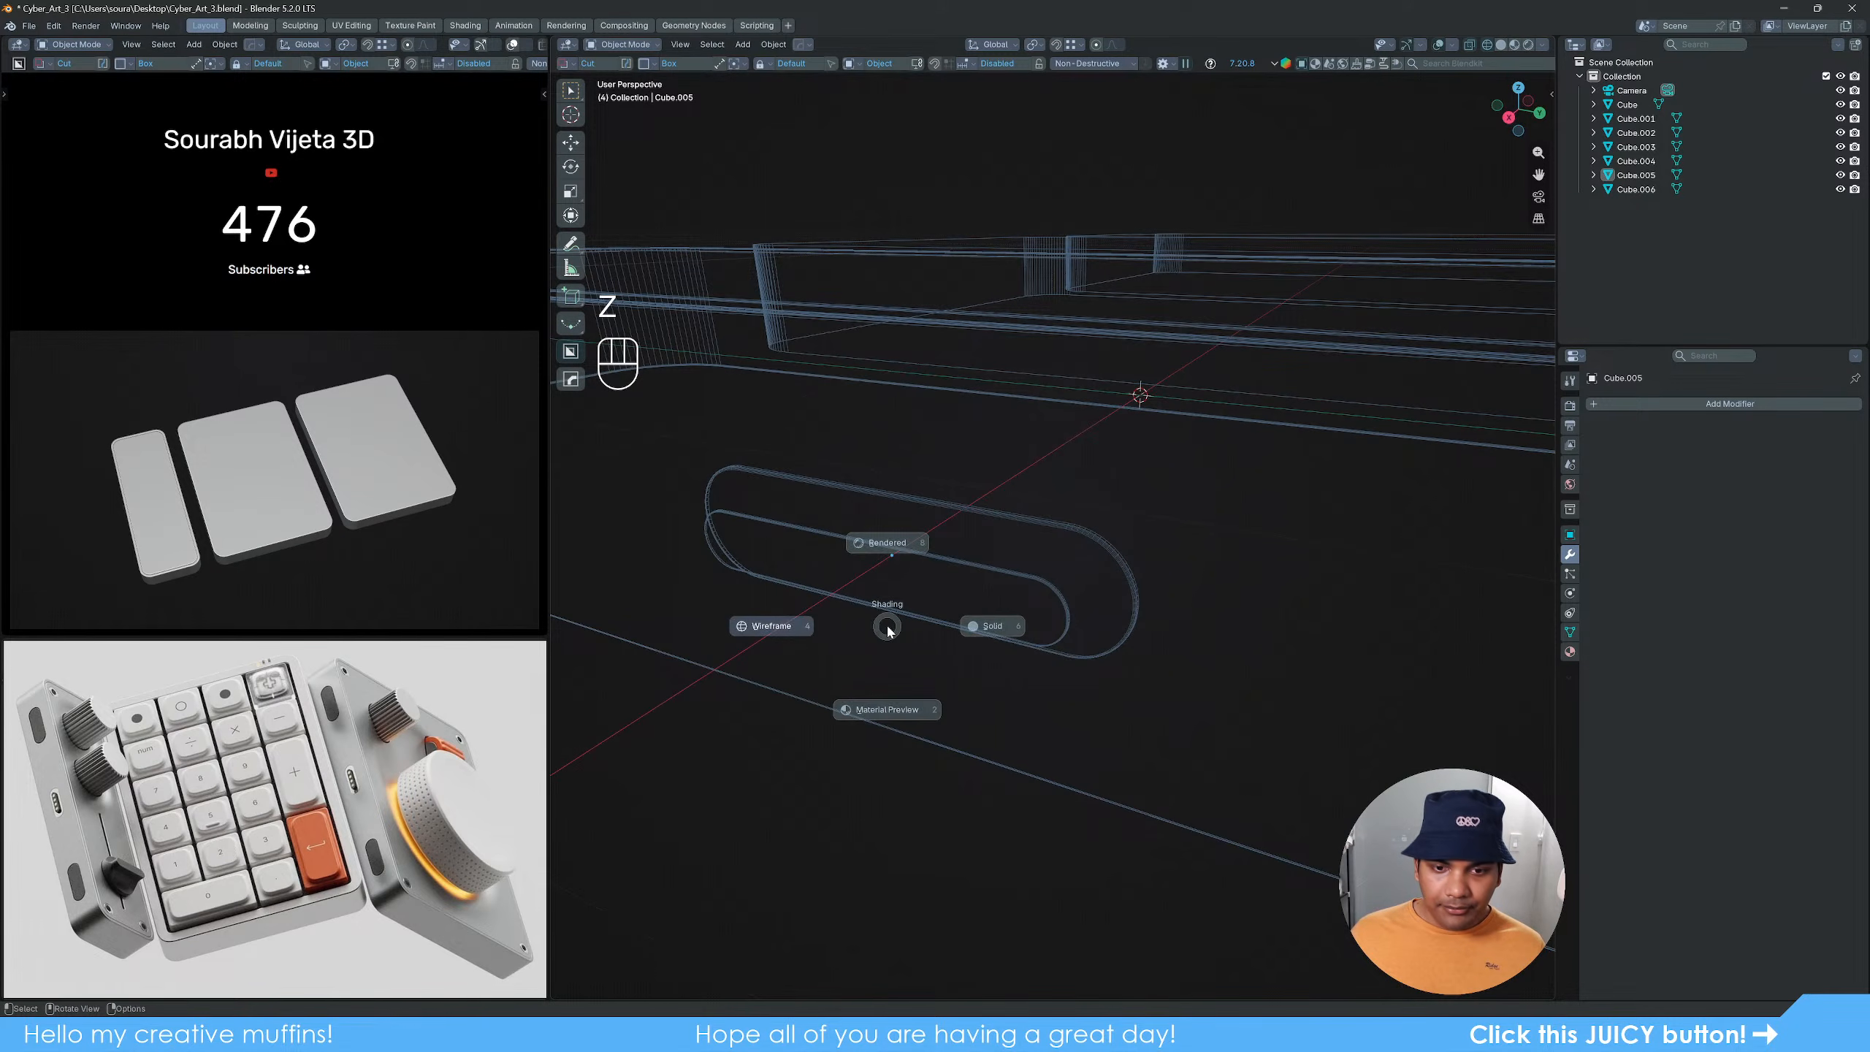
pyautogui.click(1001, 627)
pyautogui.click(979, 619)
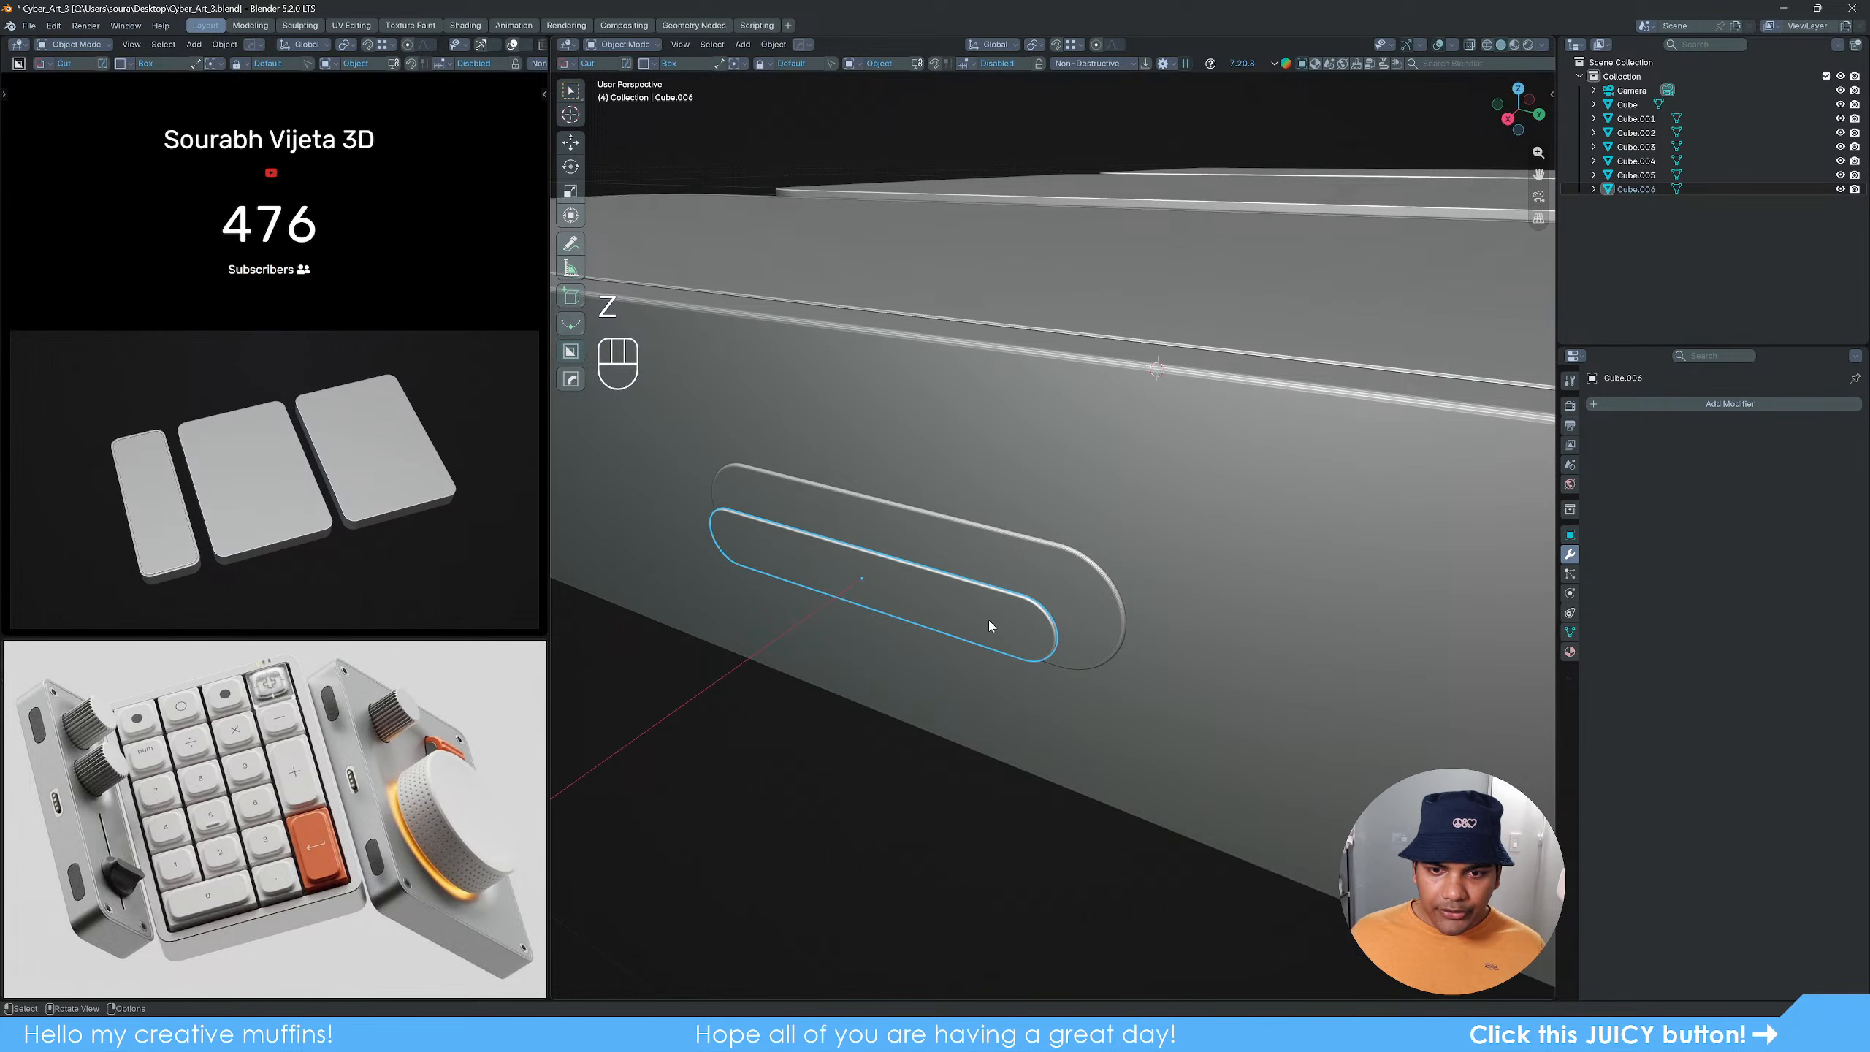
pyautogui.moveTo(988, 619)
pyautogui.mouseDown(button='middle')
pyautogui.moveTo(960, 649)
pyautogui.moveTo(933, 603)
pyautogui.moveTo(897, 597)
pyautogui.moveTo(1016, 631)
pyautogui.moveTo(914, 684)
pyautogui.moveTo(1063, 600)
pyautogui.moveTo(967, 632)
pyautogui.moveTo(988, 628)
pyautogui.mouseUp(button='middle')
pyautogui.press('Tab')
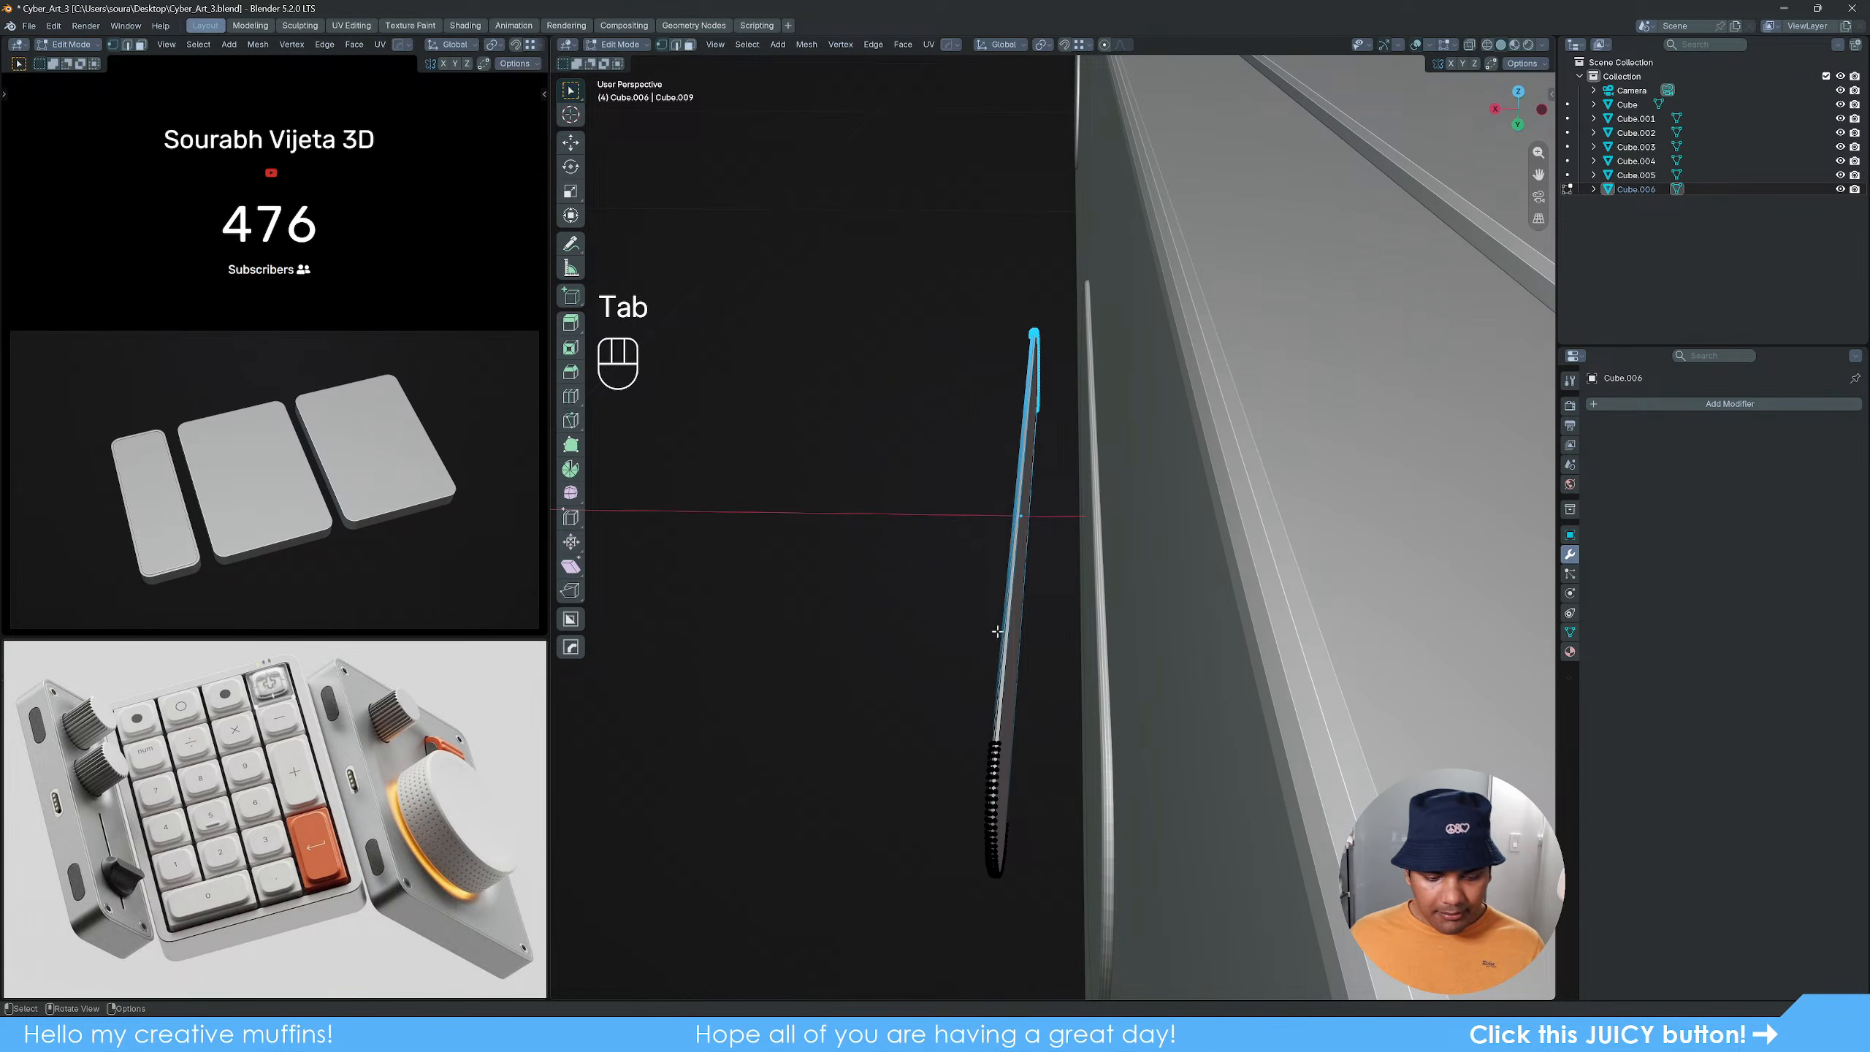
pyautogui.press('3')
pyautogui.click(1022, 621)
pyautogui.press('g')
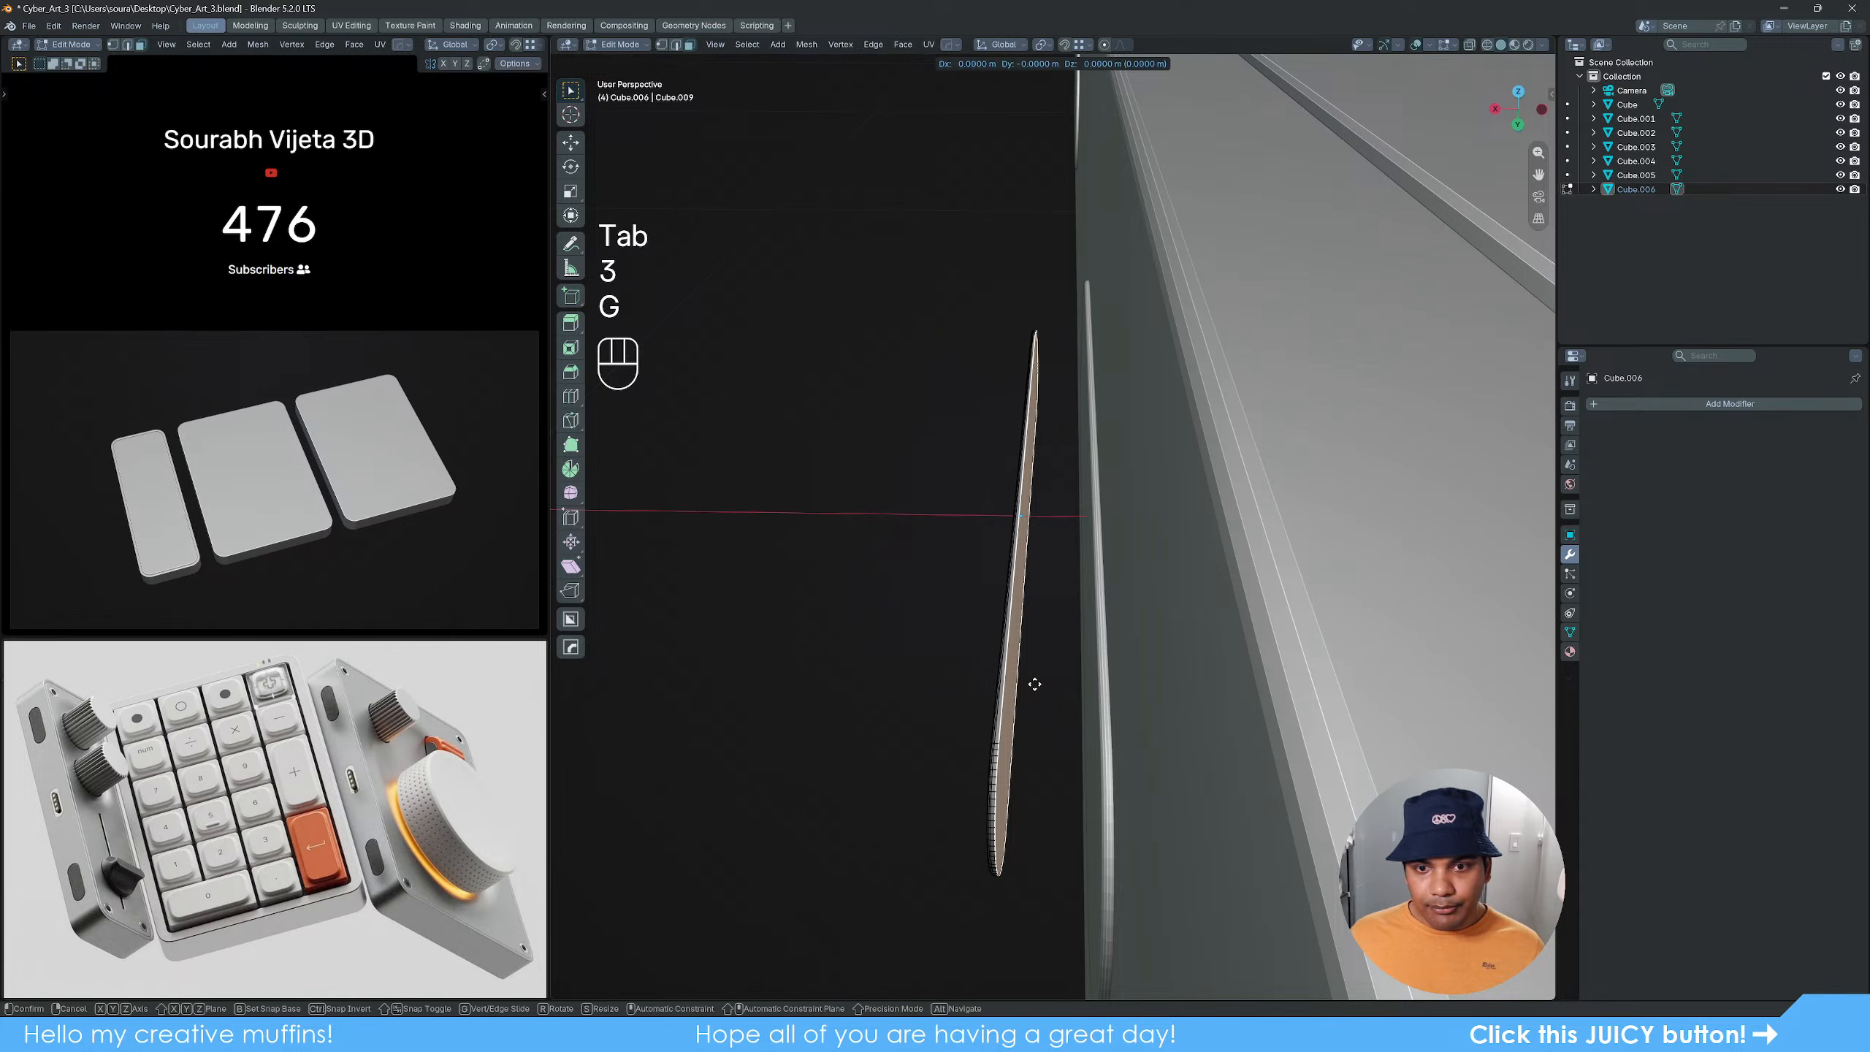
pyautogui.press('x')
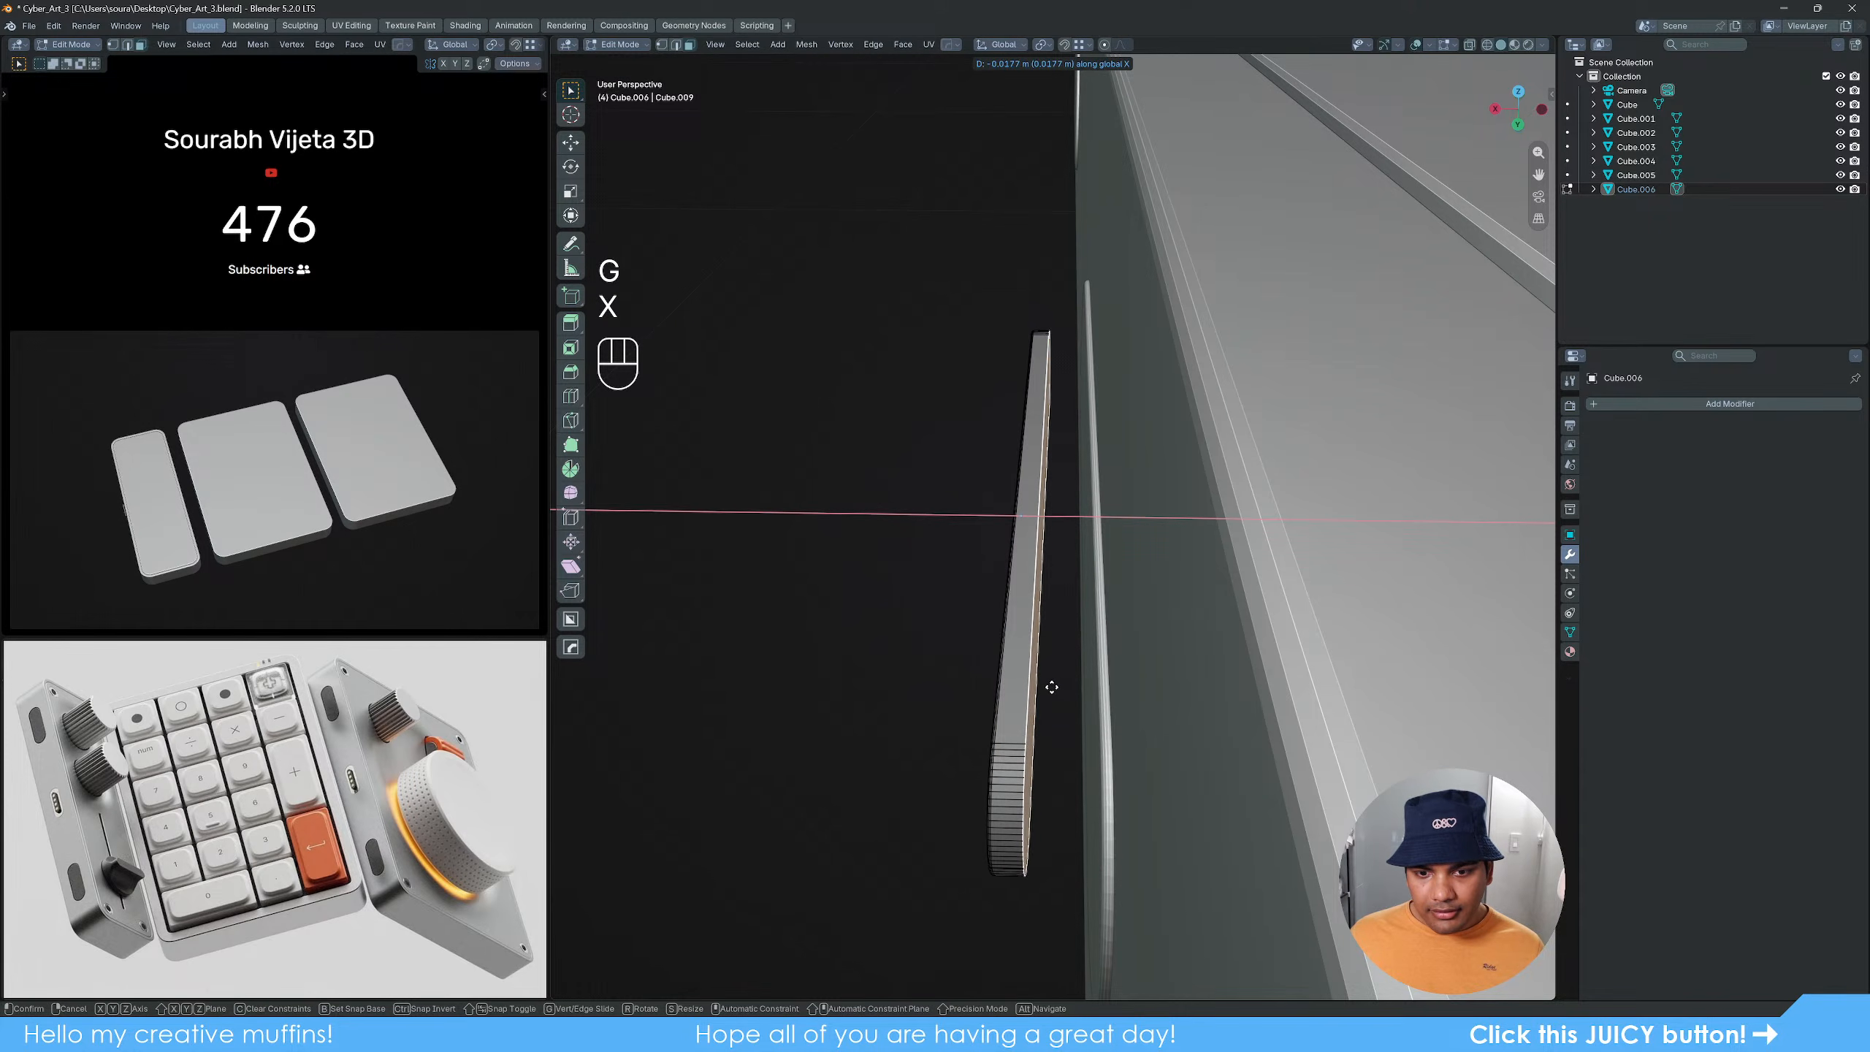
pyautogui.click(1051, 684)
pyautogui.press('Tab')
# Step: Move the whole inner plate about 0.045 m along X toward the outer plate
pyautogui.scroll(-3, 1022, 690)
pyautogui.moveTo(1014, 688); pyautogui.dragTo(967, 689, button='middle')
pyautogui.scroll(1, 1040, 645)
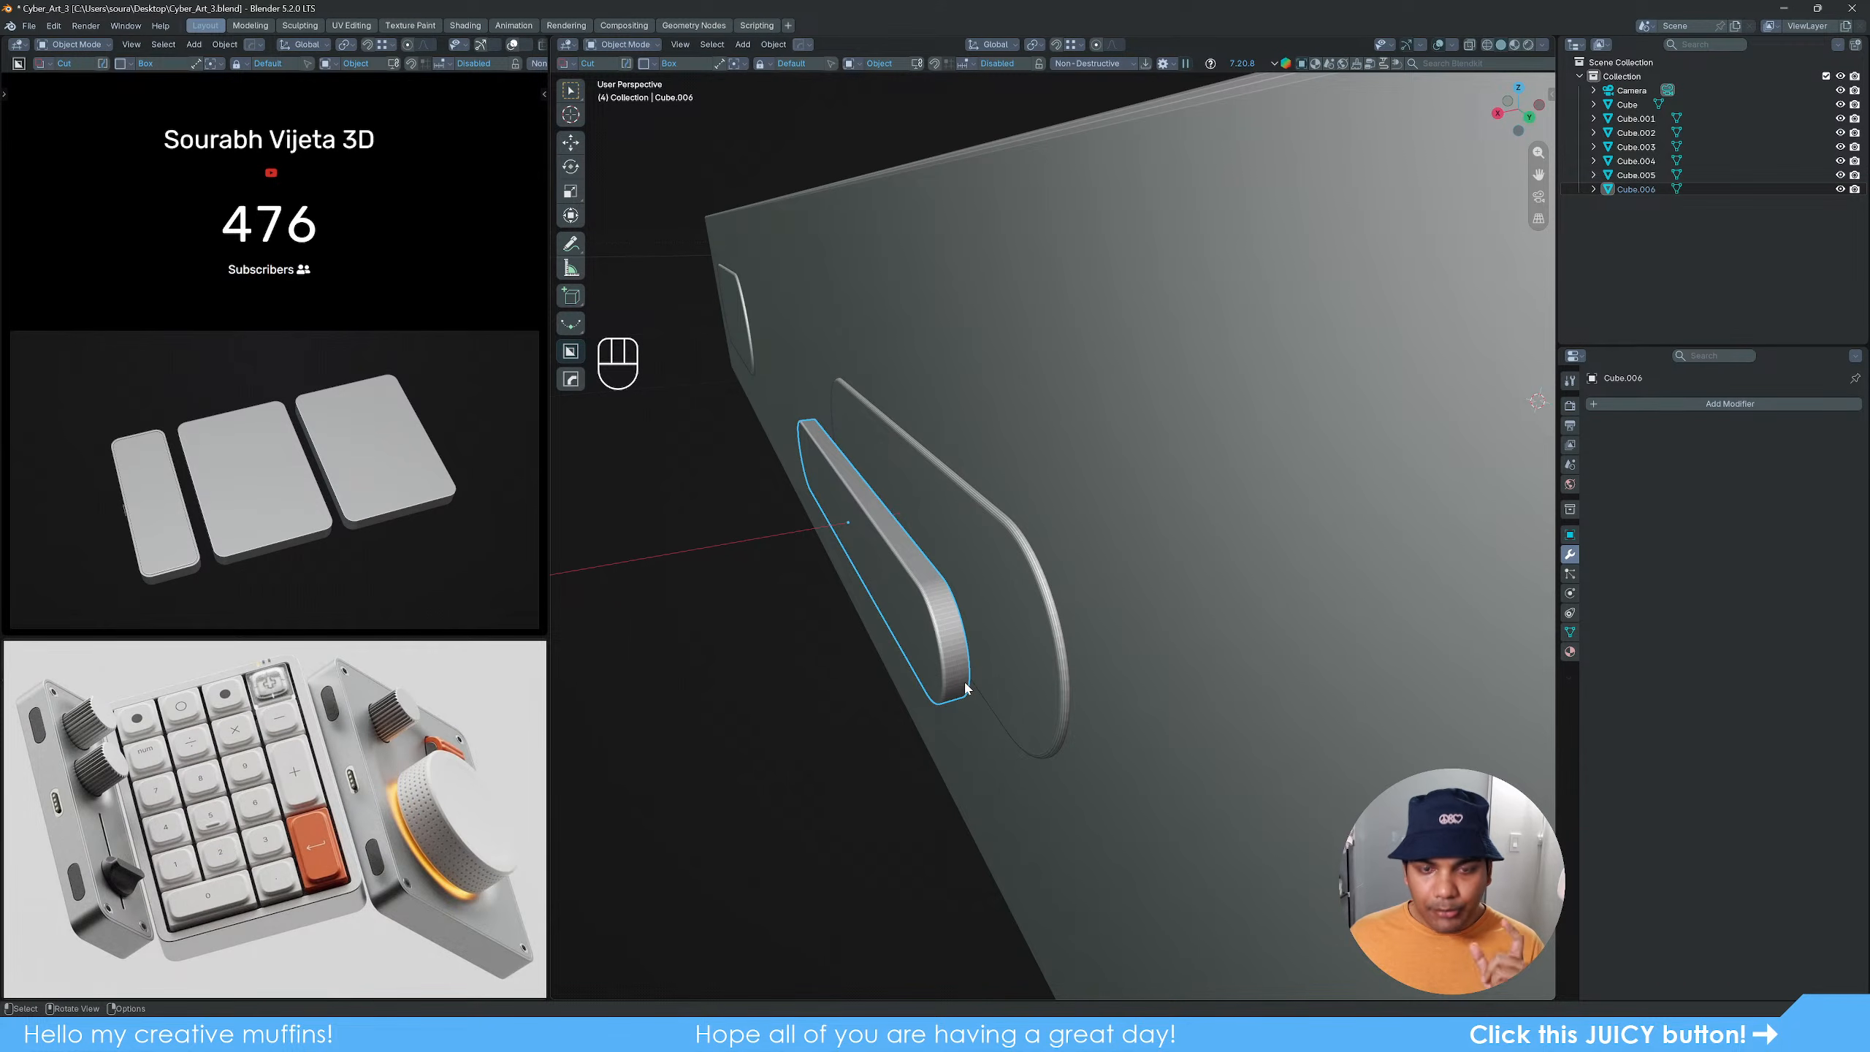
pyautogui.press('g')
pyautogui.press('y')
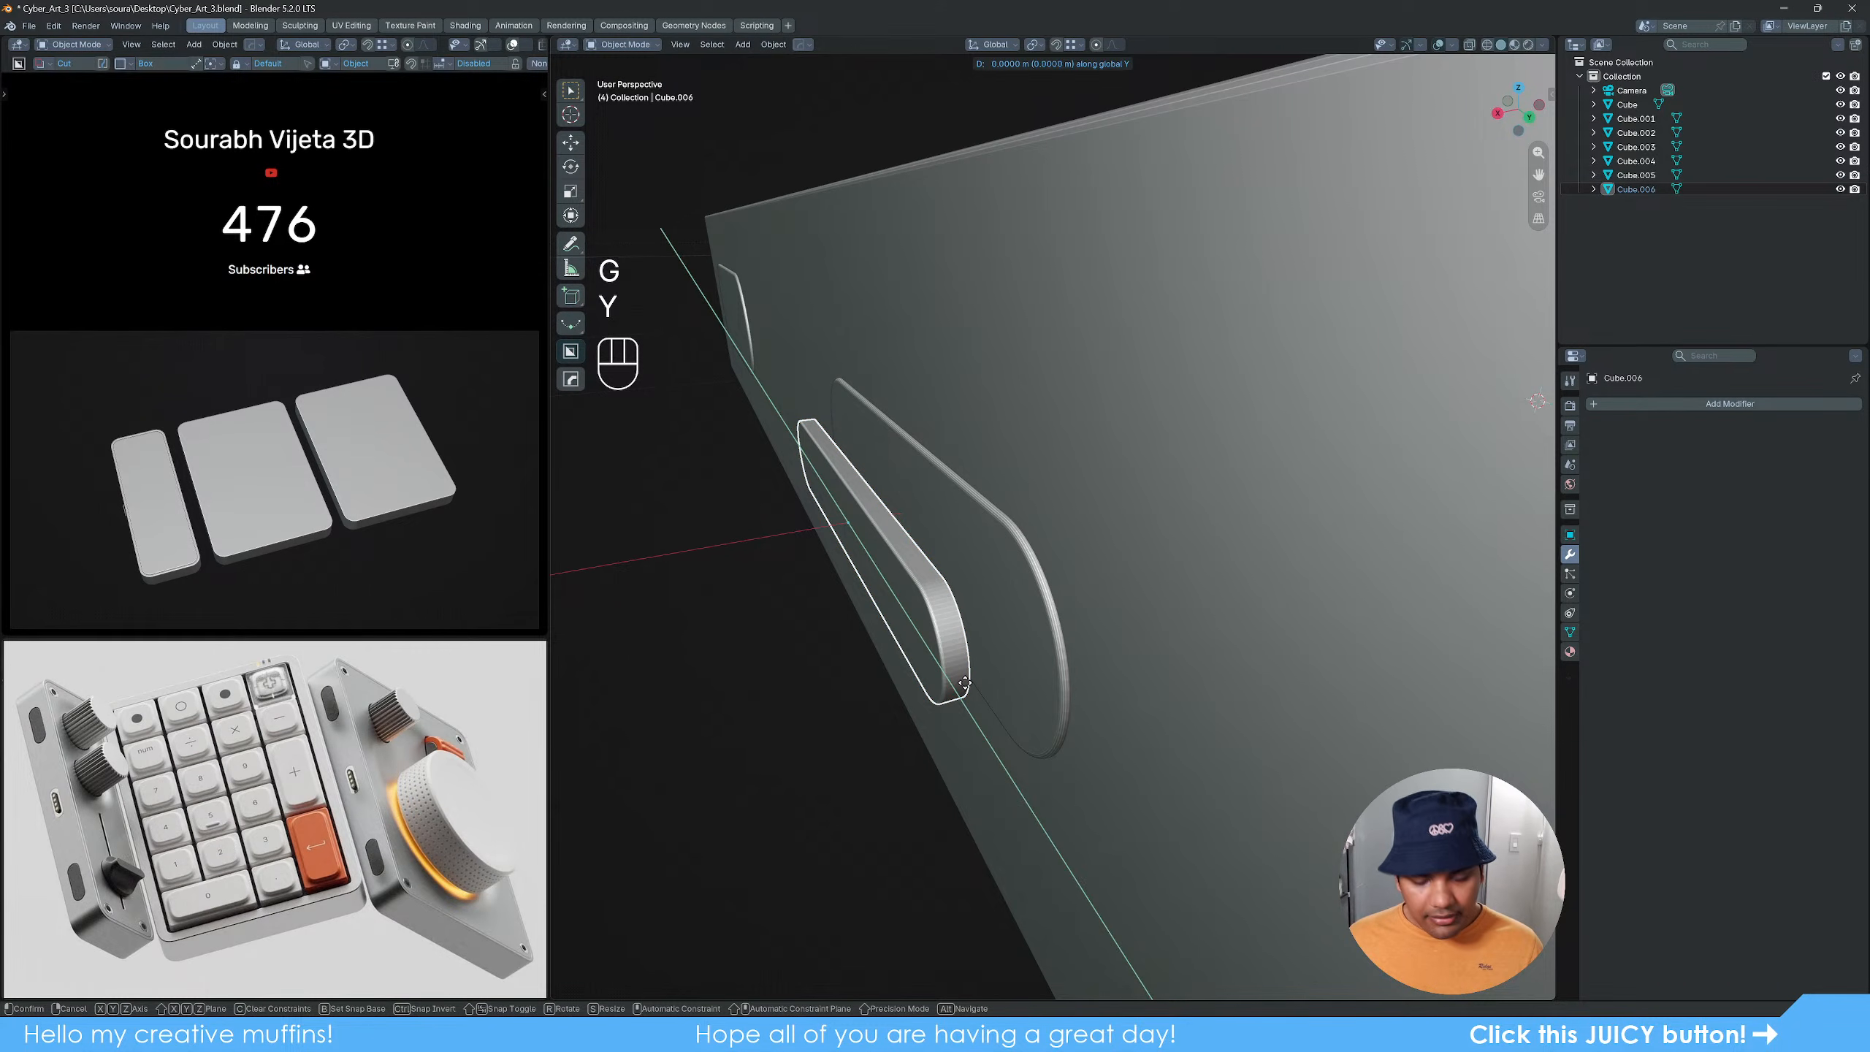
pyautogui.press('x')
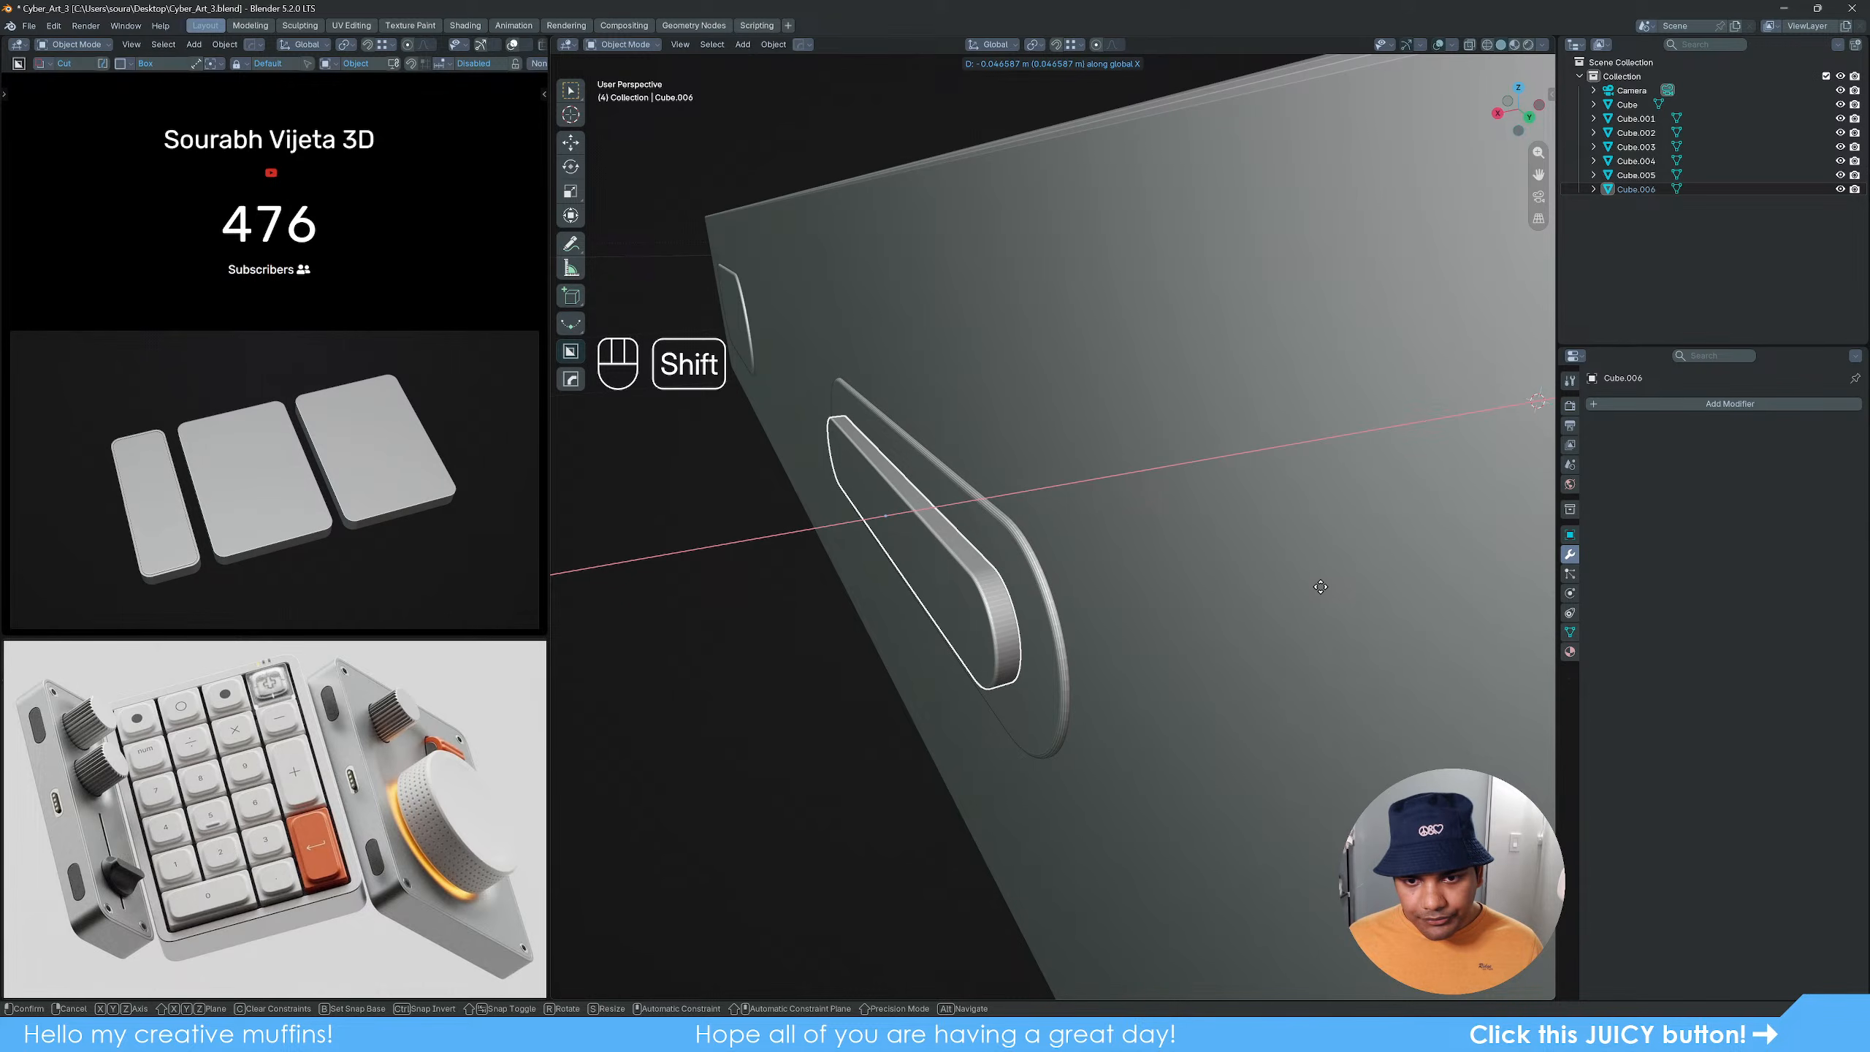
pyautogui.click(1321, 586)
# Step: In the back view, move the inner plate about 0.0165 m outward along X to clear the outer plate
pyautogui.moveTo(1033, 632); pyautogui.dragTo(1027, 632, button='middle')
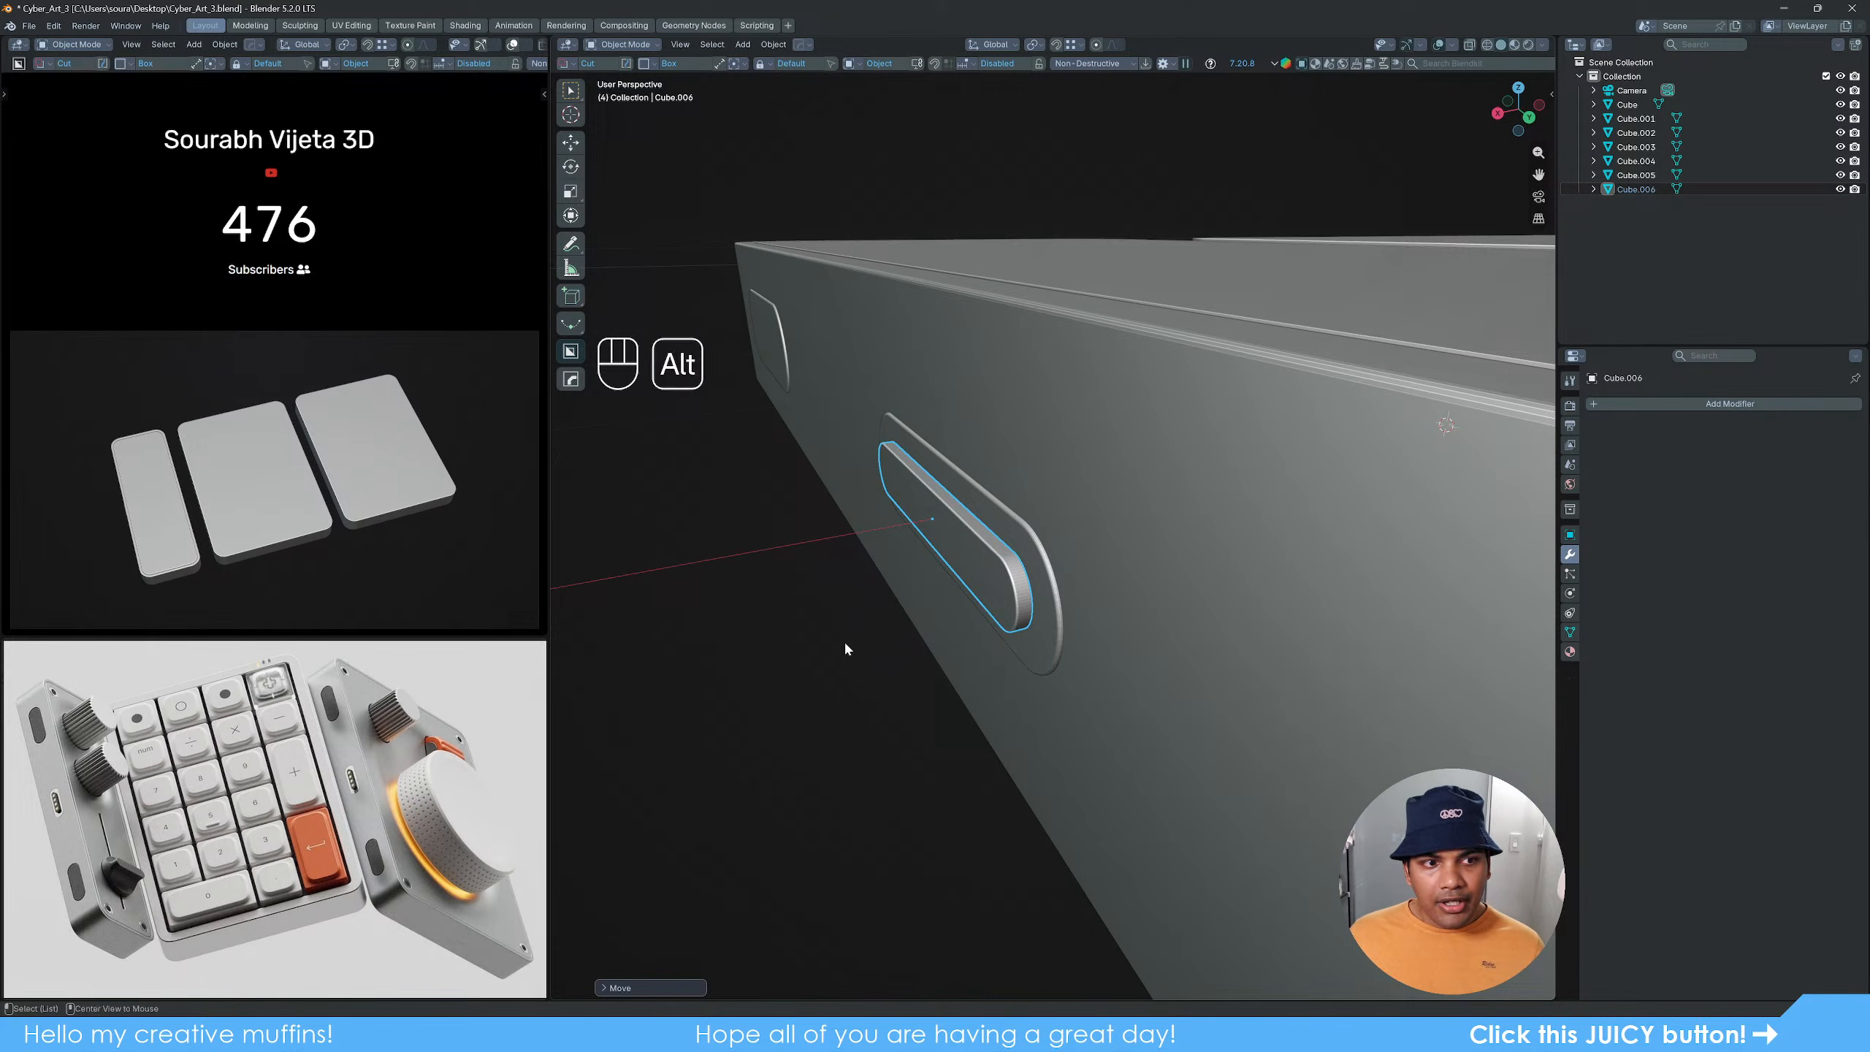
pyautogui.moveTo(845, 640); pyautogui.dragTo(1050, 629, button='middle')
pyautogui.click(1150, 639)
pyautogui.scroll(5, 1070, 572)
pyautogui.click(1070, 572)
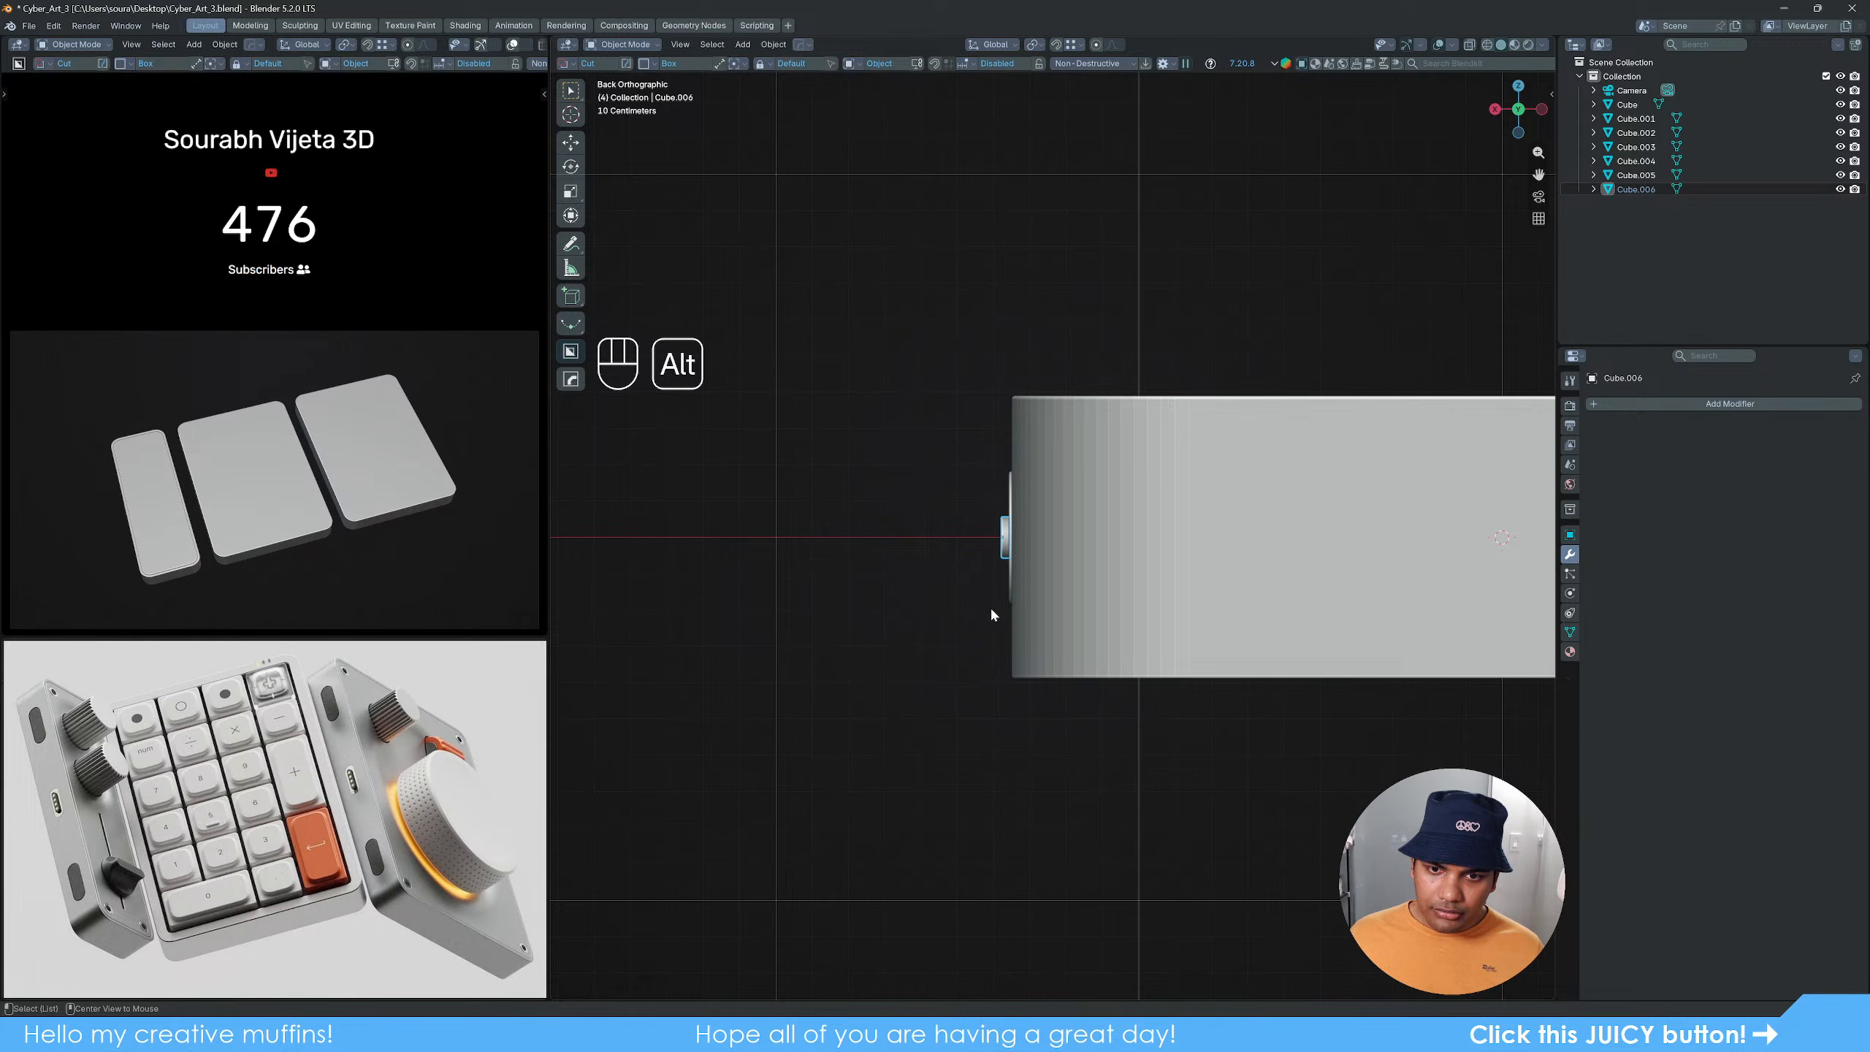
pyautogui.scroll(4, 992, 614)
pyautogui.scroll(2, 902, 534)
pyautogui.keyDown('shift'); pyautogui.moveTo(902, 534); pyautogui.dragTo(1088, 679, button='middle'); pyautogui.keyUp('shift')
pyautogui.press('g')
pyautogui.press('x')
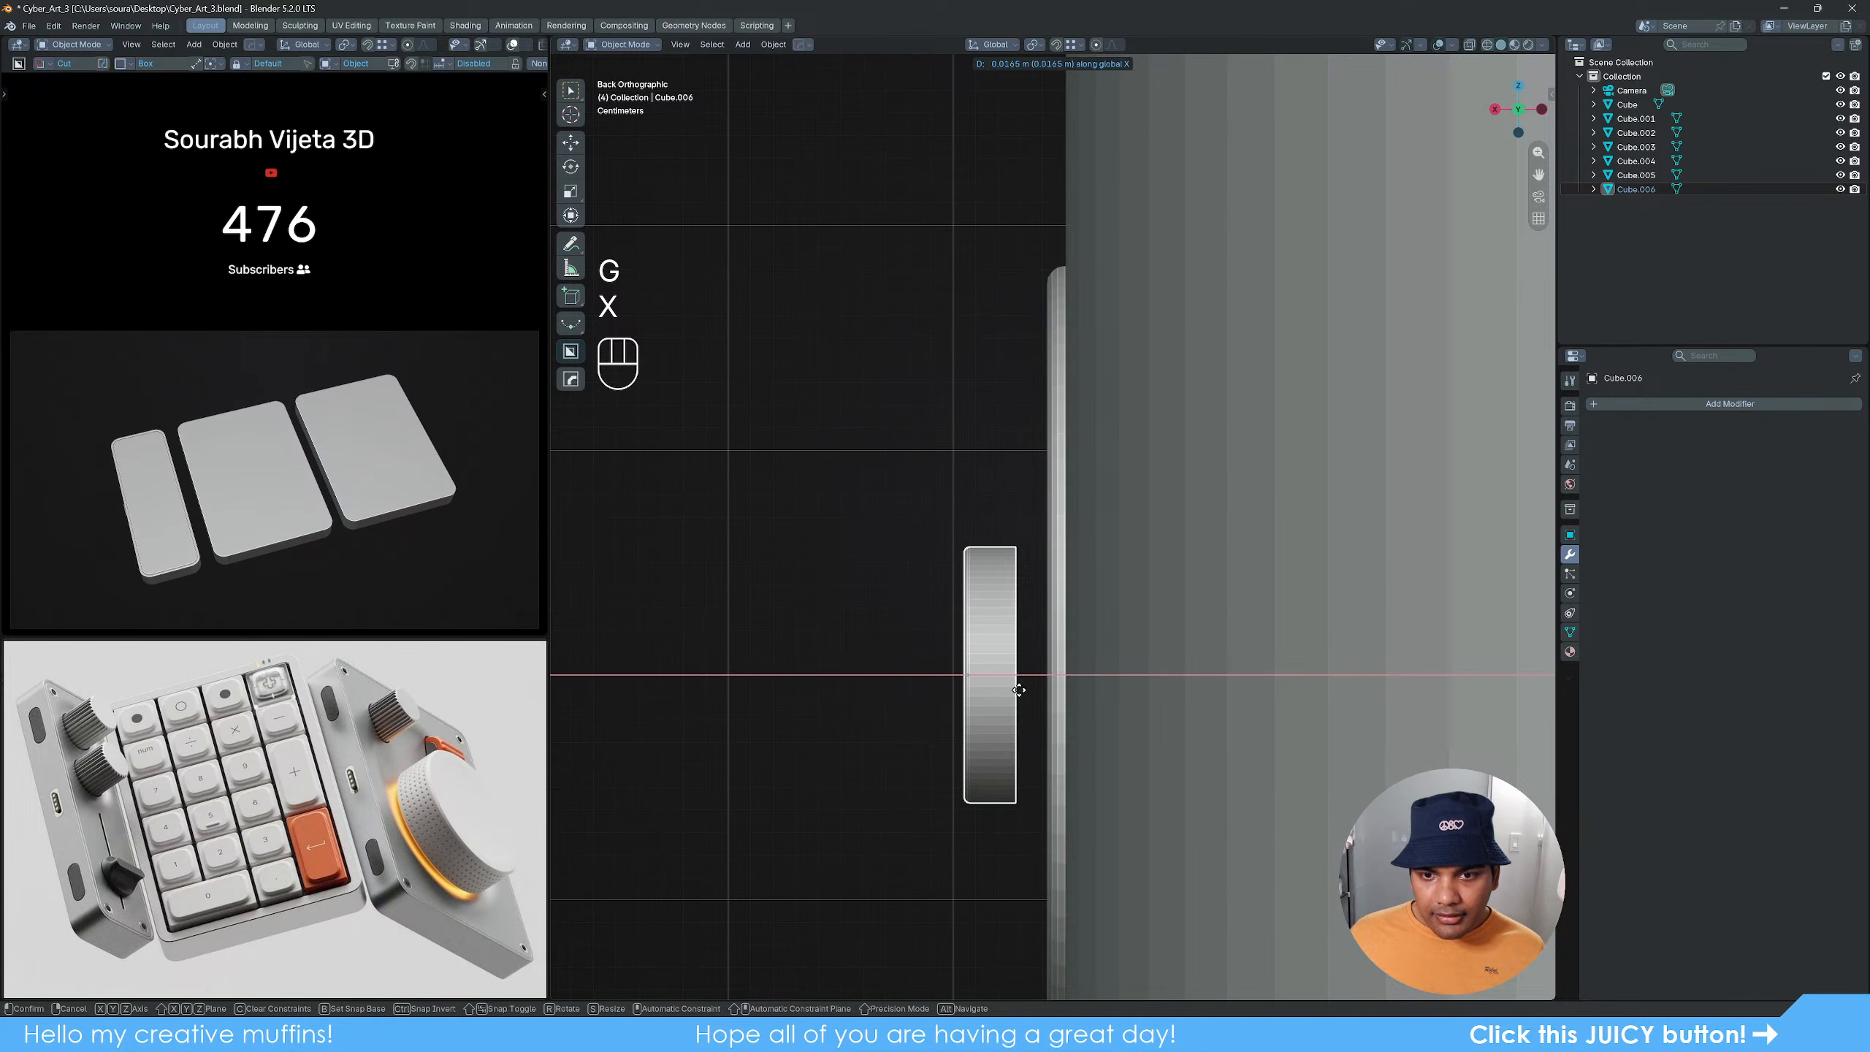
pyautogui.click(1019, 689)
# Step: In wireframe display, move the inner plate about 0.016 m inward along X with snapping against the outer plate
pyautogui.click(1072, 45)
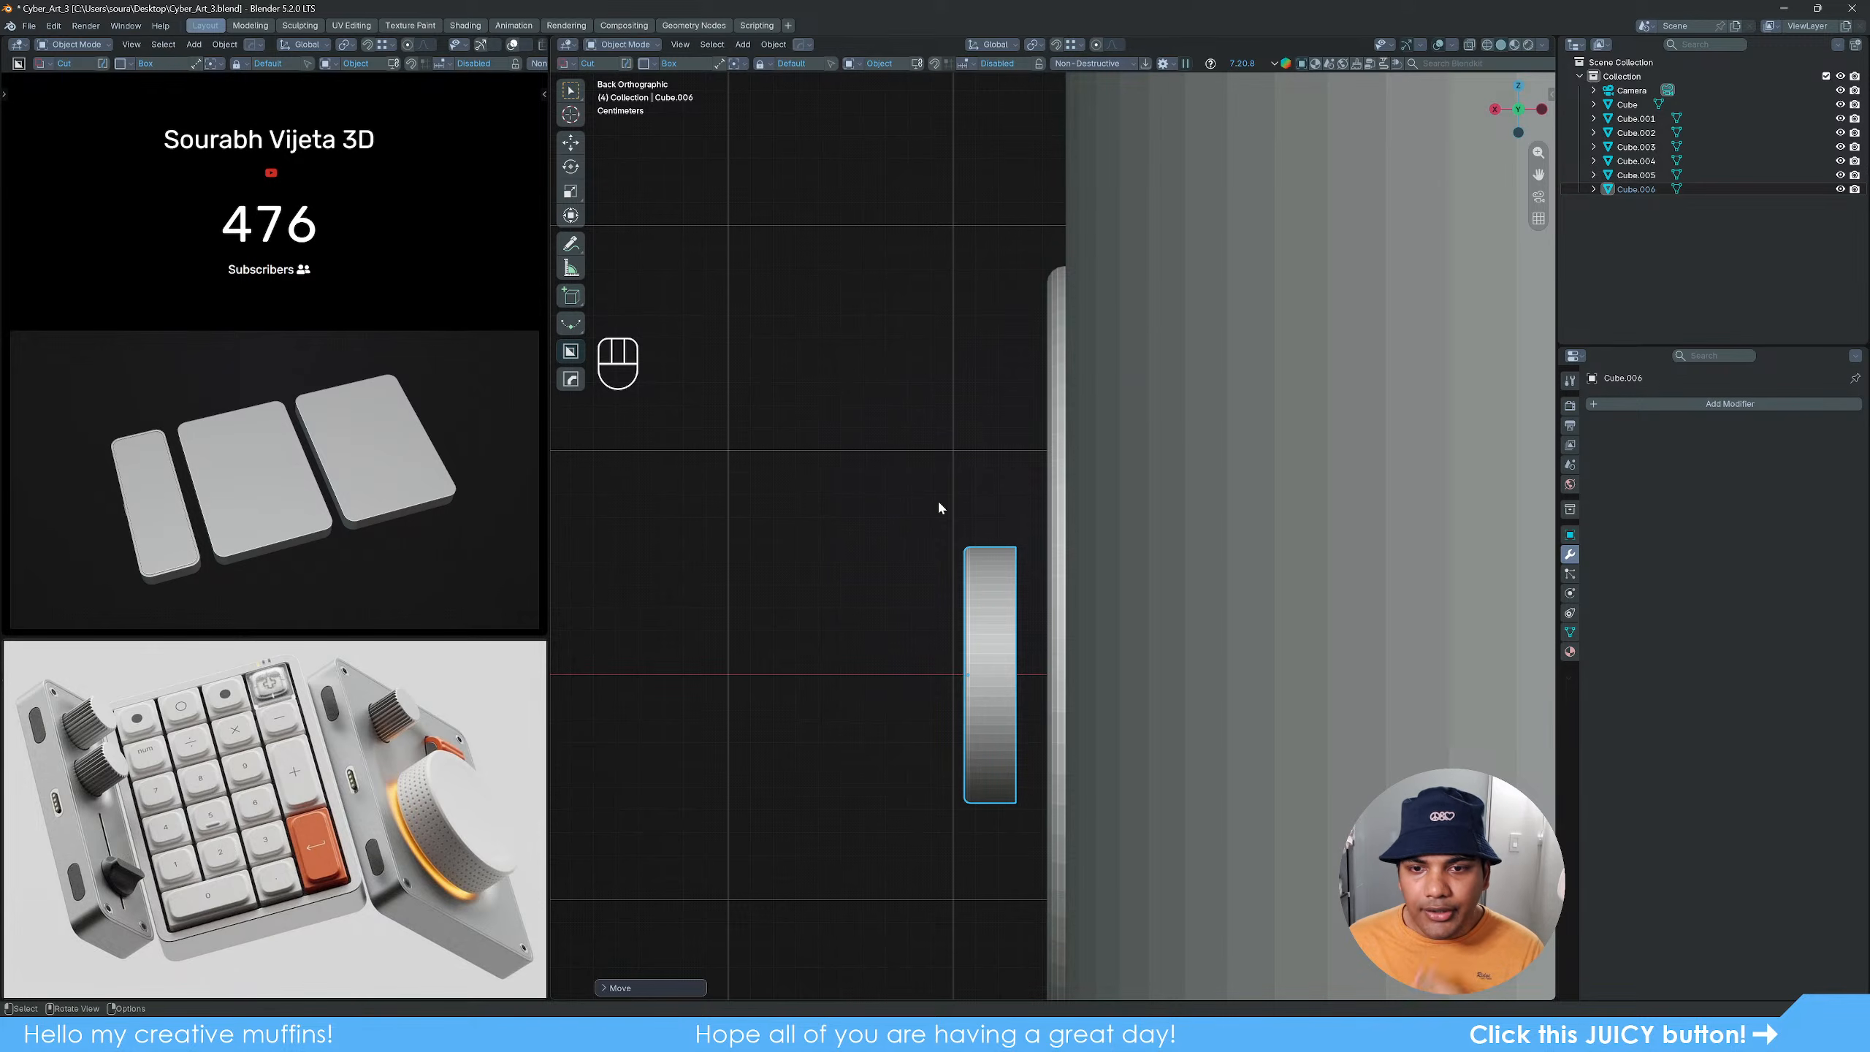
pyautogui.press('z')
pyautogui.click(903, 558)
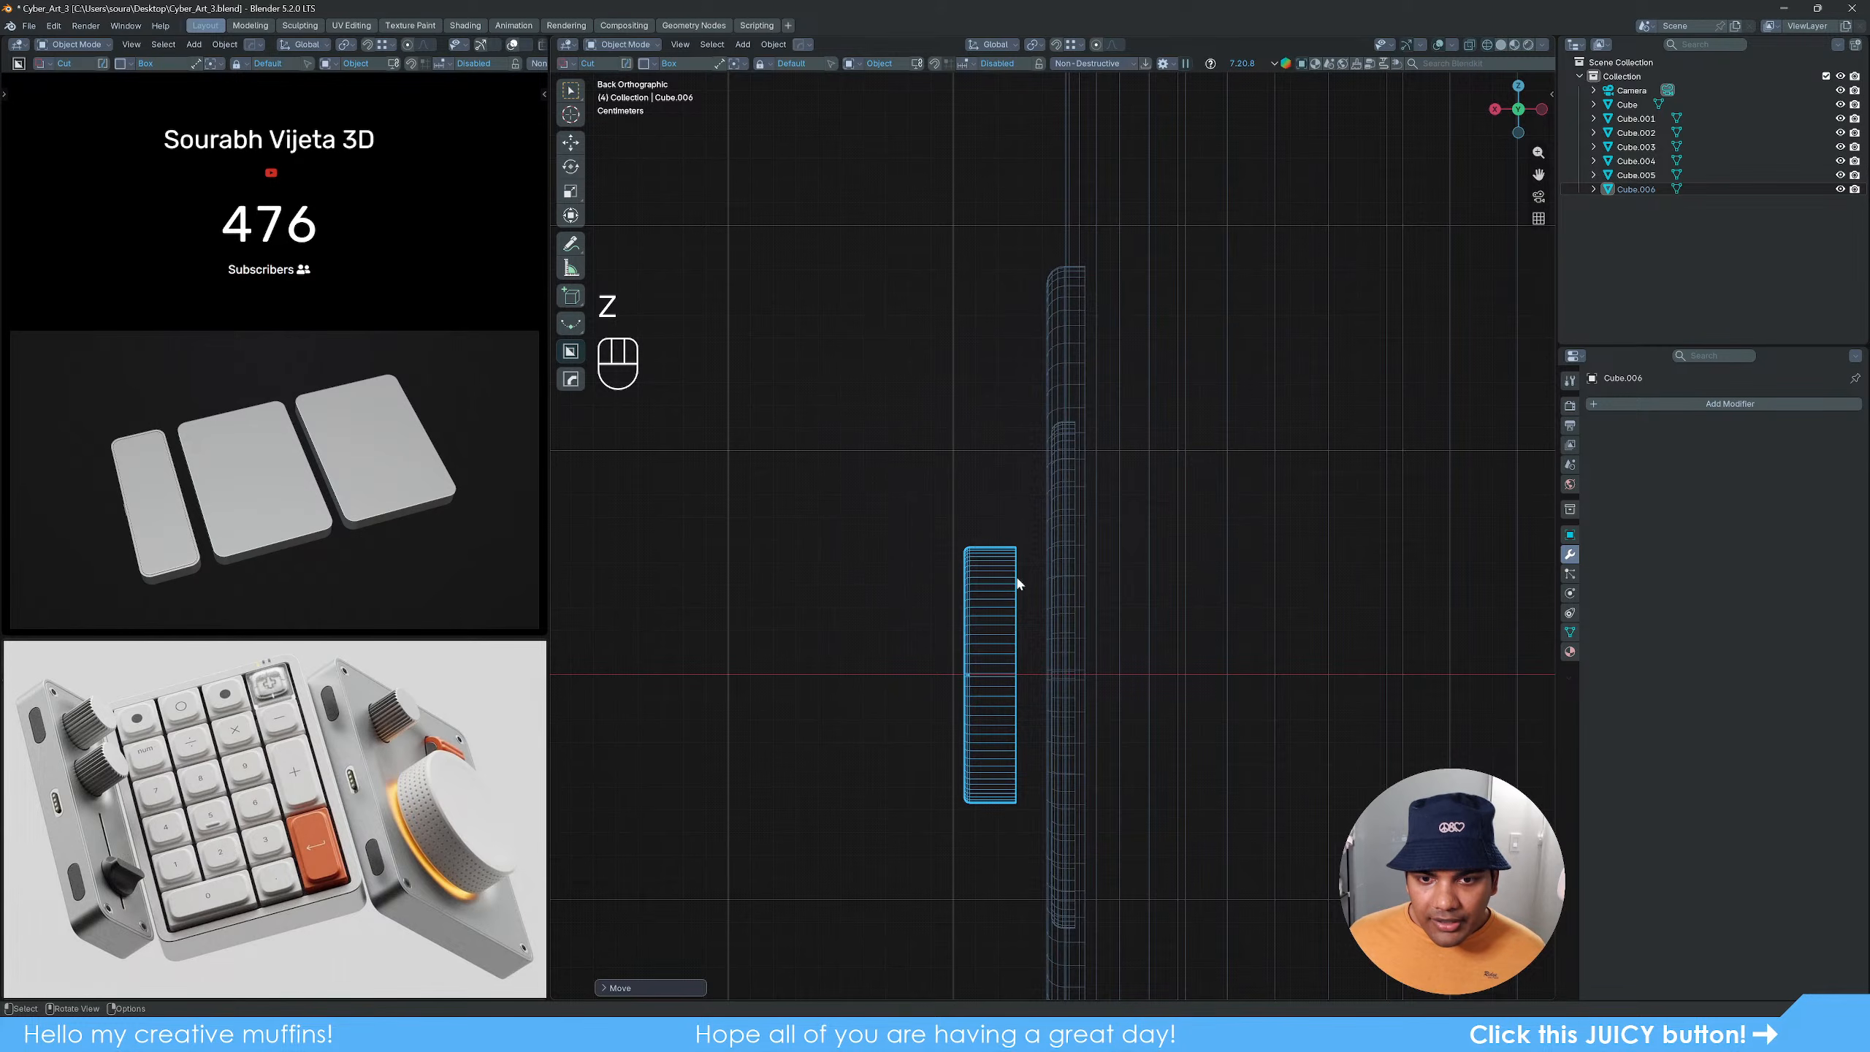
pyautogui.press('g')
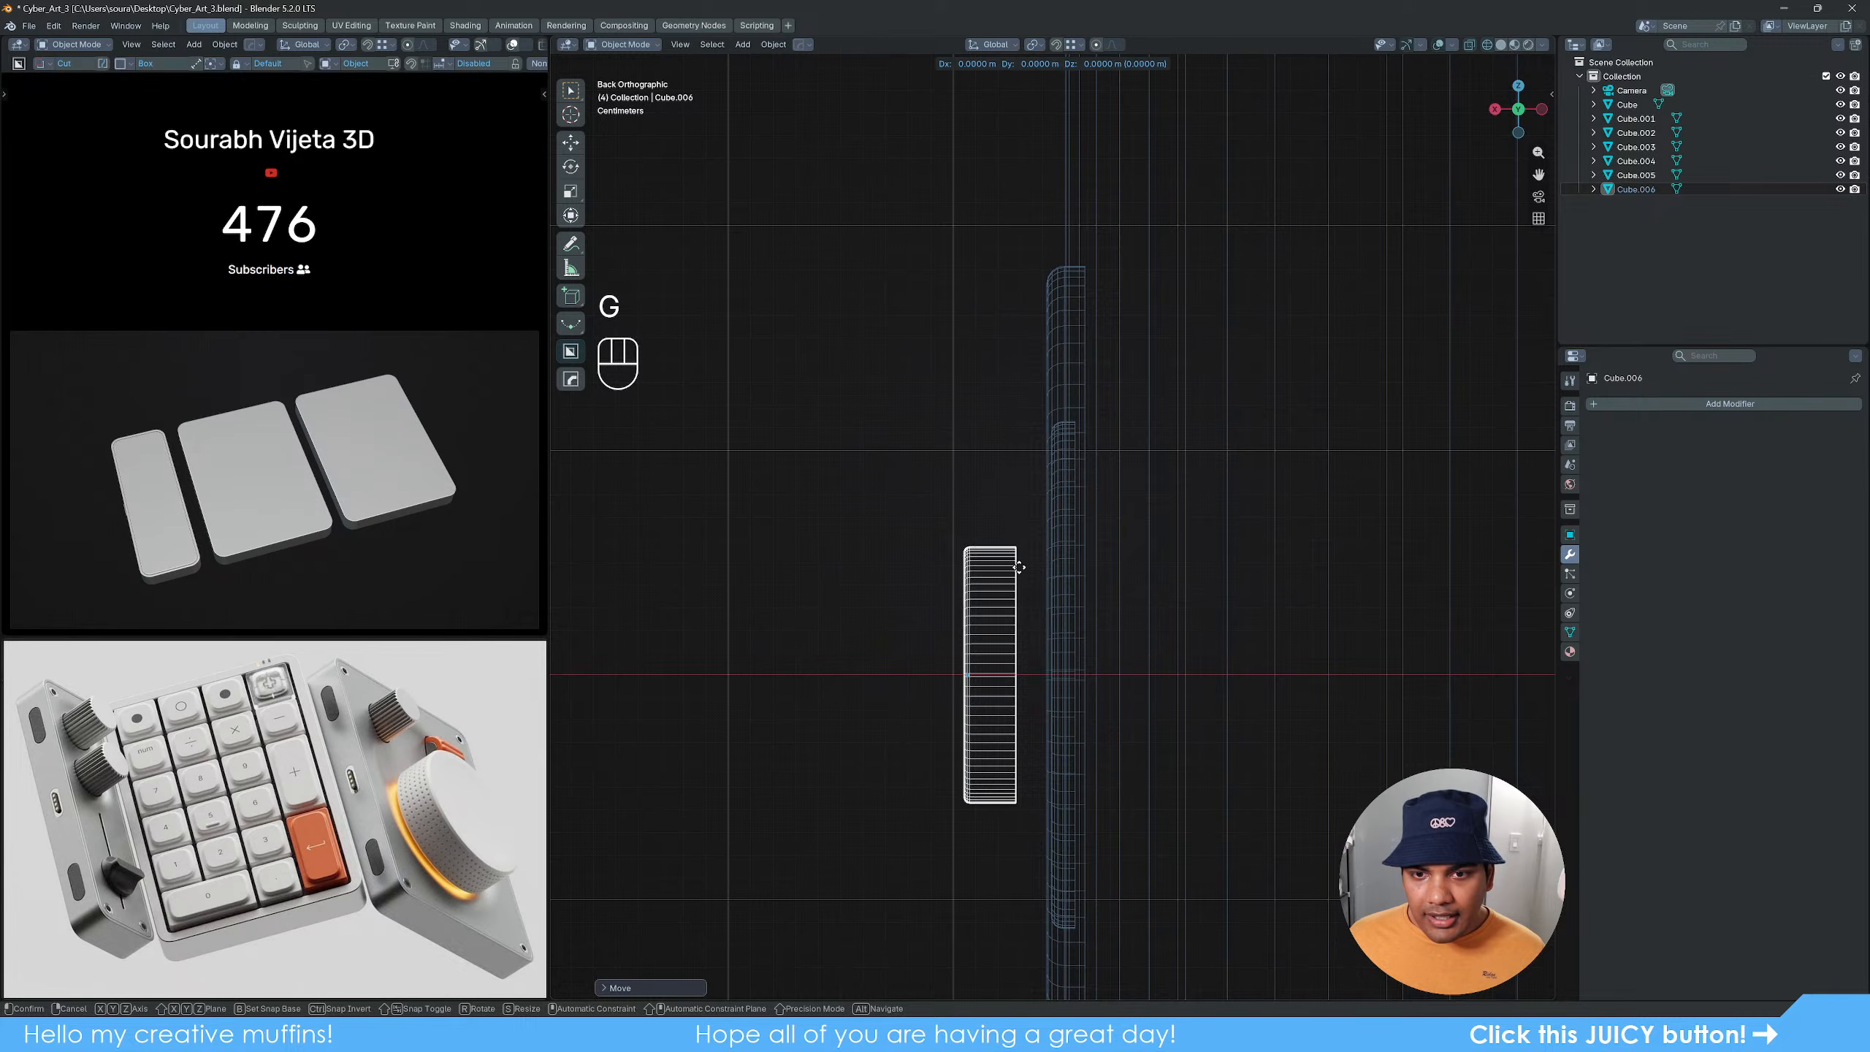
pyautogui.press('x')
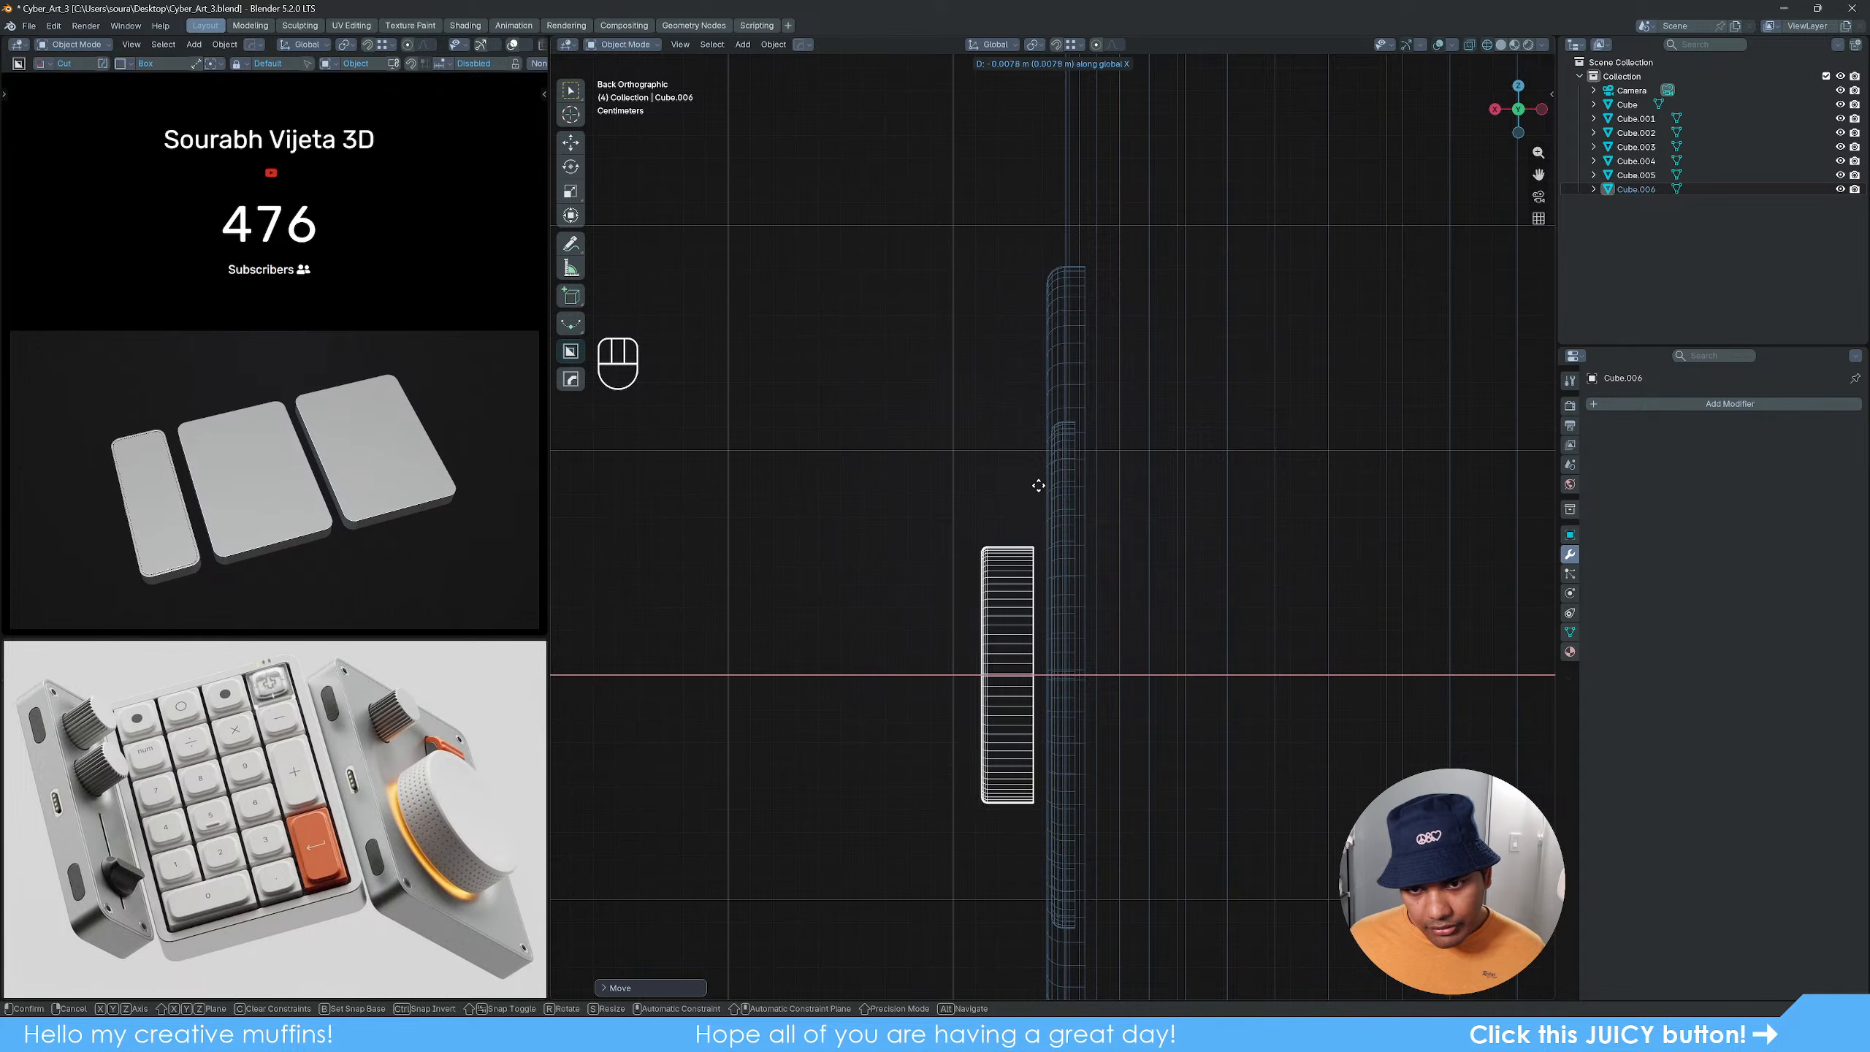
pyautogui.press('ctrl')
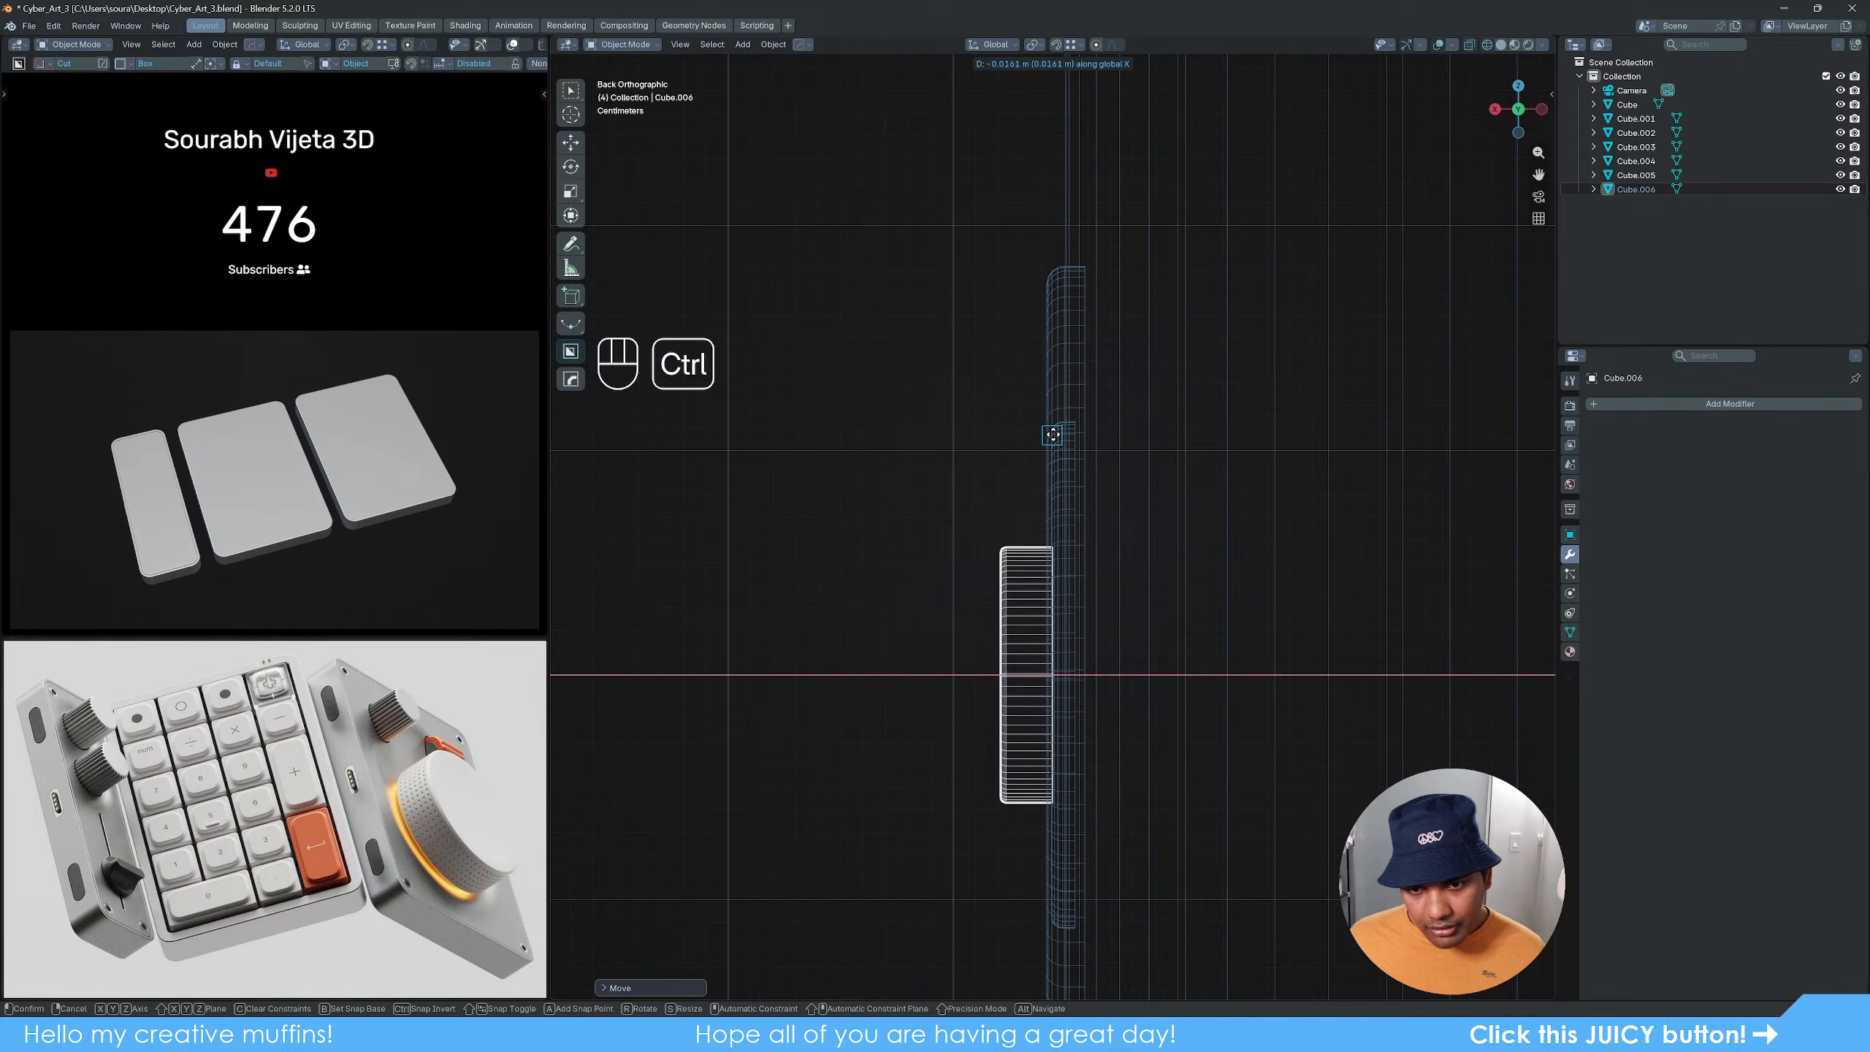
pyautogui.keyDown('ctrl'); pyautogui.click(1052, 435); pyautogui.keyUp('ctrl')
# Step: Snap the inner plate's back face along X to the outer plate's front face and return to solid shading
pyautogui.scroll(4, 1063, 516)
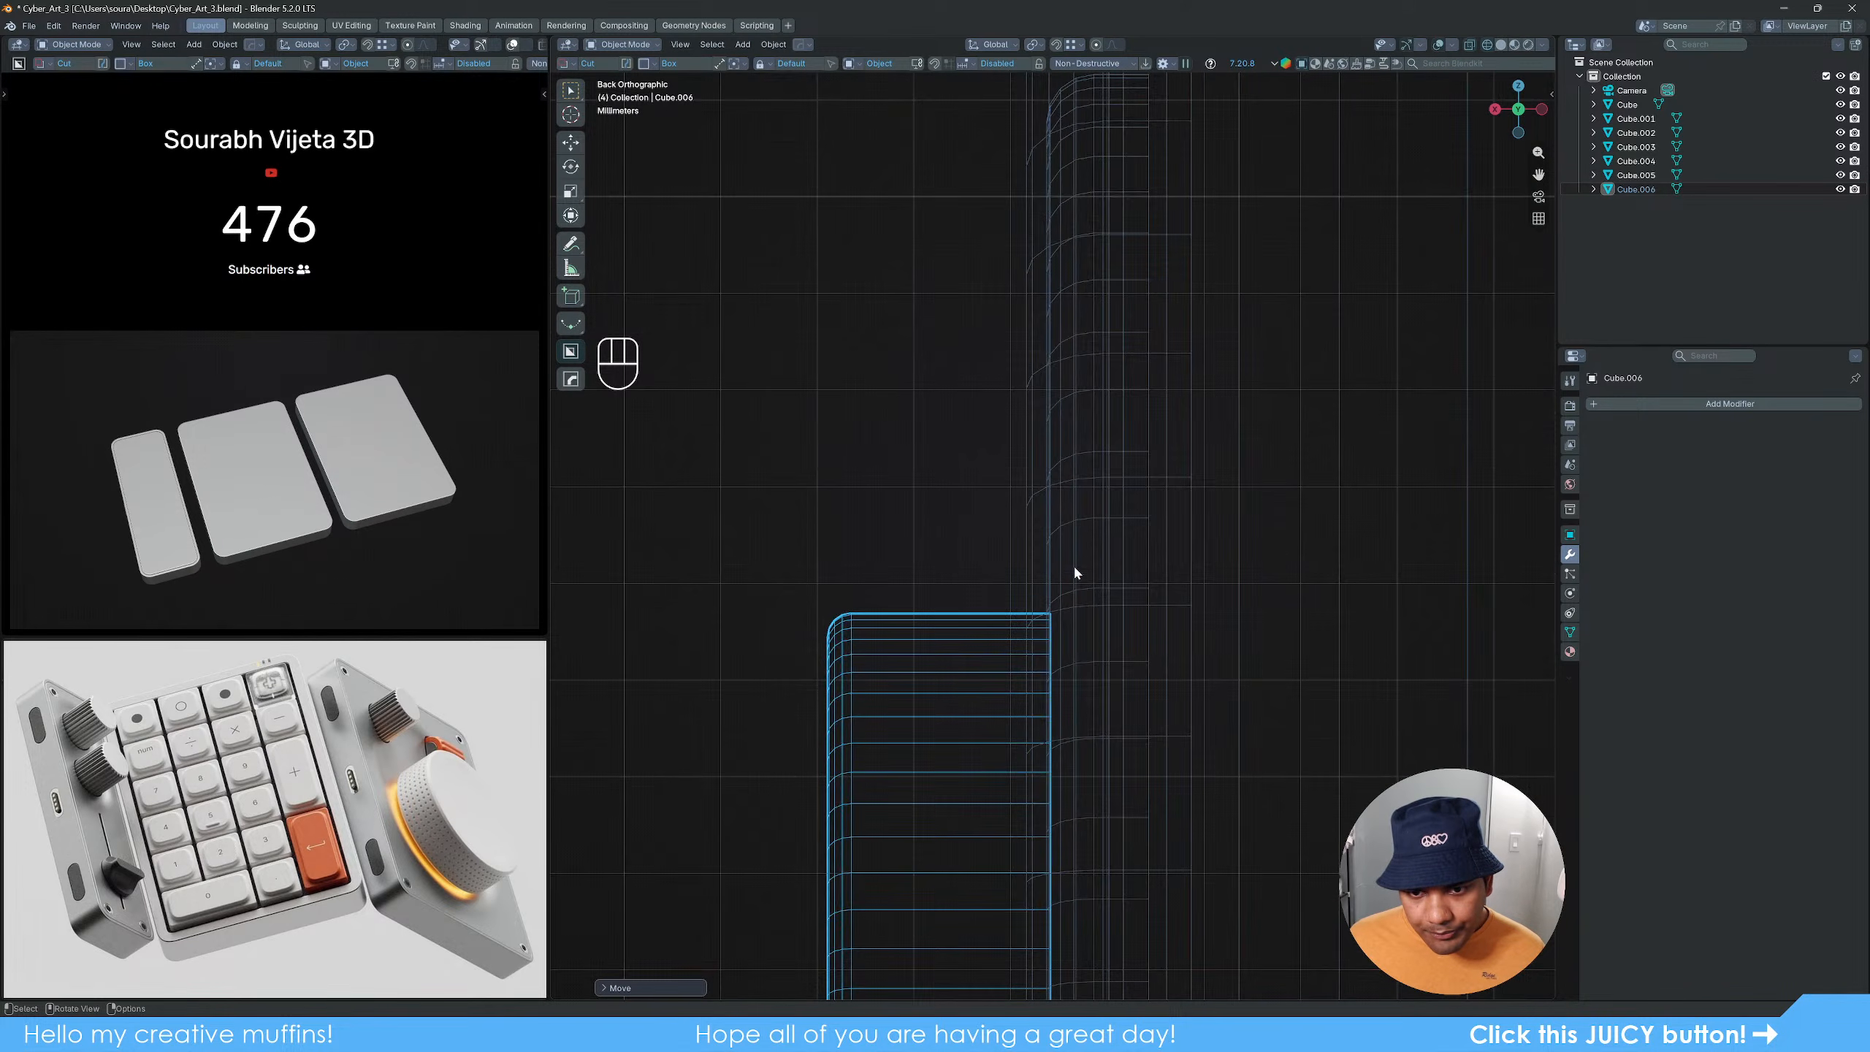
pyautogui.press('g')
pyautogui.press('x')
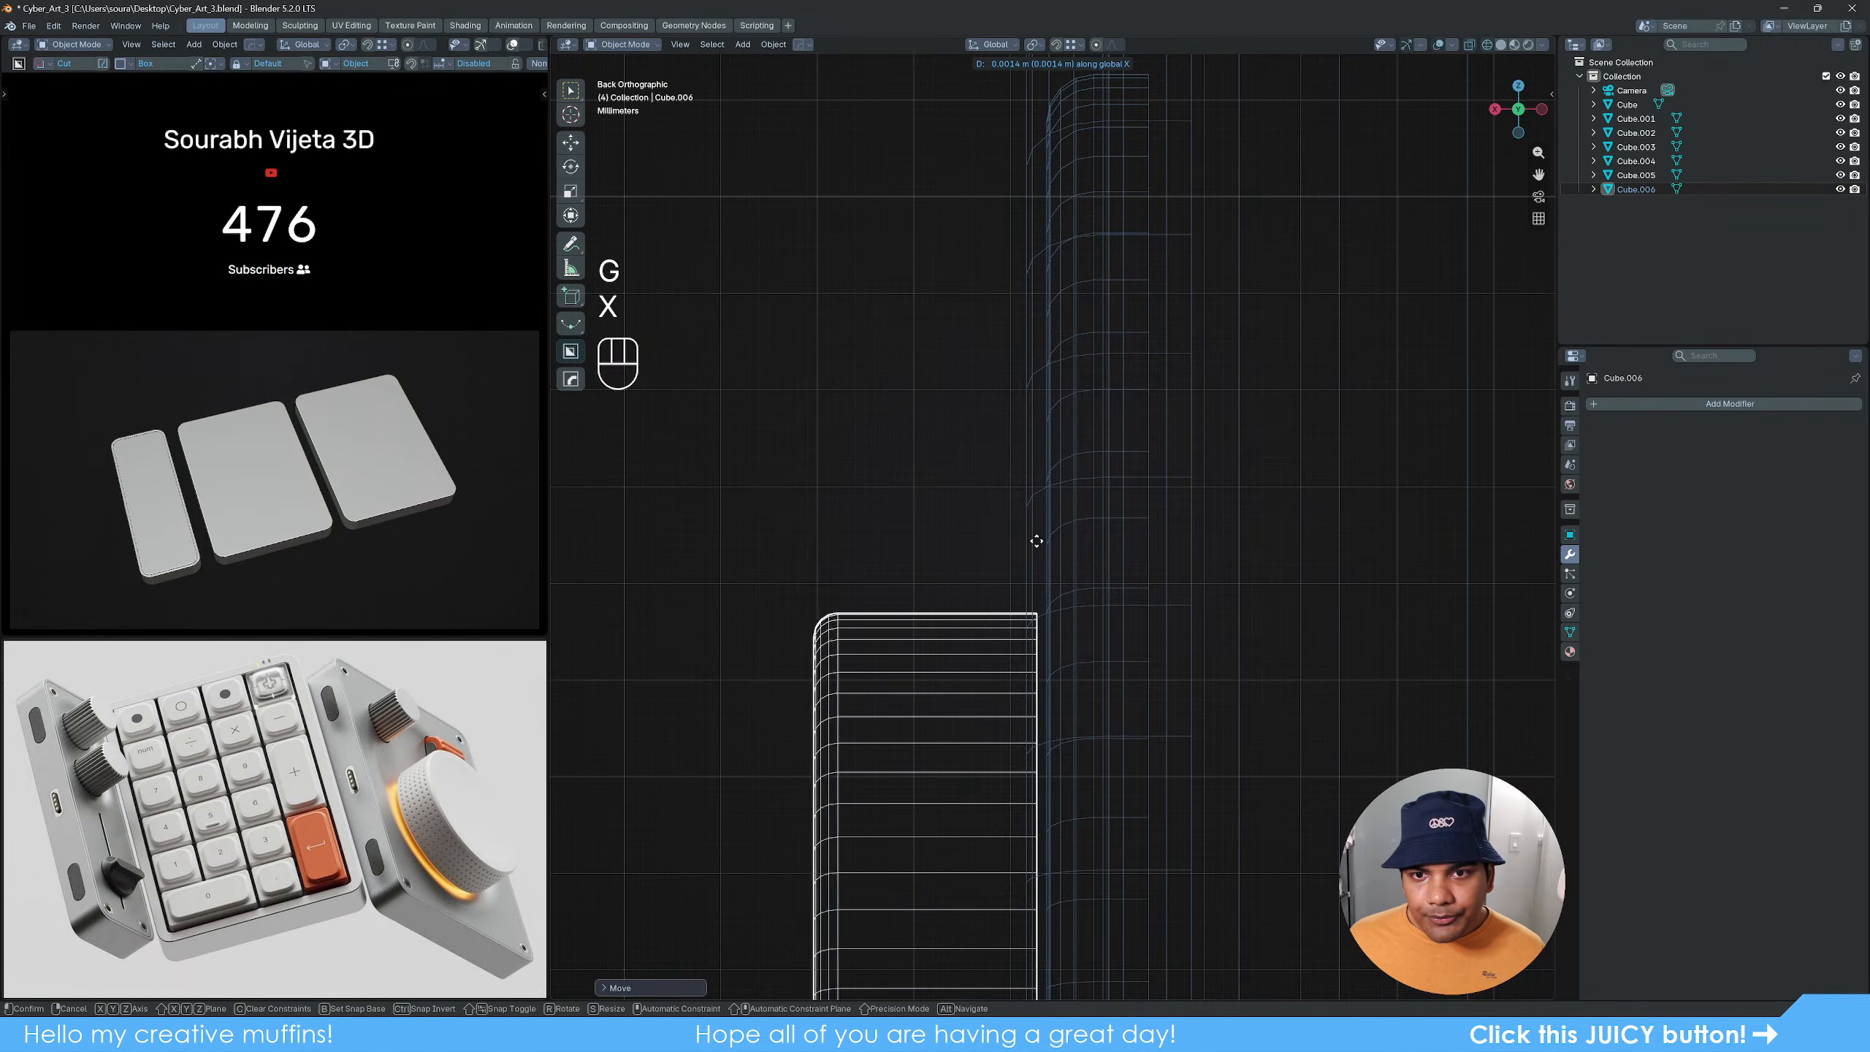
pyautogui.press('ctrl')
pyautogui.keyDown('ctrl'); pyautogui.click(1044, 126); pyautogui.keyUp('ctrl')
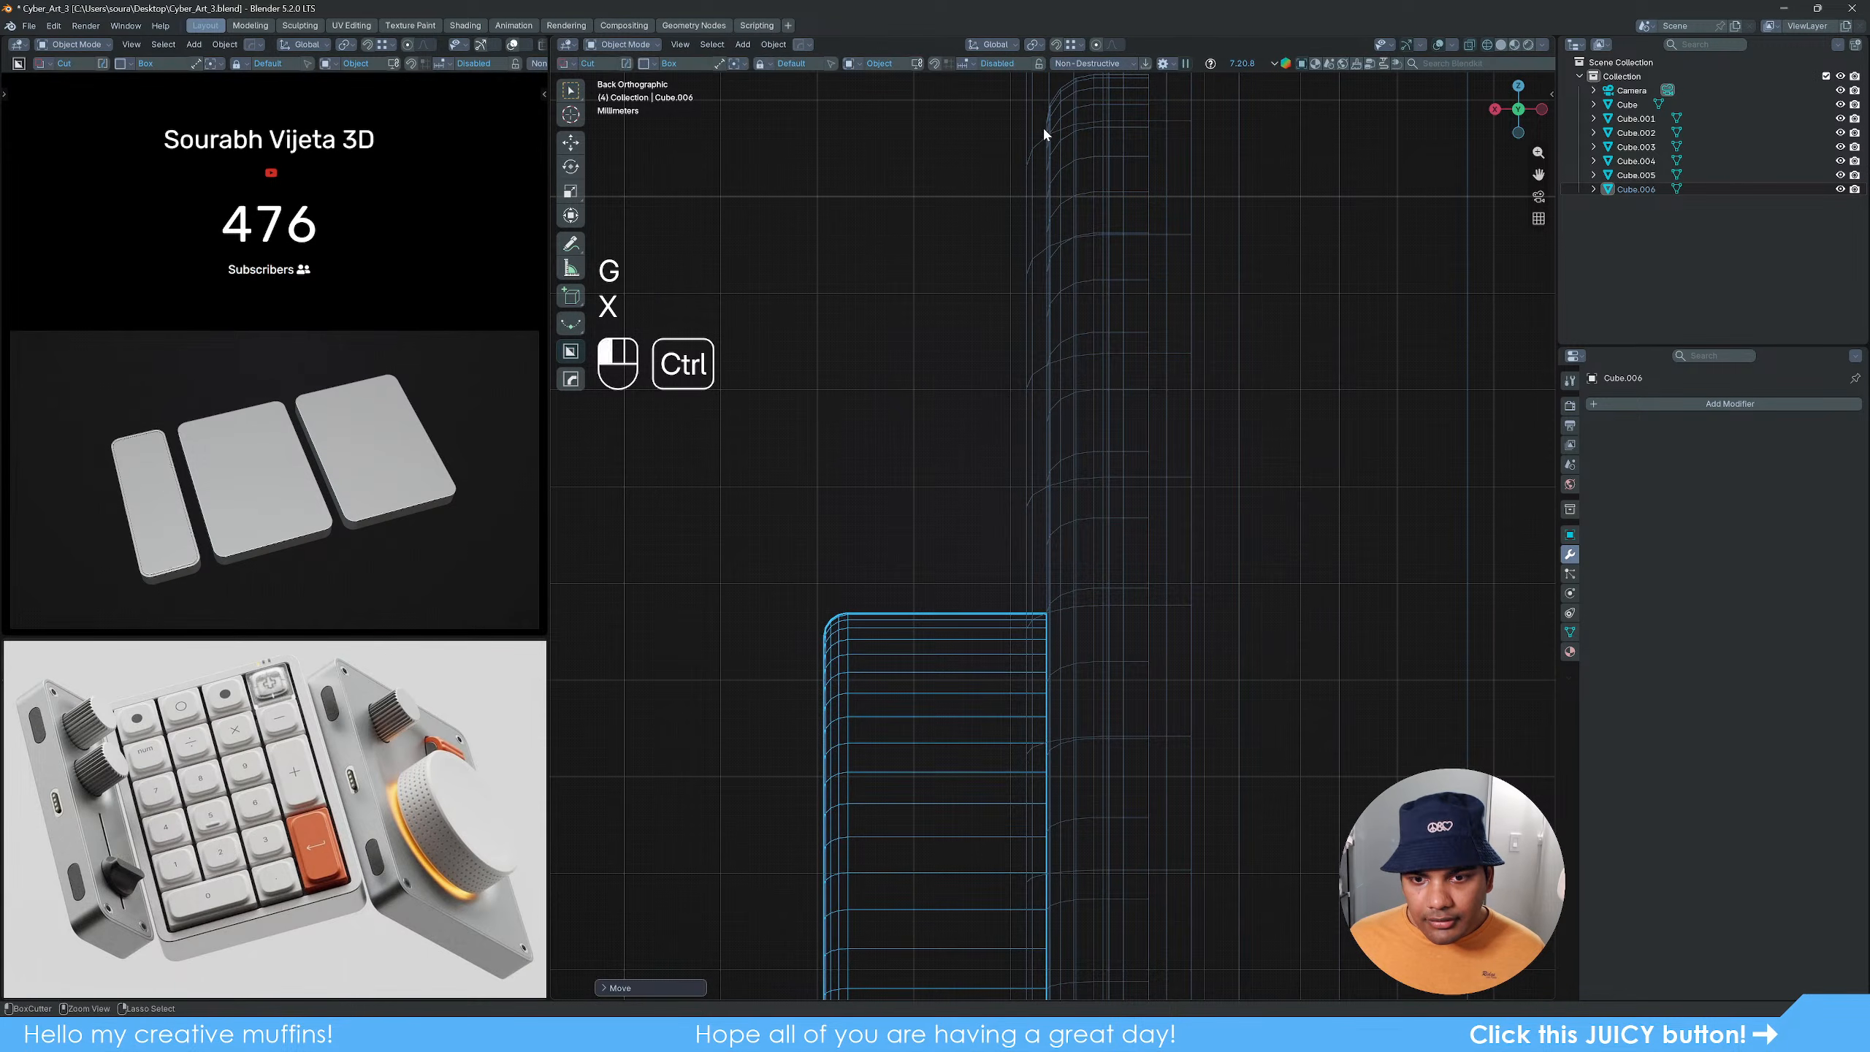
pyautogui.scroll(-4, 879, 381)
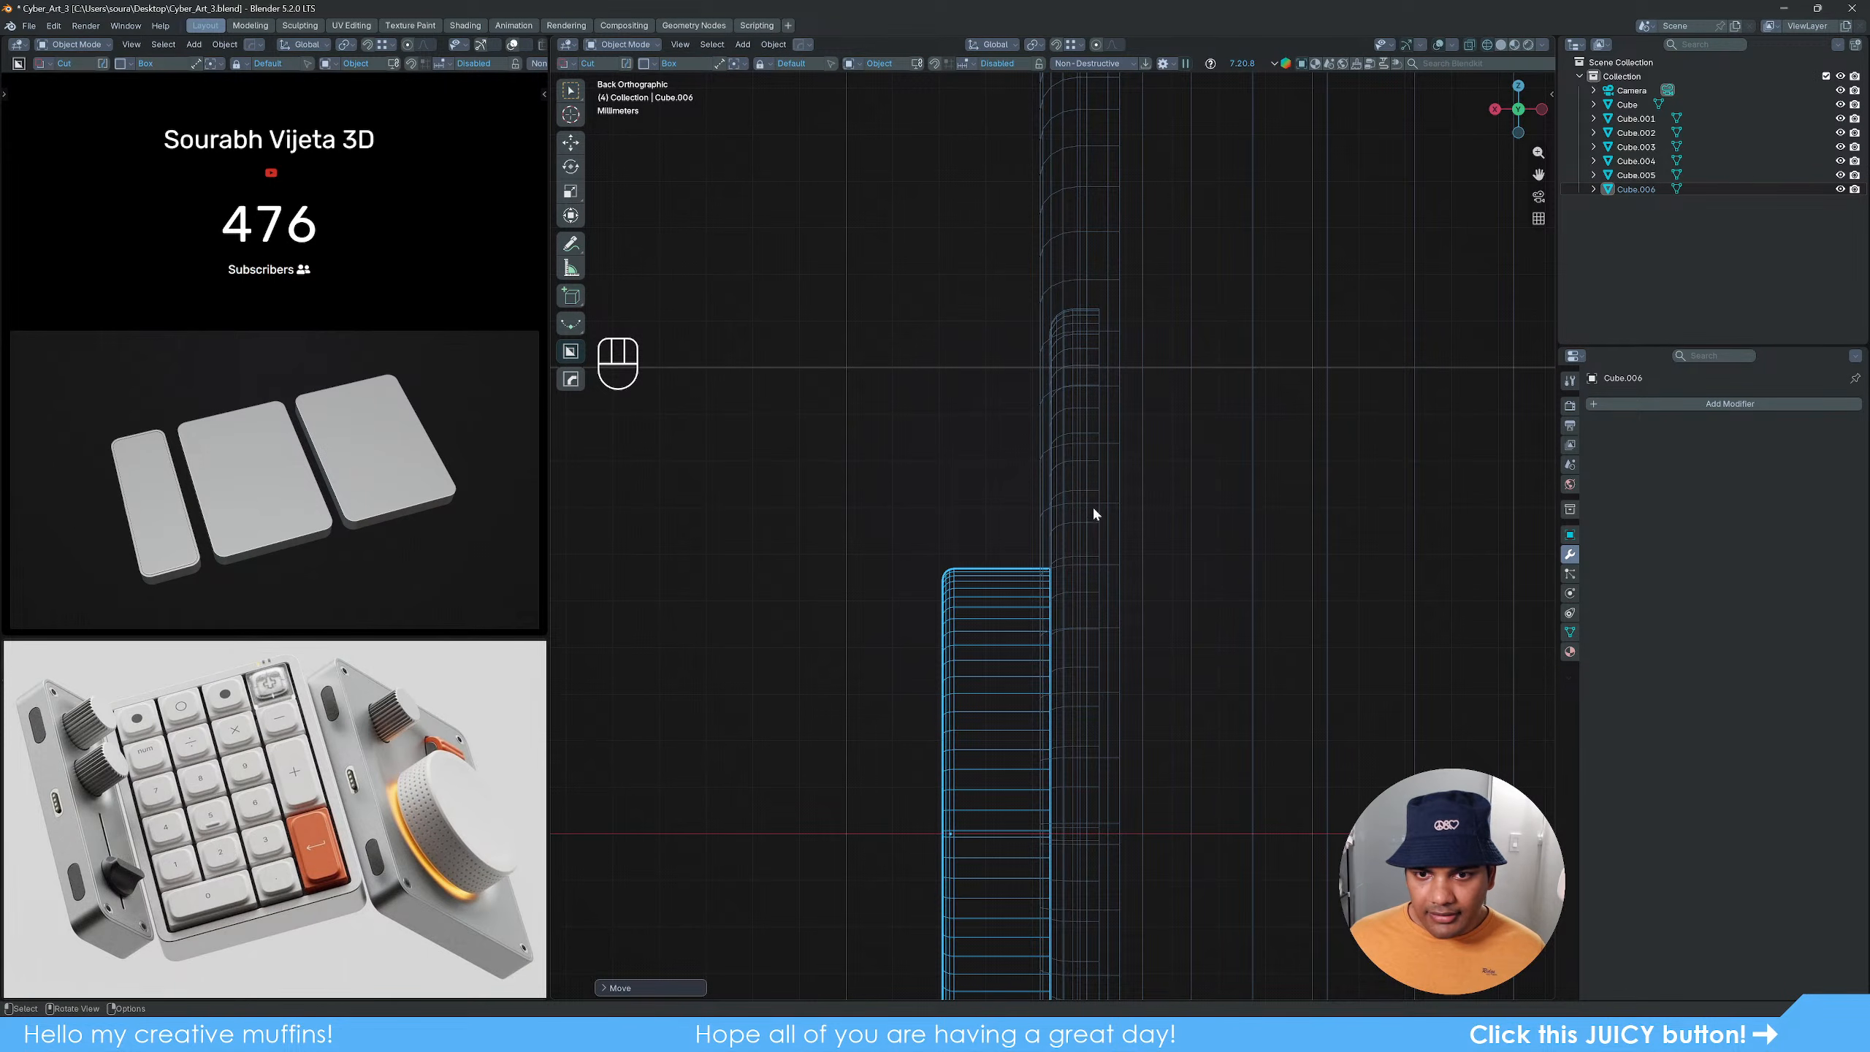
pyautogui.scroll(-5, 894, 489)
pyautogui.click(891, 483)
pyautogui.press('z')
pyautogui.click(965, 516)
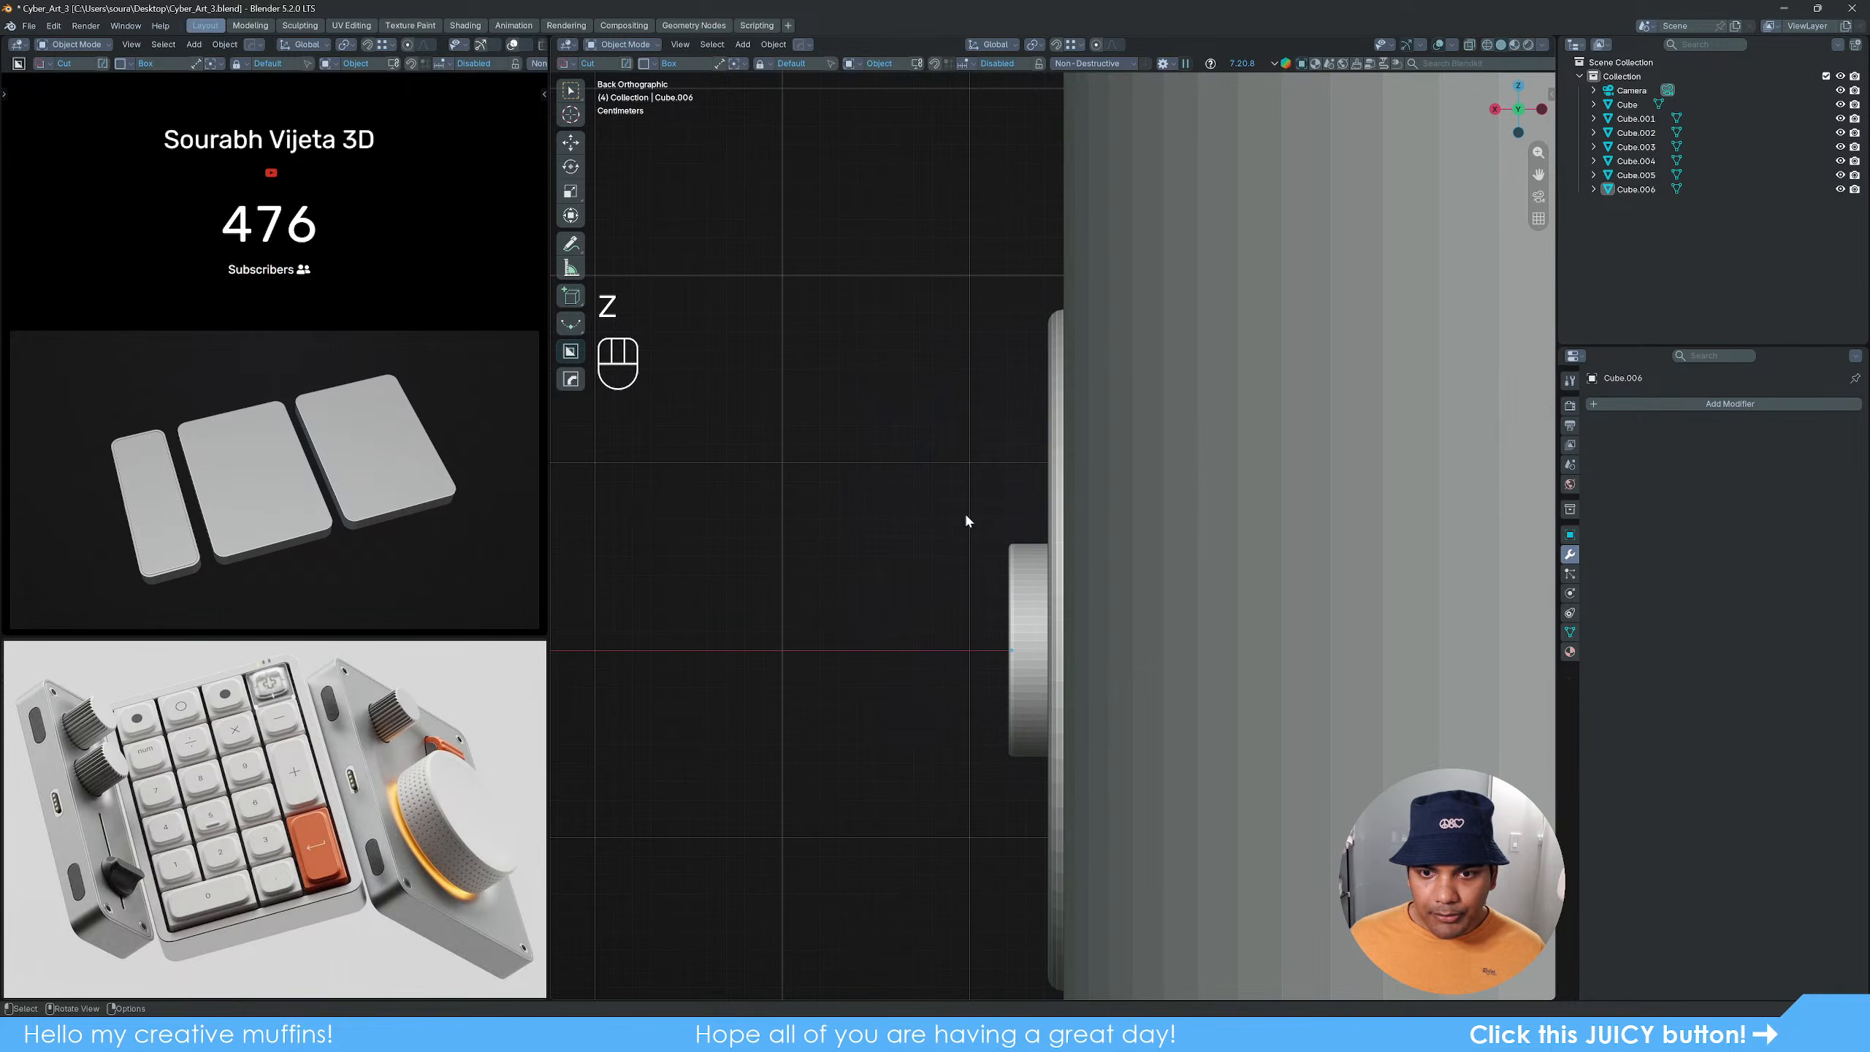
# Step: Select the inner plate and set the BoxCutter cutting shape to a circle with 64 vertices
pyautogui.moveTo(966, 521); pyautogui.dragTo(1051, 572, button='middle')
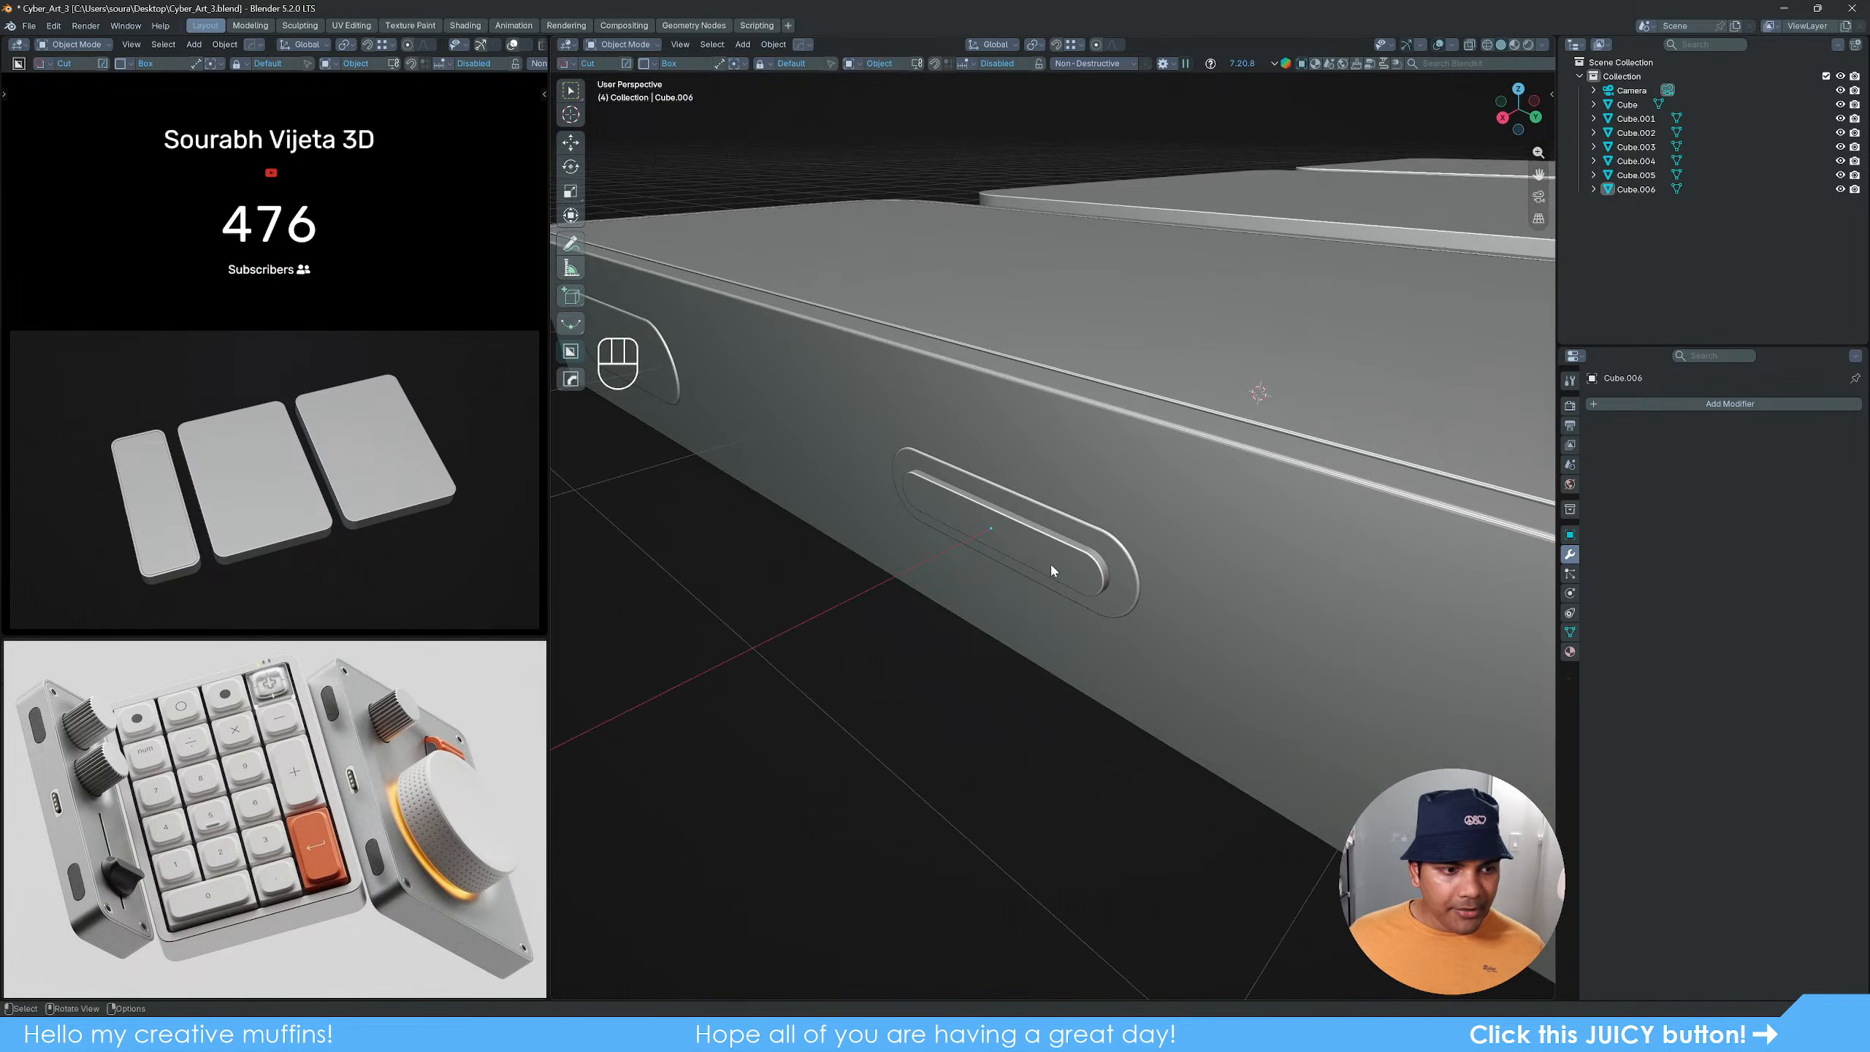
pyautogui.scroll(-4, 1040, 567)
pyautogui.scroll(6, 1039, 568)
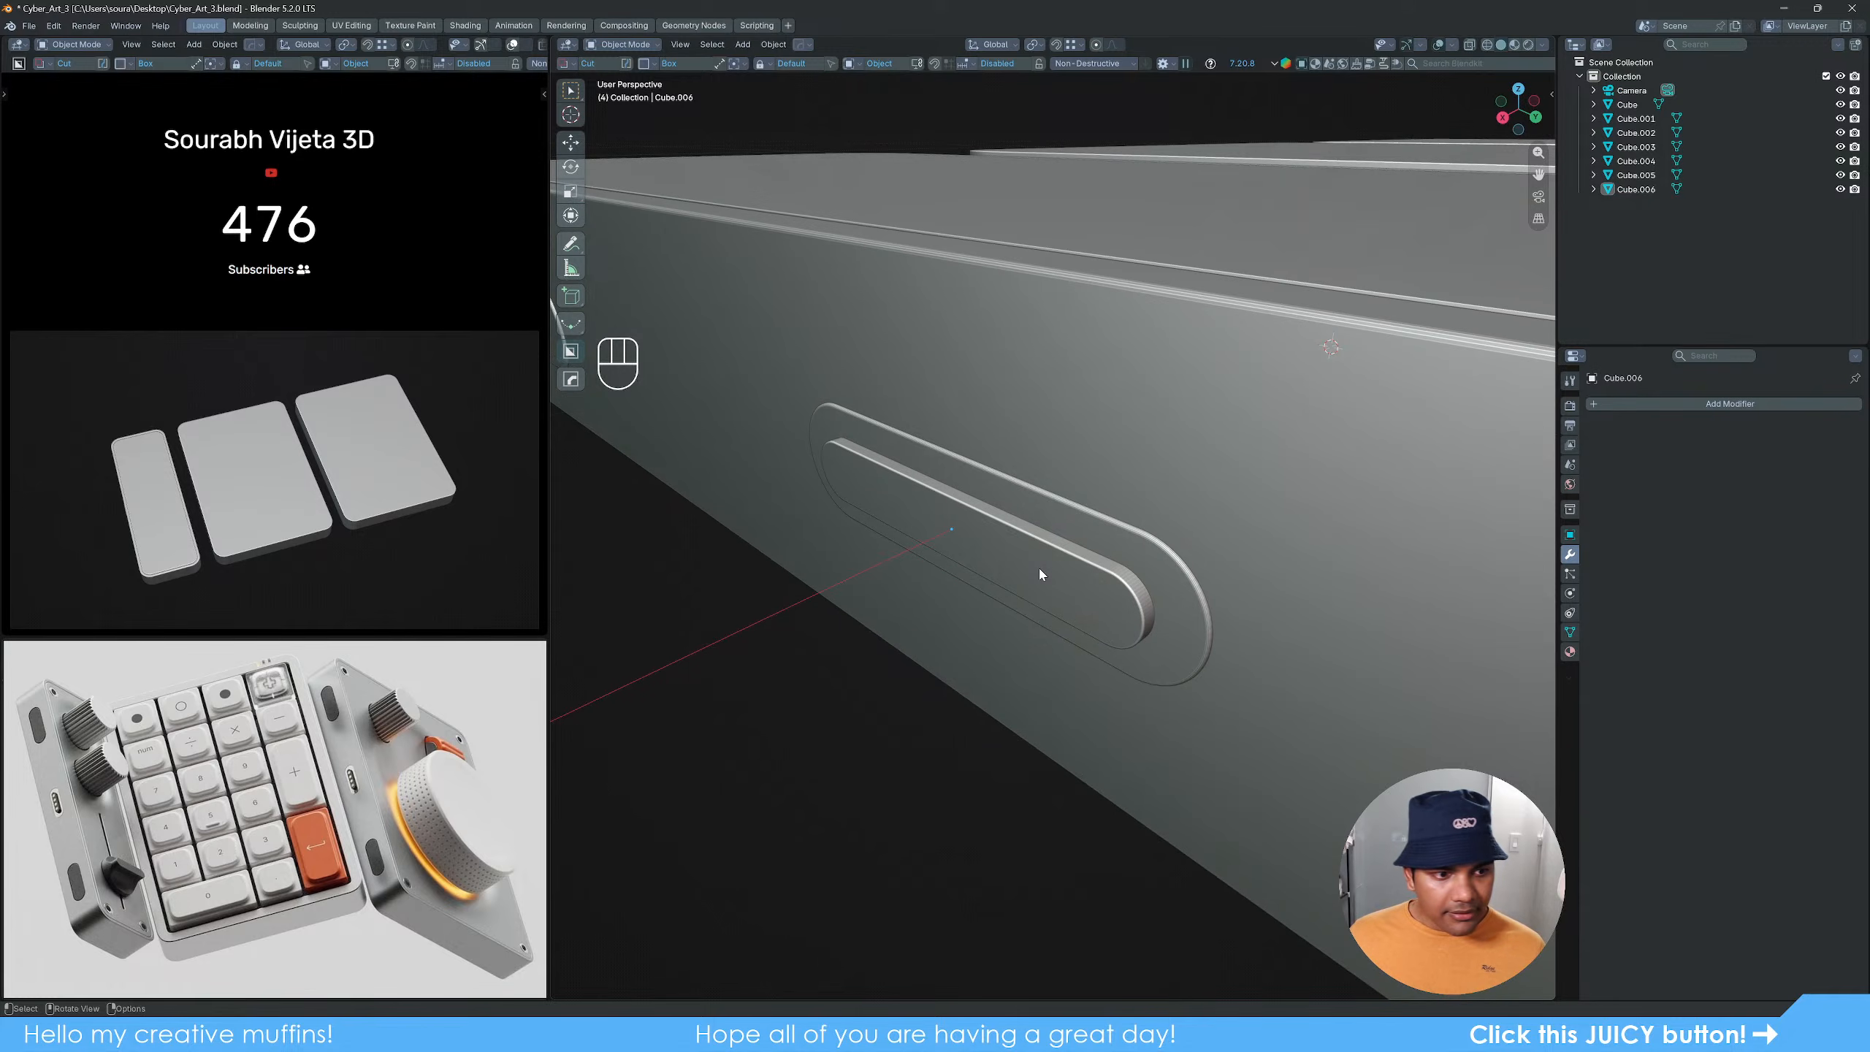
pyautogui.click(1037, 572)
pyautogui.moveTo(1032, 571)
pyautogui.mouseDown(button='middle')
pyautogui.moveTo(1112, 589)
pyautogui.moveTo(955, 610)
pyautogui.moveTo(1067, 581)
pyautogui.mouseUp(button='middle')
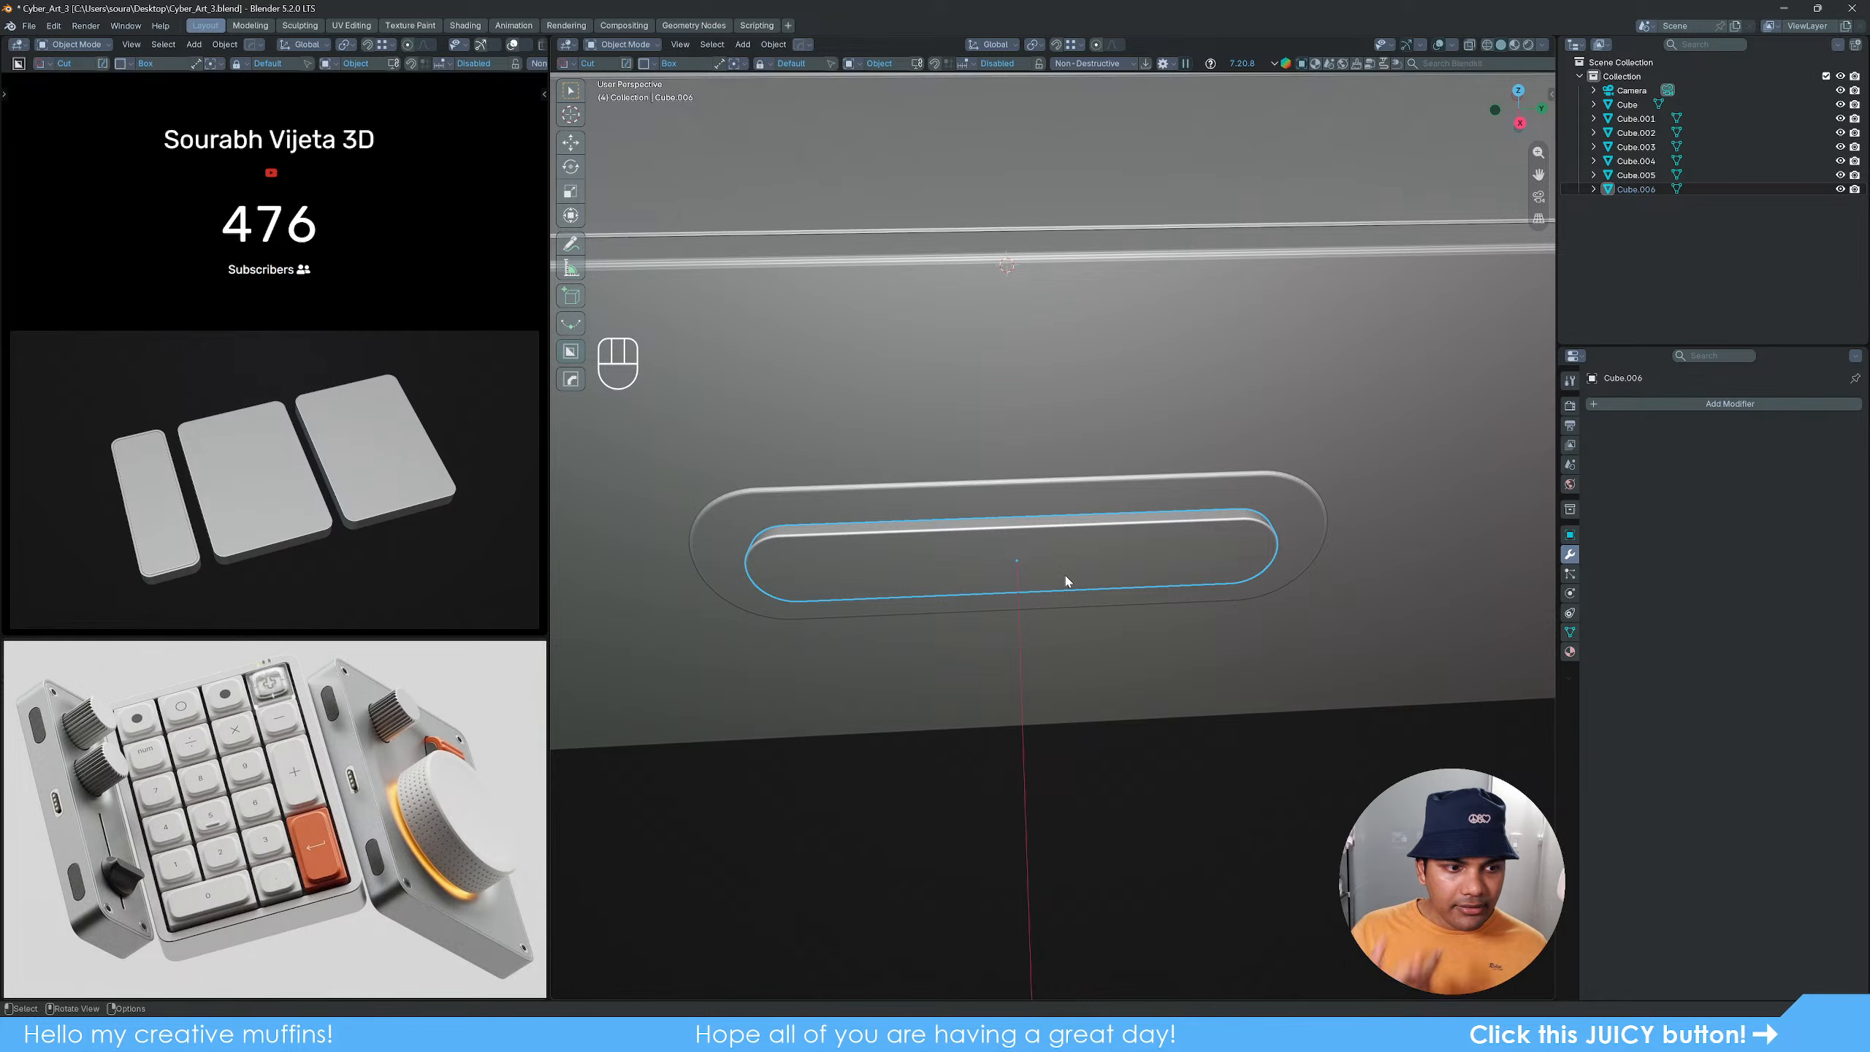
pyautogui.press('d')
pyautogui.click(1032, 543)
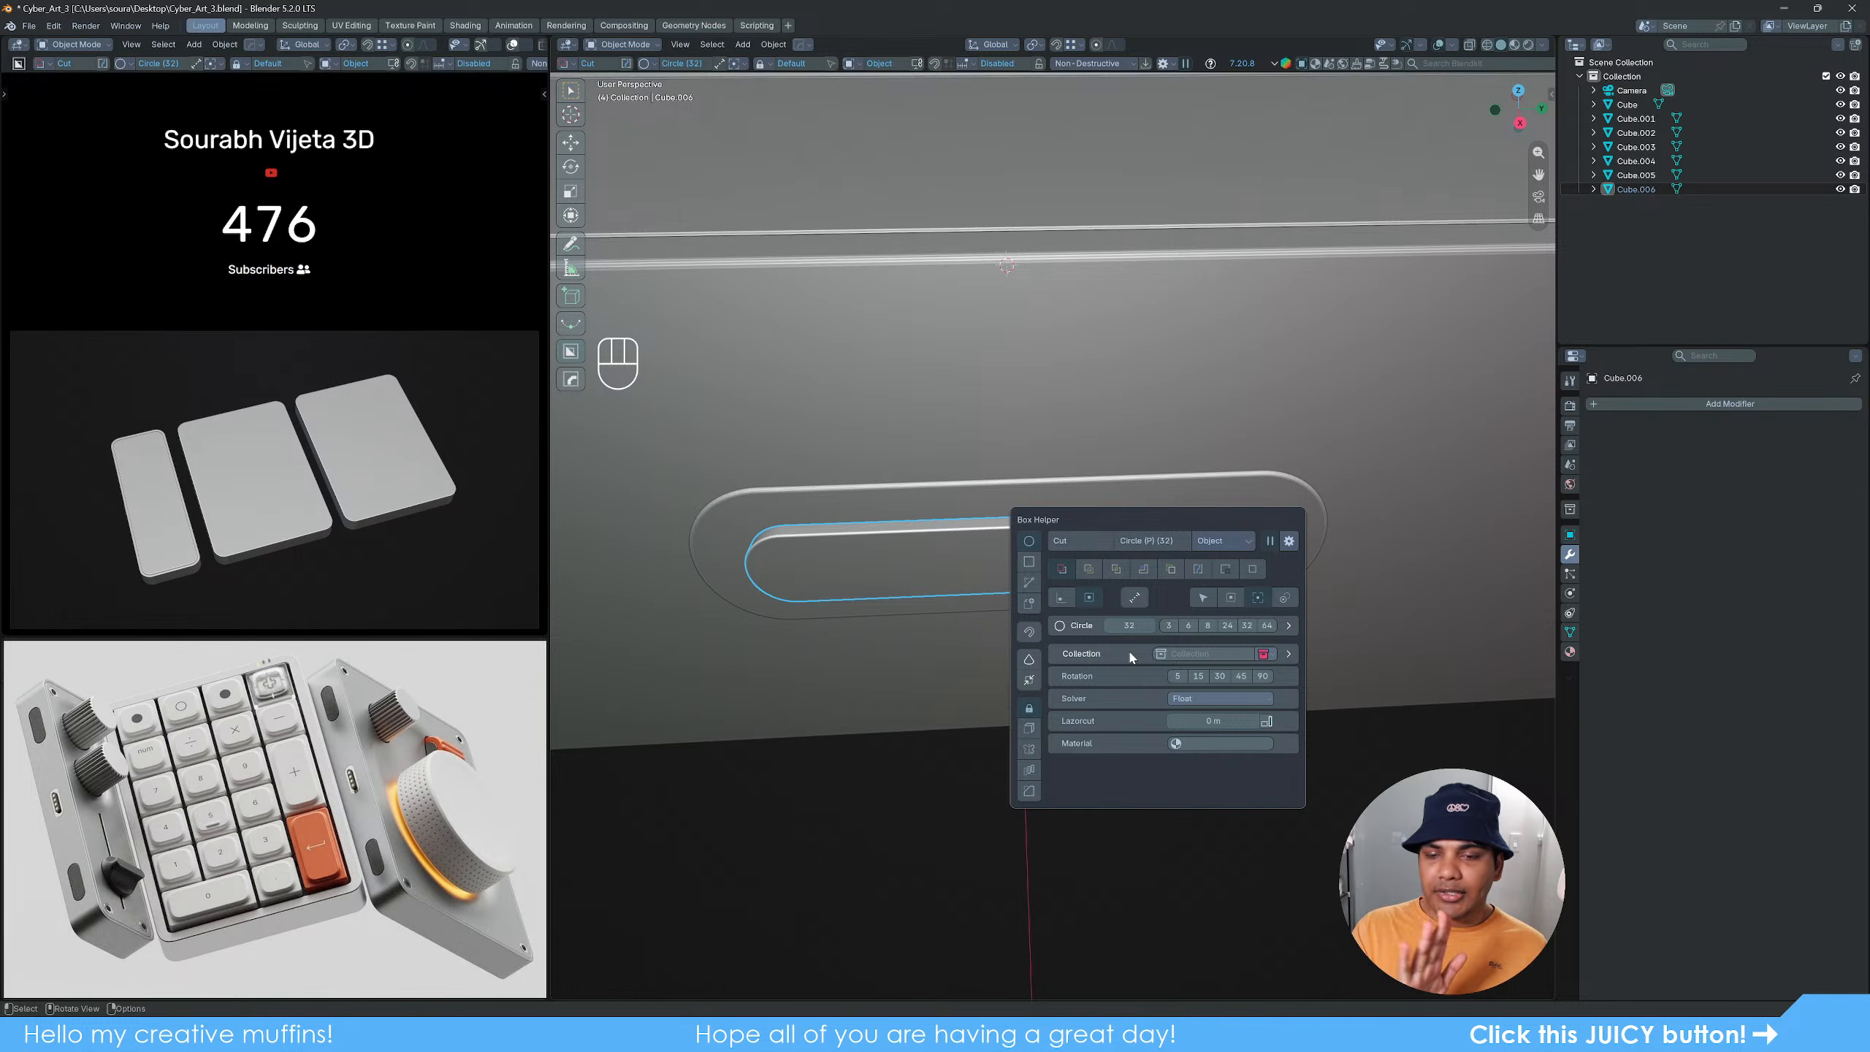
pyautogui.click(1267, 626)
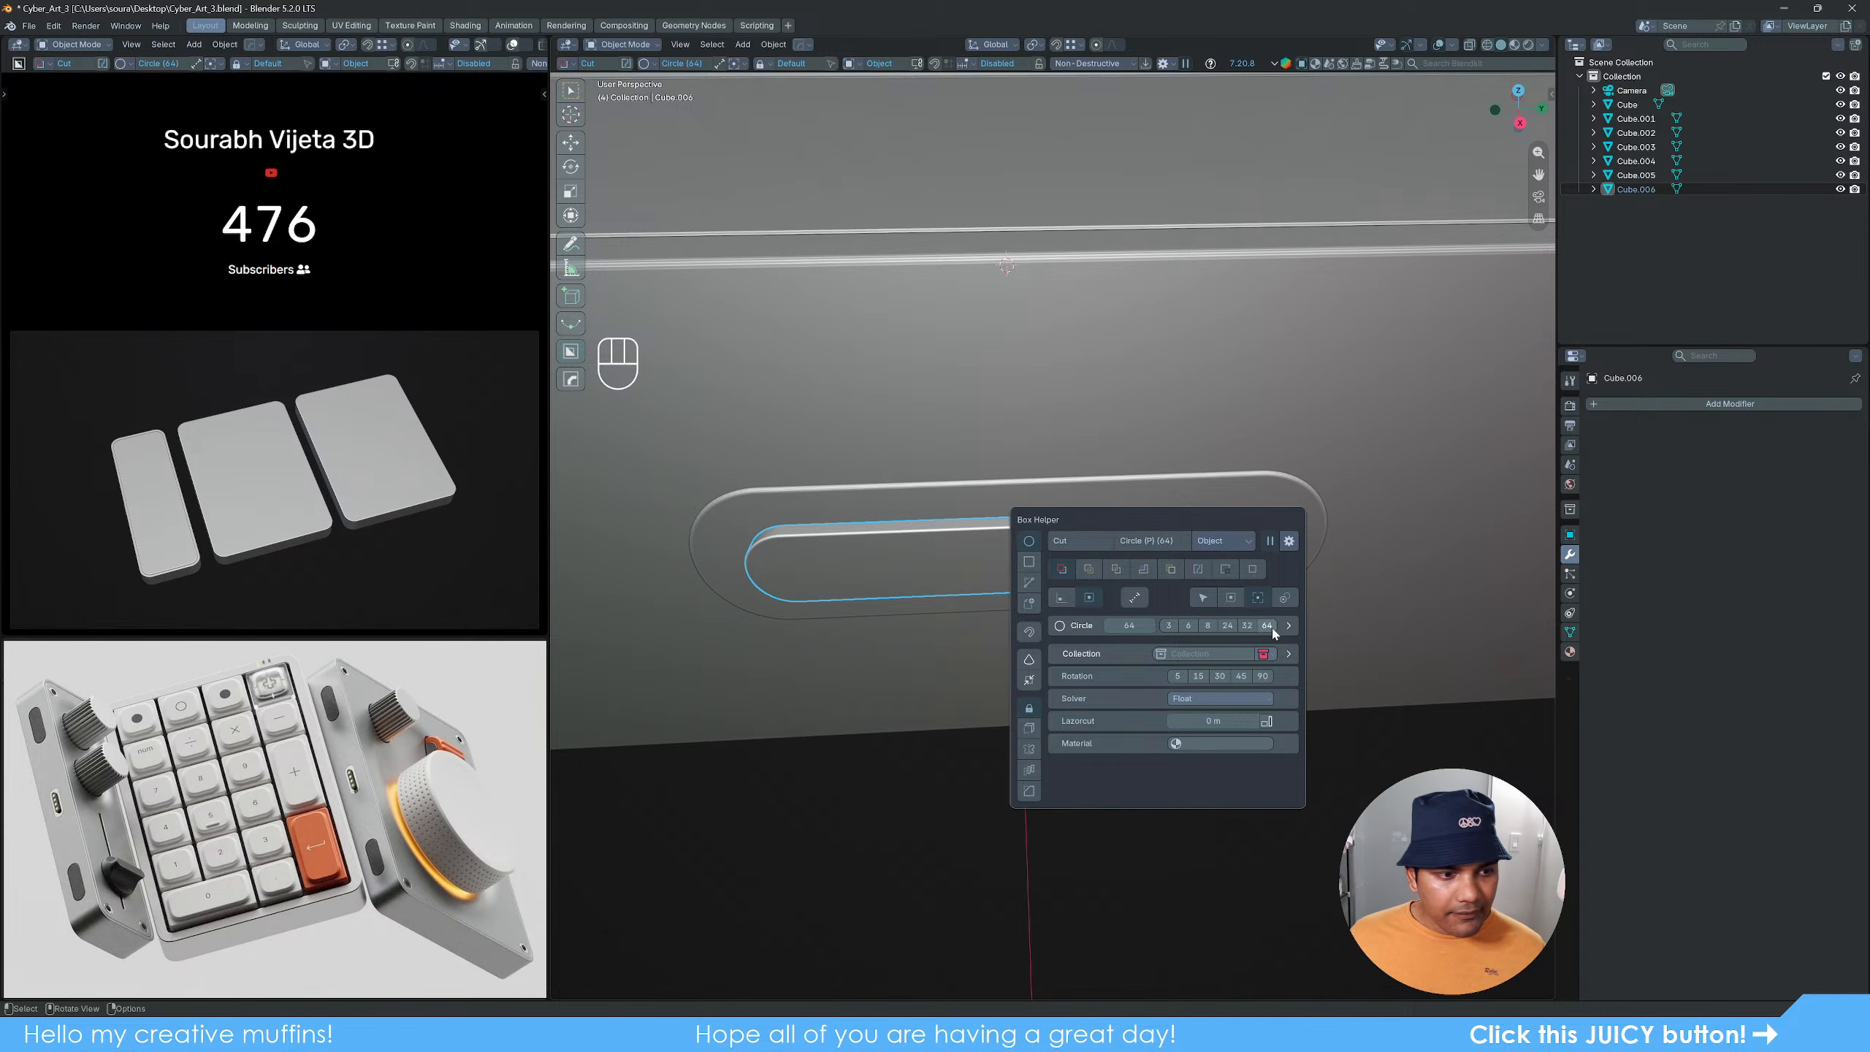
pyautogui.click(932, 886)
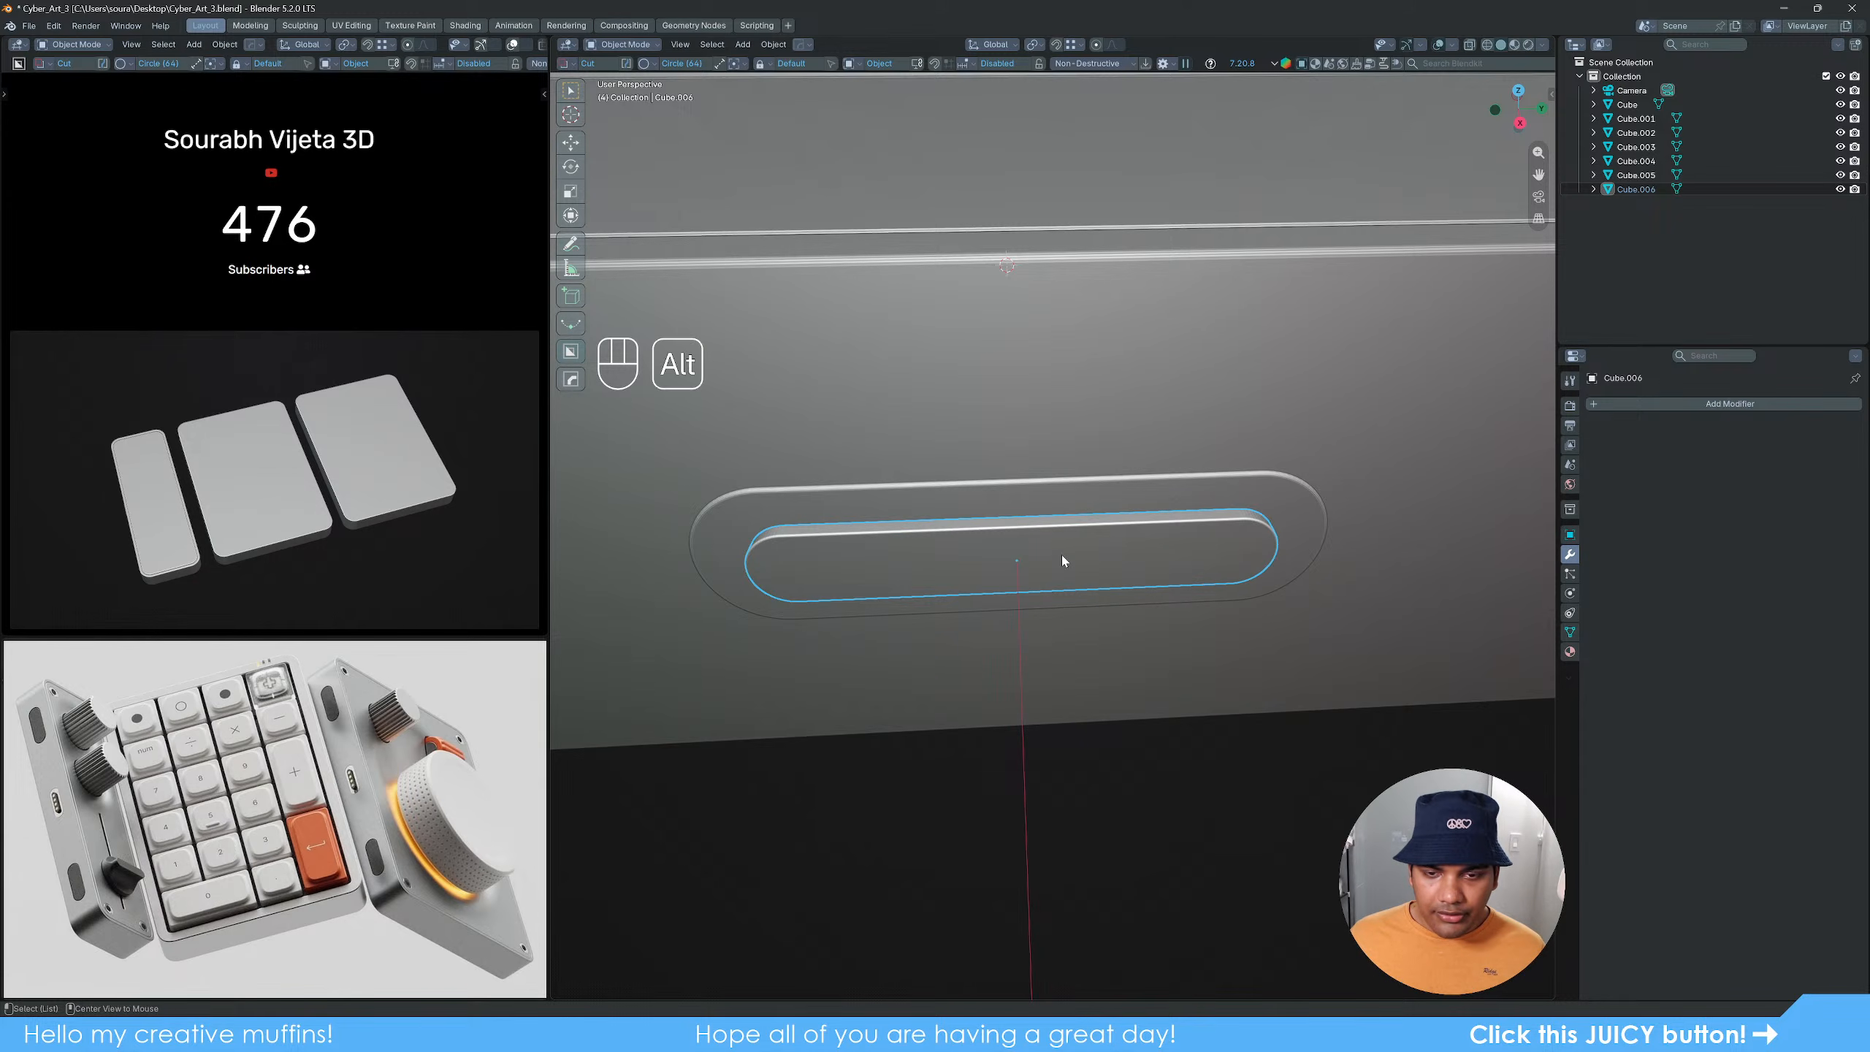
# Step: Cut a shallow circular recess into the centre of the inner plate's front face
pyautogui.moveTo(1061, 555); pyautogui.dragTo(992, 529, button='middle')
pyautogui.scroll(2, 1033, 598)
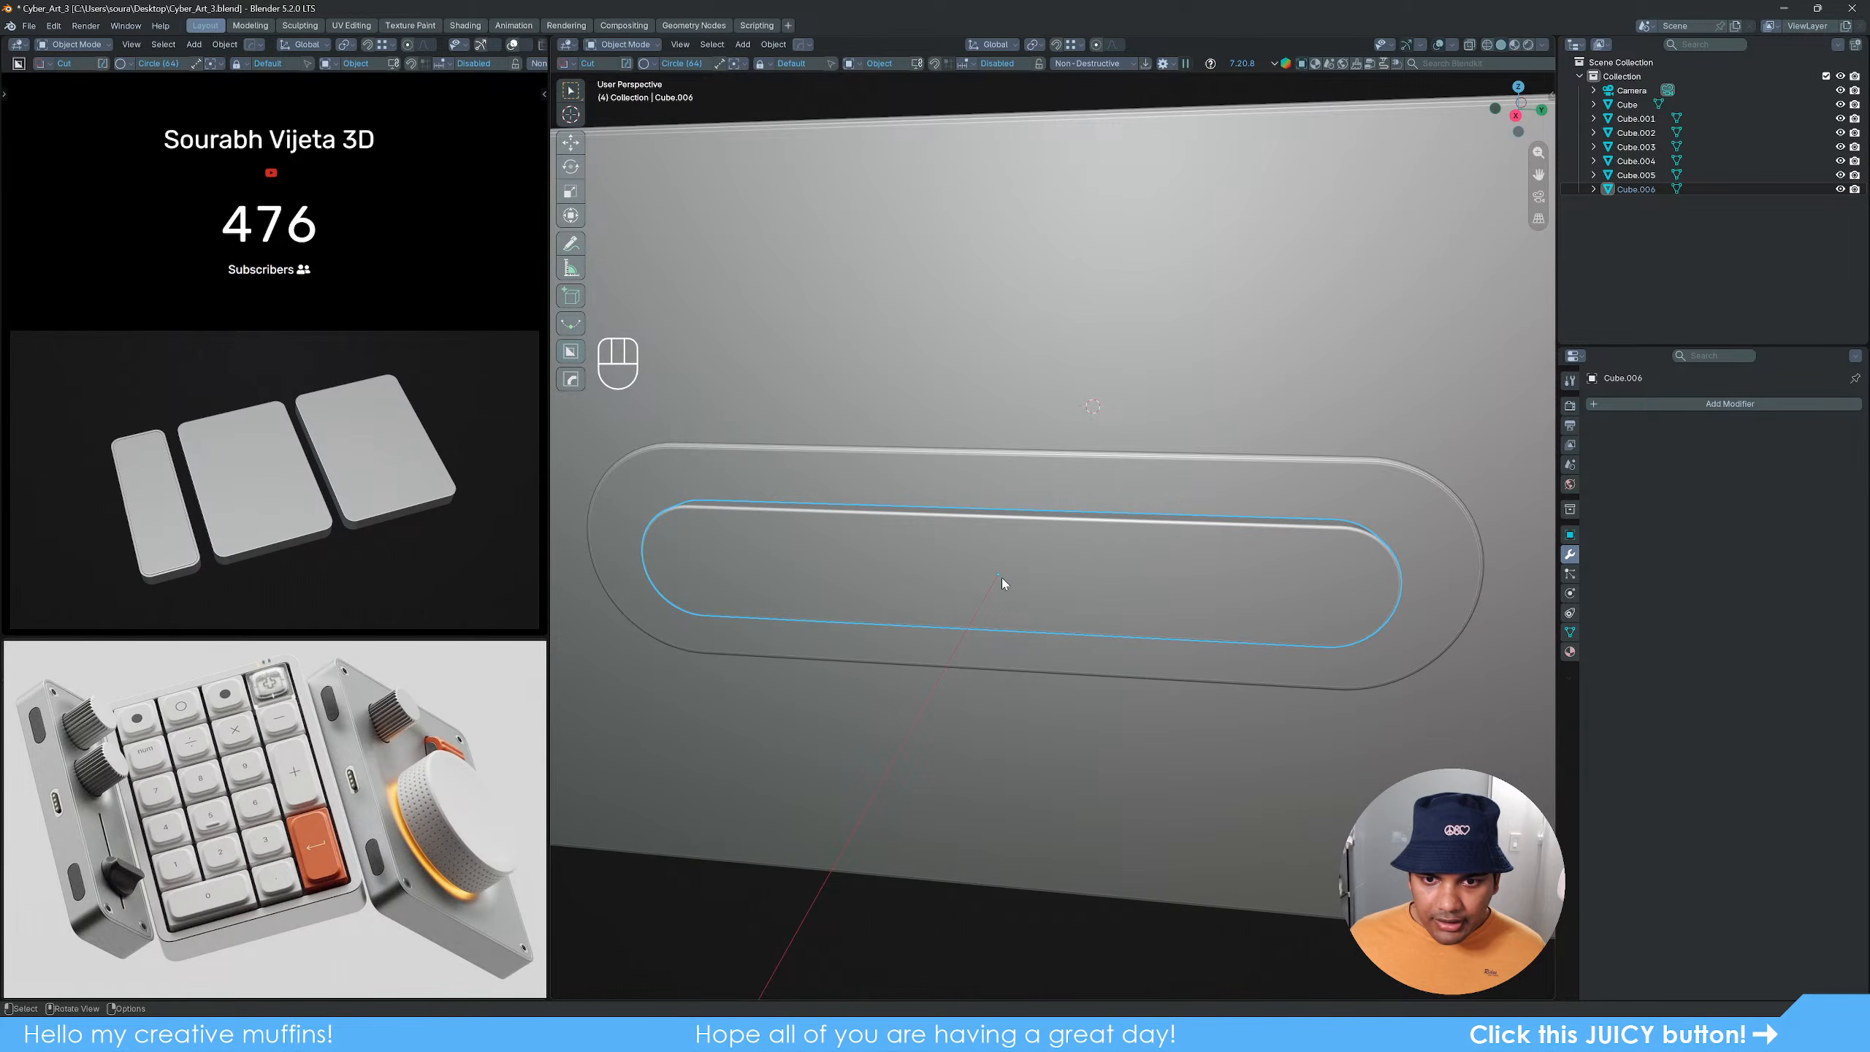
pyautogui.moveTo(999, 575); pyautogui.dragTo(1055, 609)
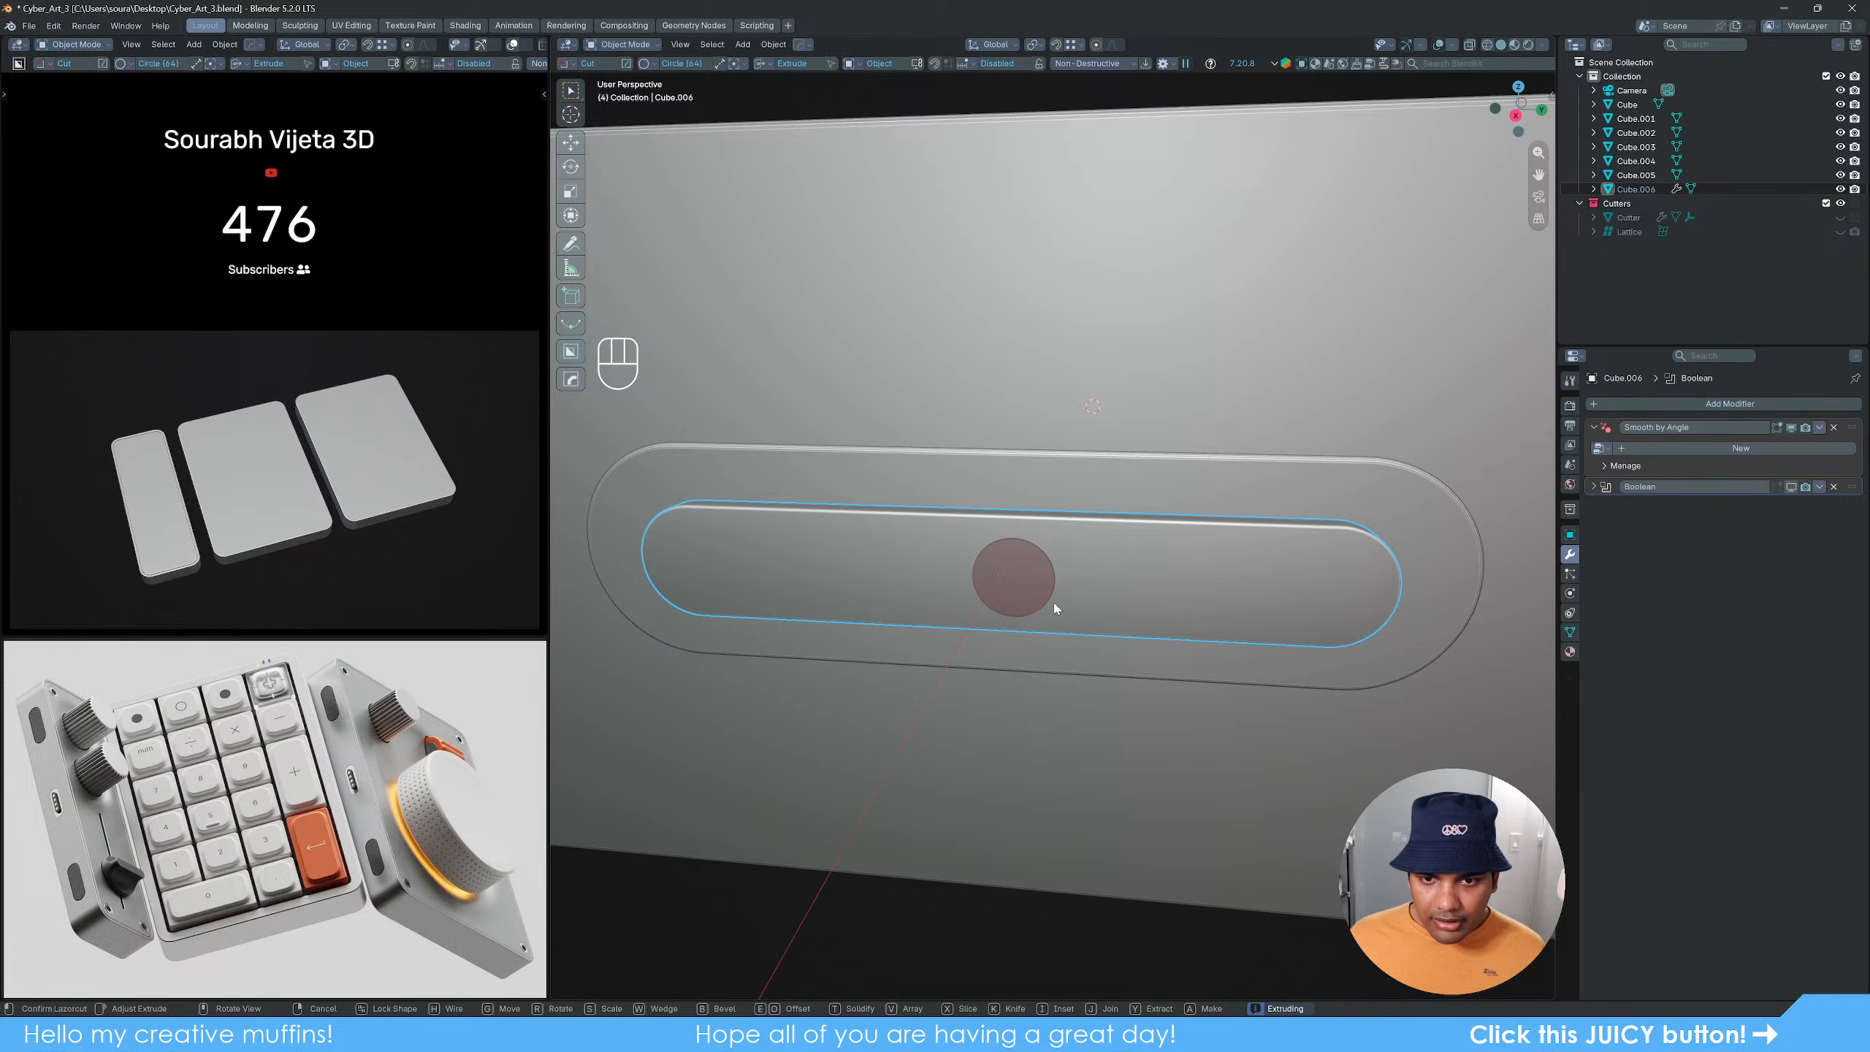
pyautogui.press('shift')
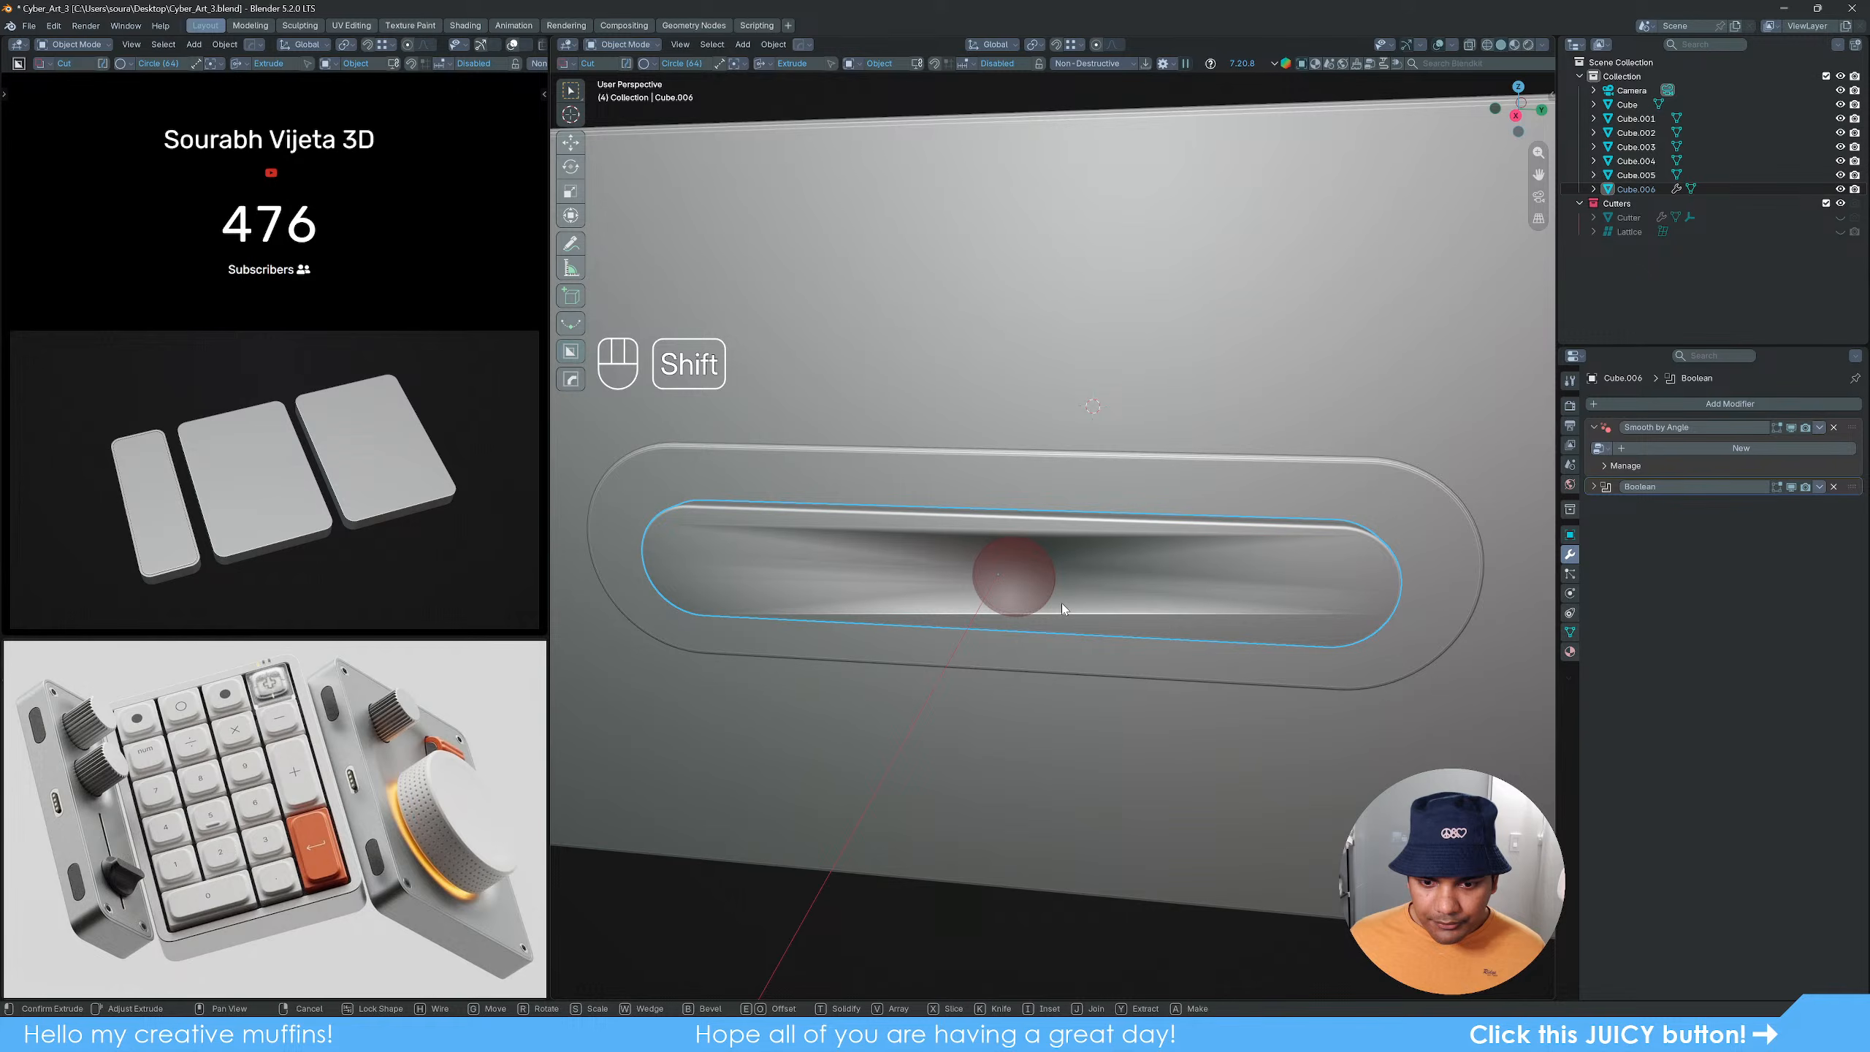
pyautogui.click(1061, 603)
# Step: Move the circular cutter slightly along X into the inner plate and select the plate again
pyautogui.moveTo(998, 631); pyautogui.dragTo(1058, 616, button='middle')
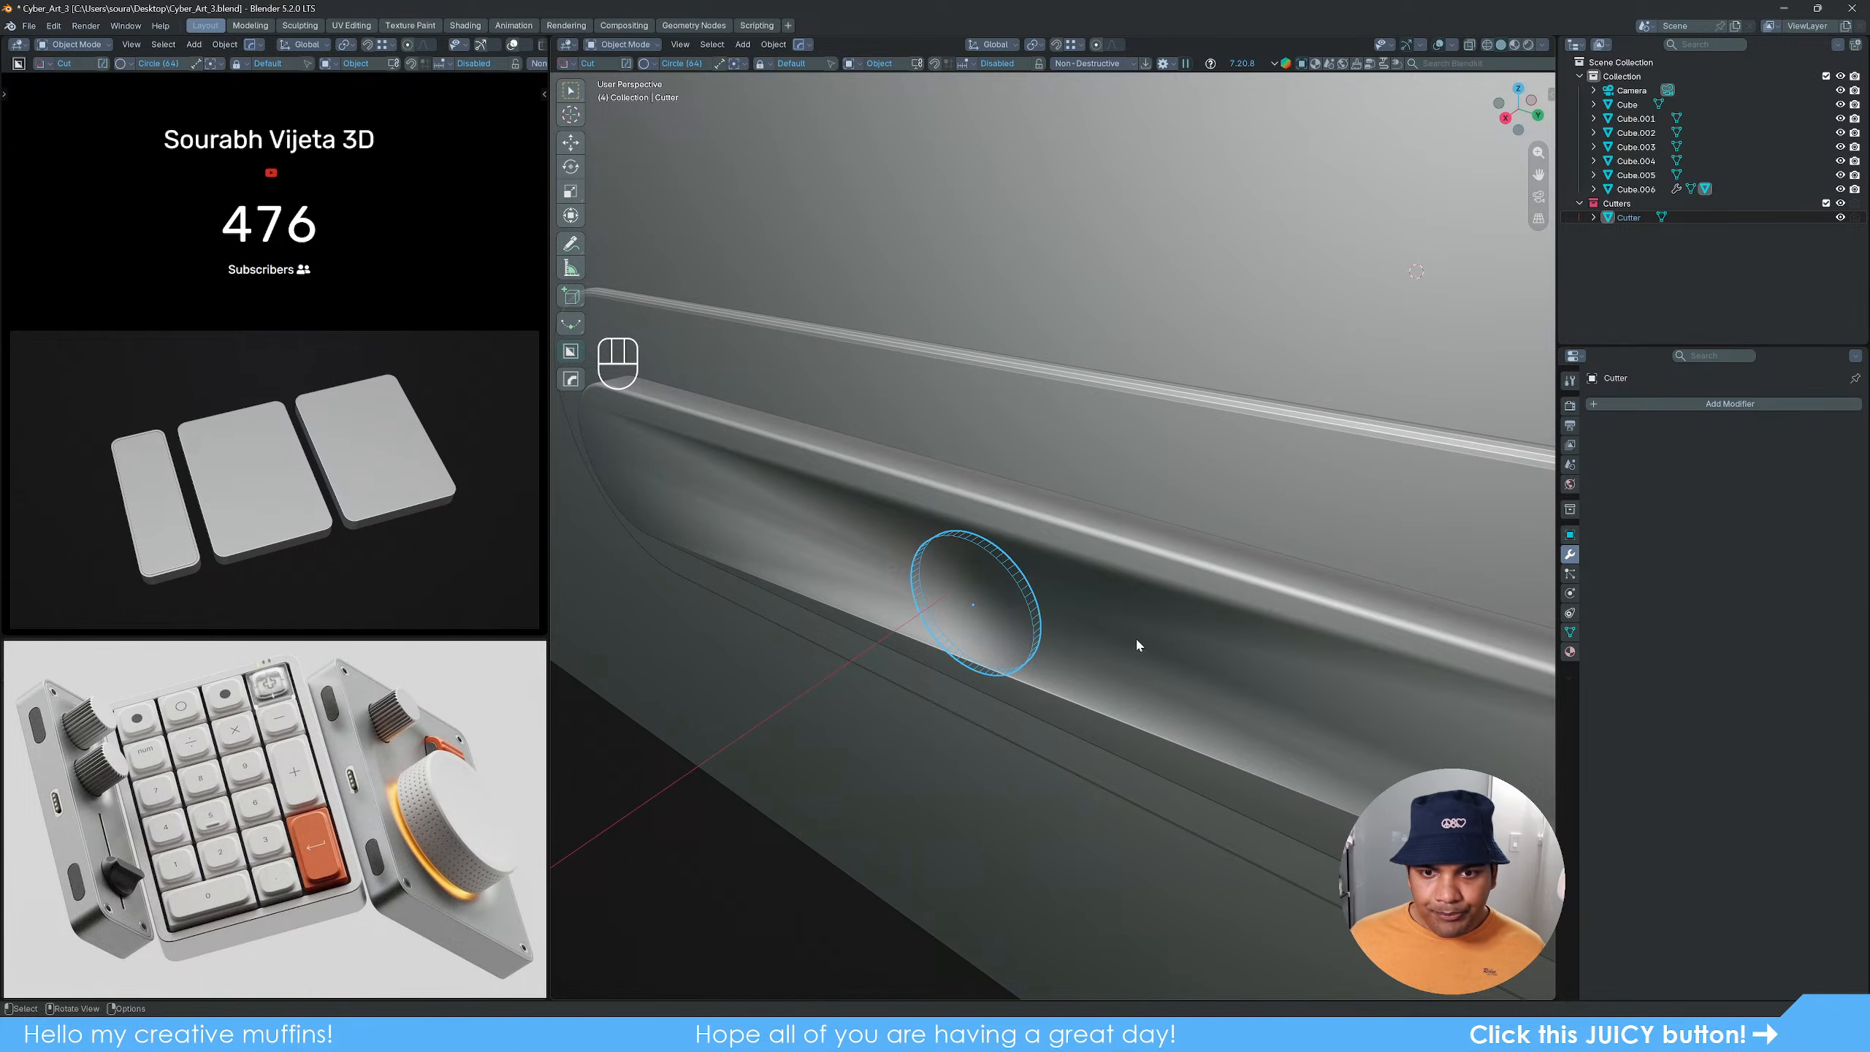
pyautogui.click(856, 820)
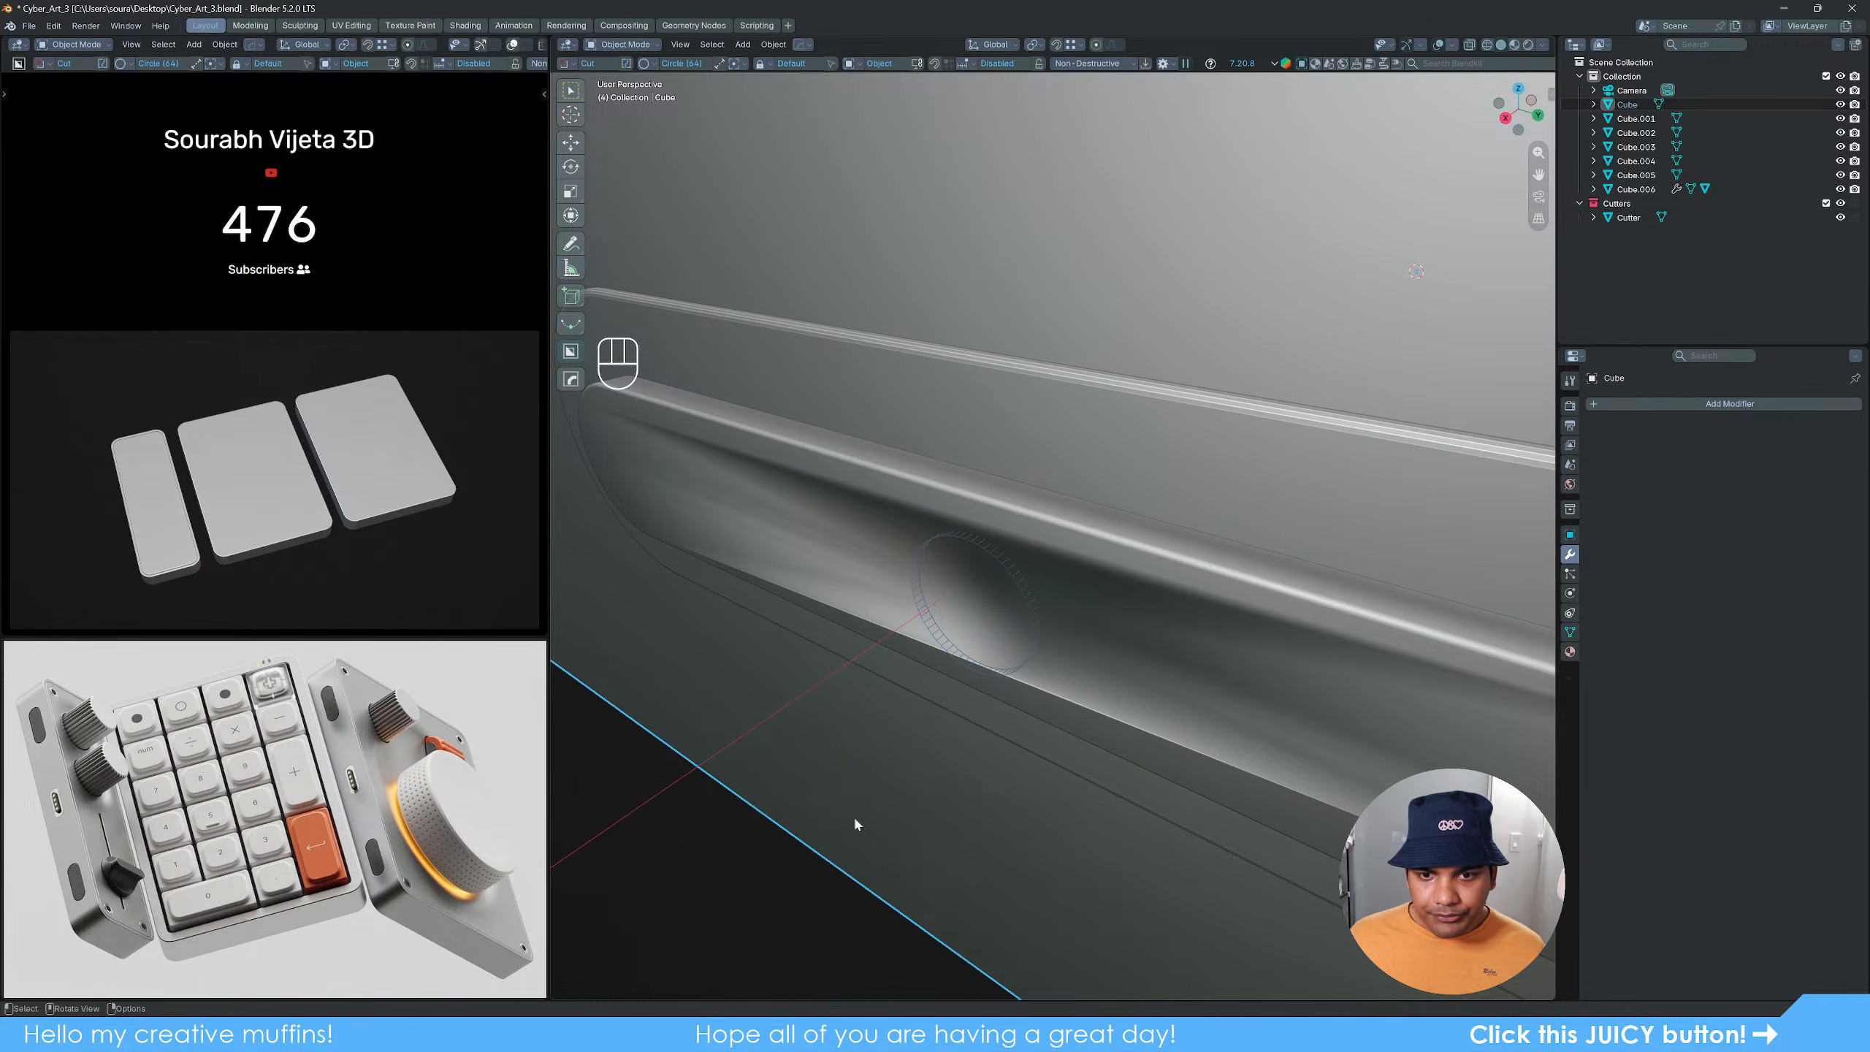
pyautogui.click(1033, 599)
pyautogui.press('g')
pyautogui.press('x')
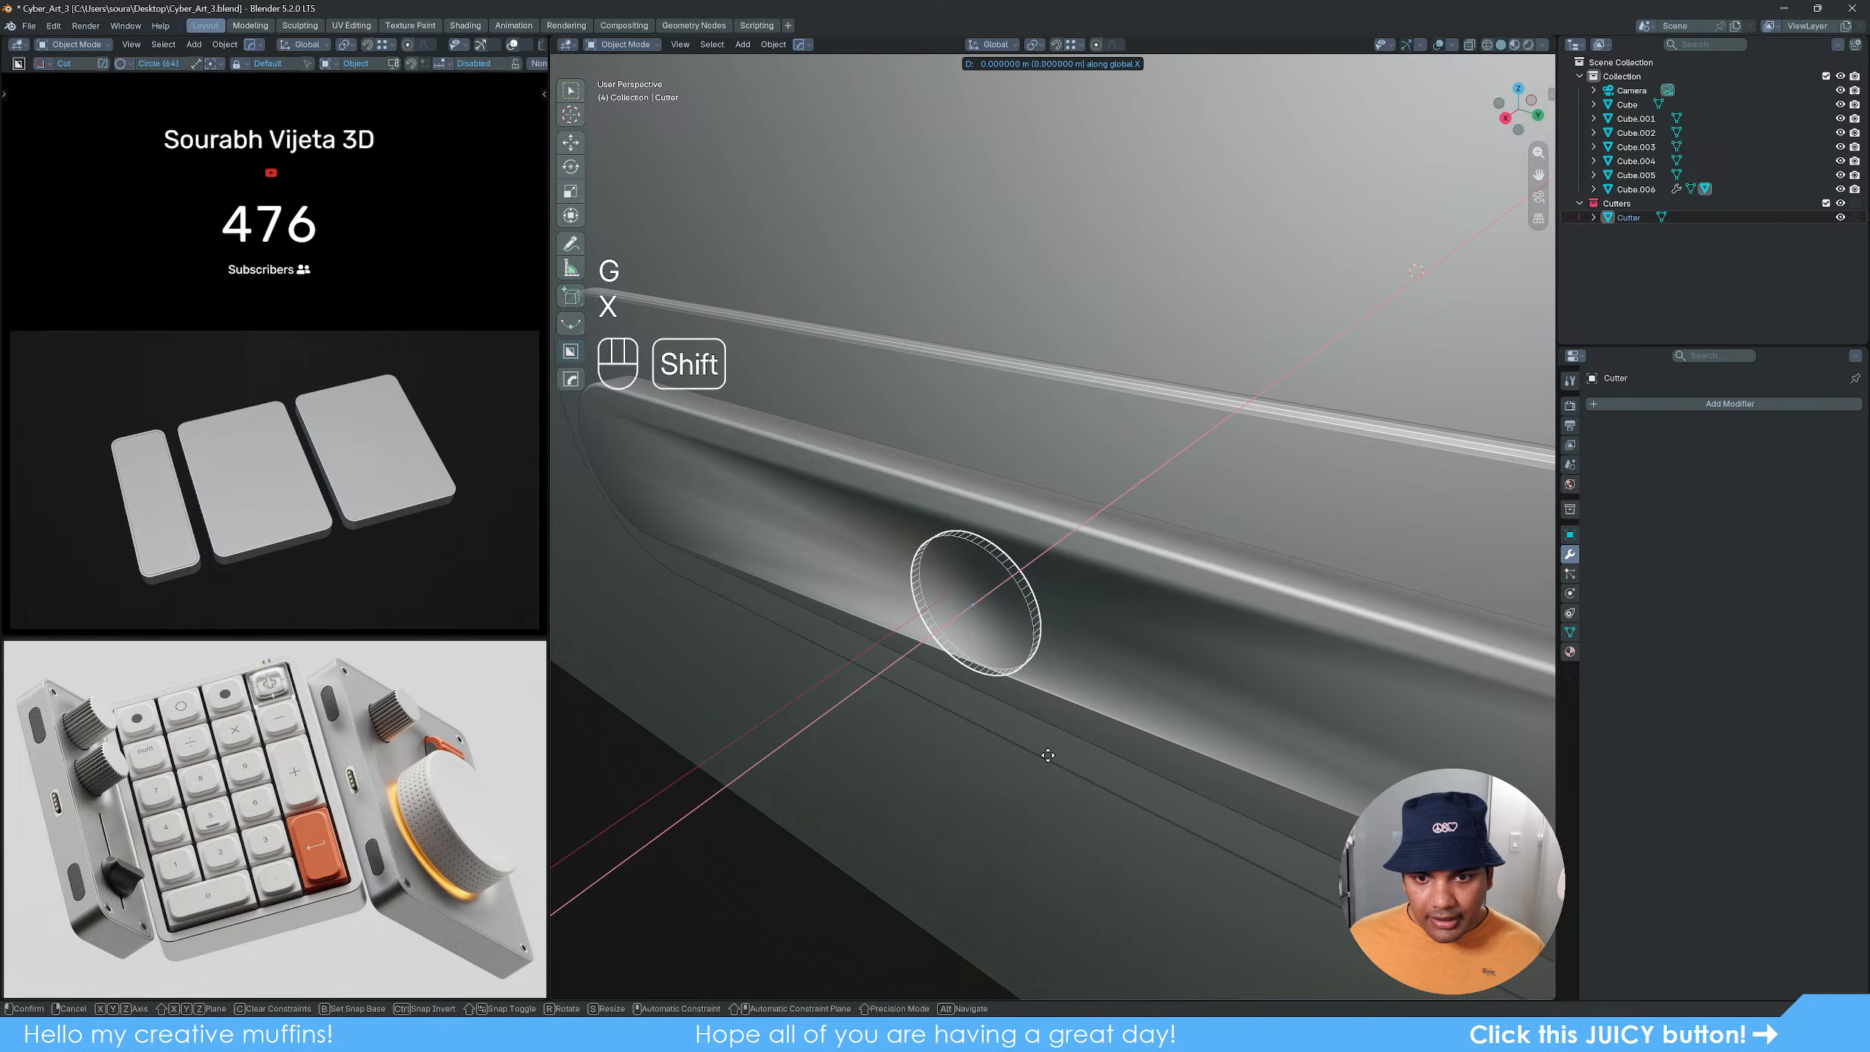
pyautogui.click(1088, 747)
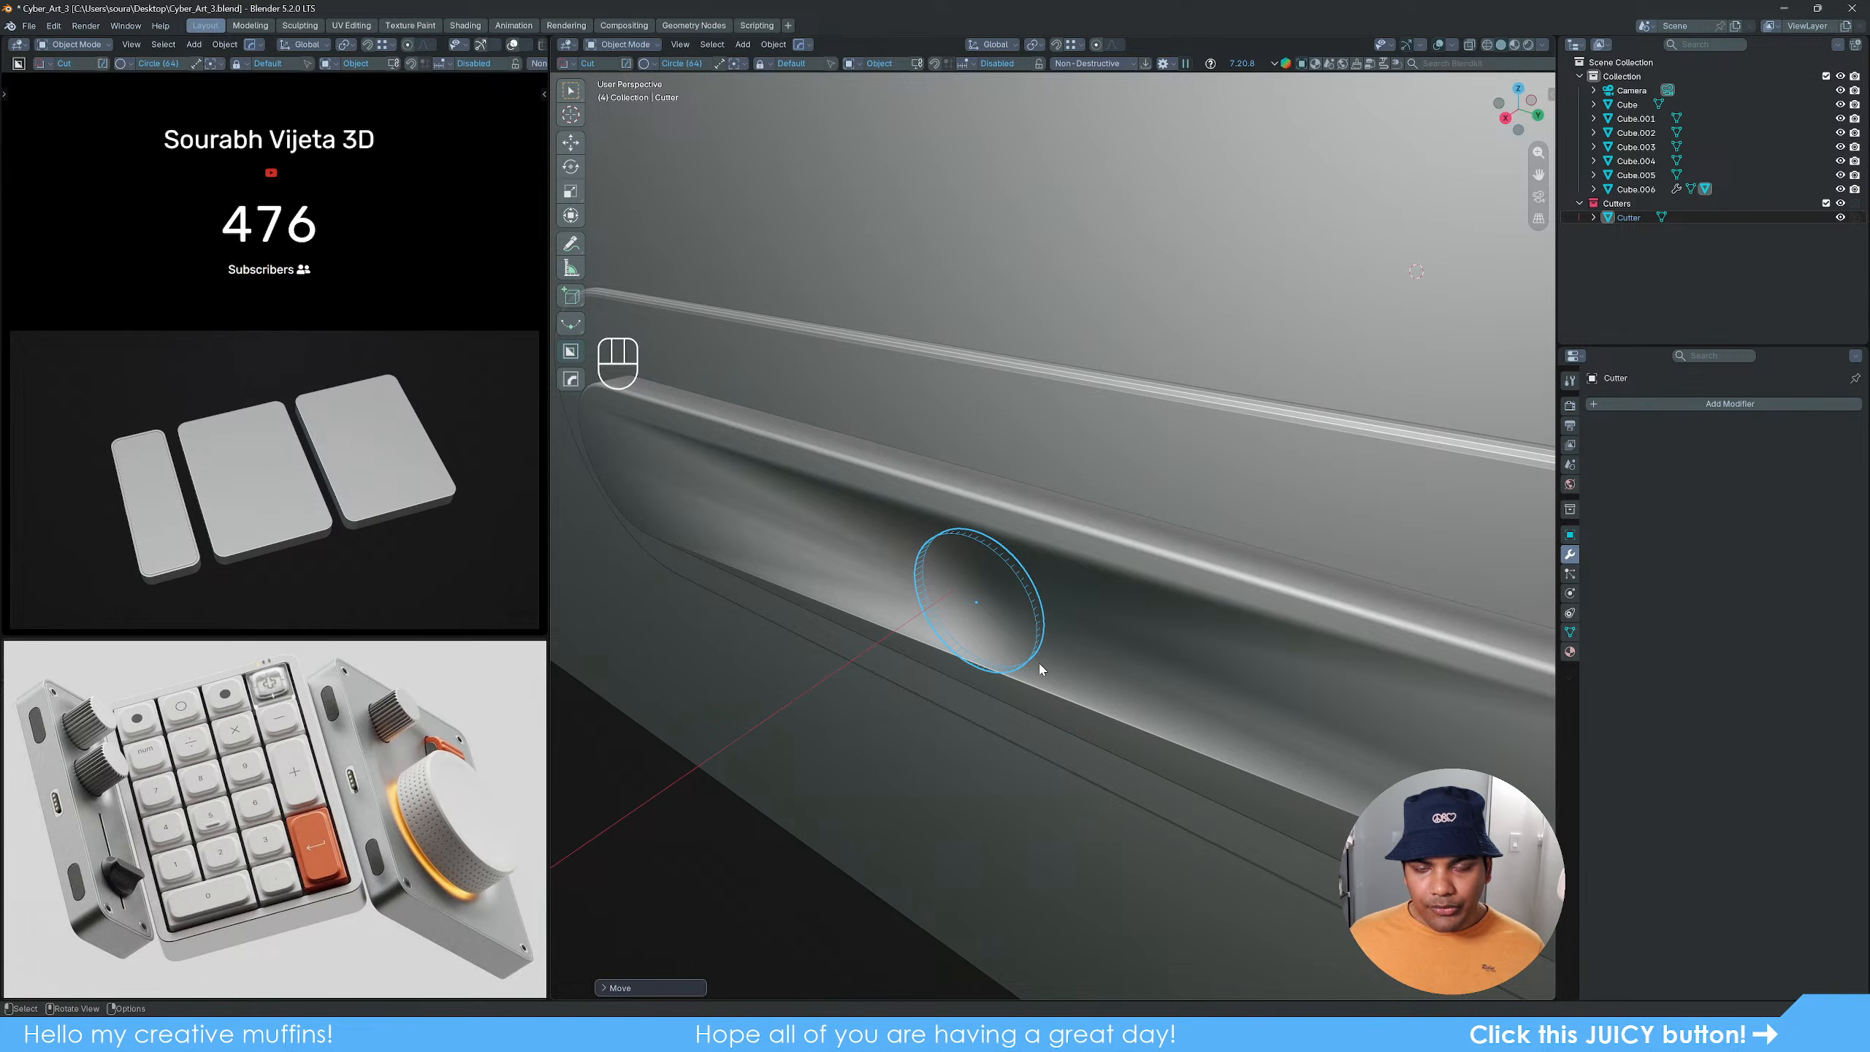
pyautogui.click(1124, 598)
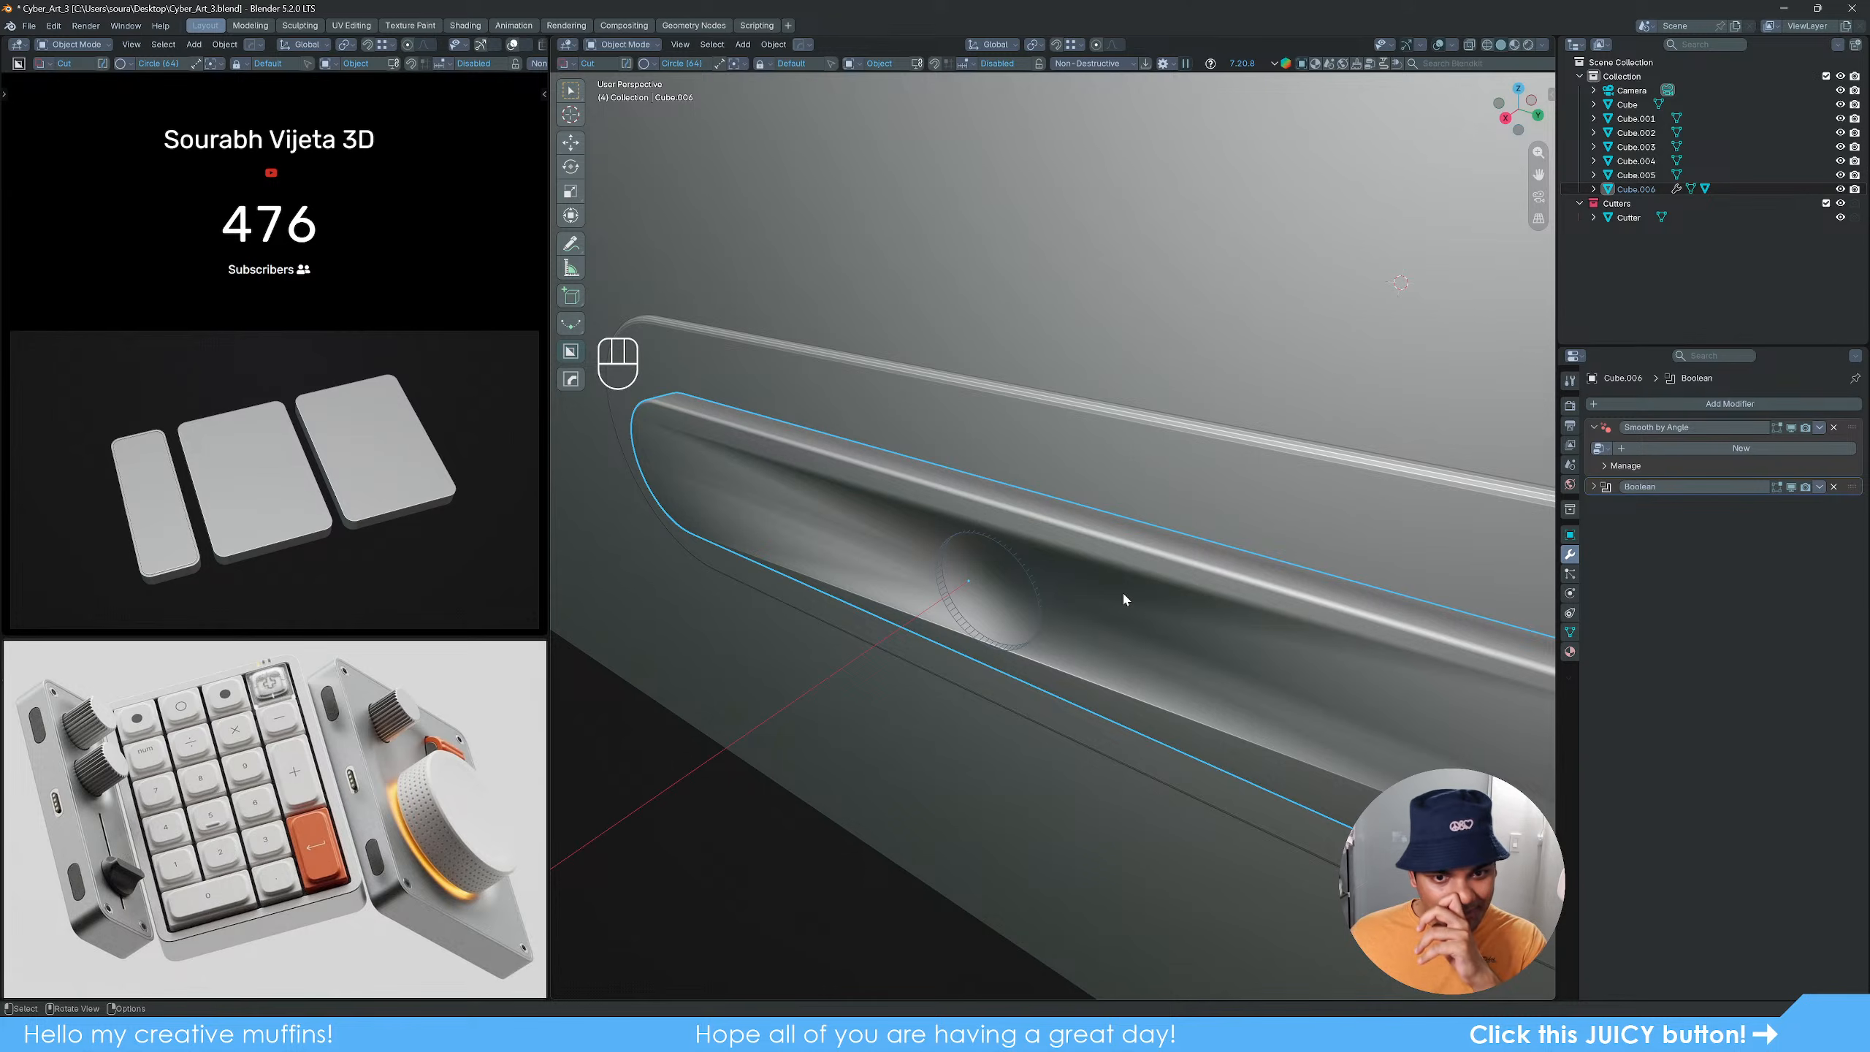
pyautogui.moveTo(1028, 668)
pyautogui.mouseDown(button='middle')
pyautogui.moveTo(1028, 582)
pyautogui.moveTo(1069, 701)
pyautogui.moveTo(1041, 685)
pyautogui.mouseUp(button='middle')
pyautogui.scroll(-2, 1041, 687)
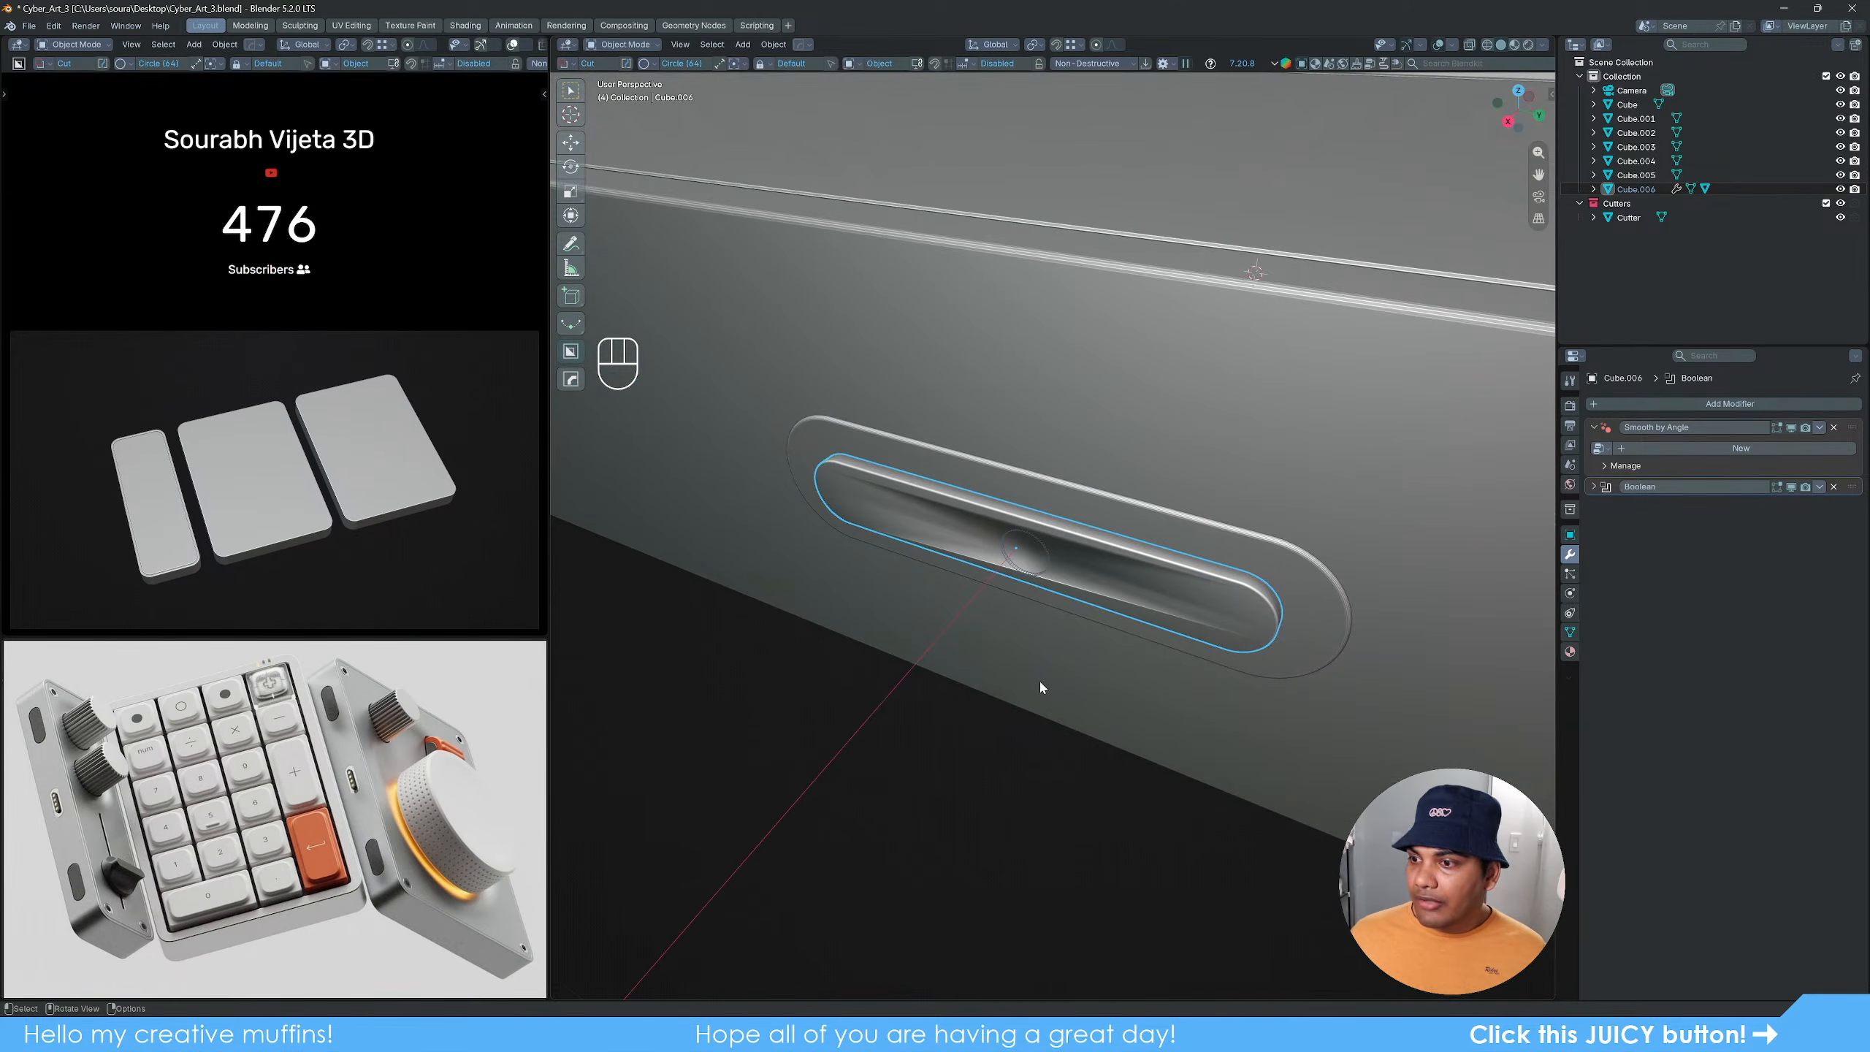
pyautogui.scroll(-6, 1186, 699)
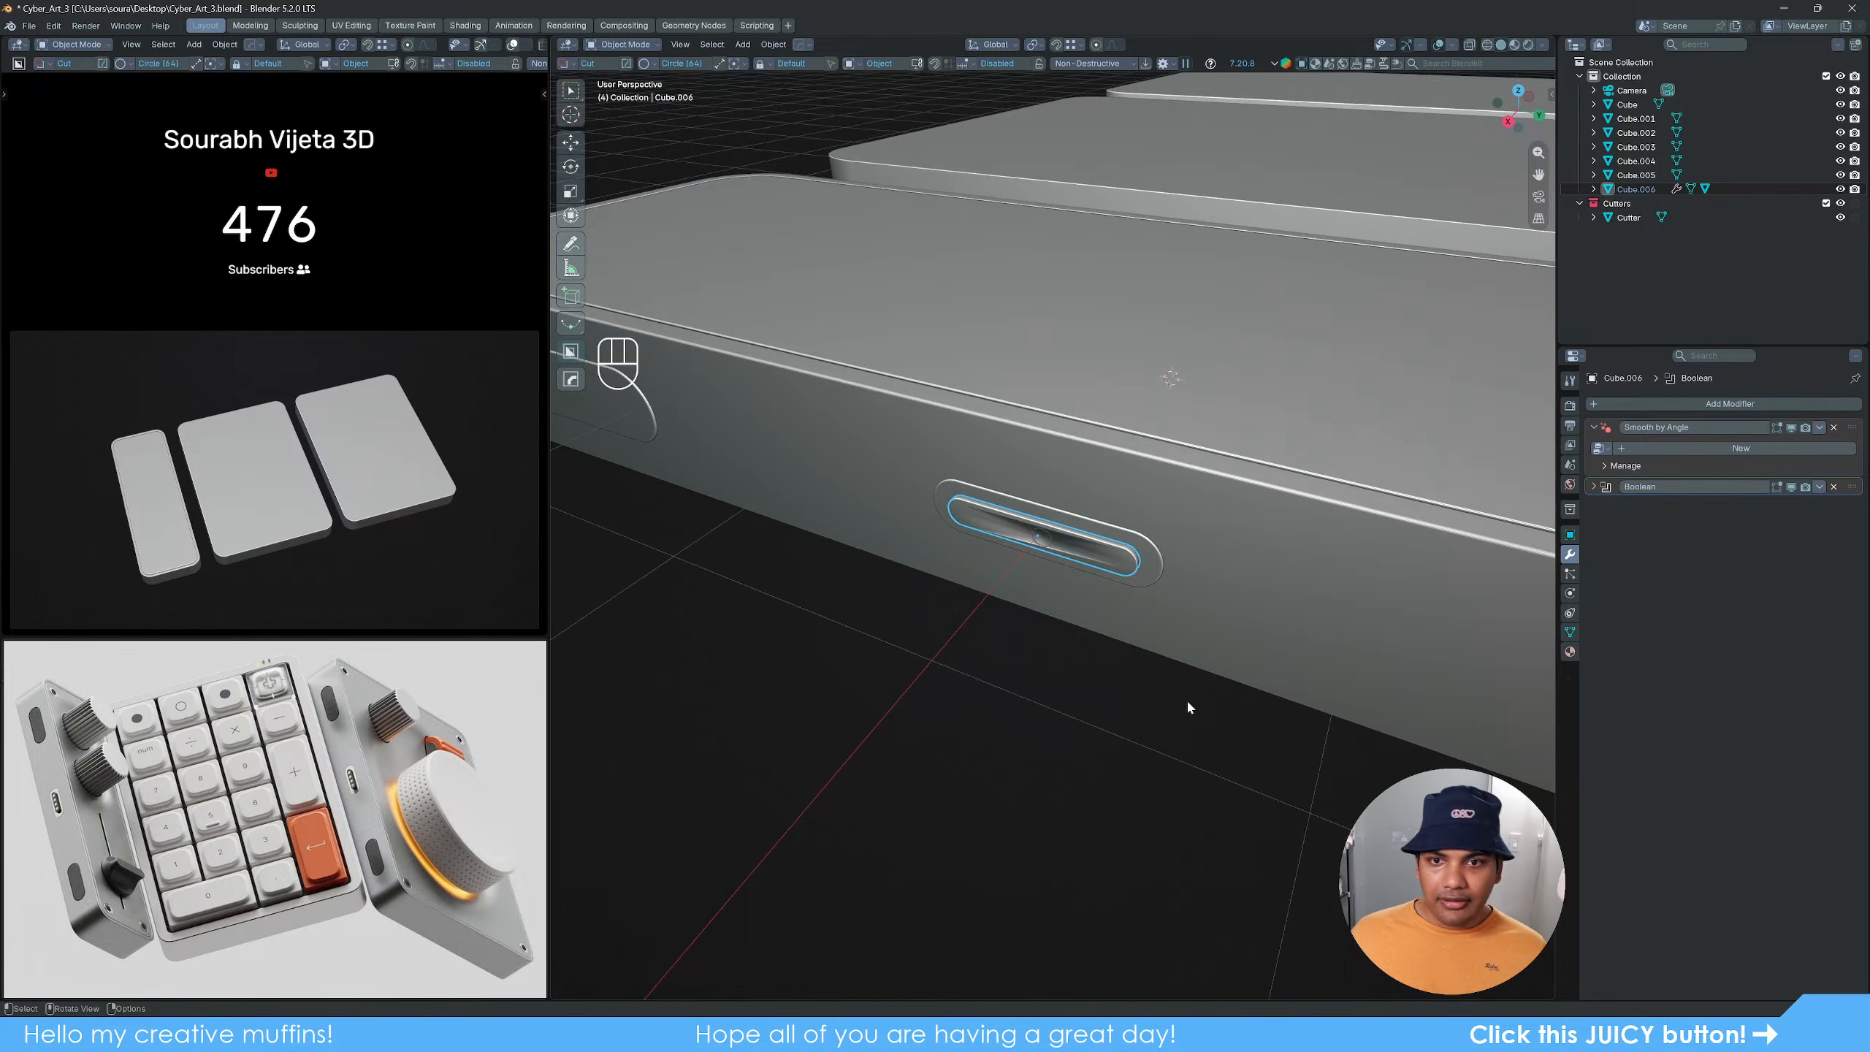
pyautogui.scroll(8, 1189, 697)
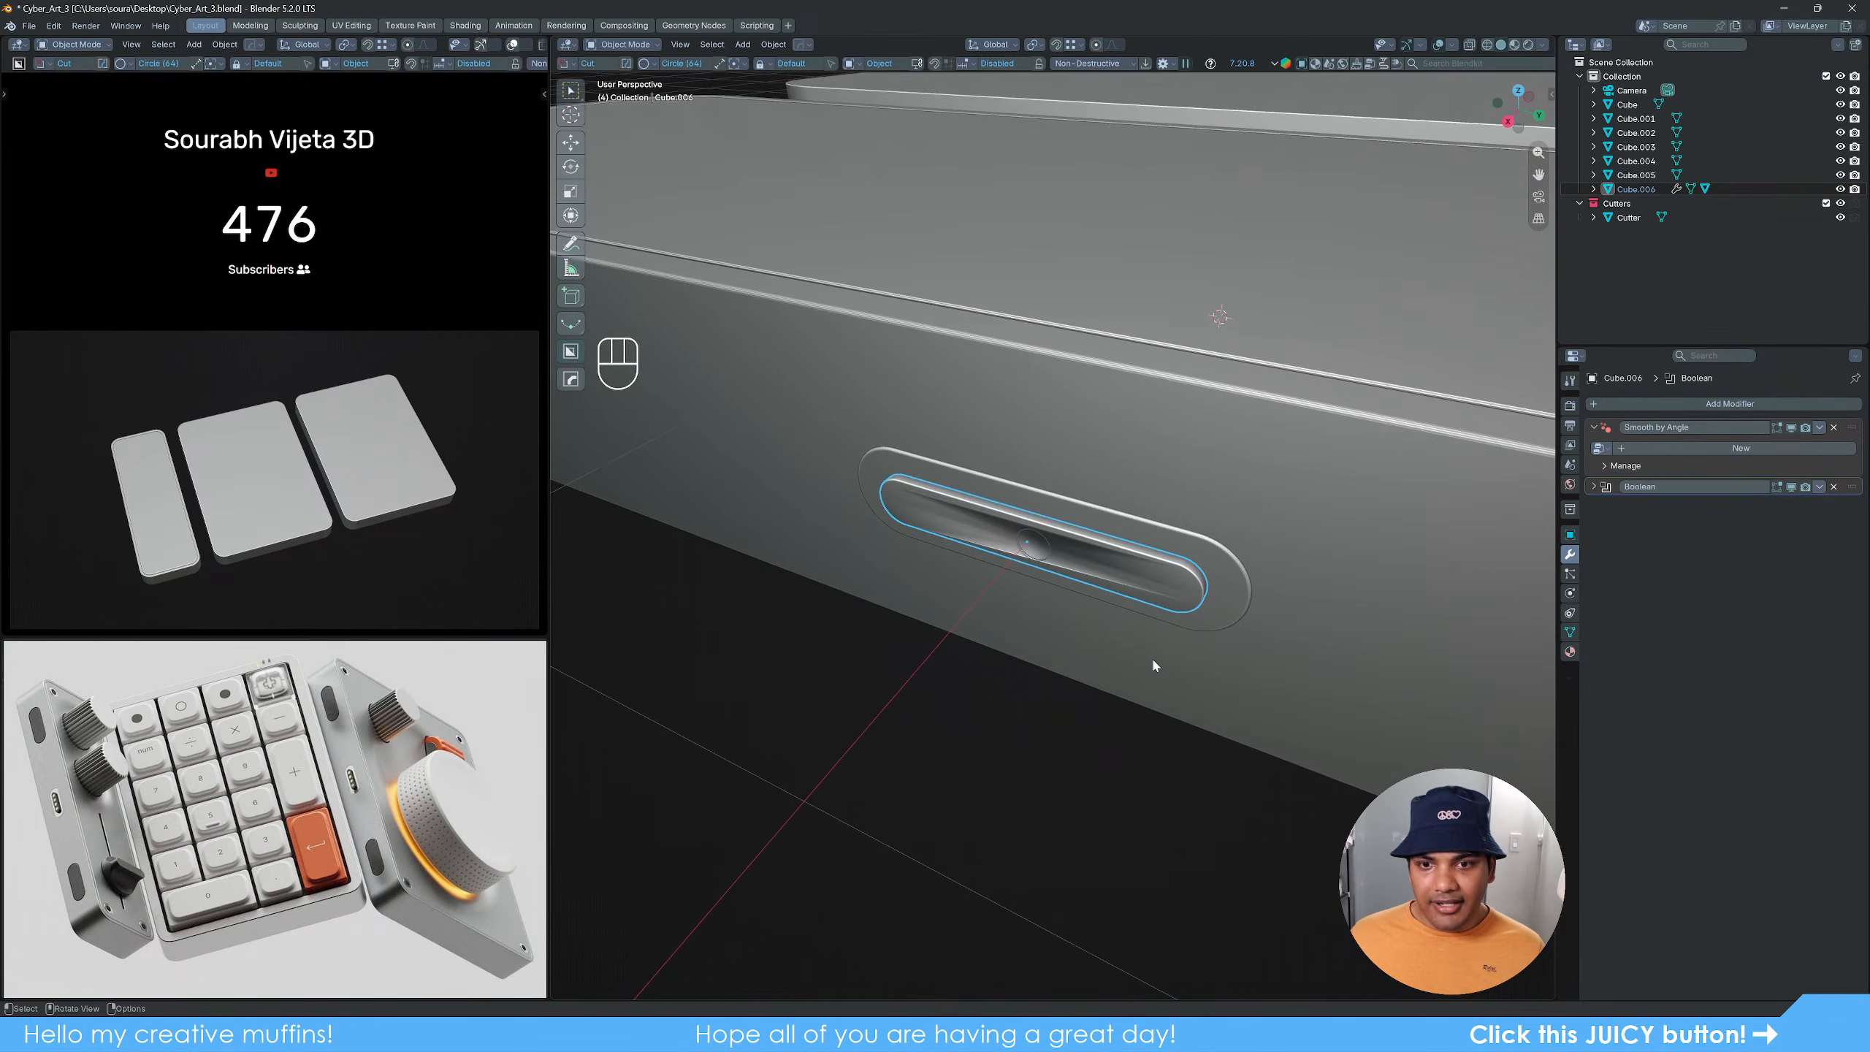
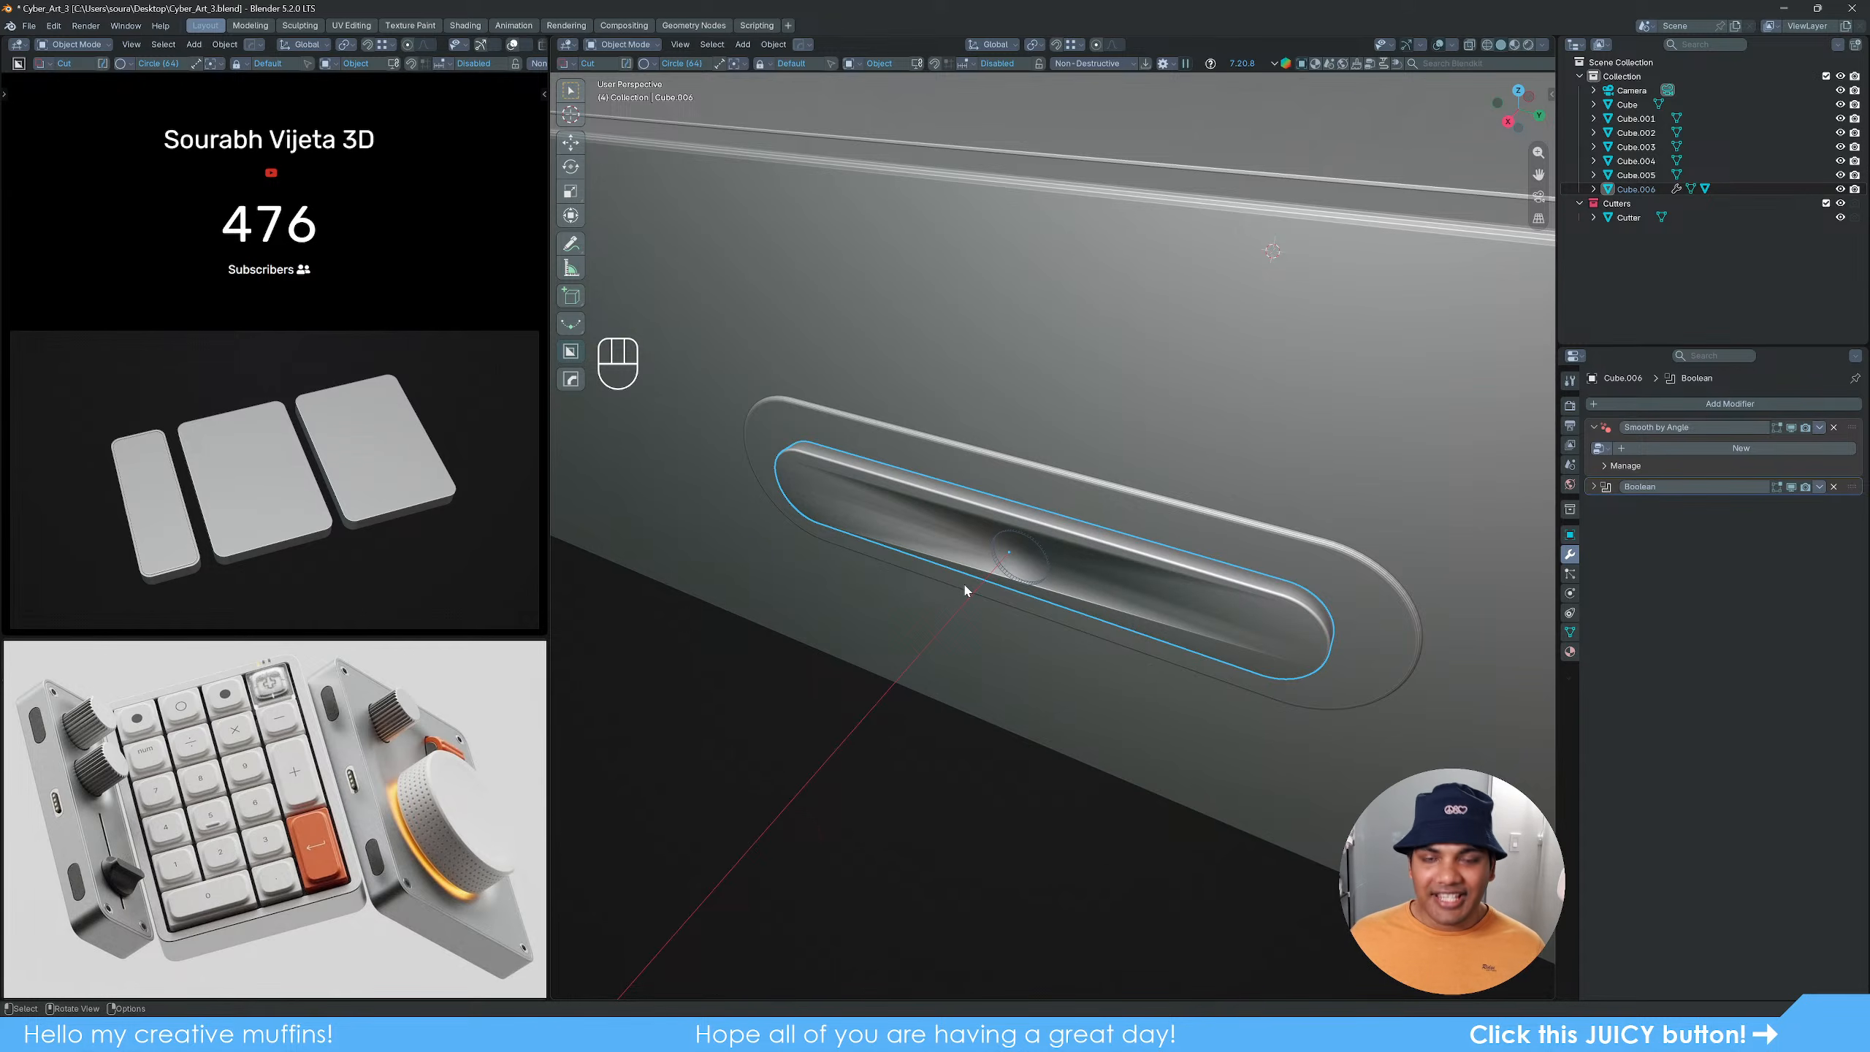
pyautogui.scroll(4, 1042, 588)
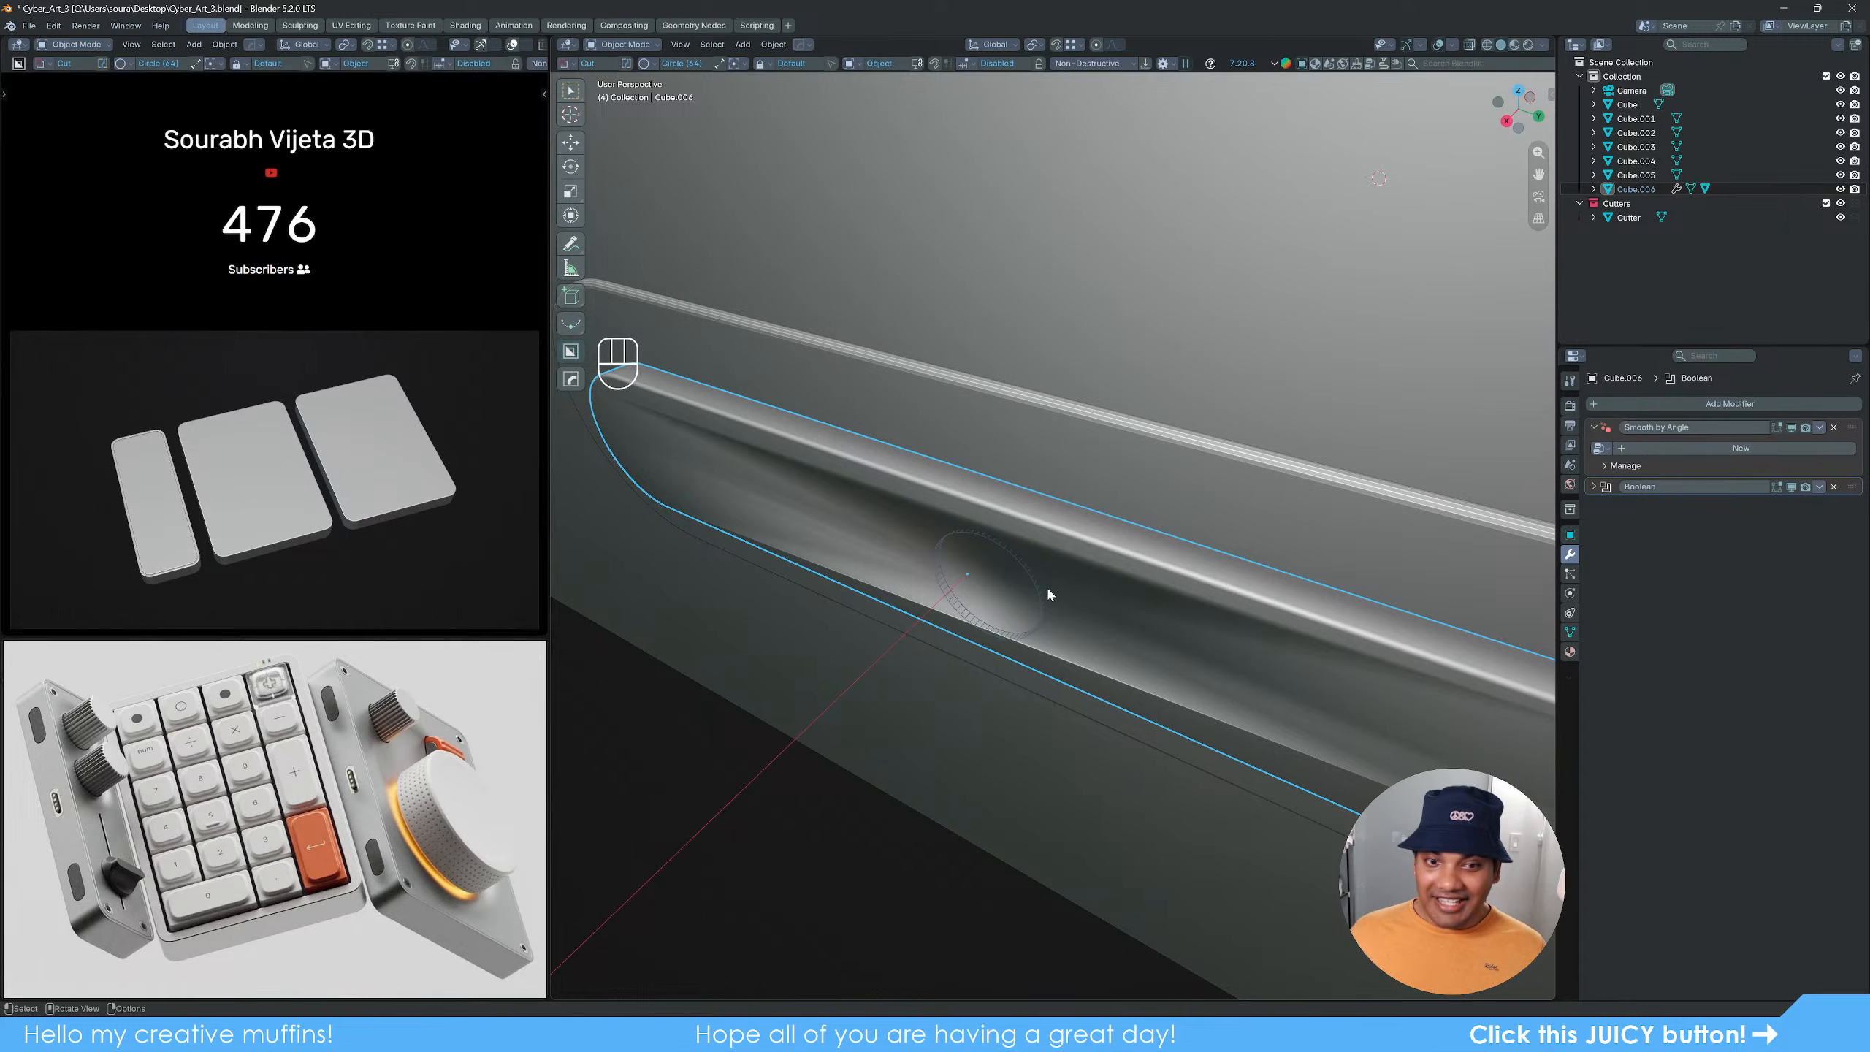
pyautogui.scroll(3, 1047, 589)
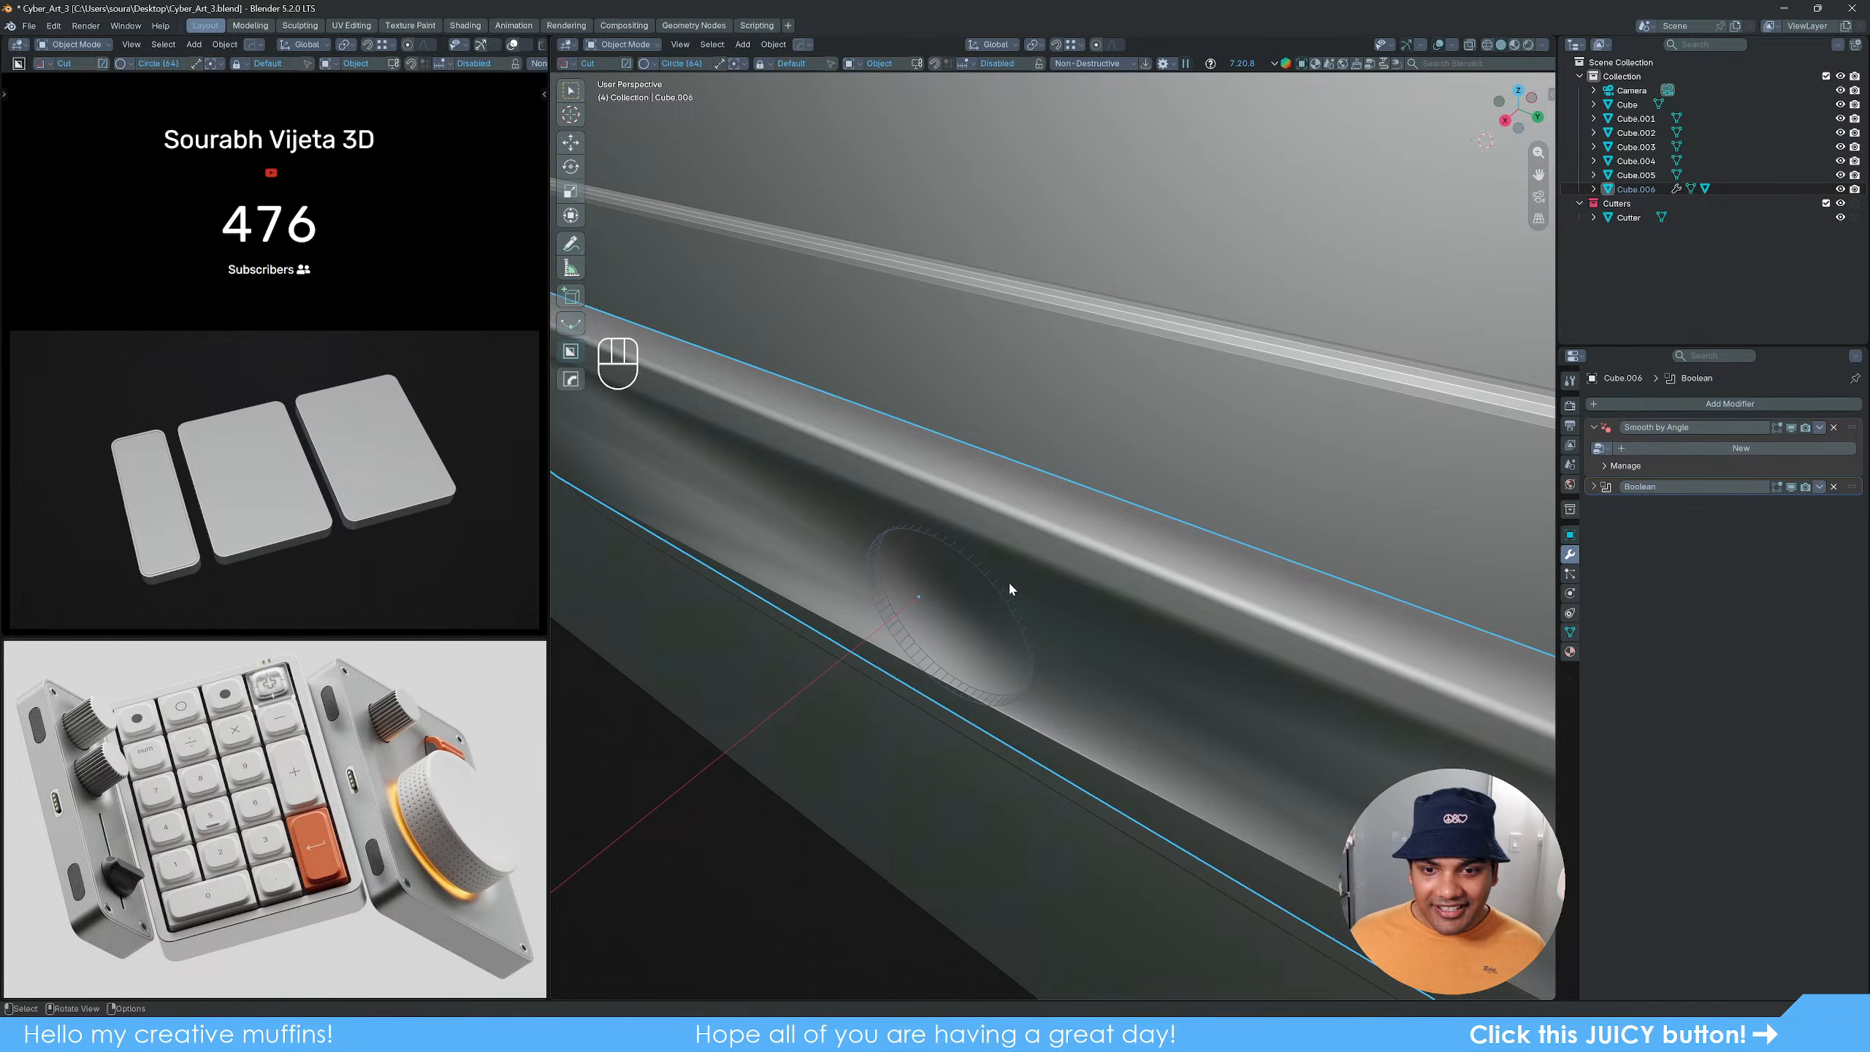
# Step: Add a fine bevel with 10 segments and a 30° angle limit to the inner plate with the circular recess
pyautogui.click(991, 582)
pyautogui.scroll(-4, 1007, 620)
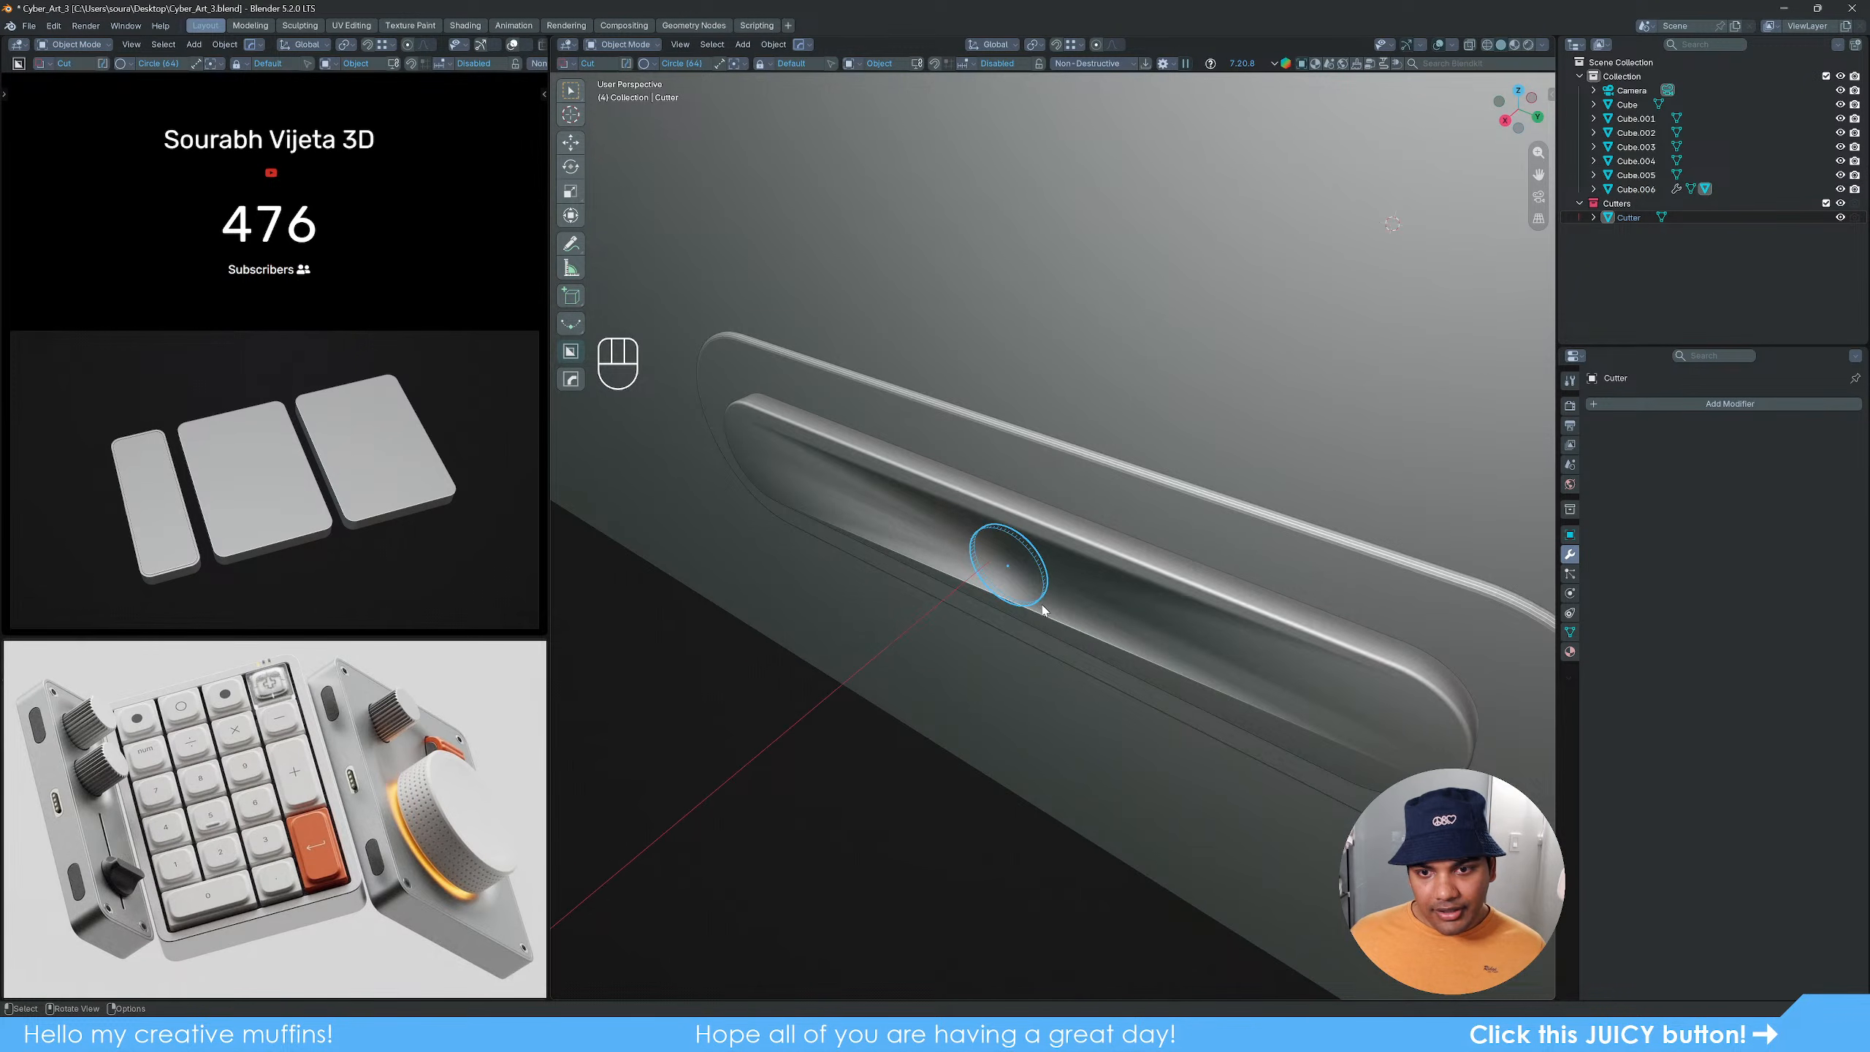
pyautogui.click(1126, 575)
pyautogui.moveTo(1140, 591); pyautogui.dragTo(956, 547, button='middle')
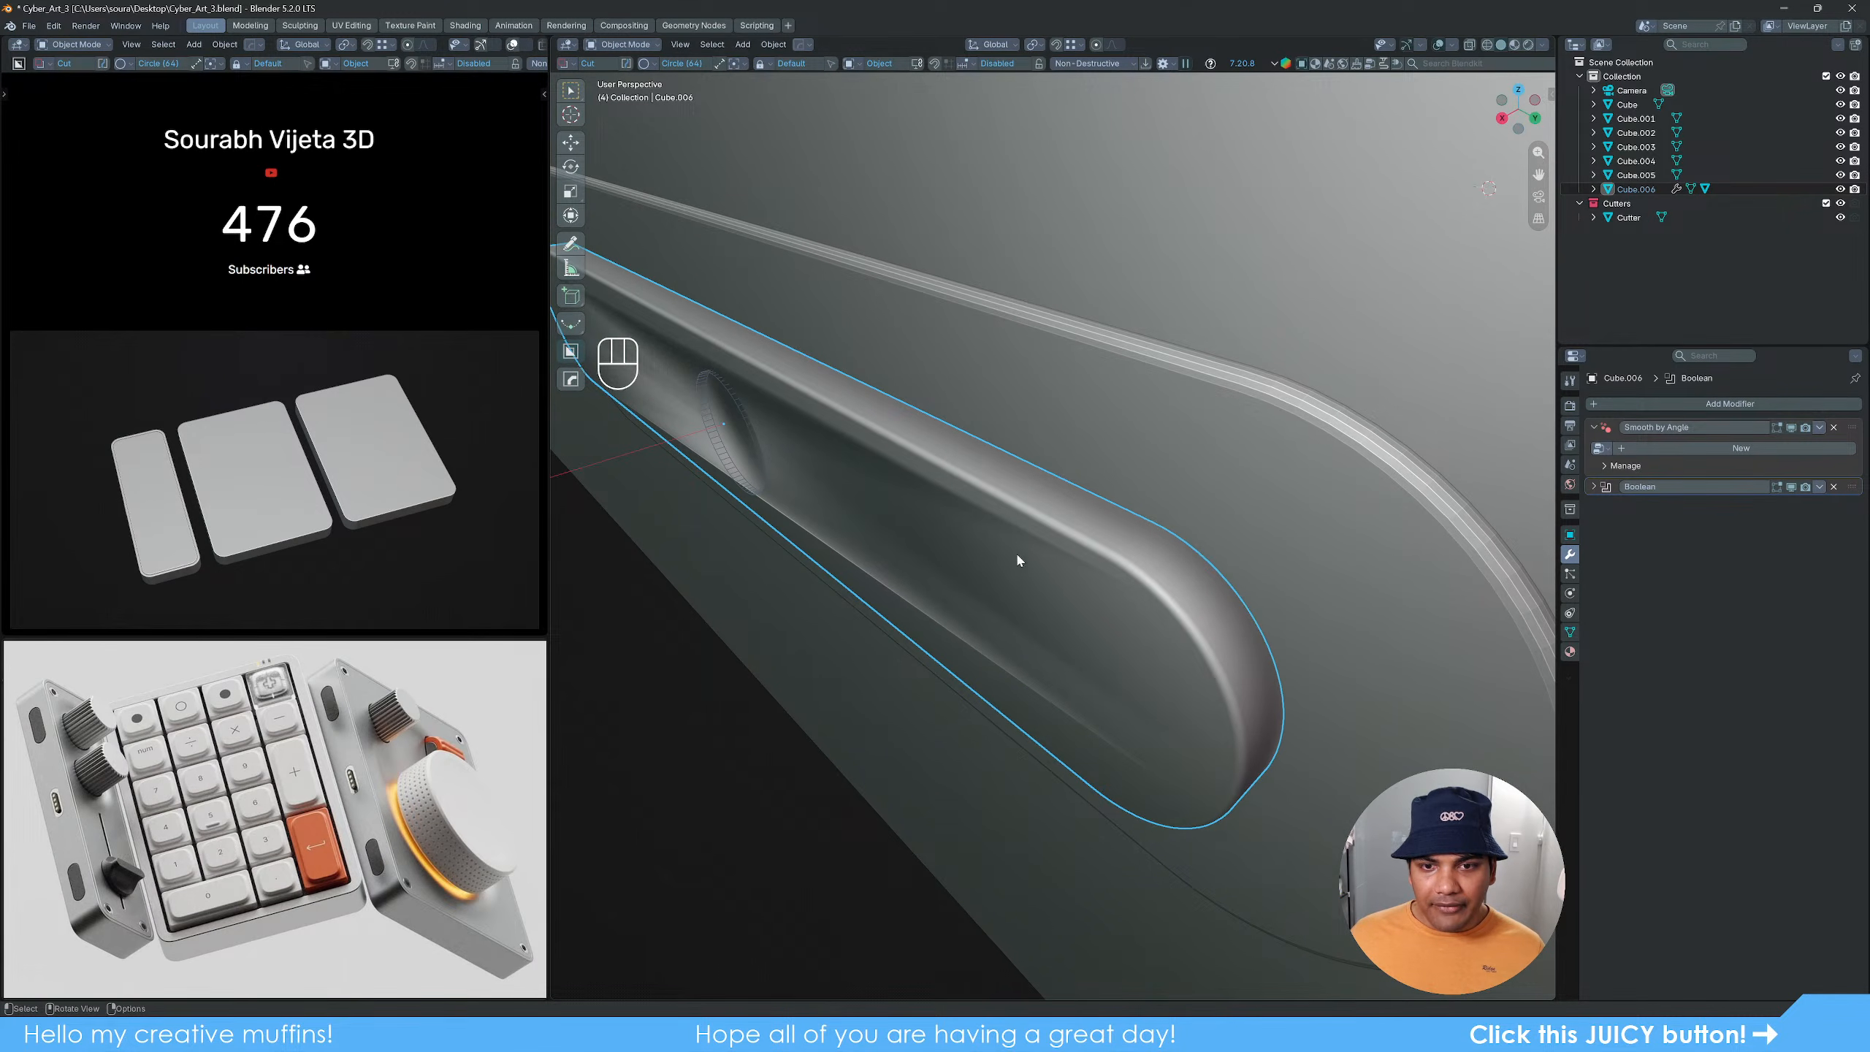
pyautogui.press('q')
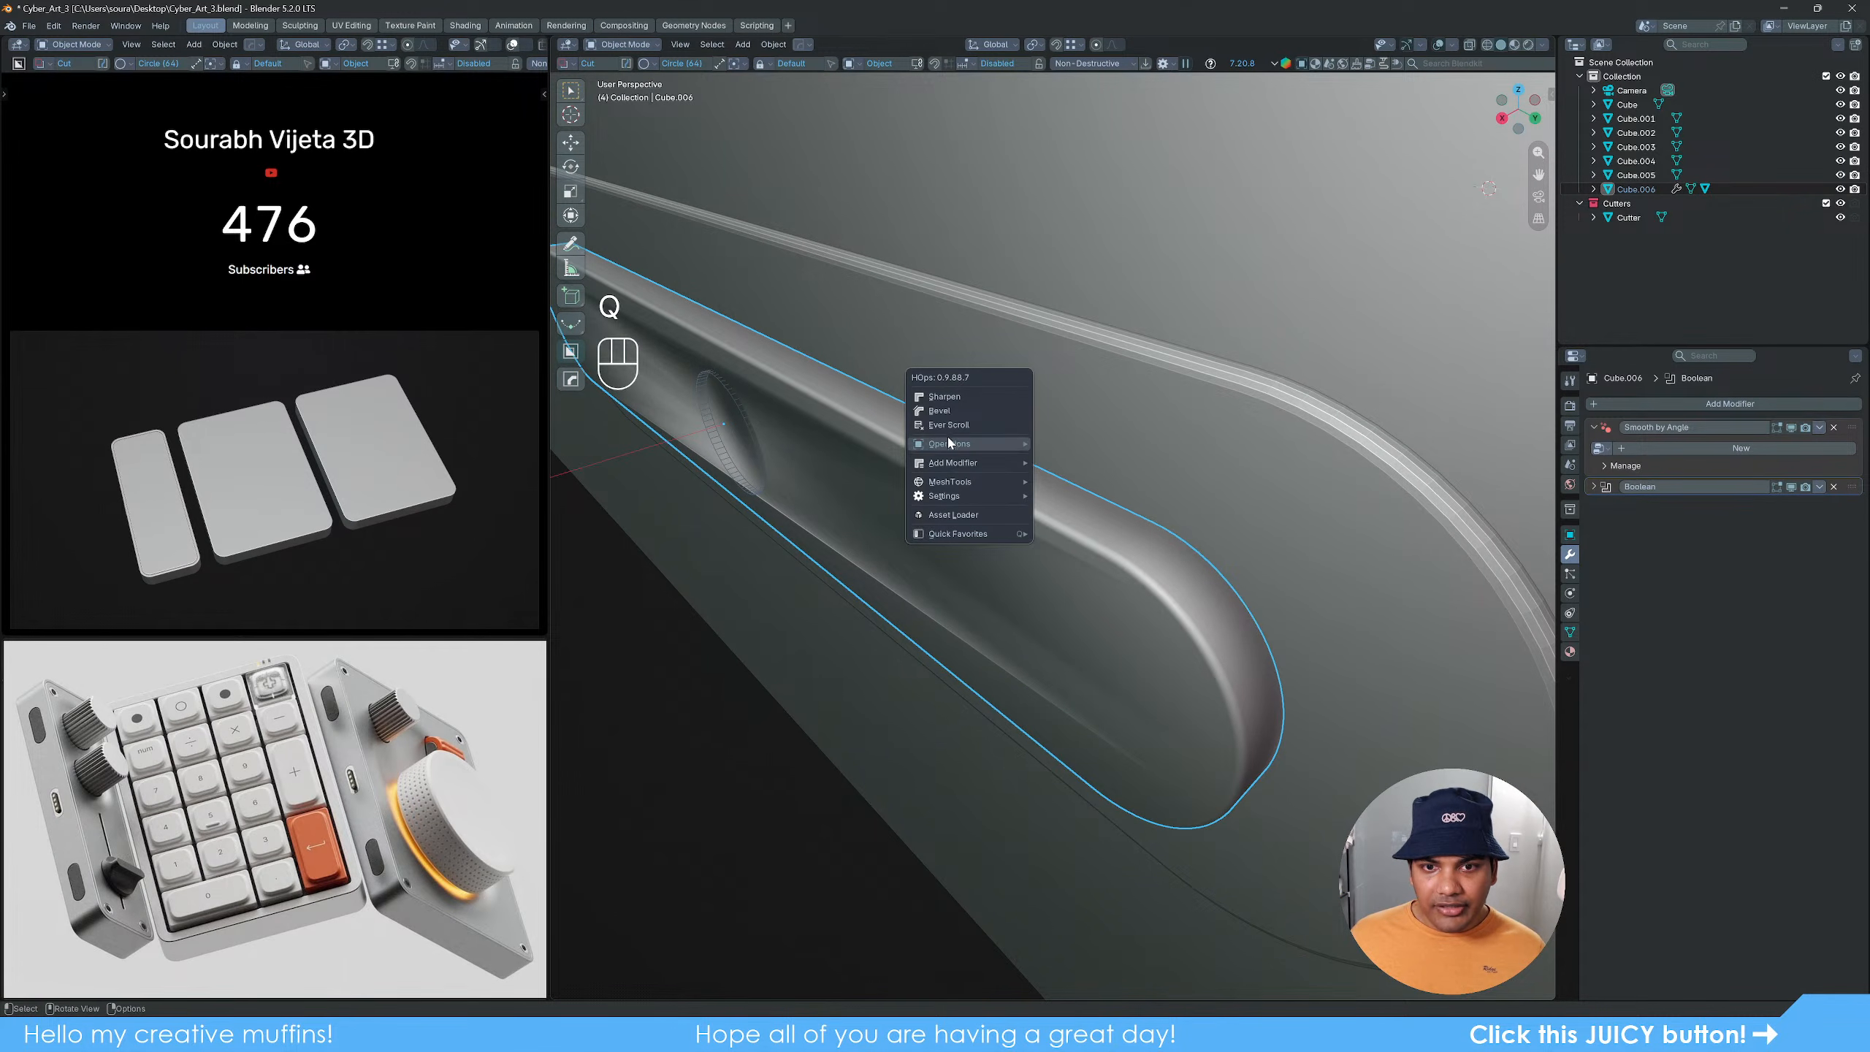
pyautogui.click(965, 413)
pyautogui.press('shift')
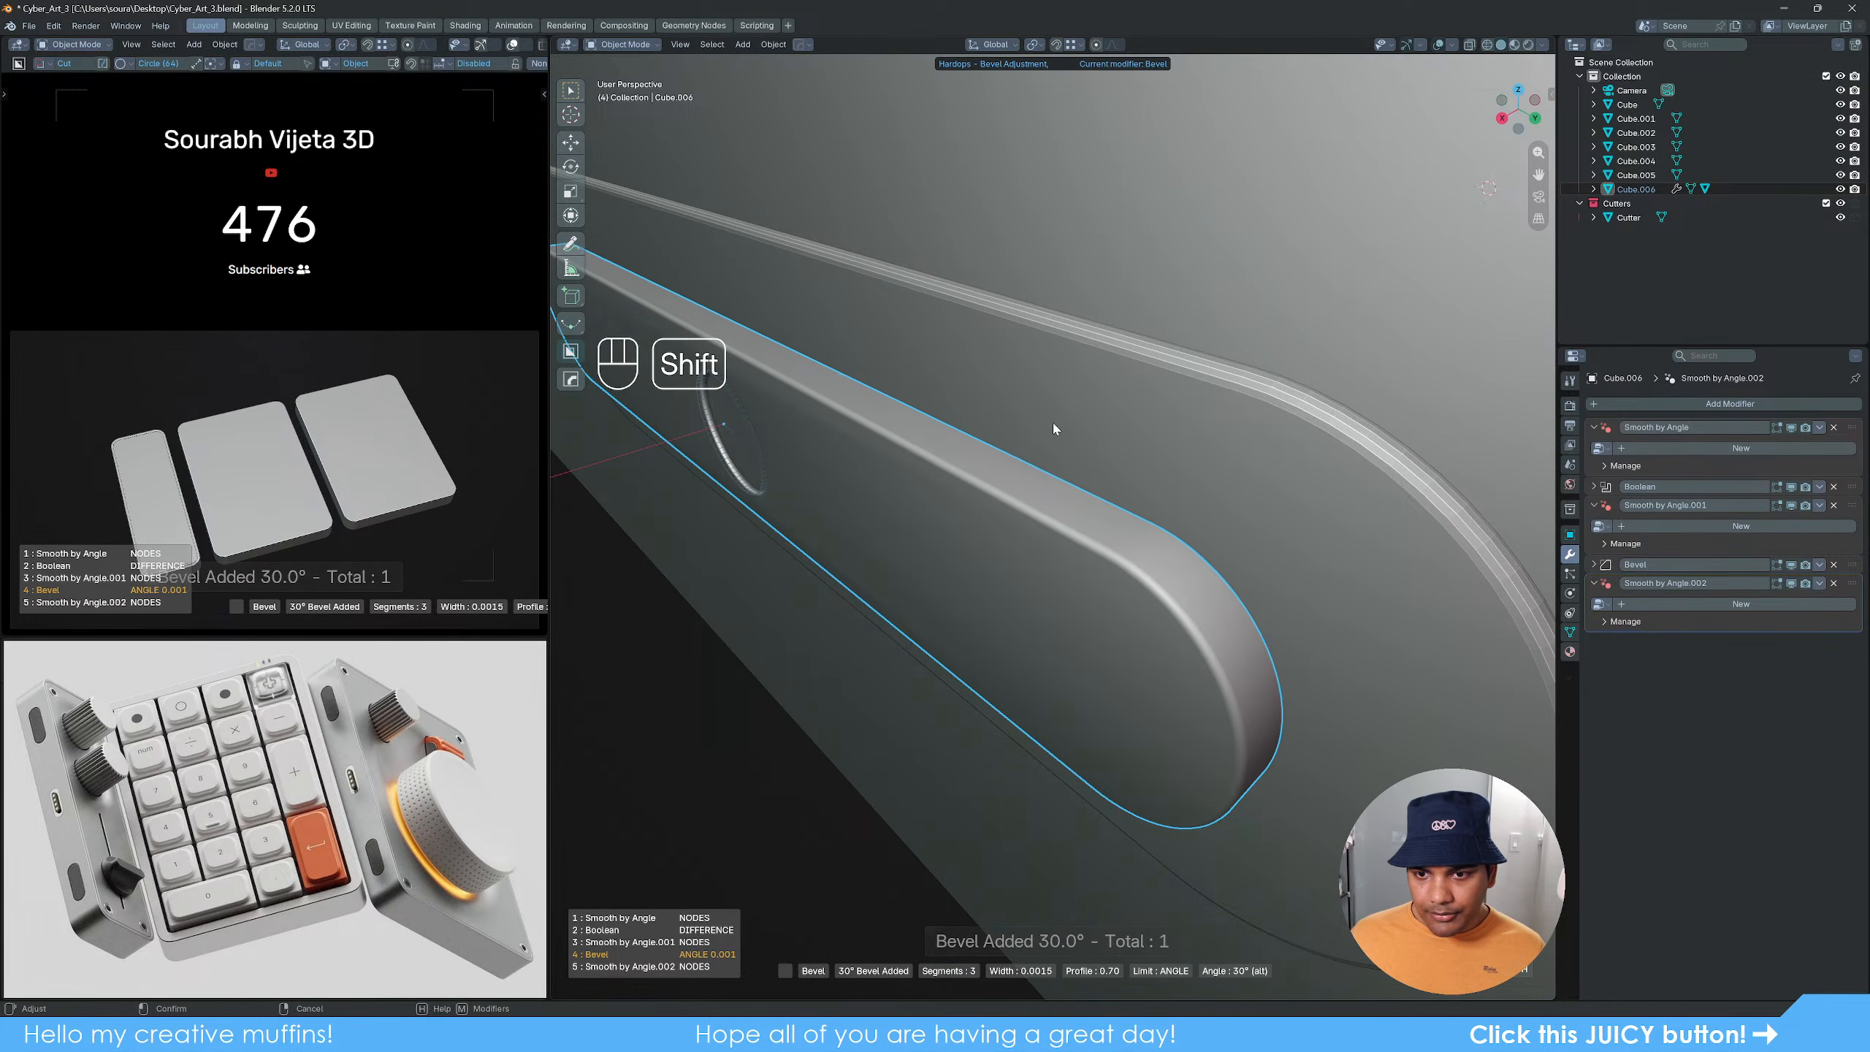
pyautogui.scroll(7, 1049, 427)
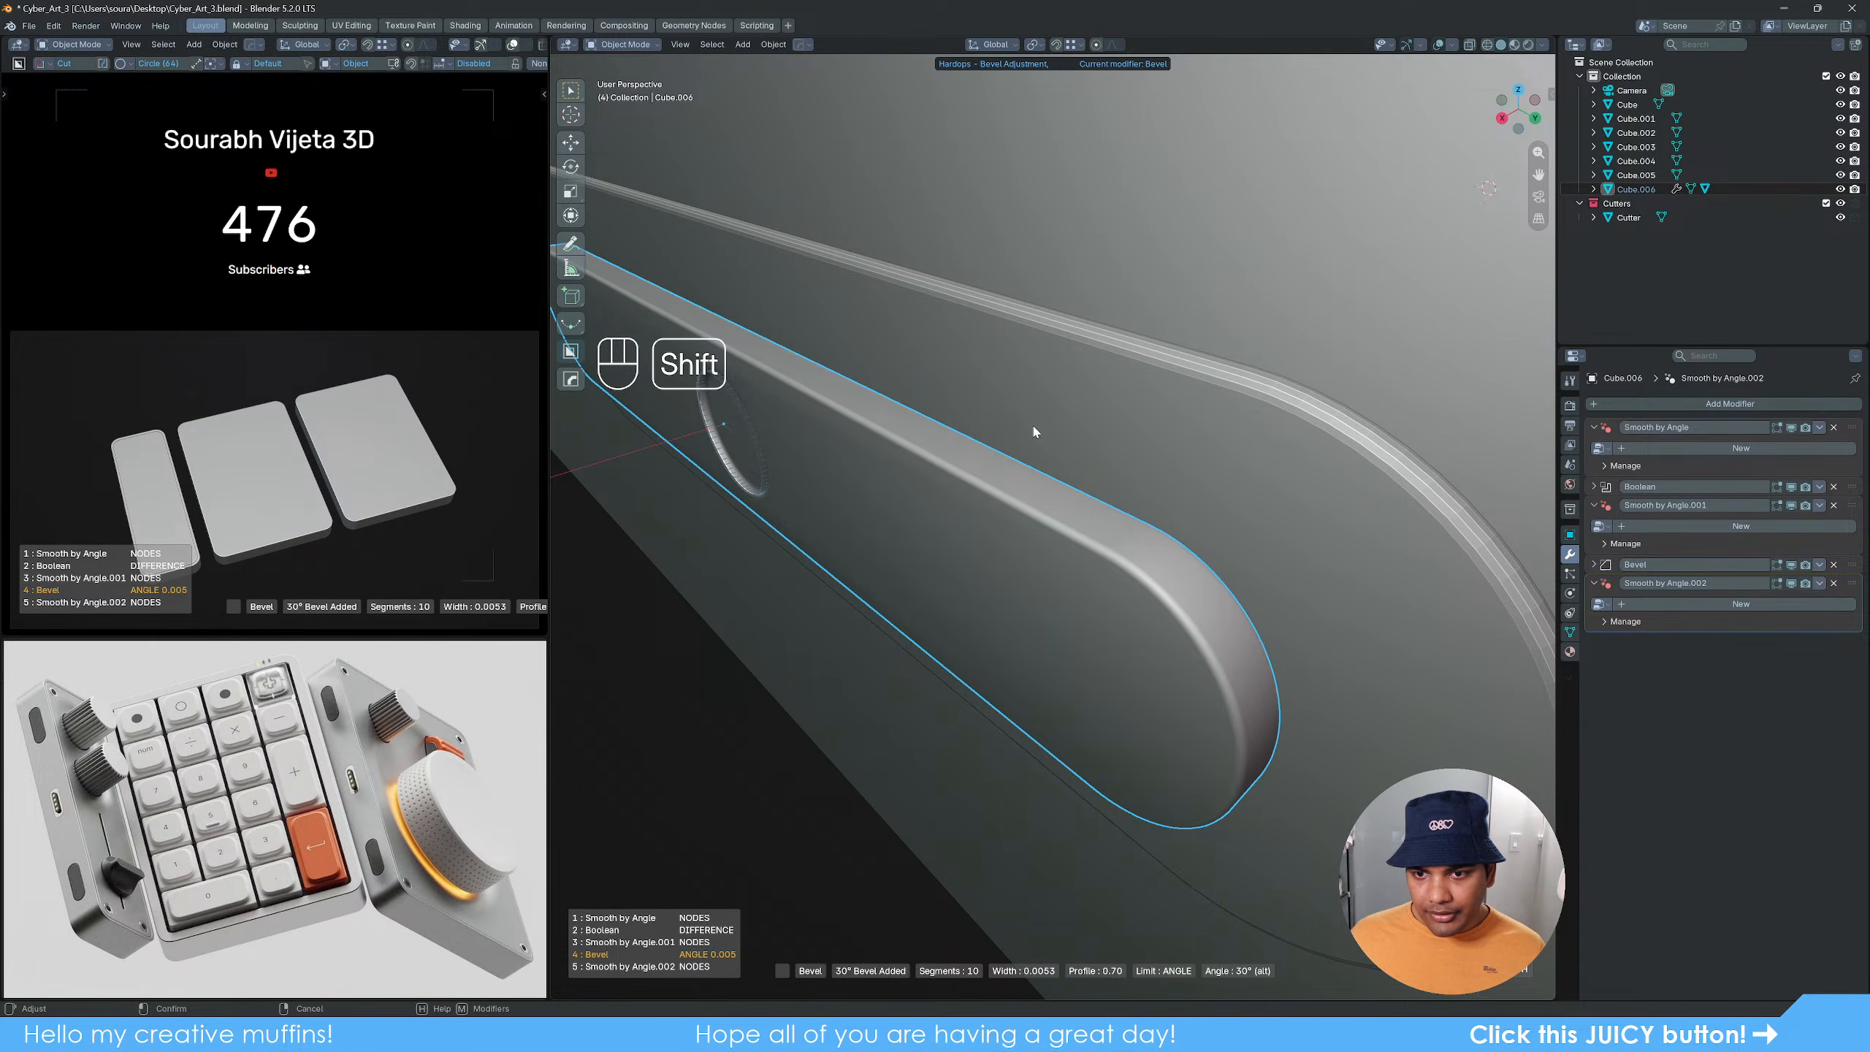
pyautogui.click(1063, 433)
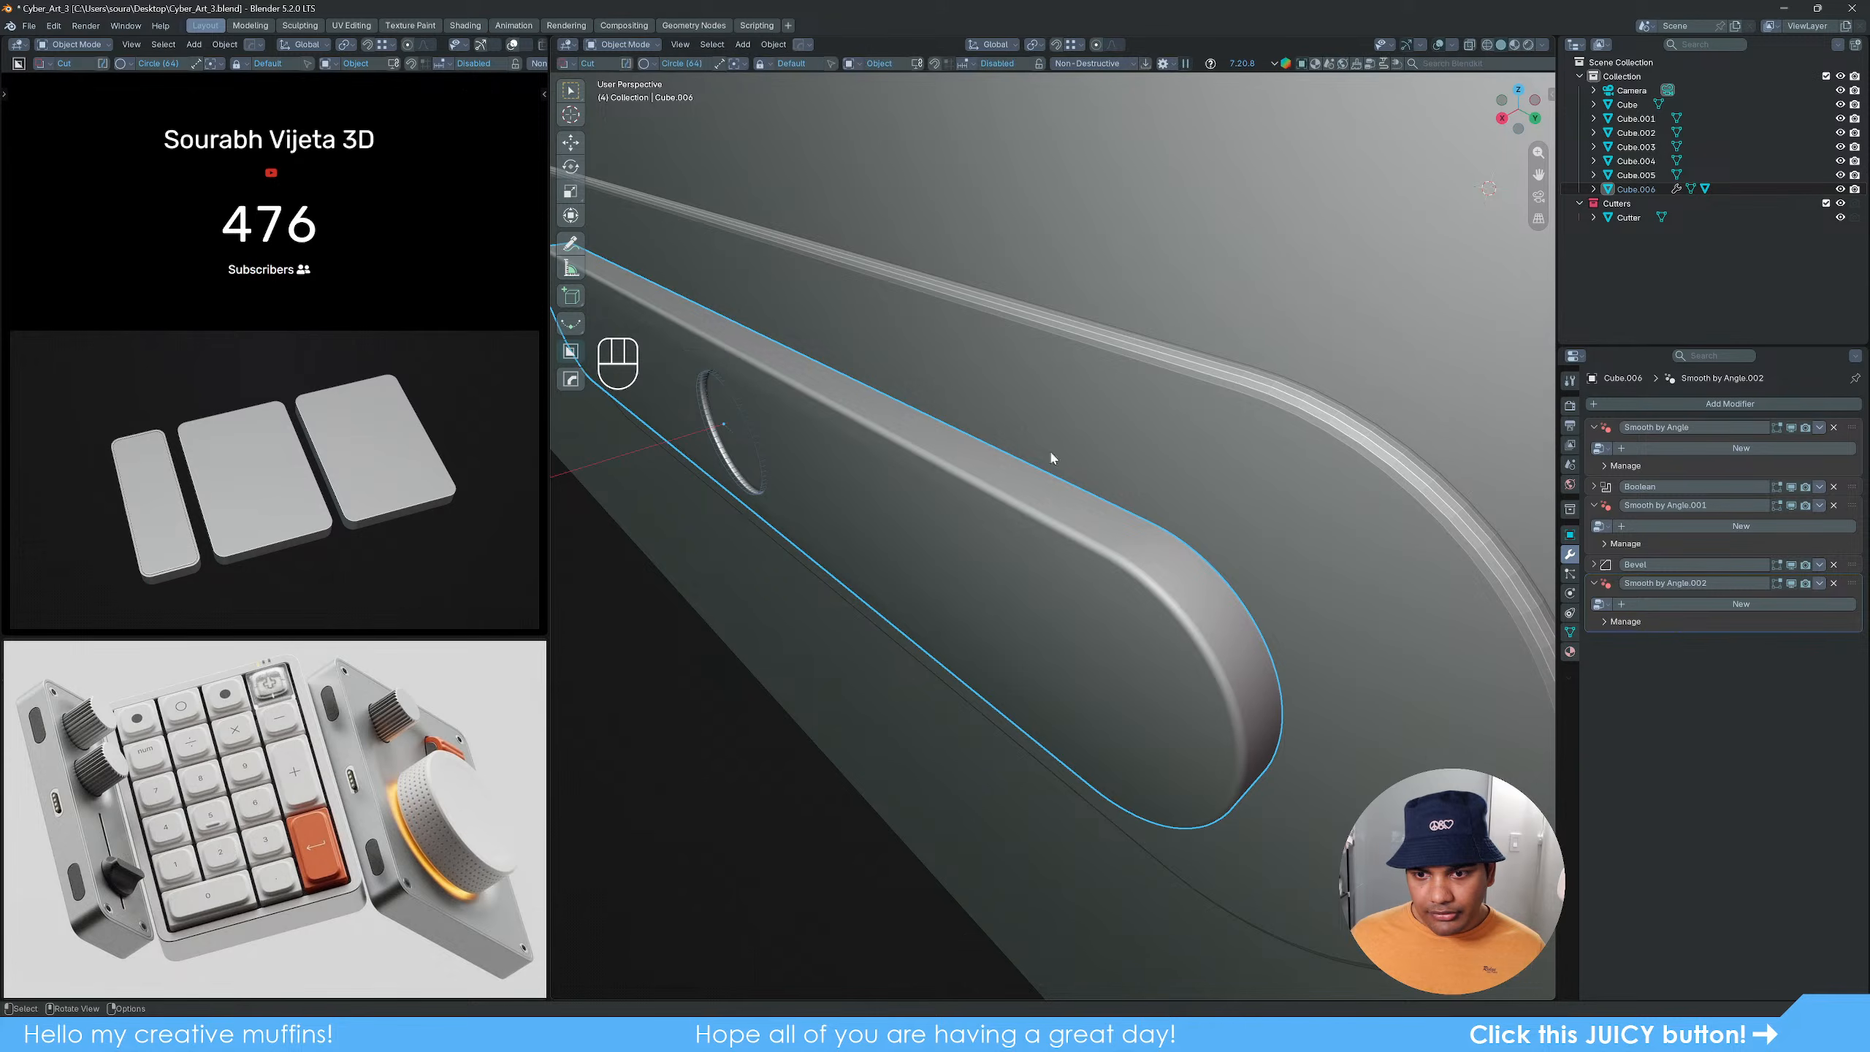
# Step: Add a Weighted Normal modifier to the inner plate to clean up its bevel shading
pyautogui.scroll(-4, 1016, 494)
pyautogui.moveTo(990, 521)
pyautogui.mouseDown(button='middle')
pyautogui.moveTo(1142, 453)
pyautogui.moveTo(1008, 498)
pyautogui.moveTo(984, 535)
pyautogui.mouseUp(button='middle')
pyautogui.press('q')
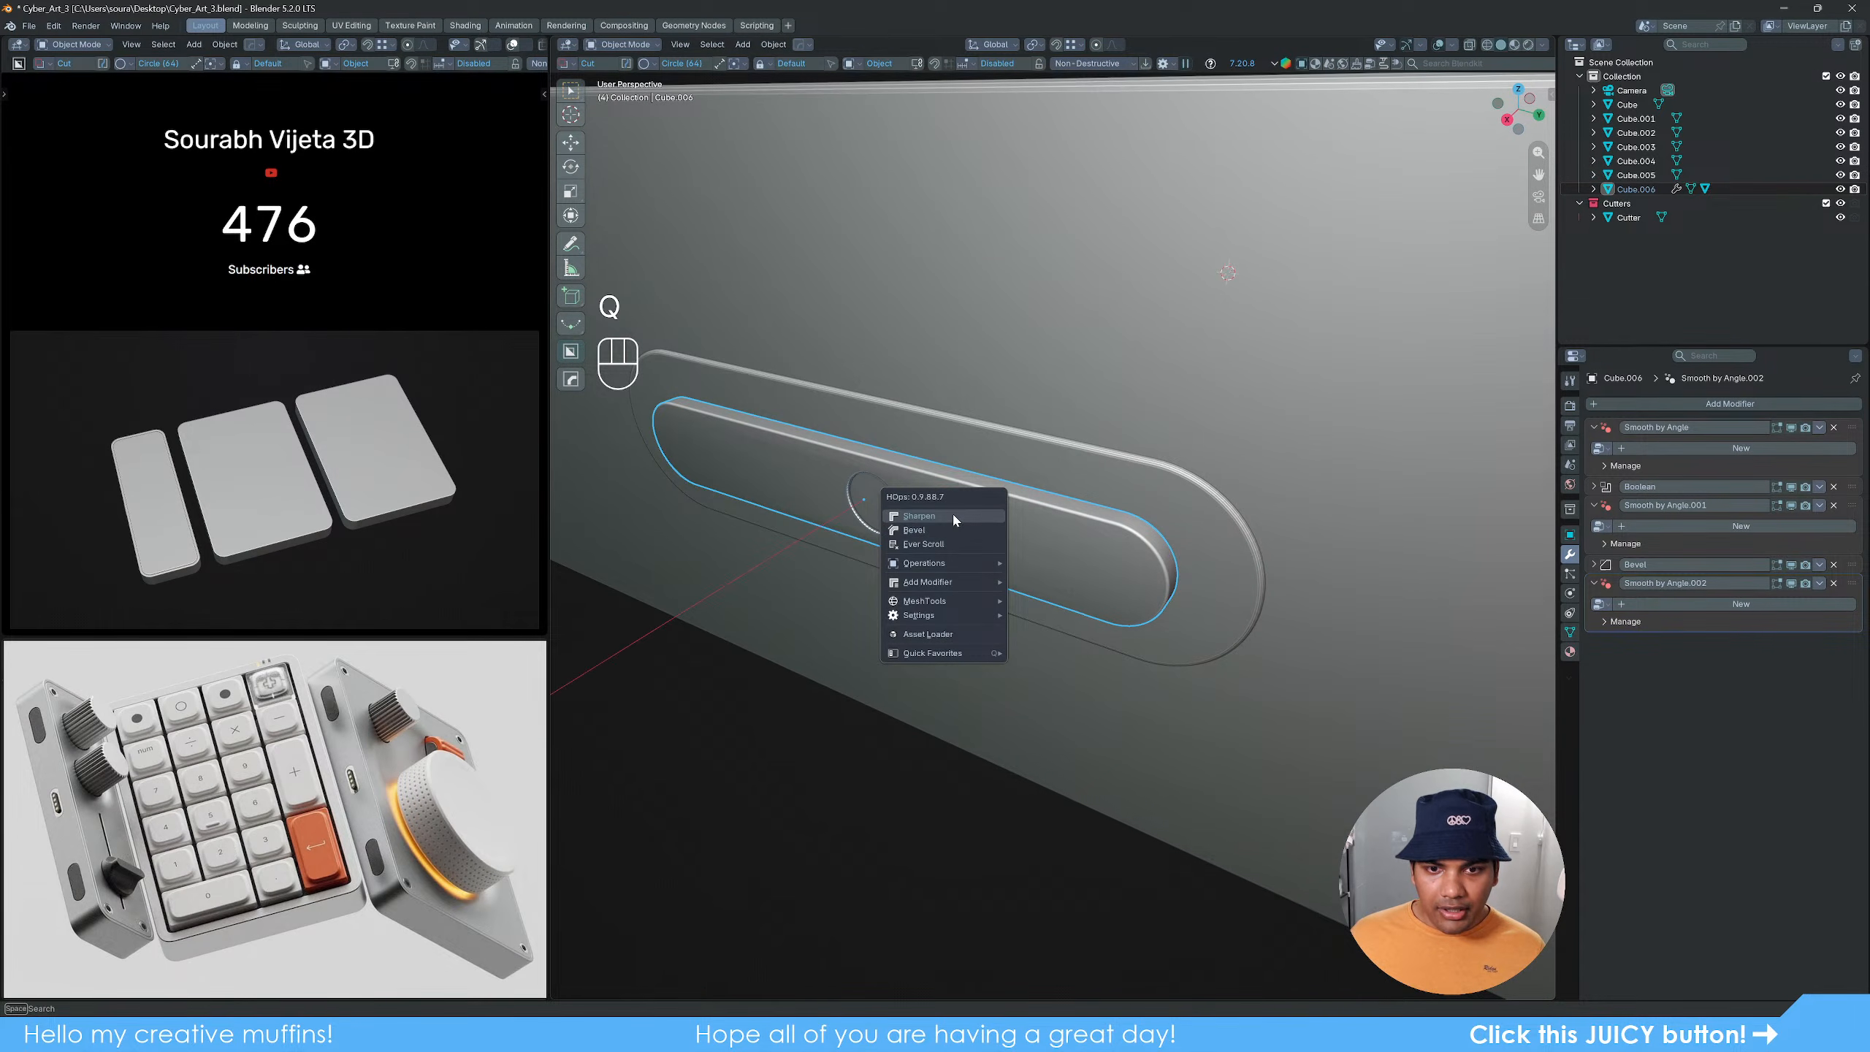
pyautogui.keyDown('alt'); pyautogui.click(952, 513); pyautogui.keyUp('alt')
pyautogui.moveTo(885, 870); pyautogui.dragTo(1047, 559, button='middle')
pyautogui.click(1194, 551)
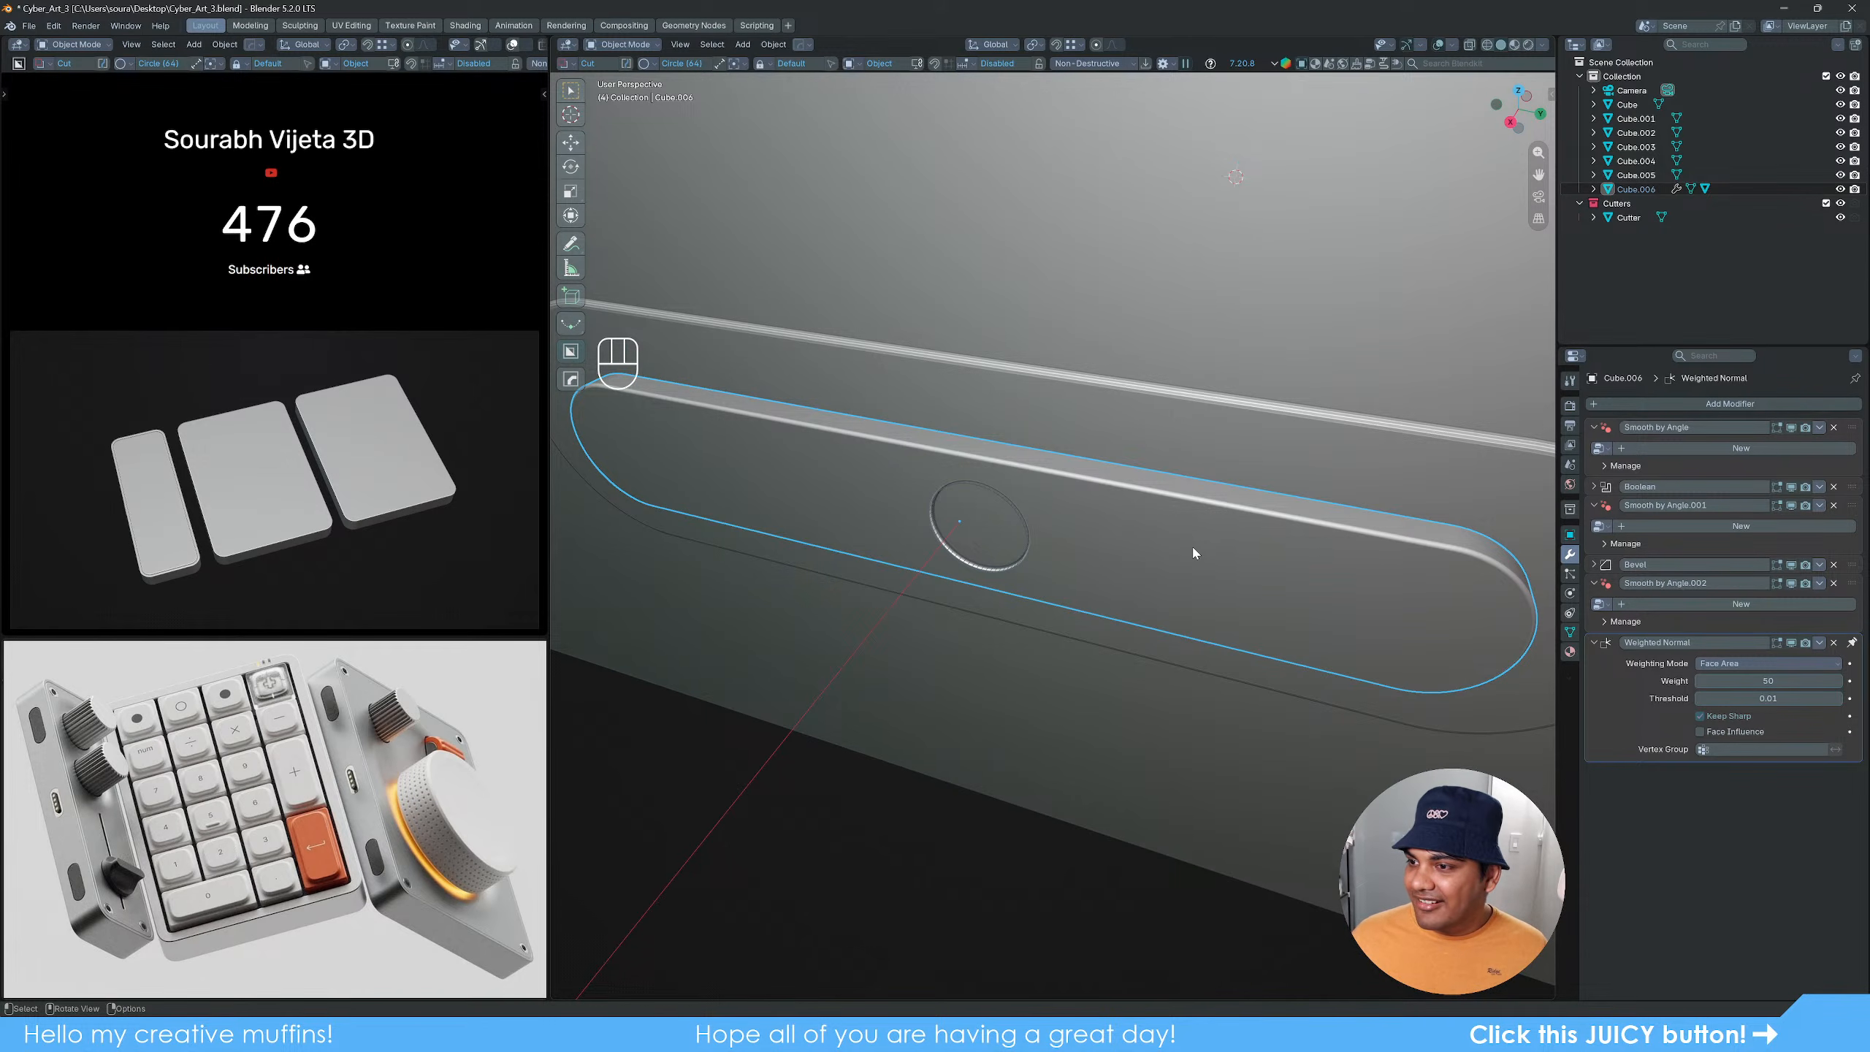
# Step: Check how the circular recess is centred on the inner plate in the right wireframe view and return to solid shading
pyautogui.moveTo(1196, 555); pyautogui.dragTo(1222, 523, button='middle')
pyautogui.click(1014, 514)
pyautogui.click(1088, 533)
pyautogui.press('z')
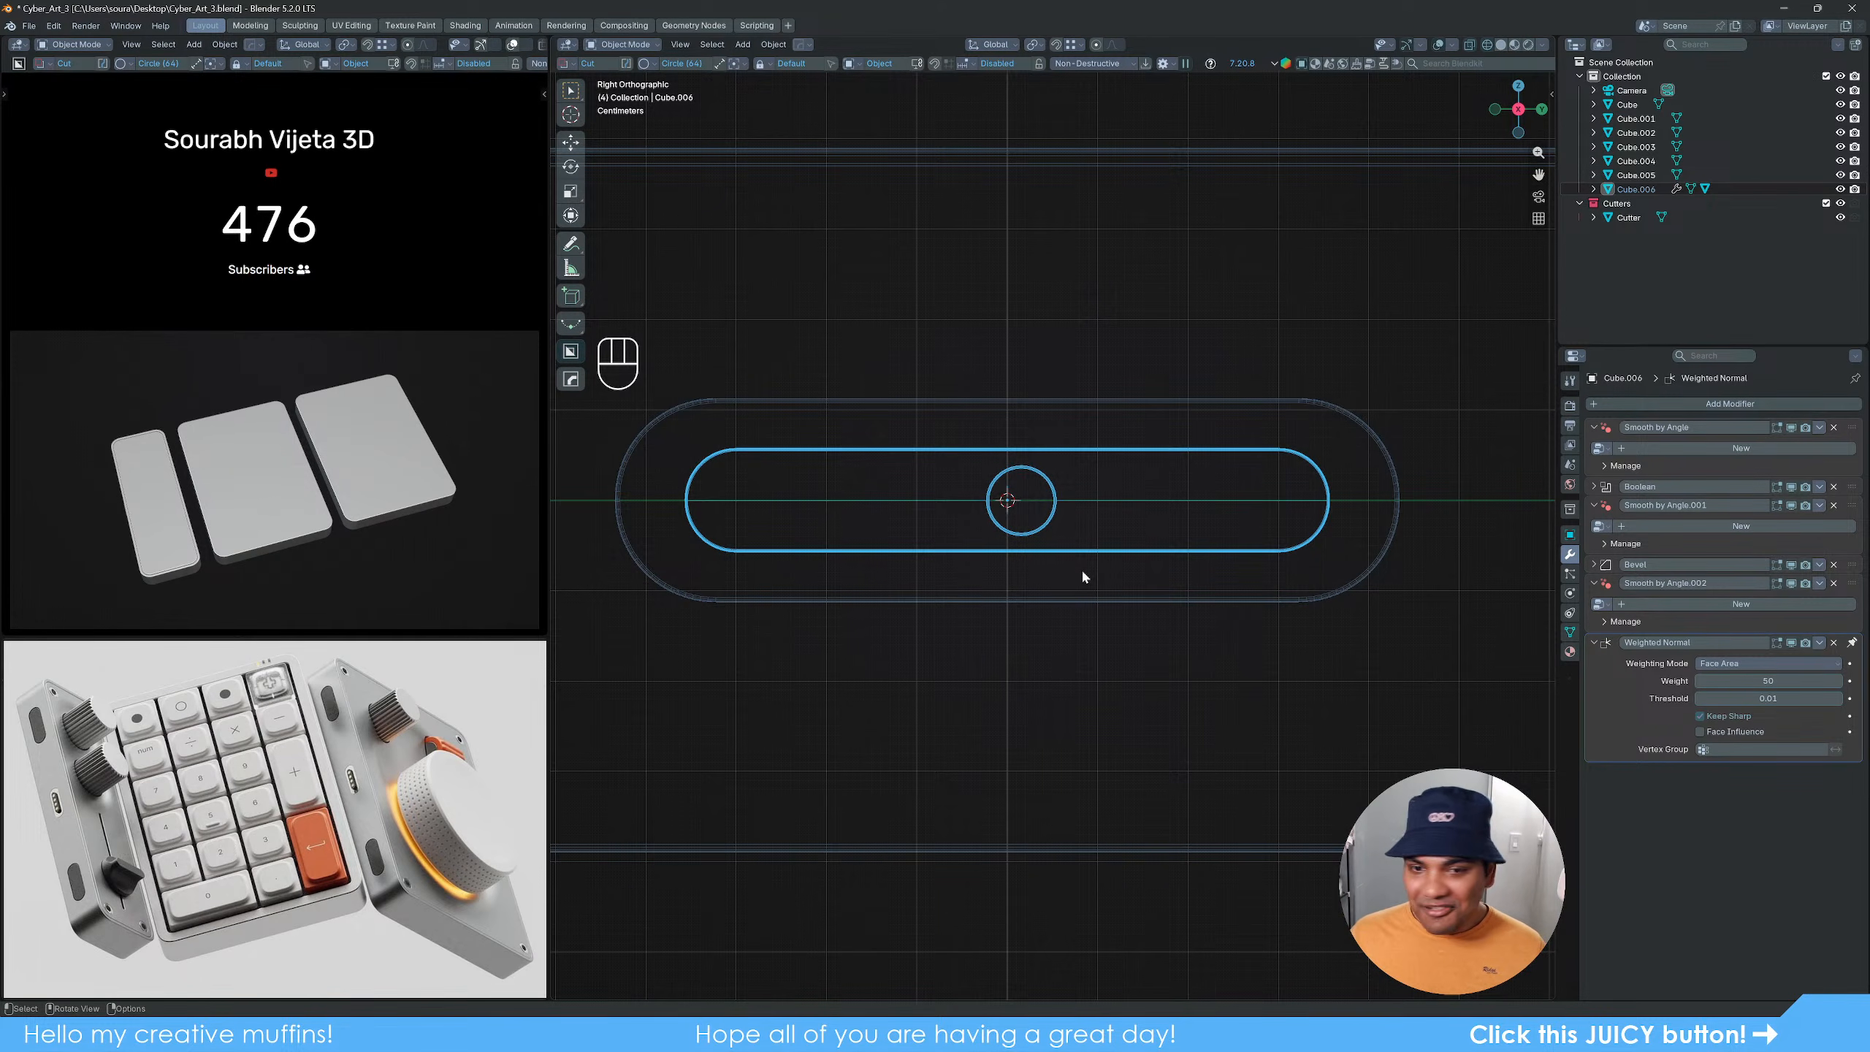
pyautogui.scroll(2, 1082, 564)
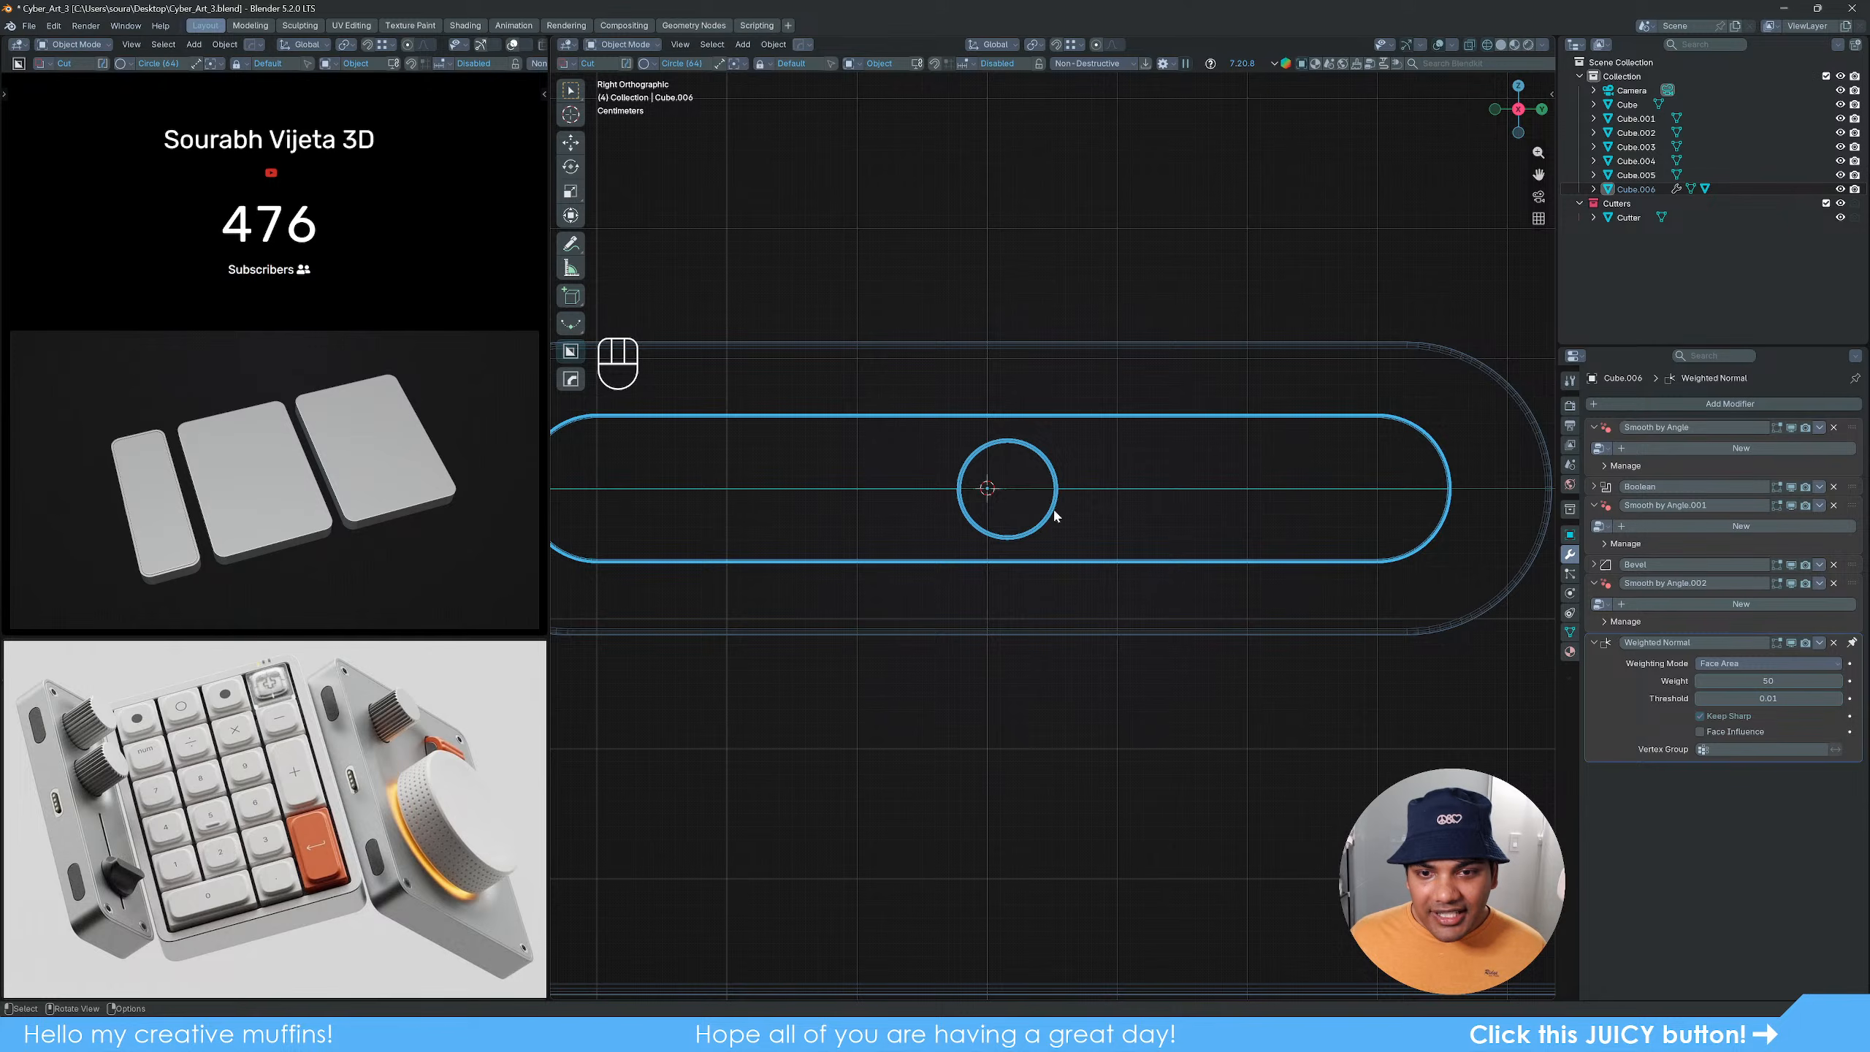
pyautogui.moveTo(1056, 516)
pyautogui.mouseDown(button='middle')
pyautogui.moveTo(1008, 611)
pyautogui.moveTo(993, 520)
pyautogui.mouseUp(button='middle')
pyautogui.press('z')
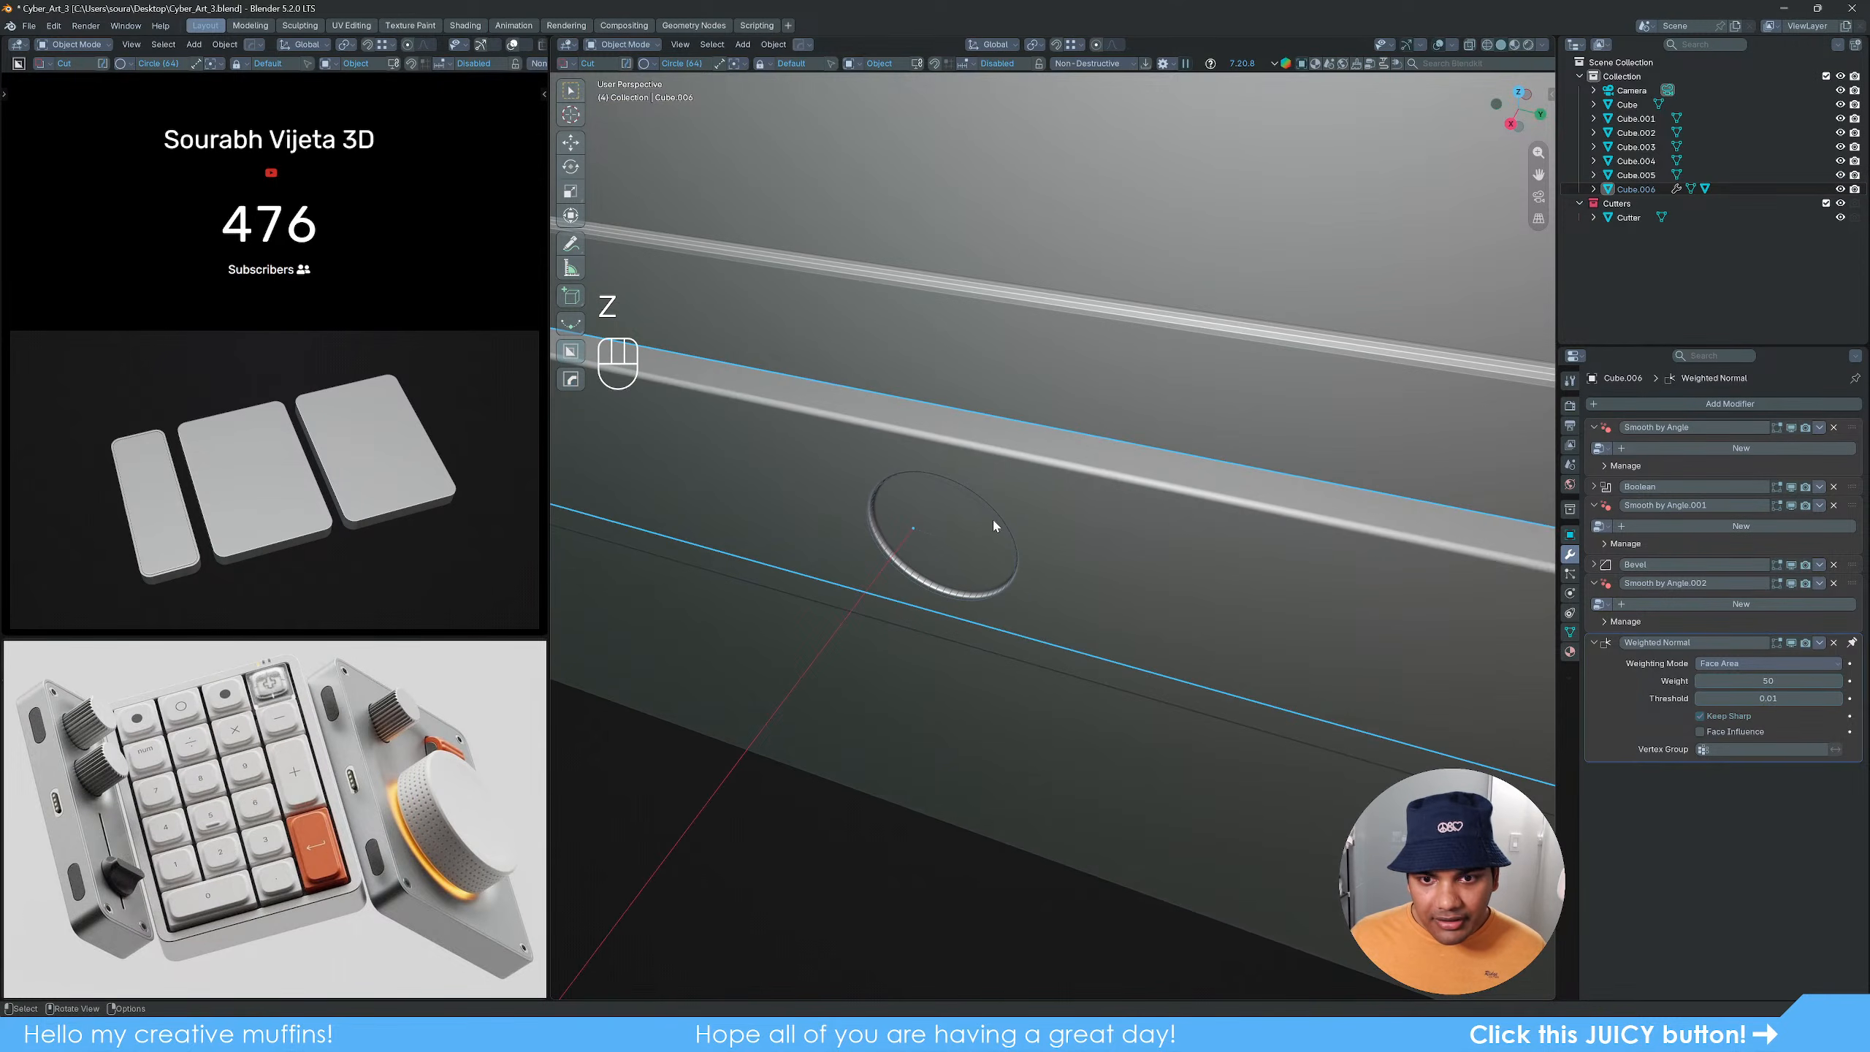
# Step: Align the circular cutter's Y location to the inner plate with the Align Tools
pyautogui.click(996, 520)
pyautogui.keyDown('shift'); pyautogui.click(1119, 579); pyautogui.keyUp('shift')
pyautogui.scroll(-3, 1119, 580)
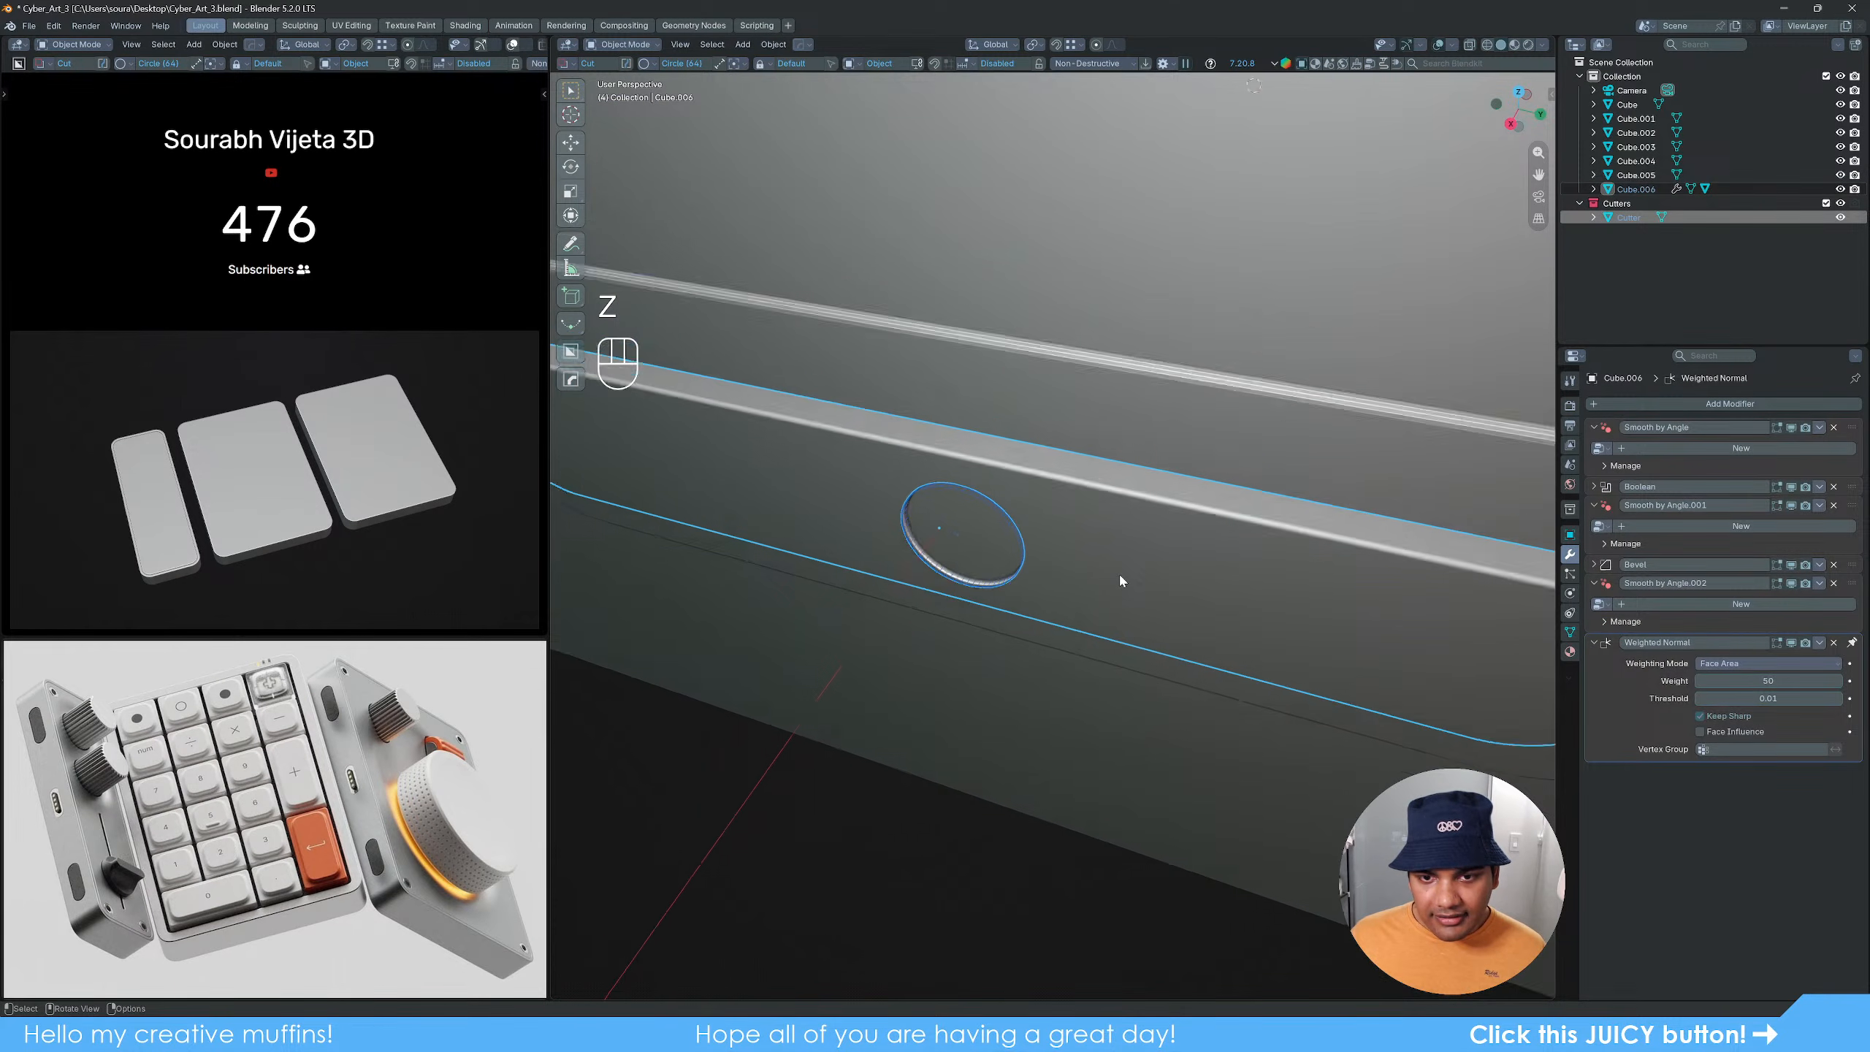
pyautogui.press('n')
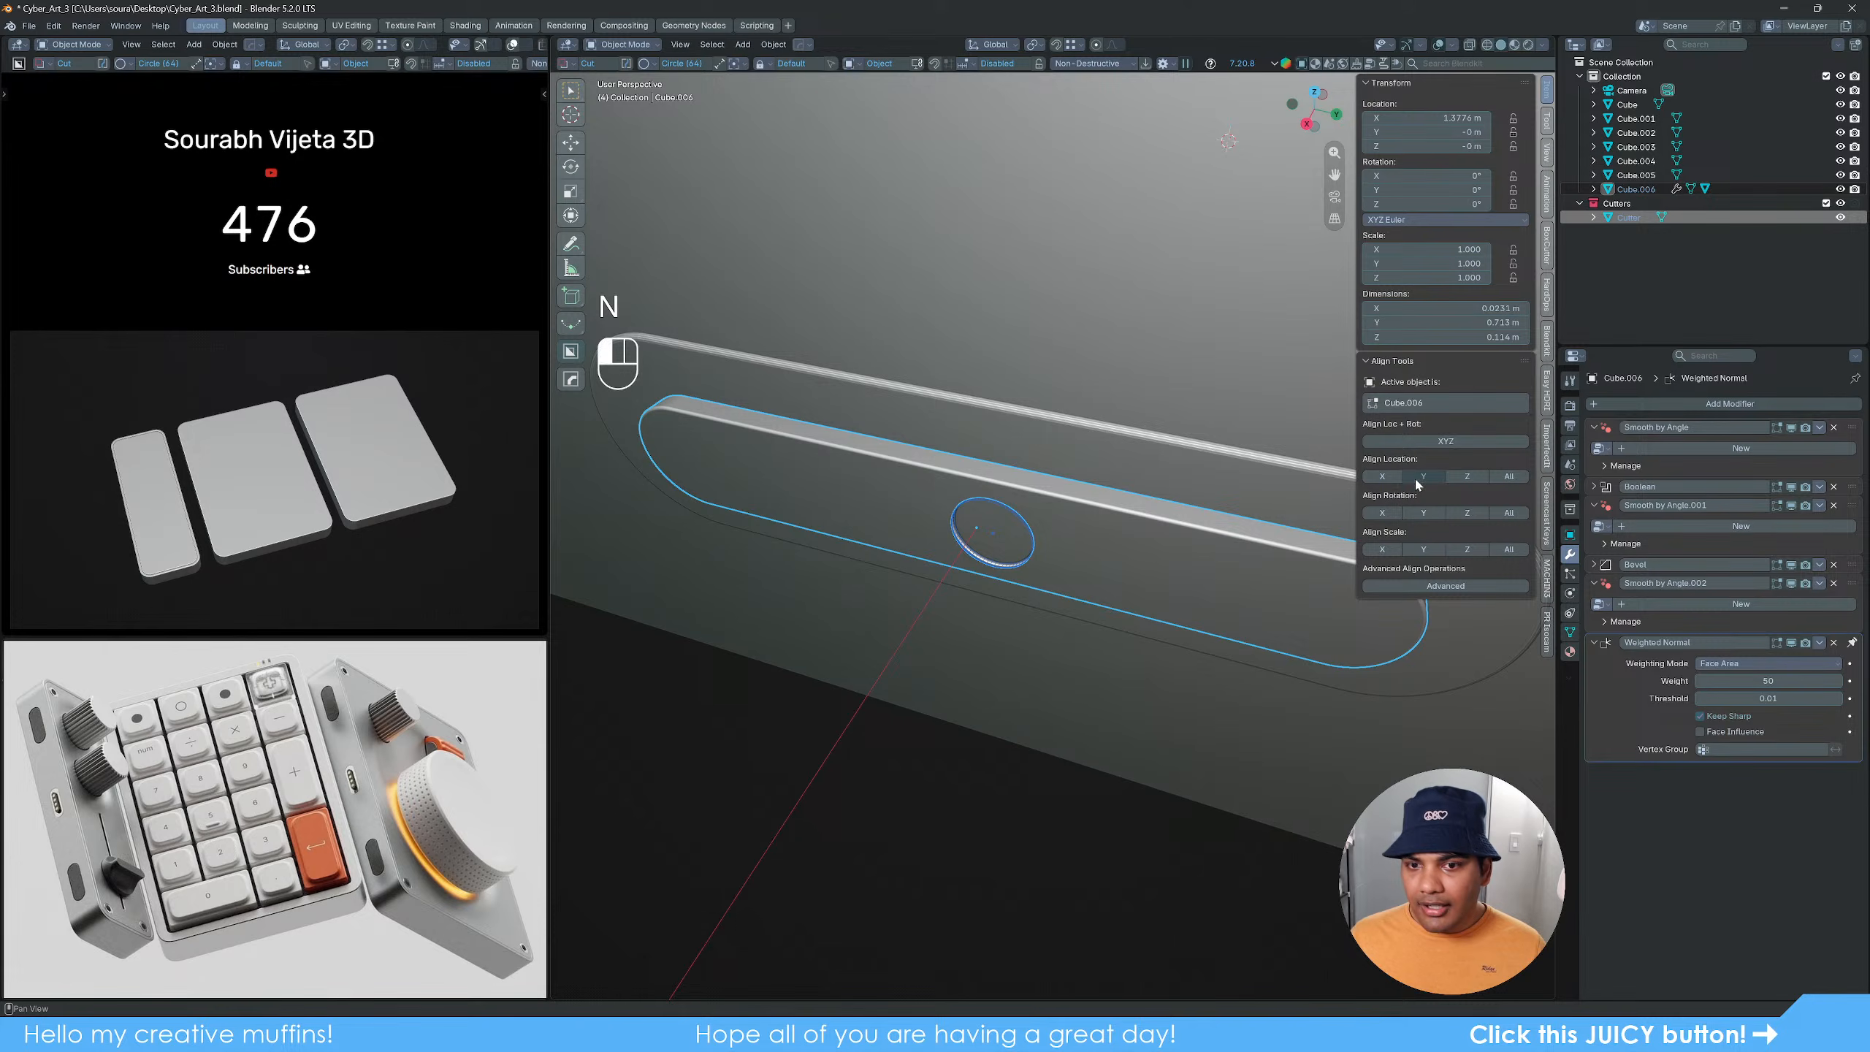
pyautogui.click(1419, 477)
pyautogui.click(941, 772)
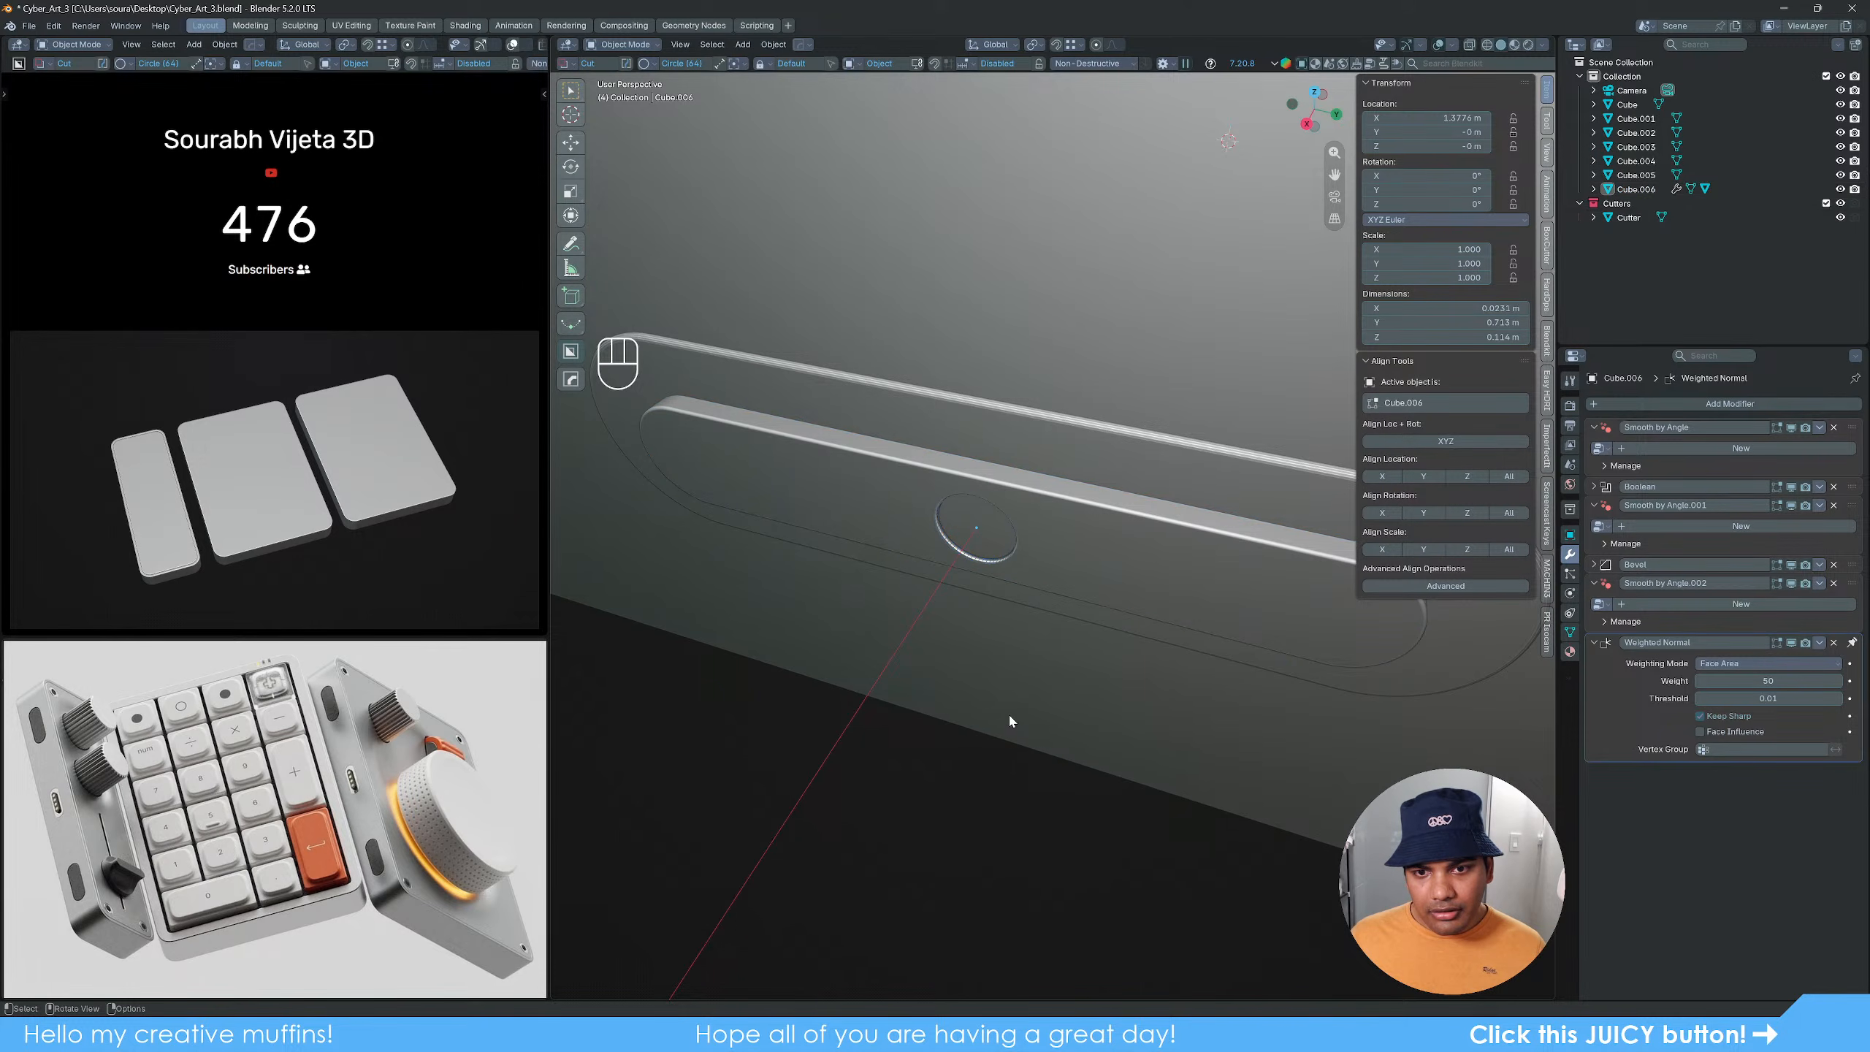
pyautogui.moveTo(1009, 713); pyautogui.dragTo(1040, 673, button='middle')
pyautogui.press('n')
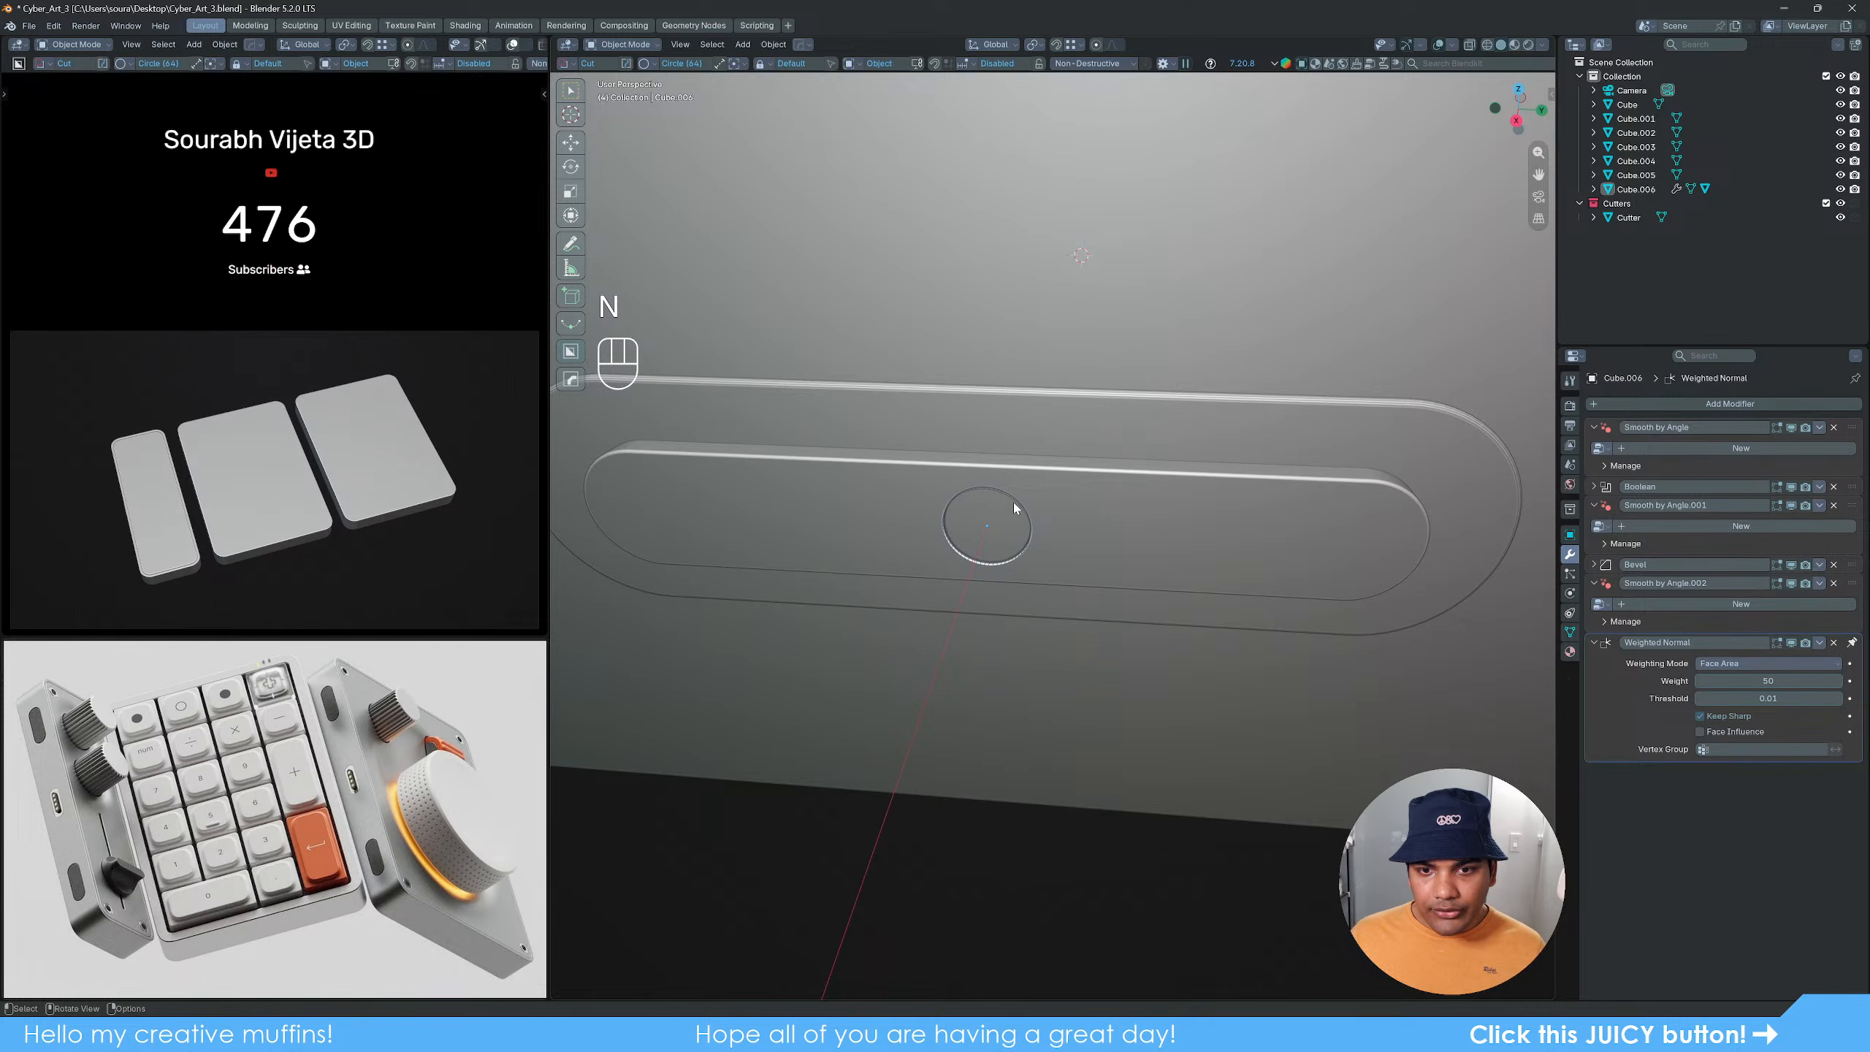
# Step: Array the circular cutter into a constant-offset row of five evenly spaced circles along the inner plate's length
pyautogui.click(1014, 504)
pyautogui.moveTo(1015, 510); pyautogui.dragTo(1017, 564, button='middle')
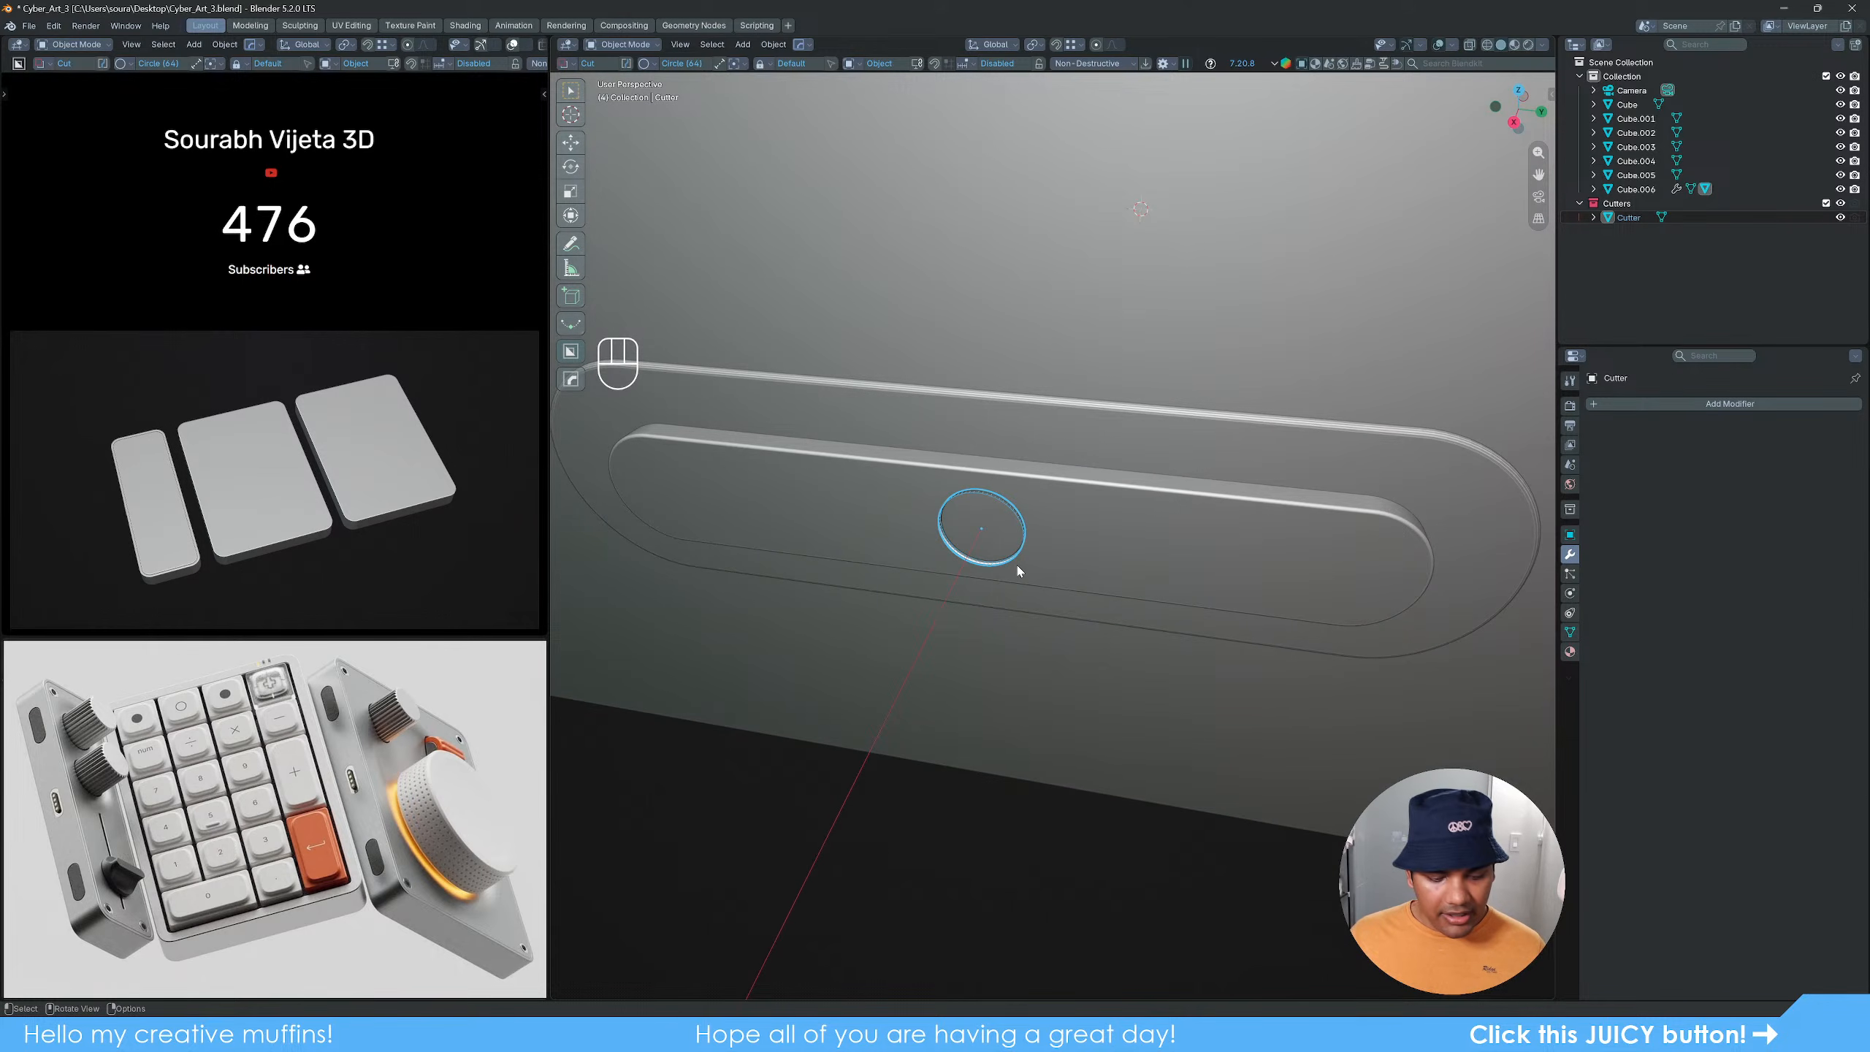
pyautogui.press('q')
pyautogui.click(975, 608)
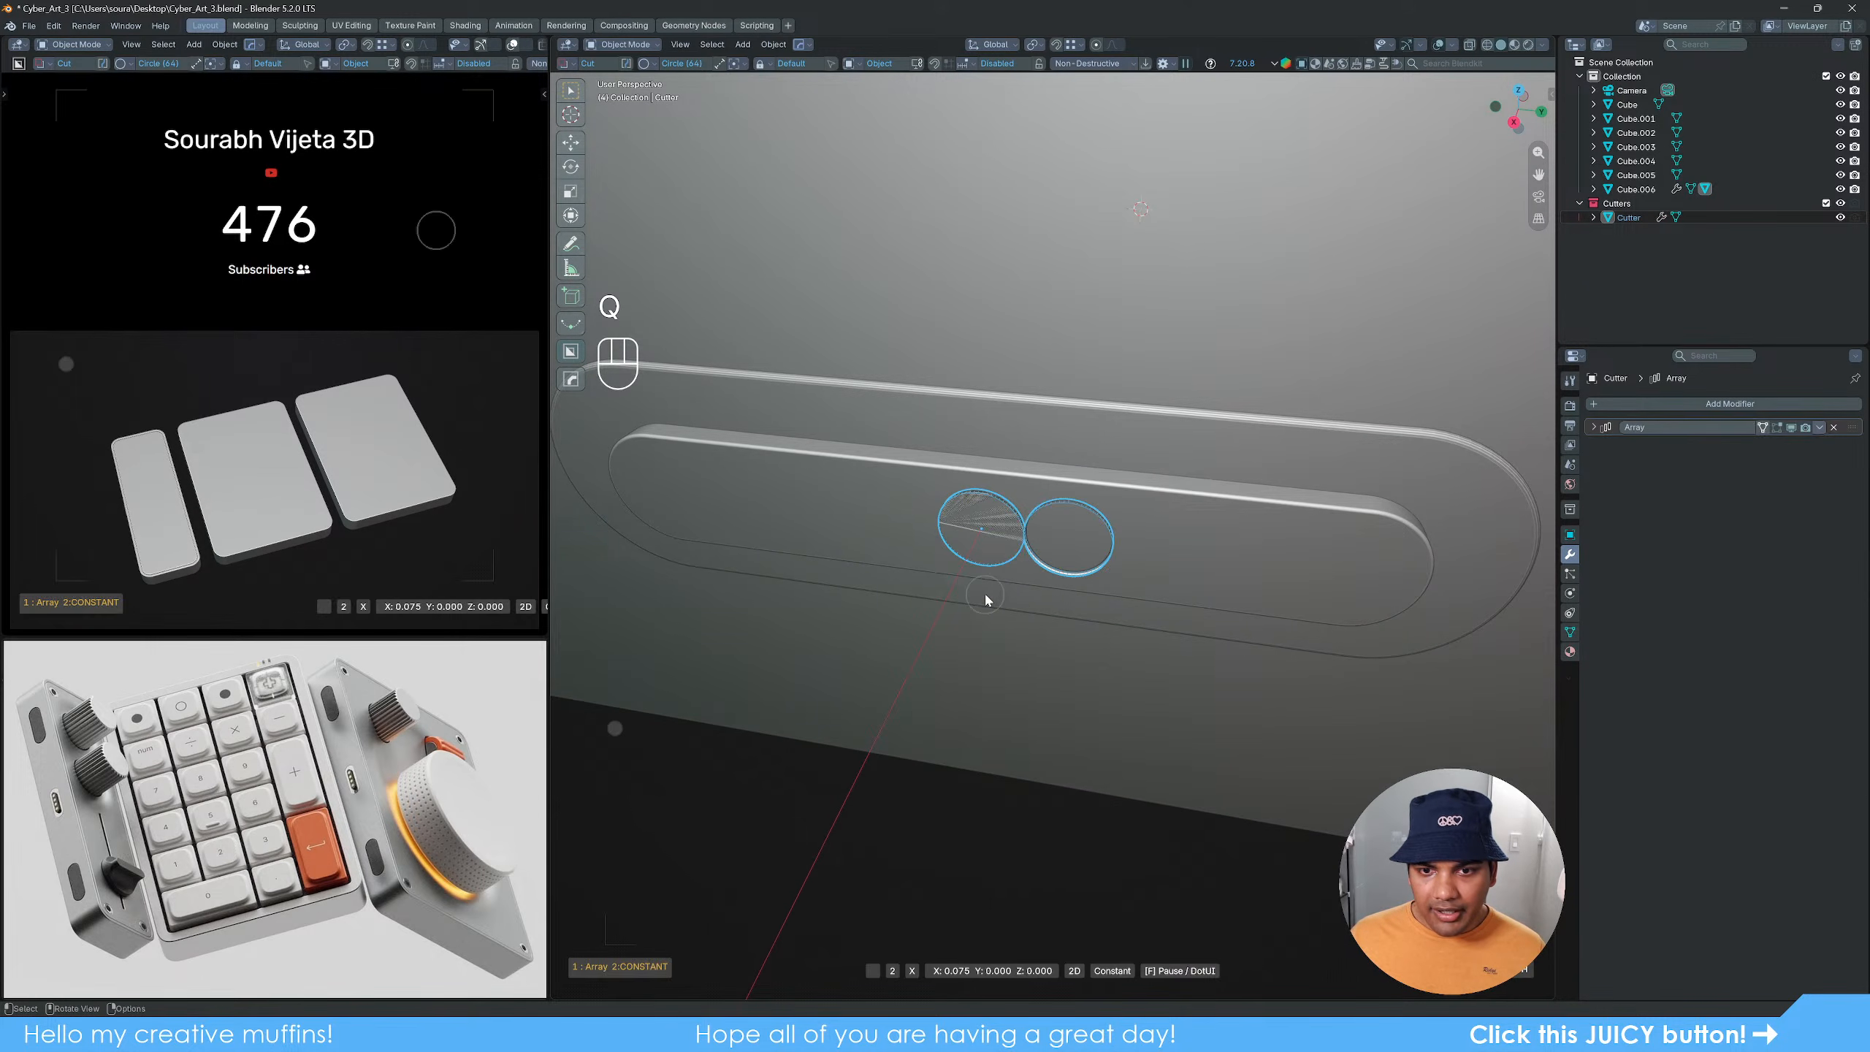
pyautogui.press('shift')
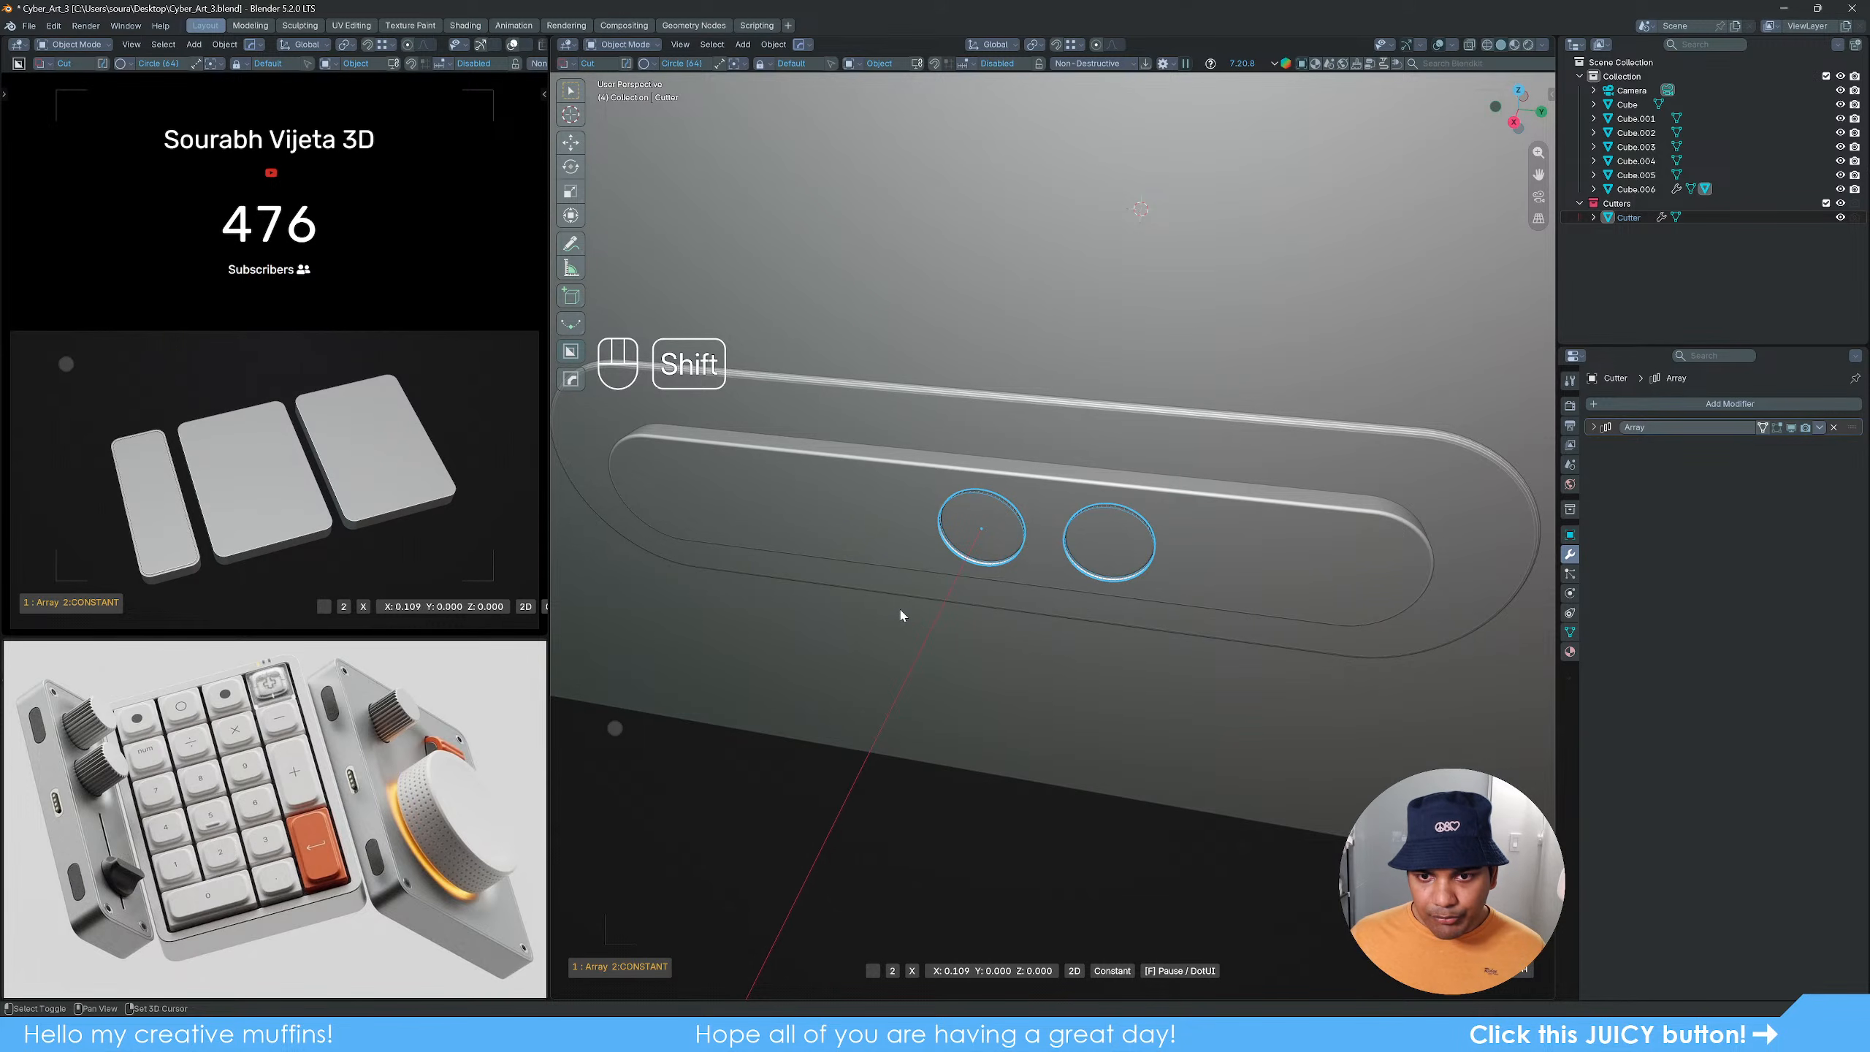
pyautogui.scroll(2, 901, 615)
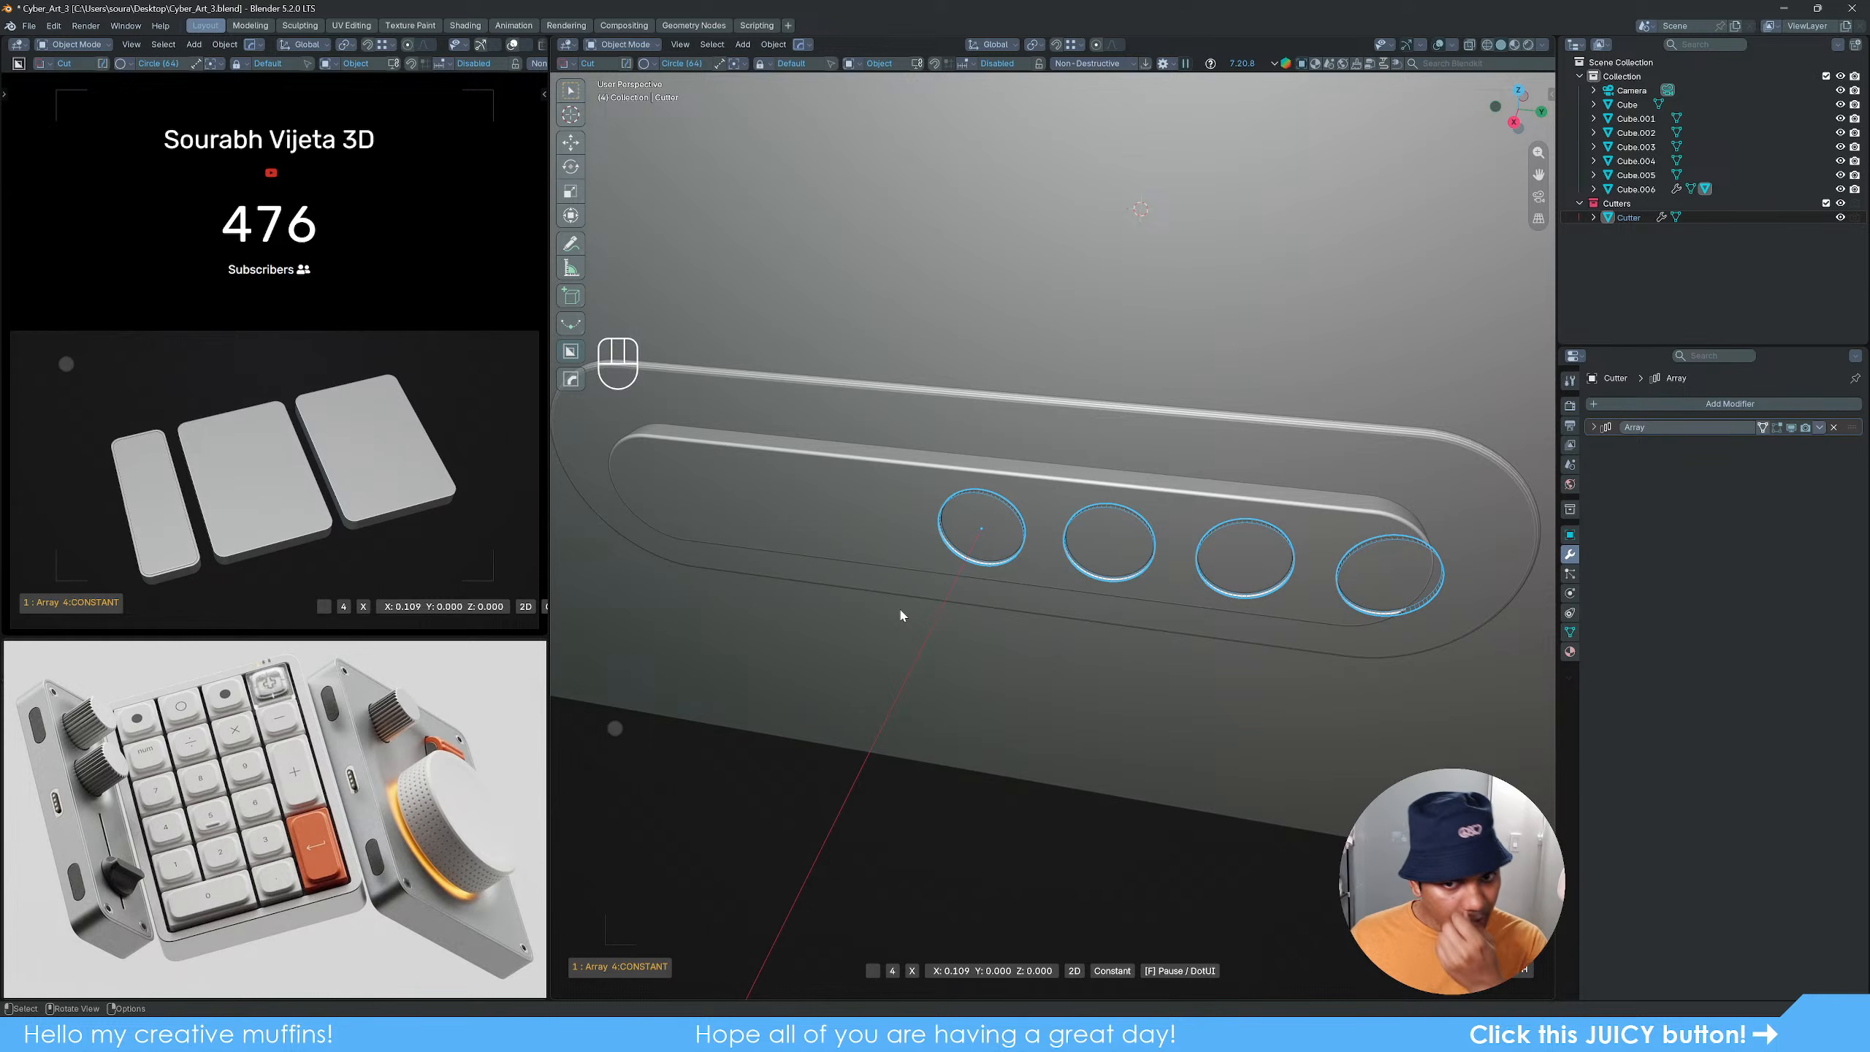
pyautogui.scroll(1, 902, 615)
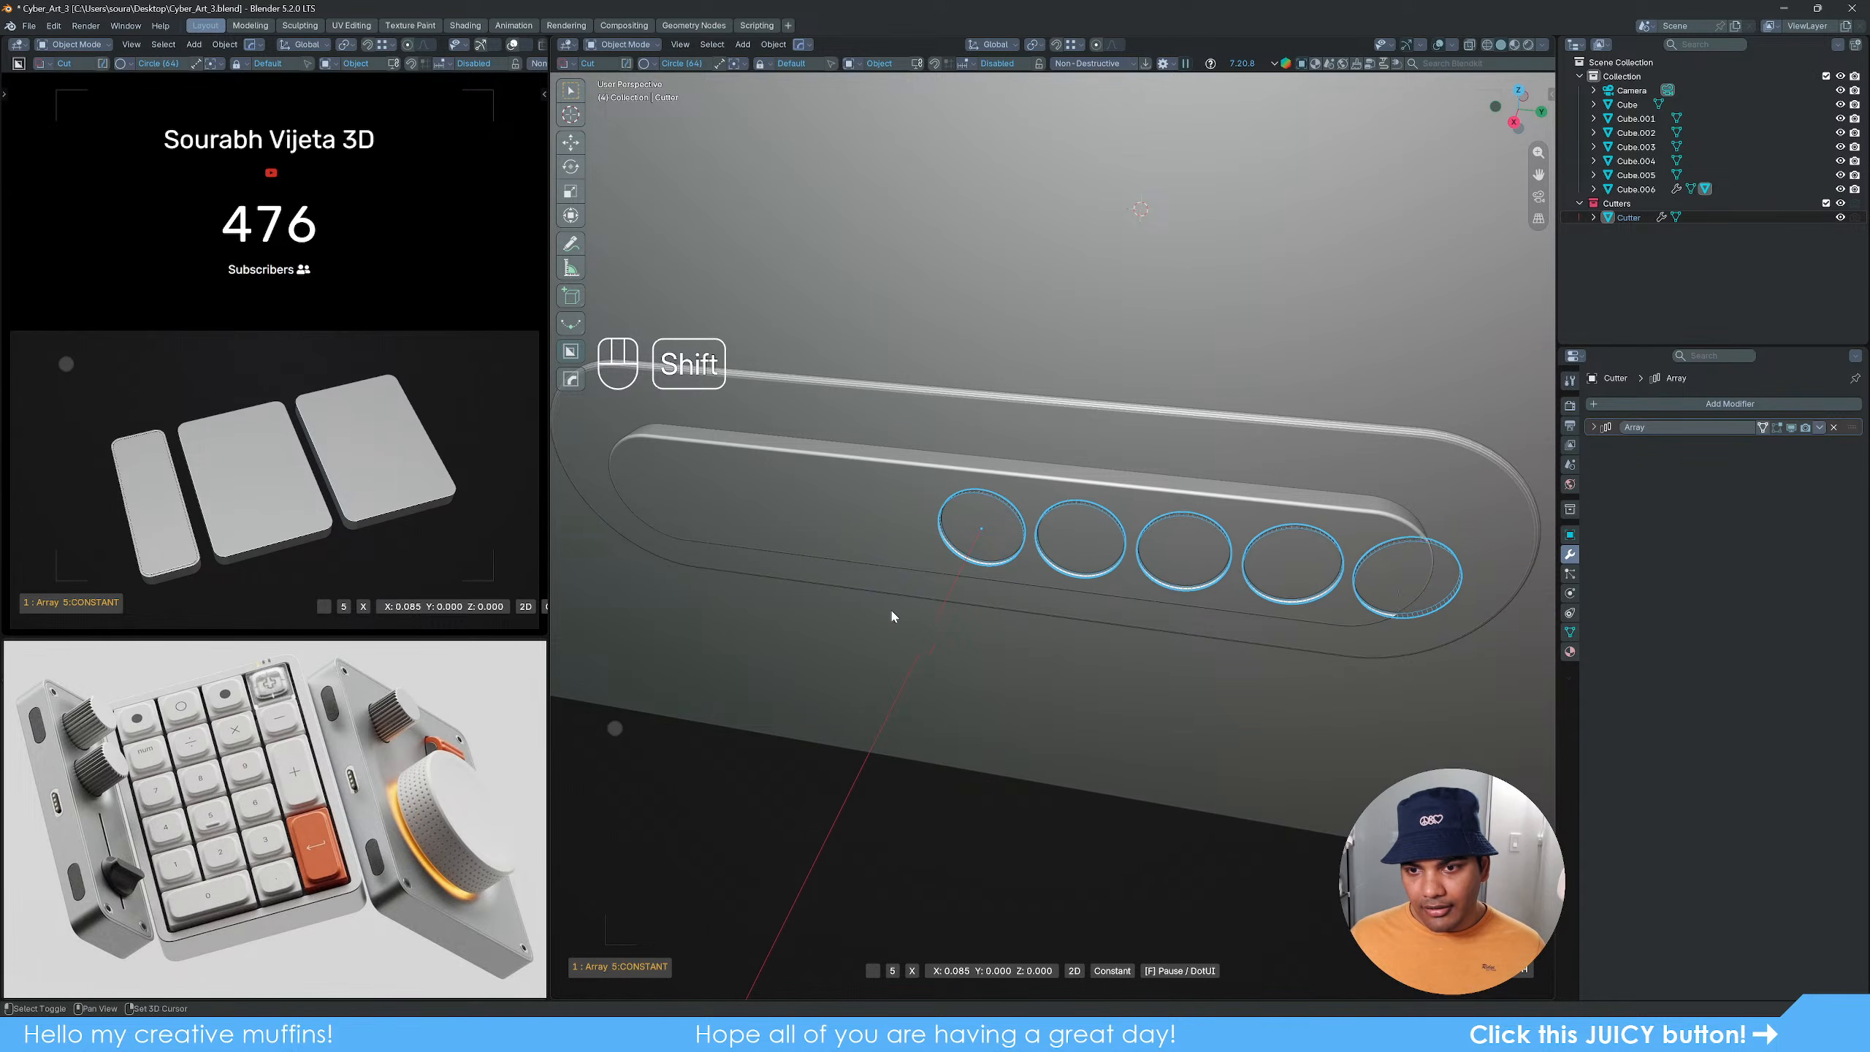
pyautogui.click(921, 621)
# Step: Expand the cutter's Array modifier settings and inspect the row of circular cutouts on the inner plate
pyautogui.scroll(-4, 1113, 549)
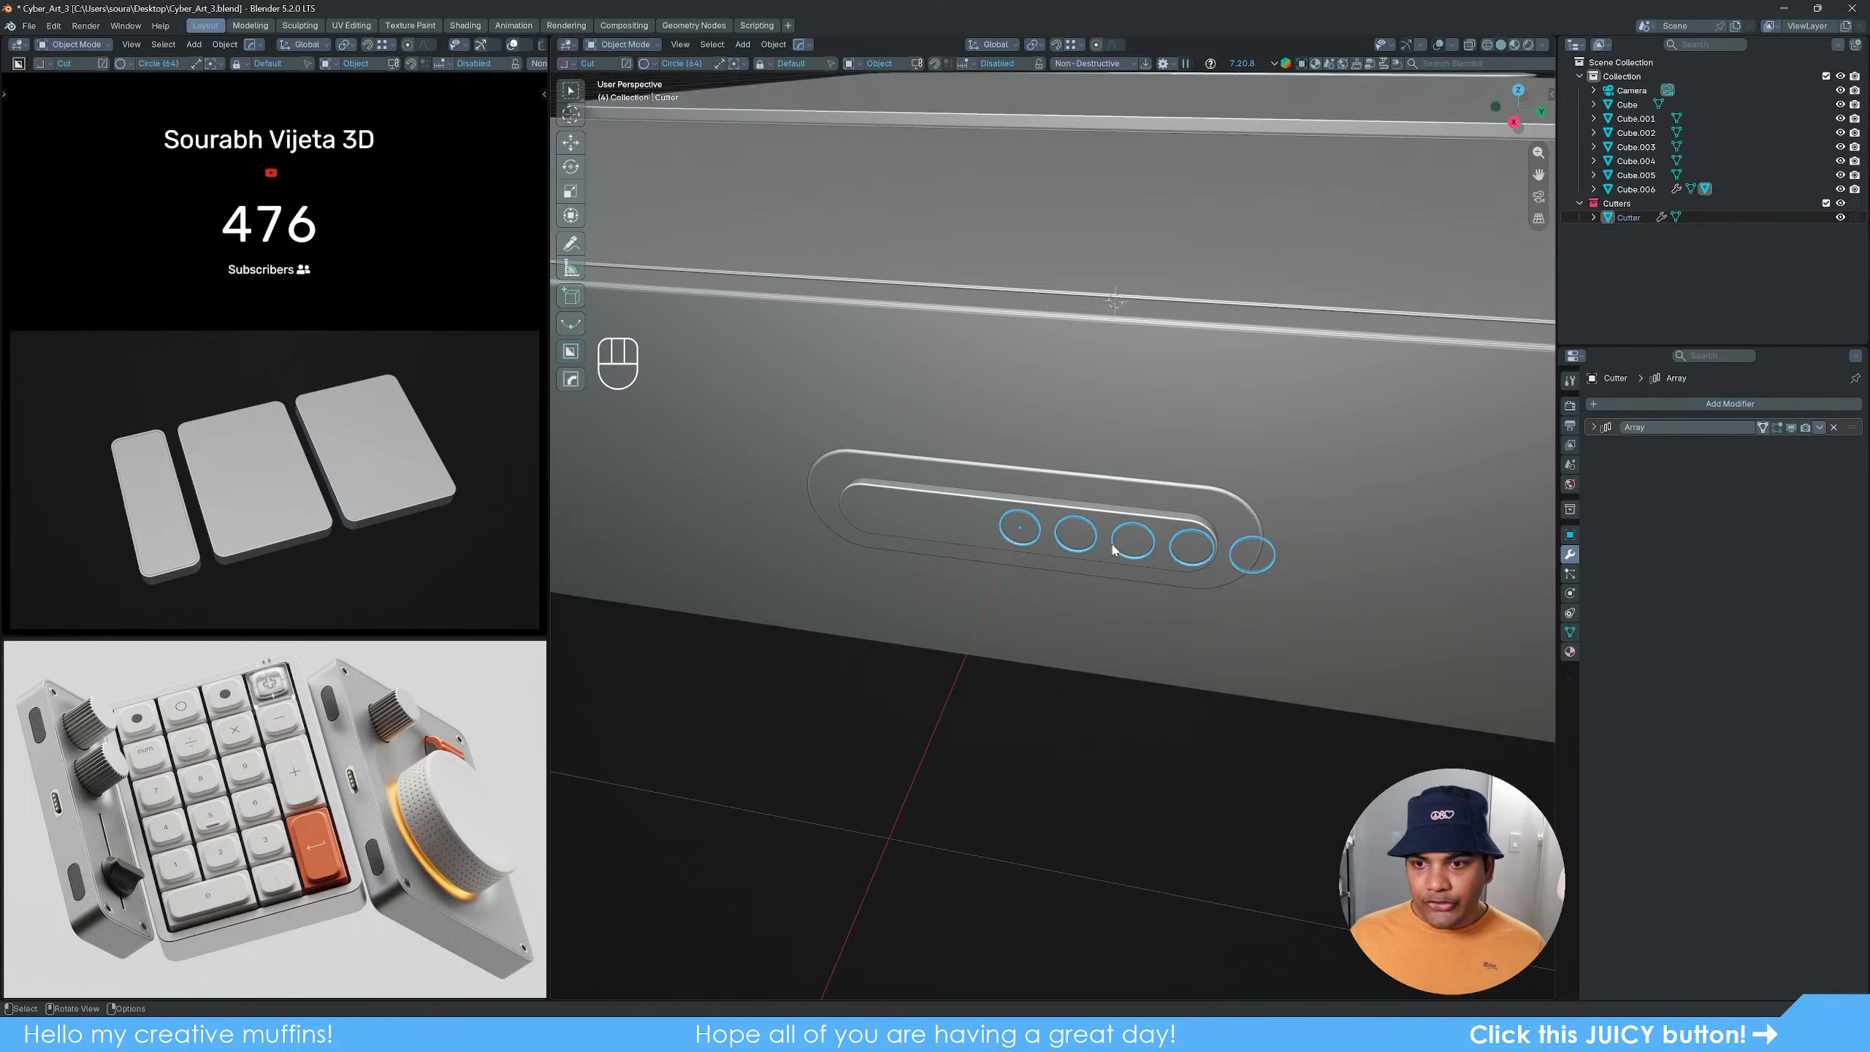
pyautogui.scroll(2, 1071, 557)
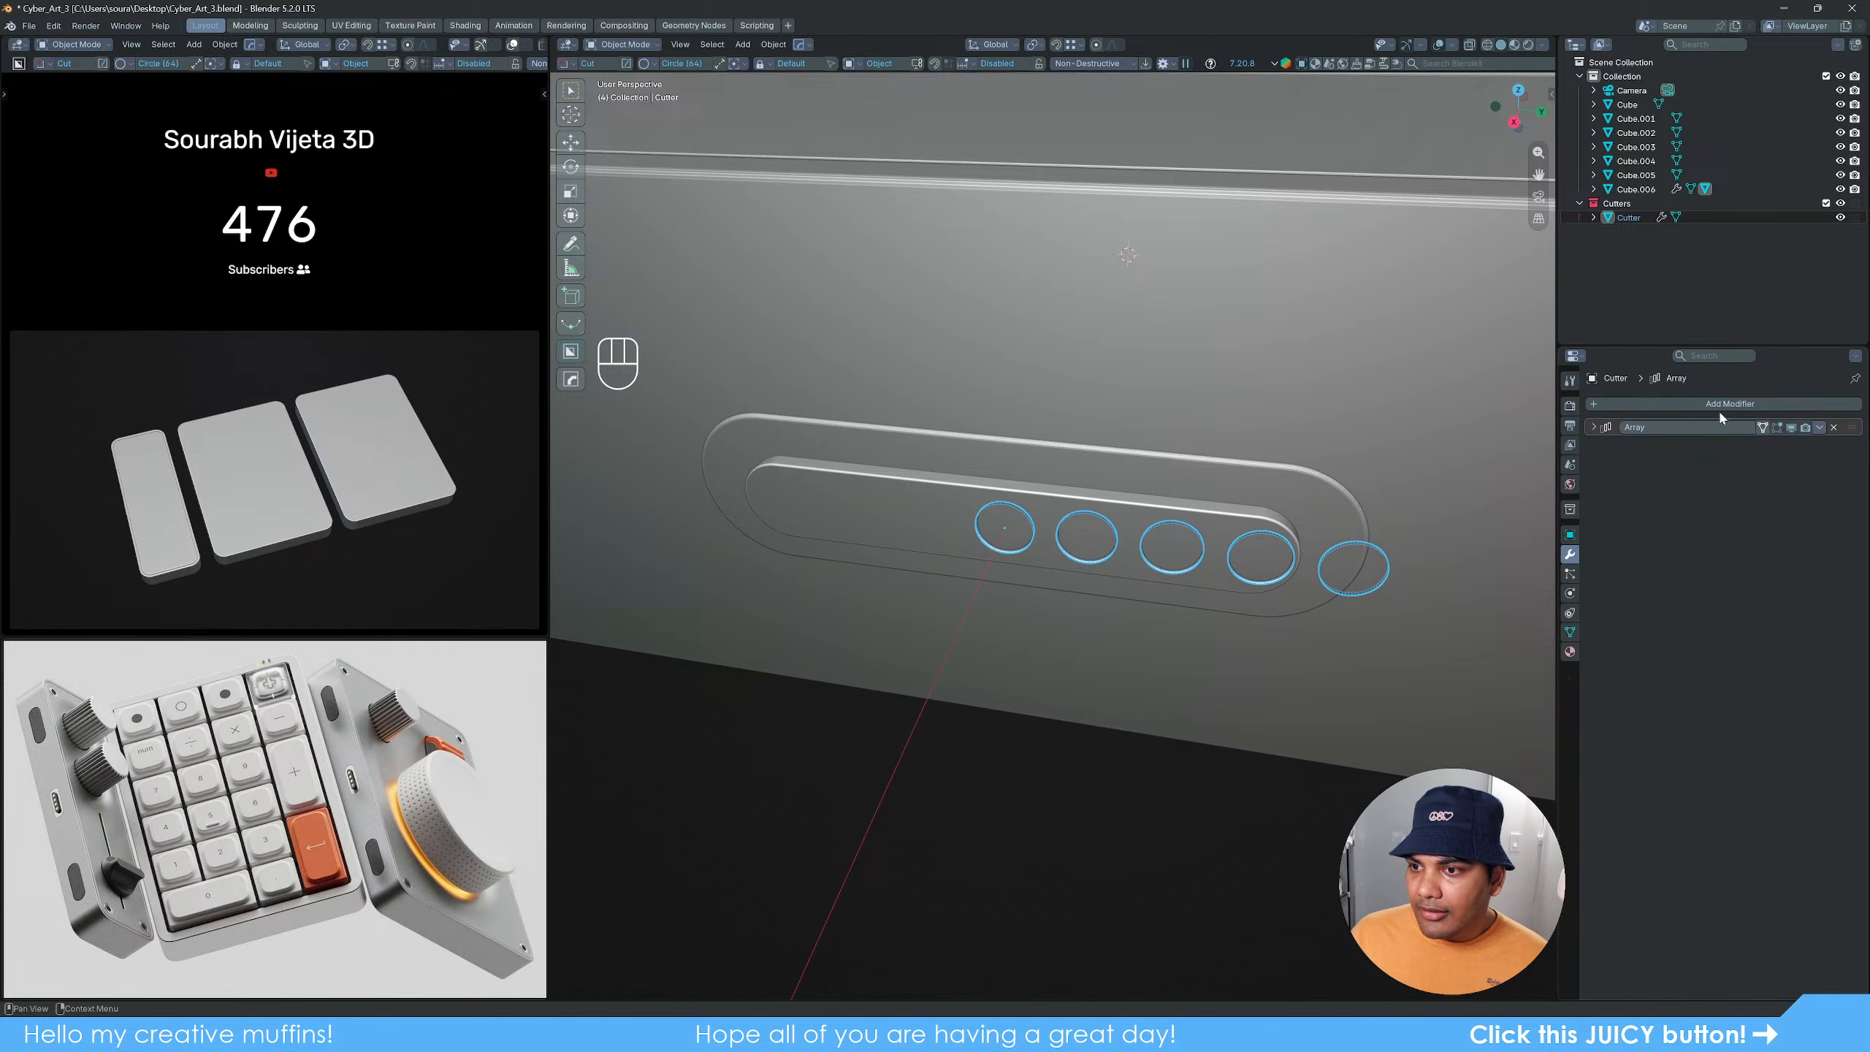
pyautogui.click(1594, 428)
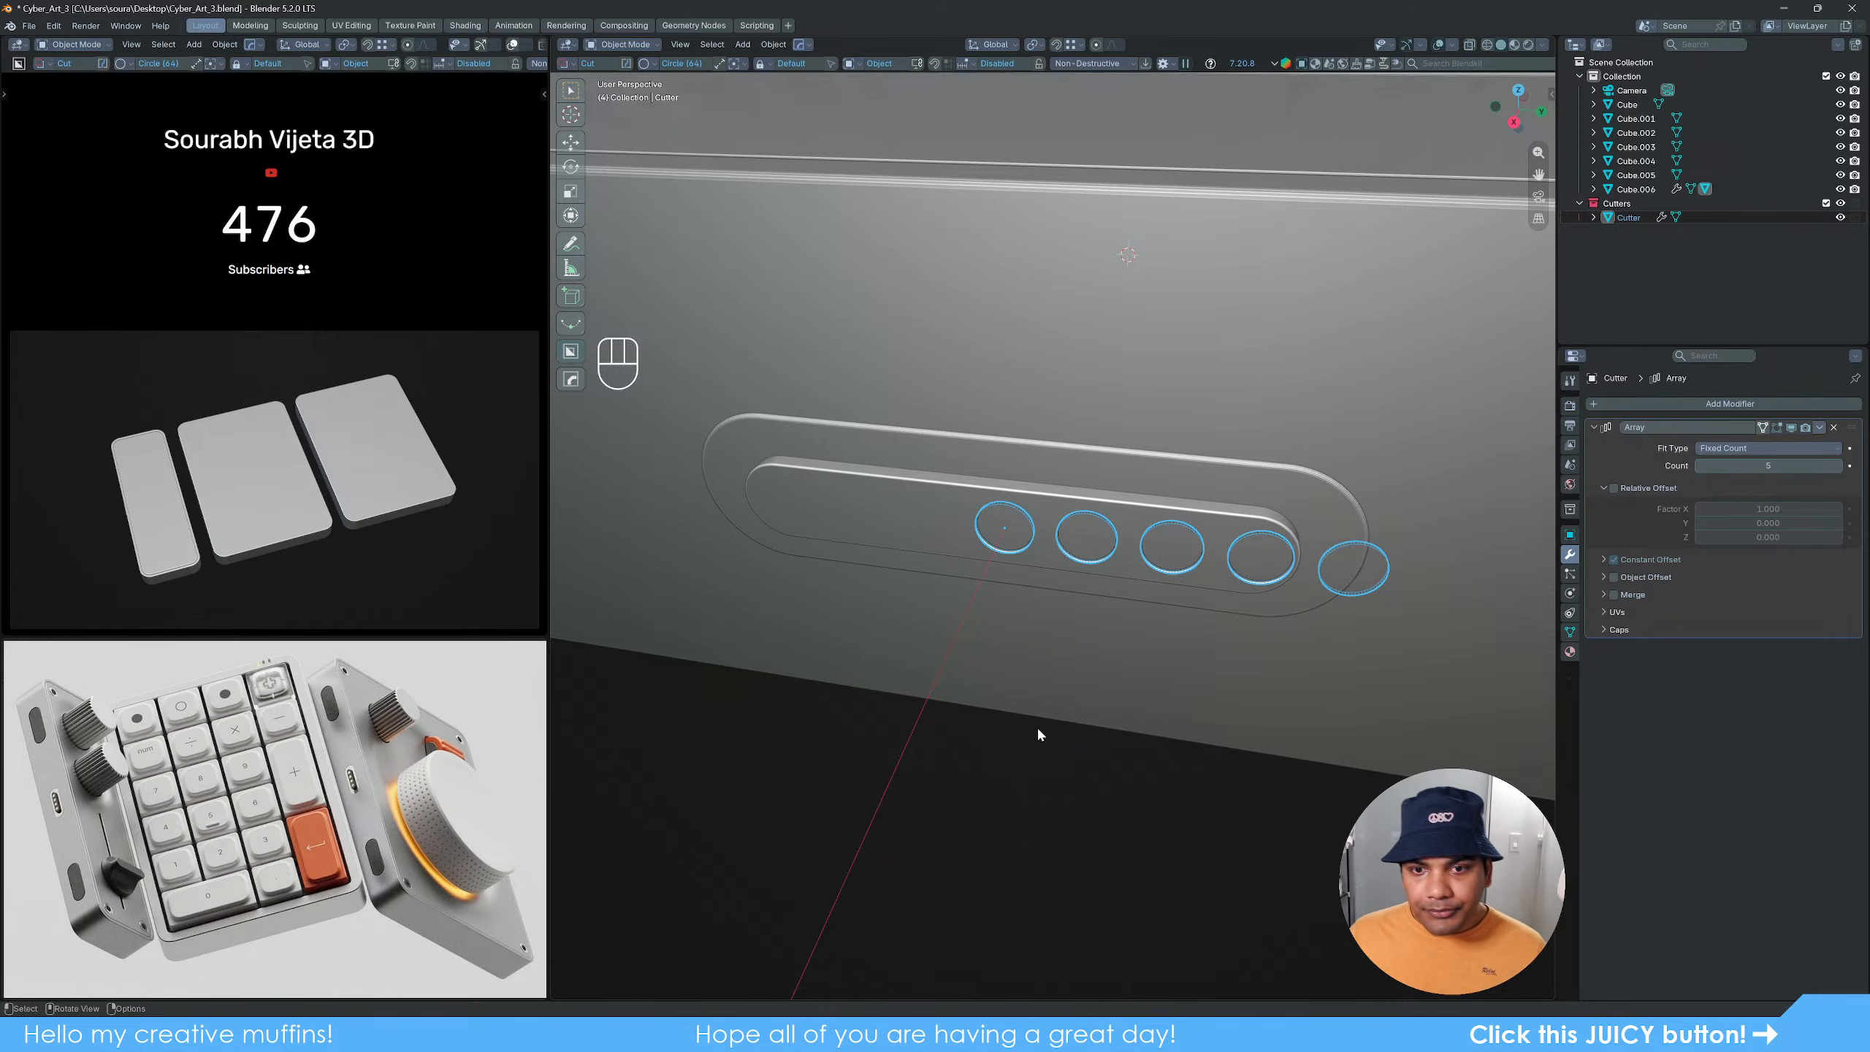
pyautogui.click(1049, 766)
pyautogui.moveTo(1062, 661); pyautogui.dragTo(1042, 641, button='middle')
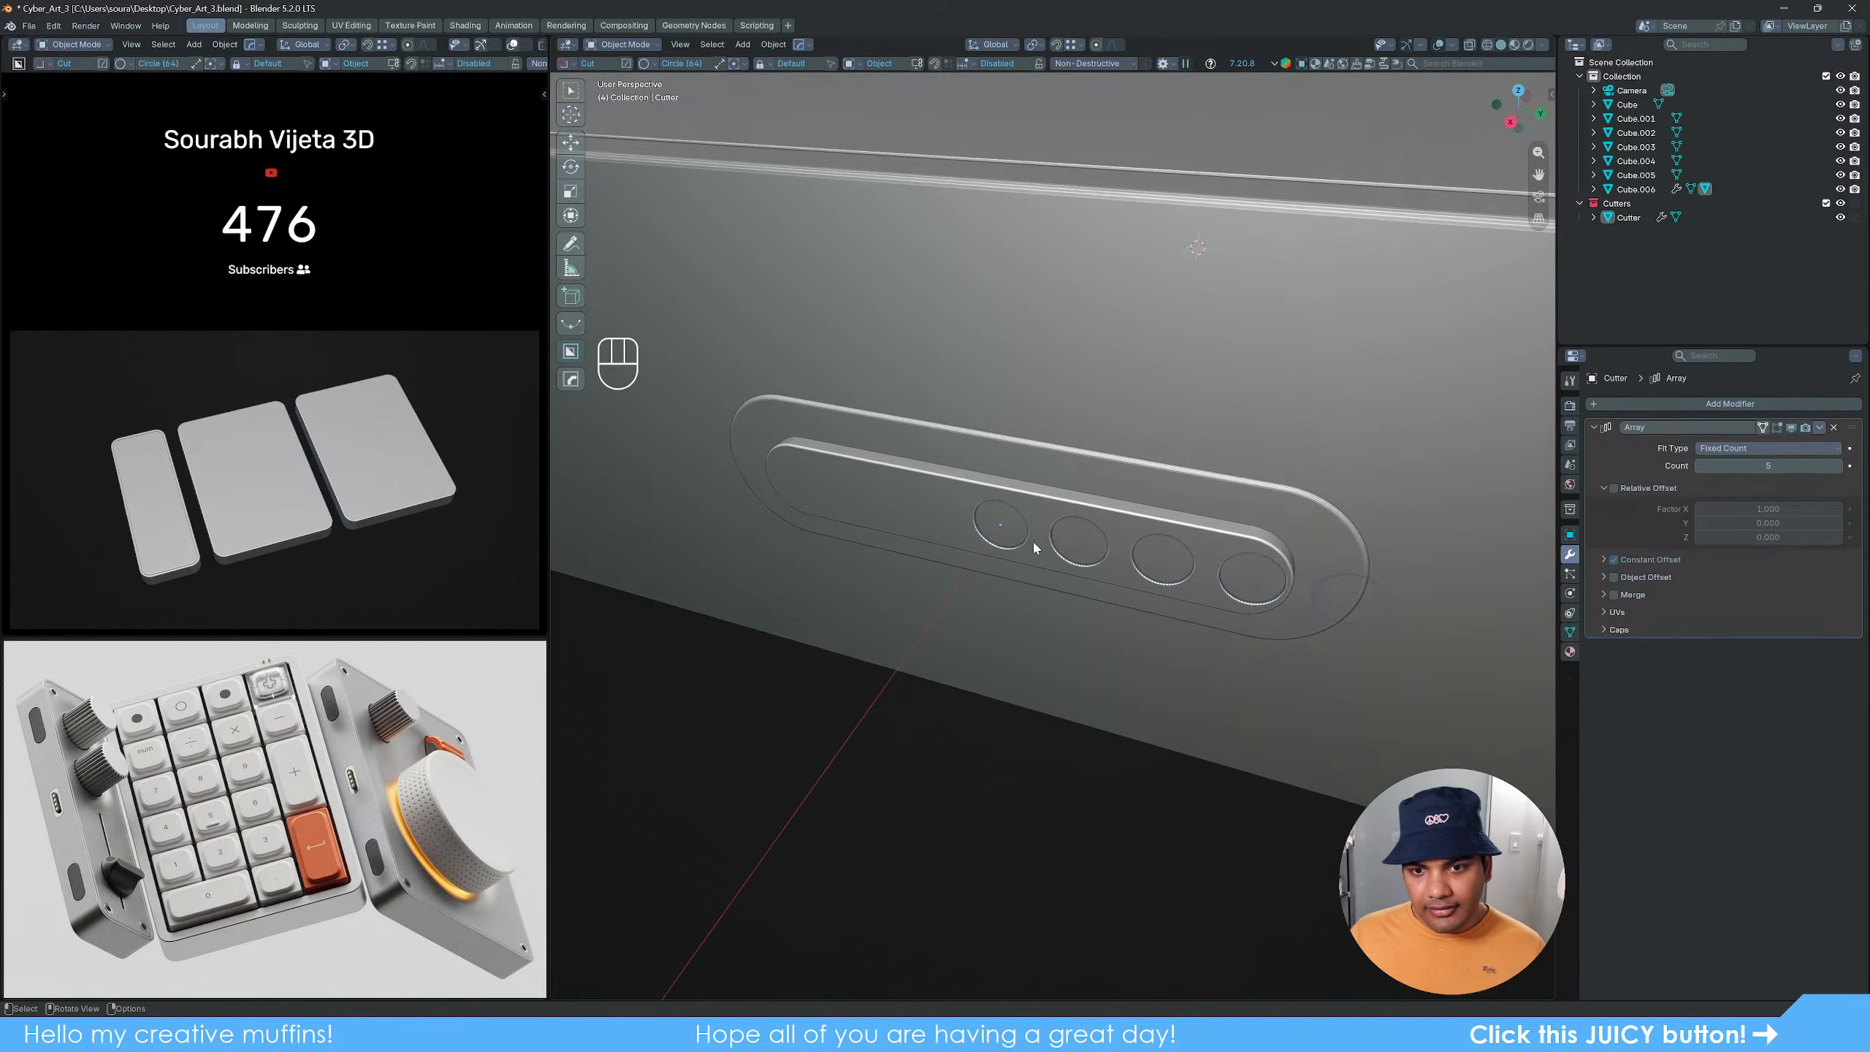
pyautogui.scroll(4, 1027, 534)
# Step: Set the arrayed circular cutter's origin to its geometry
pyautogui.click(996, 505)
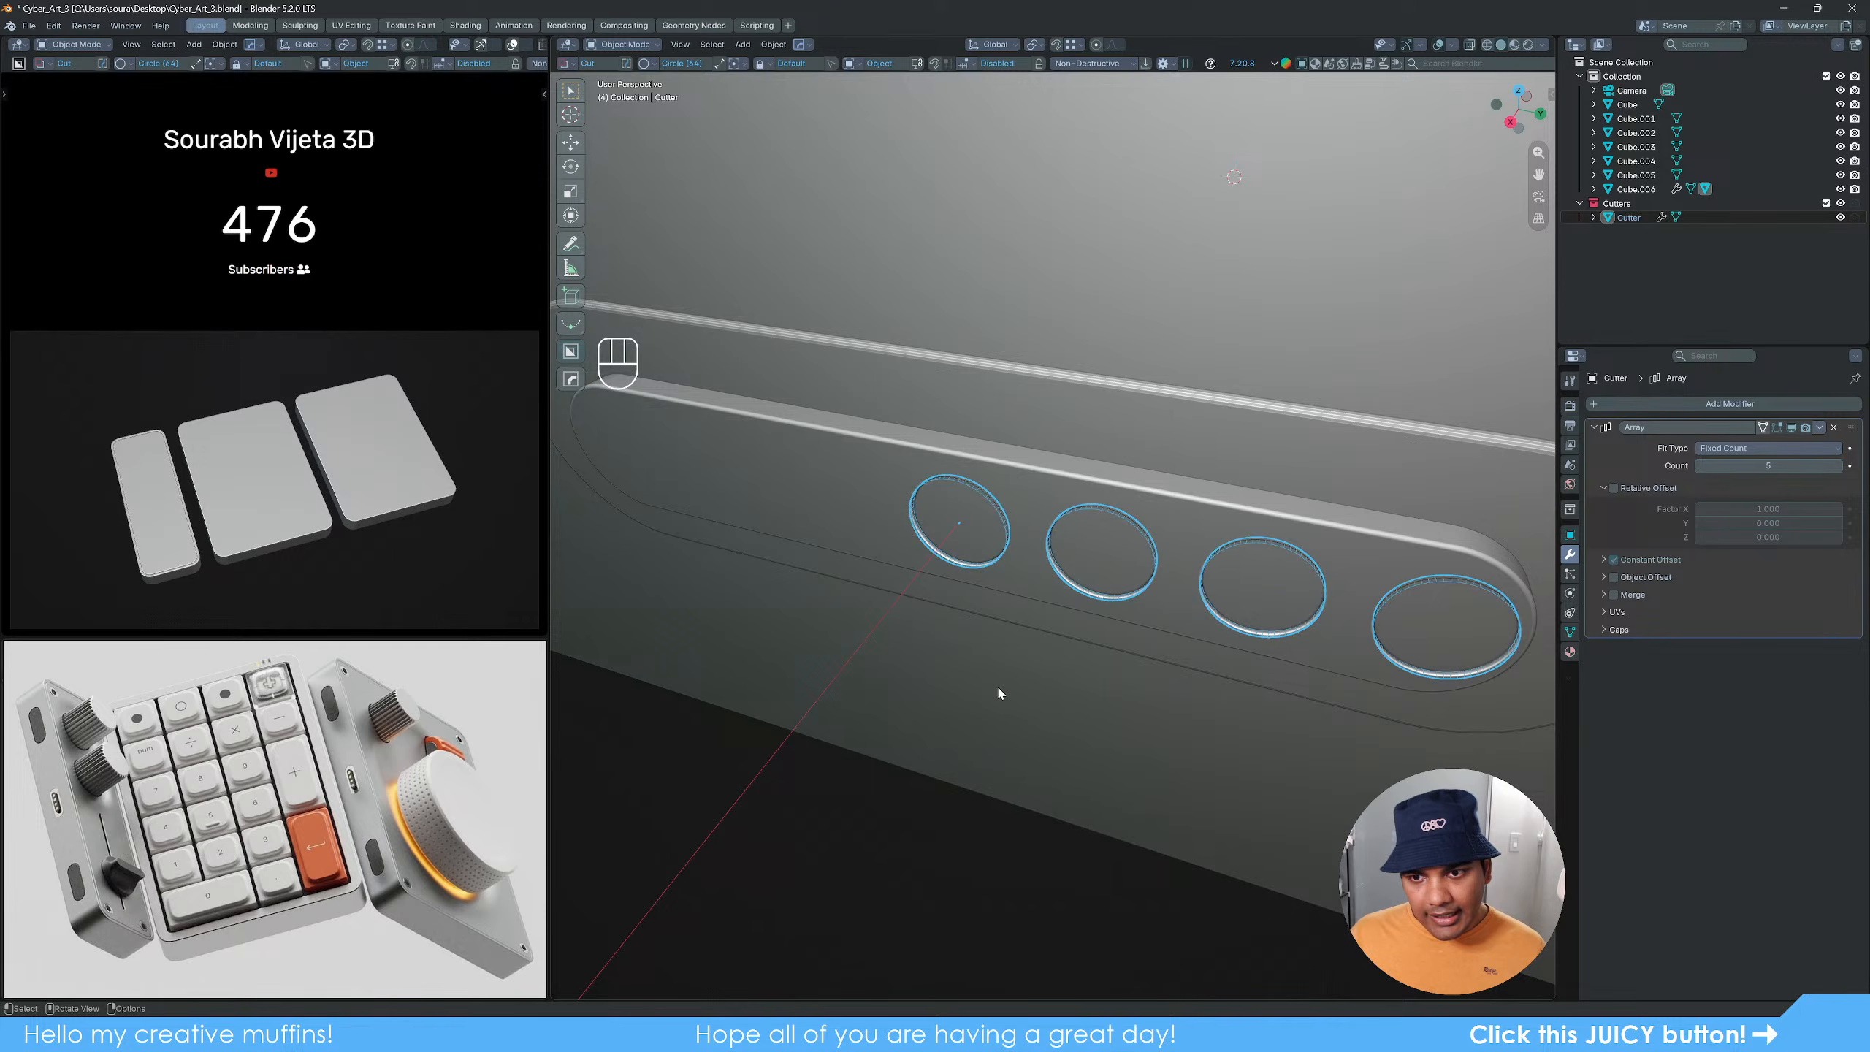
pyautogui.scroll(-3, 920, 663)
pyautogui.press('q')
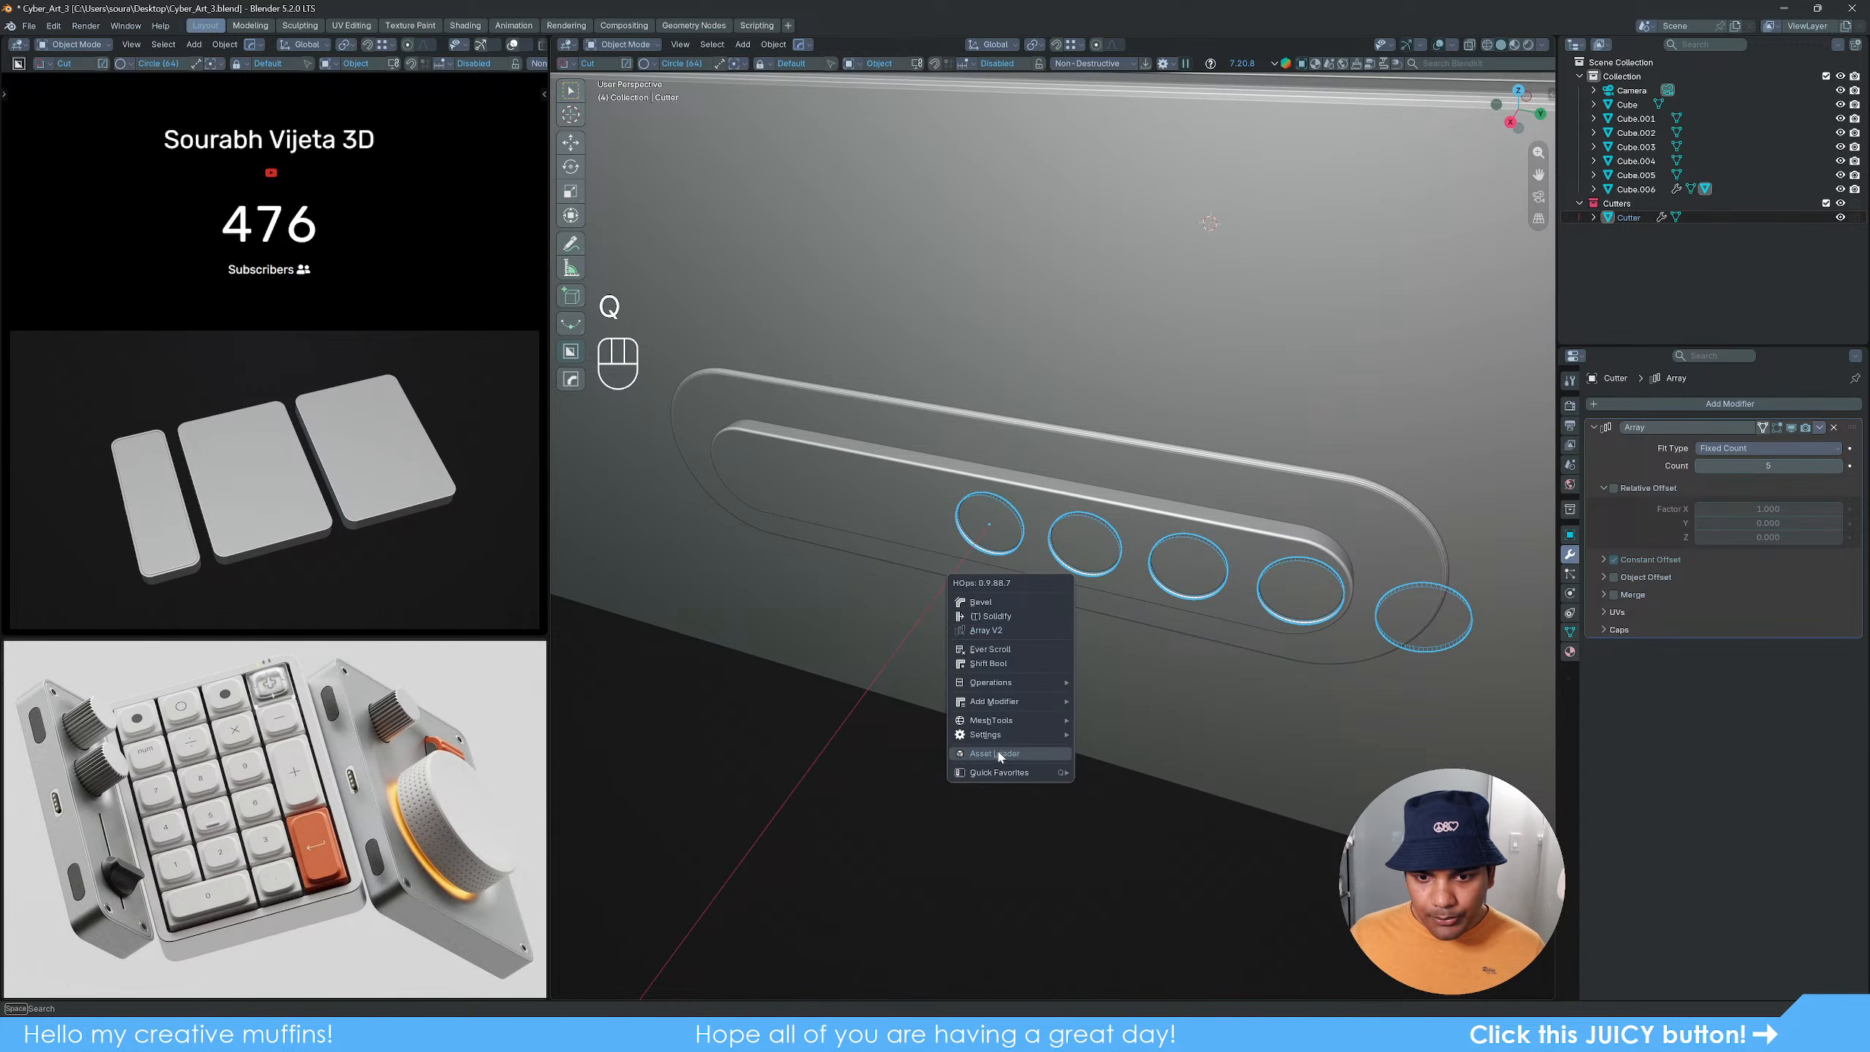
pyautogui.moveTo(1045, 772)
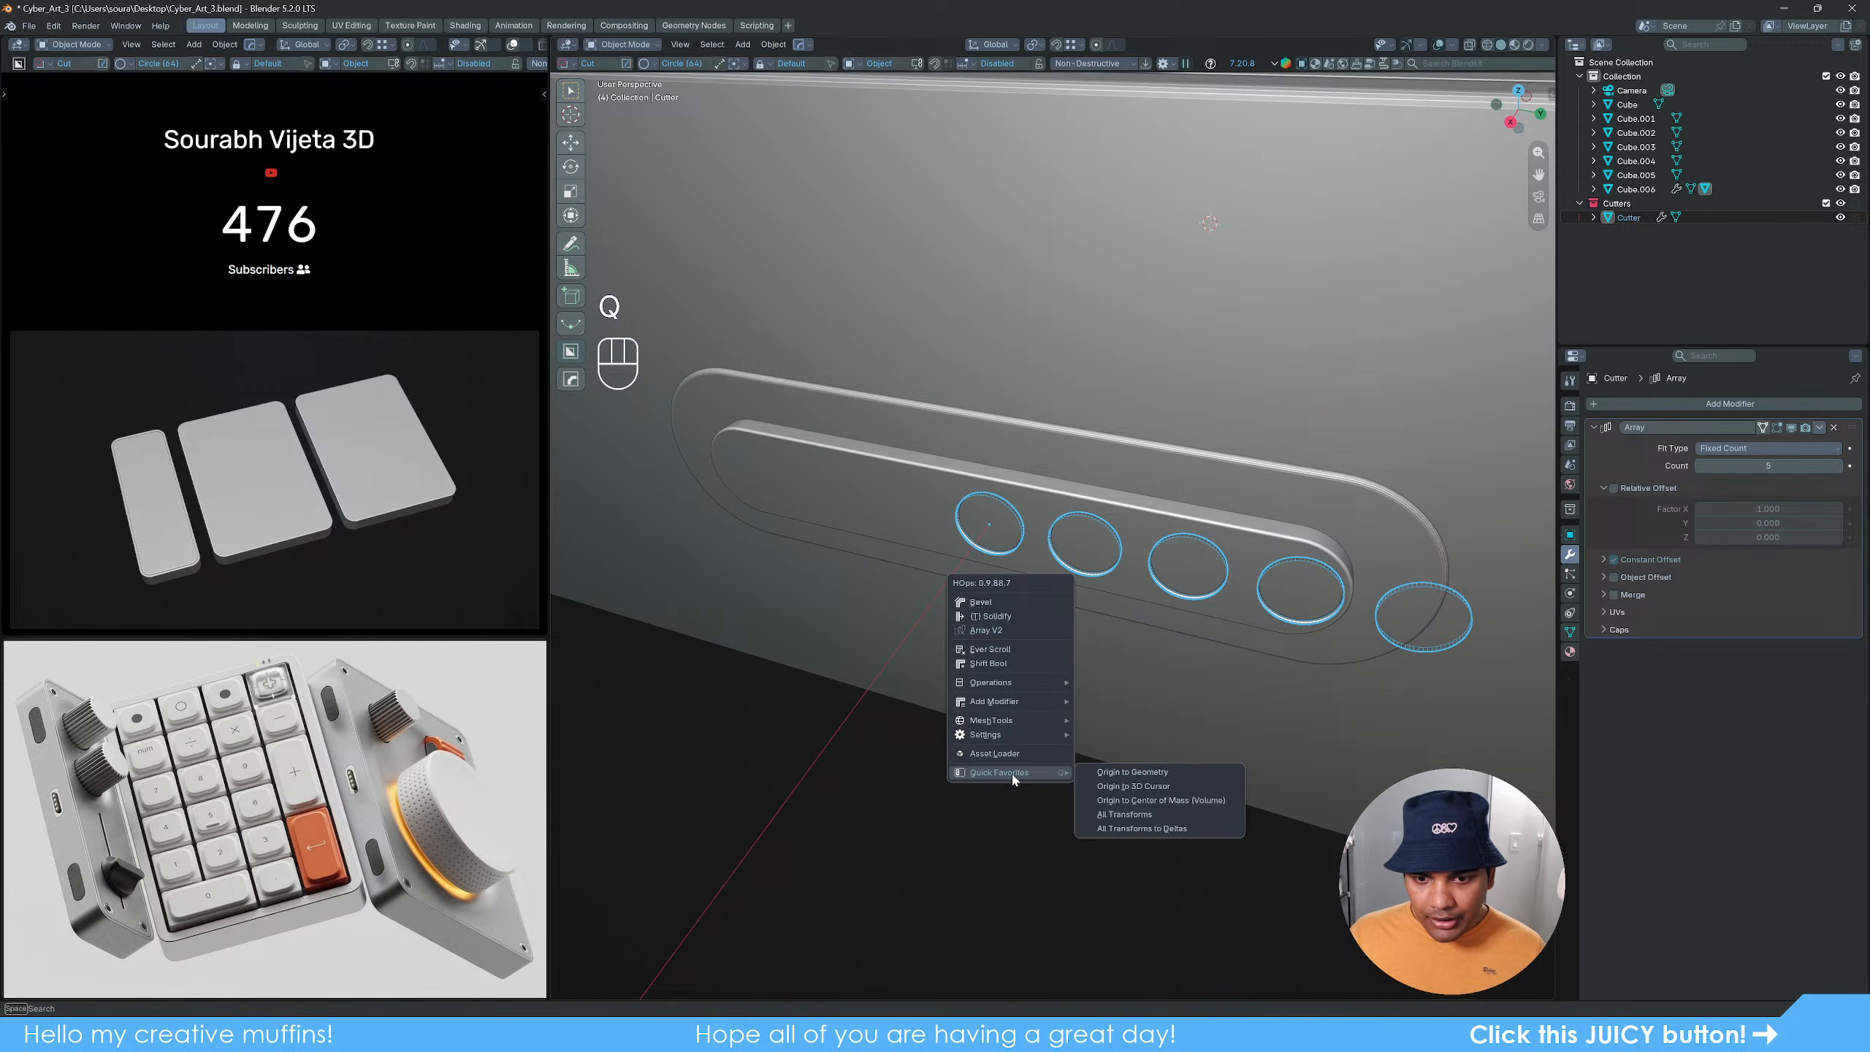
pyautogui.click(1168, 775)
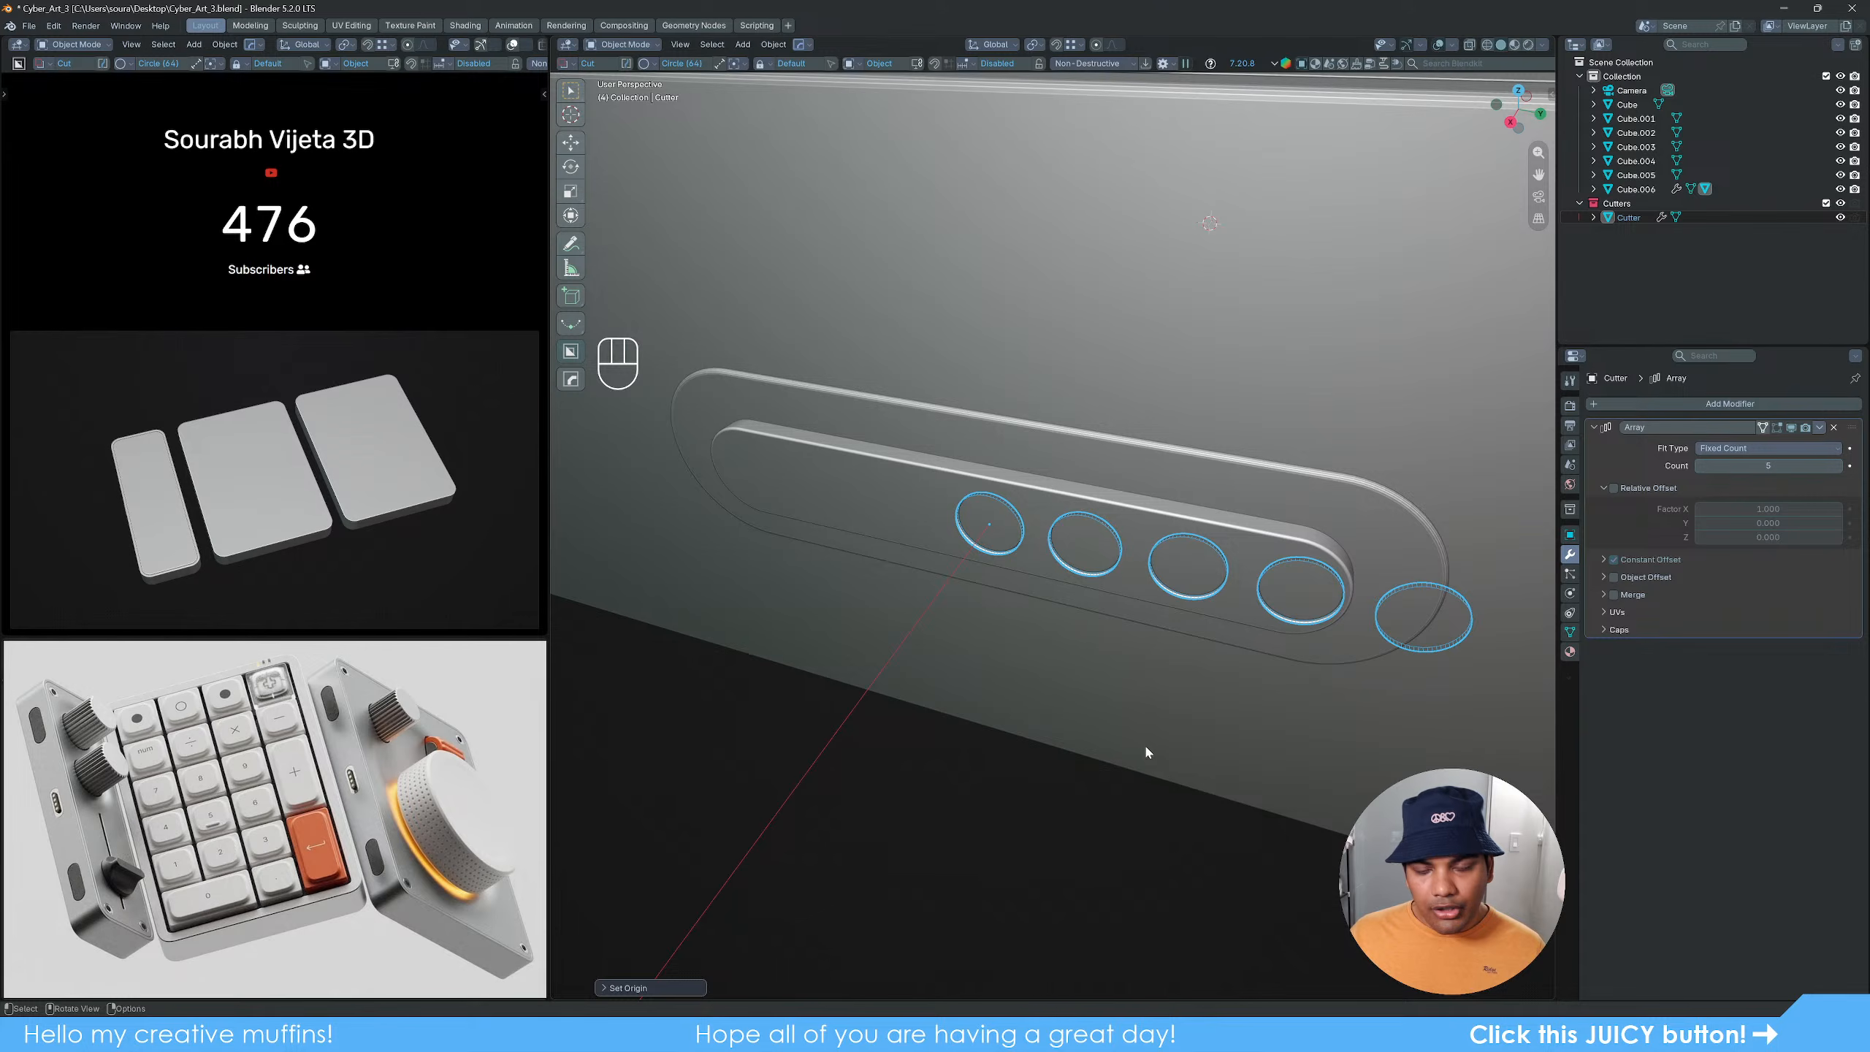
pyautogui.scroll(-2, 1144, 749)
pyautogui.scroll(2, 1126, 708)
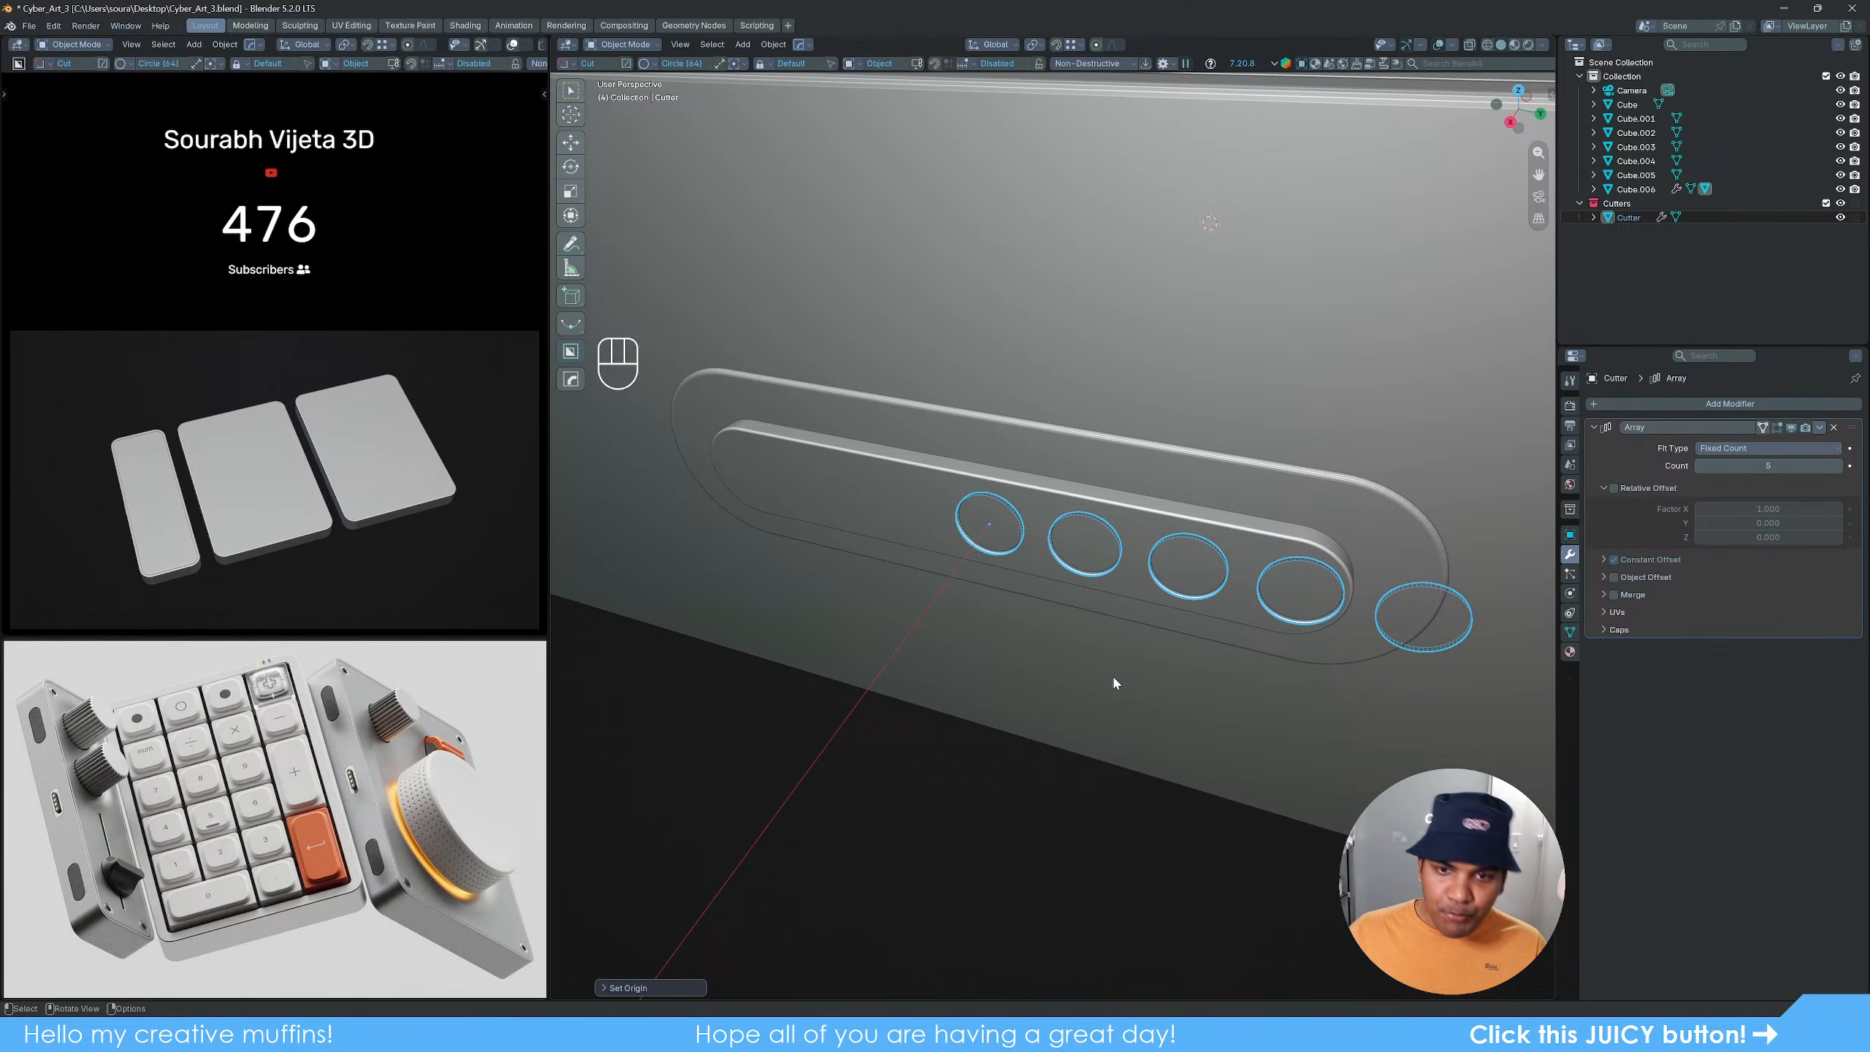
# Step: Apply the circular cutter's Array modifier and move the row of circles along Y towards the middle of the inner plate
pyautogui.press('q')
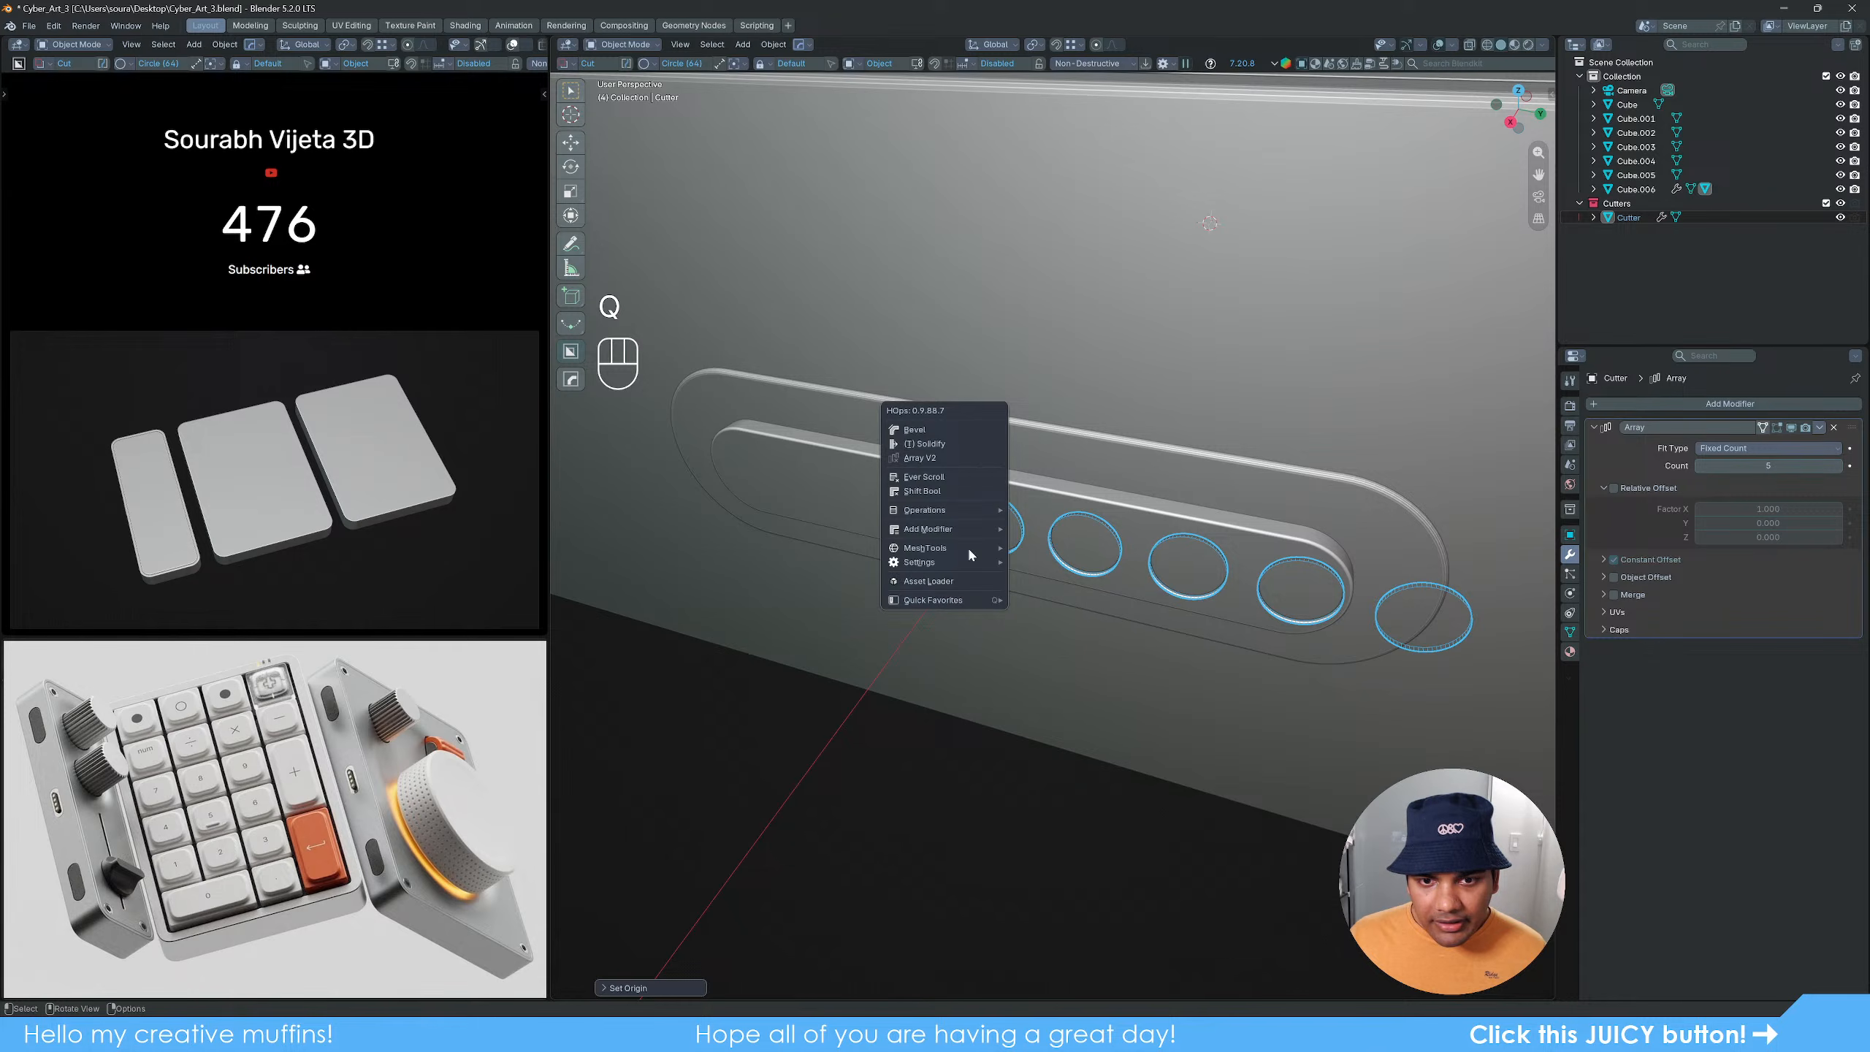
pyautogui.moveTo(967, 510)
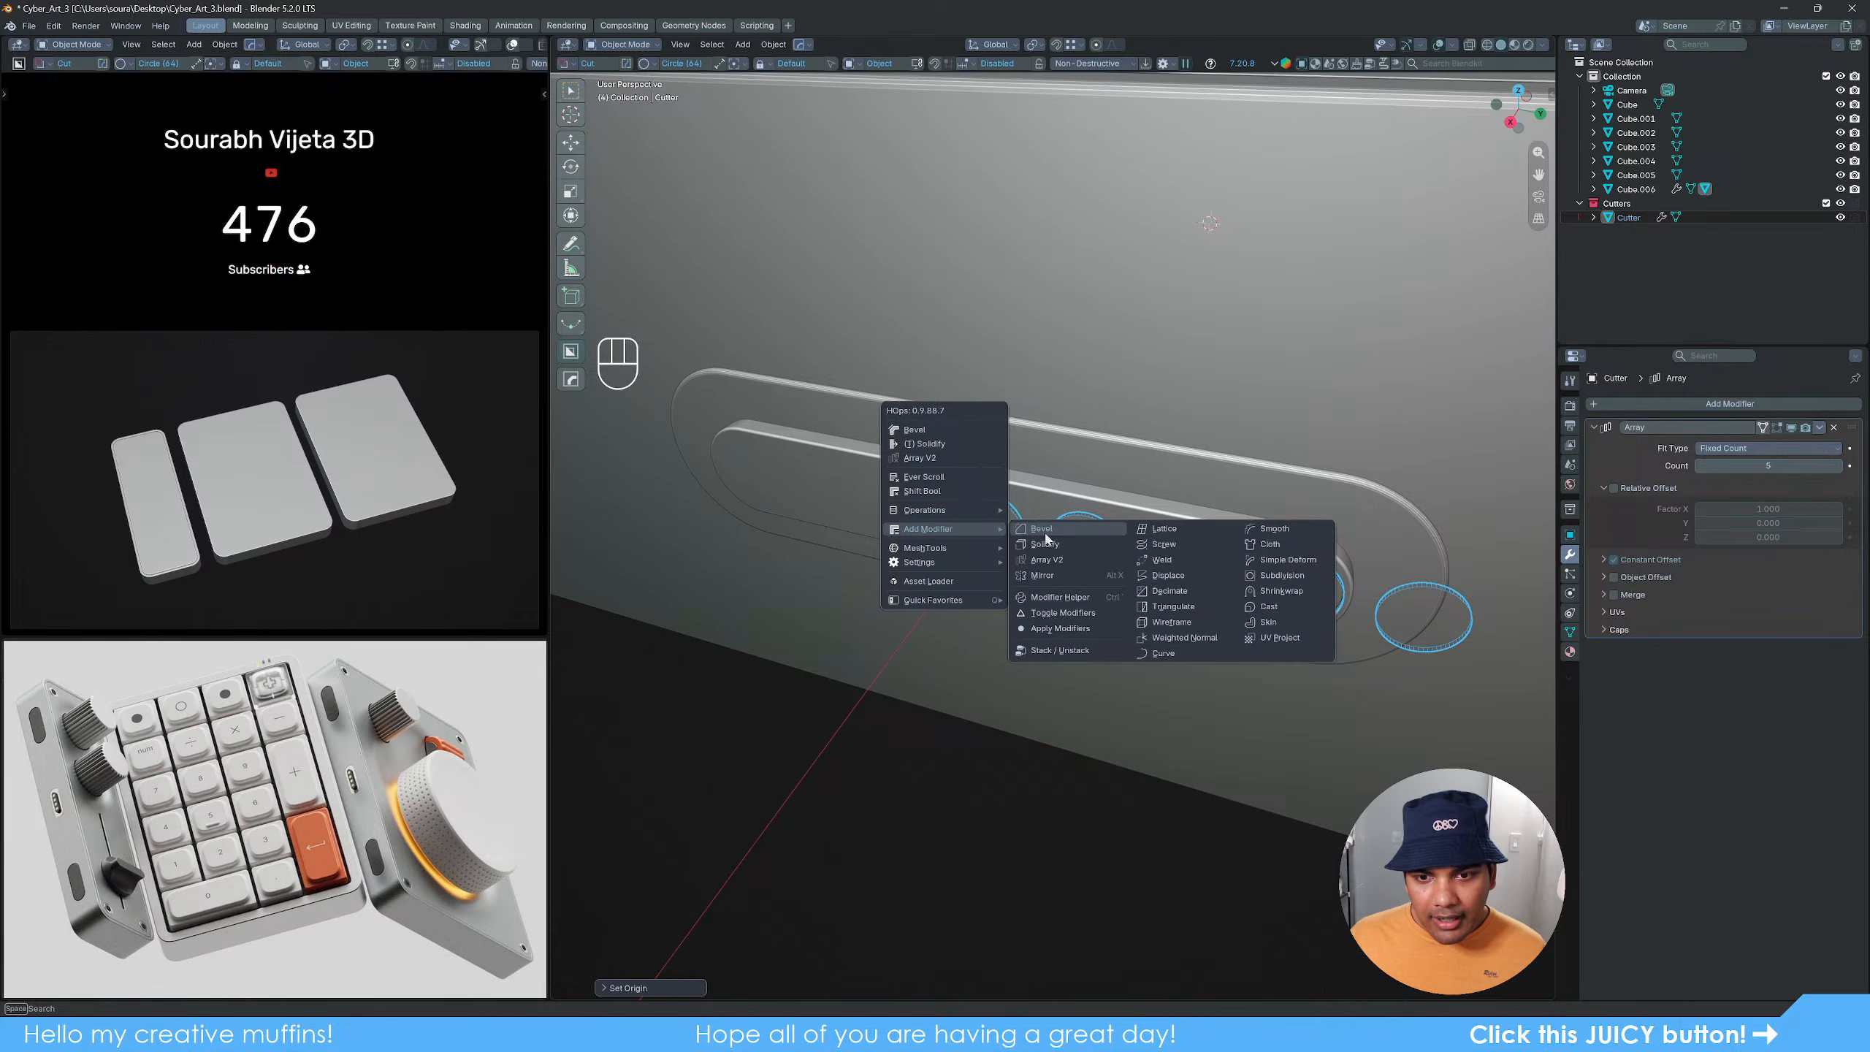
pyautogui.click(1061, 628)
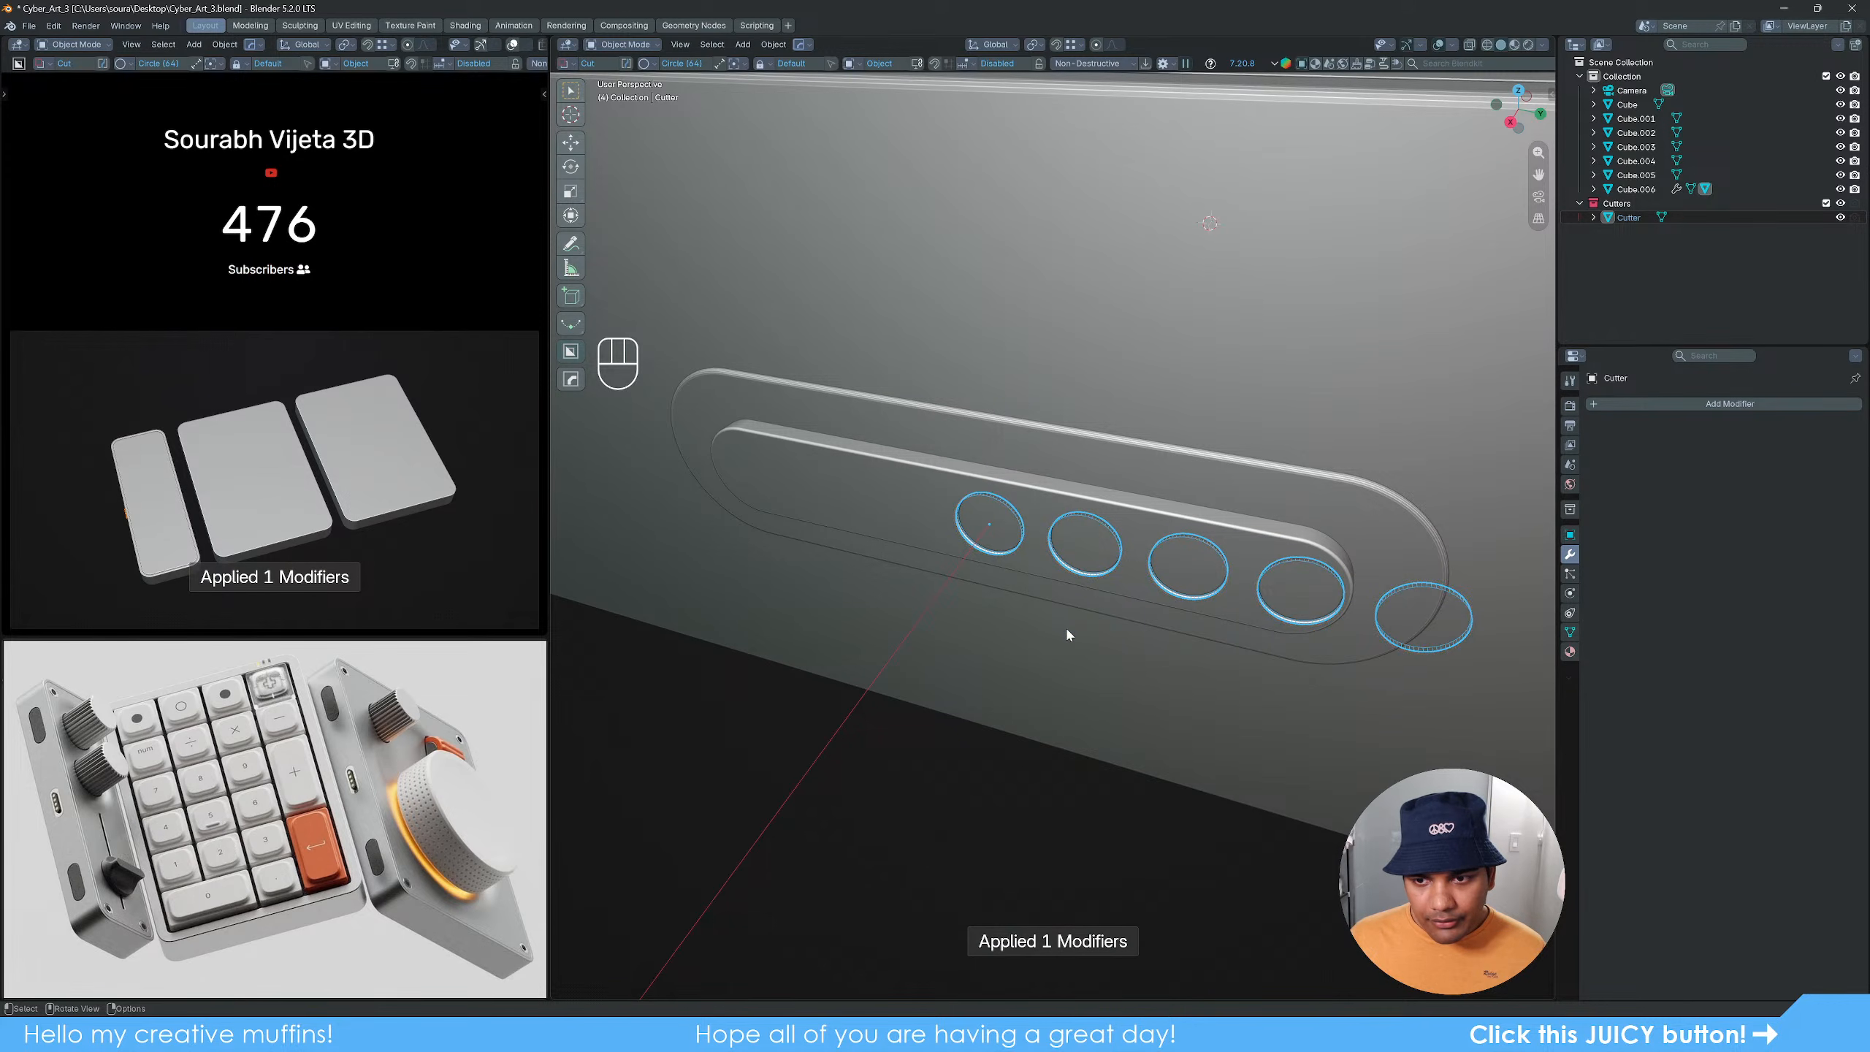
pyautogui.press('g')
pyautogui.press('x')
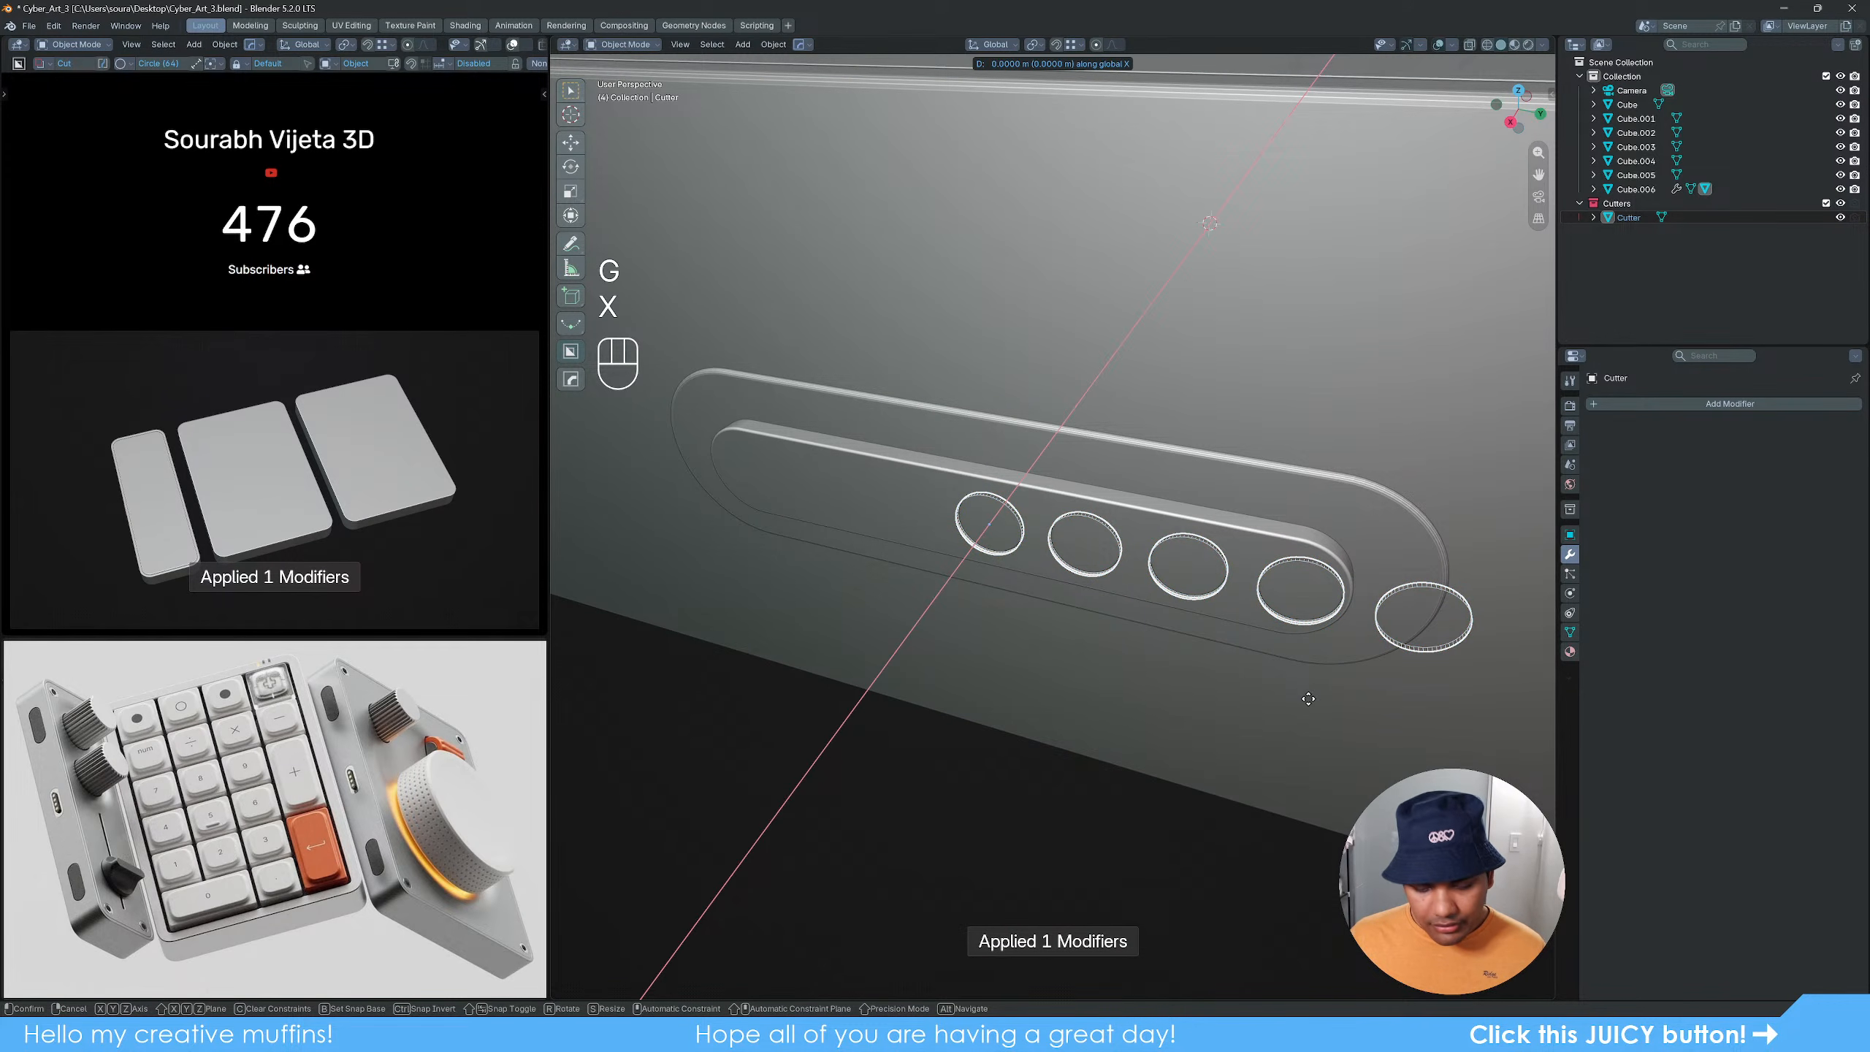
pyautogui.press('y')
pyautogui.click(1207, 674)
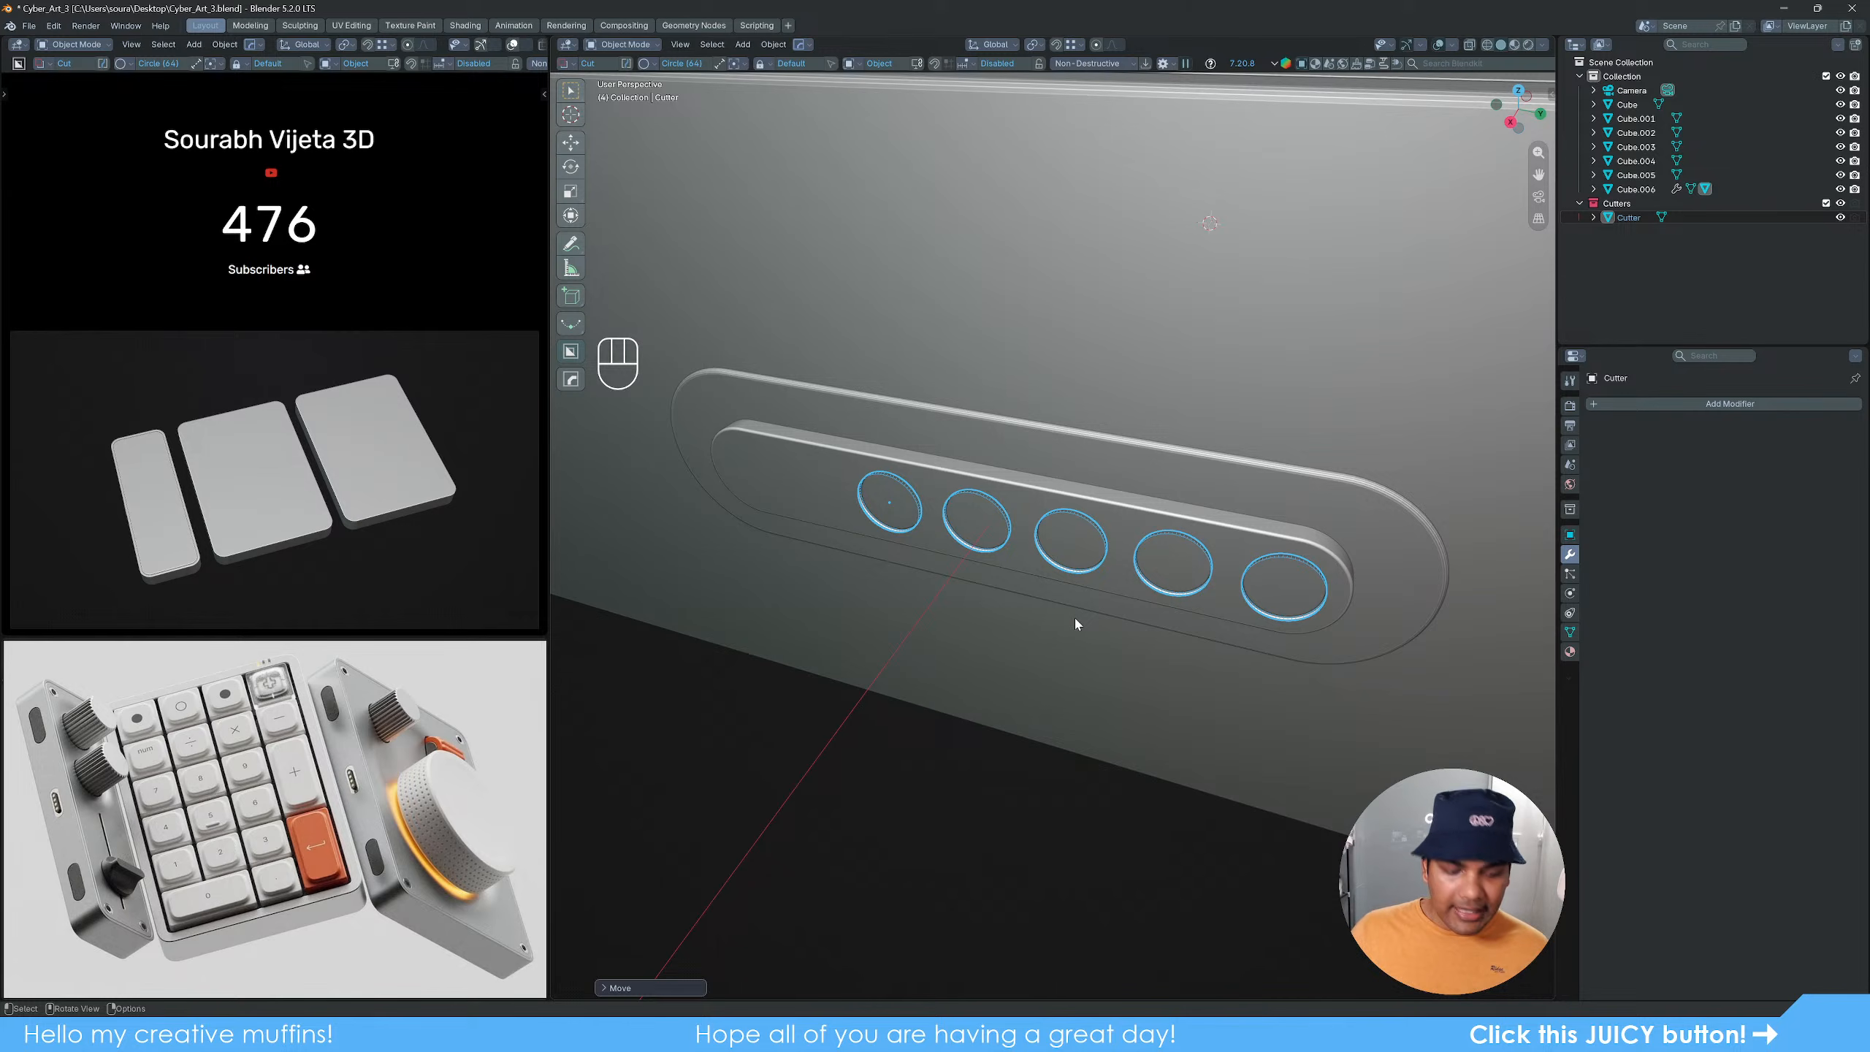
# Step: Set the circular cutter's origin to its geometry and align its Y location to the inner plate with the Align Tools
pyautogui.press('q')
pyautogui.moveTo(1020, 691)
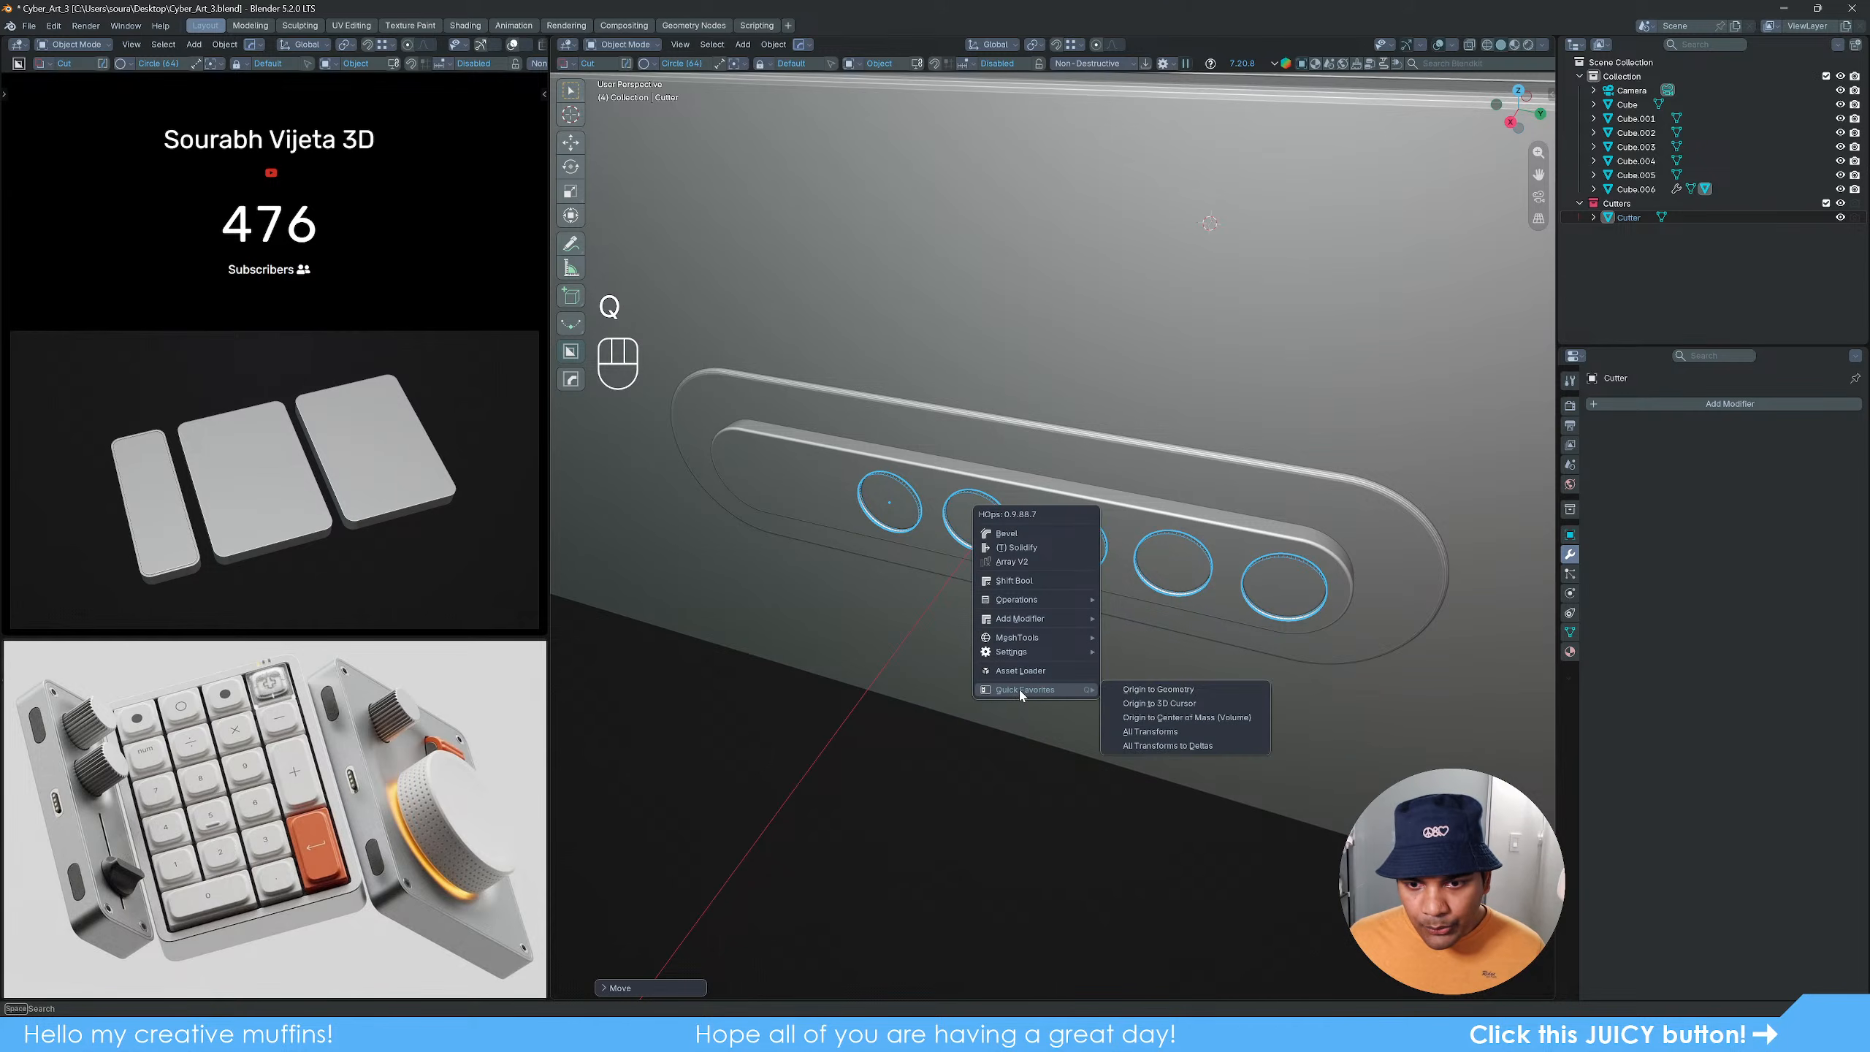
pyautogui.click(1178, 690)
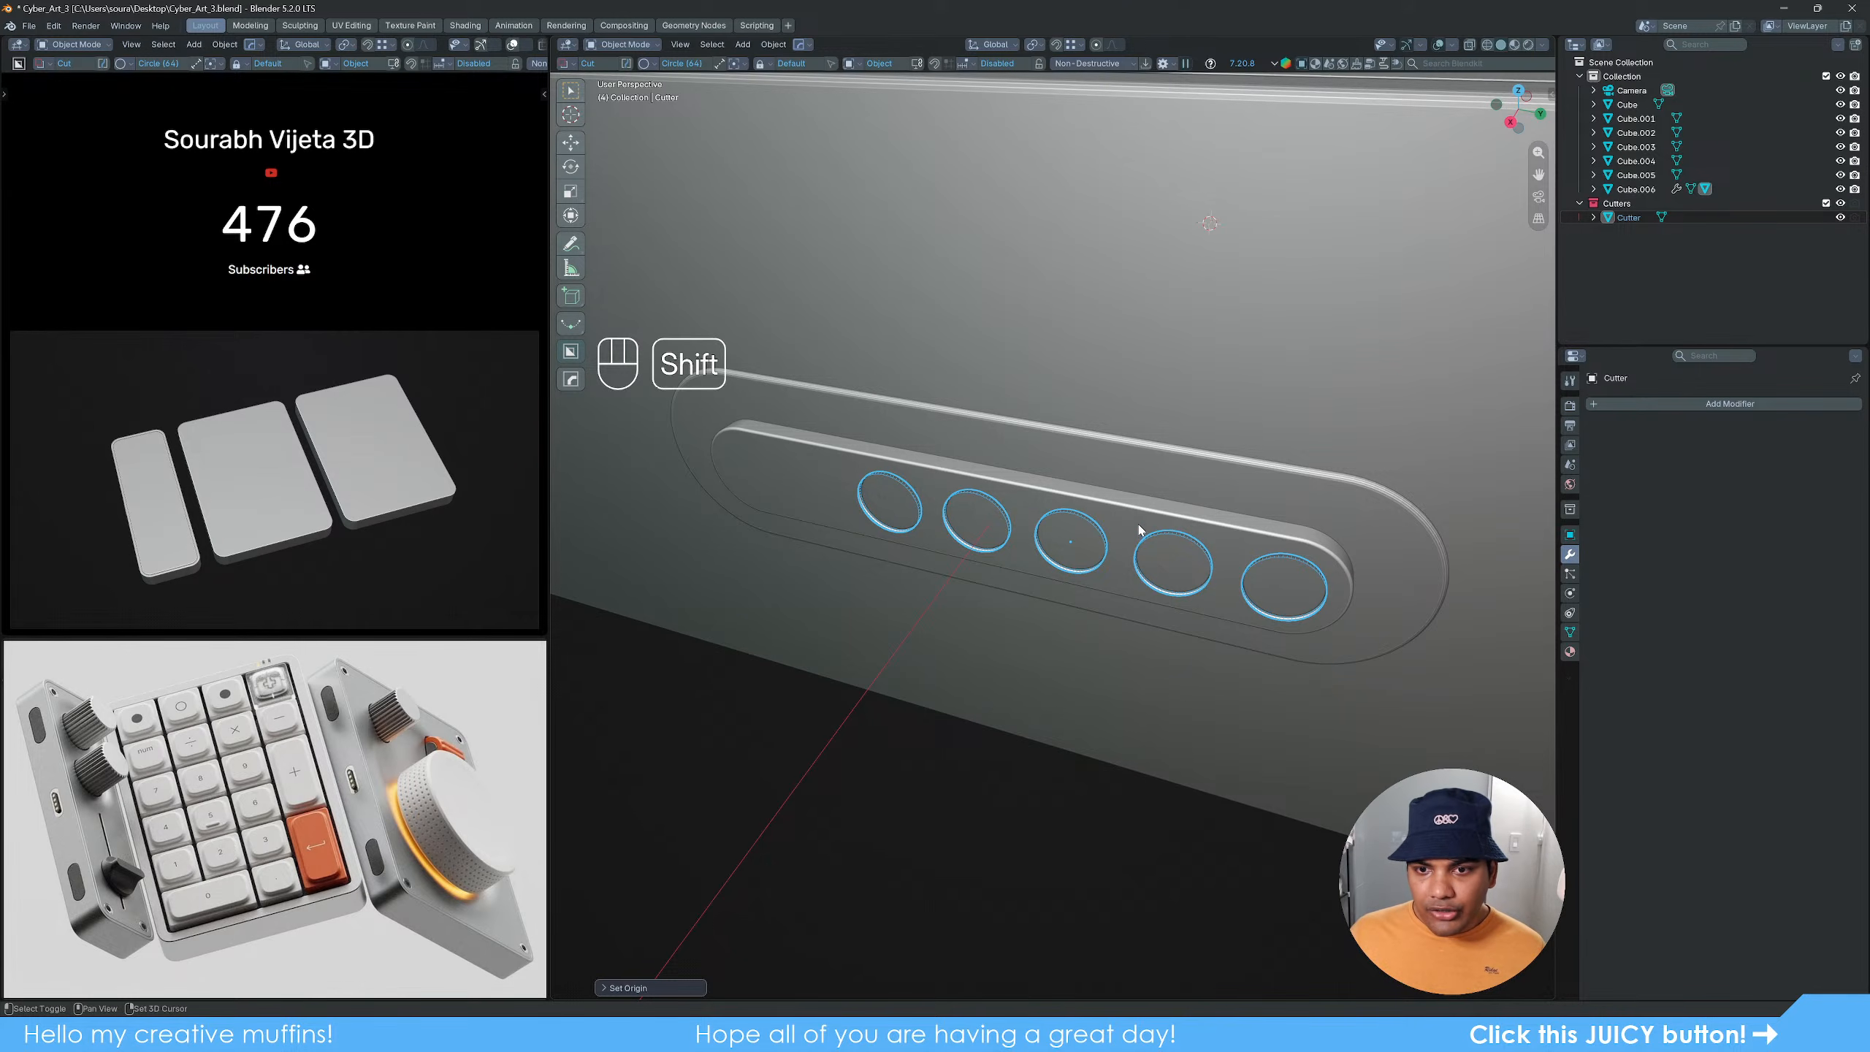
pyautogui.keyDown('shift'); pyautogui.click(1215, 610); pyautogui.keyUp('shift')
pyautogui.press('n')
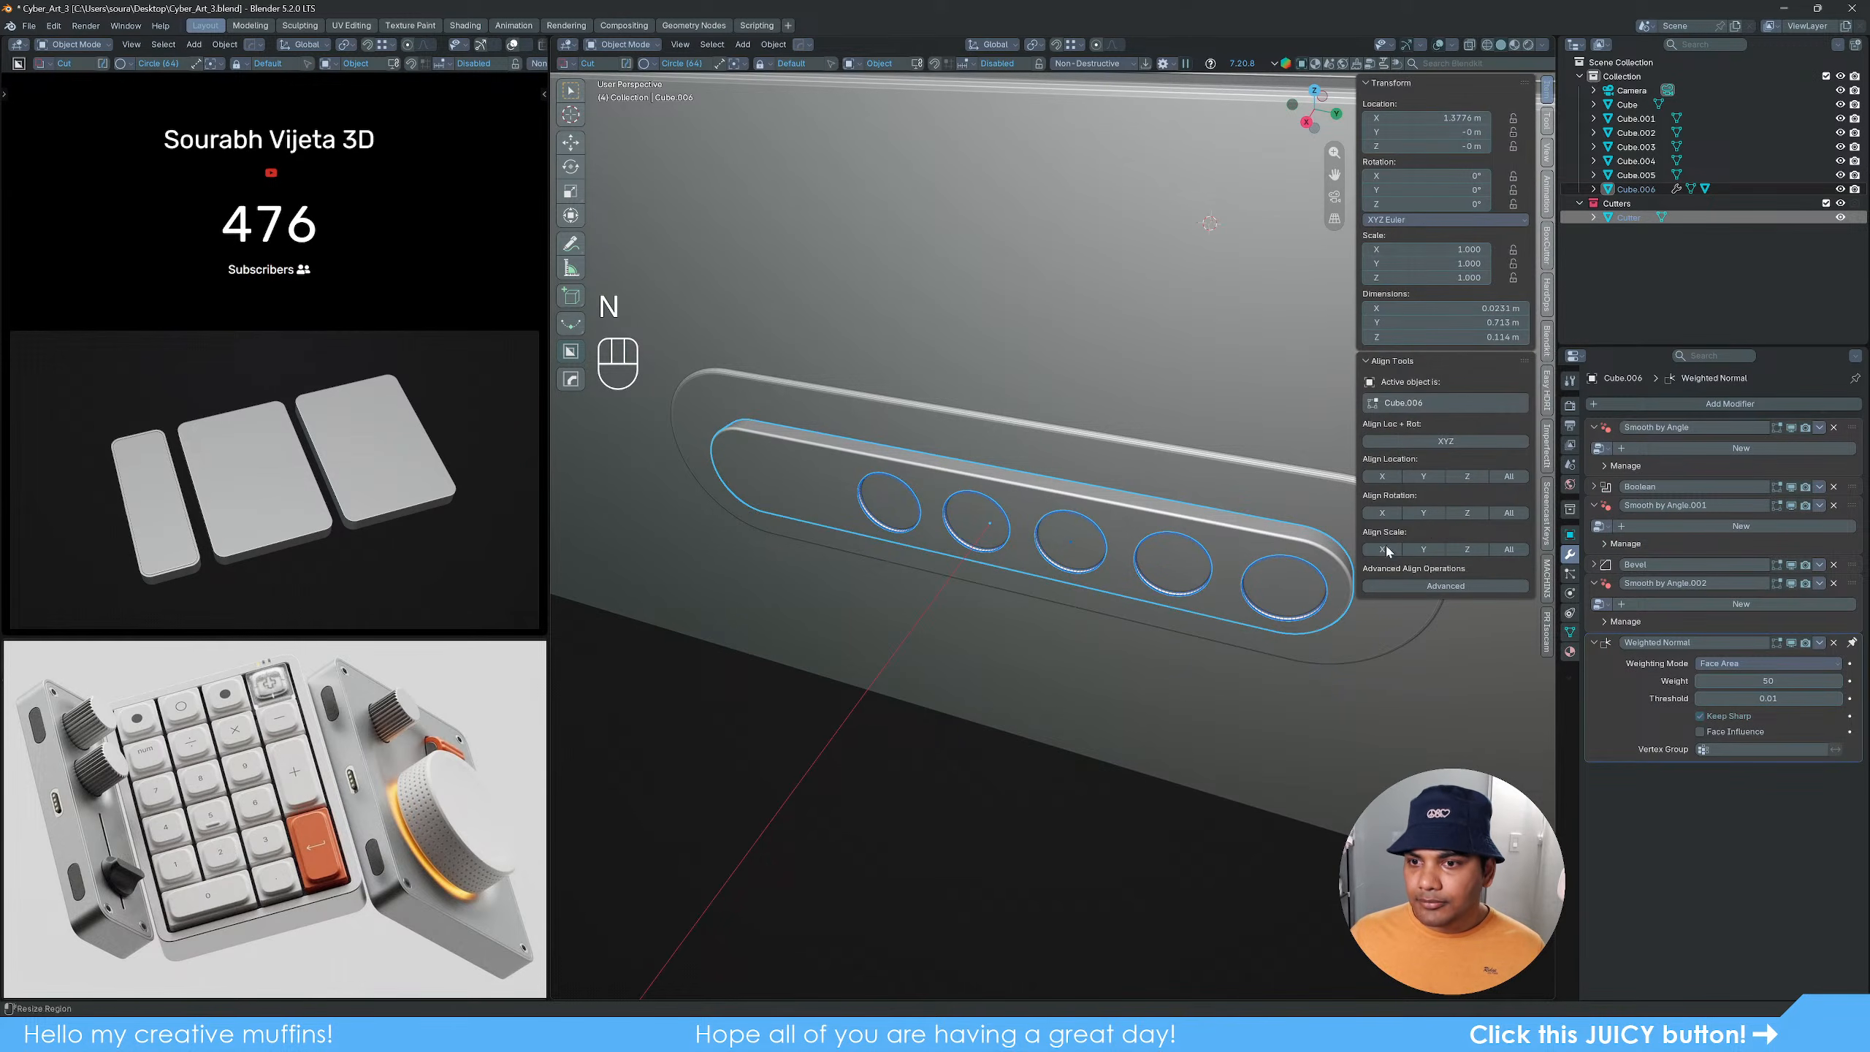
pyautogui.click(1423, 476)
pyautogui.click(1072, 793)
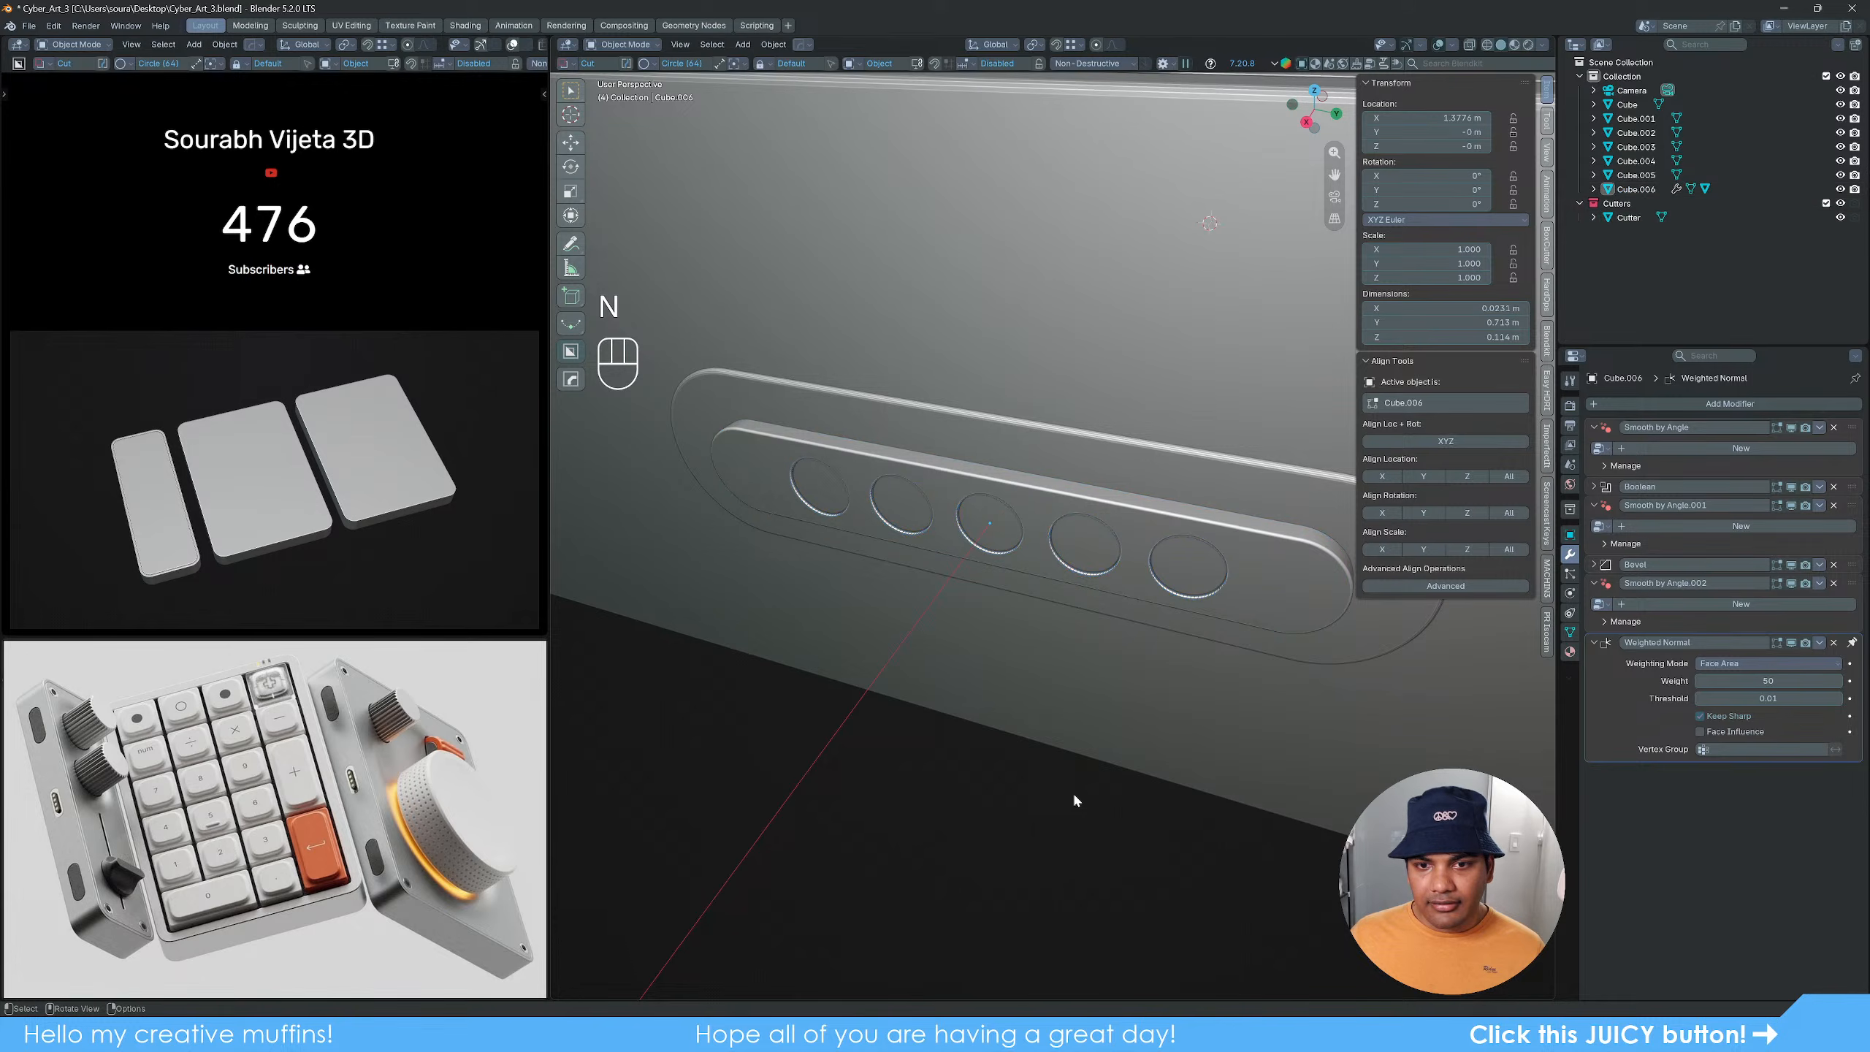
pyautogui.press('n')
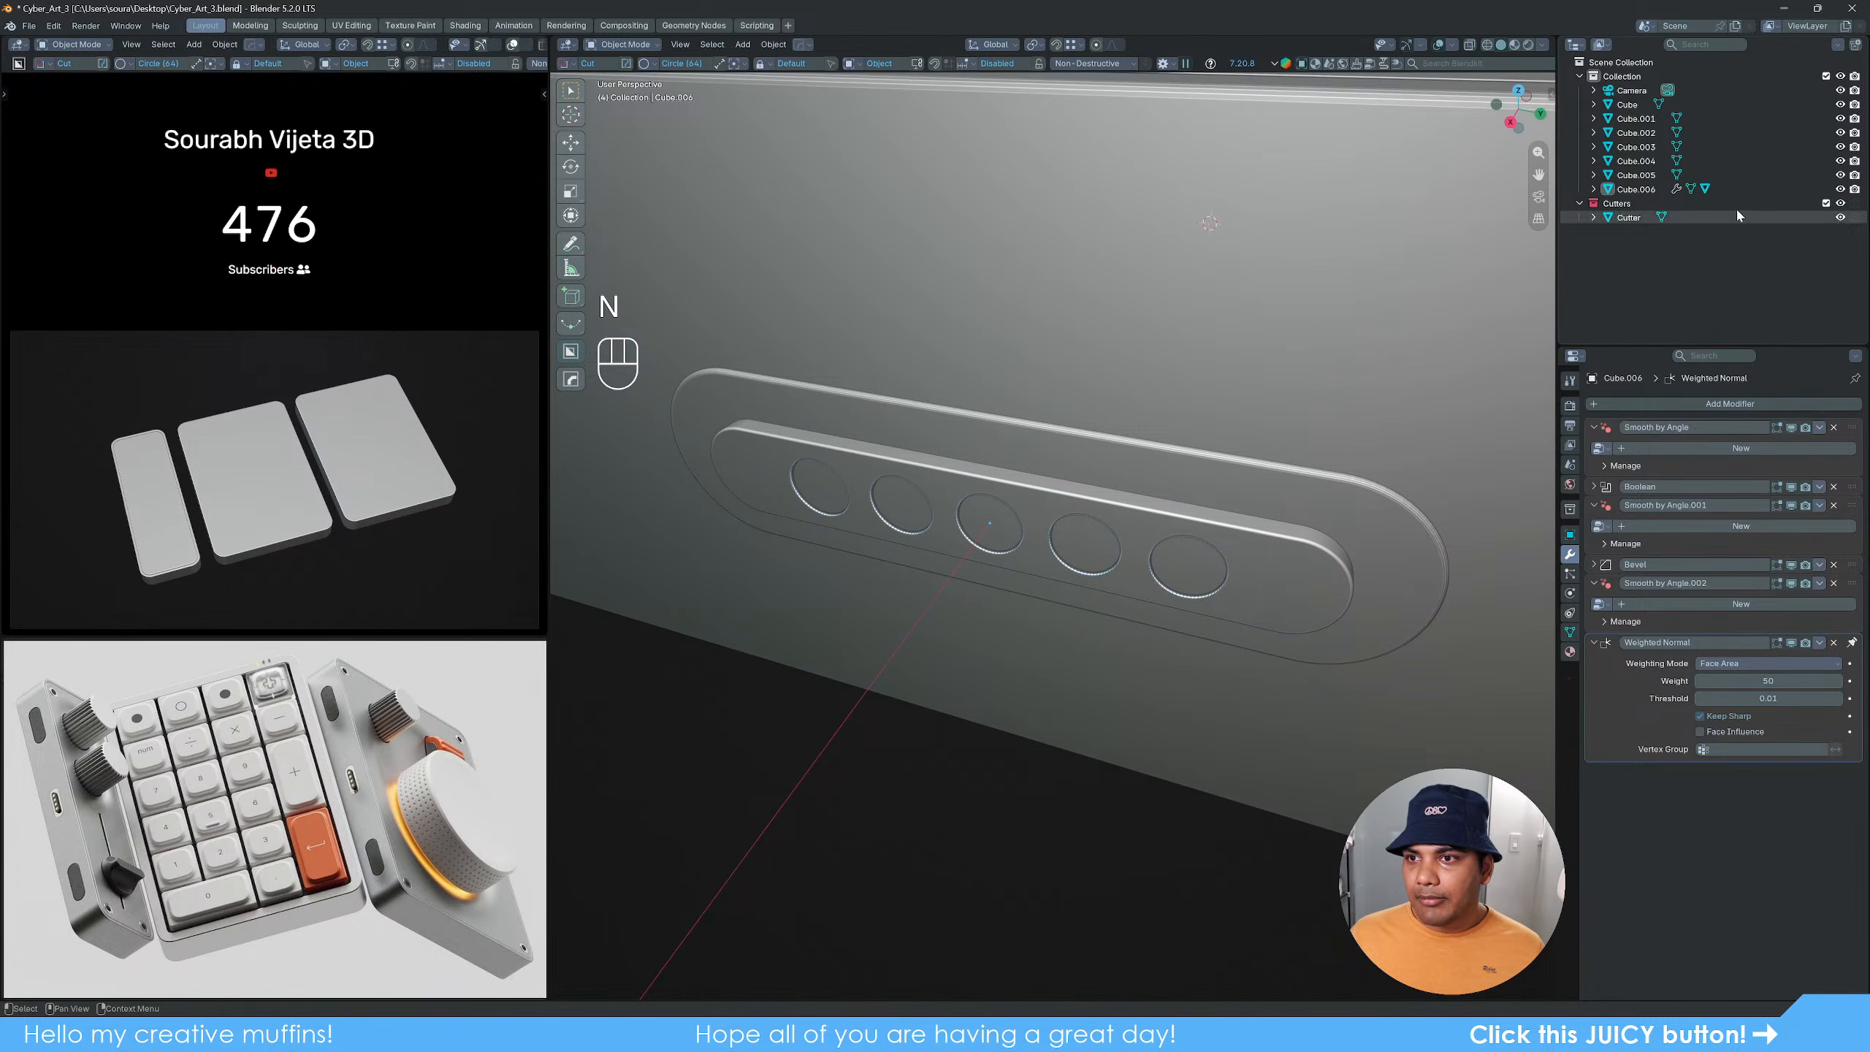
# Step: Hide the Cutters collection and examine the row of circular cutouts on the inner plate up close
pyautogui.click(1826, 202)
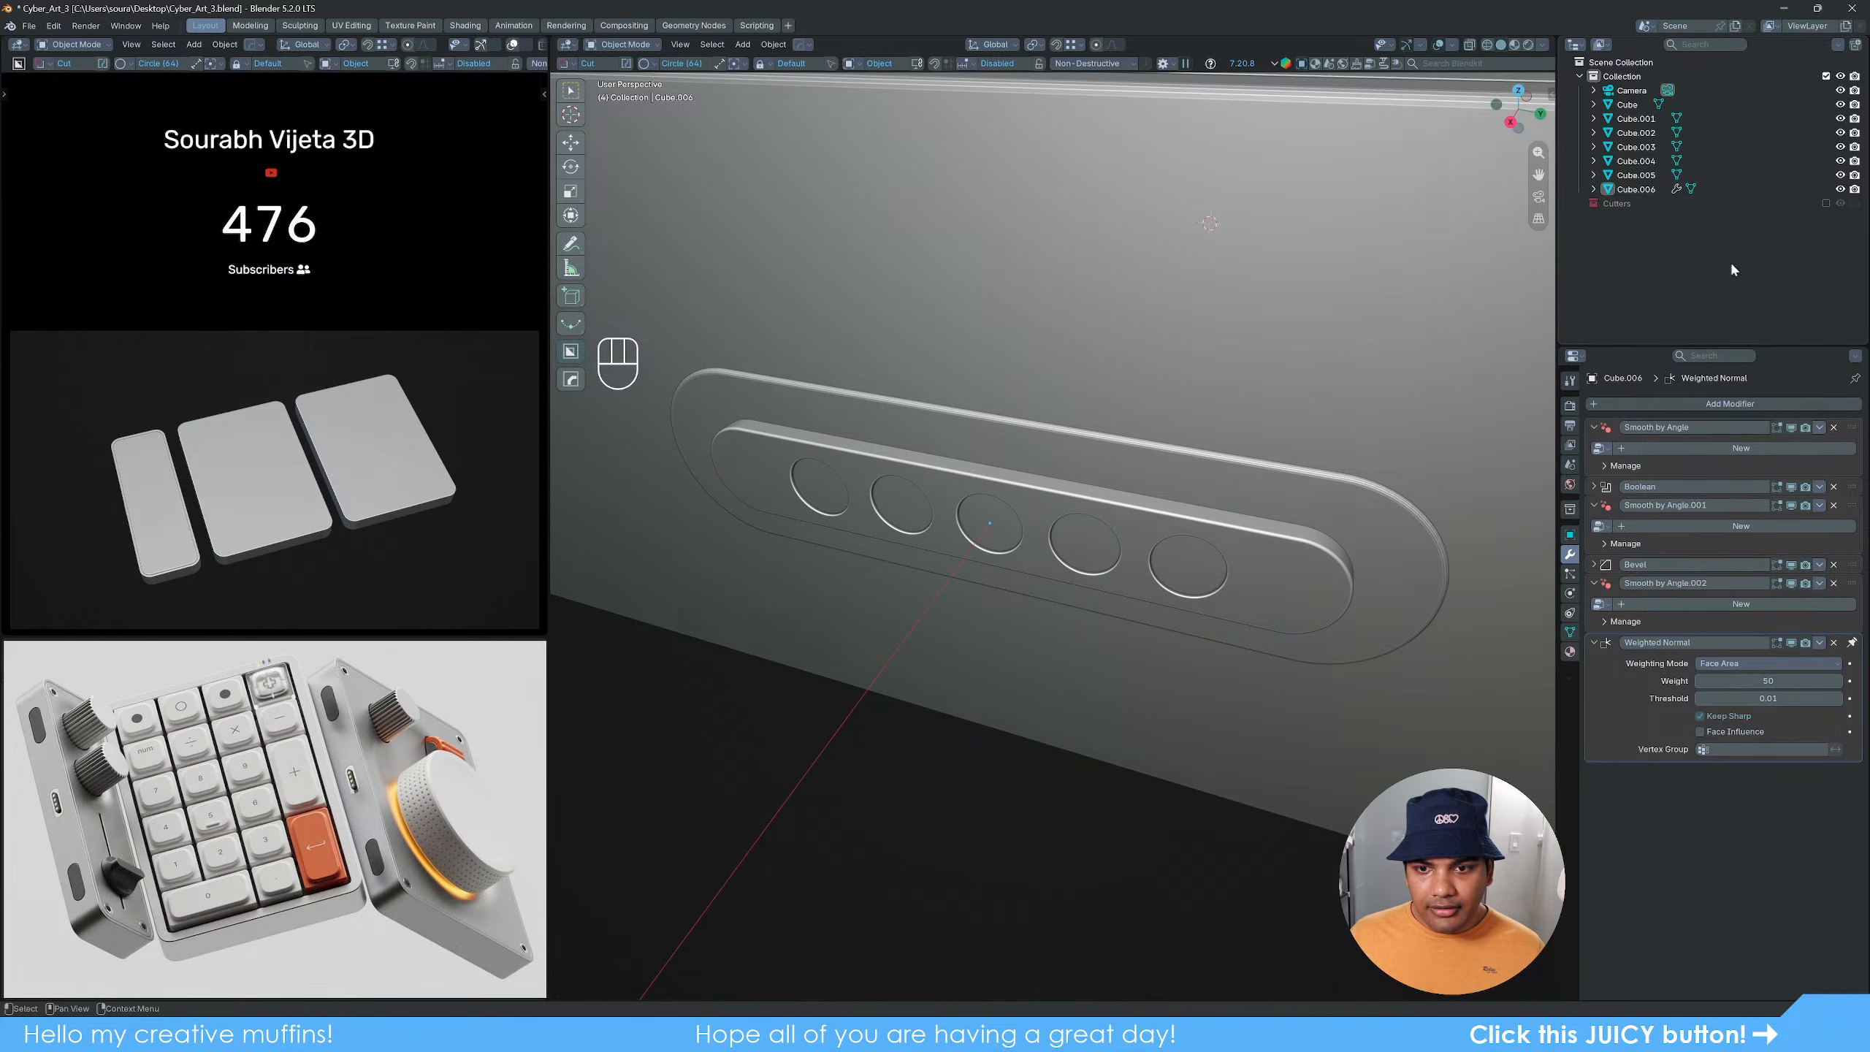
pyautogui.moveTo(967, 749); pyautogui.dragTo(957, 700, button='middle')
pyautogui.moveTo(1016, 626); pyautogui.dragTo(1066, 595, button='middle')
pyautogui.scroll(3, 1066, 596)
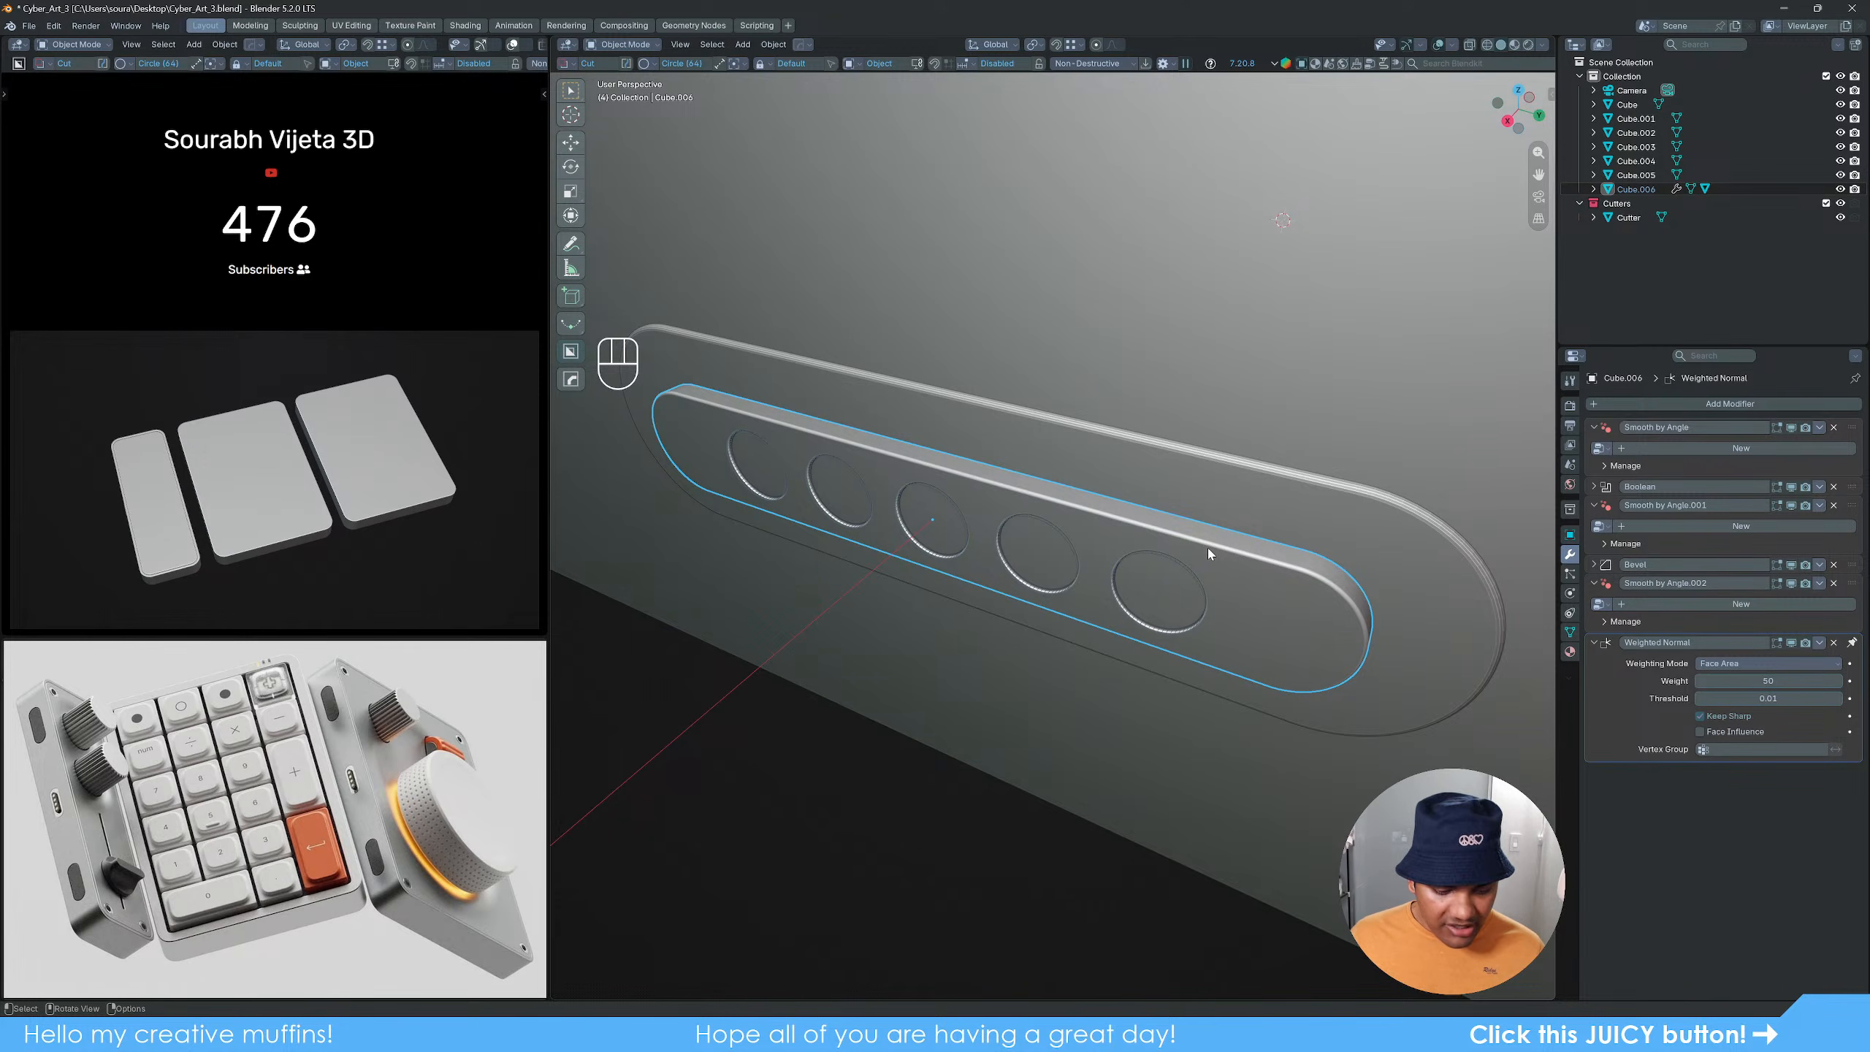
# Step: Apply all modifiers on the port's inner plate
pyautogui.press('q')
pyautogui.moveTo(1154, 479)
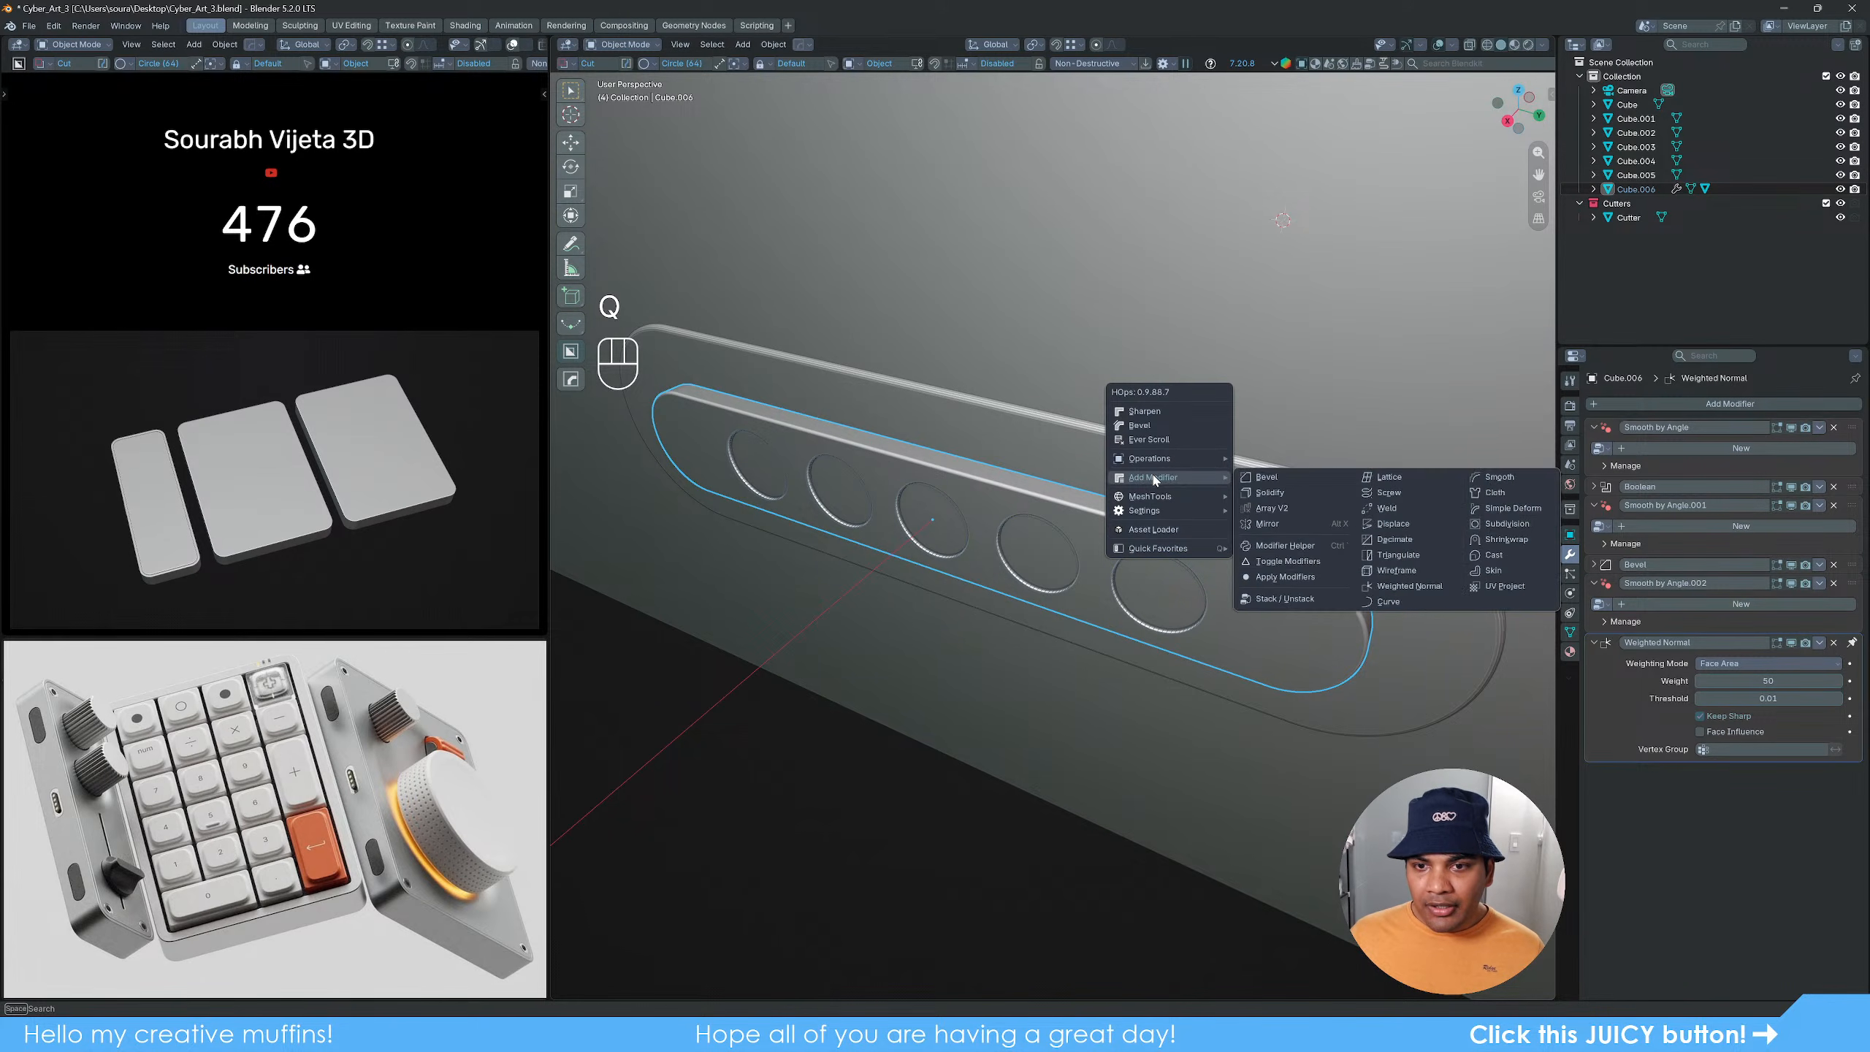
pyautogui.click(1292, 580)
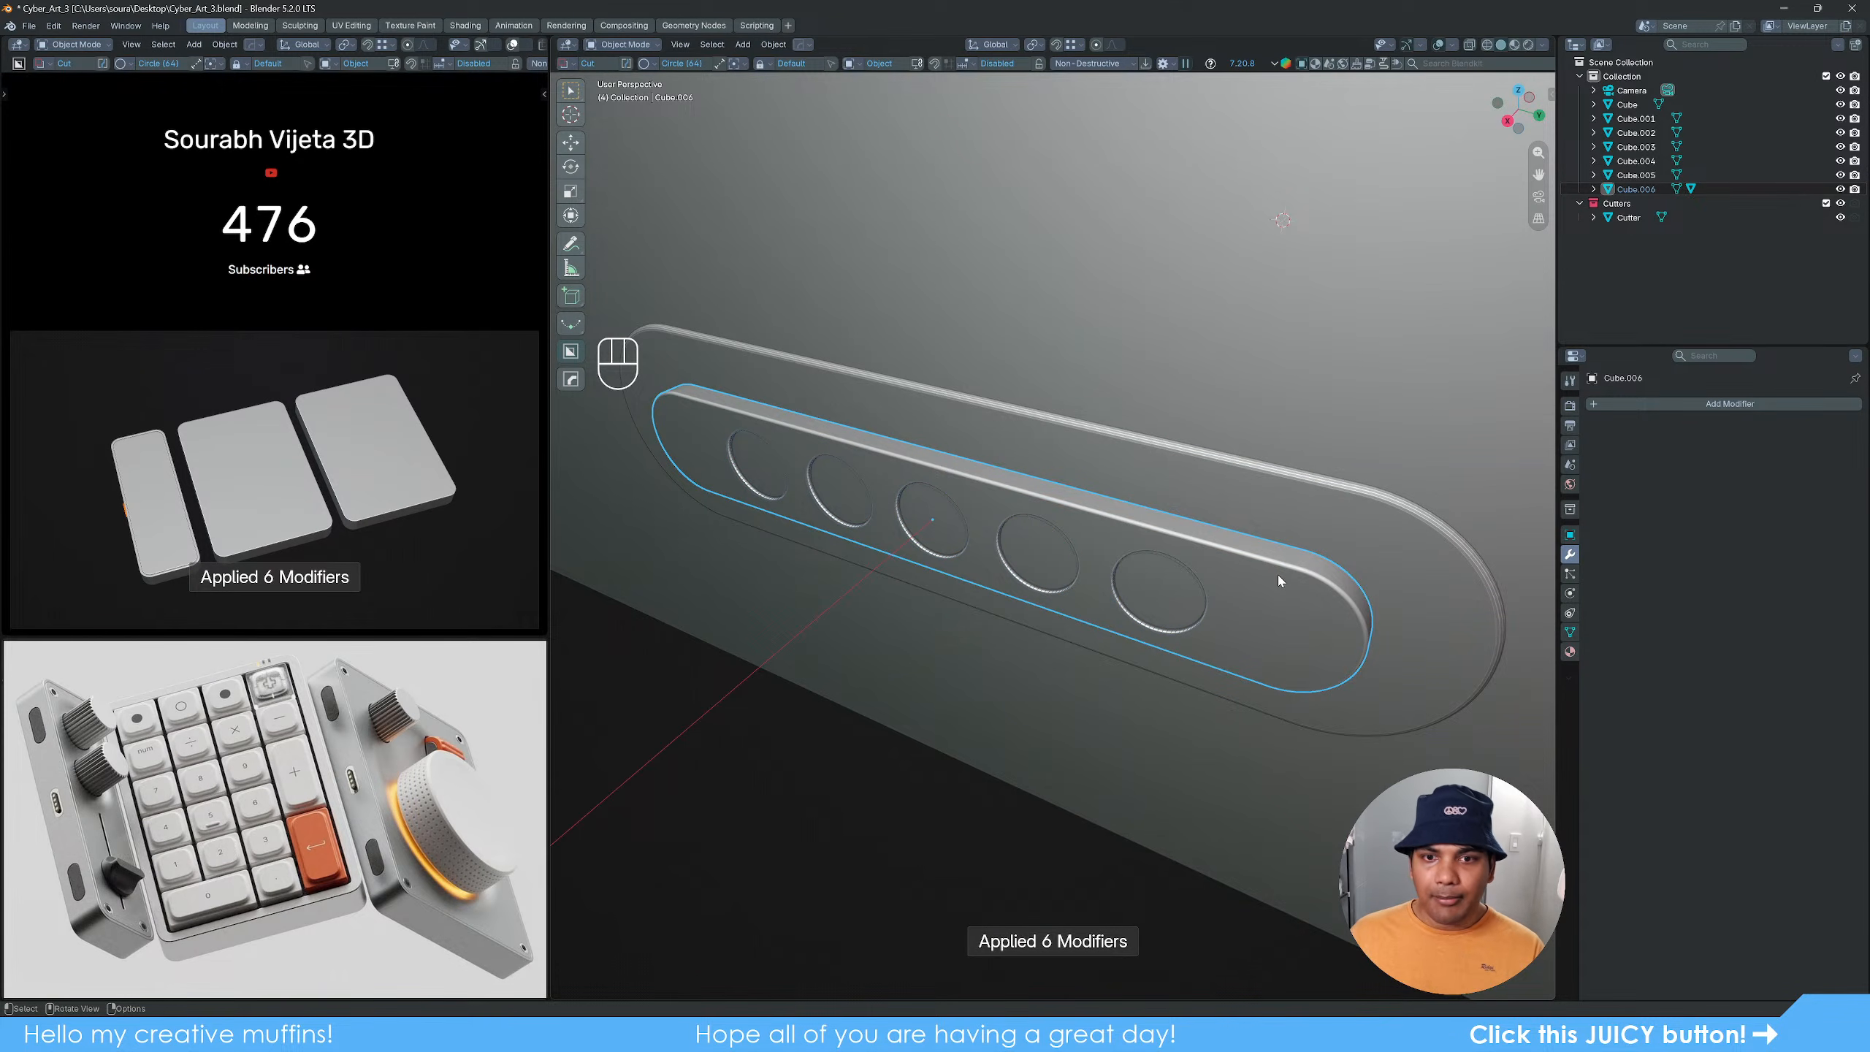
# Step: Delete the circular cutter object from the Cutters collection
pyautogui.hotkey('alt', 'a')
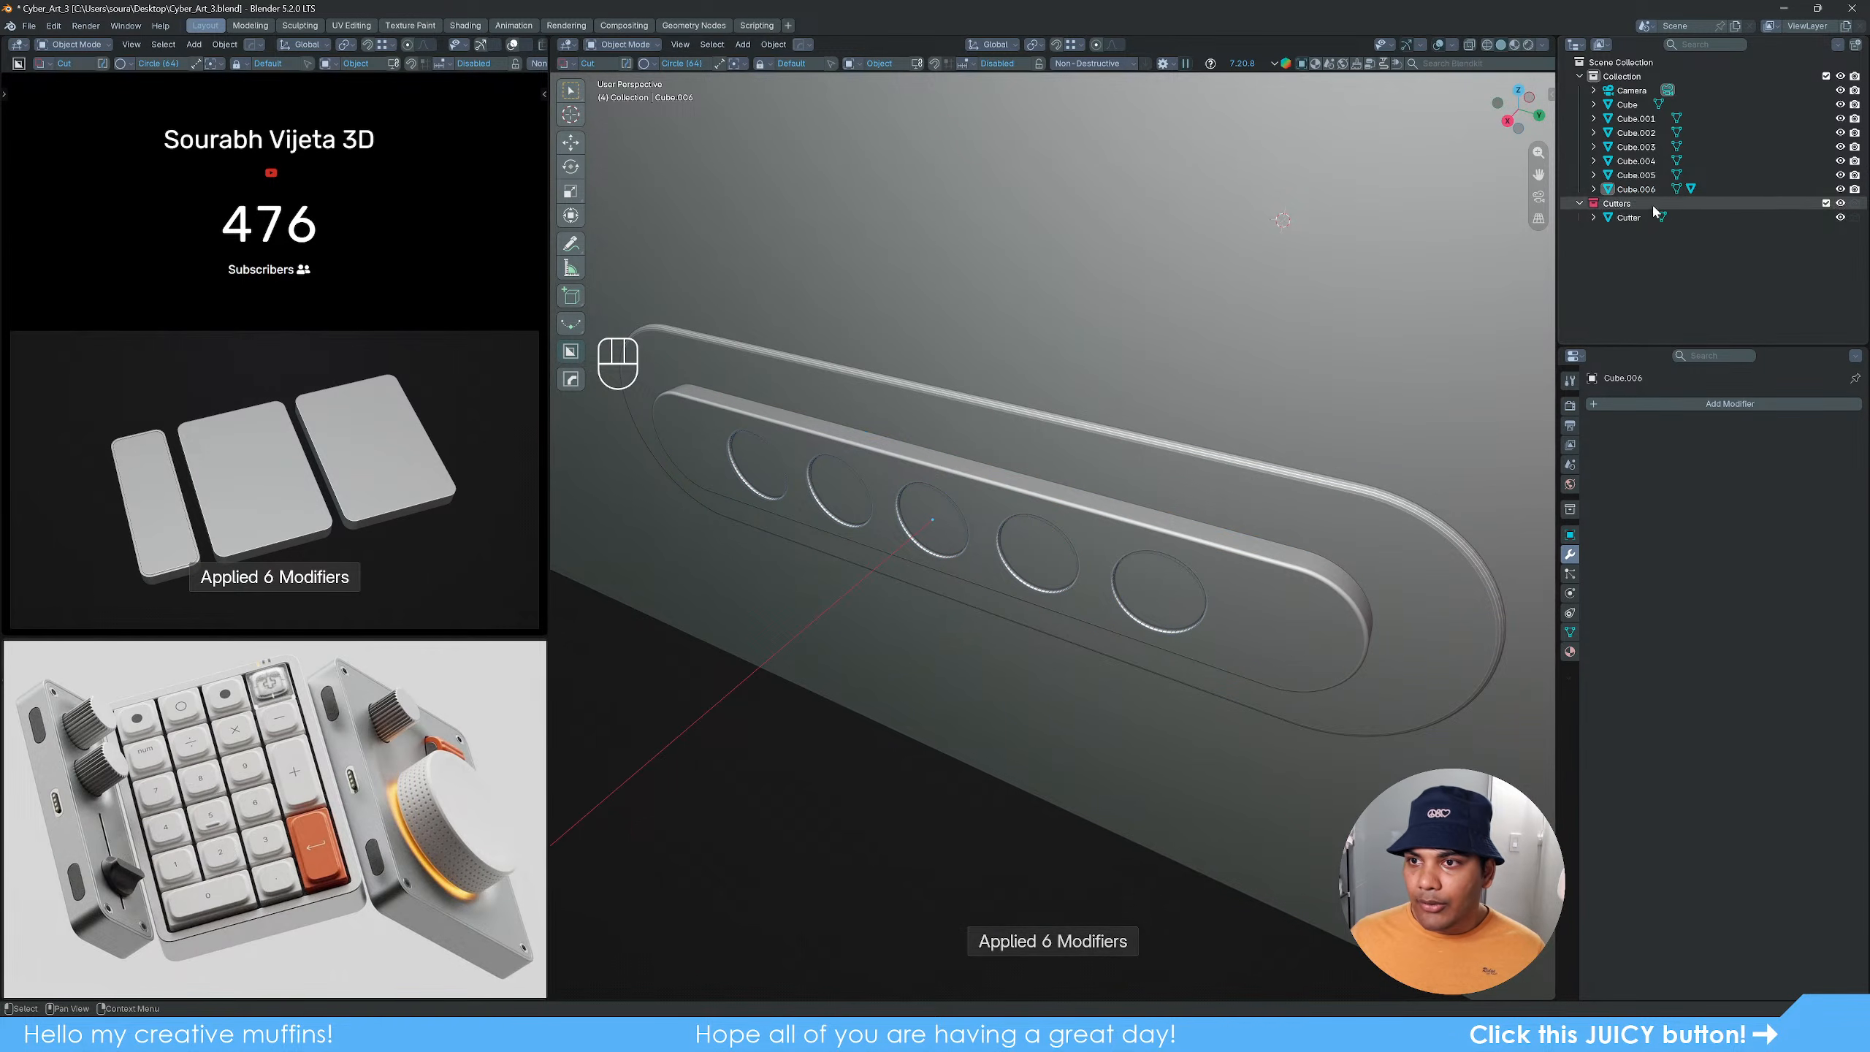
pyautogui.click(1629, 205)
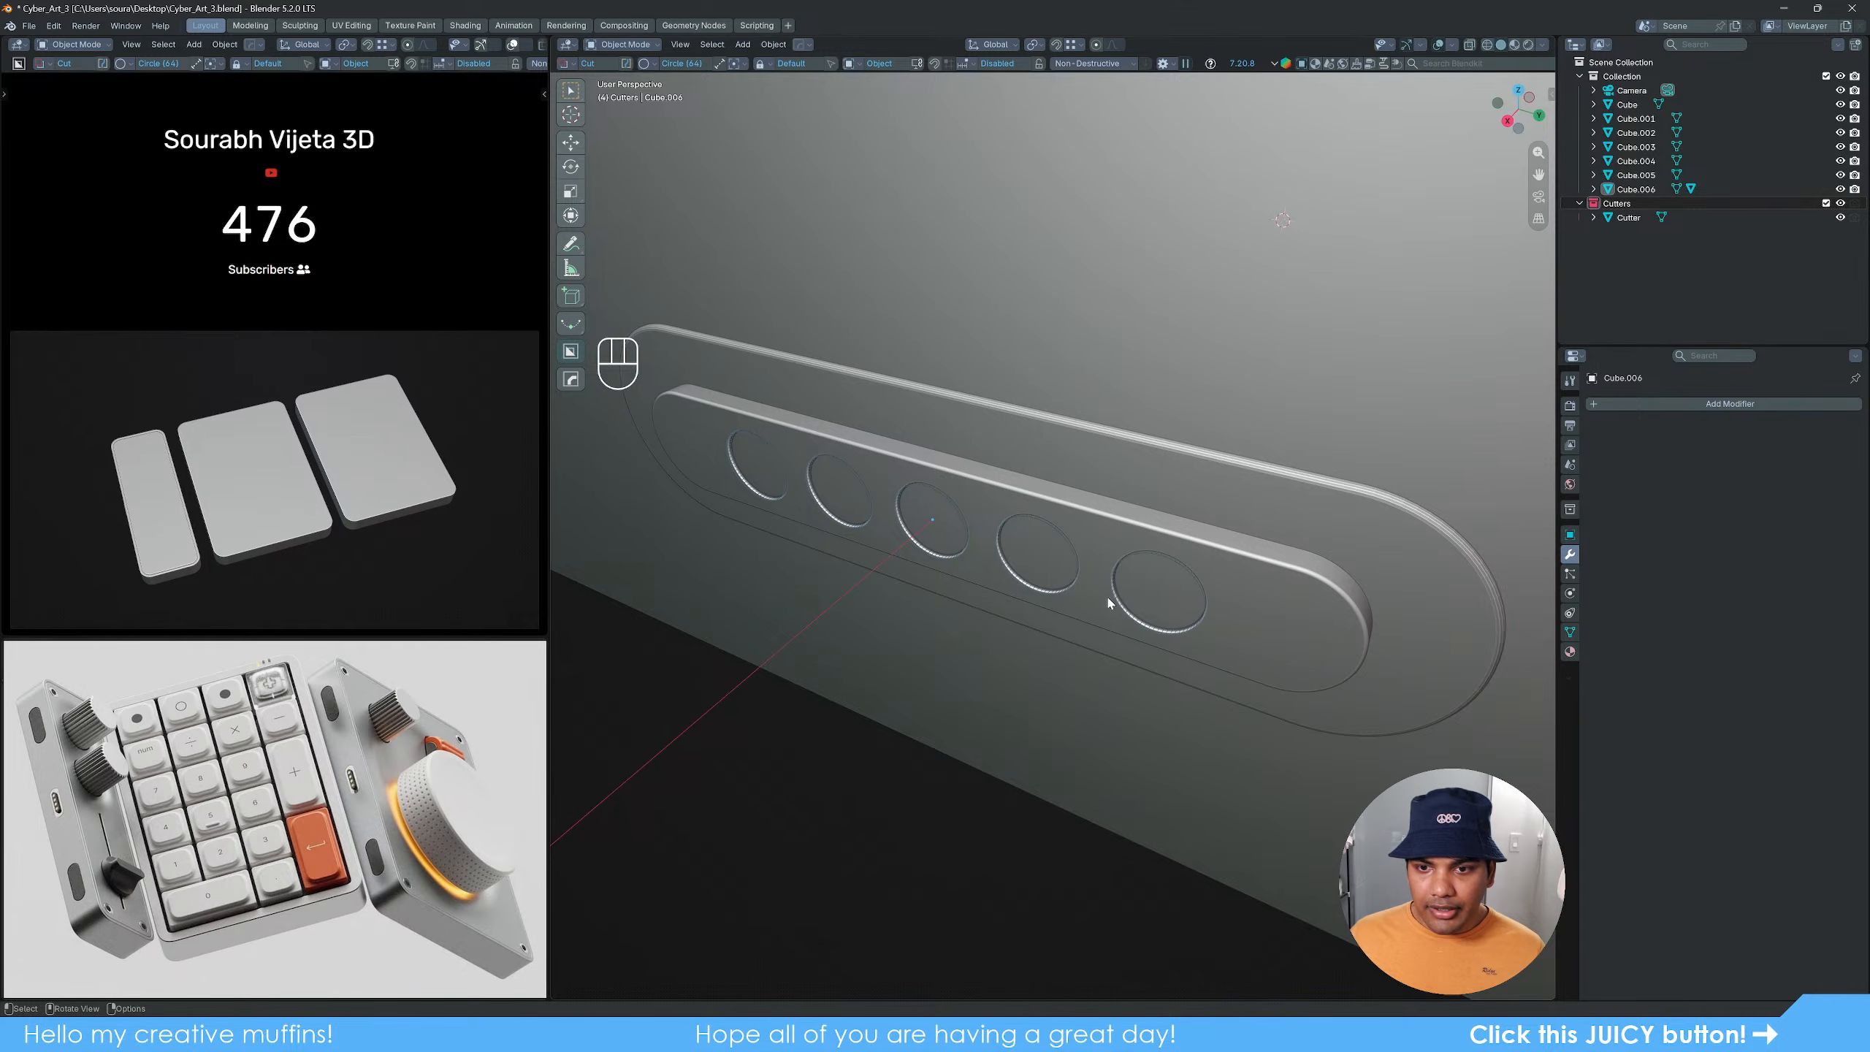
pyautogui.click(1167, 559)
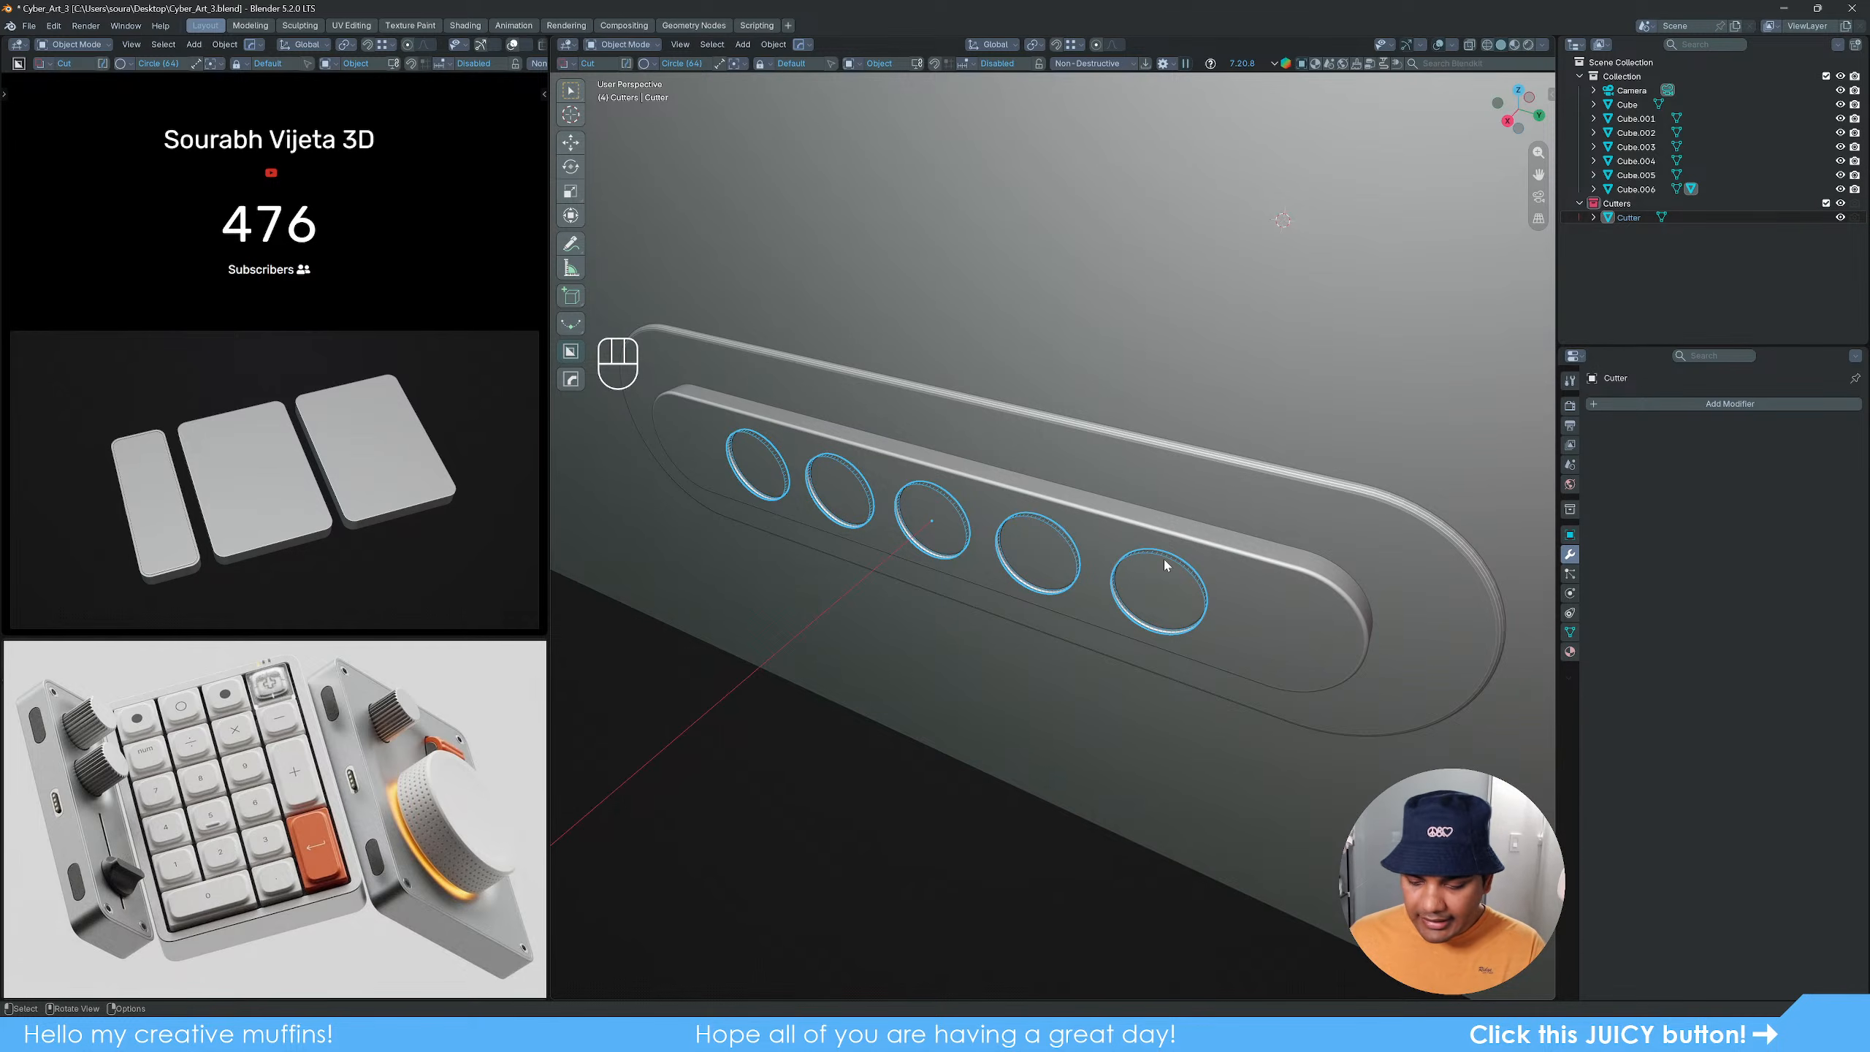
pyautogui.press('Delete')
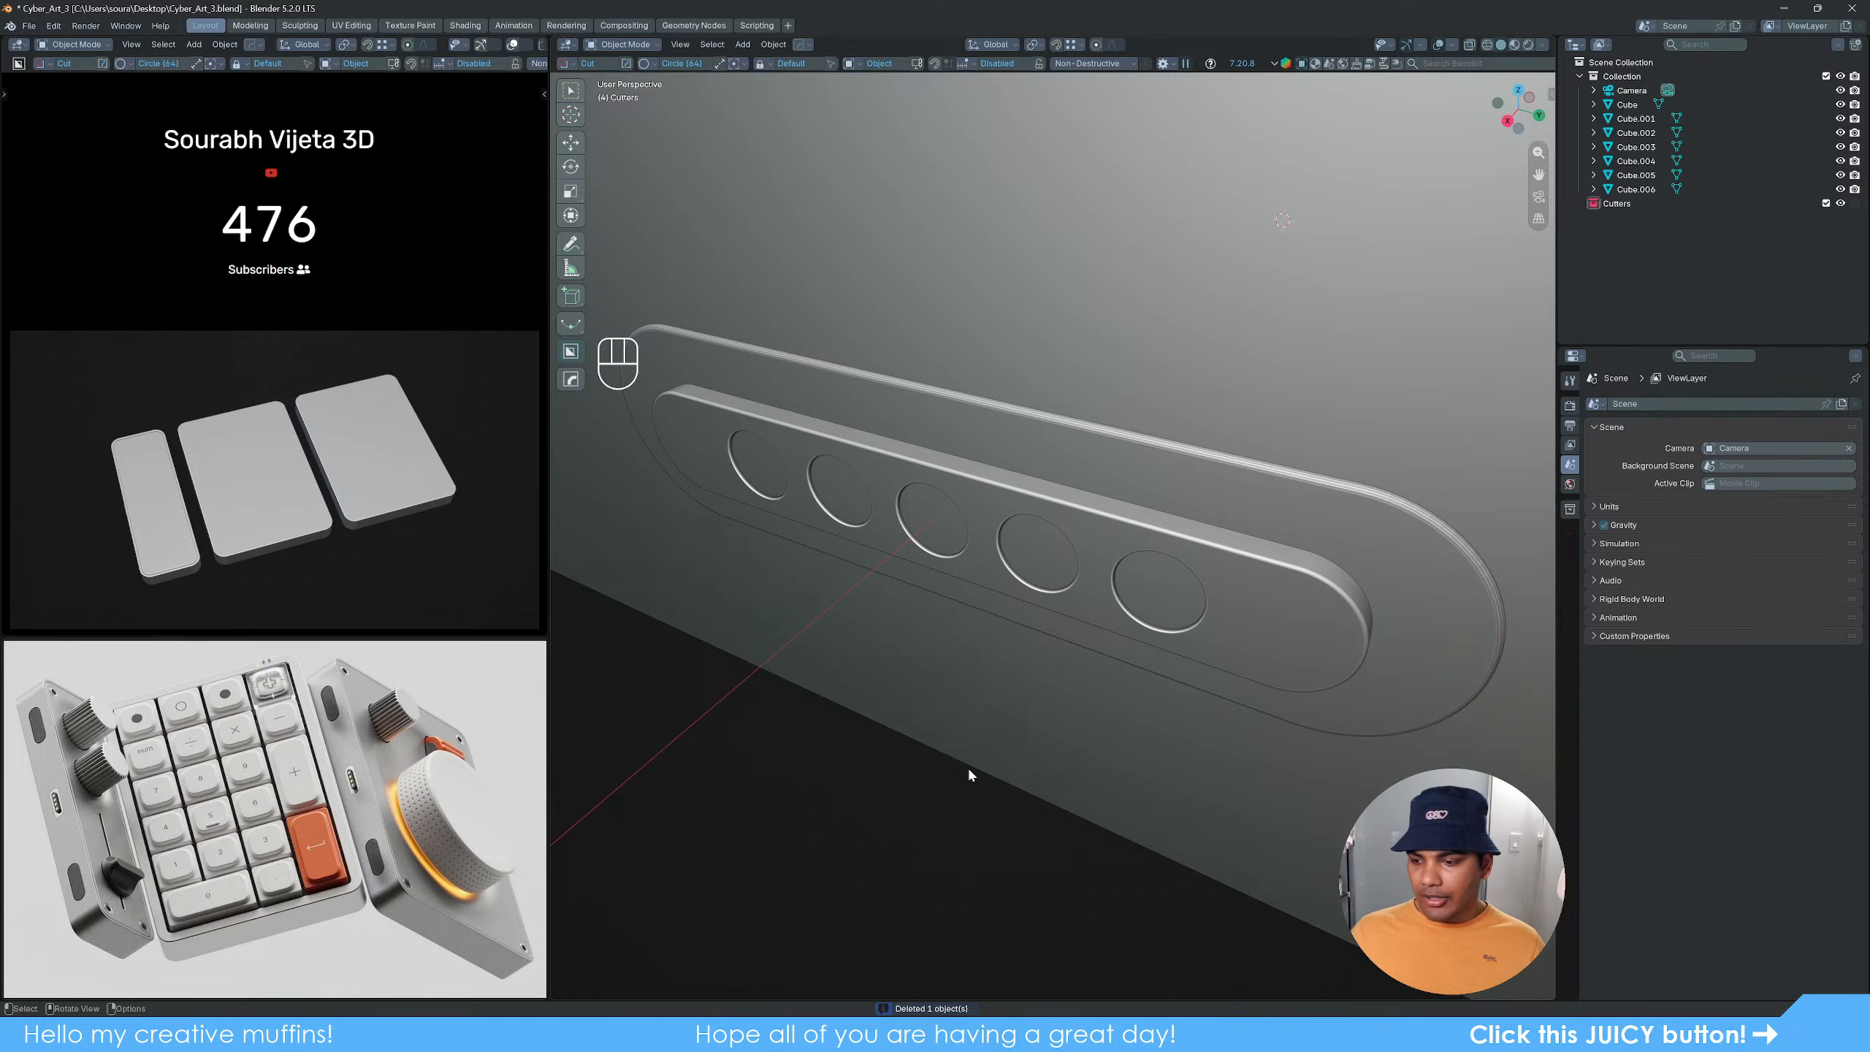
# Step: Join the narrow slab's two side slot pieces and the middle port's two nested plates into one object
pyautogui.moveTo(1012, 632); pyautogui.dragTo(1080, 666, button='middle')
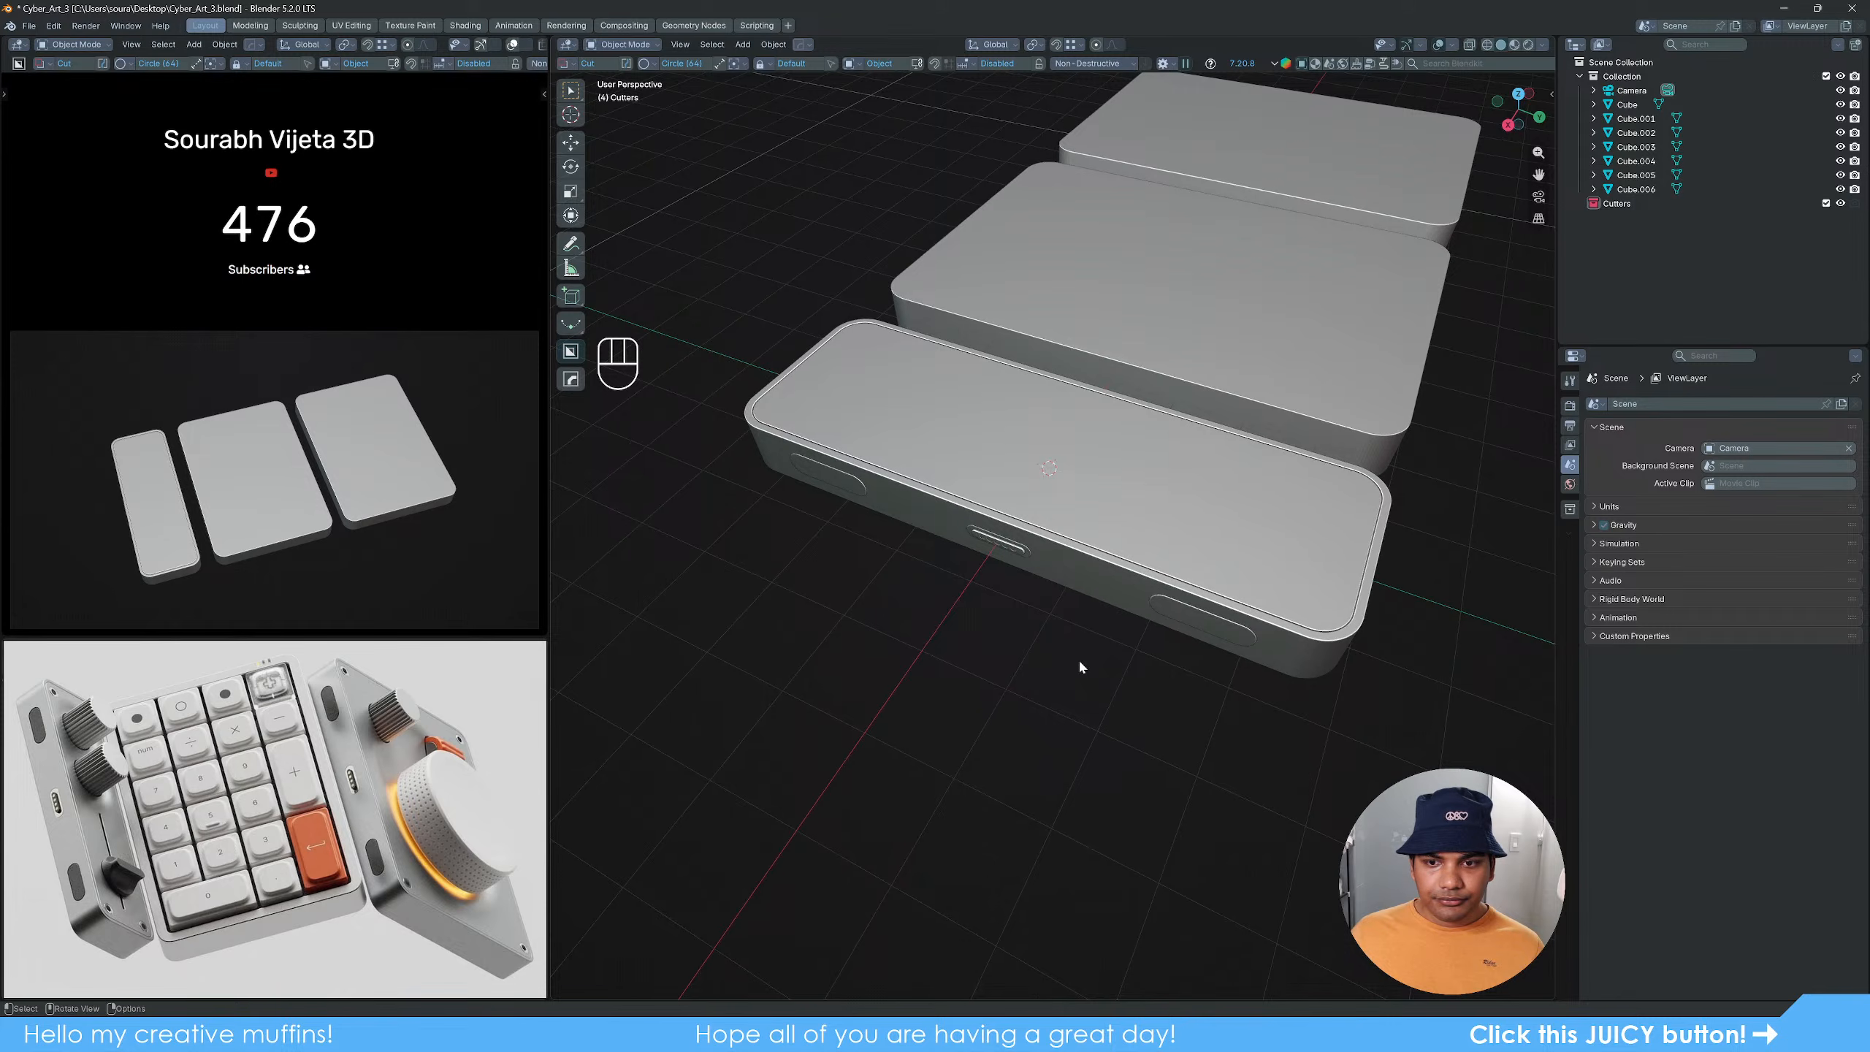
pyautogui.scroll(6, 1080, 666)
pyautogui.scroll(-8, 1079, 658)
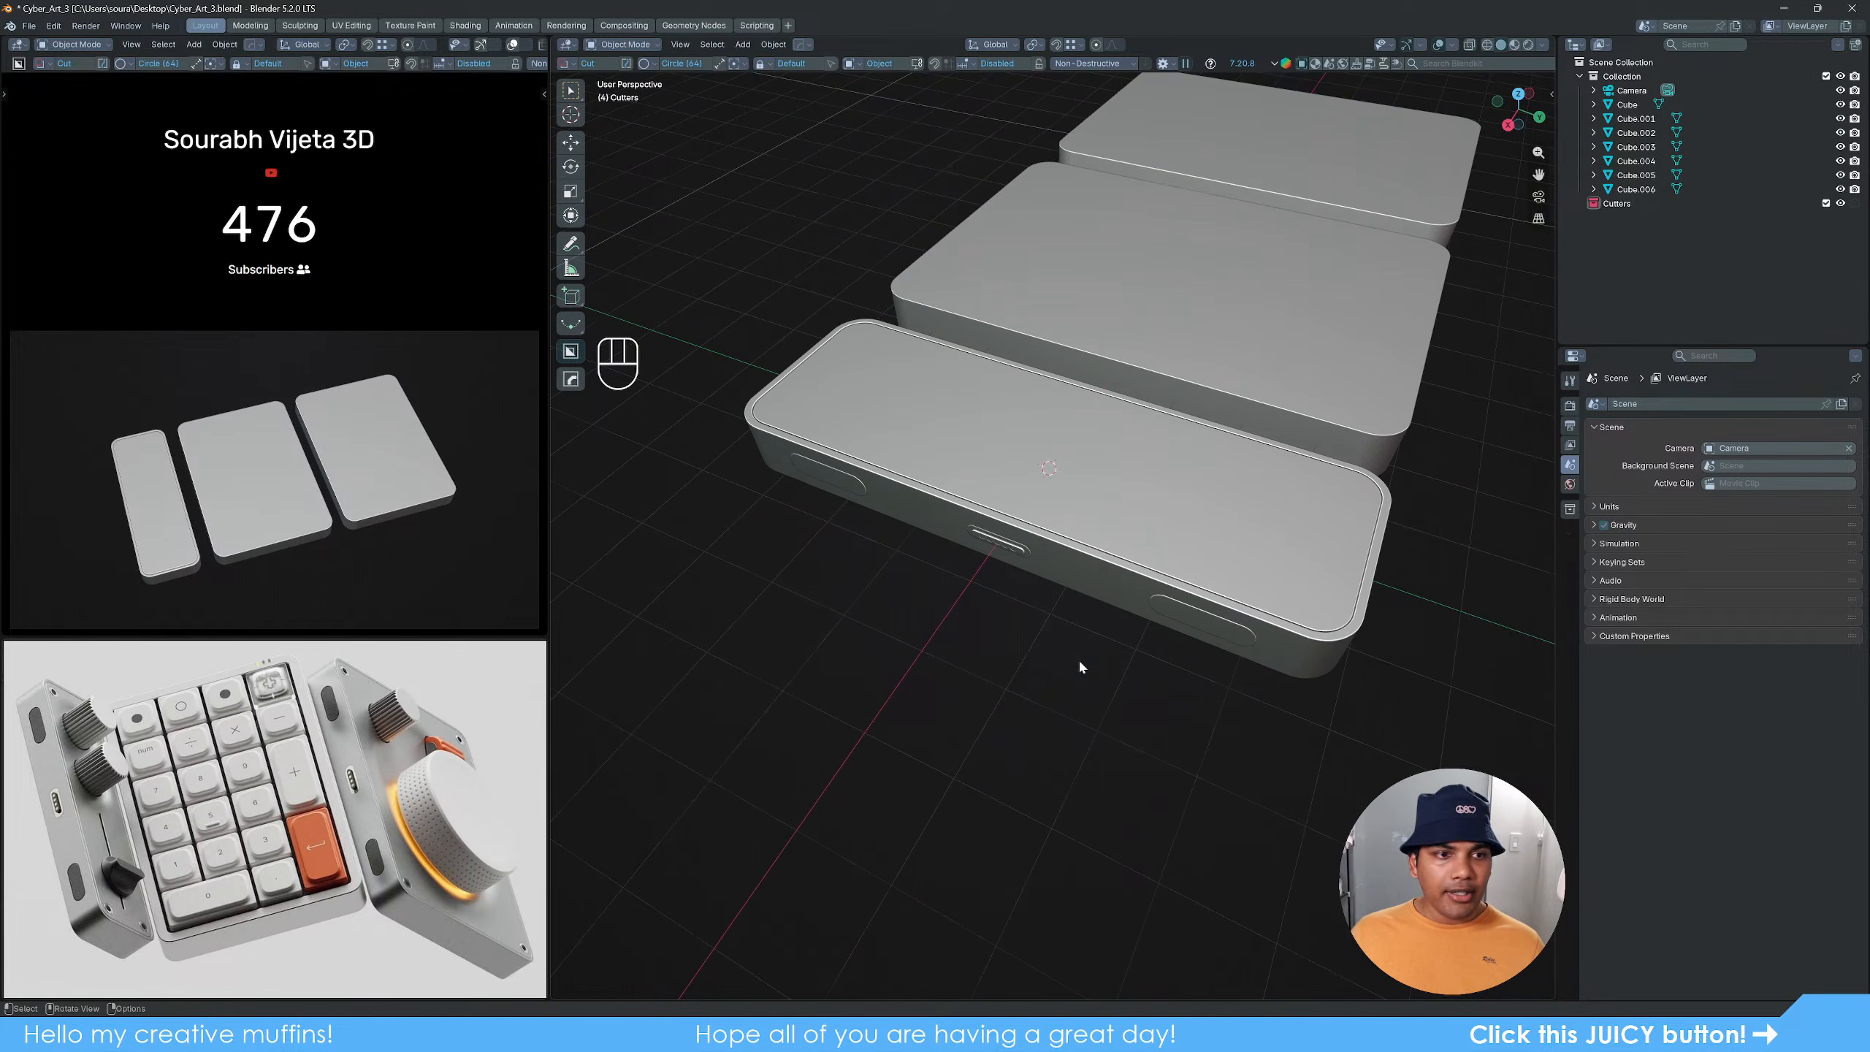
pyautogui.moveTo(1079, 658); pyautogui.dragTo(1084, 655, button='middle')
pyautogui.scroll(3, 1087, 662)
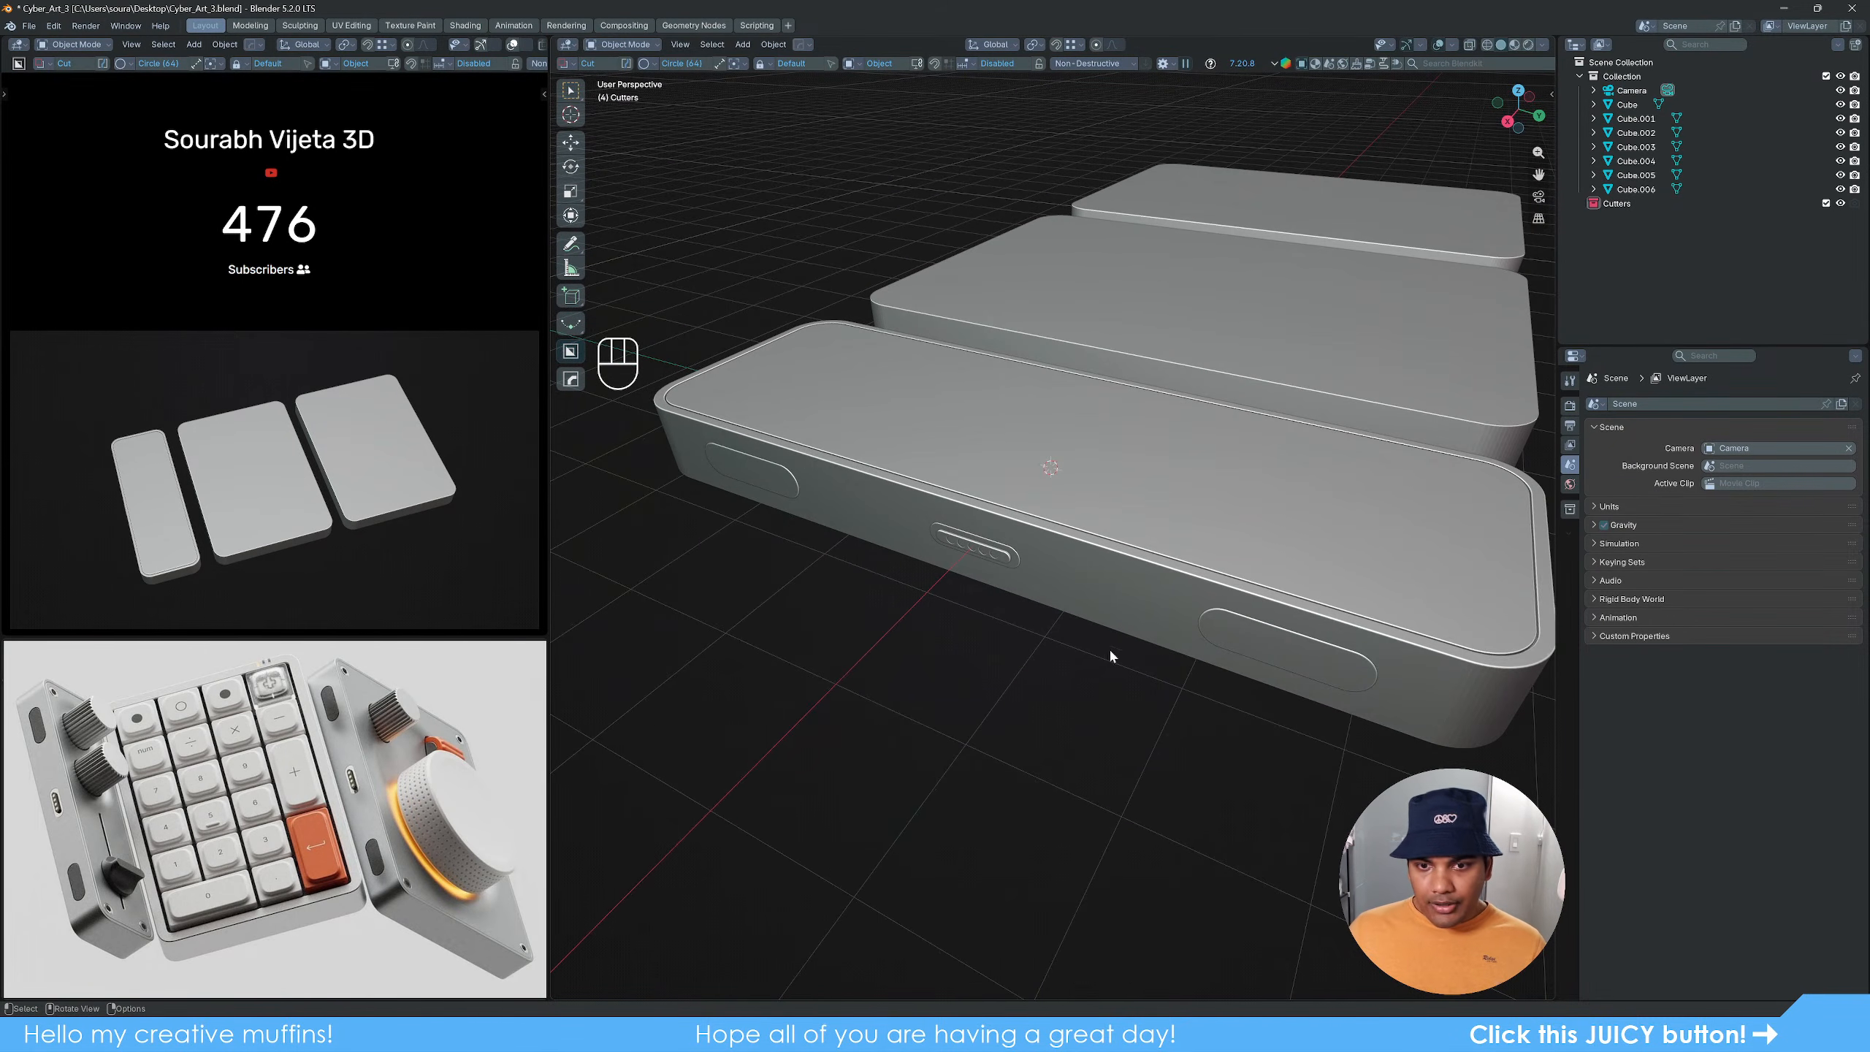
pyautogui.click(1258, 628)
pyautogui.scroll(3, 1131, 626)
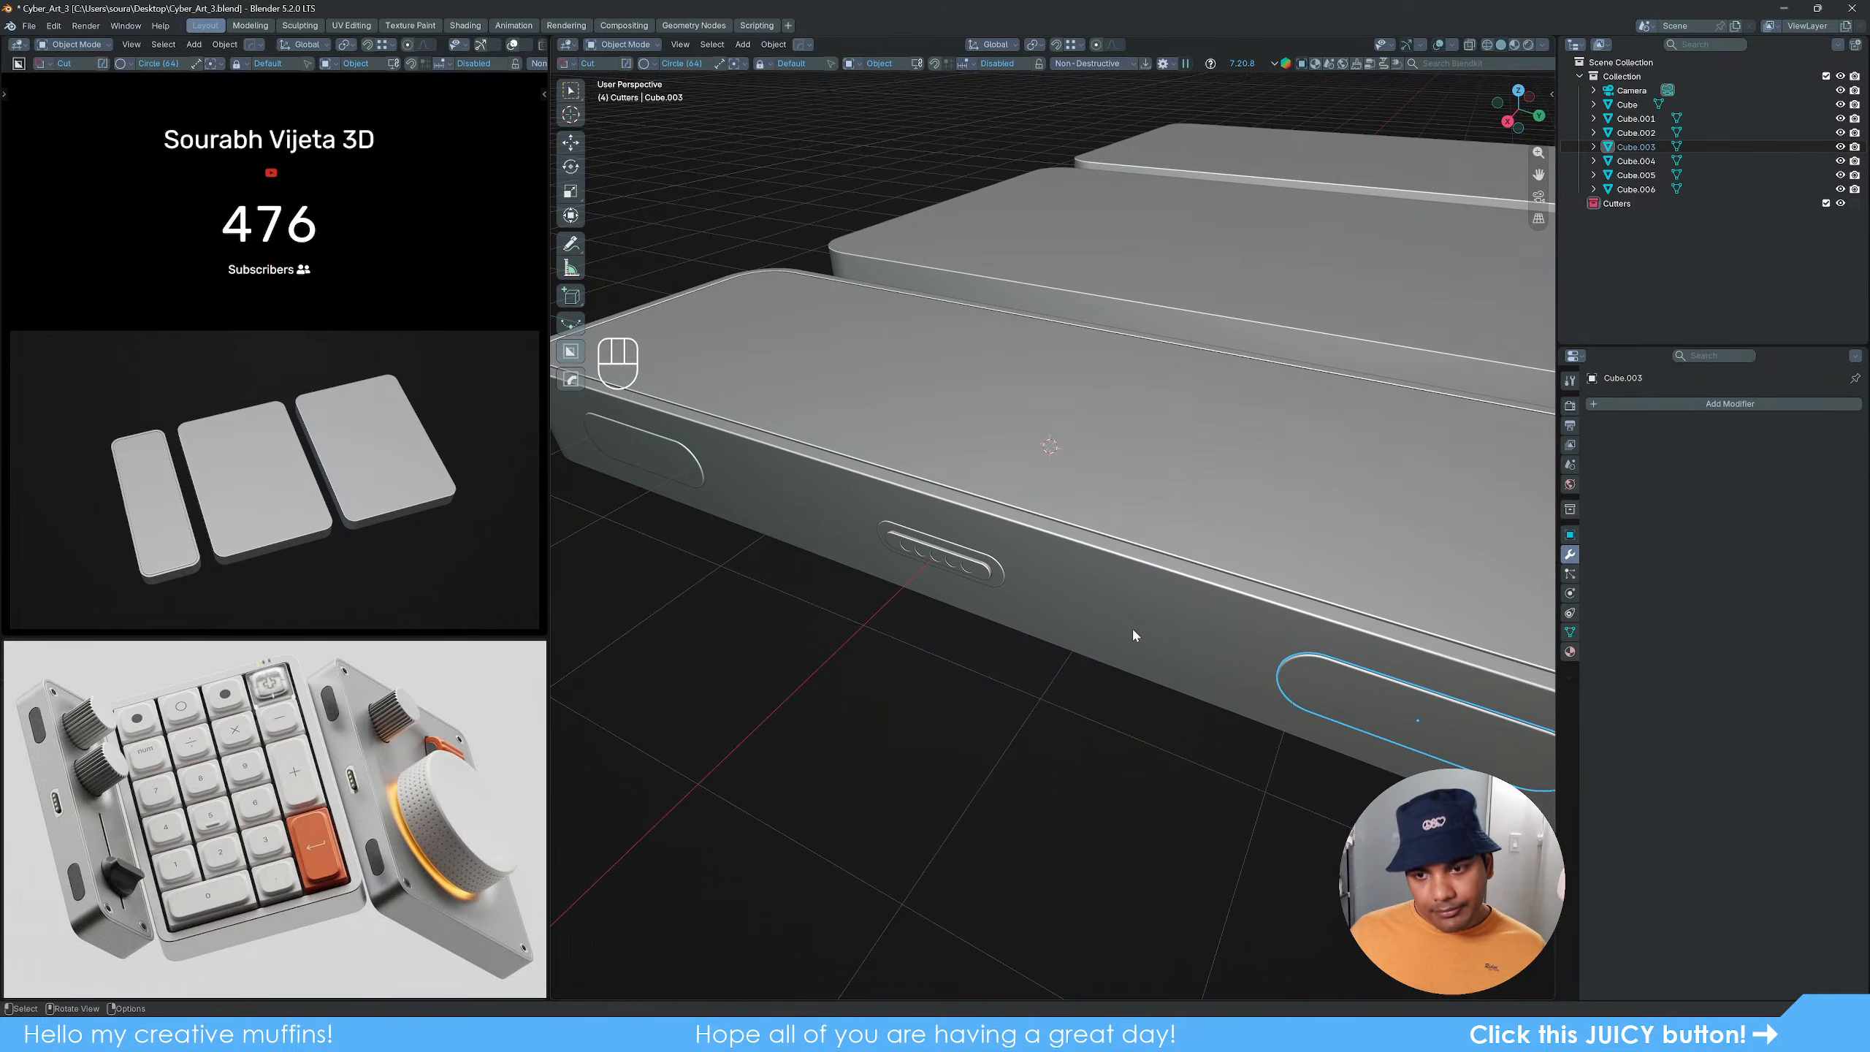
pyautogui.click(1000, 572)
pyautogui.keyDown('shift'); pyautogui.click(989, 574); pyautogui.keyUp('shift')
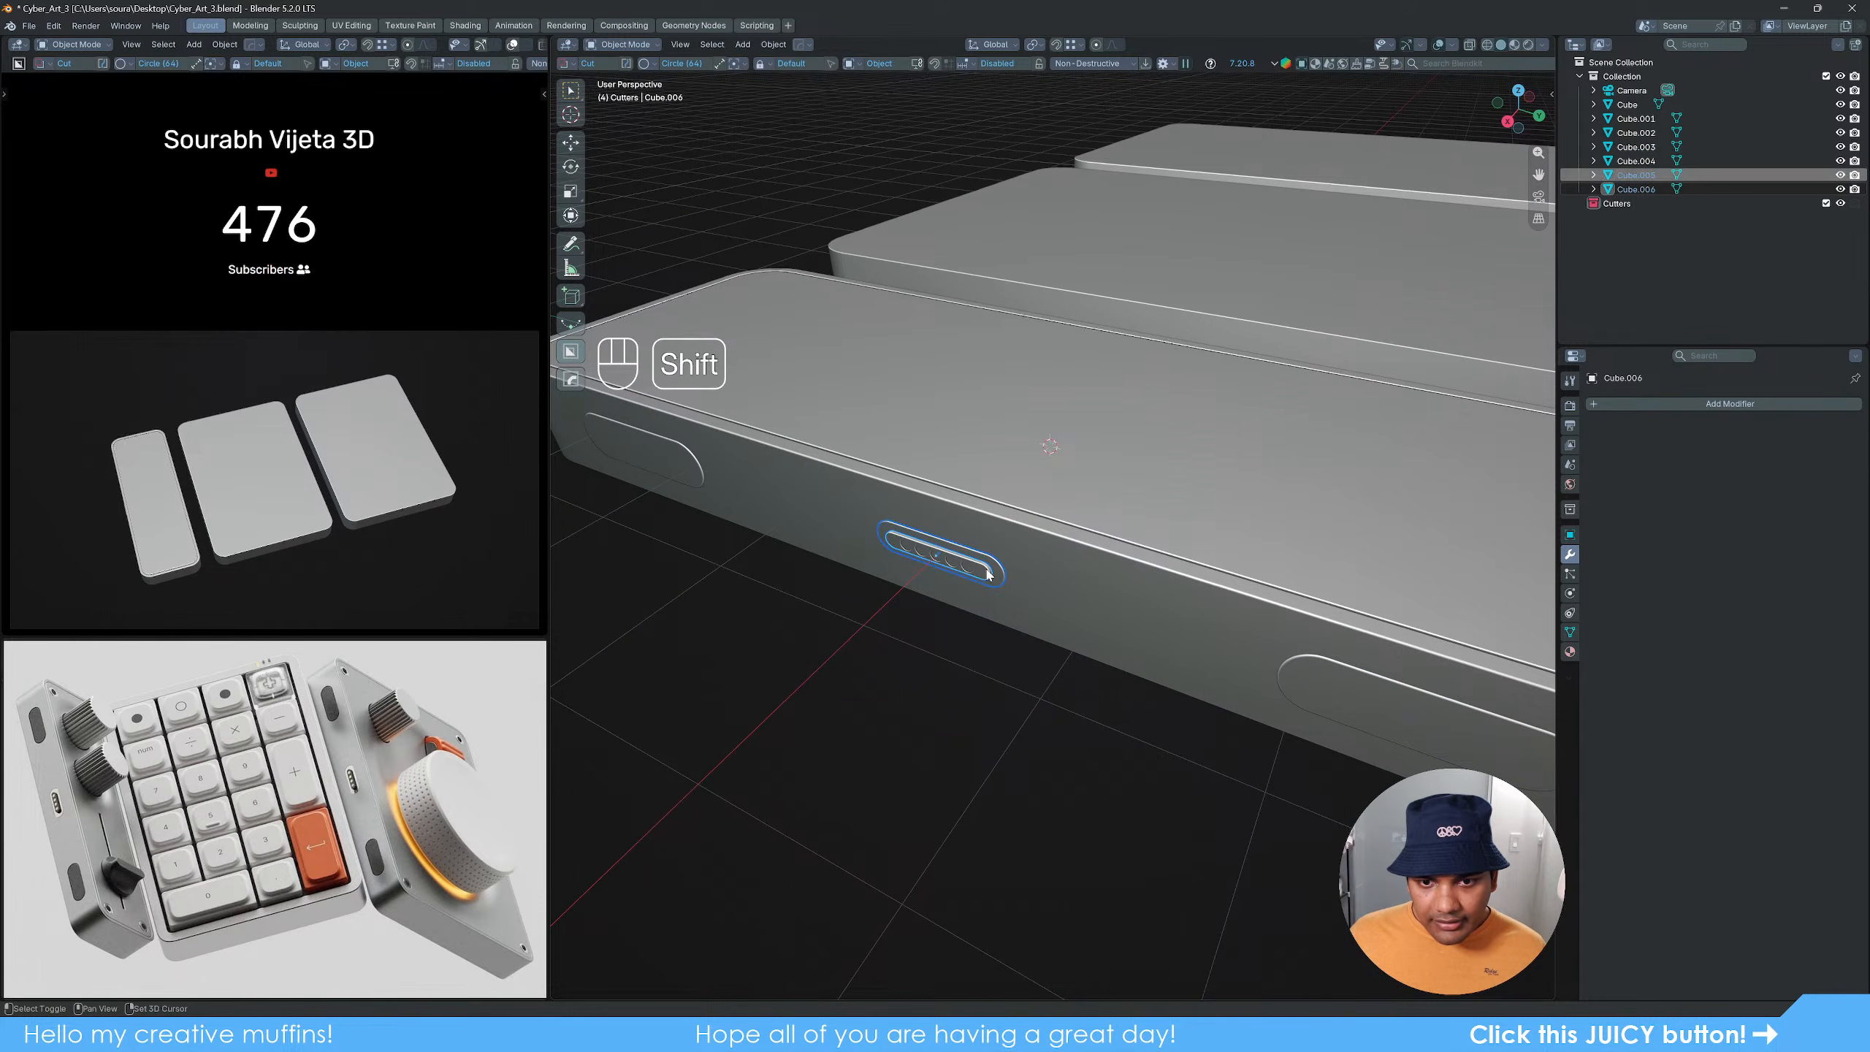
pyautogui.keyDown('shift'); pyautogui.click(1359, 692); pyautogui.keyUp('shift')
pyautogui.keyDown('shift'); pyautogui.click(683, 475); pyautogui.keyUp('shift')
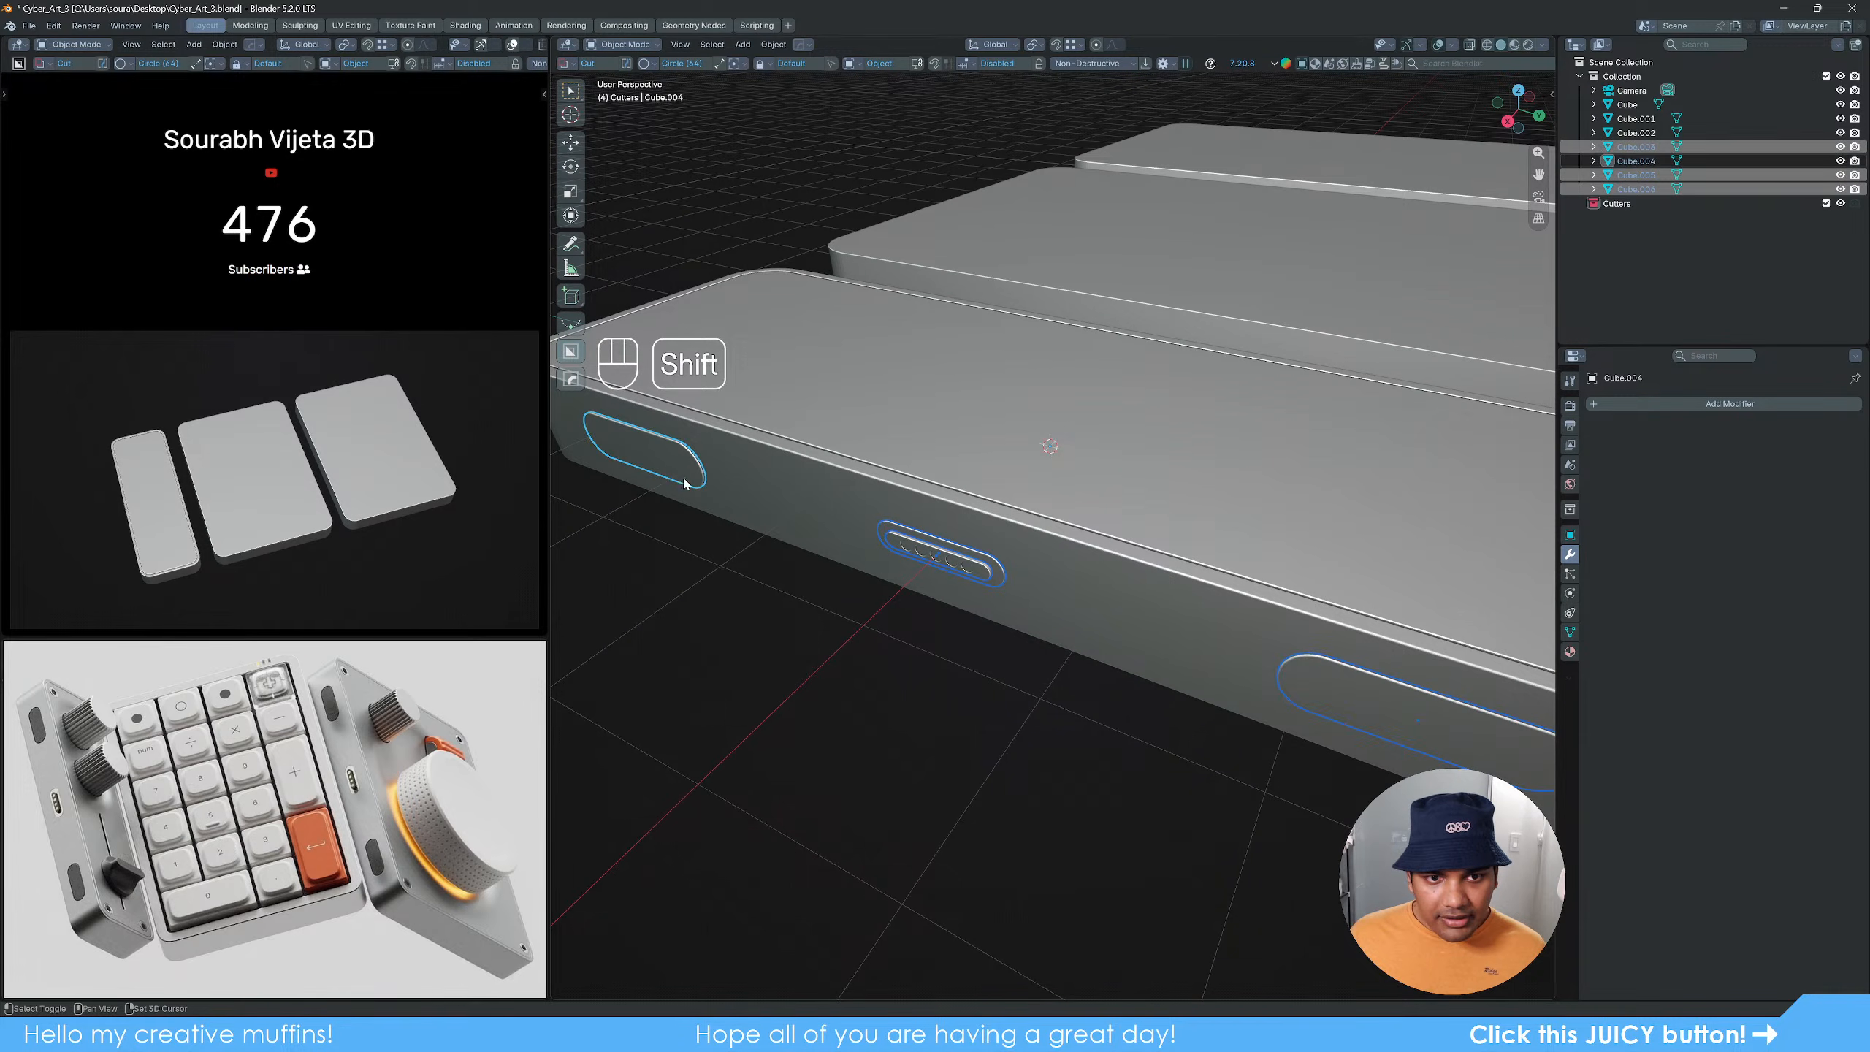
pyautogui.scroll(-3, 1165, 623)
pyautogui.hotkey('ctrl', 'j')
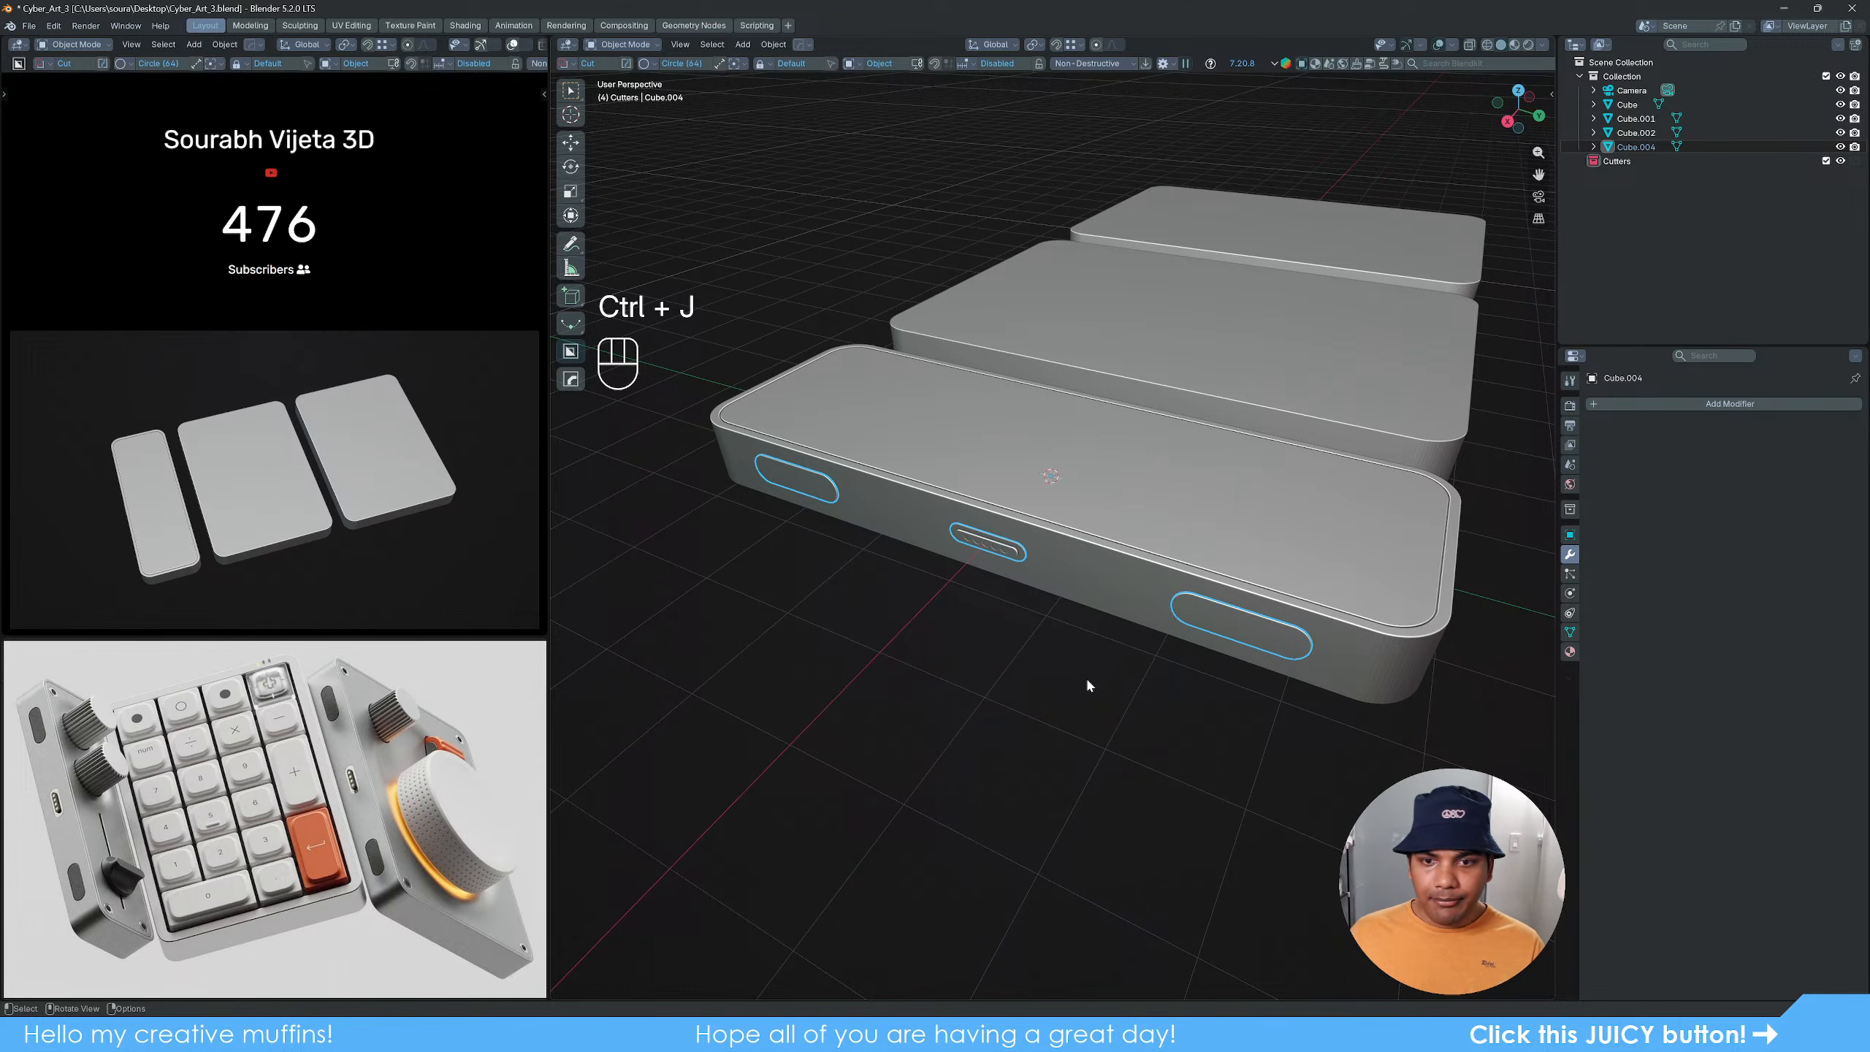
# Step: Duplicate the joined slot and port details along X to the middle slab's facing side, working in a top wireframe view
pyautogui.moveTo(1060, 611); pyautogui.dragTo(1149, 669, button='middle')
pyautogui.press('z')
pyautogui.click(1051, 628)
pyautogui.scroll(8, 983, 447)
pyautogui.keyDown('shift'); pyautogui.moveTo(934, 277); pyautogui.dragTo(1110, 950, button='middle'); pyautogui.keyUp('shift')
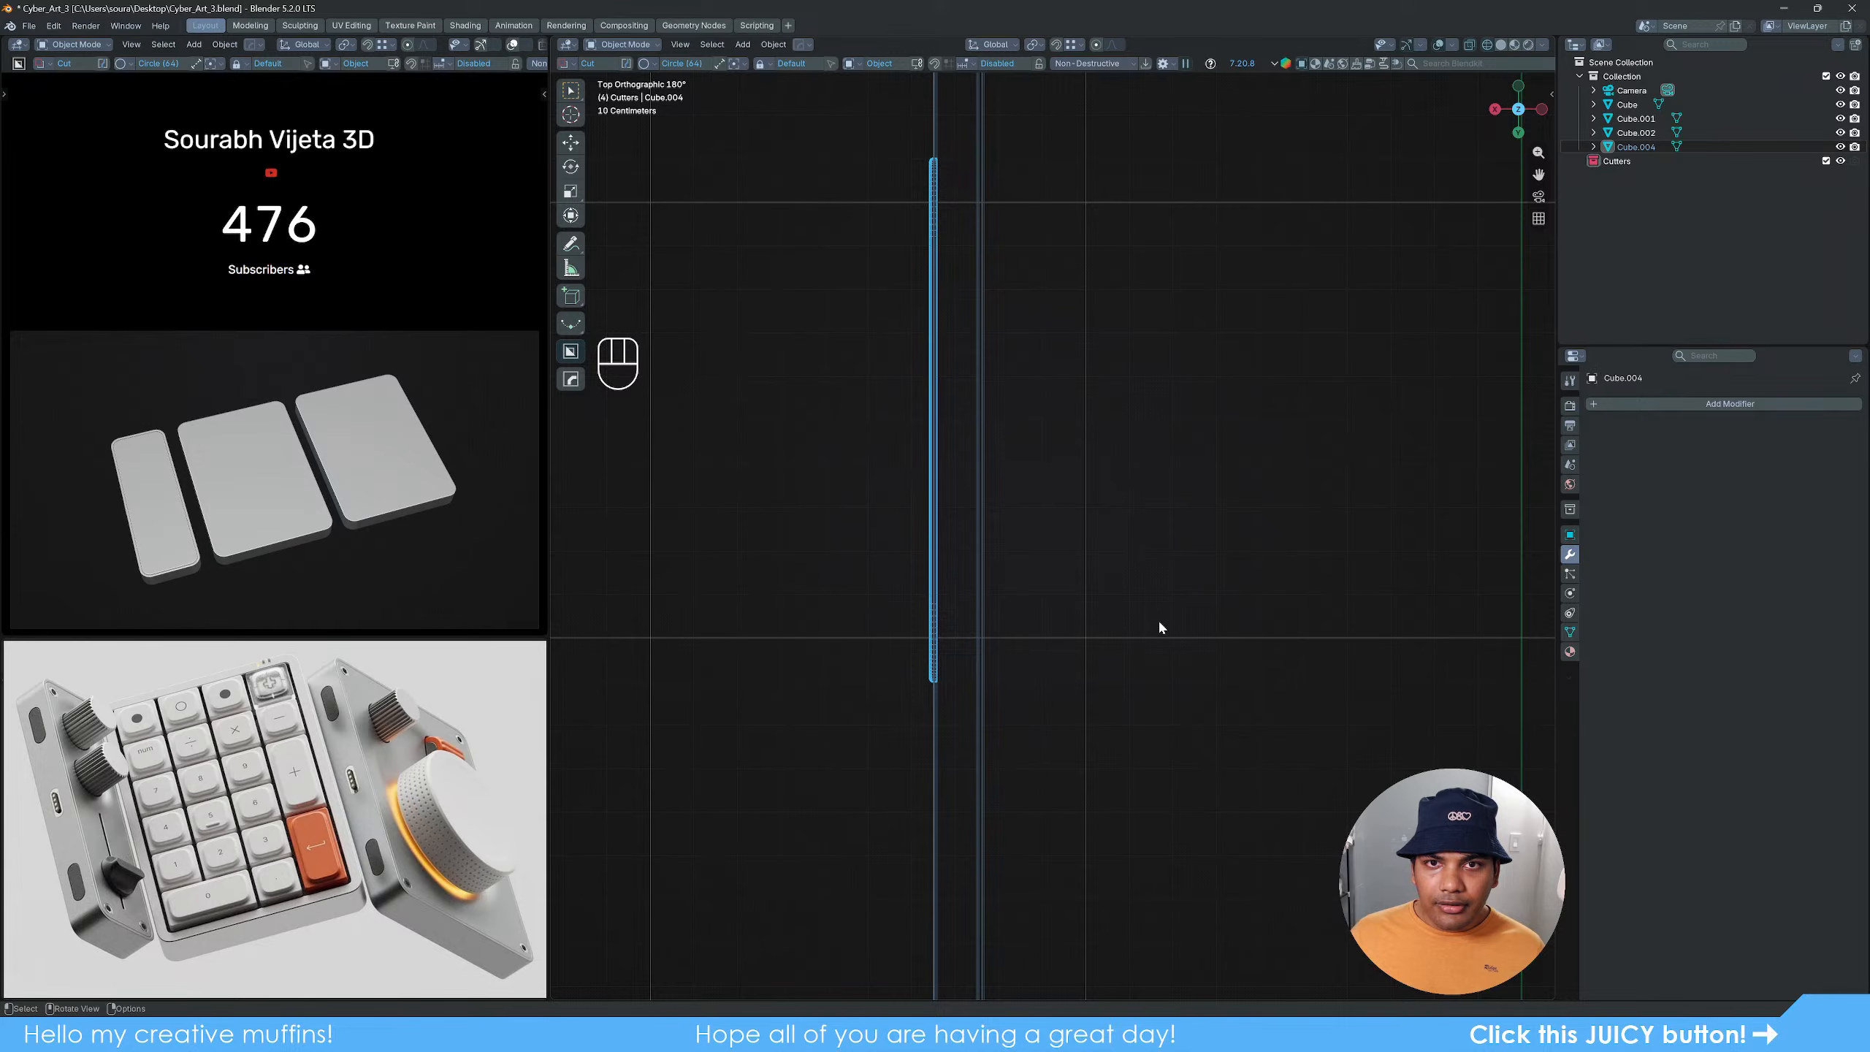
pyautogui.scroll(-8, 1157, 622)
pyautogui.keyDown('shift'); pyautogui.moveTo(1166, 690); pyautogui.dragTo(987, 513, button='middle'); pyautogui.keyUp('shift')
pyautogui.hotkey('shift', 'd')
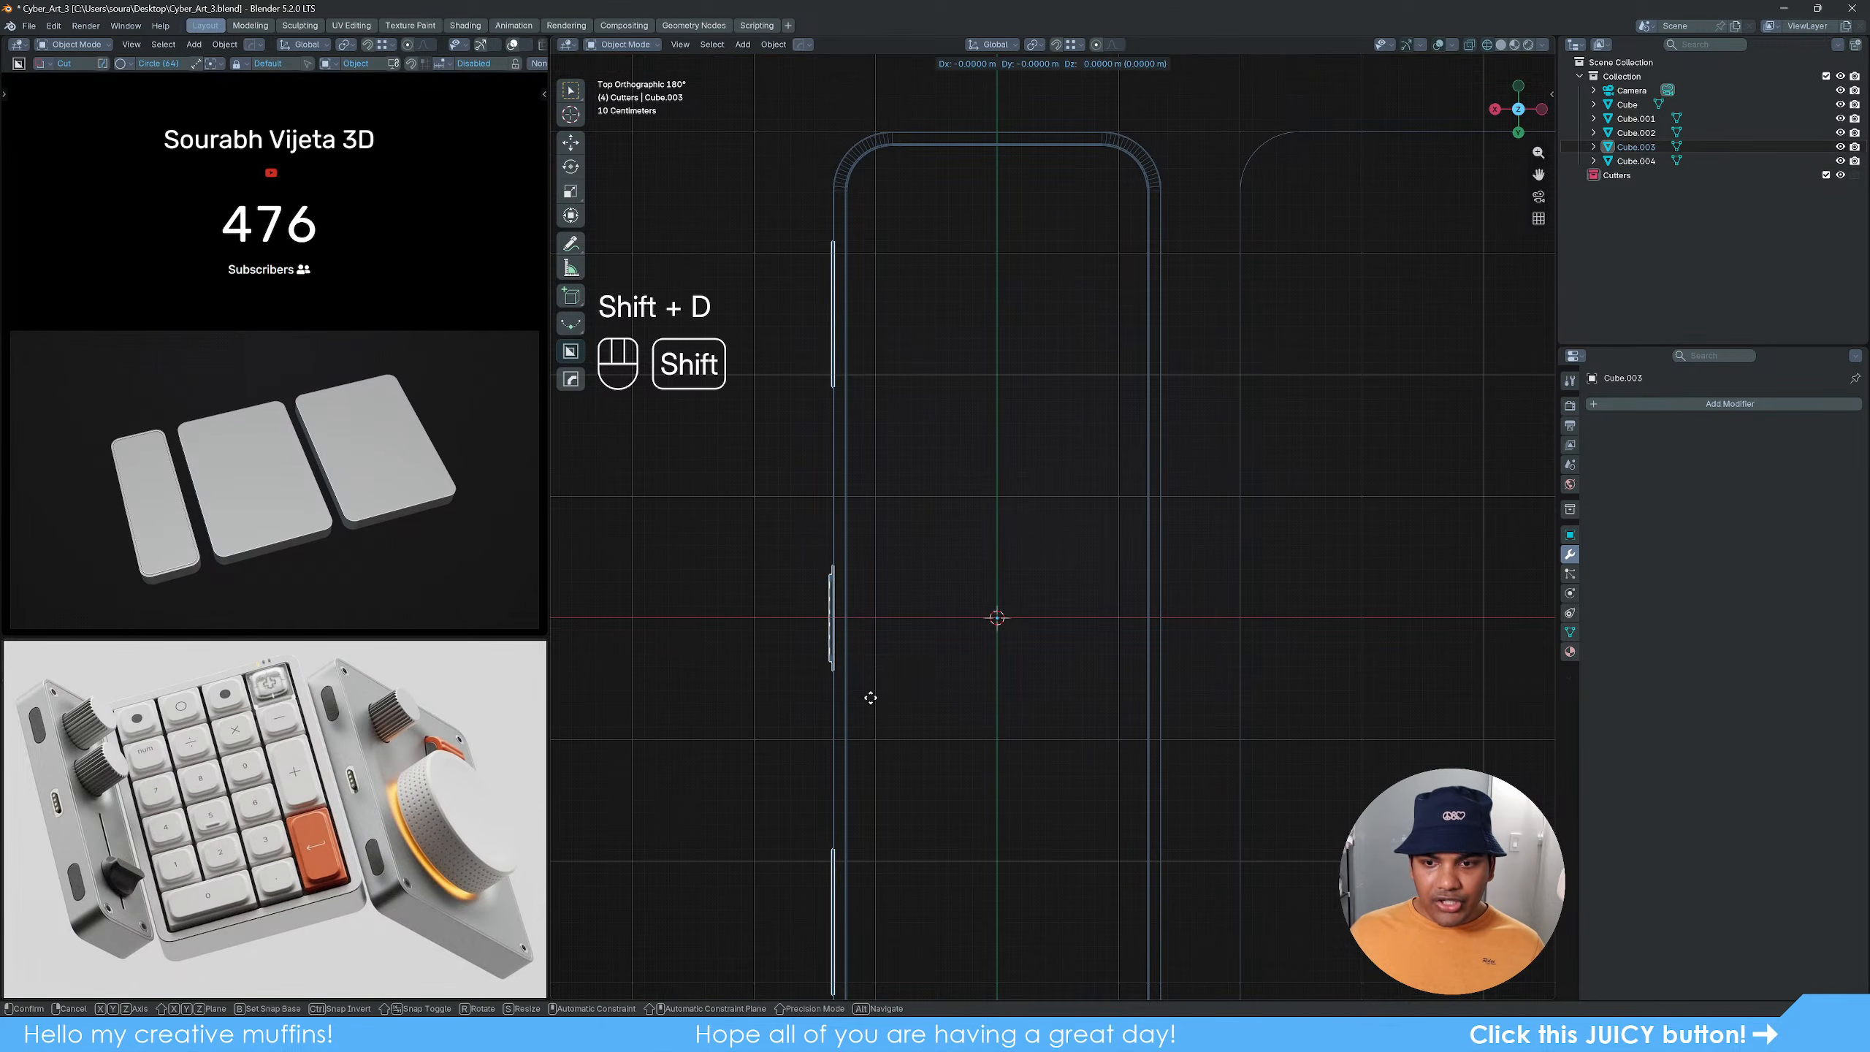
pyautogui.press('x')
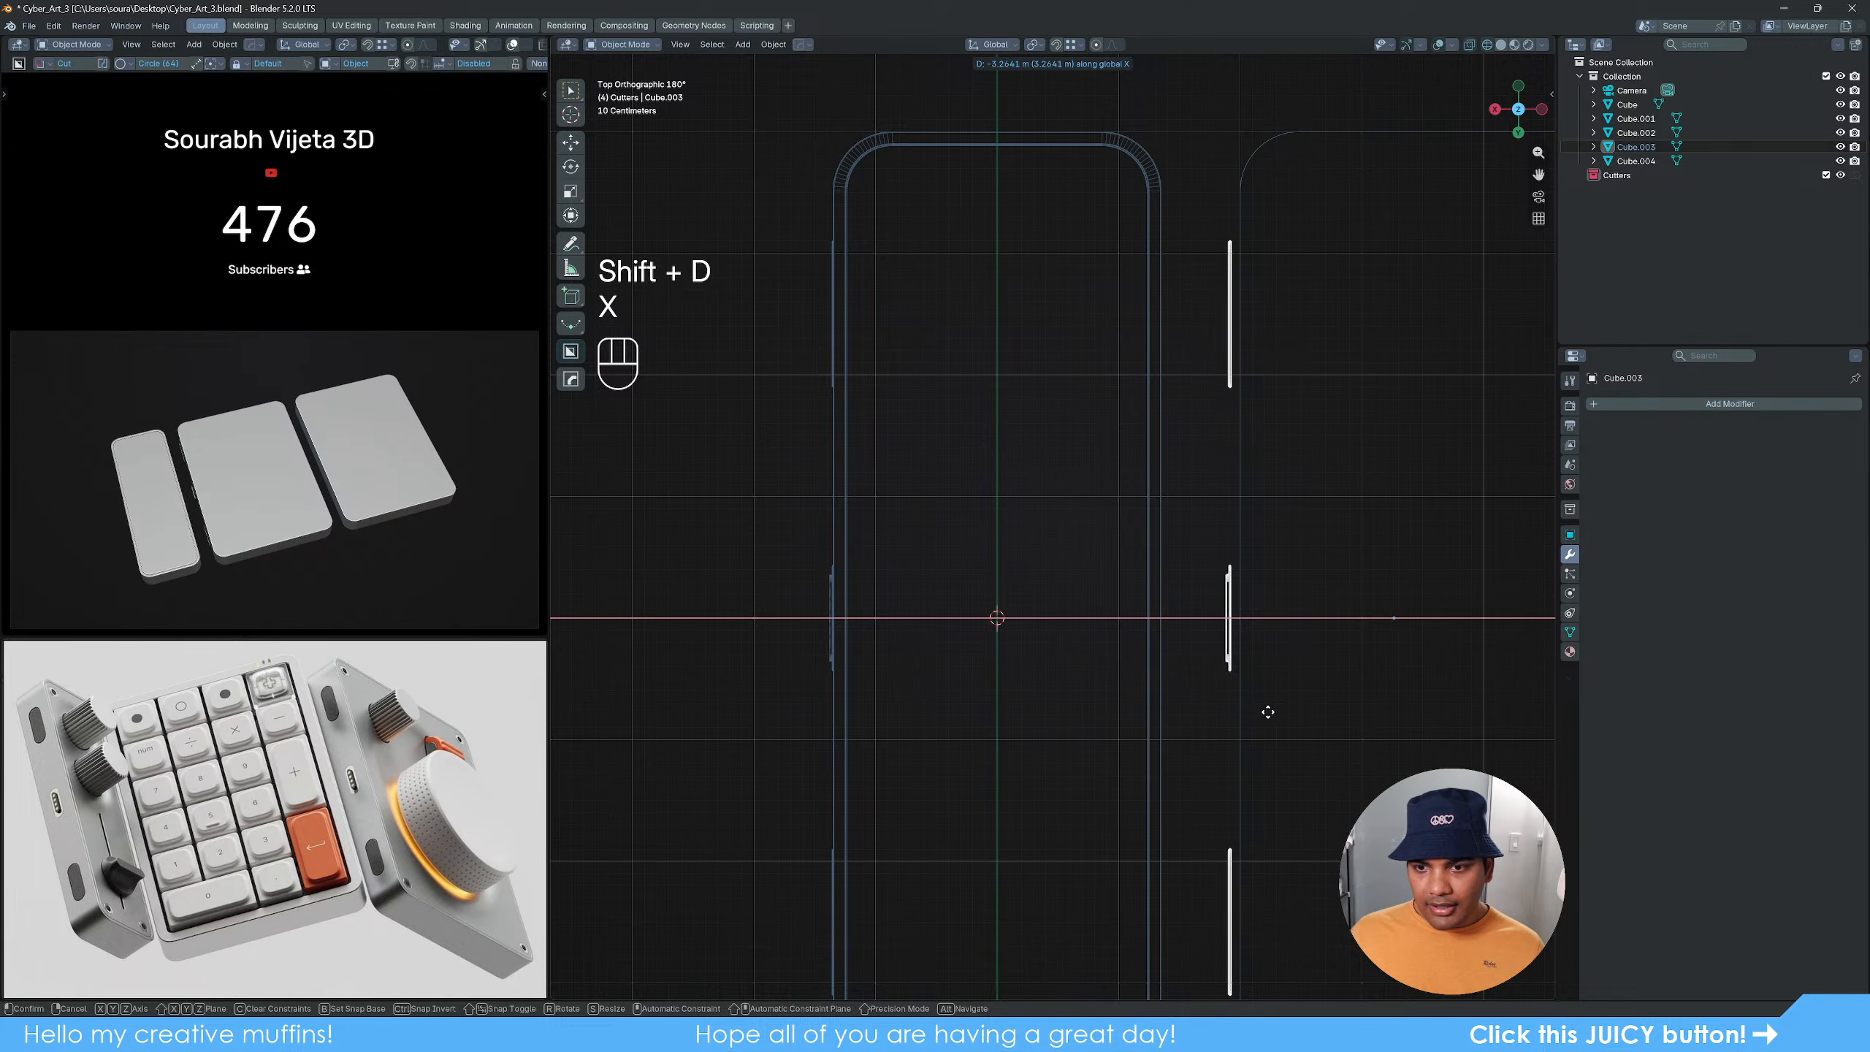
pyautogui.click(1264, 706)
# Step: Fine-tune the duplicated details' X position against the middle slab's side wall
pyautogui.keyDown('shift'); pyautogui.moveTo(1264, 704); pyautogui.dragTo(1006, 596, button='middle'); pyautogui.keyUp('shift')
pyautogui.scroll(9, 1006, 596)
pyautogui.keyDown('shift'); pyautogui.moveTo(892, 707); pyautogui.dragTo(906, 590, button='middle'); pyautogui.keyUp('shift')
pyautogui.scroll(3, 986, 594)
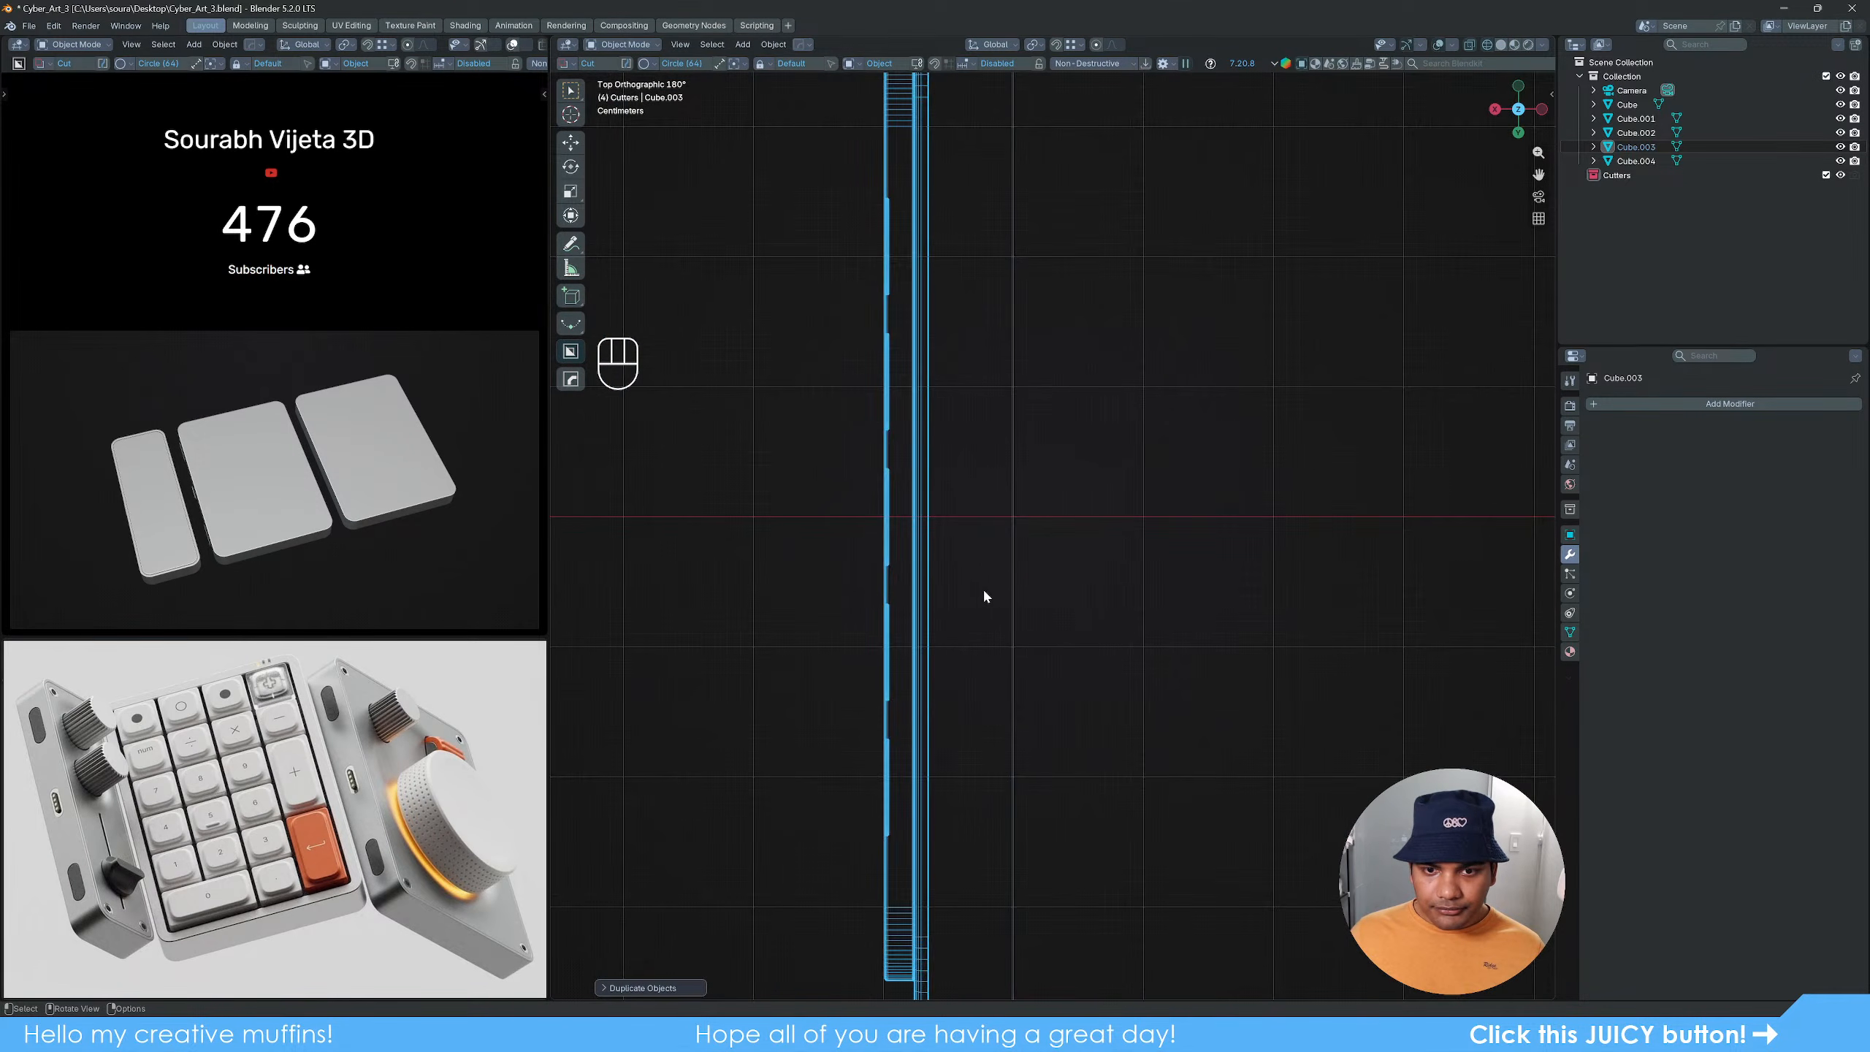
pyautogui.press('g')
pyautogui.press('x')
pyautogui.press('shift')
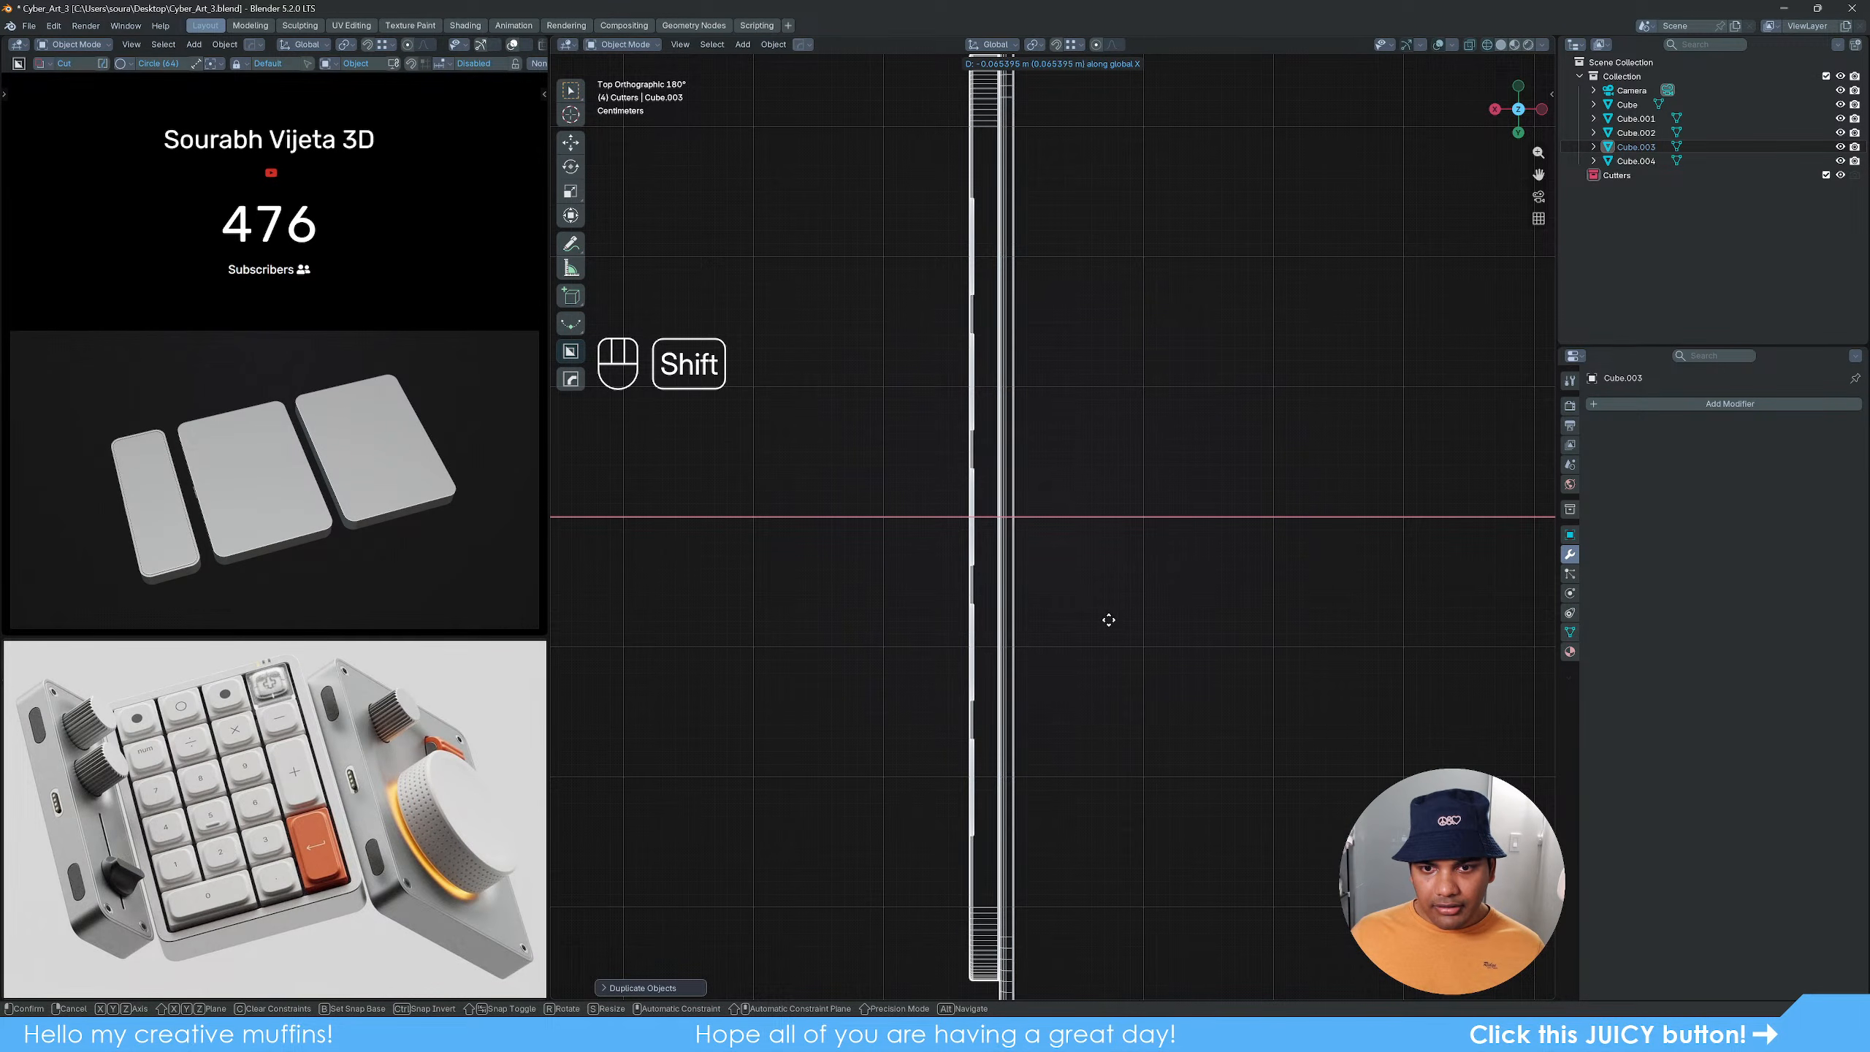
pyautogui.click(1107, 618)
# Step: Return to solid shading, check the duplicated slot and port details on the middle slab, and delete them
pyautogui.scroll(-4, 823, 571)
pyautogui.scroll(-5, 824, 576)
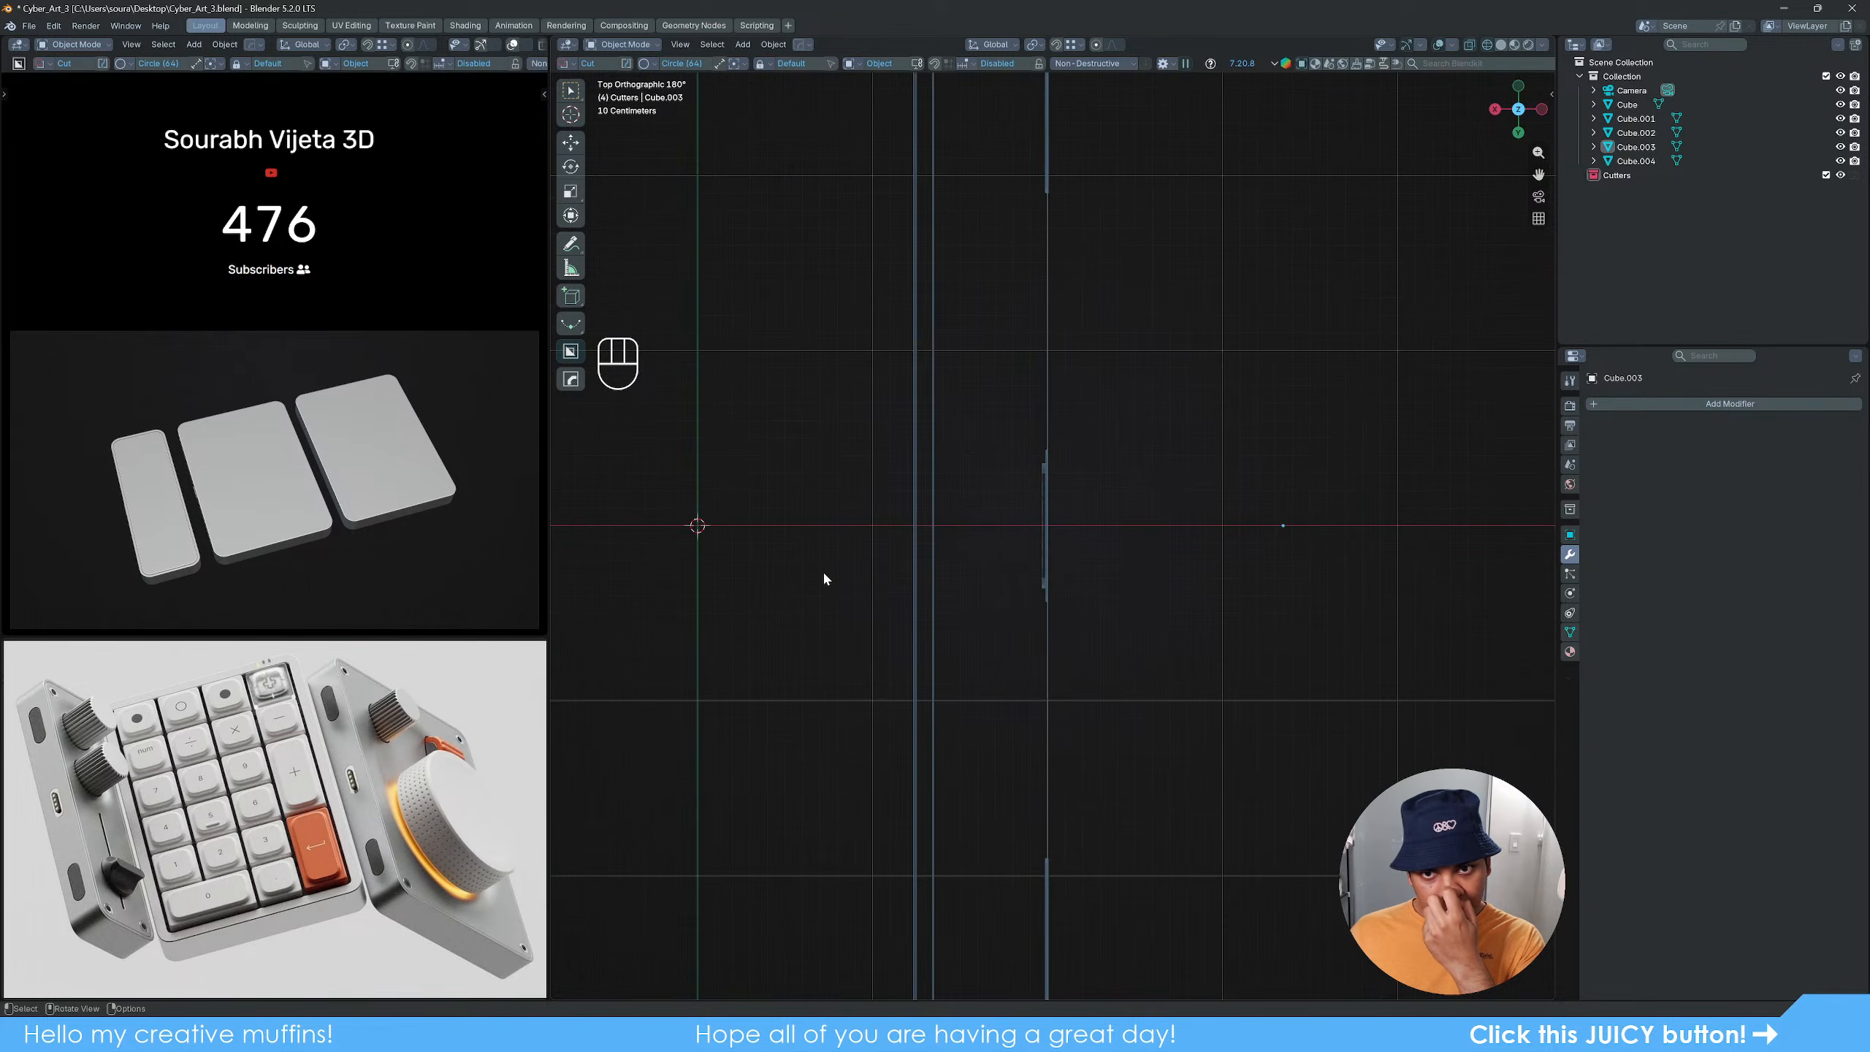
pyautogui.moveTo(824, 576)
pyautogui.mouseDown(button='middle')
pyautogui.moveTo(1031, 656)
pyautogui.moveTo(1105, 589)
pyautogui.mouseUp(button='middle')
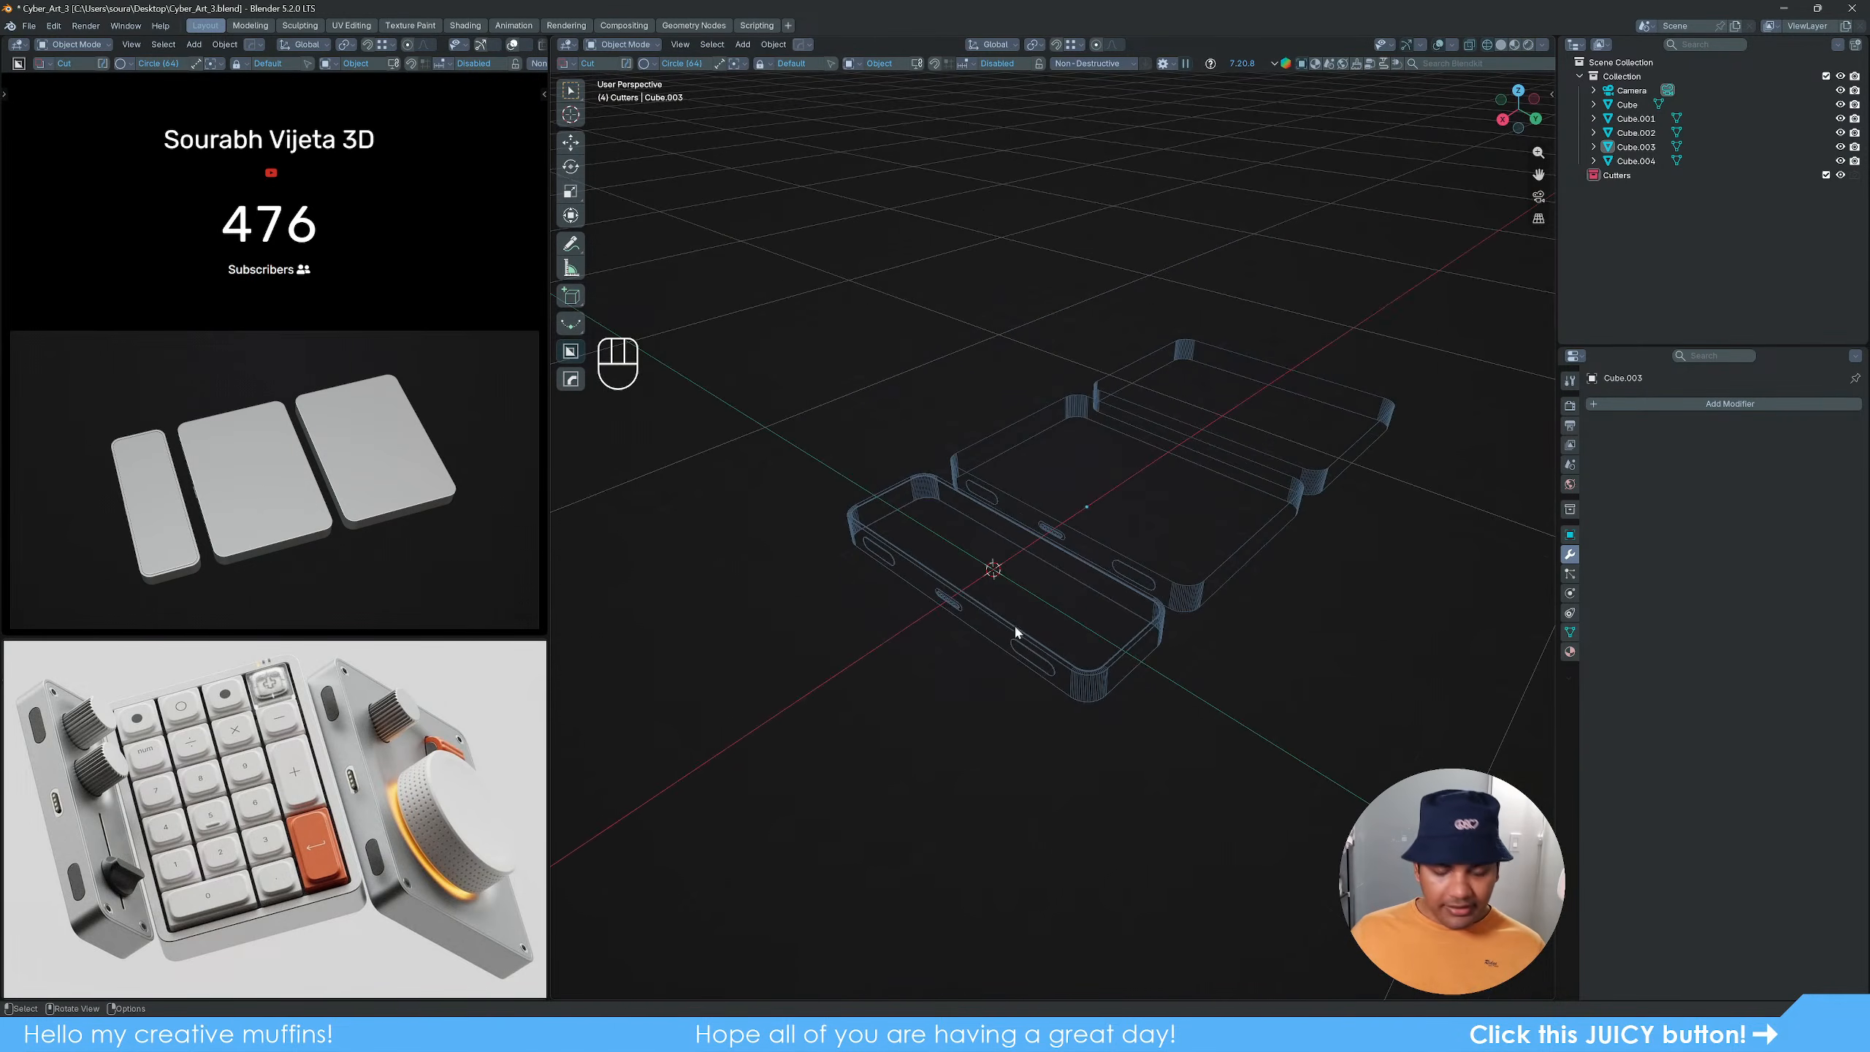
pyautogui.press('z')
pyautogui.scroll(4, 1125, 667)
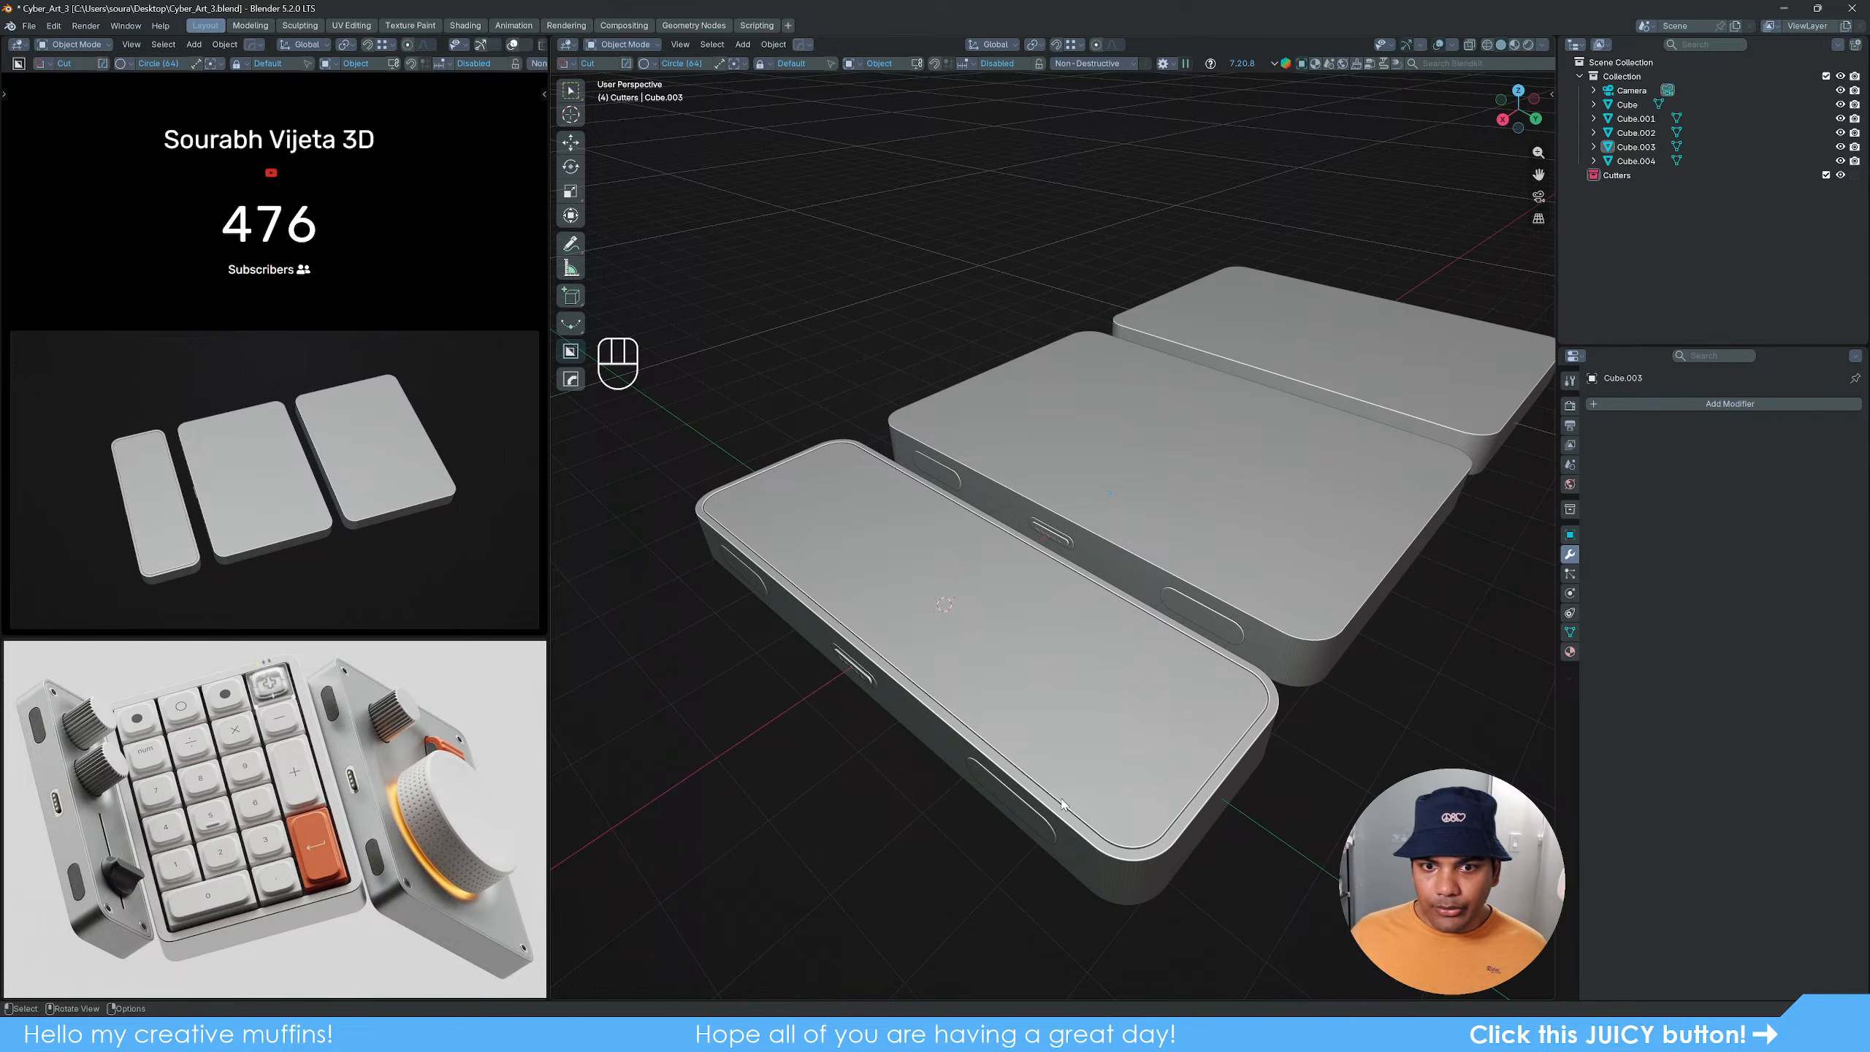
pyautogui.moveTo(1017, 709); pyautogui.dragTo(1116, 716, button='middle')
pyautogui.scroll(2, 1116, 716)
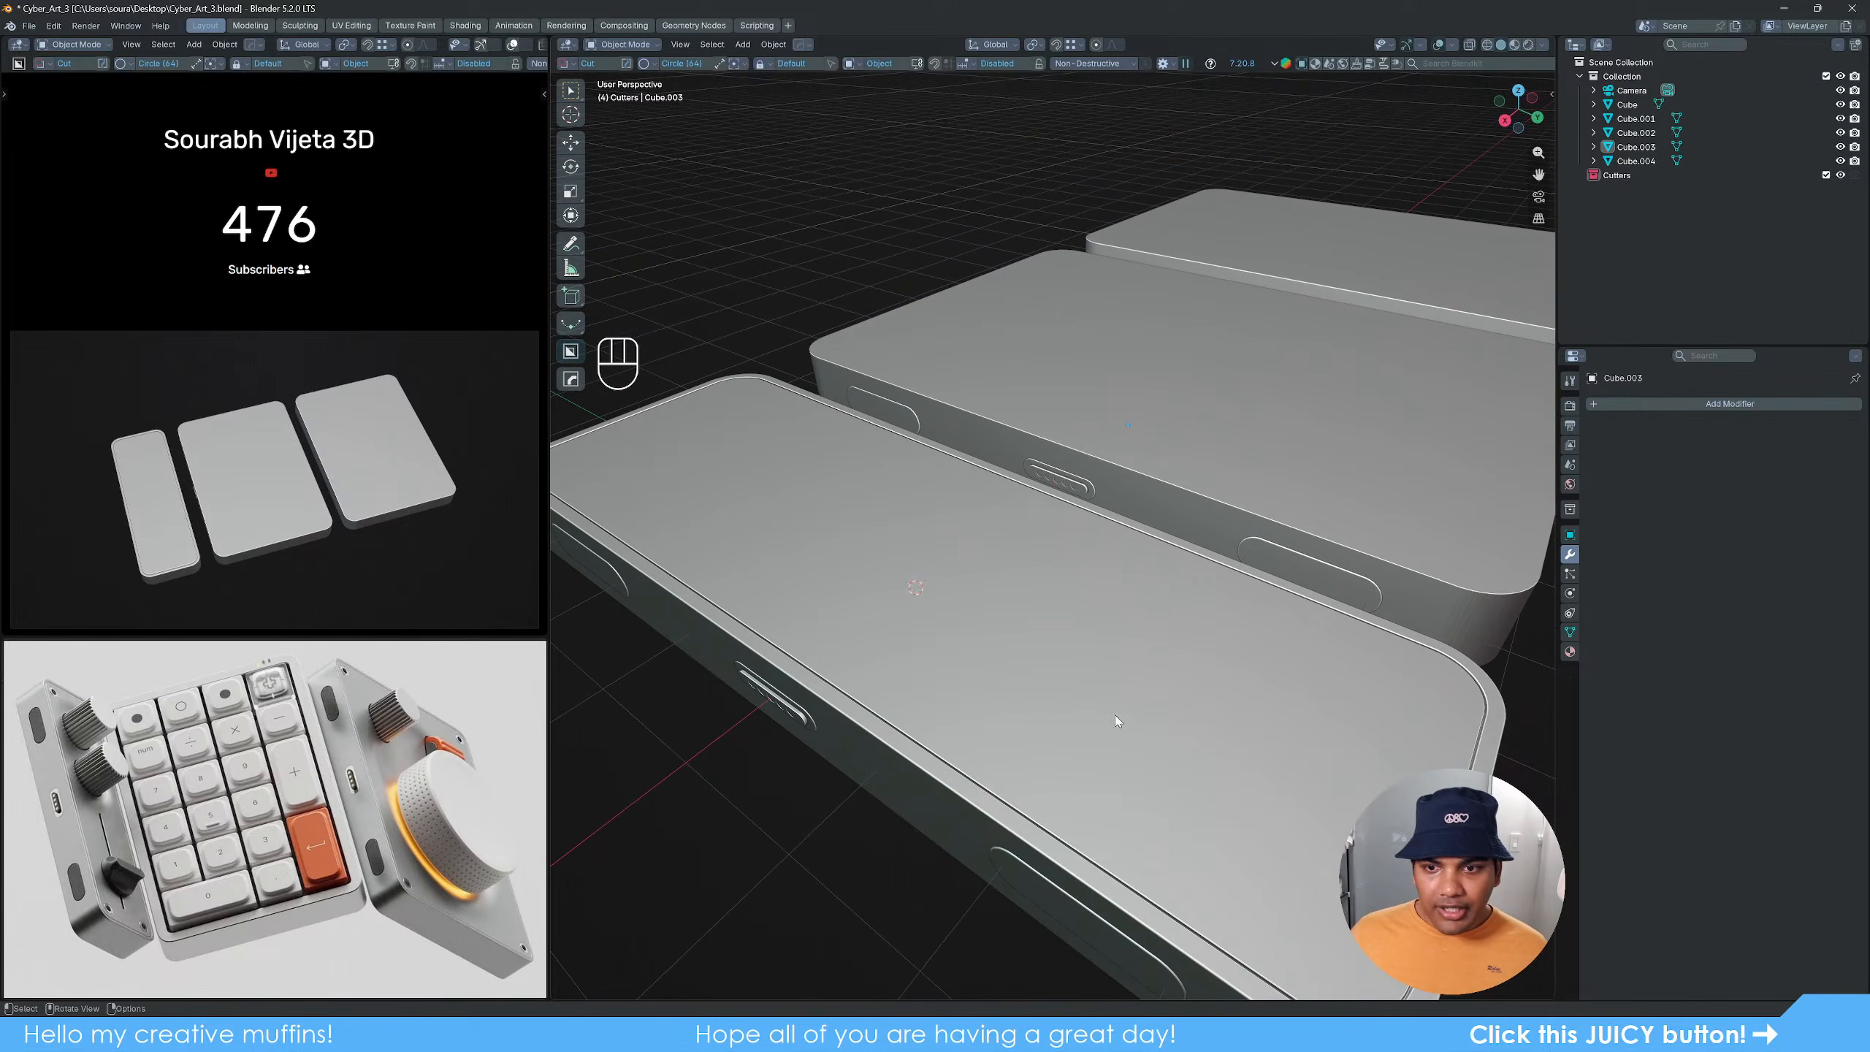
pyautogui.click(1093, 491)
pyautogui.press('Delete')
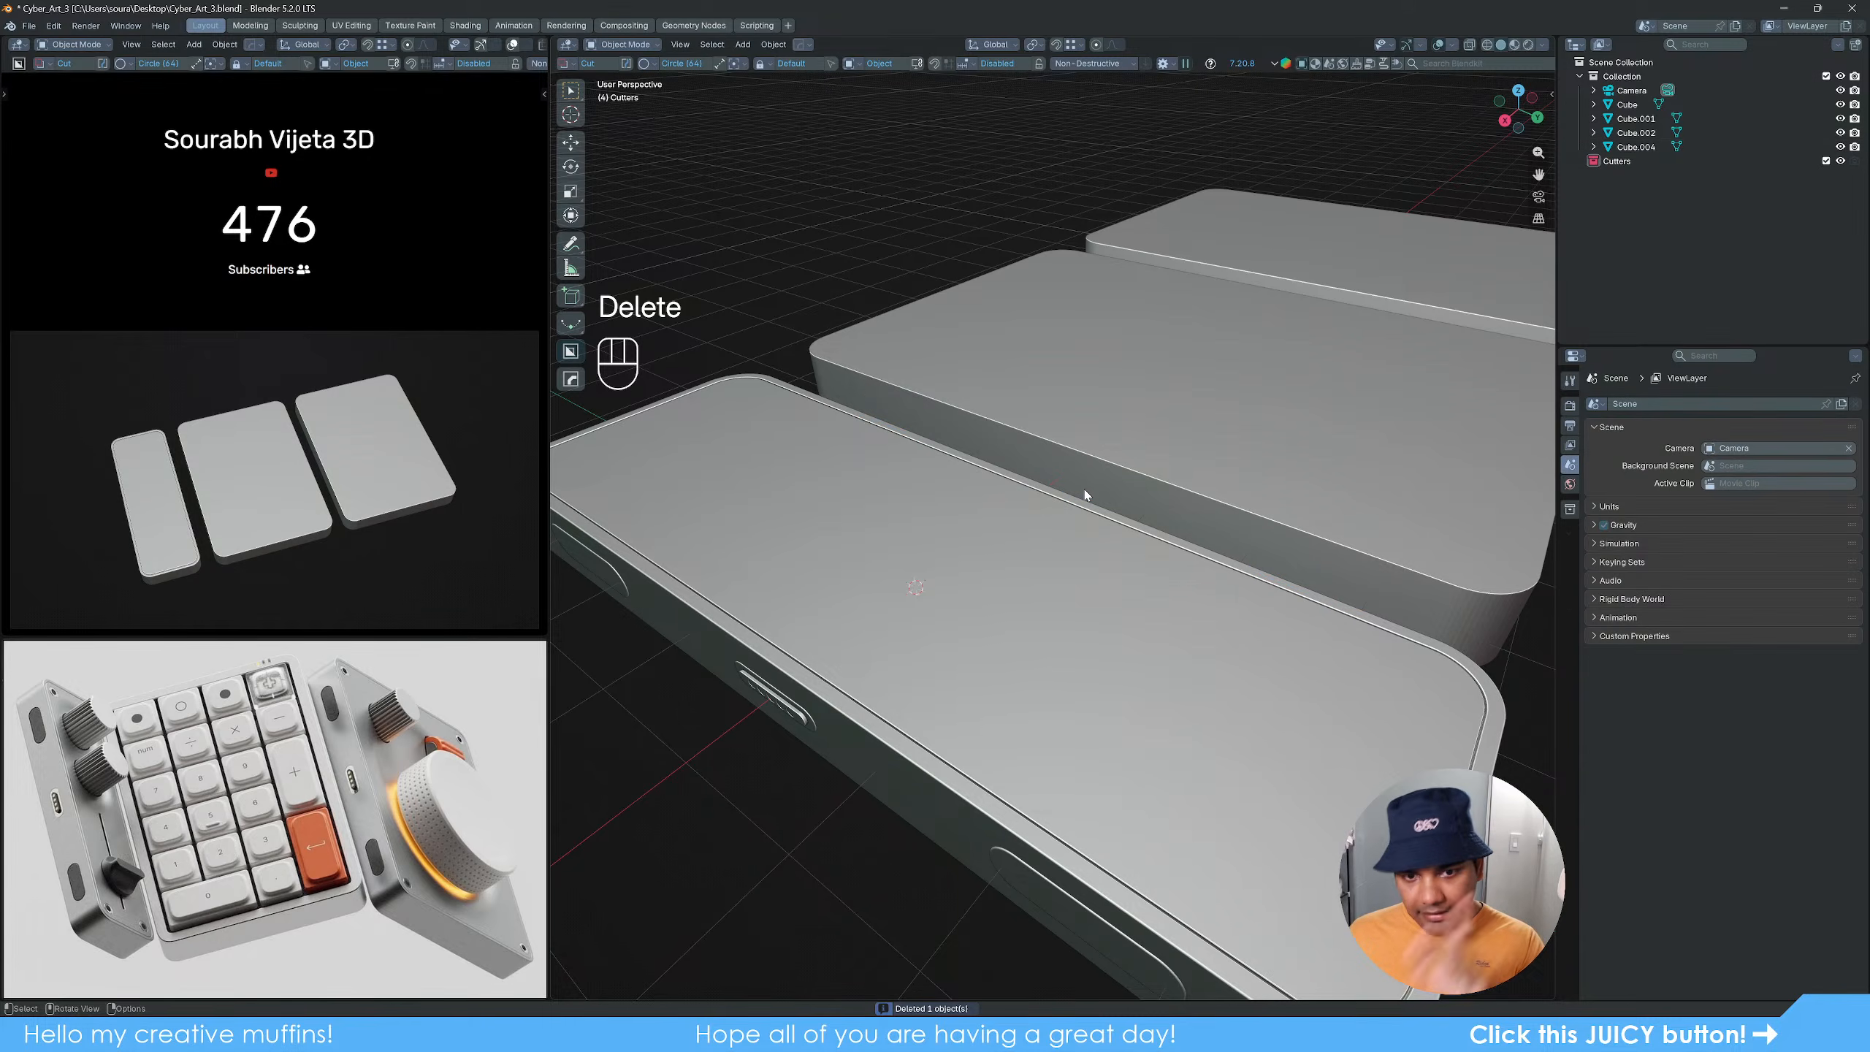
pyautogui.scroll(-4, 1096, 584)
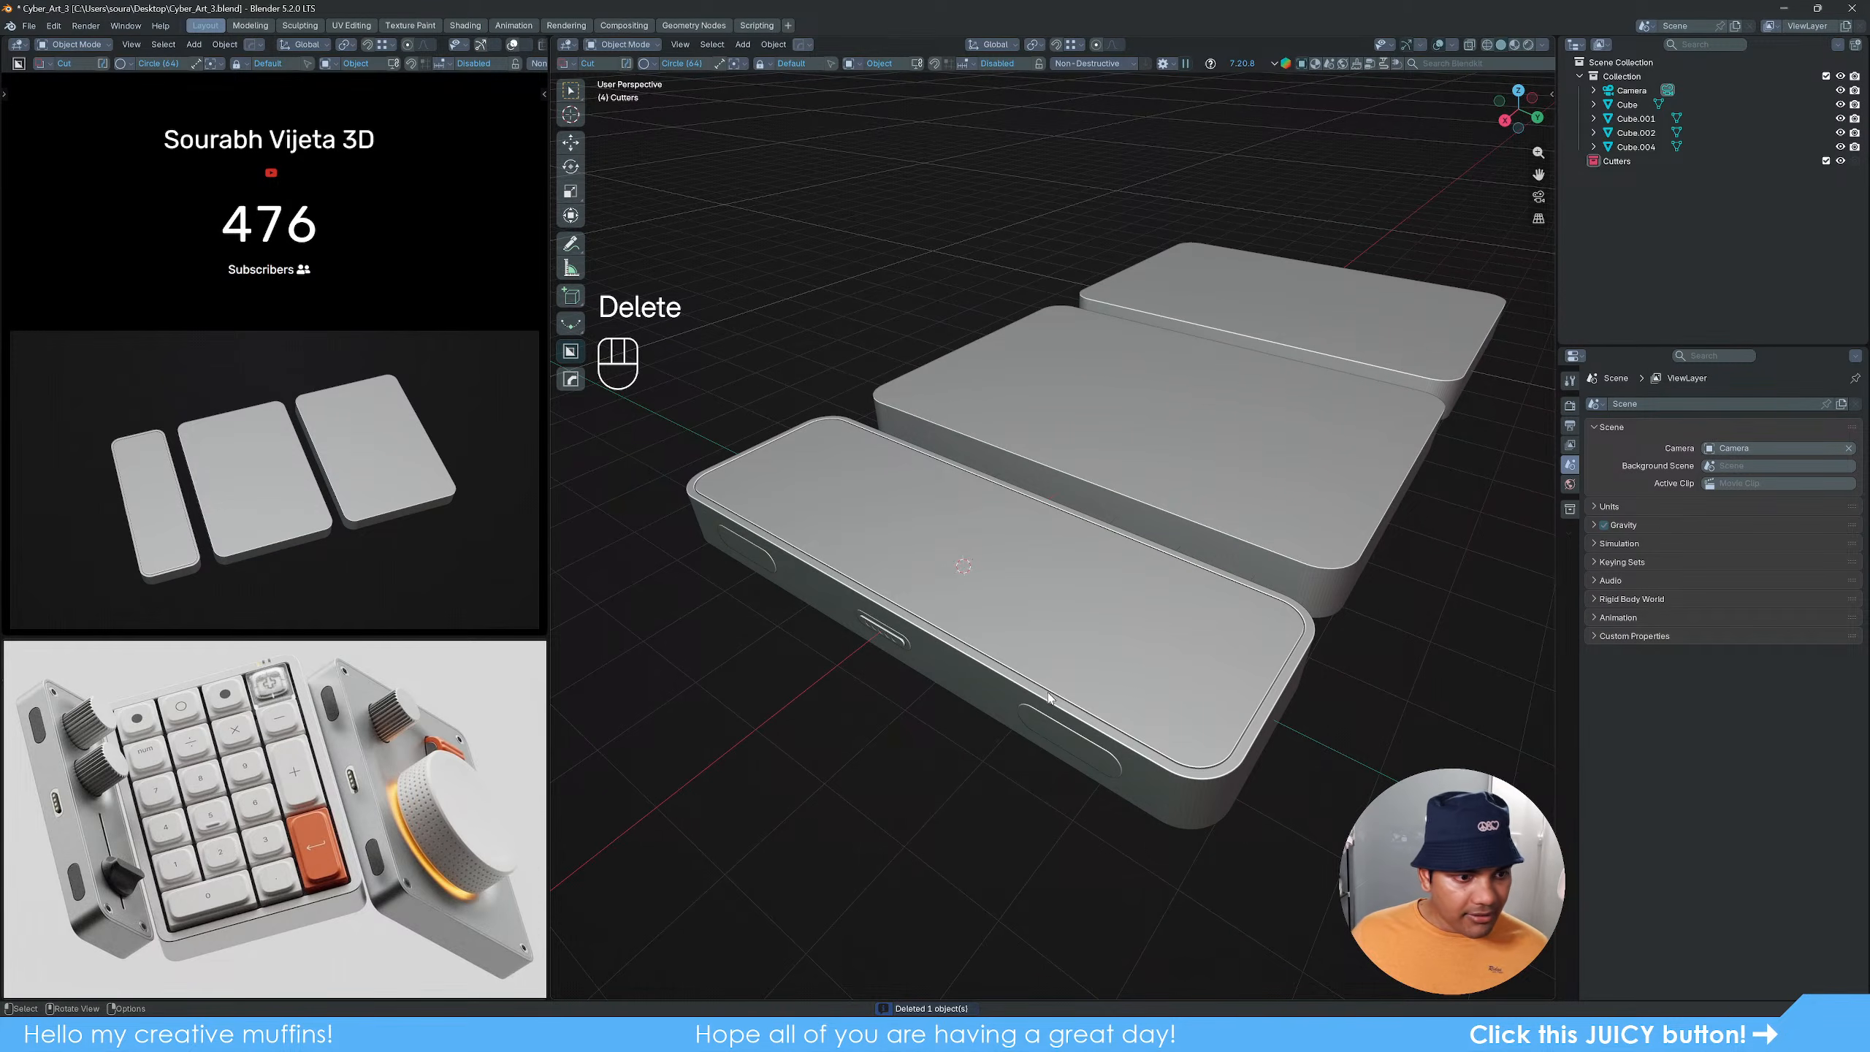
pyautogui.moveTo(1103, 710)
pyautogui.mouseDown(button='middle')
pyautogui.moveTo(1071, 667)
pyautogui.moveTo(1077, 702)
pyautogui.mouseUp(button='middle')
pyautogui.keyDown('shift'); pyautogui.moveTo(1077, 701); pyautogui.dragTo(1113, 653, button='middle'); pyautogui.keyUp('shift')
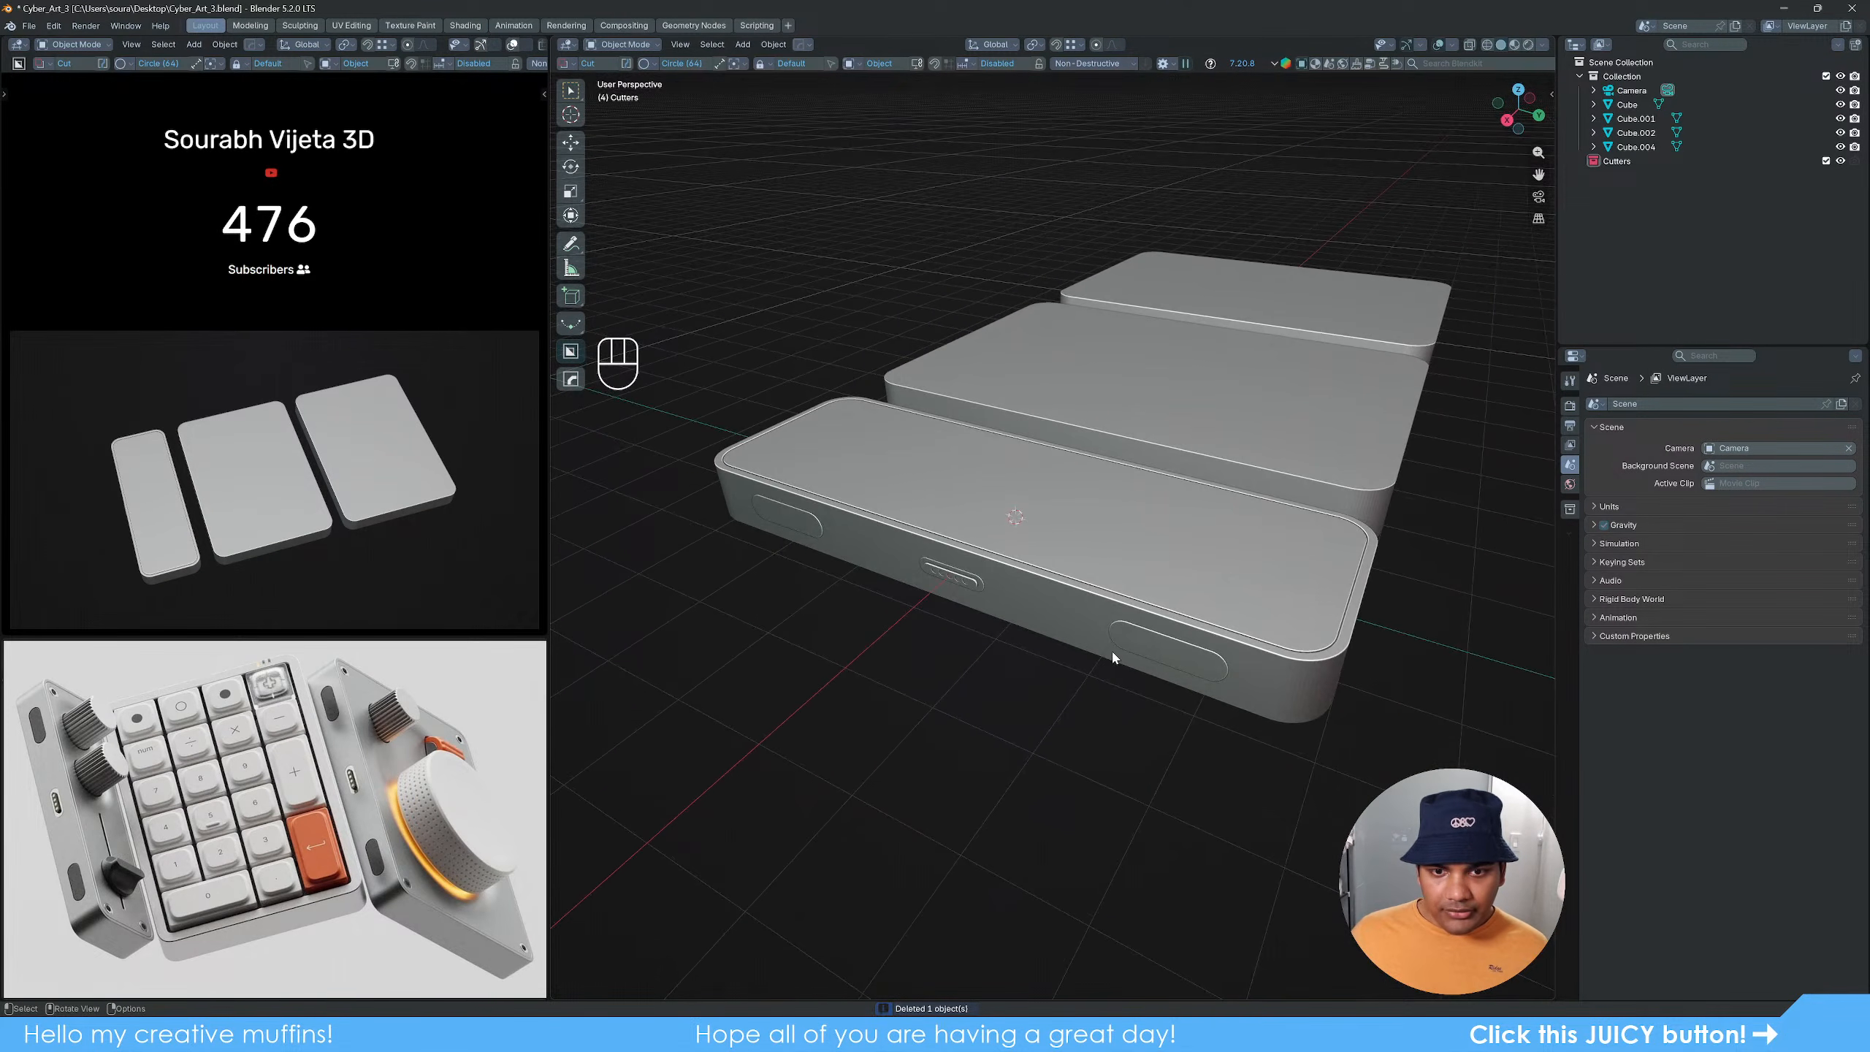
pyautogui.scroll(1, 1113, 655)
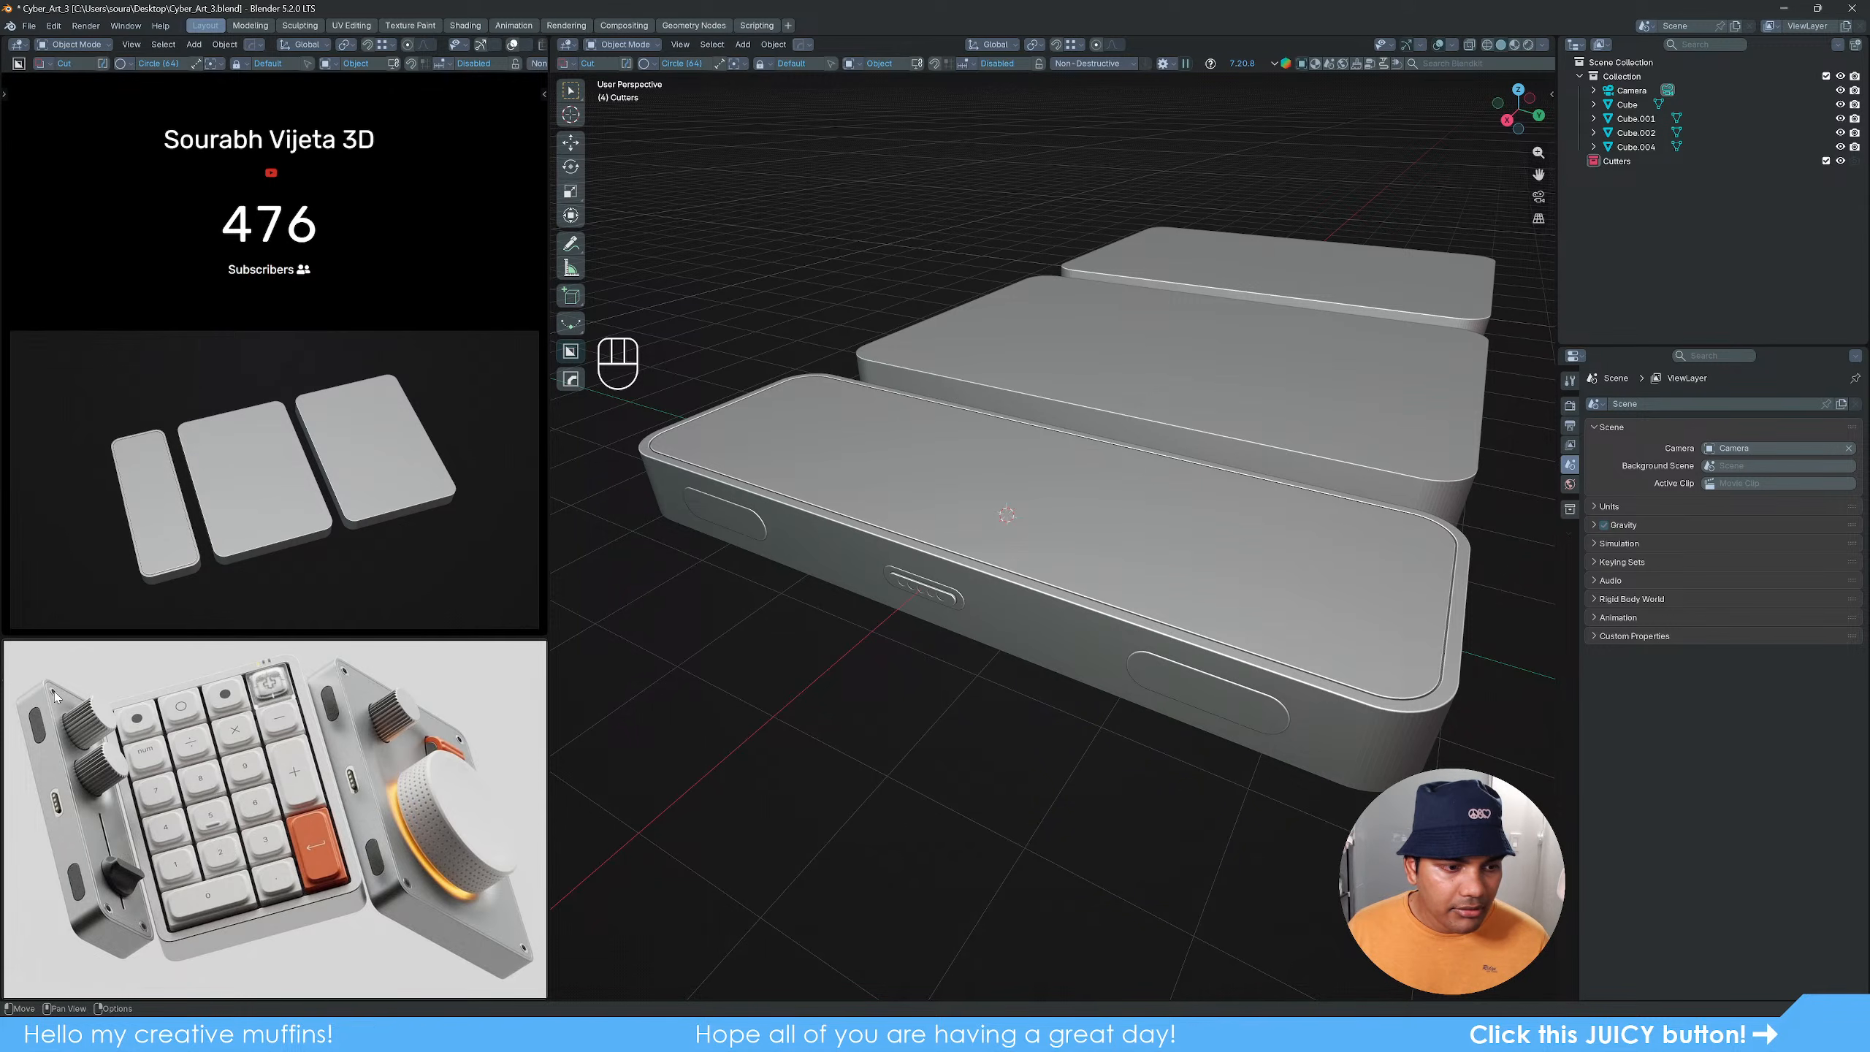
# Step: Edit the narrow slab's mesh and inset its large top face by a thin, even margin inside the border groove
pyautogui.click(1075, 523)
pyautogui.moveTo(1075, 523); pyautogui.dragTo(1029, 586, button='middle')
pyautogui.scroll(4, 1028, 587)
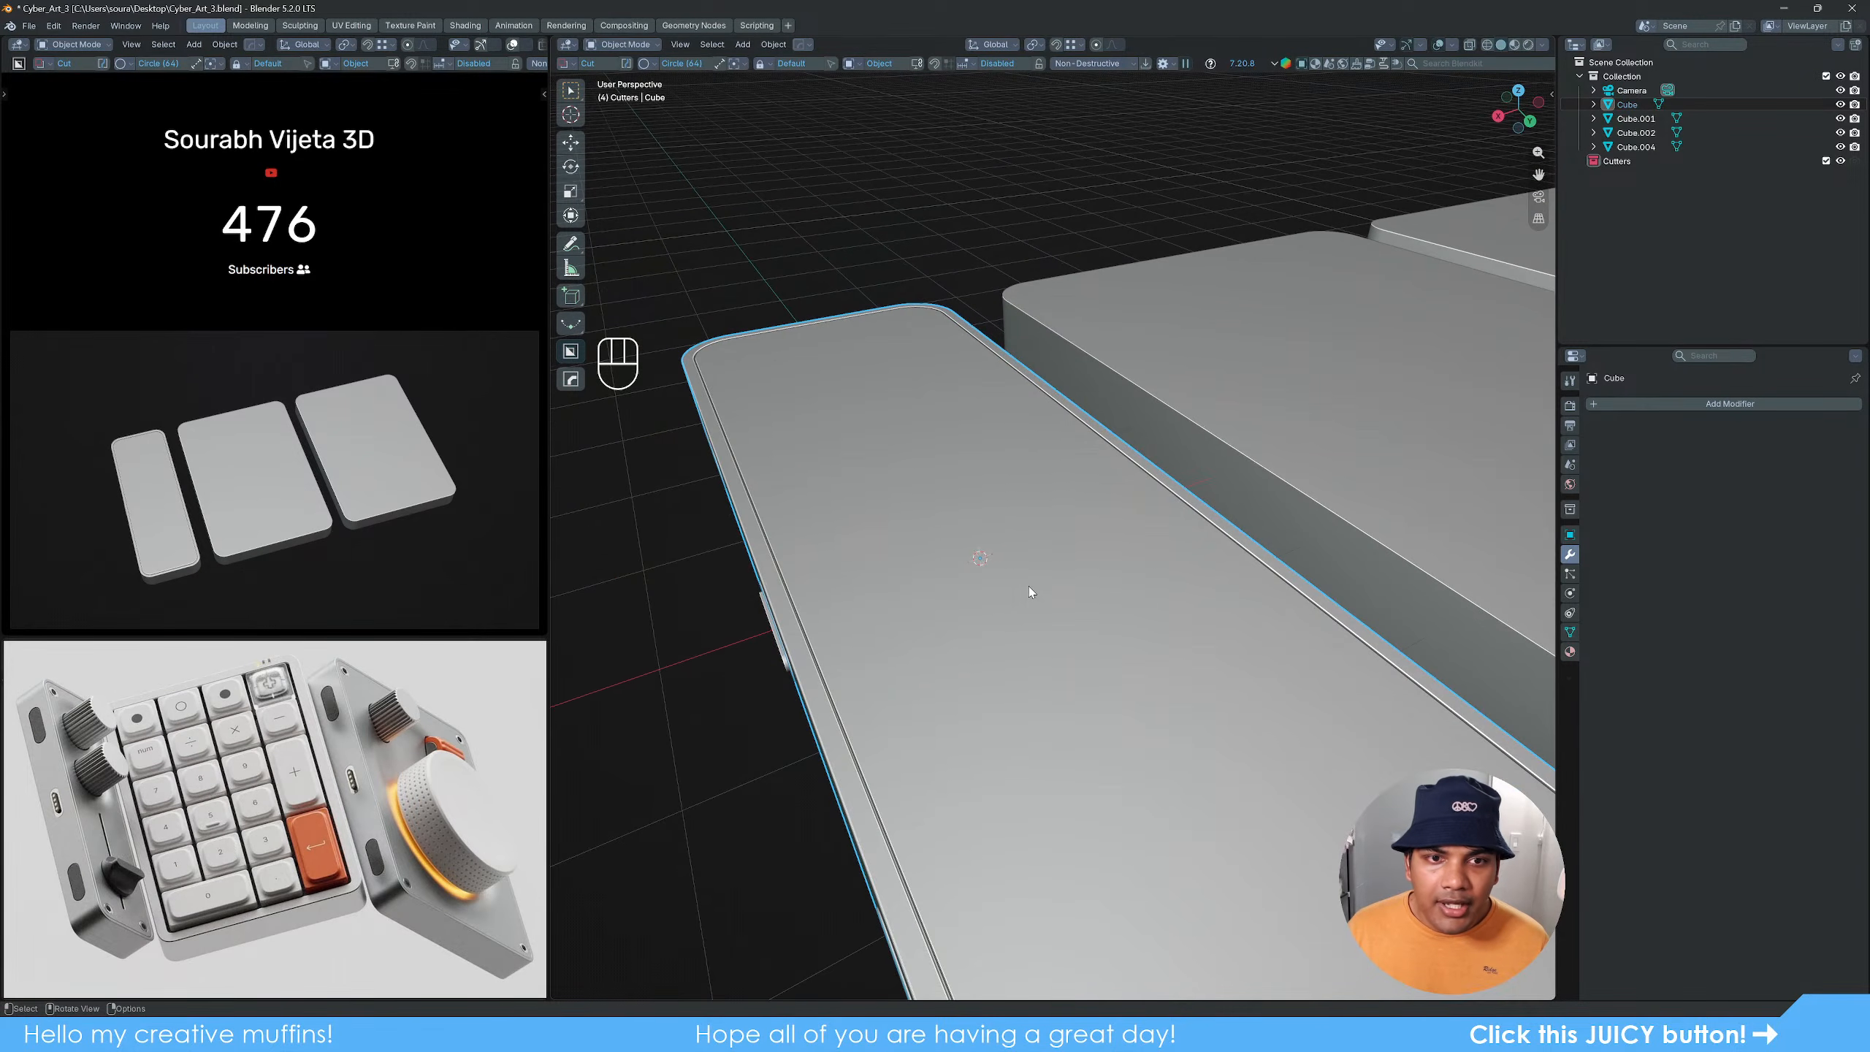
pyautogui.scroll(-1, 1029, 587)
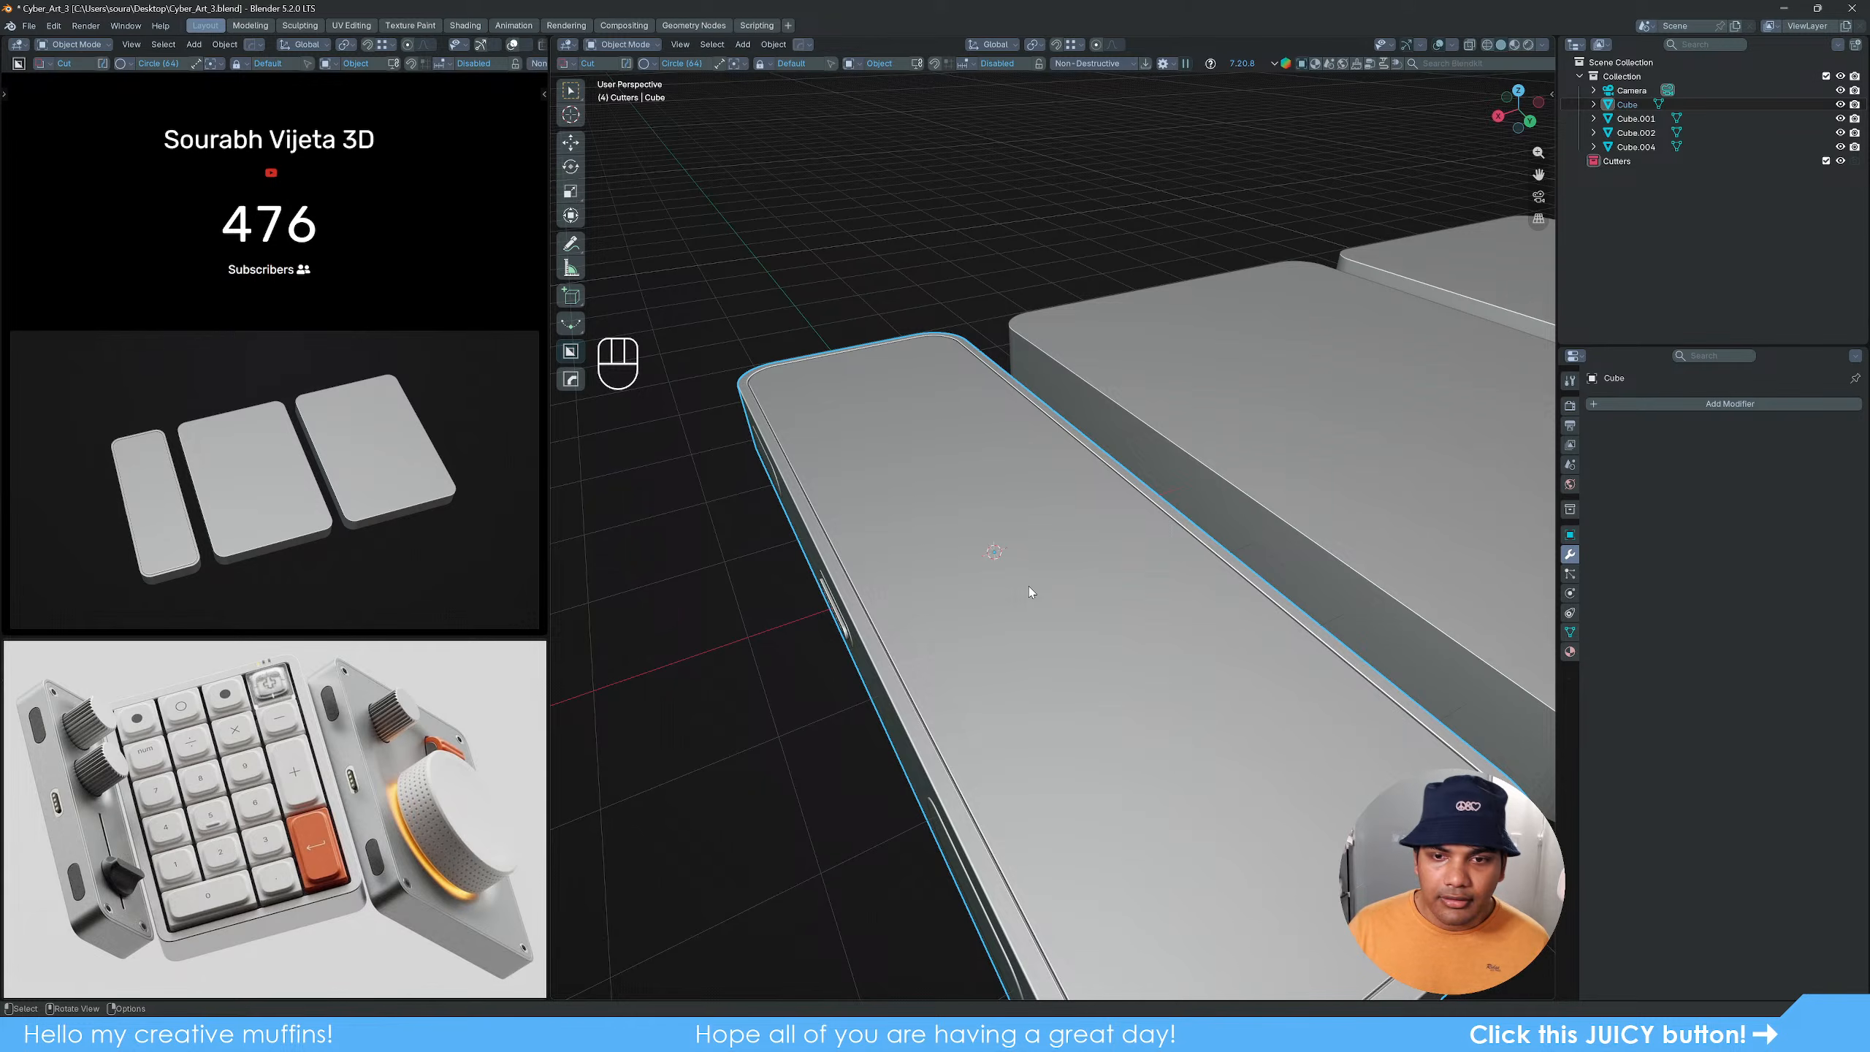
pyautogui.press('Tab')
pyautogui.moveTo(1029, 587); pyautogui.dragTo(1290, 635, button='middle')
pyautogui.scroll(4, 1063, 569)
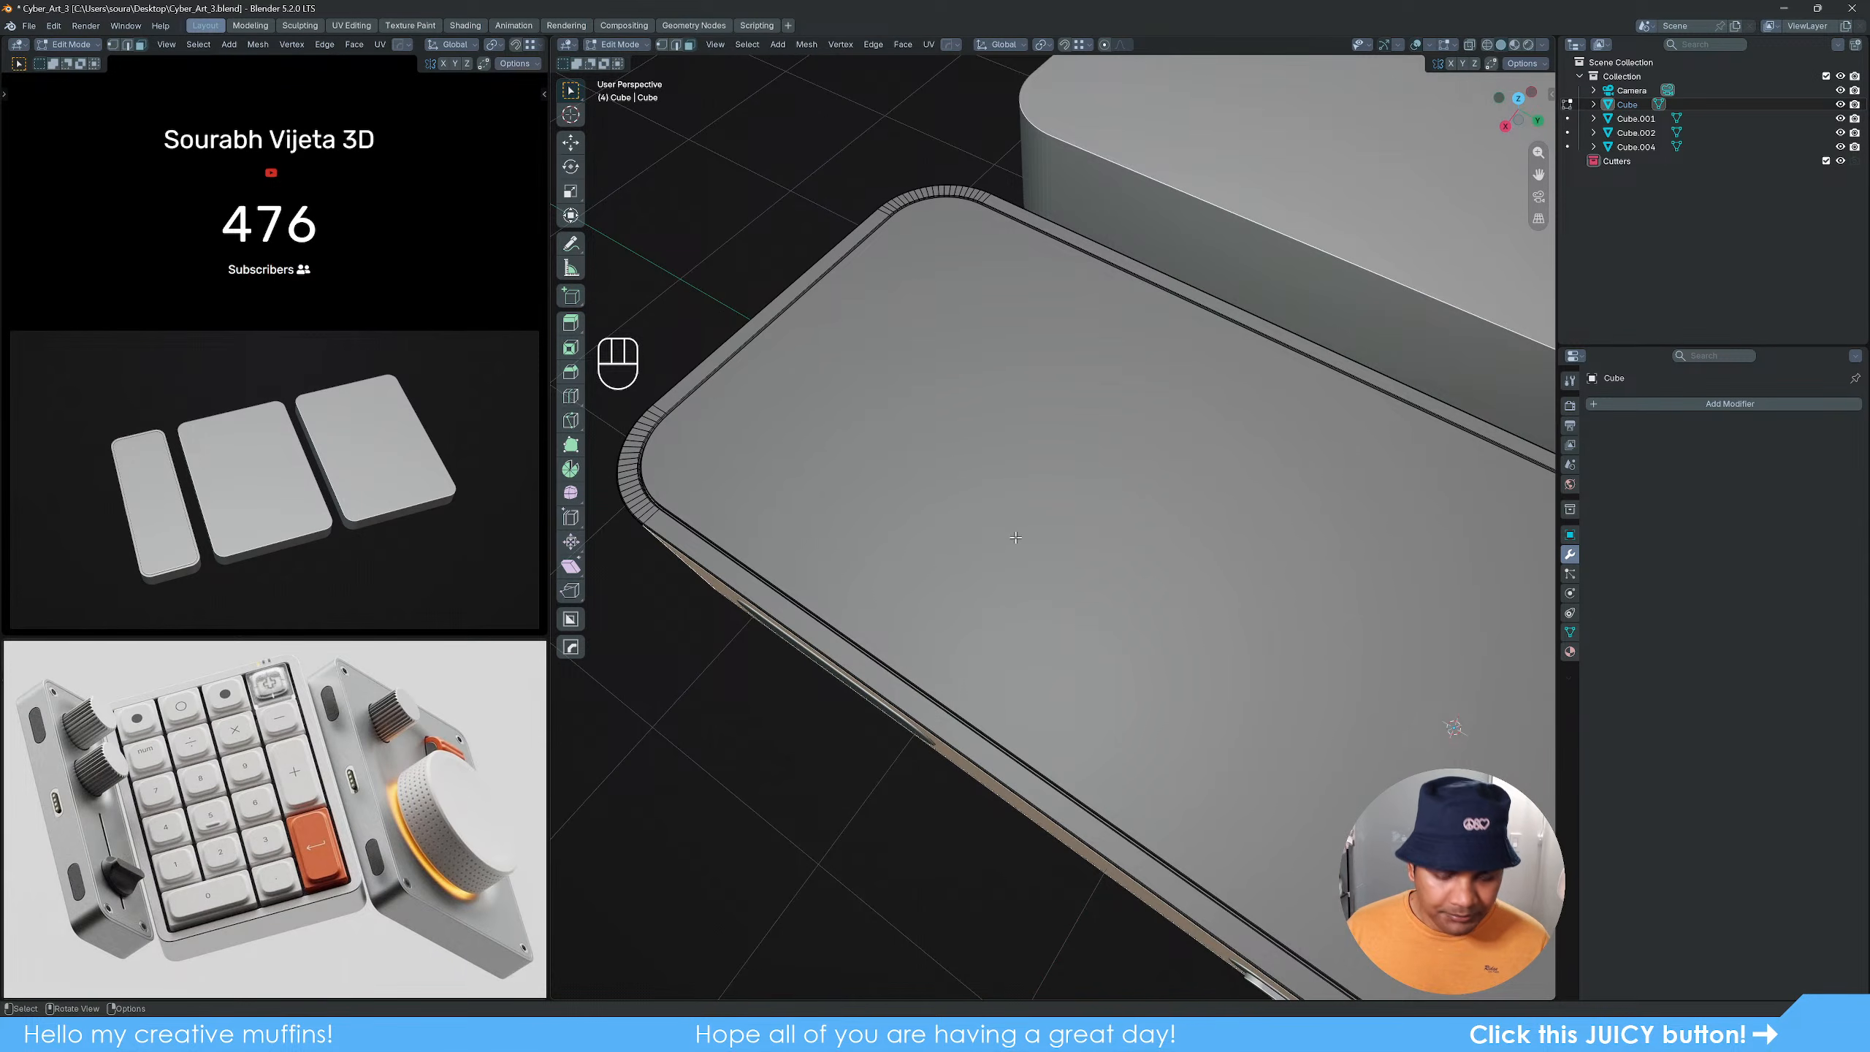
pyautogui.press('3')
pyautogui.click(1012, 512)
pyautogui.press('i')
pyautogui.press('shift')
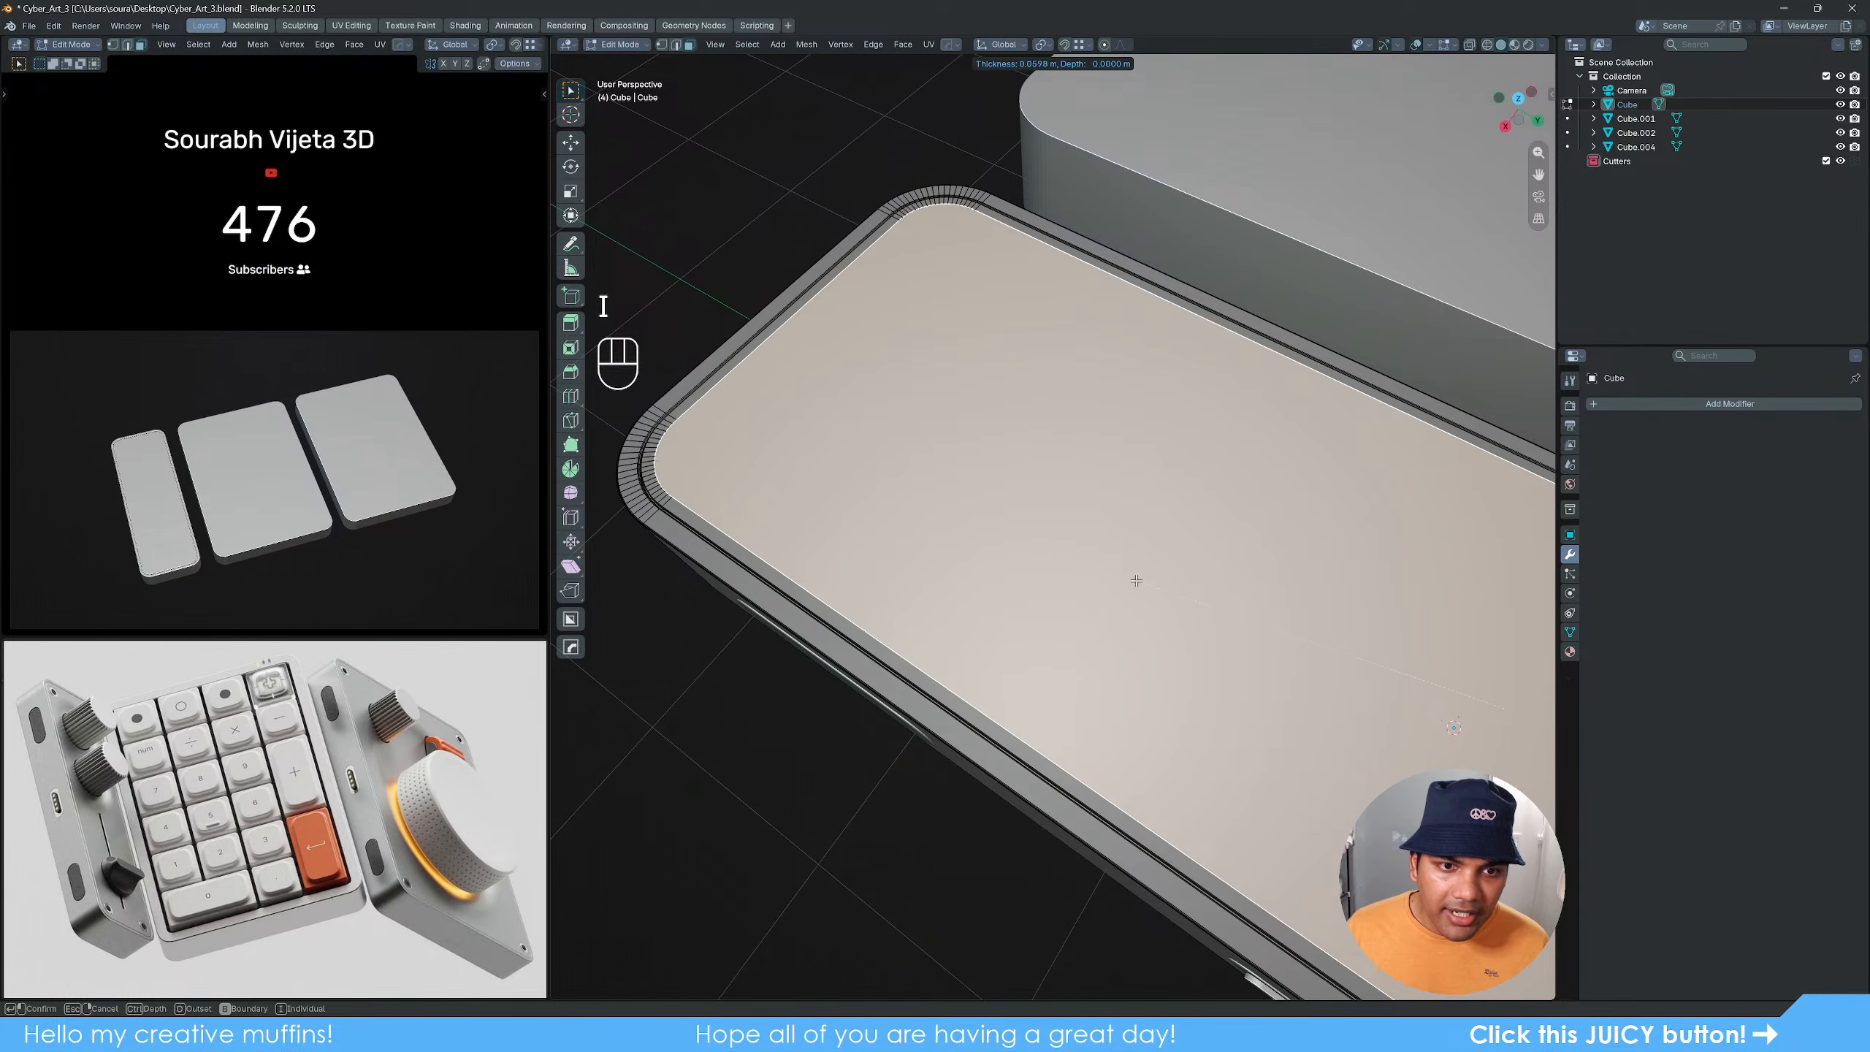
pyautogui.press('shift')
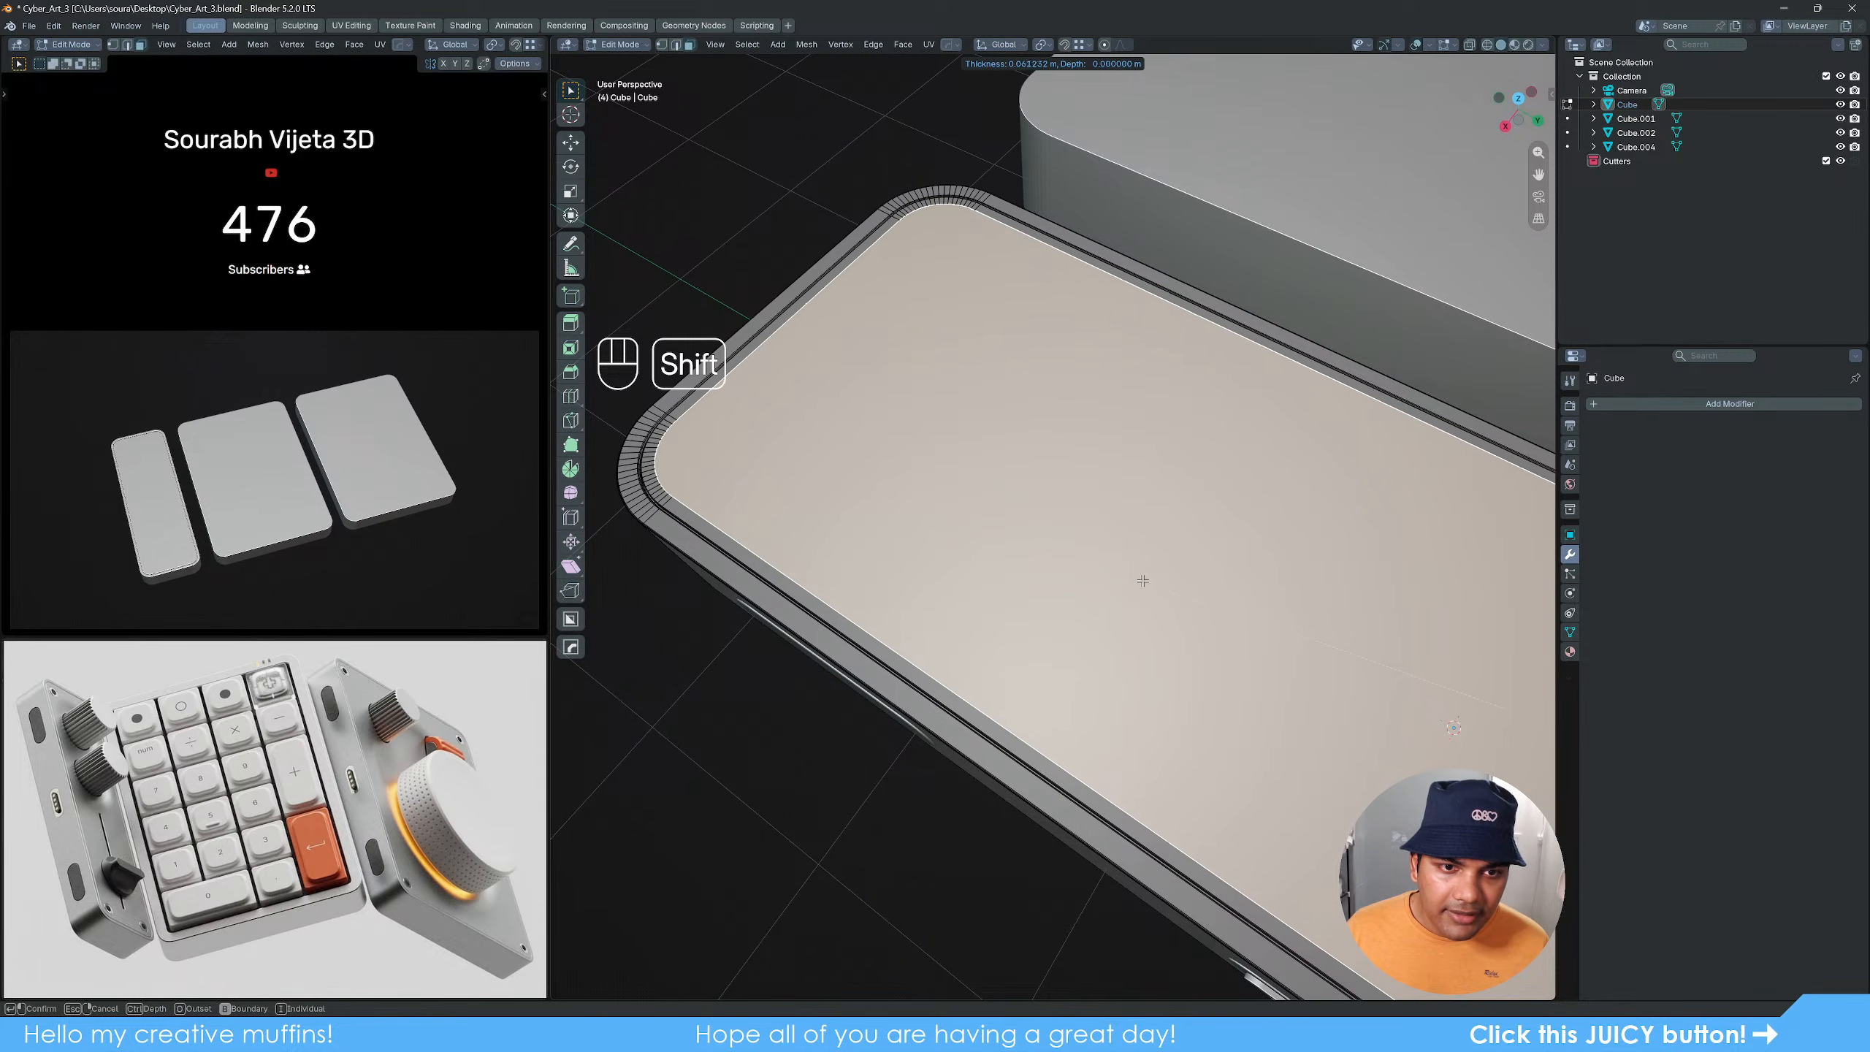
# Step: Inset the narrow block's top panel face by about 0.011 m and return to Object Mode
pyautogui.click(1123, 582)
pyautogui.press('Tab')
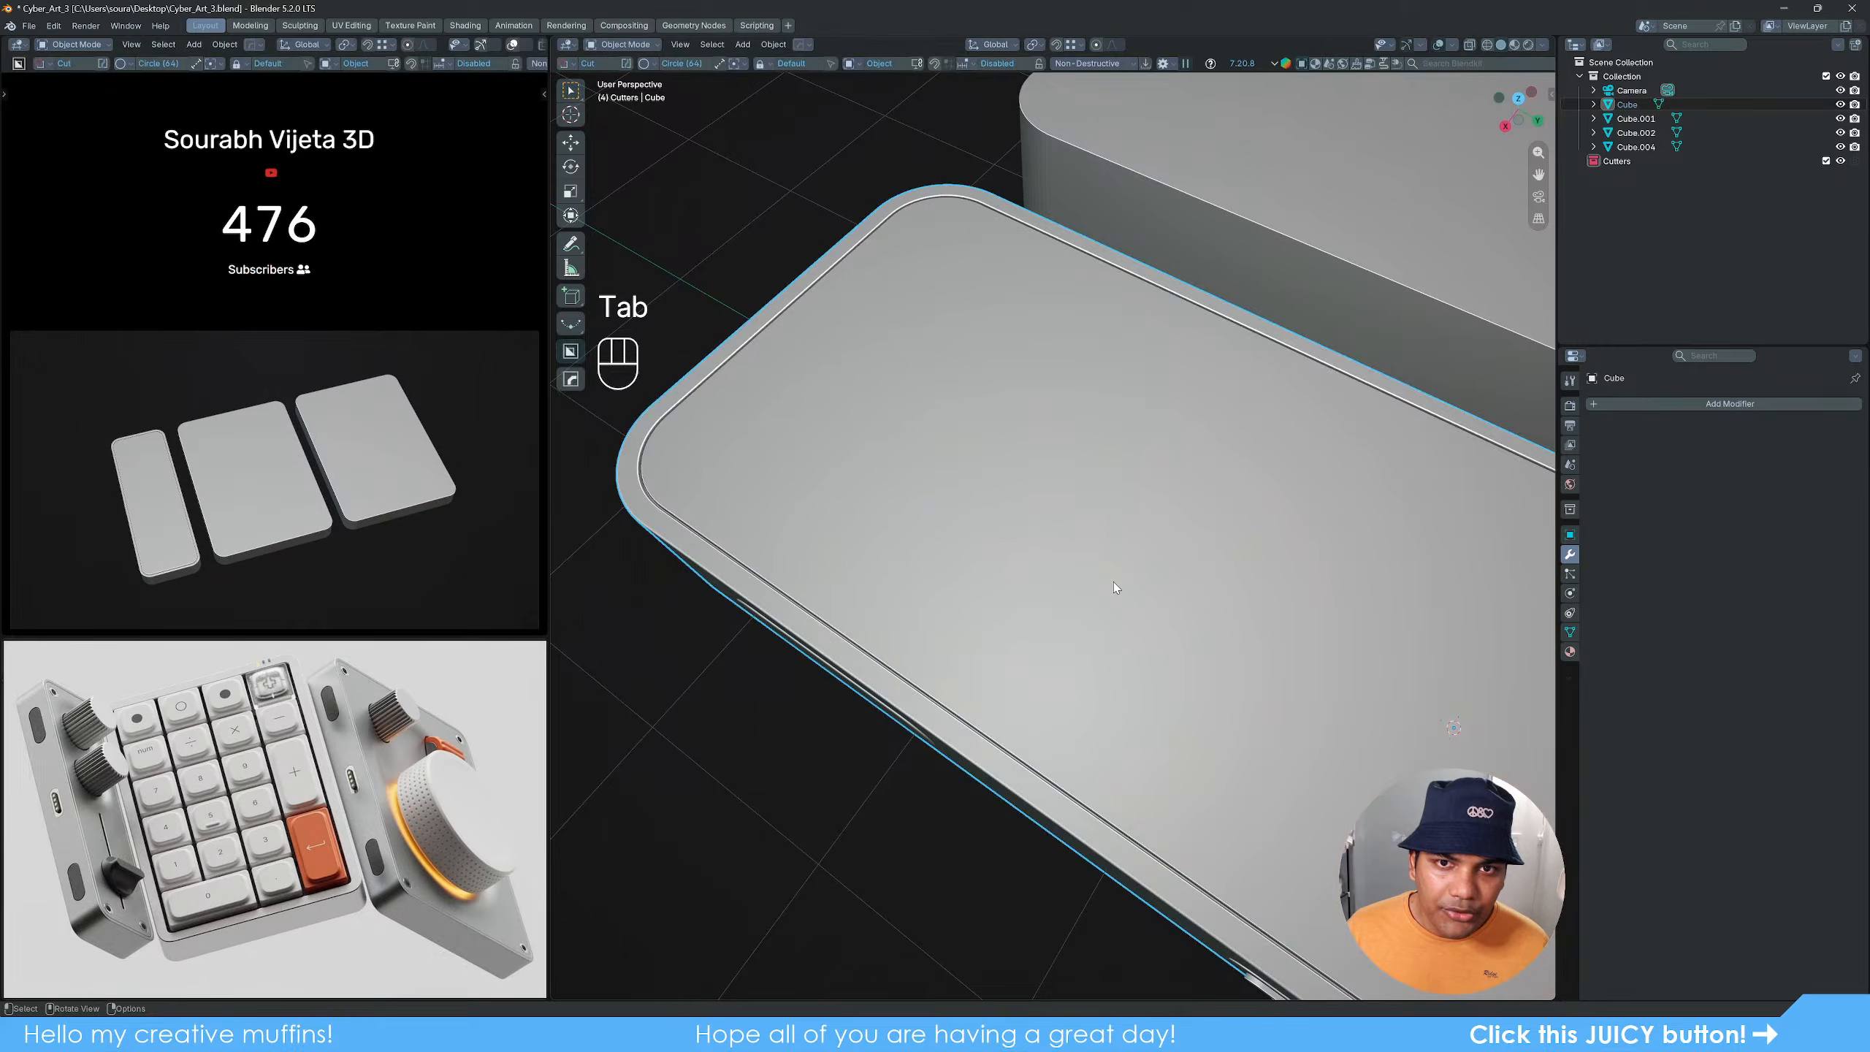
pyautogui.click(741, 184)
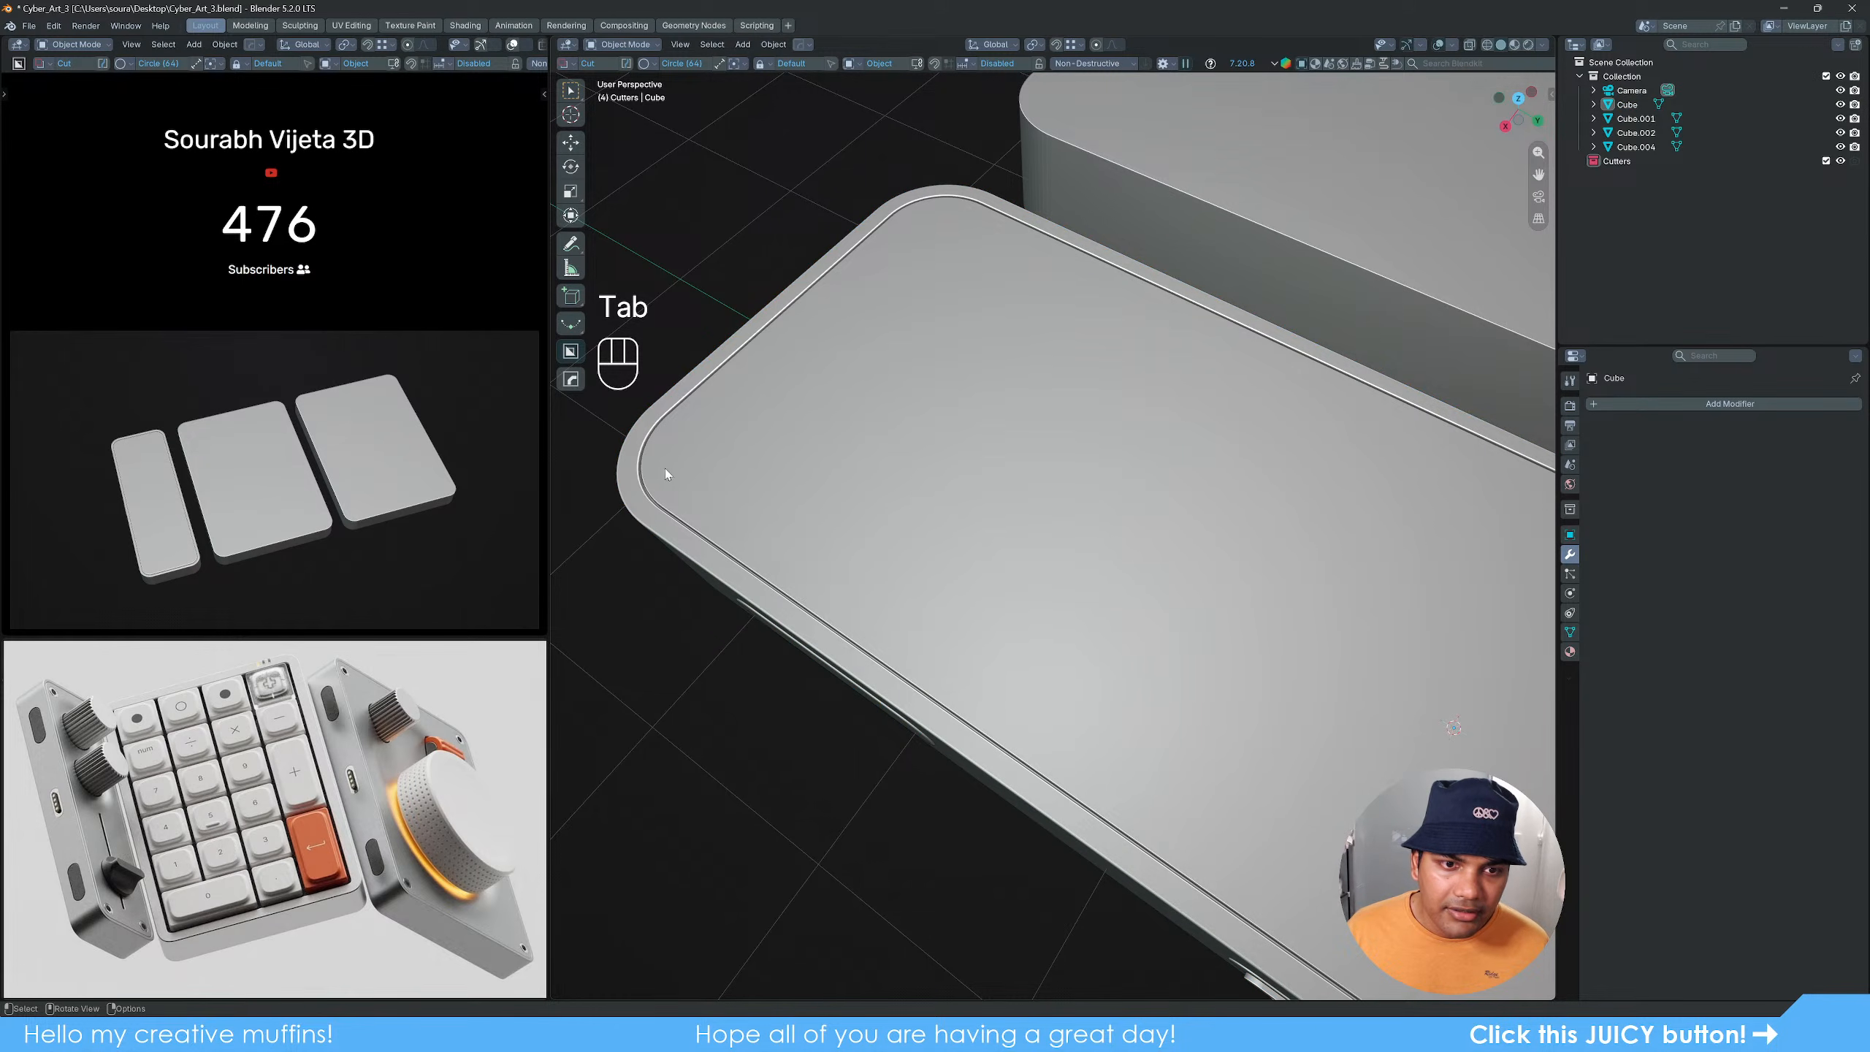
pyautogui.scroll(-3, 1257, 552)
pyautogui.moveTo(1256, 552); pyautogui.dragTo(1042, 552, button='middle')
pyautogui.keyDown('shift'); pyautogui.moveTo(1222, 718); pyautogui.dragTo(1102, 612, button='middle'); pyautogui.keyUp('shift')
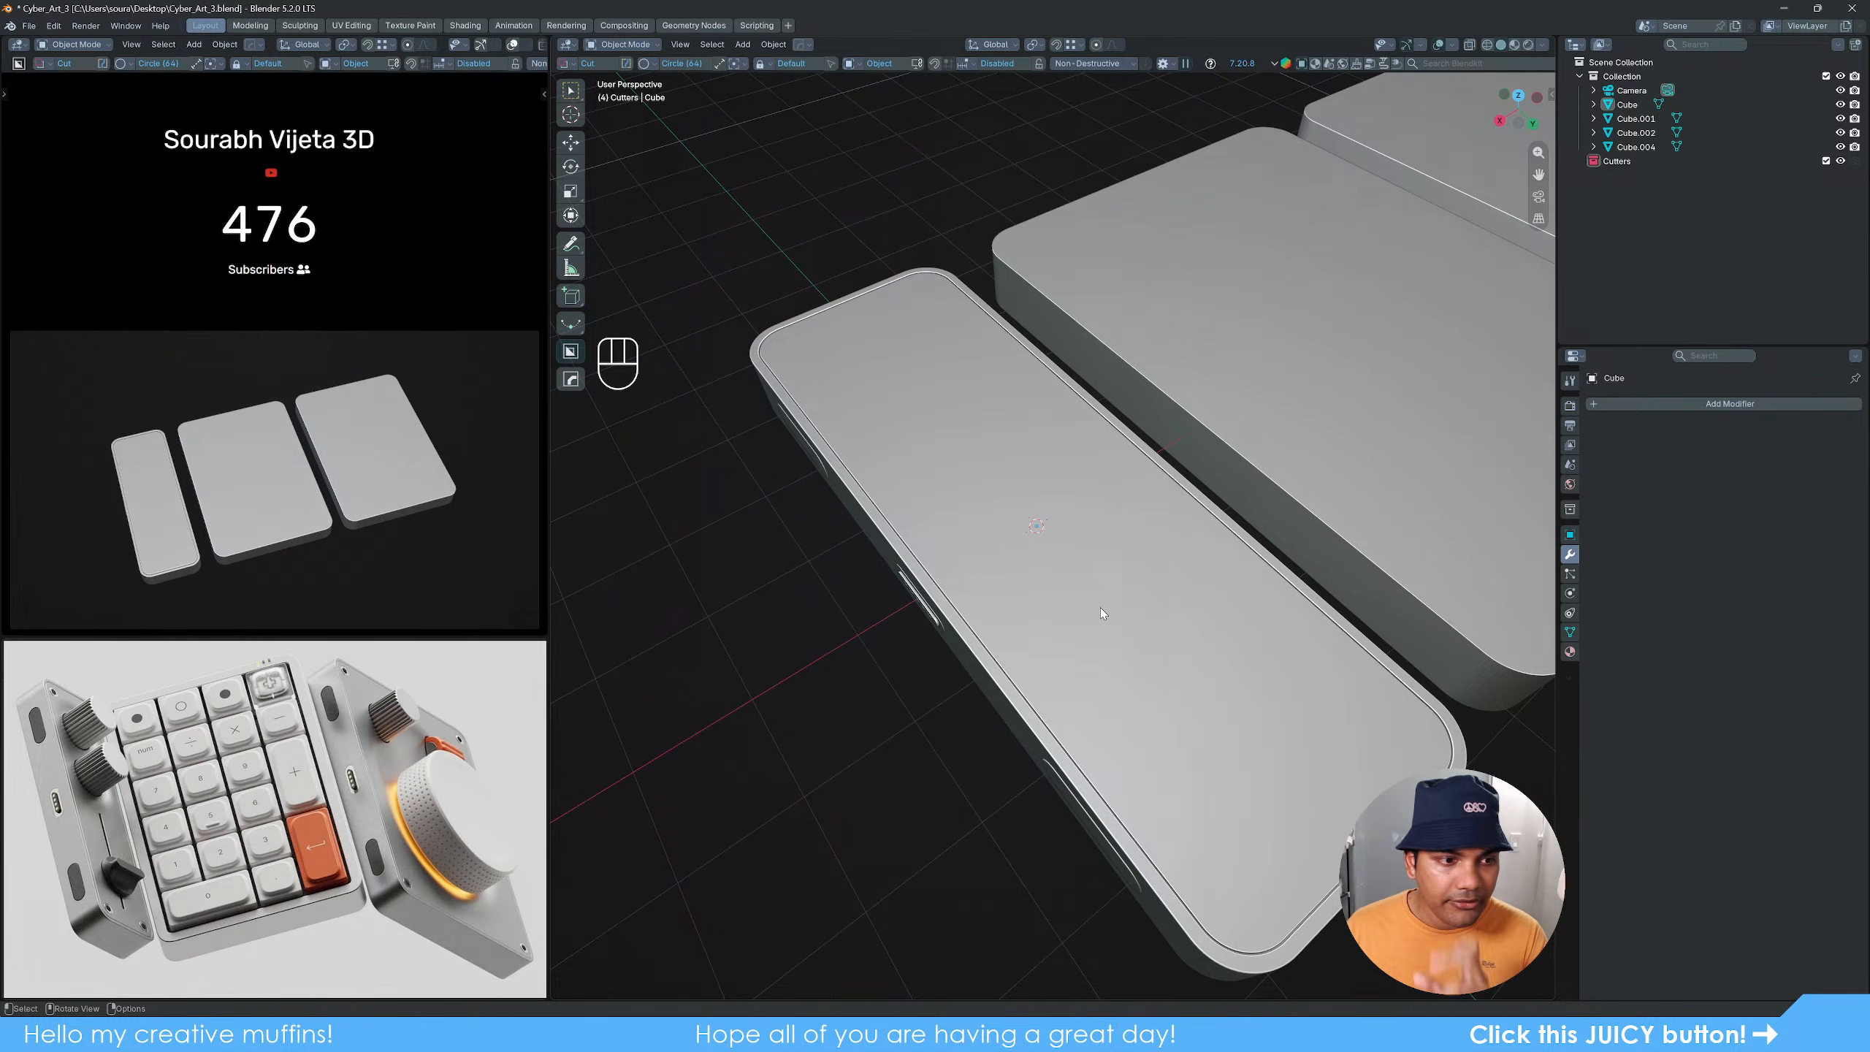
# Step: Cut a small circular hole into the narrow block's top face near its centre, using a non-destructive extruded circle cutter
pyautogui.click(1058, 552)
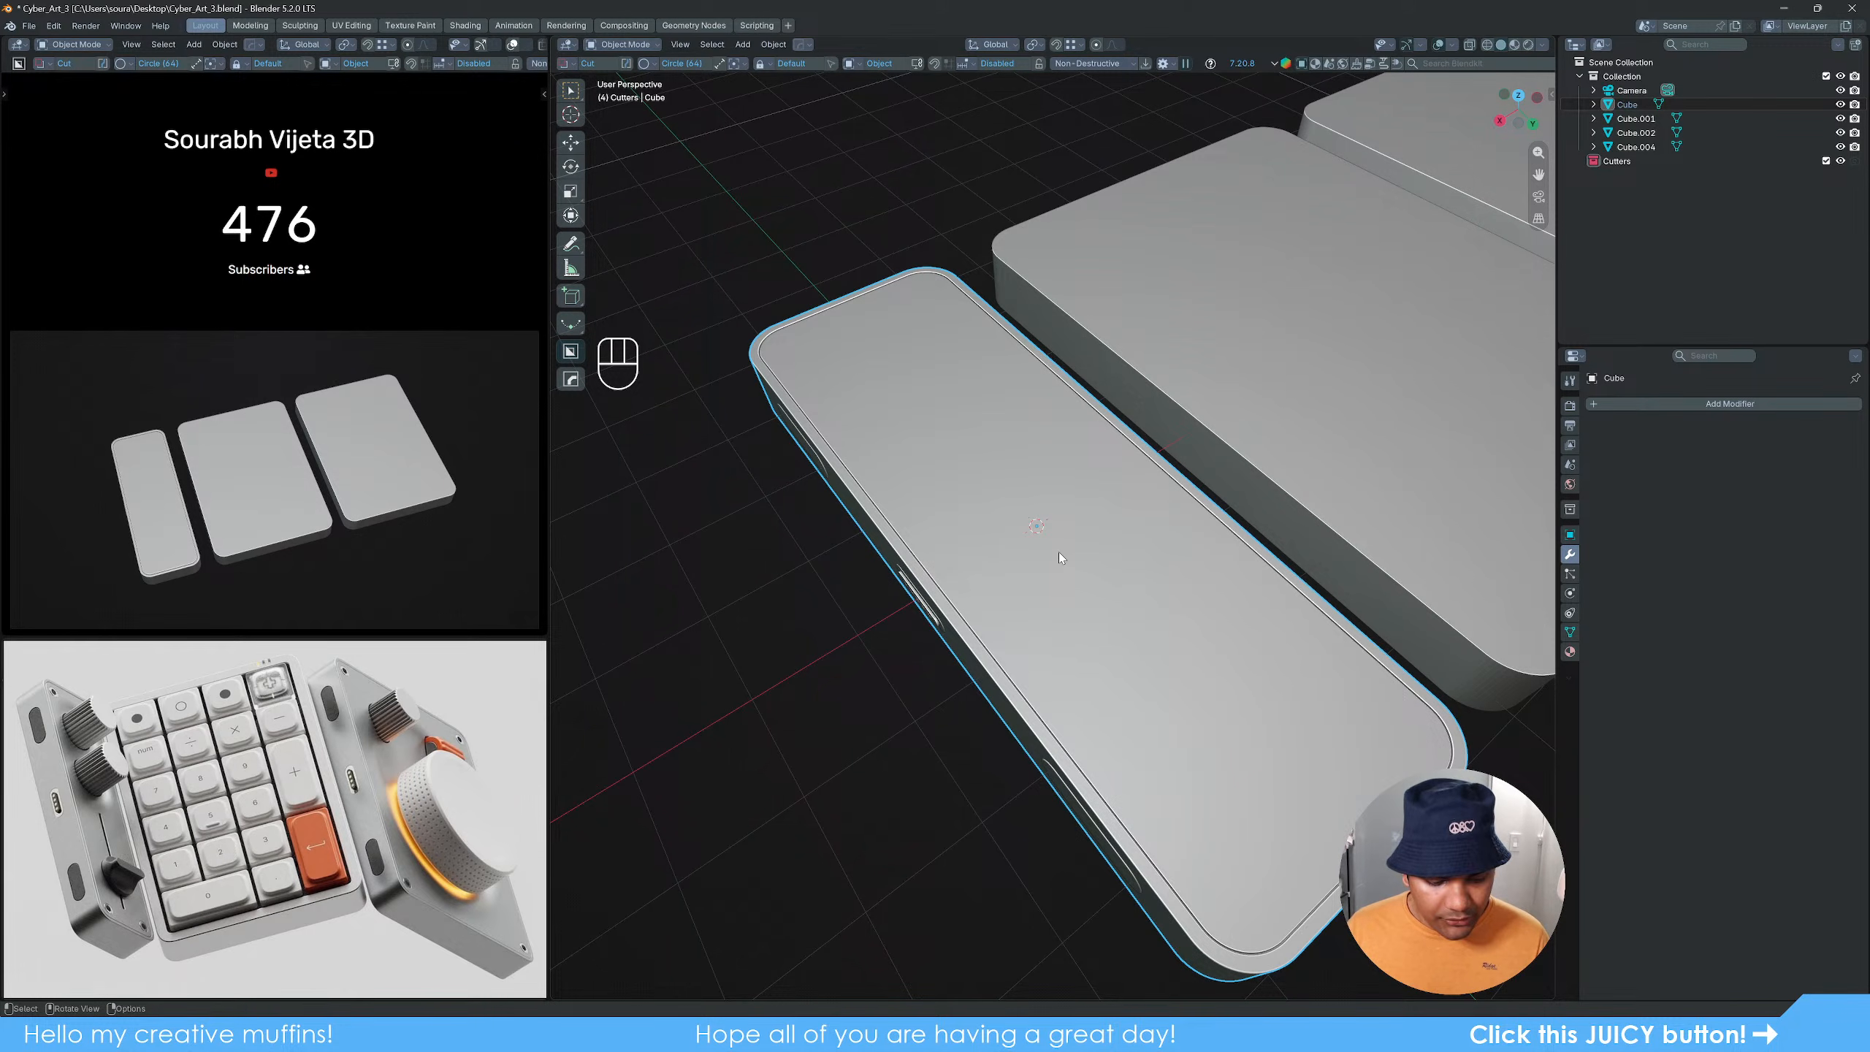
pyautogui.moveTo(1058, 553); pyautogui.dragTo(1085, 543, button='middle')
pyautogui.keyDown('shift'); pyautogui.moveTo(1084, 543); pyautogui.dragTo(1068, 553, button='middle'); pyautogui.keyUp('shift')
pyautogui.scroll(2, 1068, 553)
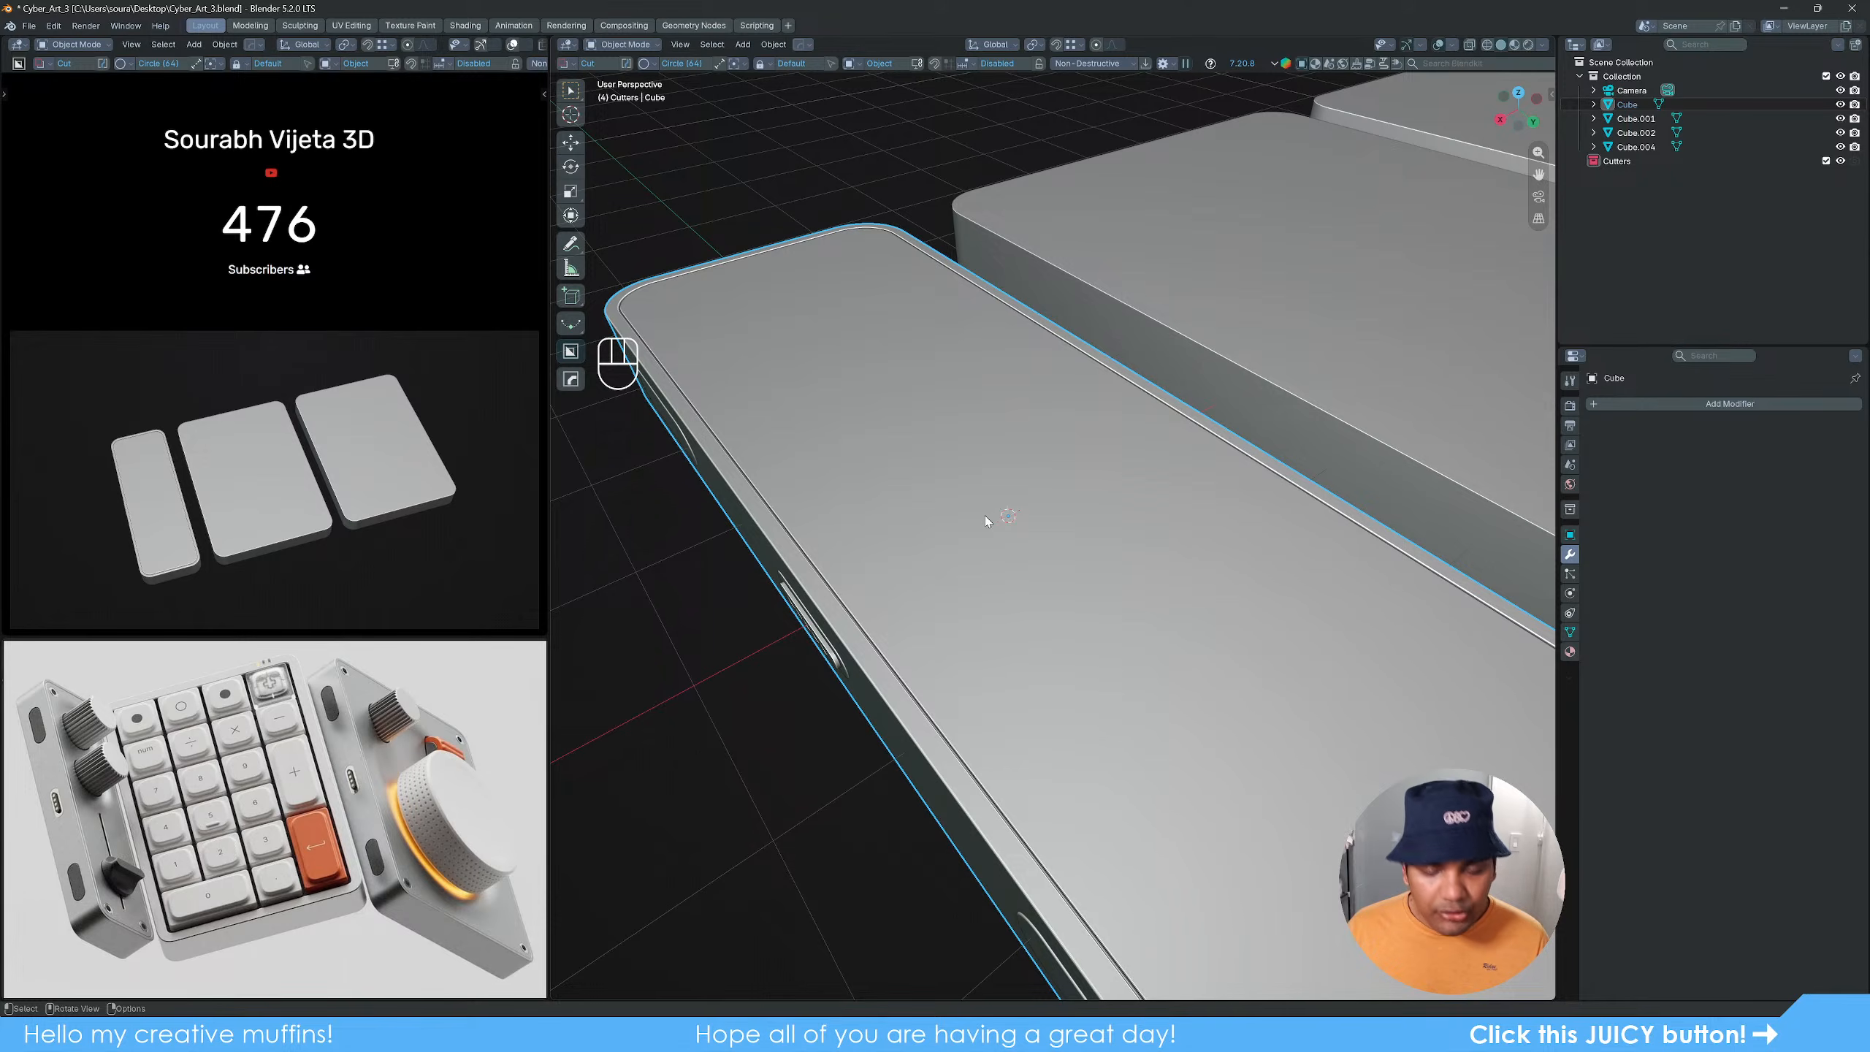
pyautogui.press('d')
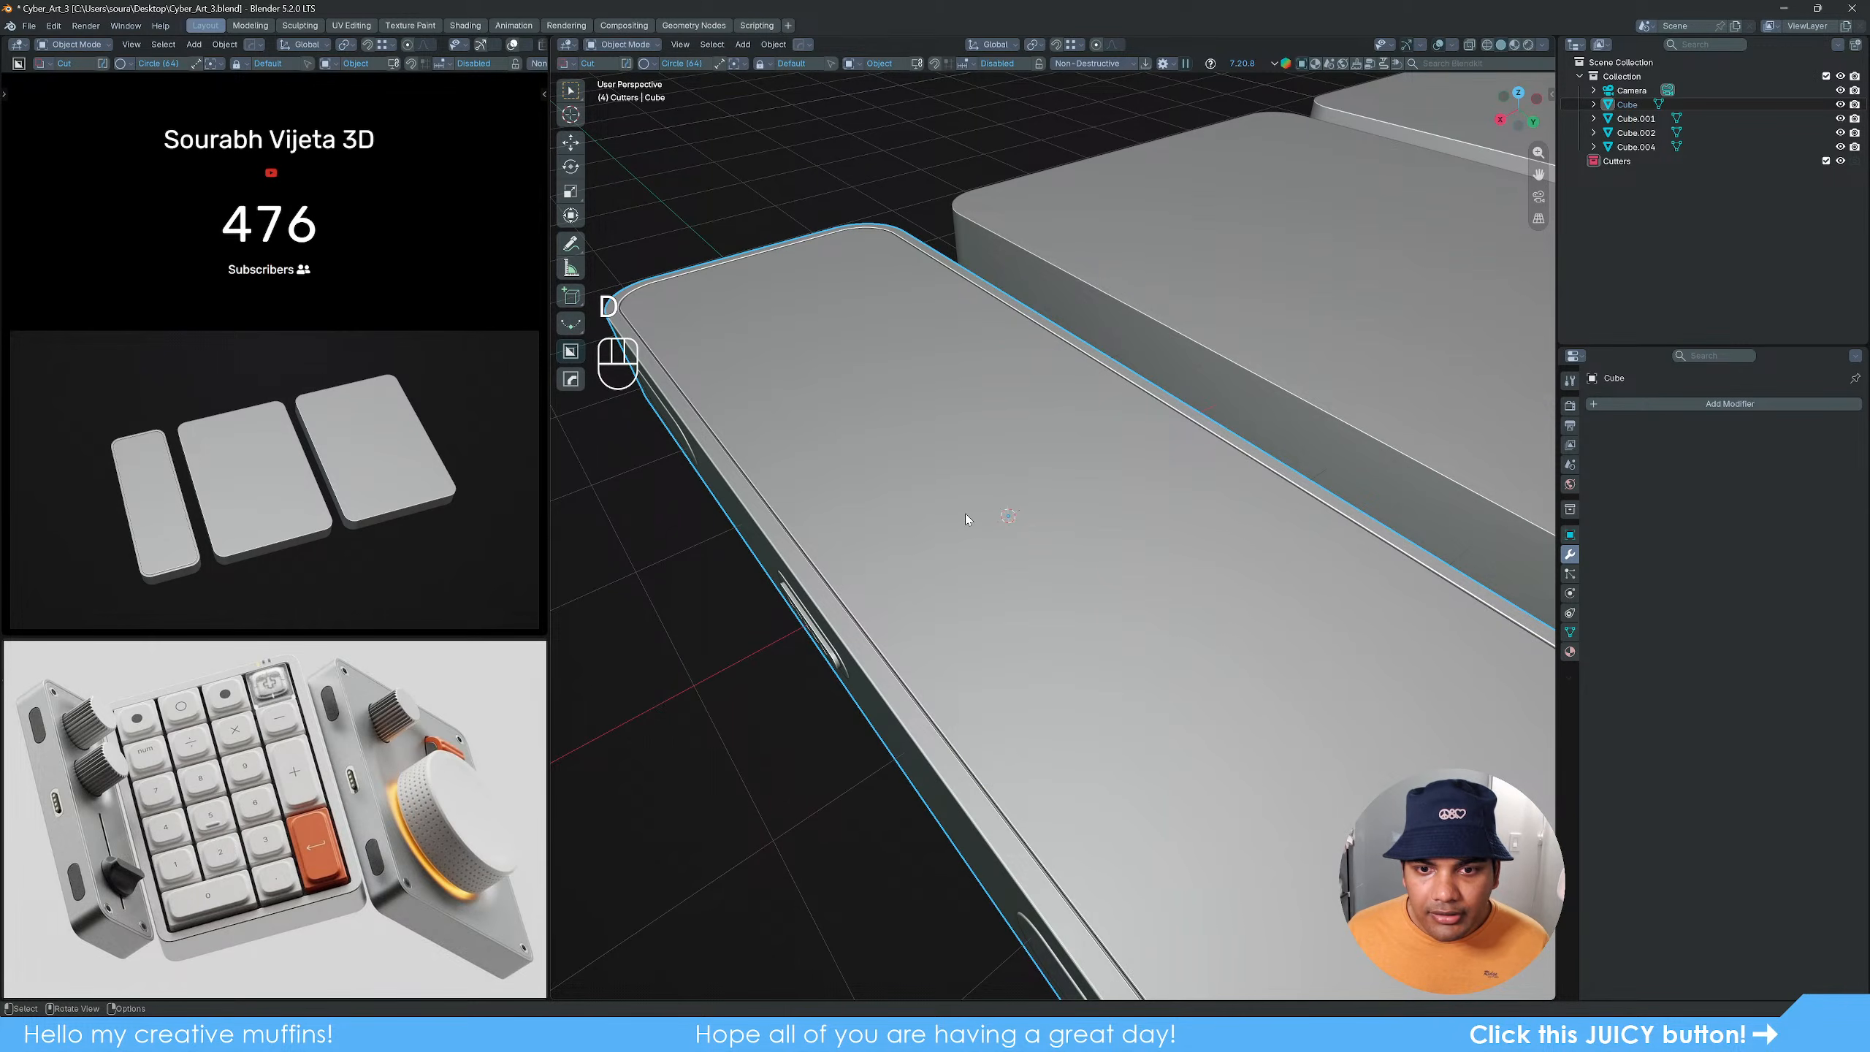
pyautogui.moveTo(967, 516); pyautogui.dragTo(983, 566)
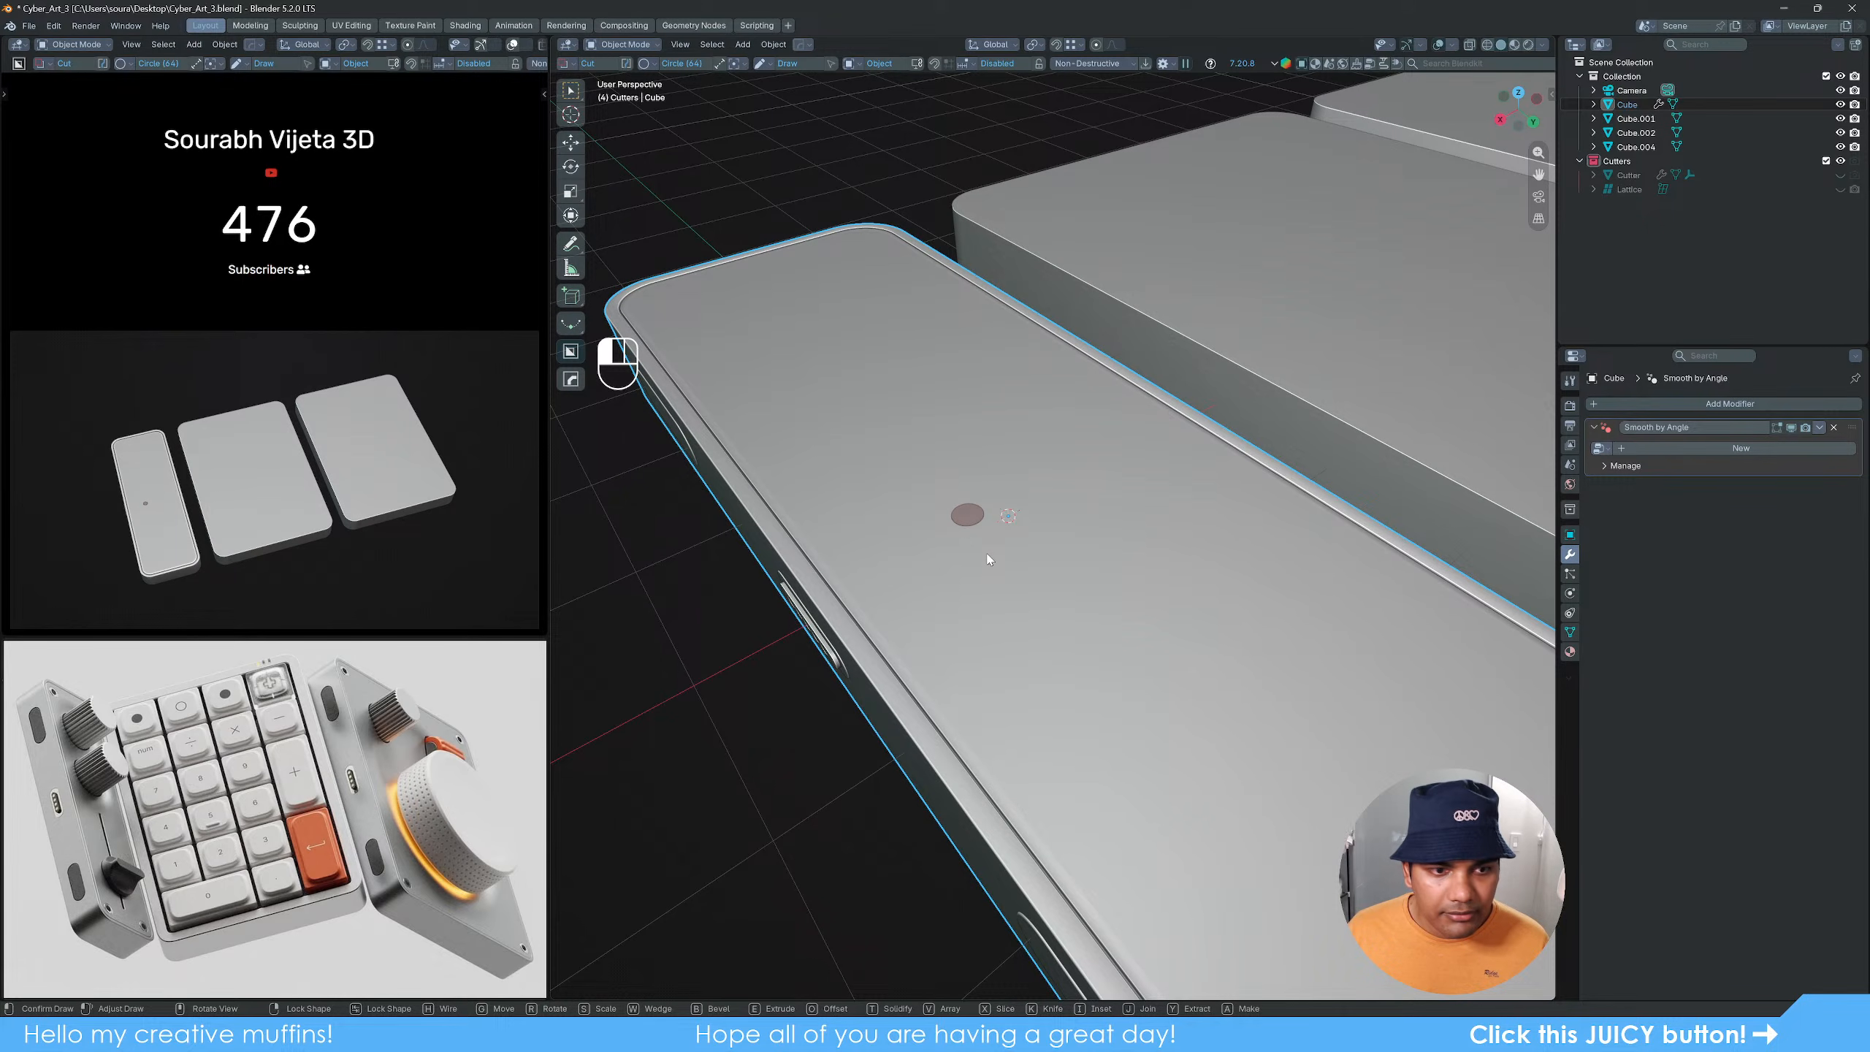
pyautogui.moveTo(988, 560); pyautogui.dragTo(989, 561)
pyautogui.press('shift')
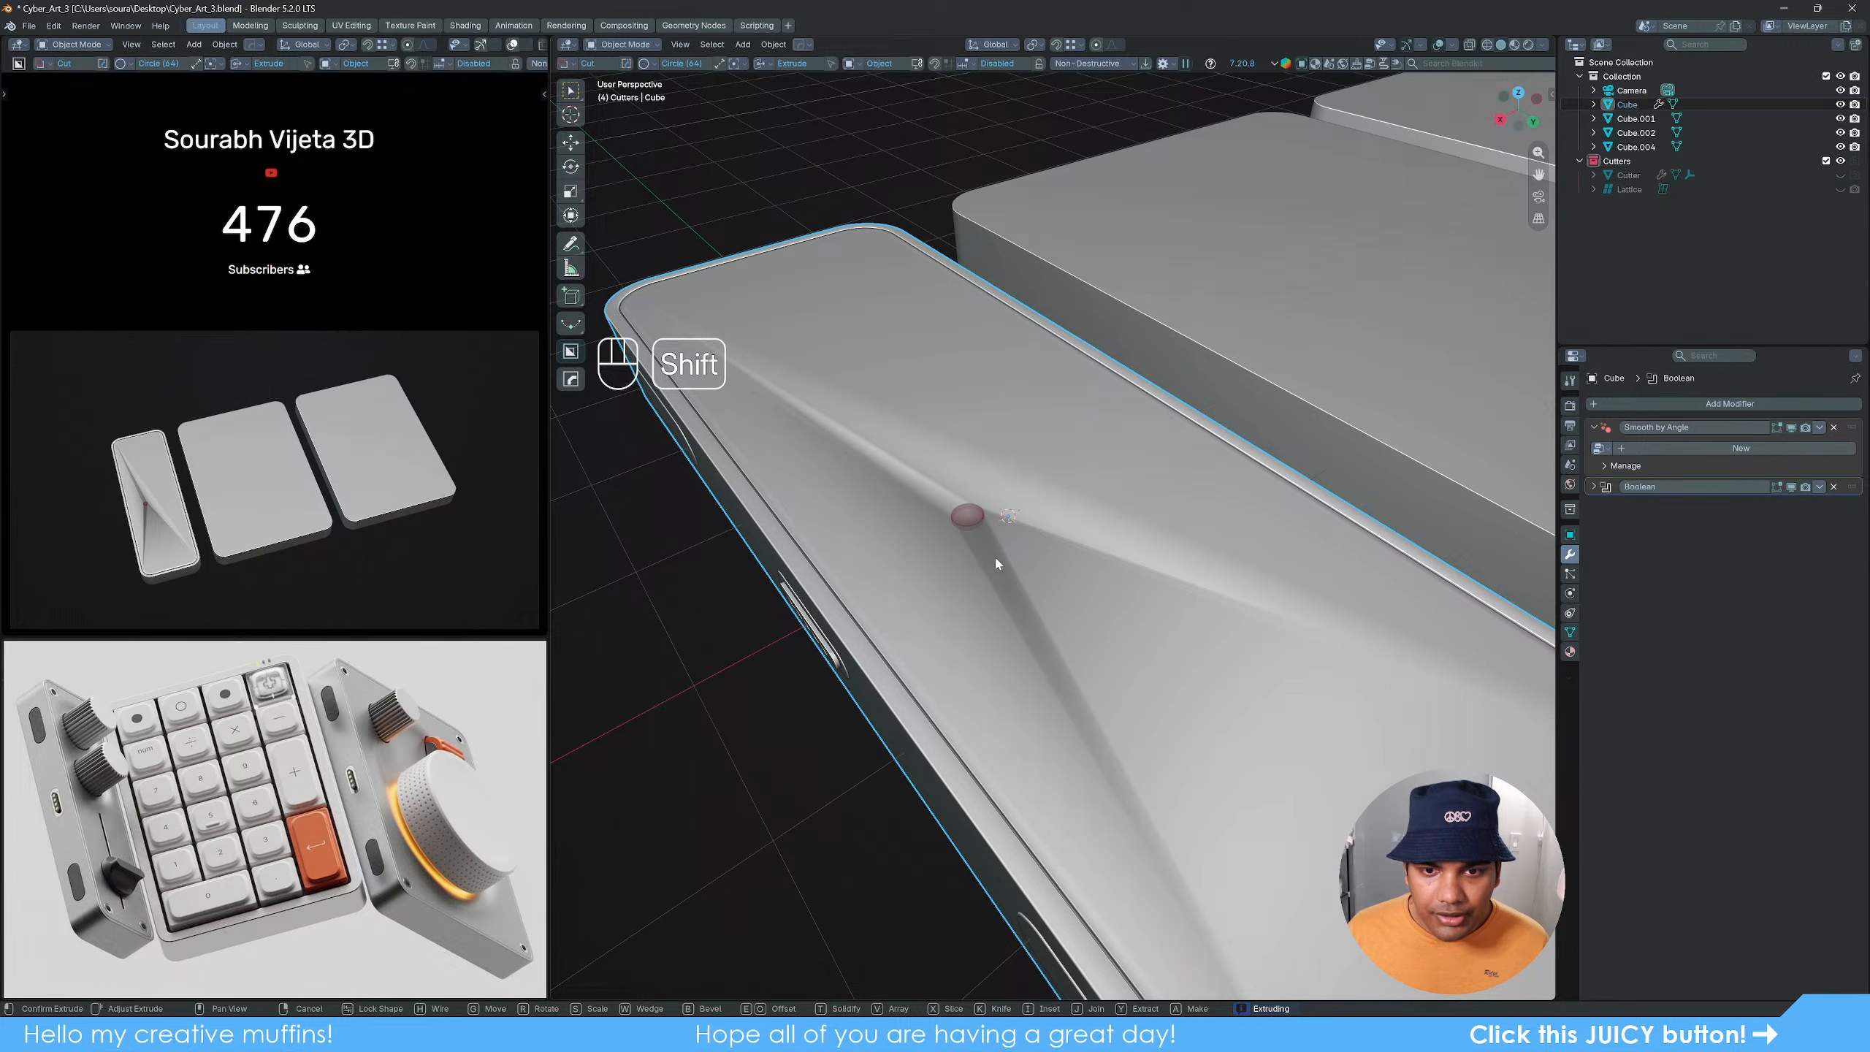
pyautogui.click(996, 555)
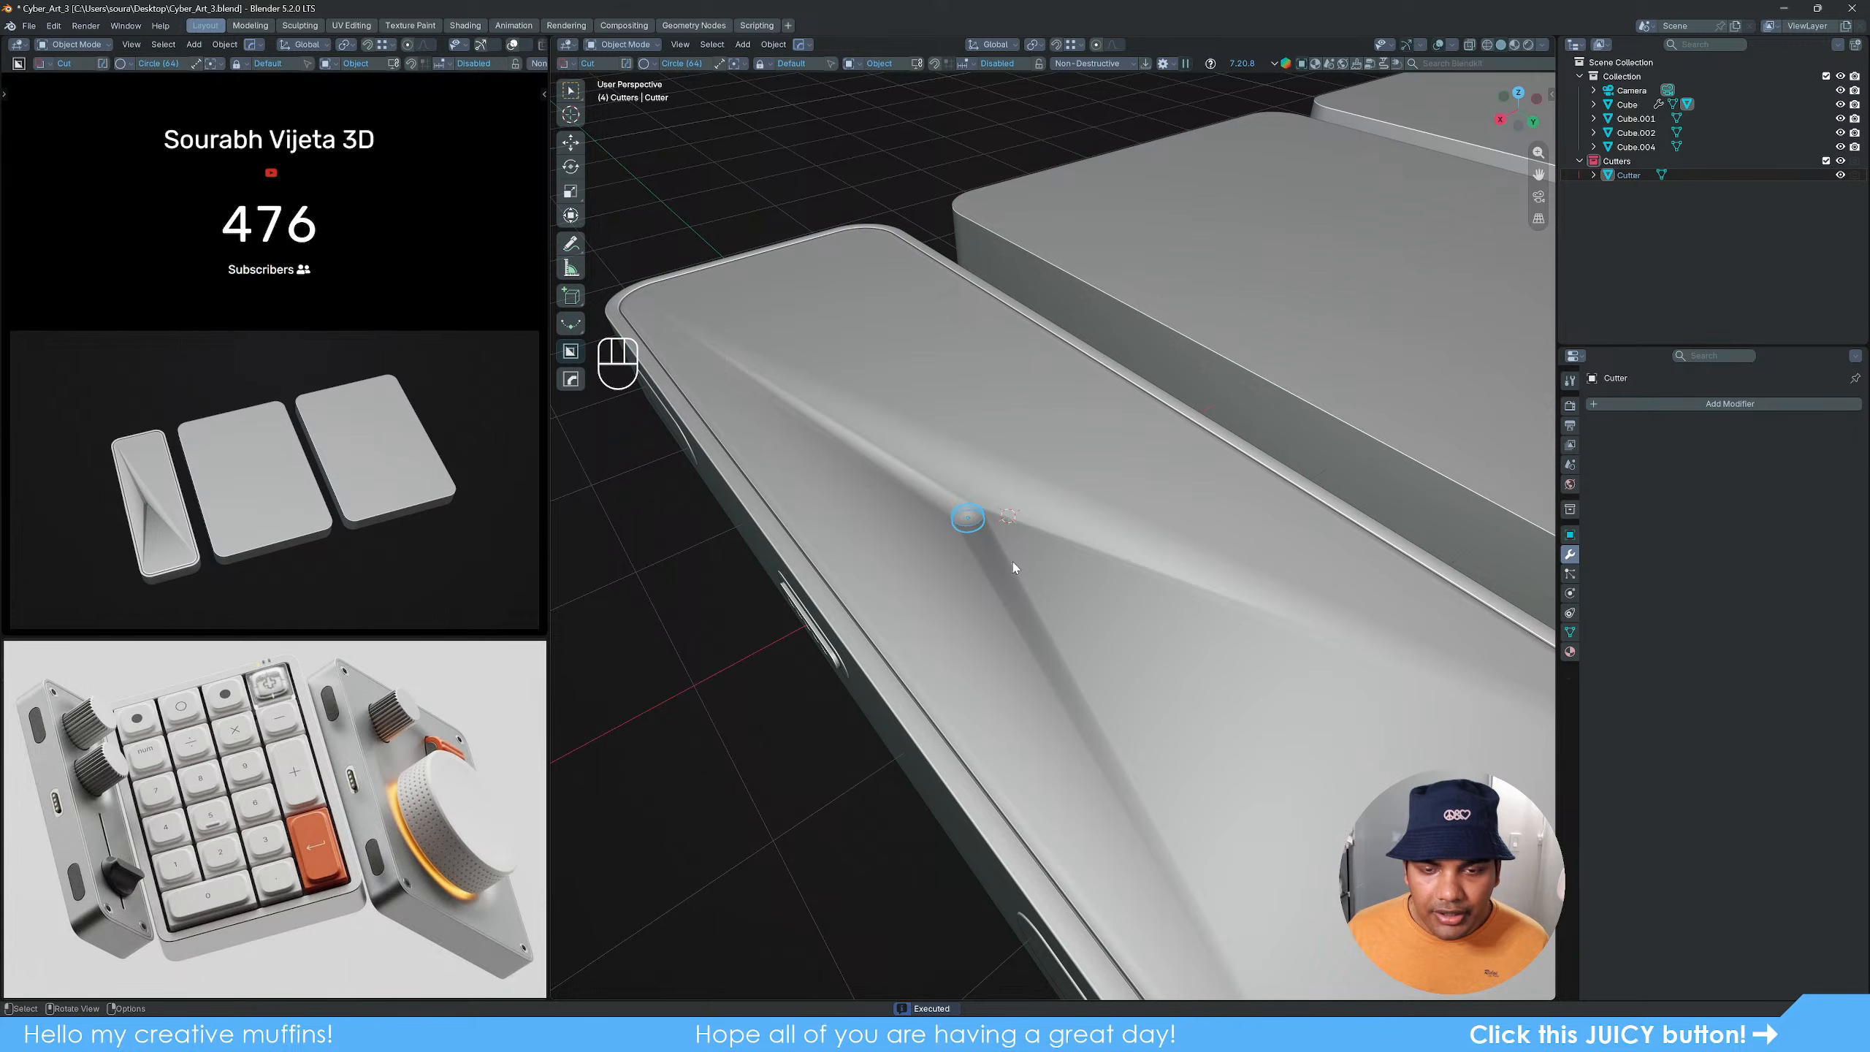
# Step: Add a Bevel modifier to the narrow block with 3 segments, width 0.0008, profile 0.70 and a 30° angle limit
pyautogui.scroll(-3, 1005, 561)
pyautogui.moveTo(1090, 634); pyautogui.dragTo(1049, 554, button='middle')
pyautogui.scroll(3, 1049, 553)
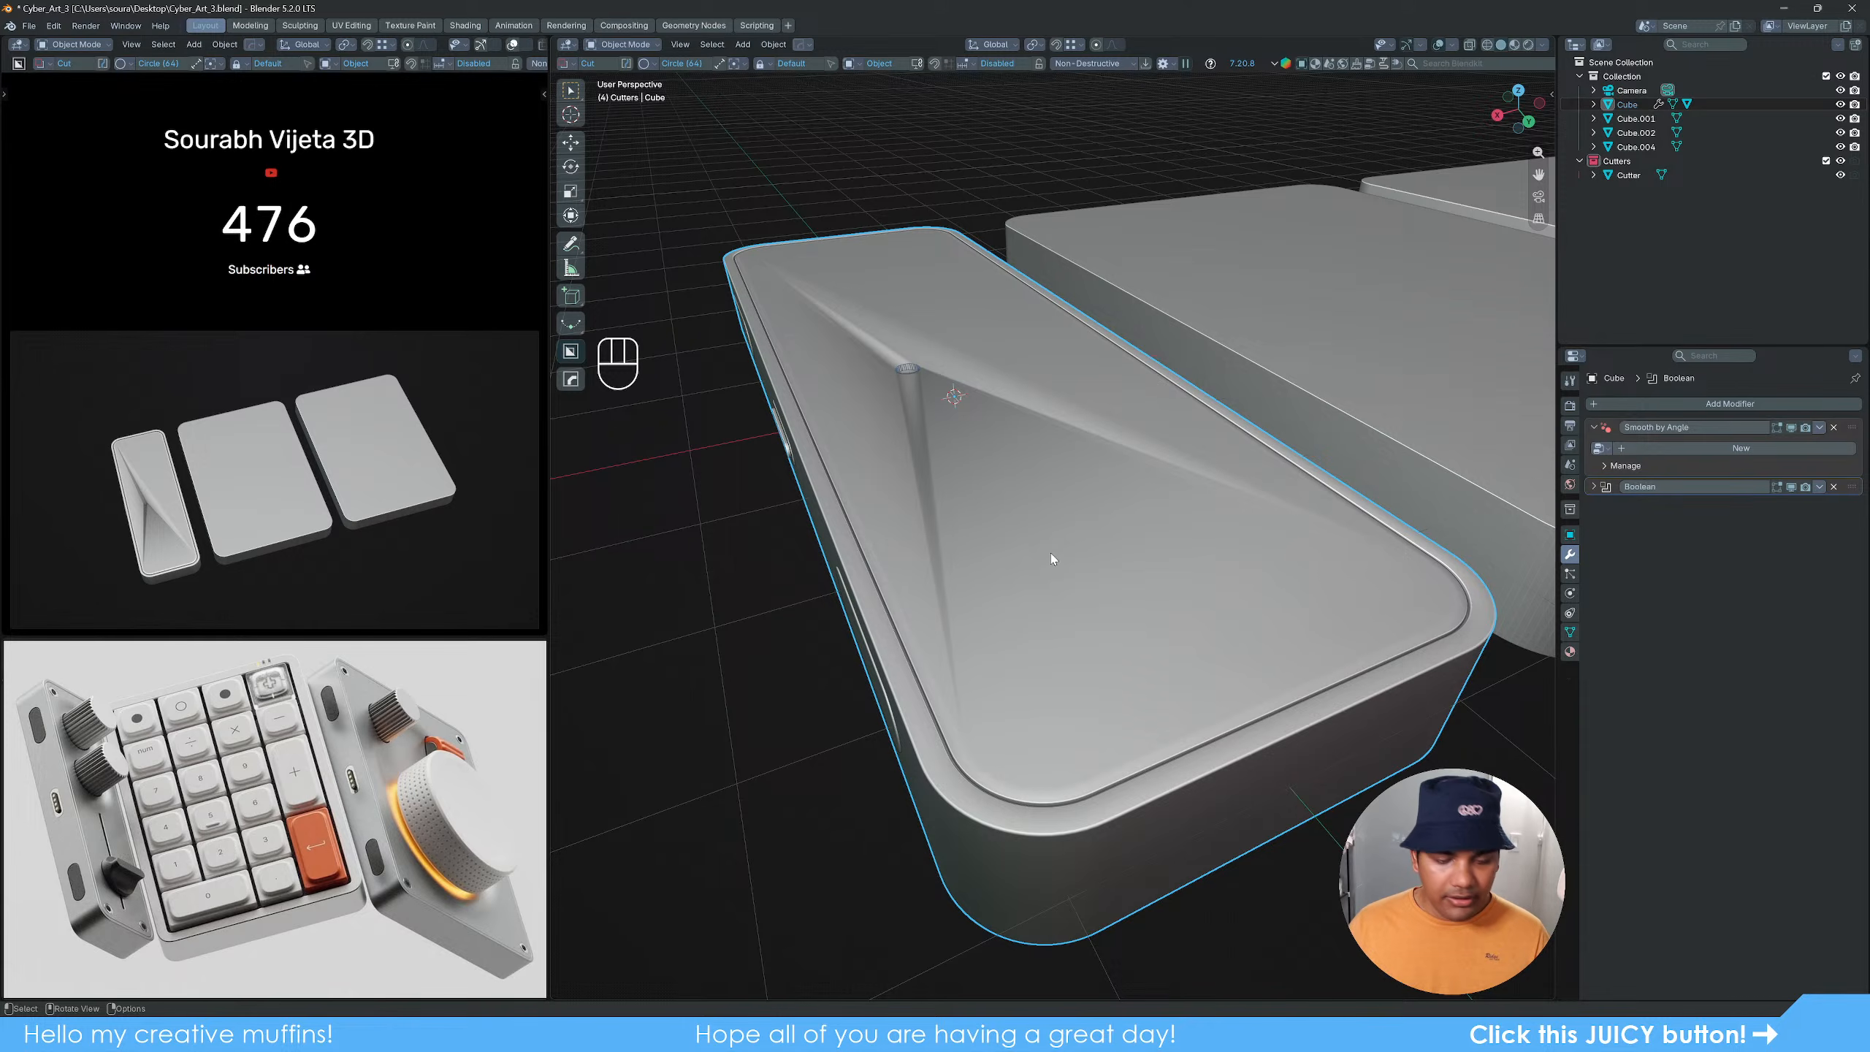
pyautogui.press('q')
pyautogui.click(1014, 503)
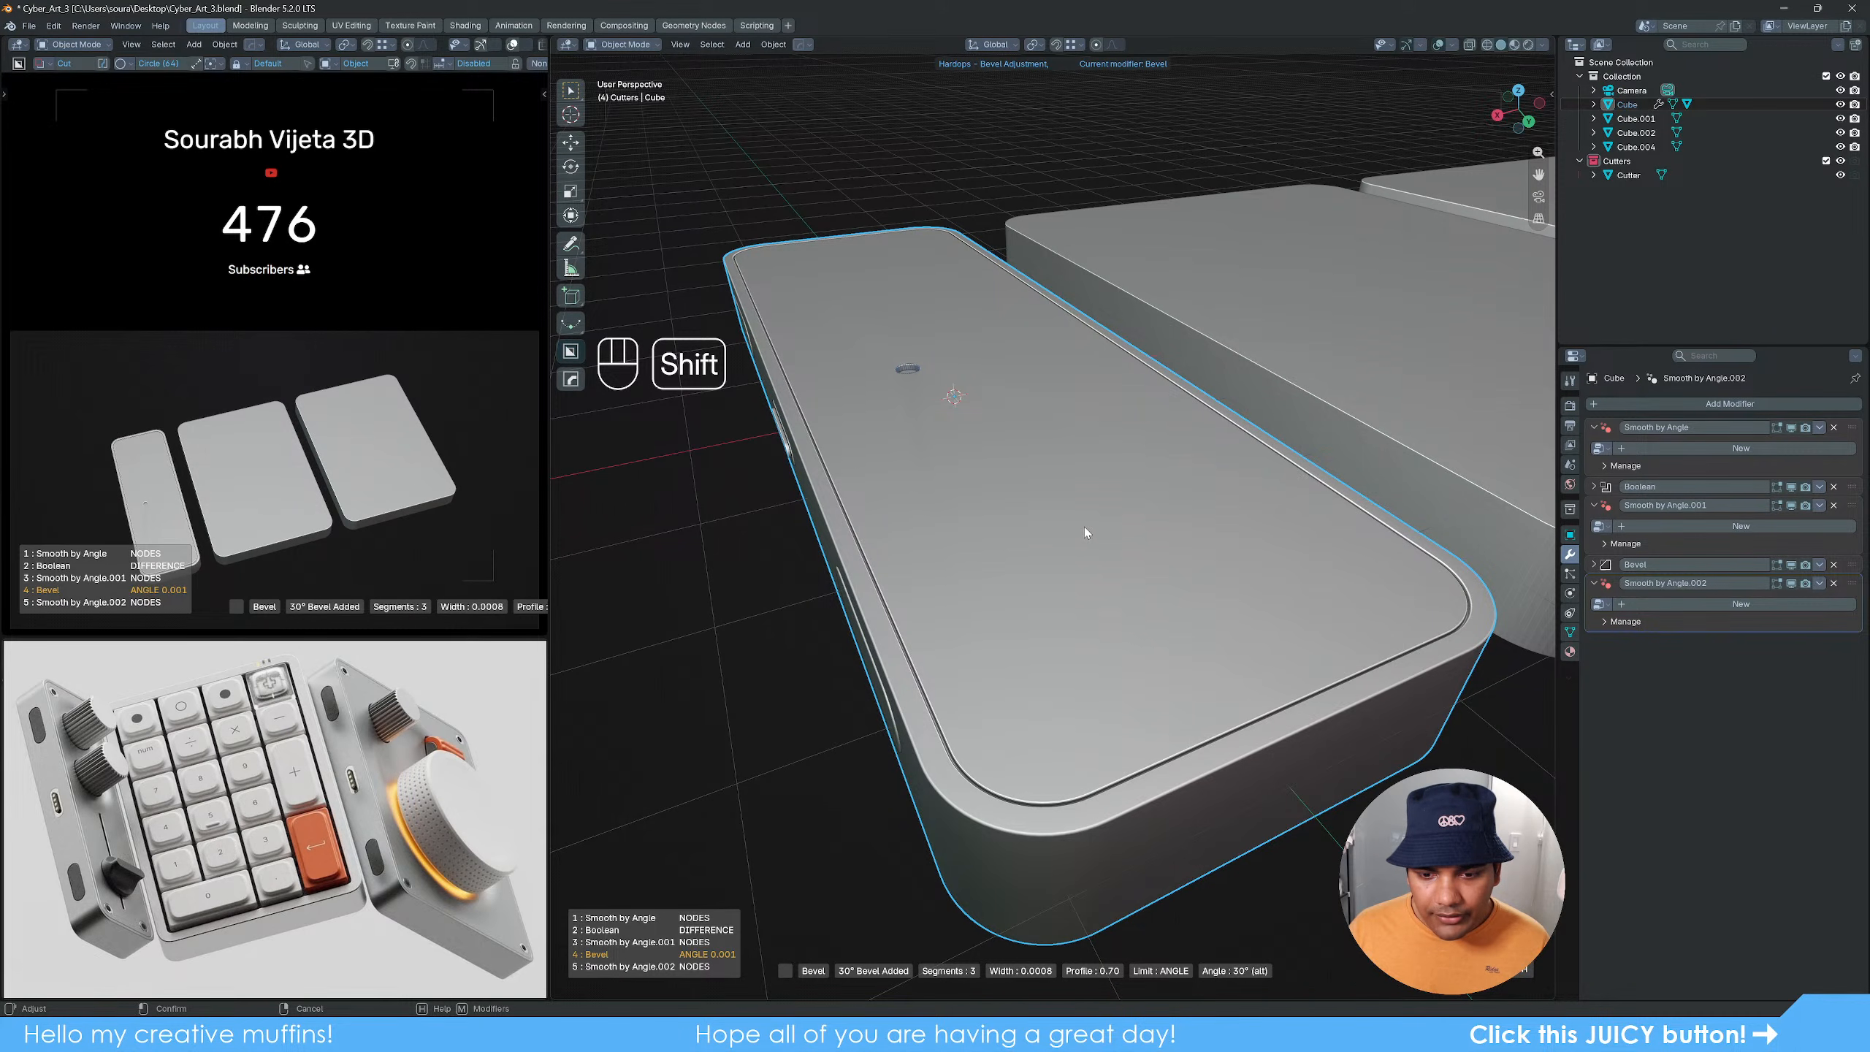
pyautogui.click(1085, 532)
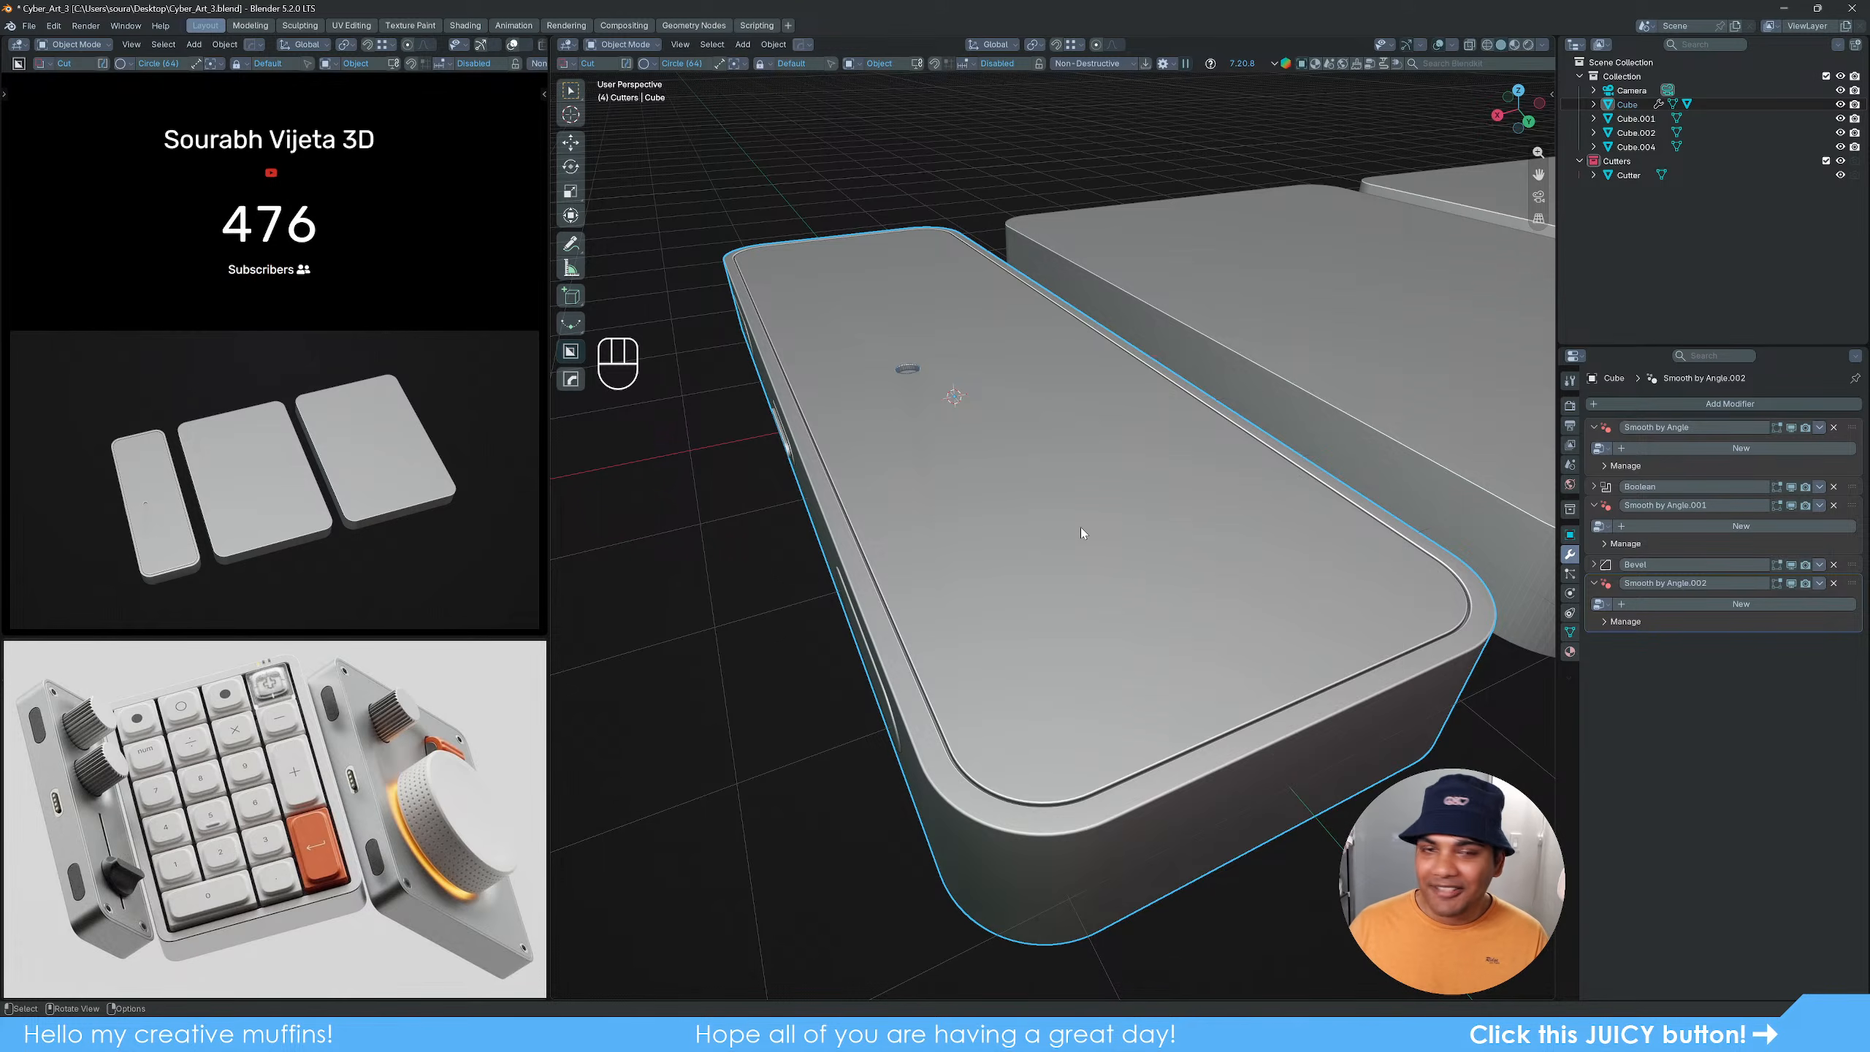
# Step: Scale the circular hole cutter up by about 1.38 in the top view
pyautogui.moveTo(1070, 535)
pyautogui.mouseDown(button='middle')
pyautogui.moveTo(1058, 614)
pyautogui.moveTo(957, 634)
pyautogui.moveTo(1064, 559)
pyautogui.moveTo(1031, 648)
pyautogui.moveTo(1061, 565)
pyautogui.mouseUp(button='middle')
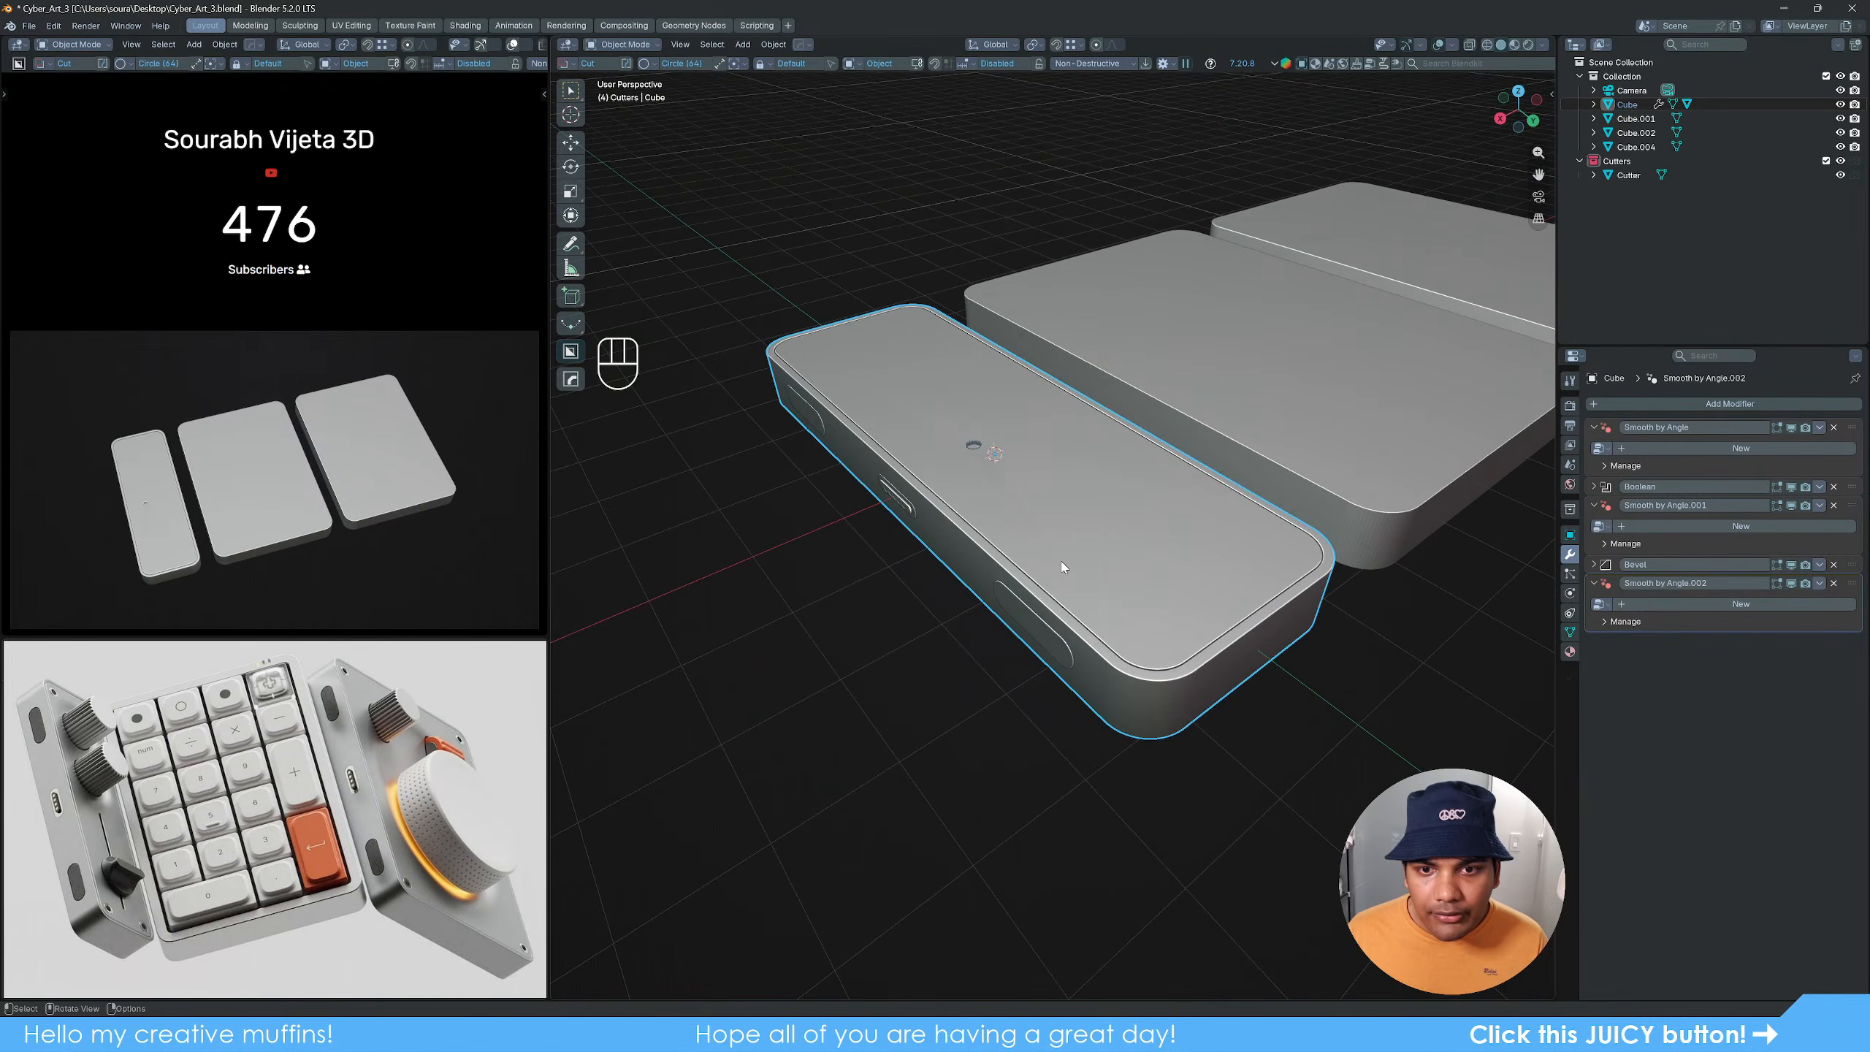
pyautogui.scroll(3, 1061, 567)
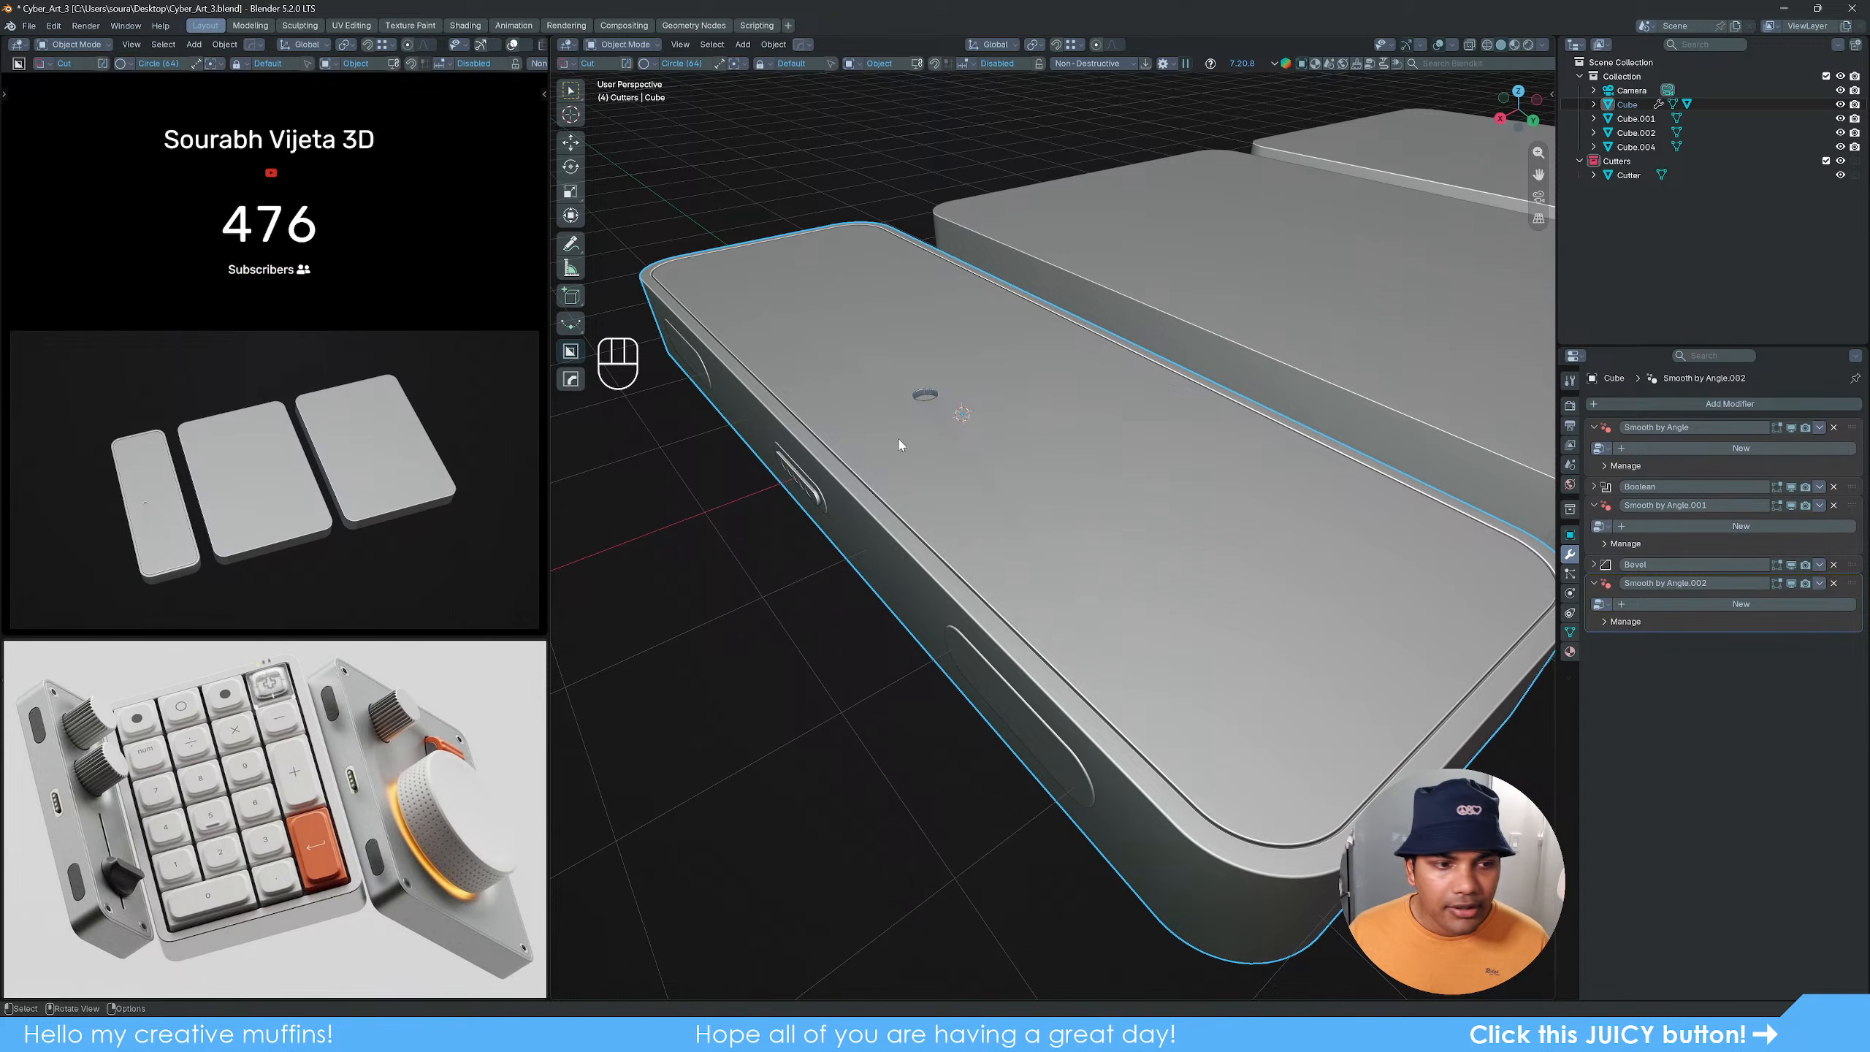
pyautogui.click(927, 393)
pyautogui.scroll(-4, 931, 398)
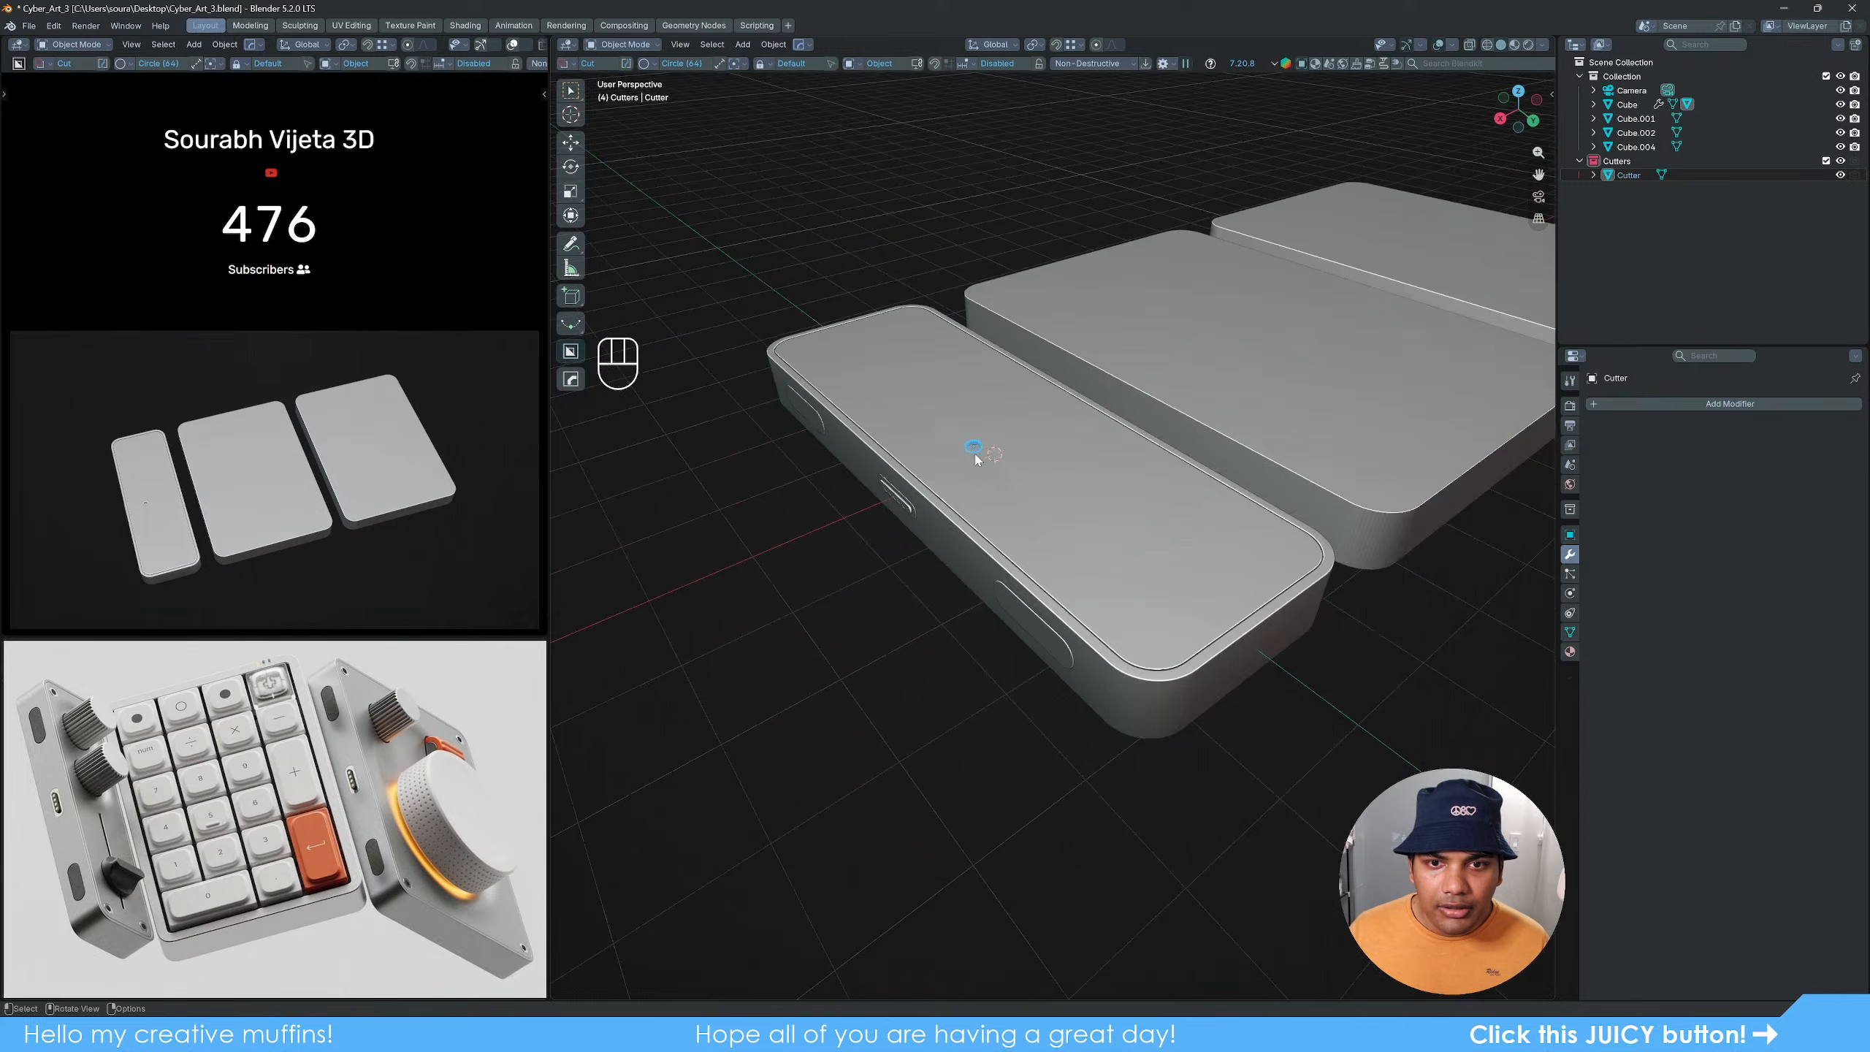
pyautogui.keyDown('alt'); pyautogui.moveTo(994, 442); pyautogui.dragTo(1009, 554, button='middle'); pyautogui.keyUp('alt')
pyautogui.scroll(4, 994, 579)
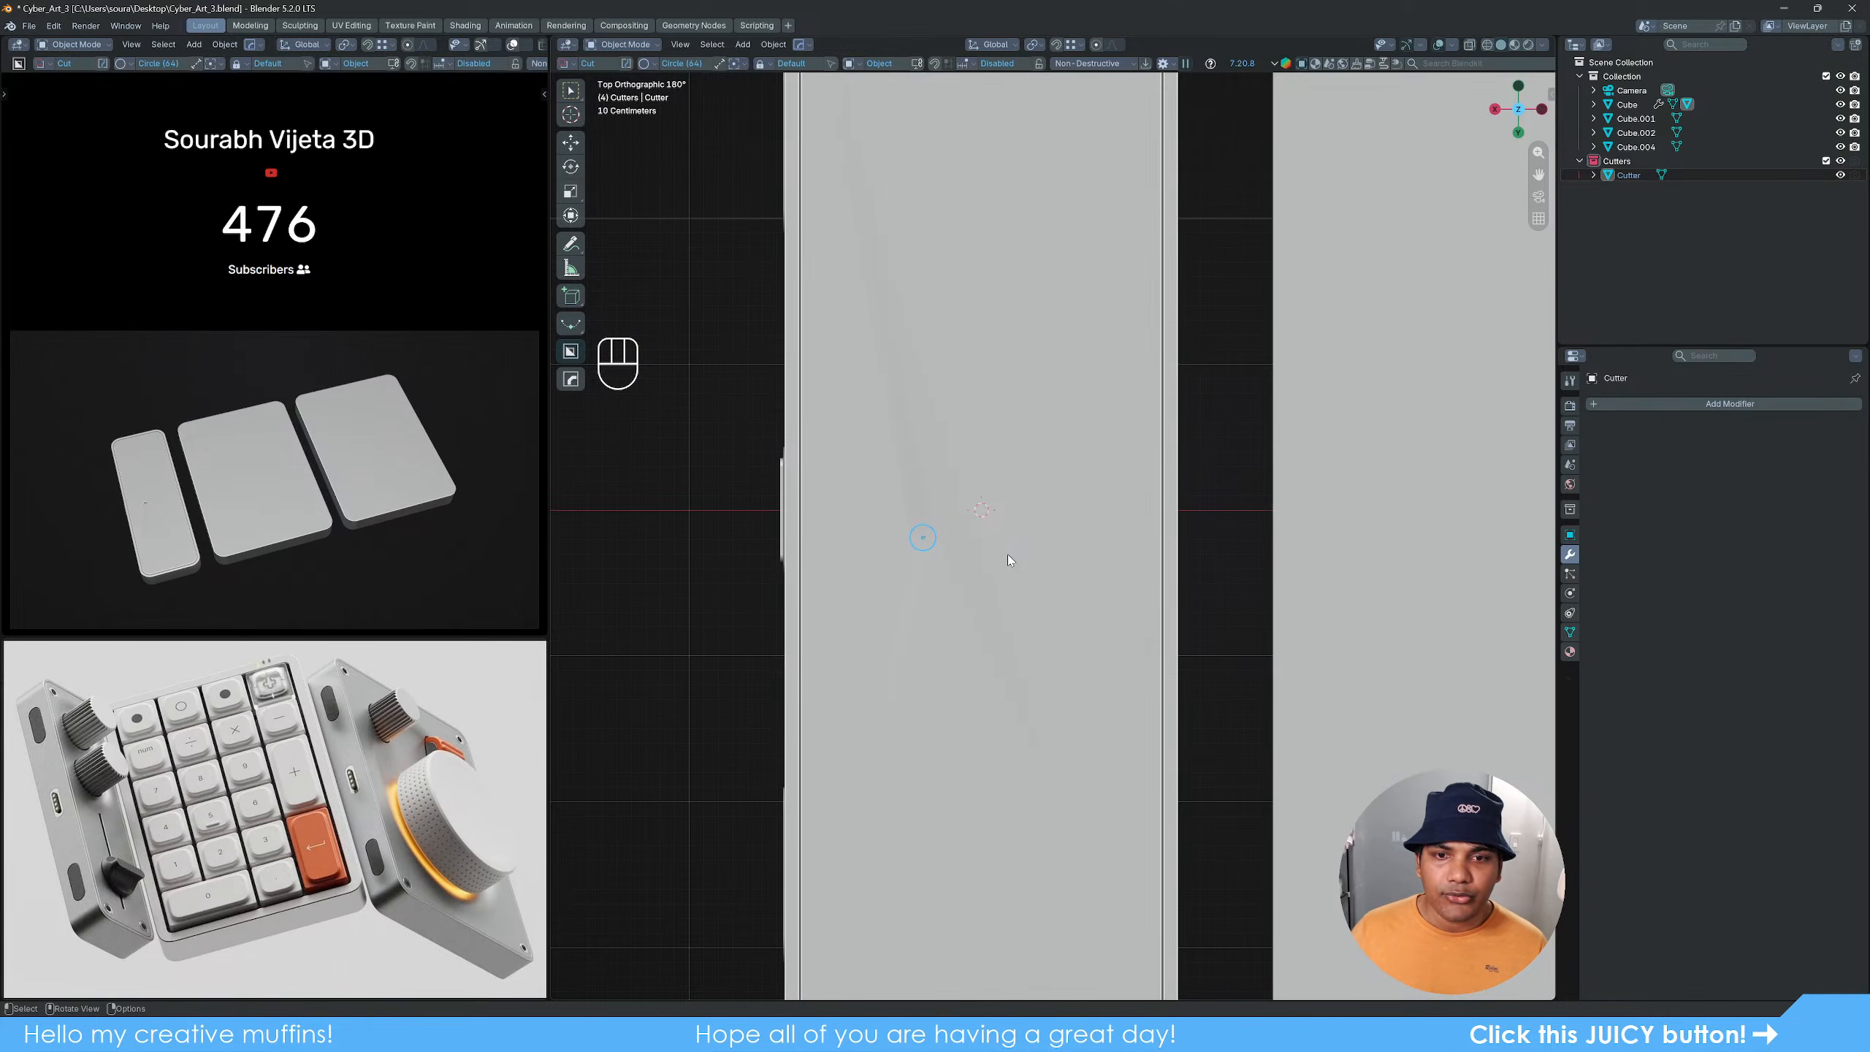
pyautogui.press('s')
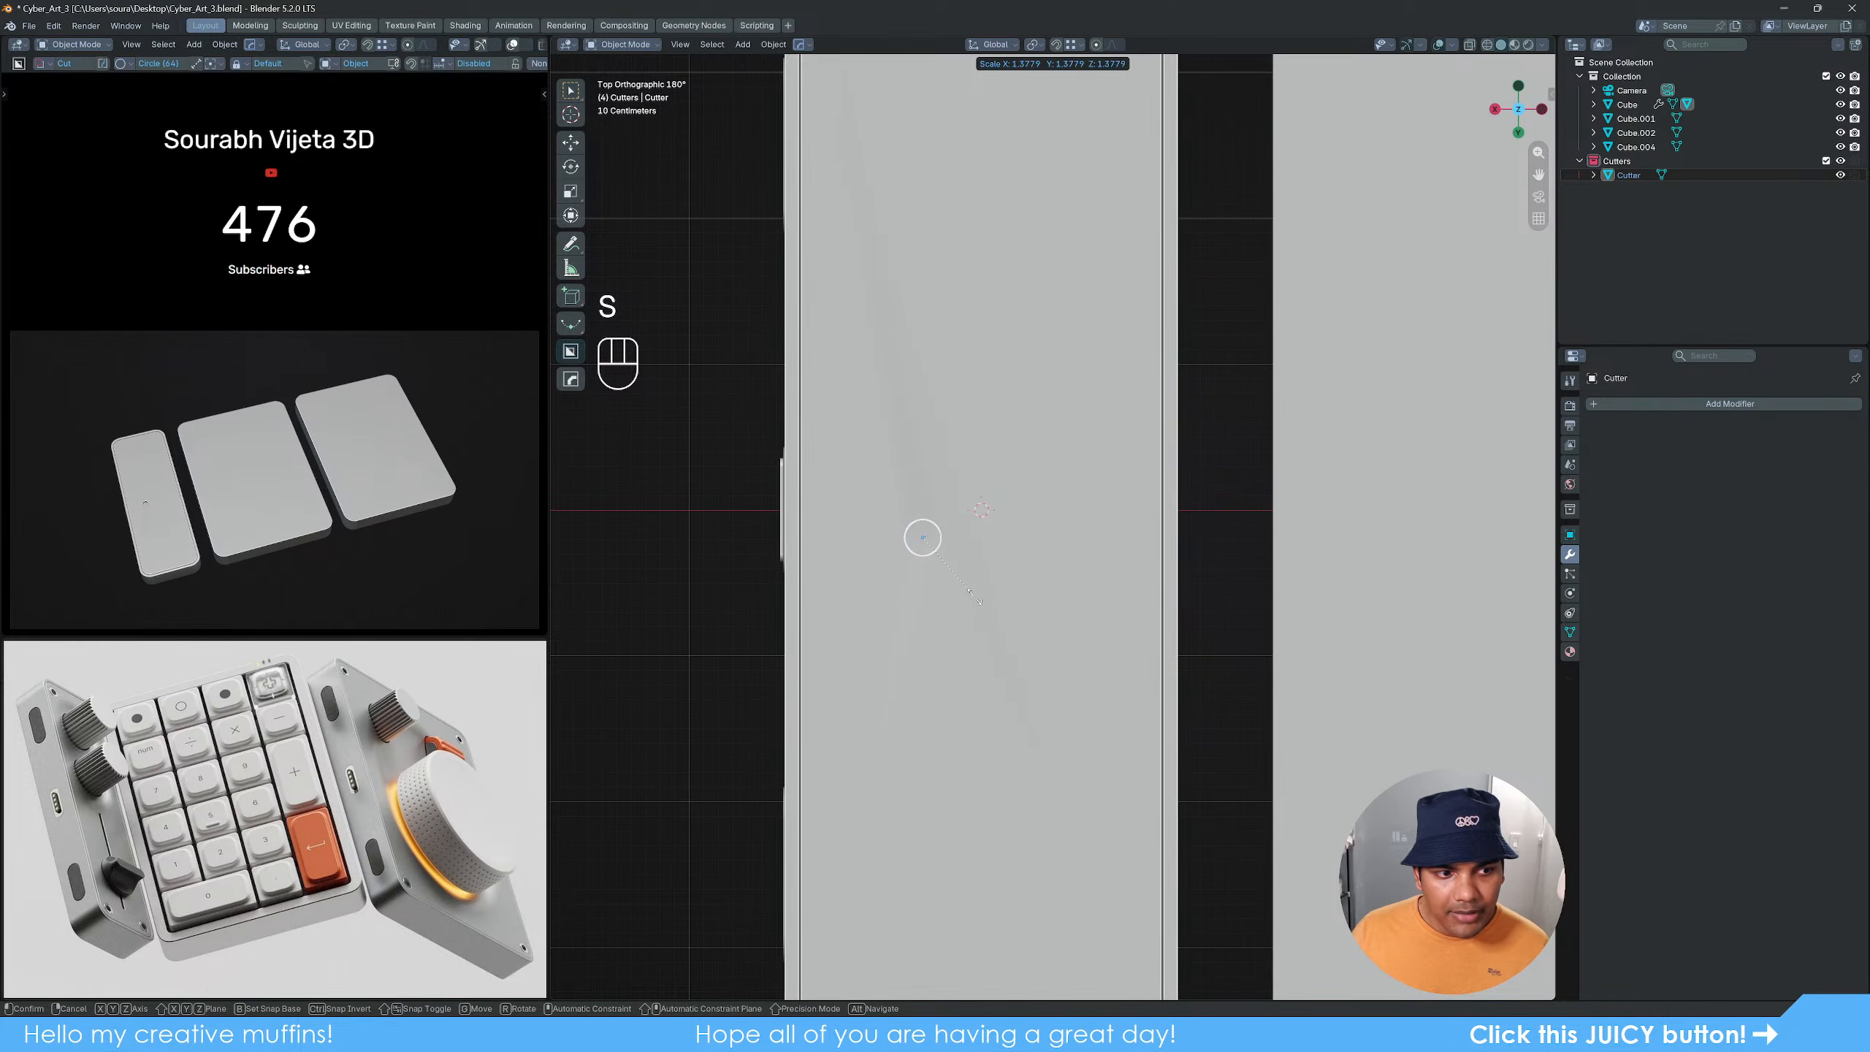
pyautogui.click(978, 601)
pyautogui.scroll(-3, 1244, 578)
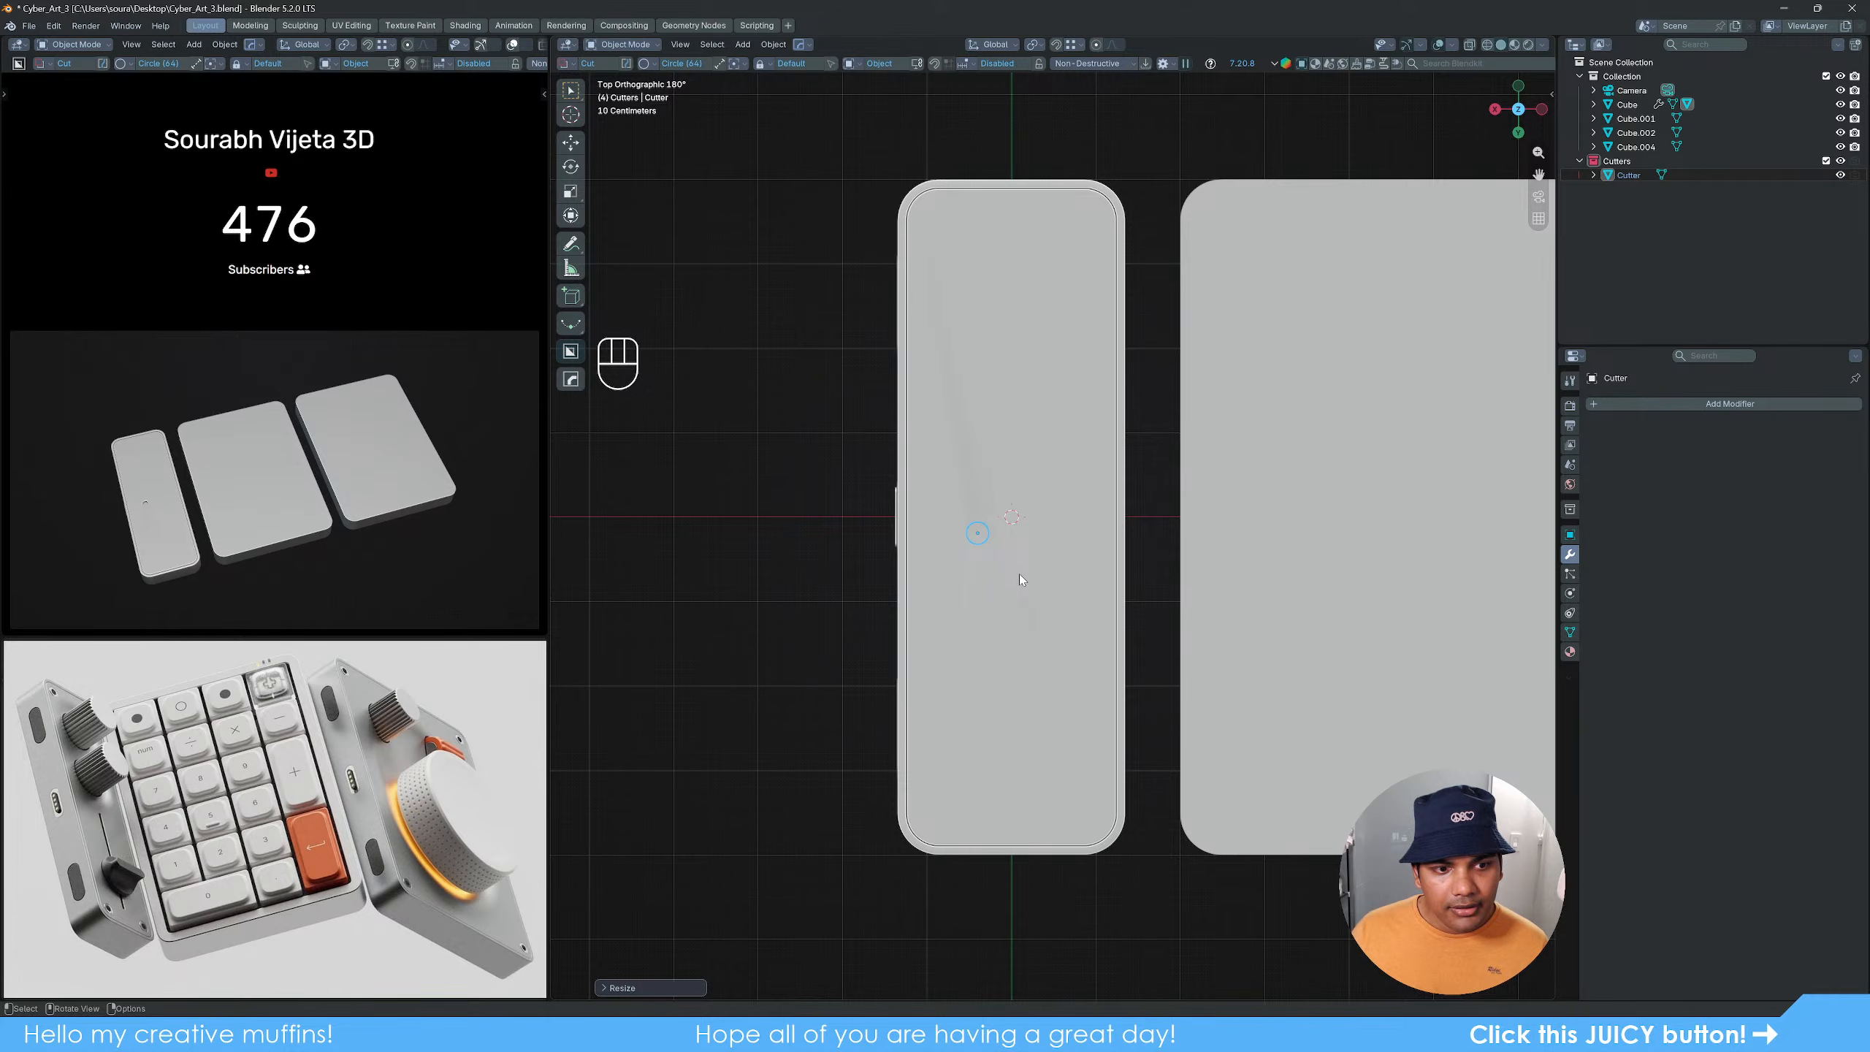
# Step: Move the circular cutter into the upper-left corner of the narrow block's top face, just inside the inset groove
pyautogui.keyDown('shift'); pyautogui.moveTo(1020, 567); pyautogui.dragTo(1006, 659, button='middle'); pyautogui.keyUp('shift')
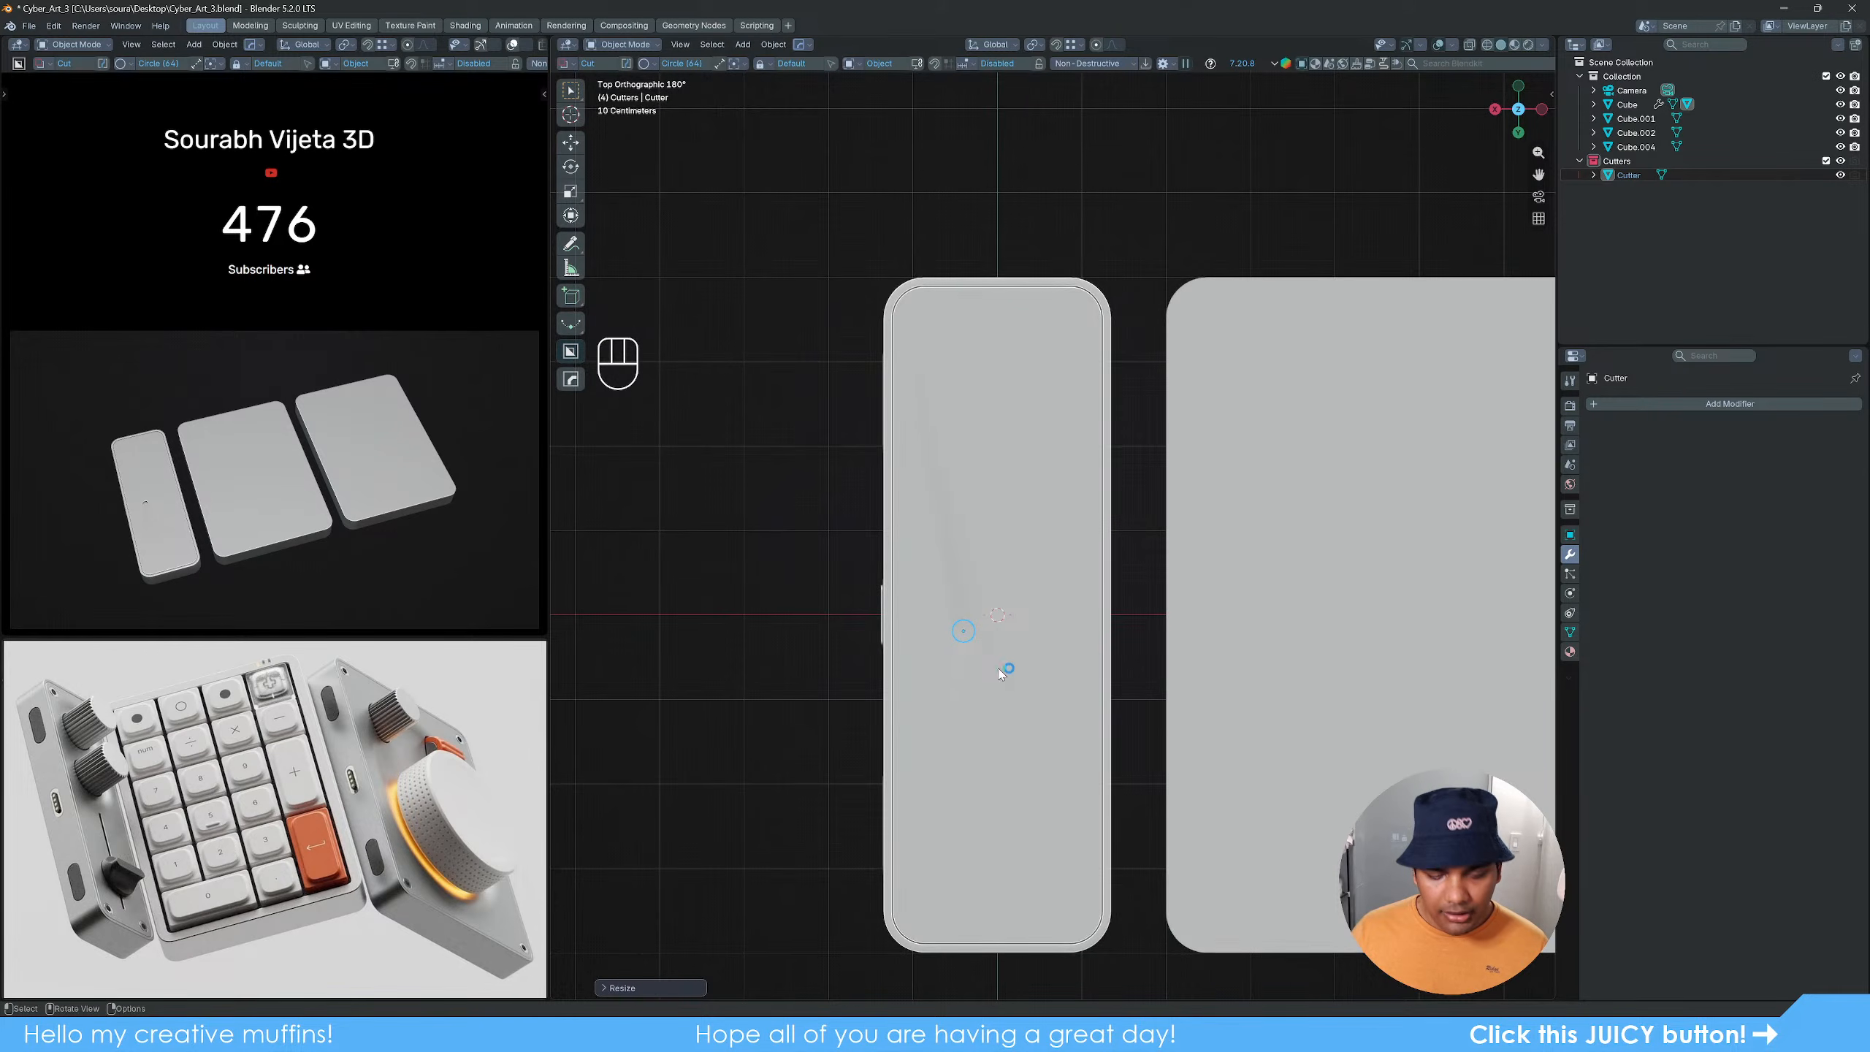
pyautogui.press('g')
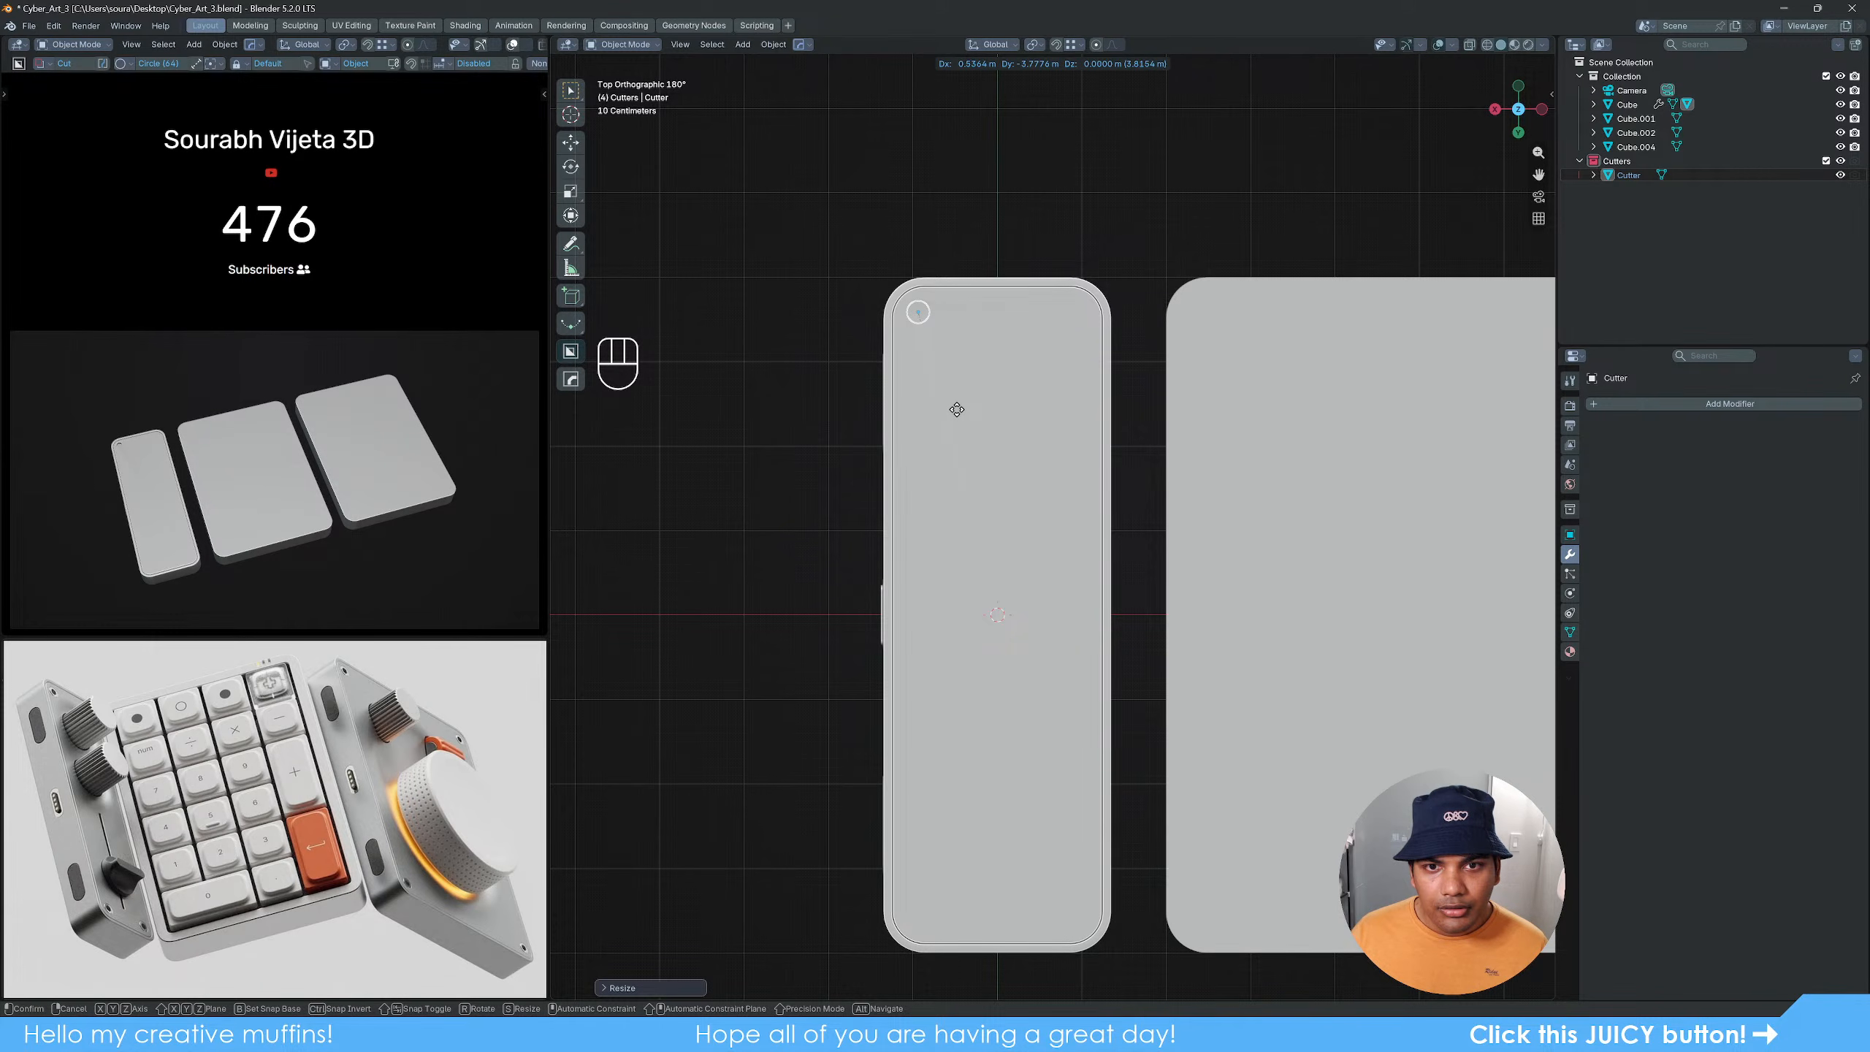
pyautogui.click(957, 410)
pyautogui.scroll(2, 959, 406)
pyautogui.keyDown('shift'); pyautogui.moveTo(962, 361); pyautogui.dragTo(976, 546, button='middle'); pyautogui.keyUp('shift')
pyautogui.scroll(3, 950, 490)
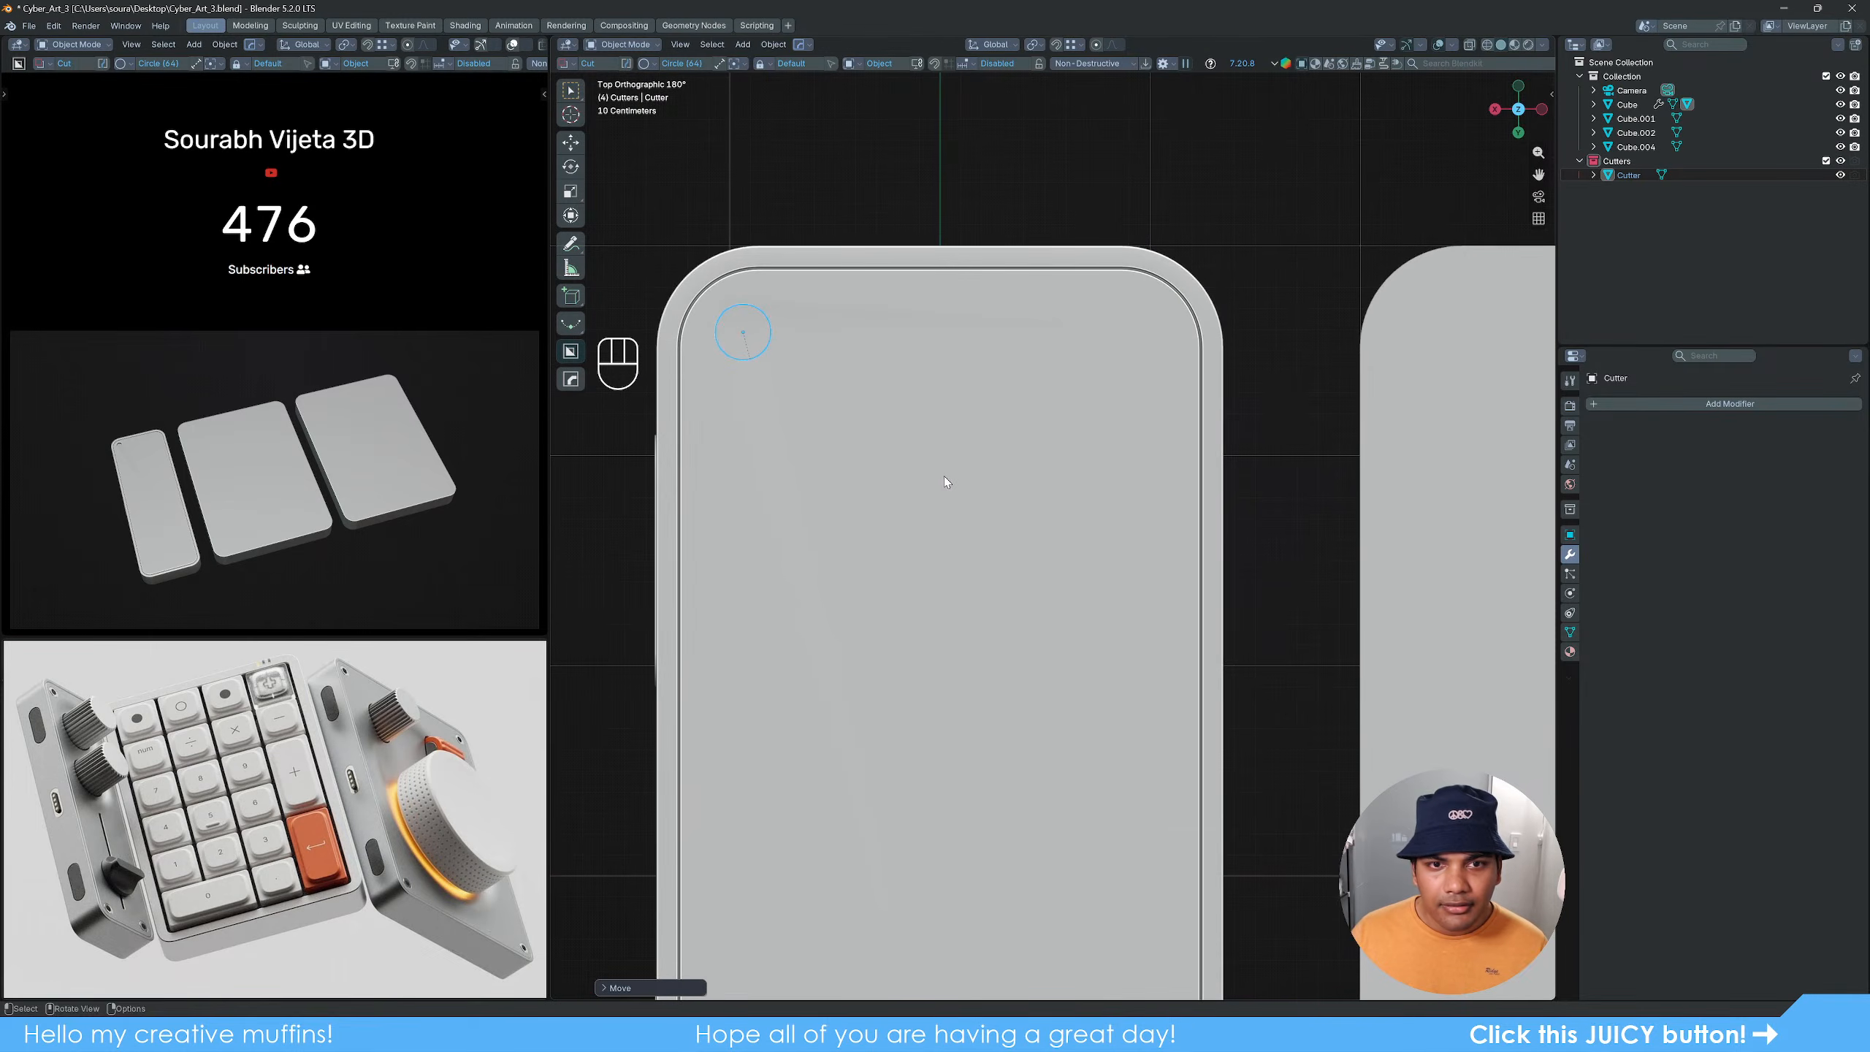
pyautogui.keyDown('shift'); pyautogui.moveTo(845, 412); pyautogui.dragTo(999, 527, button='middle'); pyautogui.keyUp('shift')
pyautogui.scroll(1, 884, 490)
pyautogui.press('g')
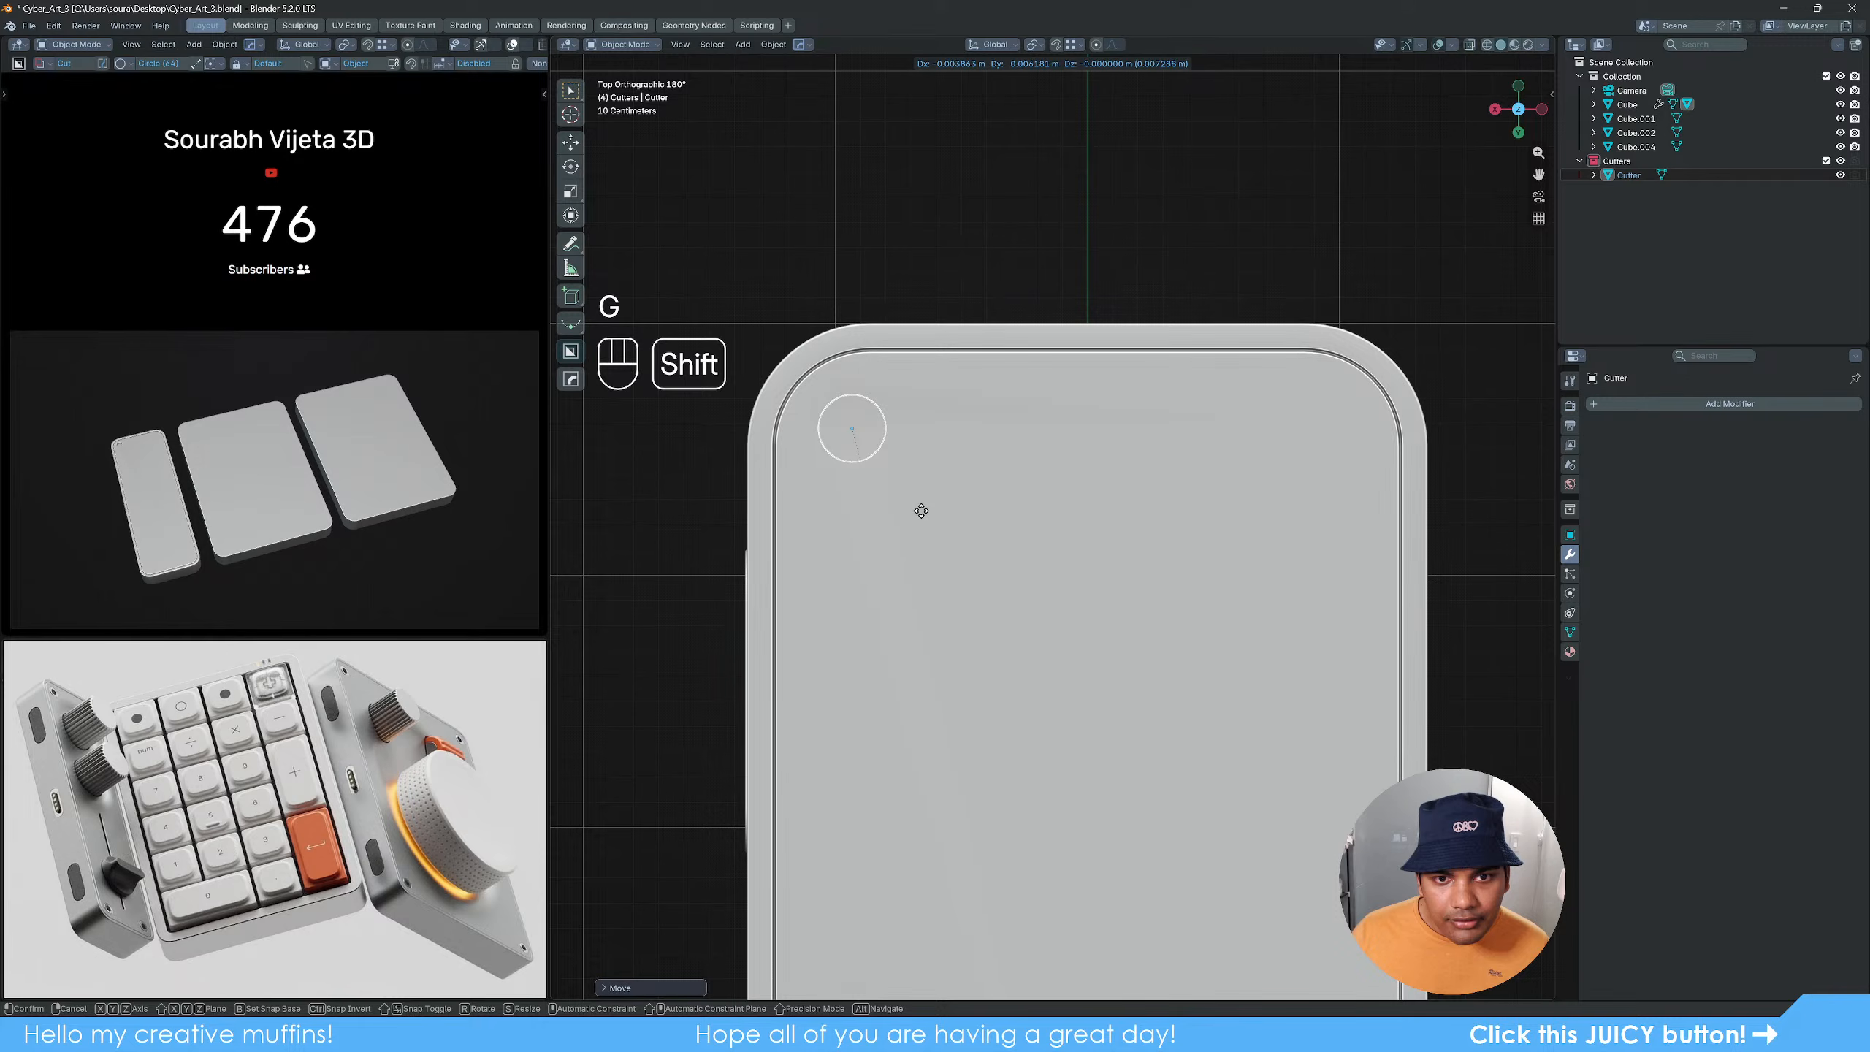
pyautogui.click(921, 511)
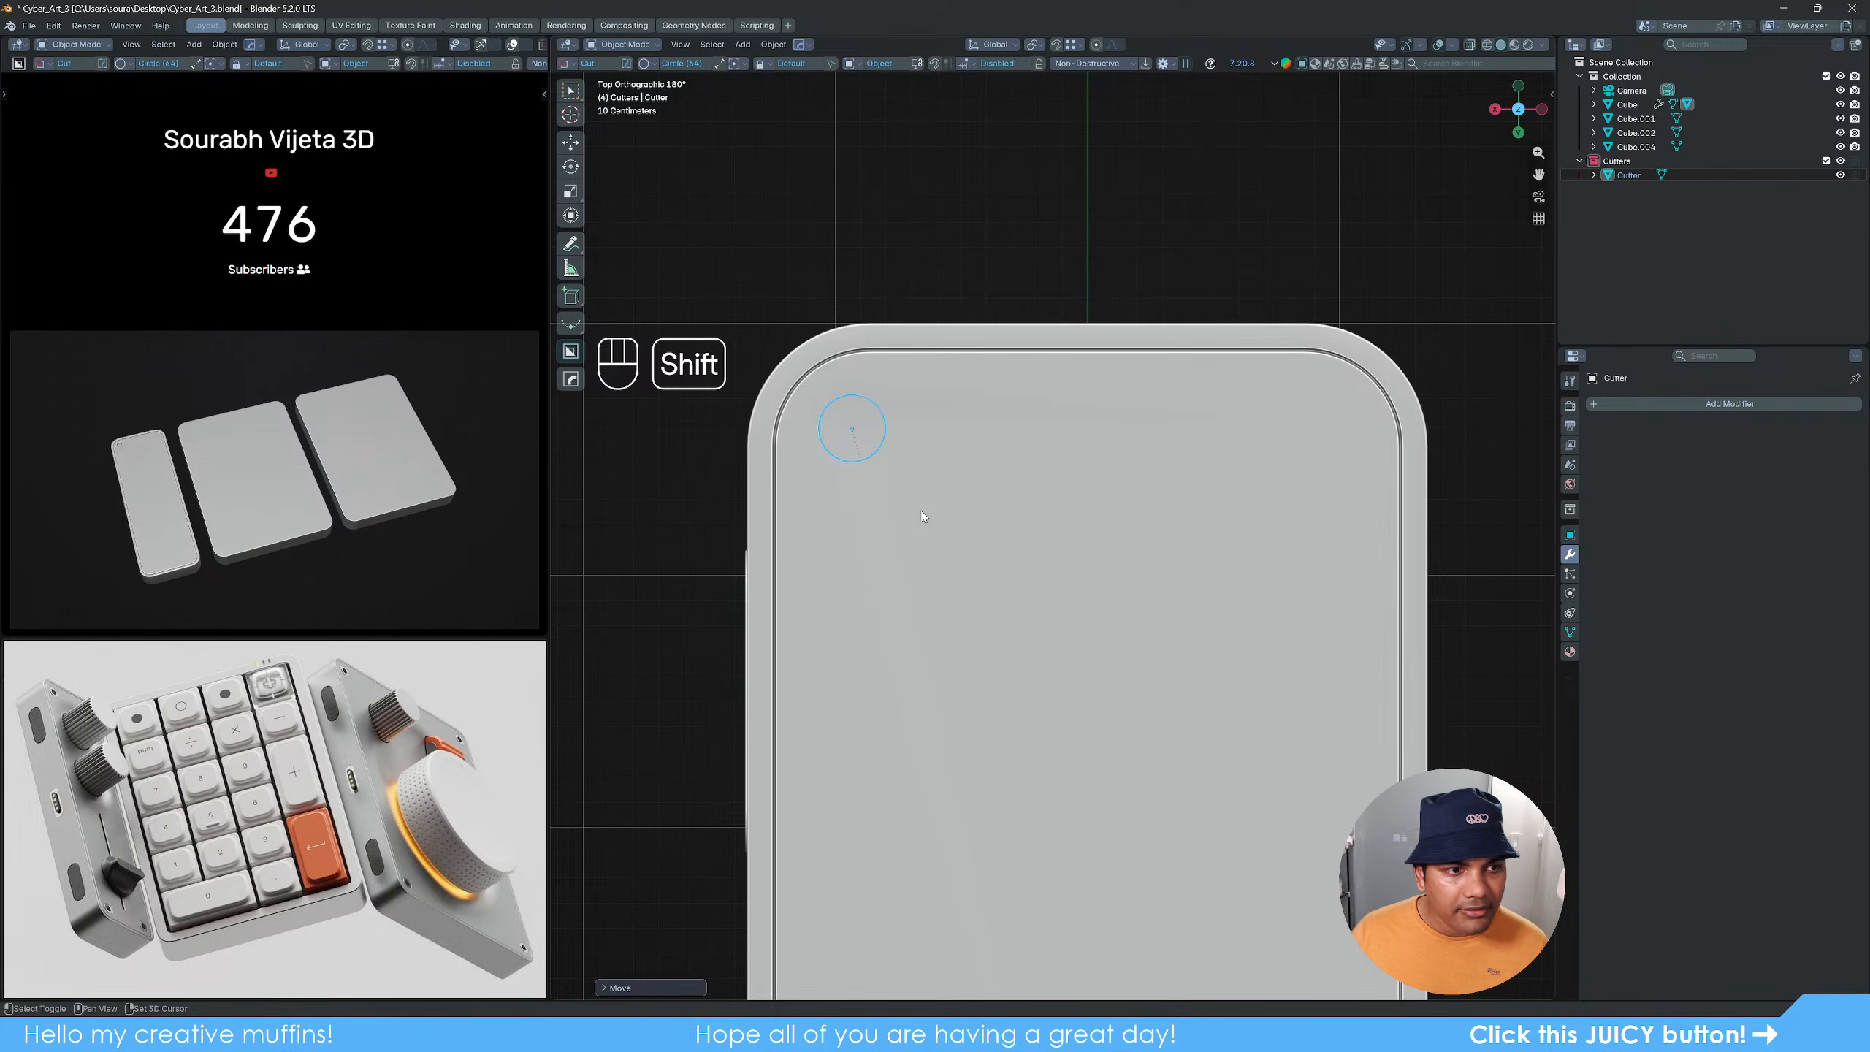
pyautogui.scroll(-5, 924, 516)
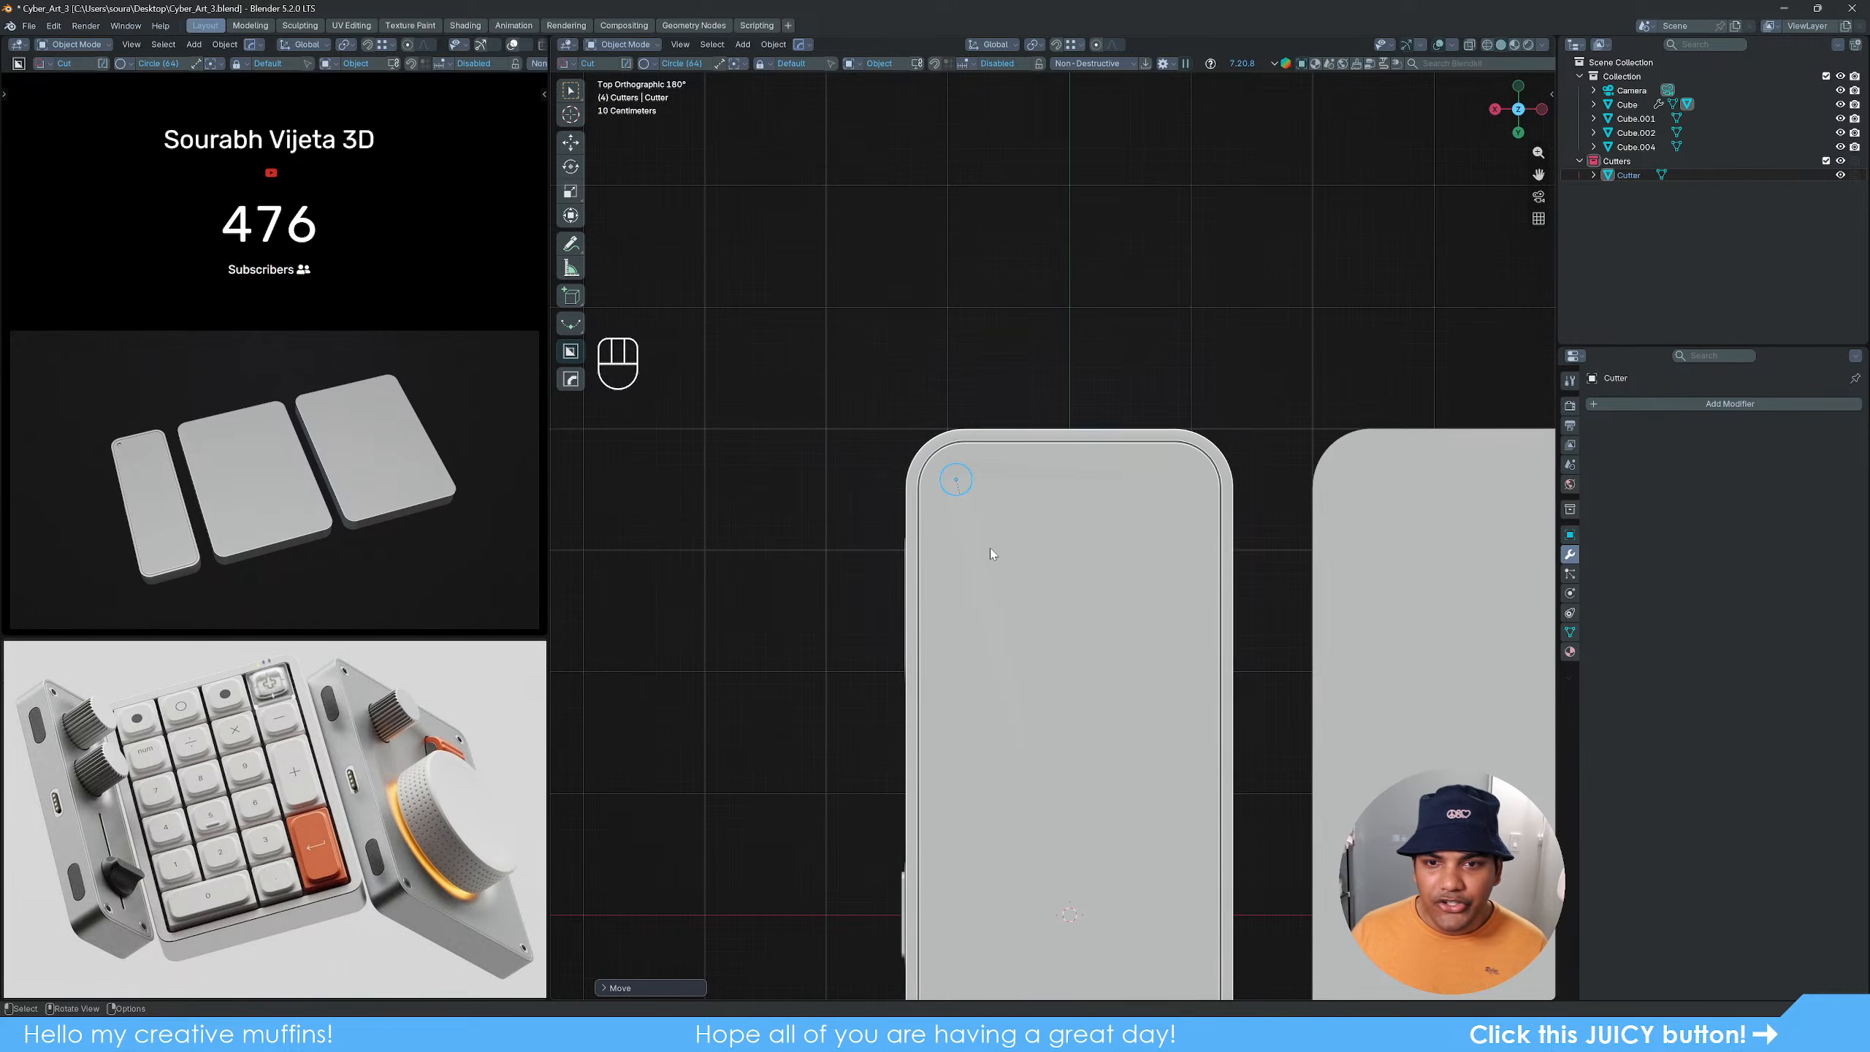
# Step: Set the circular cutter's origin to the 3D cursor at the block's centre
pyautogui.moveTo(1112, 611); pyautogui.dragTo(984, 581, button='middle')
pyautogui.click(990, 572)
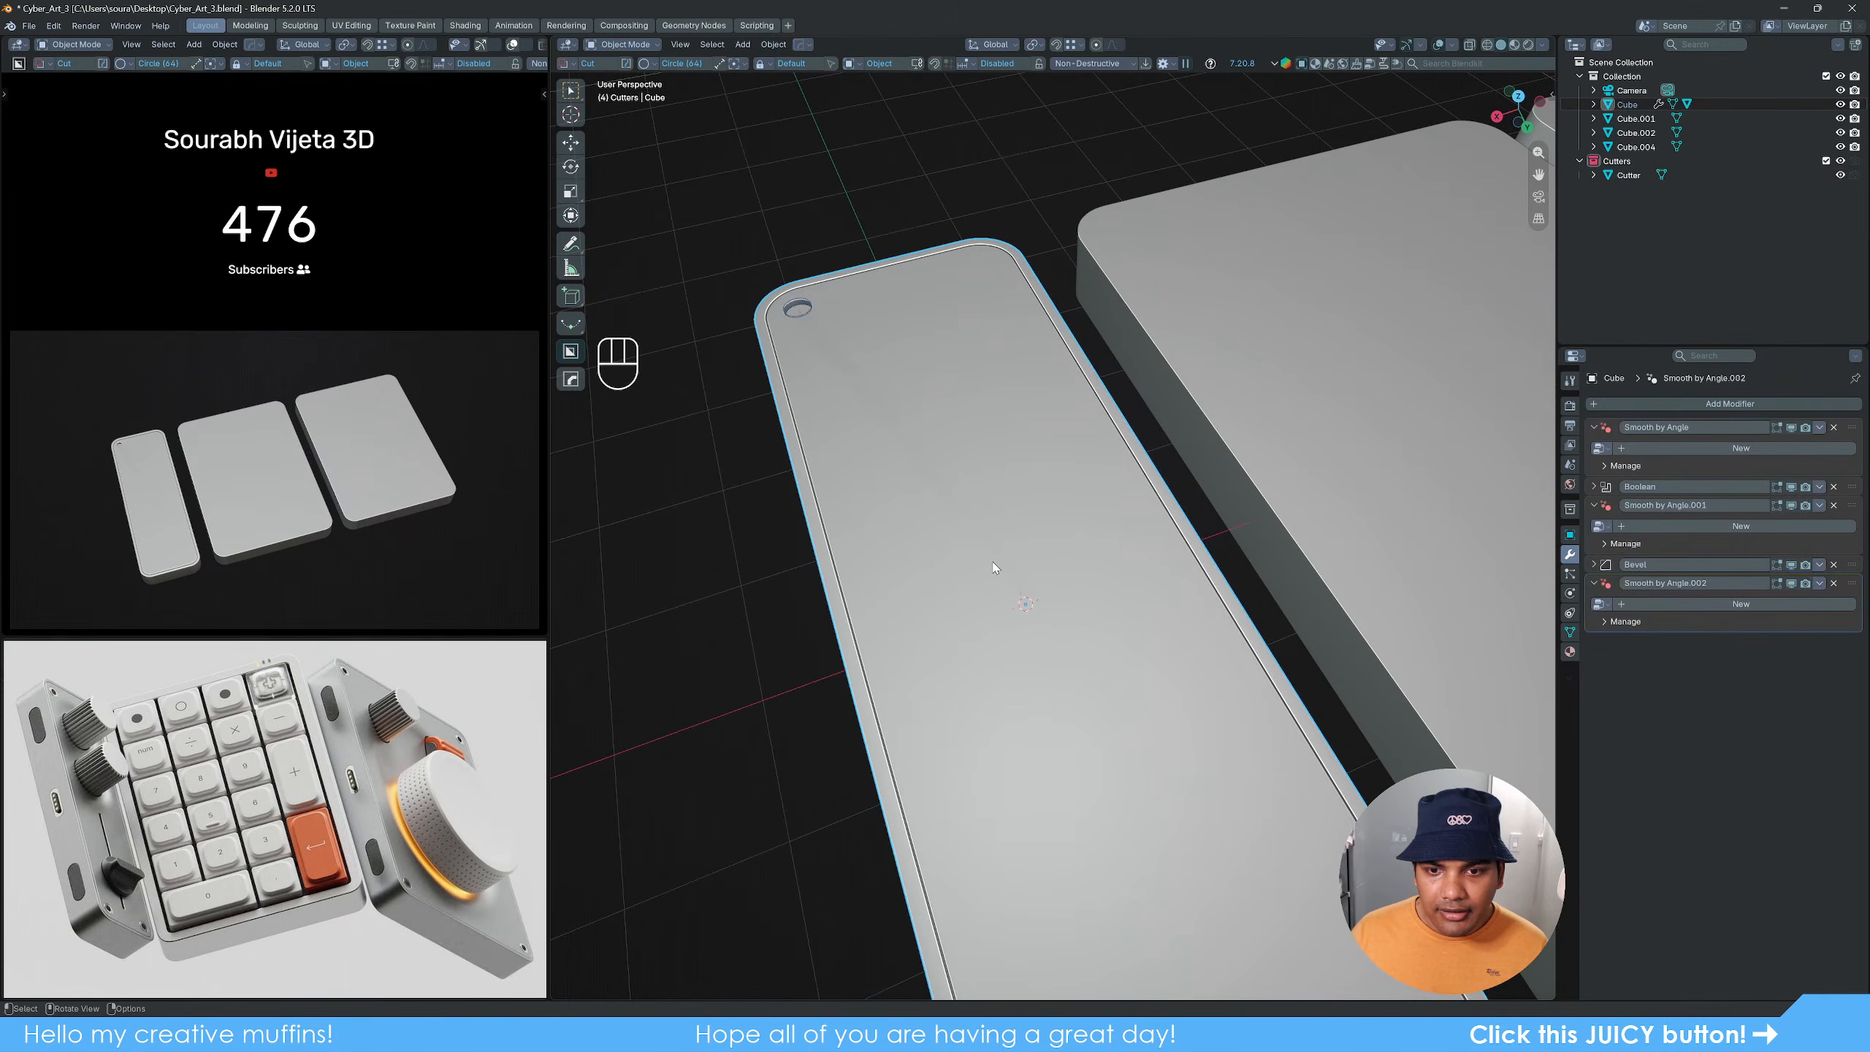
pyautogui.click(799, 304)
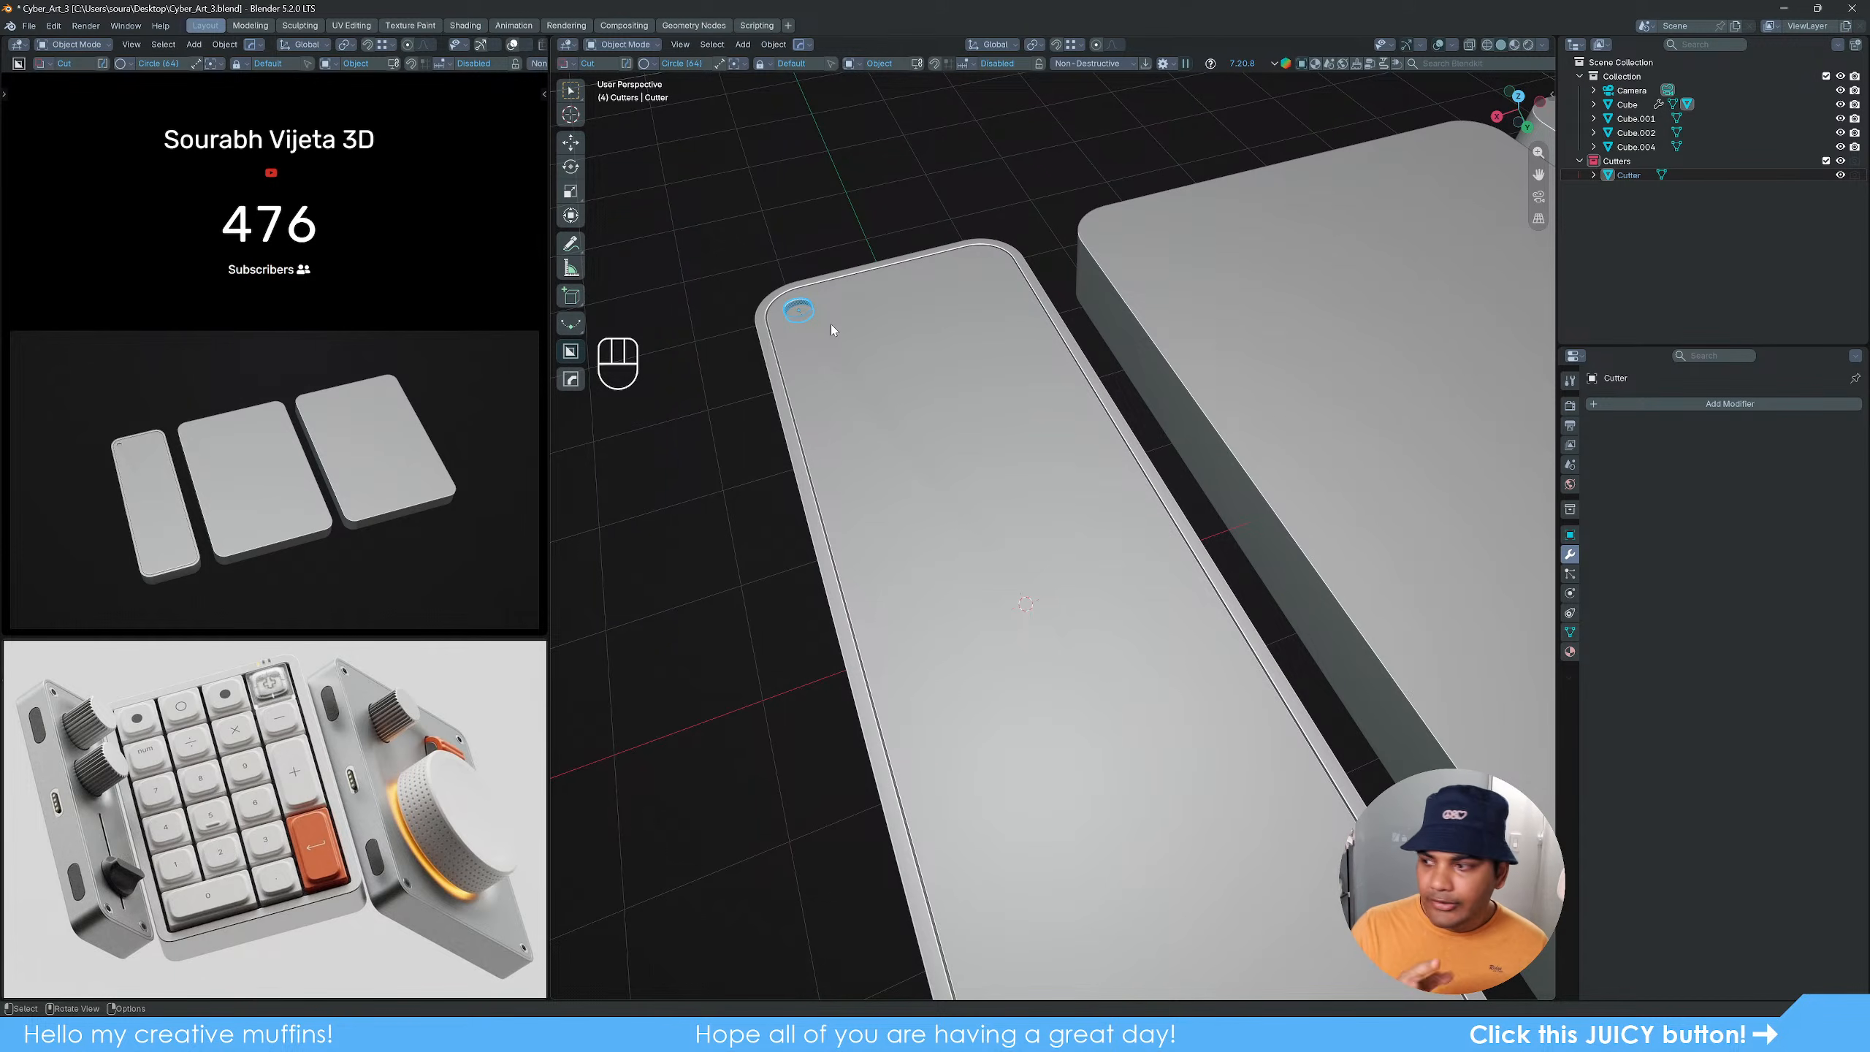
pyautogui.moveTo(938, 491); pyautogui.dragTo(1014, 553, button='middle')
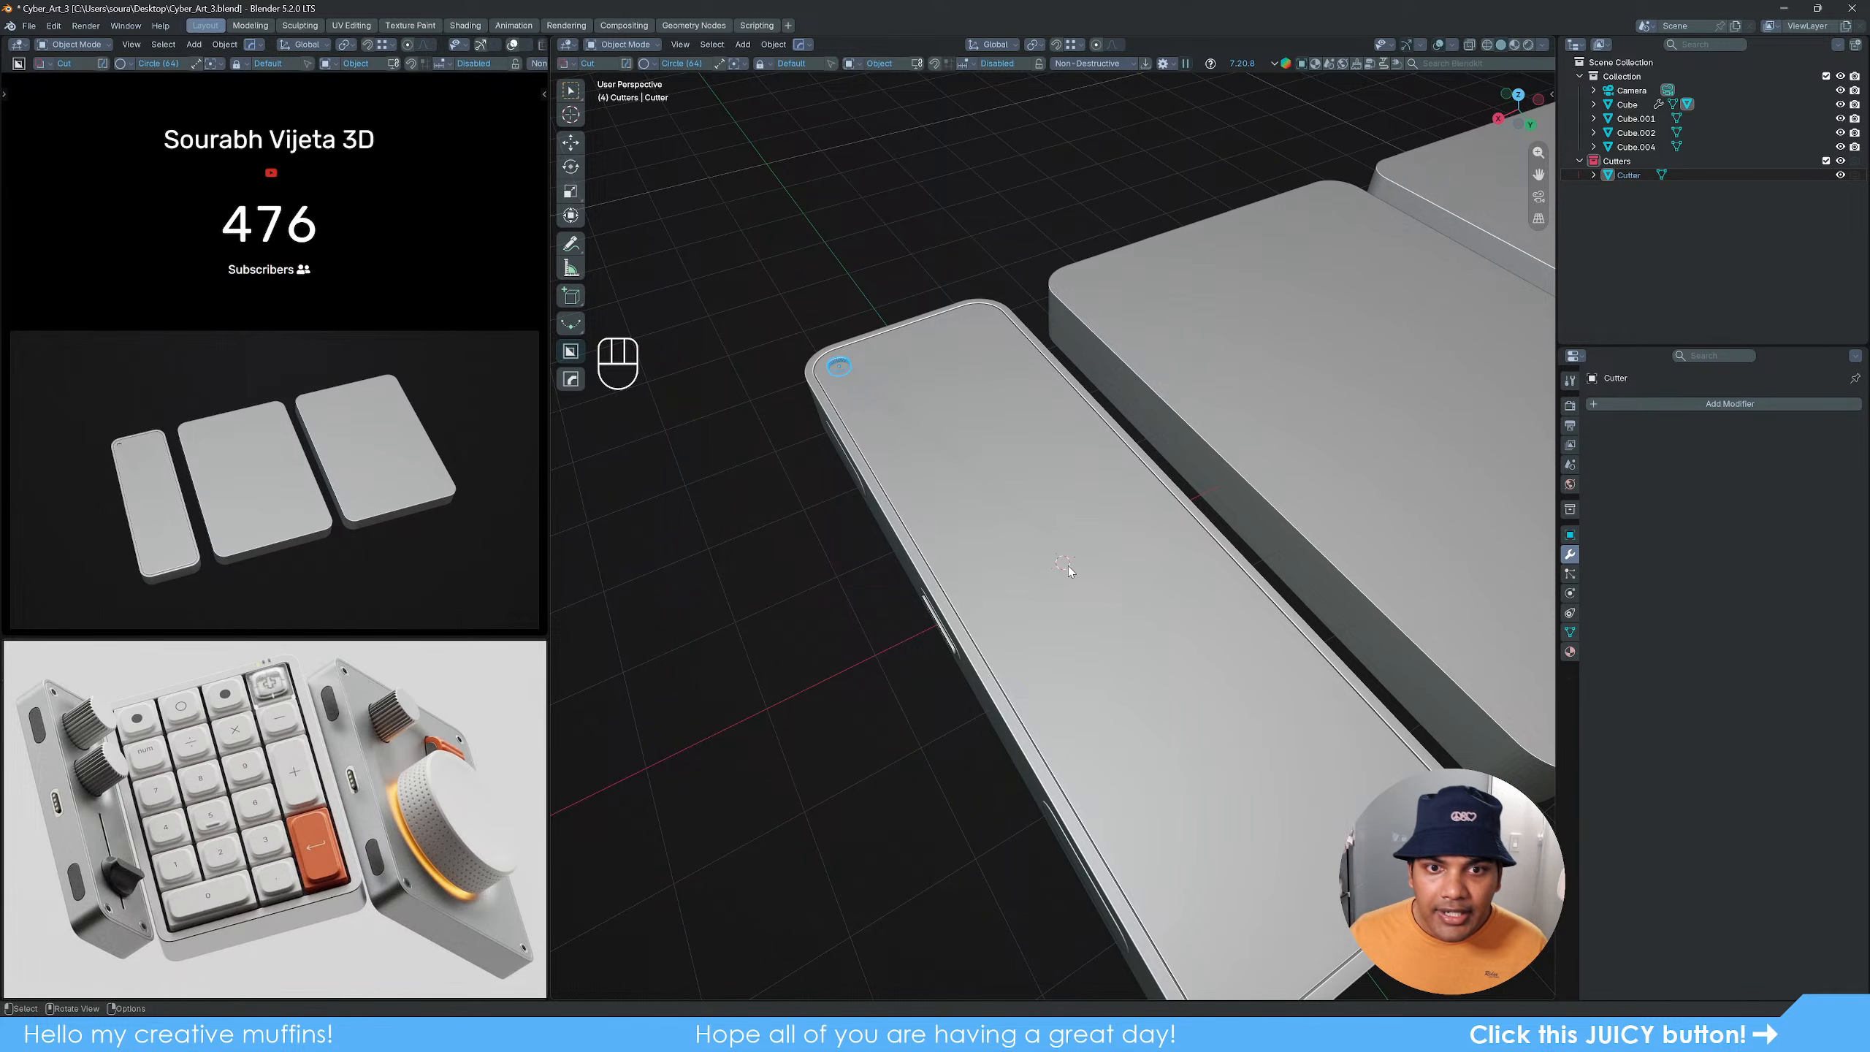
pyautogui.press('q')
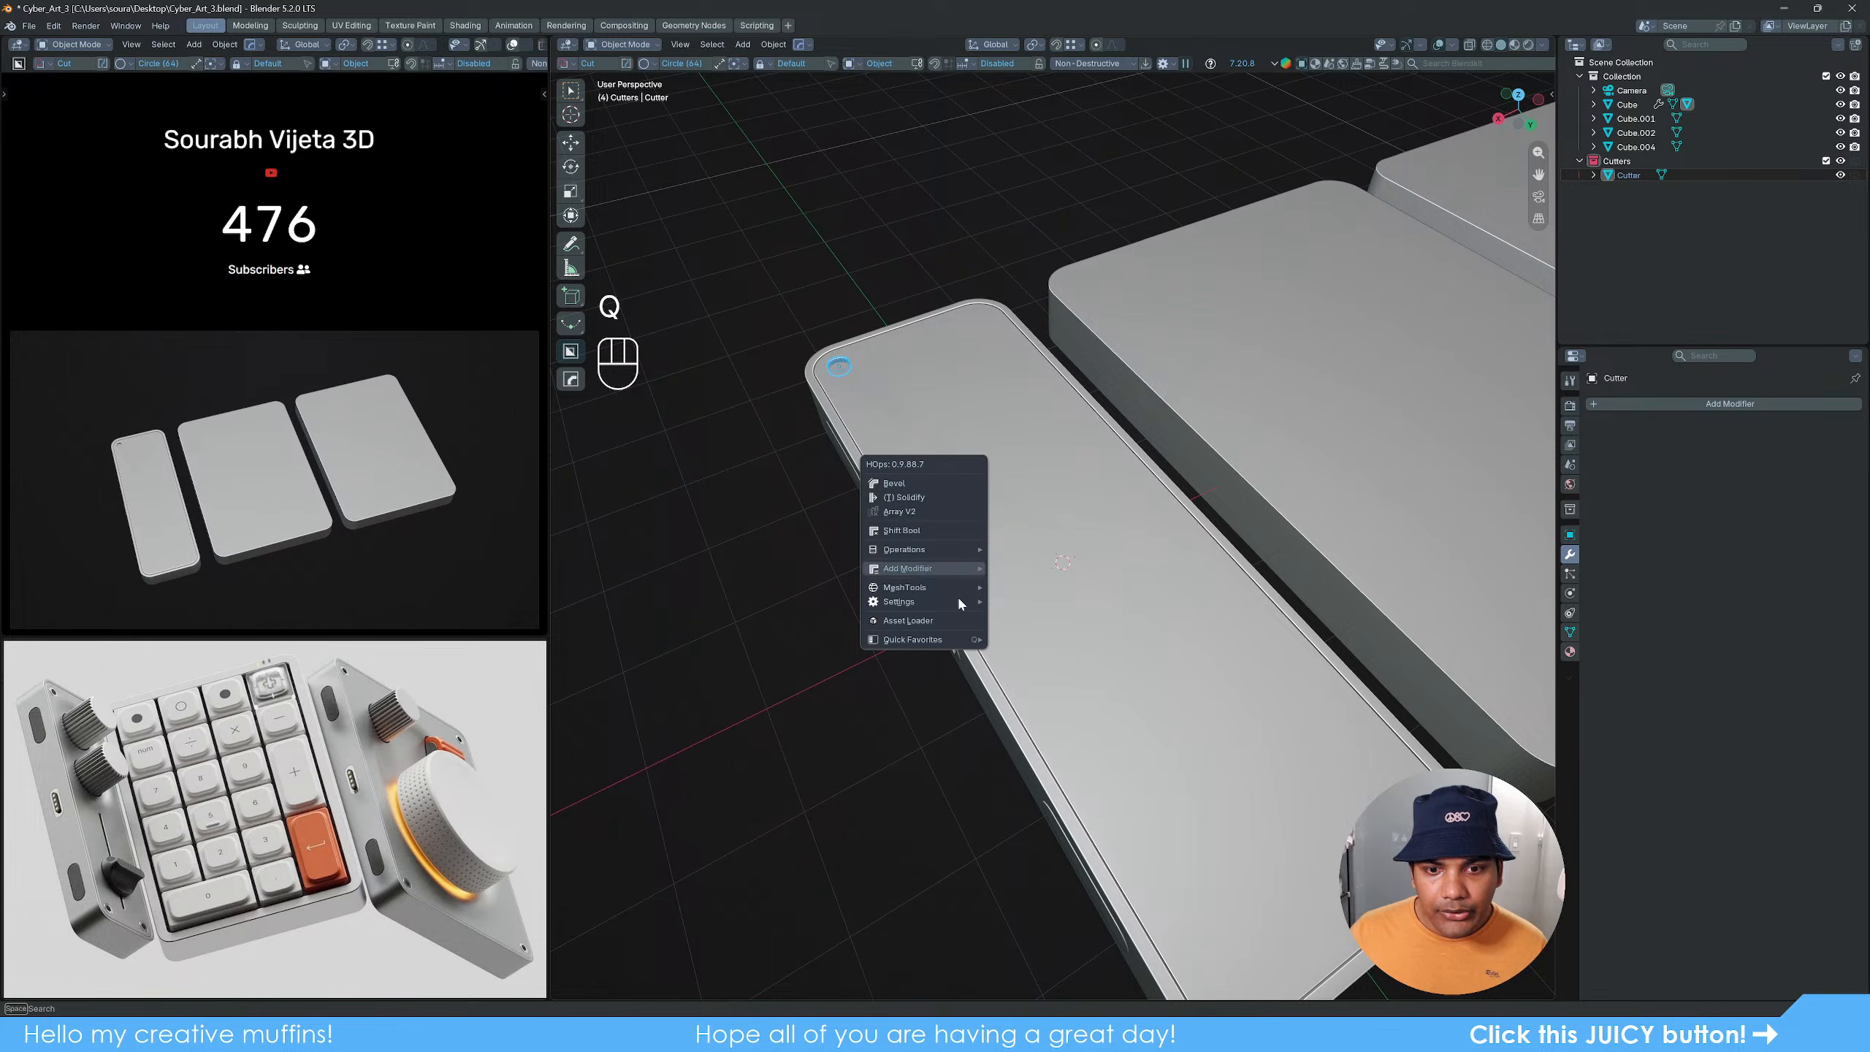
pyautogui.moveTo(936, 642)
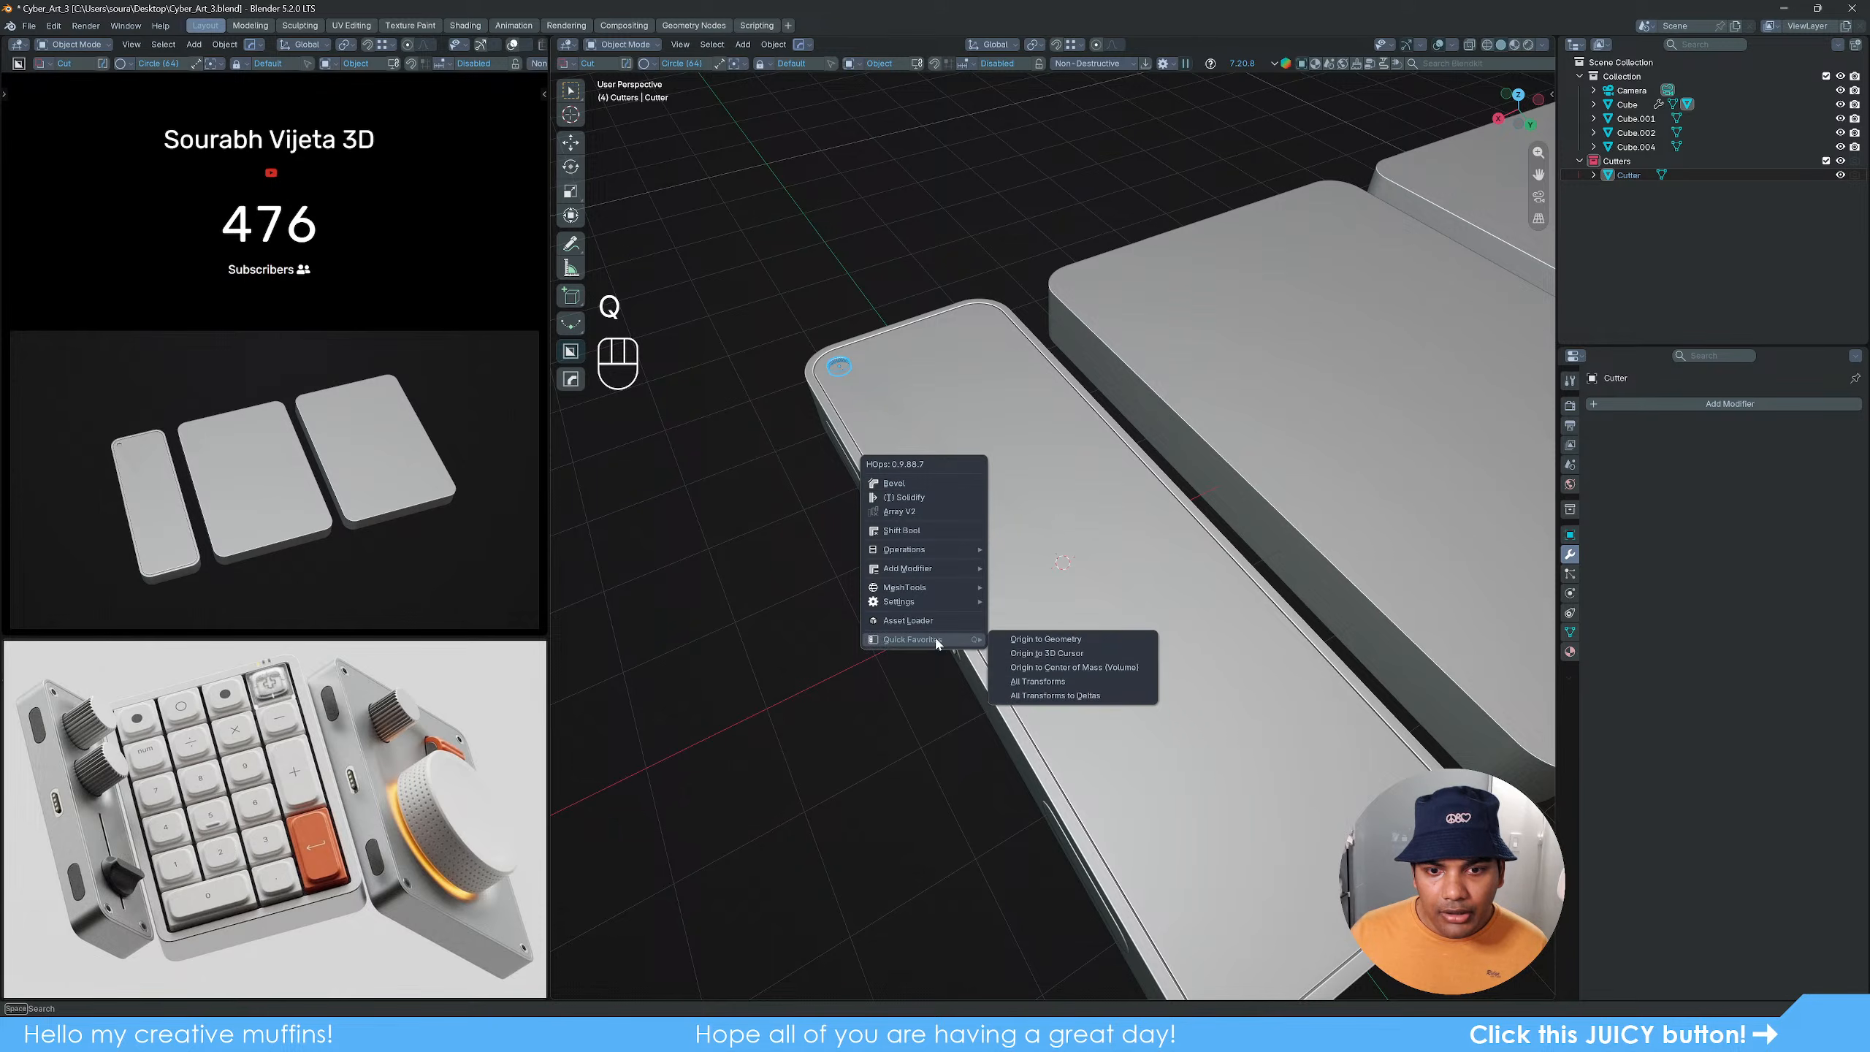
pyautogui.click(1060, 645)
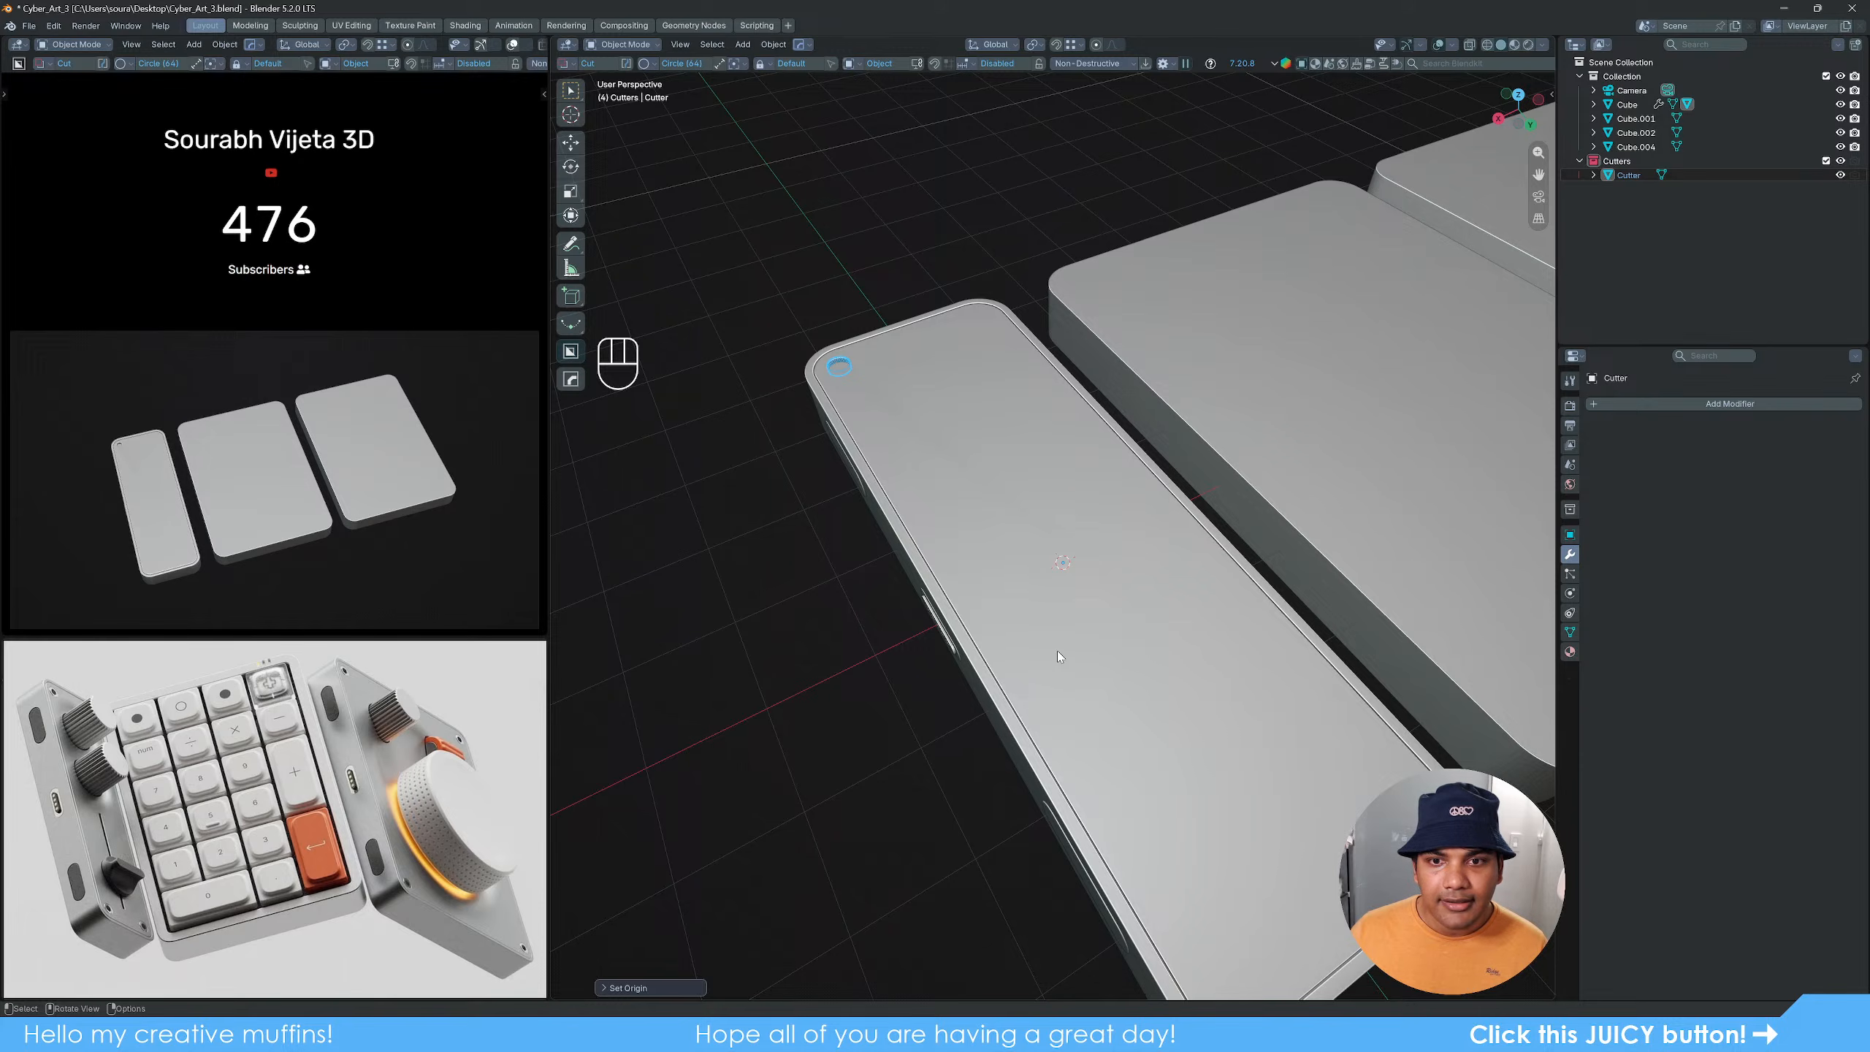
pyautogui.moveTo(1058, 650); pyautogui.dragTo(1028, 651, button='middle')
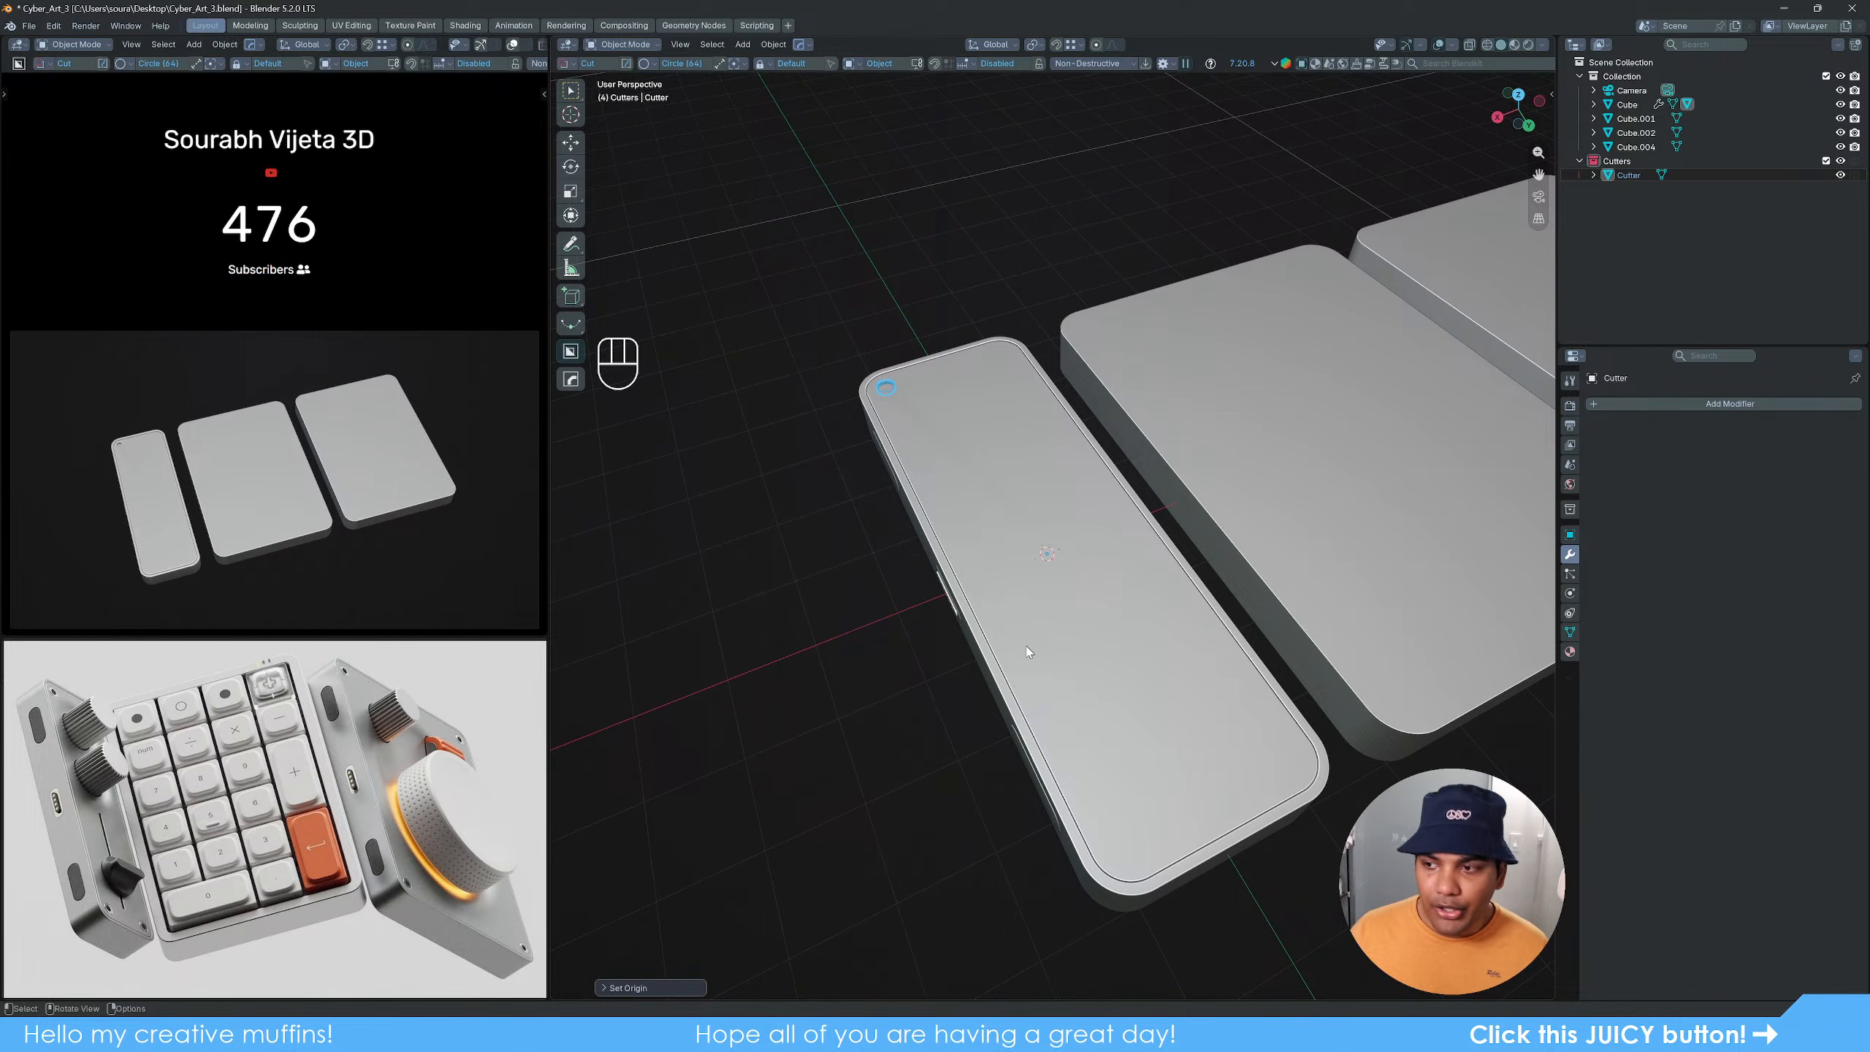
# Step: Mirror the circular cutter across the X and Y axes to put a hole in each of the block's four corners
pyautogui.hotkey('alt', 'x')
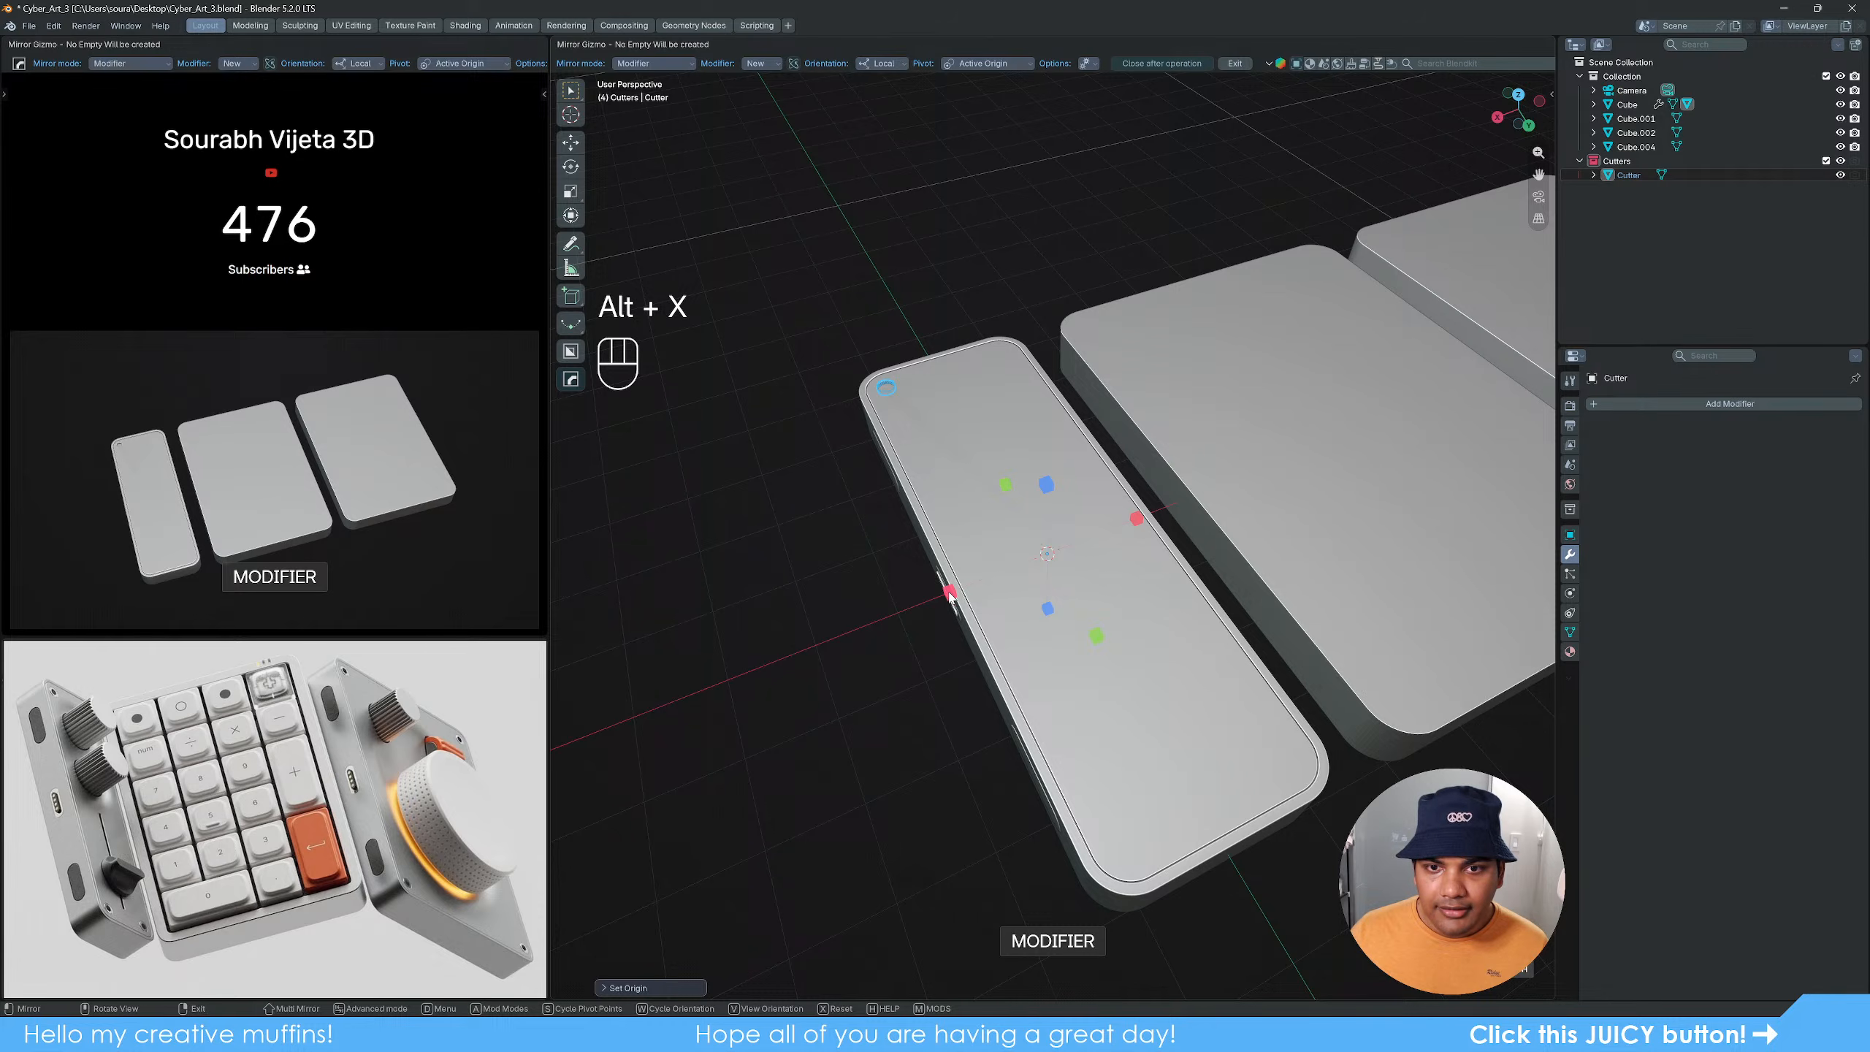
pyautogui.click(898, 421)
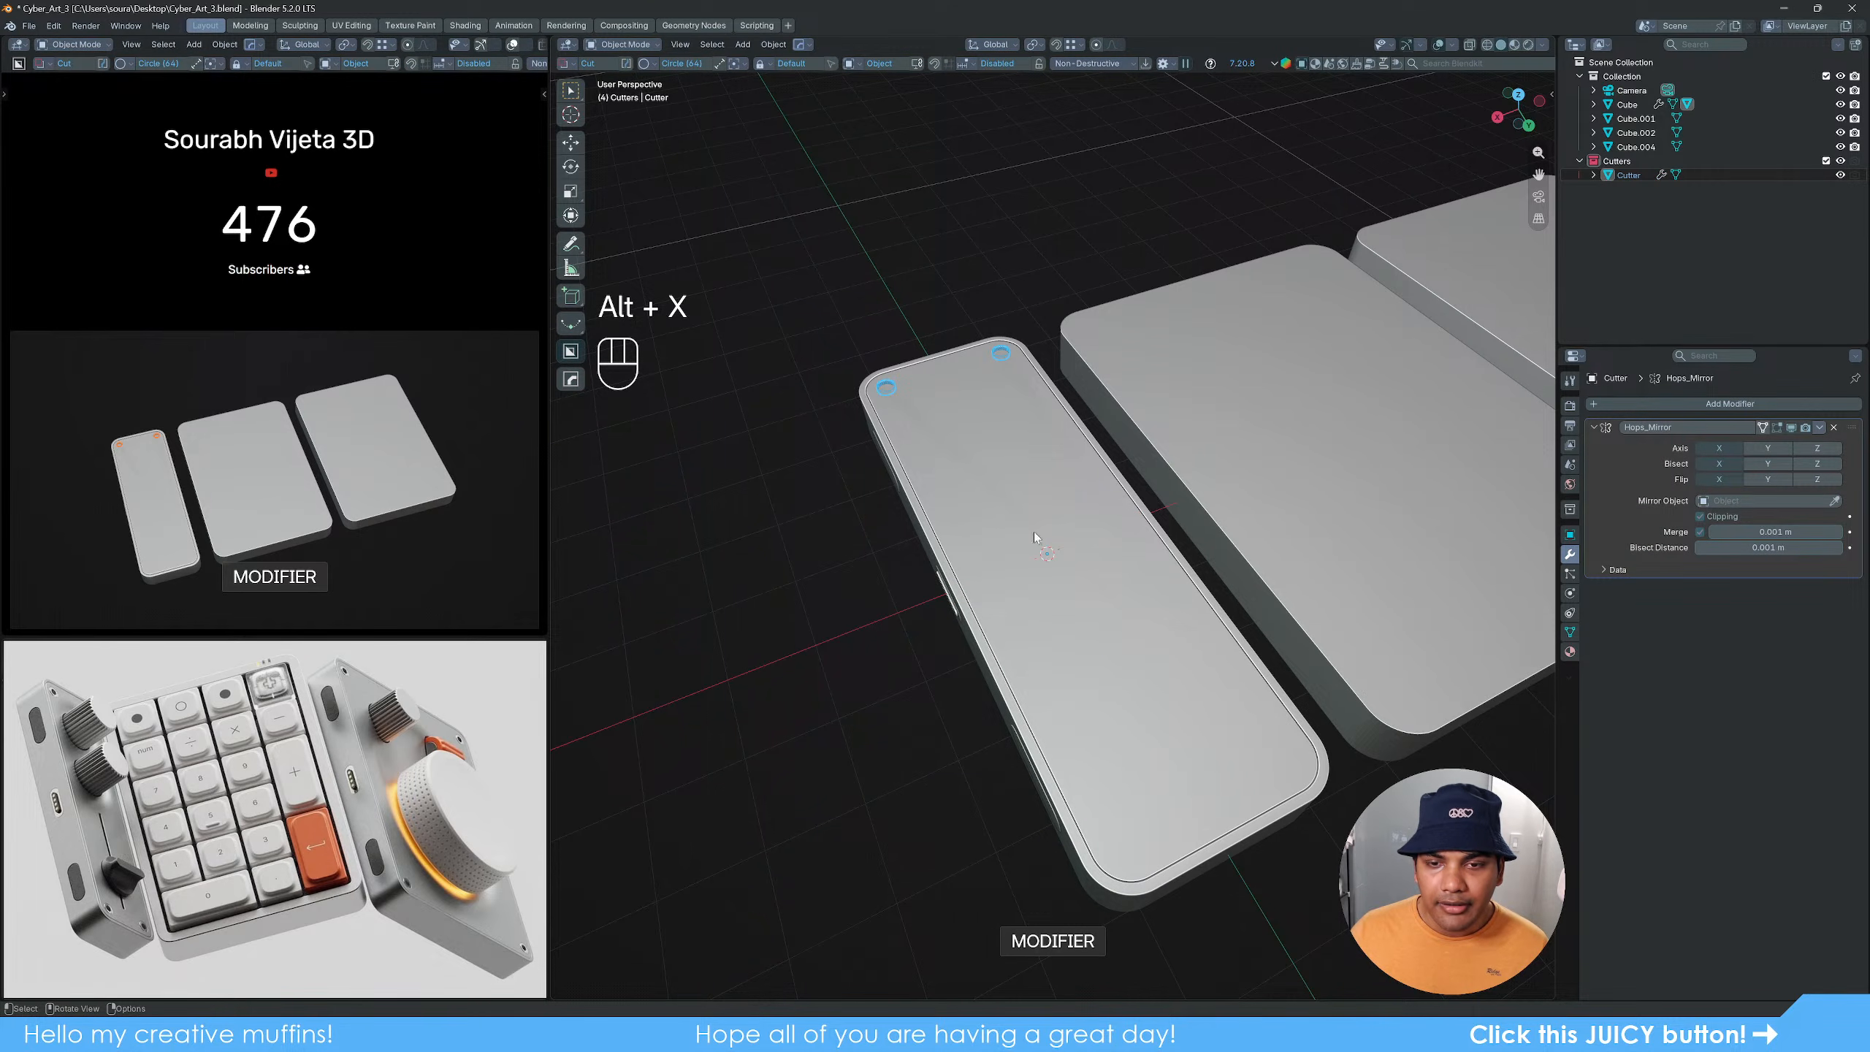
pyautogui.hotkey('alt', 'x')
pyautogui.click(1007, 487)
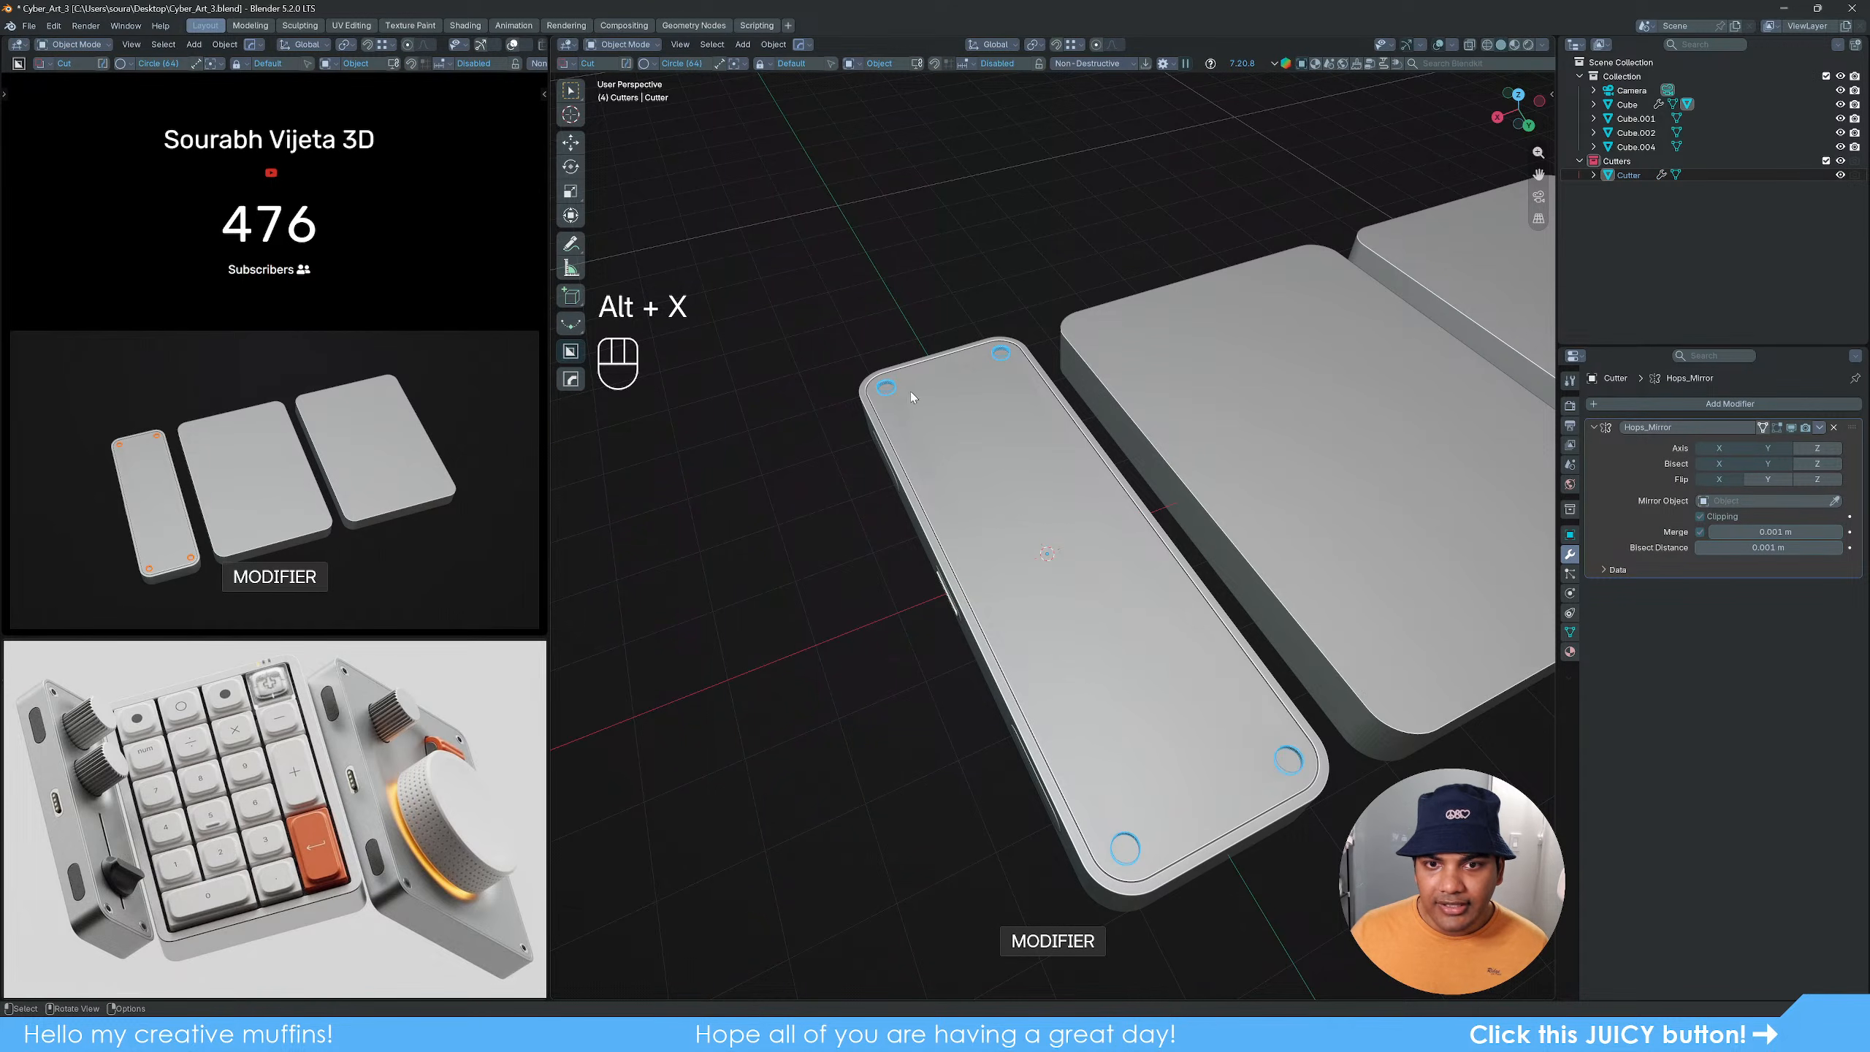
pyautogui.moveTo(835, 756); pyautogui.dragTo(1038, 742, button='middle')
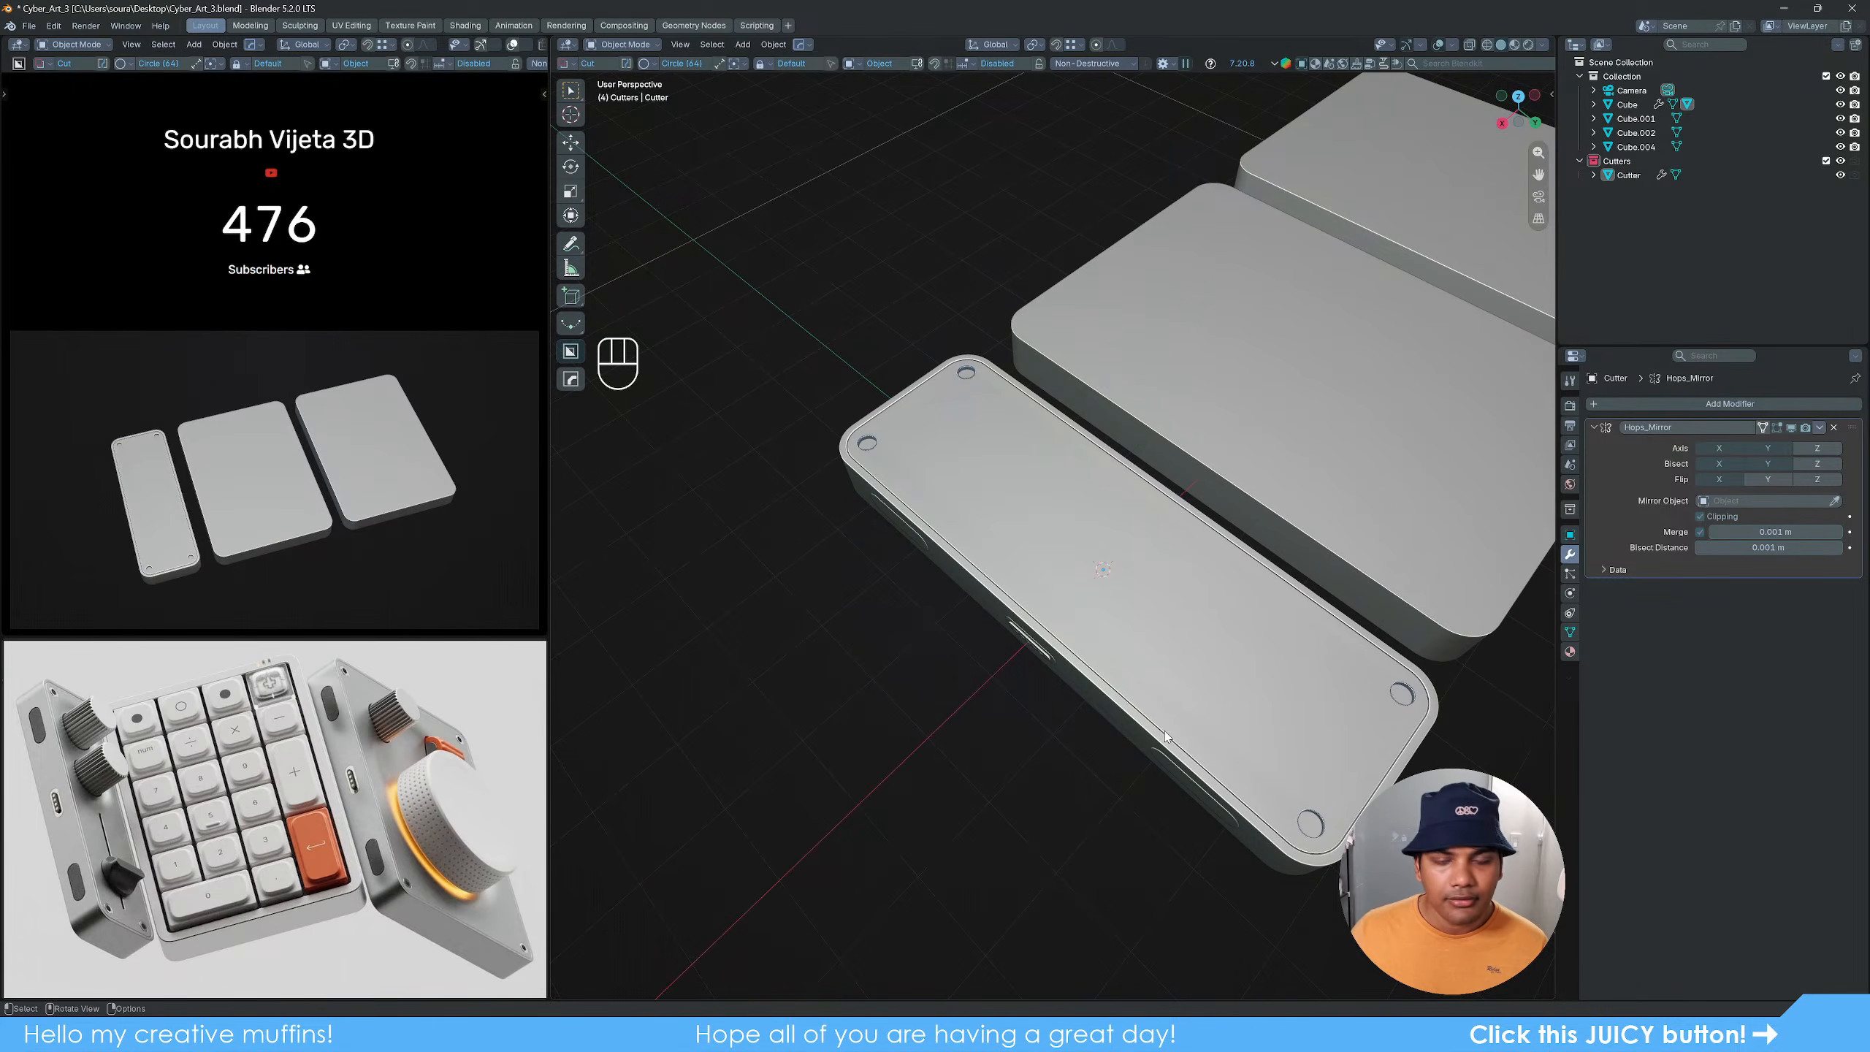
# Step: Apply the mirror modifier on the circular cutter that makes the narrow block's four corner holes
pyautogui.keyDown('shift'); pyautogui.moveTo(1165, 730); pyautogui.dragTo(1114, 682, button='middle'); pyautogui.keyUp('shift')
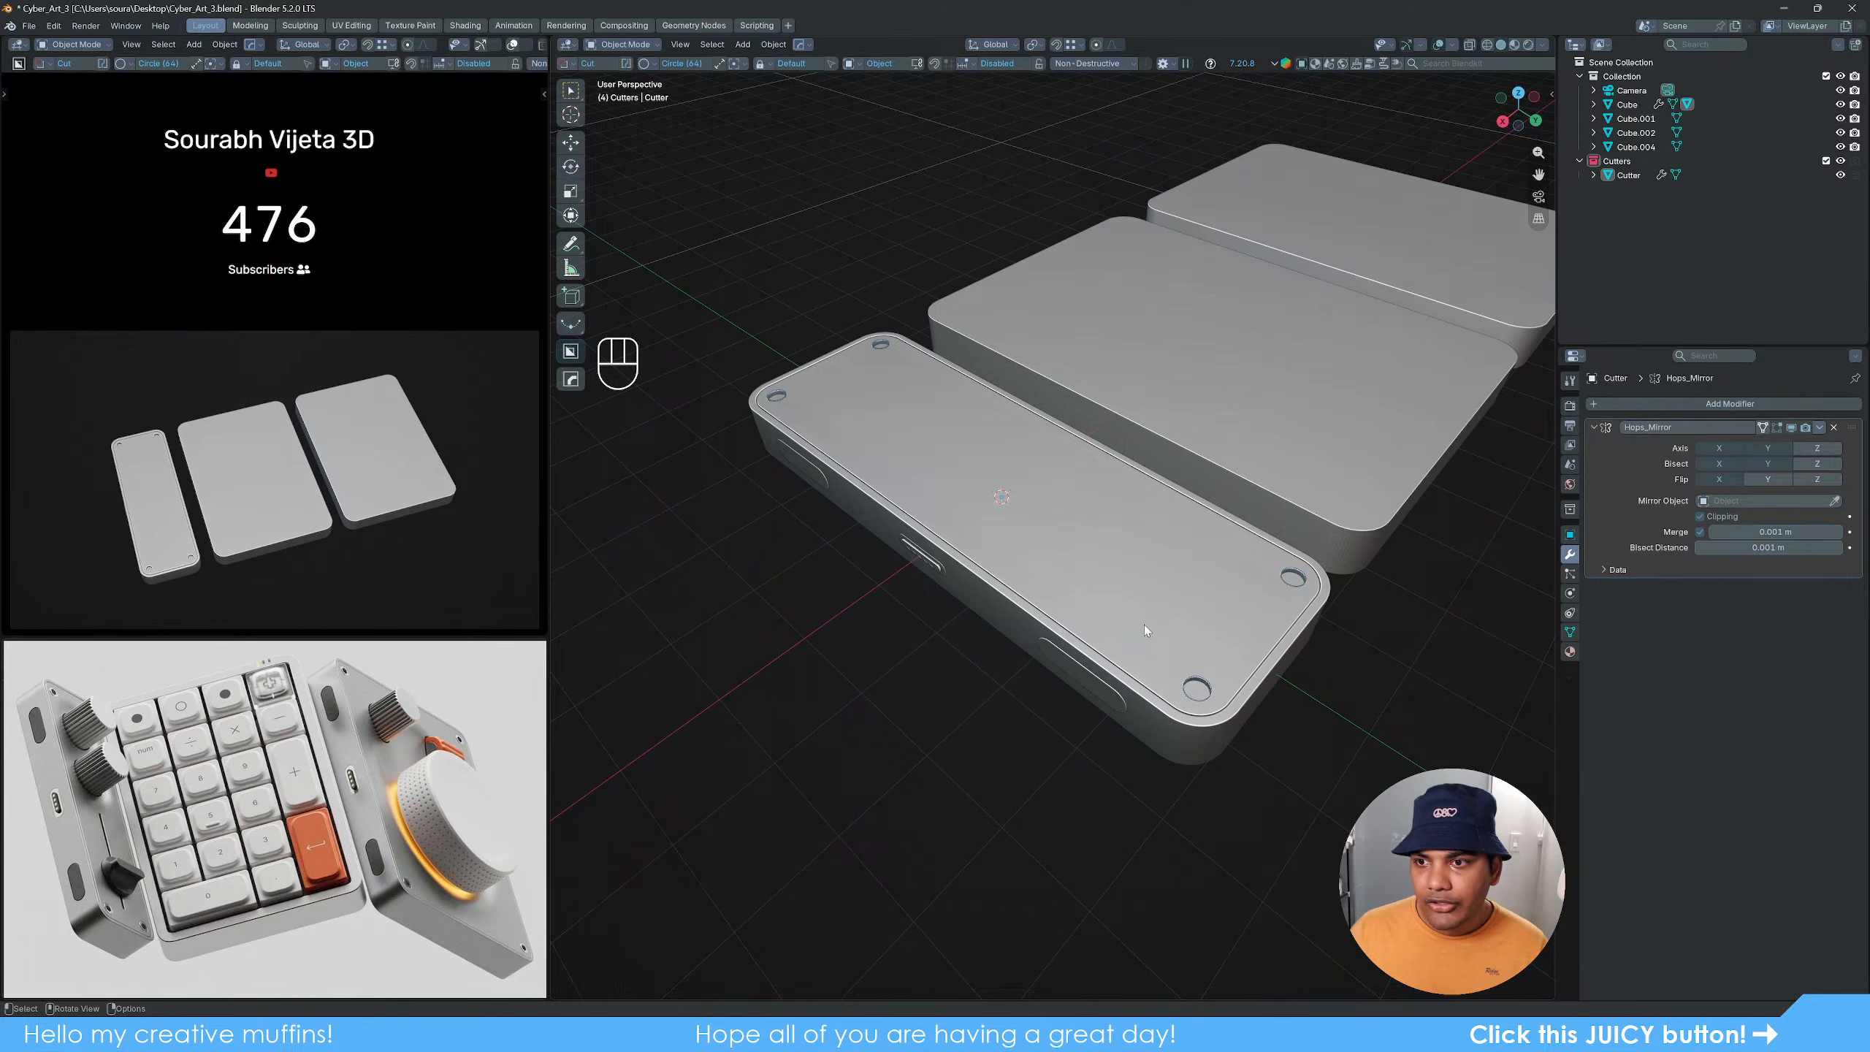
pyautogui.moveTo(1144, 625)
pyautogui.mouseDown(button='middle')
pyautogui.moveTo(1149, 670)
pyautogui.moveTo(1139, 650)
pyautogui.mouseUp(button='middle')
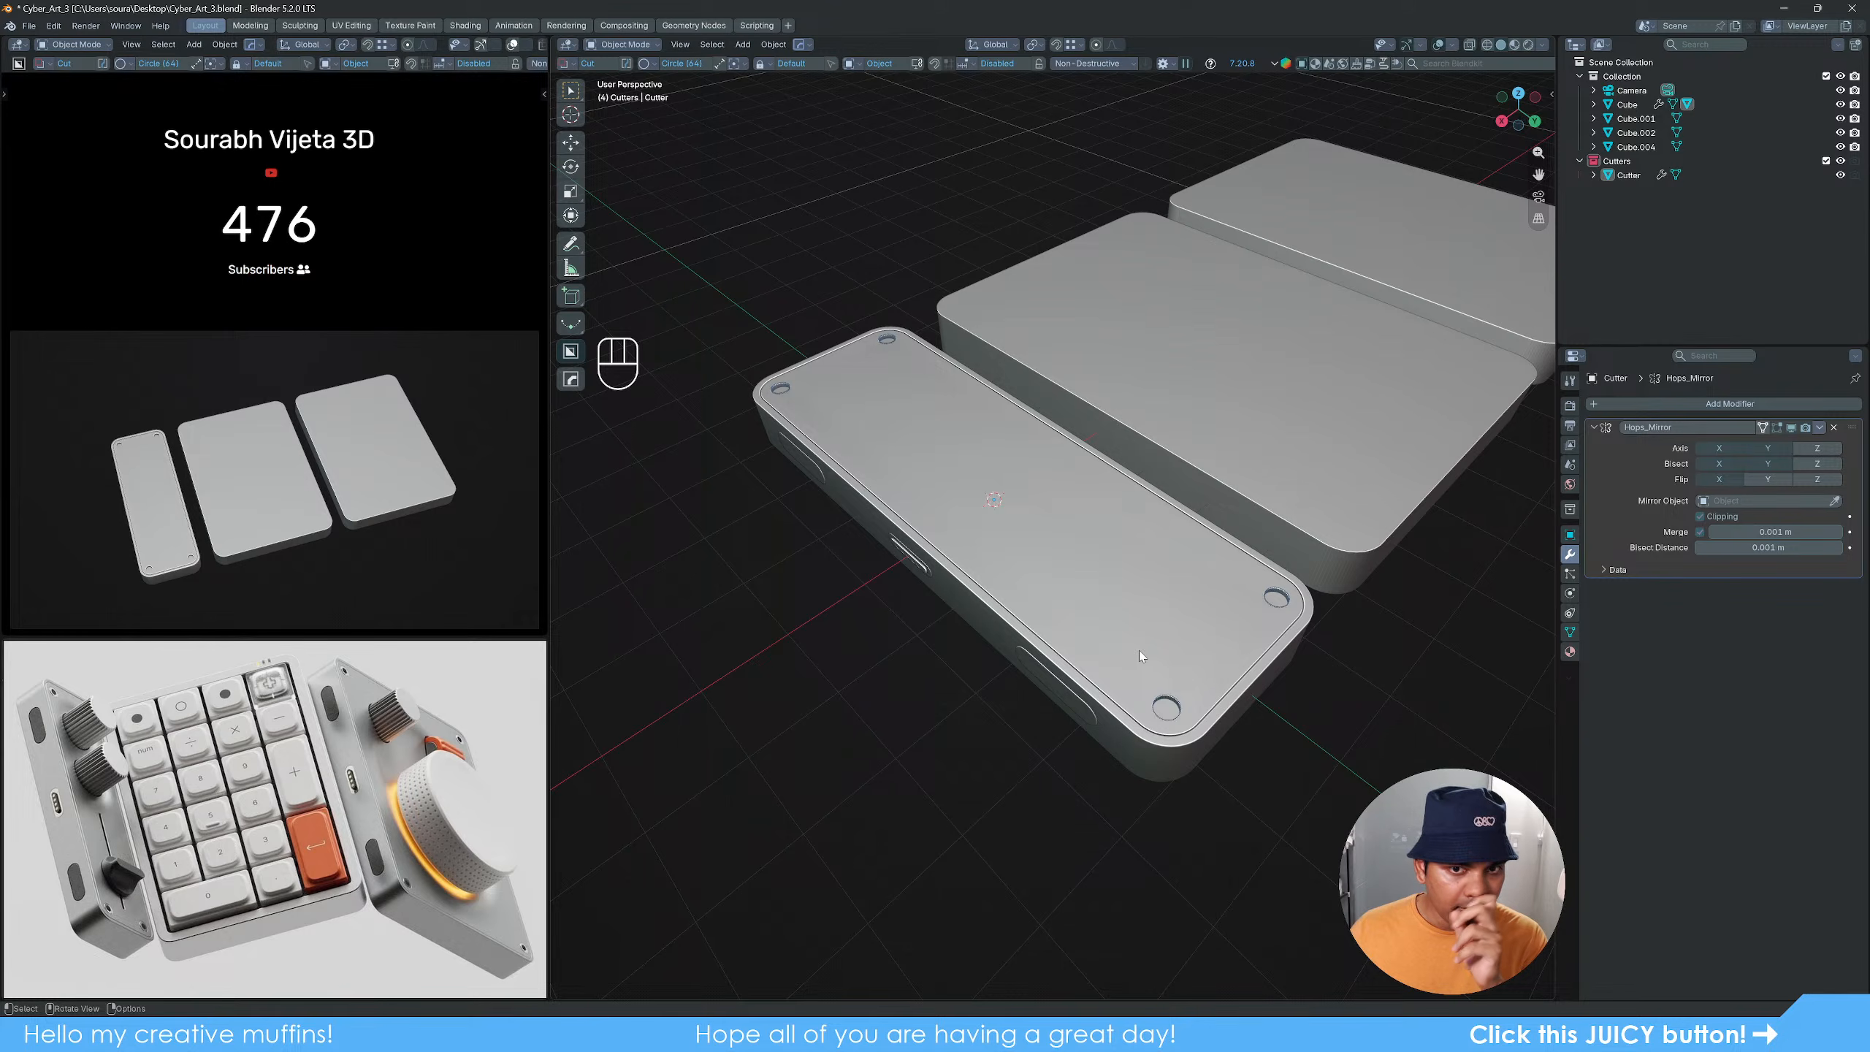
pyautogui.scroll(2, 1140, 655)
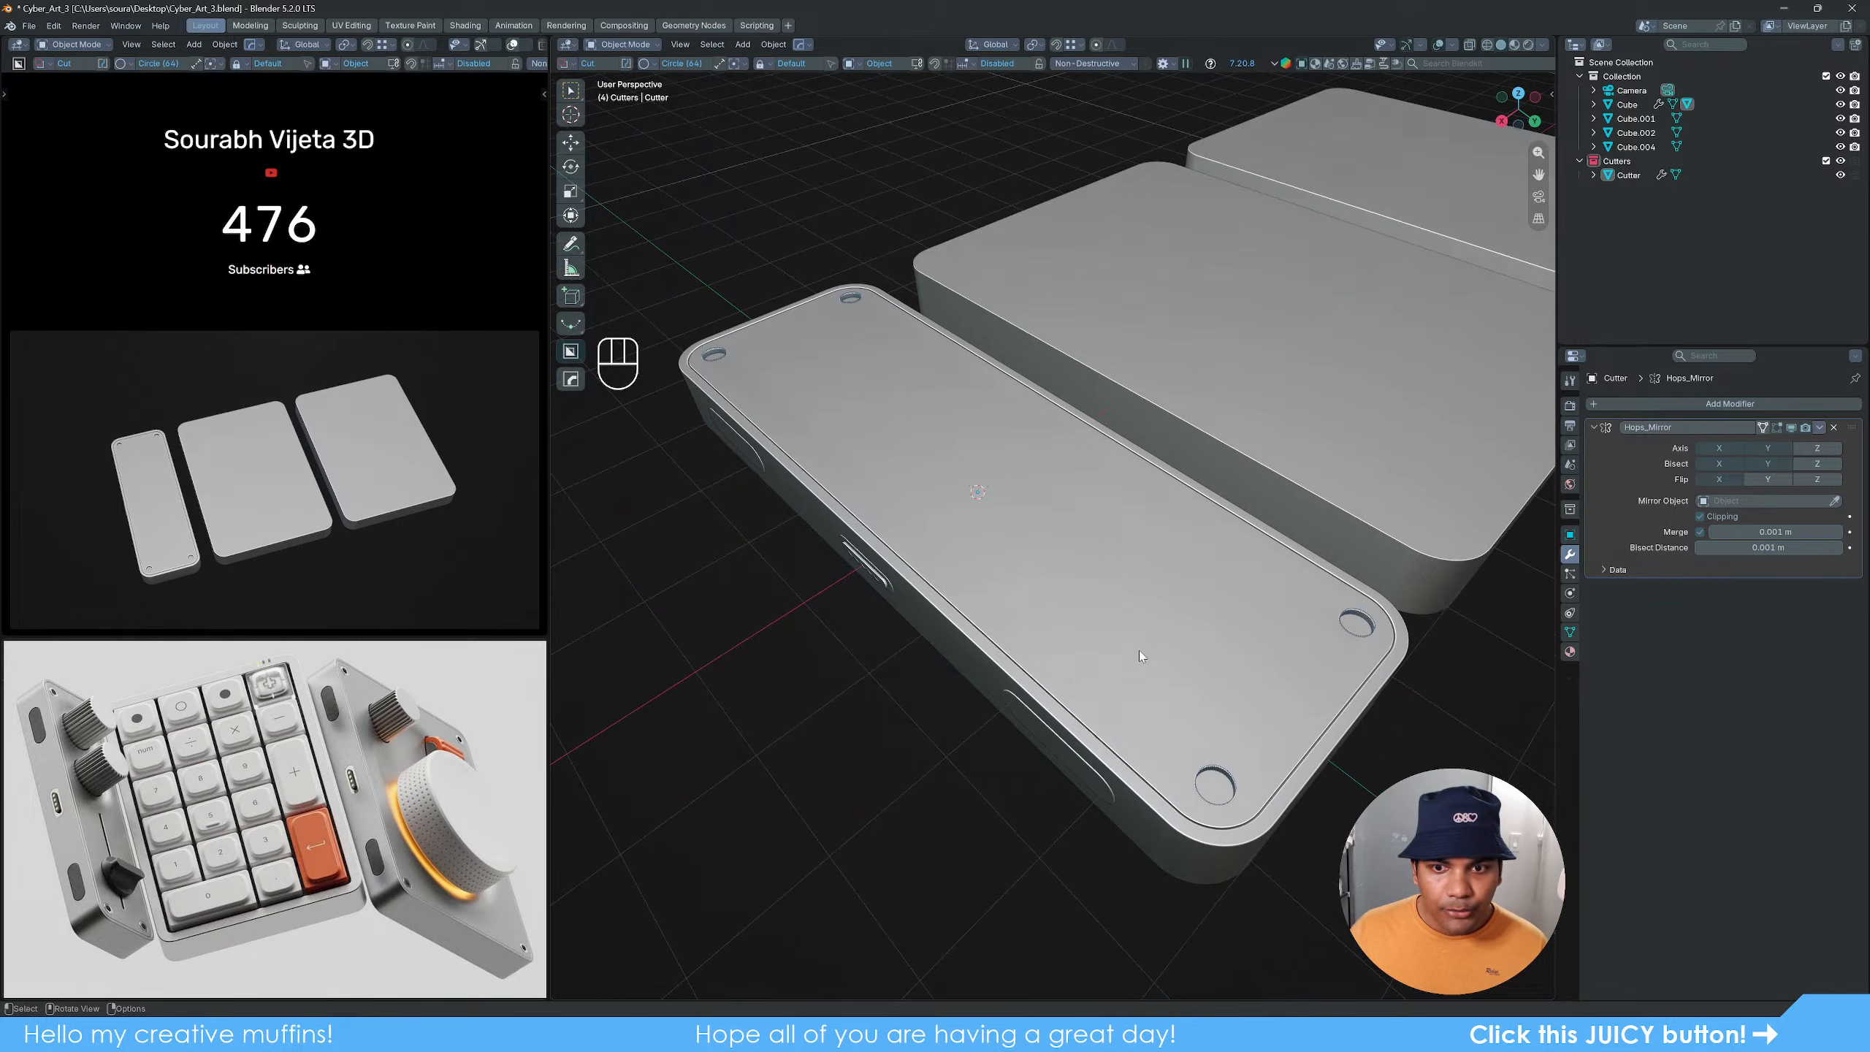
pyautogui.click(1367, 622)
pyautogui.press('q')
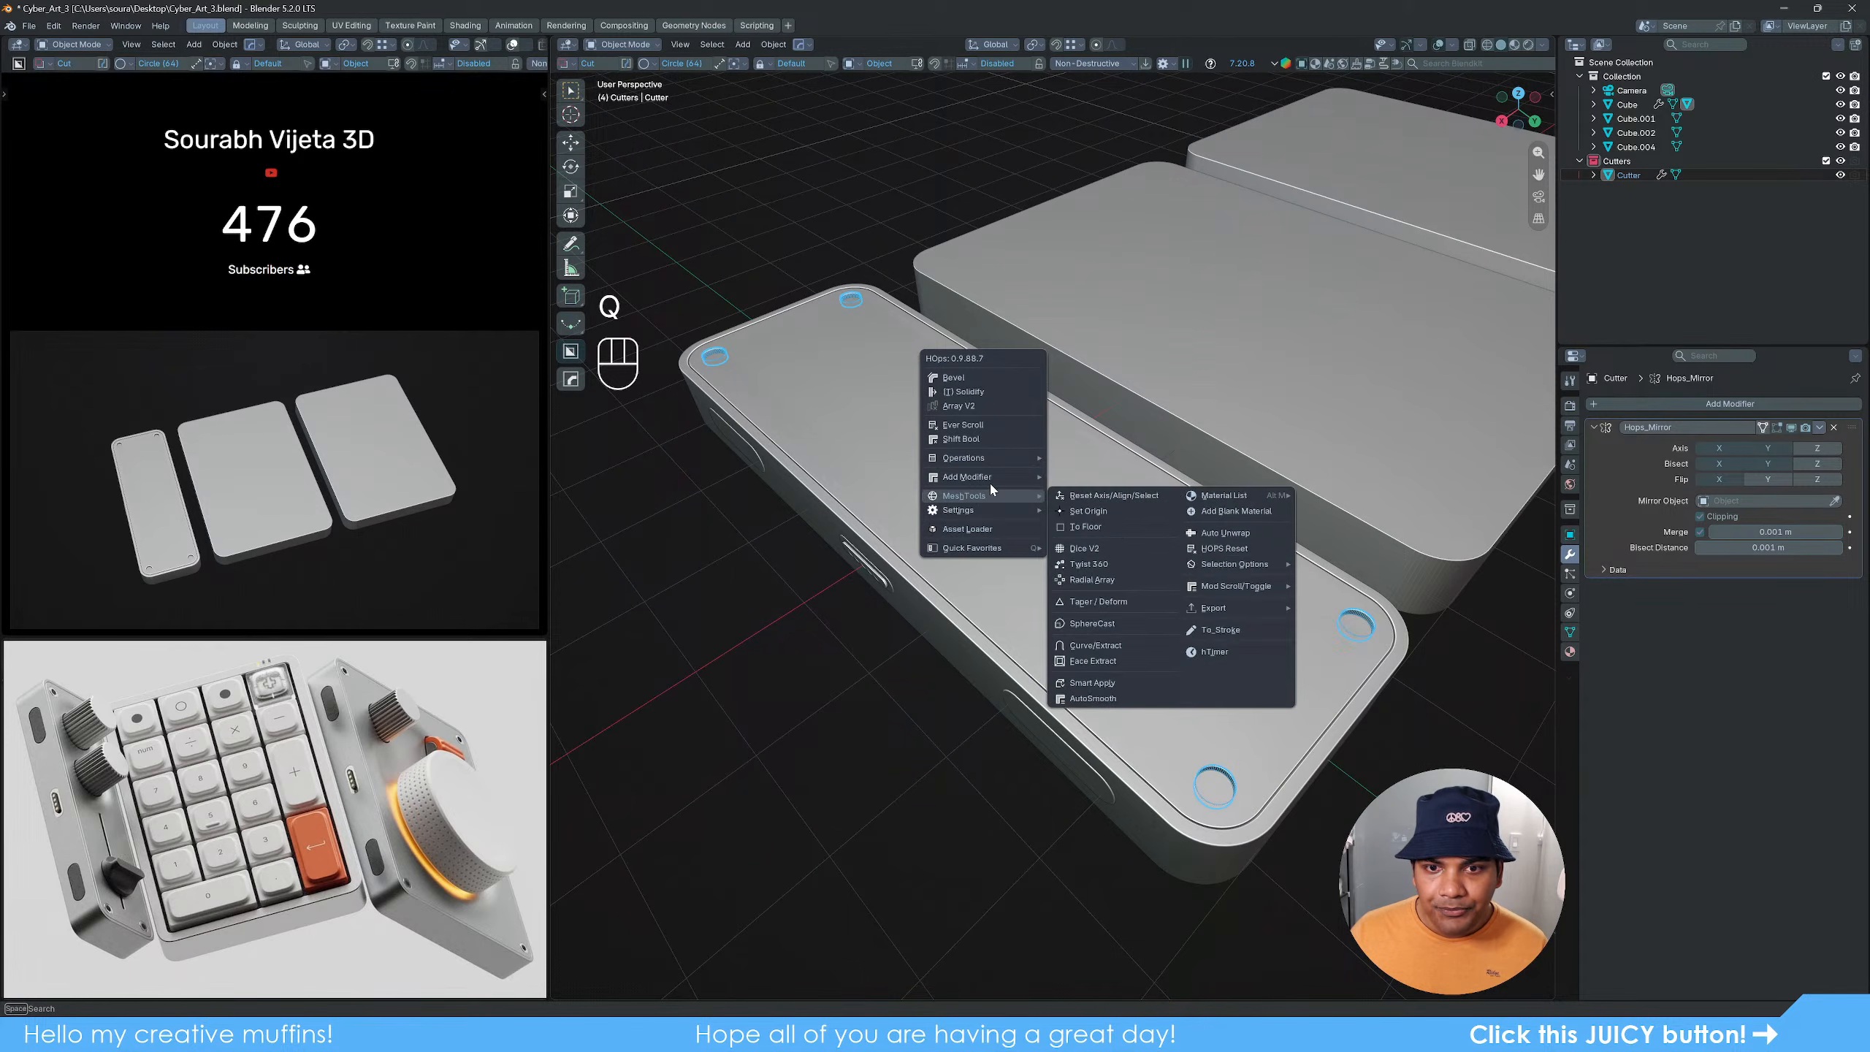
pyautogui.moveTo(989, 479)
pyautogui.click(1113, 576)
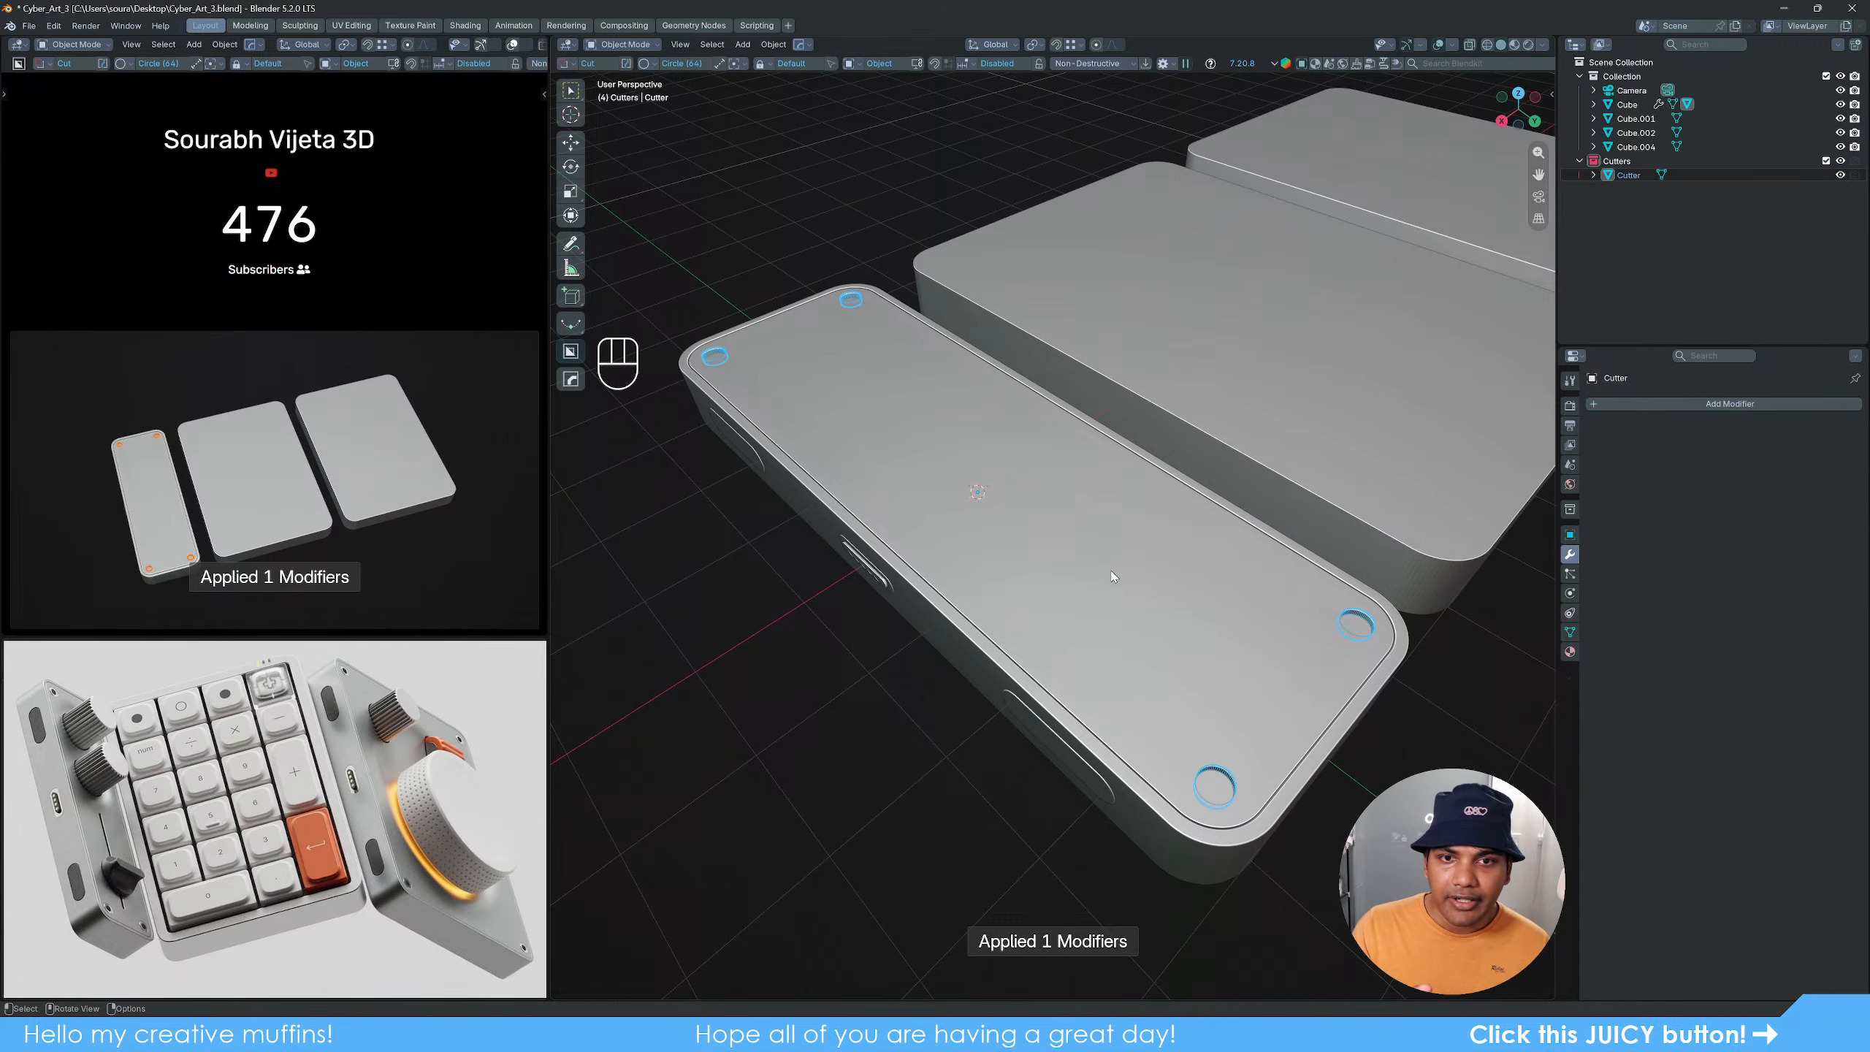
# Step: Run Smart Apply on the narrow block to bake its modifiers, leaving only the final Bevel live
pyautogui.click(1112, 577)
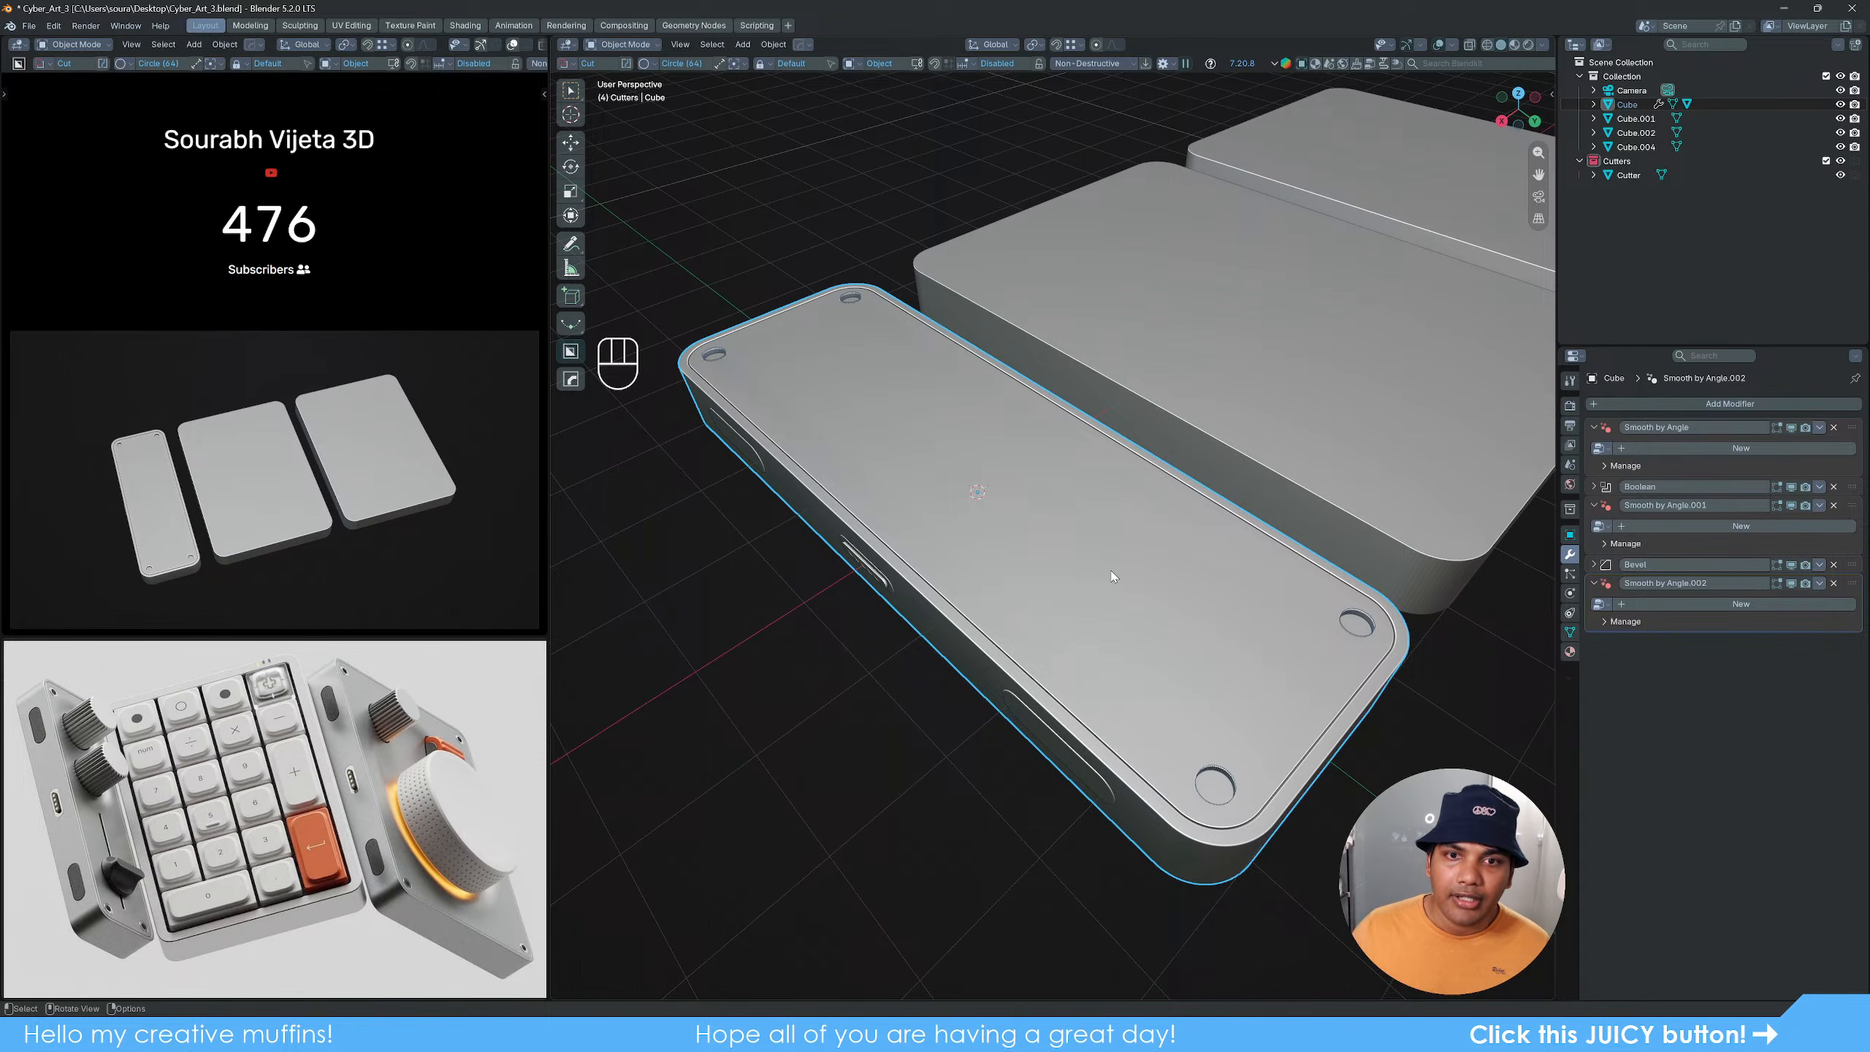
pyautogui.press('q')
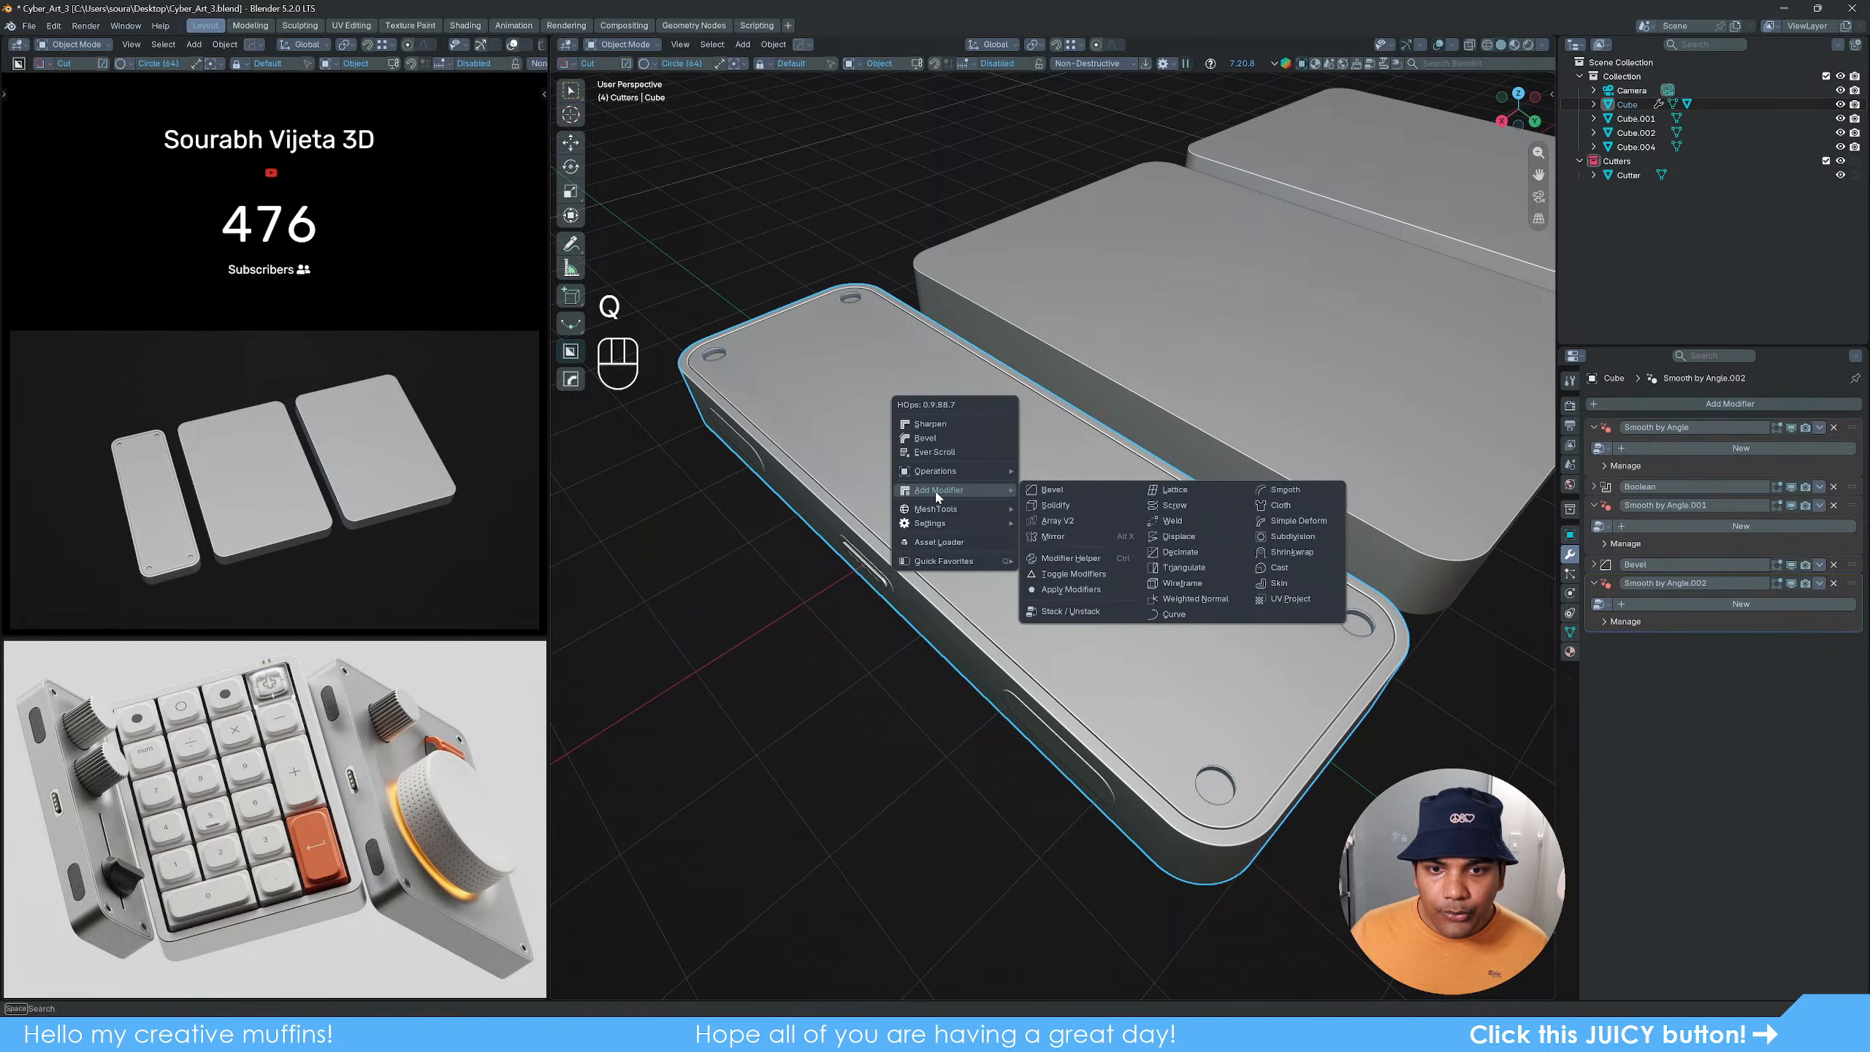
pyautogui.moveTo(961, 473)
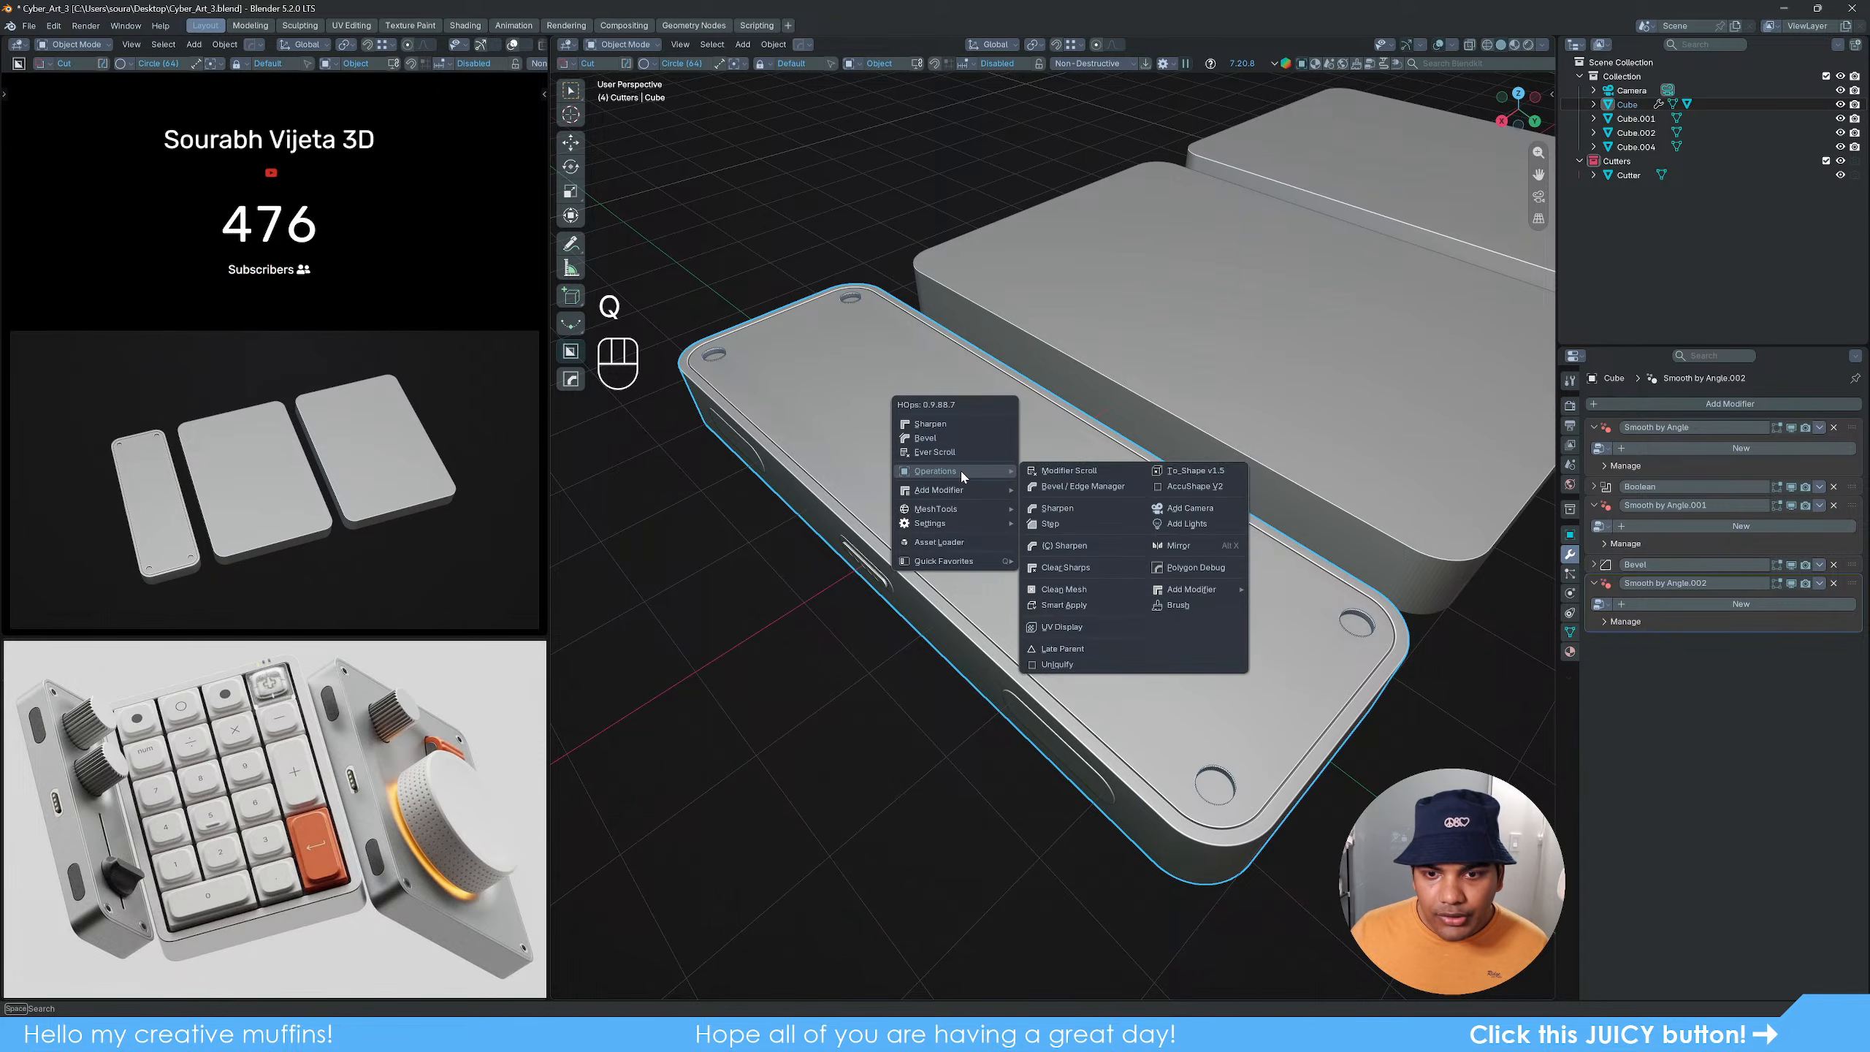
pyautogui.click(1087, 605)
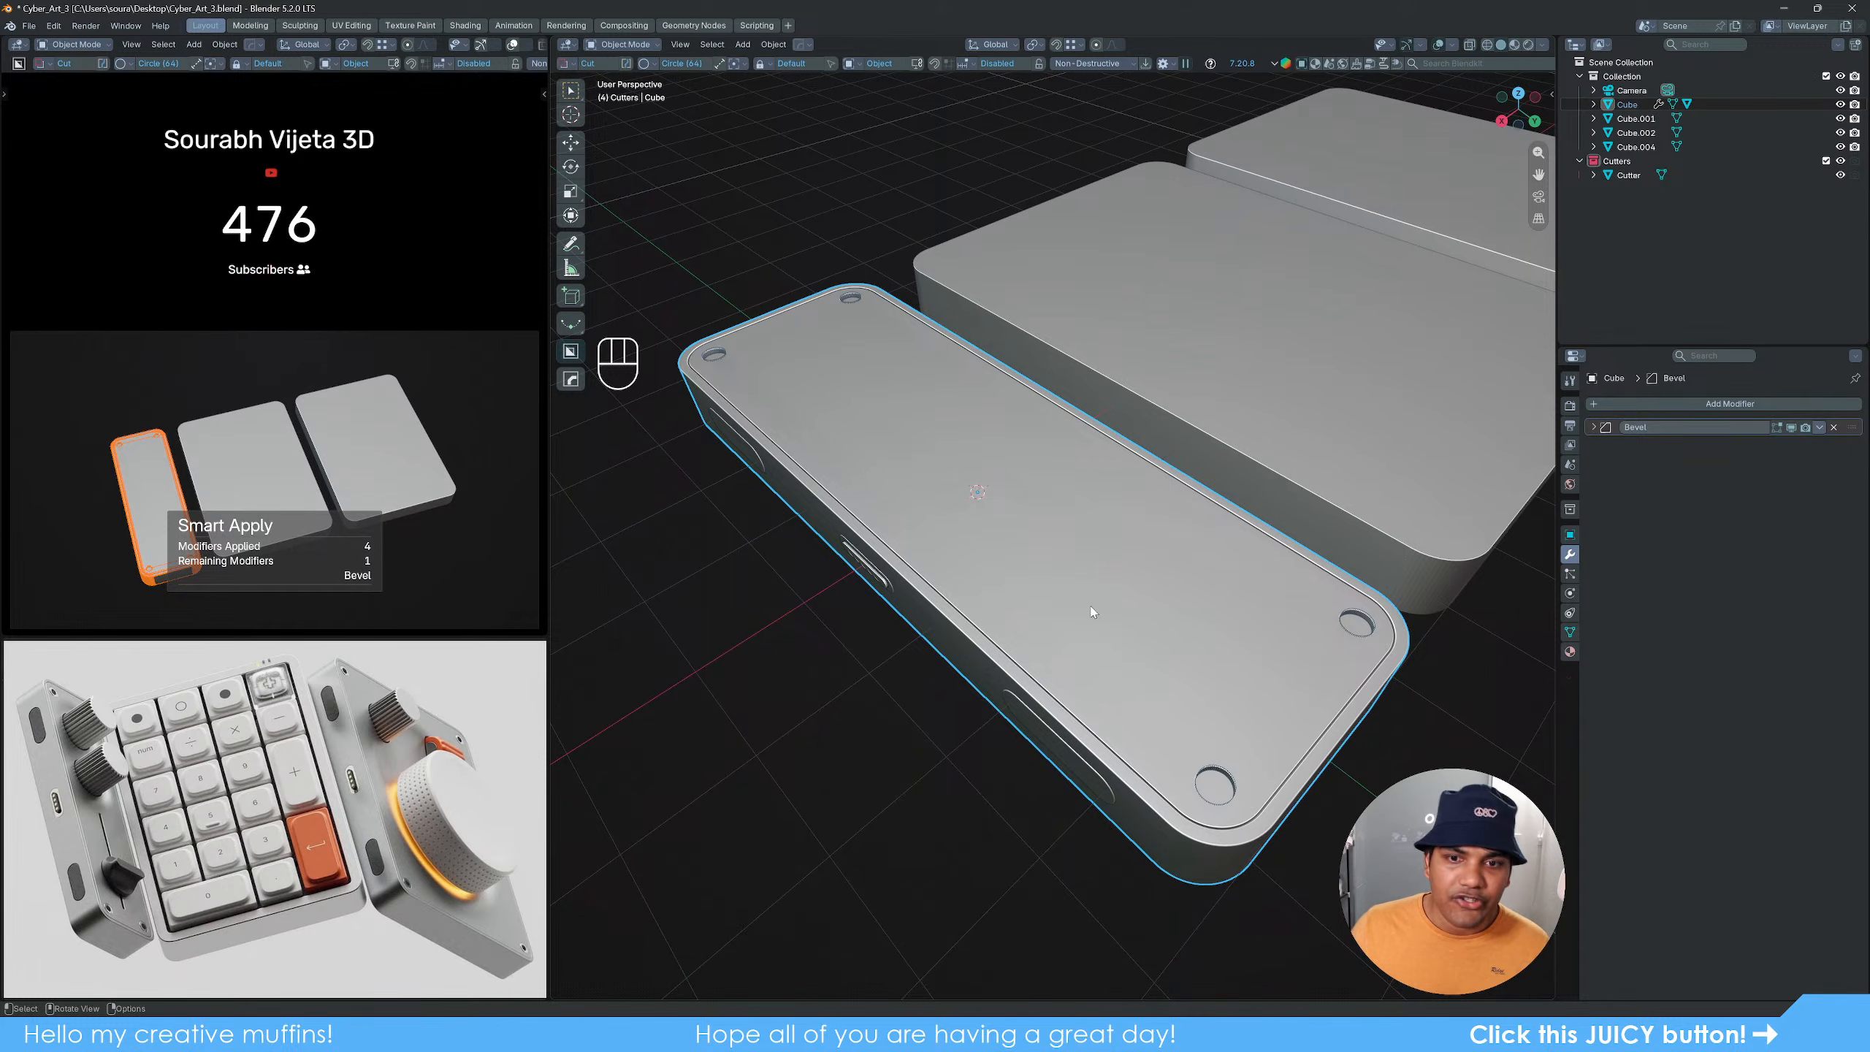
pyautogui.click(836, 652)
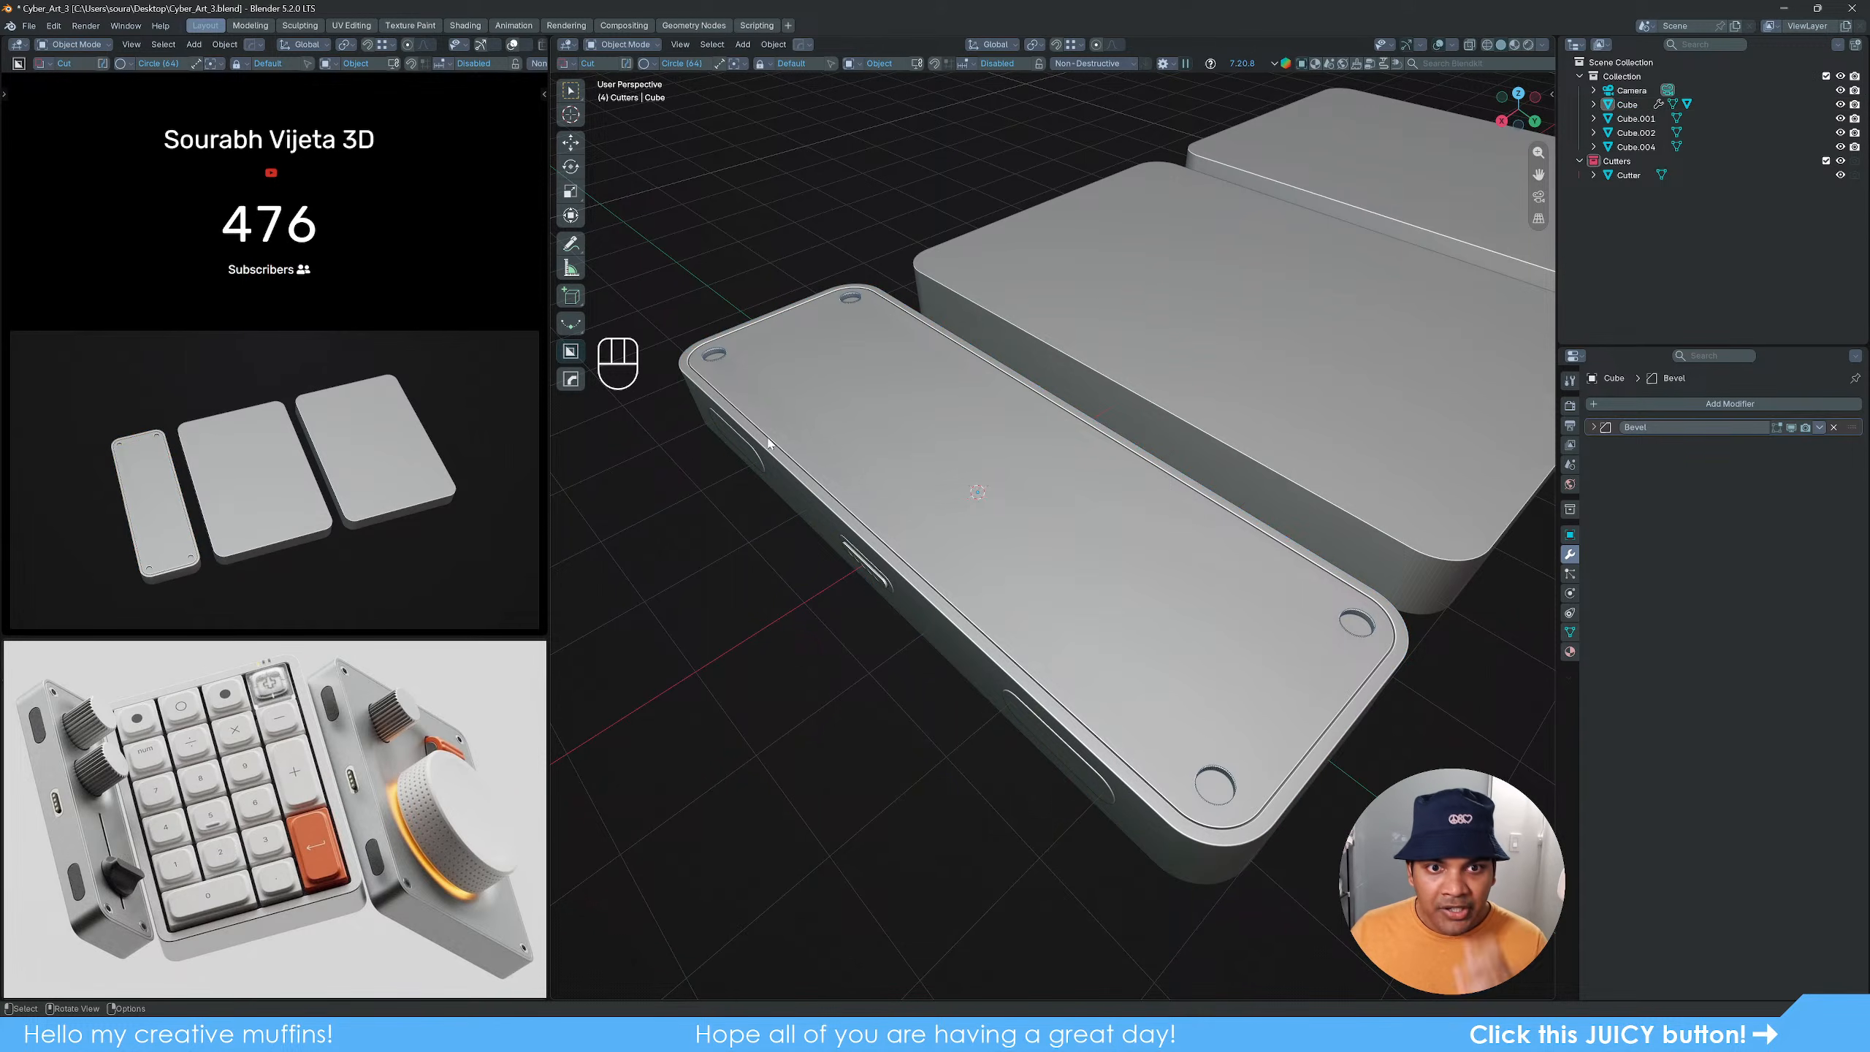
# Step: Create a solid-shaded duplicate of the corner-hole cutter with Shade Solid to fill the four holes
pyautogui.click(716, 345)
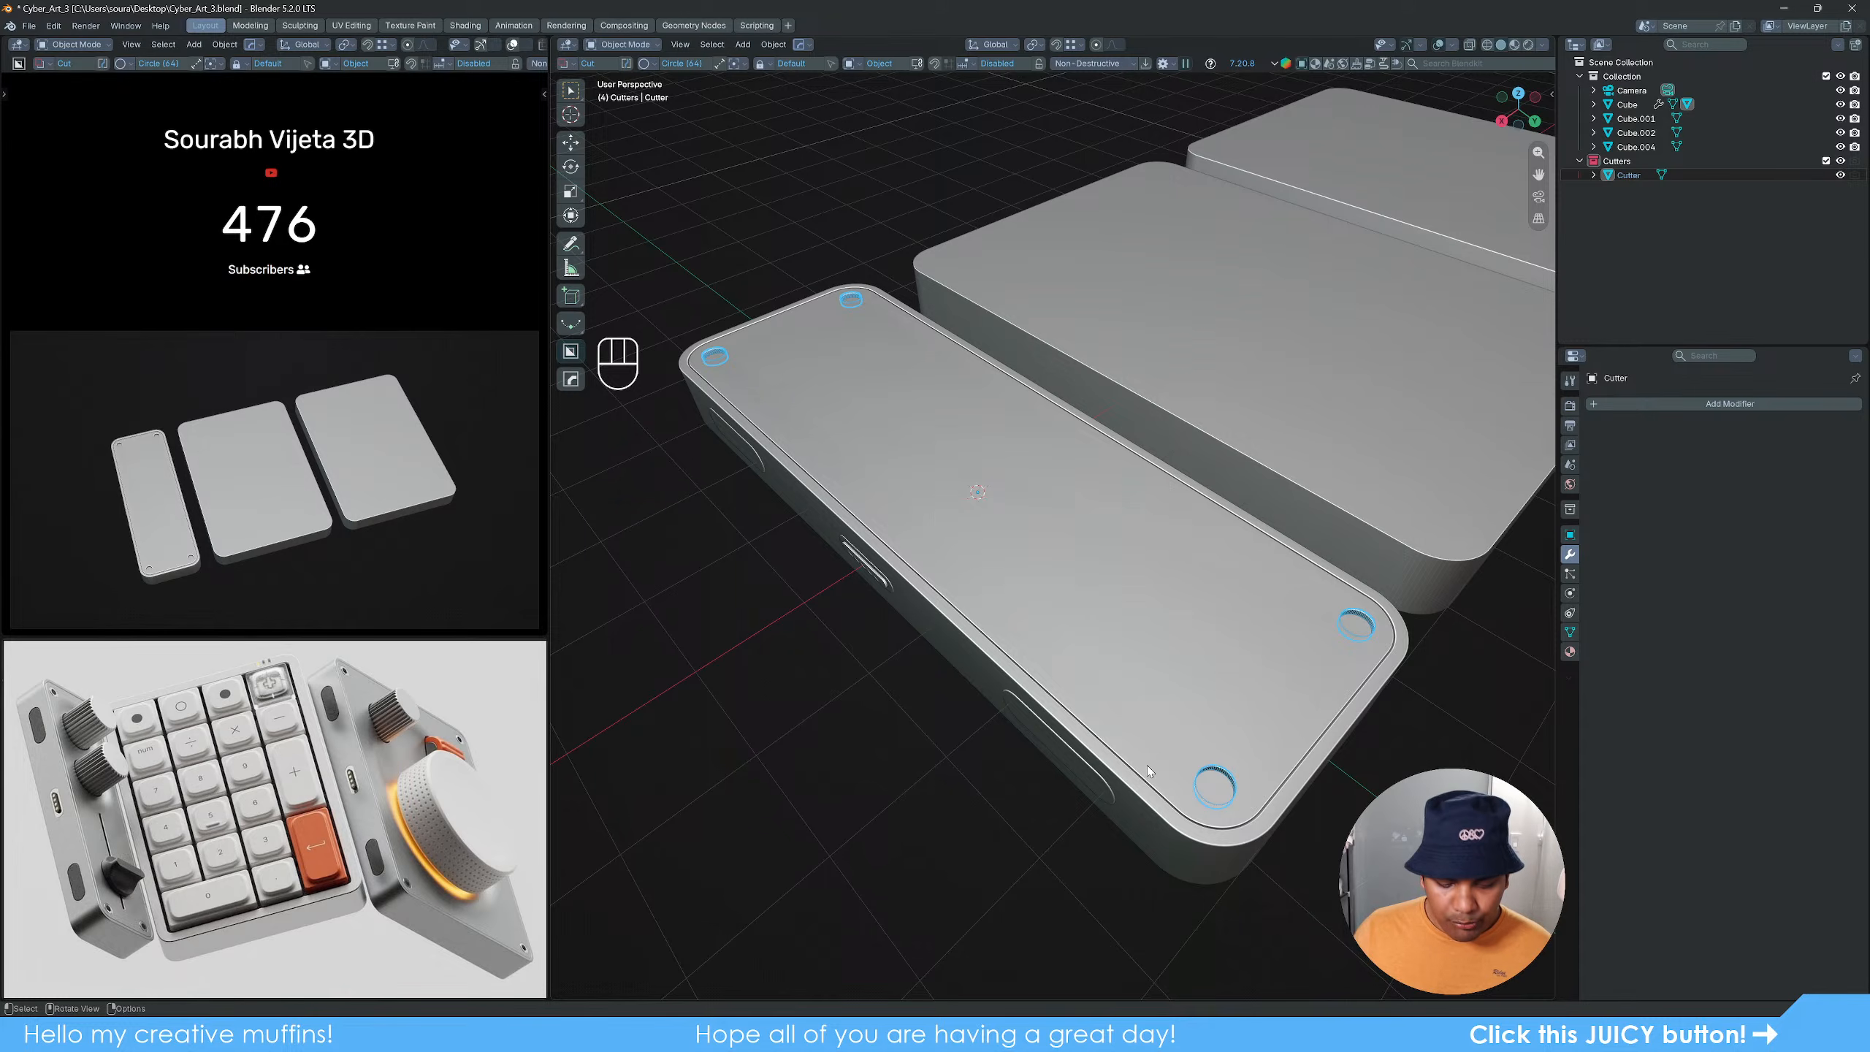
pyautogui.press('g')
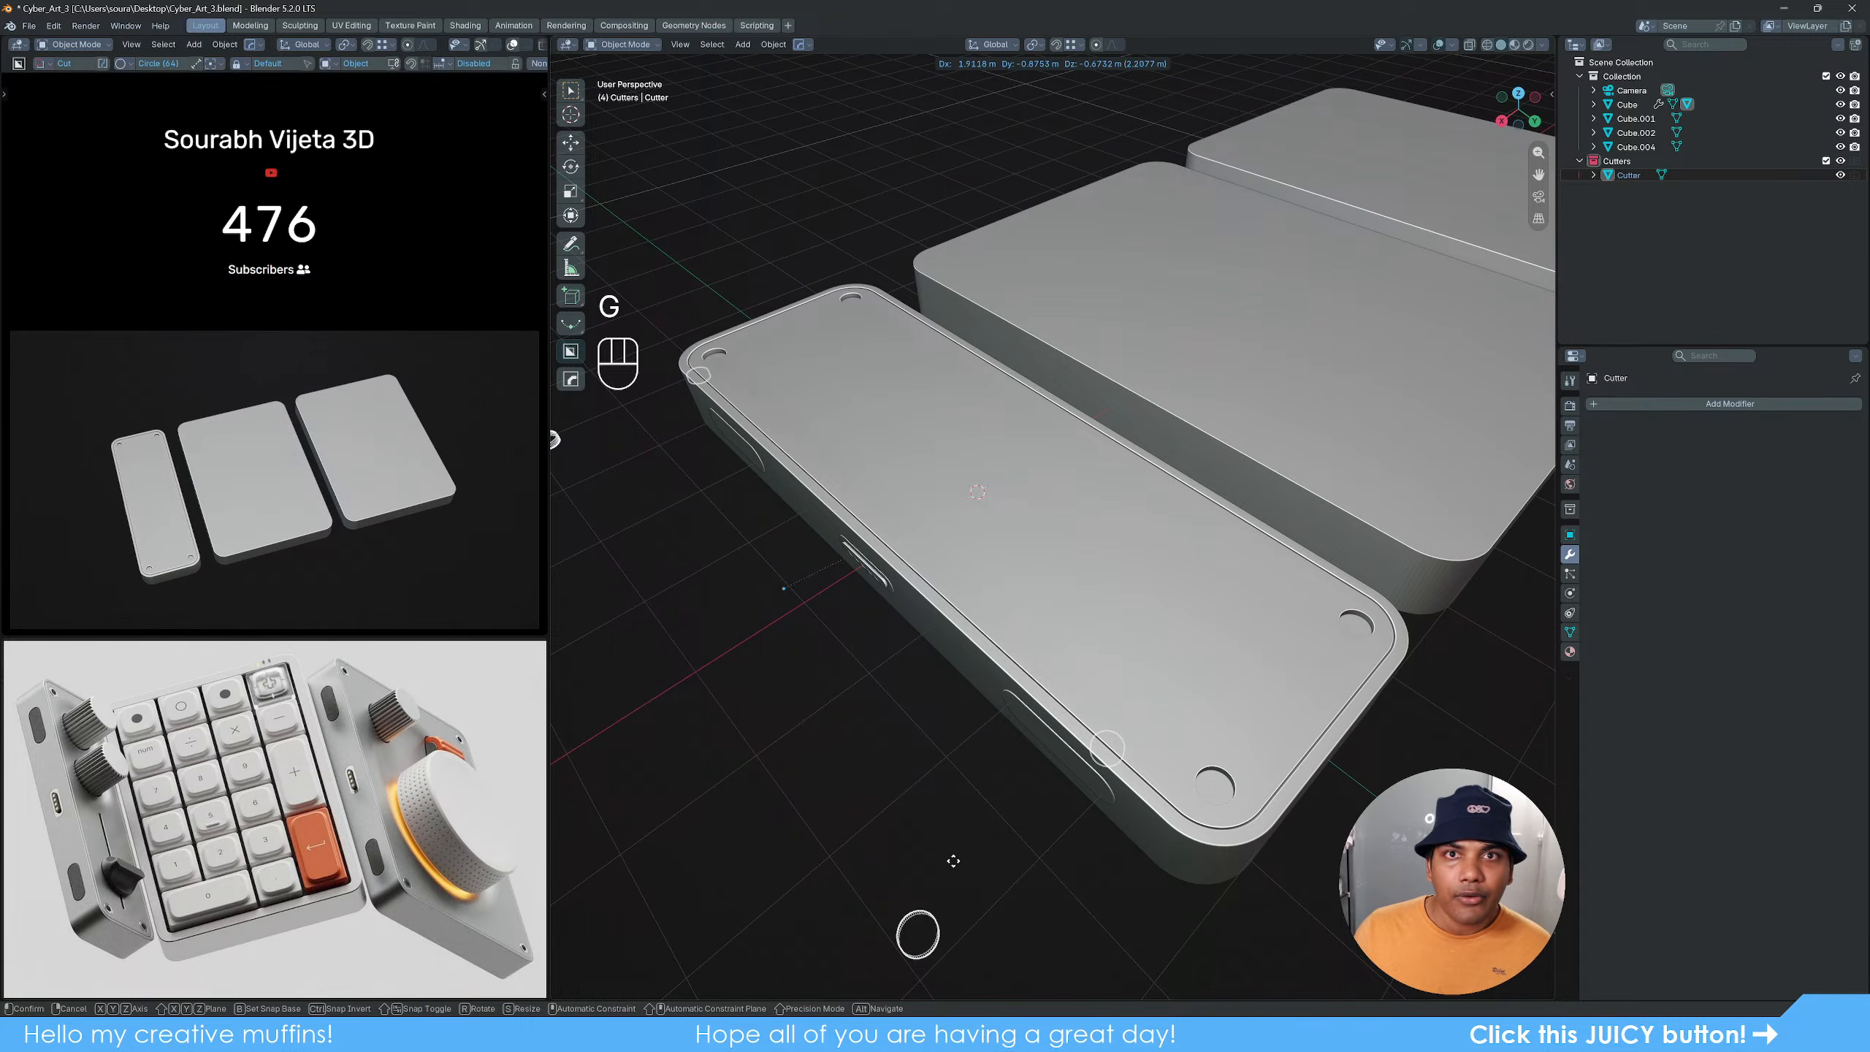
pyautogui.rightClick(953, 861)
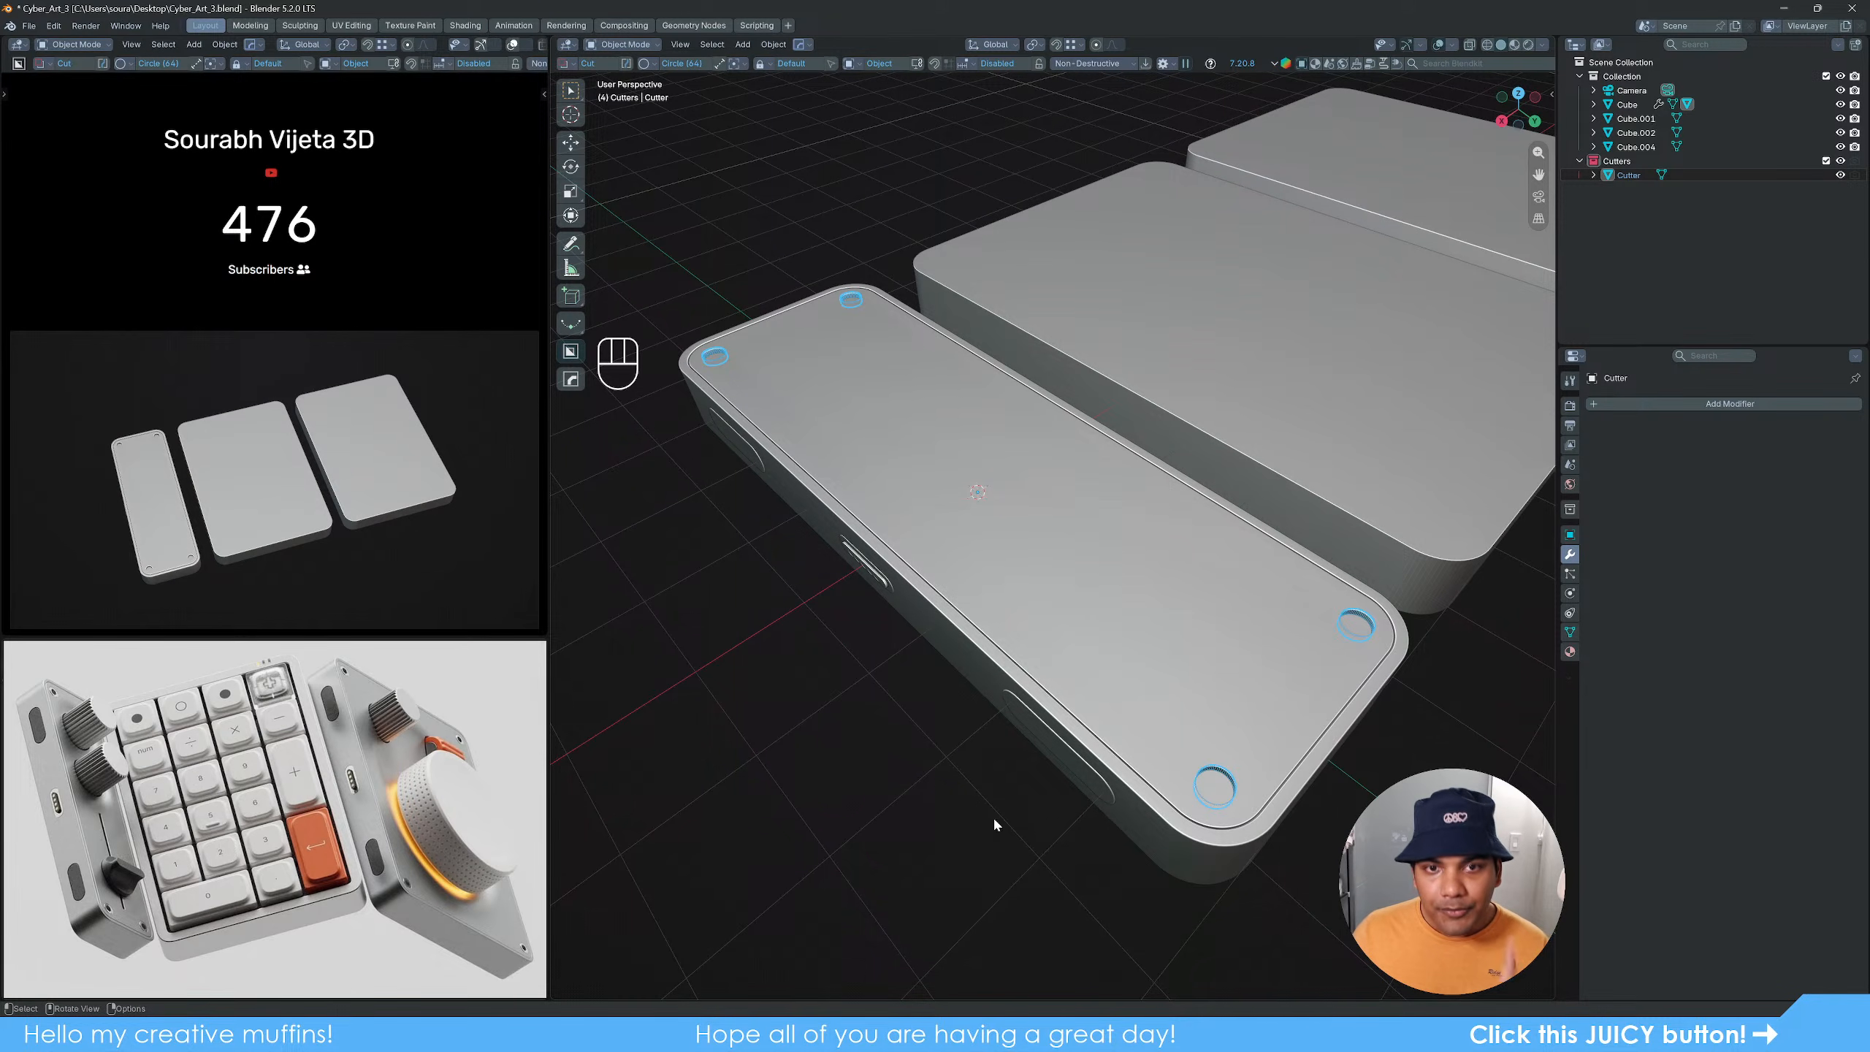
pyautogui.moveTo(1078, 755); pyautogui.dragTo(1134, 718, button='middle')
pyautogui.scroll(5, 1141, 720)
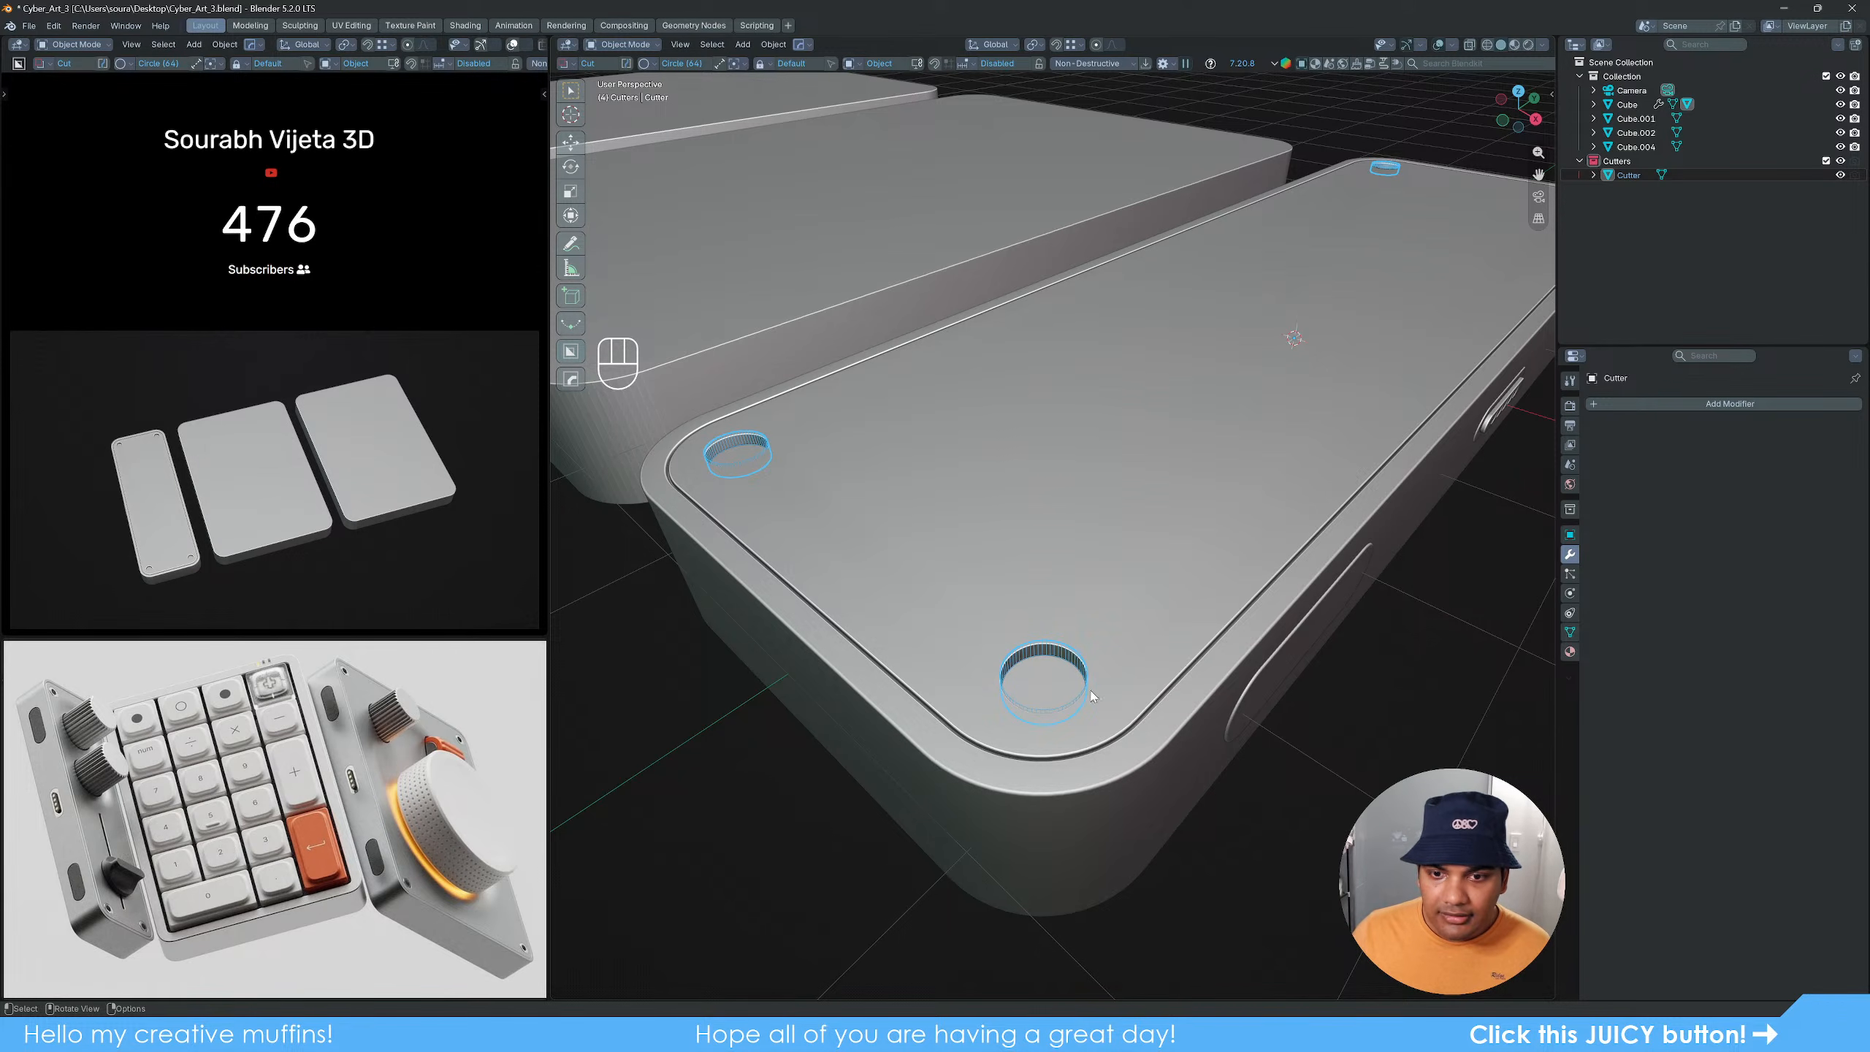
pyautogui.press('q')
pyautogui.moveTo(1031, 698)
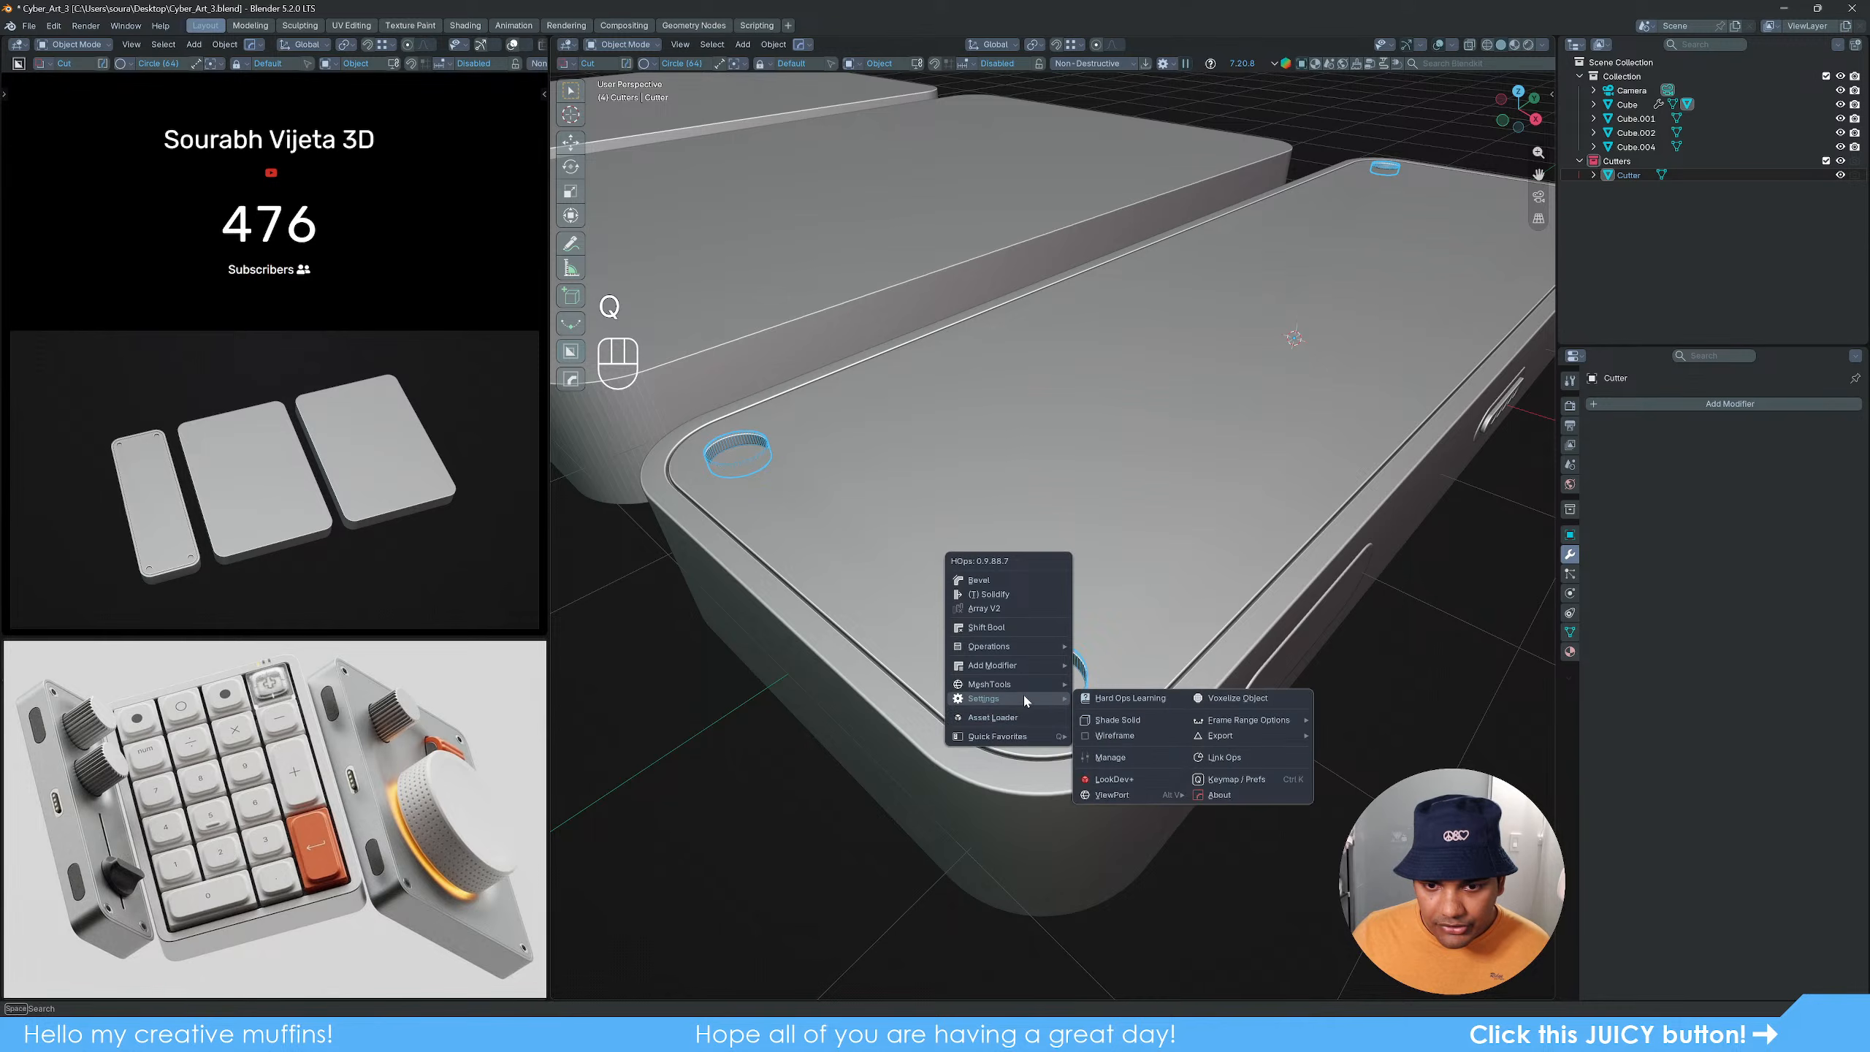
pyautogui.keyDown('shift'); pyautogui.click(1117, 720); pyautogui.keyUp('shift')
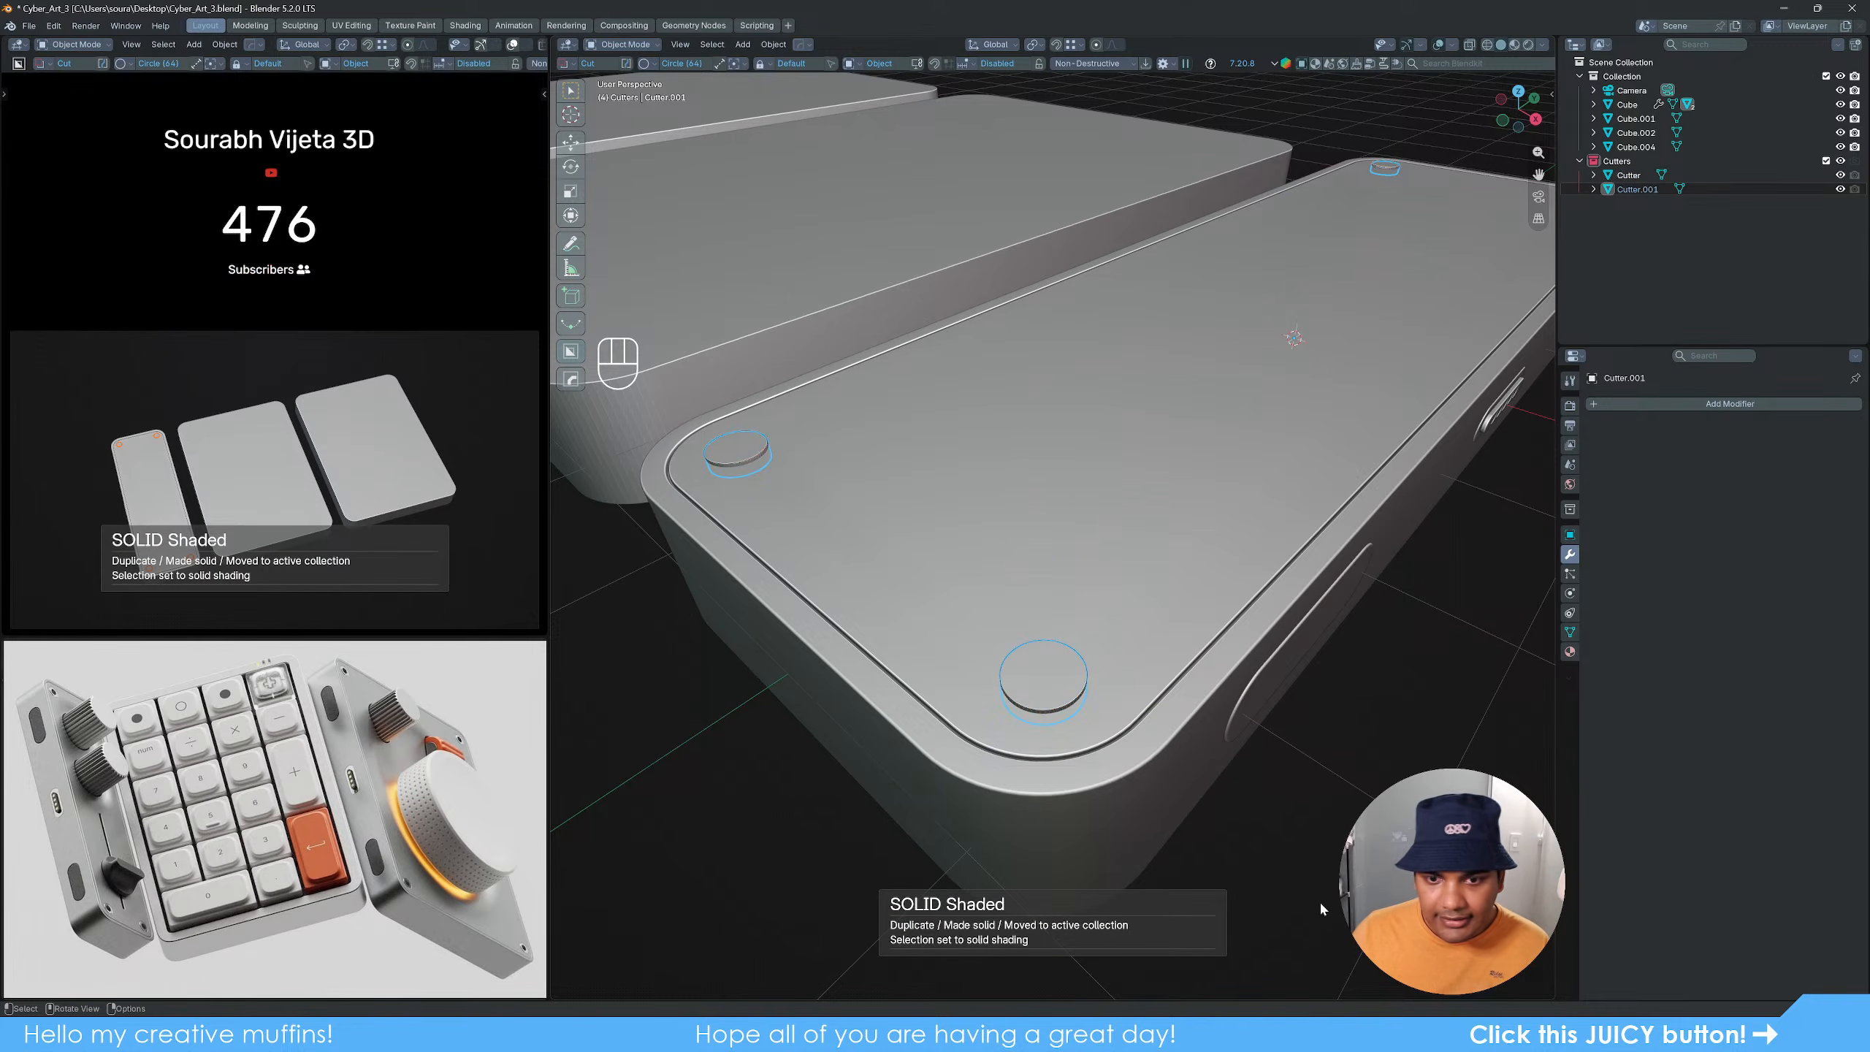
pyautogui.click(1054, 696)
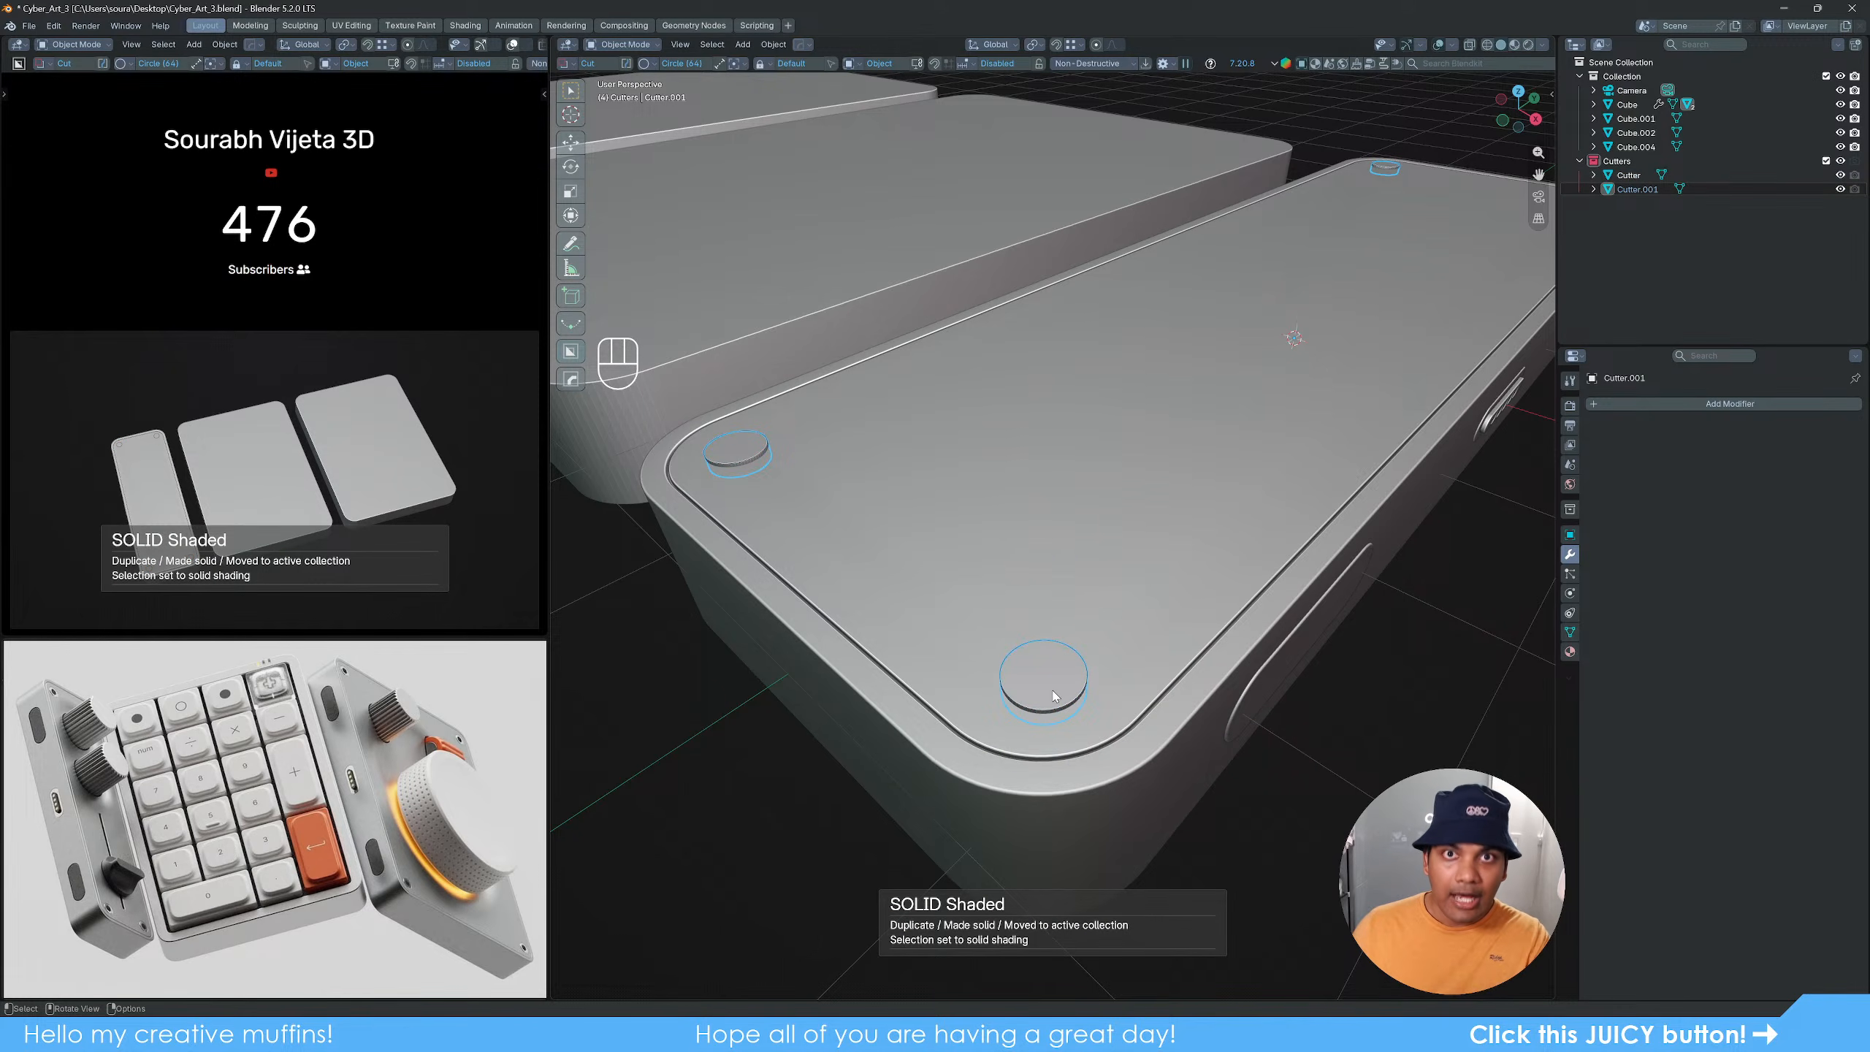
pyautogui.press('g')
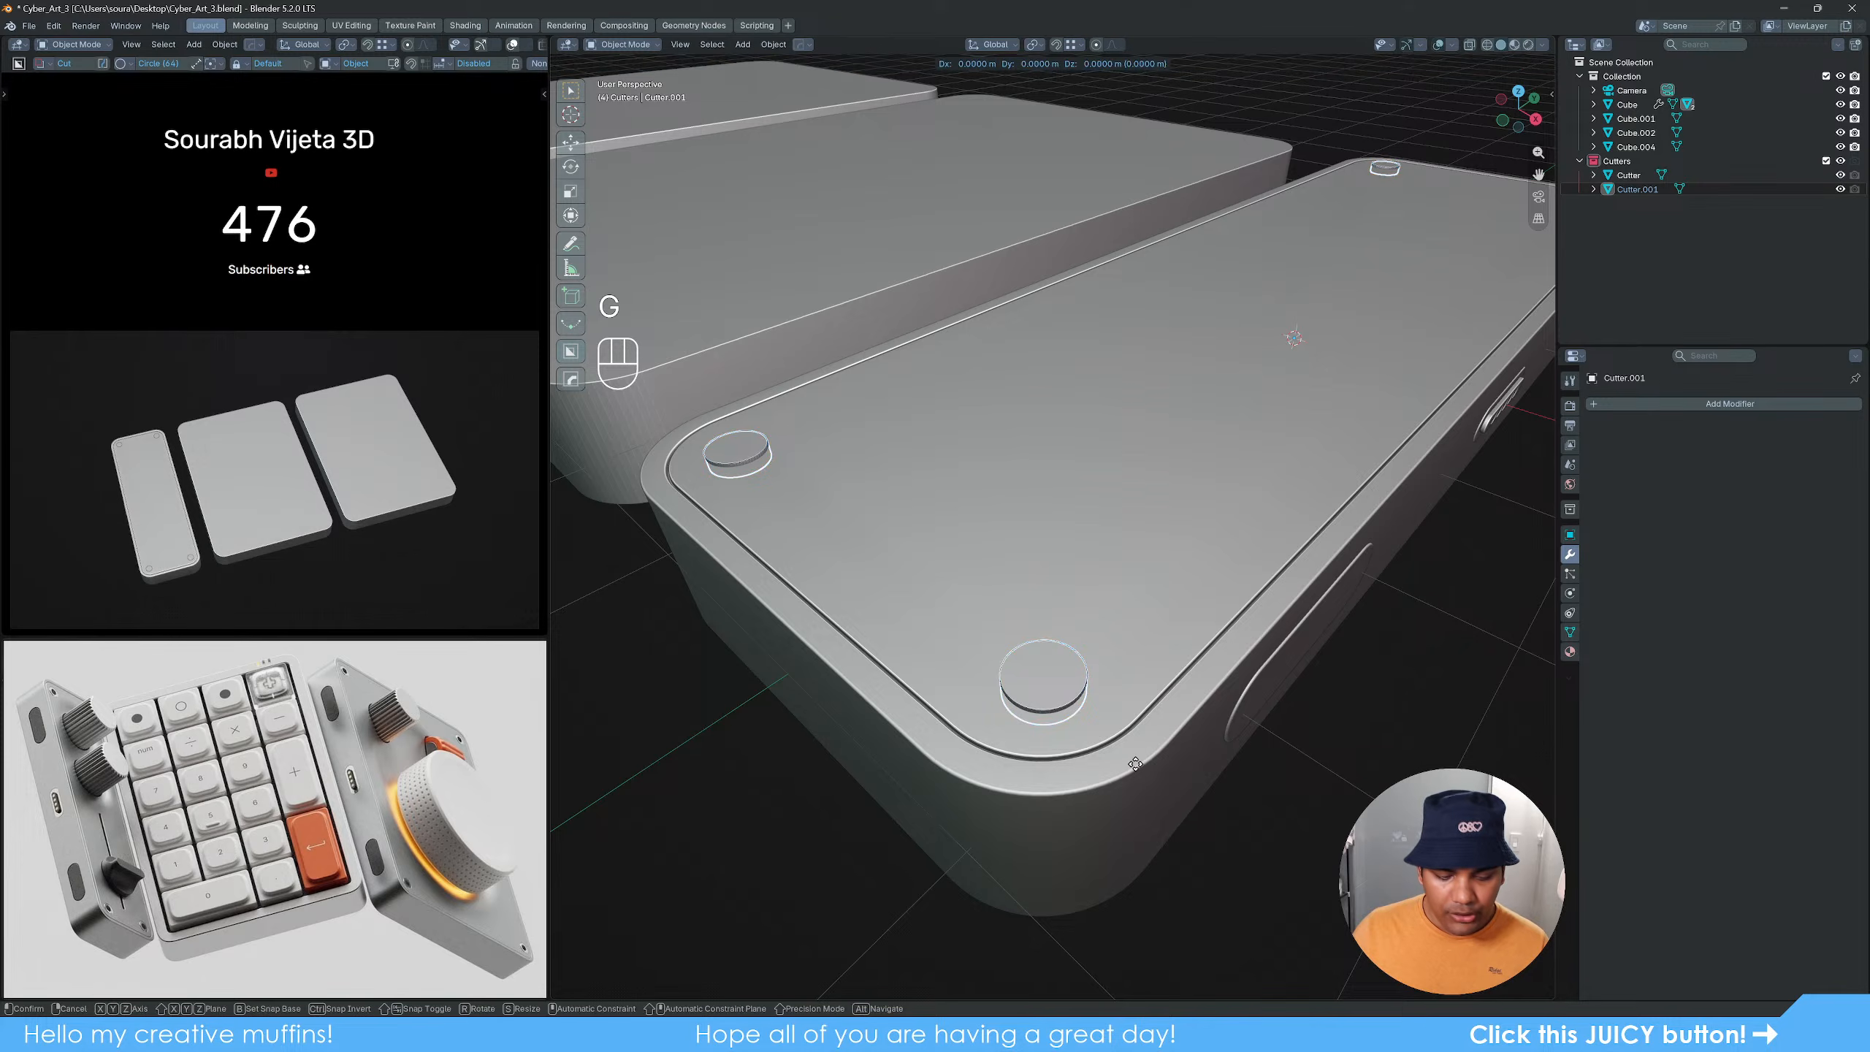
pyautogui.press('z')
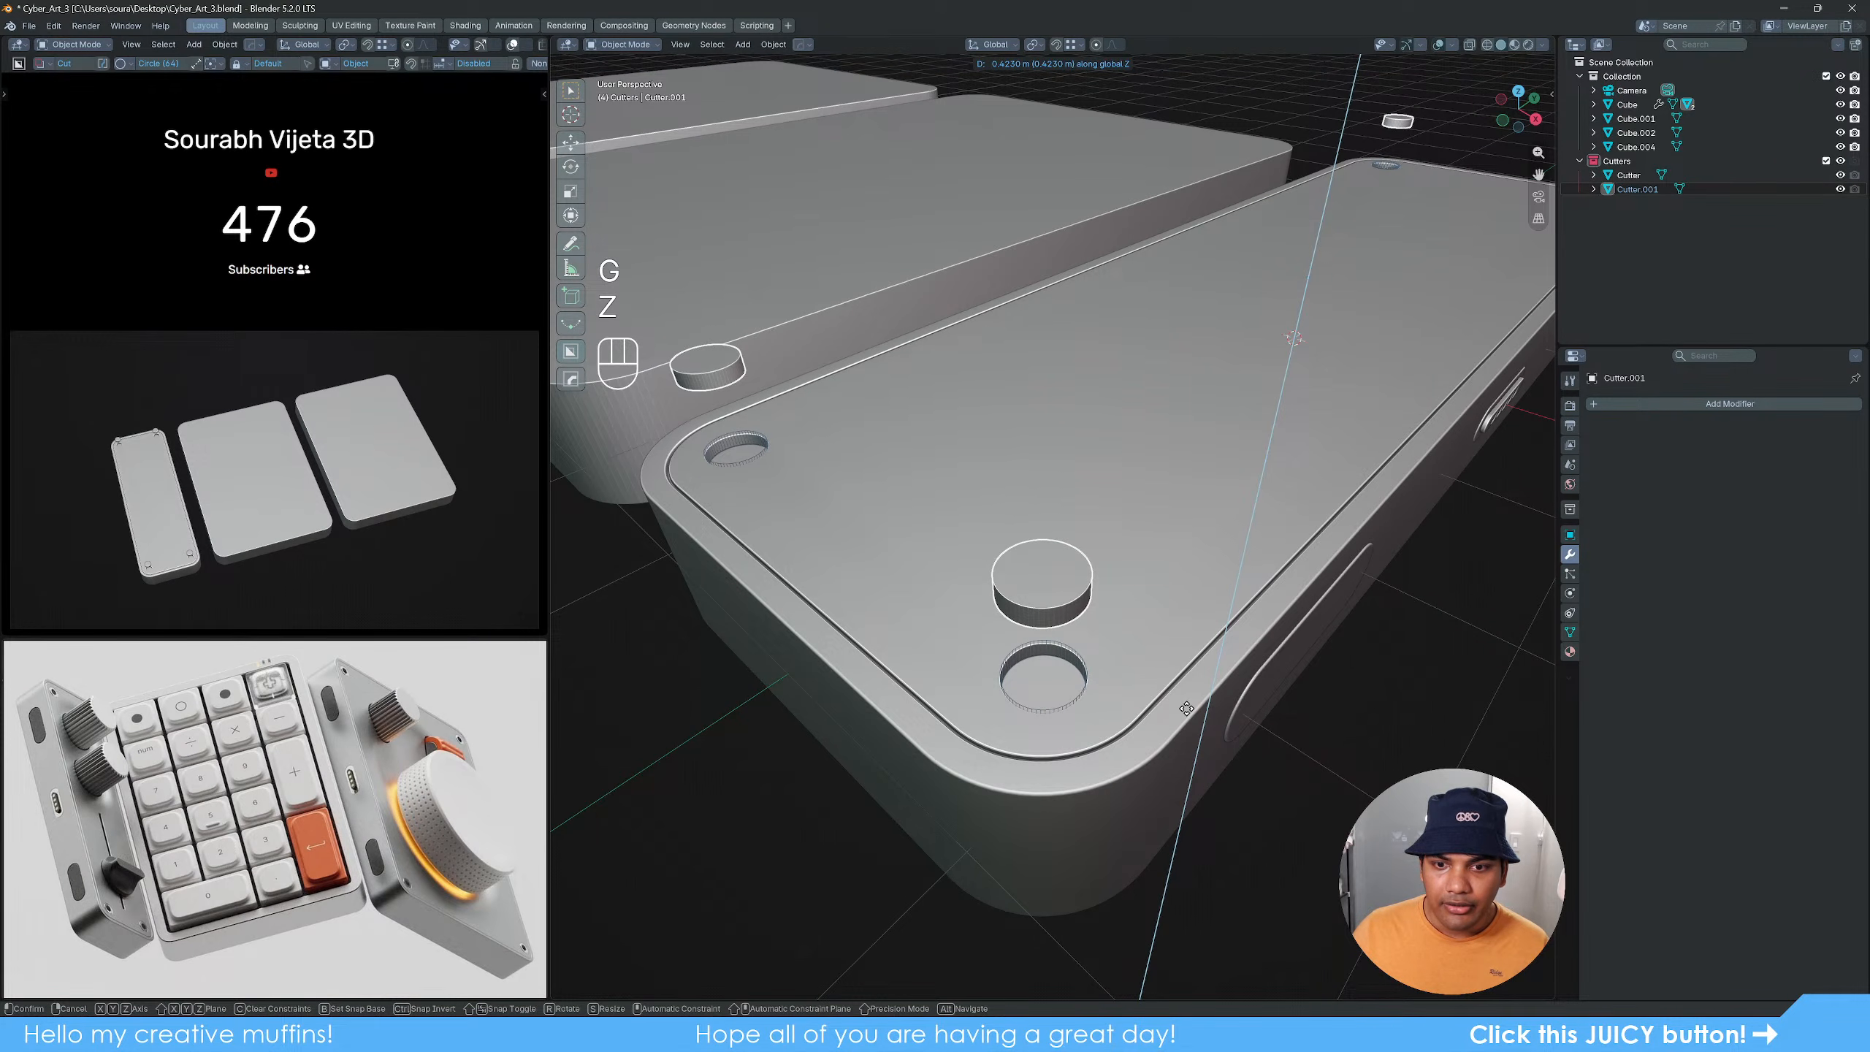
pyautogui.click(1187, 713)
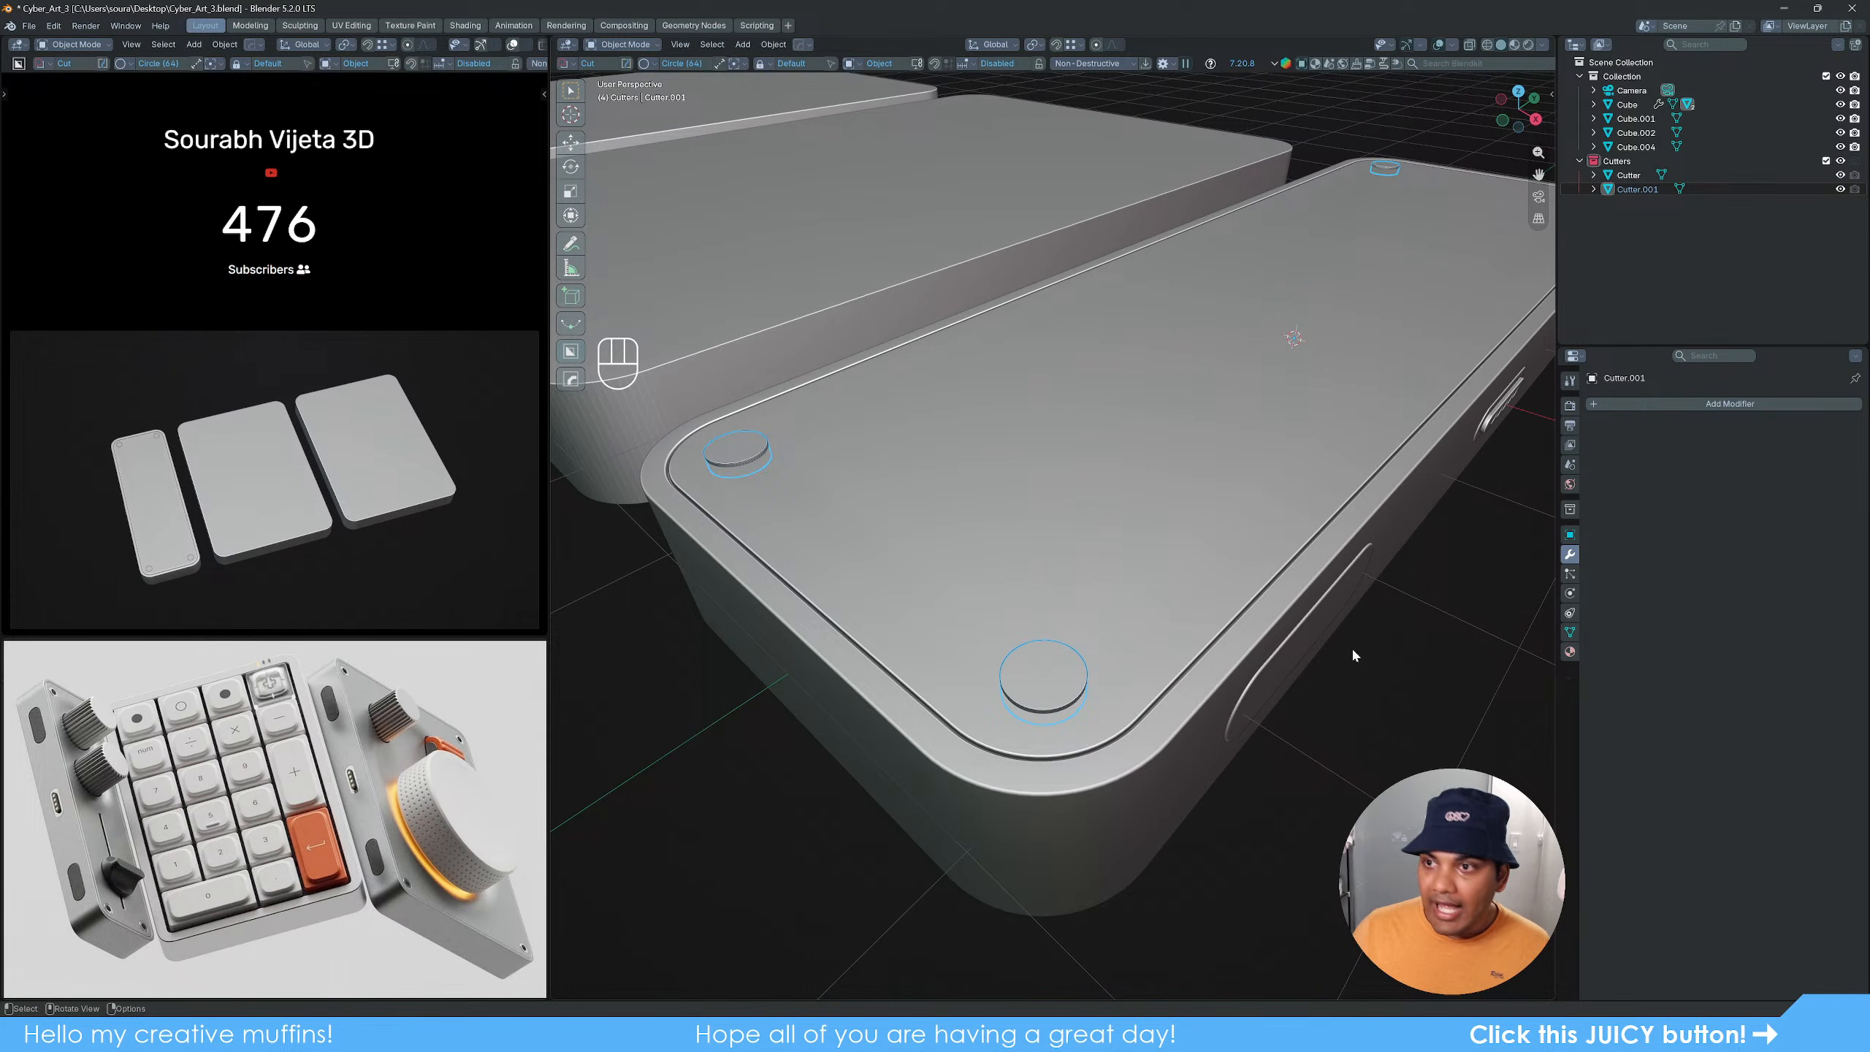
# Step: Delete the original corner-hole cutter while the solid duplicate is hidden, and unhide the duplicate
pyautogui.press('h')
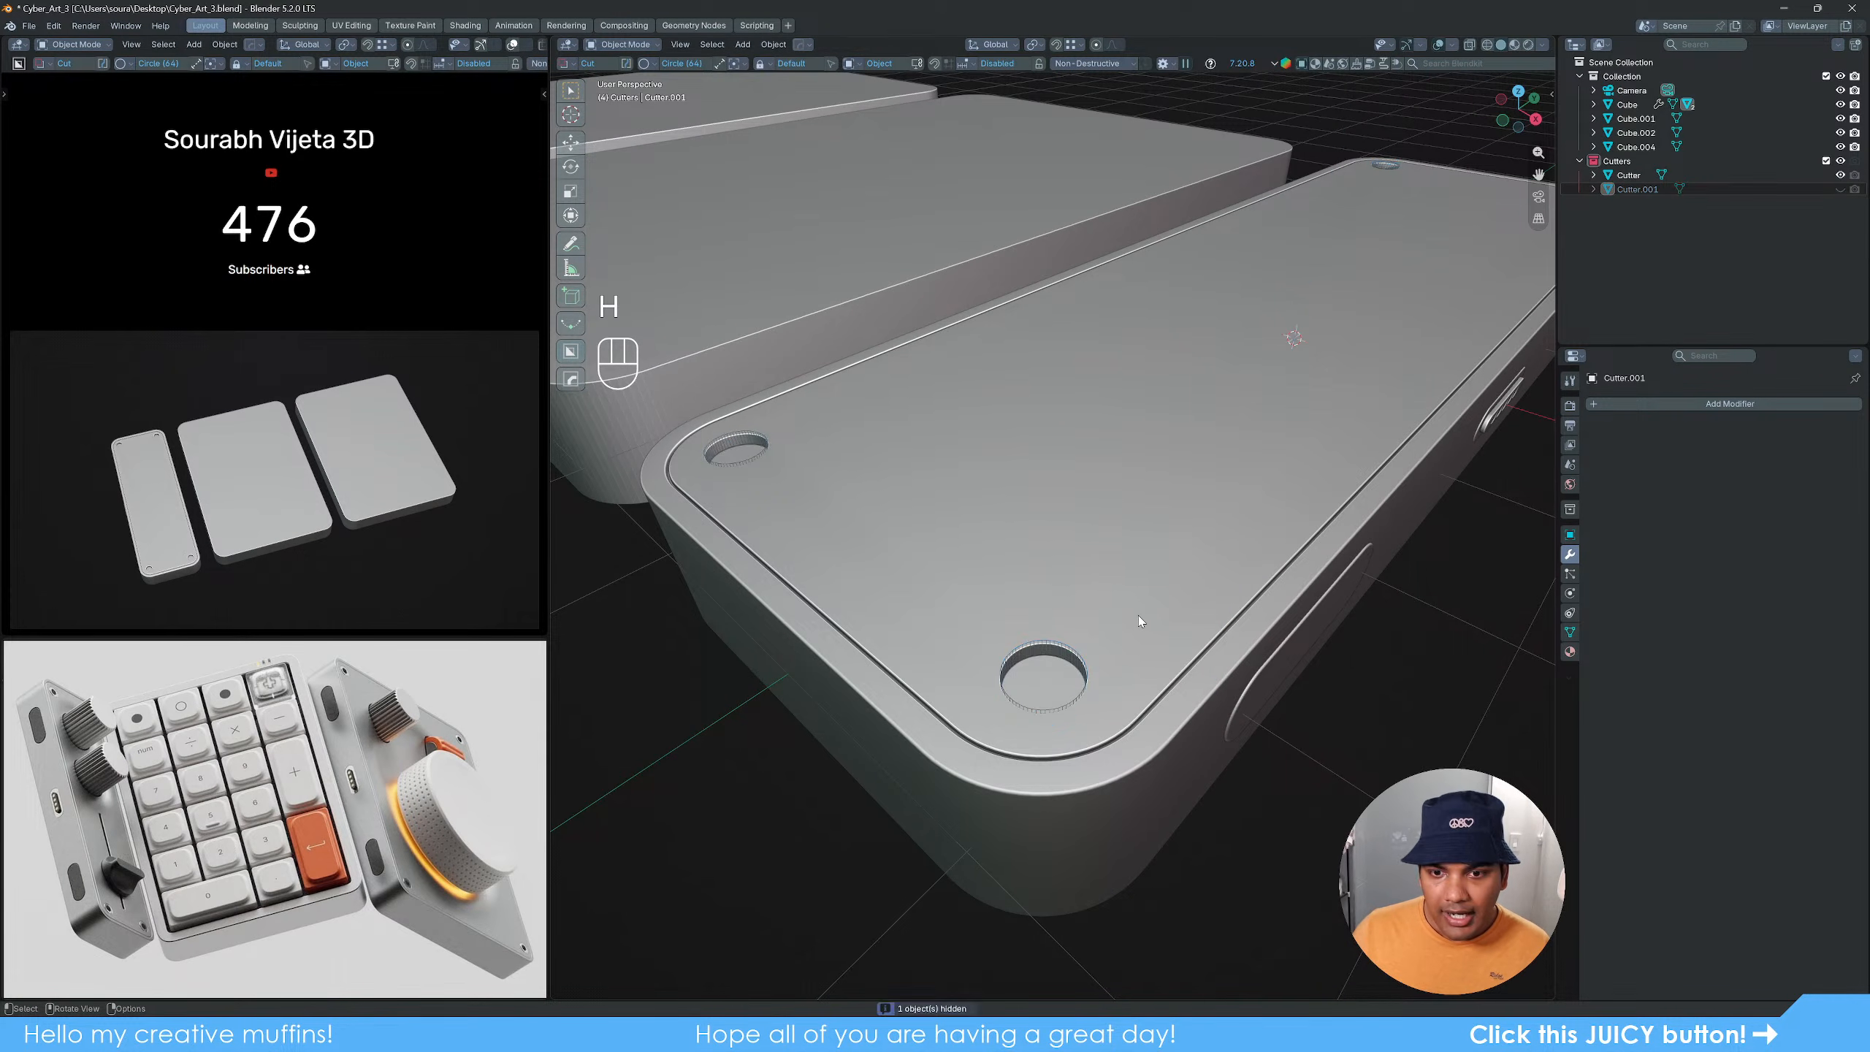
pyautogui.click(1054, 650)
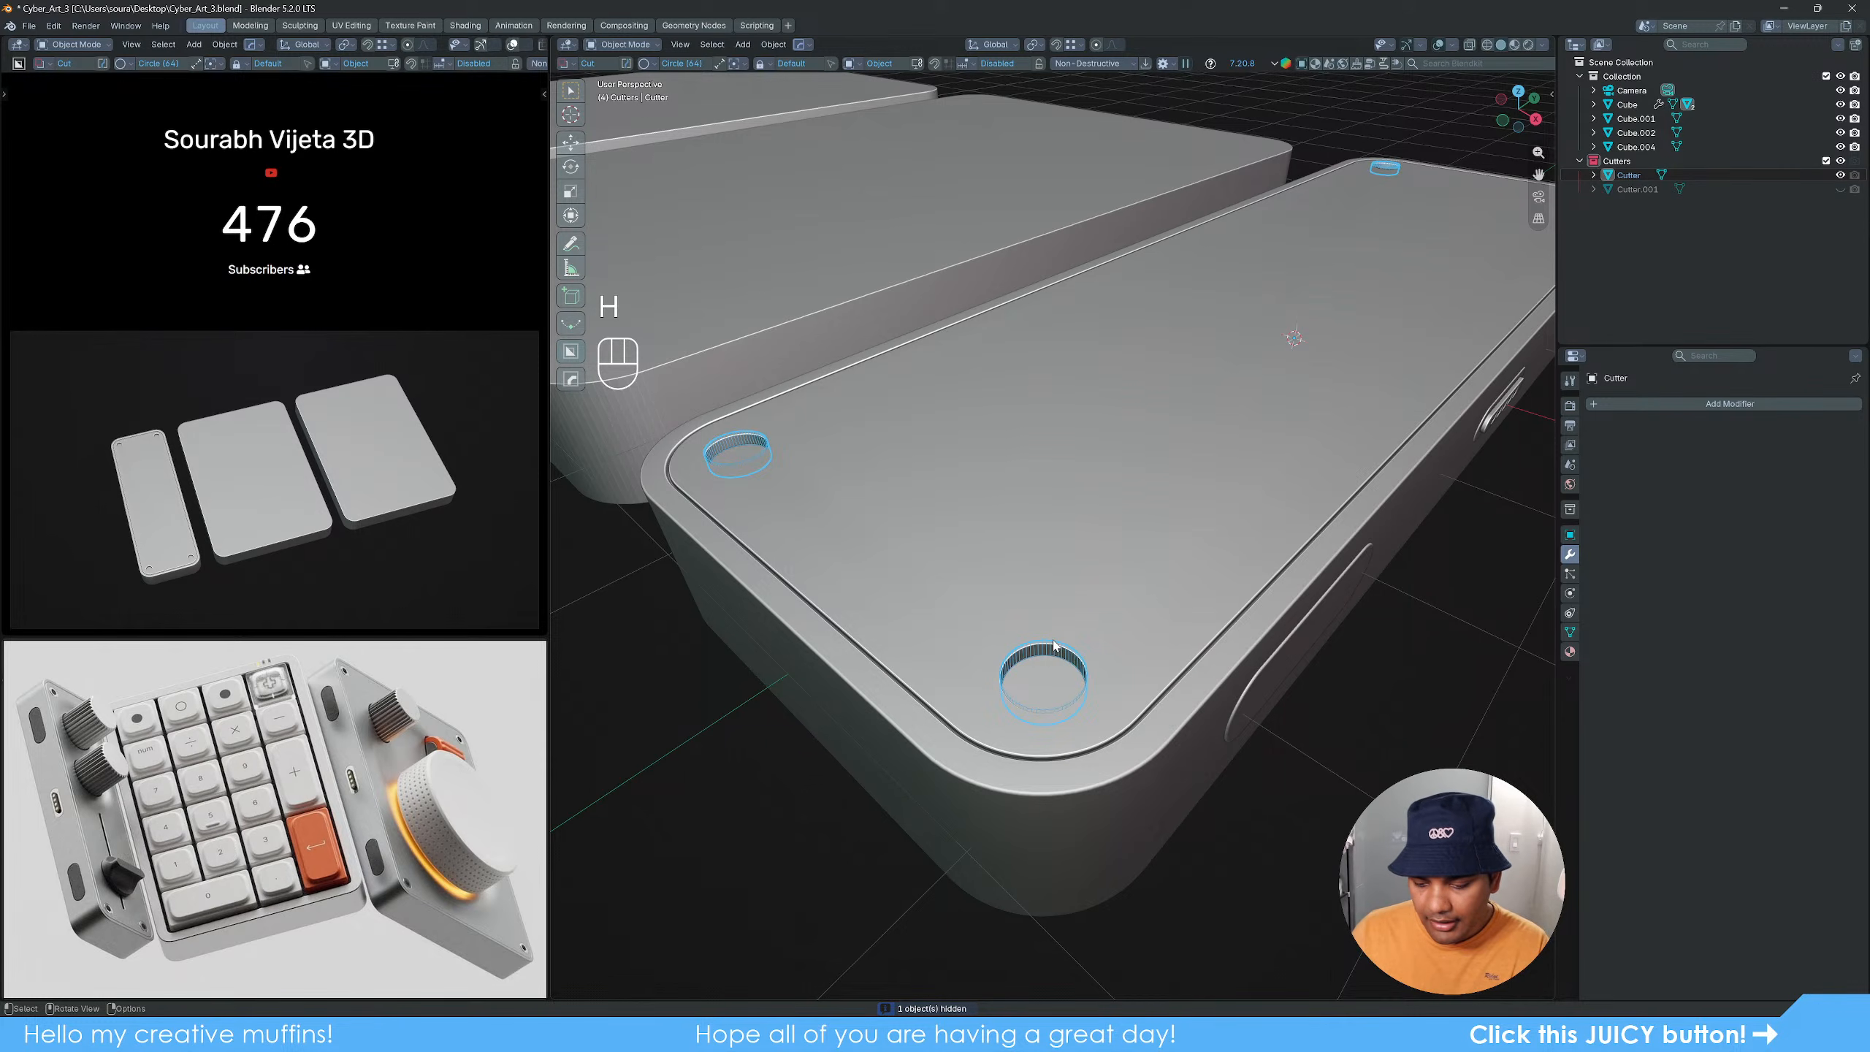
pyautogui.press('Delete')
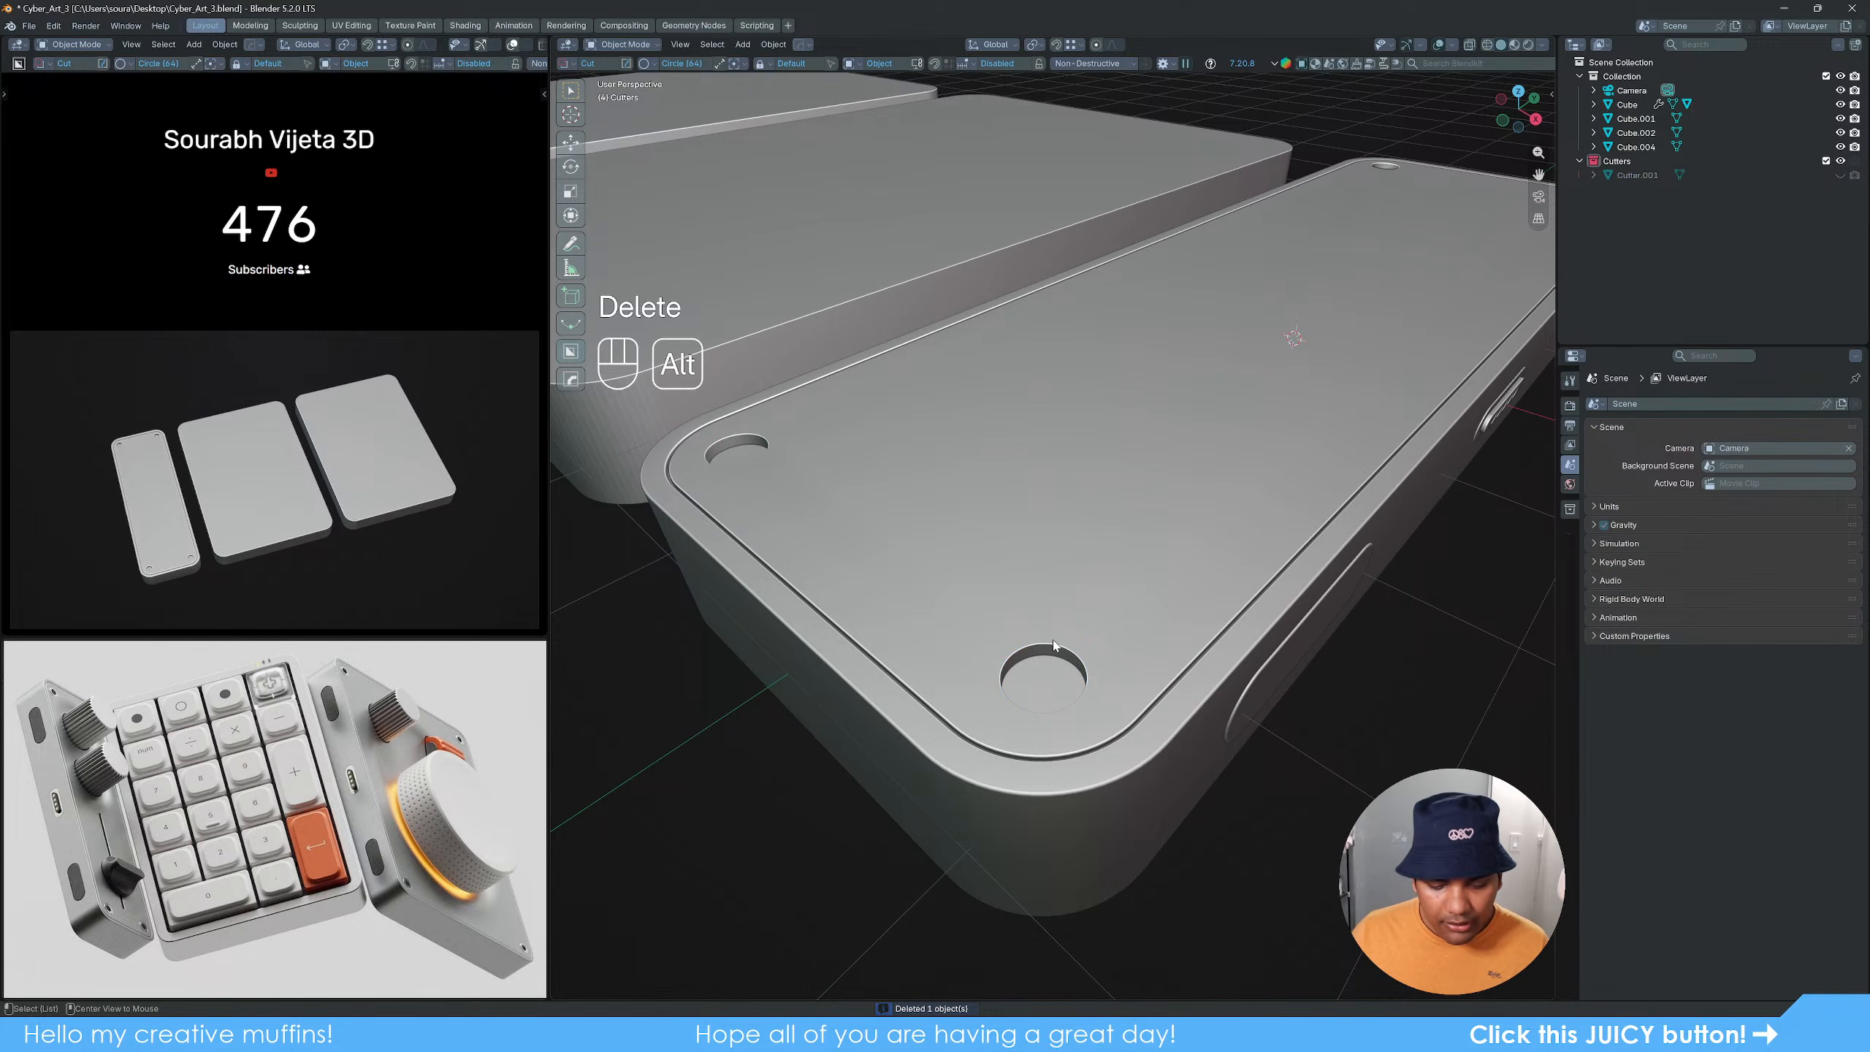
pyautogui.hotkey('alt', 'h')
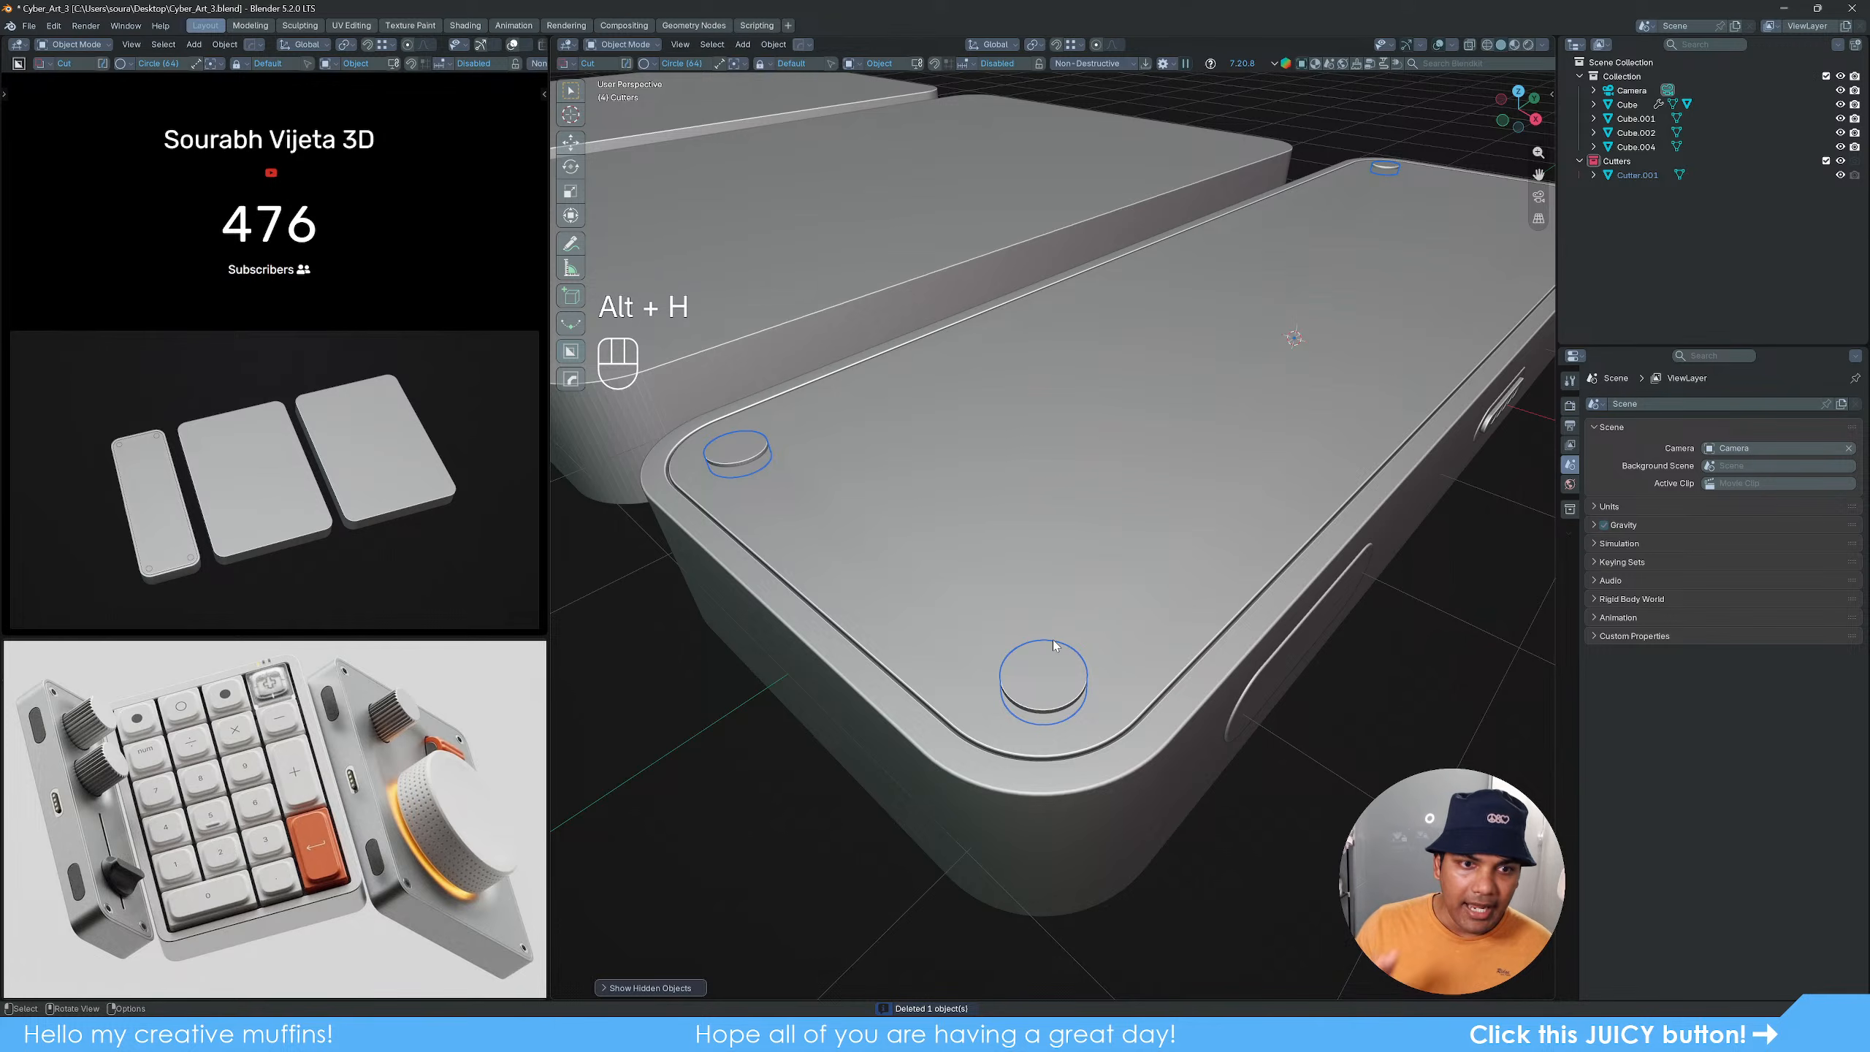
# Step: Open the solid corner discs in Edit Mode and set the transform pivot point to Individual Origins
pyautogui.scroll(-3, 1246, 670)
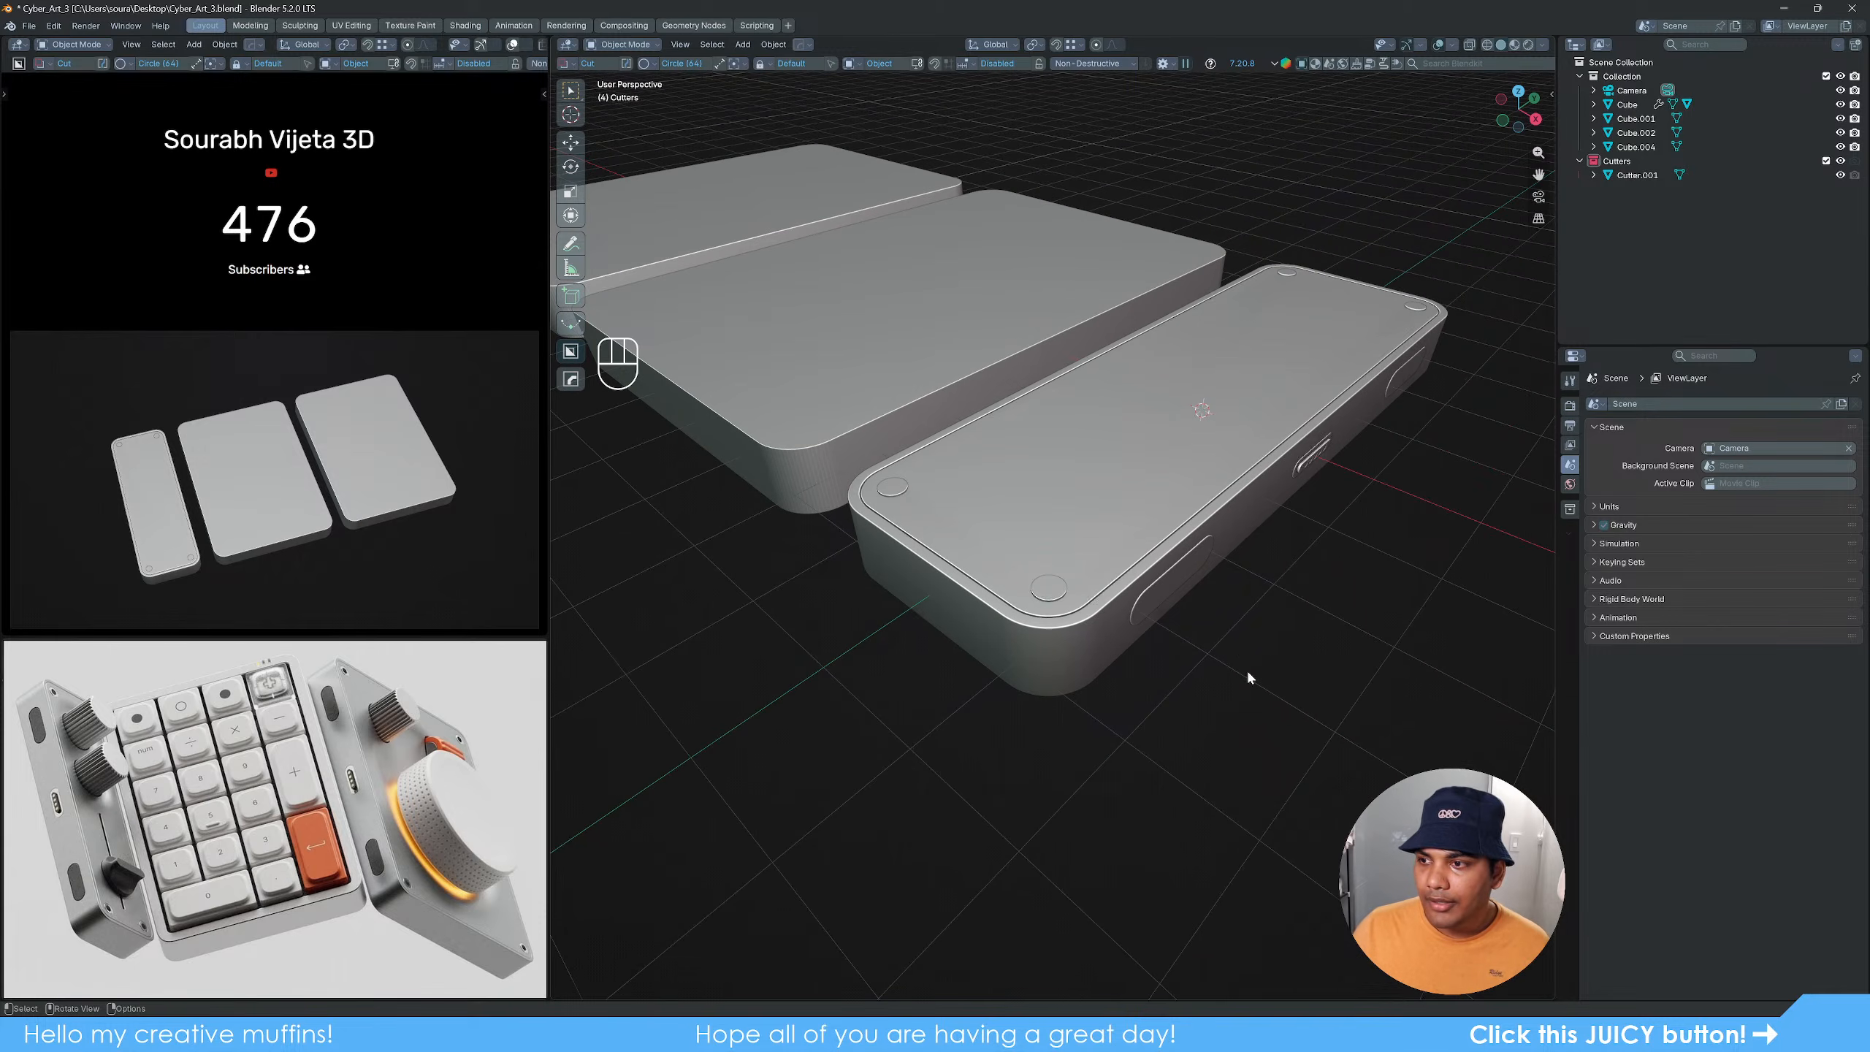
pyautogui.moveTo(1277, 622)
pyautogui.mouseDown(button='middle')
pyautogui.moveTo(1181, 575)
pyautogui.moveTo(1265, 591)
pyautogui.mouseUp(button='middle')
pyautogui.scroll(5, 1108, 471)
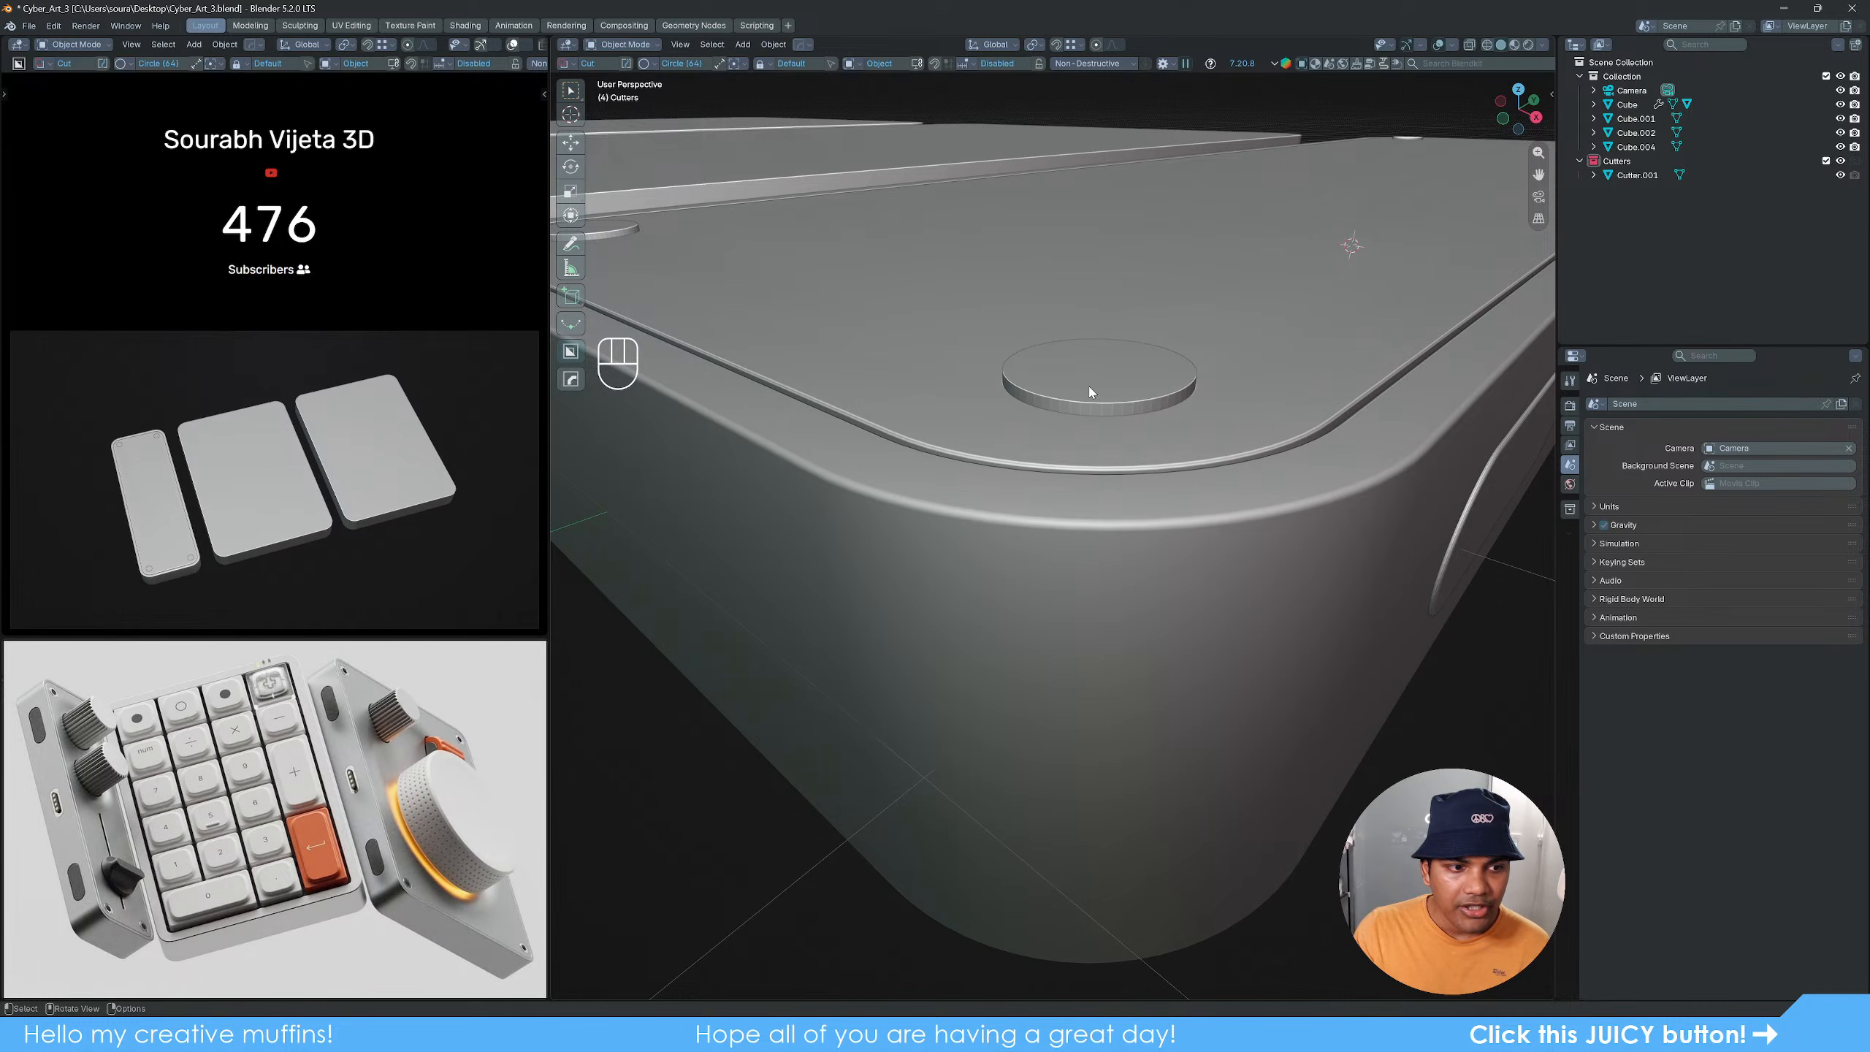
pyautogui.click(1090, 392)
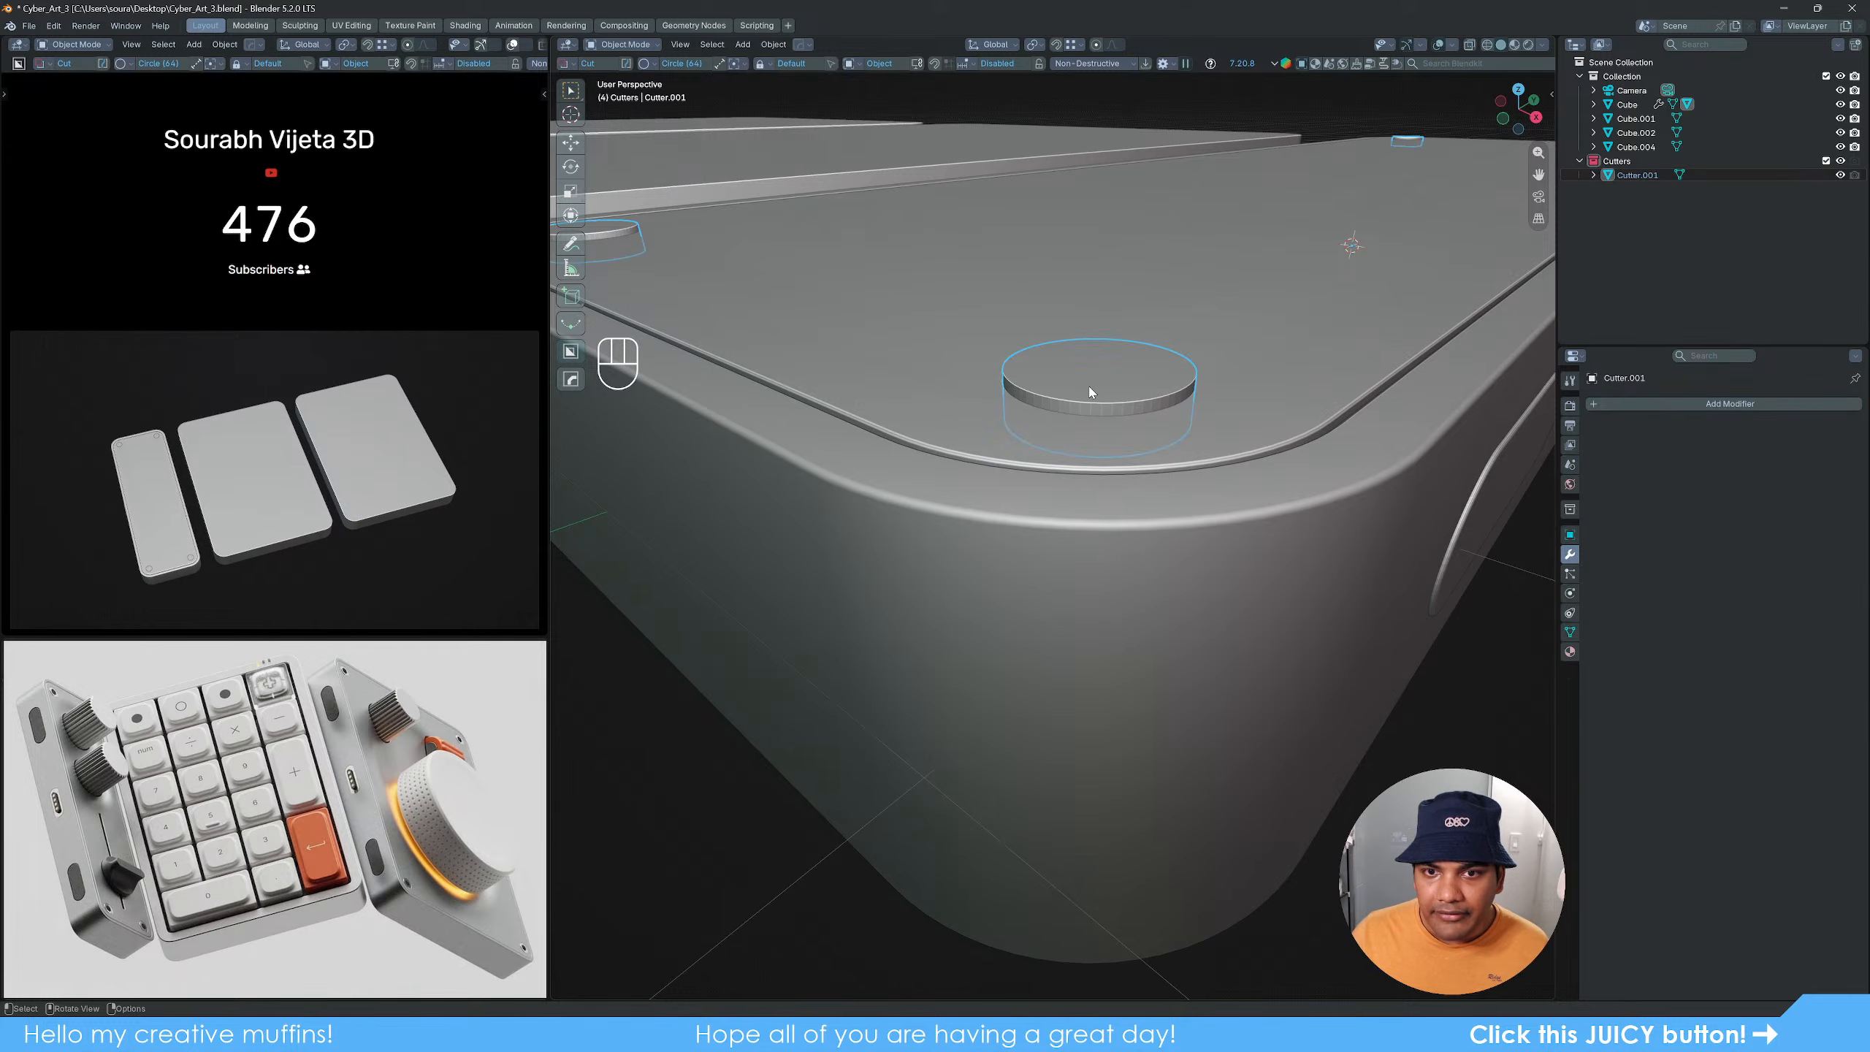
pyautogui.scroll(-5, 1204, 368)
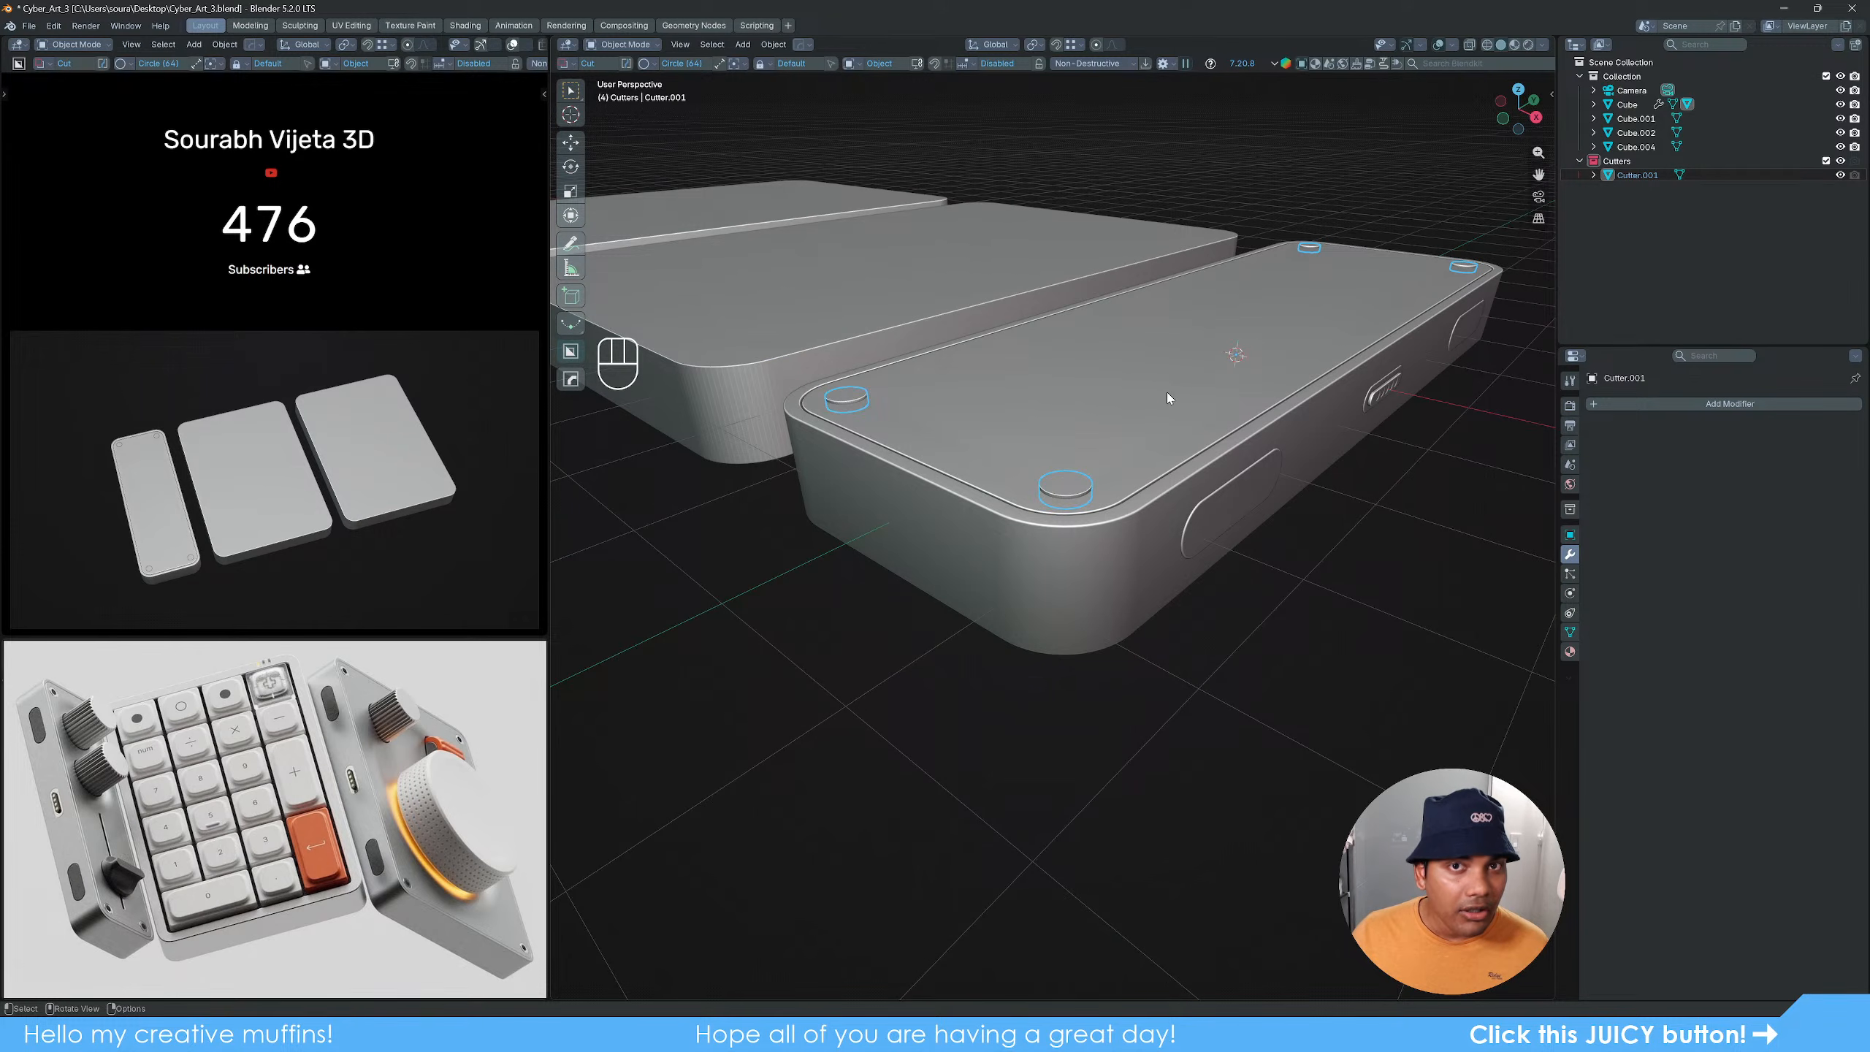
pyautogui.scroll(2, 1168, 396)
pyautogui.press('Tab')
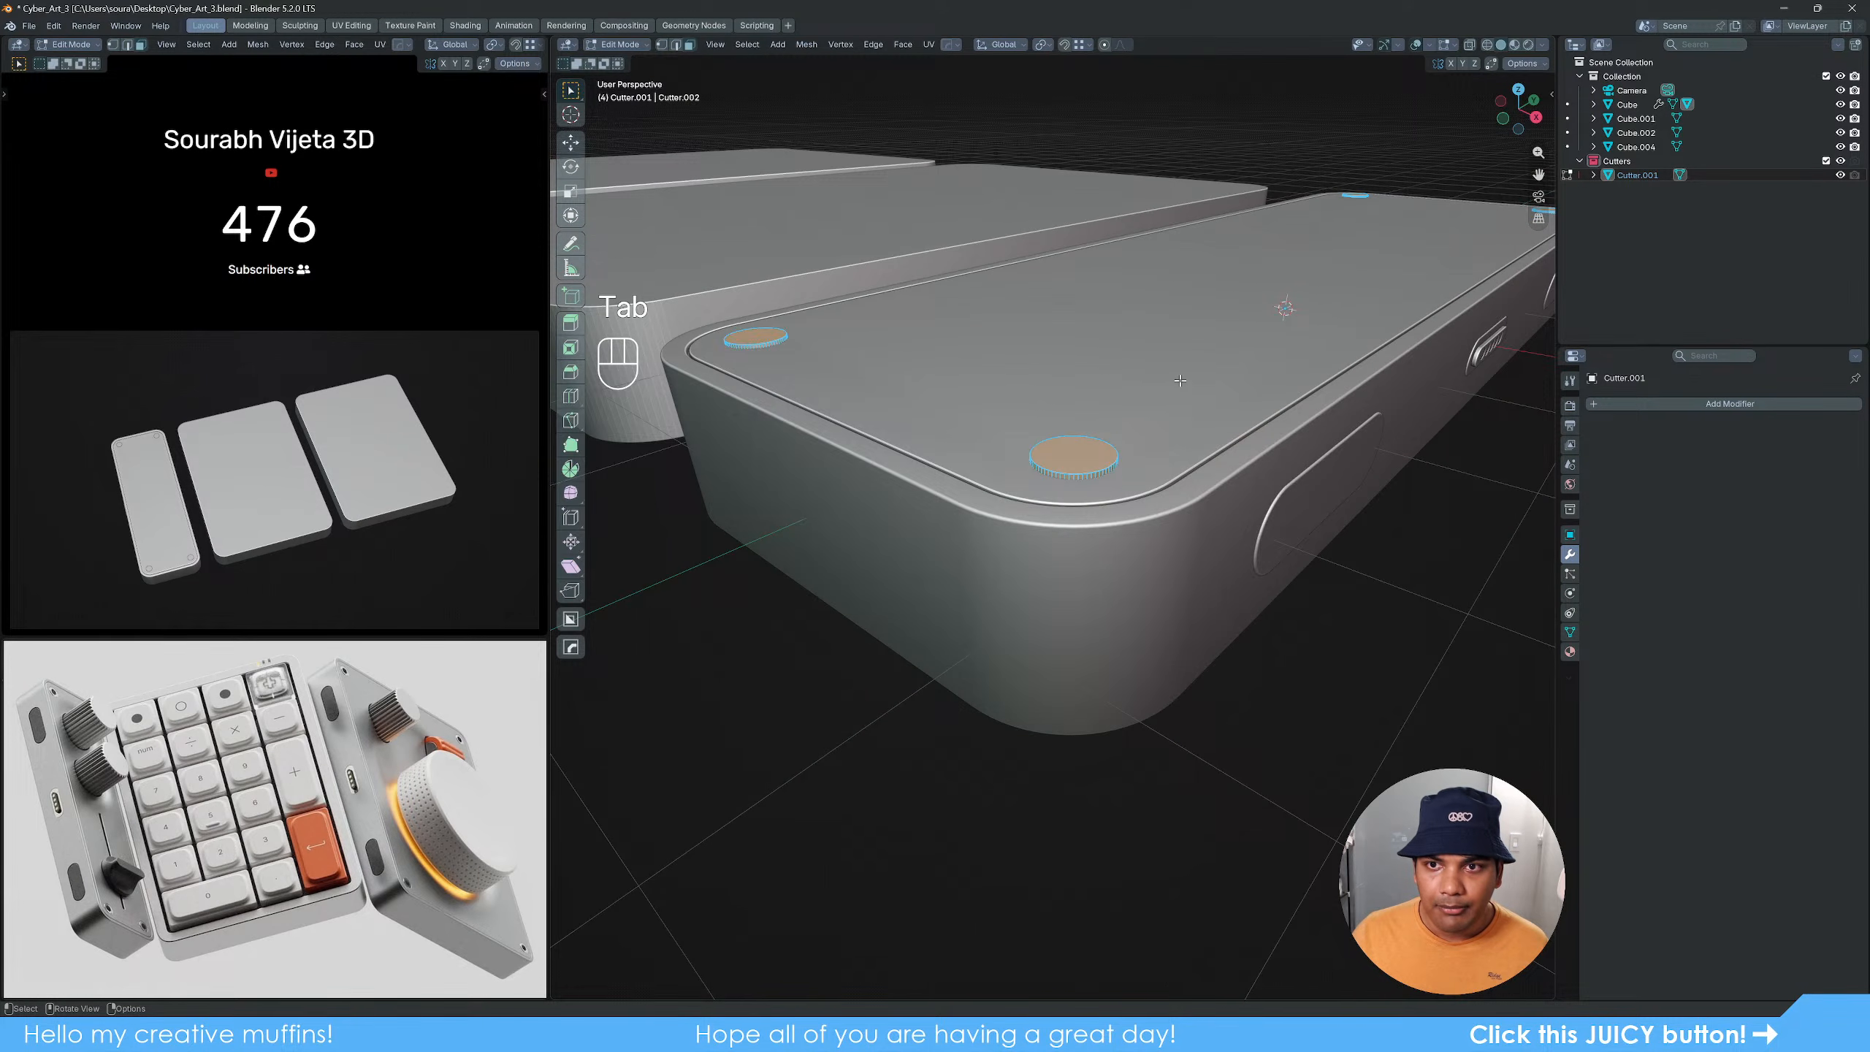
pyautogui.moveTo(1181, 380); pyautogui.dragTo(1229, 510, button='middle')
pyautogui.scroll(2, 1229, 510)
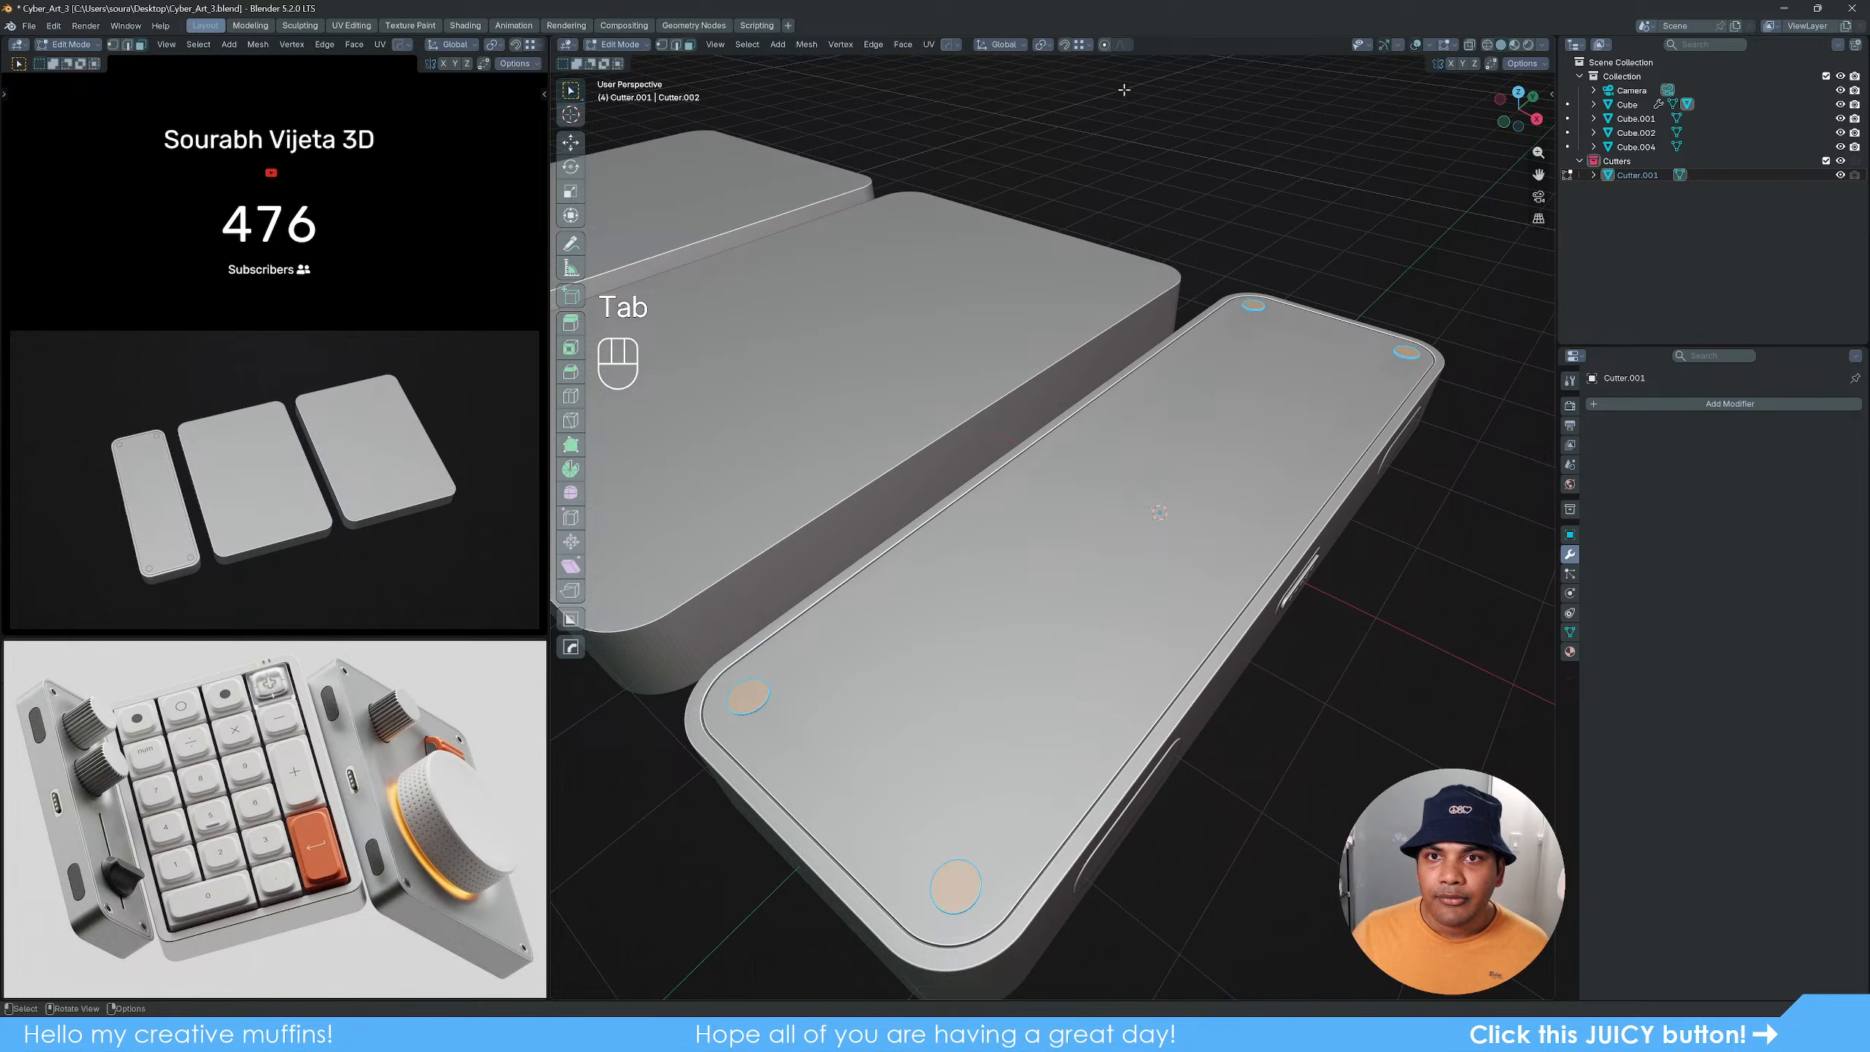
pyautogui.click(1045, 45)
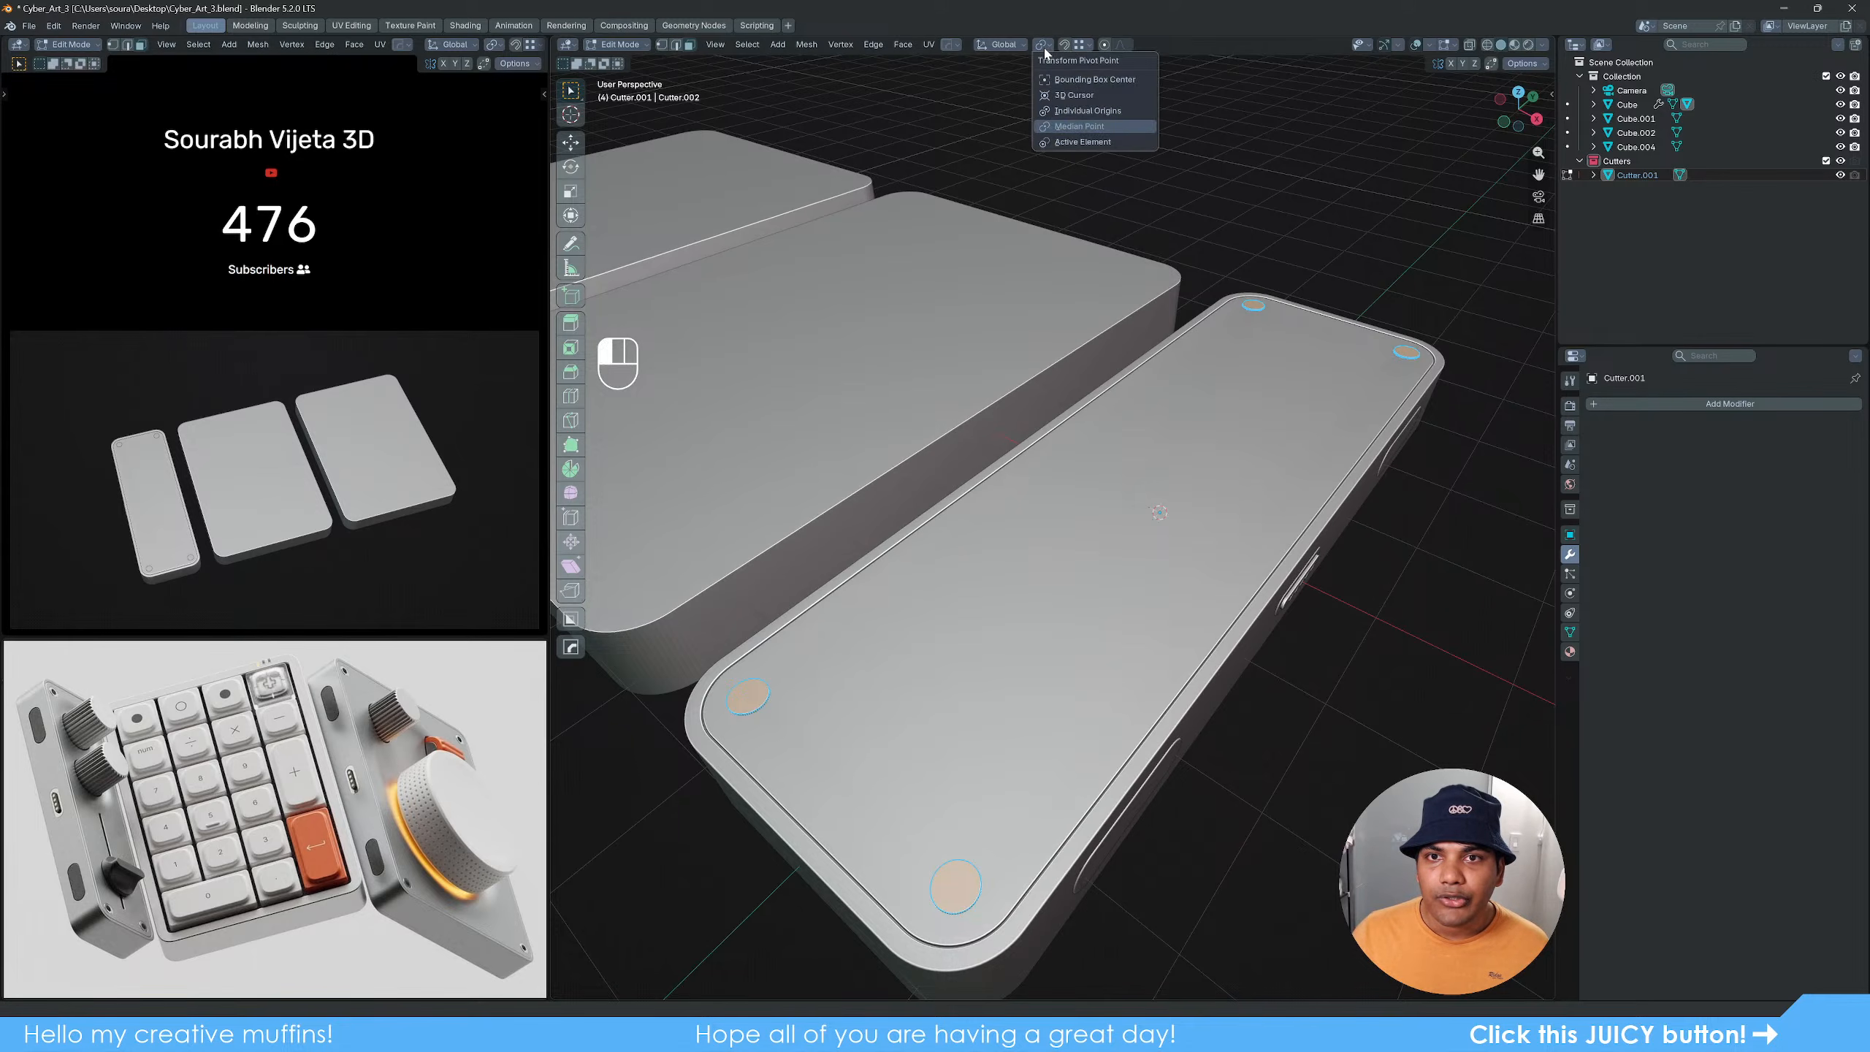
pyautogui.click(1087, 111)
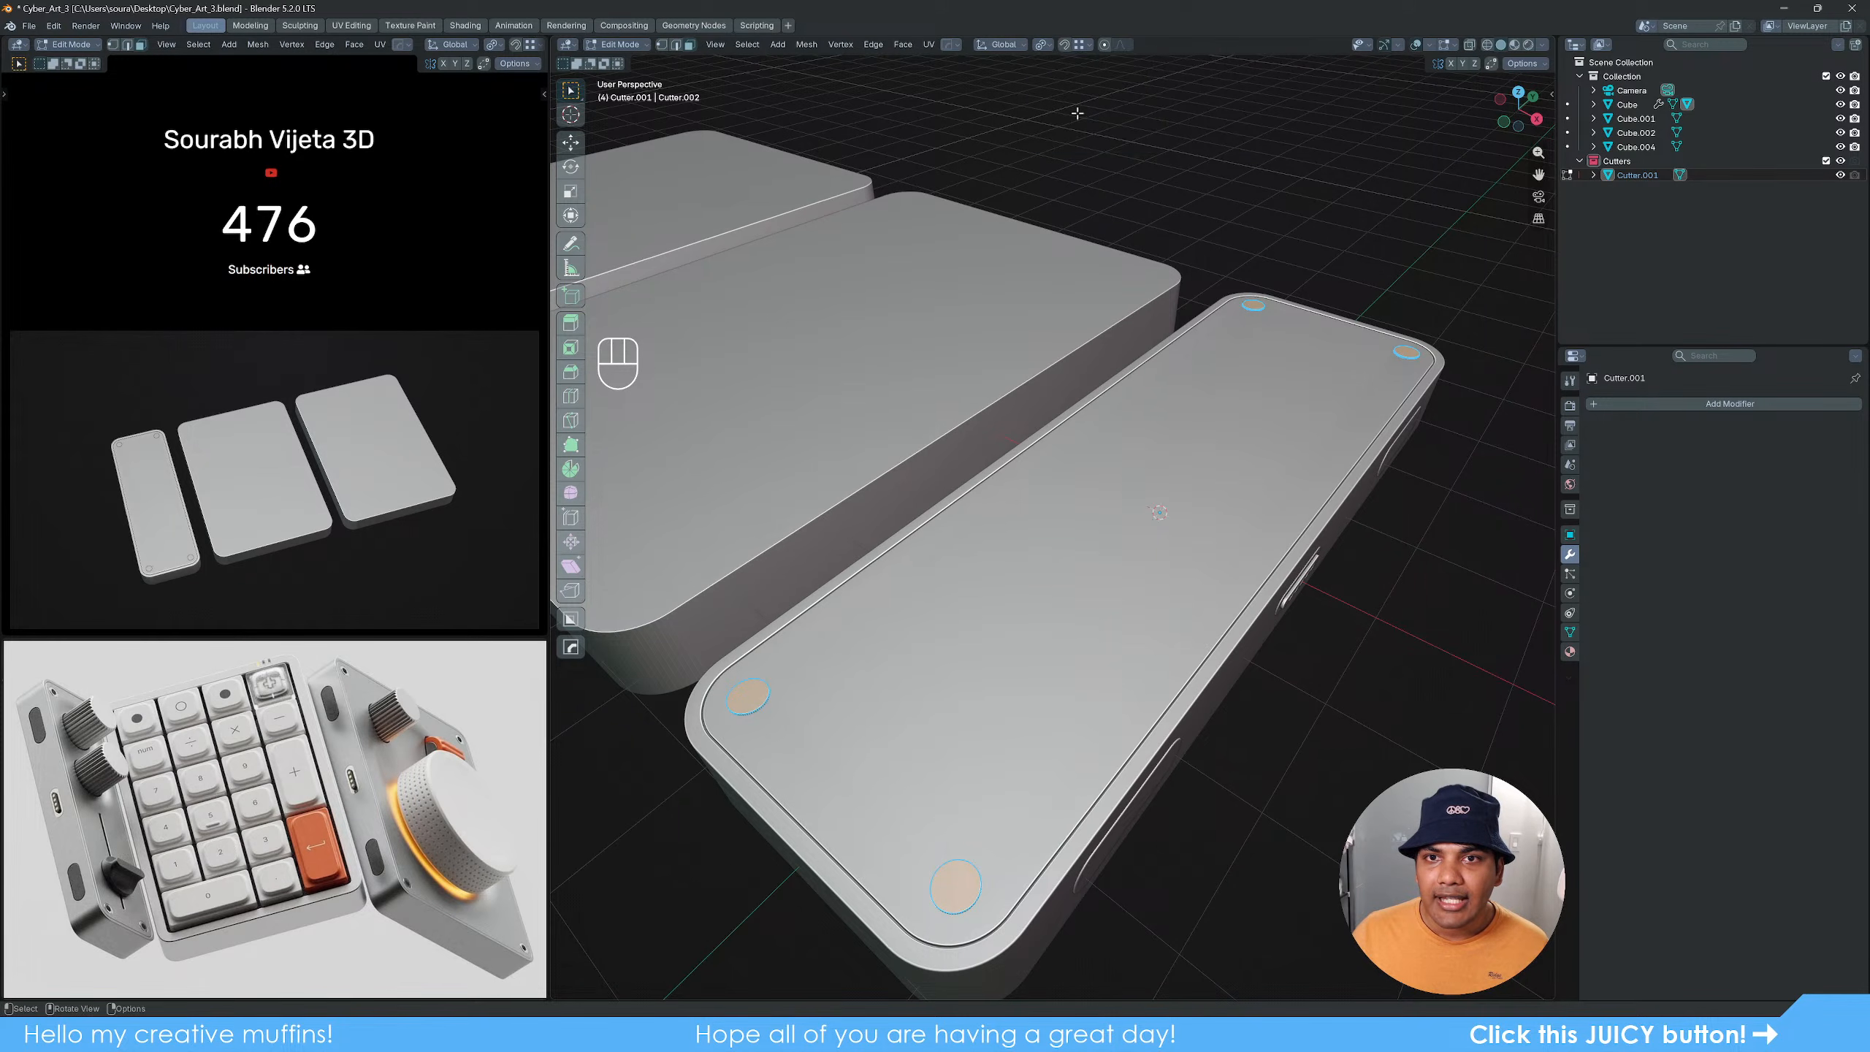
# Step: Select the top faces of the corner discs and lower them along Z to sit just above the block's surface
pyautogui.click(1423, 352)
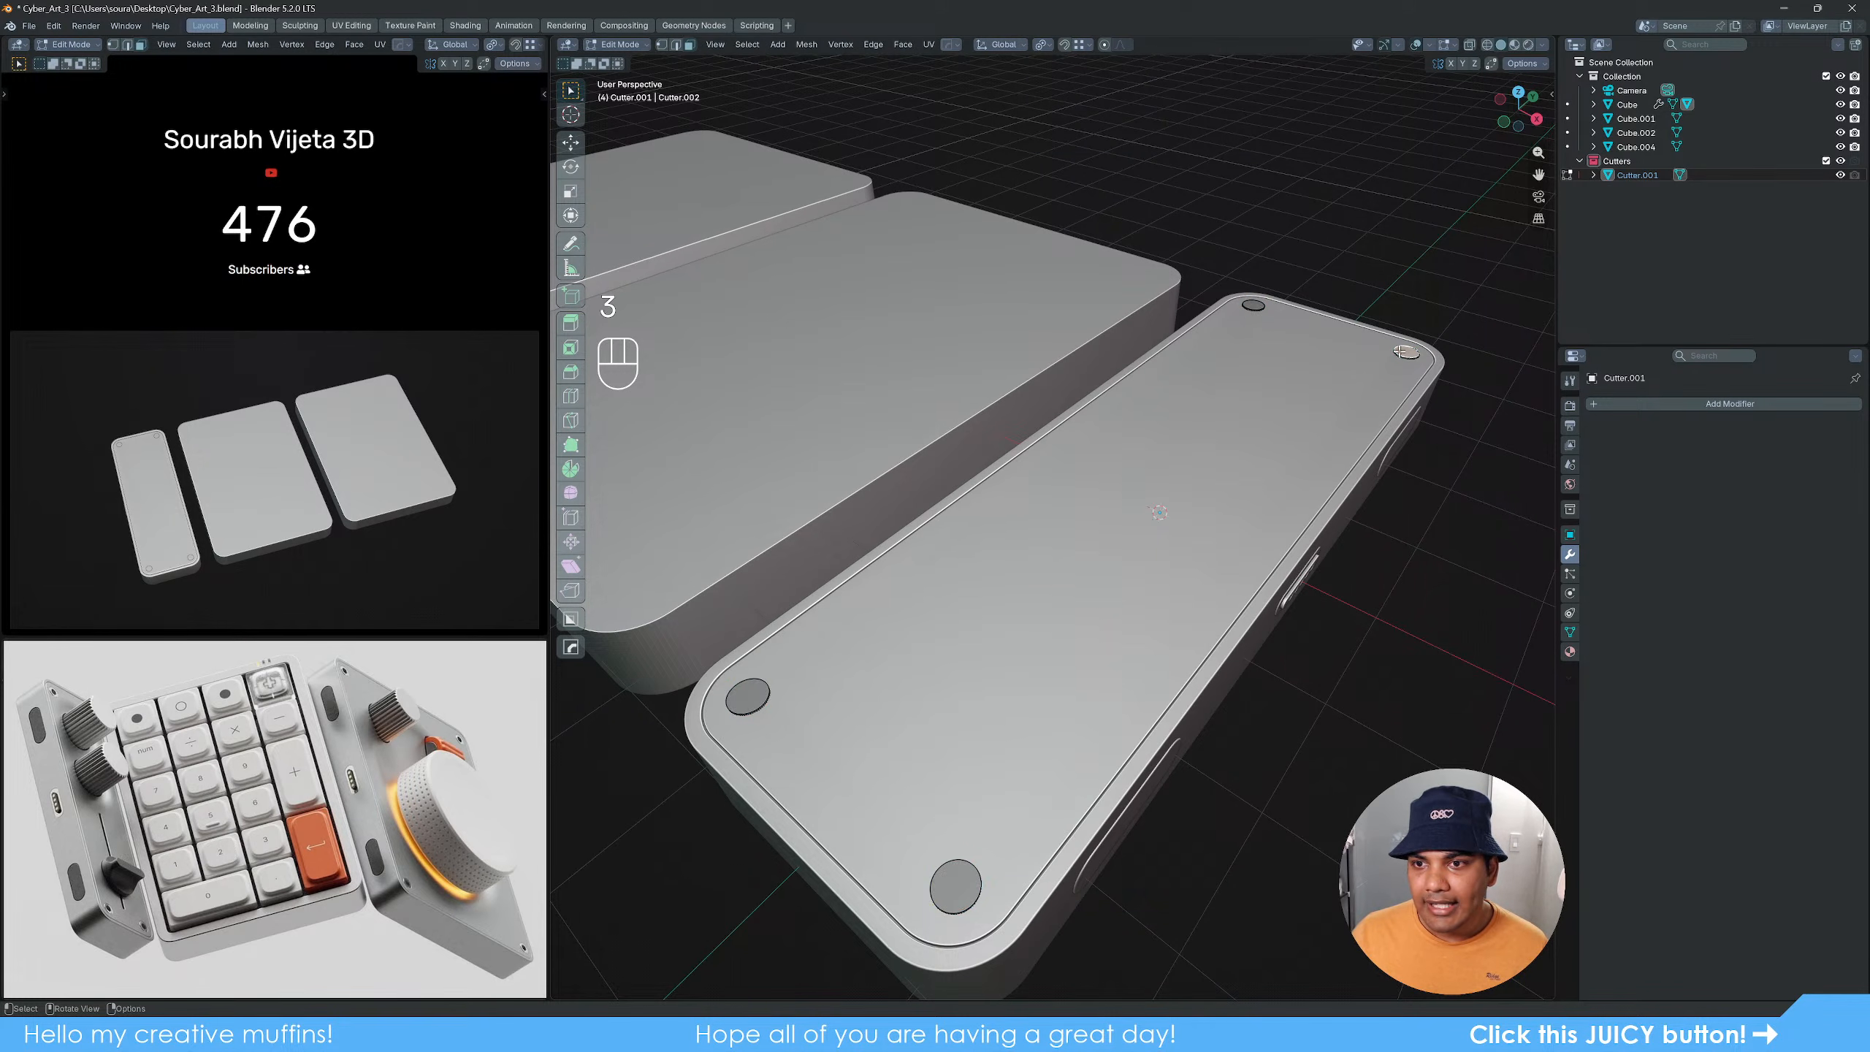
pyautogui.keyDown('shift'); pyautogui.click(718, 706); pyautogui.keyUp('shift')
pyautogui.keyDown('shift'); pyautogui.click(965, 878); pyautogui.keyUp('shift')
pyautogui.moveTo(964, 879); pyautogui.dragTo(1165, 538, button='middle')
pyautogui.scroll(5, 1086, 478)
pyautogui.press('g')
pyautogui.press('z')
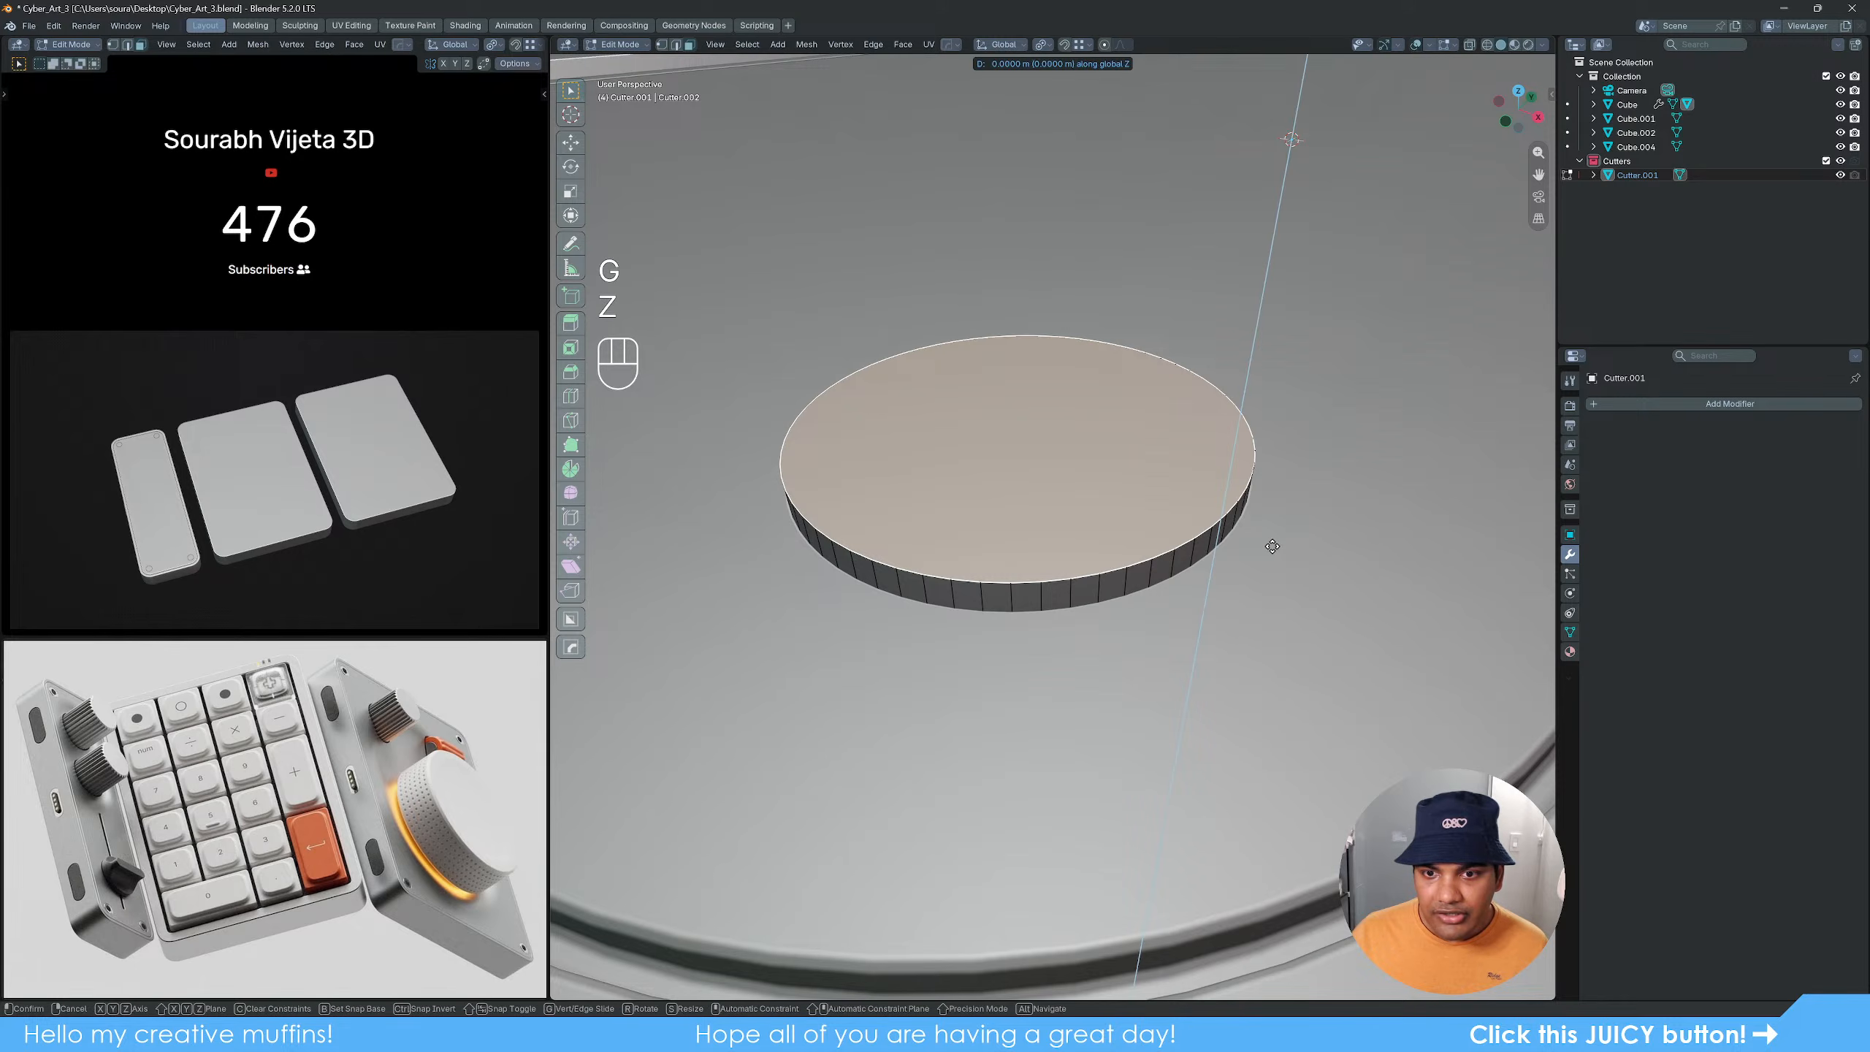
pyautogui.click(1307, 564)
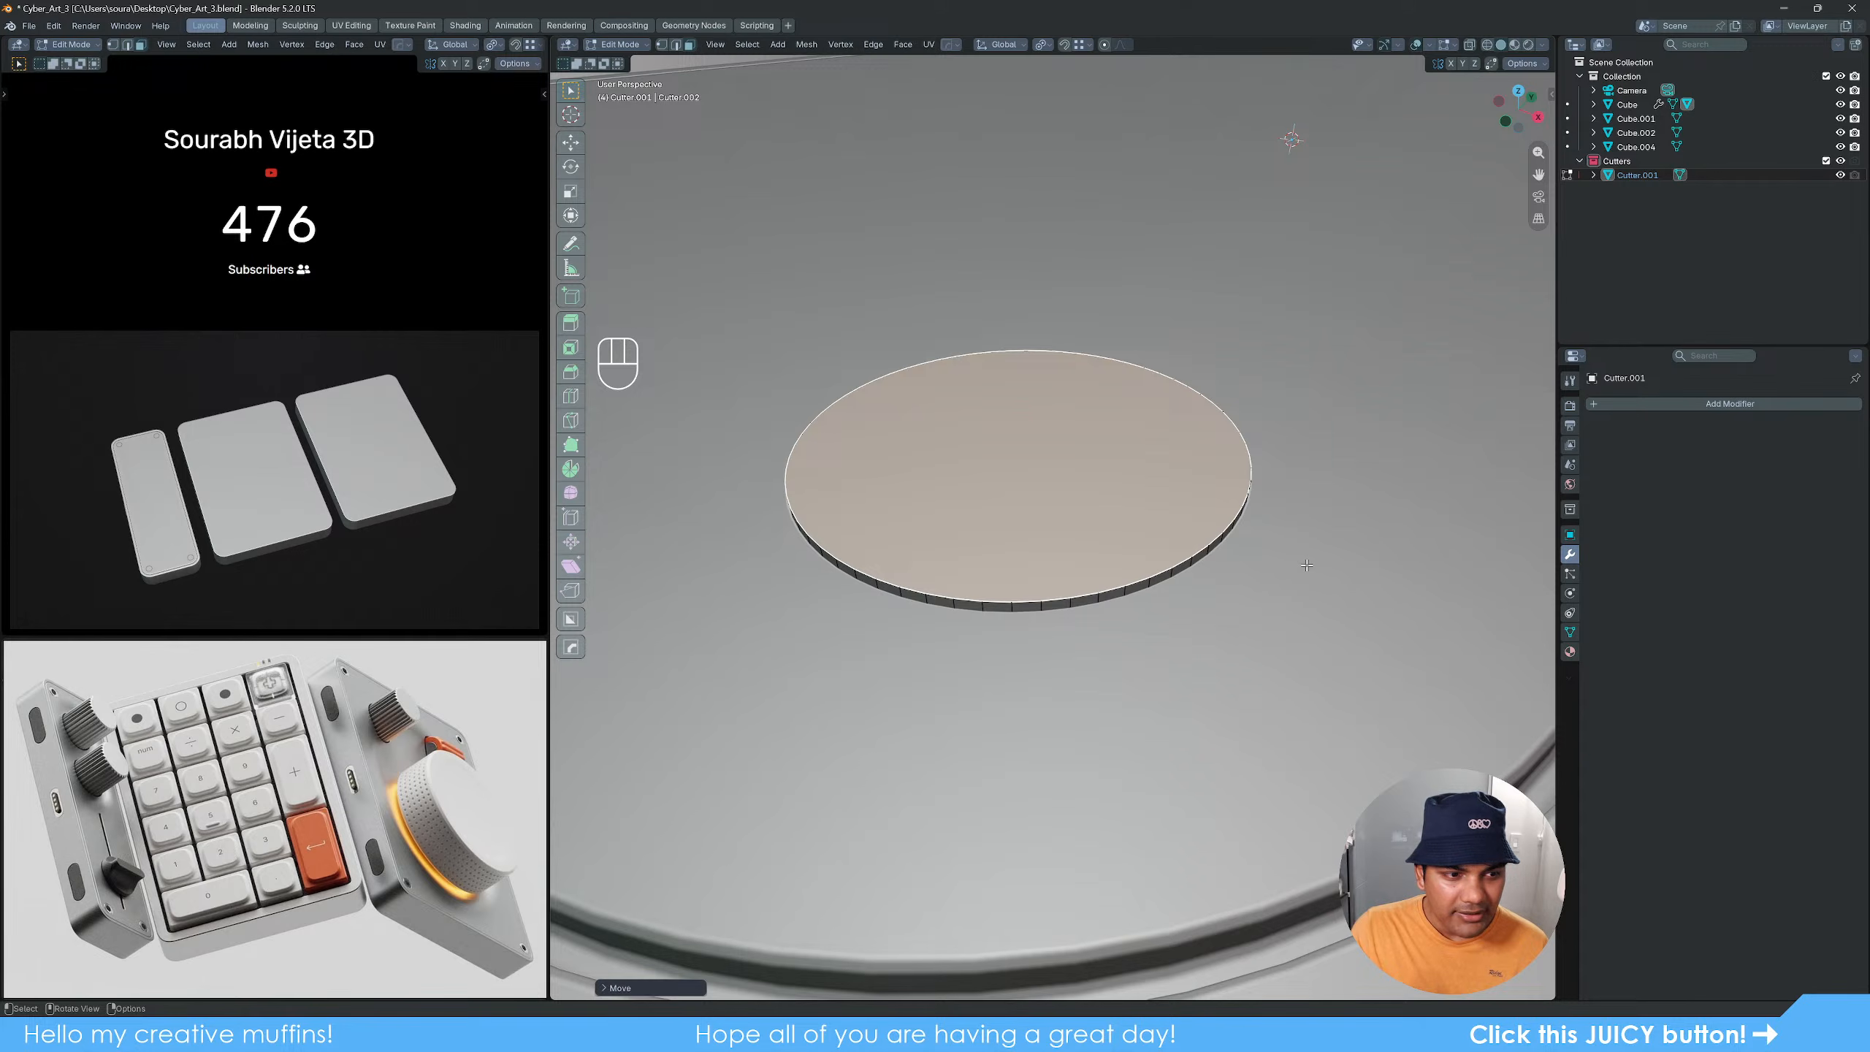
# Step: Leave Edit Mode and apply all transforms to the corner disc object
pyautogui.press('Tab')
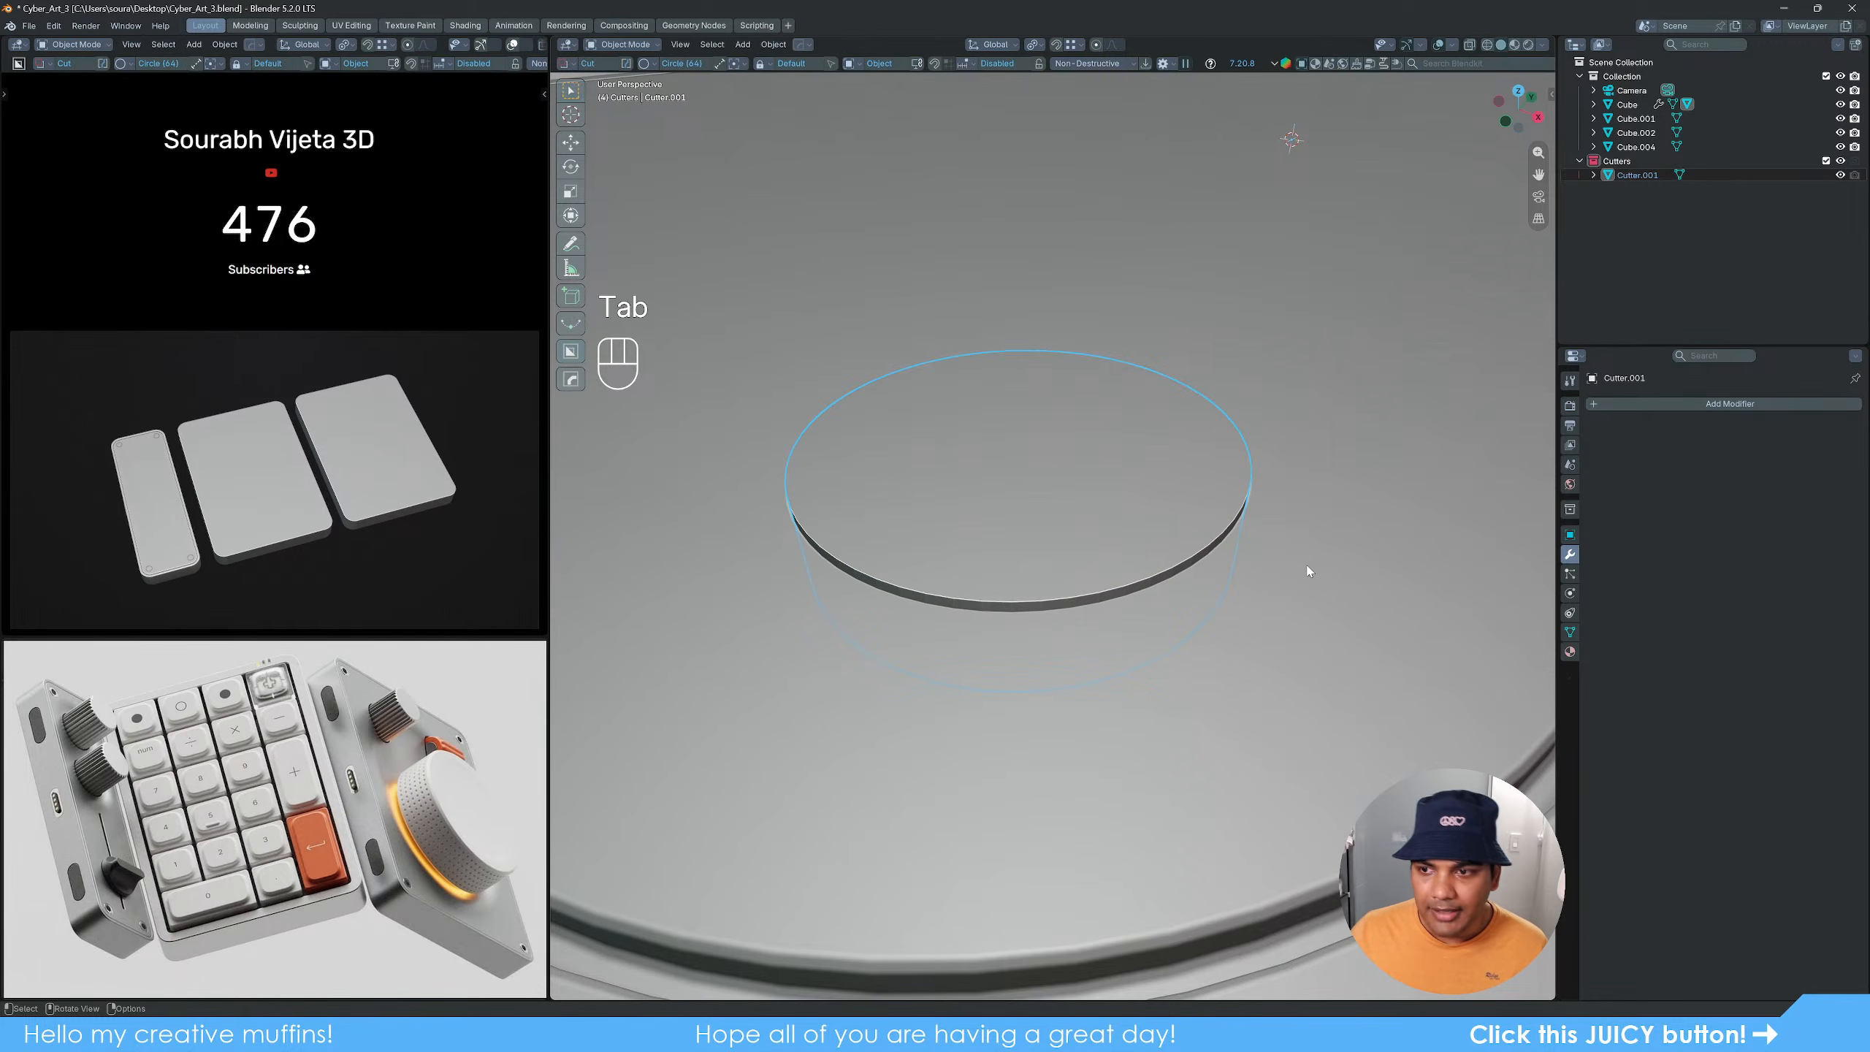
pyautogui.press('q')
pyautogui.moveTo(971, 539)
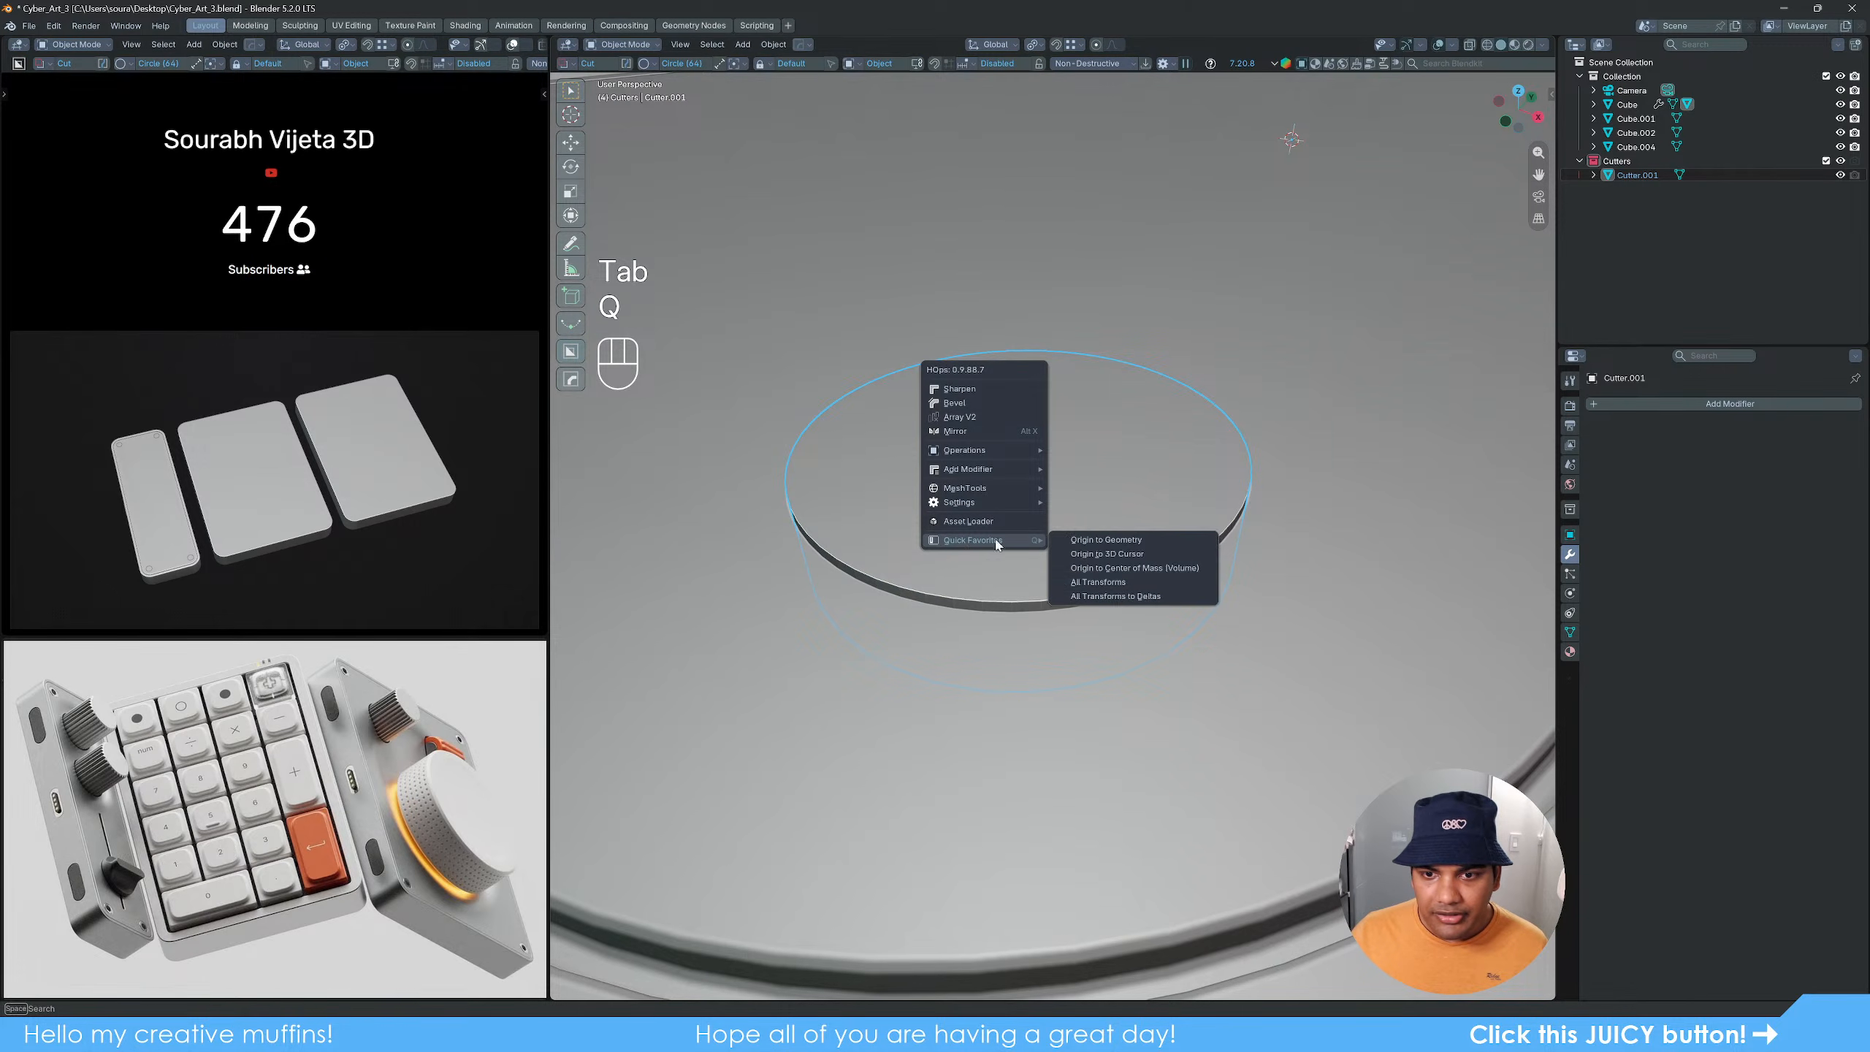
pyautogui.click(1099, 583)
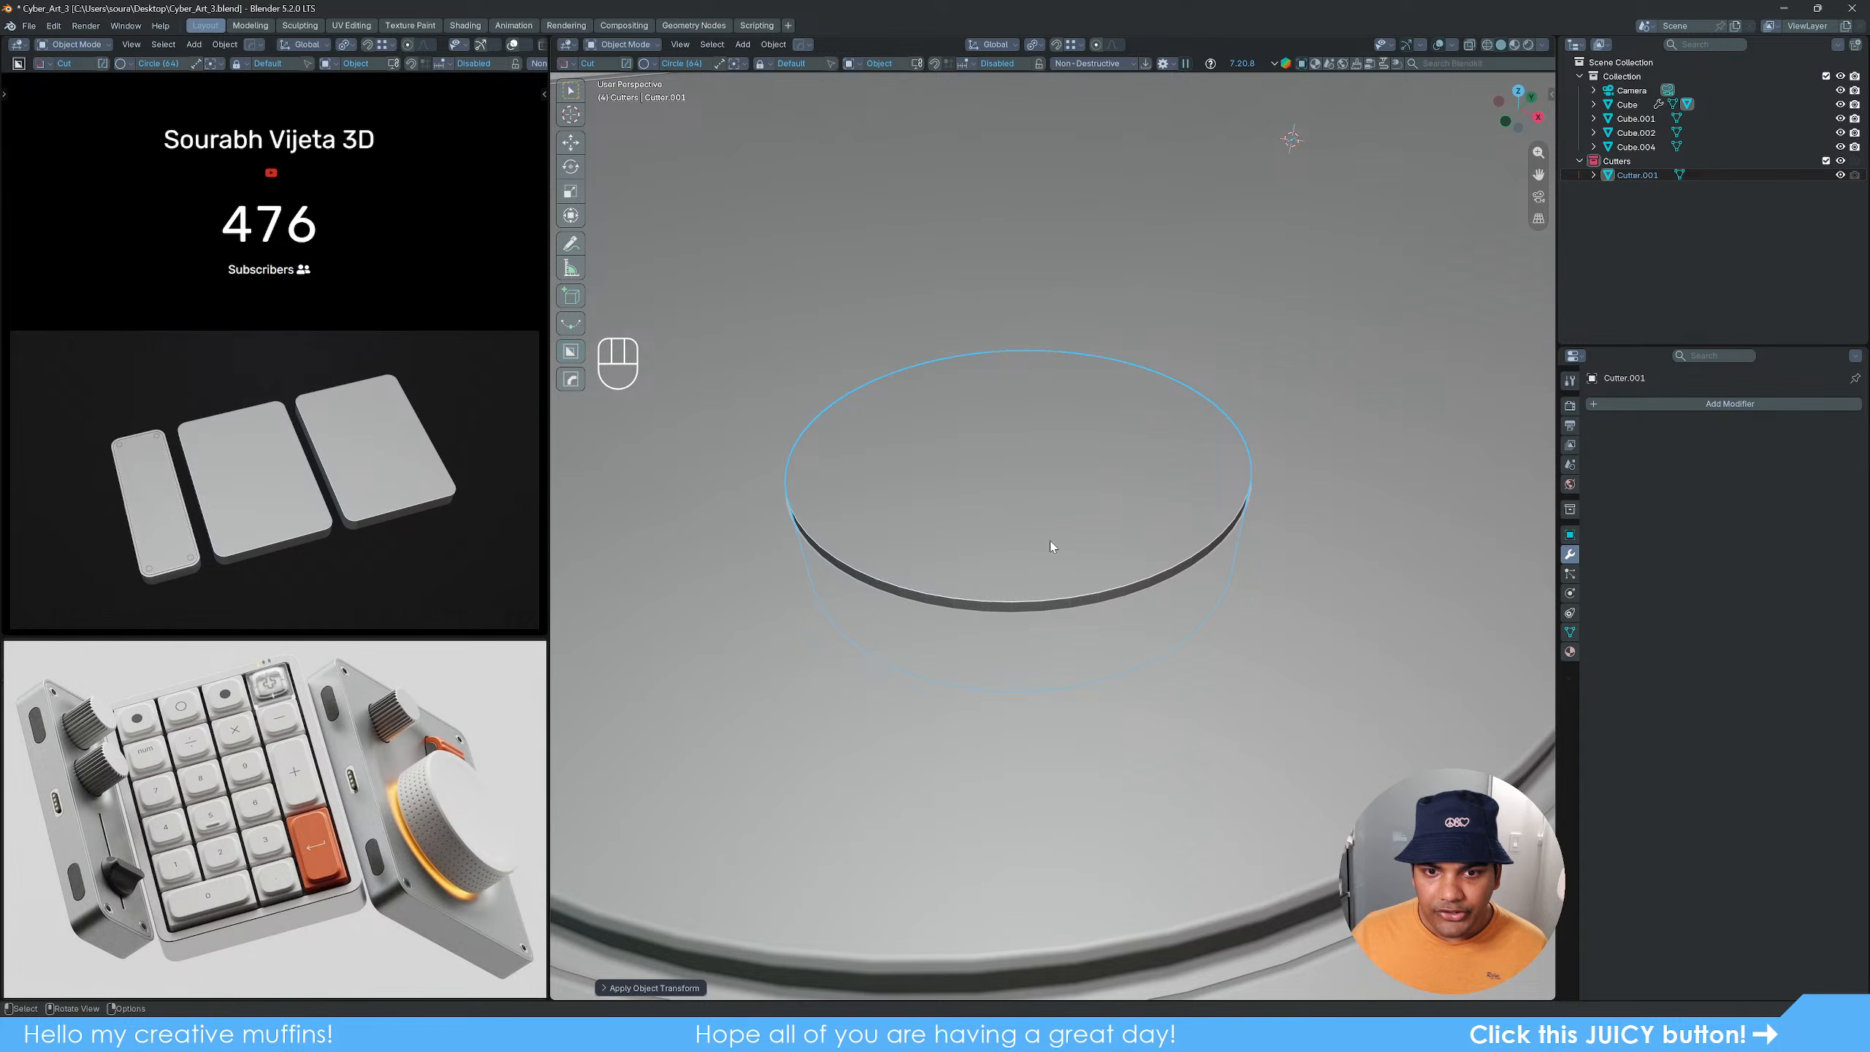
# Step: Bevel the top rims of the corner discs by about 0.0057 m with 4 segments
pyautogui.press('Tab')
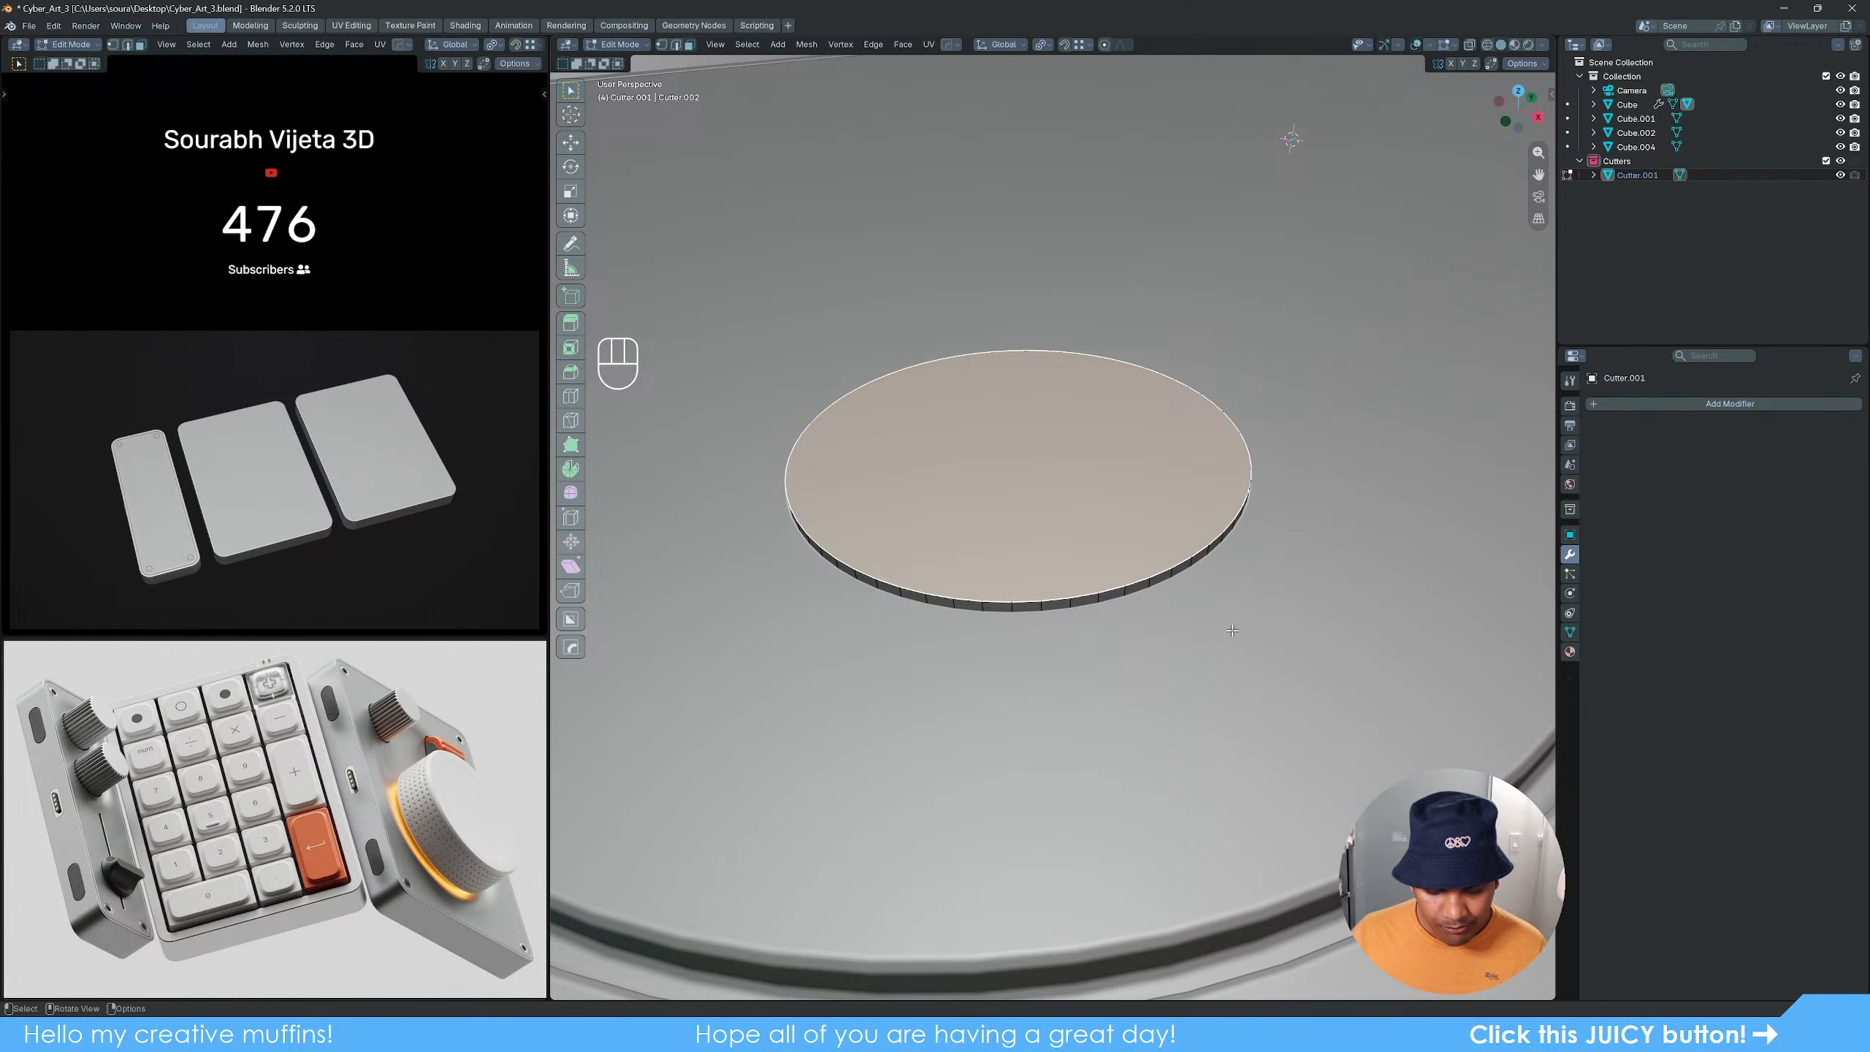
pyautogui.hotkey('ctrl', 'b')
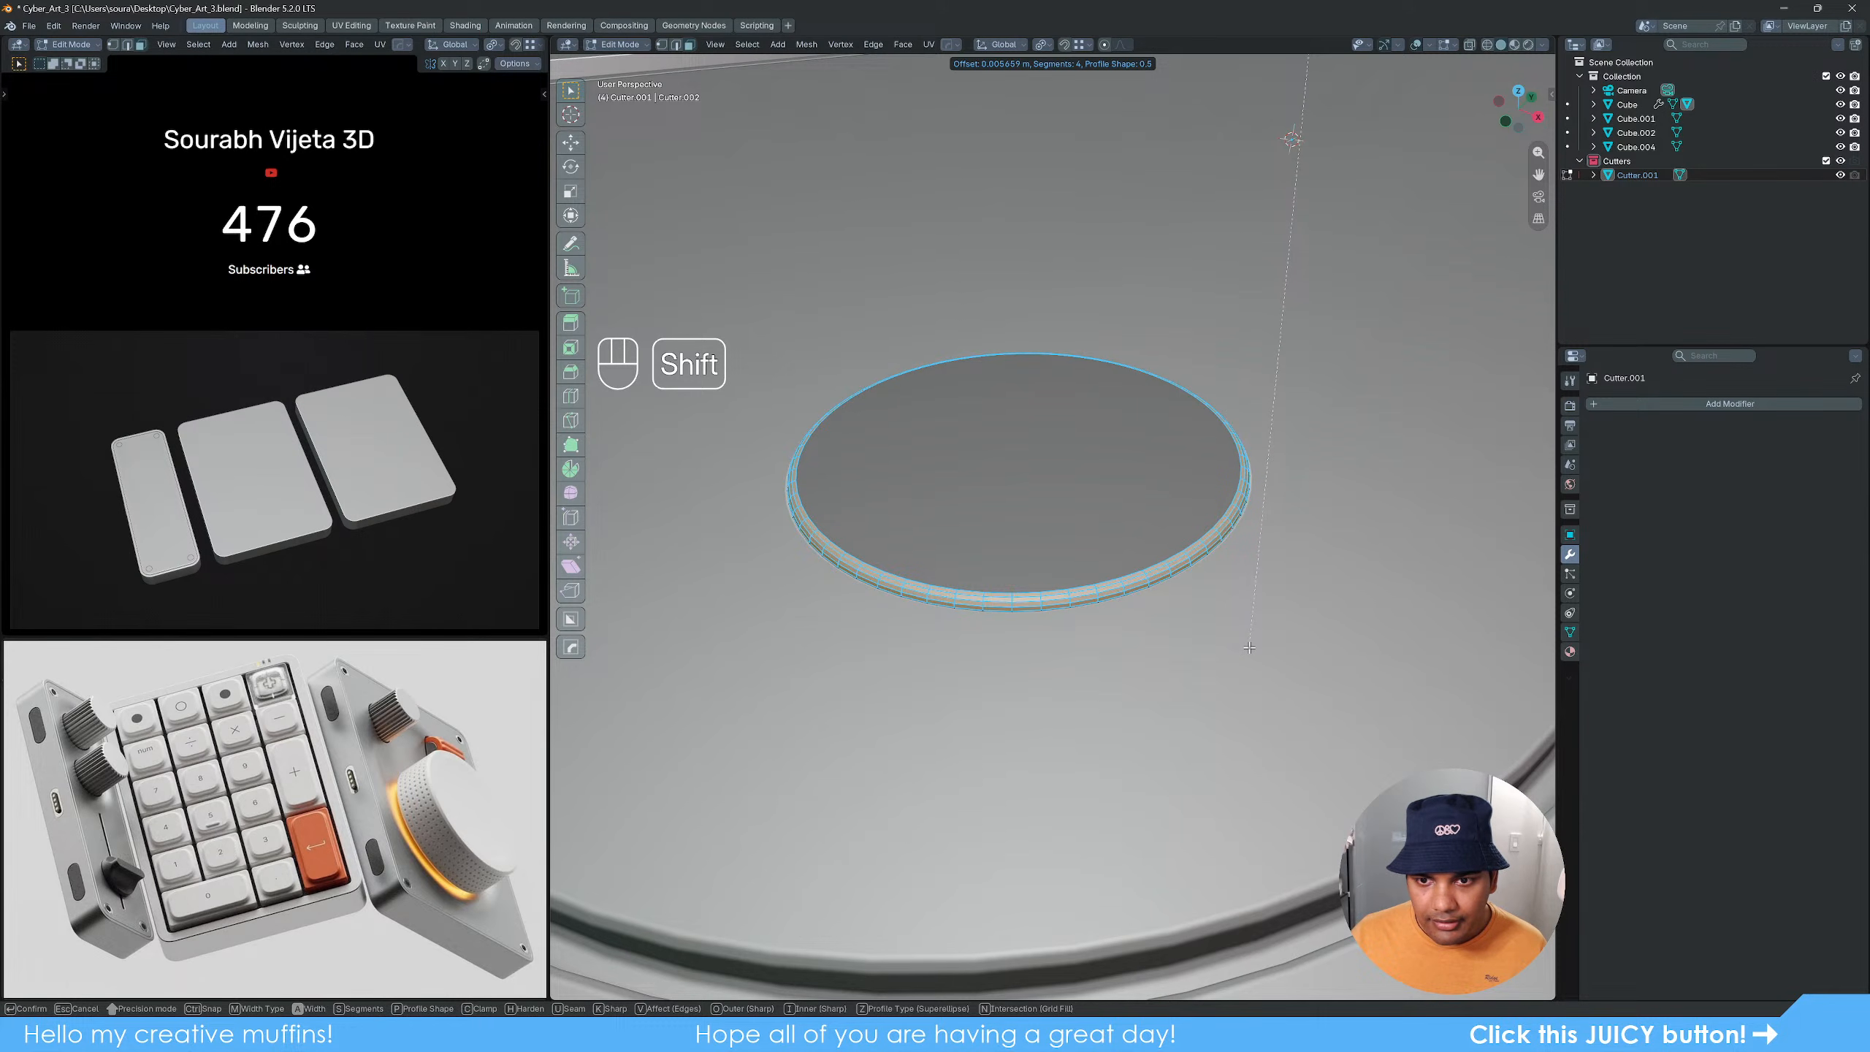
pyautogui.click(1249, 648)
pyautogui.press('Tab')
pyautogui.scroll(-5, 1168, 573)
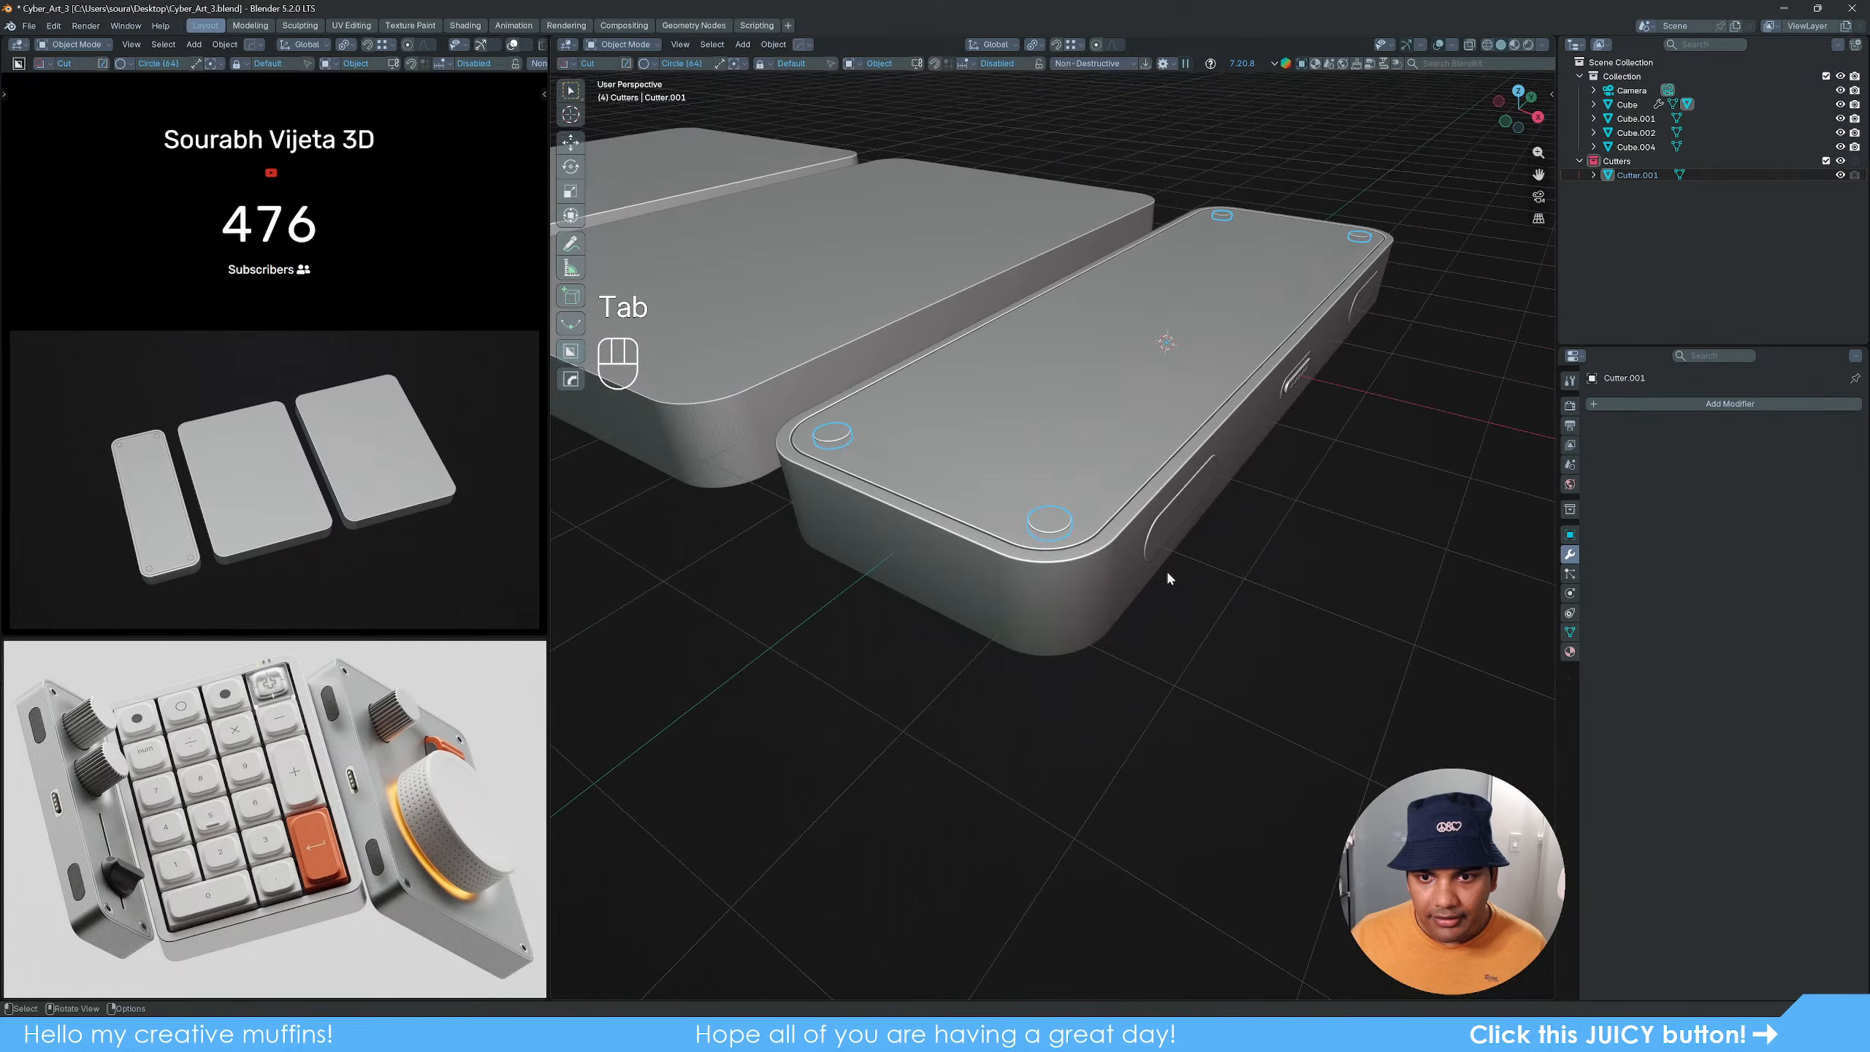
pyautogui.moveTo(1184, 619); pyautogui.dragTo(1139, 614, button='middle')
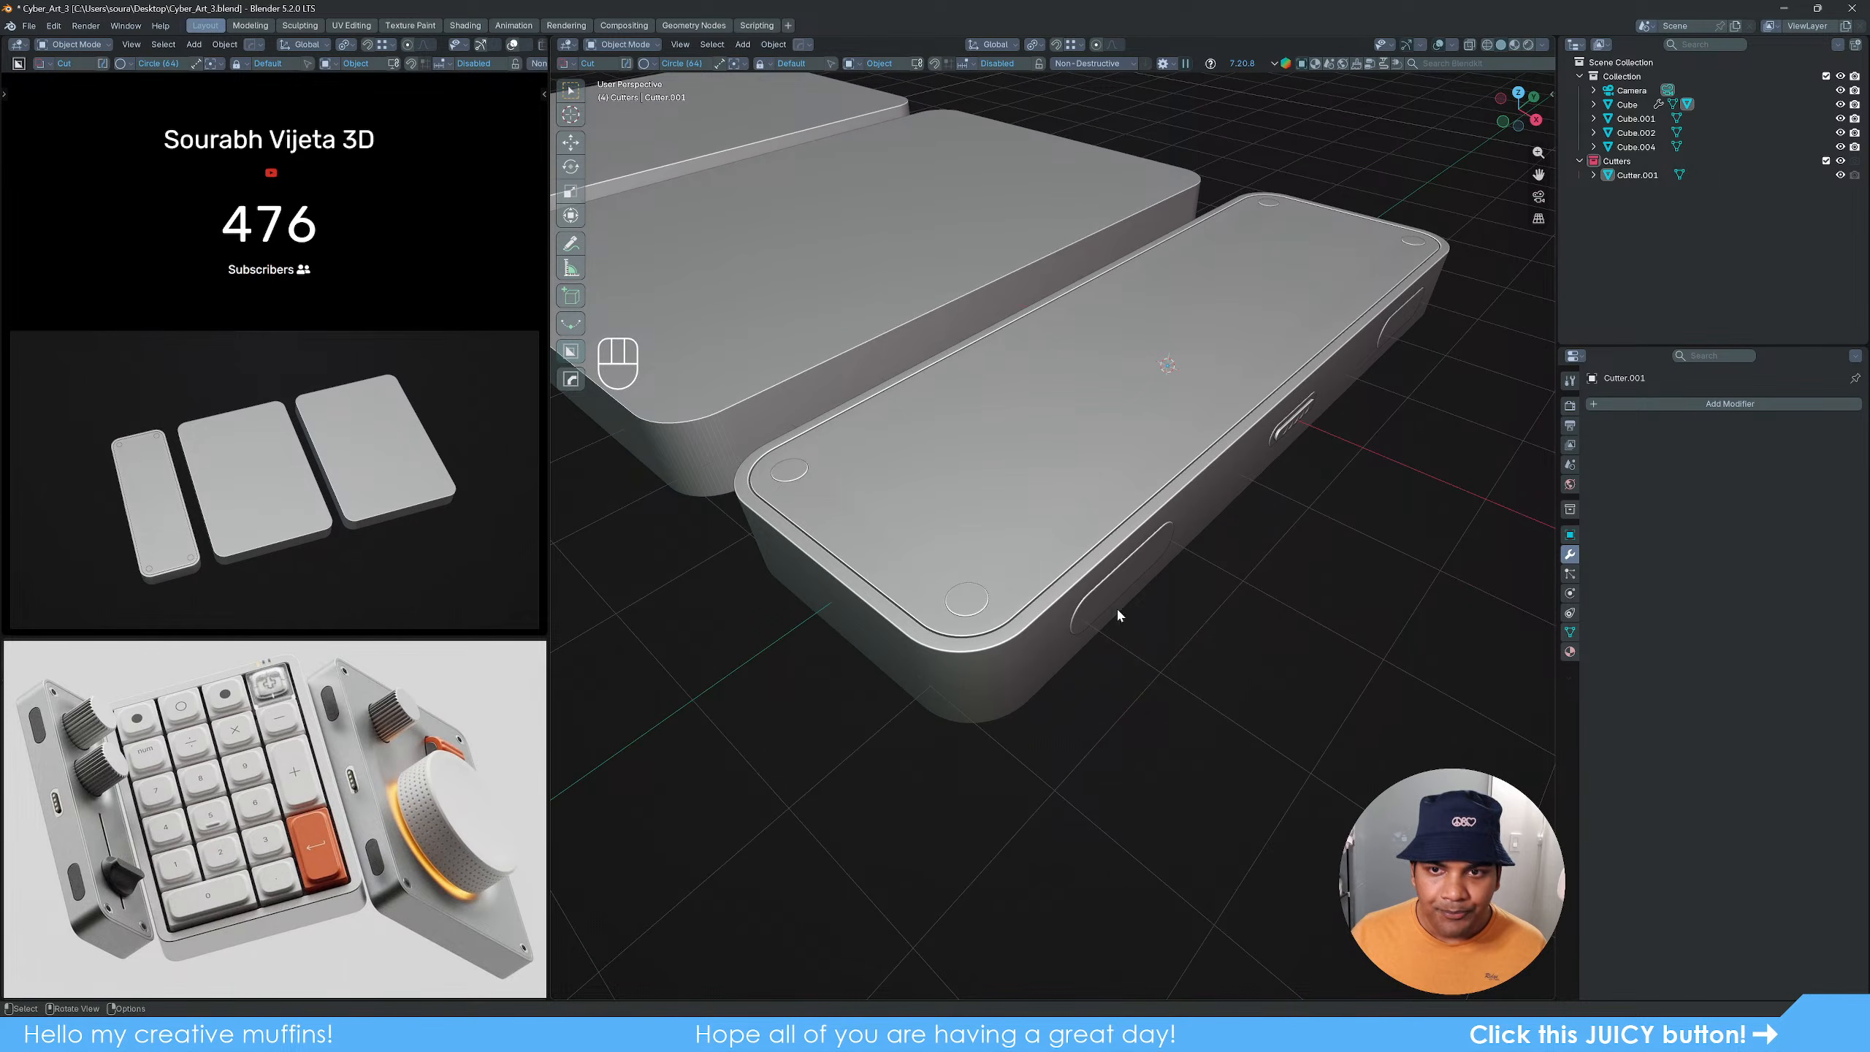
# Step: Snap the 3D cursor to the top face of one corner disc on the narrow block
pyautogui.click(967, 599)
pyautogui.keyDown('shift'); pyautogui.moveTo(967, 600); pyautogui.dragTo(1073, 509, button='middle'); pyautogui.keyUp('shift')
pyautogui.scroll(8, 1034, 544)
pyautogui.scroll(-3, 1060, 529)
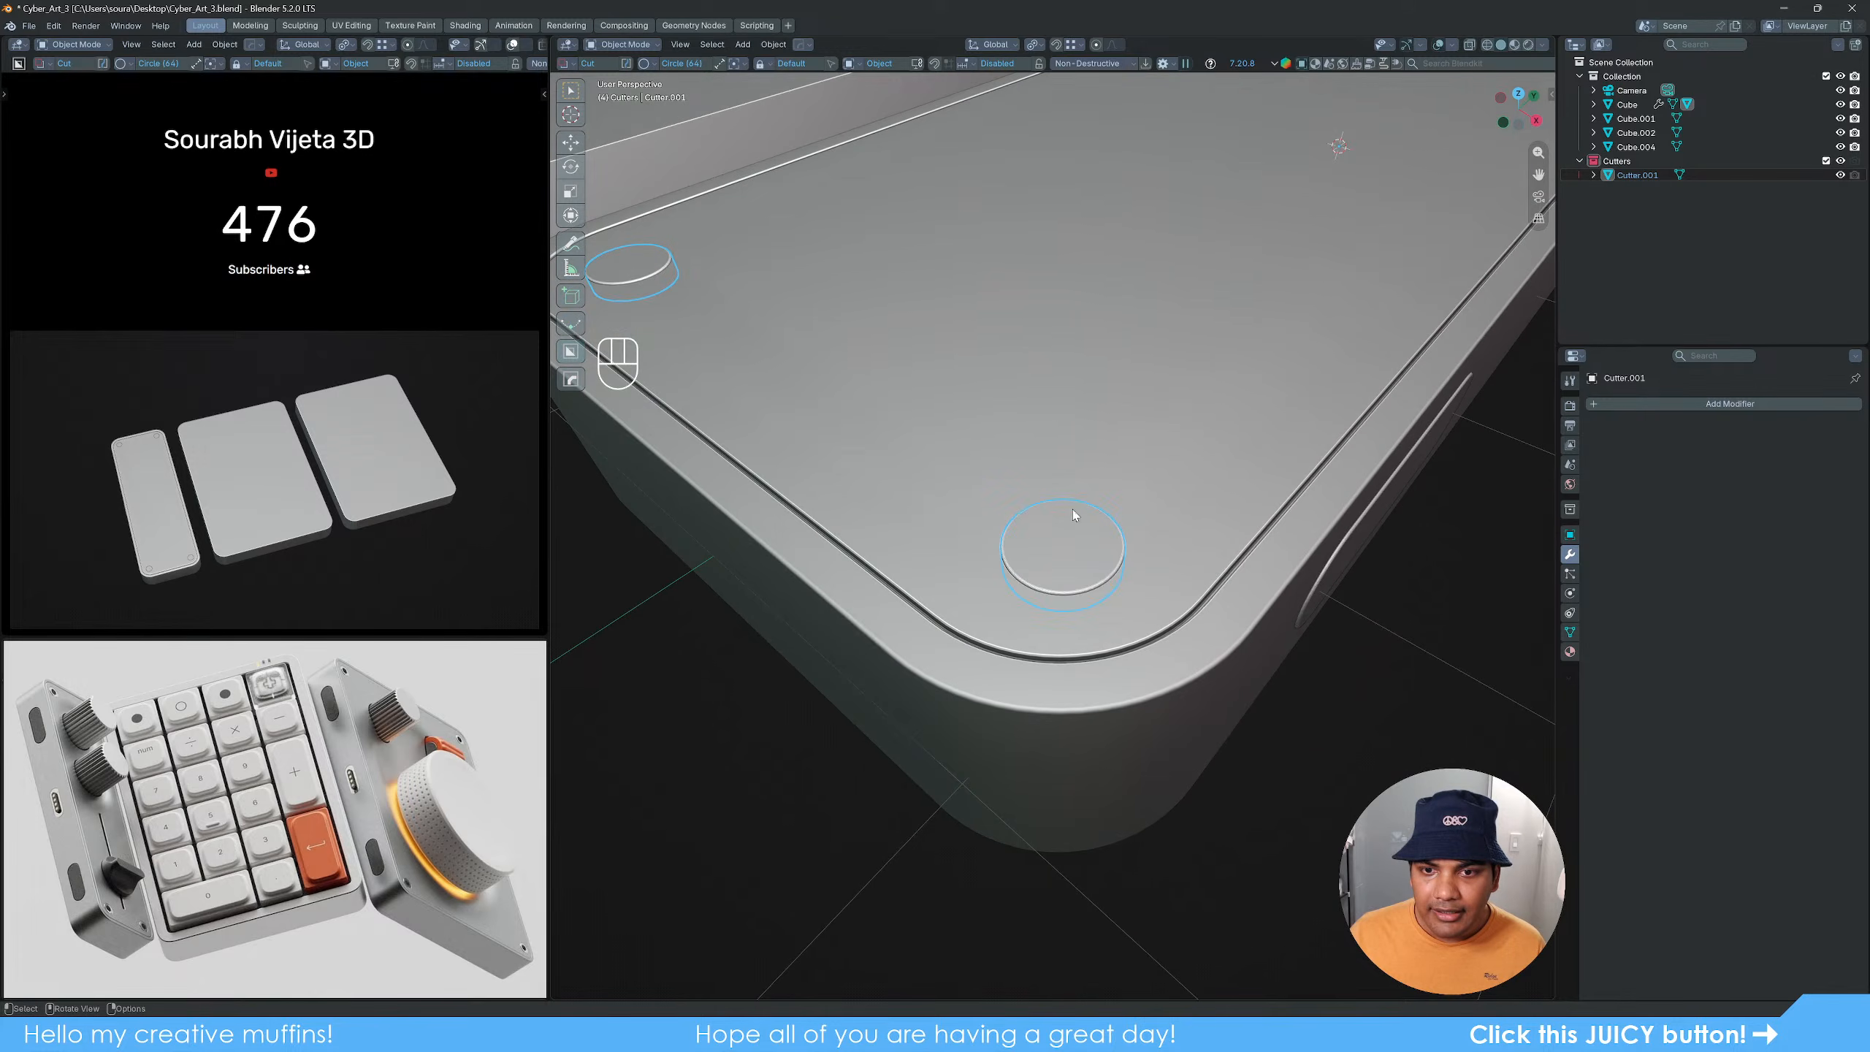
pyautogui.press('Tab')
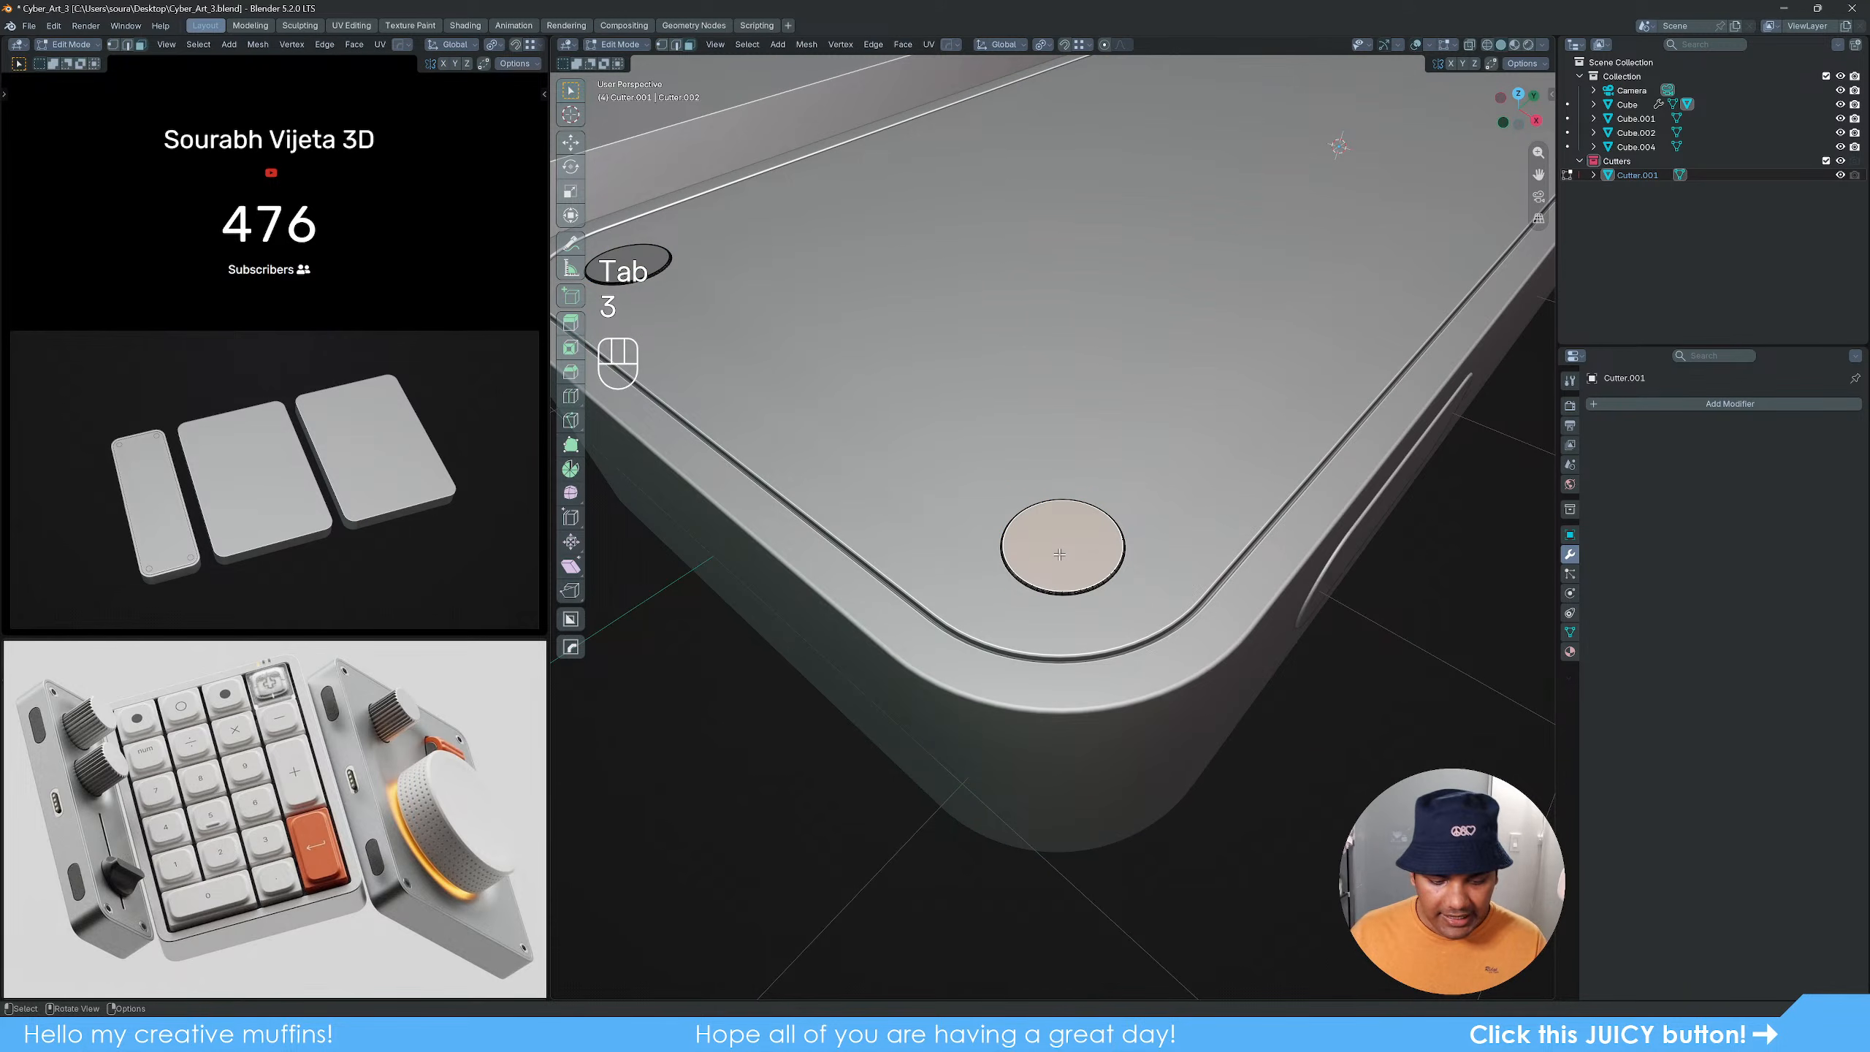
pyautogui.hotkey('shift', 's')
pyautogui.click(1048, 639)
pyautogui.press('Tab')
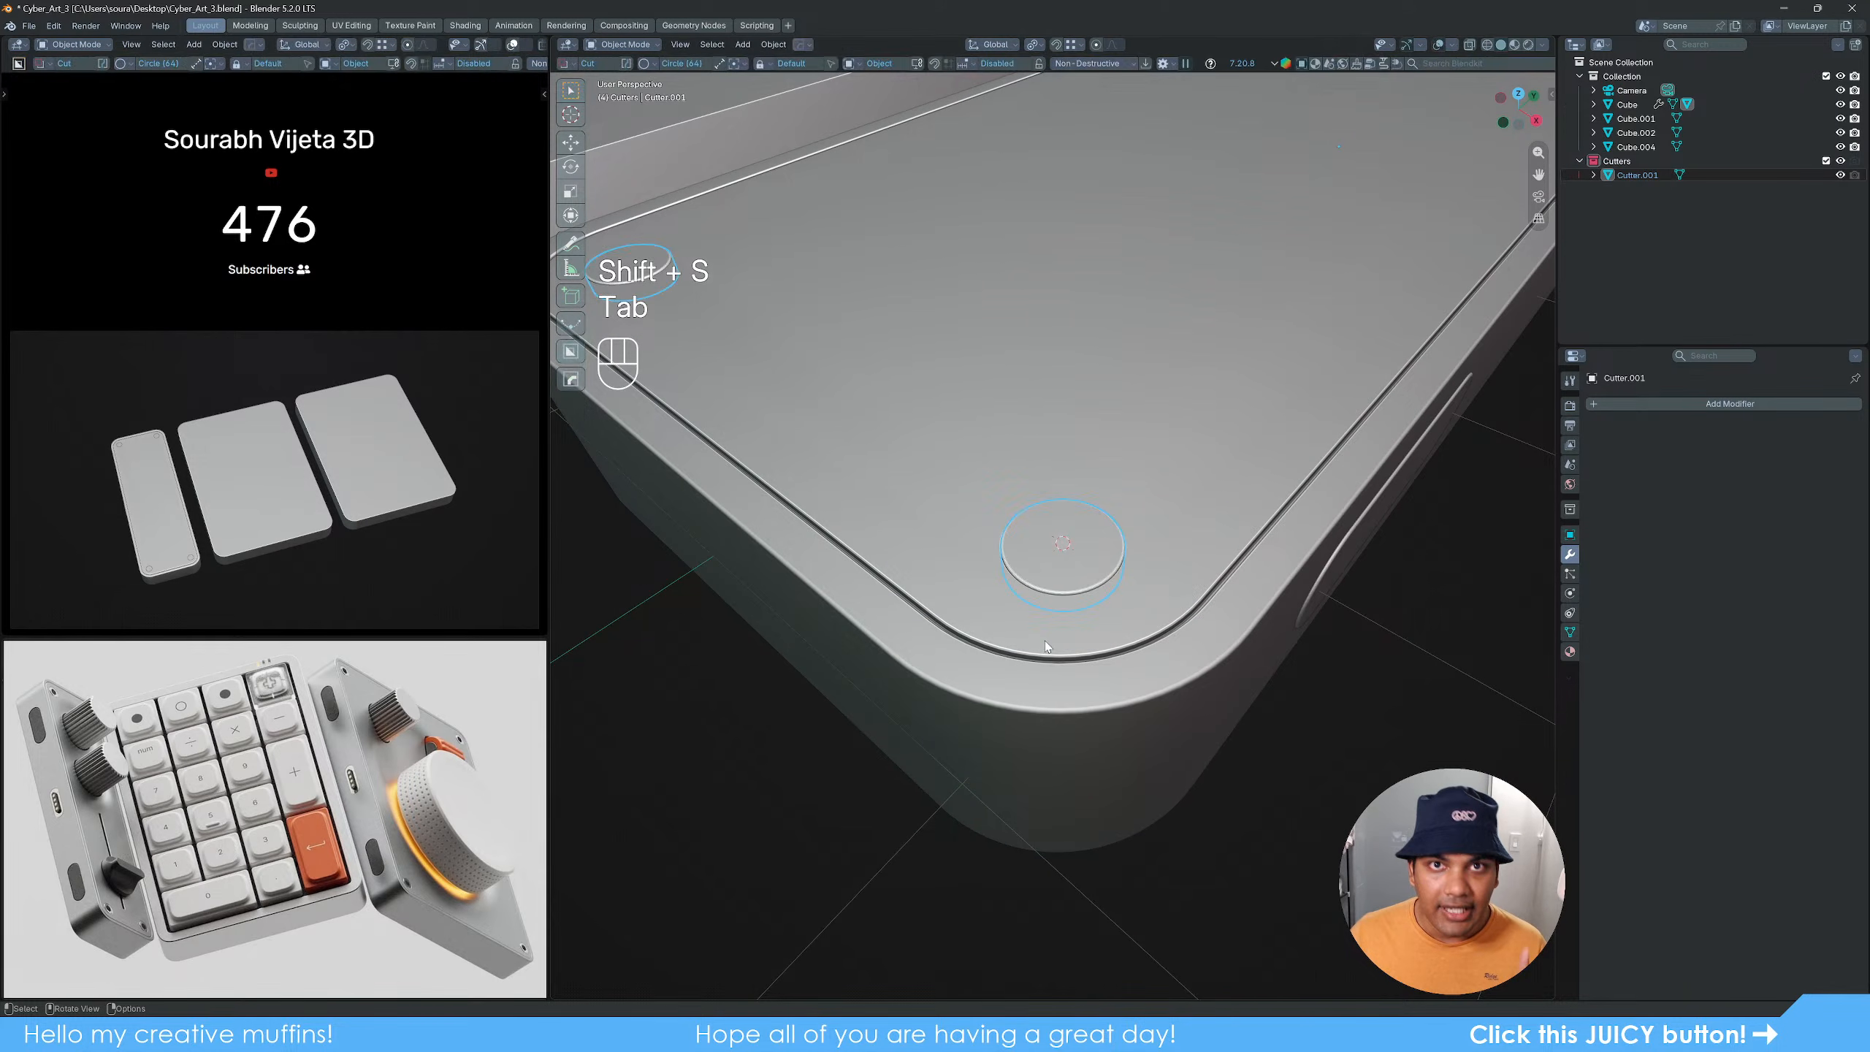
pyautogui.hotkey('shift', 'a')
pyautogui.moveTo(1044, 640)
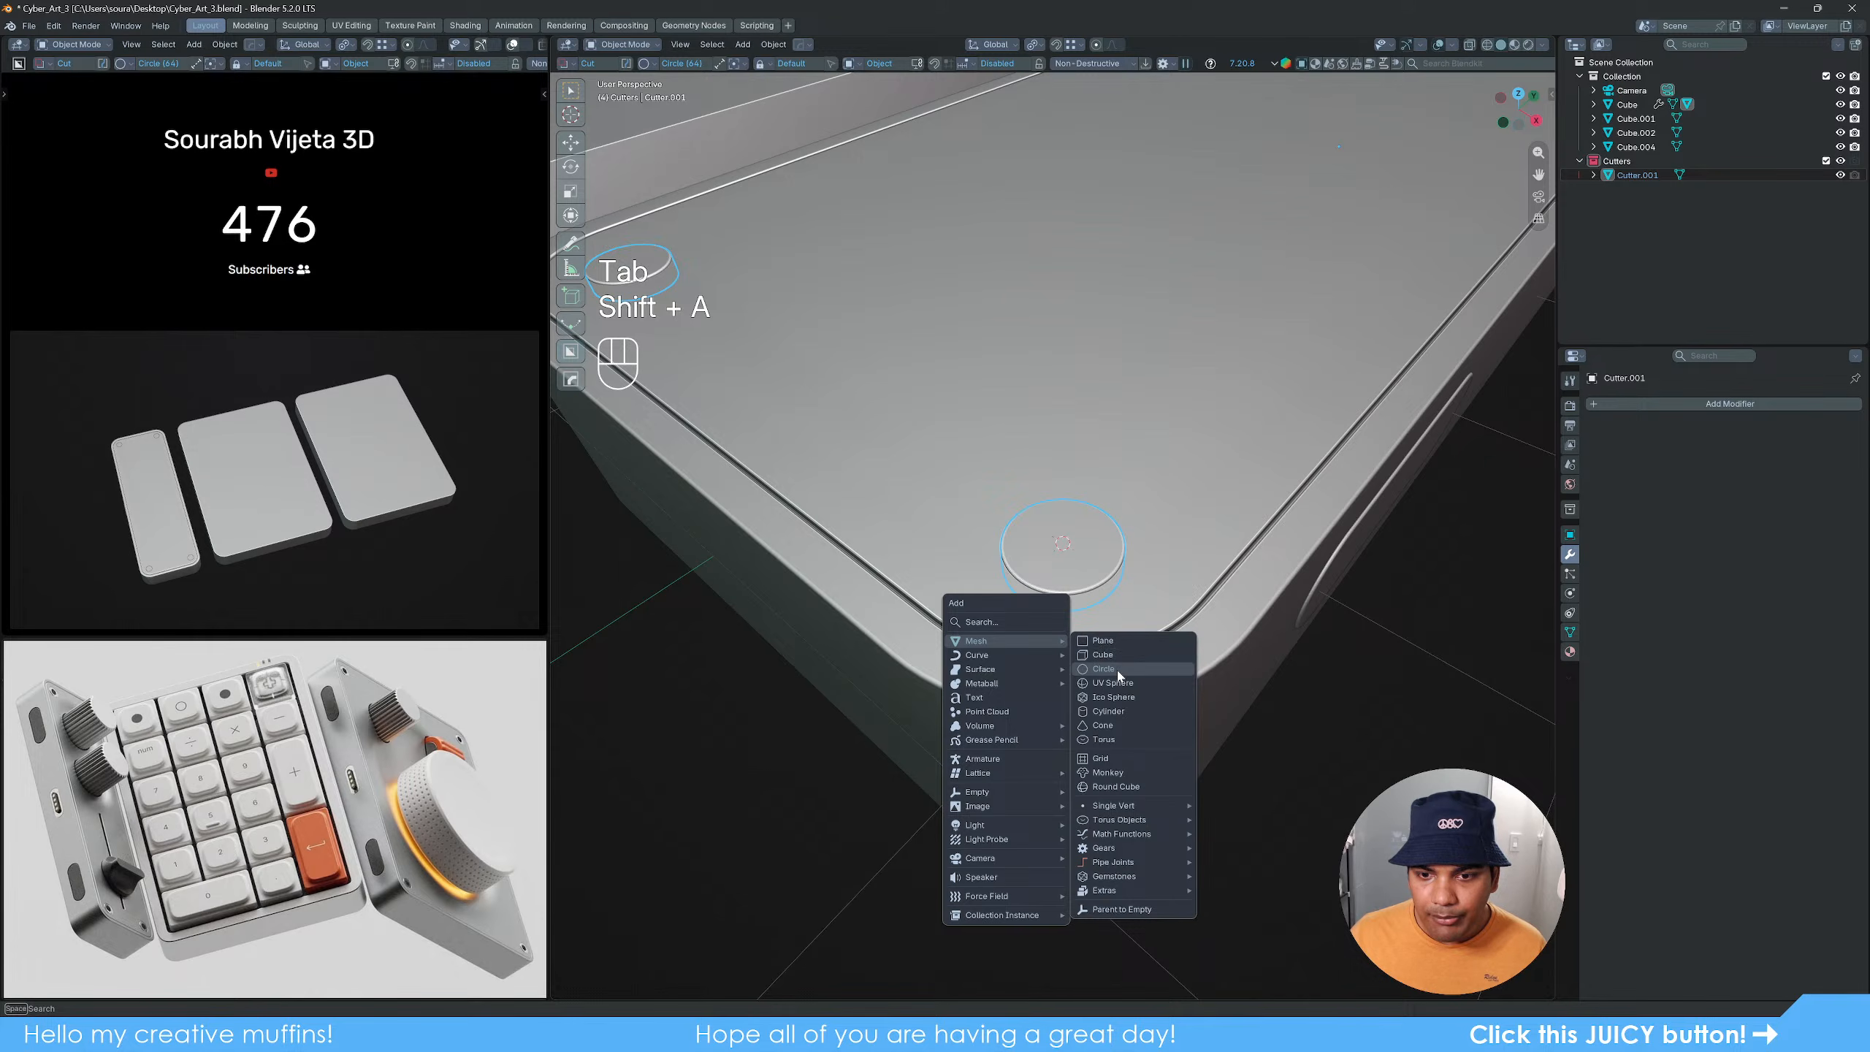
pyautogui.click(1128, 711)
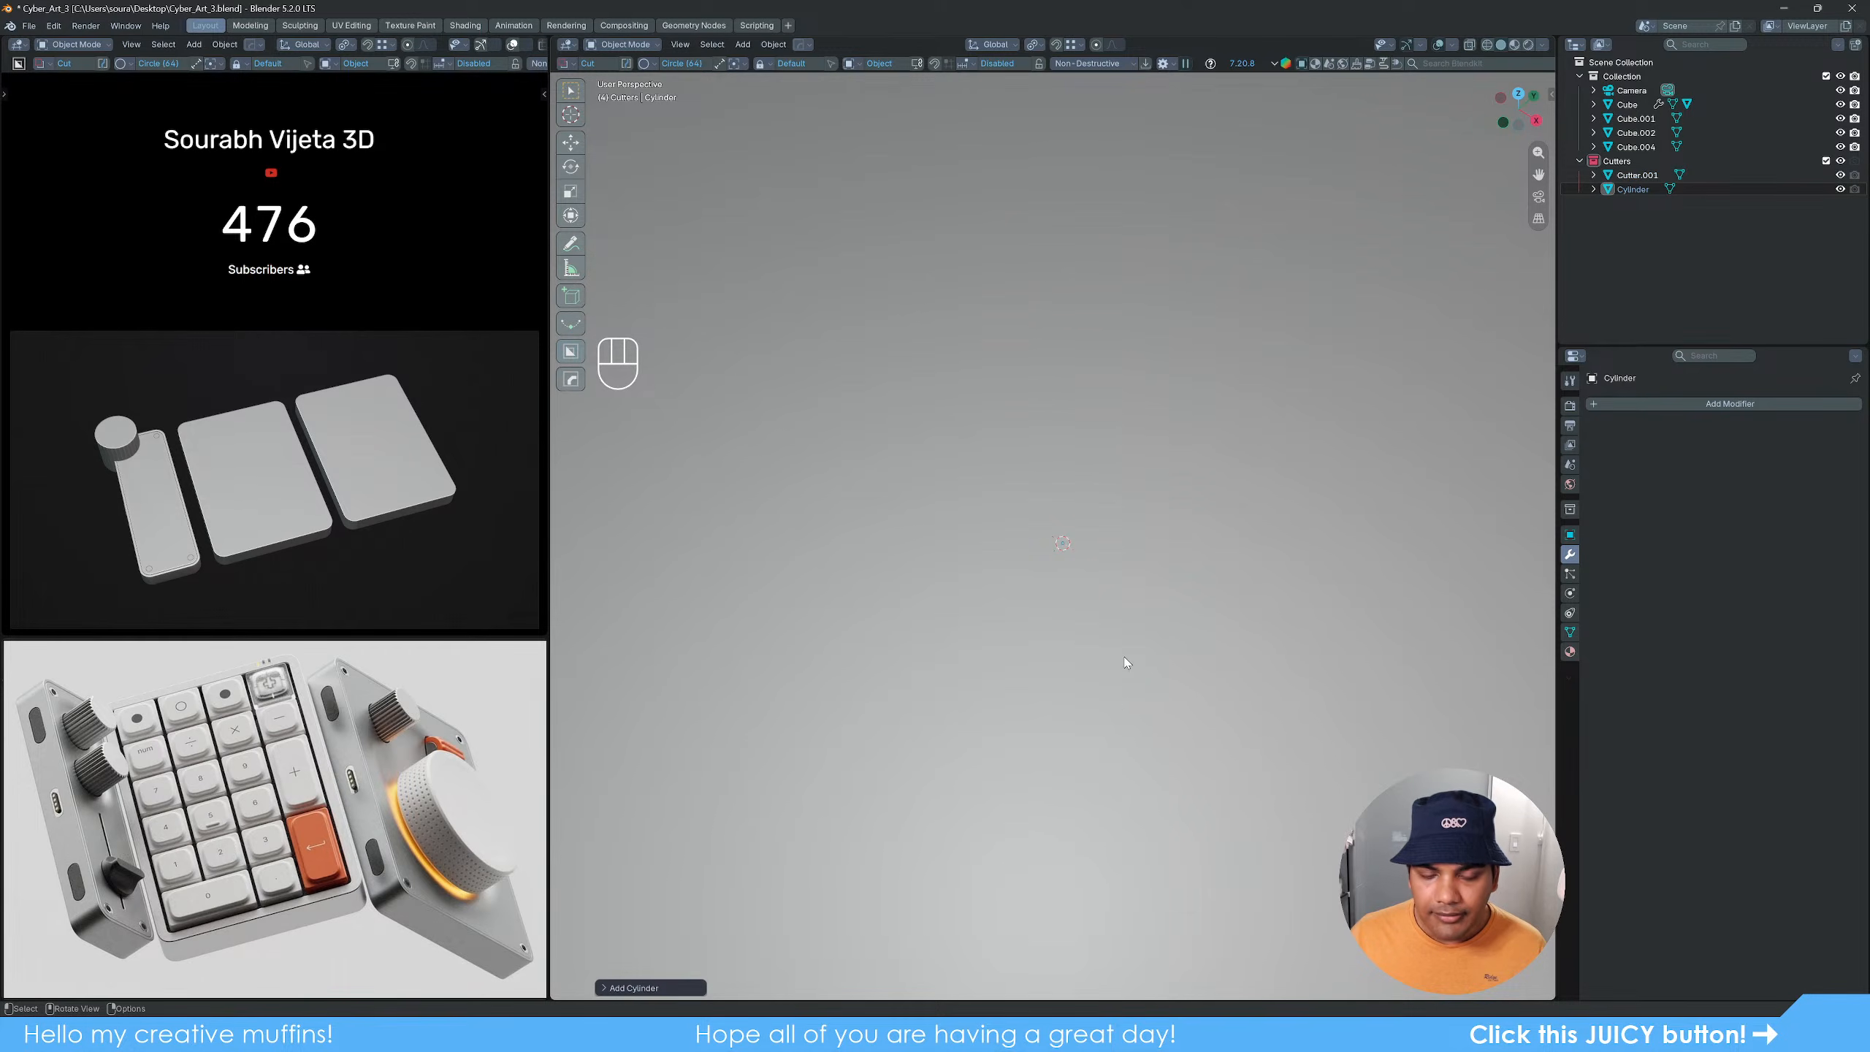
pyautogui.press('s')
pyautogui.press('s')
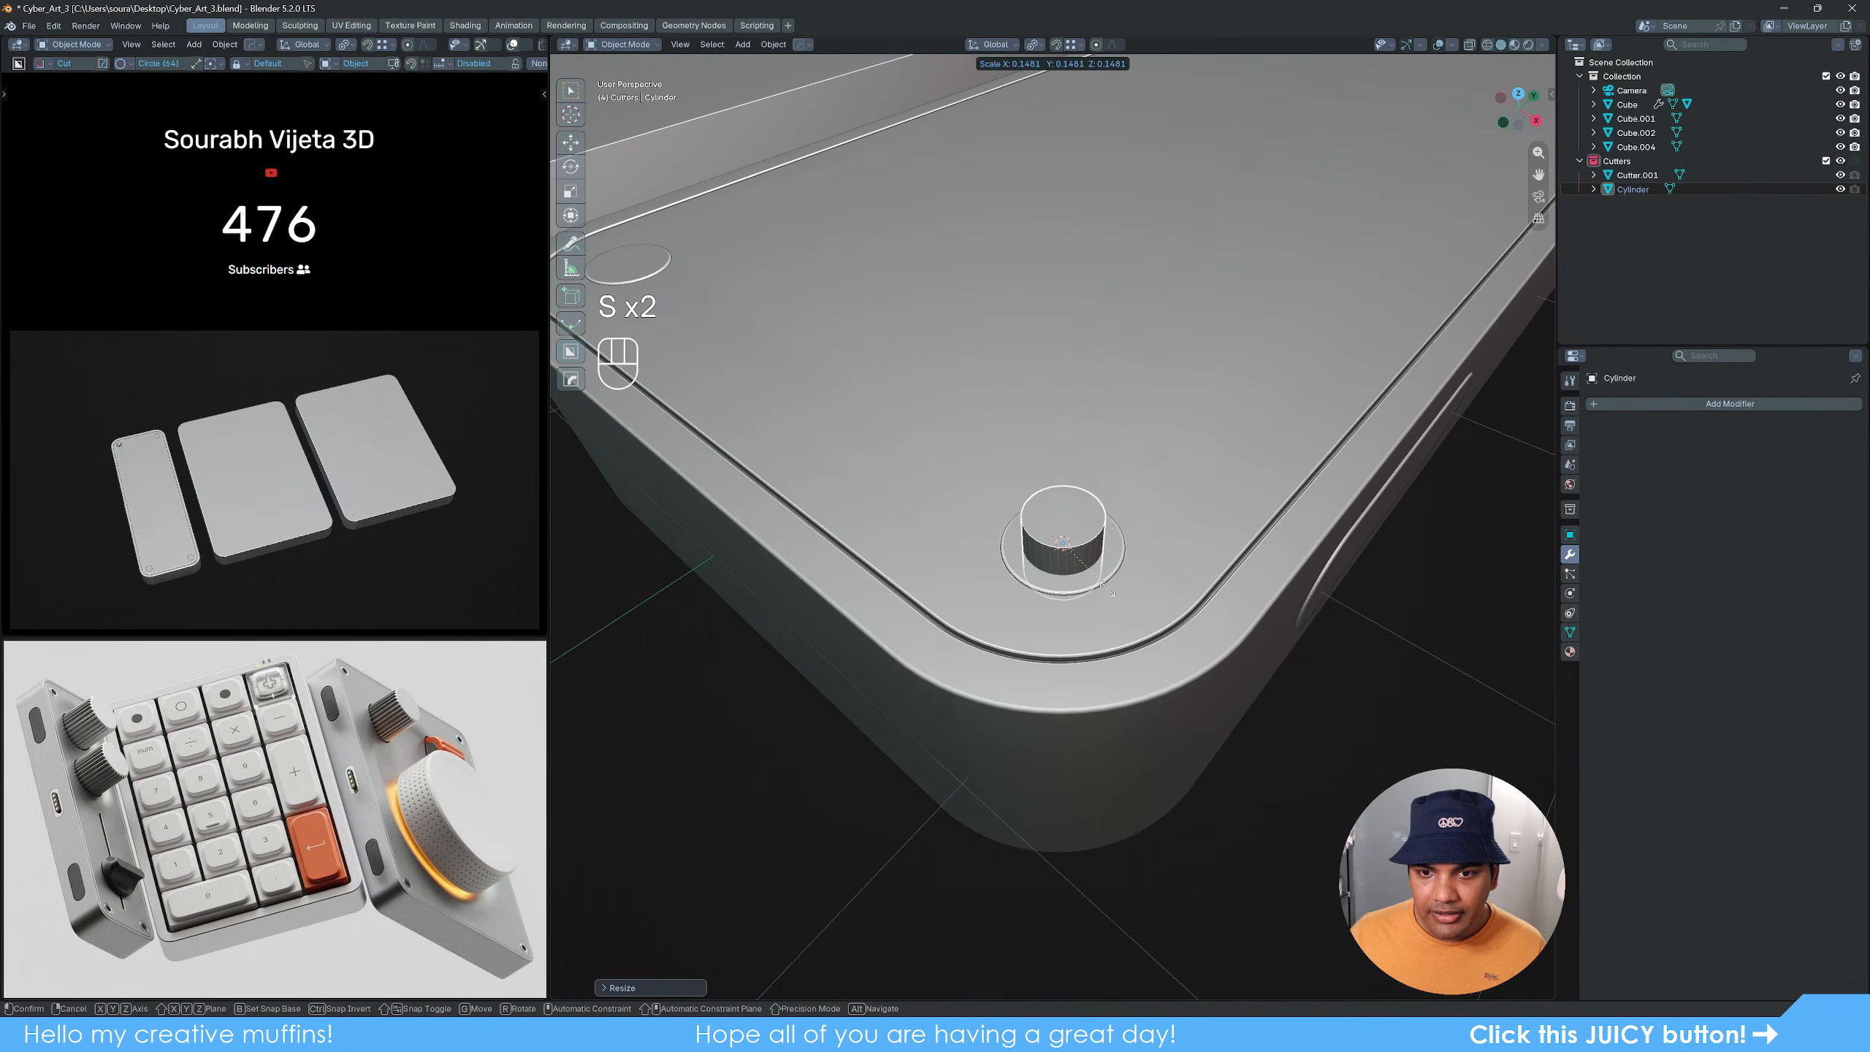
pyautogui.click(1109, 593)
pyautogui.click(607, 988)
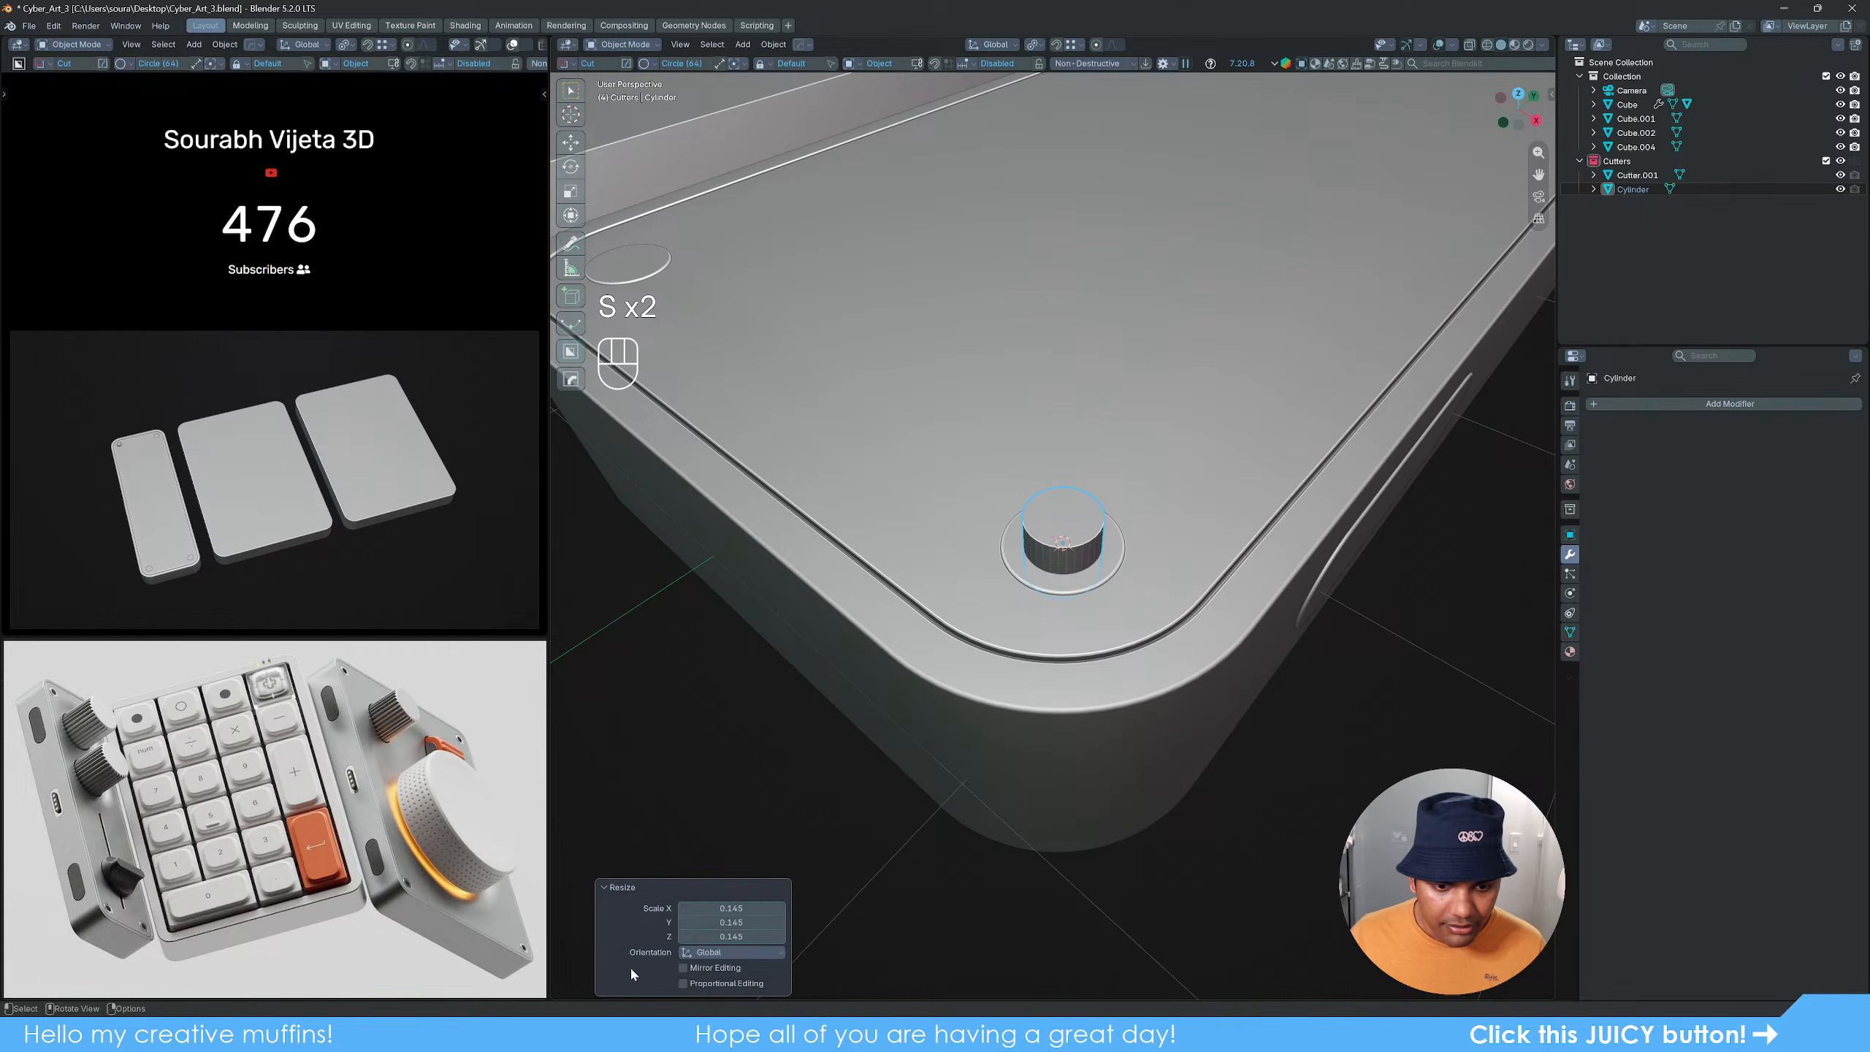
pyautogui.click(1370, 746)
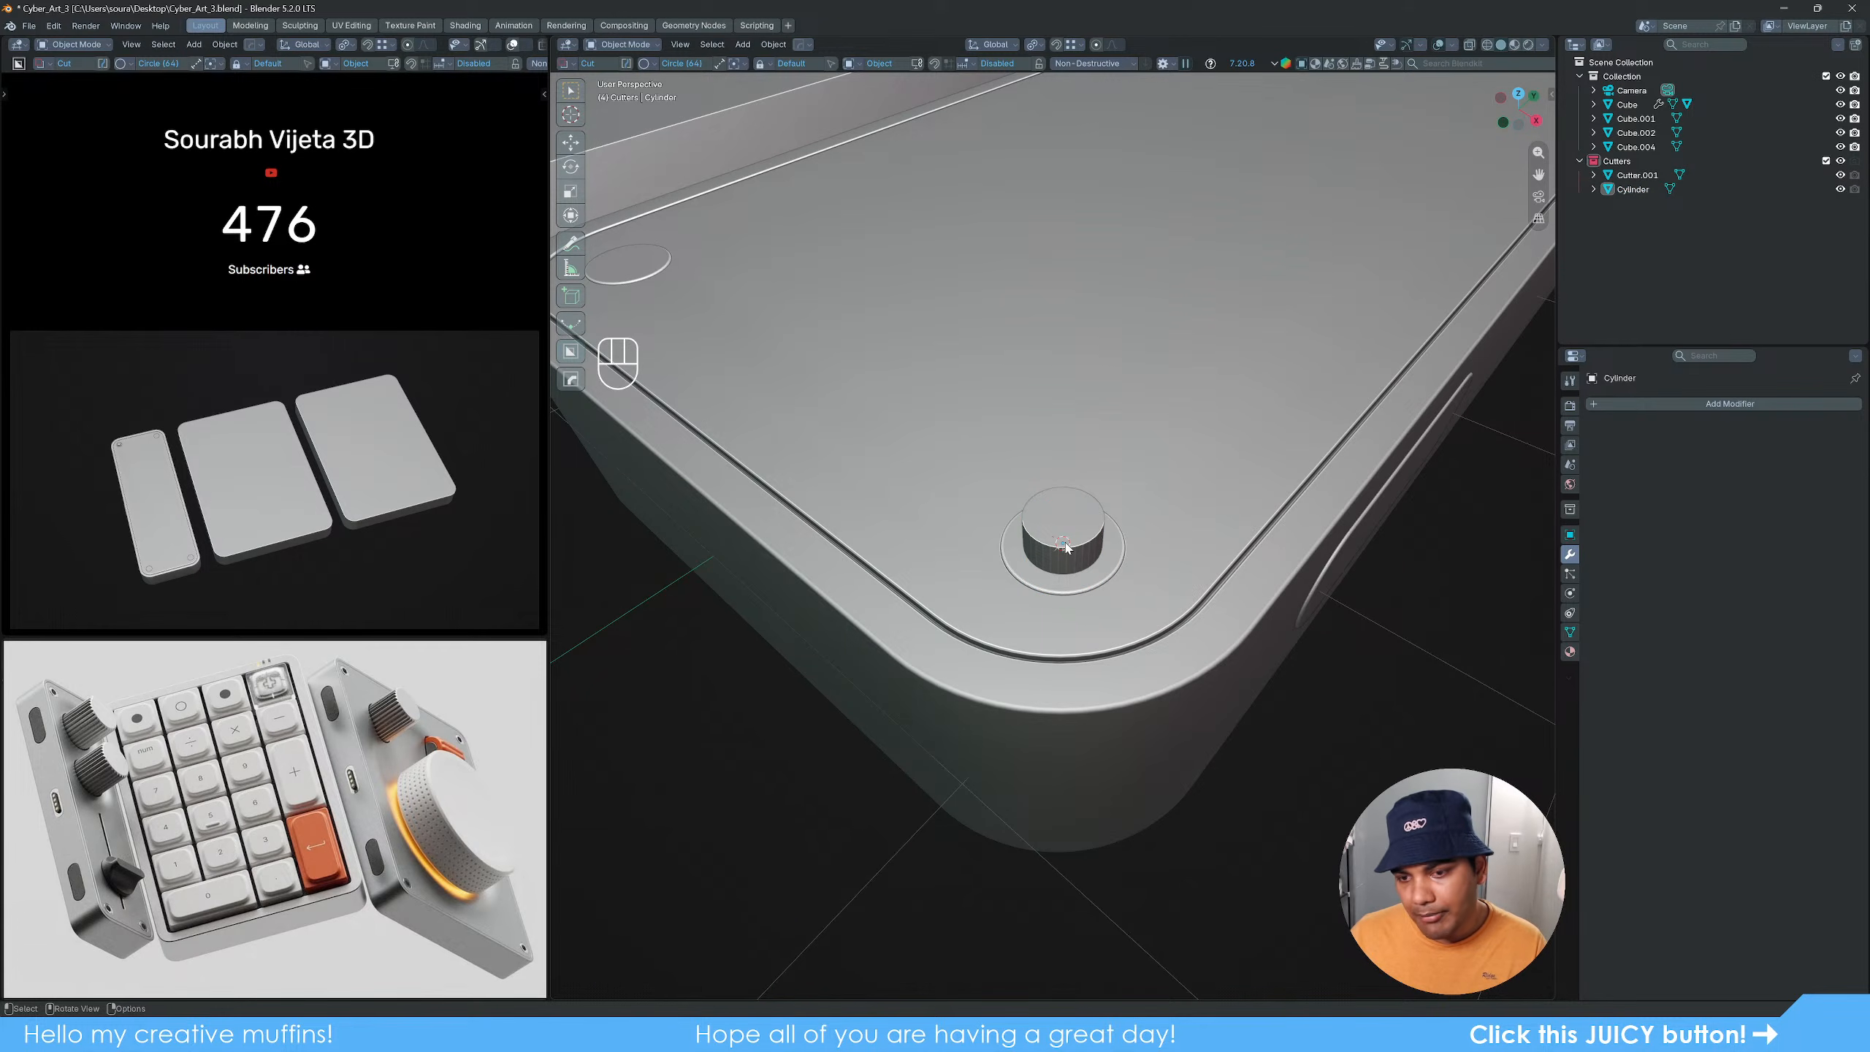
pyautogui.press('Delete')
# Step: Add a cylinder with 6 vertices at the 3D cursor on the corner disc
pyautogui.hotkey('shift', 'a')
pyautogui.moveTo(1067, 551)
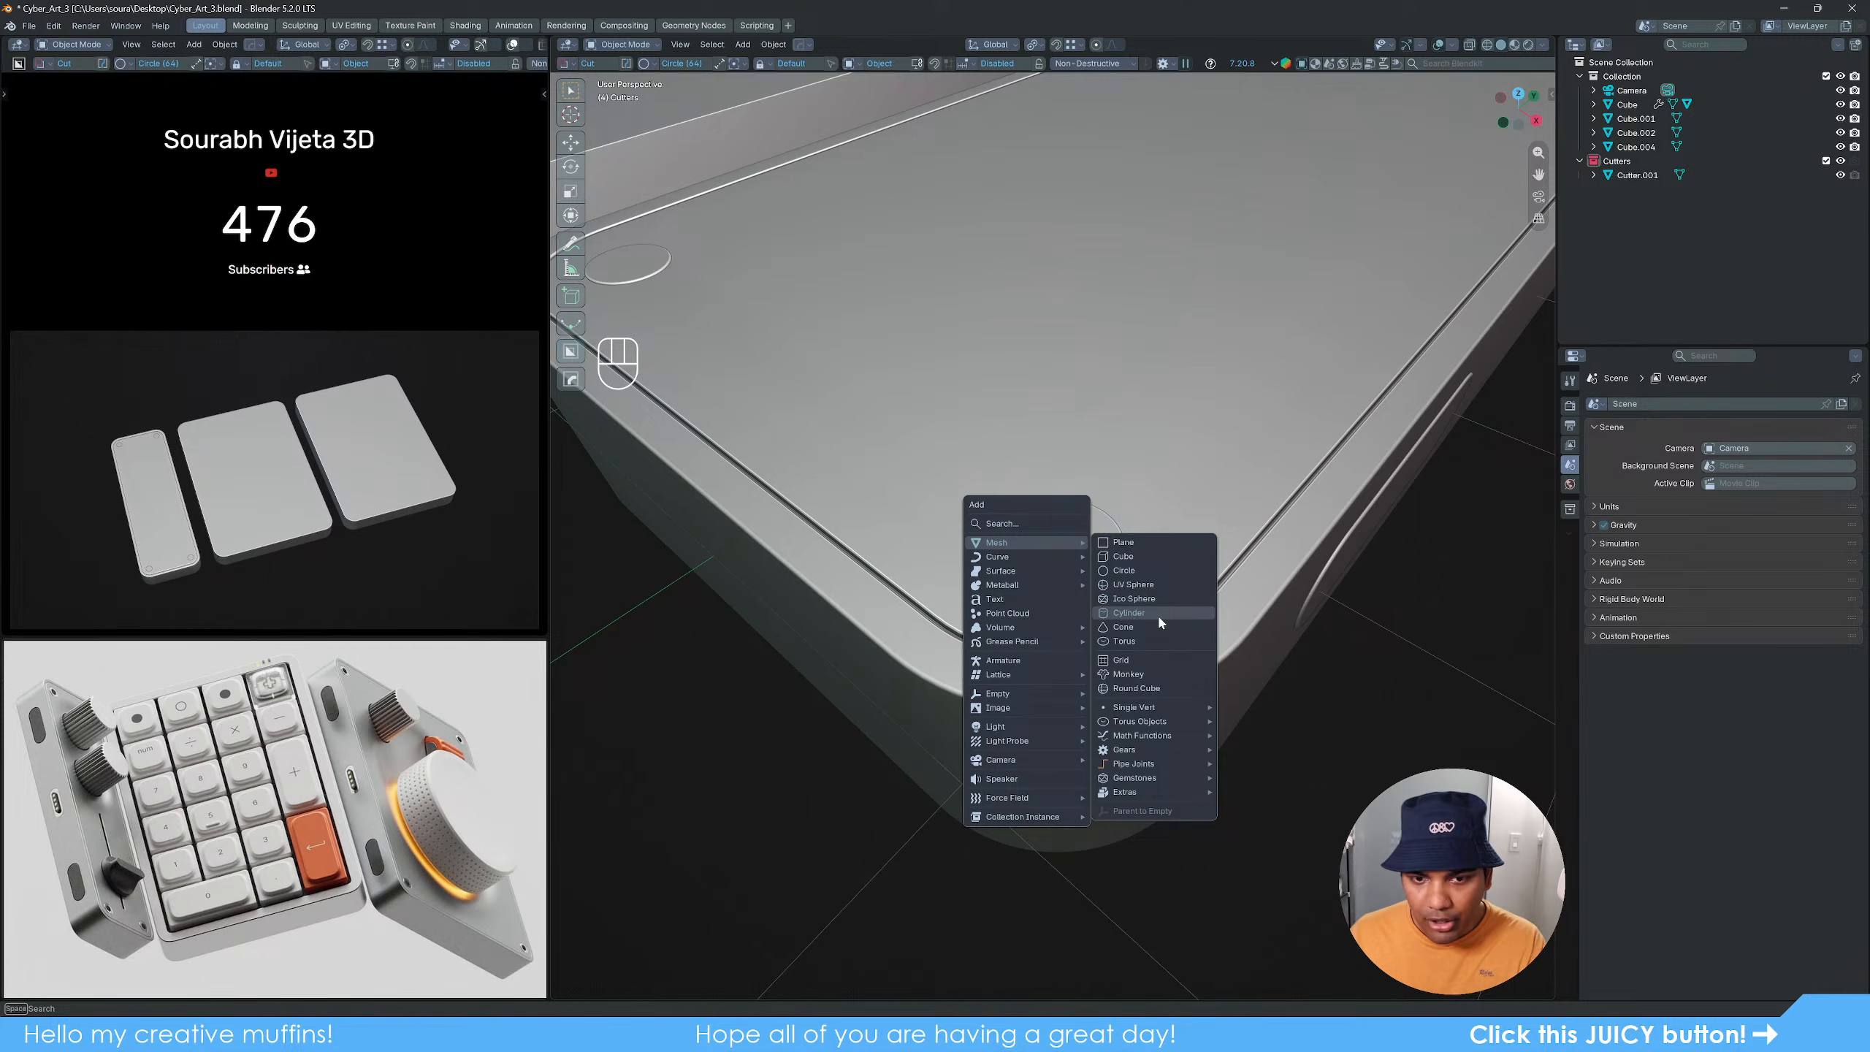
pyautogui.click(1129, 613)
pyautogui.click(752, 815)
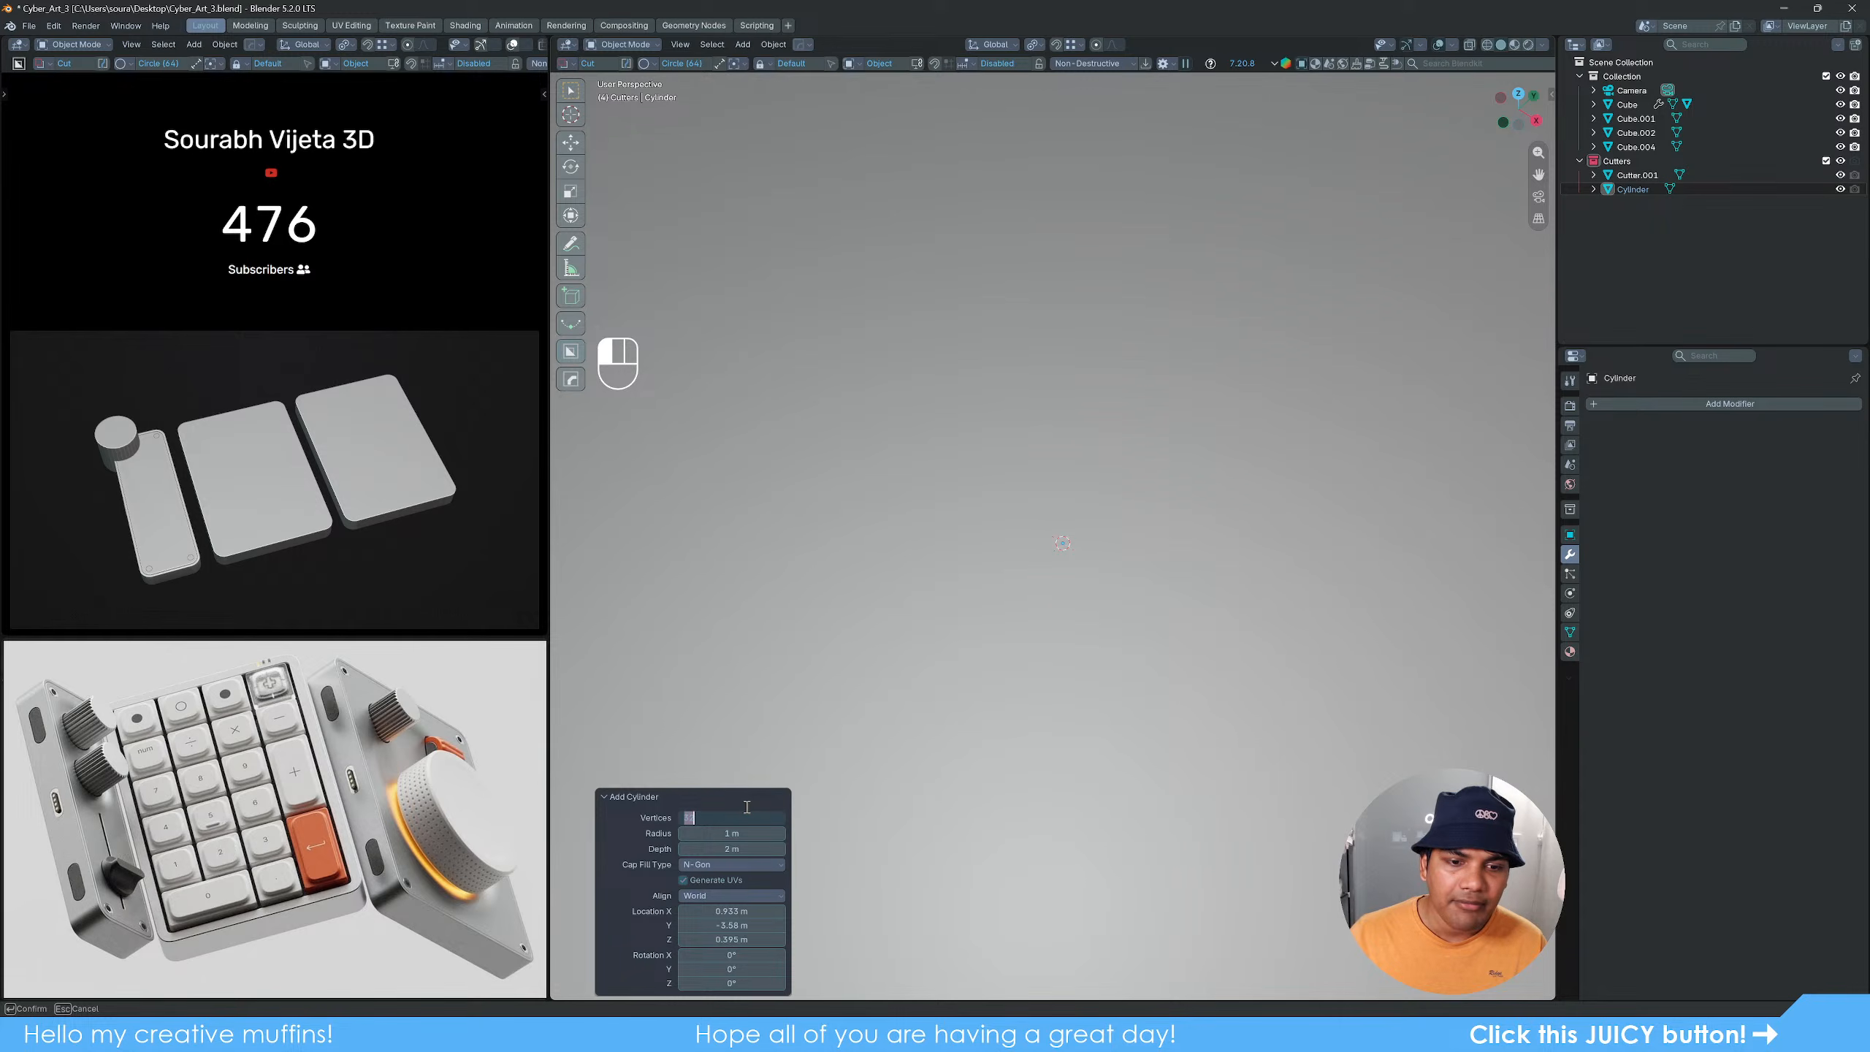
pyautogui.press('Return')
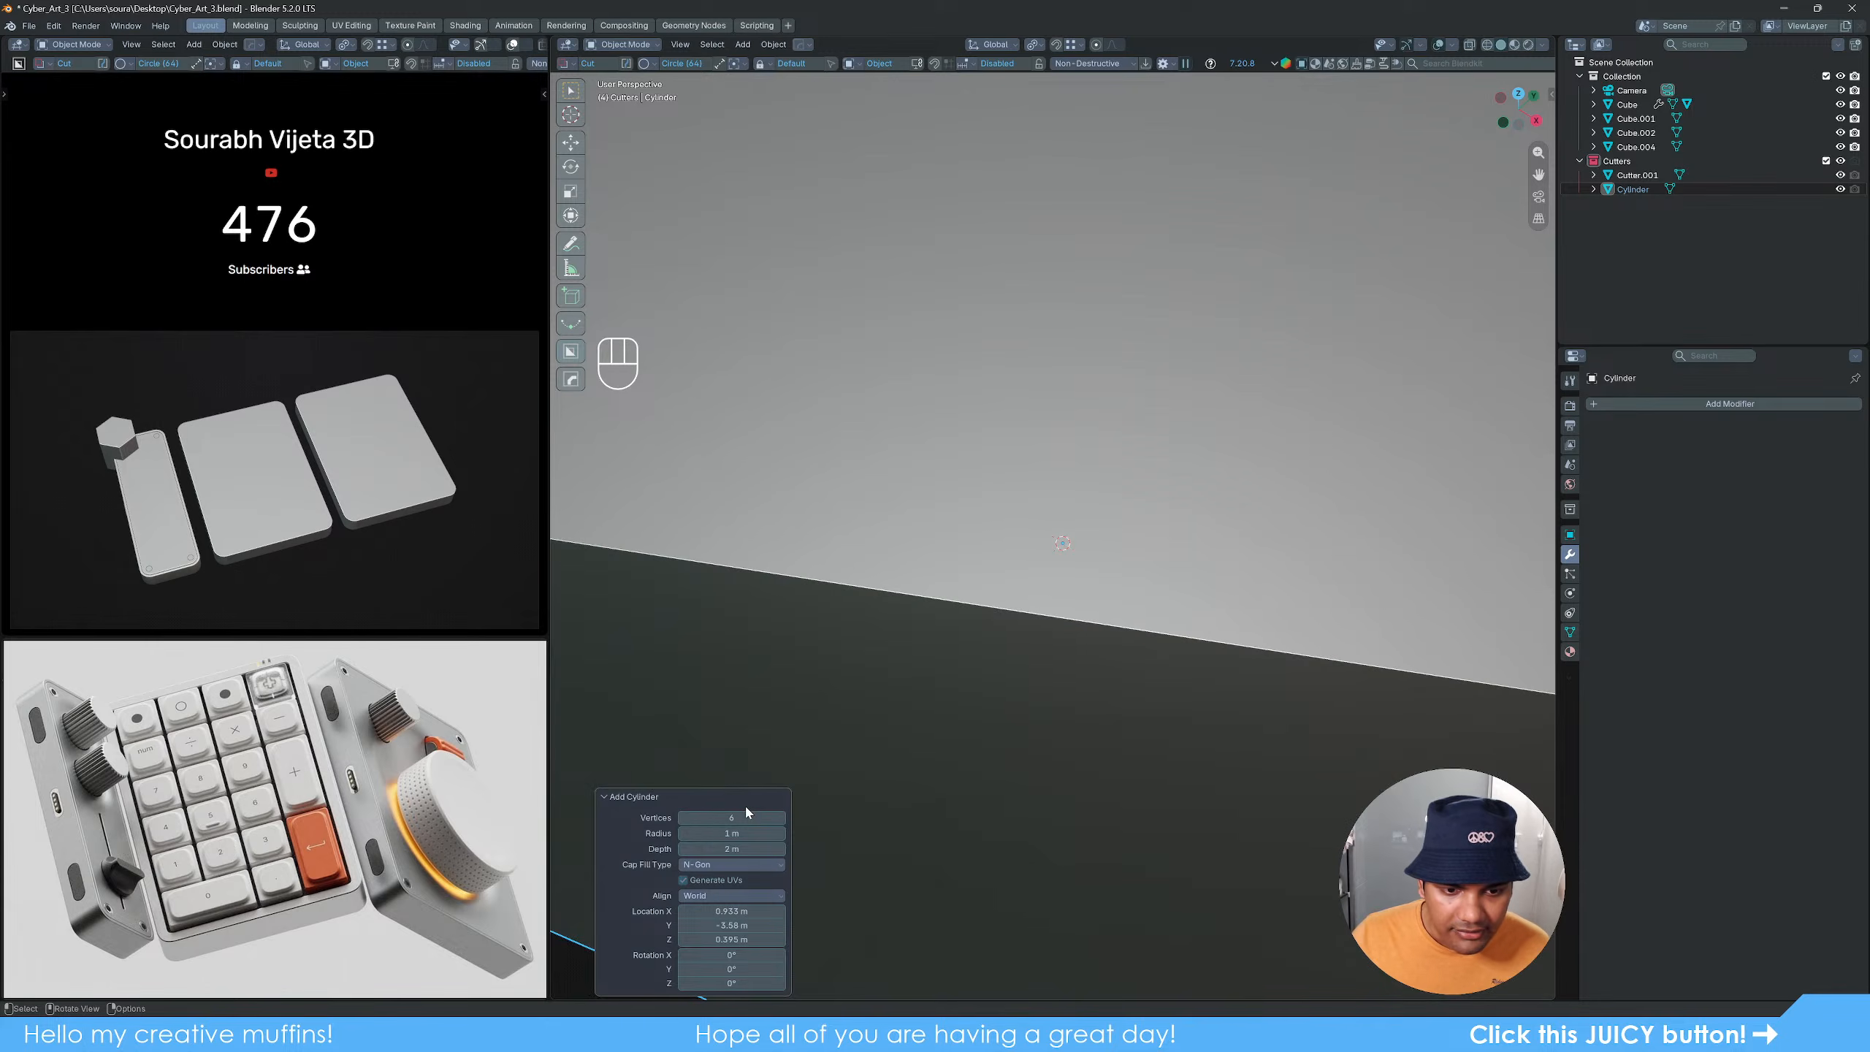
pyautogui.click(1297, 716)
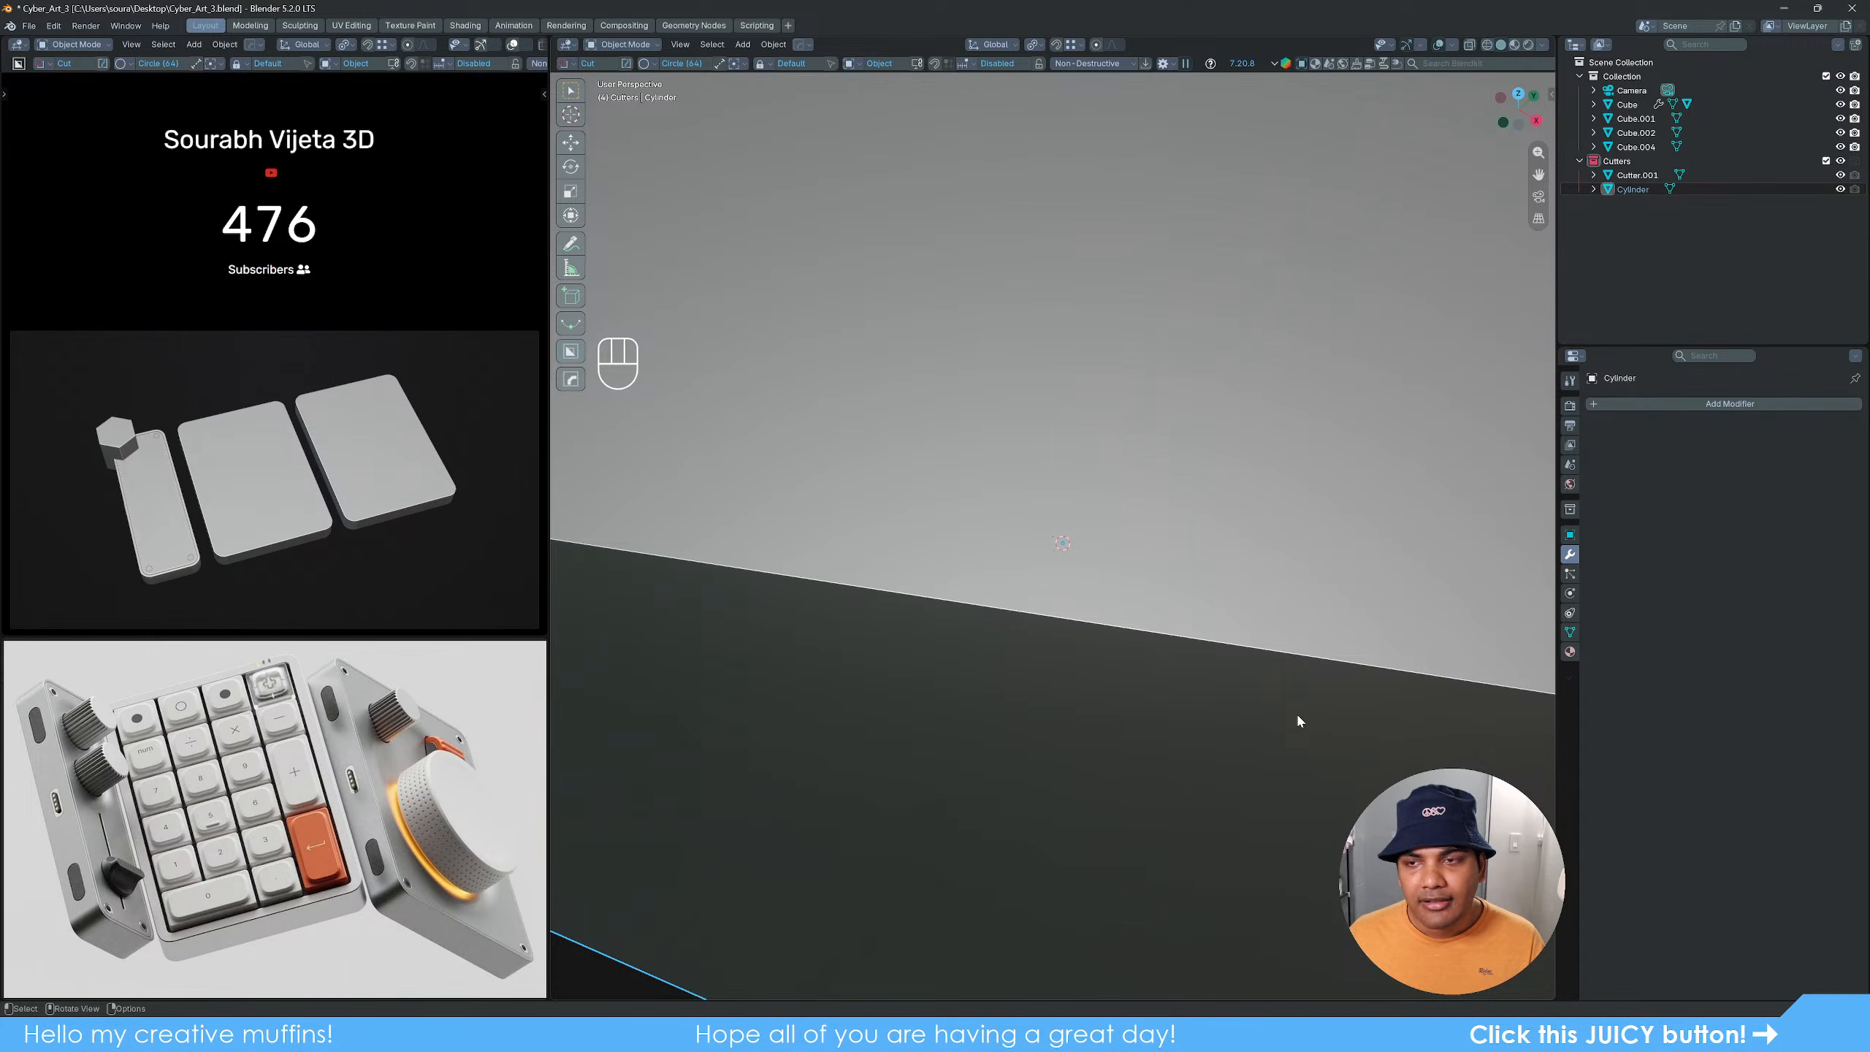
# Step: Scale the hexagonal cylinder down by 0.218 and again by 0.421 to fit within the disc's rim
pyautogui.press('s')
pyautogui.click(1095, 600)
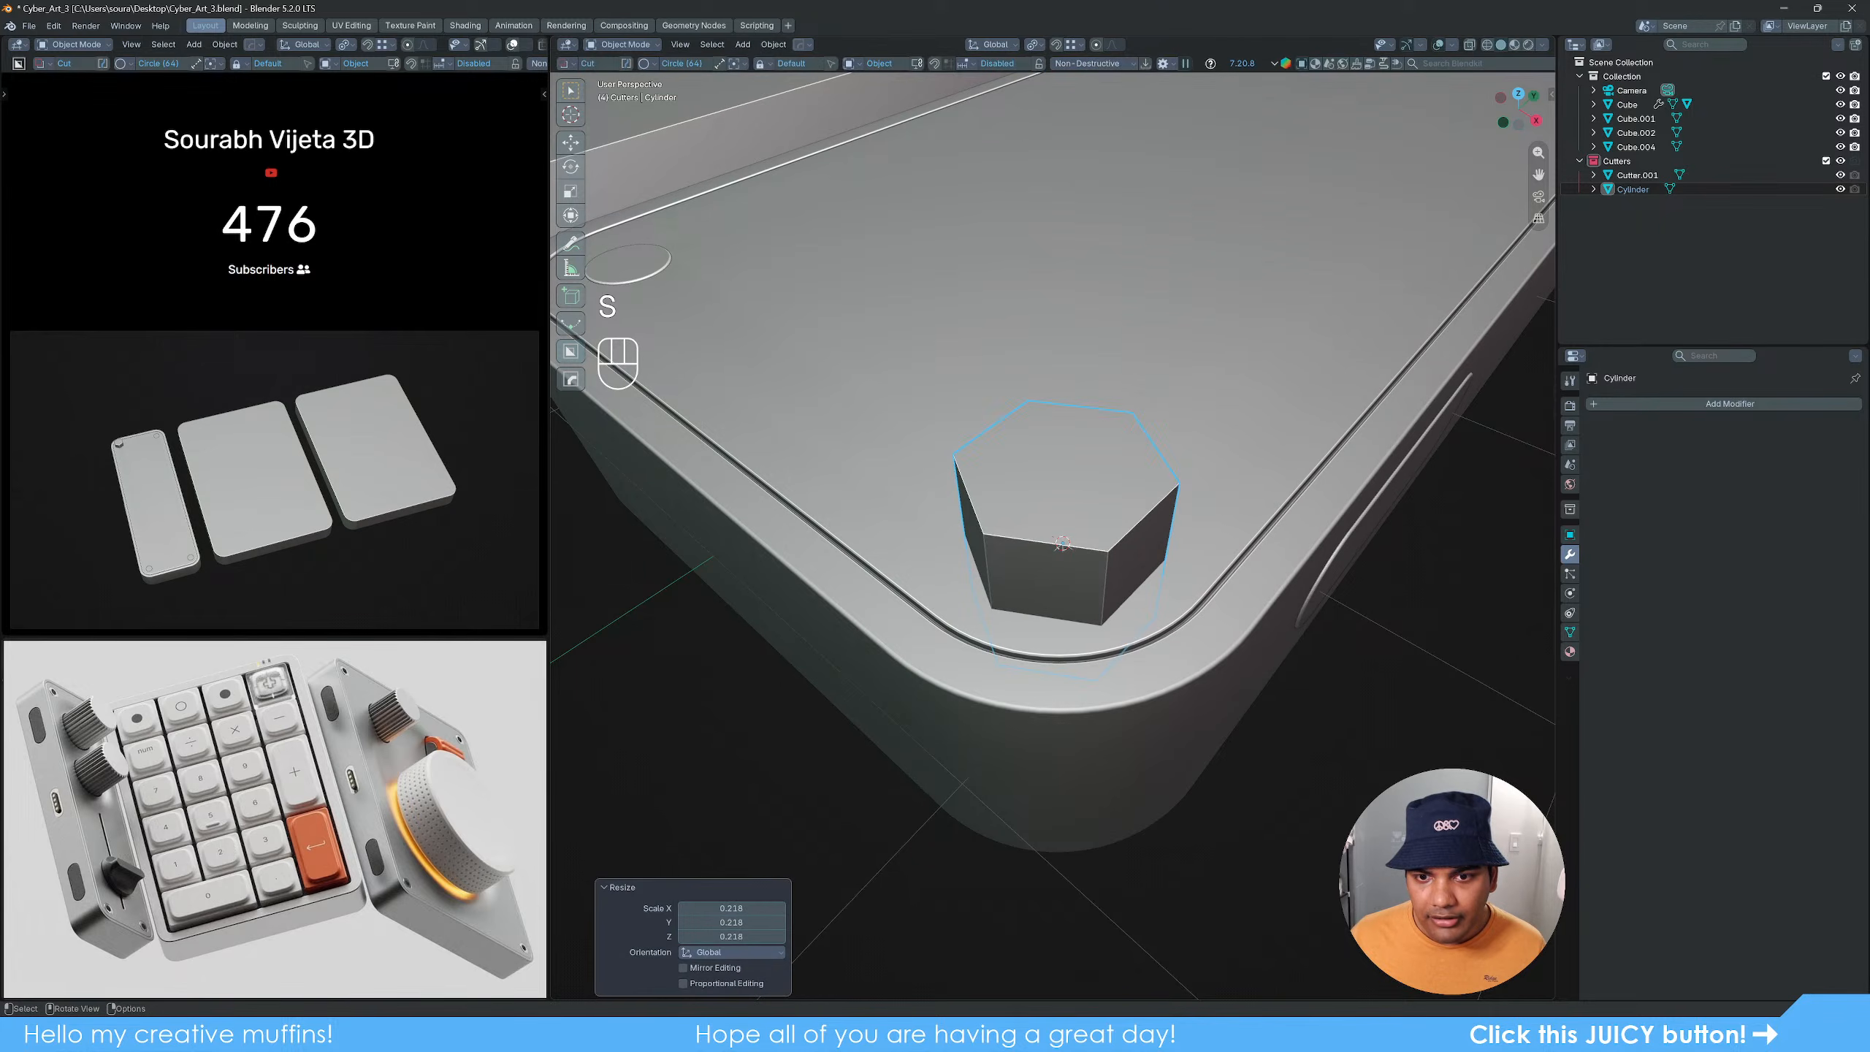
pyautogui.press('s')
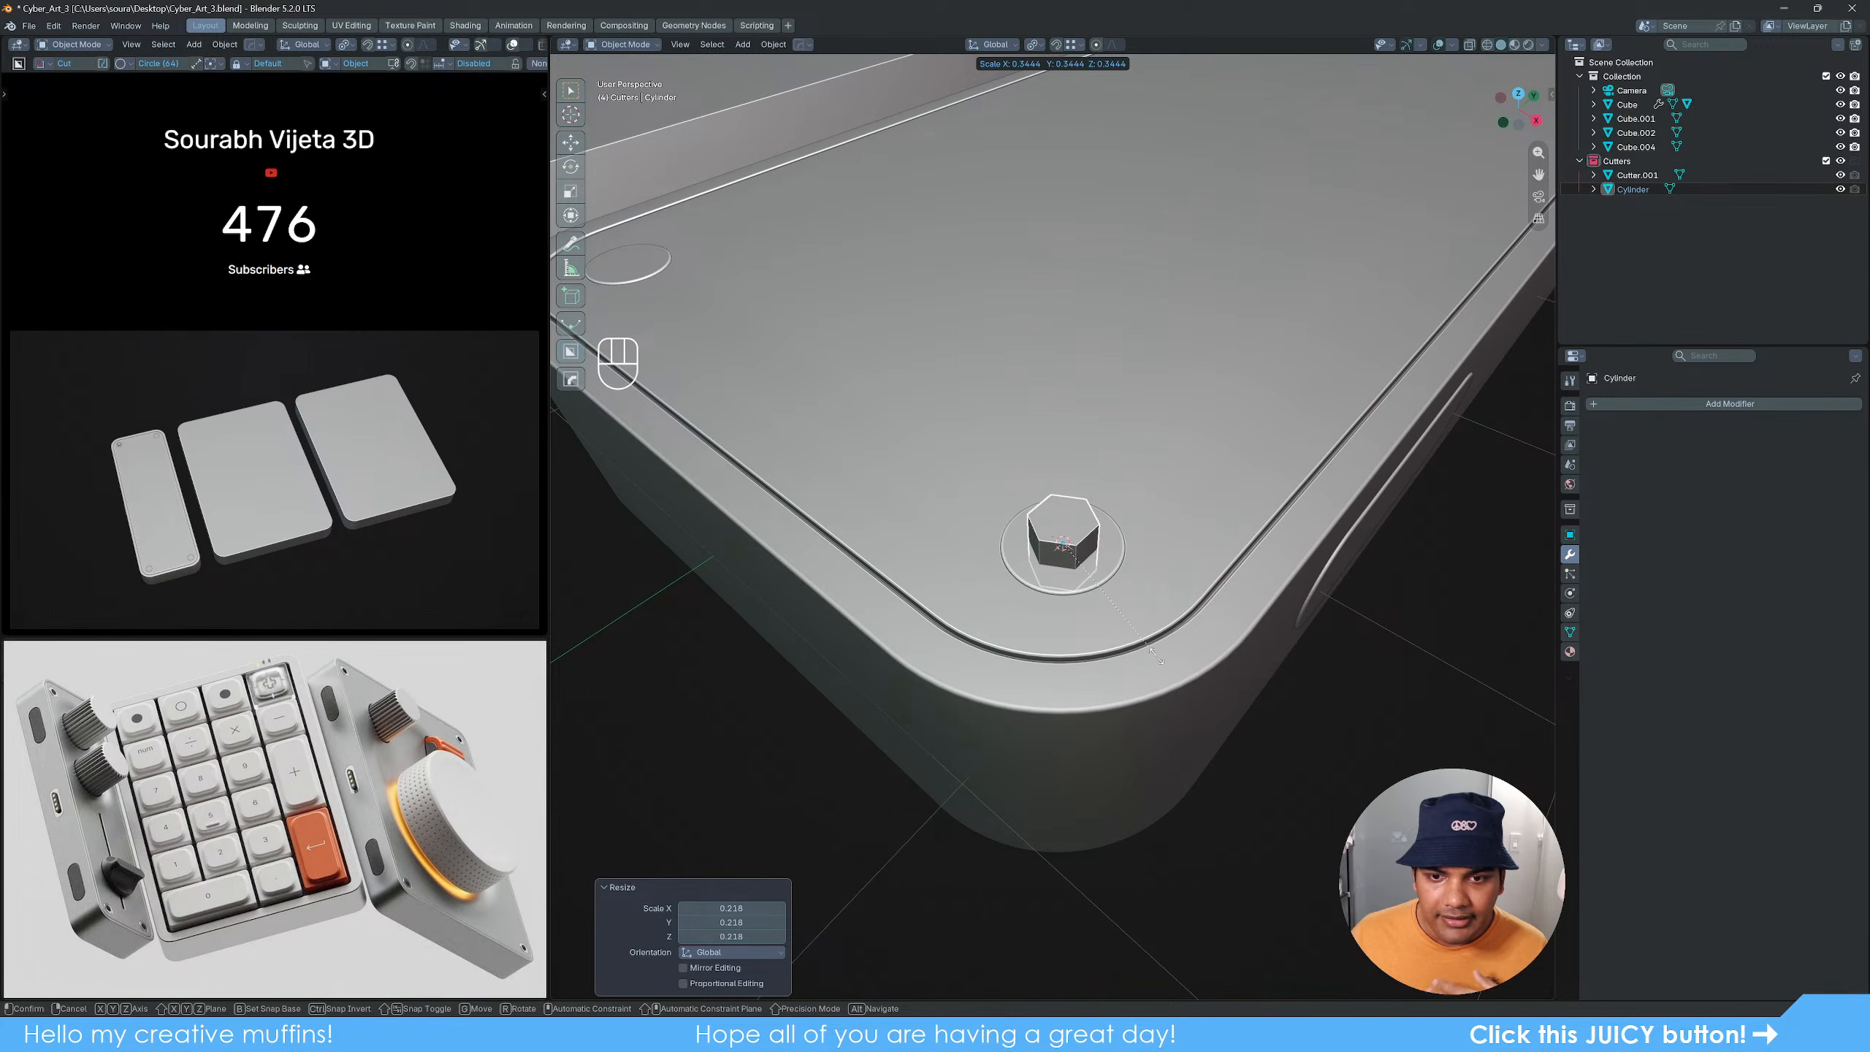
pyautogui.click(1195, 668)
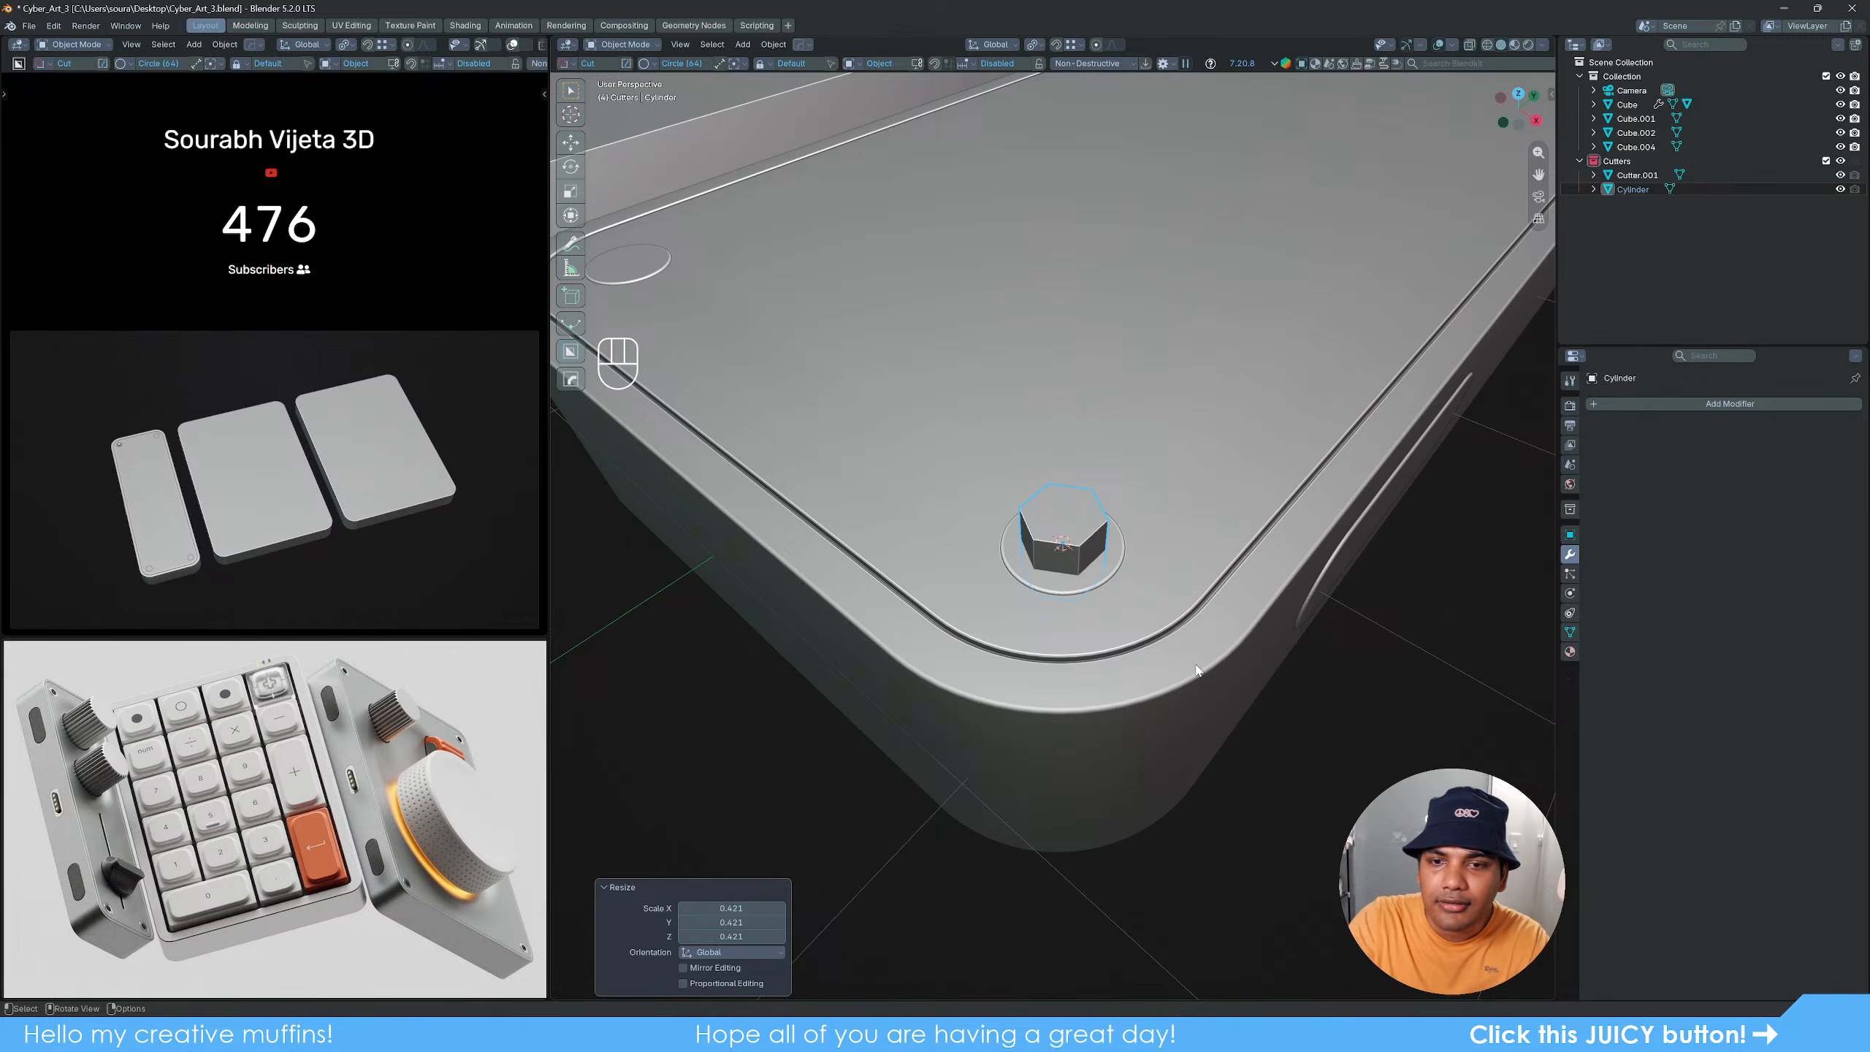
pyautogui.scroll(5, 1176, 646)
pyautogui.scroll(-5, 1176, 646)
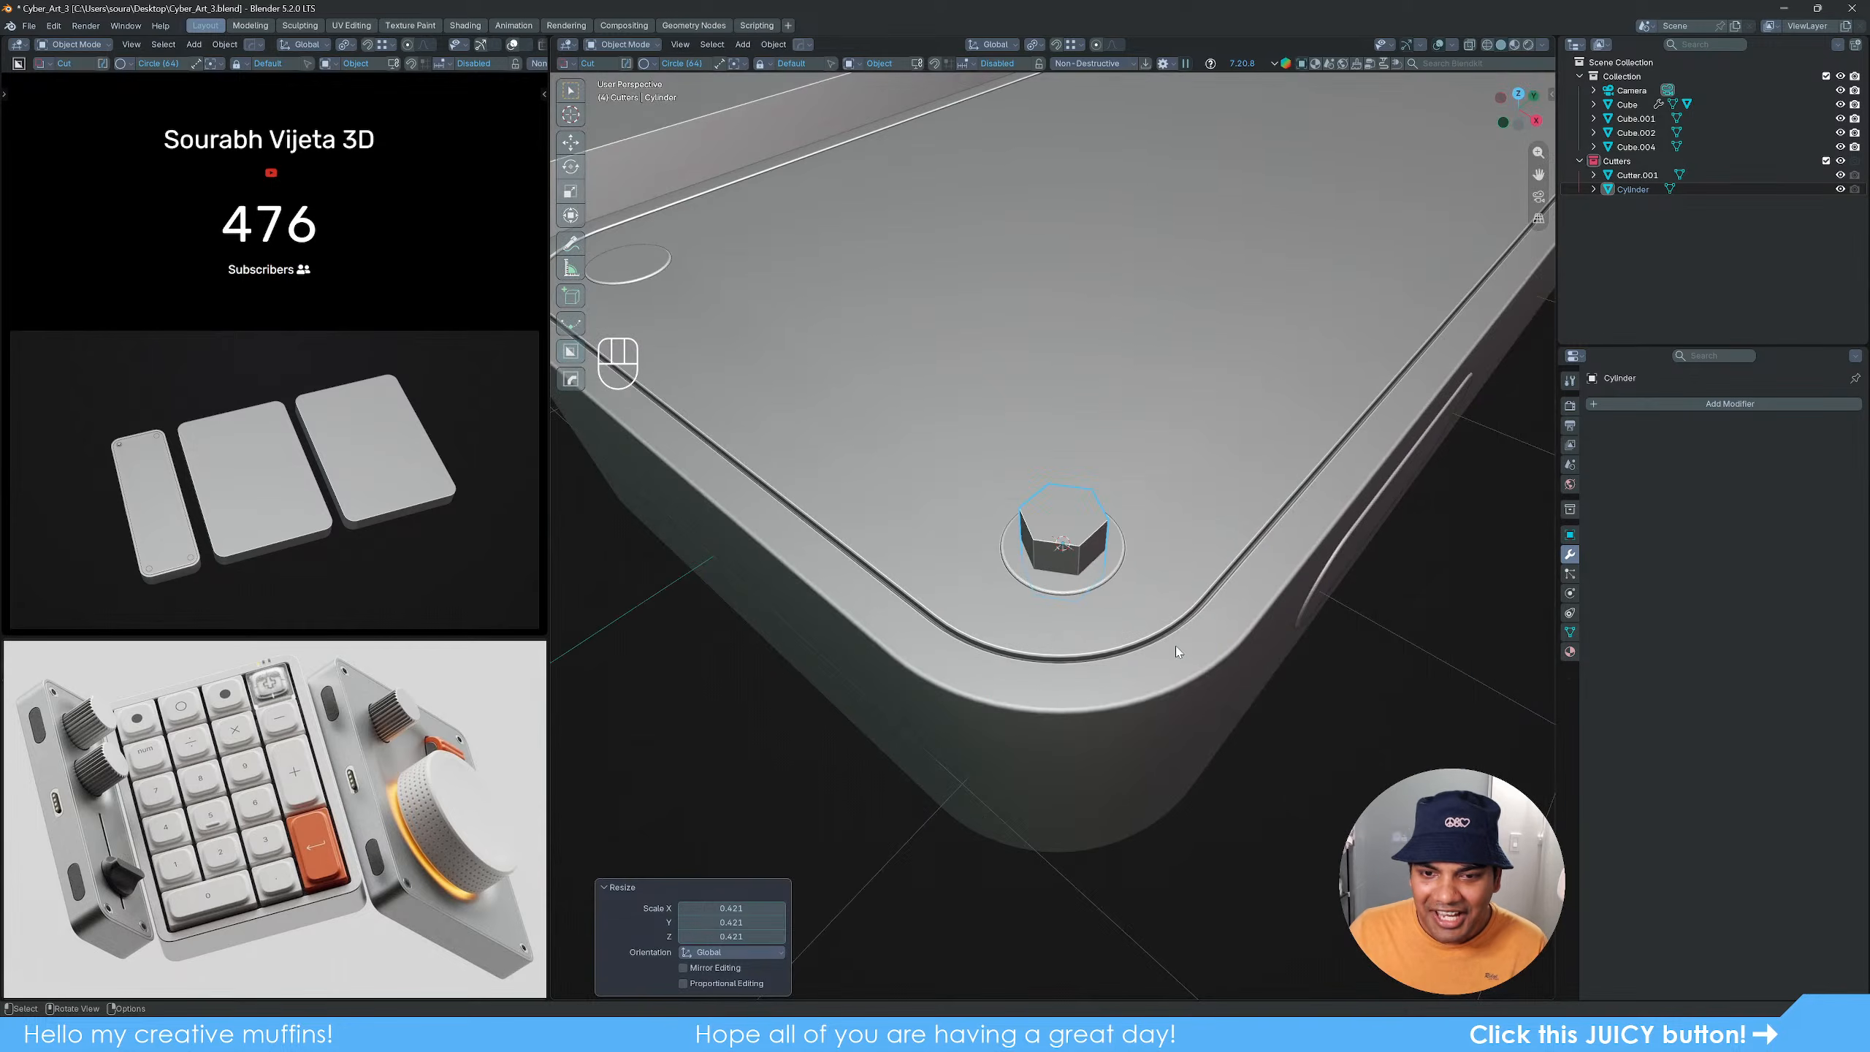
# Step: Raise the hexagonal cylinder along Z by about 0.058 m in wireframe so its lower end stays inside the disc, and restore solid shading
pyautogui.press('KP_Decimal')
pyautogui.scroll(-5, 1178, 648)
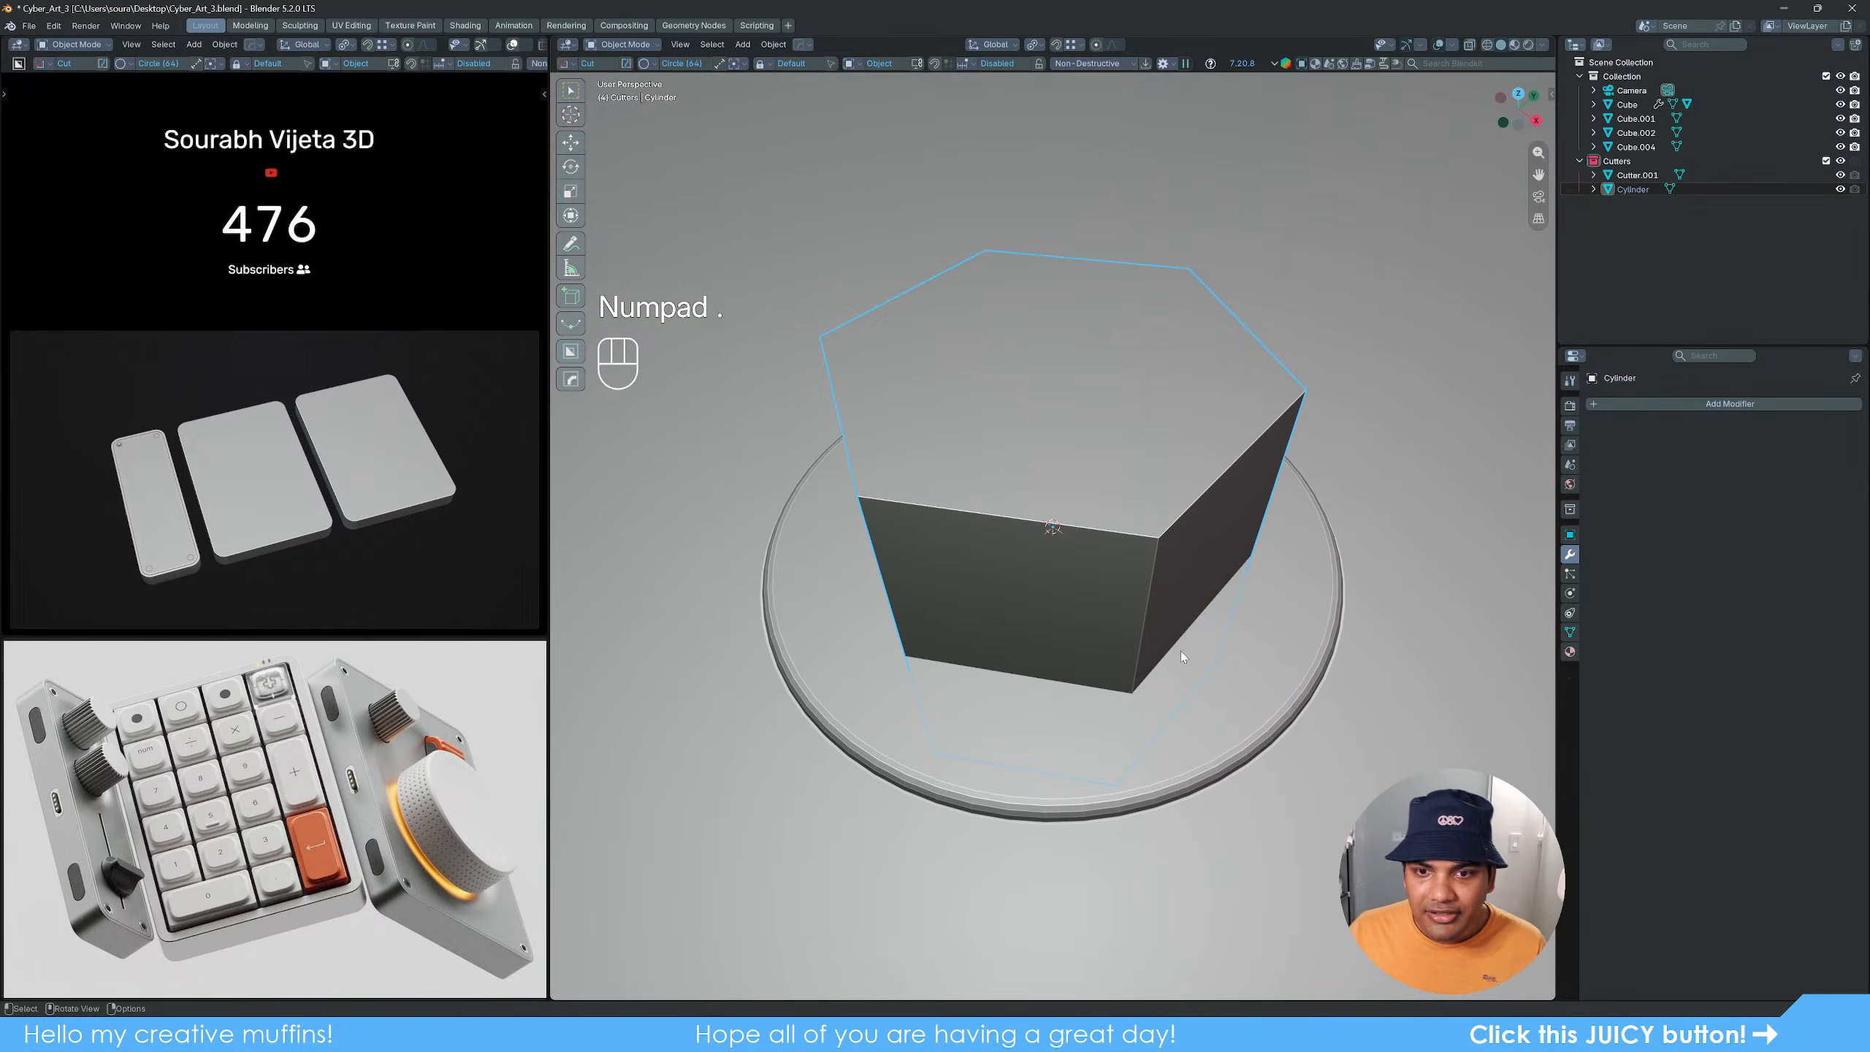
pyautogui.moveTo(1180, 652); pyautogui.dragTo(963, 661, button='middle')
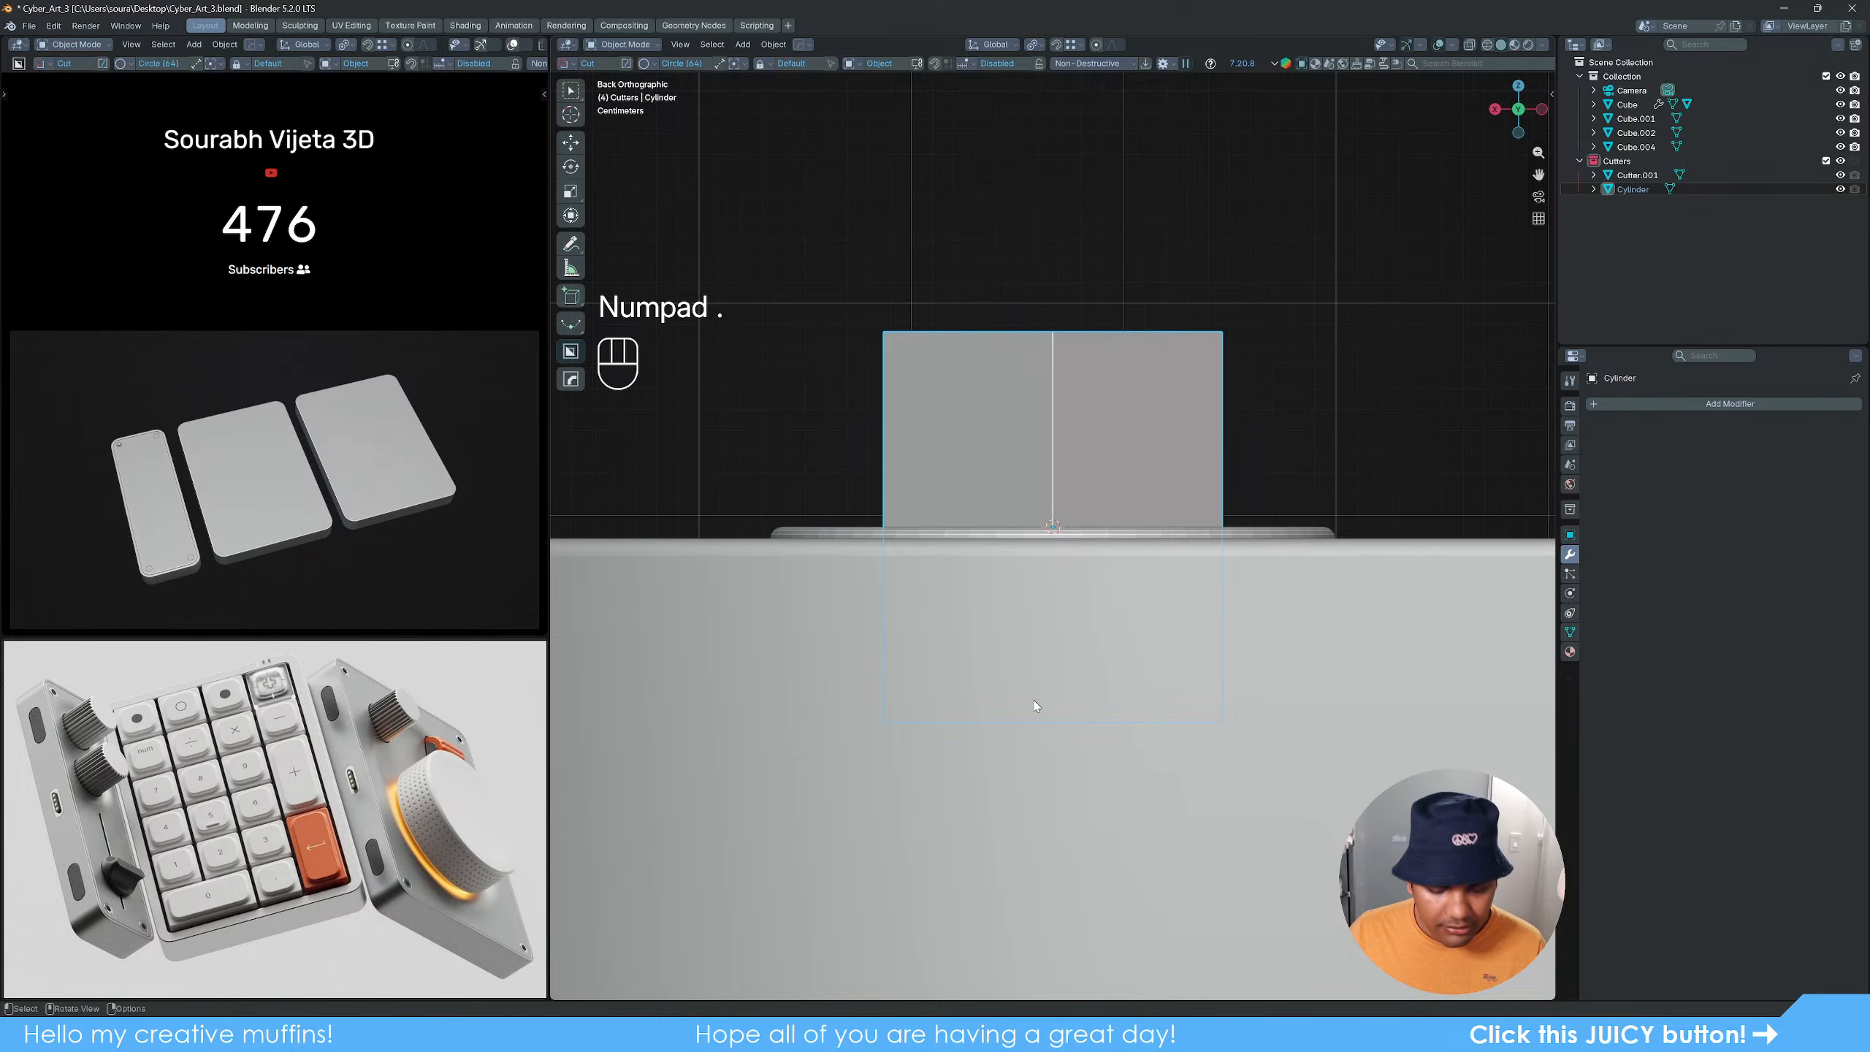
pyautogui.press('z')
pyautogui.press('g')
pyautogui.press('z')
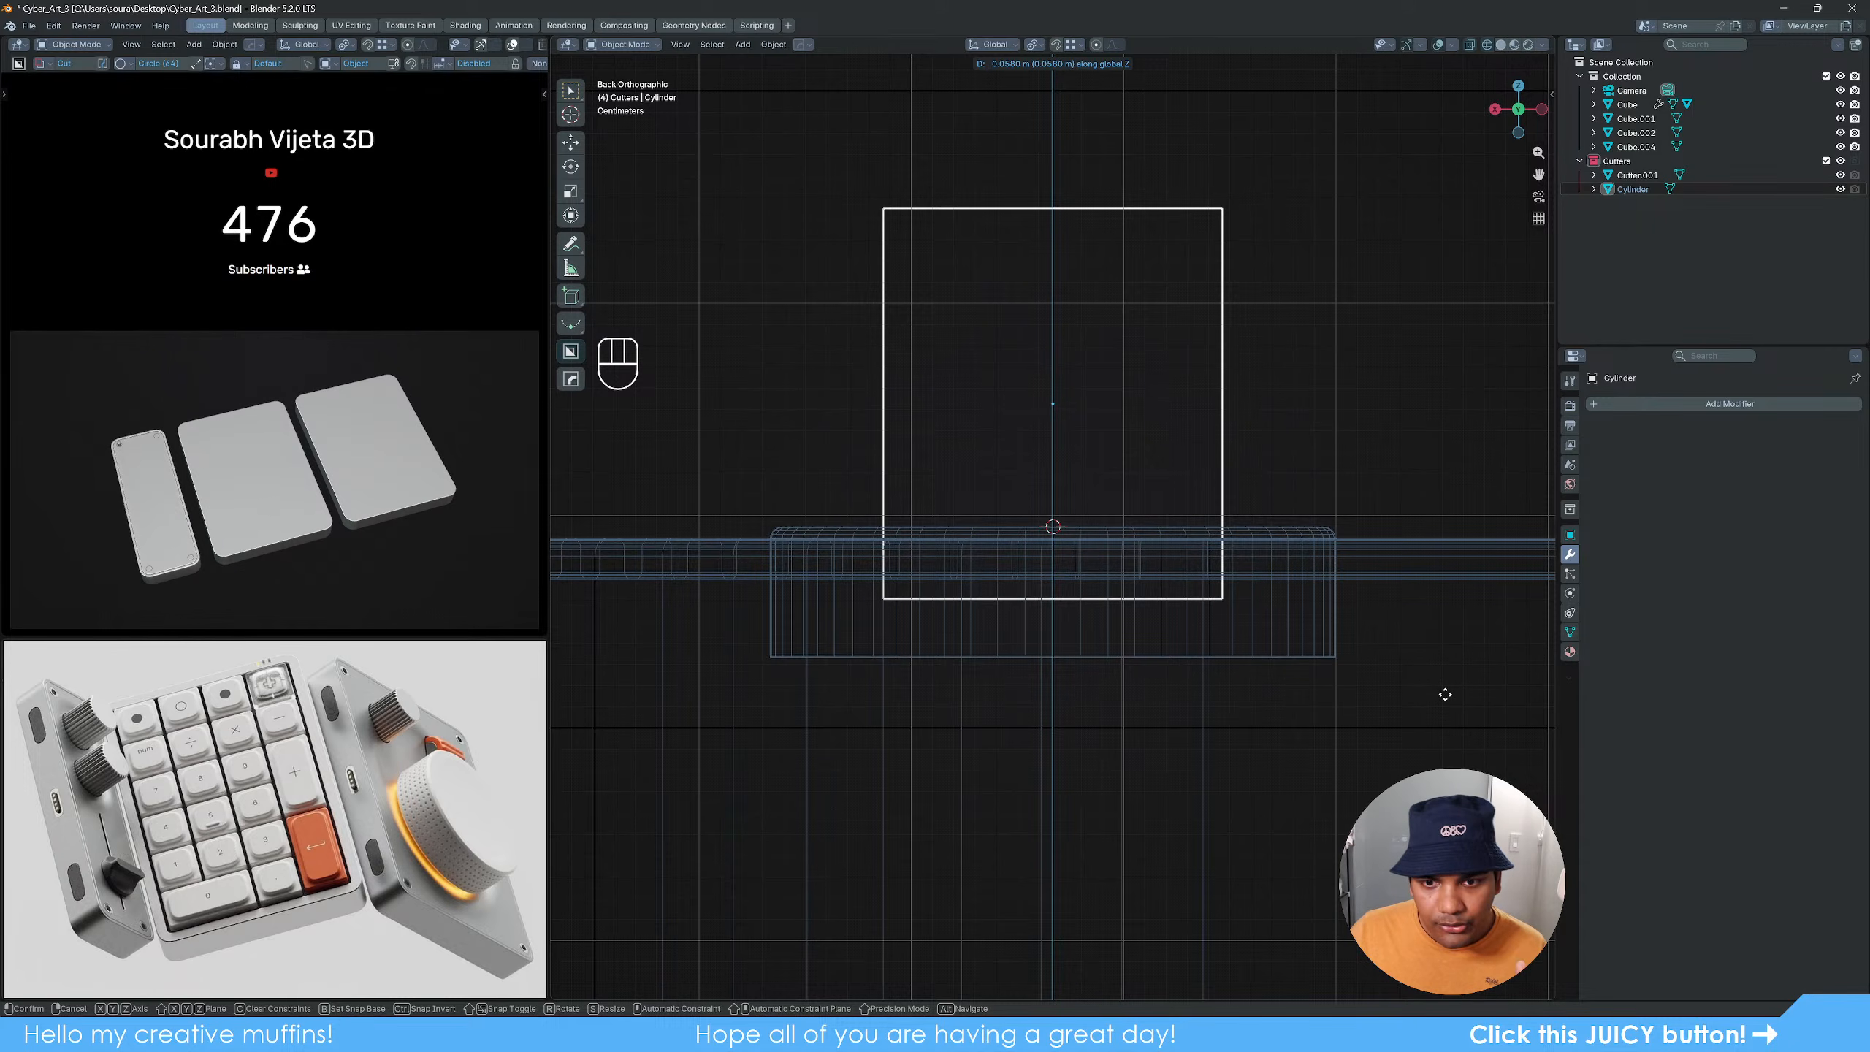
pyautogui.click(1444, 694)
pyautogui.moveTo(1420, 696); pyautogui.dragTo(1131, 661, button='middle')
pyautogui.press('z')
pyautogui.click(1202, 684)
# Step: Snap the 3D cursor to the centre of the narrow side block
pyautogui.scroll(-11, 1153, 693)
pyautogui.click(1125, 624)
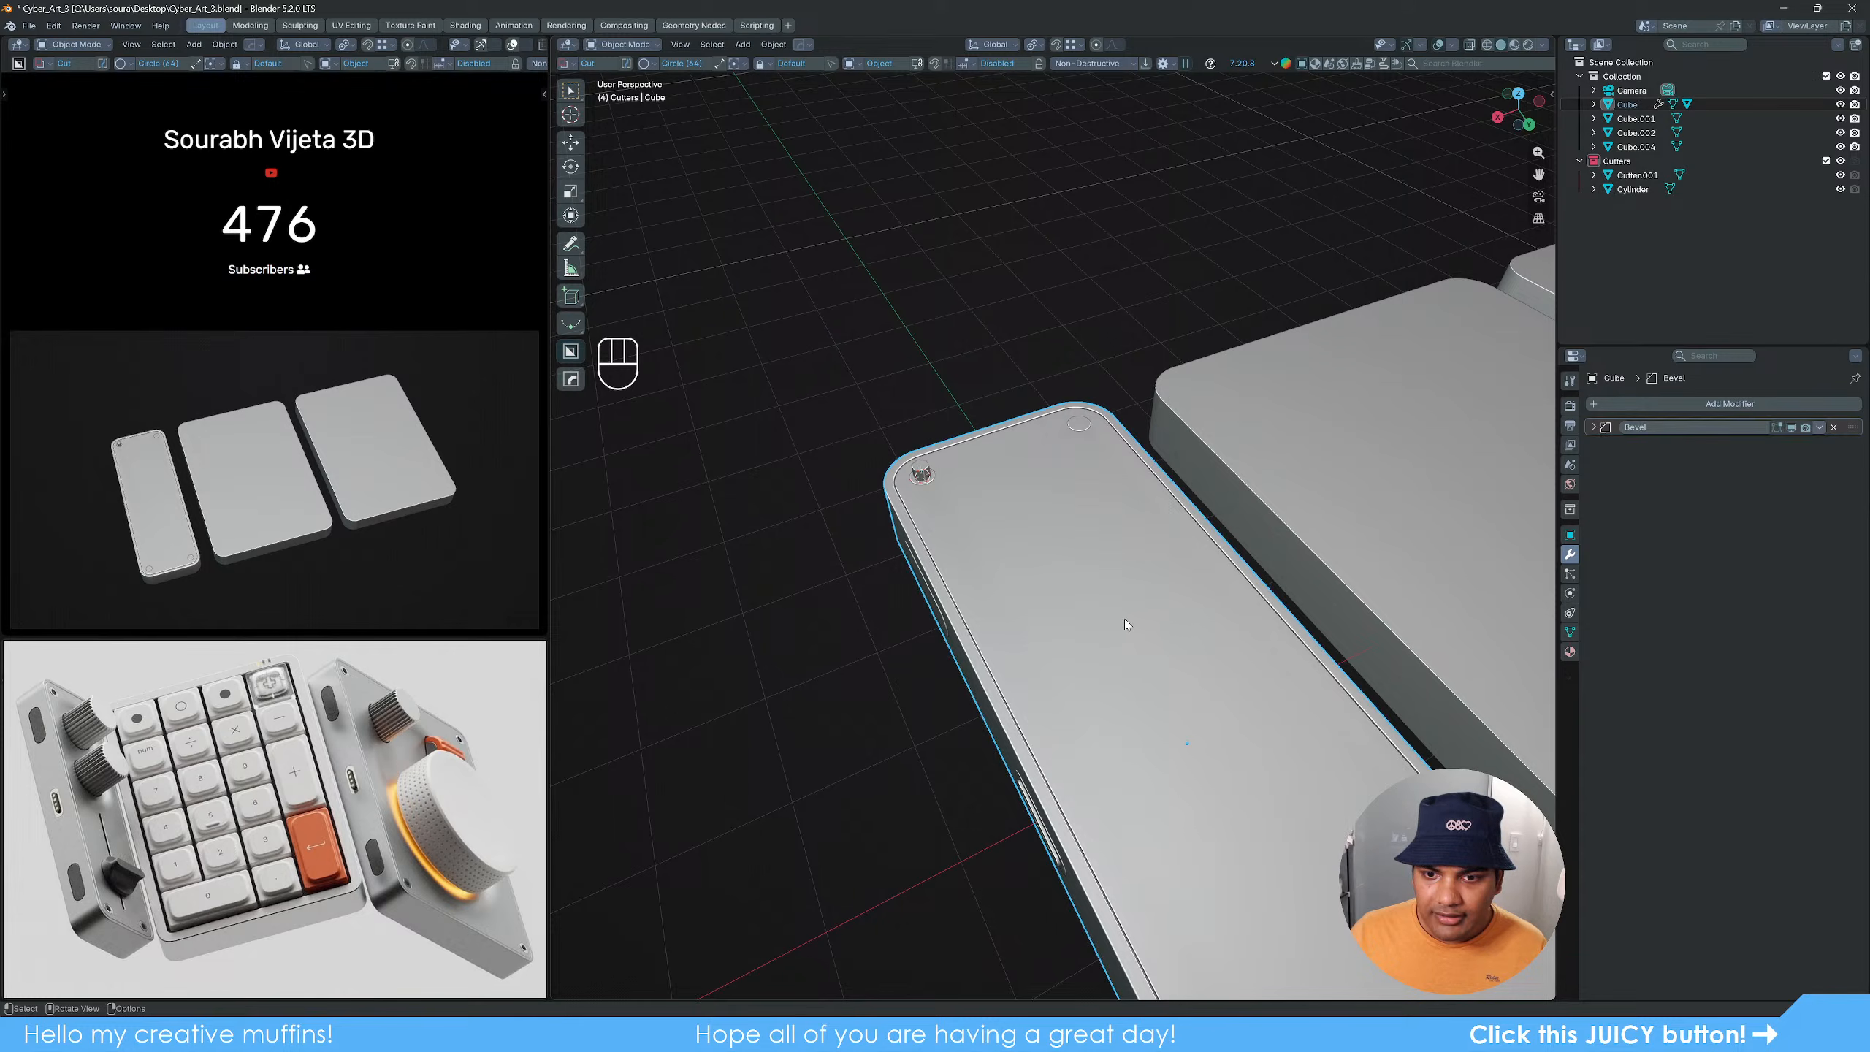
pyautogui.hotkey('shift', 's')
pyautogui.click(1115, 689)
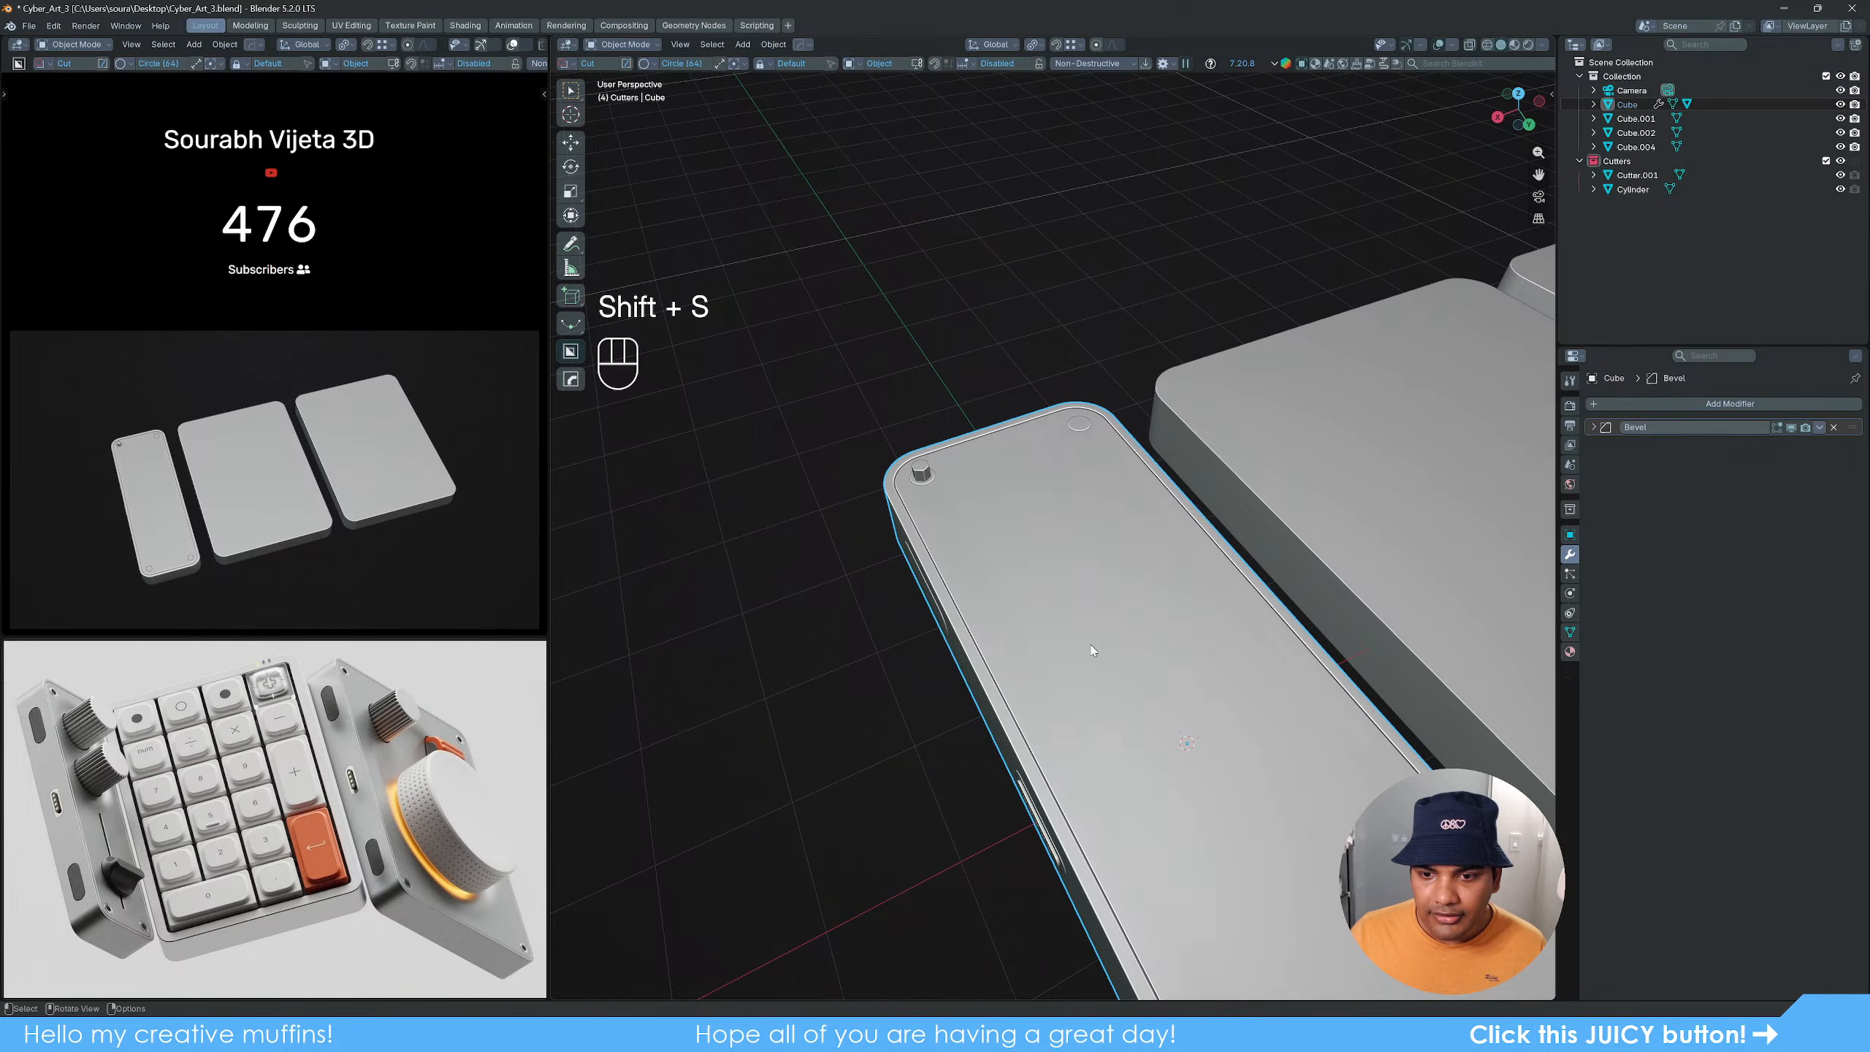
# Step: Set the hexagonal cylinder's origin to the 3D cursor at the narrow block's centre
pyautogui.click(921, 475)
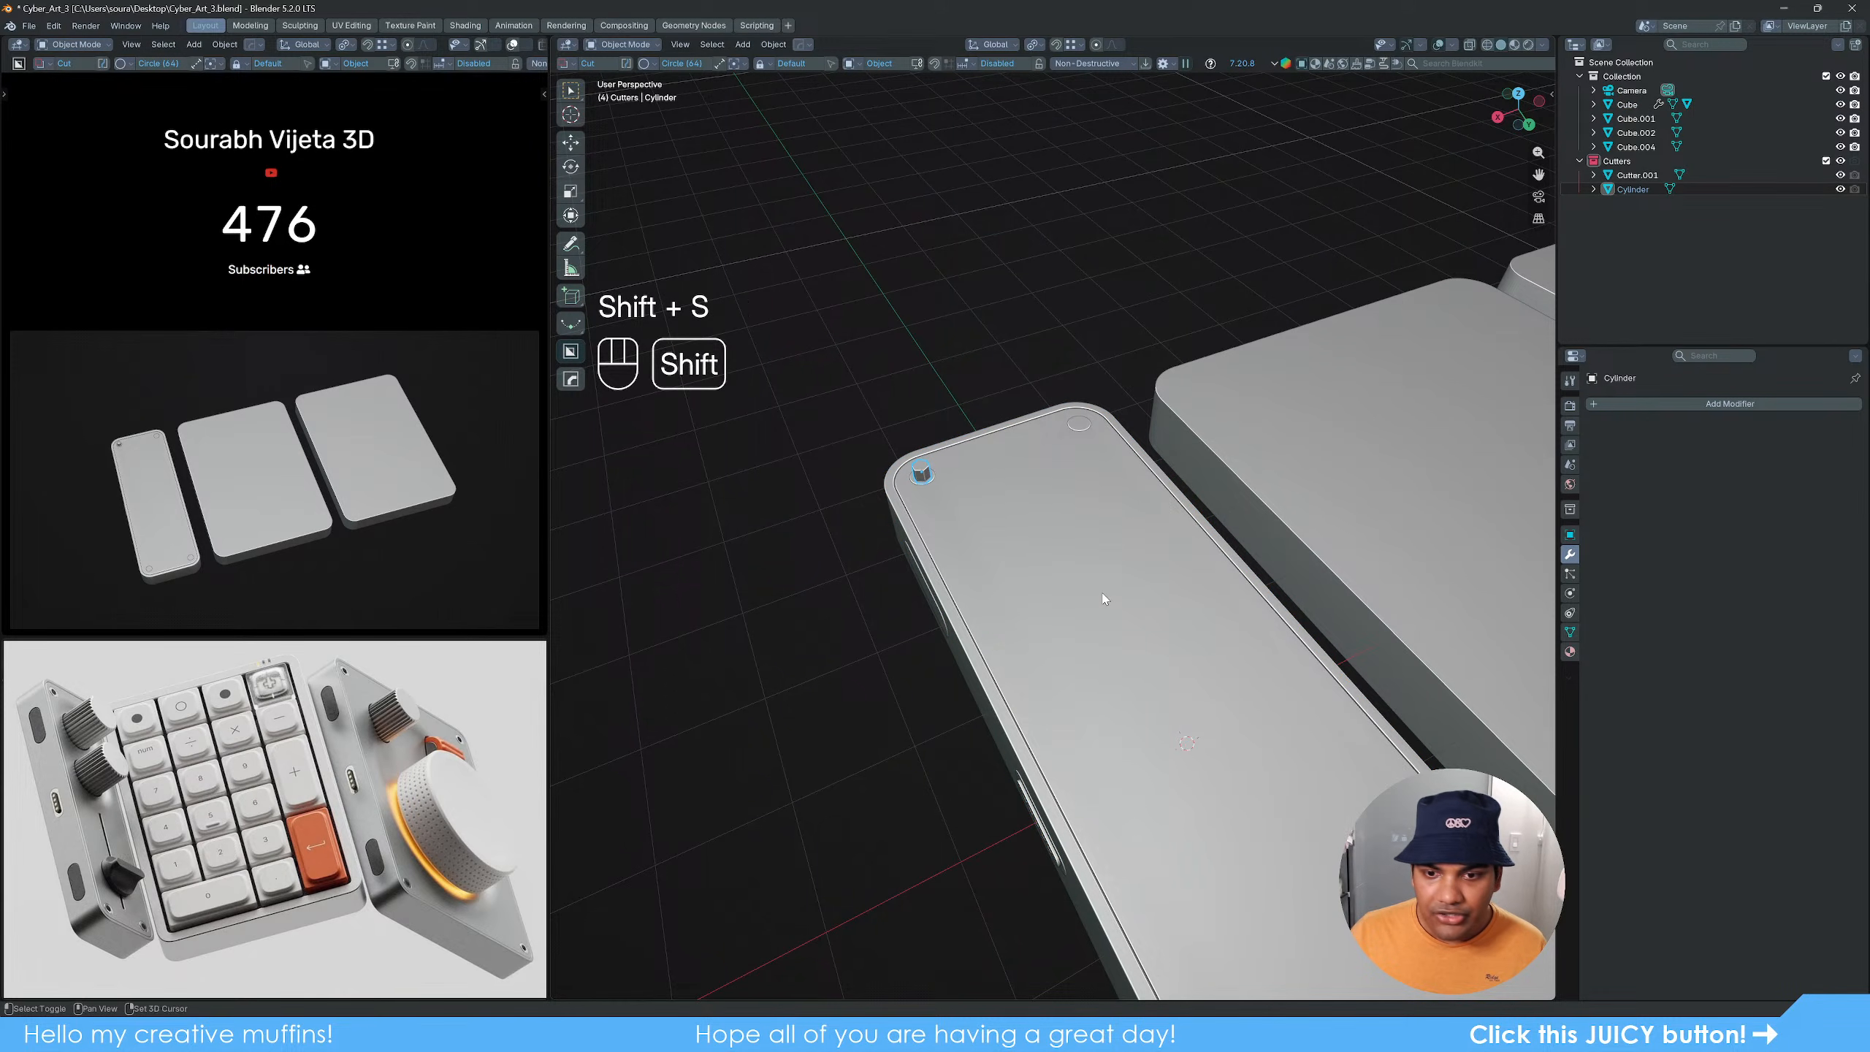
pyautogui.hotkey('shift', 's')
pyautogui.press('Escape')
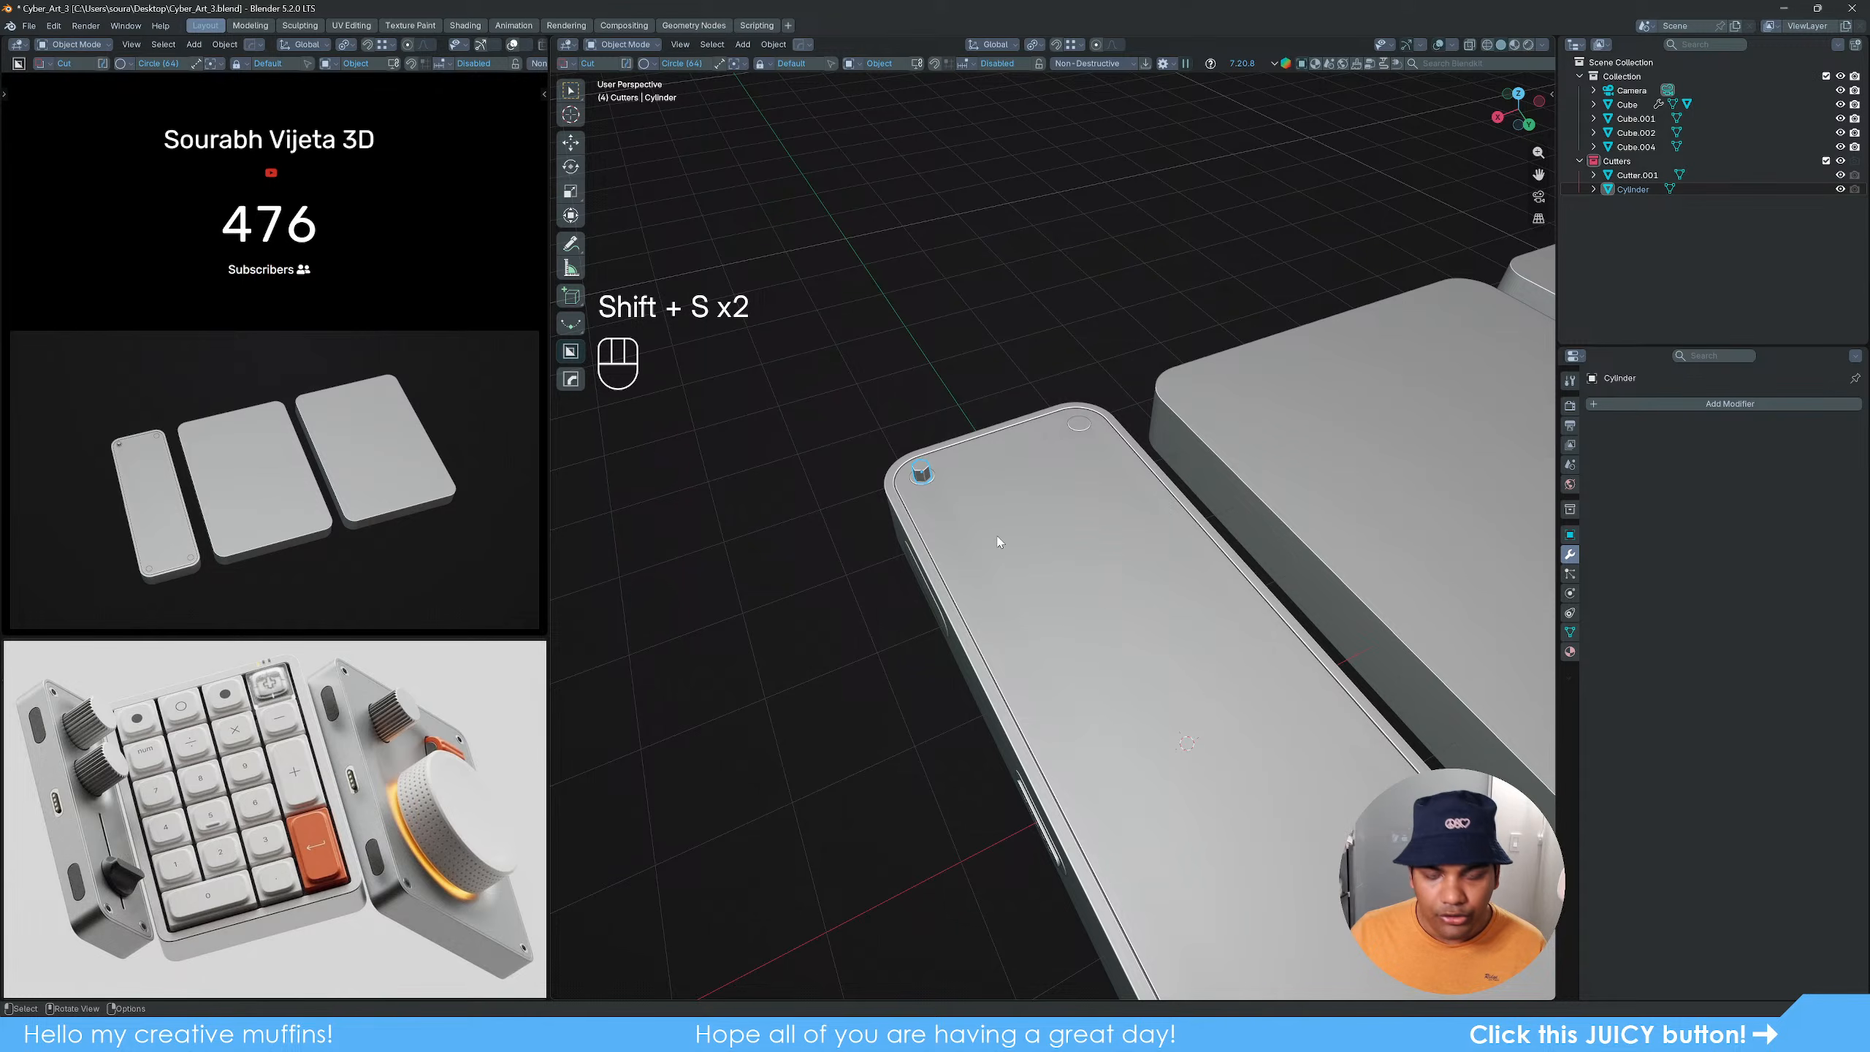
pyautogui.press('q')
pyautogui.moveTo(979, 535)
pyautogui.click(1088, 546)
pyautogui.moveTo(1090, 547); pyautogui.dragTo(986, 535, button='middle')
pyautogui.scroll(-2, 1092, 546)
pyautogui.scroll(1, 986, 535)
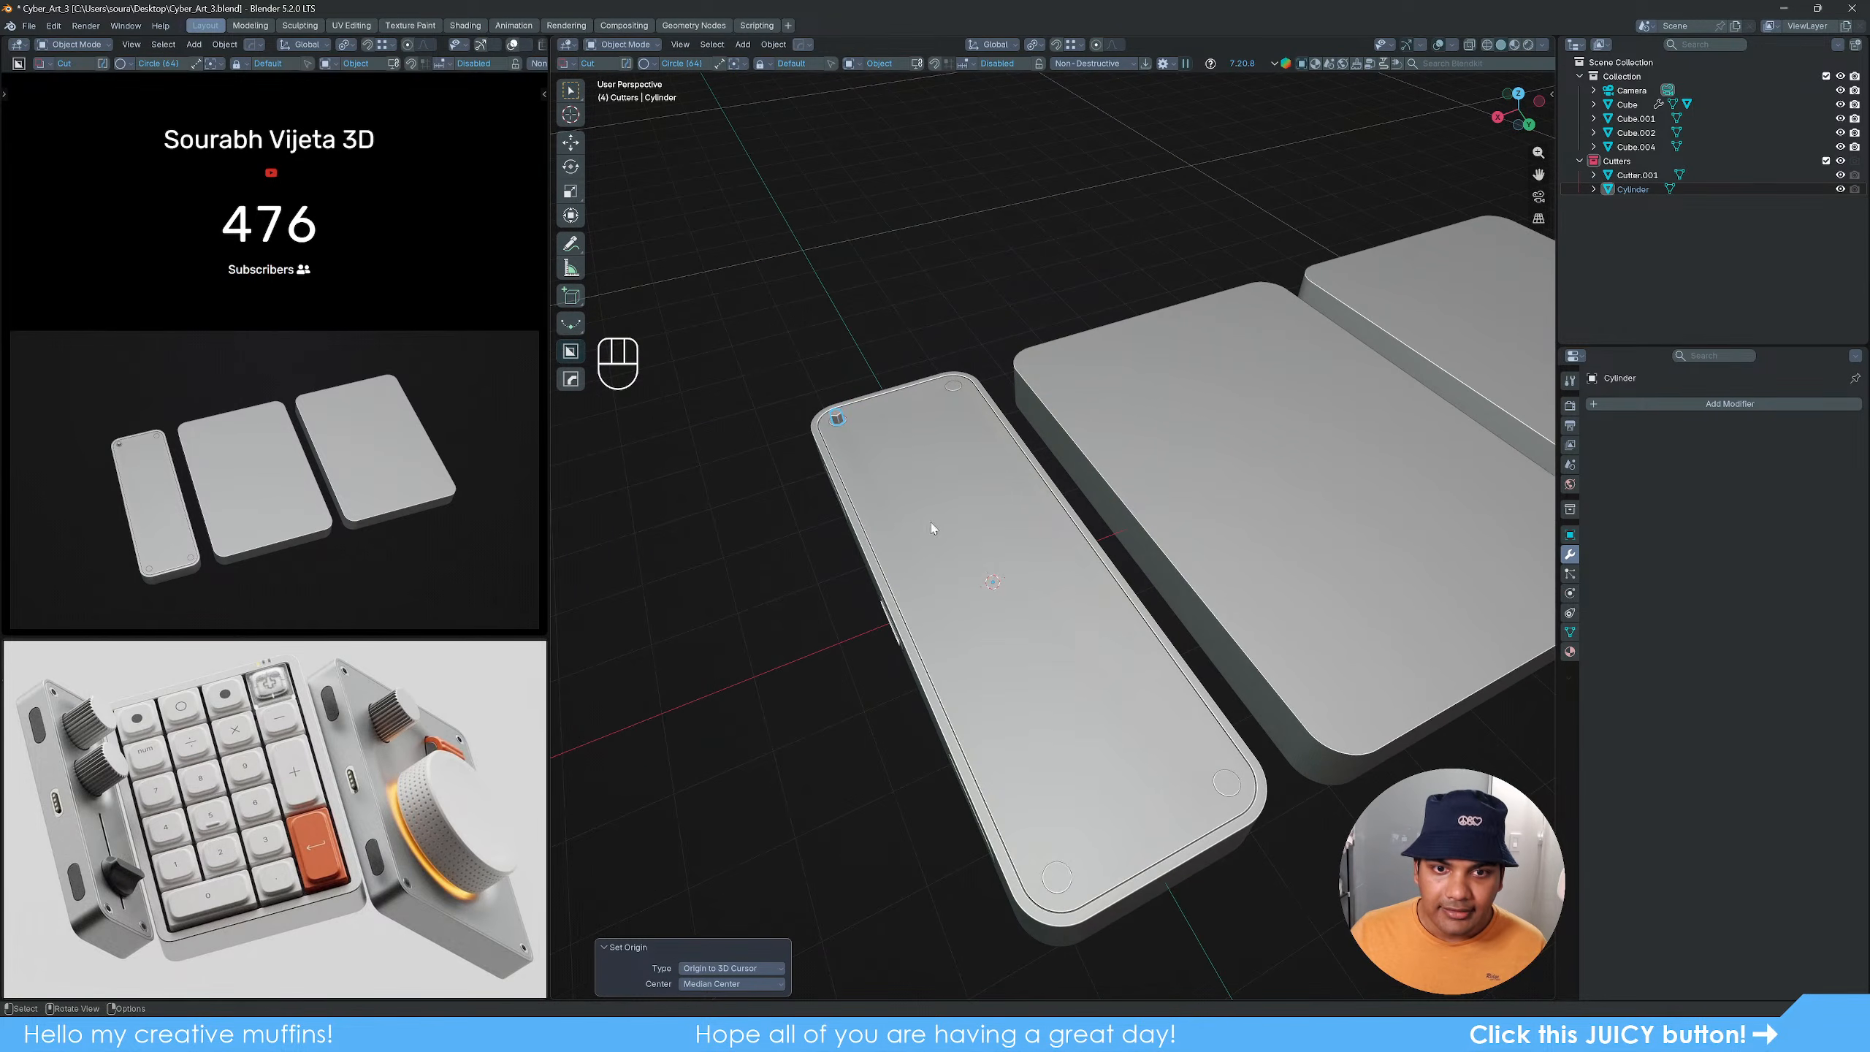
# Step: Mirror the hexagonal cylinder across X and Y onto all four corner discs and apply the mirror modifier
pyautogui.hotkey('alt', 'x')
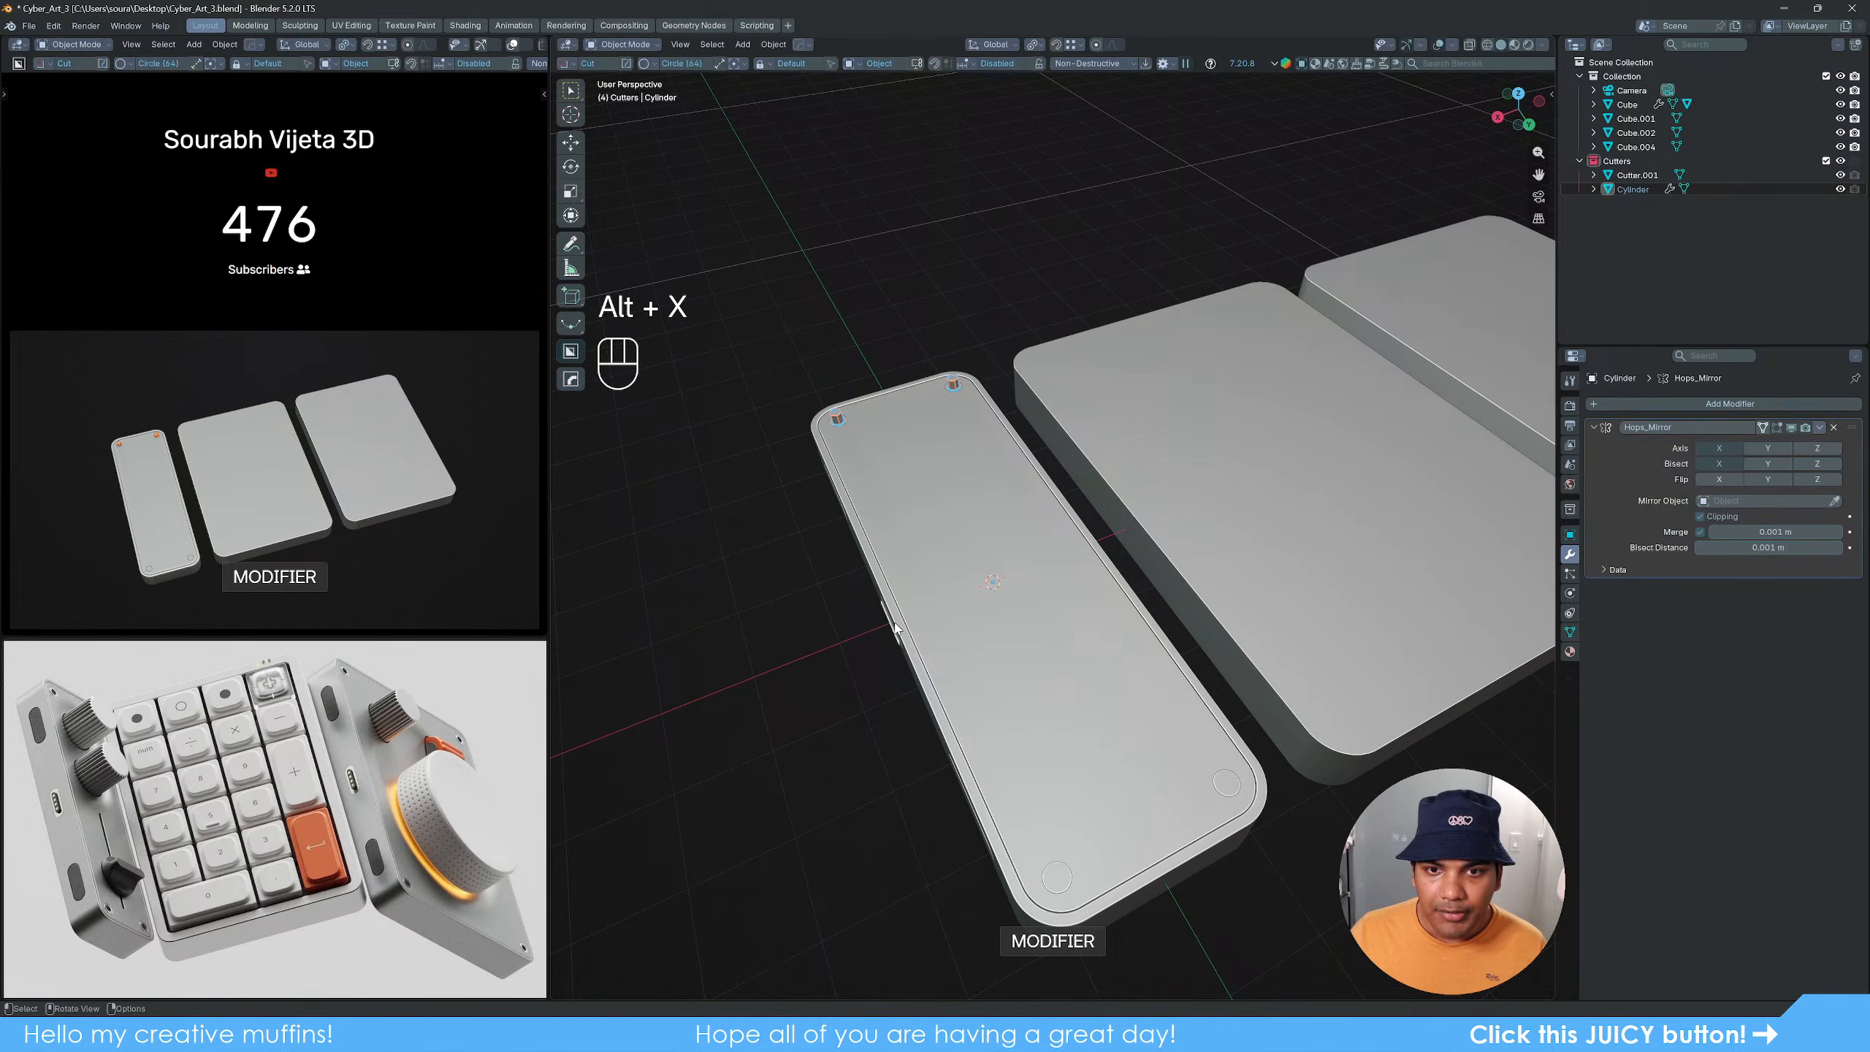
pyautogui.hotkey('alt', 'x')
pyautogui.click(955, 515)
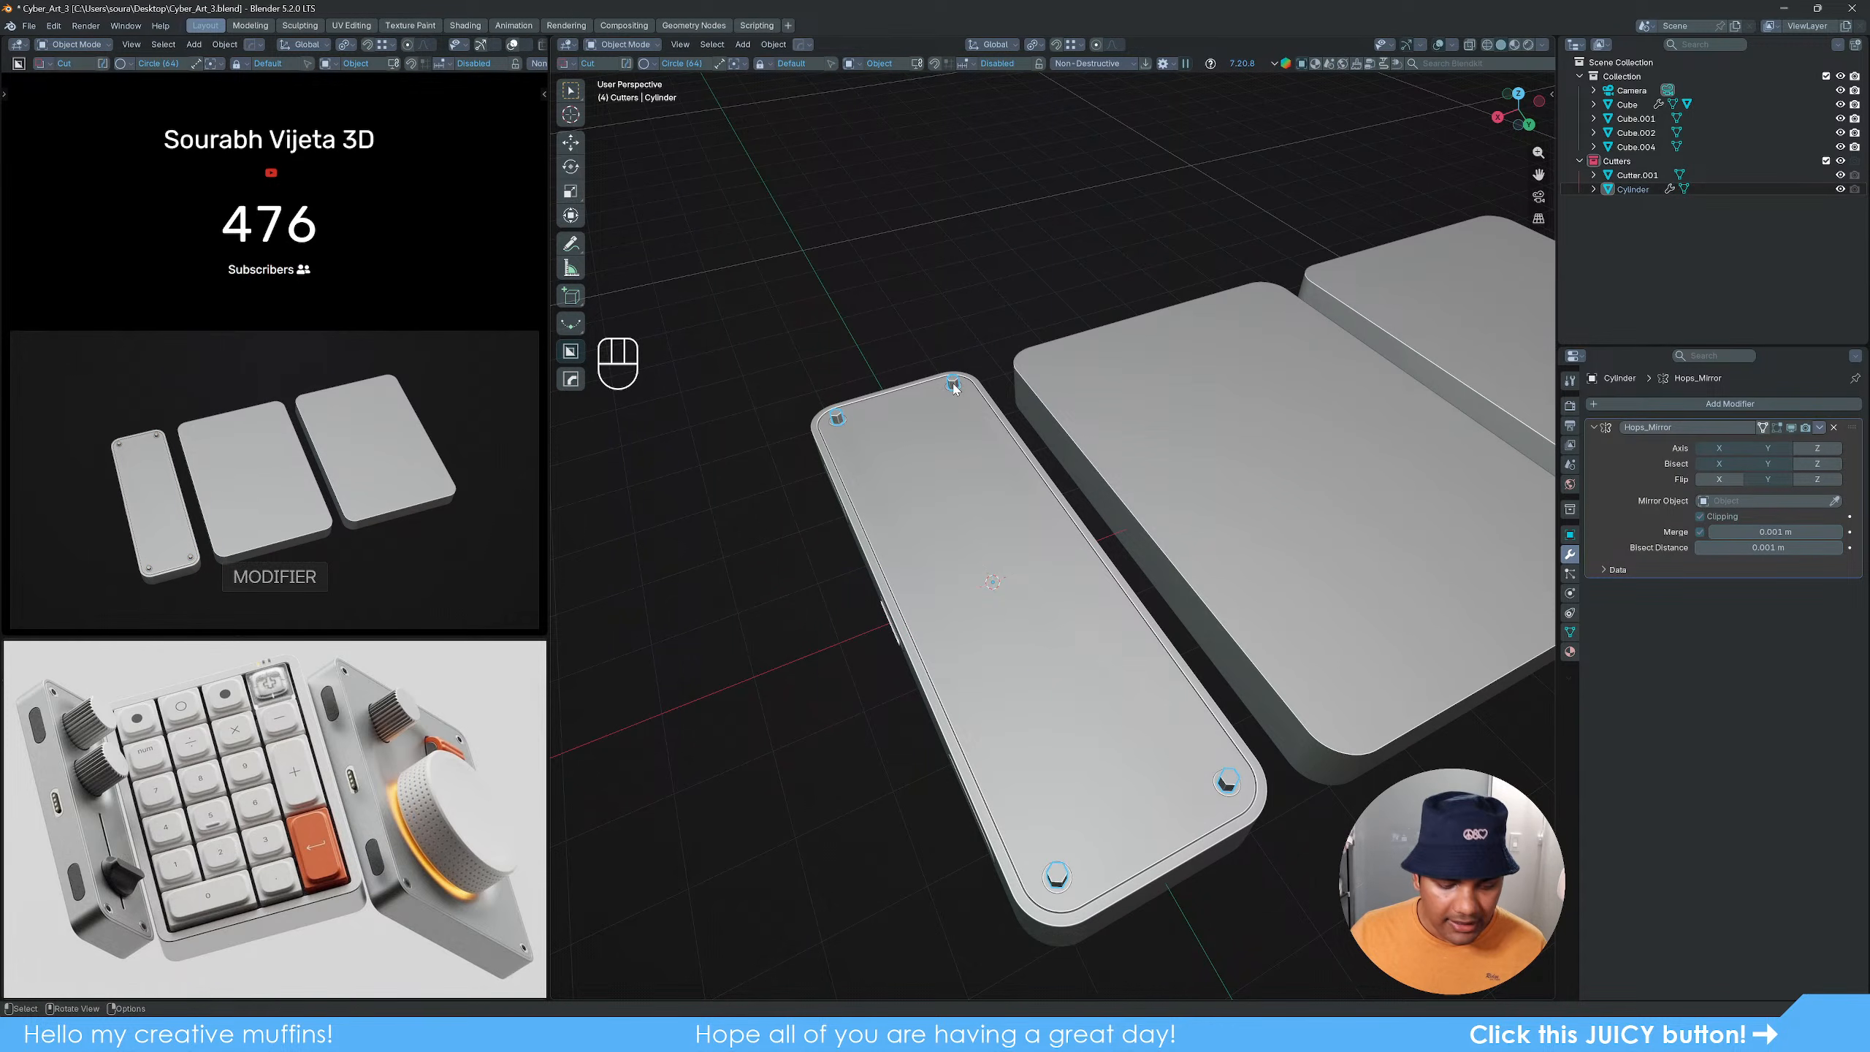
pyautogui.press('q')
pyautogui.moveTo(954, 388)
pyautogui.moveTo(926, 313)
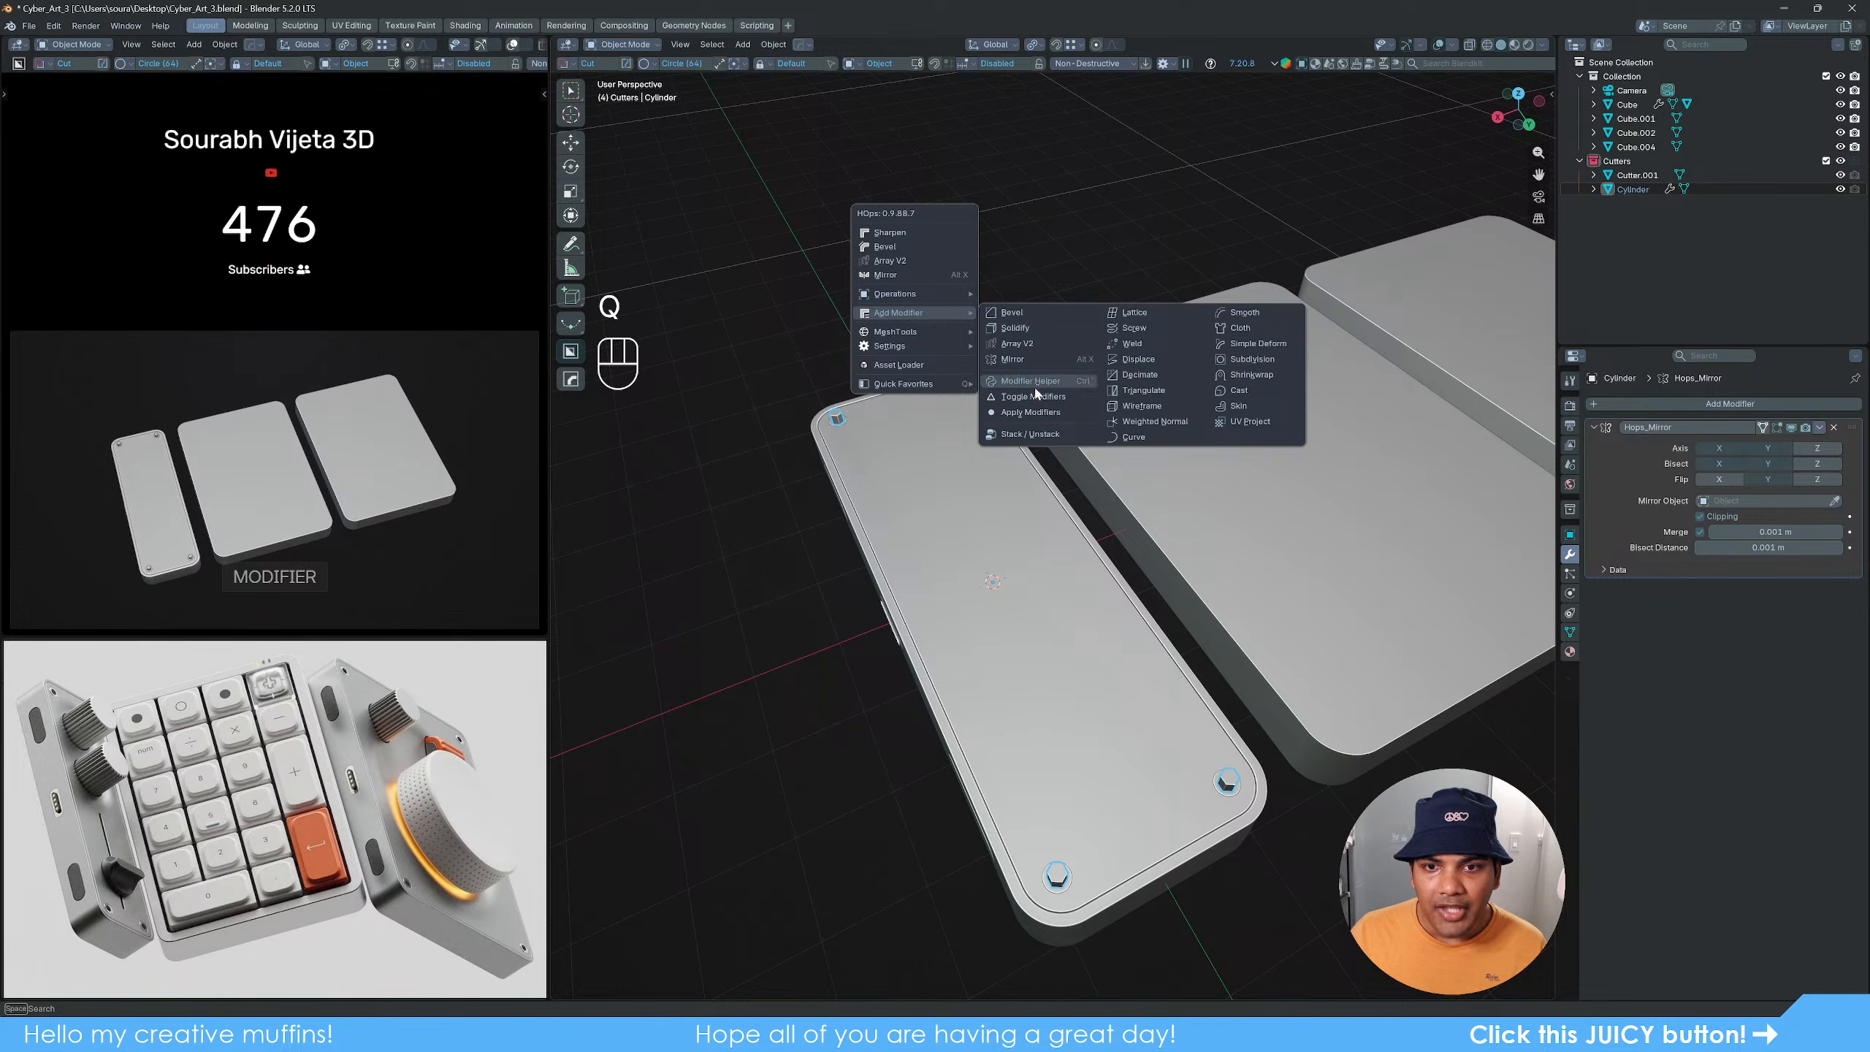
pyautogui.click(1030, 412)
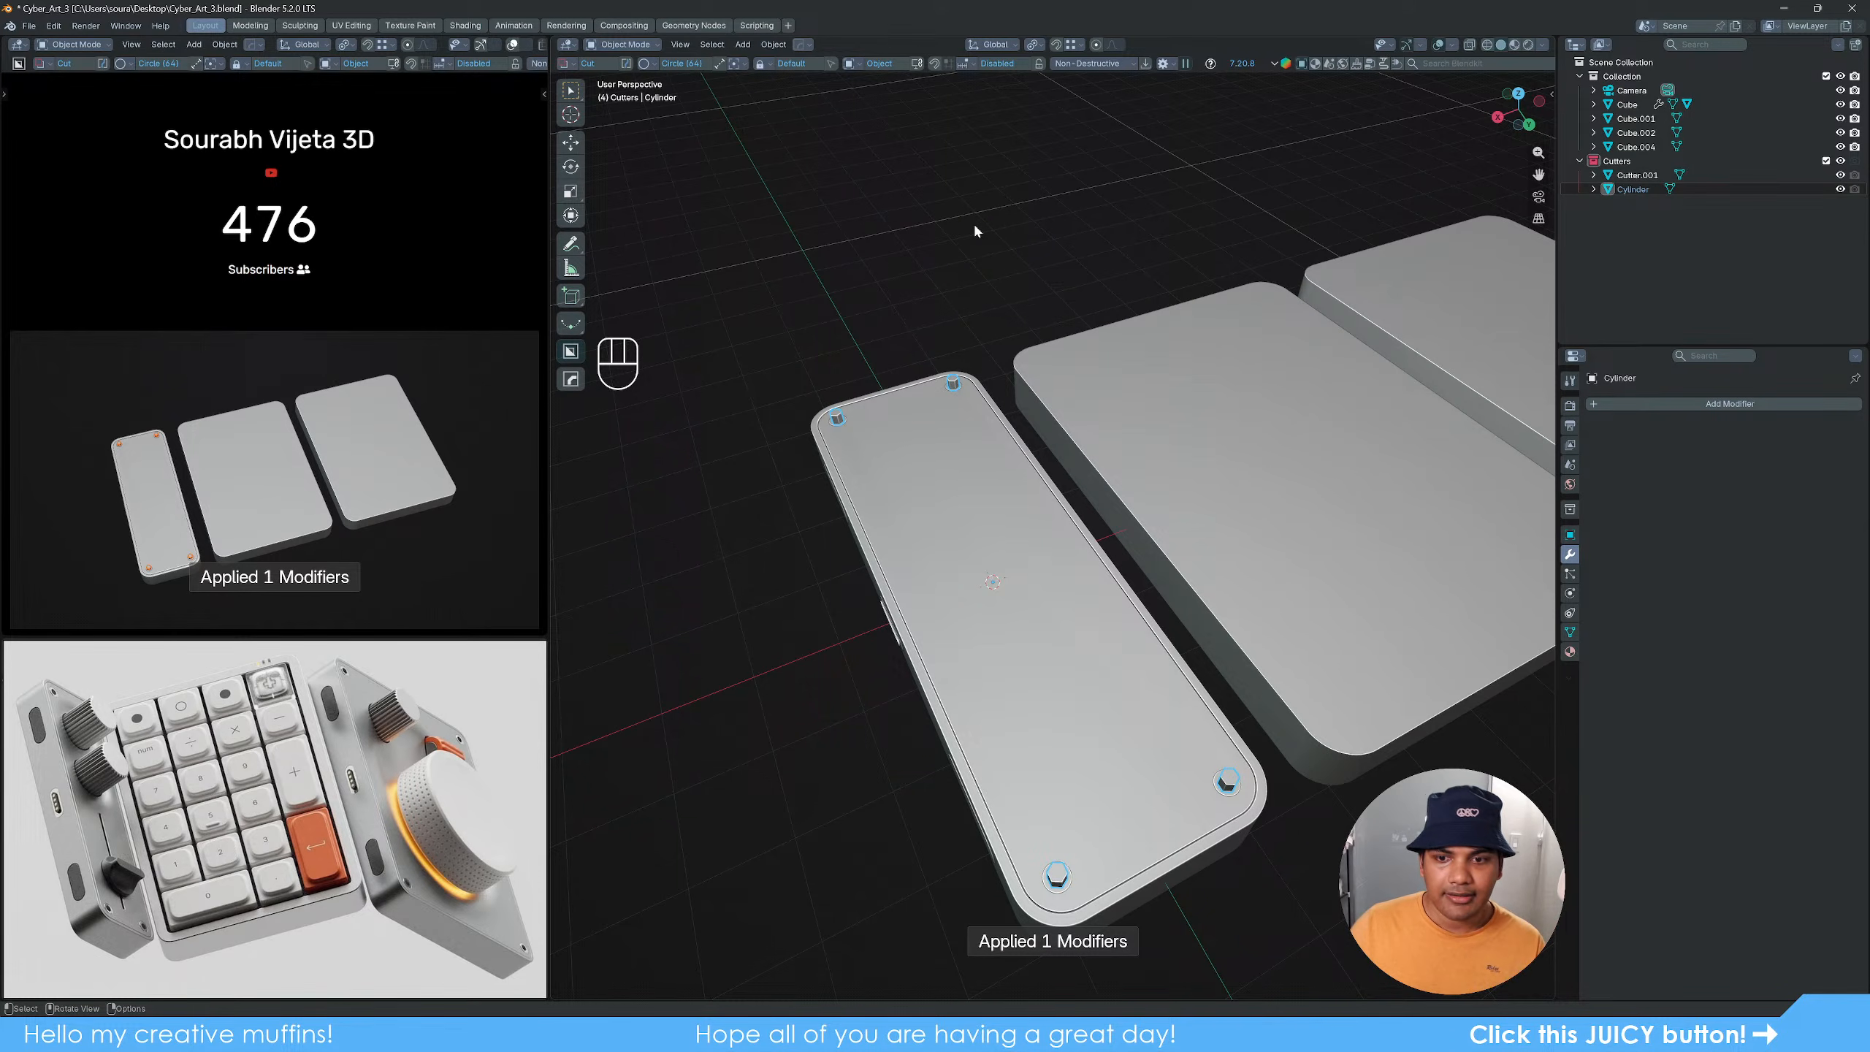
# Step: Add a Boolean Difference modifier to the four corner discs, using the hexagonal cylinders as the cutter object
pyautogui.moveTo(1014, 714); pyautogui.dragTo(1112, 625, button='middle')
pyautogui.scroll(4, 1112, 625)
pyautogui.scroll(2, 1112, 626)
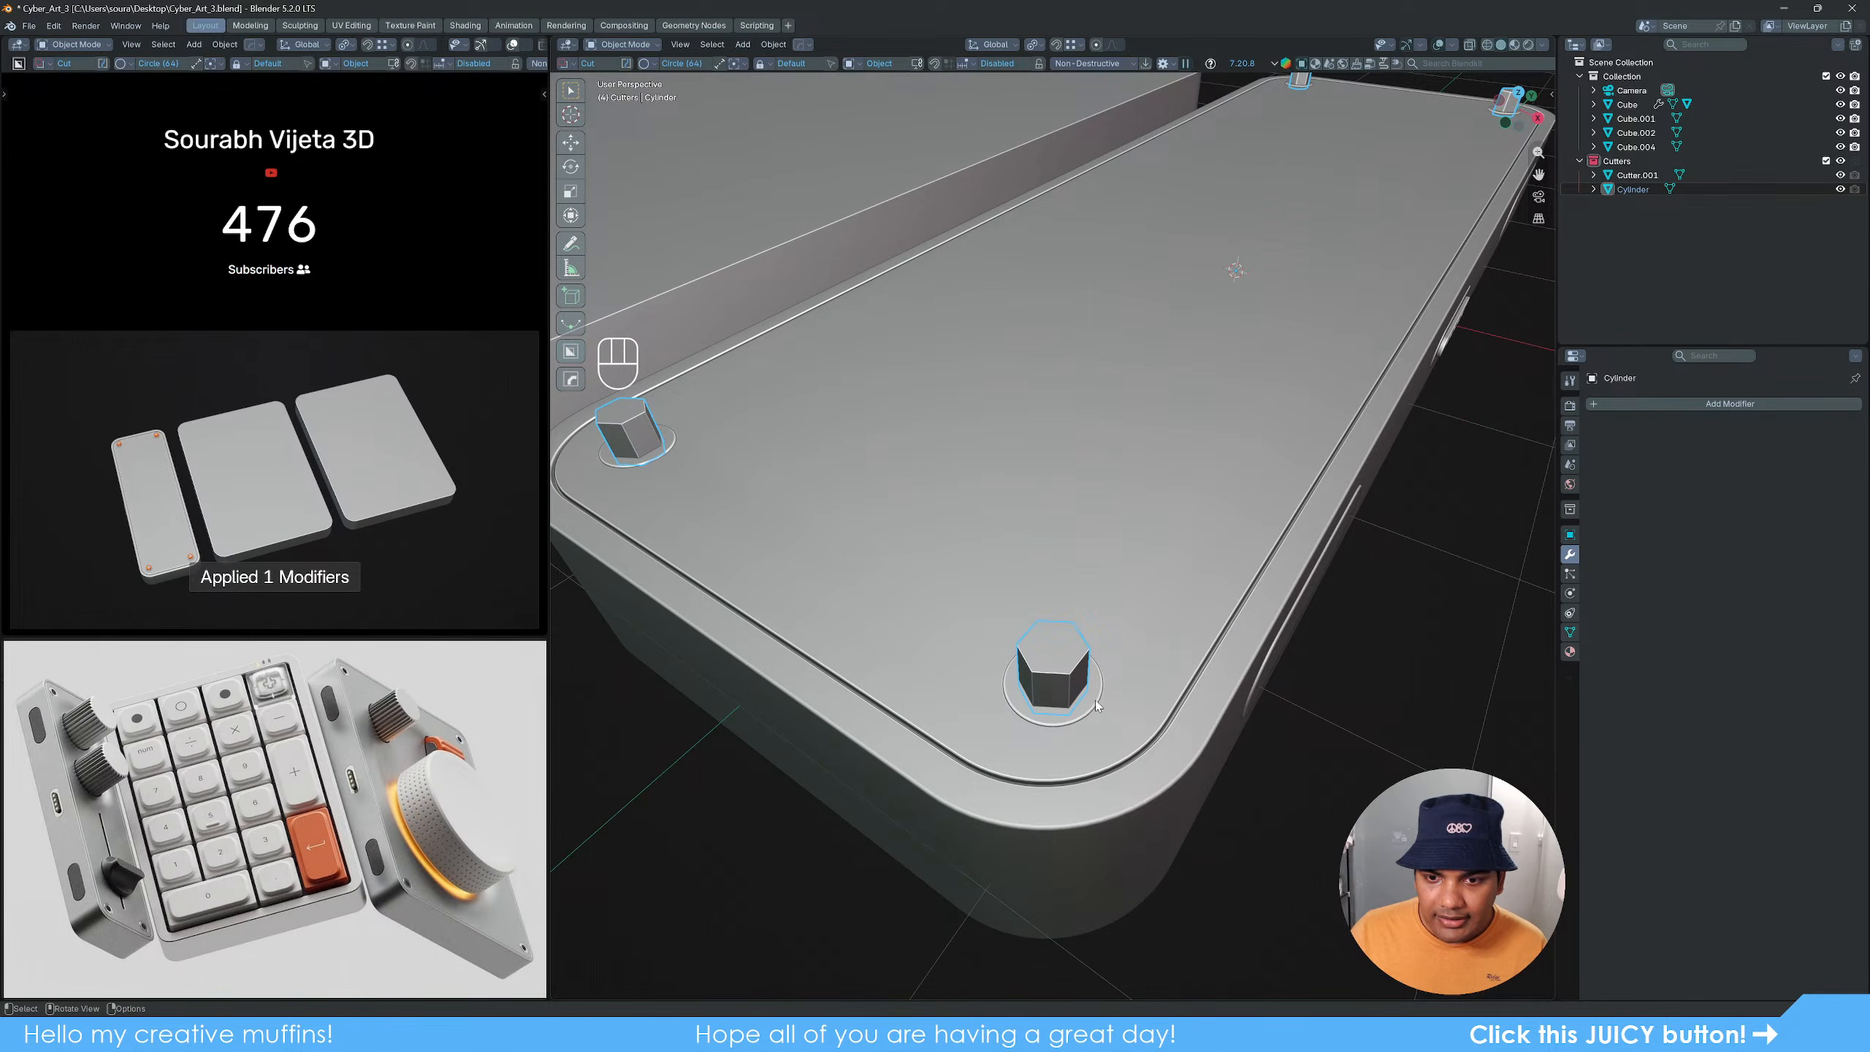
pyautogui.click(1094, 701)
pyautogui.click(1687, 404)
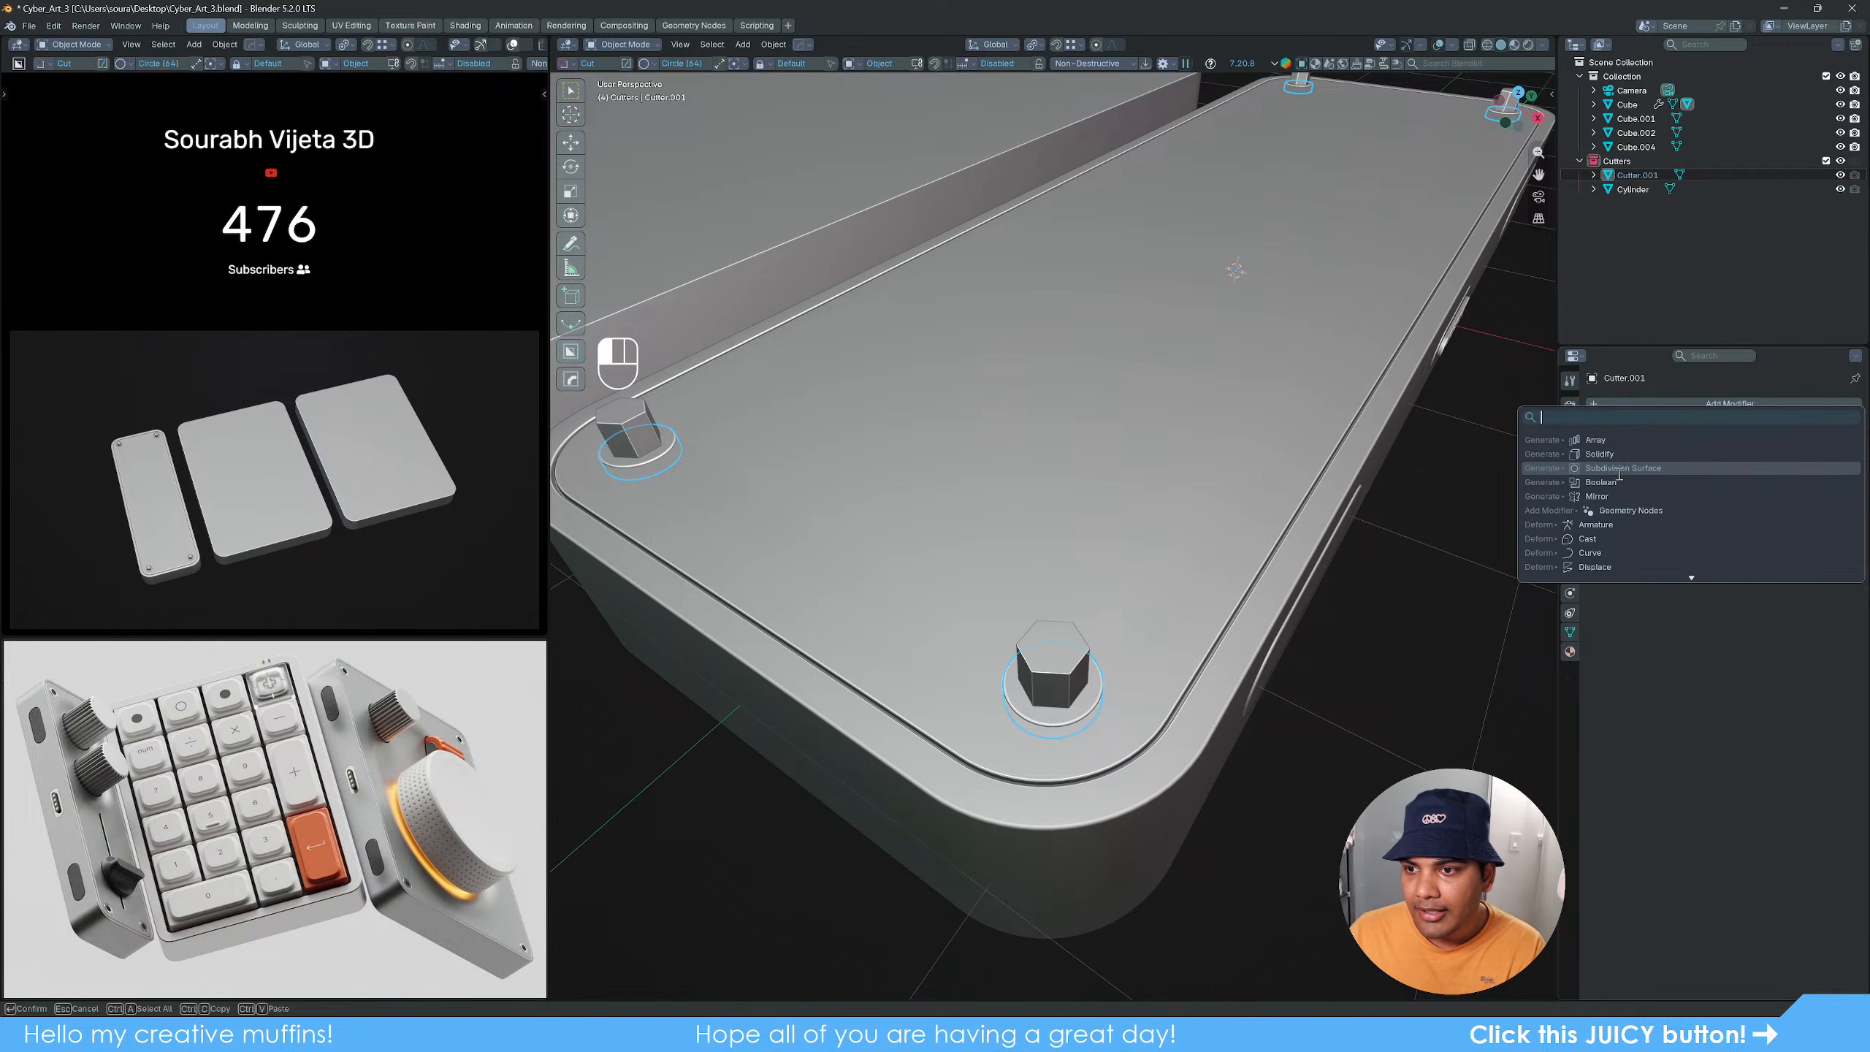
pyautogui.click(1624, 483)
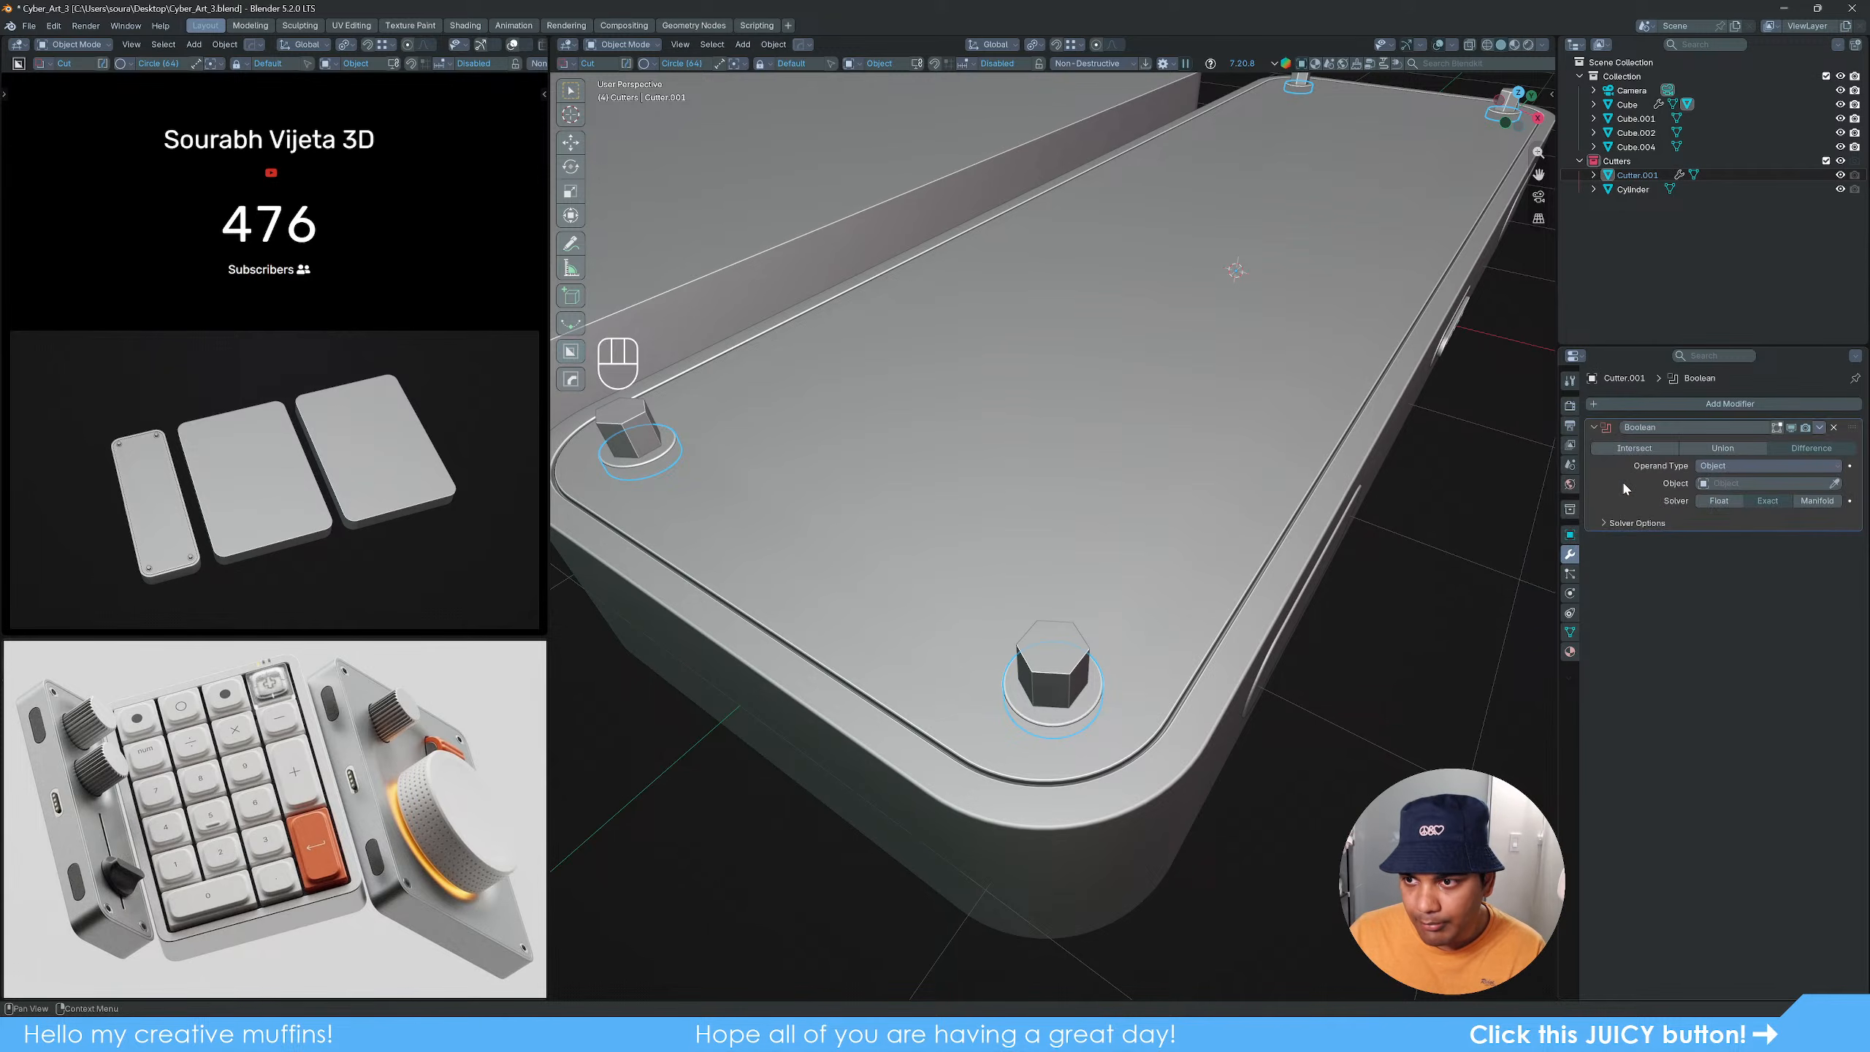
pyautogui.keyDown('shift'); pyautogui.moveTo(1303, 817); pyautogui.dragTo(1179, 457, button='middle'); pyautogui.keyUp('shift')
pyautogui.scroll(7, 1223, 562)
pyautogui.scroll(-5, 1225, 567)
pyautogui.click(1836, 484)
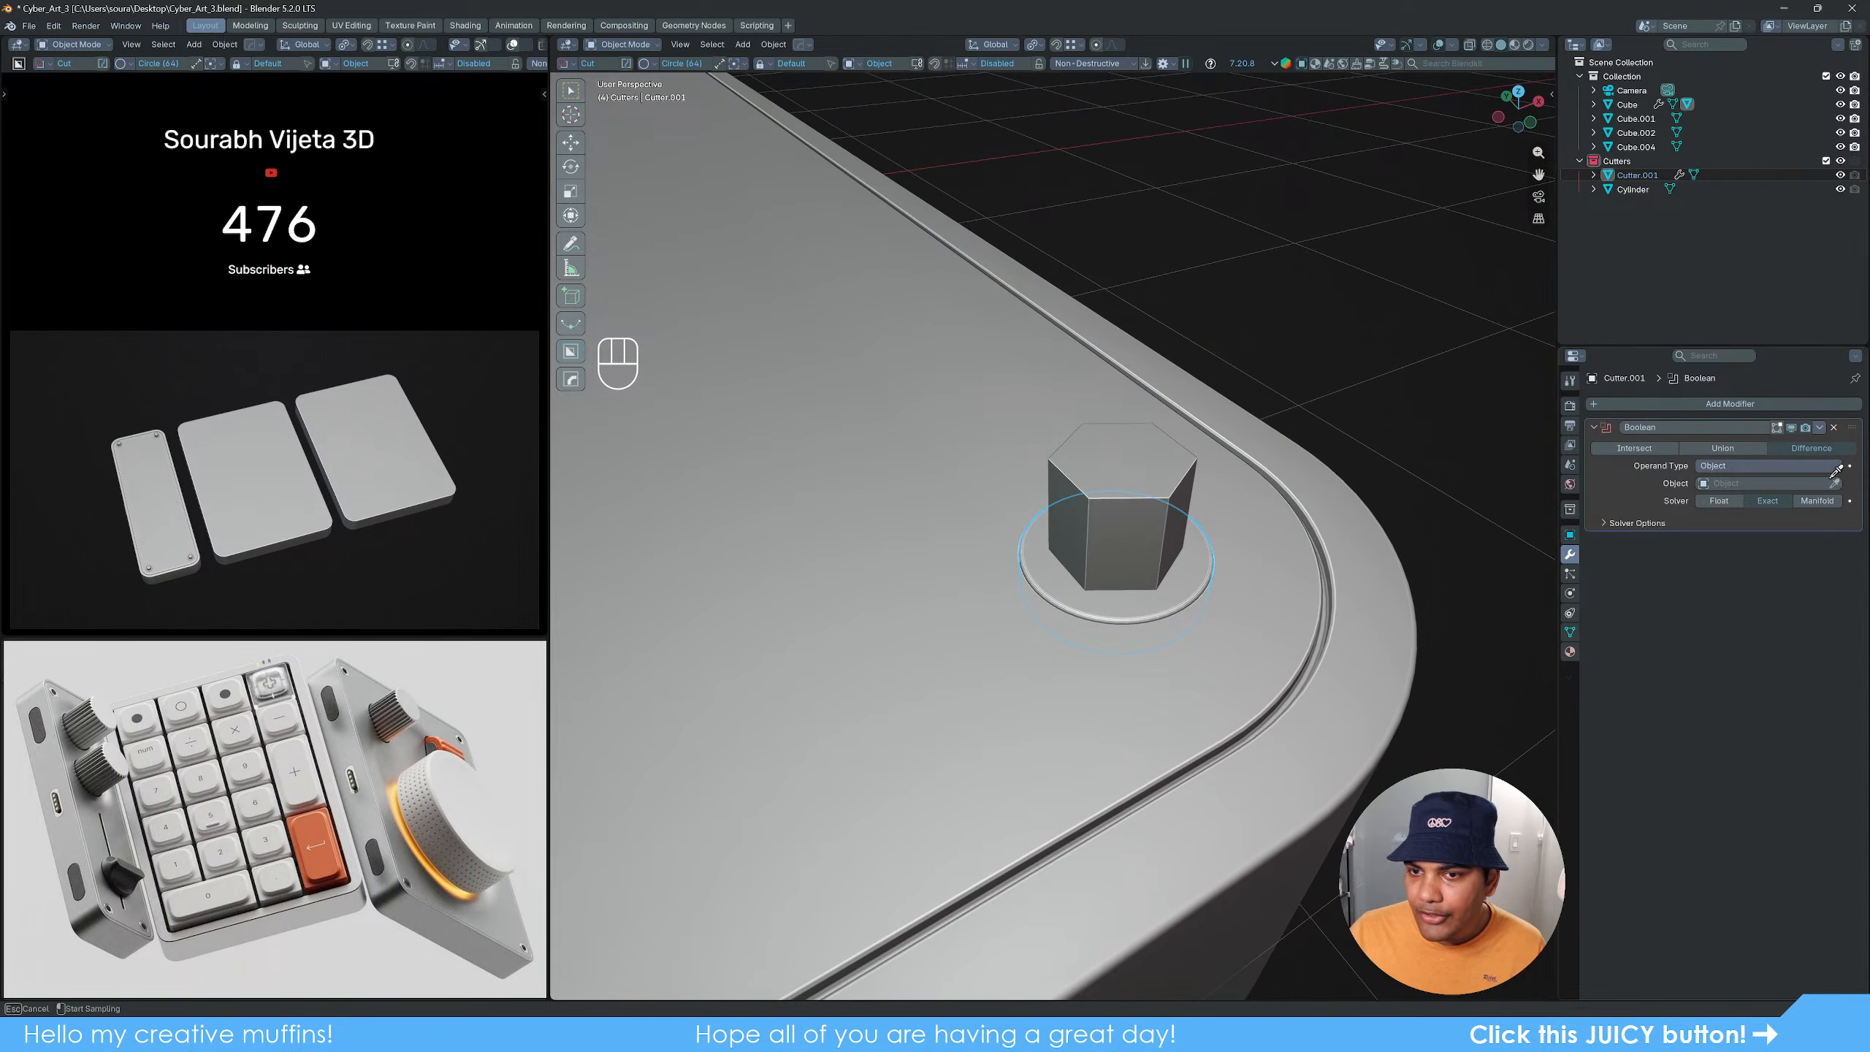
pyautogui.click(1152, 460)
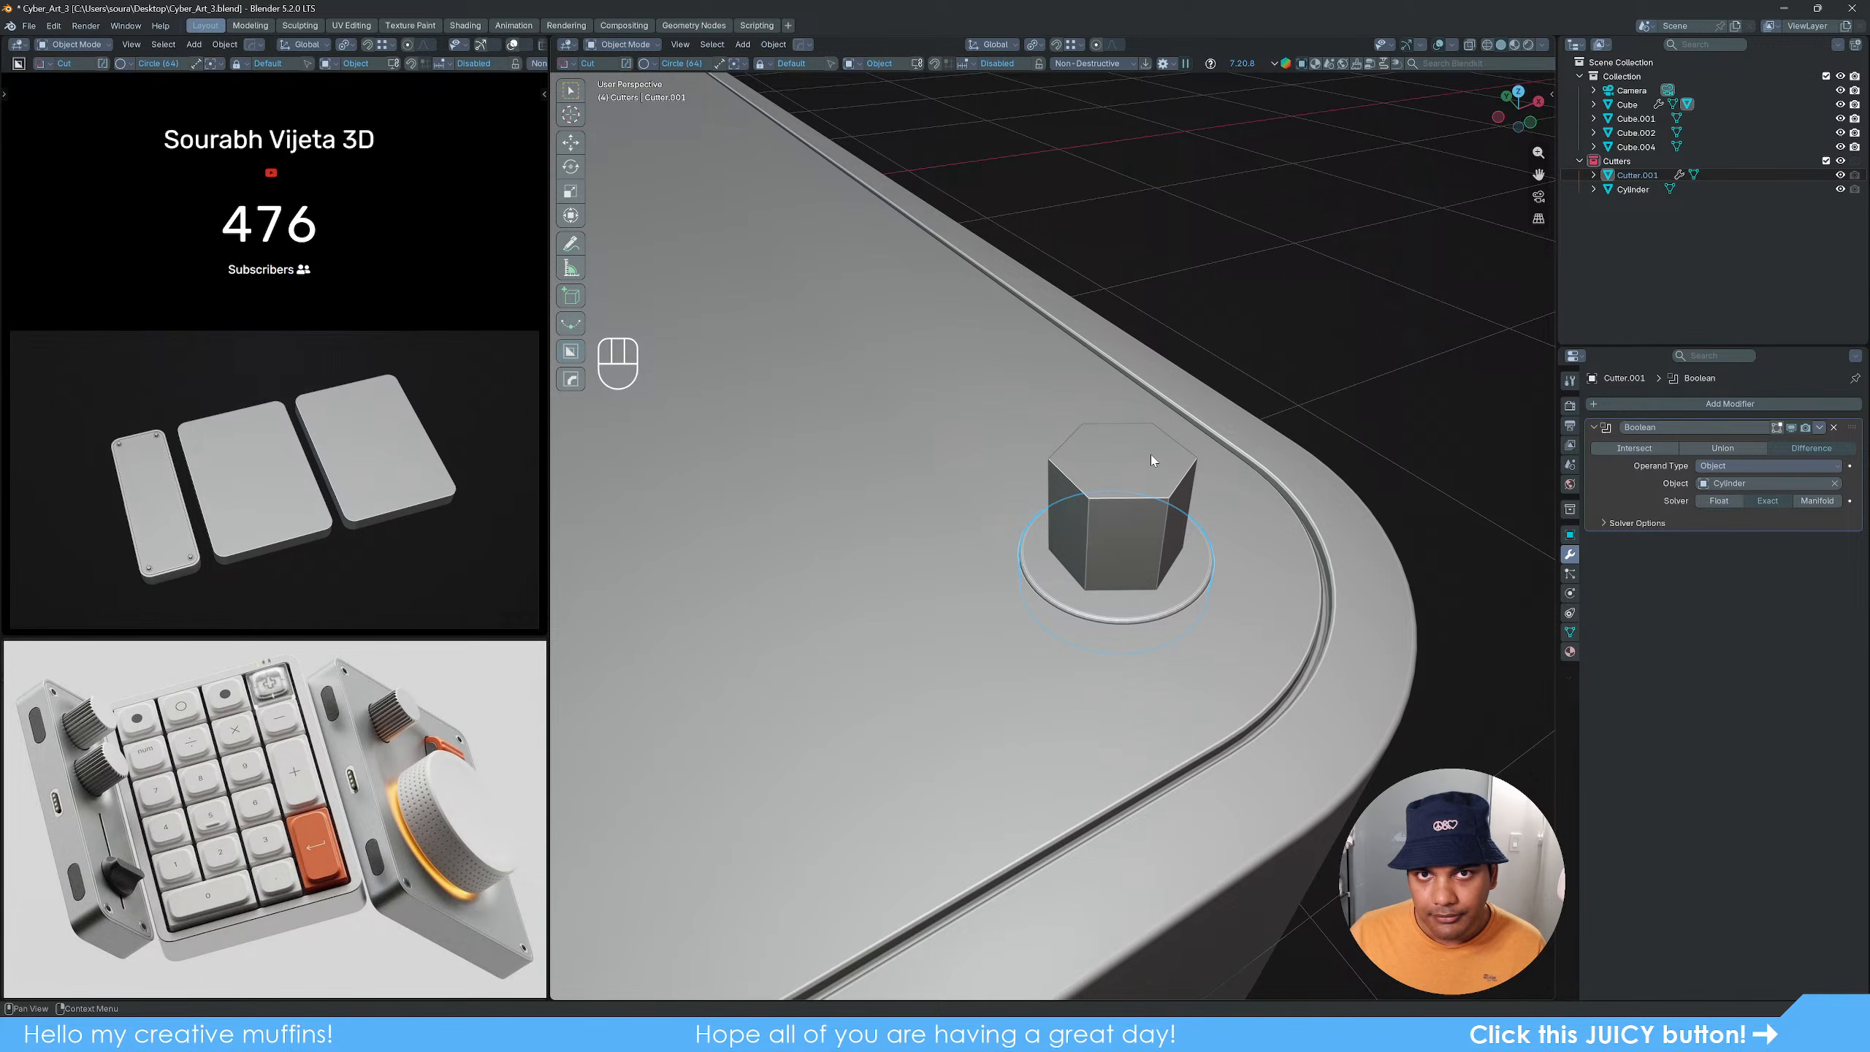
# Step: Temporarily hide the hexagonal cylinders to check the sockets cut into the corner discs, and unhide them
pyautogui.click(1125, 495)
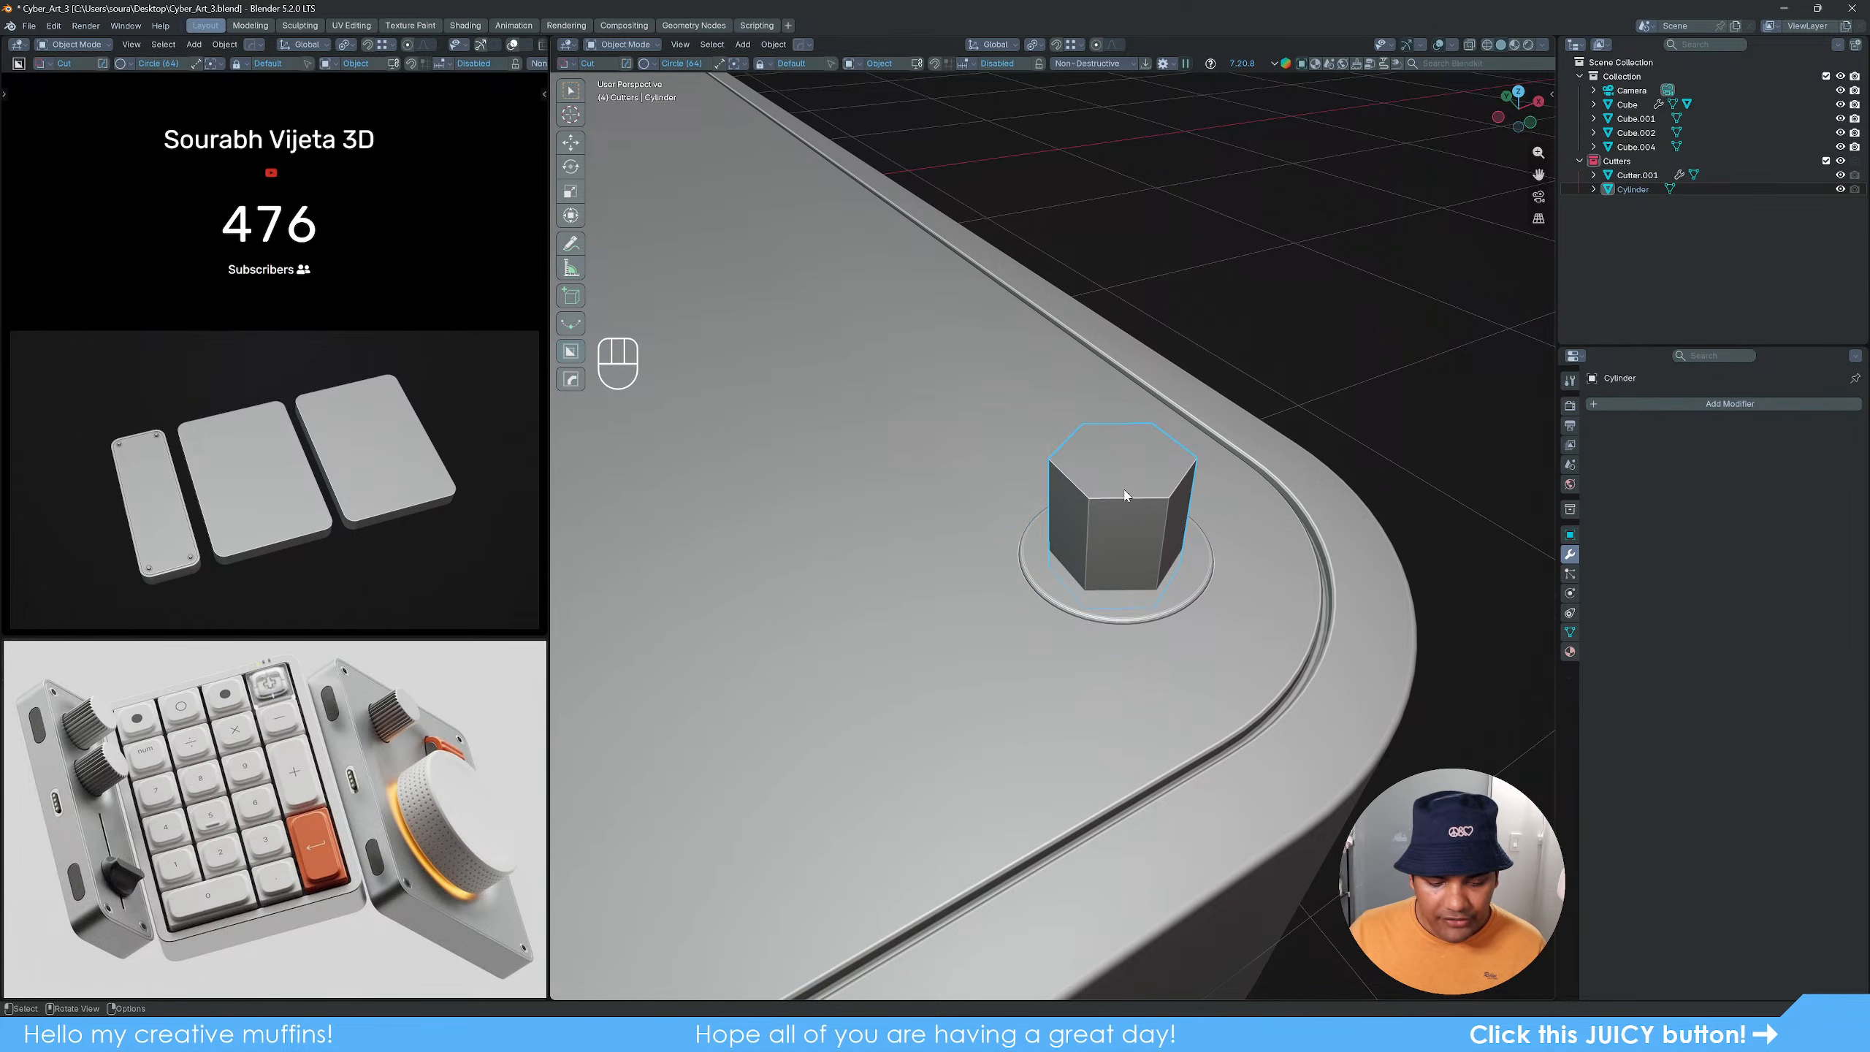
pyautogui.press('h')
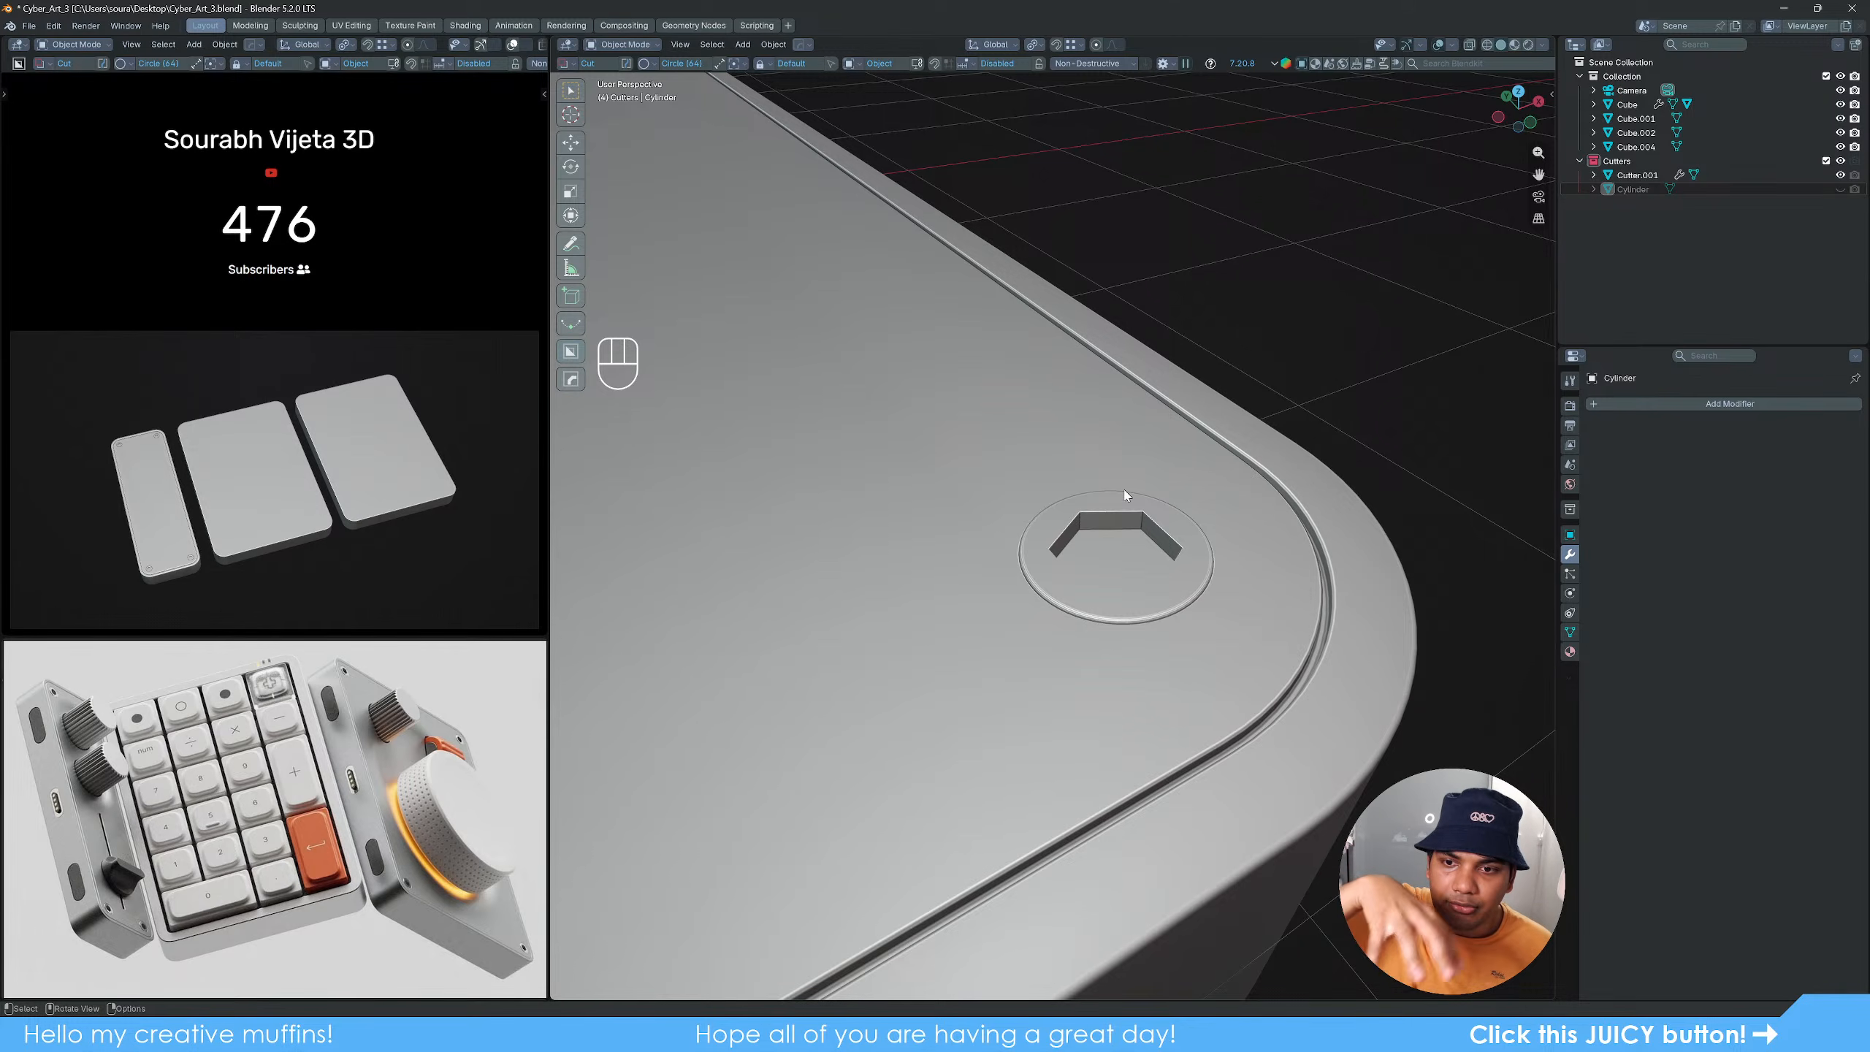
pyautogui.press('alt')
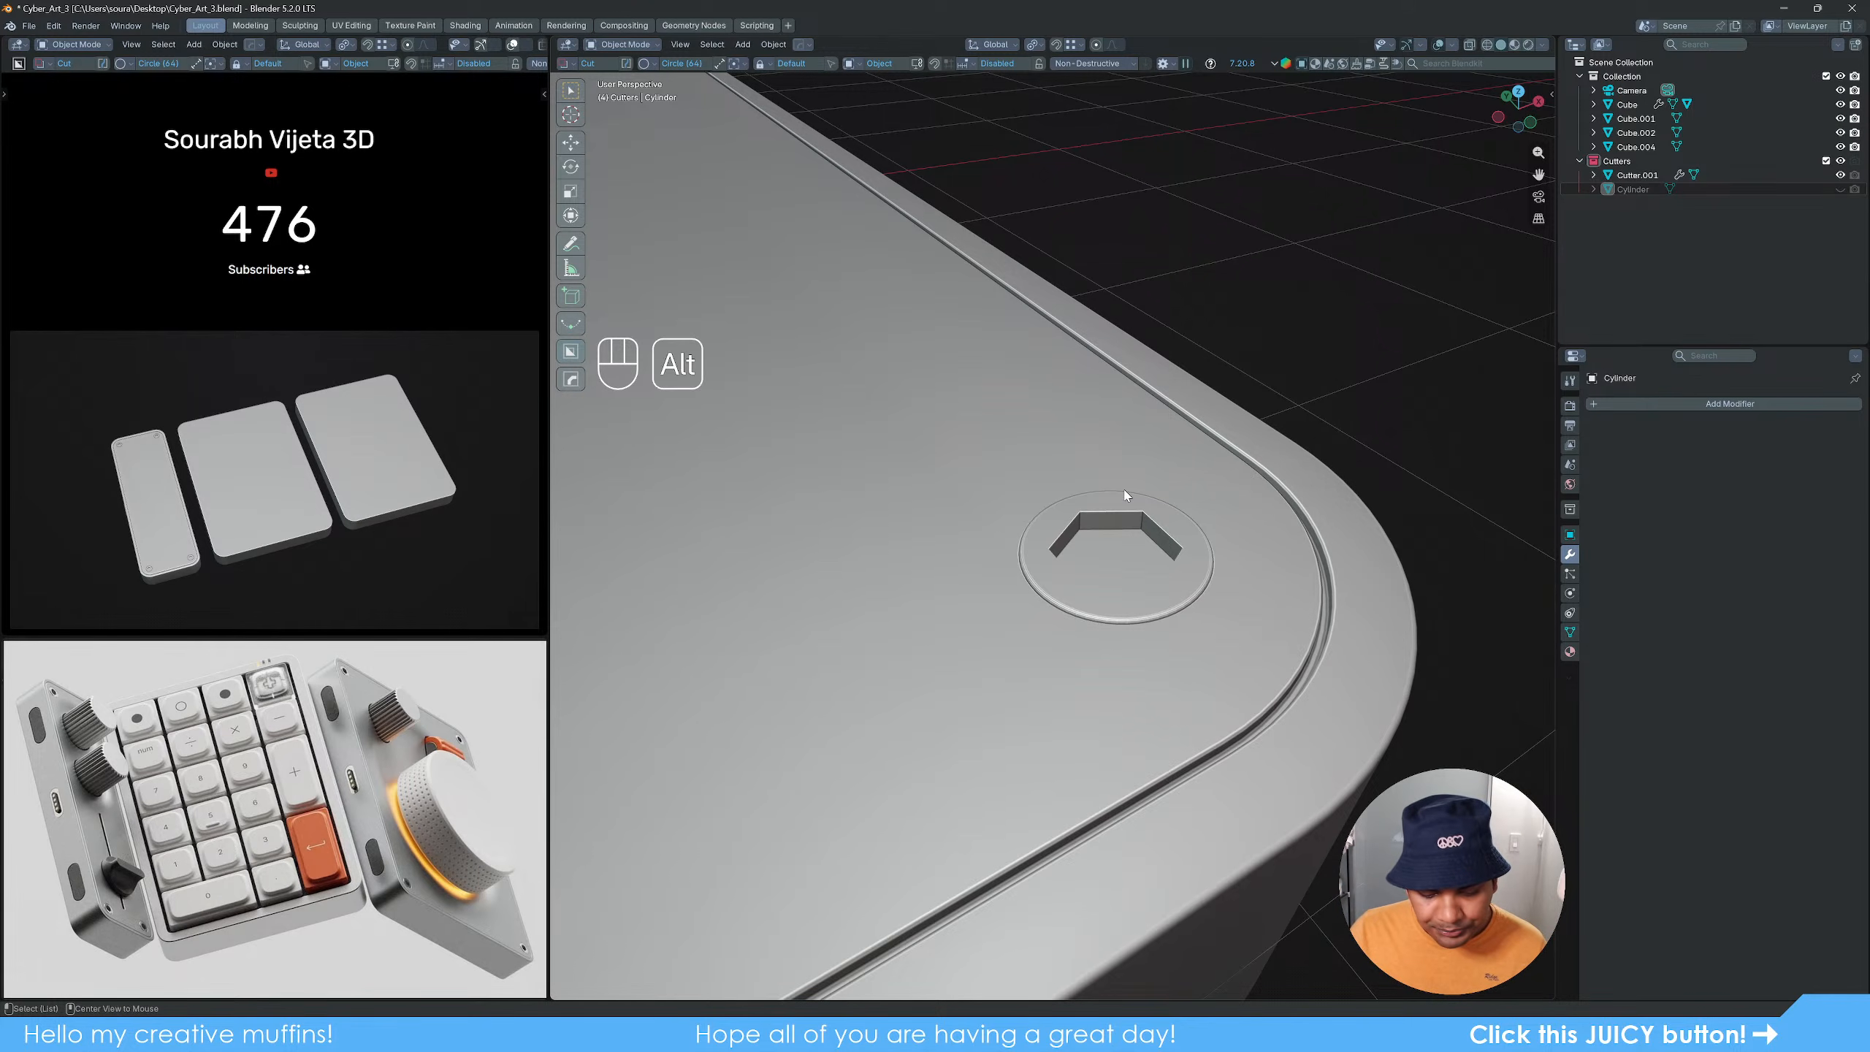
pyautogui.hotkey('alt', 'h')
pyautogui.click(1322, 355)
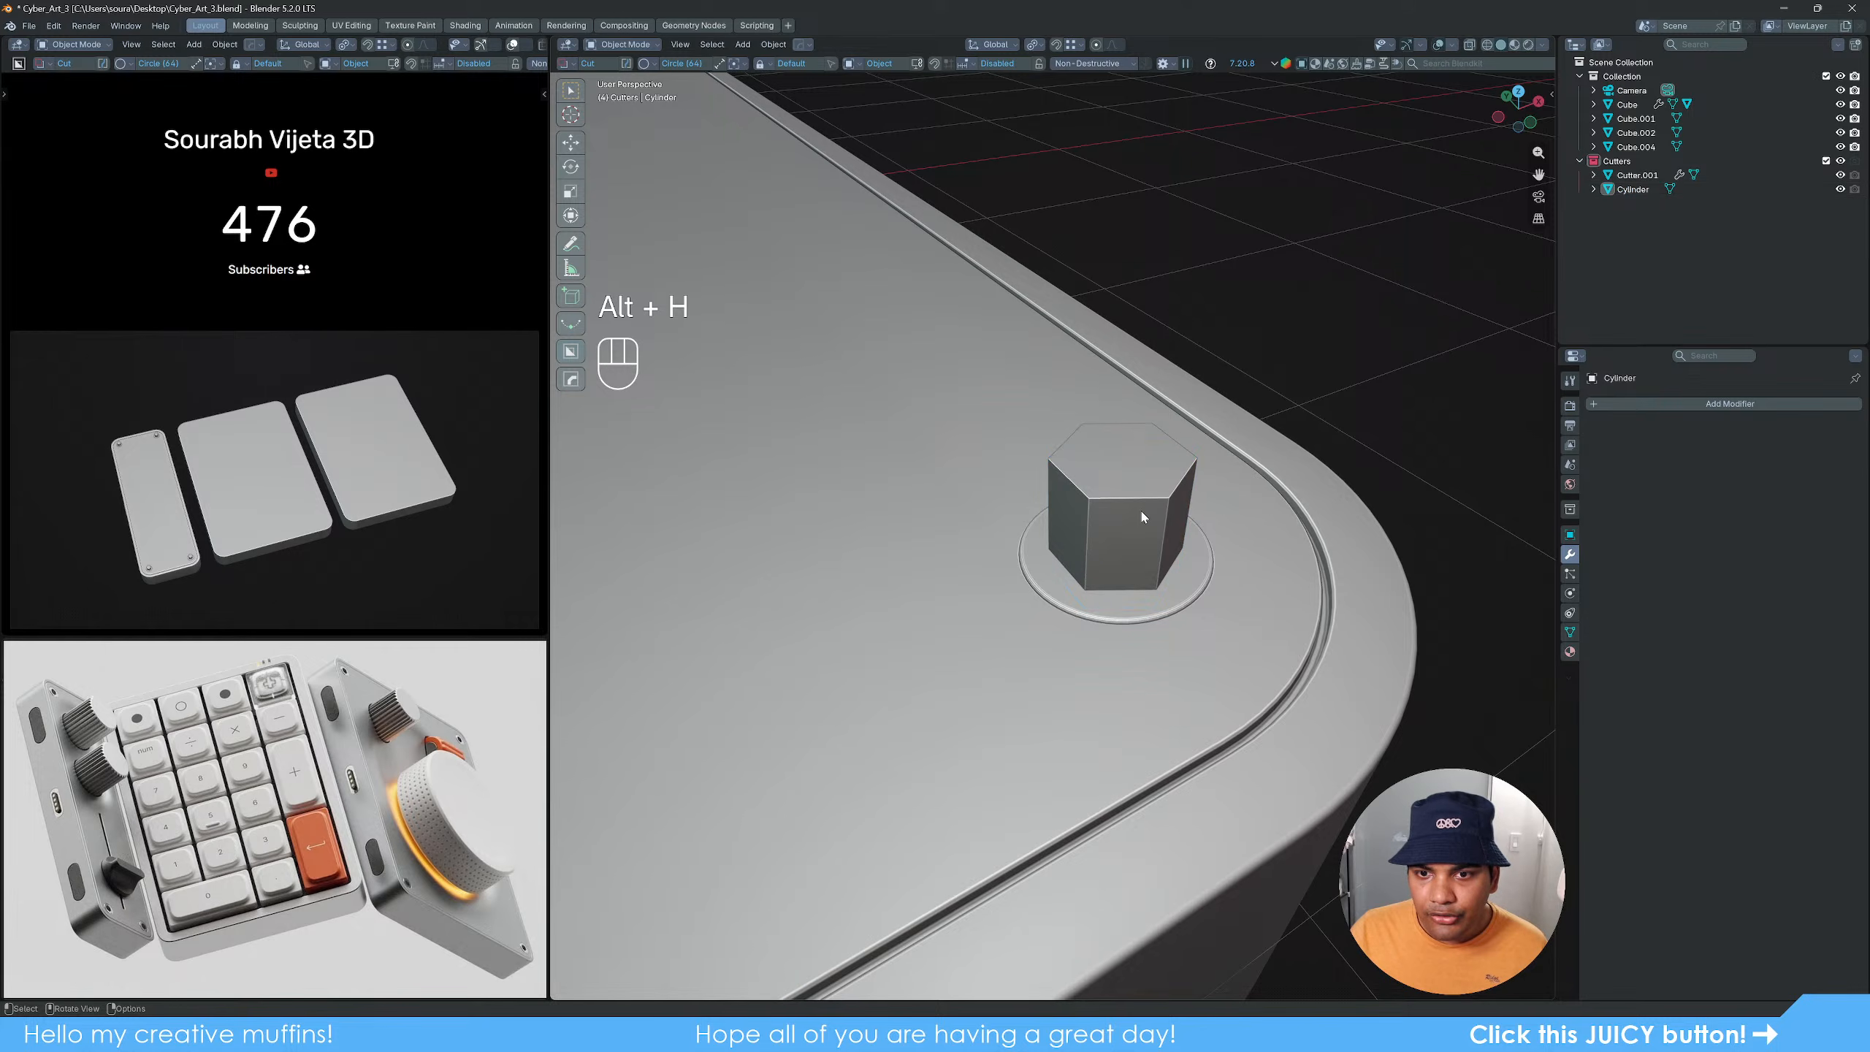
# Step: Apply the Boolean modifier on the corner discs and delete the hexagonal cylinder cutters
pyautogui.click(1141, 512)
pyautogui.click(1156, 600)
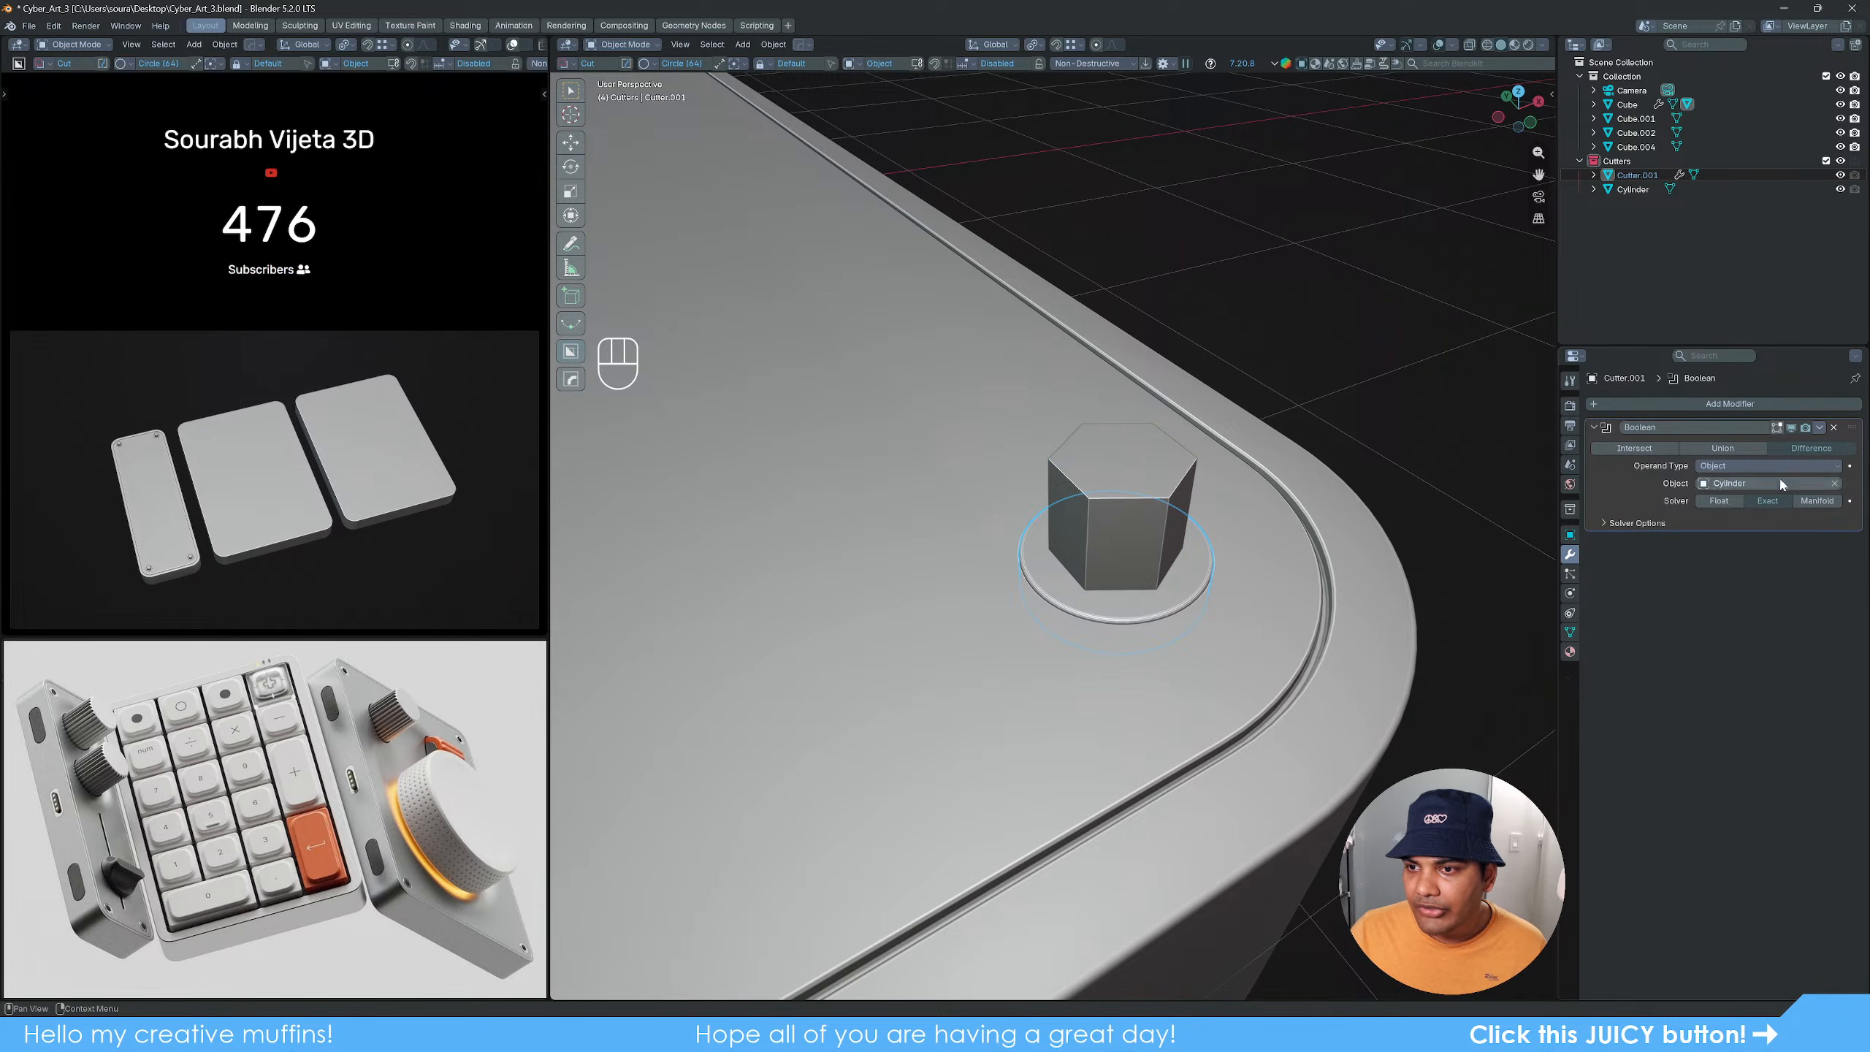
pyautogui.click(1821, 429)
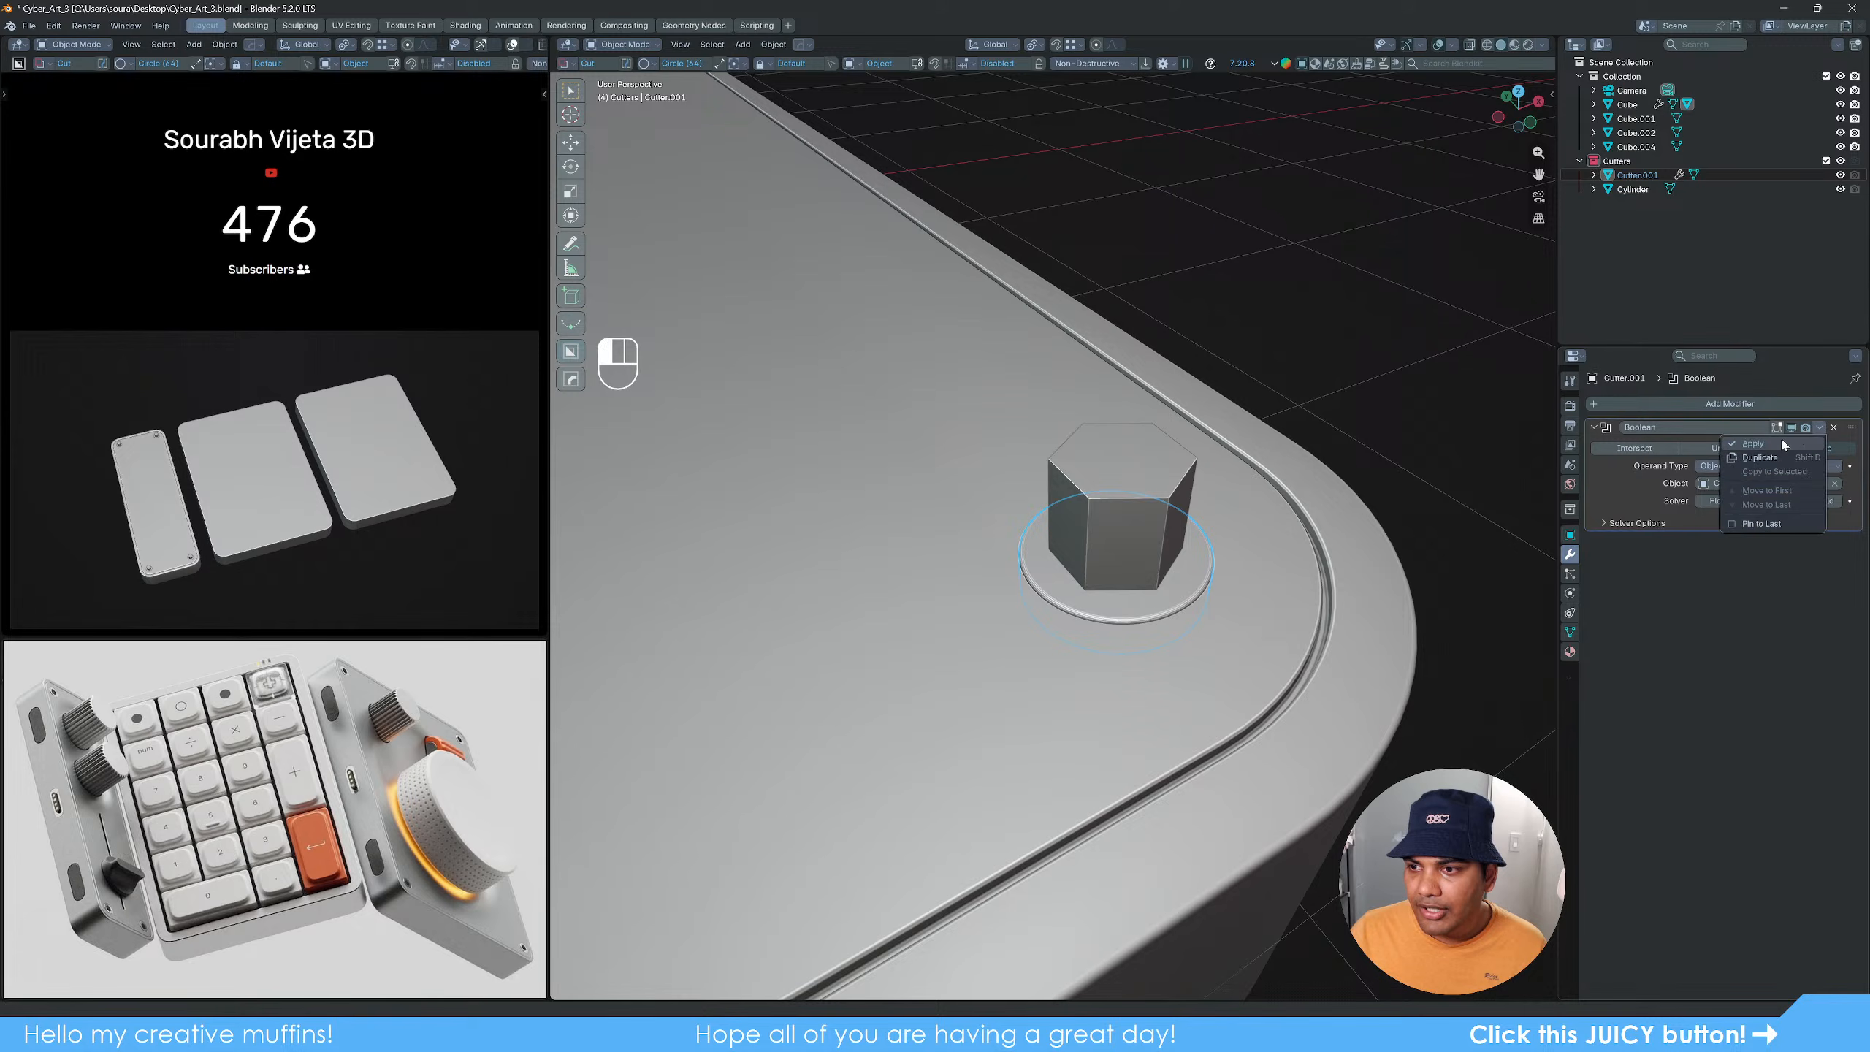
pyautogui.click(1777, 440)
pyautogui.click(1102, 507)
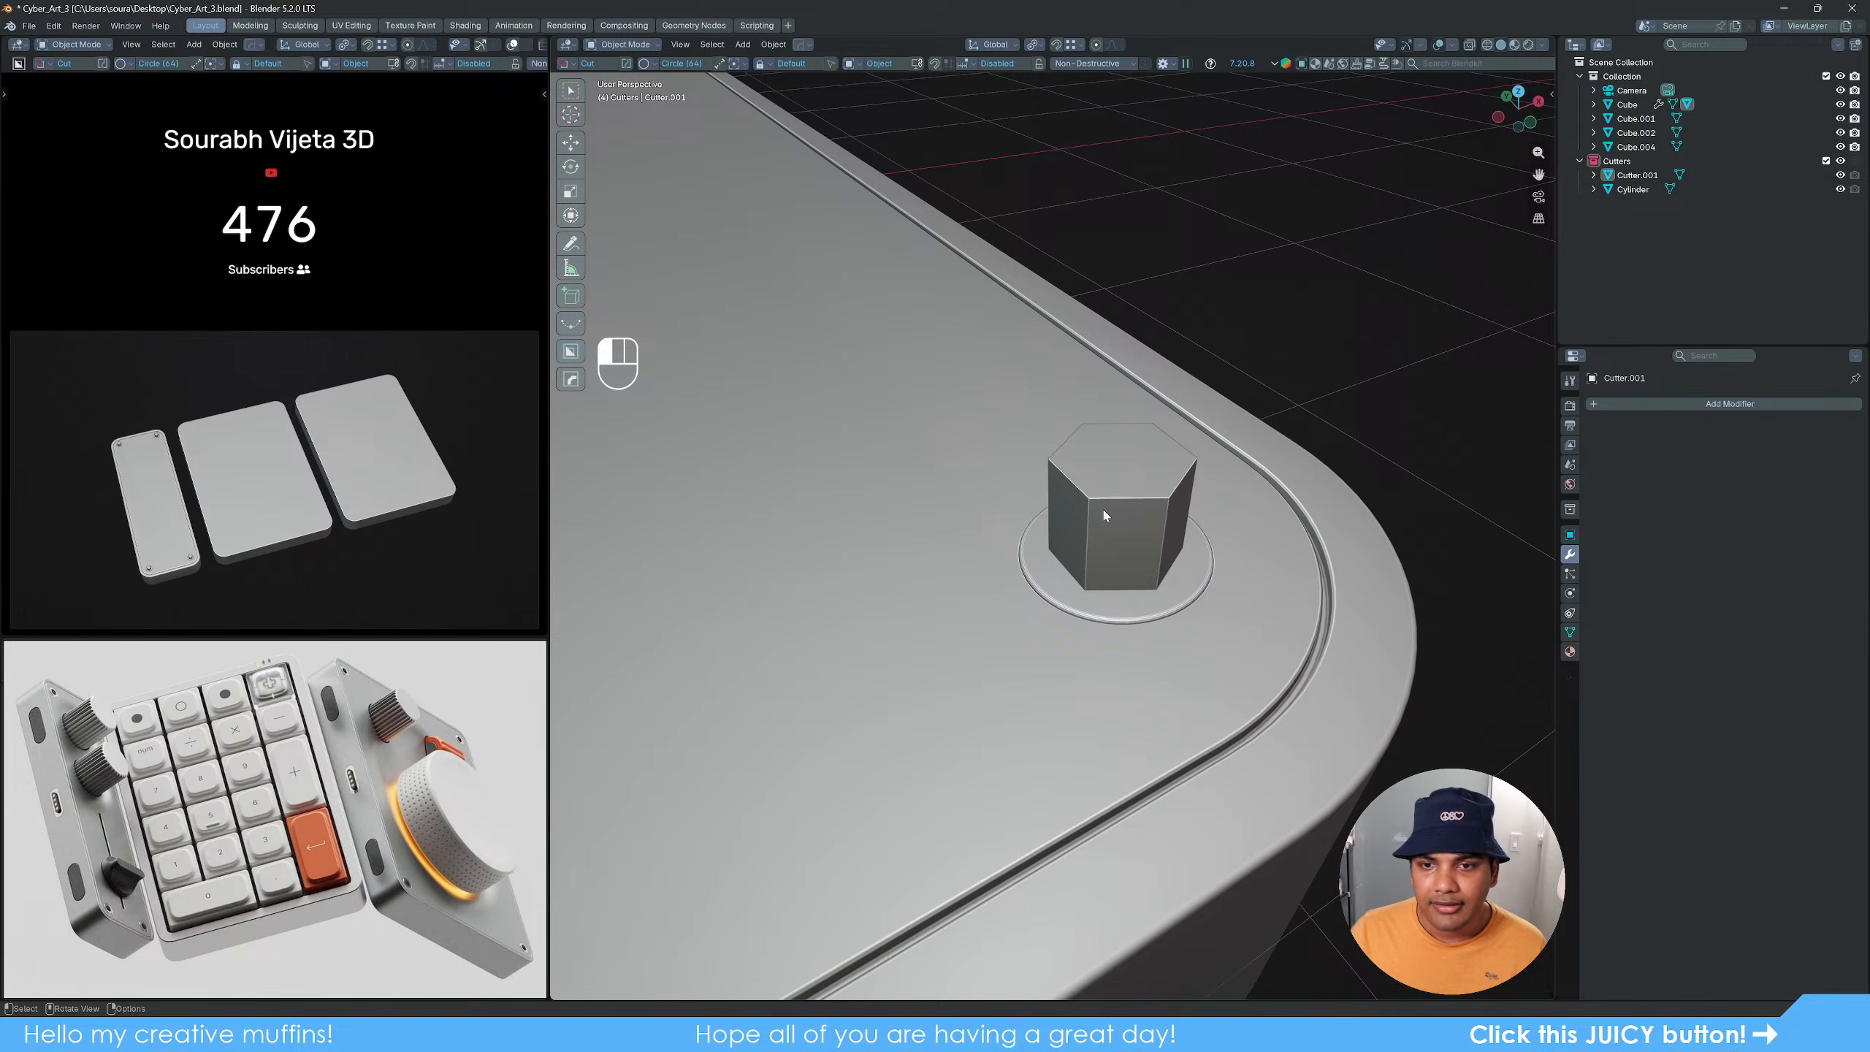
pyautogui.press('Delete')
pyautogui.scroll(-5, 1108, 517)
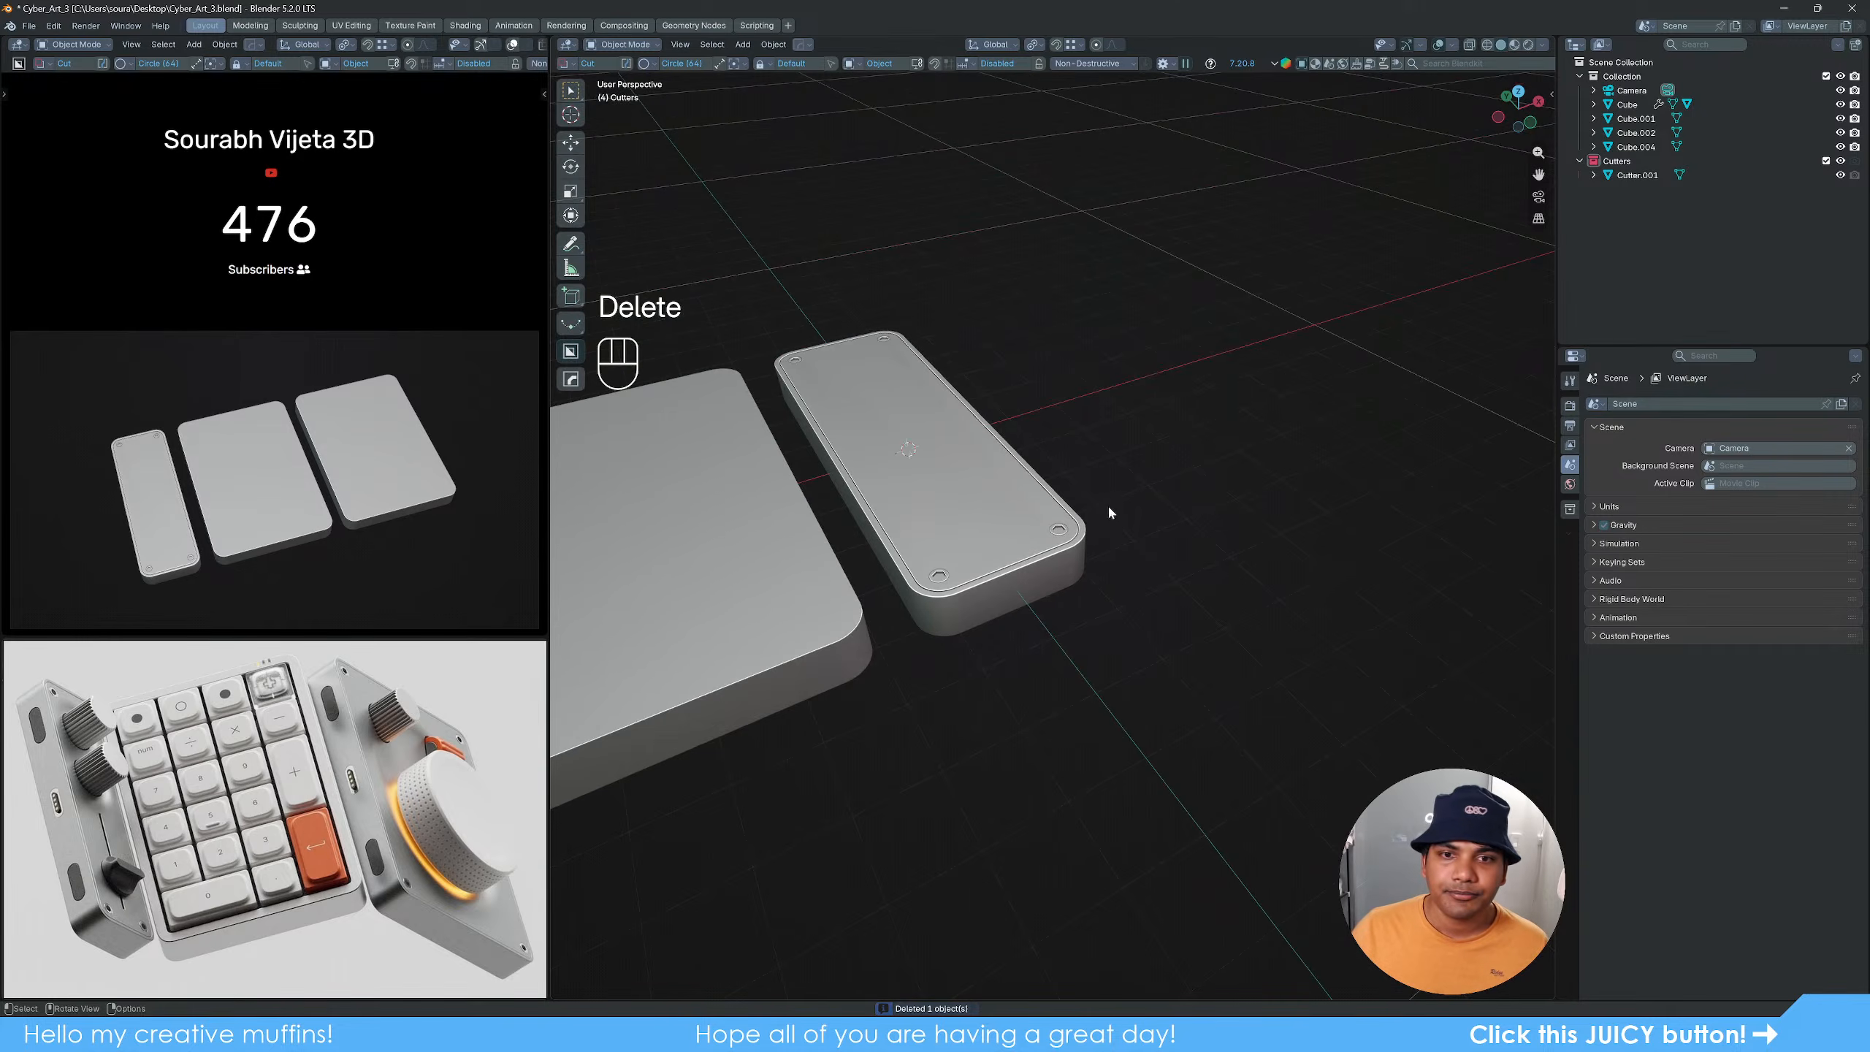
# Step: Examine the narrow block's corner screws, panel seam and side slots from several angles
pyautogui.moveTo(1110, 518); pyautogui.dragTo(1086, 564, button='middle')
pyautogui.scroll(2, 1136, 577)
pyautogui.scroll(-1, 1178, 661)
pyautogui.moveTo(1178, 661); pyautogui.dragTo(1164, 621, button='middle')
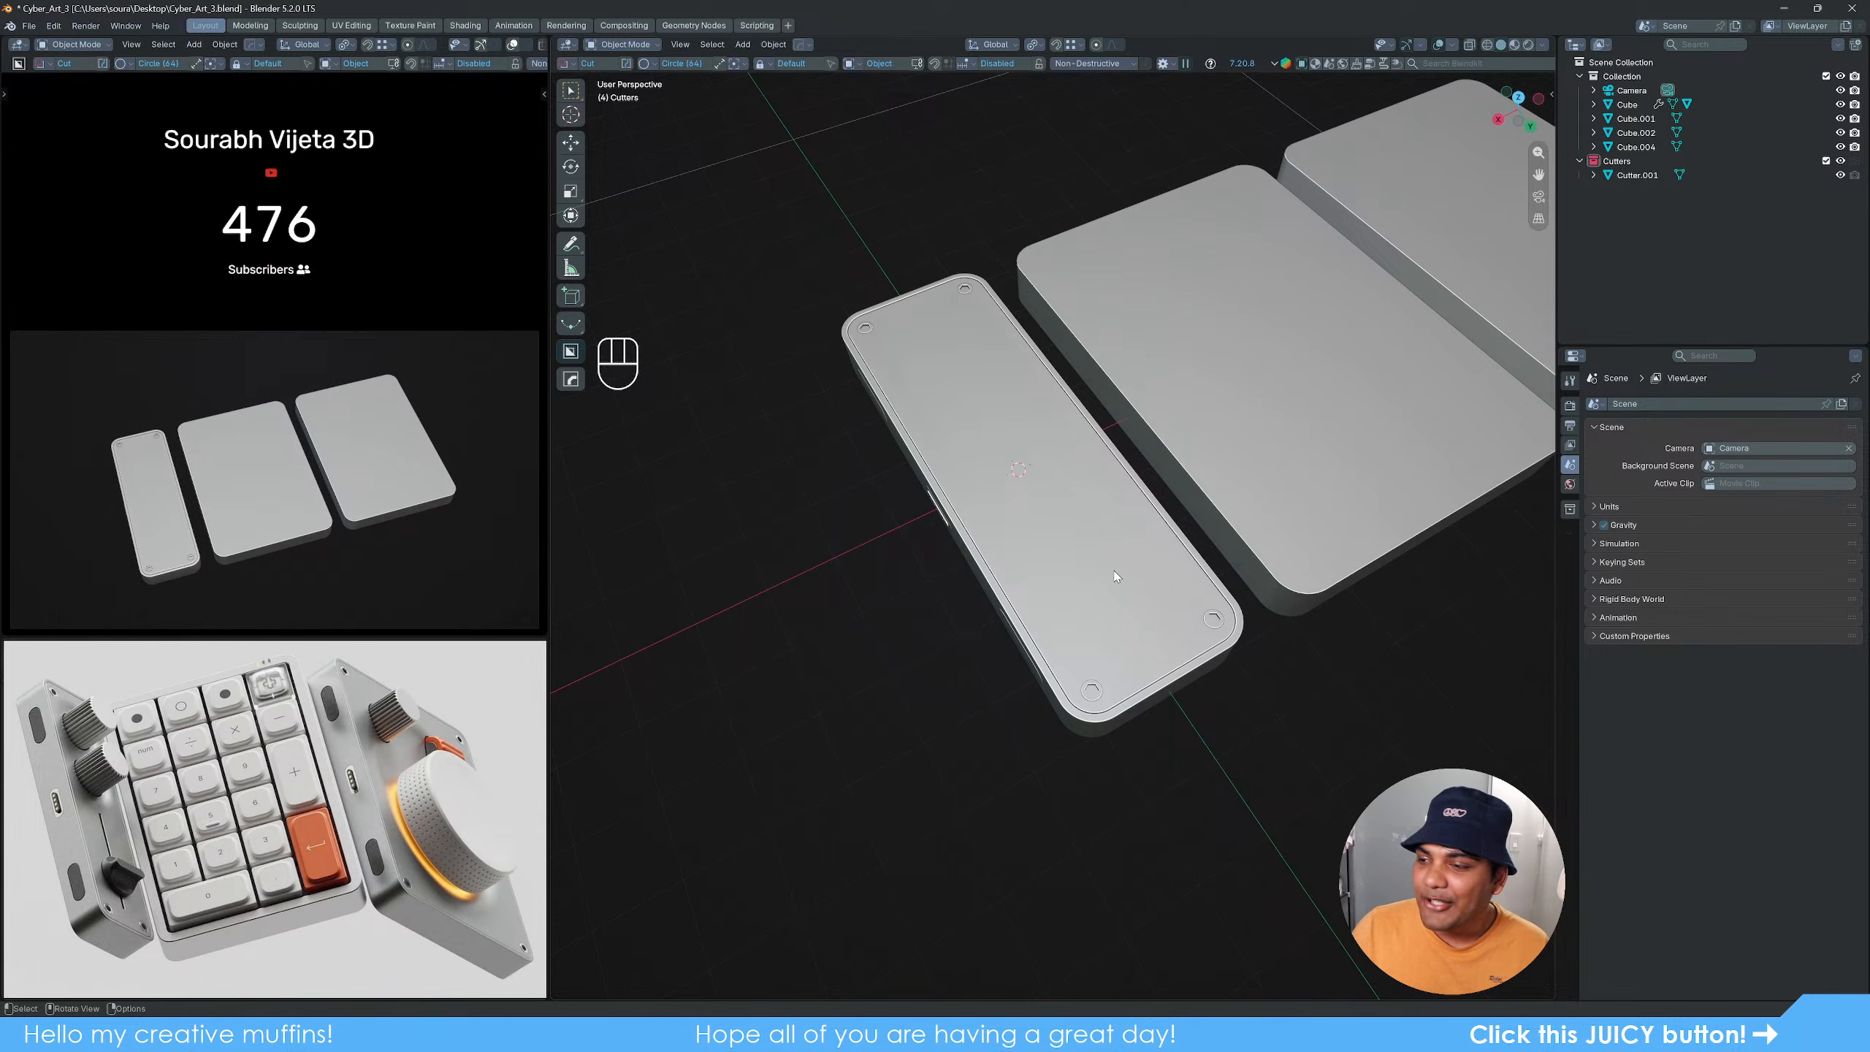
pyautogui.scroll(2, 1114, 564)
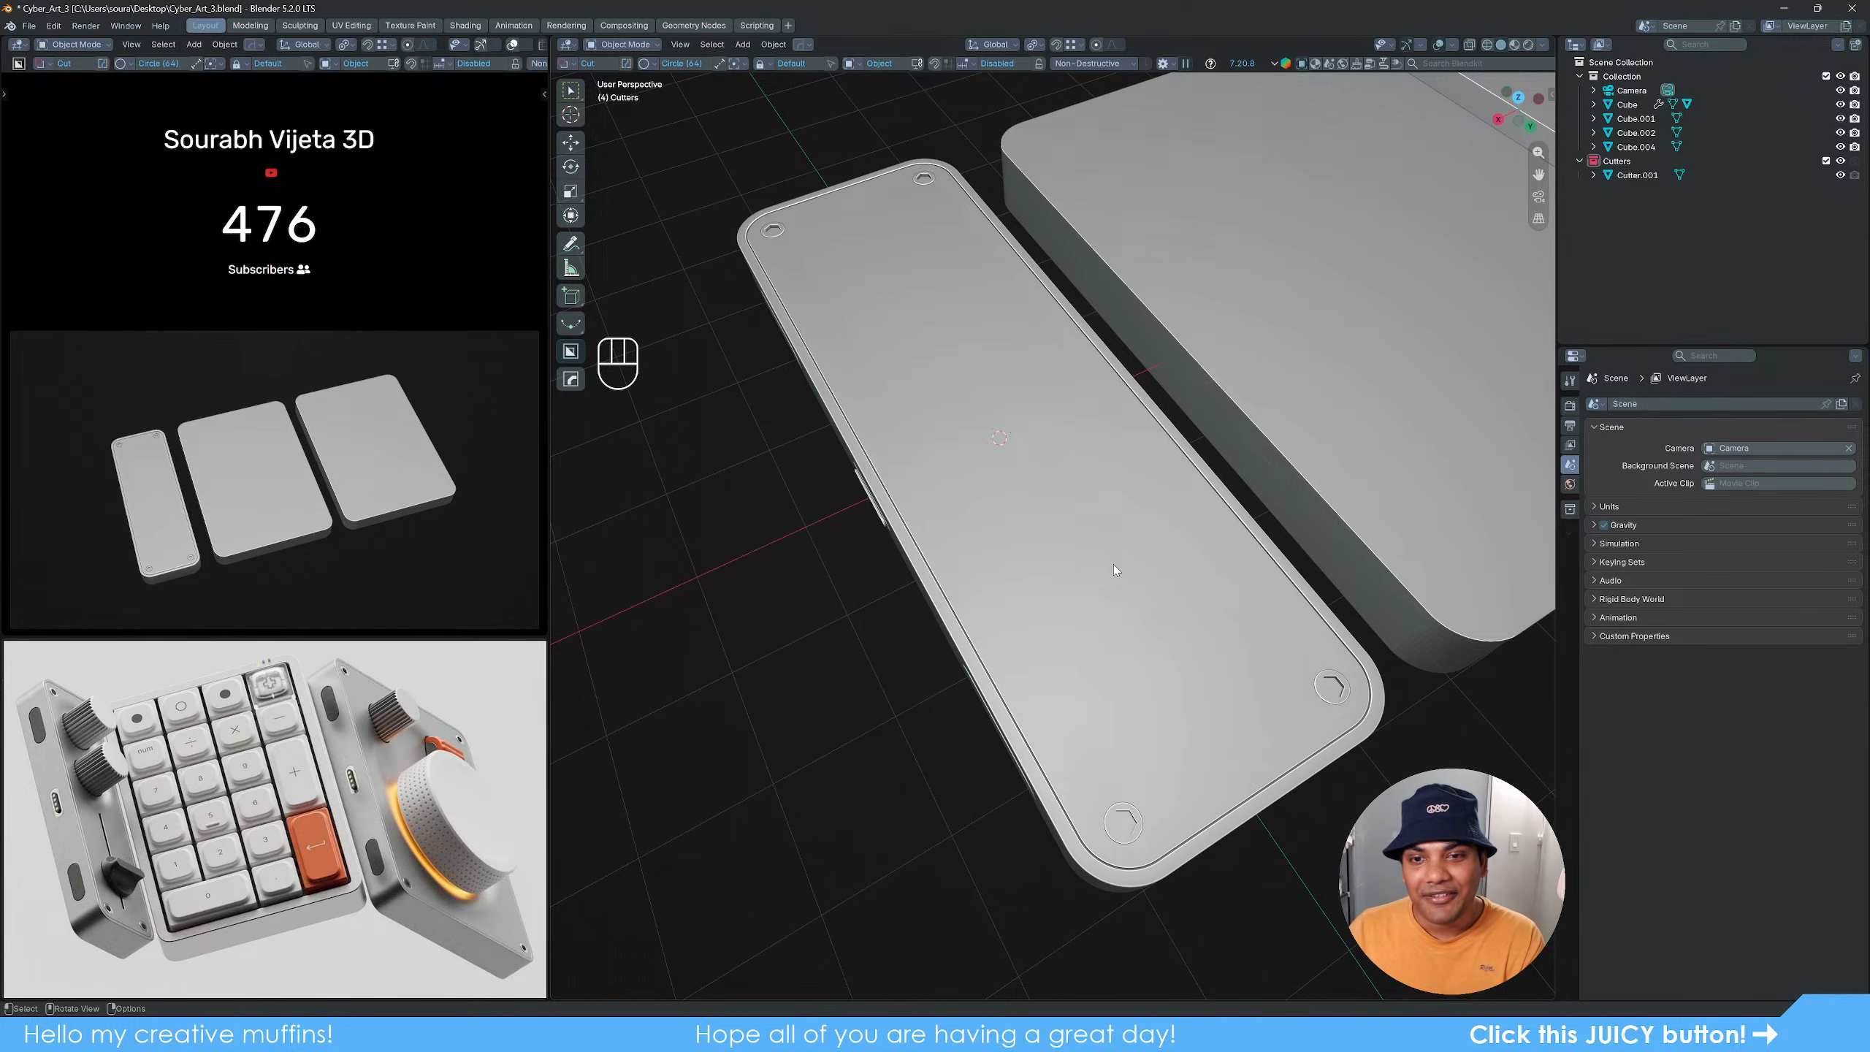
pyautogui.moveTo(1116, 646); pyautogui.dragTo(1130, 603, button='middle')
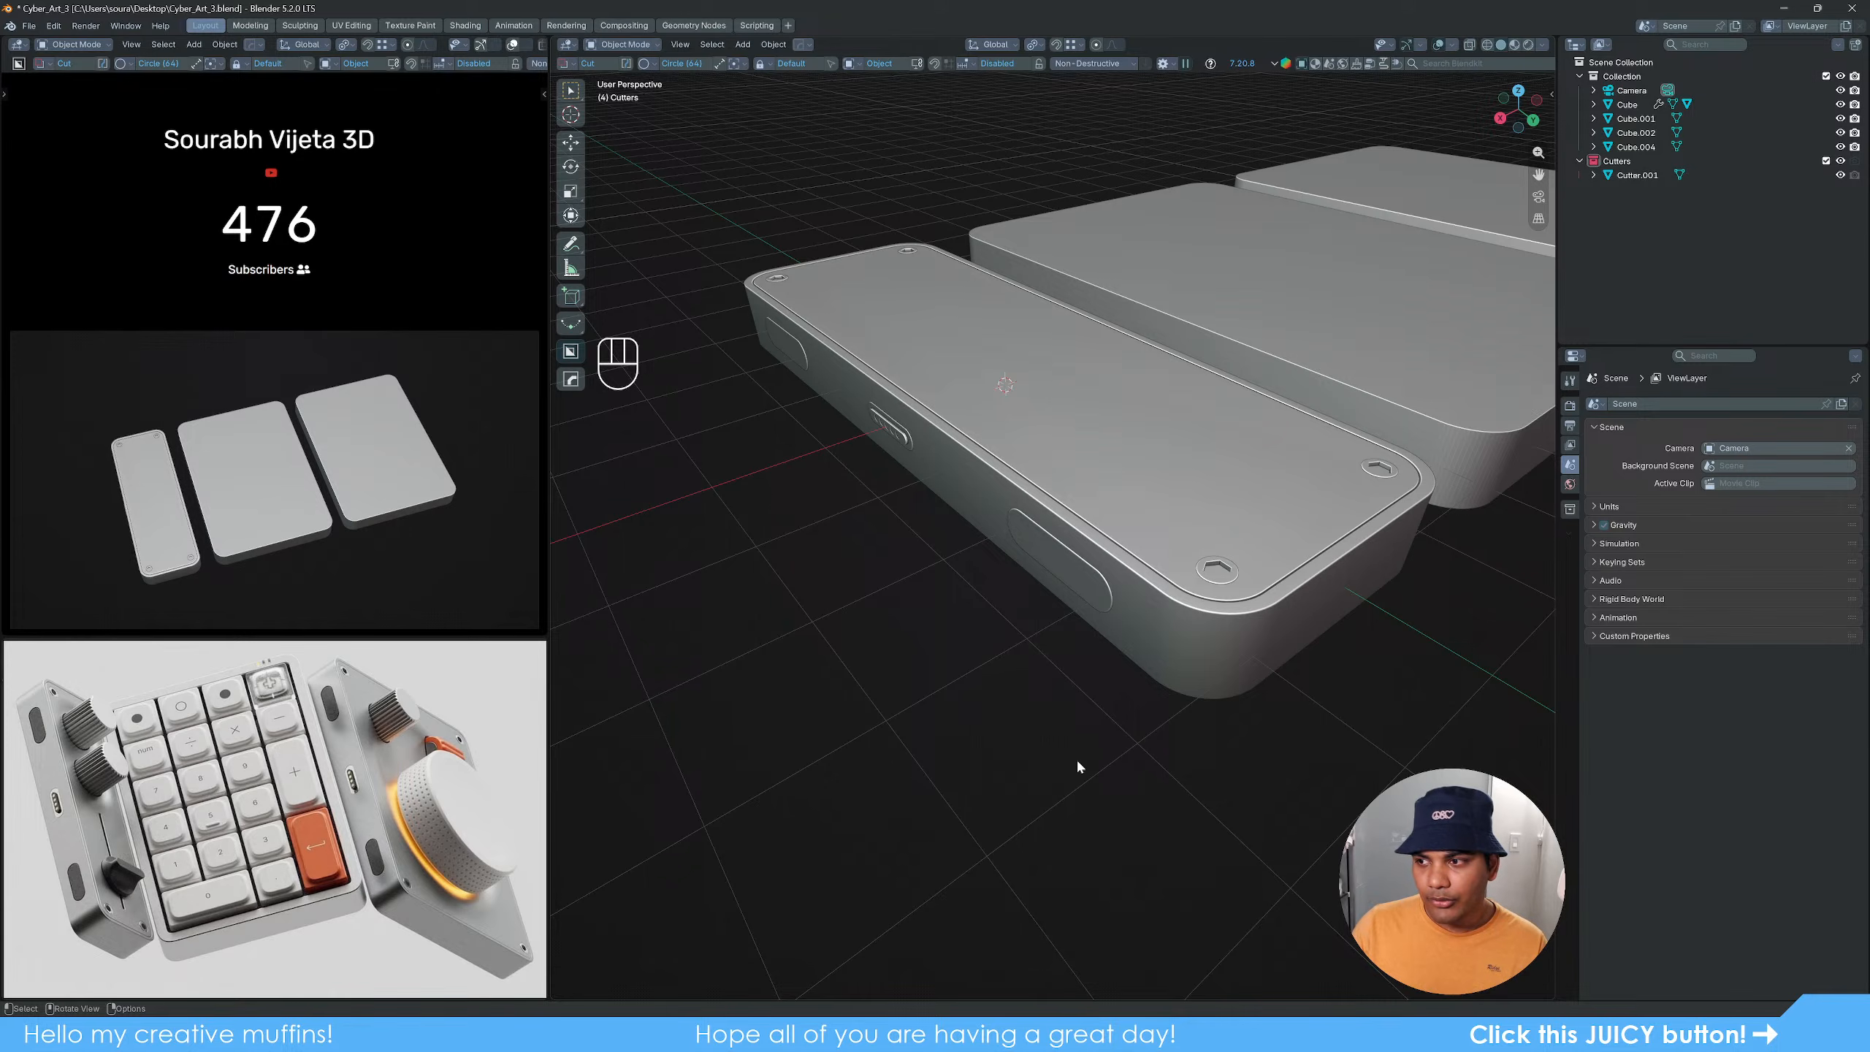
pyautogui.moveTo(1105, 746)
pyautogui.mouseDown(button='middle')
pyautogui.moveTo(1139, 775)
pyautogui.moveTo(1151, 755)
pyautogui.moveTo(1127, 769)
pyautogui.mouseUp(button='middle')
pyautogui.keyDown('shift'); pyautogui.moveTo(1127, 769); pyautogui.dragTo(1102, 813, button='middle'); pyautogui.keyUp('shift')
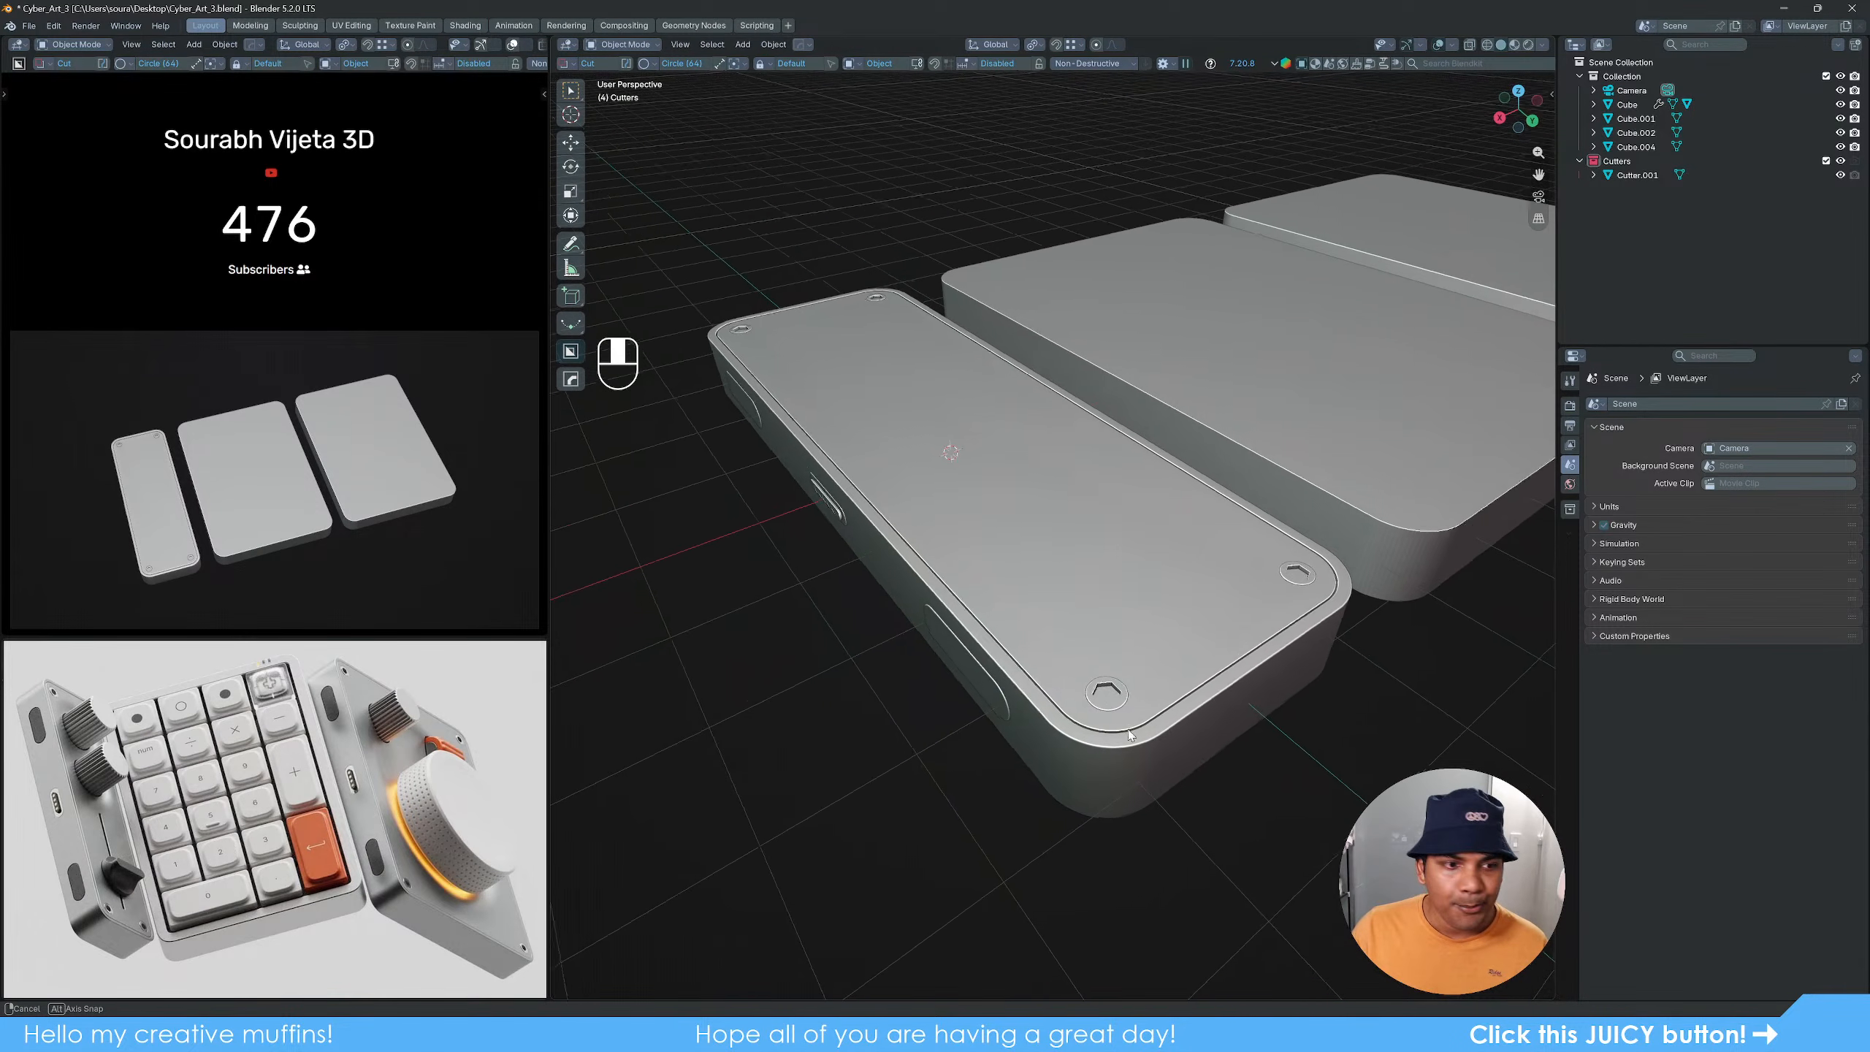
pyautogui.moveTo(1126, 700); pyautogui.dragTo(1159, 722, button='middle')
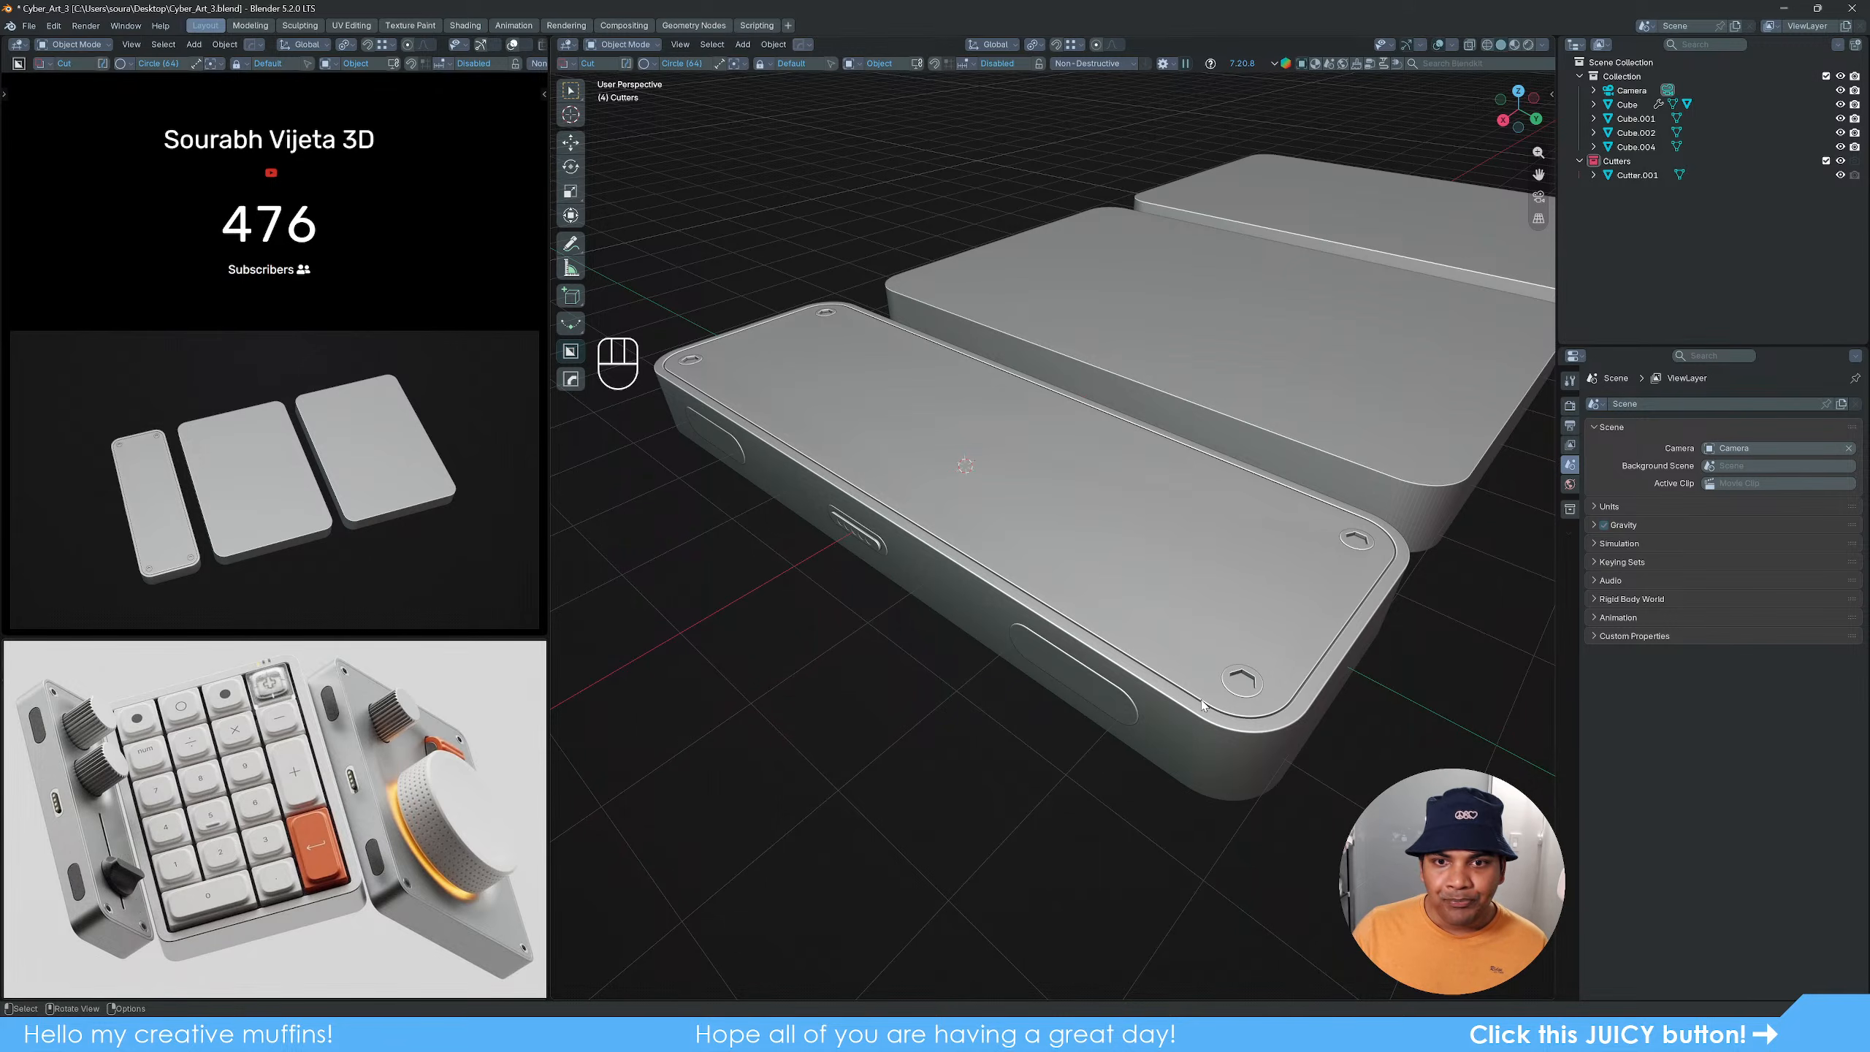
# Step: Select the narrow side block and set the BoxCutter circle shape to 120 vertices
pyautogui.click(1073, 625)
pyautogui.moveTo(1057, 512); pyautogui.dragTo(1113, 611, button='middle')
pyautogui.scroll(2, 1040, 549)
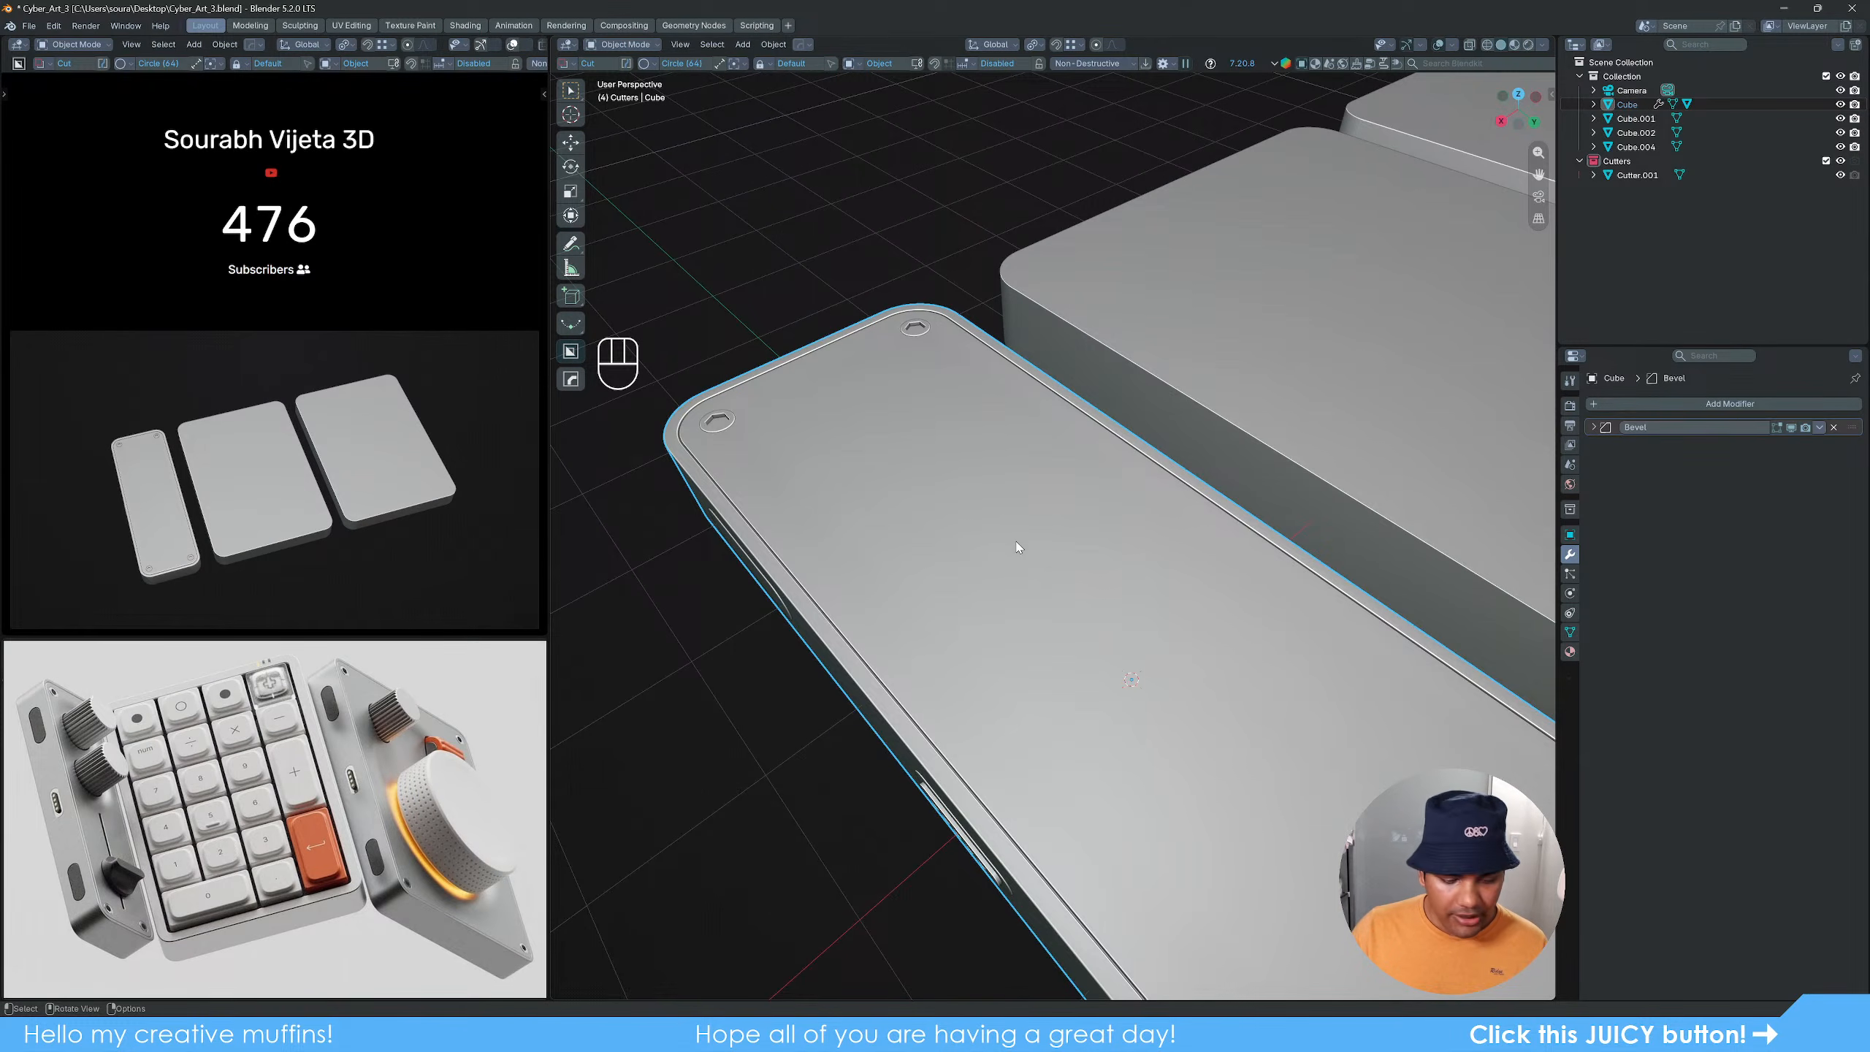
pyautogui.press('d')
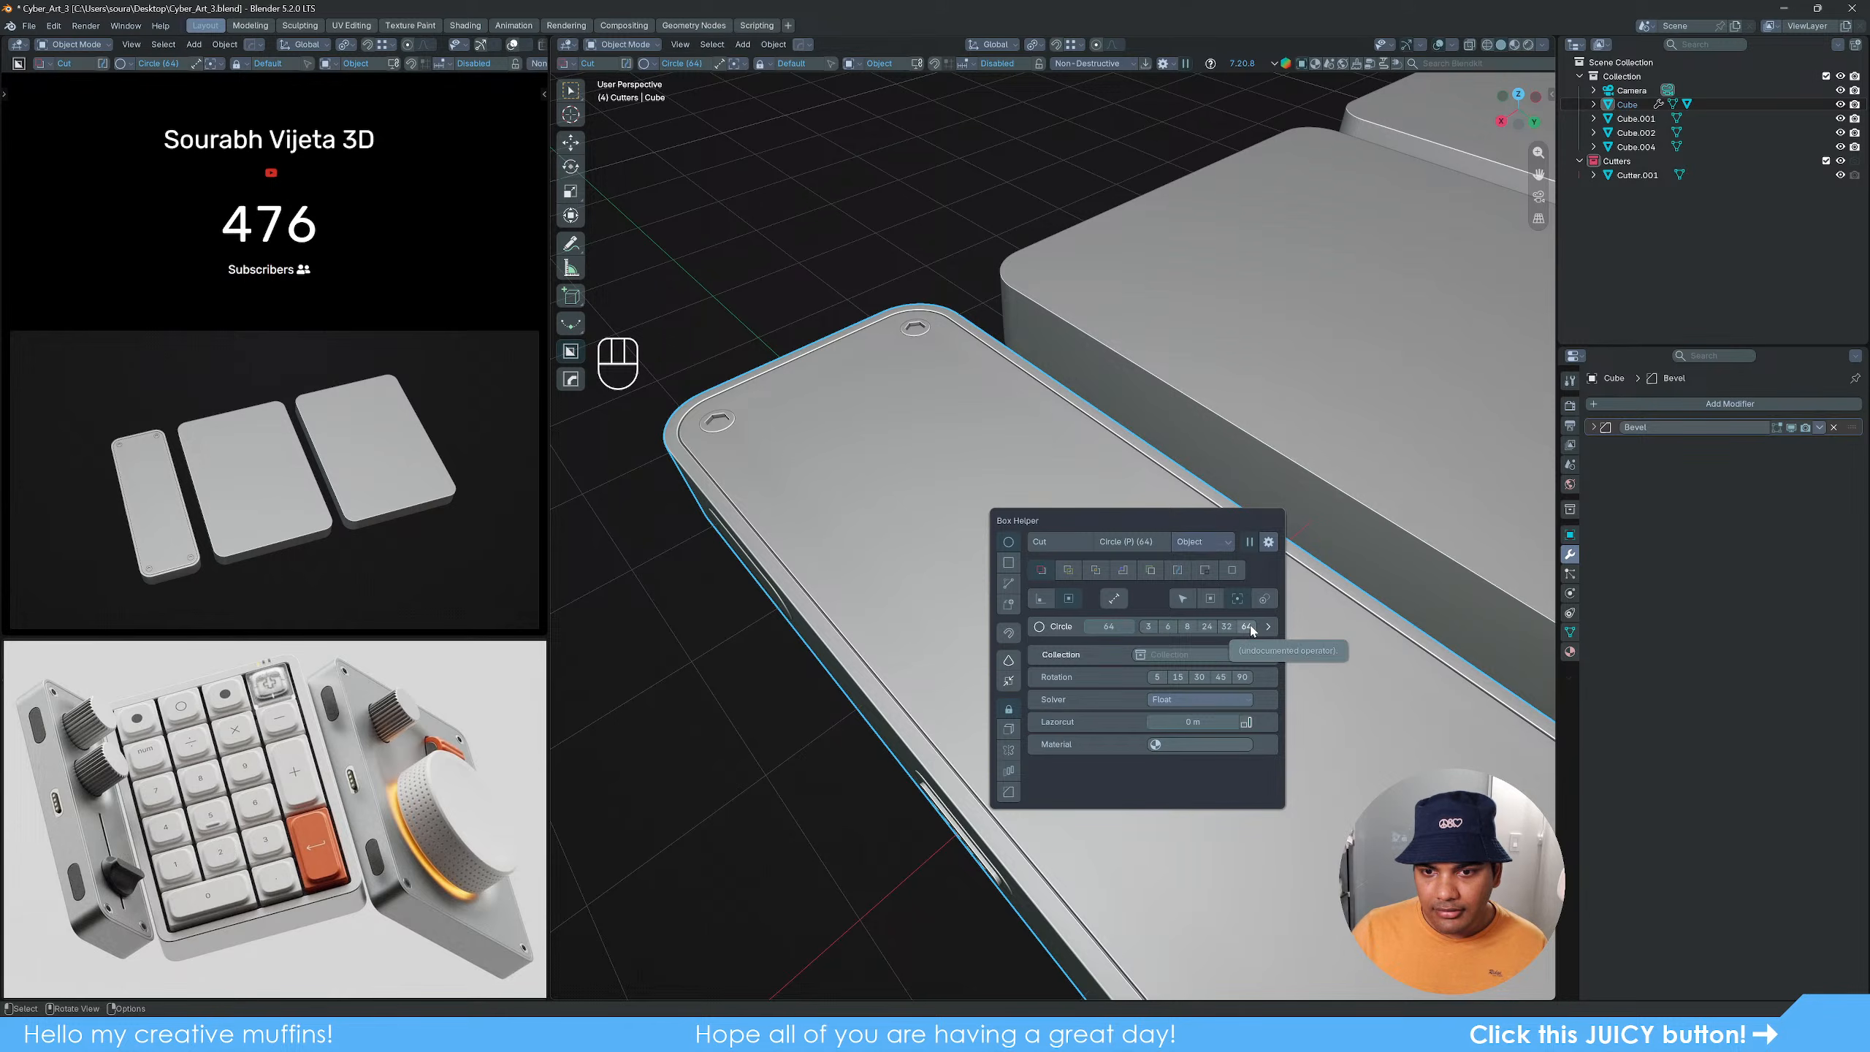
pyautogui.click(1120, 624)
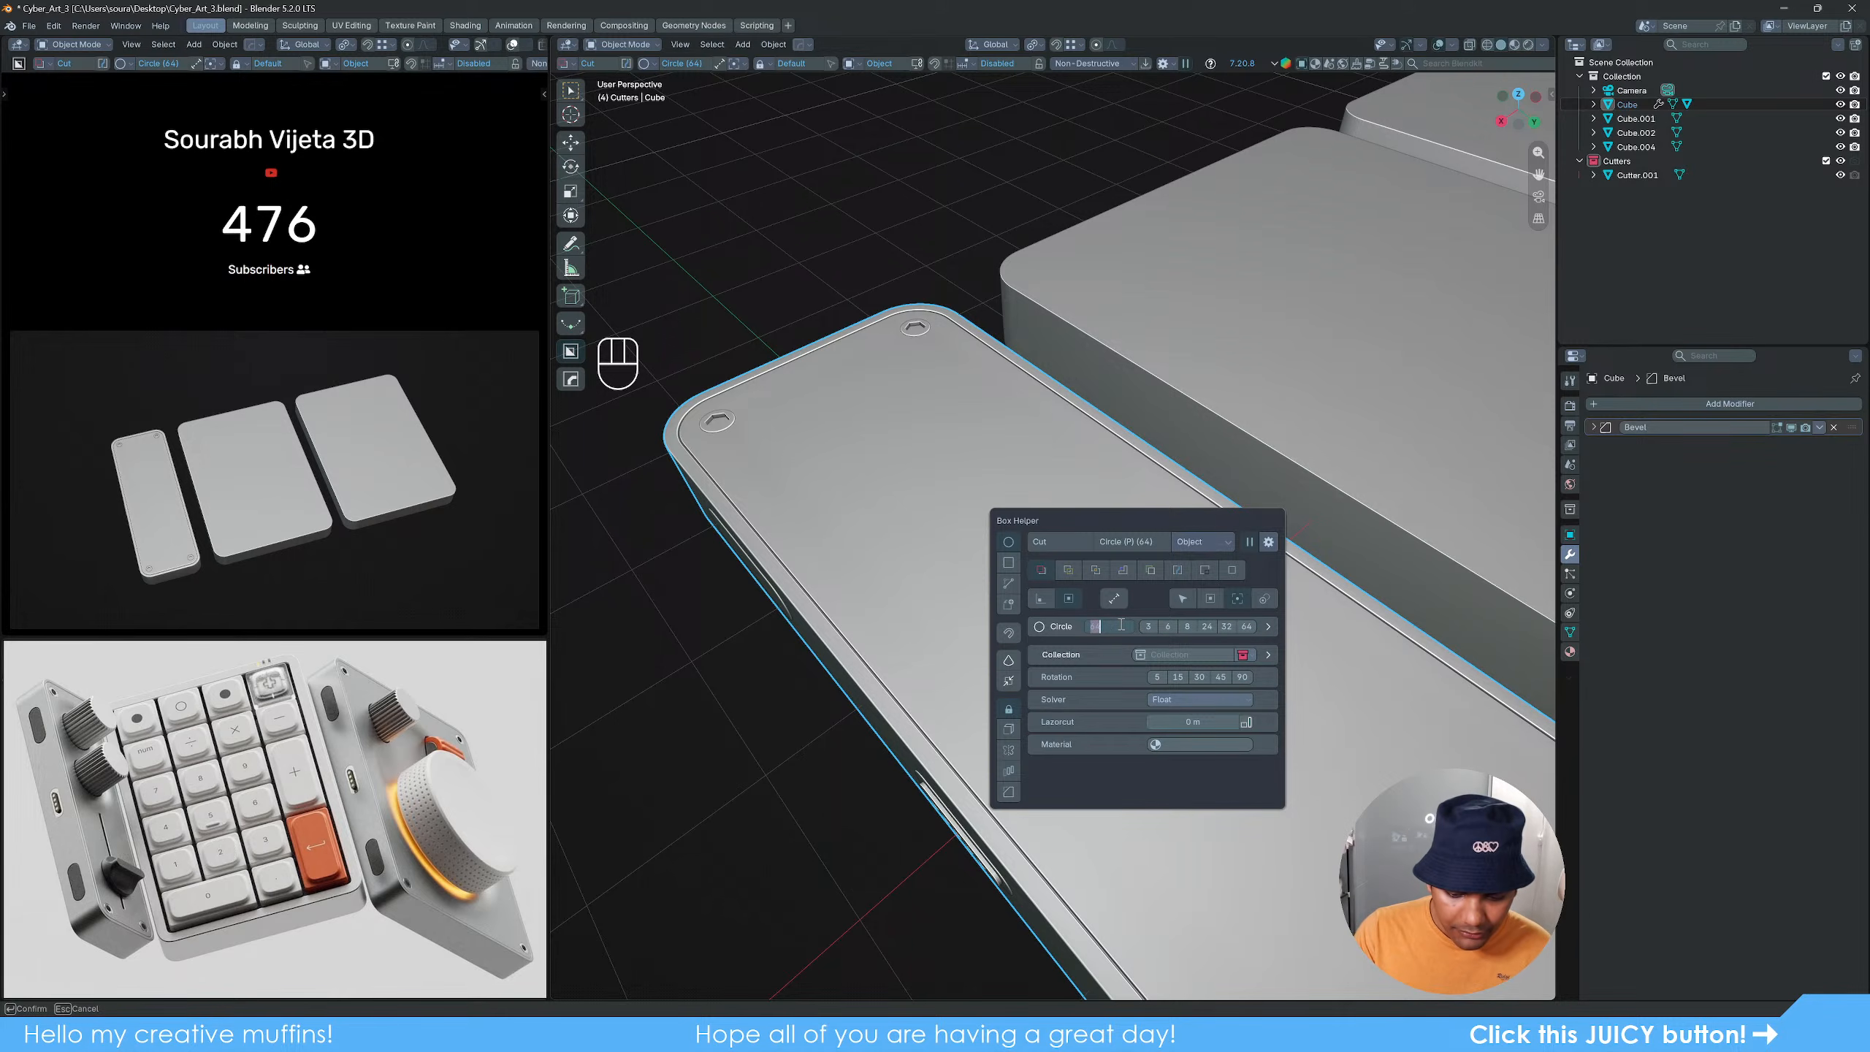
pyautogui.write('120')
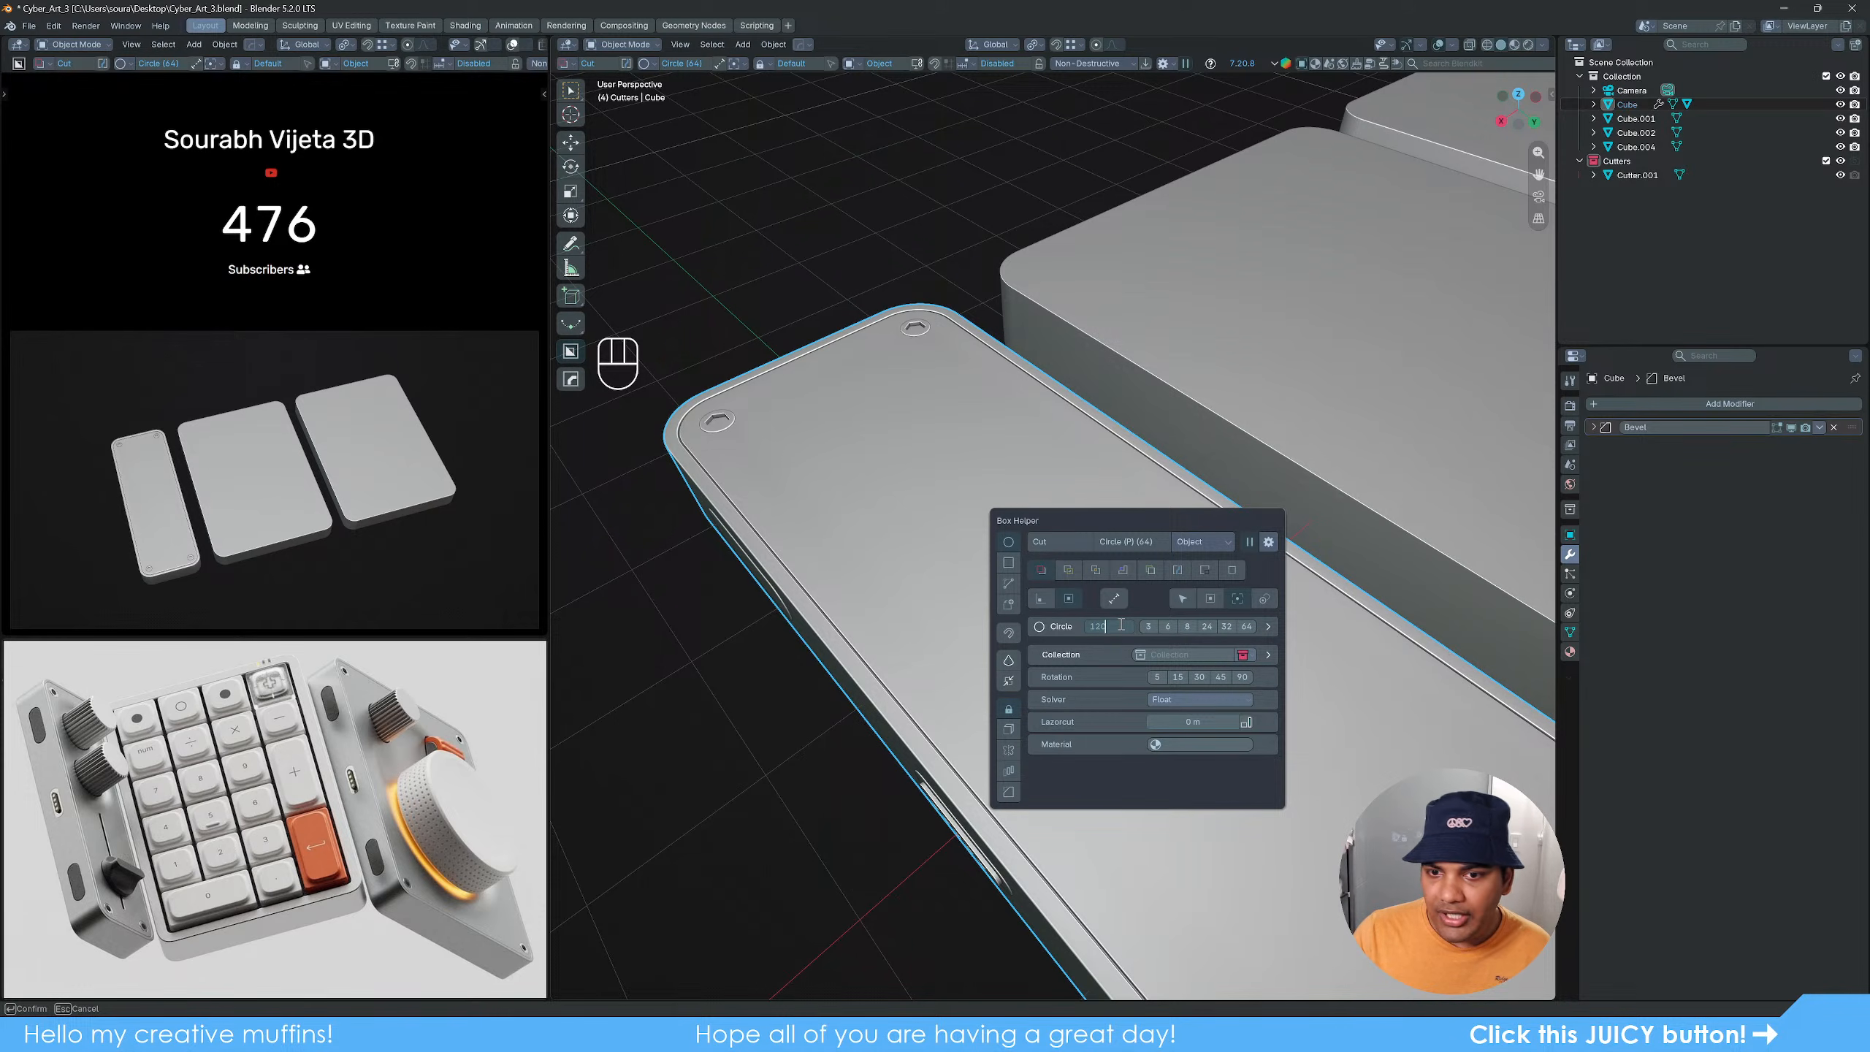
pyautogui.press('Return')
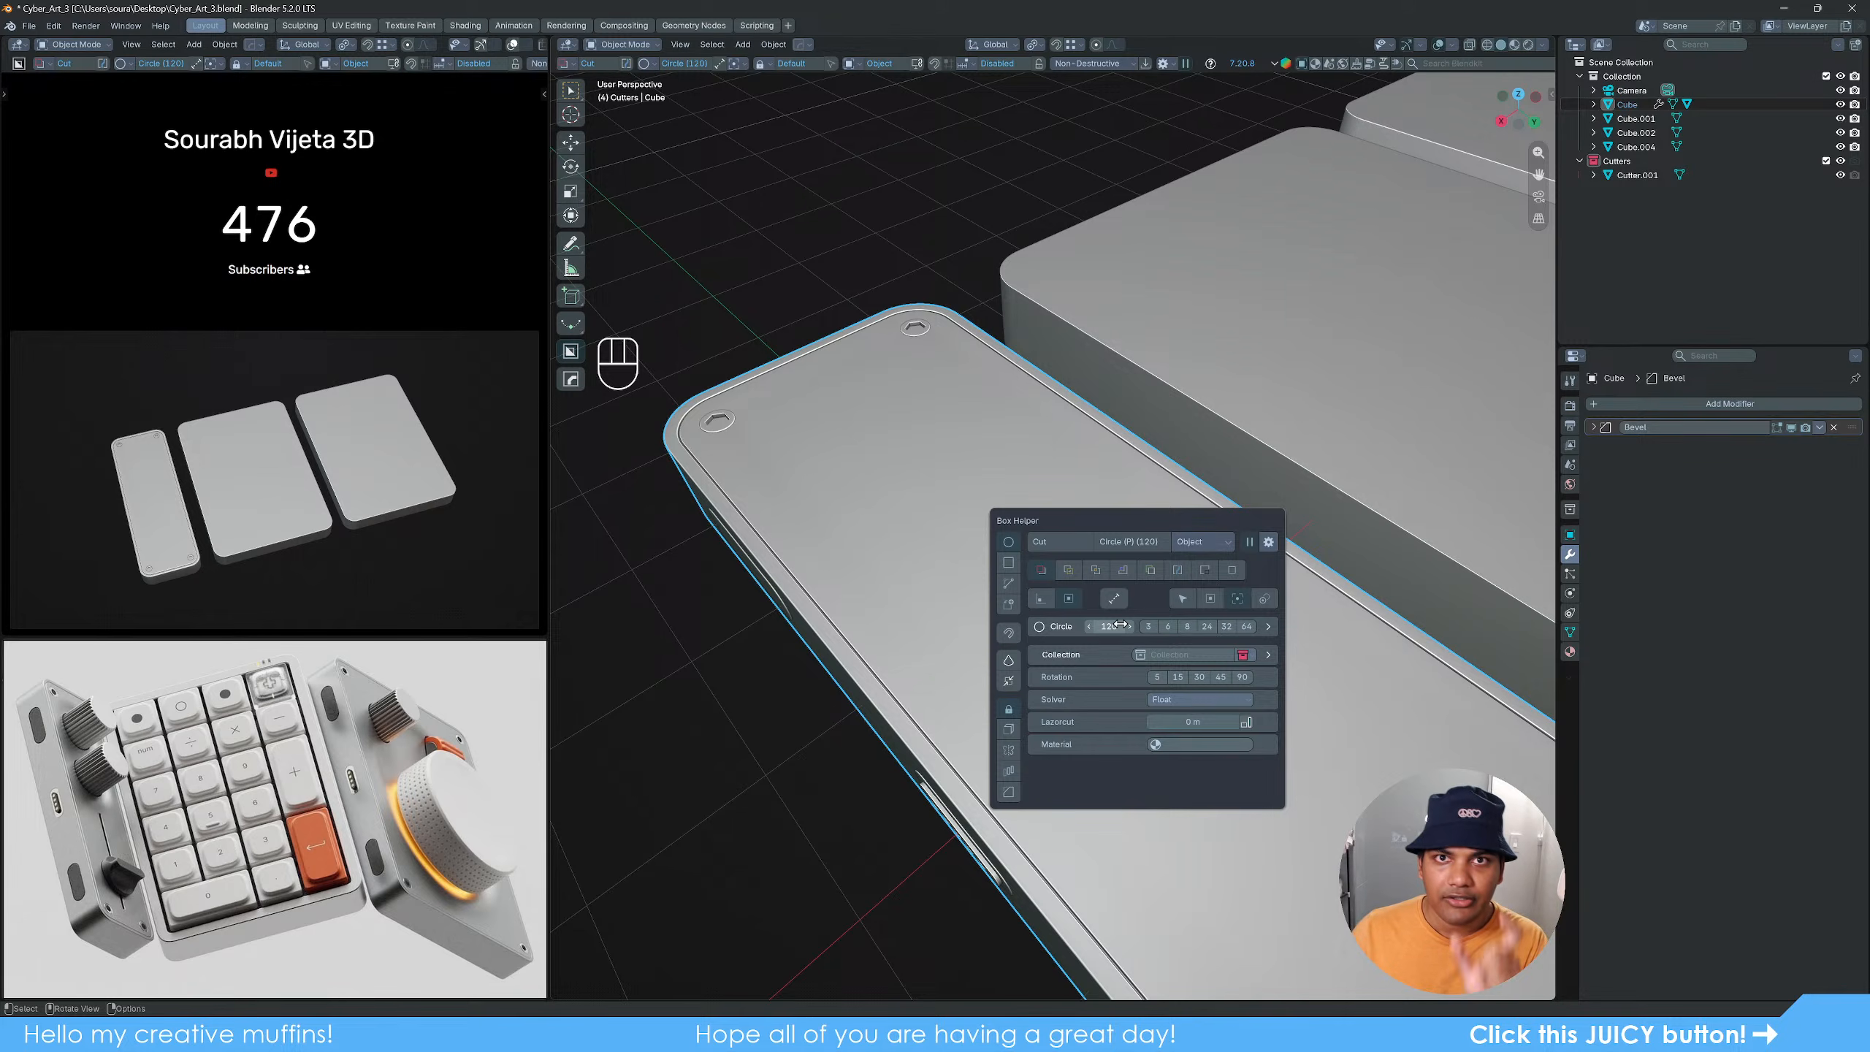
pyautogui.click(783, 667)
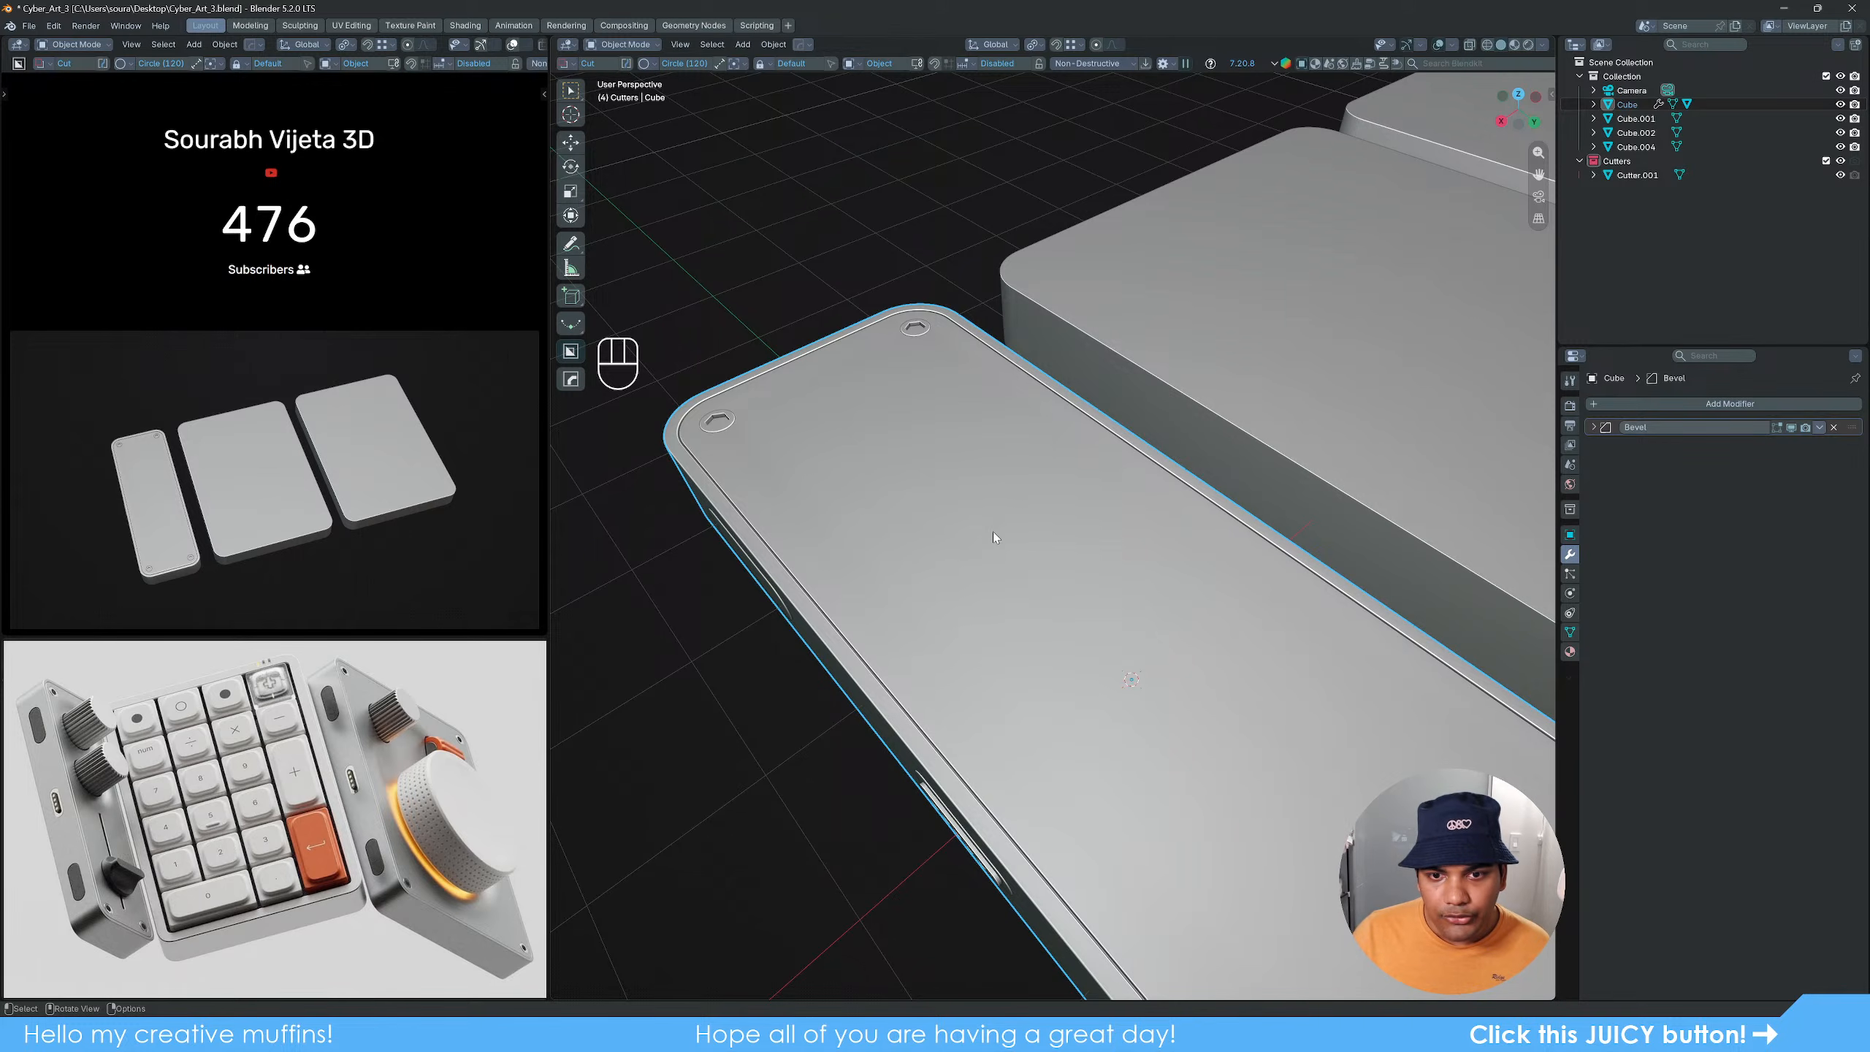
# Step: Cut a shallow circular recess into the narrow block's top face, between its centre and the far-end screws, keeping the cutter live
pyautogui.moveTo(994, 532); pyautogui.dragTo(986, 632)
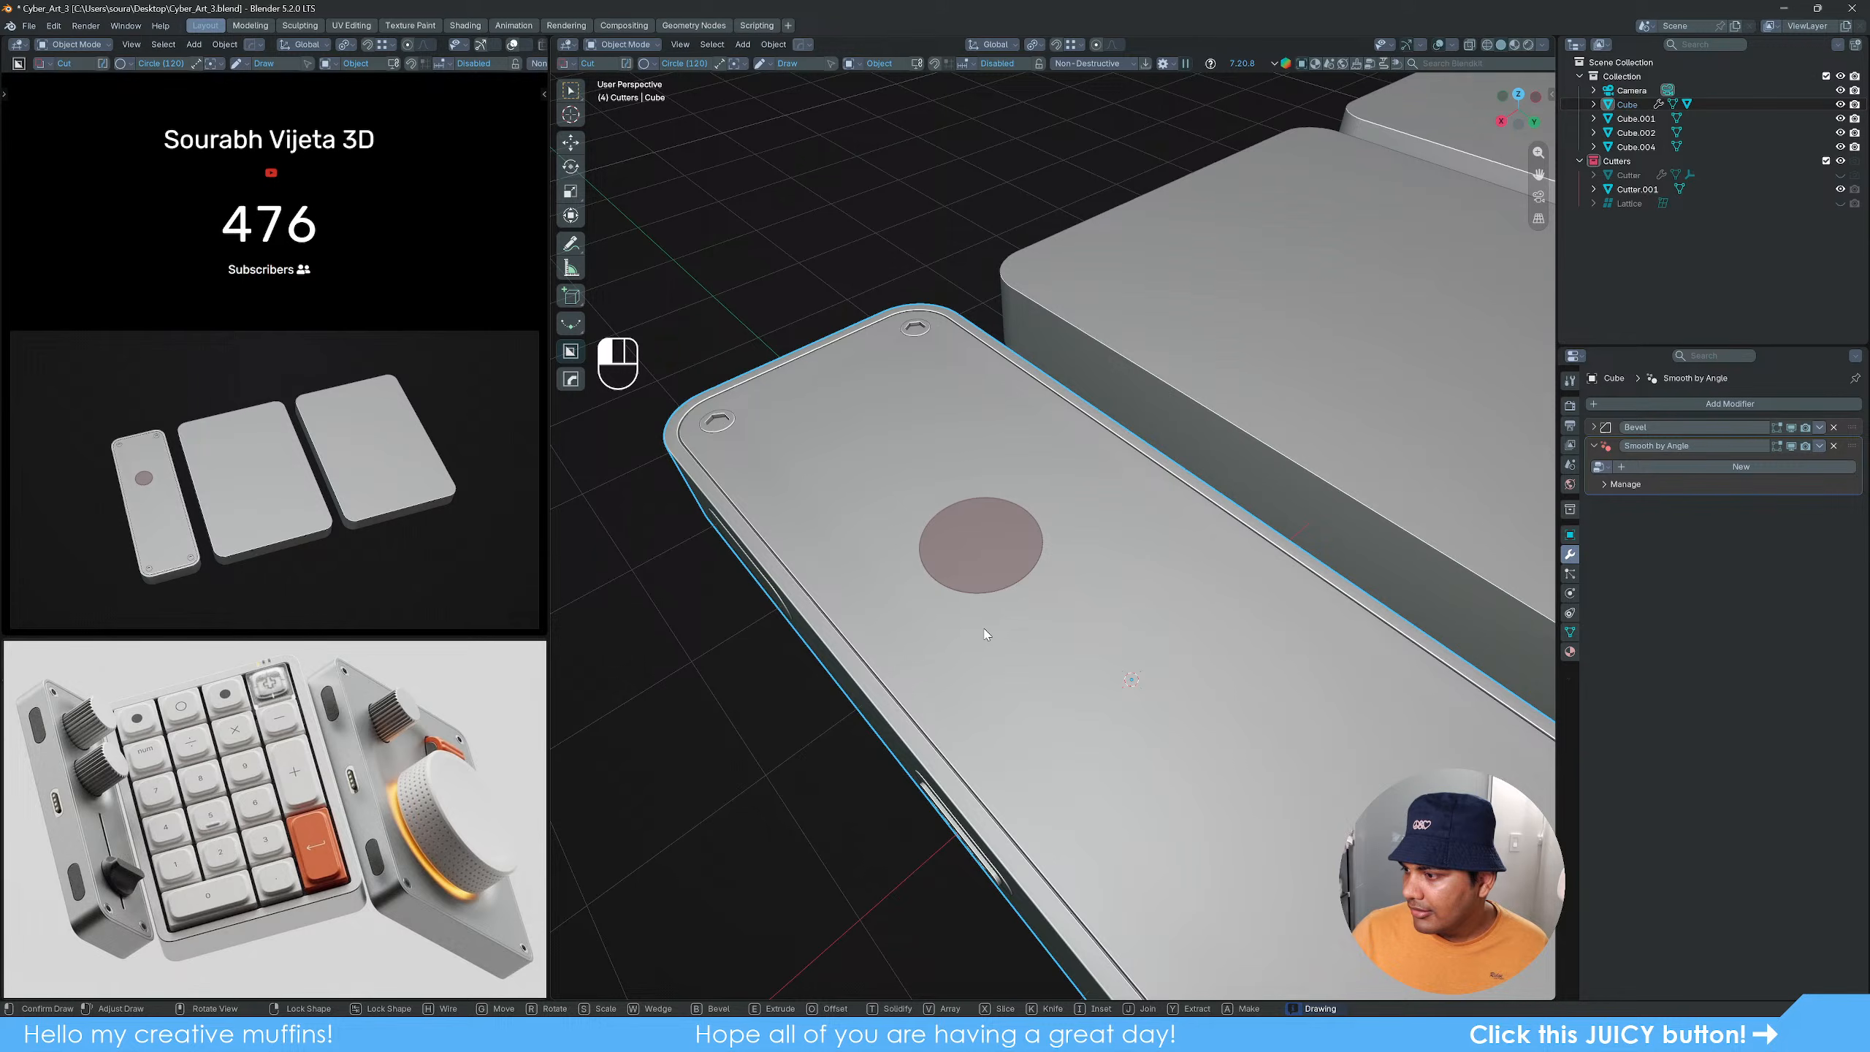
pyautogui.moveTo(987, 634); pyautogui.dragTo(985, 642)
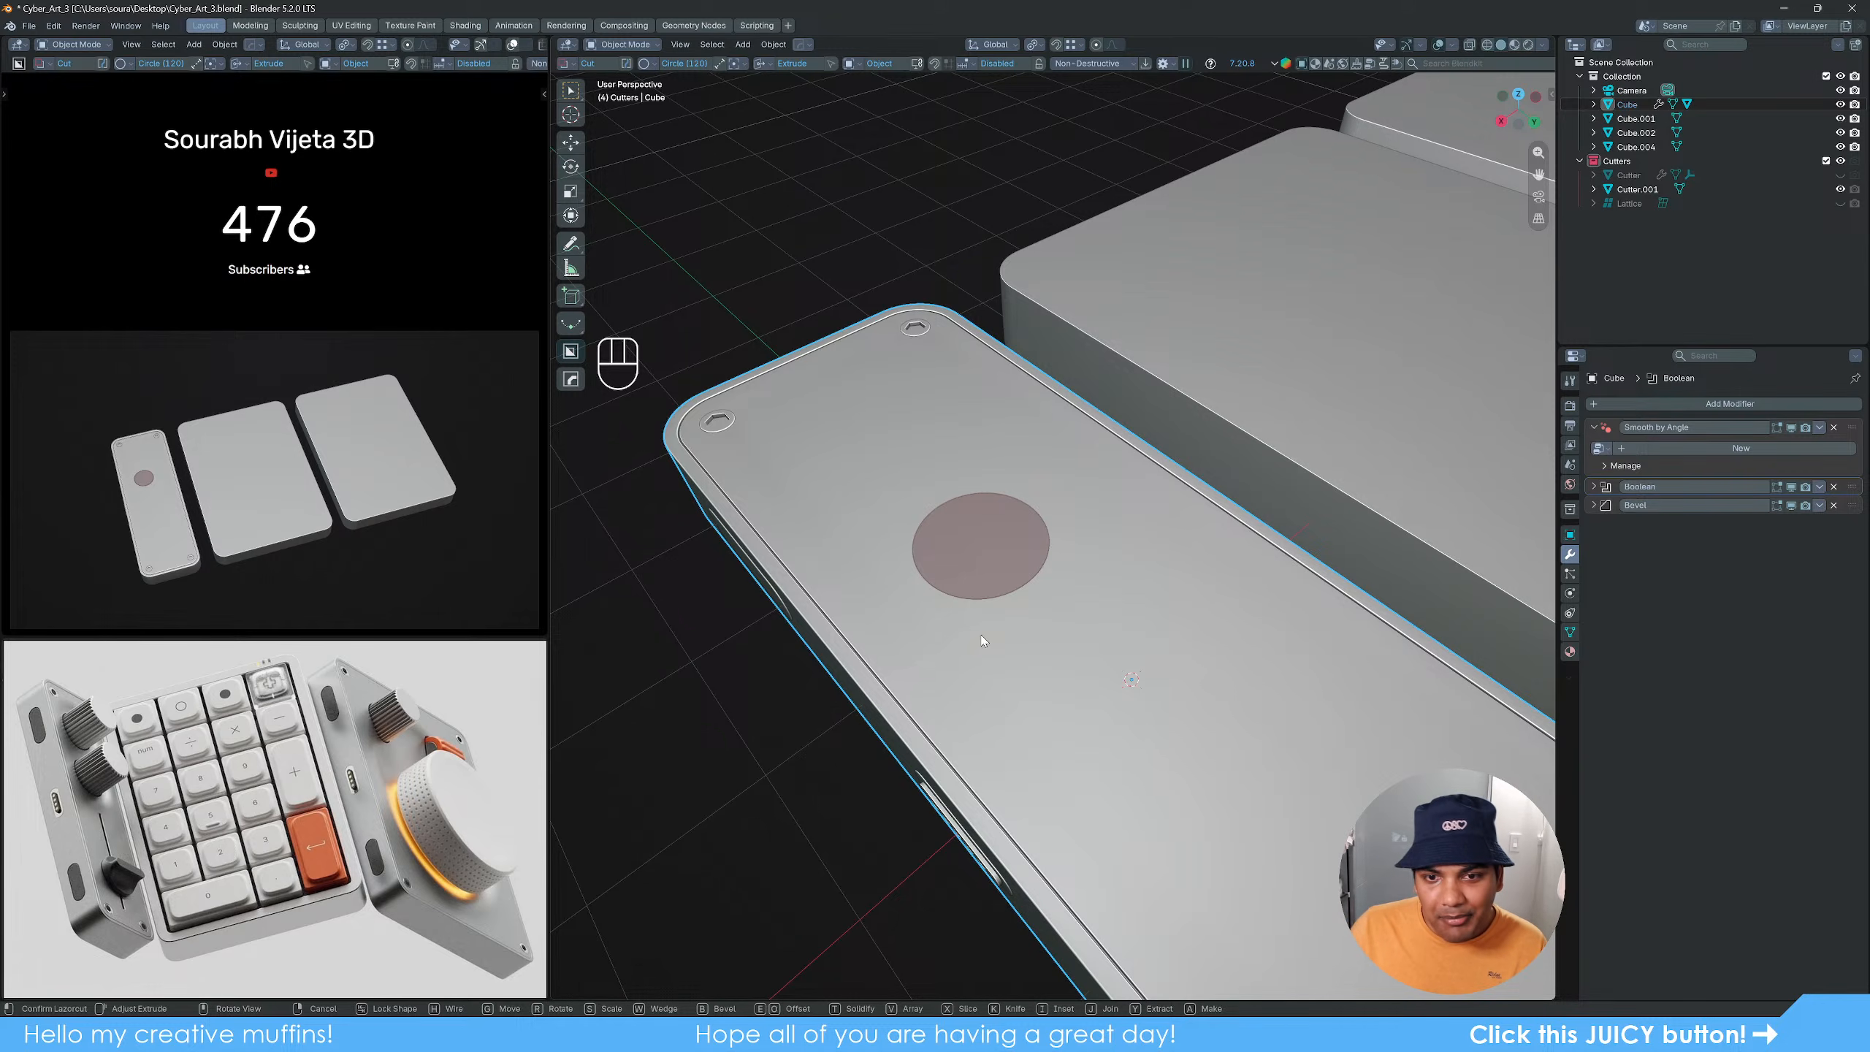
pyautogui.press('shift')
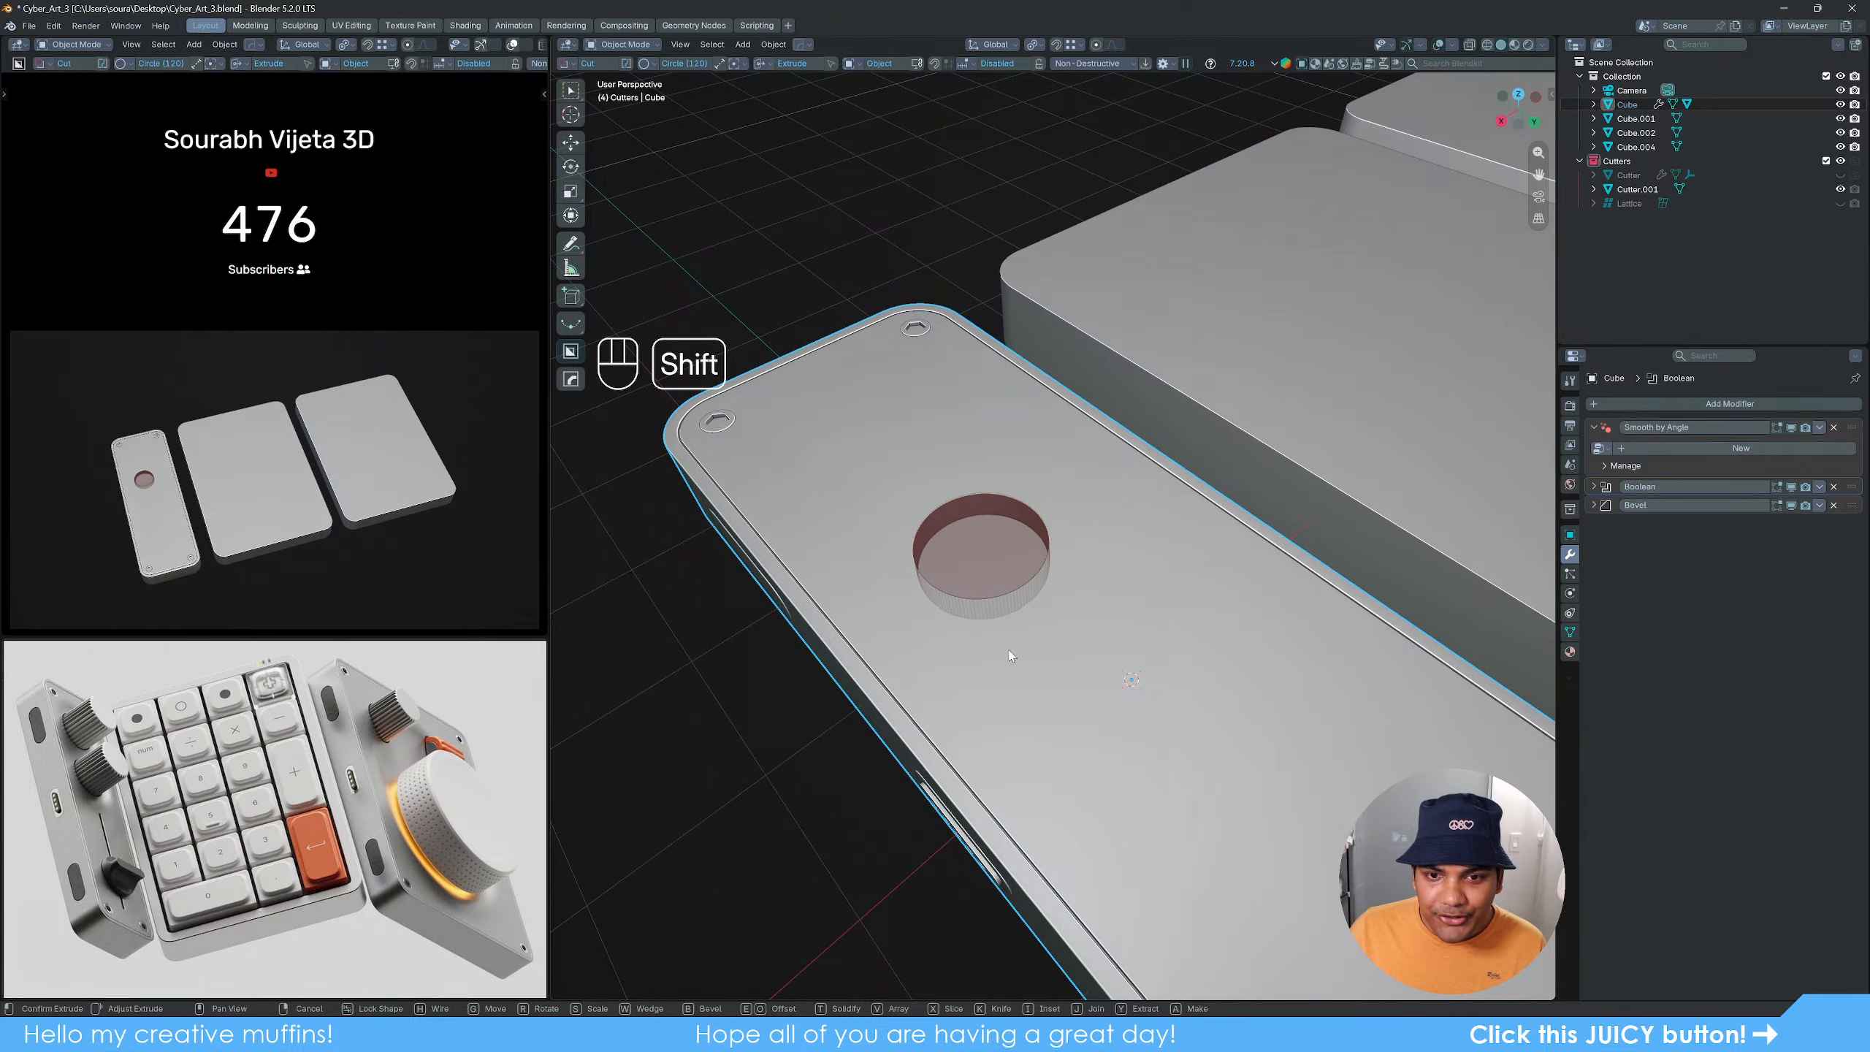
pyautogui.click(1009, 655)
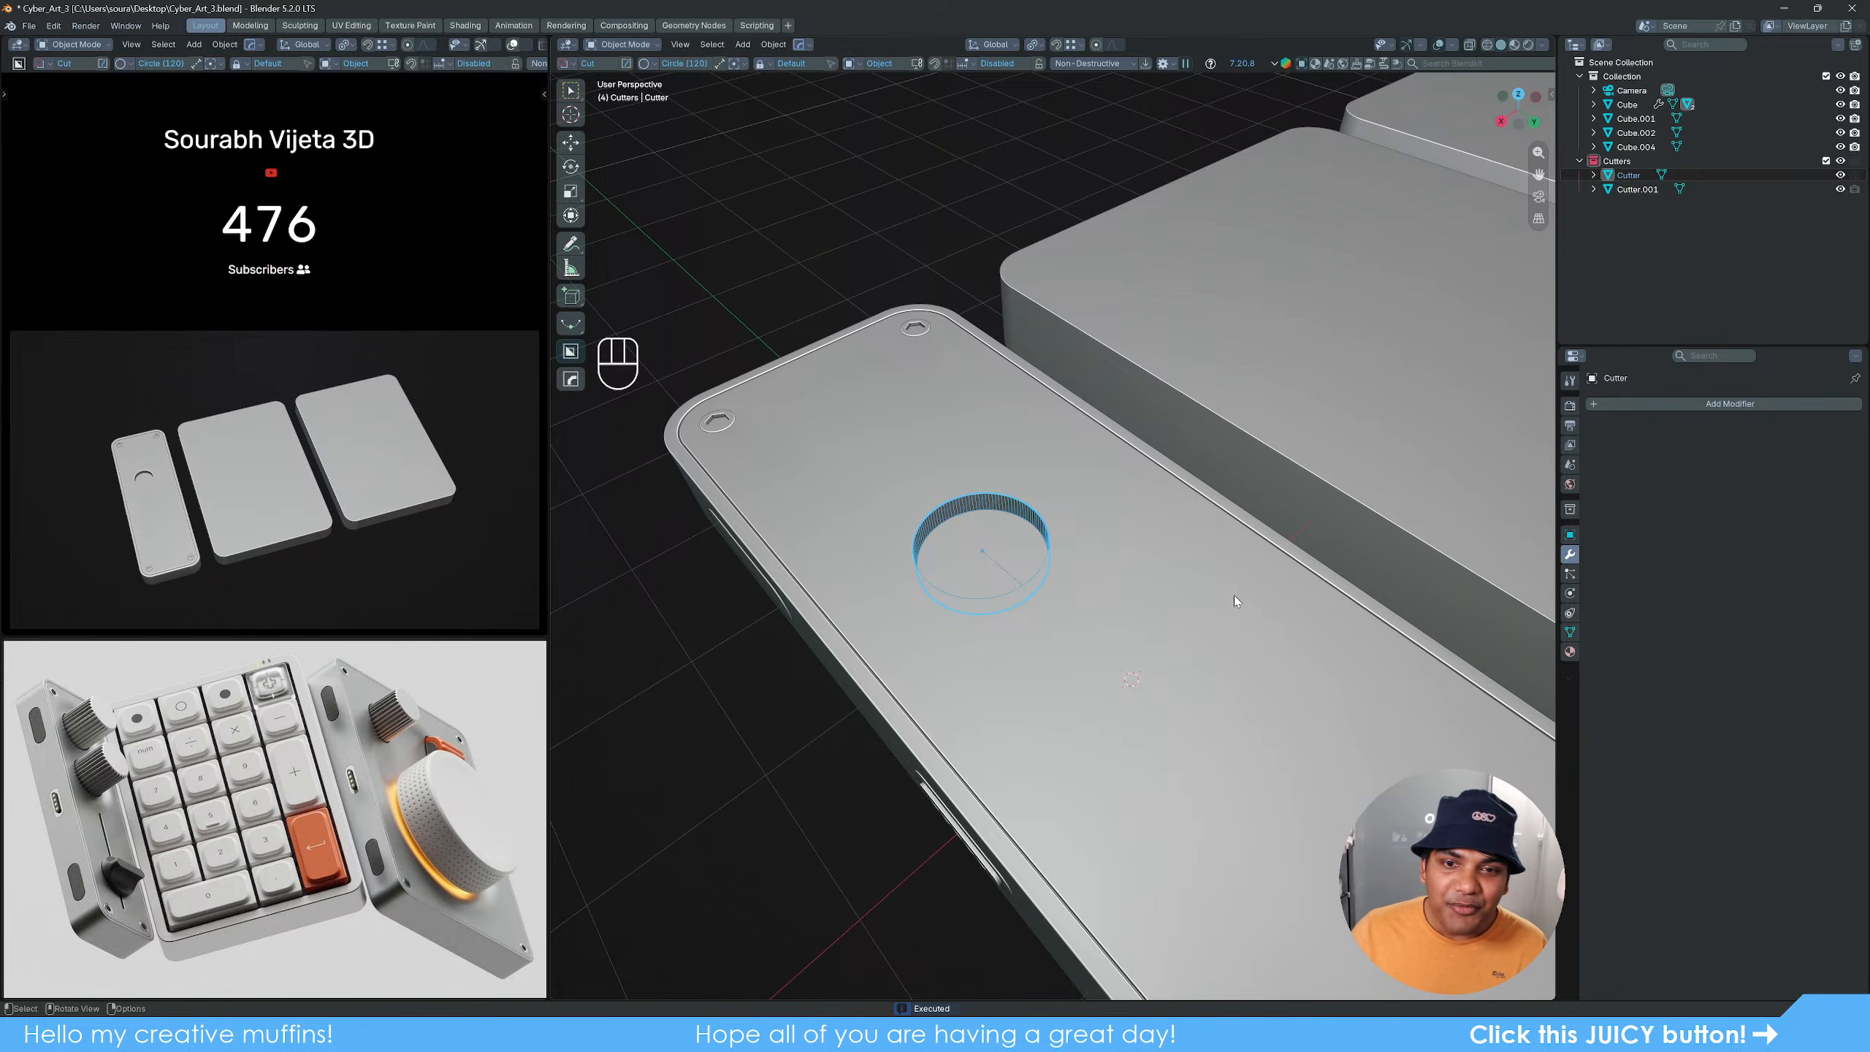
# Step: Scale the circular recess cutter up uniformly by about 1.302 in top view
pyautogui.moveTo(1042, 614)
pyautogui.keyDown('alt'); pyautogui.mouseDown(button='middle')
pyautogui.moveTo(1068, 634)
pyautogui.moveTo(1031, 633)
pyautogui.moveTo(1021, 596)
pyautogui.mouseUp(button='middle'); pyautogui.keyUp('alt')
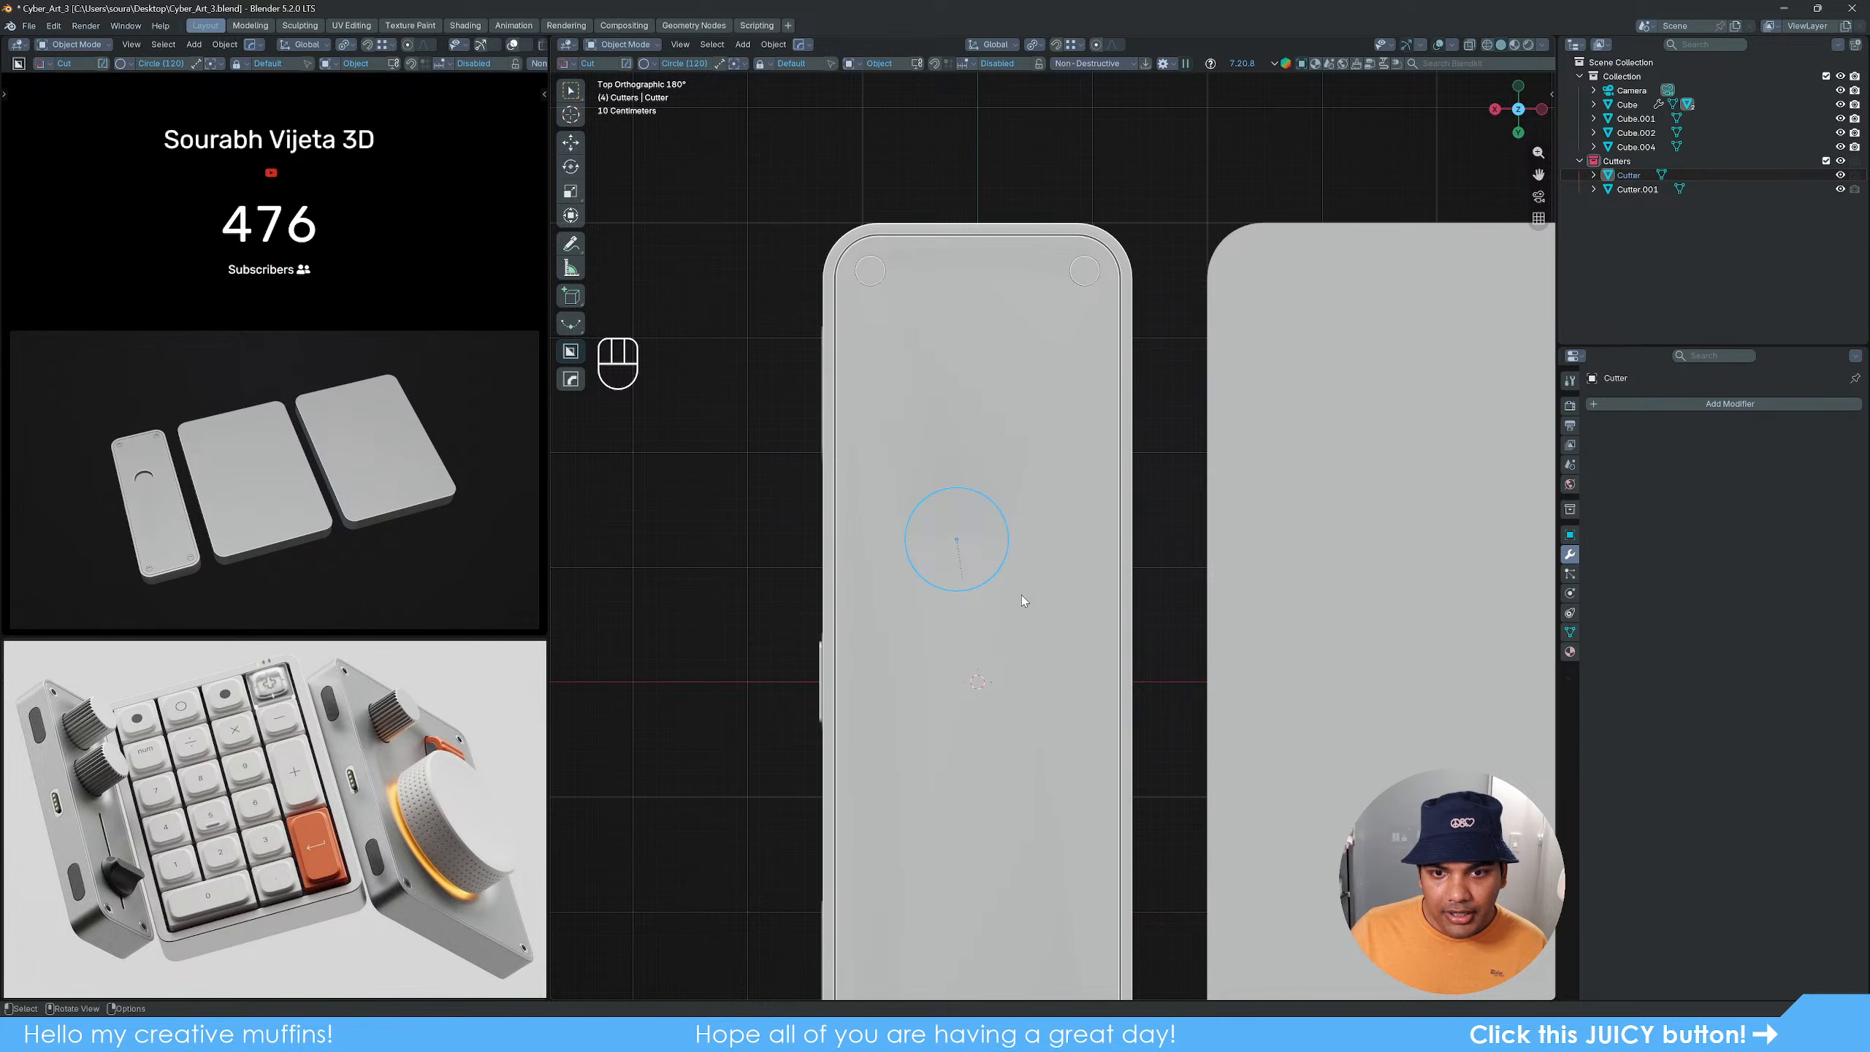
pyautogui.press('s')
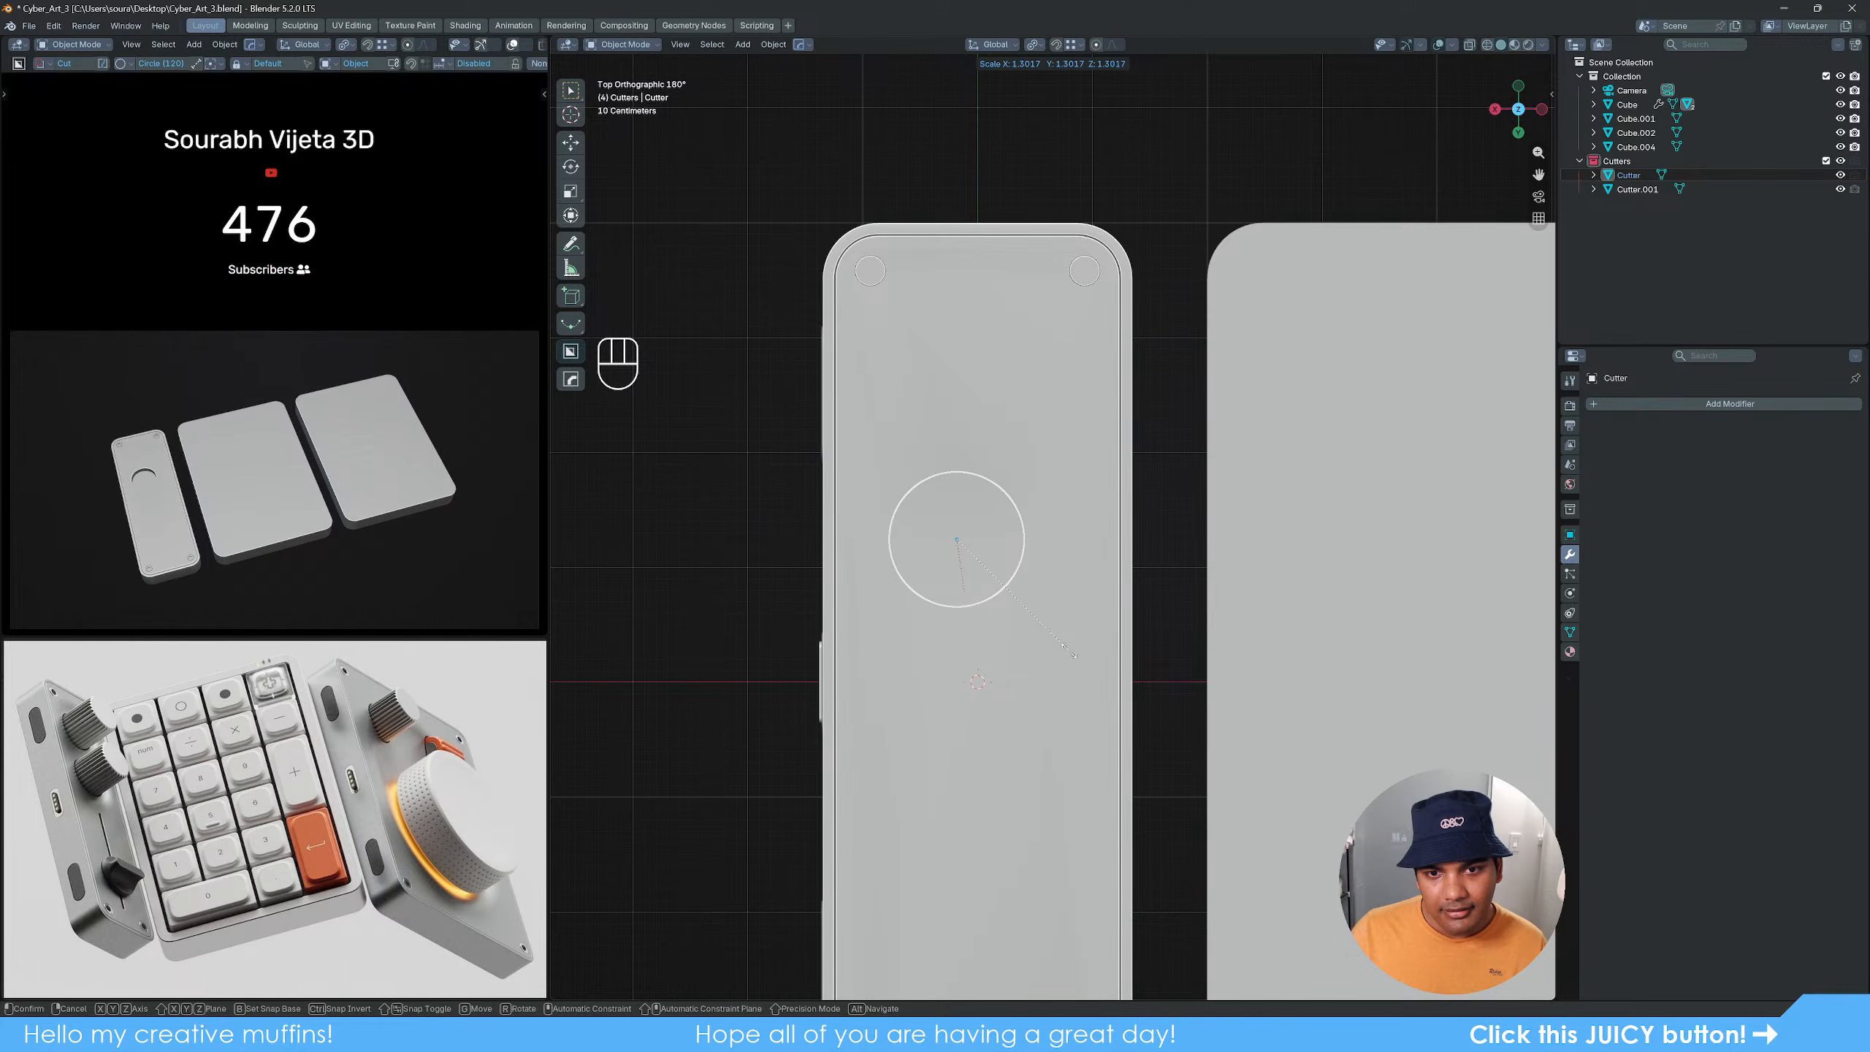
pyautogui.click(1068, 650)
pyautogui.scroll(-3, 964, 611)
pyautogui.moveTo(964, 617); pyautogui.dragTo(1040, 516, button='middle')
pyautogui.scroll(2, 1040, 516)
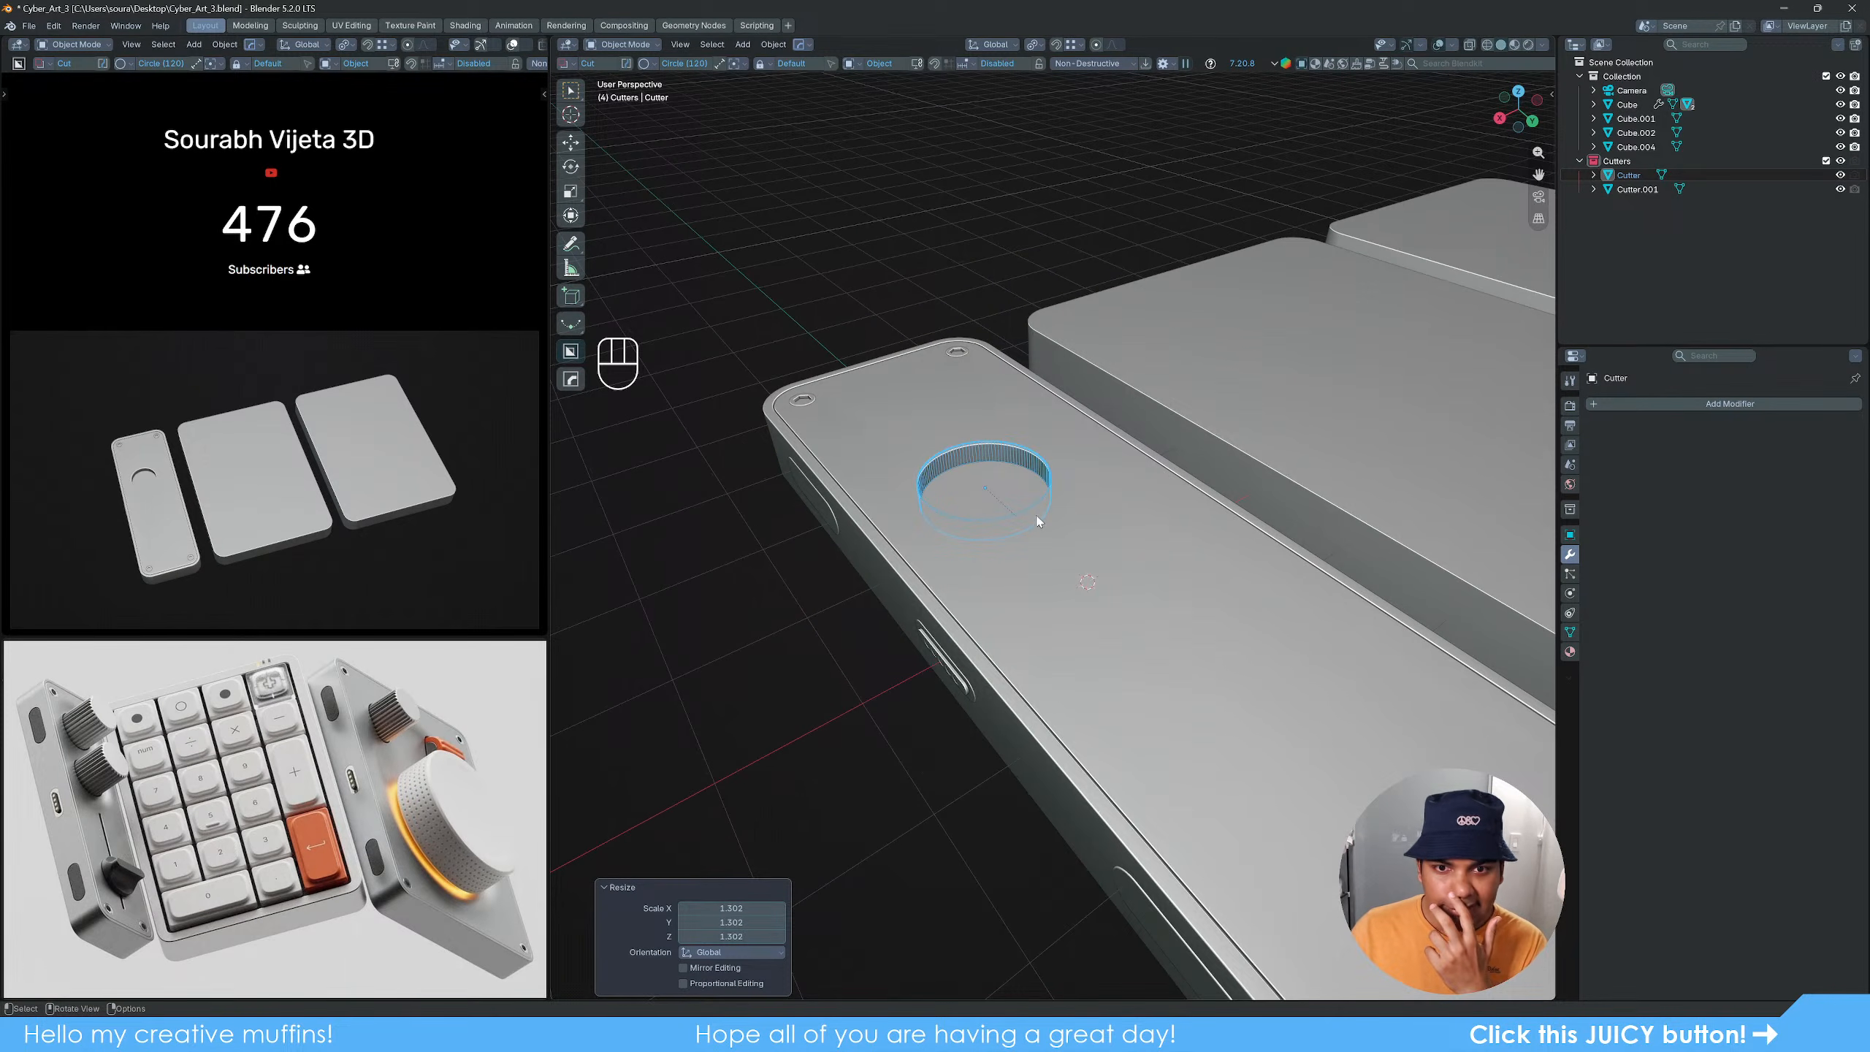
# Step: Enlarge the circular recess further by scaling its cutter uniformly by about 1.392
pyautogui.moveTo(1006, 491); pyautogui.dragTo(1099, 620, button='middle')
pyautogui.scroll(1, 1099, 620)
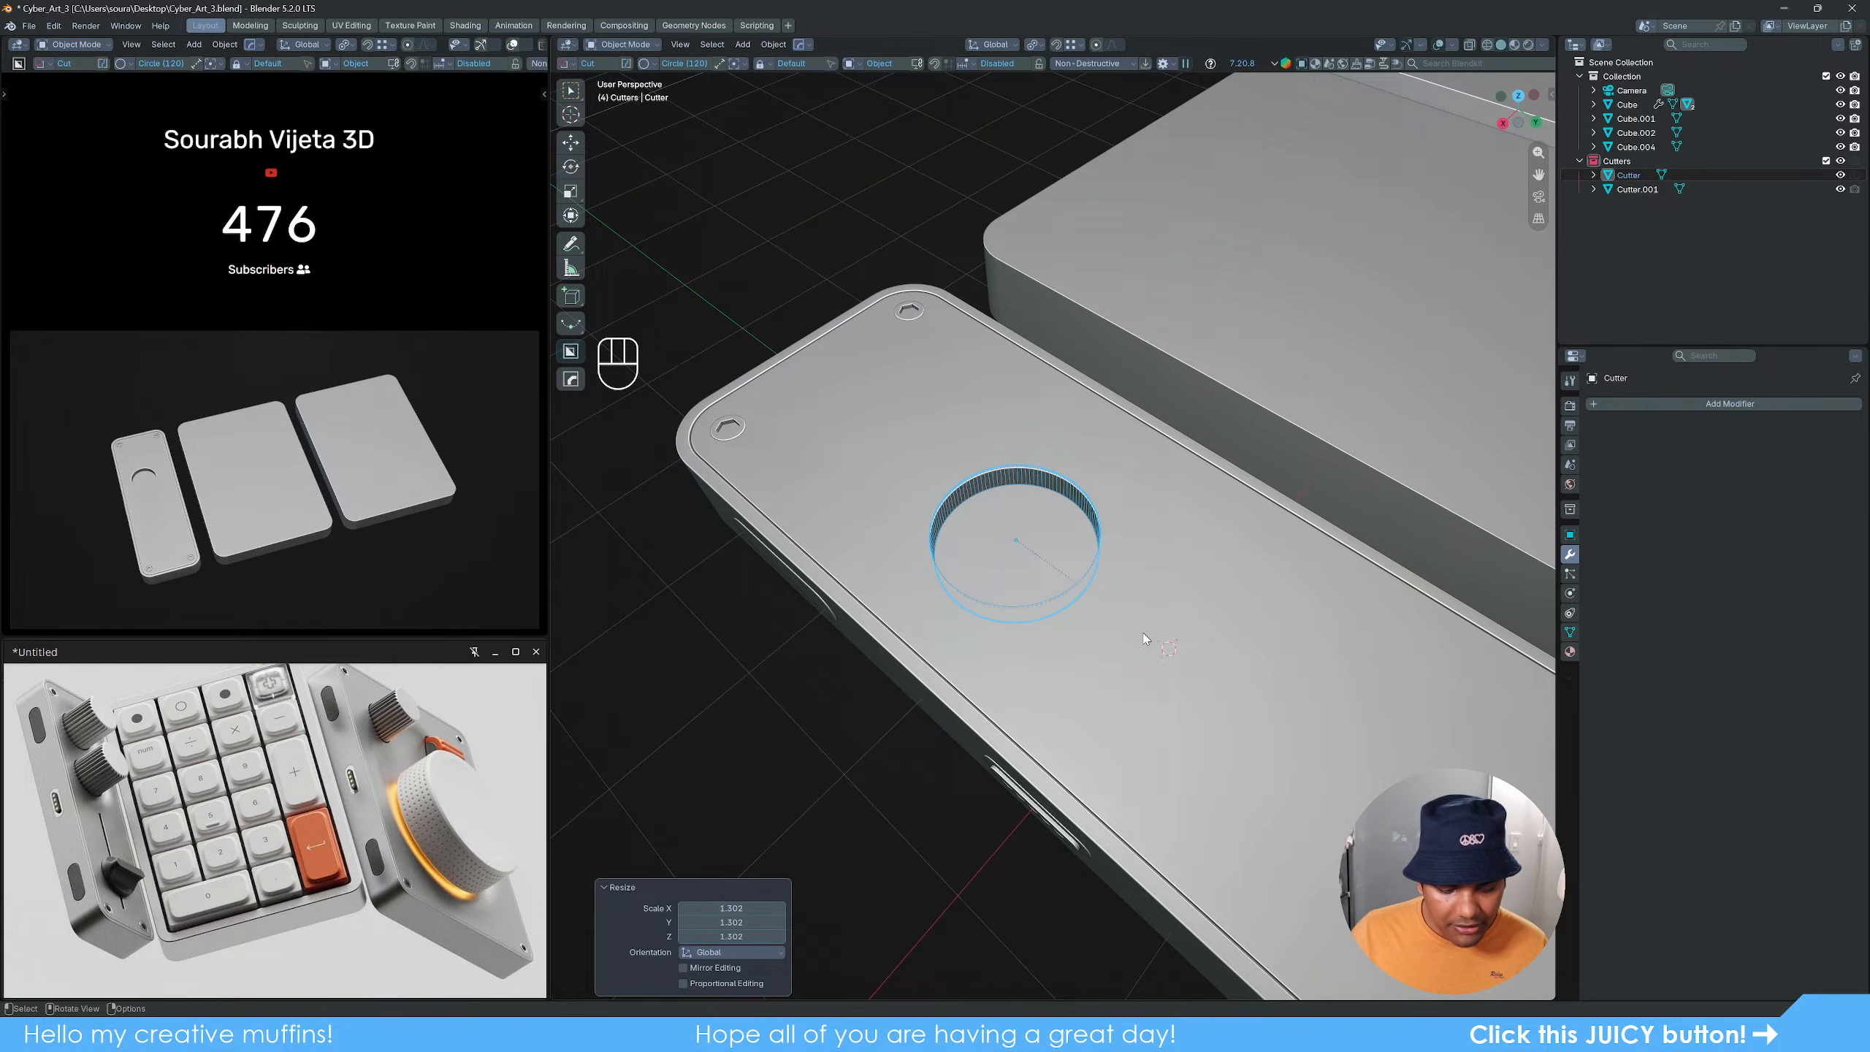
pyautogui.press('s')
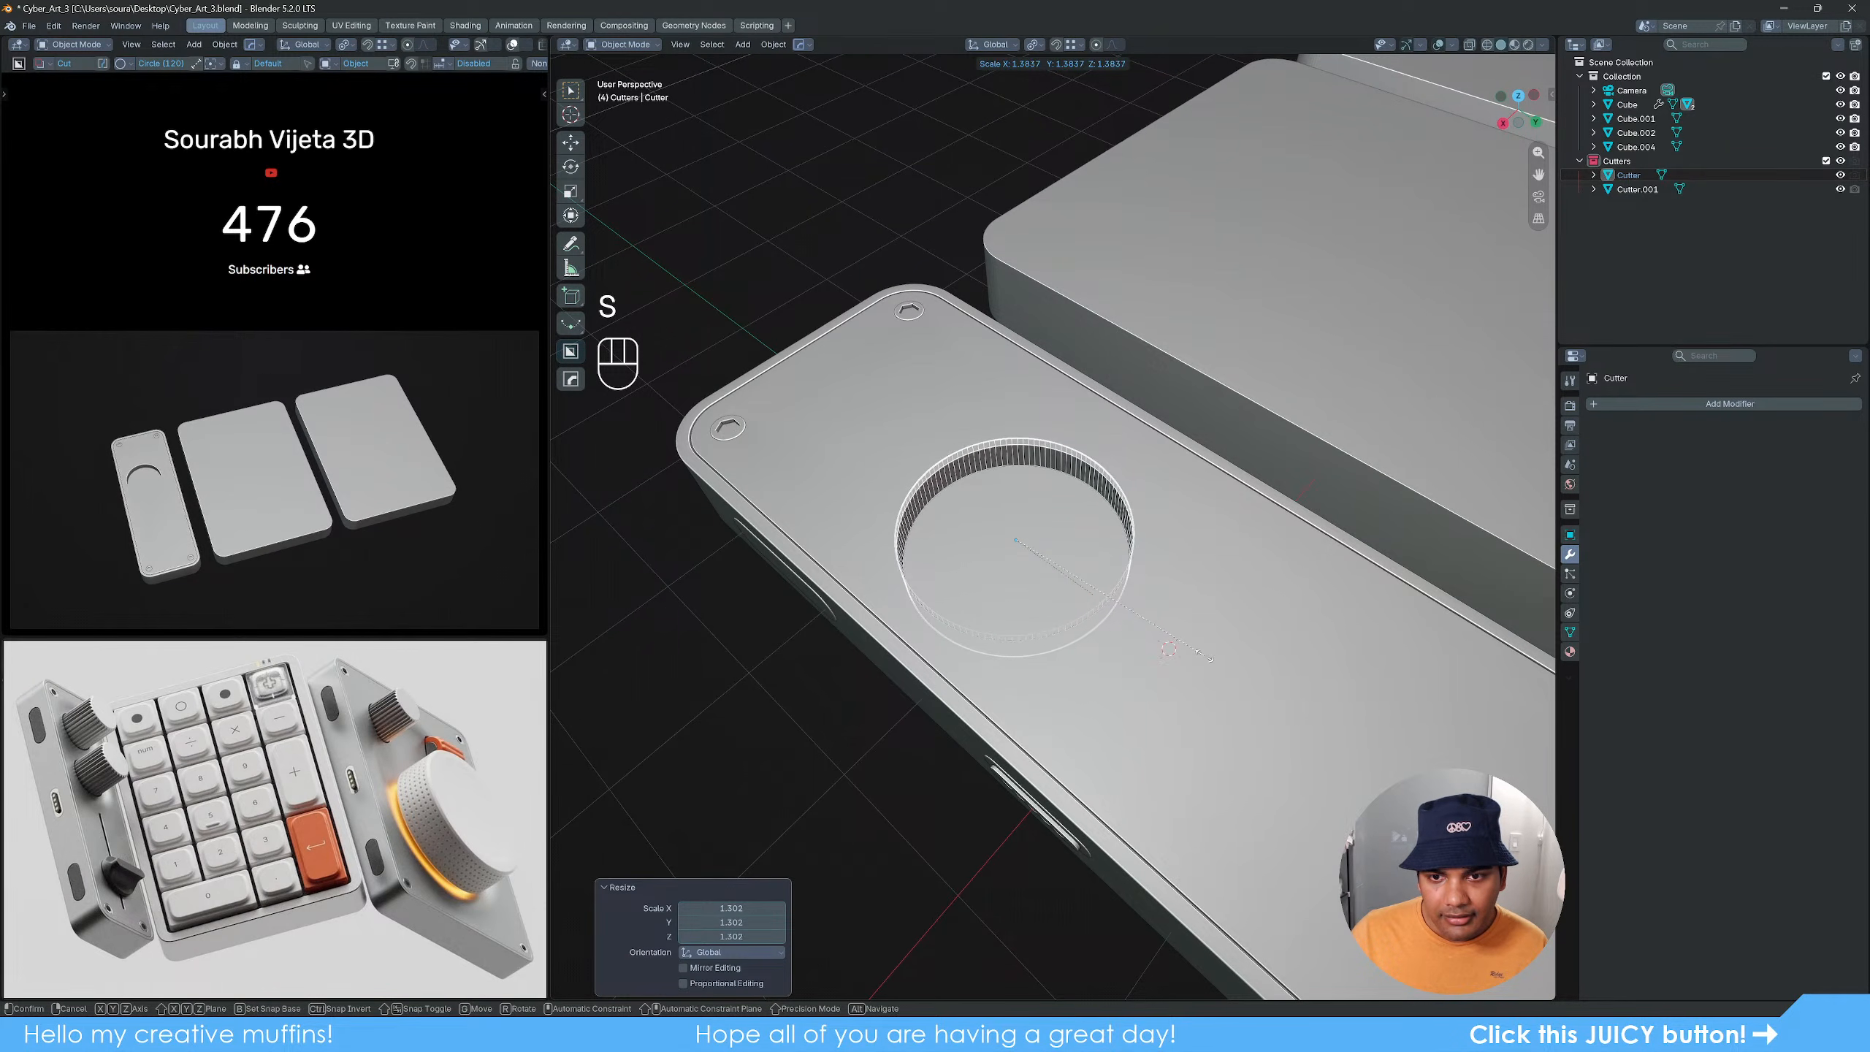
pyautogui.click(1203, 654)
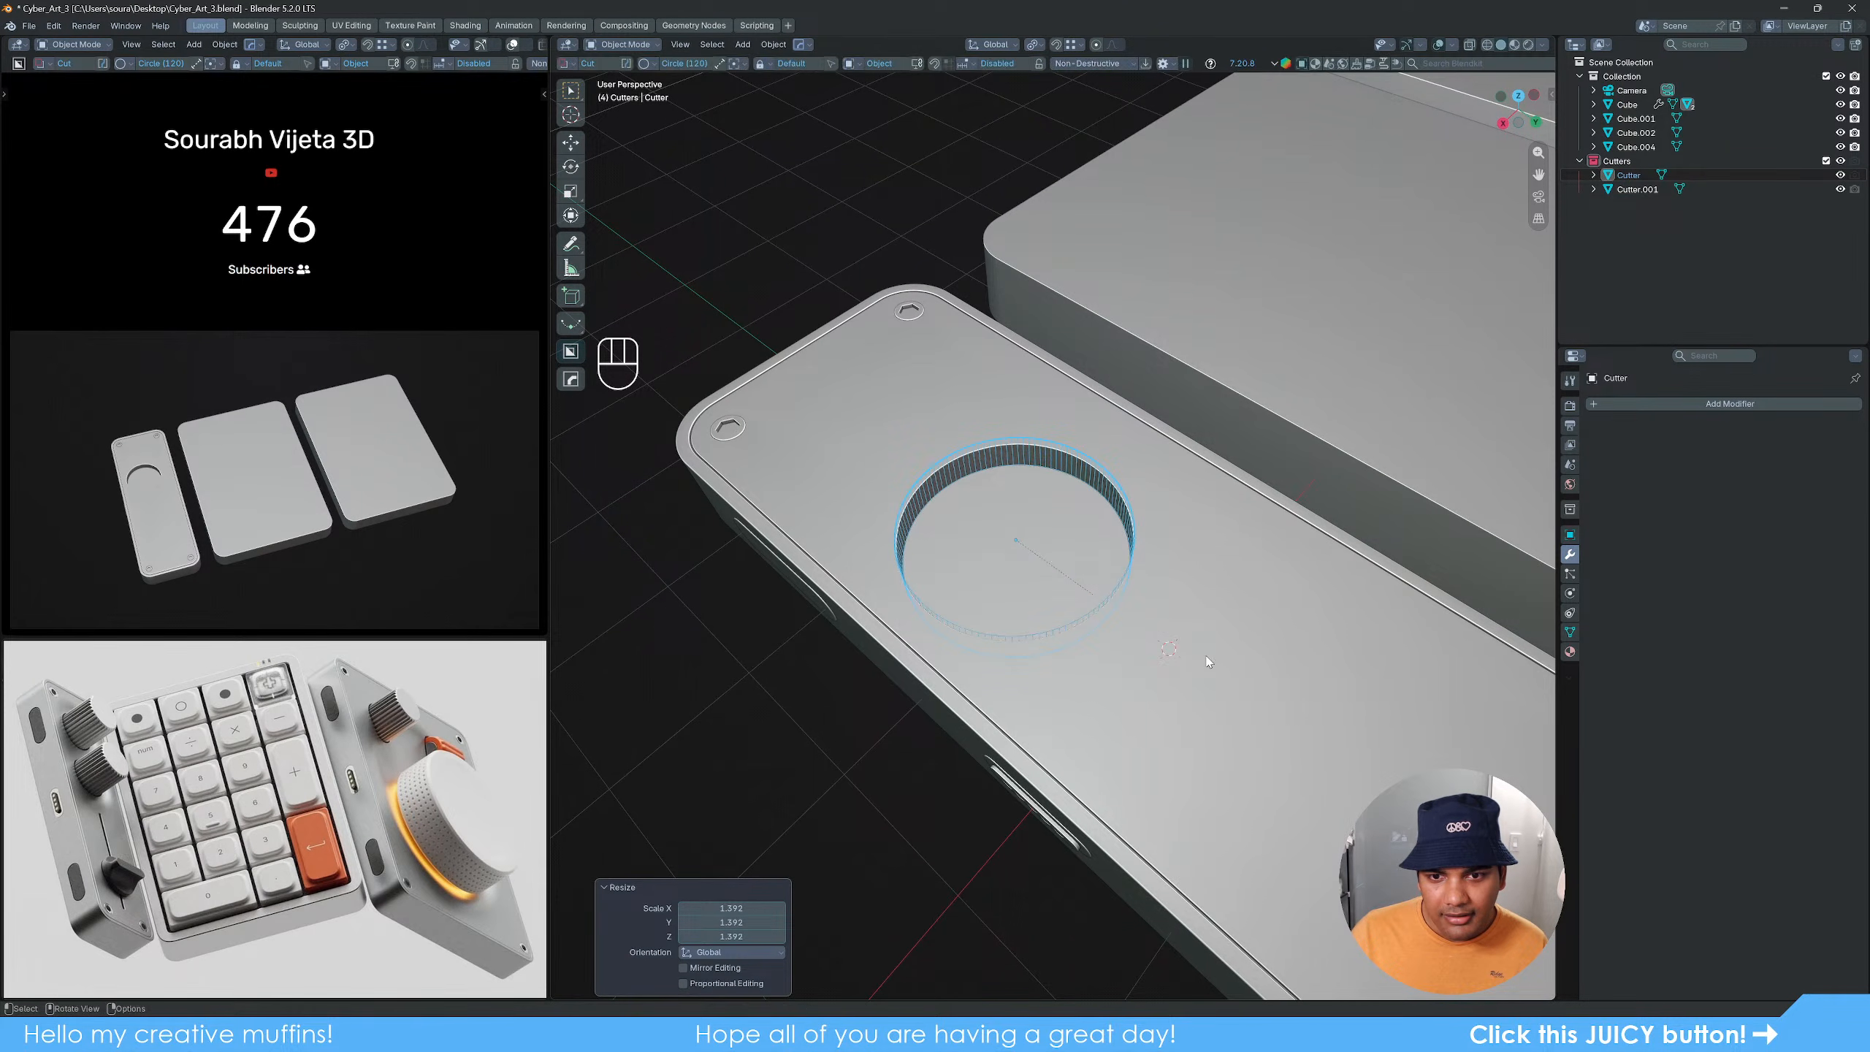
pyautogui.moveTo(1199, 654); pyautogui.dragTo(1077, 591, button='middle')
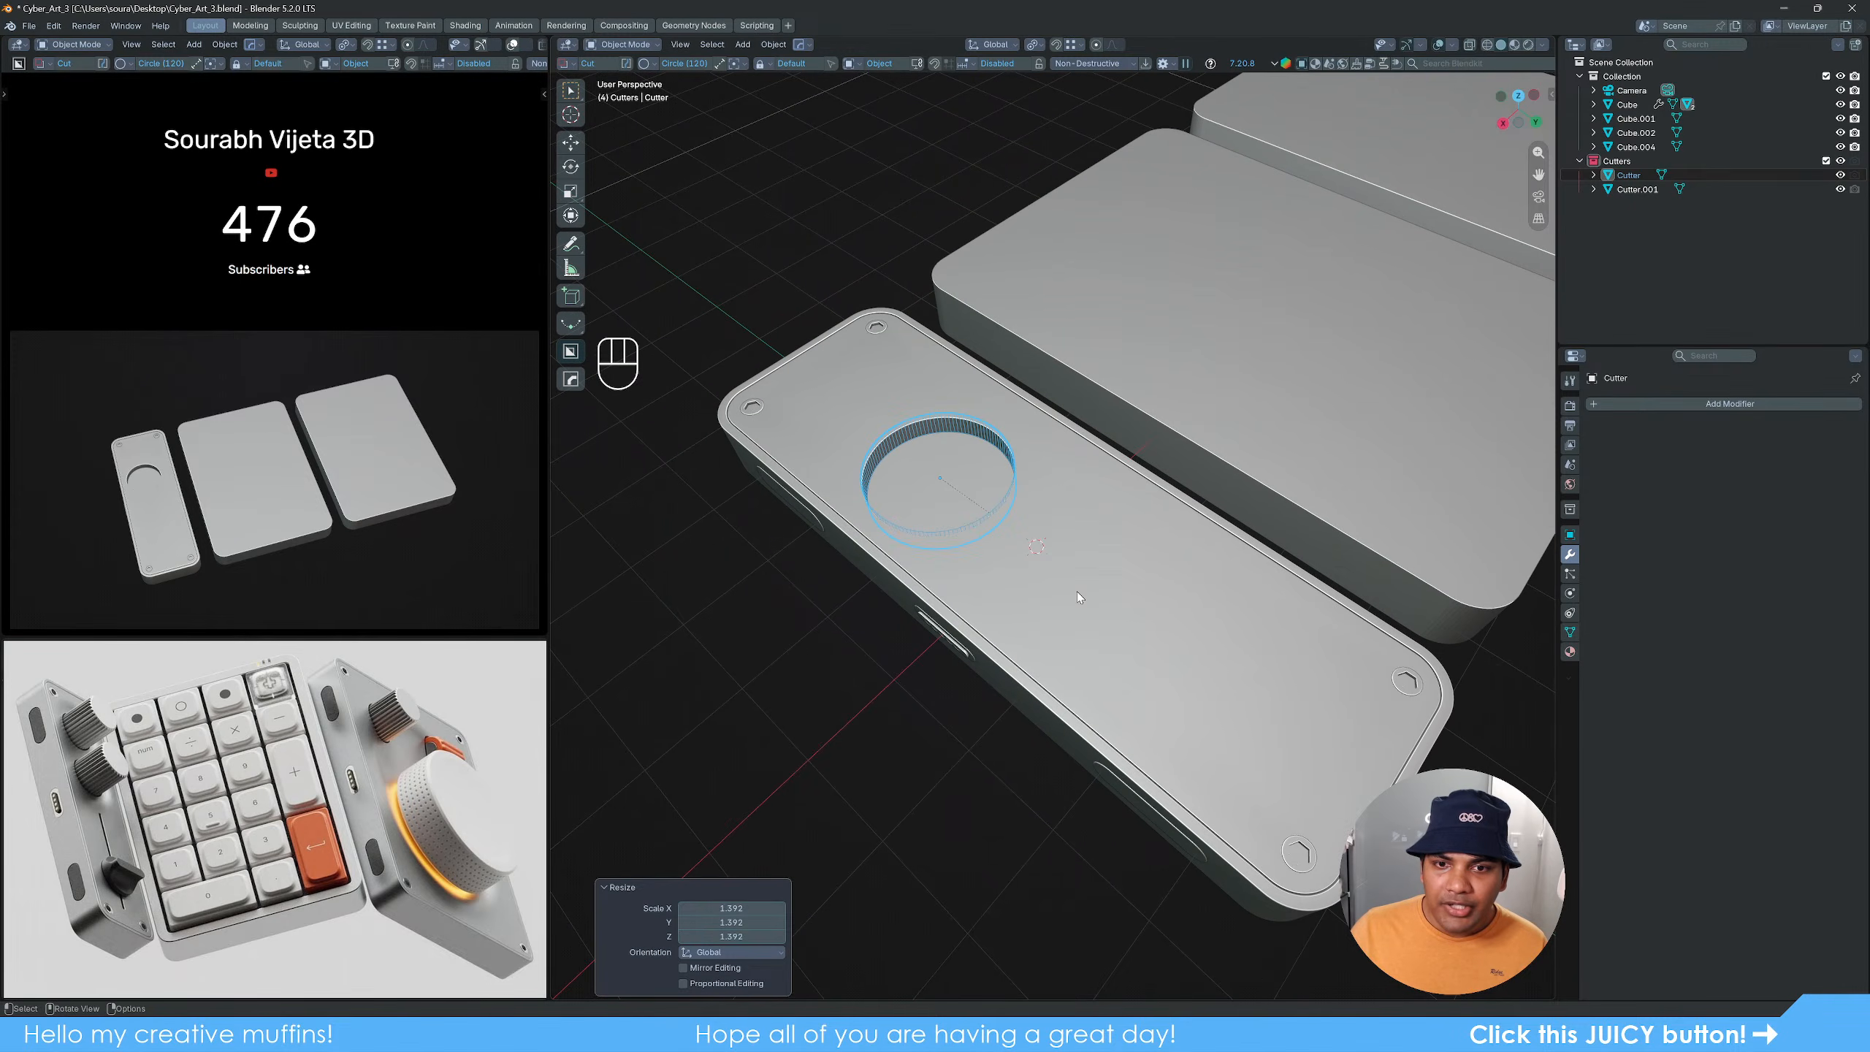
# Step: Align the circular recess cutter to the narrow side block's X location
pyautogui.keyDown('shift'); pyautogui.click(1105, 591); pyautogui.keyUp('shift')
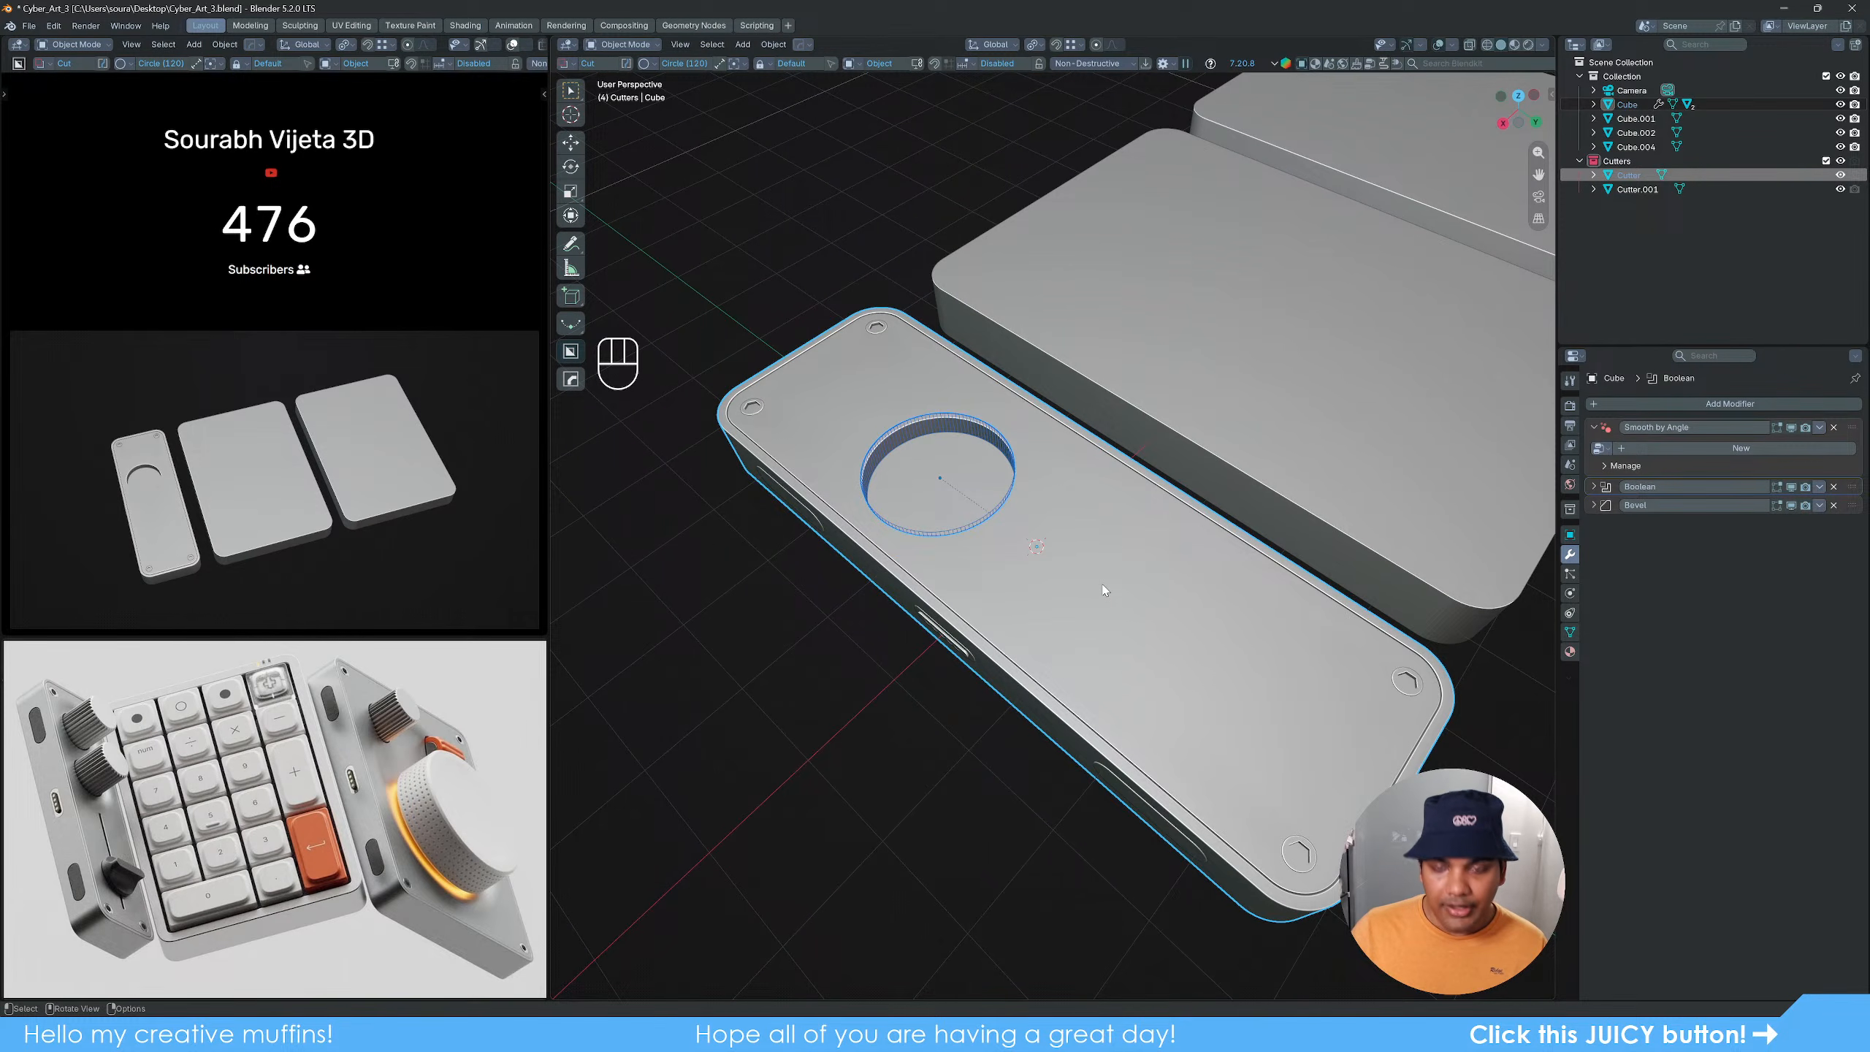
pyautogui.press('n')
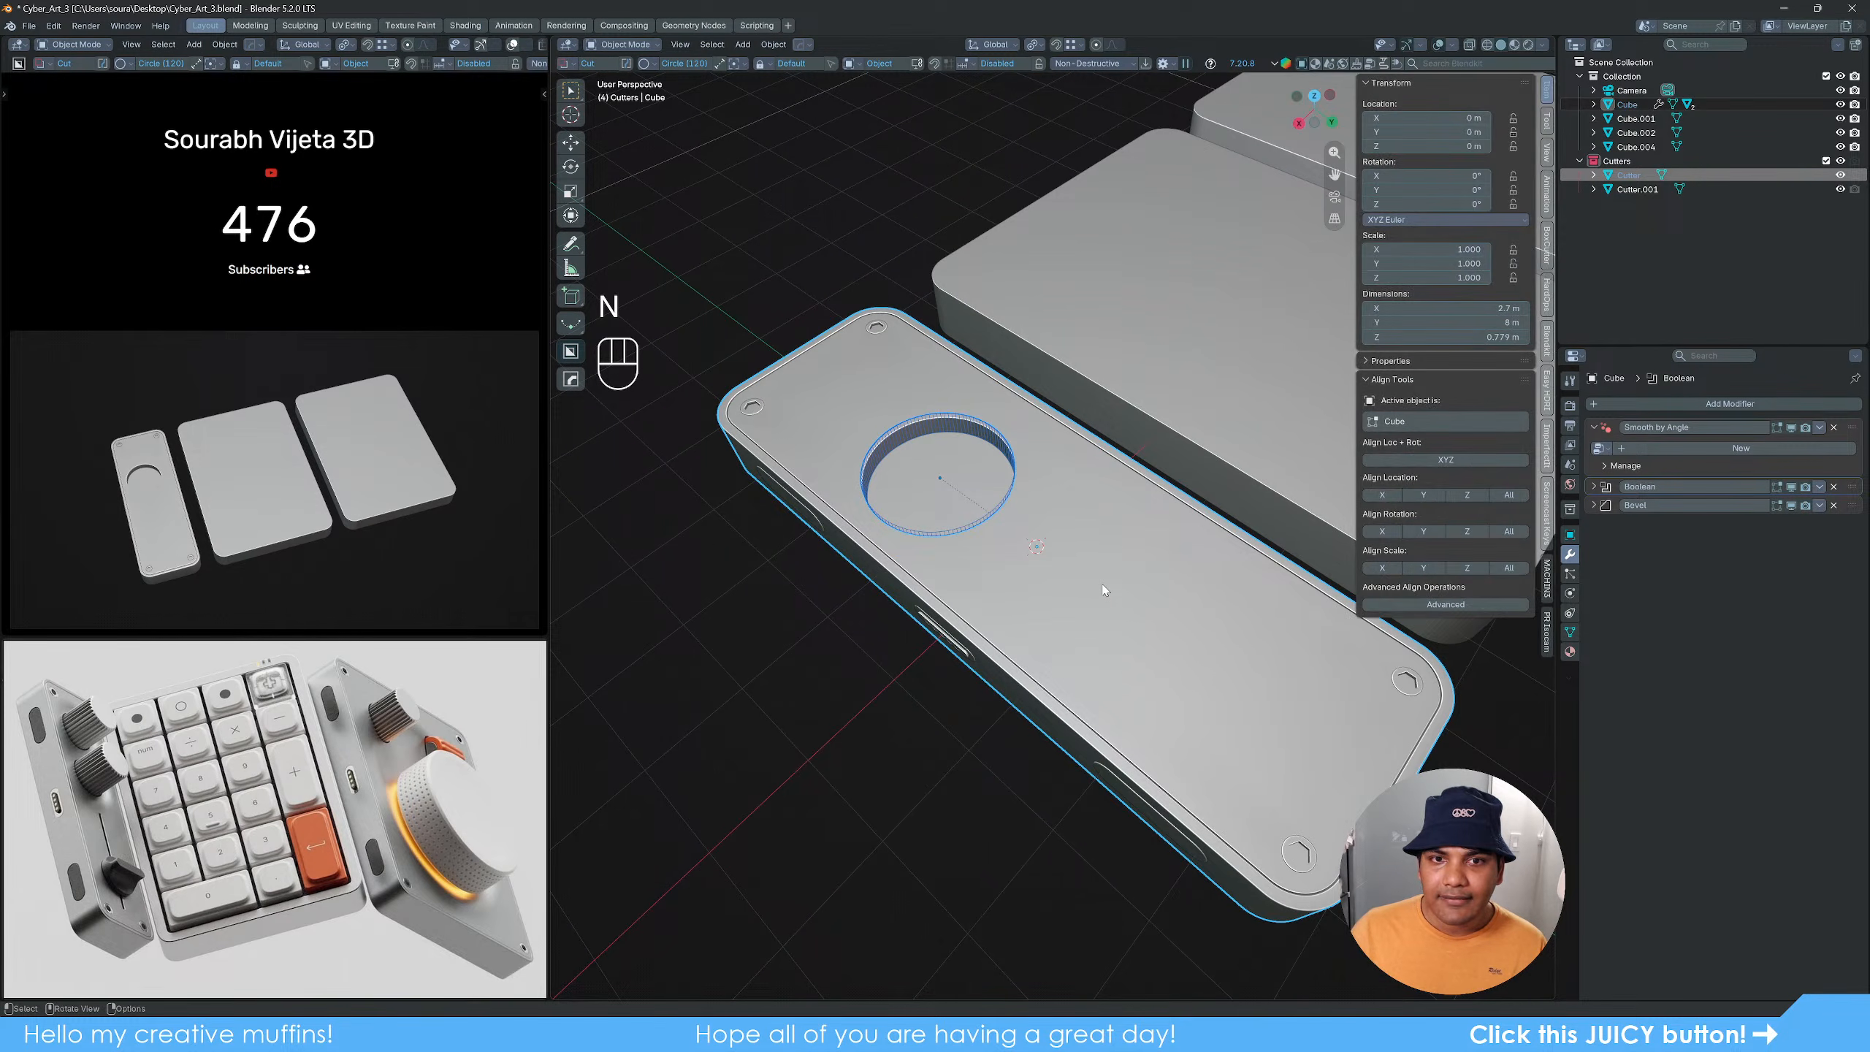
pyautogui.click(1391, 493)
pyautogui.press('n')
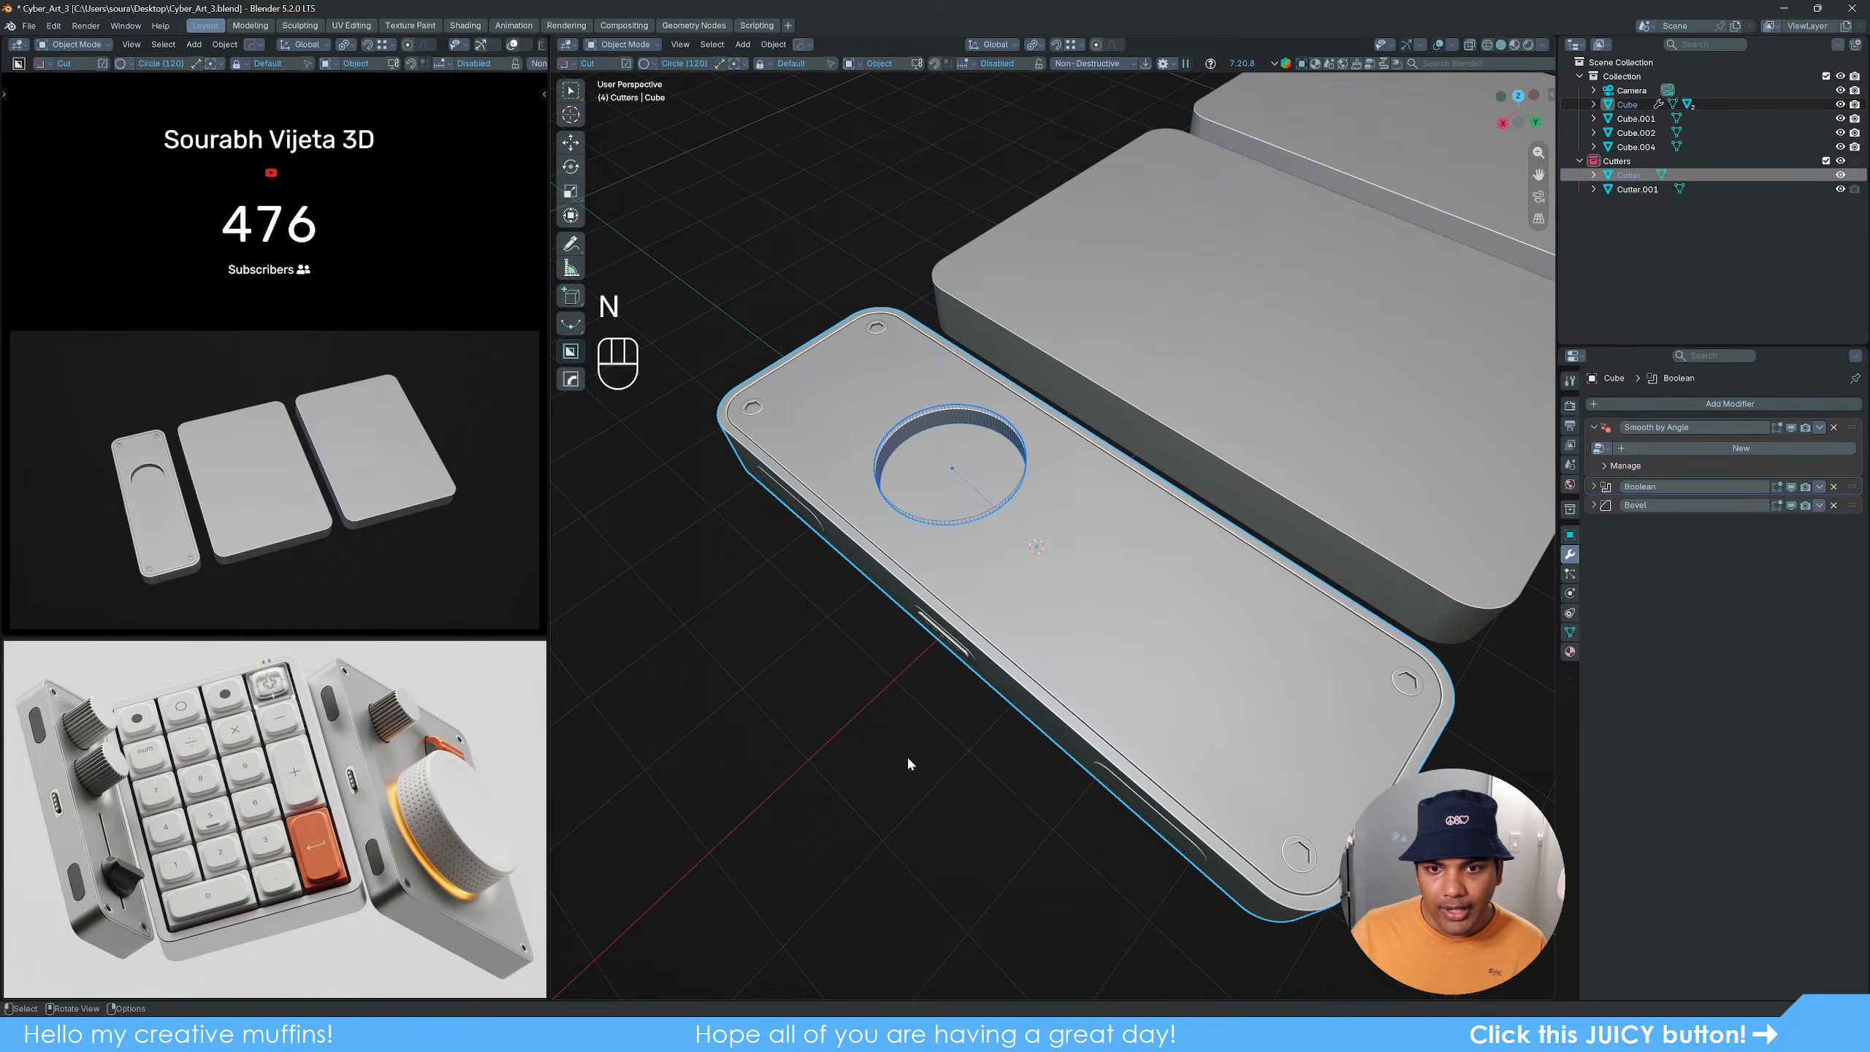
pyautogui.click(910, 761)
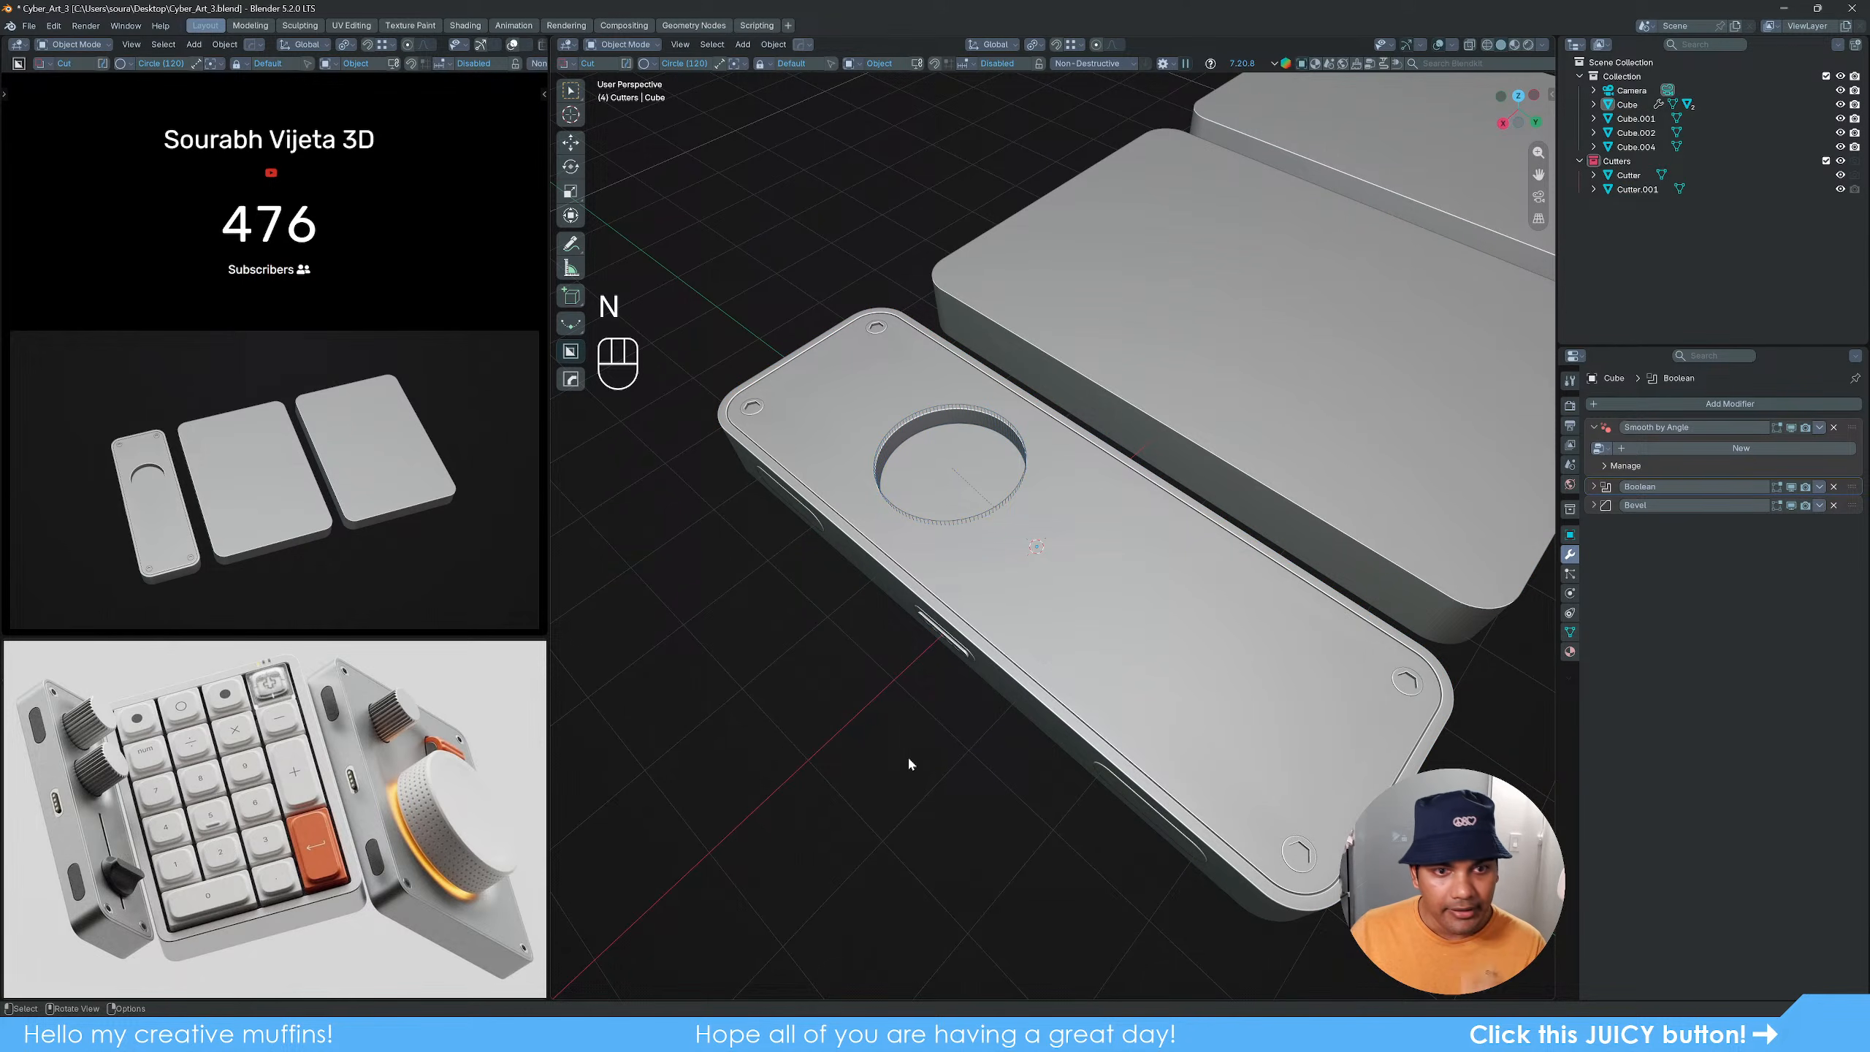
# Step: Move the circular cutter about -0.994 m along Y toward the far-end screws and scale it down uniformly to about 0.92
pyautogui.click(950, 407)
pyautogui.click(953, 410)
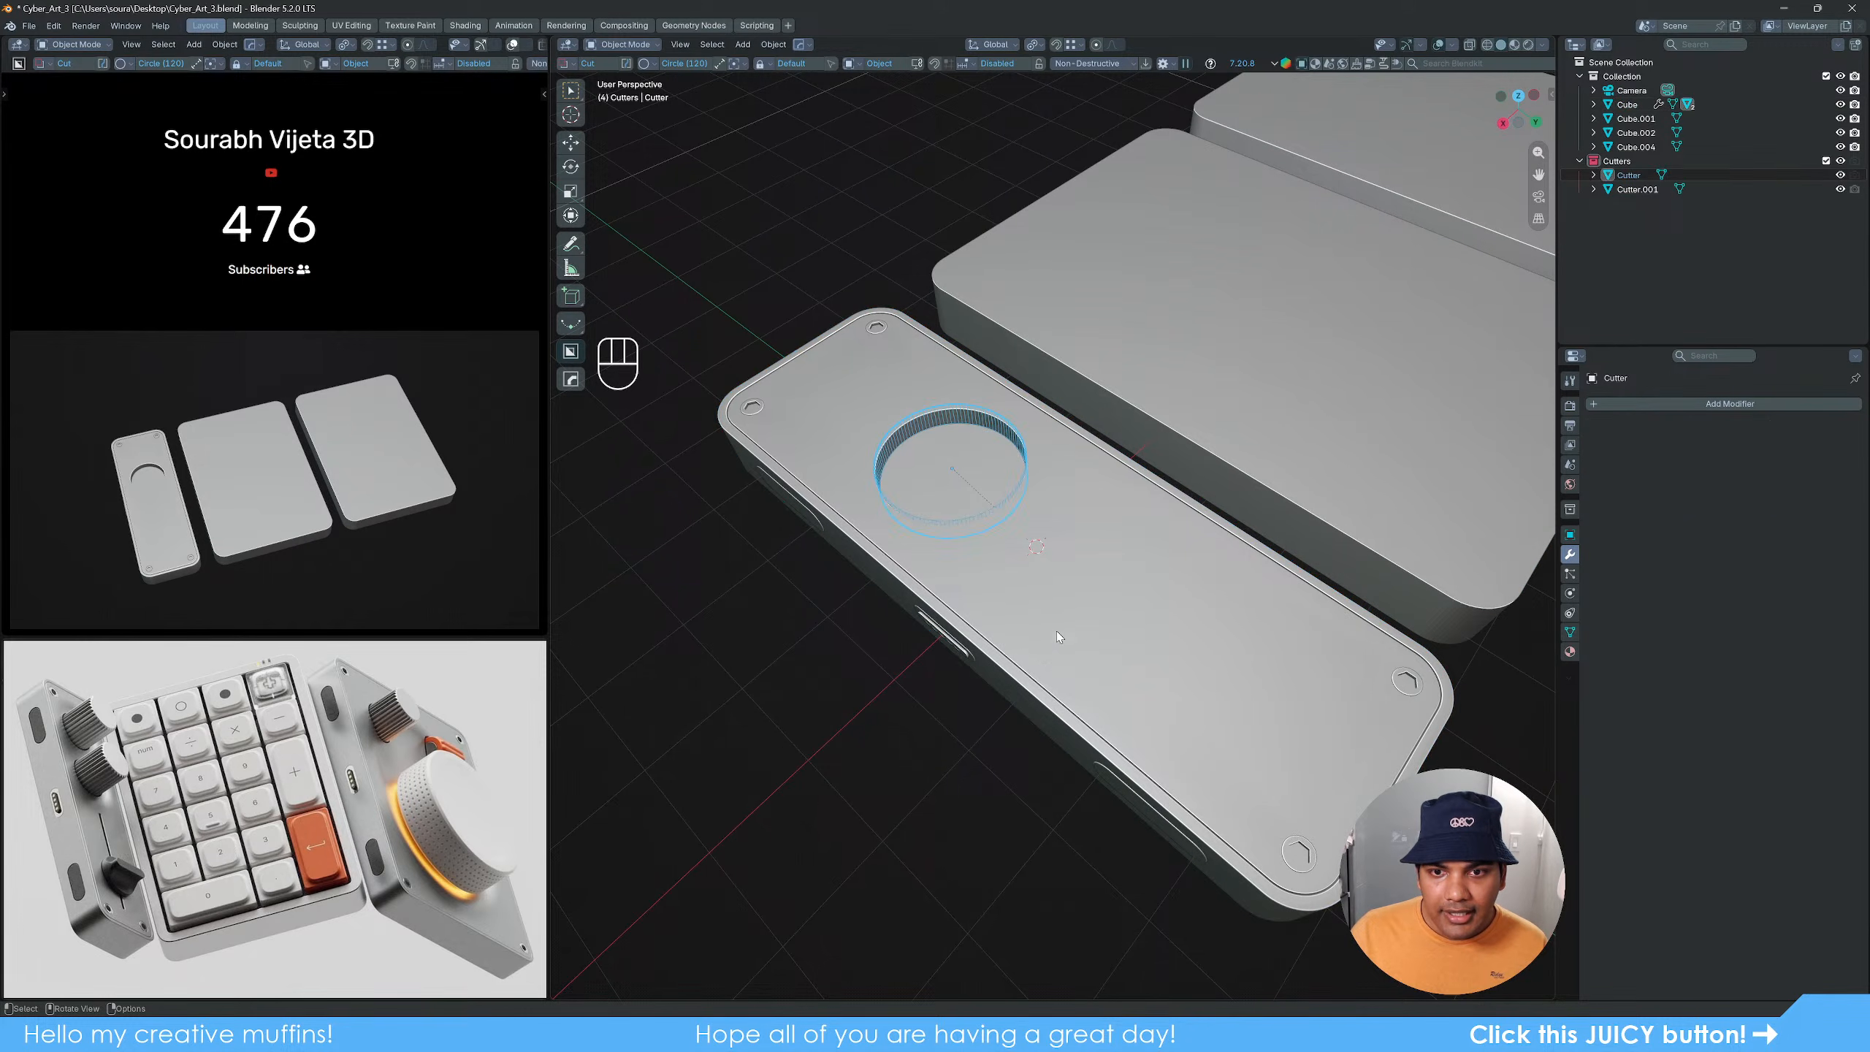
pyautogui.moveTo(1056, 631)
pyautogui.keyDown('alt'); pyautogui.mouseDown(button='middle')
pyautogui.moveTo(1010, 667)
pyautogui.moveTo(1043, 639)
pyautogui.moveTo(868, 647)
pyautogui.moveTo(1006, 526)
pyautogui.moveTo(1100, 572)
pyautogui.moveTo(1081, 635)
pyautogui.moveTo(1057, 623)
pyautogui.mouseUp(button='middle'); pyautogui.keyUp('alt')
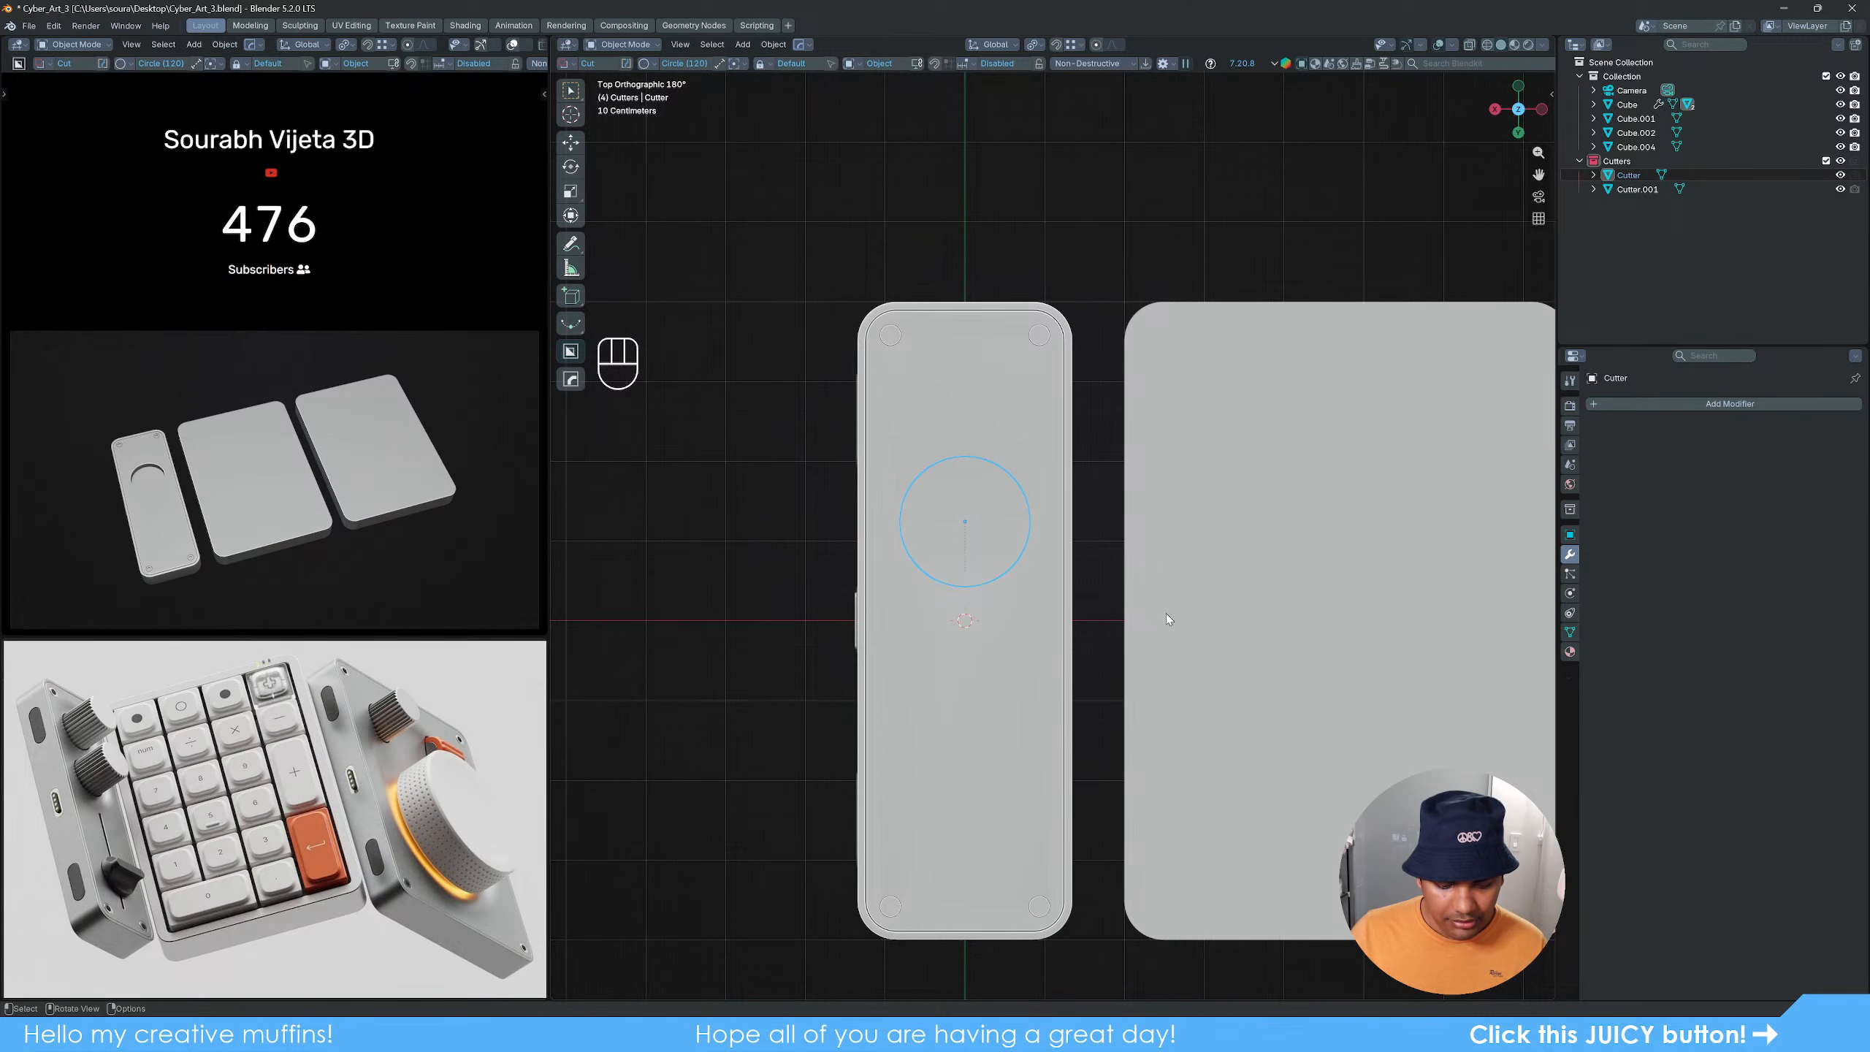
pyautogui.press('g')
pyautogui.press('y')
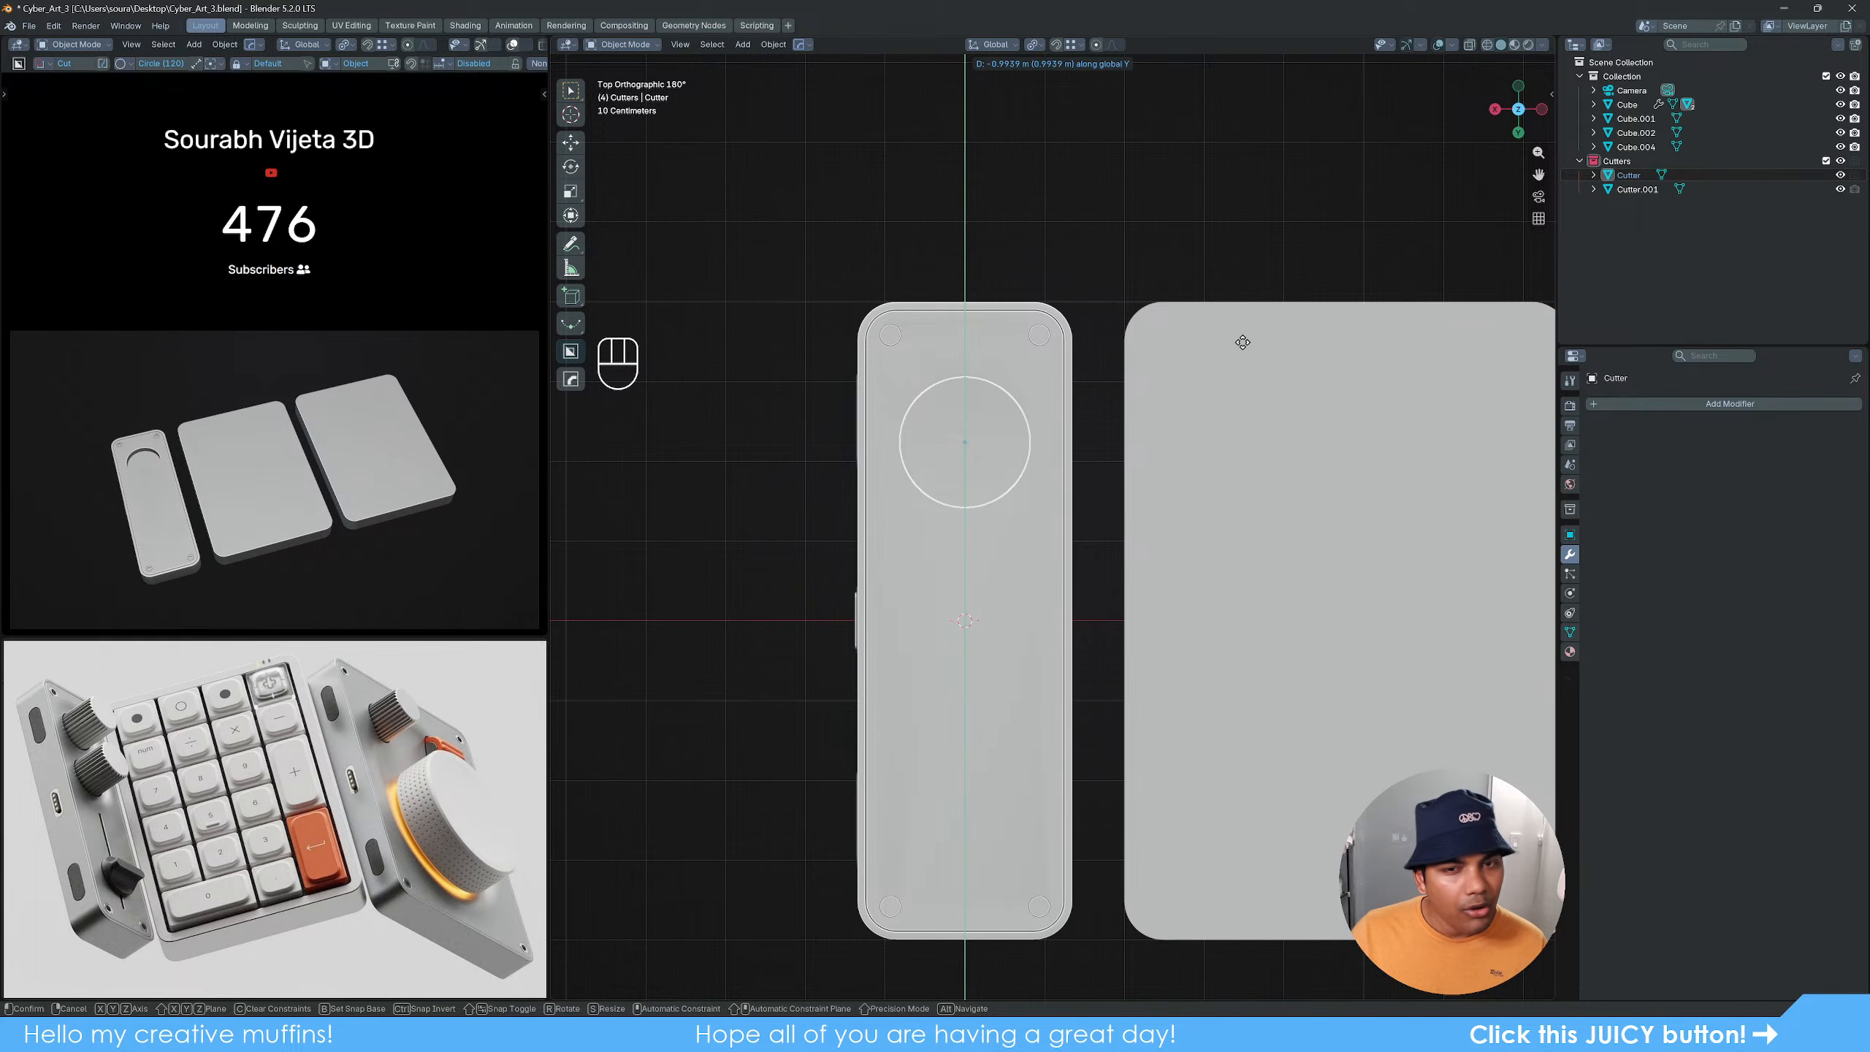
pyautogui.click(1243, 342)
pyautogui.press('s')
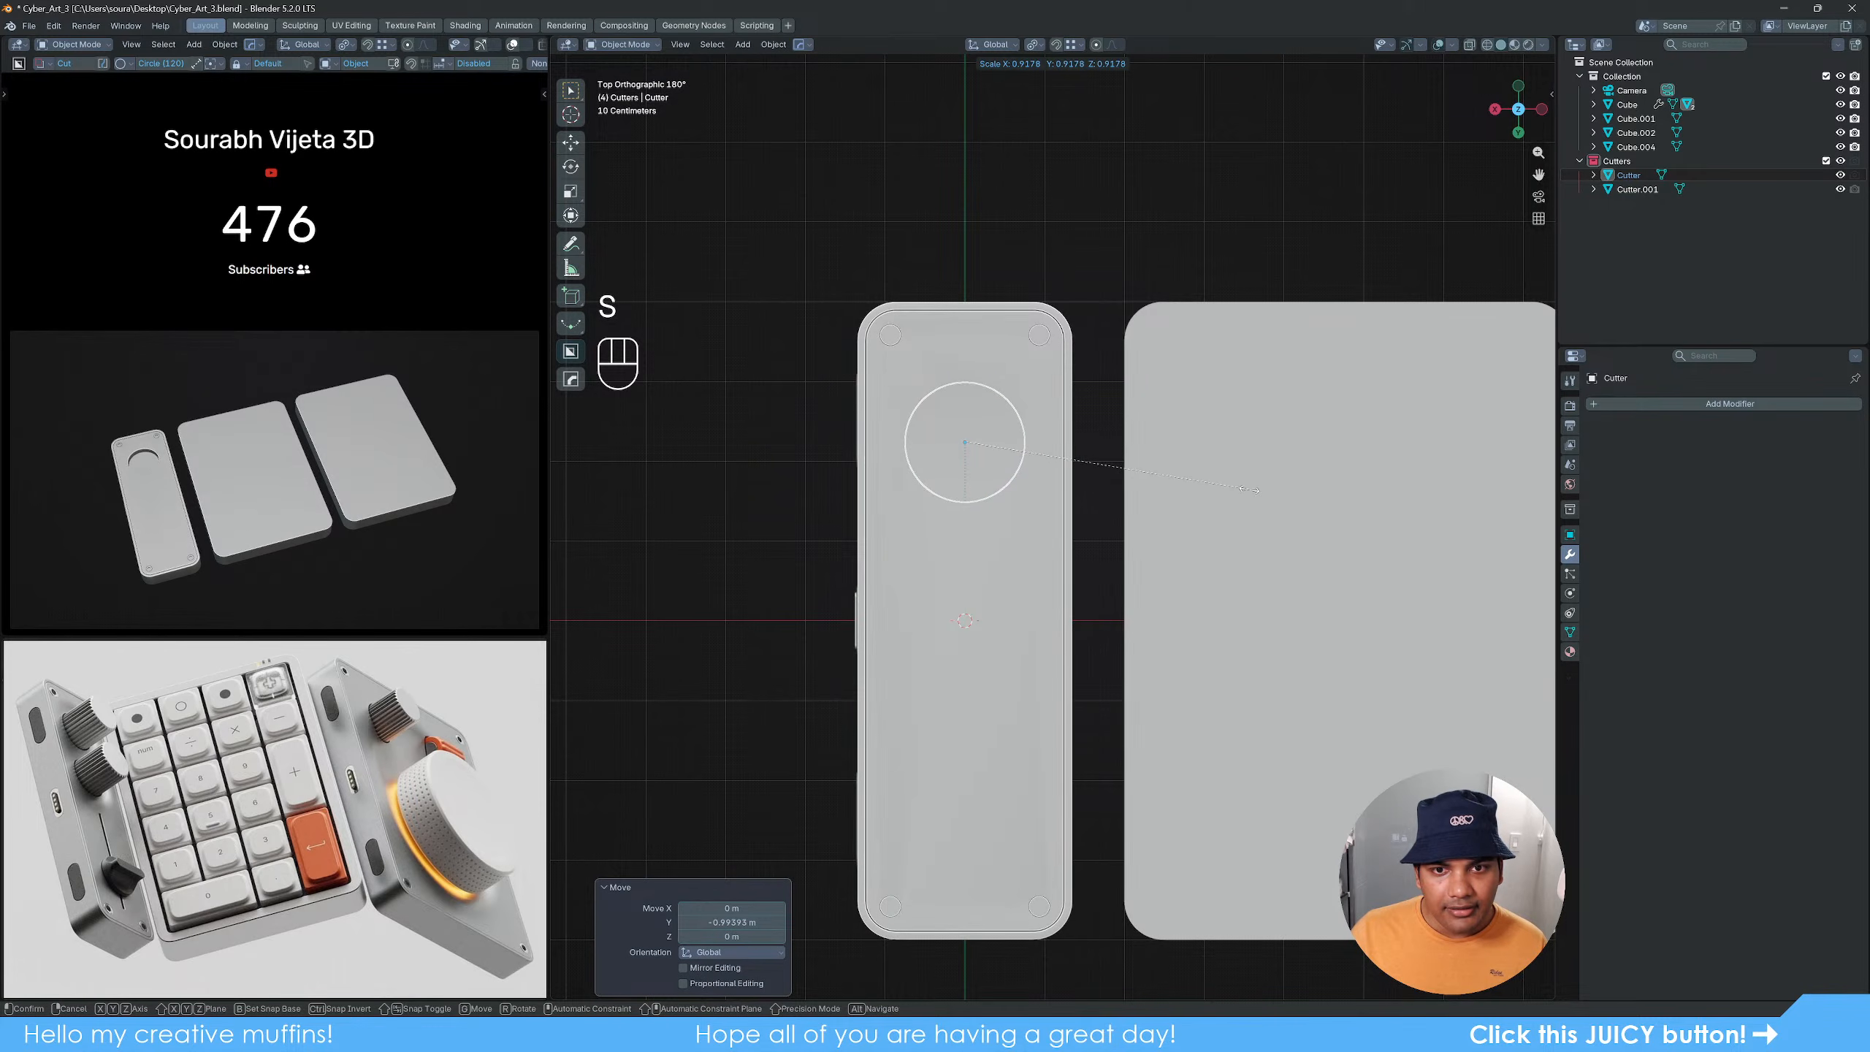
pyautogui.click(1254, 489)
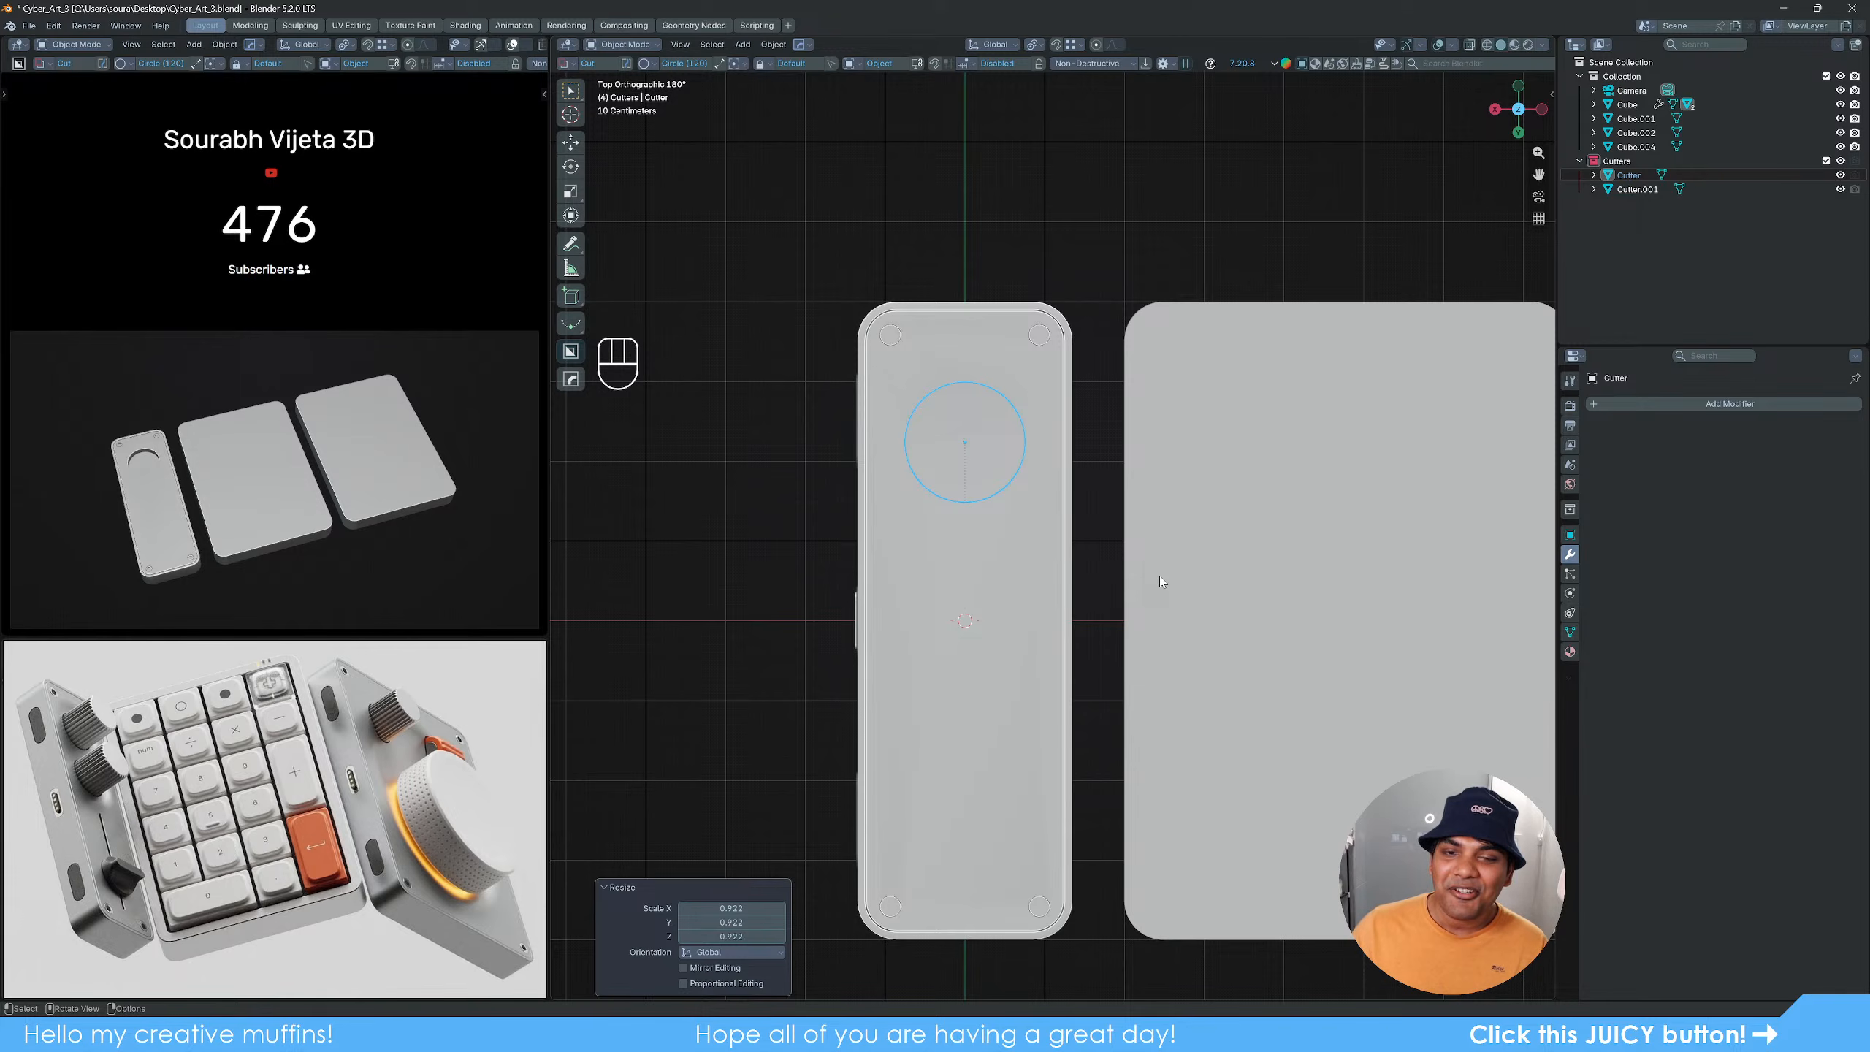
# Step: Array the circular cutter along Y with a count of 2, placing the second recess beside the first toward the block's centre
pyautogui.moveTo(1033, 718); pyautogui.dragTo(1094, 588, button='middle')
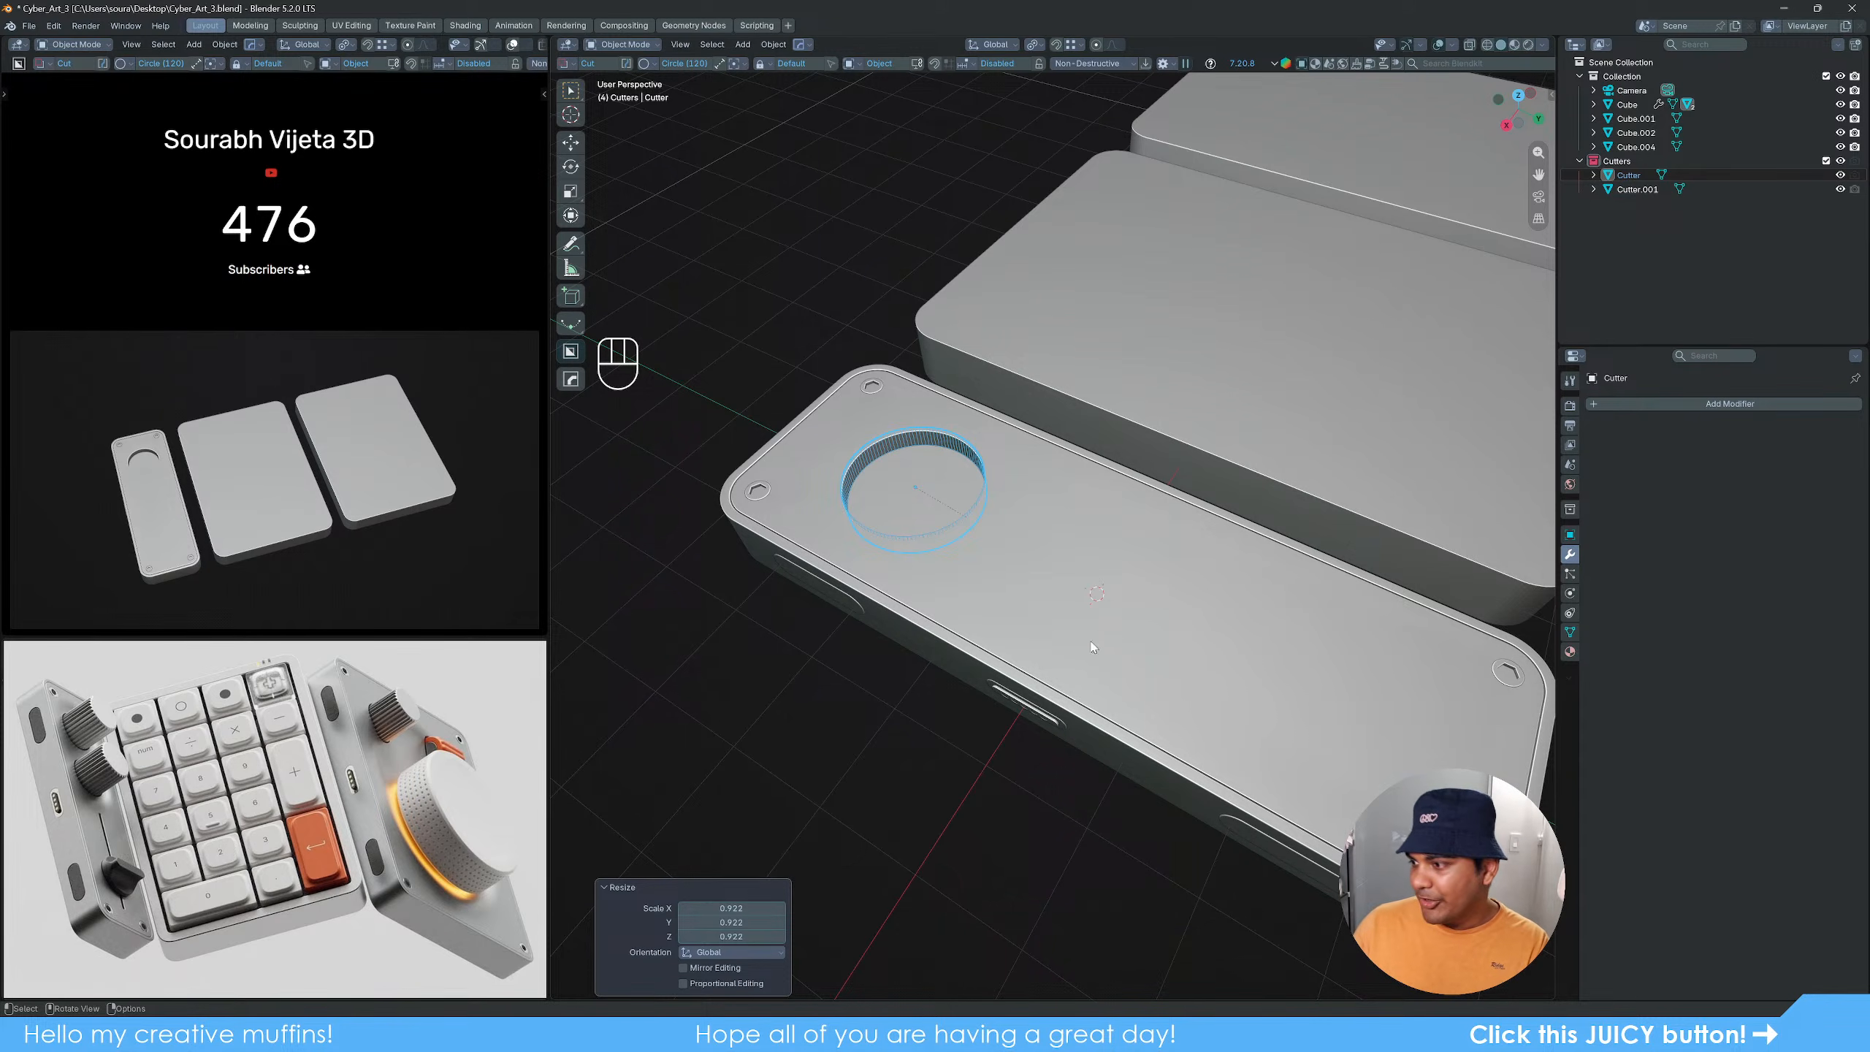
pyautogui.keyDown('shift'); pyautogui.moveTo(980, 596); pyautogui.dragTo(1020, 547, button='middle'); pyautogui.keyUp('shift')
pyautogui.scroll(2, 1013, 549)
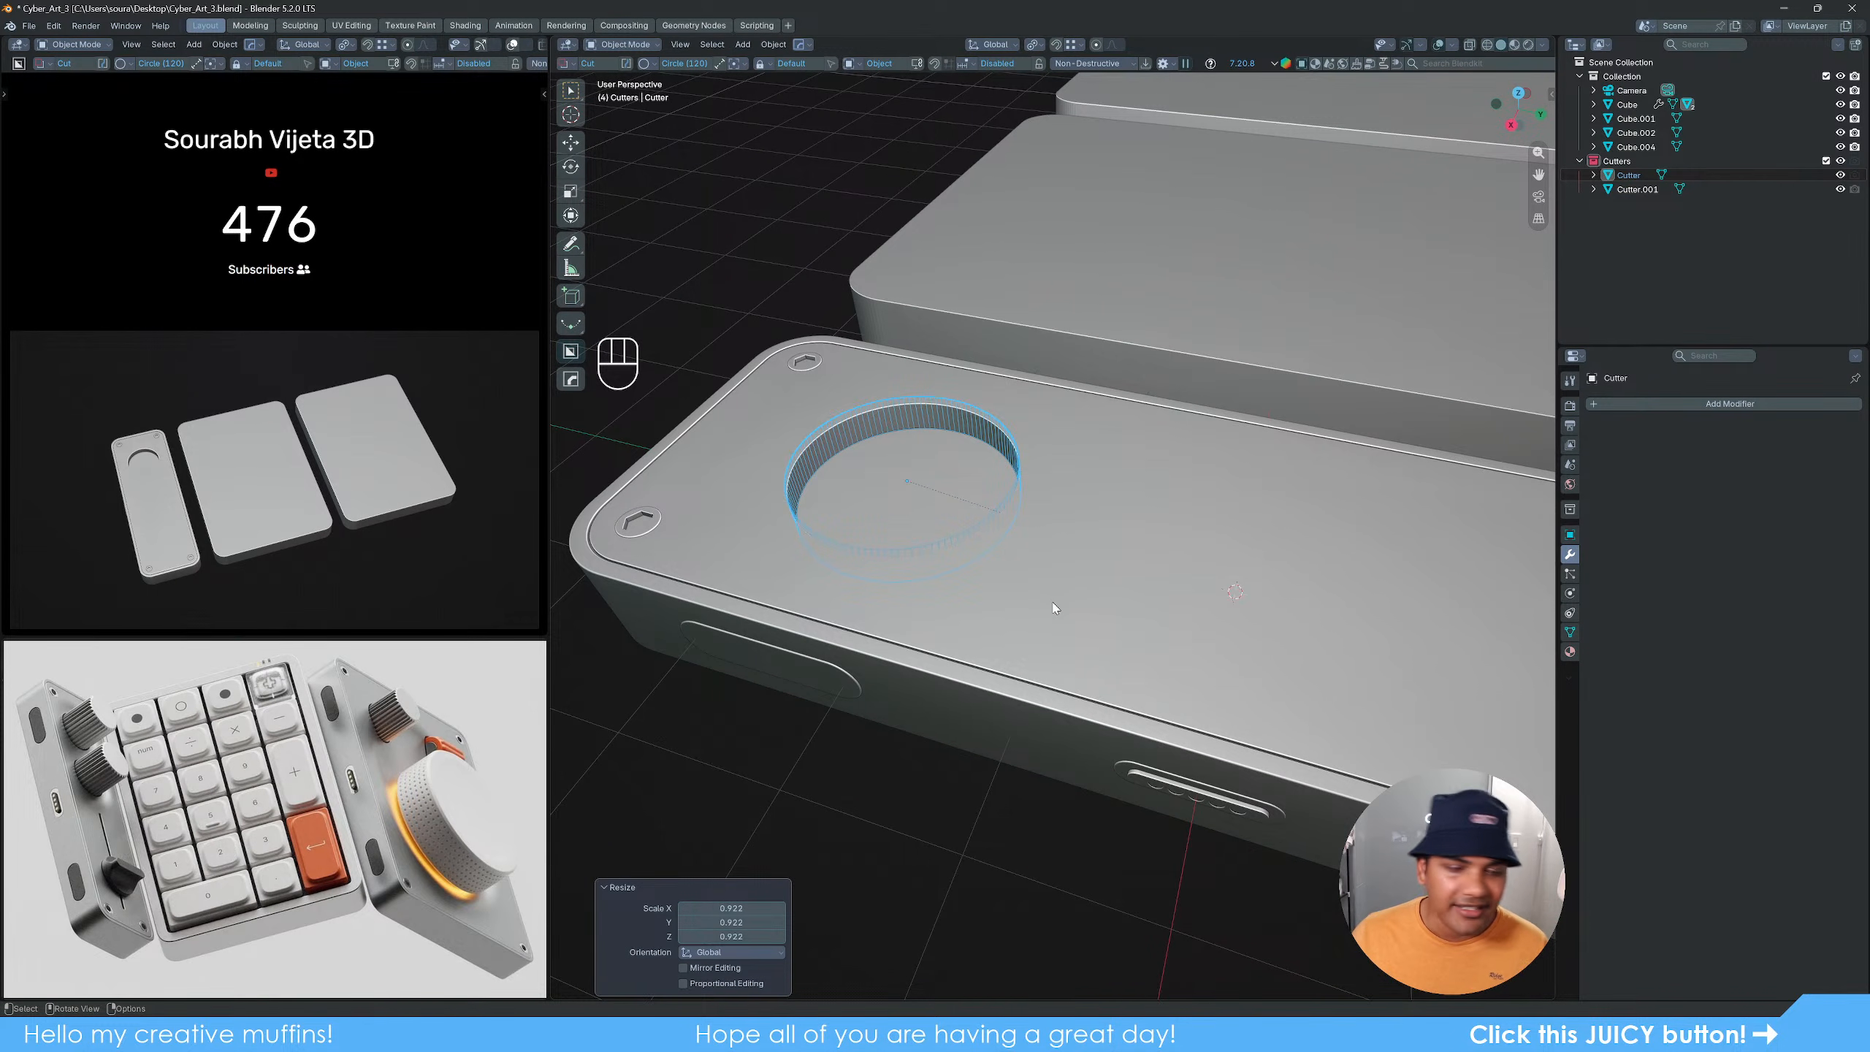
pyautogui.moveTo(1054, 608); pyautogui.dragTo(1081, 603, button='middle')
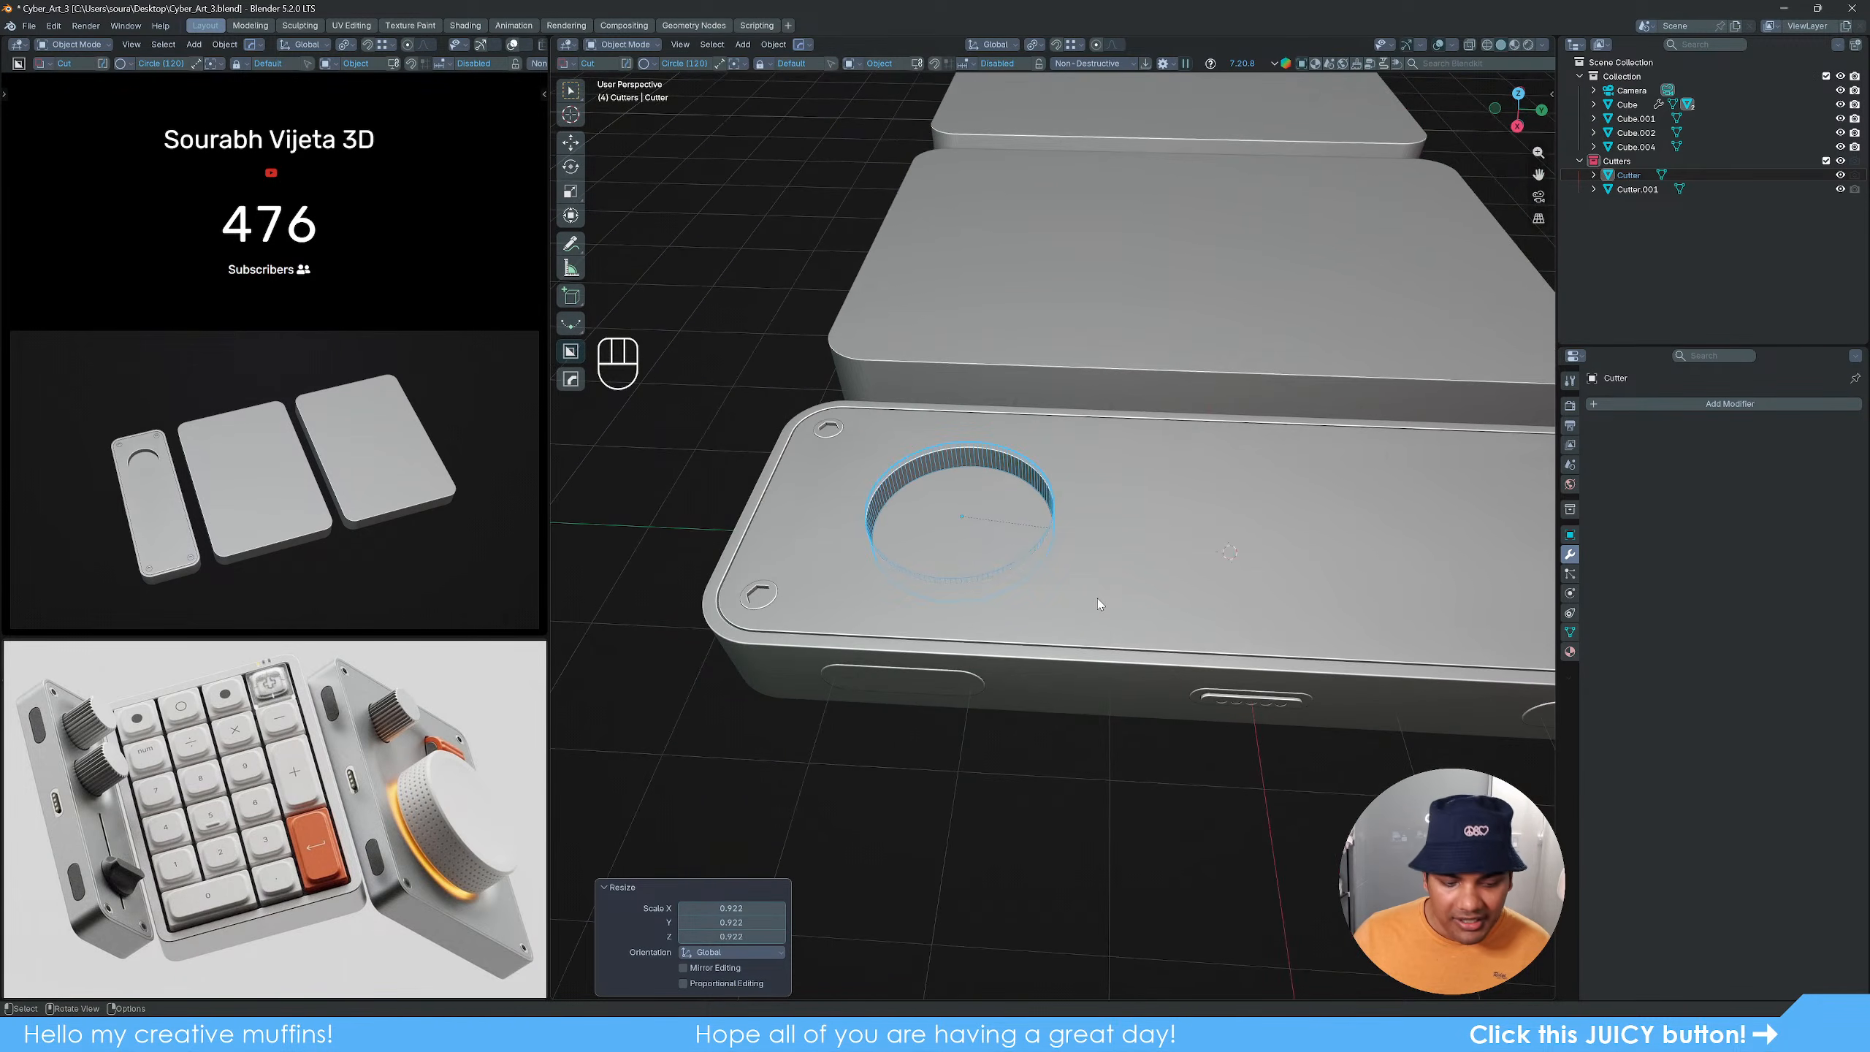
pyautogui.press('q')
pyautogui.moveTo(1078, 597)
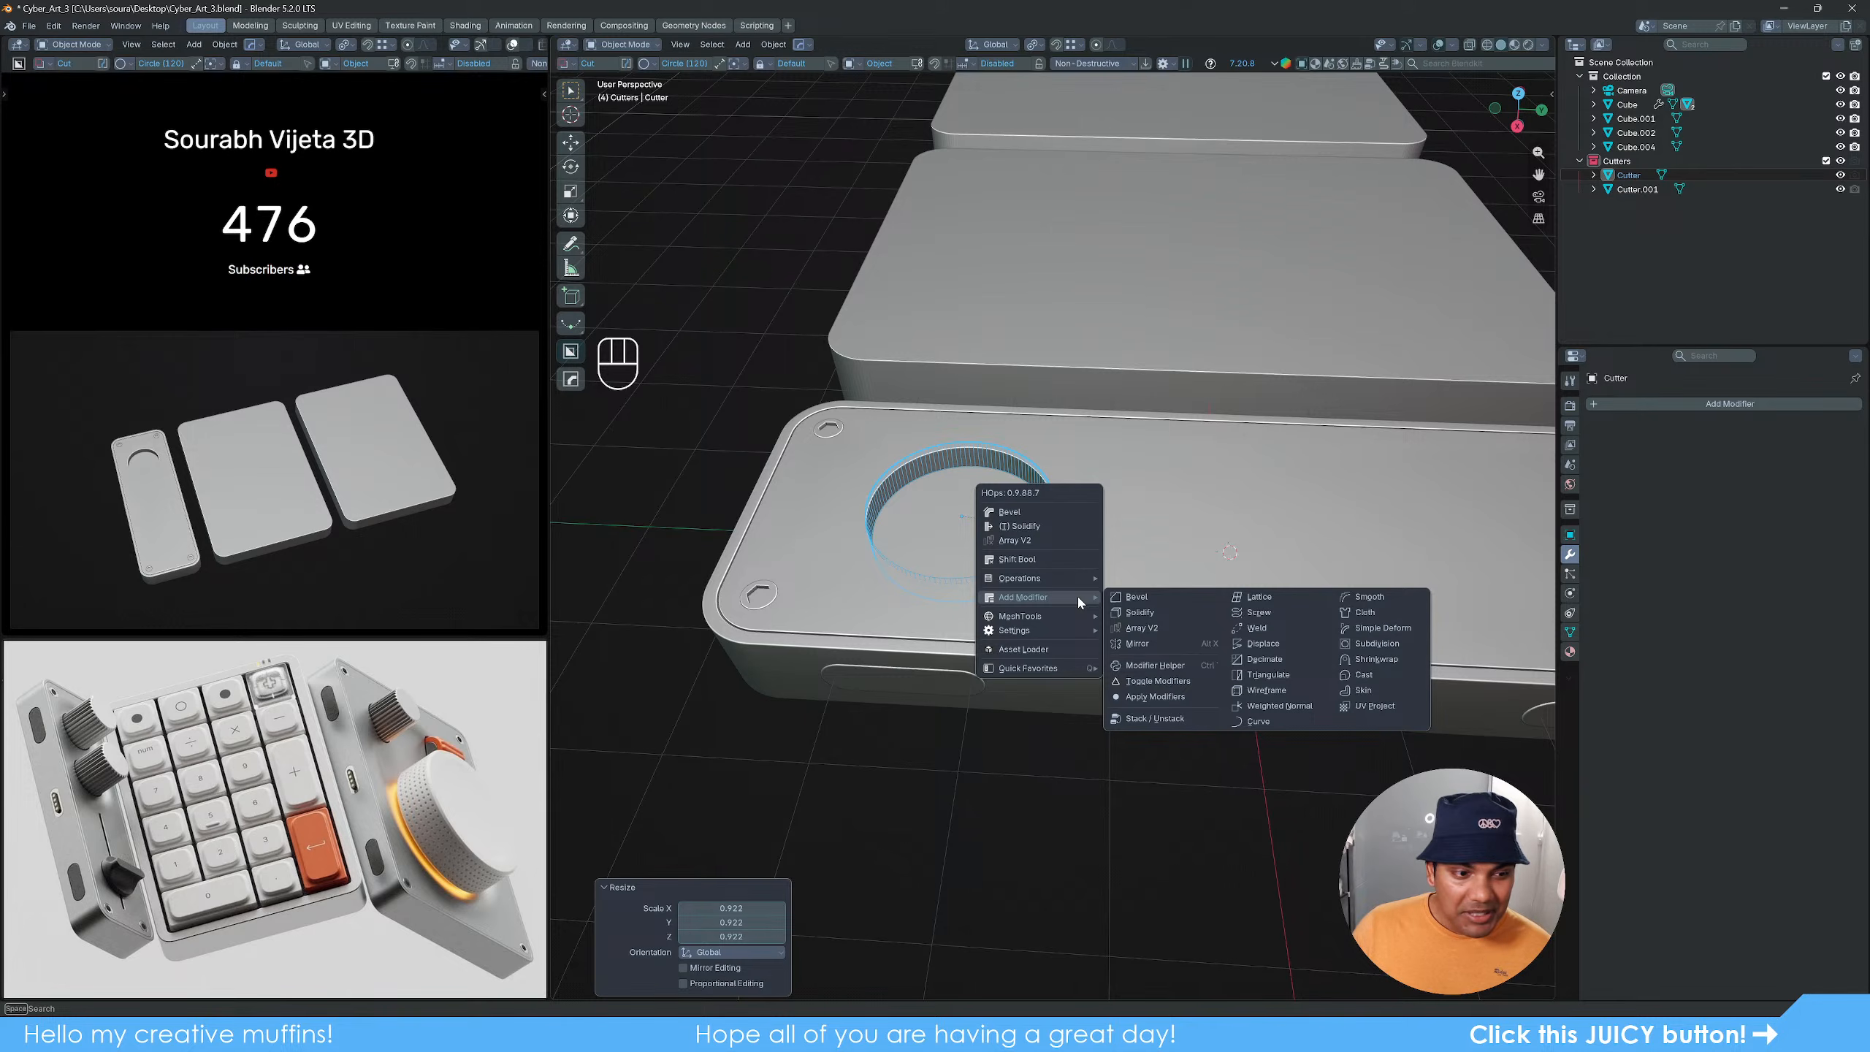
pyautogui.click(1160, 628)
pyautogui.press('x')
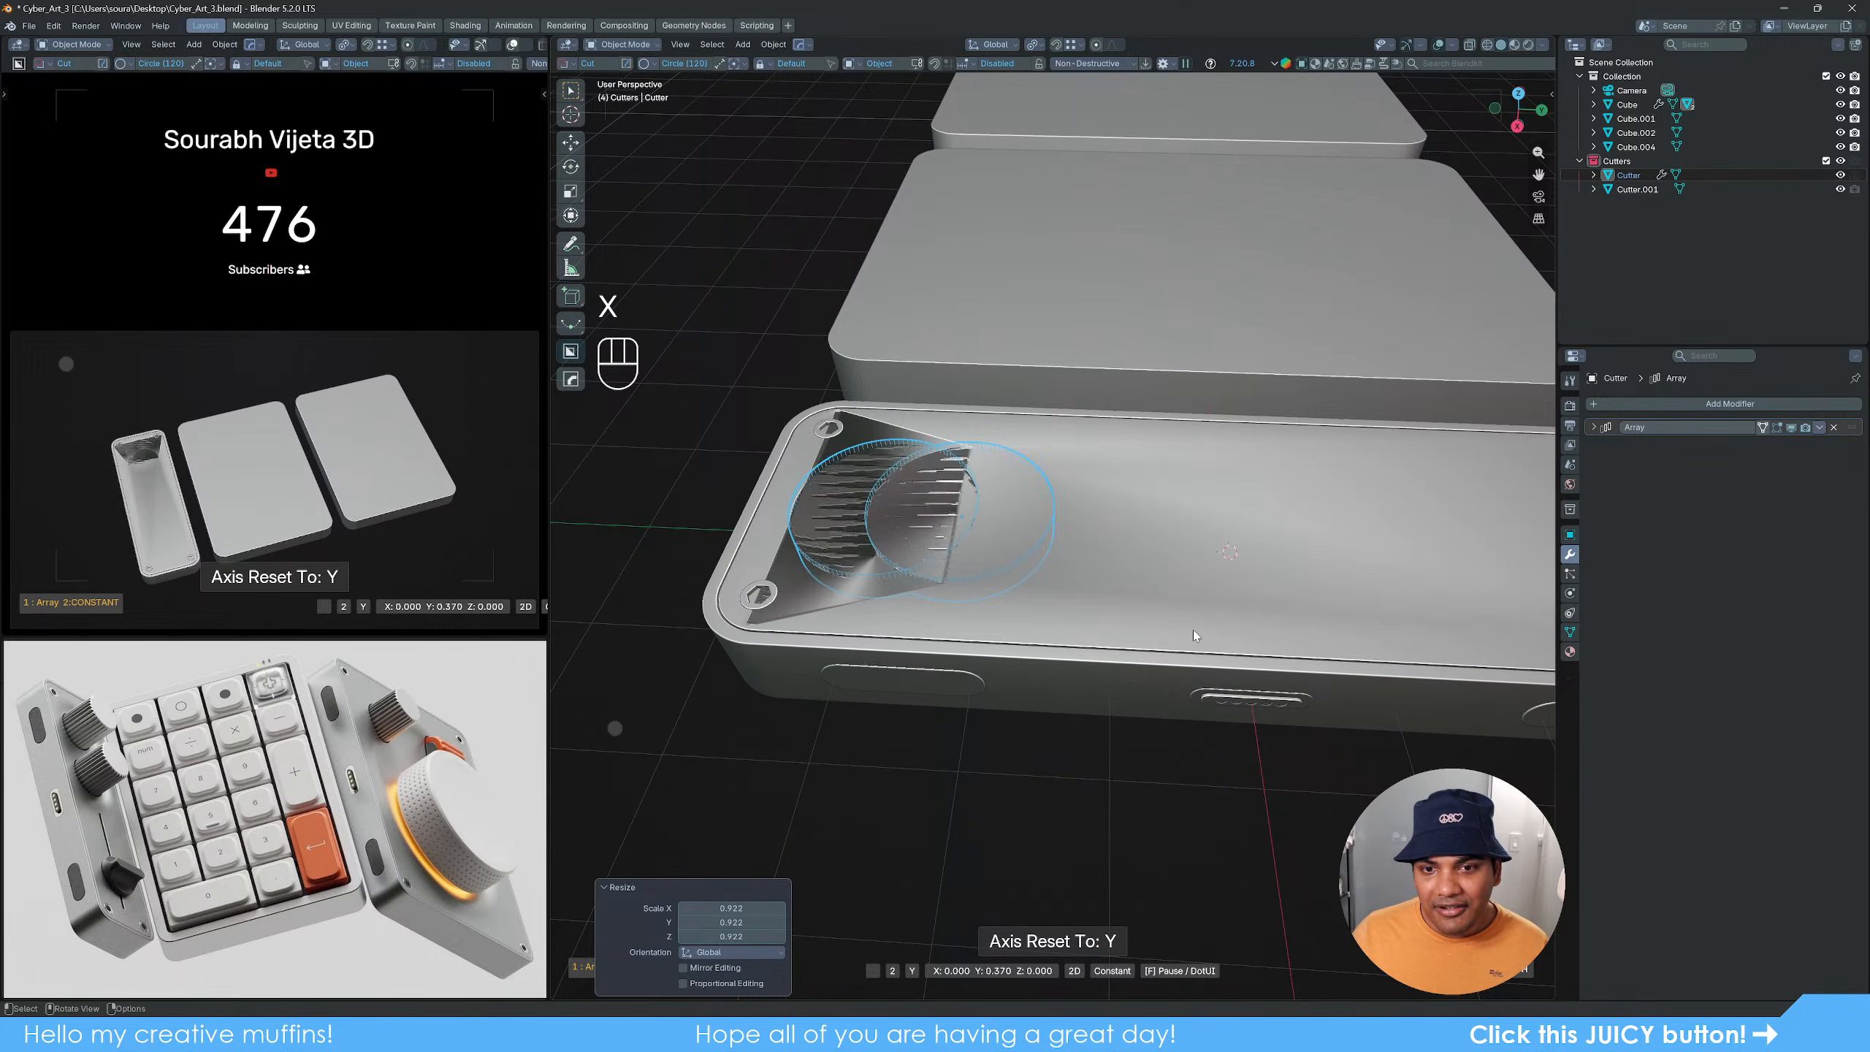
pyautogui.press('shift')
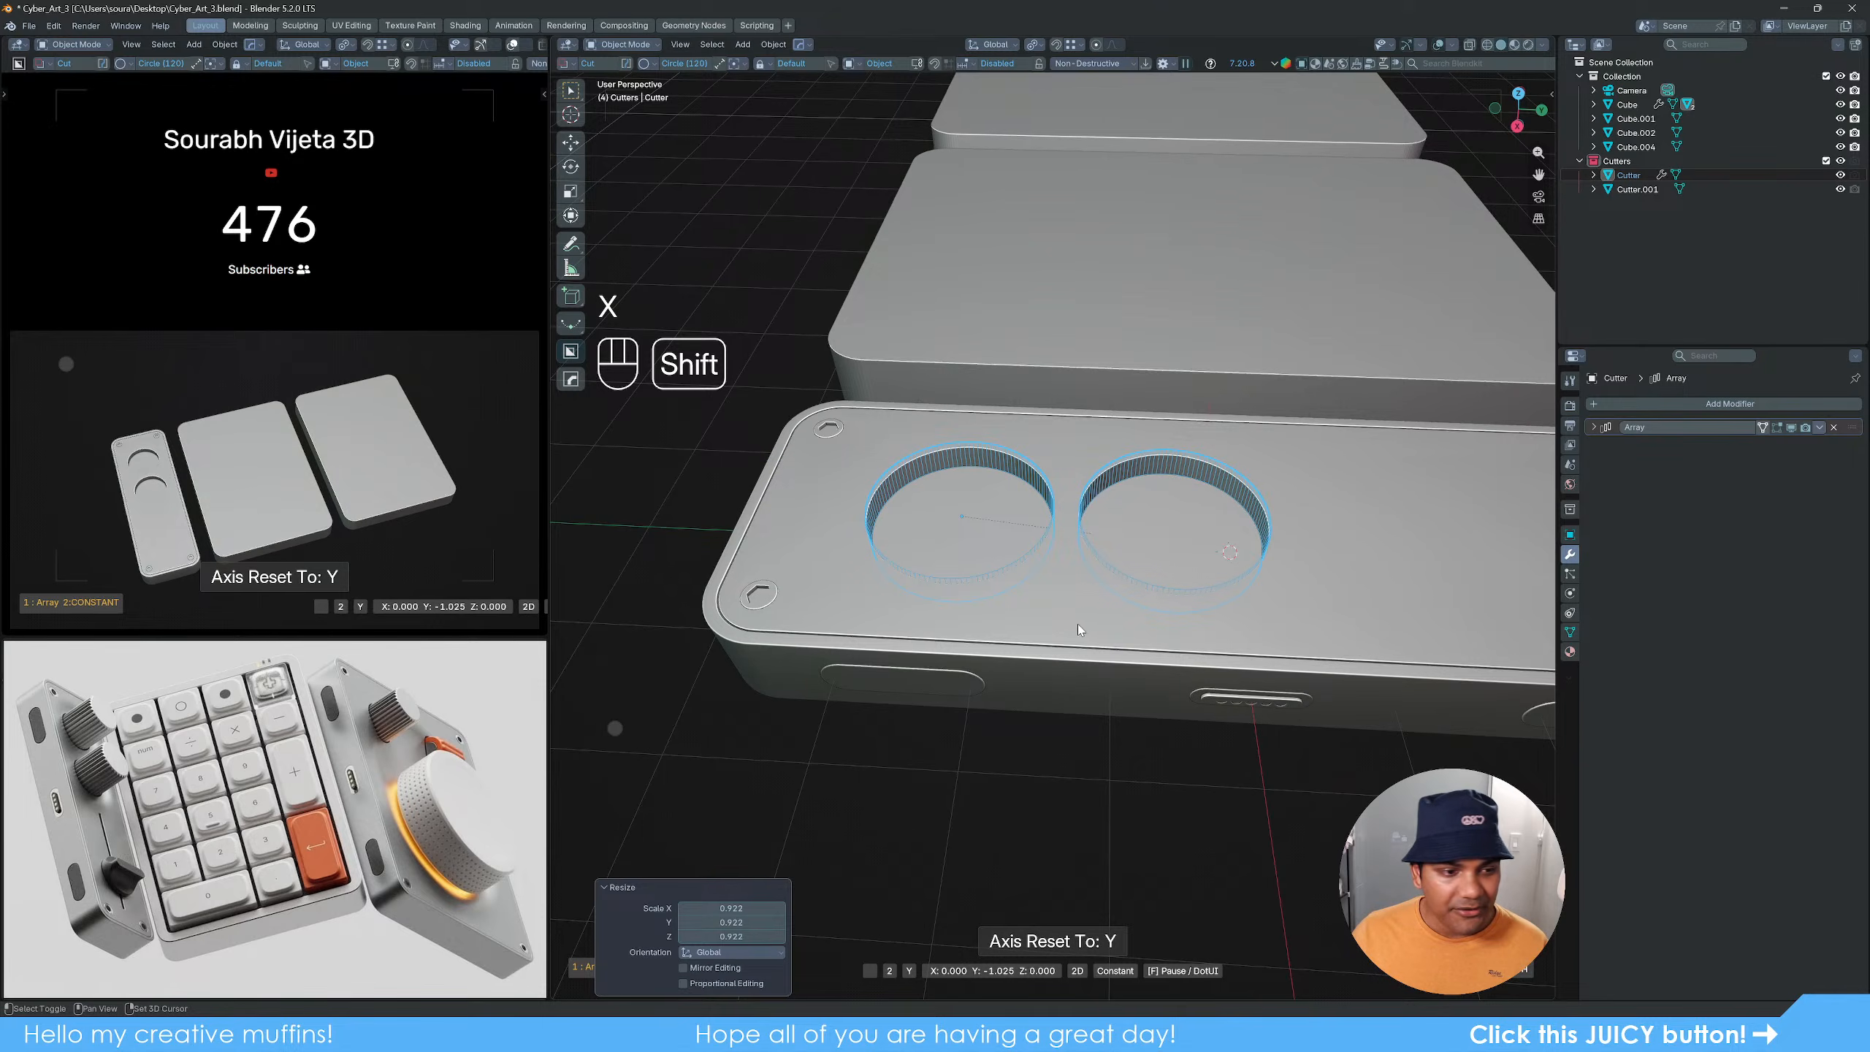
pyautogui.click(906, 613)
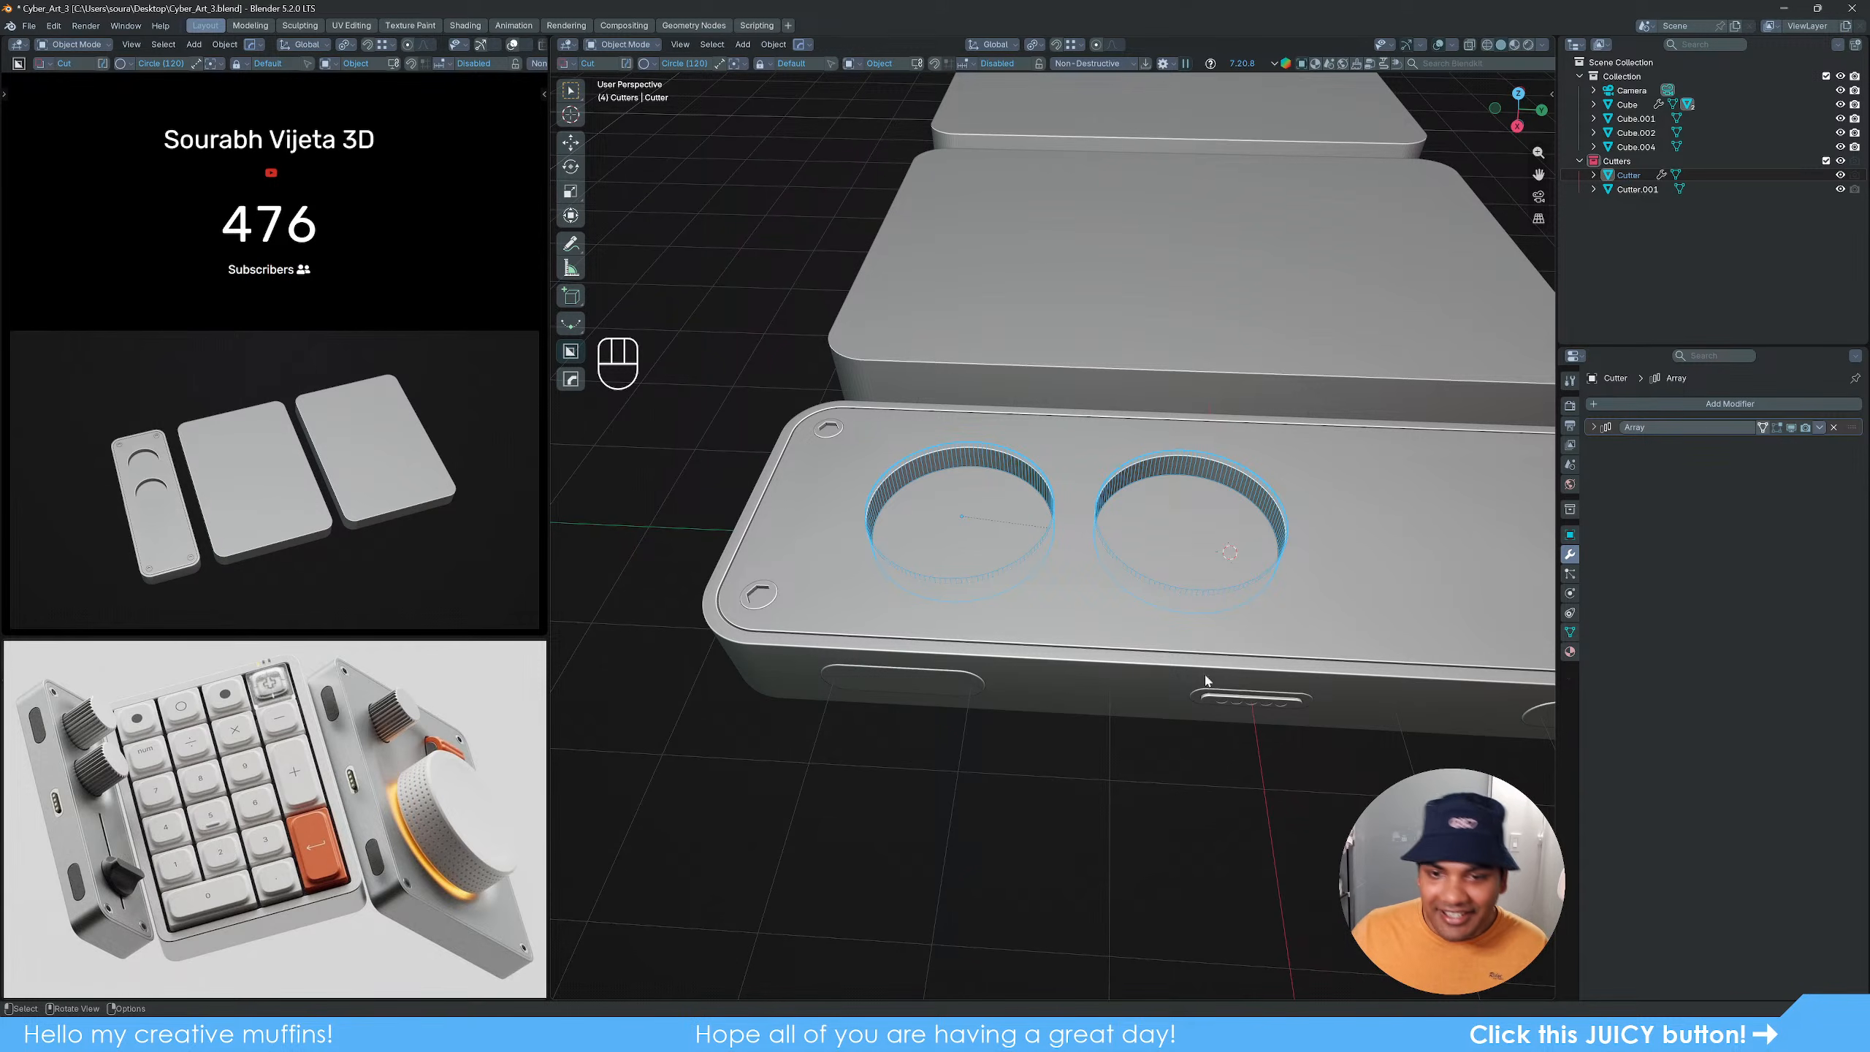
pyautogui.moveTo(1226, 729); pyautogui.dragTo(1117, 704, button='middle')
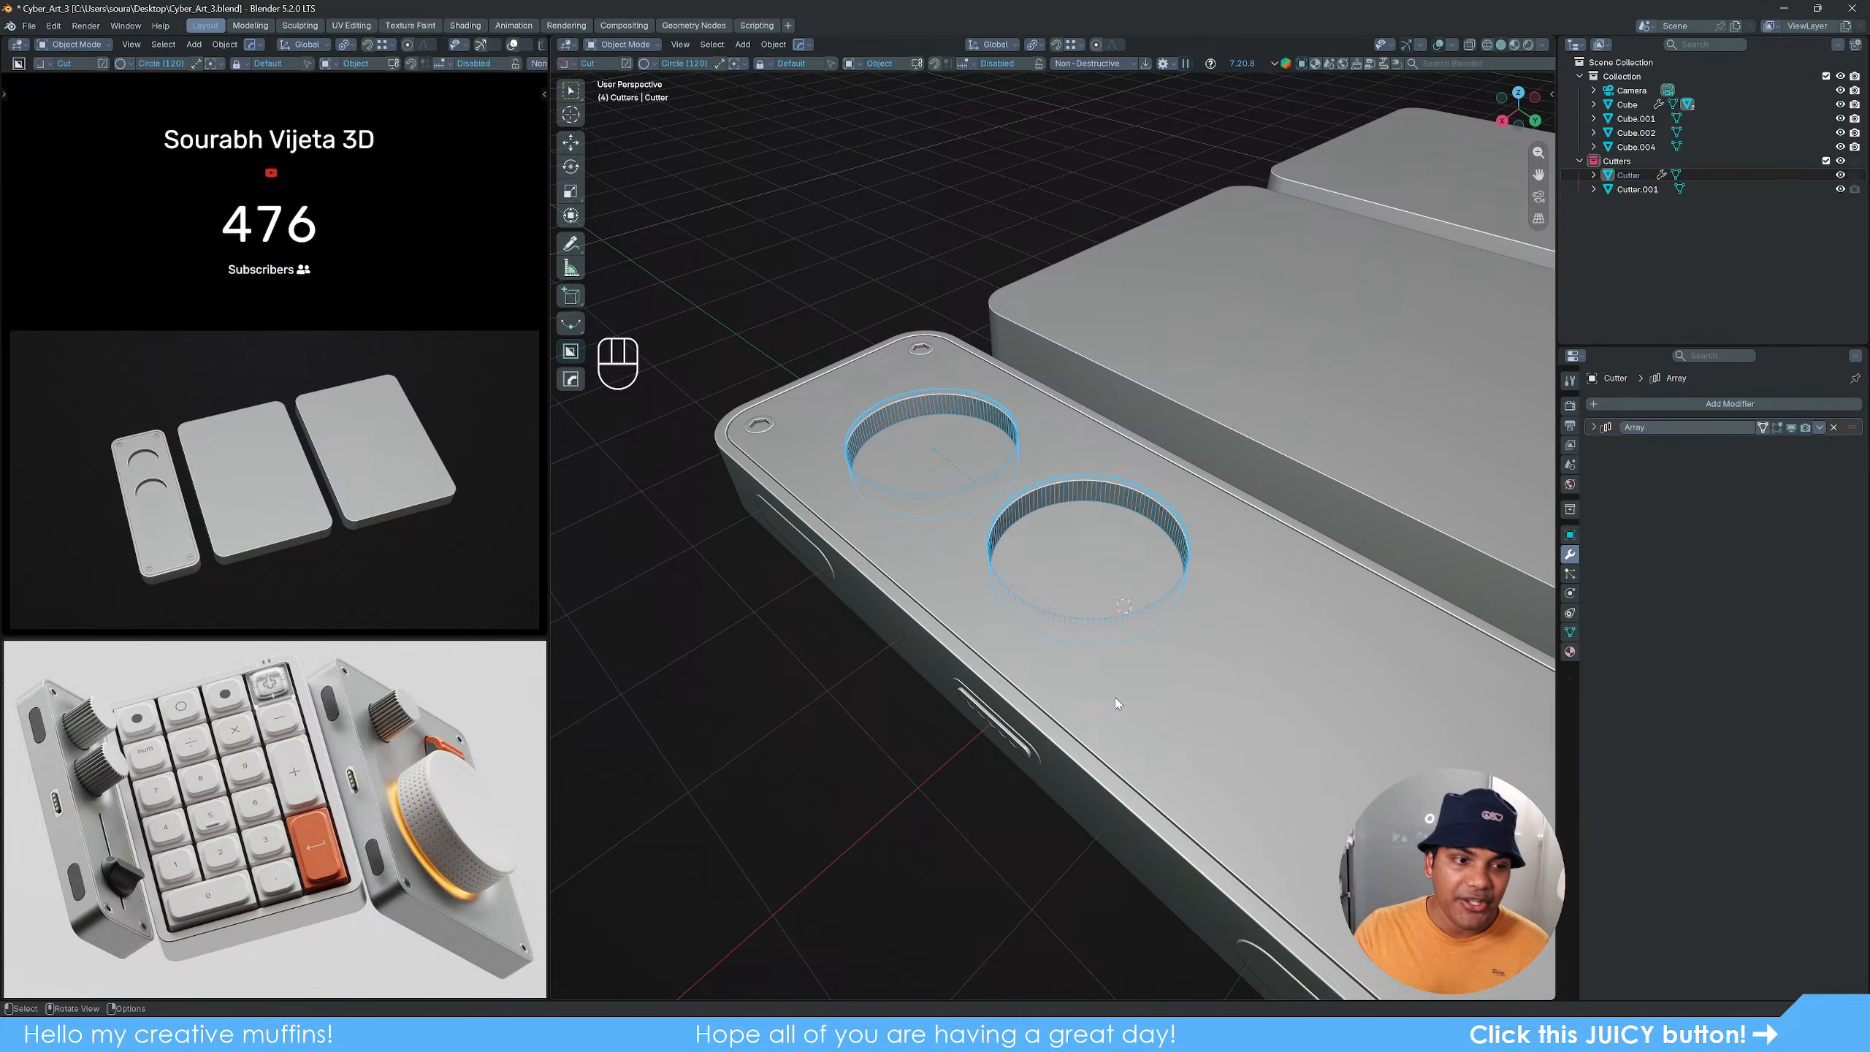
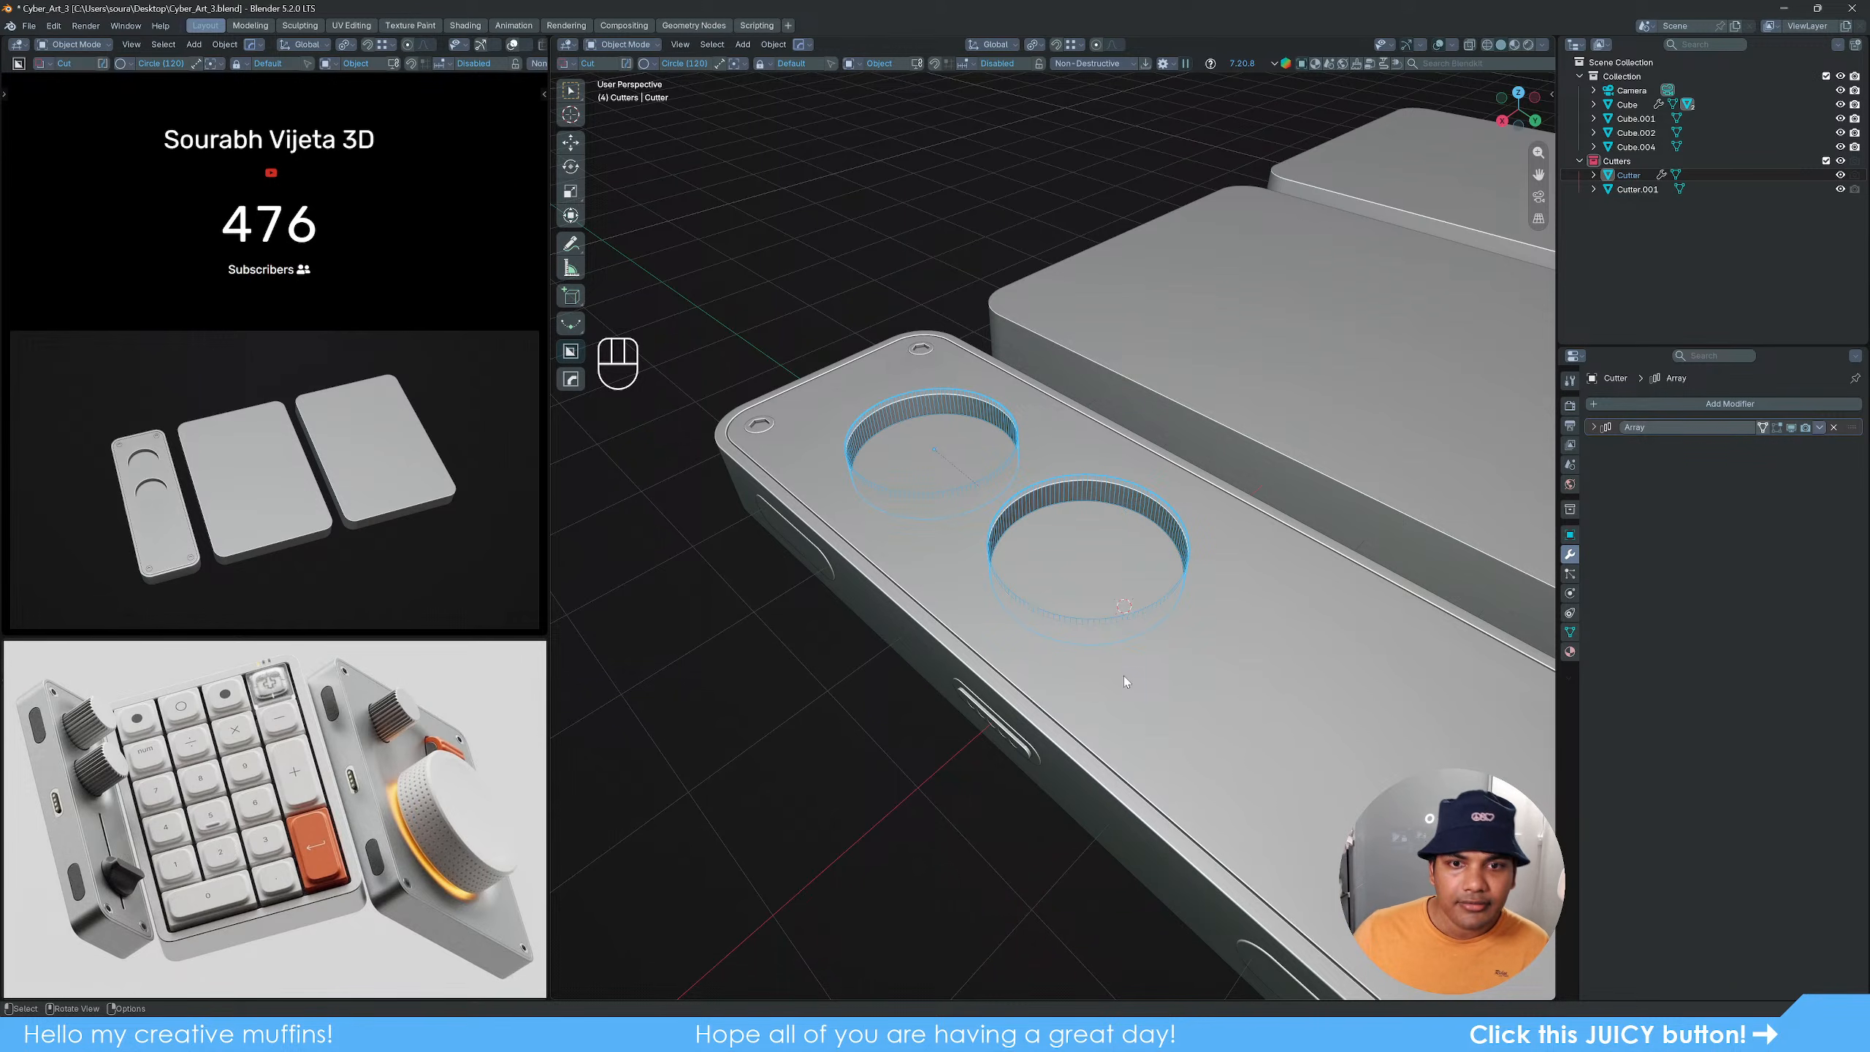
pyautogui.moveTo(1148, 702)
pyautogui.mouseDown(button='middle')
pyautogui.moveTo(1201, 675)
pyautogui.moveTo(1115, 710)
pyautogui.mouseUp(button='middle')
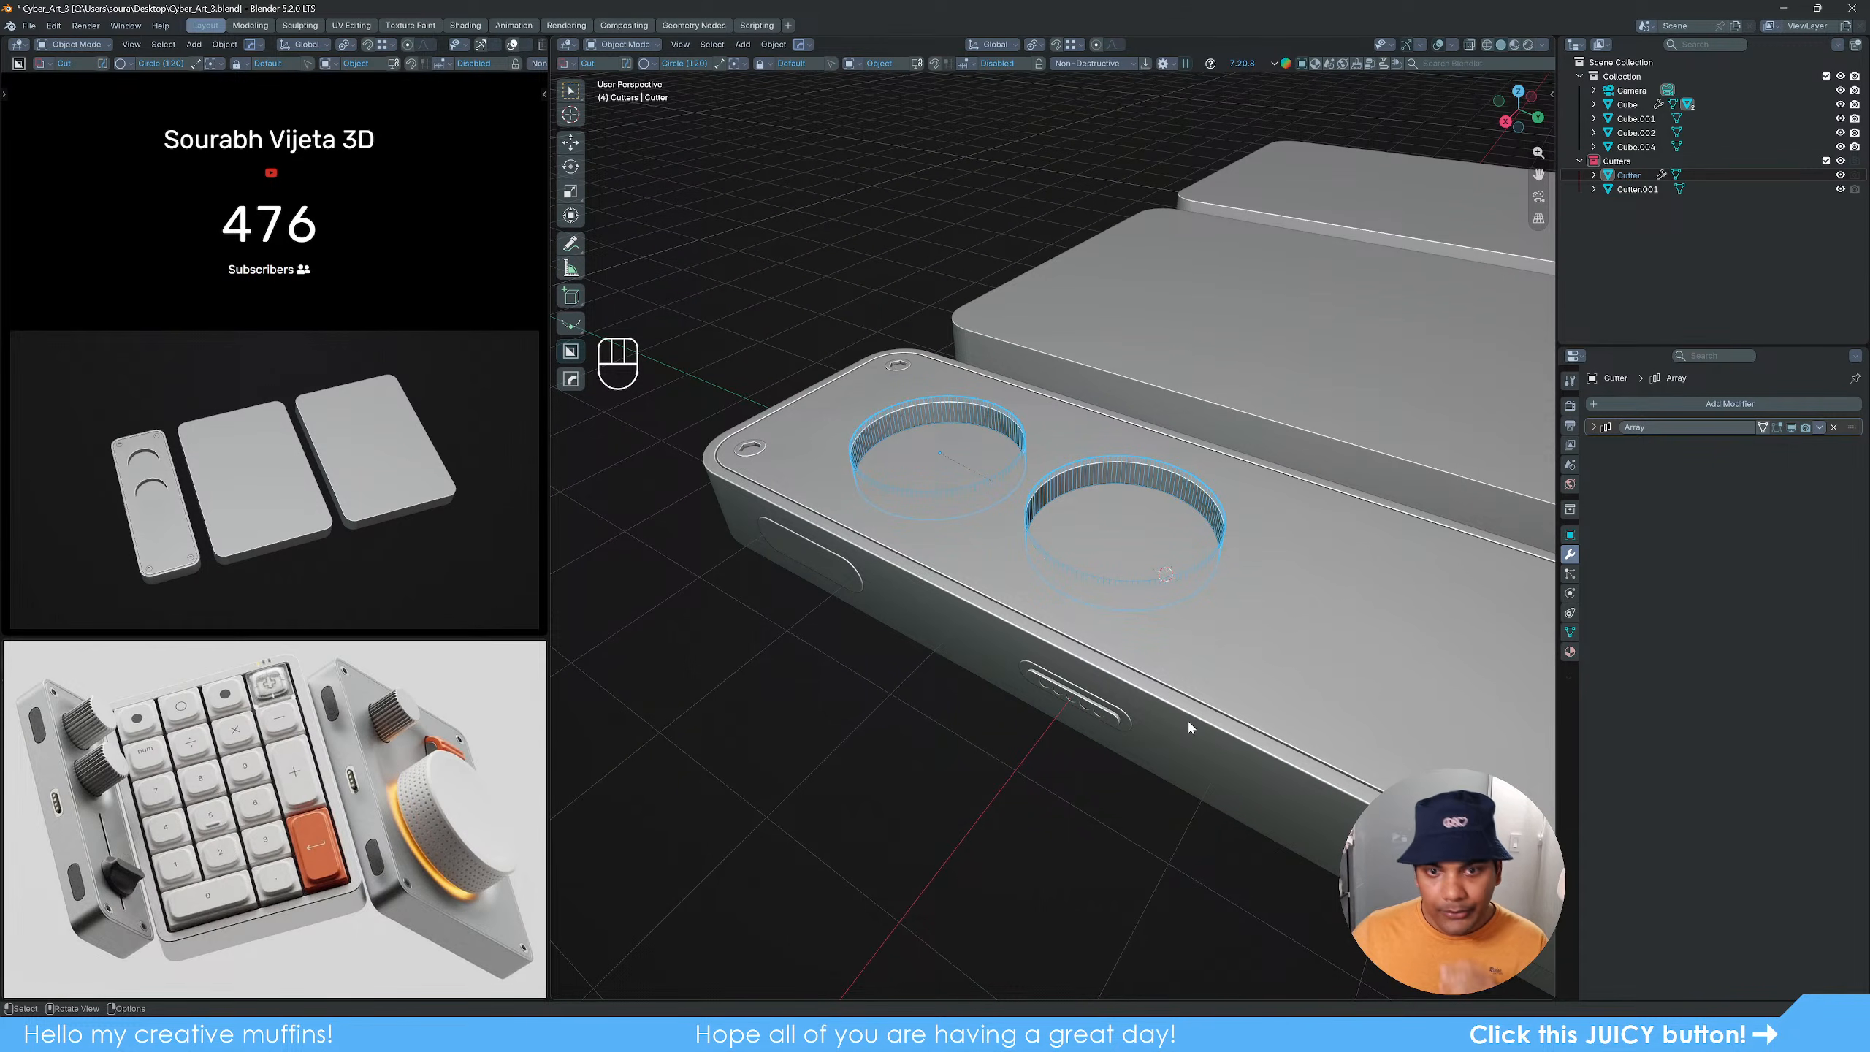
pyautogui.moveTo(1188, 726); pyautogui.dragTo(1130, 600, button='middle')
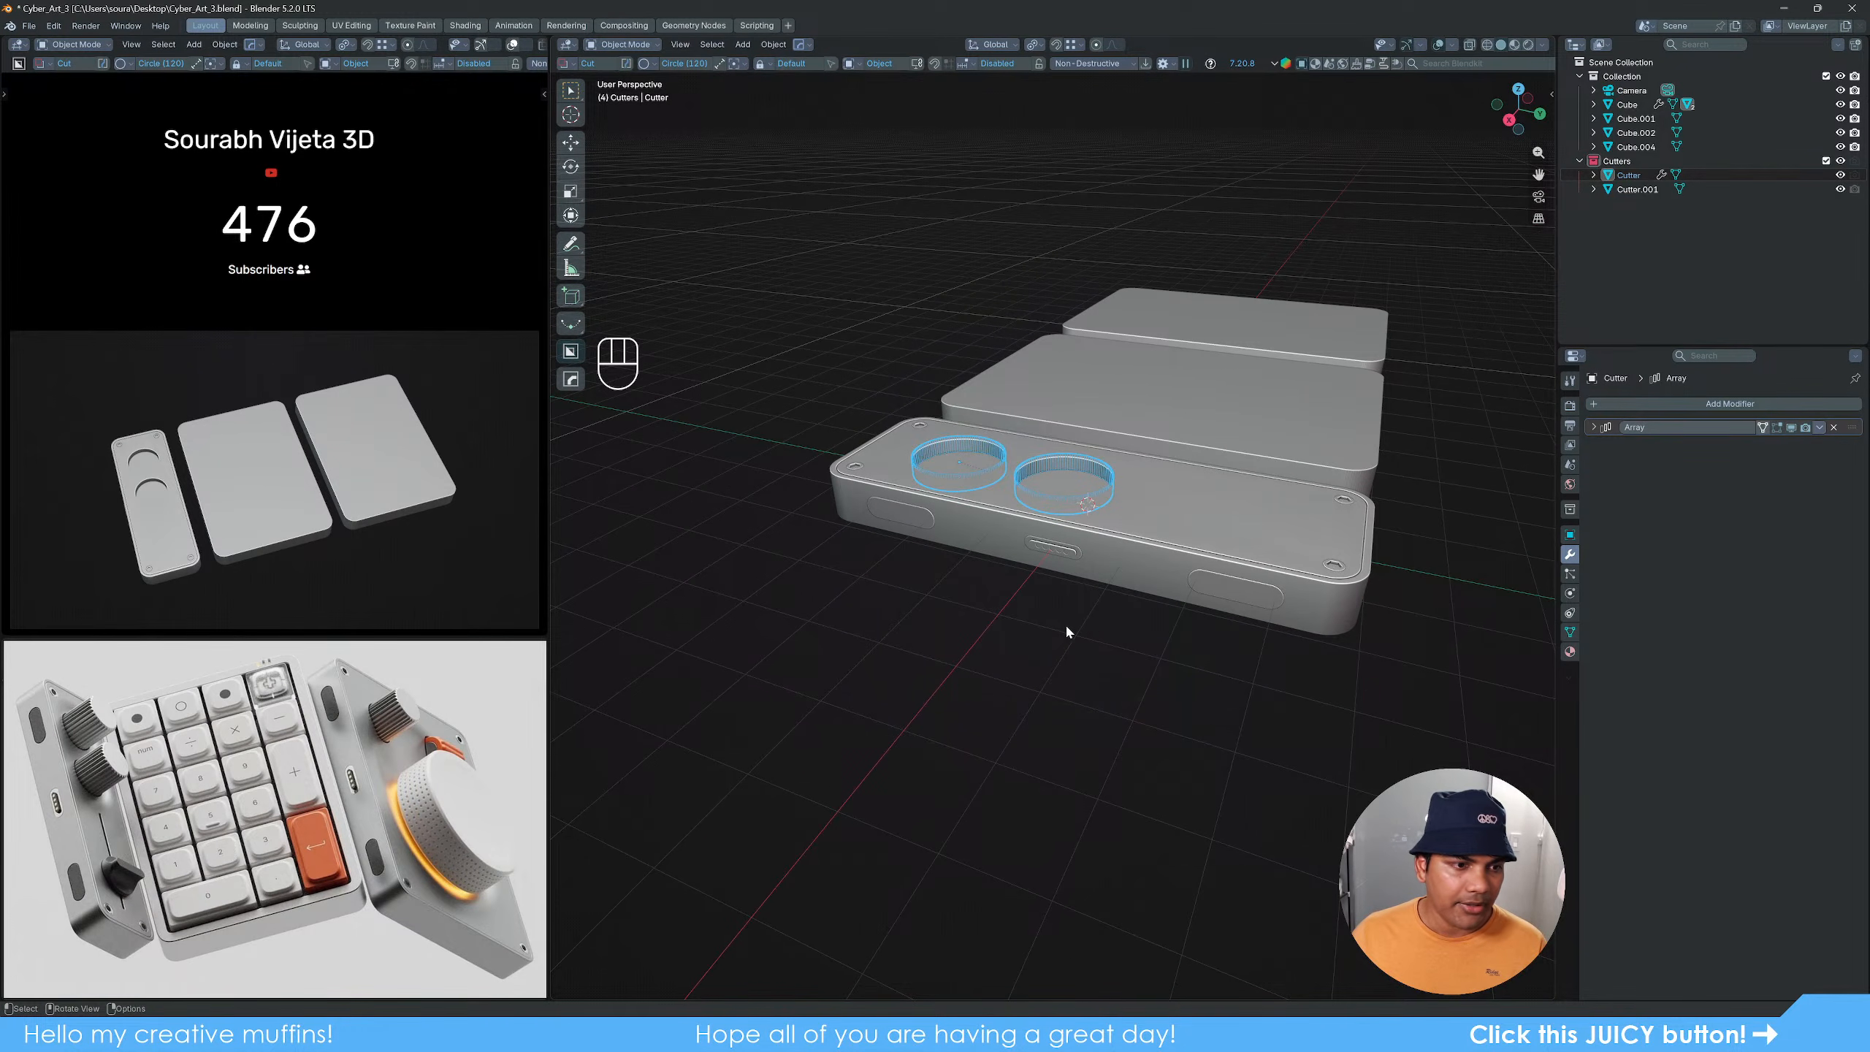
pyautogui.scroll(2, 1103, 567)
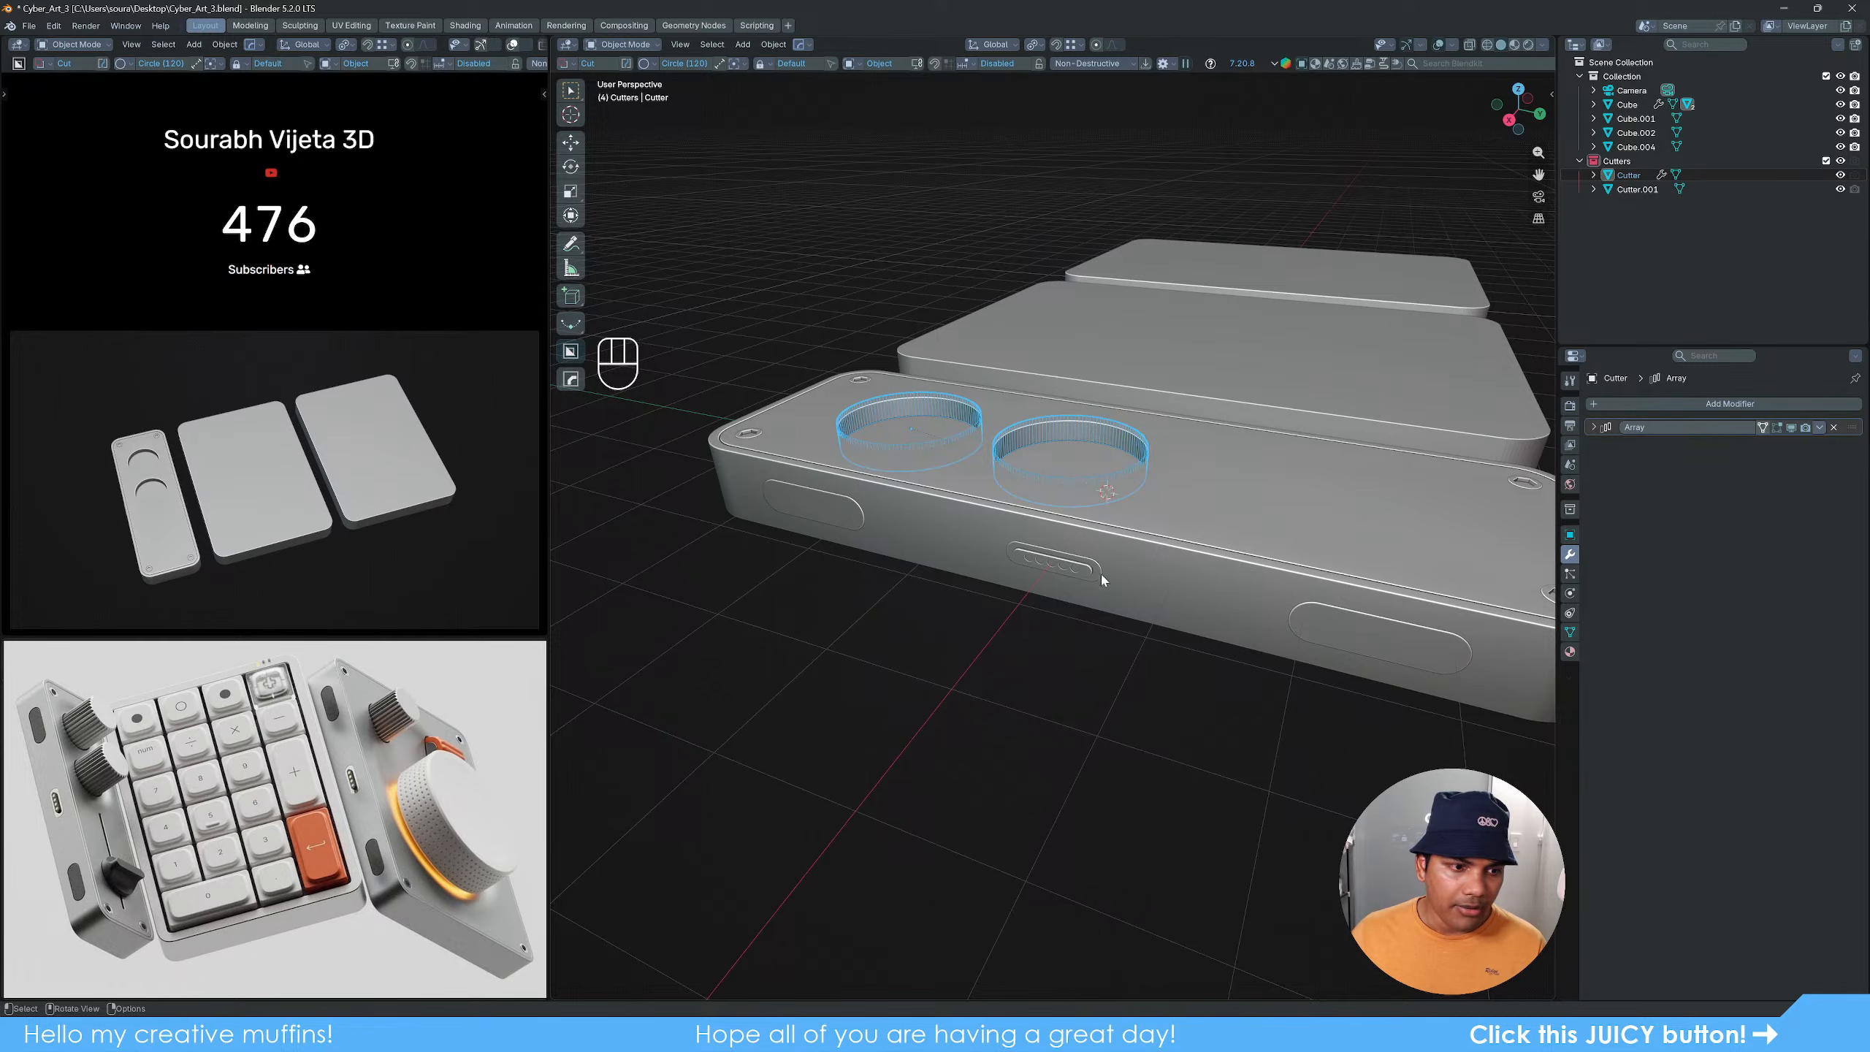
pyautogui.moveTo(1115, 594); pyautogui.dragTo(1090, 634, button='middle')
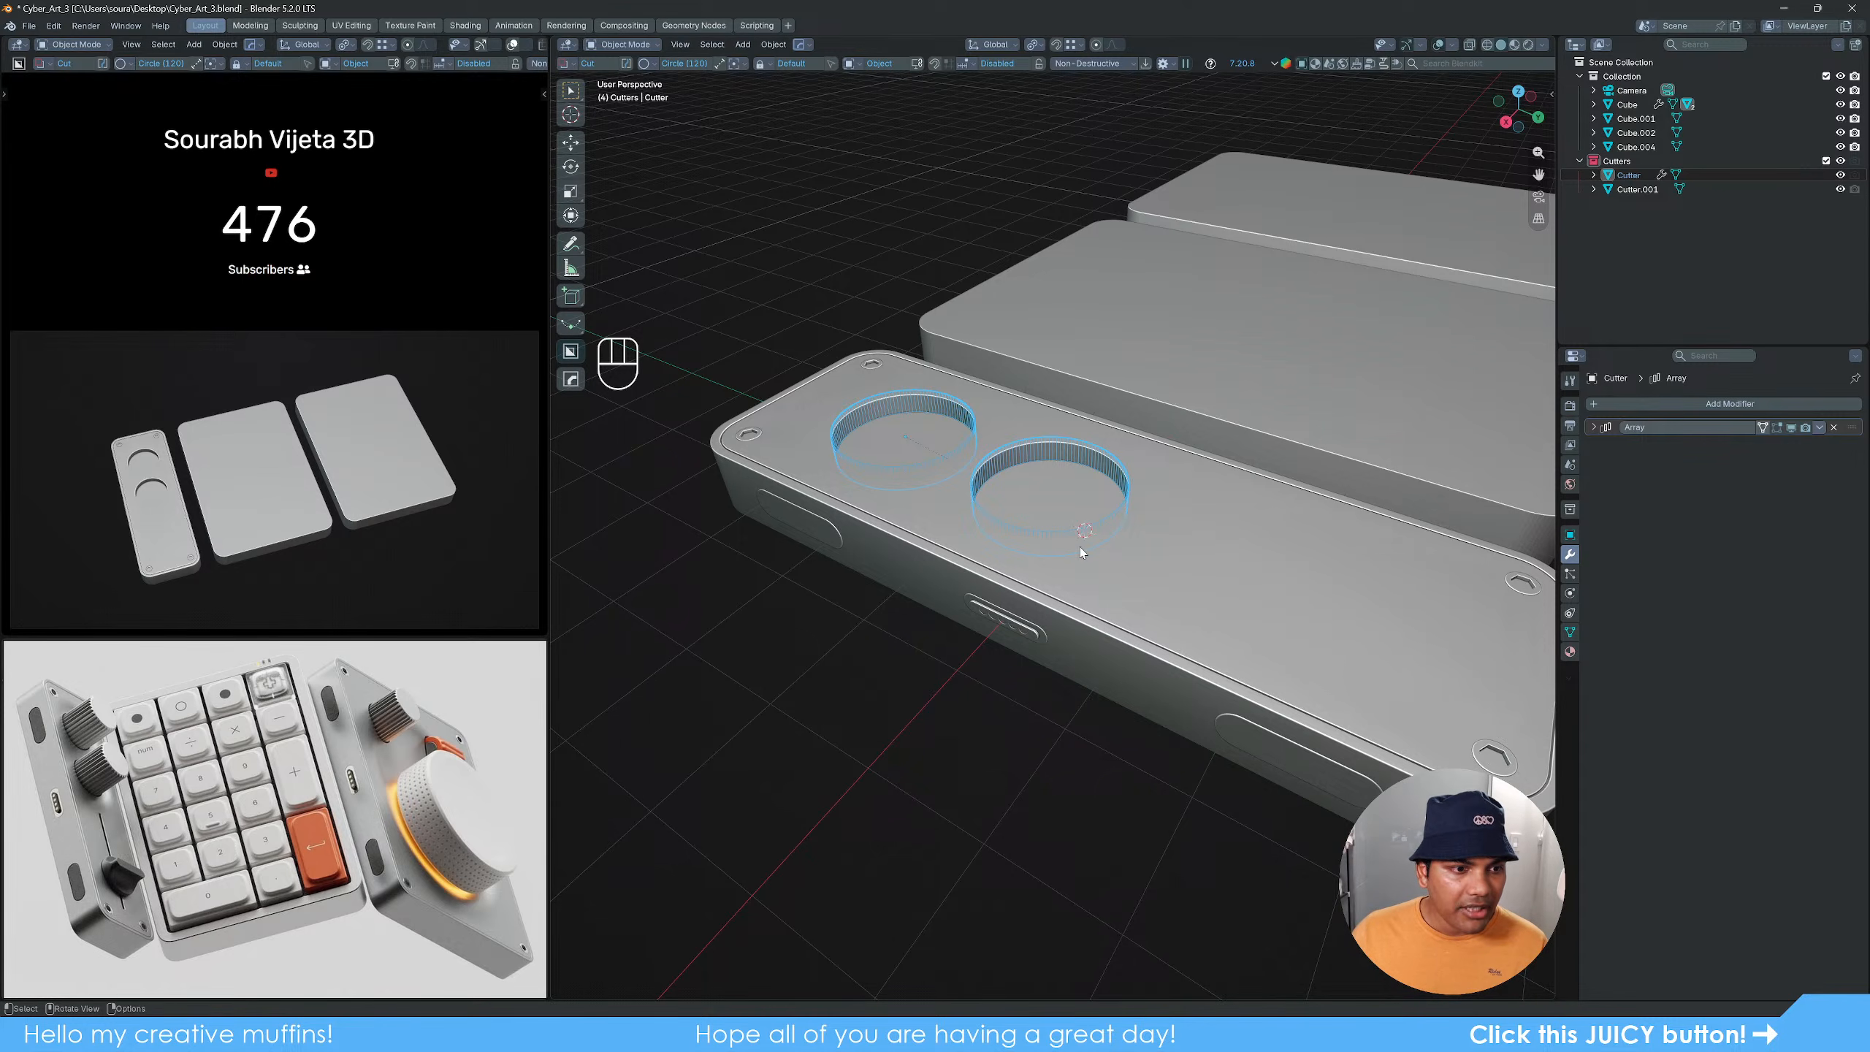
# Step: Apply the array modifier on the circular recess cutter
pyautogui.moveTo(1082, 551)
pyautogui.mouseDown(button='middle')
pyautogui.moveTo(1145, 535)
pyautogui.moveTo(1097, 575)
pyautogui.moveTo(1107, 588)
pyautogui.moveTo(1038, 562)
pyautogui.moveTo(1060, 568)
pyautogui.mouseUp(button='middle')
pyautogui.scroll(3, 1108, 588)
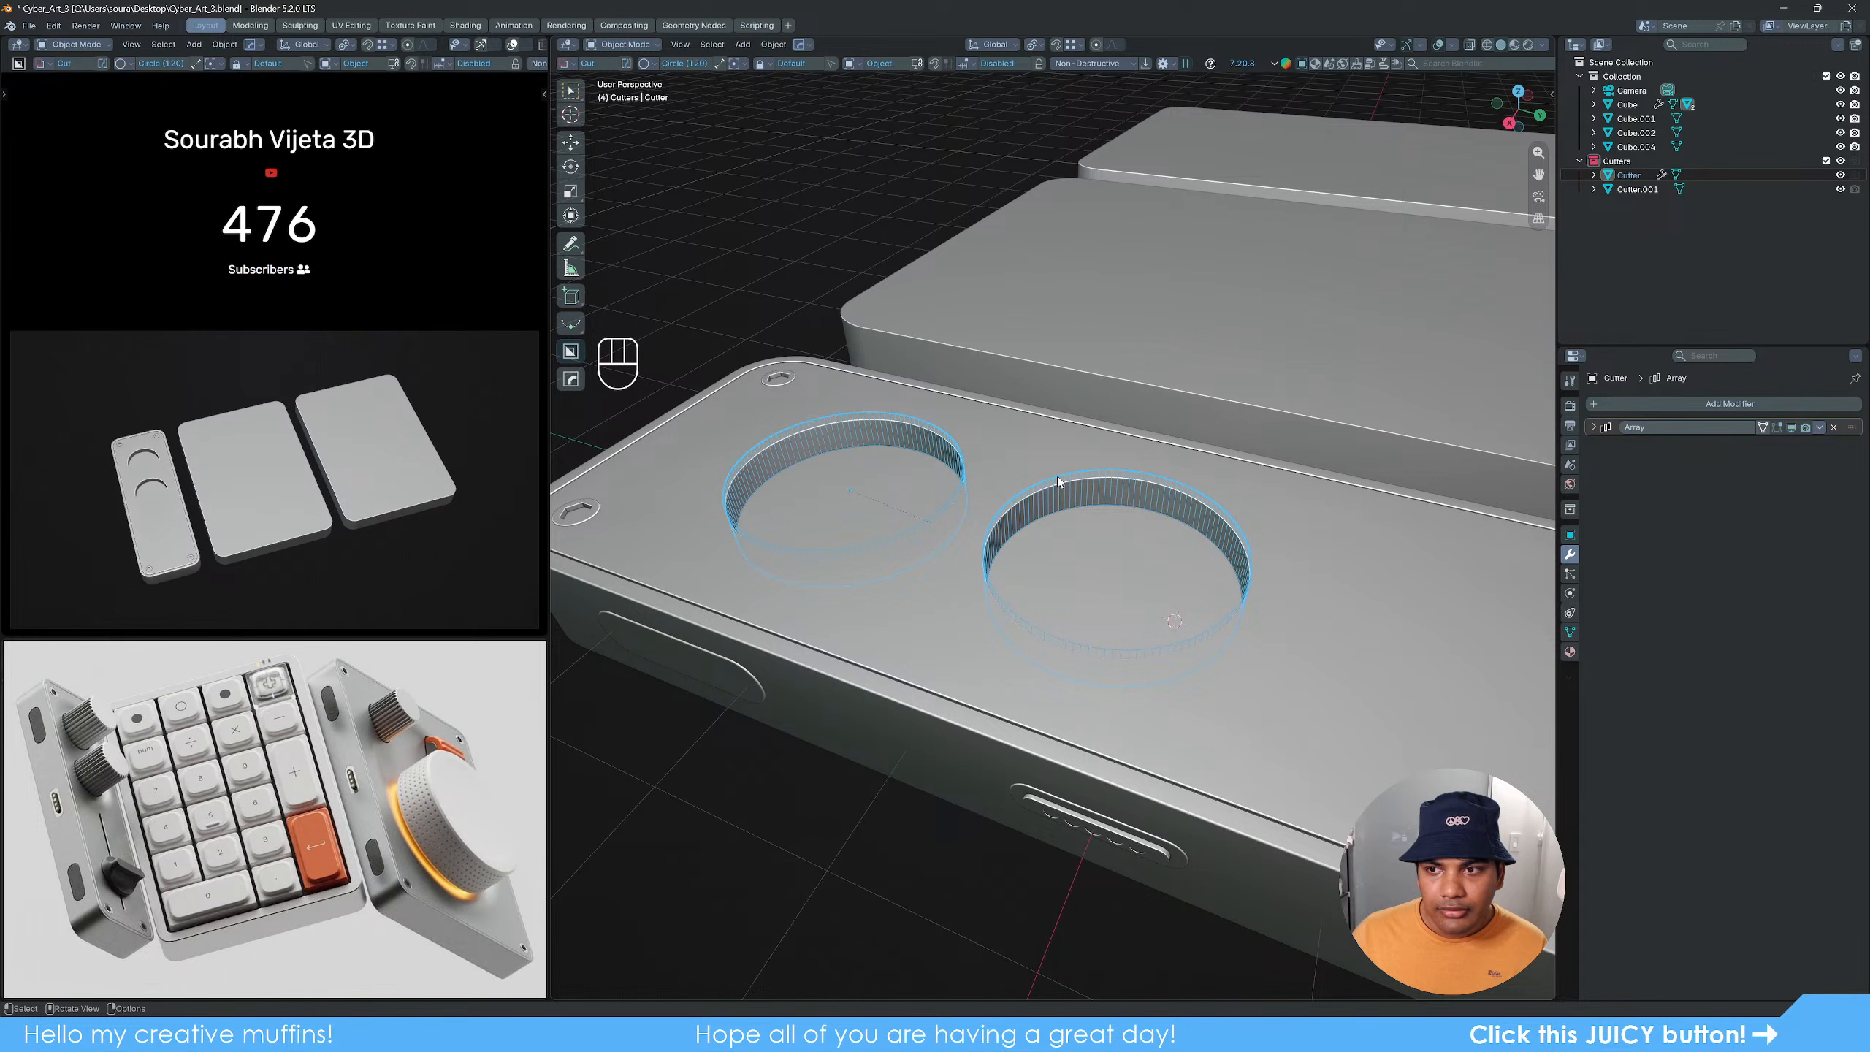
pyautogui.press('q')
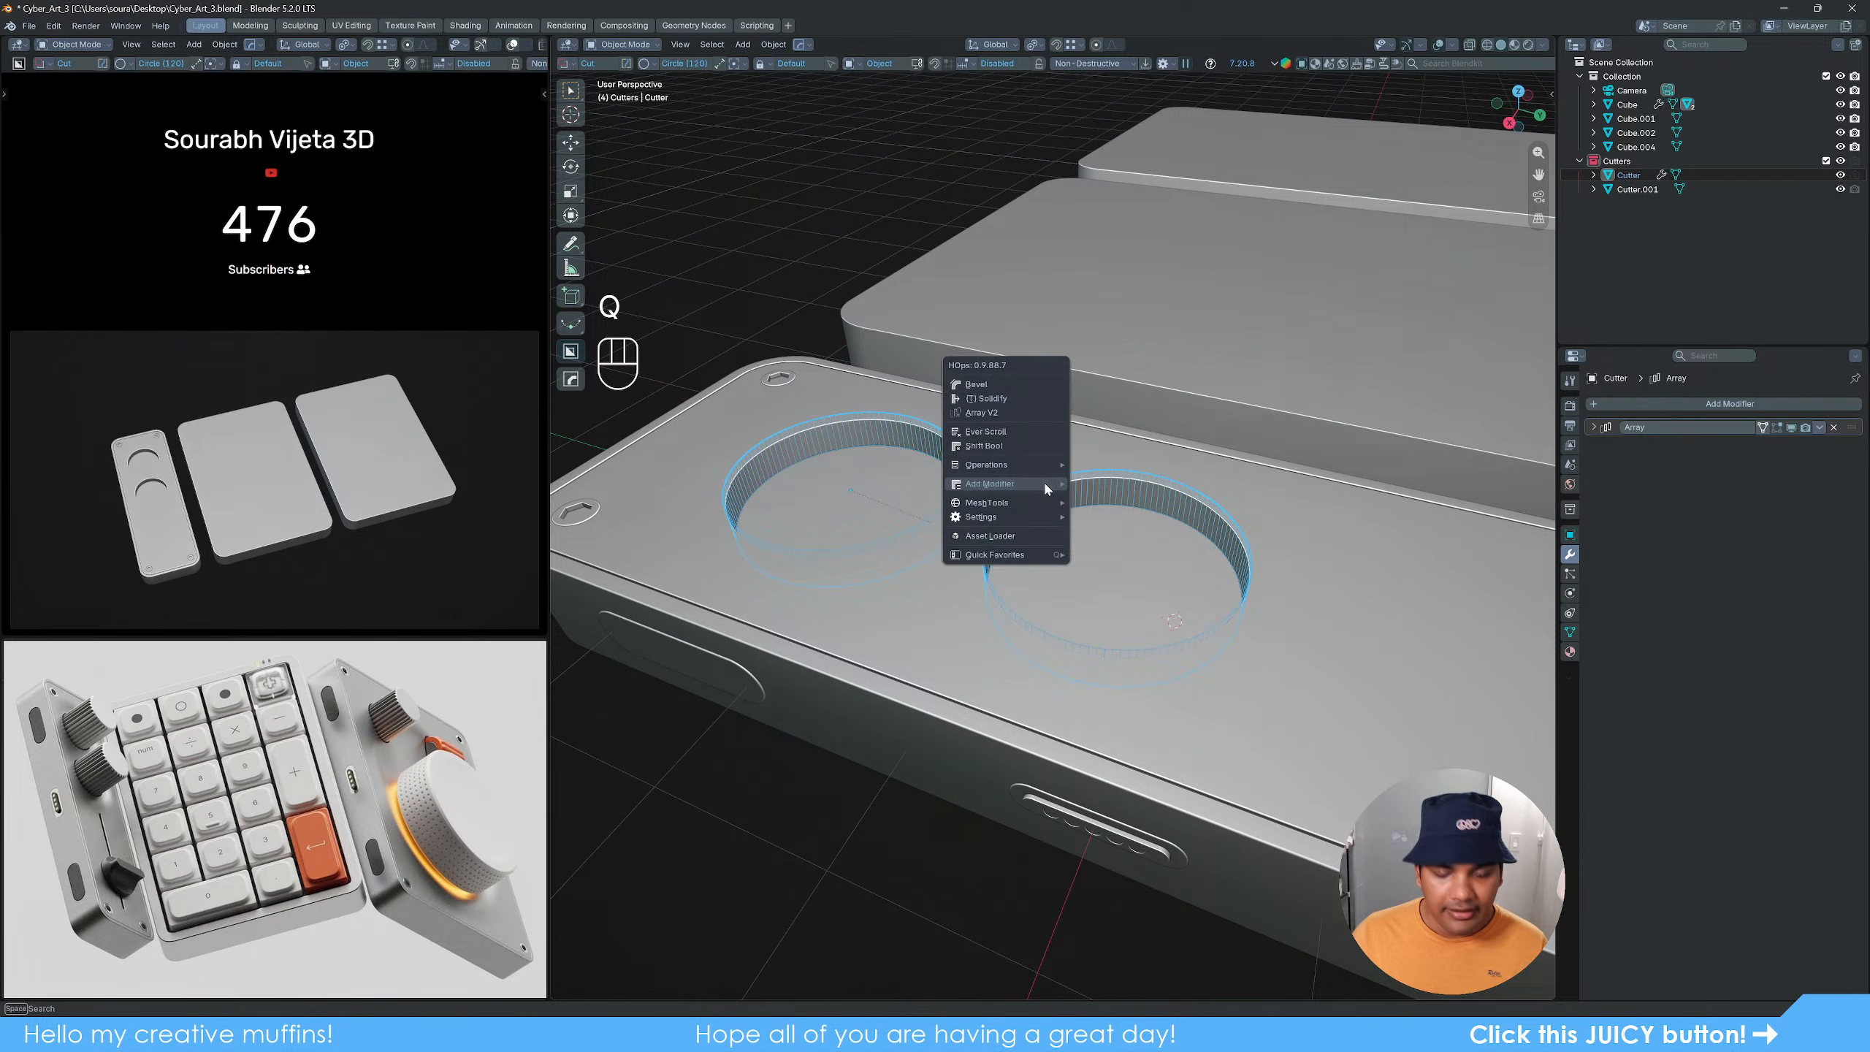
pyautogui.moveTo(1043, 480)
pyautogui.click(1128, 578)
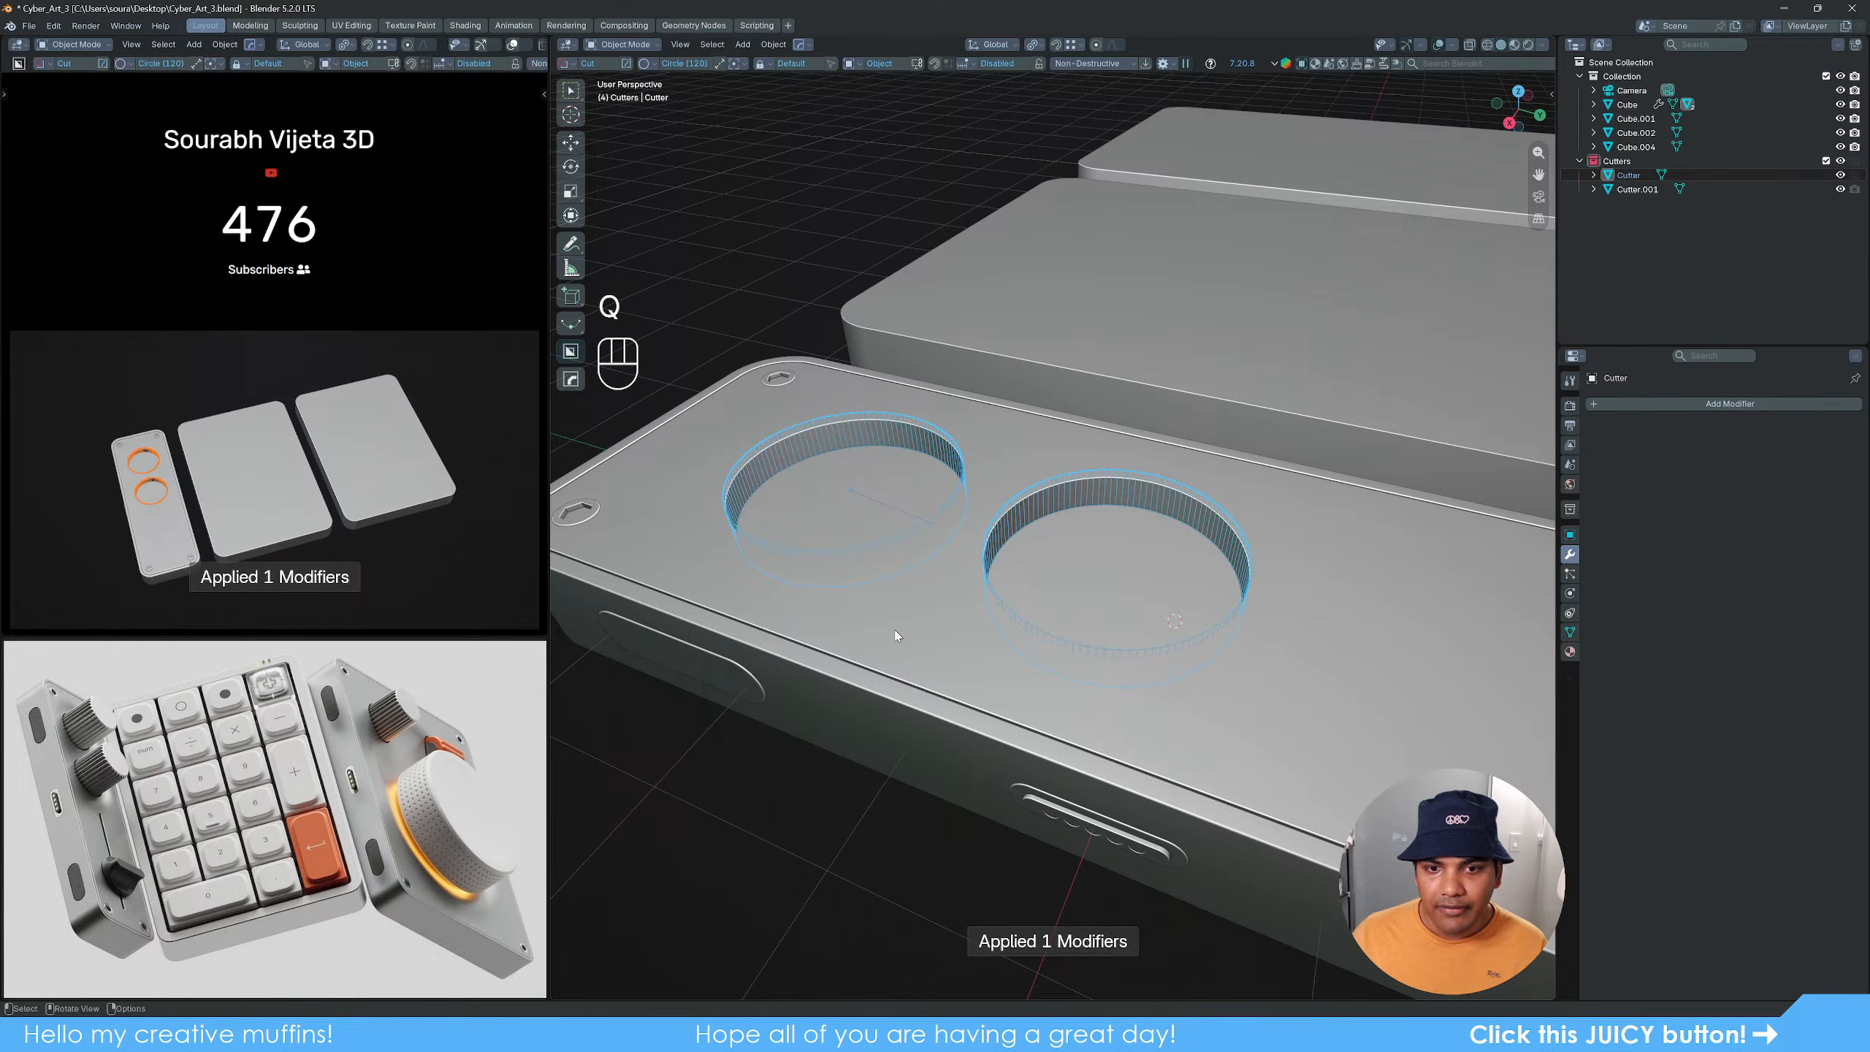
# Step: Smart Apply the narrow side block's modifiers so both circular recess cuts are baked in, keeping its bevel live
pyautogui.click(926, 609)
pyautogui.press('q')
pyautogui.moveTo(887, 608)
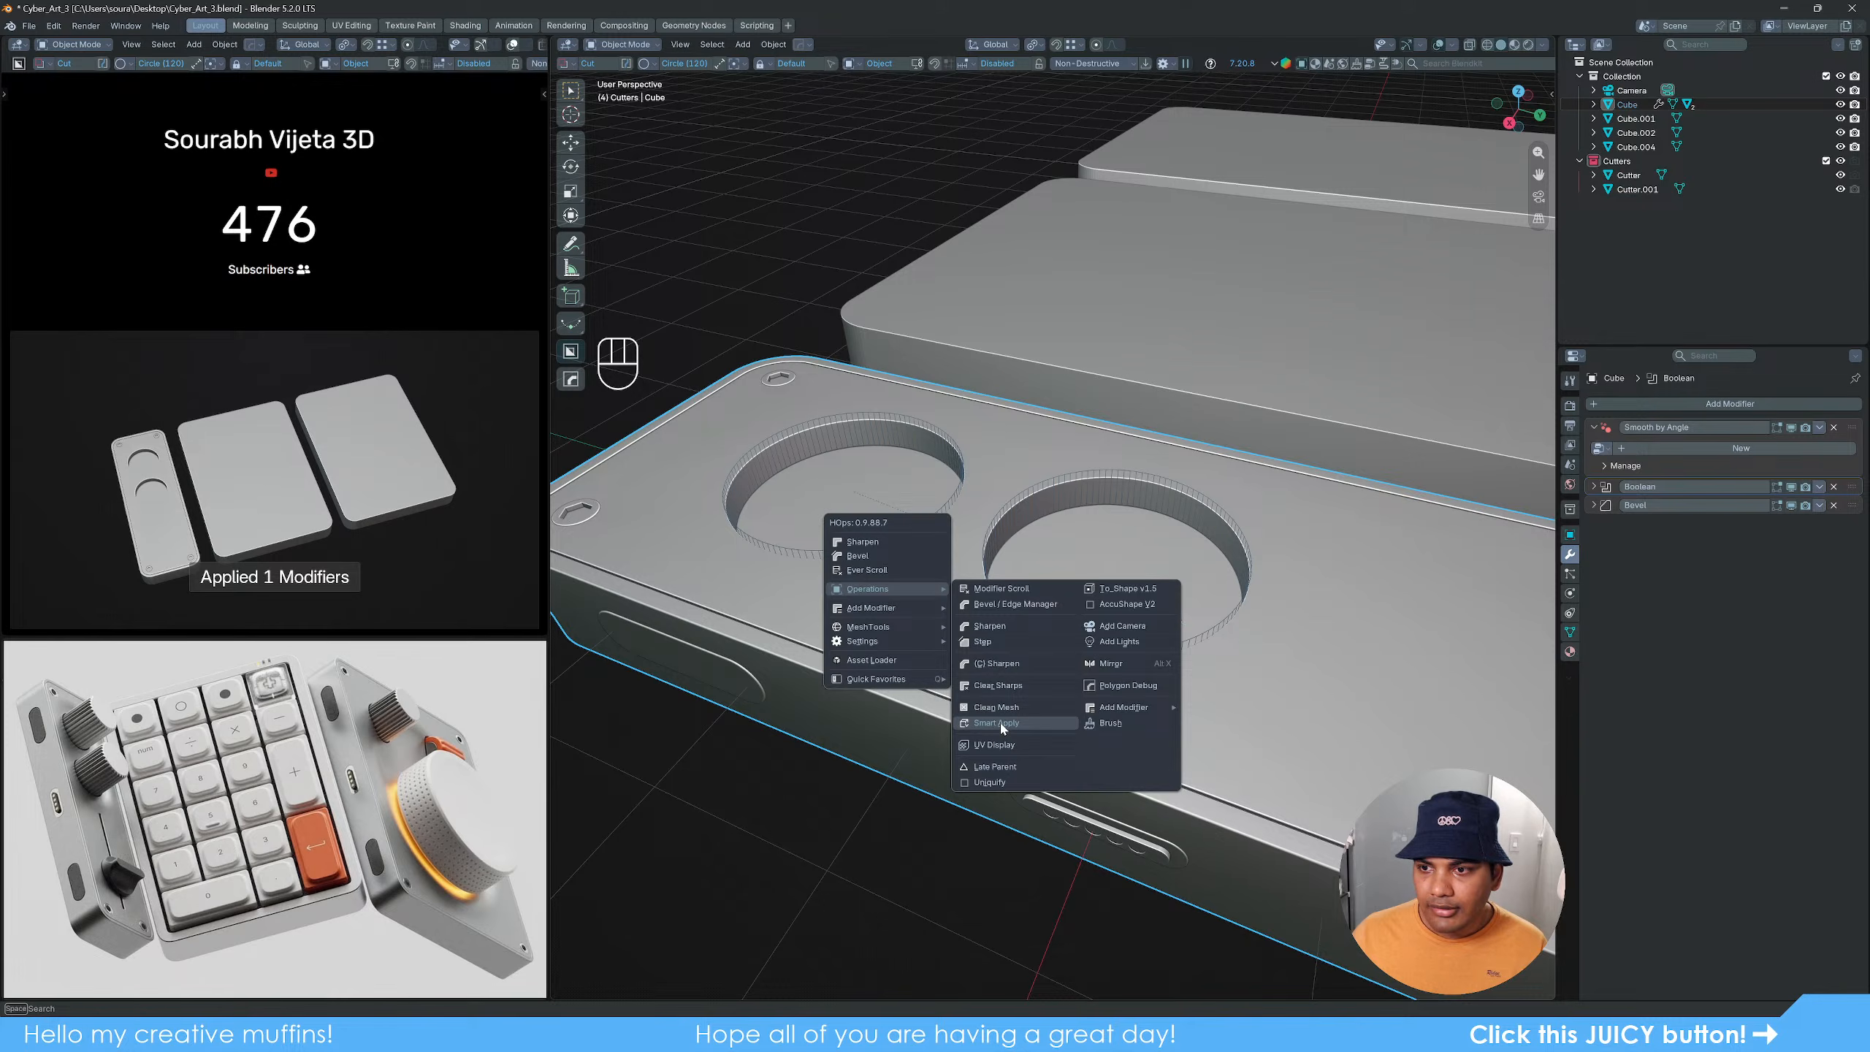
pyautogui.click(1001, 723)
pyautogui.click(868, 837)
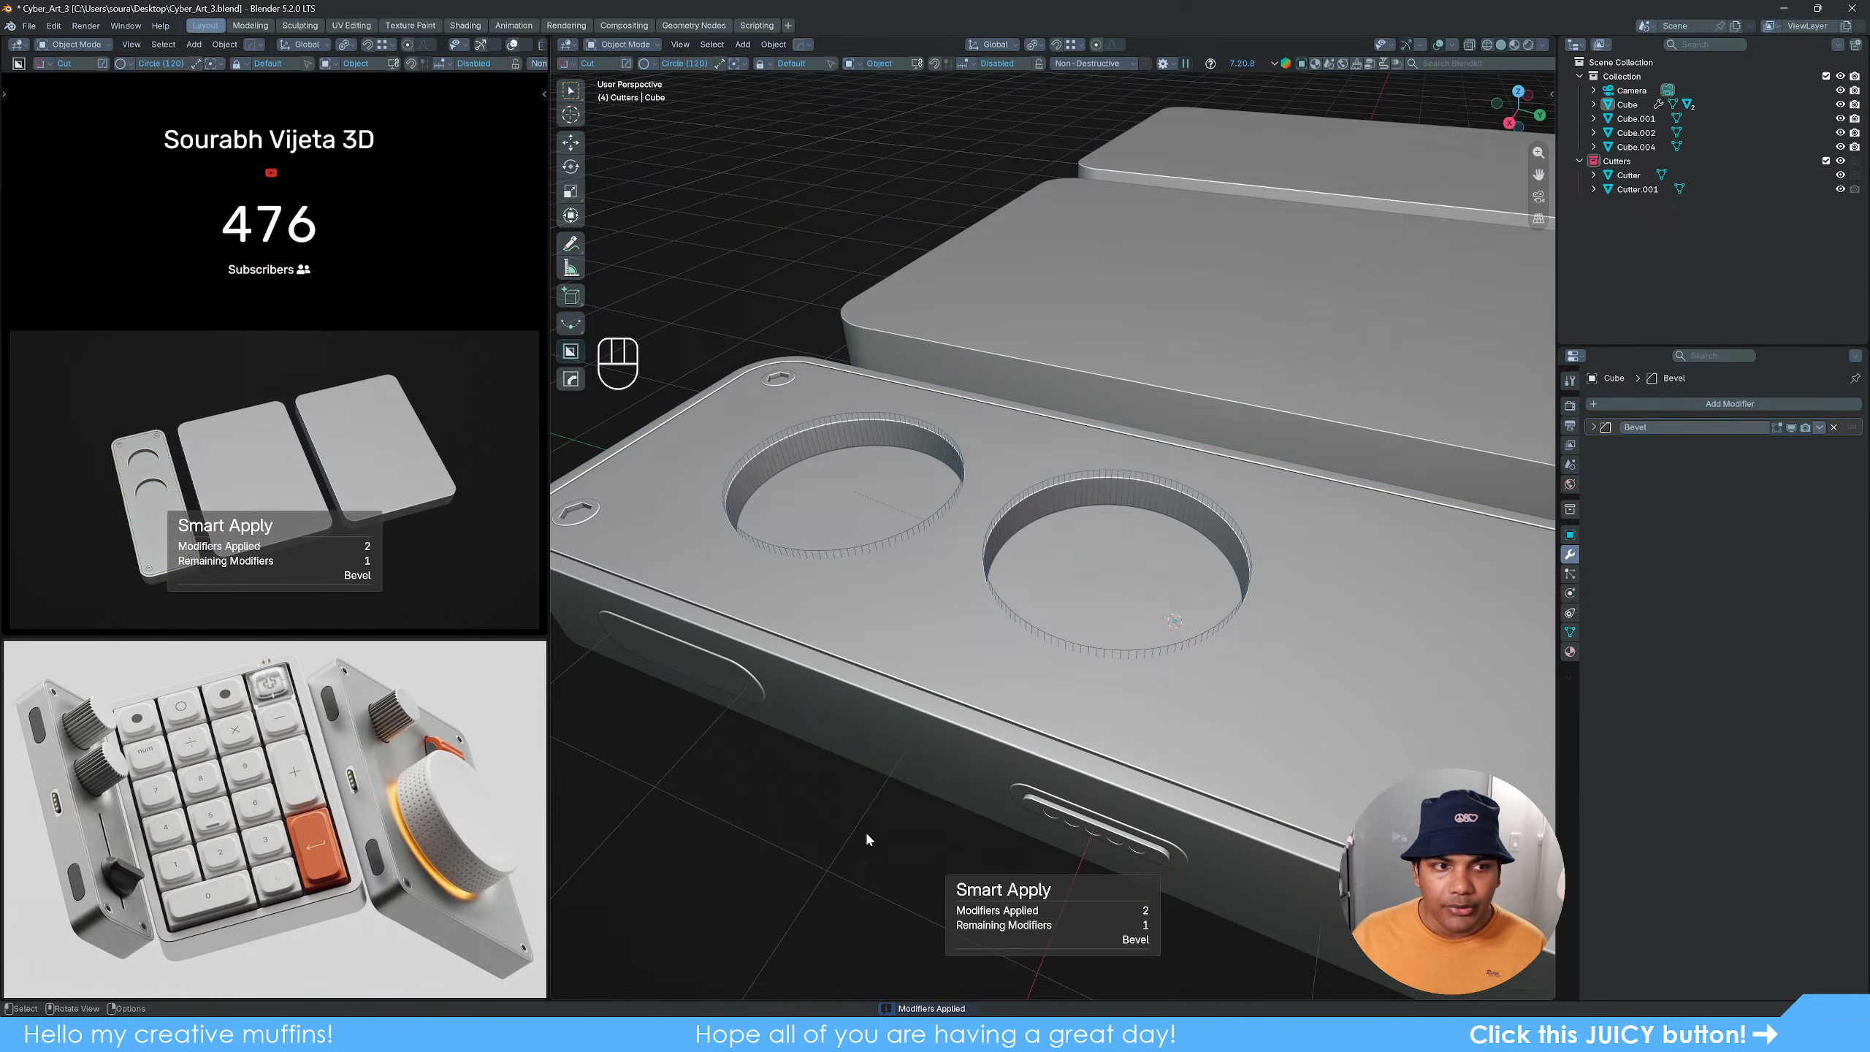
# Step: Create a solid-shaded duplicate of the two-circle cutter in place
pyautogui.click(917, 527)
pyautogui.press('g')
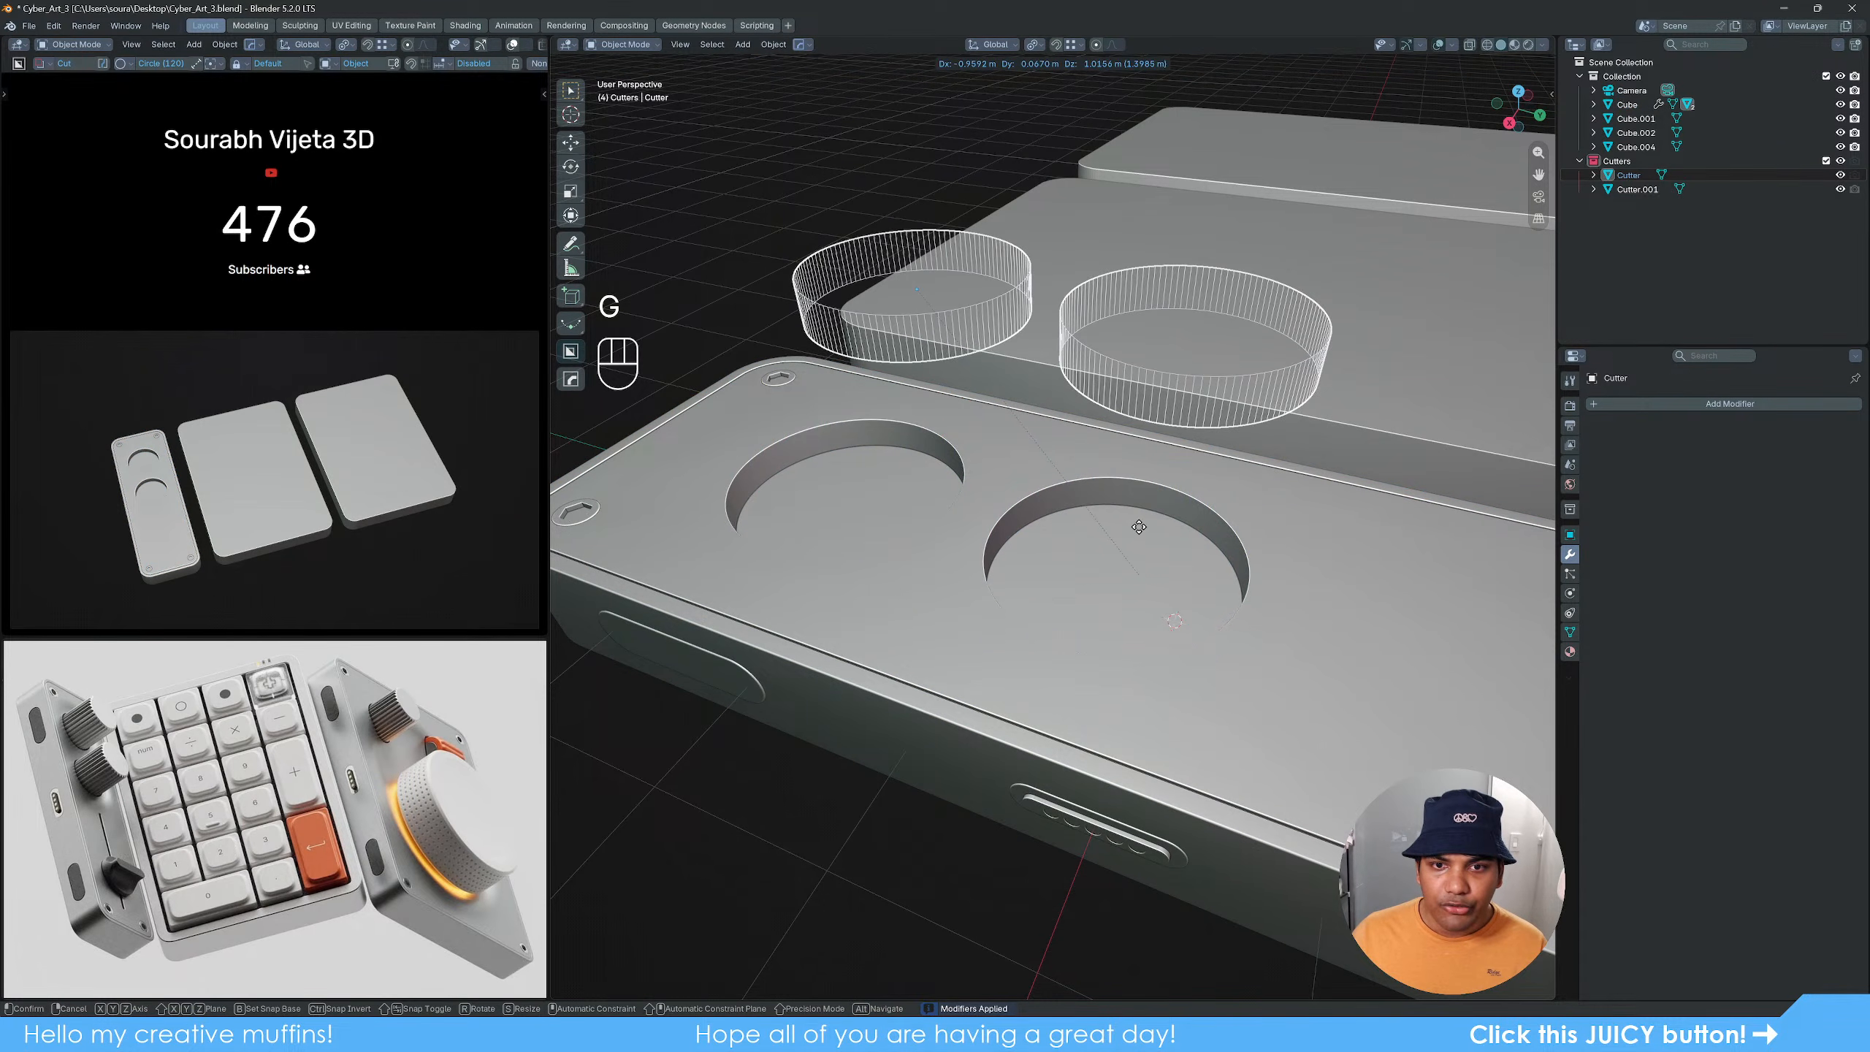
pyautogui.rightClick(1139, 527)
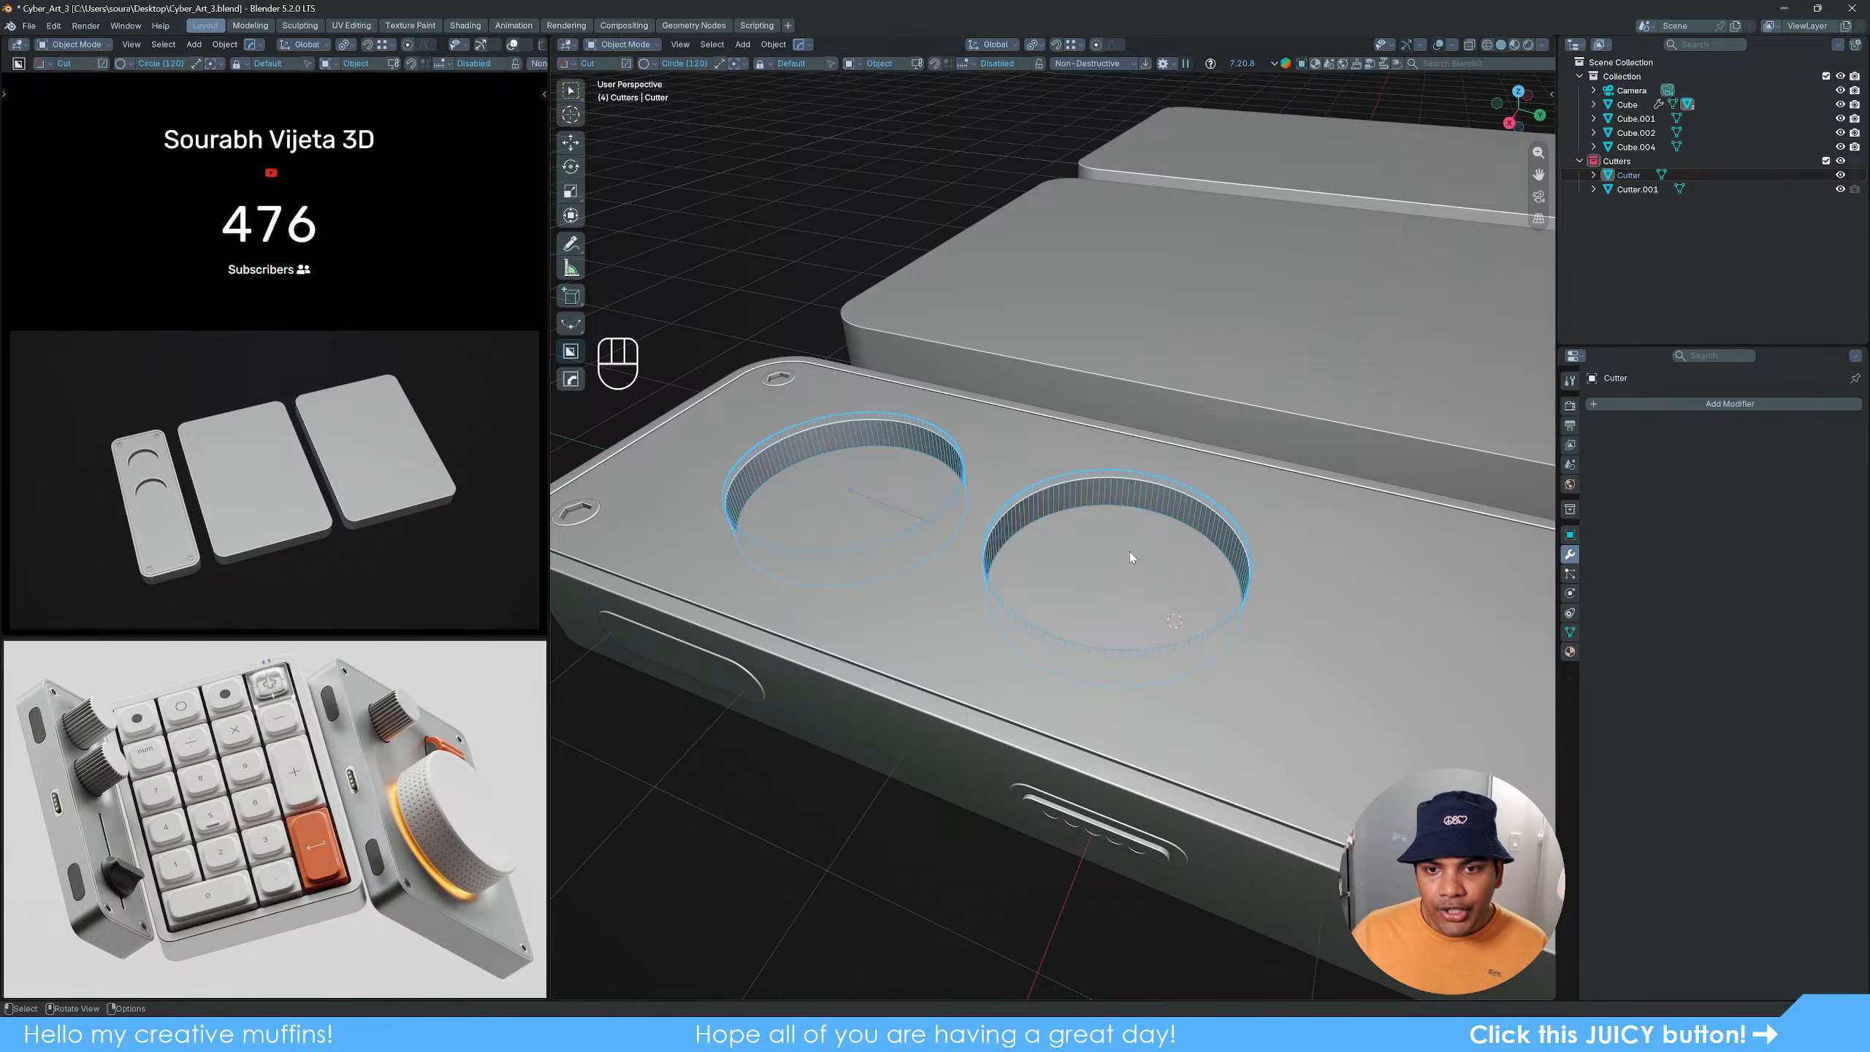
pyautogui.press('q')
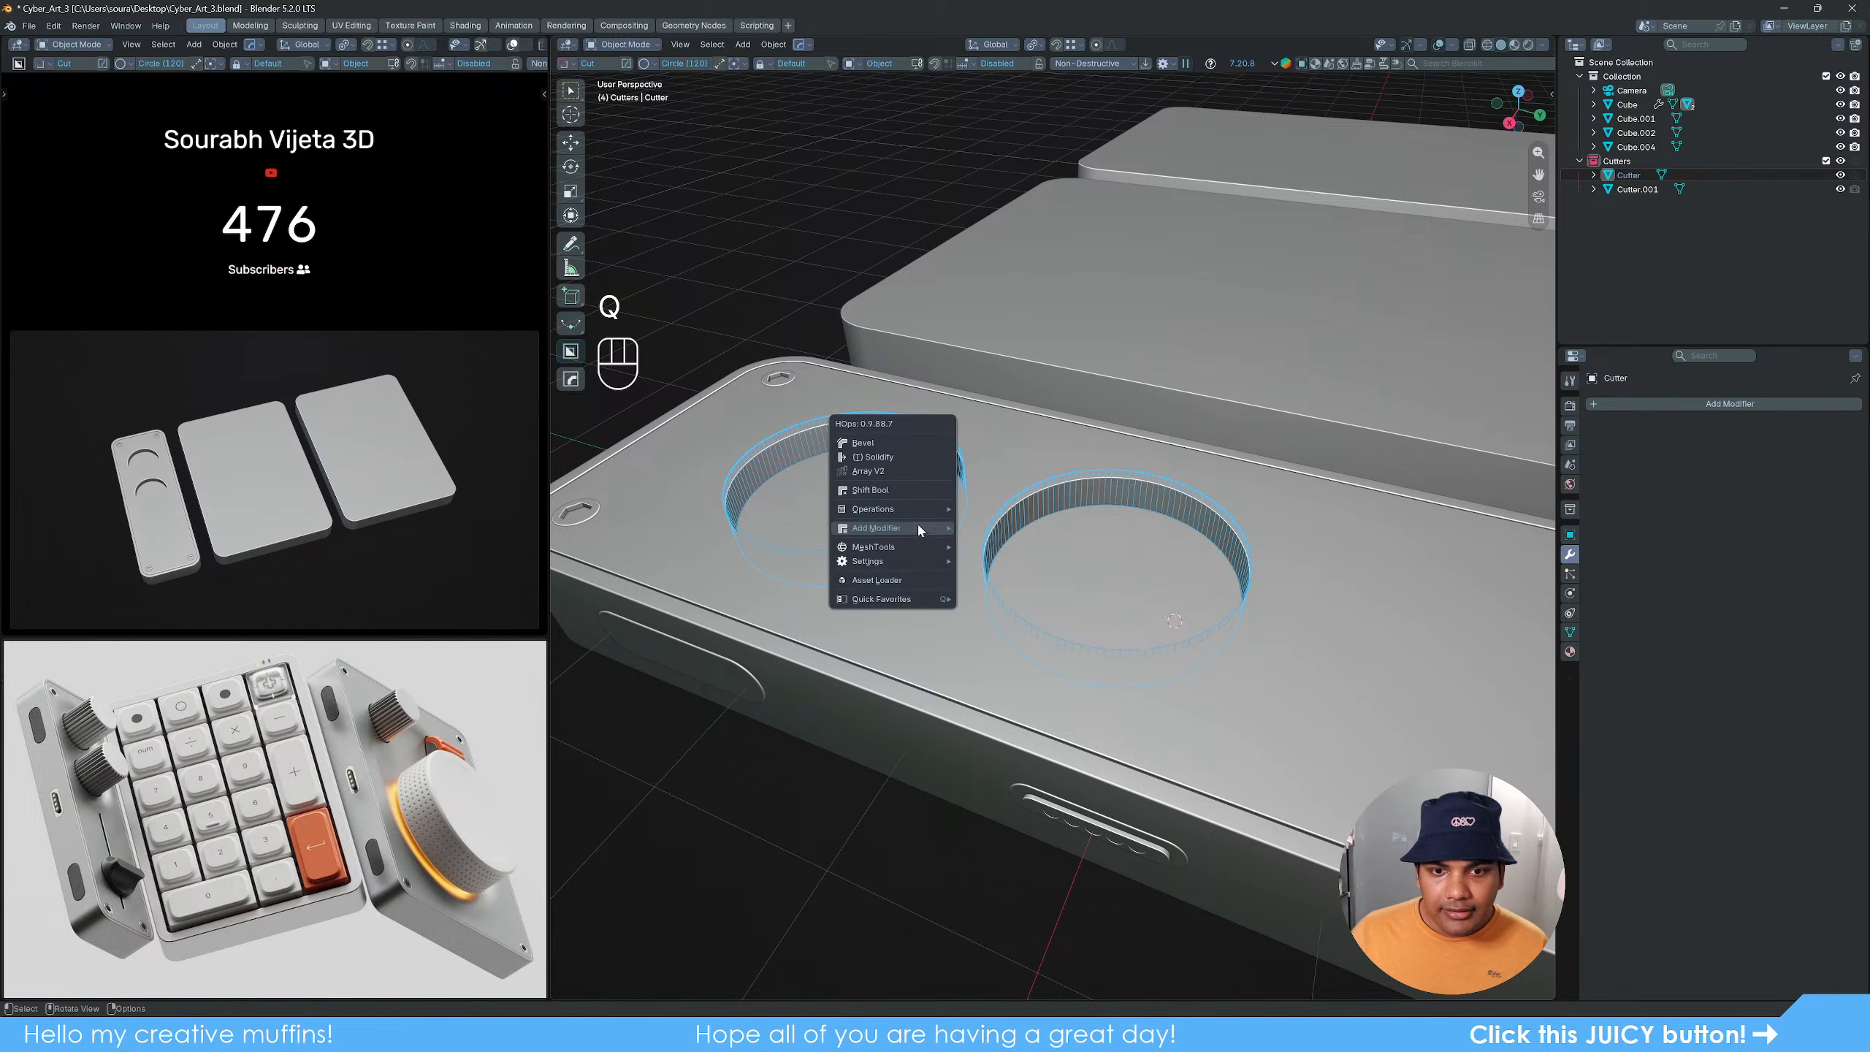
pyautogui.moveTo(946, 558)
pyautogui.keyDown('shift'); pyautogui.click(1002, 582); pyautogui.keyUp('shift')
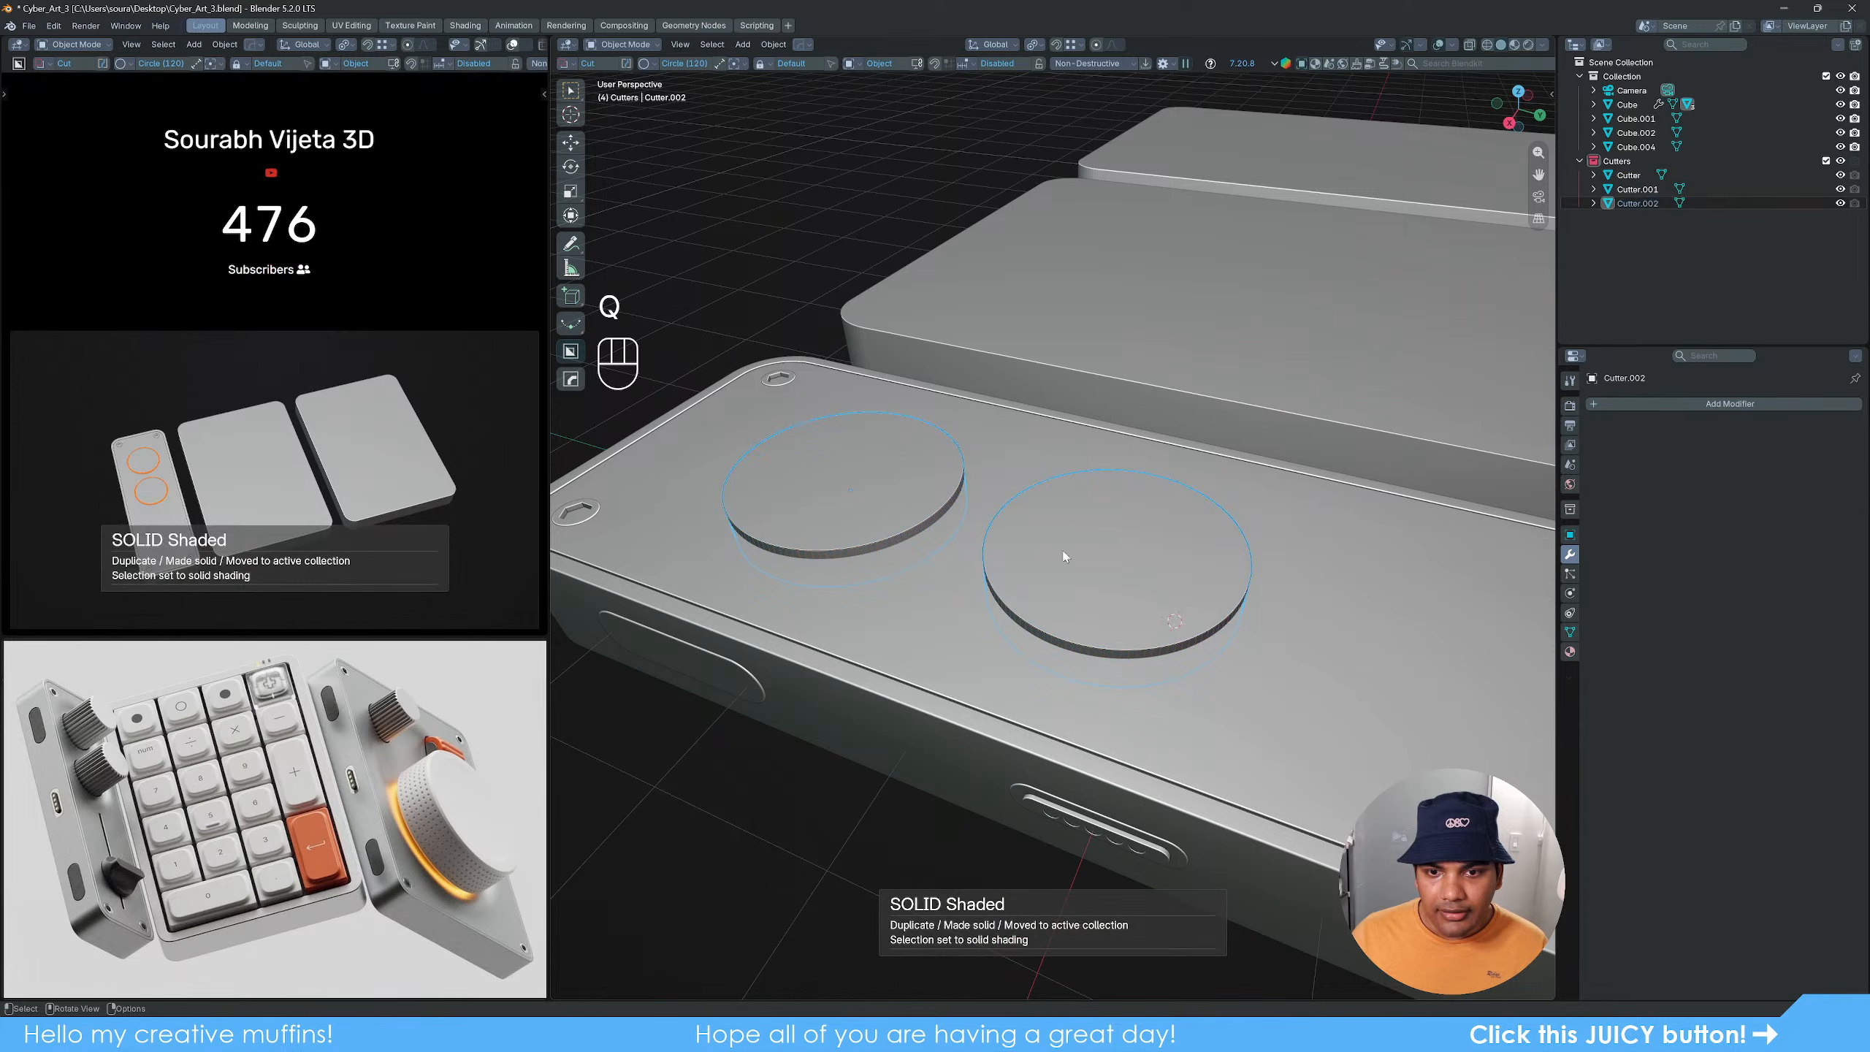
# Step: Delete the original wireframe cutter by temporarily hiding the solid discs, leaving them visible and selected
pyautogui.press('h')
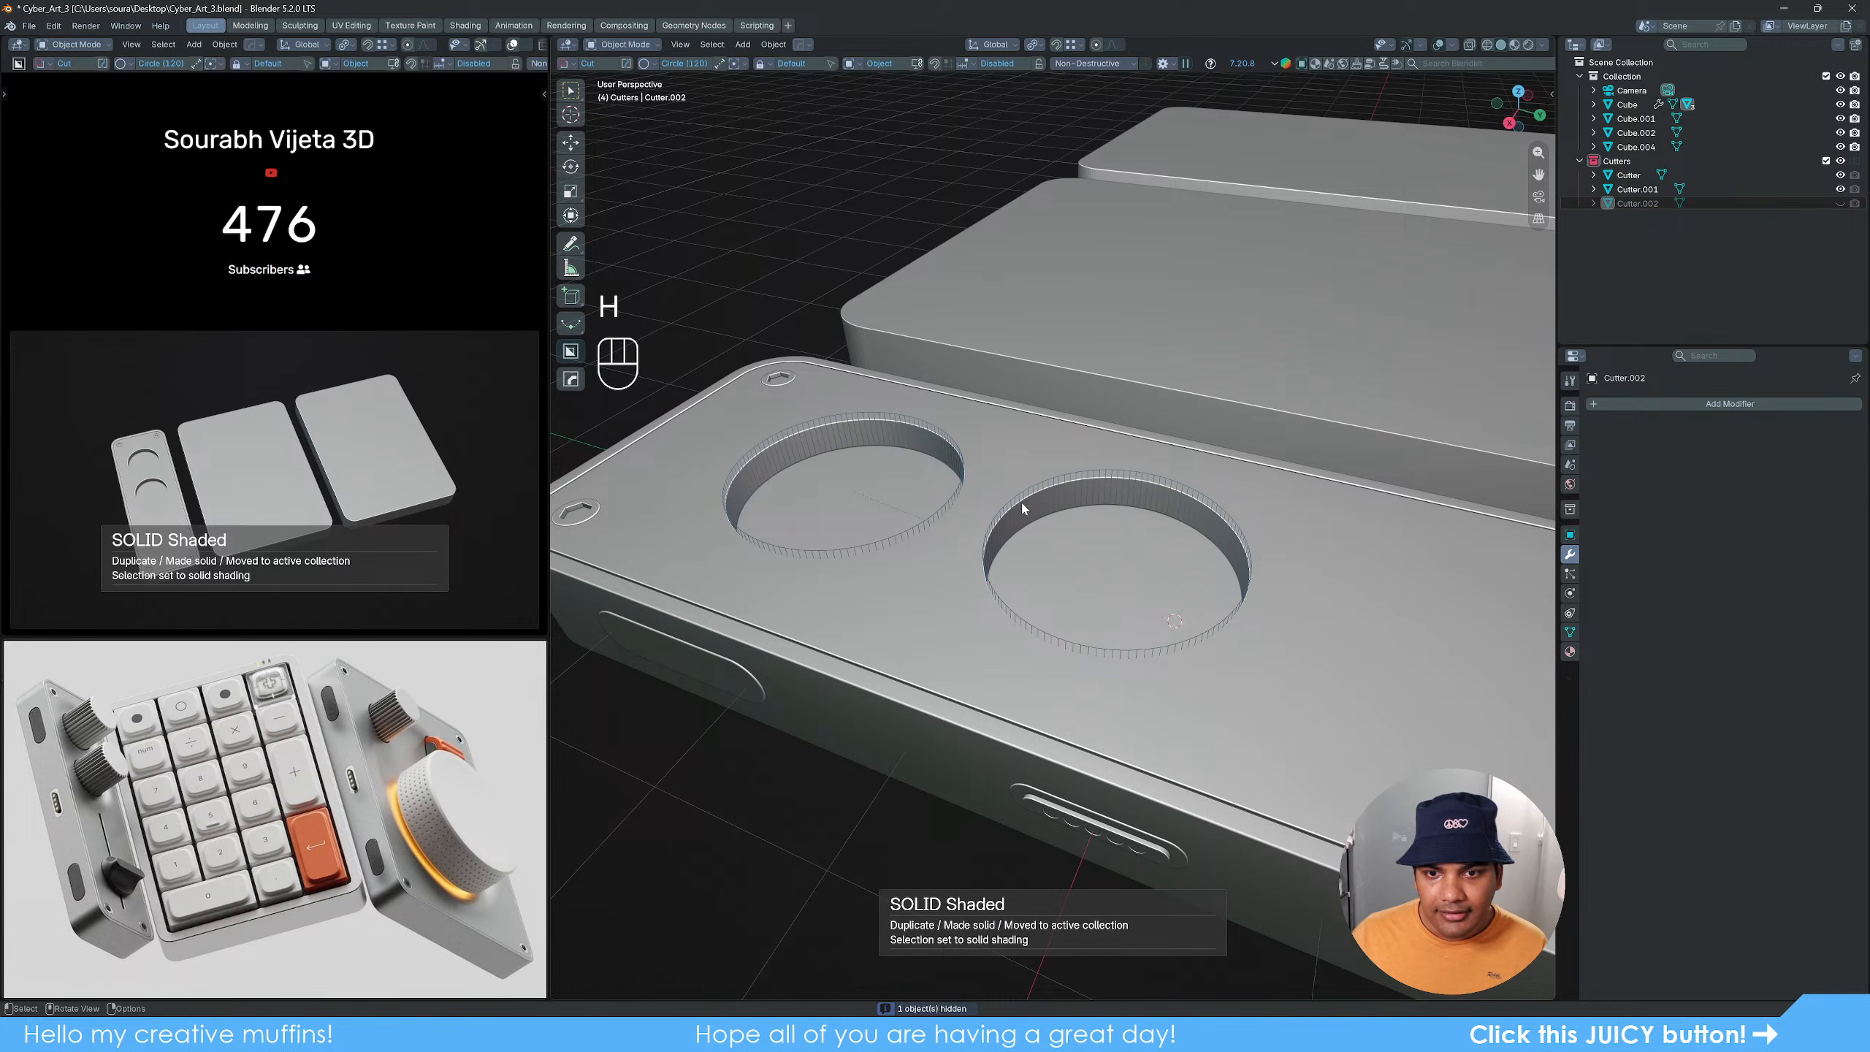
pyautogui.click(1068, 597)
pyautogui.press('Delete')
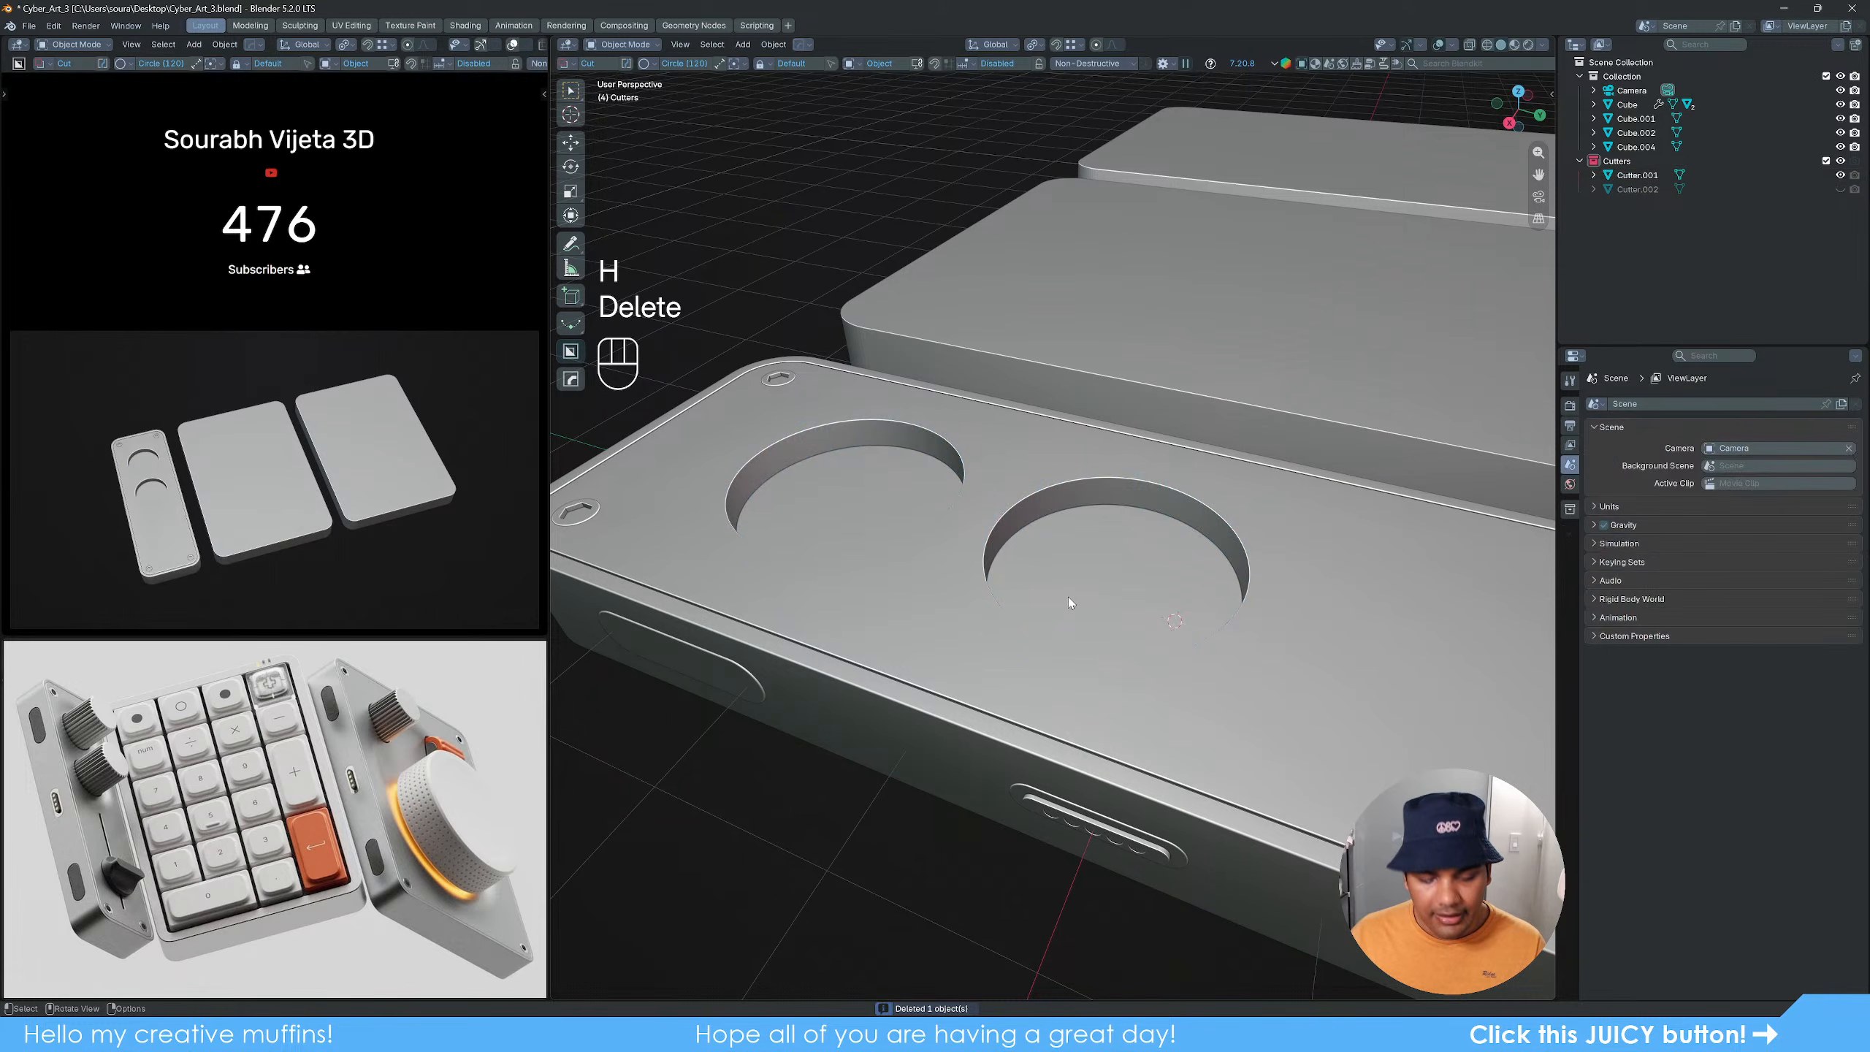
pyautogui.hotkey('alt', 'h')
pyautogui.click(1076, 574)
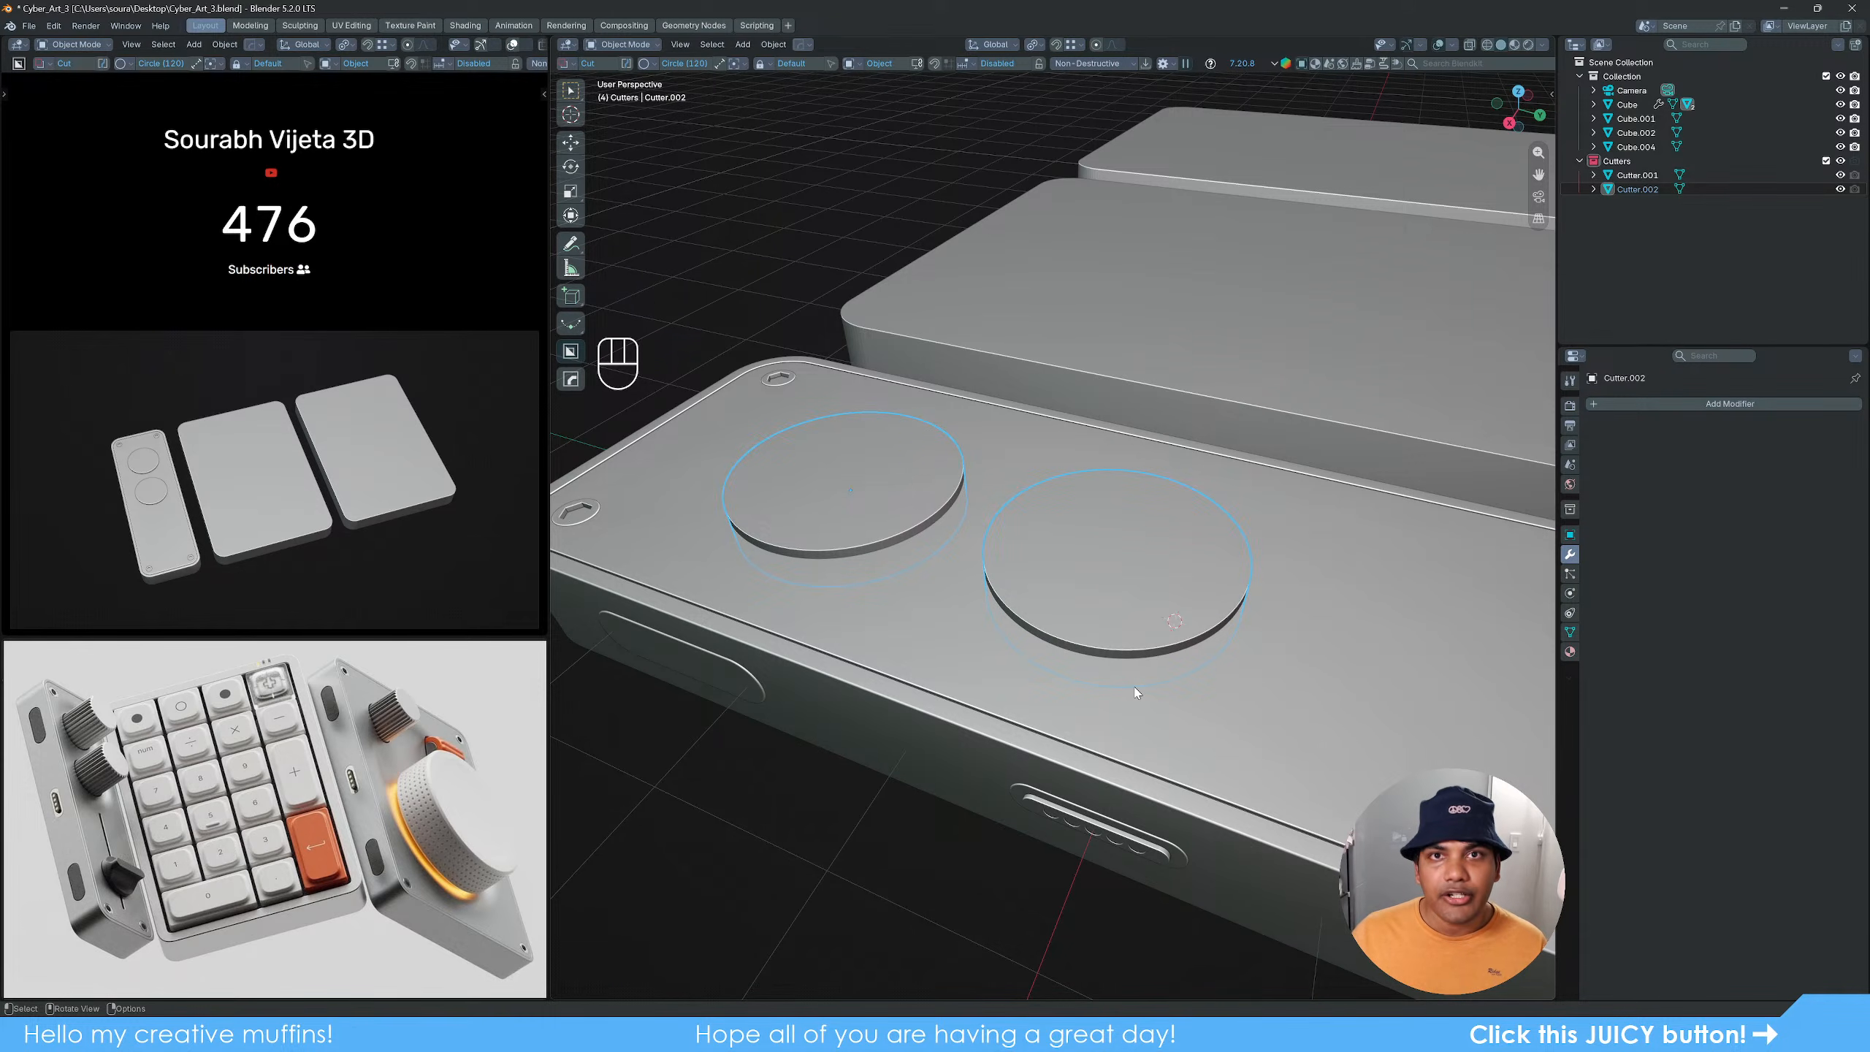
# Step: Separate the two solid discs into individual objects by loose parts
pyautogui.moveTo(1130, 599); pyautogui.dragTo(1148, 602, button='middle')
pyautogui.press('Tab')
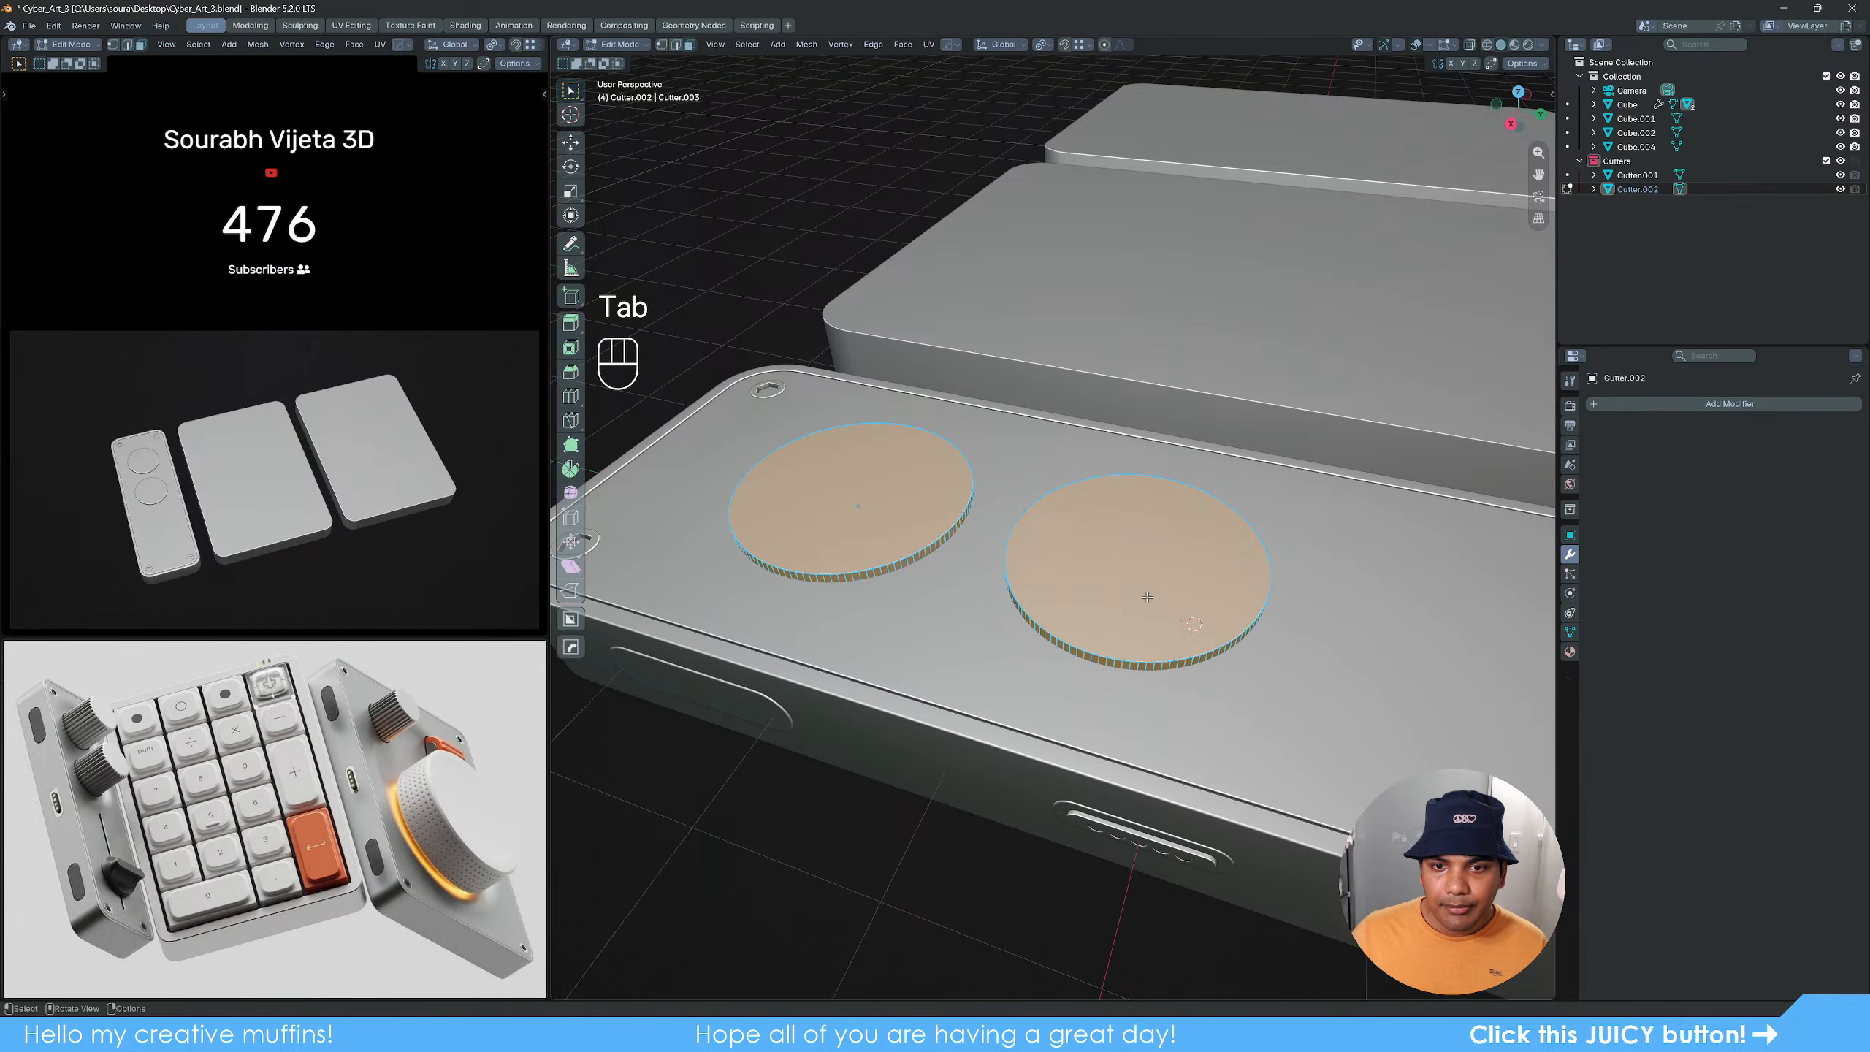
pyautogui.press('p')
pyautogui.click(1147, 597)
pyautogui.press('Tab')
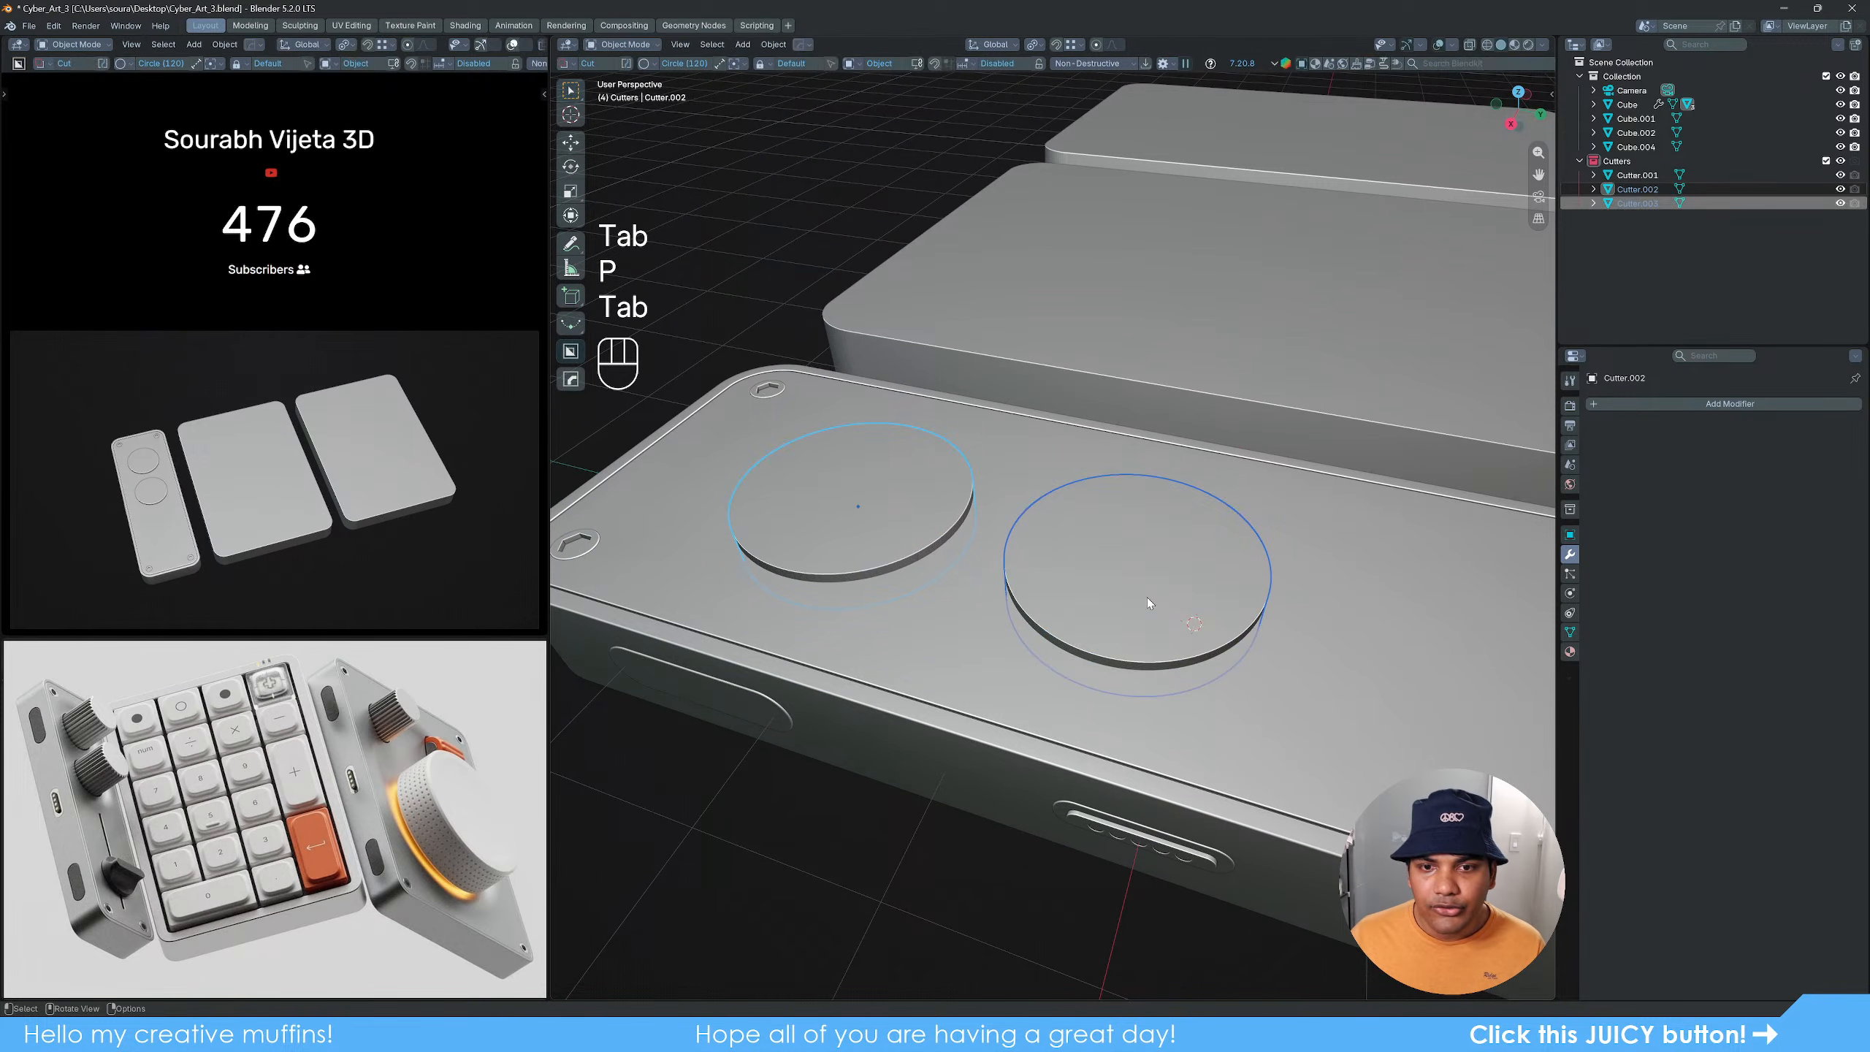
# Step: Set the origins of both discs to their own geometry
pyautogui.keyDown('shift'); pyautogui.click(1084, 568); pyautogui.keyUp('shift')
pyautogui.keyDown('shift'); pyautogui.click(1081, 562); pyautogui.keyUp('shift')
pyautogui.press('q')
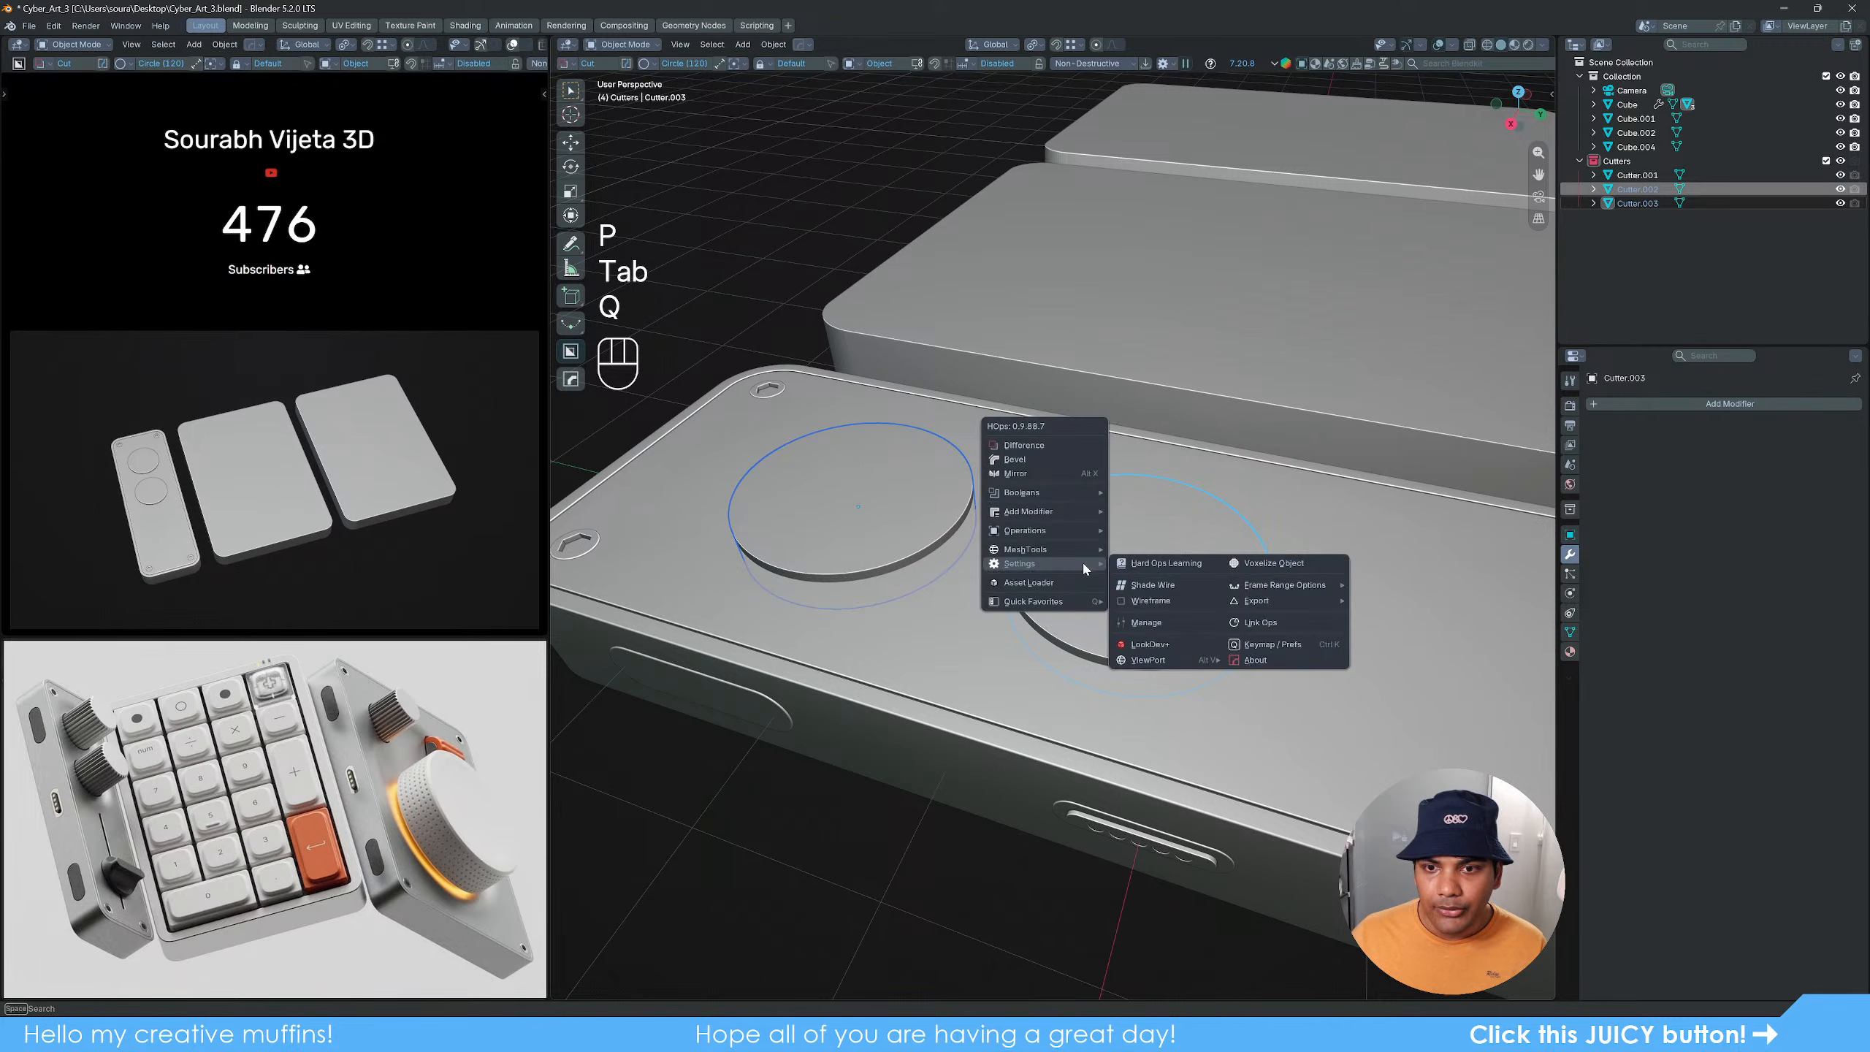
pyautogui.moveTo(1068, 601)
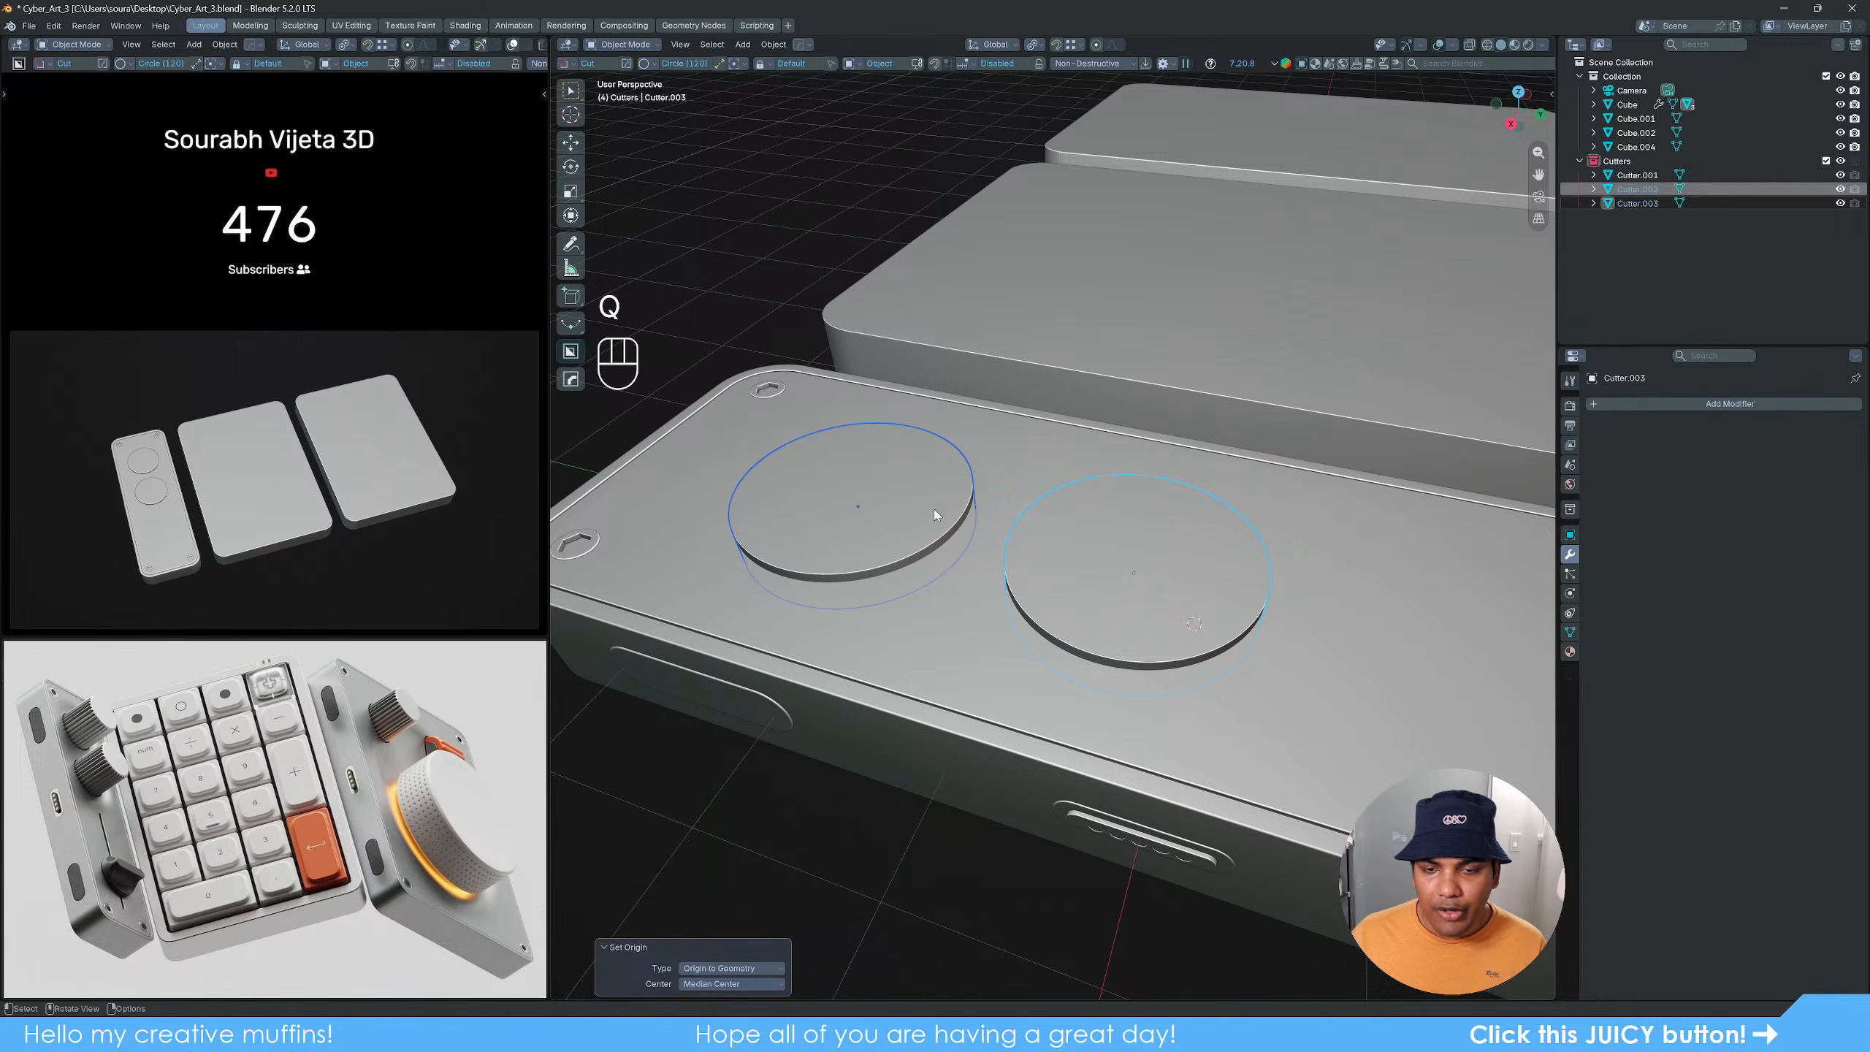
# Step: Scale both discs to about 0.946 in top view, each around its own origin, leaving a thin gap inside the recesses
pyautogui.click(1035, 45)
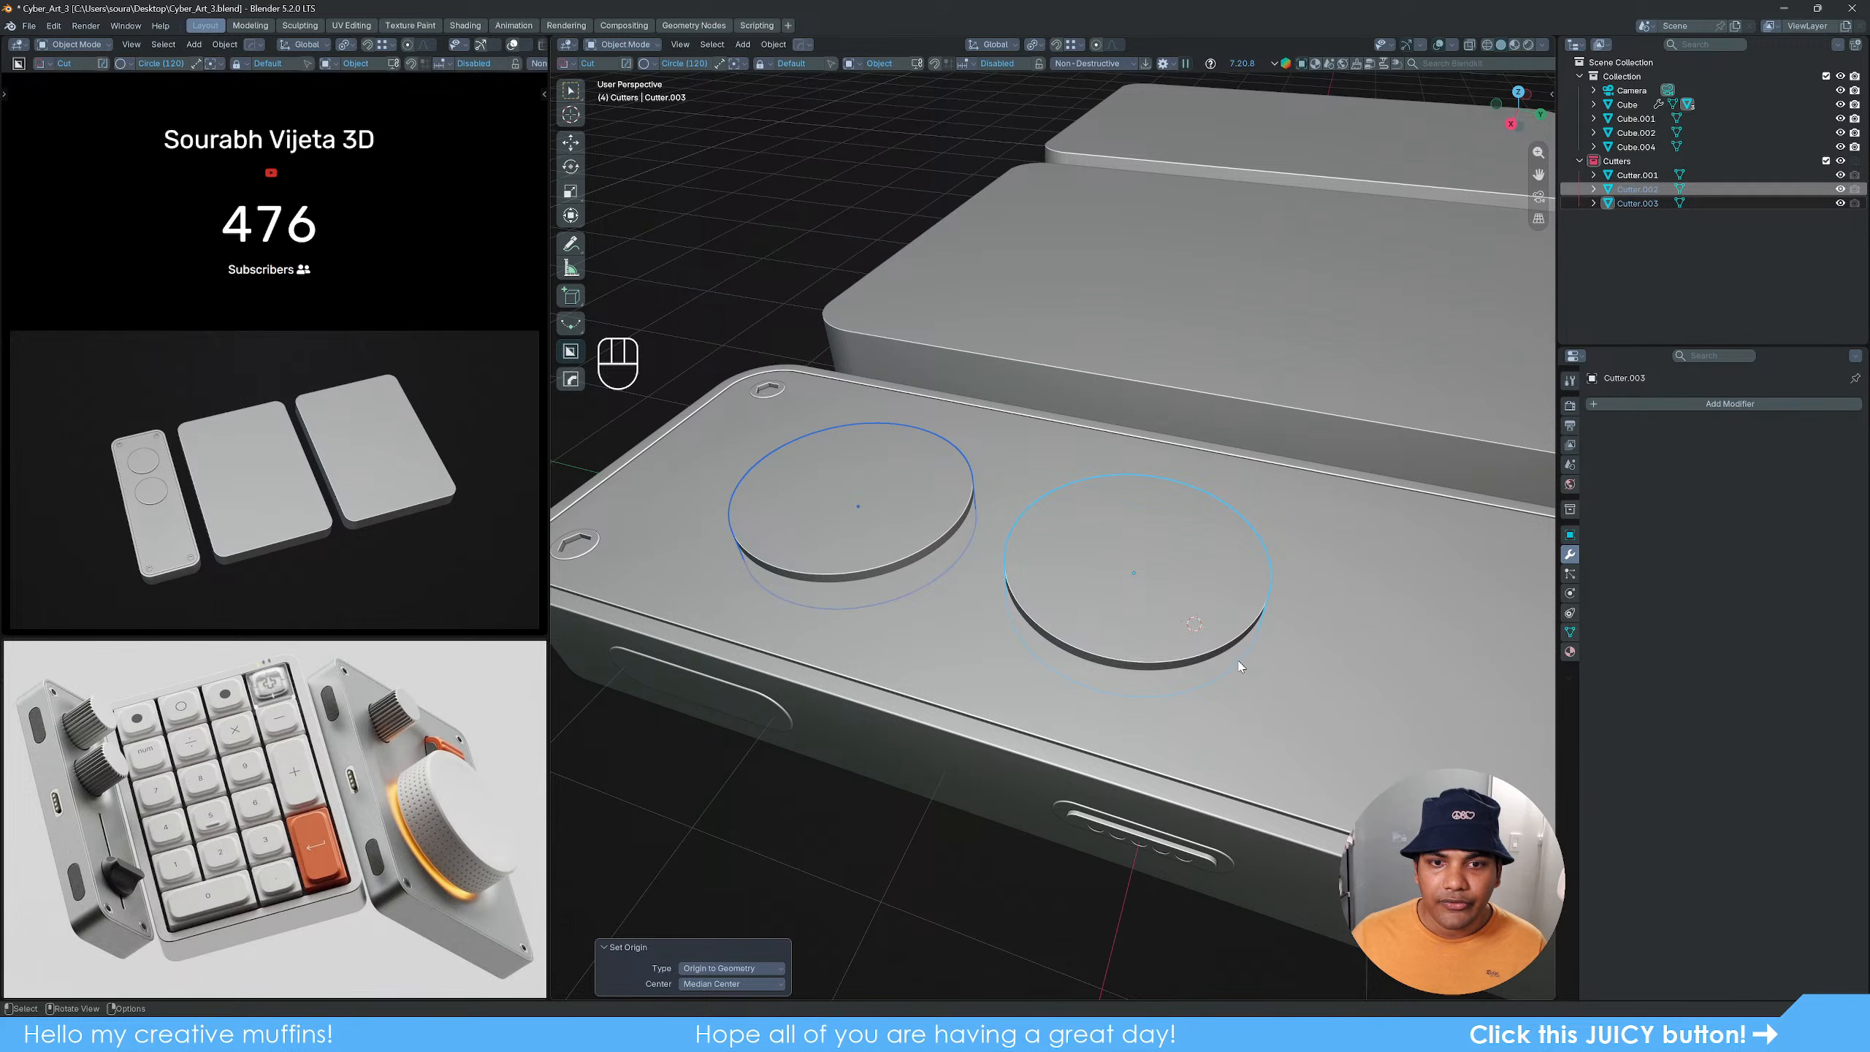
pyautogui.keyDown('alt'); pyautogui.moveTo(1241, 667); pyautogui.dragTo(1157, 557, button='middle'); pyautogui.keyUp('alt')
pyautogui.press('s')
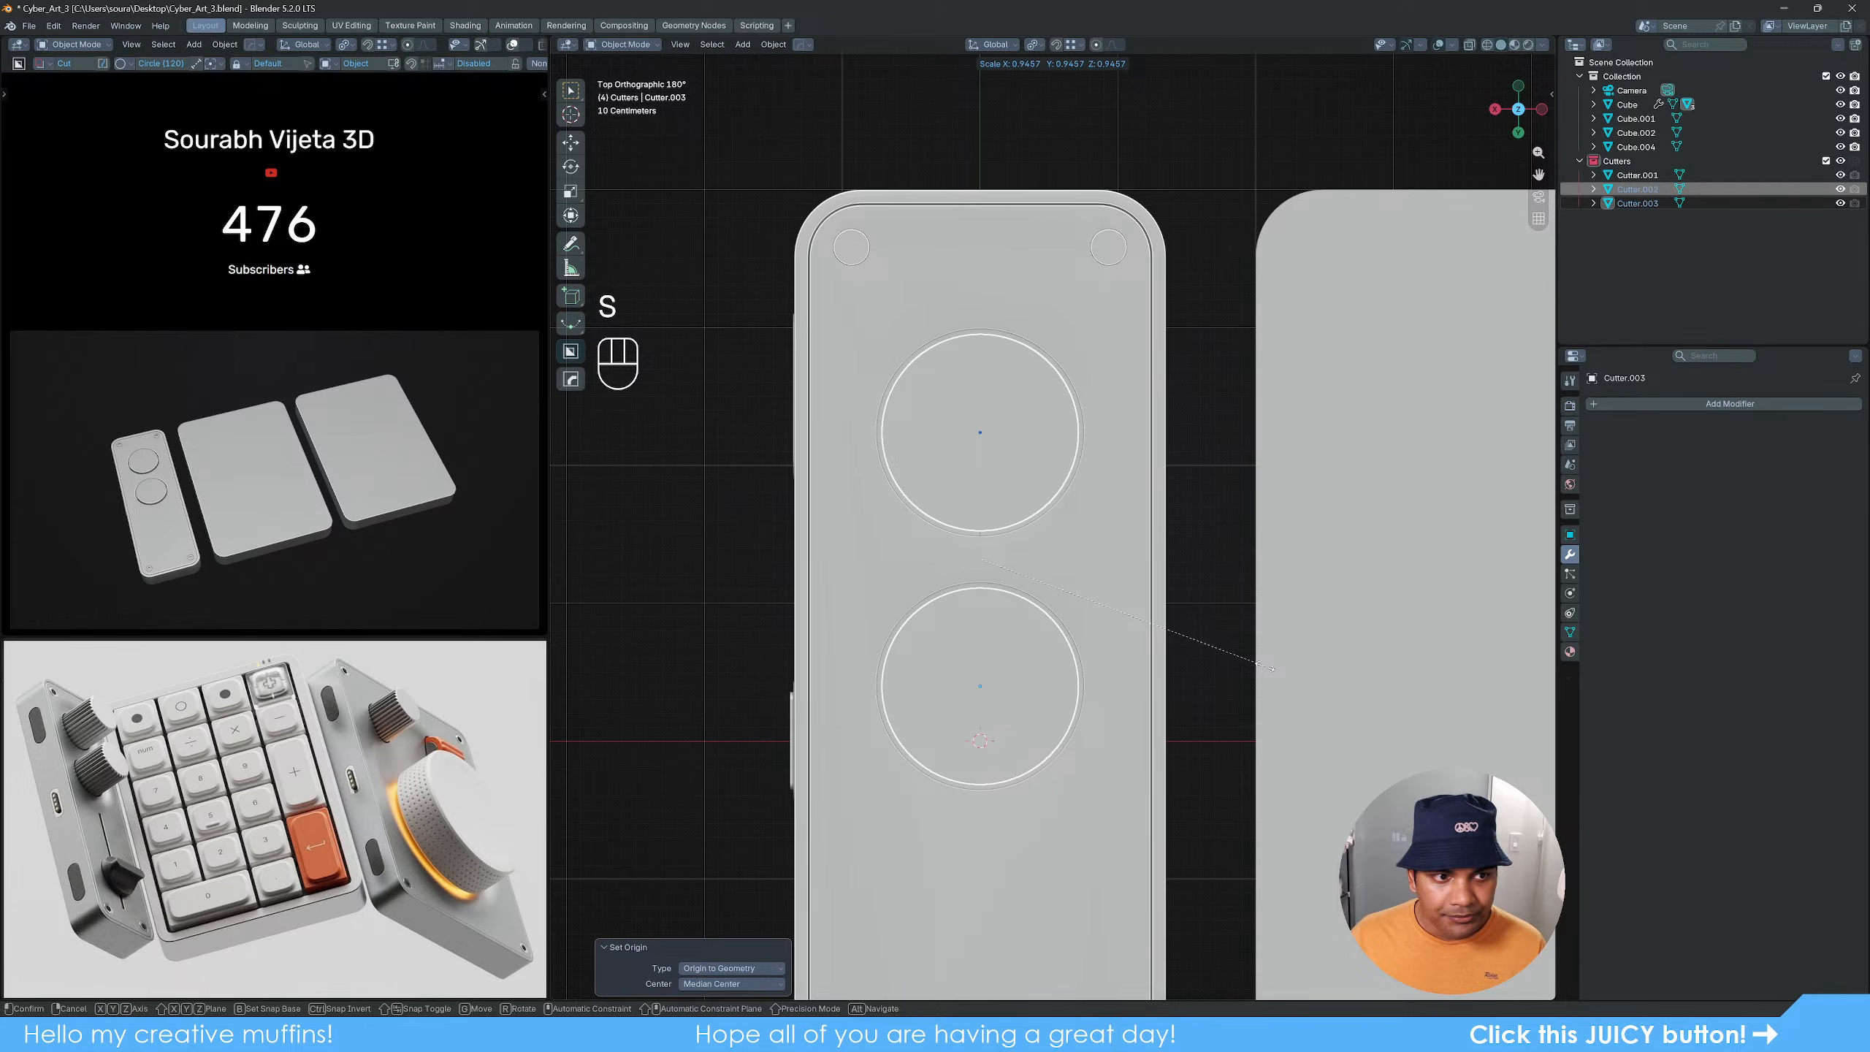
pyautogui.press('shift')
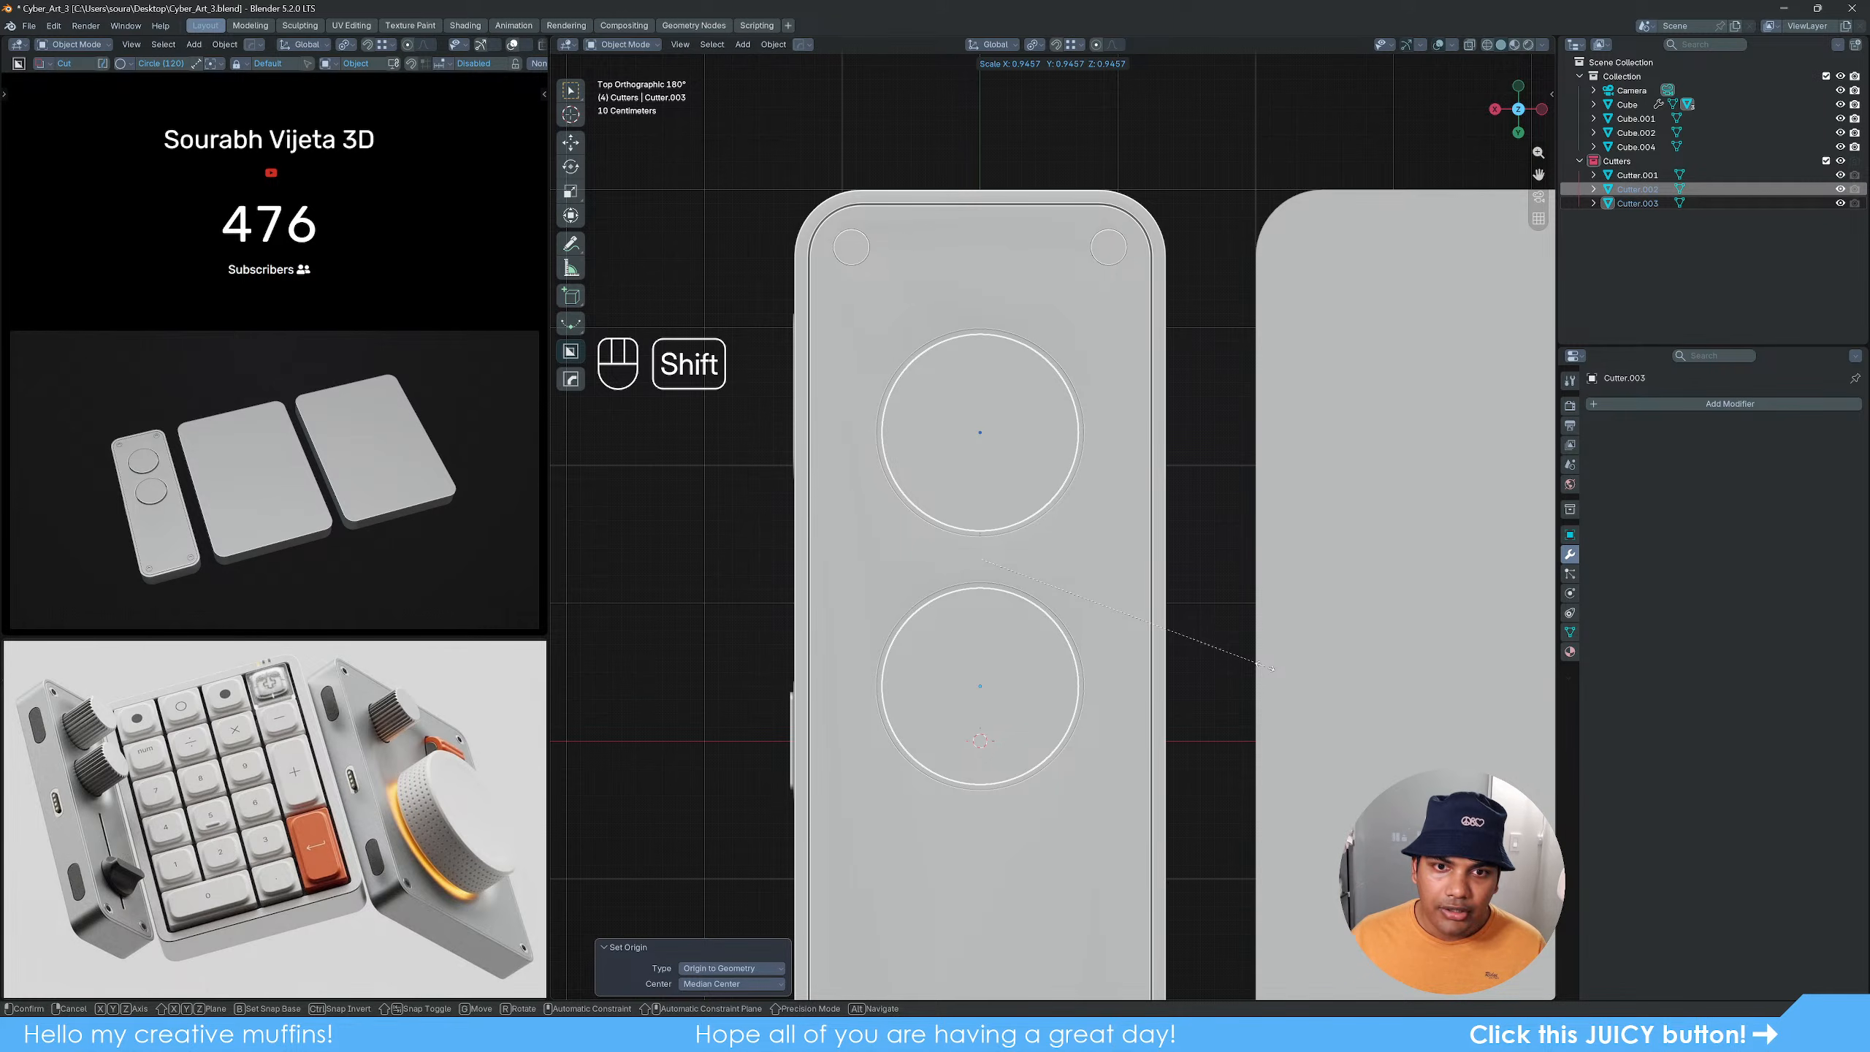
pyautogui.click(1267, 668)
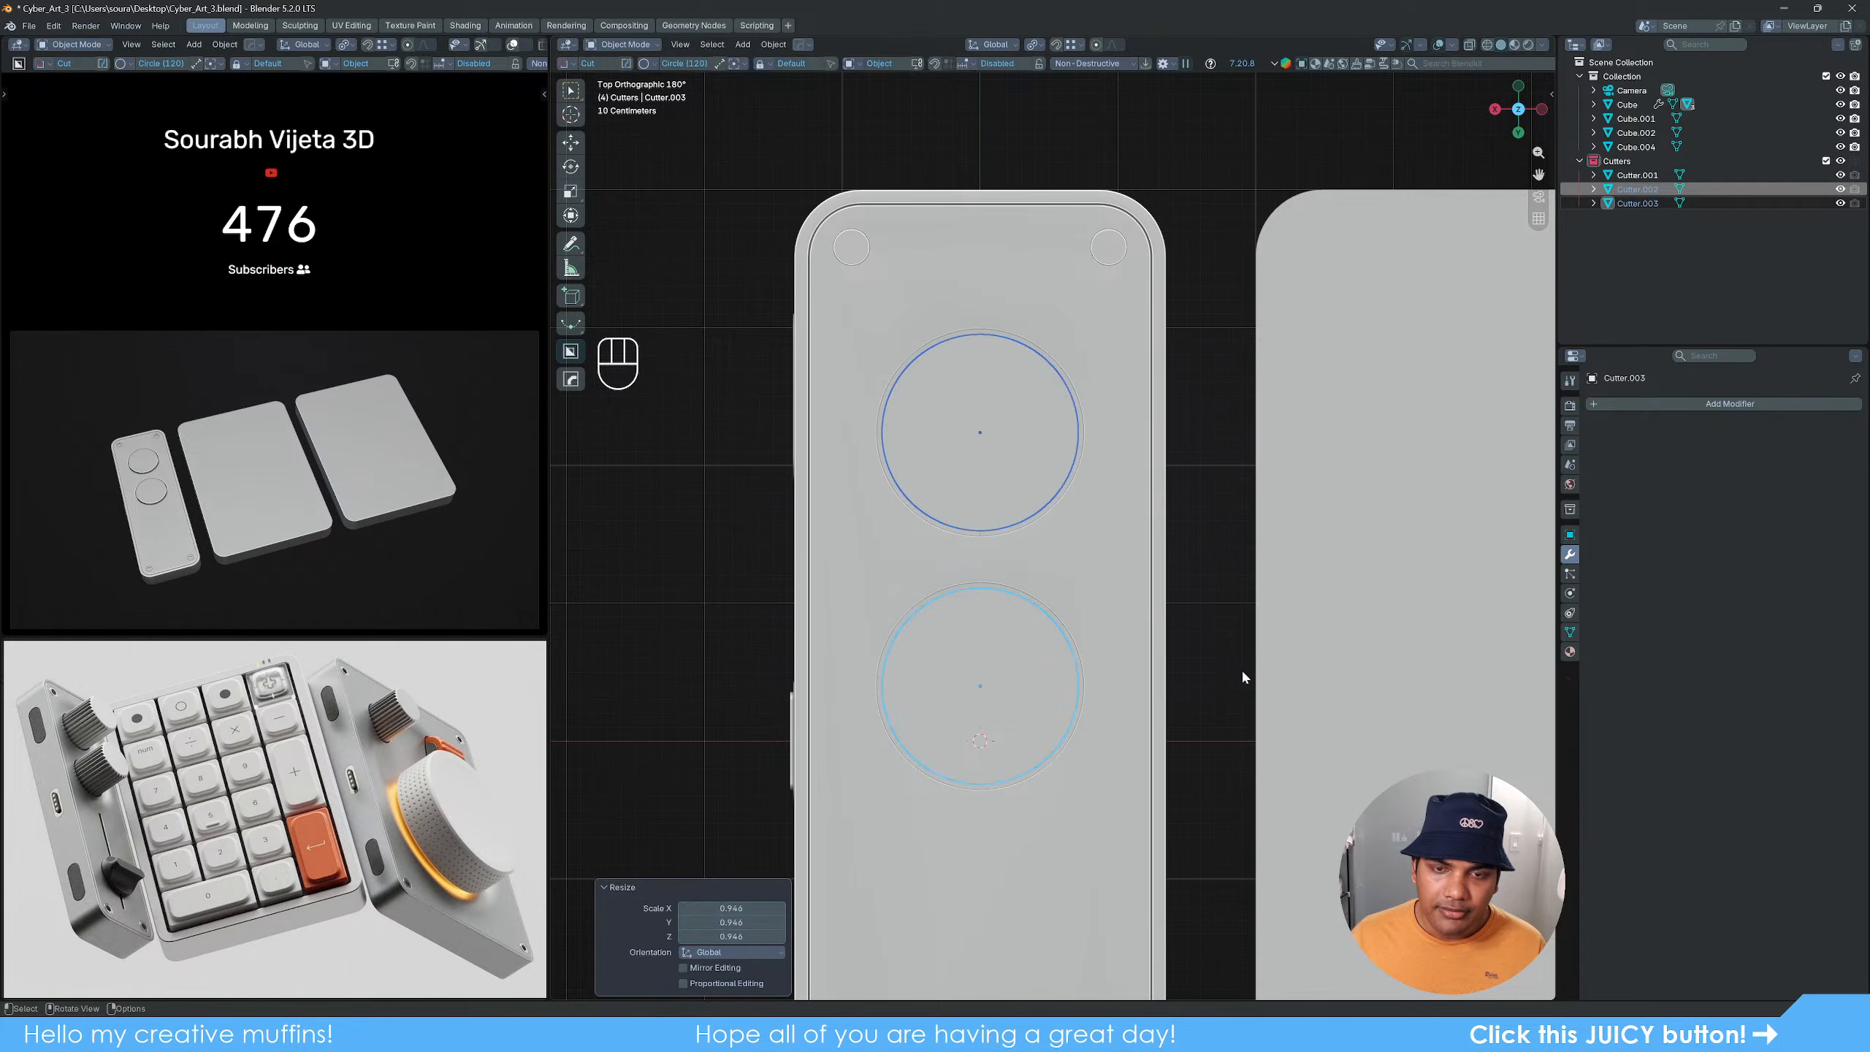
pyautogui.moveTo(1242, 668); pyautogui.dragTo(1095, 661, button='middle')
pyautogui.click(1092, 707)
pyautogui.scroll(-3, 1090, 707)
pyautogui.scroll(1, 1095, 661)
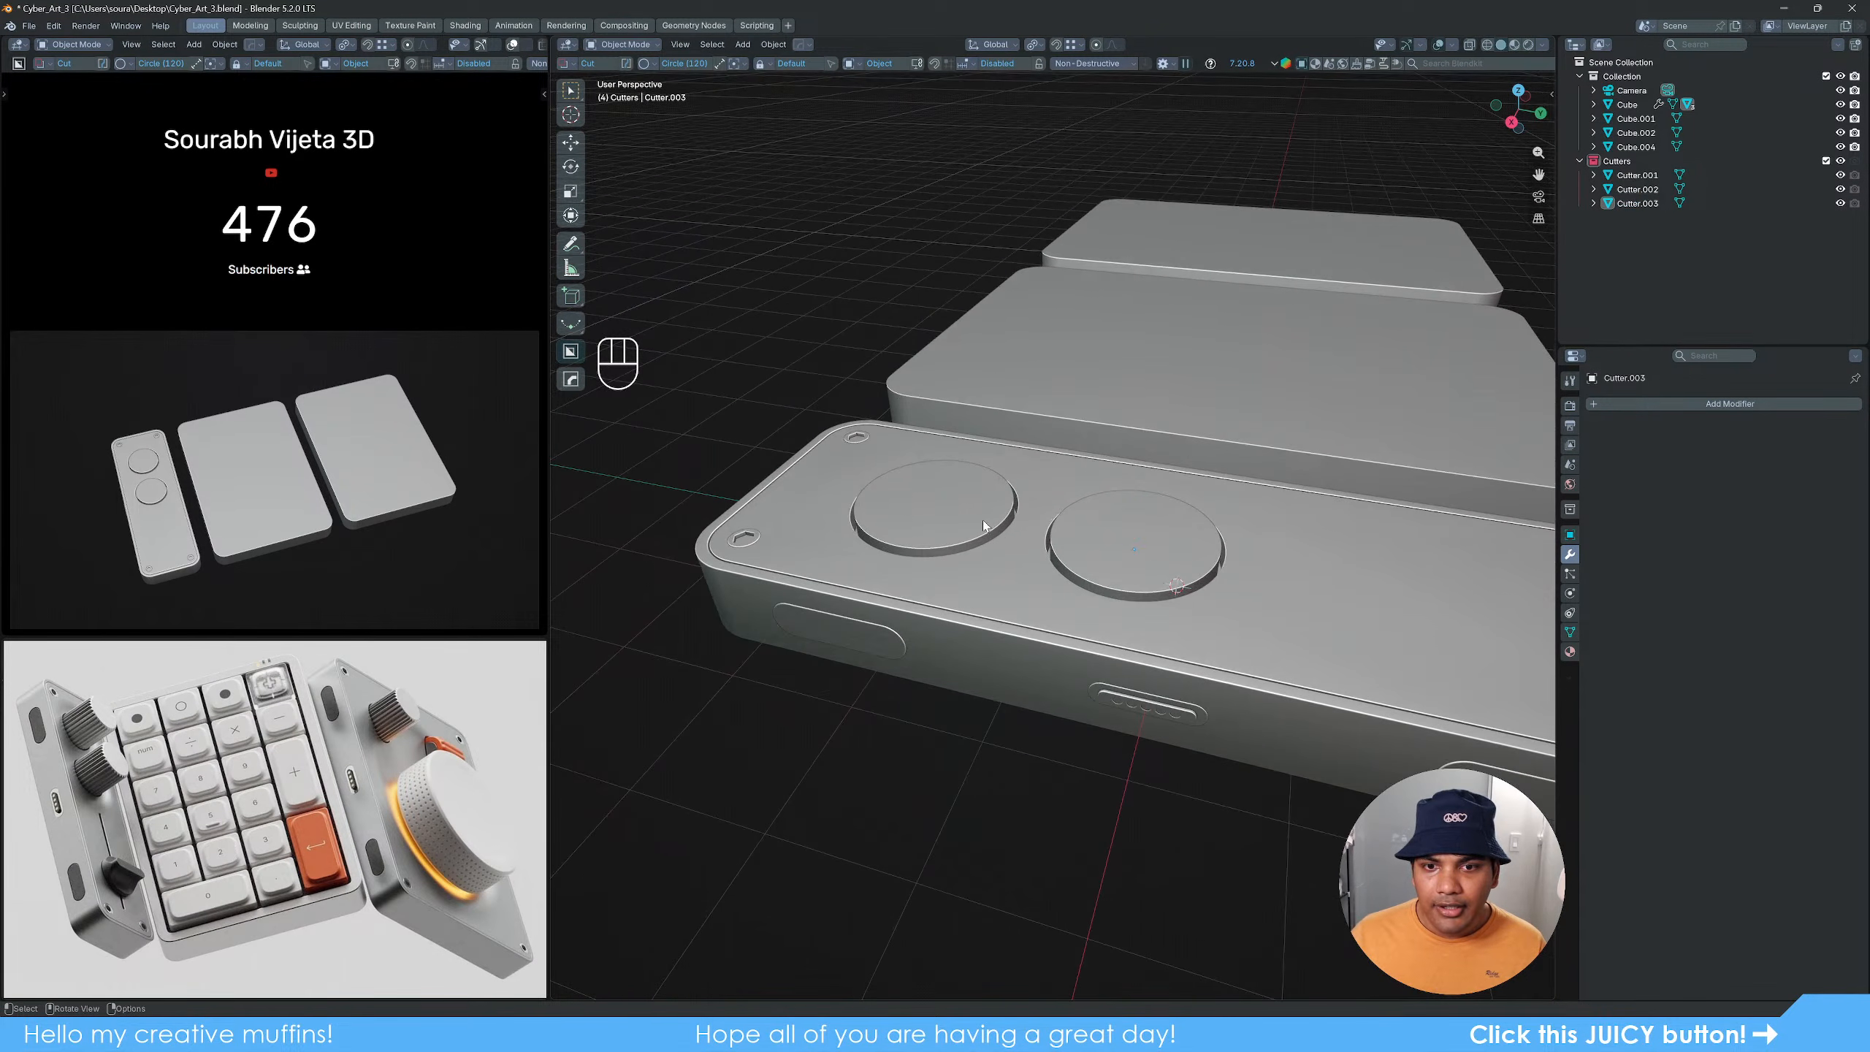
# Step: Join the two discs into one object and open it for mesh editing
pyautogui.click(935, 516)
pyautogui.keyDown('shift'); pyautogui.click(1092, 545); pyautogui.keyUp('shift')
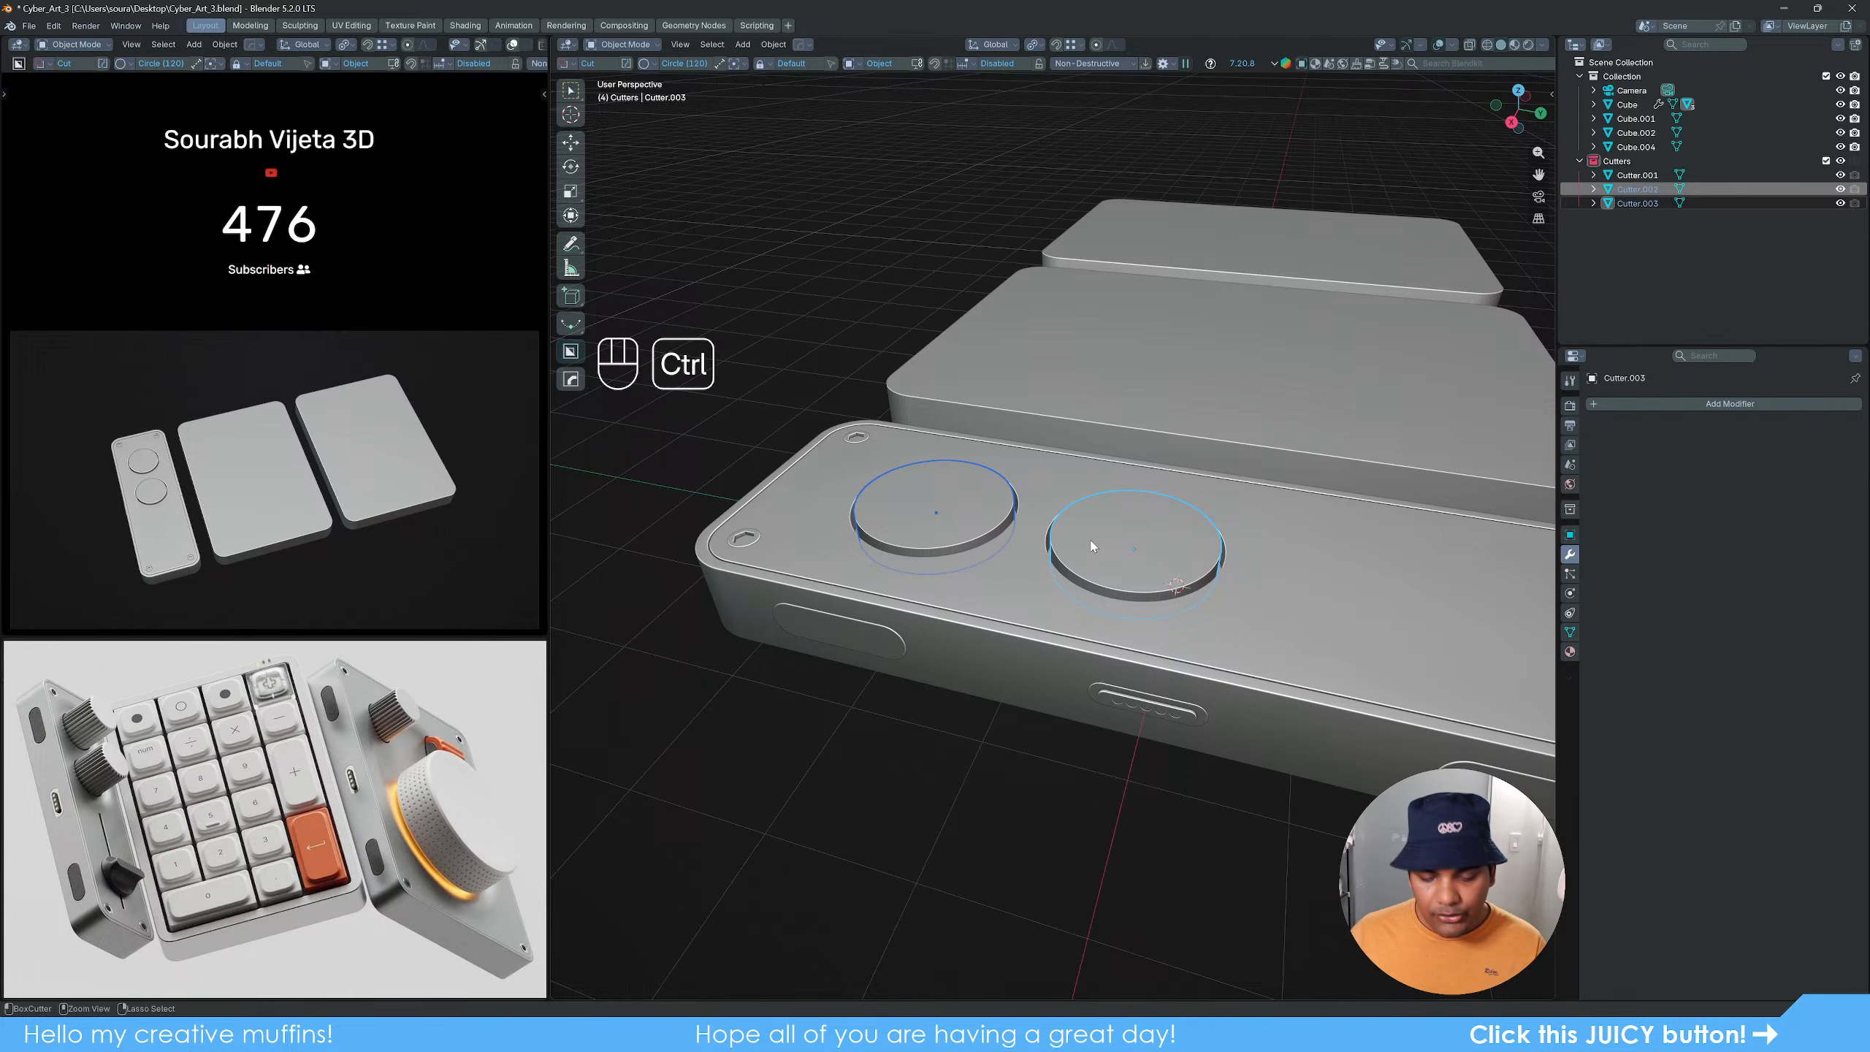
pyautogui.hotkey('ctrl', 'j')
pyautogui.press('Tab')
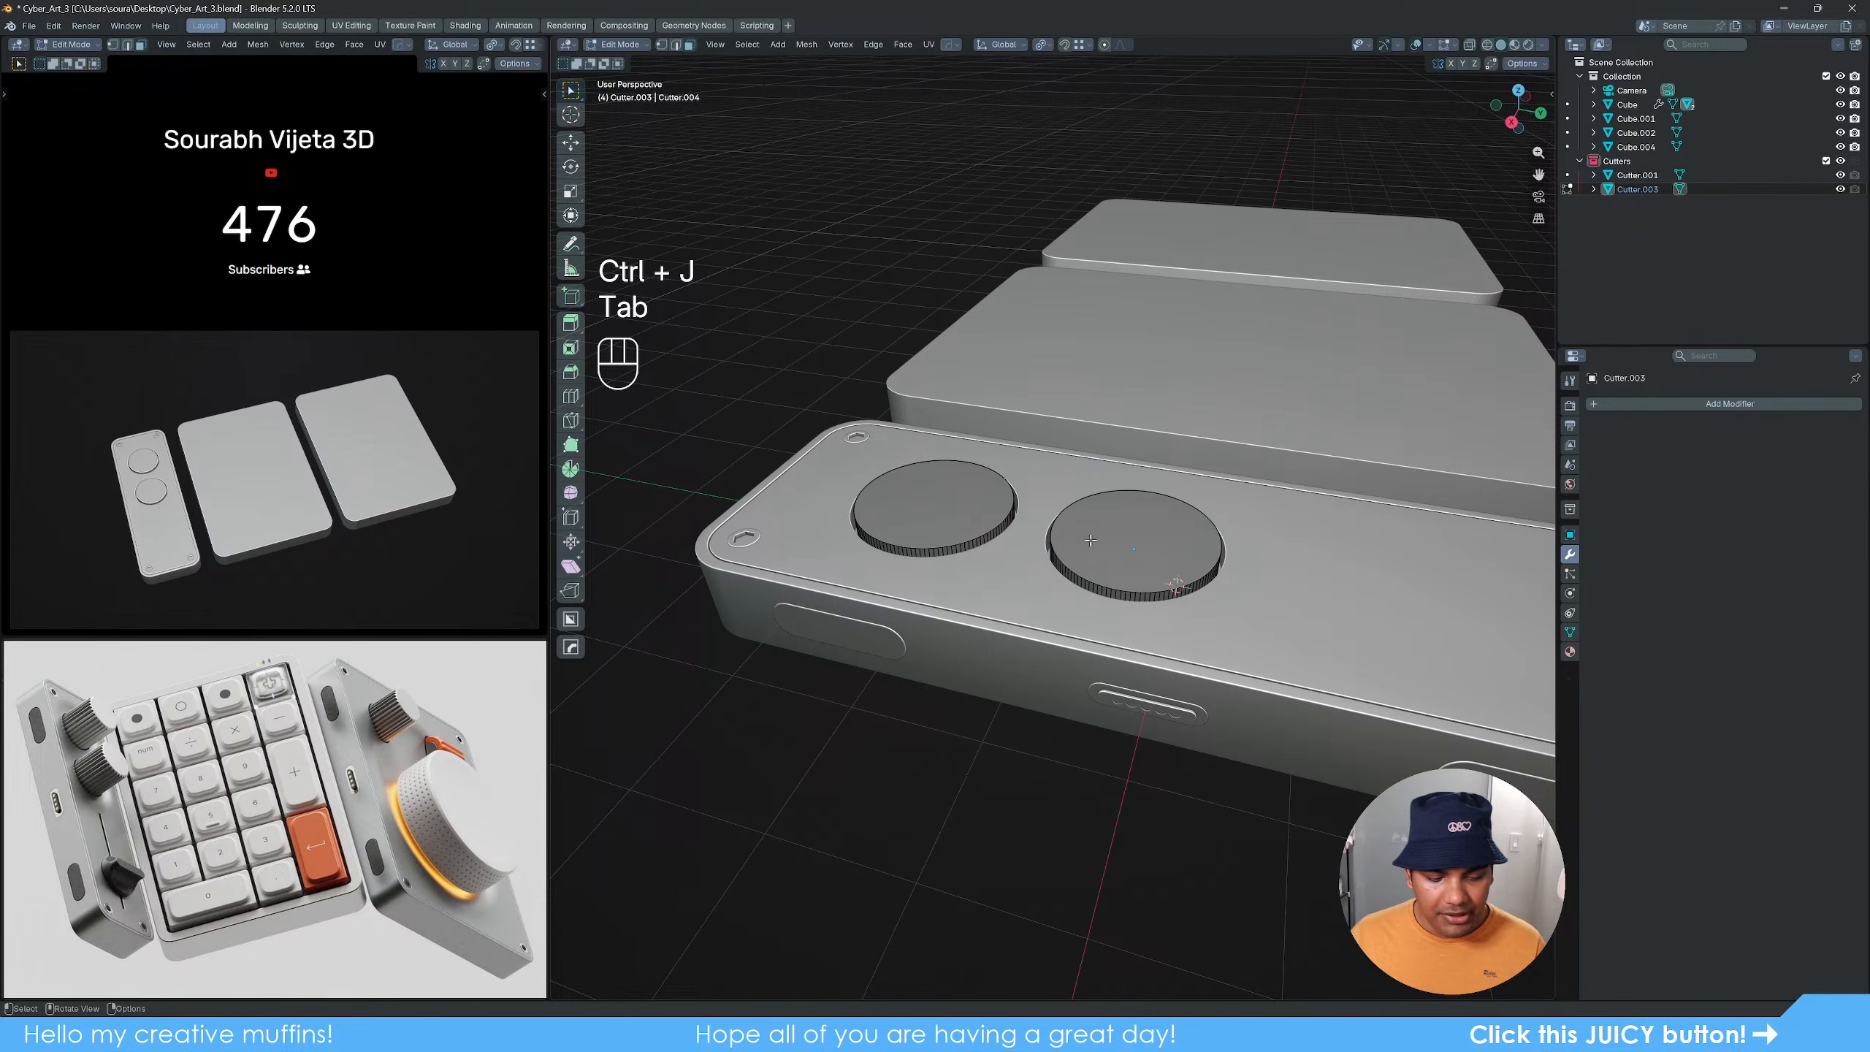
# Step: Raise the top faces of both discs about 1.02 m along Z to form tall knob cylinders
pyautogui.press('3')
pyautogui.click(1091, 540)
pyautogui.click(937, 513)
pyautogui.keyDown('shift'); pyautogui.click(1147, 550); pyautogui.keyUp('shift')
pyautogui.keyDown('alt'); pyautogui.moveTo(1147, 551); pyautogui.dragTo(1170, 593, button='middle'); pyautogui.keyUp('alt')
pyautogui.scroll(2, 1190, 647)
pyautogui.press('g')
pyautogui.press('z')
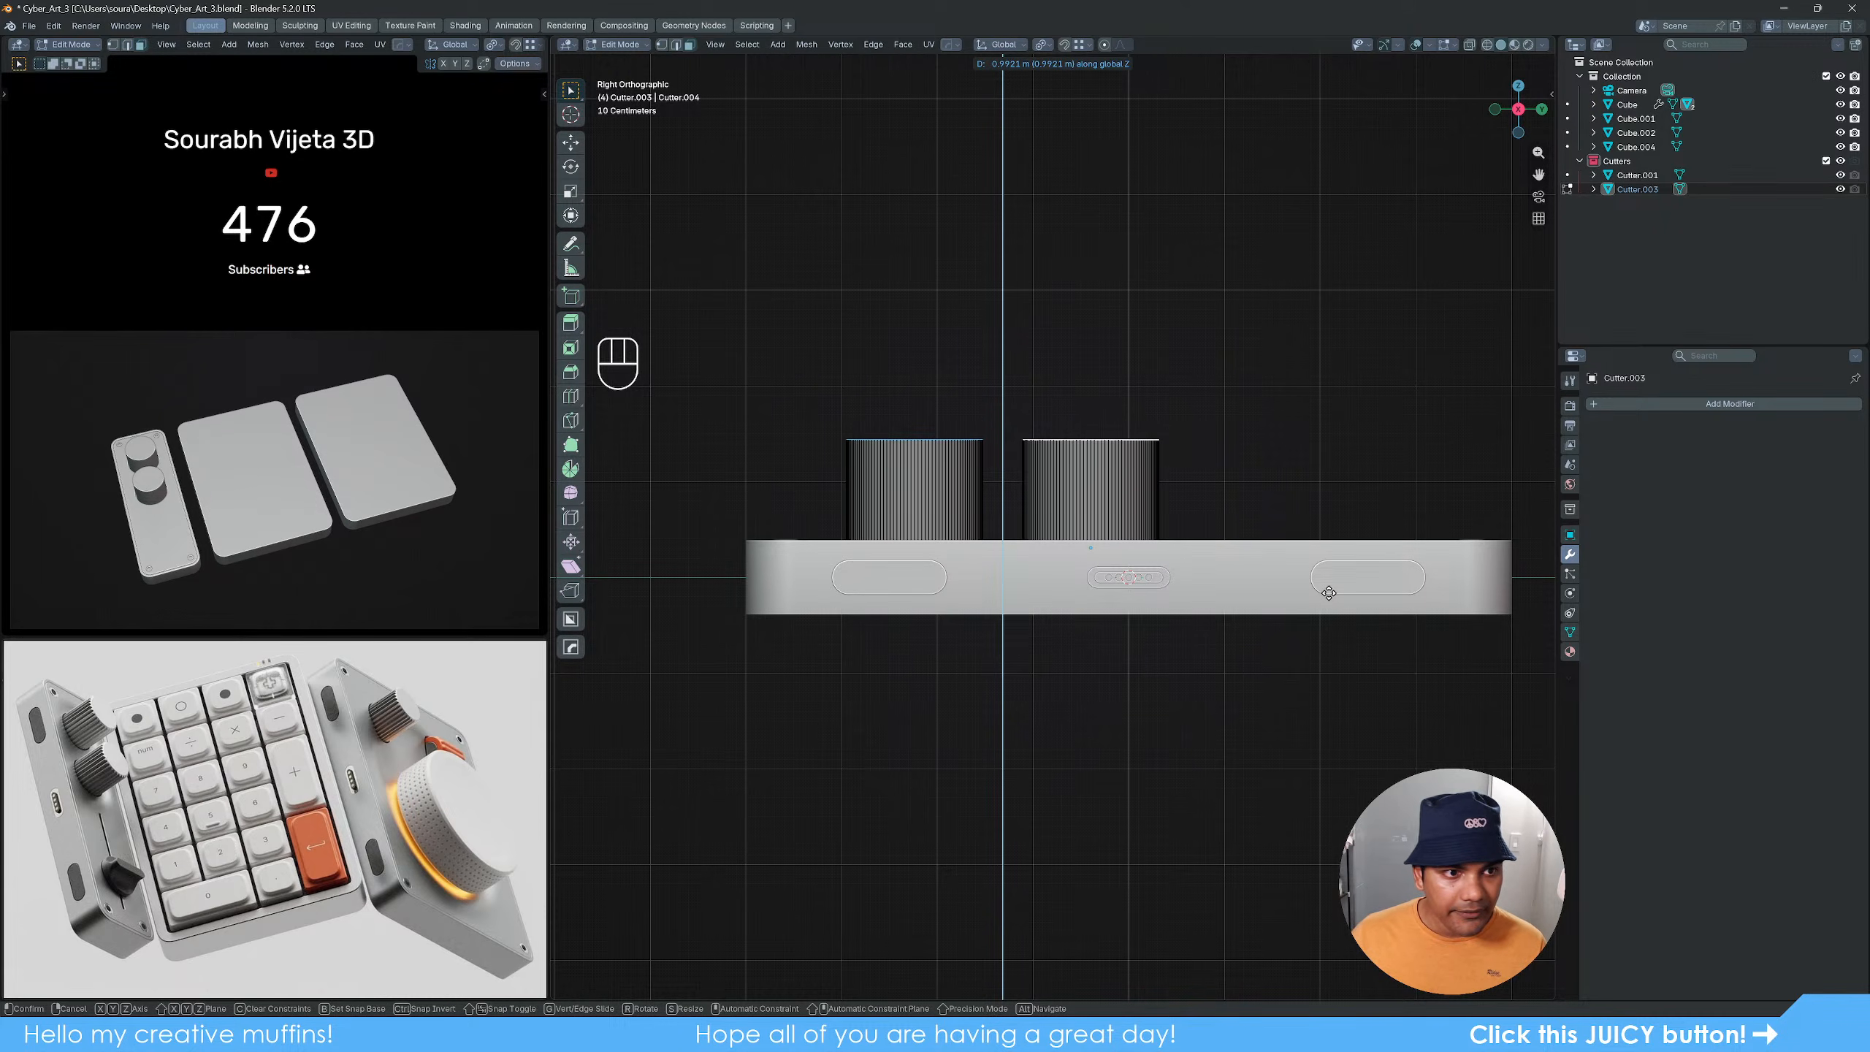
pyautogui.click(1327, 592)
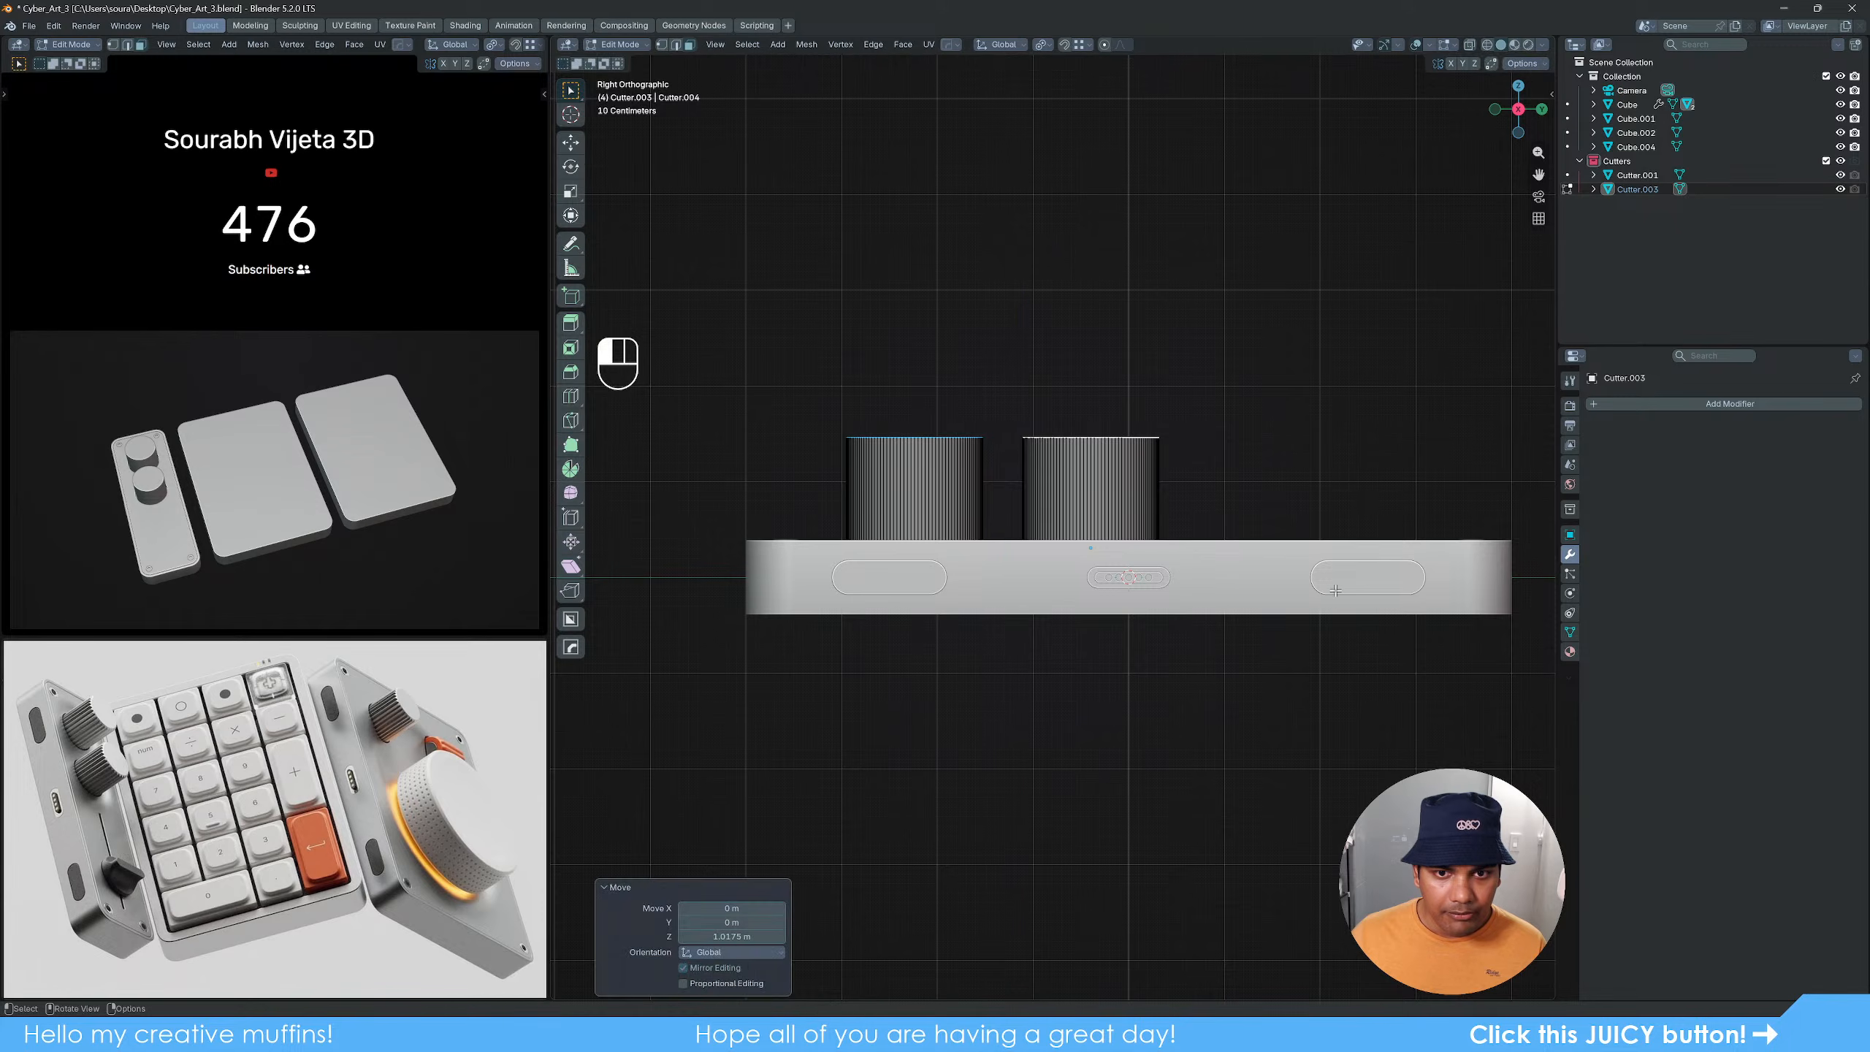
# Step: Lower the top faces of both knob cylinders about 0.065 m along Z
pyautogui.scroll(-2, 1184, 651)
pyautogui.moveTo(1184, 651); pyautogui.dragTo(1093, 686, button='middle')
pyautogui.scroll(3, 1093, 686)
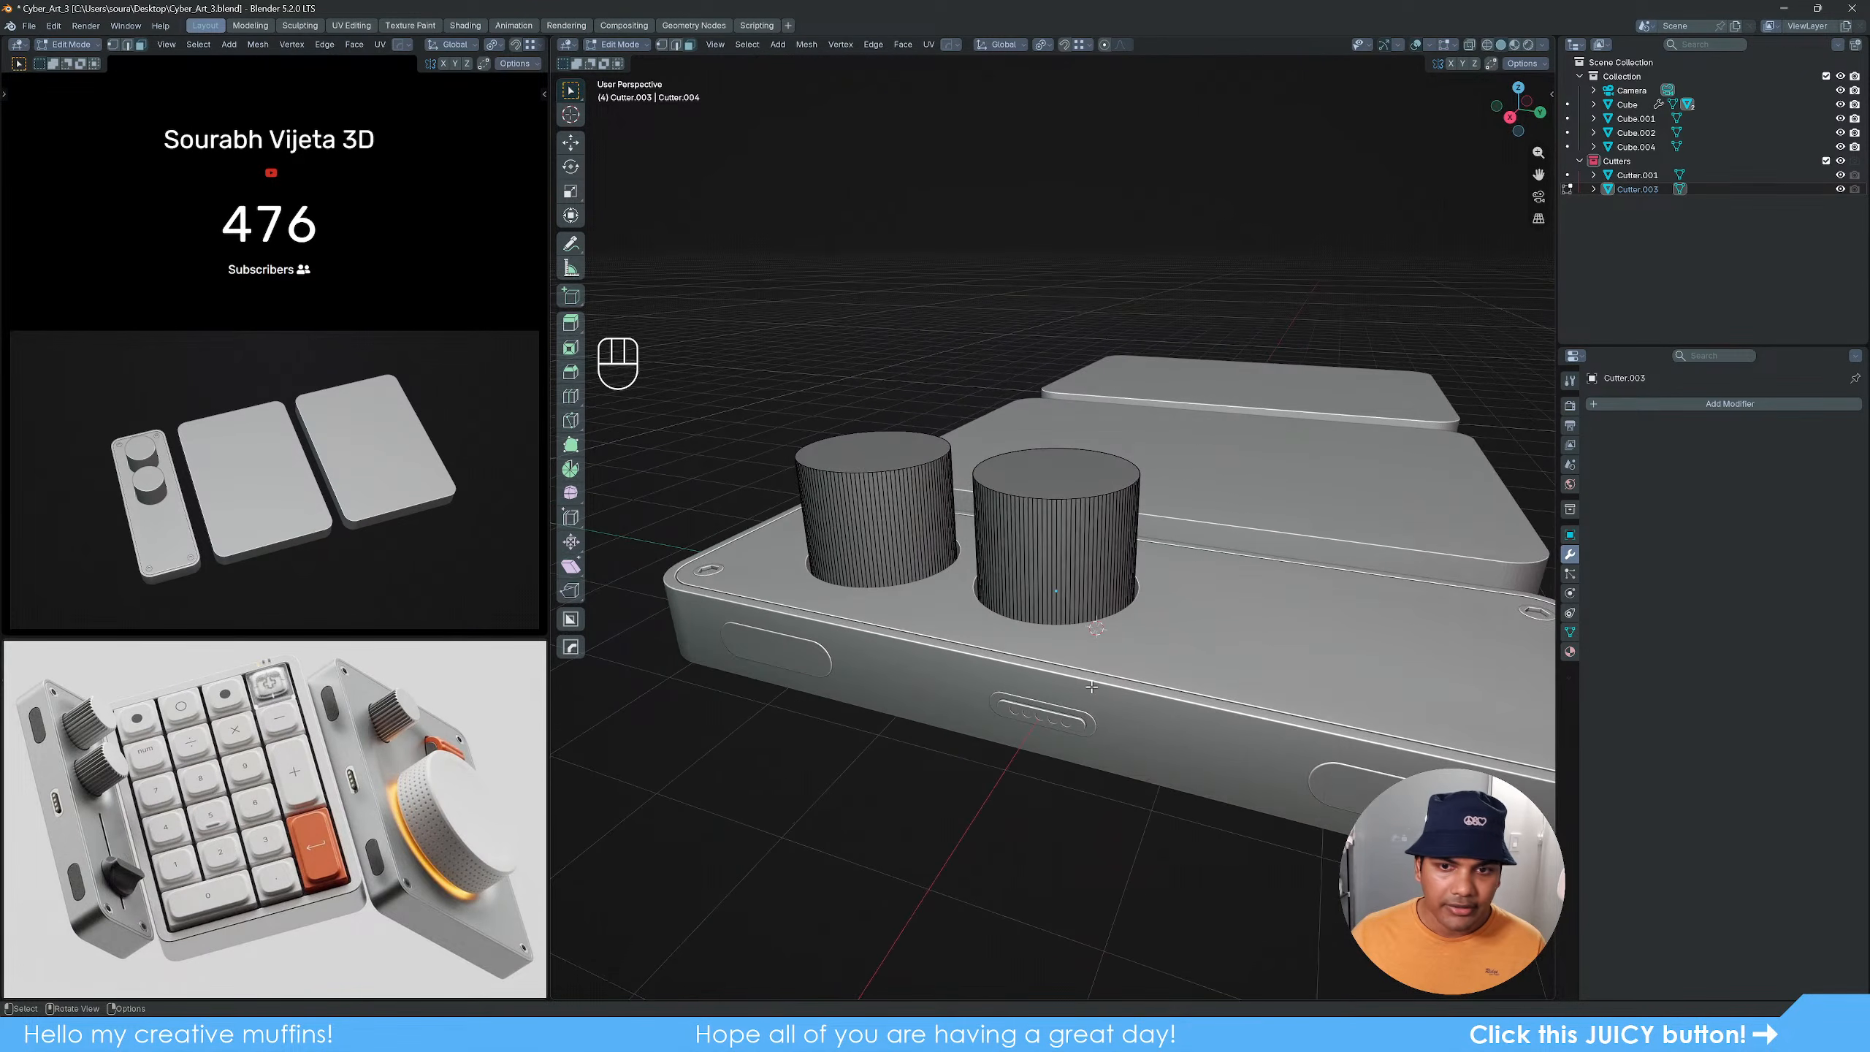
pyautogui.keyDown('shift'); pyautogui.click(1056, 479); pyautogui.keyUp('shift')
pyautogui.keyDown('shift'); pyautogui.click(873, 453); pyautogui.keyUp('shift')
pyautogui.press('g')
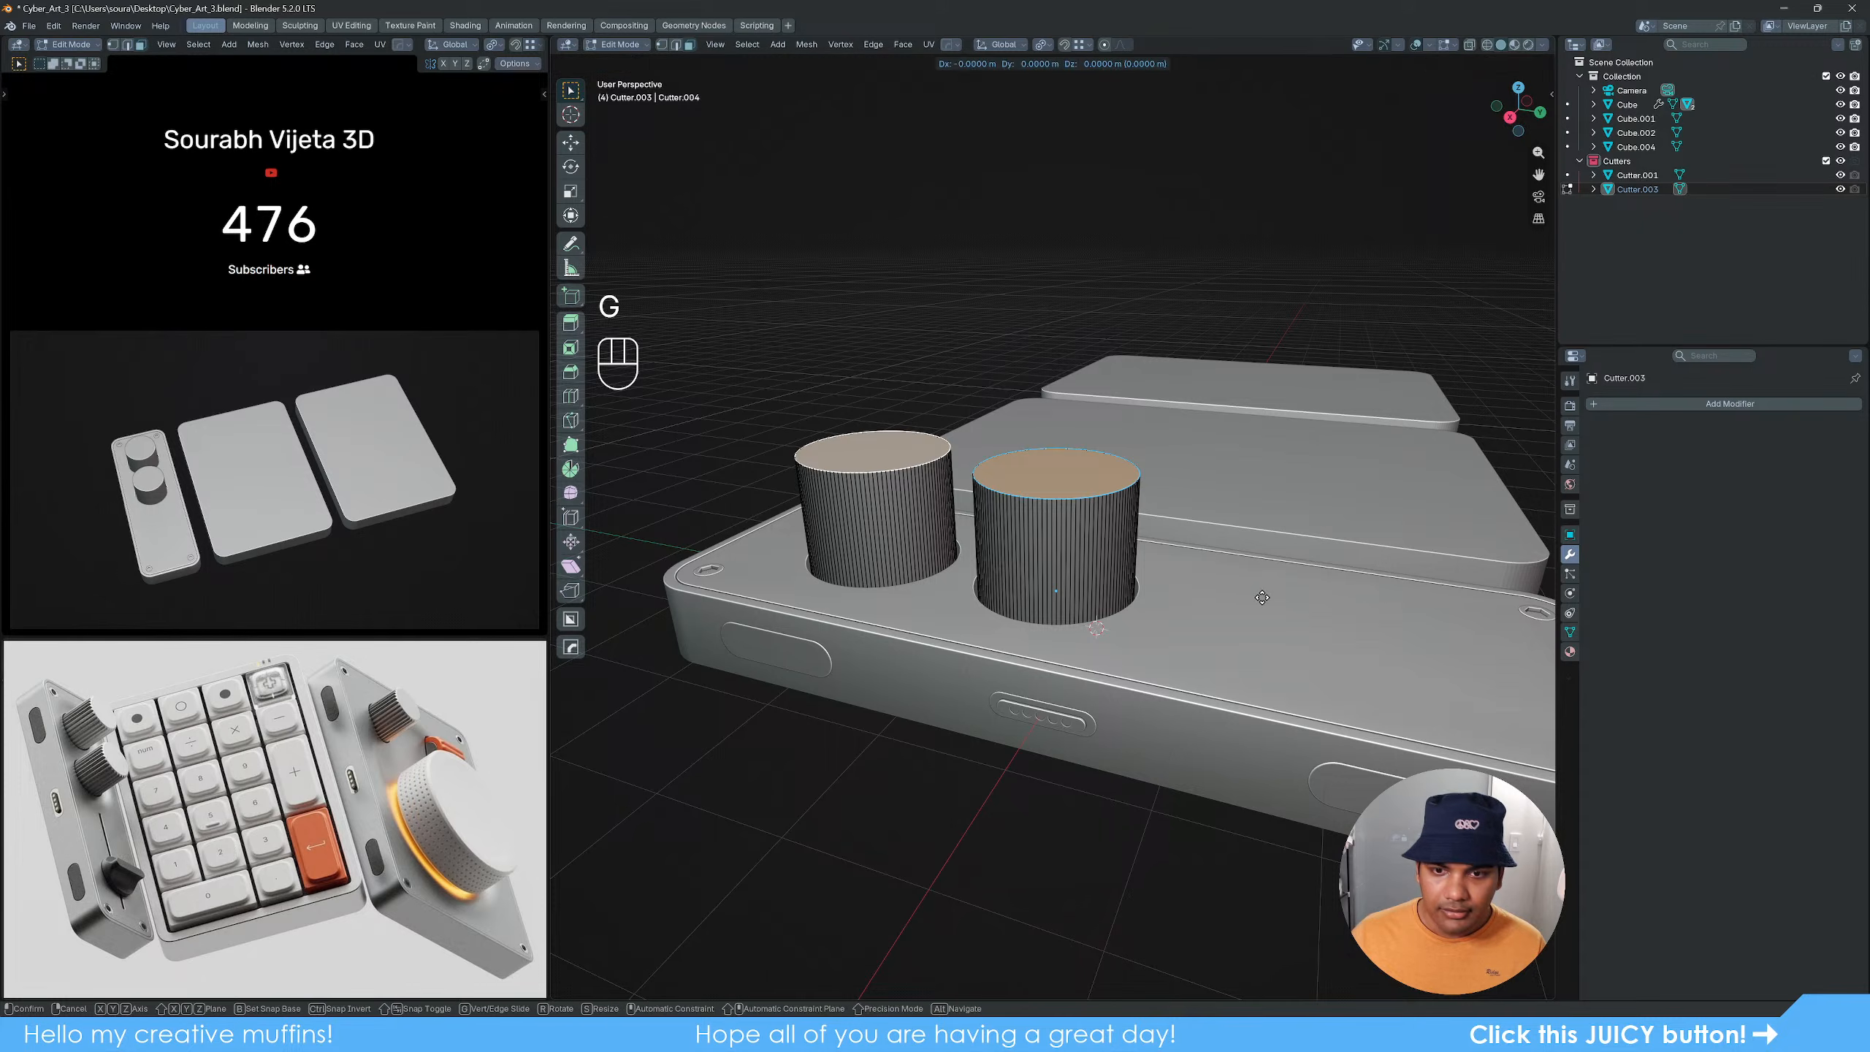
pyautogui.press('z')
pyautogui.press('shift')
pyautogui.click(1291, 608)
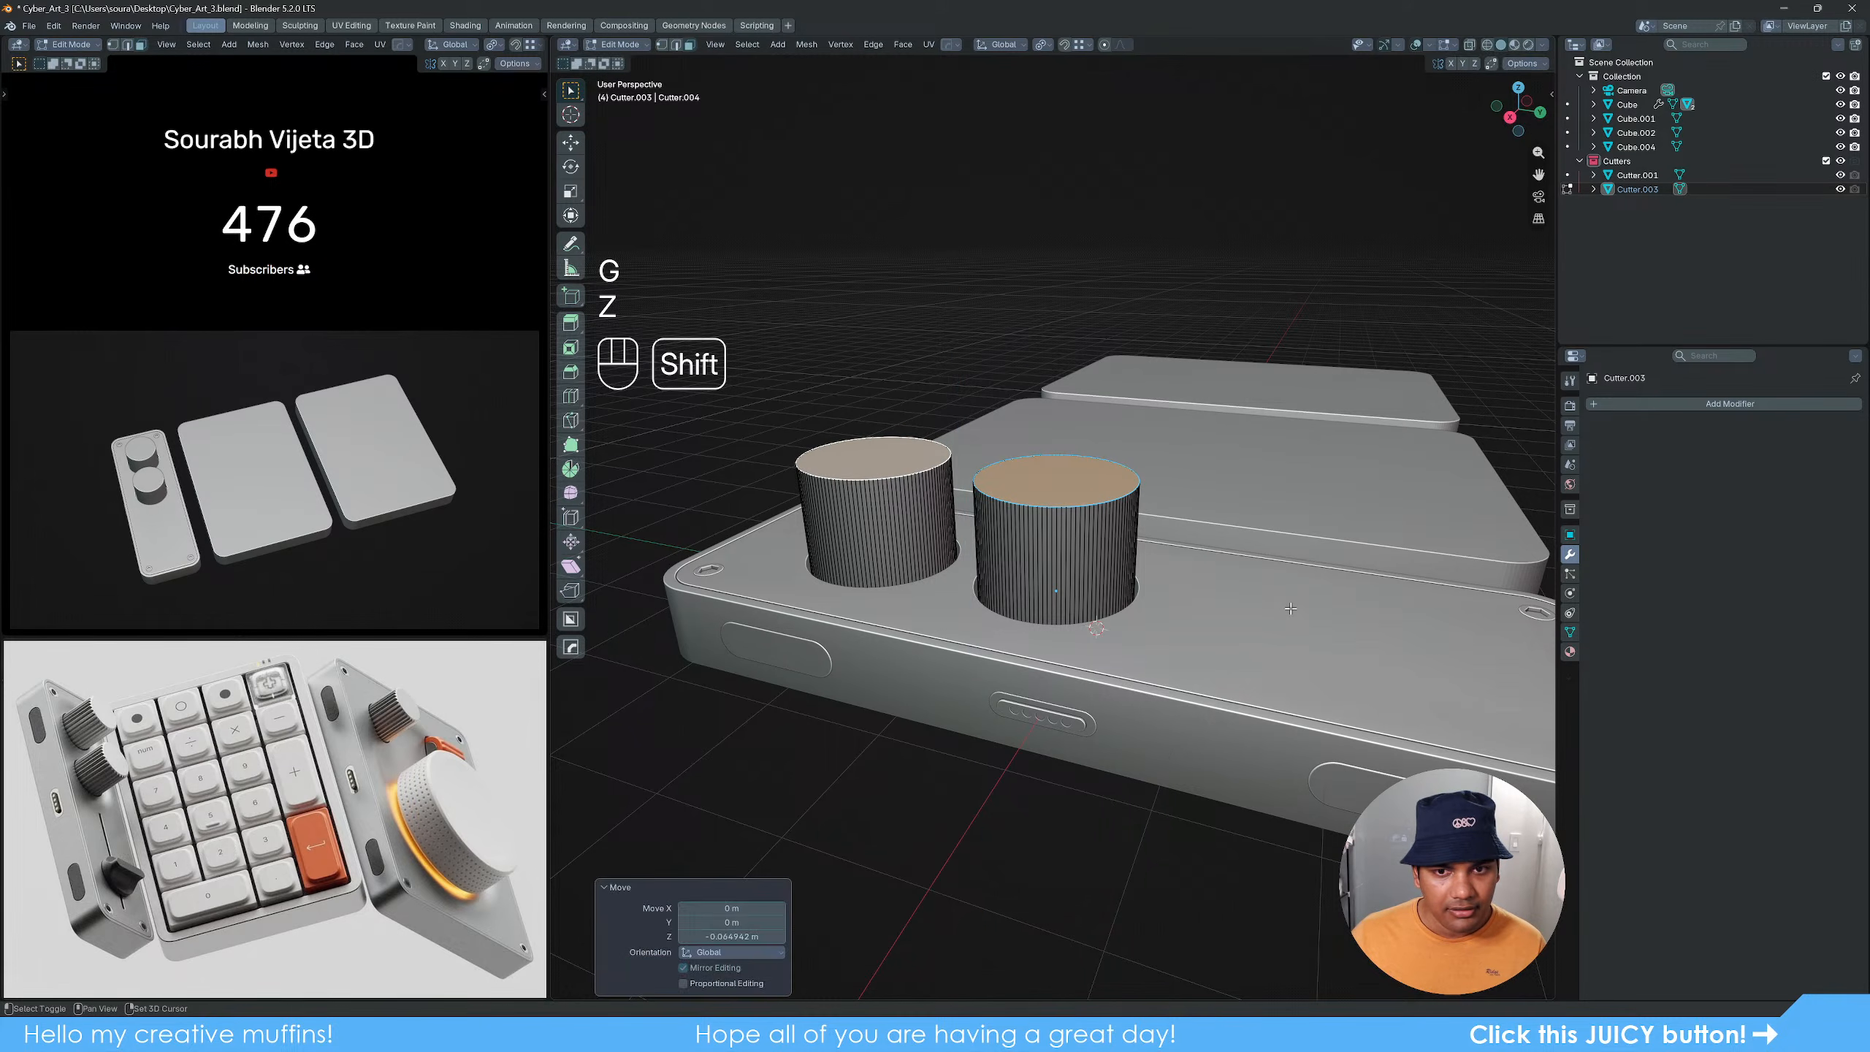
# Step: Try to select every other side face on both knob cylinders using Checker Deselect on their side face loops
pyautogui.scroll(-3, 1291, 609)
pyautogui.moveTo(1291, 609); pyautogui.dragTo(1128, 604, button='middle')
pyautogui.scroll(5, 1090, 640)
pyautogui.scroll(3, 1129, 603)
pyautogui.scroll(-2, 1130, 602)
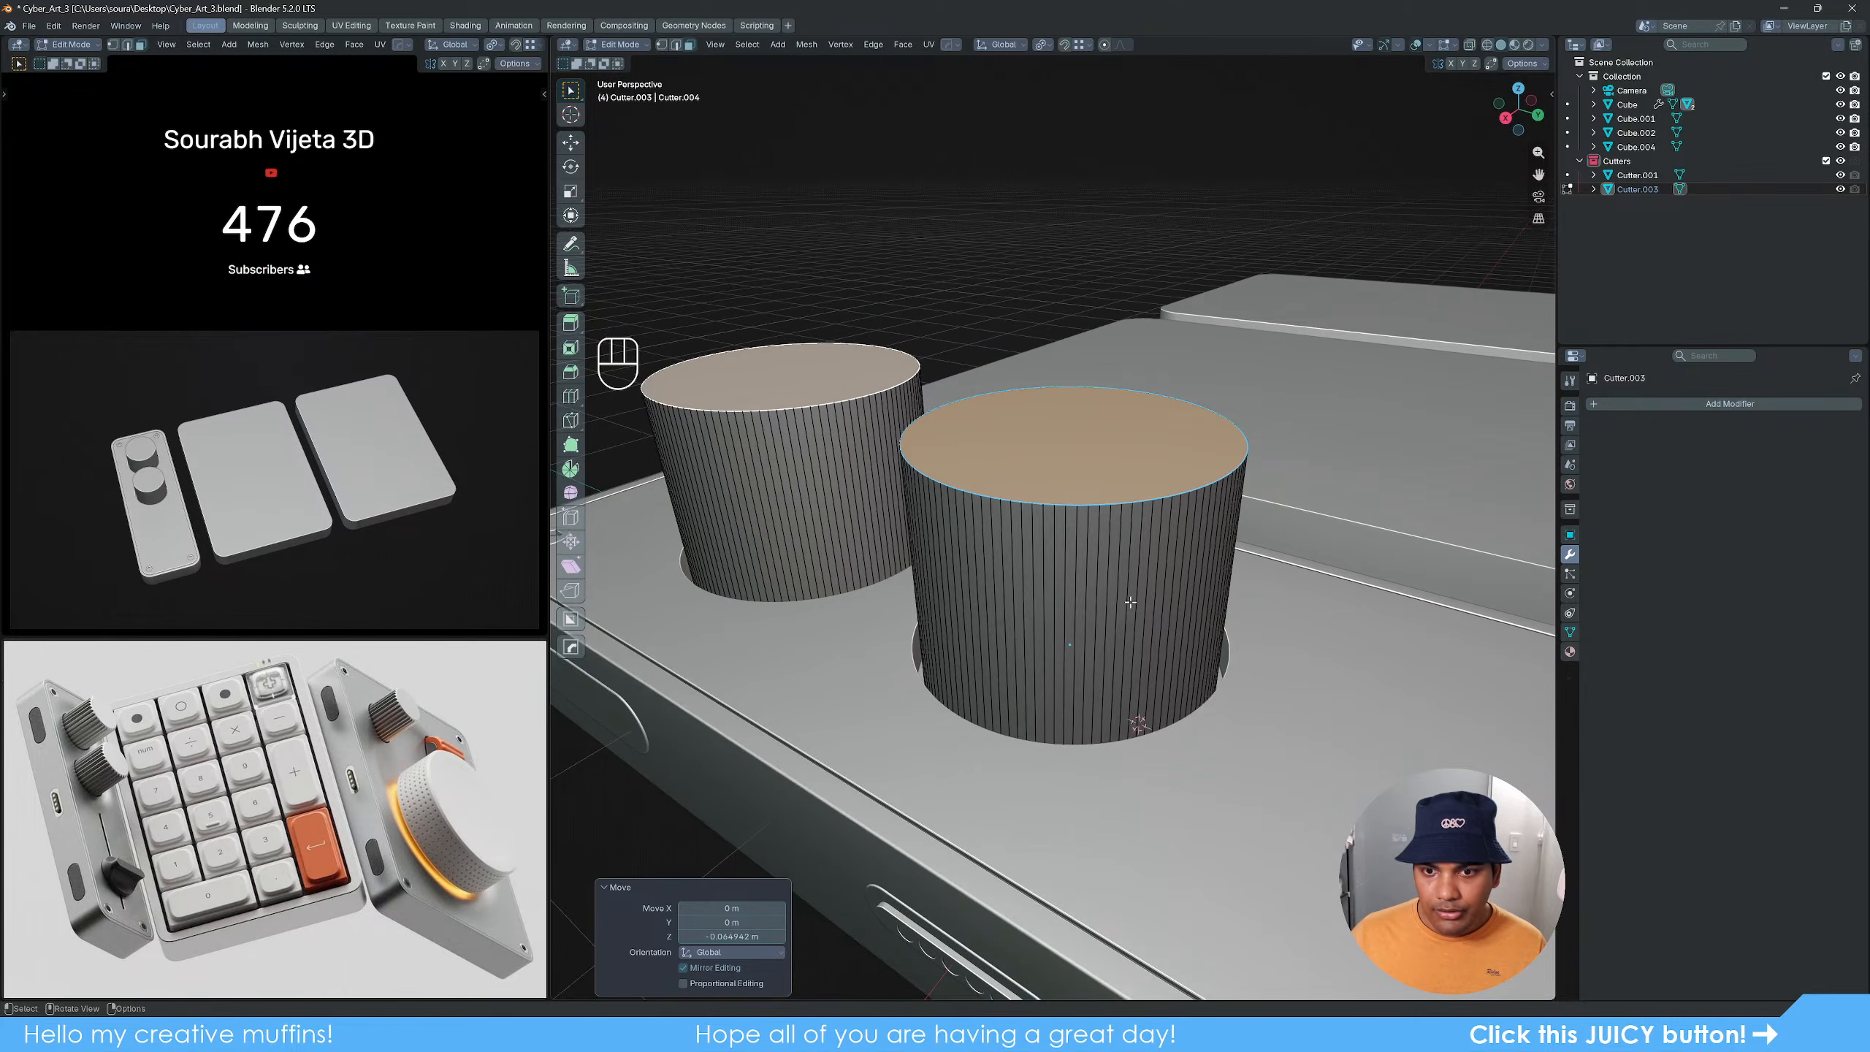
pyautogui.keyDown('alt'); pyautogui.click(1110, 556); pyautogui.keyUp('alt')
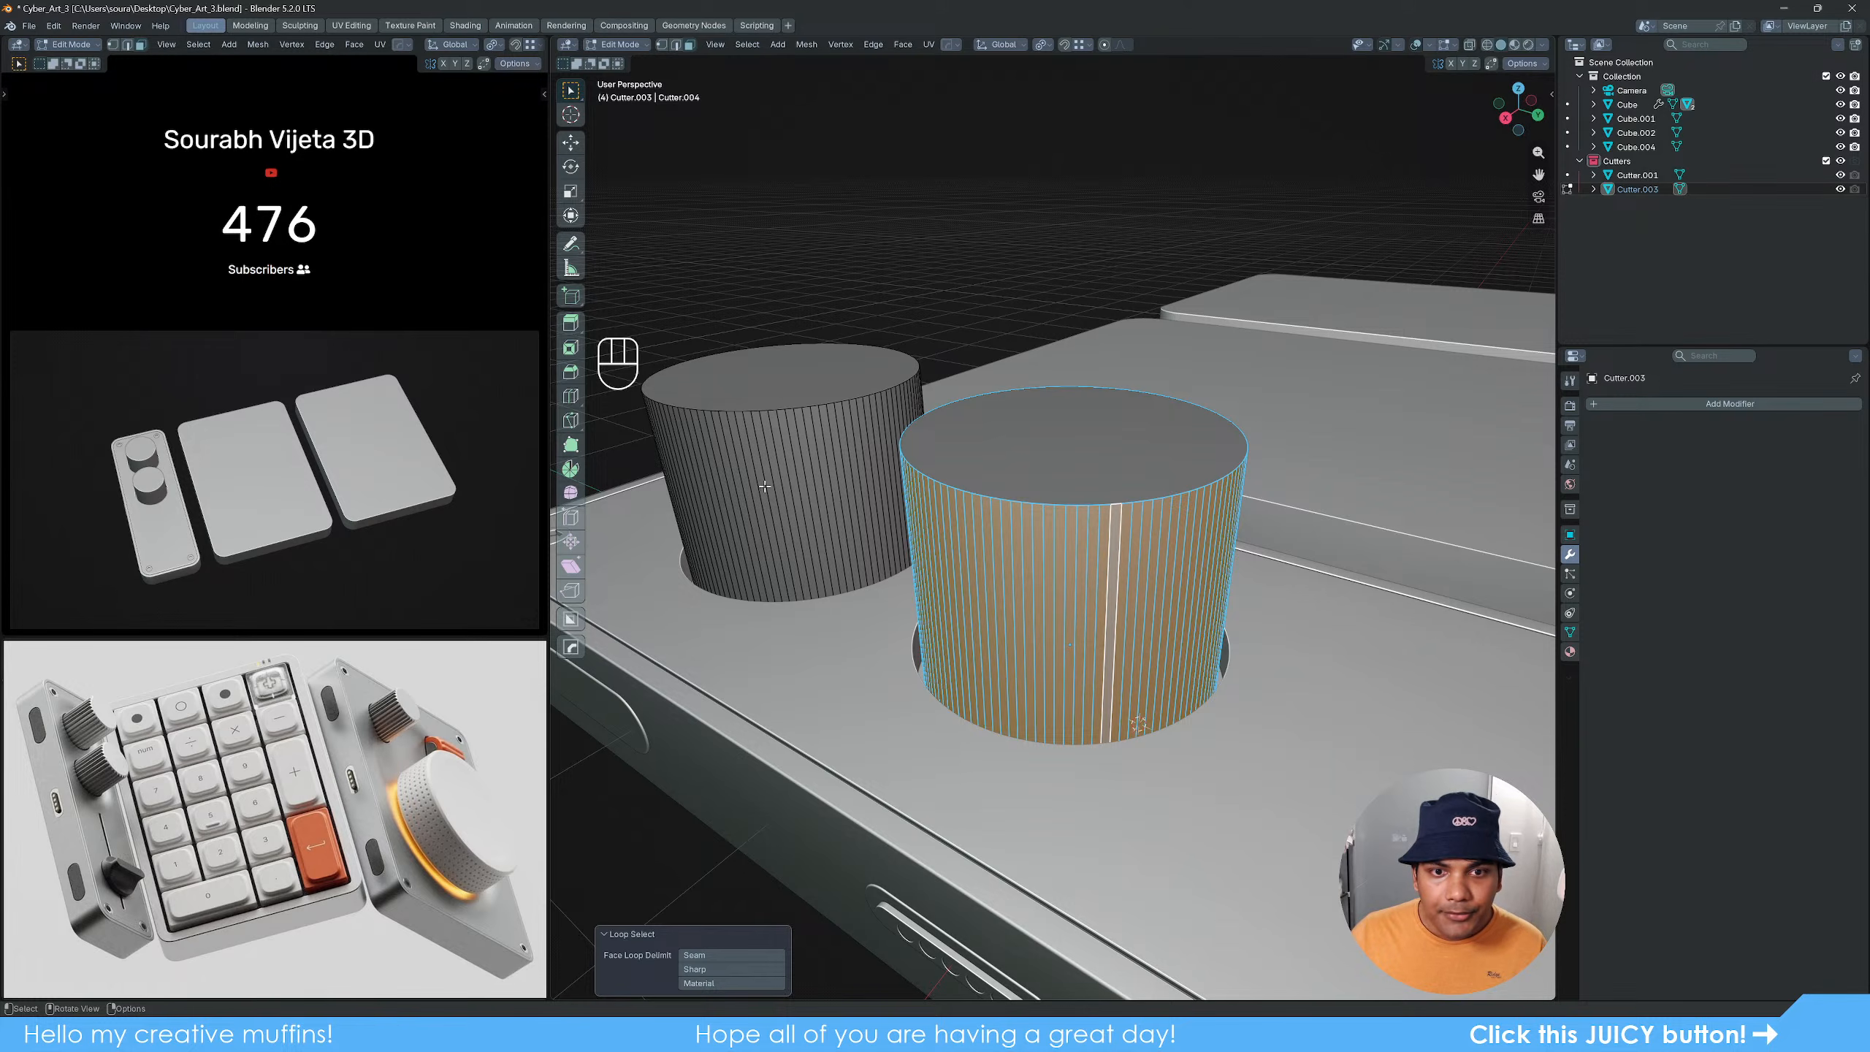
pyautogui.keyDown('alt'); pyautogui.keyDown('shift'); pyautogui.click(799, 460); pyautogui.keyUp('shift'); pyautogui.keyUp('alt')
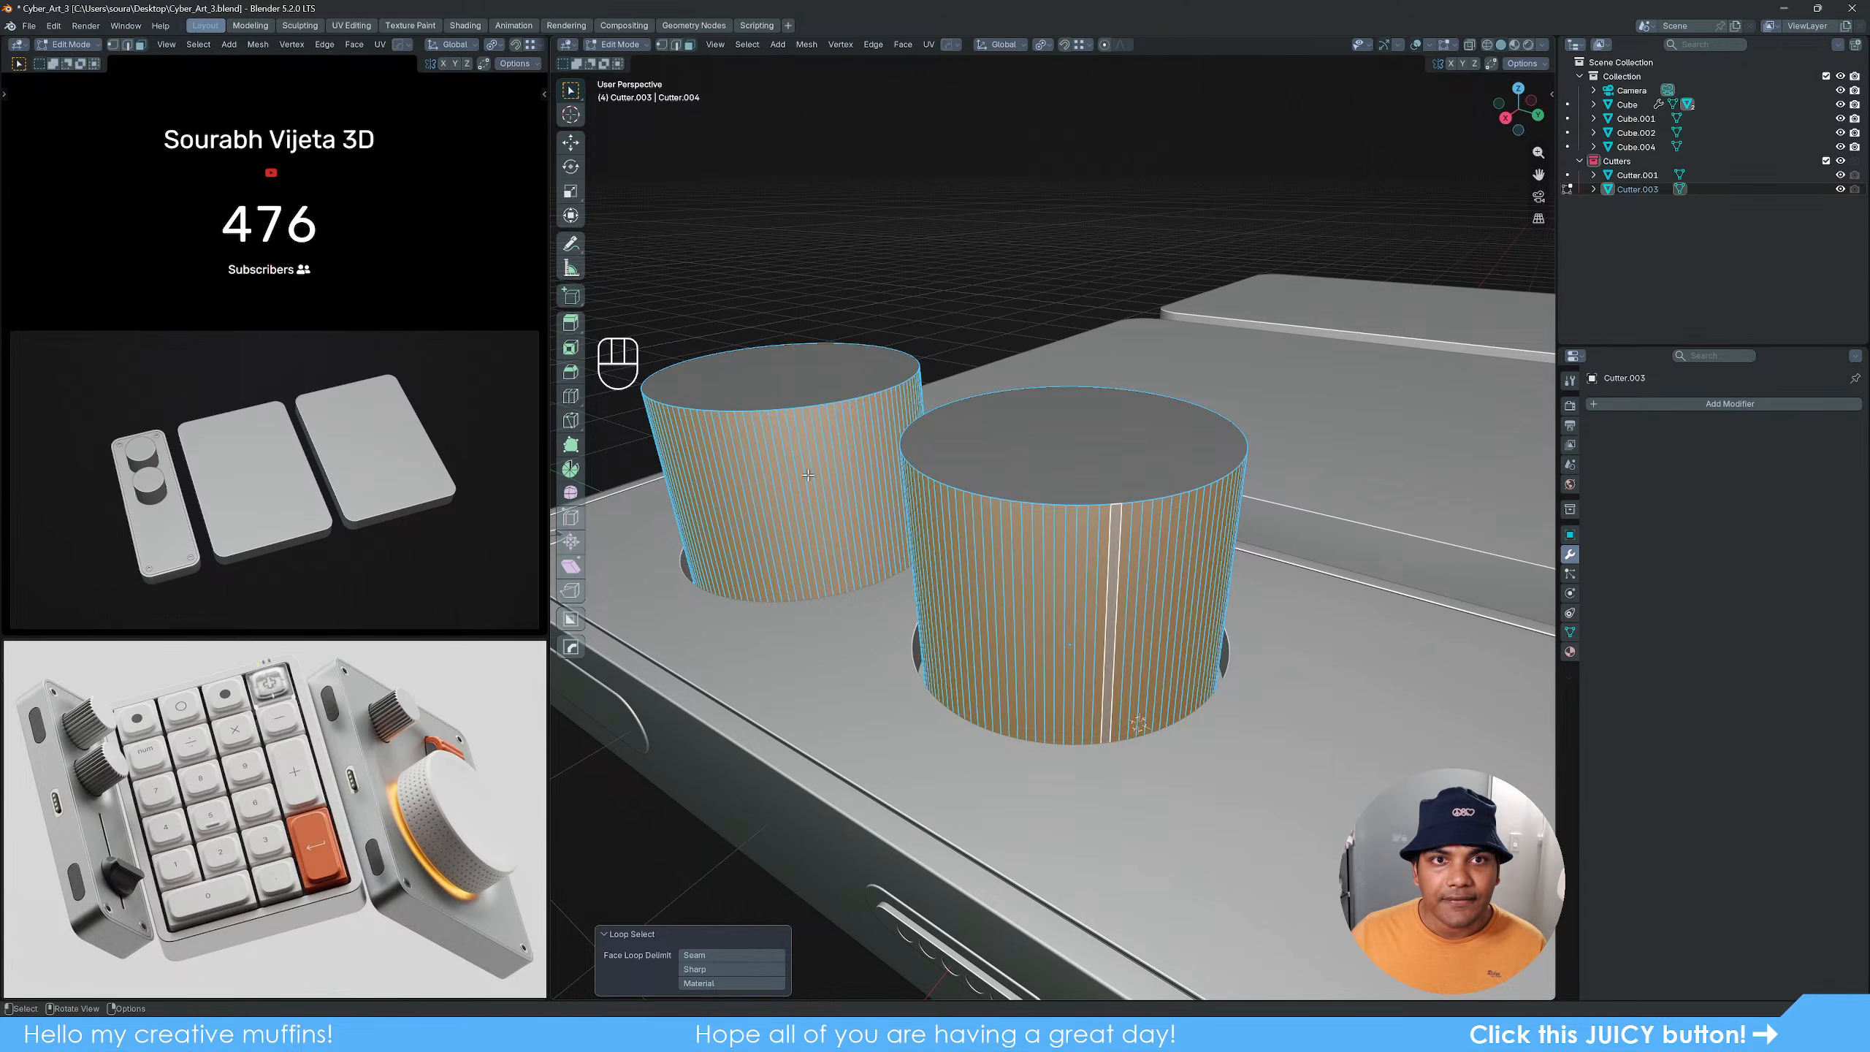
pyautogui.click(751, 48)
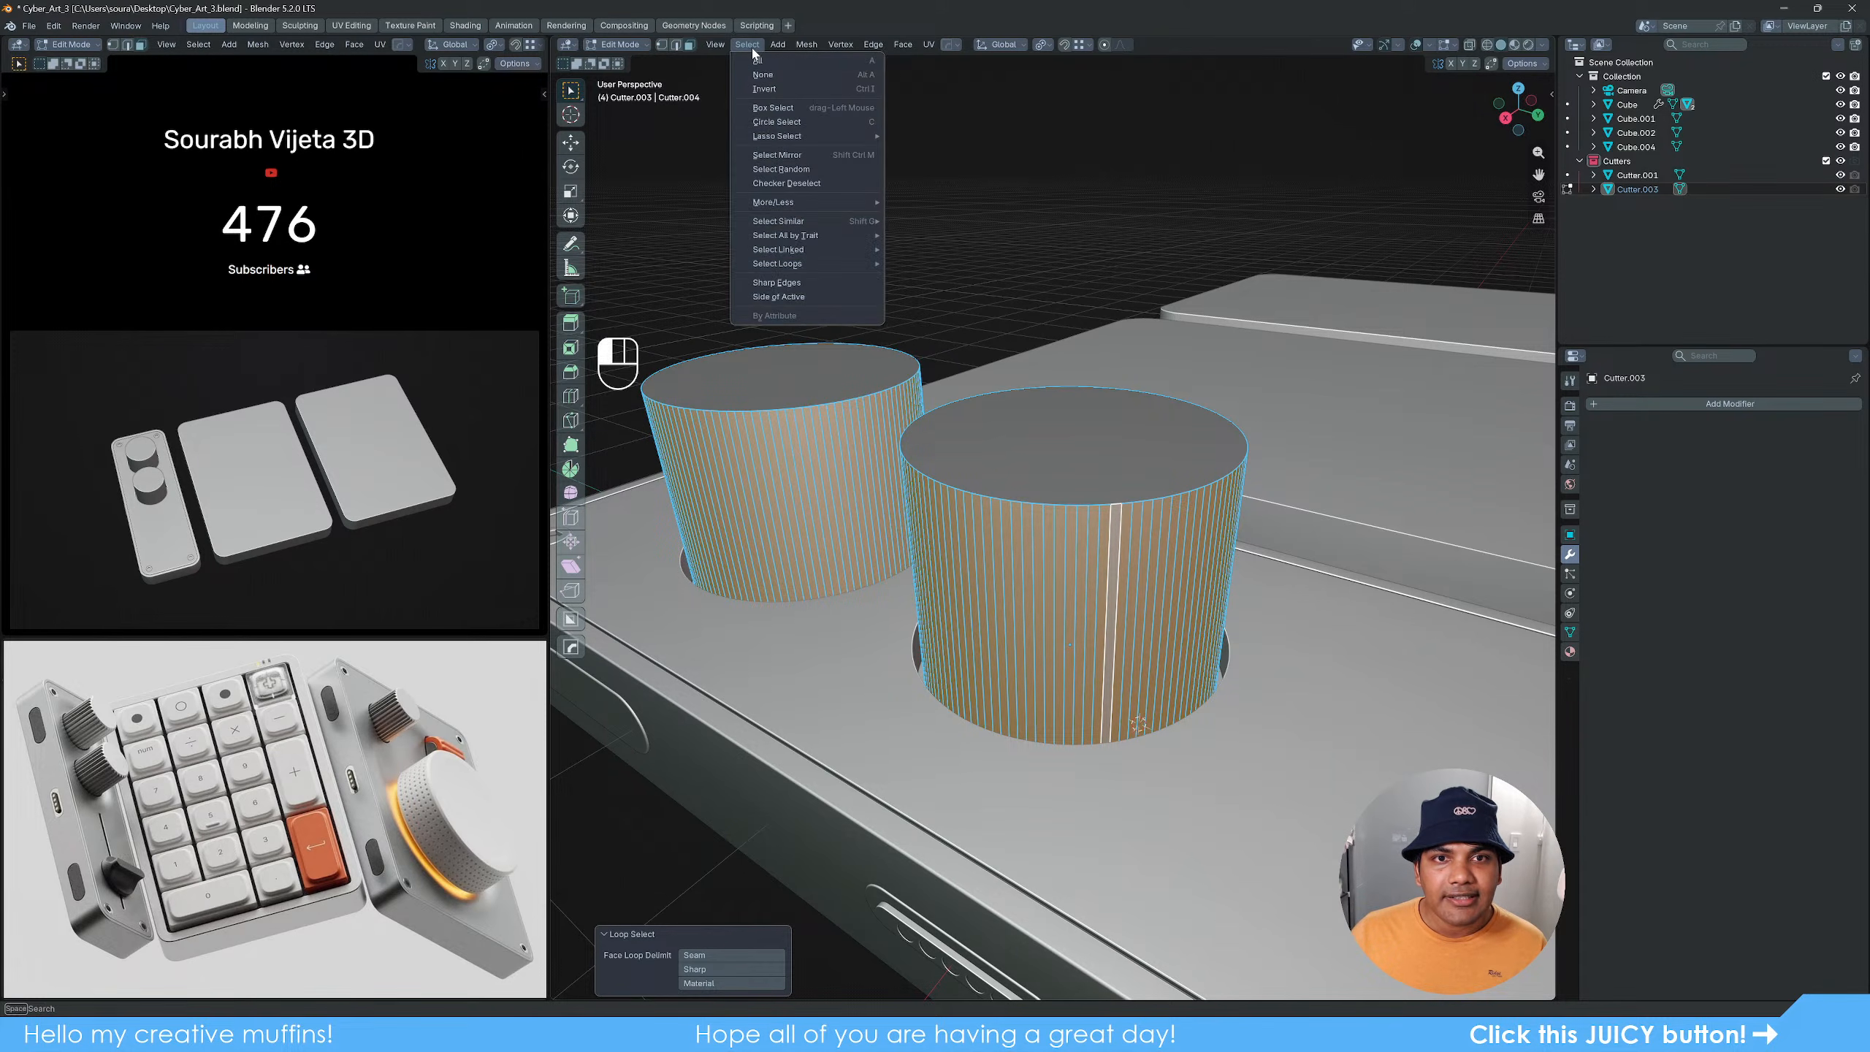
pyautogui.click(800, 183)
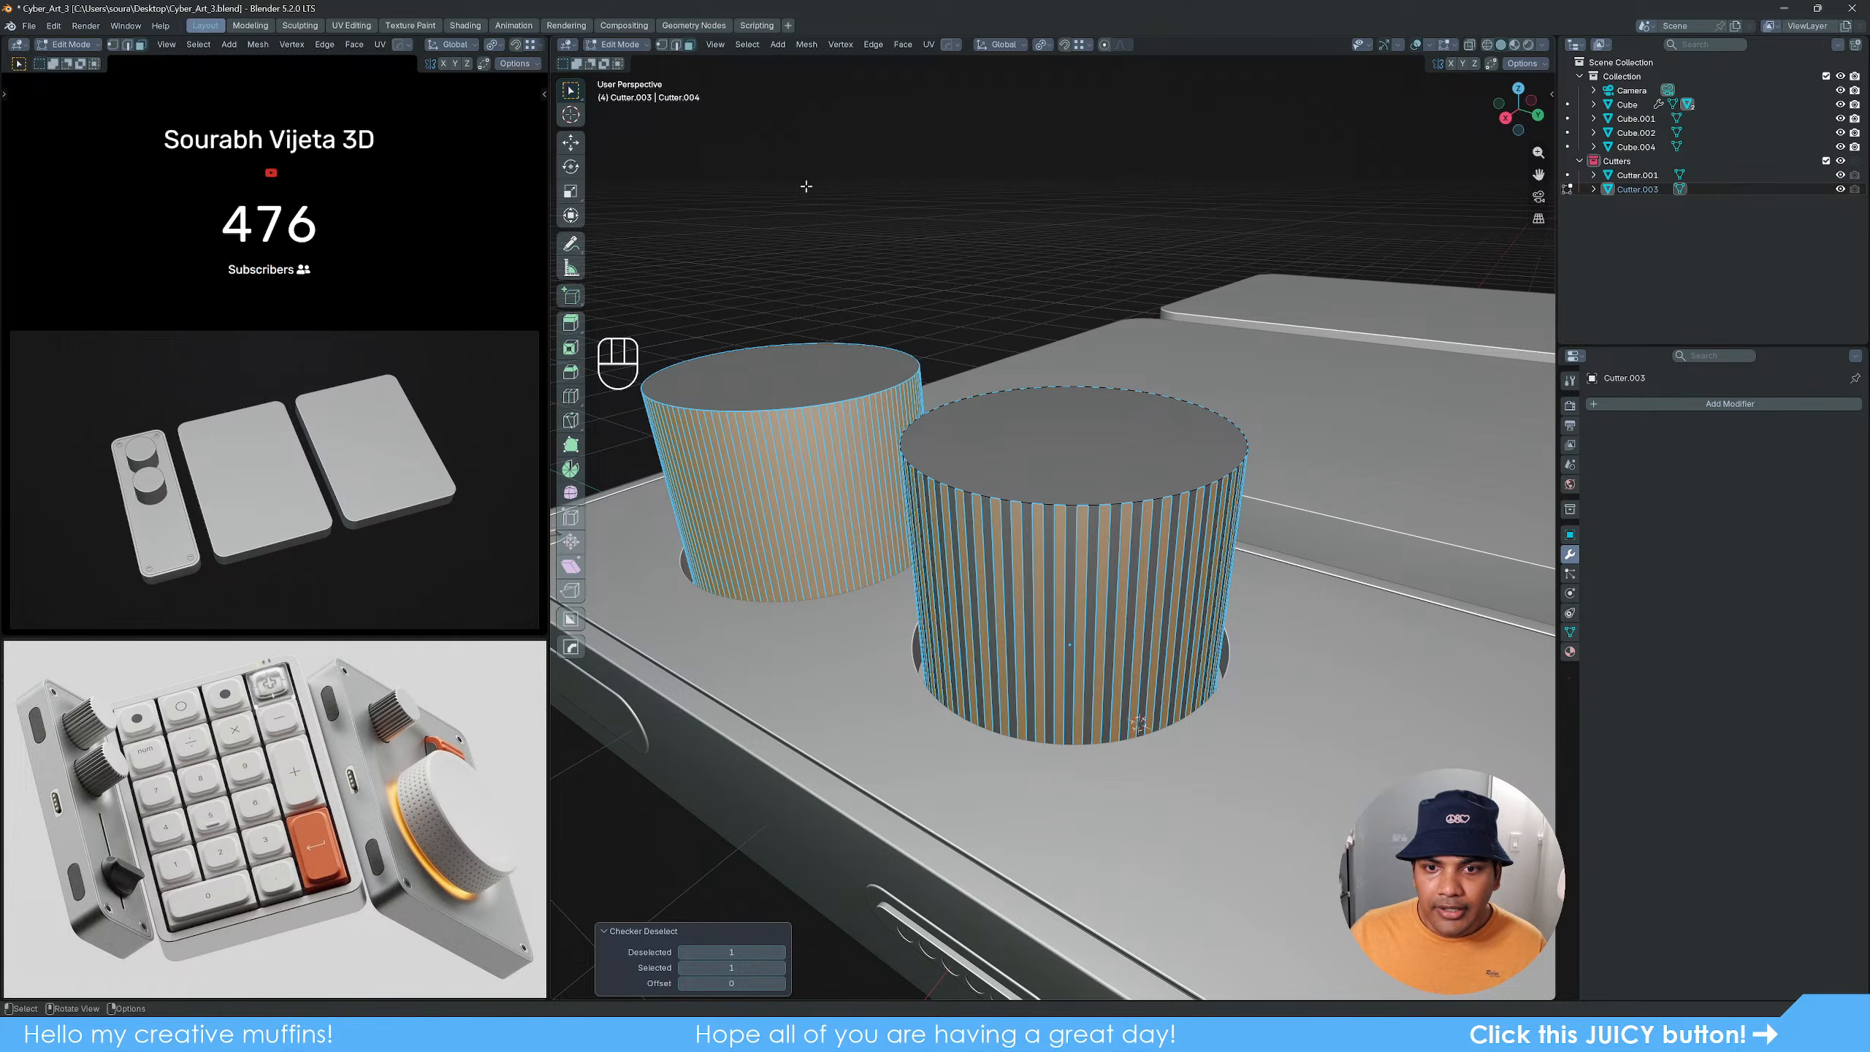
# Step: Separate the two knob cylinders into individual objects by loose parts
pyautogui.press('Tab')
pyautogui.press('Tab')
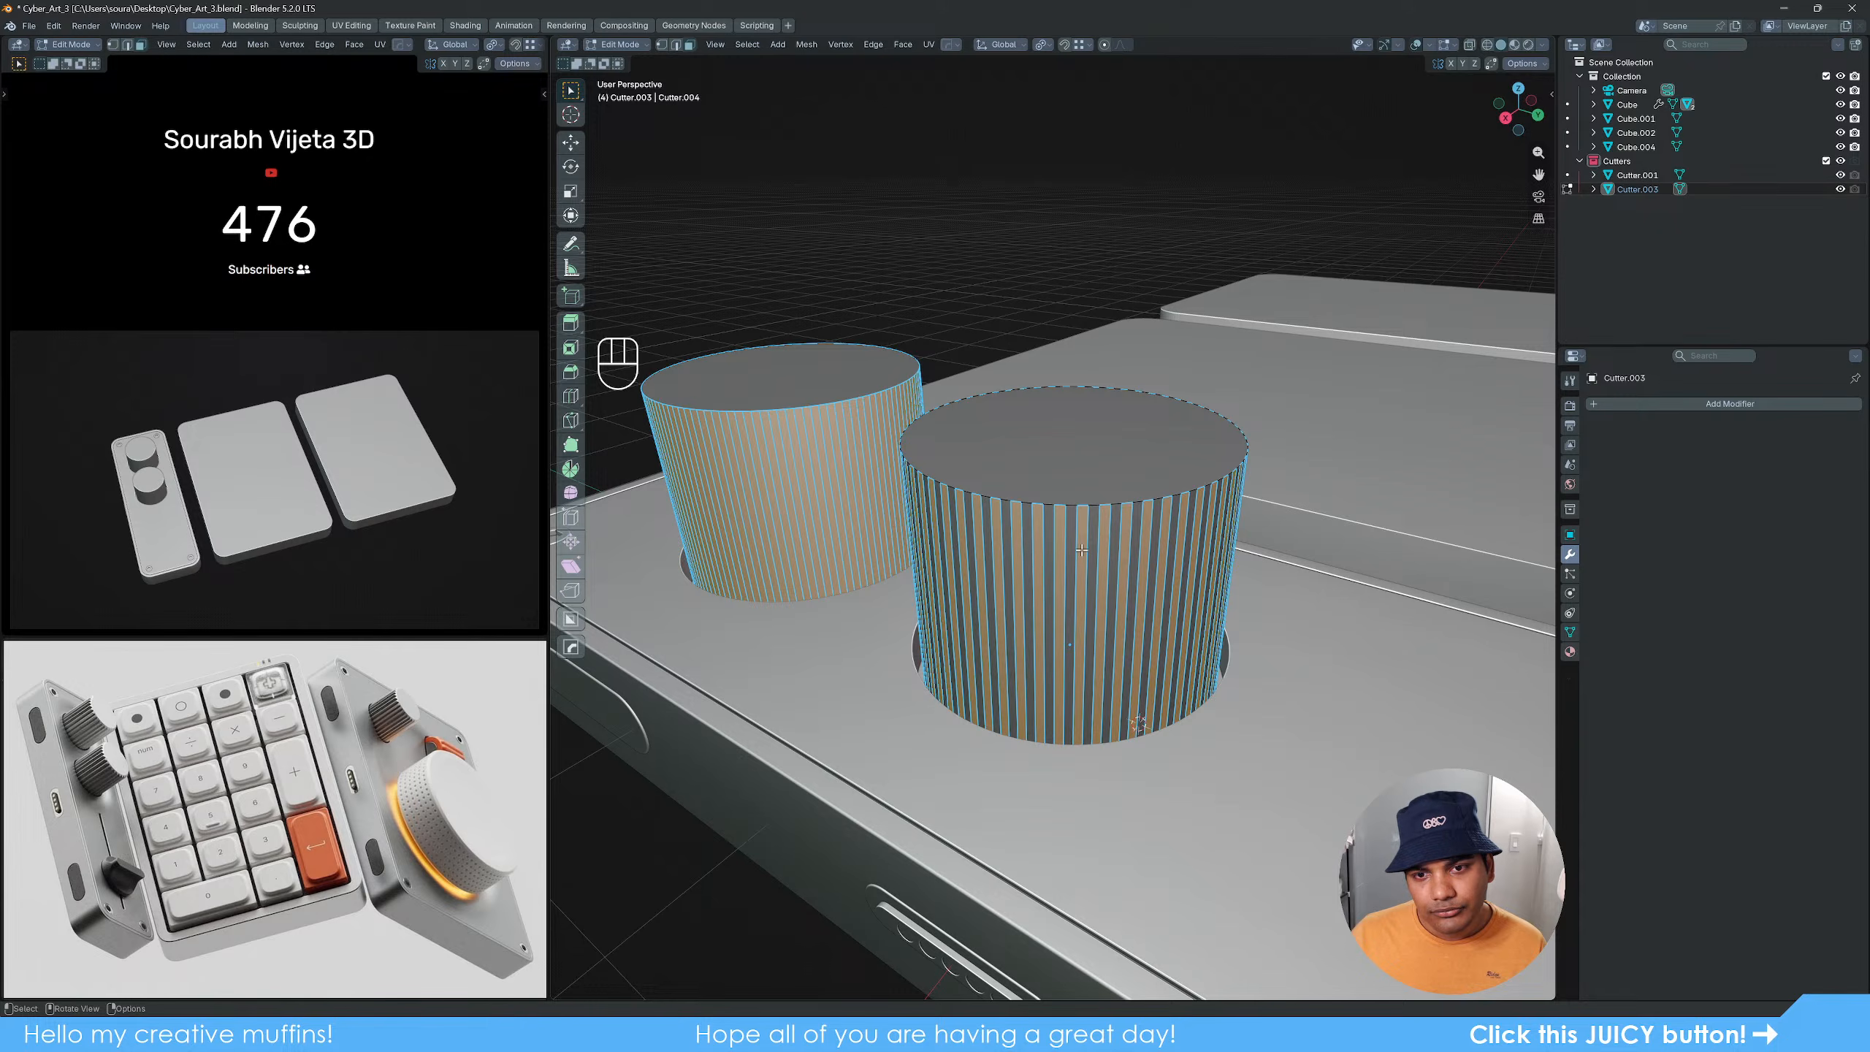
pyautogui.press('Tab')
pyautogui.press('Tab')
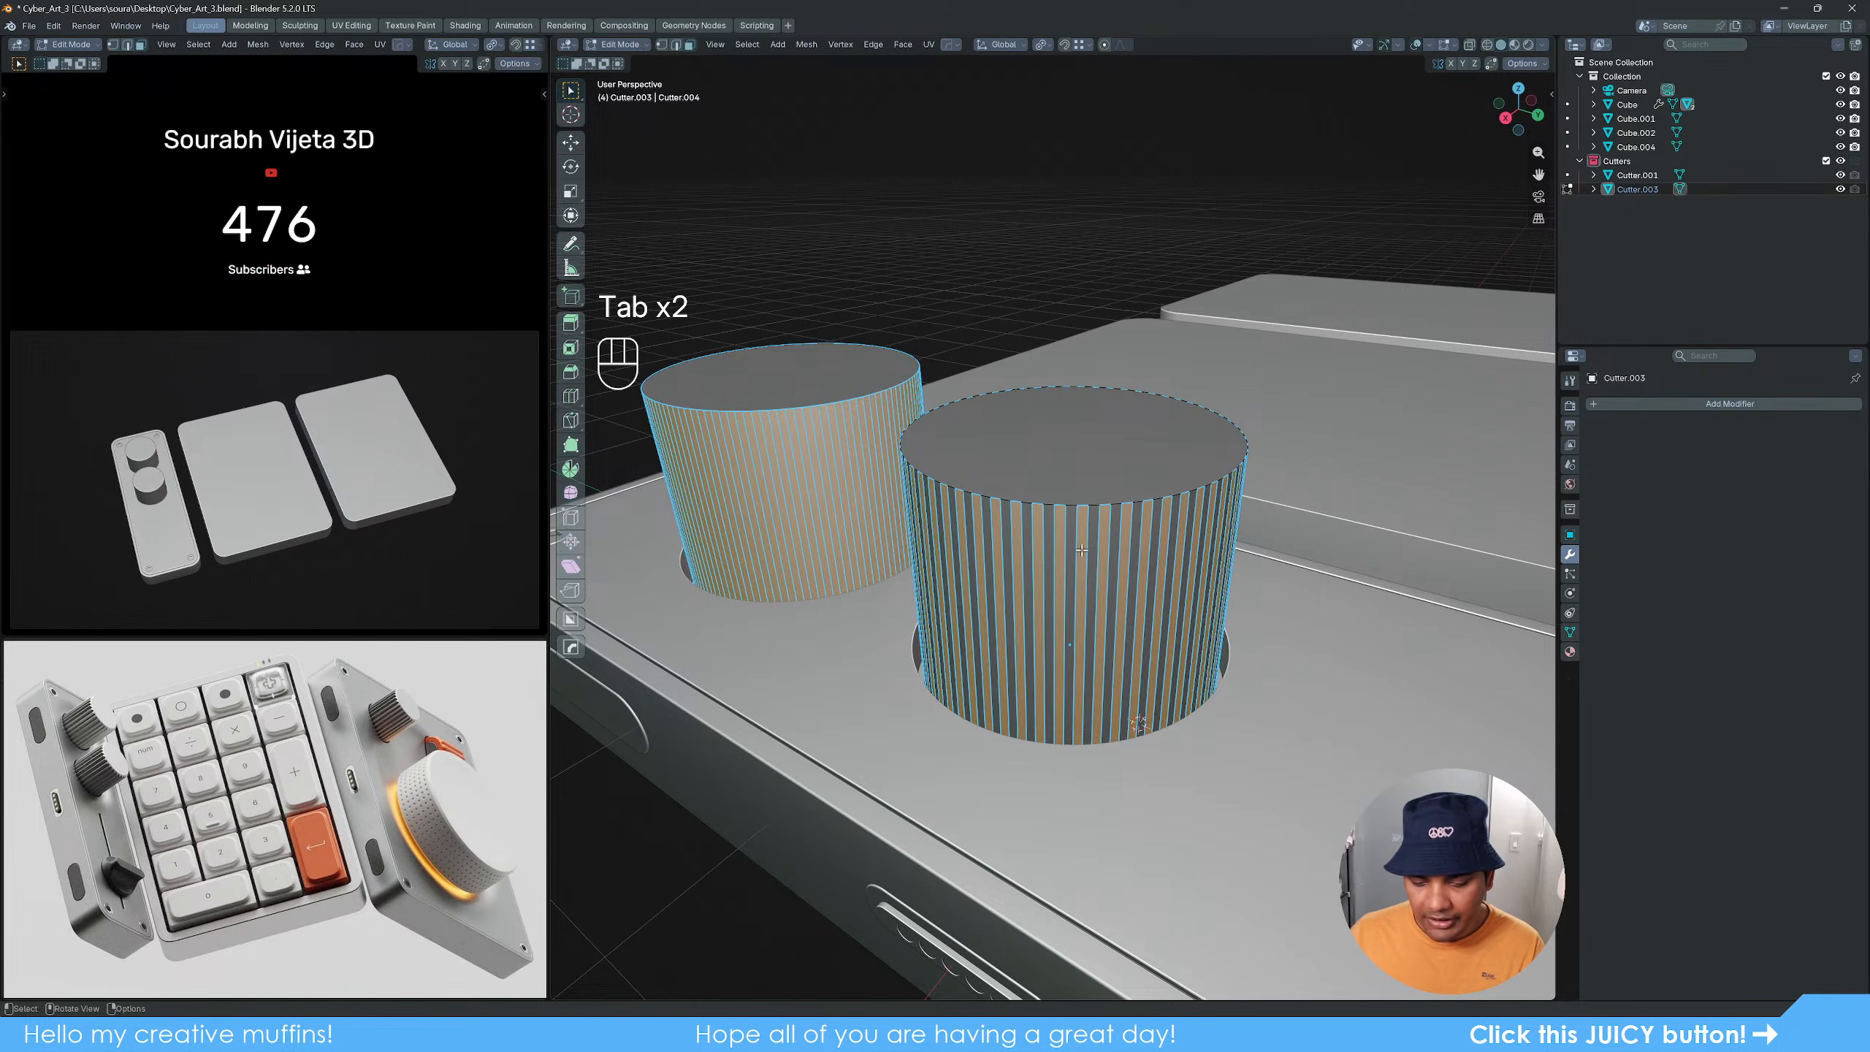
pyautogui.press('p')
pyautogui.click(1083, 553)
pyautogui.press('Tab')
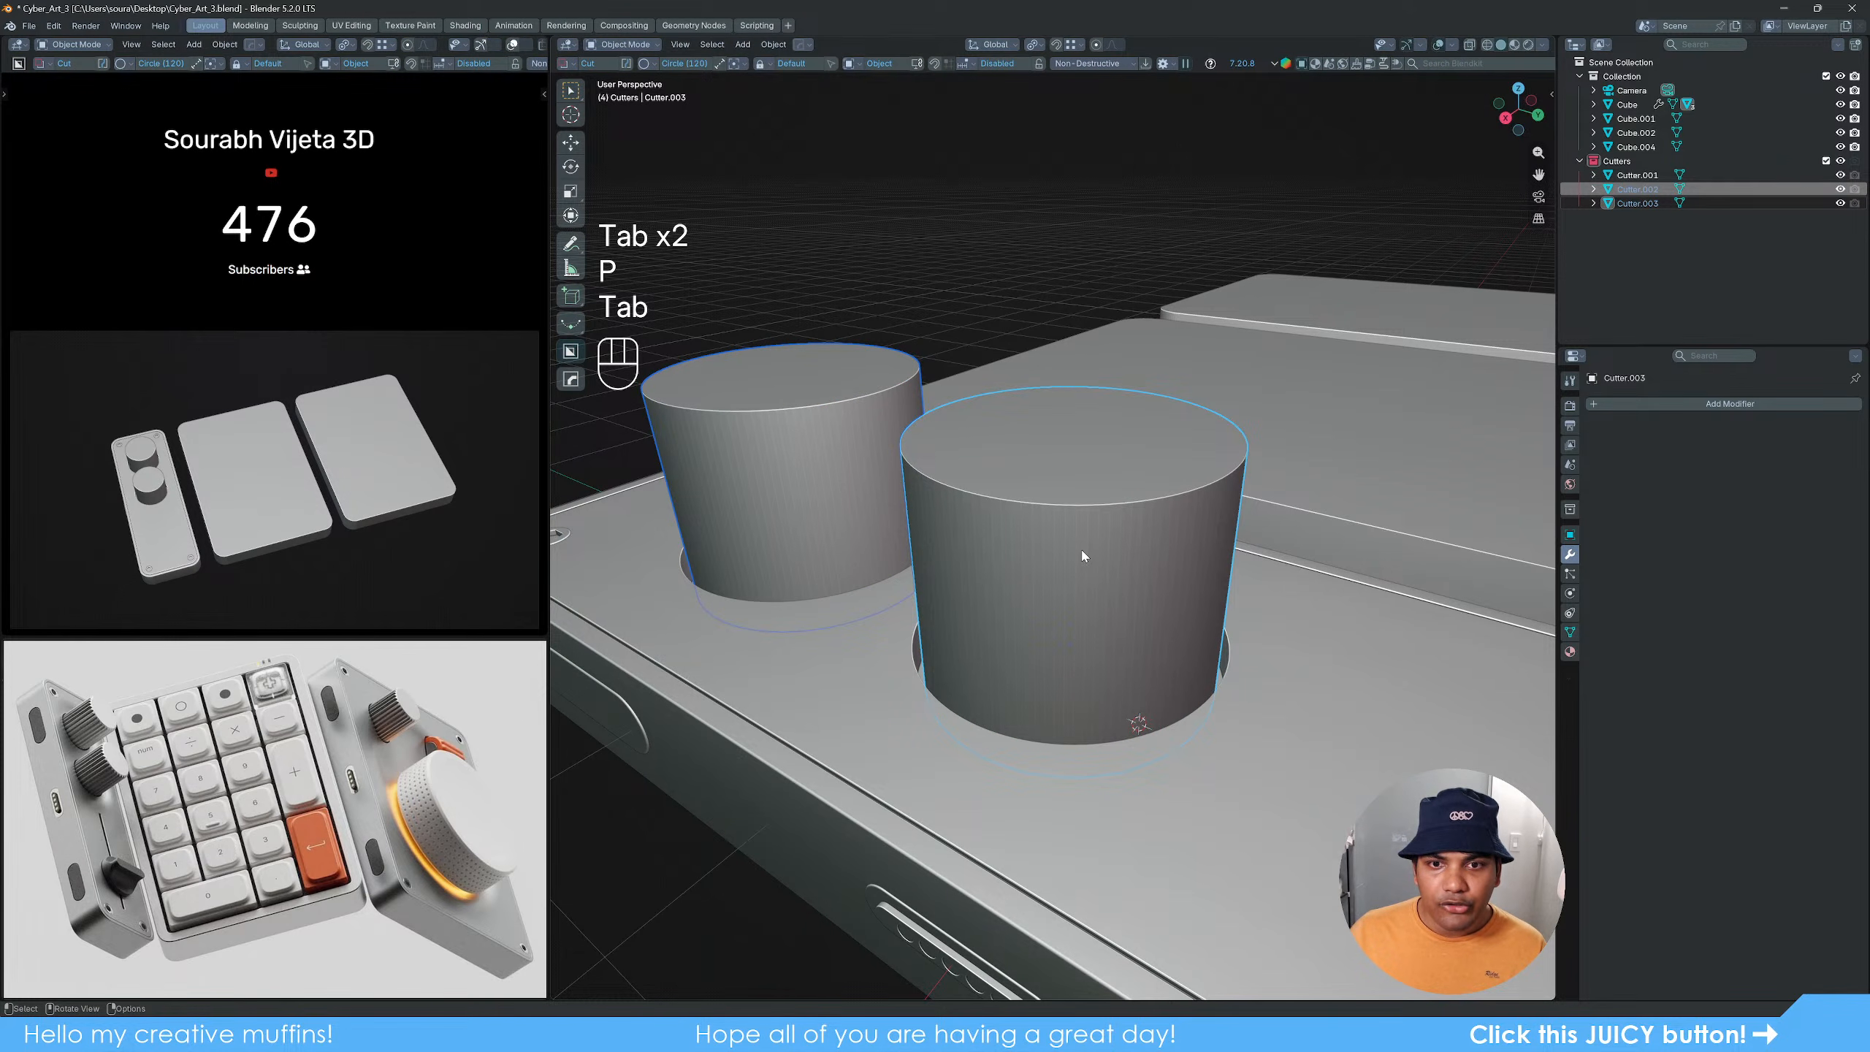
# Step: Set each knob cylinder's origin to its own geometry, one knob at a time
pyautogui.keyDown('ctrl'); pyautogui.click(776, 502); pyautogui.keyUp('ctrl')
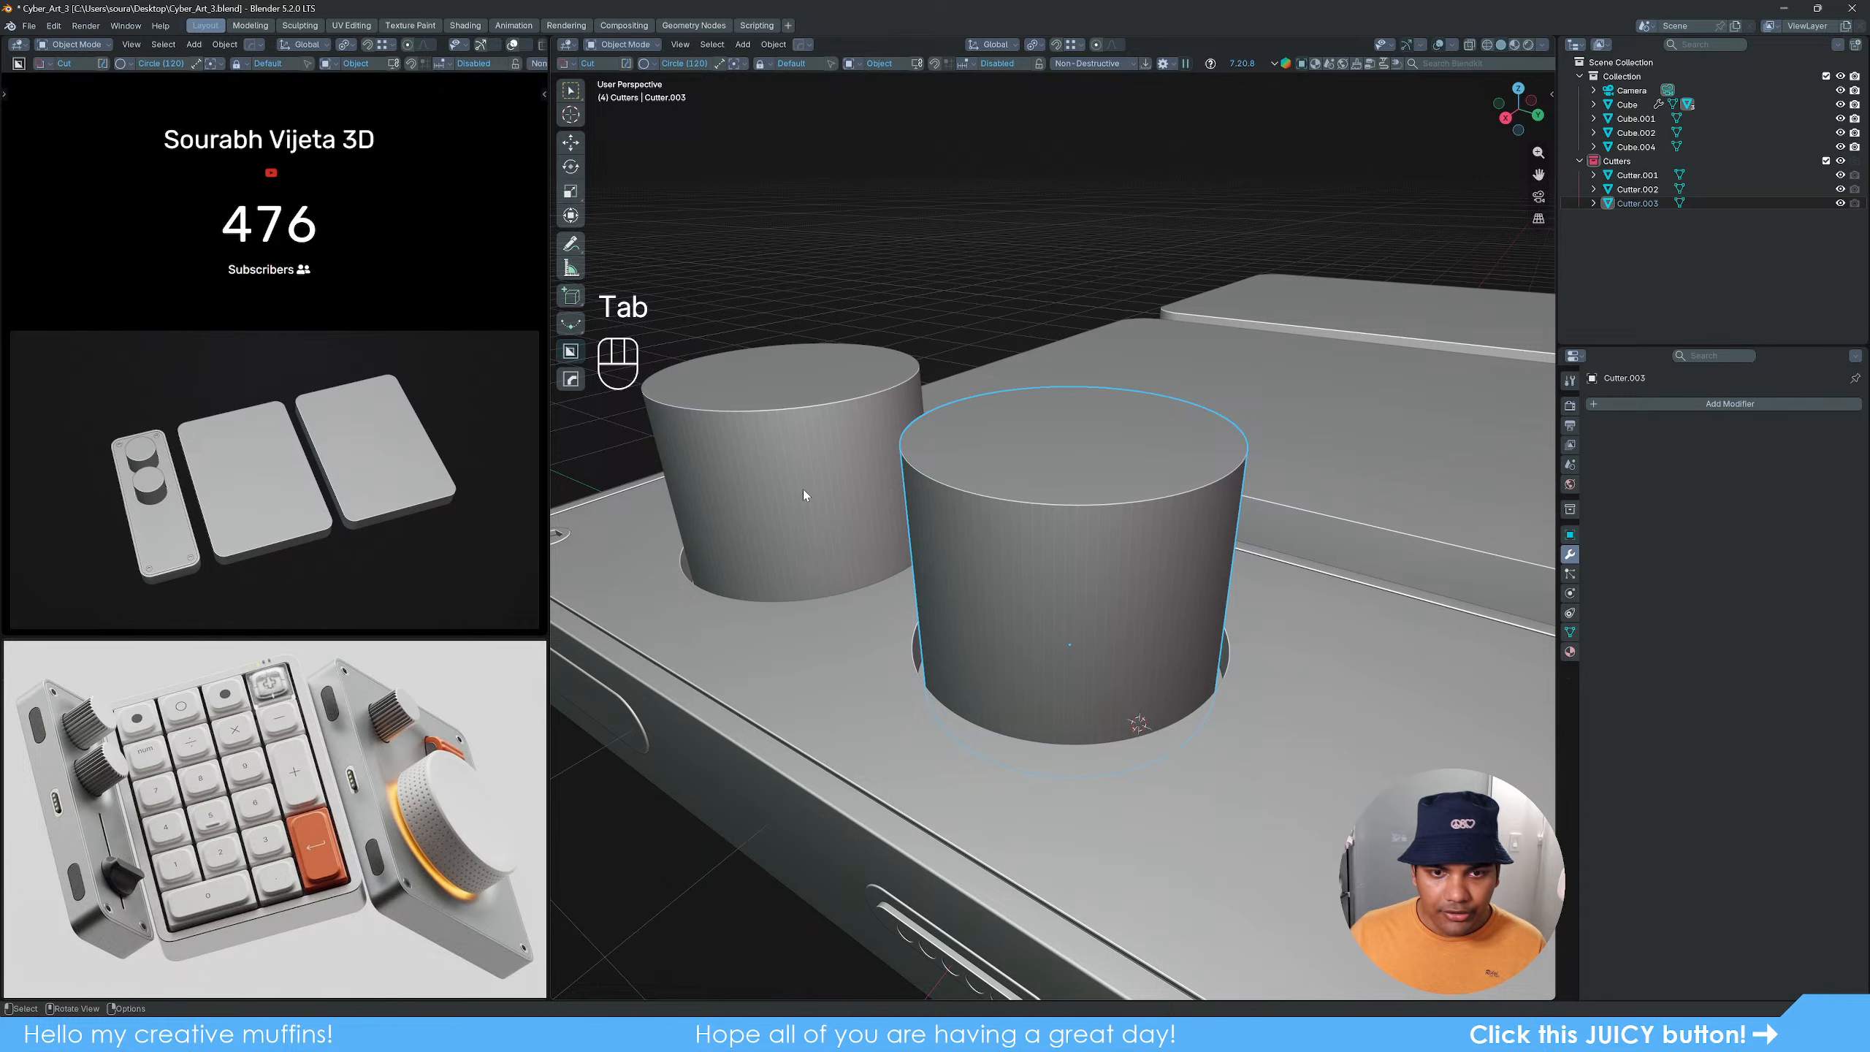
pyautogui.click(804, 489)
pyautogui.press('q')
pyautogui.moveTo(804, 489)
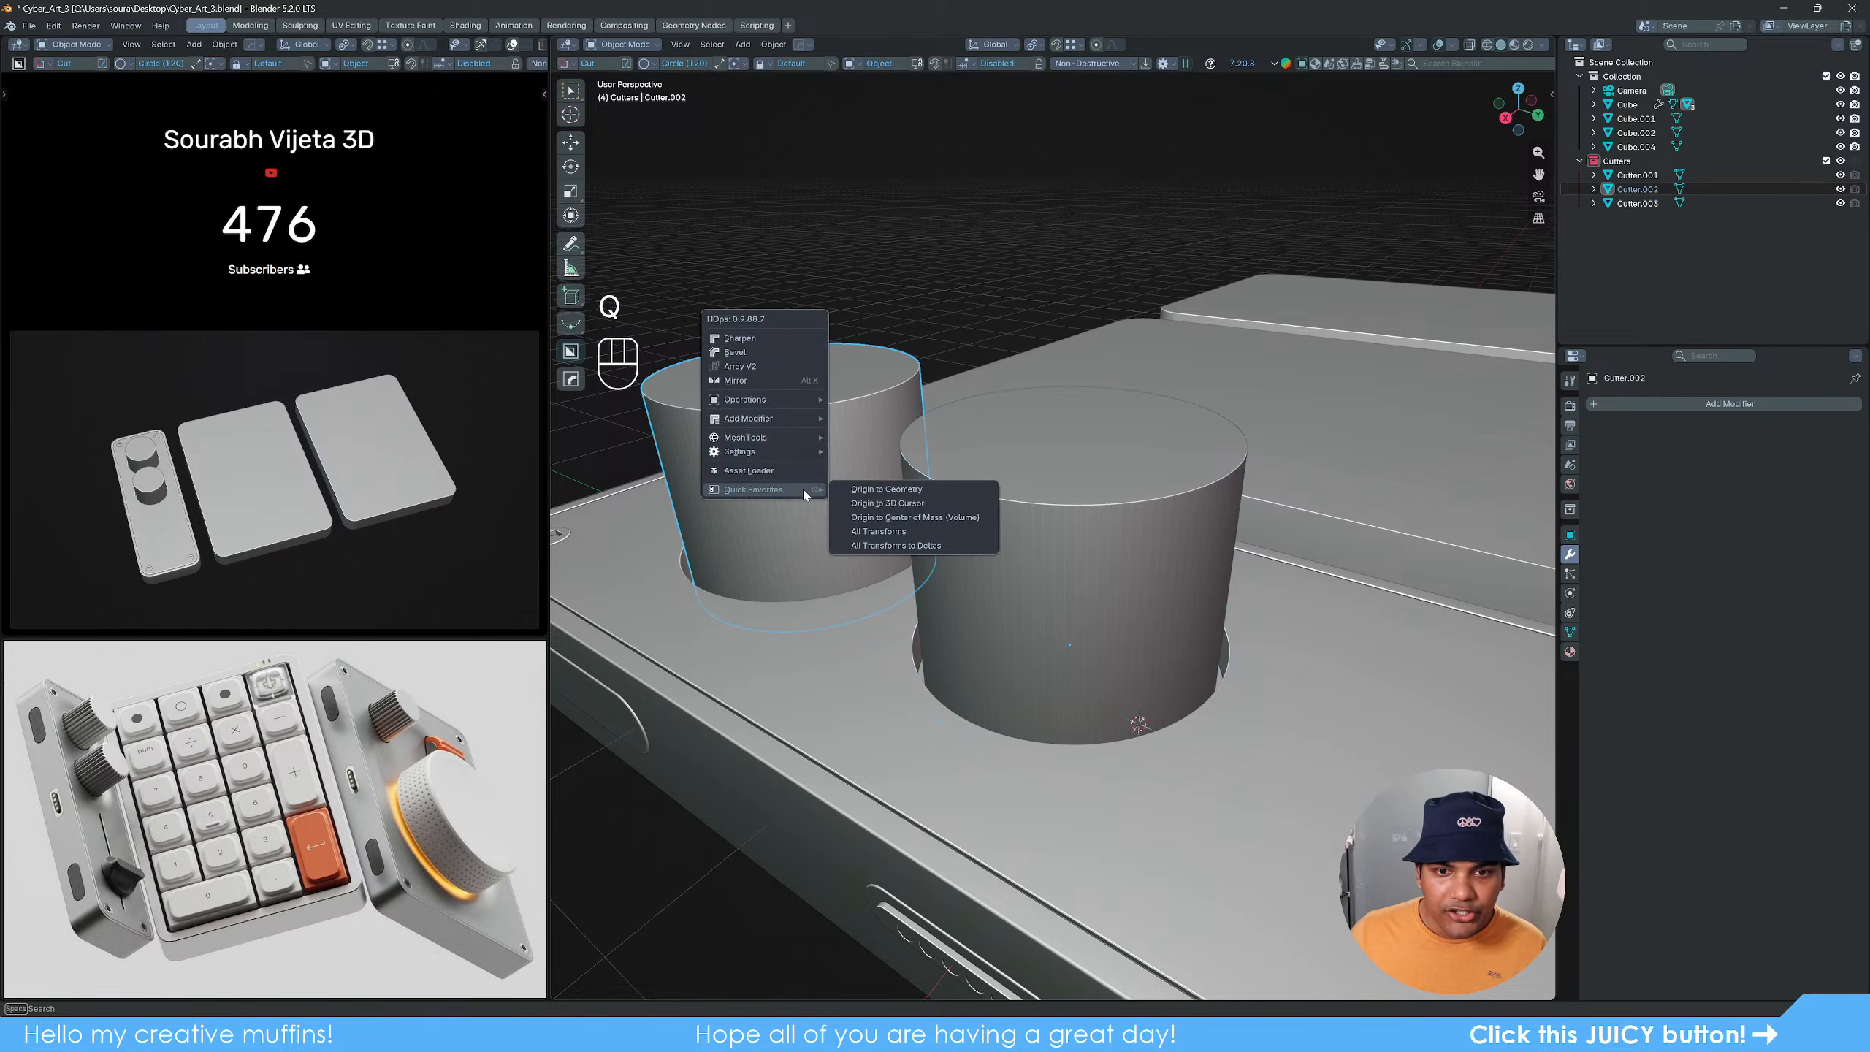
pyautogui.click(892, 494)
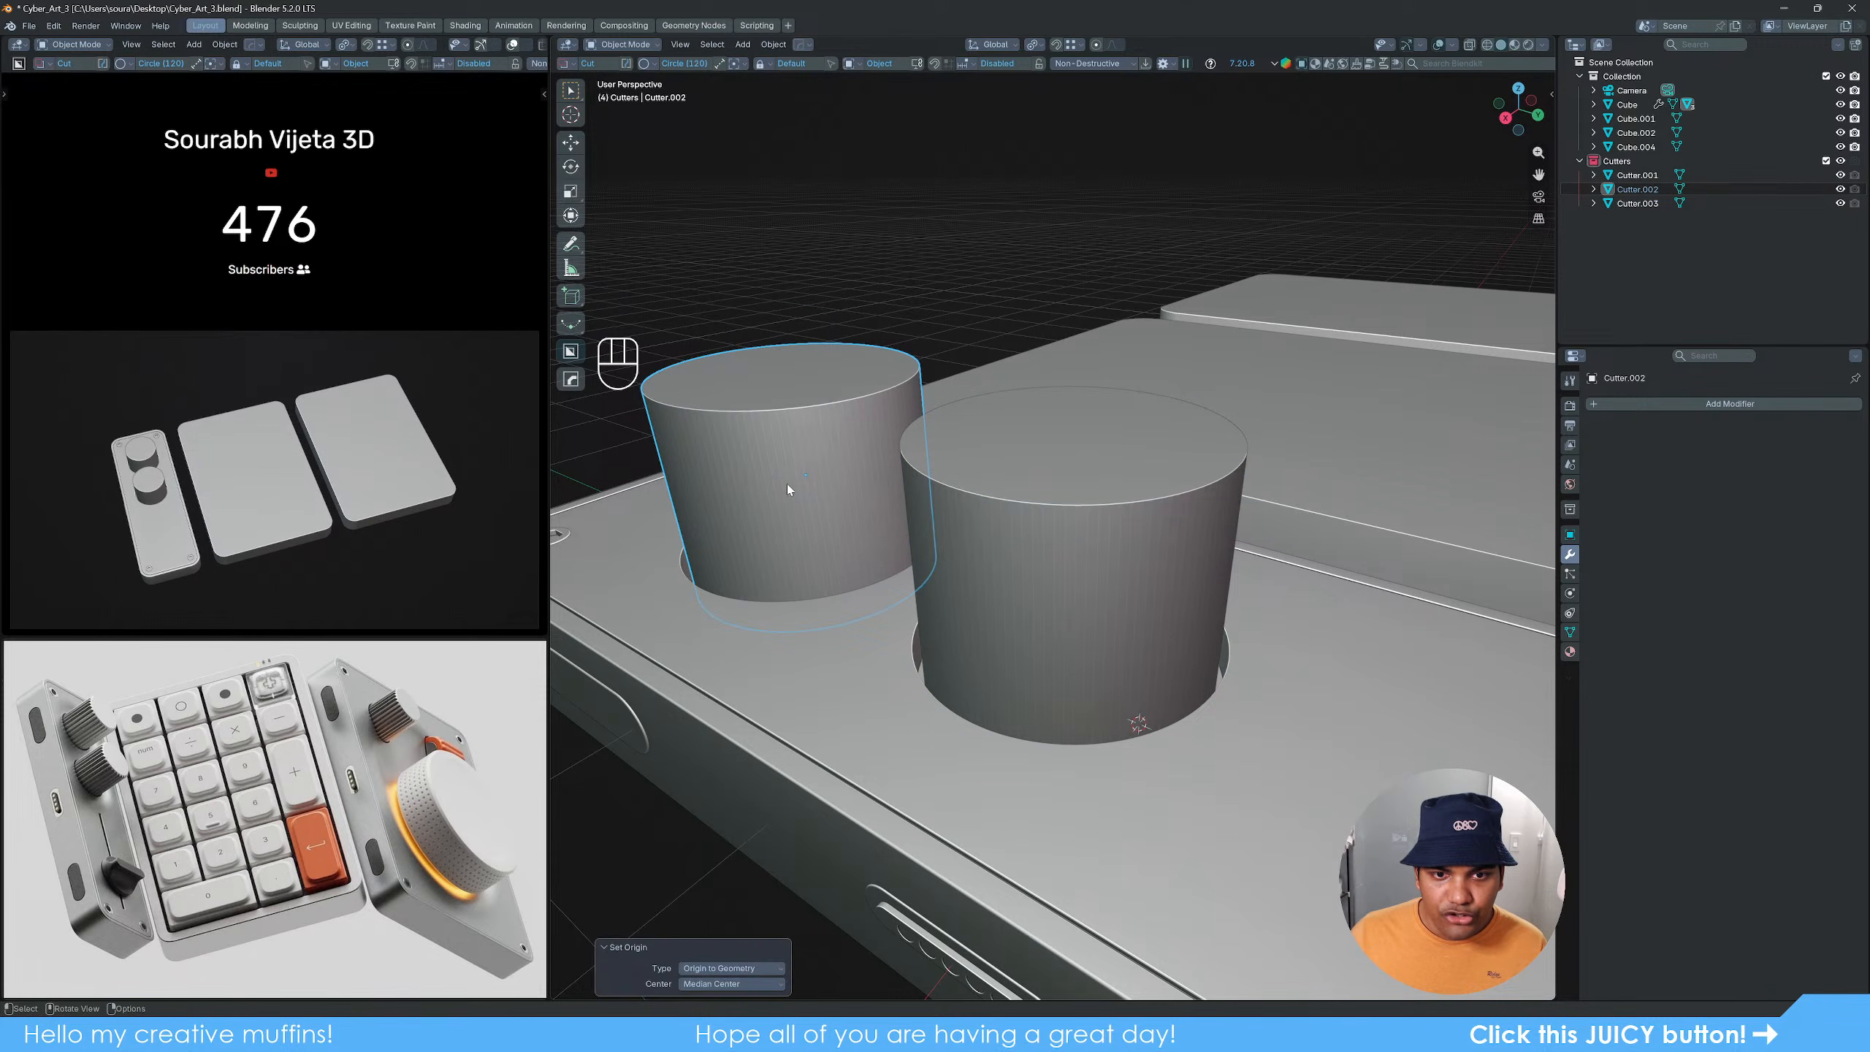
pyautogui.click(1046, 512)
pyautogui.press('q')
pyautogui.moveTo(1046, 512)
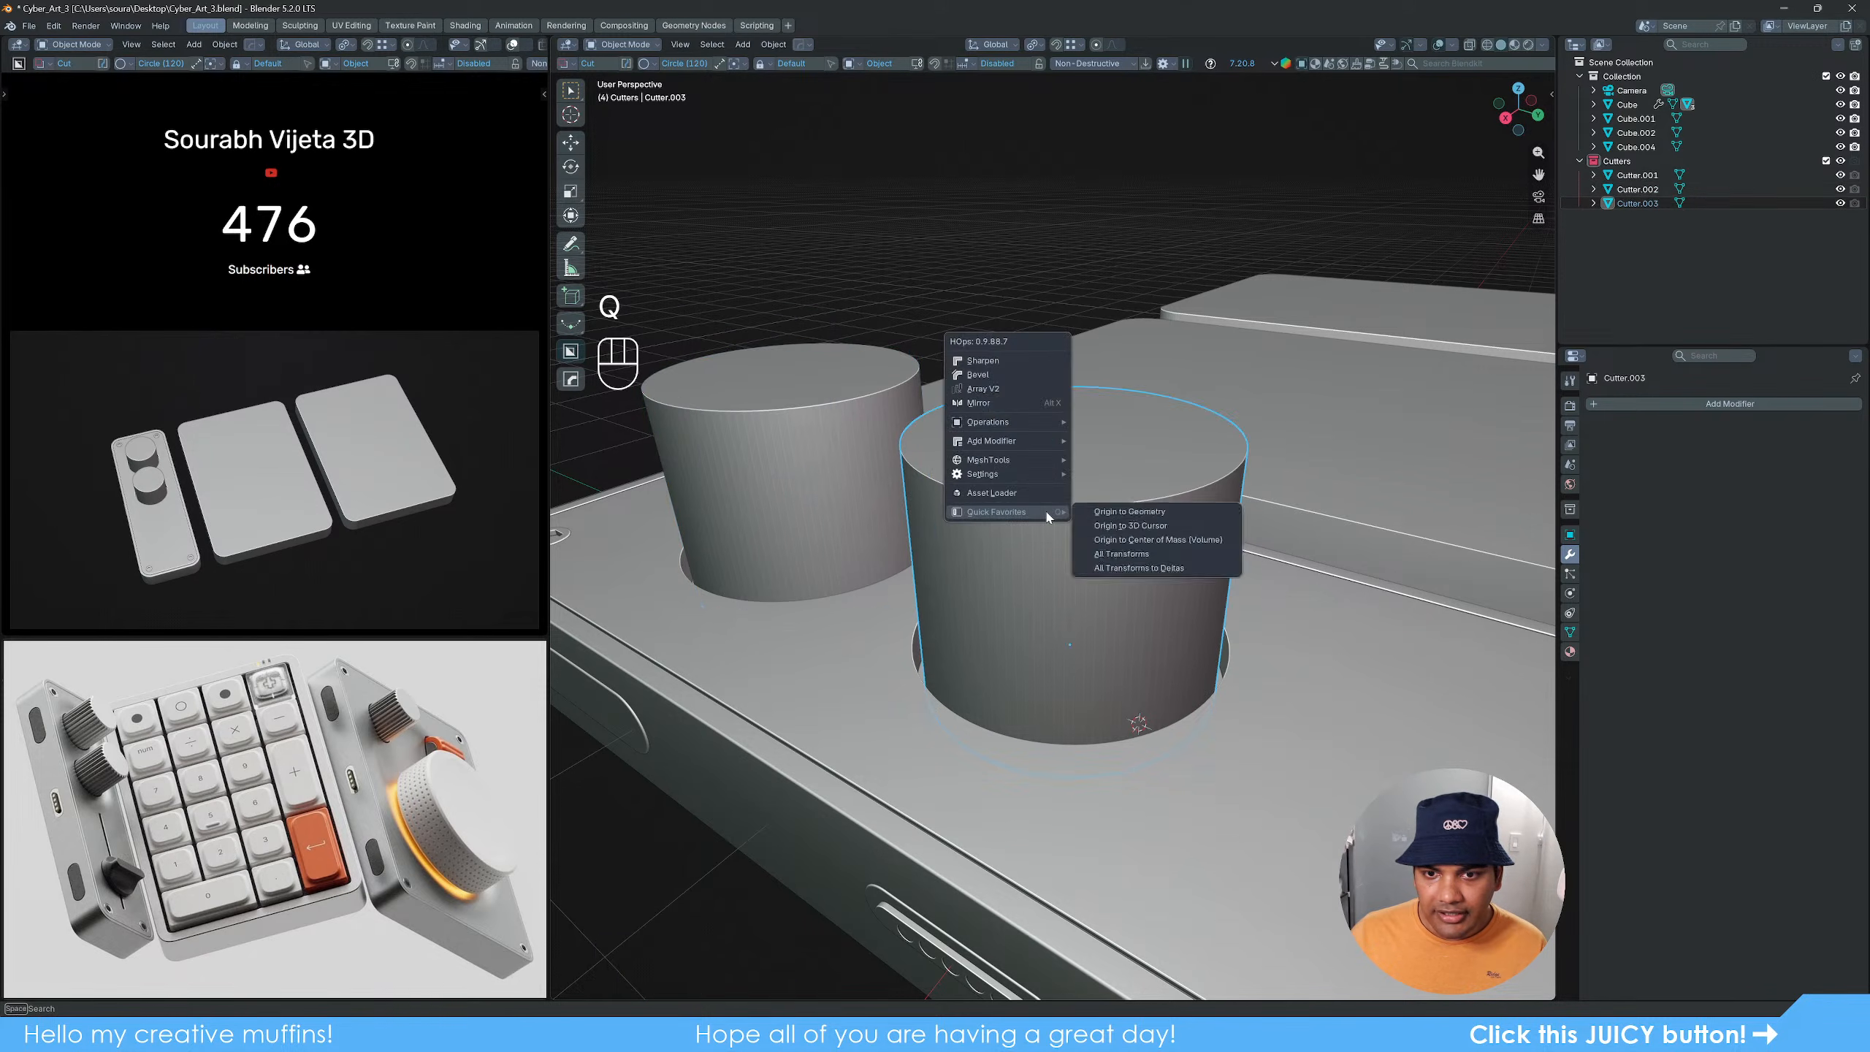
pyautogui.click(1146, 512)
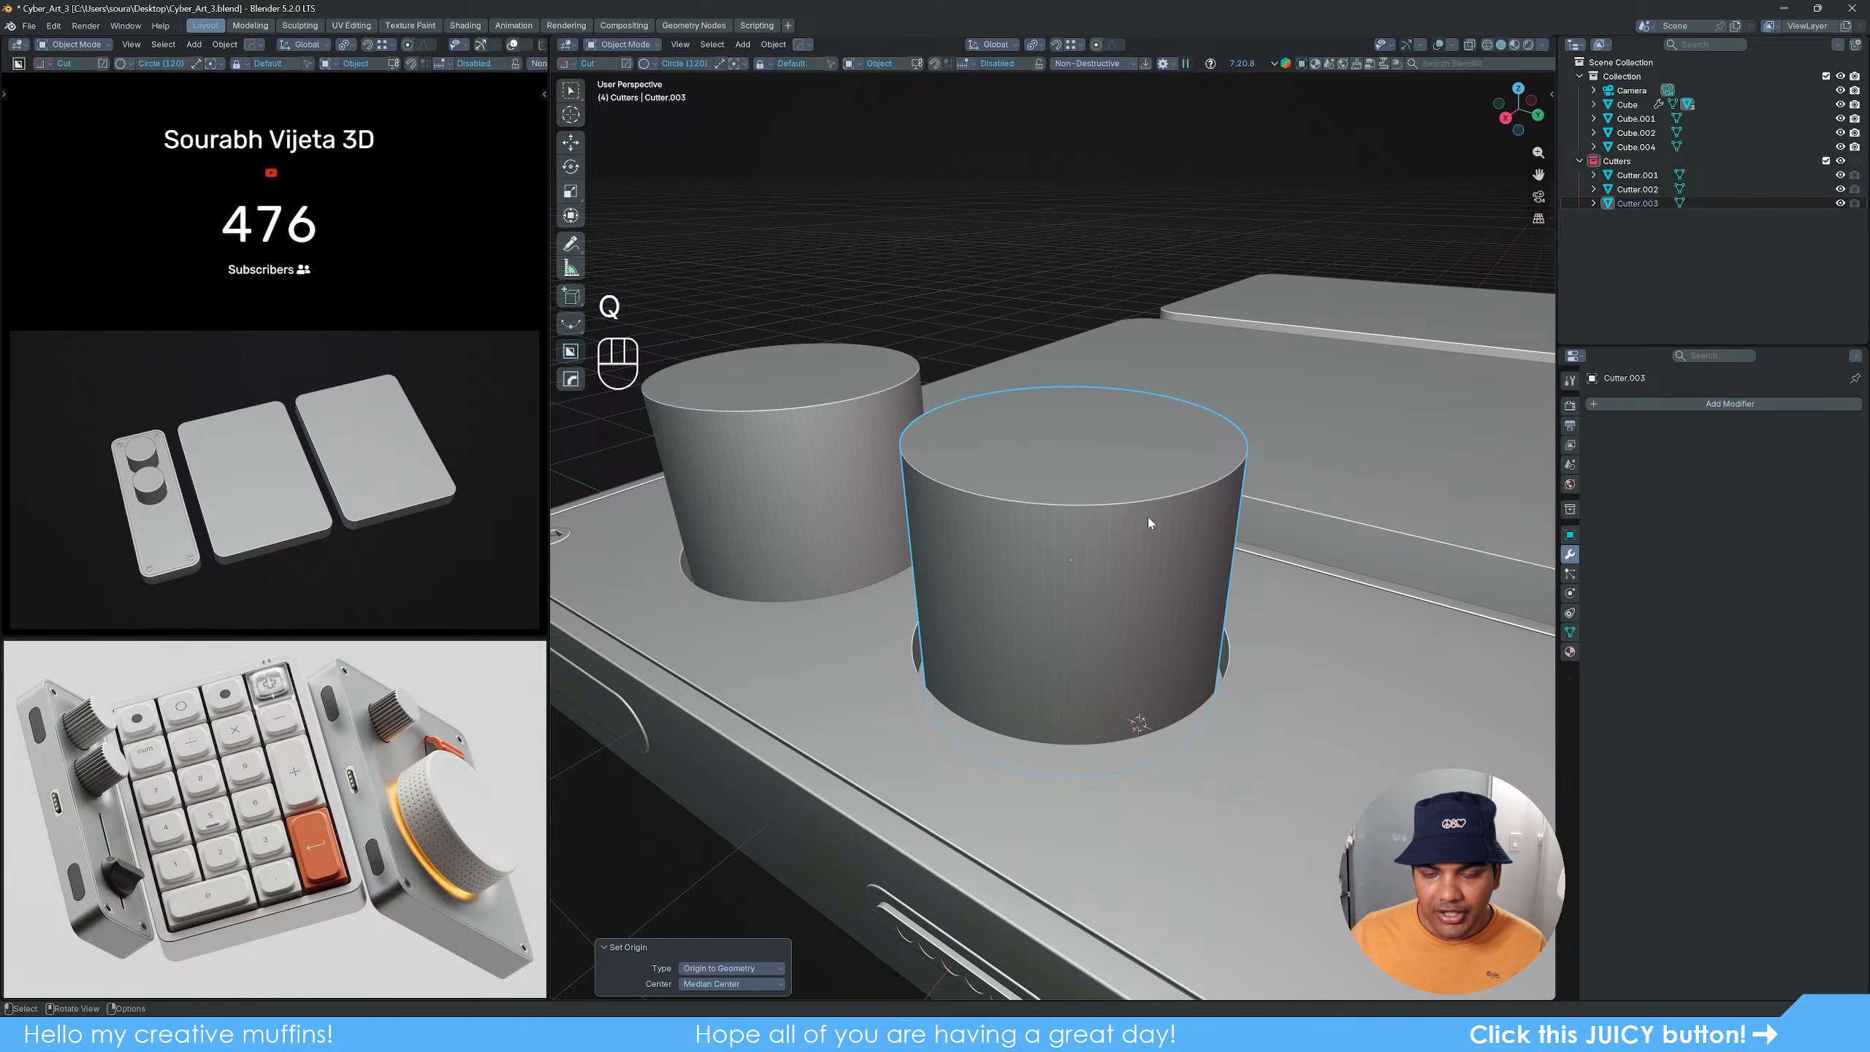
# Step: Select every other side face of the knob nearer the block's centre with a face loop selection and Checker Deselect
pyautogui.click(1084, 527)
pyautogui.press('Tab')
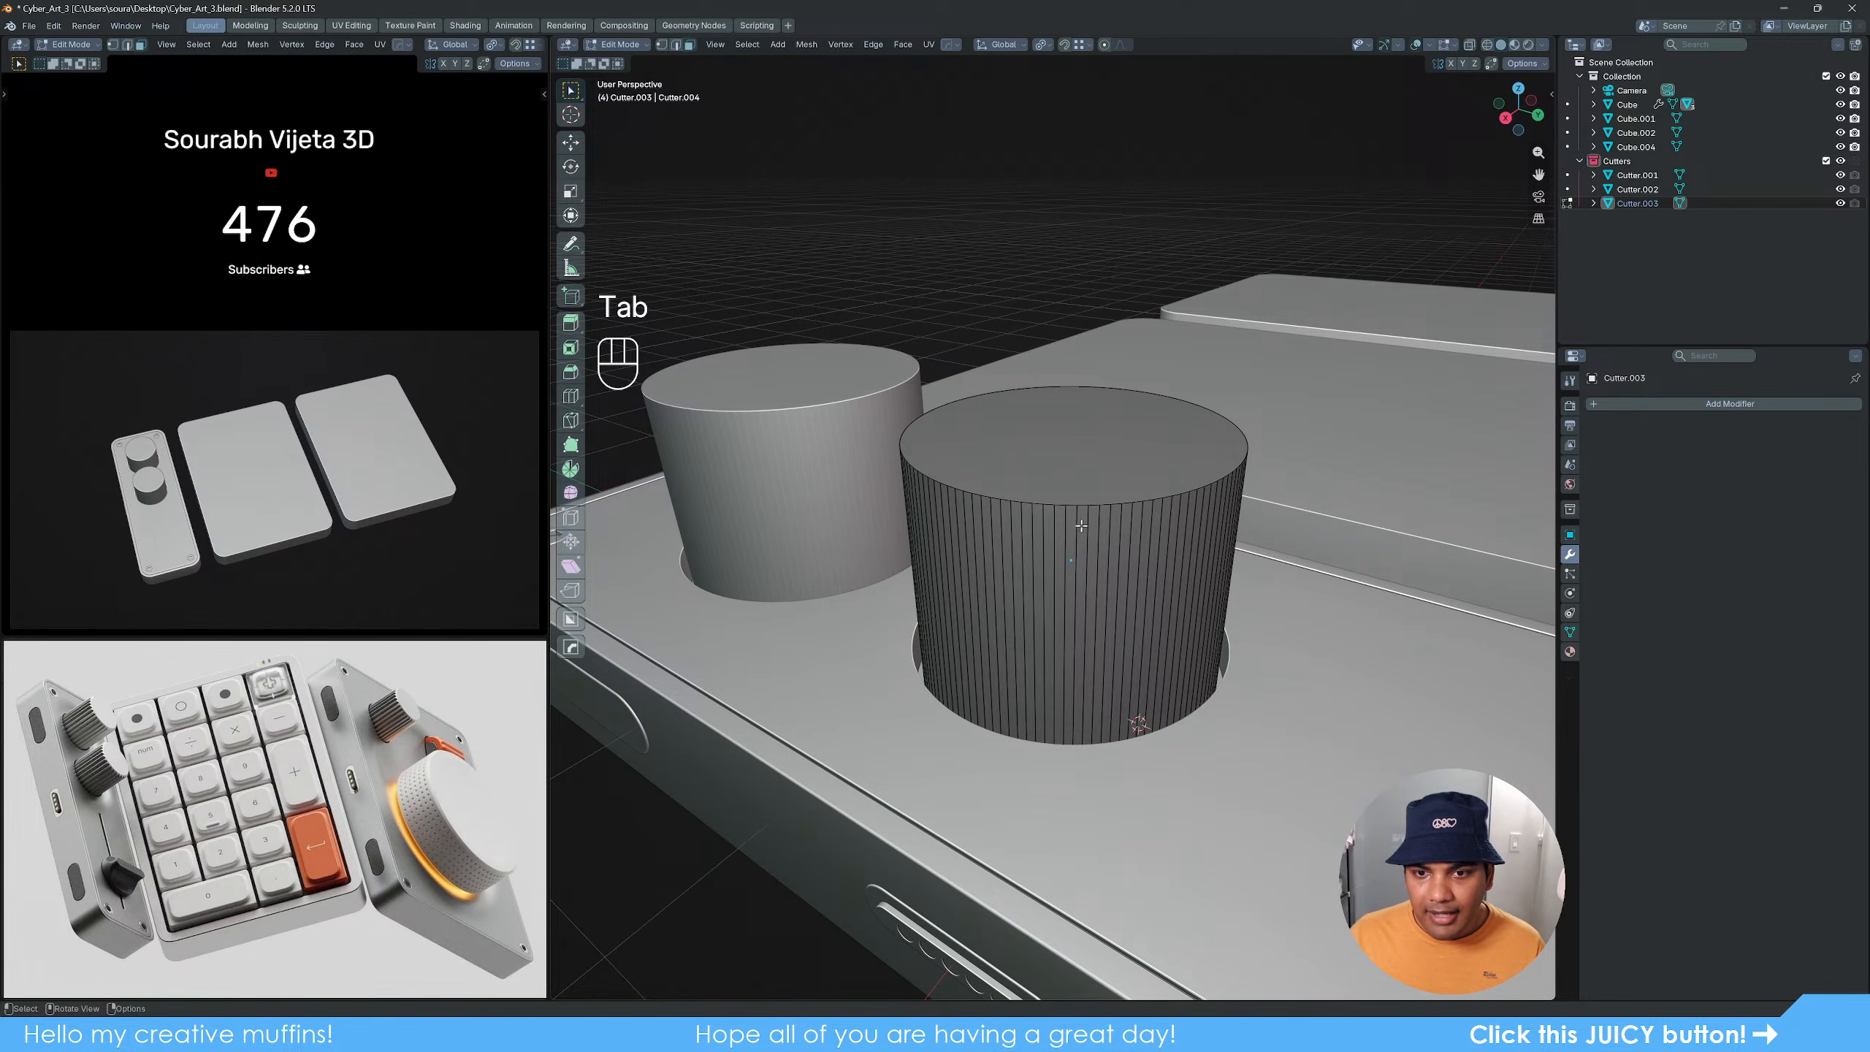
pyautogui.press('alt')
pyautogui.keyDown('alt'); pyautogui.click(1078, 525); pyautogui.keyUp('alt')
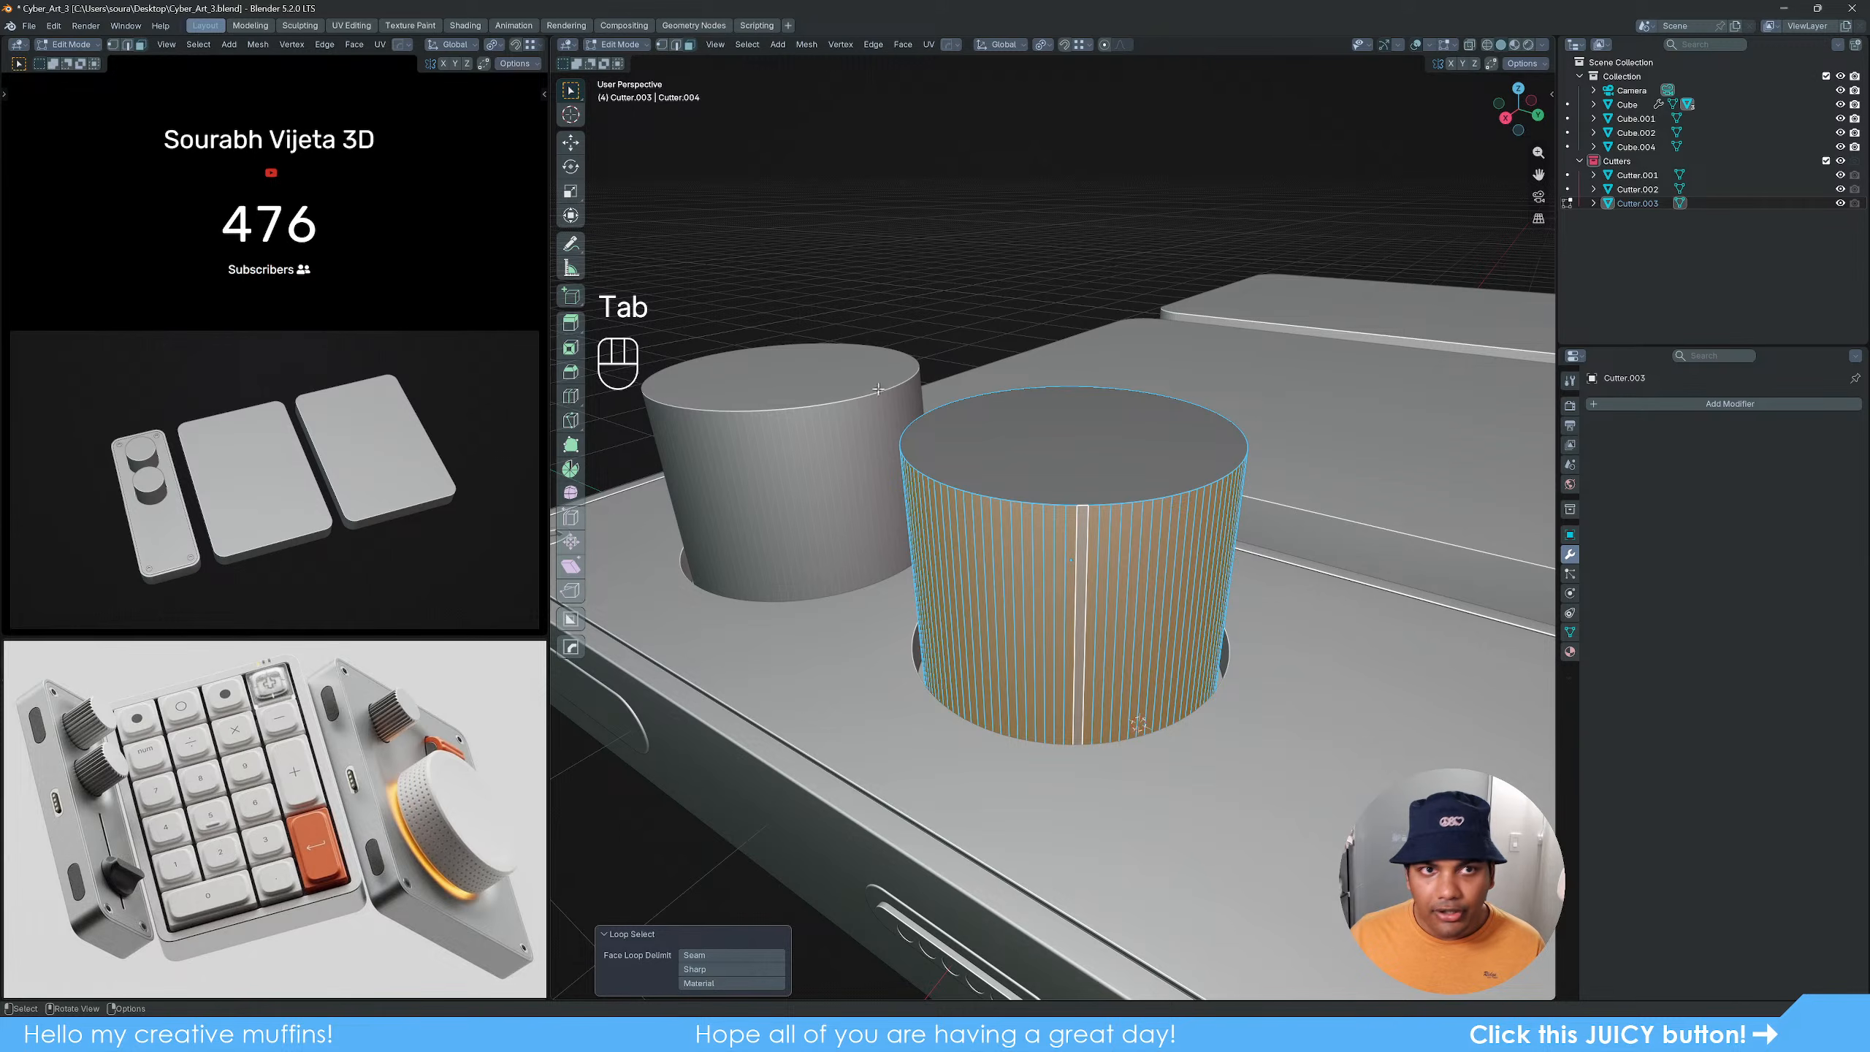
pyautogui.click(747, 44)
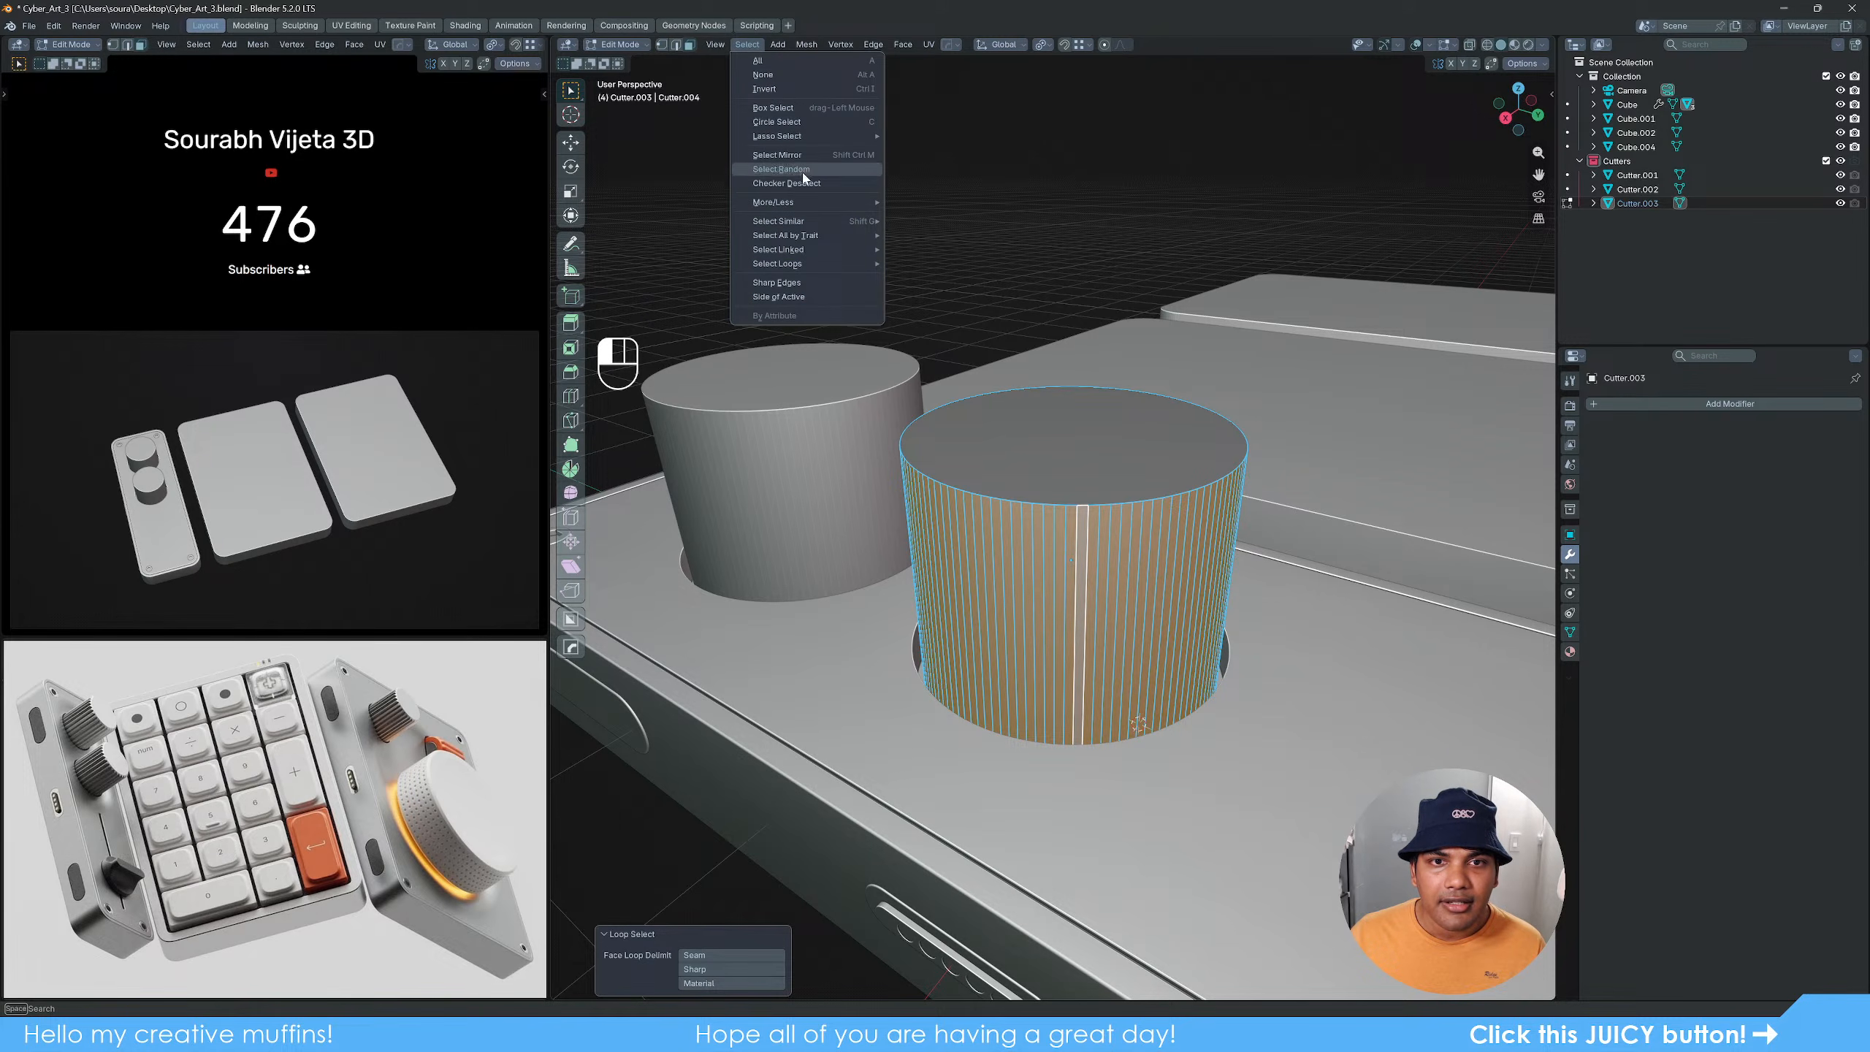
pyautogui.click(802, 202)
# Step: Extrude the alternating side faces outward along their normals about 0.014 m to form vertical grip ridges, finishing in Object Mode
pyautogui.moveTo(1016, 575); pyautogui.dragTo(1011, 648, button='middle')
pyautogui.keyDown('shift'); pyautogui.moveTo(1023, 664); pyautogui.dragTo(1076, 563, button='middle'); pyautogui.keyUp('shift')
pyautogui.scroll(3, 1076, 564)
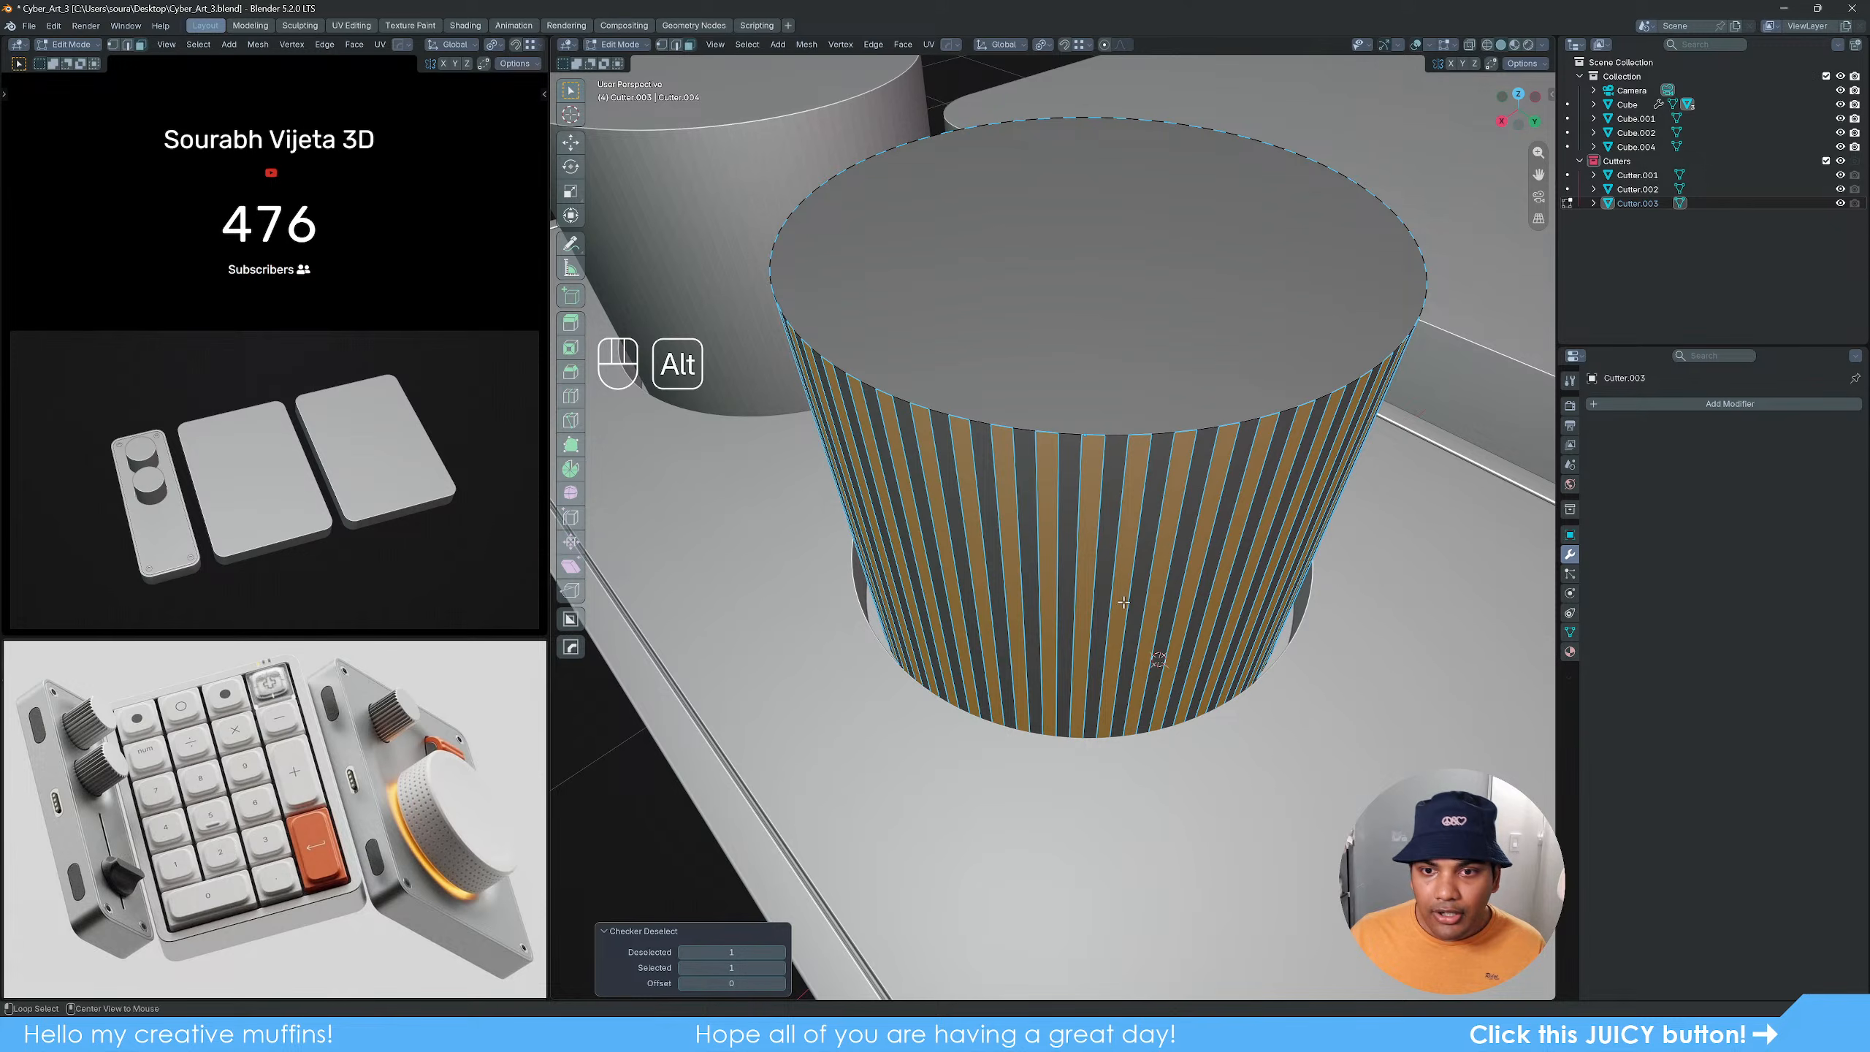
pyautogui.hotkey('alt', 'e')
pyautogui.click(1122, 625)
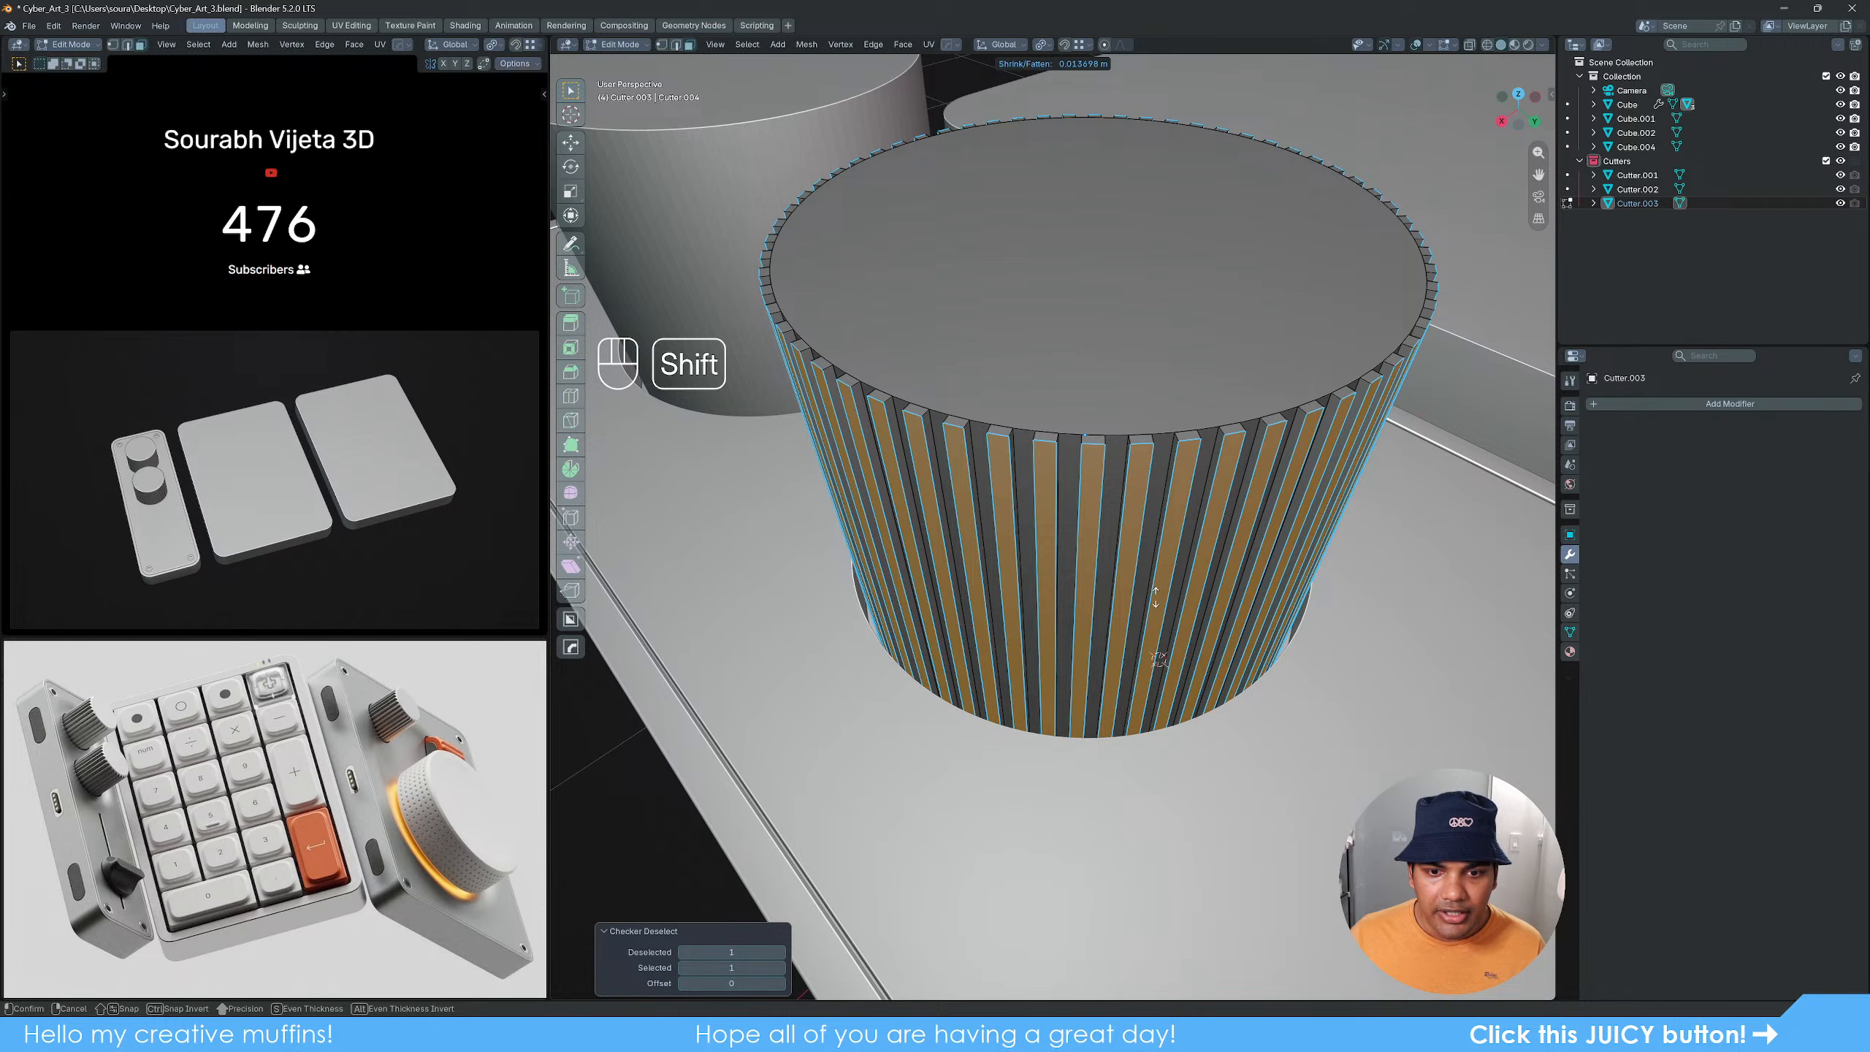
pyautogui.click(1162, 594)
pyautogui.press('Tab')
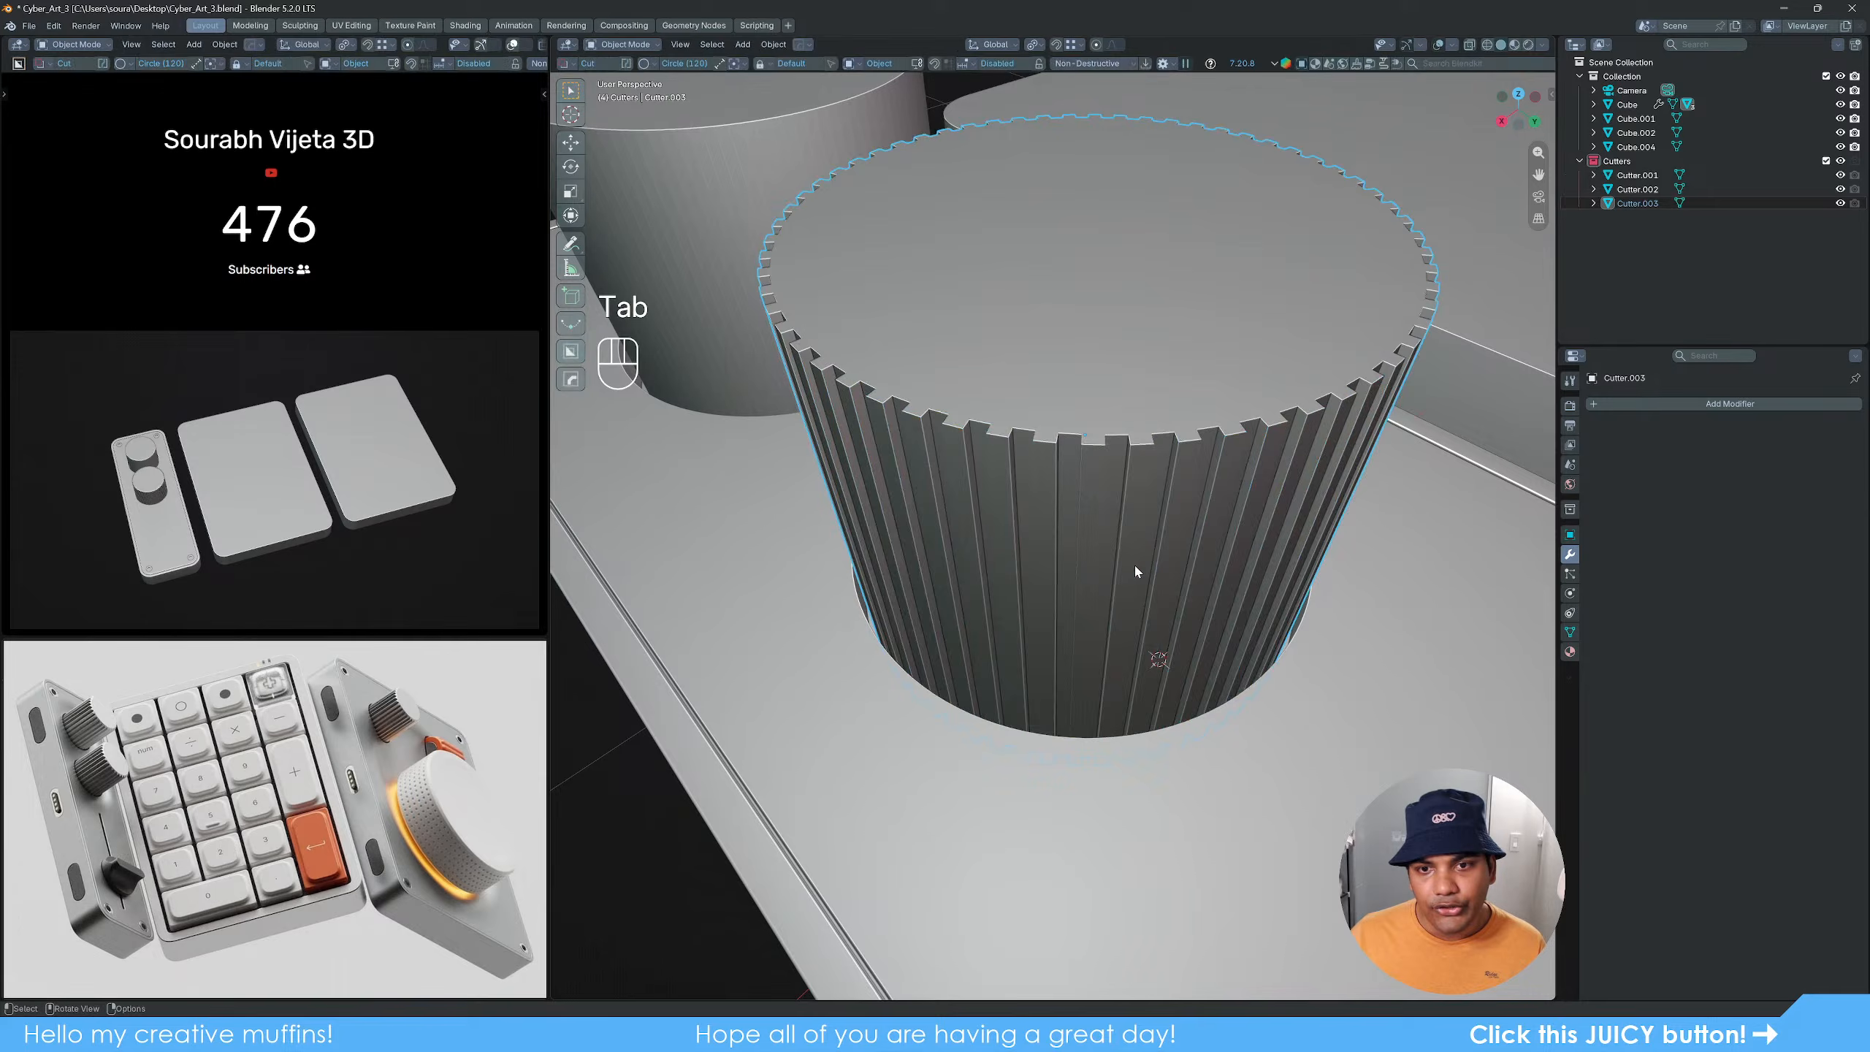
# Step: Select only the upper outer edges of the ridged knob's grip ridges in edge mode, using a wireframe back view
pyautogui.scroll(-5, 1134, 564)
pyautogui.moveTo(976, 694)
pyautogui.mouseDown(button='middle')
pyautogui.moveTo(1098, 598)
pyautogui.moveTo(852, 635)
pyautogui.moveTo(962, 659)
pyautogui.mouseUp(button='middle')
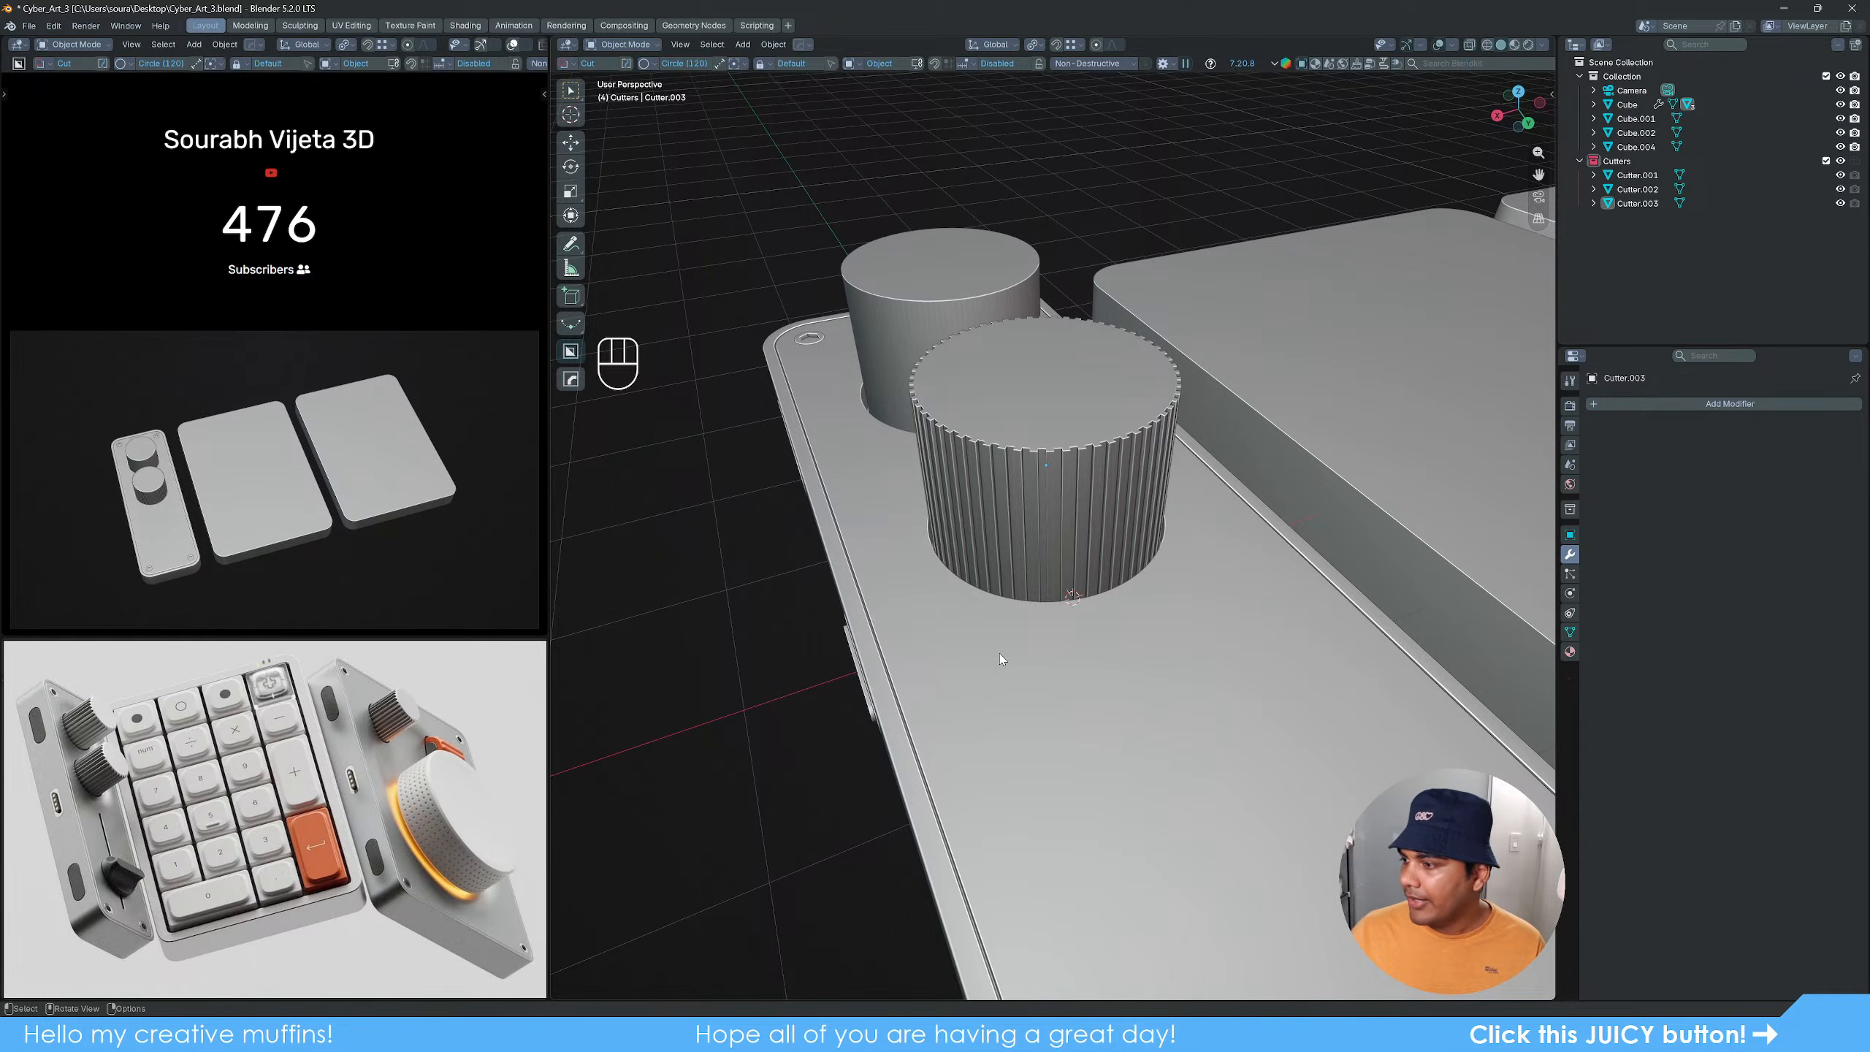
pyautogui.moveTo(1094, 641); pyautogui.dragTo(1151, 684, button='middle')
pyautogui.scroll(2, 1136, 654)
pyautogui.scroll(2, 1137, 655)
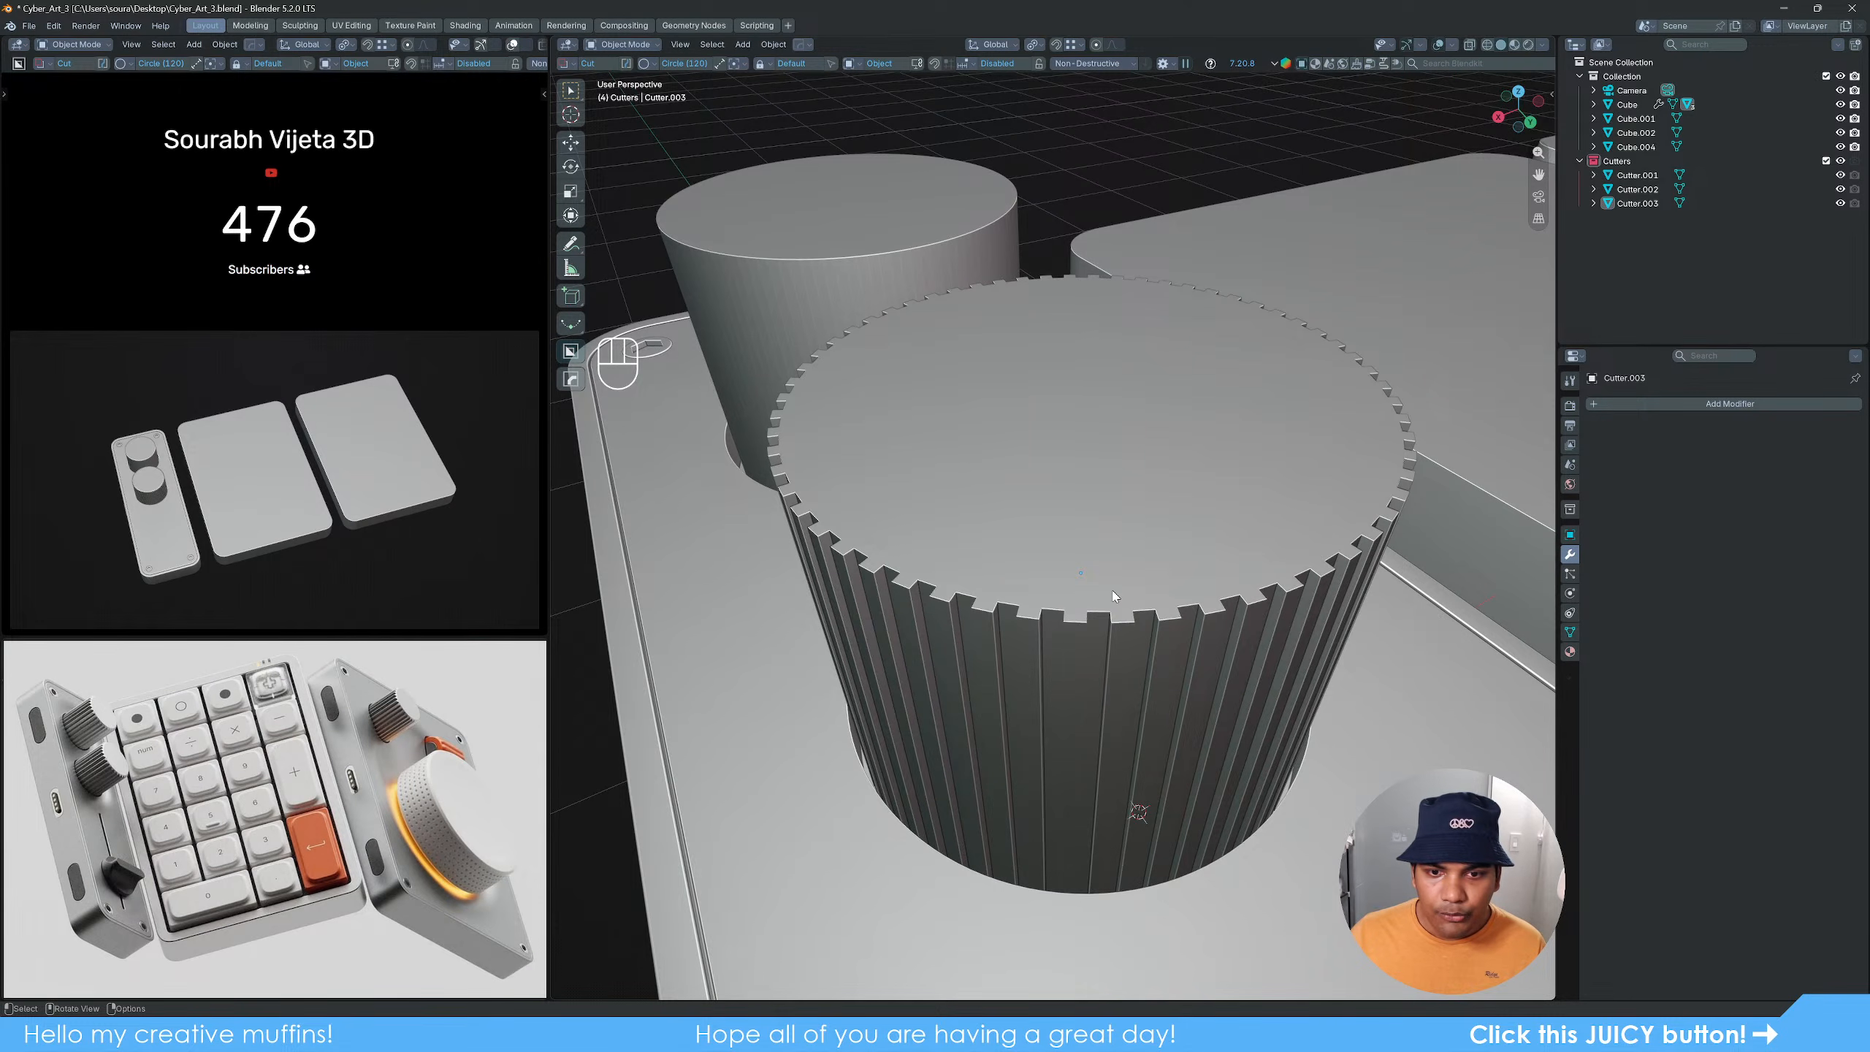
pyautogui.press('Tab')
pyautogui.press('2')
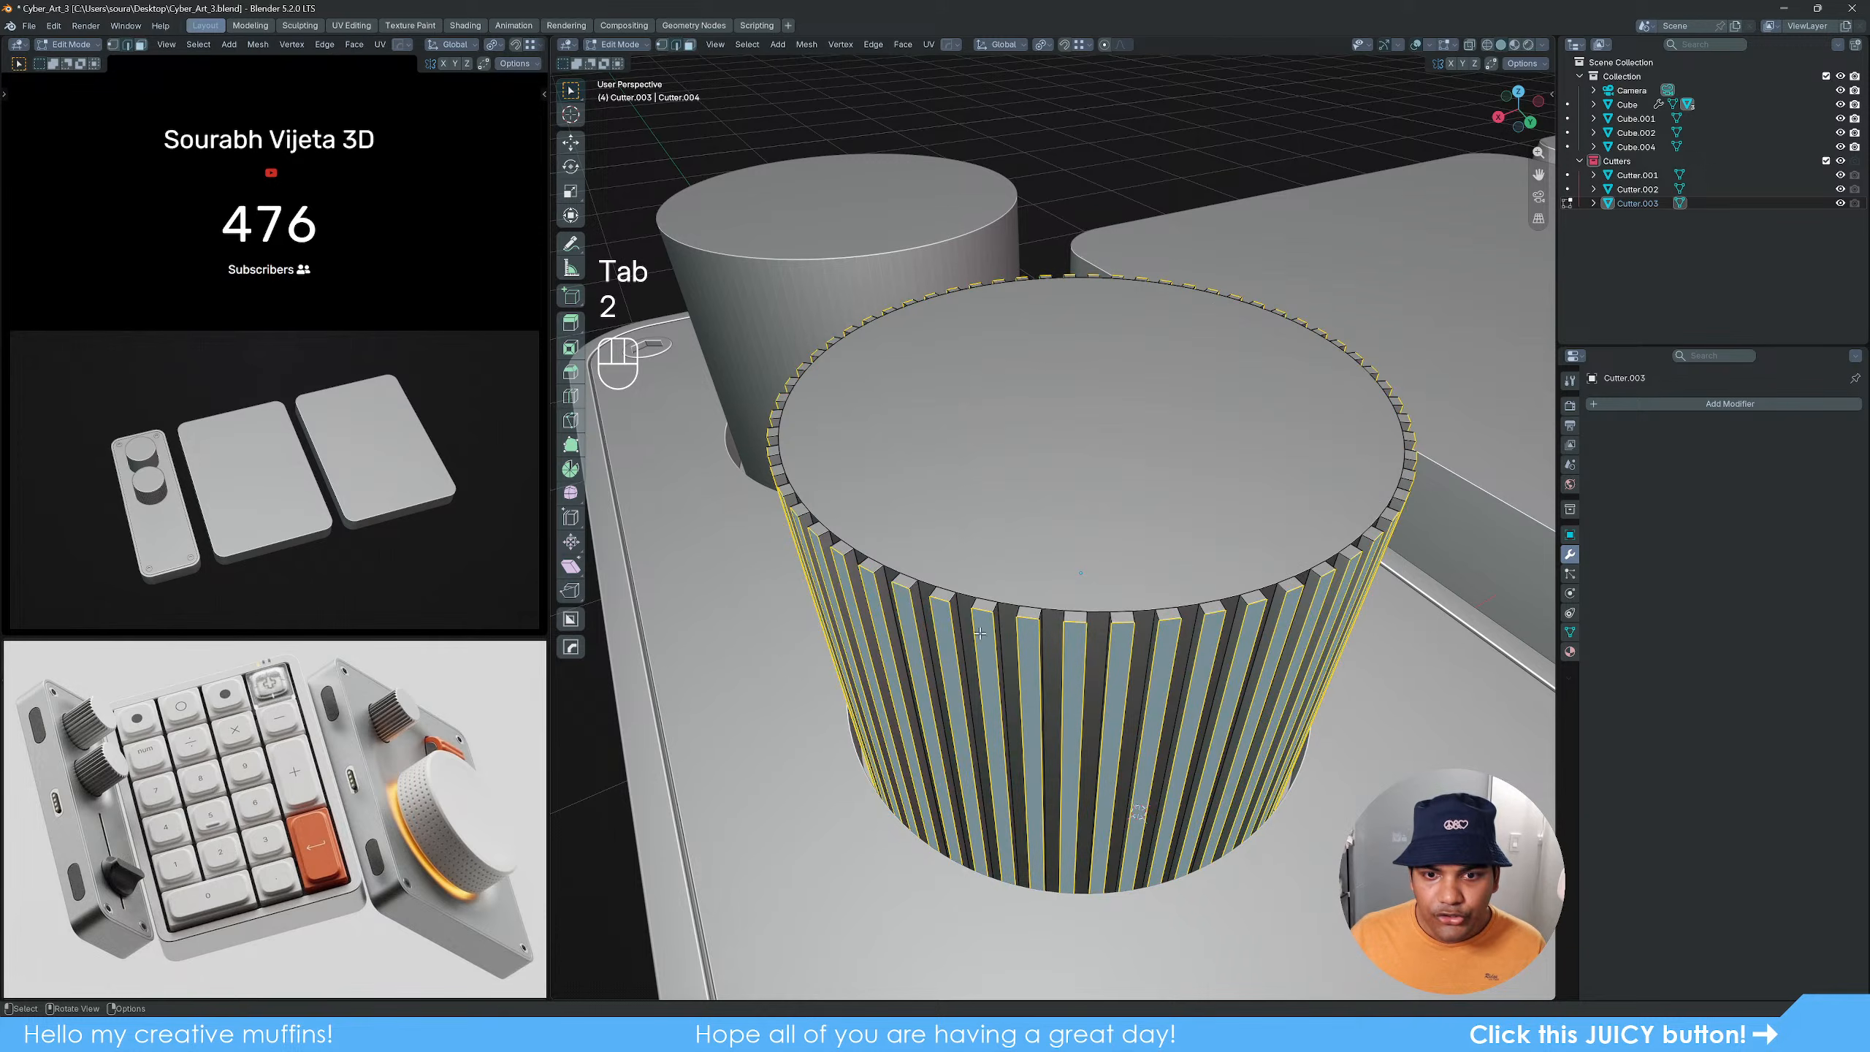
pyautogui.scroll(-4, 1112, 590)
pyautogui.press('z')
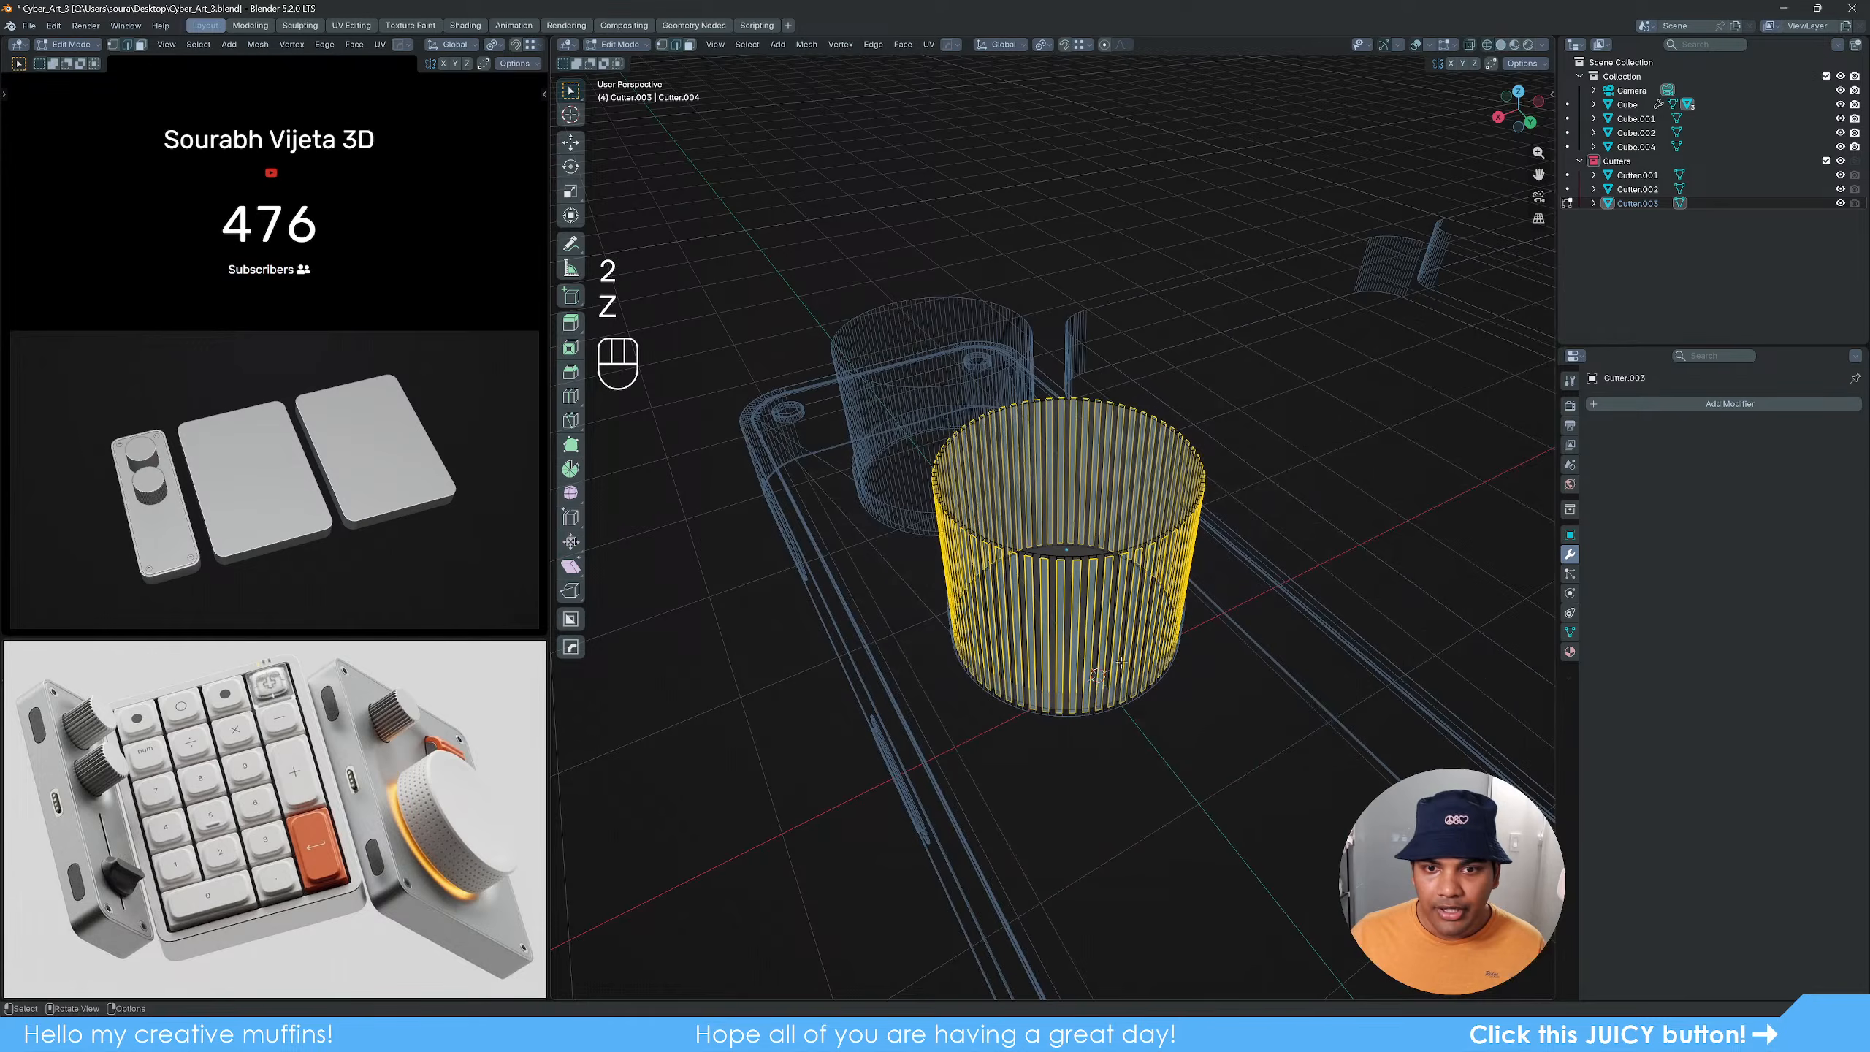
pyautogui.keyDown('alt'); pyautogui.moveTo(1144, 622); pyautogui.dragTo(1211, 643, button='middle'); pyautogui.keyUp('alt')
pyautogui.keyDown('ctrl'); pyautogui.moveTo(1277, 649); pyautogui.dragTo(786, 397); pyautogui.keyUp('ctrl')
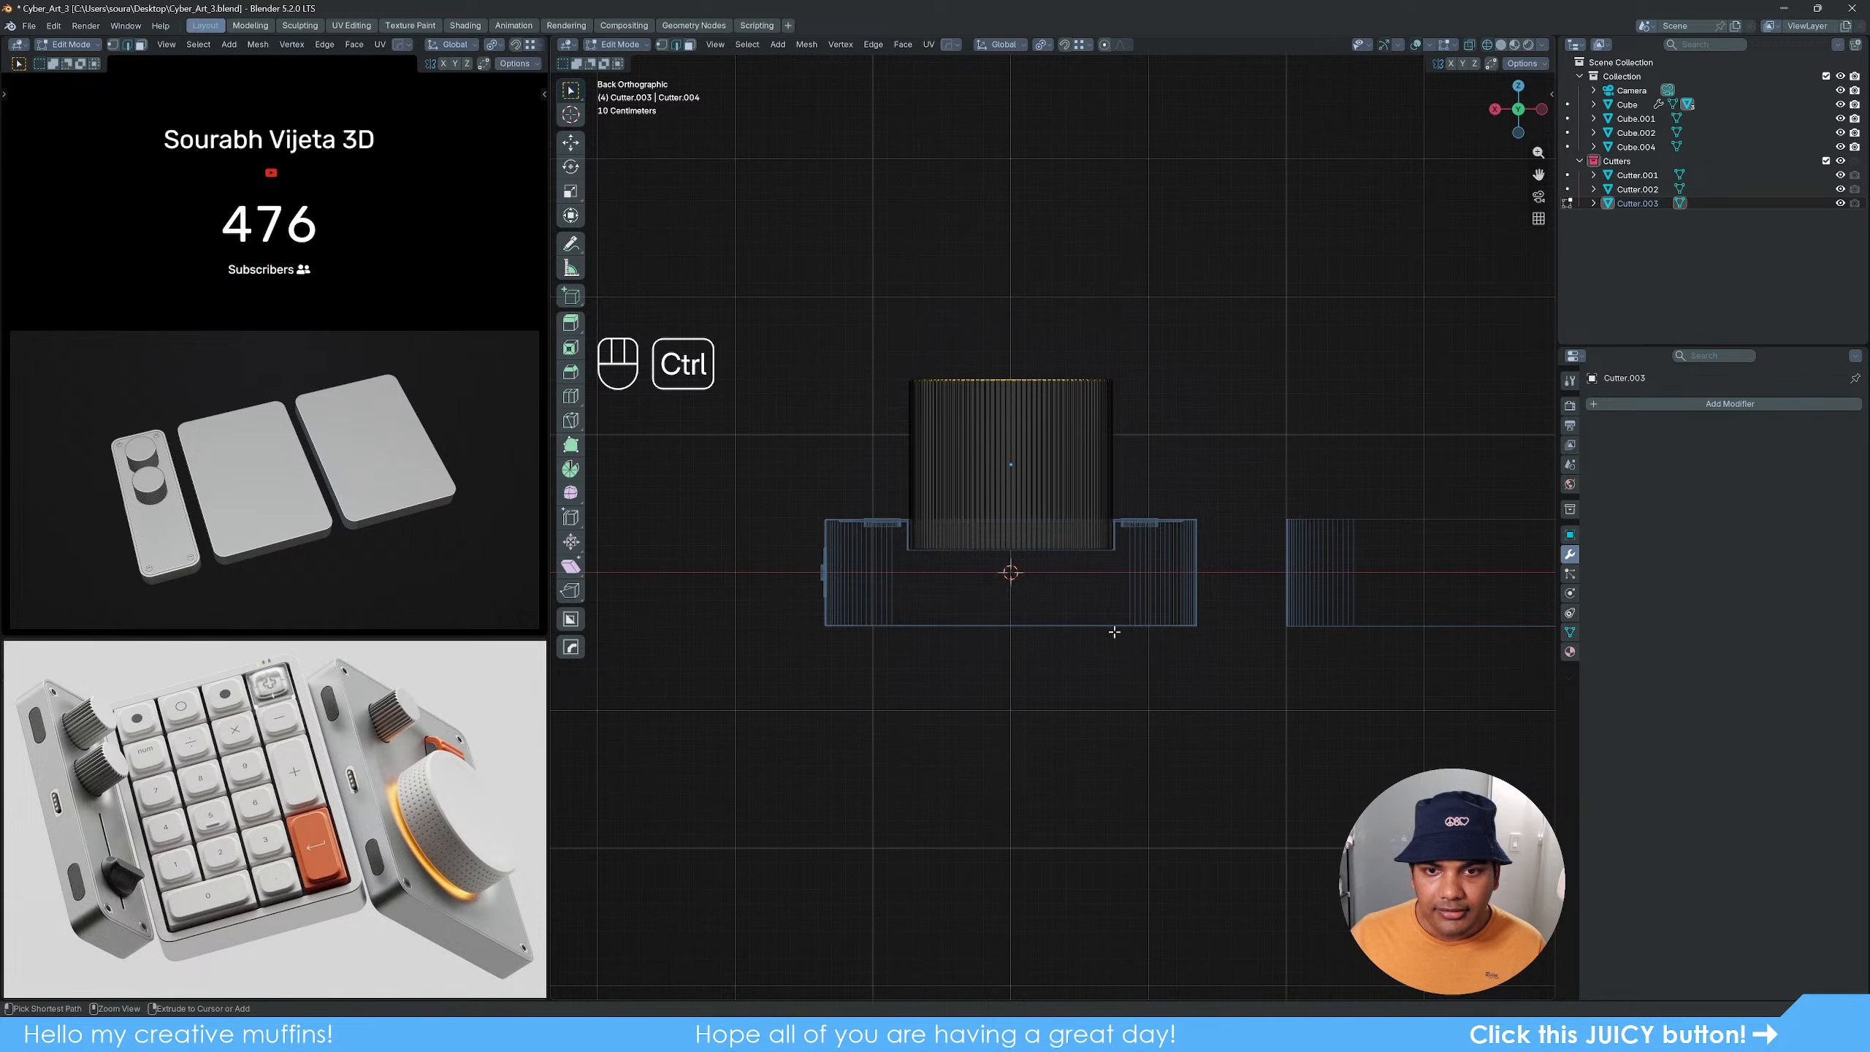
pyautogui.moveTo(1112, 627); pyautogui.dragTo(1047, 563, button='middle')
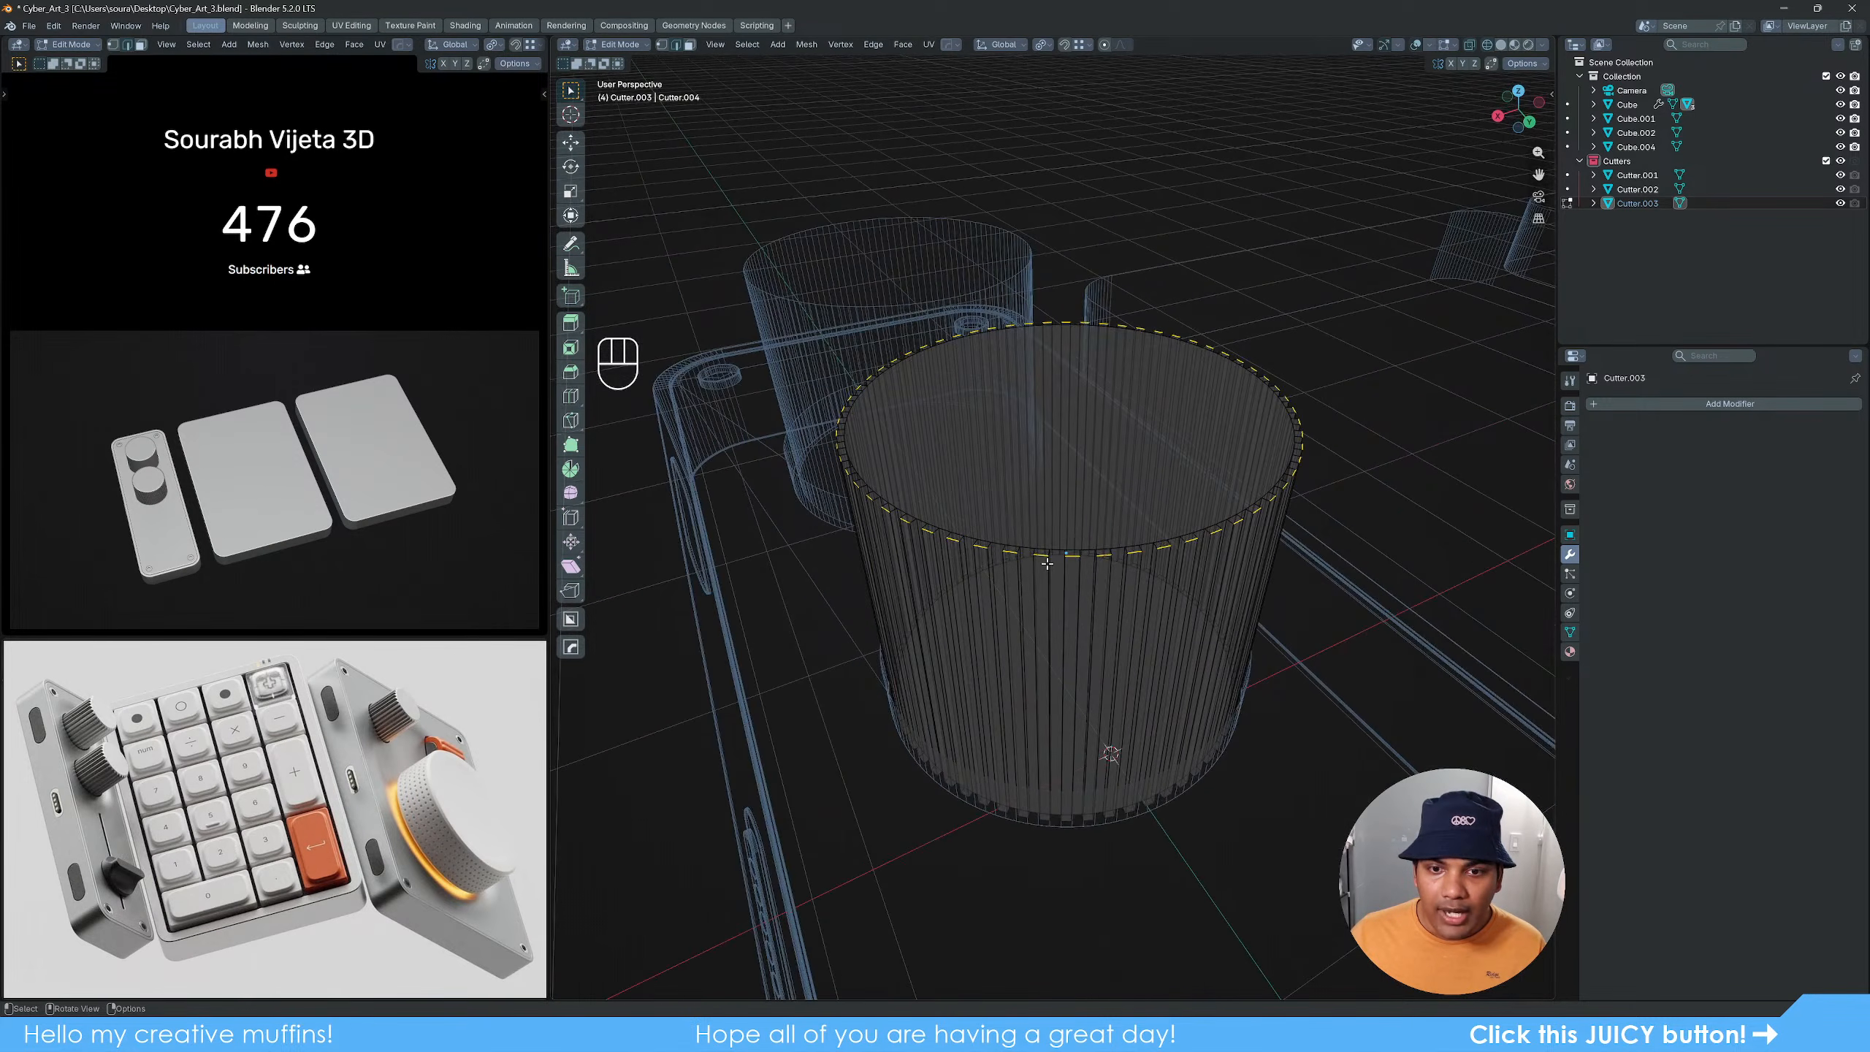
# Step: Lower the ridges' upper outer edges about 0.01 m along Z to slope the ridge tops, finishing in Object Mode with nothing selected
pyautogui.press('z')
pyautogui.click(1102, 618)
pyautogui.scroll(3, 1102, 618)
pyautogui.press('g')
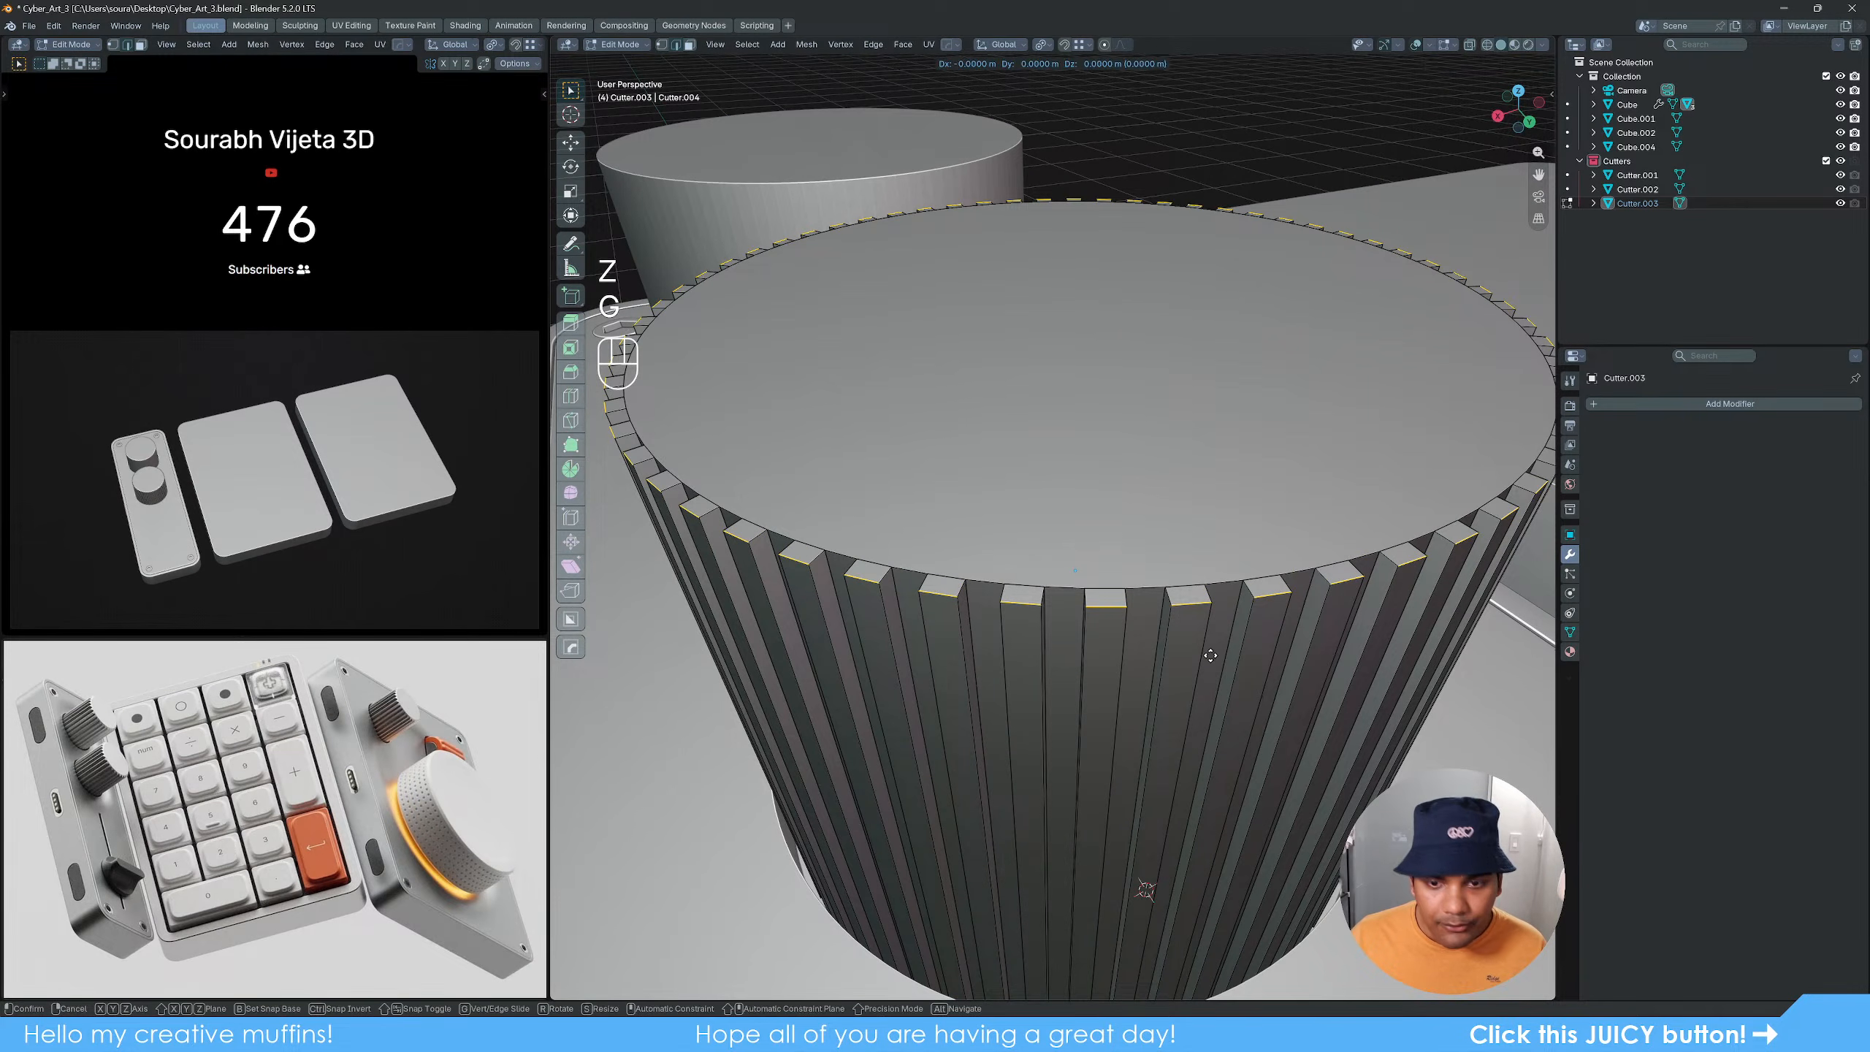
pyautogui.press('z')
pyautogui.press('shift')
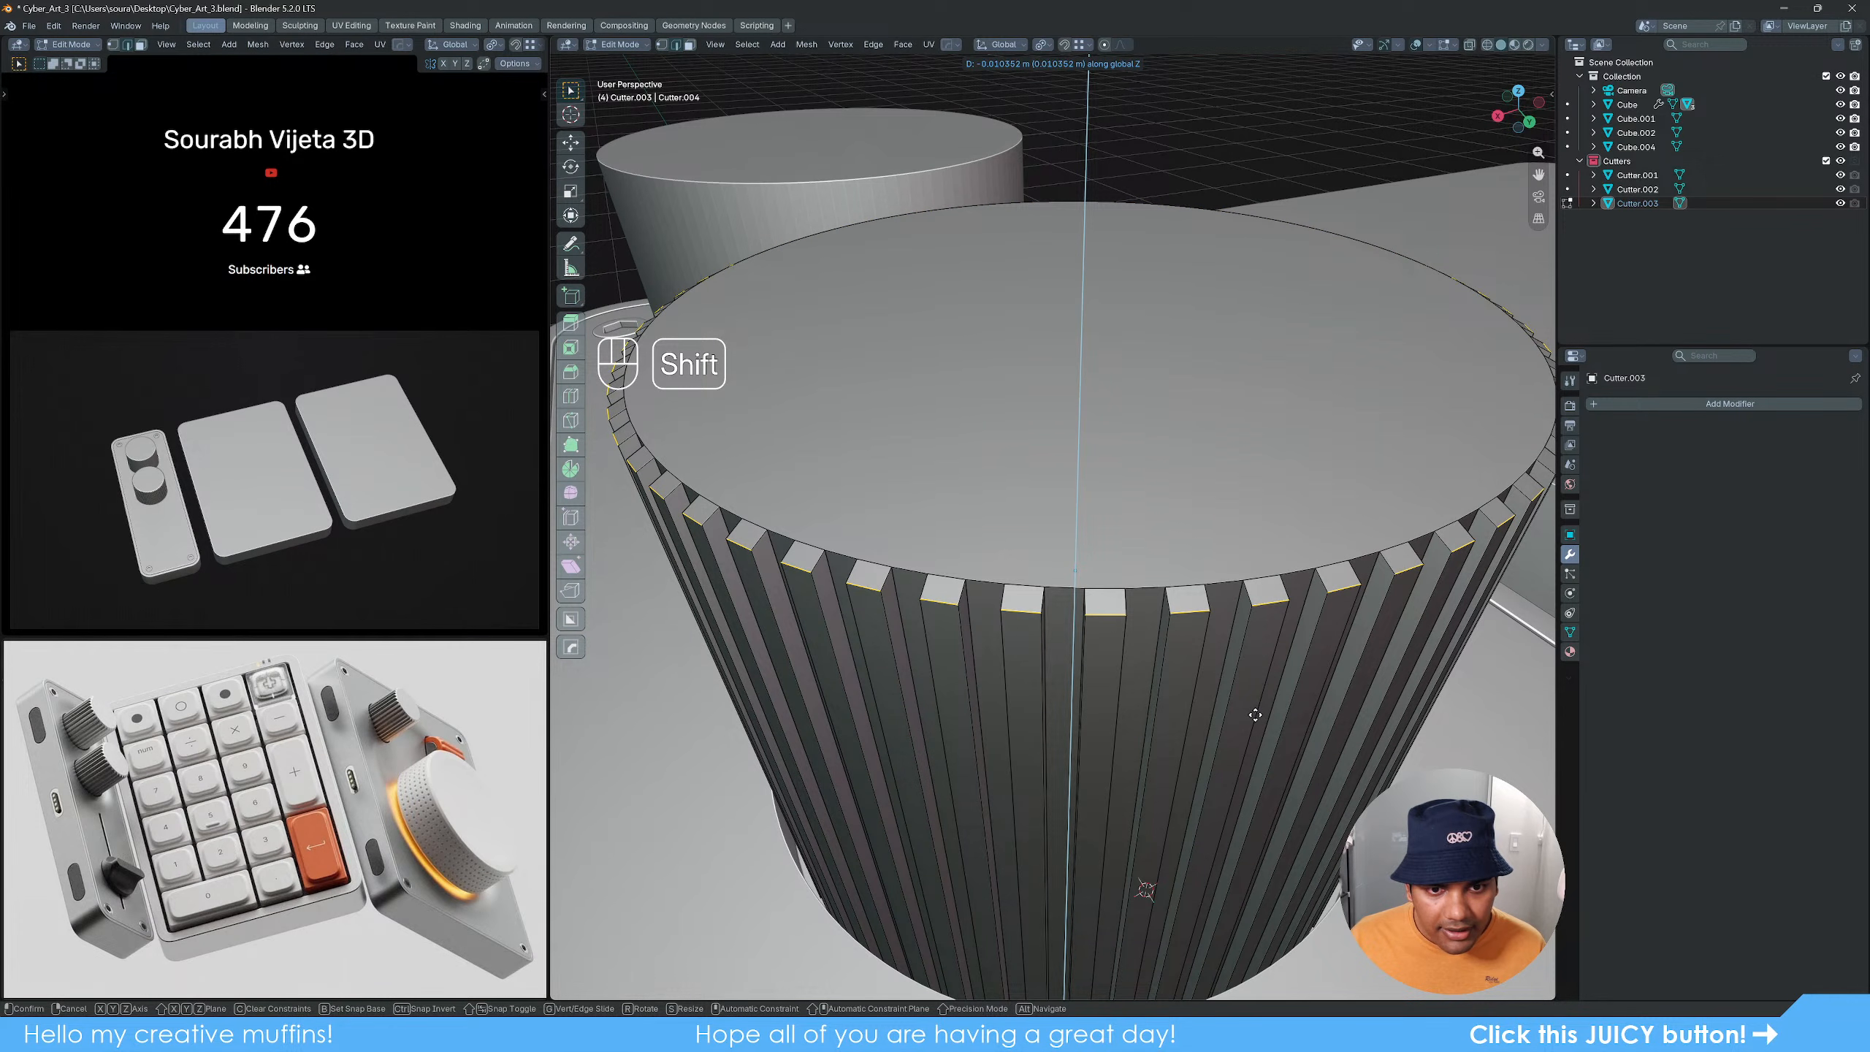
pyautogui.click(1254, 715)
pyautogui.press('Tab')
pyautogui.scroll(-4, 1096, 282)
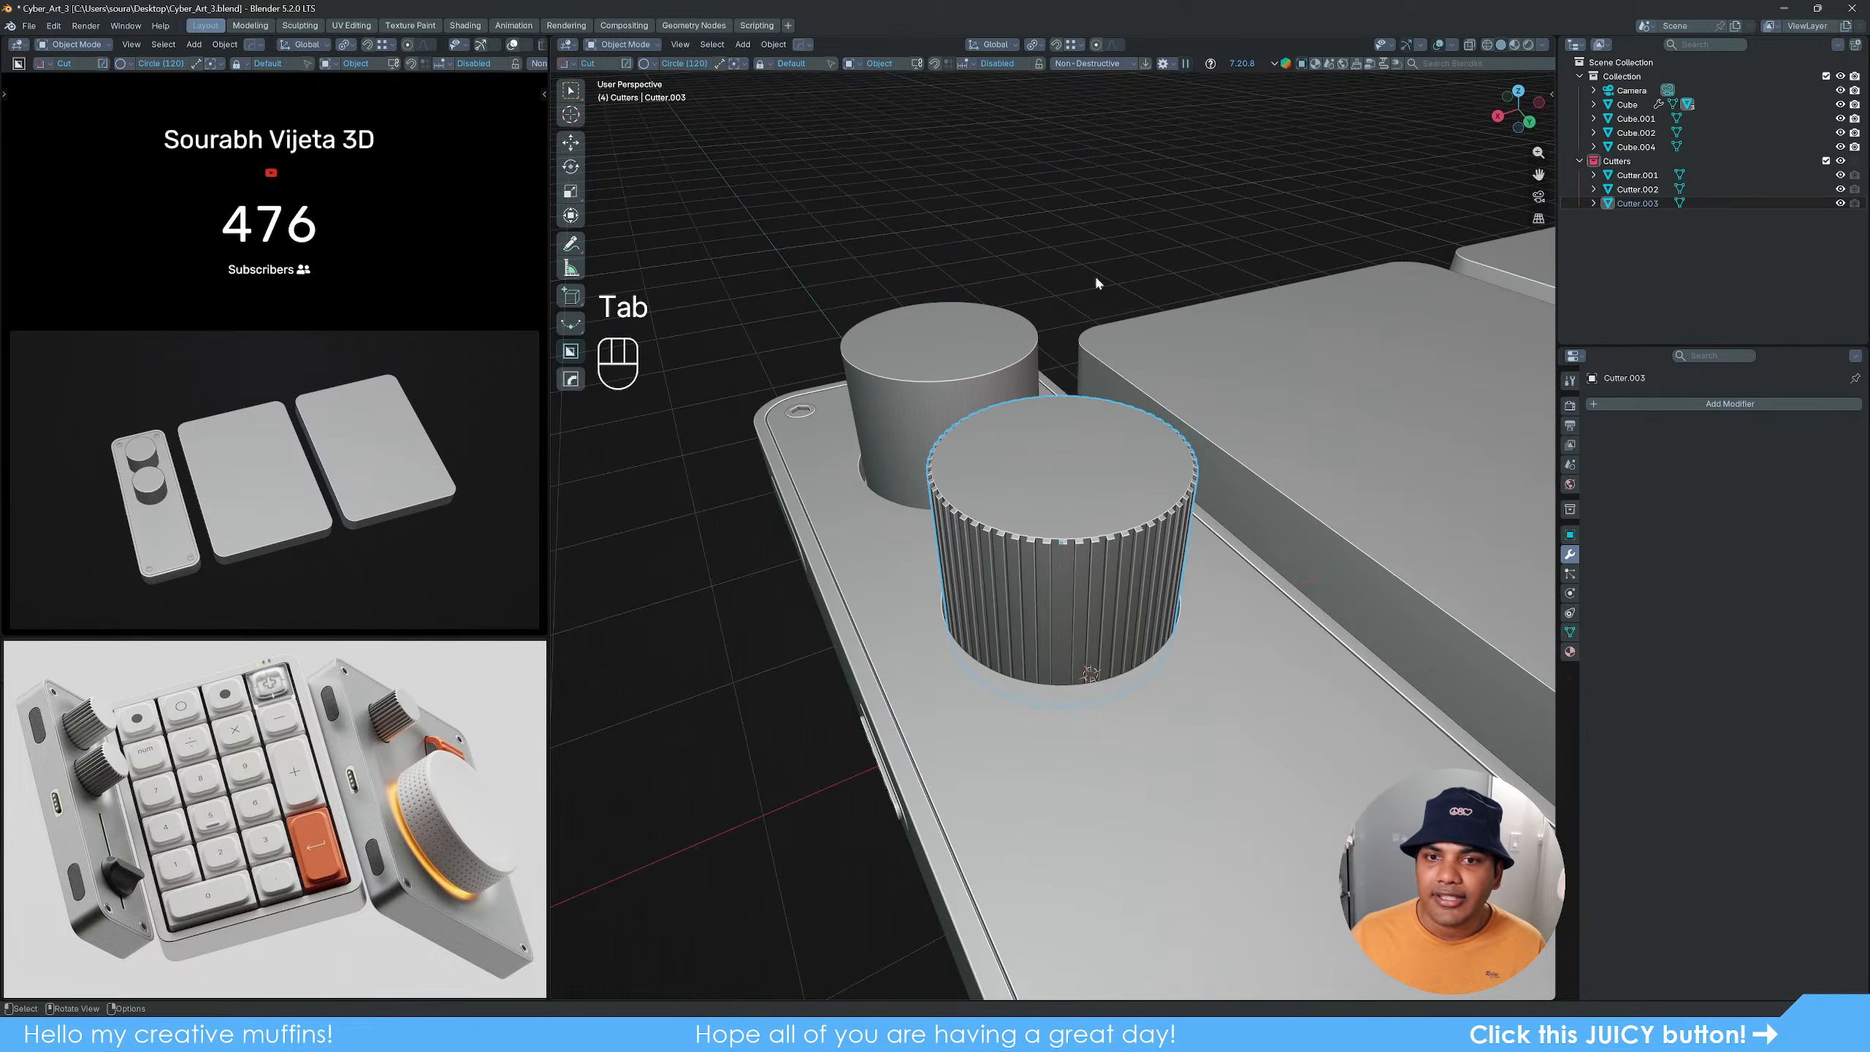
pyautogui.click(1095, 285)
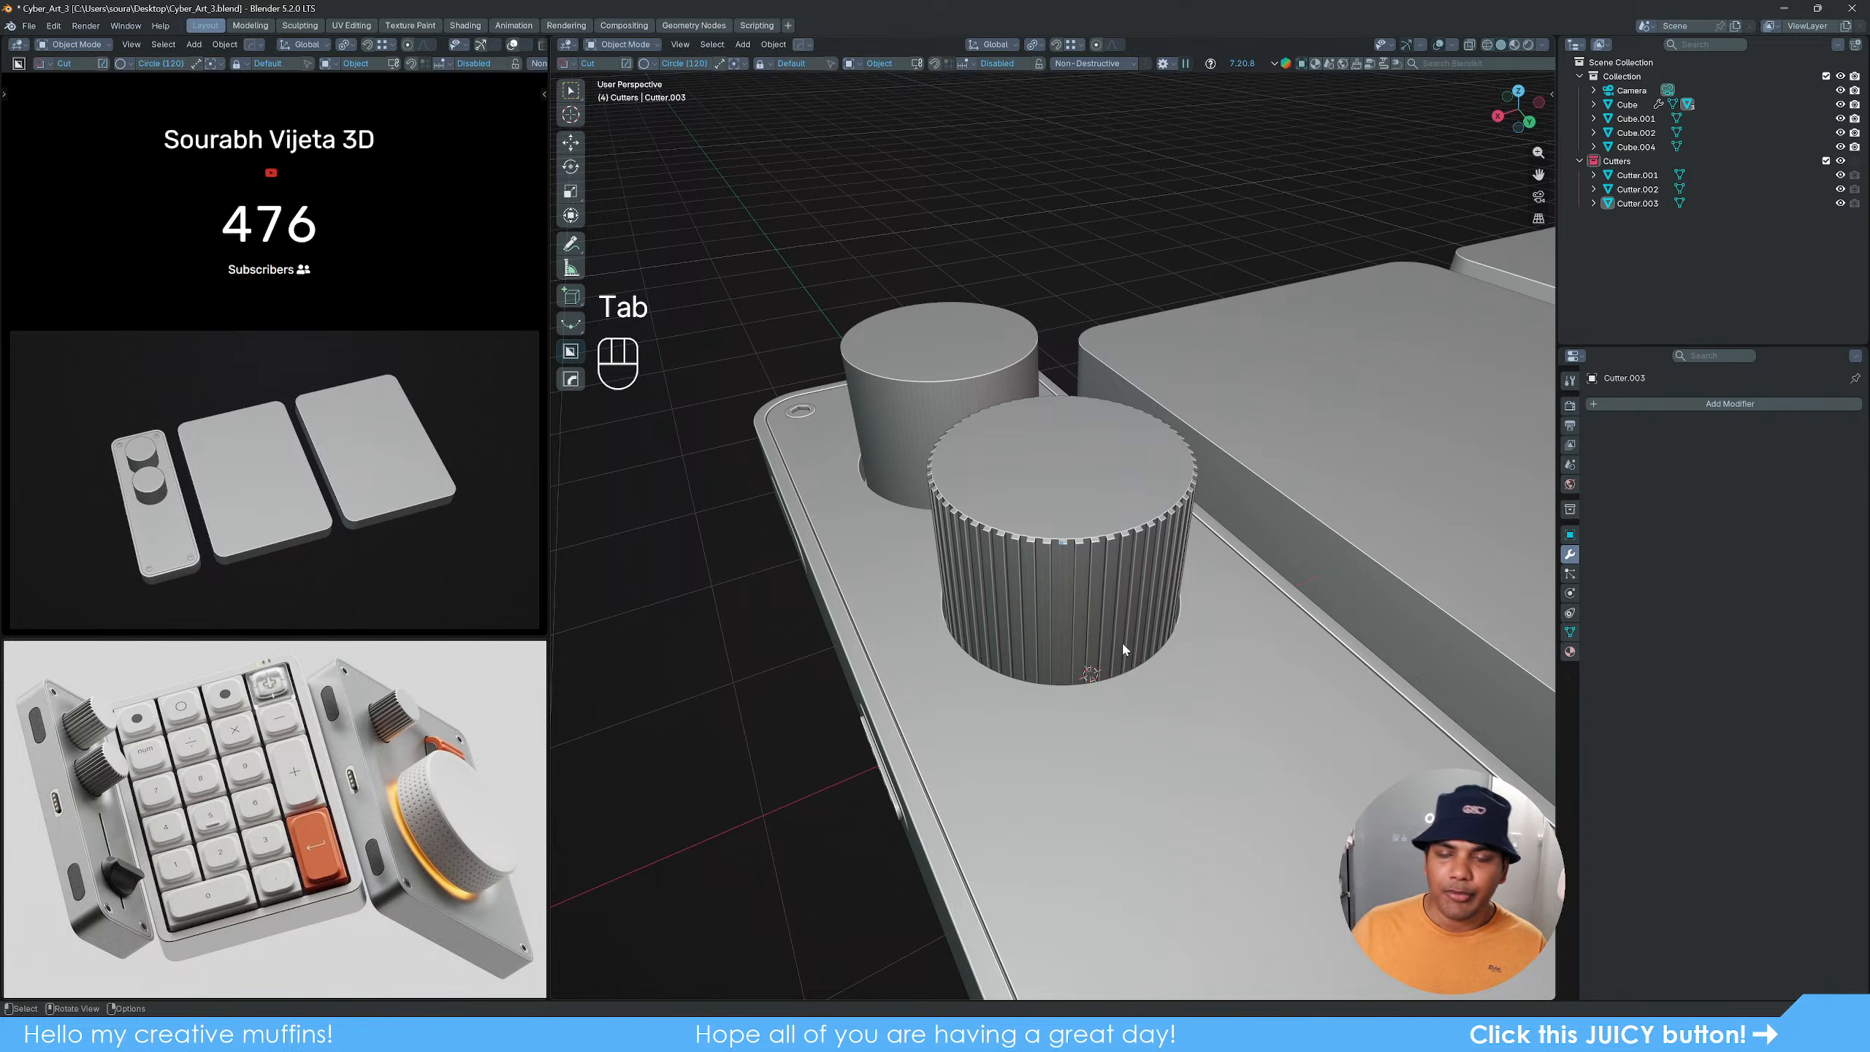
# Step: Apply all transforms to the ridged knob
pyautogui.moveTo(1120, 634); pyautogui.dragTo(1058, 532, button='middle')
pyautogui.scroll(5, 1153, 628)
pyautogui.click(1058, 532)
pyautogui.press('q')
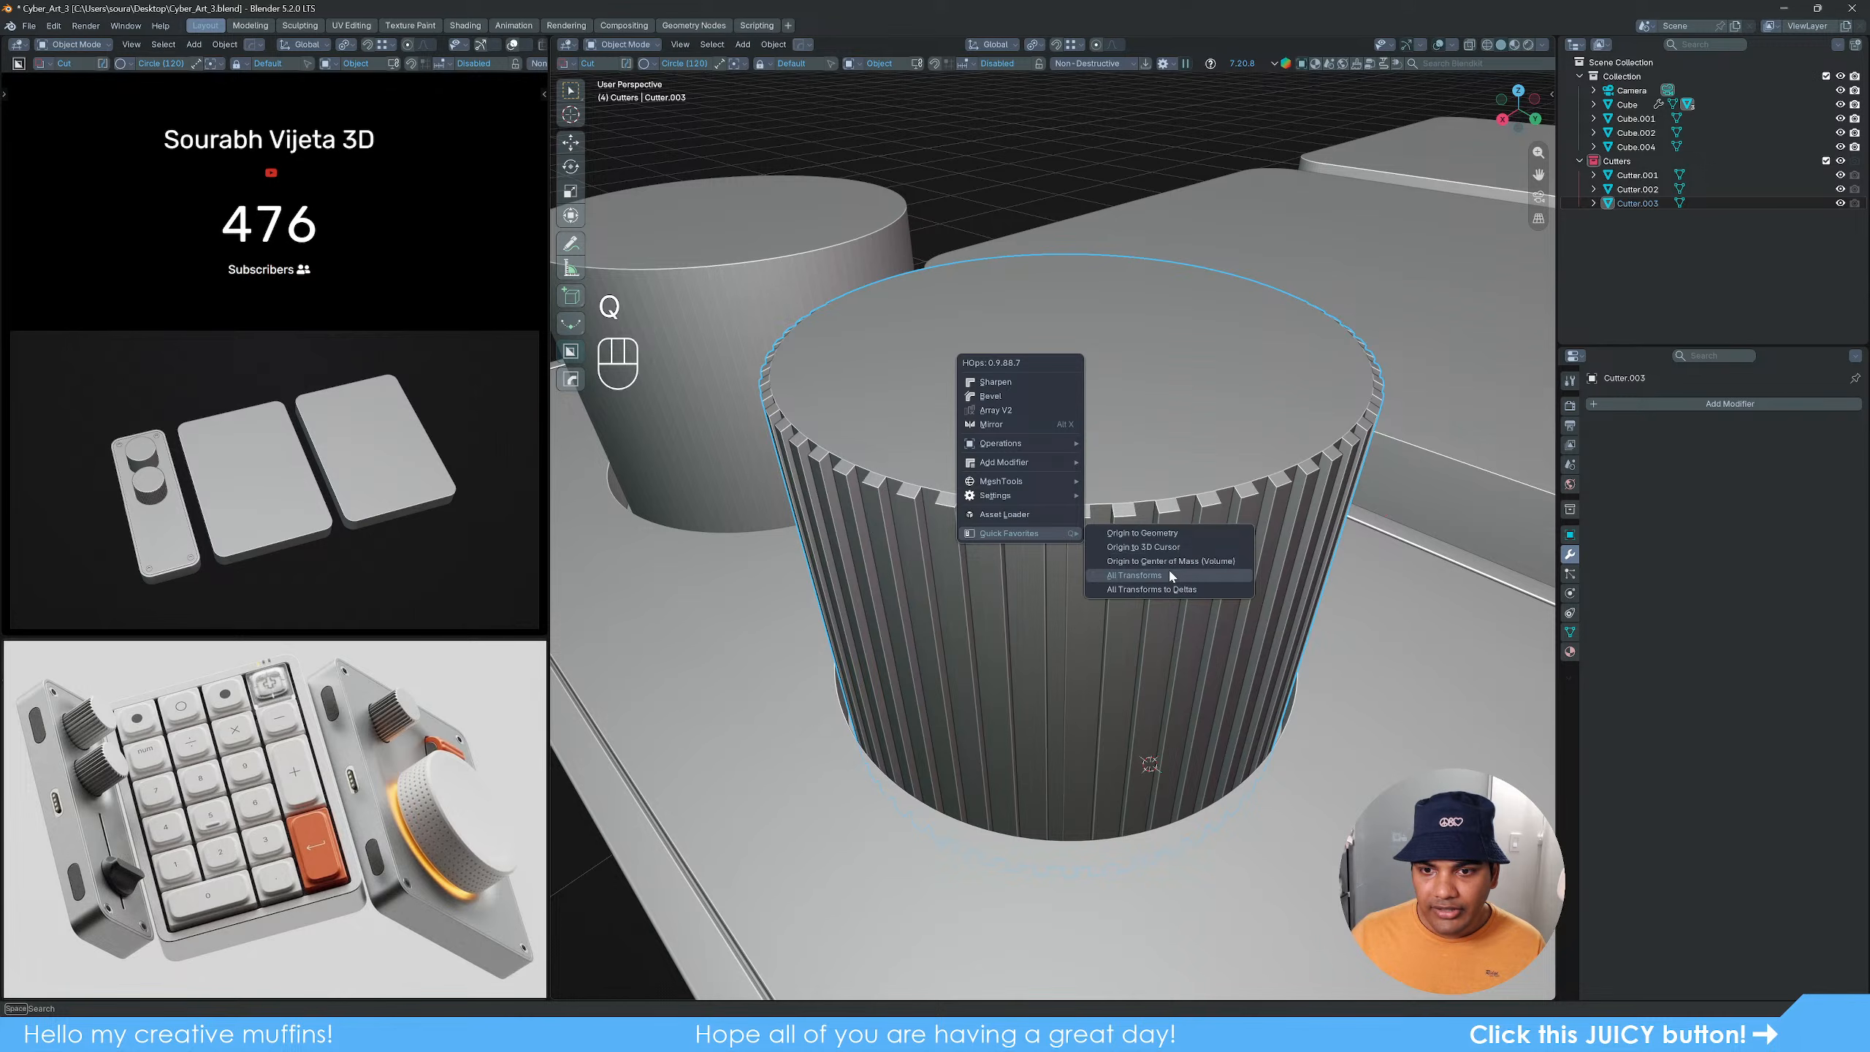
pyautogui.click(1134, 575)
pyautogui.scroll(5, 1119, 567)
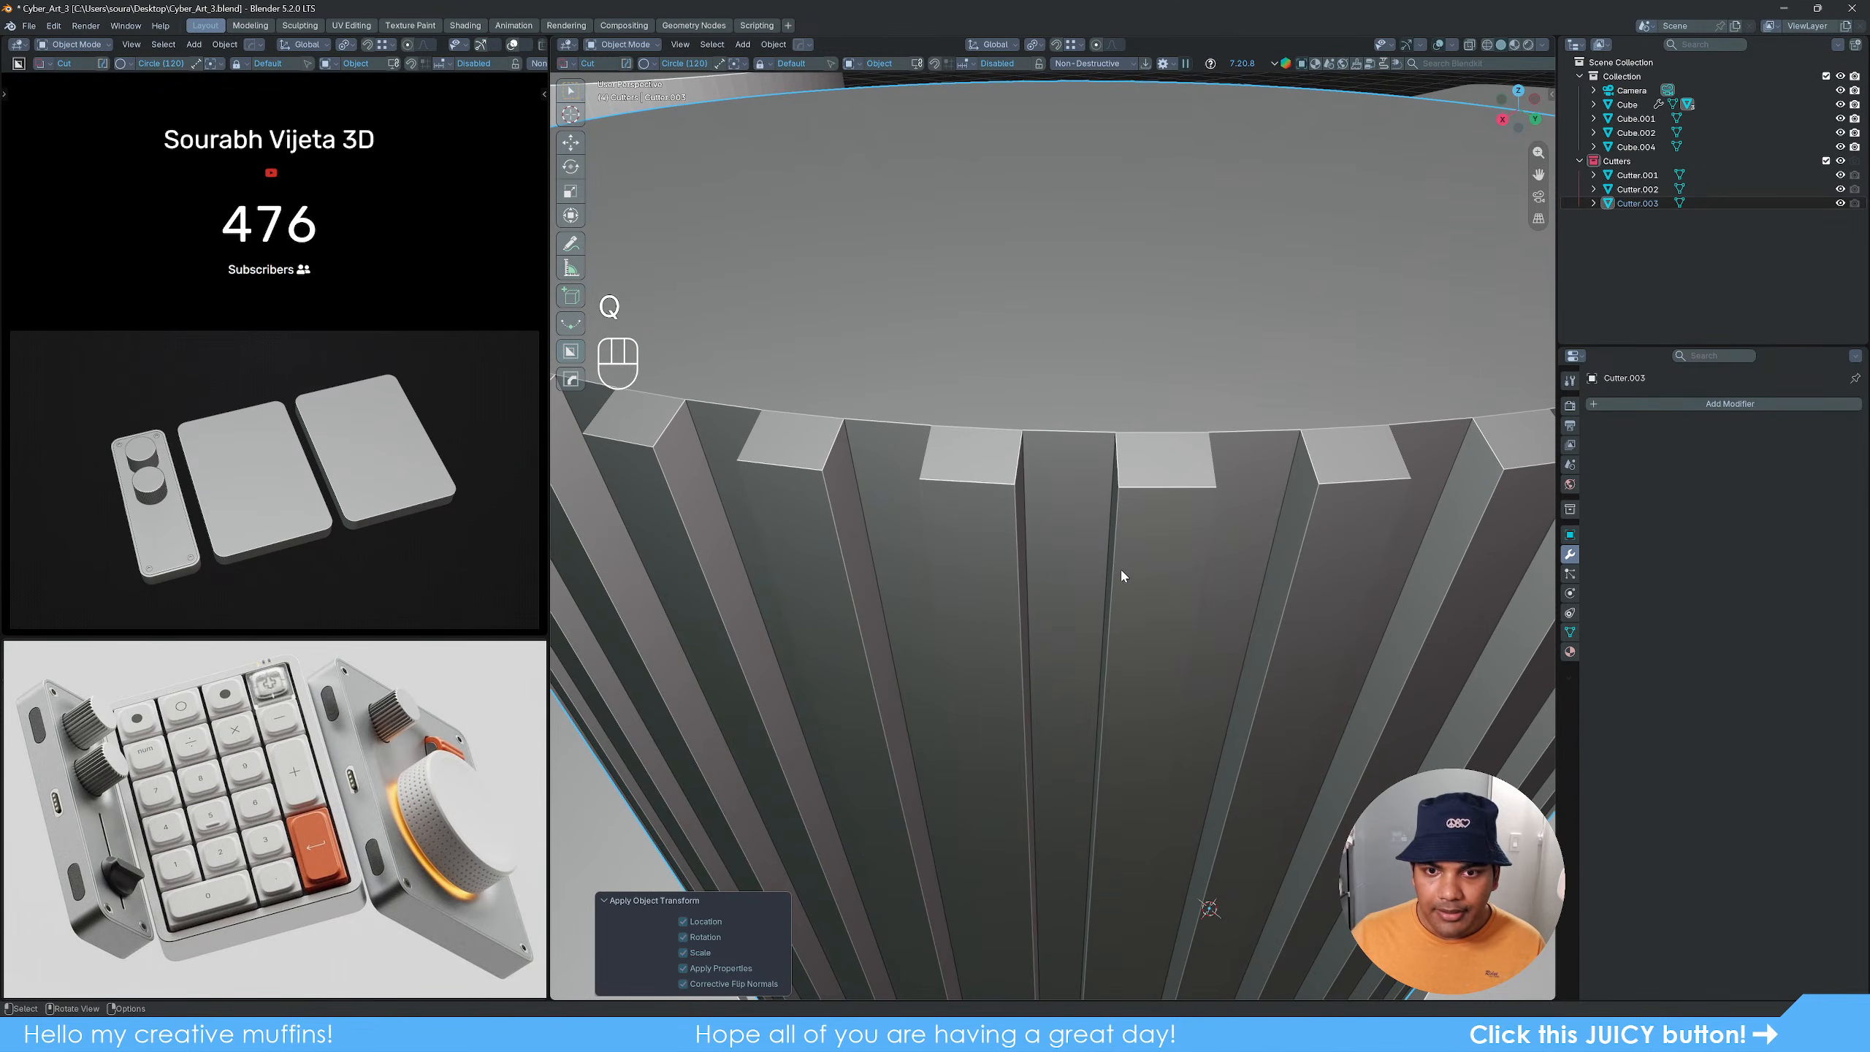
# Step: Add an HOps bevel to the ridged knob with a 0.0023 width, 6 segments and a 30° angle limit
pyautogui.press('ctrl')
pyautogui.press('Tab')
pyautogui.press('Tab')
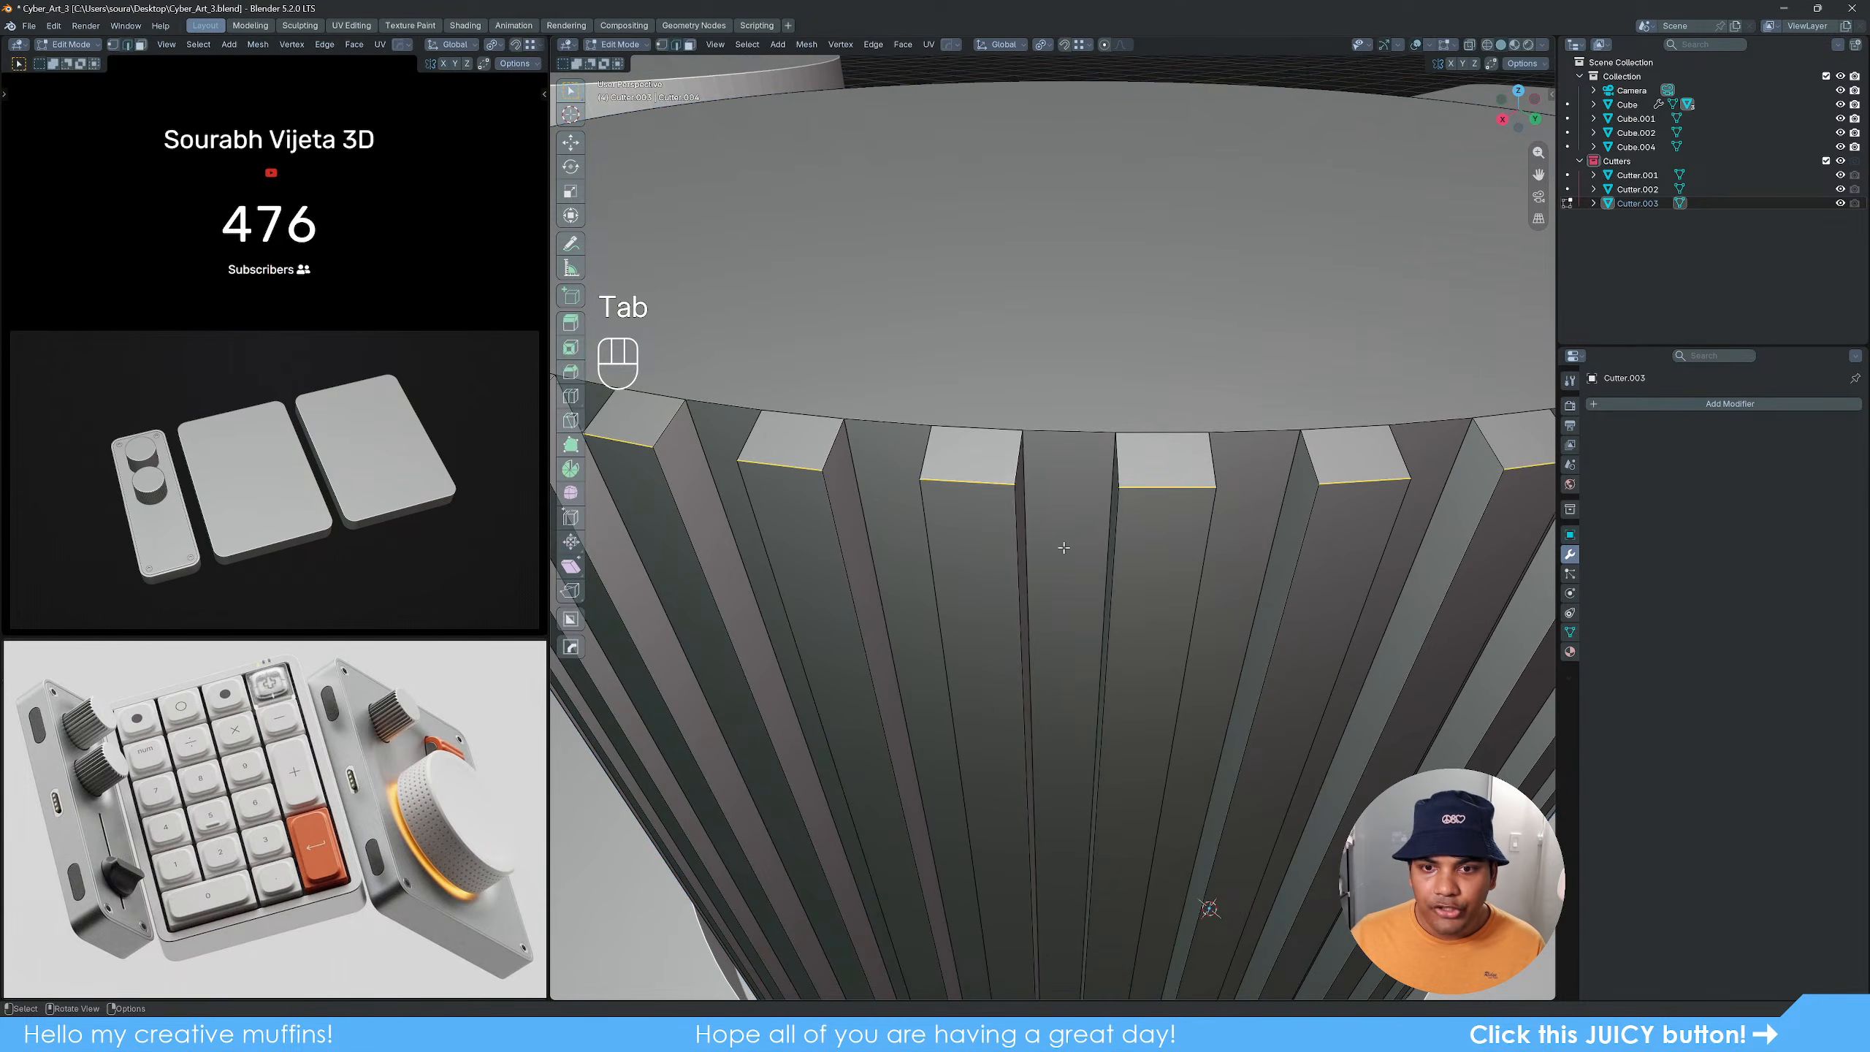
pyautogui.press('q')
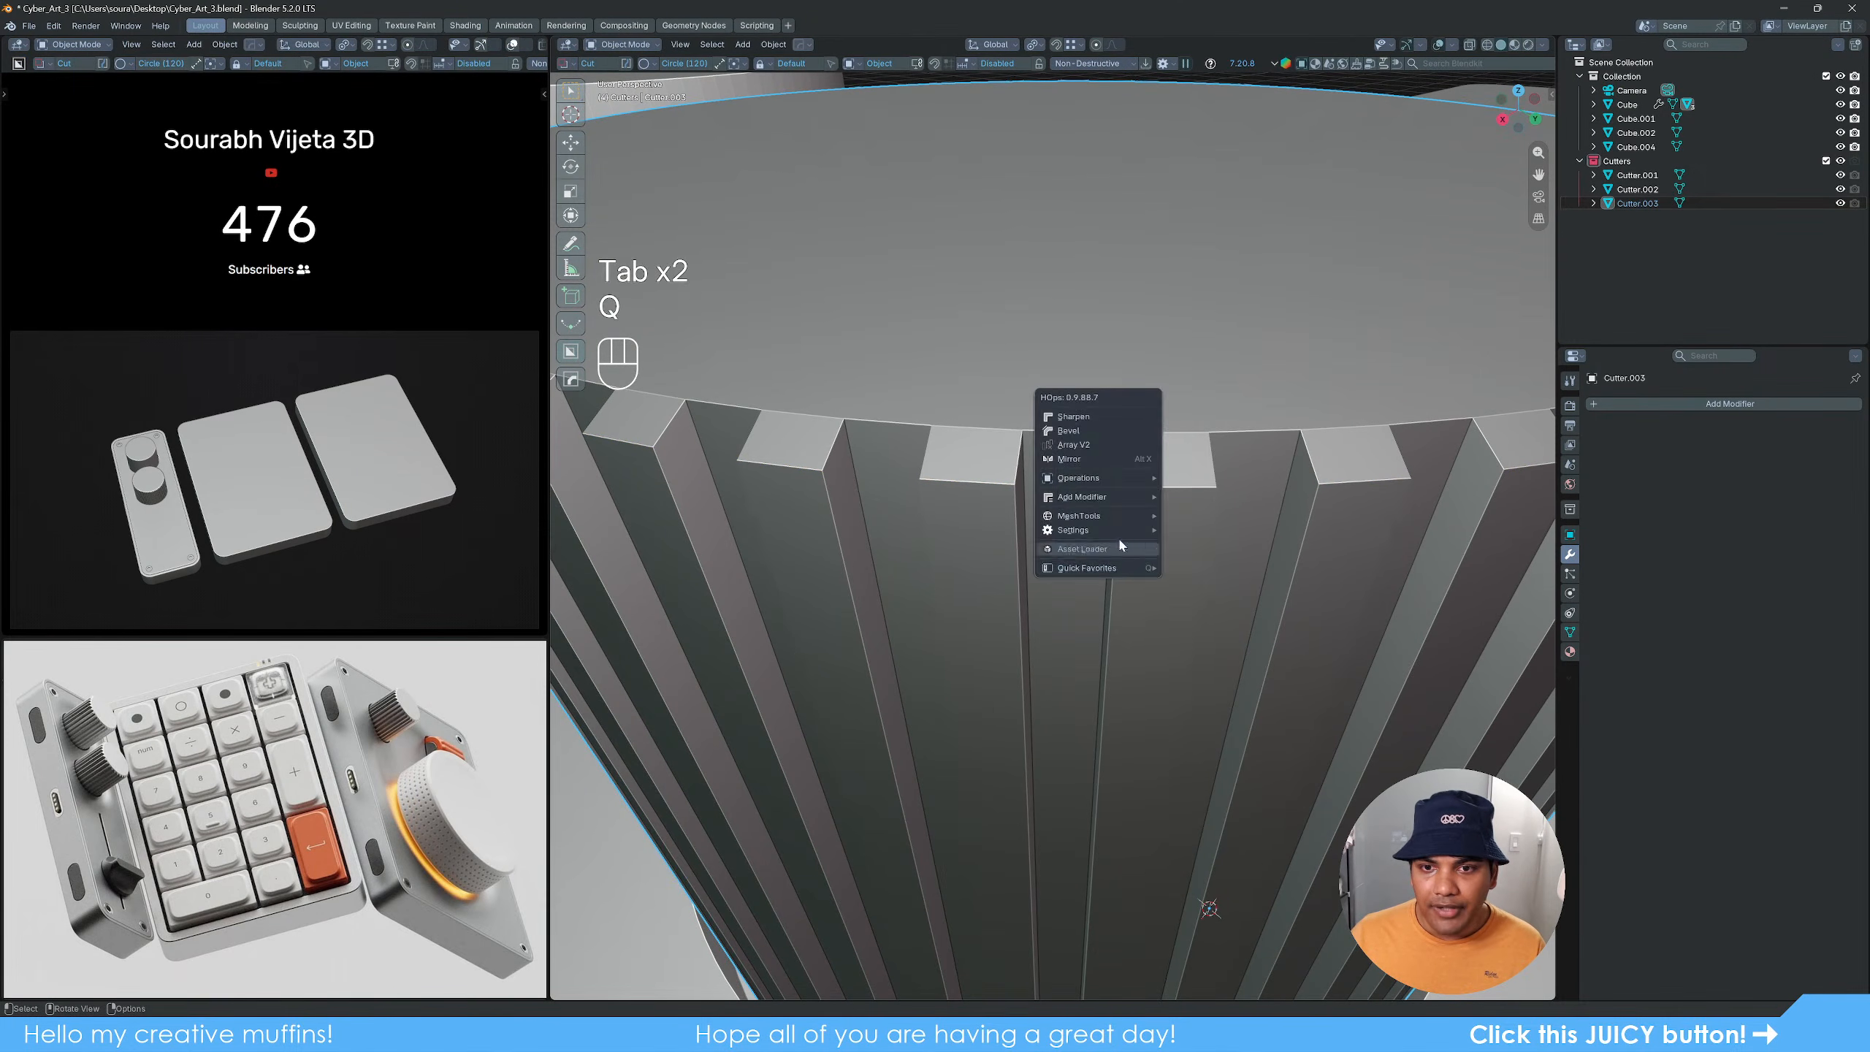
pyautogui.keyDown('shift'); pyautogui.click(1104, 429); pyautogui.keyUp('shift')
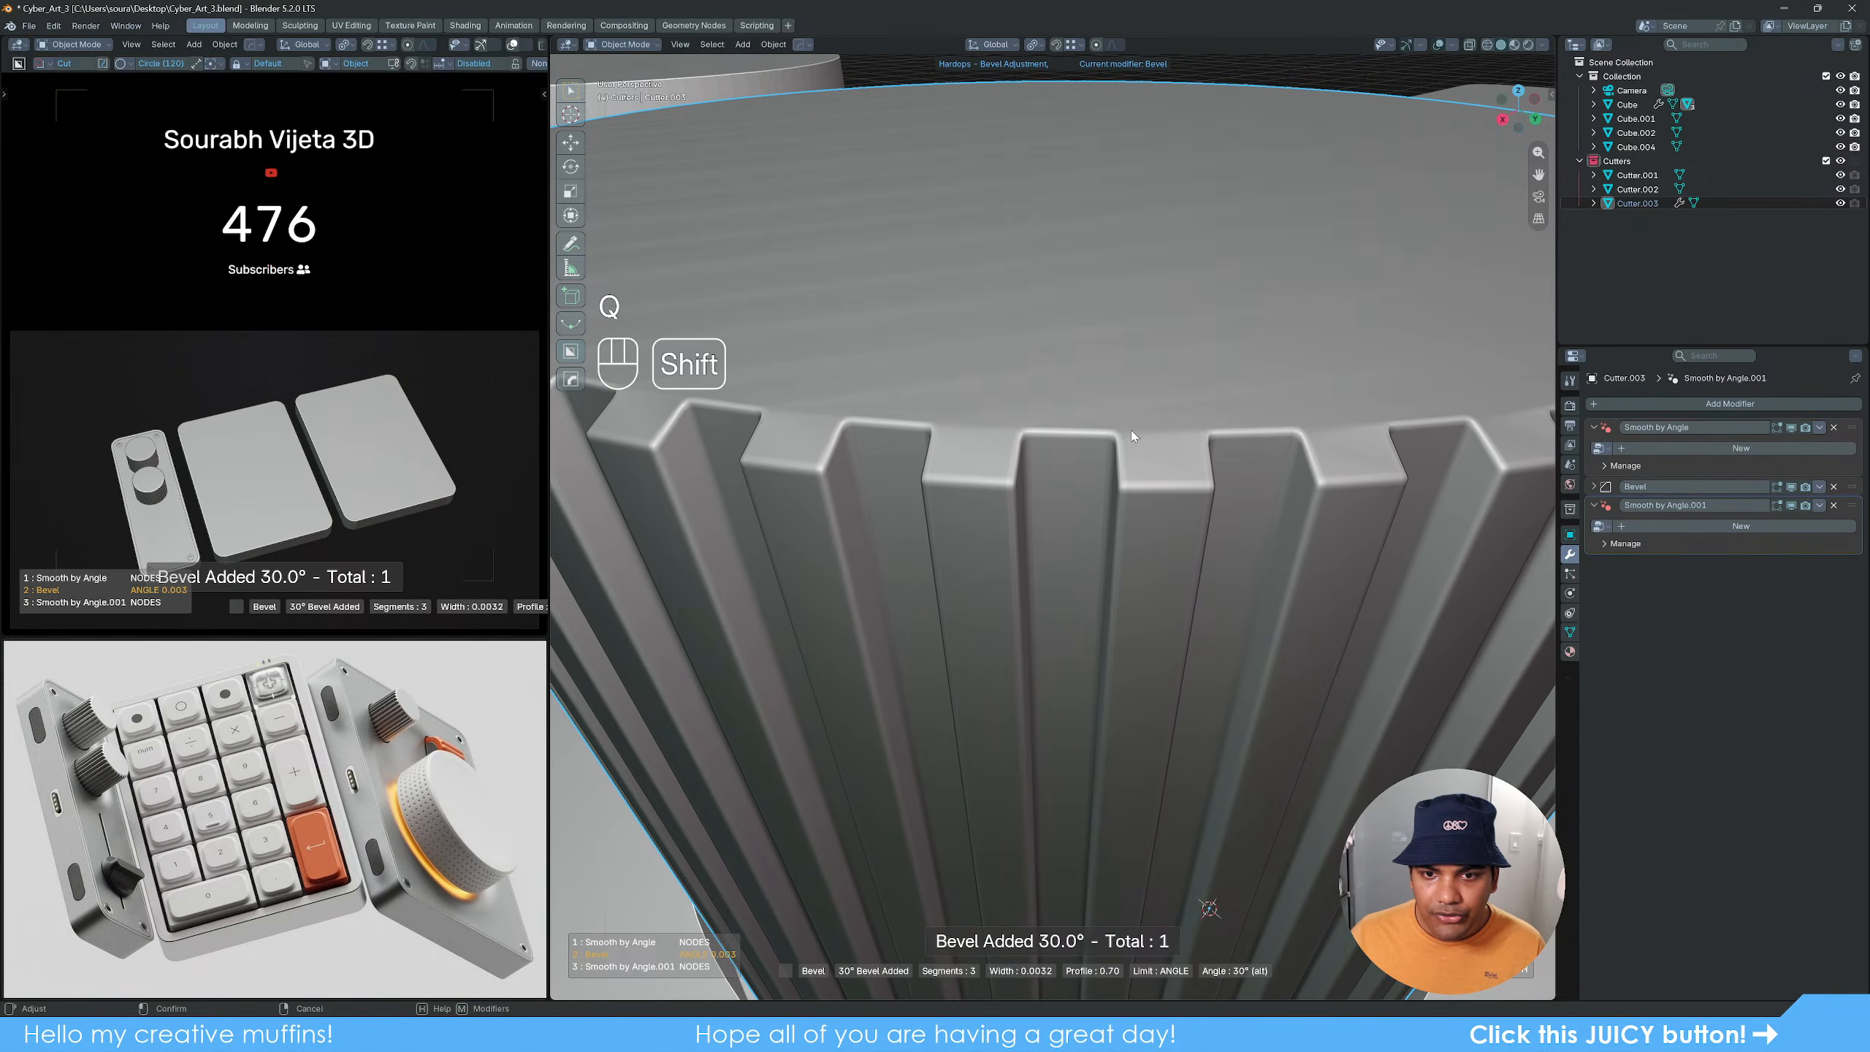
pyautogui.keyDown('shift'); pyautogui.scroll(2, 1137, 436); pyautogui.keyUp('shift')
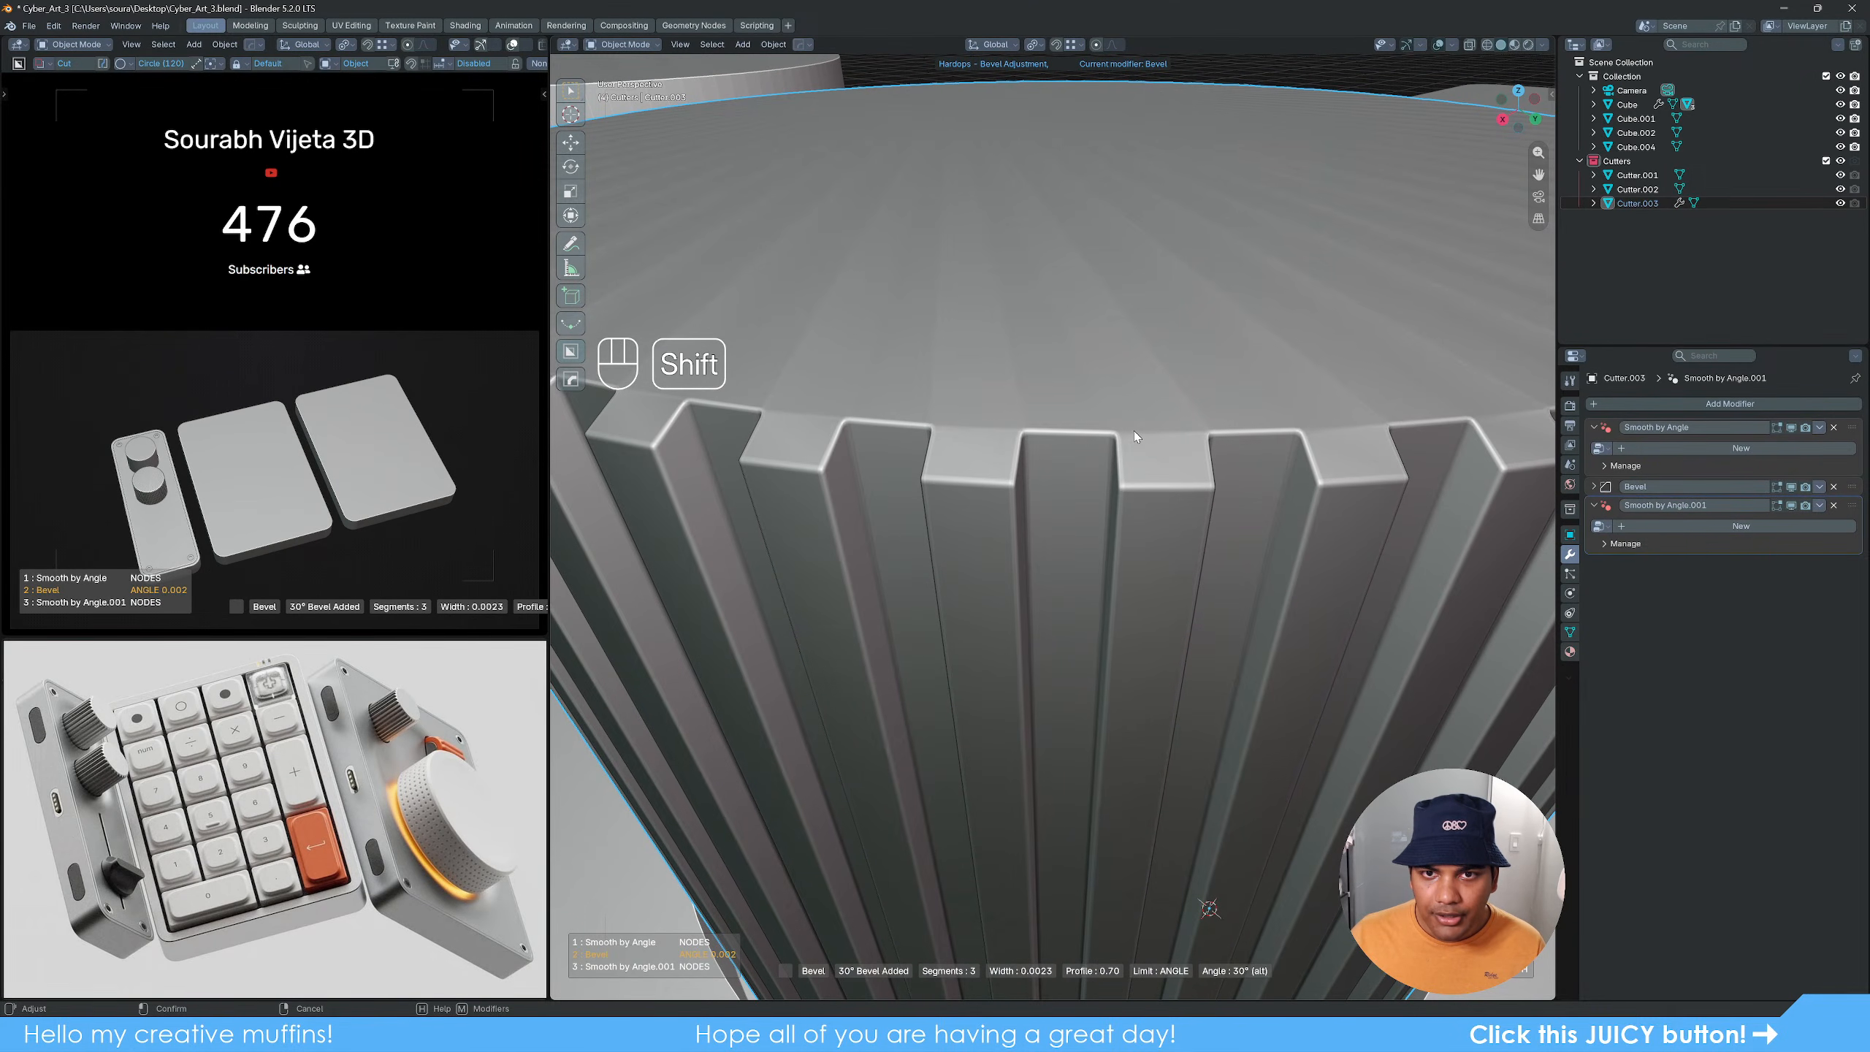
pyautogui.scroll(3, 1134, 432)
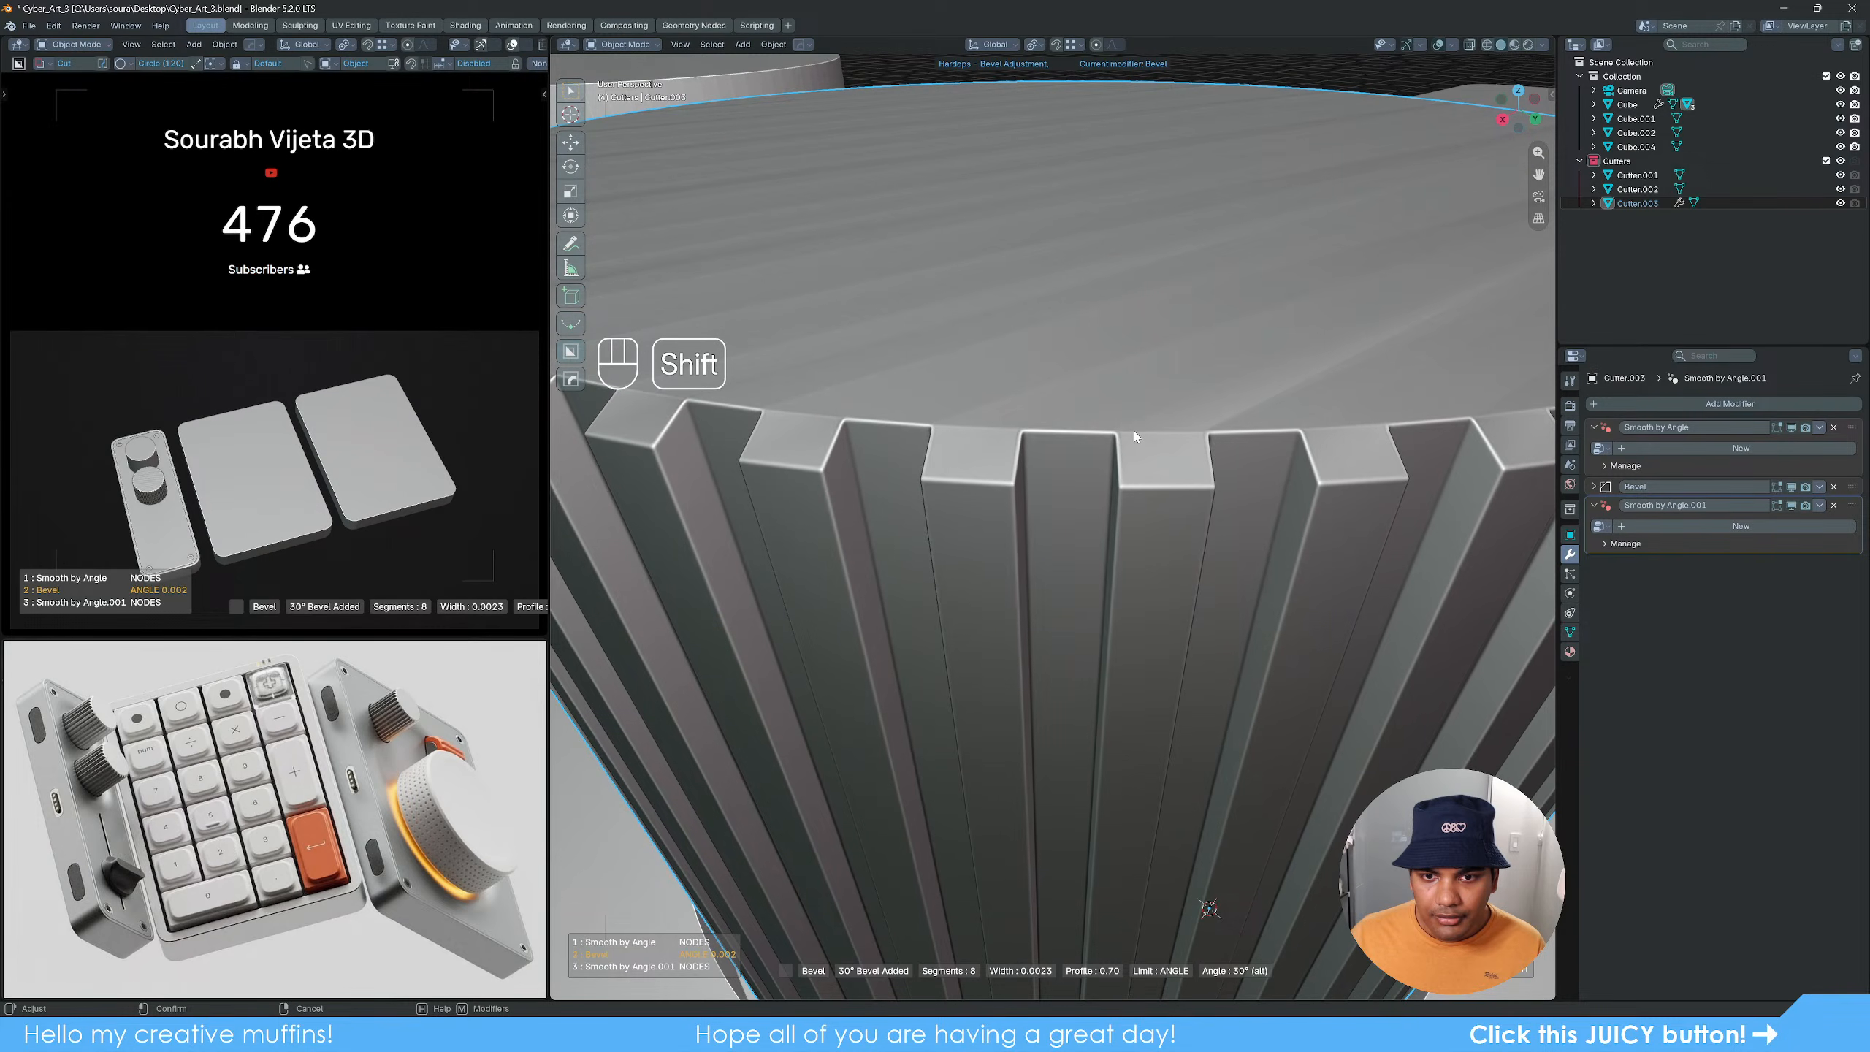
pyautogui.click(1133, 429)
# Step: Run HOps Sharpen on the ridged knob to add a Weighted Normal modifier with Keep Sharp and clean up its shading
pyautogui.scroll(-10, 1135, 460)
pyautogui.moveTo(1147, 510); pyautogui.dragTo(1122, 561, button='middle')
pyautogui.scroll(9, 1122, 563)
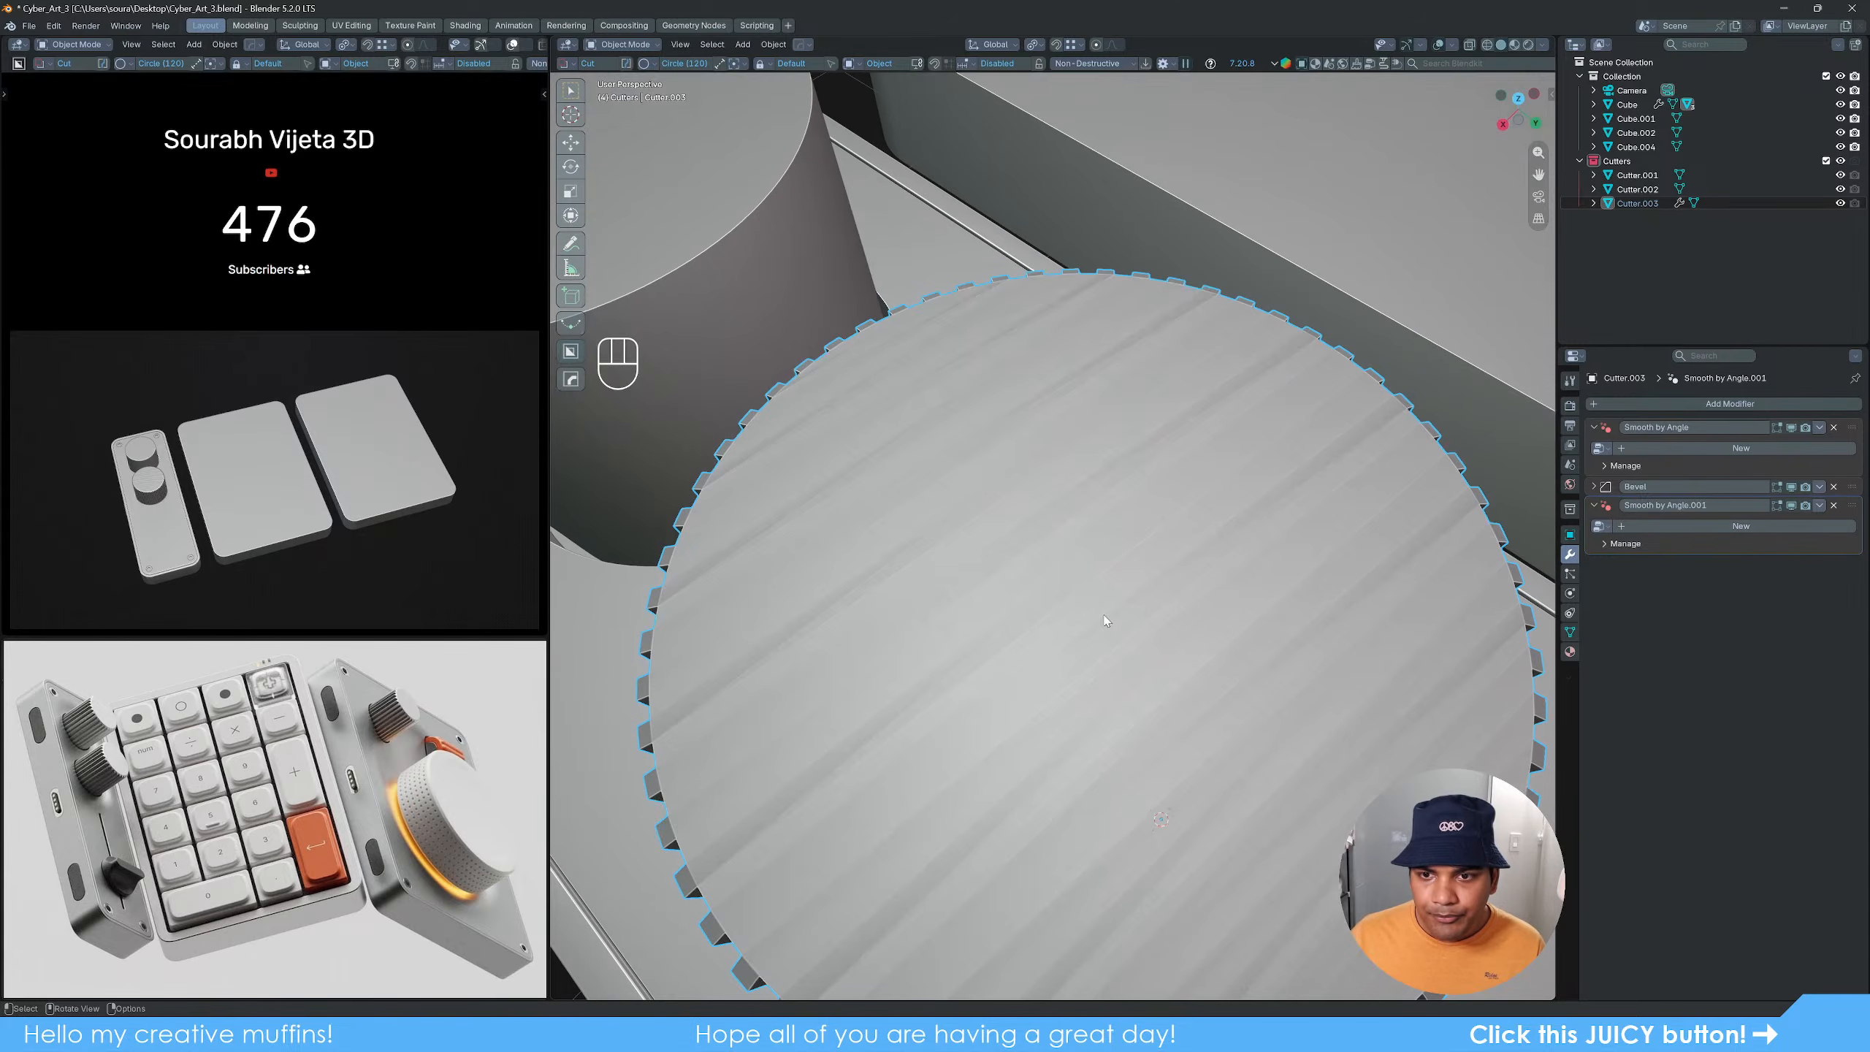
pyautogui.moveTo(1164, 709); pyautogui.dragTo(1124, 623, button='middle')
pyautogui.press('q')
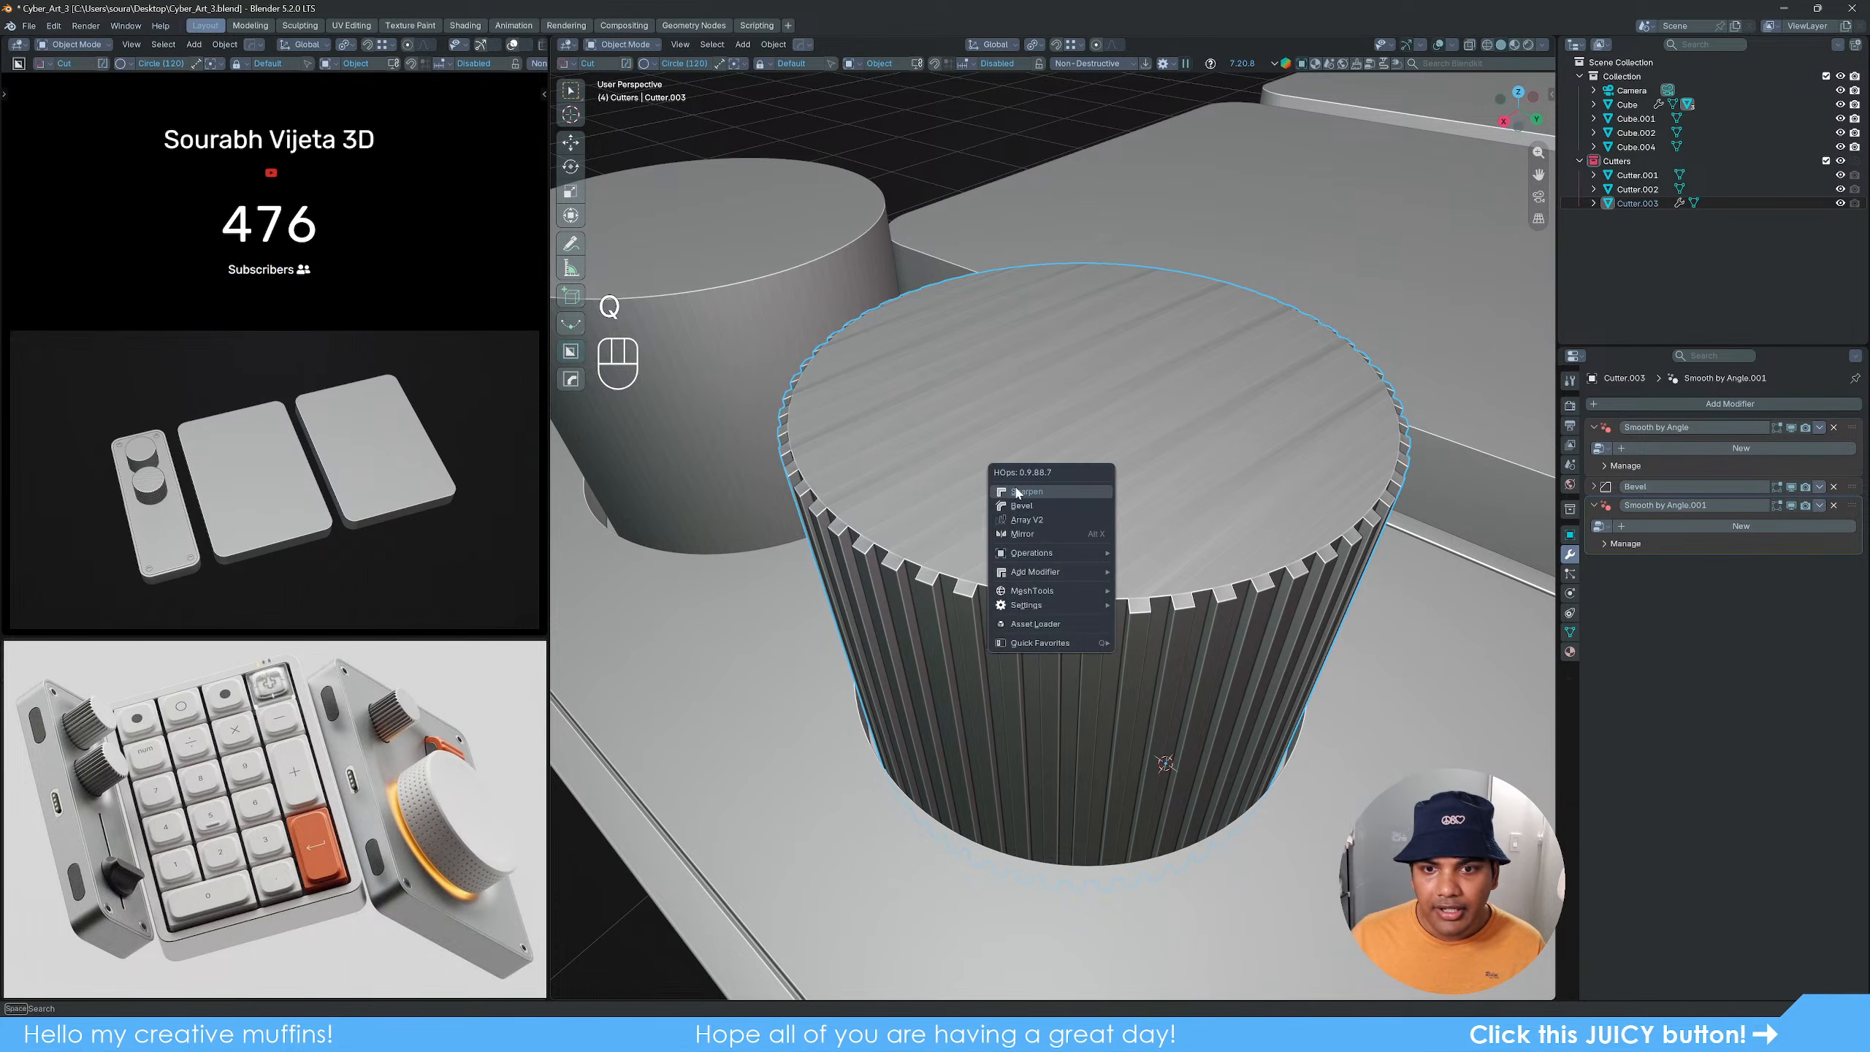
pyautogui.click(1045, 492)
pyautogui.keyDown('alt'); pyautogui.middleClick(1148, 601); pyautogui.keyUp('alt')
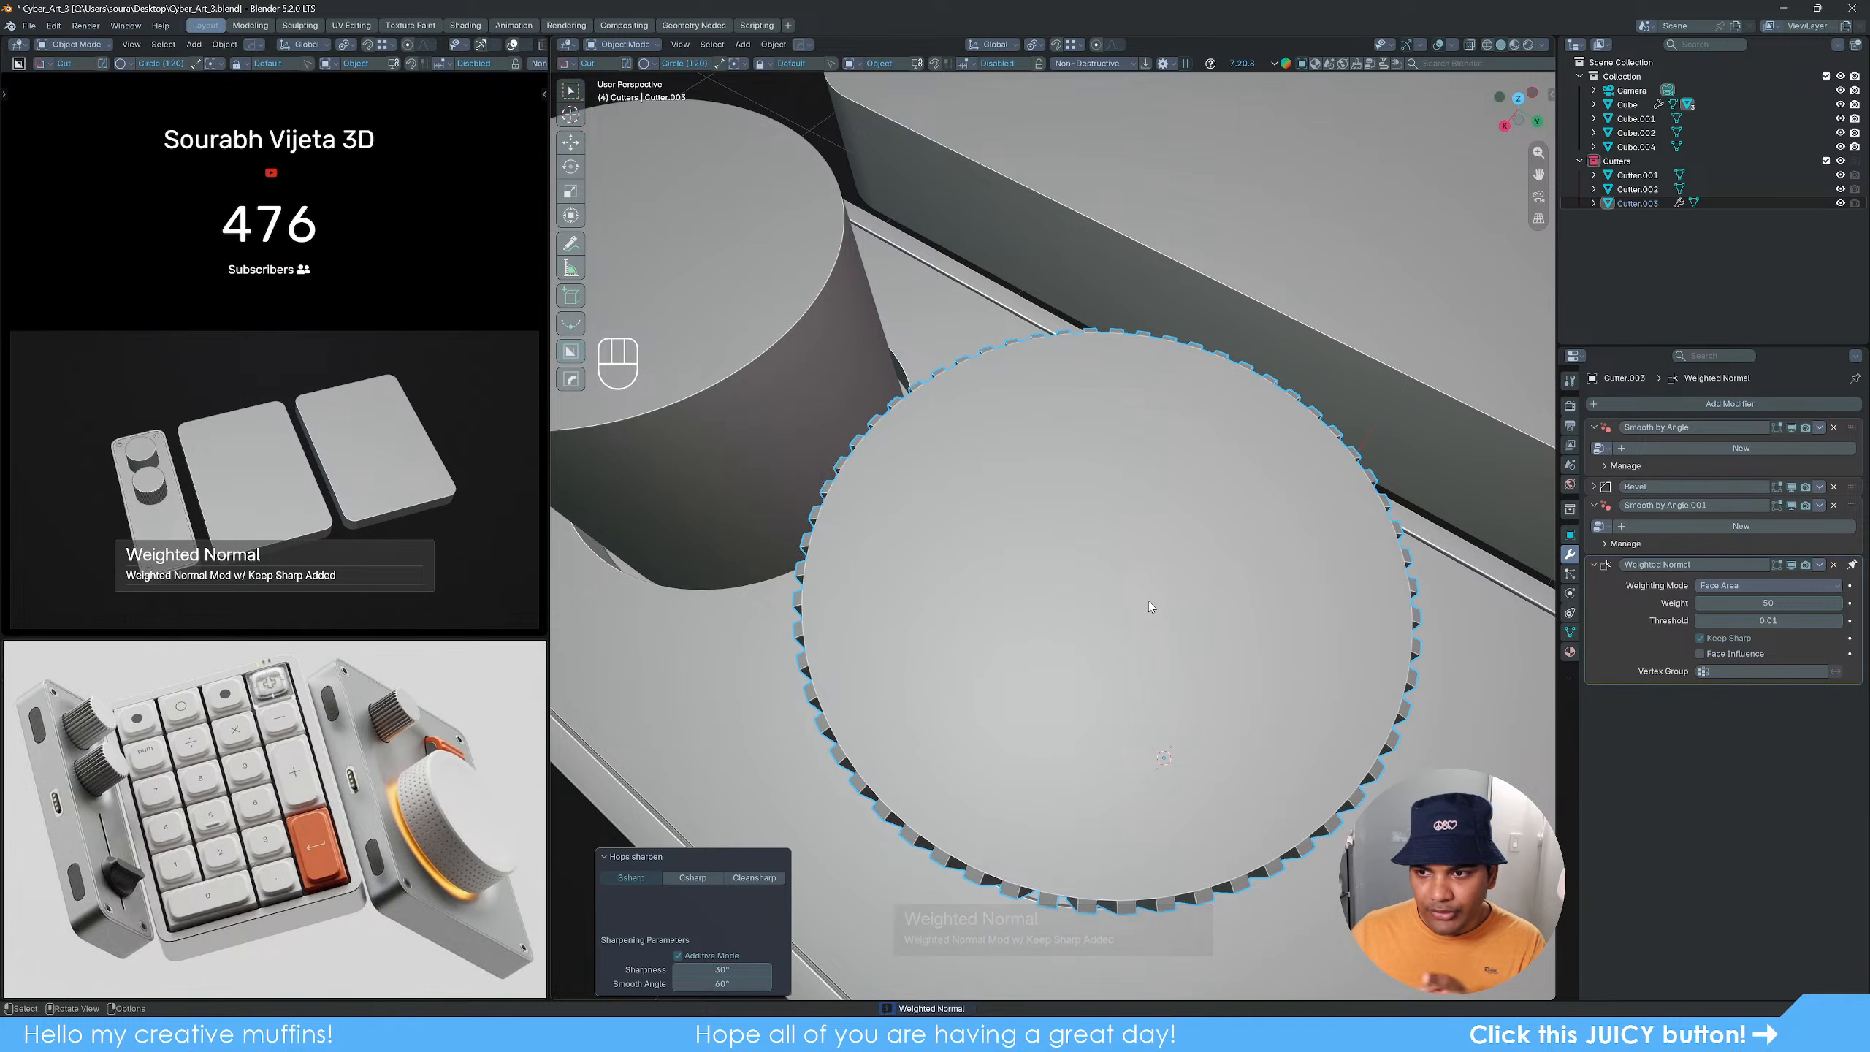
pyautogui.moveTo(1150, 606); pyautogui.dragTo(1104, 573, button='middle')
pyautogui.click(1035, 183)
pyautogui.scroll(-3, 1133, 561)
pyautogui.scroll(3, 1103, 568)
# Step: Set the ridged knob's origin to its geometry
pyautogui.click(1101, 566)
pyautogui.press('q')
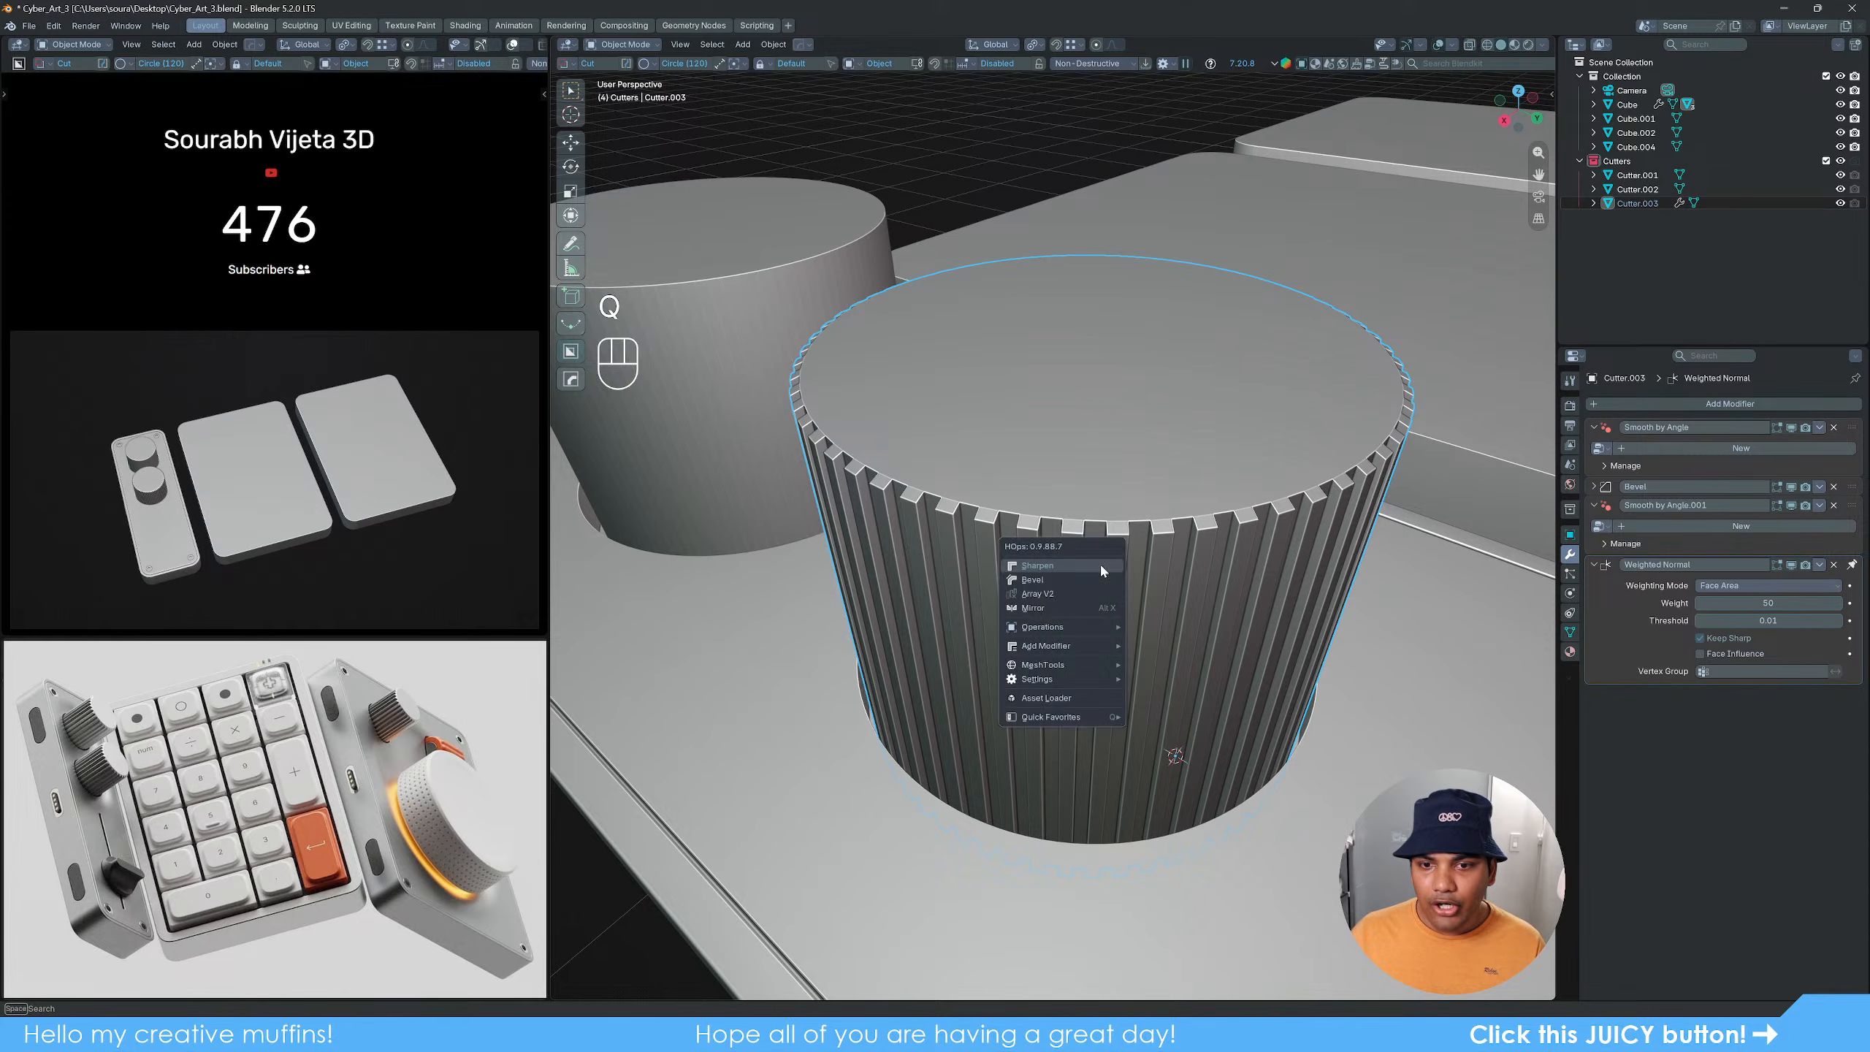
pyautogui.moveTo(1105, 710)
pyautogui.click(1198, 710)
pyautogui.scroll(-3, 1133, 647)
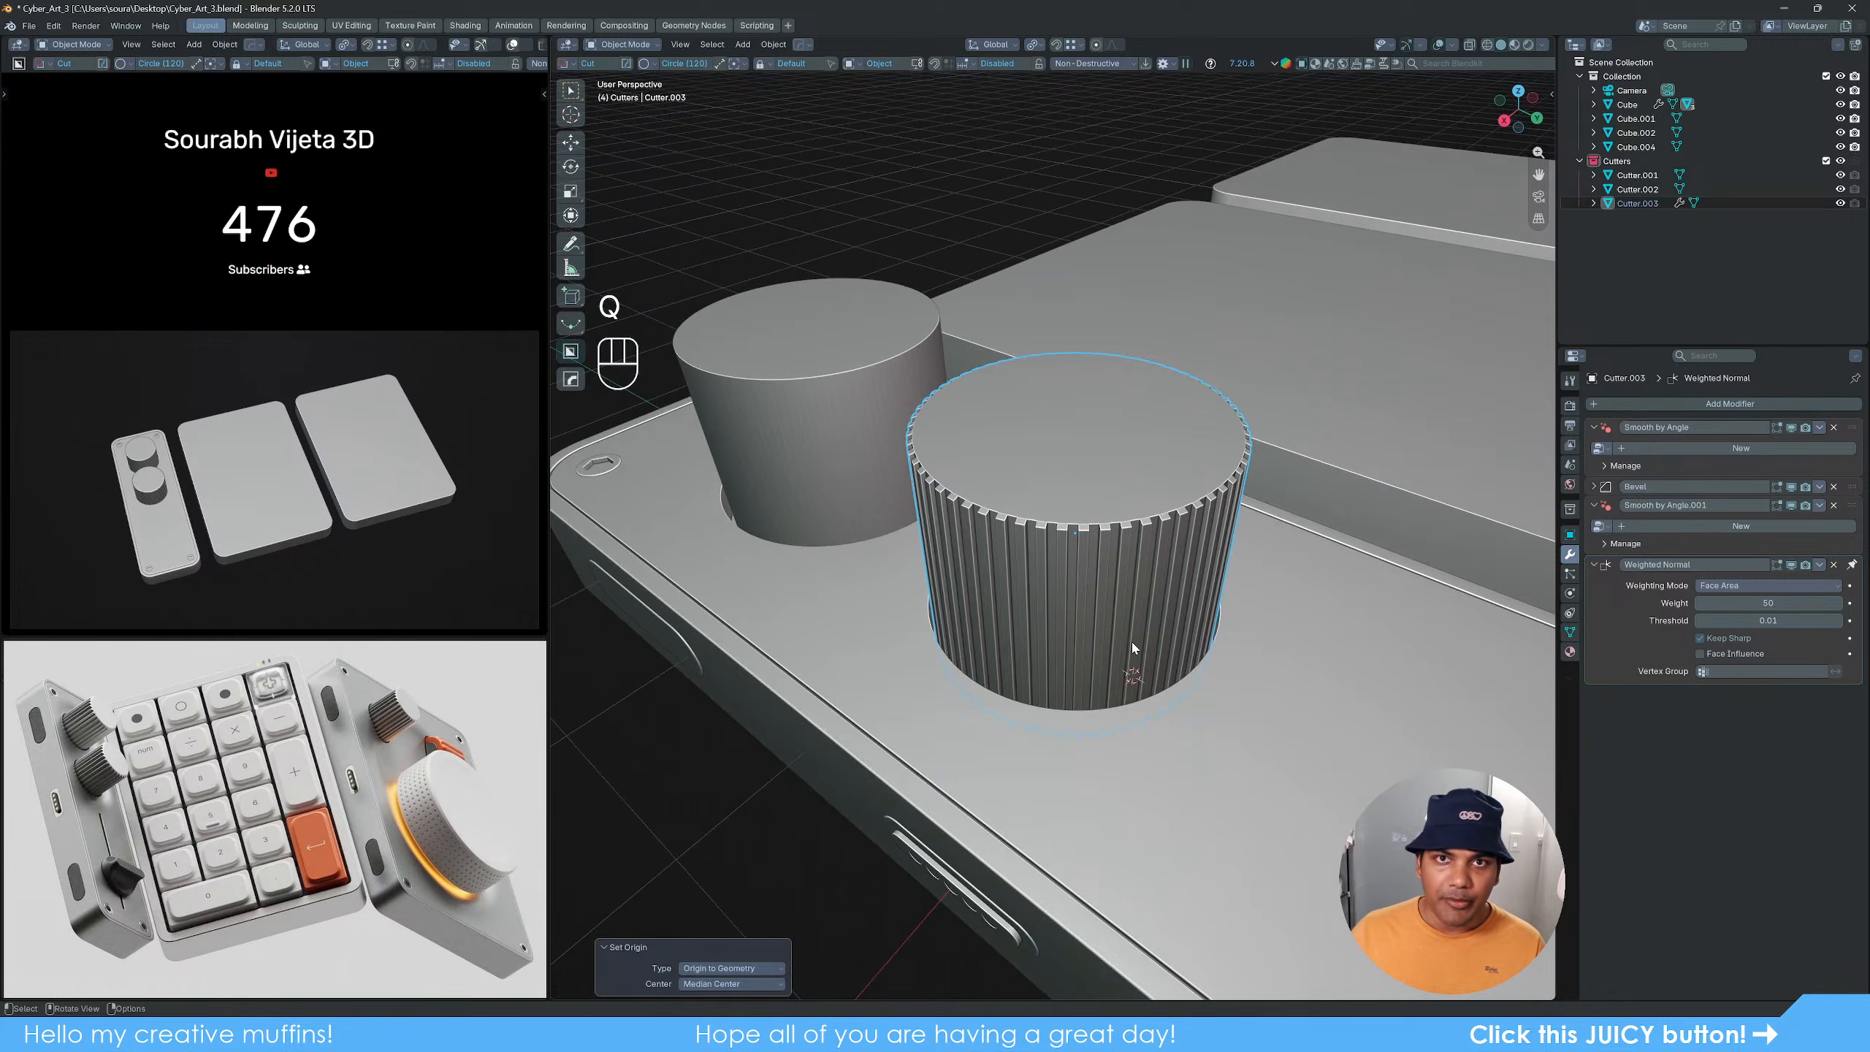
pyautogui.scroll(-2, 1101, 635)
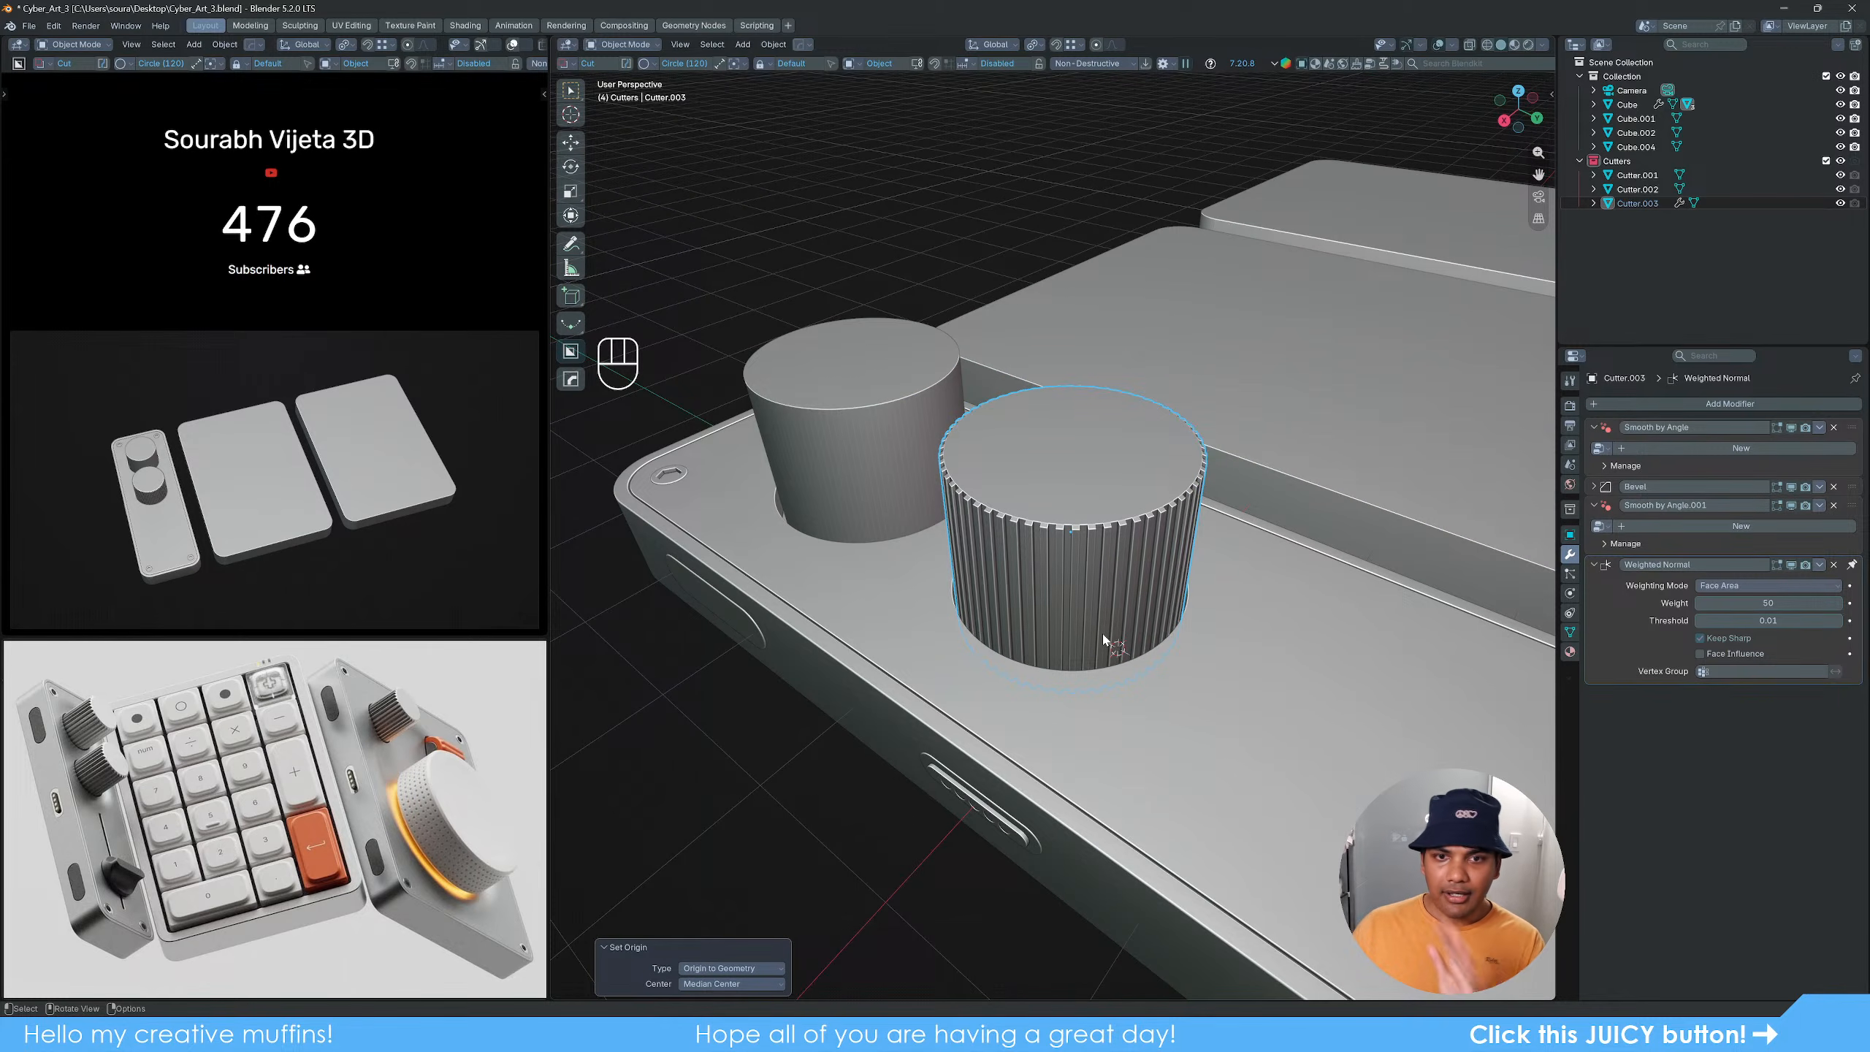
# Step: Snap the 3D cursor to the plain knob cylinder's position and delete that cylinder
pyautogui.moveTo(1102, 639); pyautogui.dragTo(908, 509, button='middle')
pyautogui.click(892, 507)
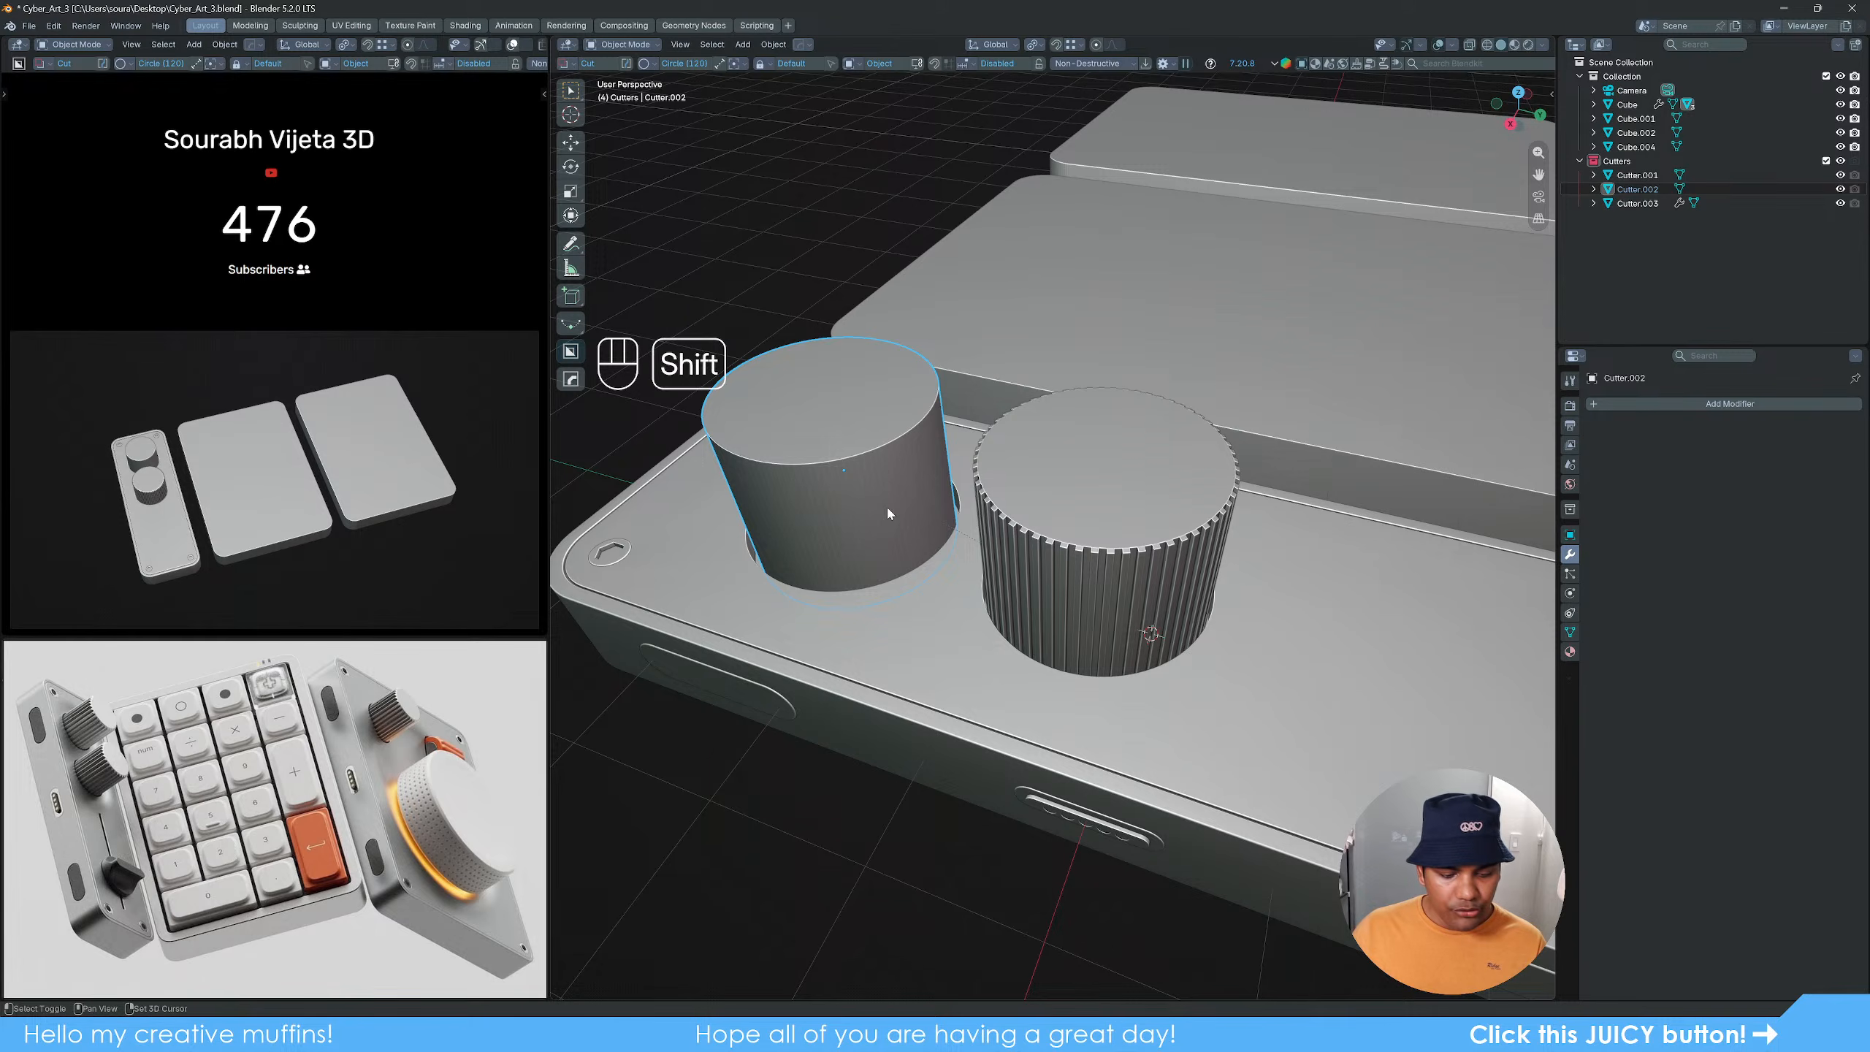
pyautogui.hotkey('shift', 's')
pyautogui.click(888, 597)
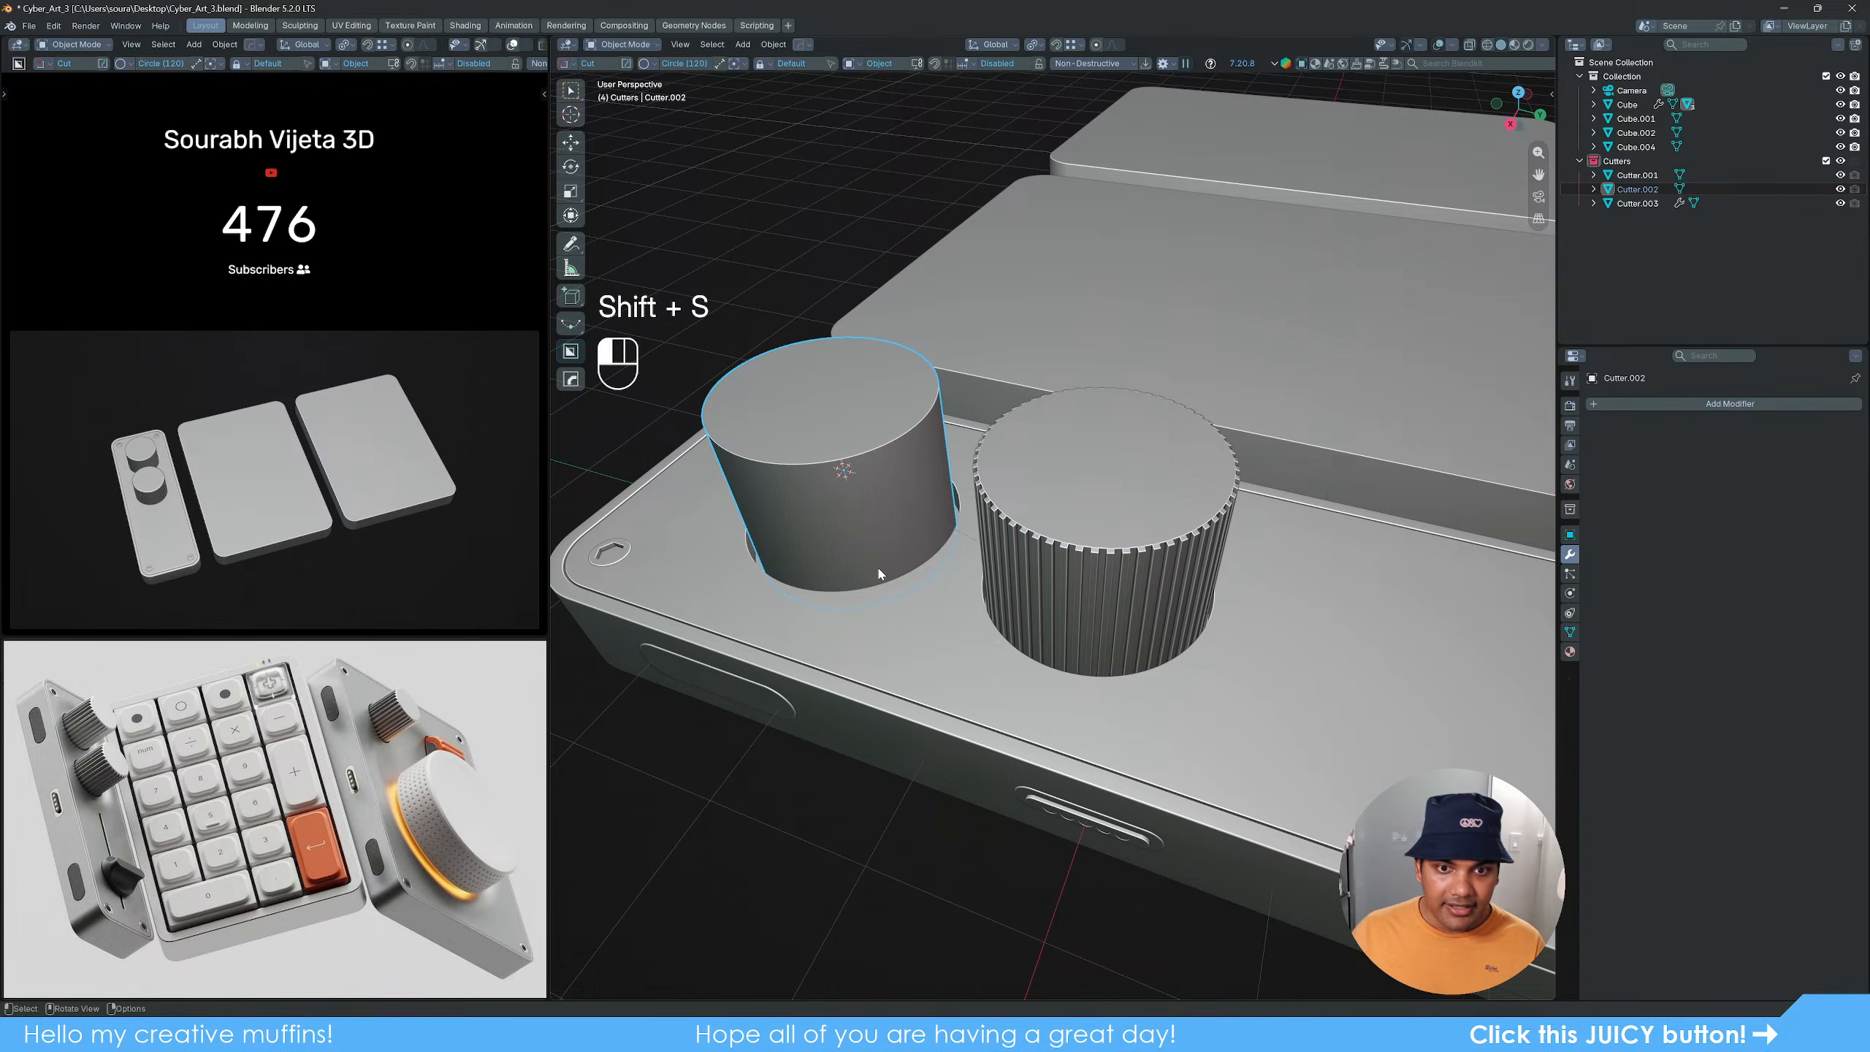
pyautogui.press('Delete')
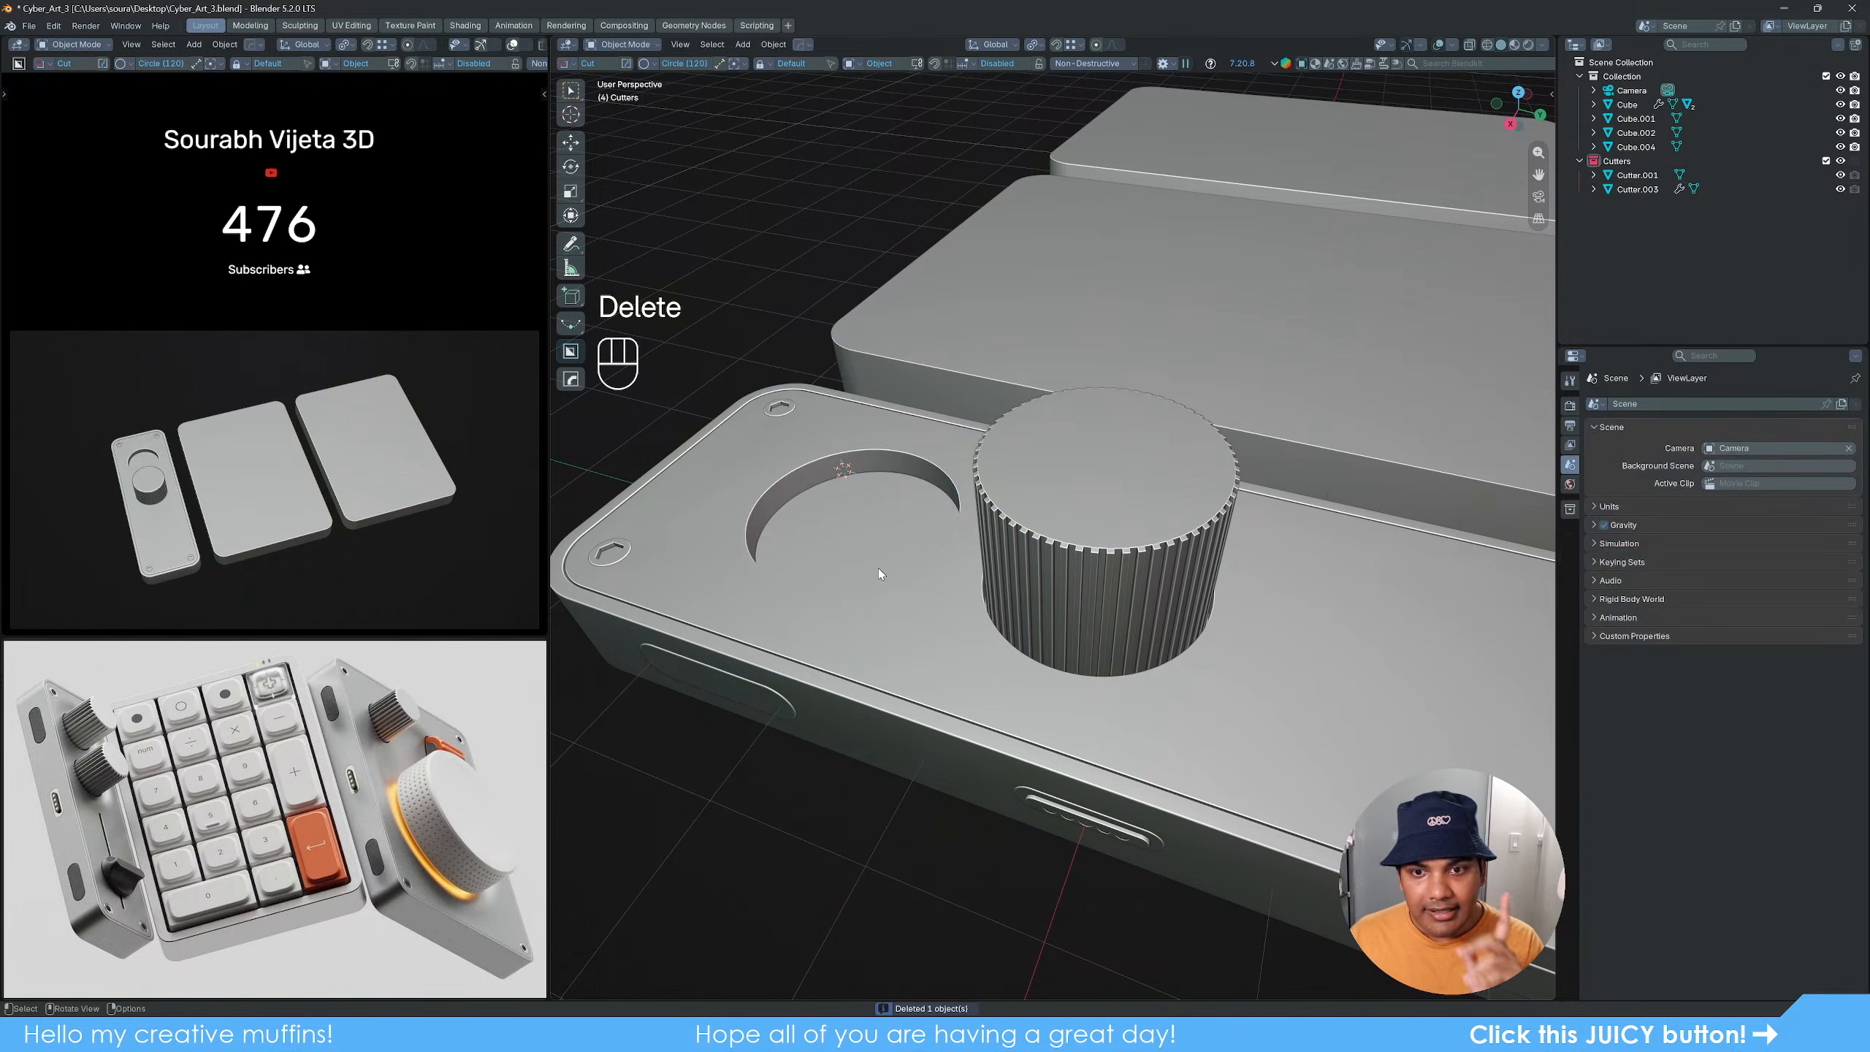
# Step: Duplicate the ridged knob in place and snap the copy to the 3D cursor over the empty circular recess
pyautogui.click(1160, 606)
pyautogui.hotkey('shift', 'd')
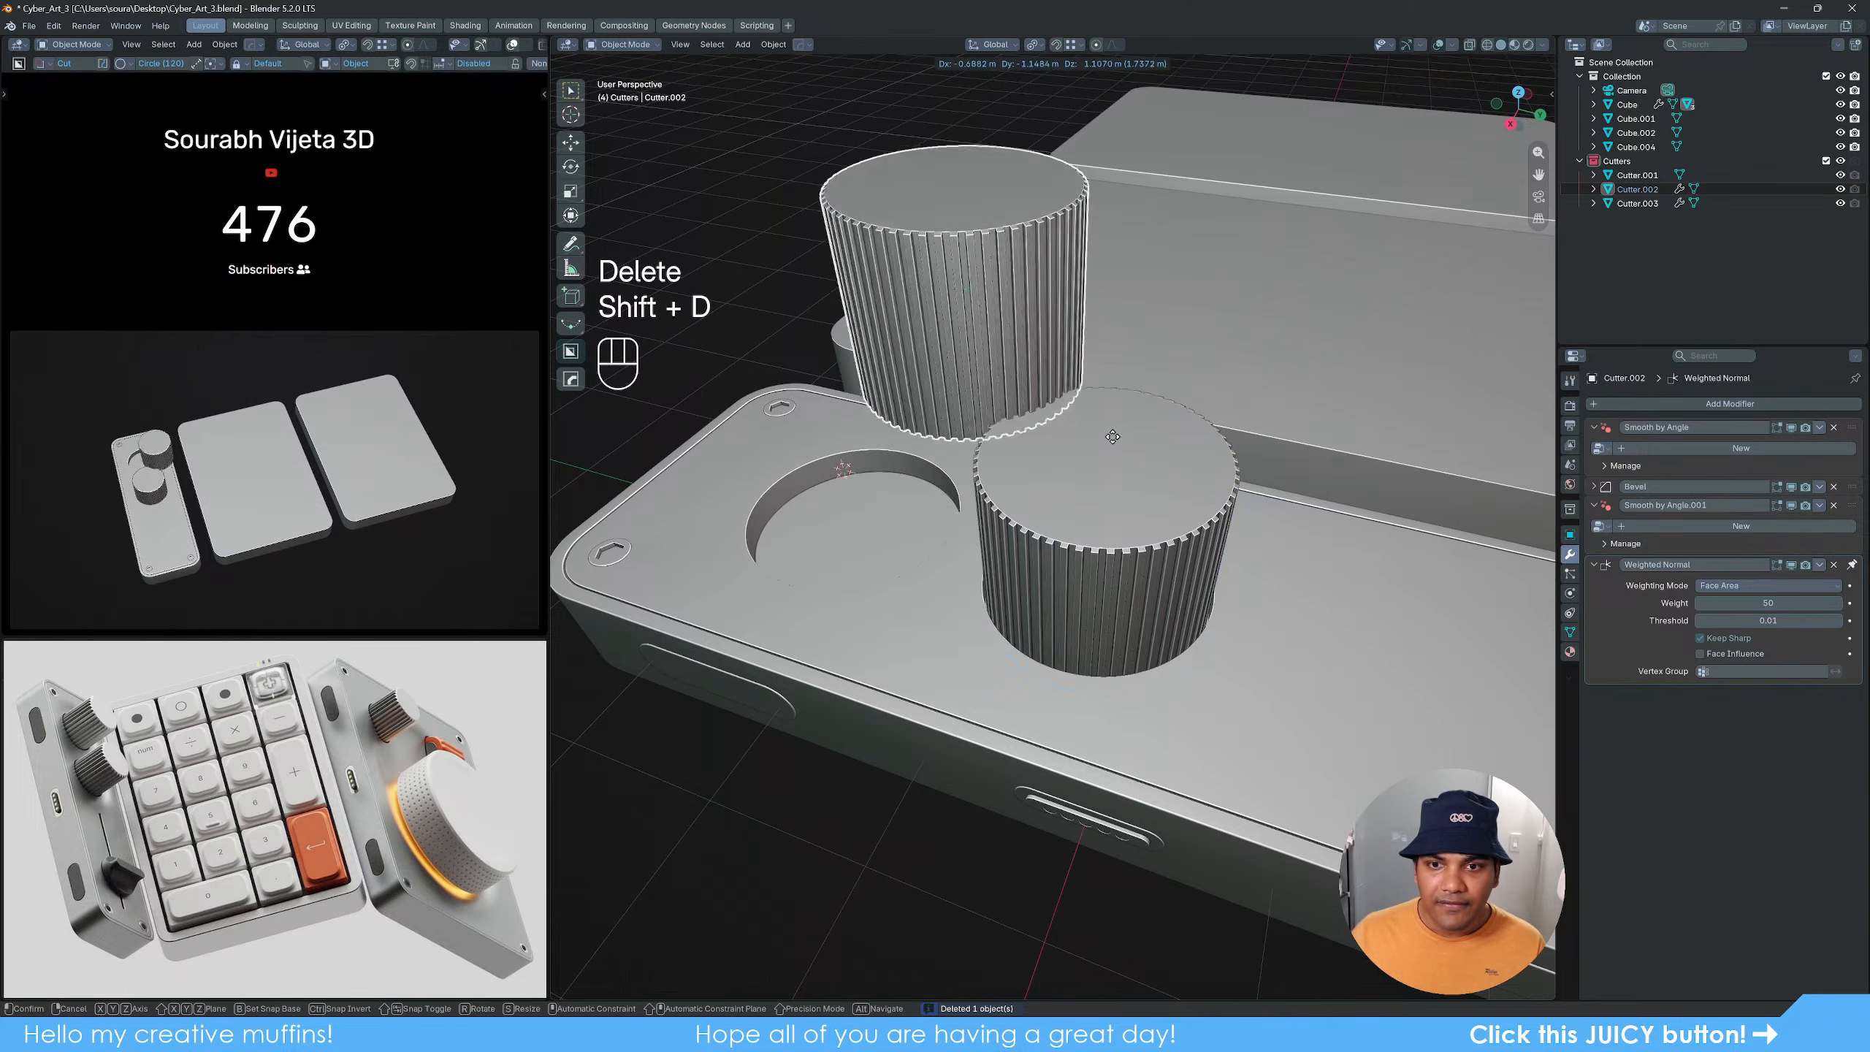
pyautogui.rightClick(1269, 420)
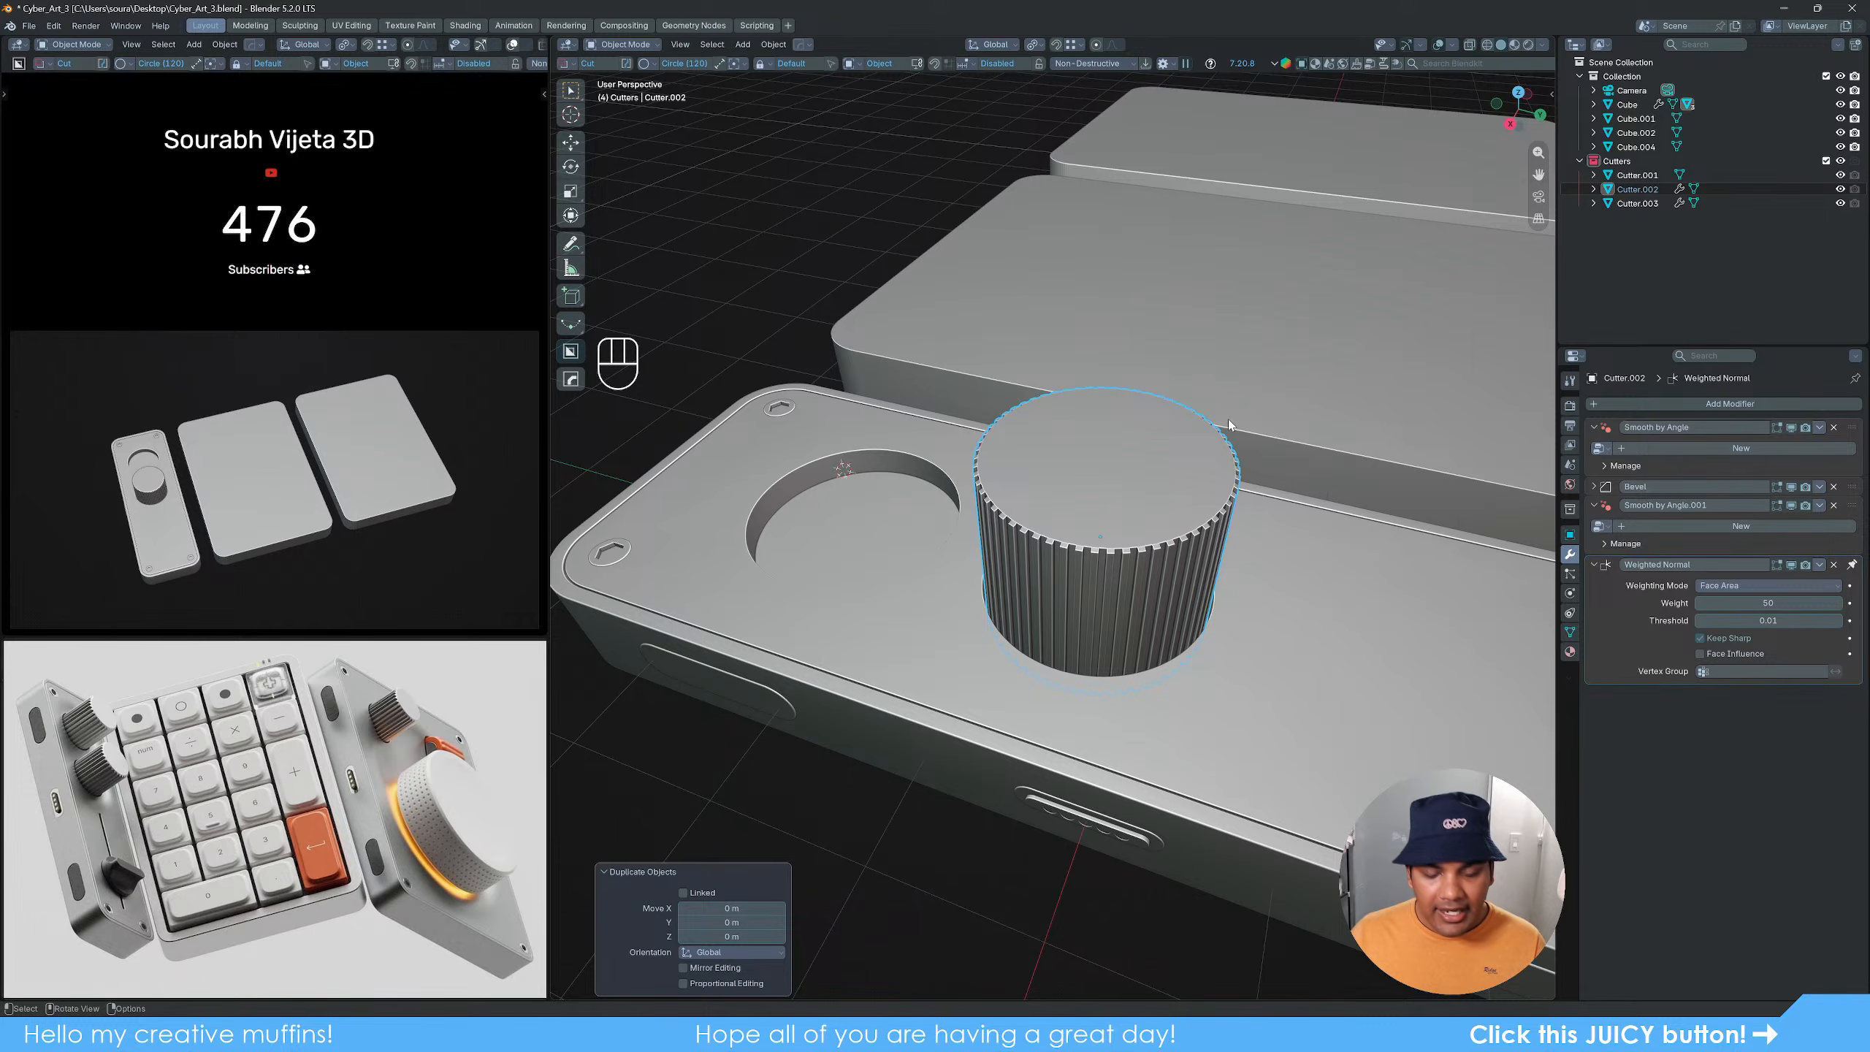
pyautogui.hotkey('shift', 's')
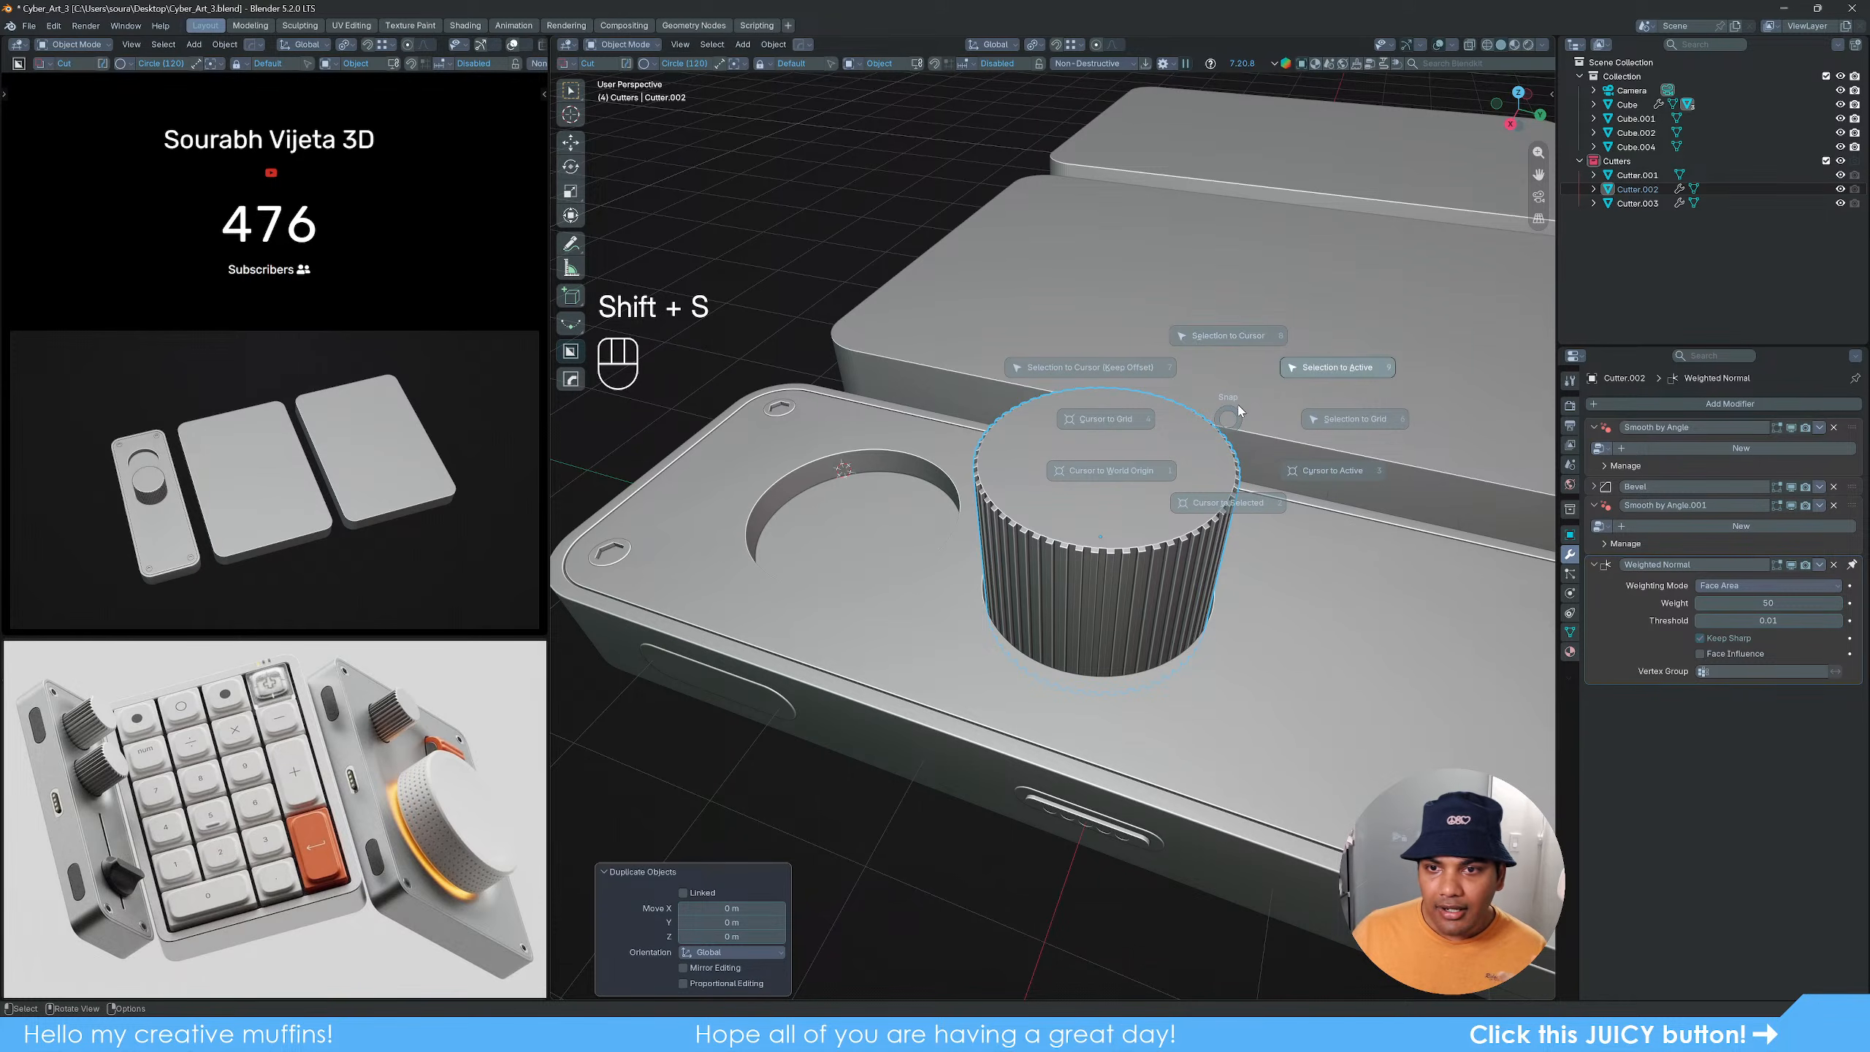
pyautogui.click(1235, 344)
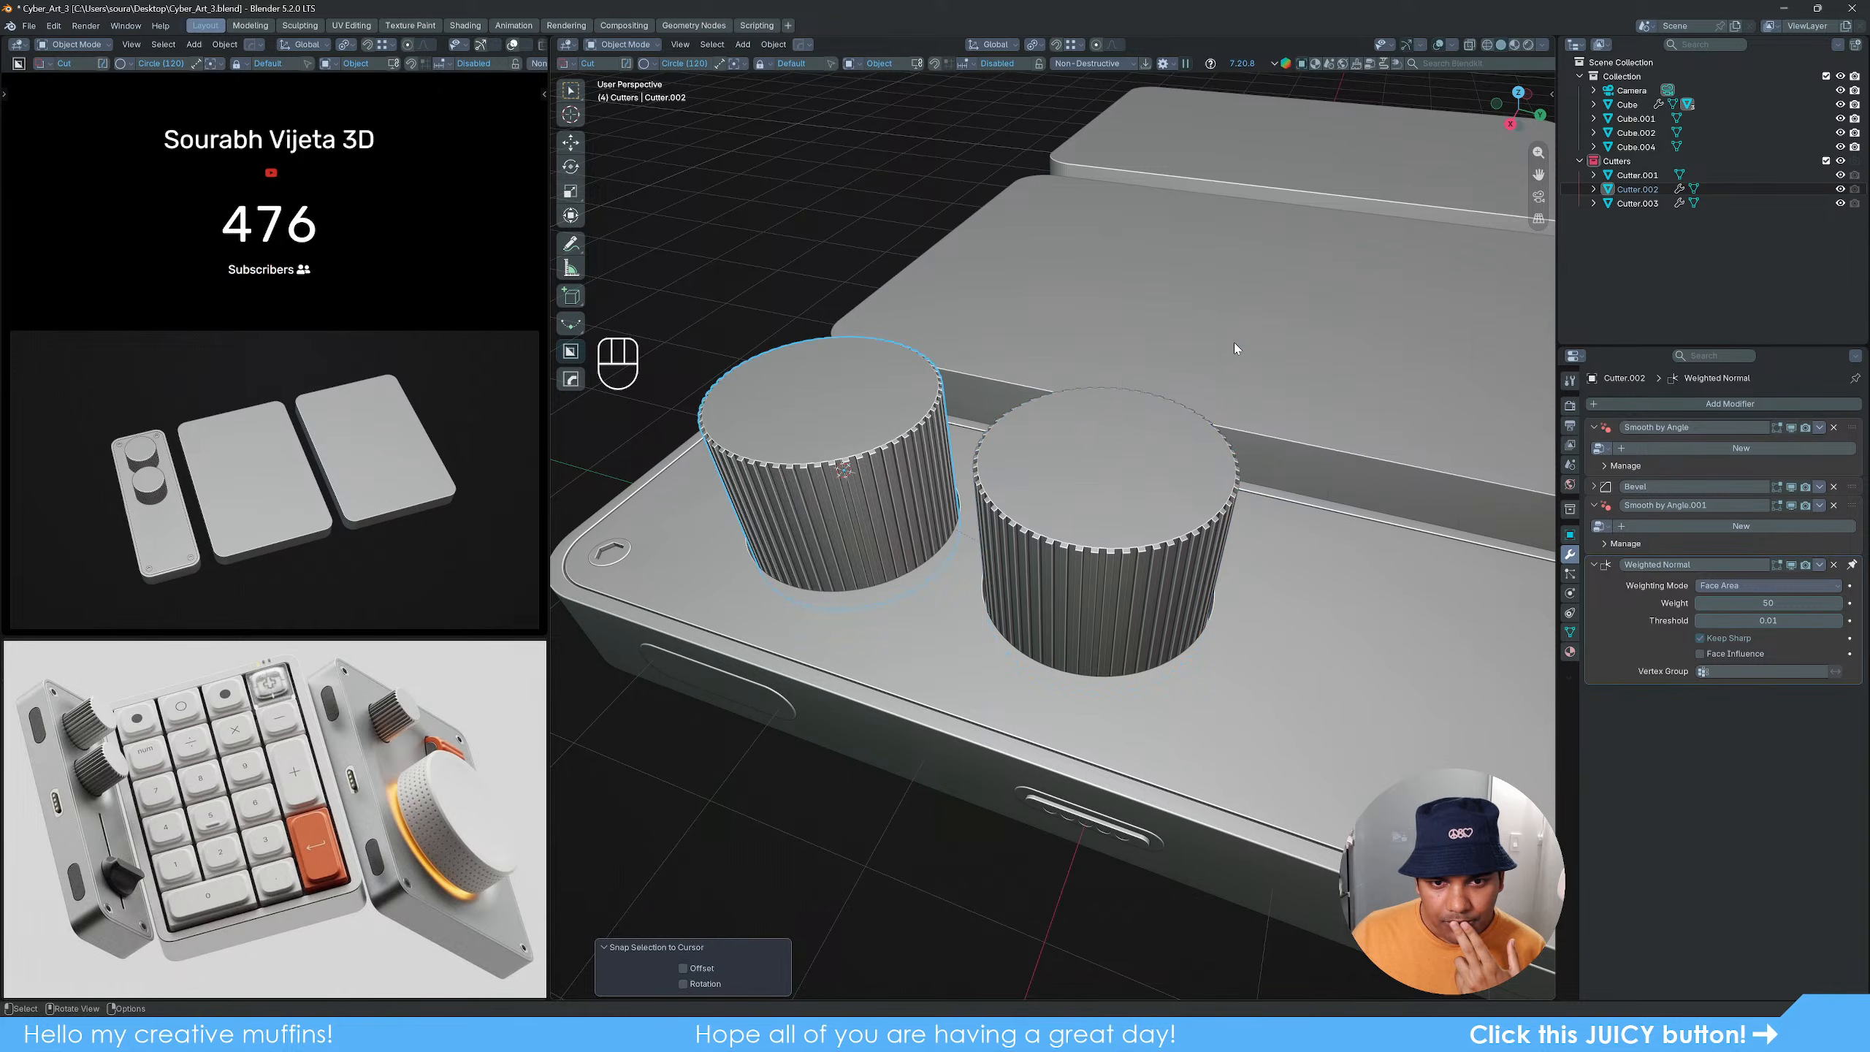
pyautogui.click(823, 233)
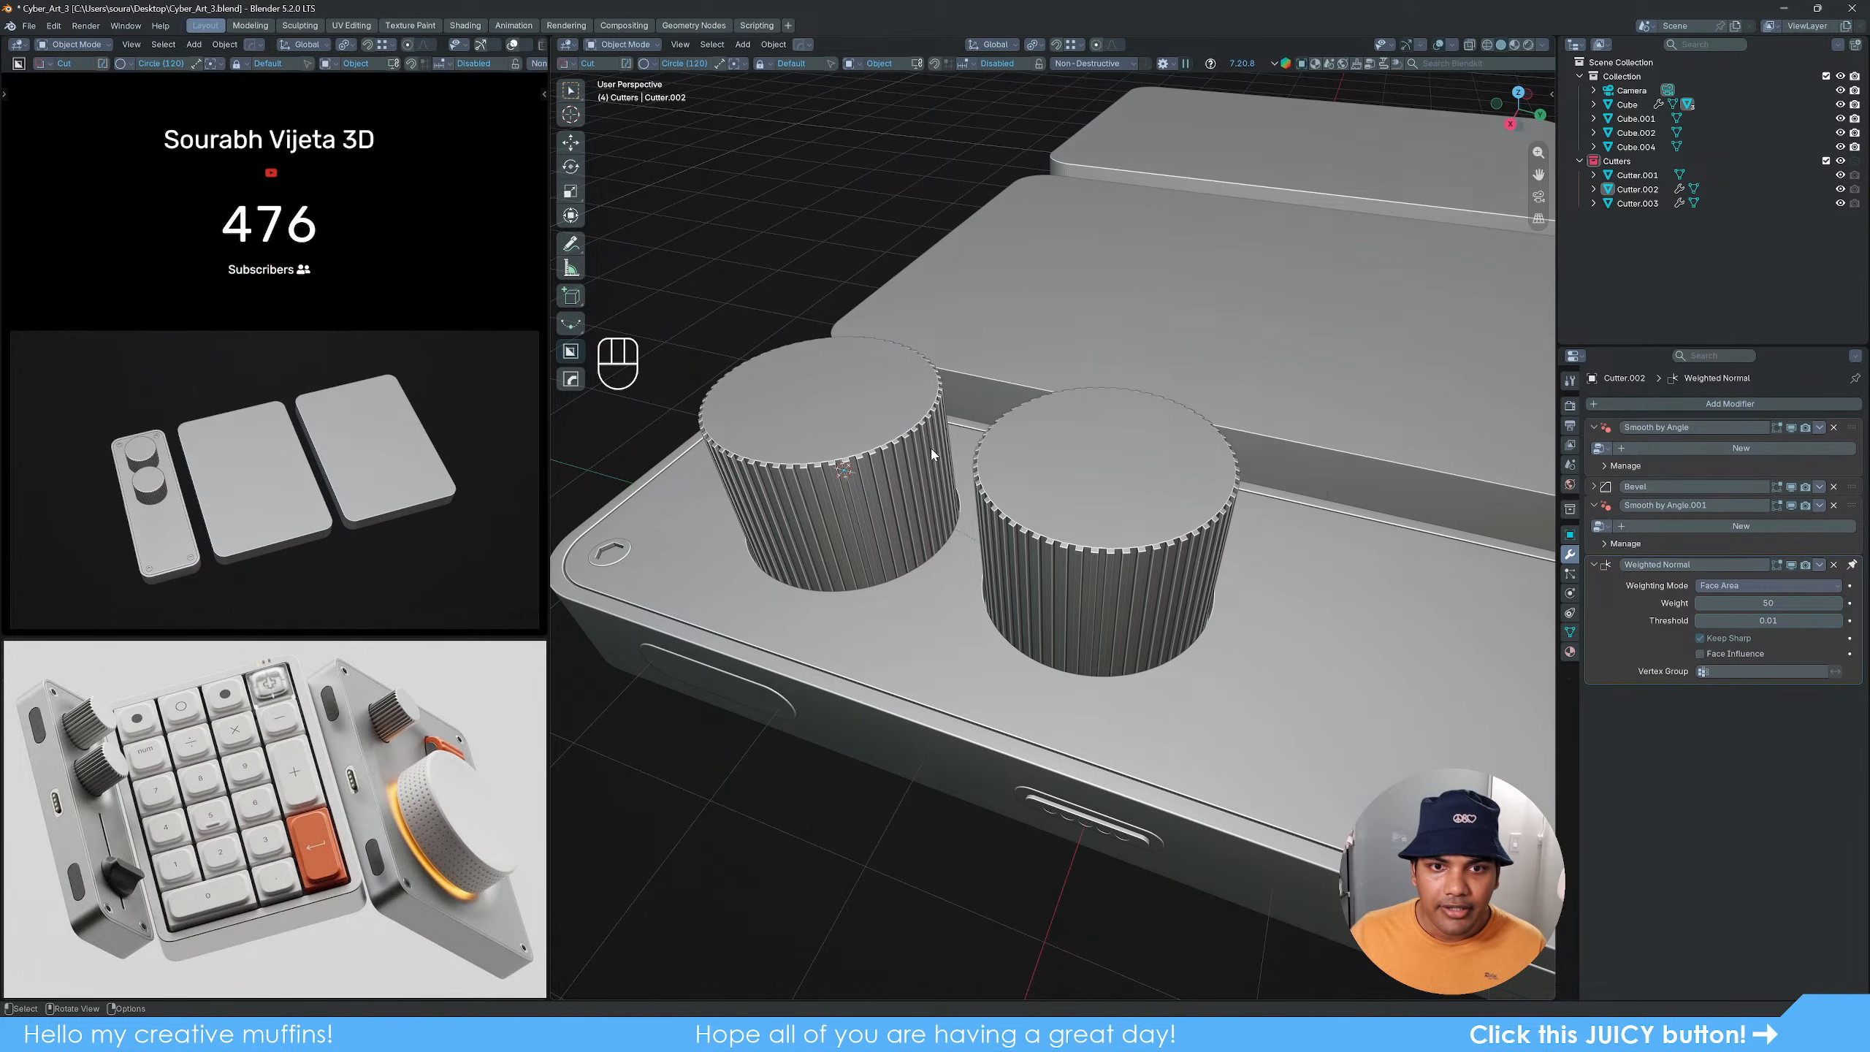
# Step: Select both ridged knobs and run Smart Apply on their modifiers, leaving nothing selected
pyautogui.moveTo(1226, 643); pyautogui.dragTo(1041, 630, button='middle')
pyautogui.moveTo(885, 561); pyautogui.dragTo(999, 542, button='middle')
pyautogui.click(999, 542)
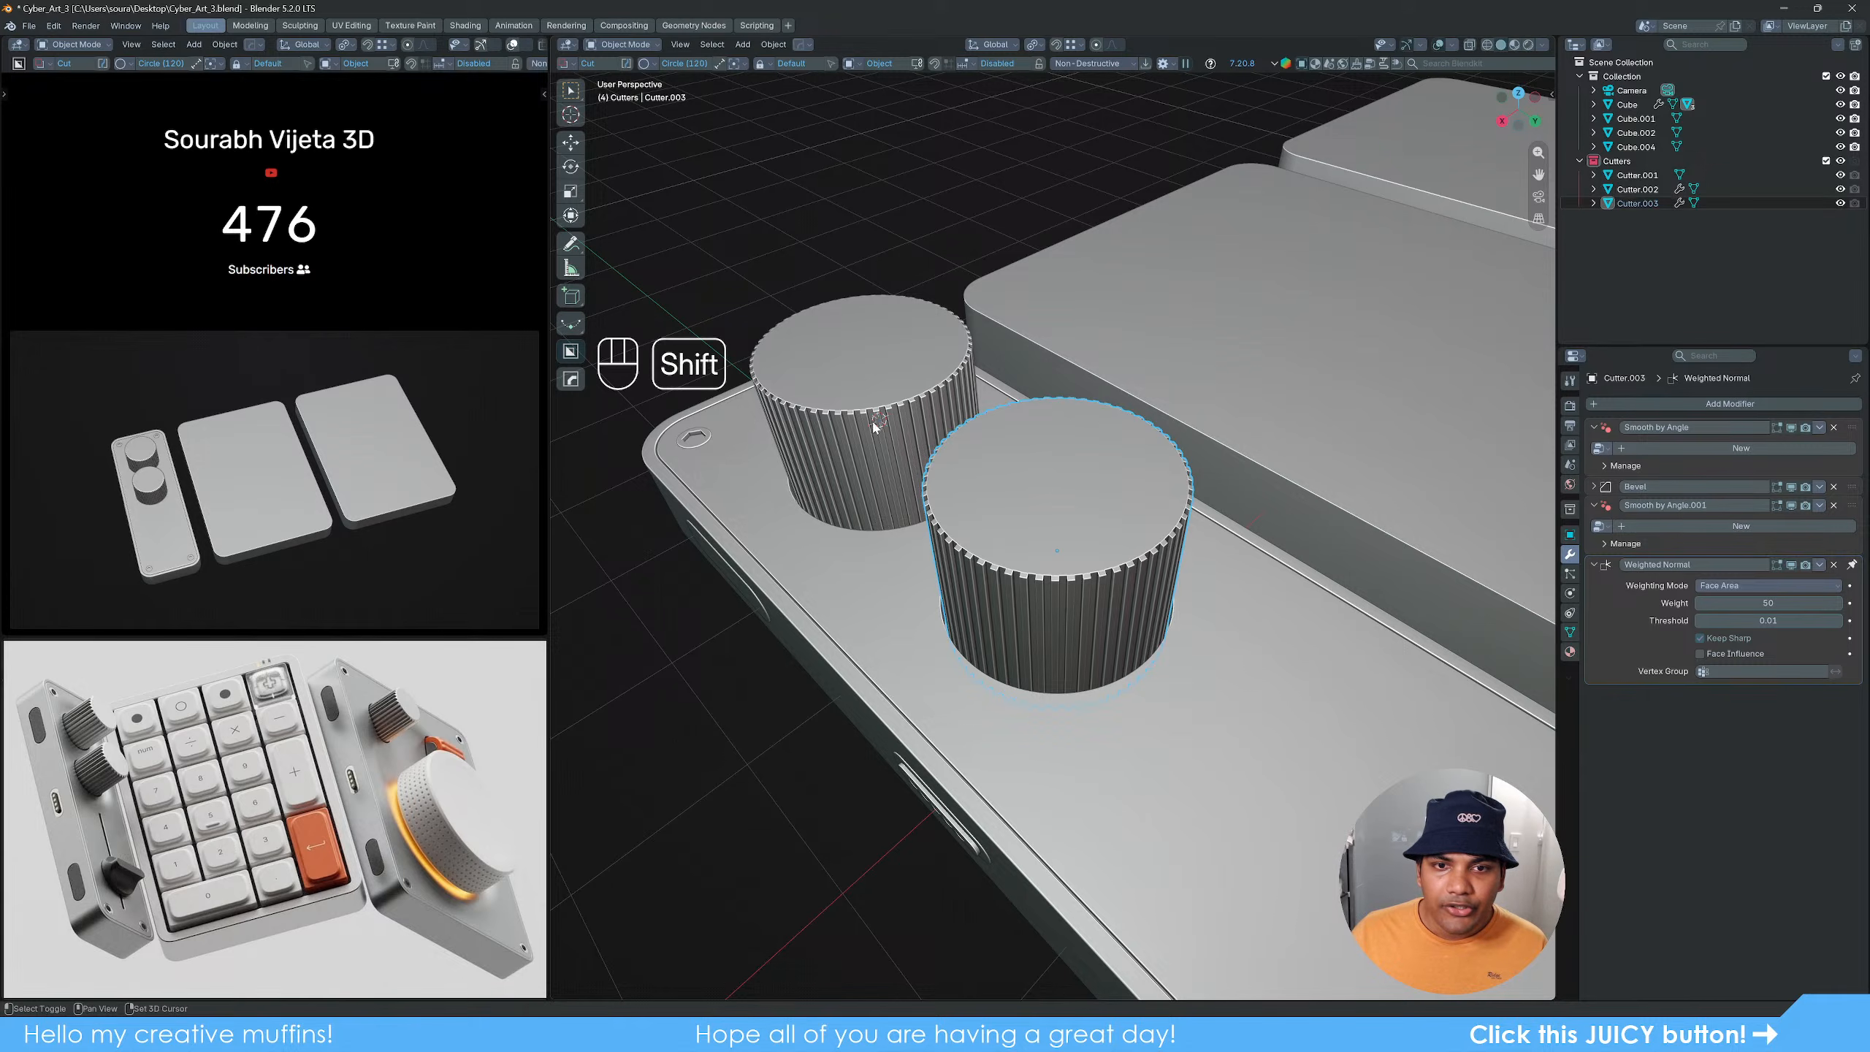
pyautogui.keyDown('shift'); pyautogui.click(872, 422); pyautogui.keyUp('shift')
pyautogui.press('q')
pyautogui.moveTo(924, 438)
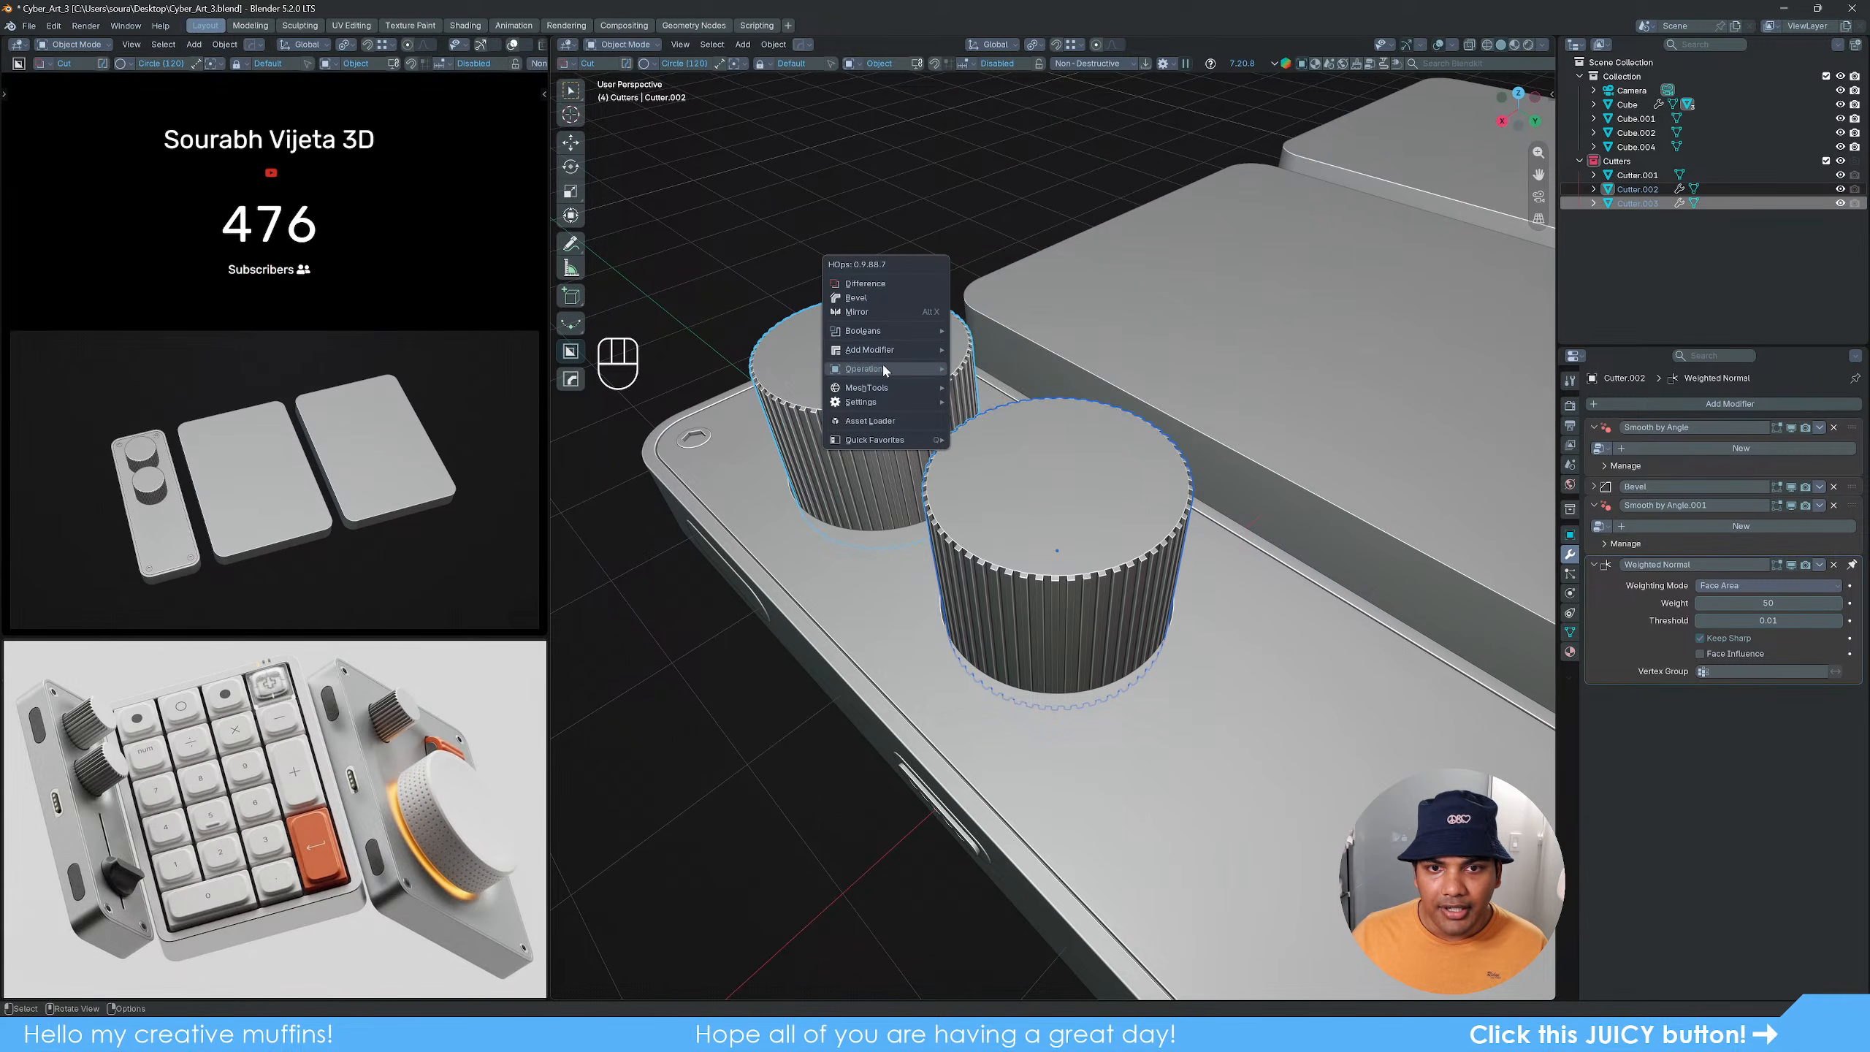
pyautogui.moveTo(886, 369)
pyautogui.click(1012, 497)
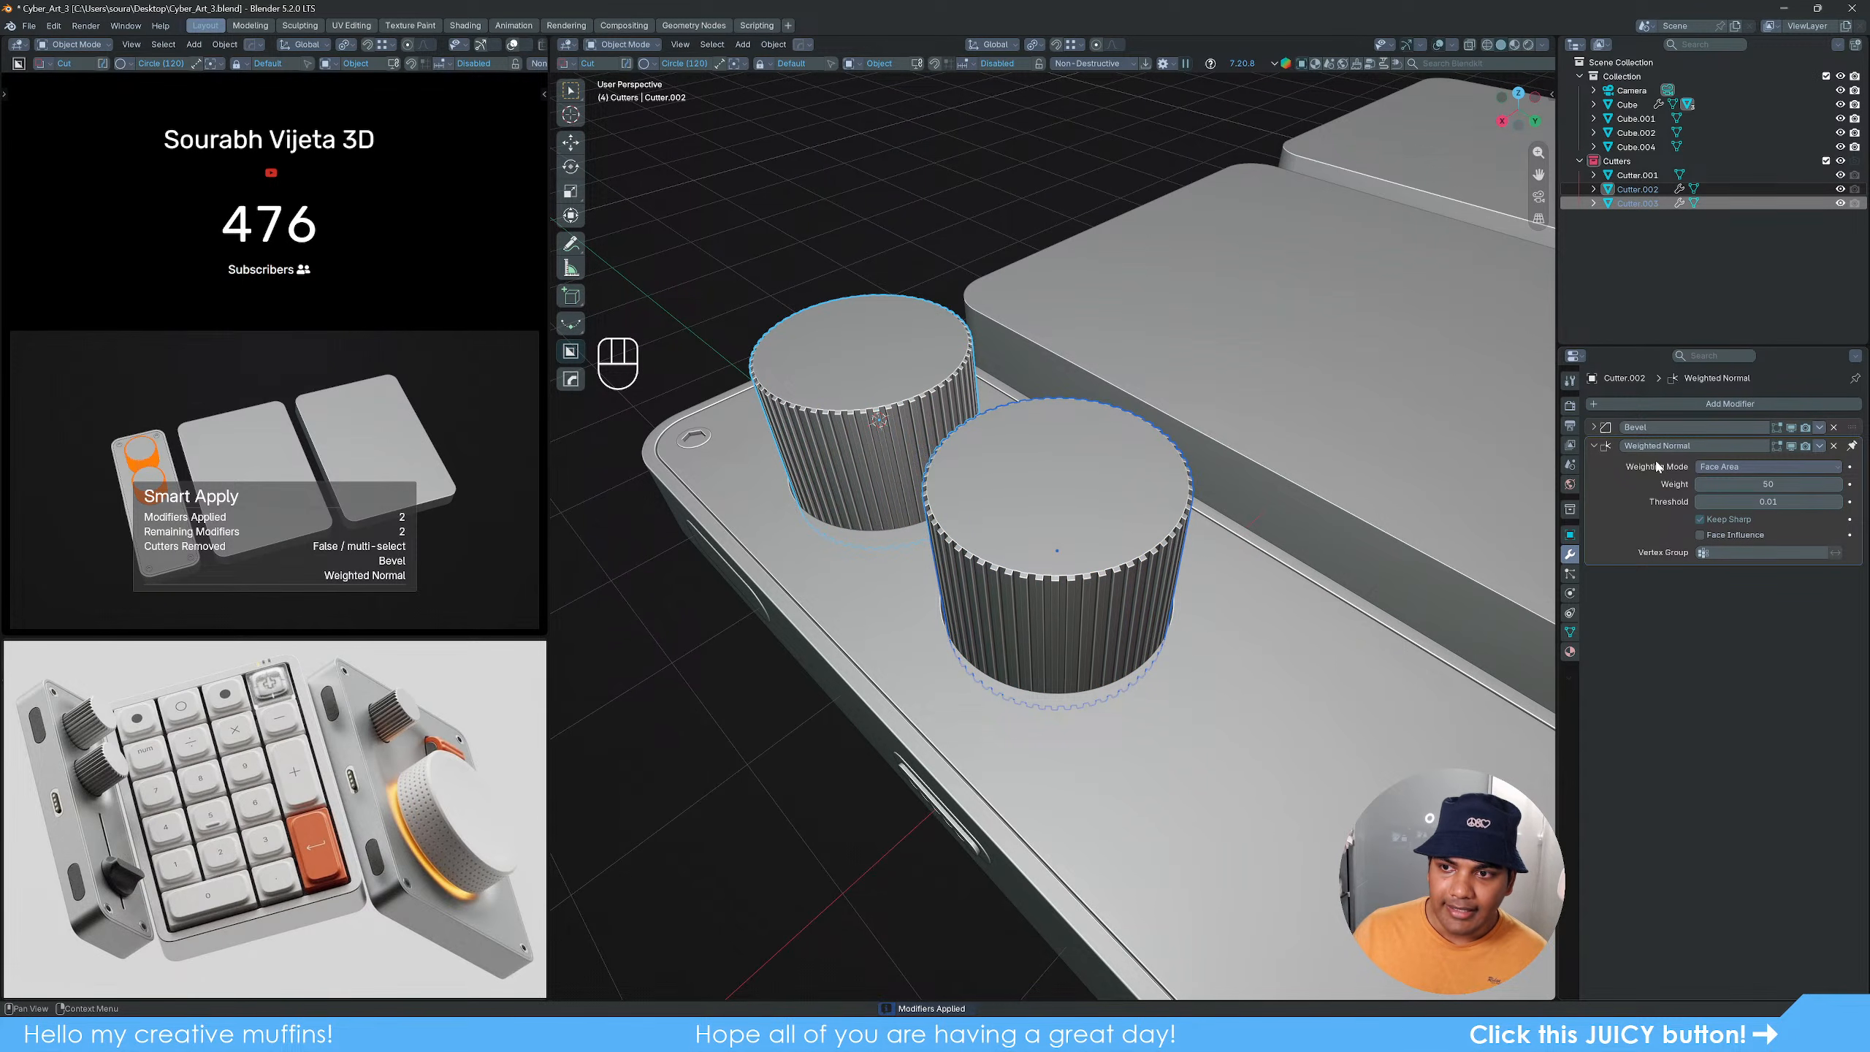
pyautogui.click(1023, 198)
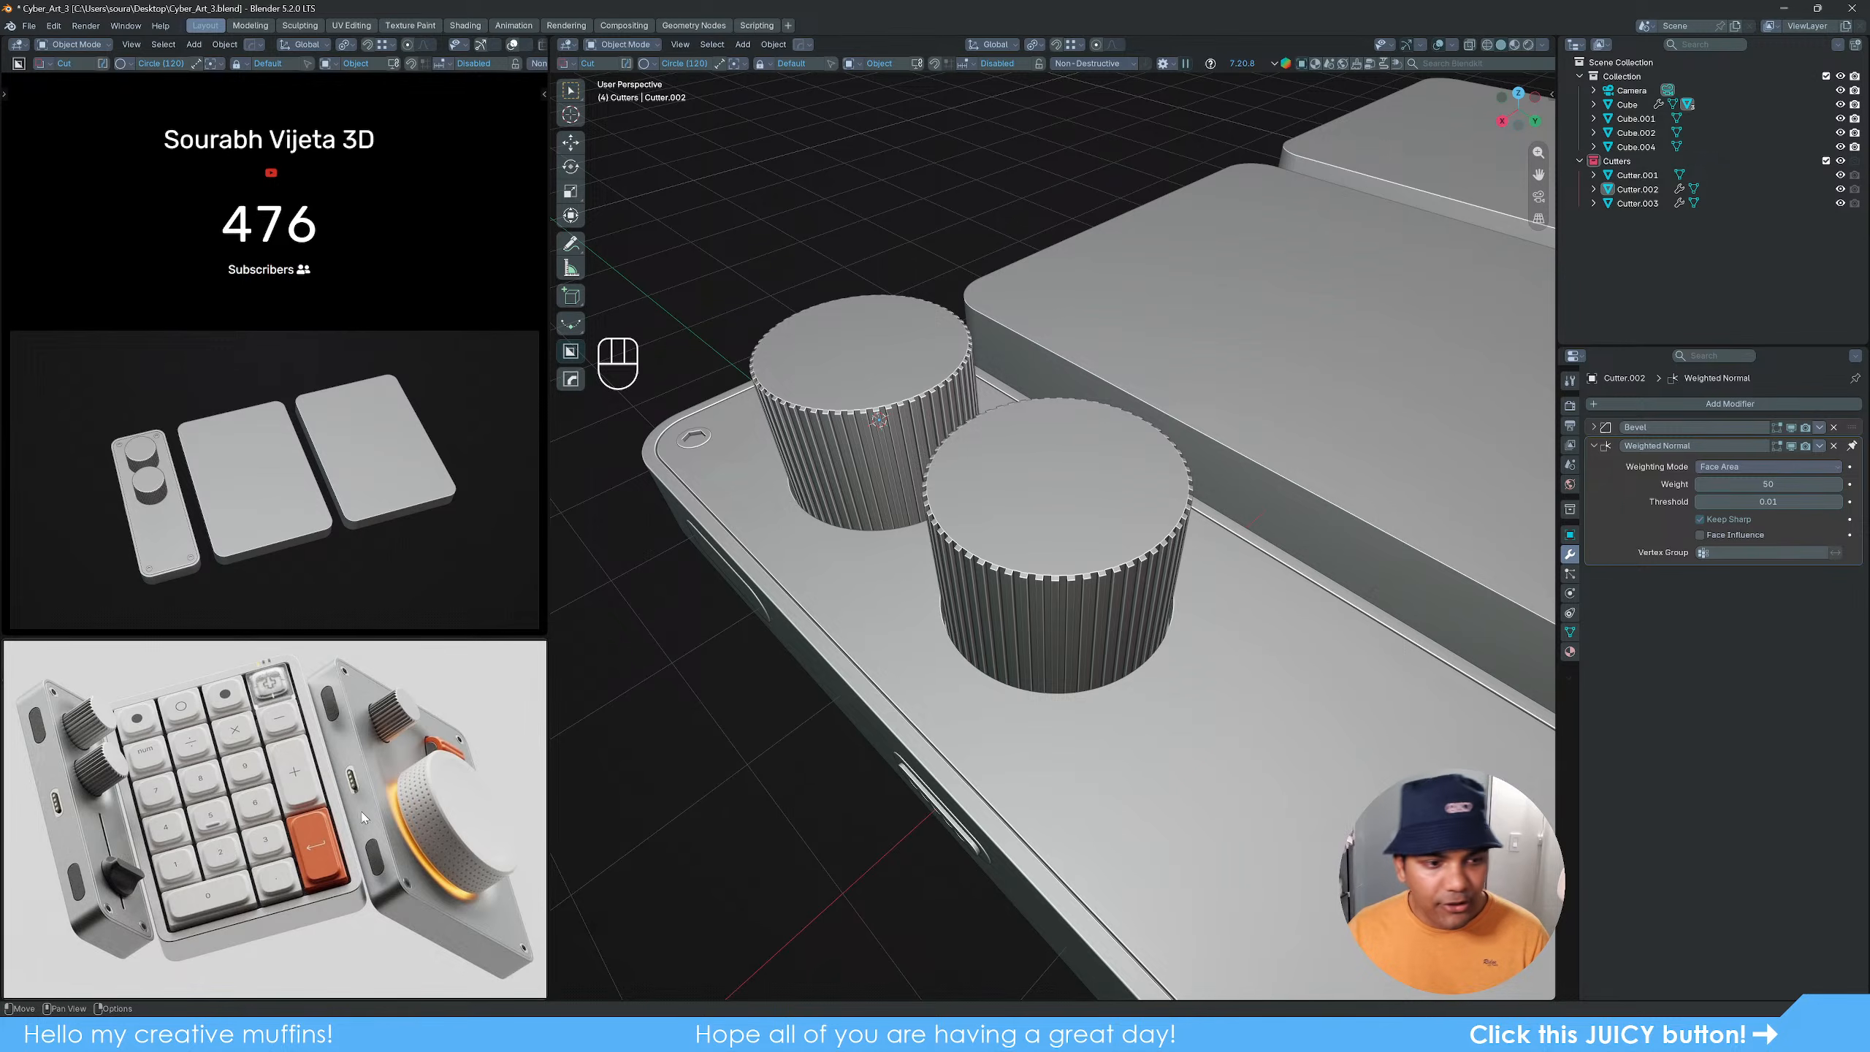
# Step: Cut a long, narrow box slot into the narrow block's top face, running lengthwise from near the knobs towards the two screw holes
pyautogui.scroll(-5, 1175, 705)
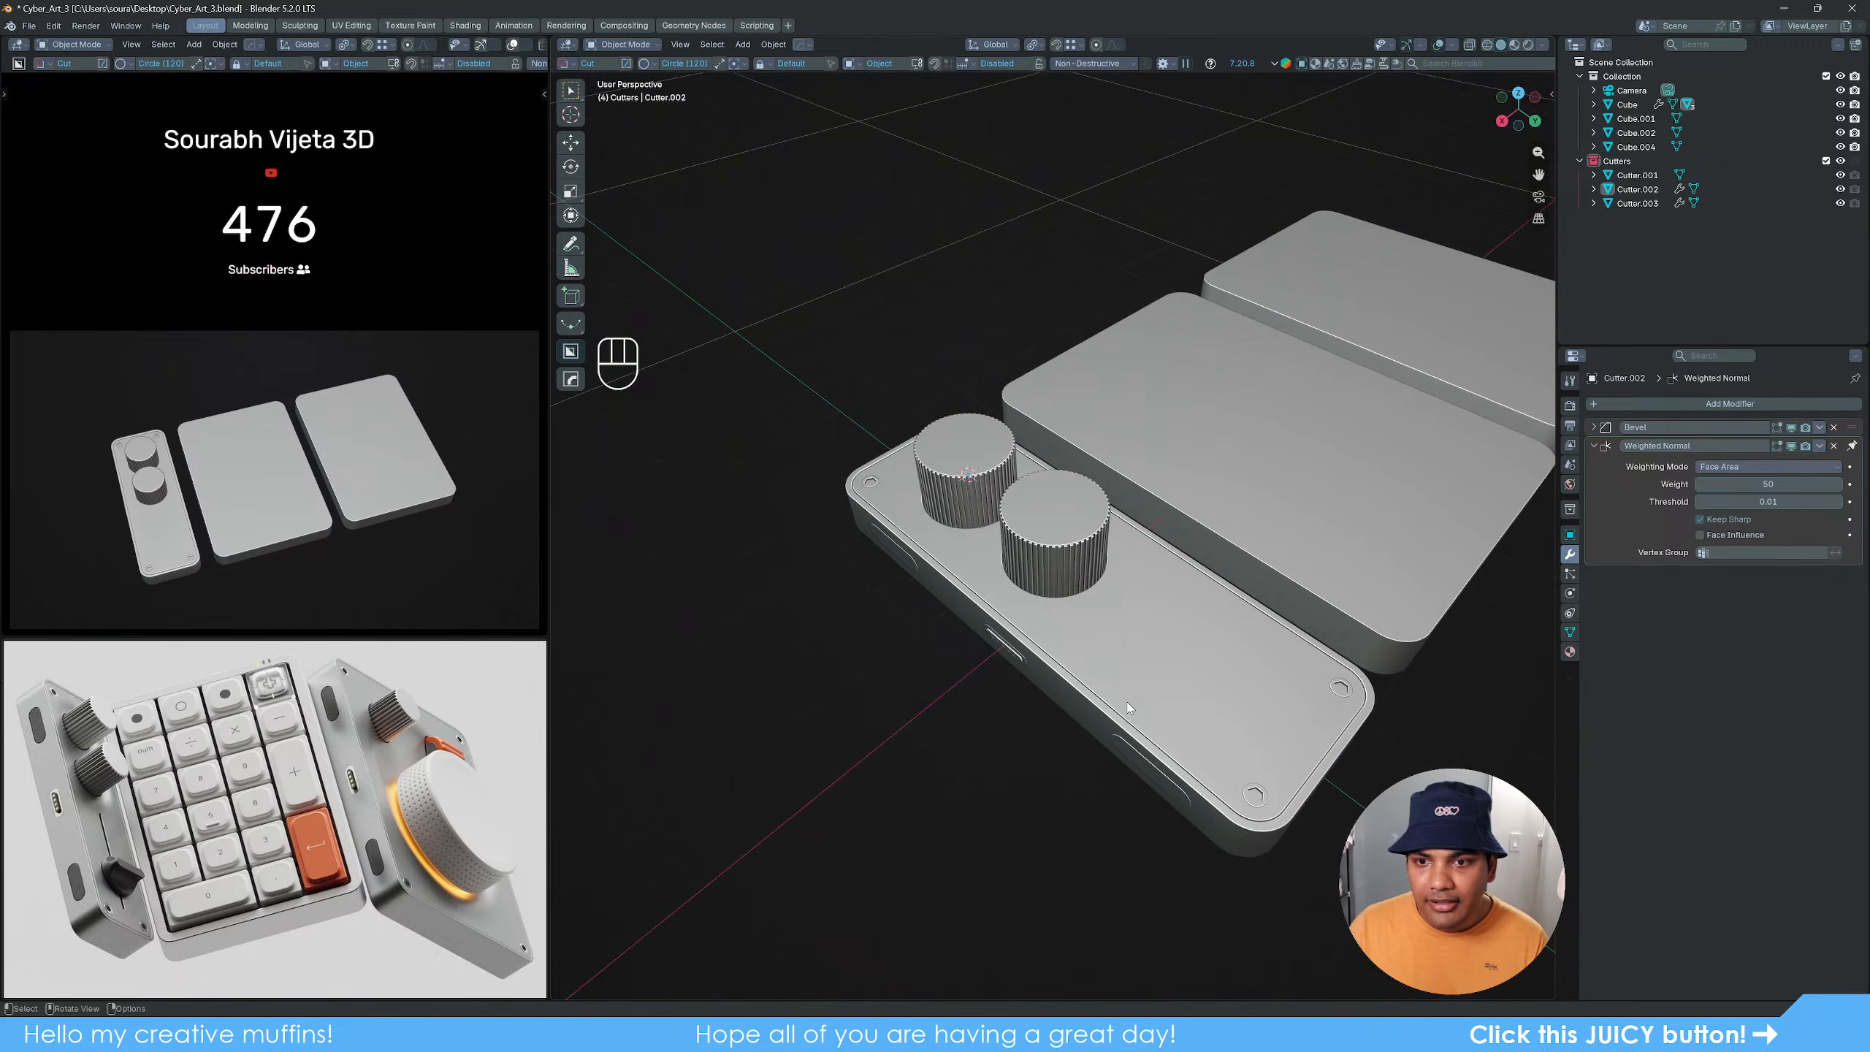
pyautogui.keyDown('shift'); pyautogui.moveTo(1202, 664); pyautogui.dragTo(1147, 653, button='middle'); pyautogui.keyUp('shift')
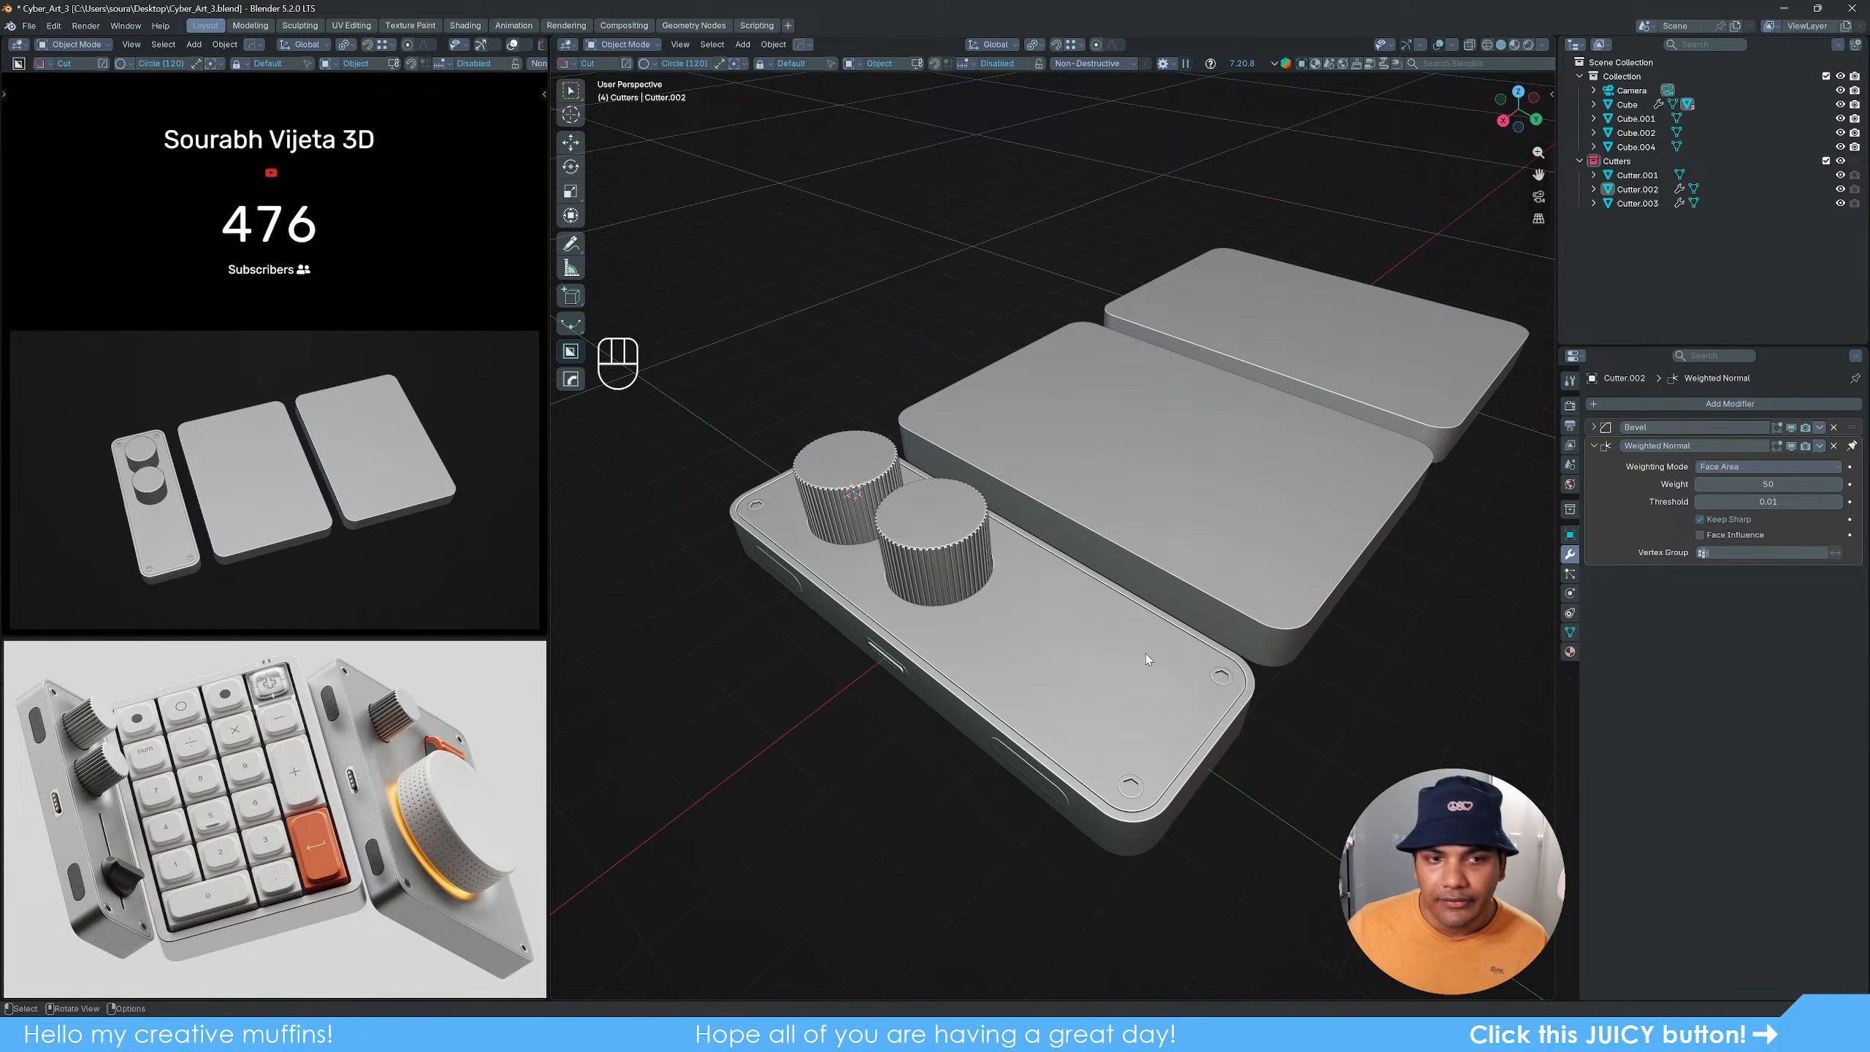
pyautogui.moveTo(1057, 648); pyautogui.dragTo(963, 426, button='middle')
pyautogui.scroll(5, 964, 486)
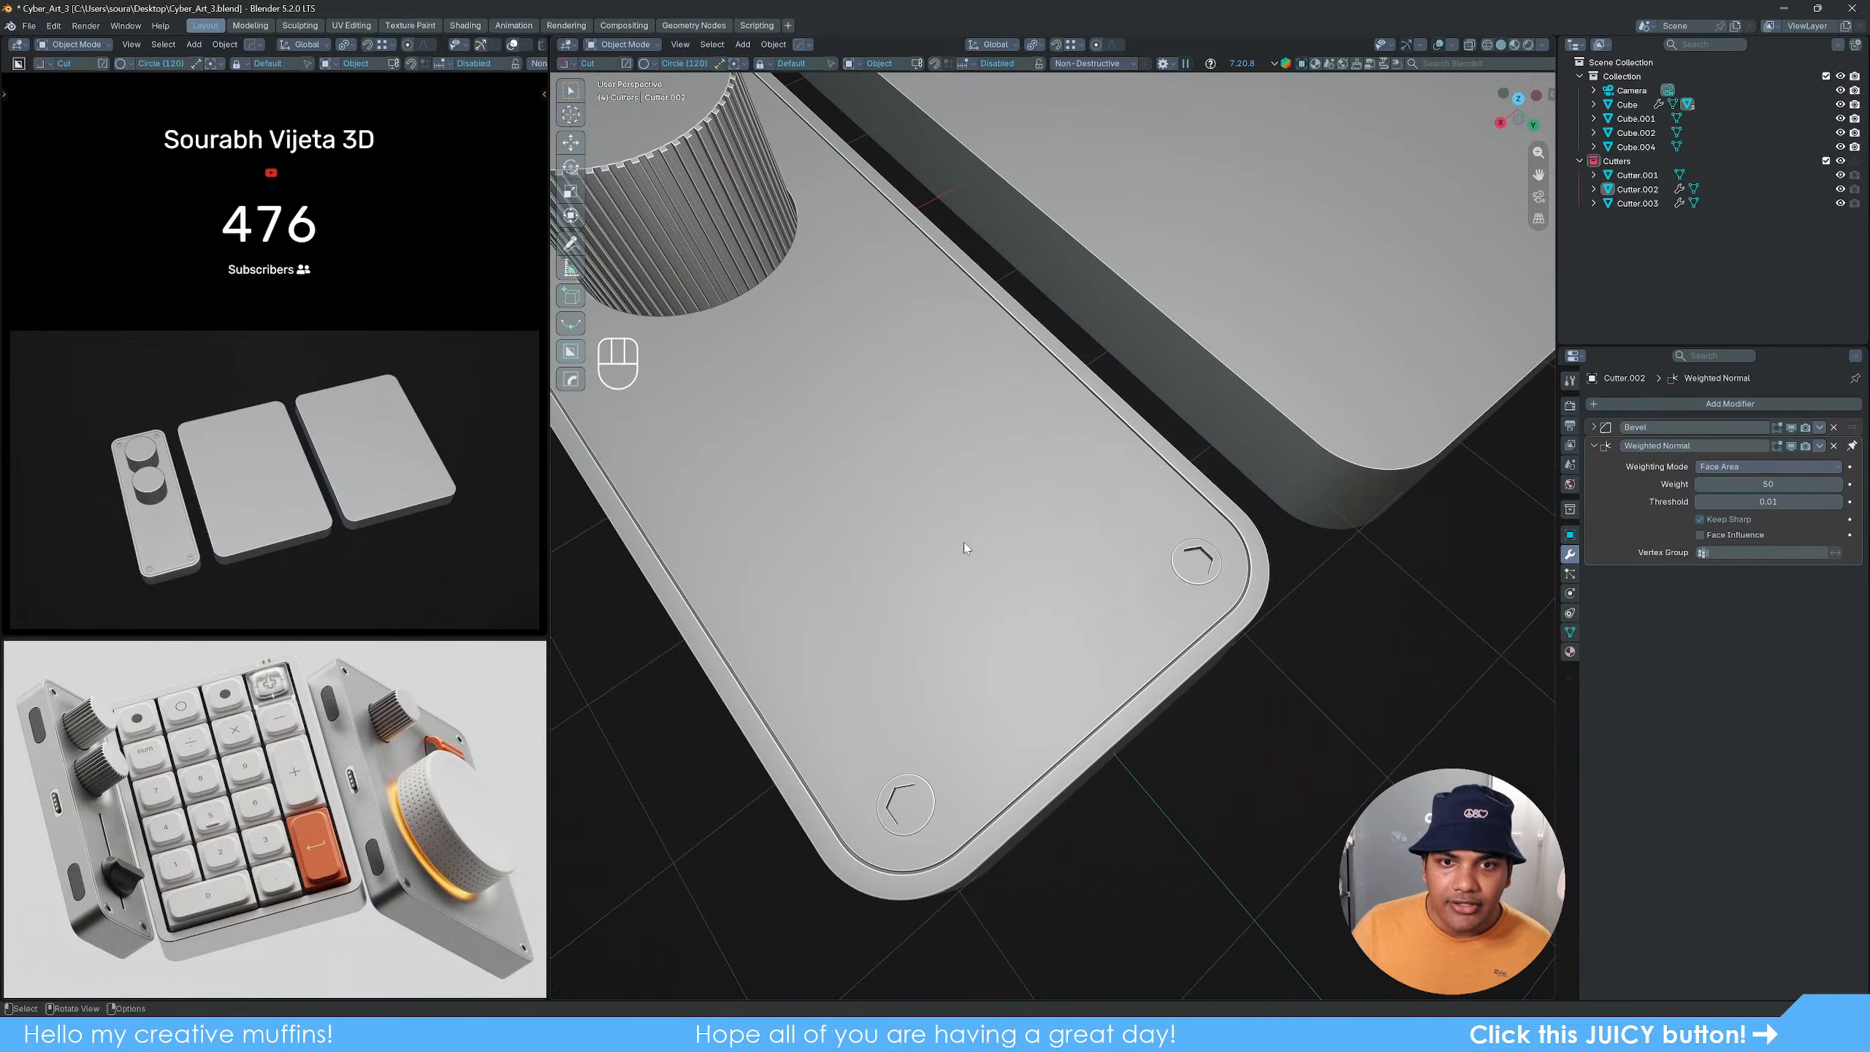
pyautogui.moveTo(965, 546); pyautogui.dragTo(1142, 549, button='middle')
pyautogui.scroll(-1, 1116, 552)
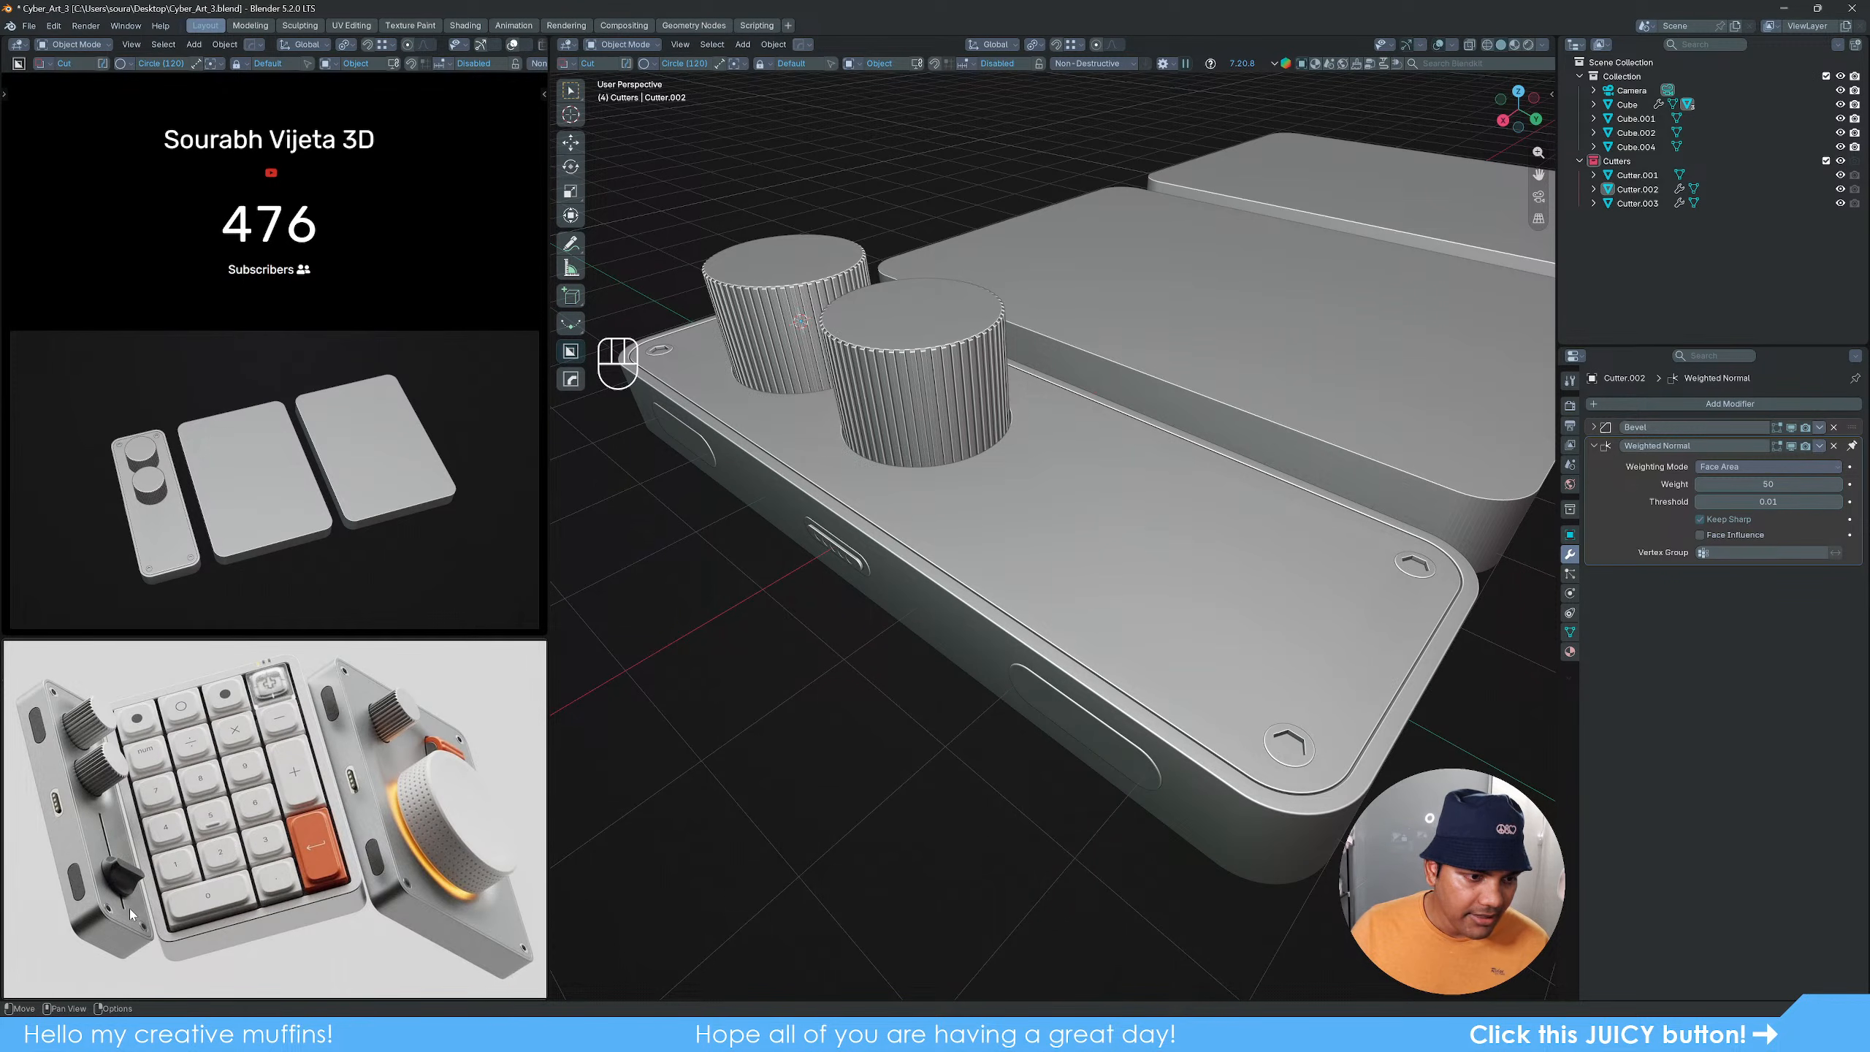
pyautogui.click(1174, 567)
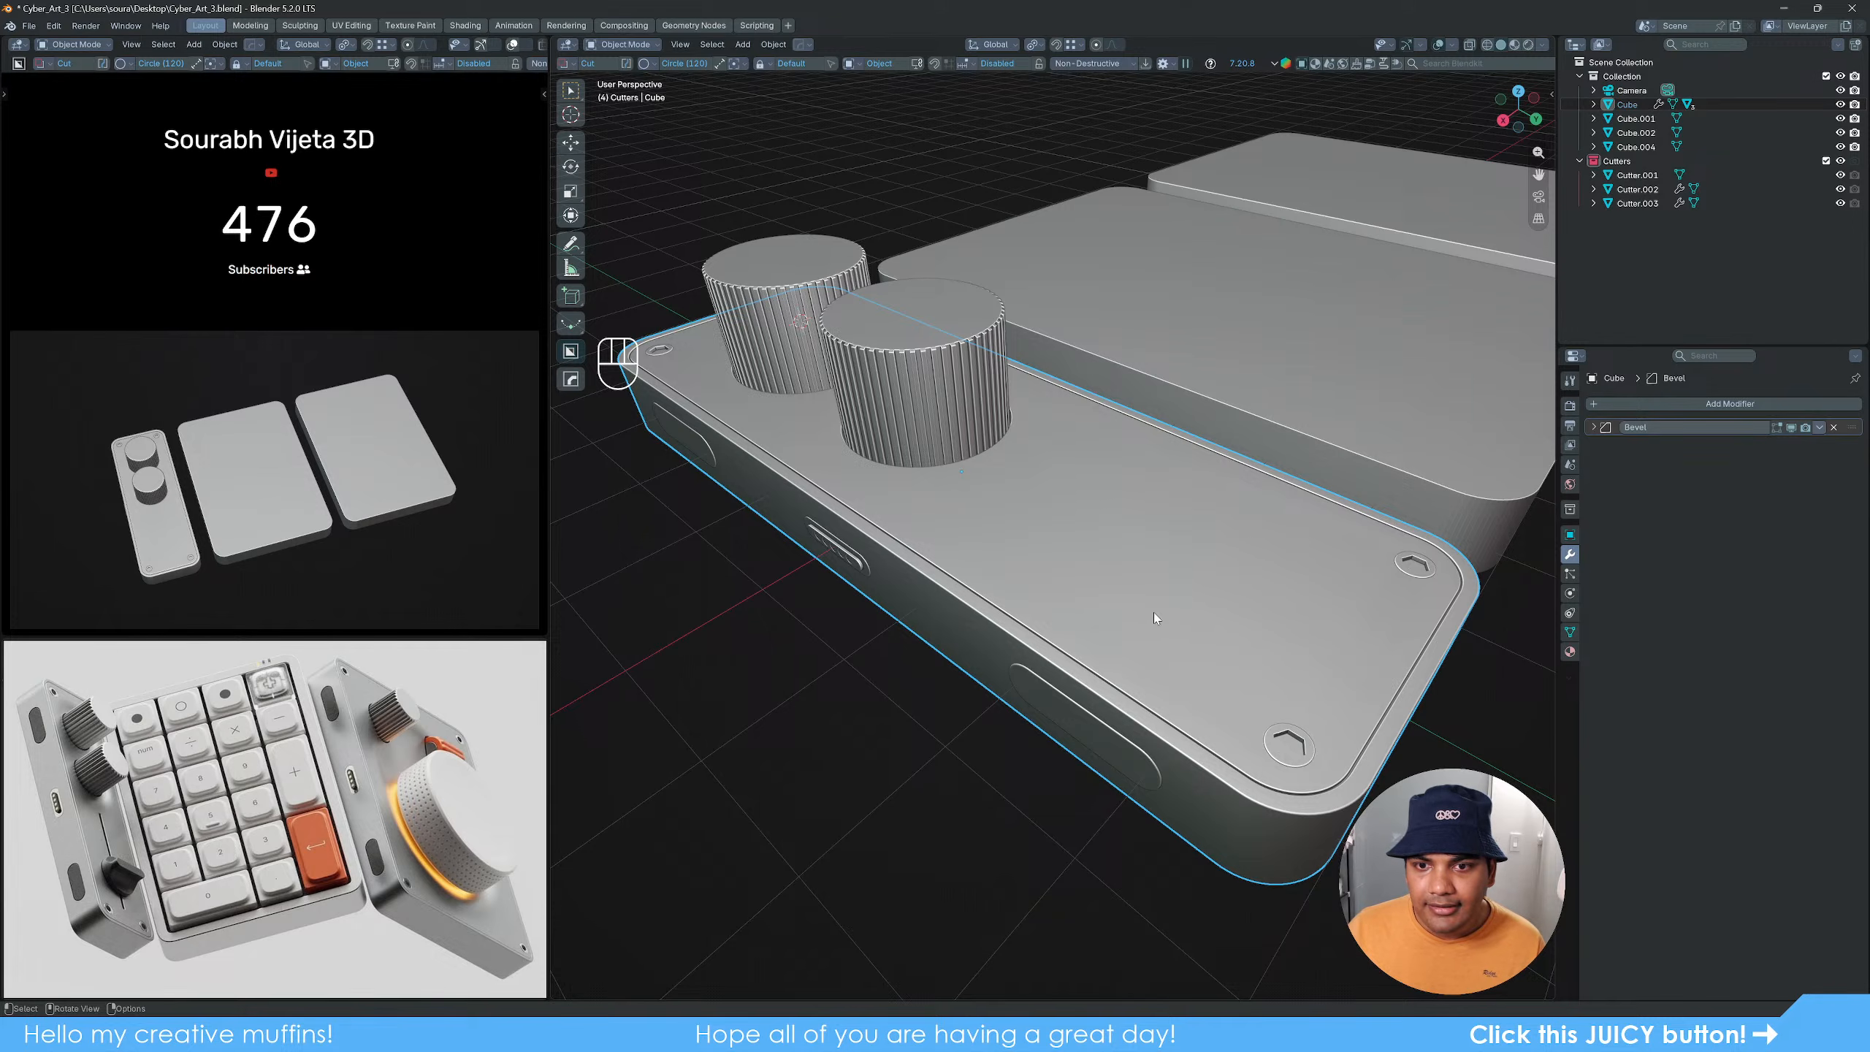
pyautogui.moveTo(1155, 612); pyautogui.dragTo(1117, 588, button='middle')
pyautogui.scroll(1, 1116, 588)
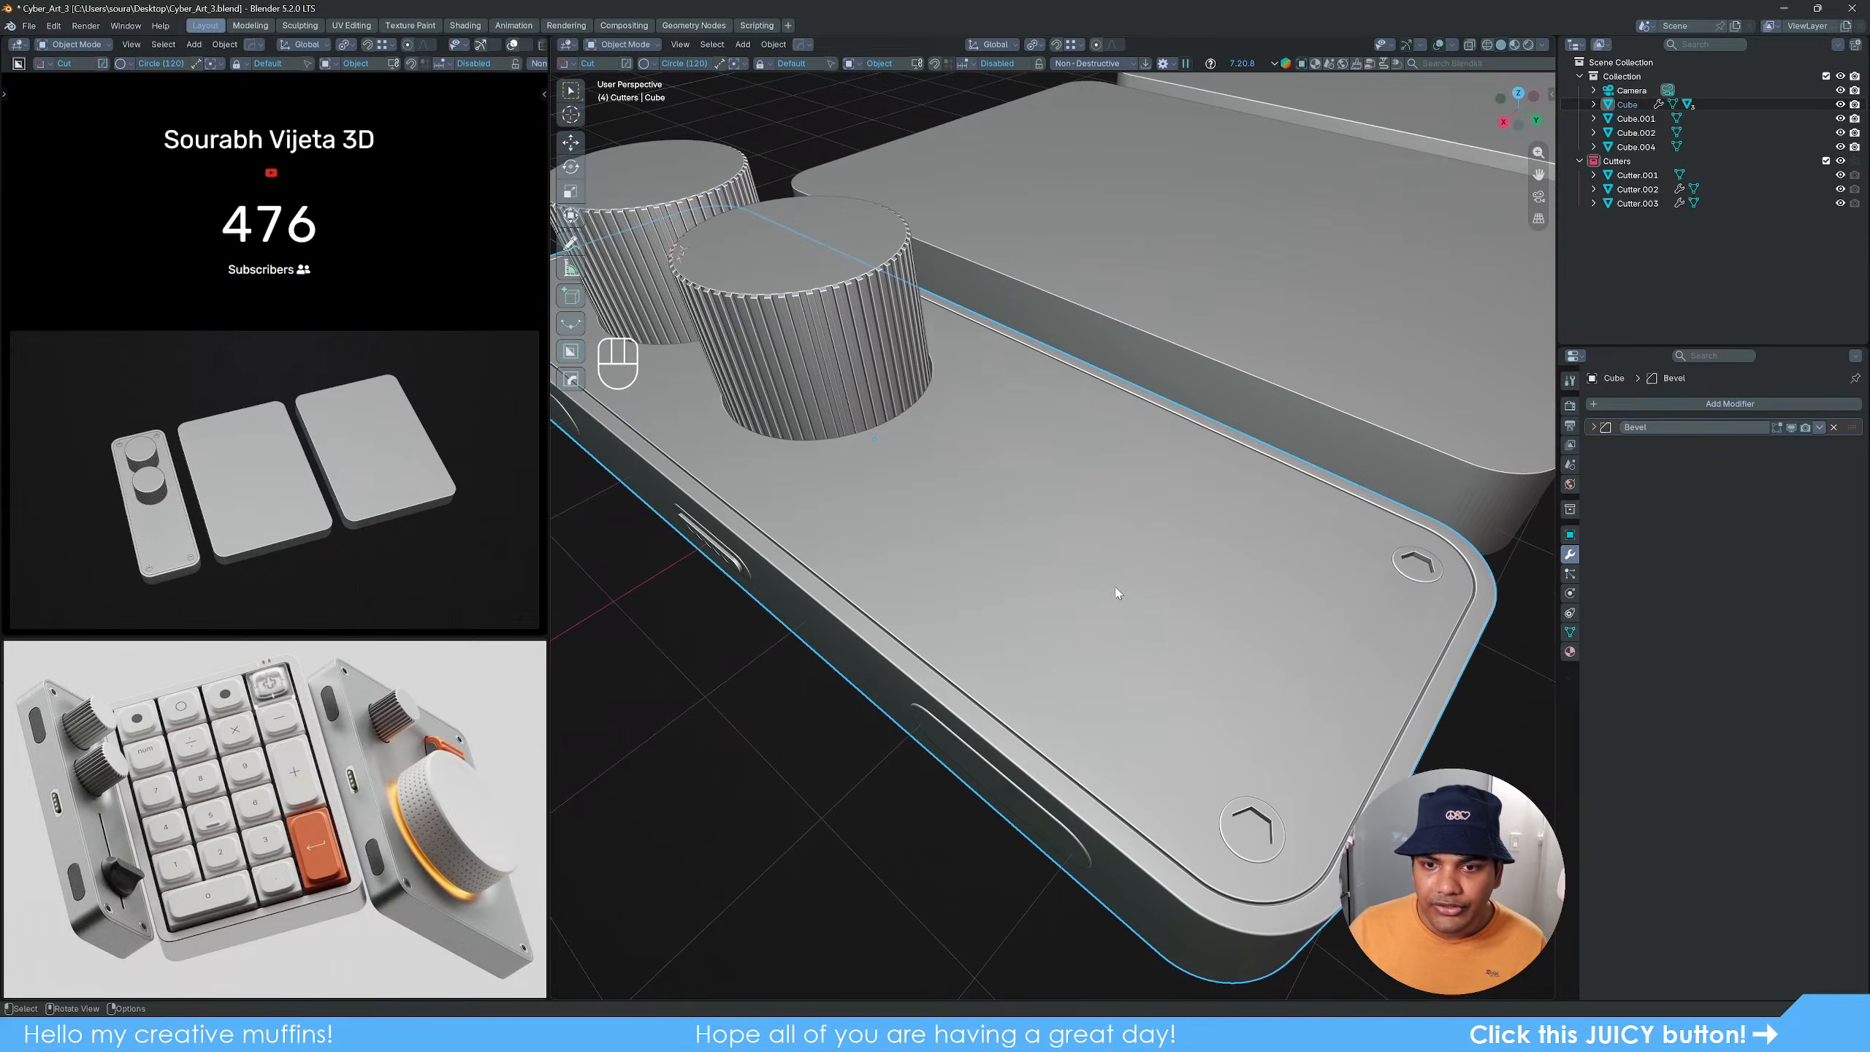
pyautogui.press('d')
pyautogui.click(1080, 586)
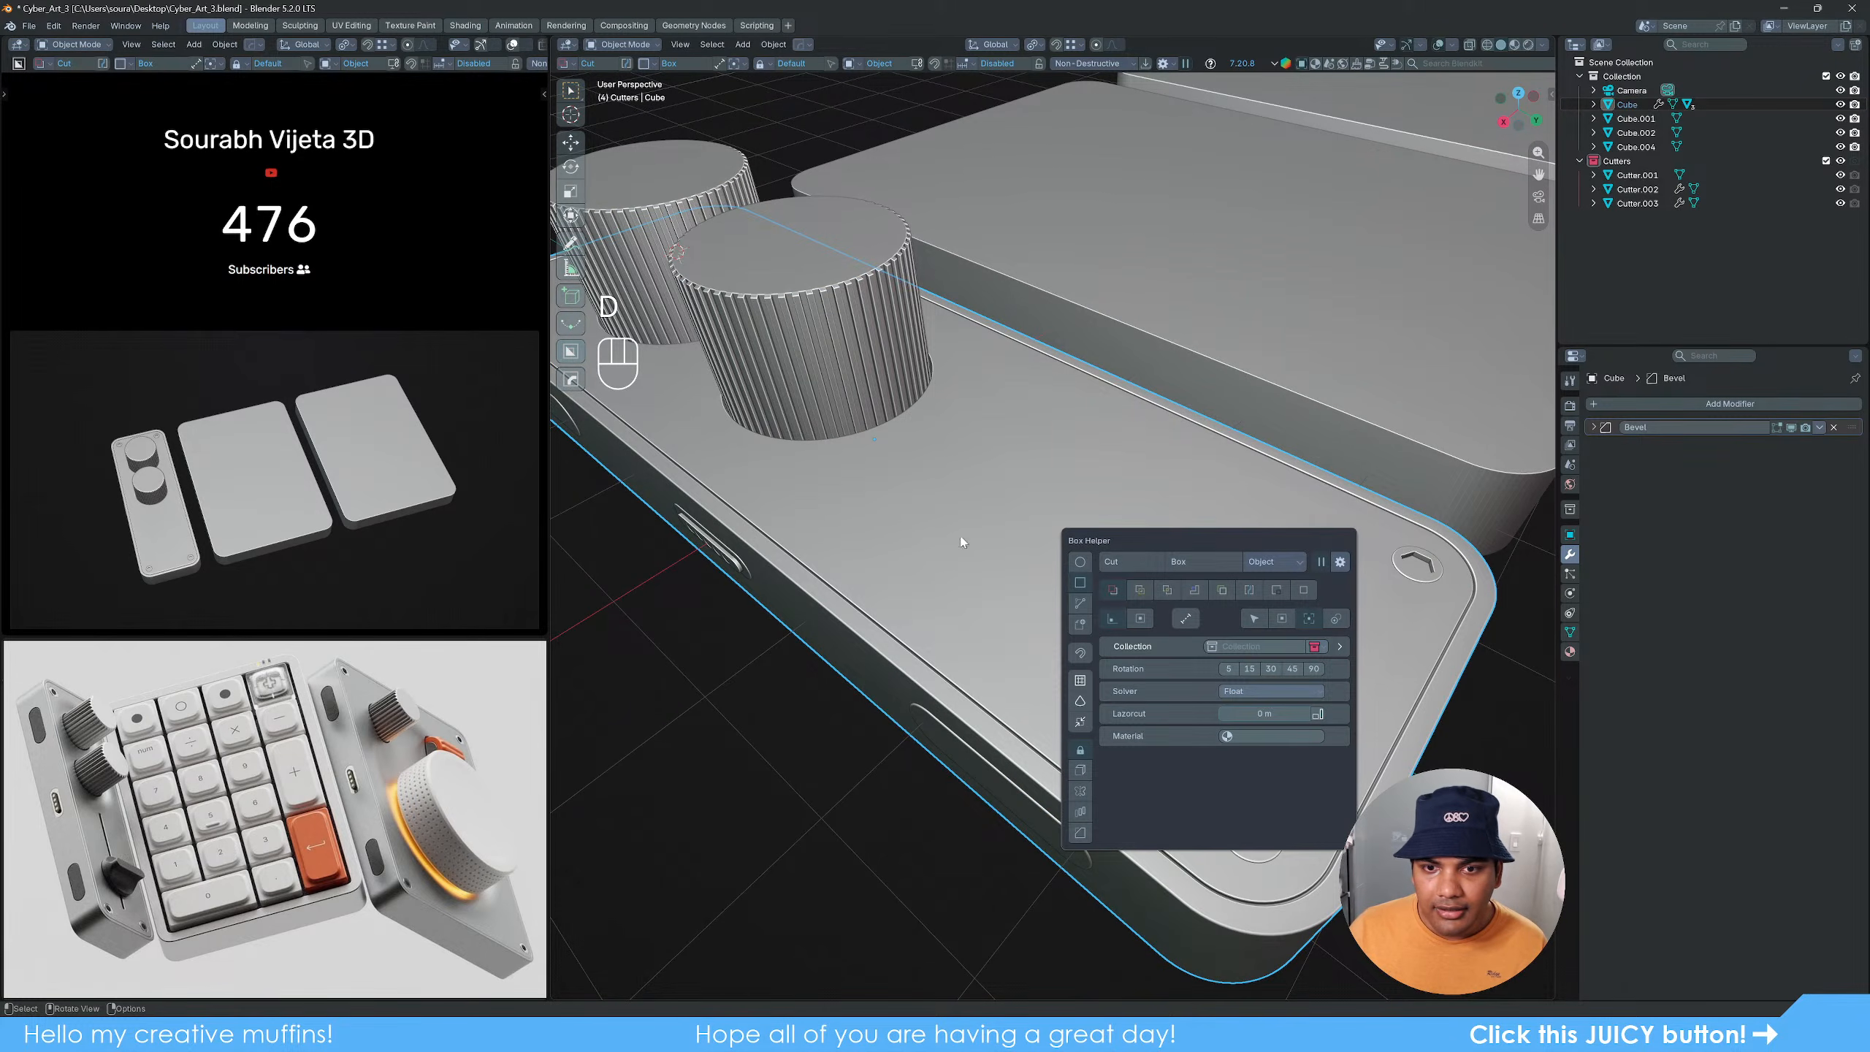
pyautogui.moveTo(956, 478); pyautogui.dragTo(1305, 708)
pyautogui.press('shift')
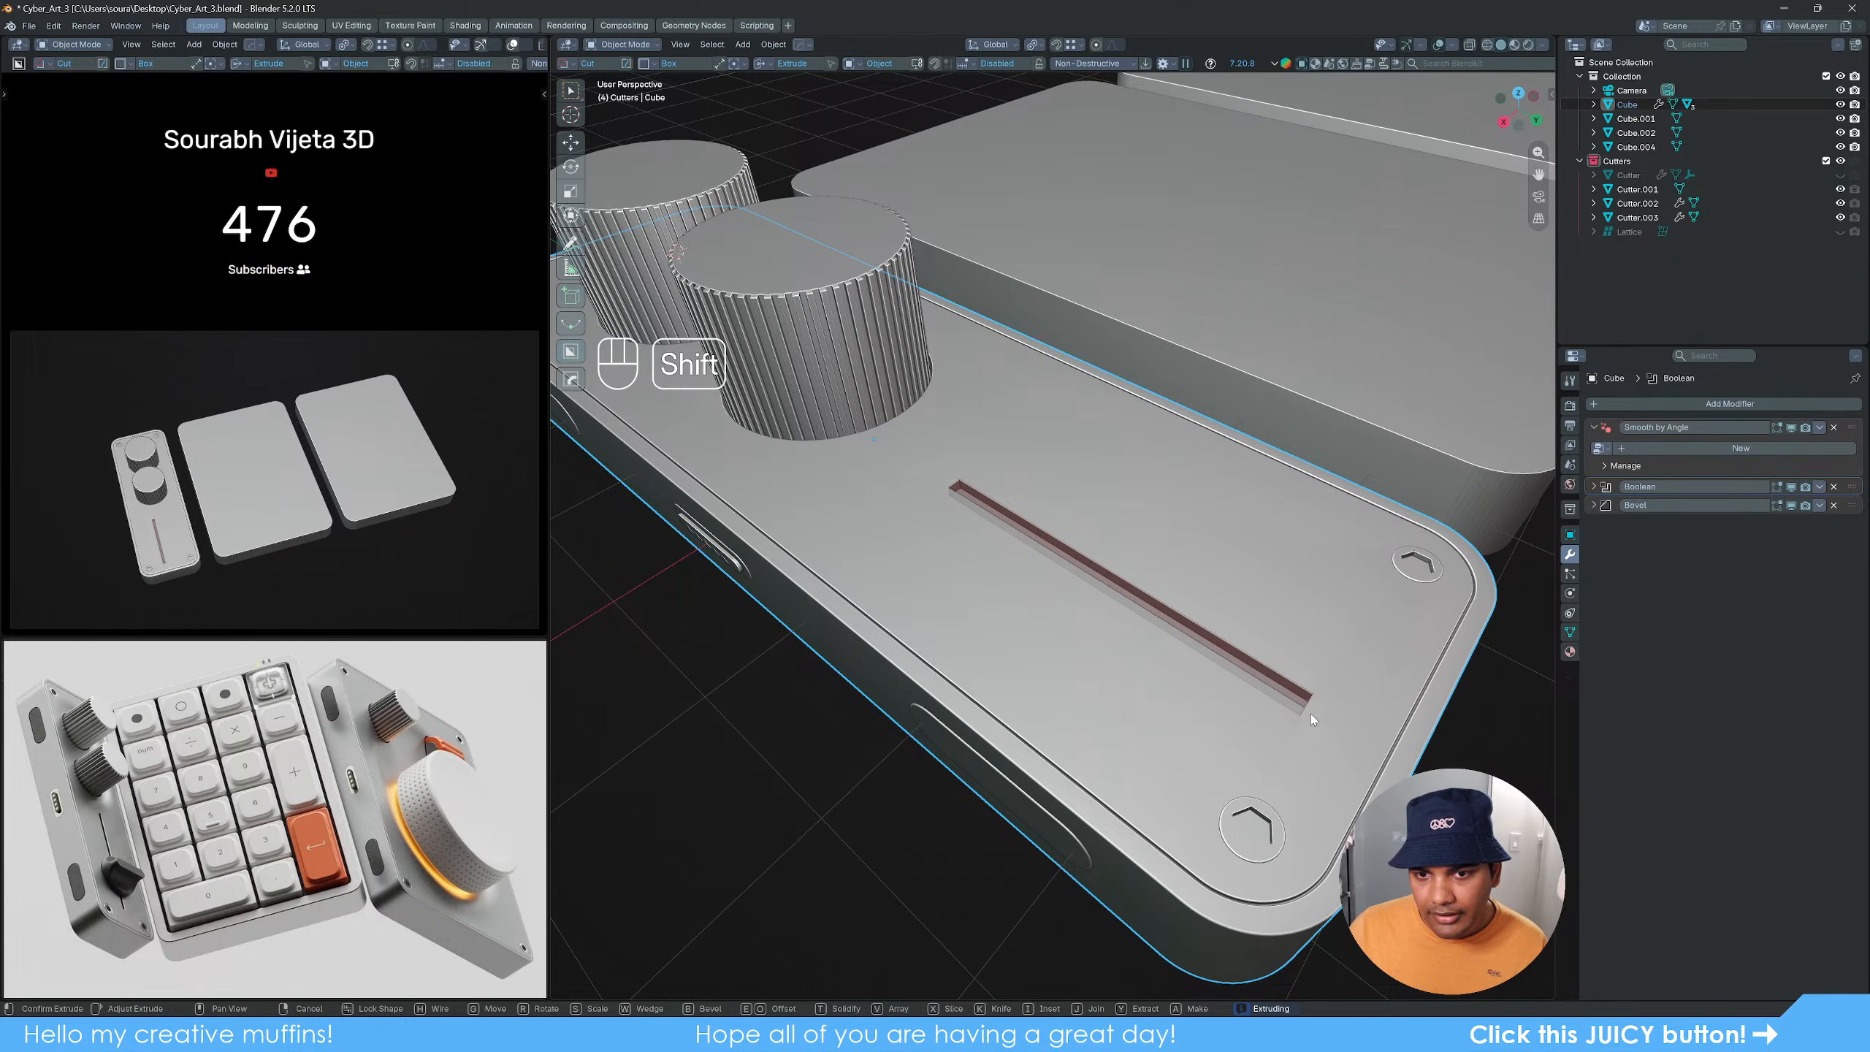
pyautogui.click(1315, 716)
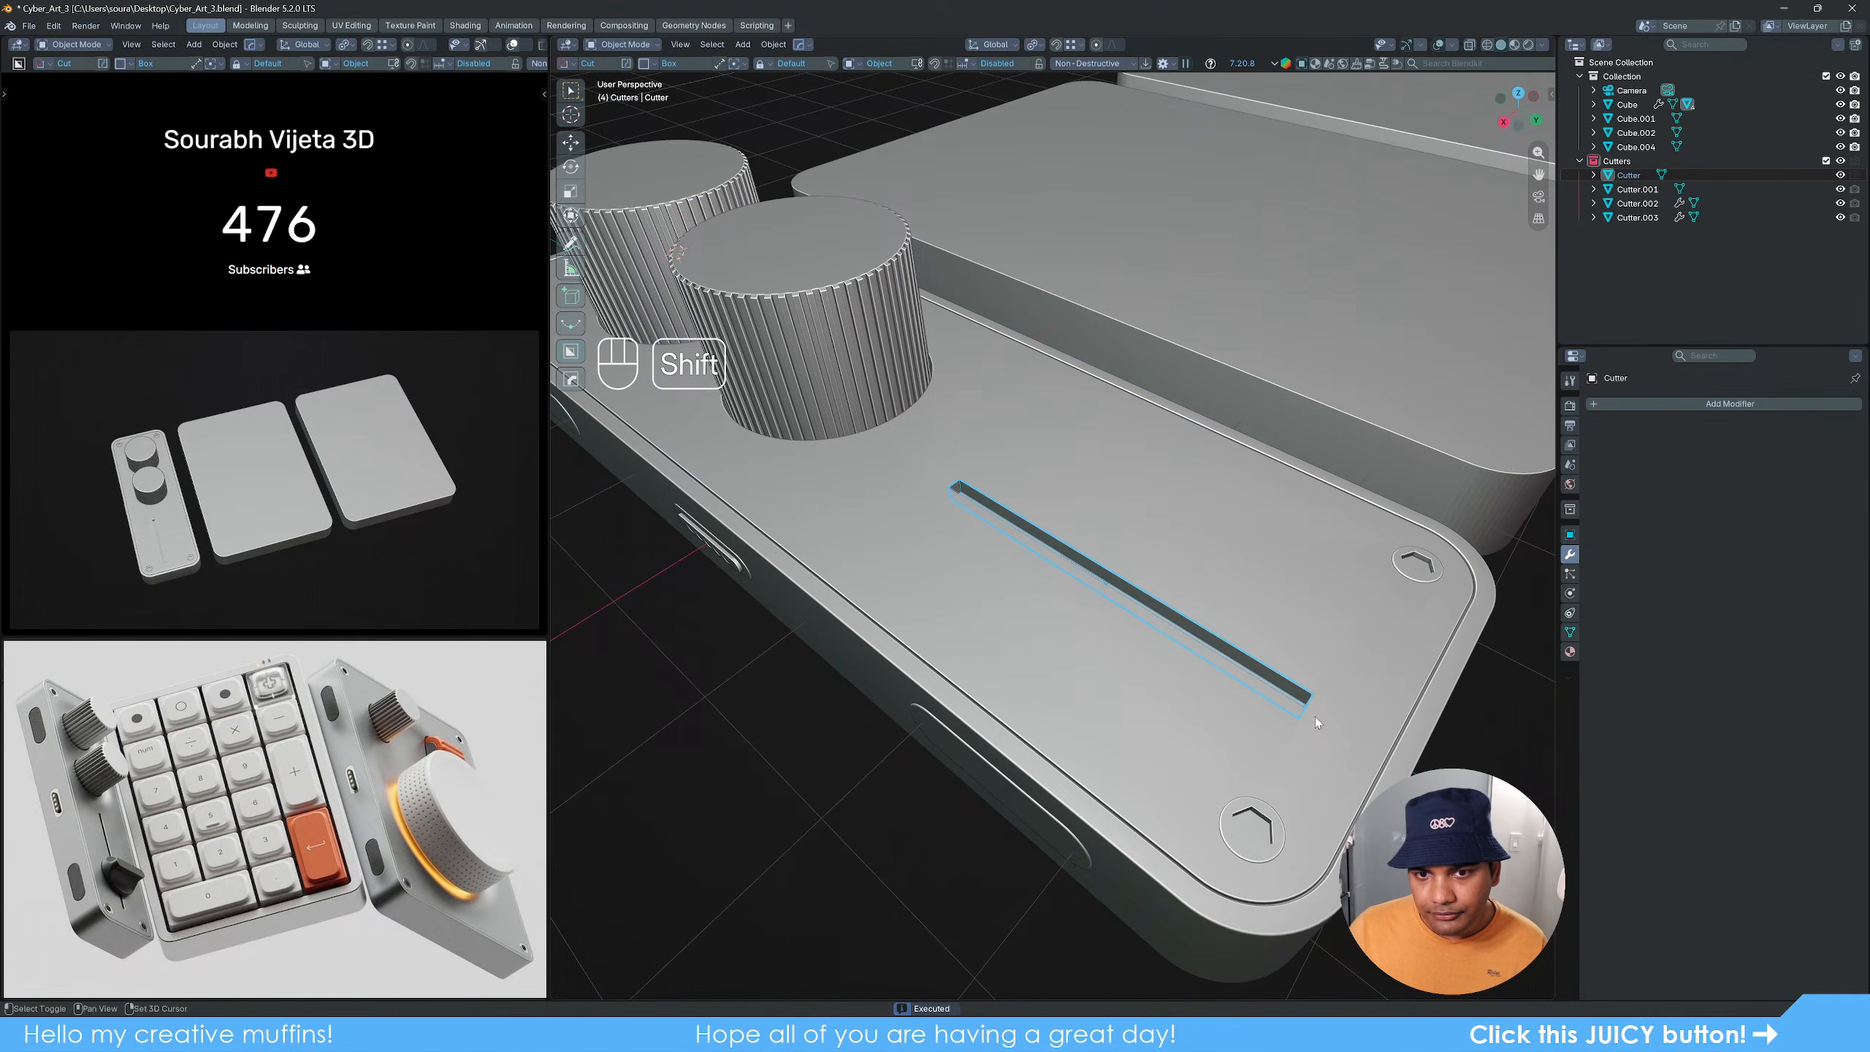
pyautogui.press('Tab')
pyautogui.press('Tab')
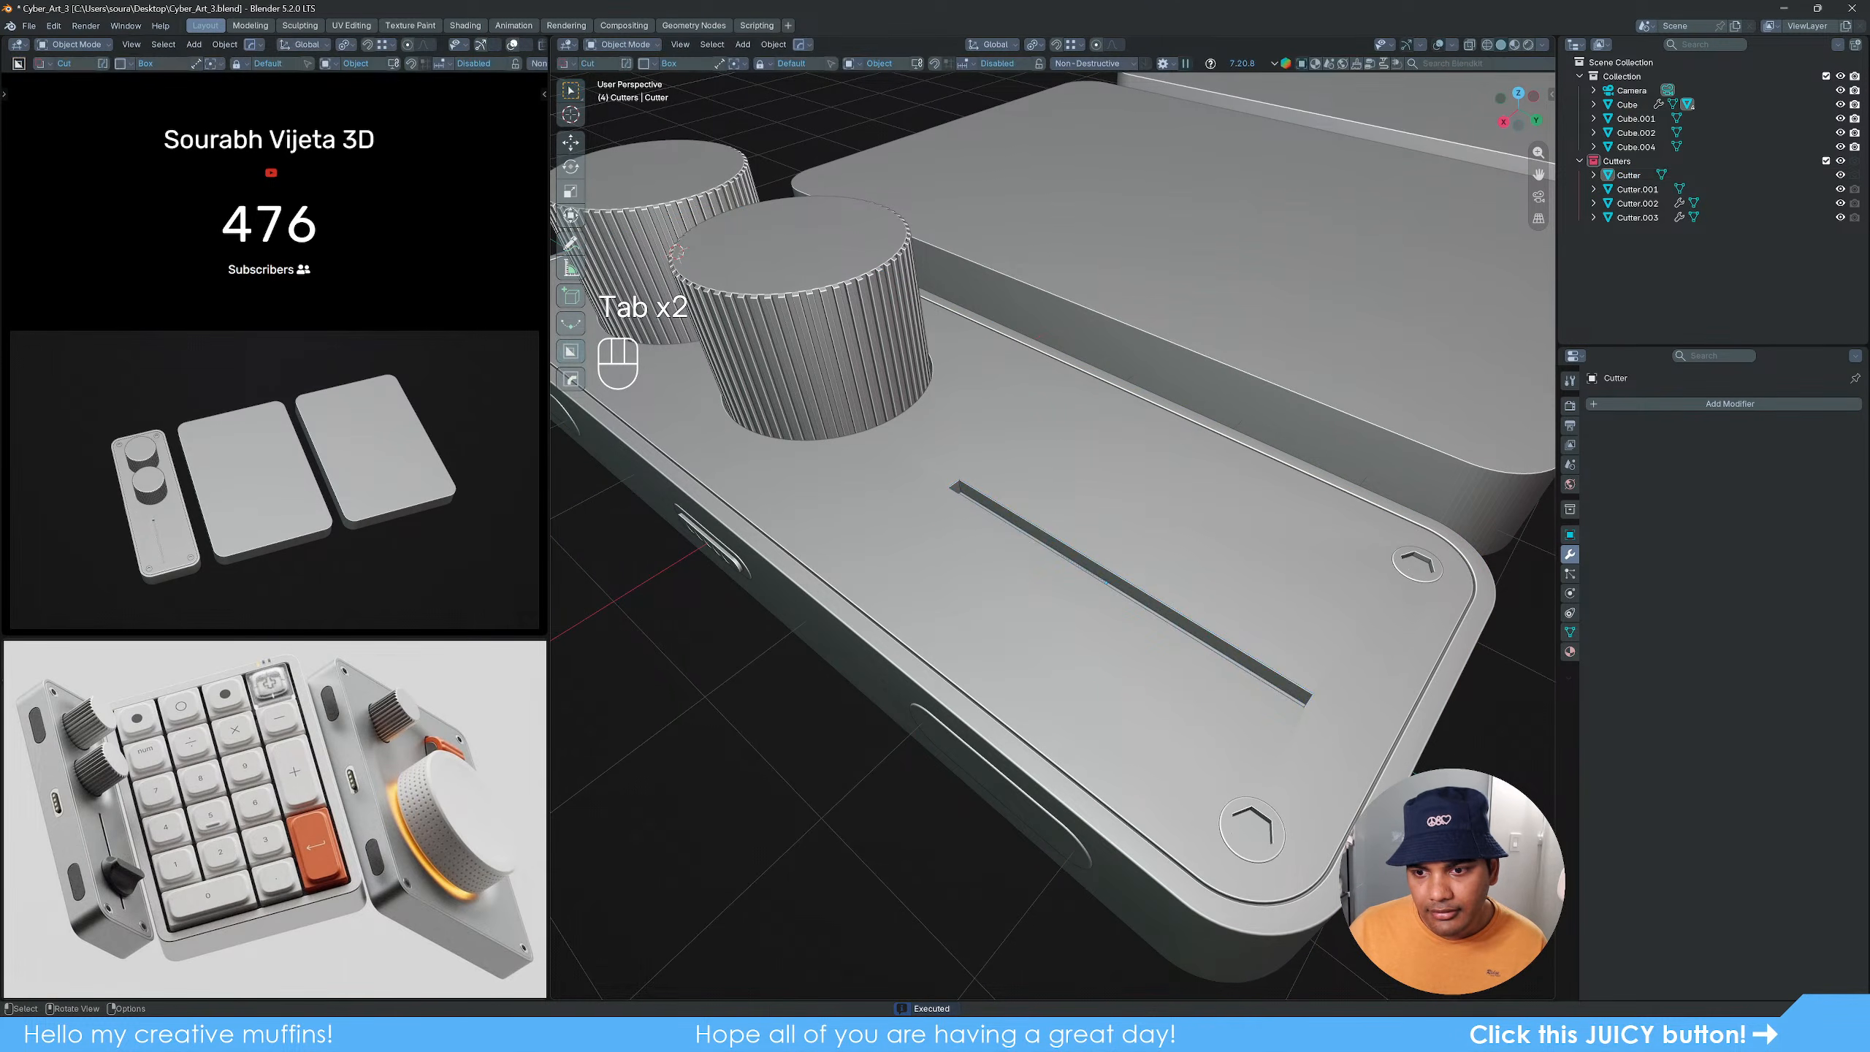
pyautogui.moveTo(758, 471); pyautogui.dragTo(1128, 552, button='middle')
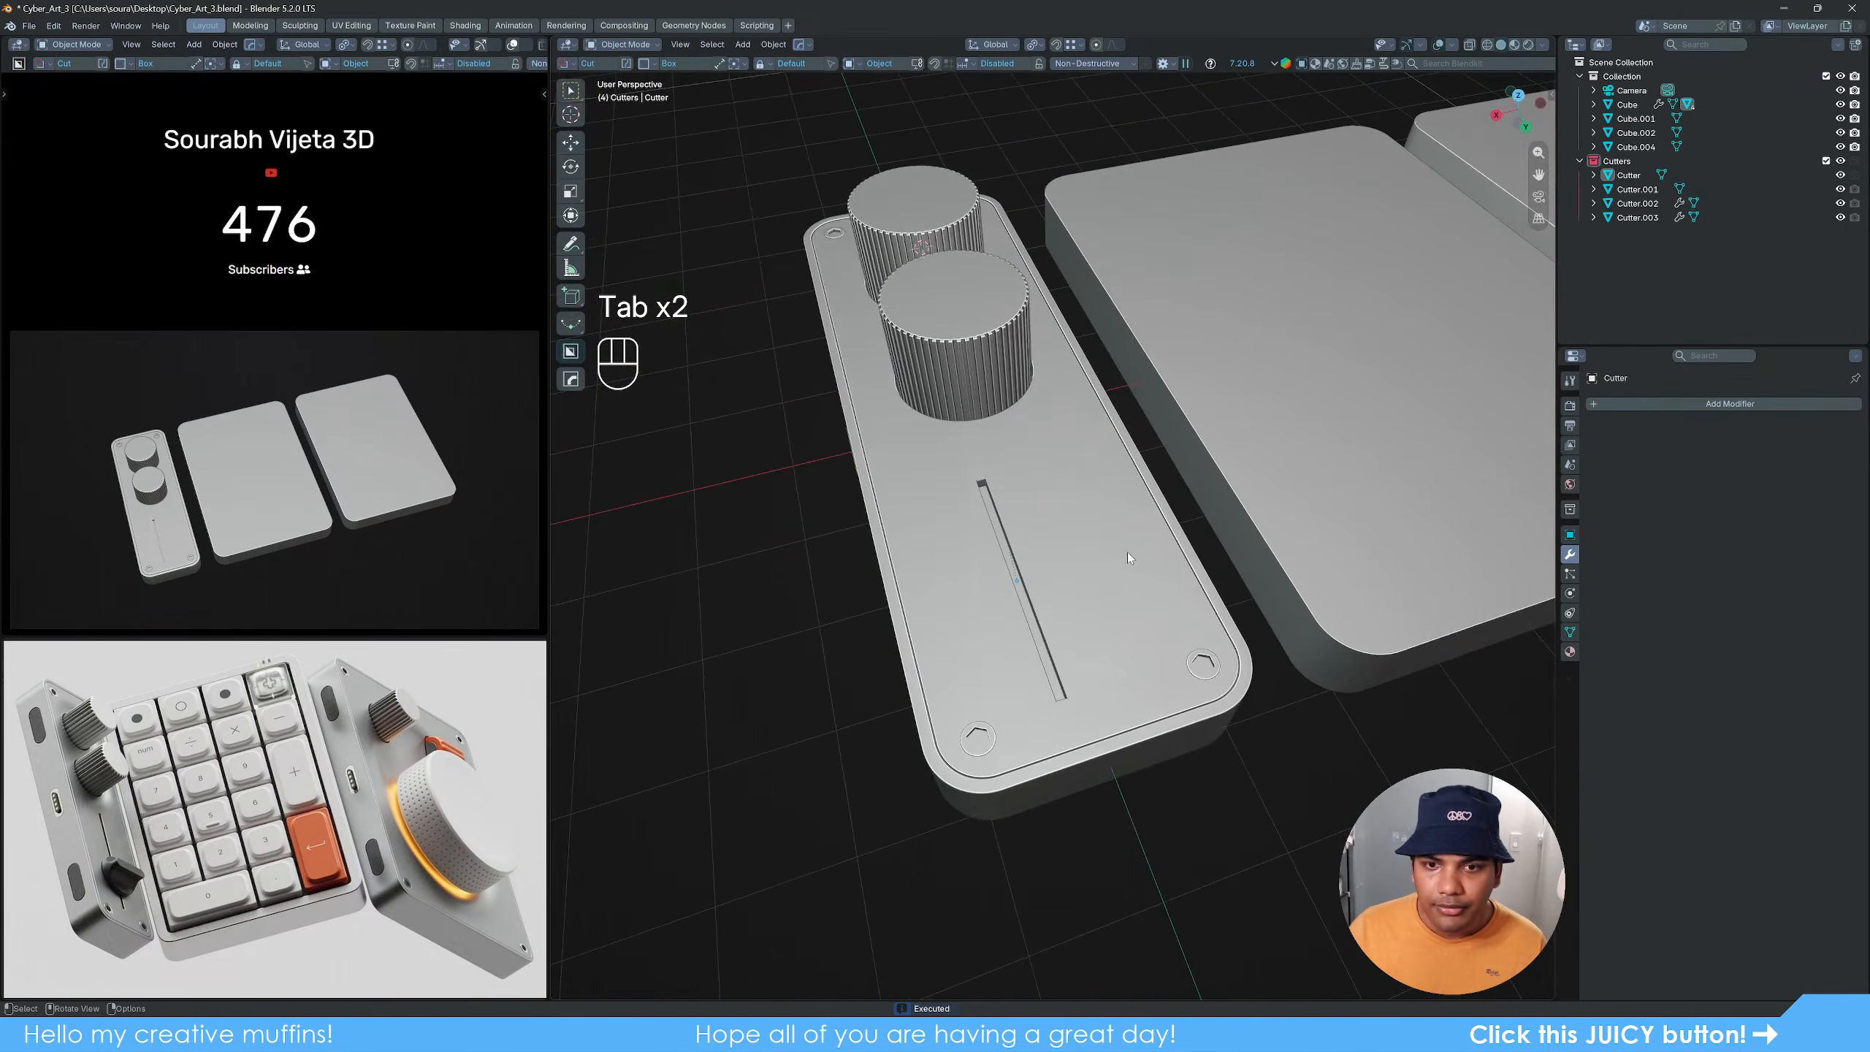
pyautogui.click(1130, 554)
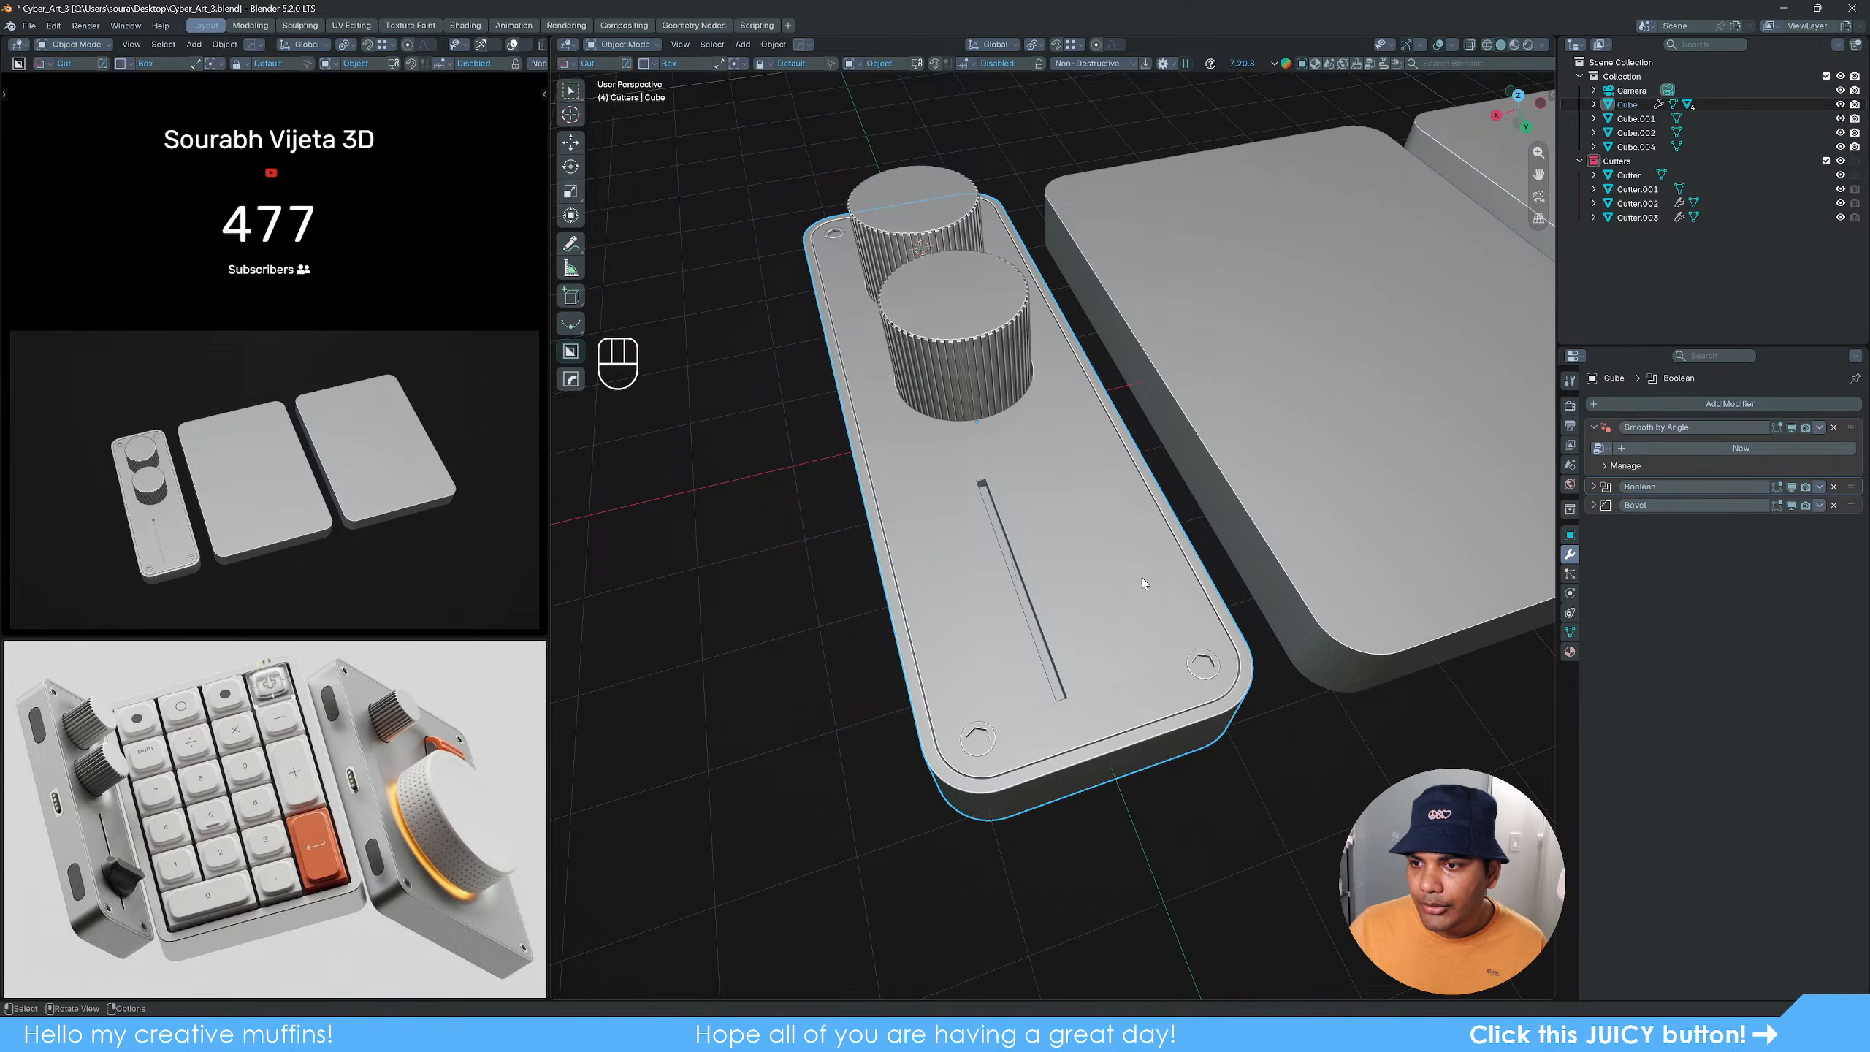
pyautogui.click(1268, 865)
pyautogui.moveTo(1101, 650); pyautogui.dragTo(1166, 607, button='middle')
pyautogui.scroll(3, 1159, 597)
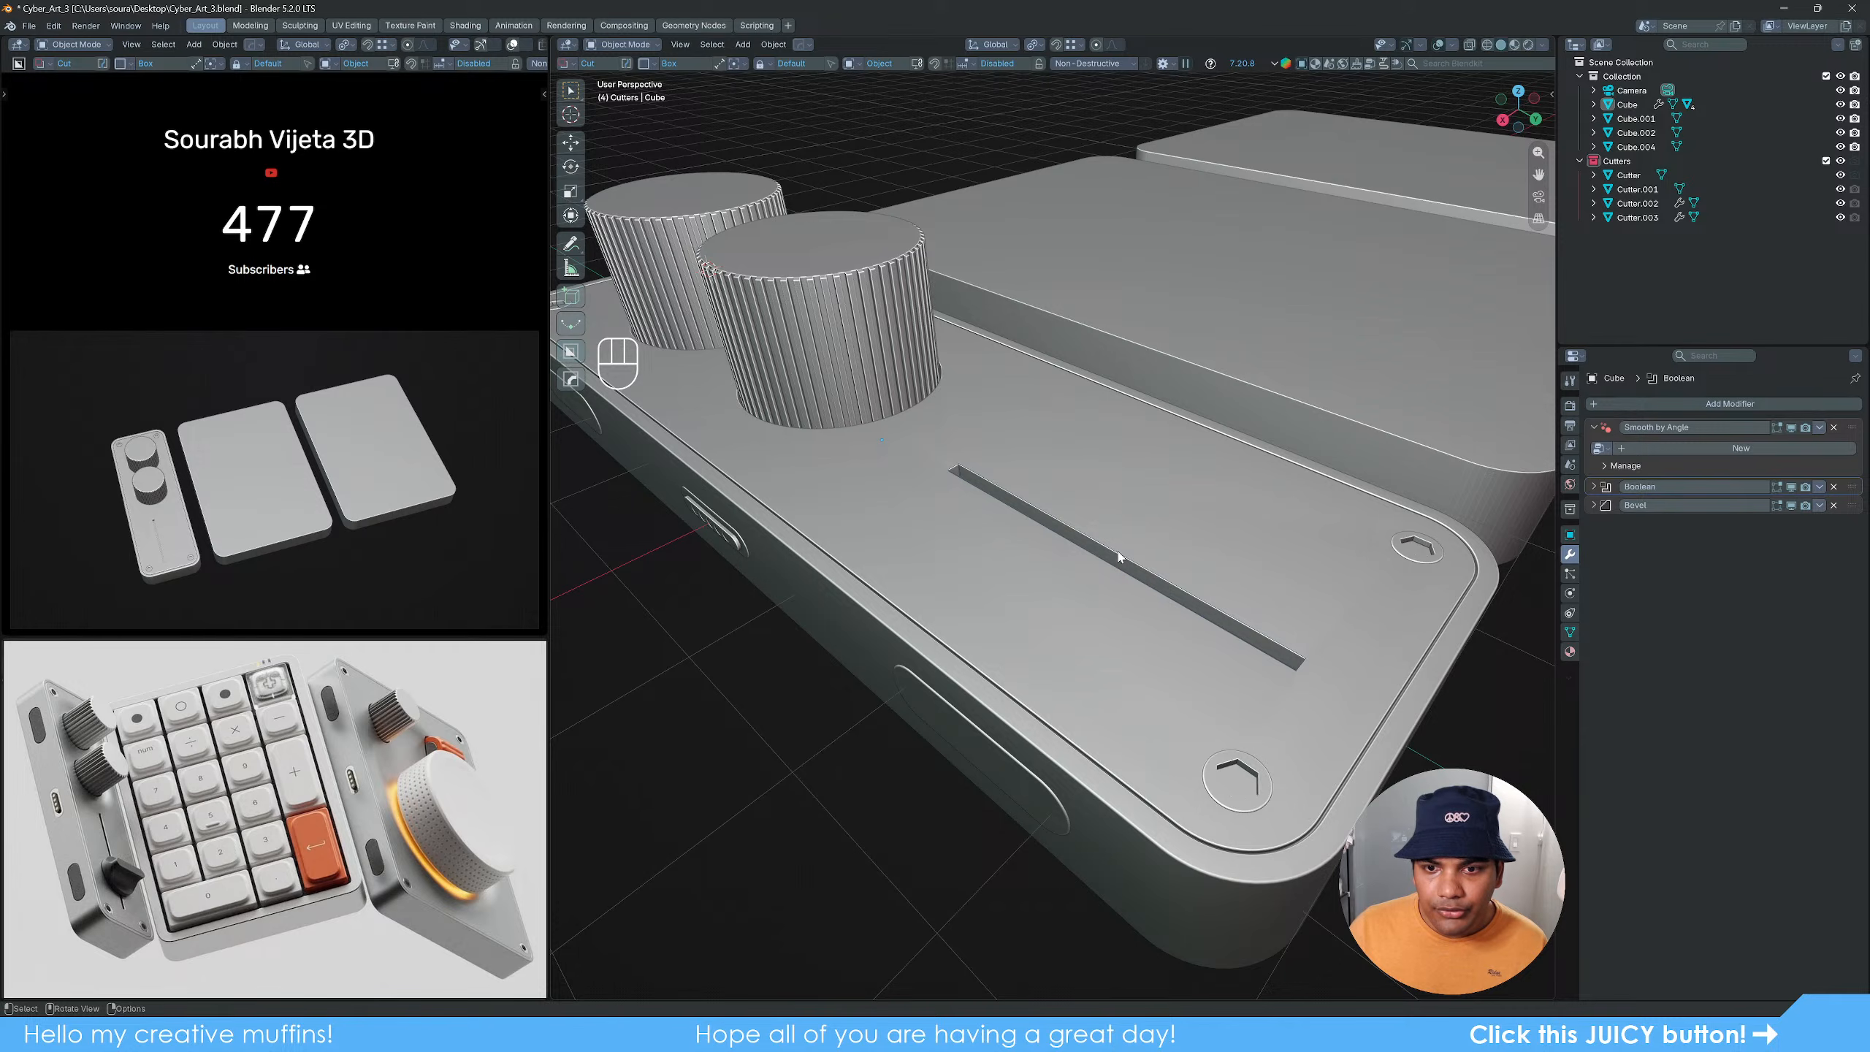
# Step: Select the slot cutter with the narrow block as the active object and align their X locations to centre the slot
pyautogui.click(1118, 556)
pyautogui.scroll(-2, 1142, 594)
pyautogui.click(1088, 620)
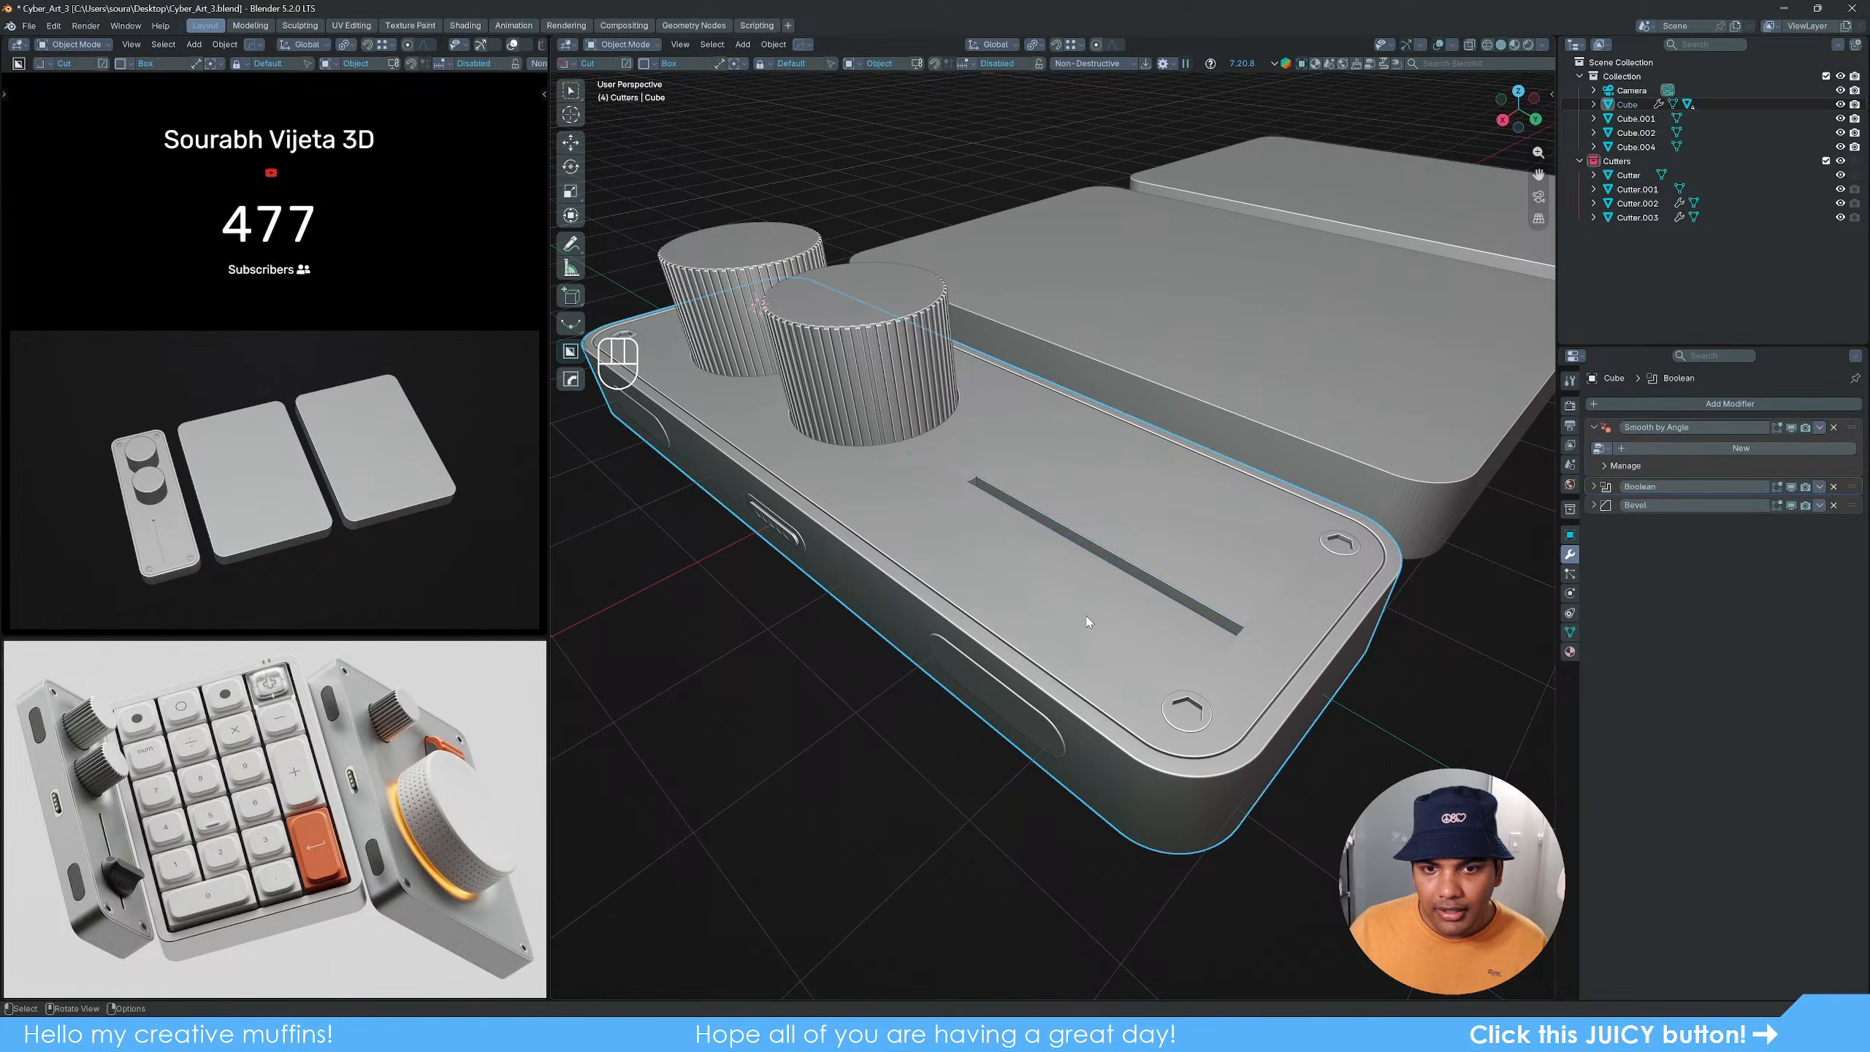
pyautogui.moveTo(1088, 620); pyautogui.dragTo(1088, 637, button='middle')
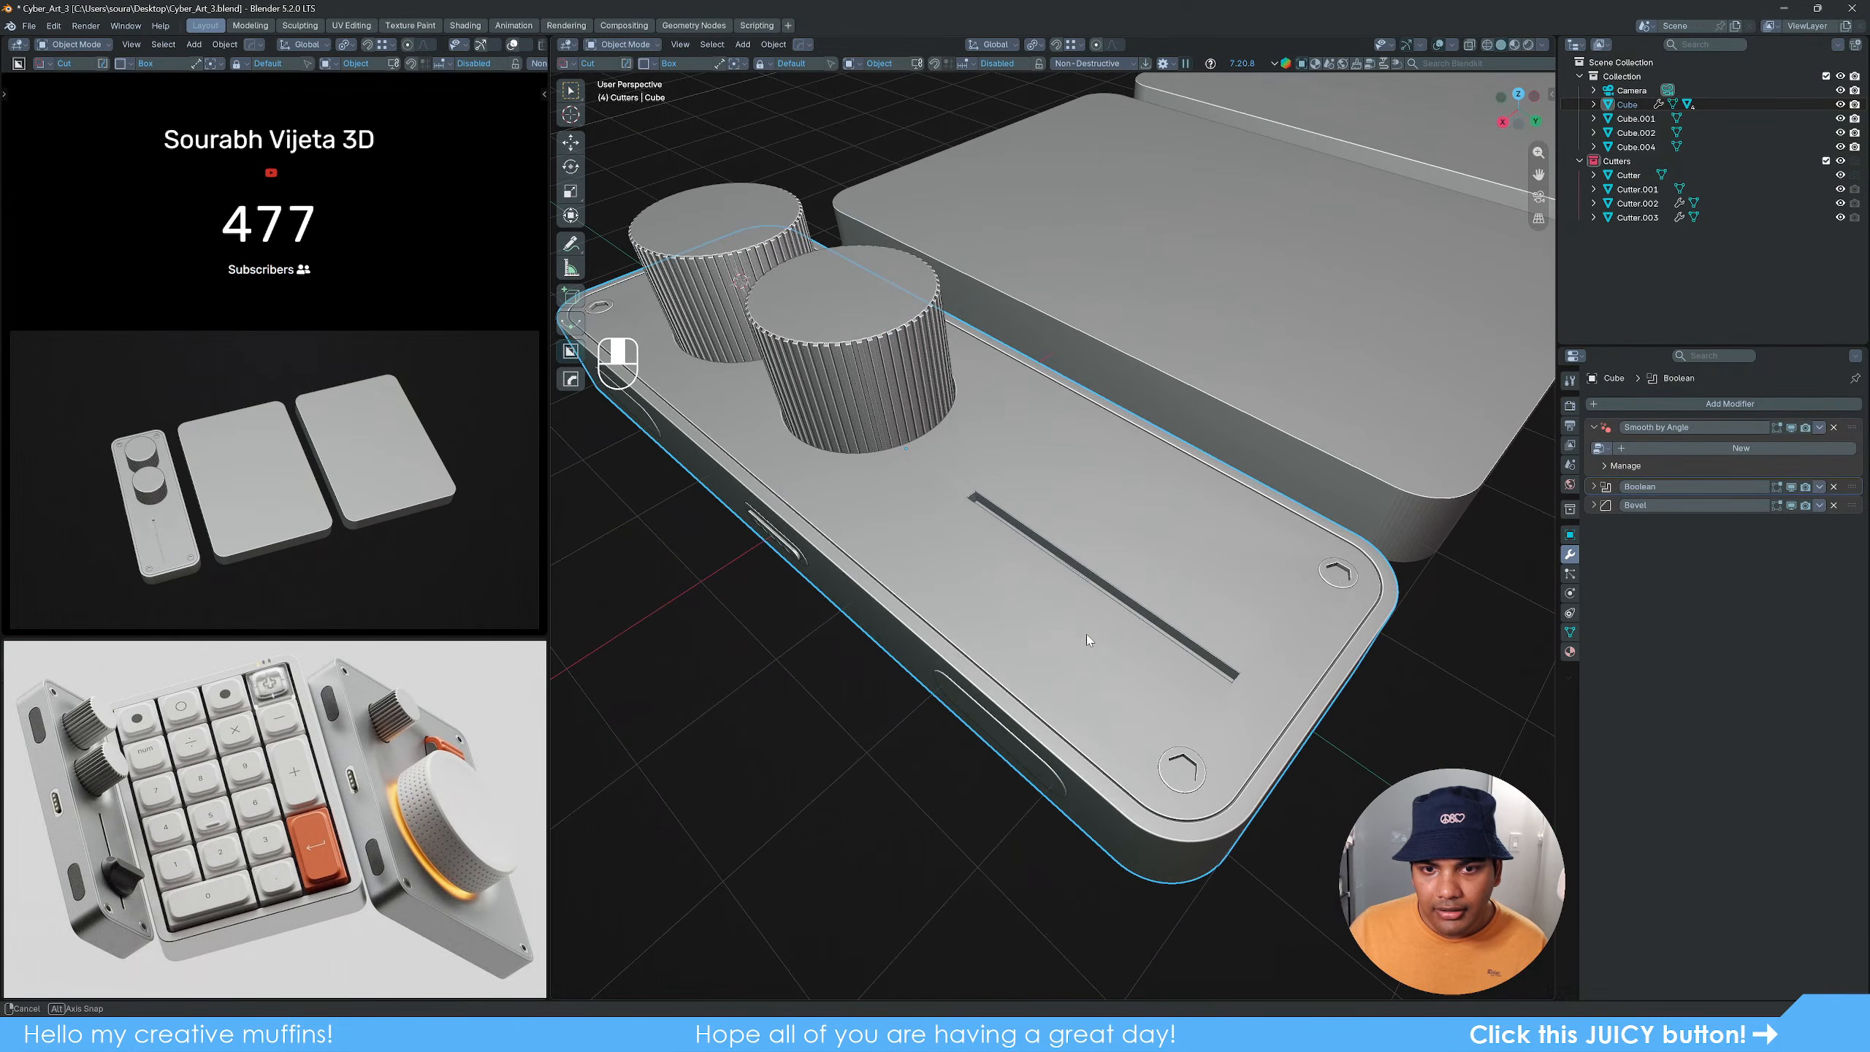
pyautogui.click(1141, 608)
pyautogui.keyDown('shift'); pyautogui.click(1137, 549); pyautogui.keyUp('shift')
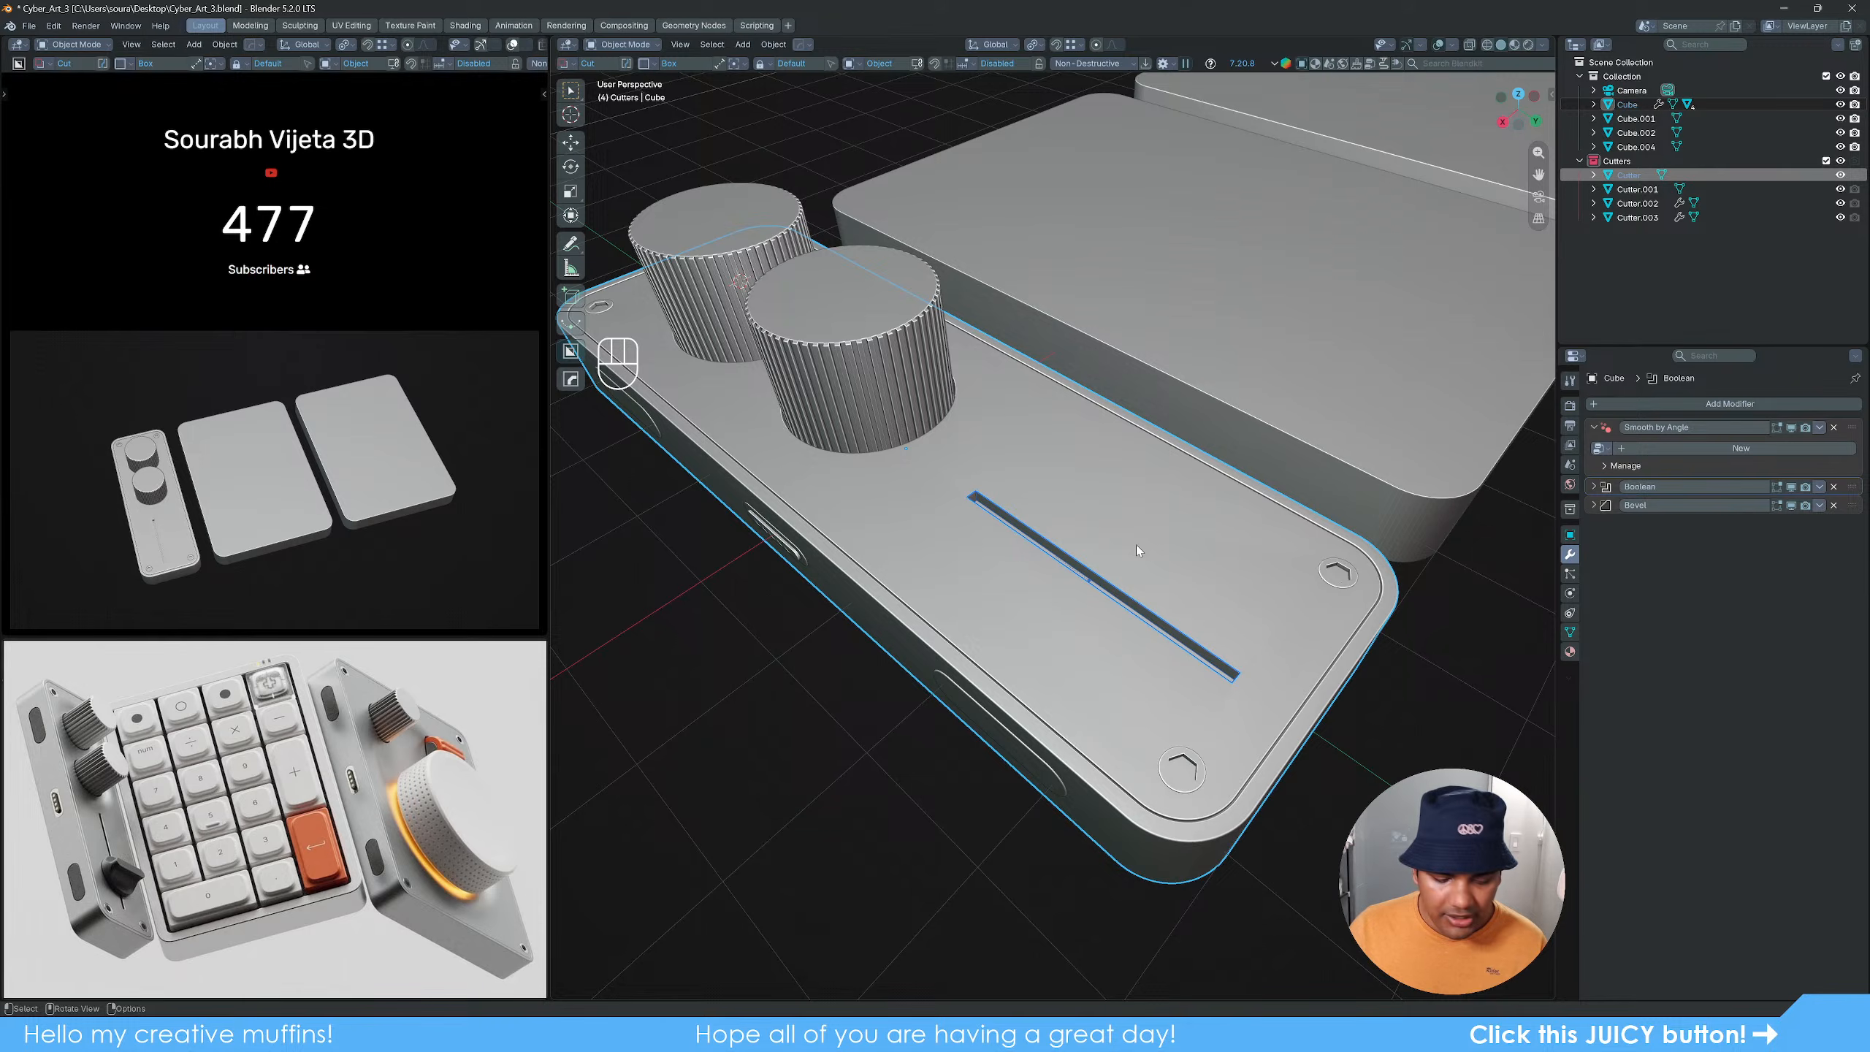
pyautogui.scroll(-2, 1137, 545)
pyautogui.press('n')
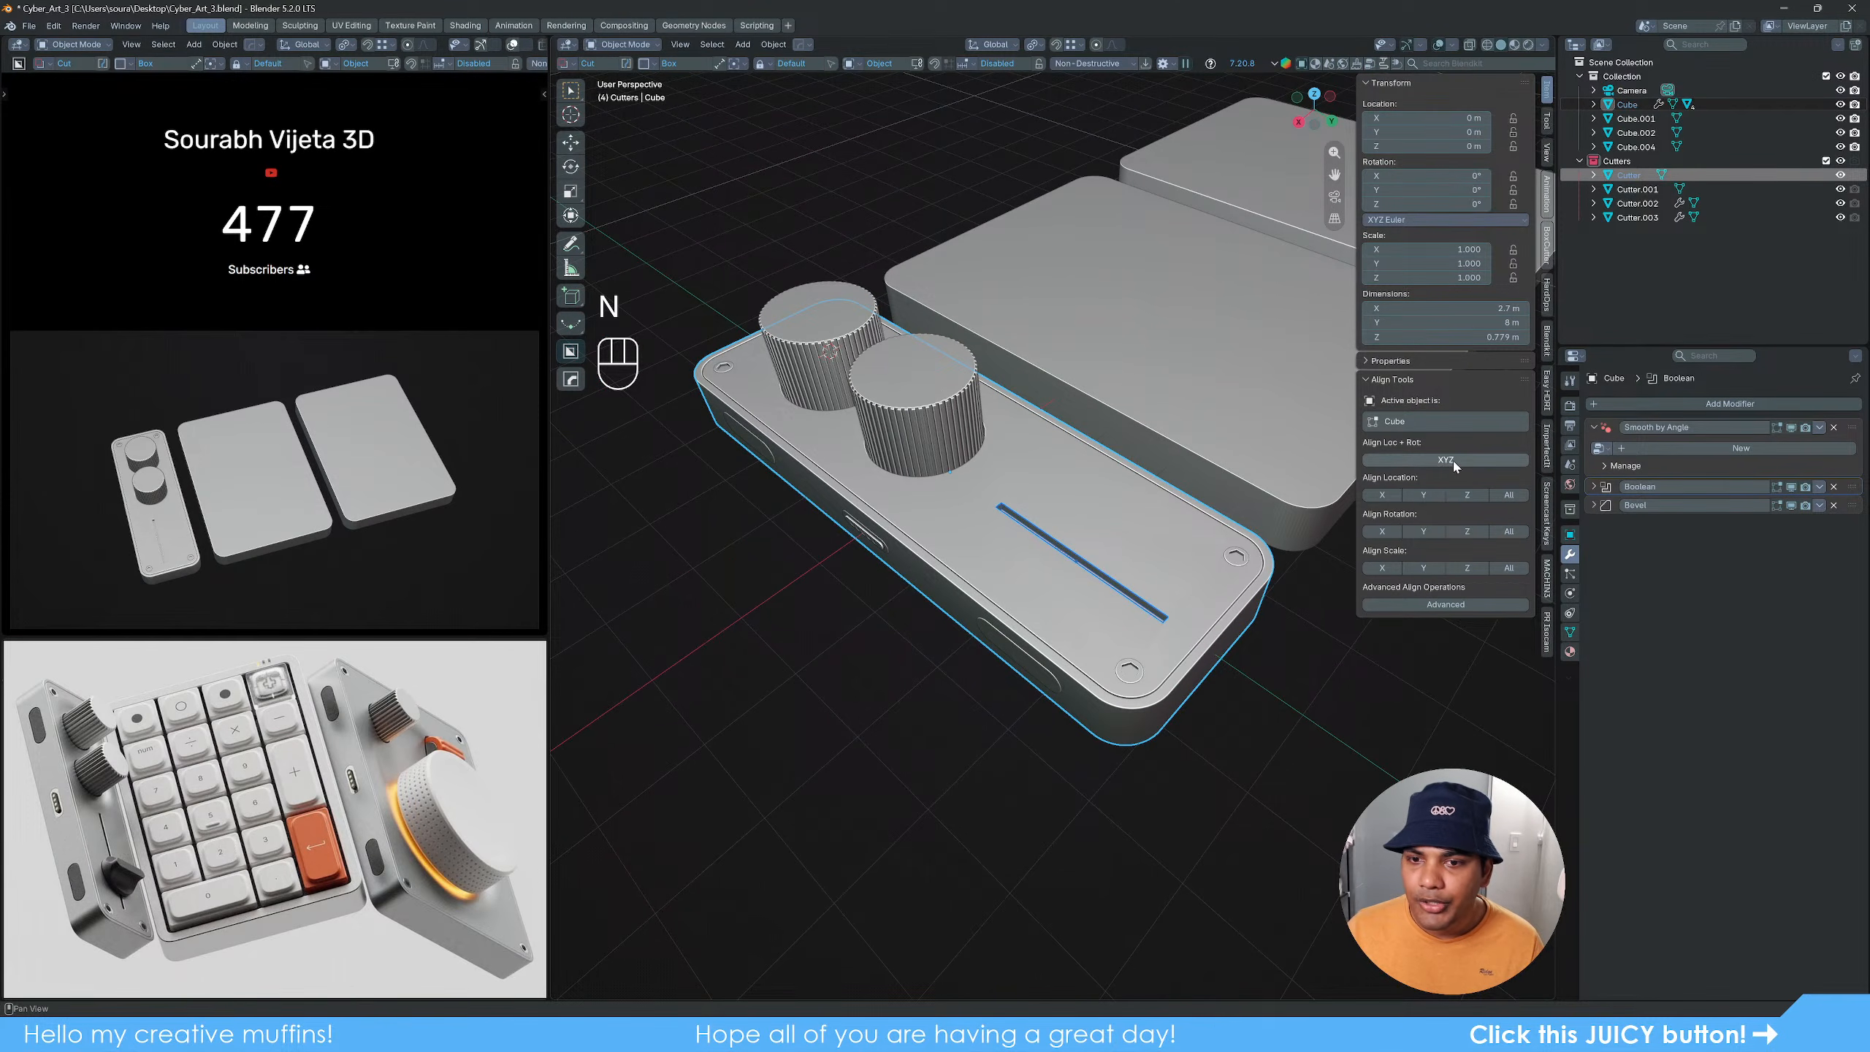
pyautogui.click(1385, 495)
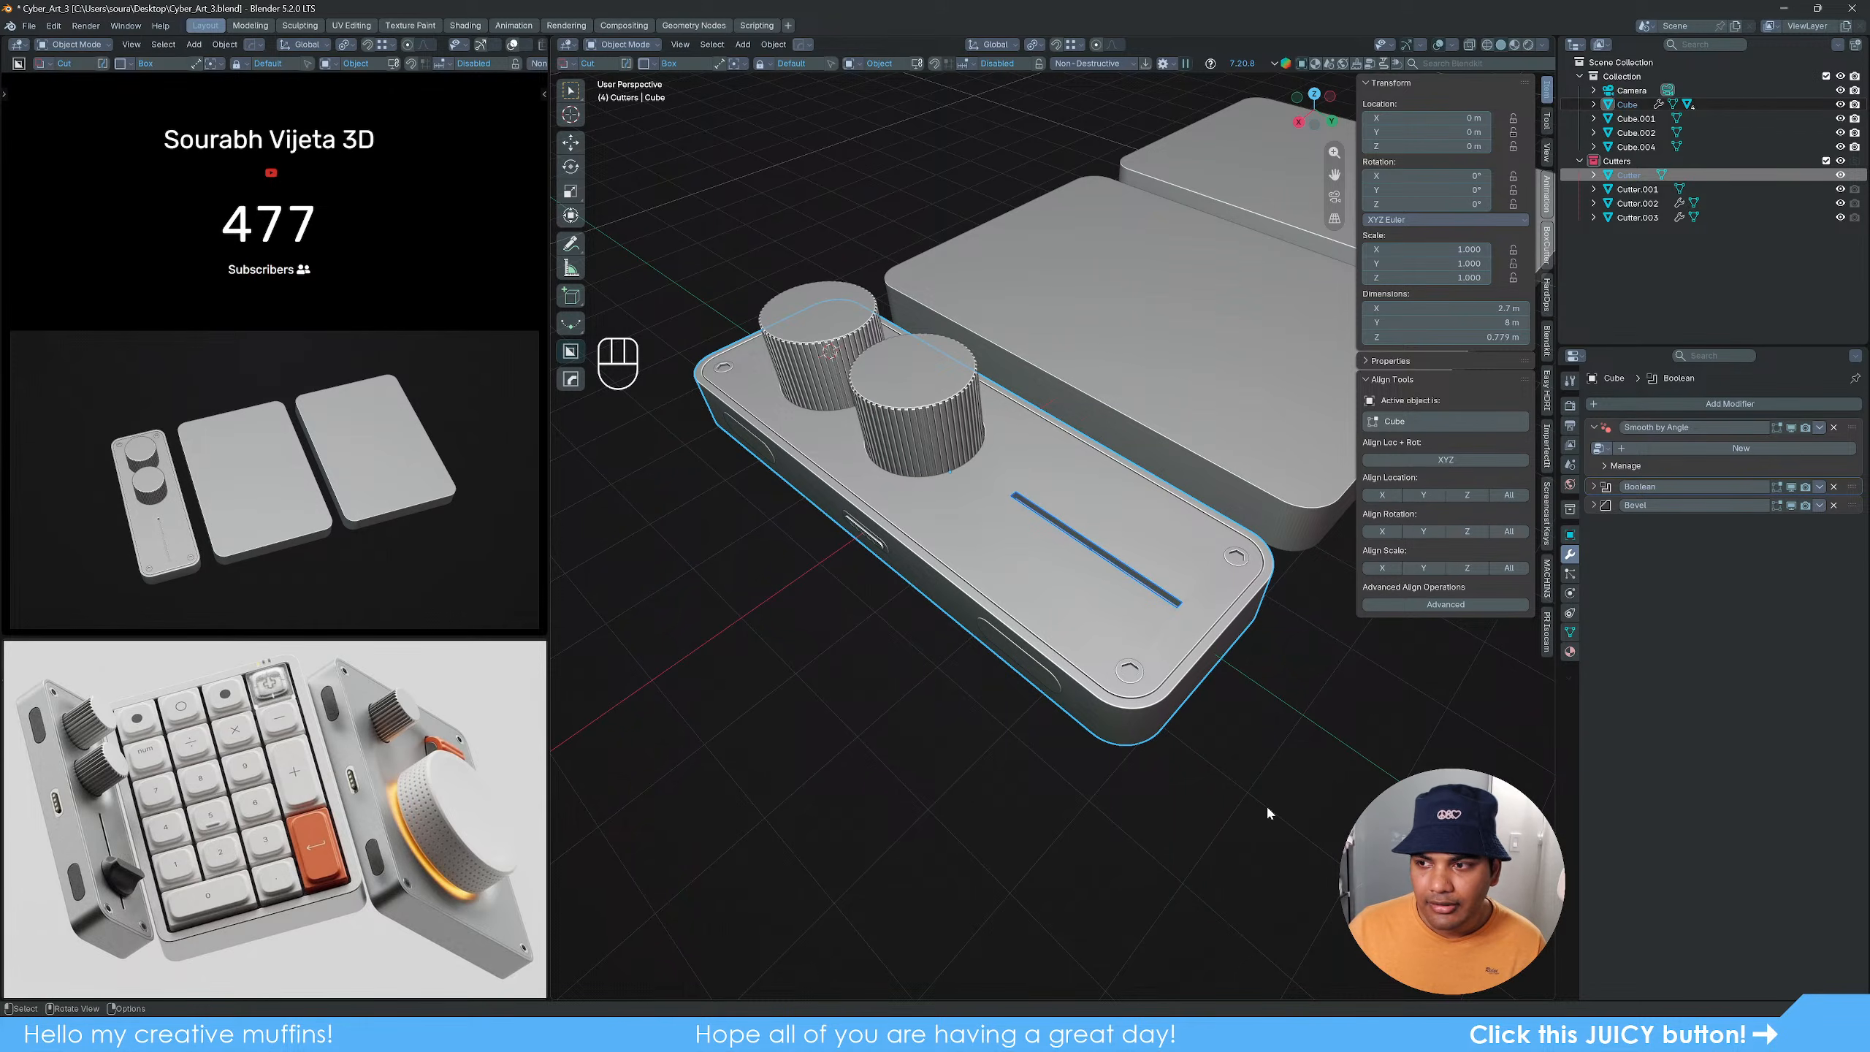
pyautogui.press('n')
# Step: Select only the slot cutter and move it about -0.104 m along the global Y axis
pyautogui.moveTo(1274, 781); pyautogui.dragTo(1214, 691, button='middle')
pyautogui.scroll(2, 1216, 689)
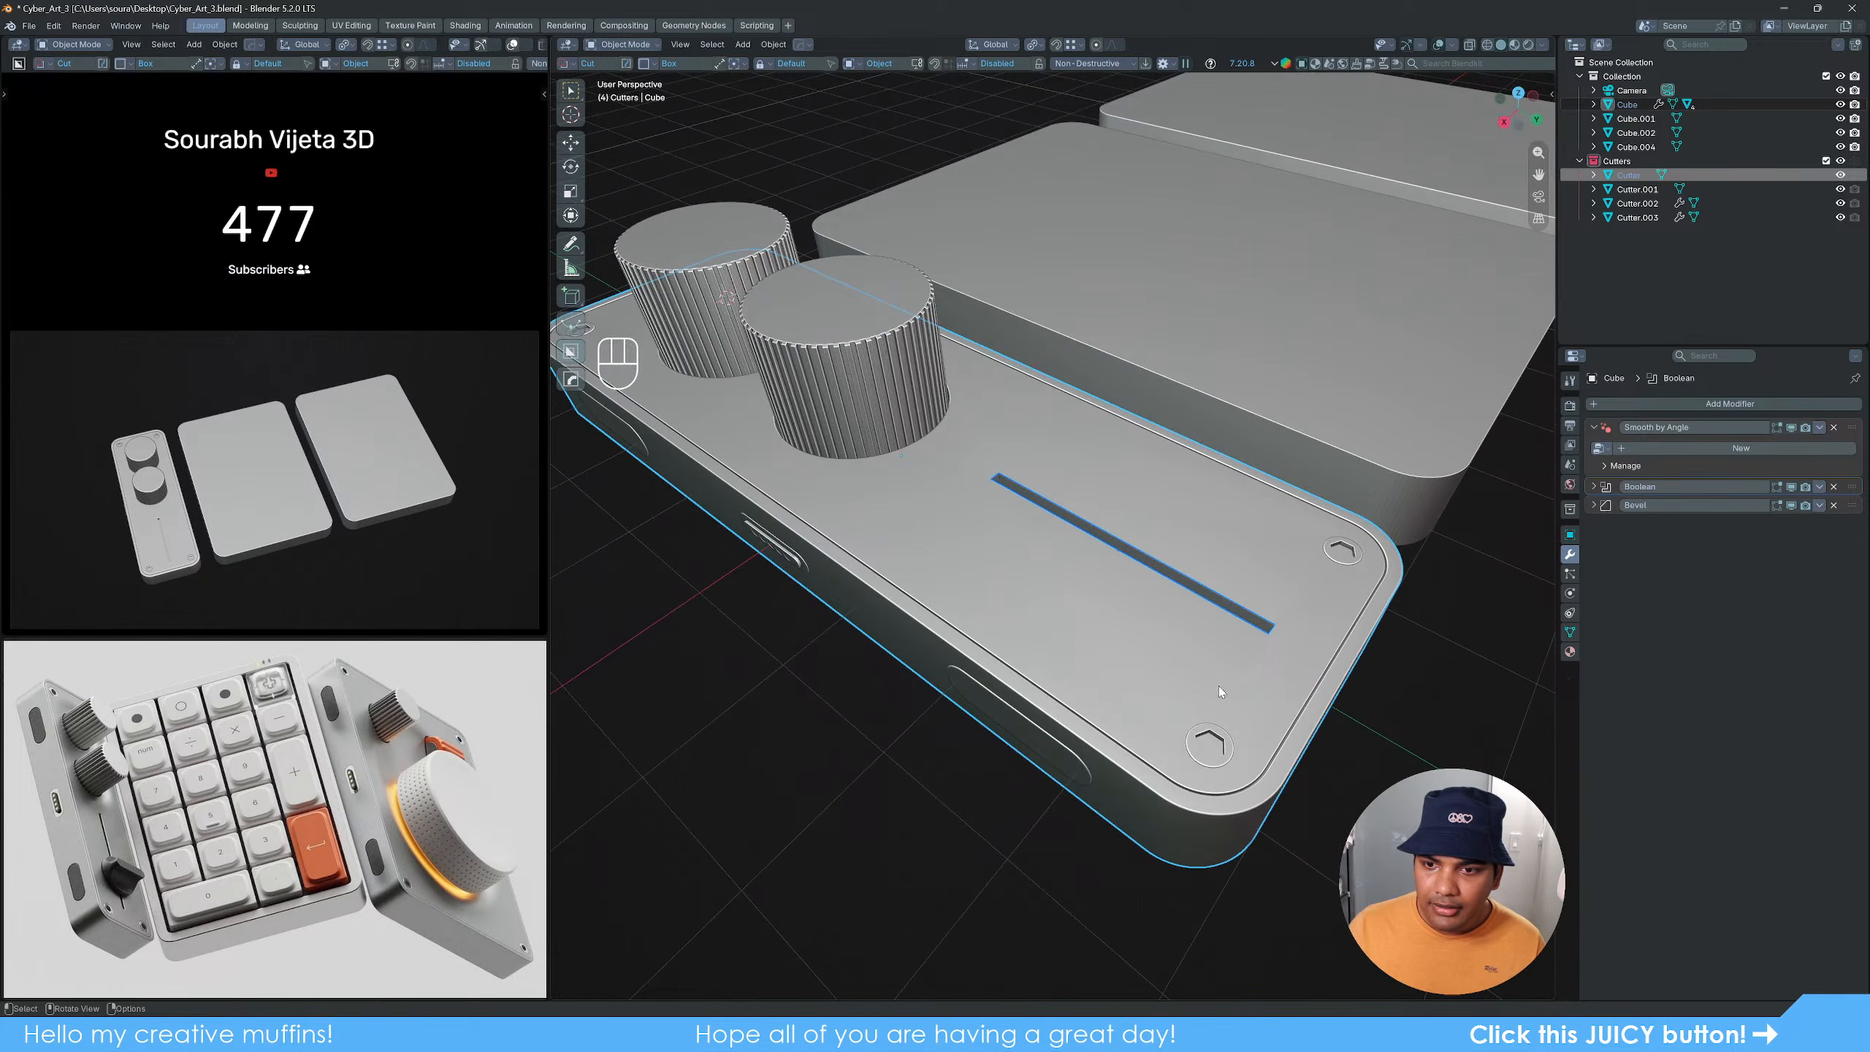
pyautogui.press('g')
pyautogui.rightClick(1311, 678)
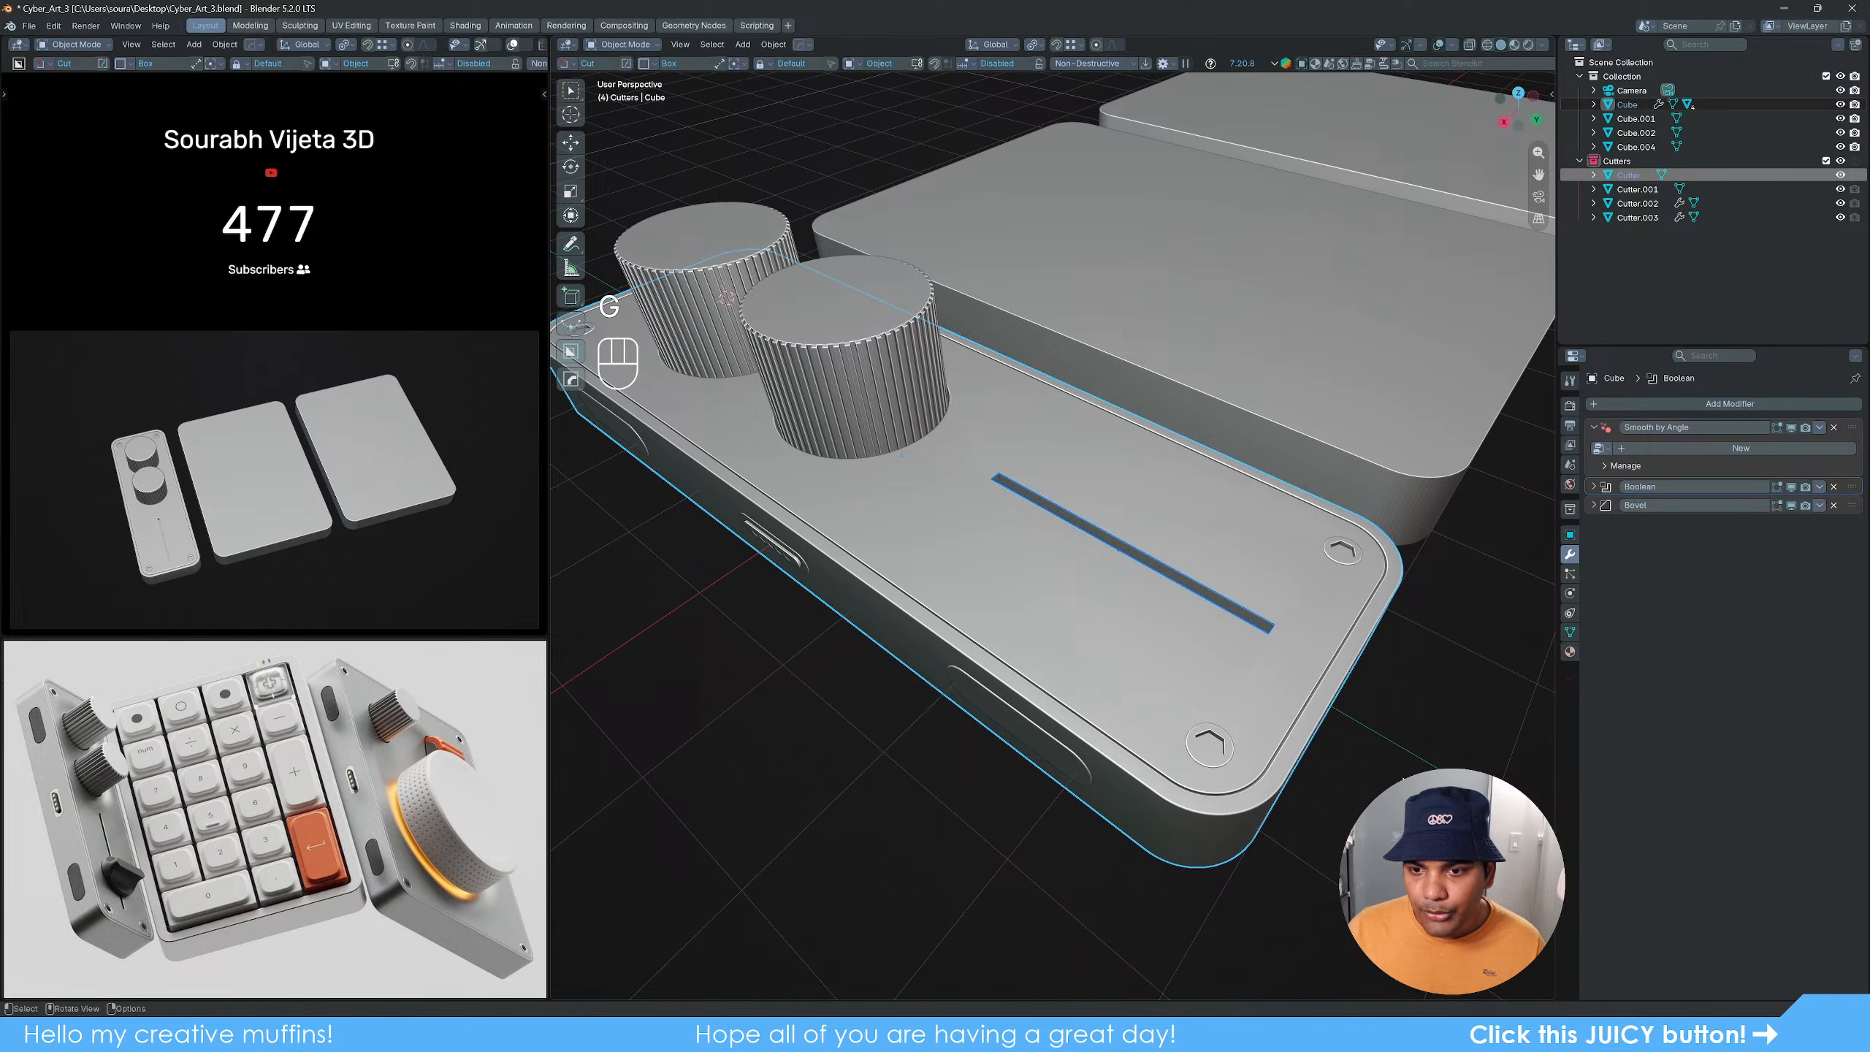
pyautogui.click(1348, 698)
pyautogui.click(1268, 630)
pyautogui.press('g')
pyautogui.press('g')
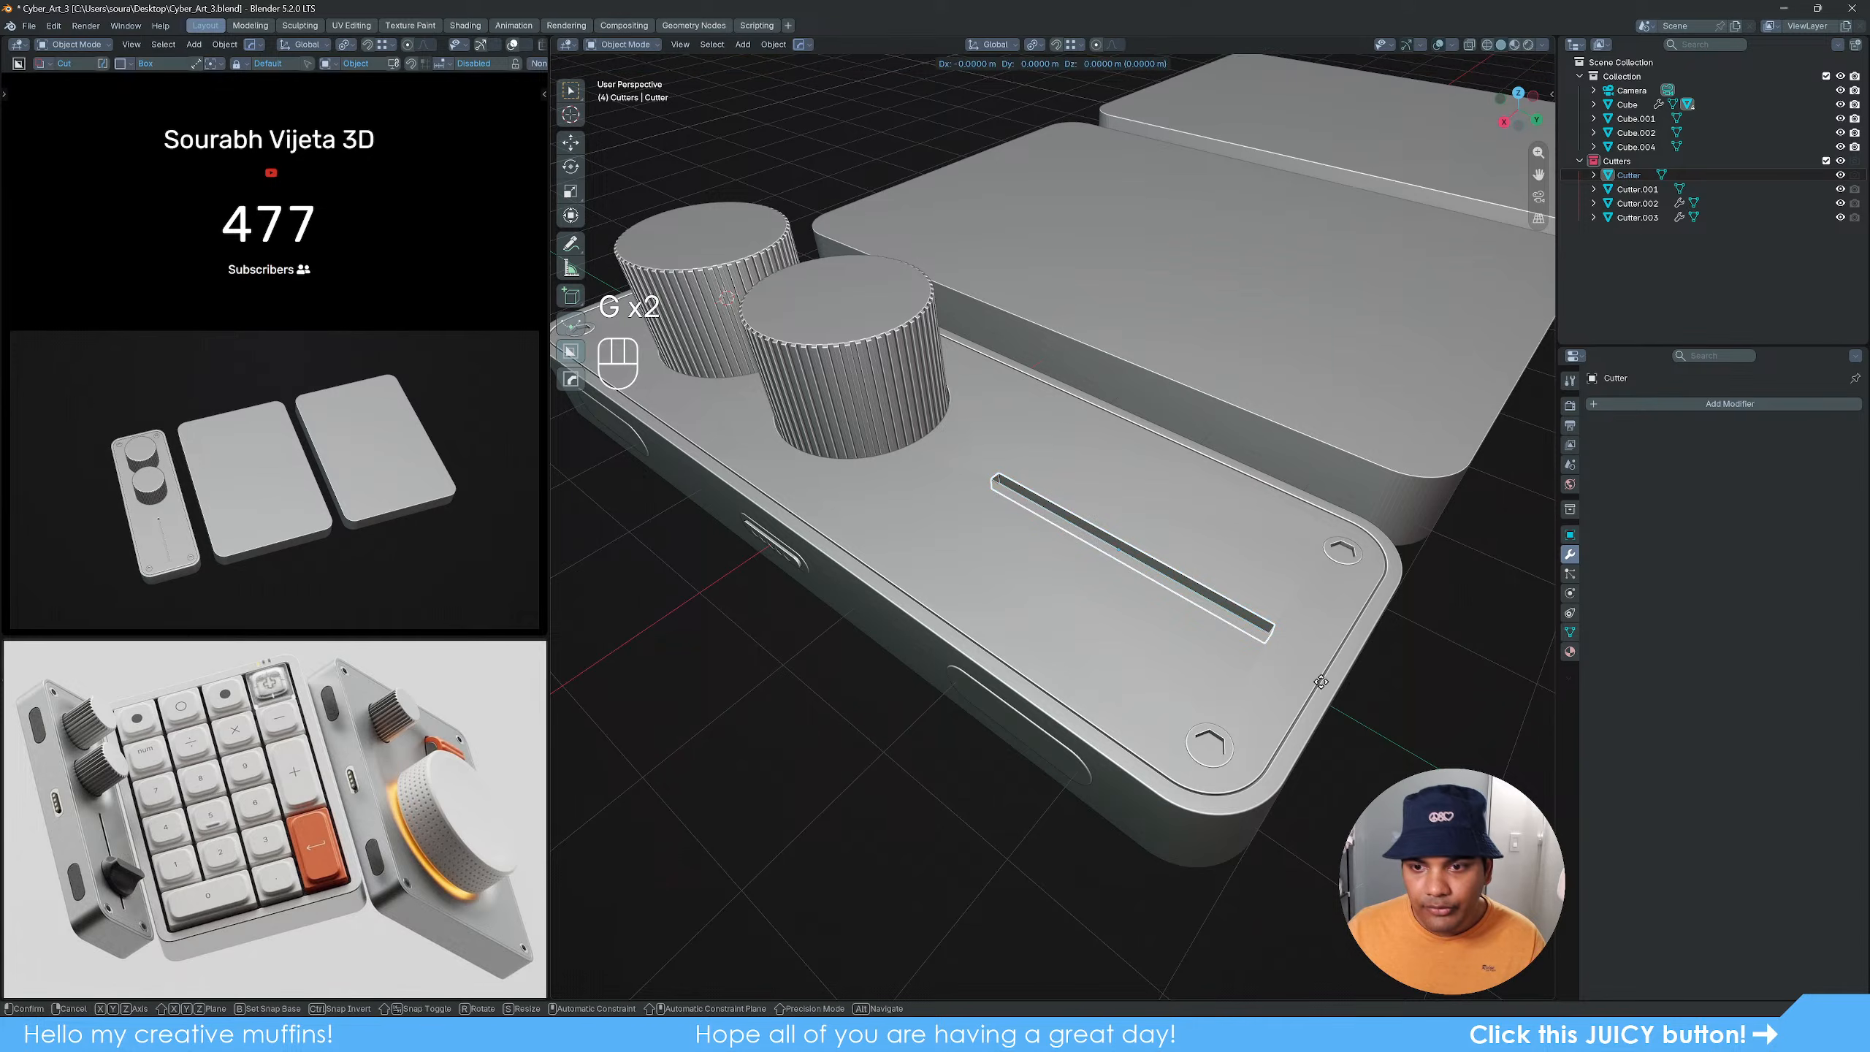
pyautogui.press('y')
pyautogui.press('shift')
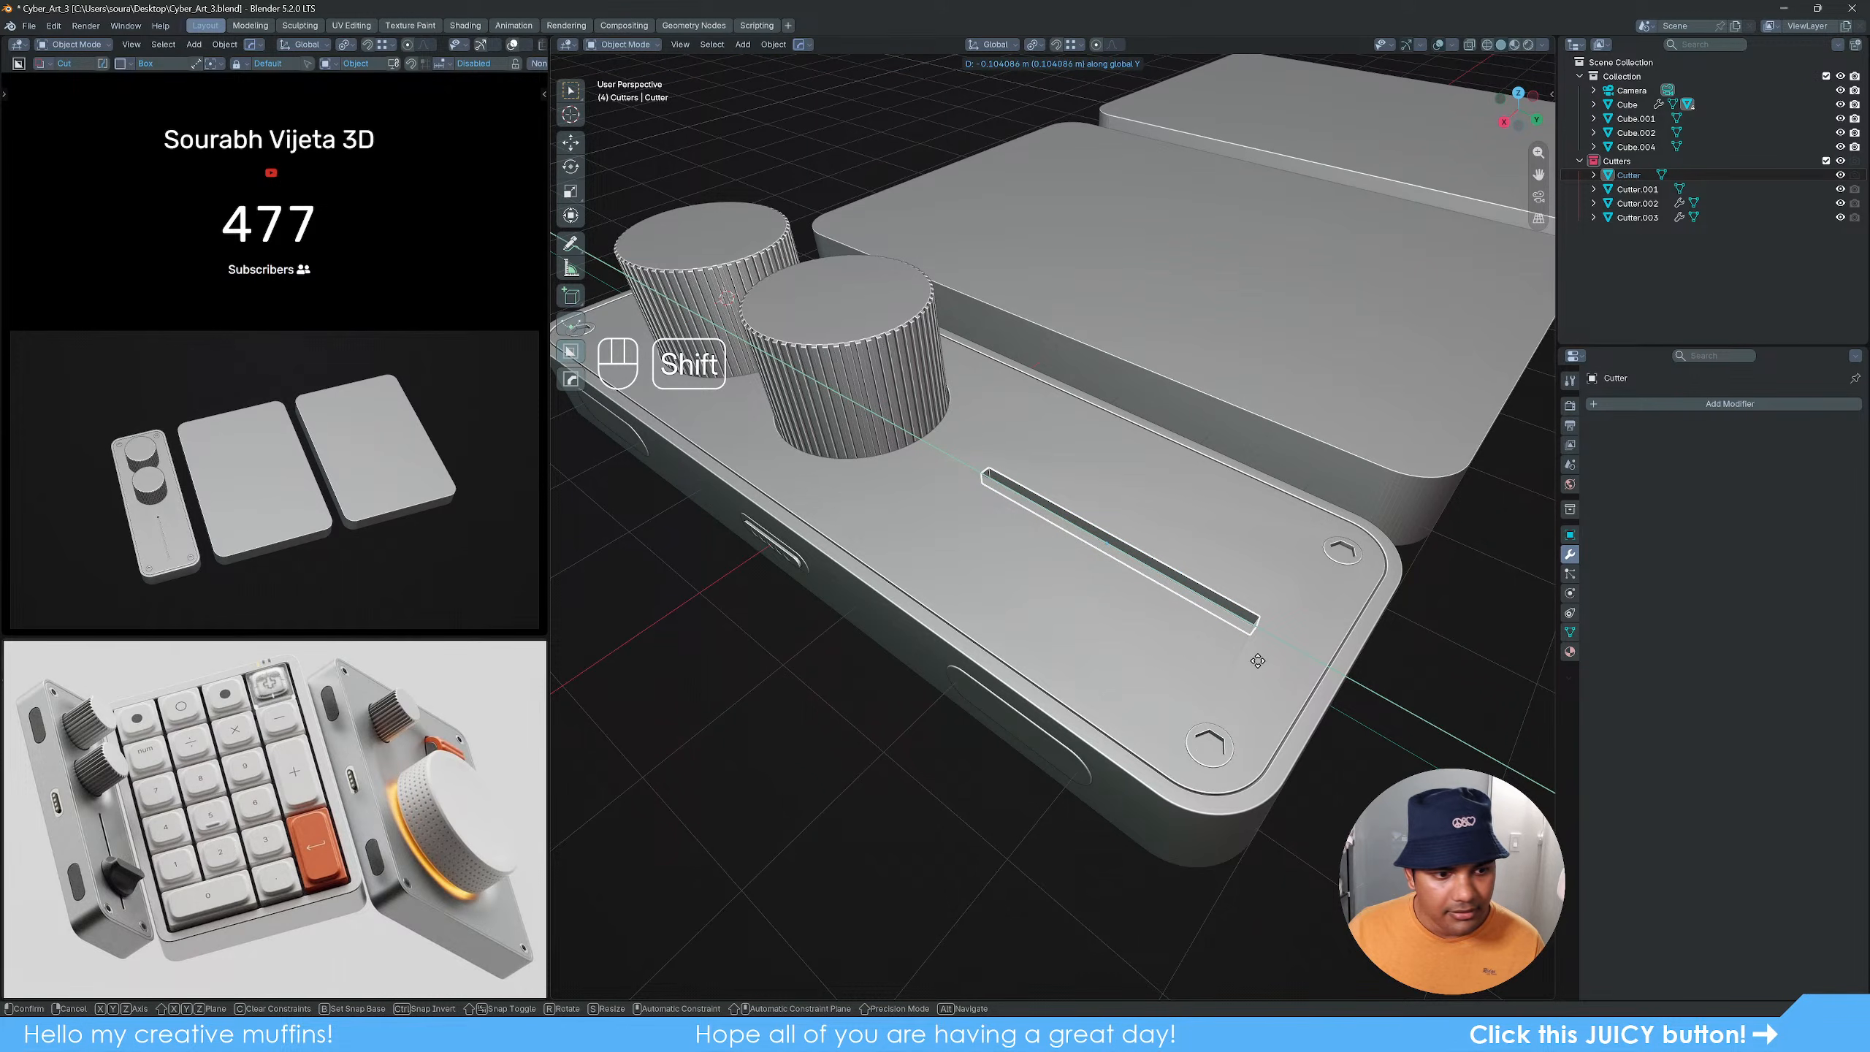
pyautogui.click(1258, 661)
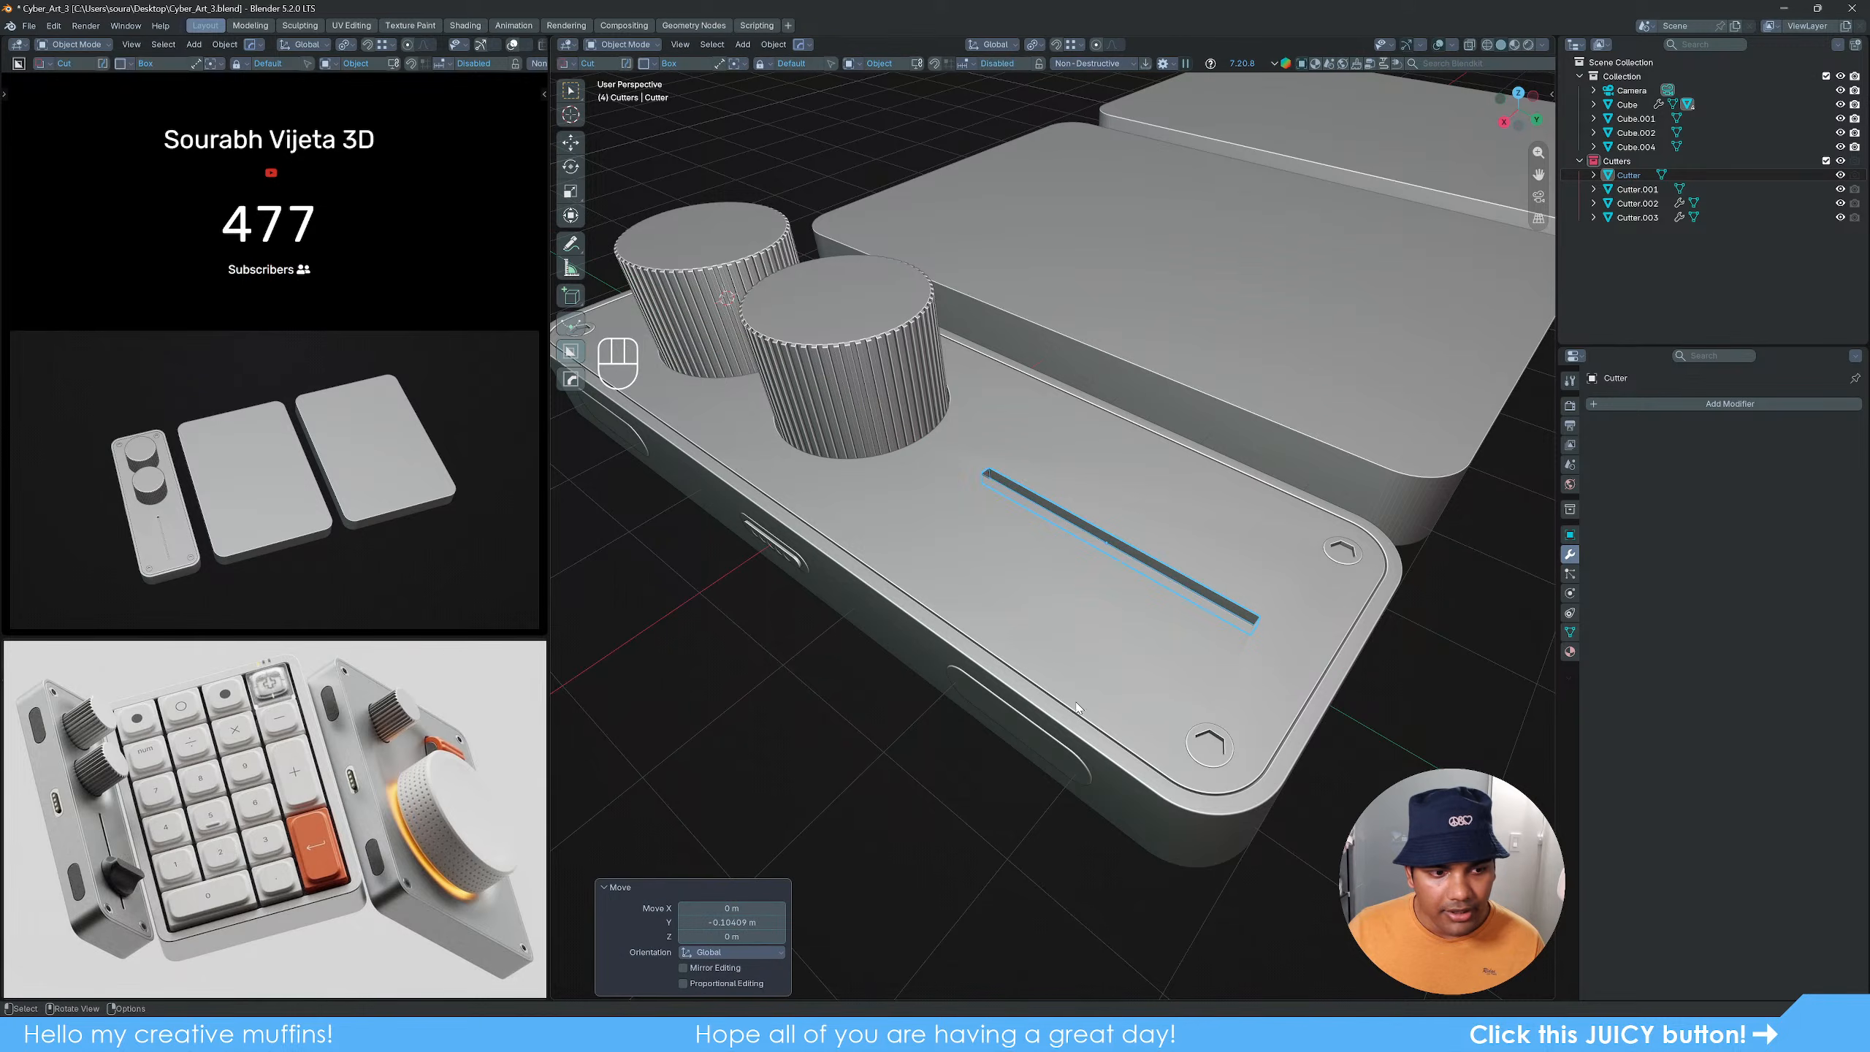
# Step: Edit the slot cutter's mesh in wireframe display and switch to edge mode with its four vertical corner edges selected
pyautogui.moveTo(1258, 661); pyautogui.dragTo(1058, 690, button='middle')
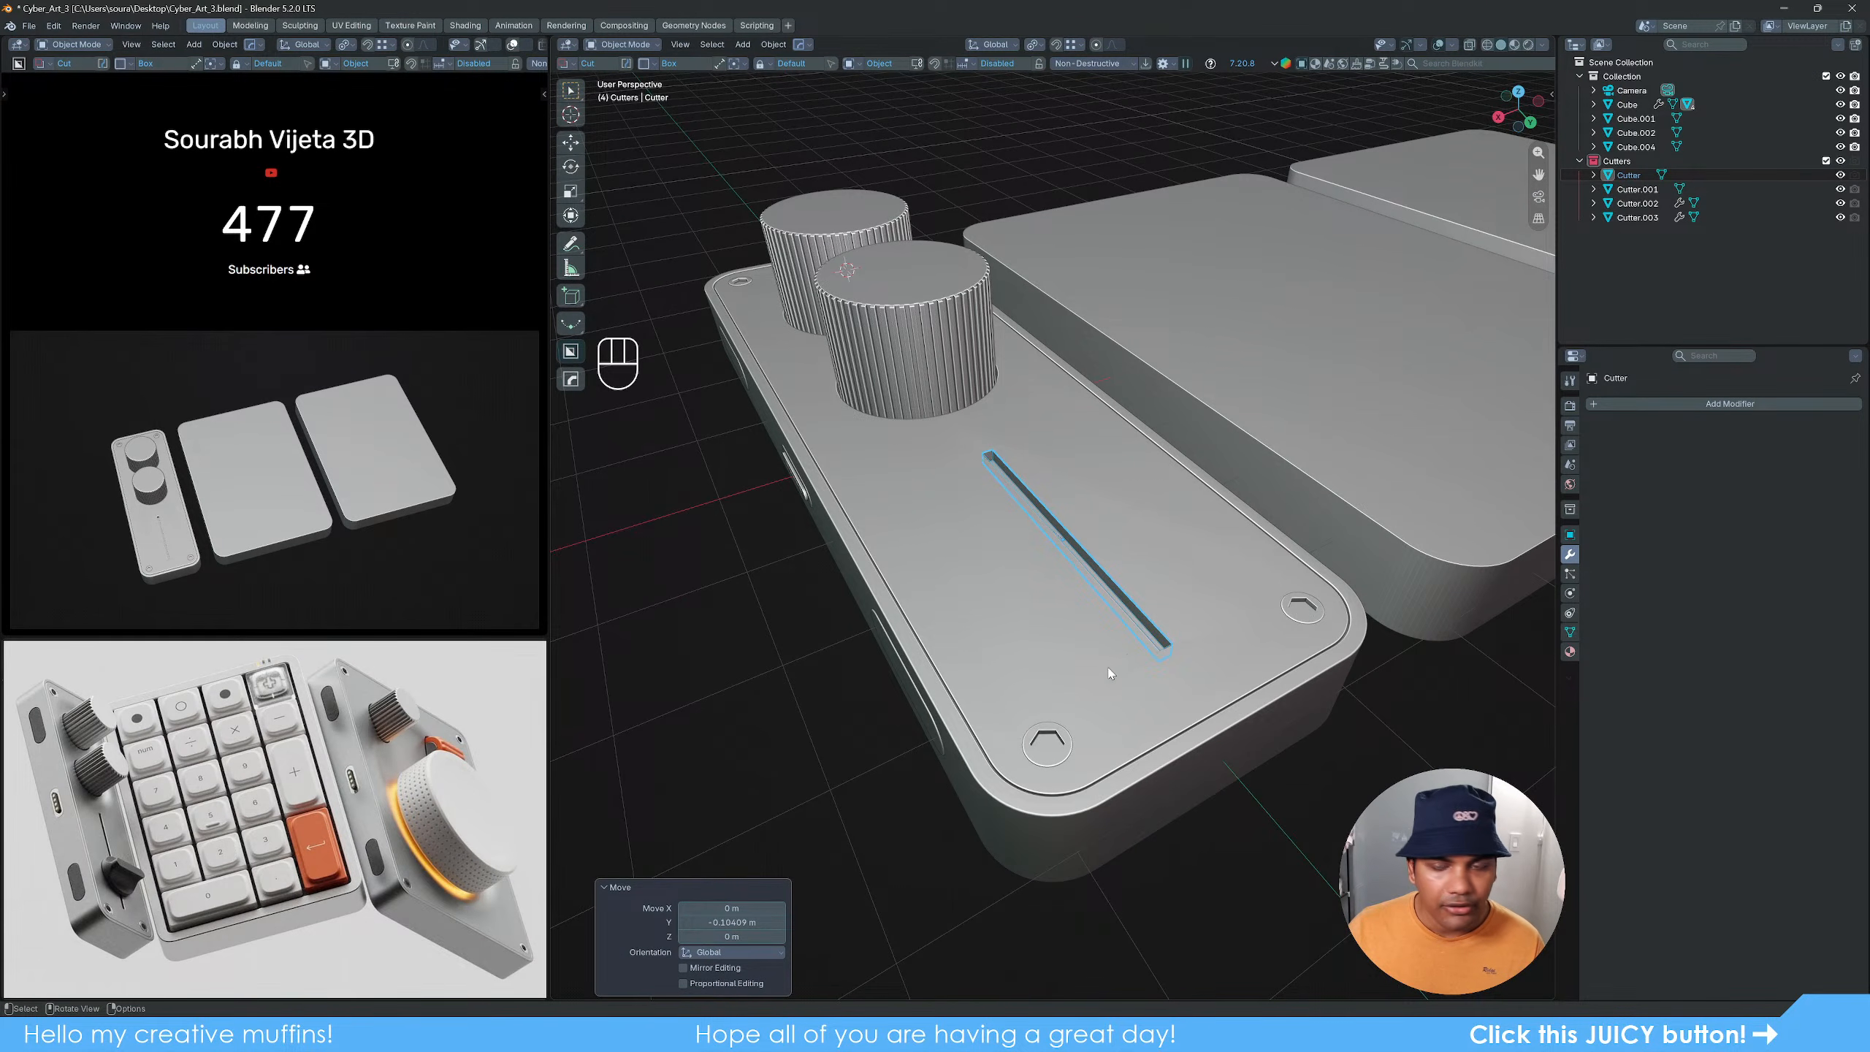
pyautogui.scroll(3, 1120, 652)
pyautogui.press('Tab')
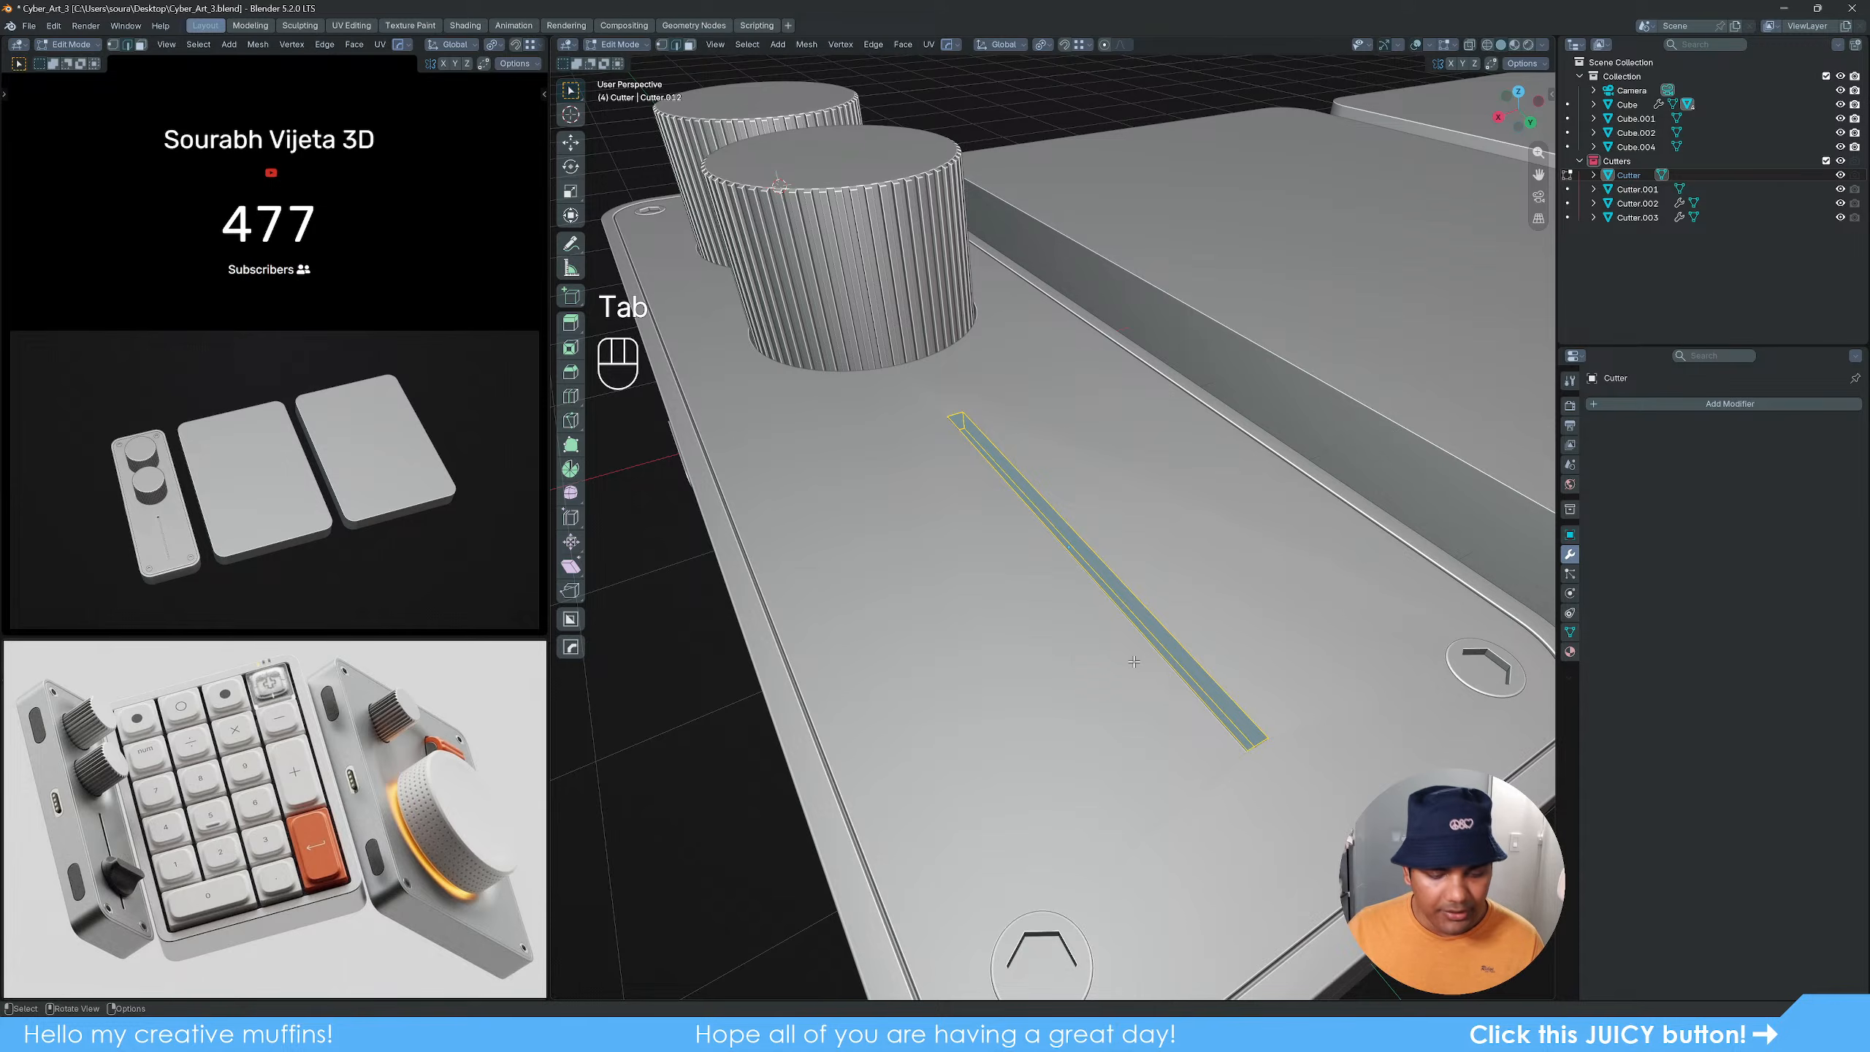
pyautogui.press('z')
pyautogui.keyDown('alt'); pyautogui.moveTo(1240, 677); pyautogui.dragTo(1085, 693, button='middle'); pyautogui.keyUp('alt')
pyautogui.keyDown('shift'); pyautogui.moveTo(1056, 510); pyautogui.dragTo(1086, 578, button='middle'); pyautogui.keyUp('shift')
pyautogui.scroll(4, 1086, 578)
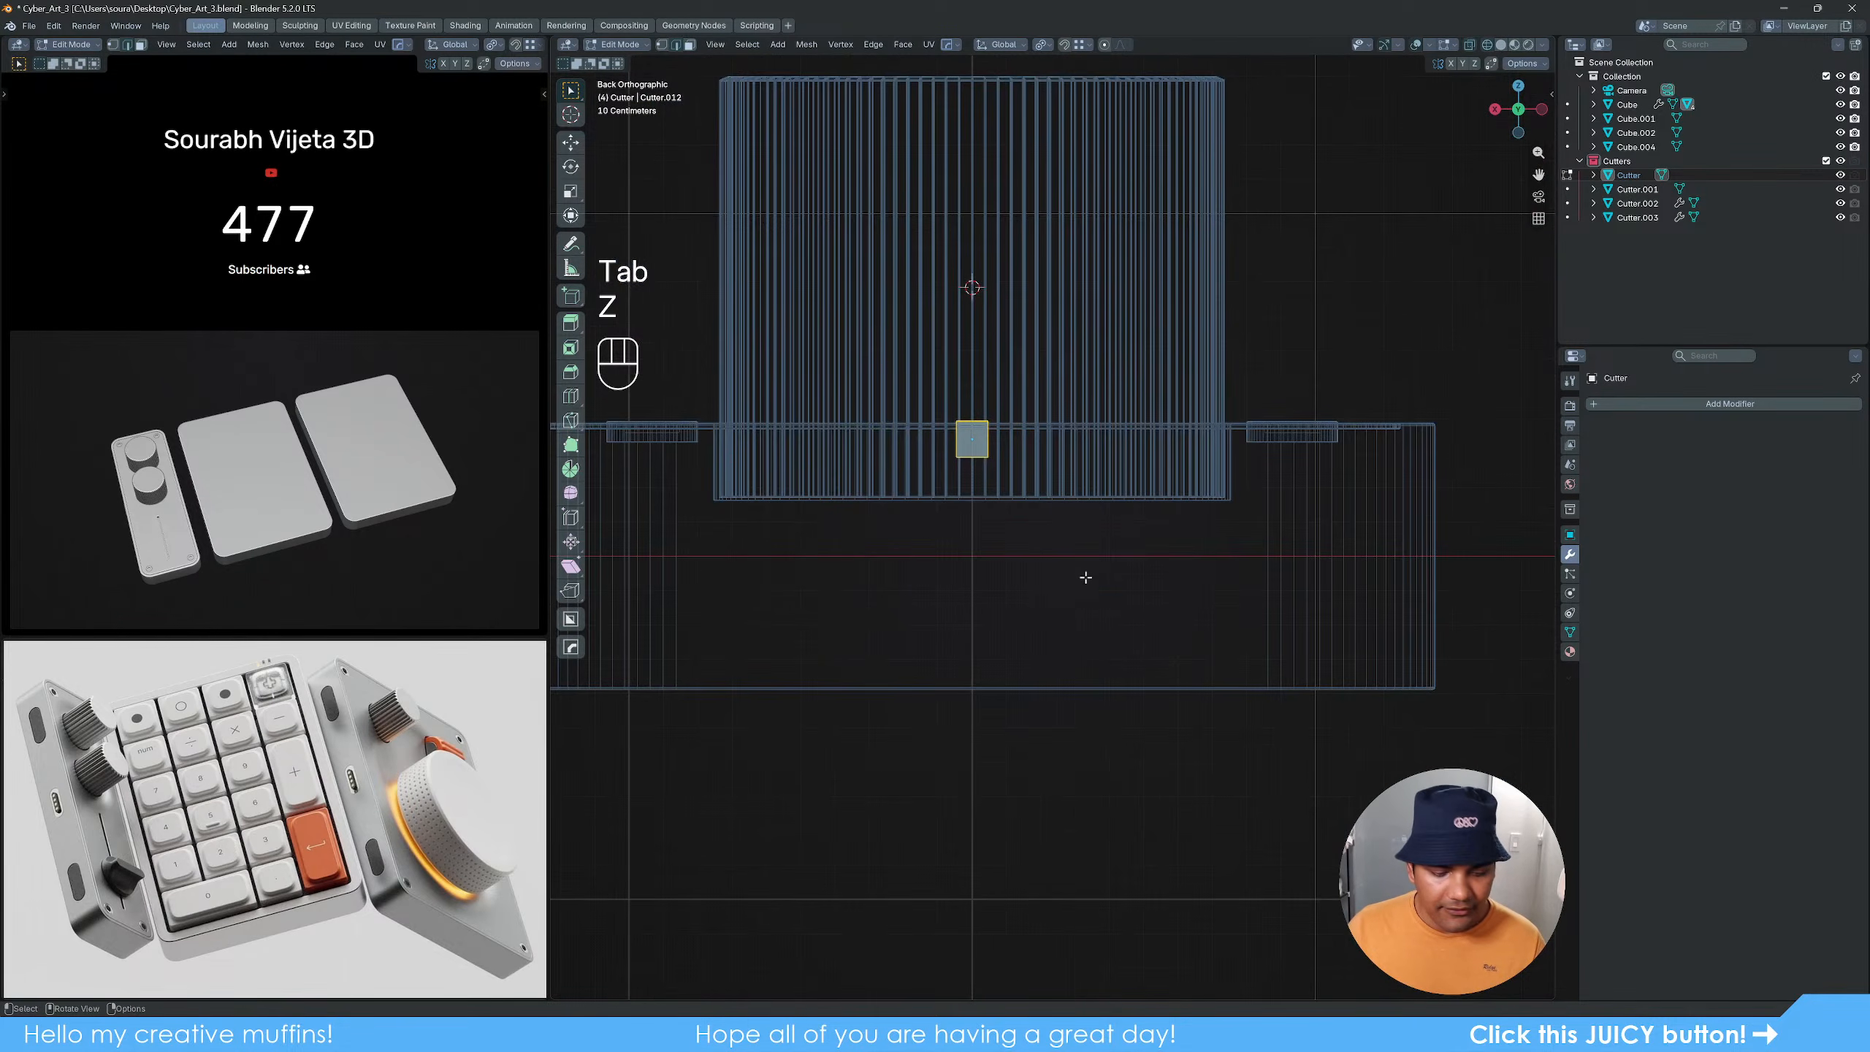
pyautogui.press('2')
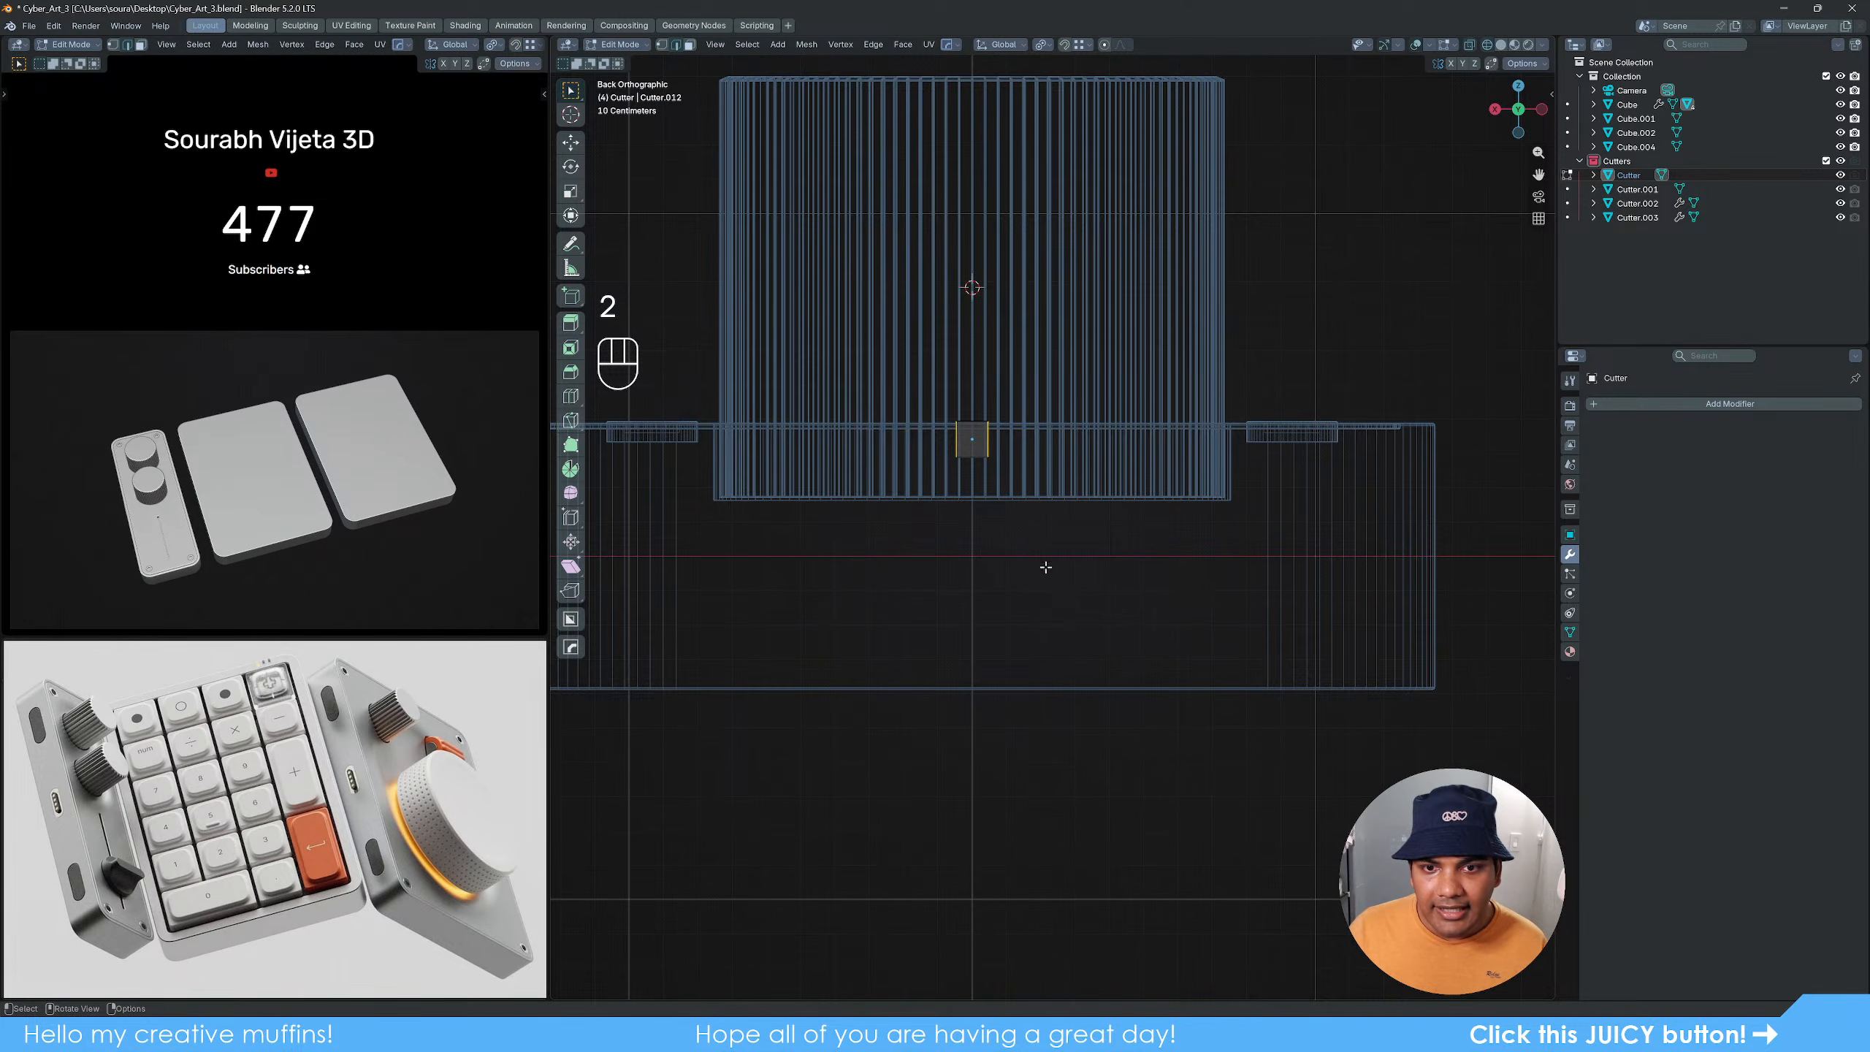
pyautogui.moveTo(1046, 567); pyautogui.dragTo(1072, 616, button='middle')
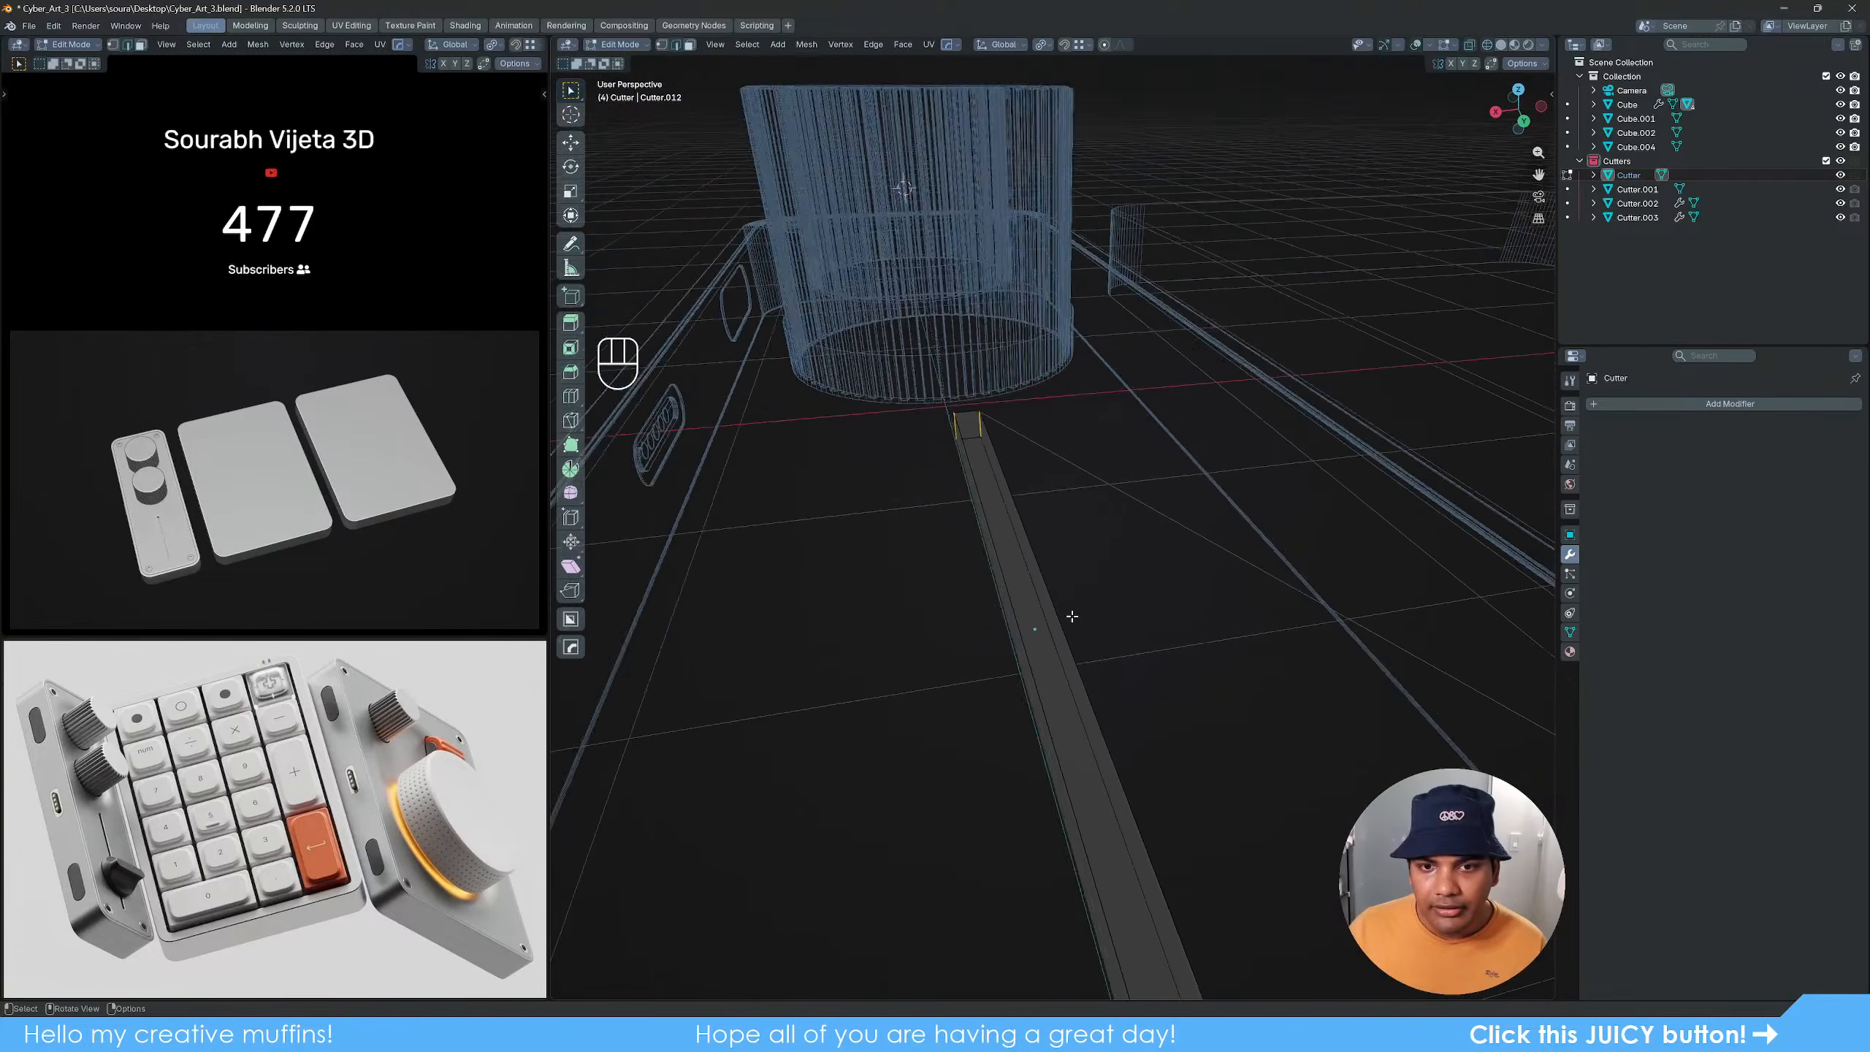
pyautogui.scroll(-2, 1072, 616)
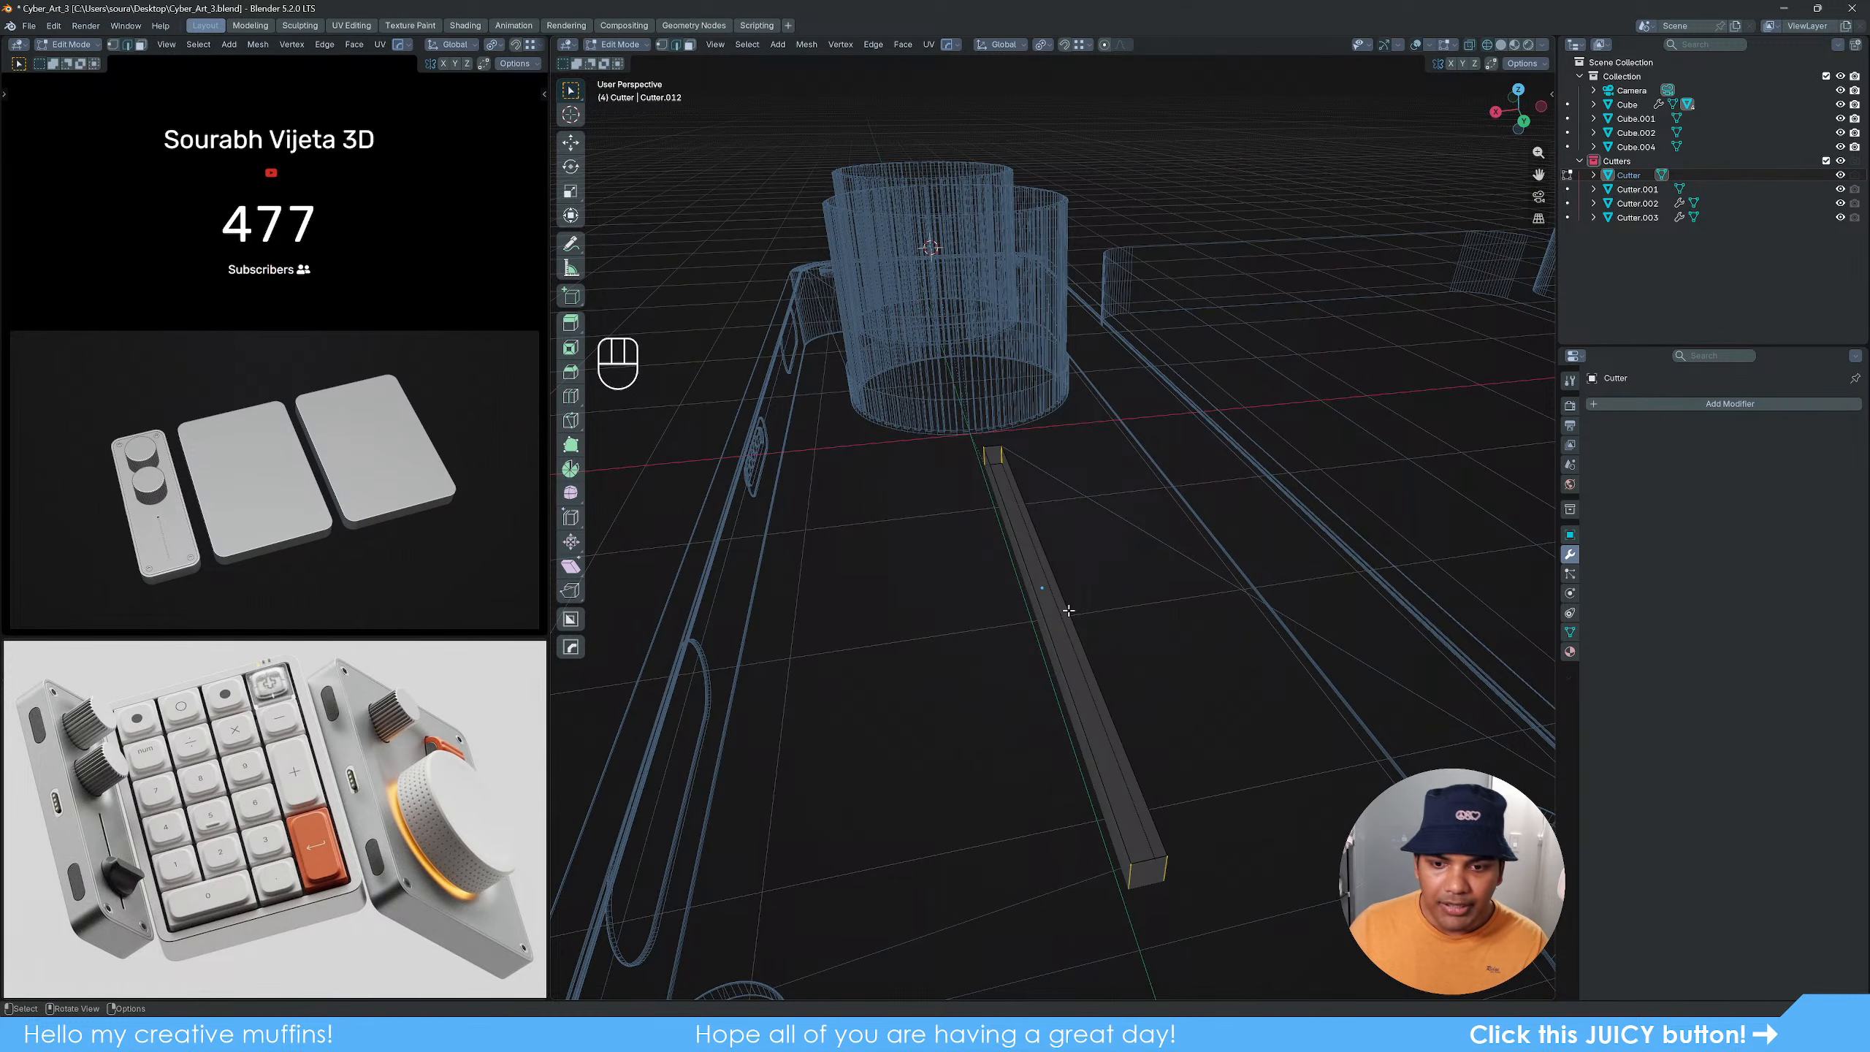
# Step: Bevel the slot cutter's vertical corner edges by about 0.025 m with 10 segments to round both ends, and return to Object Mode
pyautogui.keyDown('alt'); pyautogui.moveTo(1196, 658); pyautogui.dragTo(1218, 679, button='middle'); pyautogui.keyUp('alt')
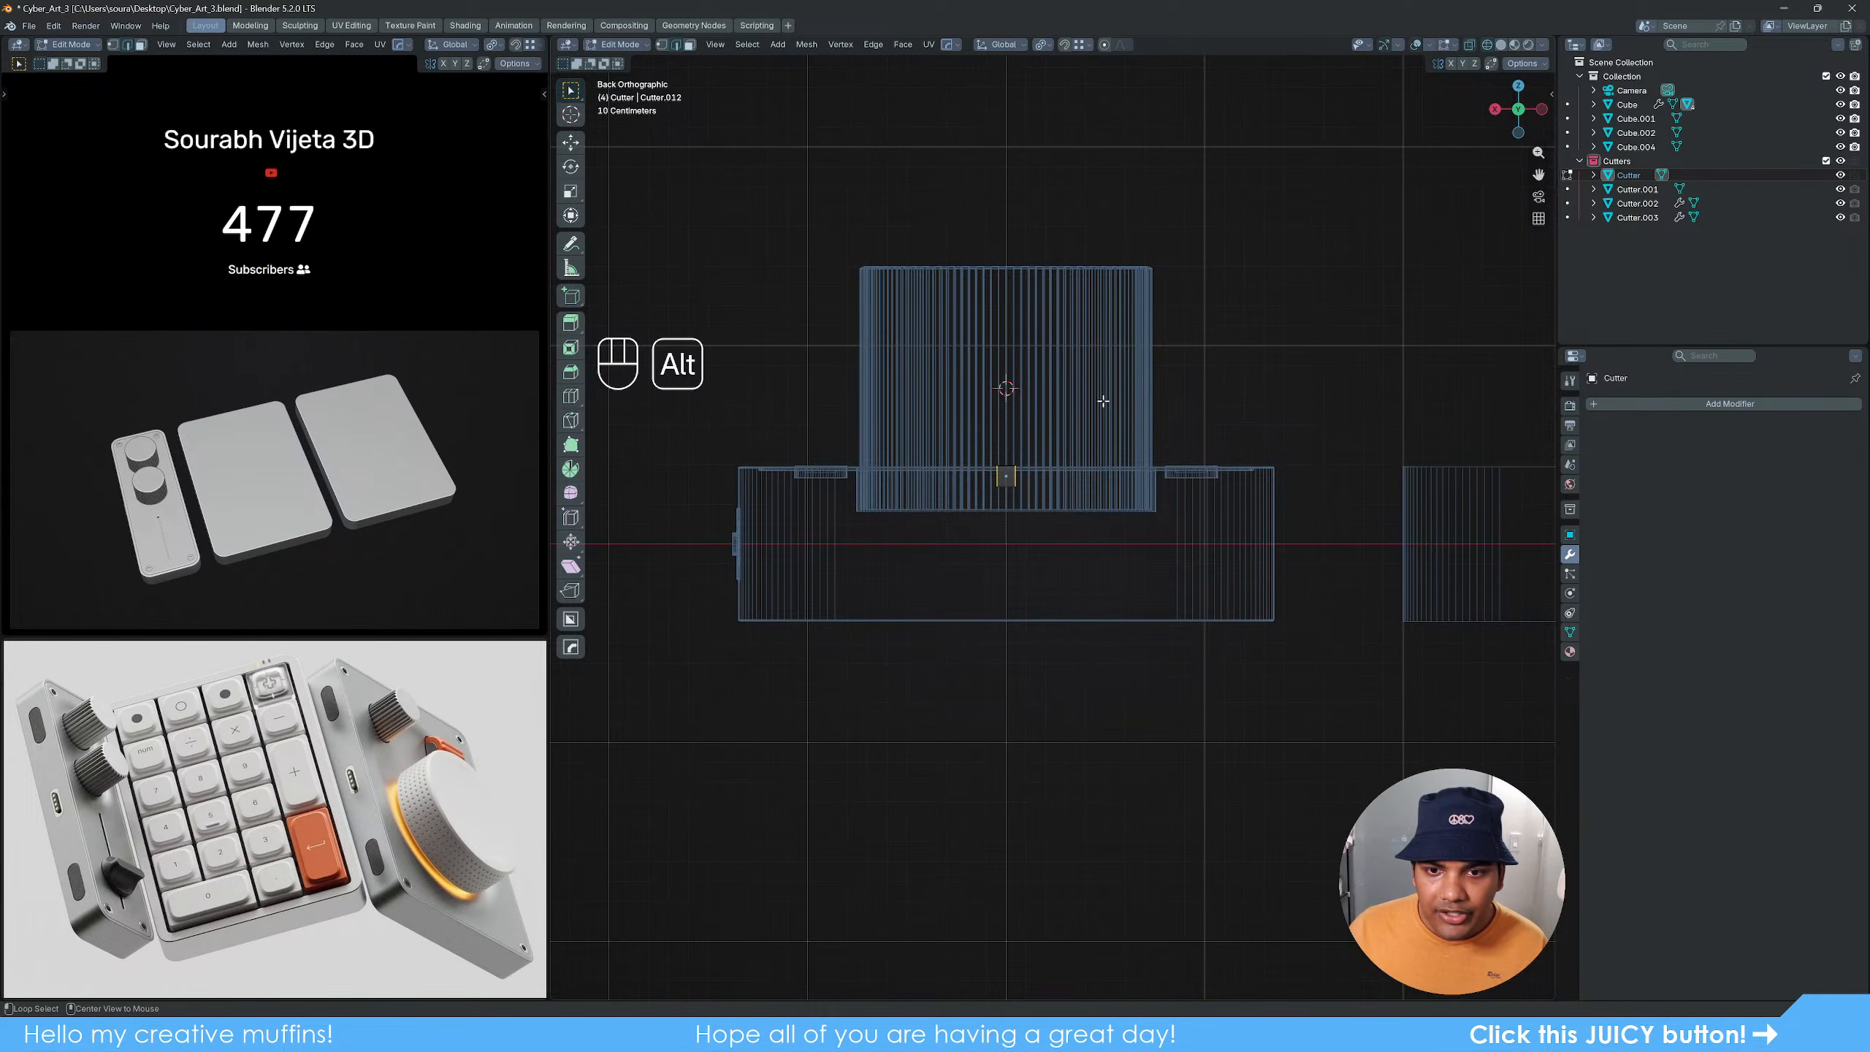
pyautogui.keyDown('alt'); pyautogui.moveTo(1248, 512); pyautogui.dragTo(1183, 516, button='middle'); pyautogui.keyUp('alt')
pyautogui.keyDown('alt'); pyautogui.moveTo(1183, 516); pyautogui.dragTo(1263, 545, button='middle'); pyautogui.keyUp('alt')
pyautogui.keyDown('alt'); pyautogui.moveTo(1268, 663); pyautogui.dragTo(1282, 813, button='middle'); pyautogui.keyUp('alt')
pyautogui.scroll(8, 1002, 513)
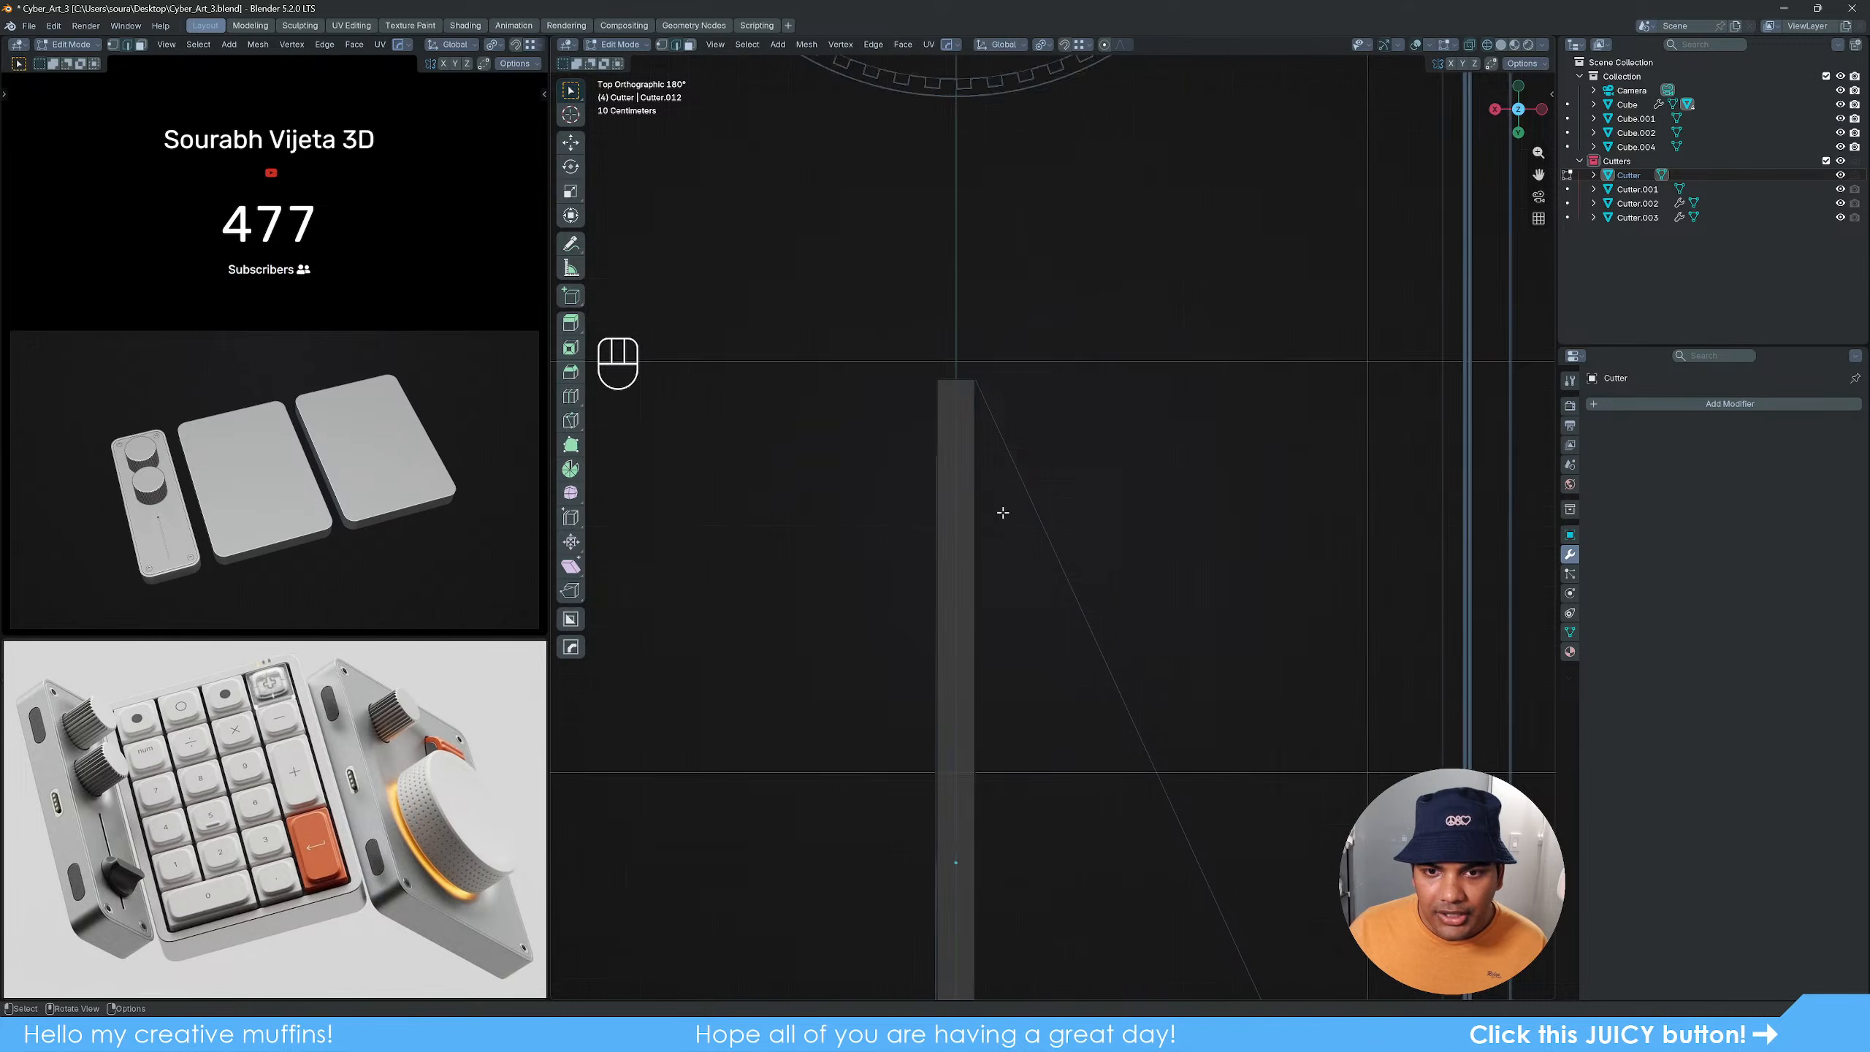
pyautogui.keyDown('shift'); pyautogui.moveTo(1060, 352); pyautogui.dragTo(1195, 547, button='middle'); pyautogui.keyUp('shift')
pyautogui.scroll(2, 1194, 547)
pyautogui.hotkey('ctrl', 'b')
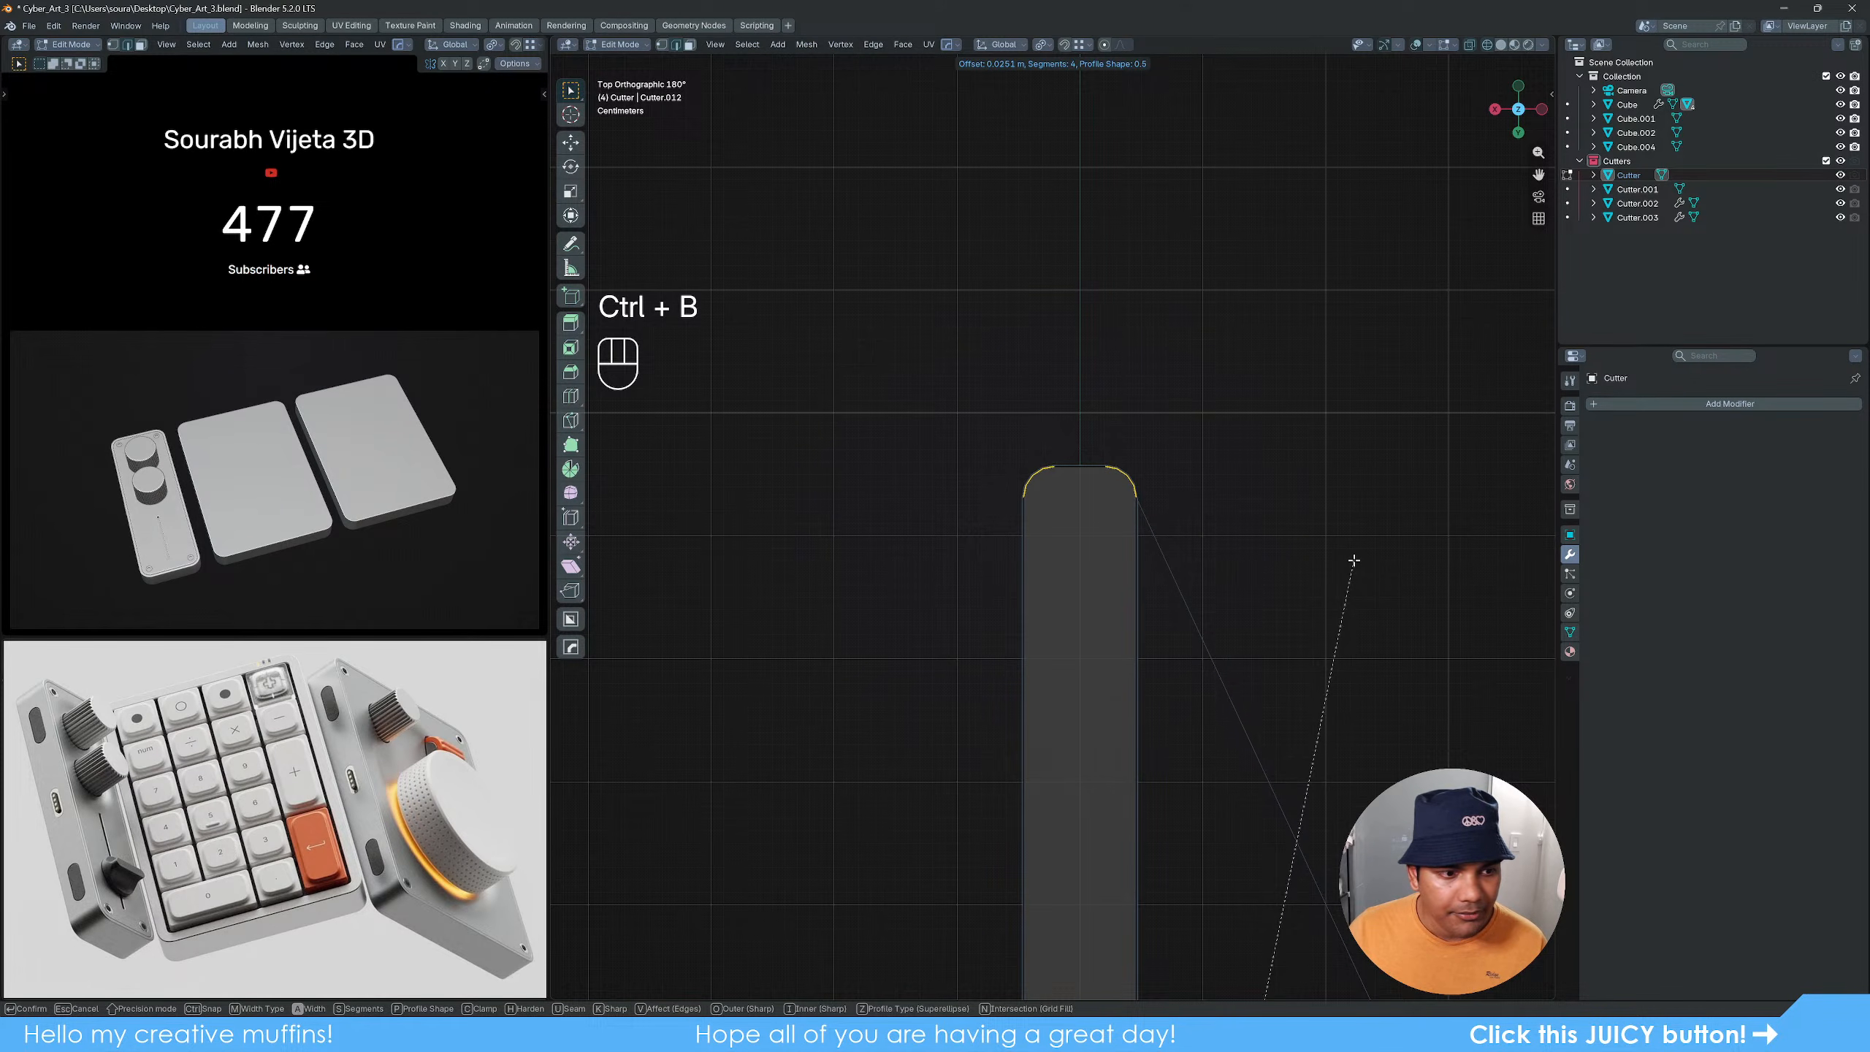
pyautogui.press('shift')
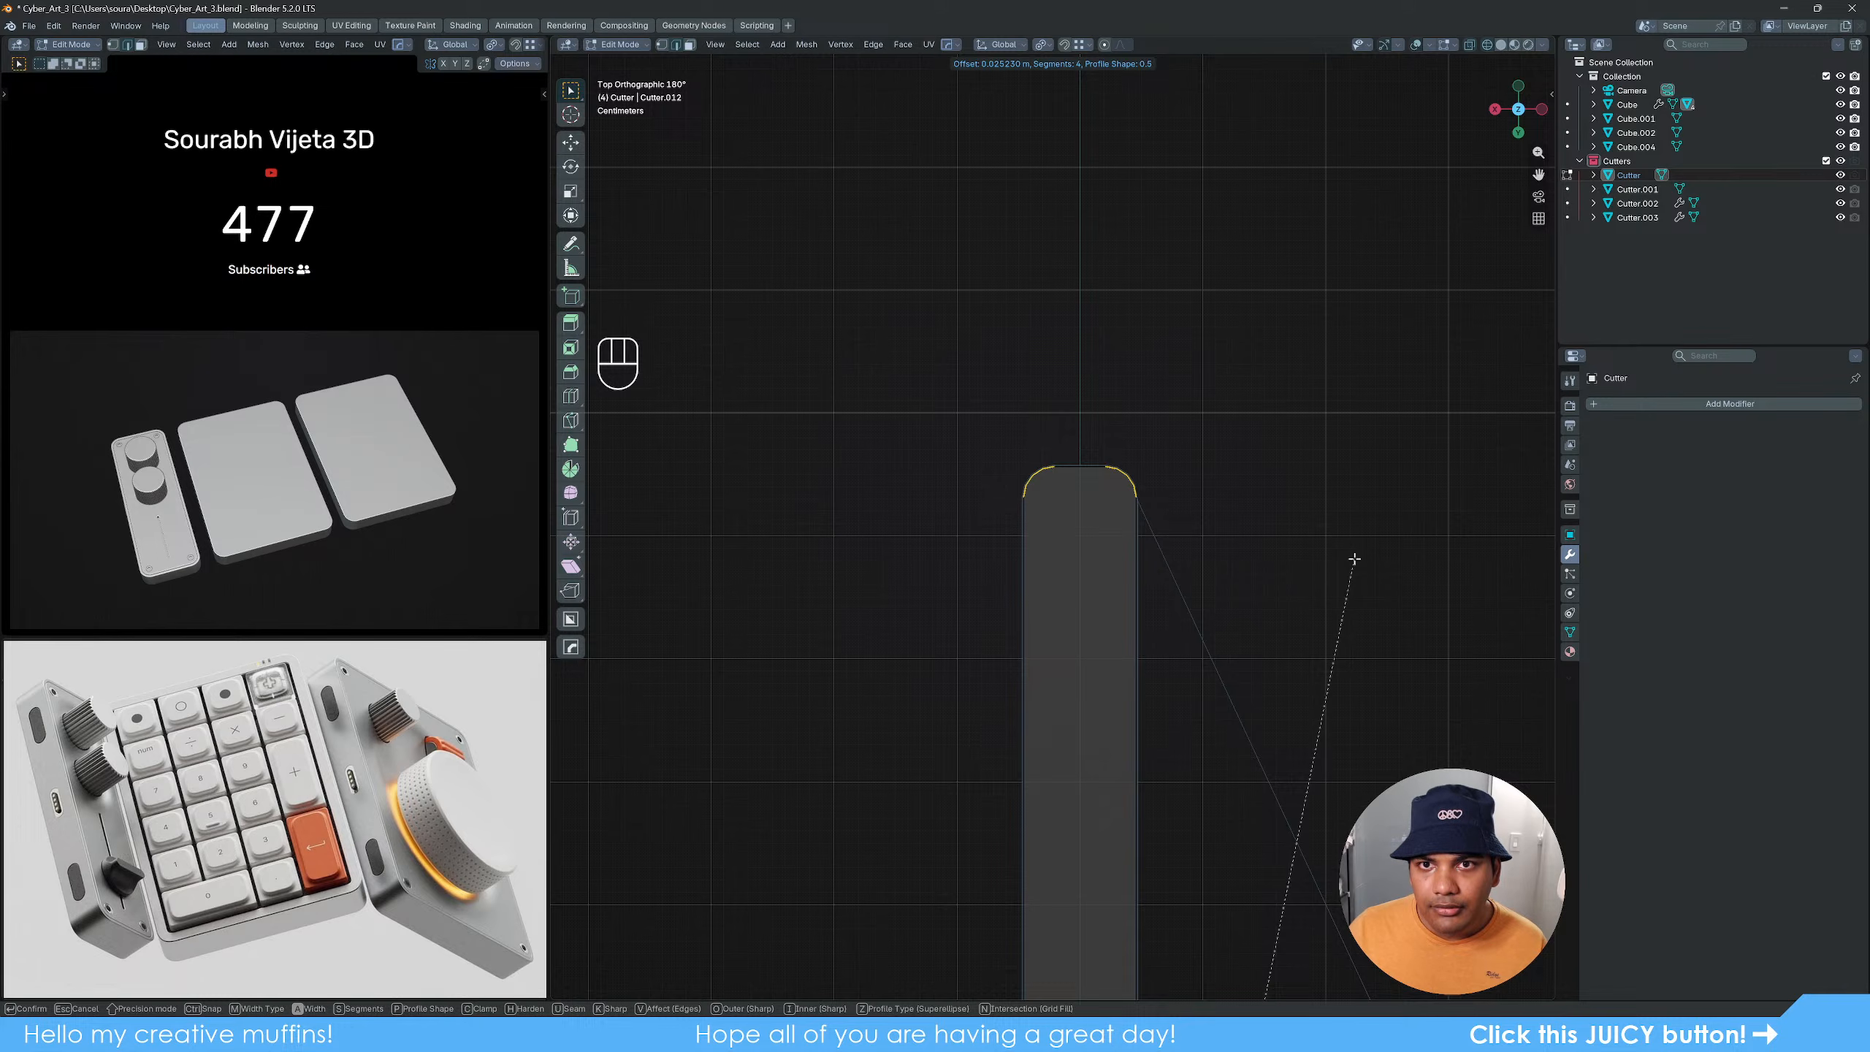
pyautogui.scroll(1, 1354, 559)
pyautogui.press('shift')
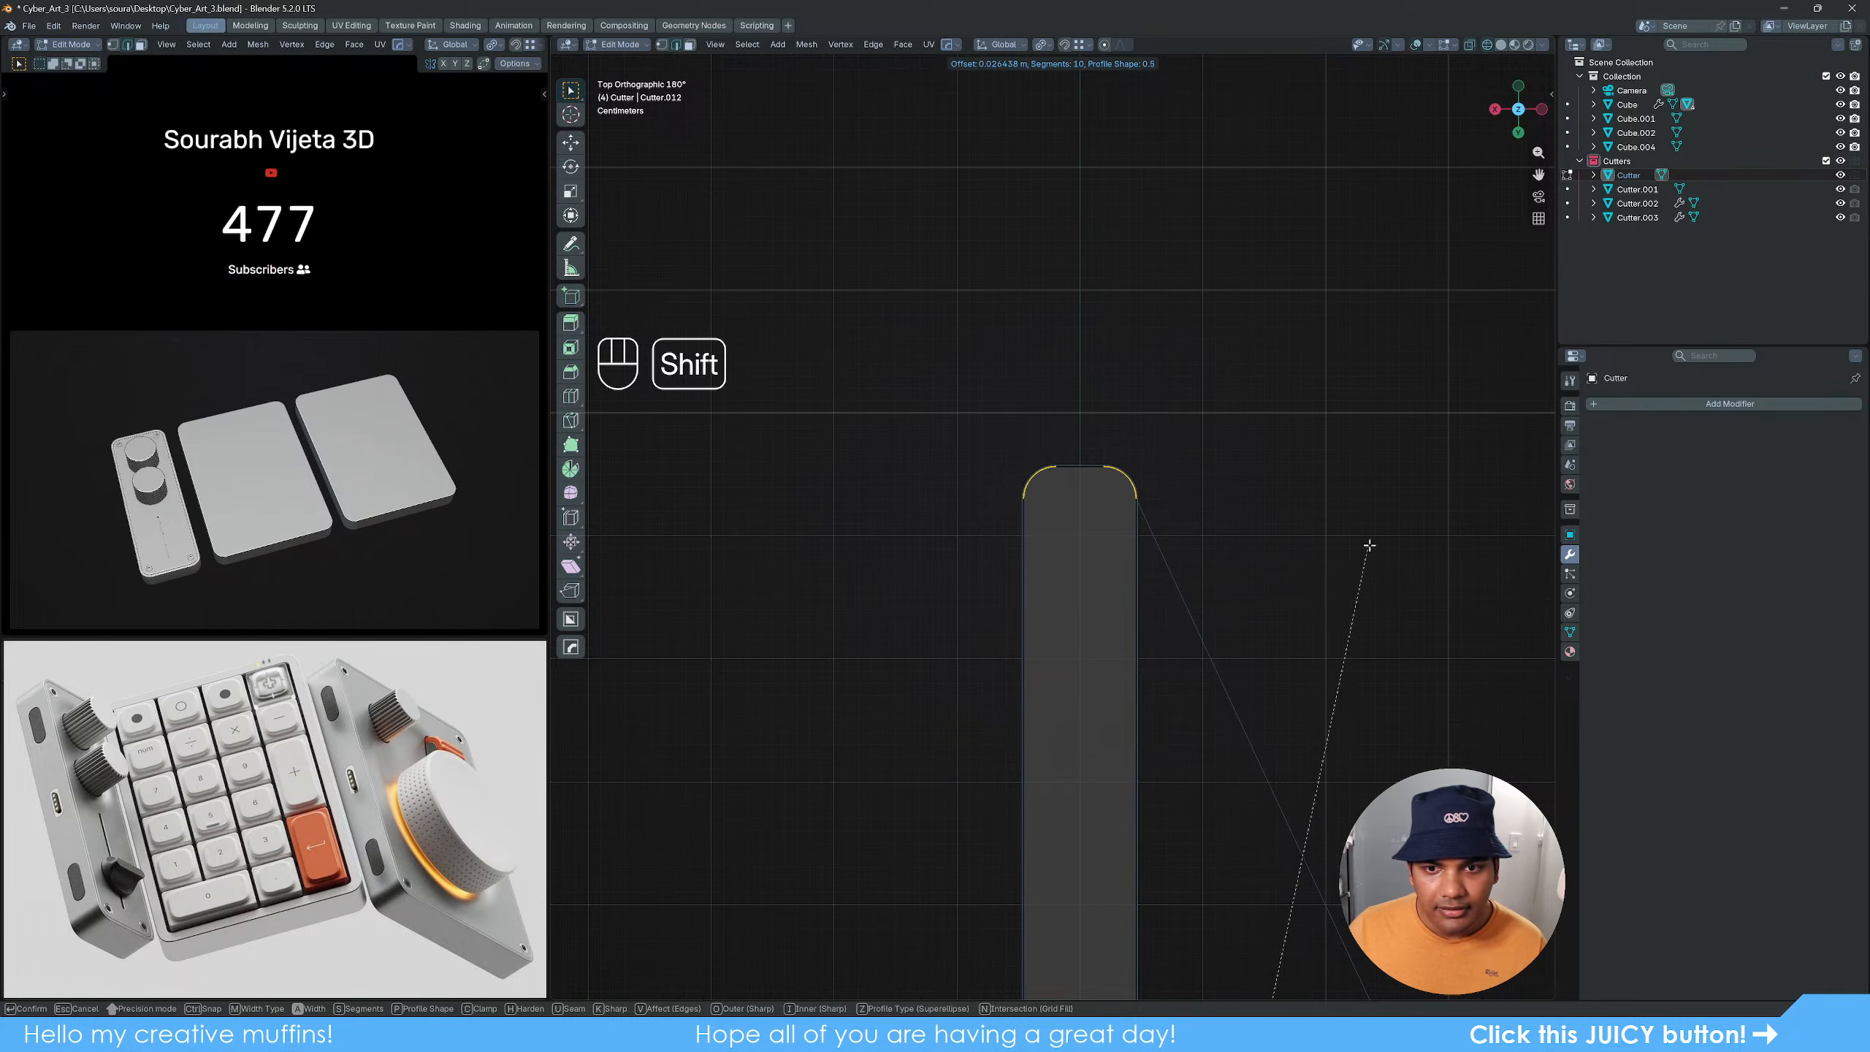
pyautogui.click(1336, 551)
pyautogui.press('Tab')
pyautogui.scroll(-4, 1243, 560)
pyautogui.scroll(-5, 1244, 564)
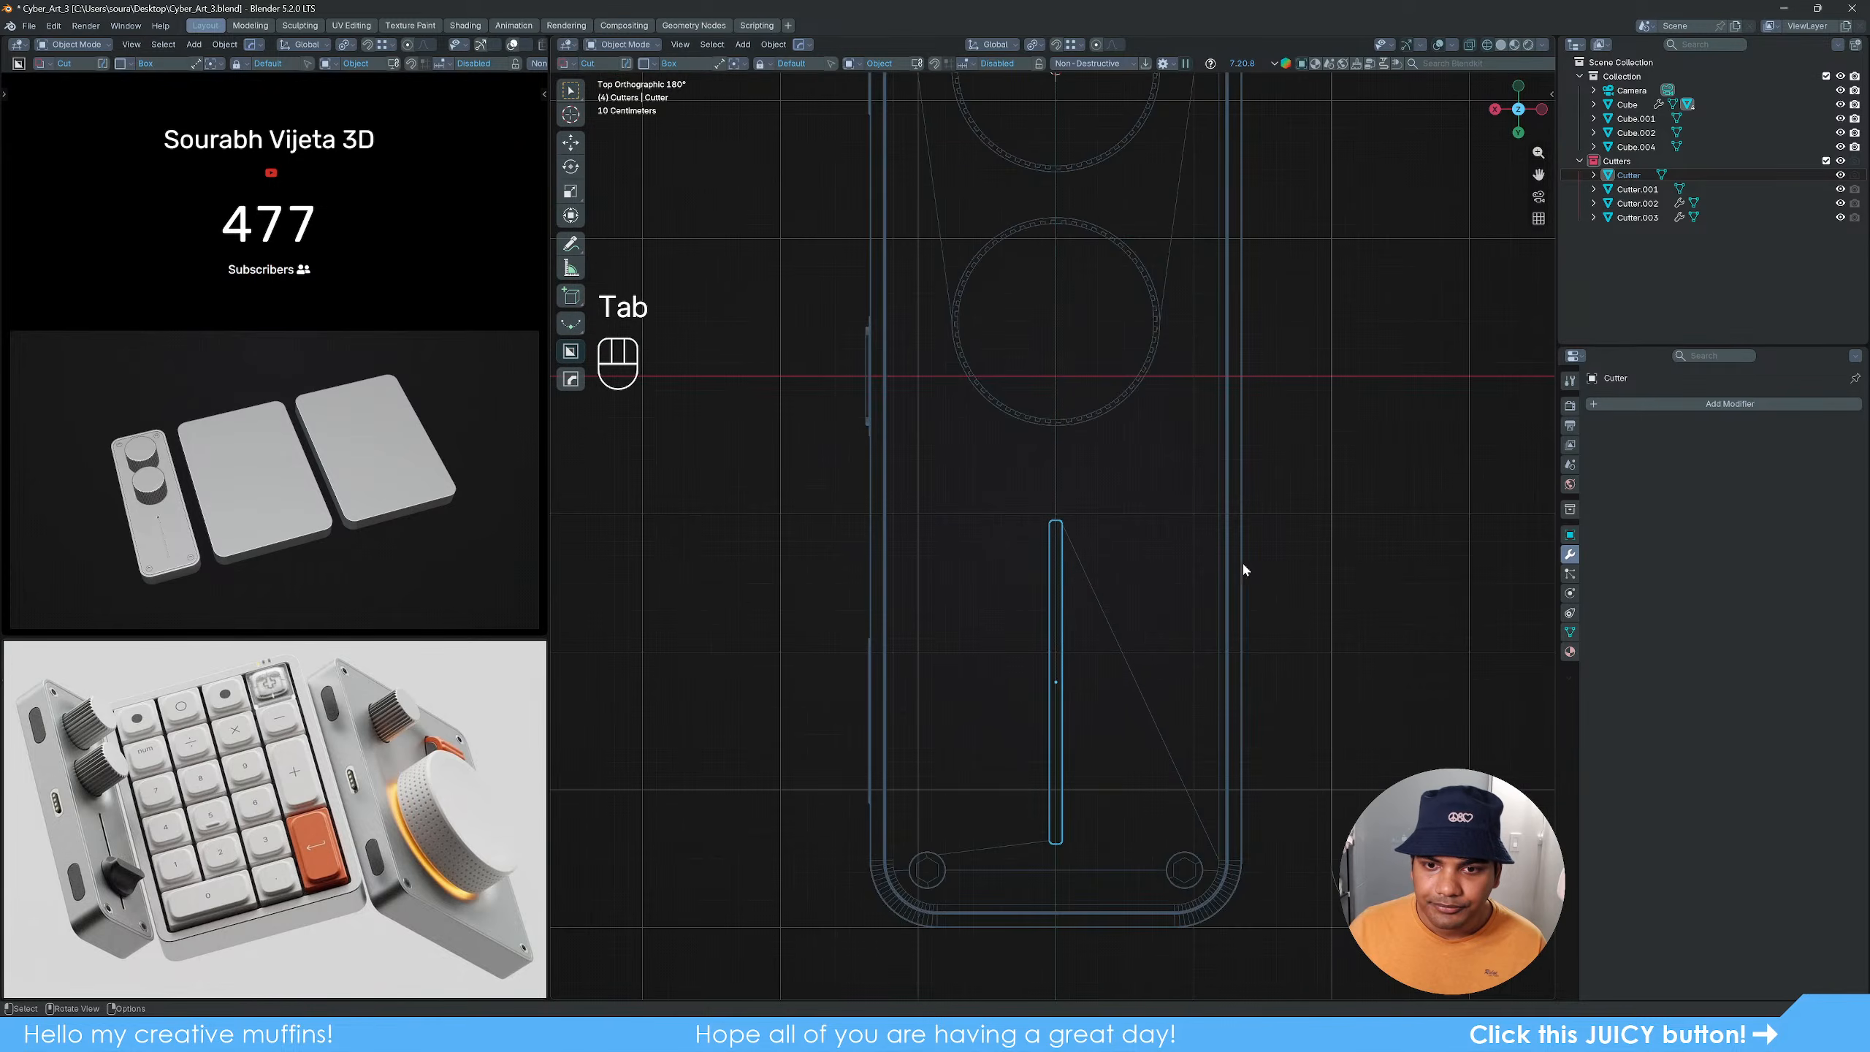
# Step: Switch from wireframe back to solid display and examine the rounded slot on the narrow side block
pyautogui.moveTo(1140, 655); pyautogui.dragTo(1145, 613, button='middle')
pyautogui.press('z')
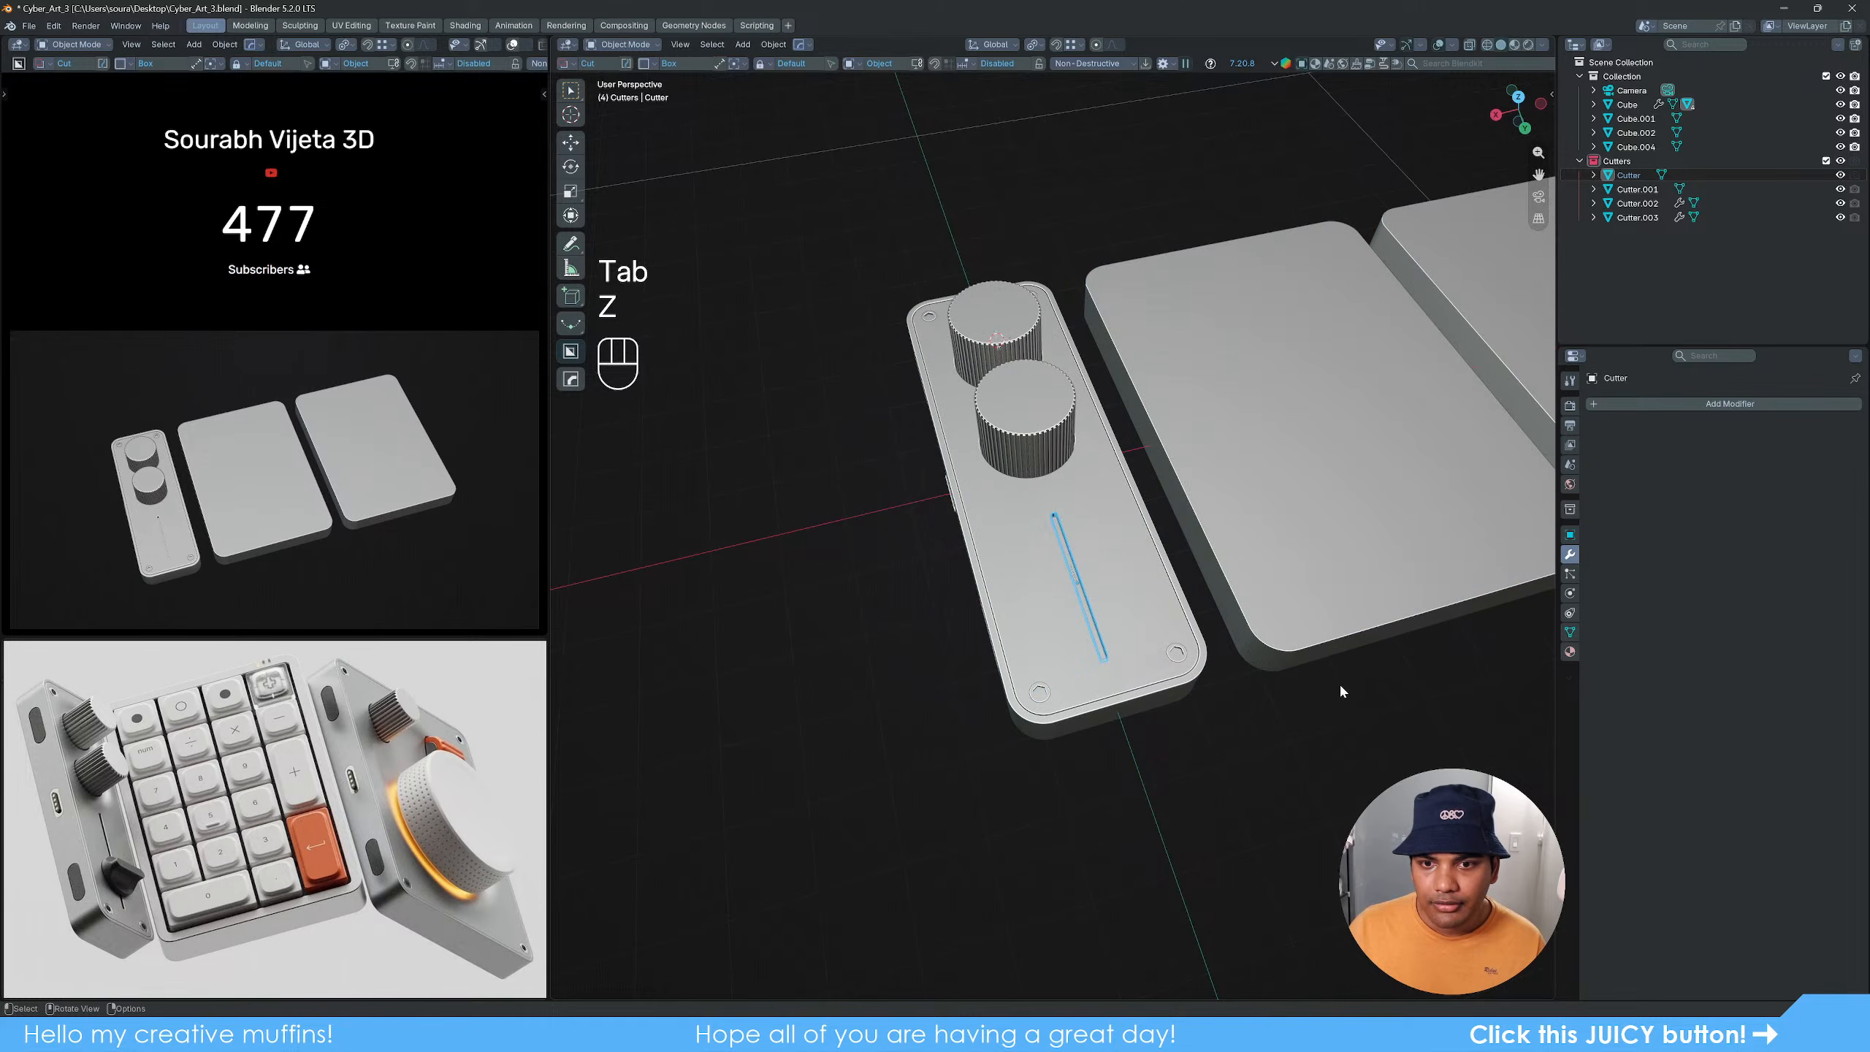
pyautogui.moveTo(1118, 735)
pyautogui.mouseDown(button='middle')
pyautogui.moveTo(1265, 638)
pyautogui.moveTo(1110, 641)
pyautogui.moveTo(1190, 670)
pyautogui.moveTo(1094, 647)
pyautogui.mouseUp(button='middle')
pyautogui.scroll(3, 1094, 649)
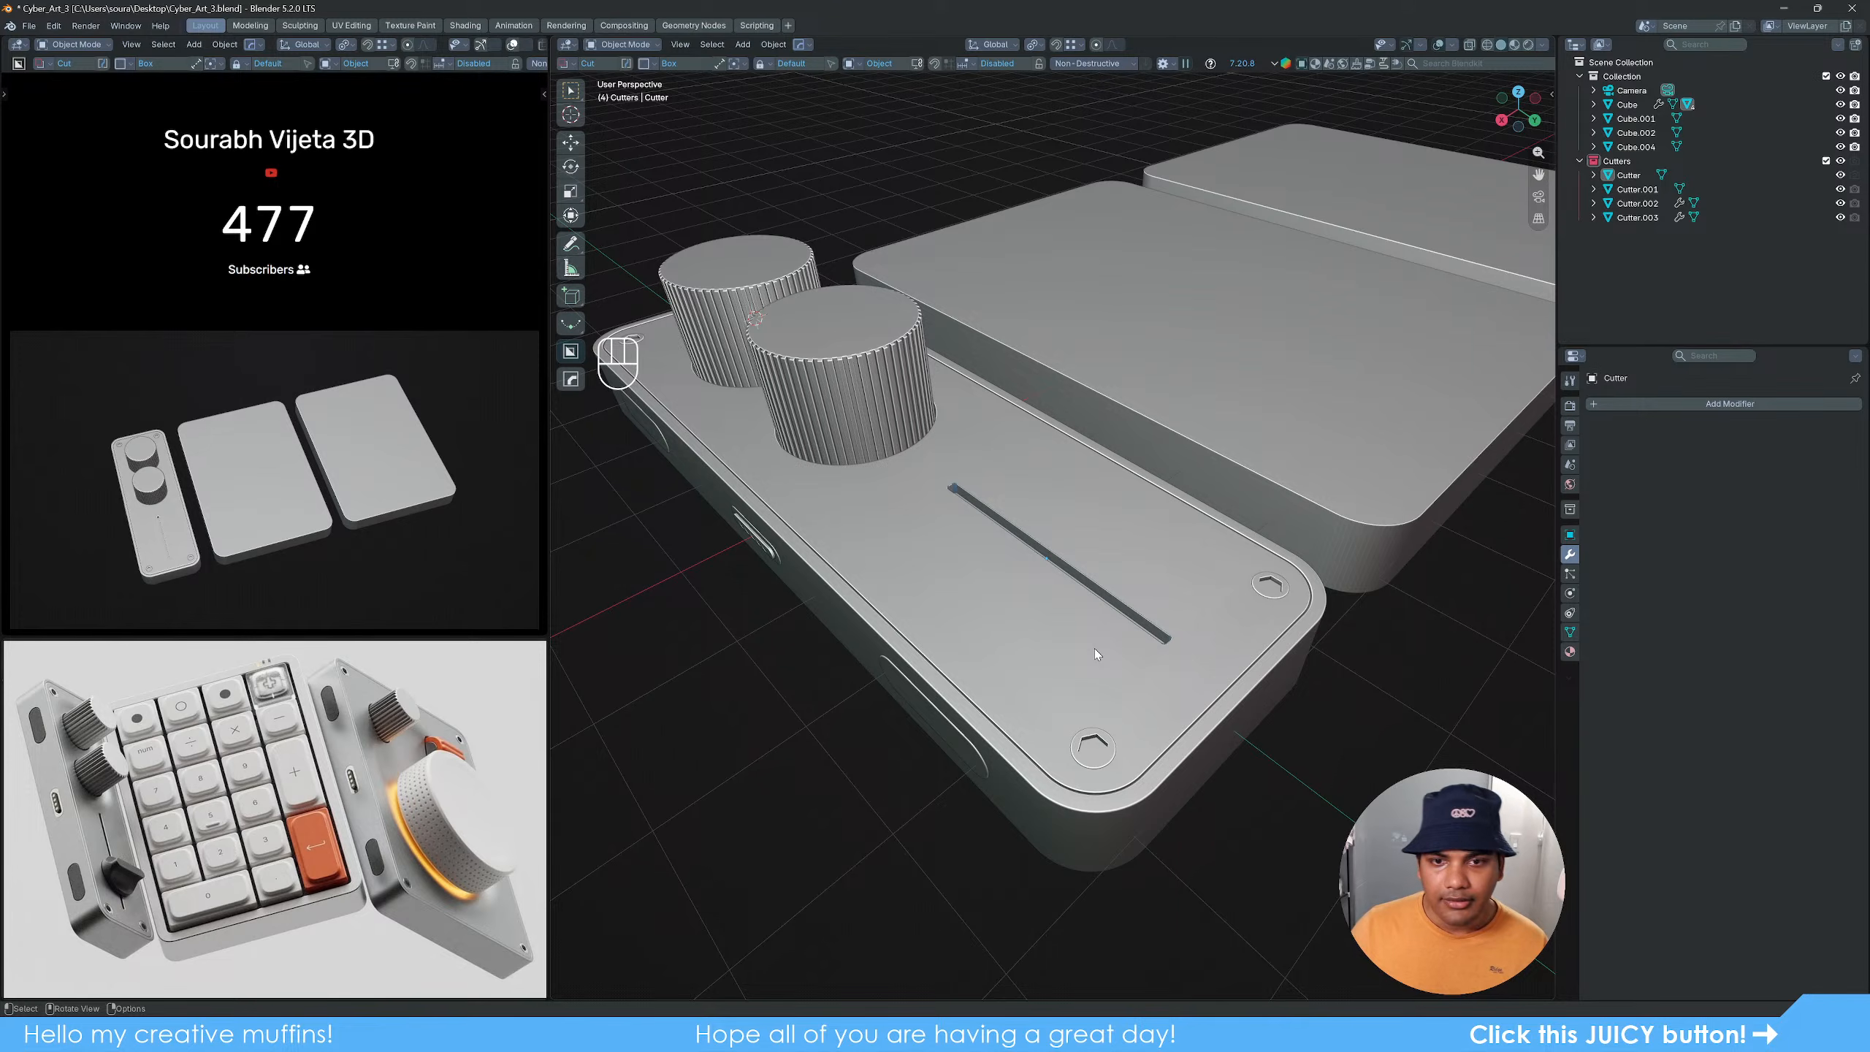
pyautogui.moveTo(1054, 644); pyautogui.dragTo(1095, 625, button='middle')
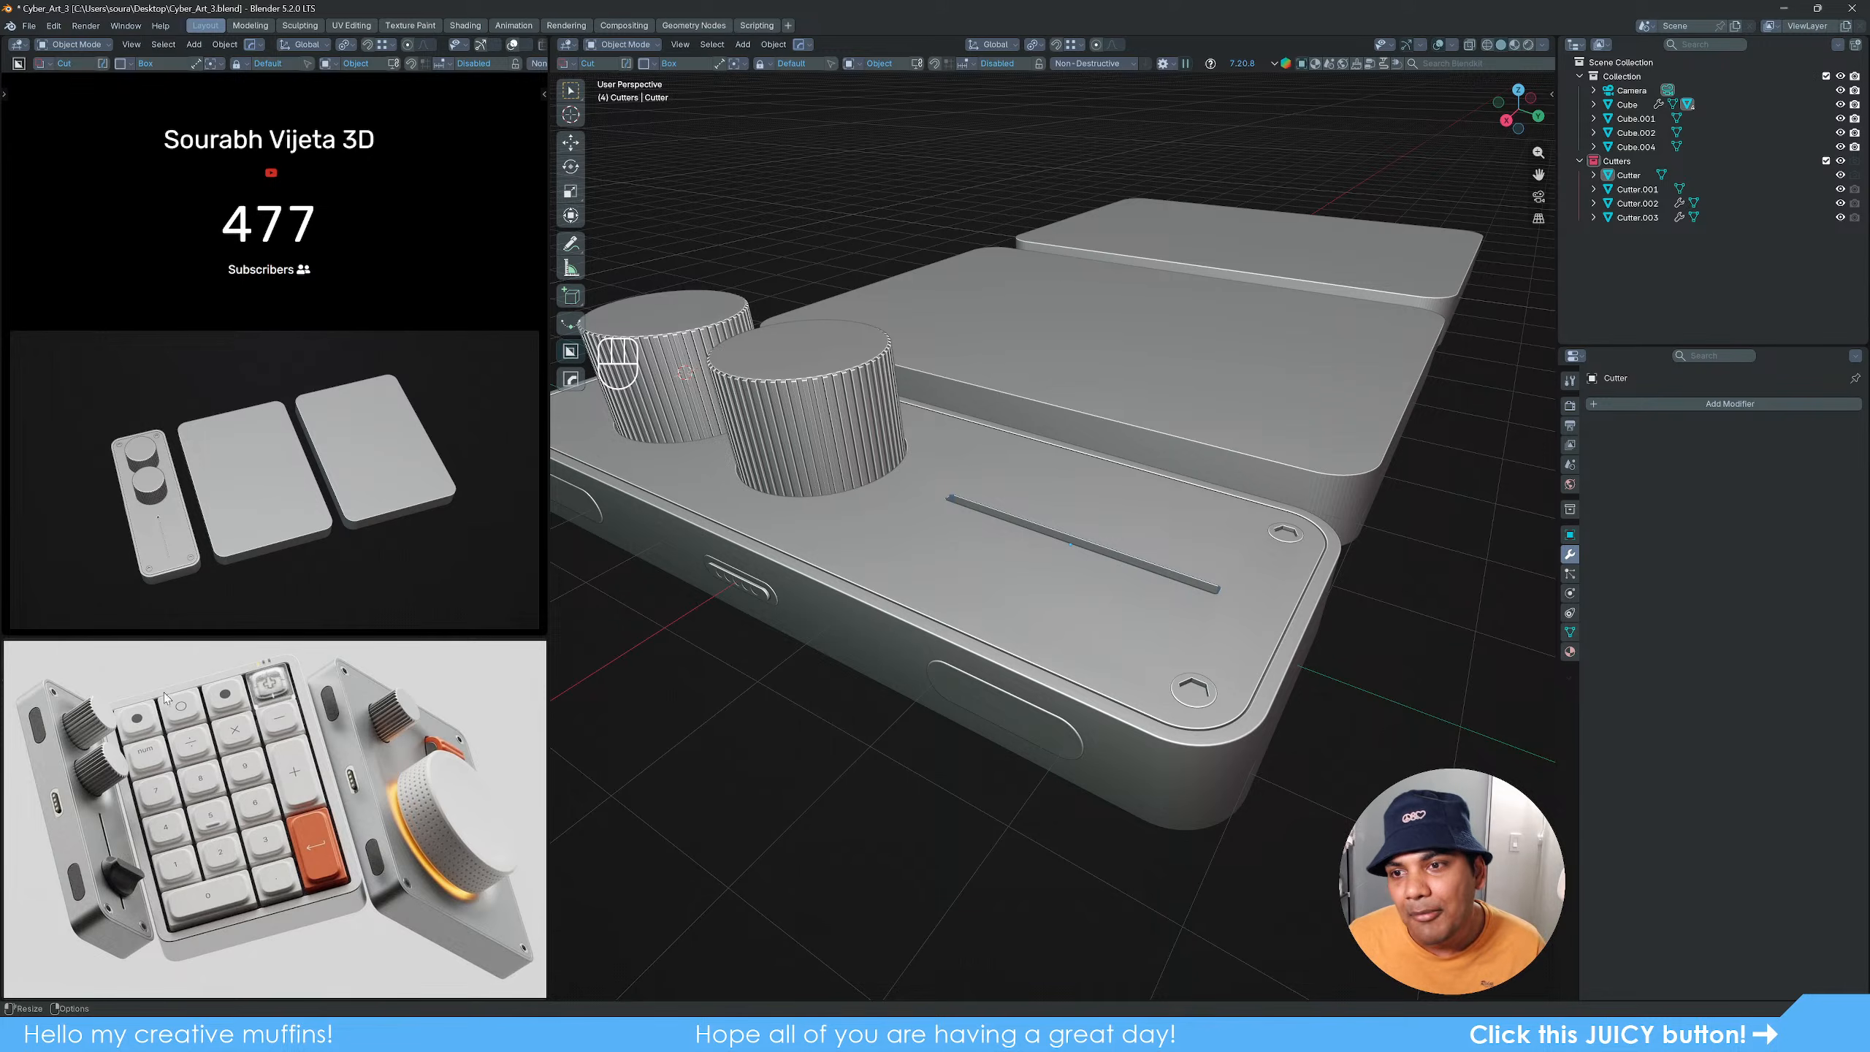
pyautogui.click(1119, 767)
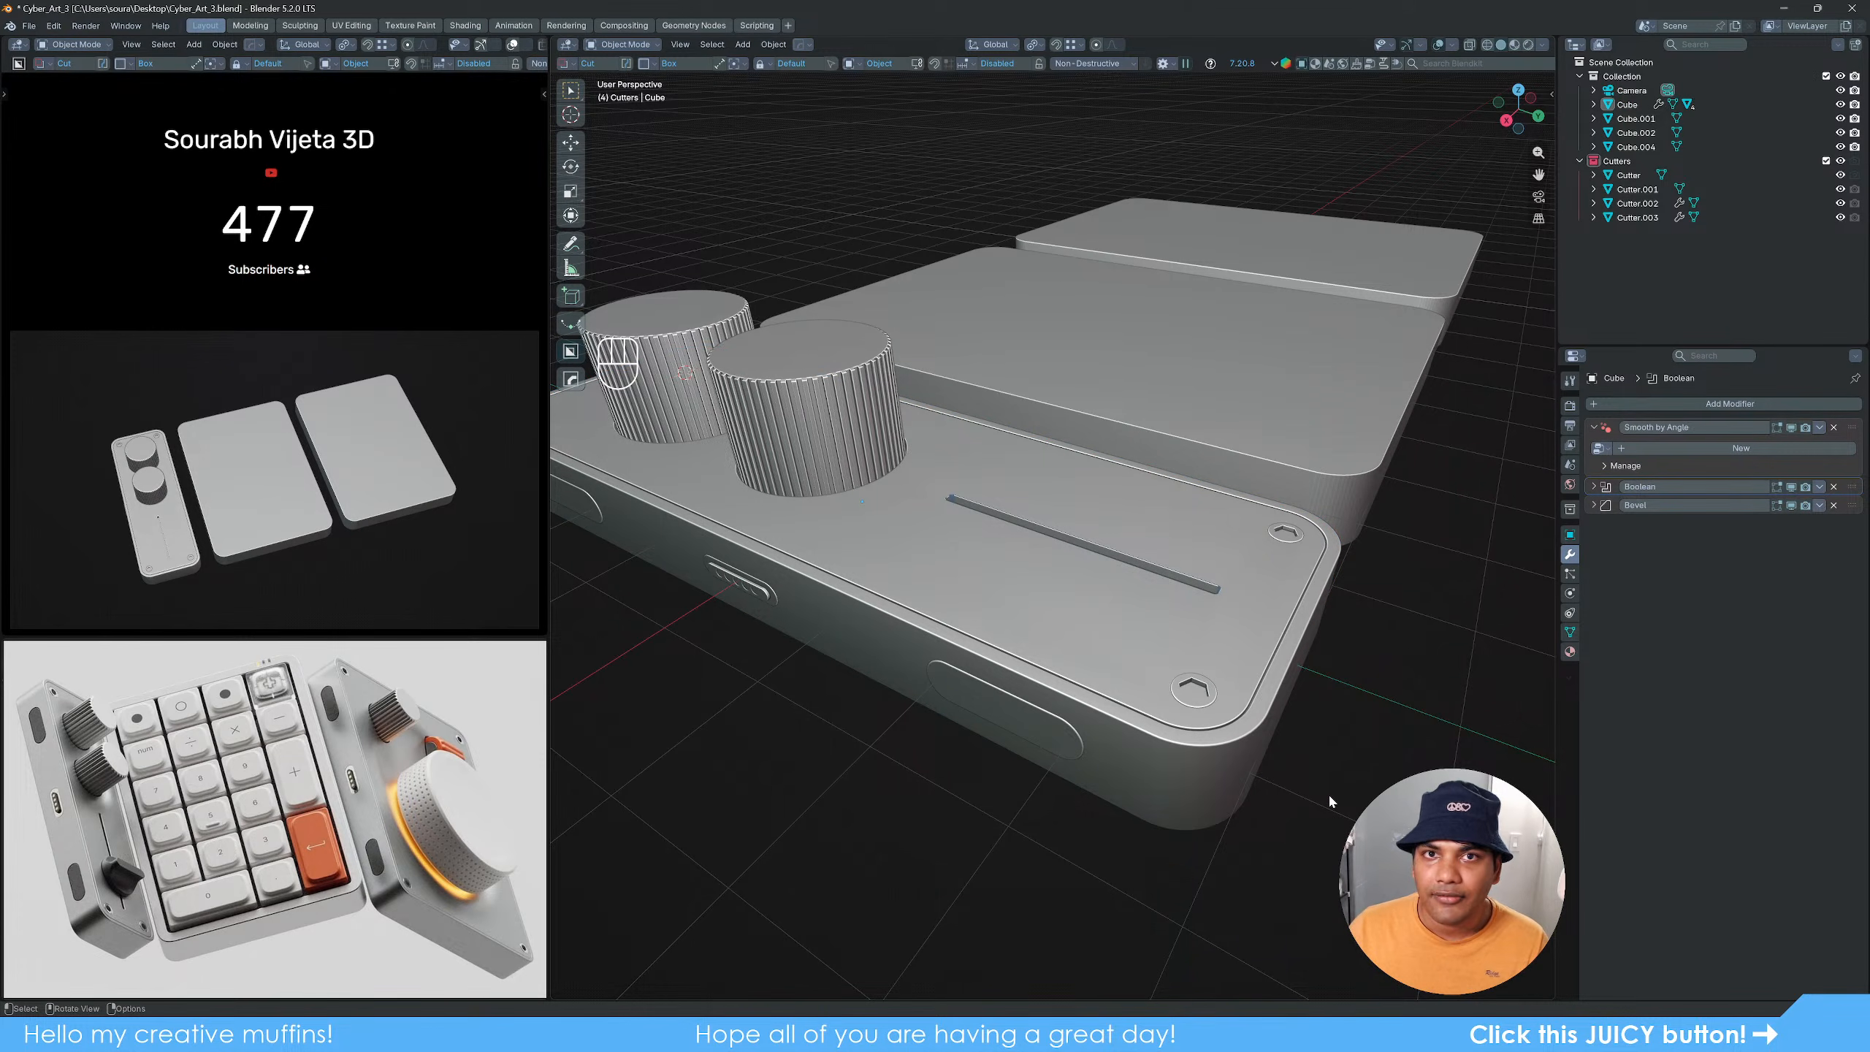
# Step: Snap the 3D cursor to the middle plate and add a 2 m cube there
pyautogui.moveTo(1285, 751); pyautogui.dragTo(1253, 775, button='middle')
pyautogui.keyDown('shift'); pyautogui.moveTo(1302, 572); pyautogui.dragTo(1052, 649, button='middle'); pyautogui.keyUp('shift')
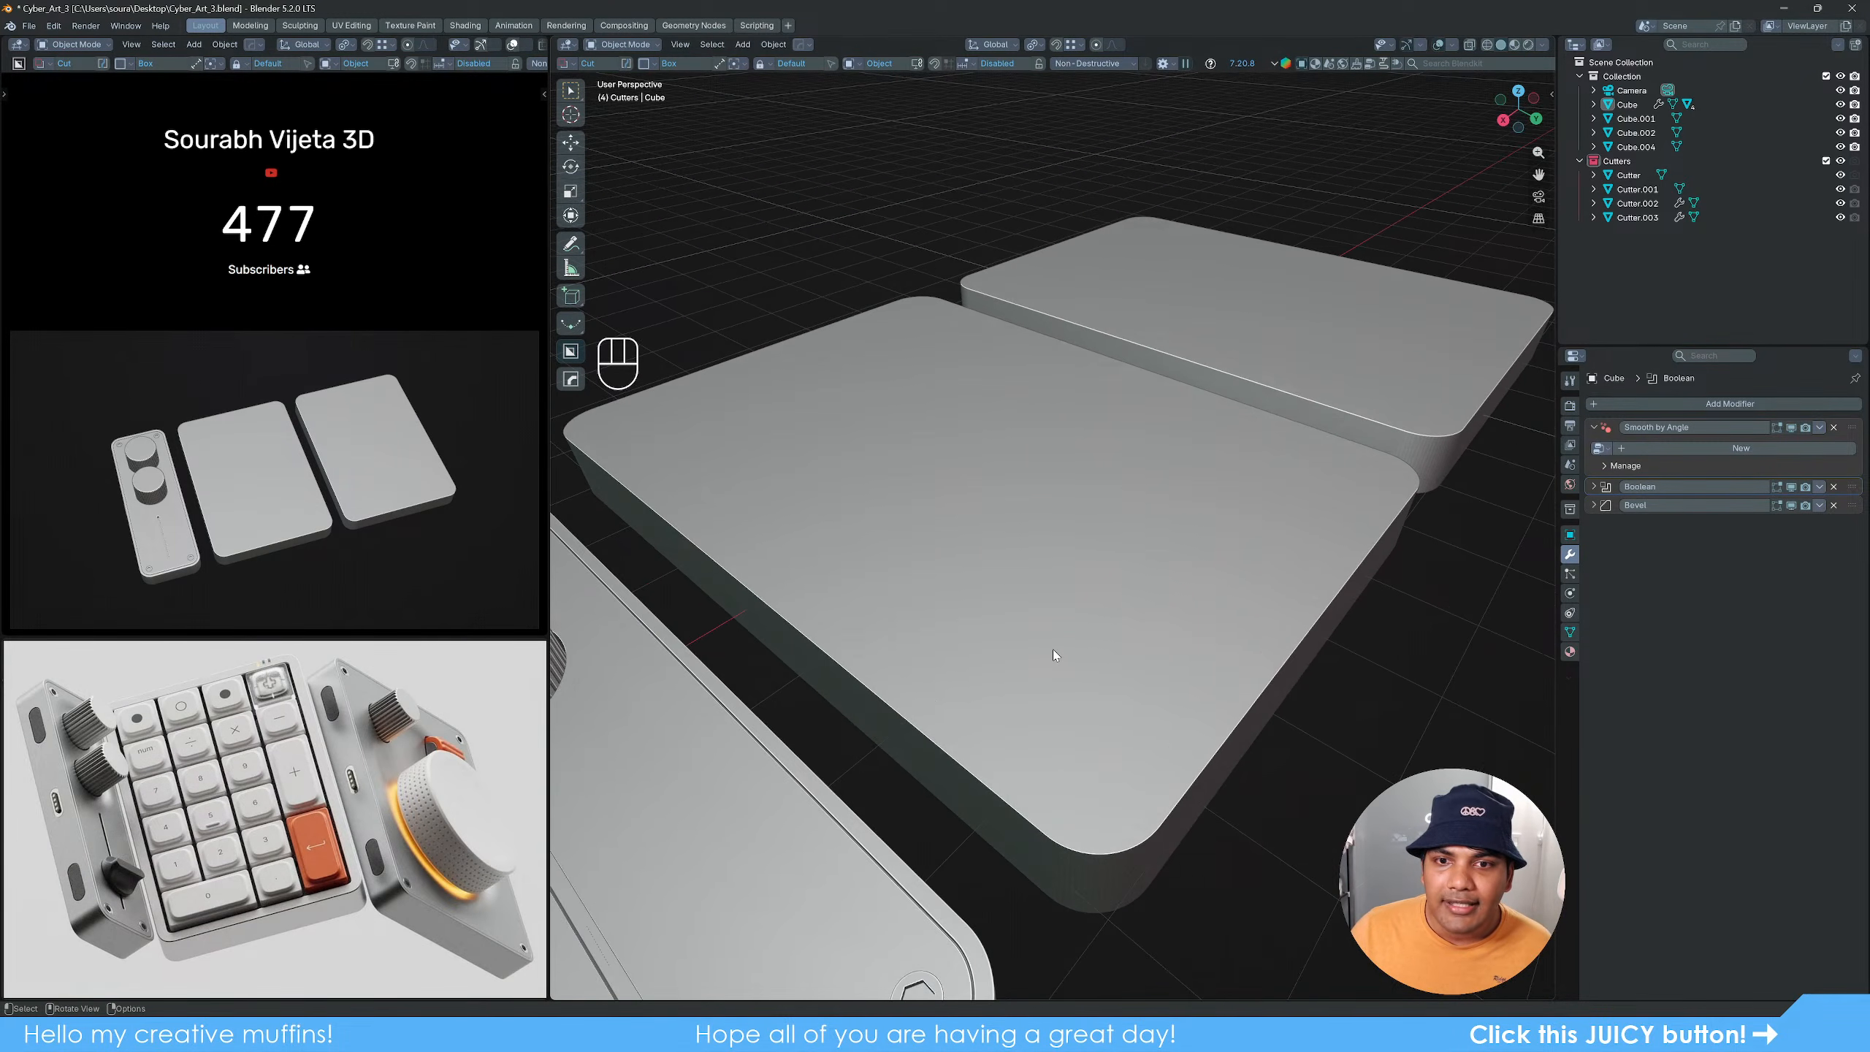
pyautogui.click(990, 548)
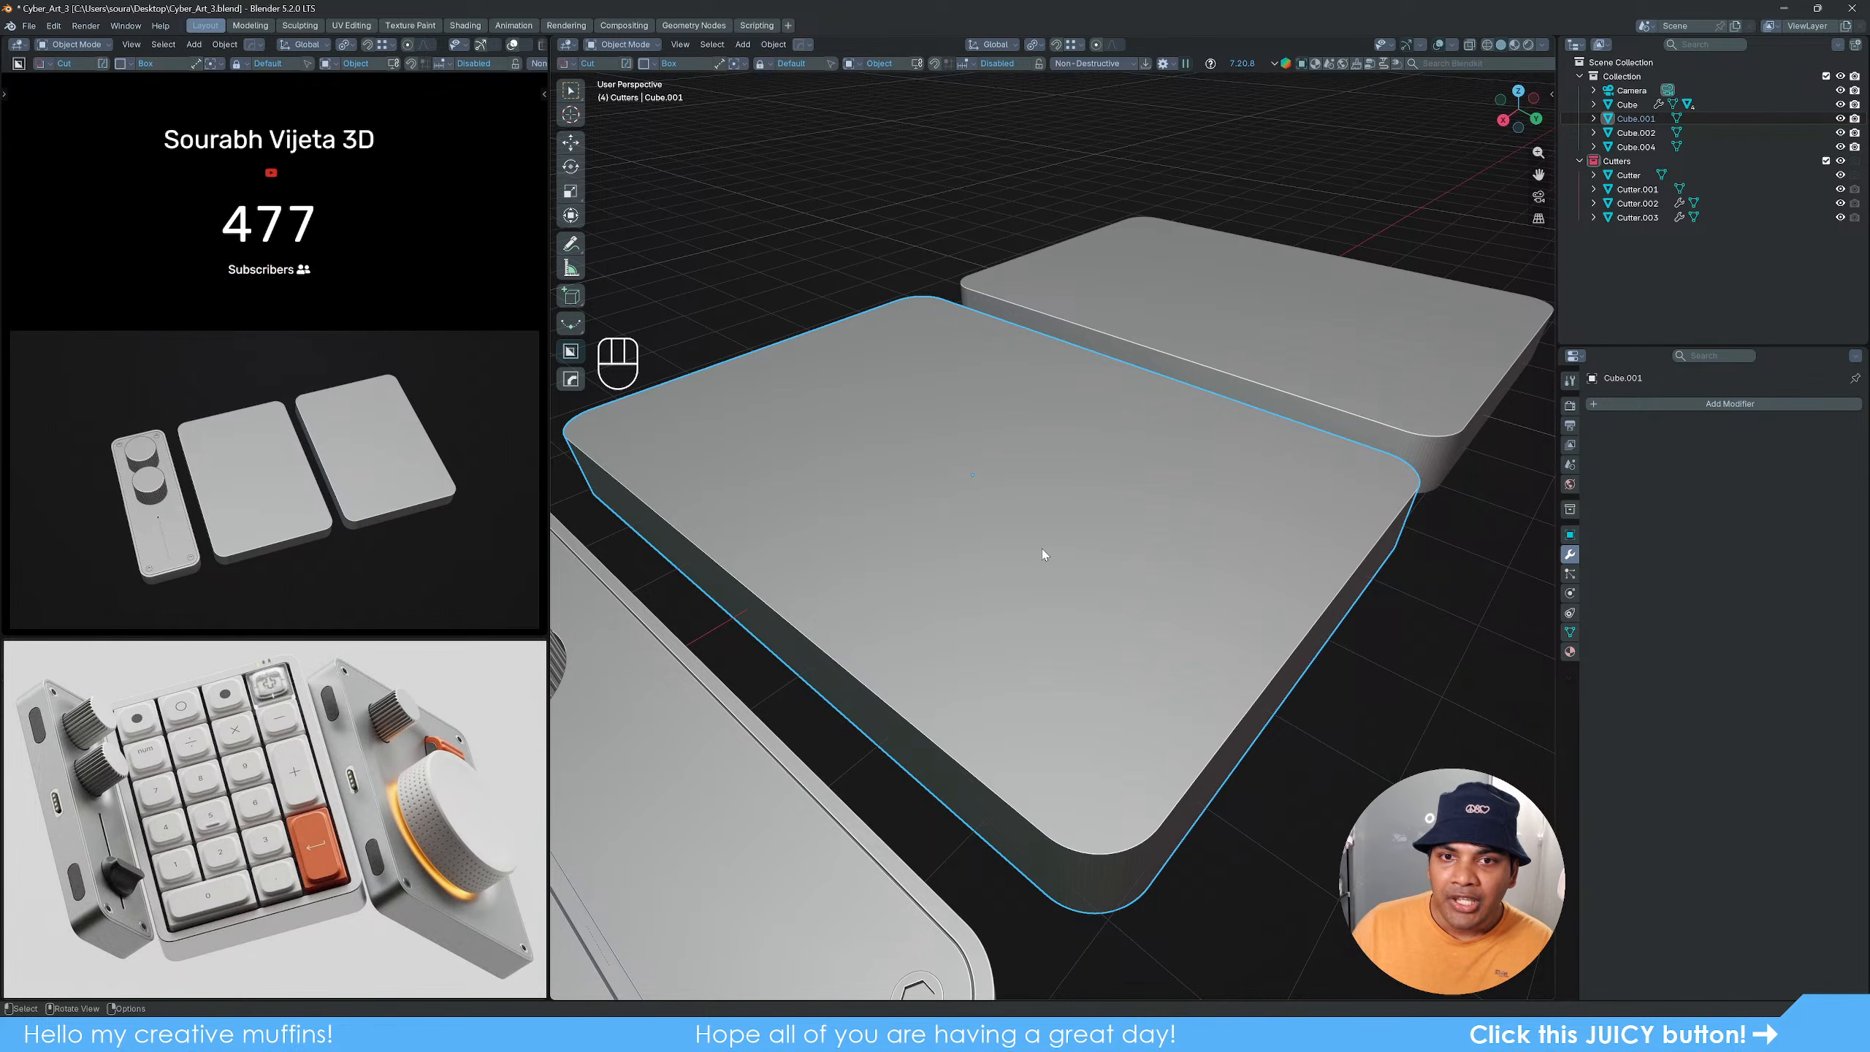
pyautogui.hotkey('alt', 'a')
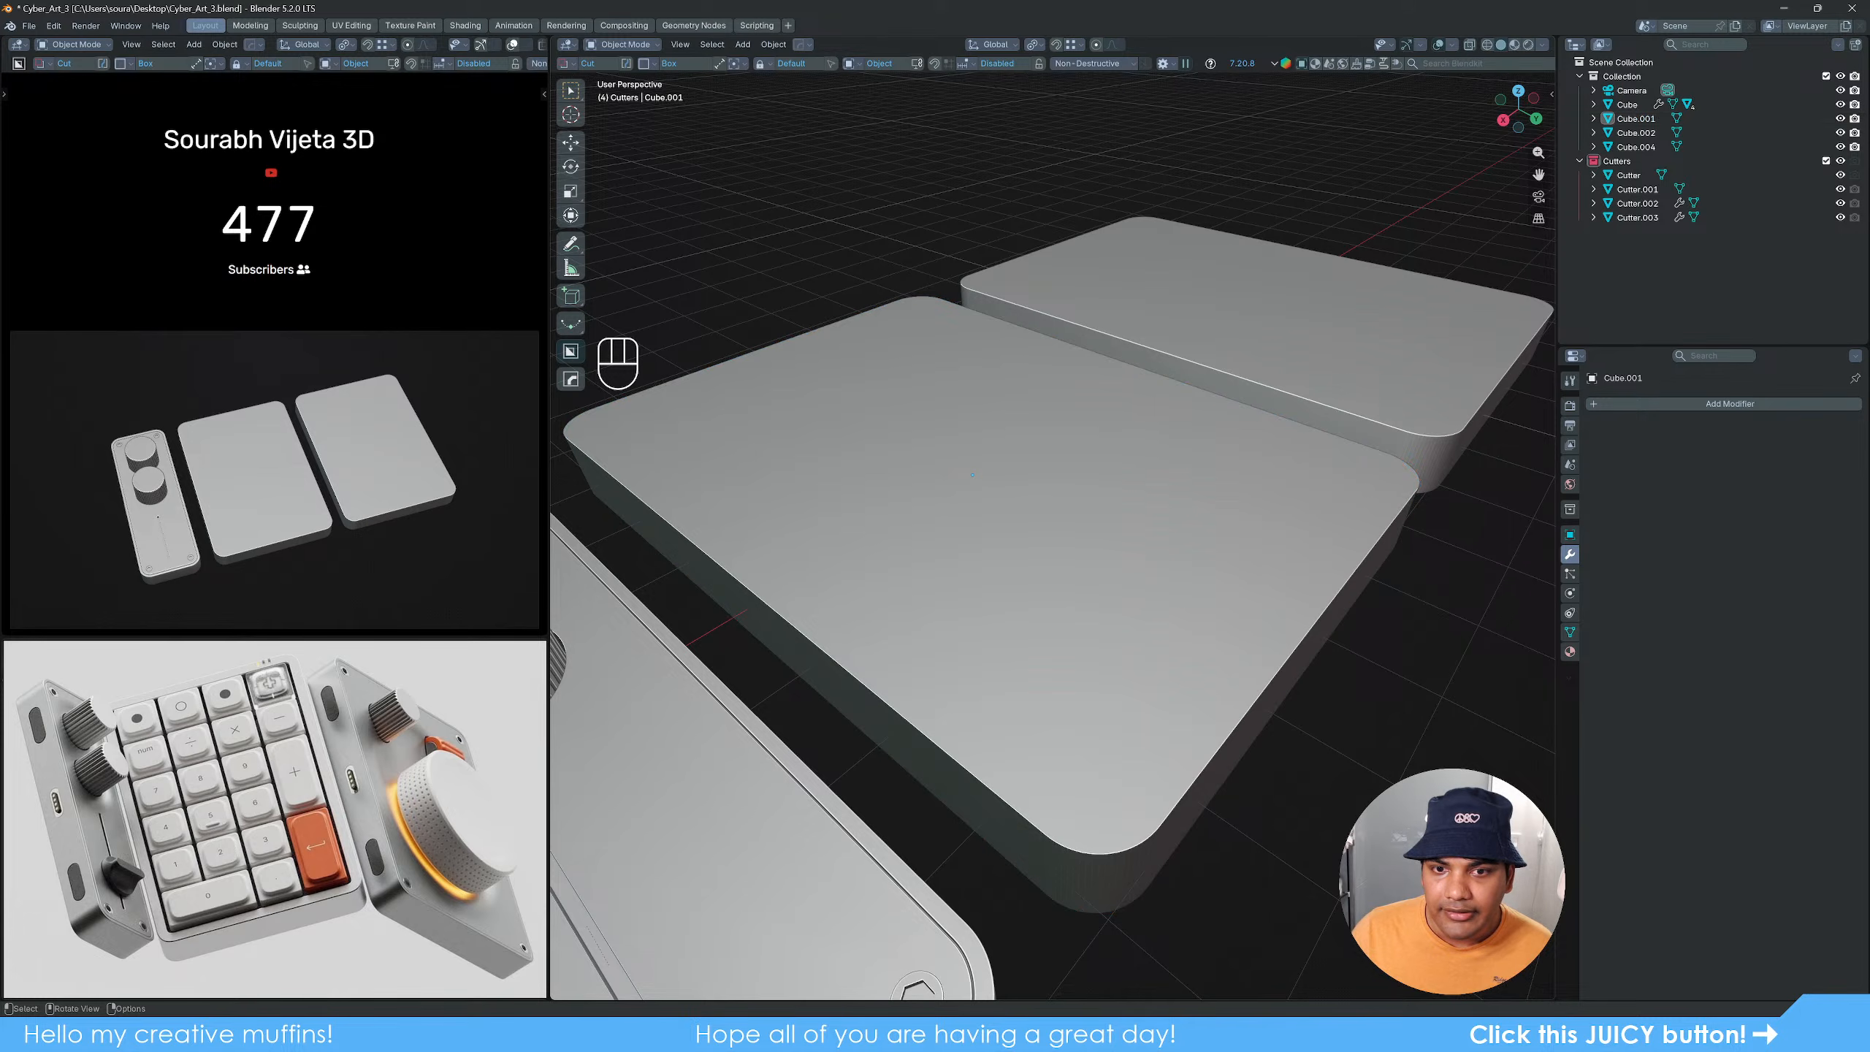
pyautogui.click(1002, 647)
pyautogui.hotkey('shift', 's')
pyautogui.click(1107, 660)
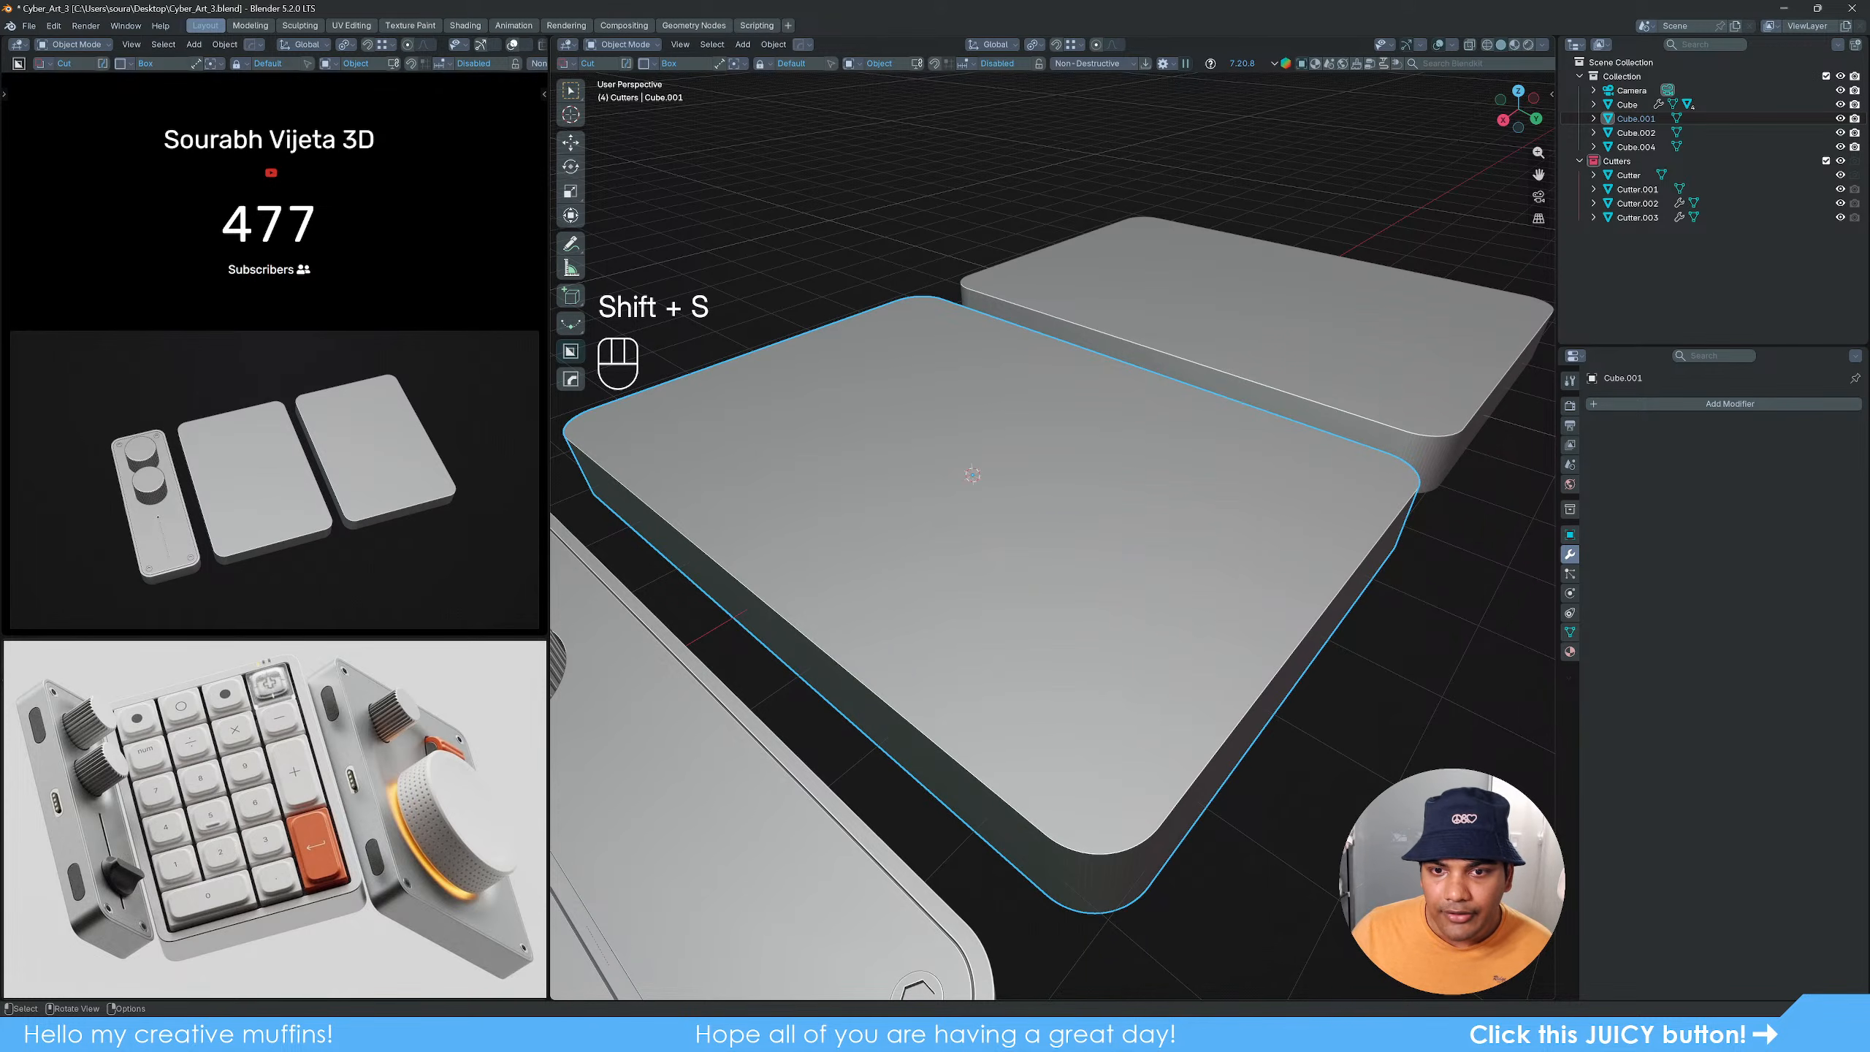
pyautogui.hotkey('shift', 'a')
pyautogui.moveTo(1095, 664)
pyautogui.click(1186, 682)
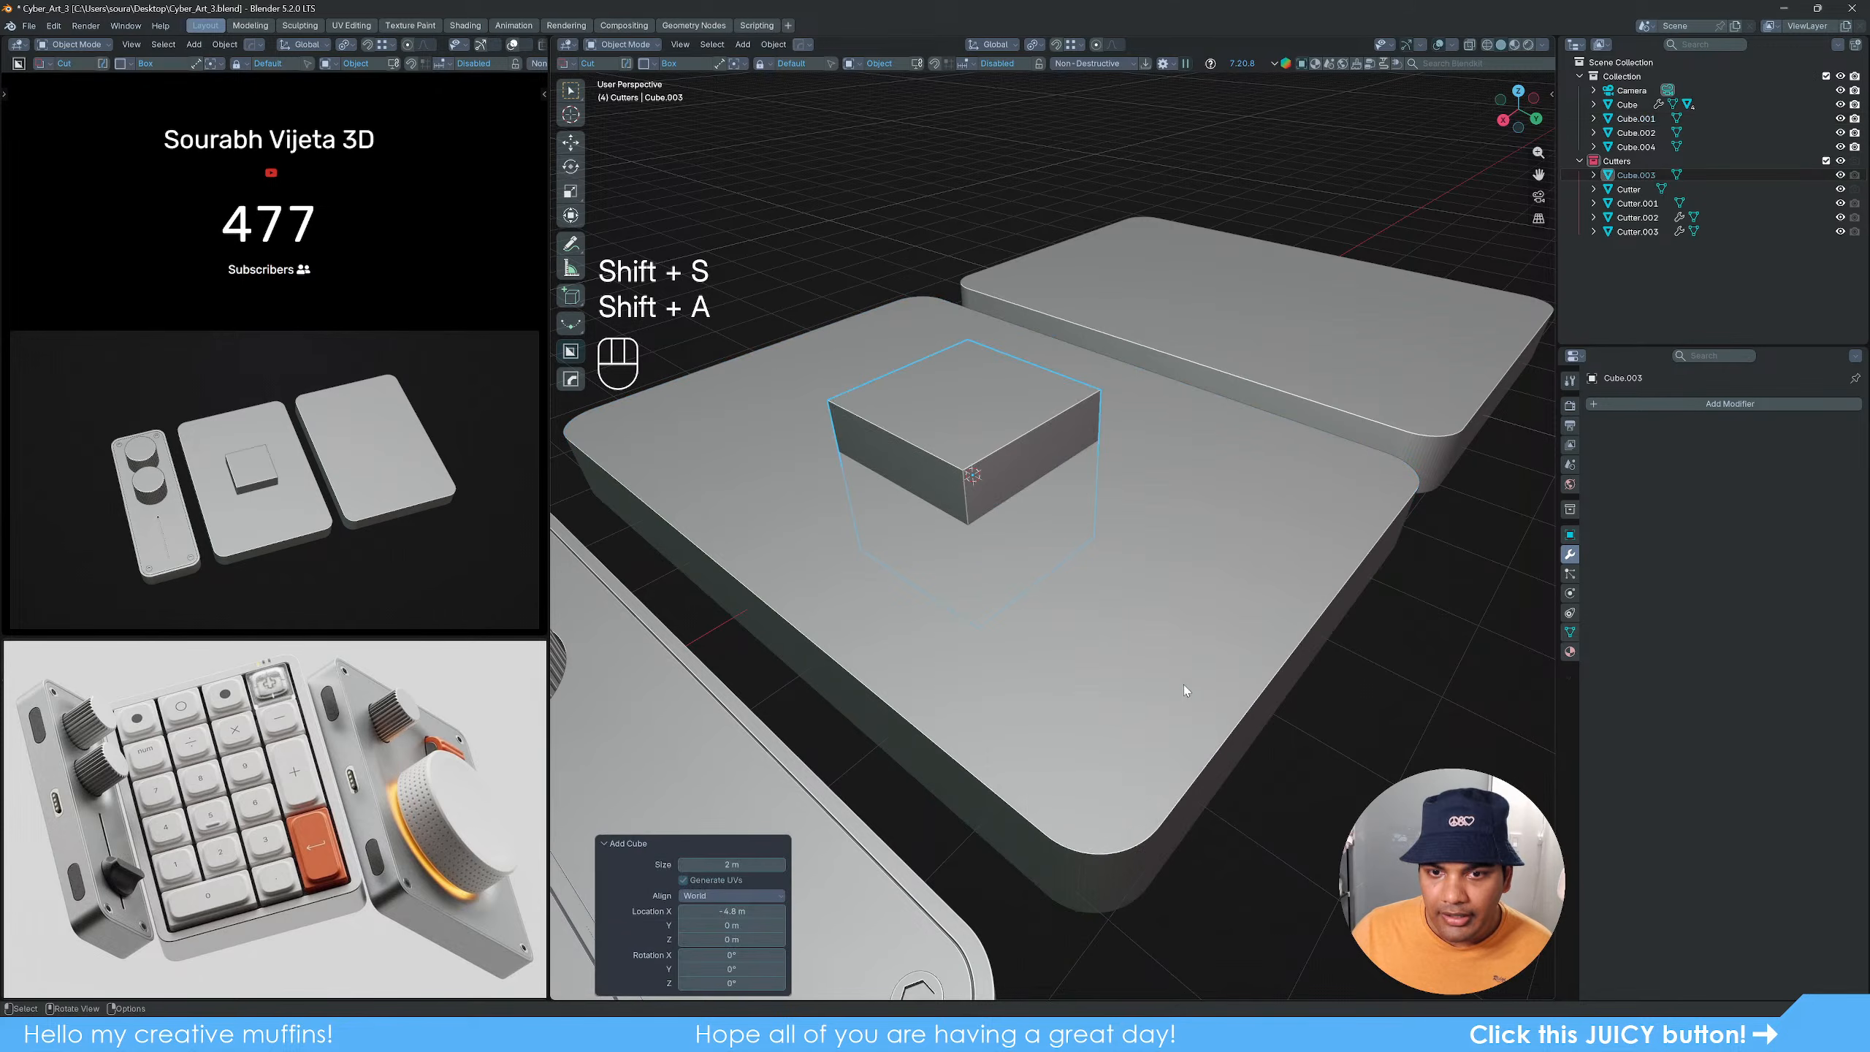
# Step: Move the new cube about 1.06 m up along Z and about 1.47 m along the global Y axis
pyautogui.press('g')
pyautogui.press('z')
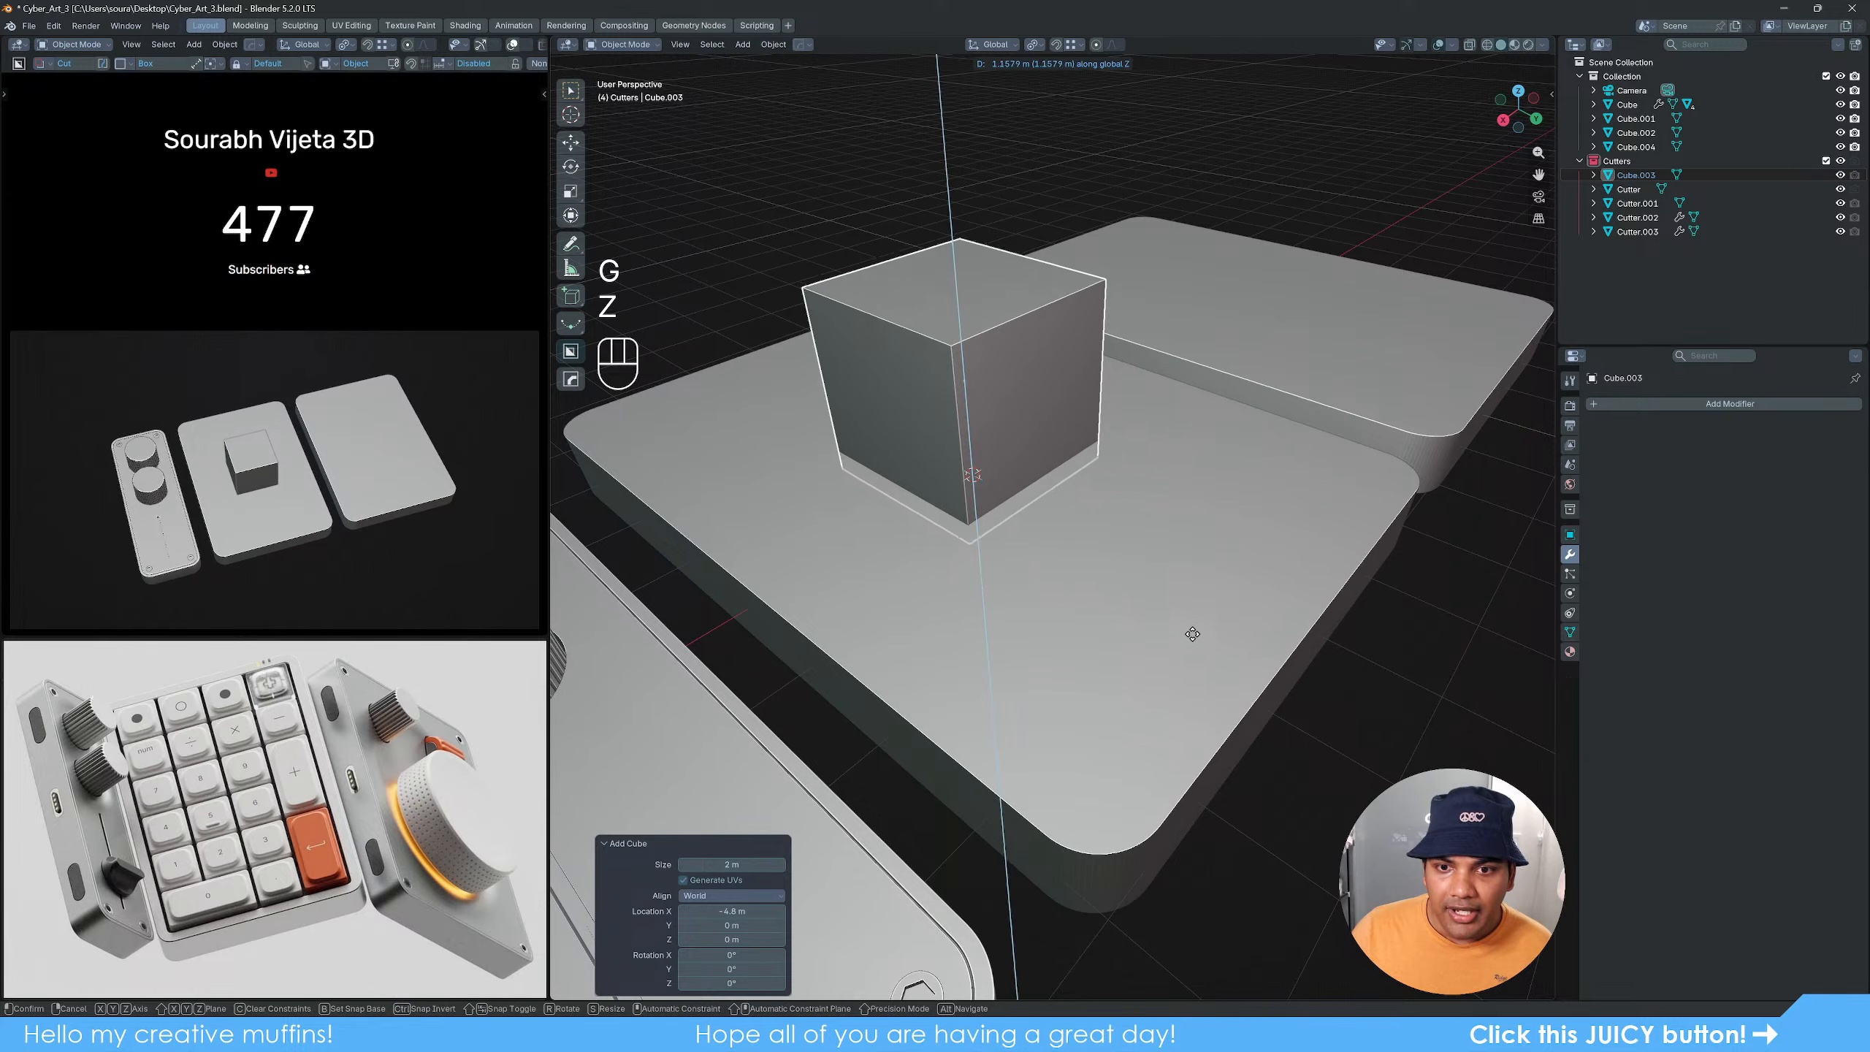
pyautogui.click(1178, 635)
pyautogui.press('g')
pyautogui.press('x')
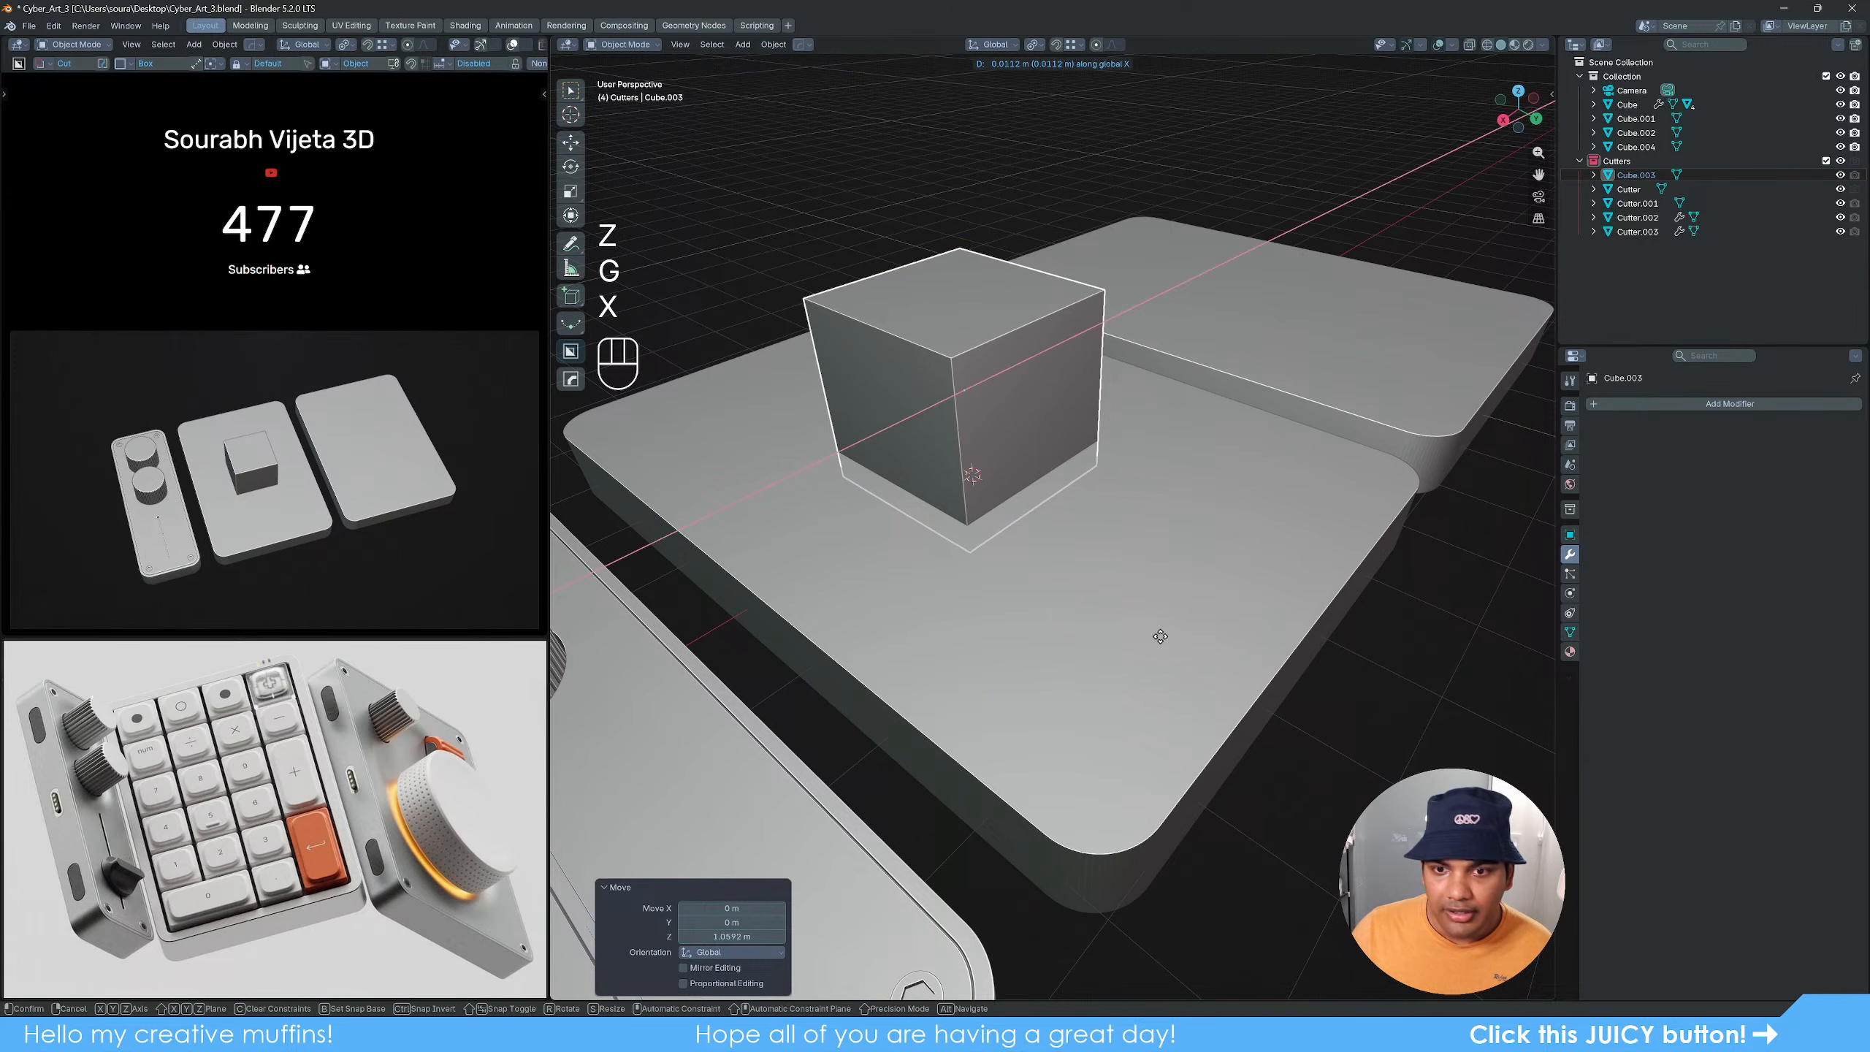
pyautogui.press('y')
pyautogui.click(1270, 698)
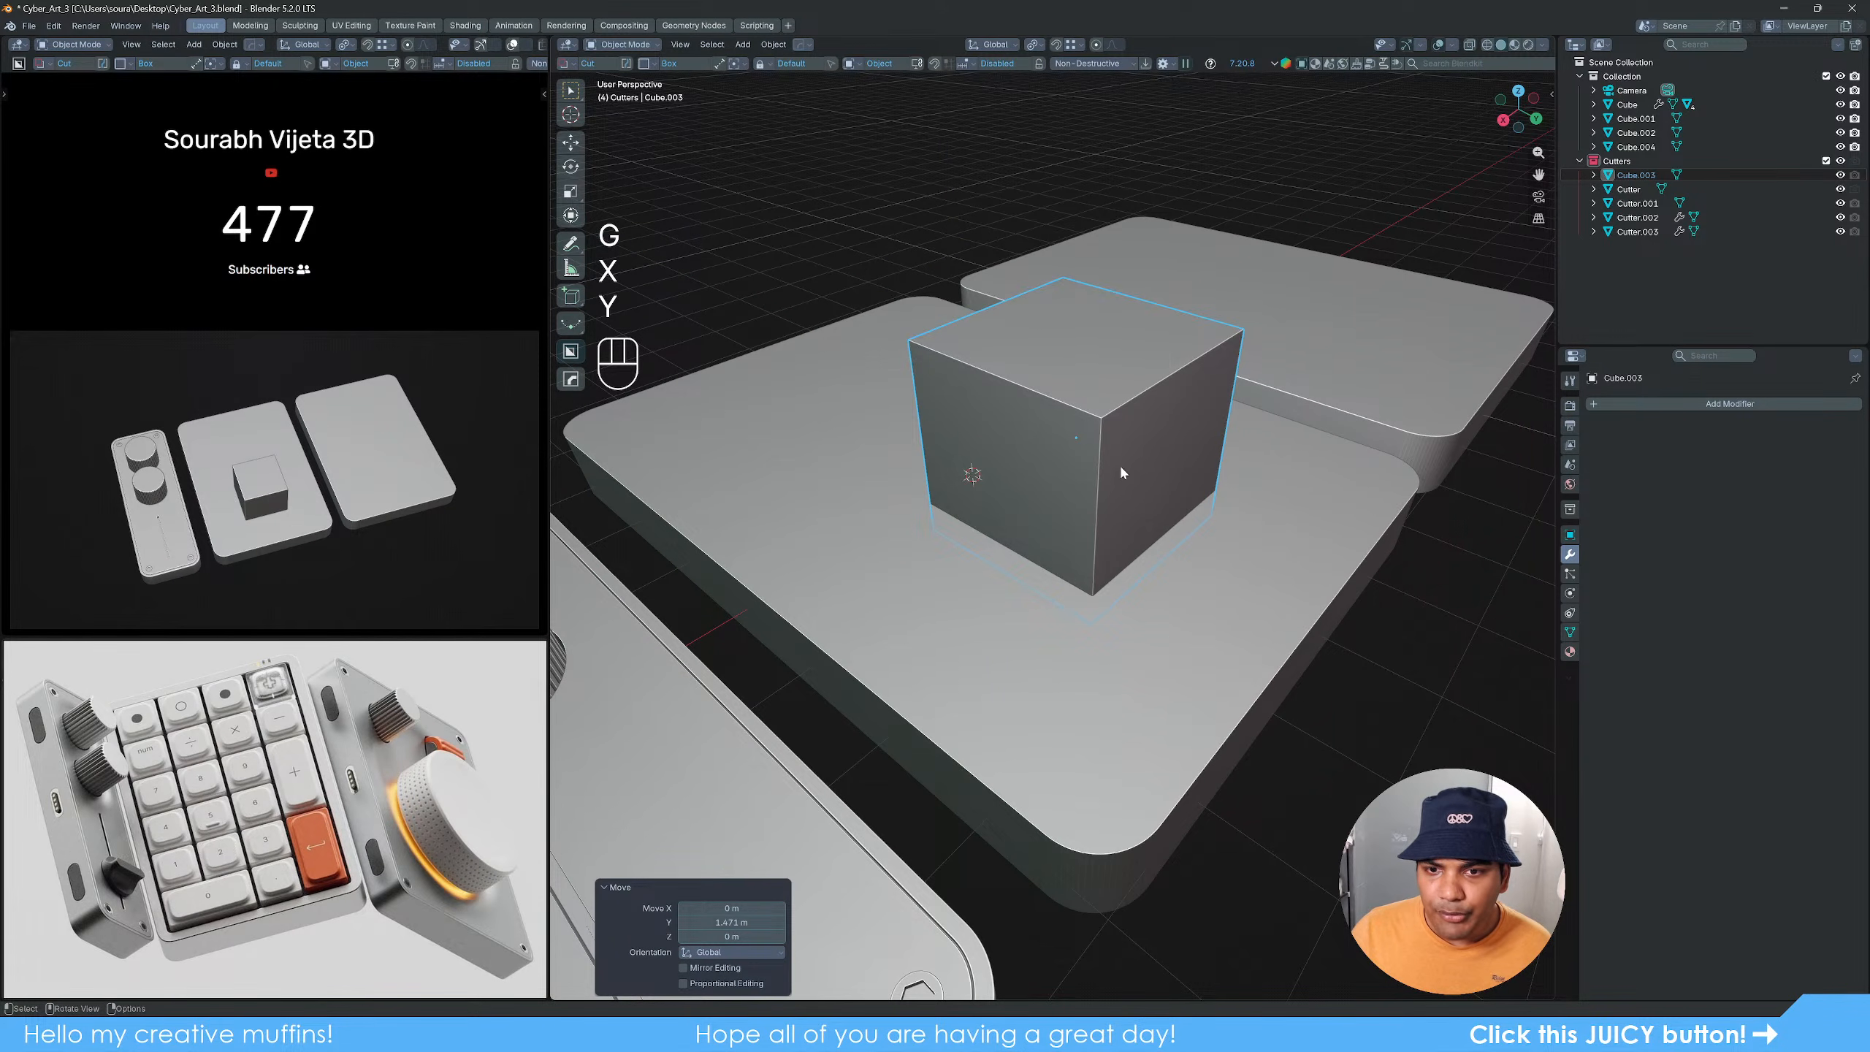
# Step: Add a Boolean Difference modifier to the middle plate with the cube as its cutter object, and hide the cube
pyautogui.click(1023, 647)
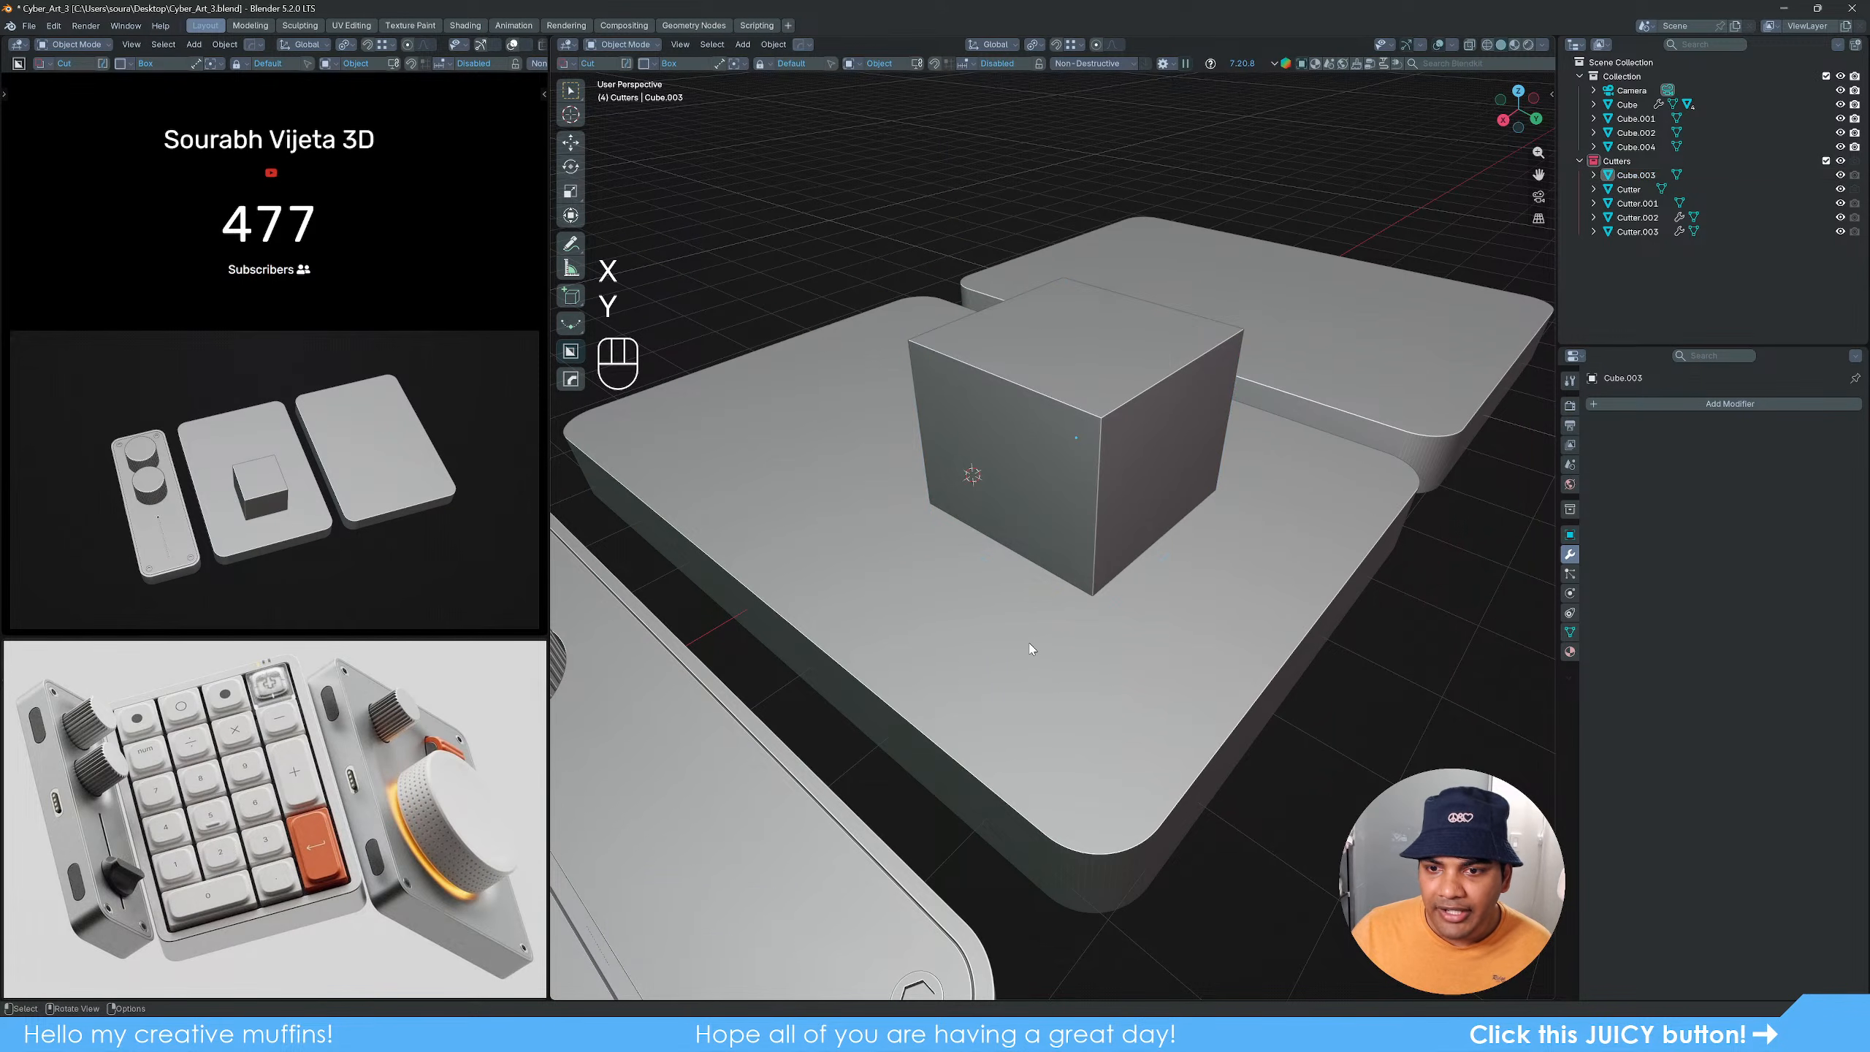
pyautogui.click(1734, 405)
pyautogui.click(1689, 401)
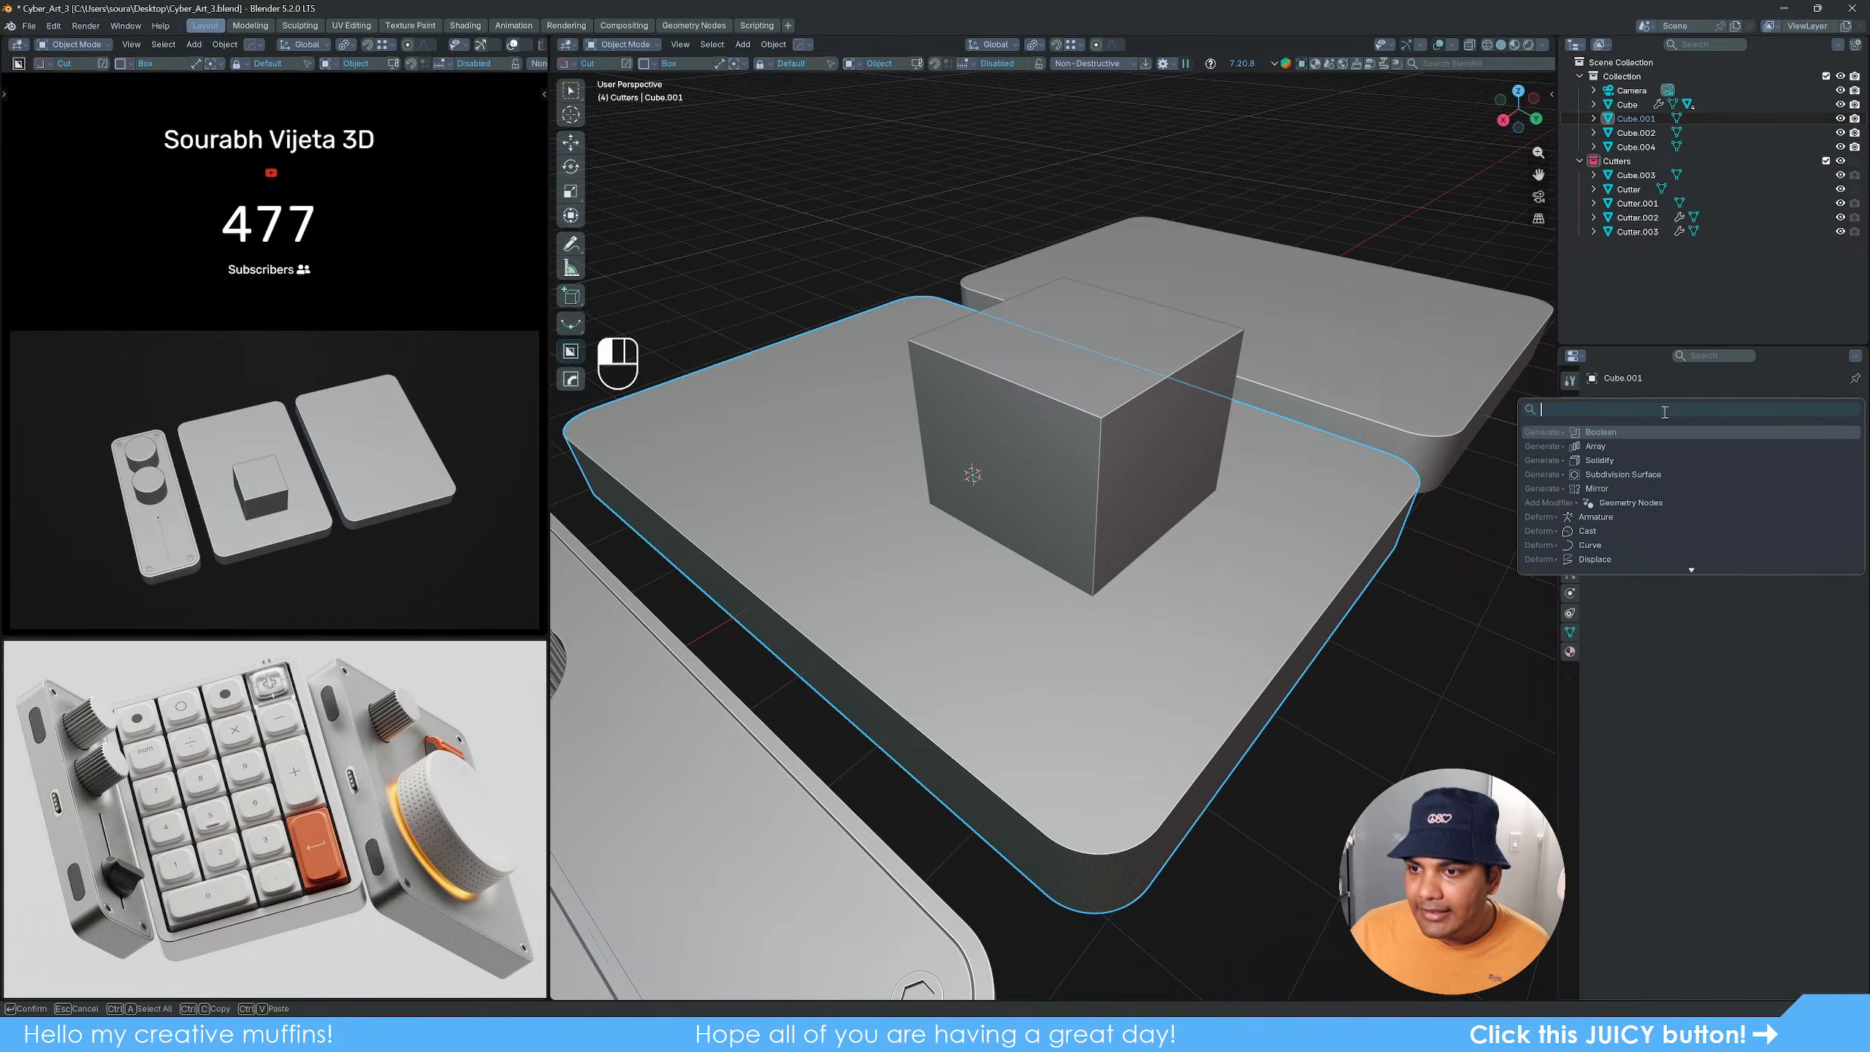
pyautogui.click(1622, 433)
pyautogui.click(1834, 484)
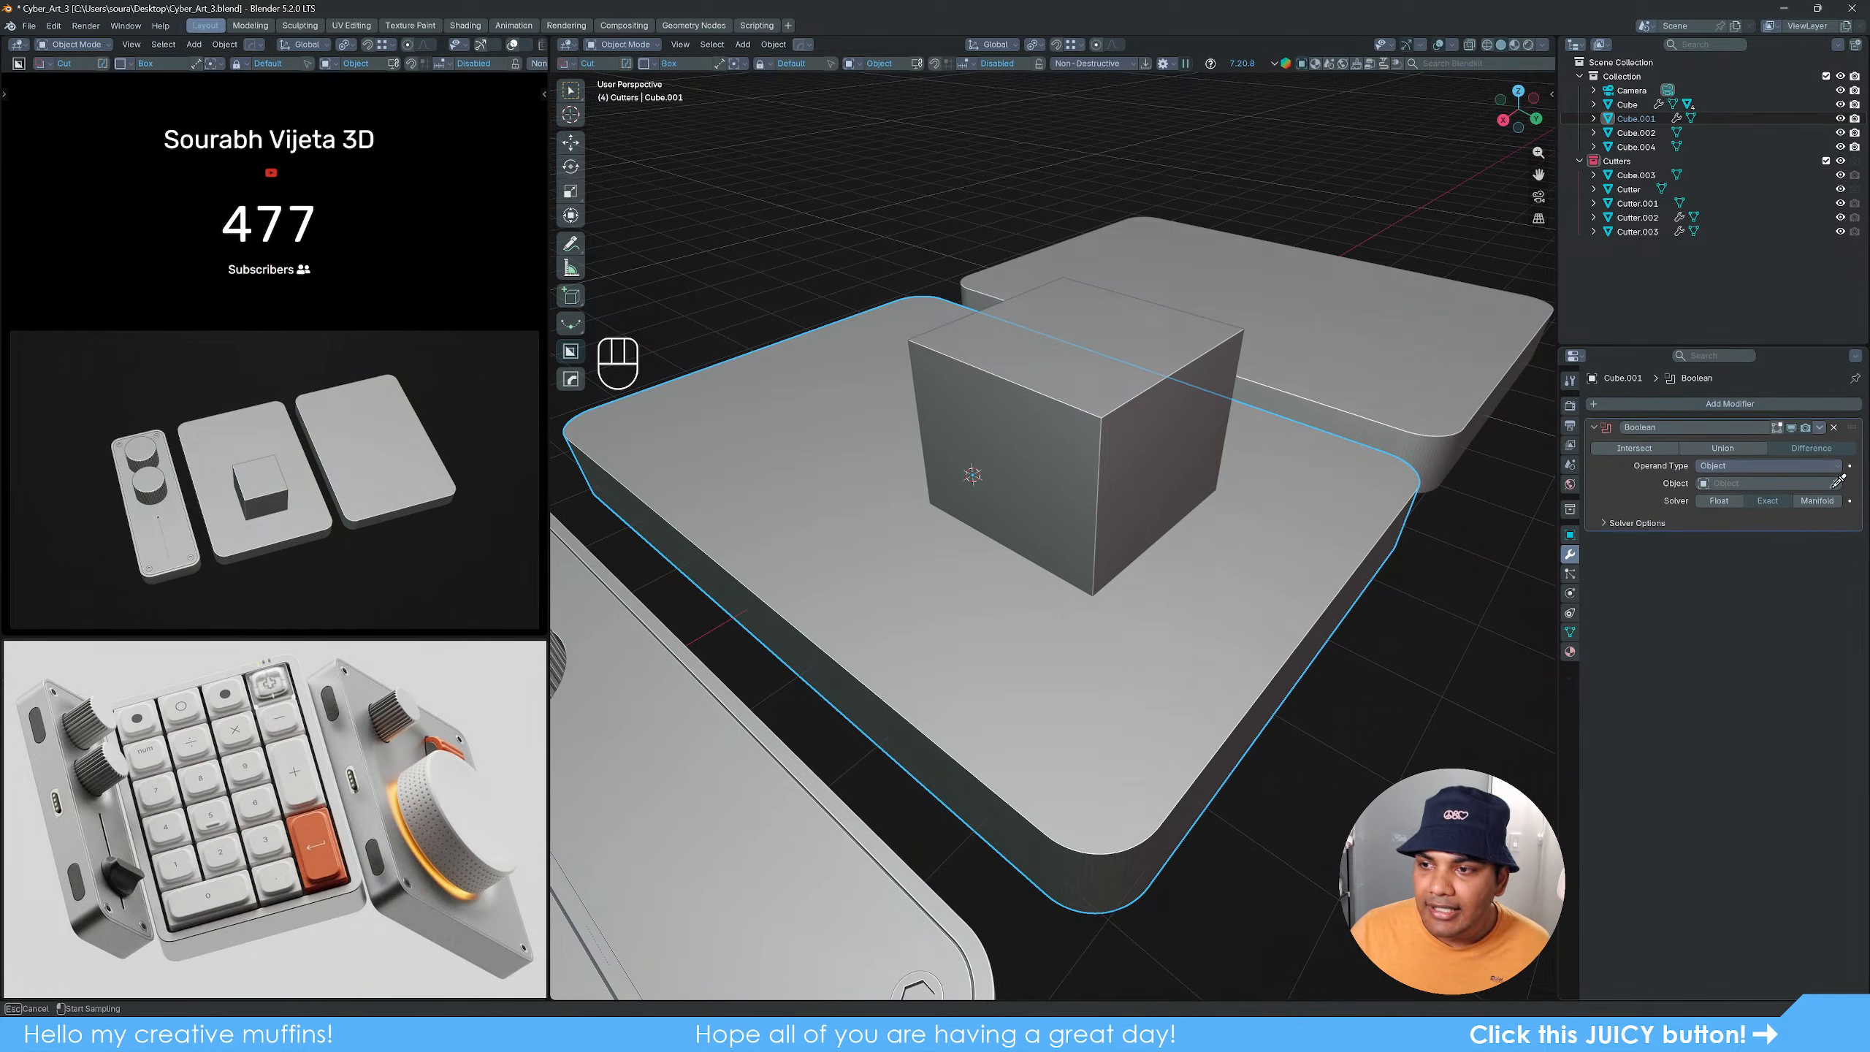
pyautogui.click(1143, 410)
pyautogui.click(1140, 406)
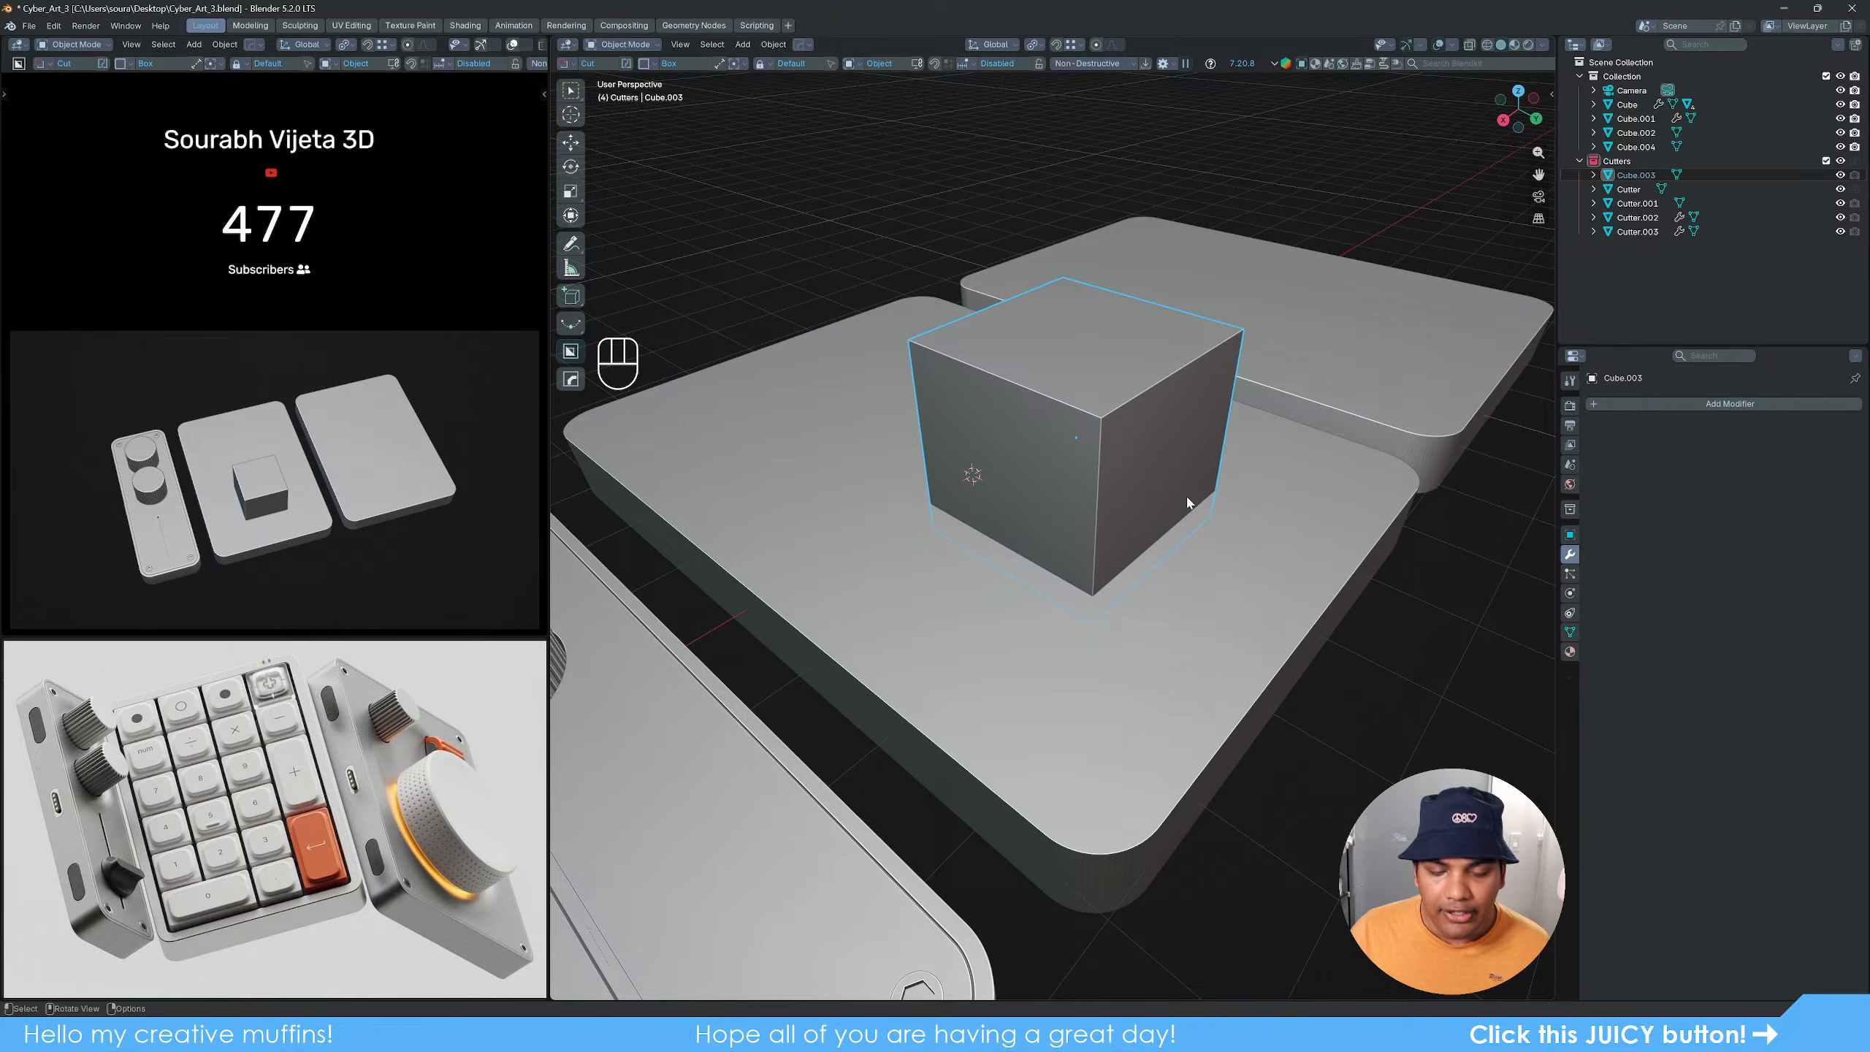
pyautogui.press('h')
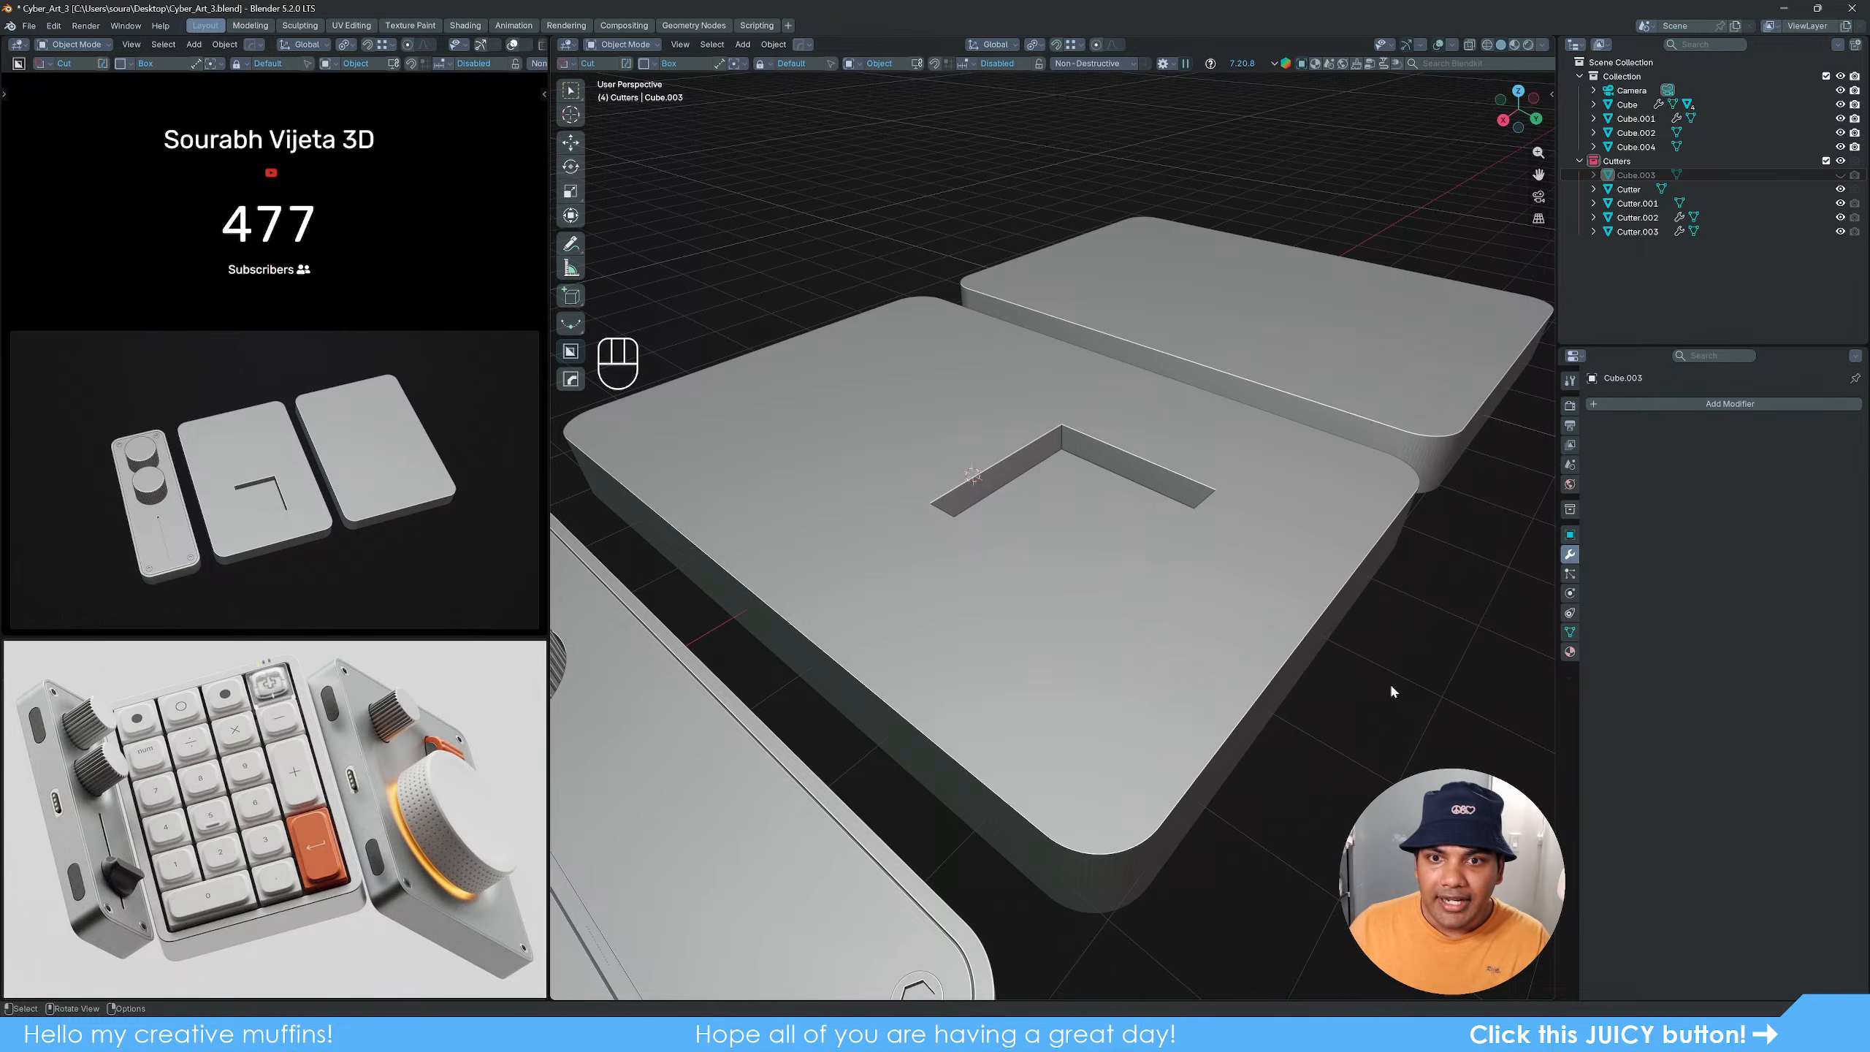
# Step: Select the middle plate and draw a second square box cut beside the first recess with the cutter tool
pyautogui.moveTo(1019, 630); pyautogui.dragTo(1105, 626, button='middle')
pyautogui.keyDown('shift'); pyautogui.moveTo(803, 581); pyautogui.dragTo(1043, 620, button='middle'); pyautogui.keyUp('shift')
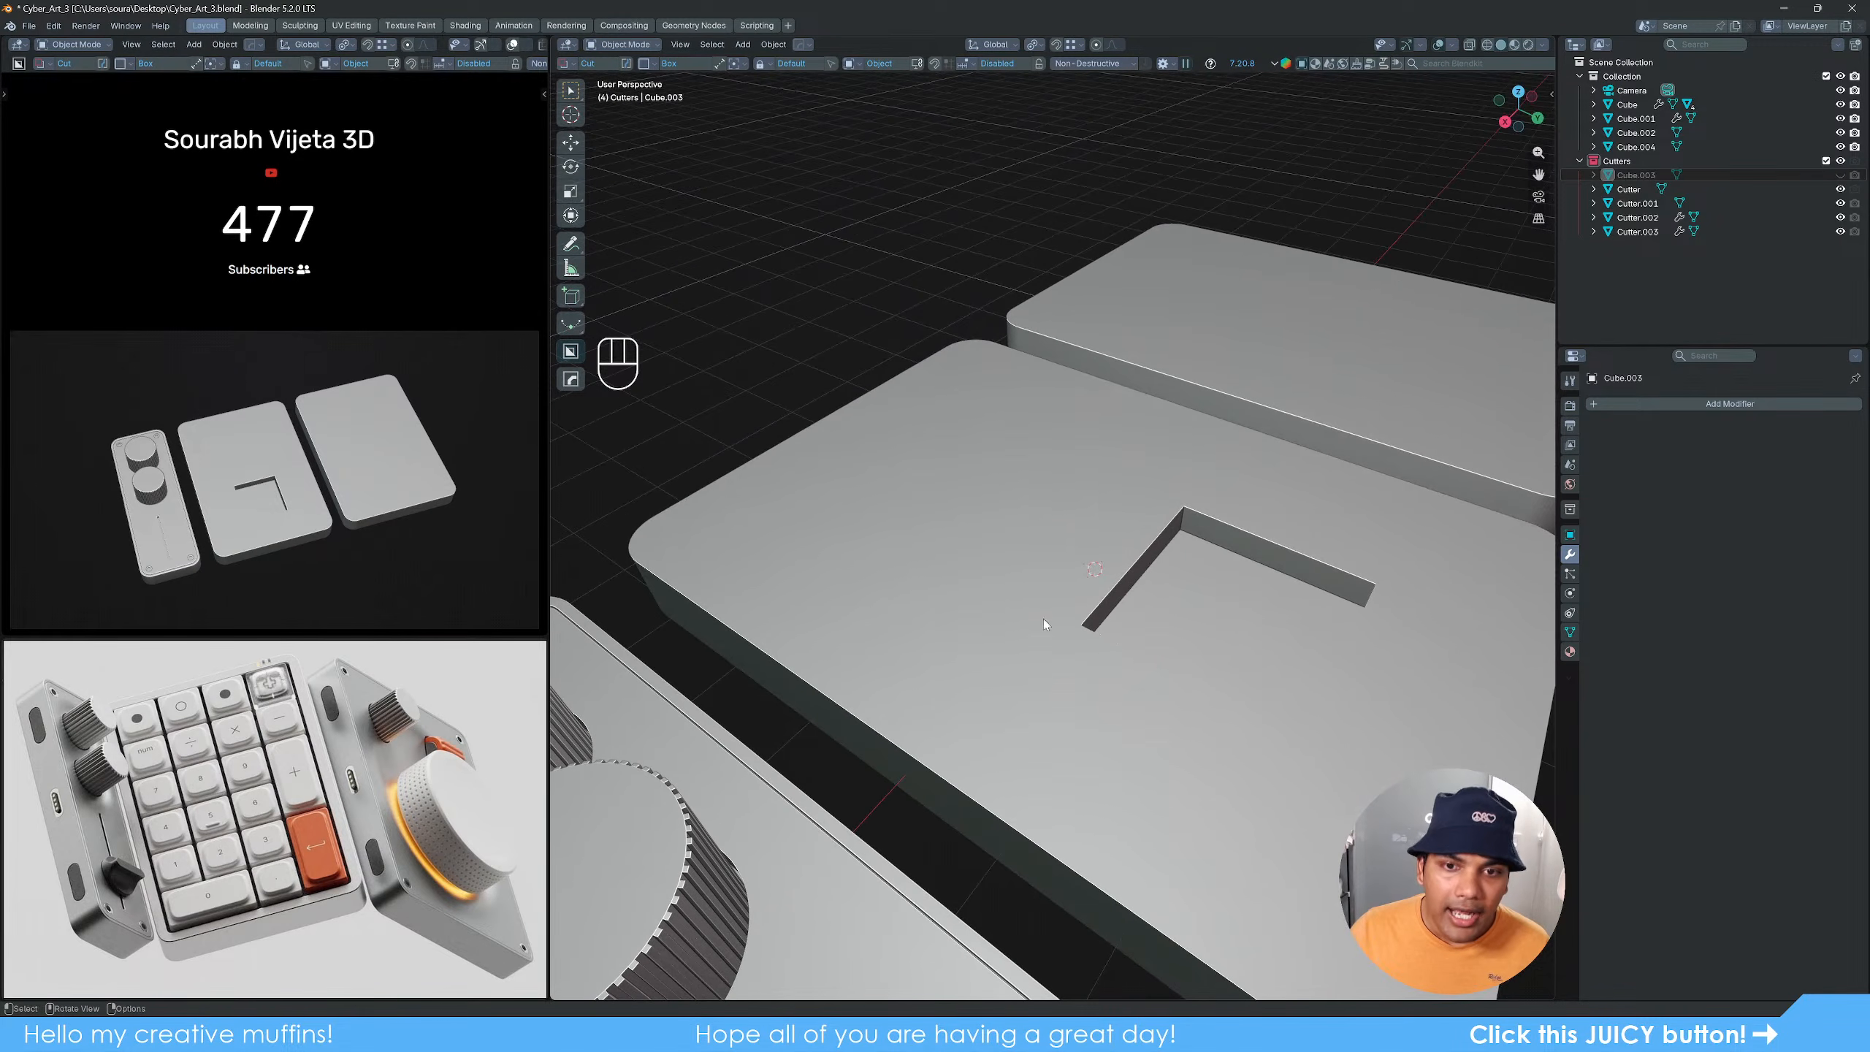
pyautogui.click(944, 507)
pyautogui.press('d')
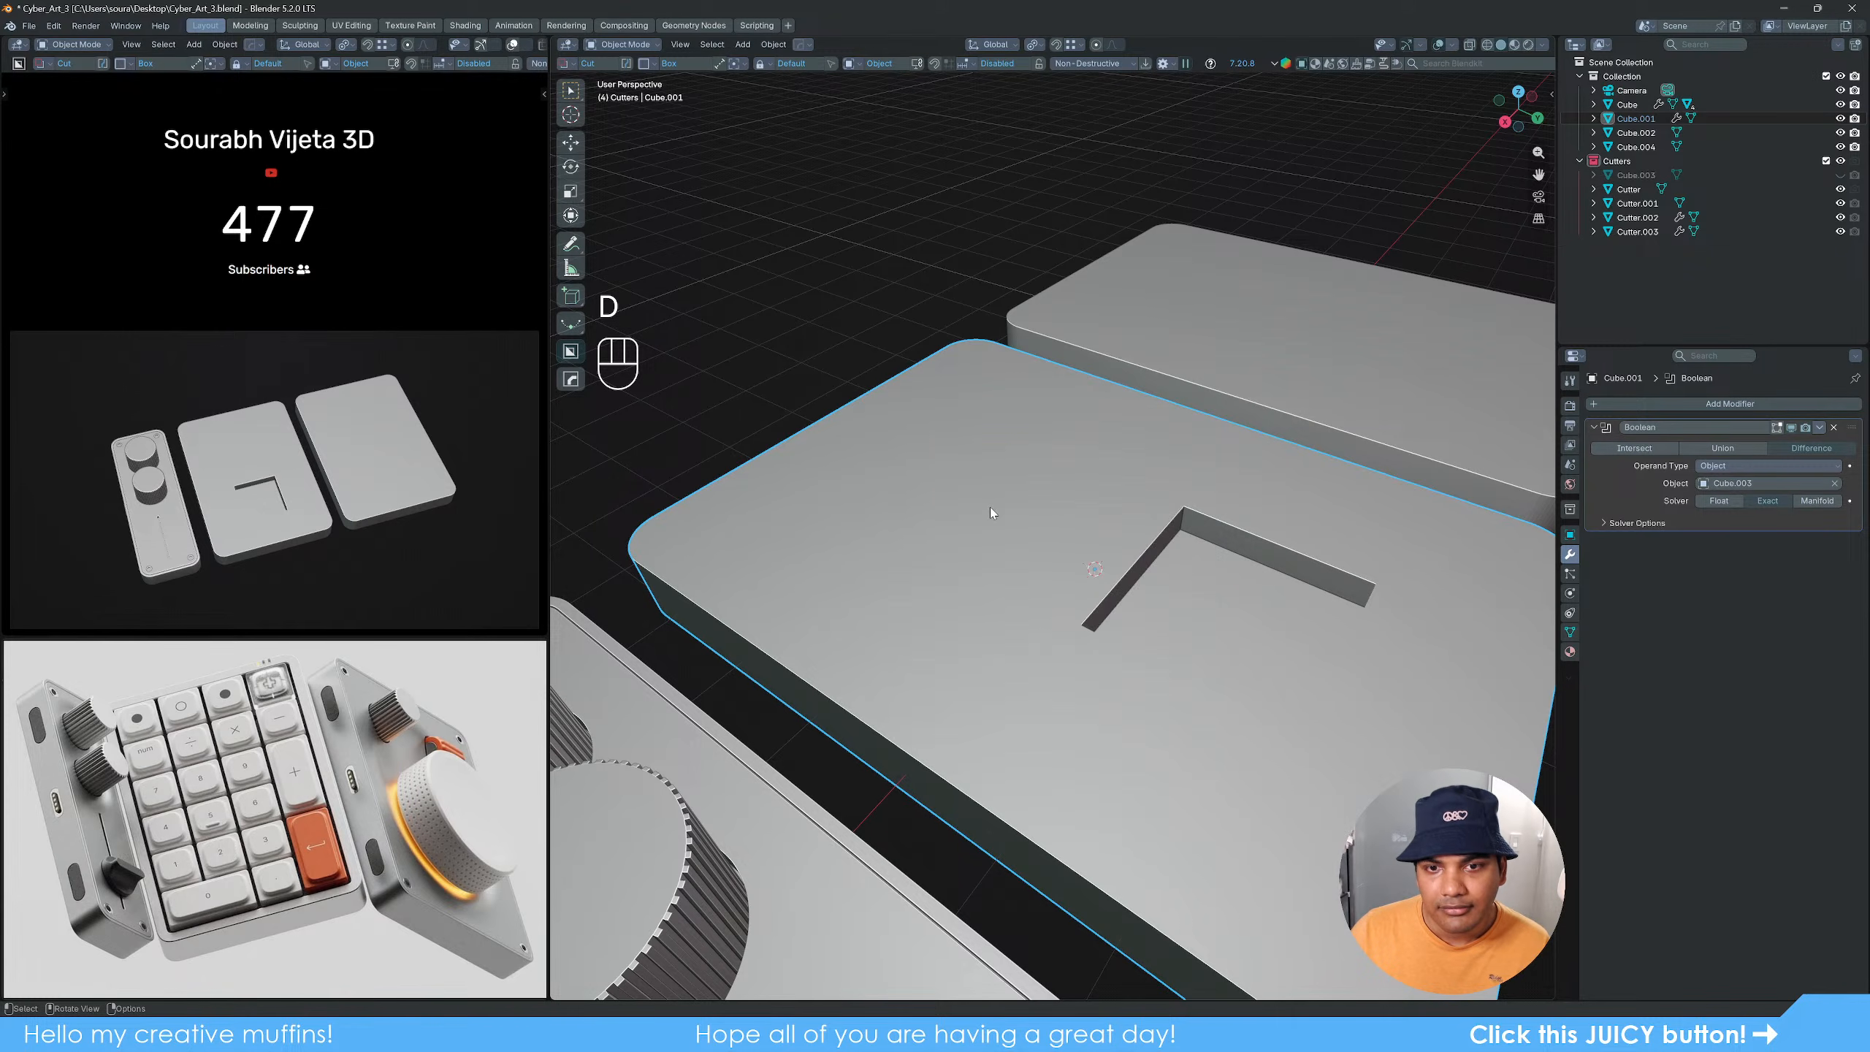
pyautogui.moveTo(959, 451); pyautogui.dragTo(963, 593)
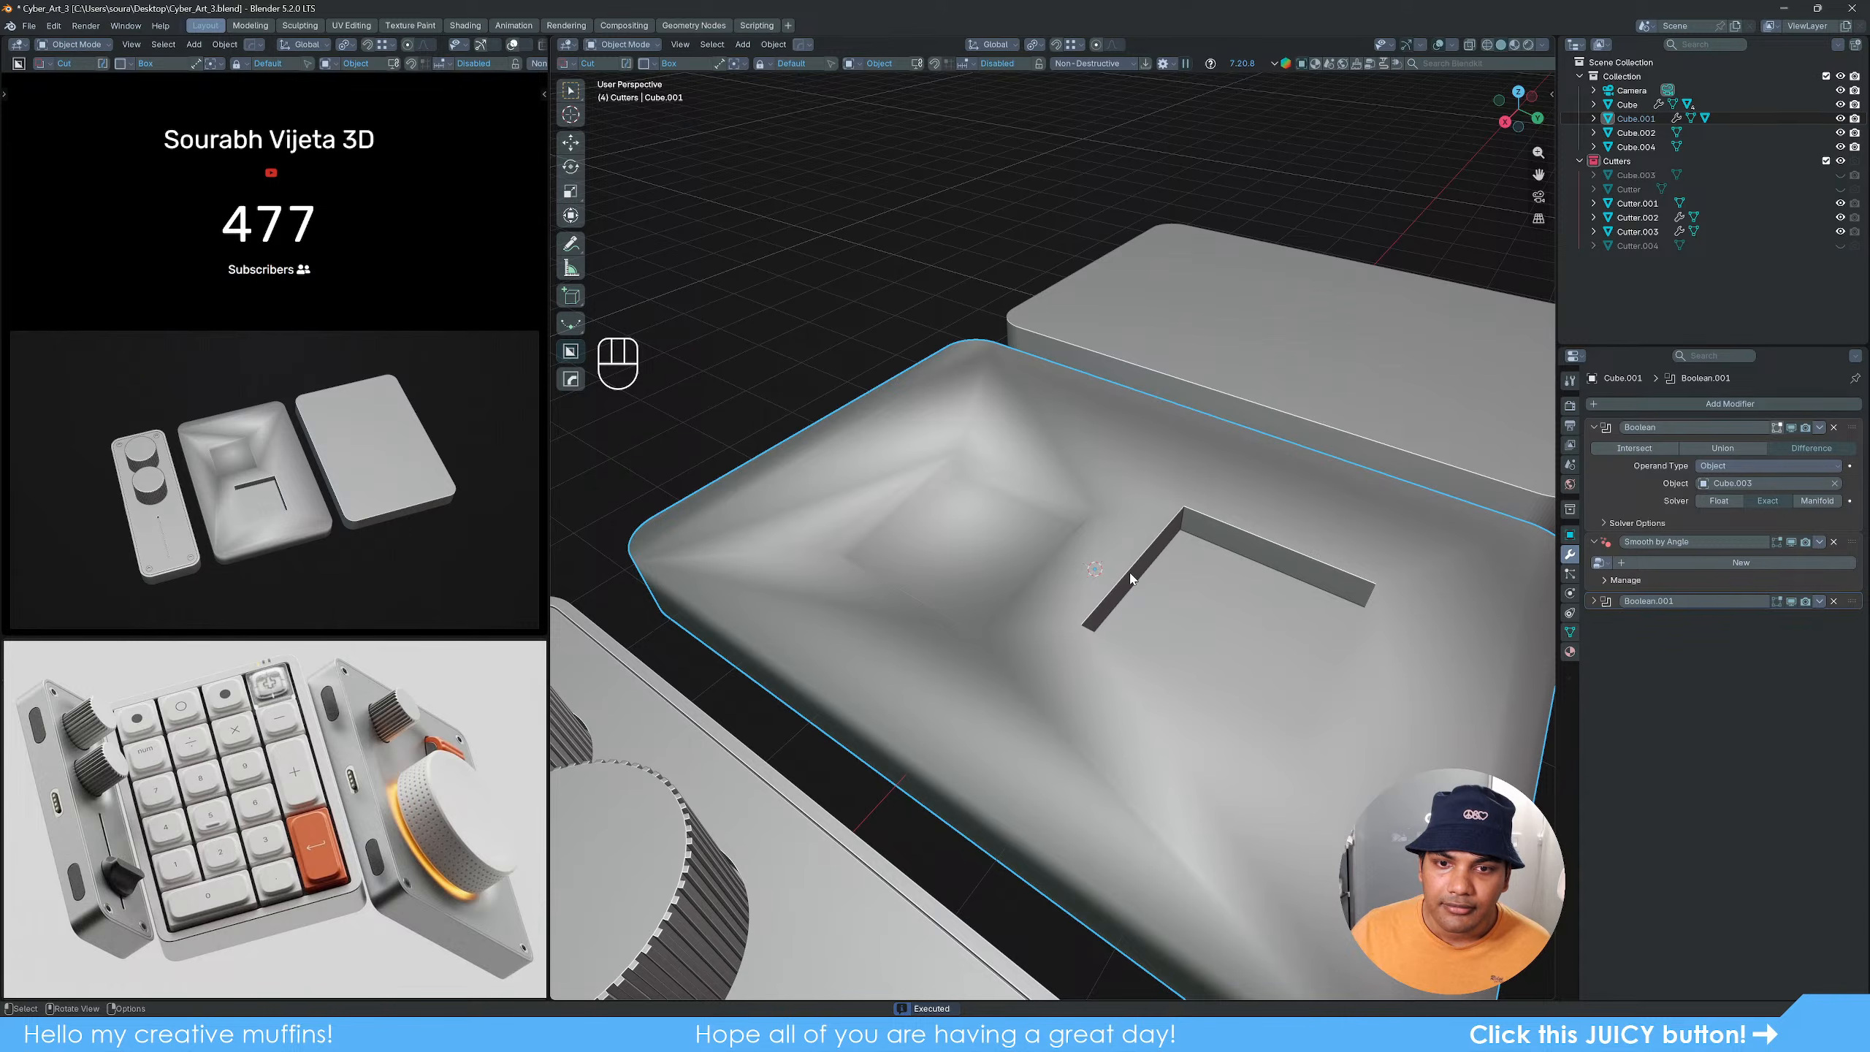
# Step: Try the HardOps Bevel on the middle plate, cancel it, and add a new 30° angle-limited bevel
pyautogui.press('q')
pyautogui.click(1006, 418)
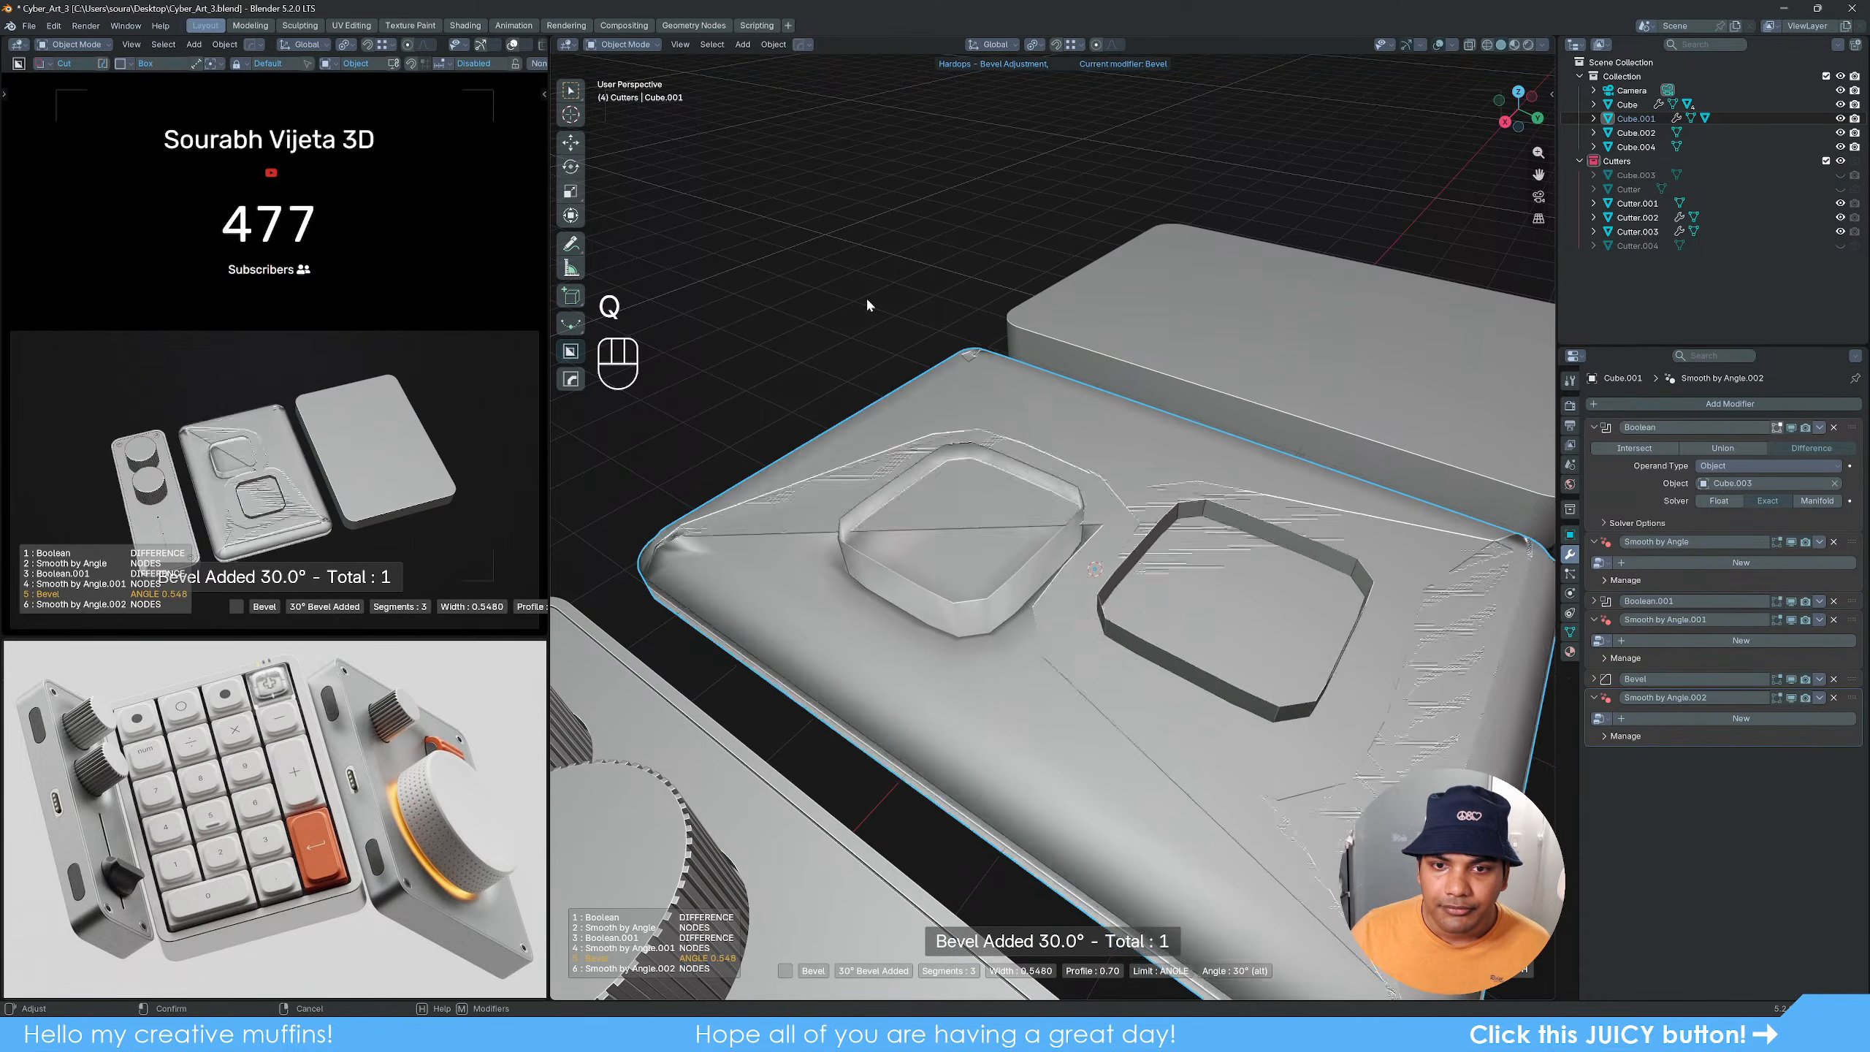
pyautogui.press('Escape')
pyautogui.press('q')
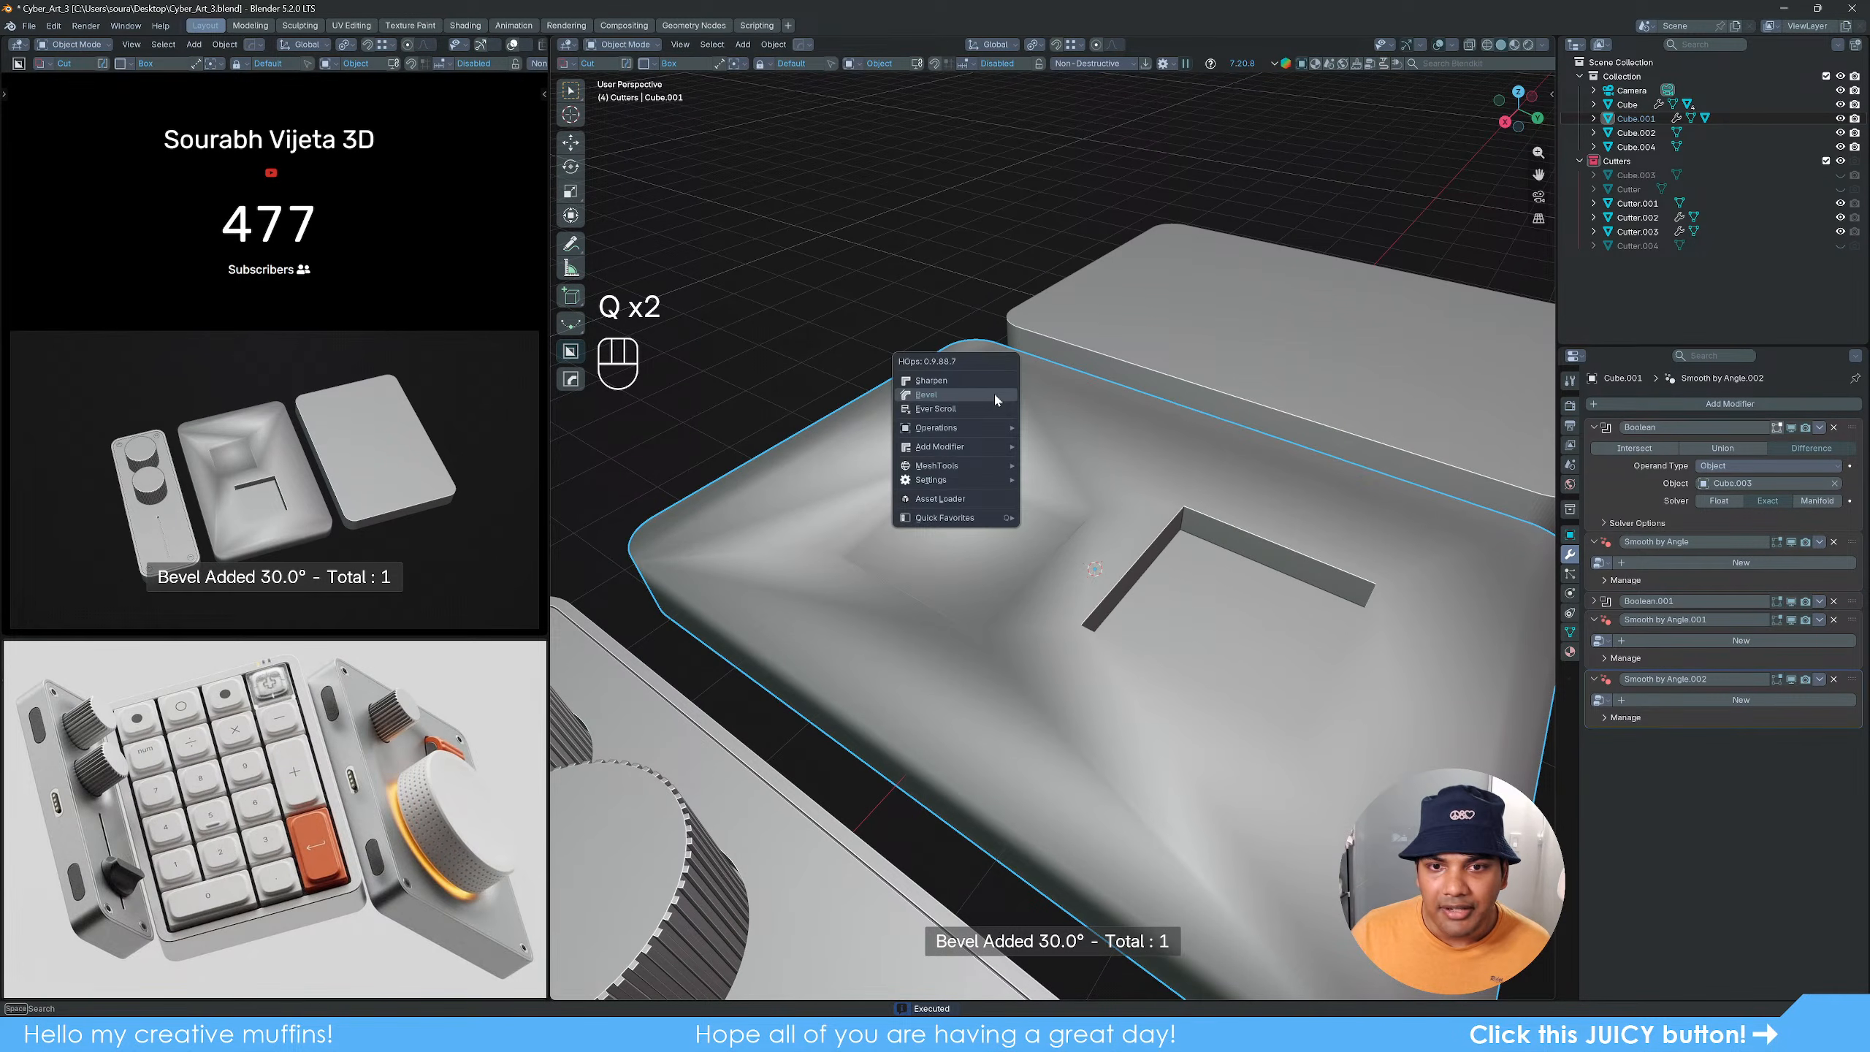
pyautogui.keyDown('shift'); pyautogui.click(994, 396); pyautogui.keyUp('shift')
pyautogui.click(995, 396)
pyautogui.click(818, 271)
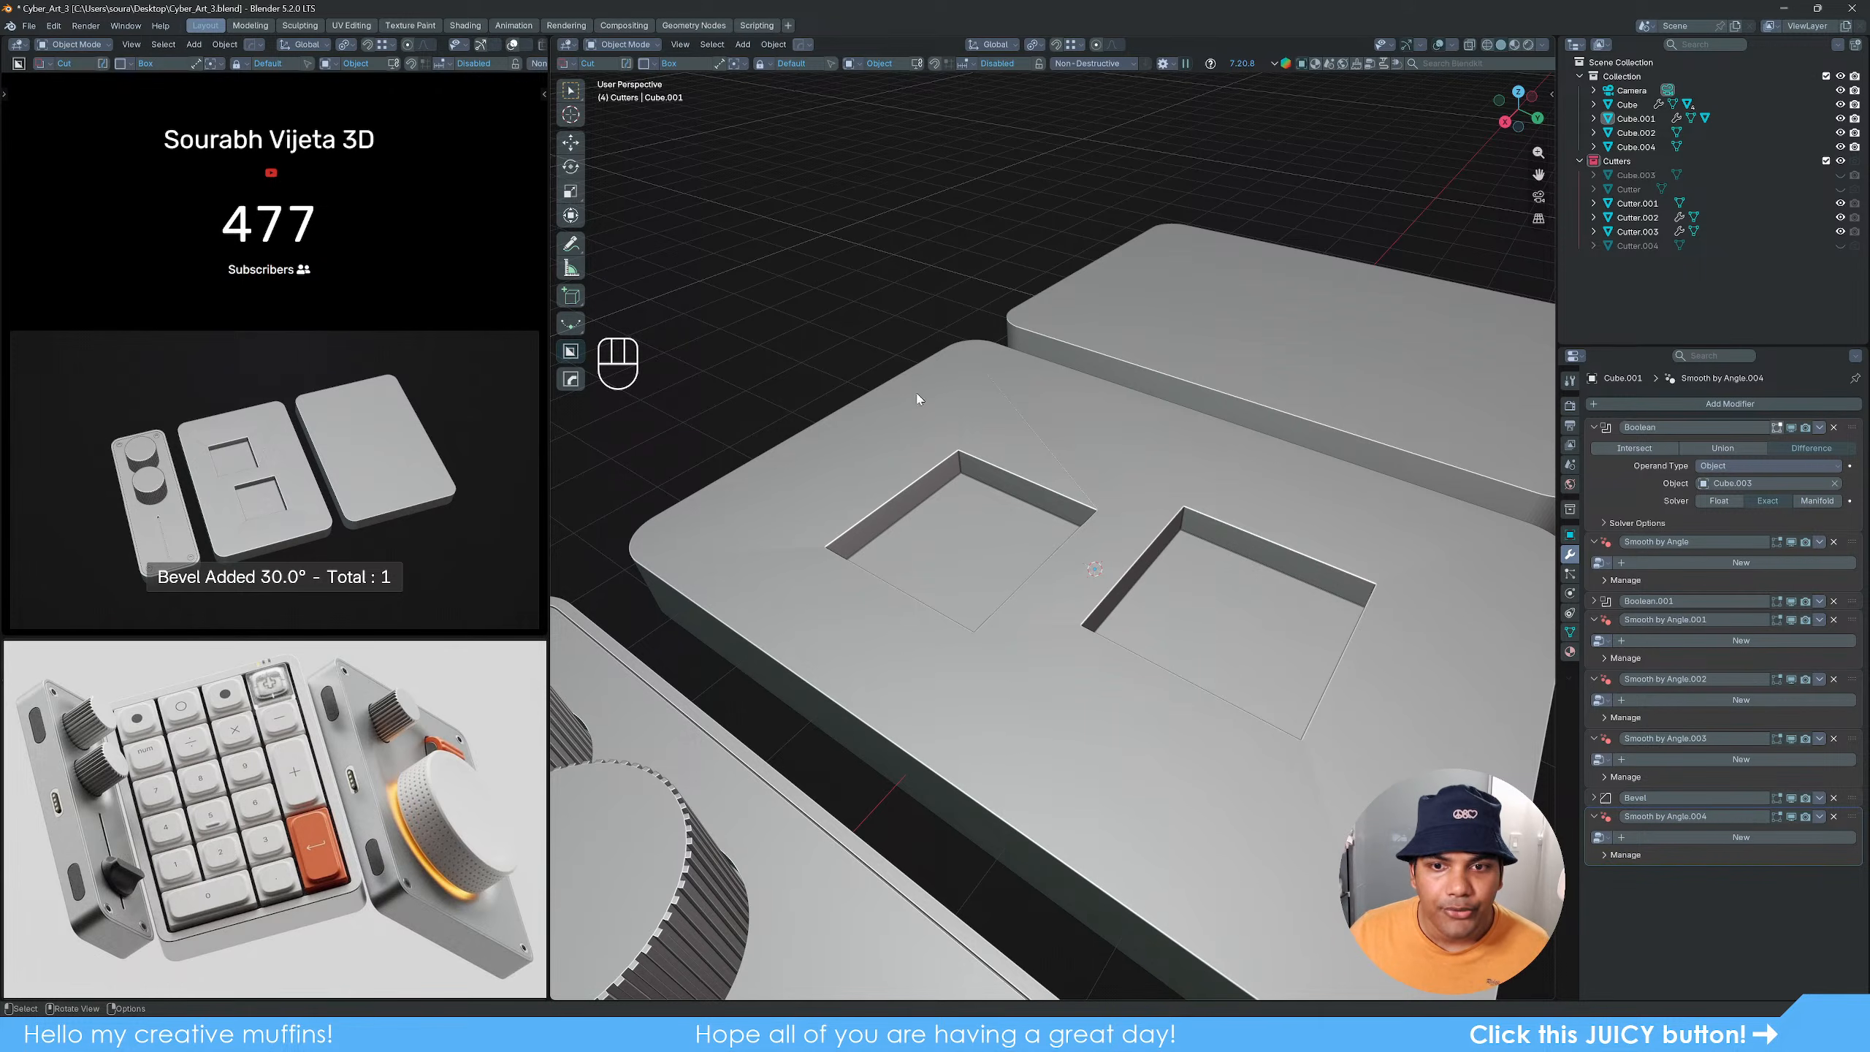
# Step: Unhide the cutters and delete the cube and the second square cutter to remove both recesses from the middle plate
pyautogui.scroll(-6, 967, 588)
pyautogui.keyDown('shift'); pyautogui.moveTo(1013, 654); pyautogui.dragTo(1060, 584, button='middle'); pyautogui.keyUp('shift')
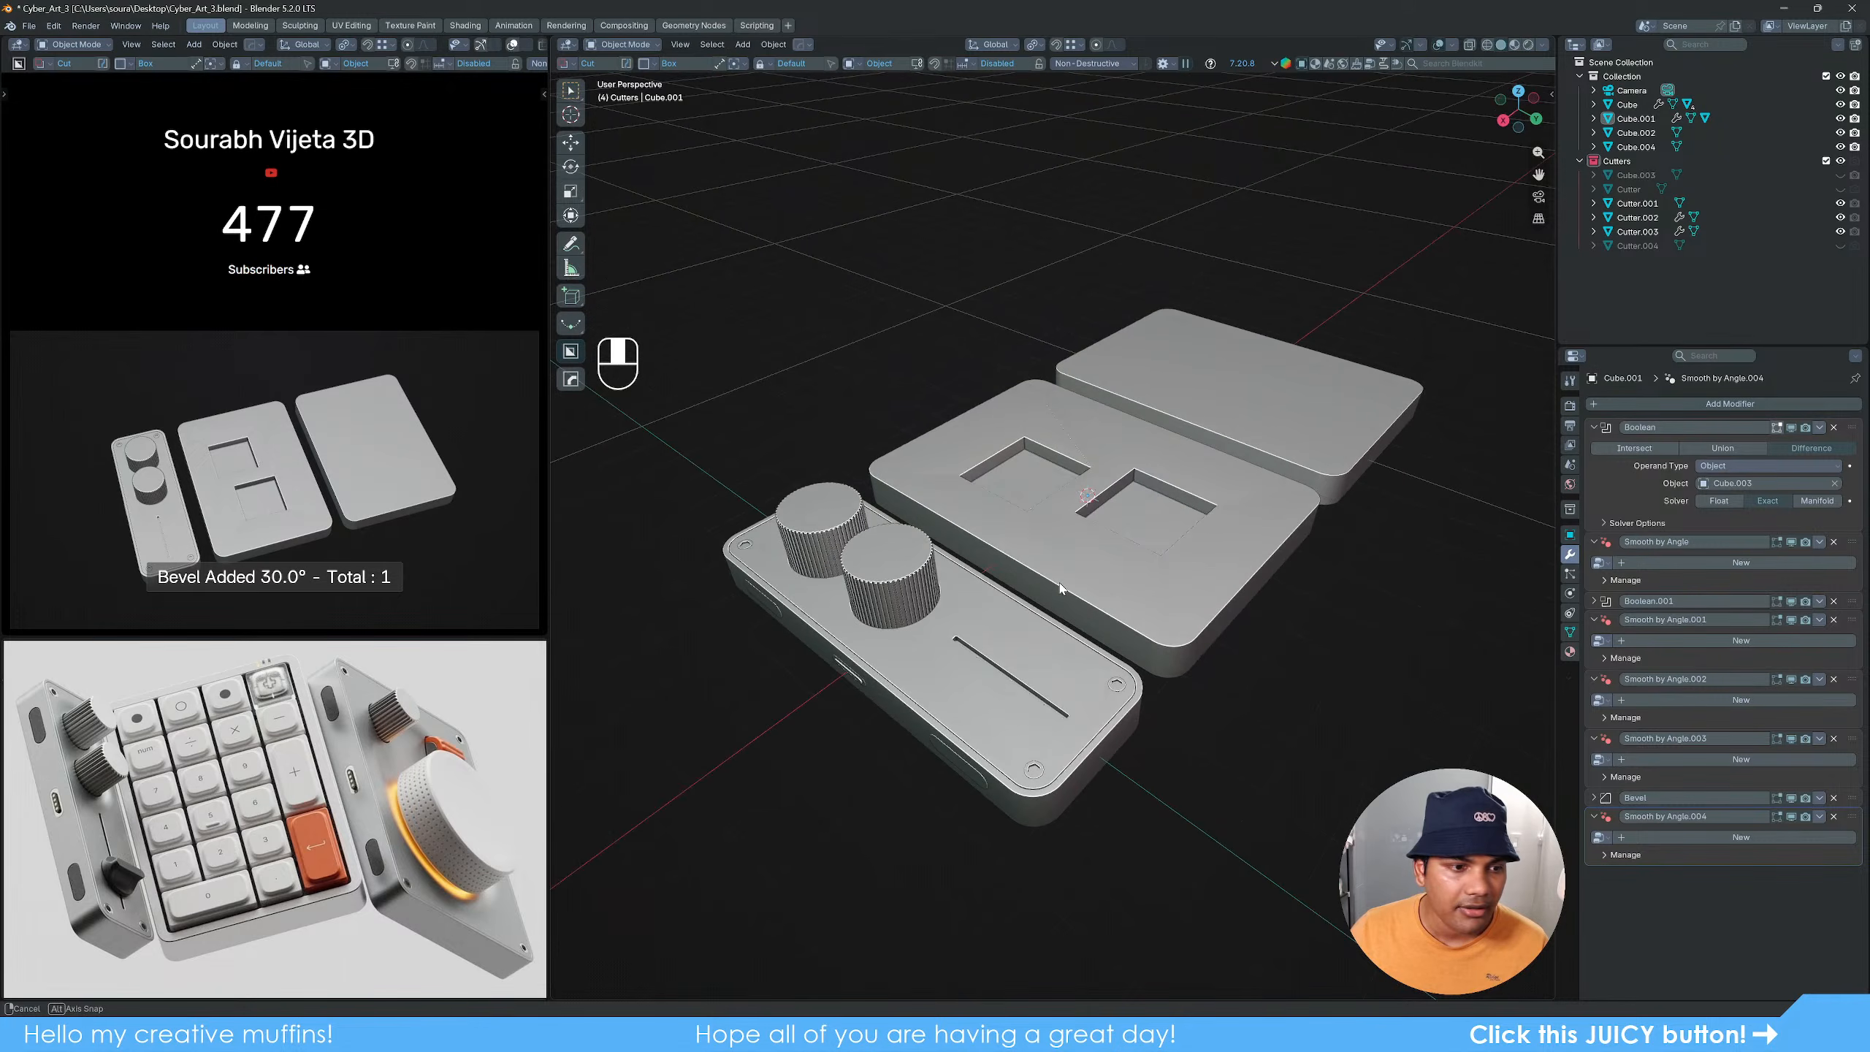
pyautogui.scroll(2, 1060, 582)
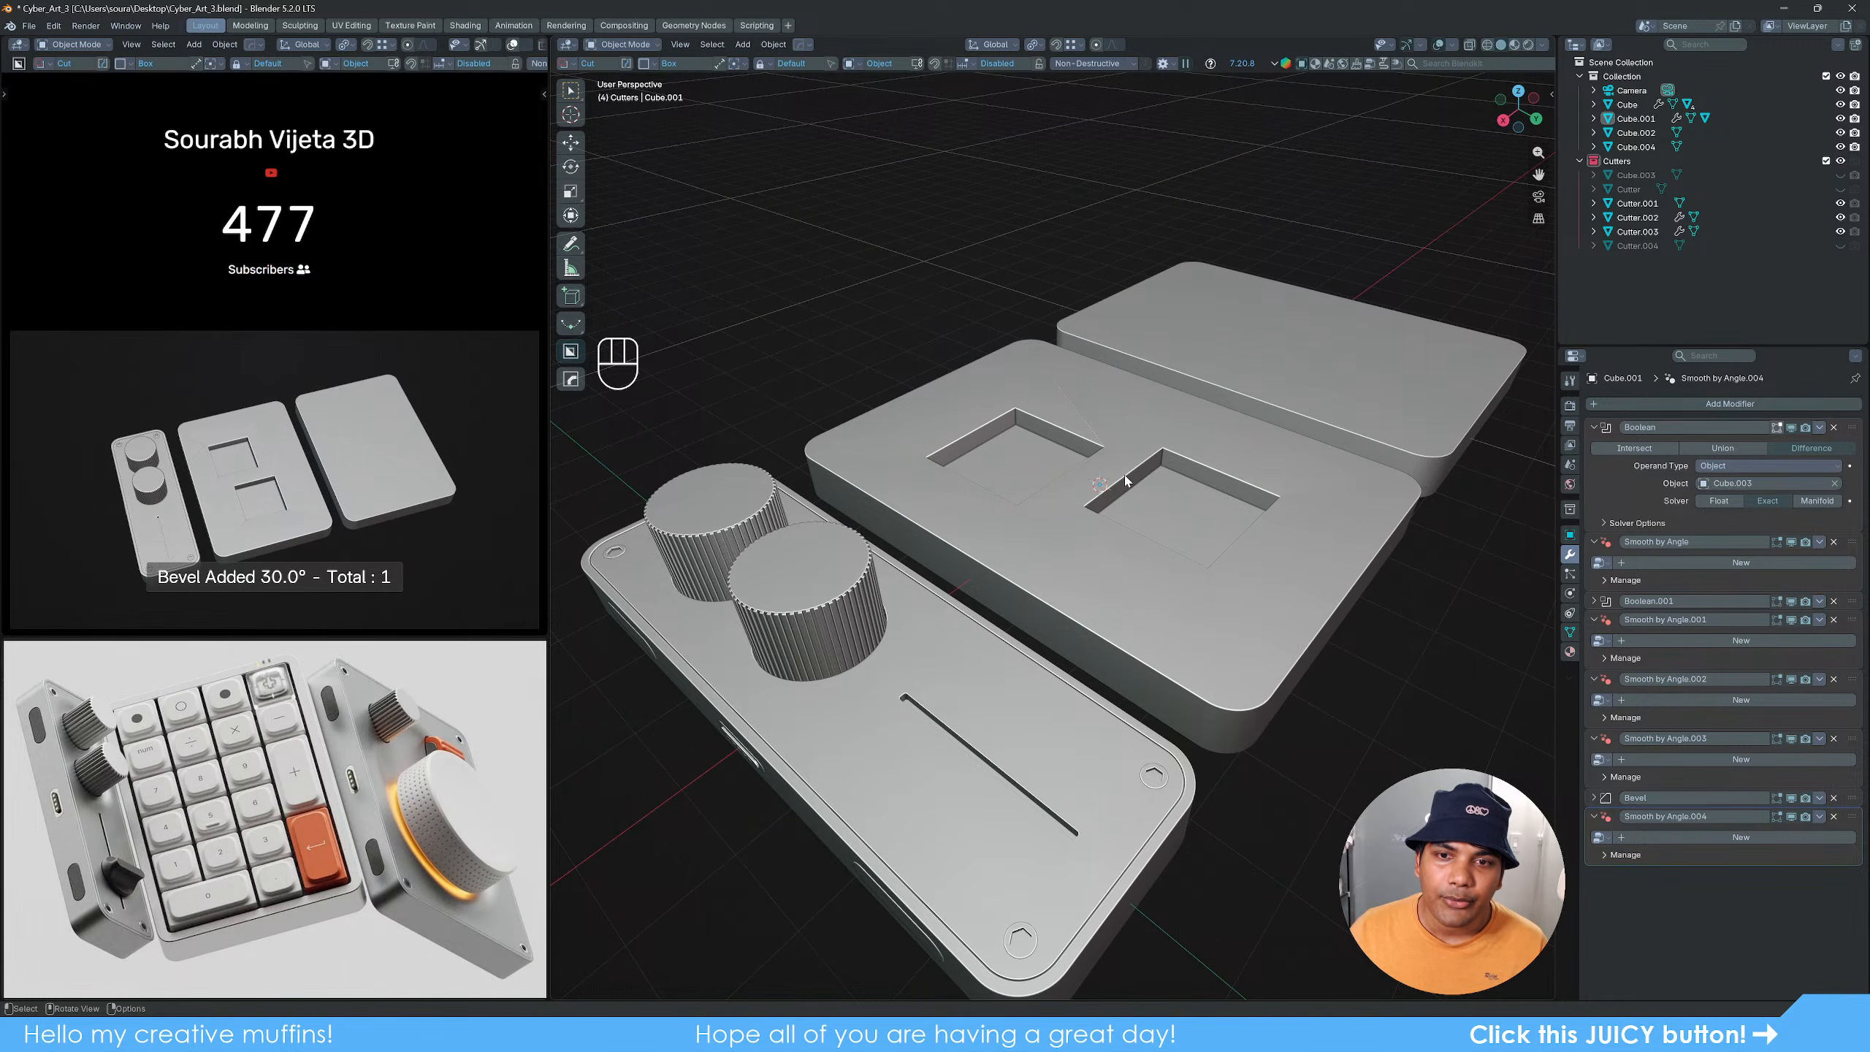
pyautogui.click(1015, 462)
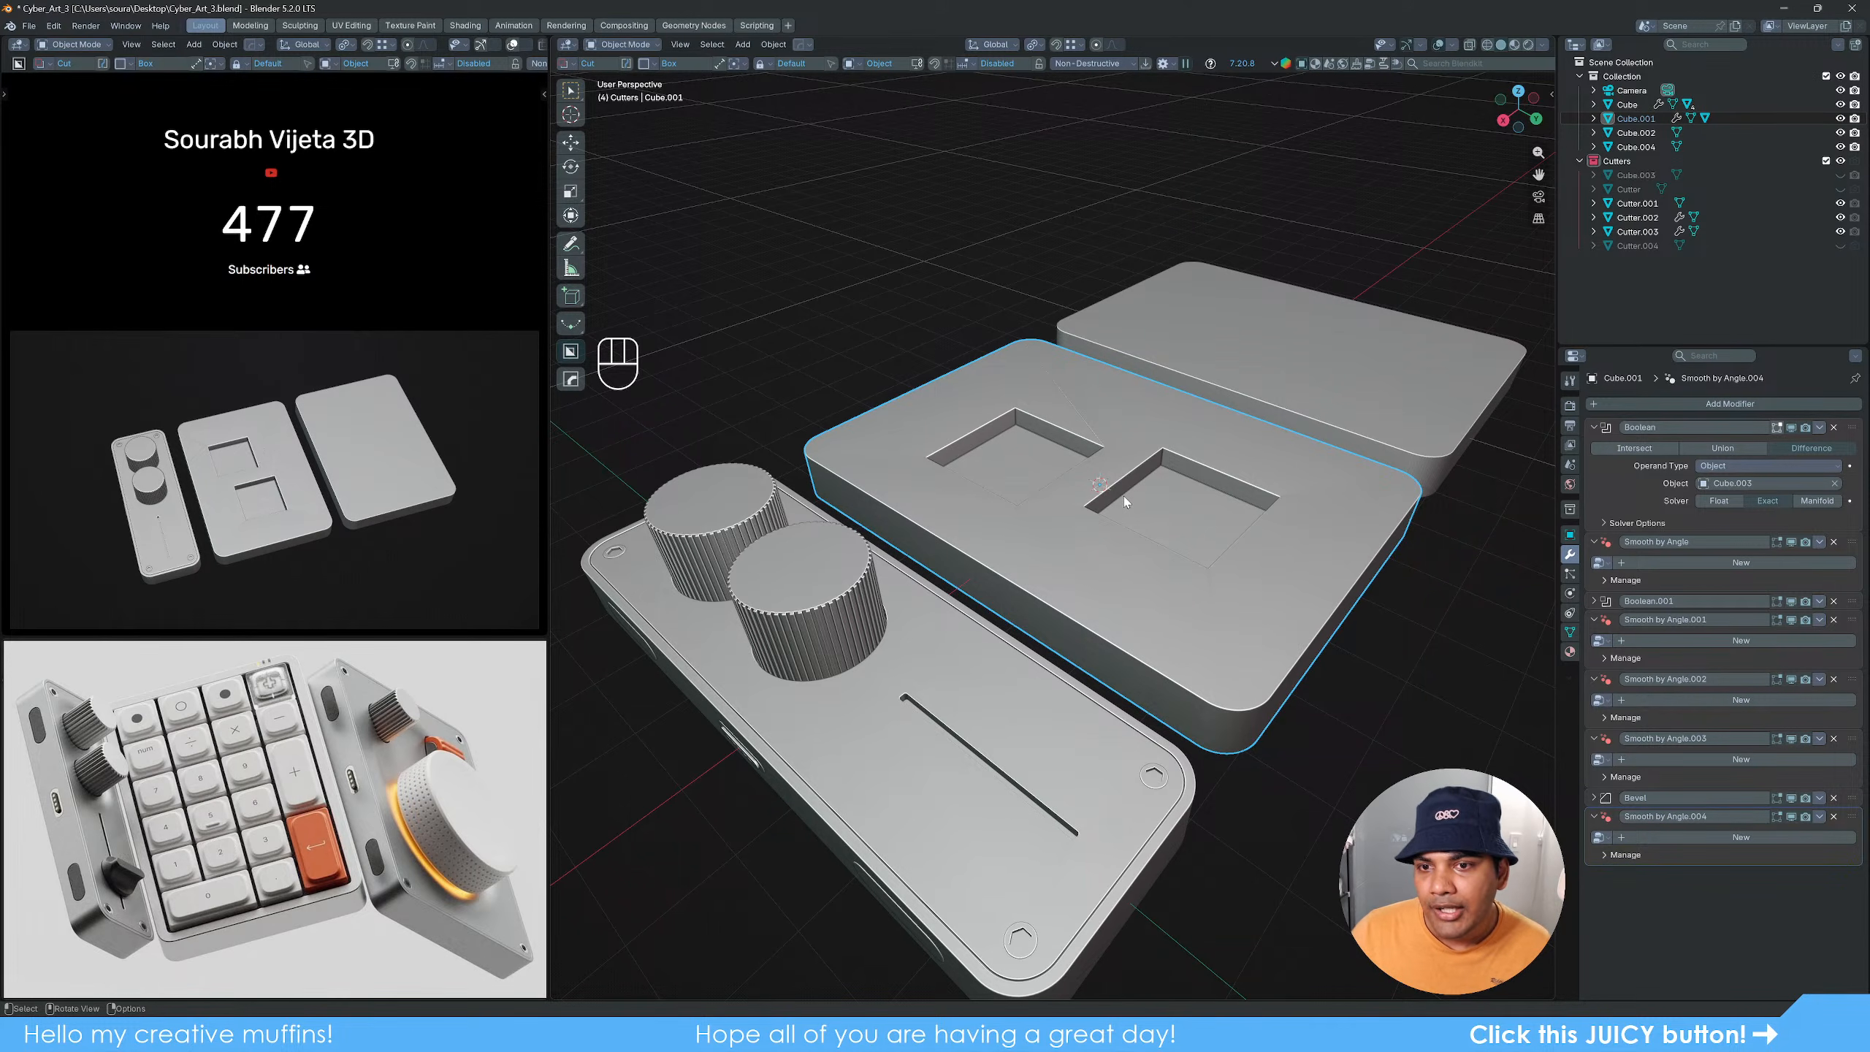
pyautogui.hotkey('alt', 'h')
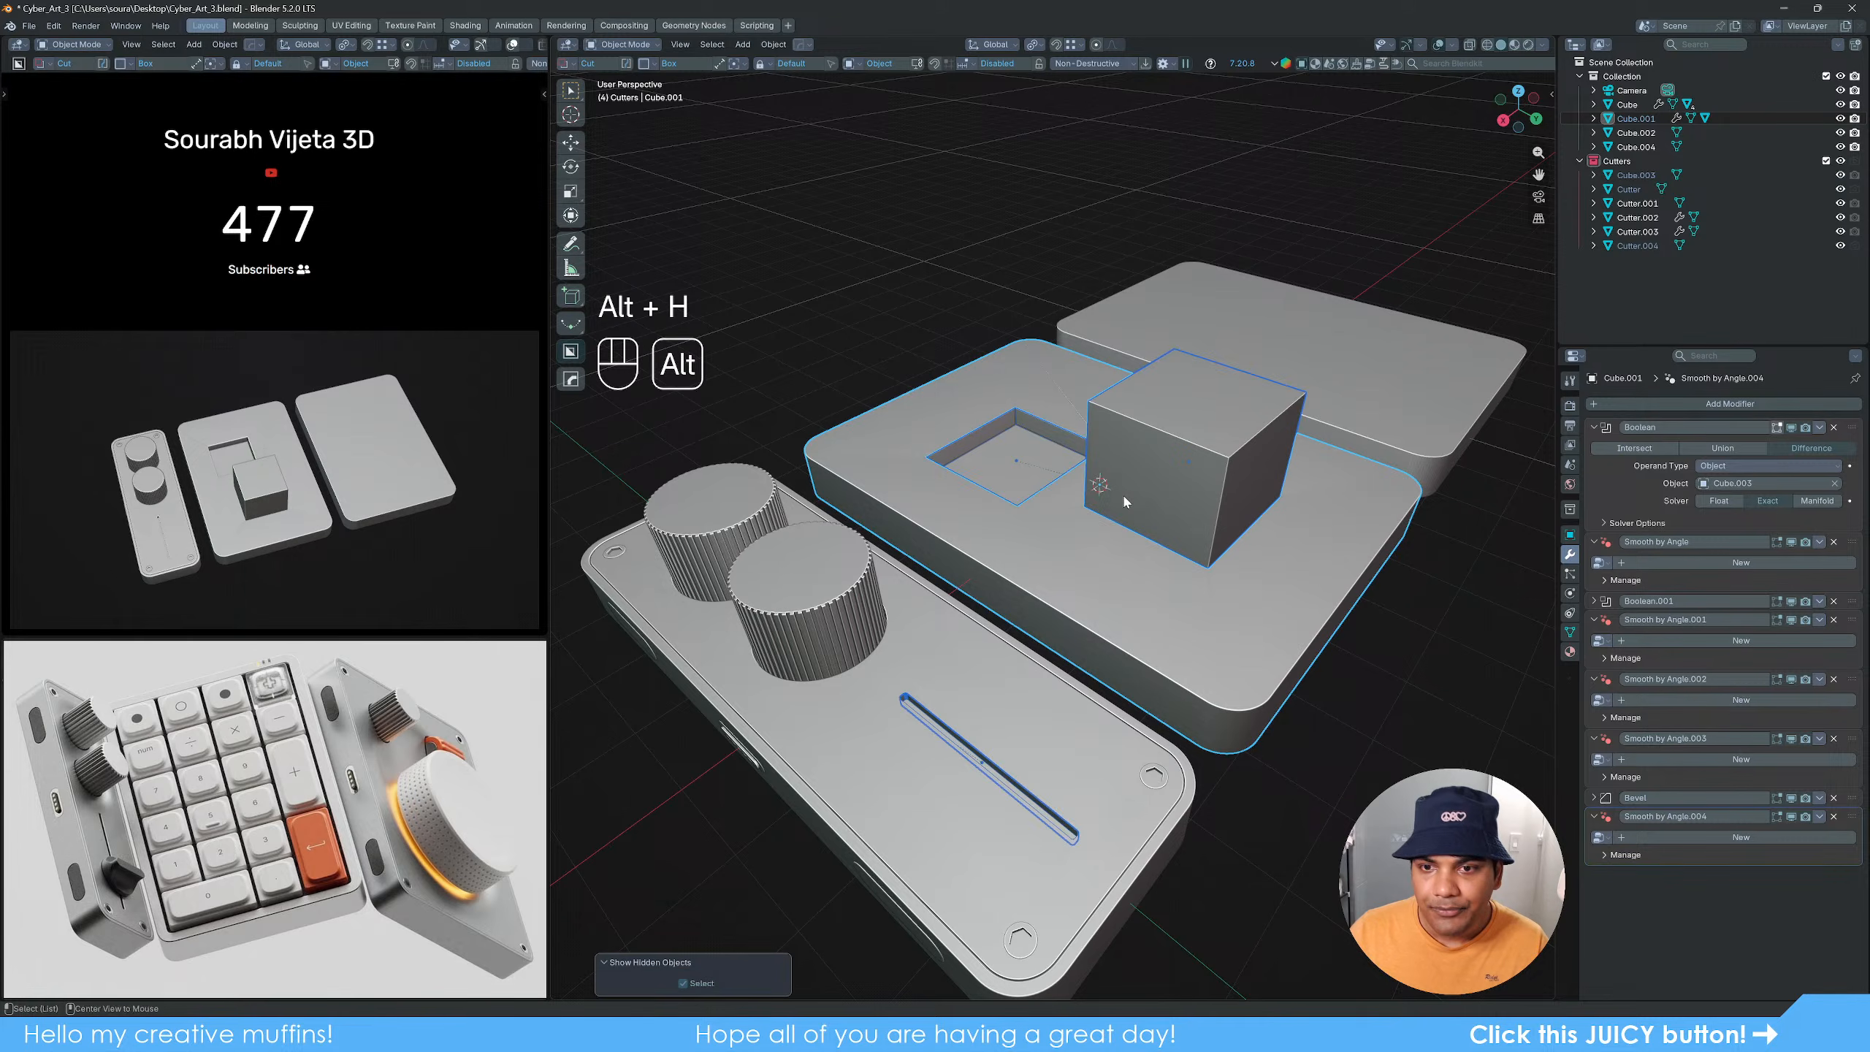
pyautogui.click(1166, 516)
pyautogui.press('Delete')
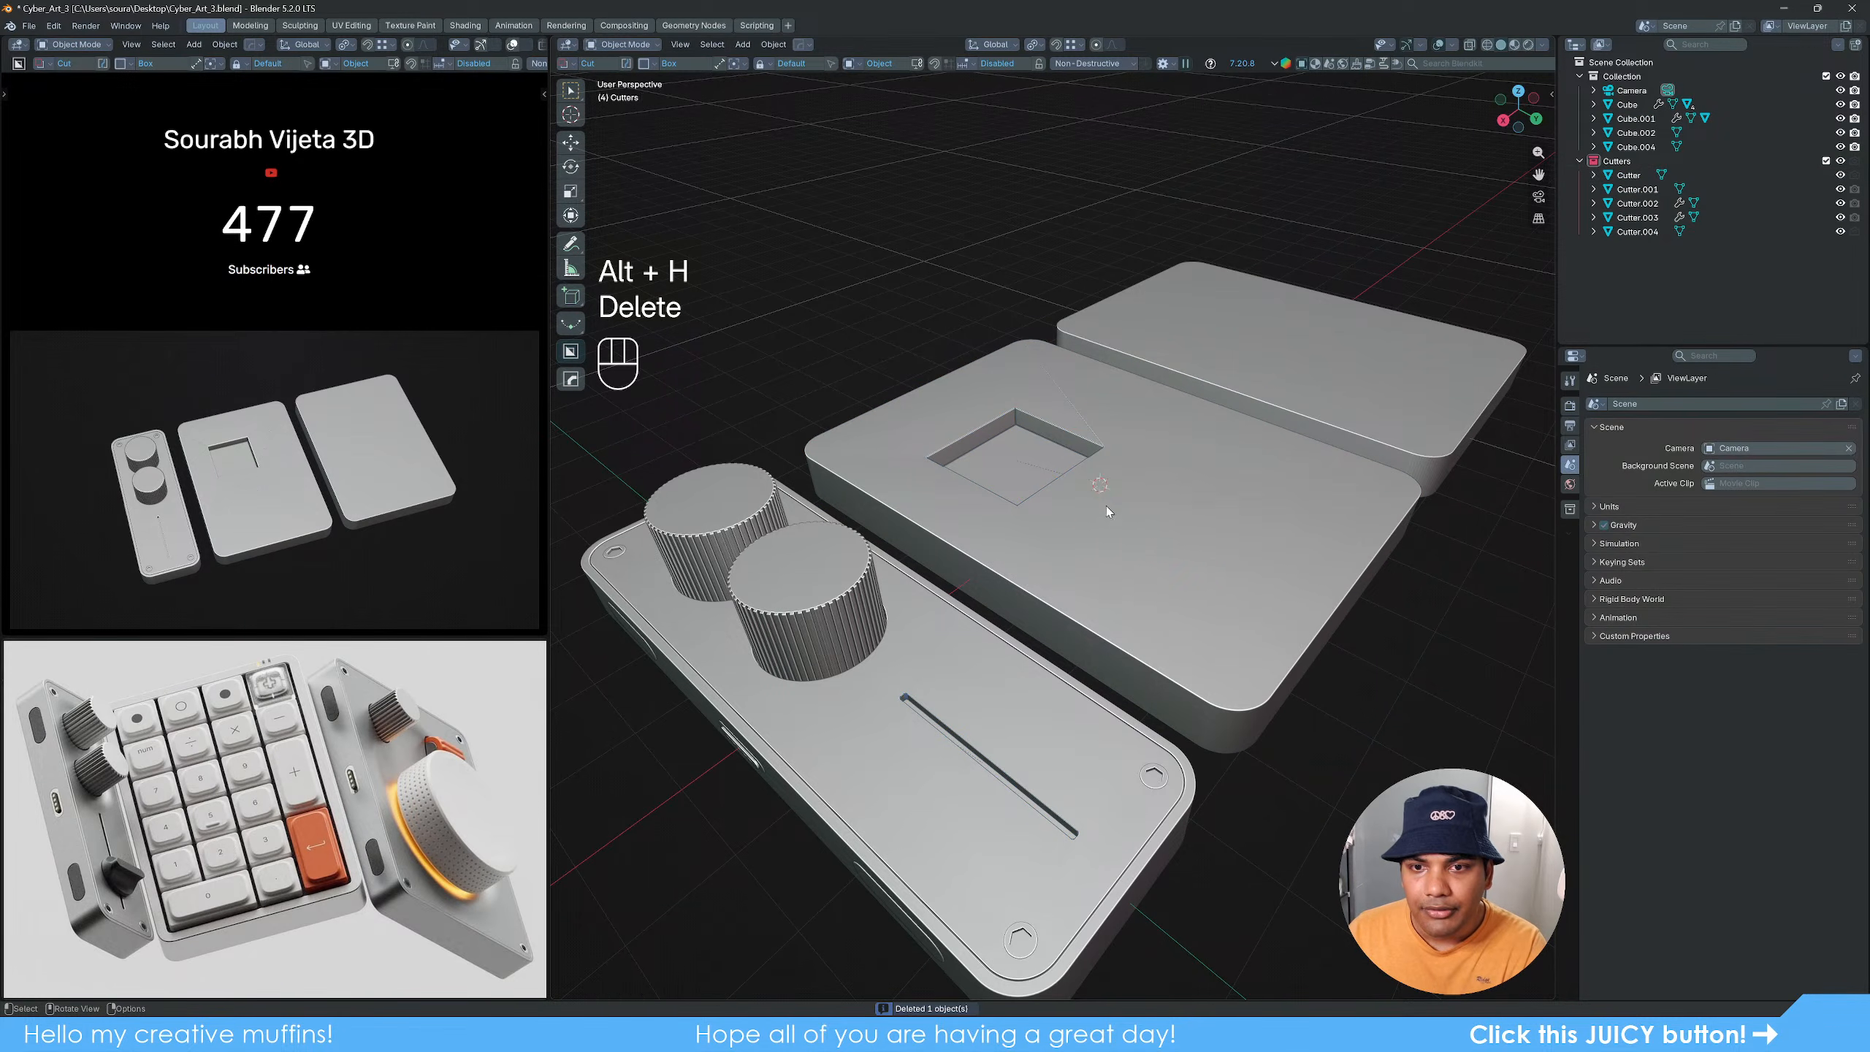
pyautogui.press('Delete')
# Step: Examine the slider slot on the narrow side block up close and select the block
pyautogui.scroll(-4, 1063, 433)
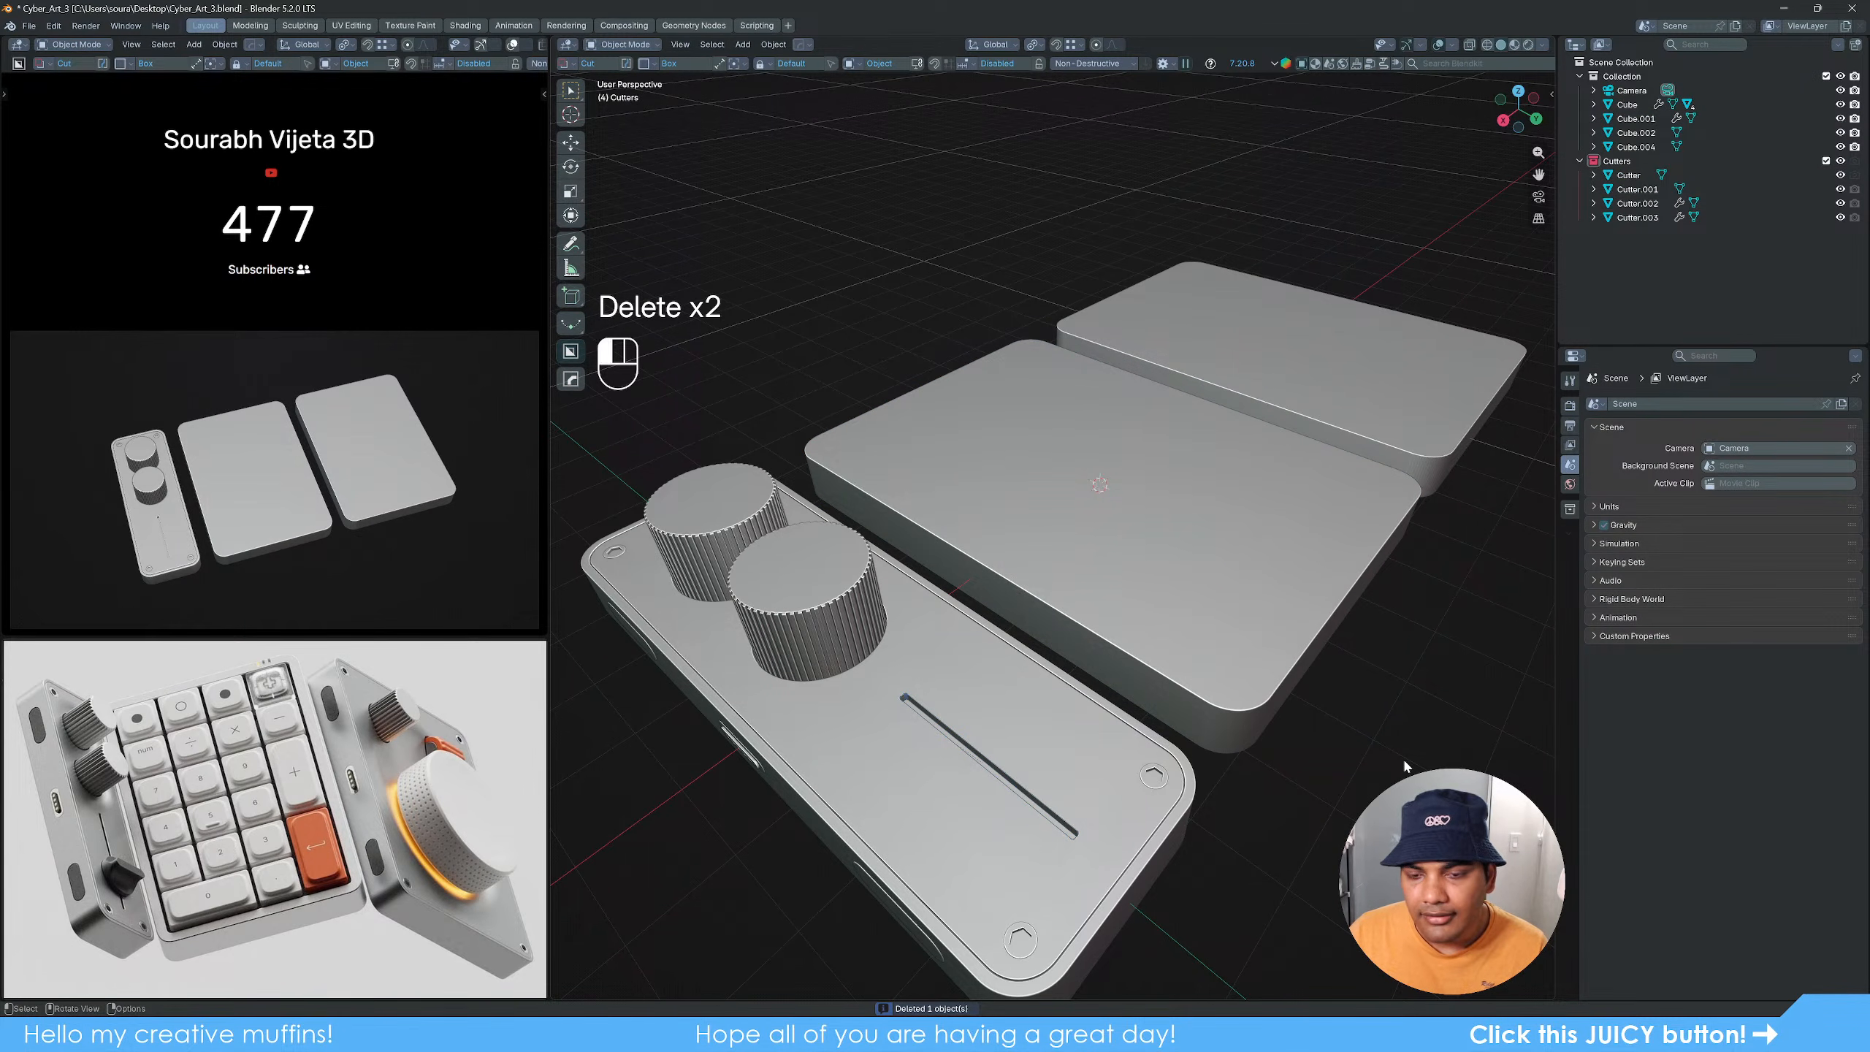
pyautogui.keyDown('shift'); pyautogui.moveTo(1019, 690); pyautogui.dragTo(1049, 668, button='middle'); pyautogui.keyUp('shift')
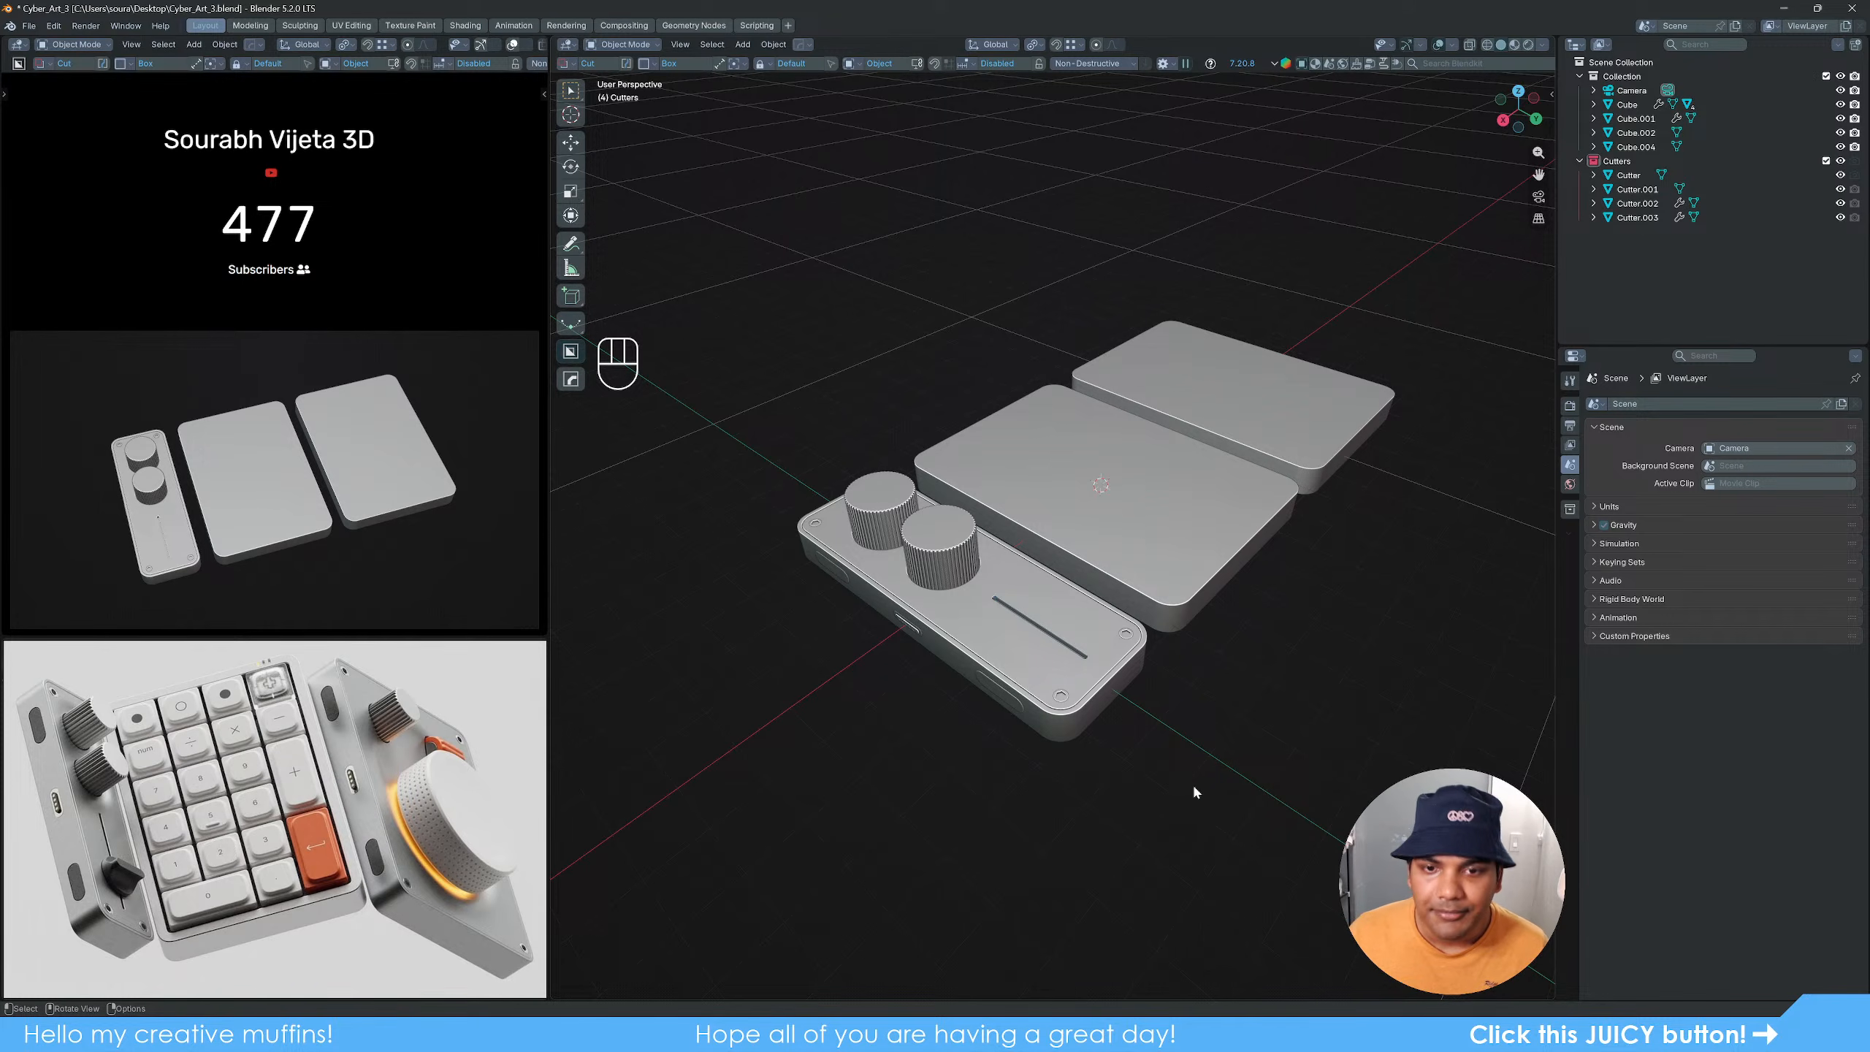
pyautogui.moveTo(1194, 793)
pyautogui.mouseDown(button='middle')
pyautogui.moveTo(1218, 785)
pyautogui.moveTo(1191, 782)
pyautogui.mouseUp(button='middle')
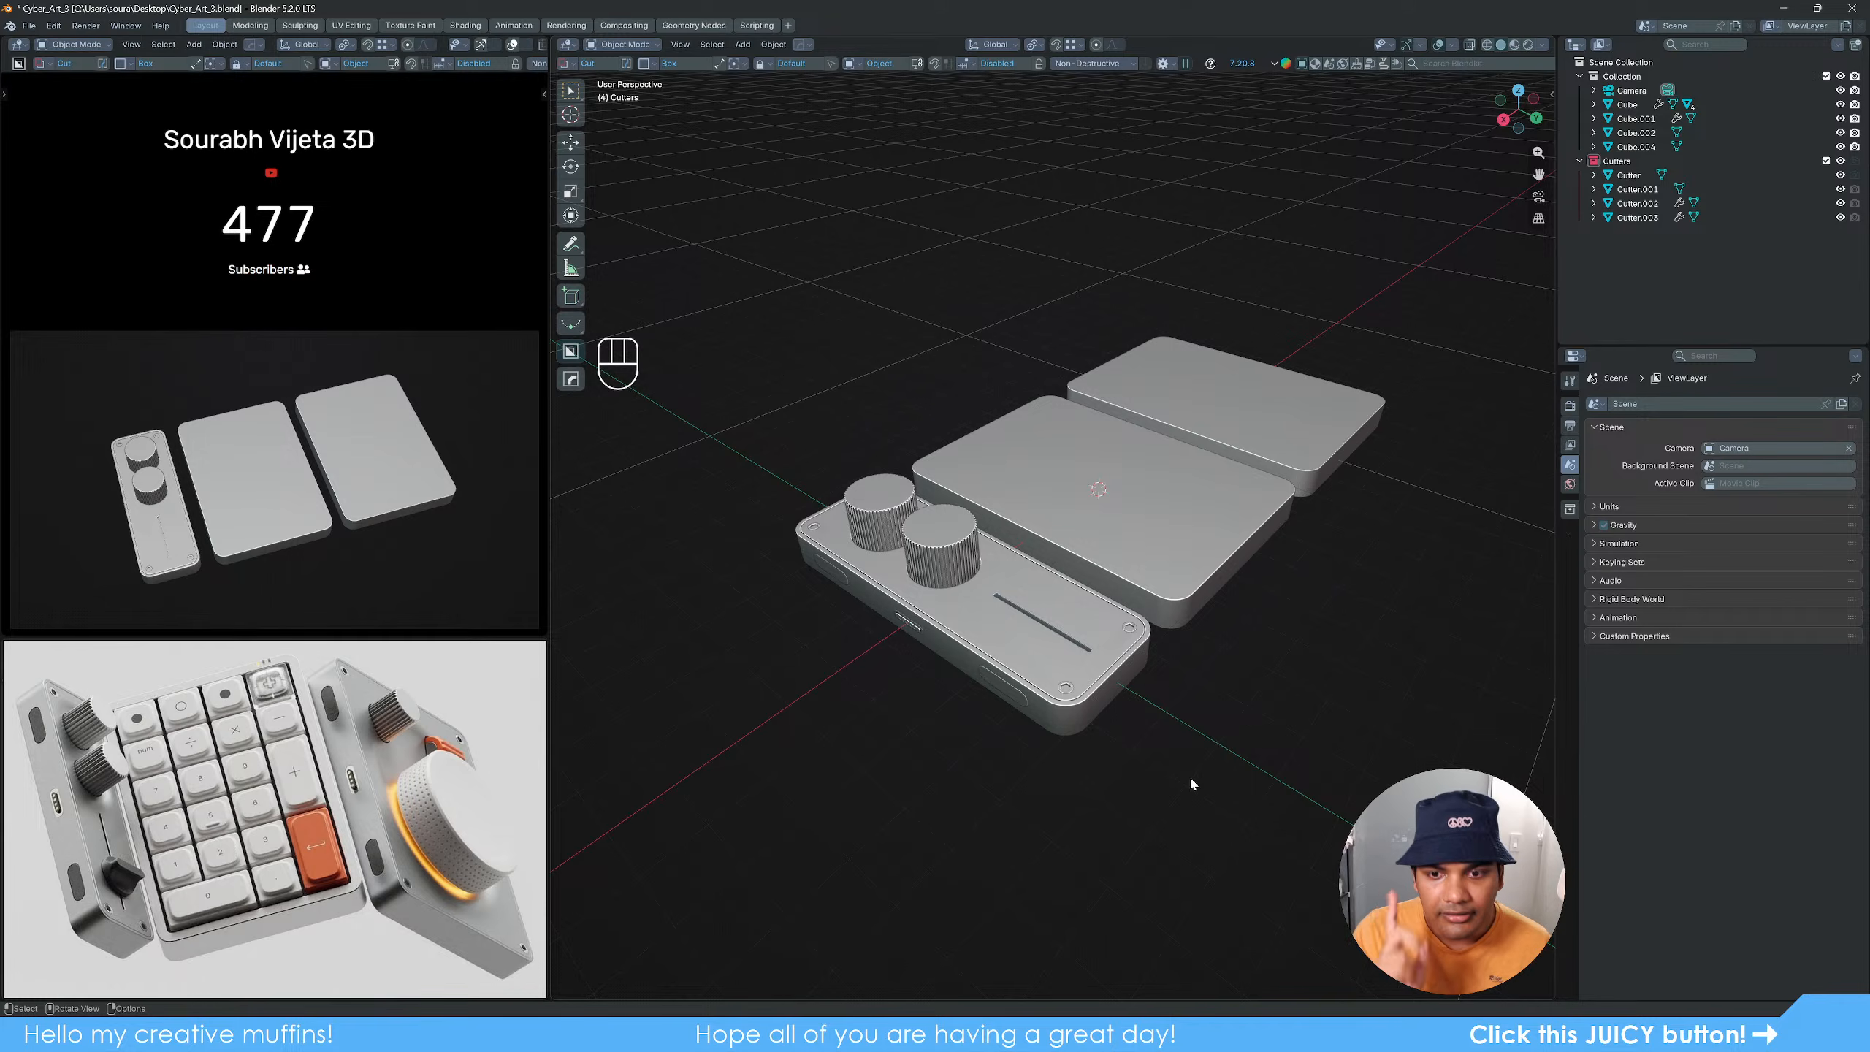
pyautogui.scroll(5, 1153, 741)
pyautogui.keyDown('shift'); pyautogui.moveTo(1041, 738); pyautogui.dragTo(987, 652, button='middle'); pyautogui.keyUp('shift')
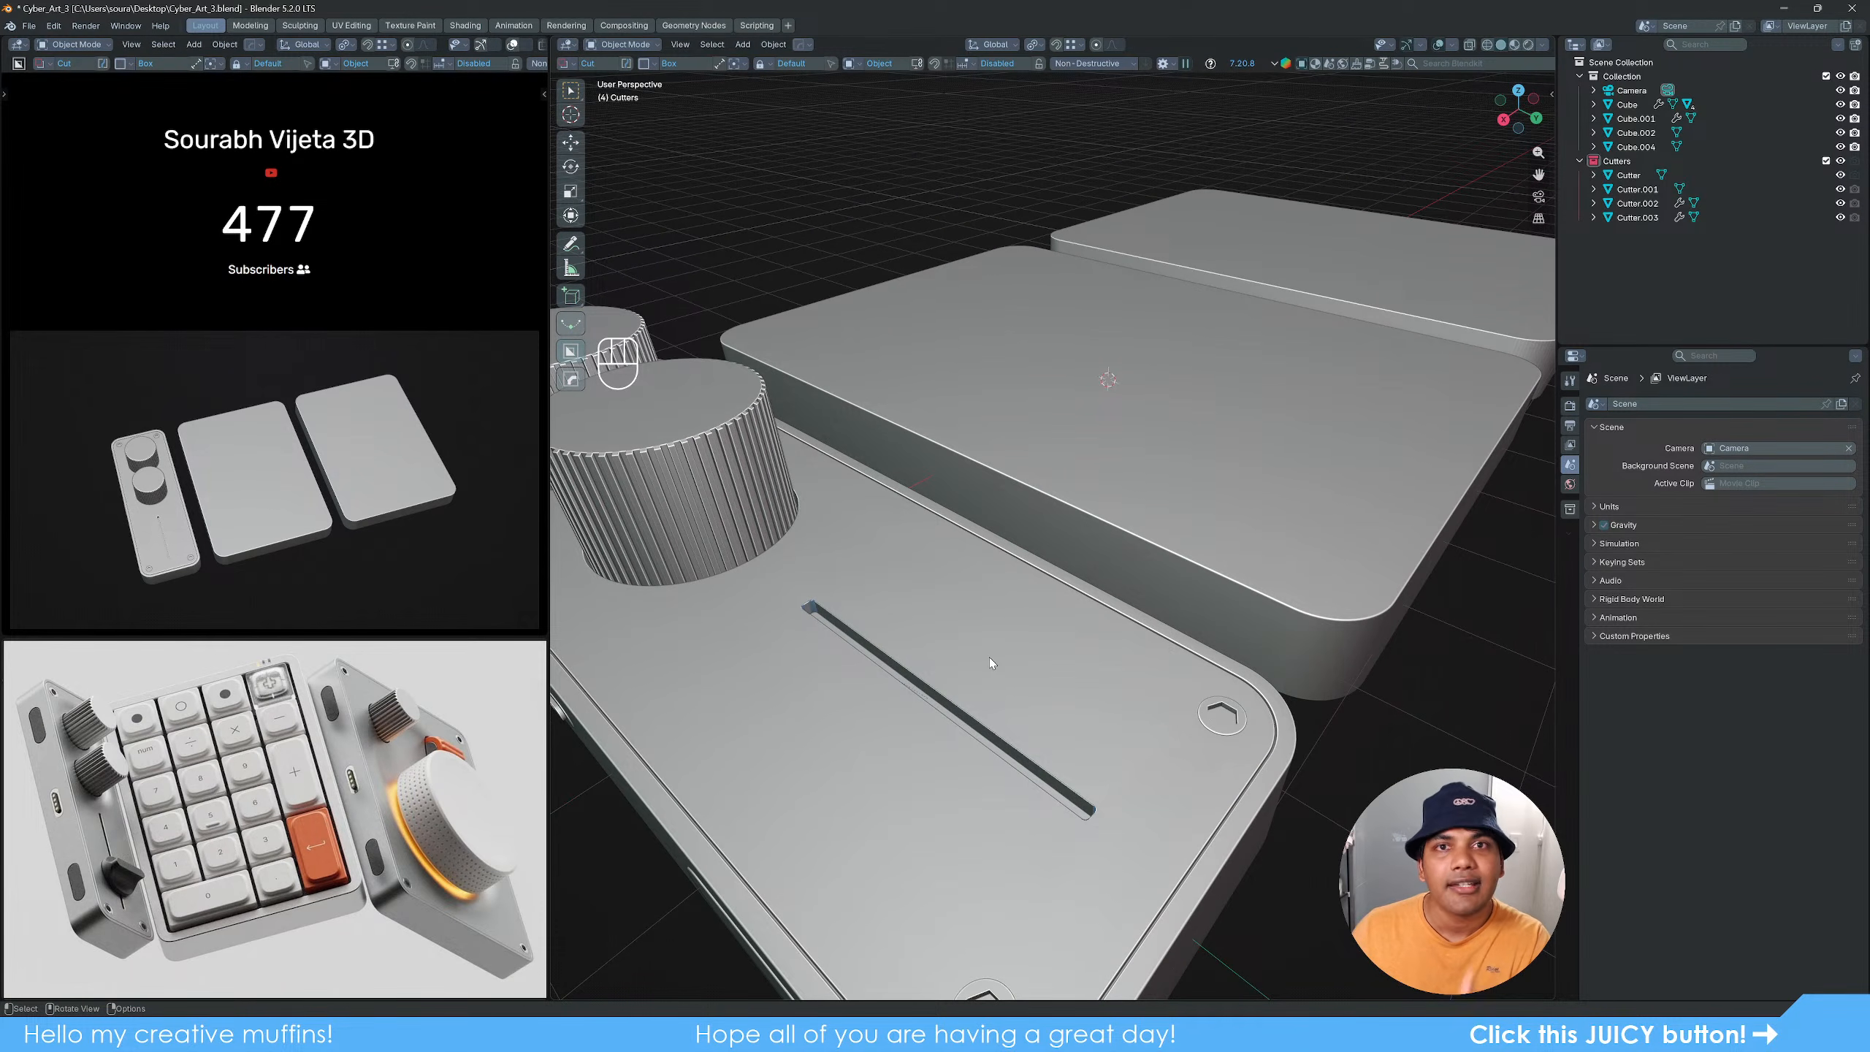
pyautogui.scroll(-2, 990, 658)
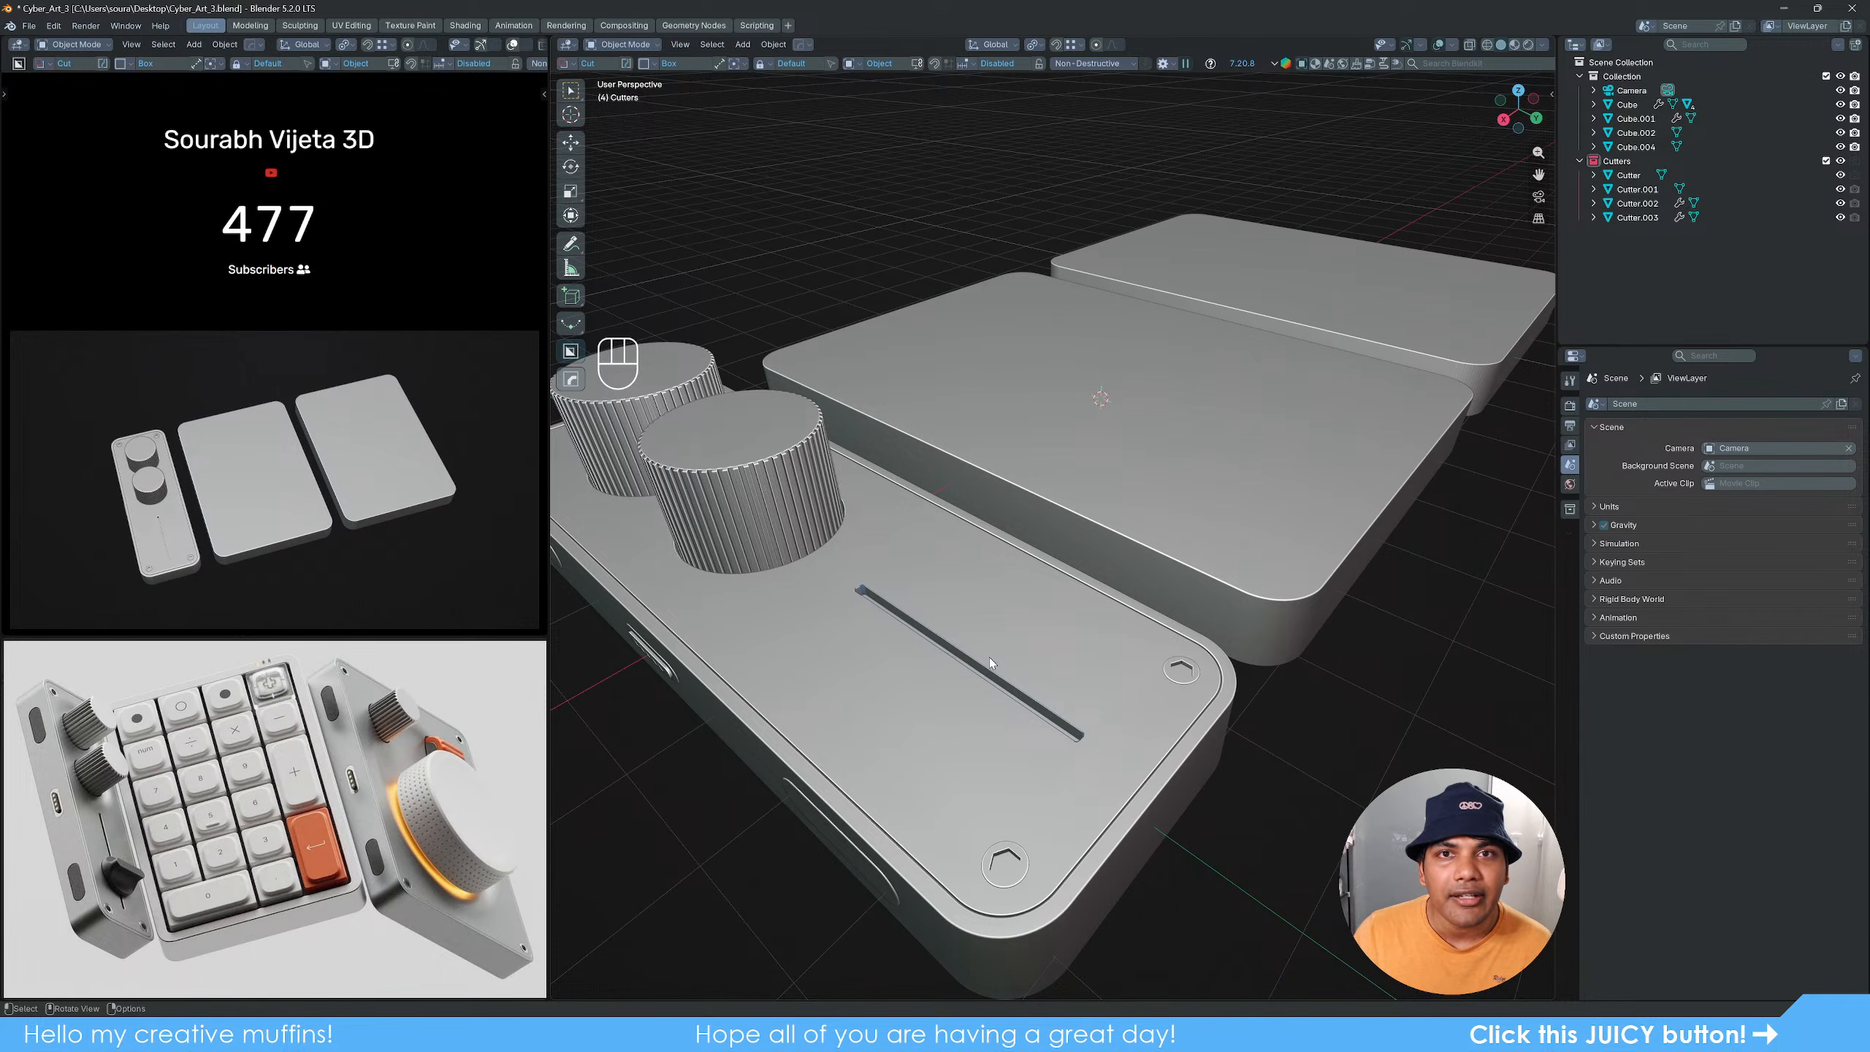
pyautogui.moveTo(1030, 724); pyautogui.dragTo(1020, 668, button='middle')
pyautogui.scroll(4, 1020, 672)
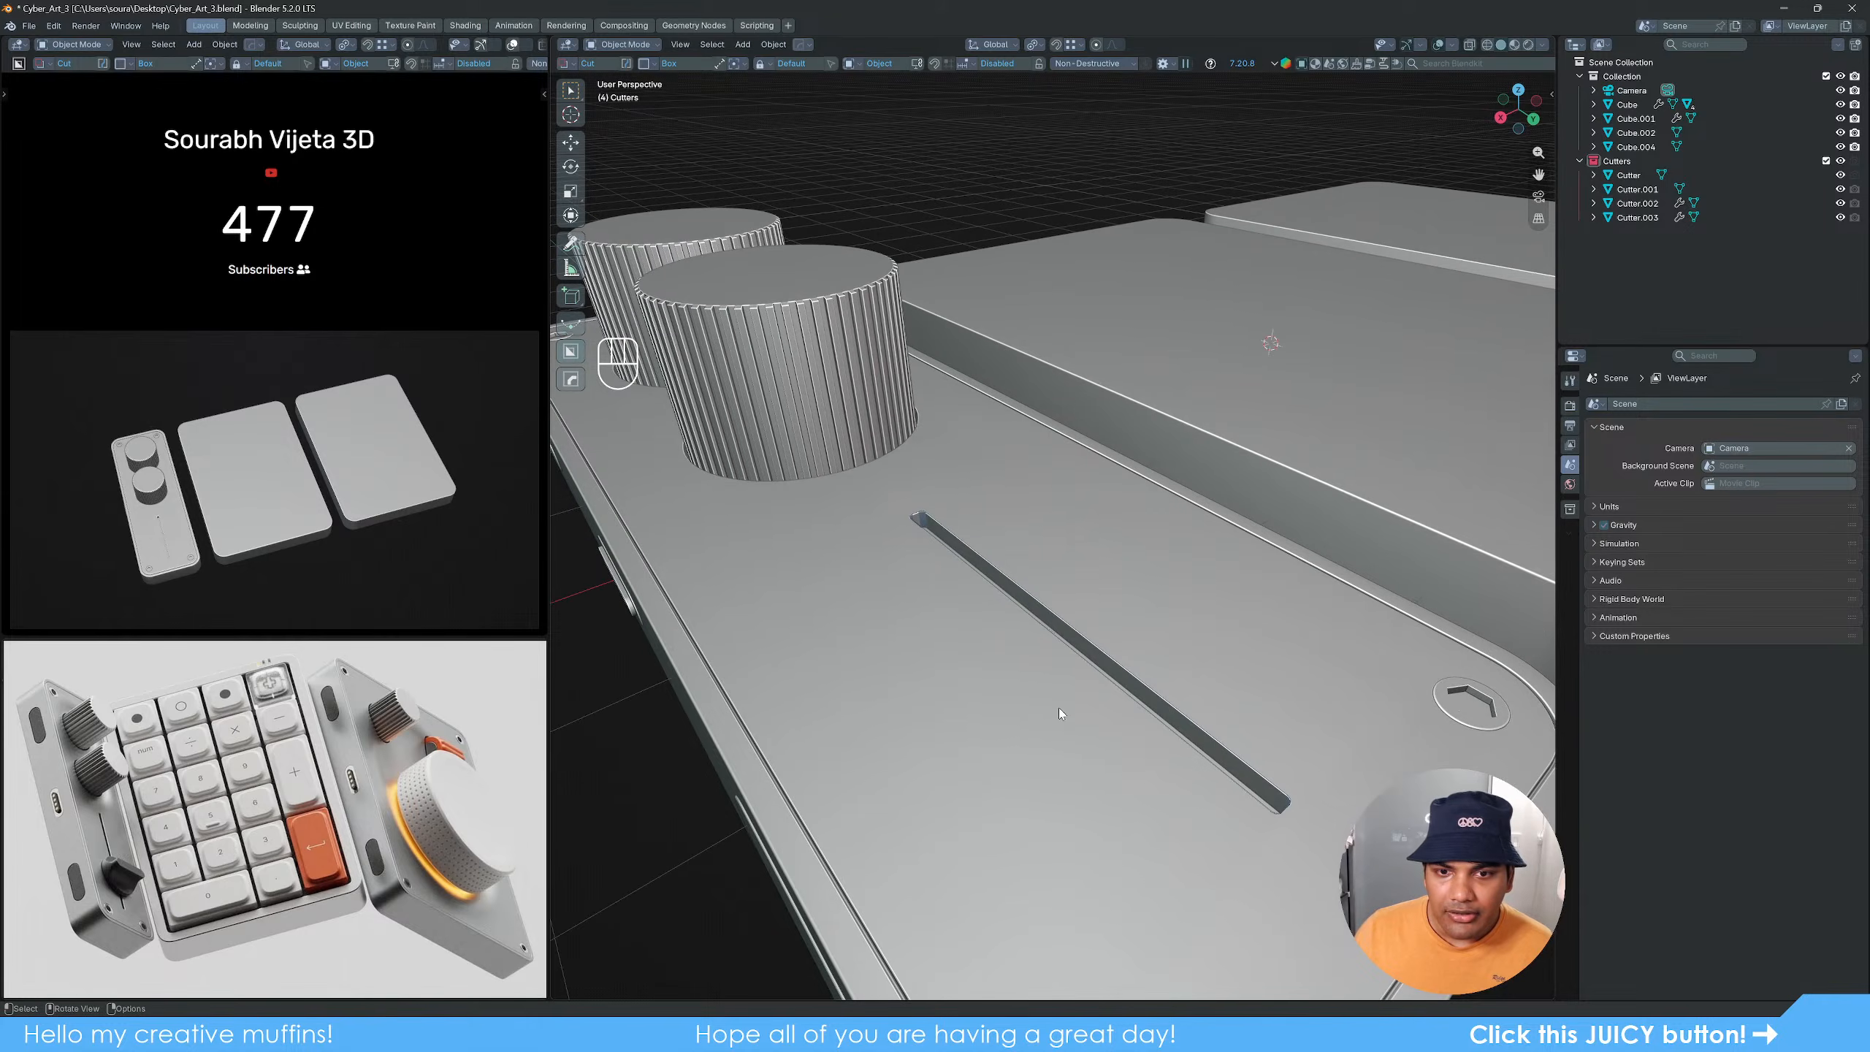
pyautogui.click(1016, 663)
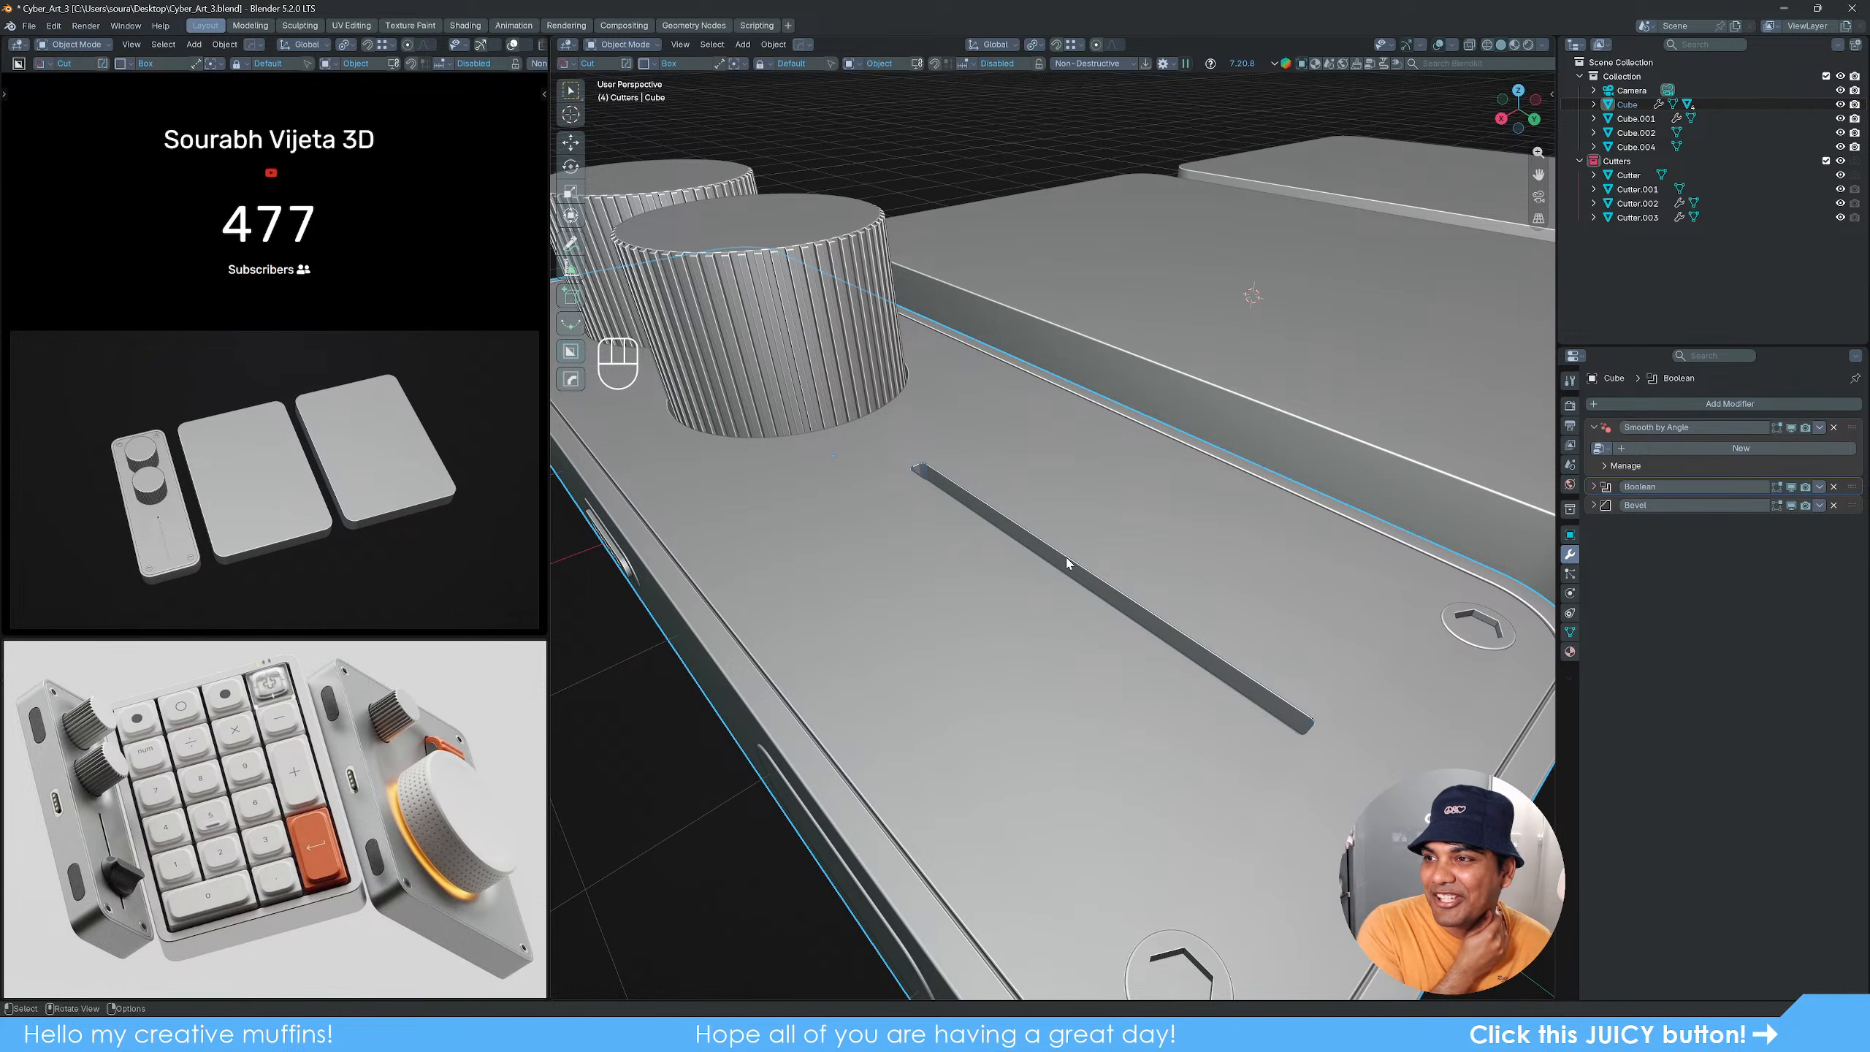
# Step: Examine the slider slot and the recesses along the narrow side block from several angles and distances
pyautogui.click(951, 697)
pyautogui.scroll(-3, 998, 714)
pyautogui.click(913, 770)
pyautogui.click(1041, 646)
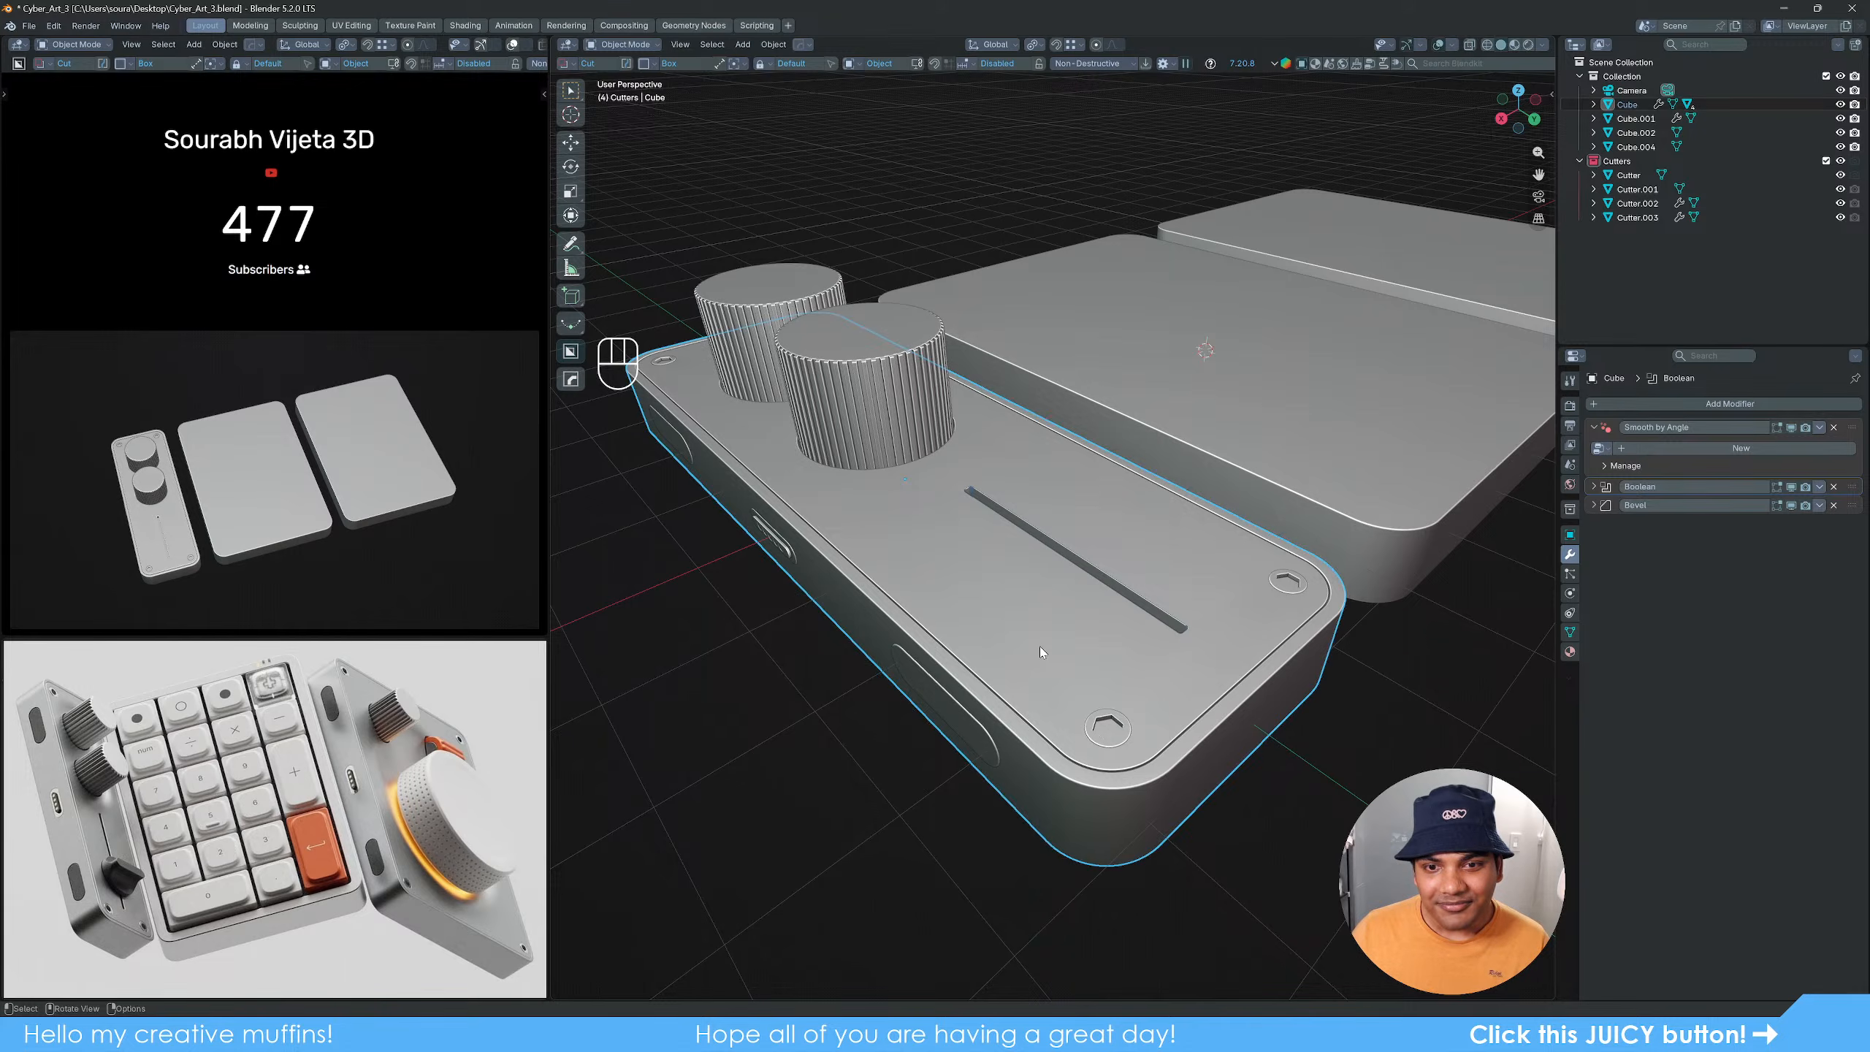
pyautogui.scroll(2, 1040, 646)
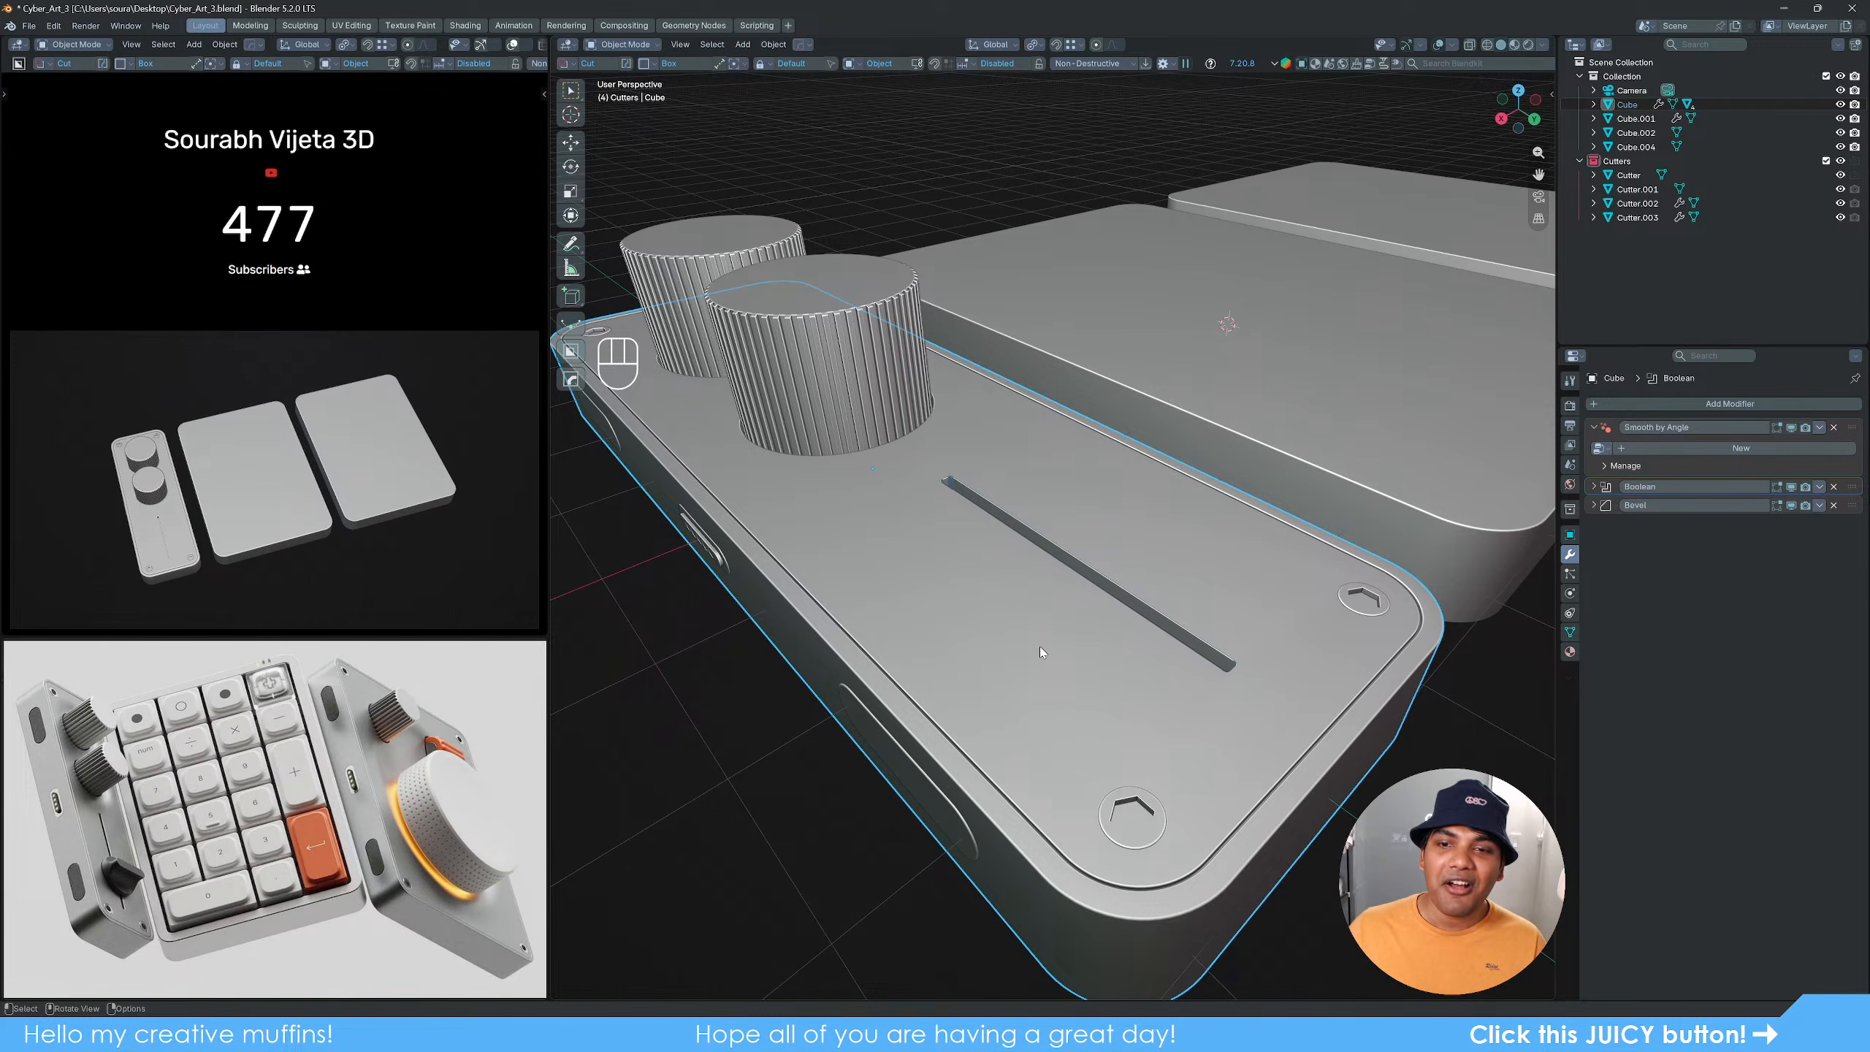
pyautogui.moveTo(1124, 711); pyautogui.dragTo(1142, 688, button='middle')
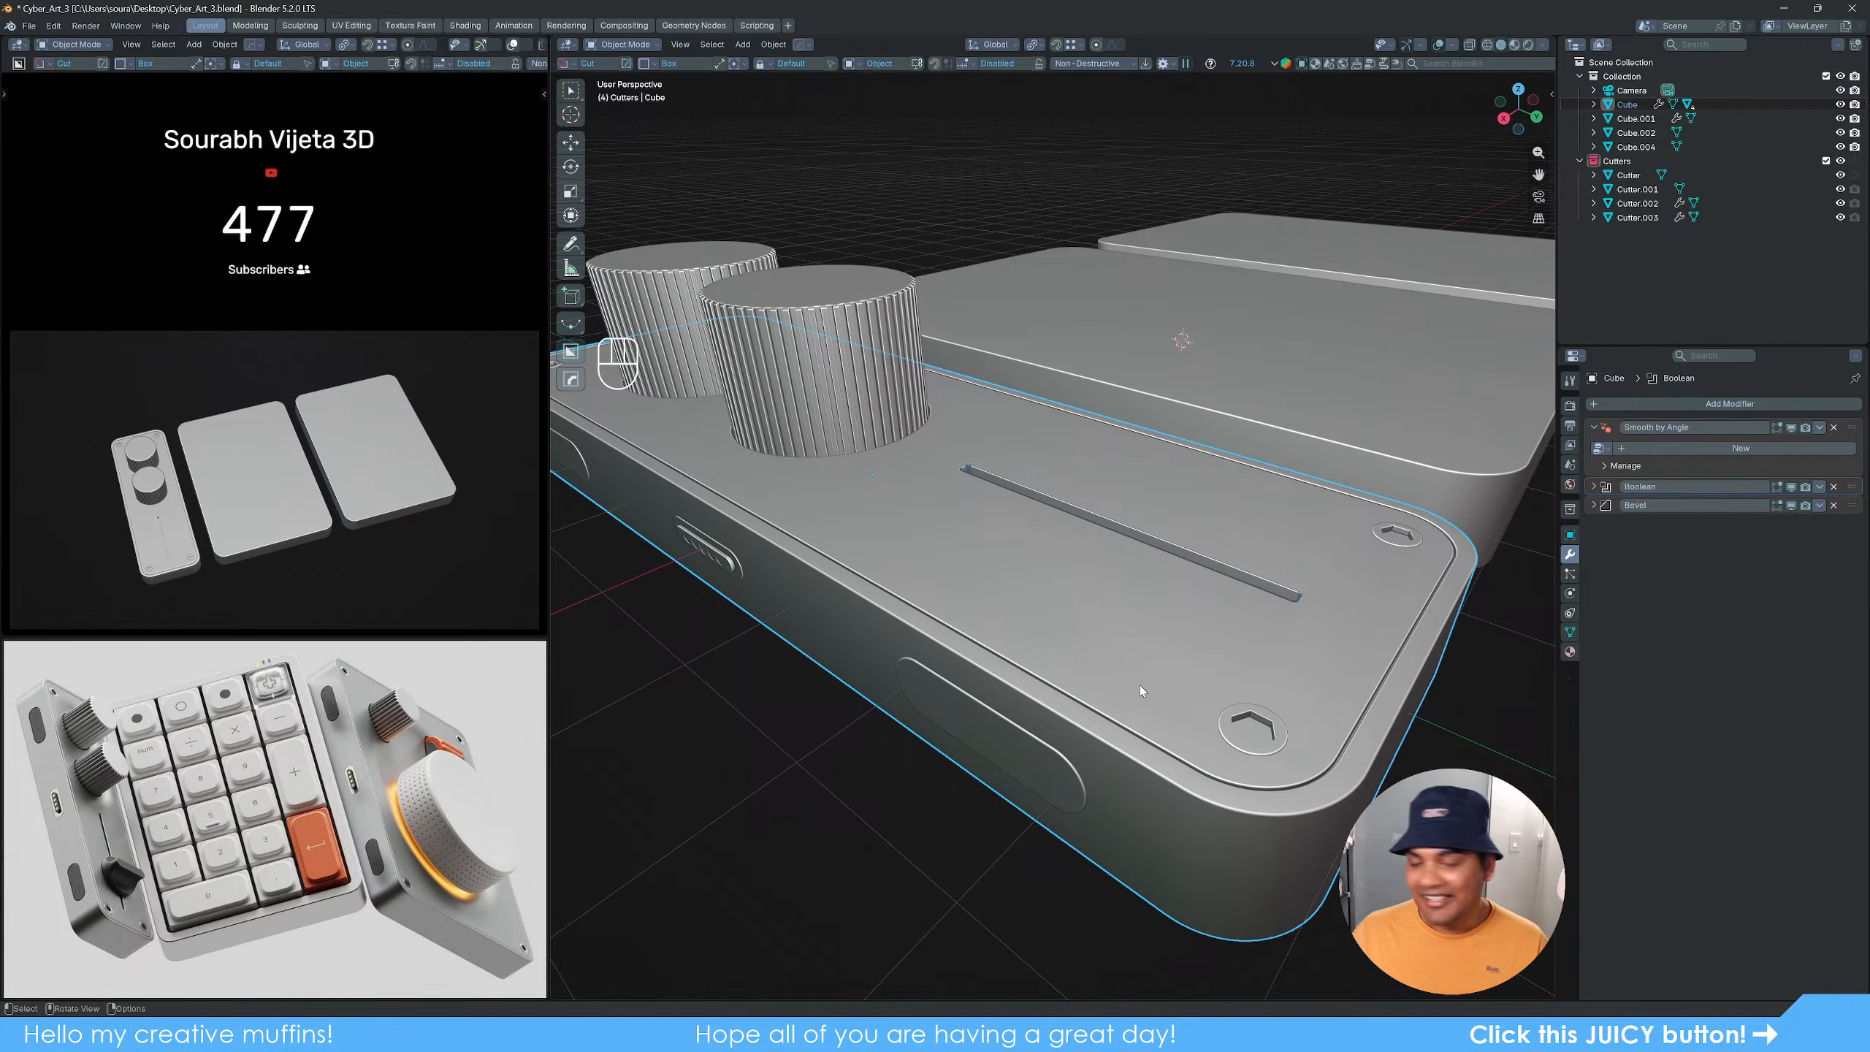
pyautogui.moveTo(1140, 684); pyautogui.dragTo(1024, 679, button='middle')
pyautogui.scroll(4, 1024, 678)
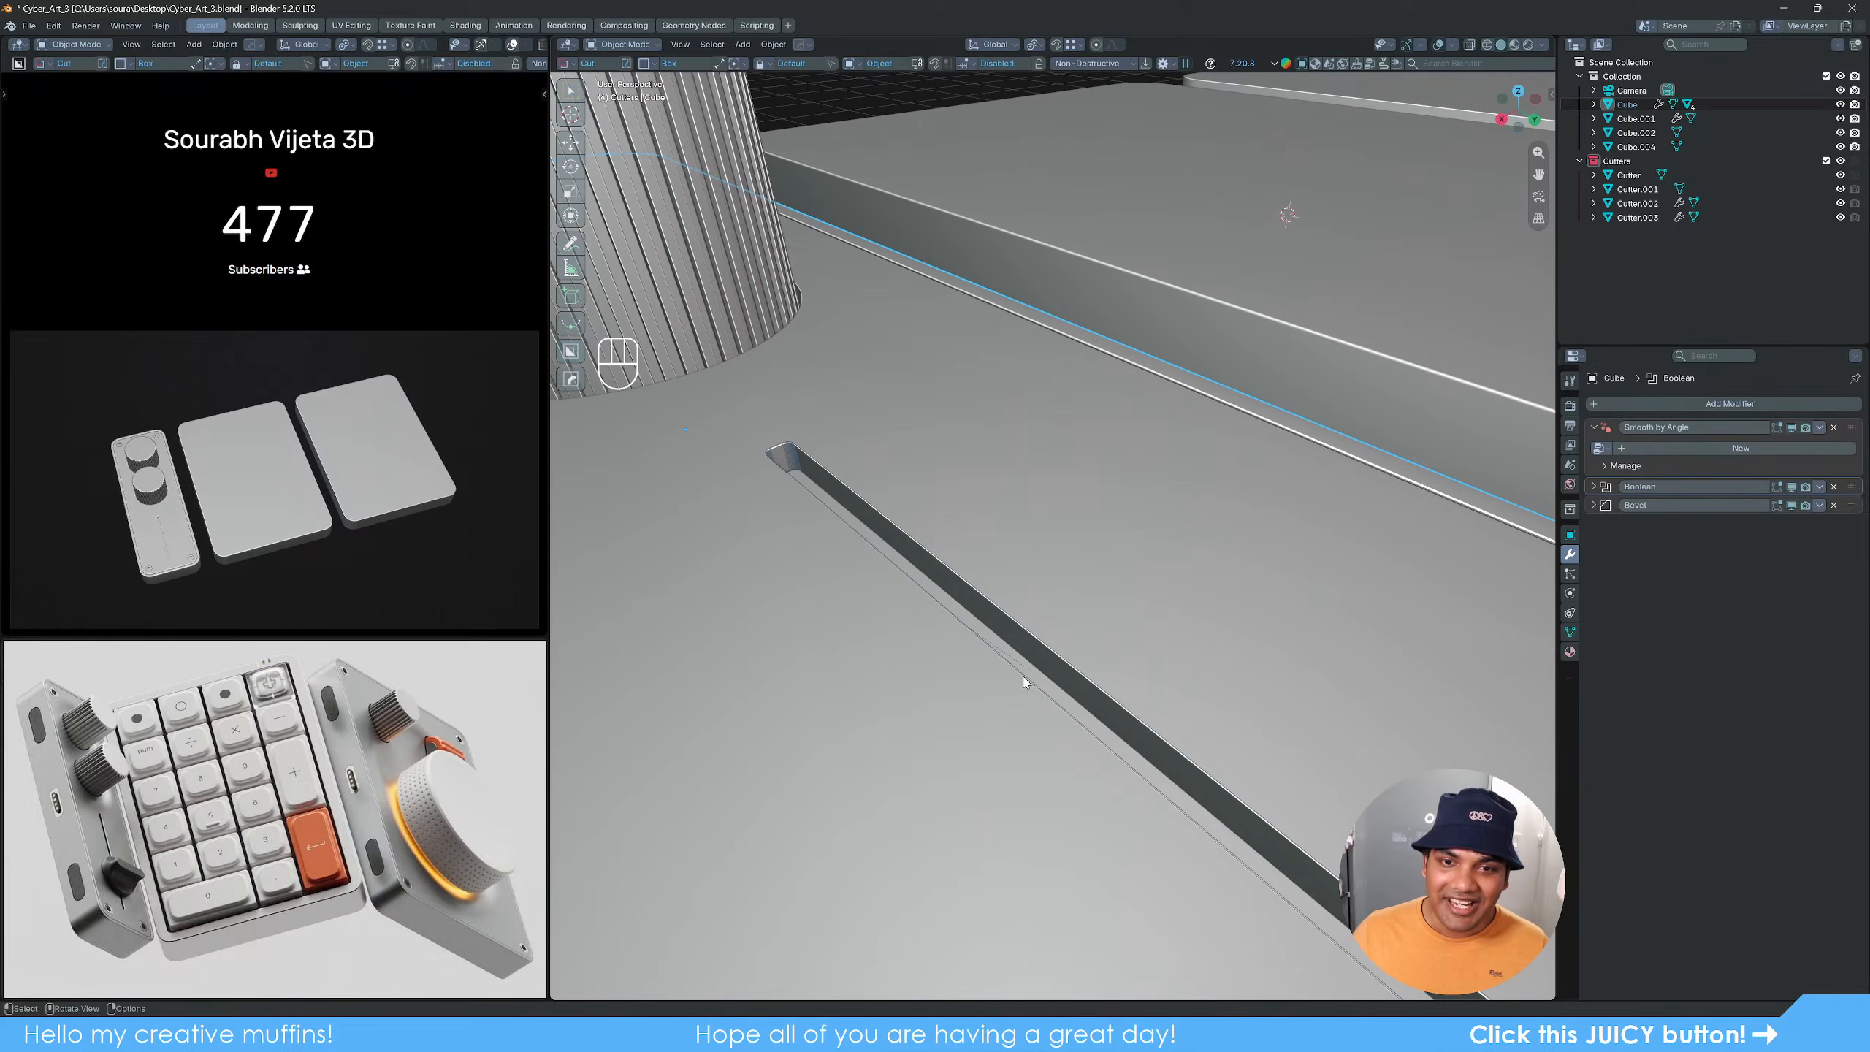
pyautogui.scroll(-6, 785, 499)
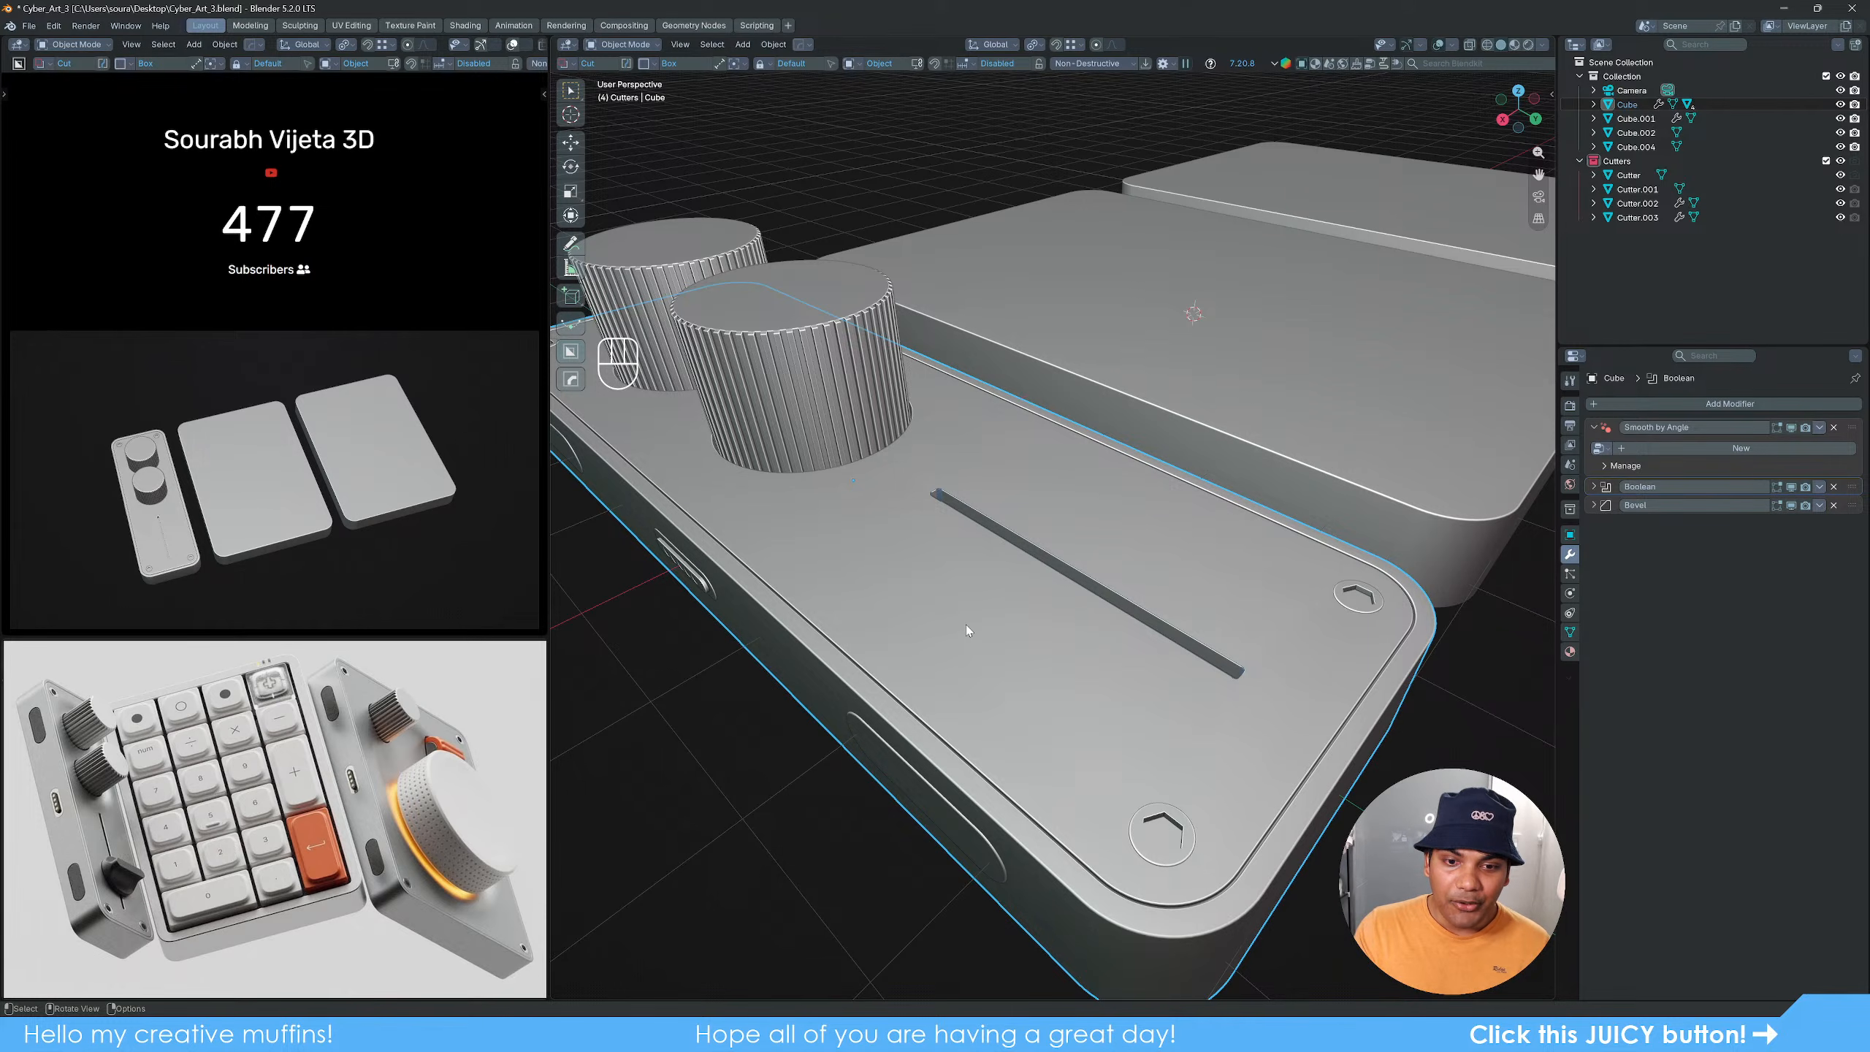
# Step: Use HardOps Smart Apply on the narrow side block to bake its Smooth by Angle and Boolean modifiers, keeping the Bevel live
pyautogui.press('q')
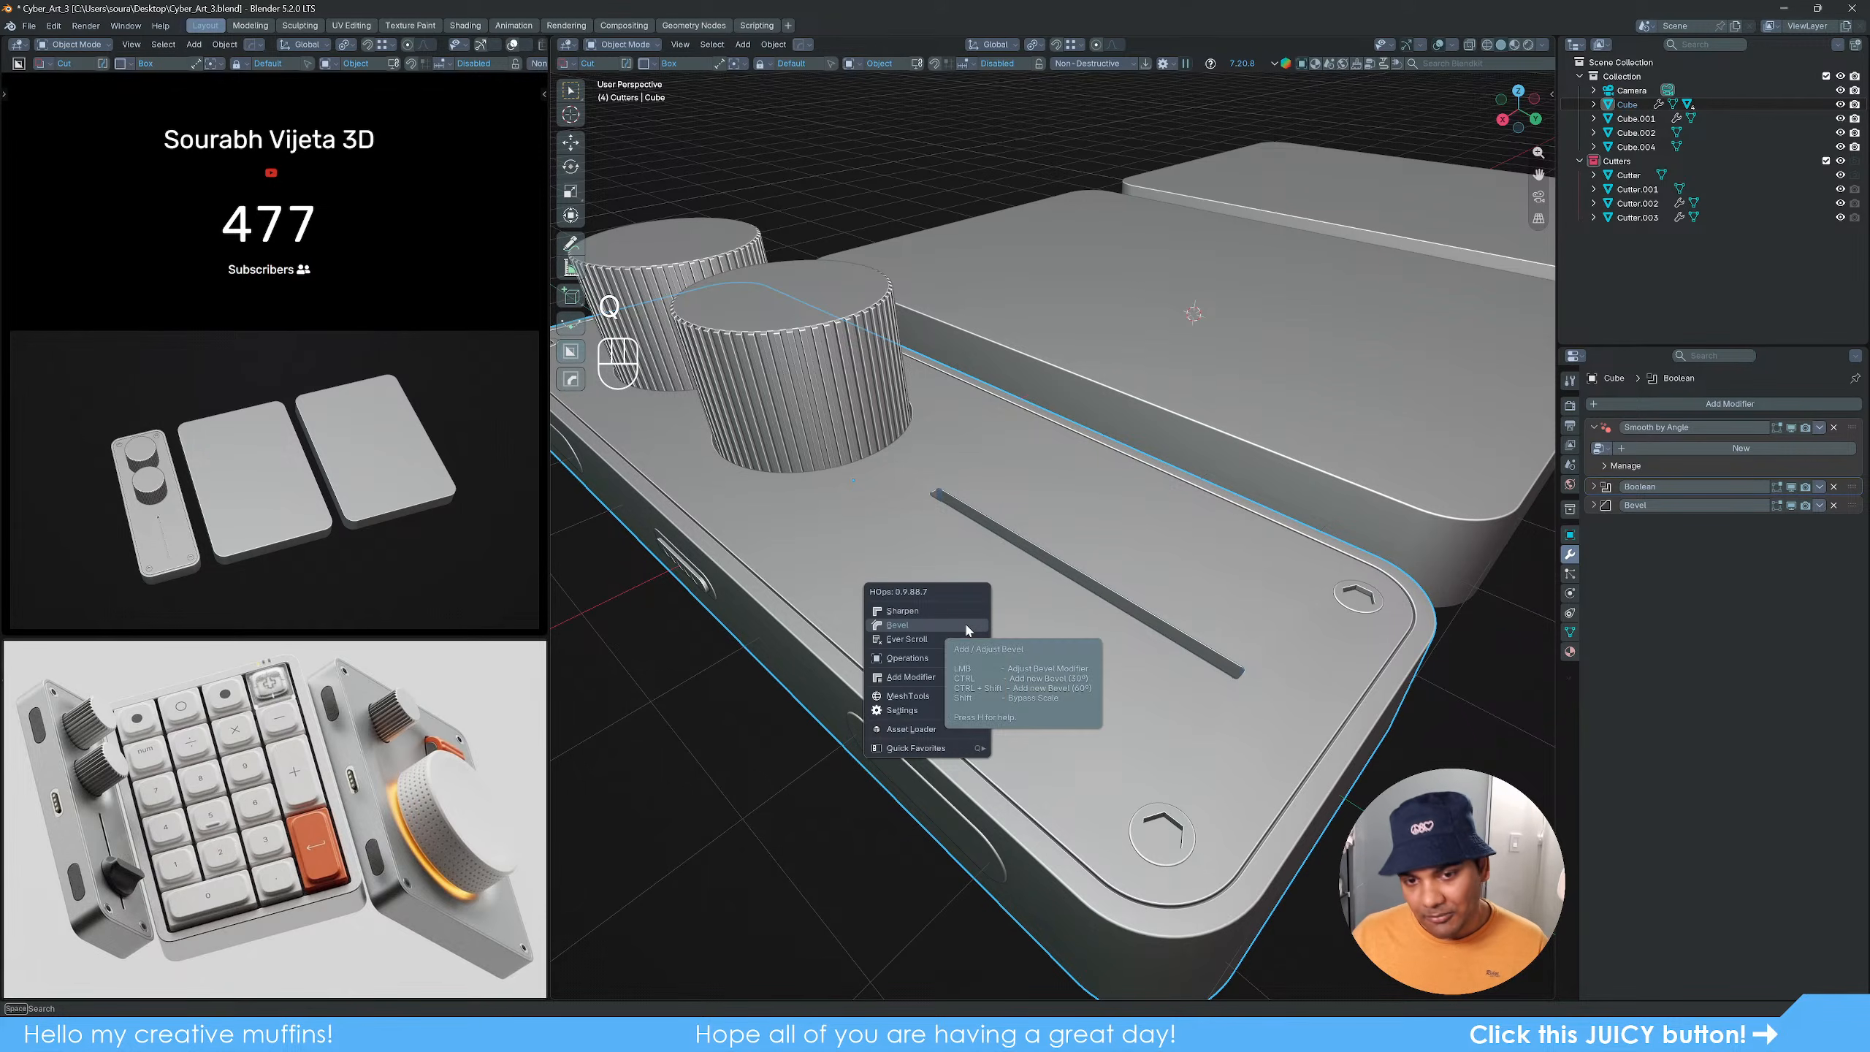
pyautogui.moveTo(921, 675)
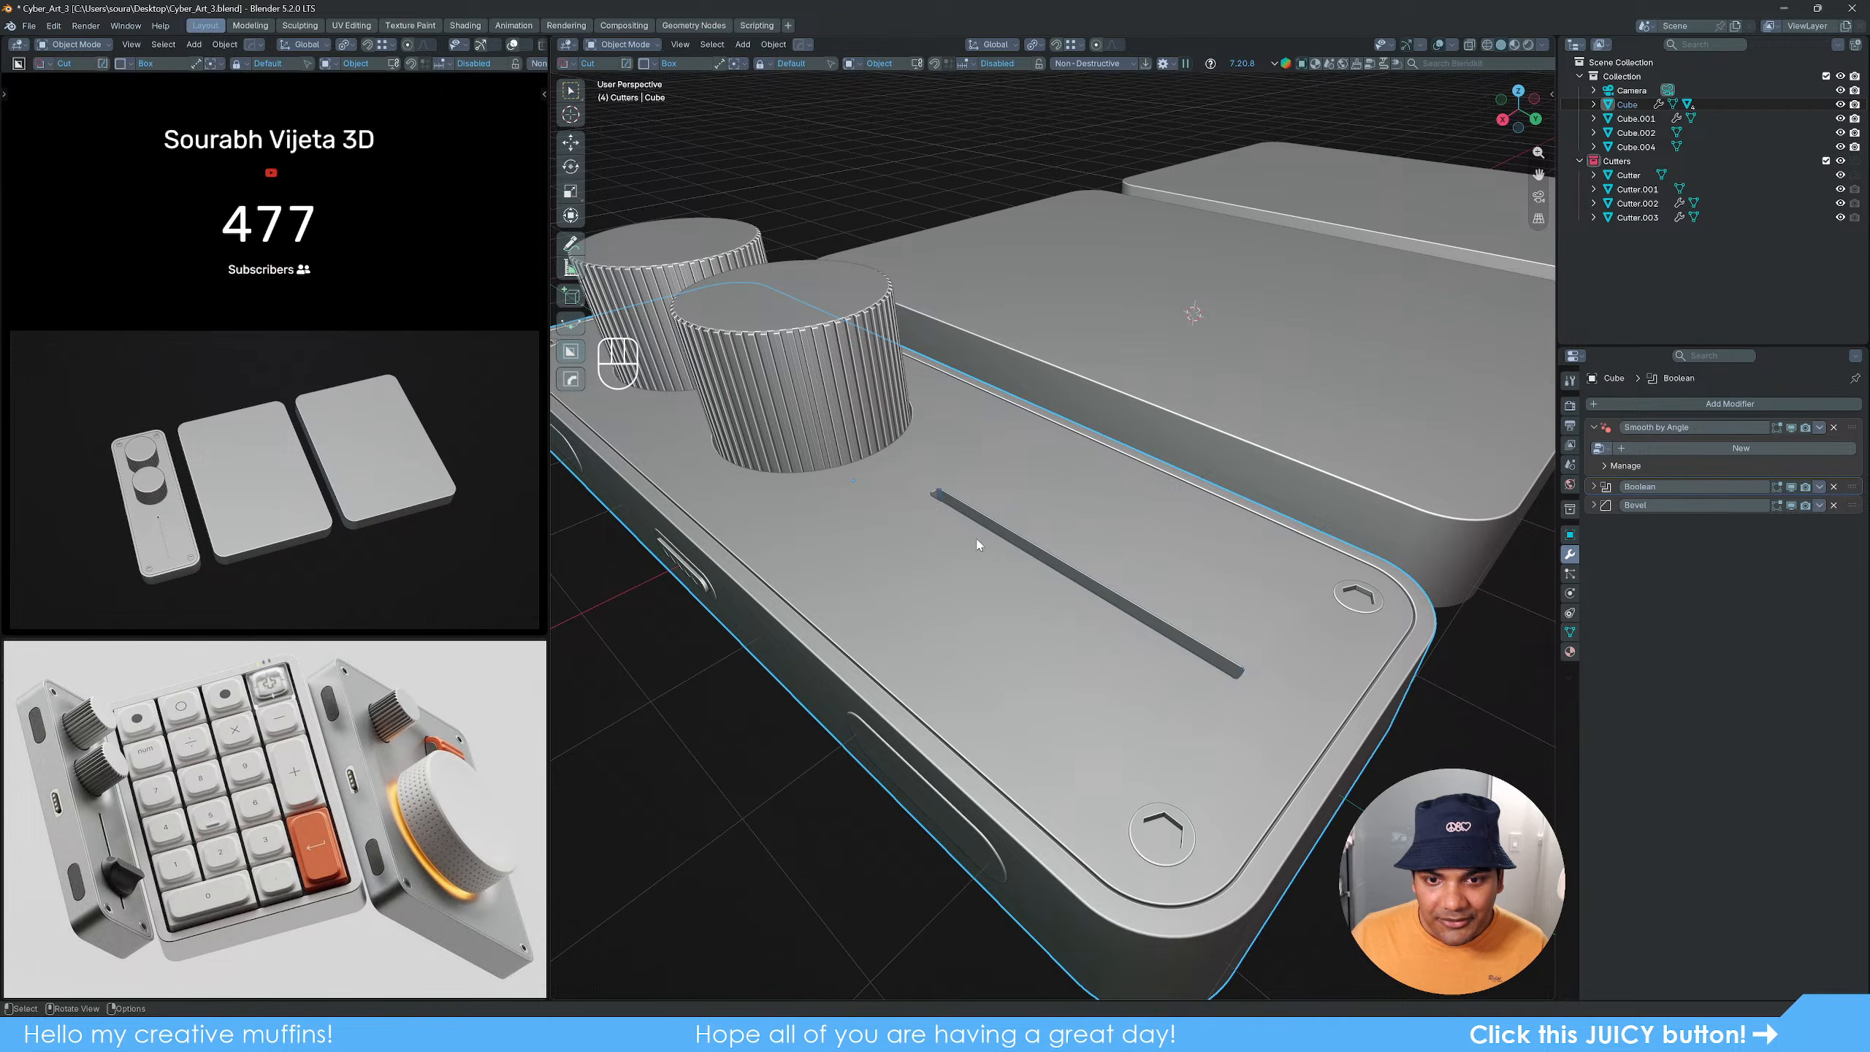
pyautogui.click(941, 497)
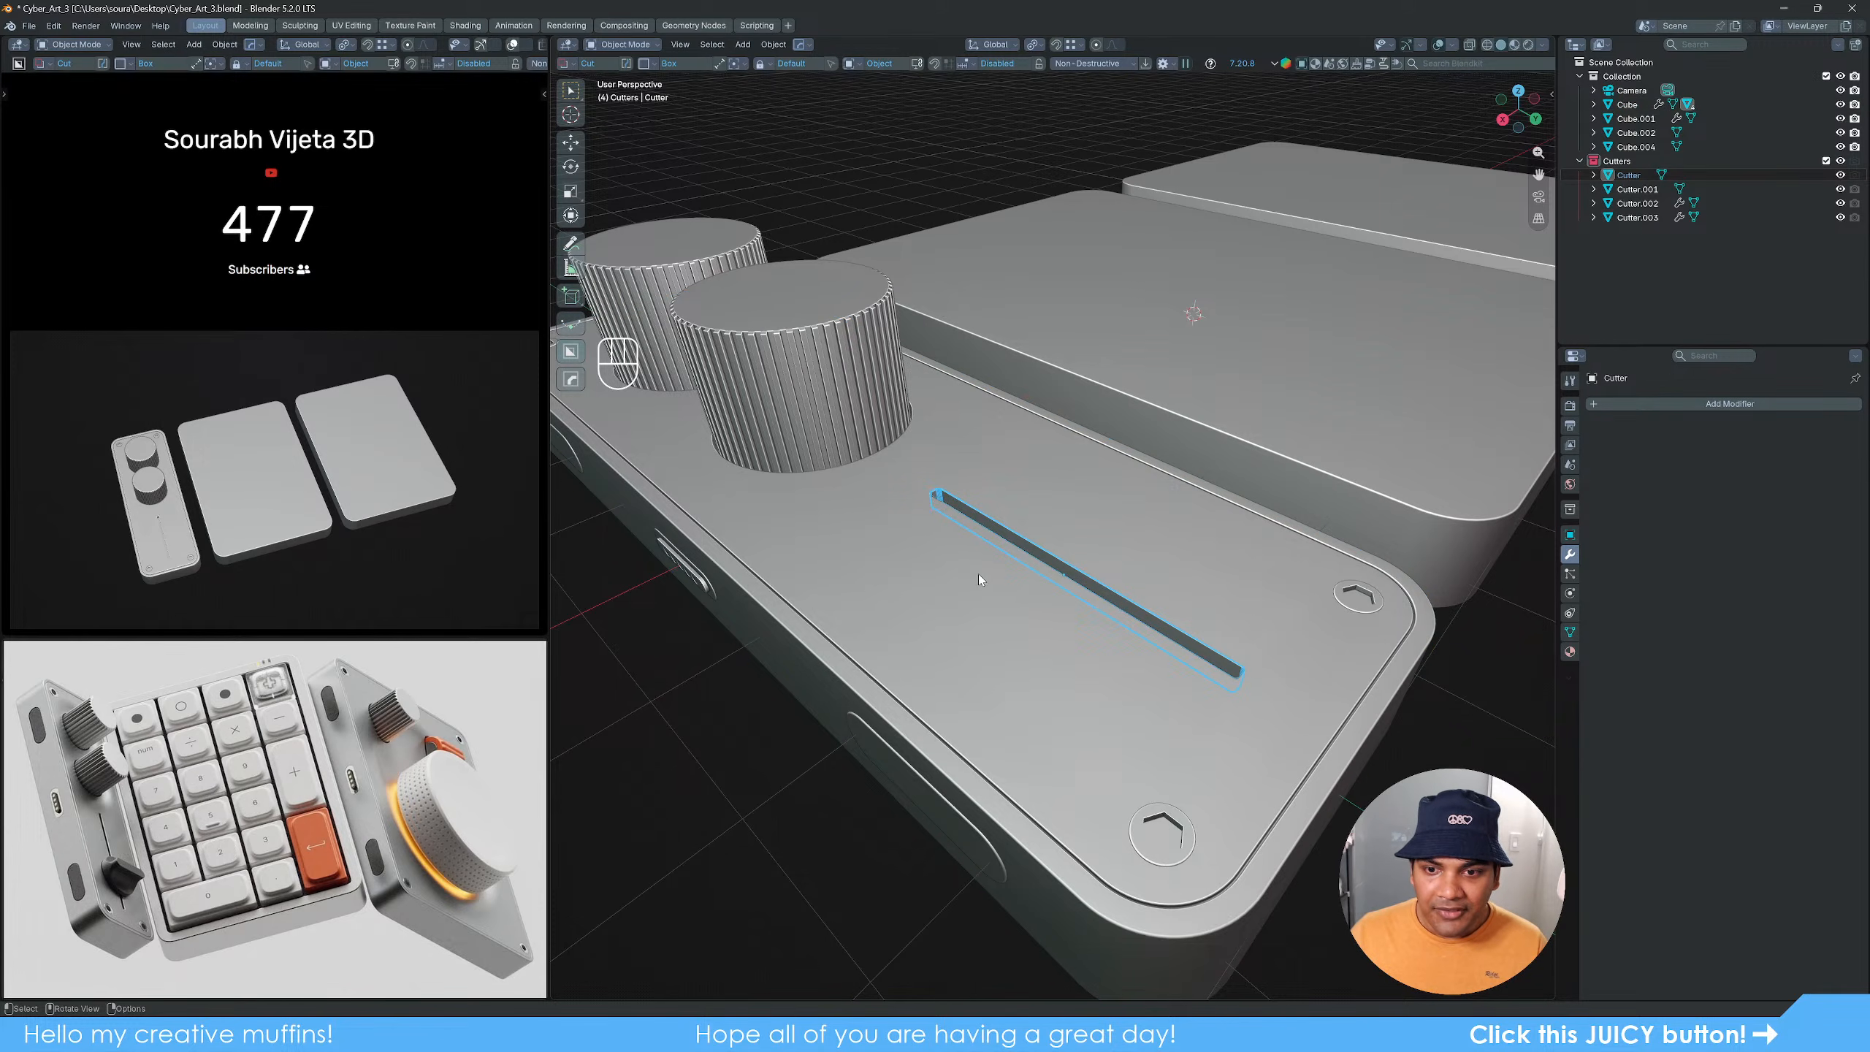
pyautogui.click(1047, 646)
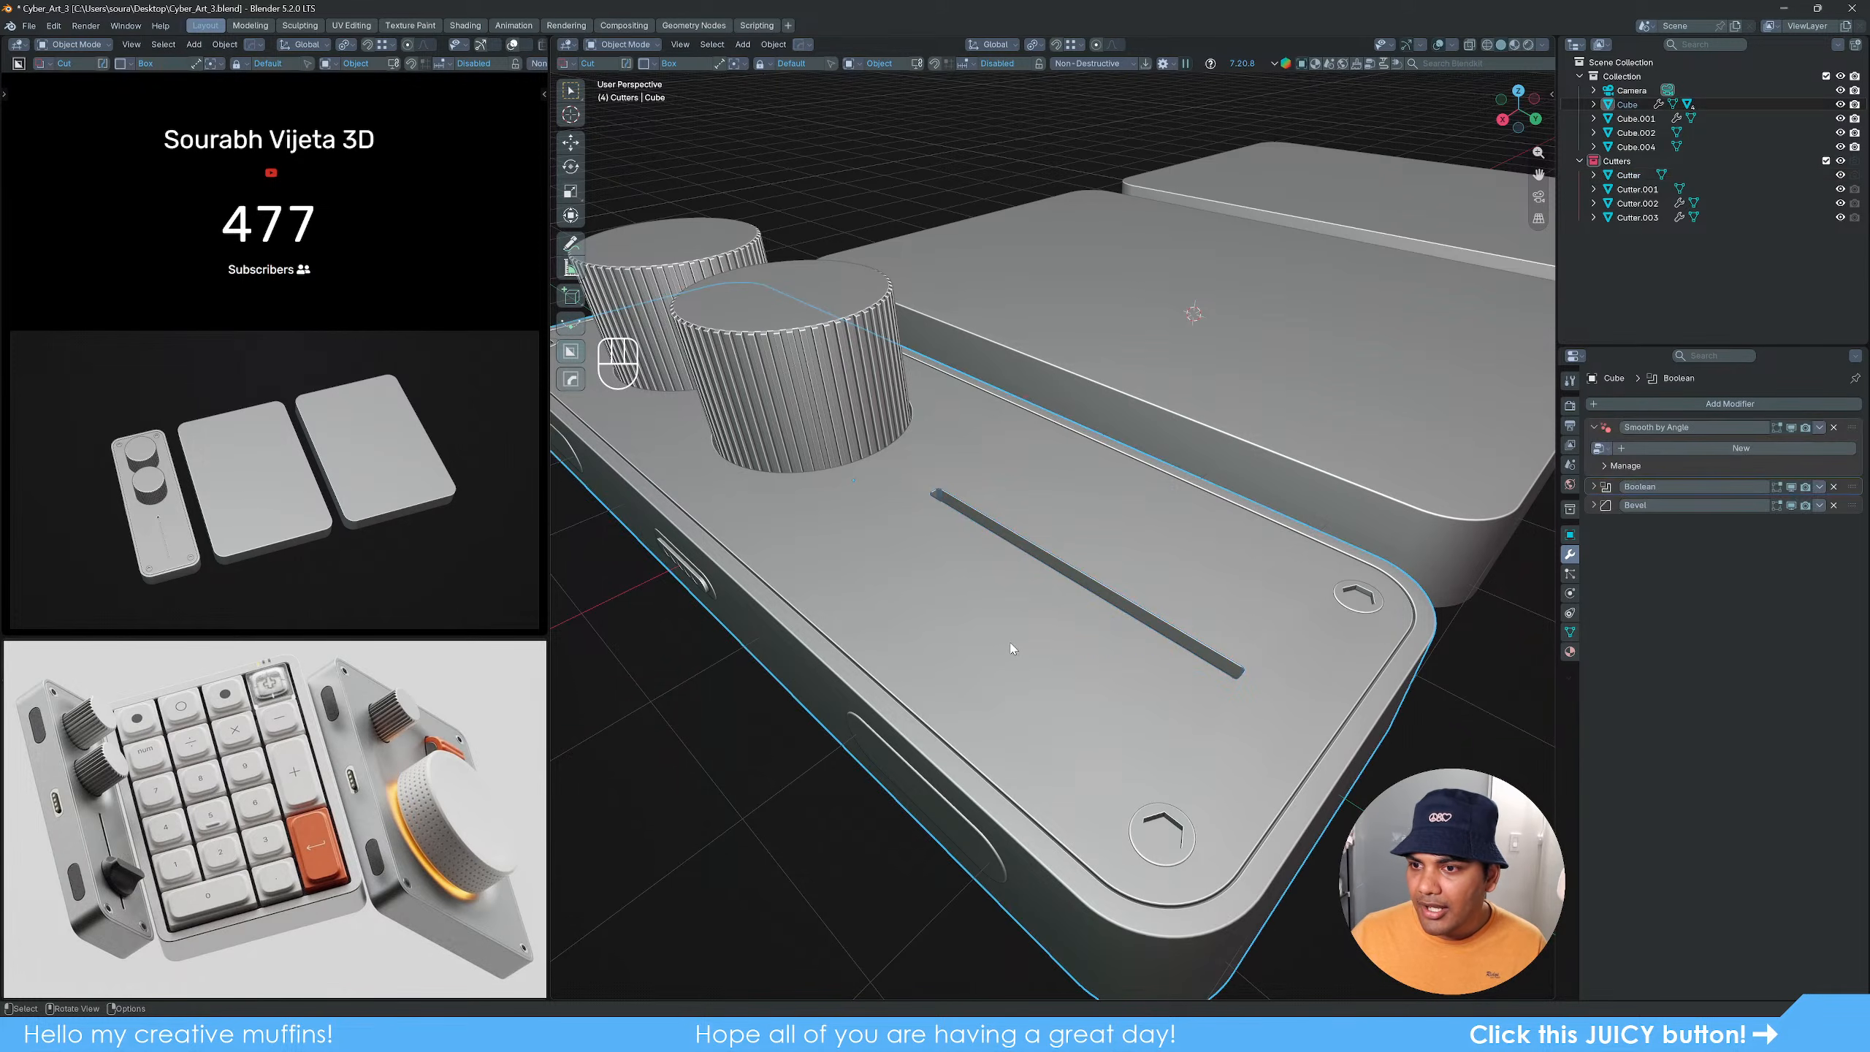
pyautogui.press('q')
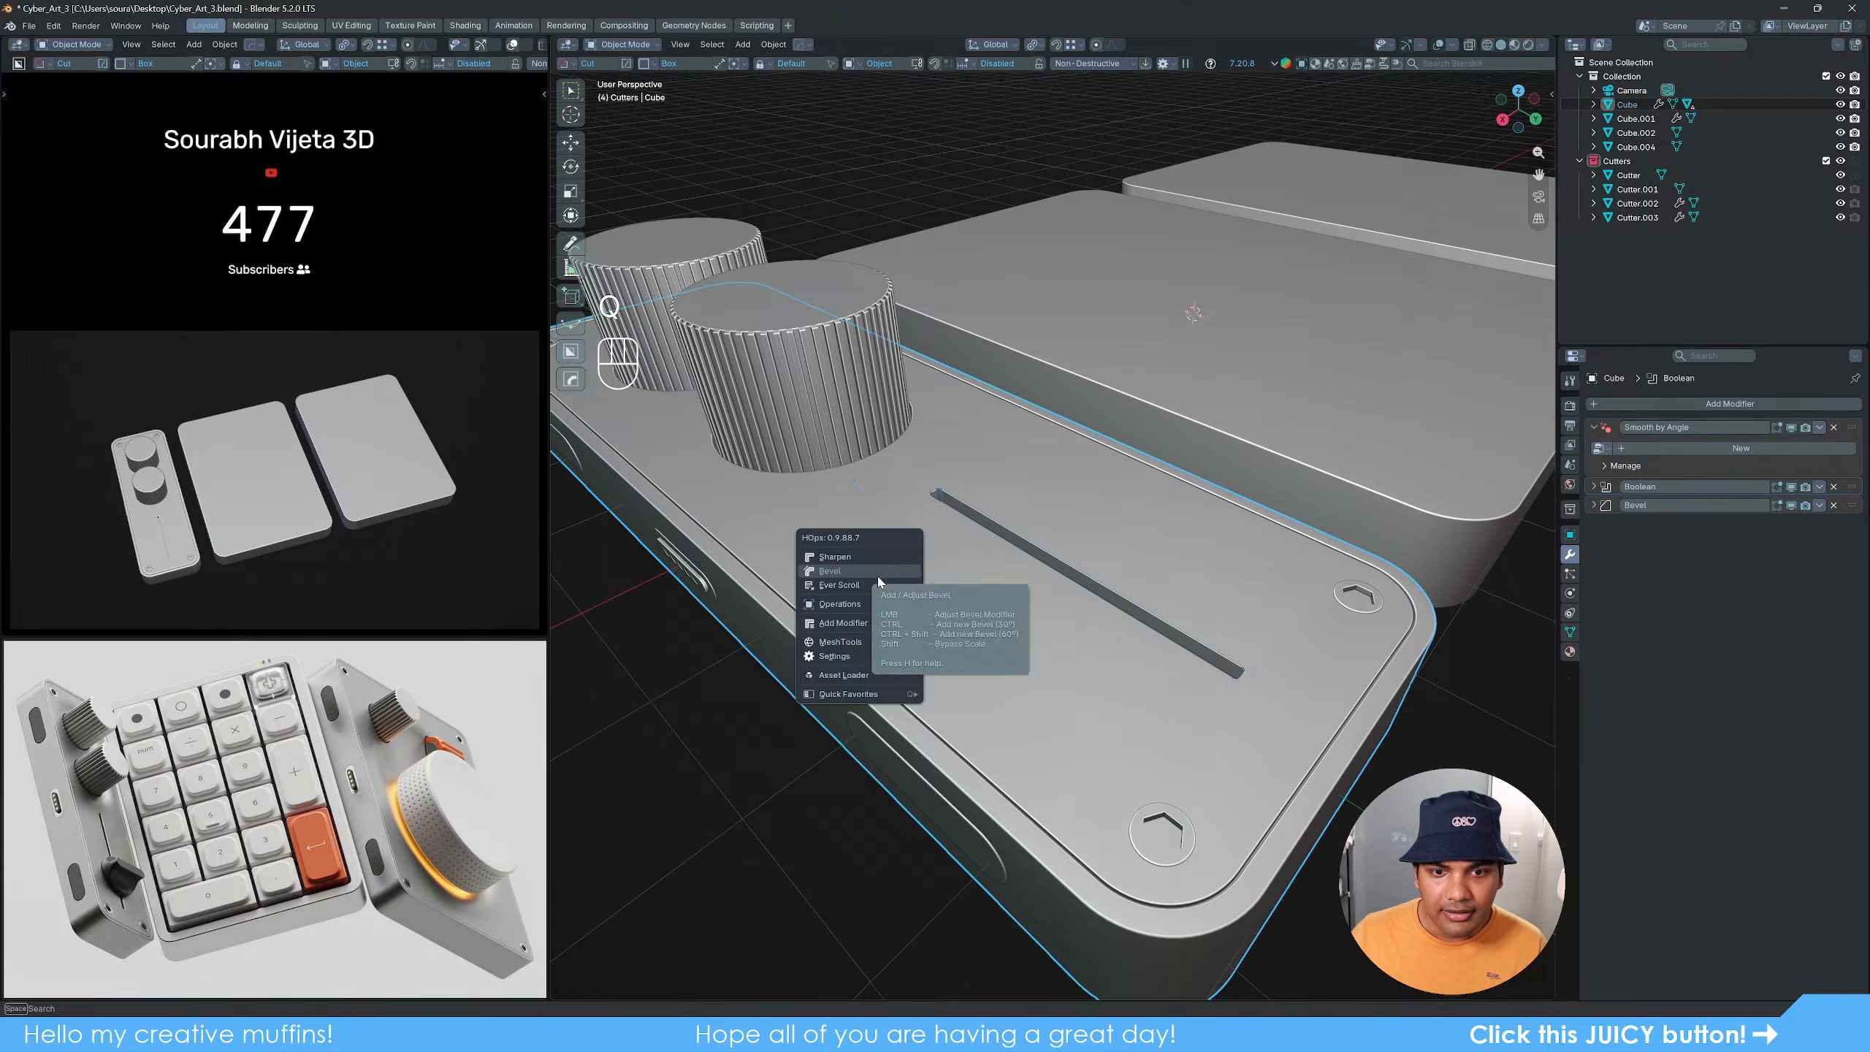
pyautogui.moveTo(847, 626)
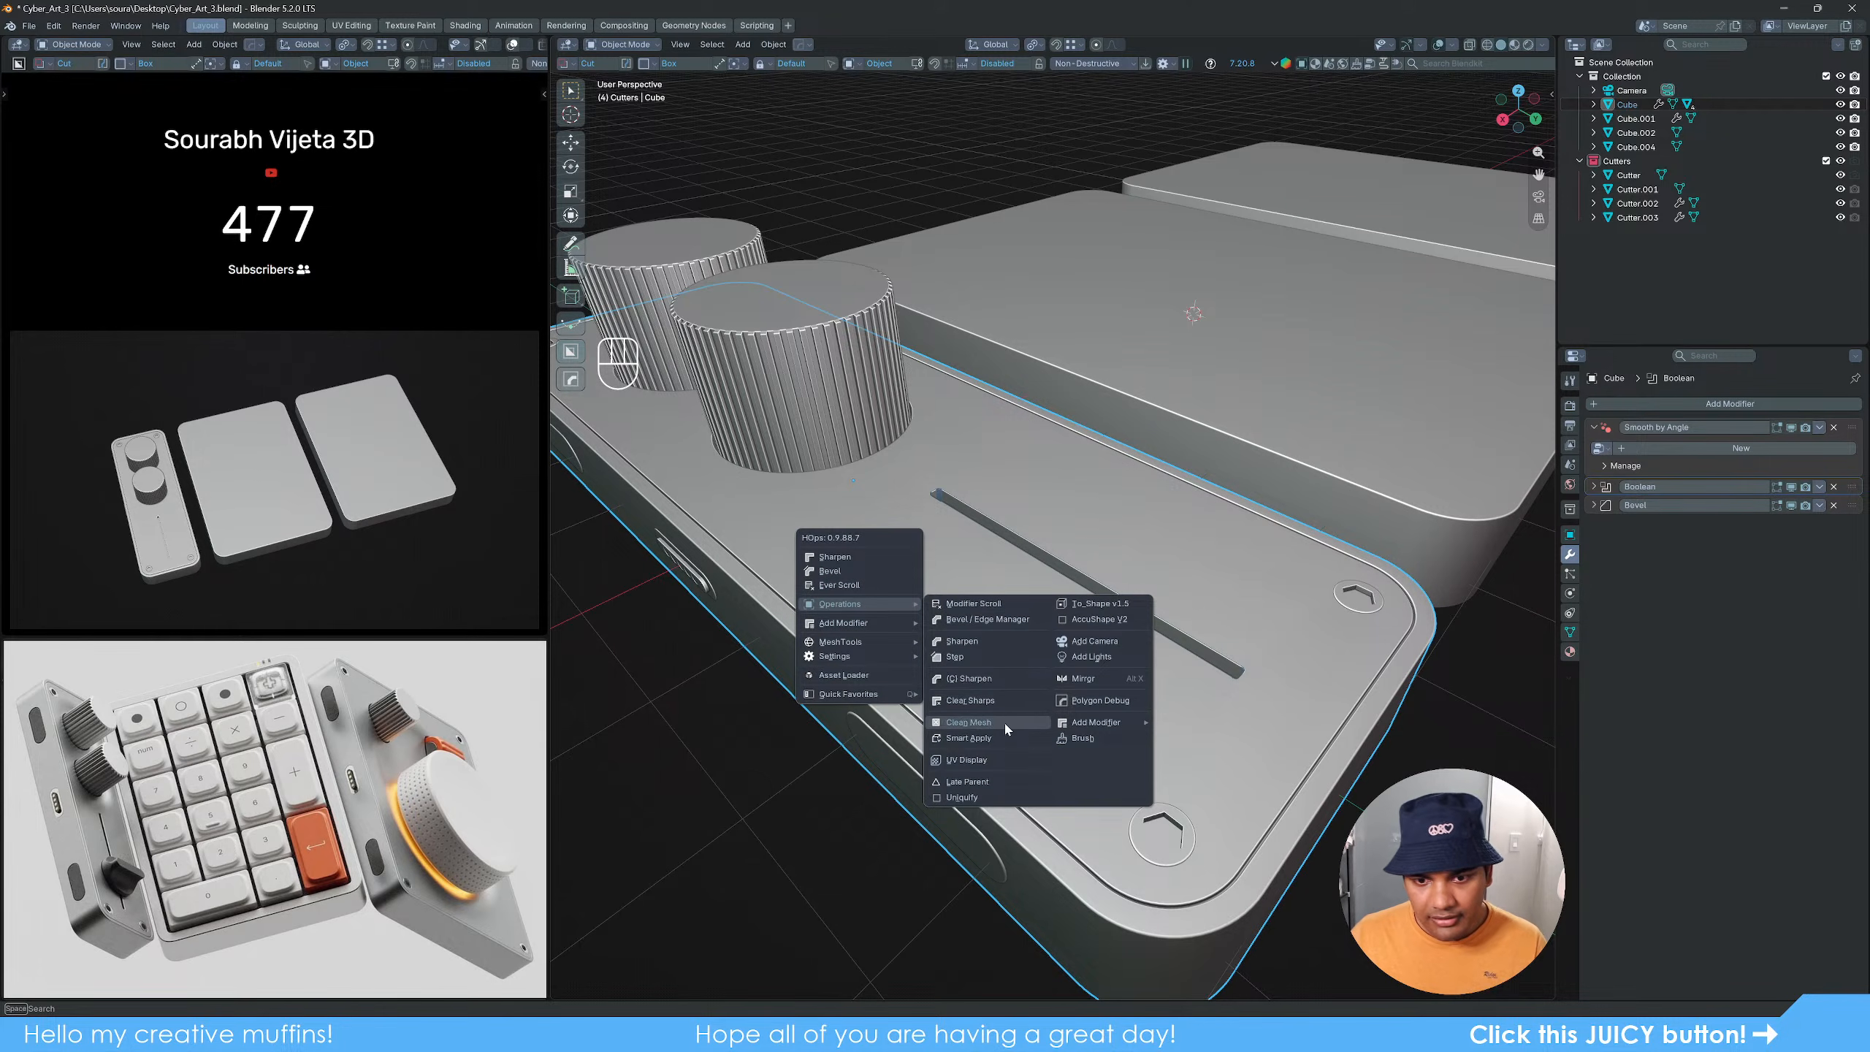
pyautogui.click(989, 736)
# Step: Select the slider slot's cutter on the narrow side block, cancel a trial move, and delete the cutter
pyautogui.click(942, 494)
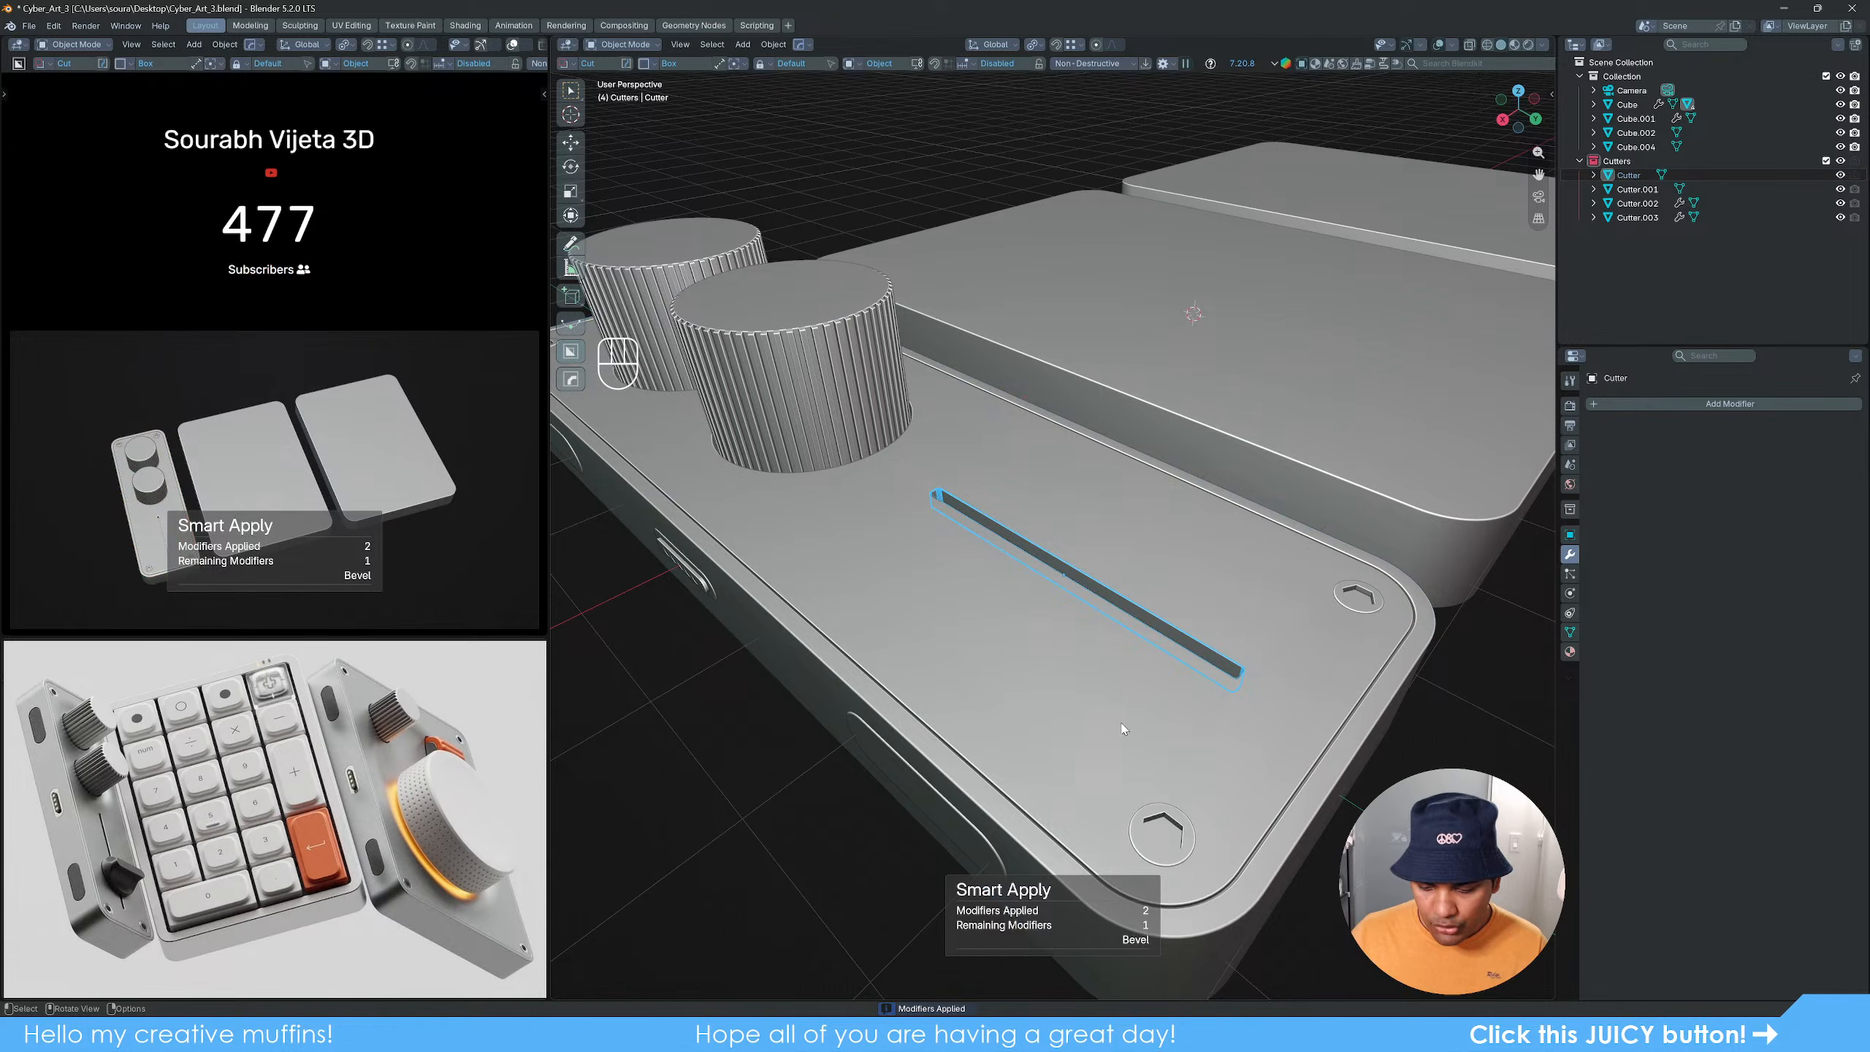
pyautogui.press('g')
pyautogui.rightClick(1210, 639)
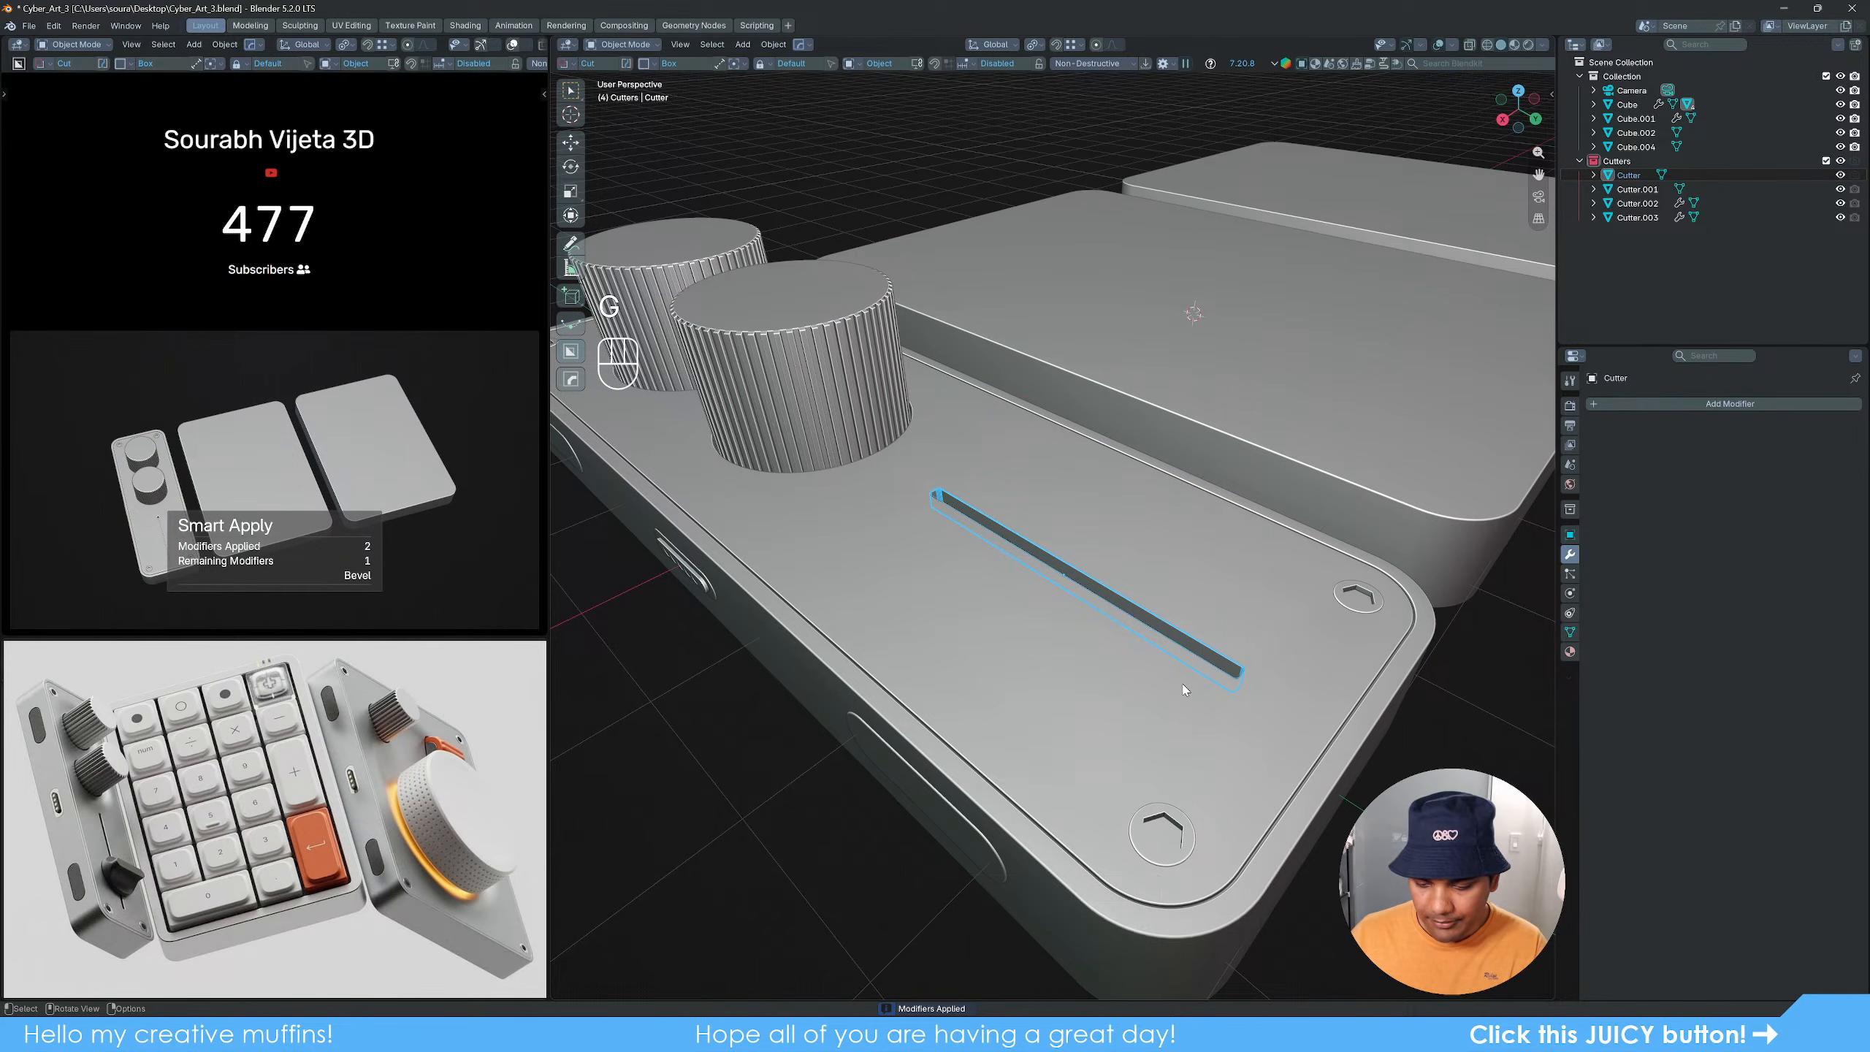
pyautogui.press('Delete')
pyautogui.scroll(-5, 1089, 639)
pyautogui.scroll(3, 1089, 639)
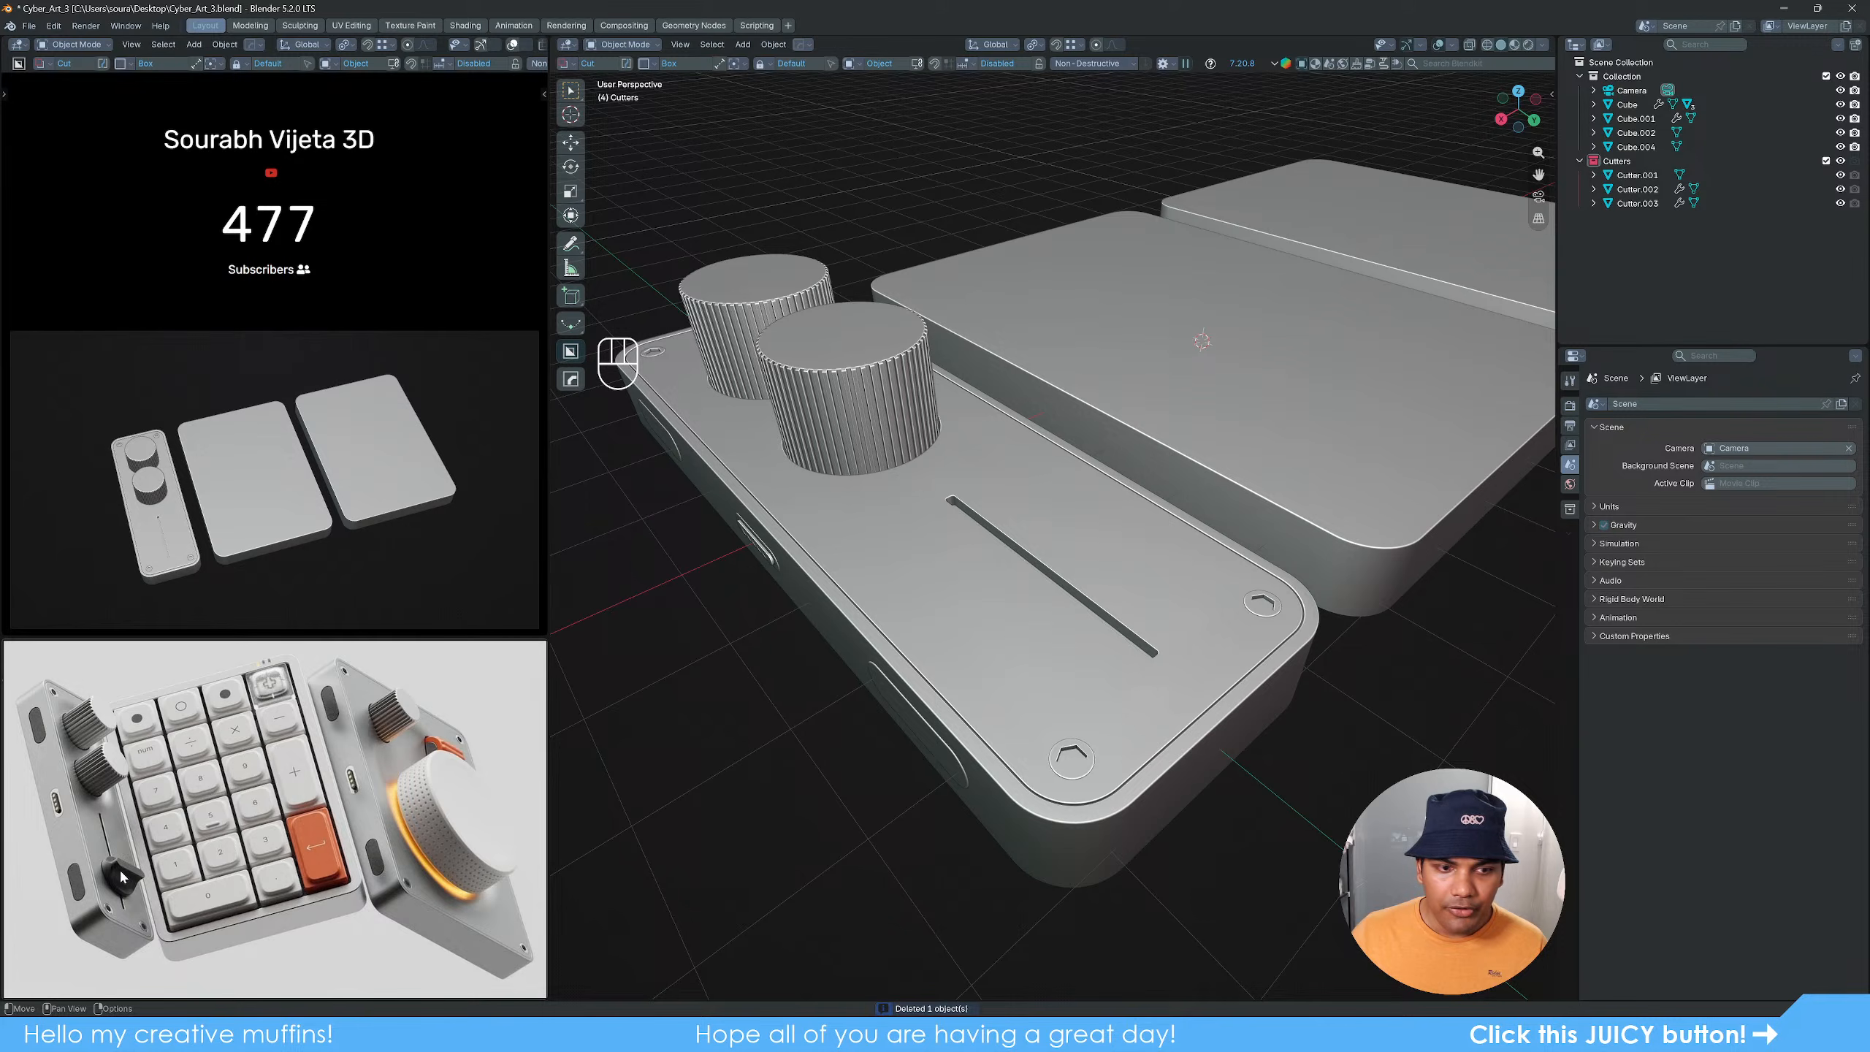
# Step: Select the narrow side block and snap the 3D cursor to its origin
pyautogui.click(1068, 645)
pyautogui.moveTo(1068, 645); pyautogui.dragTo(1060, 599, button='middle')
pyautogui.scroll(3, 1060, 599)
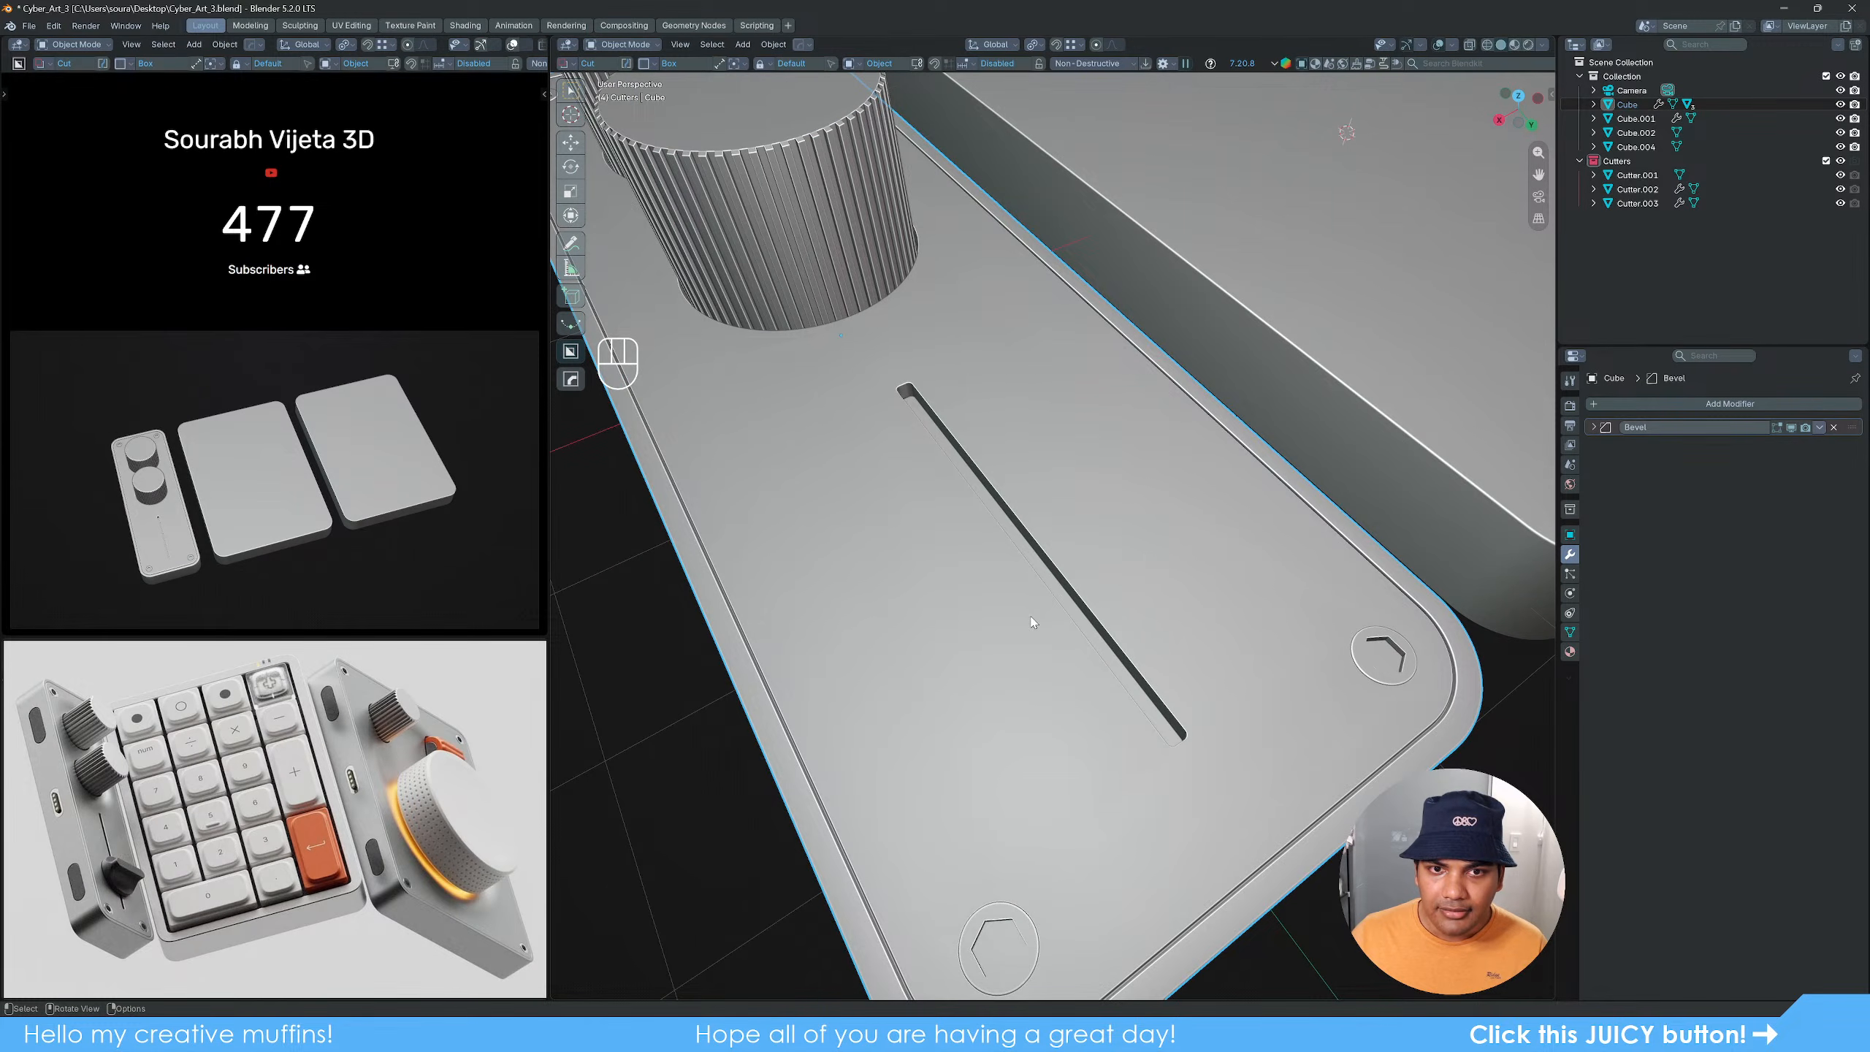
pyautogui.hotkey('shift', 's')
pyautogui.click(963, 707)
pyautogui.scroll(-5, 971, 688)
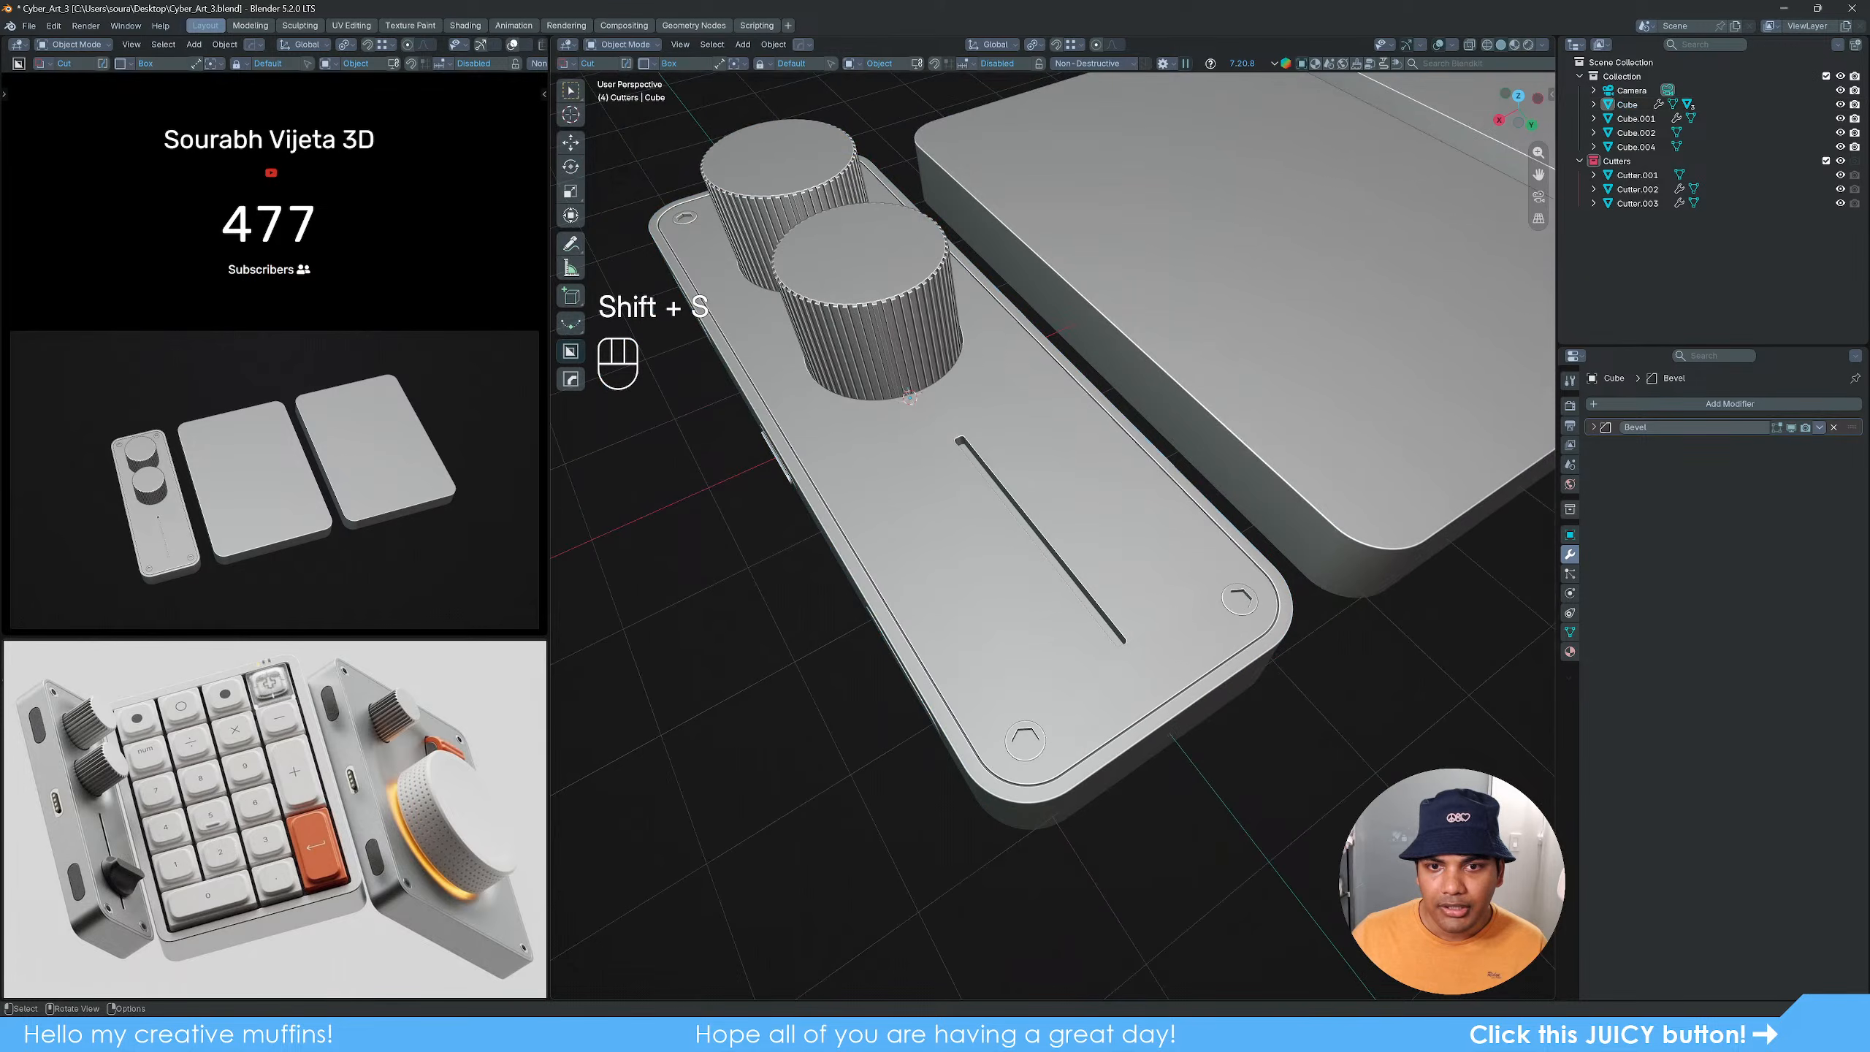
# Step: Add a cylinder mesh with 120 vertices at the 3D cursor
pyautogui.hotkey('shift', 'a')
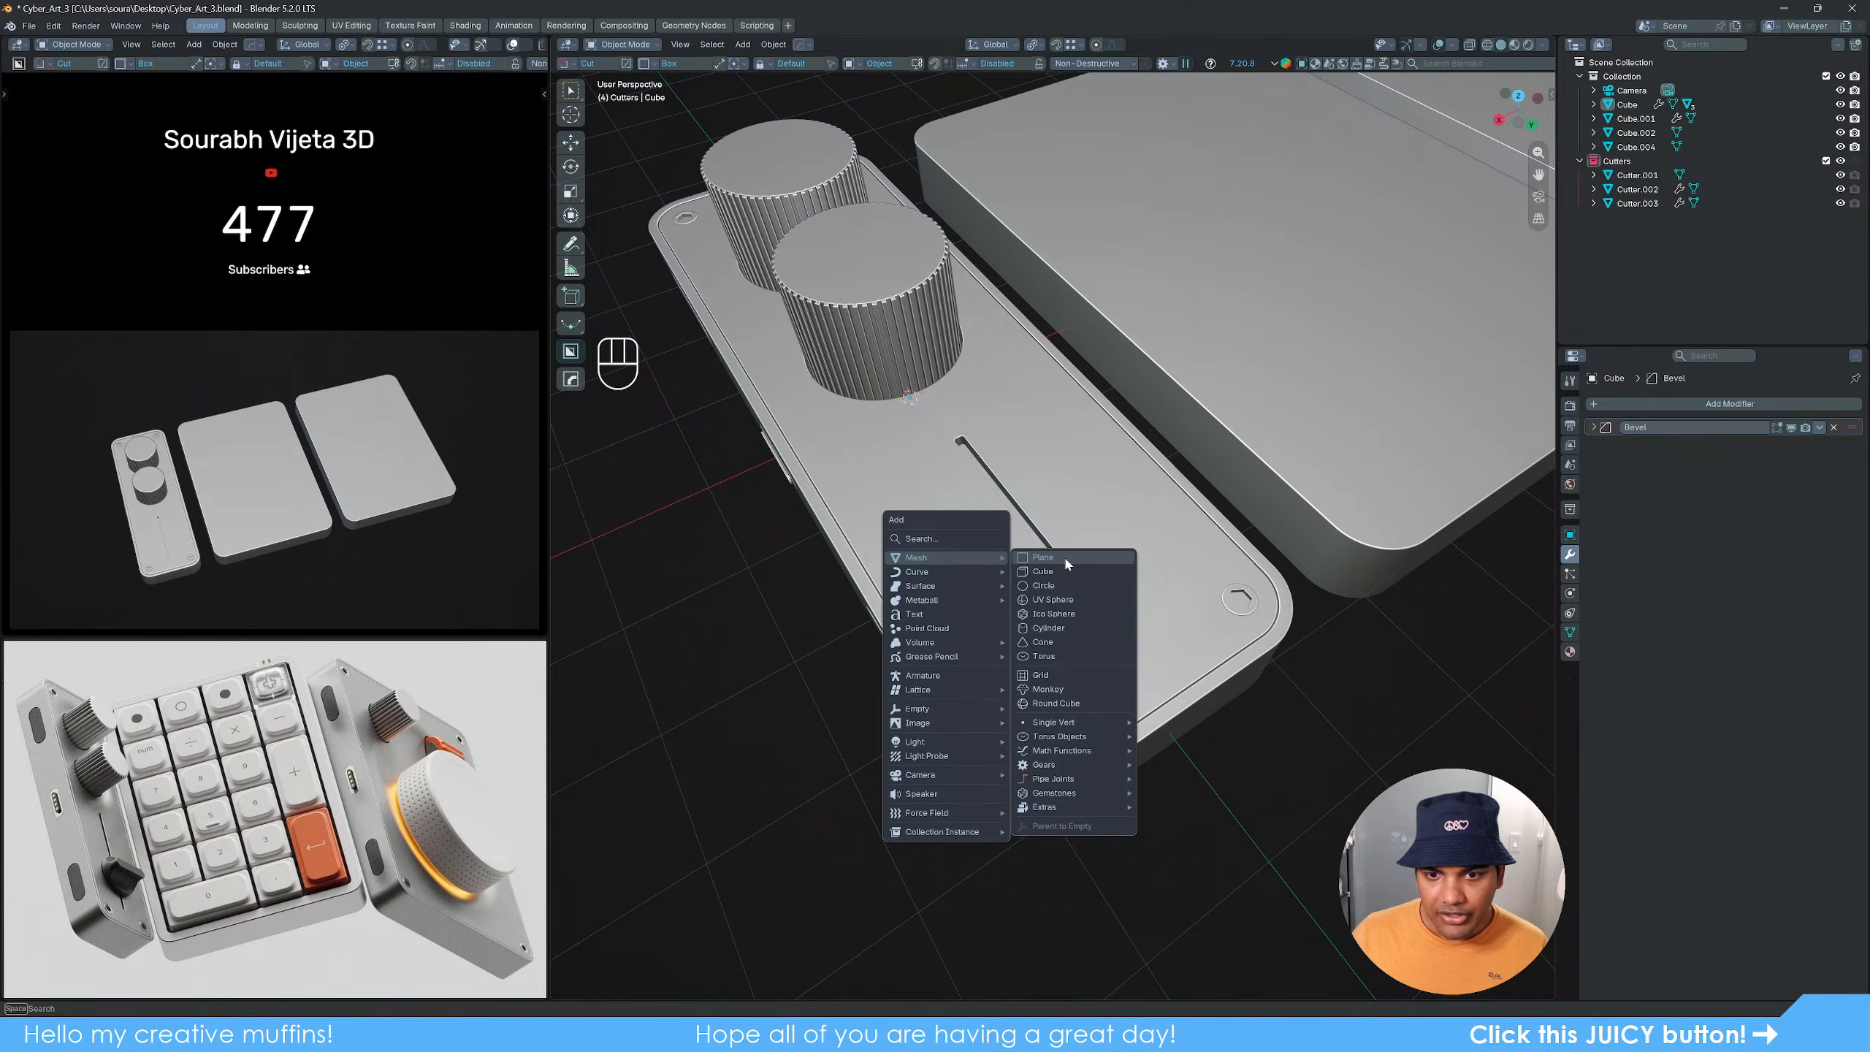
pyautogui.click(1066, 635)
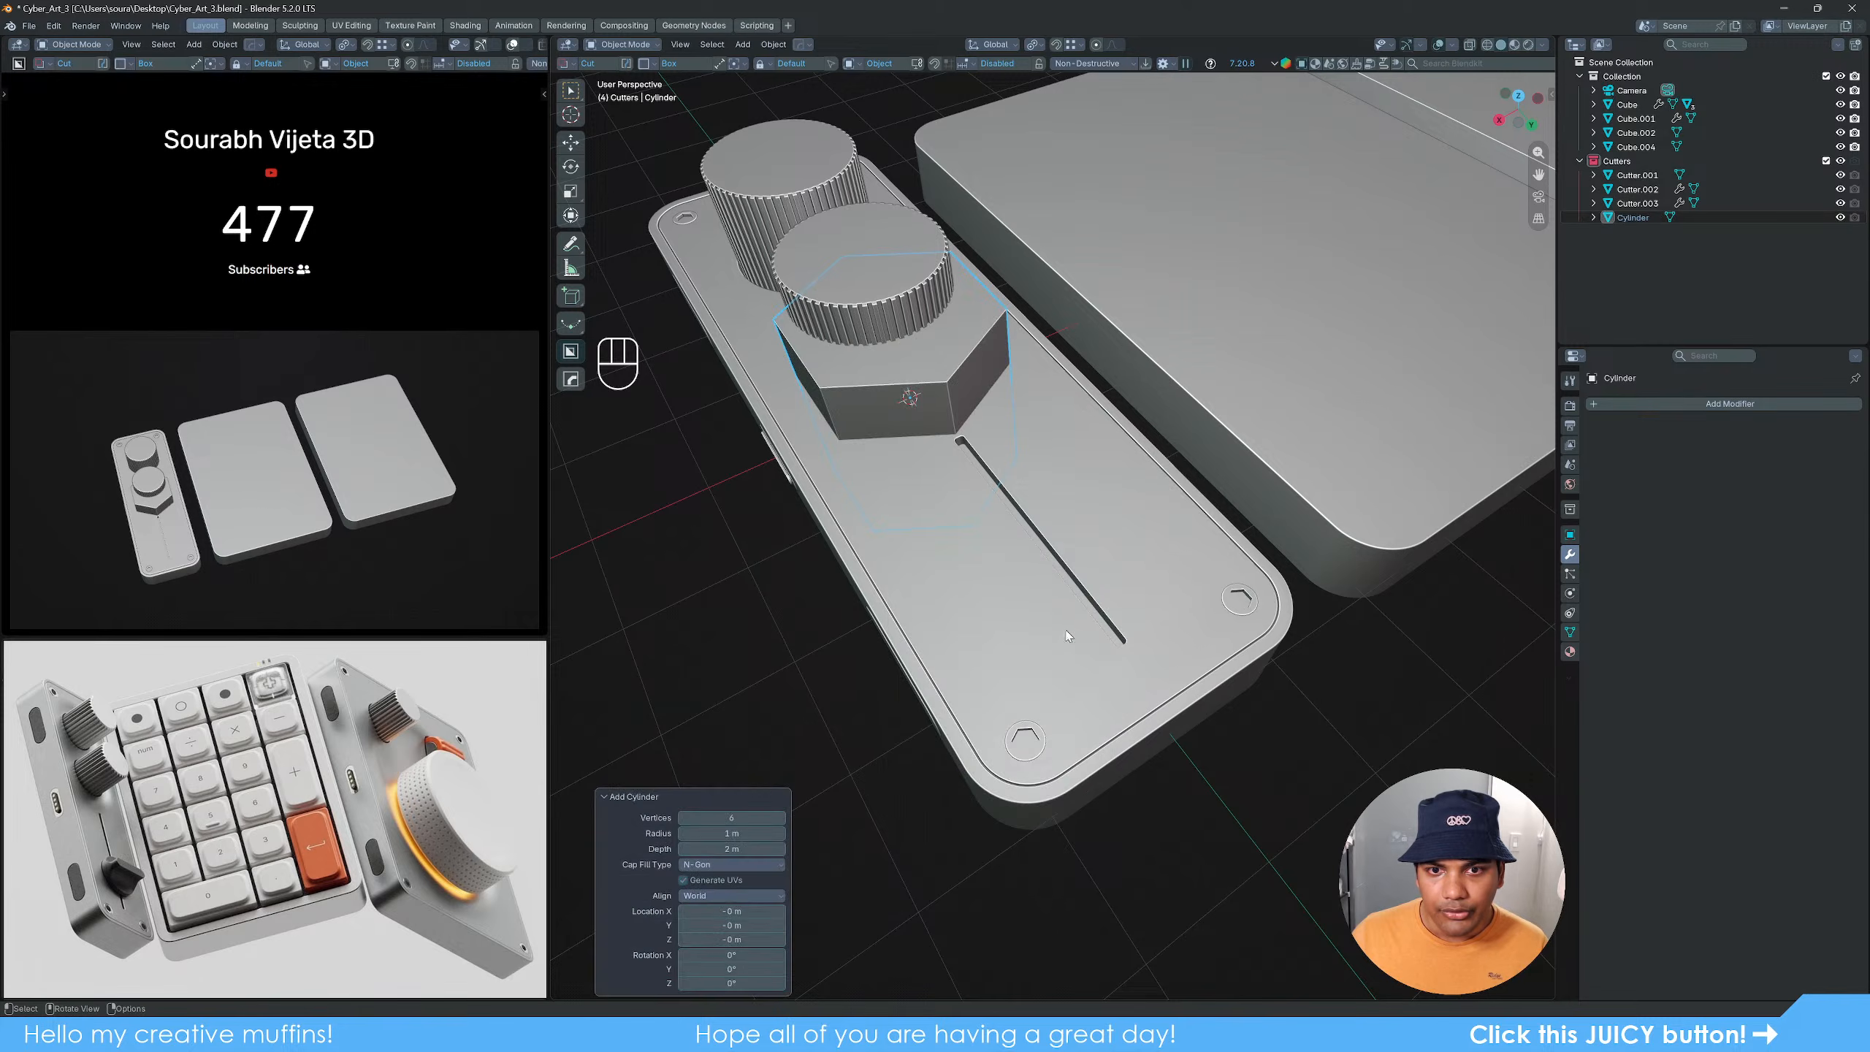
pyautogui.click(735, 816)
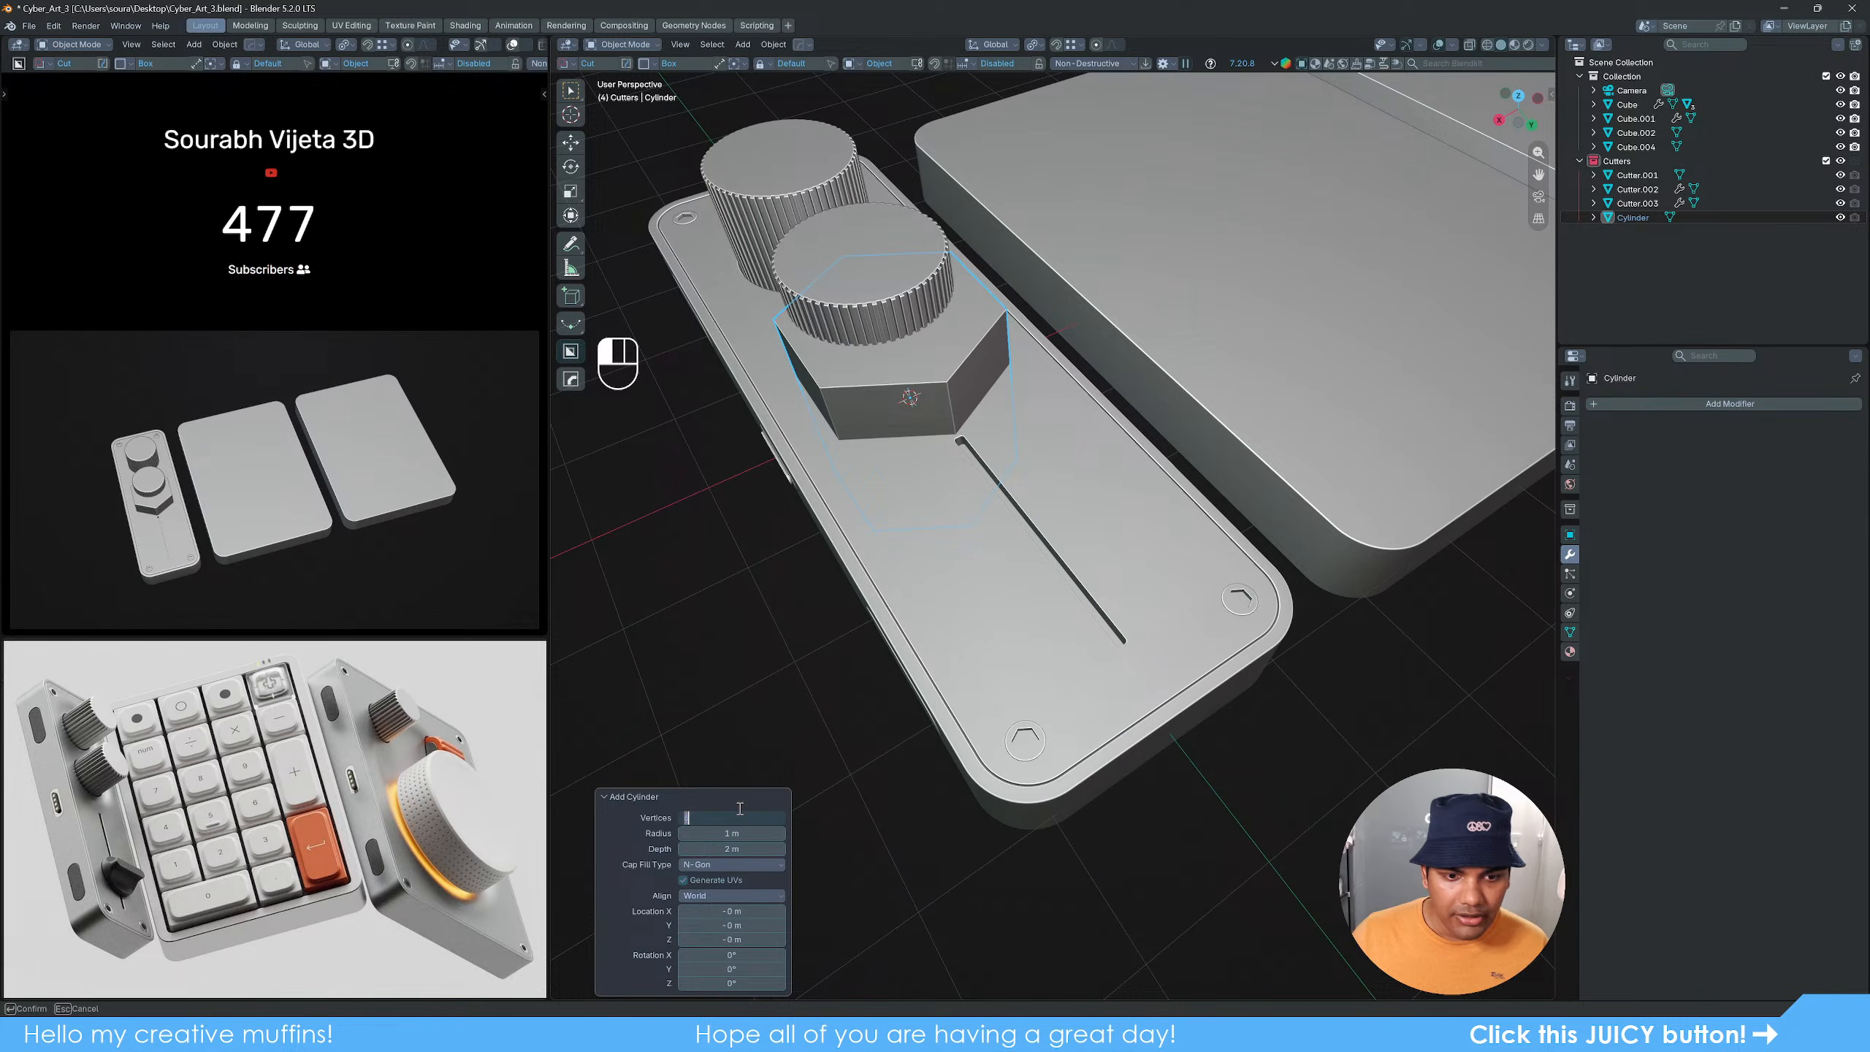
pyautogui.write('120')
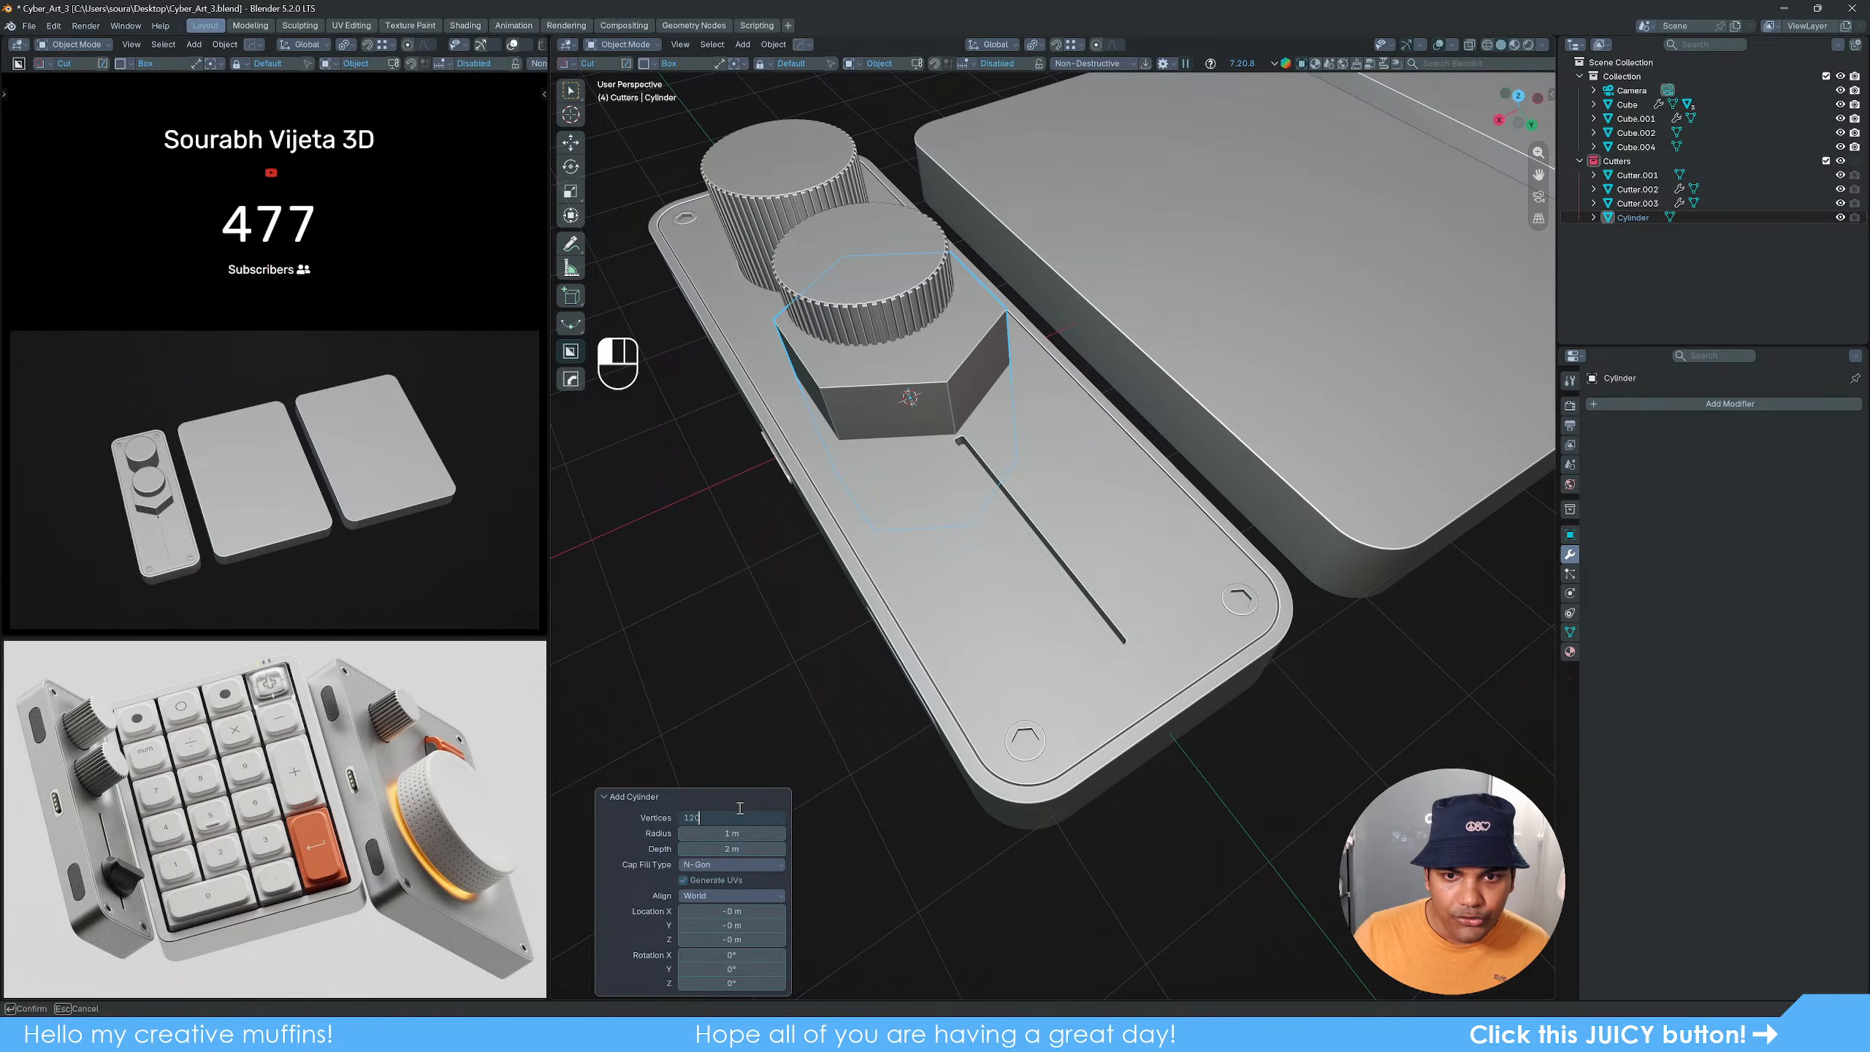
pyautogui.press('Return')
pyautogui.click(947, 416)
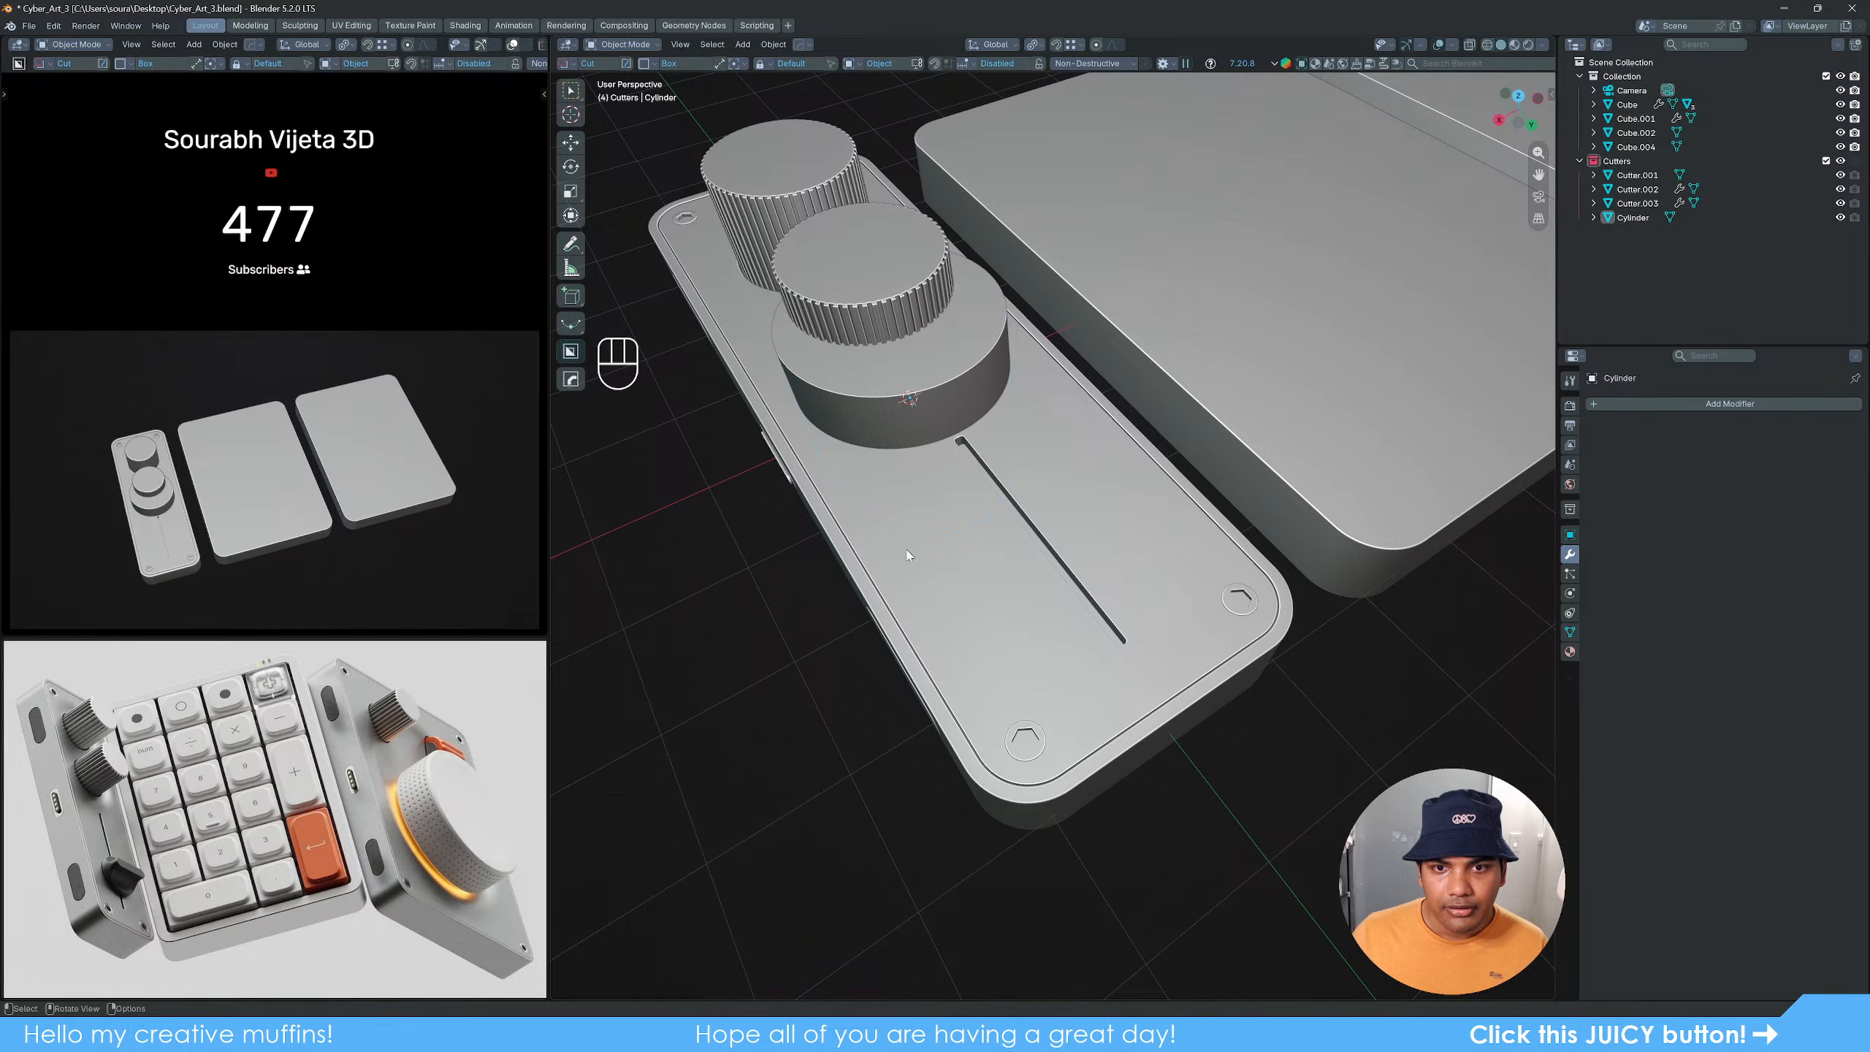
# Step: In wireframe side view, move the cylinder about 2.13 m along Y to sit over the slider slot
pyautogui.scroll(-3, 1052, 578)
pyautogui.keyDown('alt'); pyautogui.moveTo(1052, 578); pyautogui.dragTo(1131, 629, button='middle'); pyautogui.keyUp('alt')
pyautogui.scroll(2, 1150, 613)
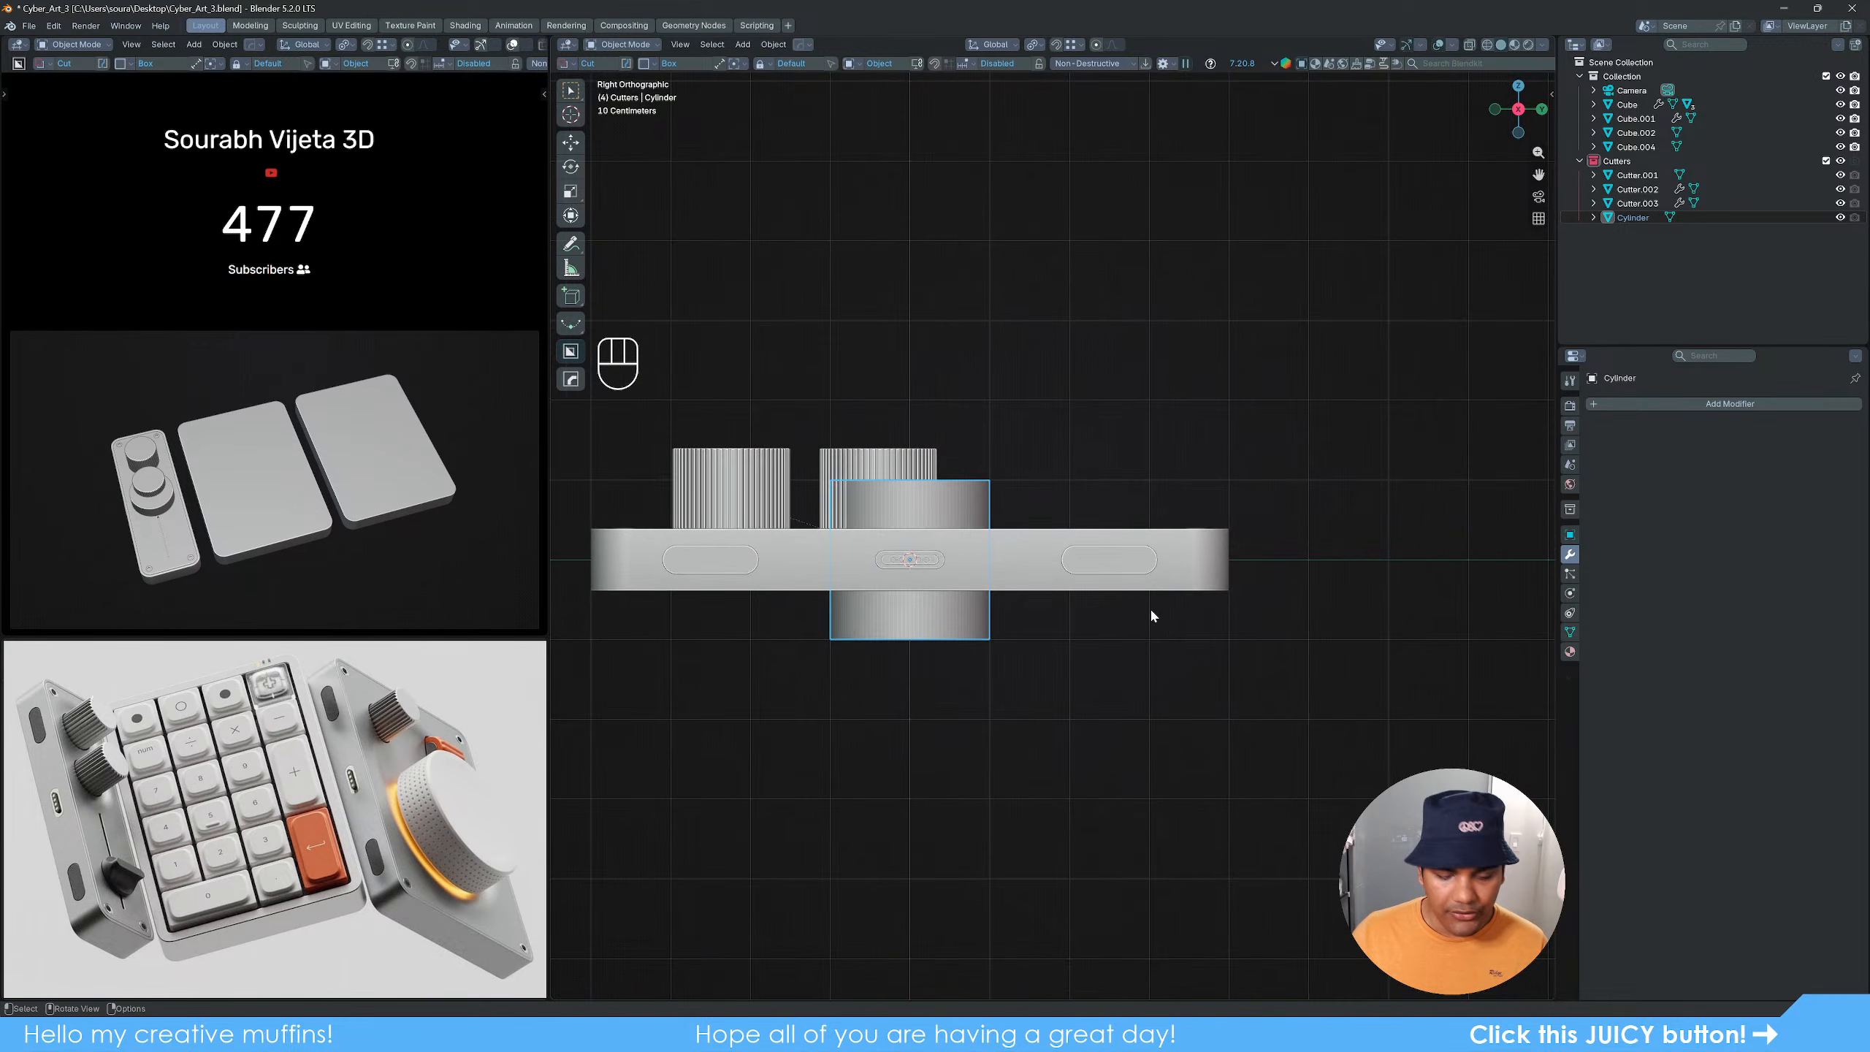
pyautogui.press('z')
pyautogui.scroll(3, 996, 612)
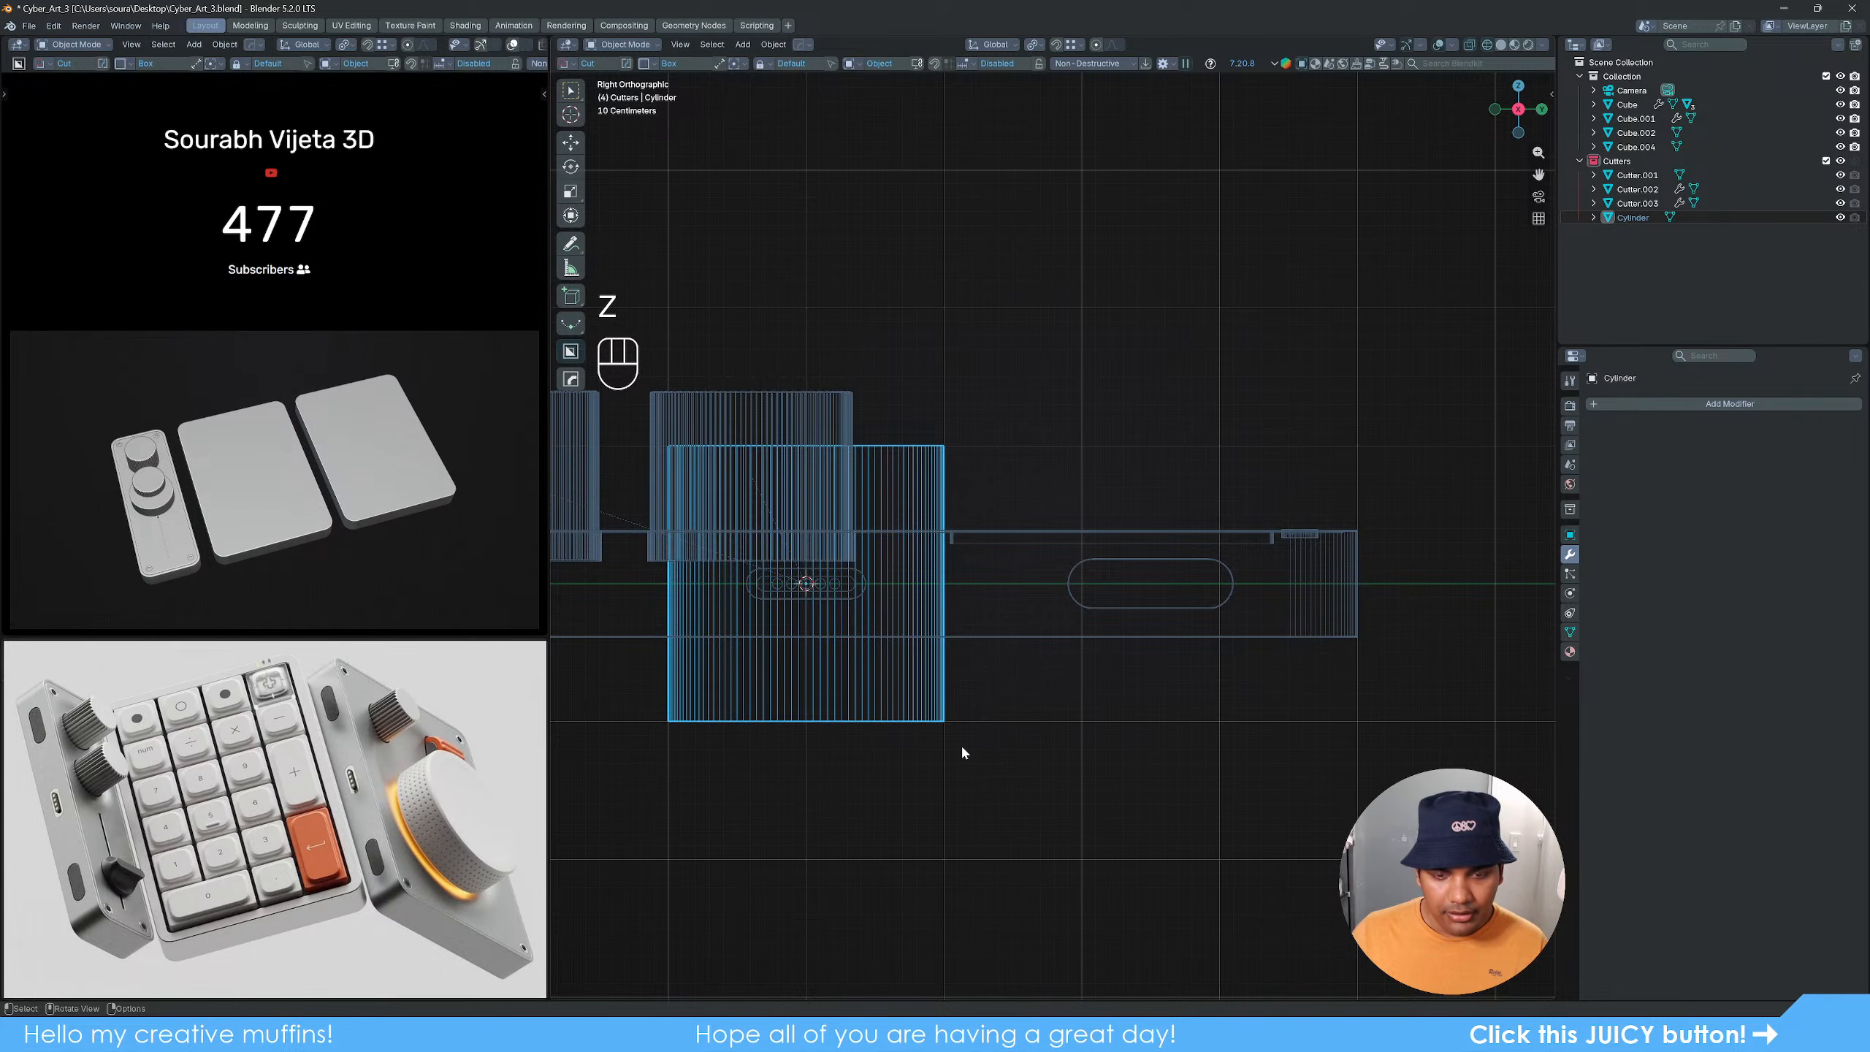
pyautogui.press('g')
pyautogui.press('y')
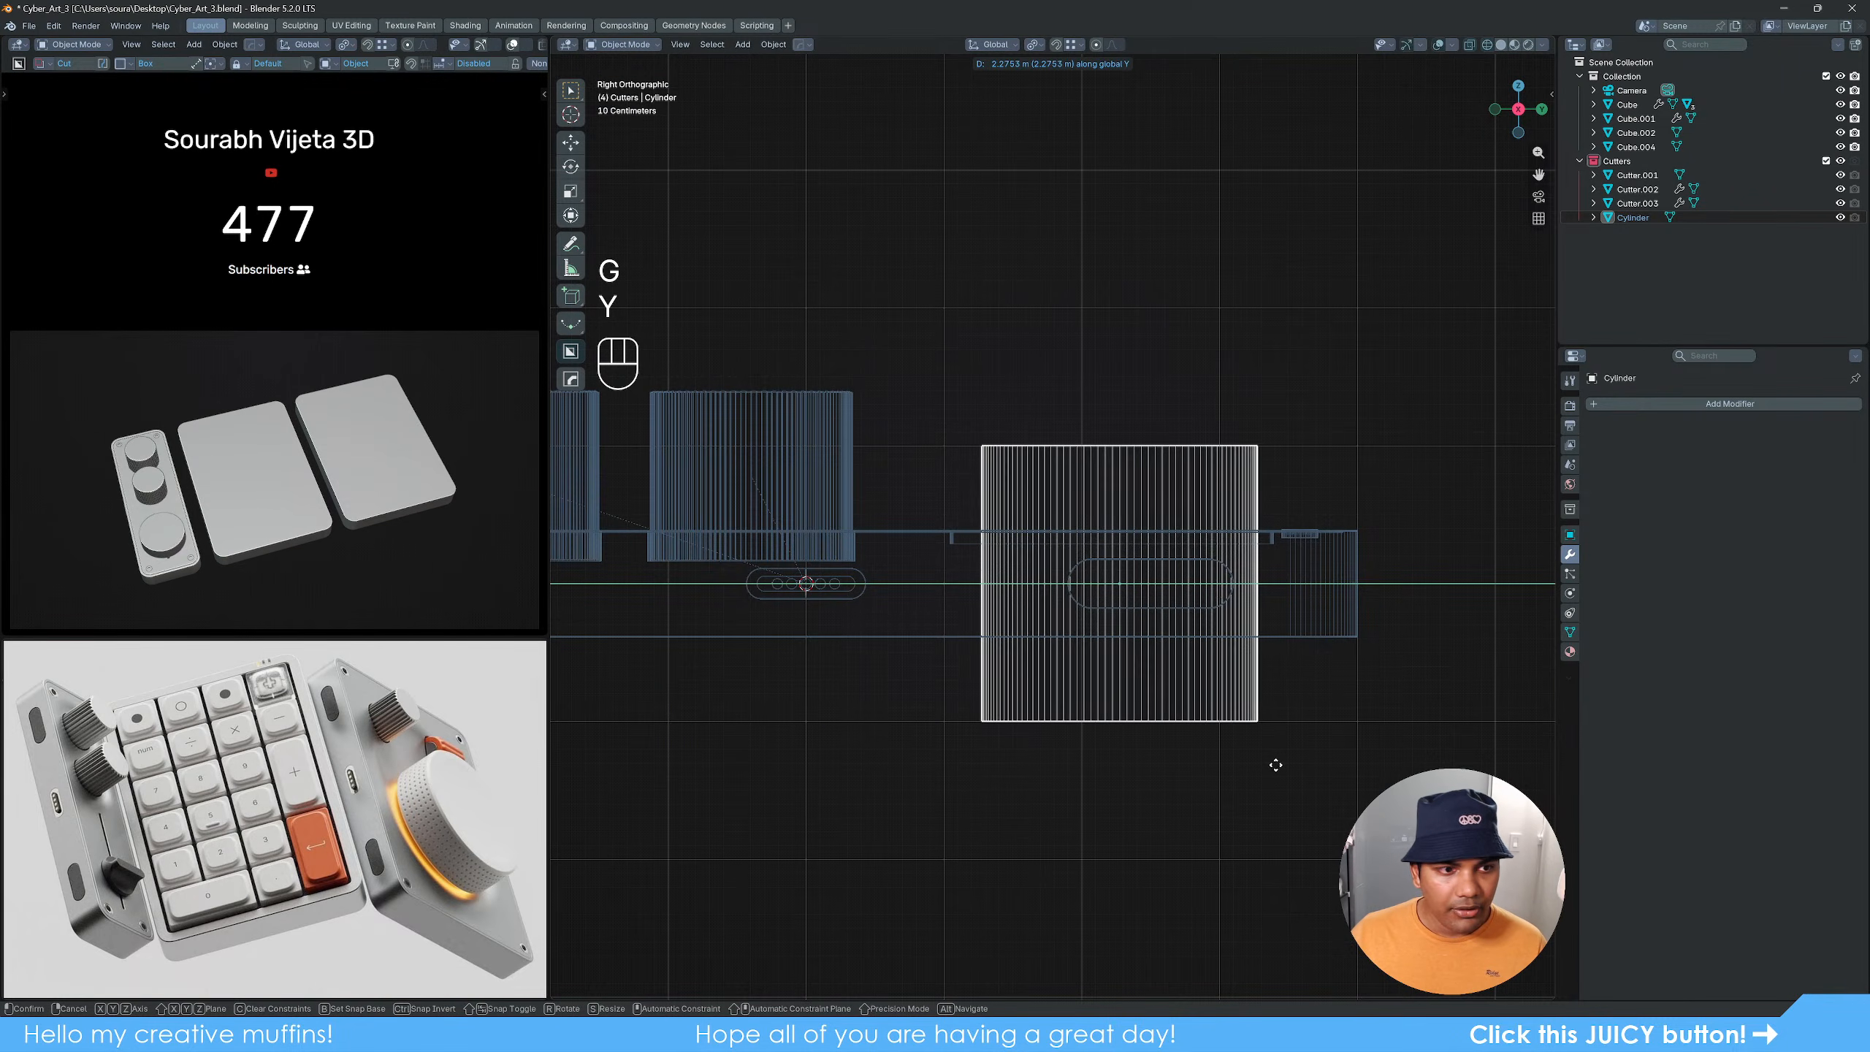
pyautogui.click(1299, 808)
# Step: Raise the cylinder about 1.53 m along Z above the block and scale it uniformly by 0.564
pyautogui.press('g')
pyautogui.press('z')
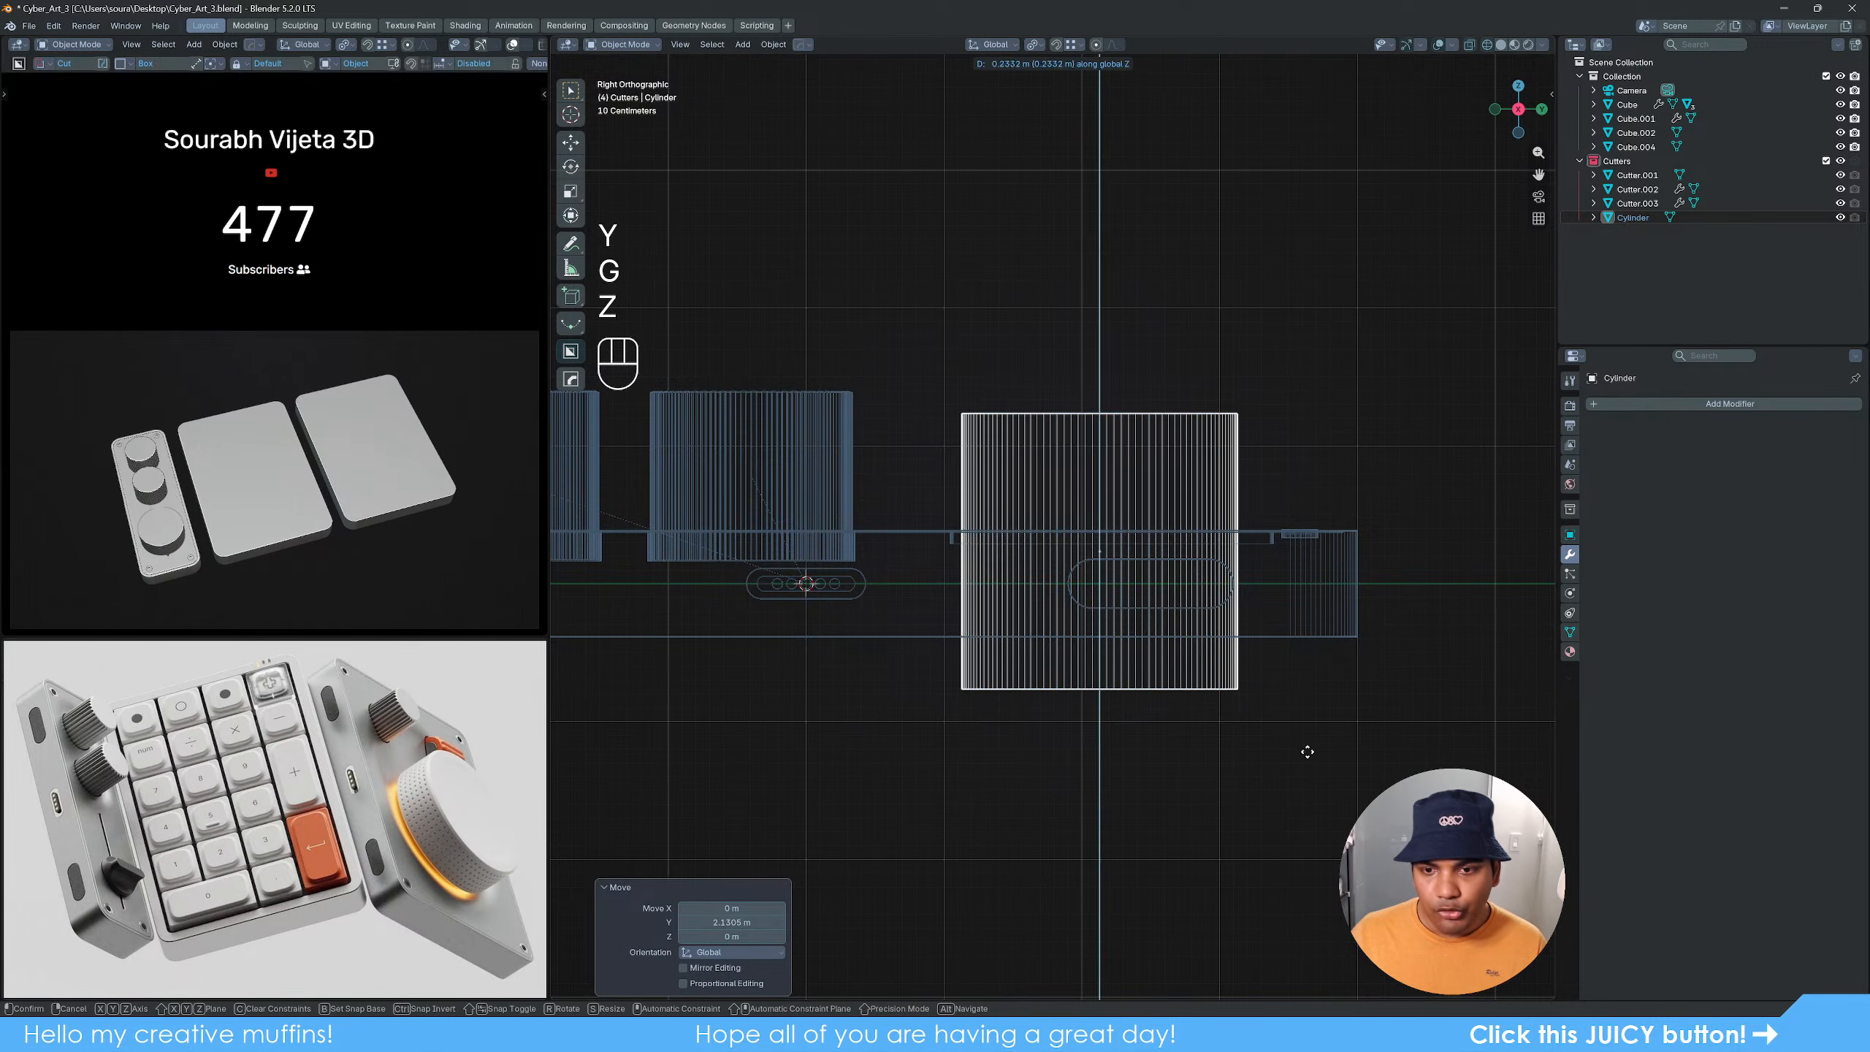
pyautogui.click(1339, 600)
pyautogui.press('s')
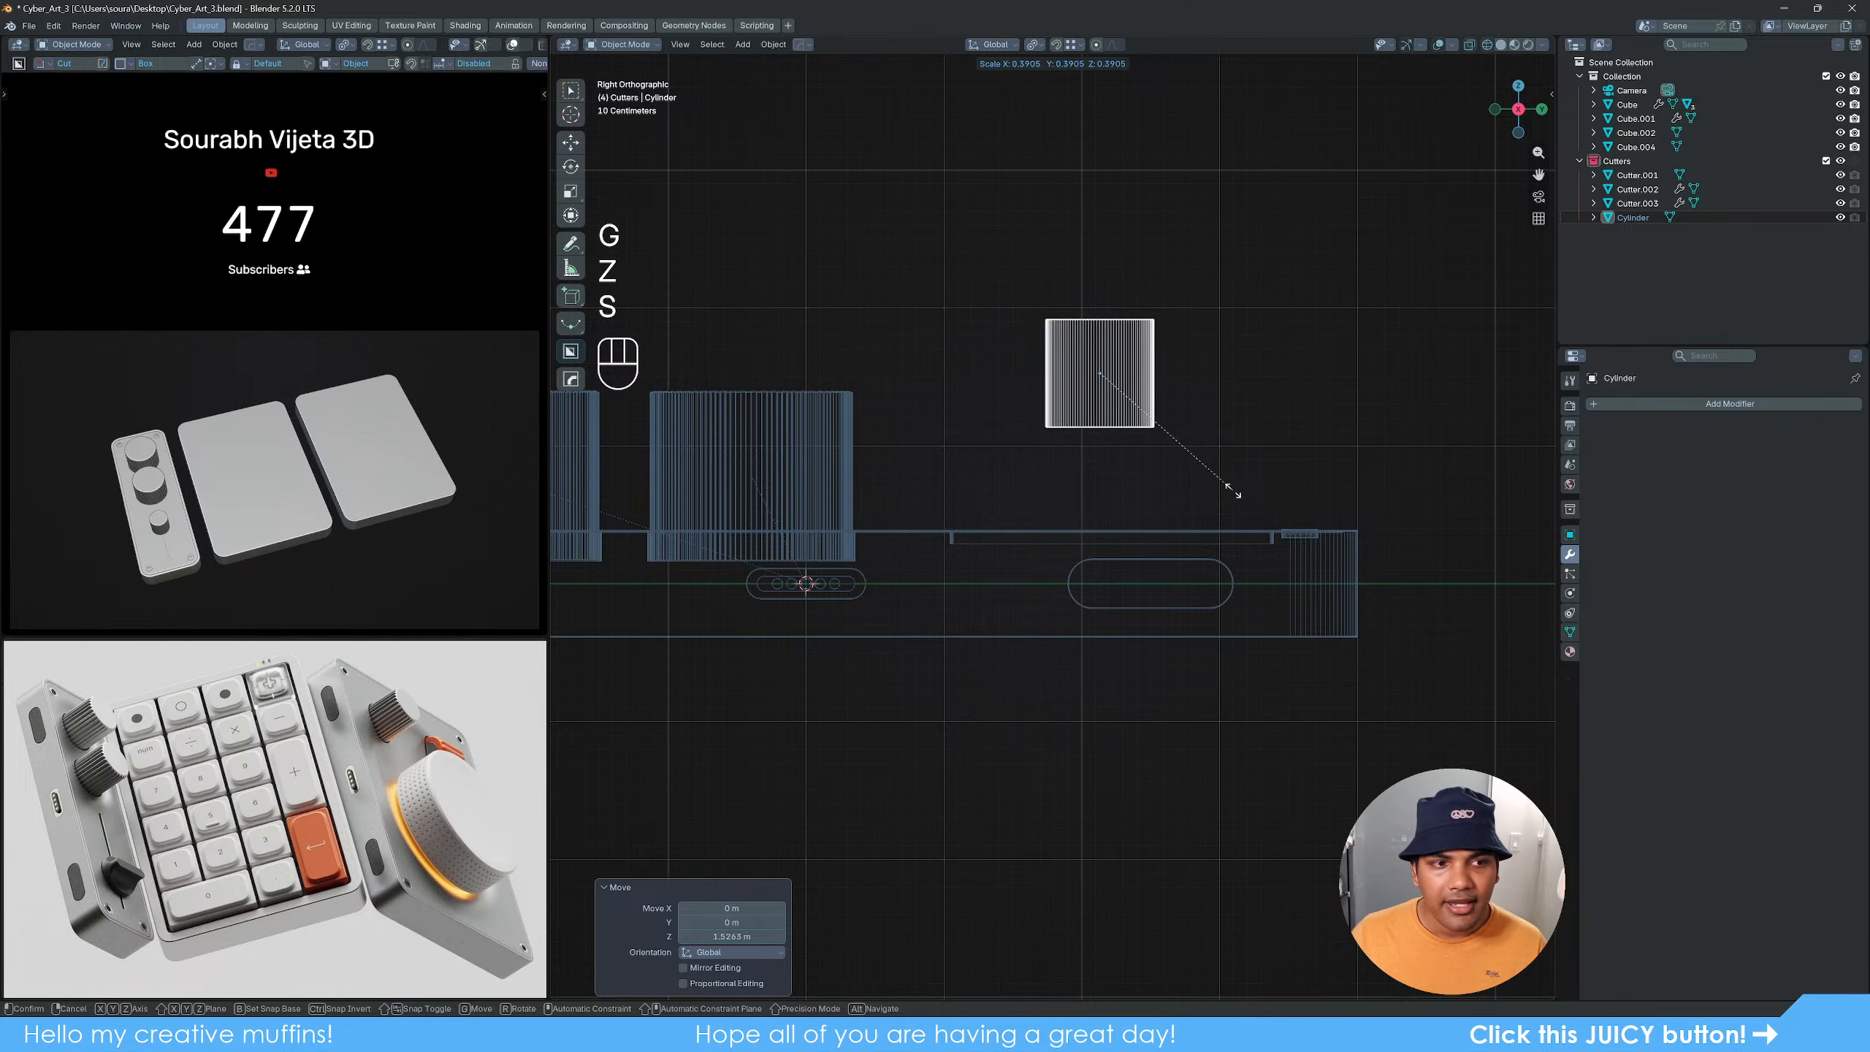
pyautogui.click(1298, 534)
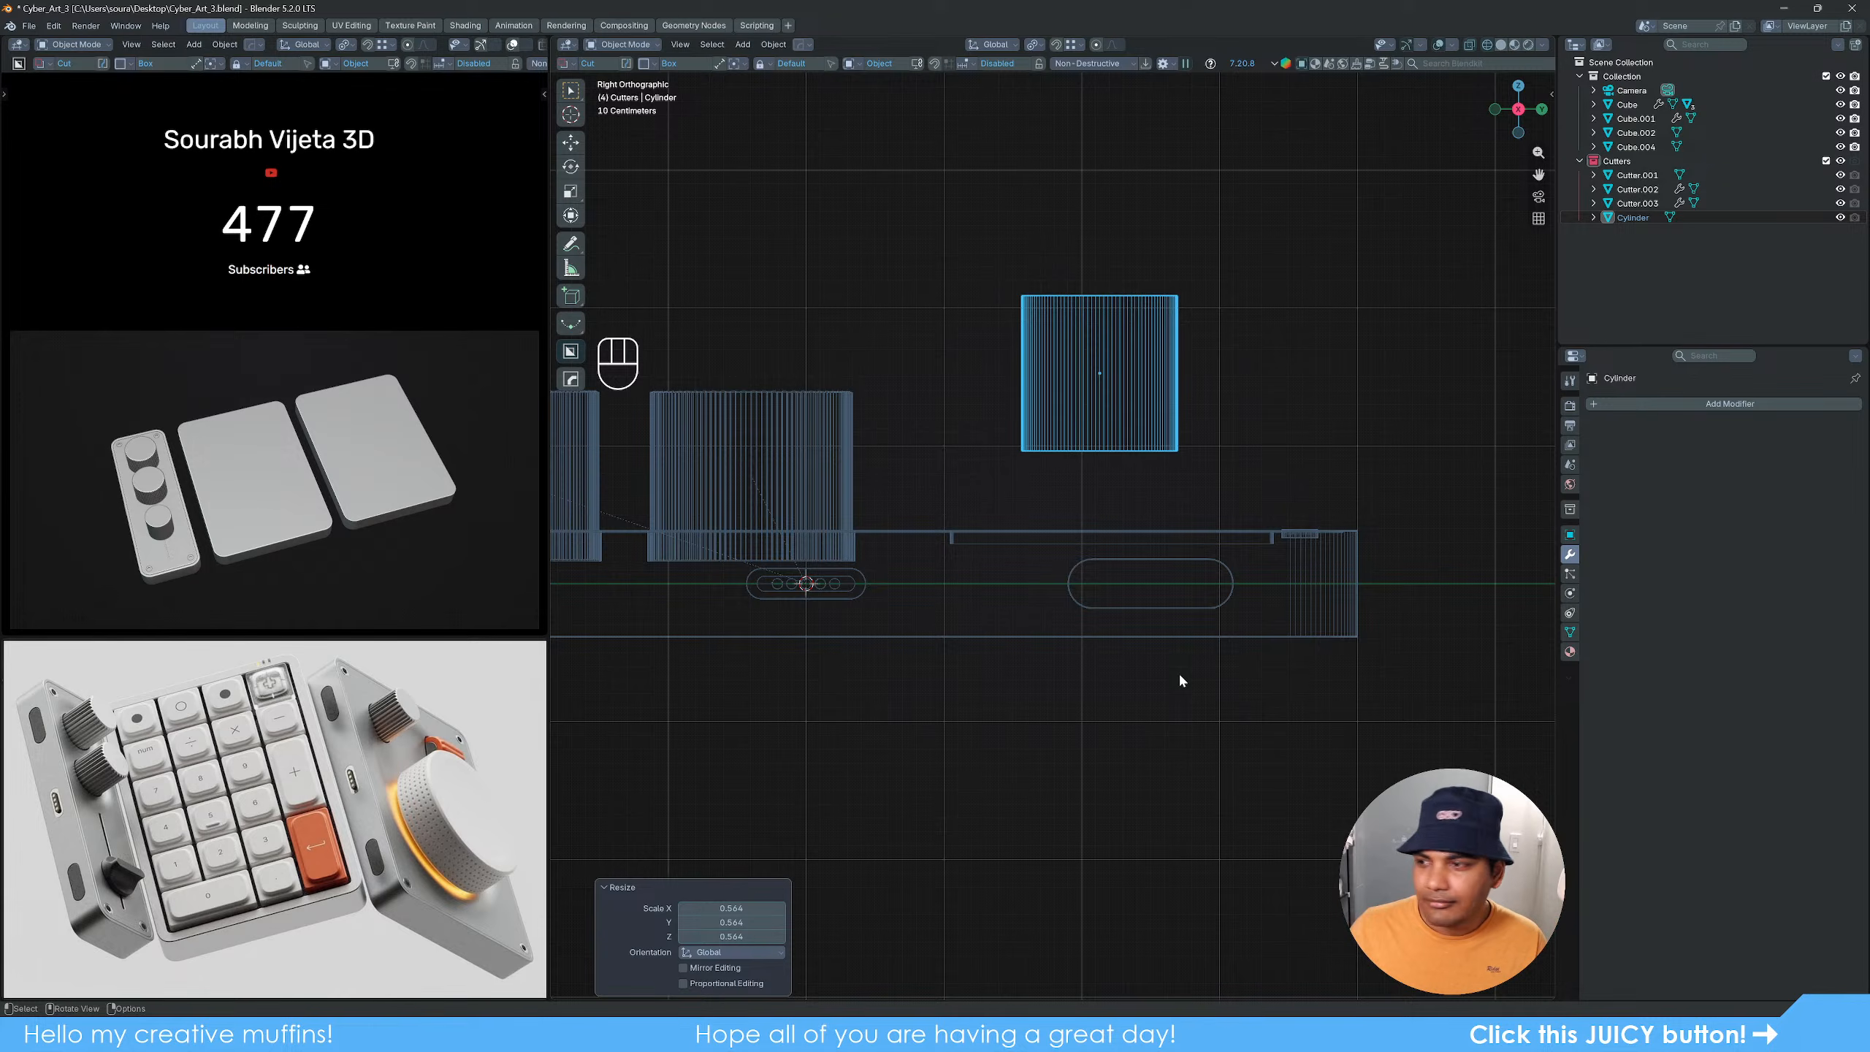
# Step: In top view, move the cylinder about -2.52 m along Y onto the knob nearest the slot and scale it up towards the knob's diameter
pyautogui.scroll(-3, 1179, 574)
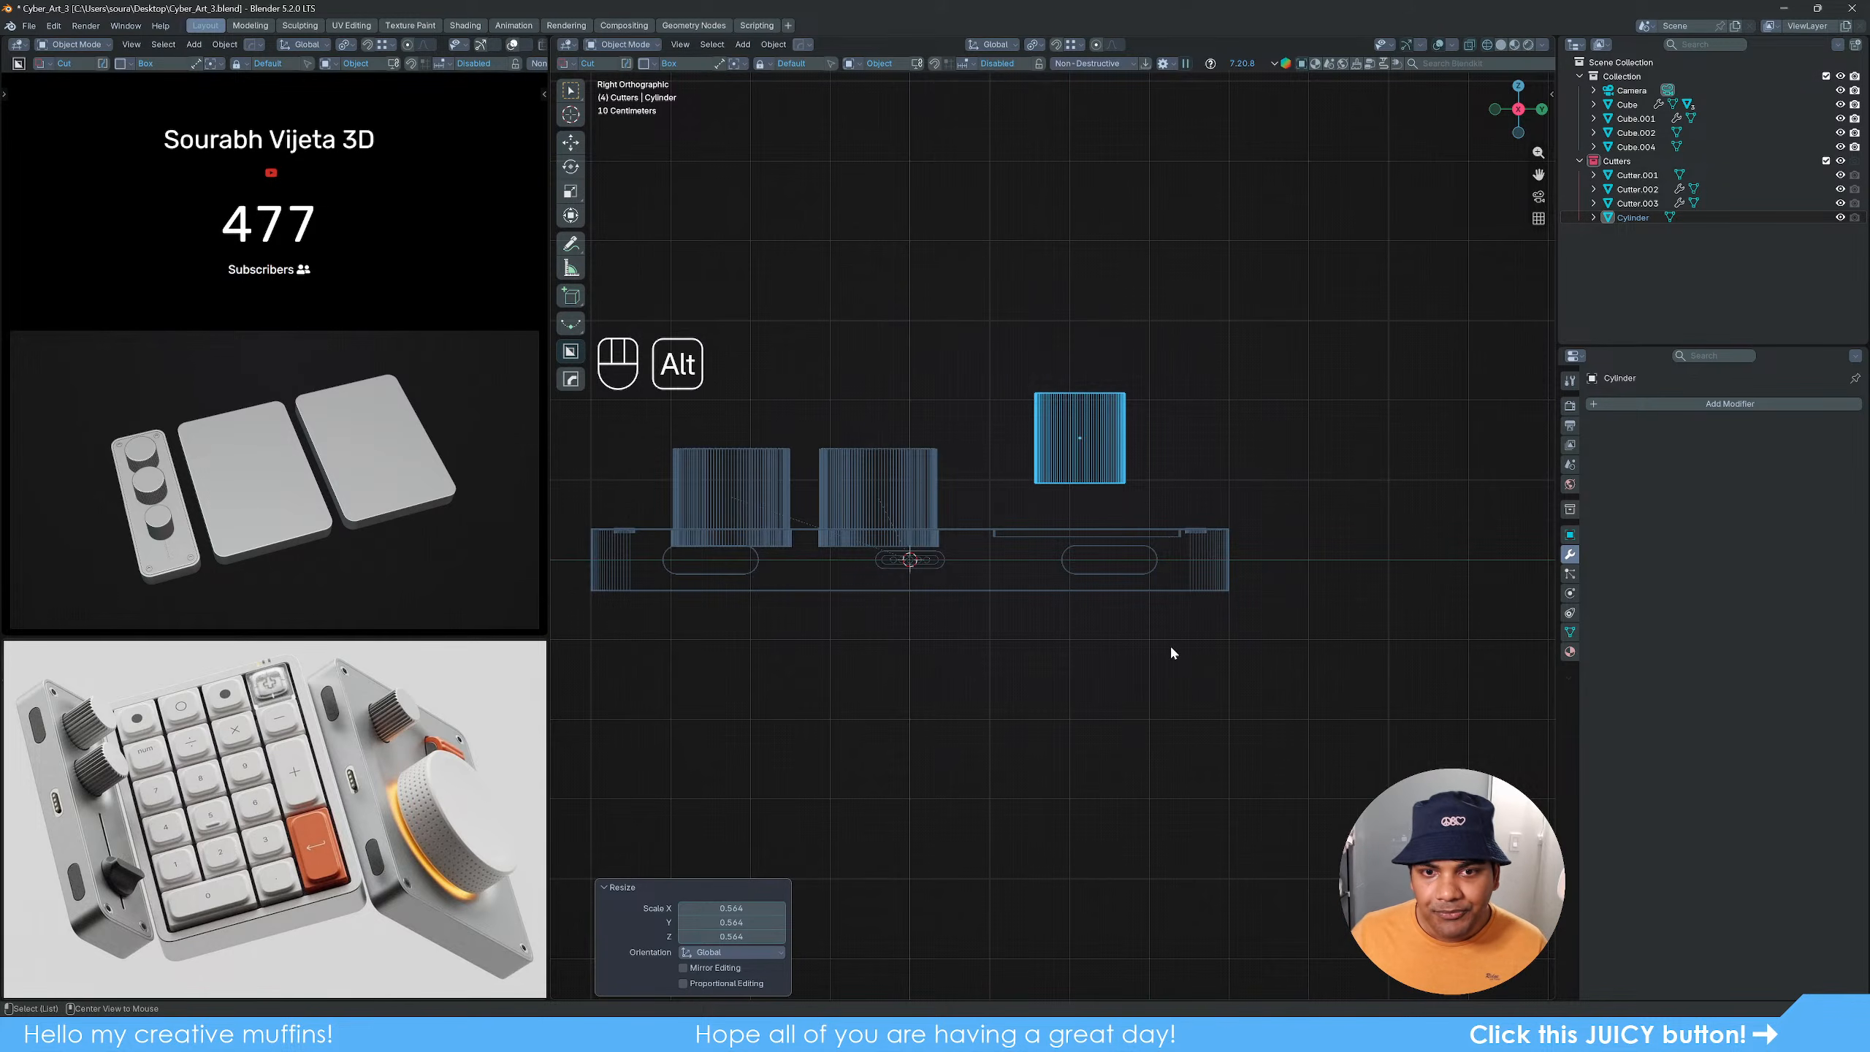
pyautogui.keyDown('alt'); pyautogui.moveTo(1170, 642); pyautogui.dragTo(1128, 644, button='middle'); pyautogui.keyUp('alt')
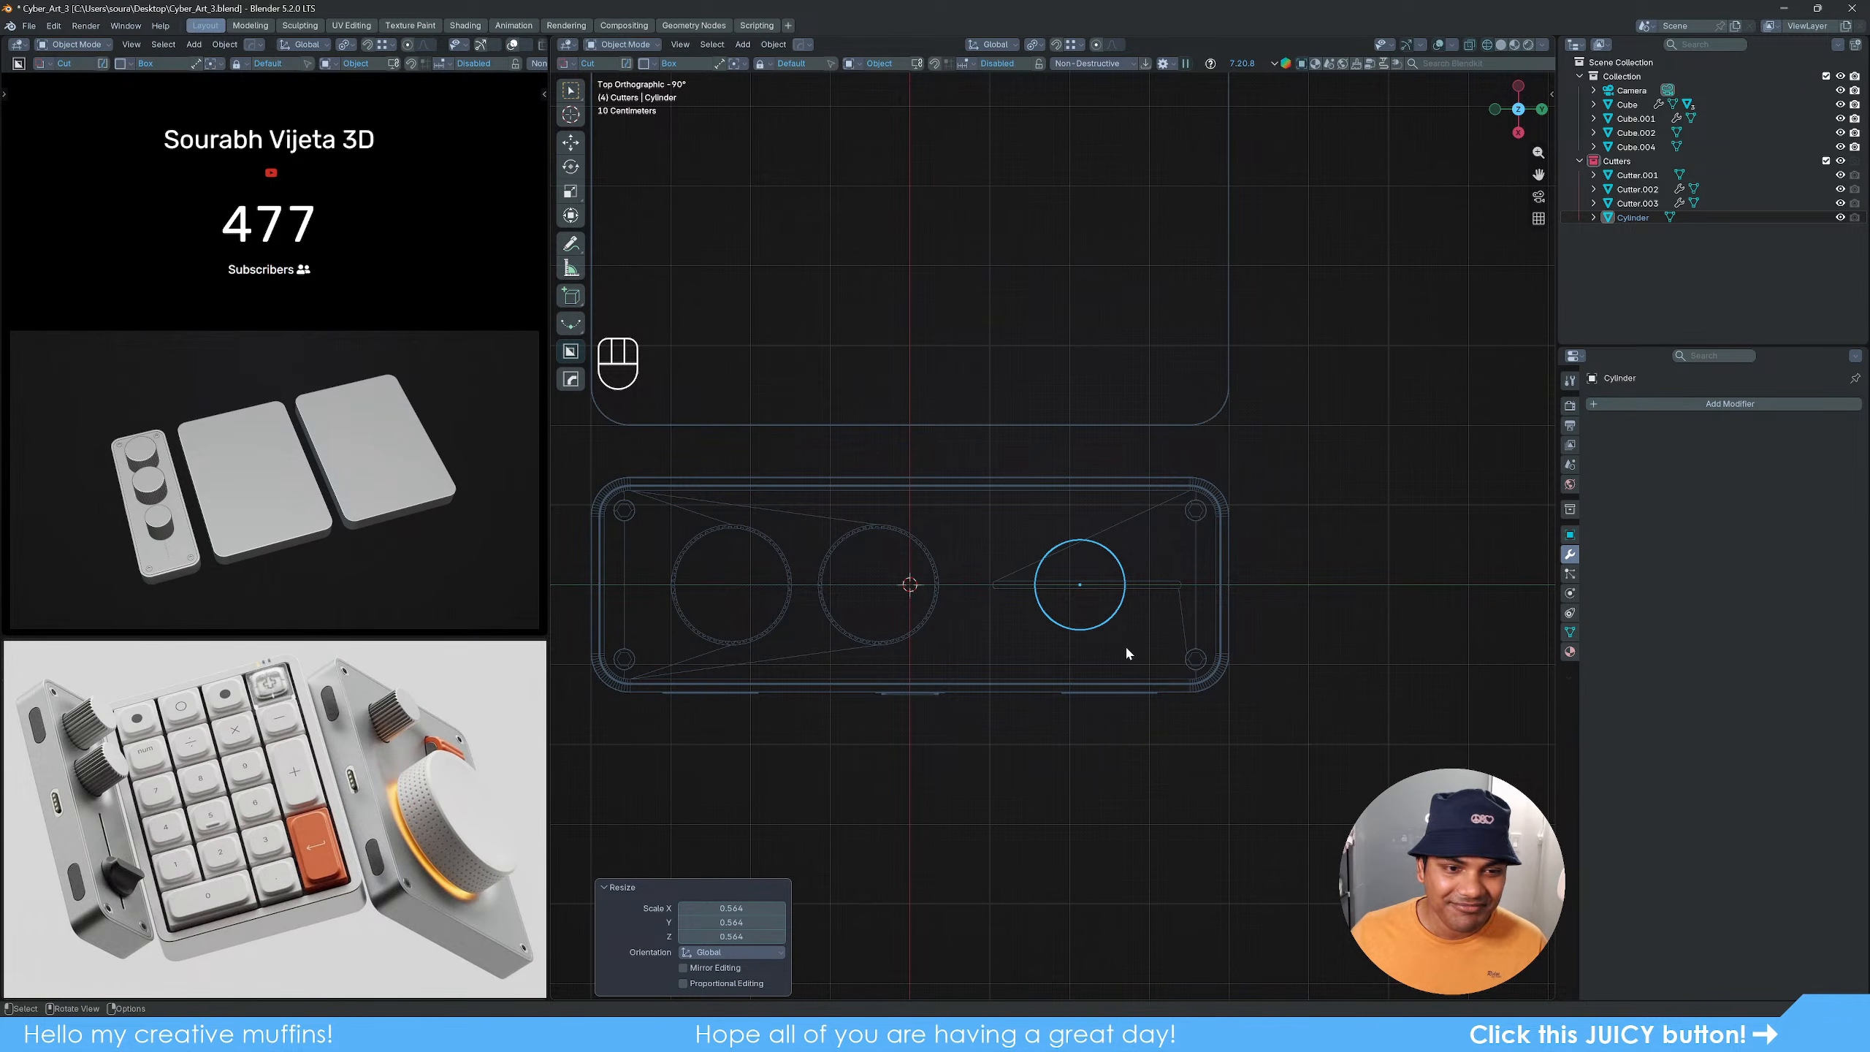
pyautogui.scroll(3, 1125, 644)
pyautogui.keyDown('shift'); pyautogui.moveTo(1129, 676); pyautogui.dragTo(1147, 669, button='middle'); pyautogui.keyUp('shift')
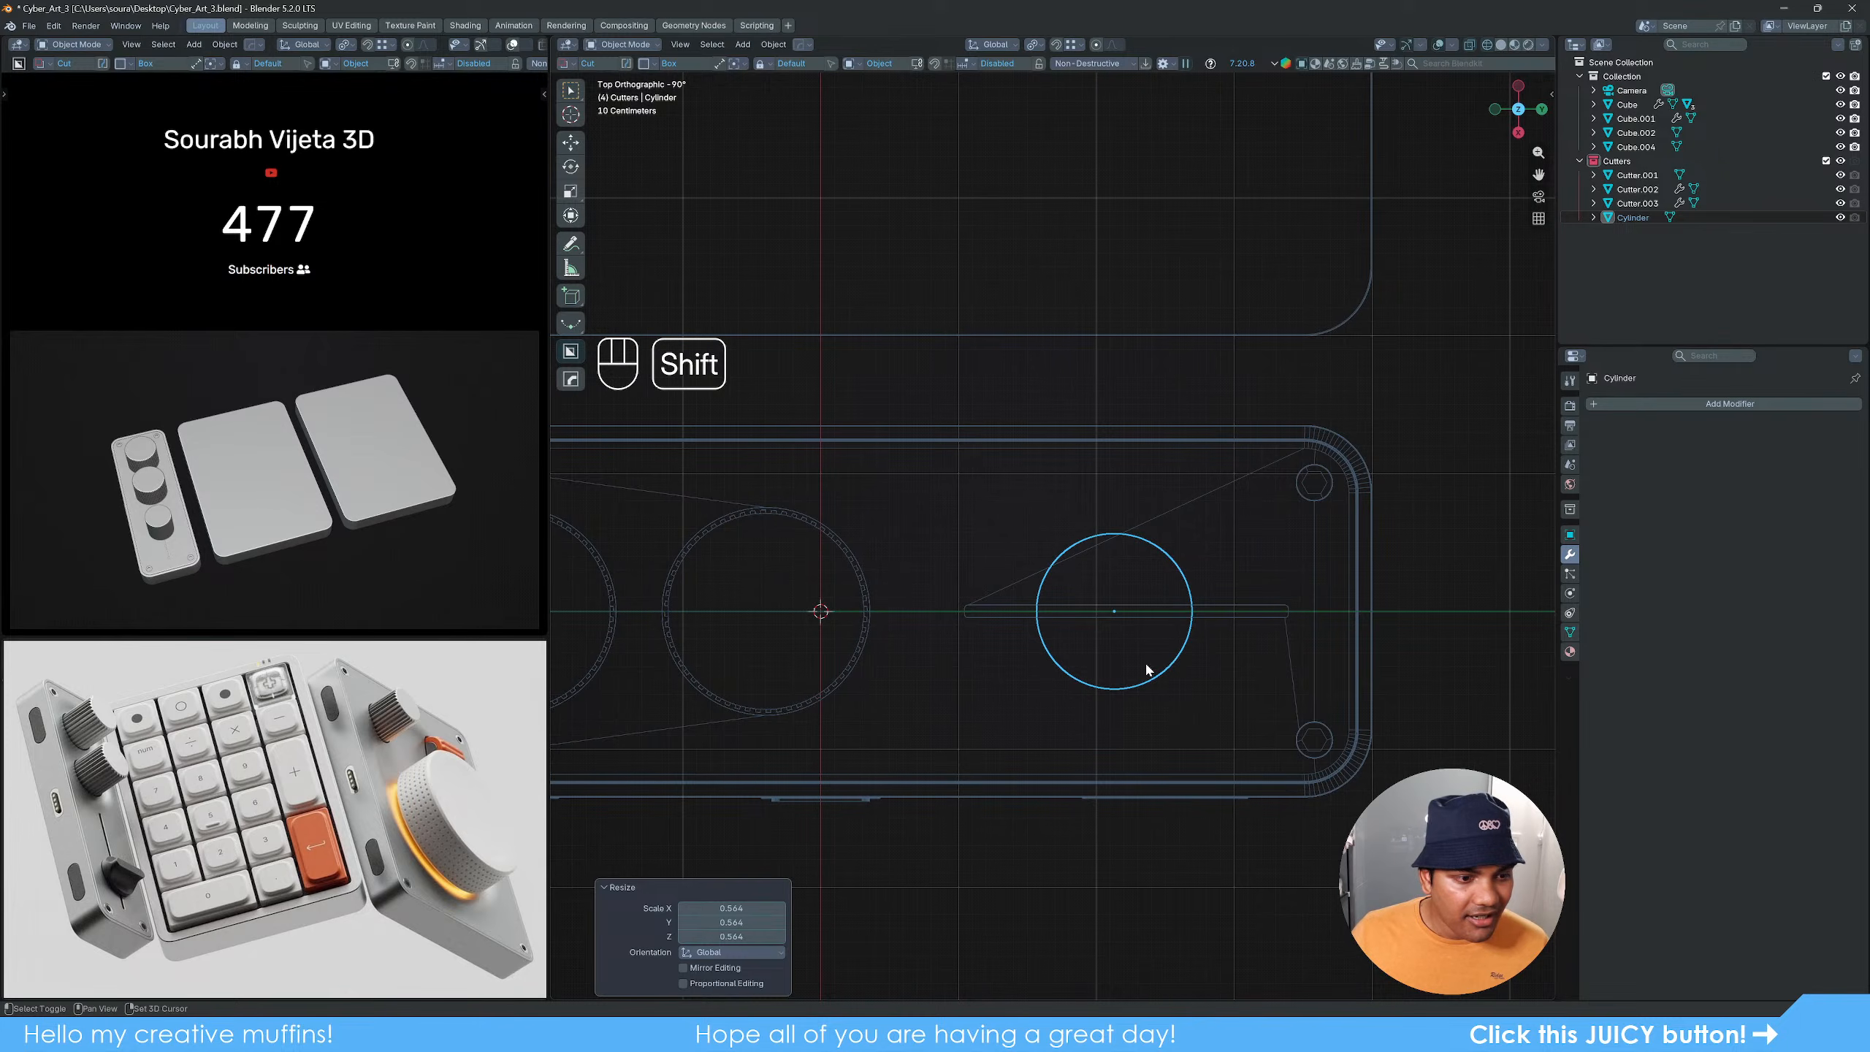
pyautogui.press('g')
pyautogui.press('x')
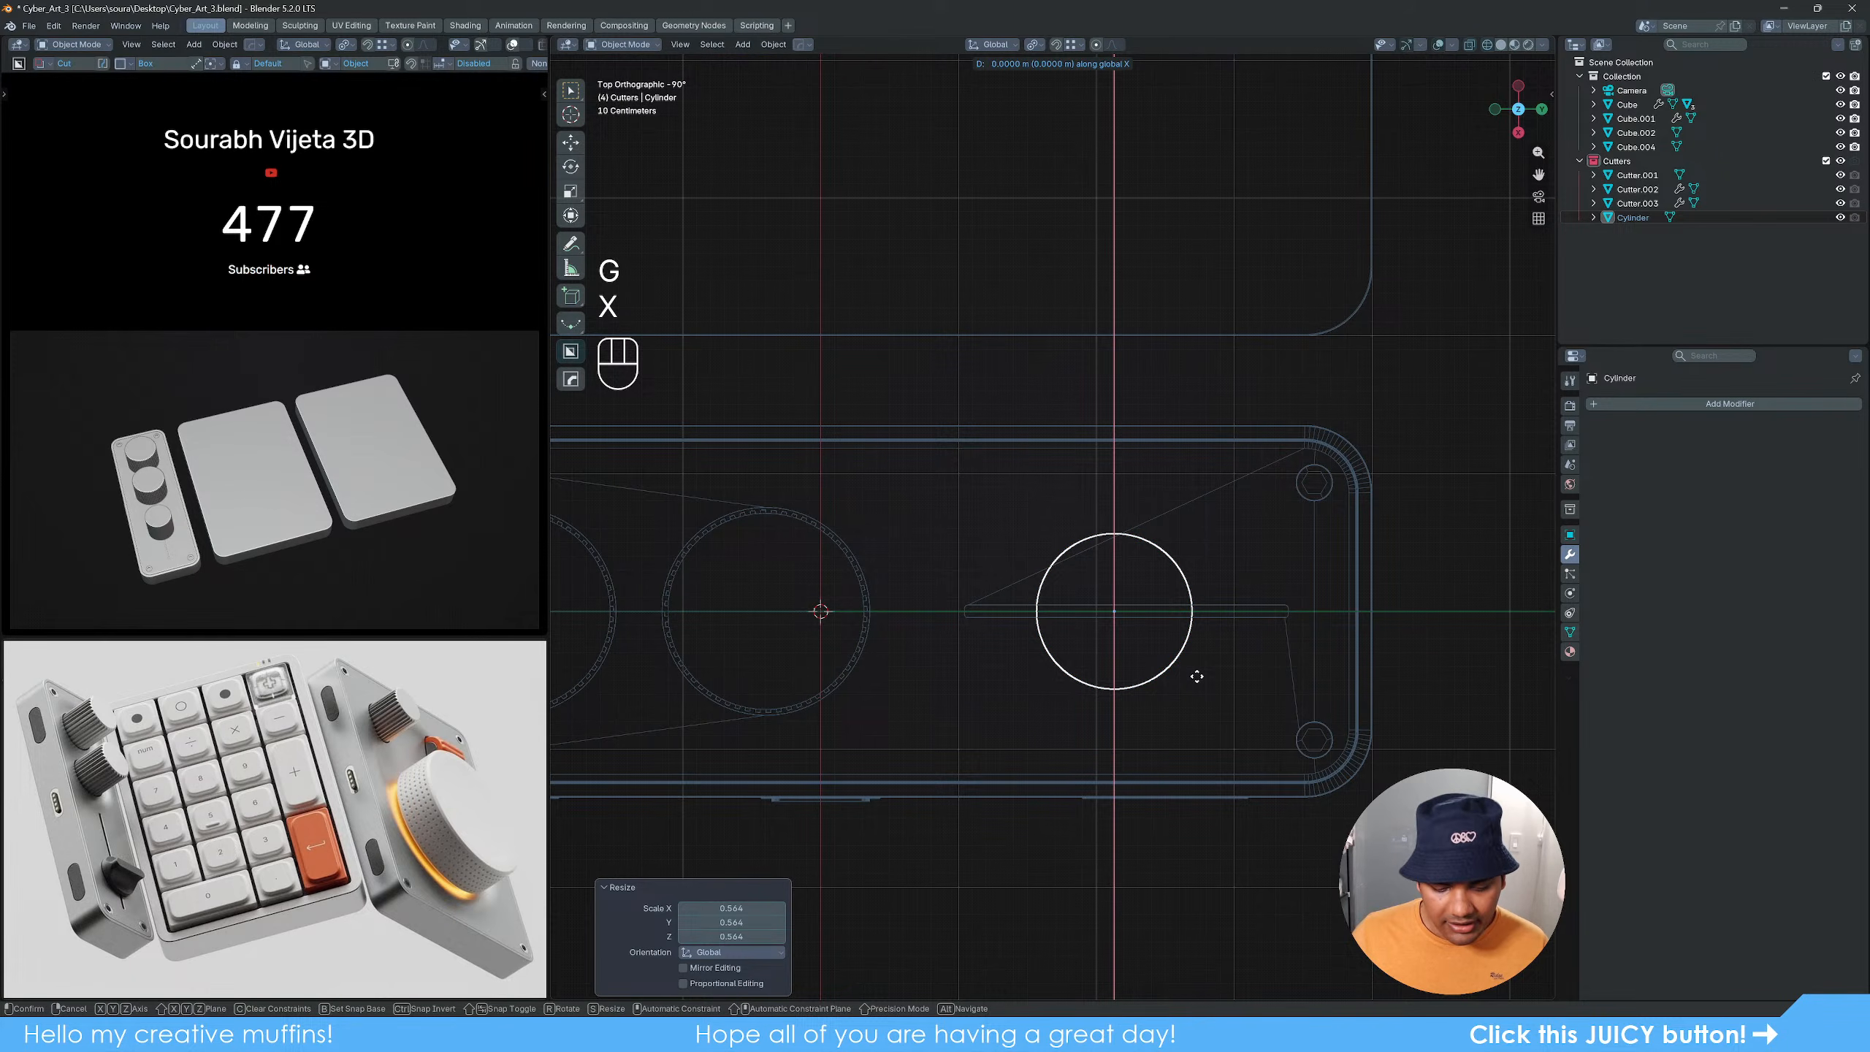
pyautogui.press('y')
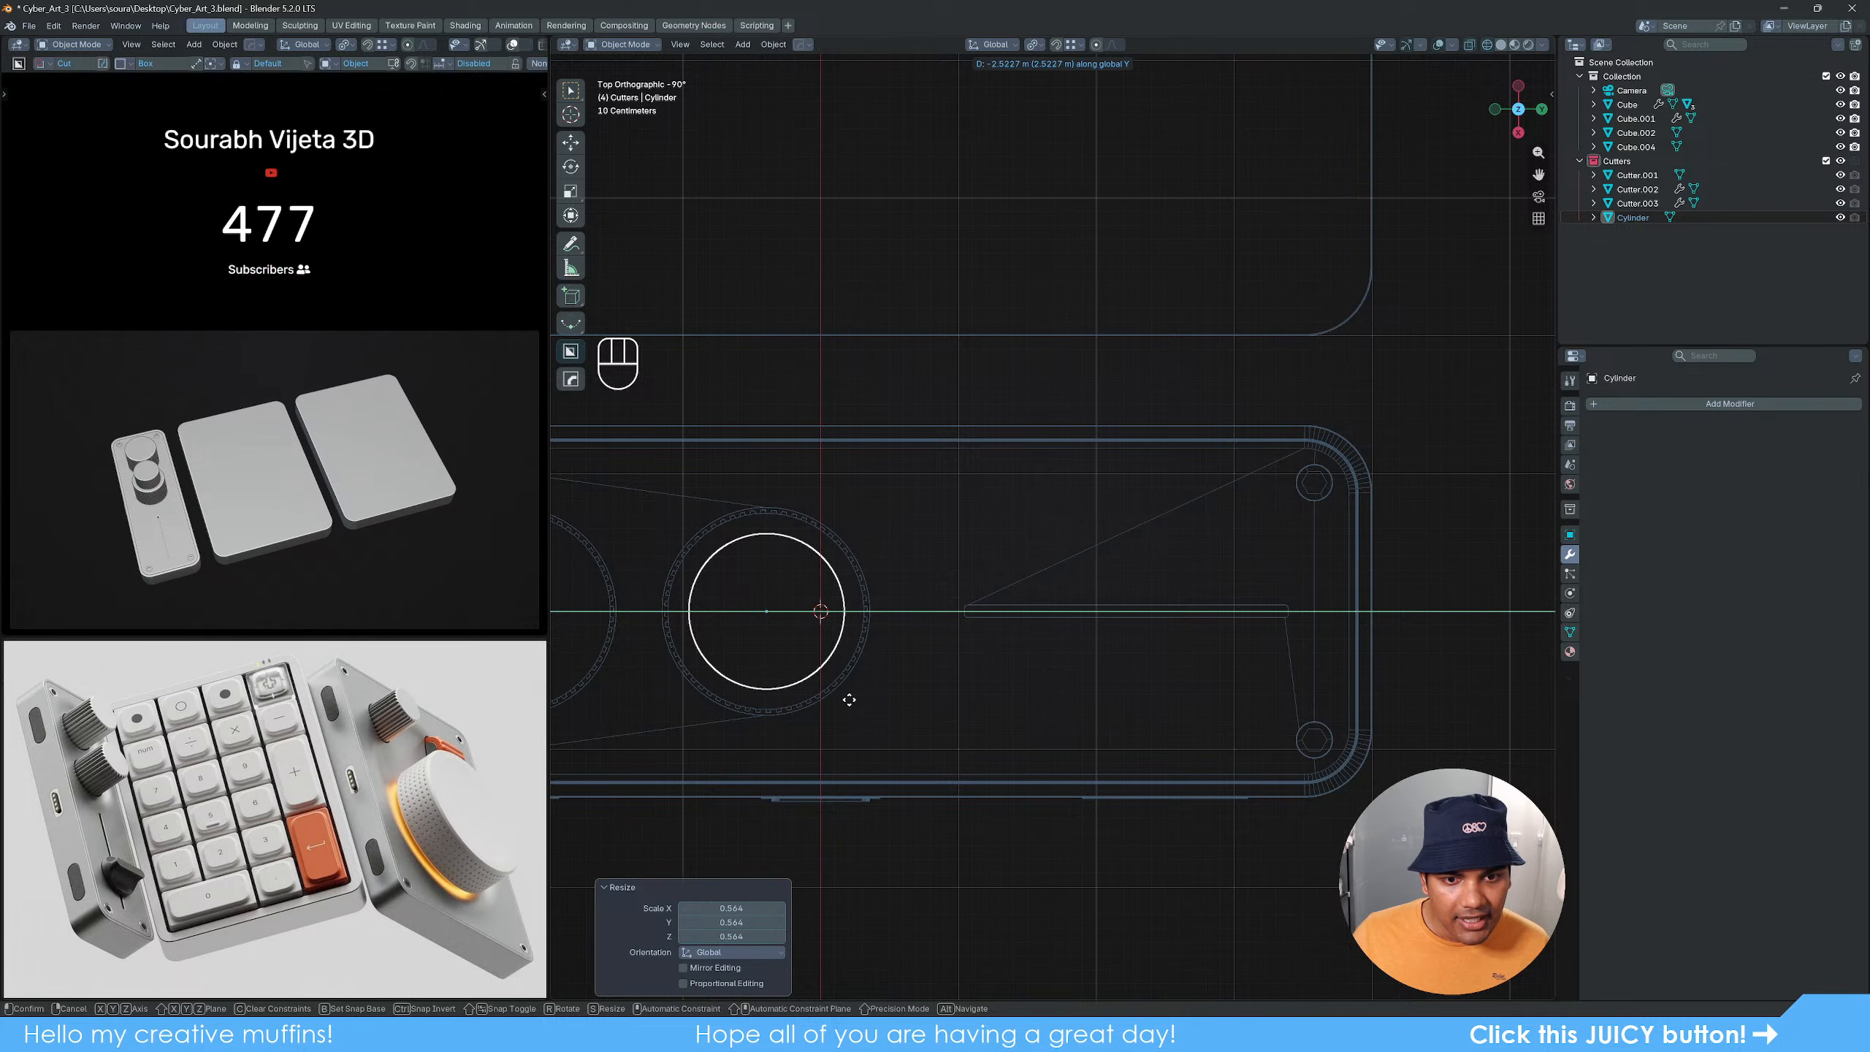
pyautogui.click(849, 700)
pyautogui.press('s')
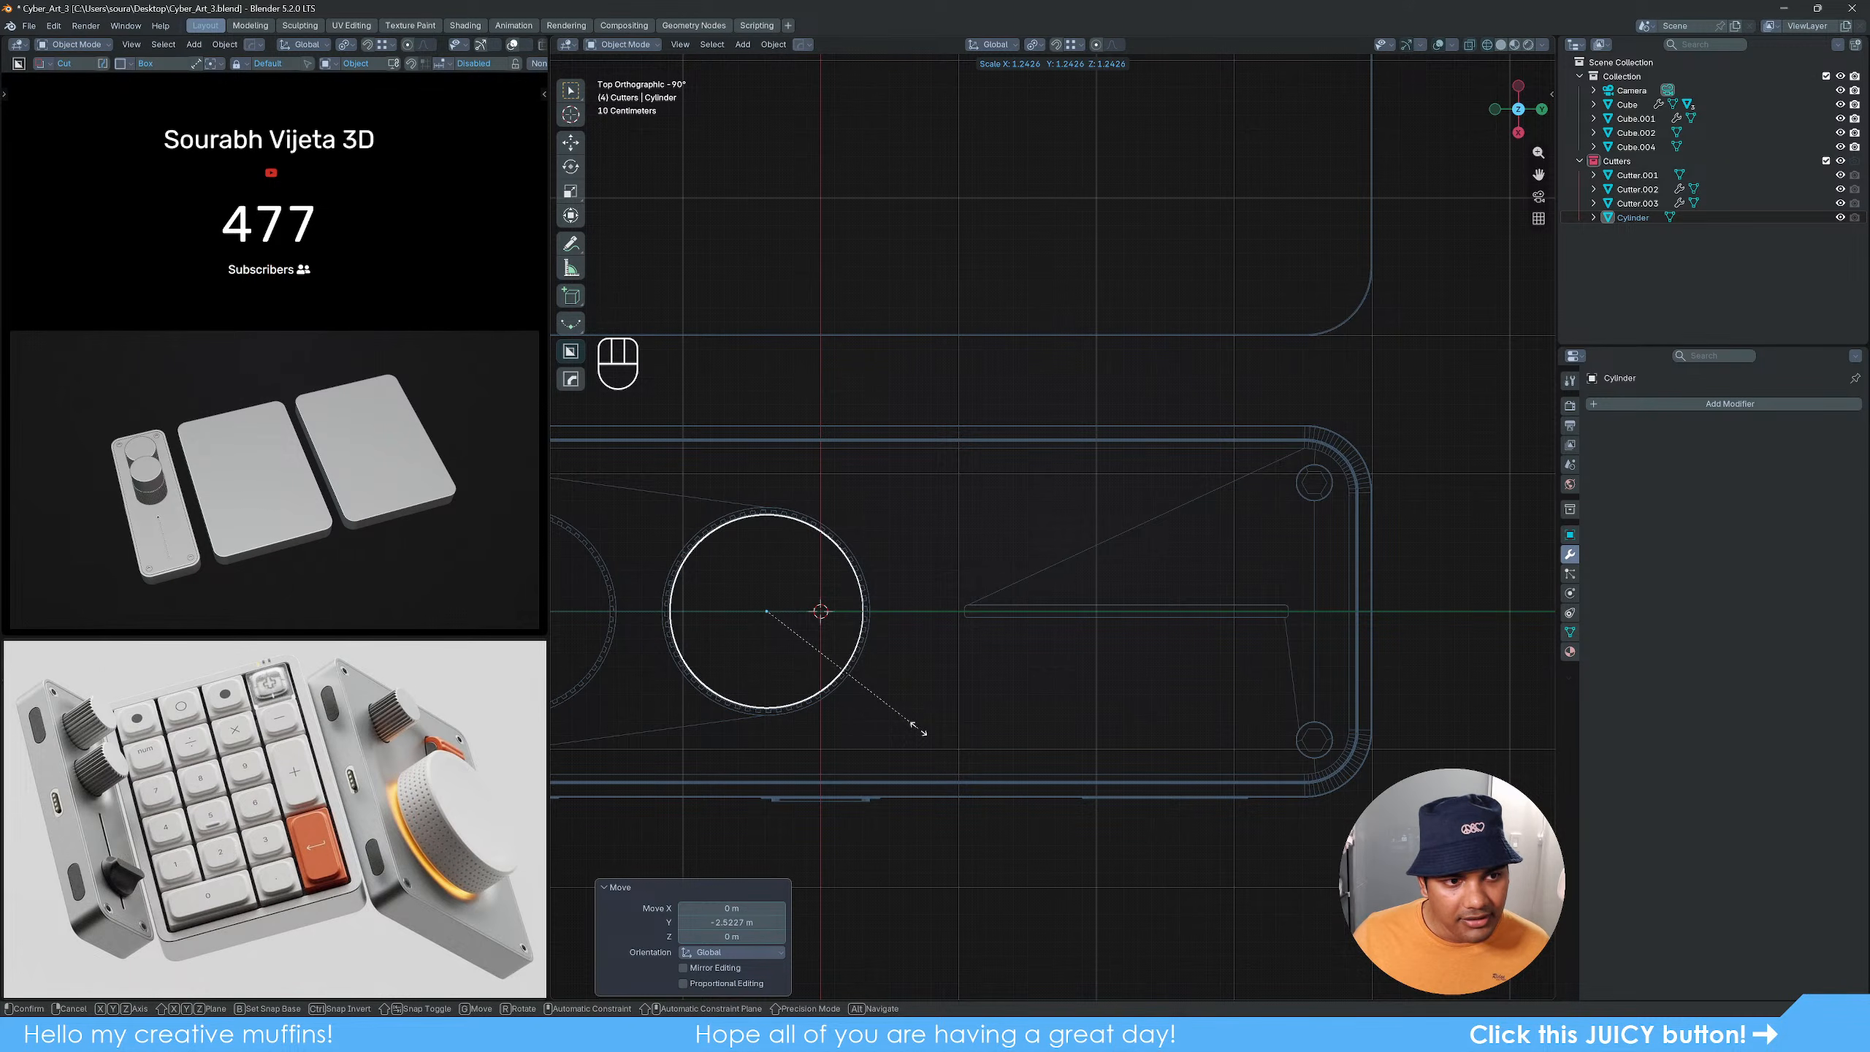
# Step: Scale the cylinder up by about 1.24 and move it about 2.68 m along Y over the slider slot
pyautogui.click(919, 731)
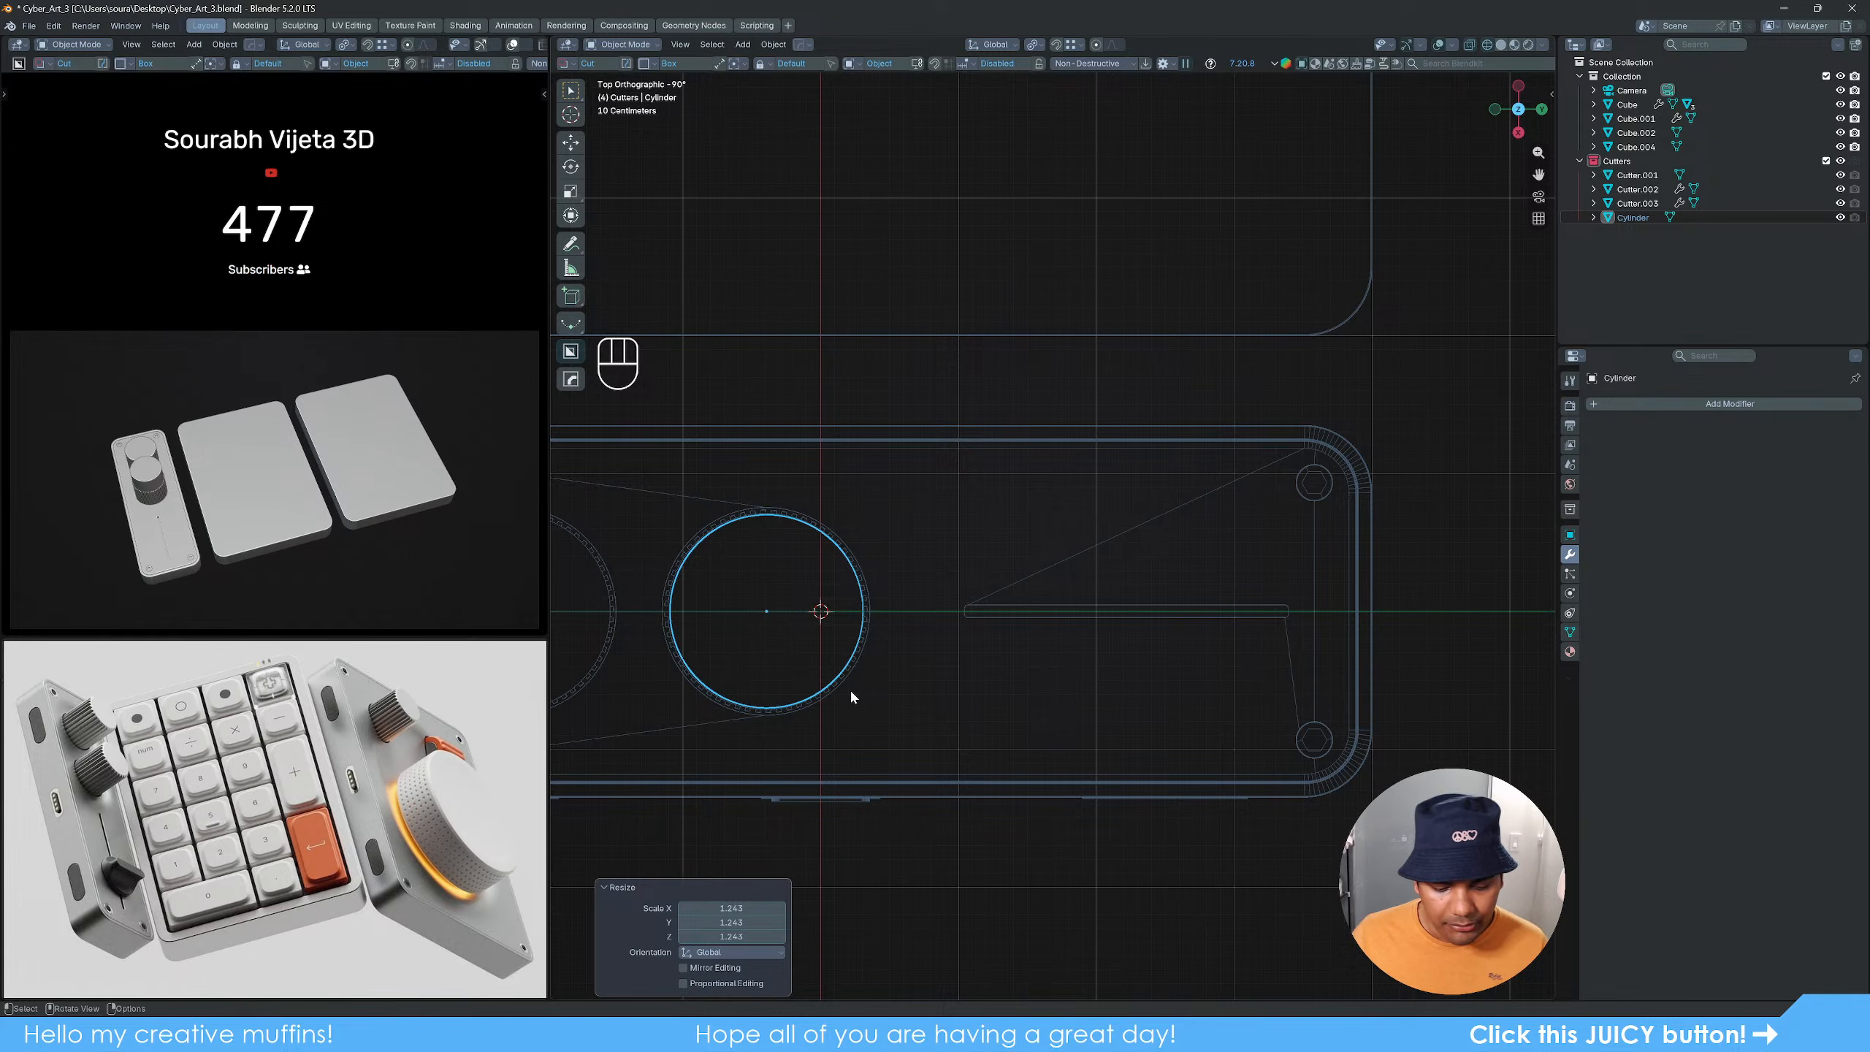
pyautogui.press('g')
pyautogui.press('y')
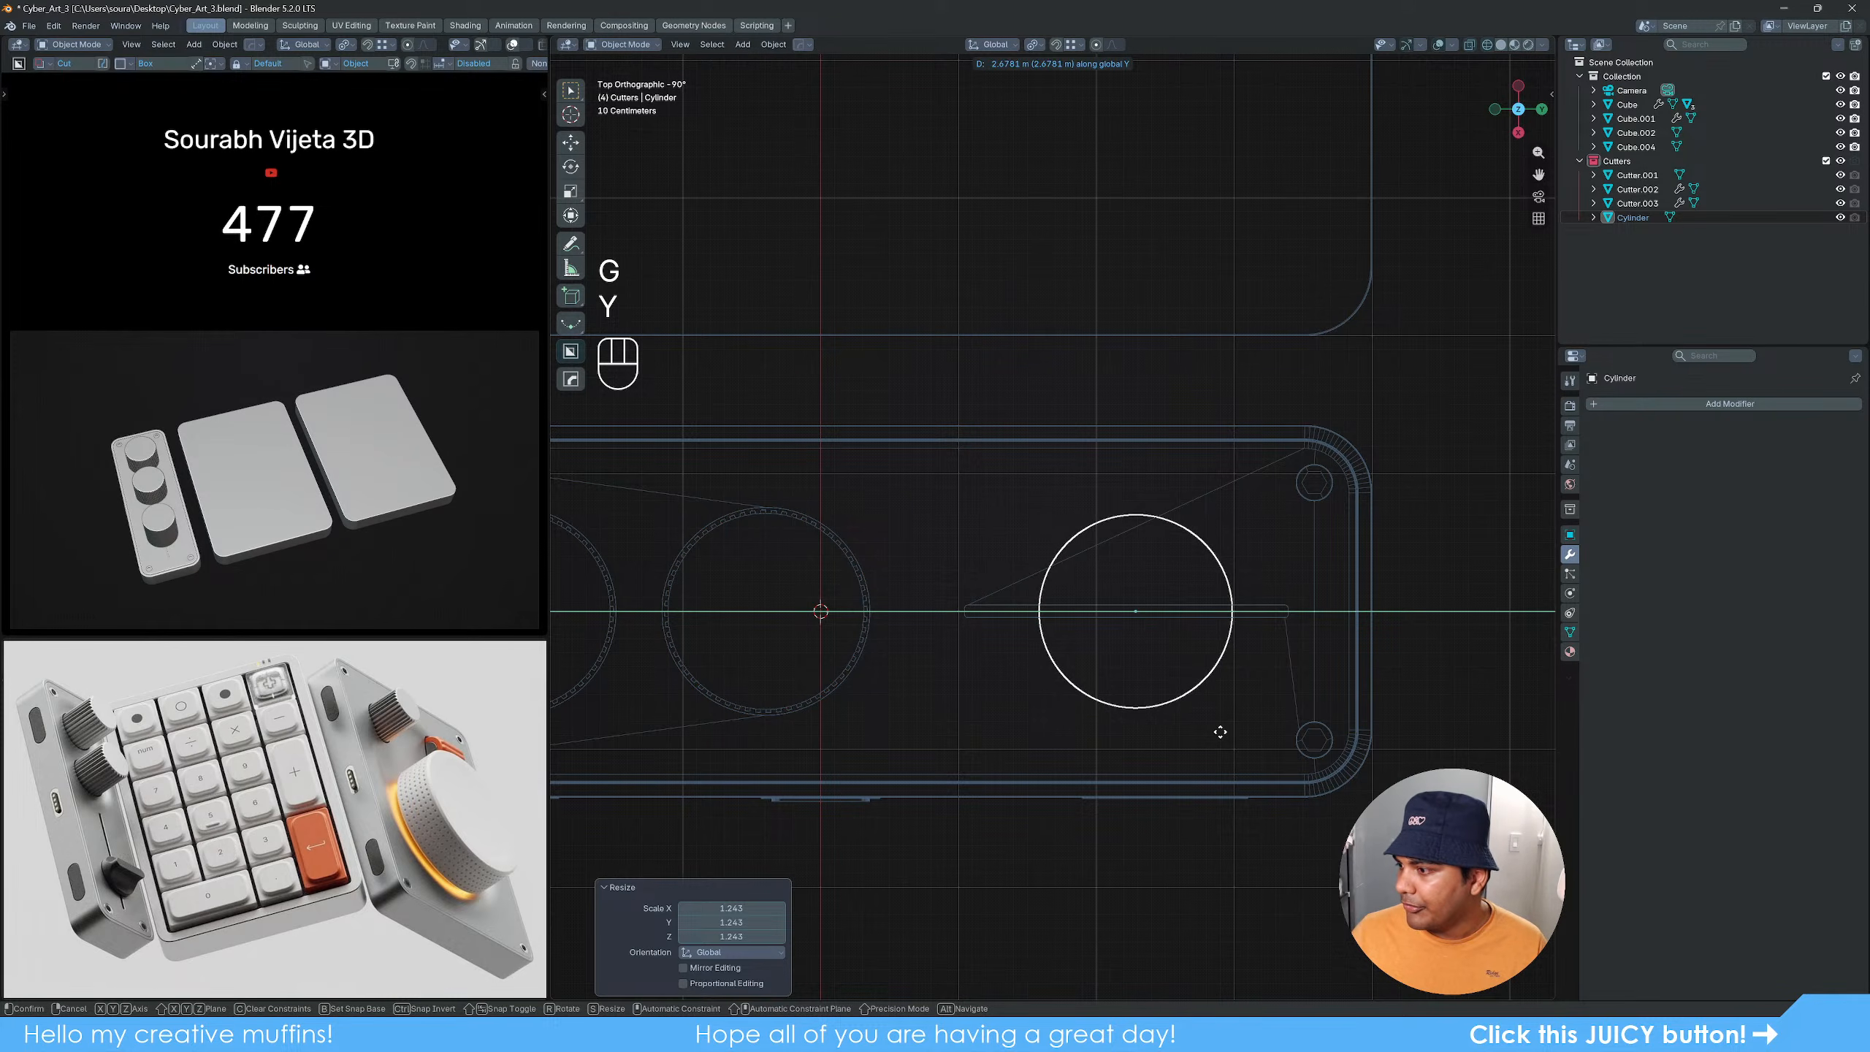
pyautogui.click(1220, 732)
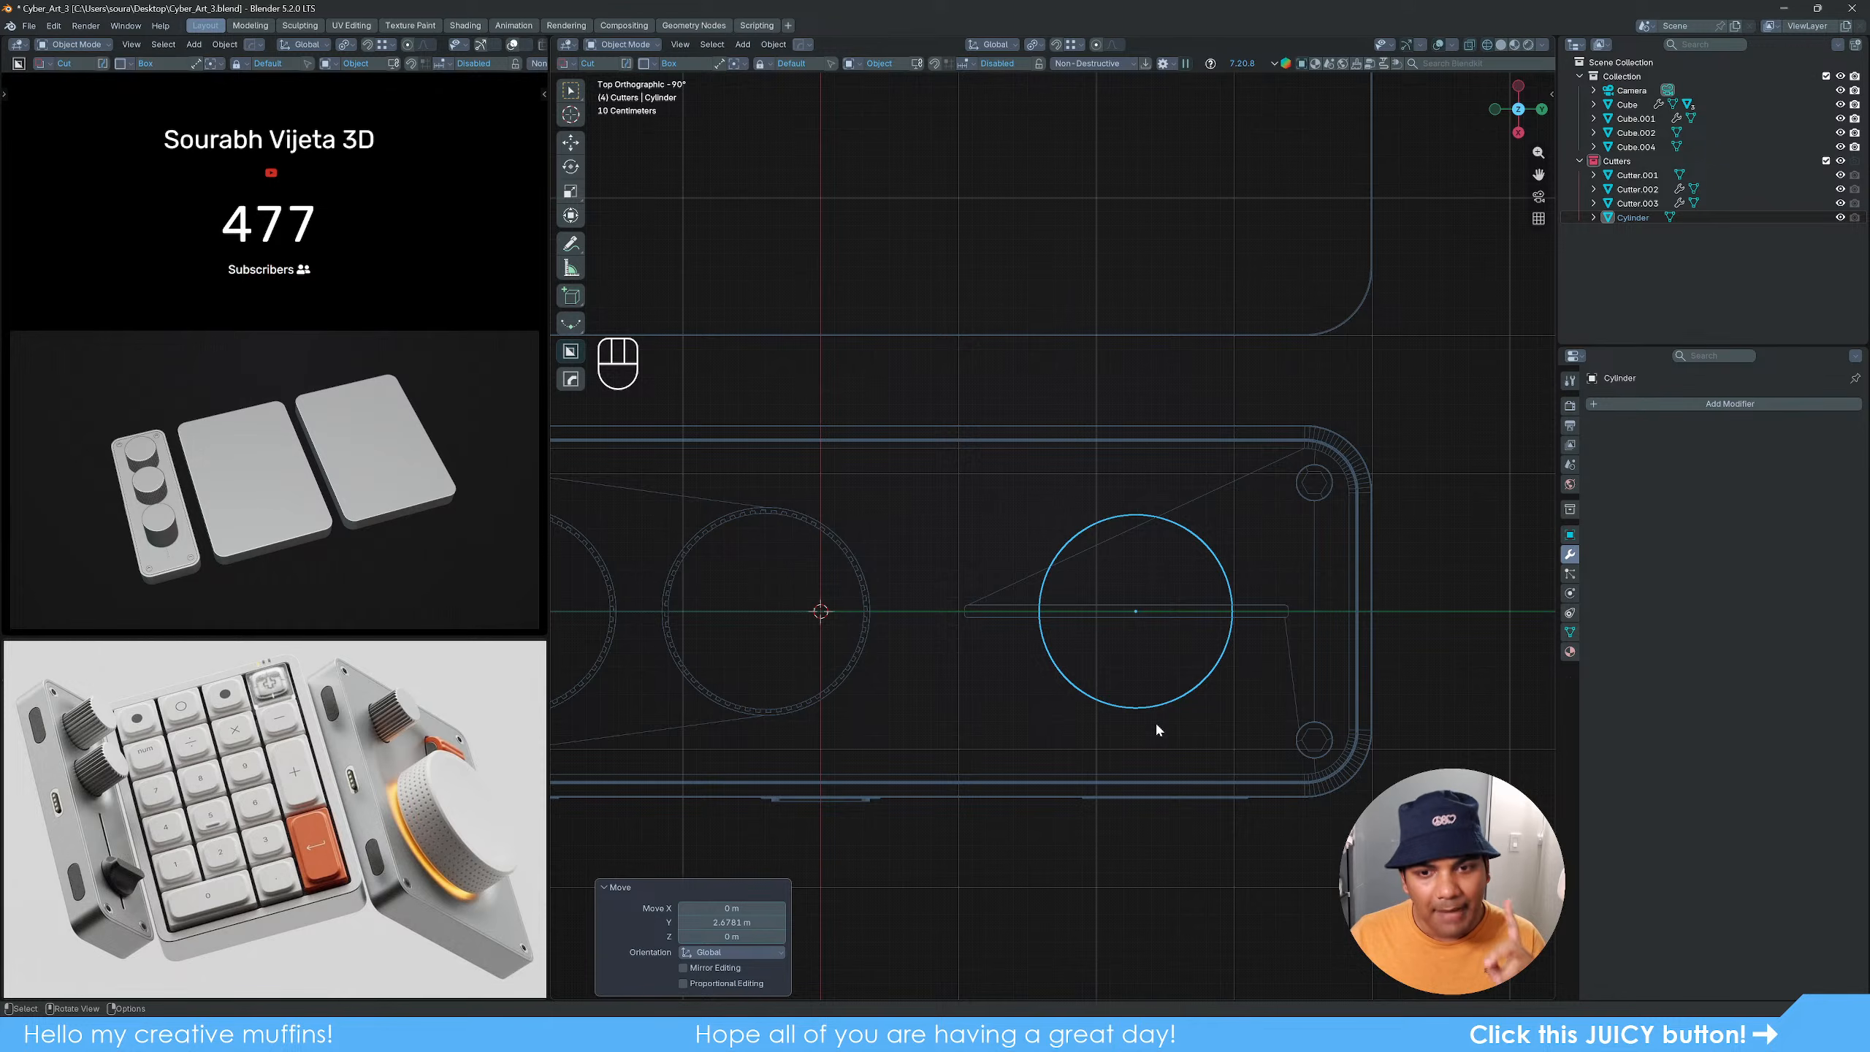
pyautogui.scroll(-3, 1185, 717)
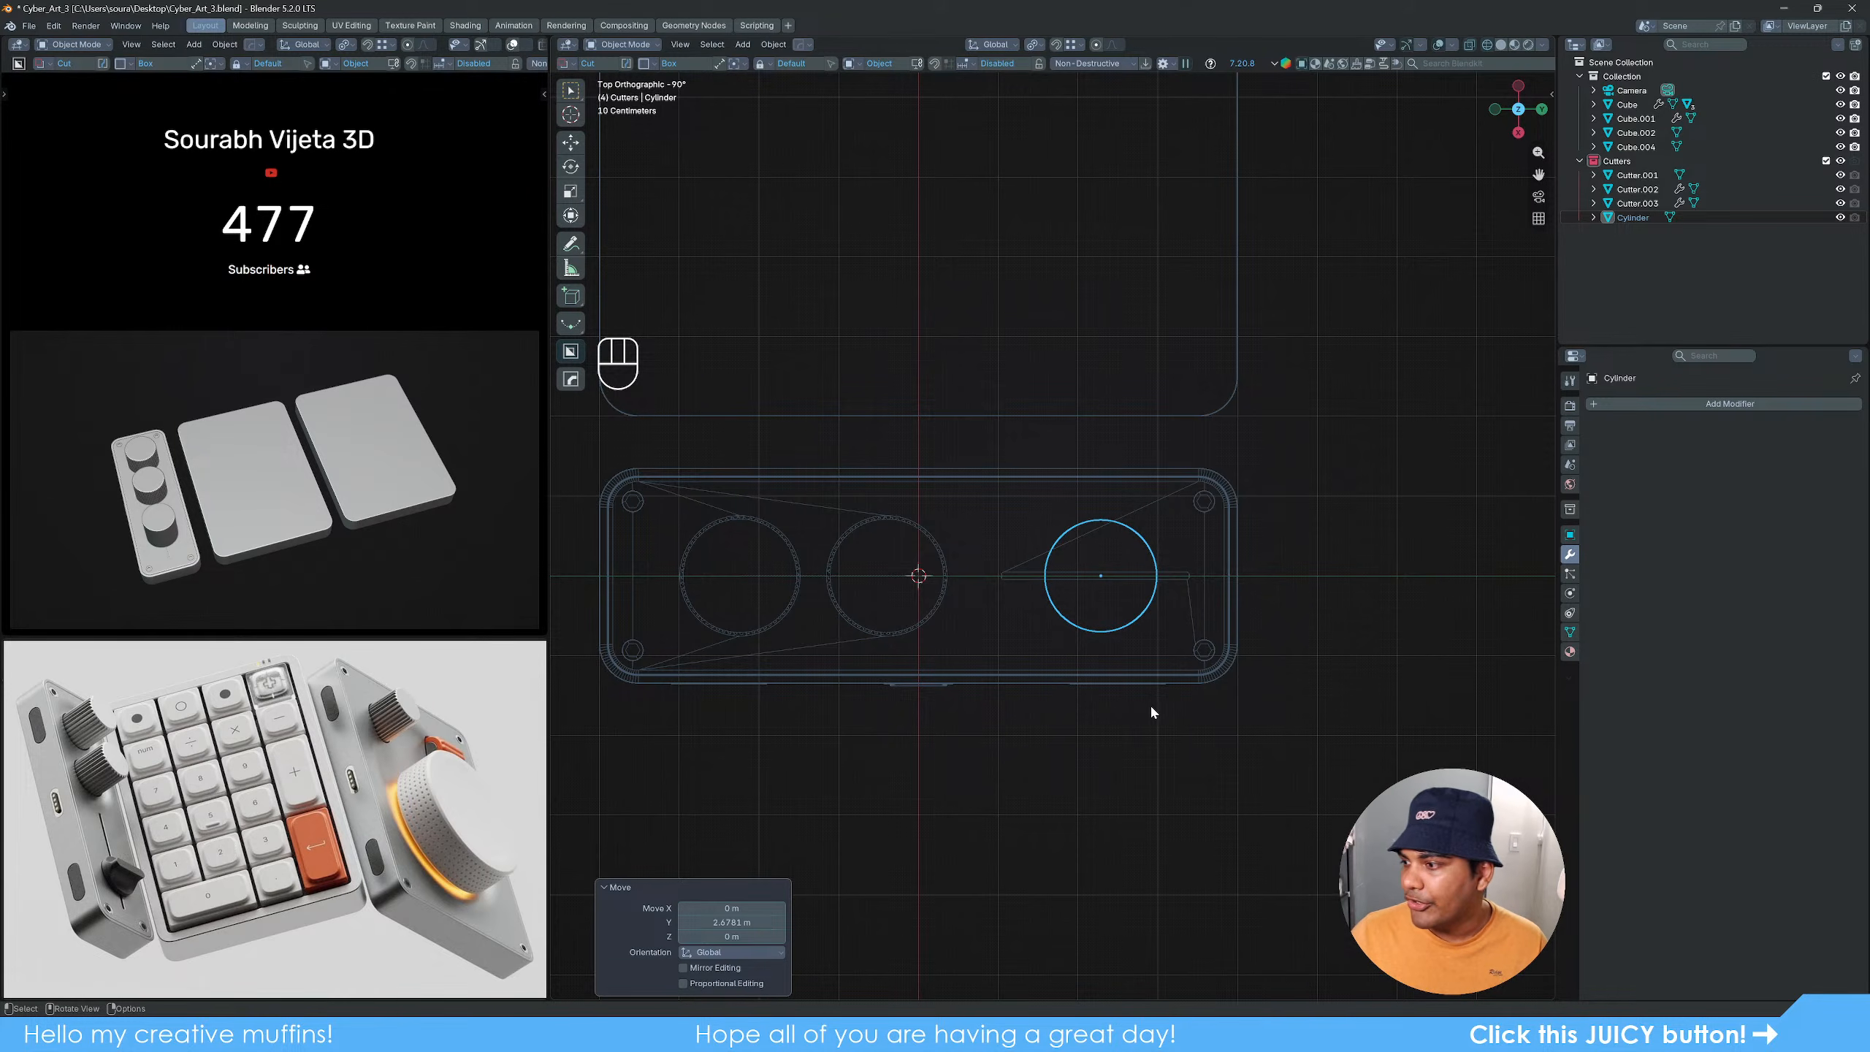
# Step: Lower the cylinder about 0.43 m along Z so its base sits on the device's upper surface
pyautogui.keyDown('alt'); pyautogui.moveTo(1152, 706); pyautogui.dragTo(1186, 446, button='middle'); pyautogui.keyUp('alt')
pyautogui.scroll(5, 1123, 583)
pyautogui.scroll(2, 1222, 498)
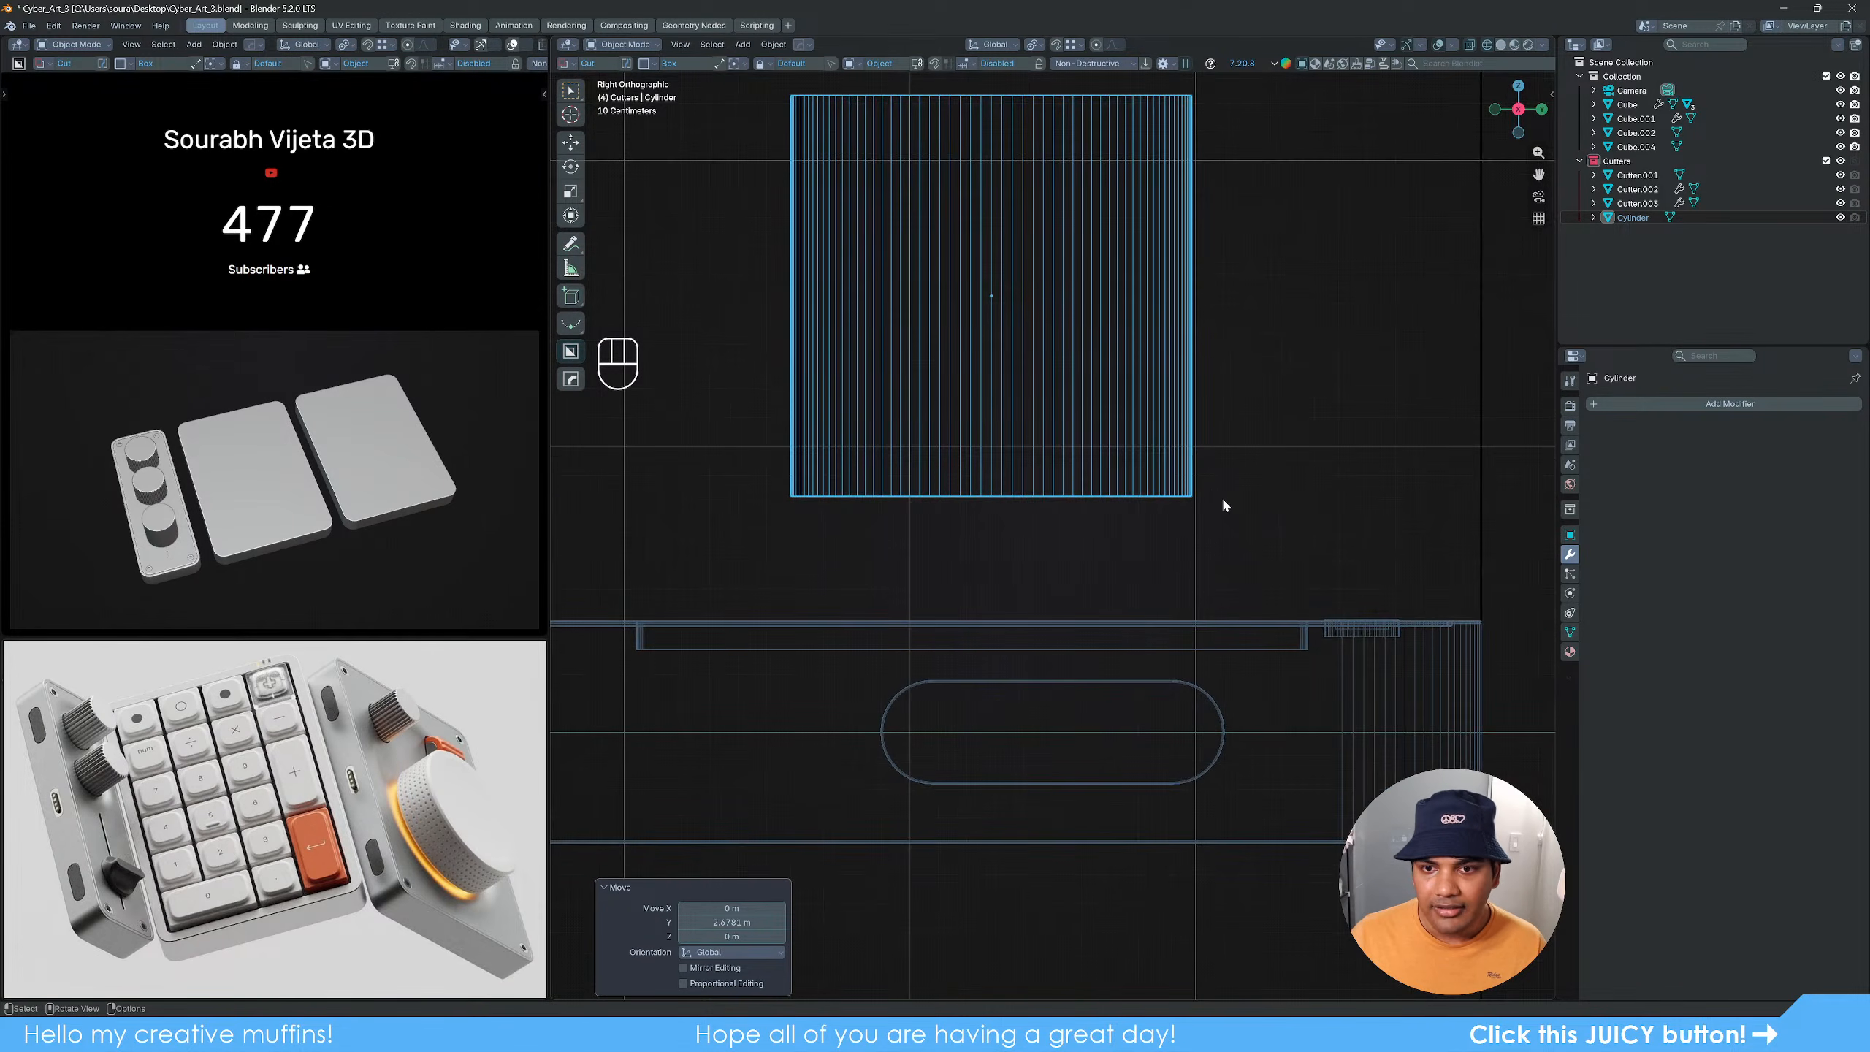
pyautogui.press('g')
pyautogui.press('z')
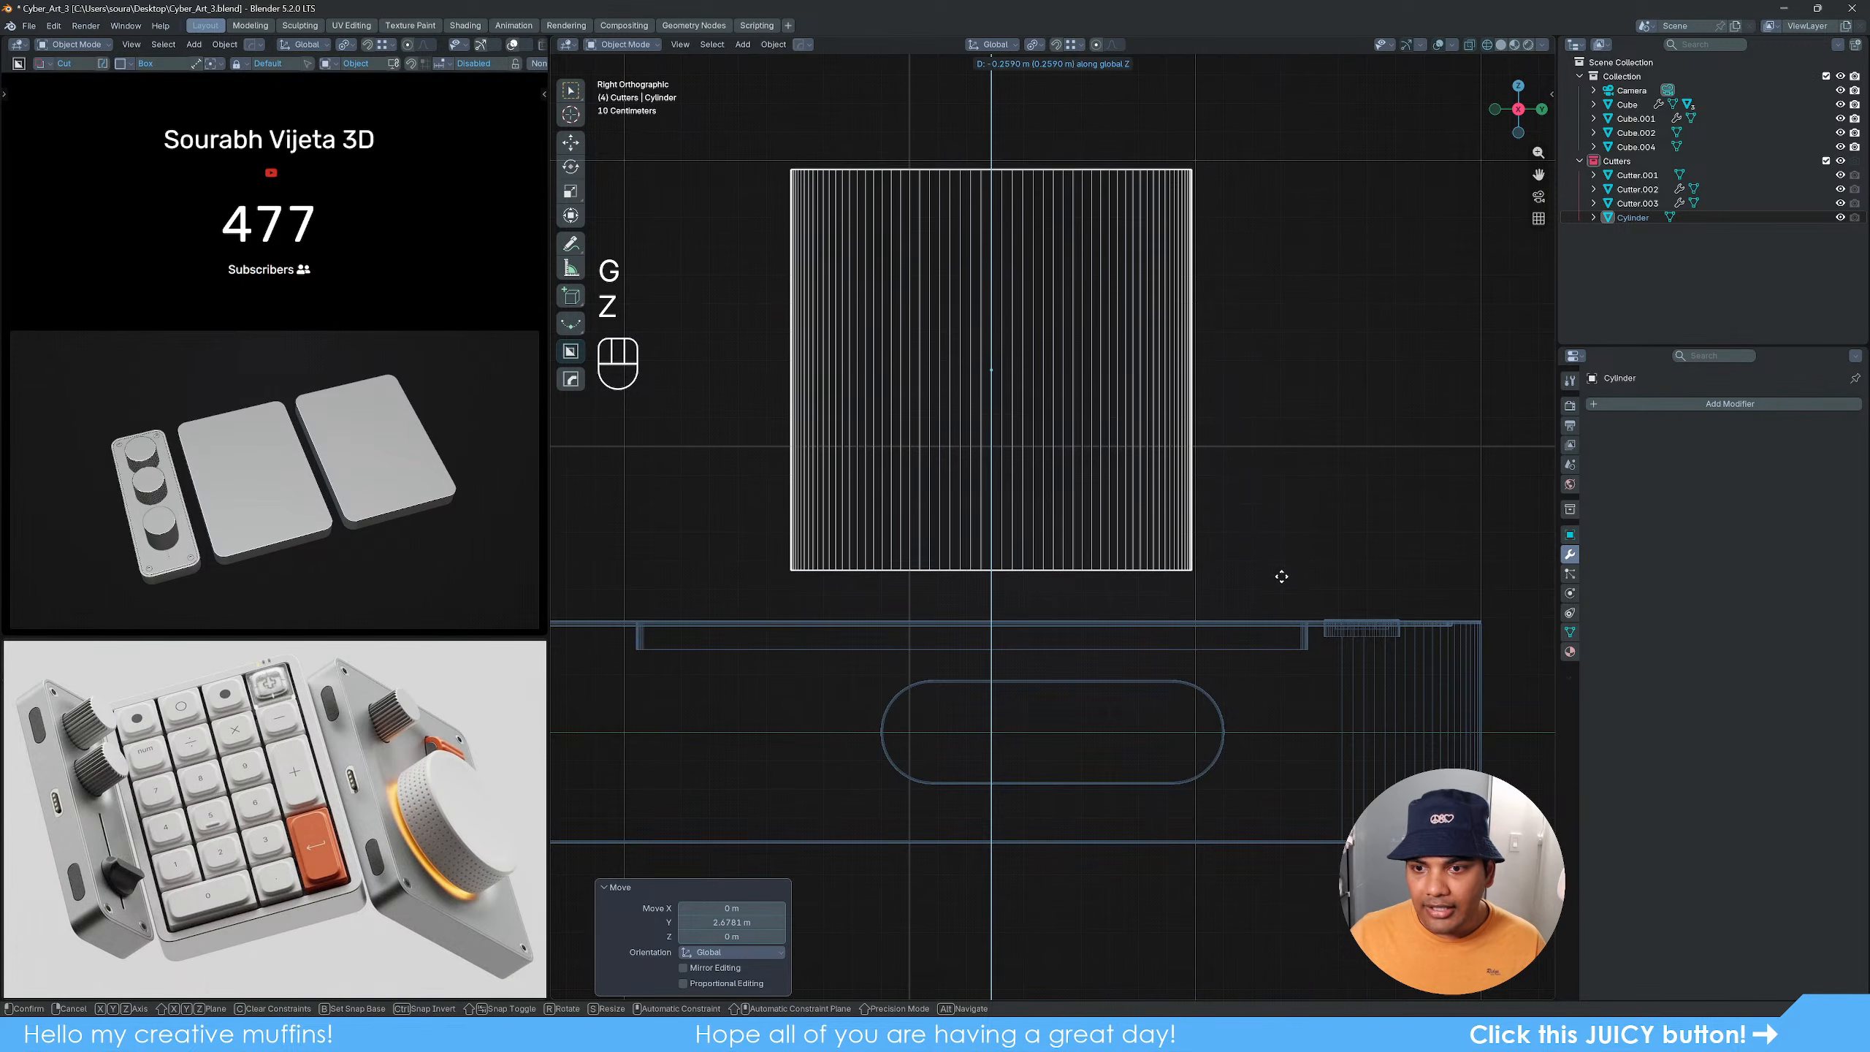
pyautogui.click(1313, 613)
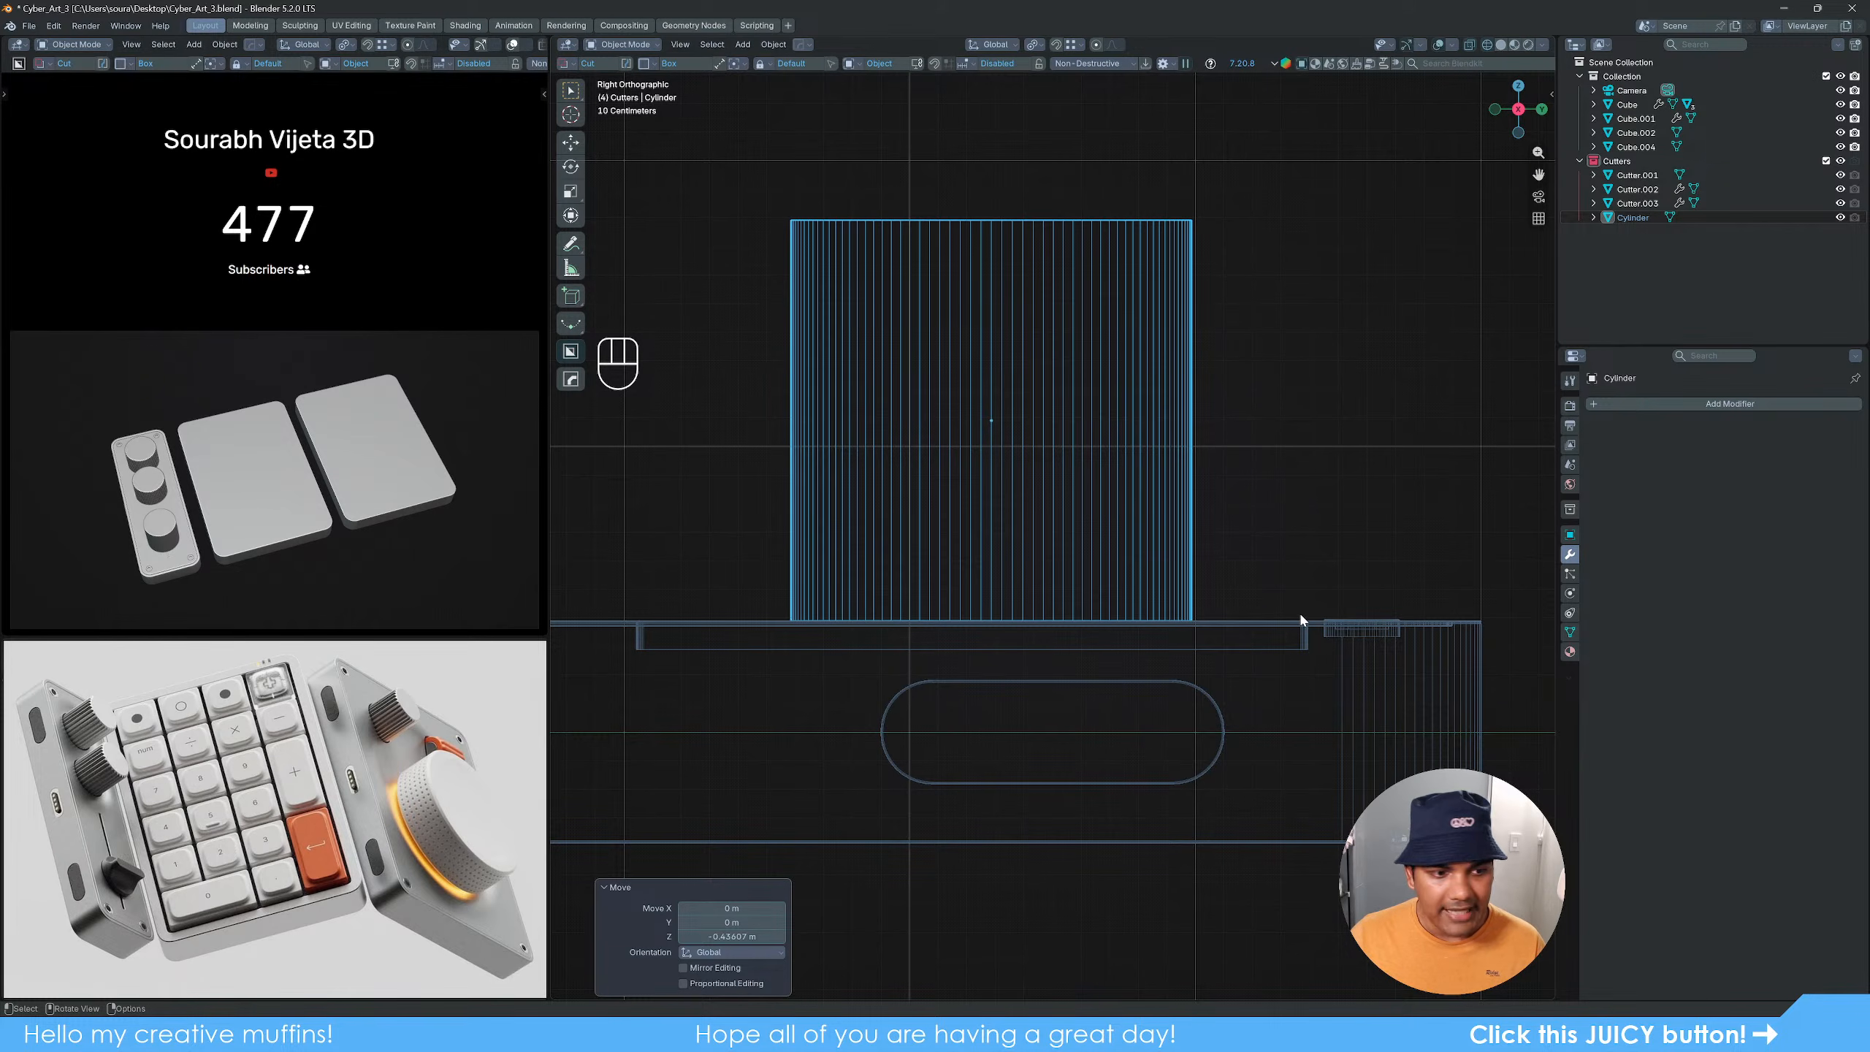
# Step: Shorten the cylinder by lowering its upper ring of vertices about 0.64 m along Z
pyautogui.scroll(-4, 1082, 479)
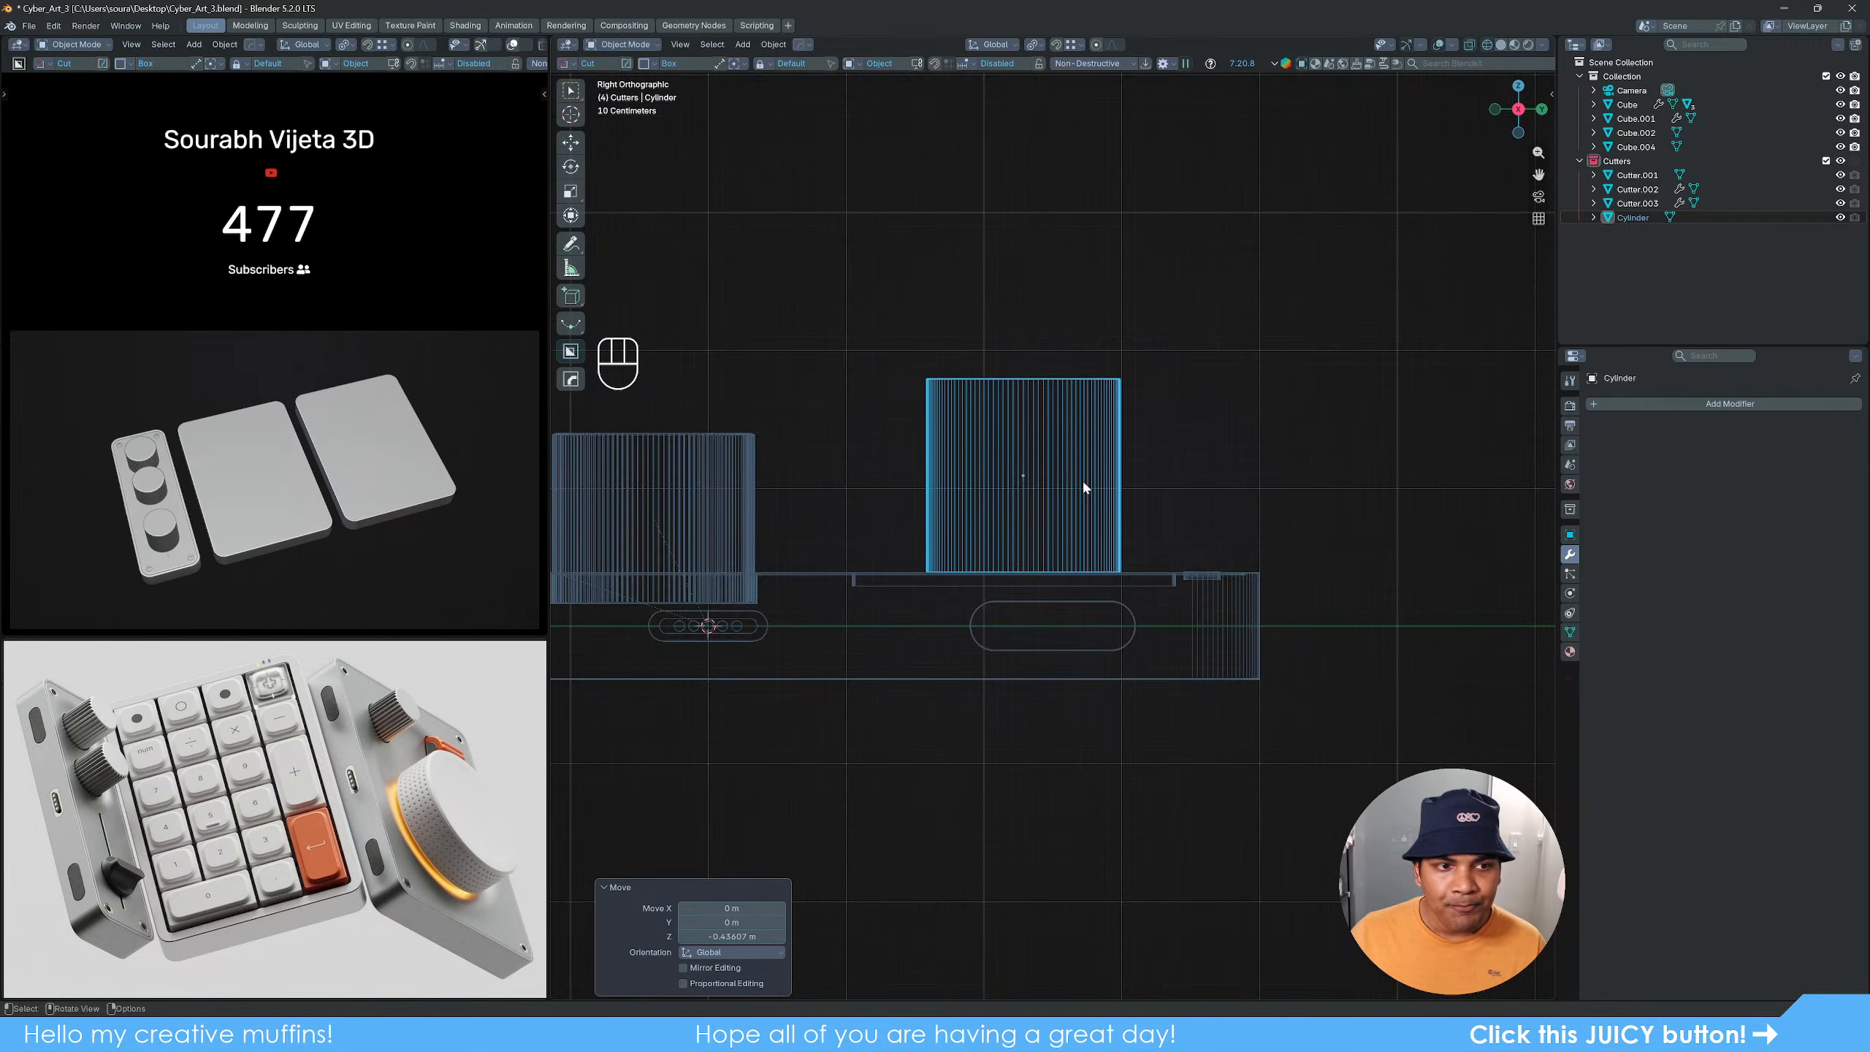
pyautogui.press('Tab')
pyautogui.press('1')
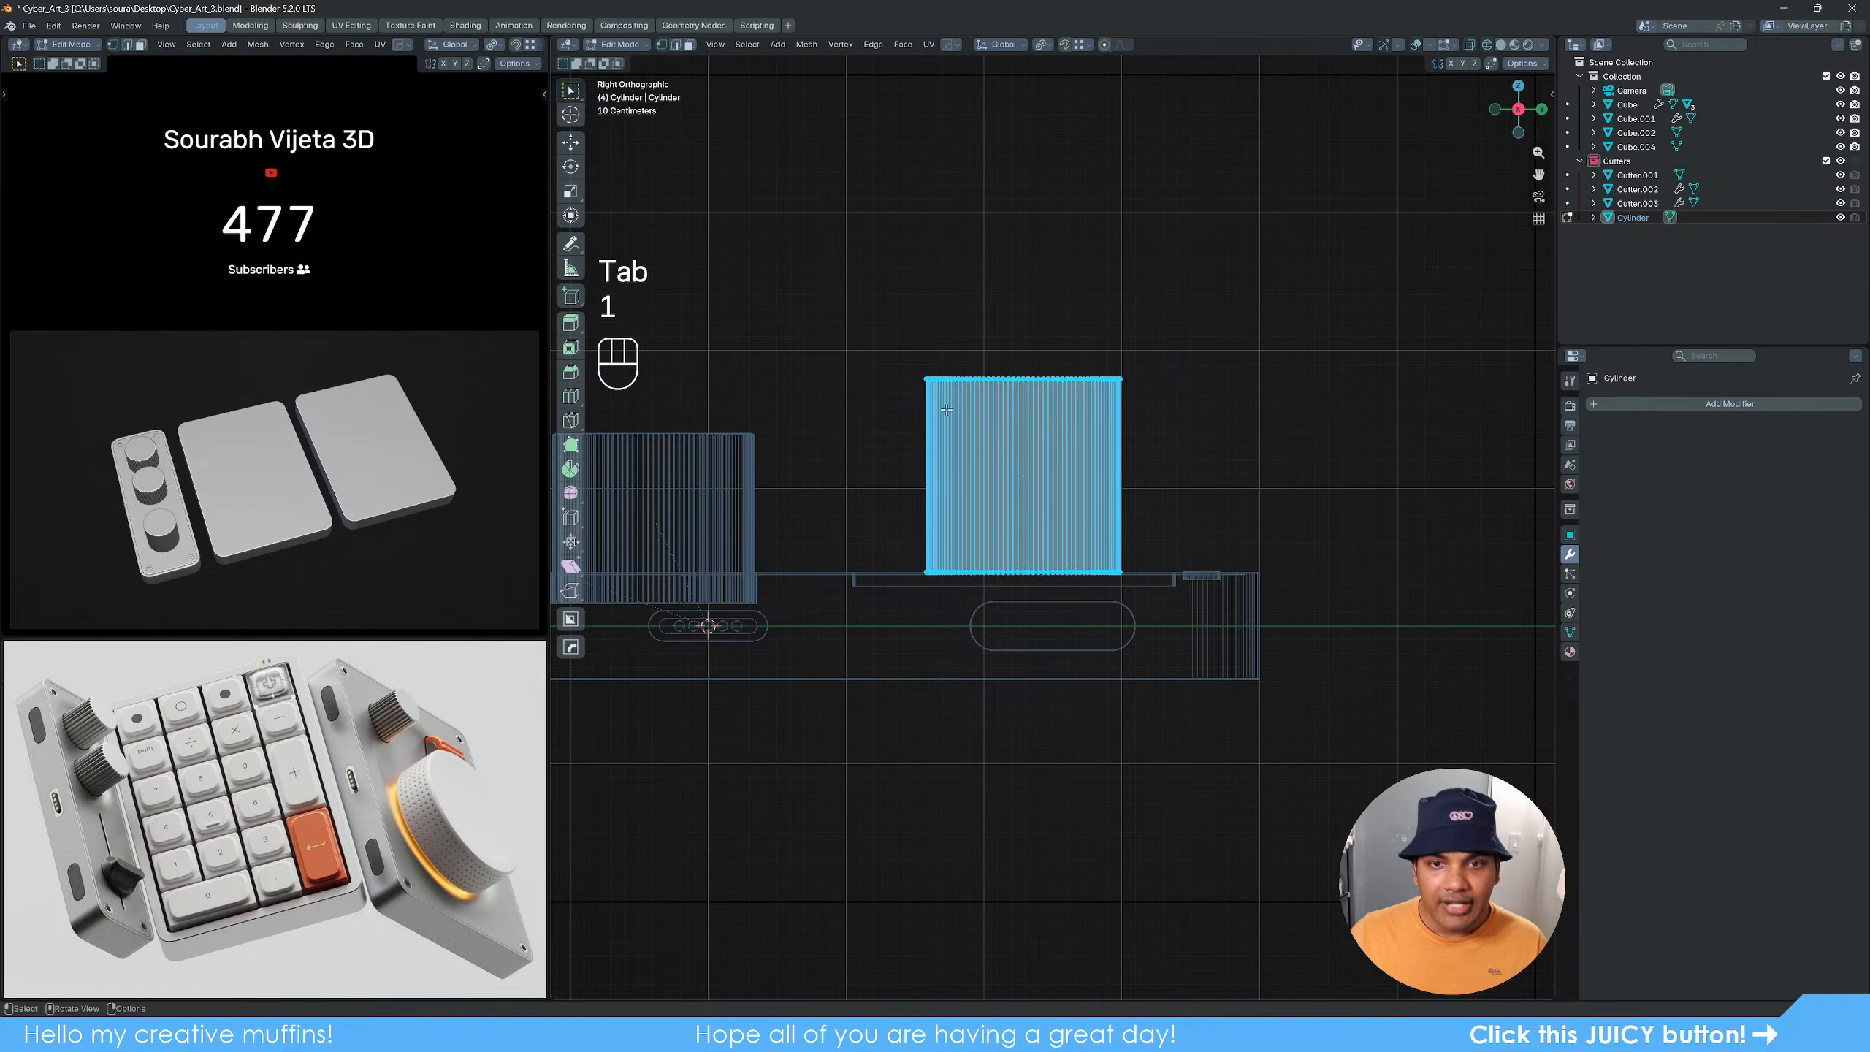
pyautogui.moveTo(830, 306); pyautogui.dragTo(1247, 419)
pyautogui.press('g')
pyautogui.press('z')
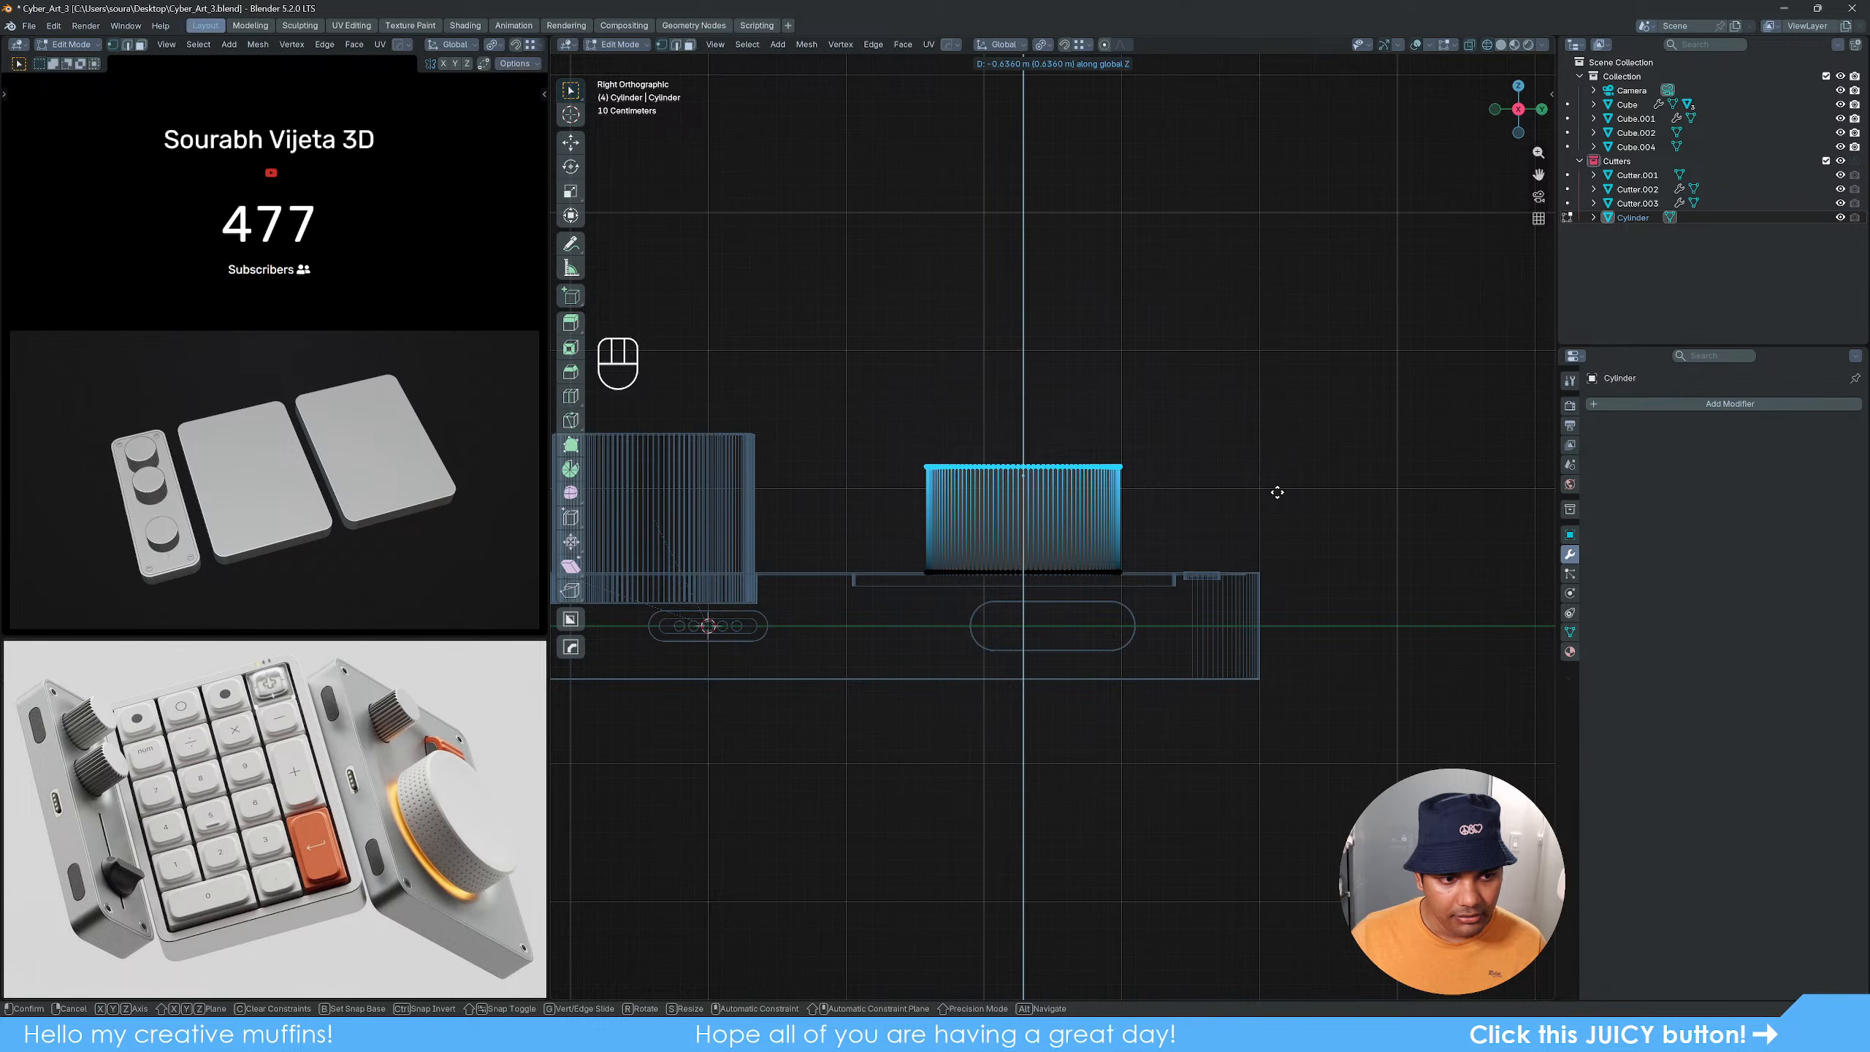
pyautogui.click(1278, 492)
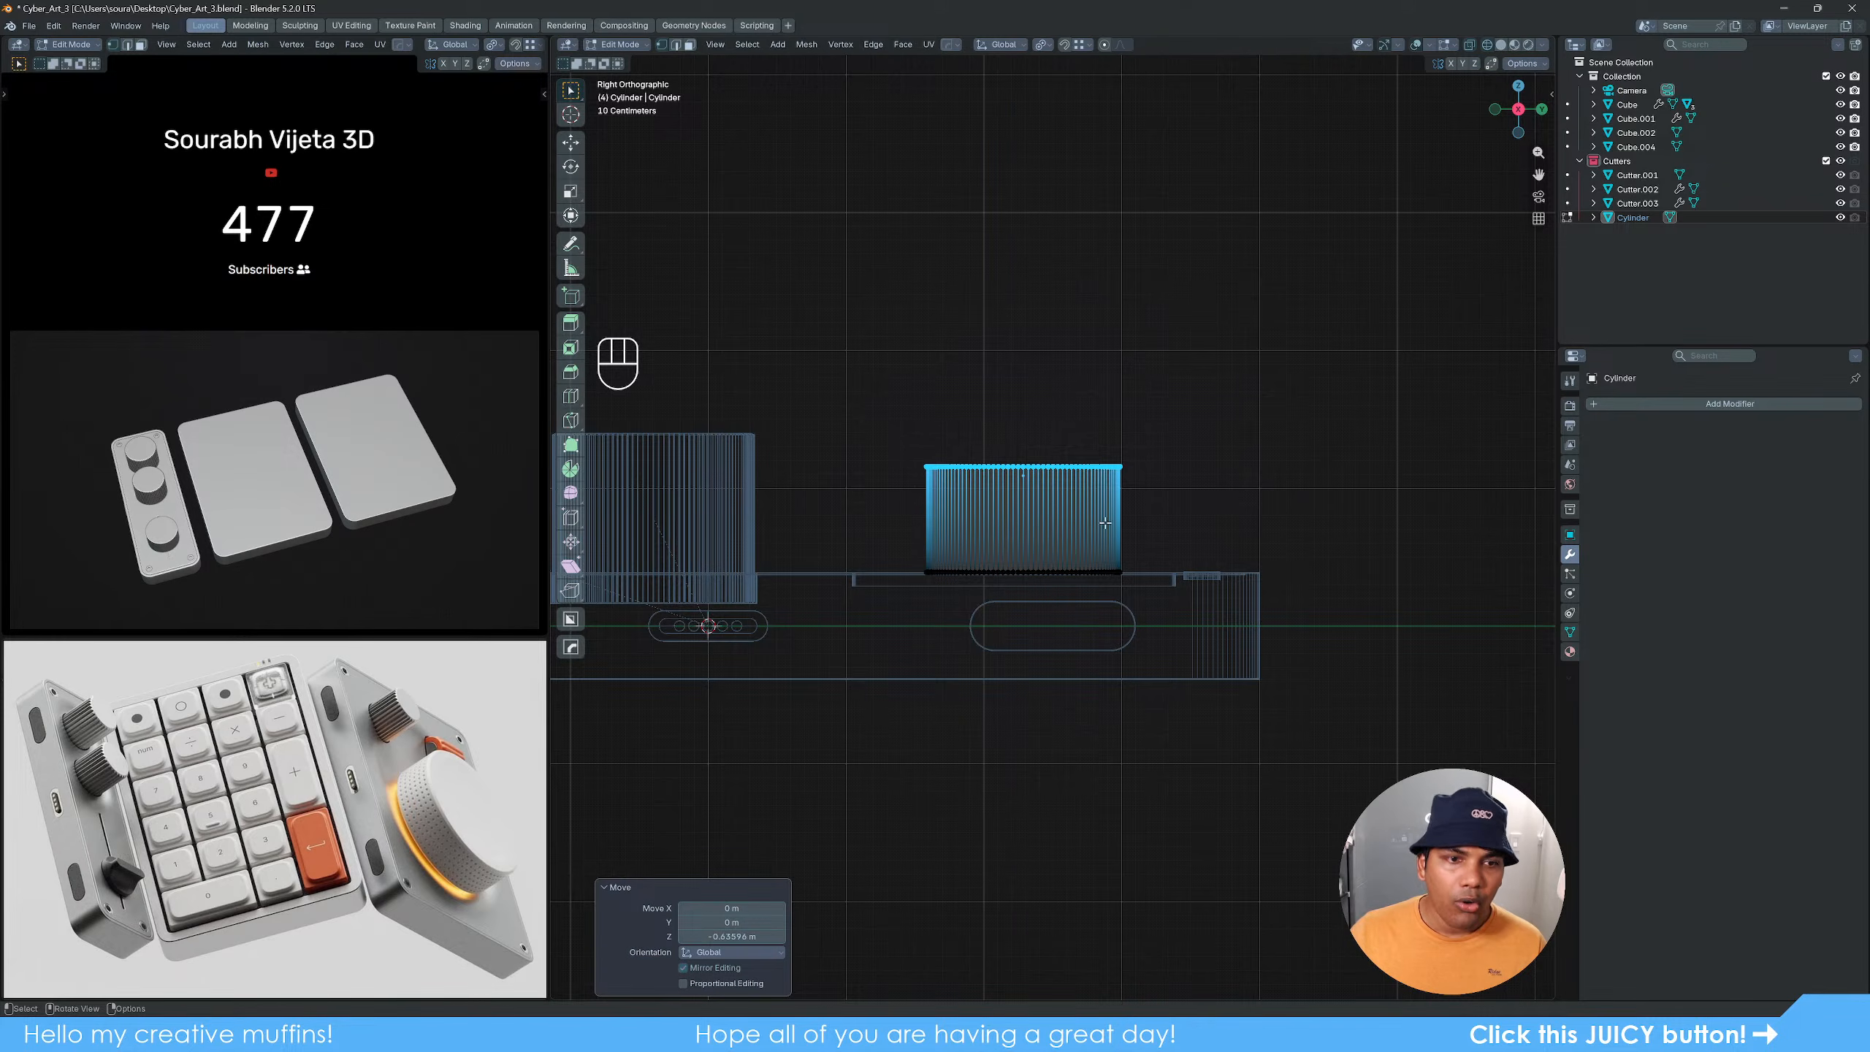
pyautogui.moveTo(1251, 509); pyautogui.dragTo(989, 630, button='middle')
pyautogui.press('Tab')
# Step: Snap the 3D cursor to the centre of the cylinder's bottom face
pyautogui.scroll(2, 1001, 632)
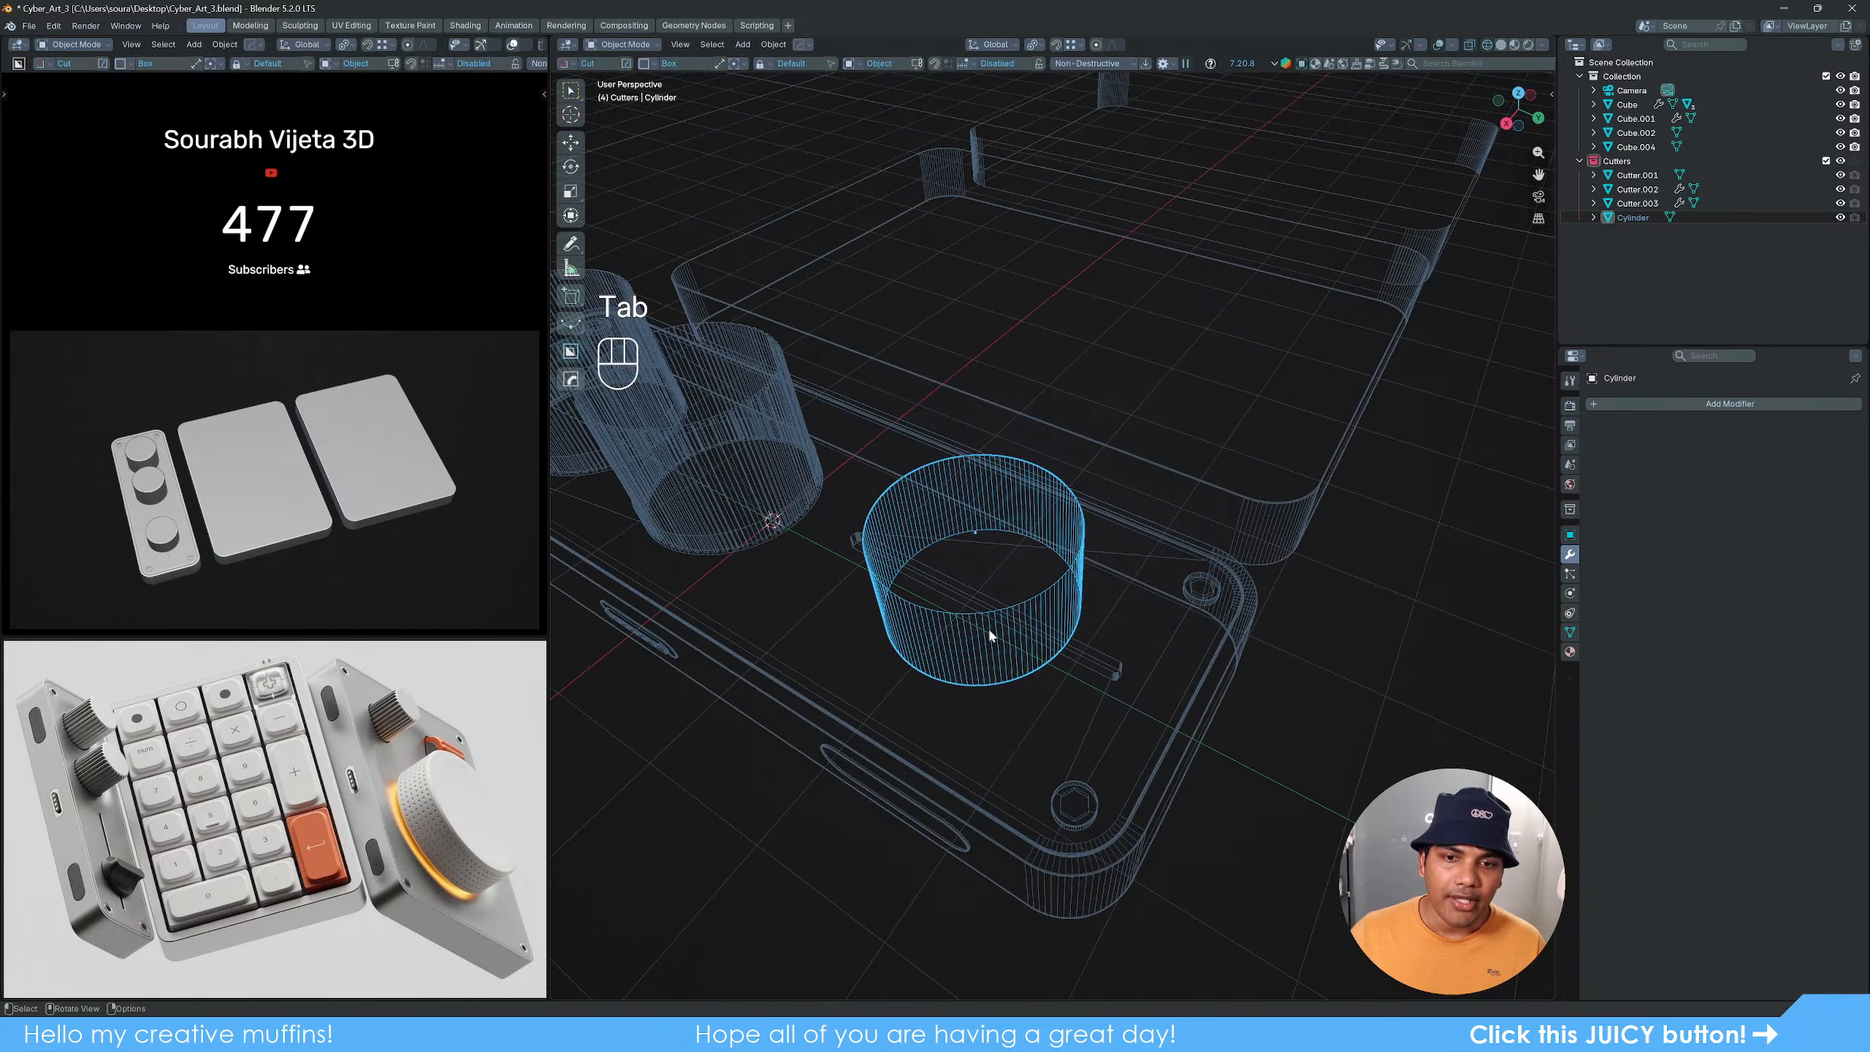
pyautogui.scroll(2, 1019, 634)
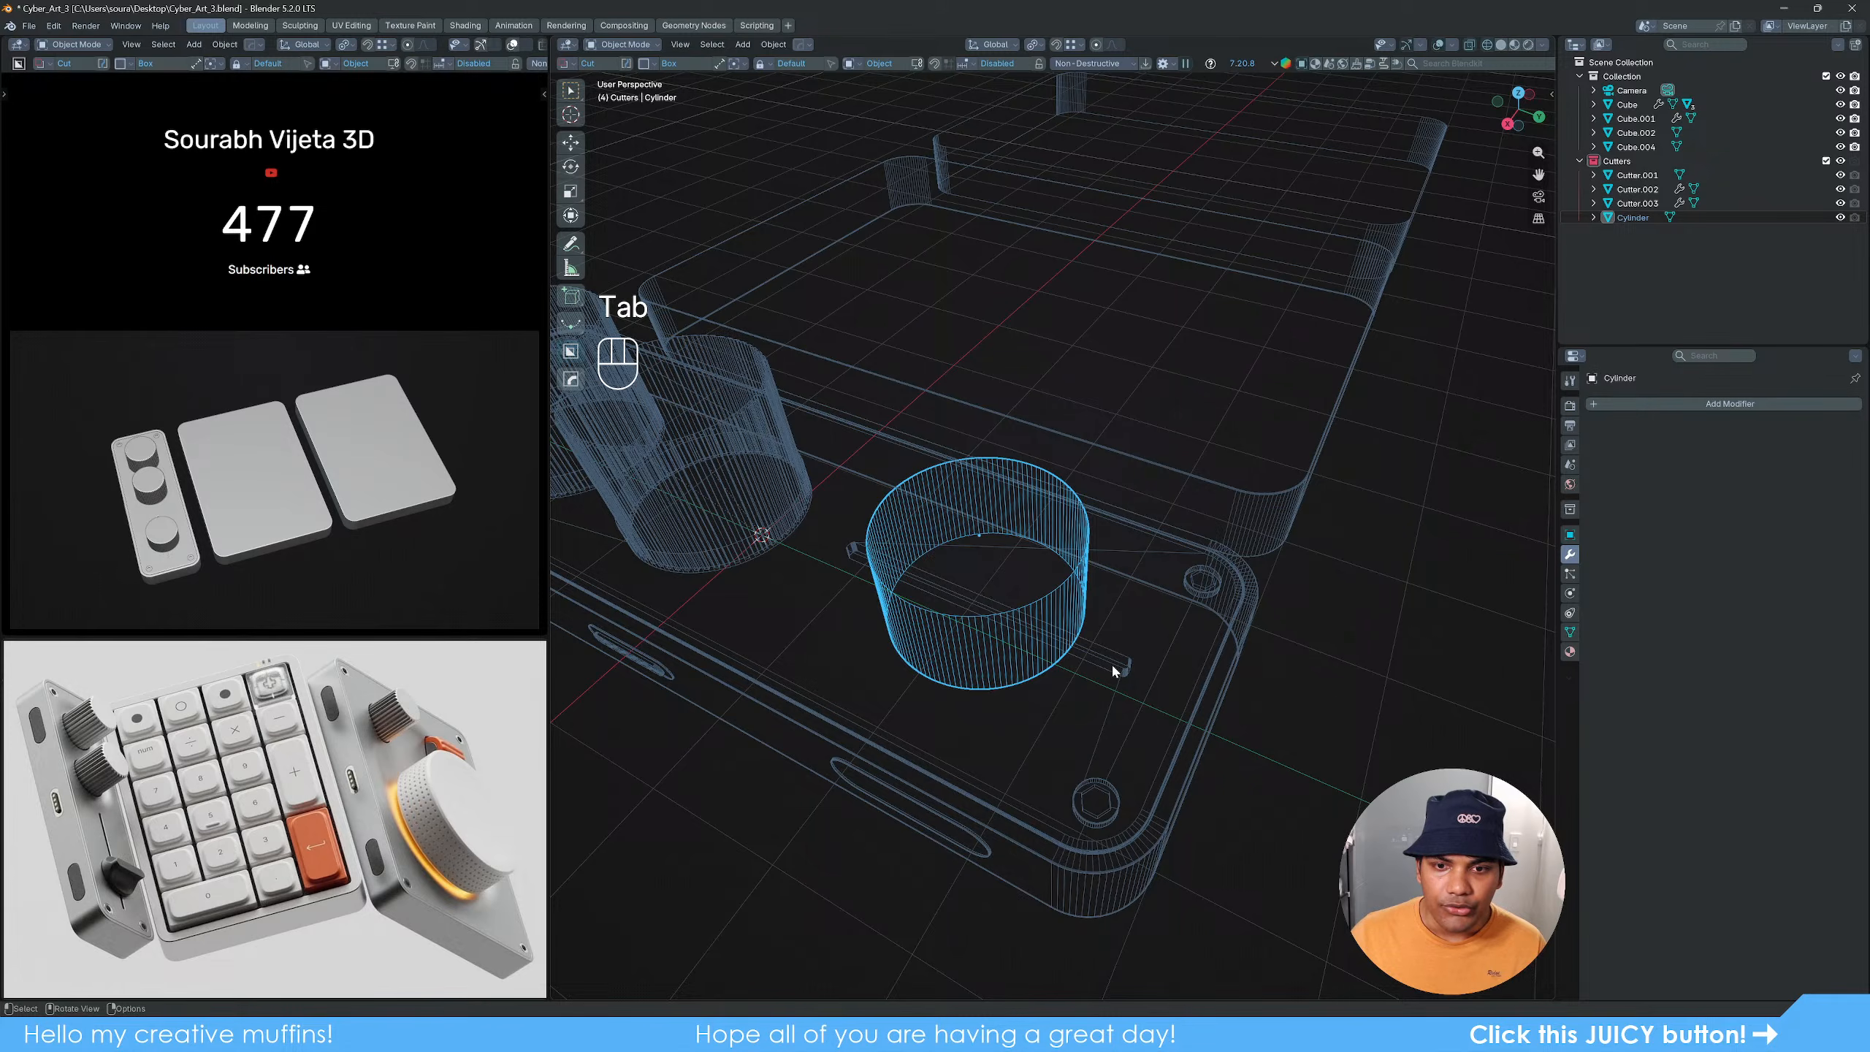
pyautogui.moveTo(1111, 664); pyautogui.dragTo(1119, 458, button='middle')
pyautogui.press('Tab')
pyautogui.press('3')
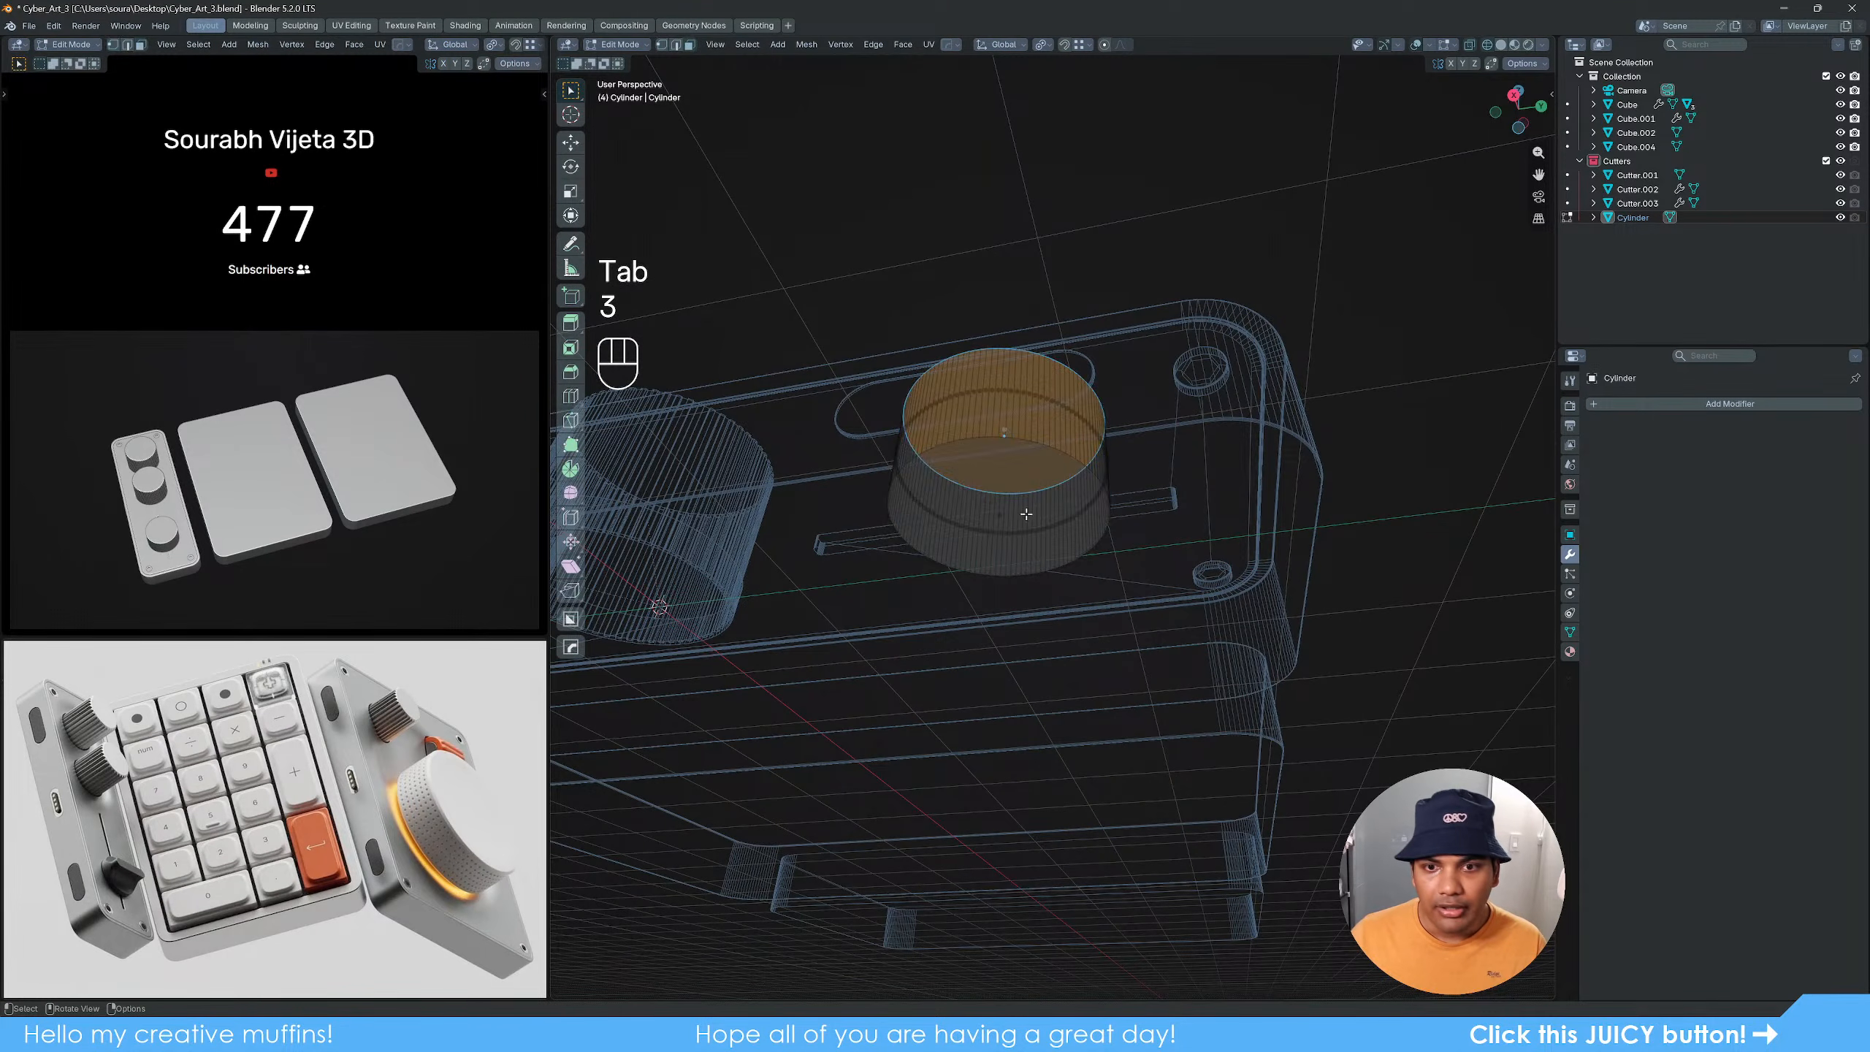
pyautogui.click(1030, 517)
pyautogui.hotkey('shift', 's')
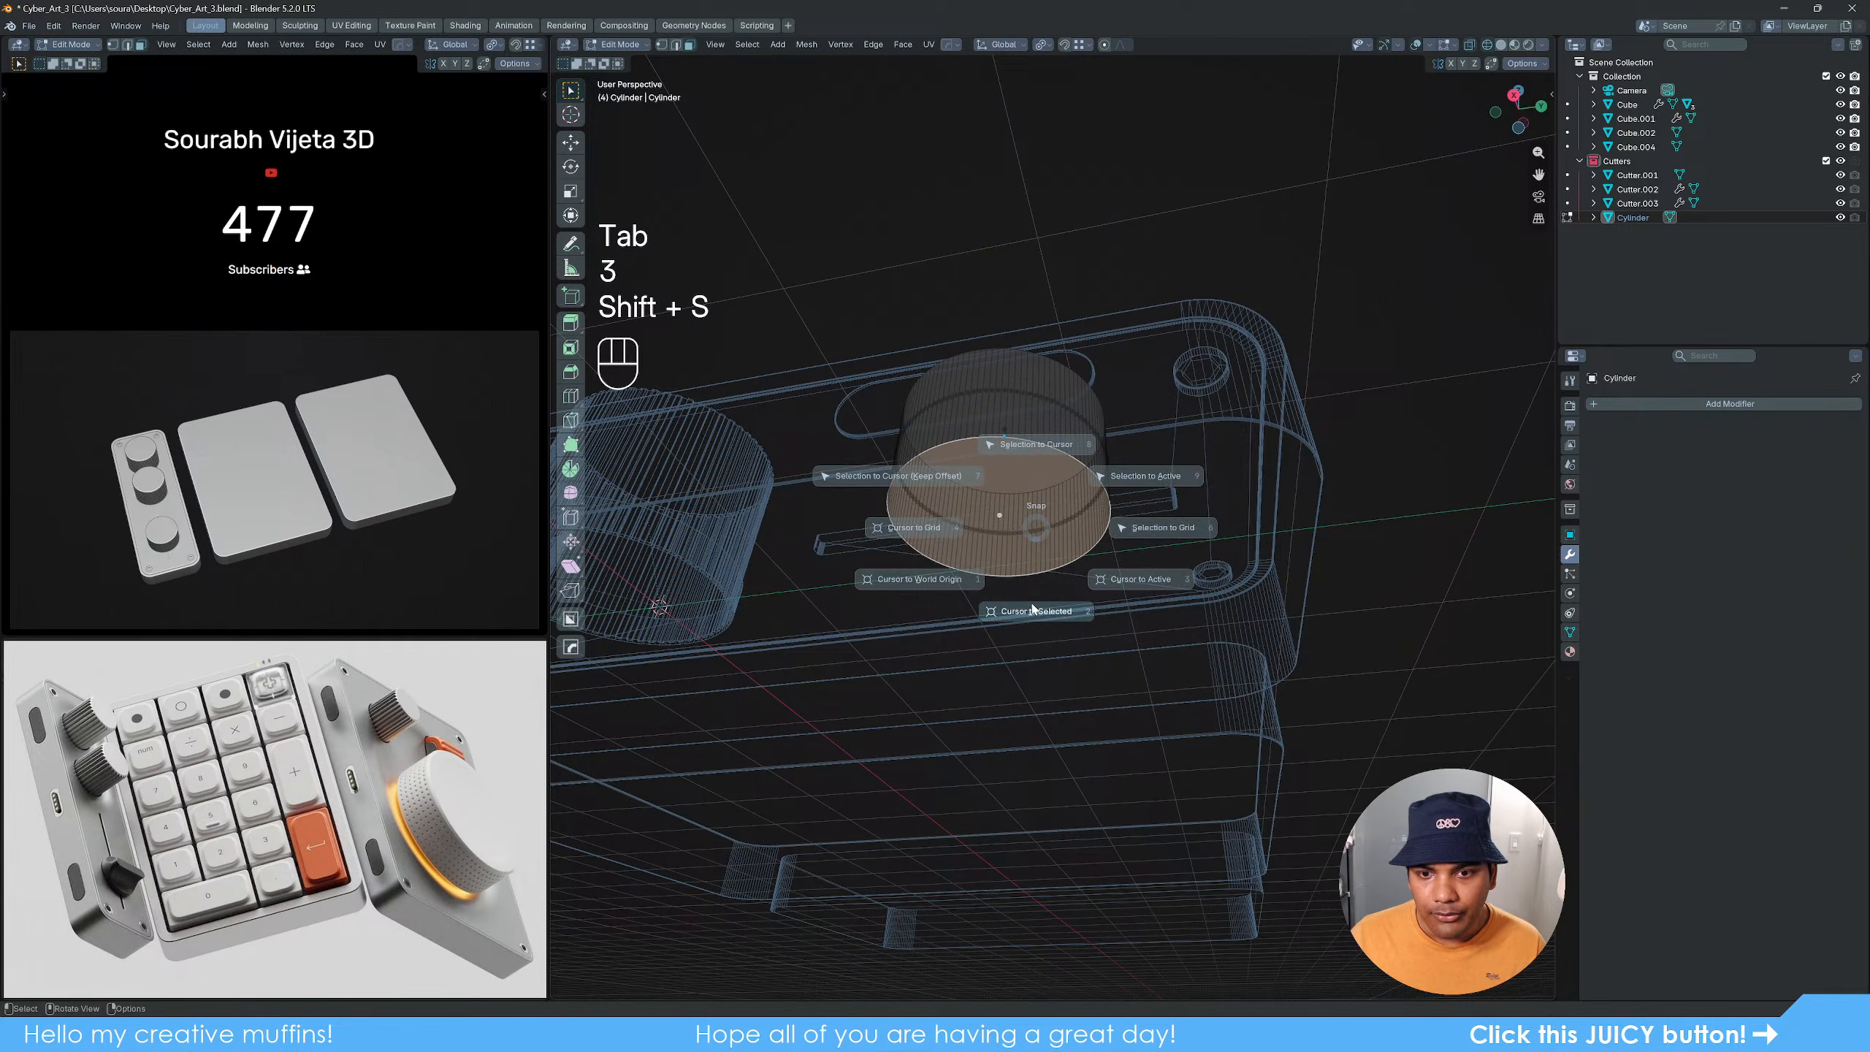
pyautogui.click(1033, 611)
# Step: Set the cylinder's origin to the 3D cursor
pyautogui.press('Tab')
pyautogui.press('q')
pyautogui.moveTo(965, 586)
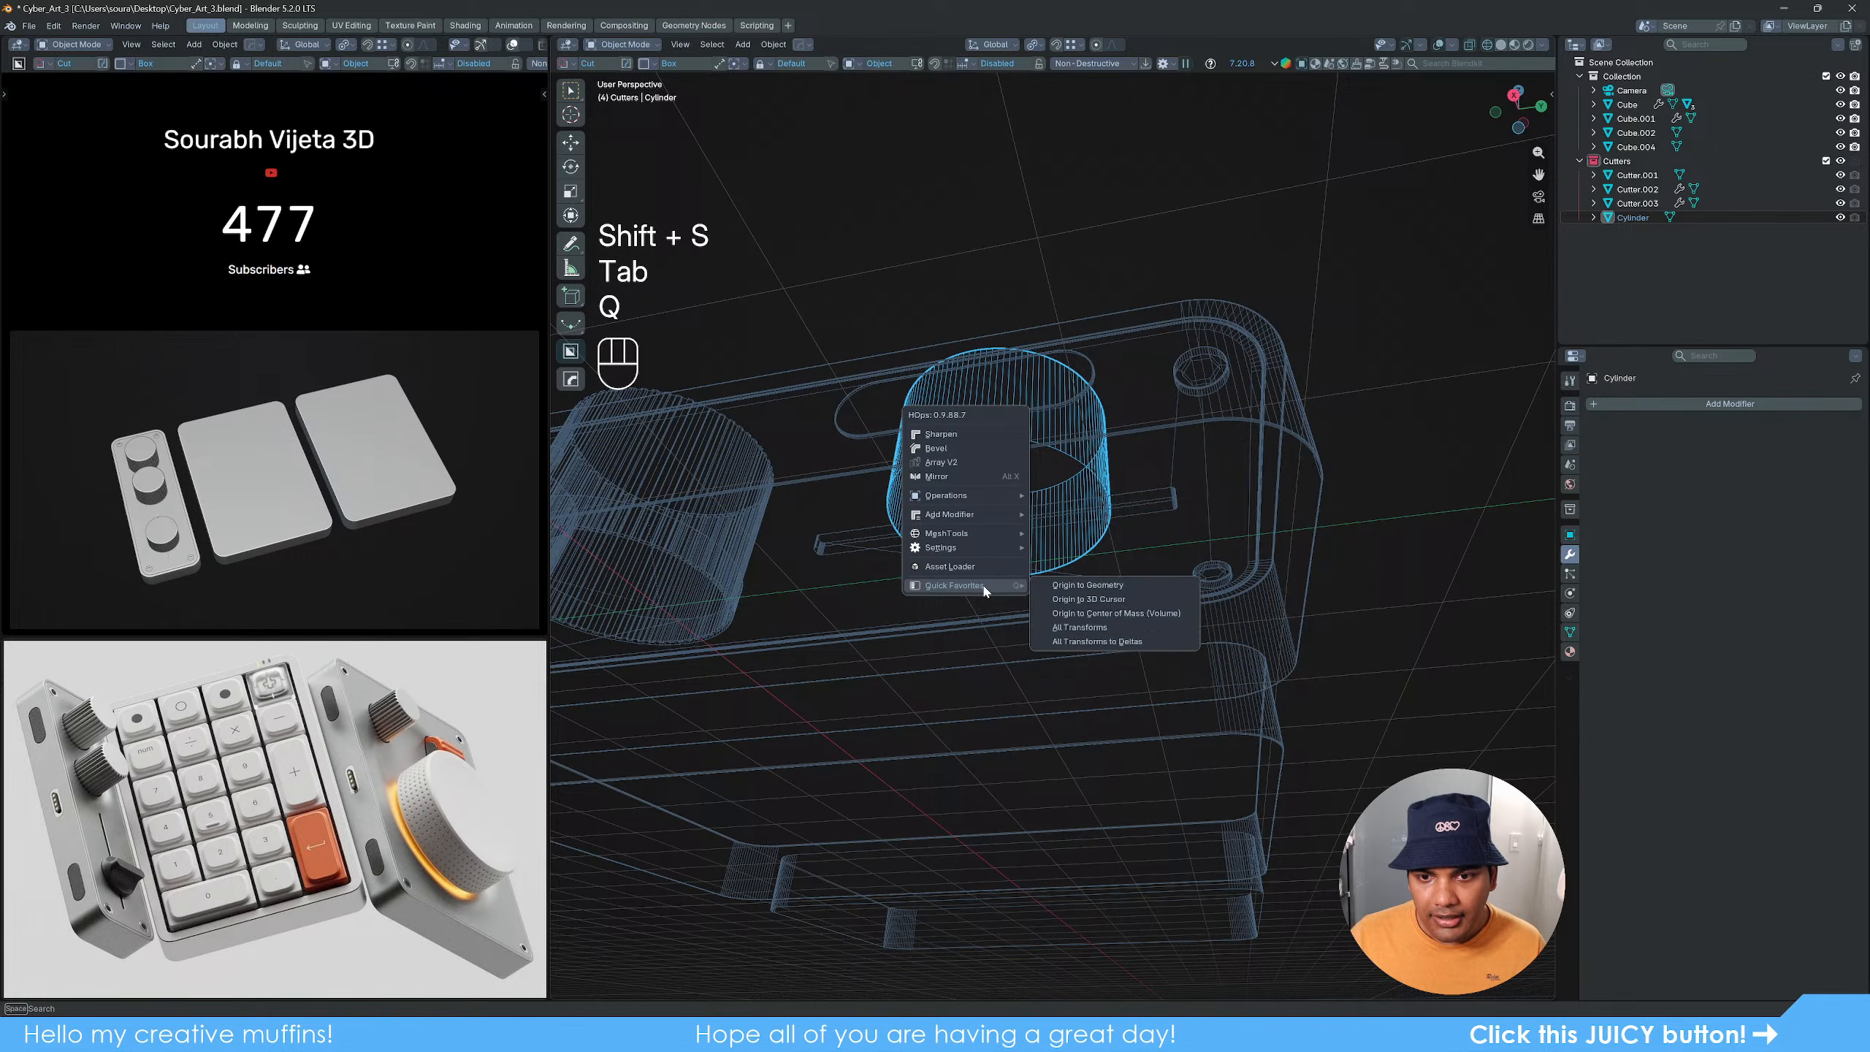
pyautogui.click(1097, 602)
# Step: Scale the cylinder down by about 0.75 from its base and switch the viewport to solid shading
pyautogui.keyDown('alt'); pyautogui.moveTo(1096, 600); pyautogui.dragTo(1166, 670, button='middle'); pyautogui.keyUp('alt')
pyautogui.press('s')
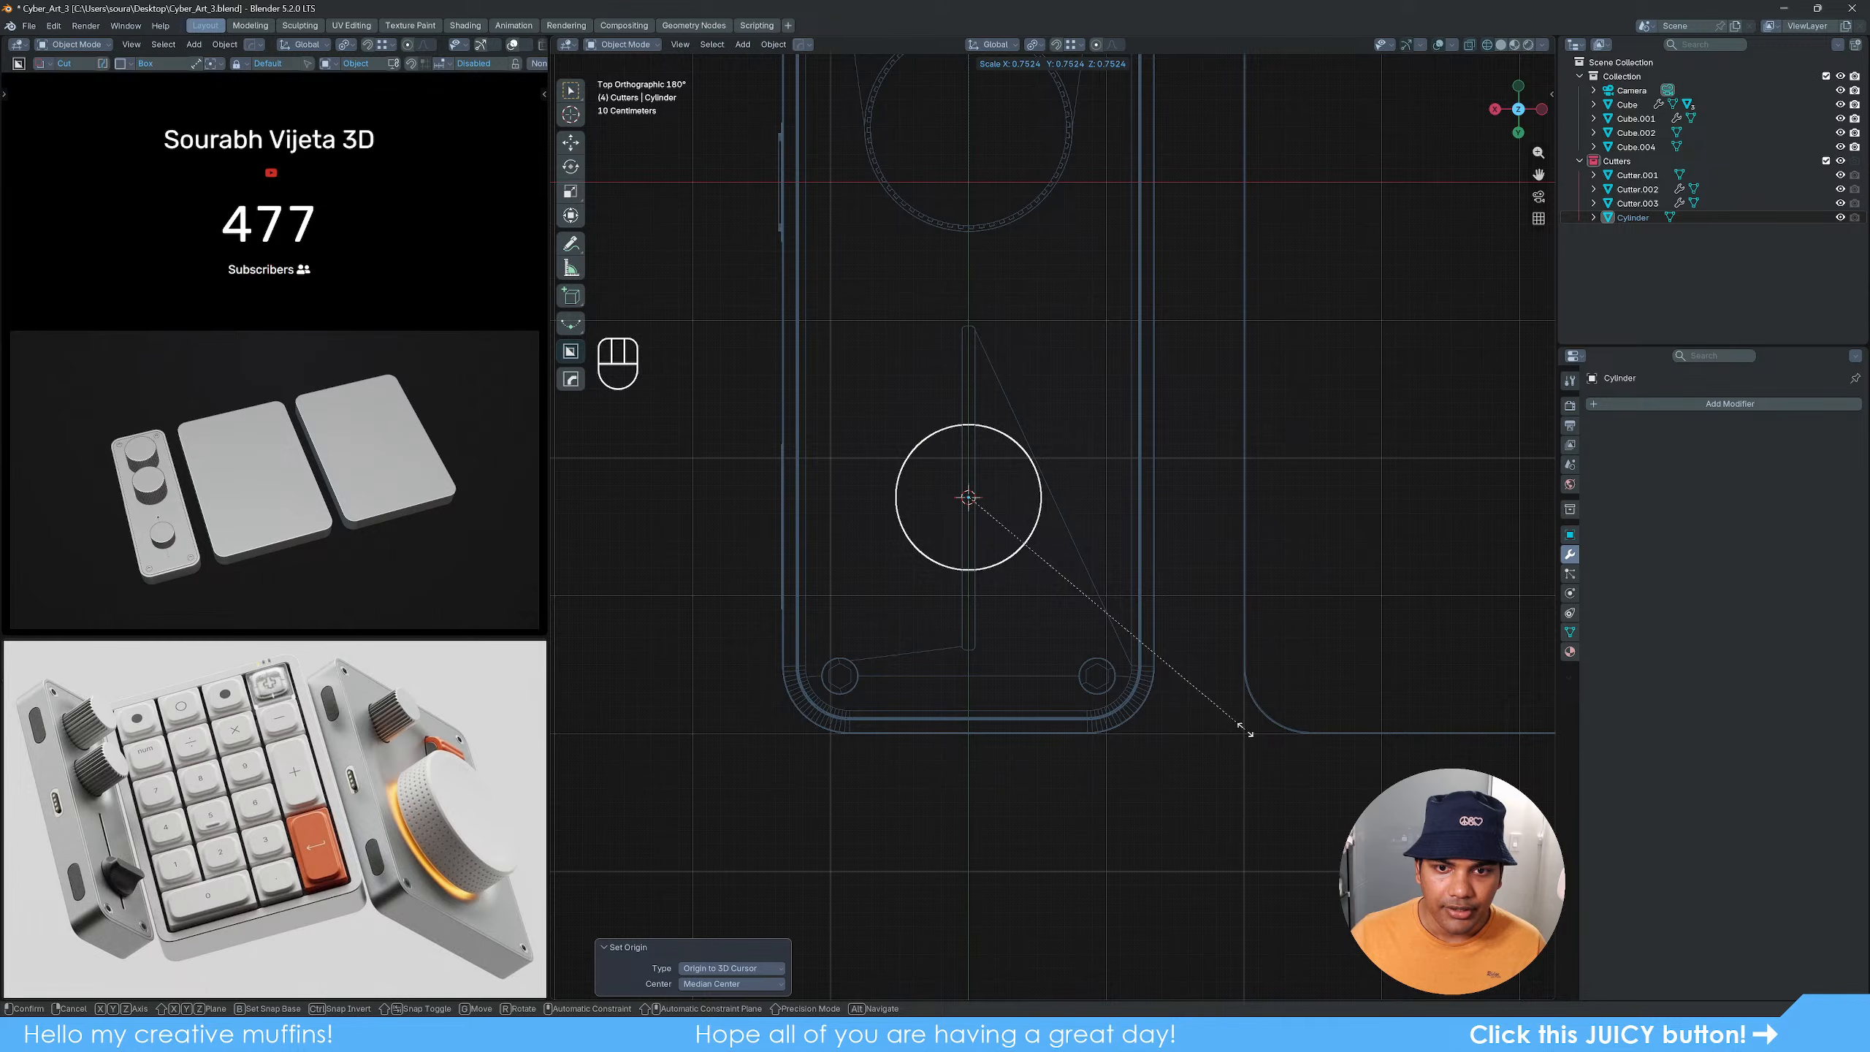
pyautogui.click(1244, 728)
pyautogui.moveTo(1079, 690)
pyautogui.mouseDown(button='middle')
pyautogui.moveTo(1215, 553)
pyautogui.moveTo(1143, 614)
pyautogui.moveTo(997, 678)
pyautogui.moveTo(1103, 646)
pyautogui.moveTo(1060, 648)
pyautogui.mouseUp(button='middle')
pyautogui.press('z')
pyautogui.click(1385, 658)
pyautogui.keyDown('shift'); pyautogui.moveTo(1060, 647); pyautogui.dragTo(1113, 608, button='middle'); pyautogui.keyUp('shift')
pyautogui.scroll(2, 1087, 628)
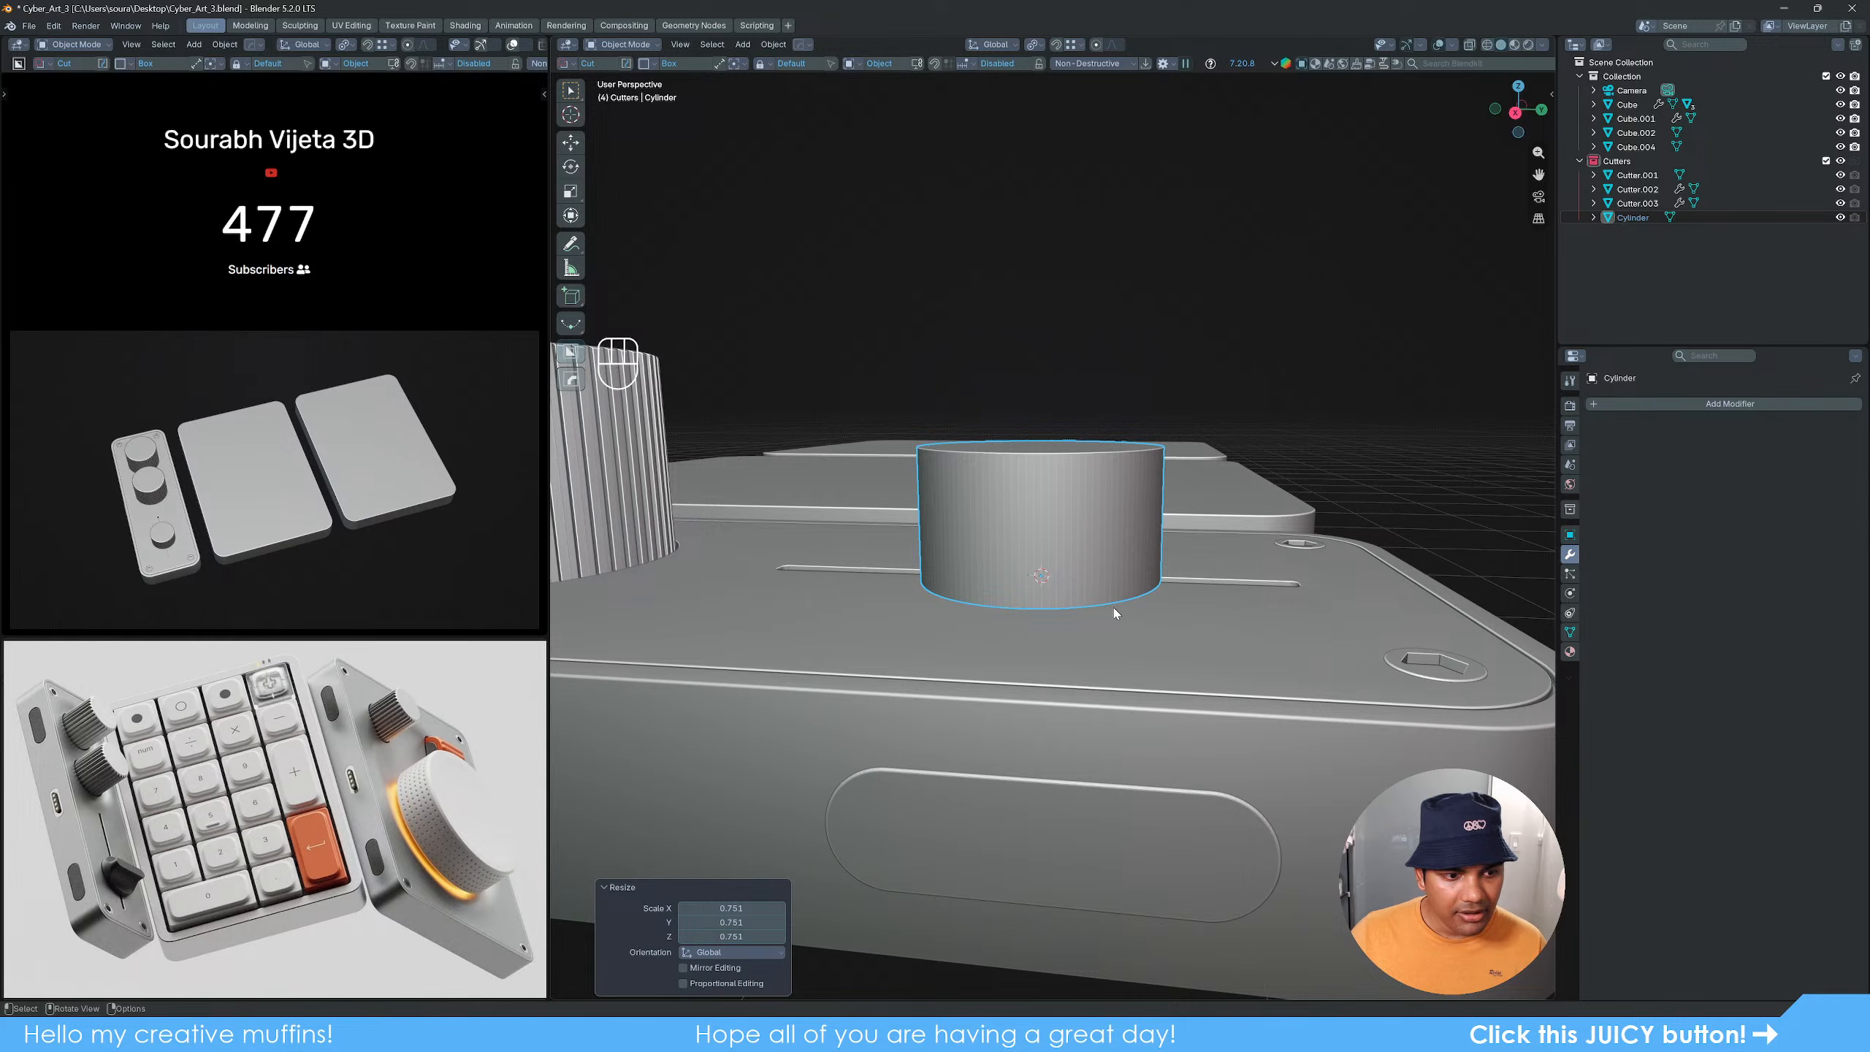
# Step: Lower the cylinder's top face about 0.10 m along Z
pyautogui.press('Tab')
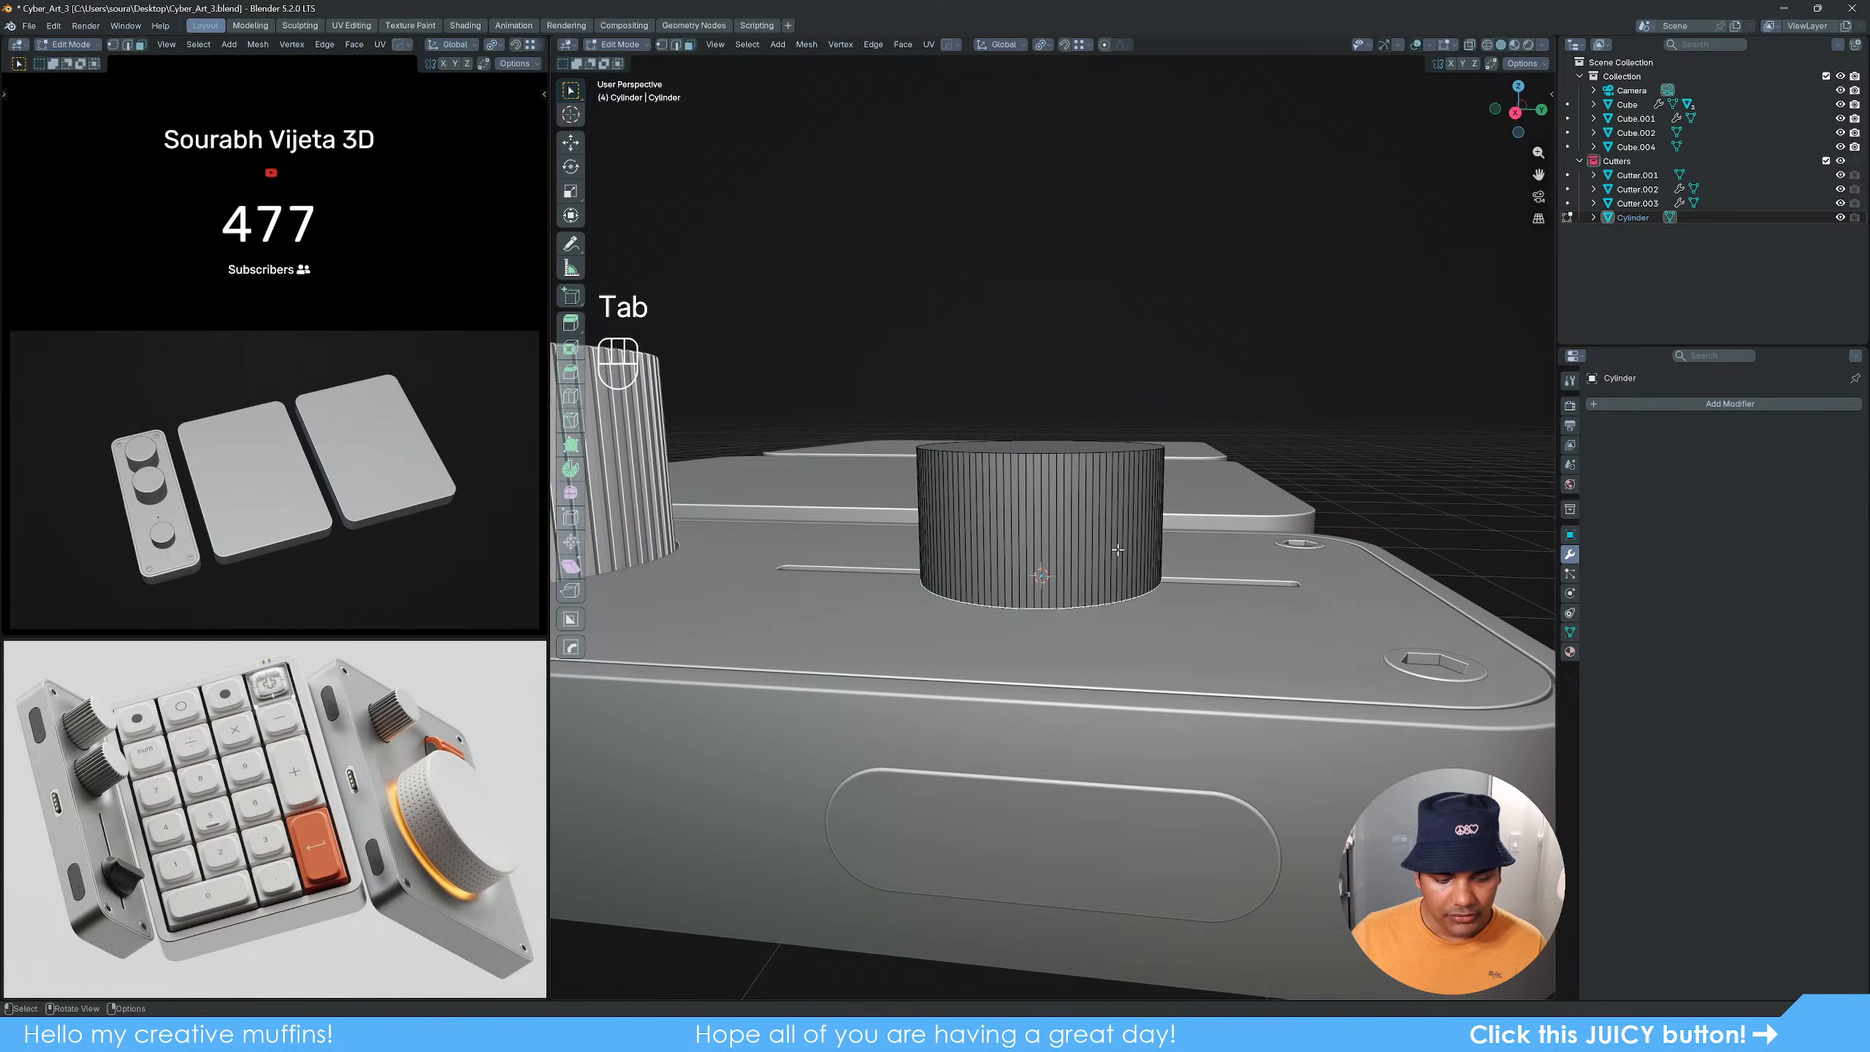
pyautogui.press('3')
pyautogui.click(1104, 469)
pyautogui.press('g')
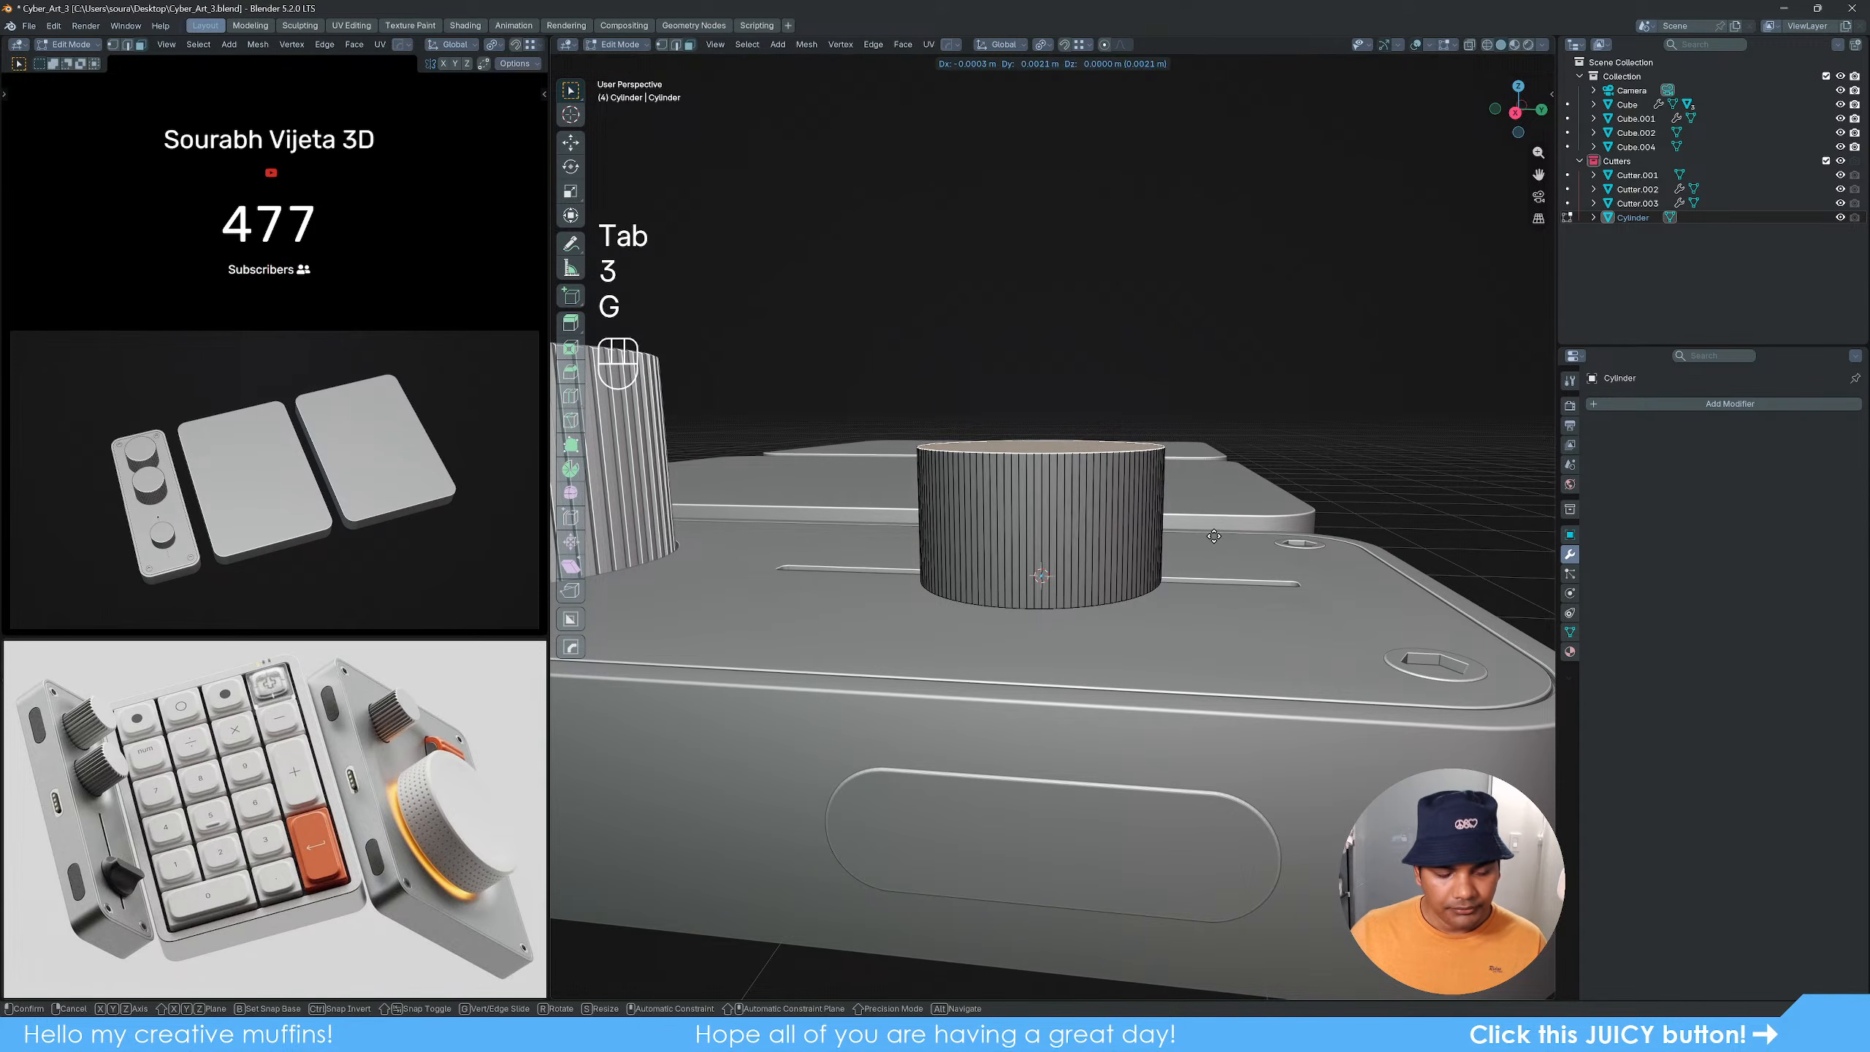
pyautogui.press('z')
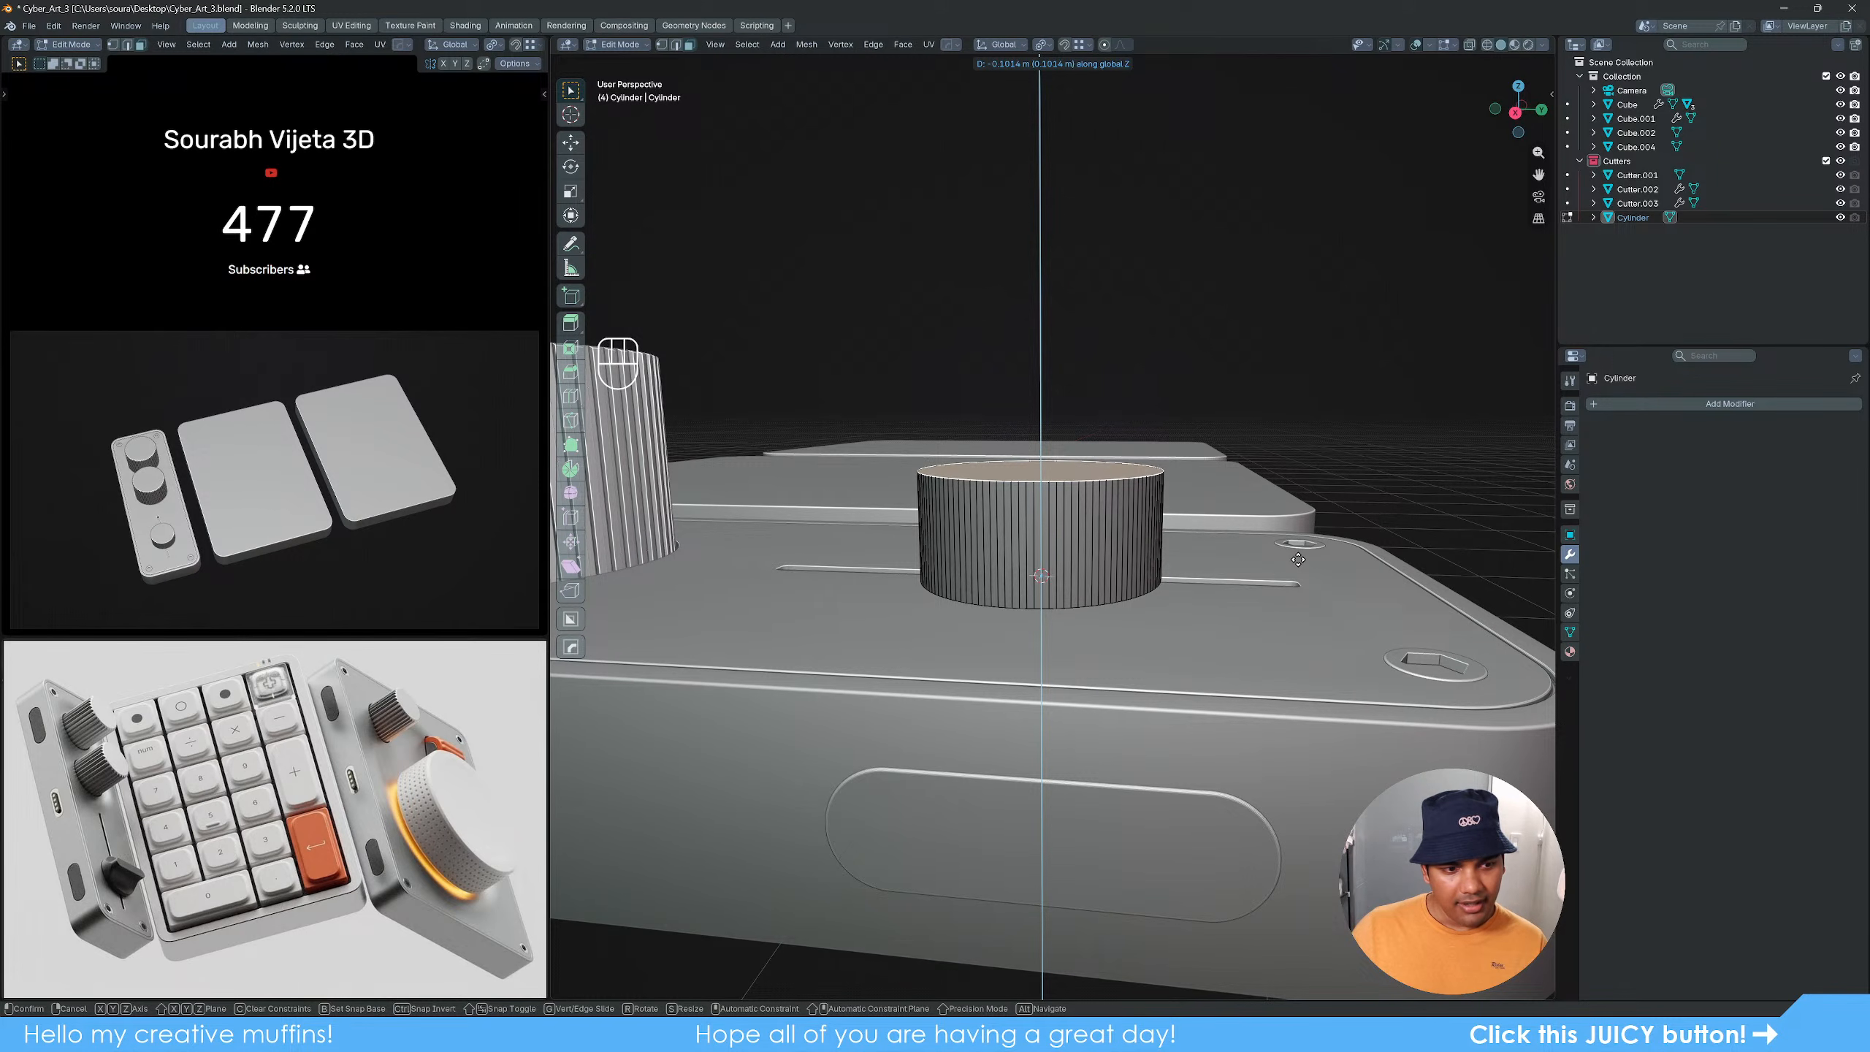
pyautogui.click(1298, 560)
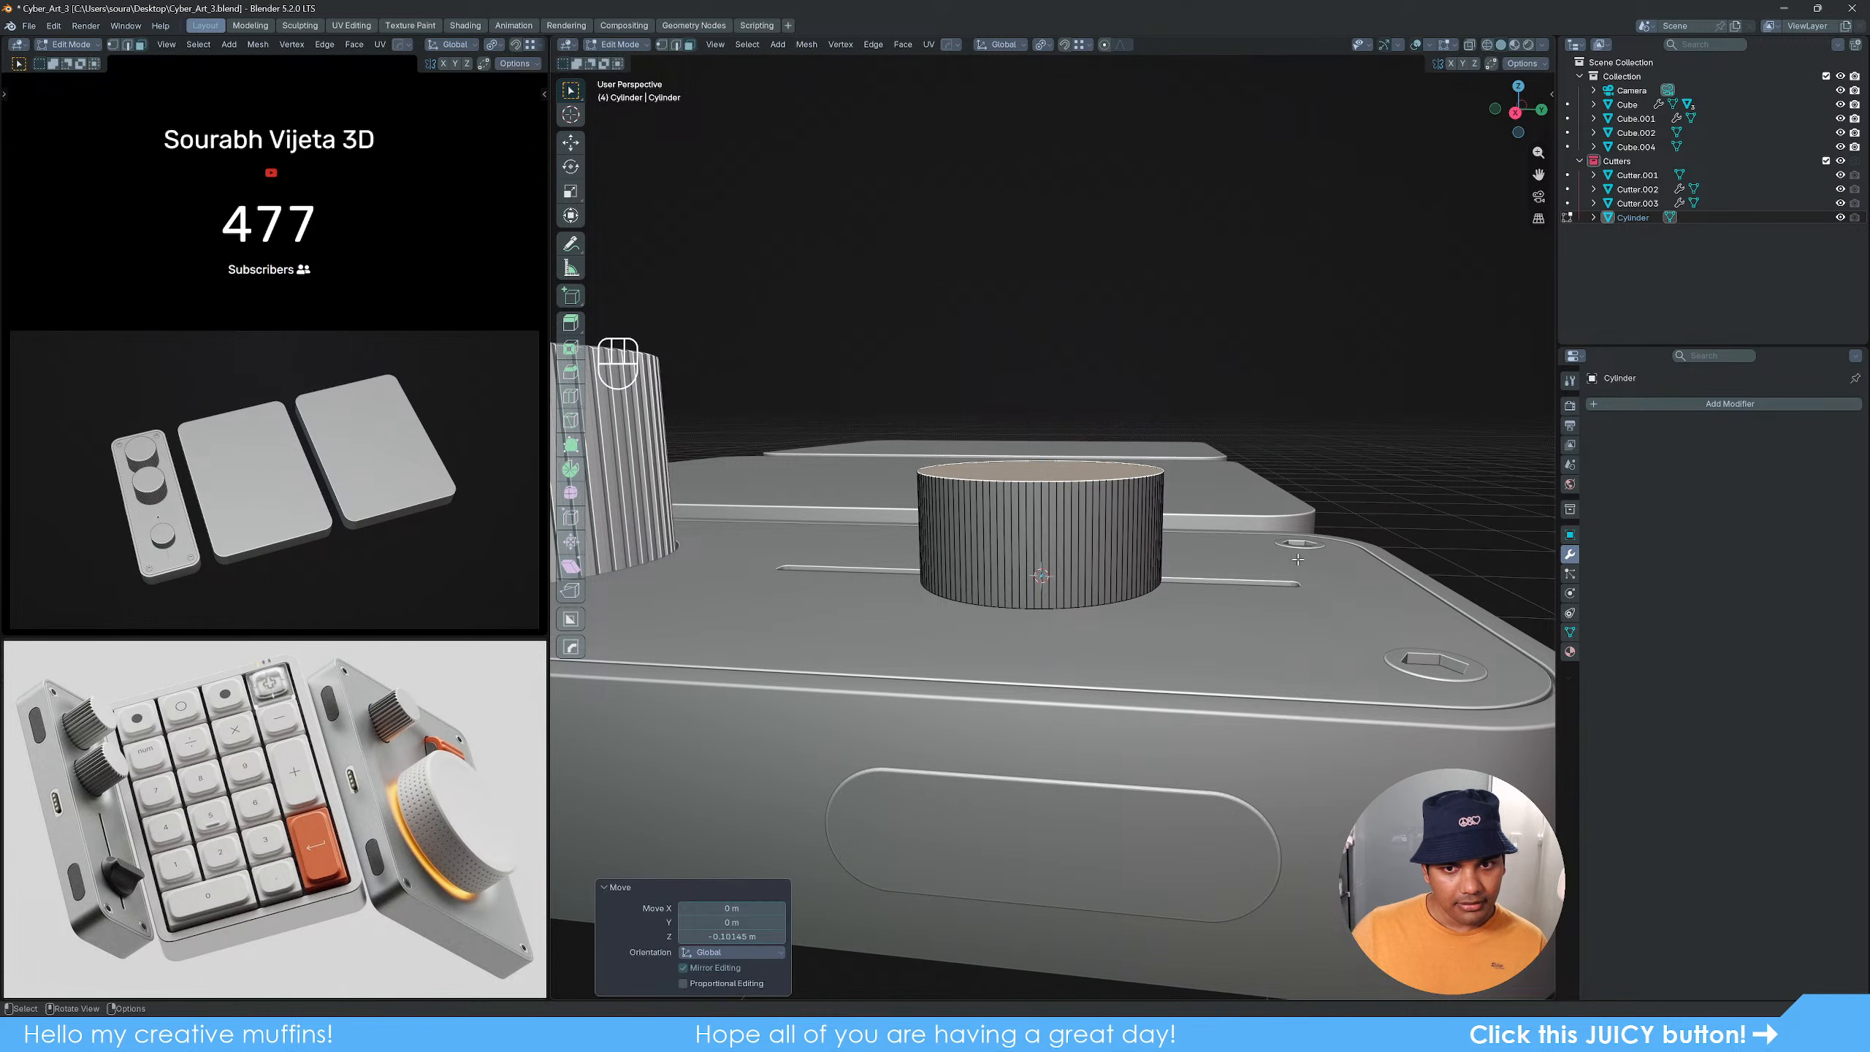
pyautogui.press('Tab')
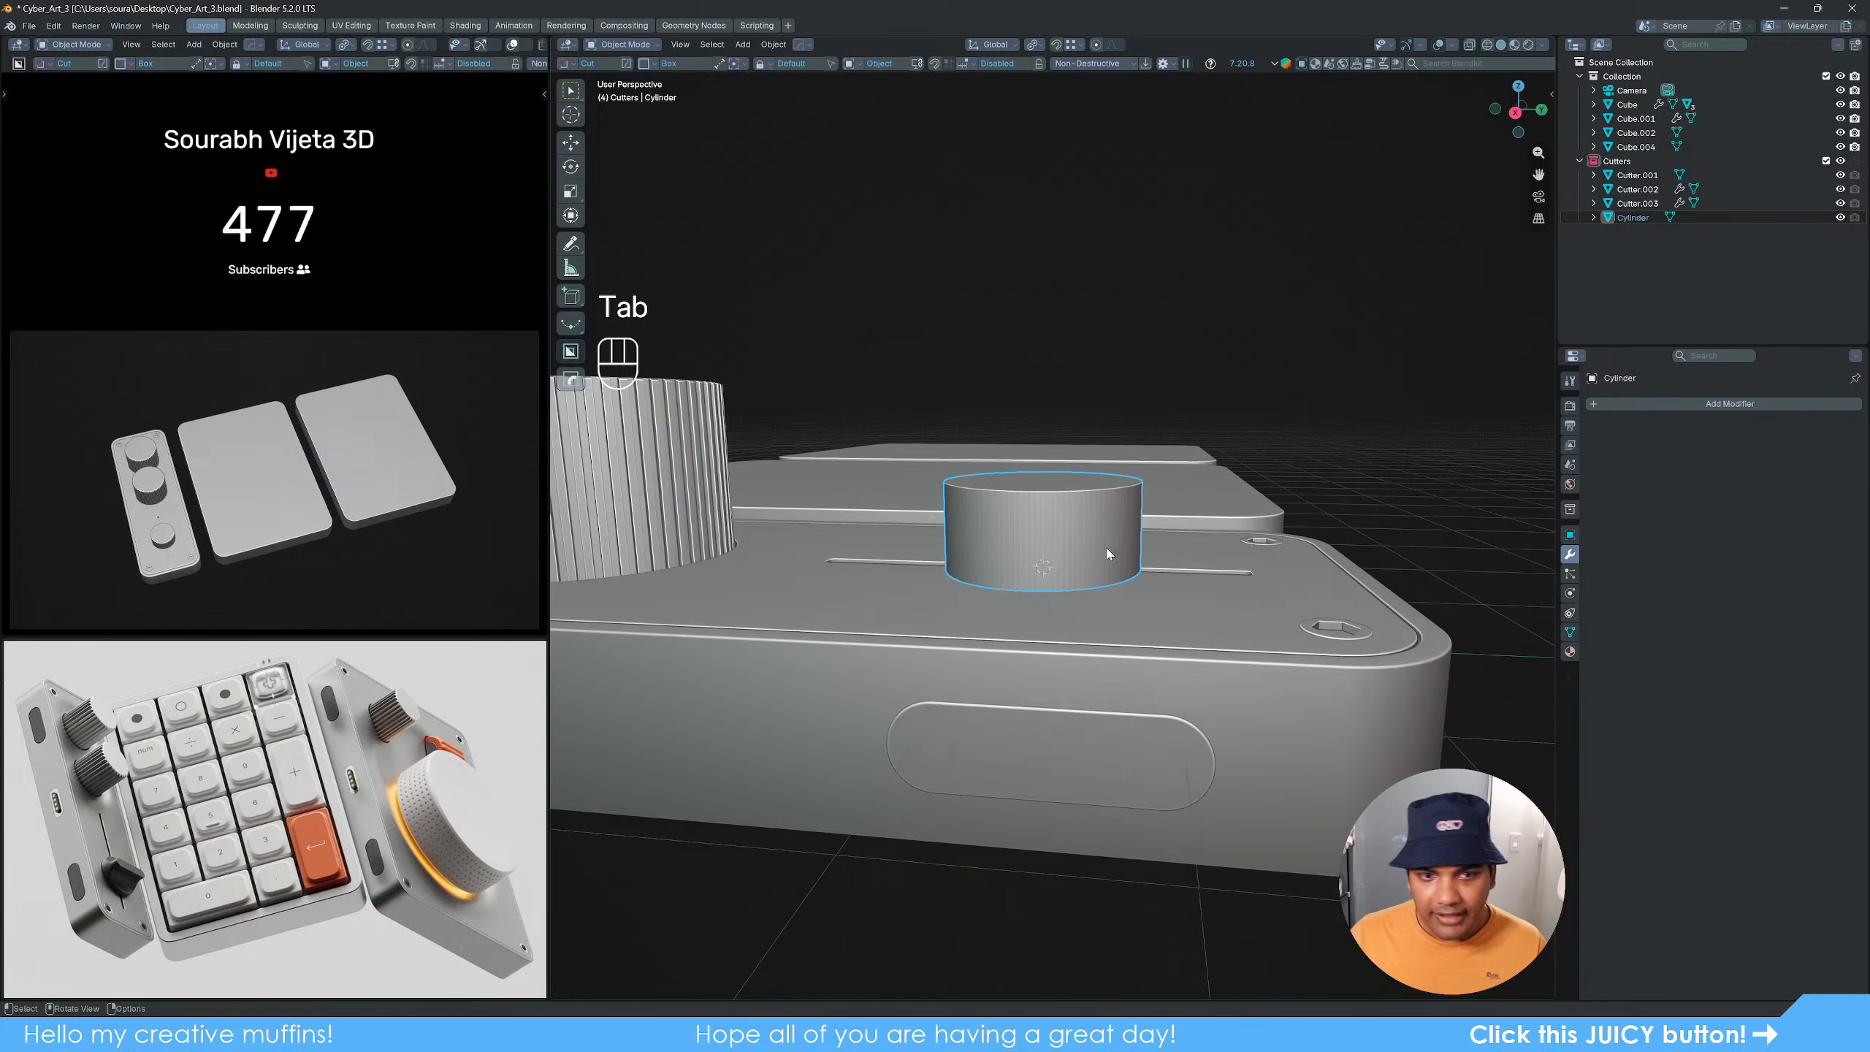
# Step: Isolate the cylinder by hiding all other objects, keeping the cylinder selected
pyautogui.moveTo(1109, 554); pyautogui.dragTo(1033, 621, button='middle')
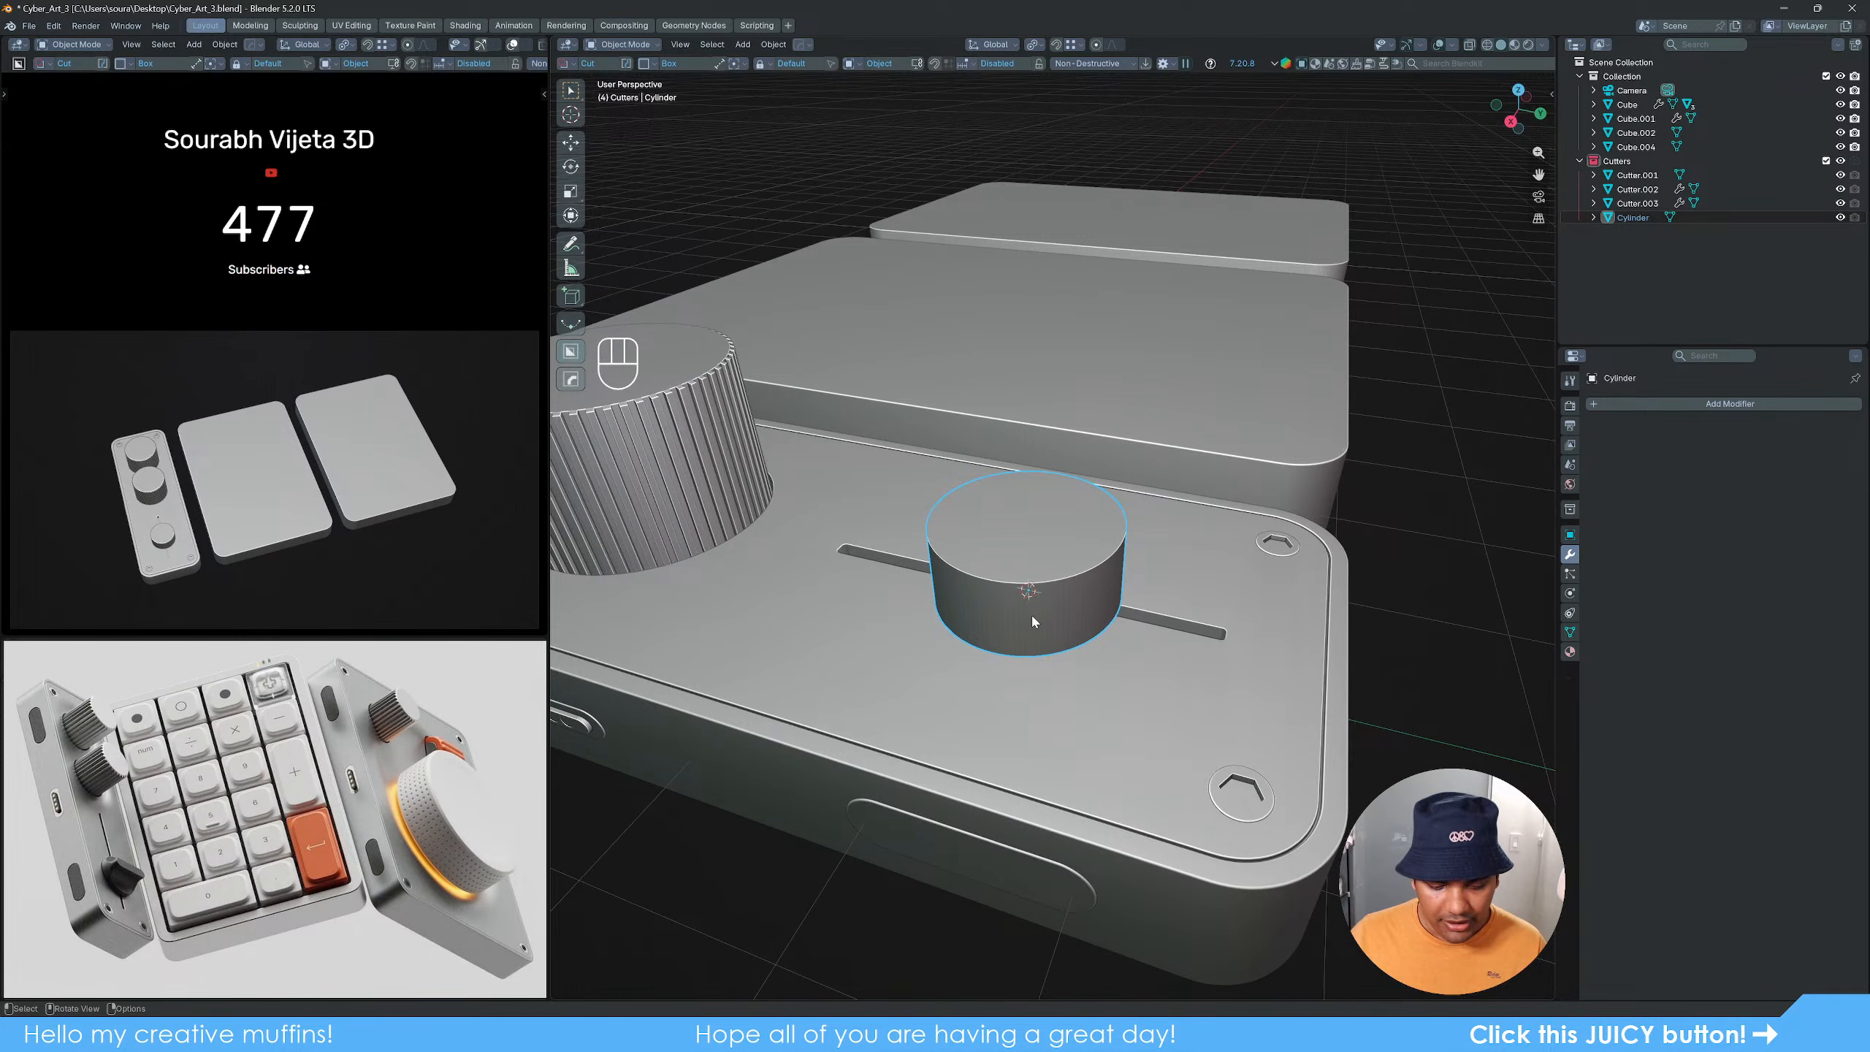
pyautogui.hotkey('shift', 'h')
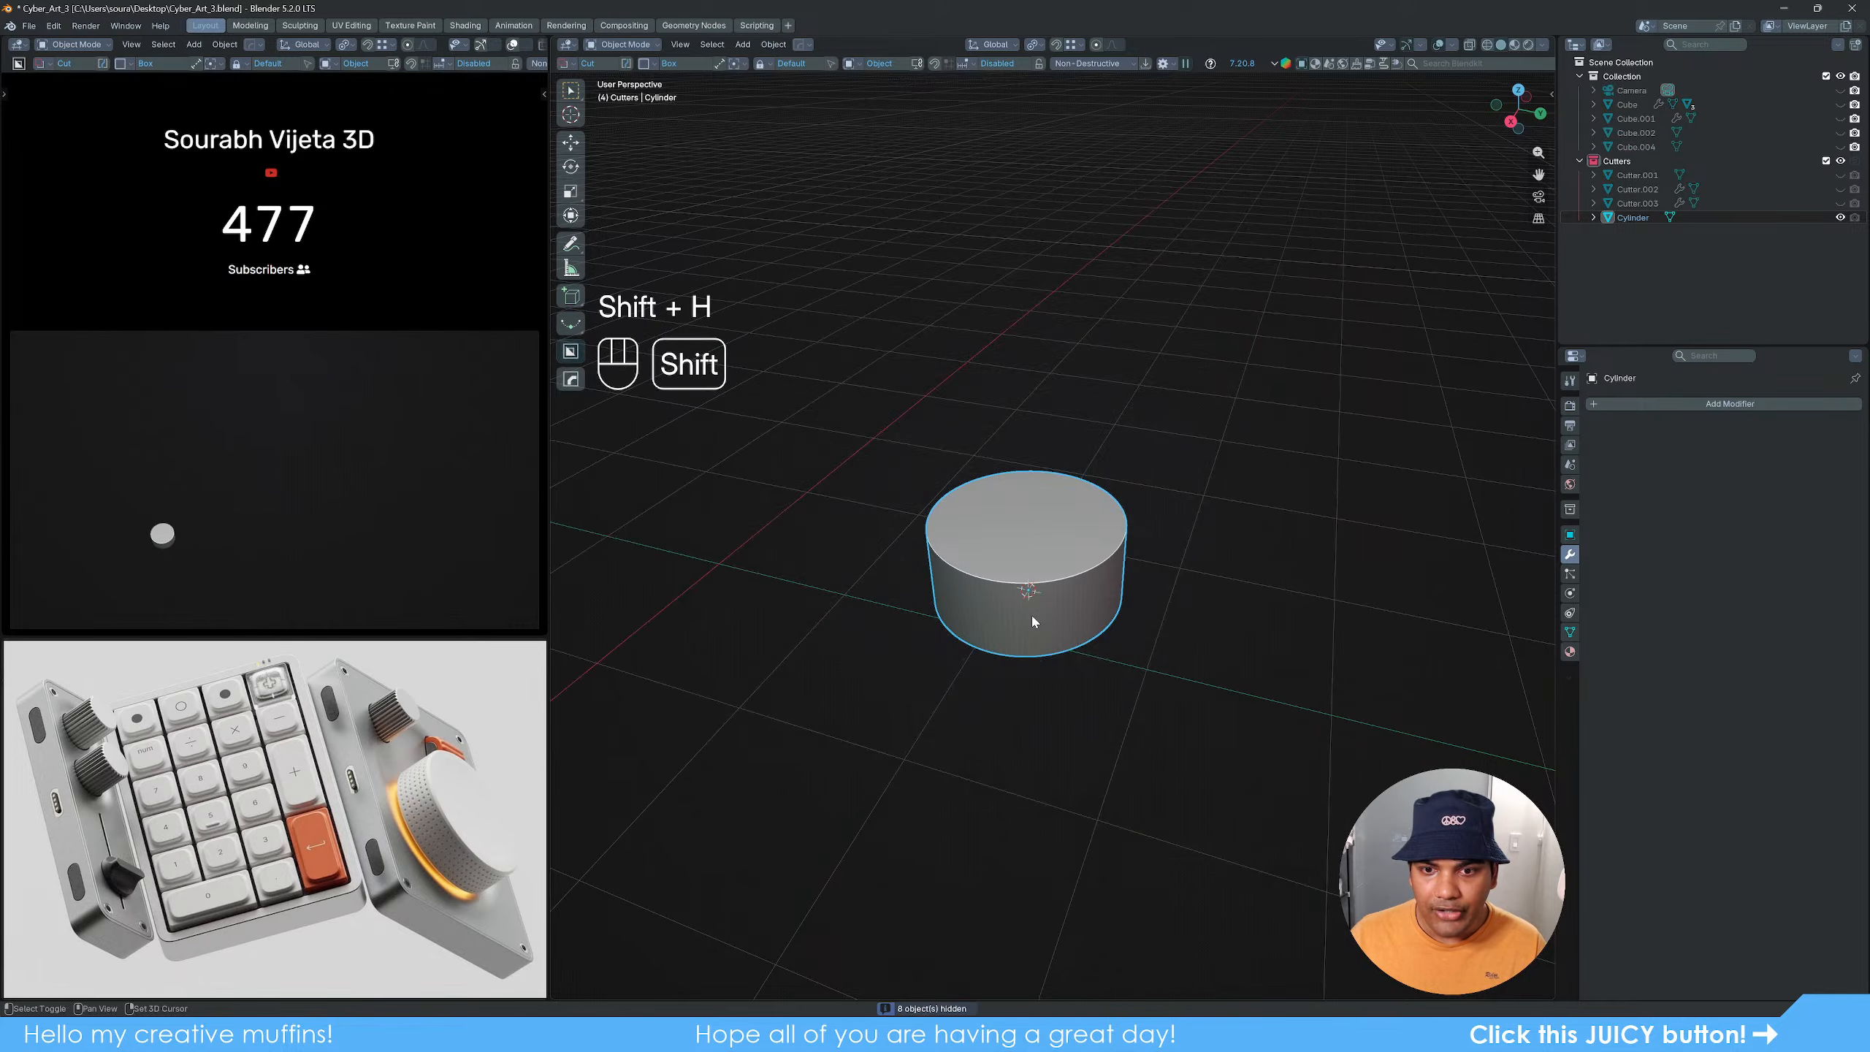
pyautogui.moveTo(1070, 658); pyautogui.dragTo(1090, 689, button='middle')
pyautogui.keyDown('shift'); pyautogui.moveTo(1097, 673); pyautogui.dragTo(1127, 635, button='middle'); pyautogui.keyUp('shift')
pyautogui.scroll(2, 1171, 671)
pyautogui.click(1219, 707)
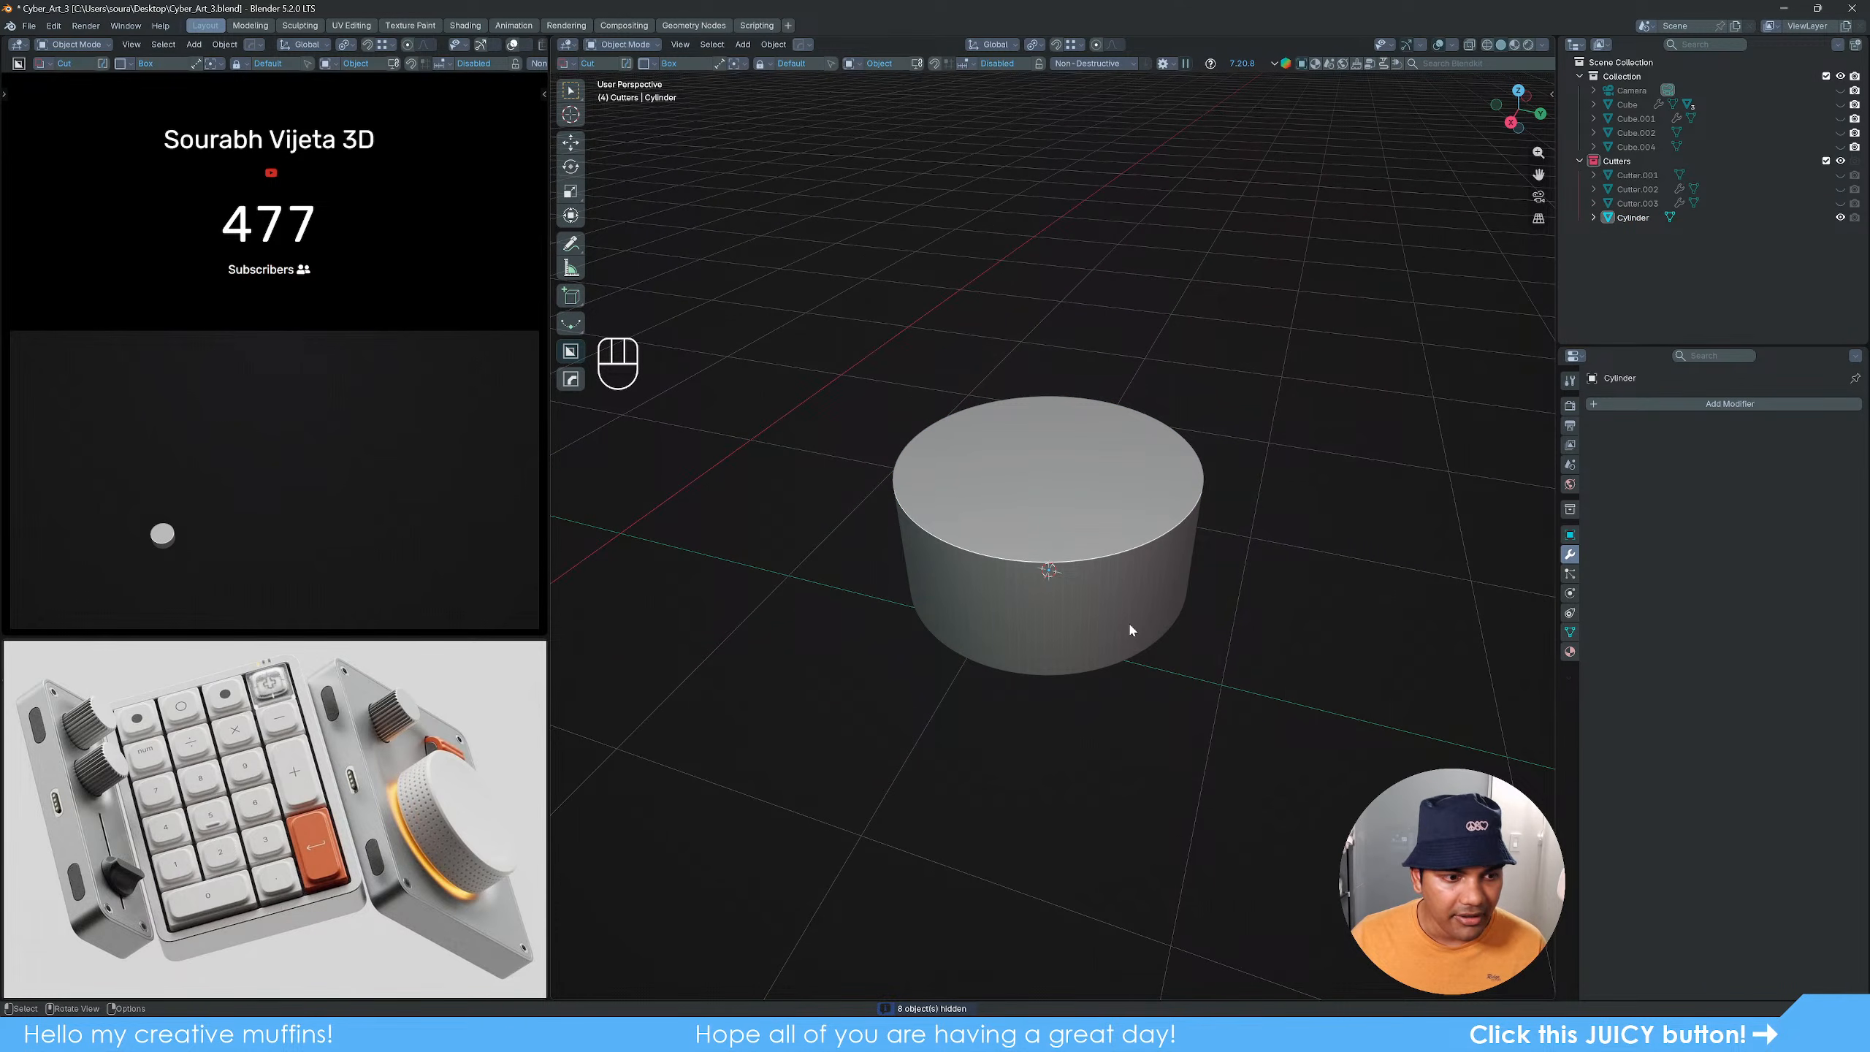
pyautogui.click(1106, 603)
# Step: Add a cube at the 3D cursor and scale it down by about 0.366
pyautogui.hotkey('shift', 'a')
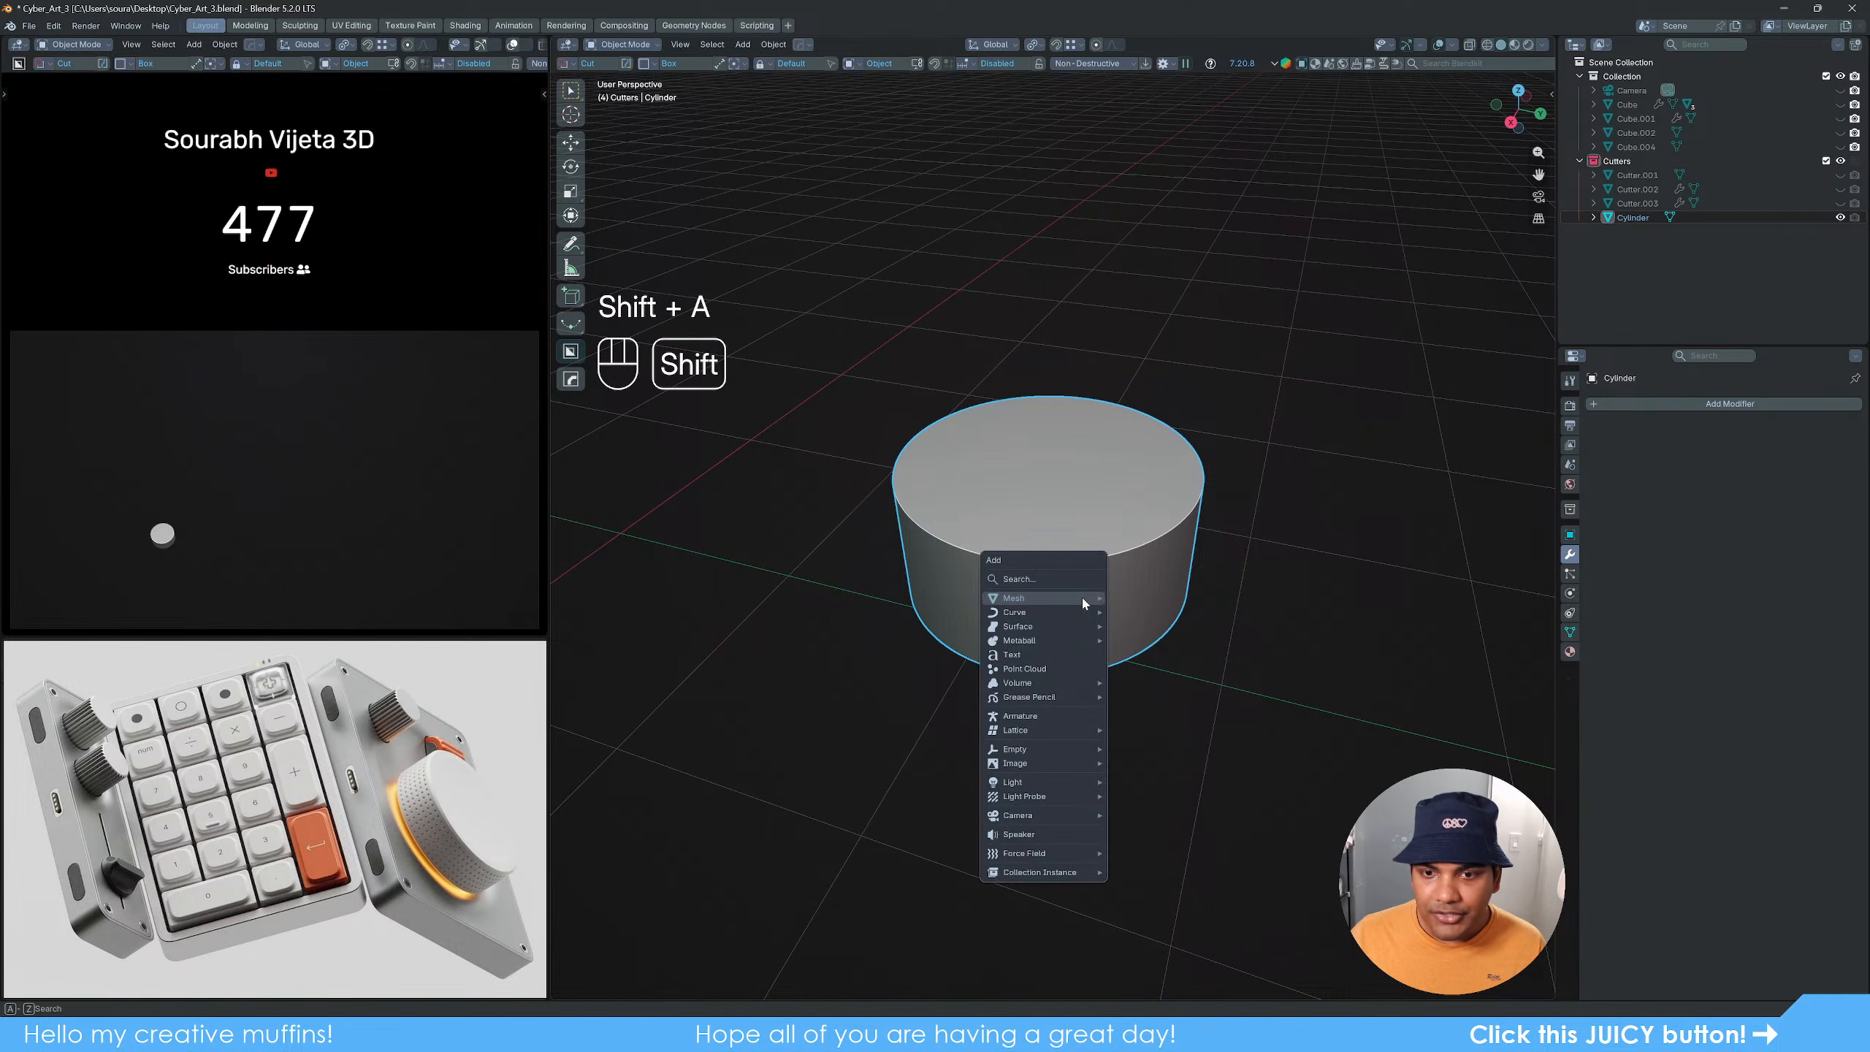
pyautogui.moveTo(1082, 597)
pyautogui.click(1160, 607)
pyautogui.scroll(-5, 1161, 606)
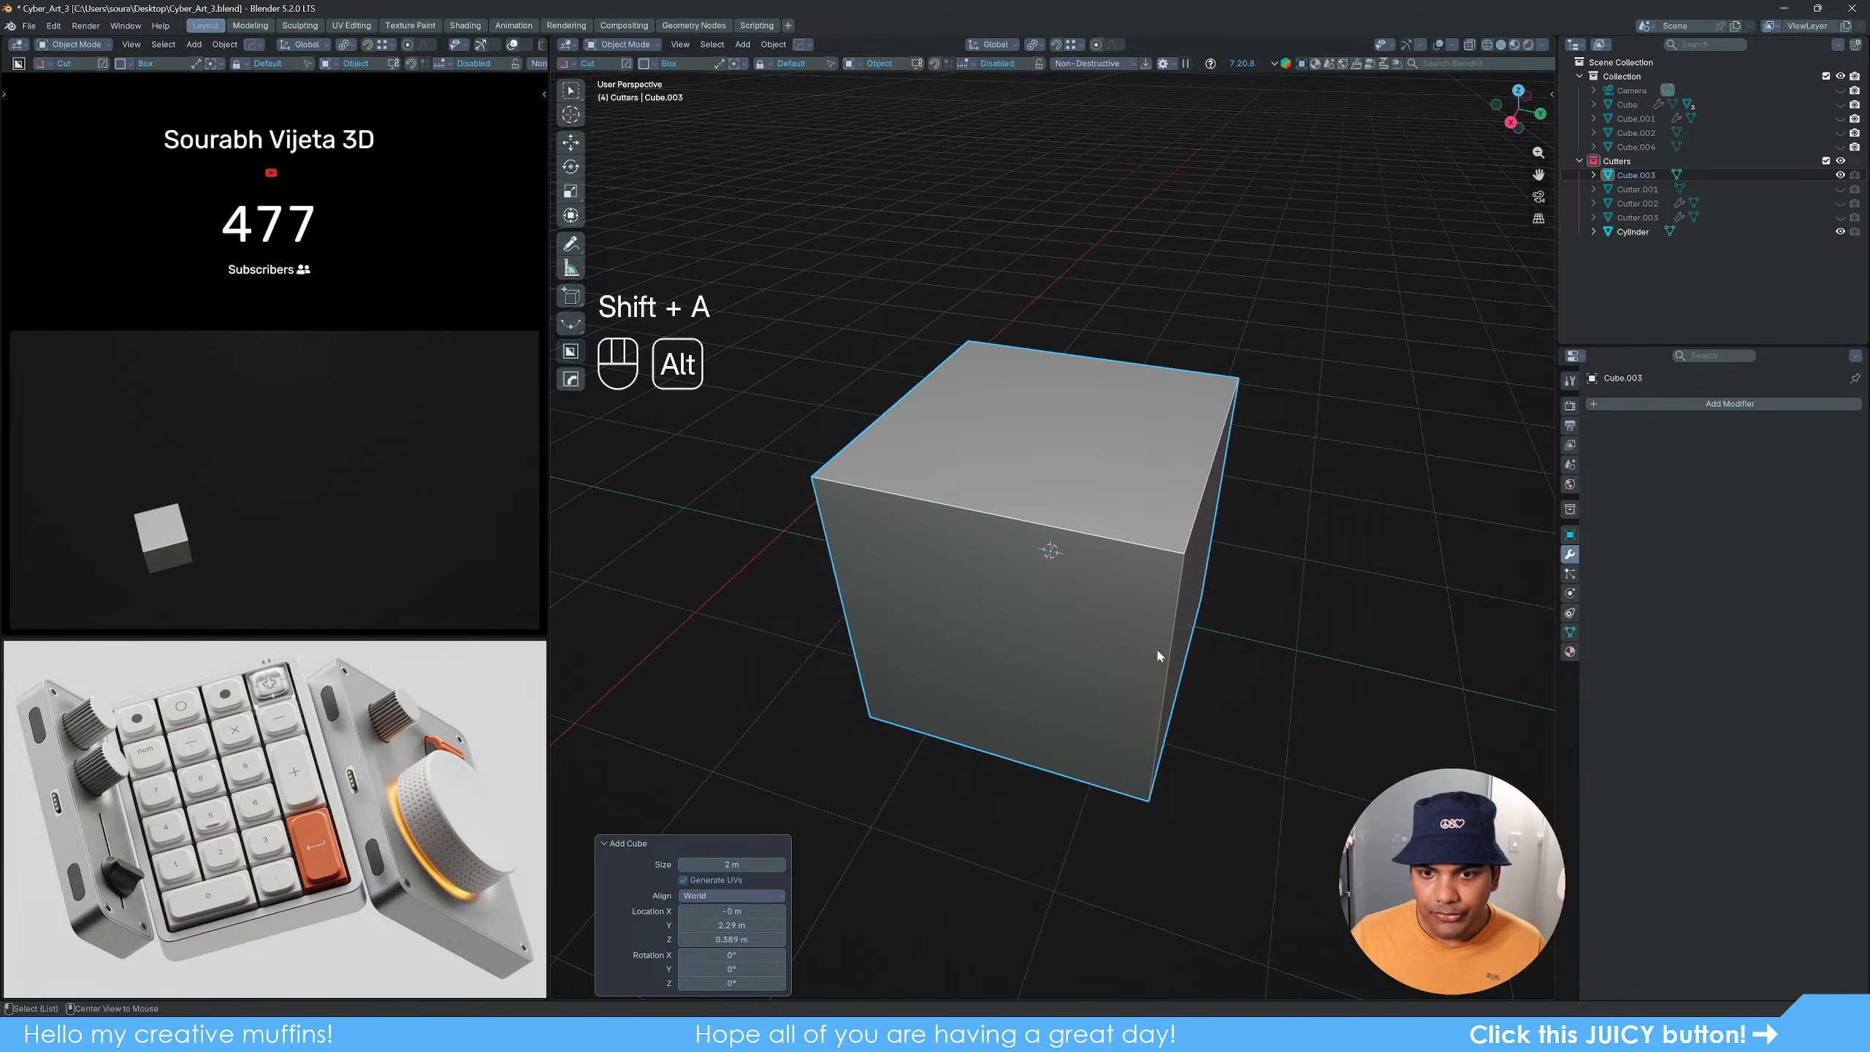
pyautogui.moveTo(1155, 646)
pyautogui.keyDown('alt'); pyautogui.mouseDown(button='middle')
pyautogui.moveTo(1204, 661)
pyautogui.moveTo(1126, 664)
pyautogui.mouseUp(button='middle'); pyautogui.keyUp('alt')
pyautogui.press('s')
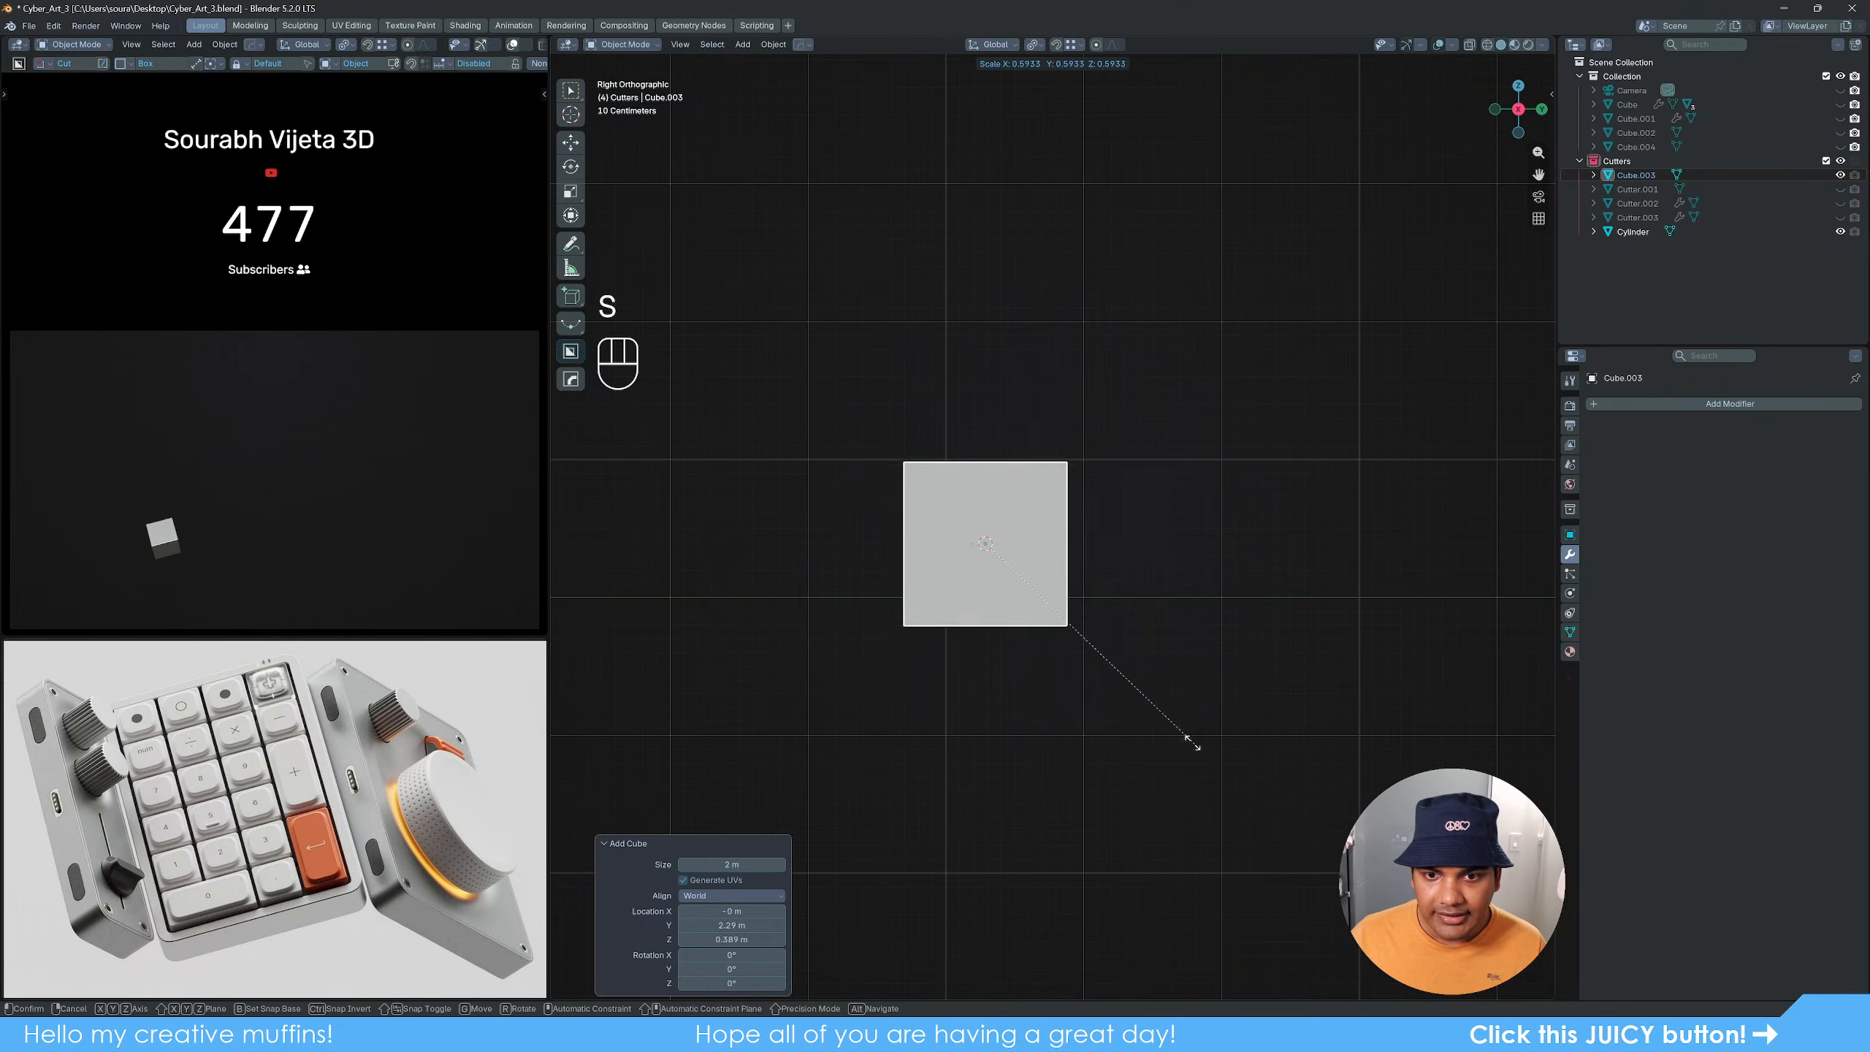
pyautogui.click(1123, 668)
# Step: Switch to wireframe shading and enlarge the cube by about 1.27 to nearly match the cylinder's width
pyautogui.press('z')
pyautogui.click(636, 663)
pyautogui.scroll(2, 1131, 711)
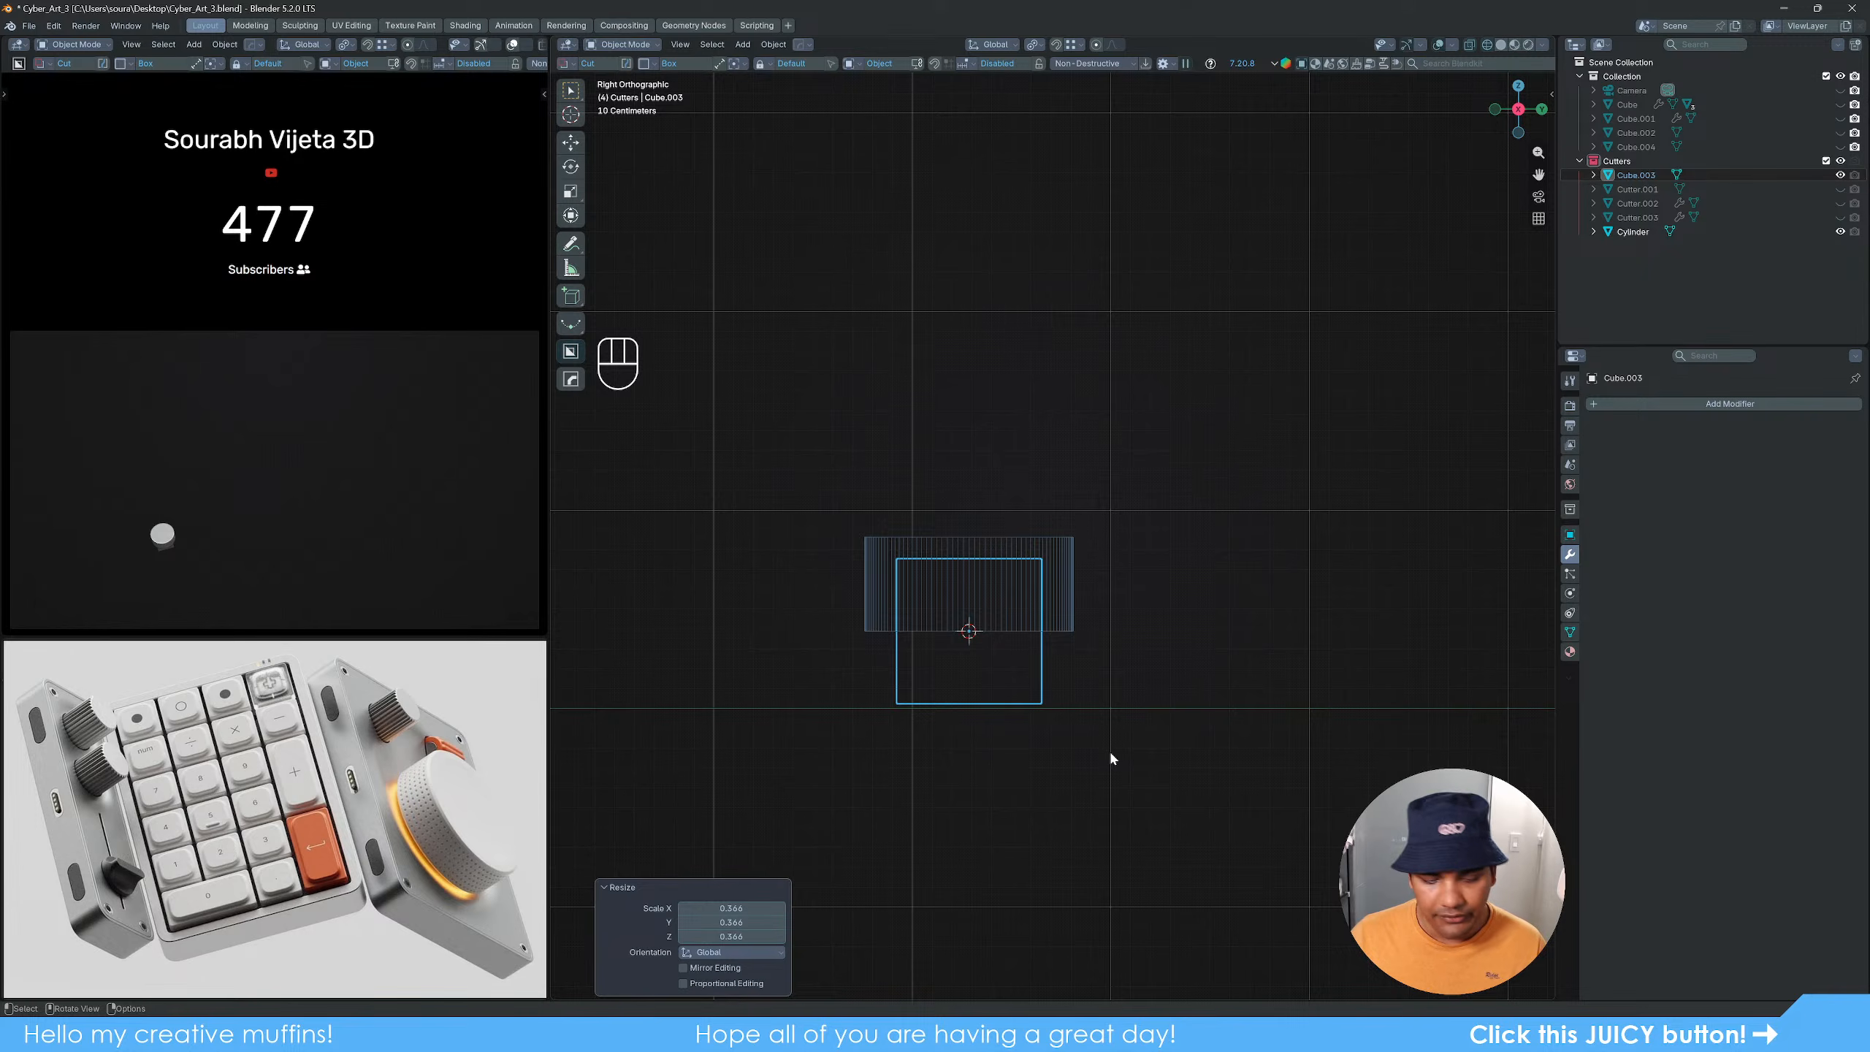
pyautogui.press('s')
pyautogui.click(1155, 777)
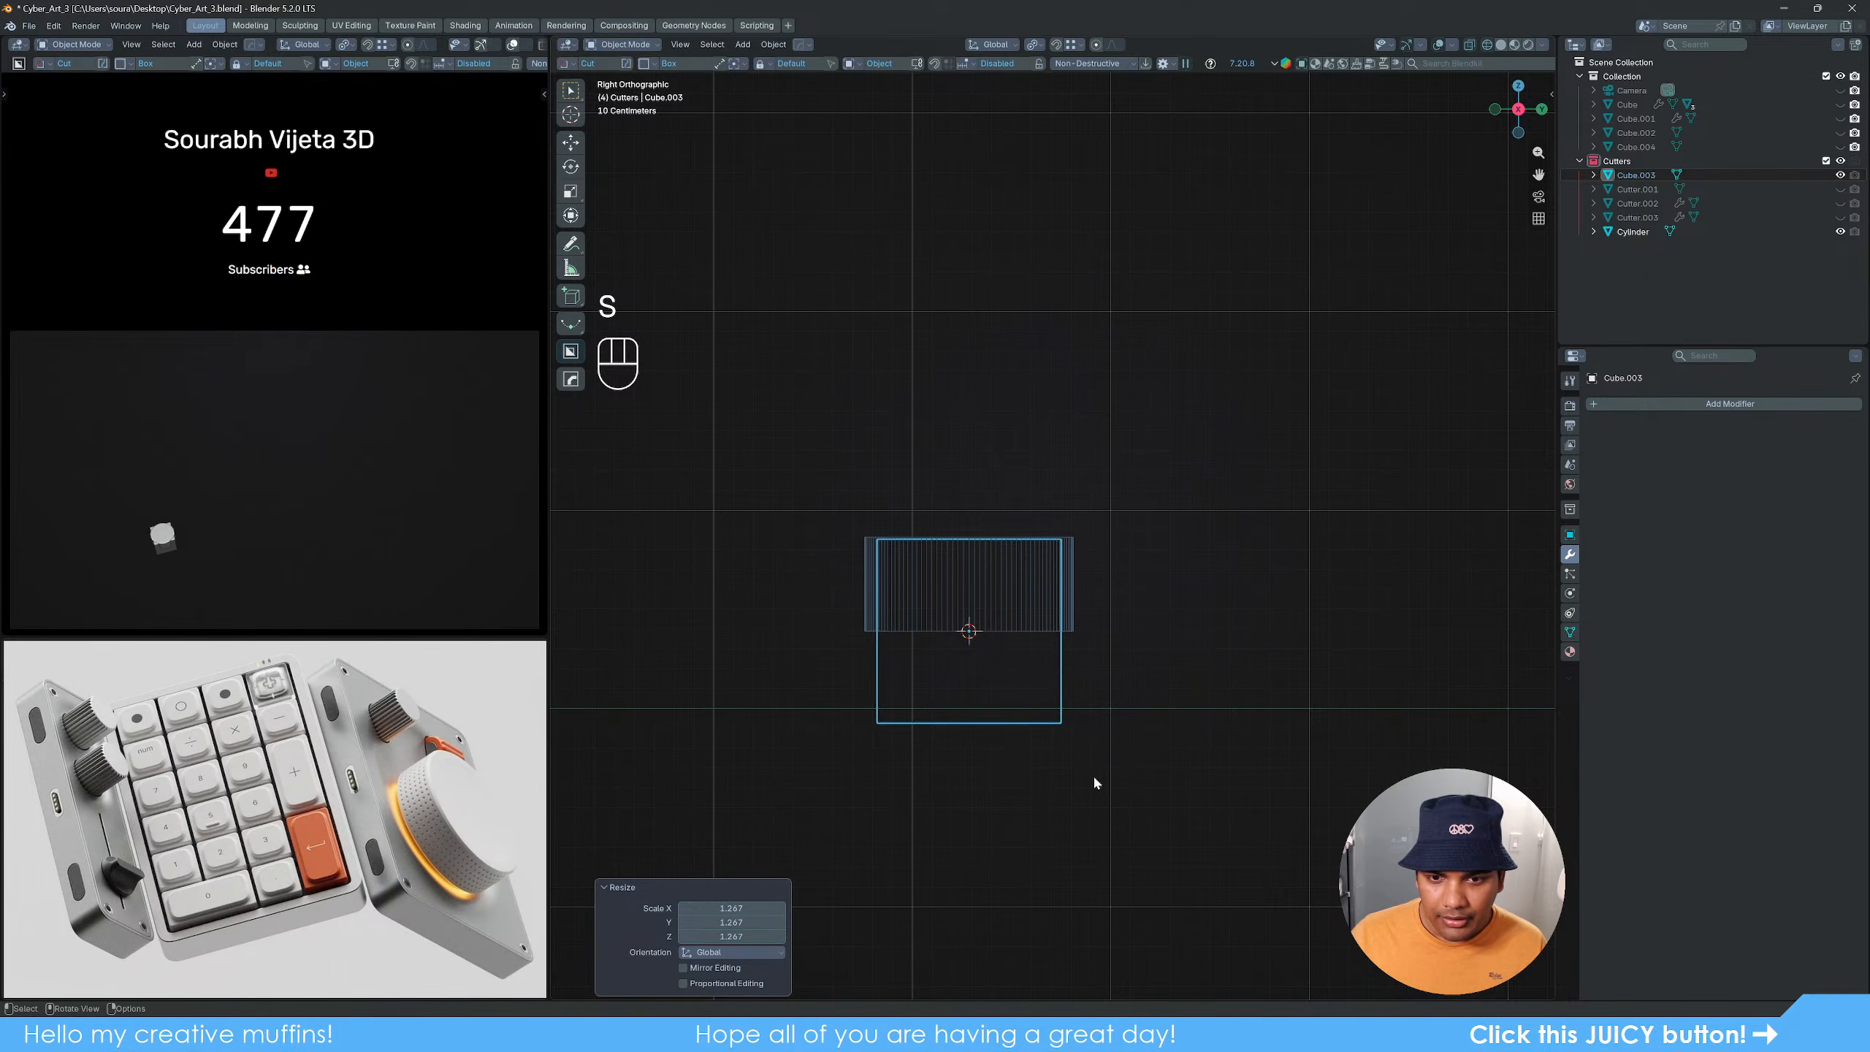
# Step: Move the cube about 0.57 m along Y and about 0.61 m up along Z to overlap the cylinder's side
pyautogui.press('g')
pyautogui.press('y')
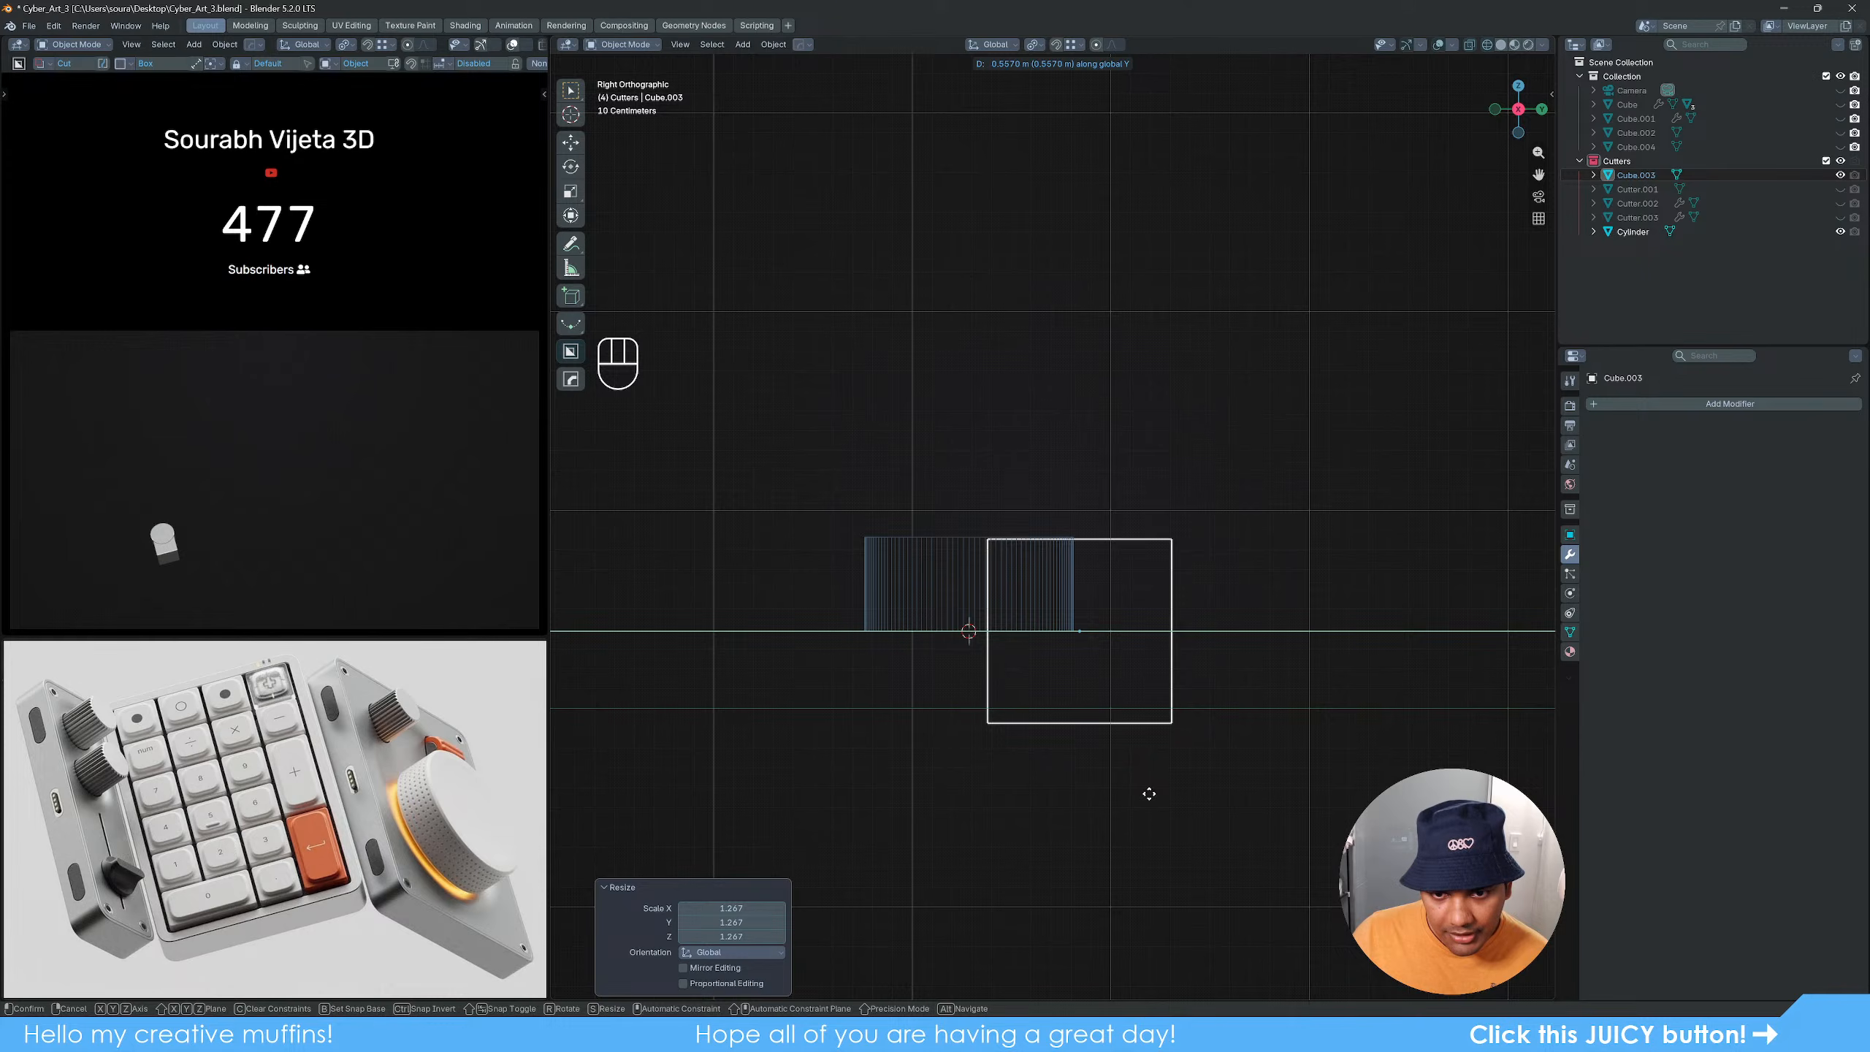
pyautogui.click(1151, 793)
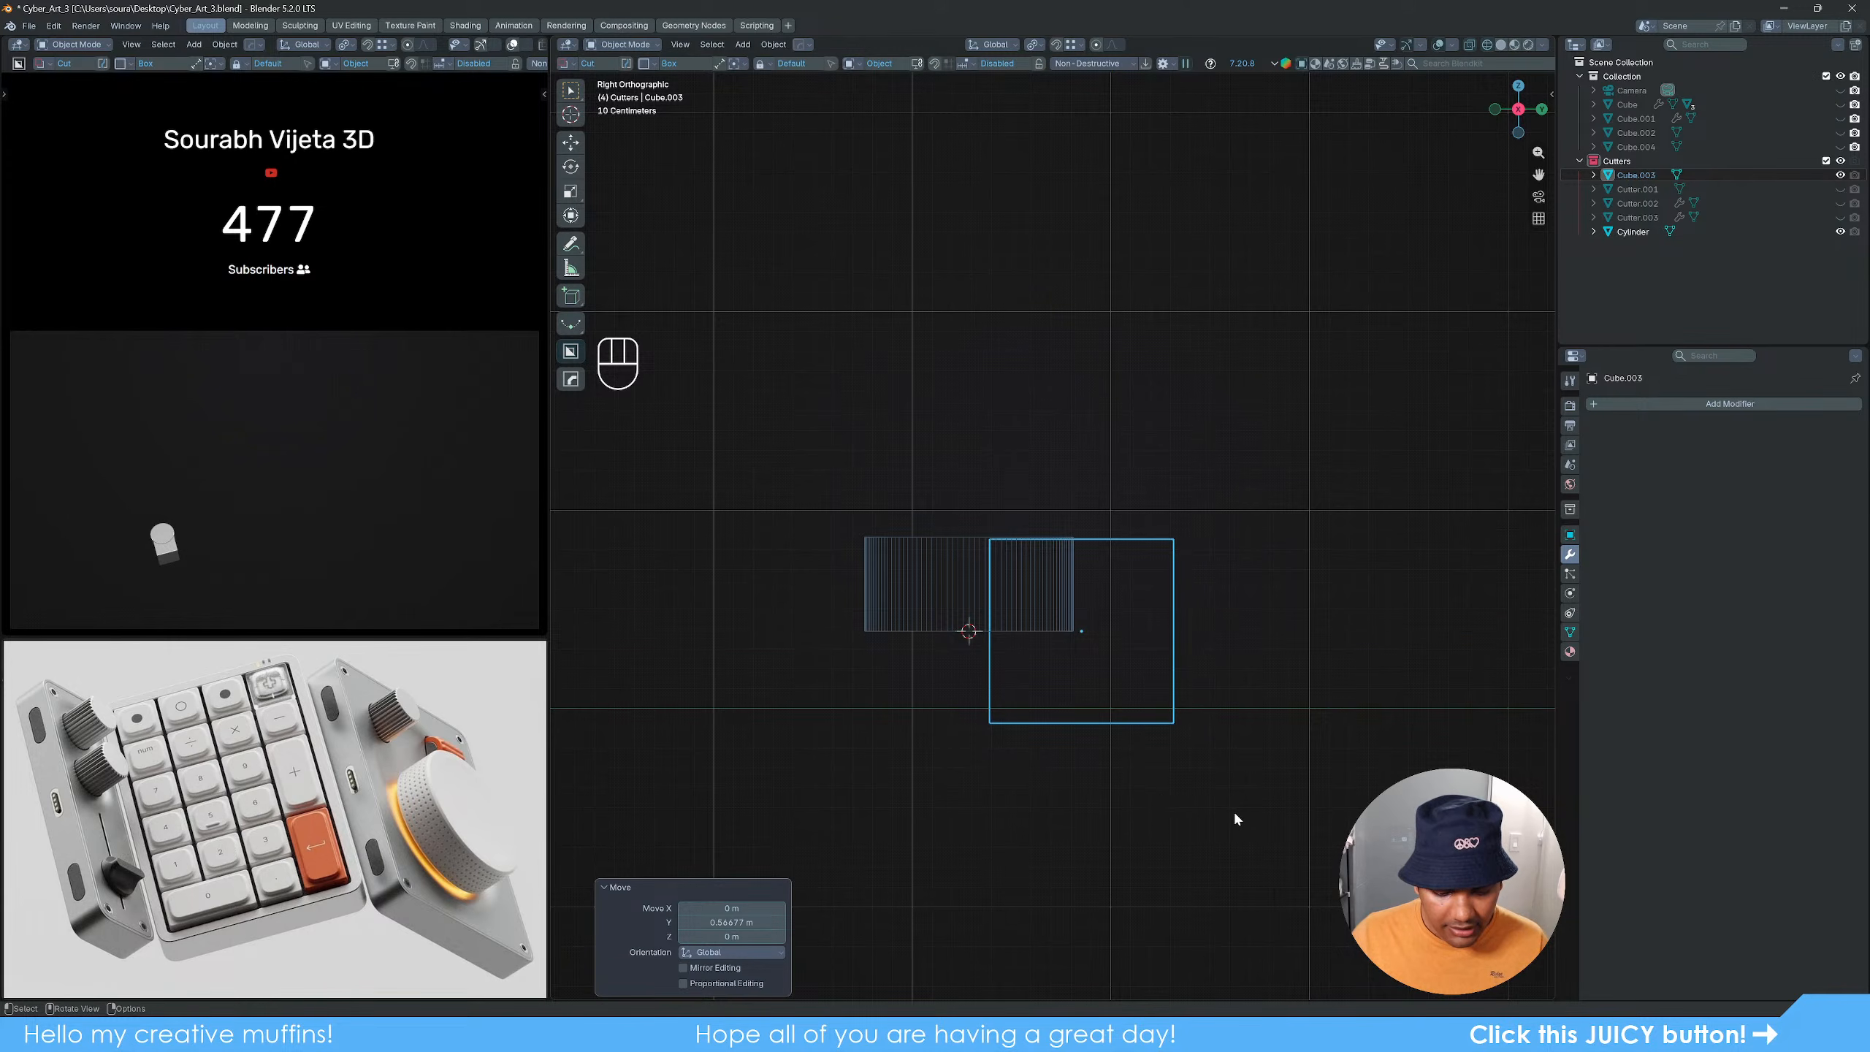
pyautogui.press('g')
pyautogui.press('z')
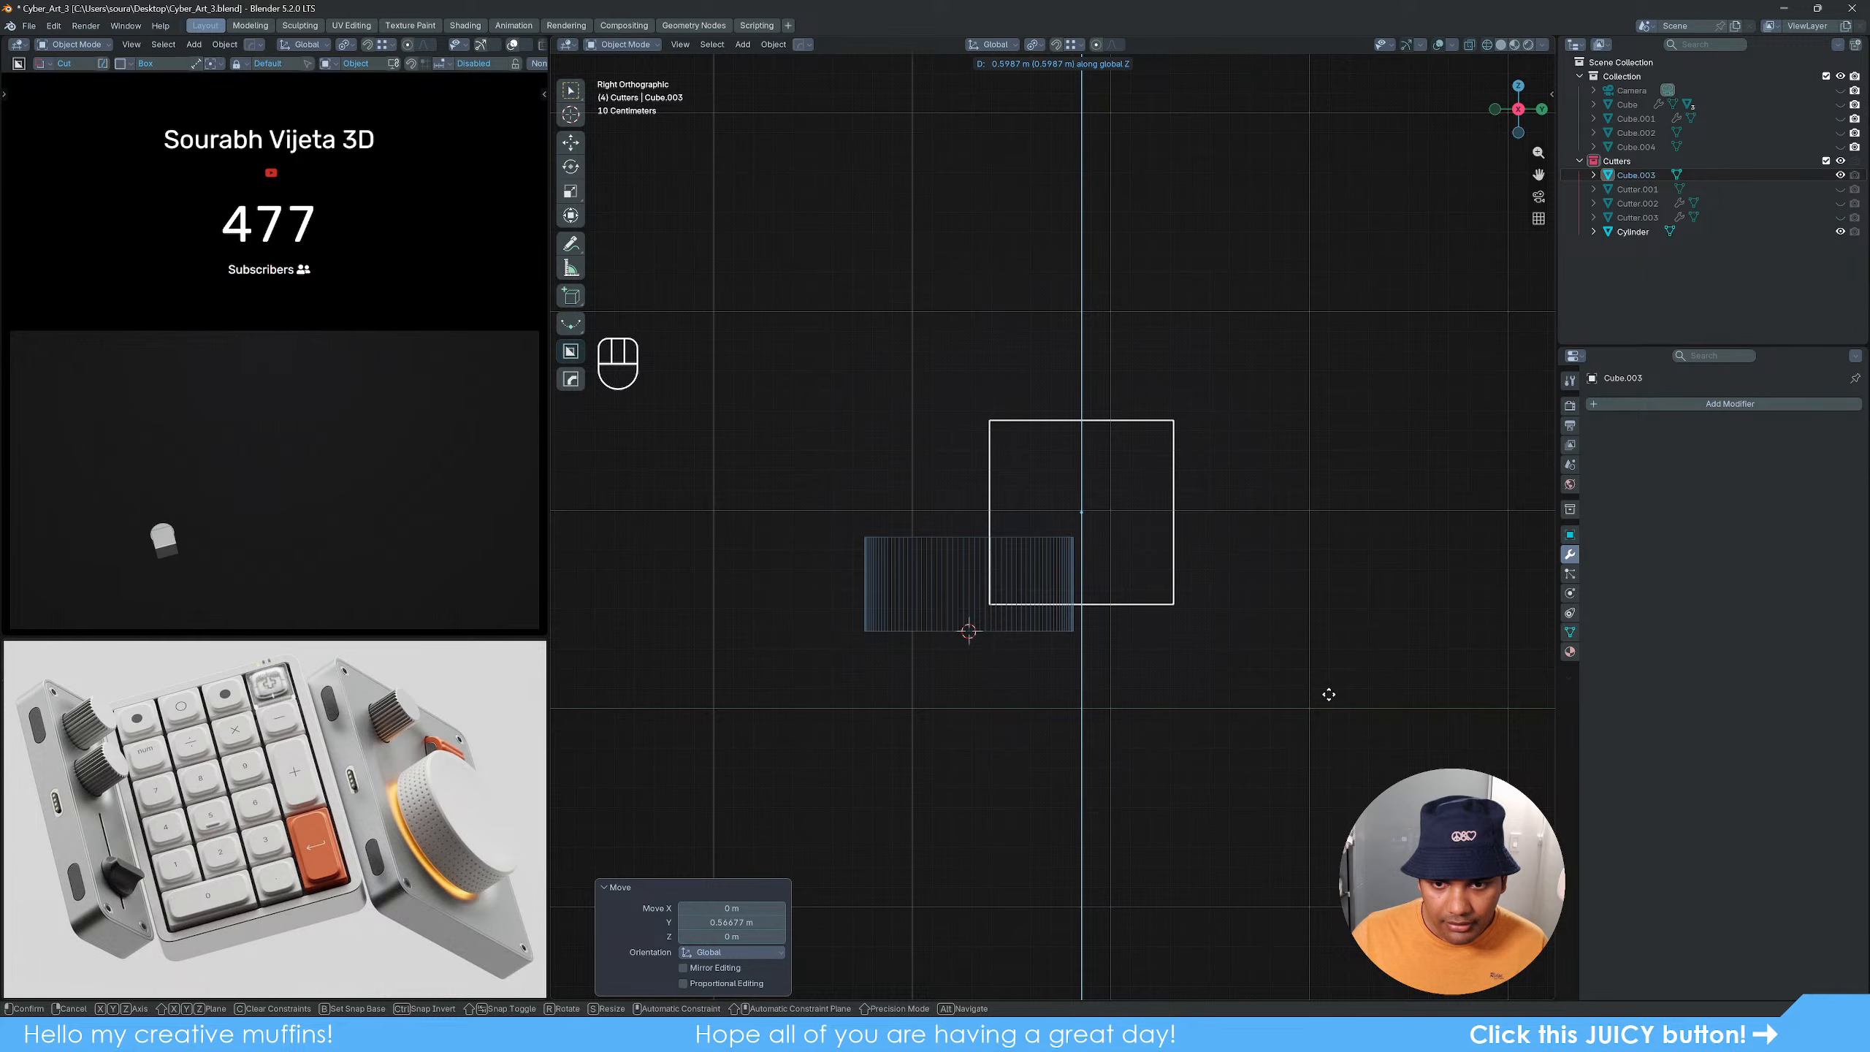
pyautogui.click(1321, 691)
pyautogui.moveTo(1206, 643); pyautogui.dragTo(1092, 709, button='middle')
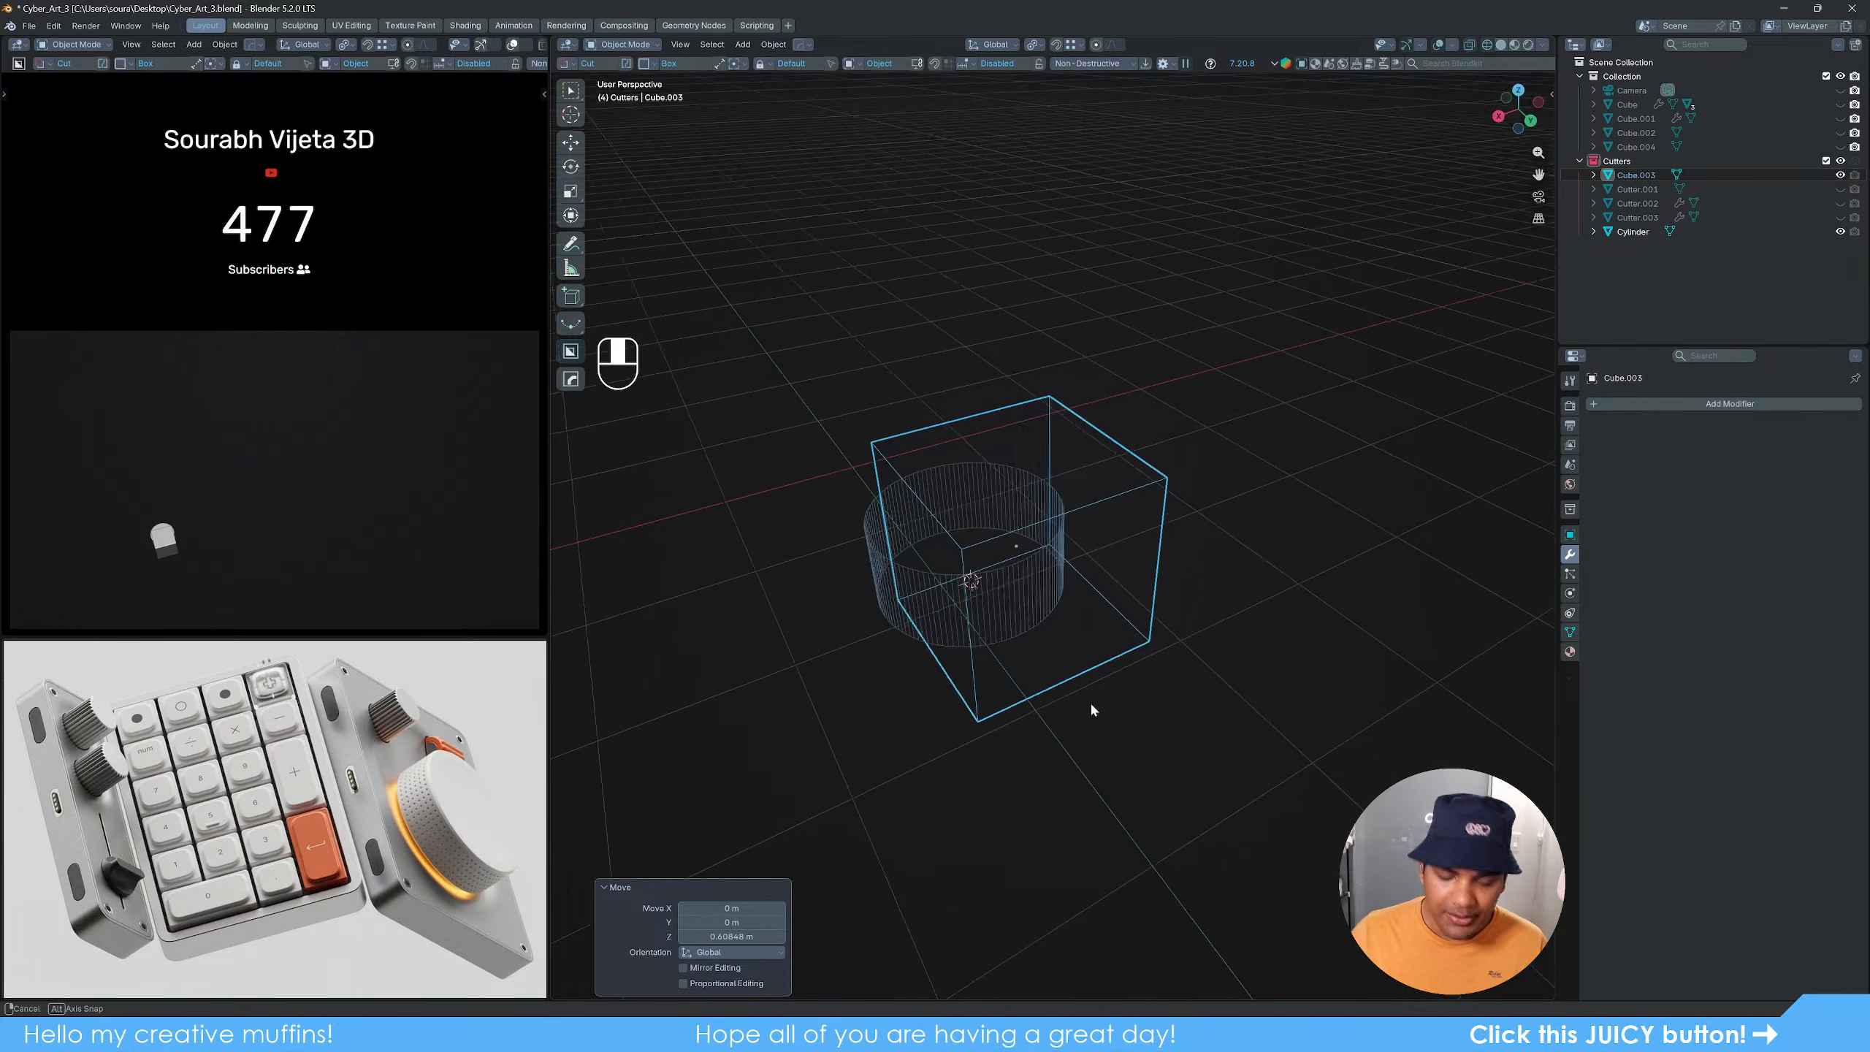
# Step: Return to solid shading and stretch the cube along X by about 1.85 so it extends past the cylinder
pyautogui.press('z')
pyautogui.moveTo(1213, 701)
pyautogui.mouseDown(button='middle')
pyautogui.moveTo(1236, 679)
pyautogui.moveTo(1153, 716)
pyautogui.moveTo(1119, 661)
pyautogui.mouseUp(button='middle')
pyautogui.press('s')
pyautogui.press('x')
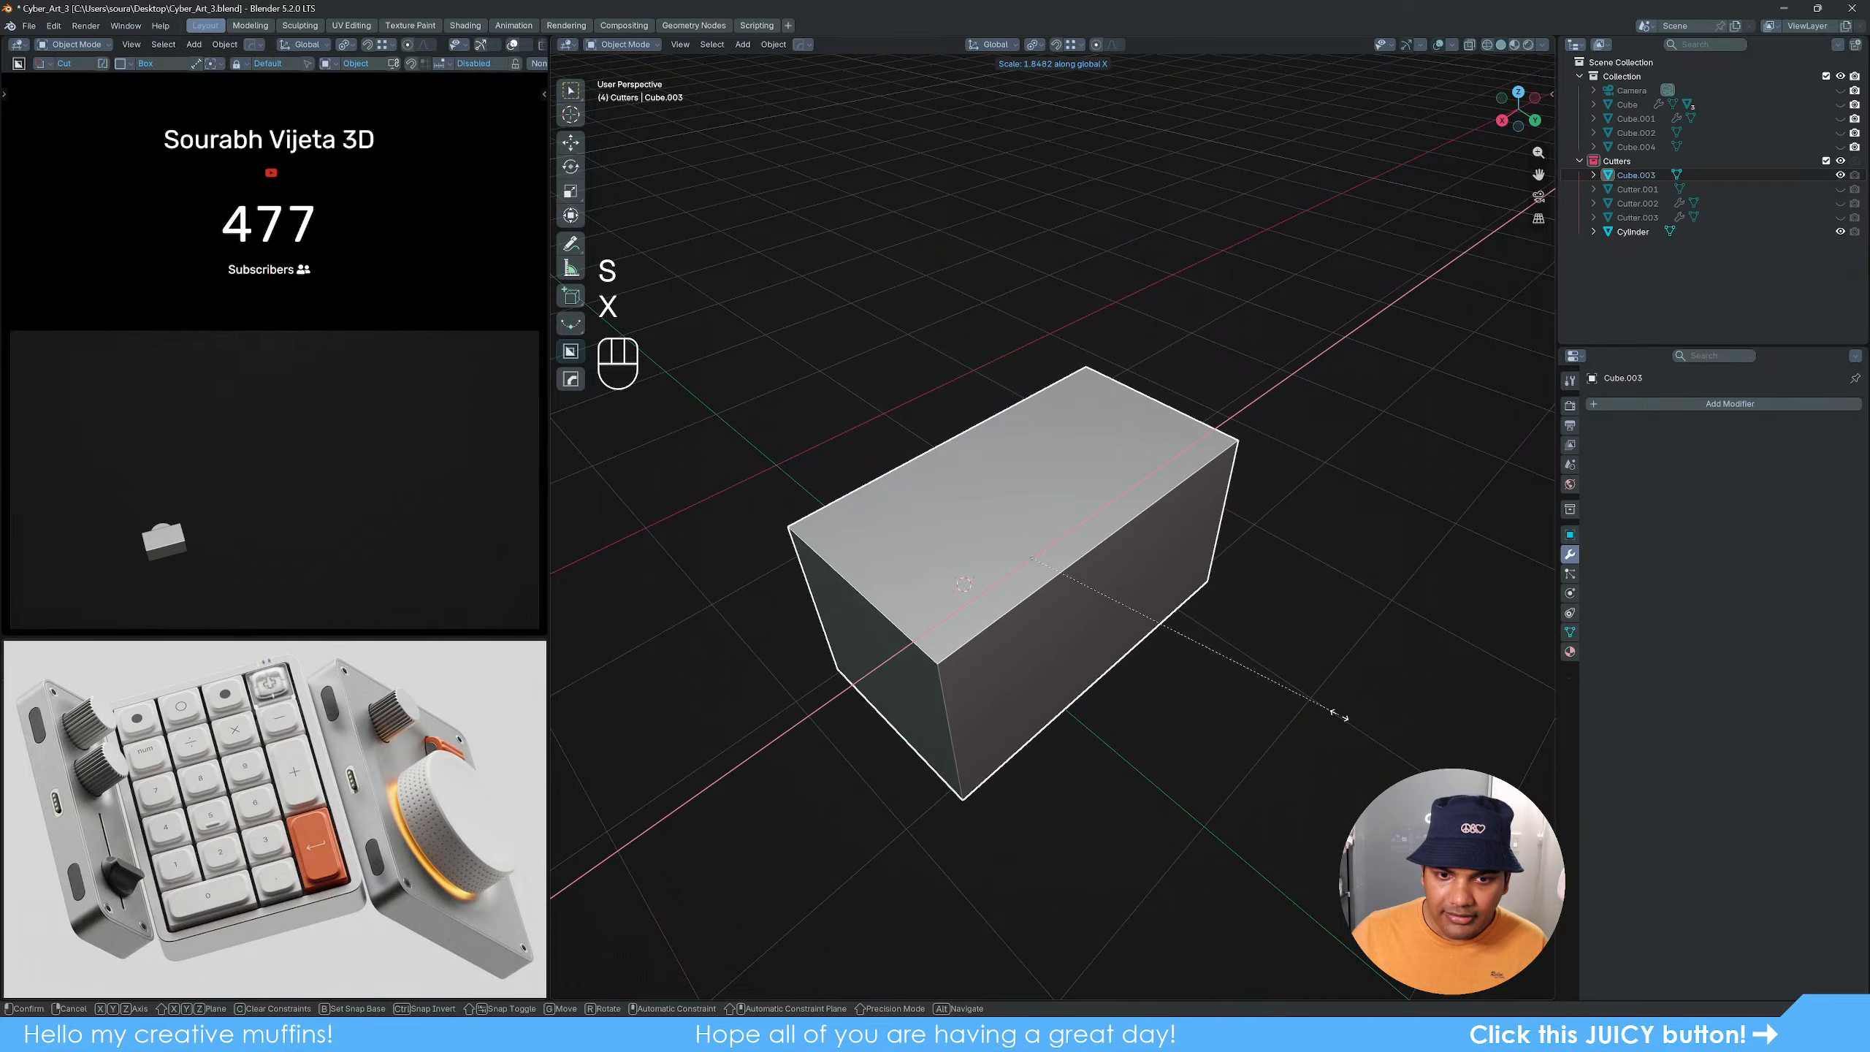
pyautogui.click(1340, 714)
pyautogui.moveTo(1004, 722); pyautogui.dragTo(1128, 582, button='middle')
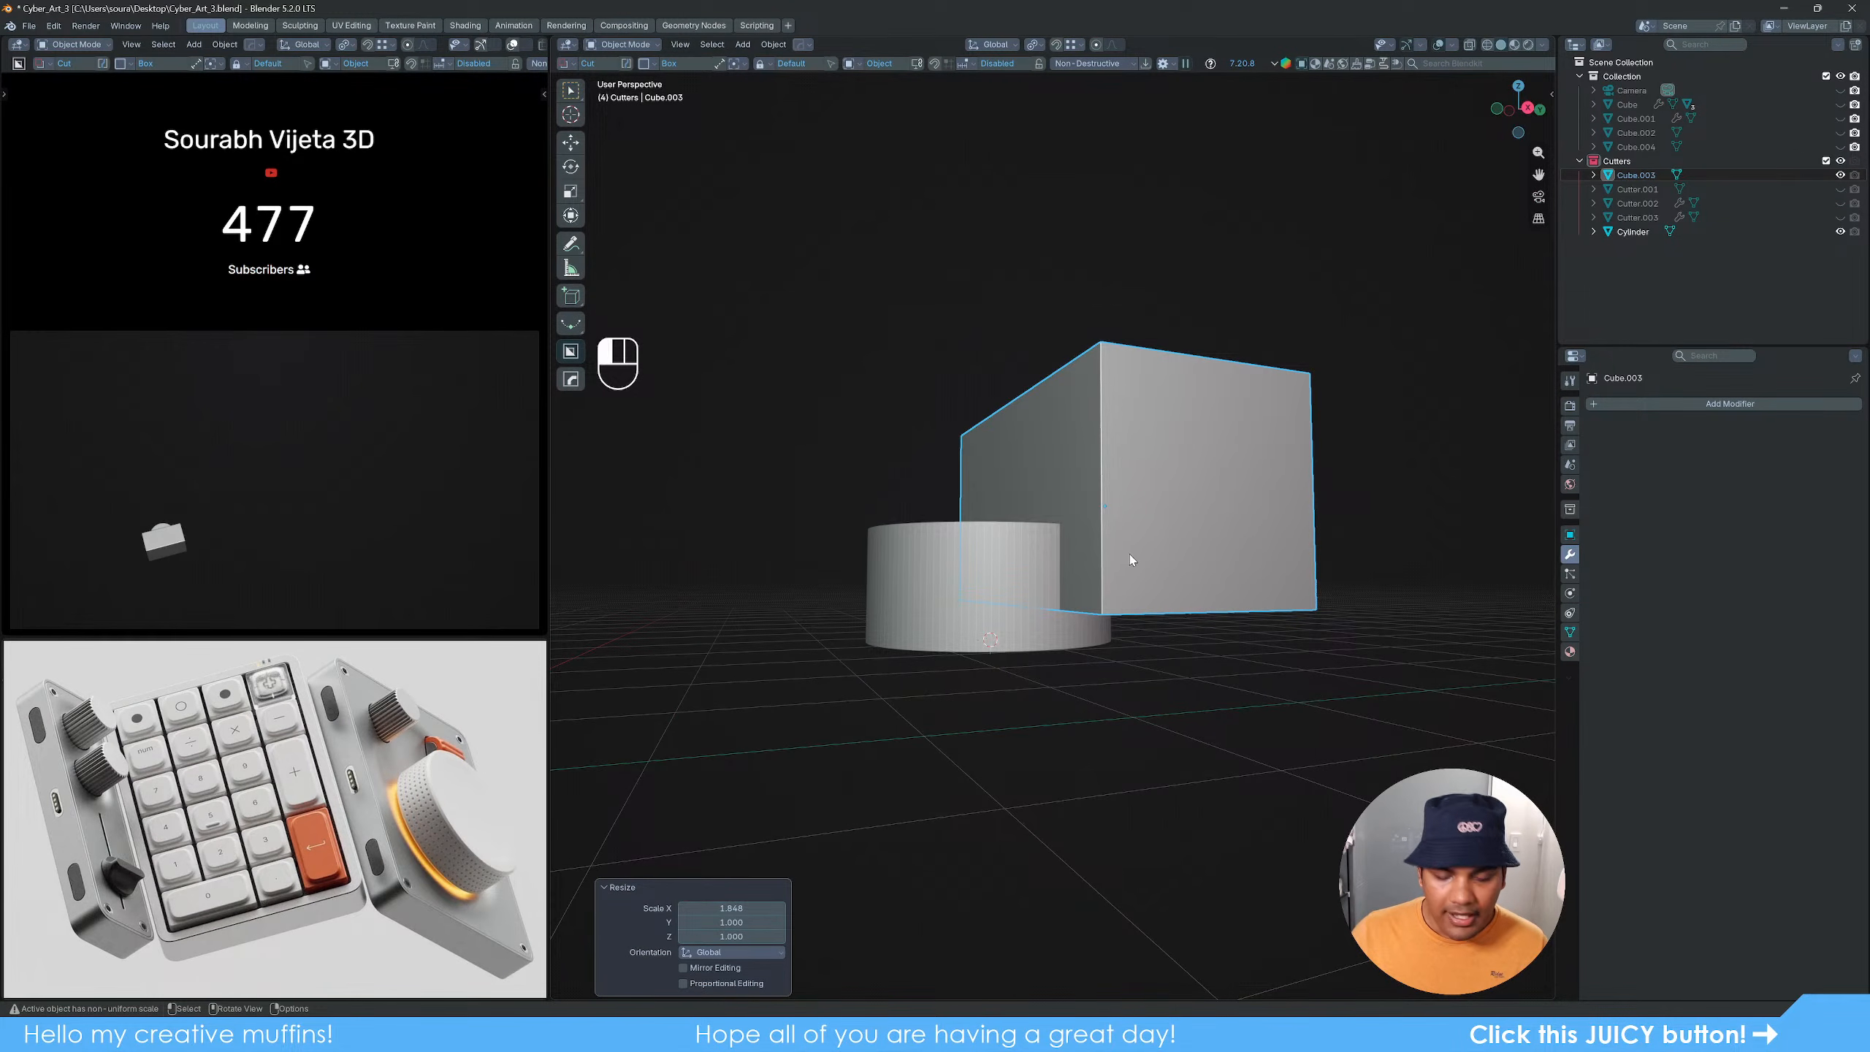
# Step: Edit the cube in edge select mode, select its lower long edge inside the cylinder, and show the view in wireframe
pyautogui.press('q')
pyautogui.moveTo(1130, 554)
pyautogui.click(1219, 598)
pyautogui.press('Tab')
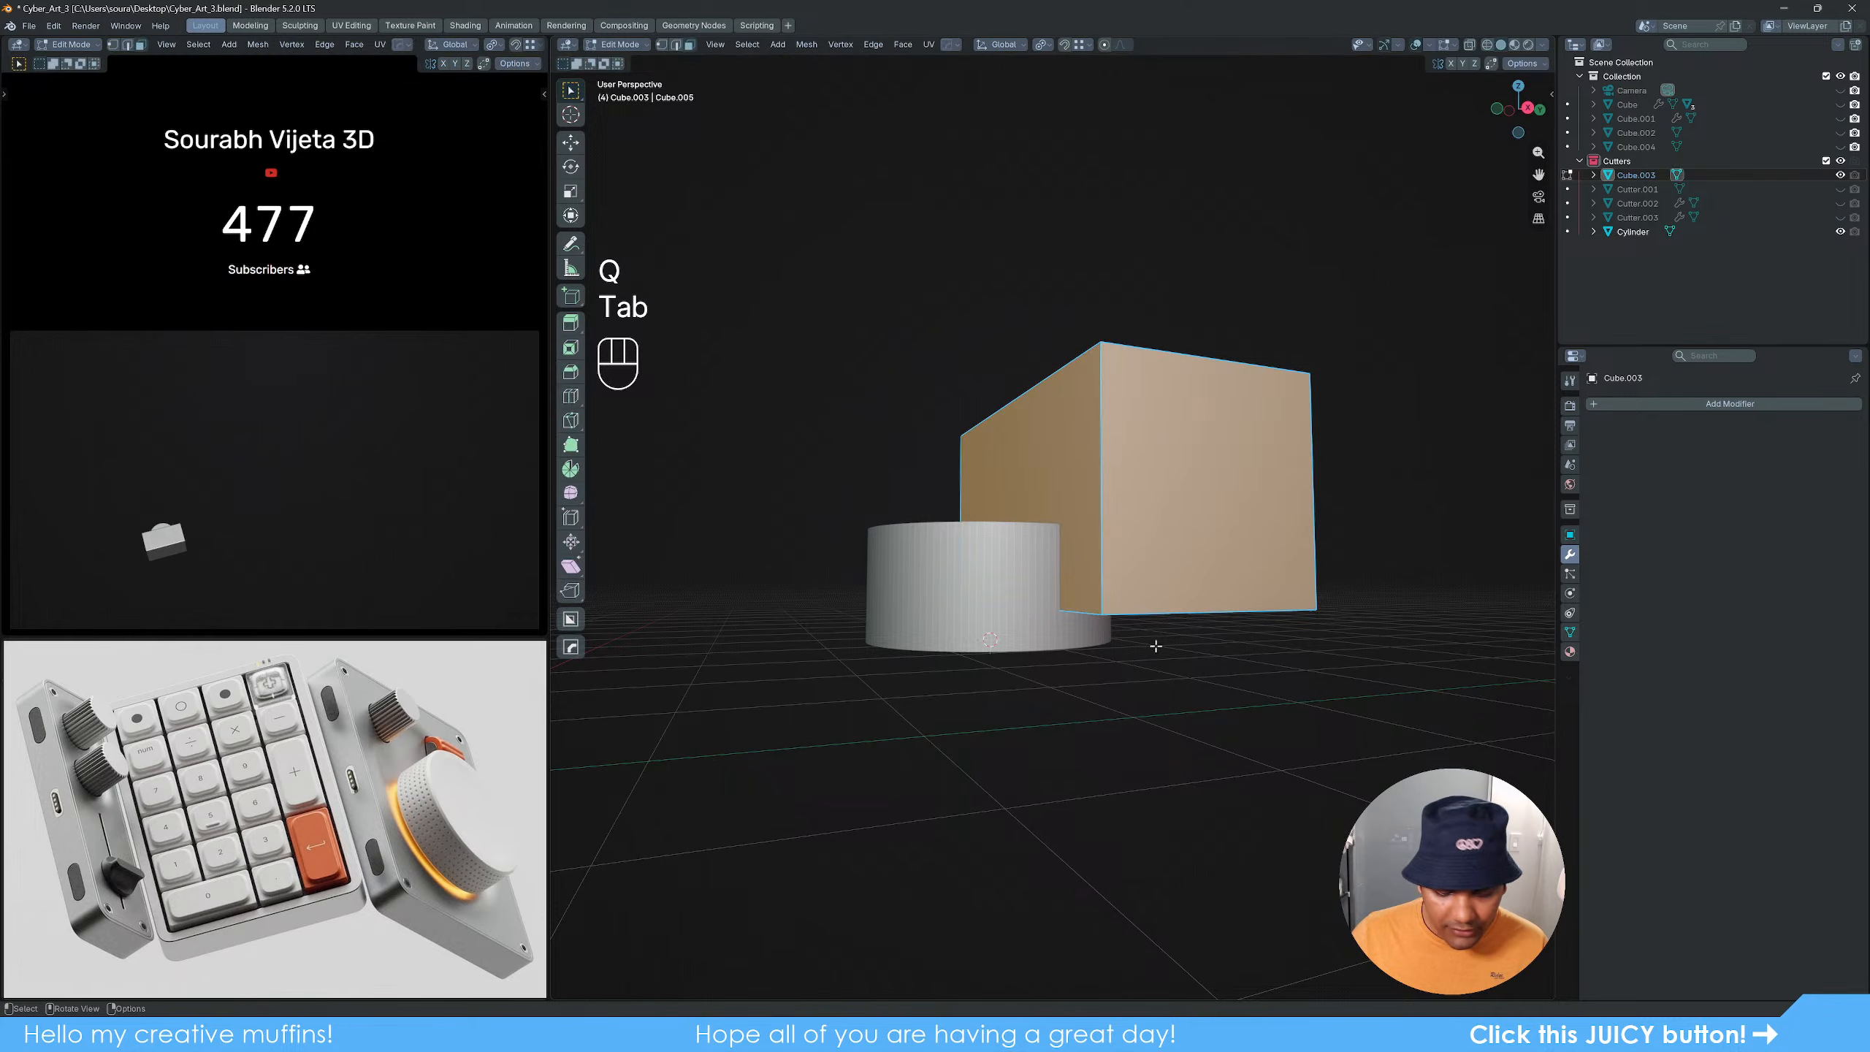
pyautogui.press('2')
pyautogui.keyDown('alt'); pyautogui.moveTo(1156, 646); pyautogui.dragTo(1146, 668, button='middle'); pyautogui.keyUp('alt')
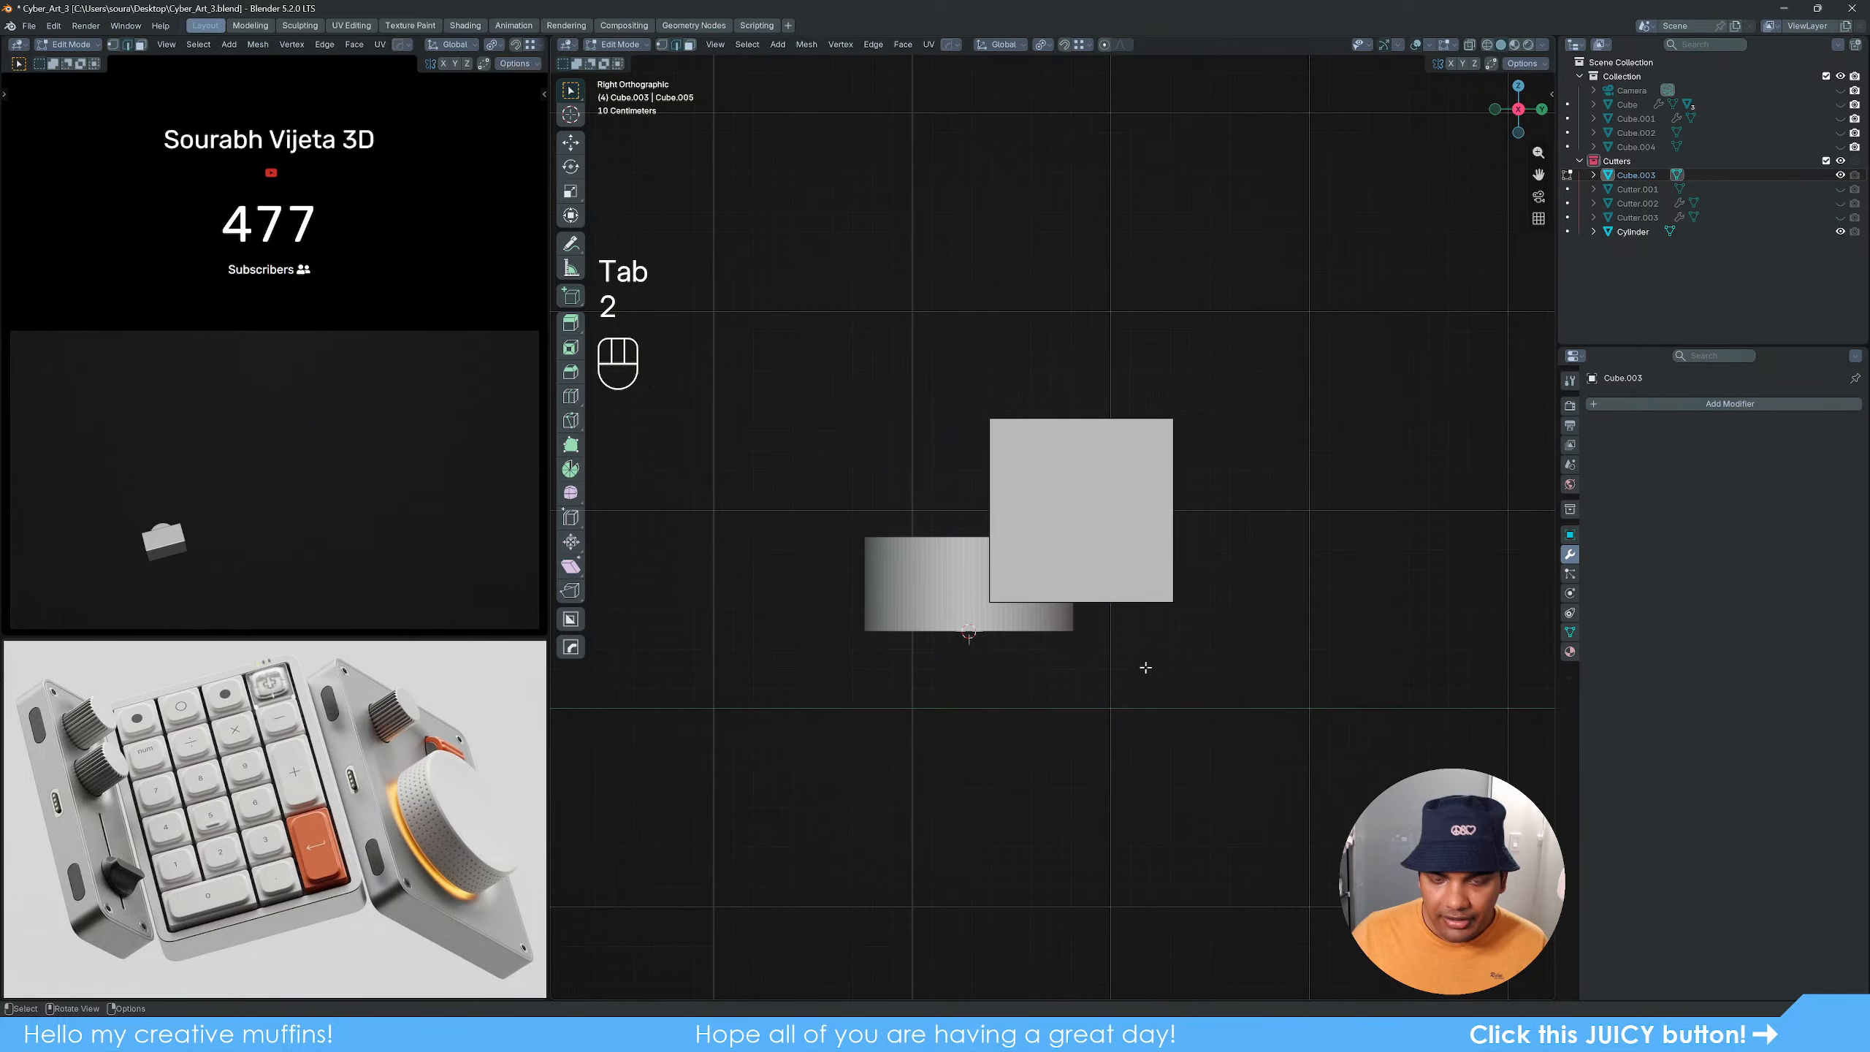
pyautogui.press('z')
pyautogui.scroll(2, 1119, 735)
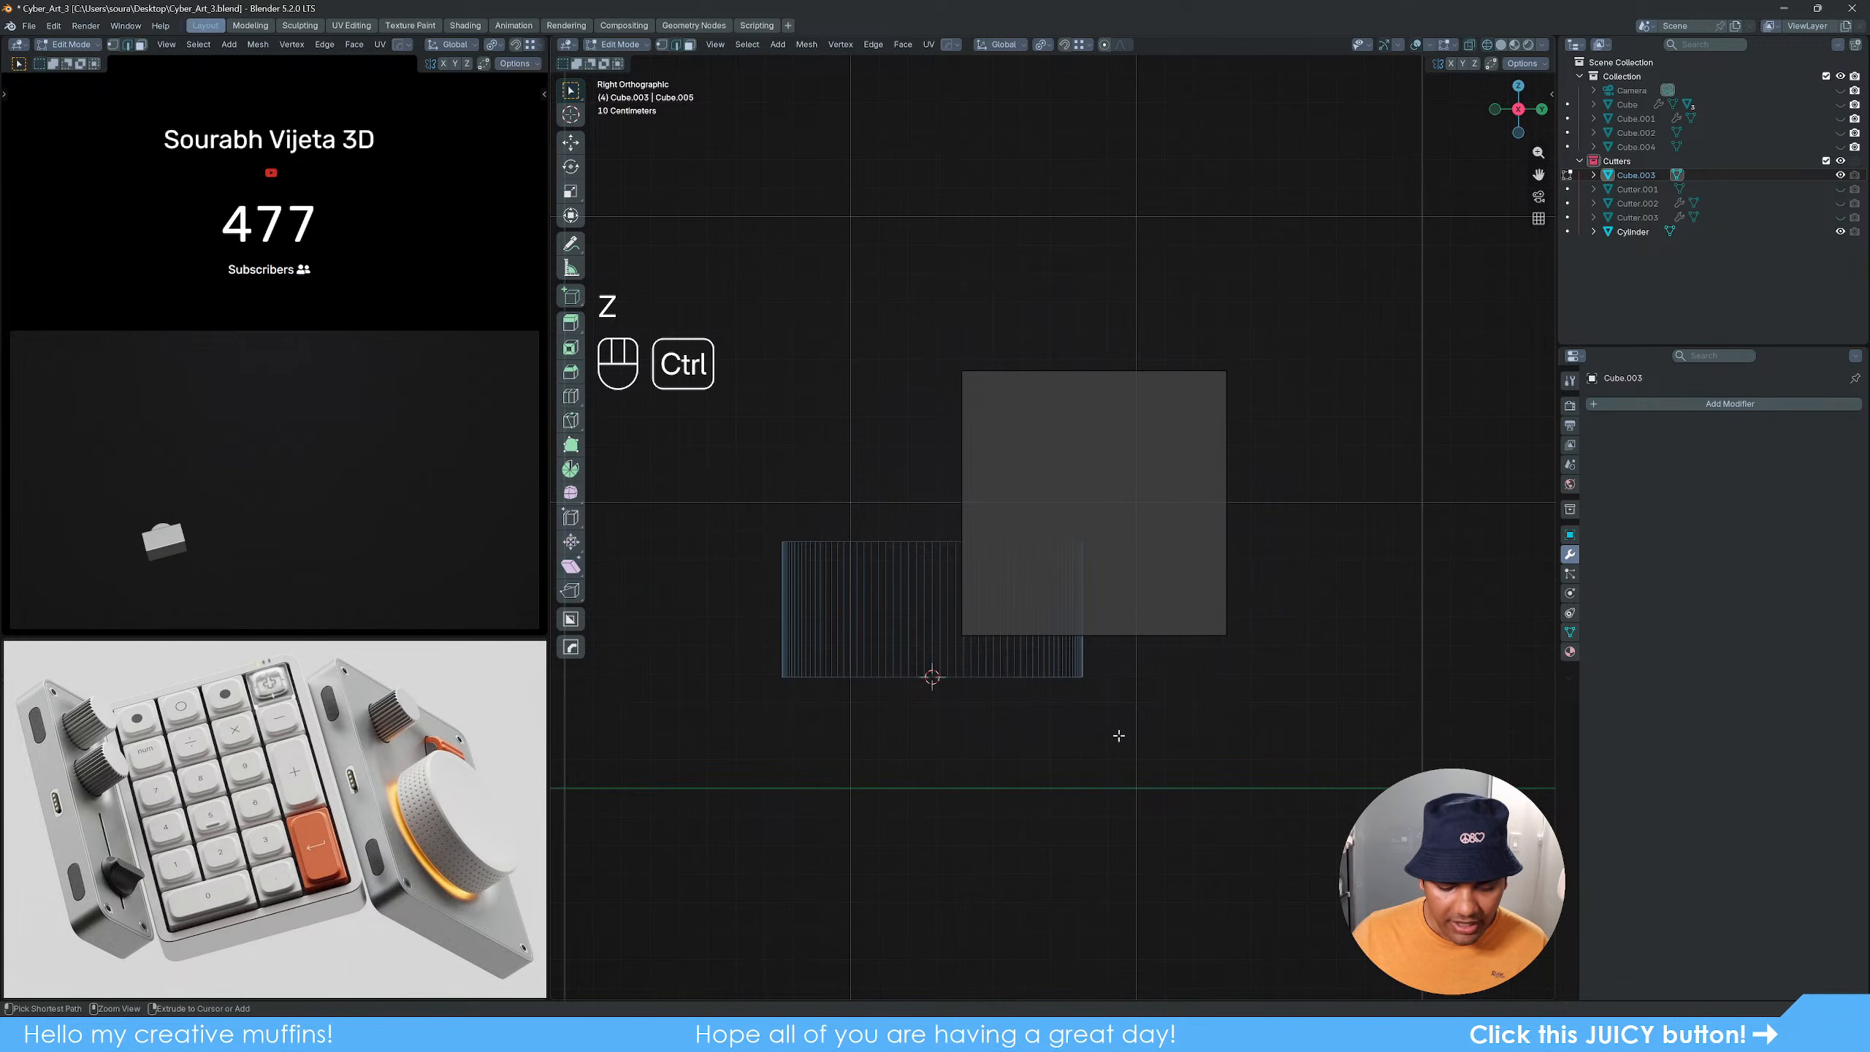
# Step: Try to bevel the cube's lower edge by about 0.38 m with 20 segments, and undo it
pyautogui.hotkey('ctrl', 'b')
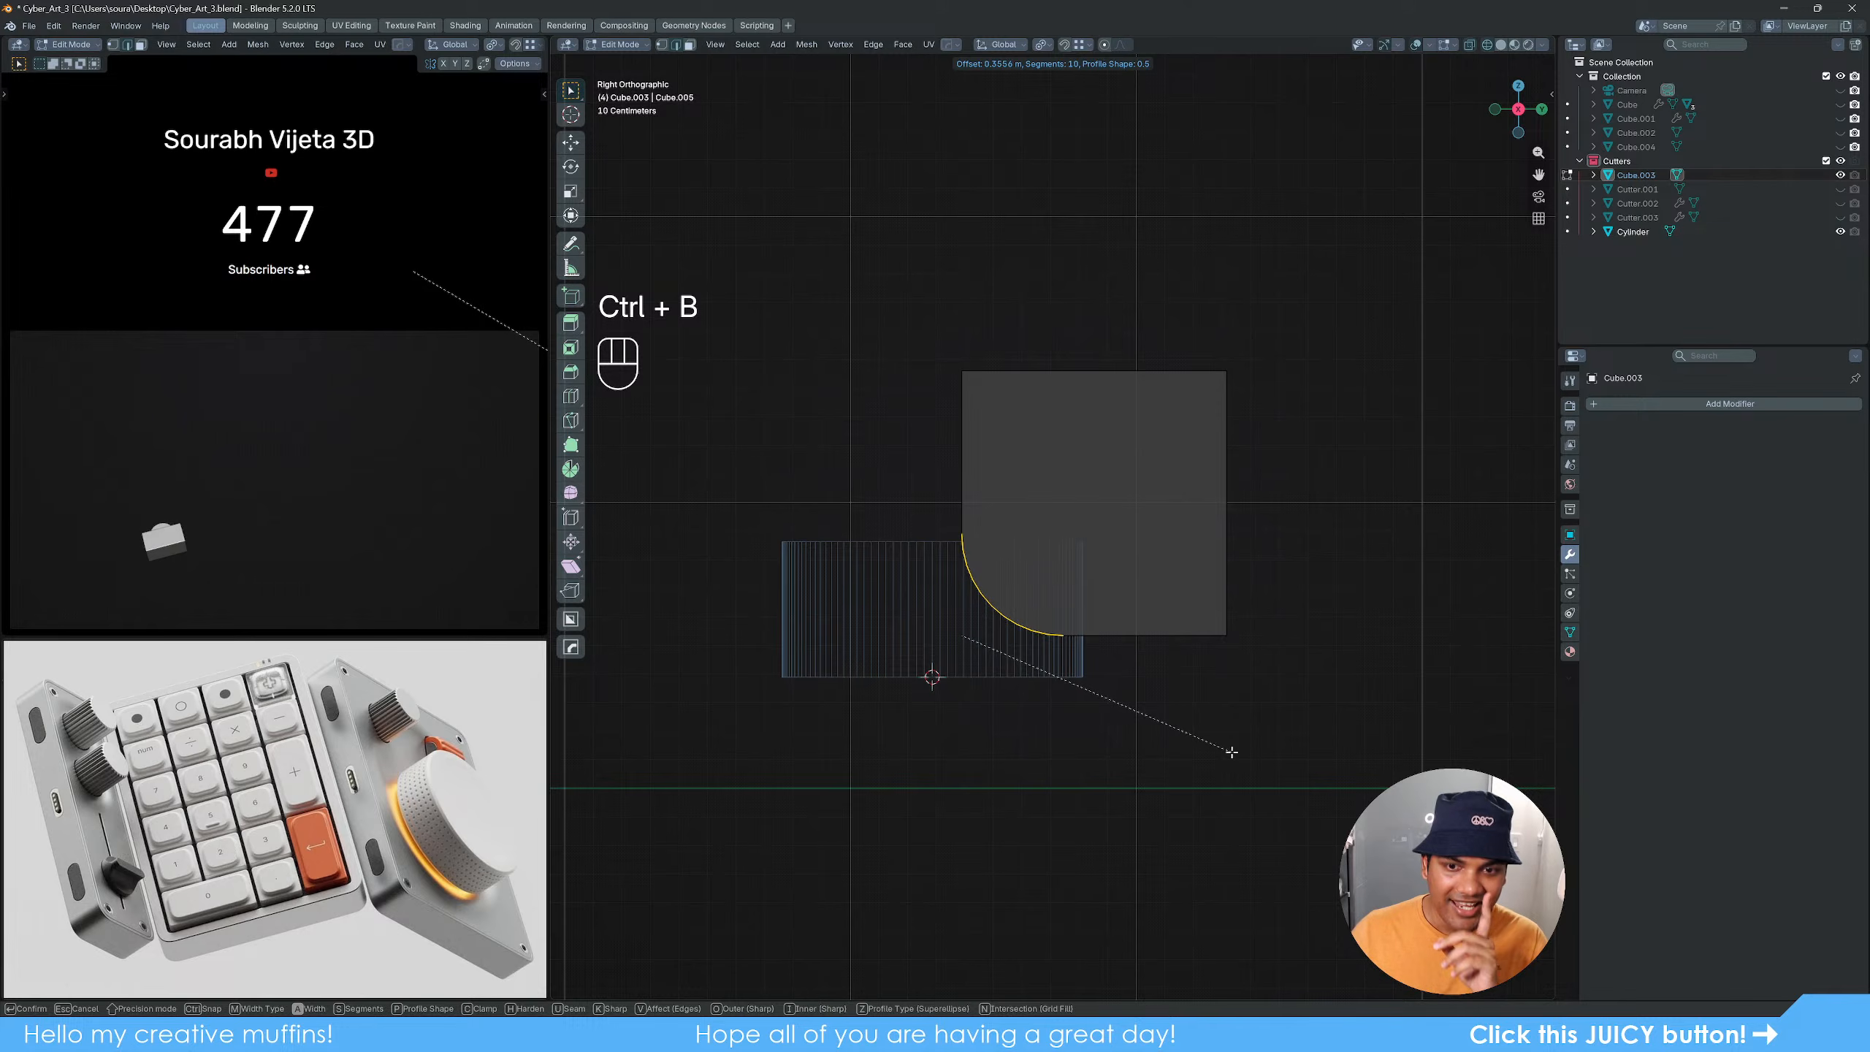
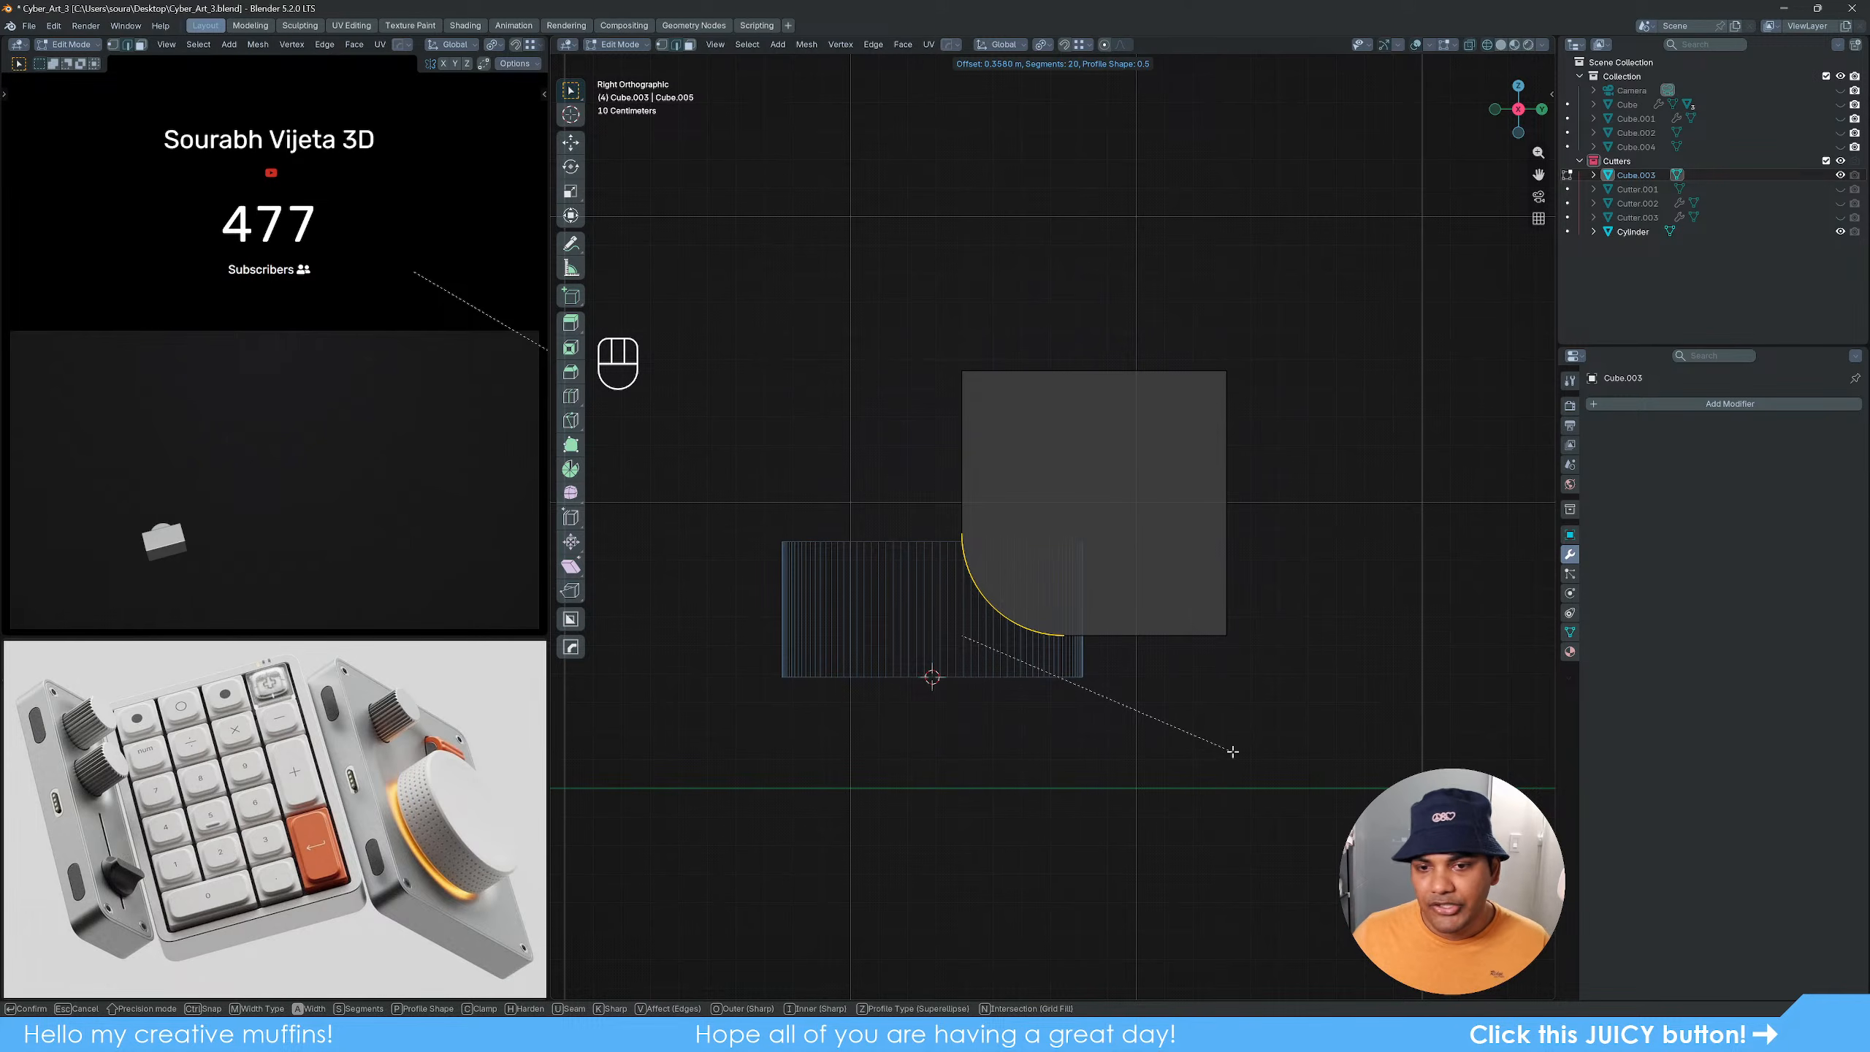
pyautogui.press('shift')
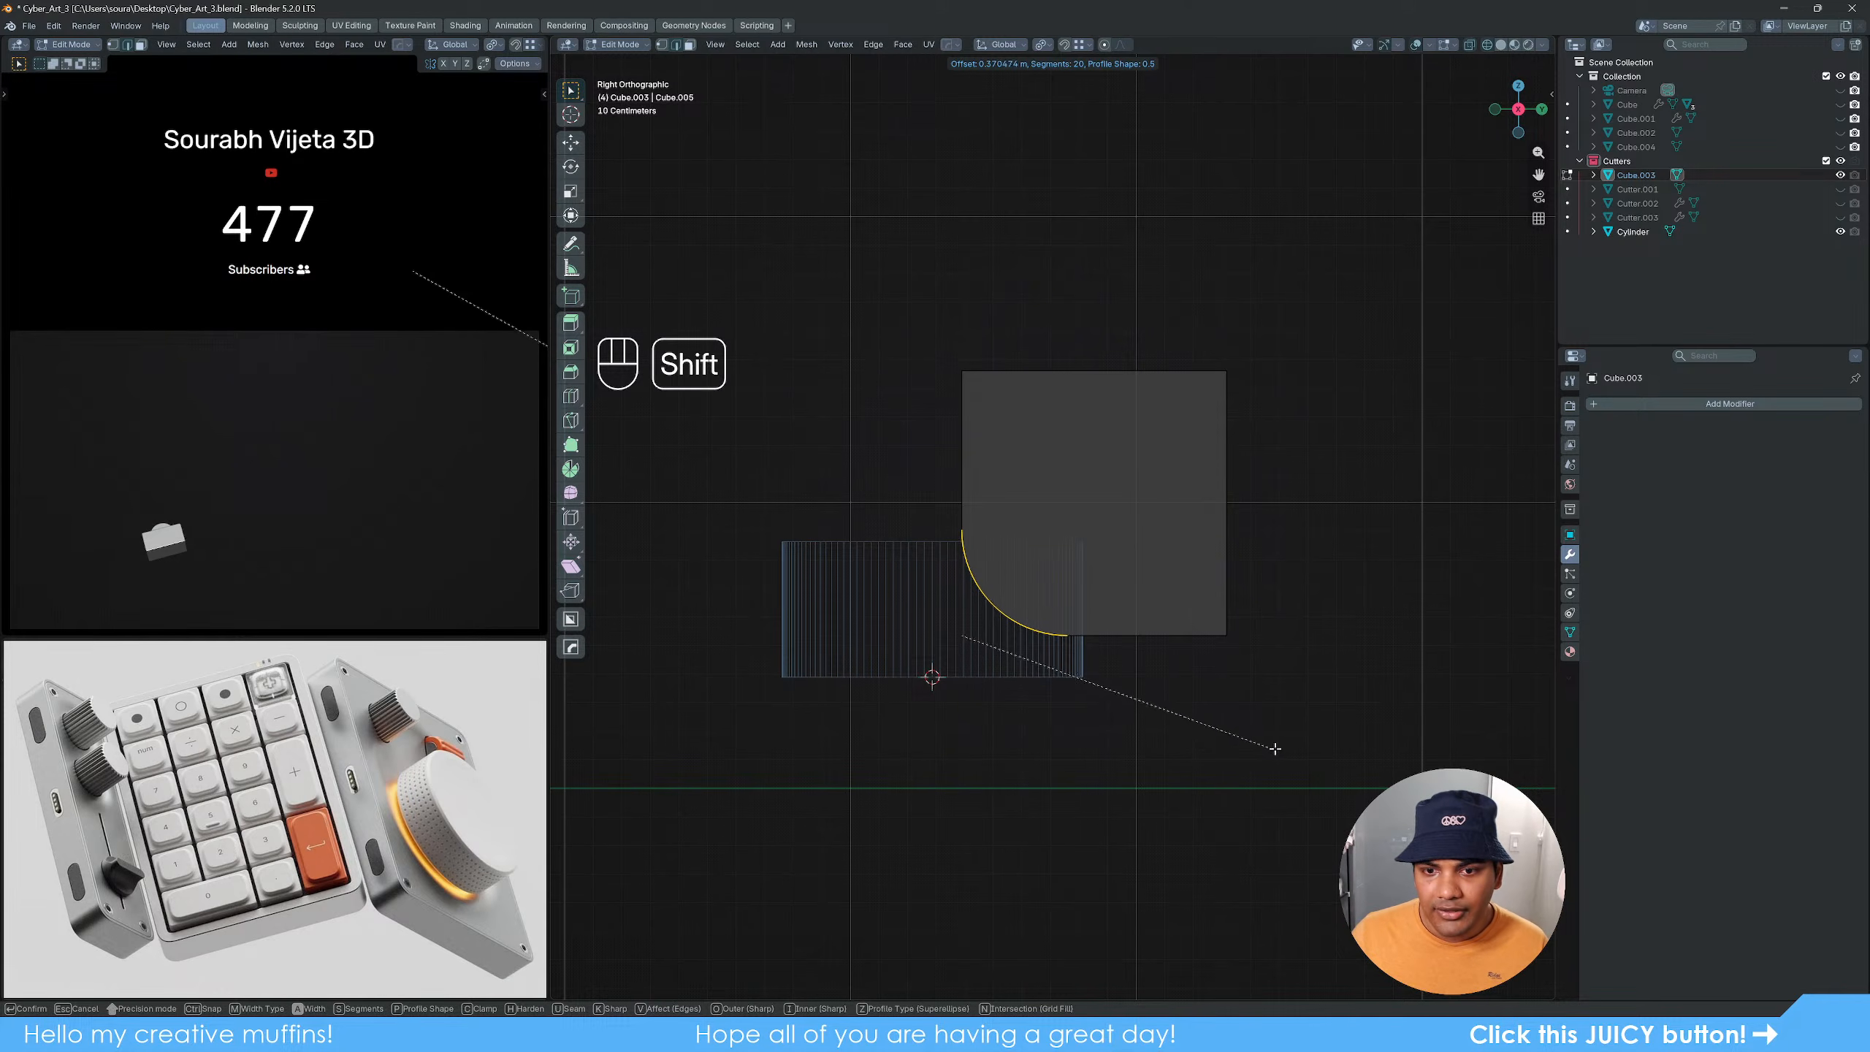
pyautogui.click(1315, 752)
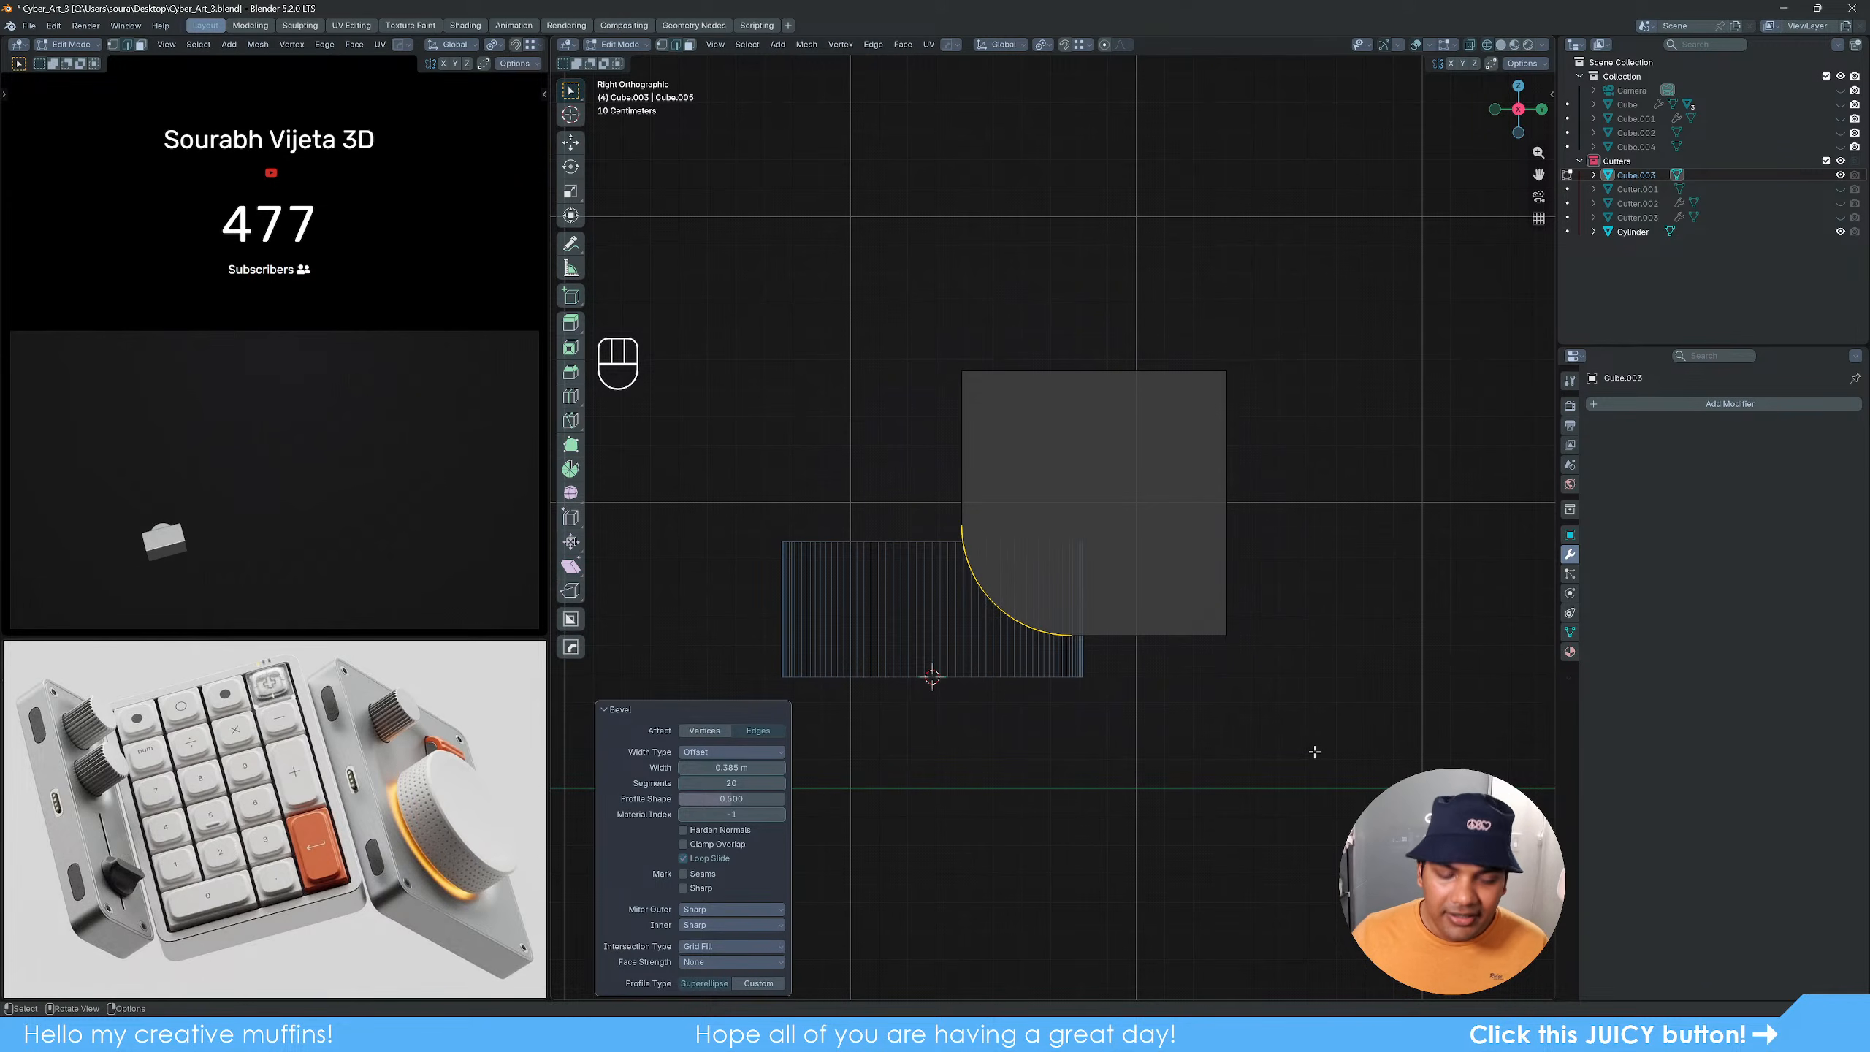
pyautogui.hotkey('ctrl', 'z')
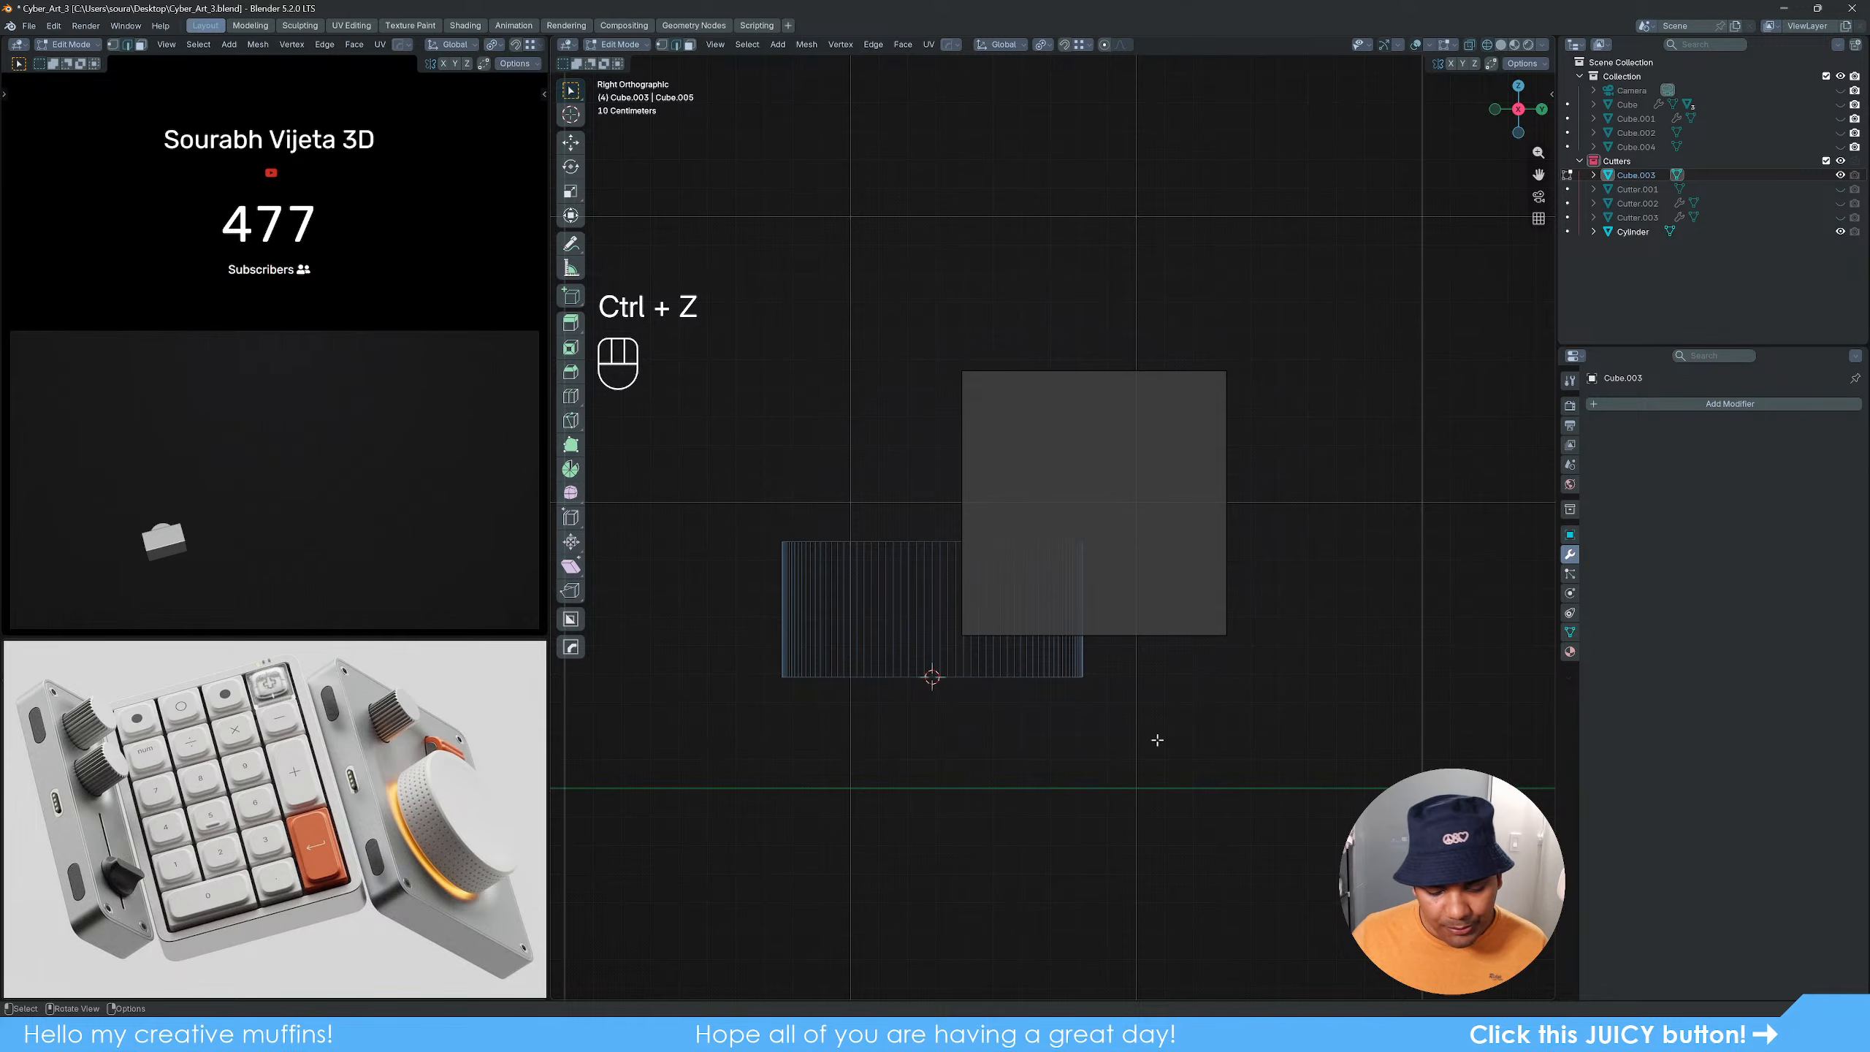
# Step: Bevel the cube's lower edge by about 0.28 m with 20 segments, and return to Object Mode in solid shading
pyautogui.hotkey('ctrl', 'b')
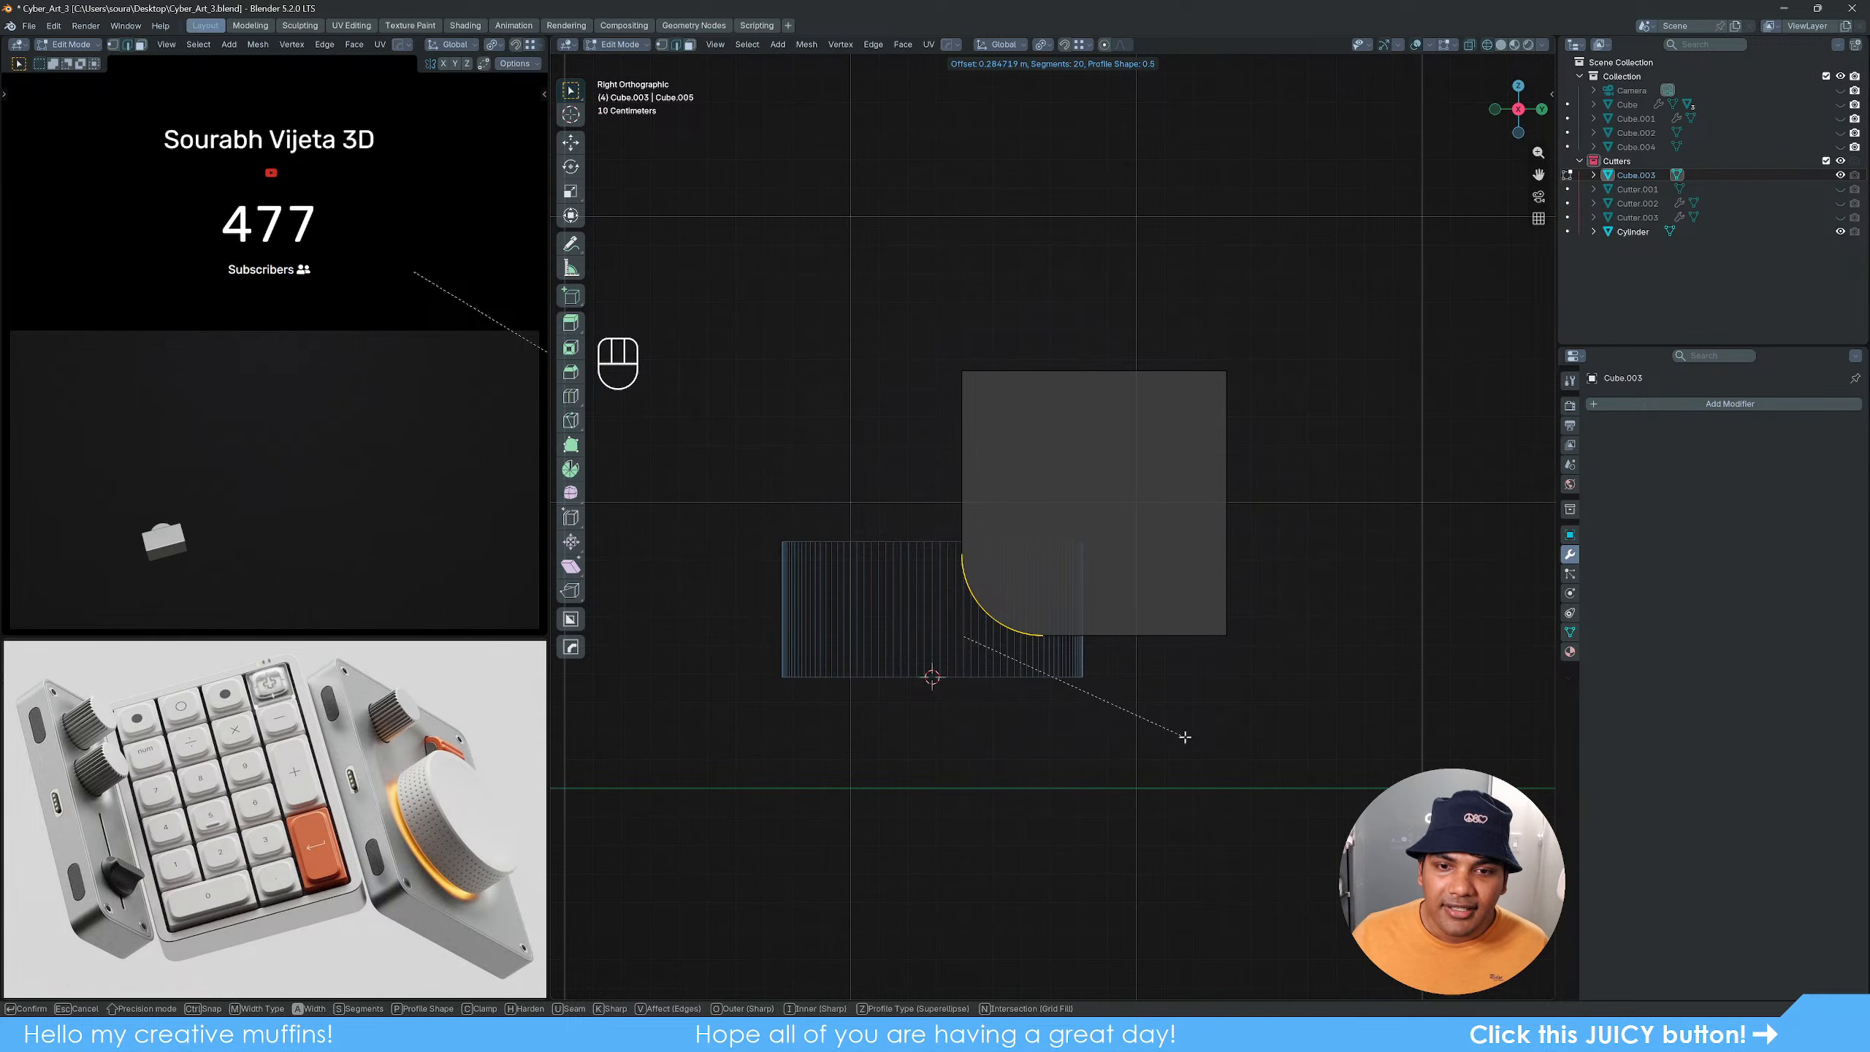
pyautogui.press('shift')
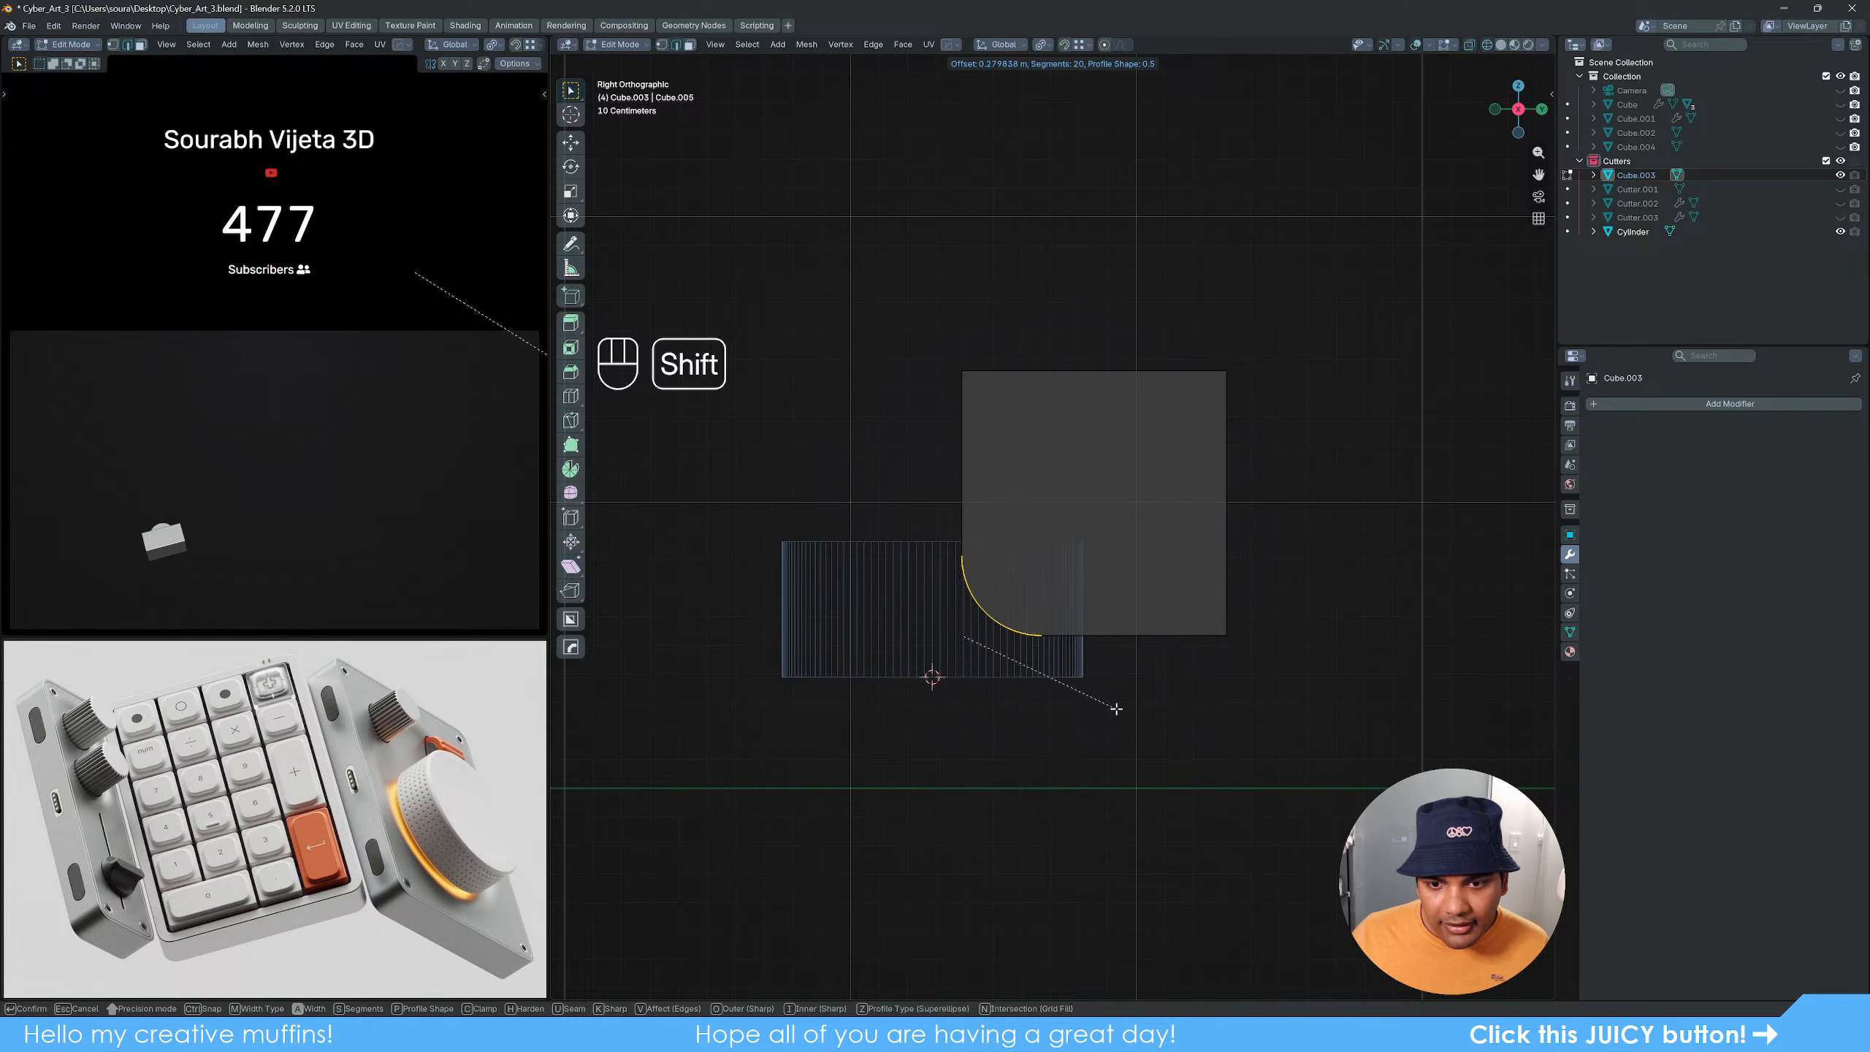
pyautogui.click(1116, 709)
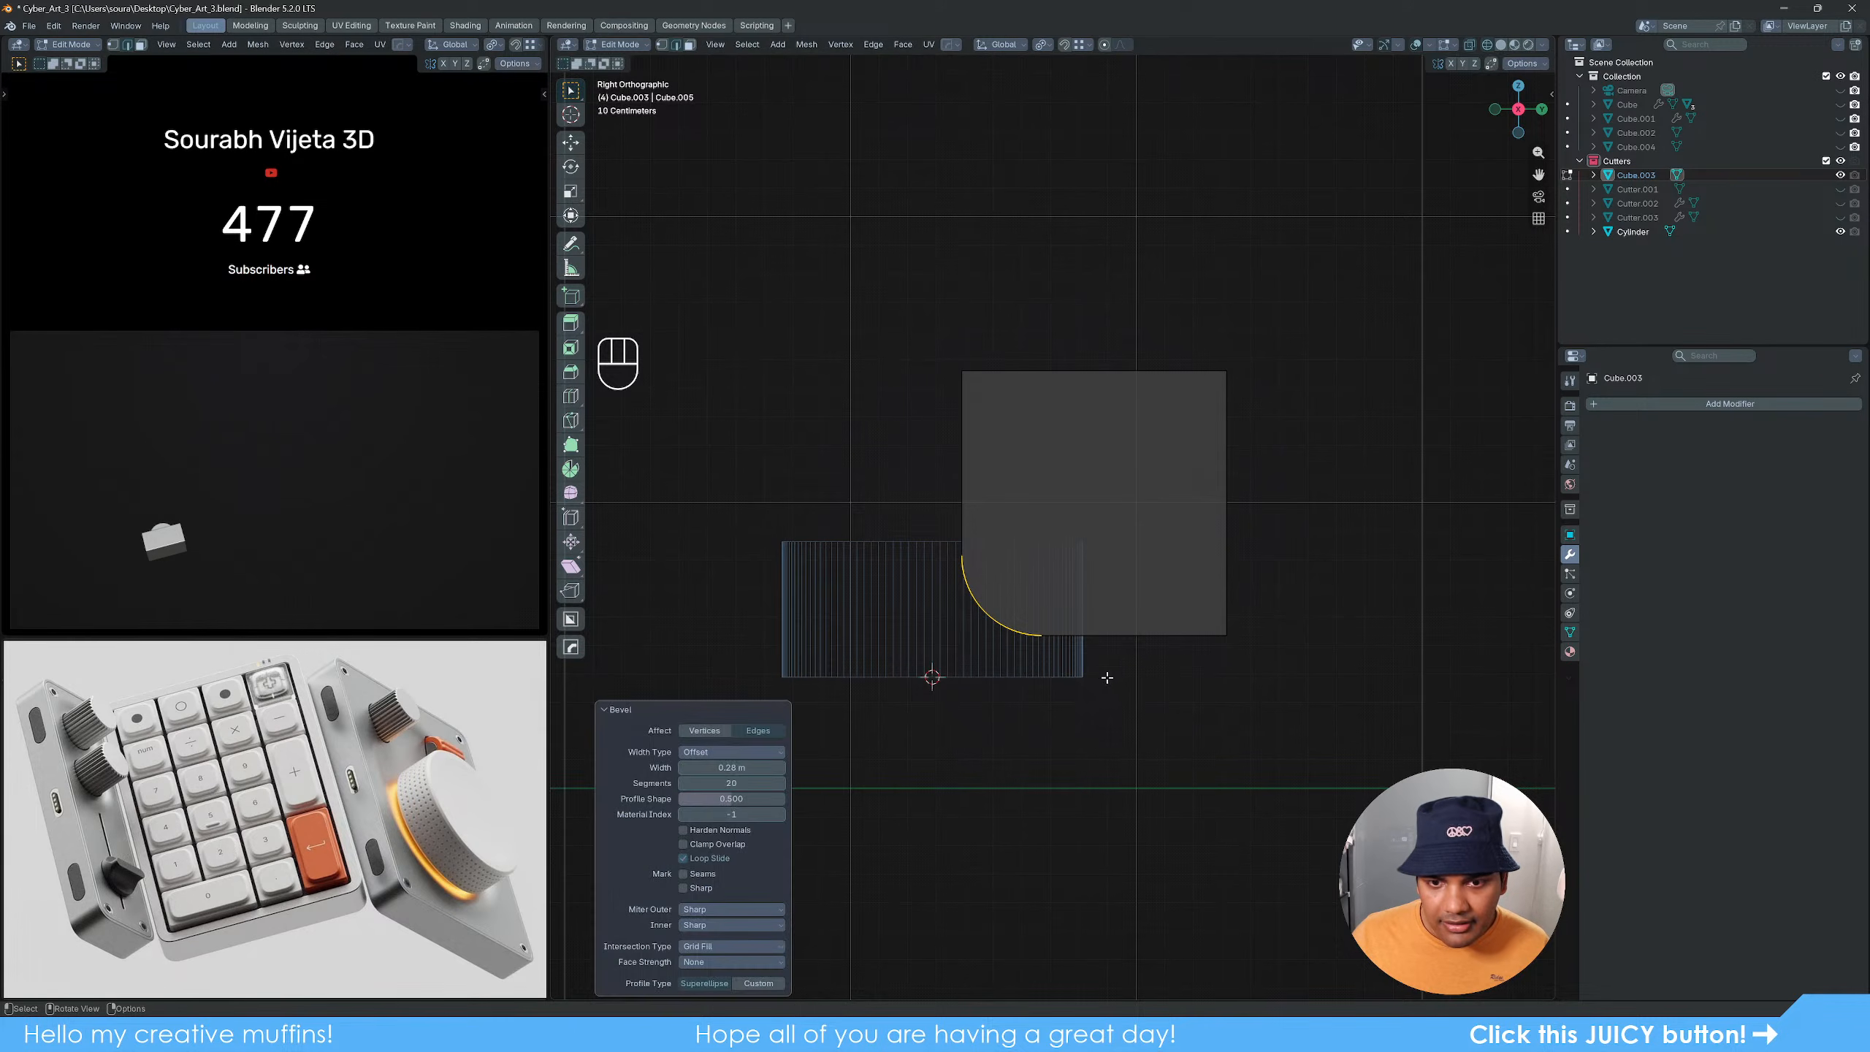
pyautogui.moveTo(1117, 709)
pyautogui.mouseDown(button='middle')
pyautogui.moveTo(1044, 704)
pyautogui.moveTo(1098, 709)
pyautogui.moveTo(1051, 681)
pyautogui.mouseUp(button='middle')
pyautogui.press('Tab')
pyautogui.press('z')
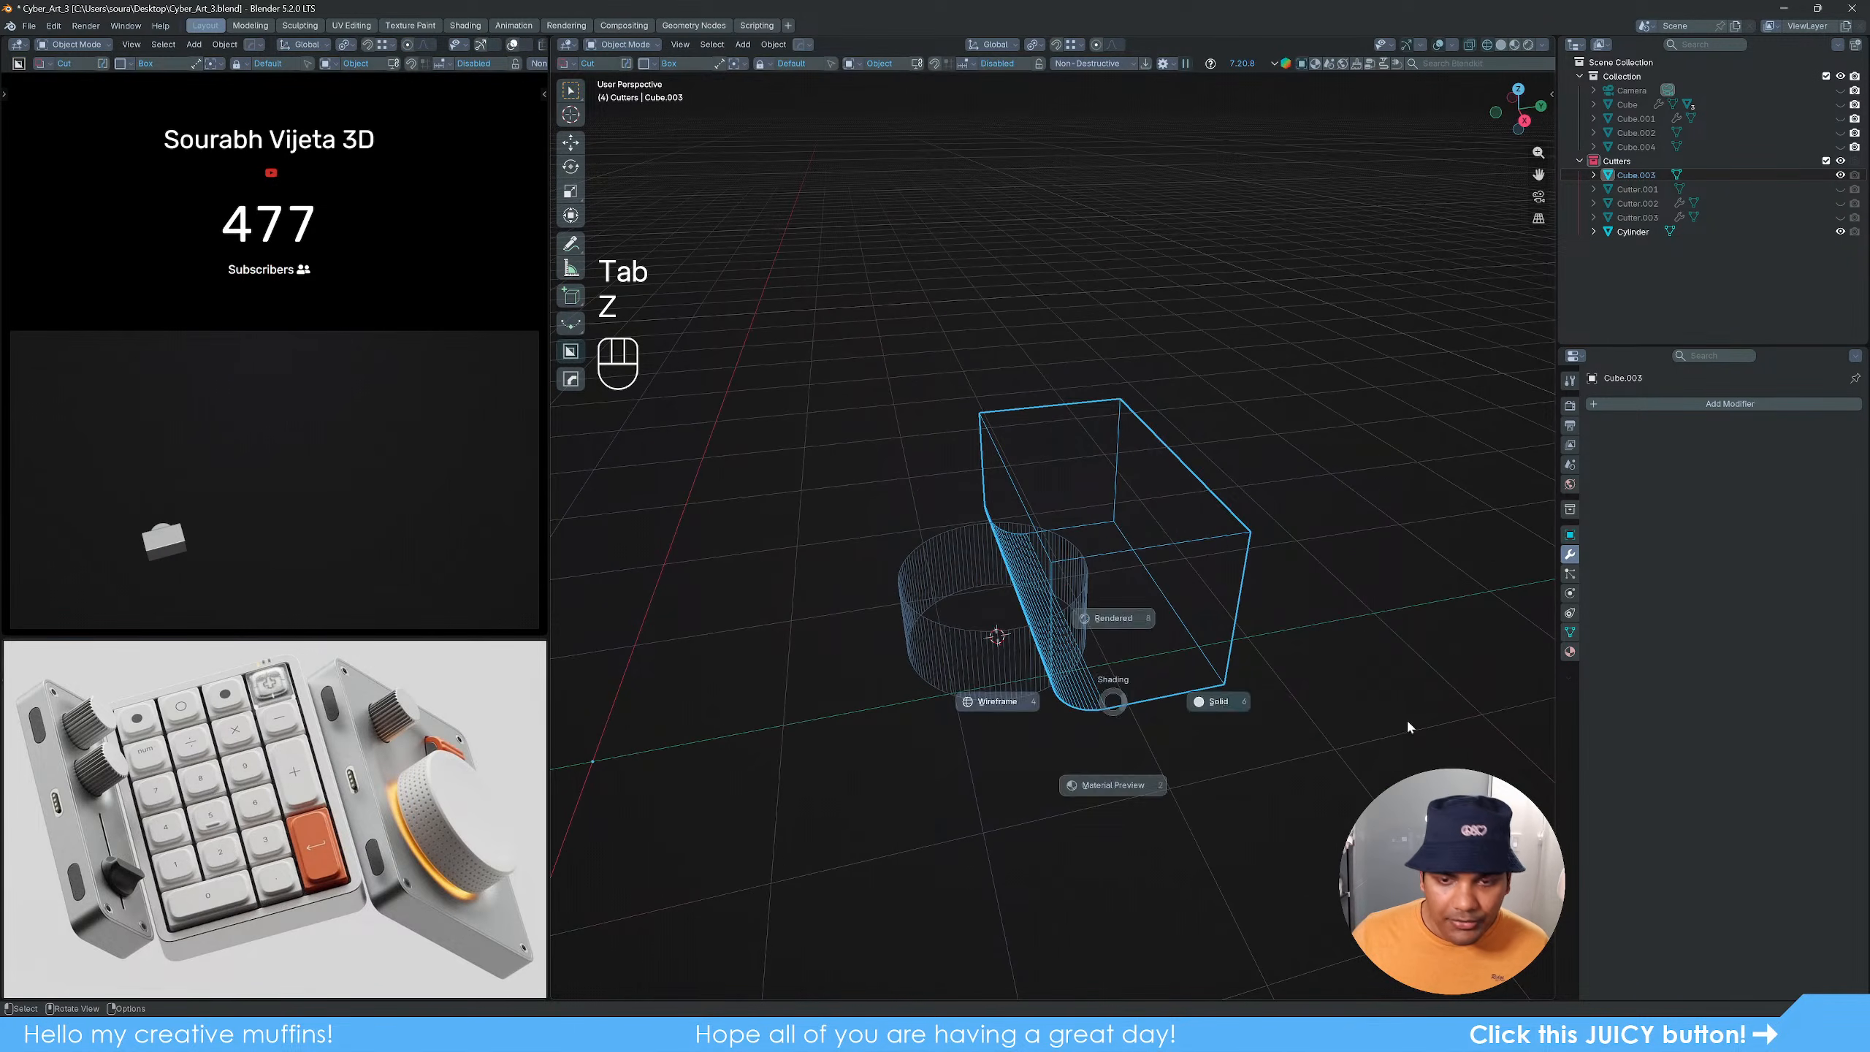
pyautogui.click(1201, 754)
# Step: Add a Difference Boolean modifier to the cylinder with the rounded cube as its cutter object, and hide the cube
pyautogui.click(1008, 666)
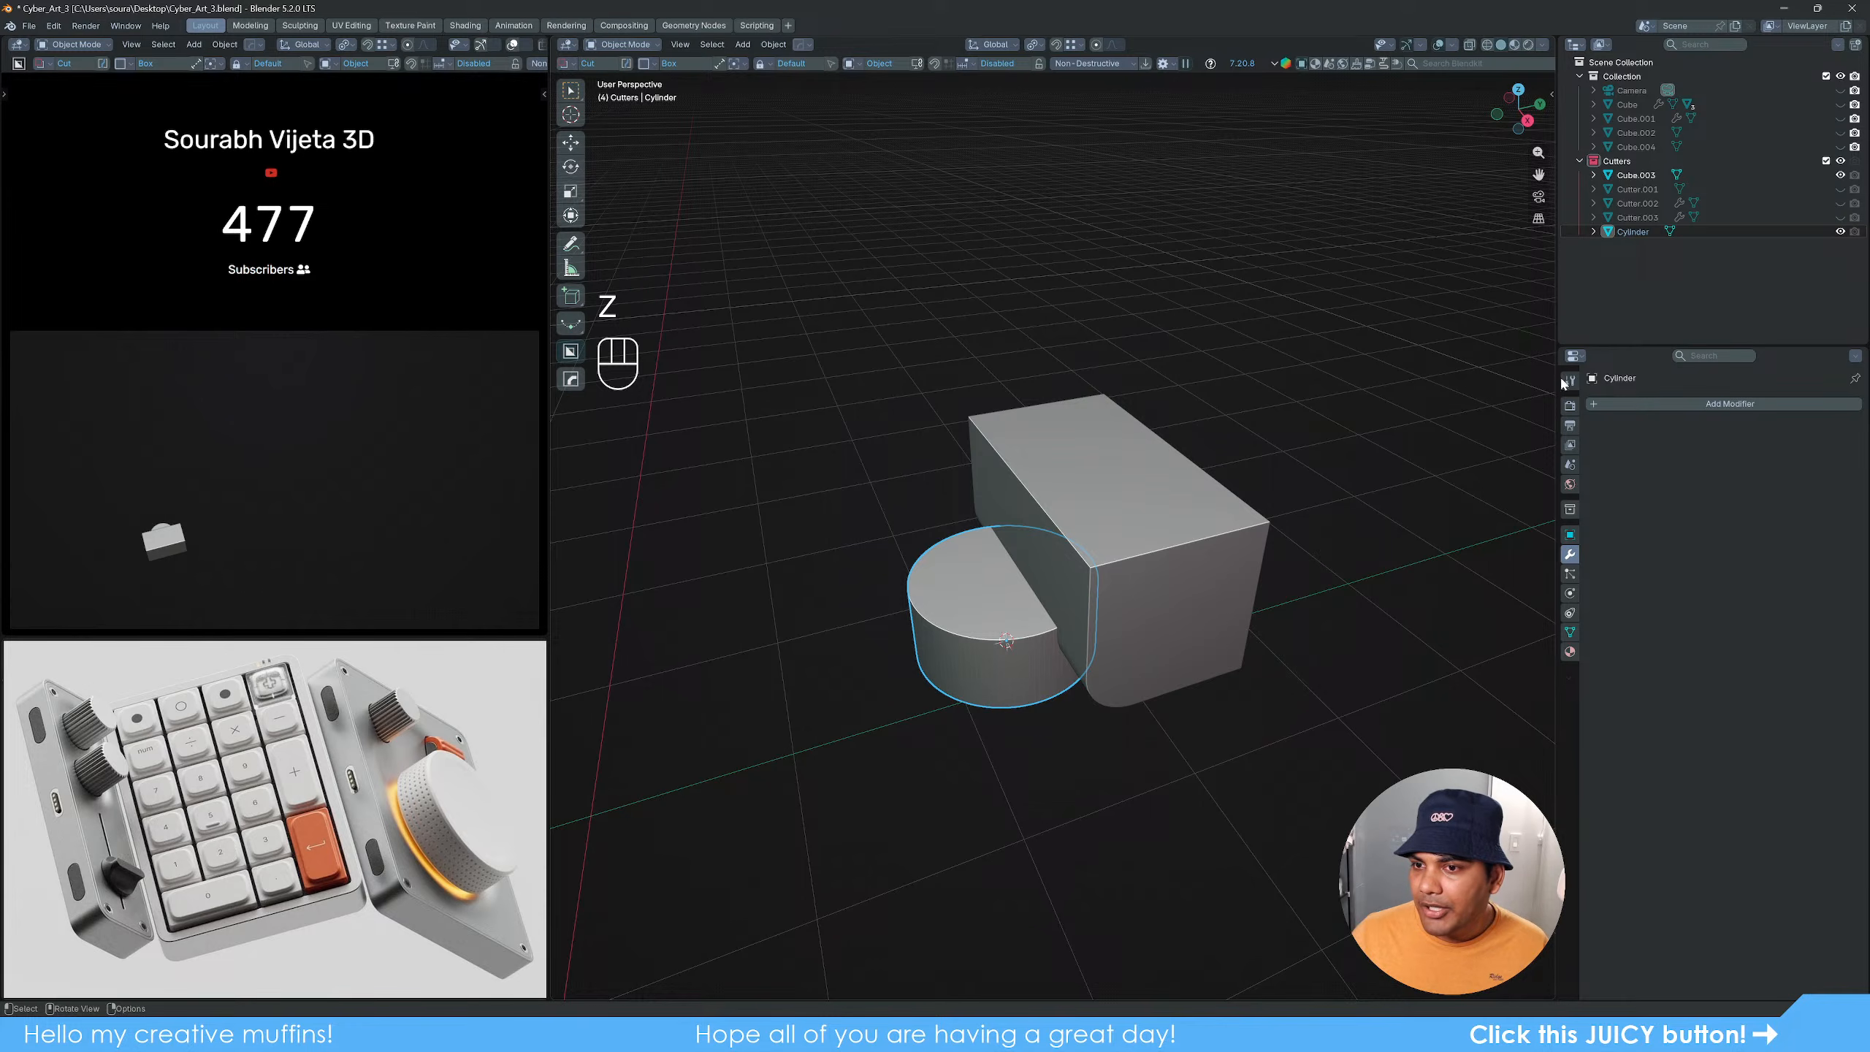
pyautogui.click(1702, 407)
pyautogui.click(1666, 422)
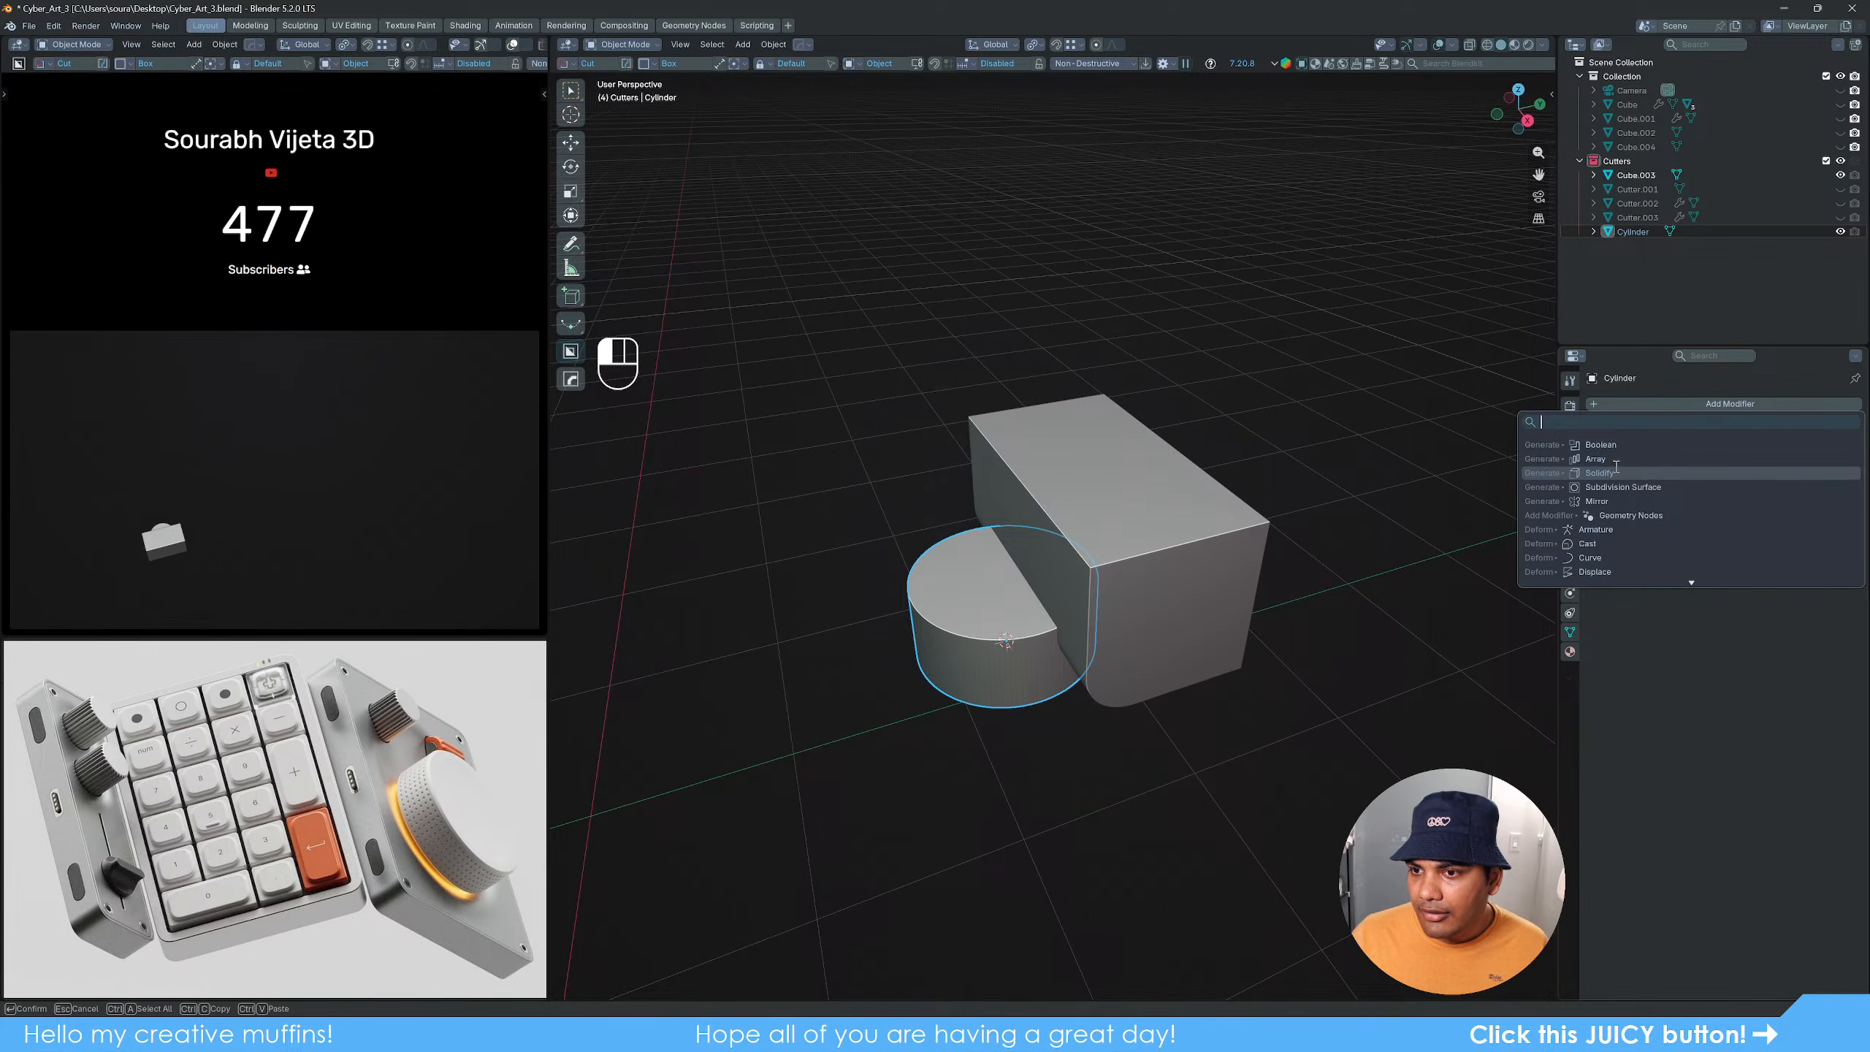
pyautogui.click(1767, 445)
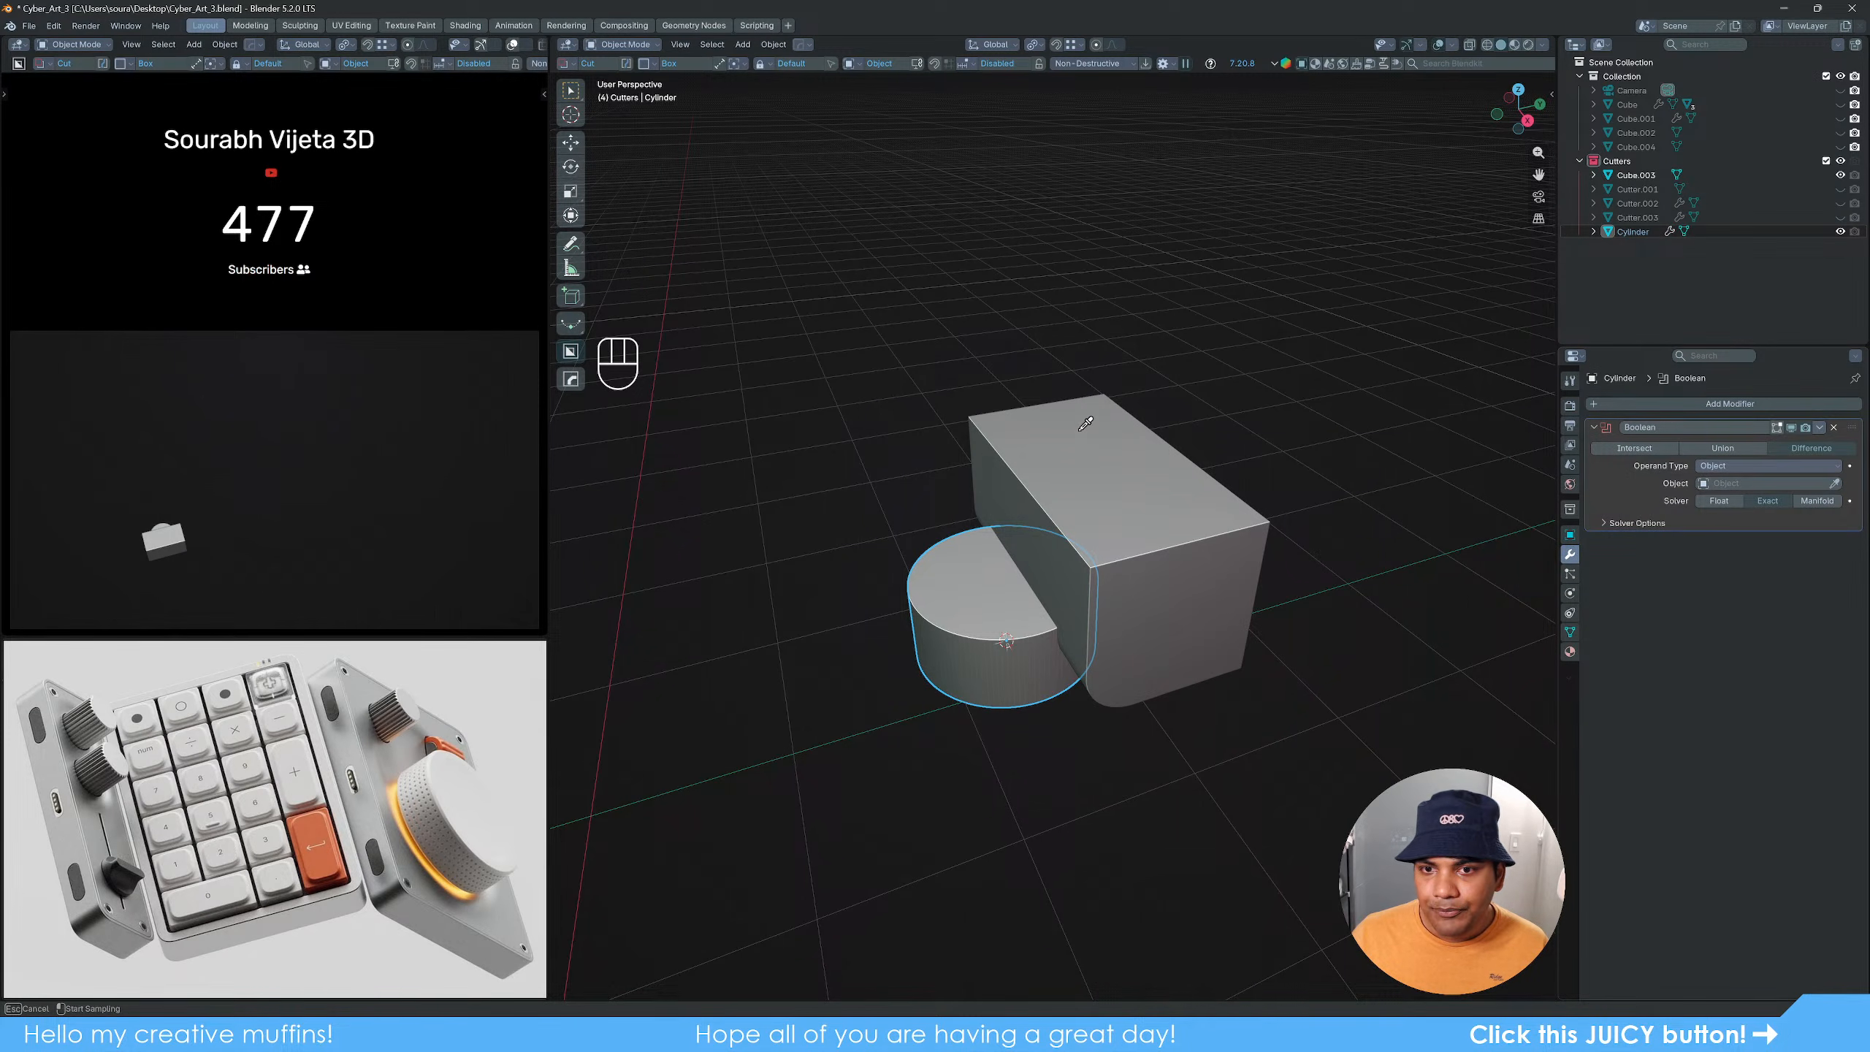
pyautogui.click(1134, 524)
pyautogui.press('h')
pyautogui.moveTo(1289, 690); pyautogui.dragTo(1172, 694, button='middle')
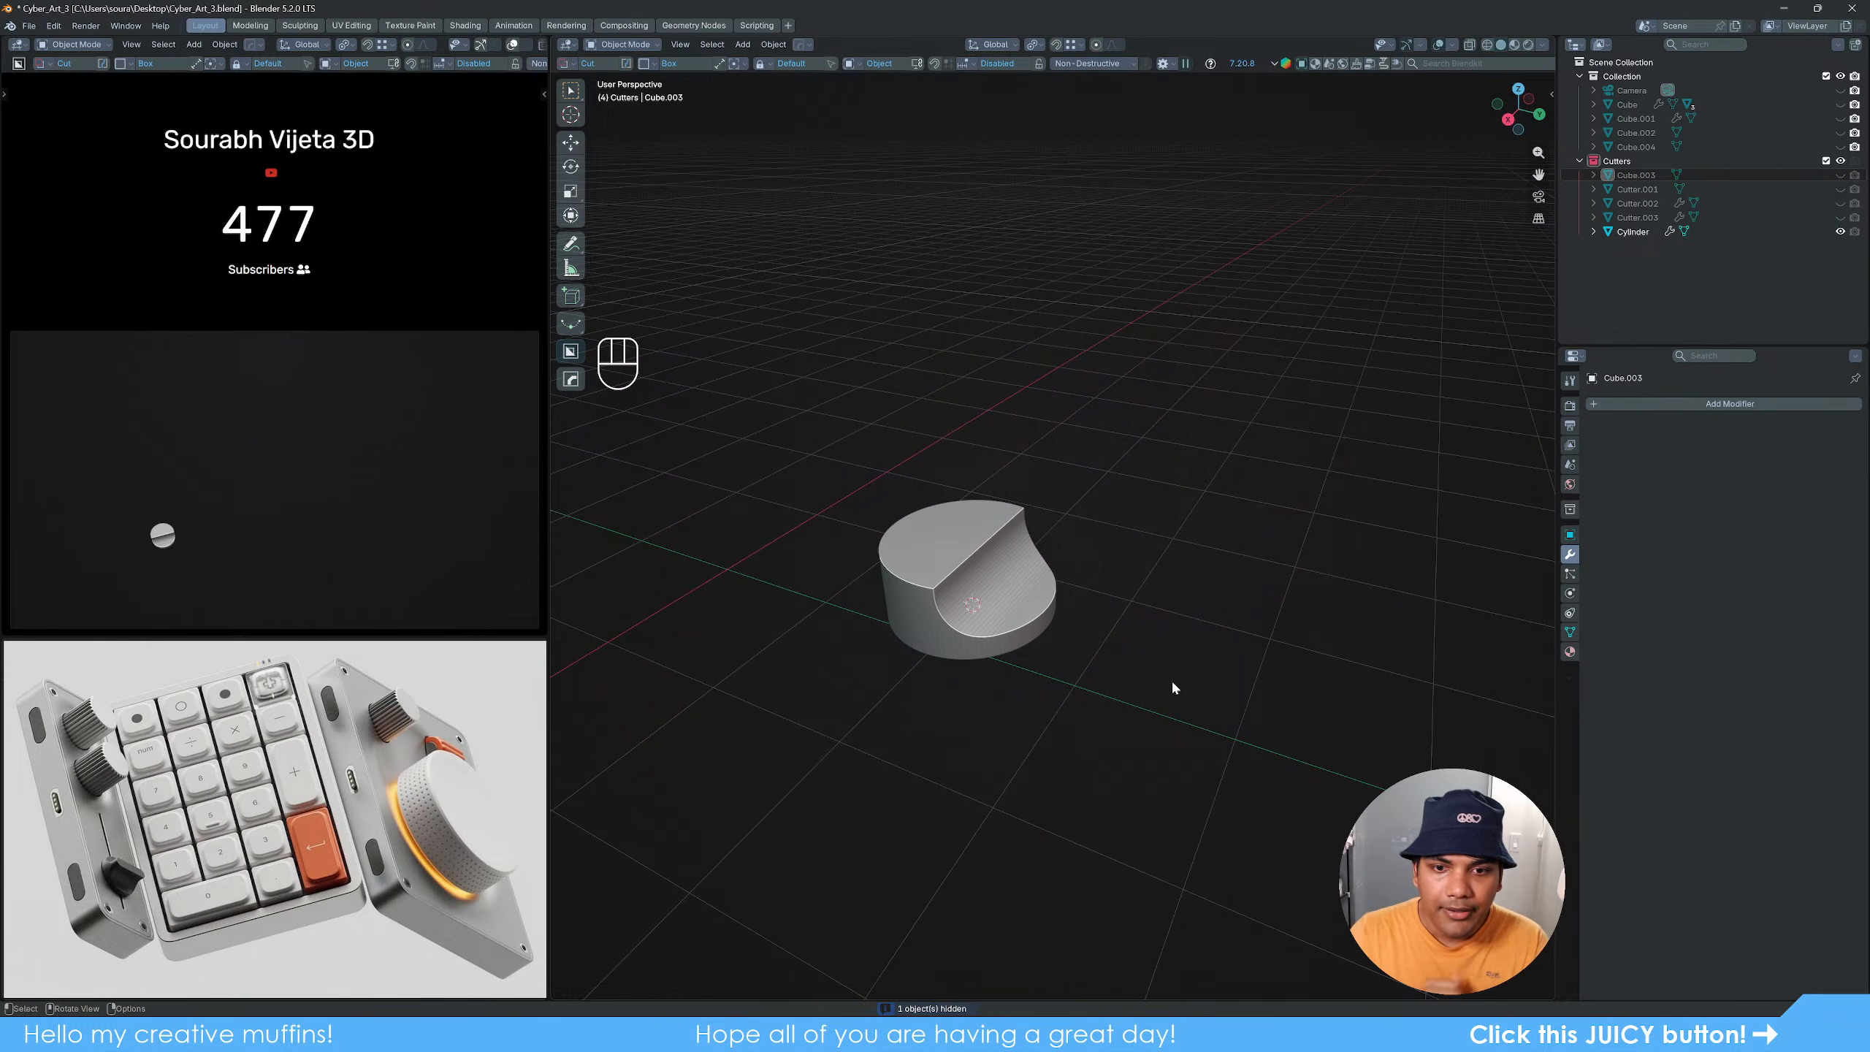
# Step: Unhide all hidden objects and clear the selection
pyautogui.moveTo(1171, 679); pyautogui.dragTo(1019, 620, button='middle')
pyautogui.click(969, 622)
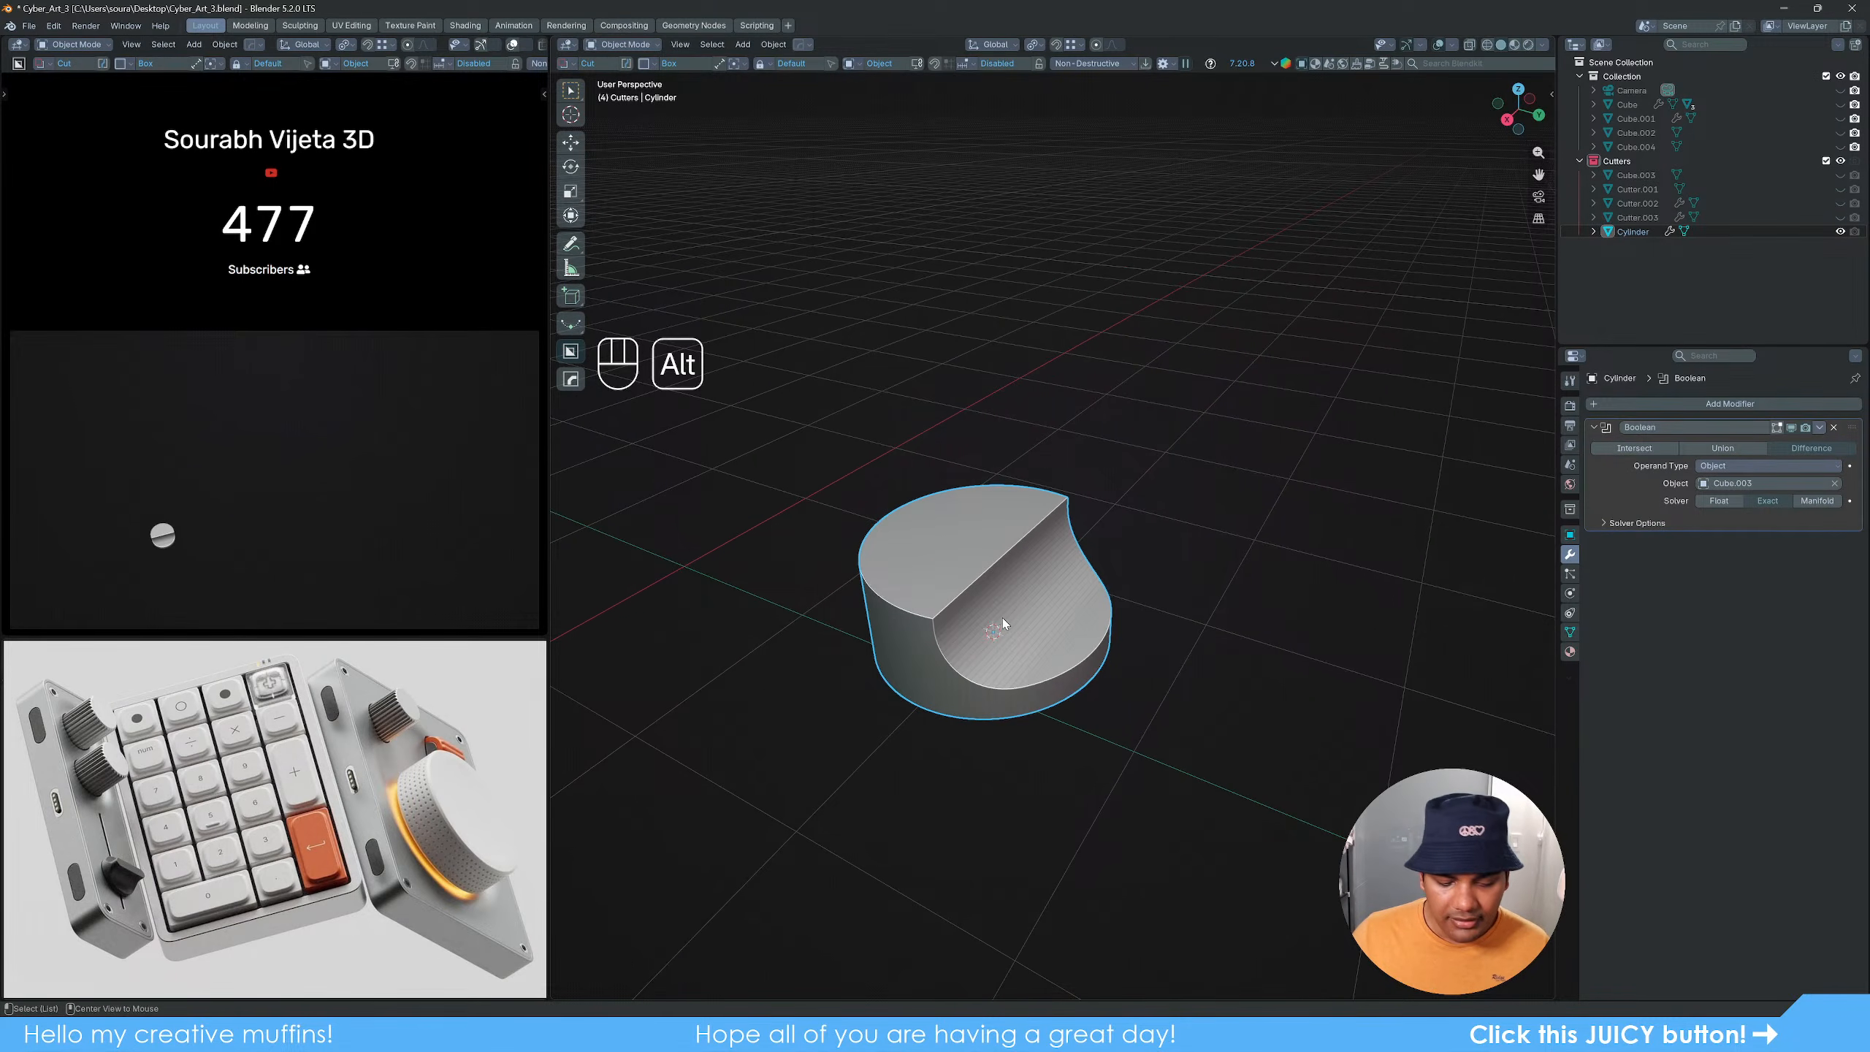
pyautogui.hotkey('alt', 'h')
pyautogui.hotkey('alt', 'a')
pyautogui.moveTo(1271, 676); pyautogui.dragTo(1053, 624, button='middle')
# Step: Apply the cylinder's Boolean modifier and delete the cutter cube
pyautogui.click(1057, 620)
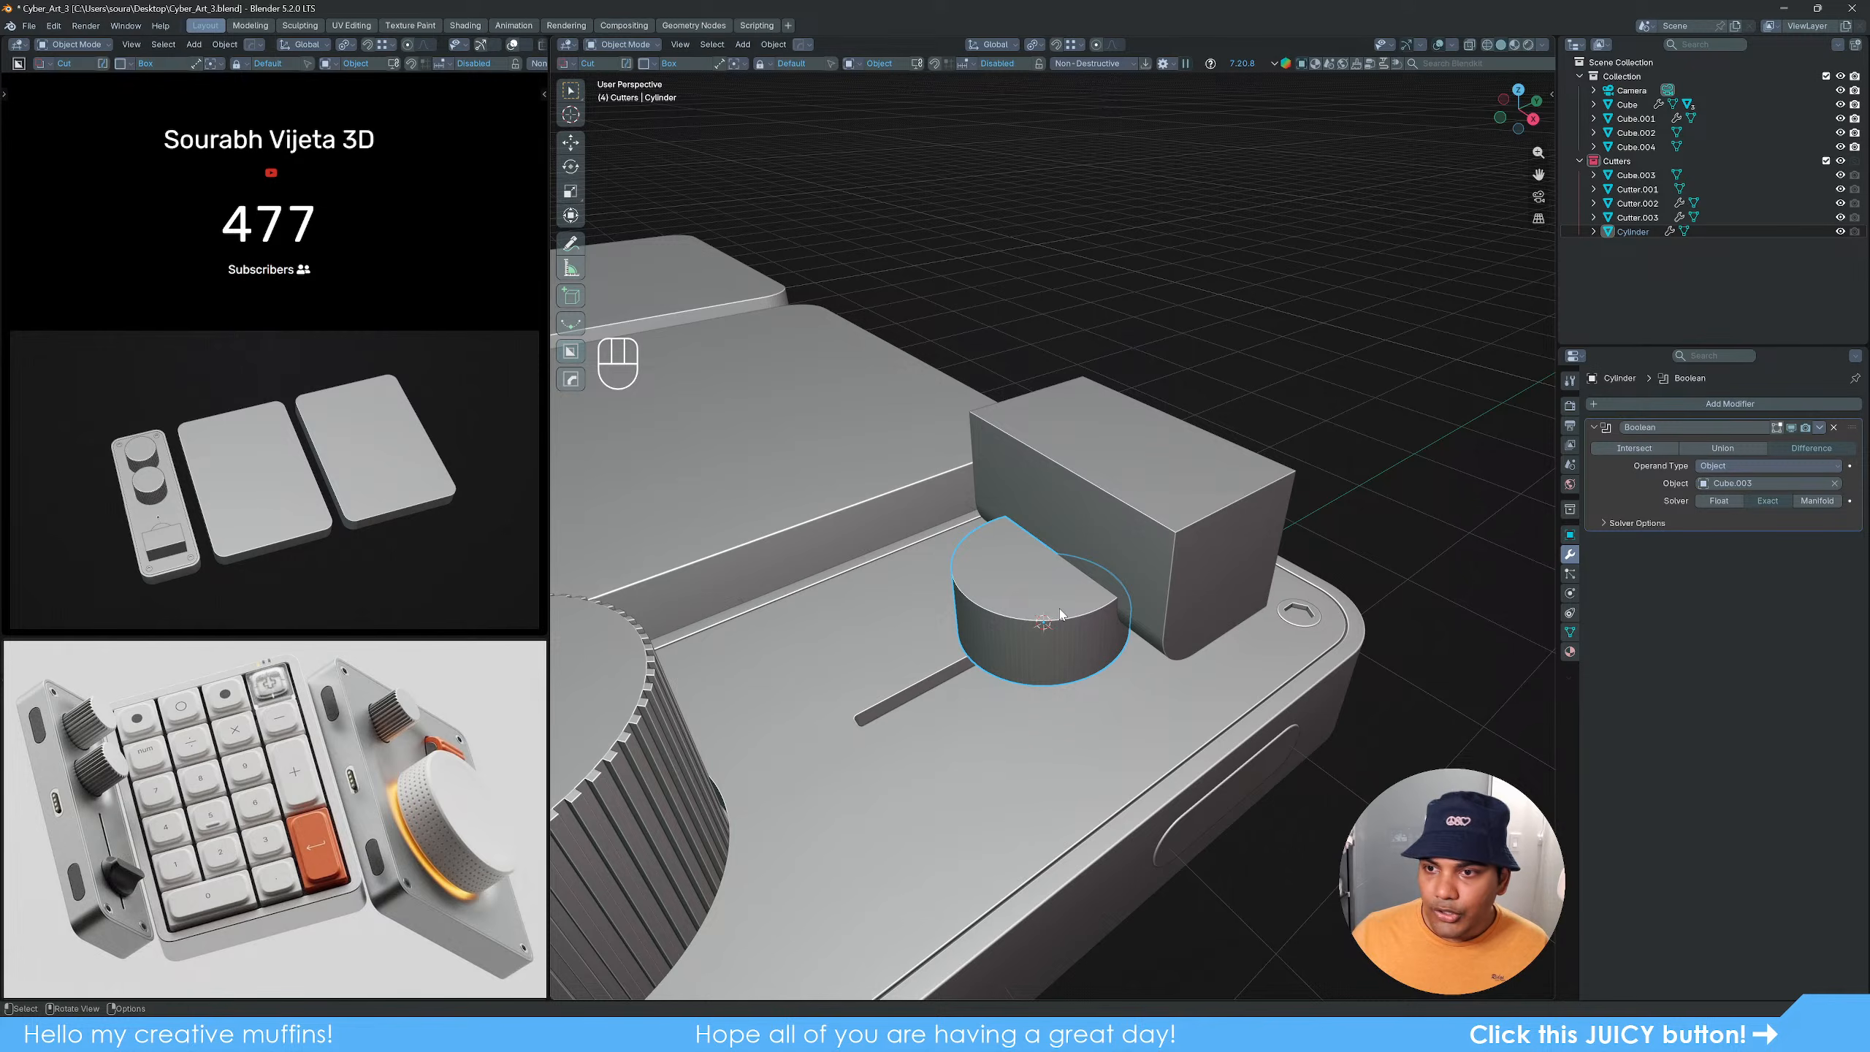
pyautogui.click(1819, 428)
pyautogui.click(1783, 438)
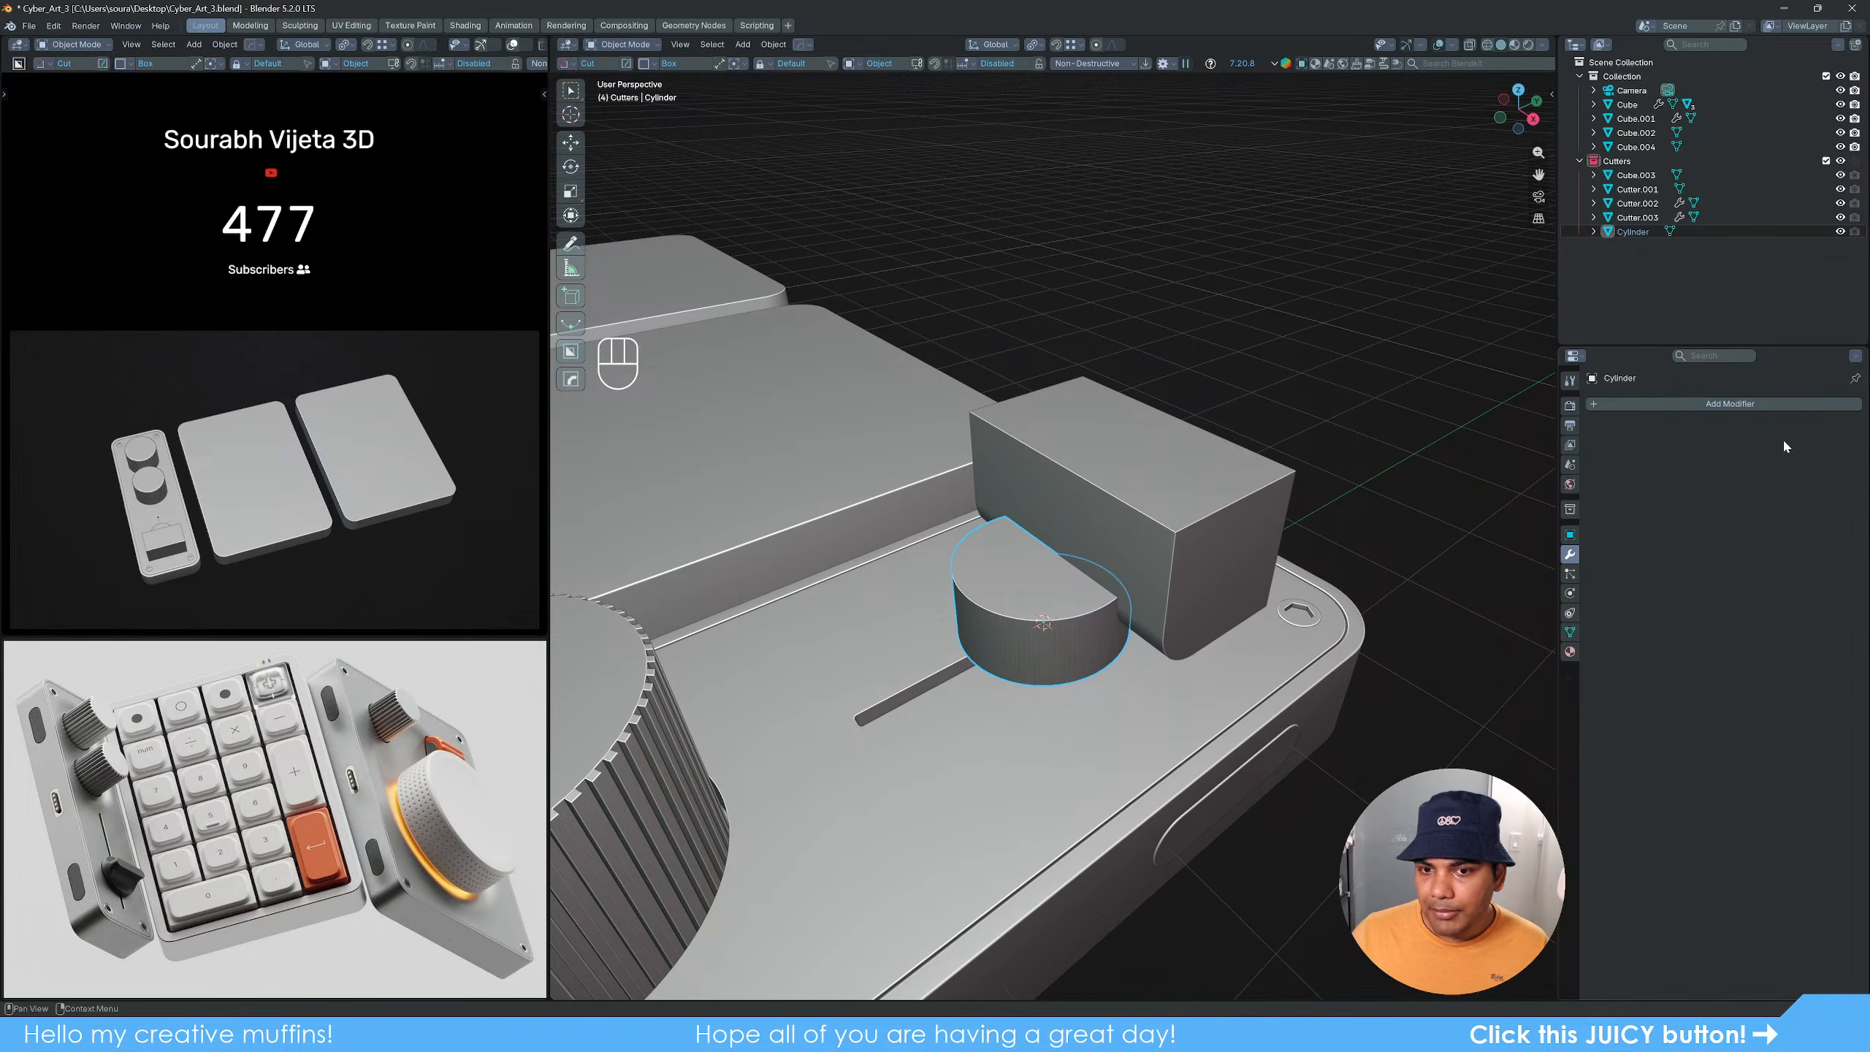
pyautogui.click(1218, 493)
pyautogui.press('Delete')
# Step: Mirror the cut cylinder along Y with the HardOps mirror so both sides of the knob have the curved cut
pyautogui.moveTo(1219, 493); pyautogui.dragTo(952, 619, button='middle')
pyautogui.click(953, 618)
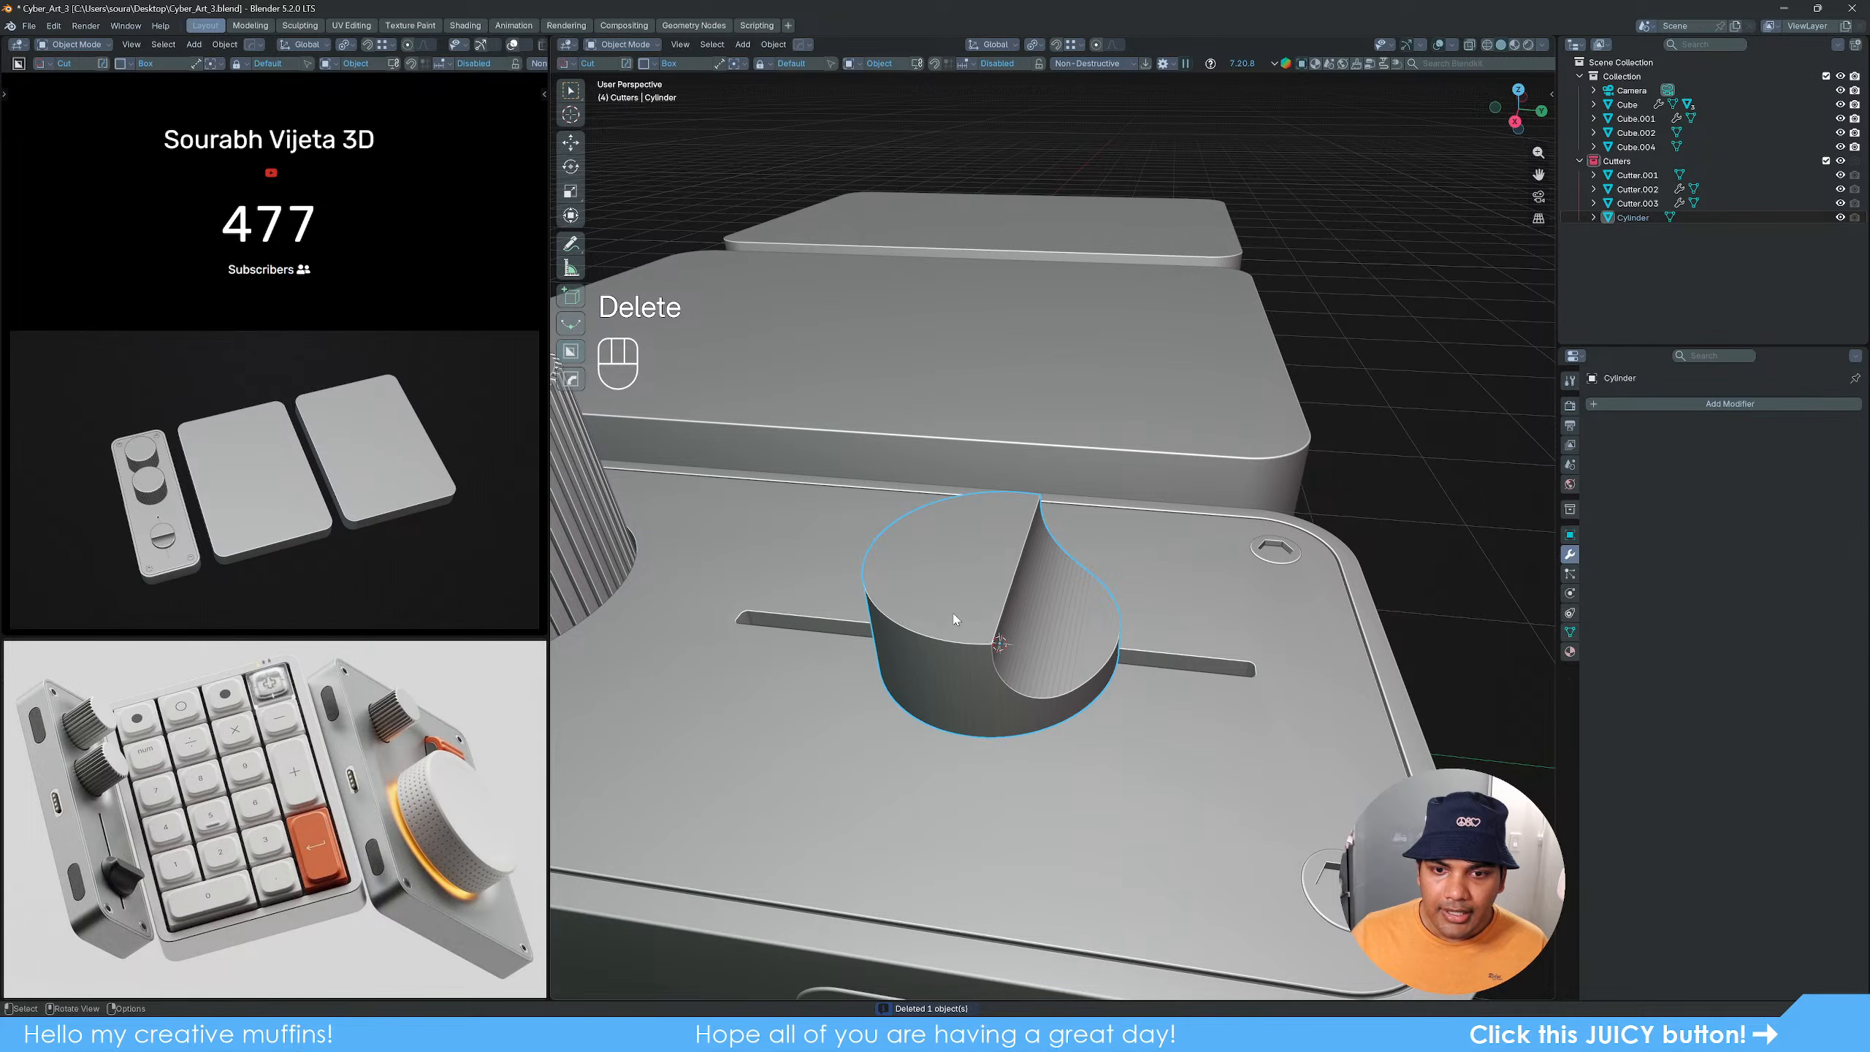
pyautogui.hotkey('alt', 'x')
pyautogui.click(1080, 637)
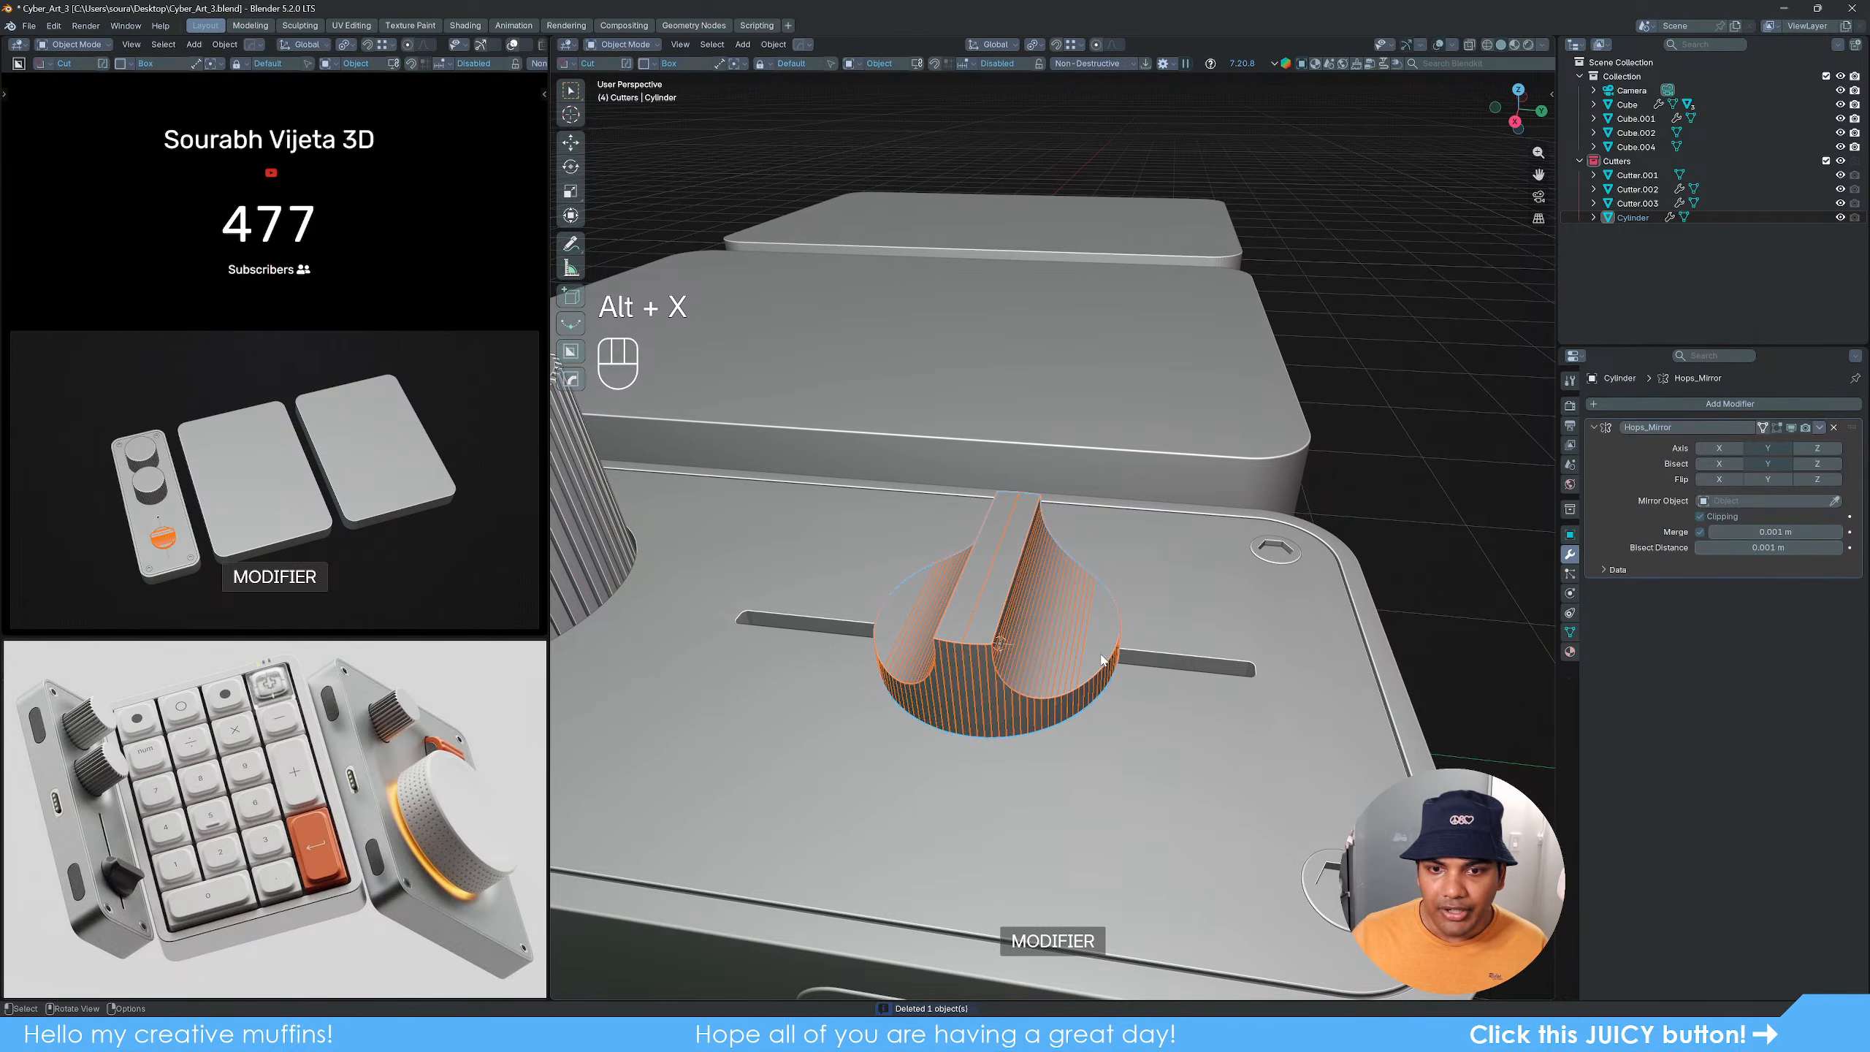
pyautogui.scroll(-2, 1043, 600)
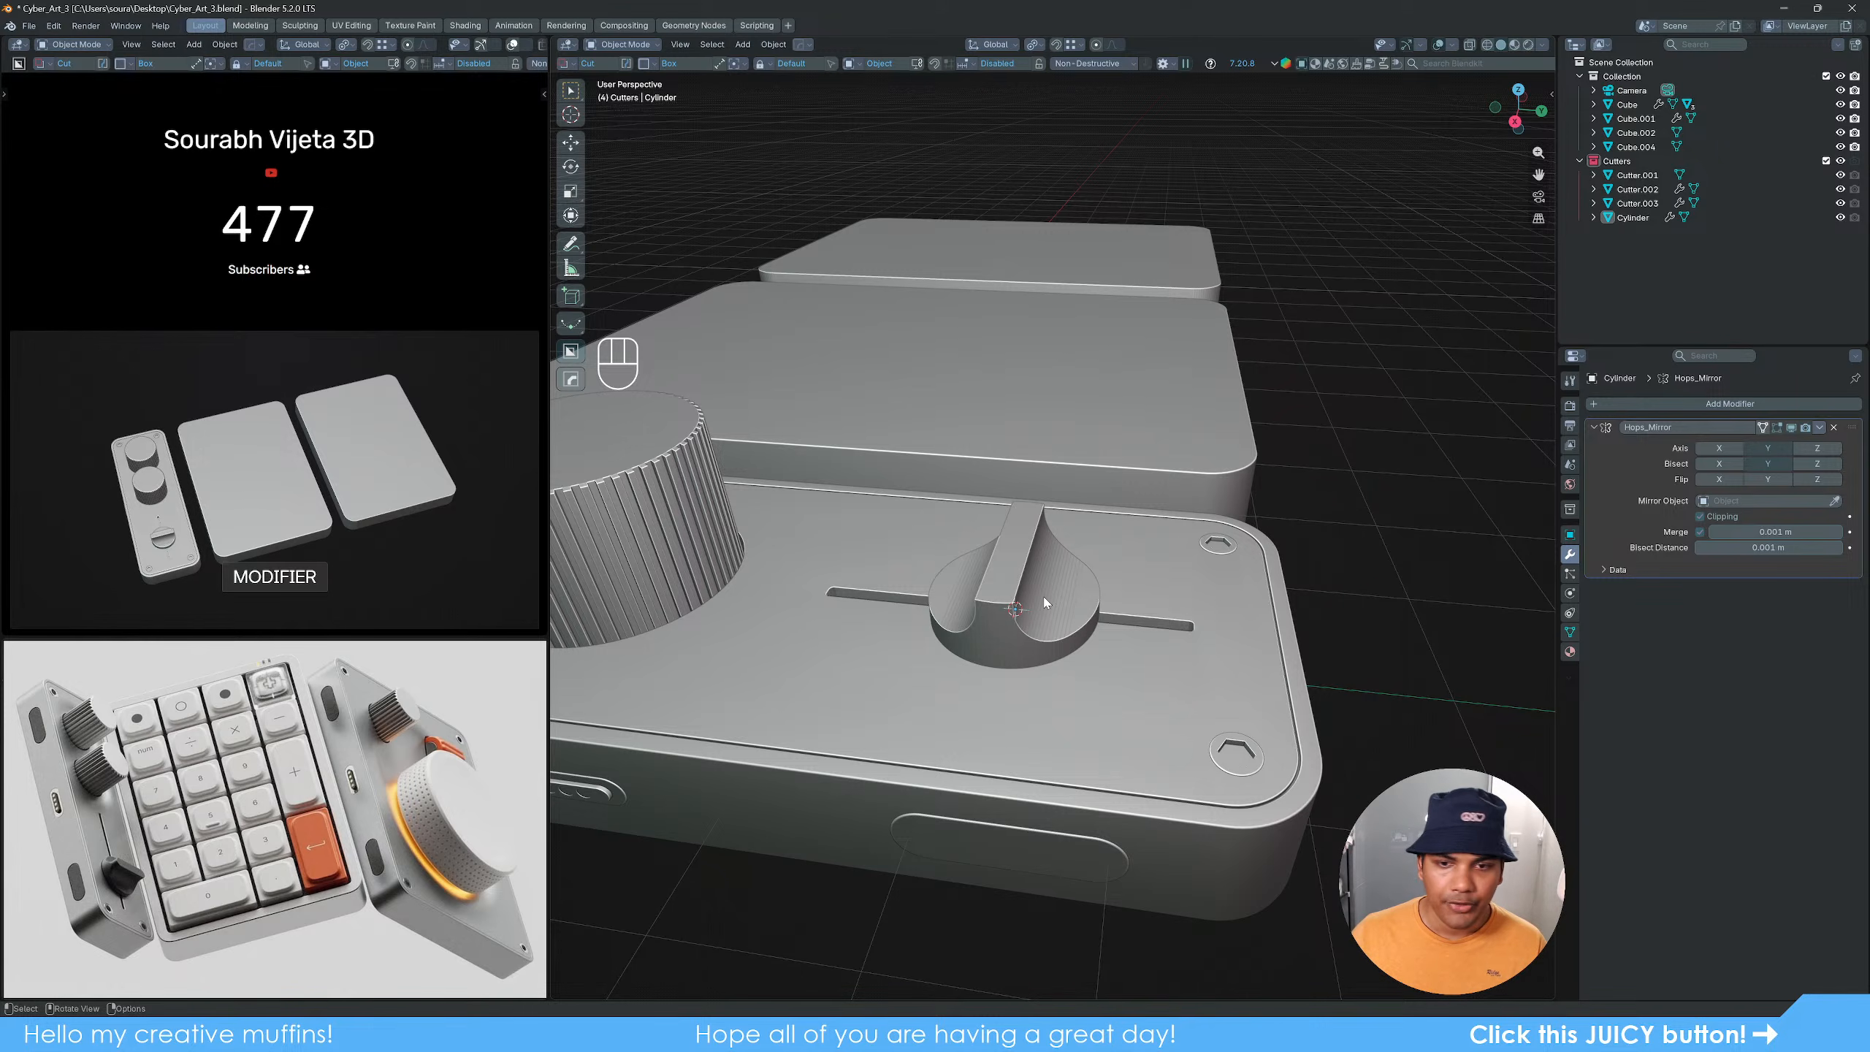
pyautogui.moveTo(1046, 602); pyautogui.dragTo(999, 577, button='middle')
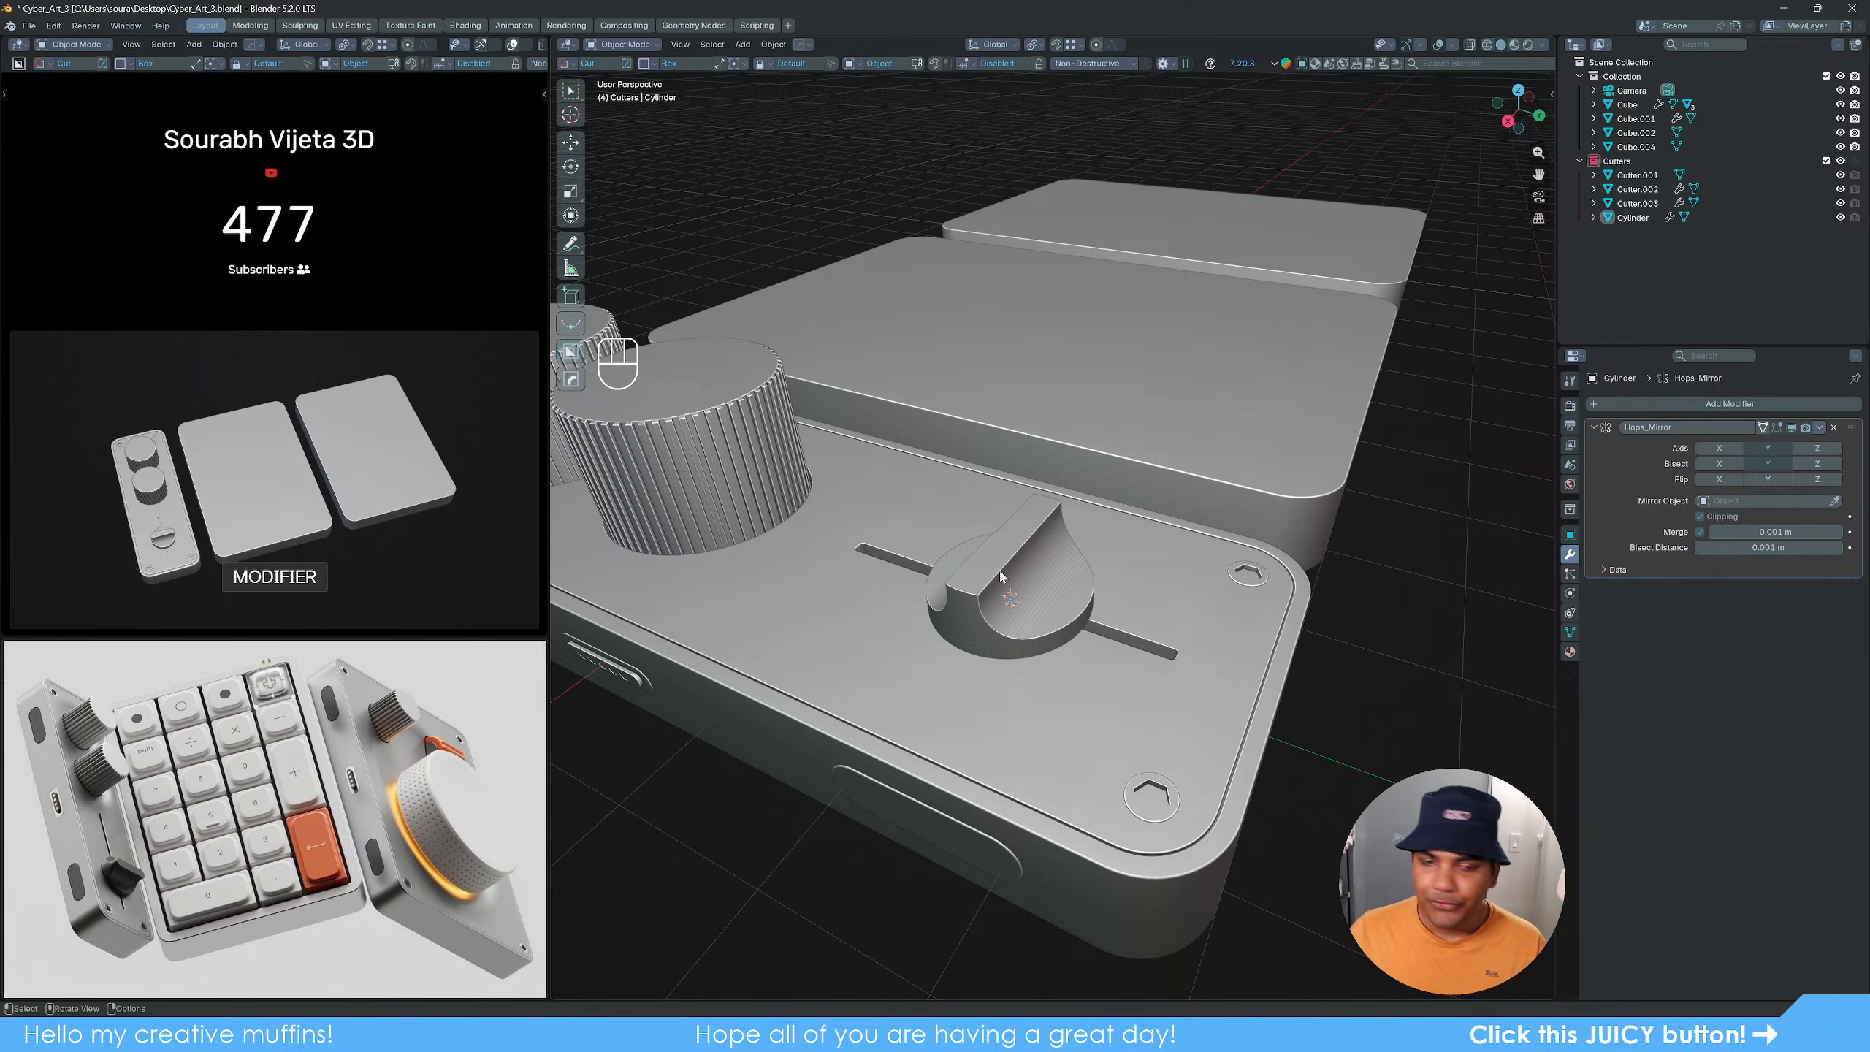
# Step: Sharpen the slider knob with HardOps at 30° sharpness and a 60° smooth angle
pyautogui.moveTo(1000, 571)
pyautogui.mouseDown(button='middle')
pyautogui.moveTo(982, 594)
pyautogui.moveTo(1003, 635)
pyautogui.moveTo(918, 722)
pyautogui.moveTo(857, 658)
pyautogui.moveTo(991, 631)
pyautogui.moveTo(1036, 598)
pyautogui.moveTo(1001, 622)
pyautogui.moveTo(1009, 593)
pyautogui.moveTo(994, 600)
pyautogui.mouseUp(button='middle')
pyautogui.click(1011, 615)
pyautogui.scroll(-4, 1011, 614)
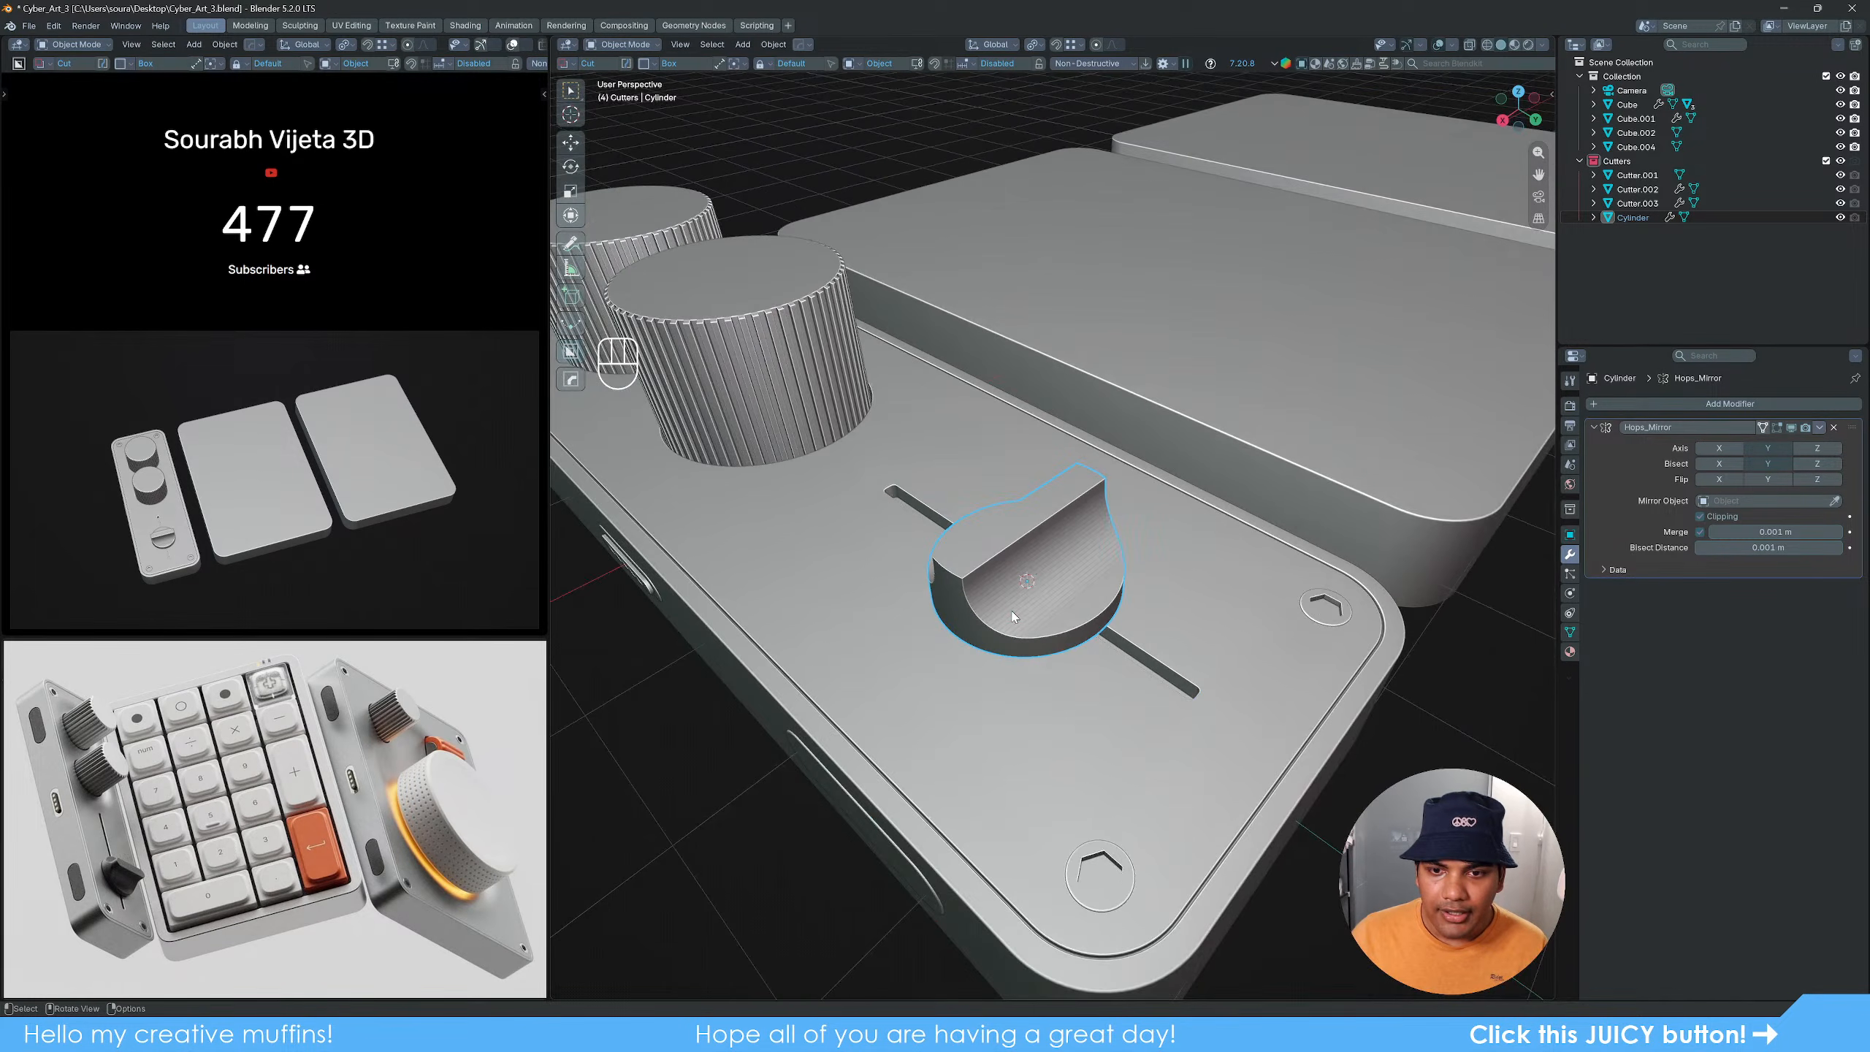
pyautogui.press('q')
pyautogui.click(969, 460)
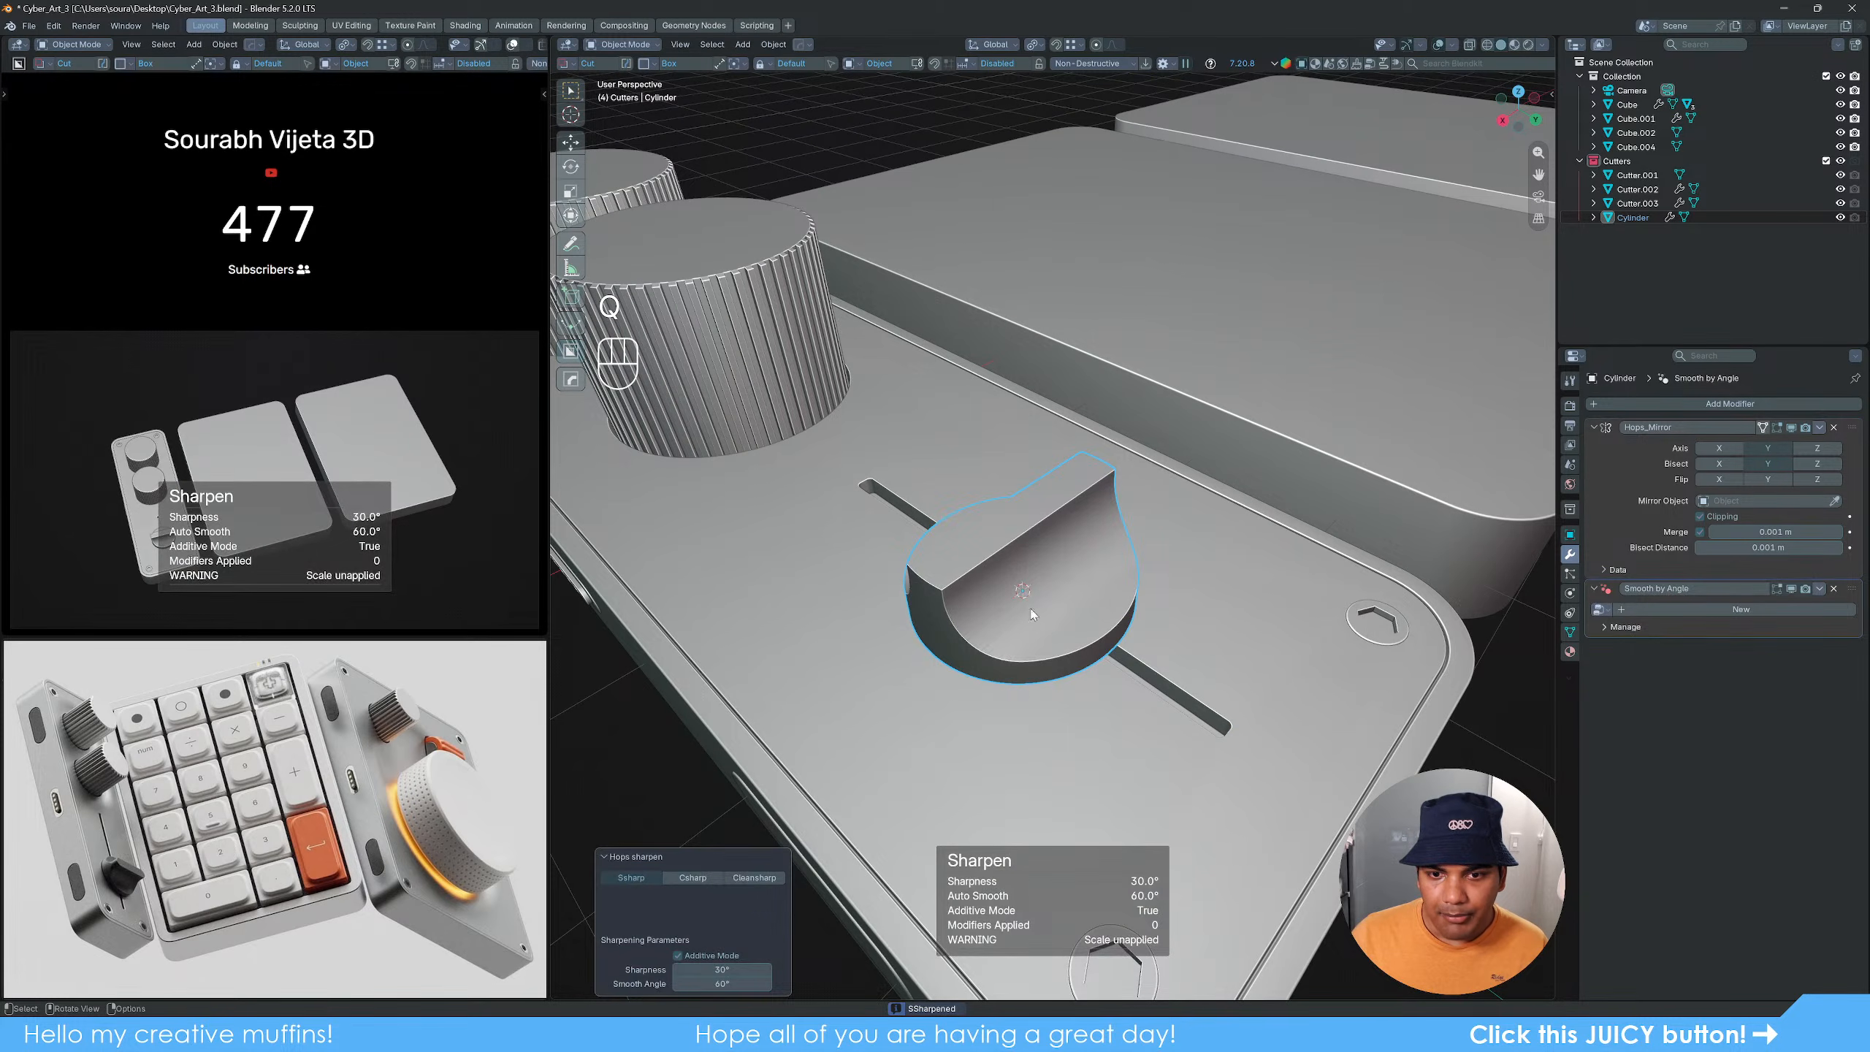
pyautogui.moveTo(1030, 625); pyautogui.dragTo(1151, 571, button='middle')
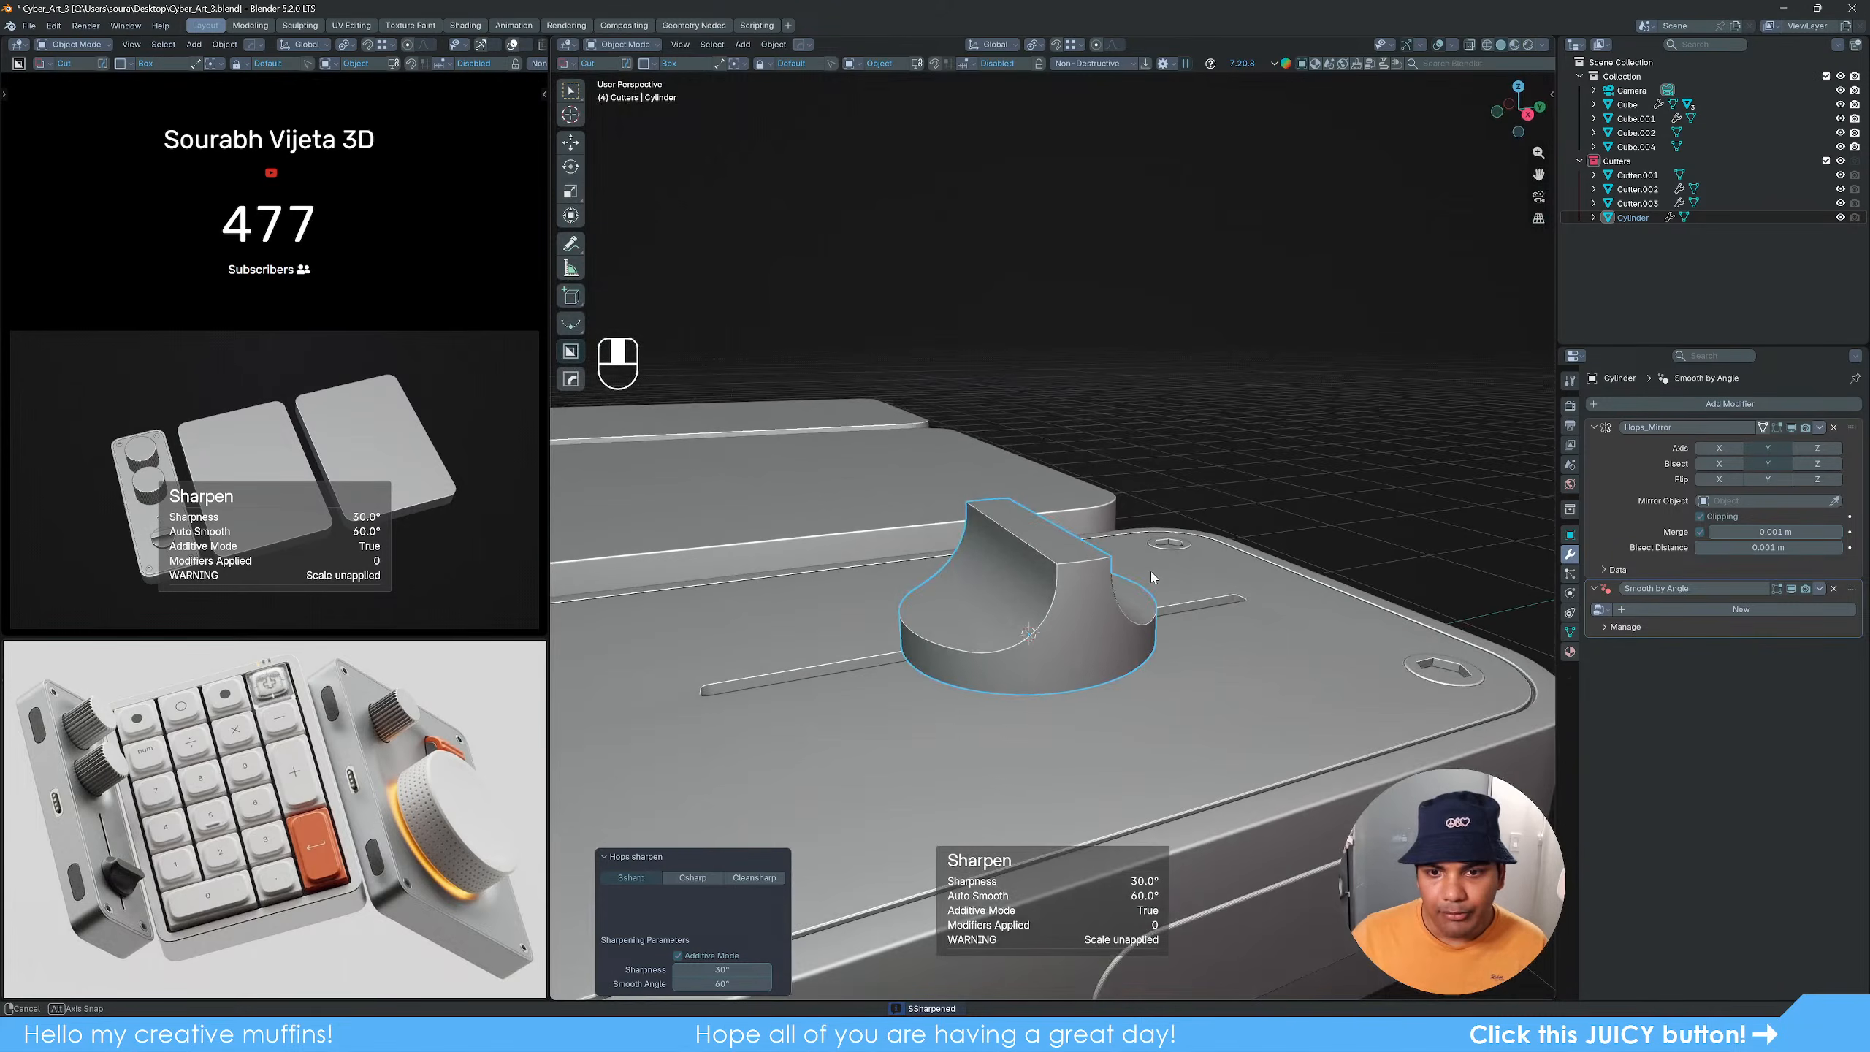
pyautogui.moveTo(1331, 442); pyautogui.dragTo(1065, 622, button='middle')
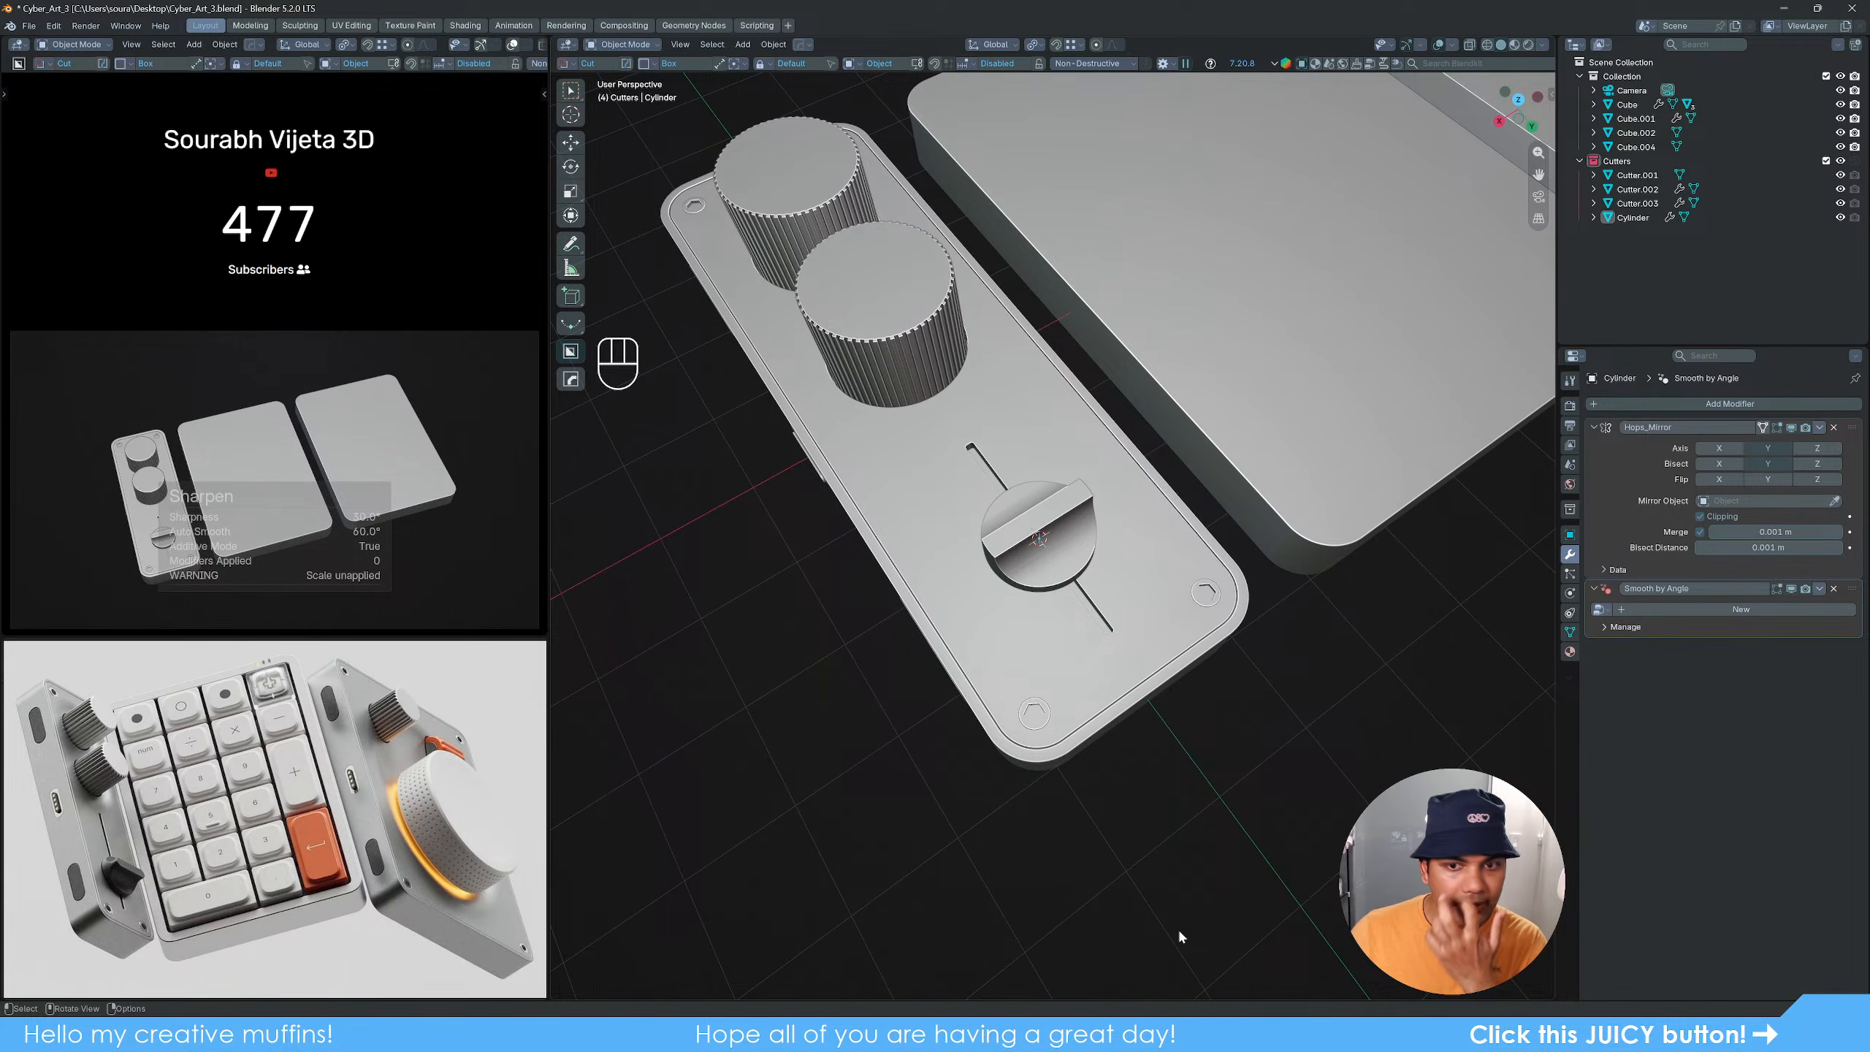
# Step: Reset the 3D cursor to the world origin and bring the whole device into view
pyautogui.moveTo(930, 739); pyautogui.dragTo(1062, 559, button='middle')
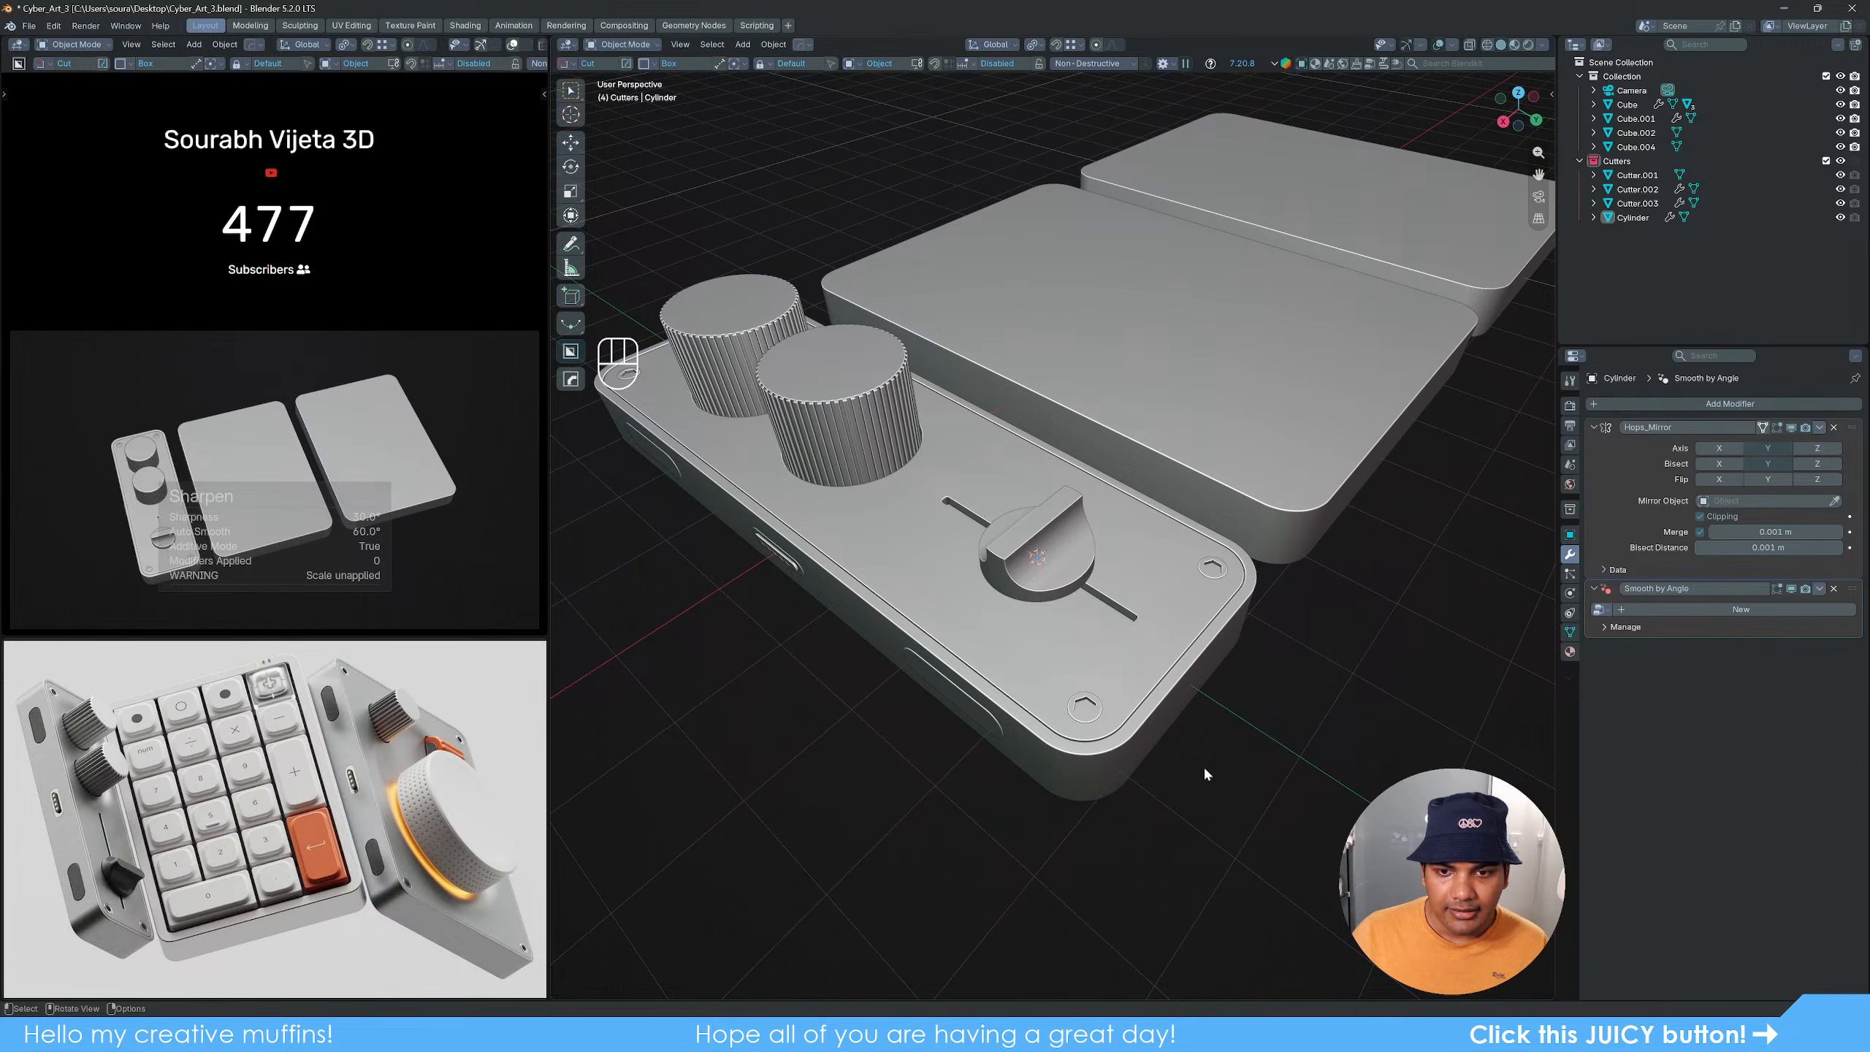
pyautogui.hotkey('shift', 'c')
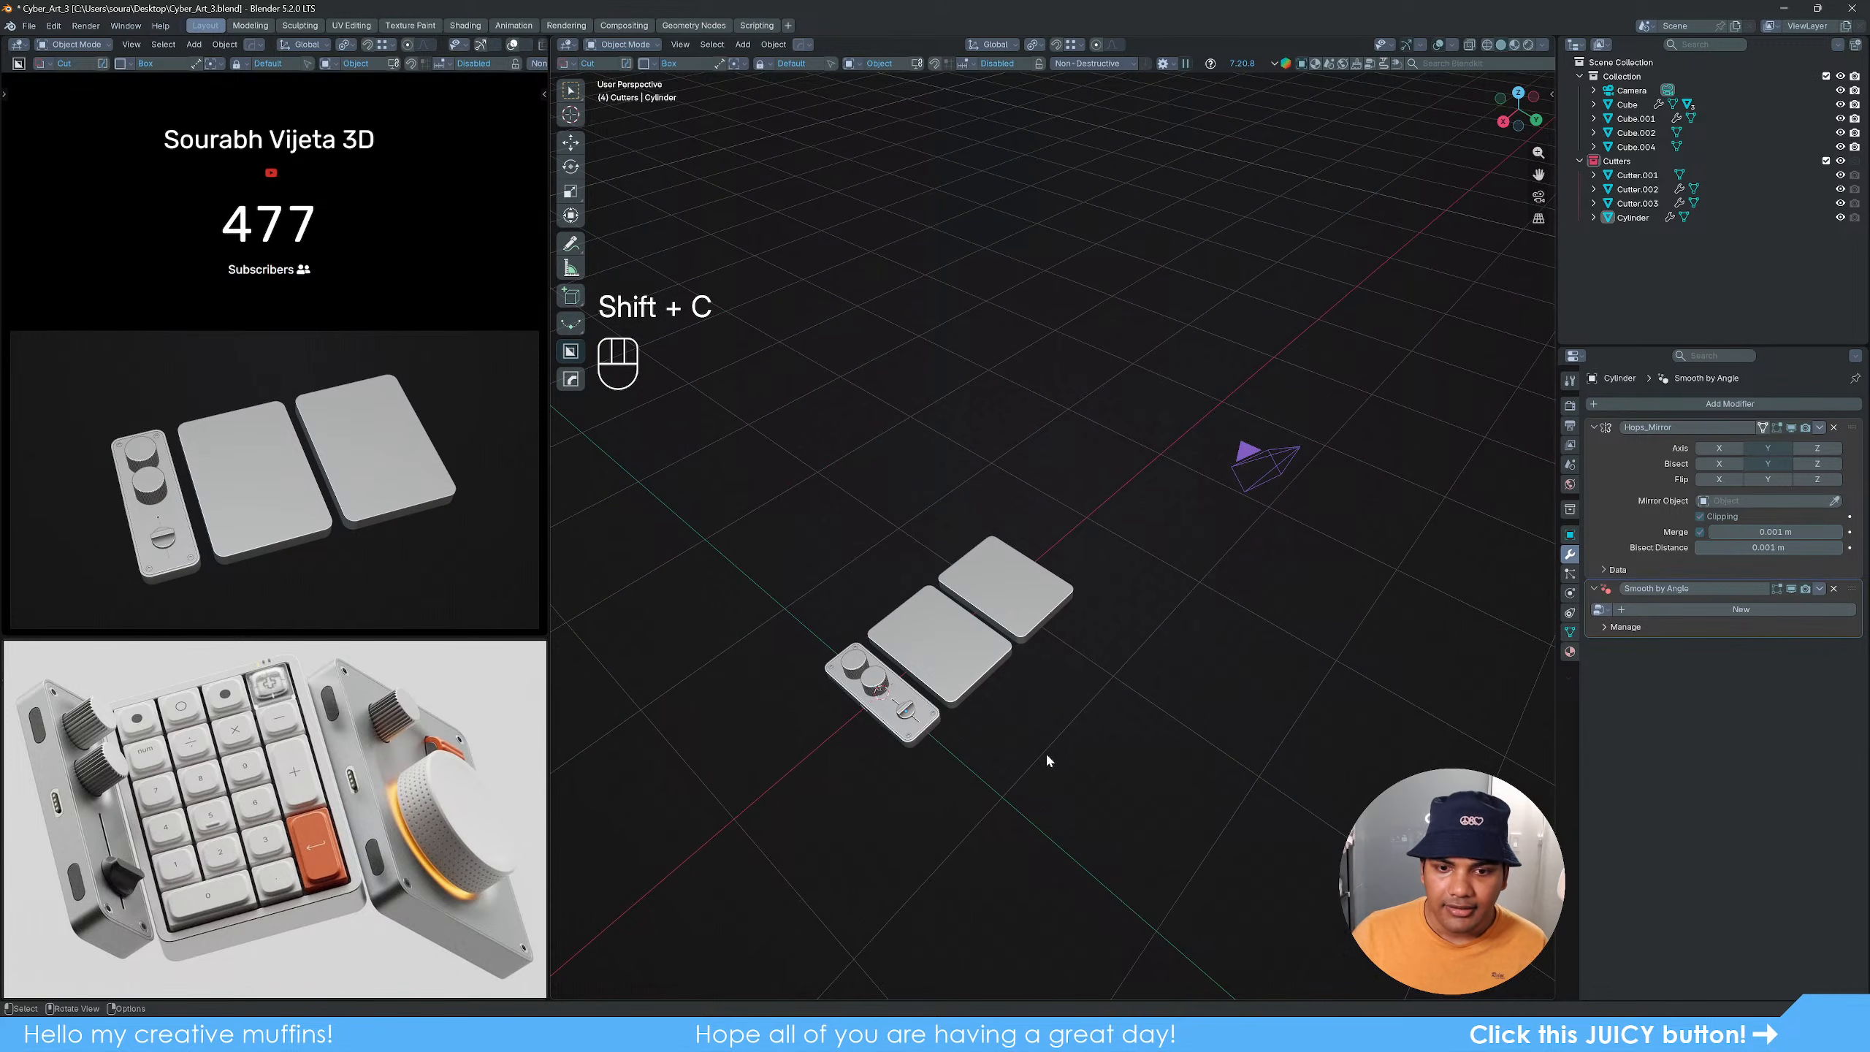
pyautogui.keyDown('shift'); pyautogui.moveTo(1046, 754); pyautogui.dragTo(1130, 669); pyautogui.keyUp('shift')
pyautogui.scroll(4, 1130, 669)
# Step: Select the narrow control body, frame it in view, and examine its knobs and slider
pyautogui.click(935, 743)
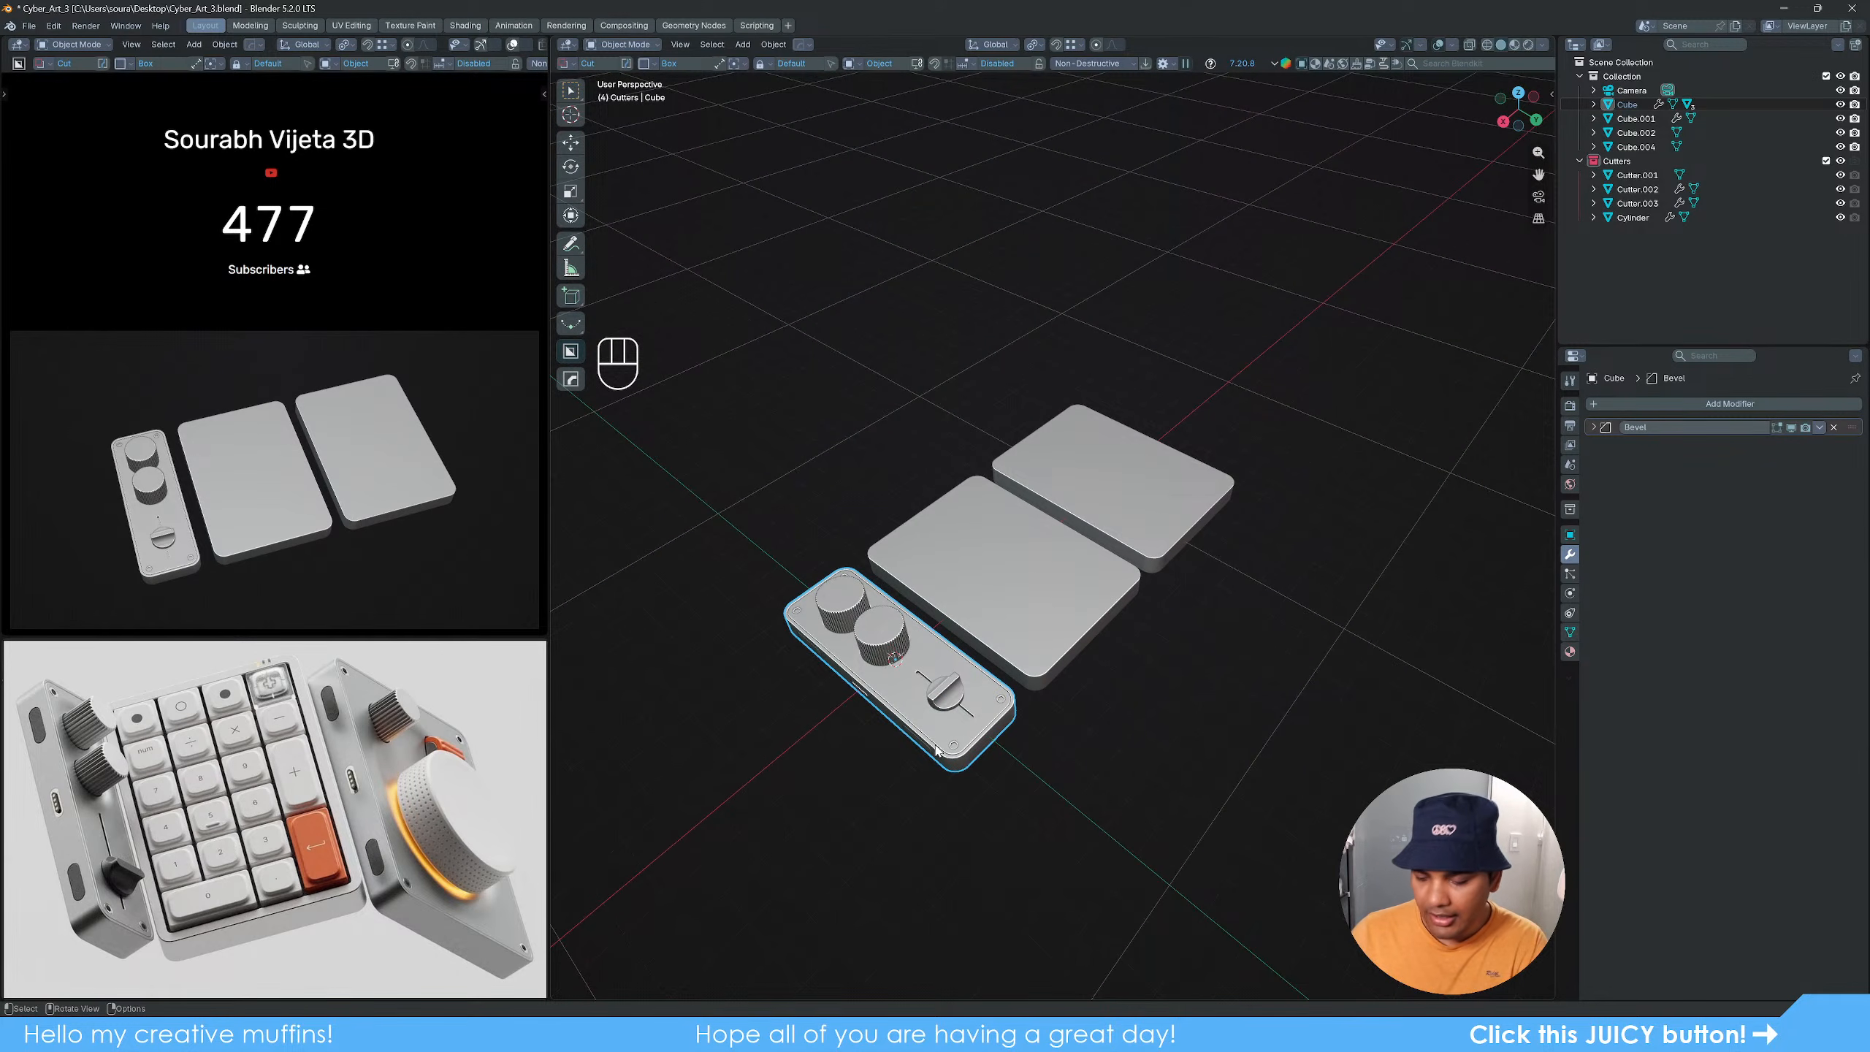
pyautogui.press('KP_Decimal')
pyautogui.moveTo(1094, 705); pyautogui.dragTo(1035, 770, button='middle')
pyautogui.click(1044, 738)
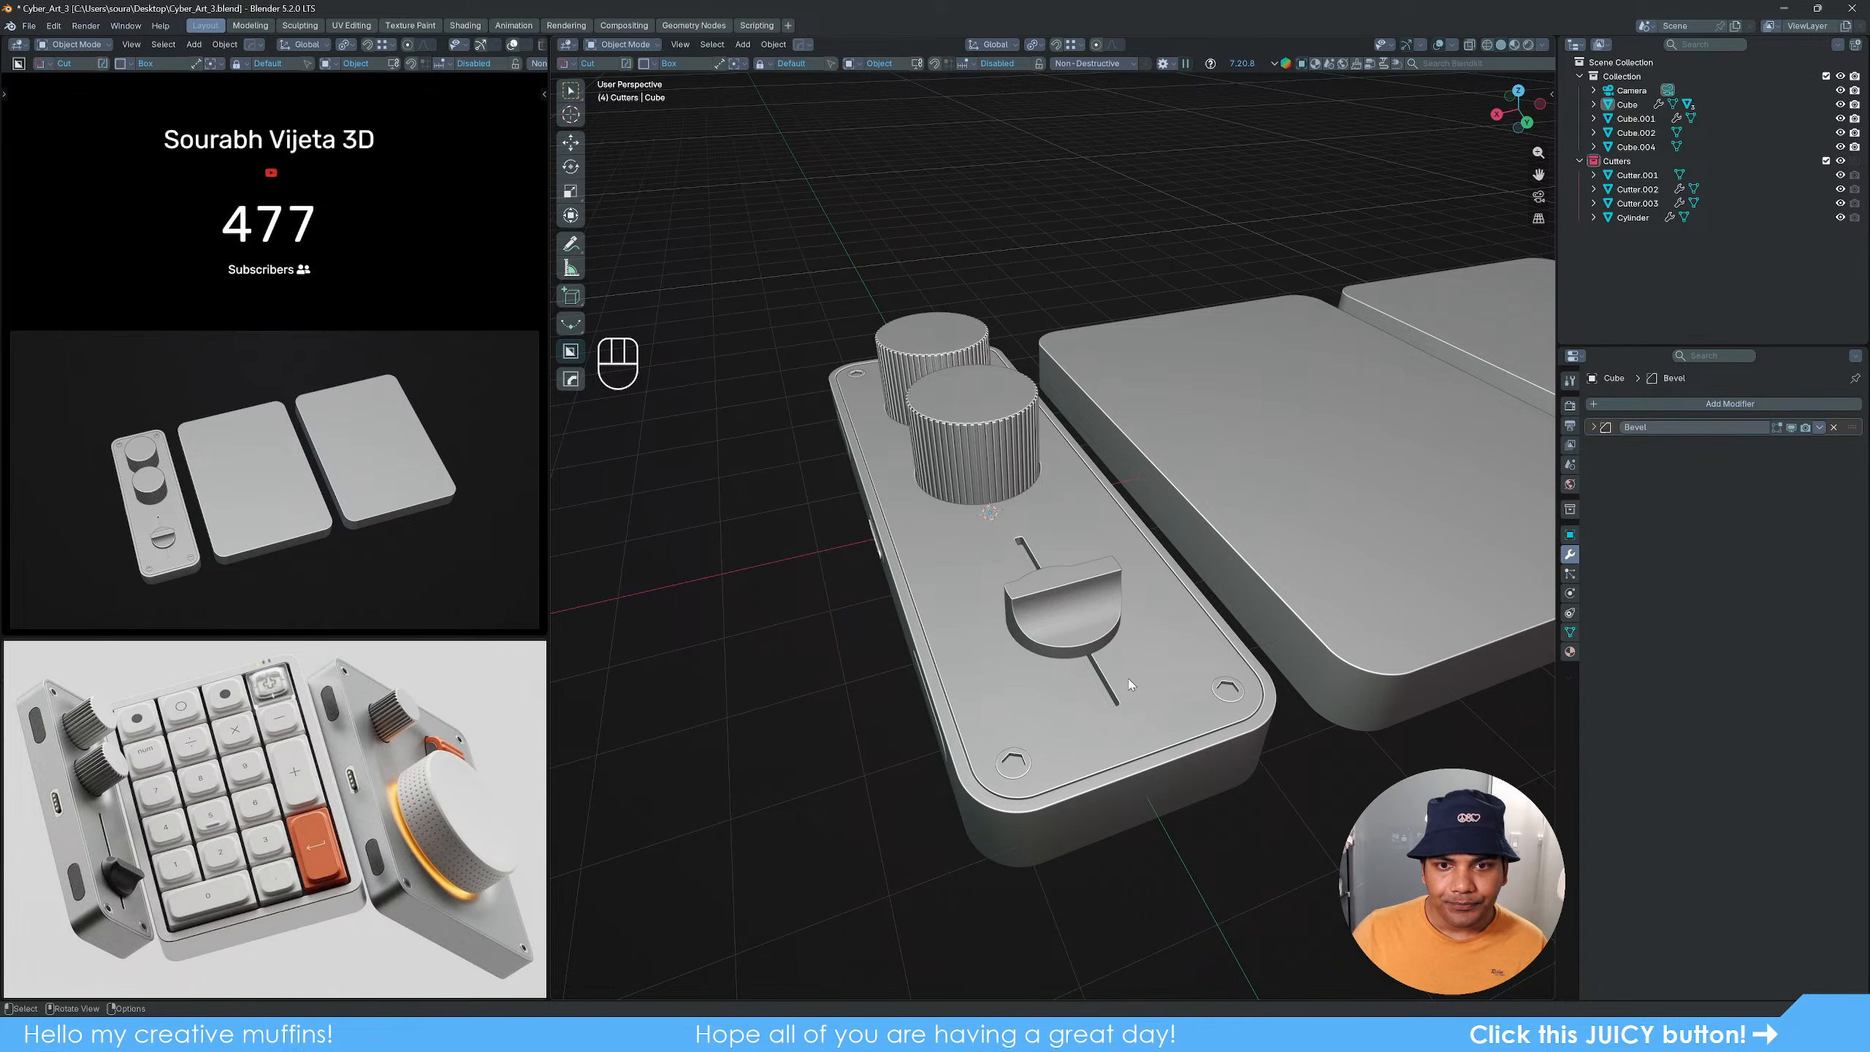
pyautogui.moveTo(1130, 683)
pyautogui.mouseDown(button='middle')
pyautogui.moveTo(1272, 602)
pyautogui.moveTo(1307, 620)
pyautogui.moveTo(1160, 698)
pyautogui.mouseUp(button='middle')
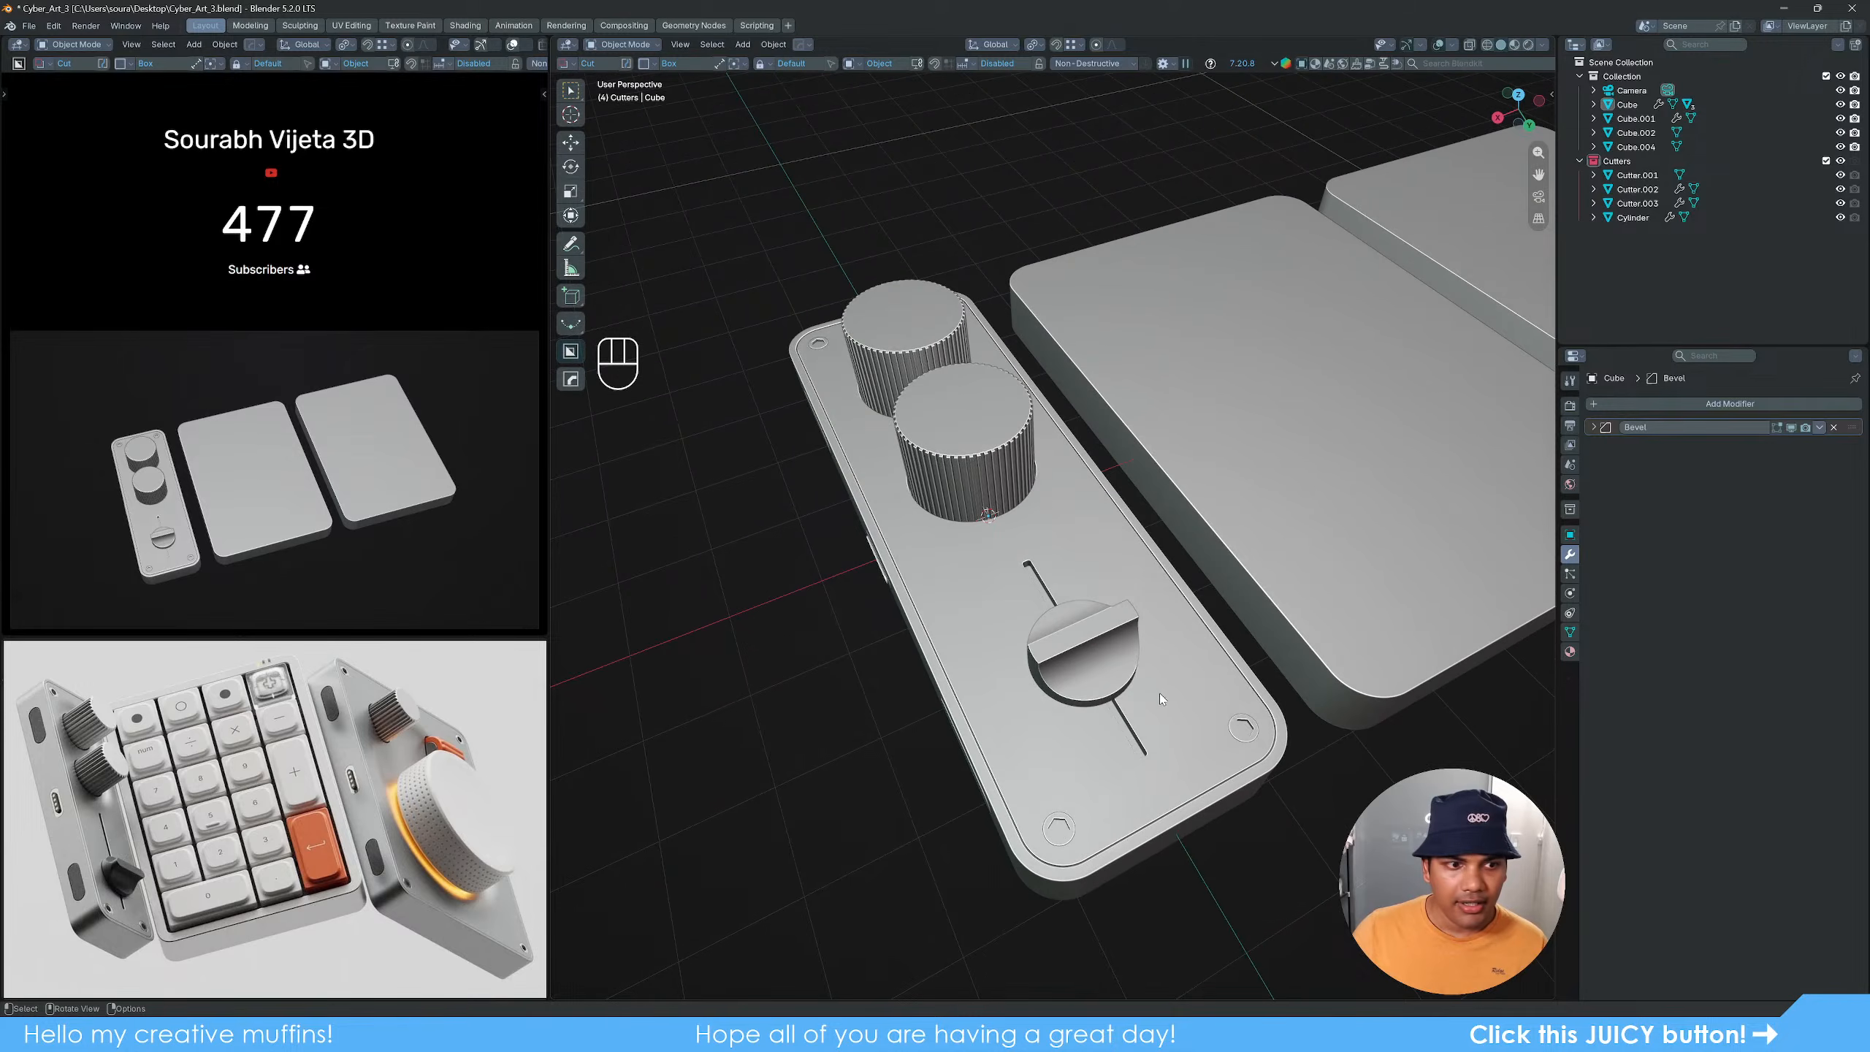
# Step: Select the large middle plate beside the control body
pyautogui.scroll(-2, 1160, 693)
pyautogui.keyDown('shift'); pyautogui.moveTo(1226, 538); pyautogui.dragTo(1057, 613, button='middle'); pyautogui.keyUp('shift')
pyautogui.click(1097, 580)
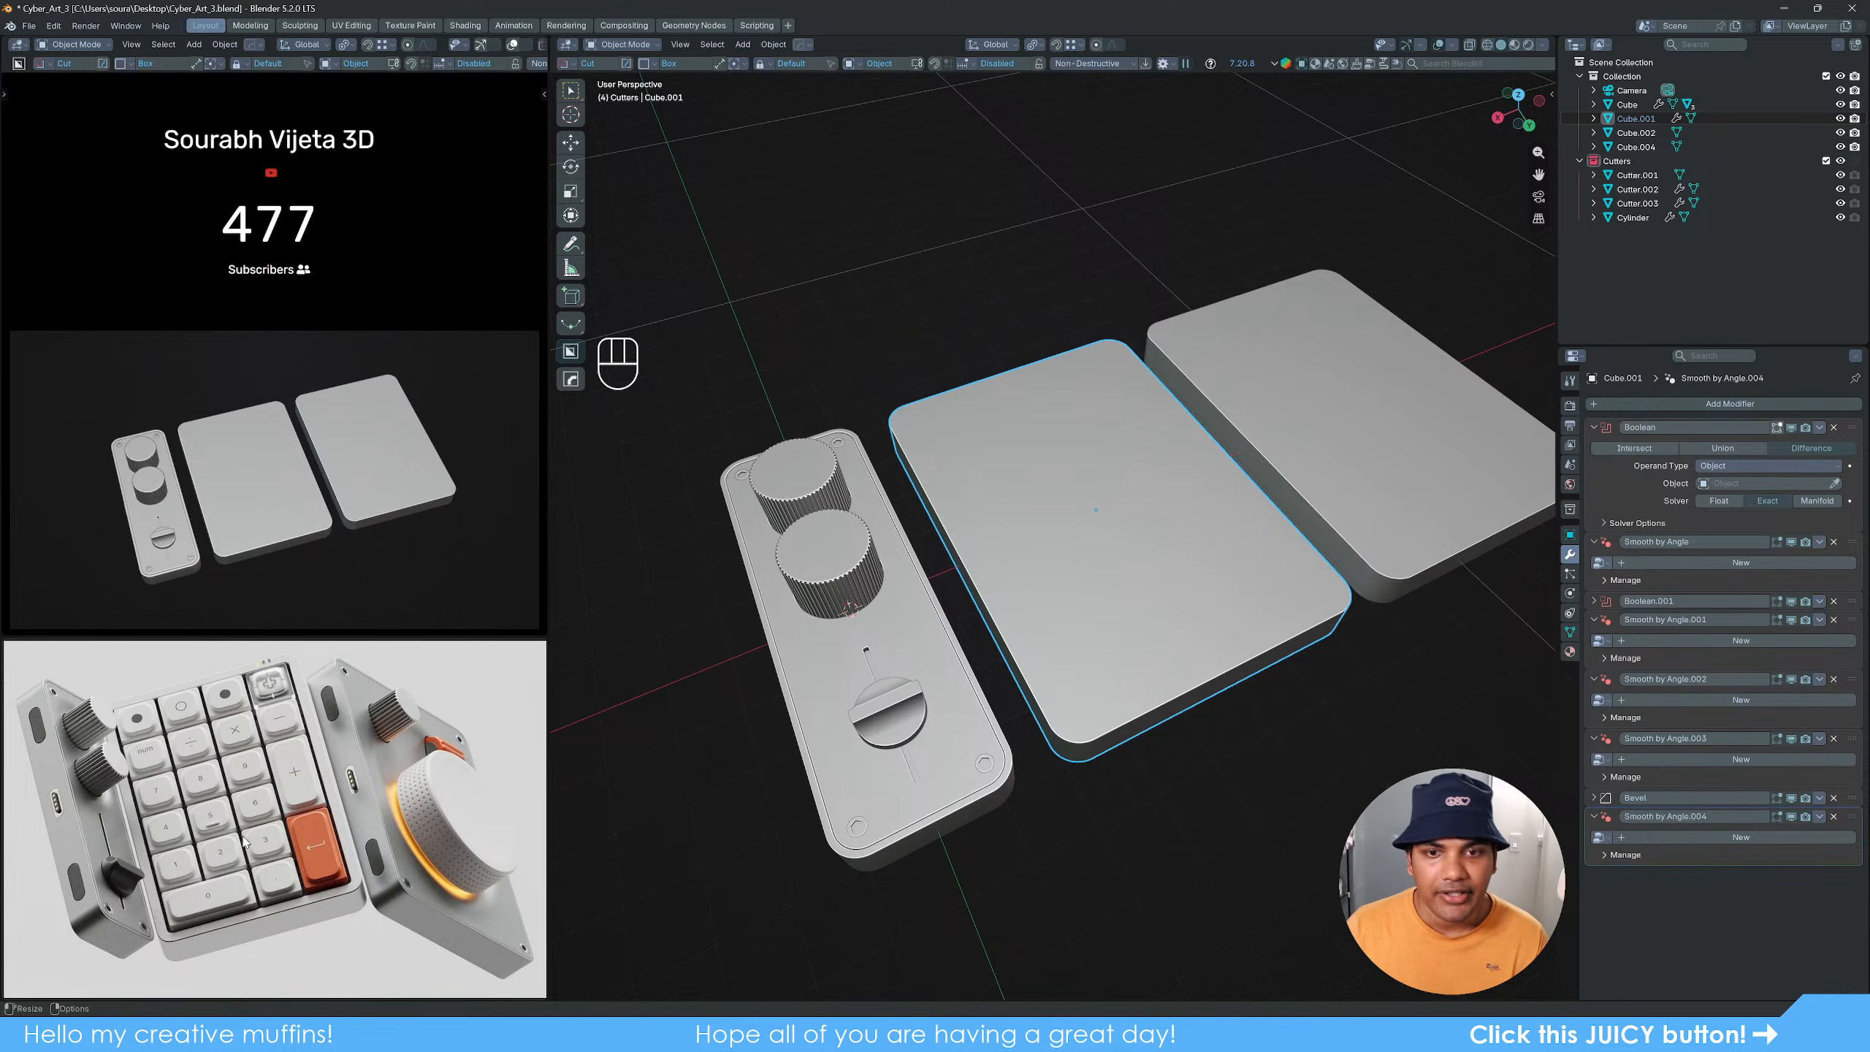
# Step: Select the whole narrow control body with its knobs, slider and side details, and run HardOps Smart Apply on them
pyautogui.click(1328, 818)
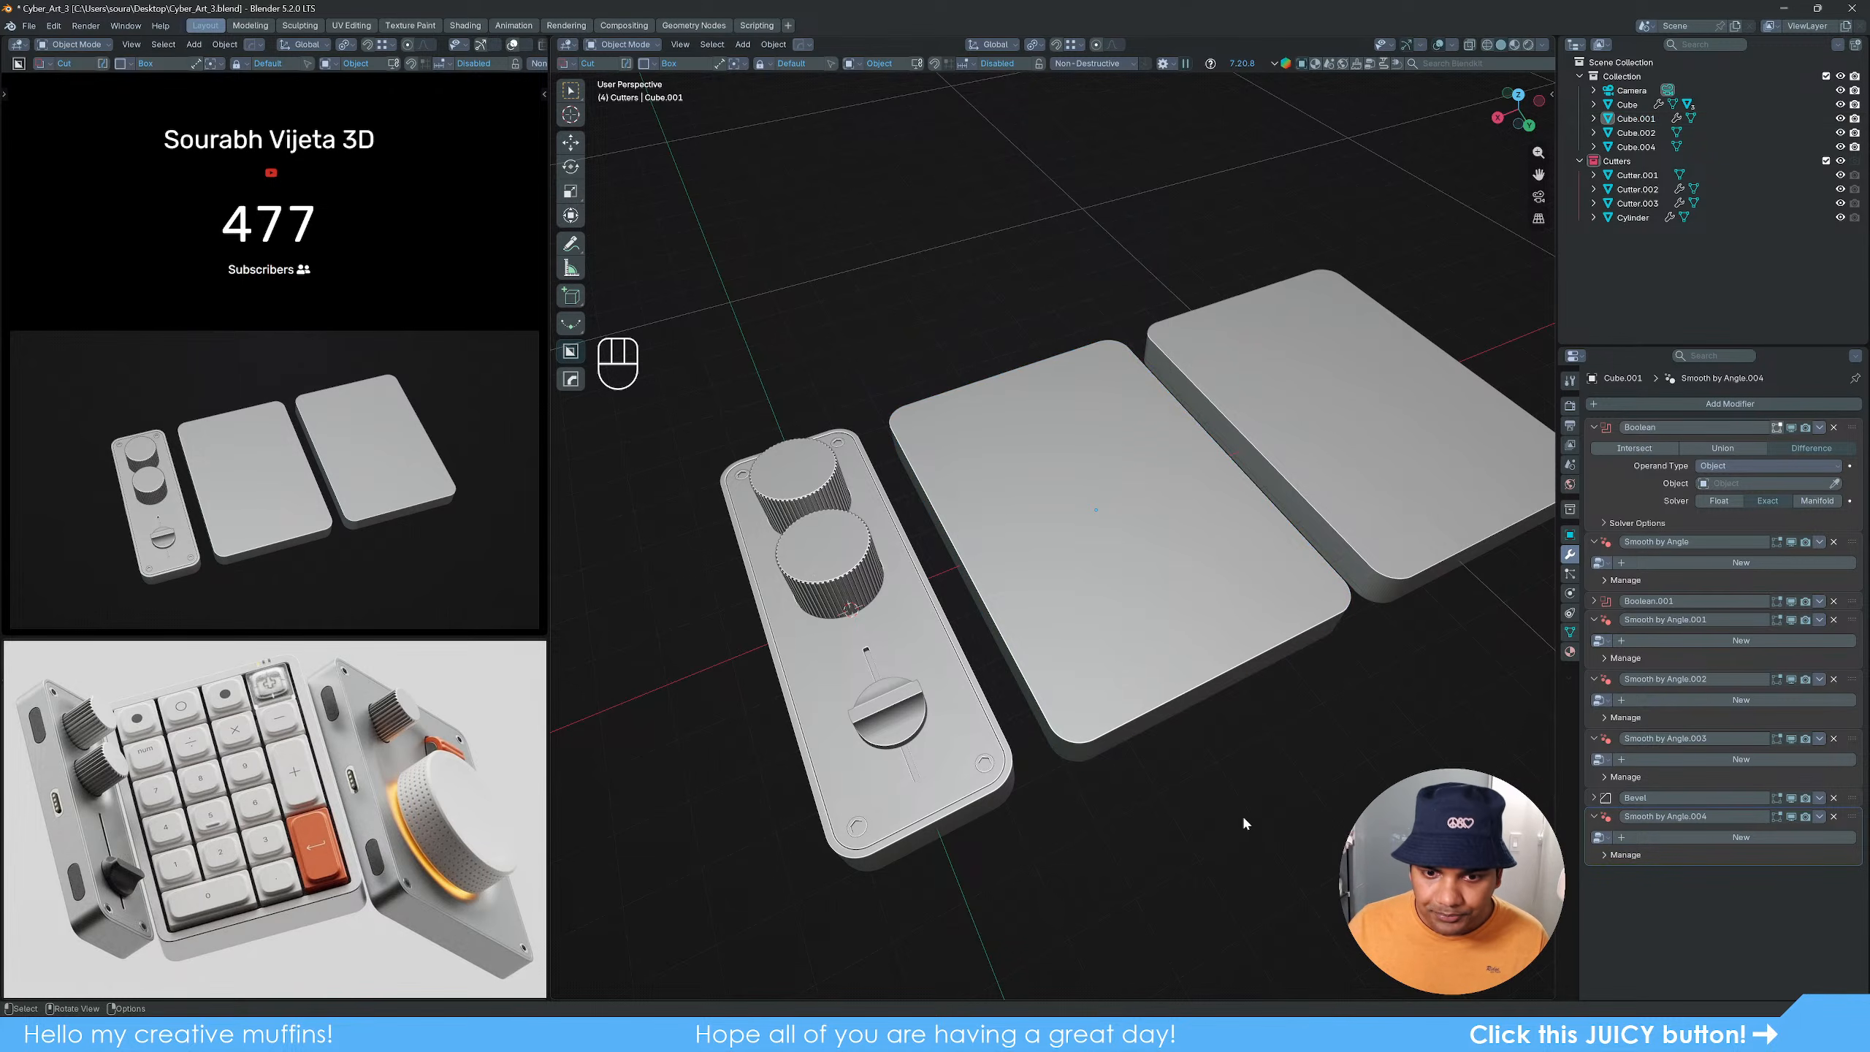
pyautogui.moveTo(1242, 822); pyautogui.dragTo(1098, 636, button='middle')
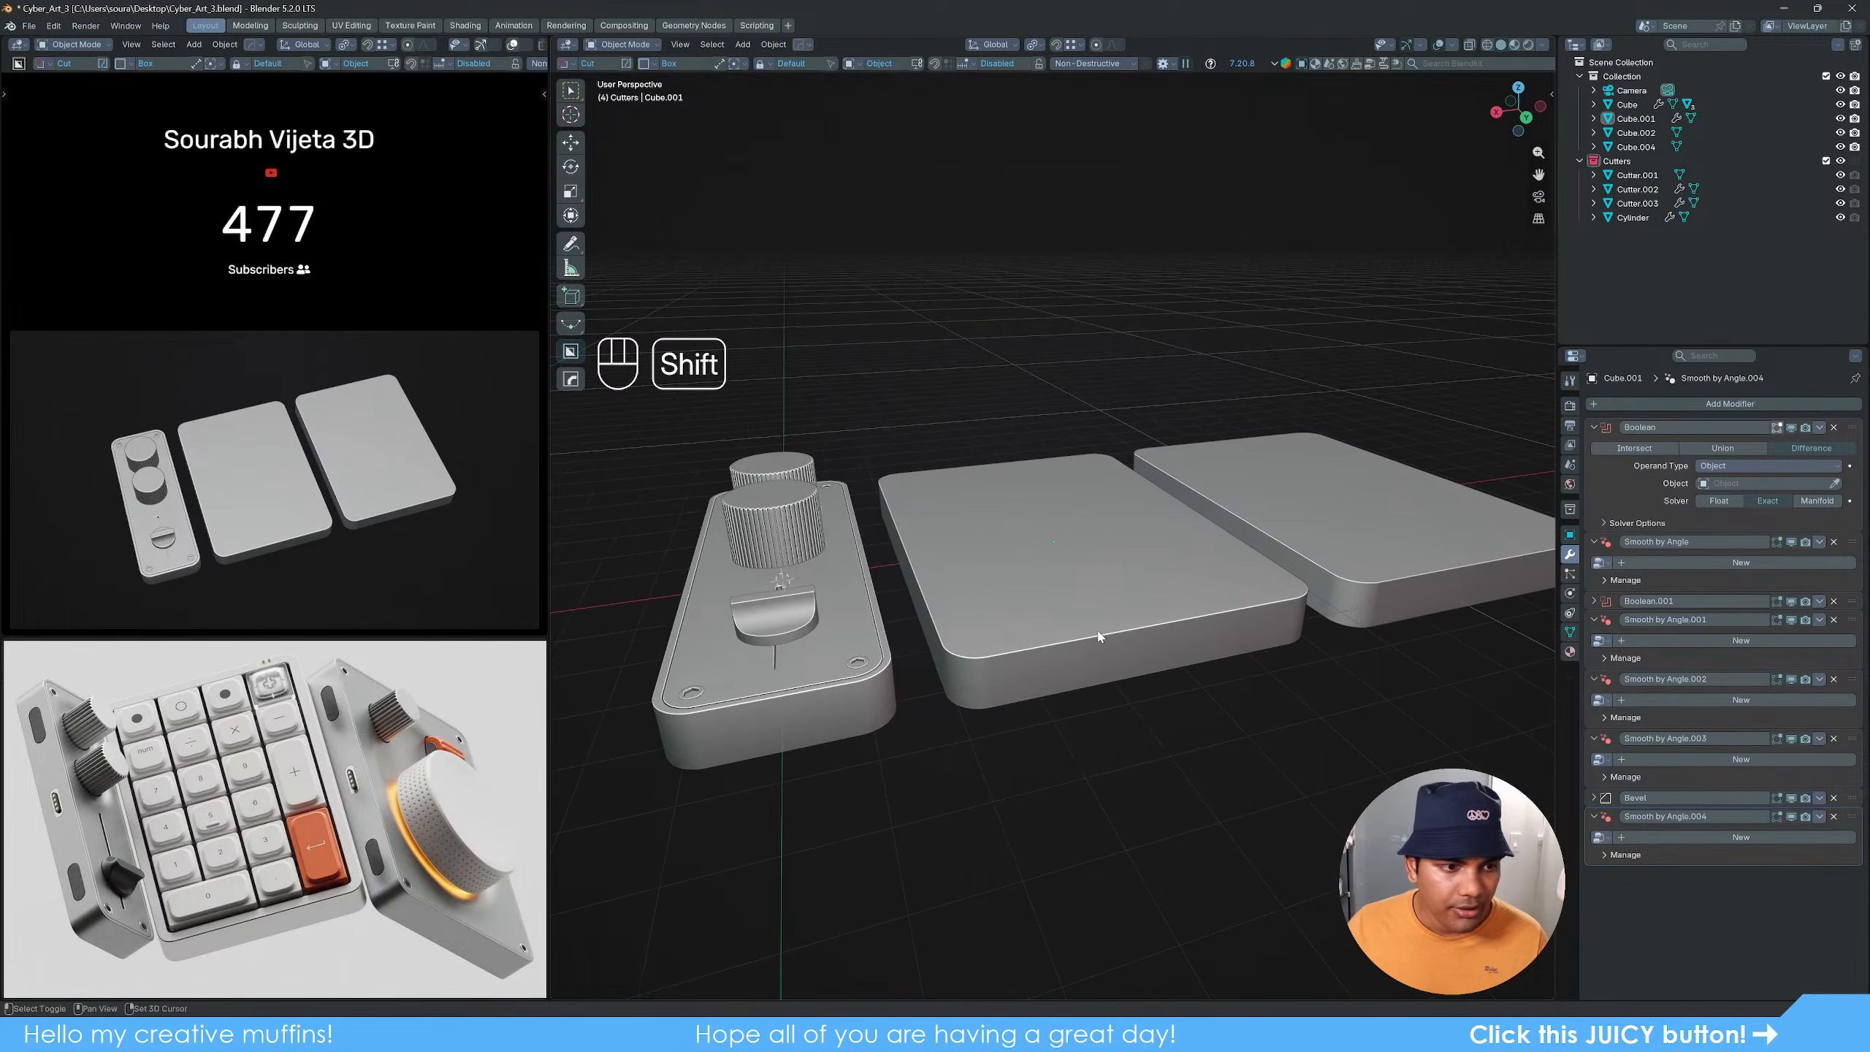
pyautogui.scroll(3, 1096, 632)
pyautogui.scroll(-2, 1096, 637)
pyautogui.moveTo(826, 626); pyautogui.dragTo(1073, 628, button='middle')
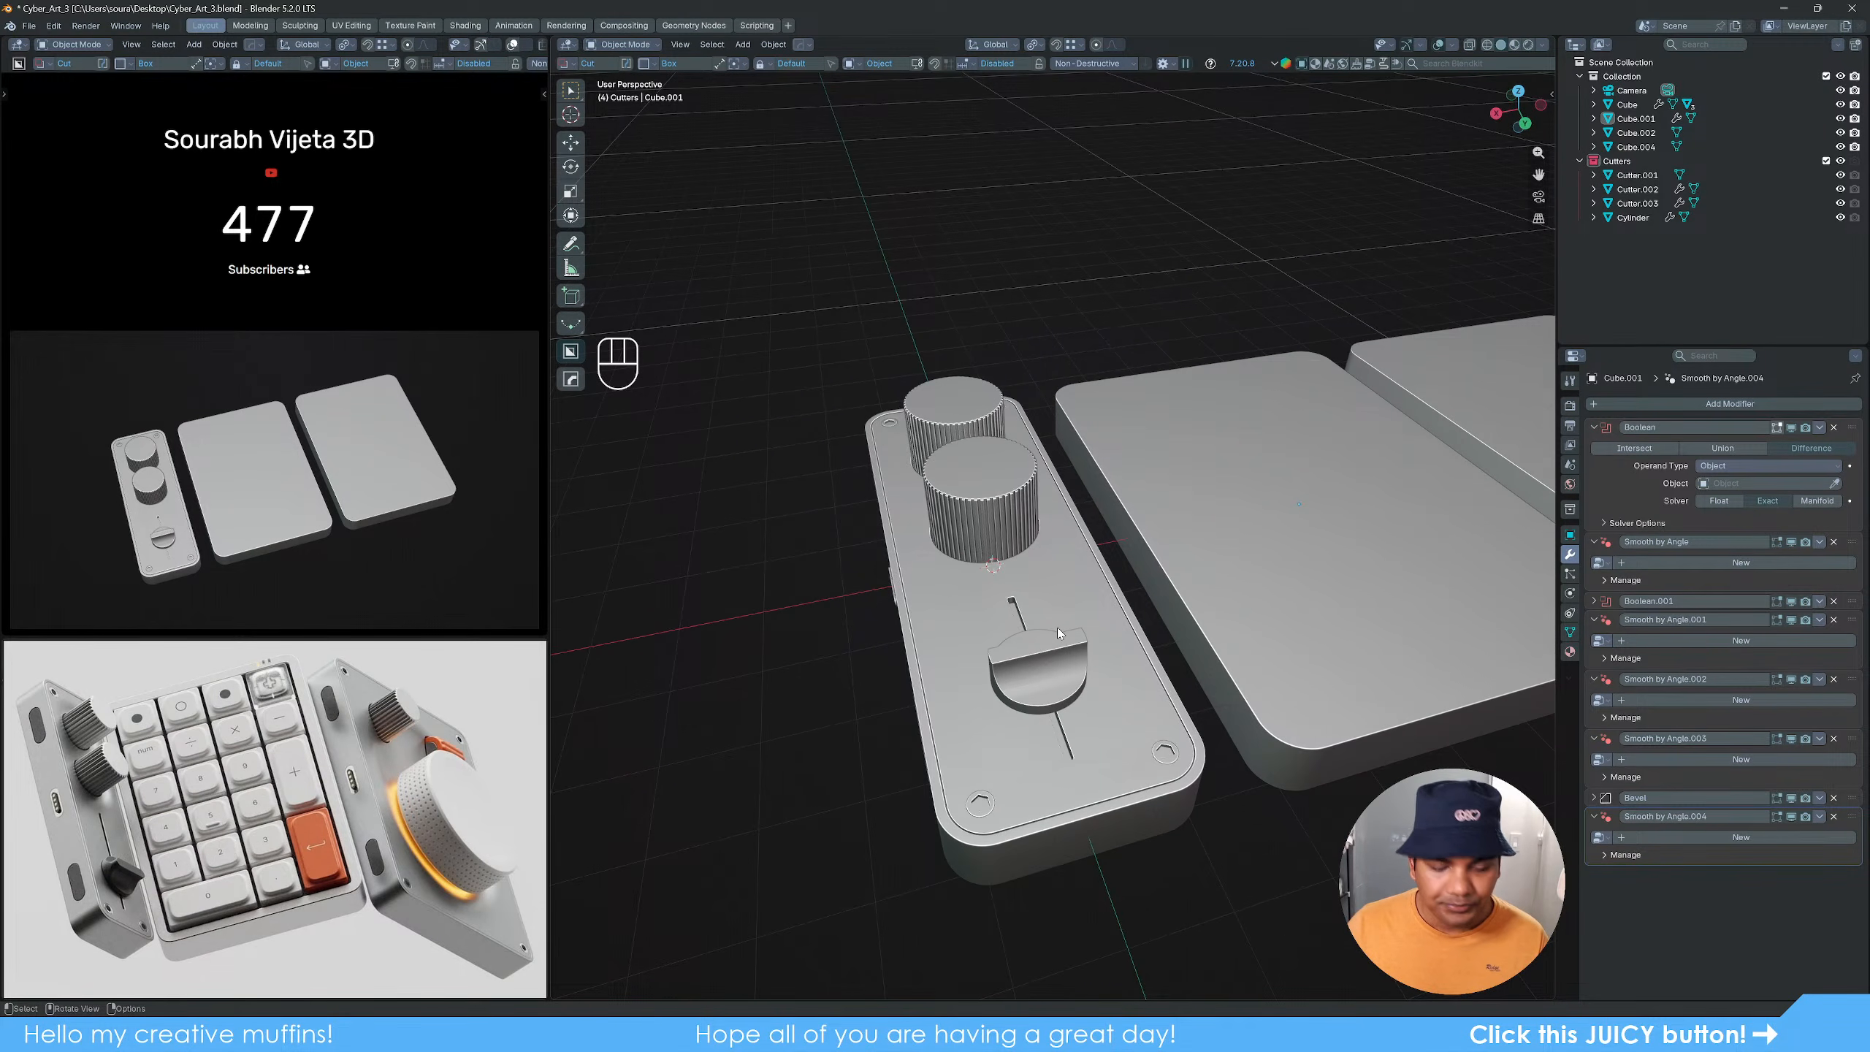
pyautogui.press('w')
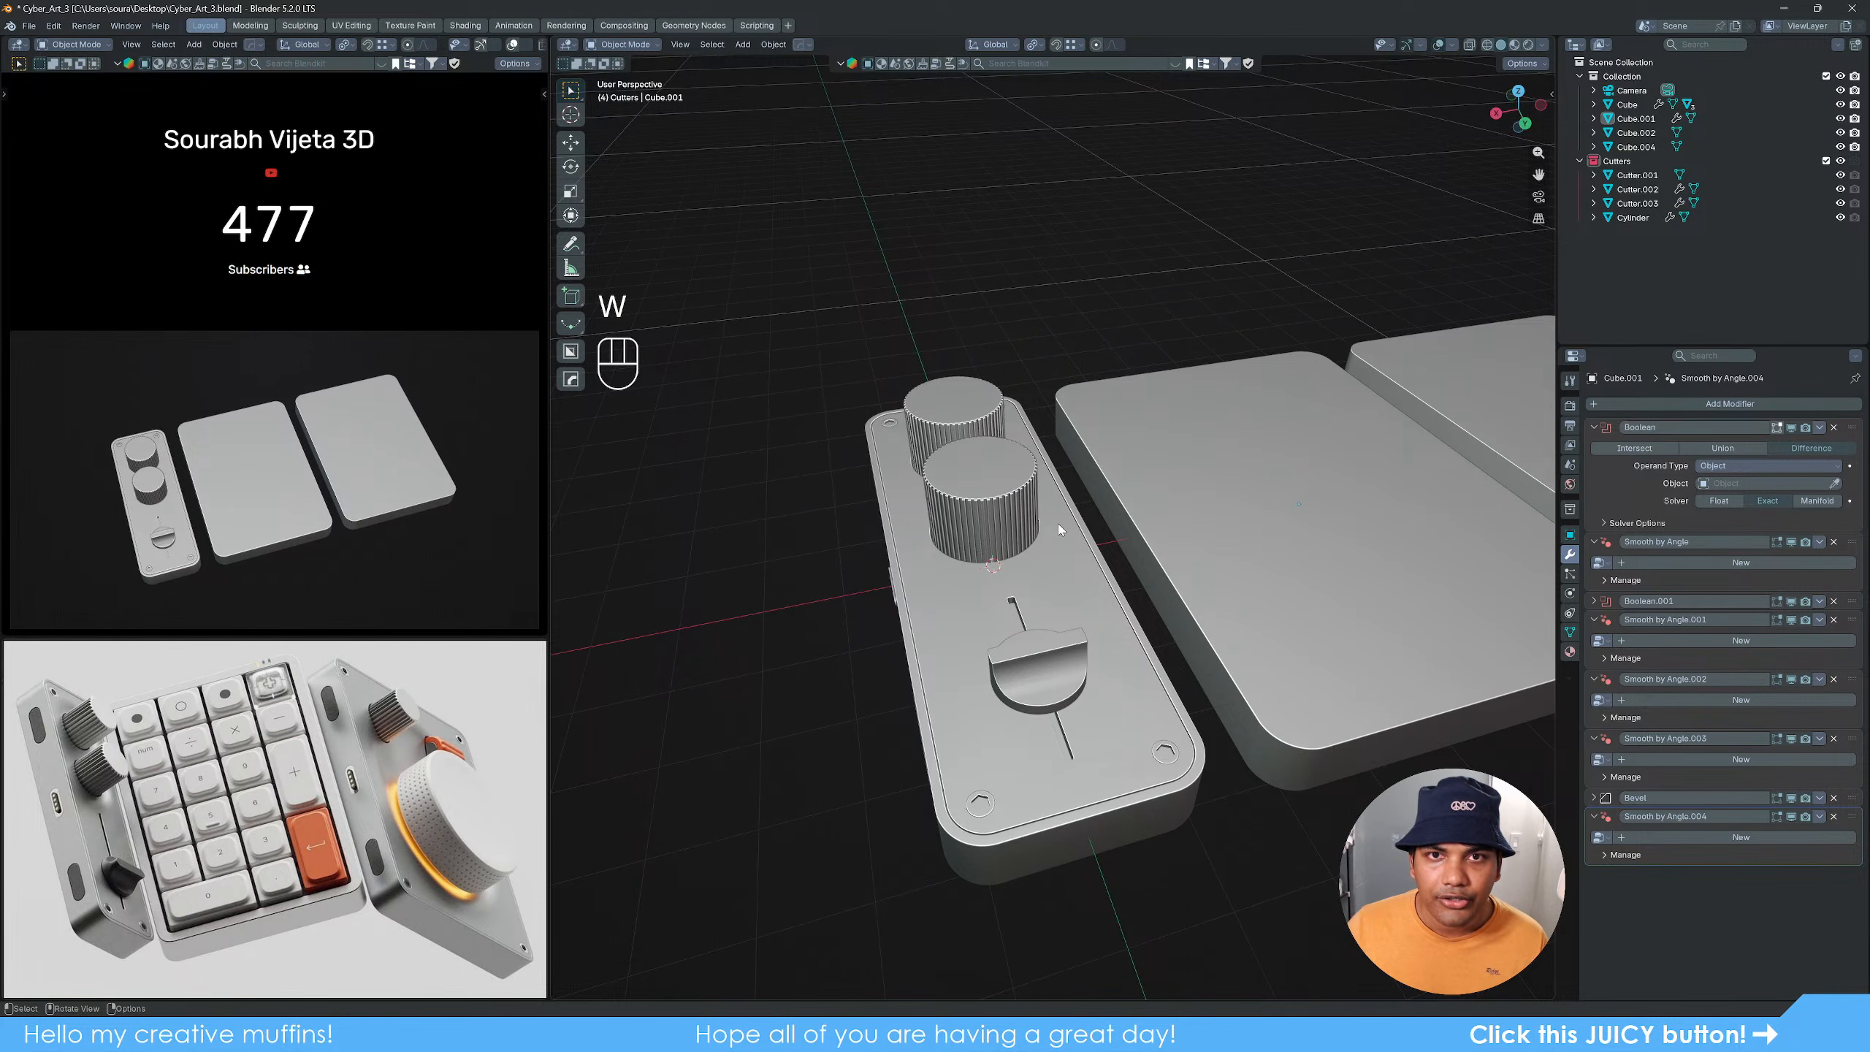
pyautogui.moveTo(1060, 529); pyautogui.dragTo(1016, 516, button='middle')
pyautogui.moveTo(785, 320); pyautogui.dragTo(1067, 854)
pyautogui.moveTo(1063, 810); pyautogui.dragTo(977, 597, button='middle')
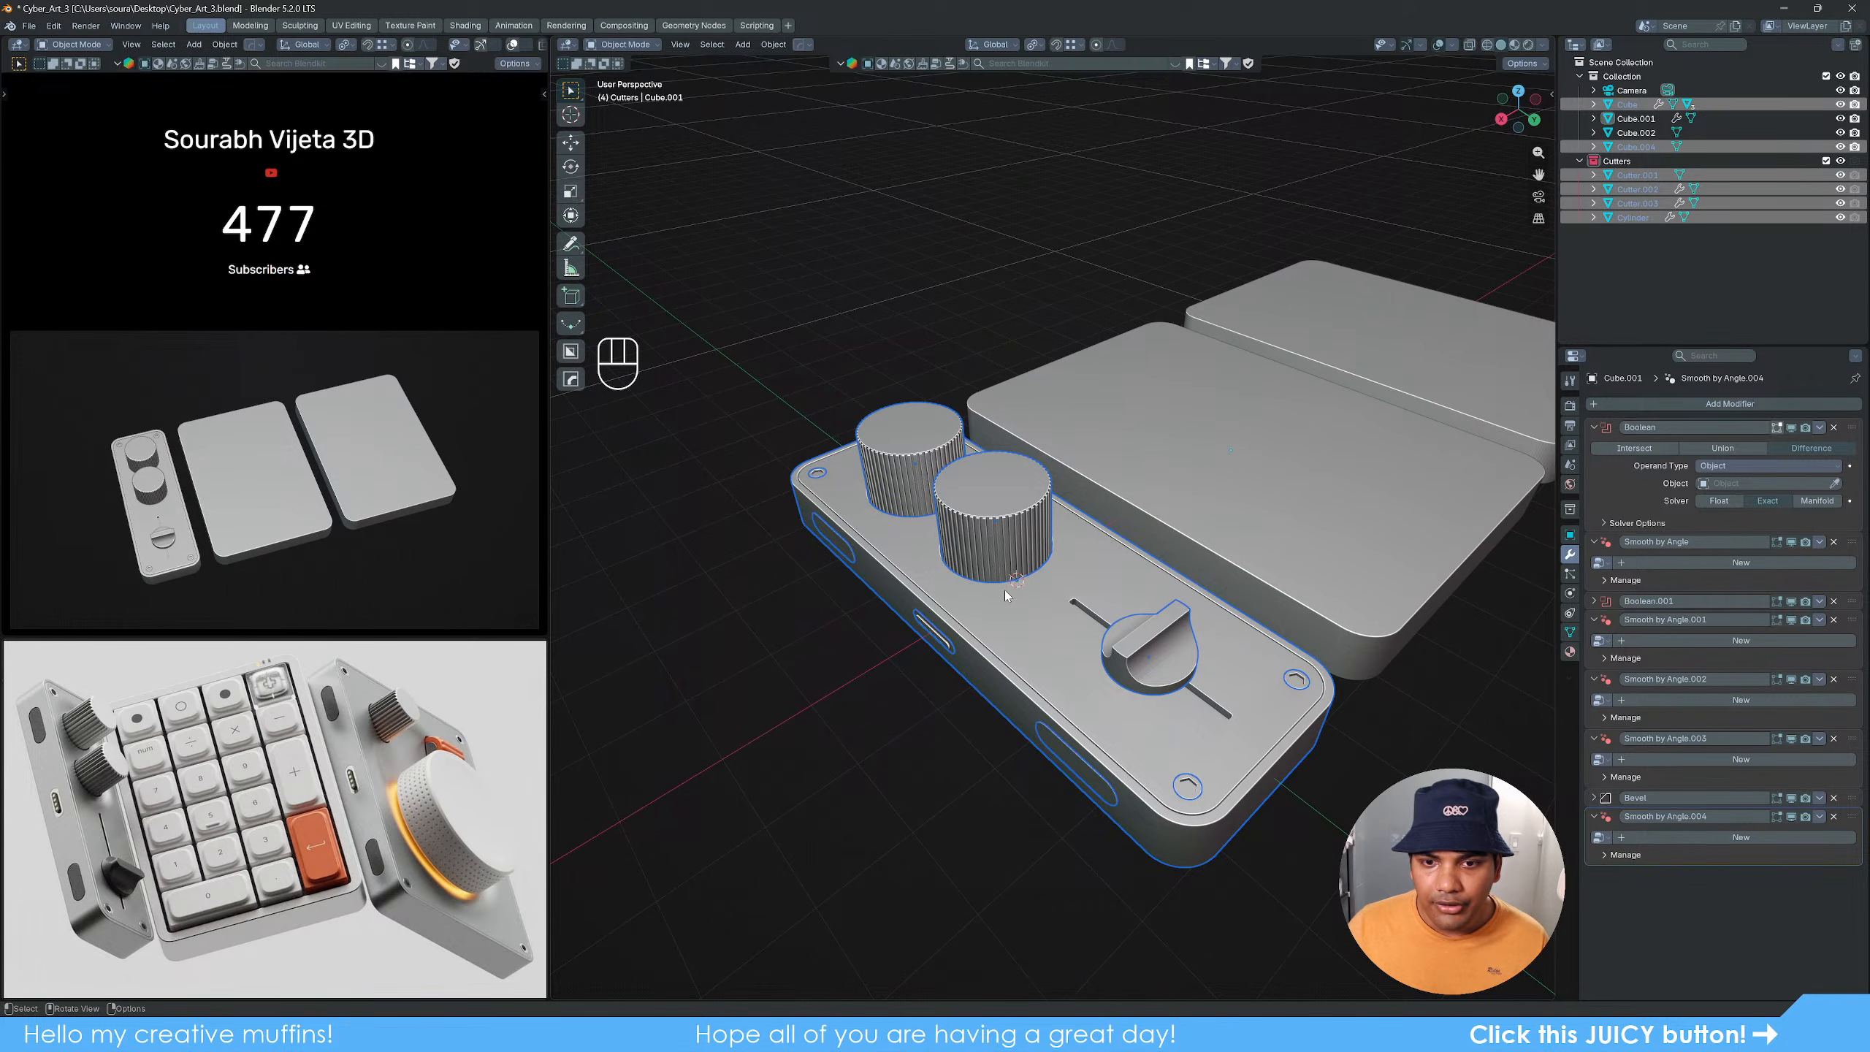
pyautogui.press('q')
pyautogui.moveTo(959, 659)
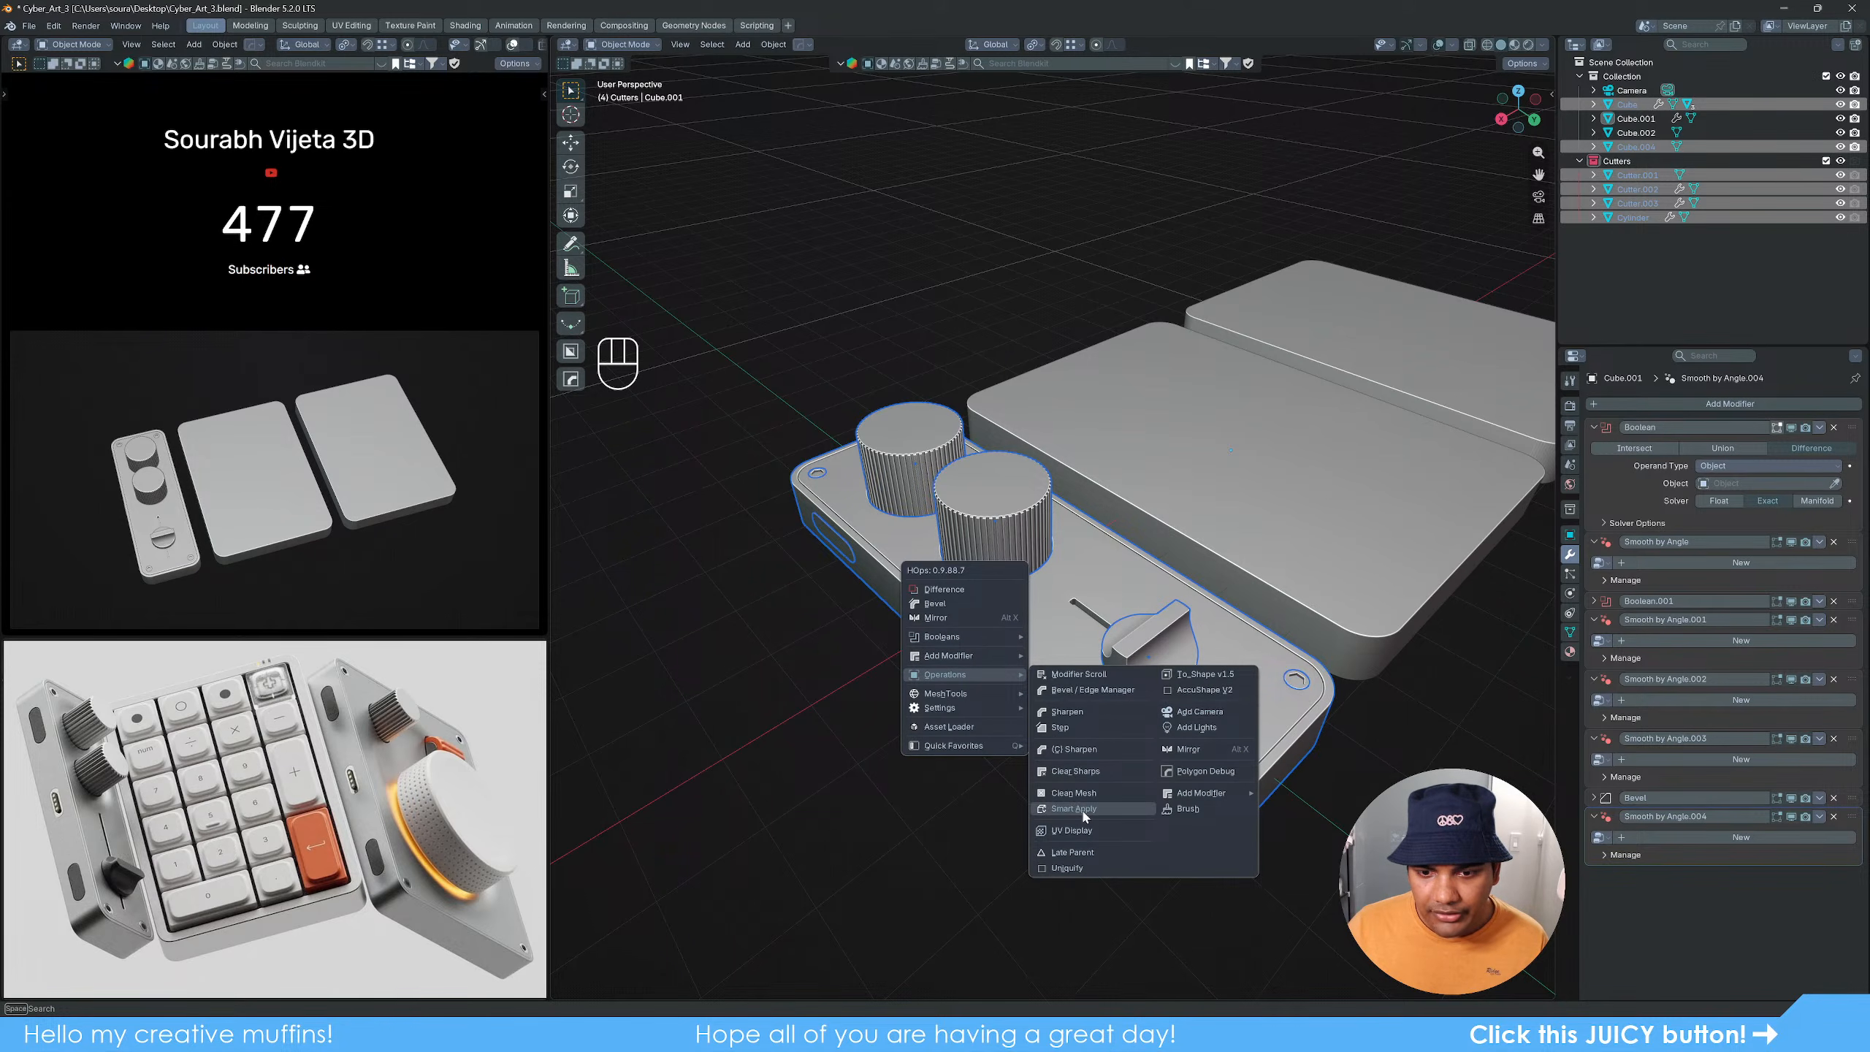
pyautogui.click(1082, 809)
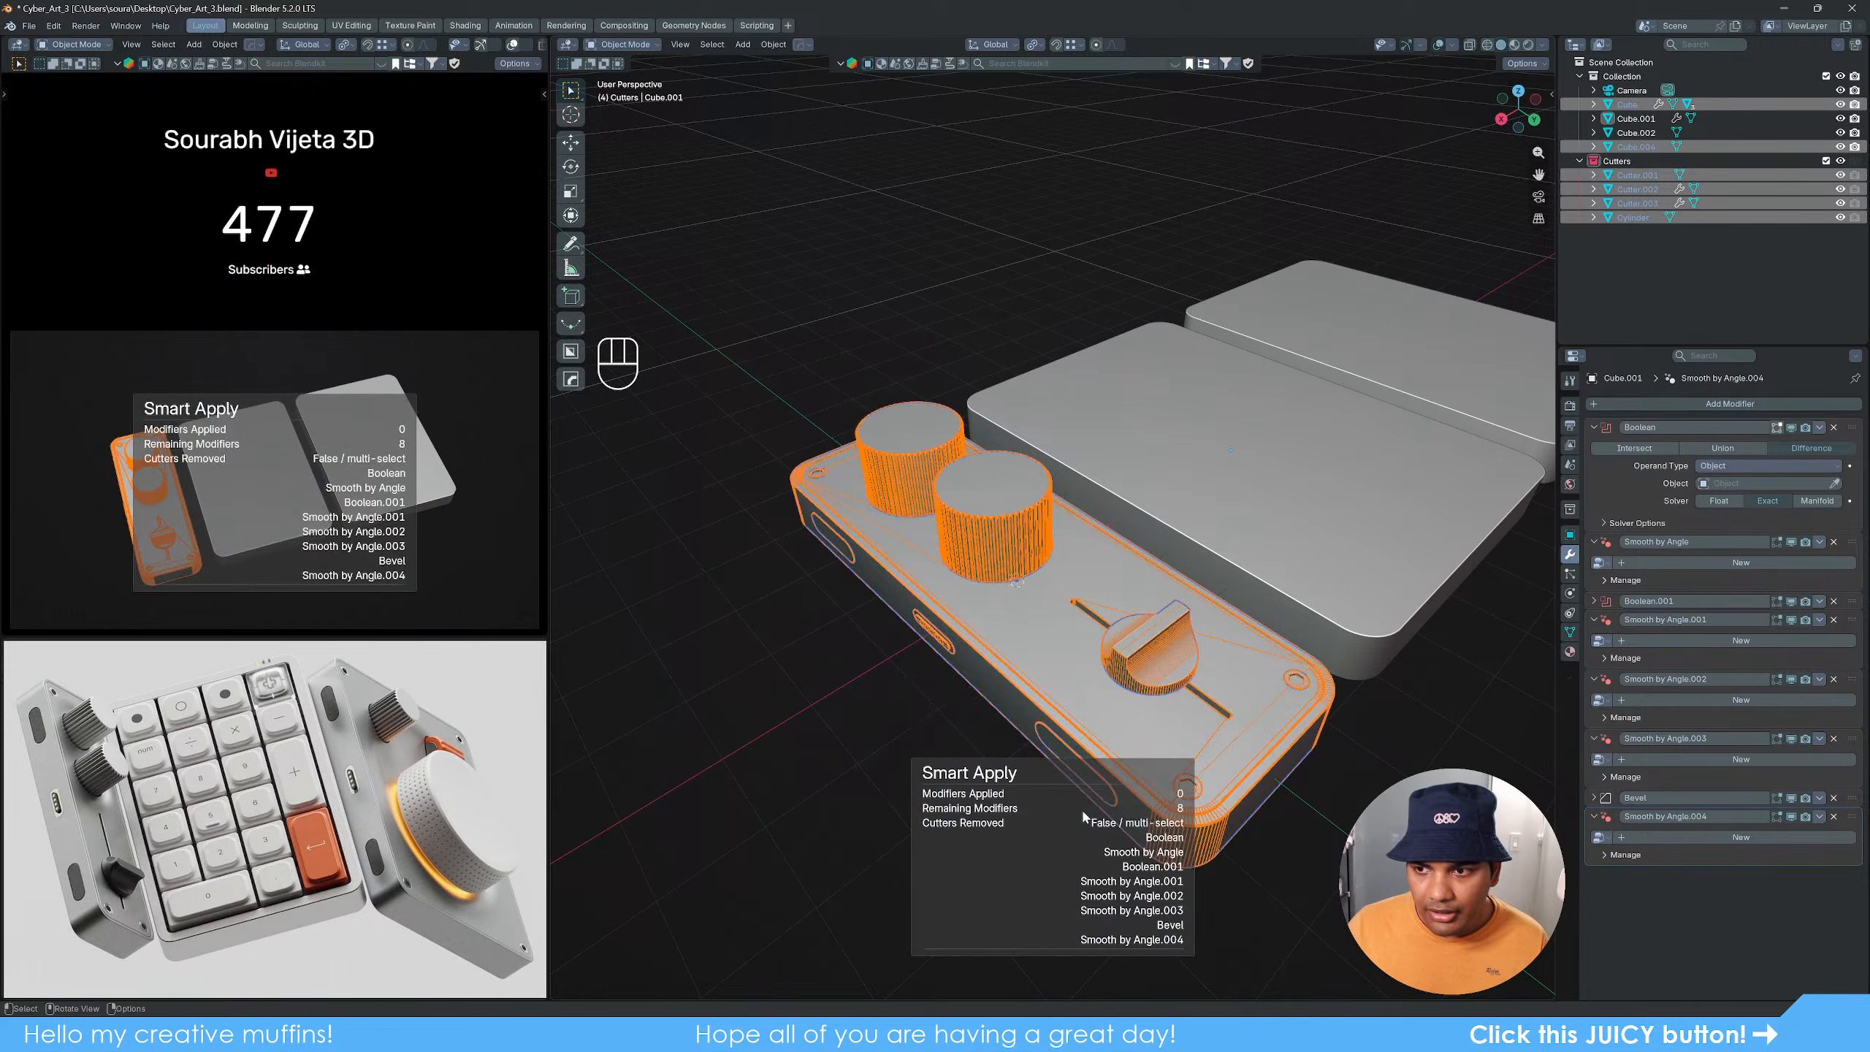
# Step: Check the modifiers on both knobs, the slider knob and the side inserts of the control body one by one
pyautogui.click(800, 673)
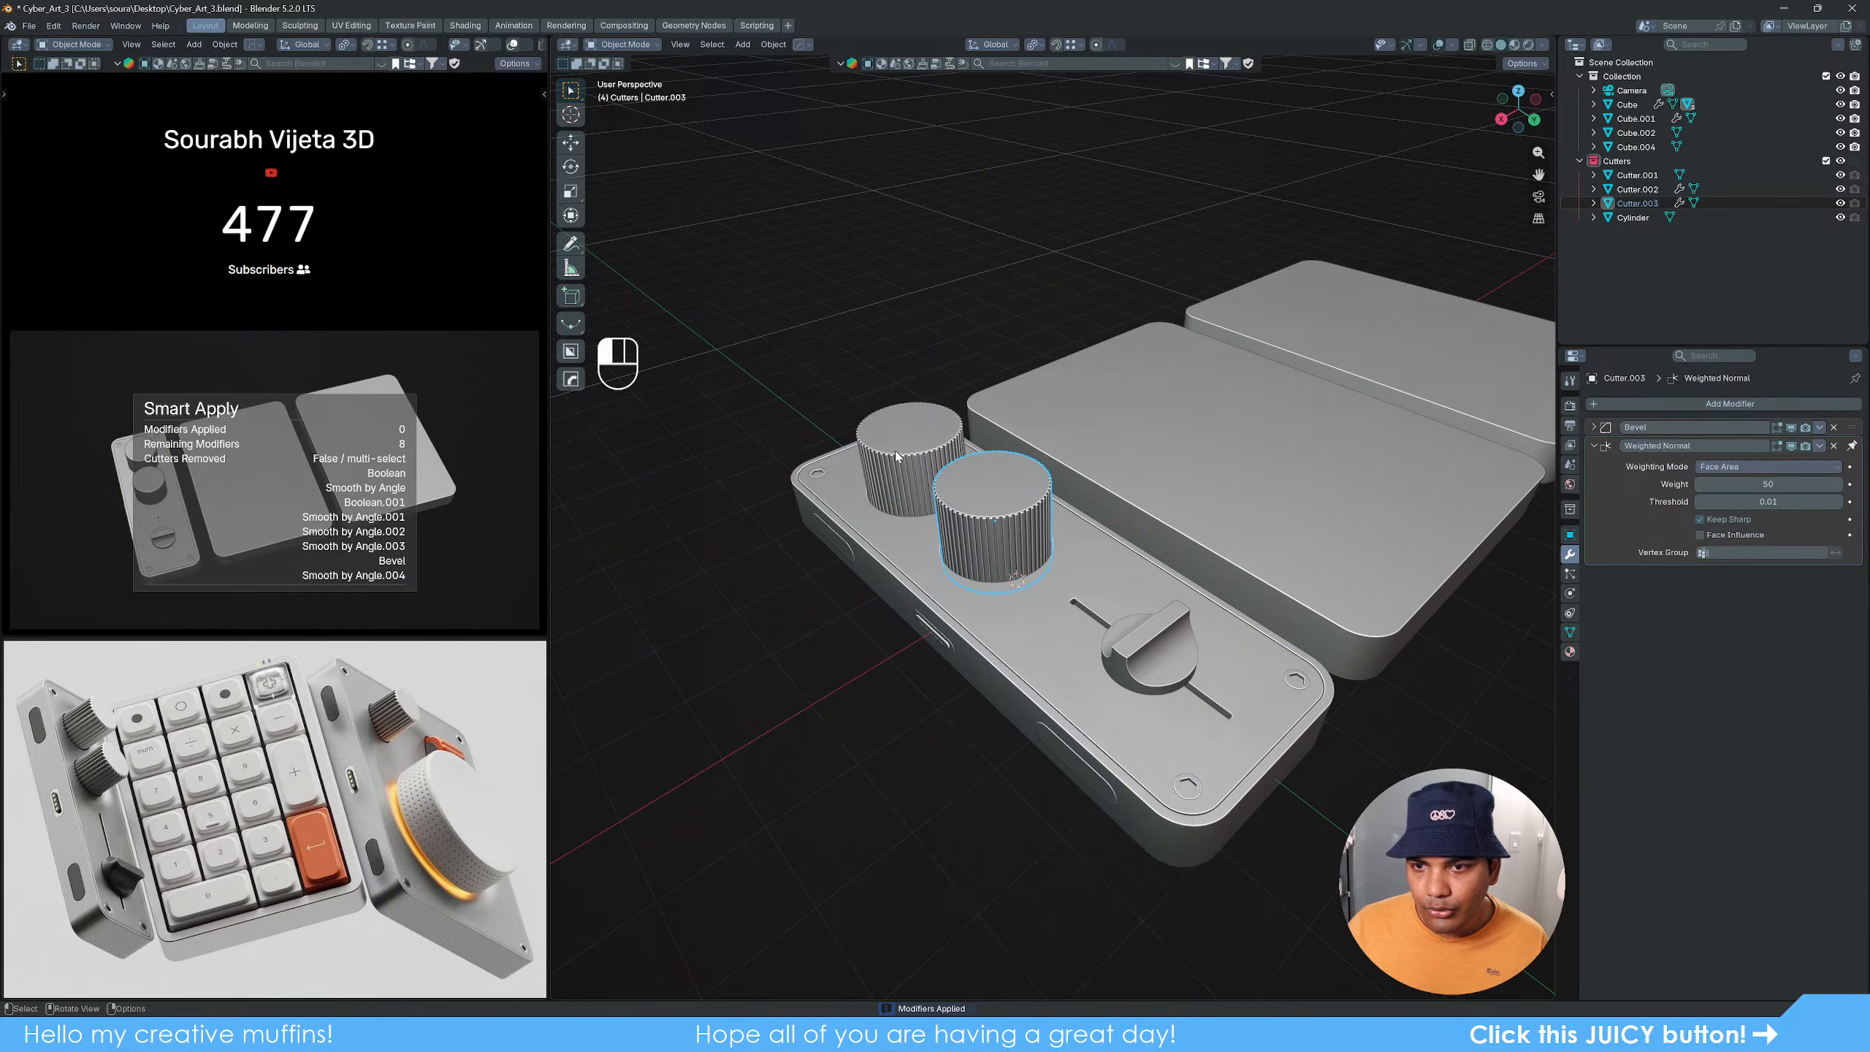
pyautogui.click(996, 625)
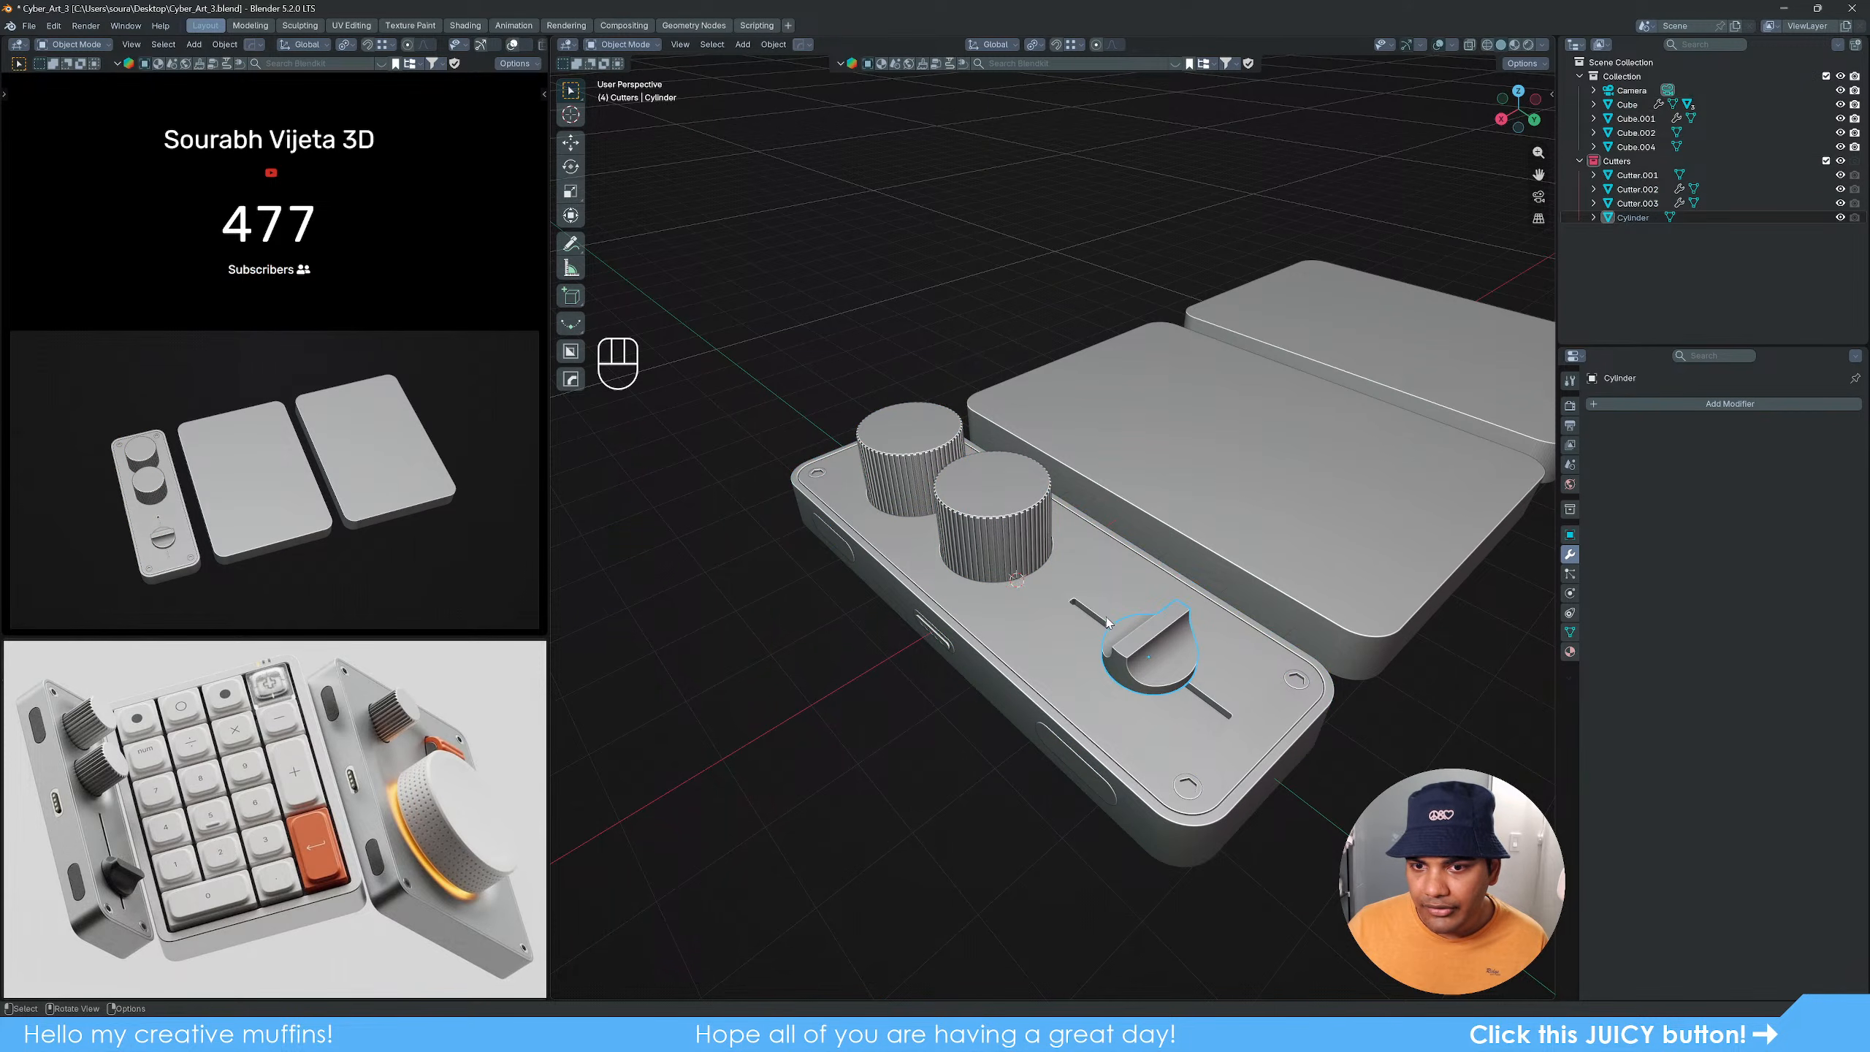
pyautogui.click(1010, 533)
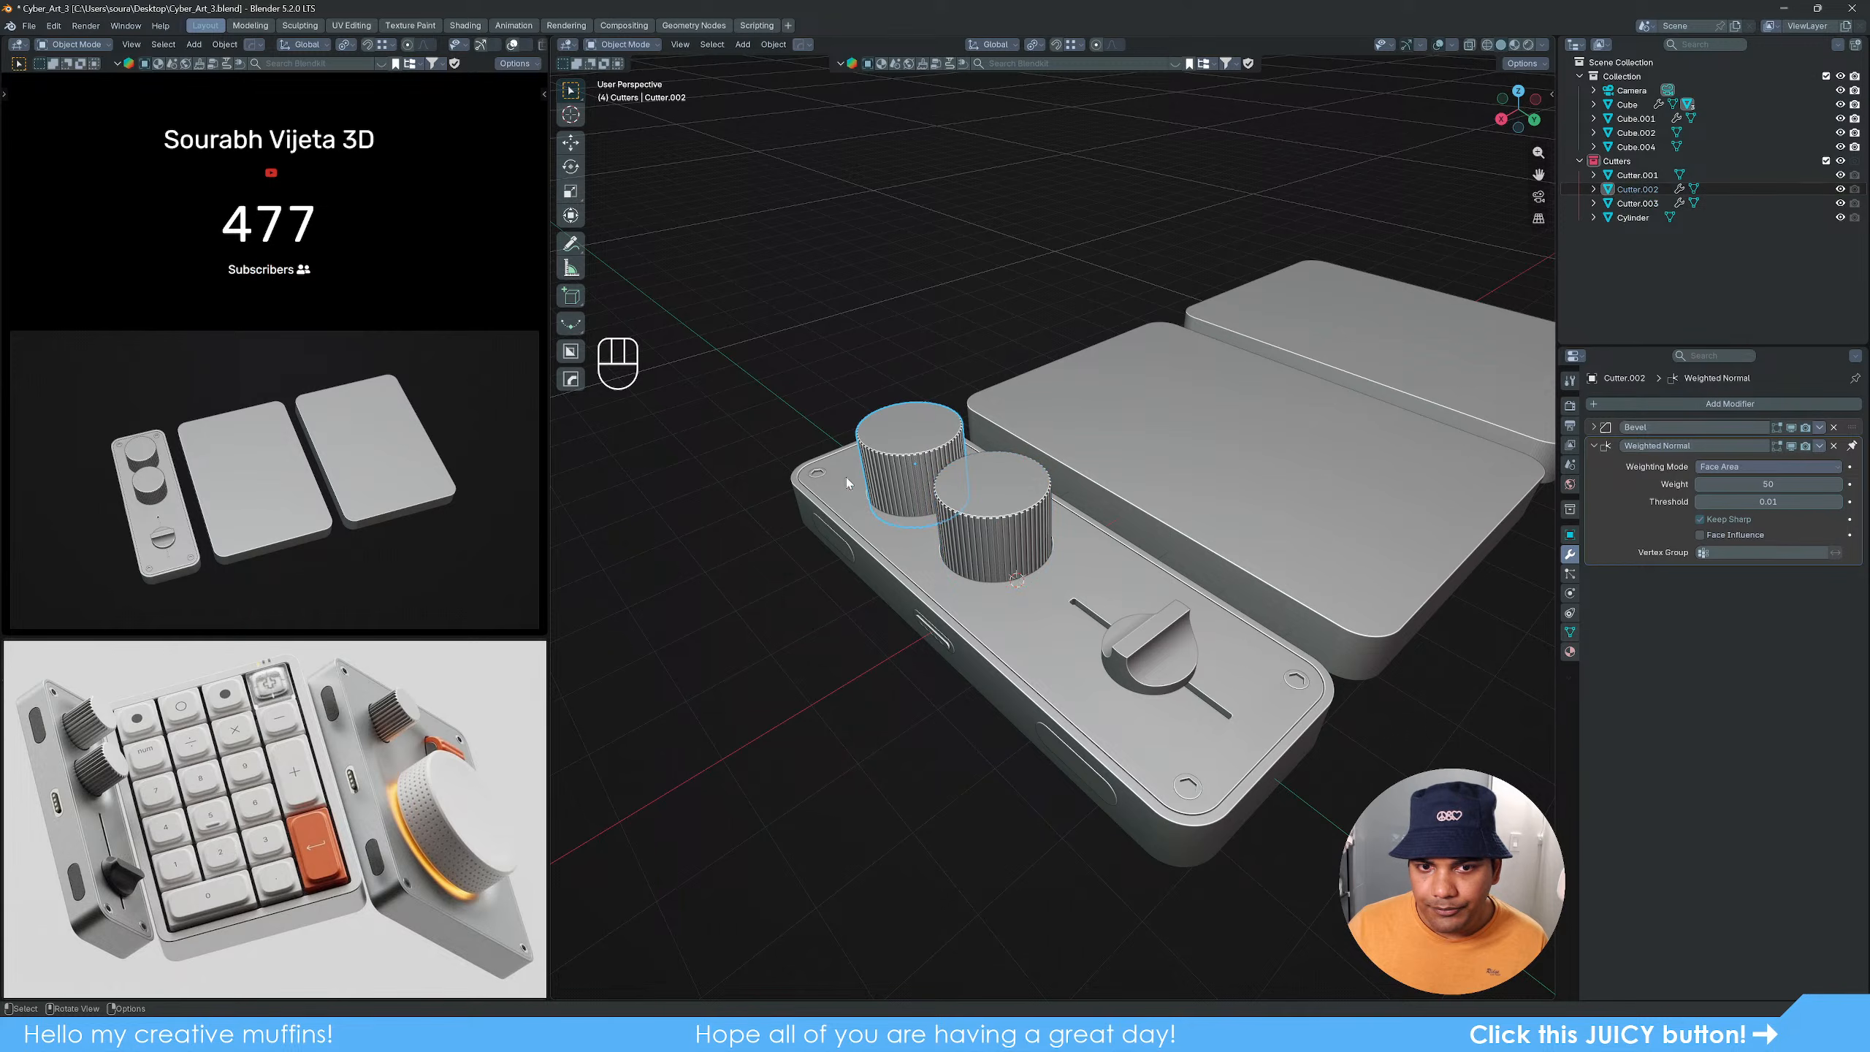
pyautogui.click(820, 474)
pyautogui.click(819, 480)
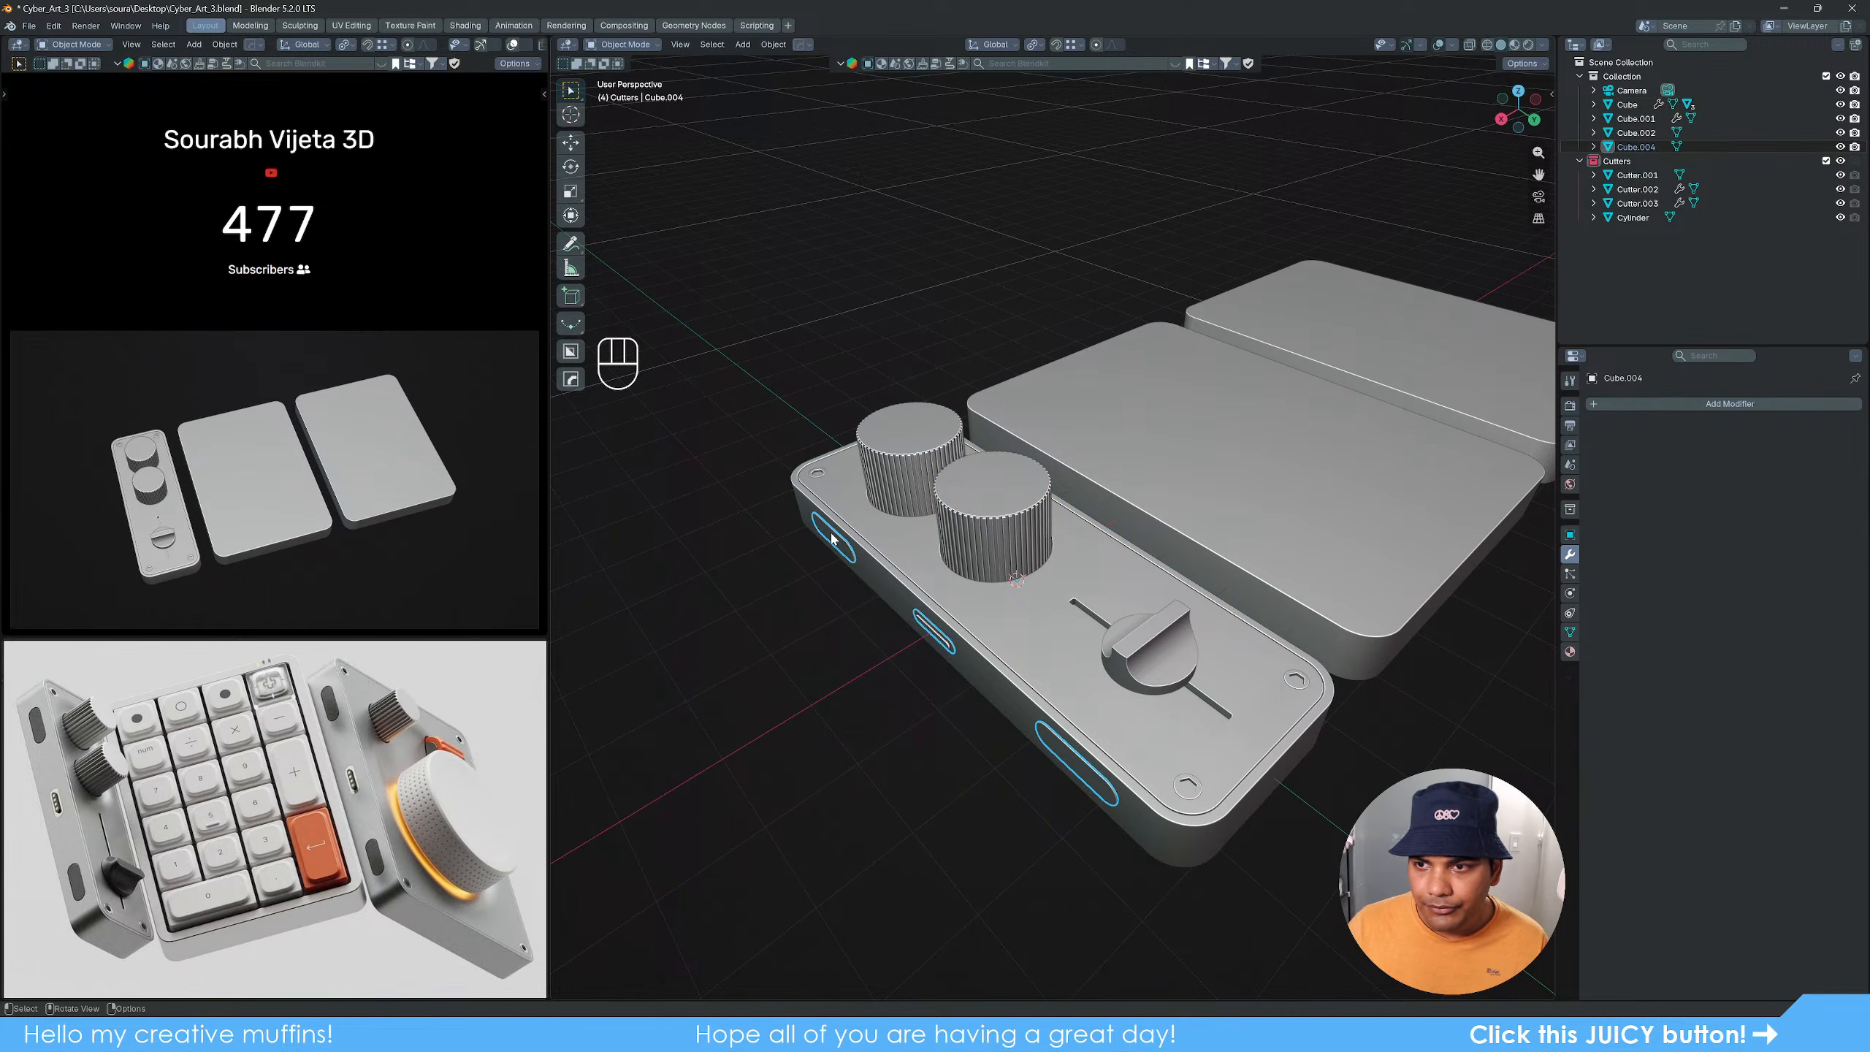
# Step: Set the origins of all control body parts to their geometry and apply all their transforms
pyautogui.moveTo(1181, 787); pyautogui.dragTo(973, 706, button='middle')
pyautogui.press('q')
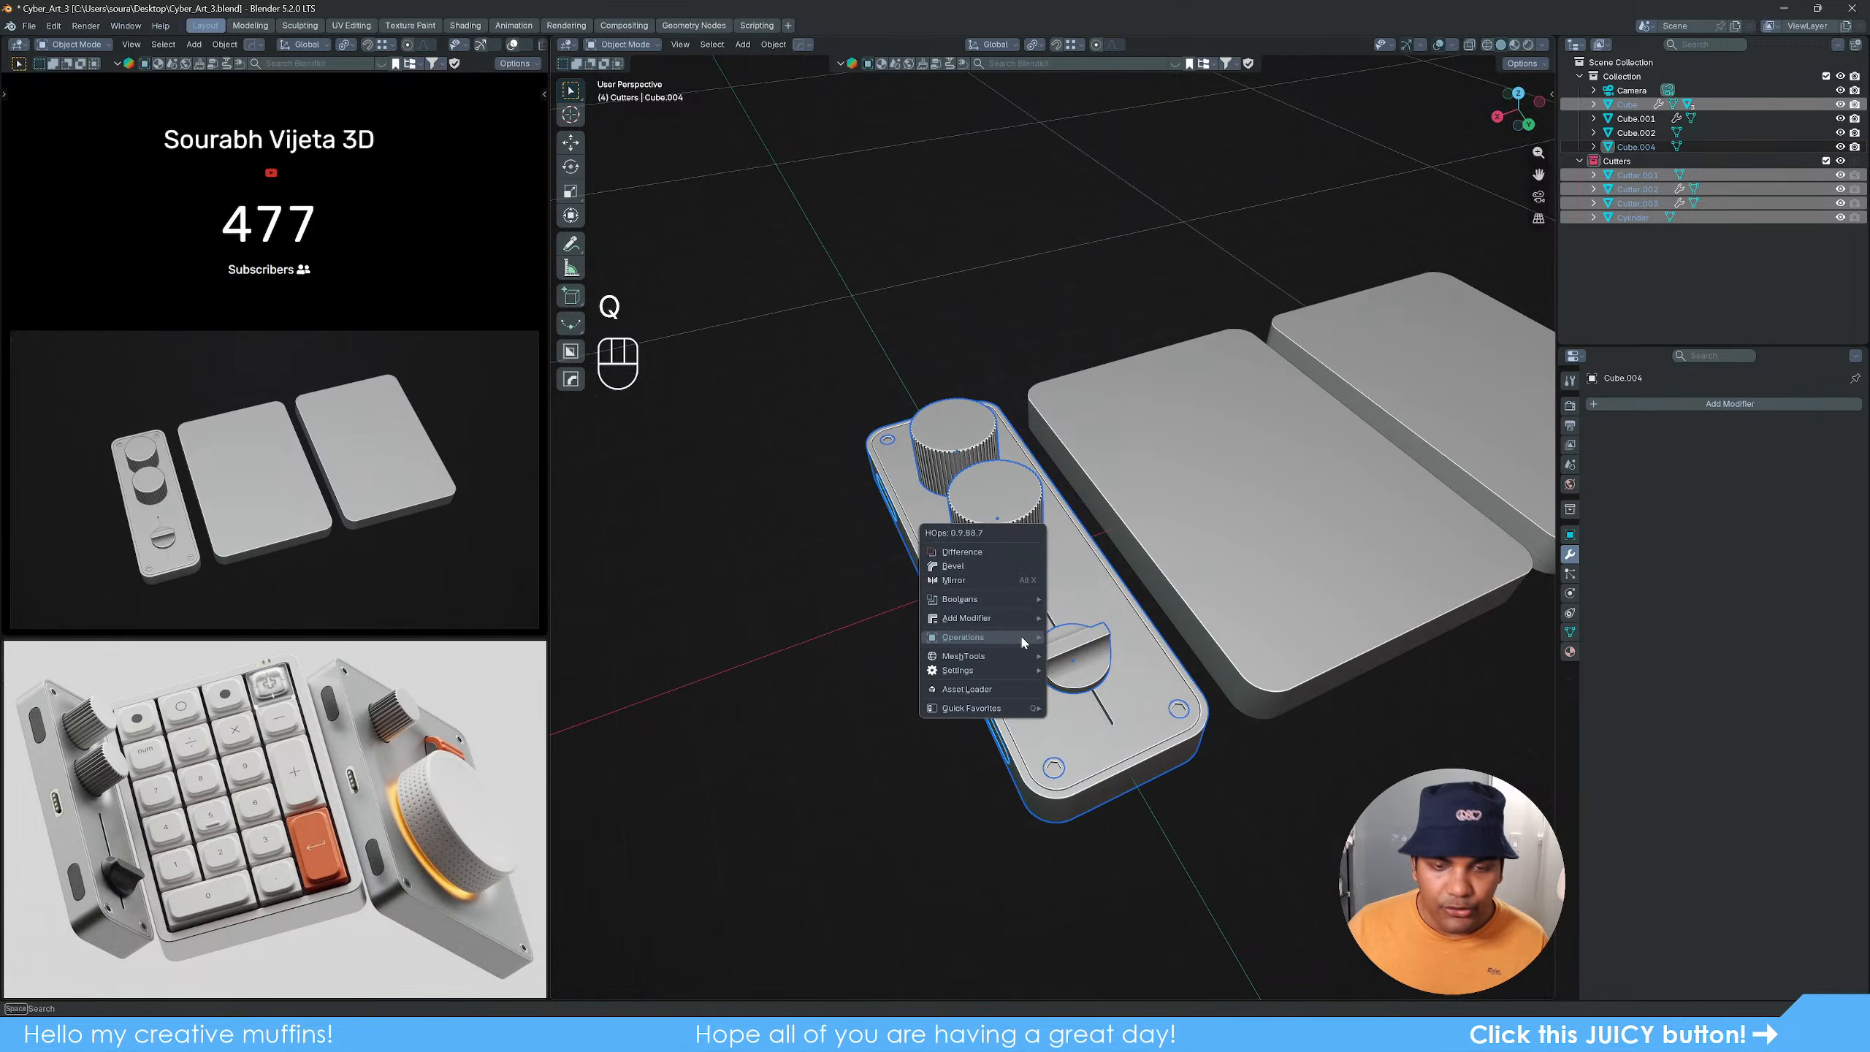
pyautogui.moveTo(973, 706)
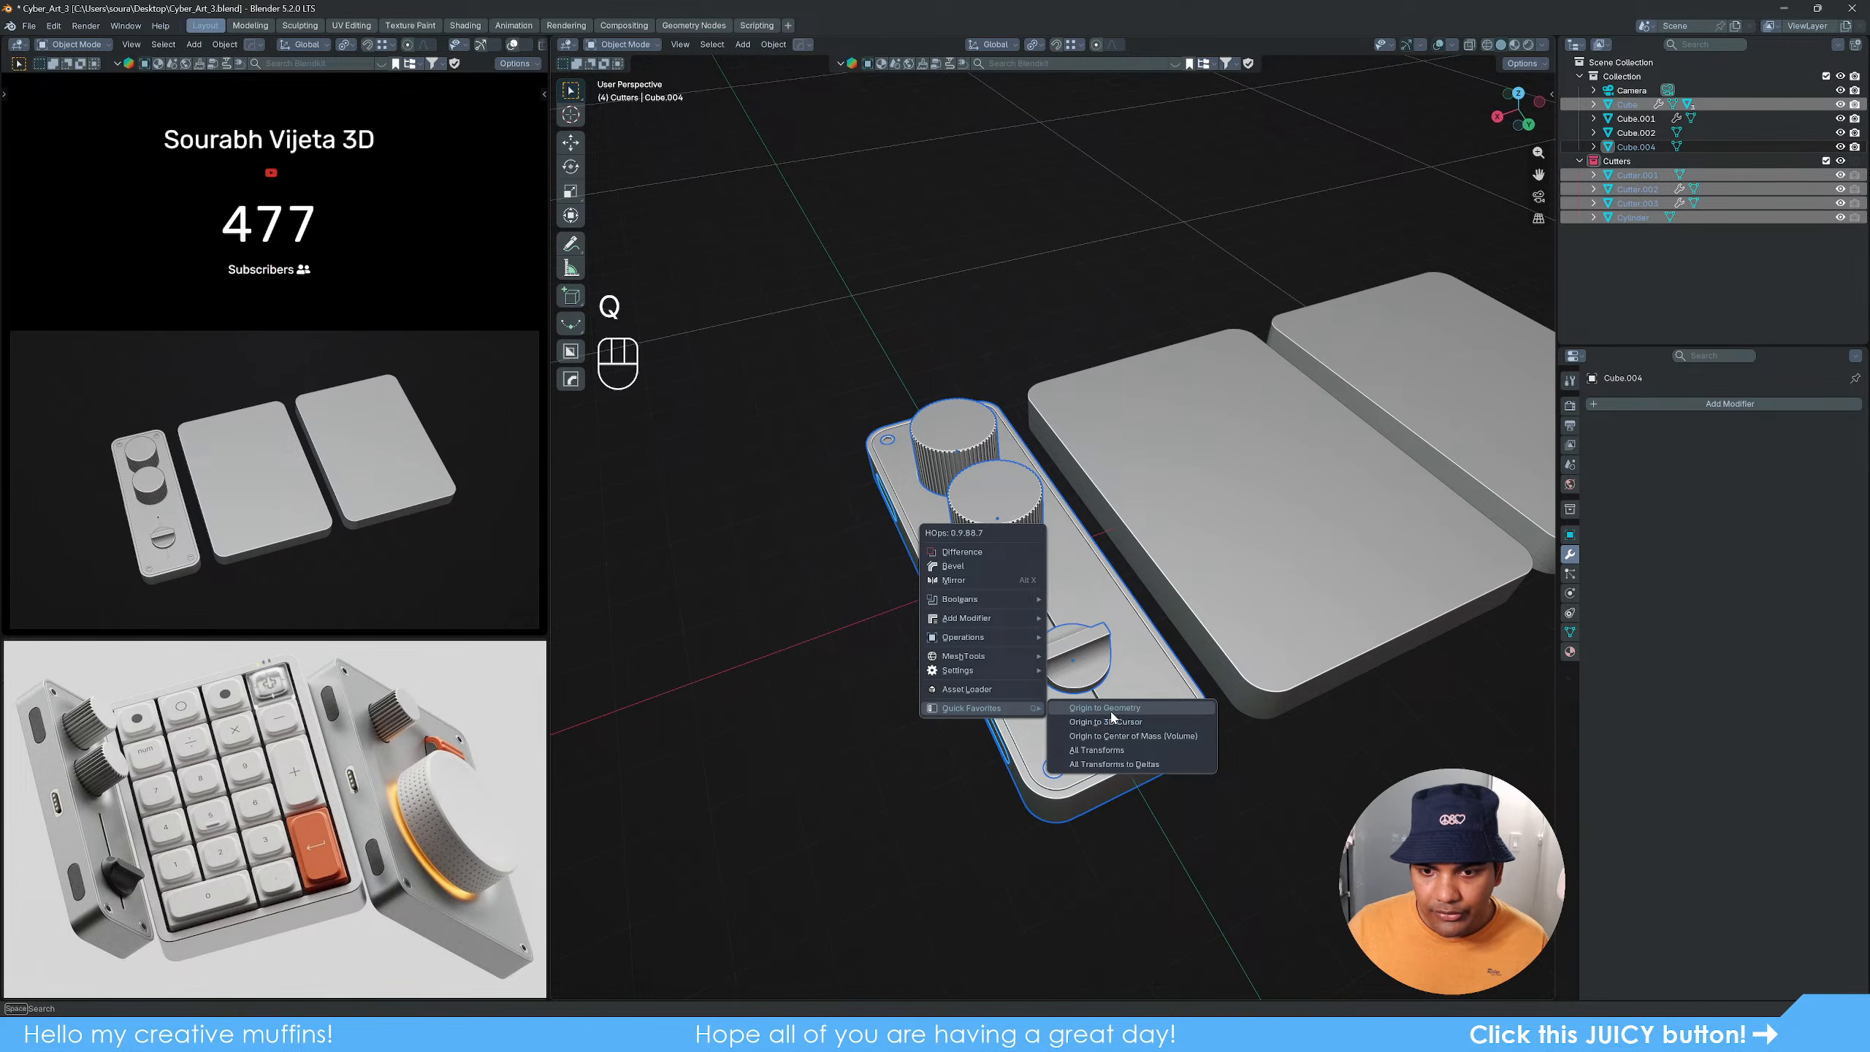
pyautogui.click(1119, 698)
pyautogui.press('q')
pyautogui.moveTo(987, 621)
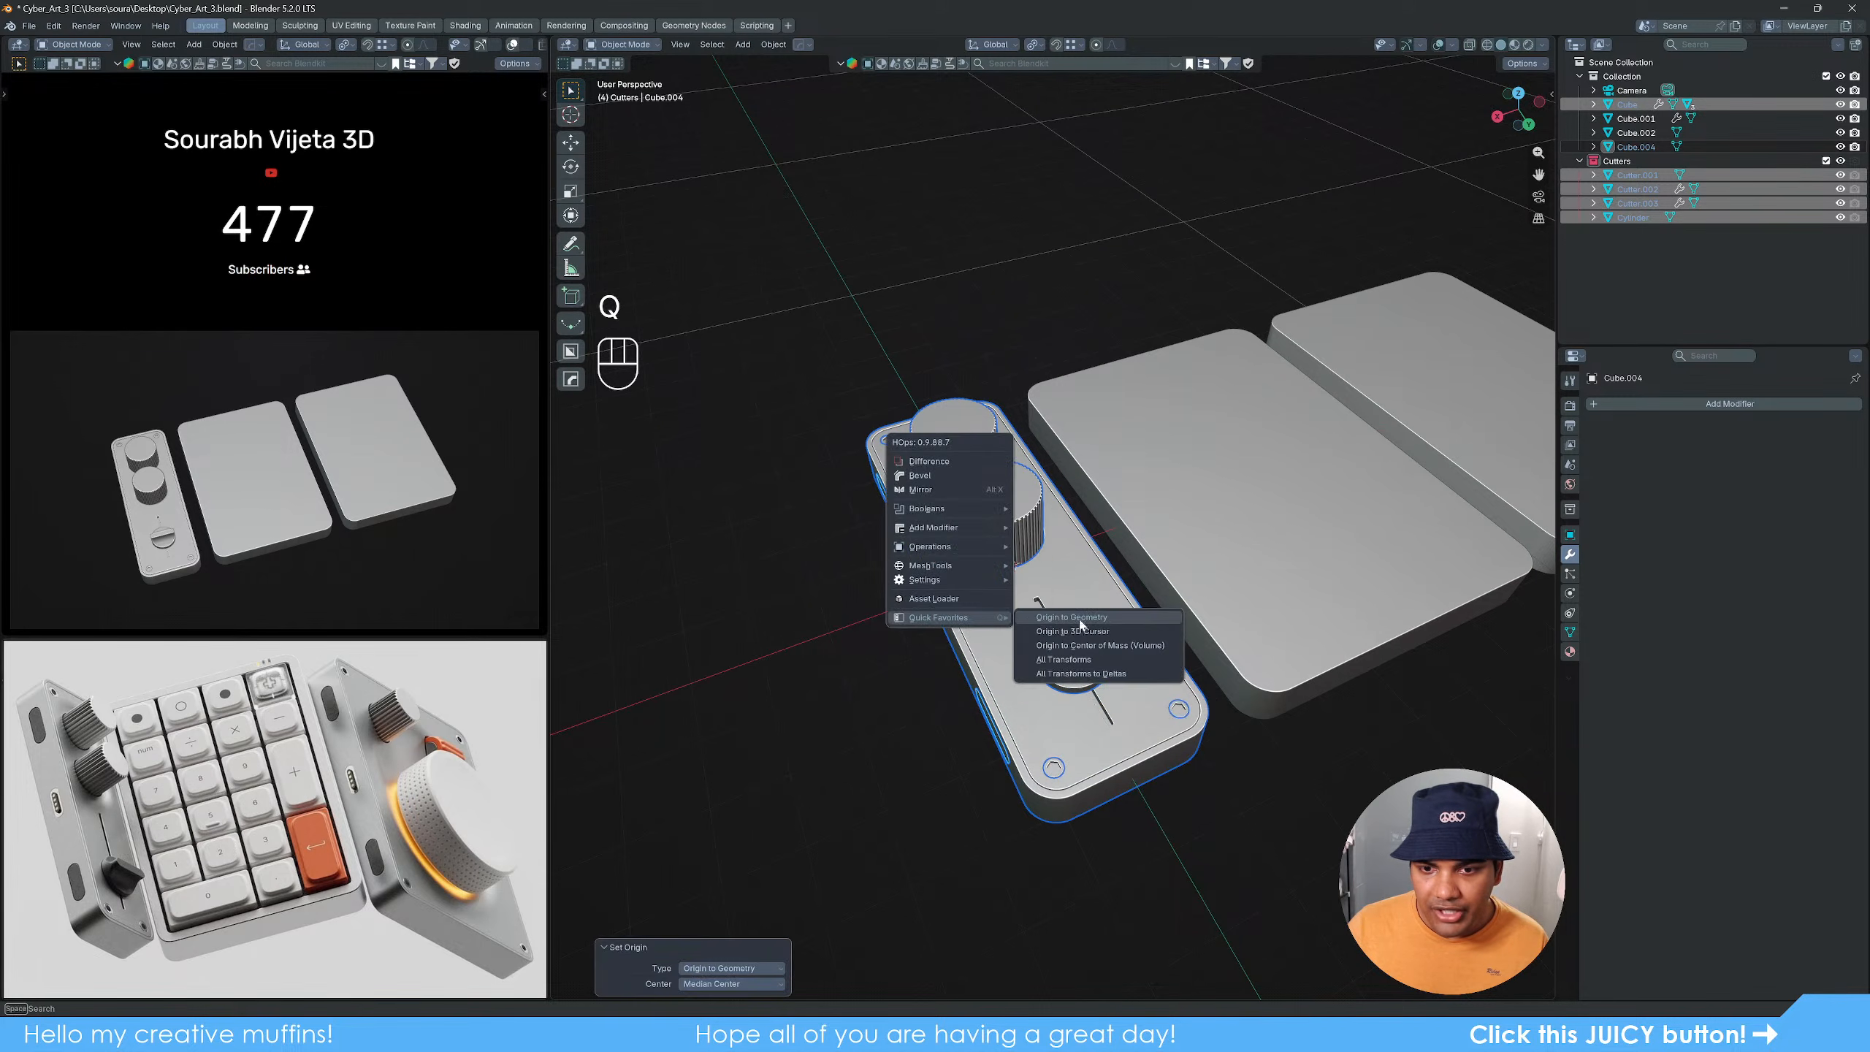
pyautogui.click(1108, 677)
# Step: Clear the selection and save the file
pyautogui.click(1045, 251)
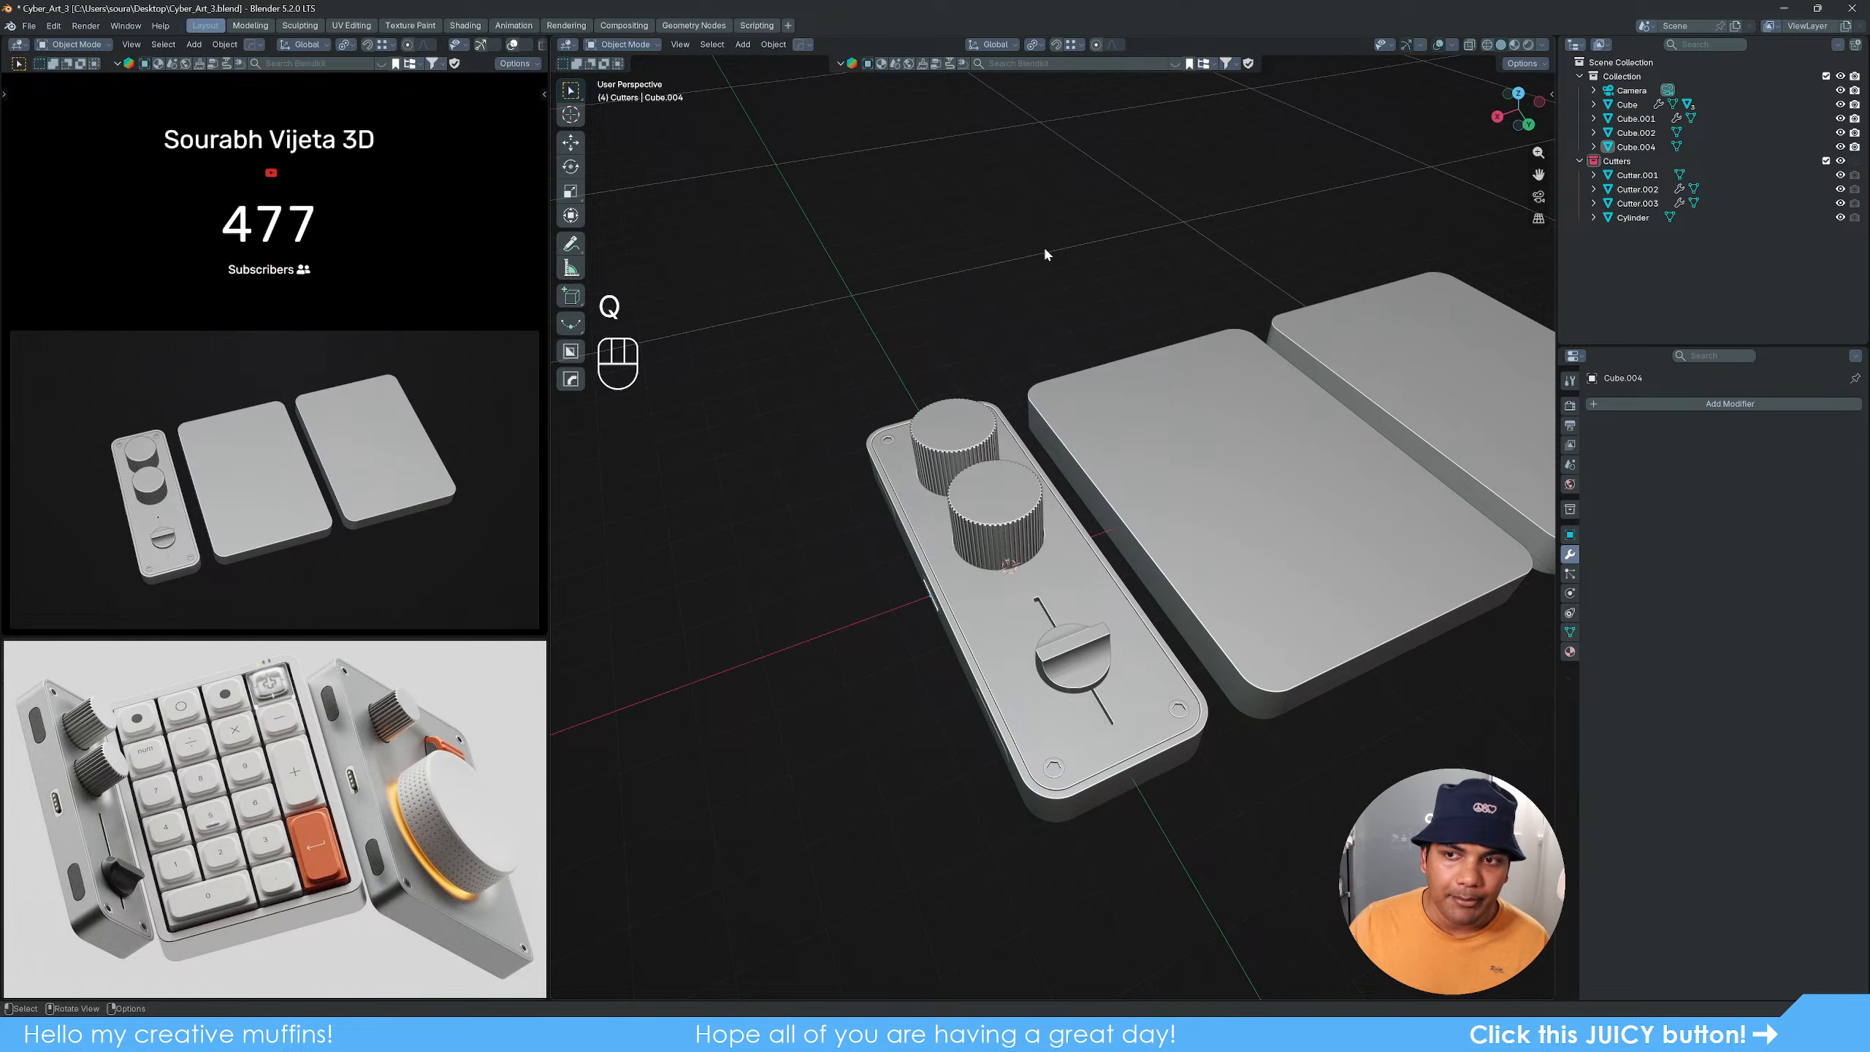
pyautogui.scroll(-2, 1190, 623)
pyautogui.hotkey('ctrl', 's')
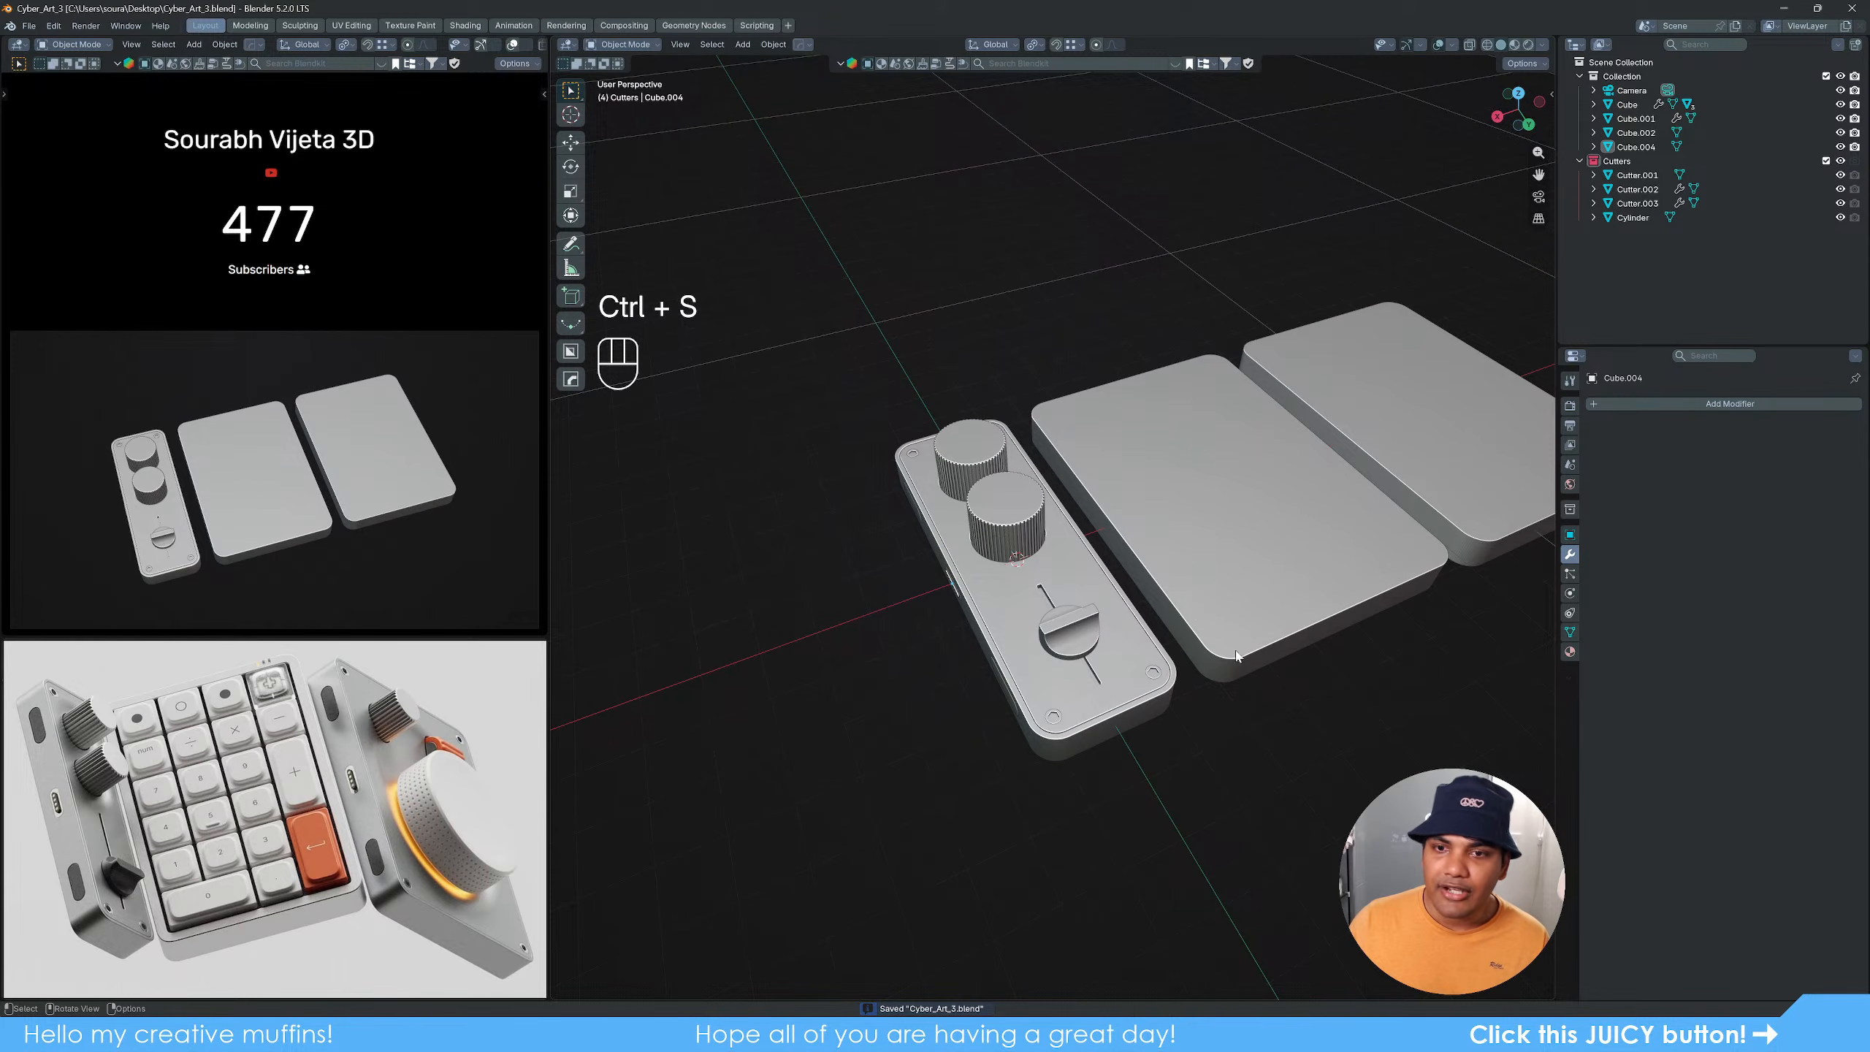
# Step: Select both knobs, the corner screws, the control body and the slider knob, and test-move them to look for missed parts
pyautogui.keyDown('shift'); pyautogui.moveTo(1269, 651); pyautogui.dragTo(1071, 626, button='middle'); pyautogui.keyUp('shift')
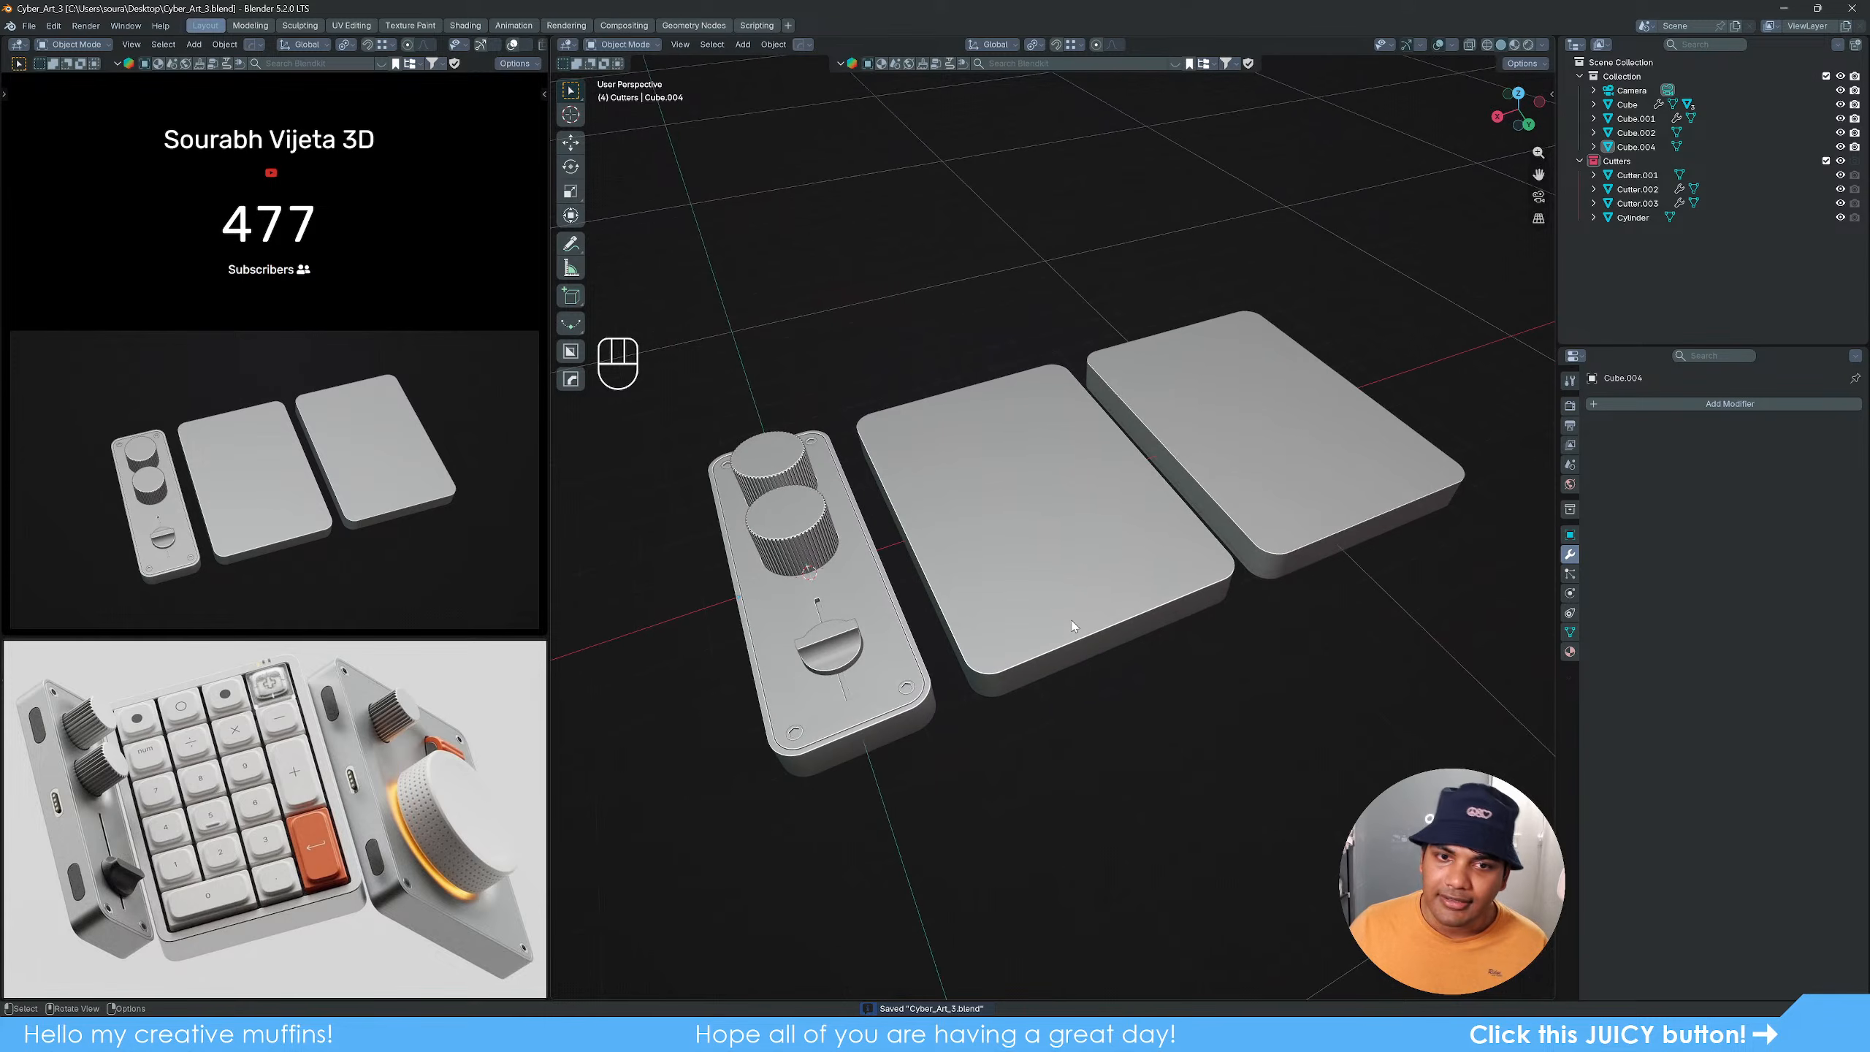
pyautogui.scroll(3, 1069, 619)
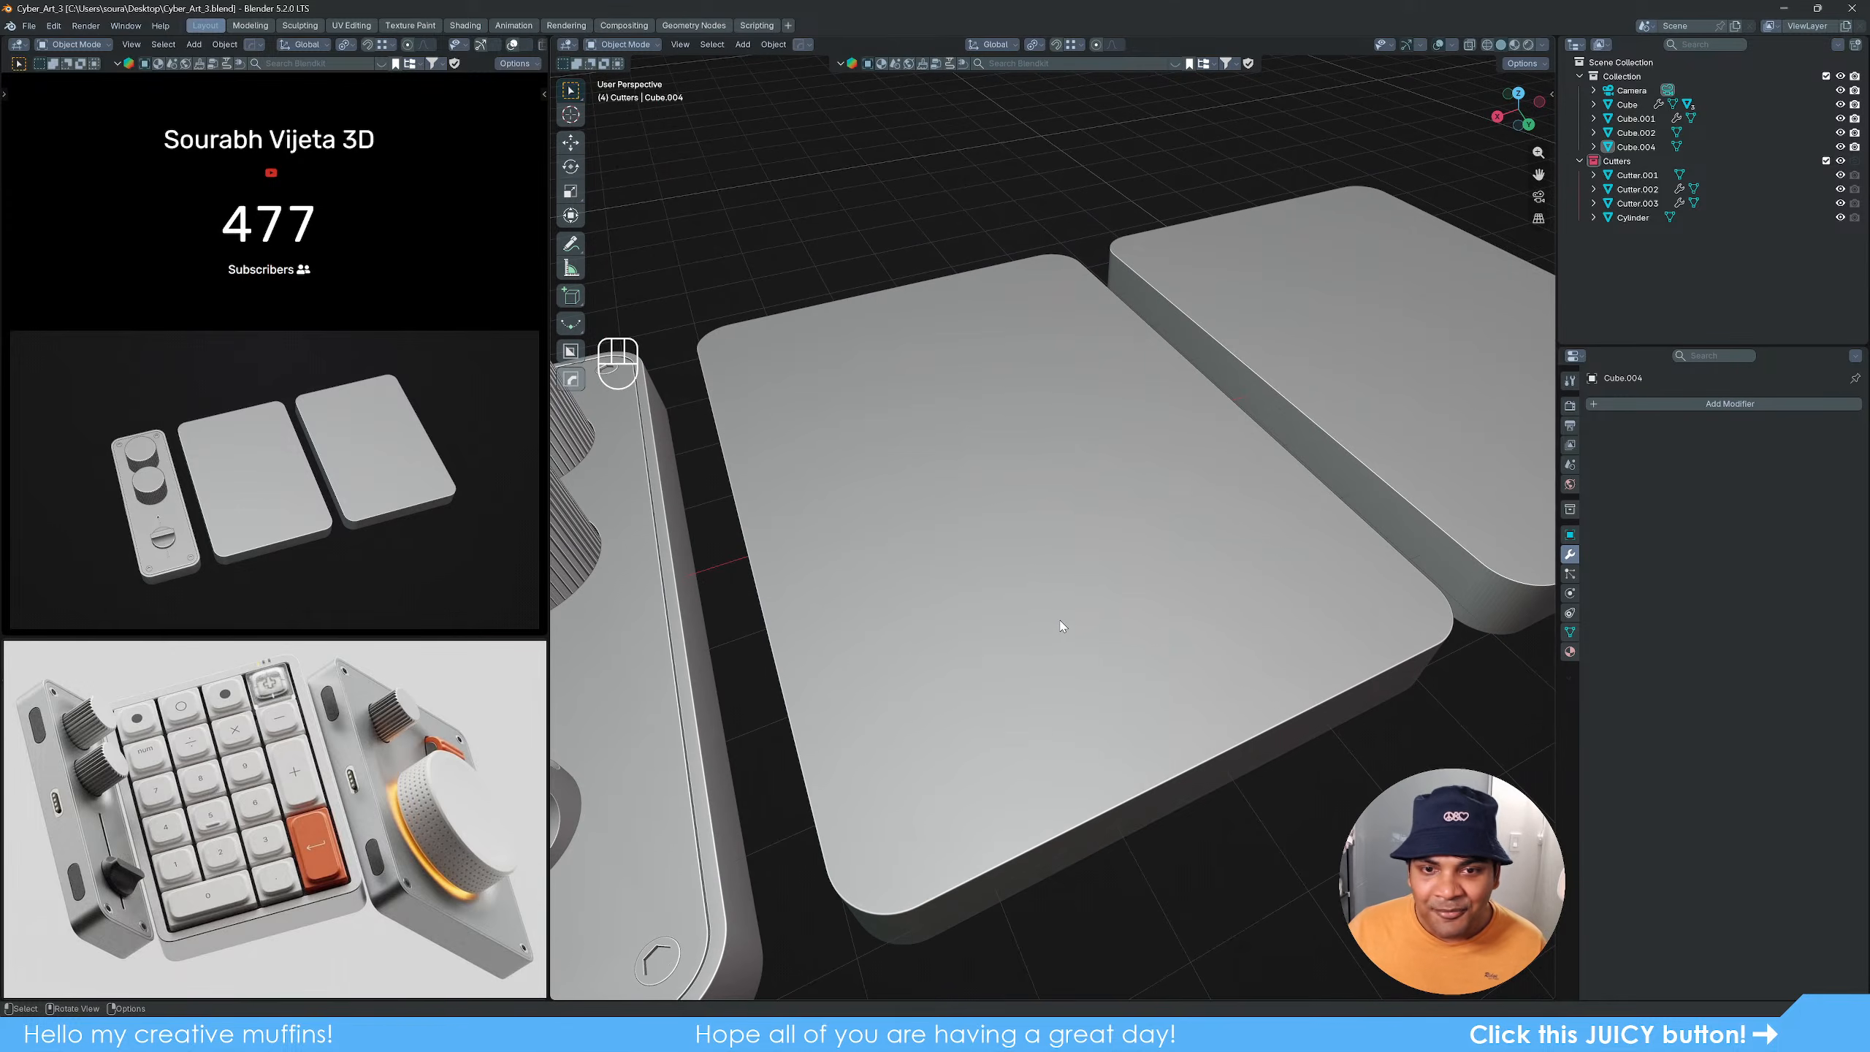
pyautogui.scroll(-3, 1079, 617)
pyautogui.moveTo(1074, 586); pyautogui.dragTo(840, 559, button='middle')
pyautogui.keyDown('shift'); pyautogui.moveTo(1003, 584); pyautogui.dragTo(1084, 563, button='middle'); pyautogui.keyUp('shift')
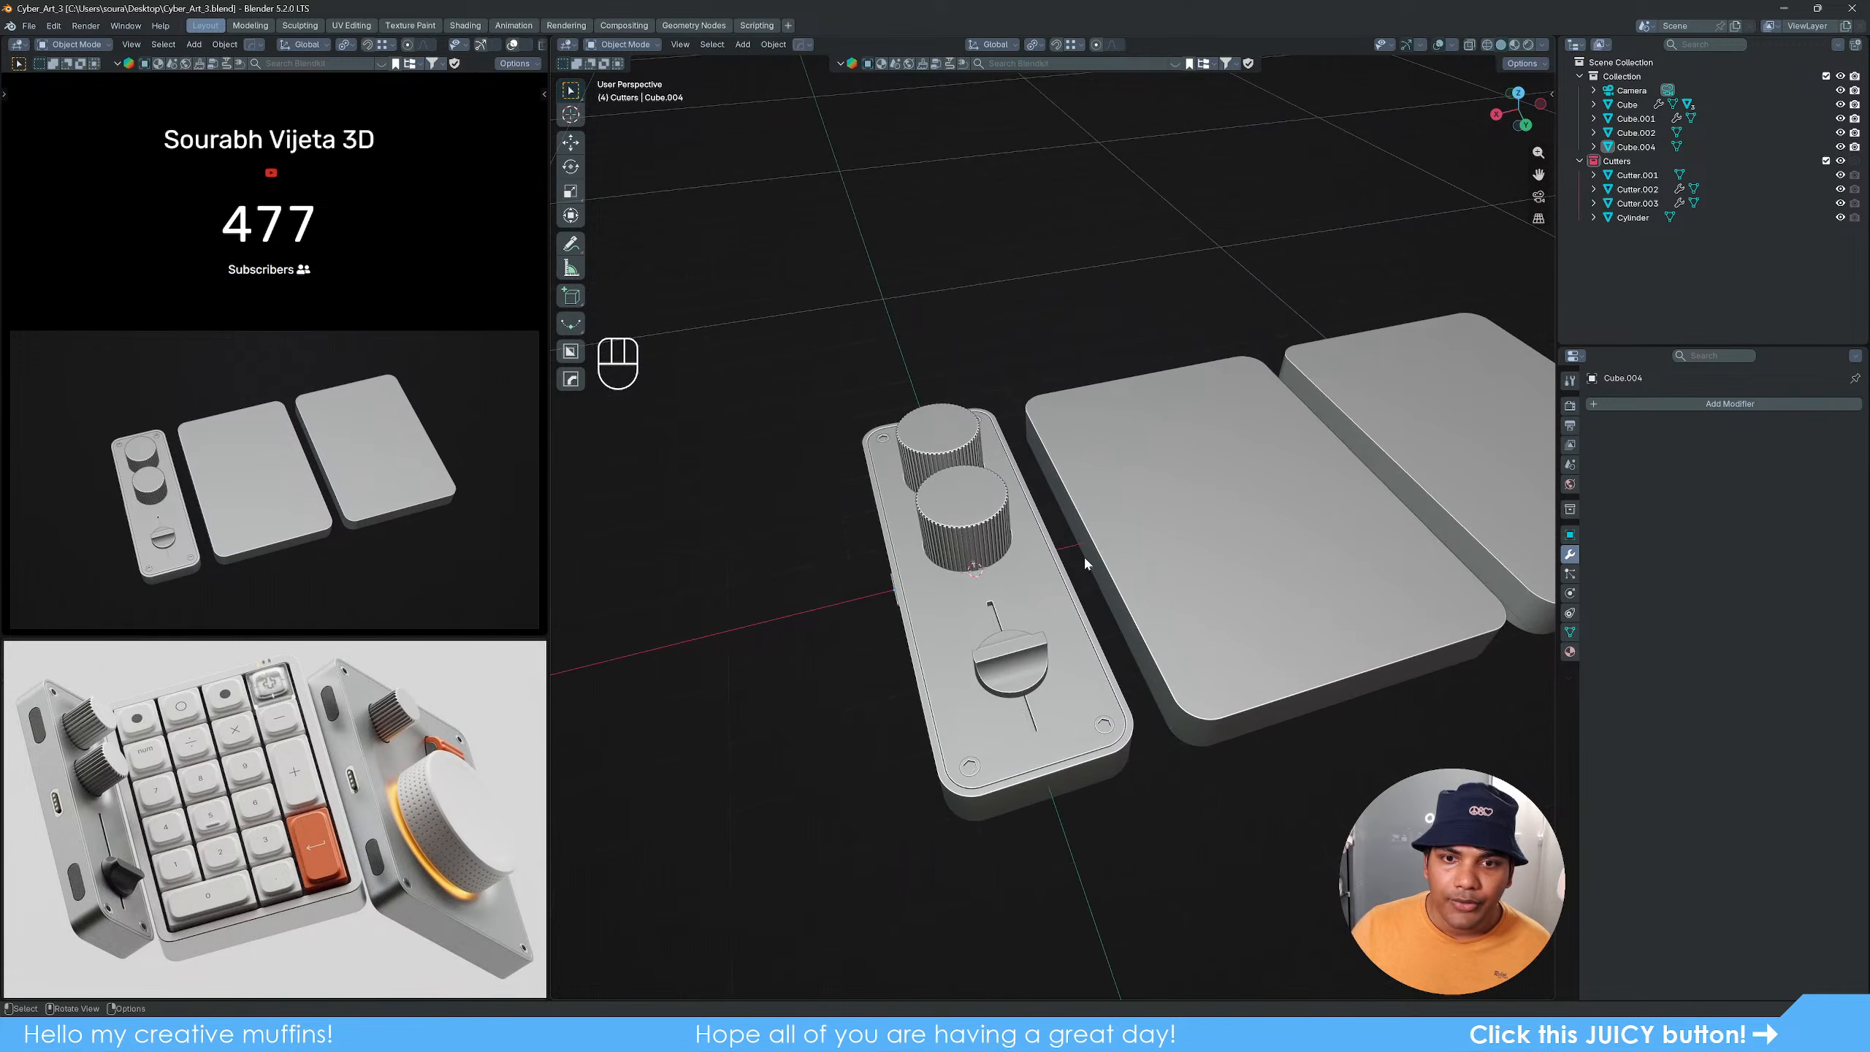
pyautogui.click(893, 449)
pyautogui.keyDown('shift'); pyautogui.click(884, 442); pyautogui.keyUp('shift')
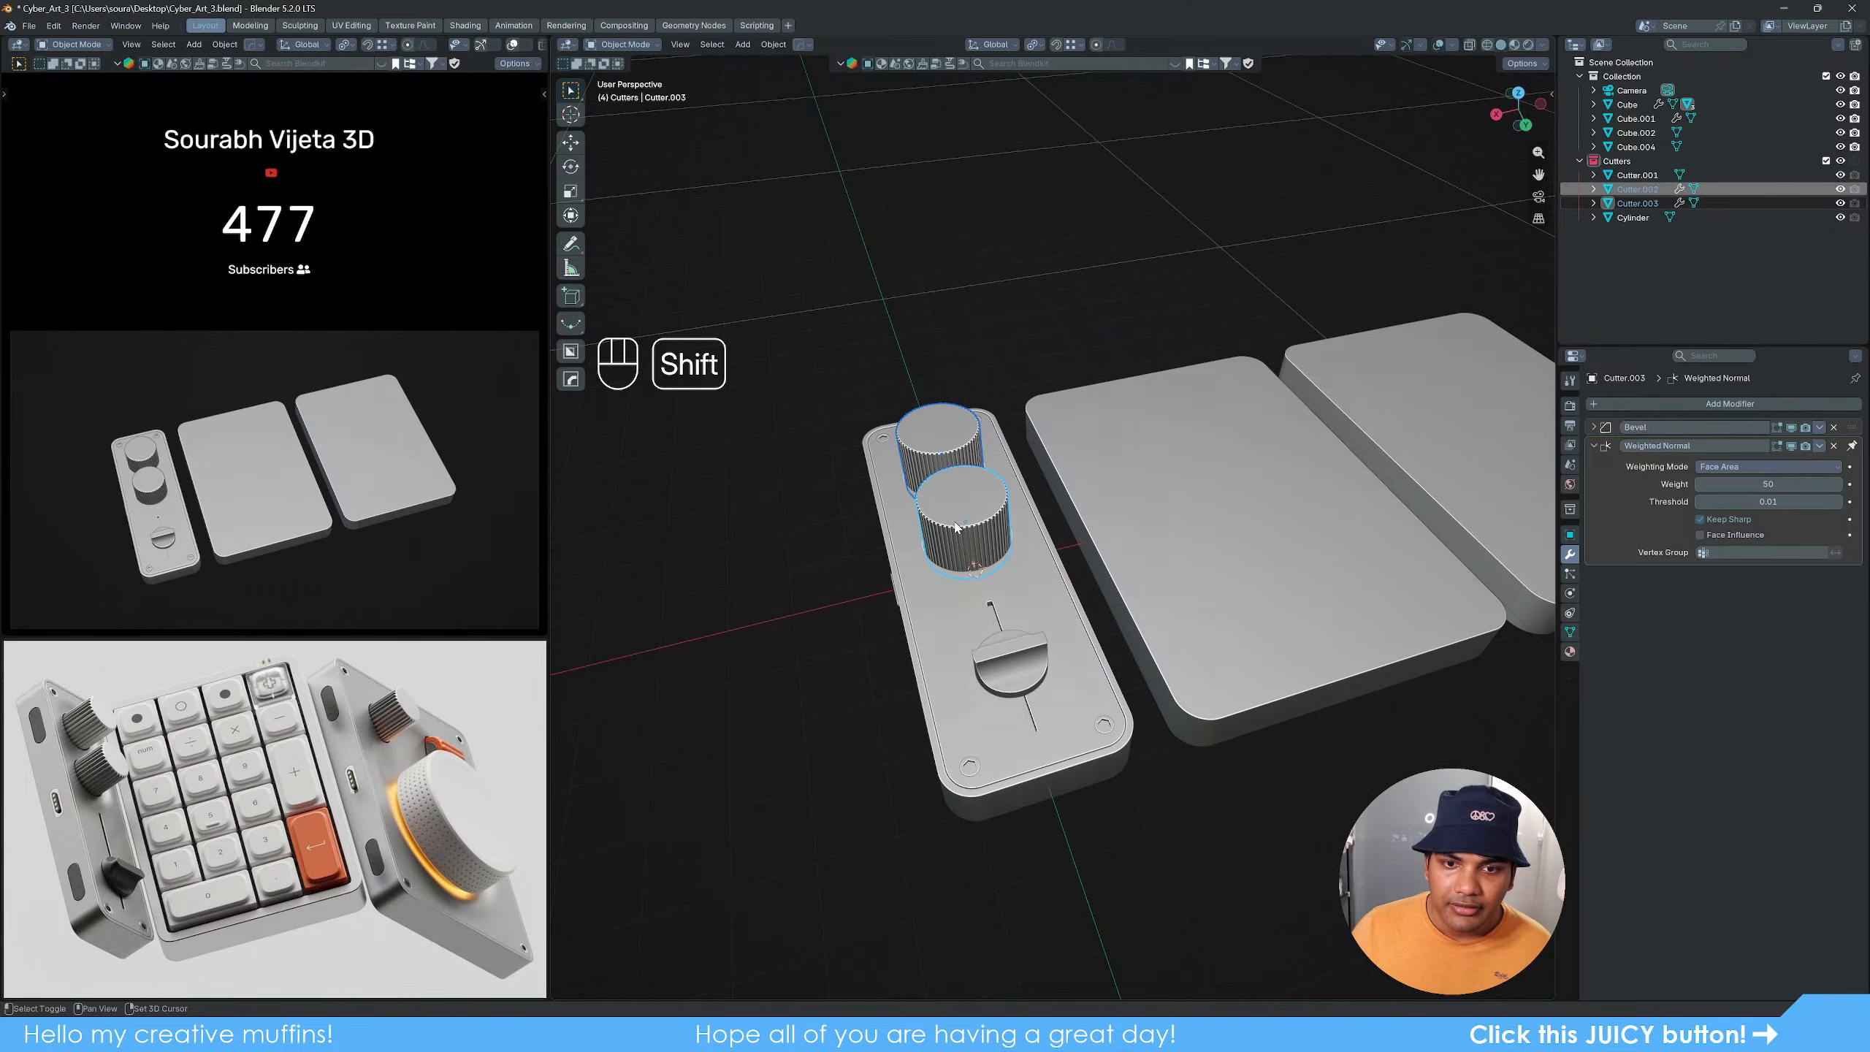
pyautogui.keyDown('shift'); pyautogui.click(884, 442); pyautogui.keyUp('shift')
pyautogui.keyDown('shift'); pyautogui.click(898, 501); pyautogui.keyUp('shift')
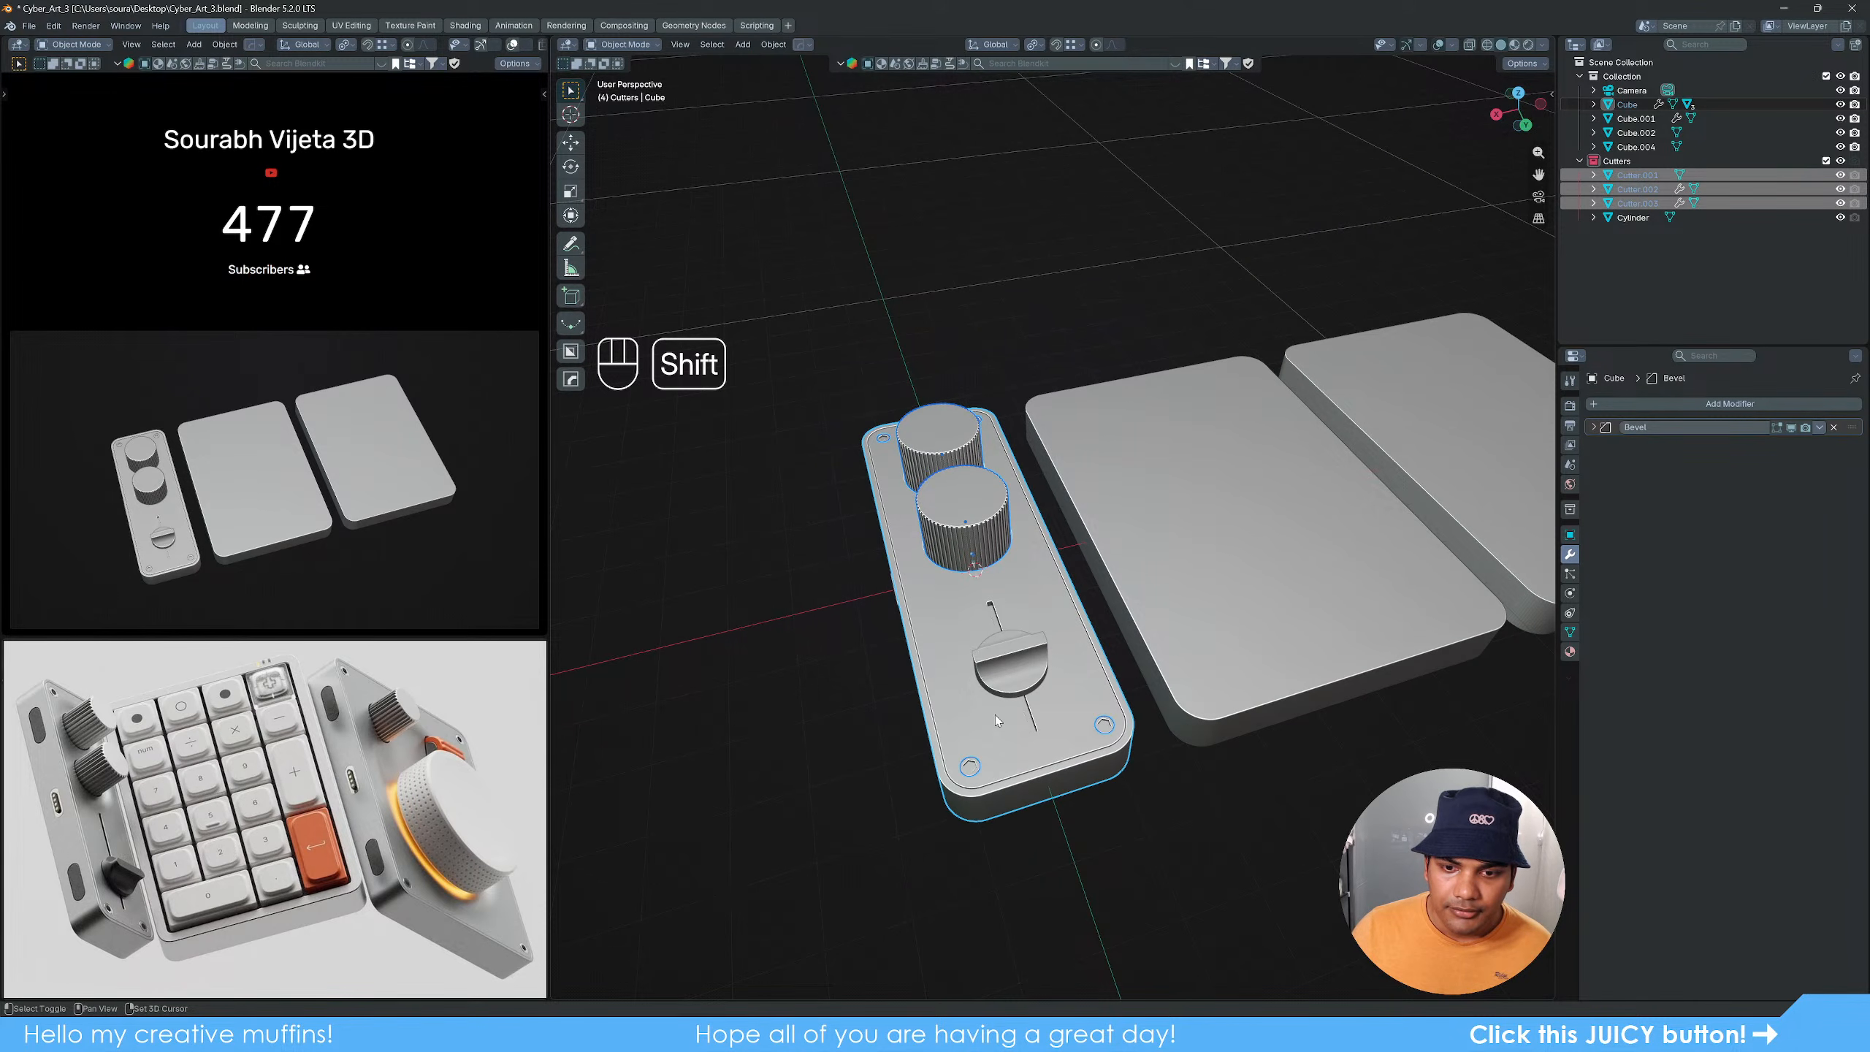
pyautogui.keyDown('shift'); pyautogui.click(1031, 684); pyautogui.keyUp('shift')
pyautogui.press('g')
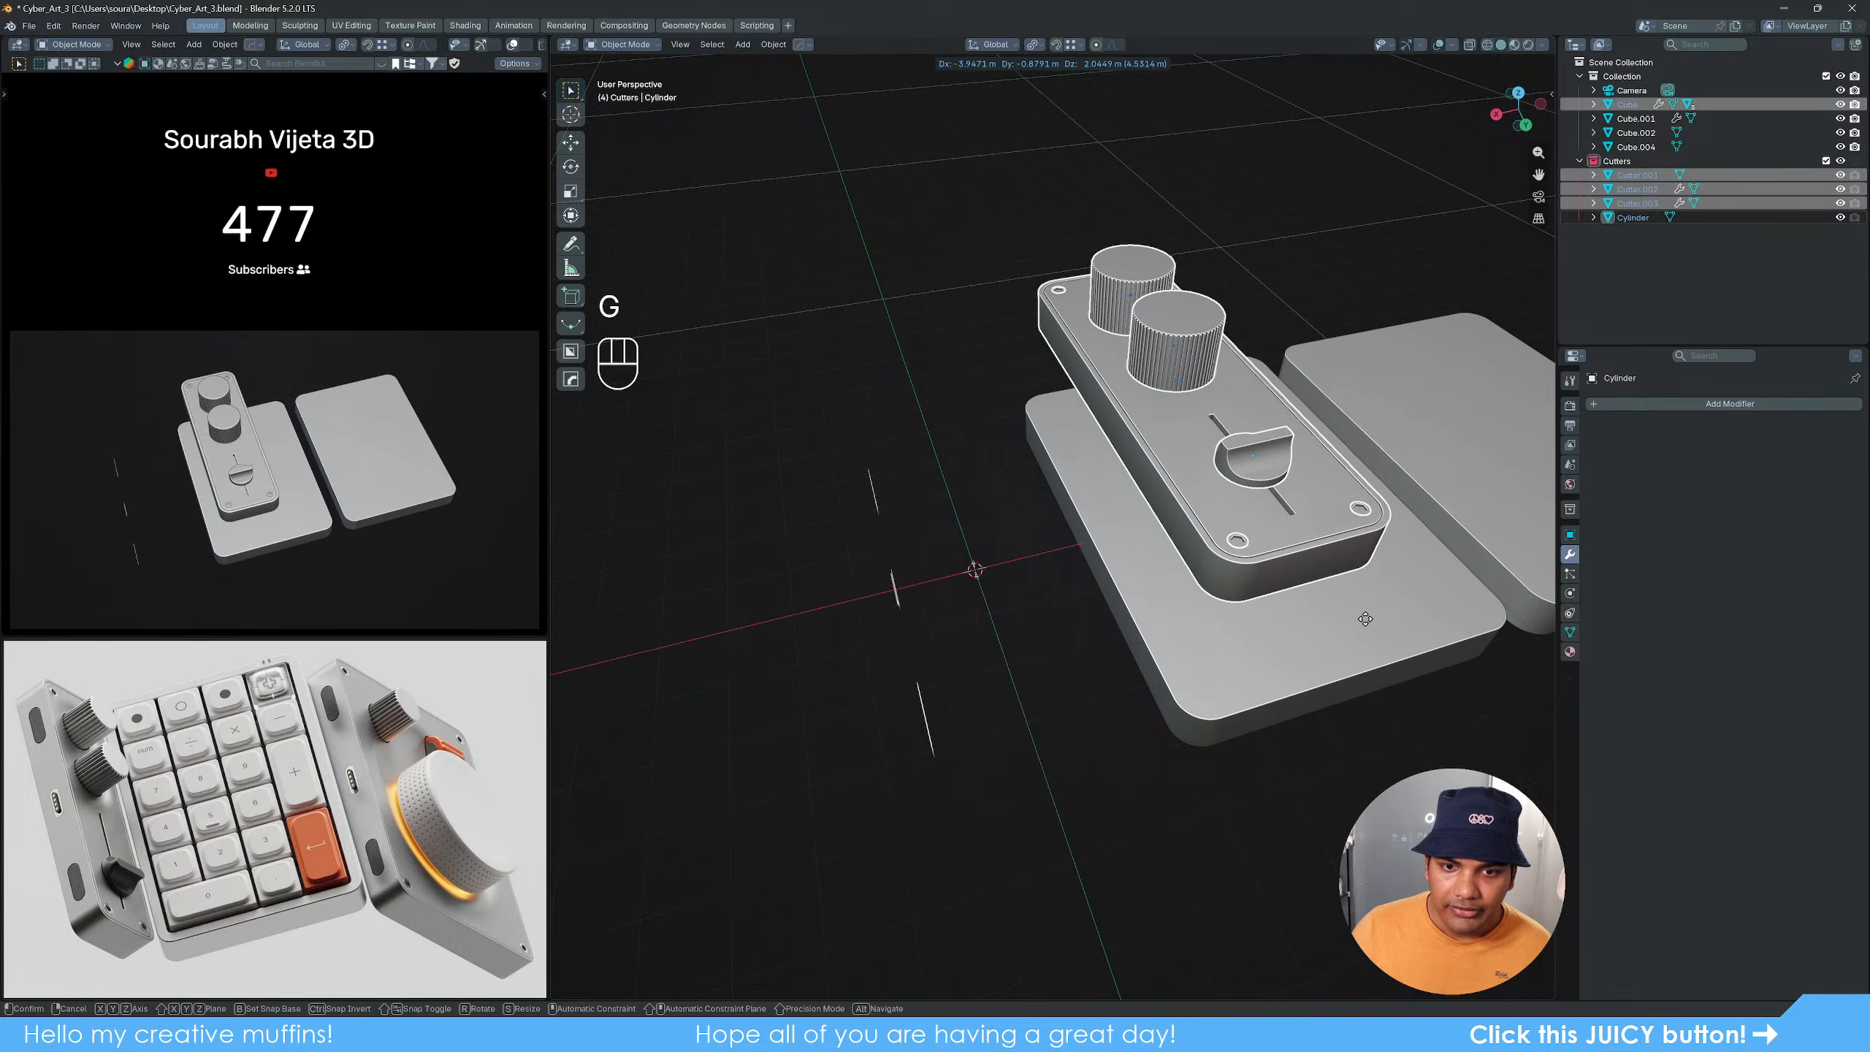
pyautogui.rightClick(968, 766)
# Step: Add the side inserts to the selection and test-move the full set of control body parts without keeping the move
pyautogui.moveTo(969, 767); pyautogui.dragTo(1010, 698, button='middle')
pyautogui.keyDown('shift'); pyautogui.click(946, 639); pyautogui.keyUp('shift')
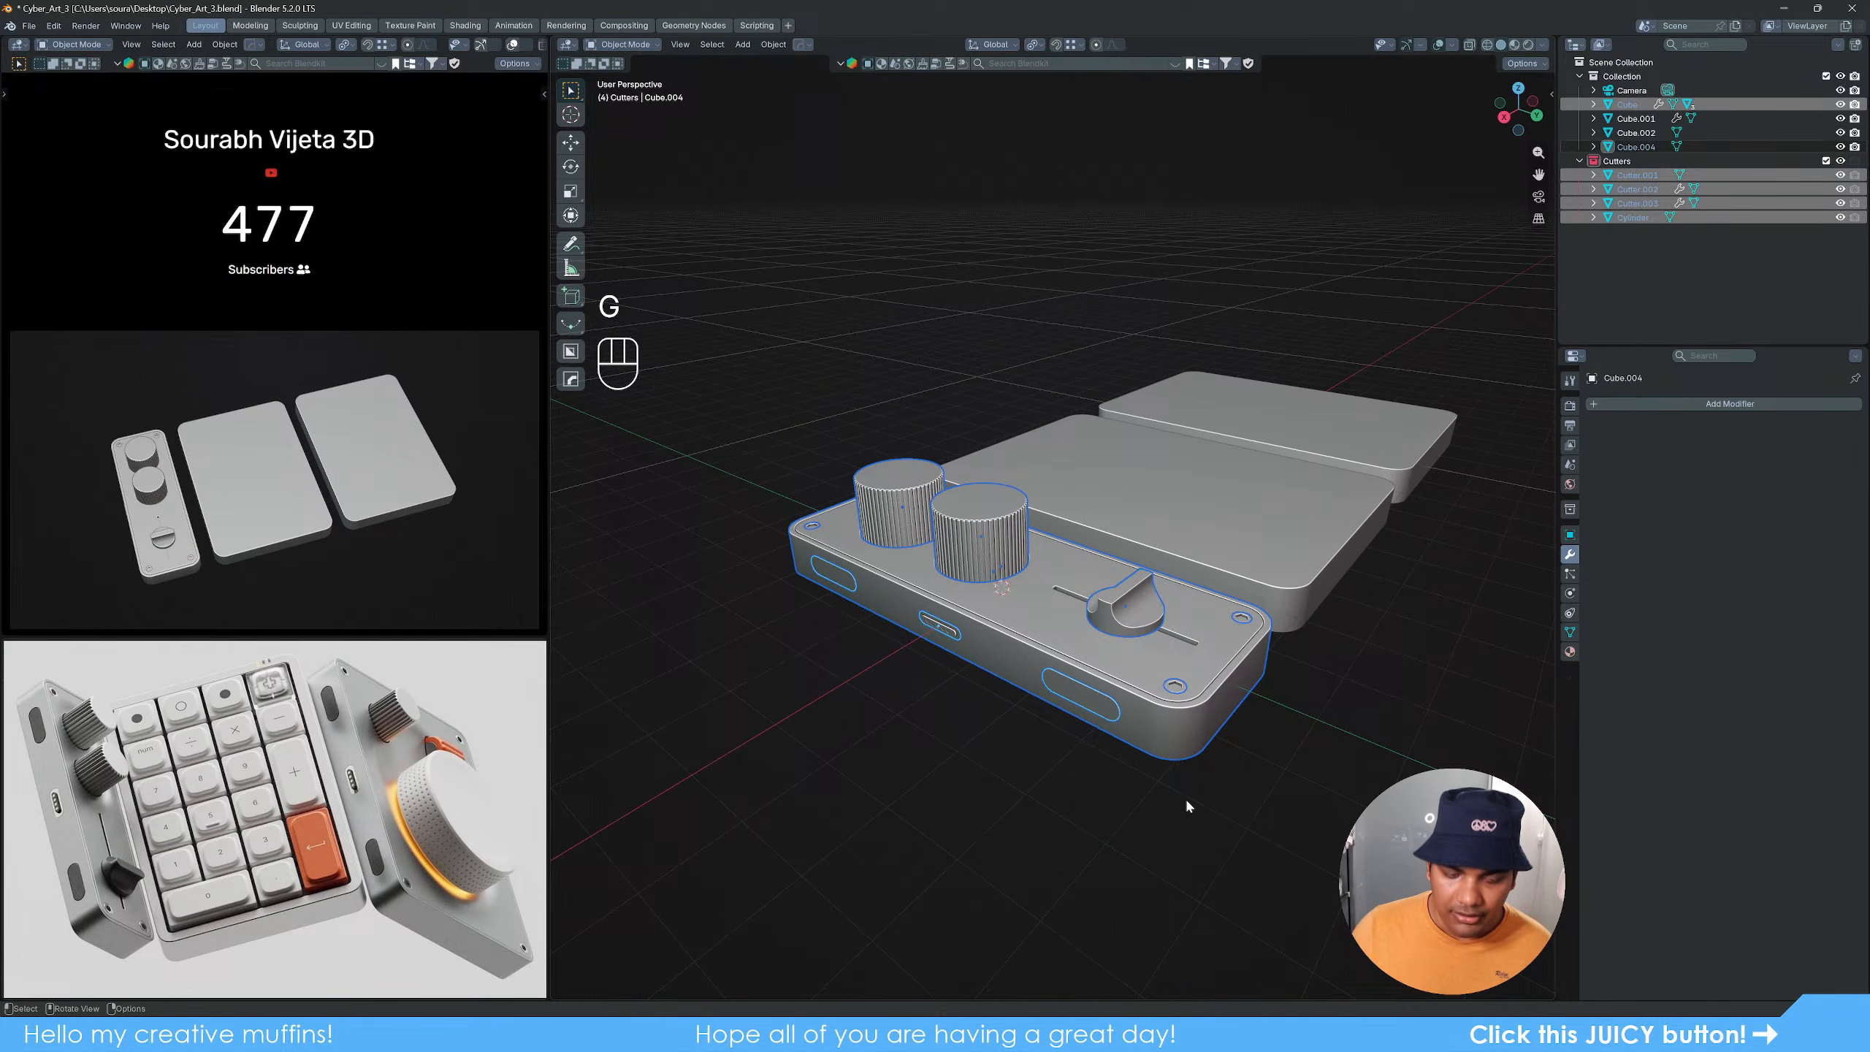
pyautogui.press('g')
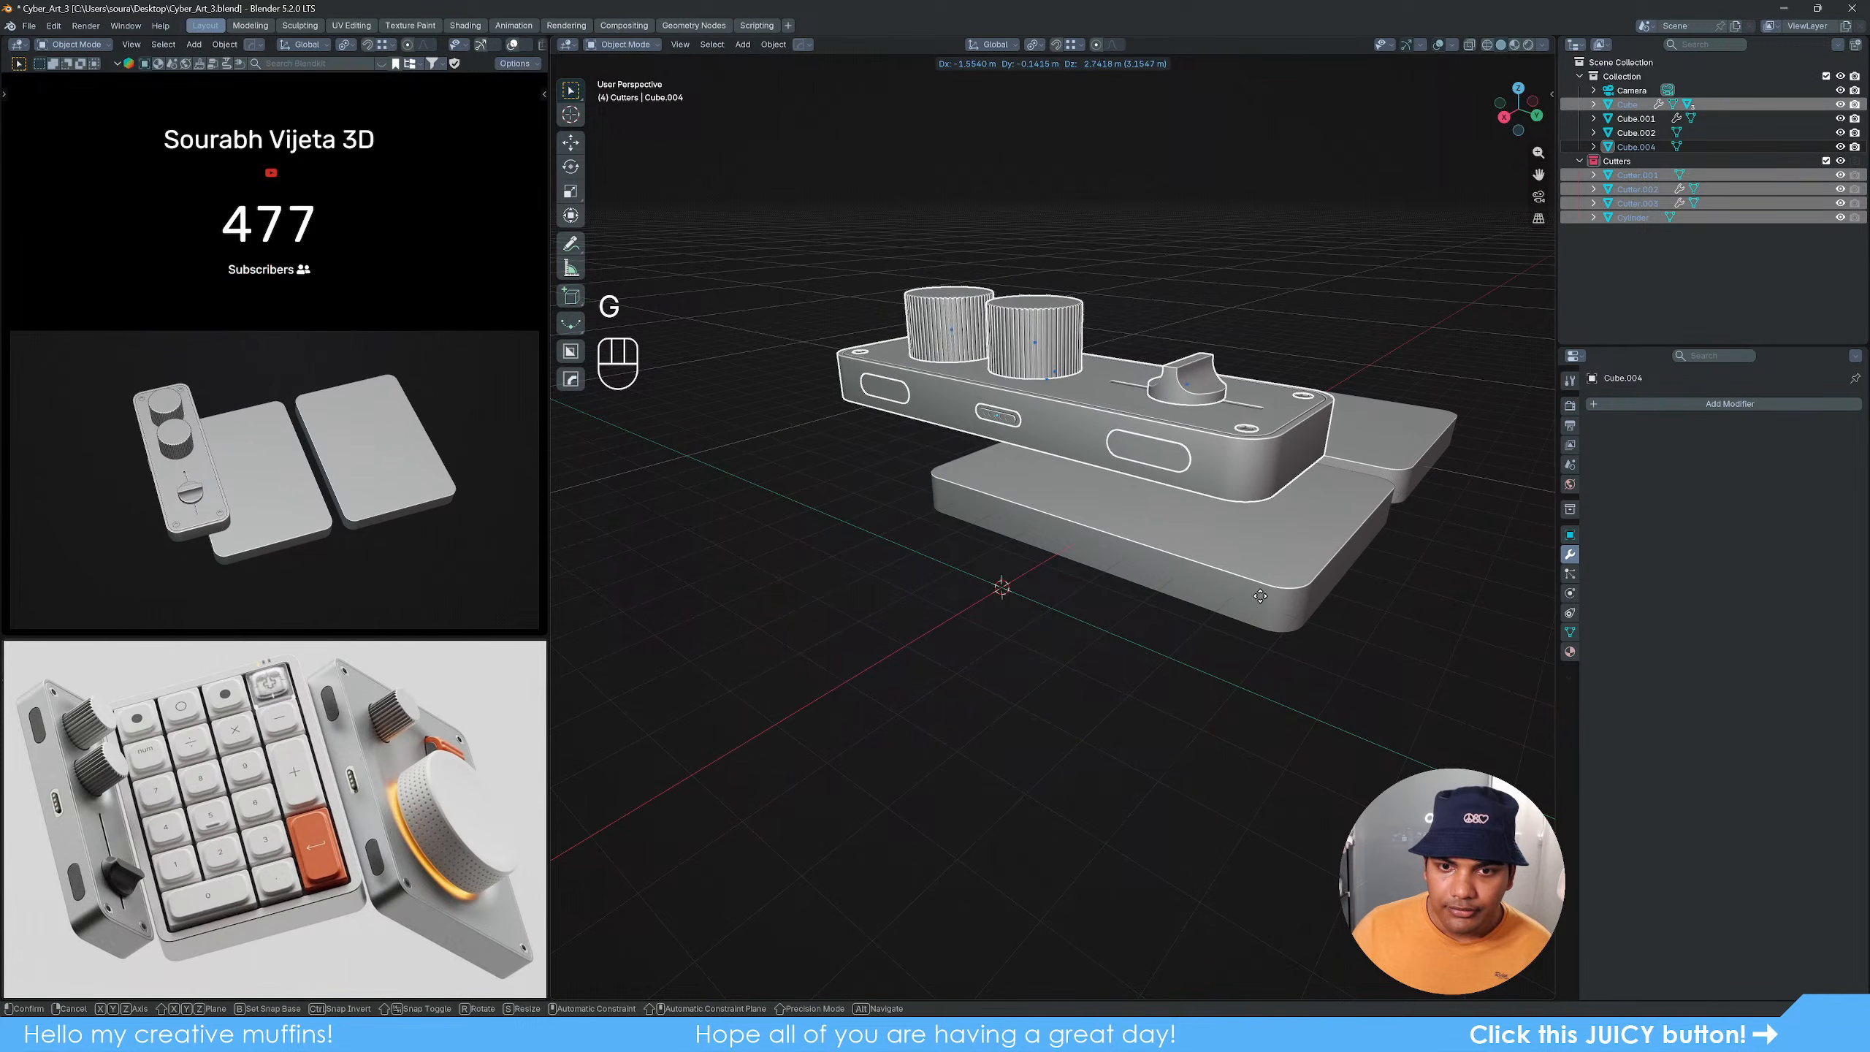
pyautogui.rightClick(1246, 608)
pyautogui.moveTo(1247, 608); pyautogui.dragTo(1057, 664, button='middle')
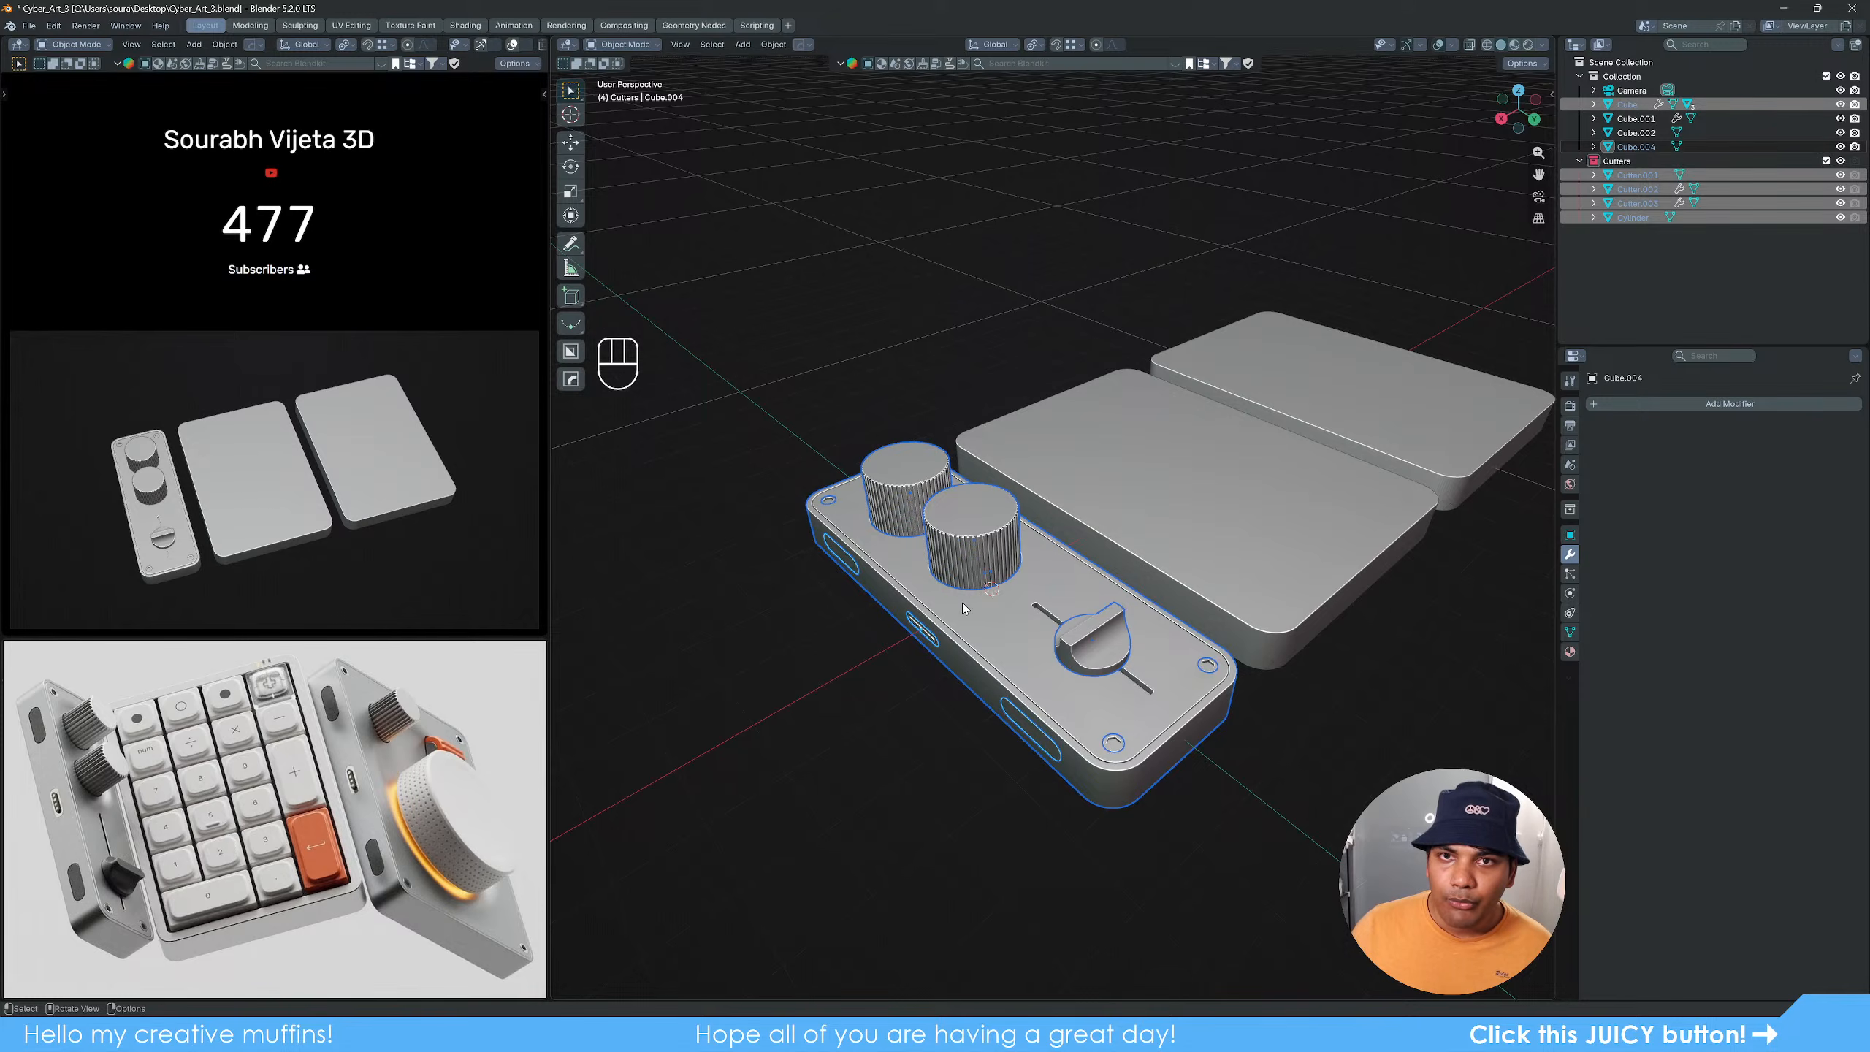
# Step: Move the selected control body parts into a new collection named Part_1
pyautogui.press('m')
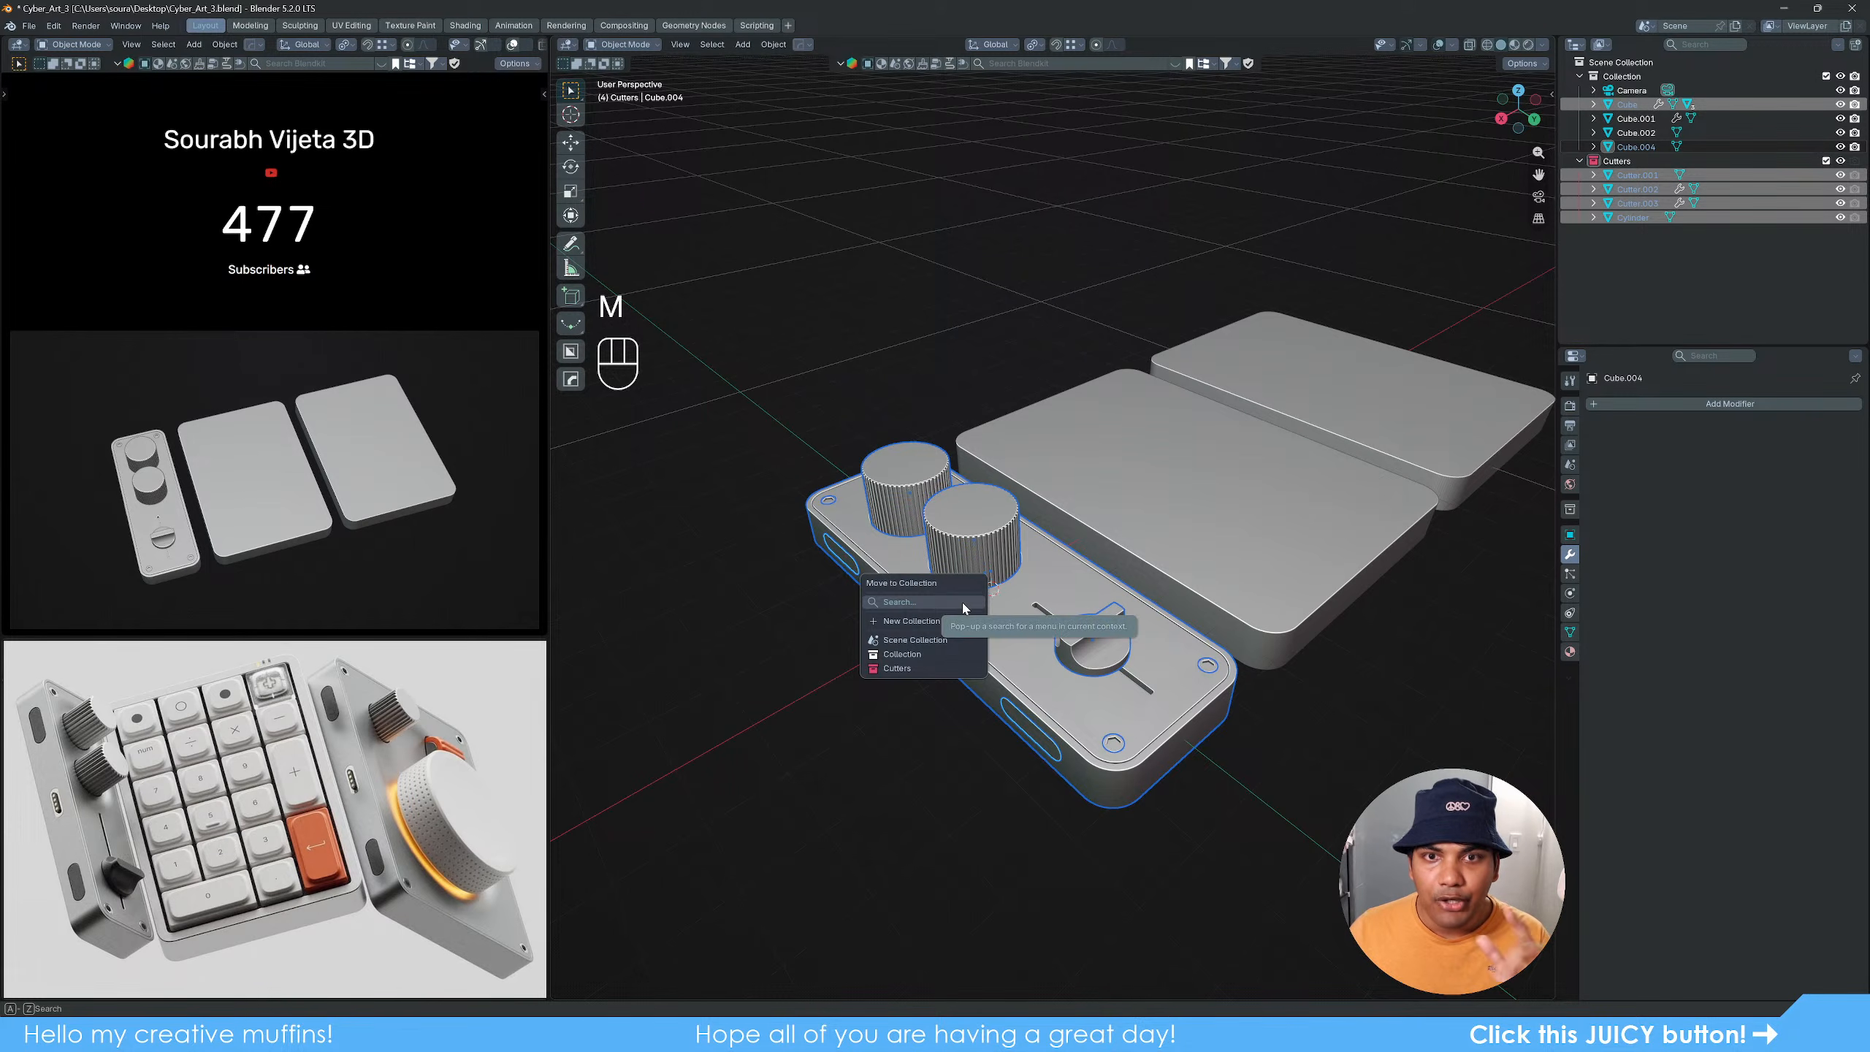
pyautogui.click(921, 621)
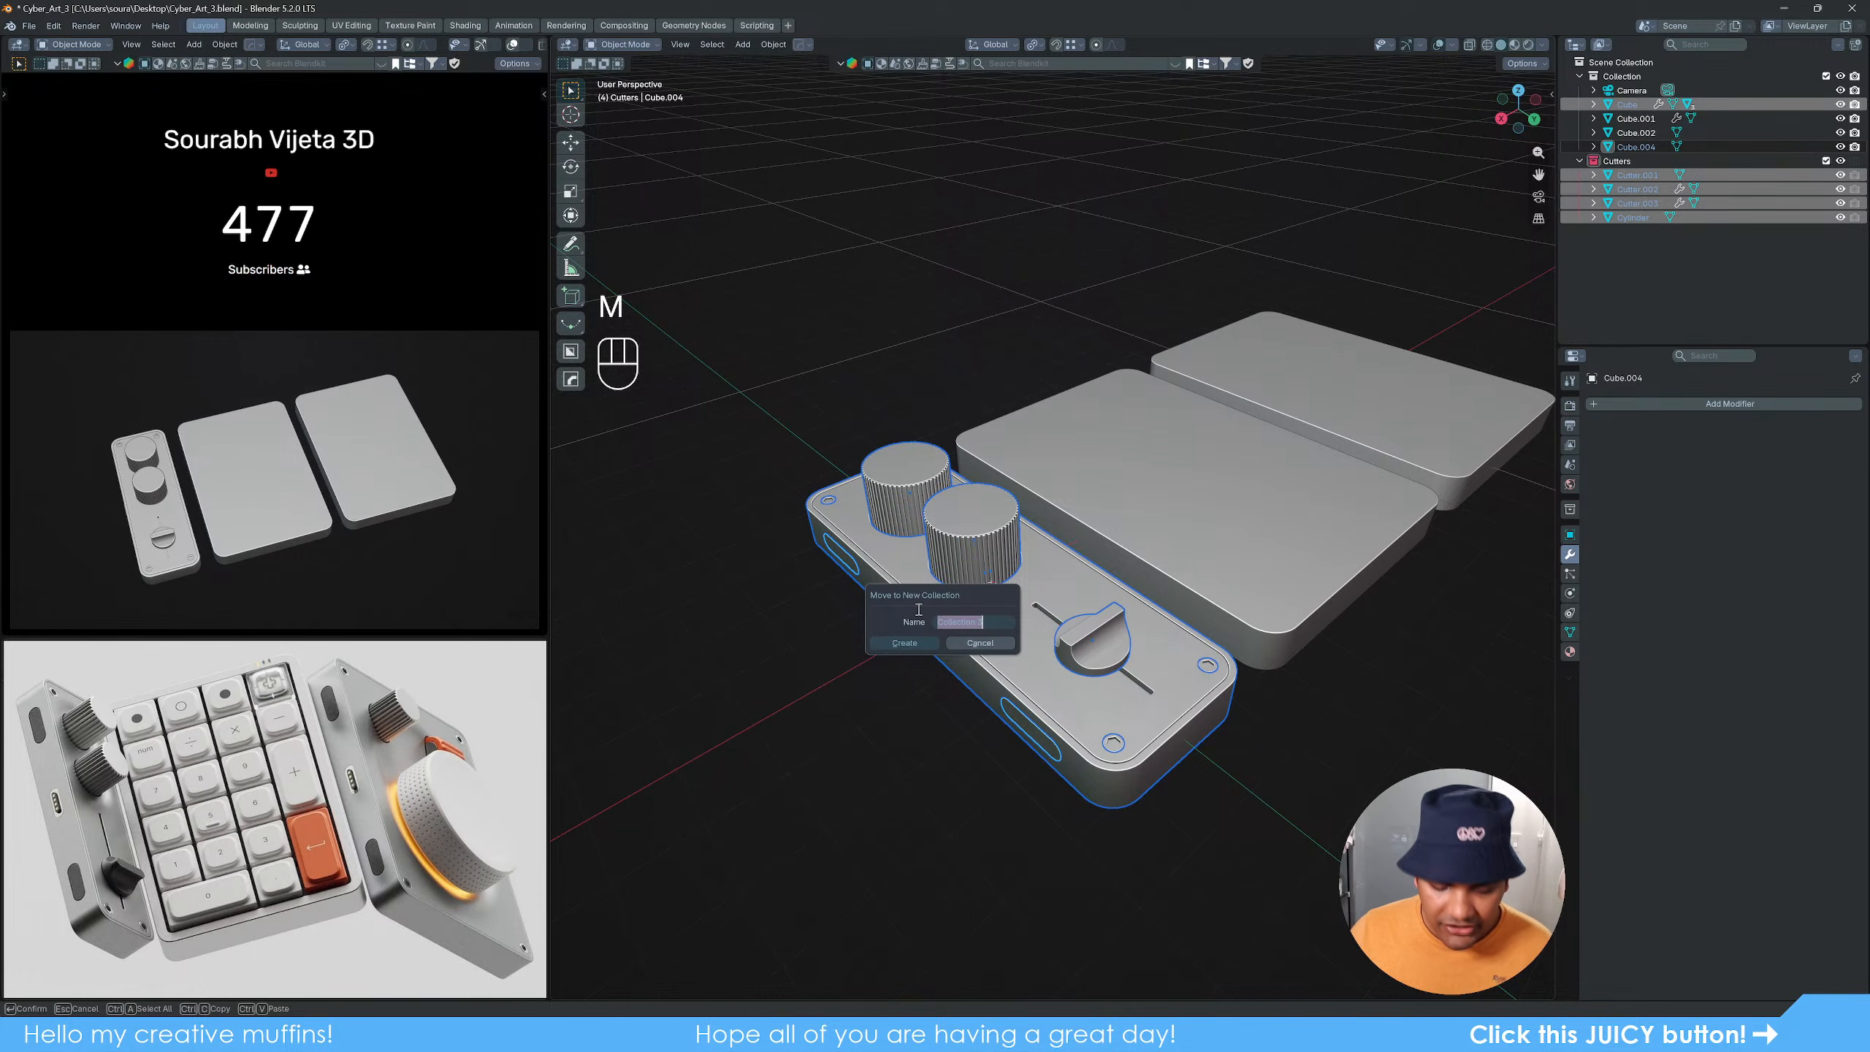
pyautogui.write('Part')
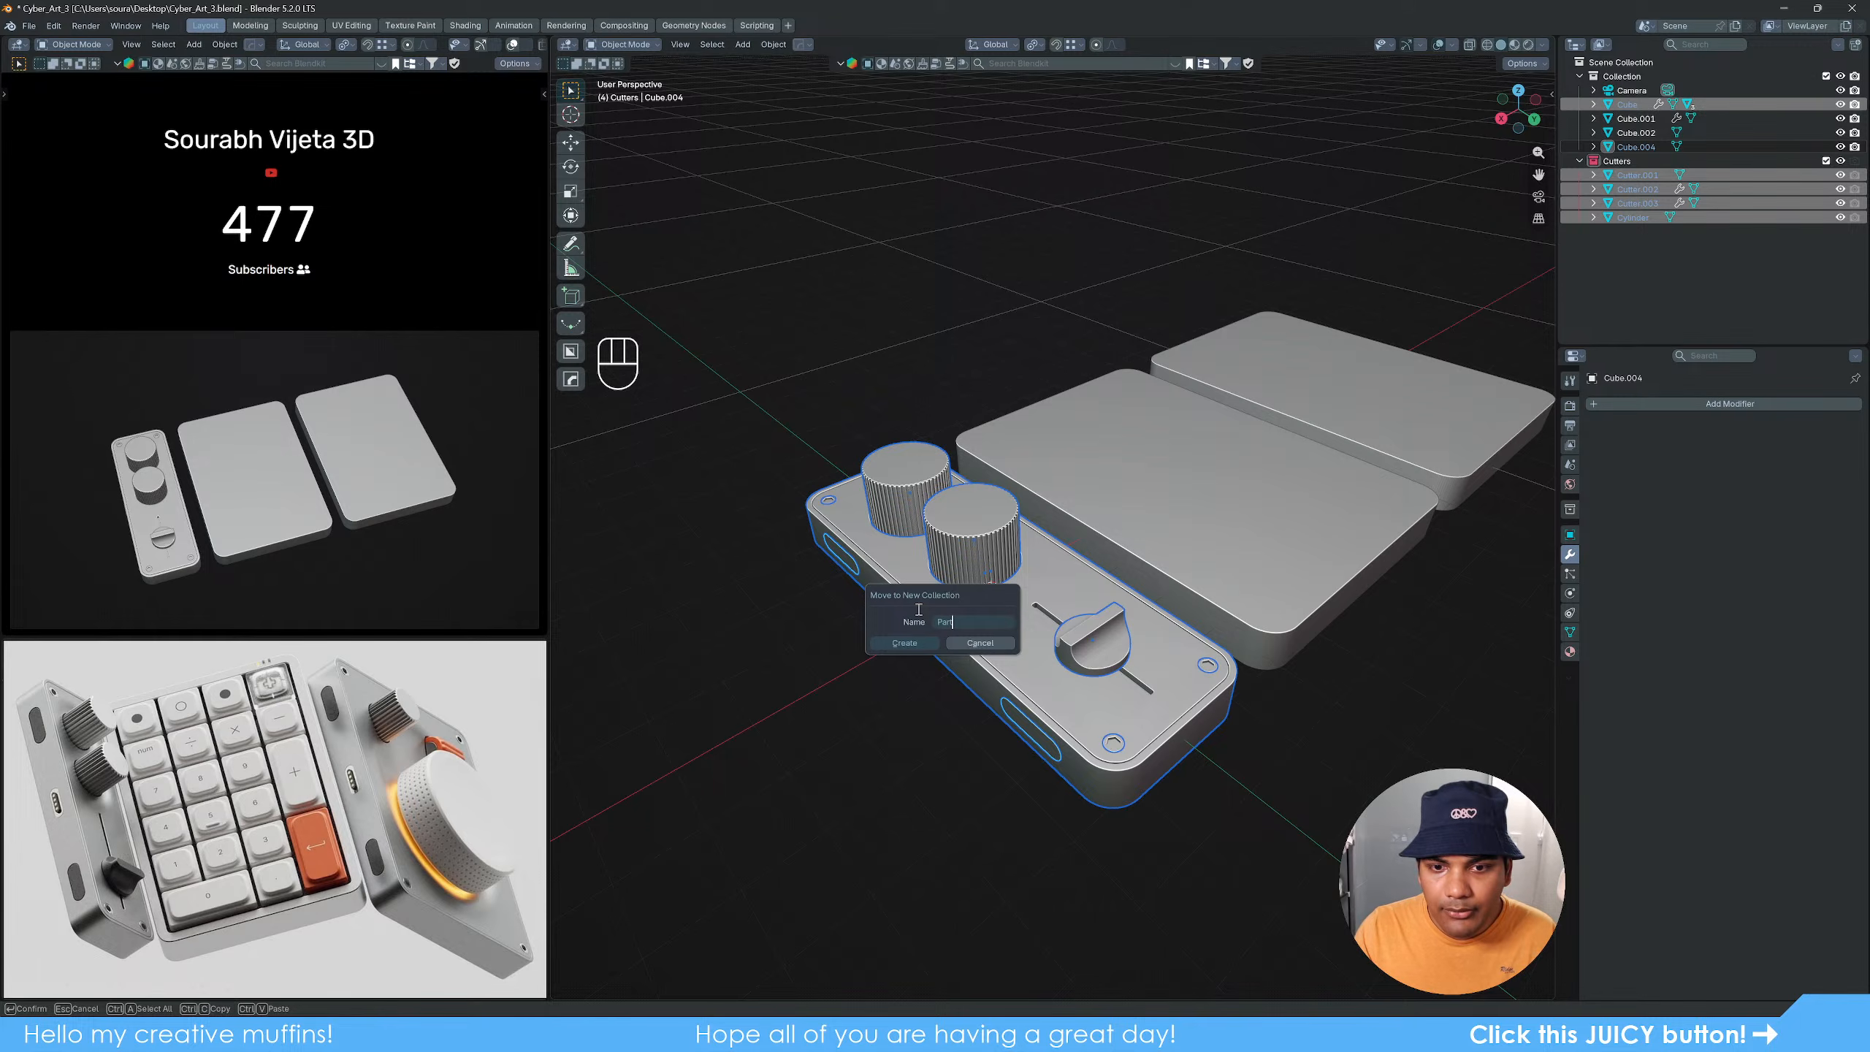
pyautogui.write('_1')
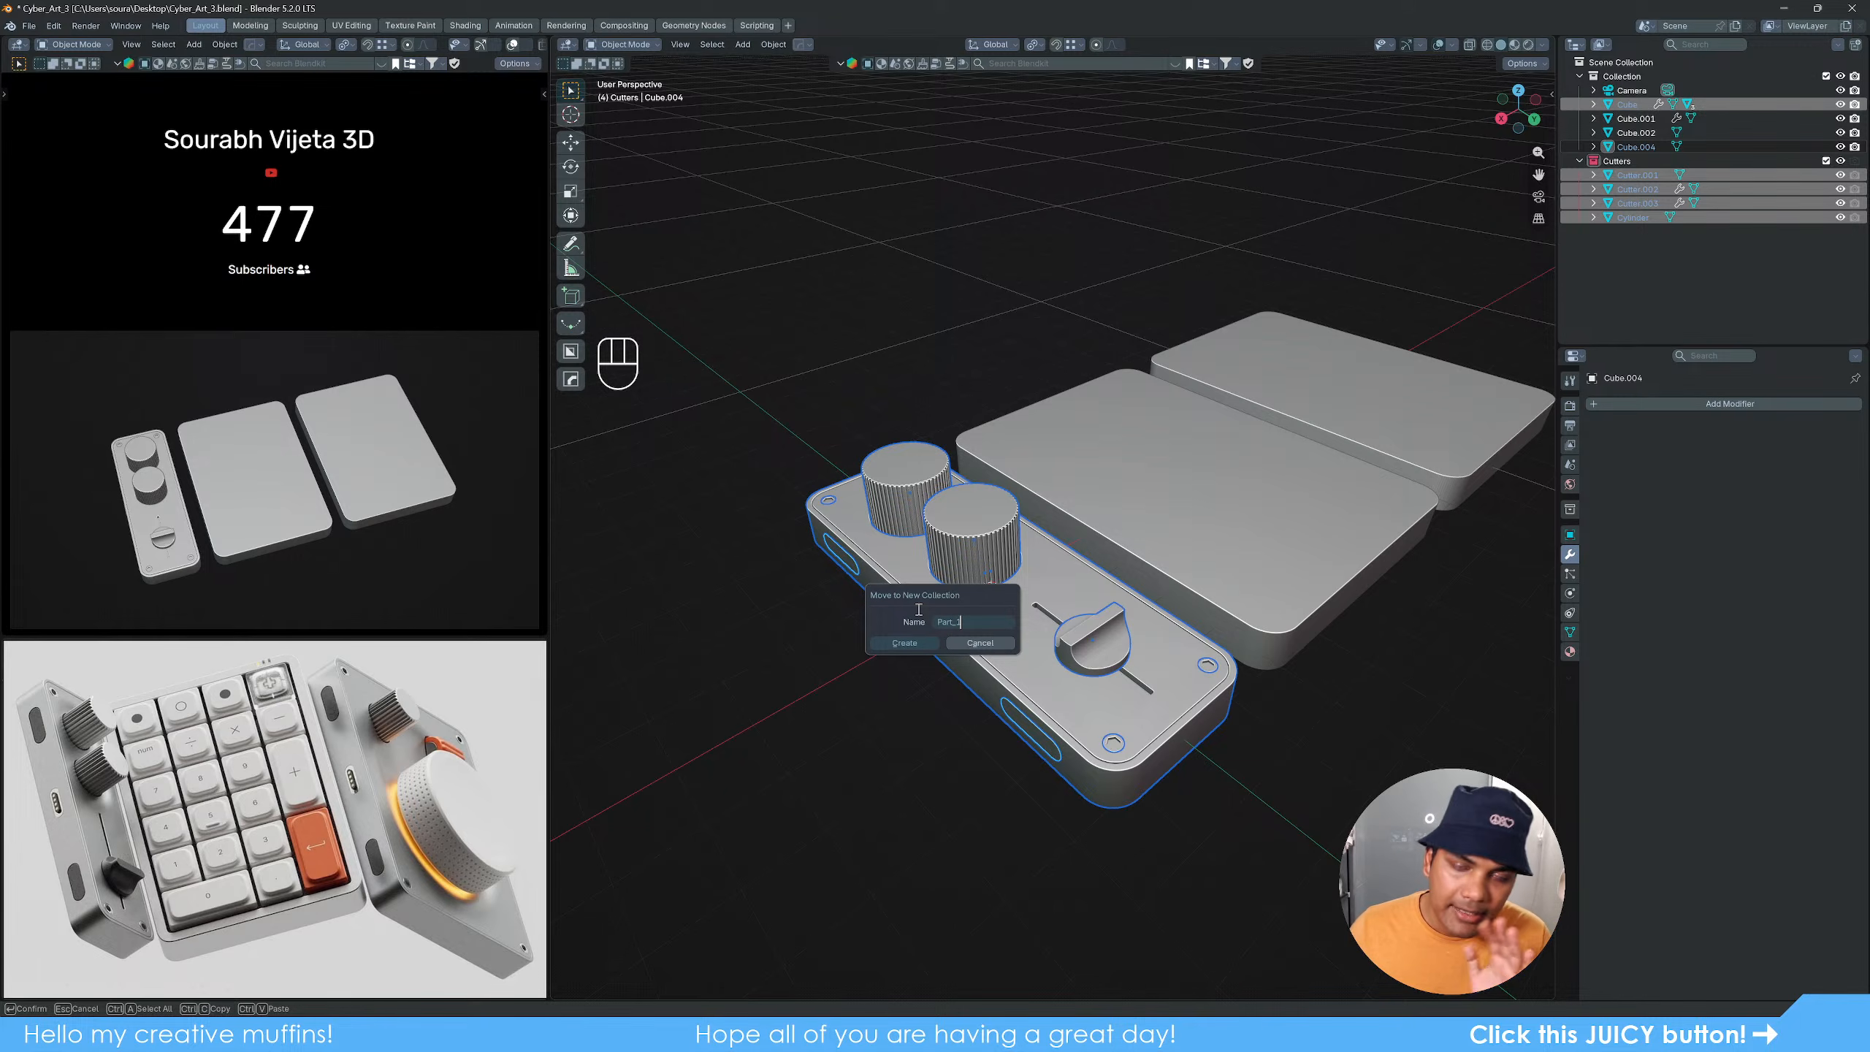
pyautogui.click(918, 646)
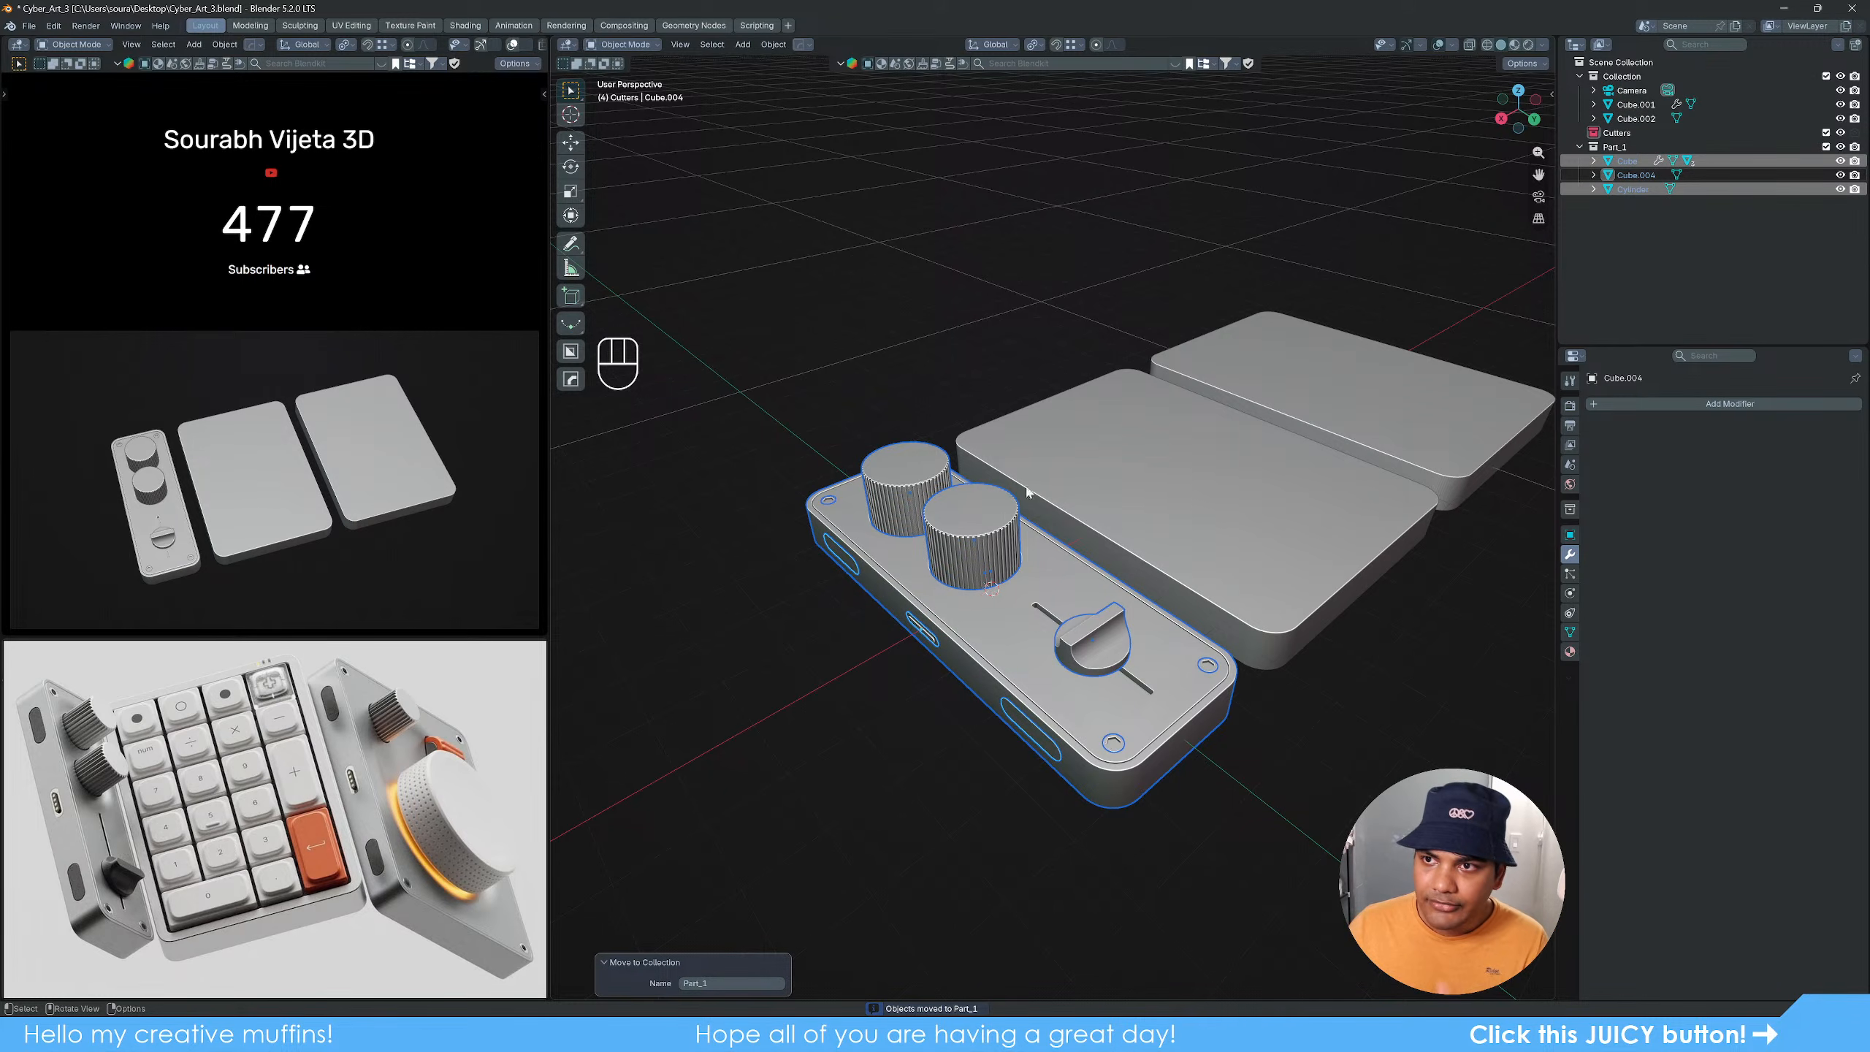
# Step: Collapse the Part_1 collection and toggle it off and on in the view layer to check its contents
pyautogui.click(1579, 147)
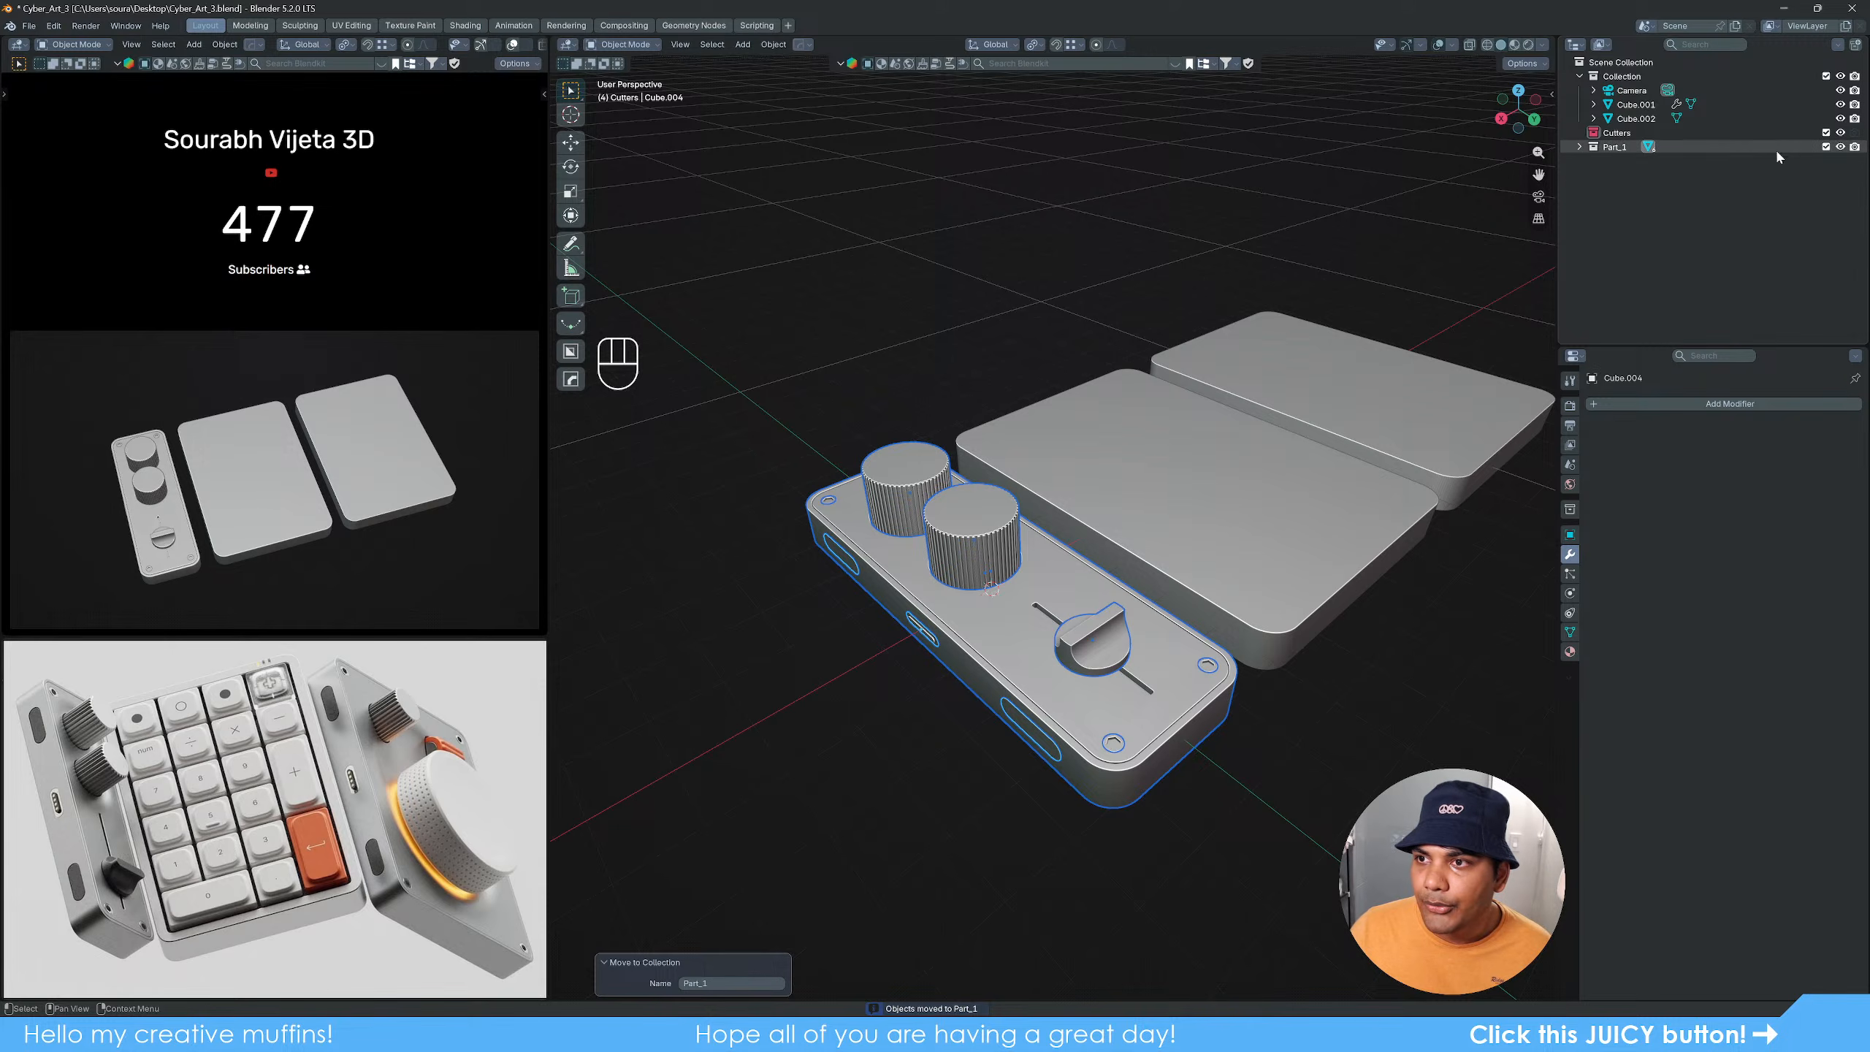
pyautogui.click(1827, 146)
pyautogui.click(1827, 147)
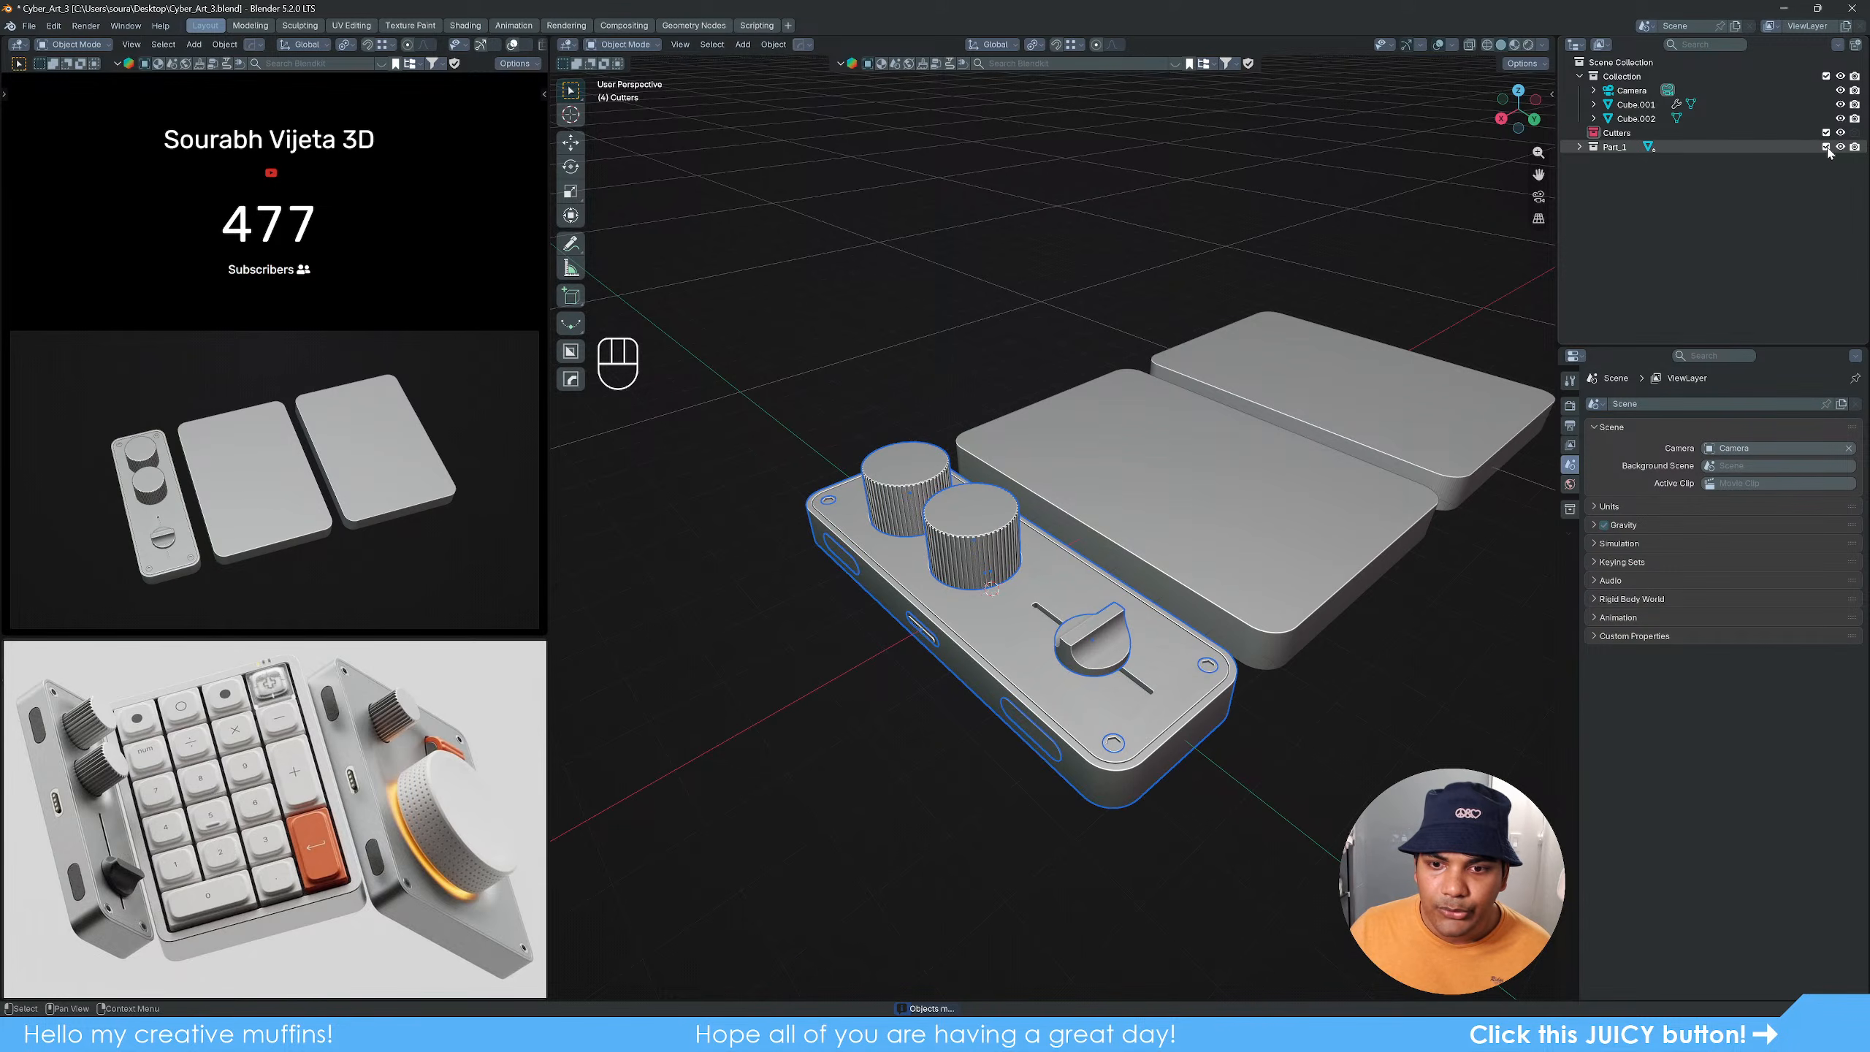
pyautogui.click(1827, 147)
pyautogui.moveTo(1090, 786); pyautogui.dragTo(1122, 652, button='middle')
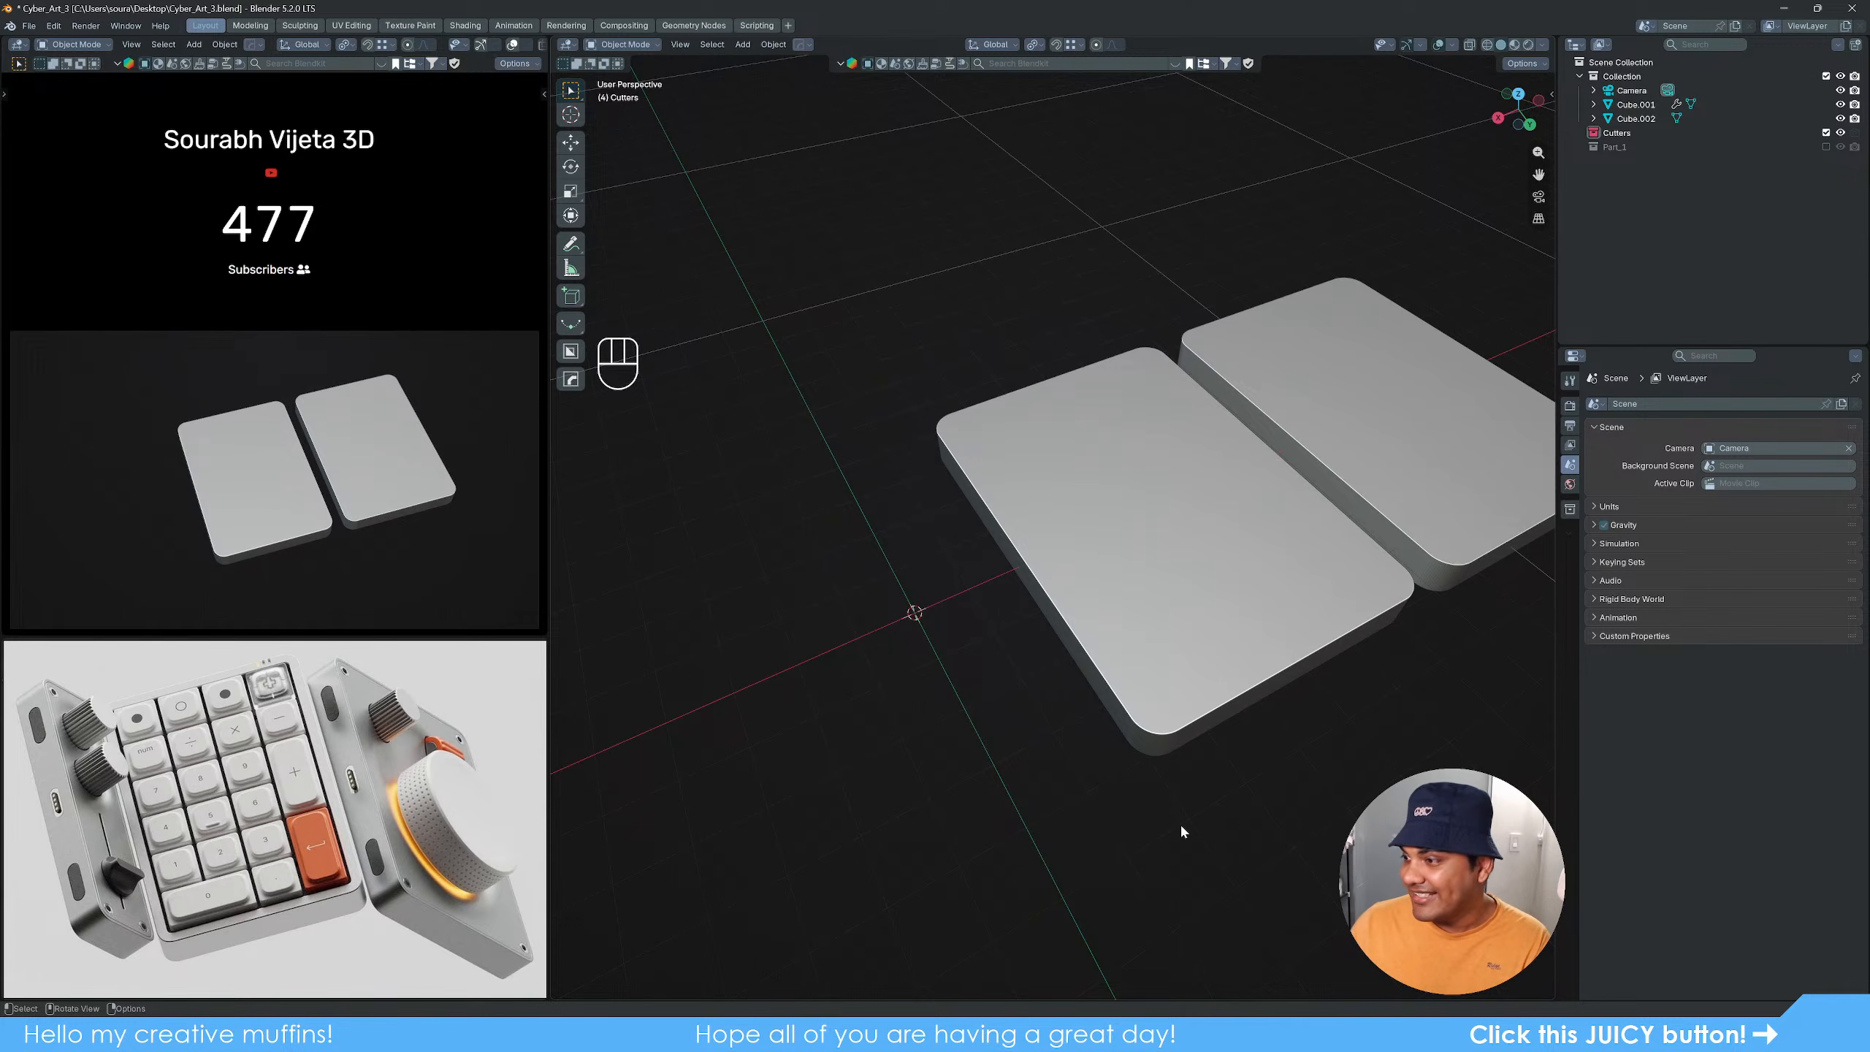
pyautogui.click(1826, 147)
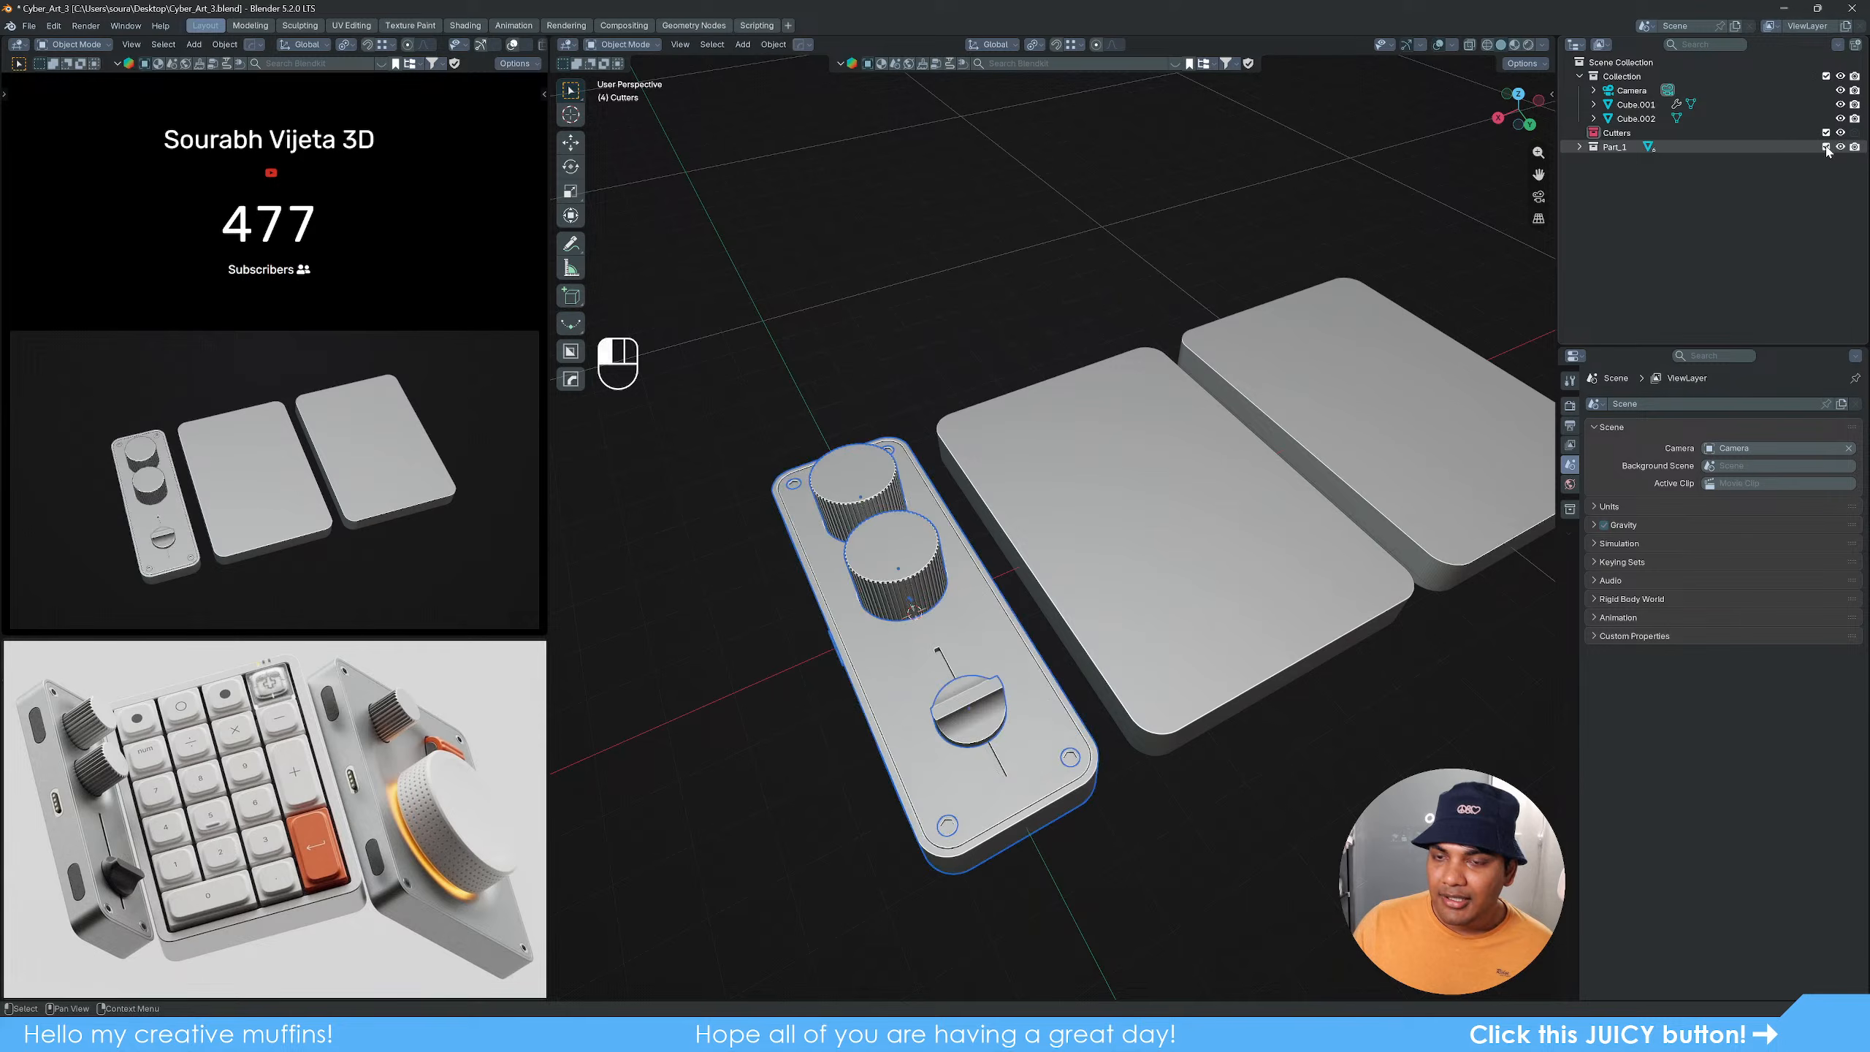
pyautogui.moveTo(1157, 787)
pyautogui.mouseDown(button='middle')
pyautogui.moveTo(1201, 723)
pyautogui.moveTo(1213, 790)
pyautogui.moveTo(1225, 693)
pyautogui.moveTo(1178, 763)
pyautogui.moveTo(1182, 793)
pyautogui.mouseUp(button='middle')
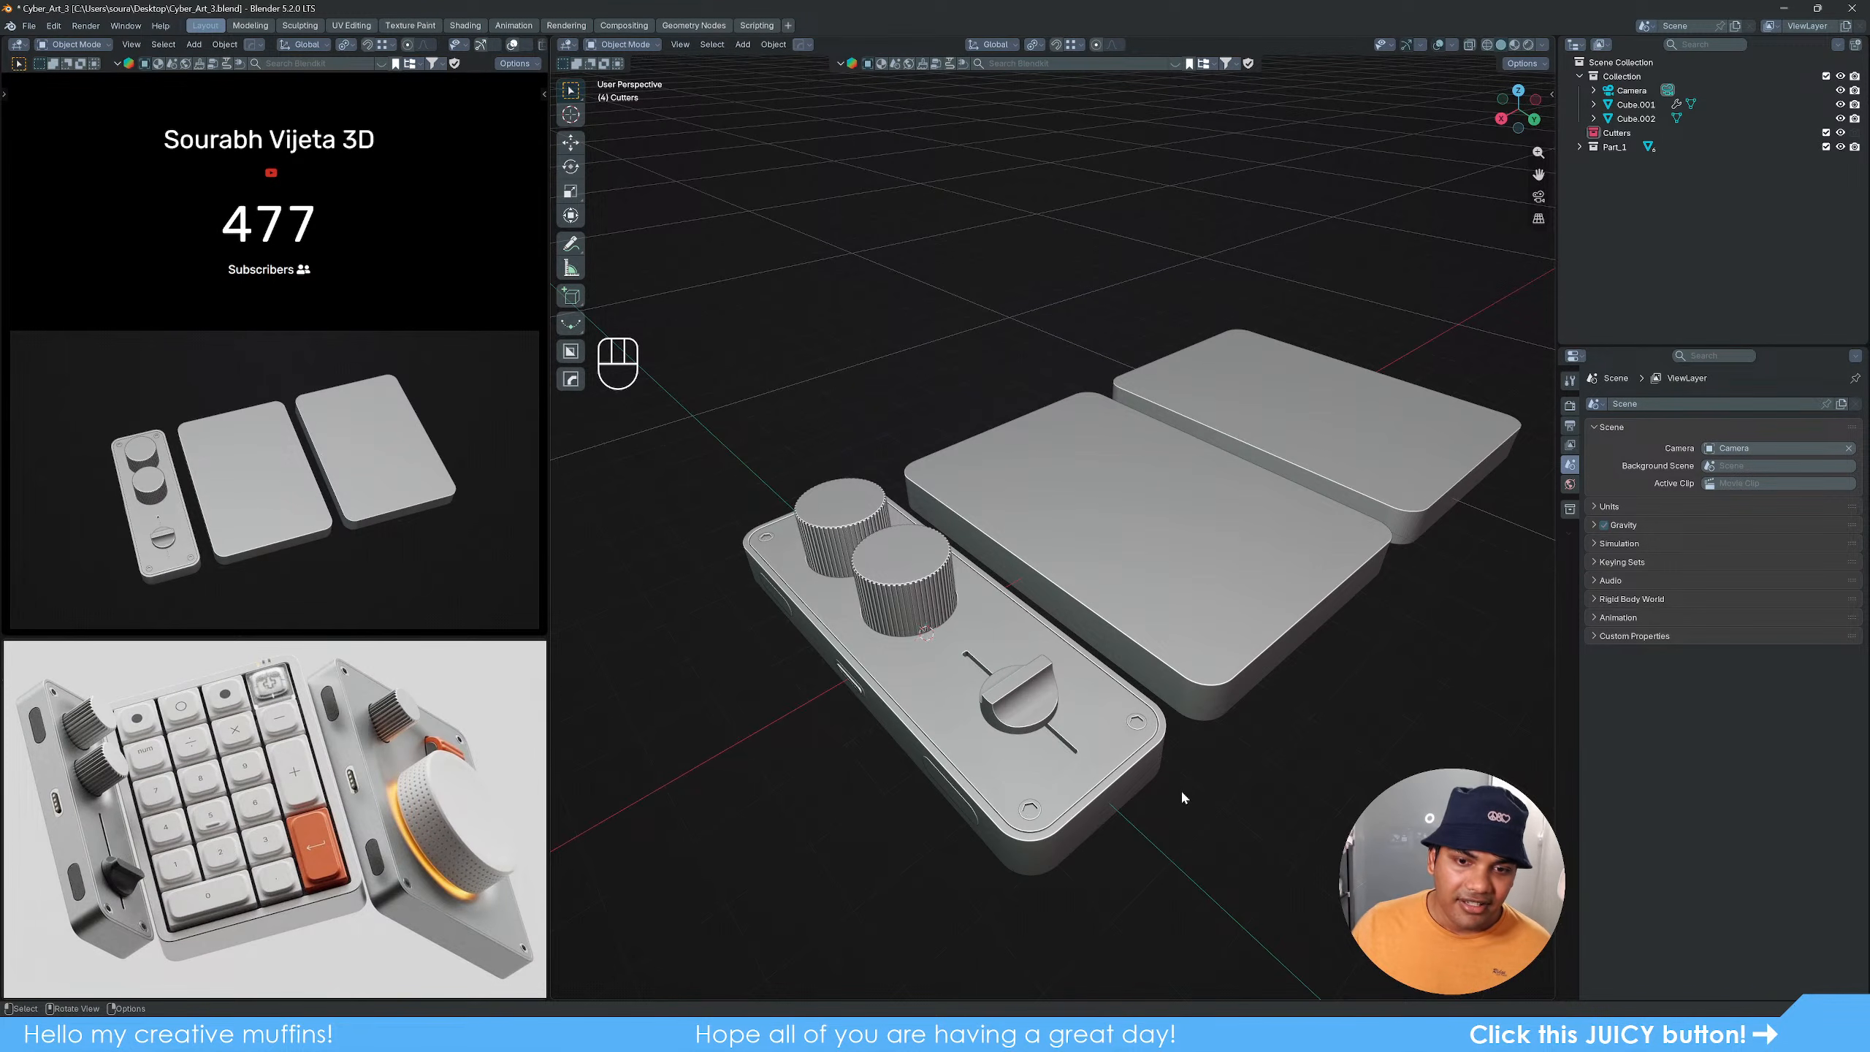
# Step: Exclude the Part_1 collection from the view layer, then select the middle plate and frame it for editing
pyautogui.moveTo(1119, 637); pyautogui.dragTo(1171, 664, button='middle')
pyautogui.click(1826, 147)
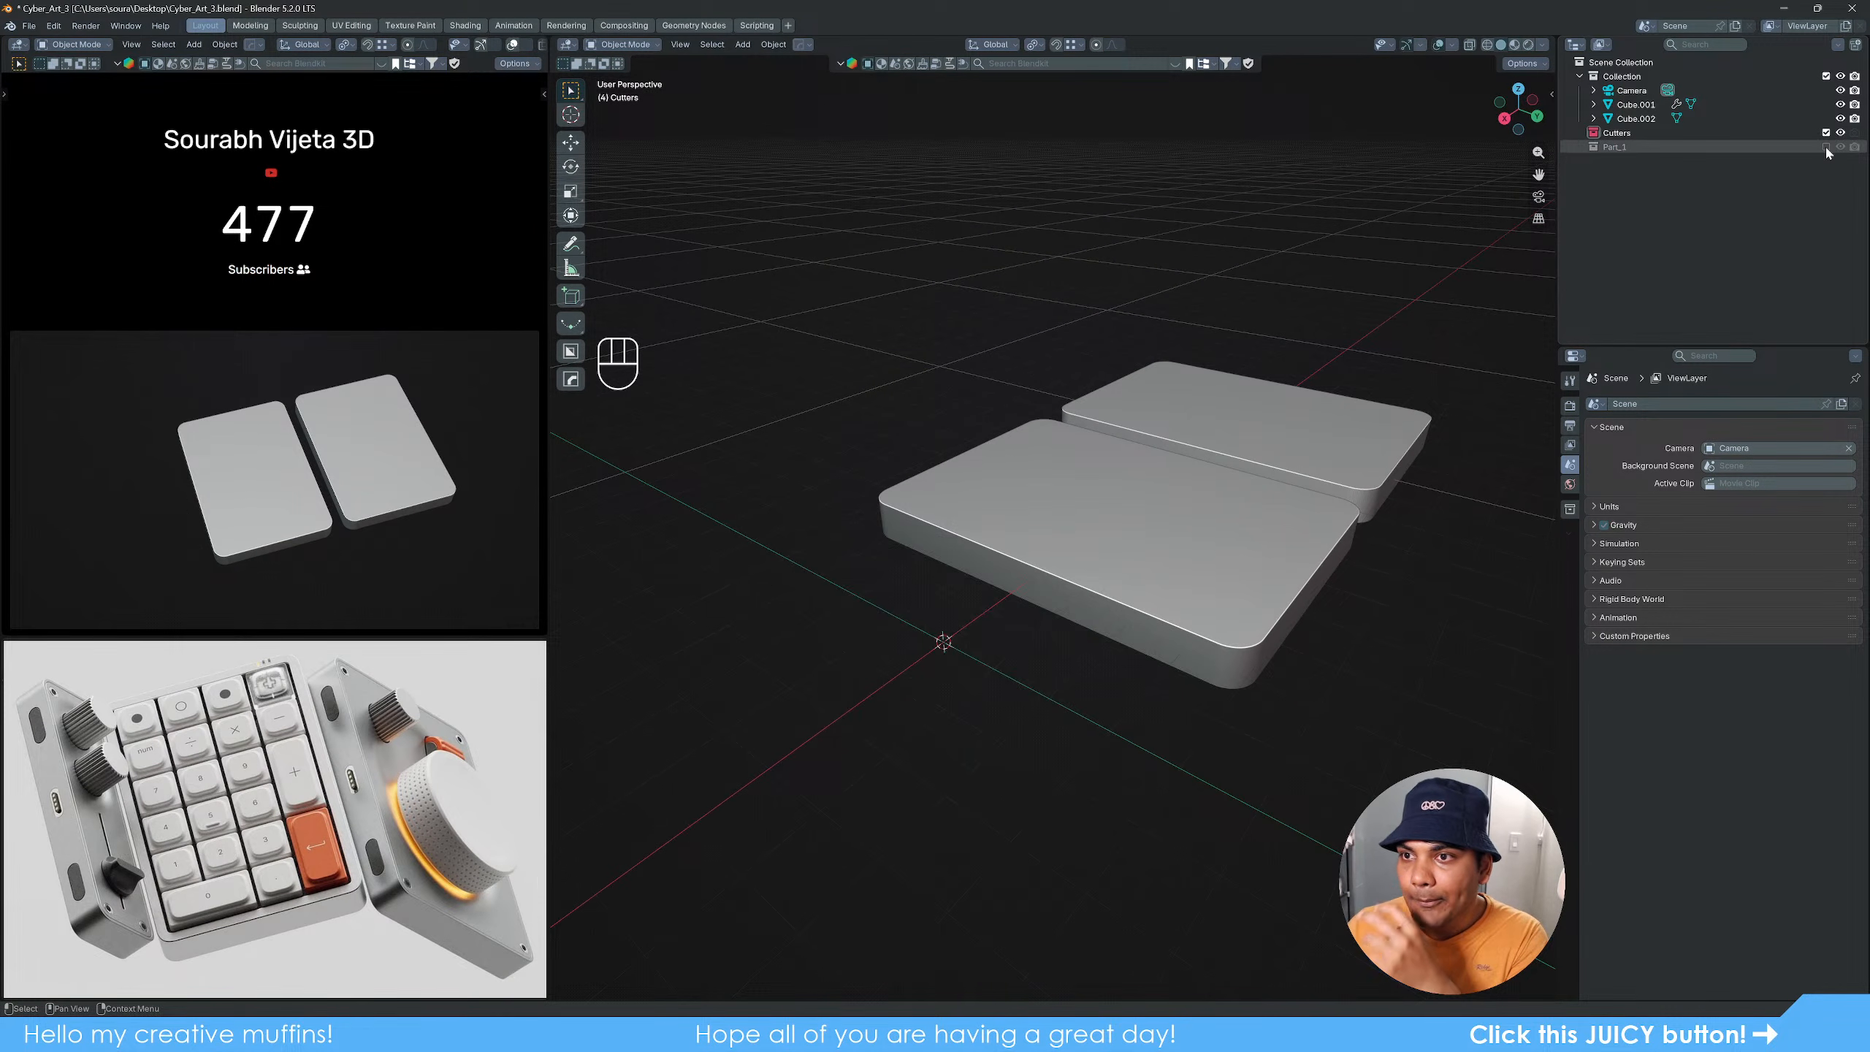
pyautogui.click(1166, 602)
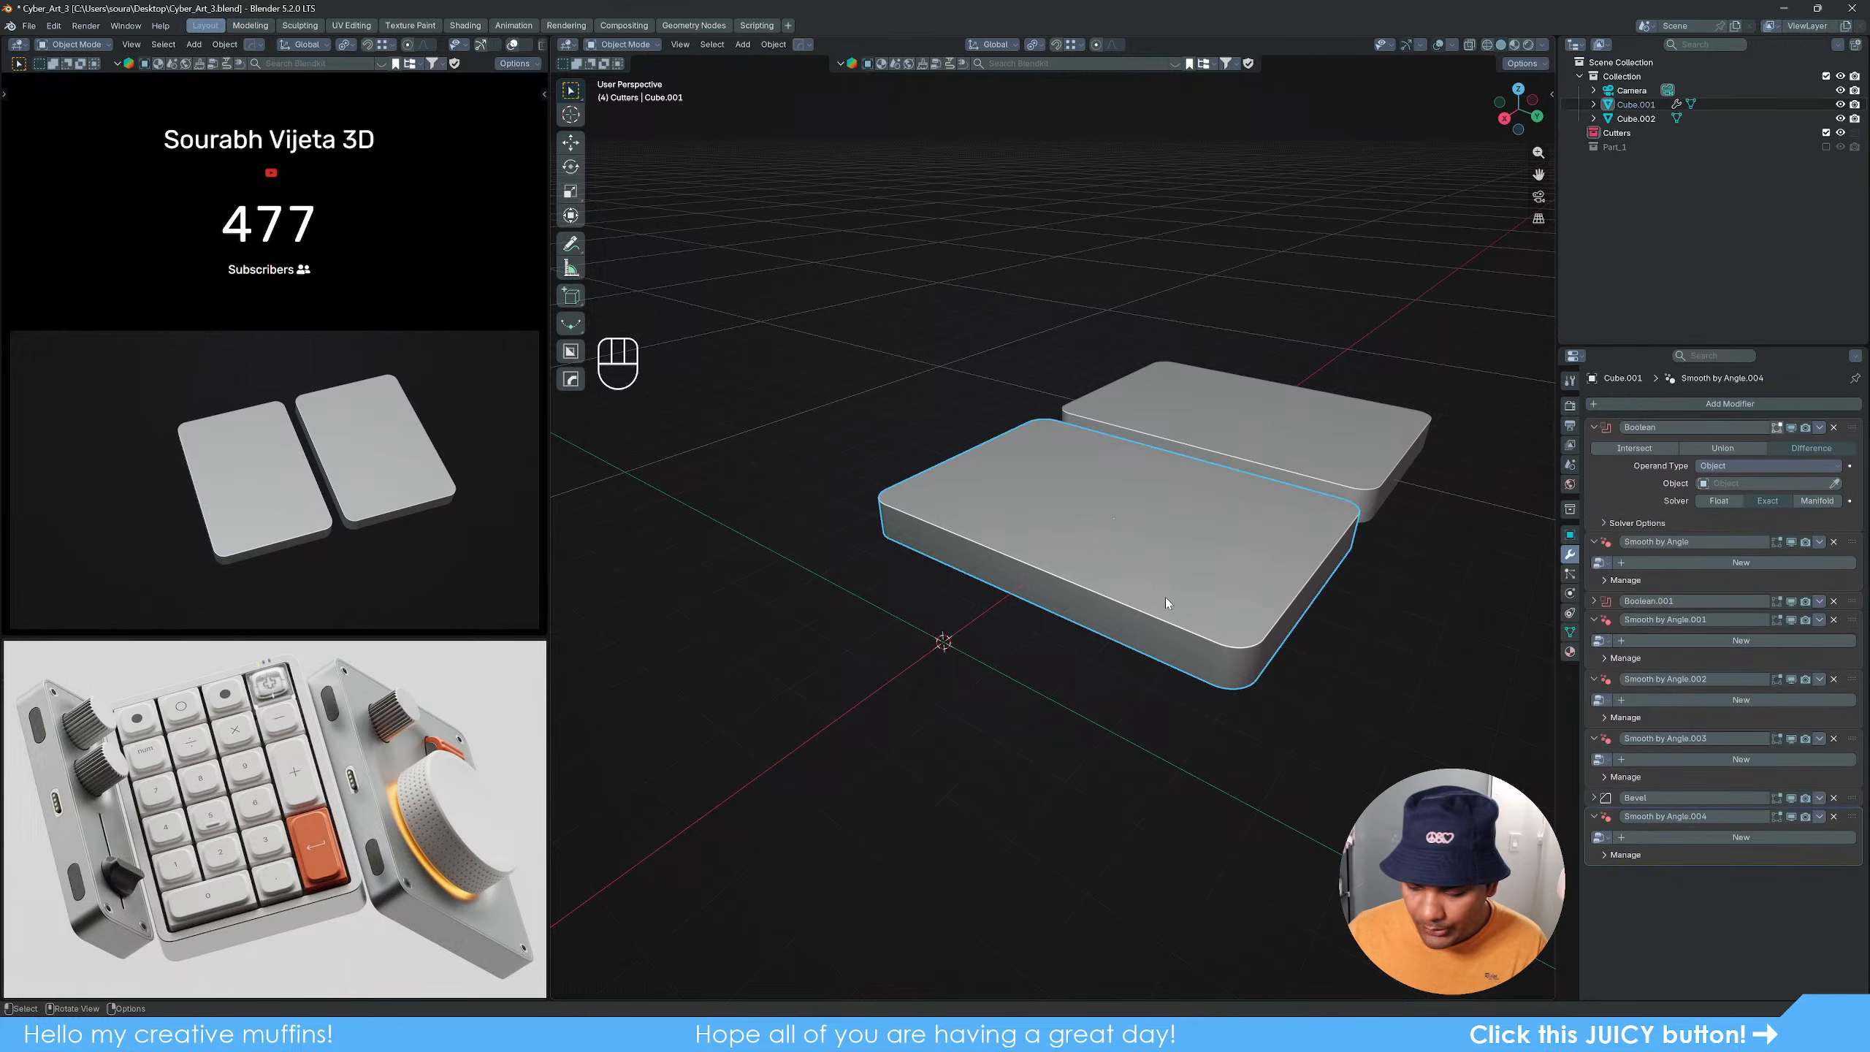
pyautogui.press('KP_Decimal')
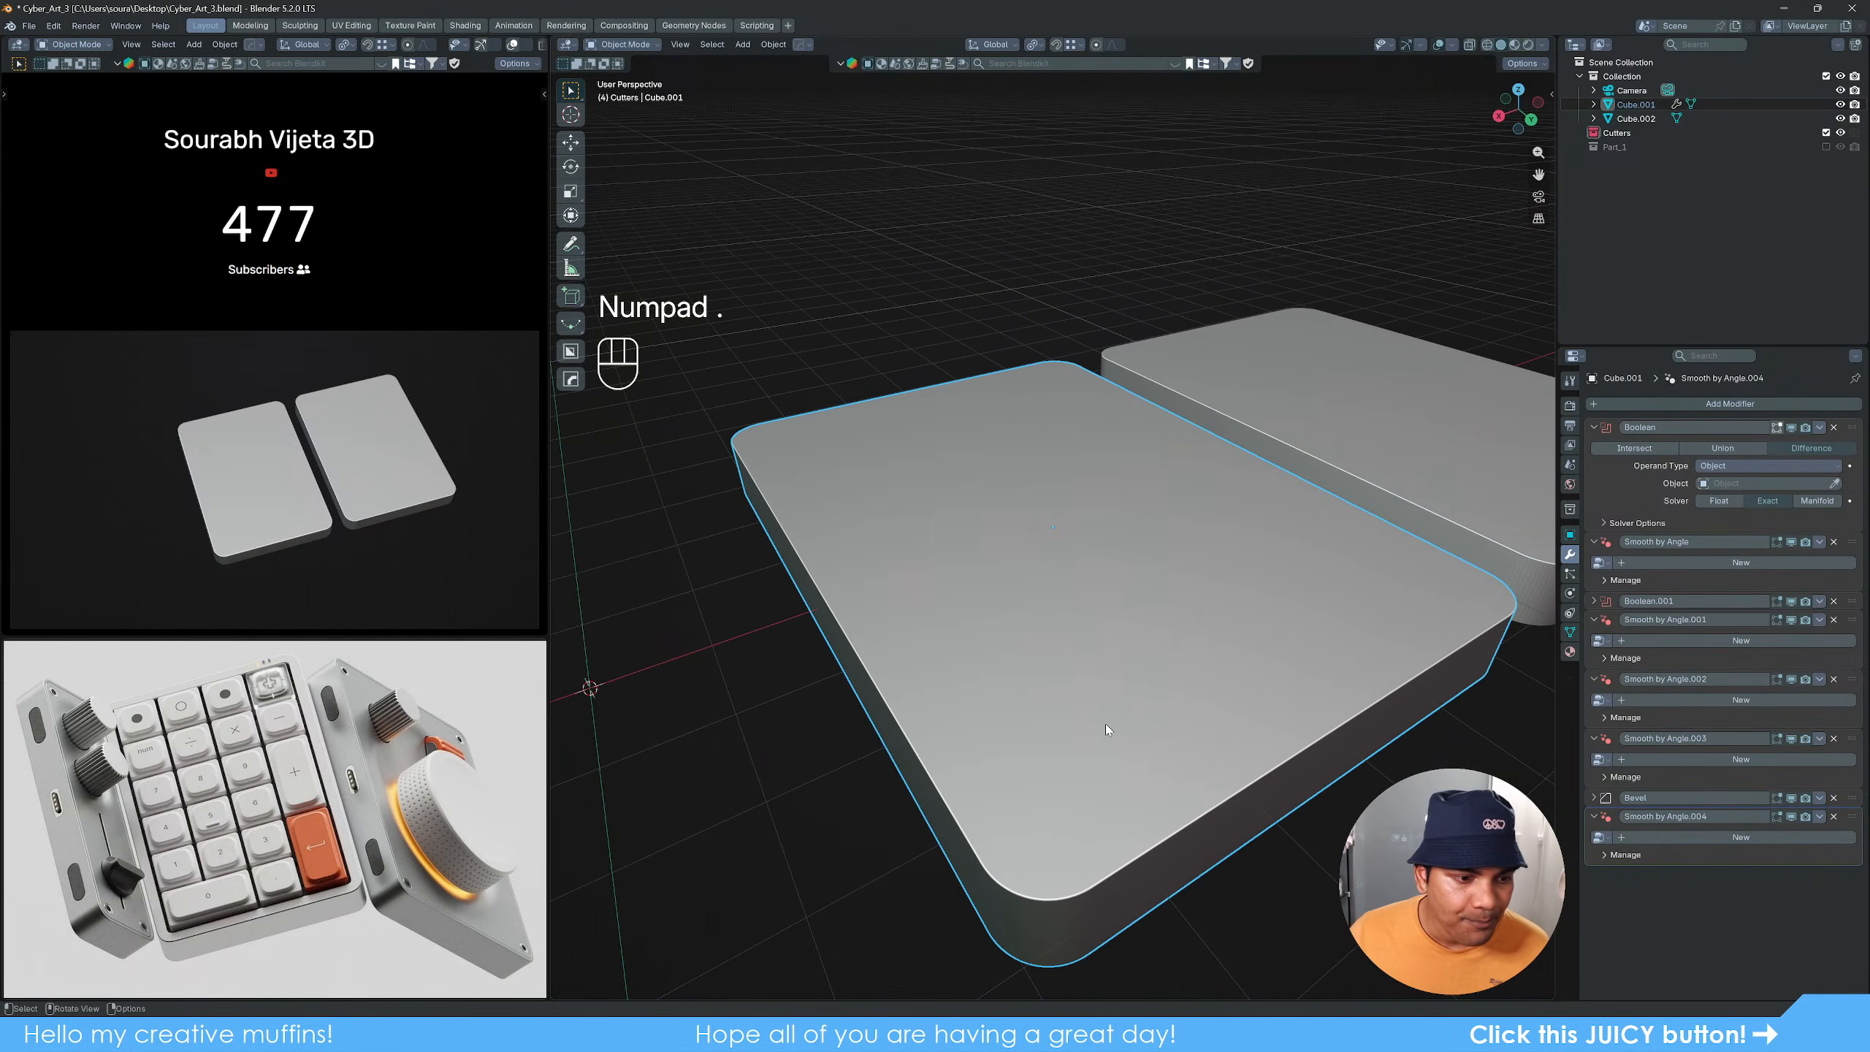
pyautogui.keyDown('shift'); pyautogui.moveTo(1105, 724); pyautogui.dragTo(1157, 648, button='middle'); pyautogui.keyUp('shift')
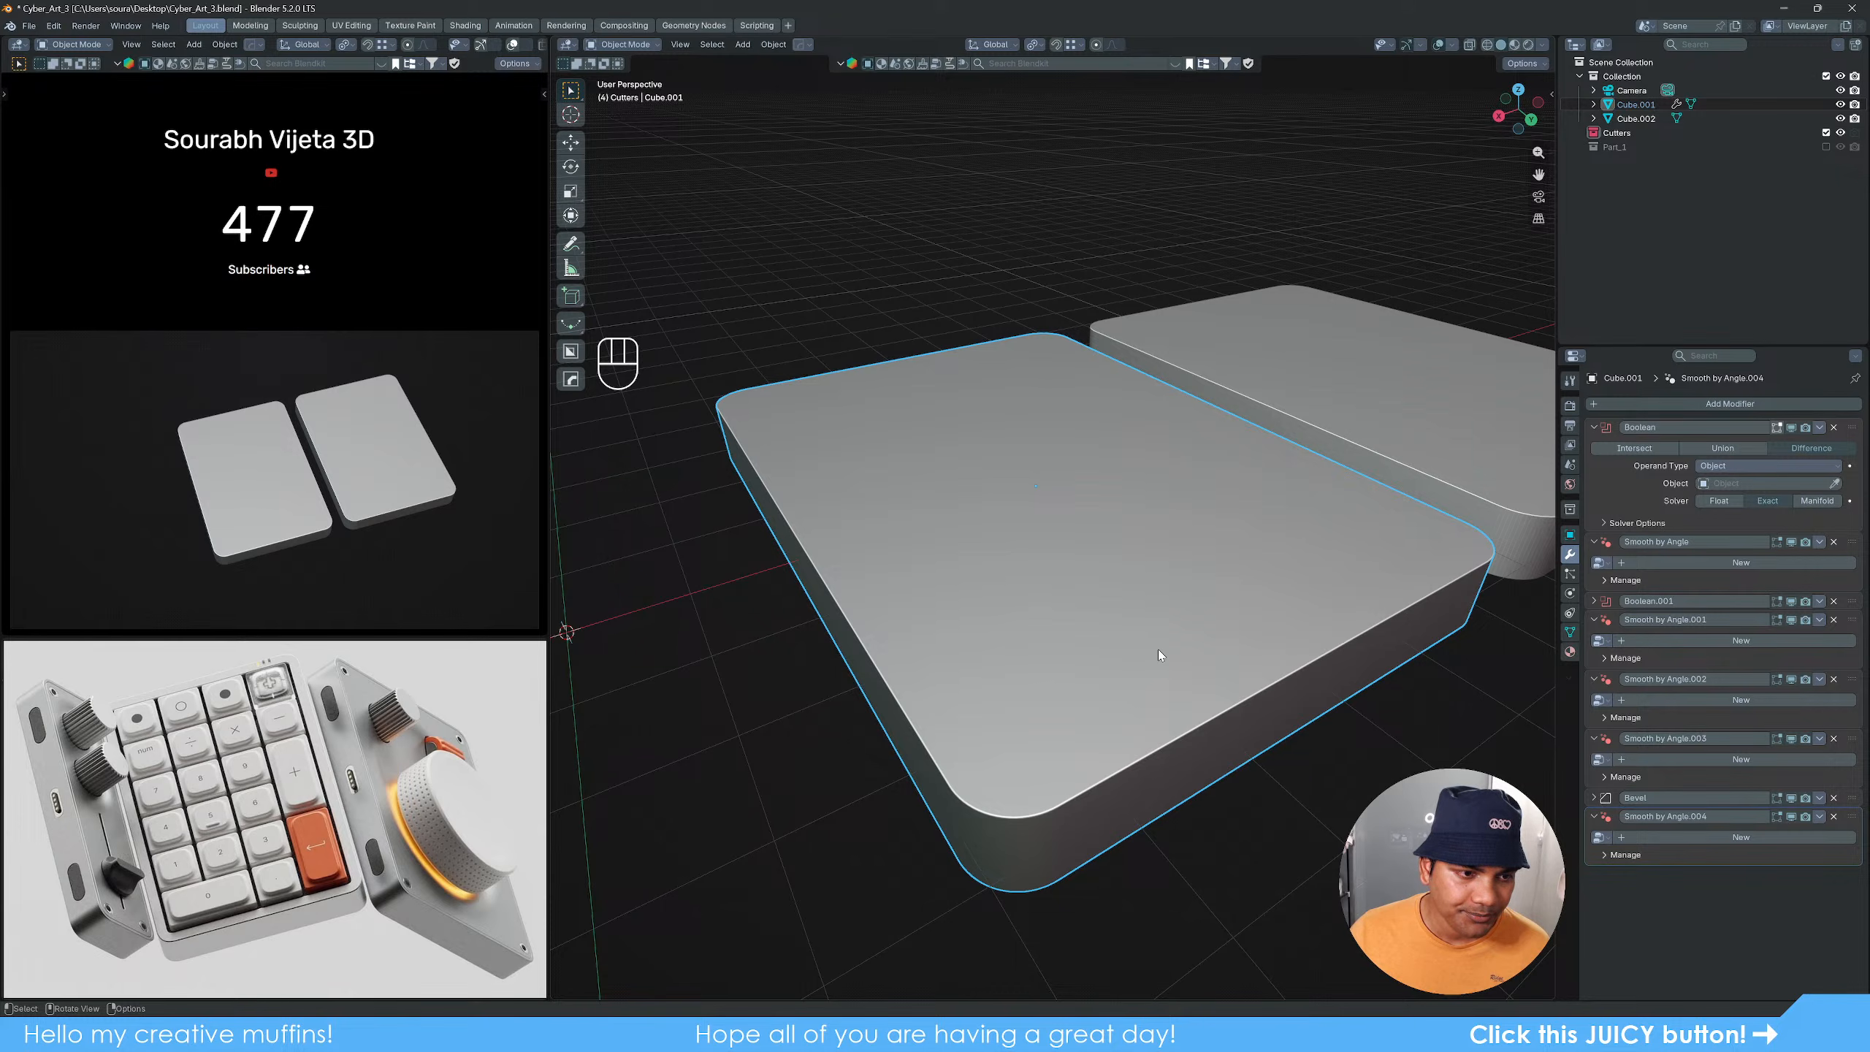
pyautogui.scroll(-3, 1157, 649)
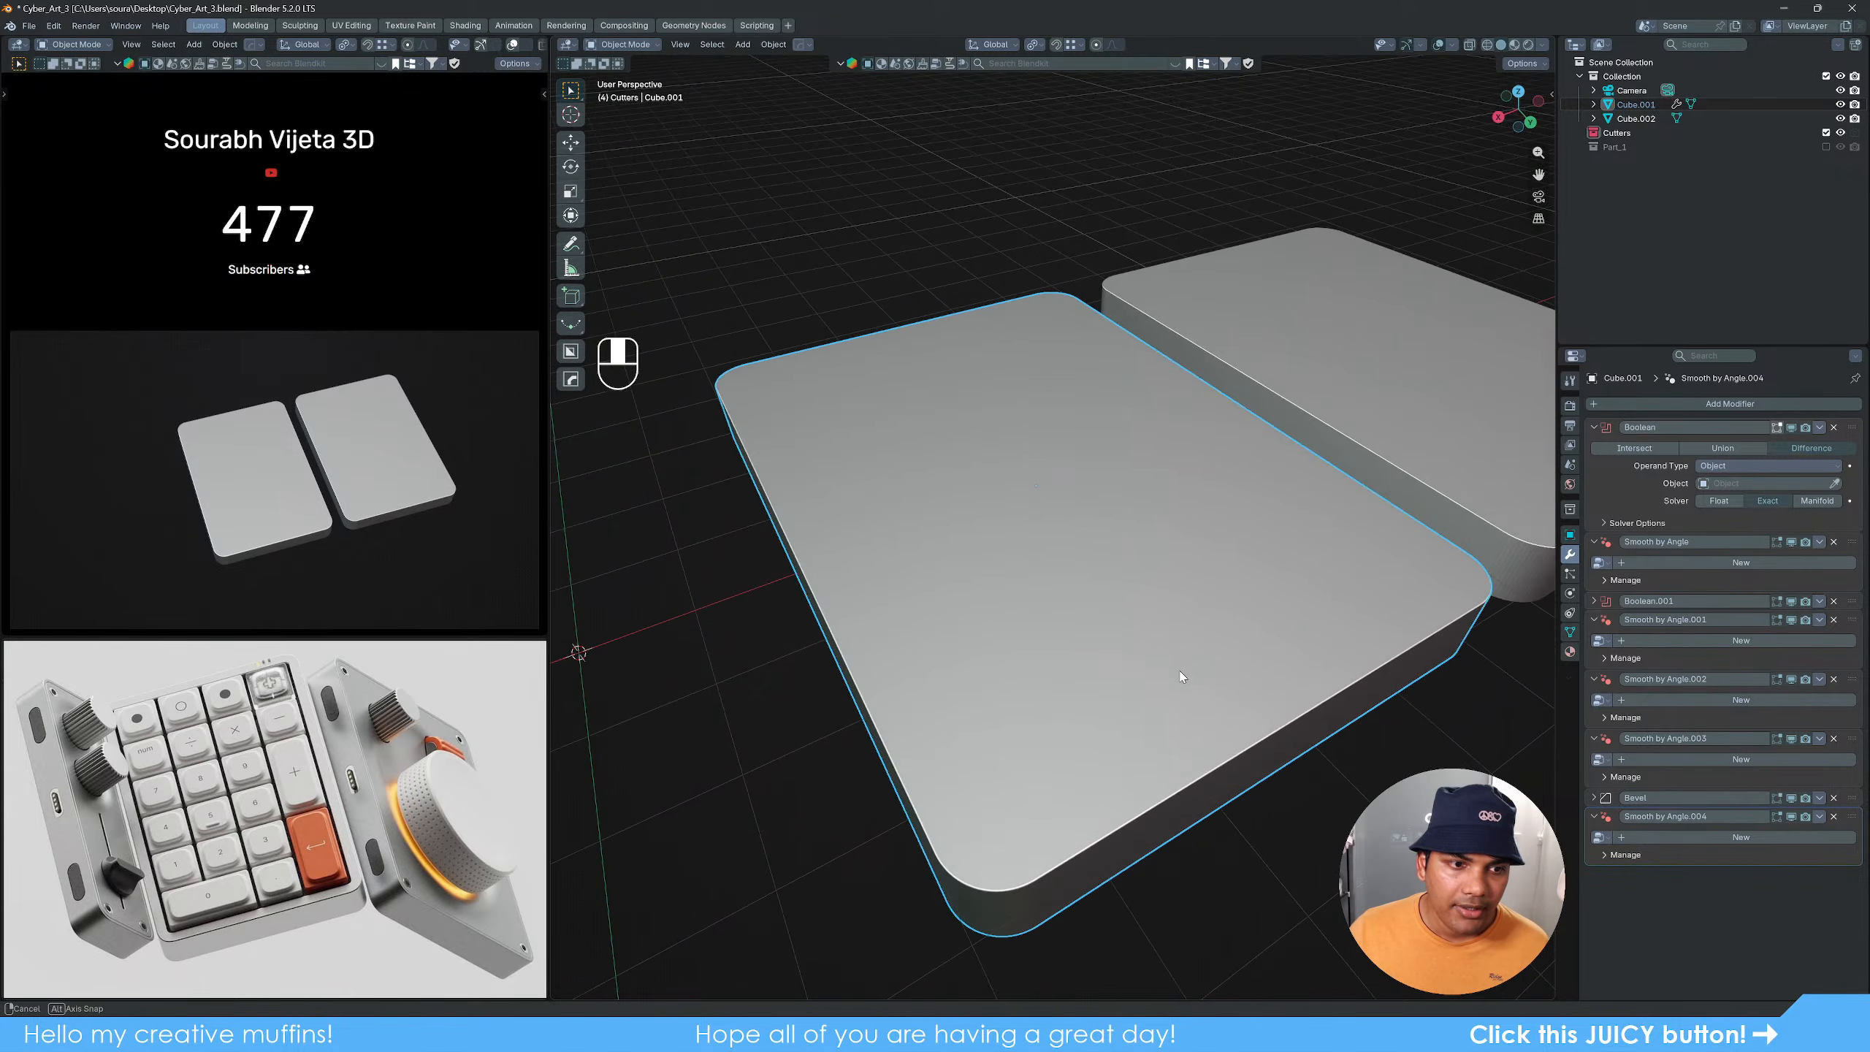
pyautogui.scroll(2, 1171, 663)
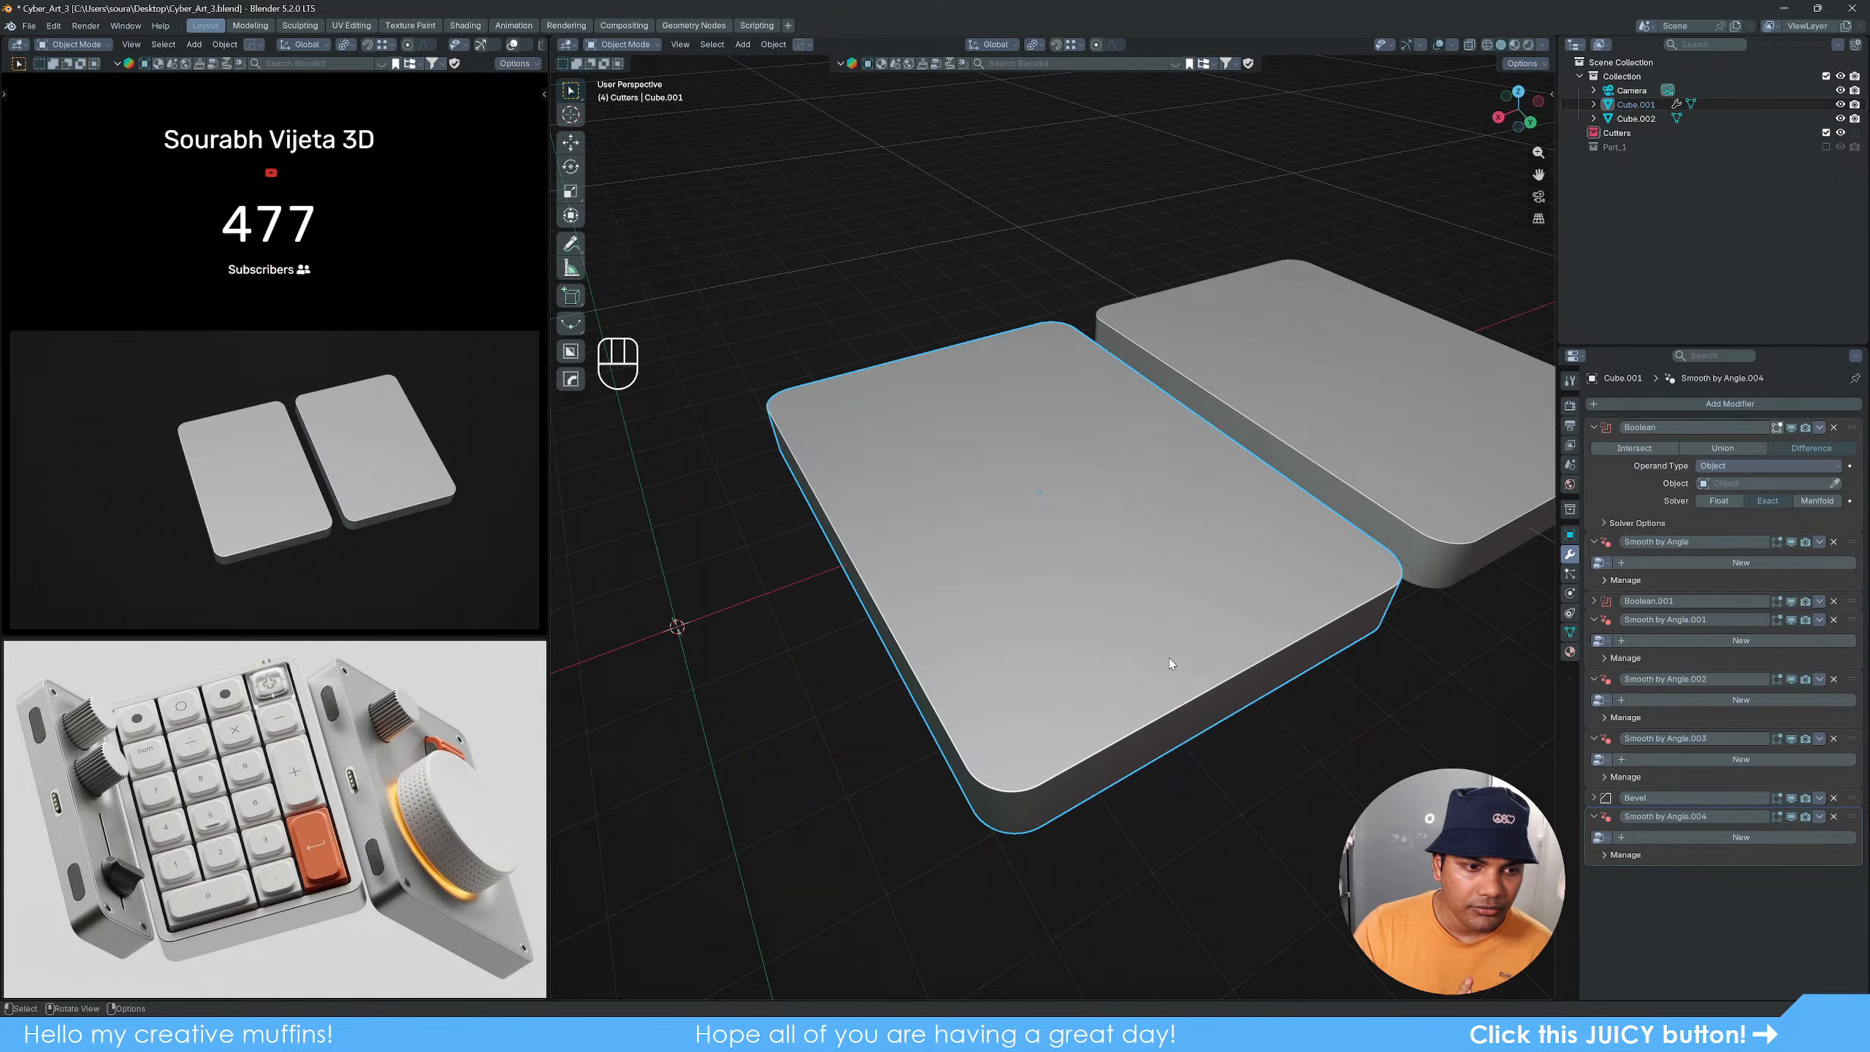
# Step: Inset the top face of the middle plate by about 0.42 m
pyautogui.press('Tab')
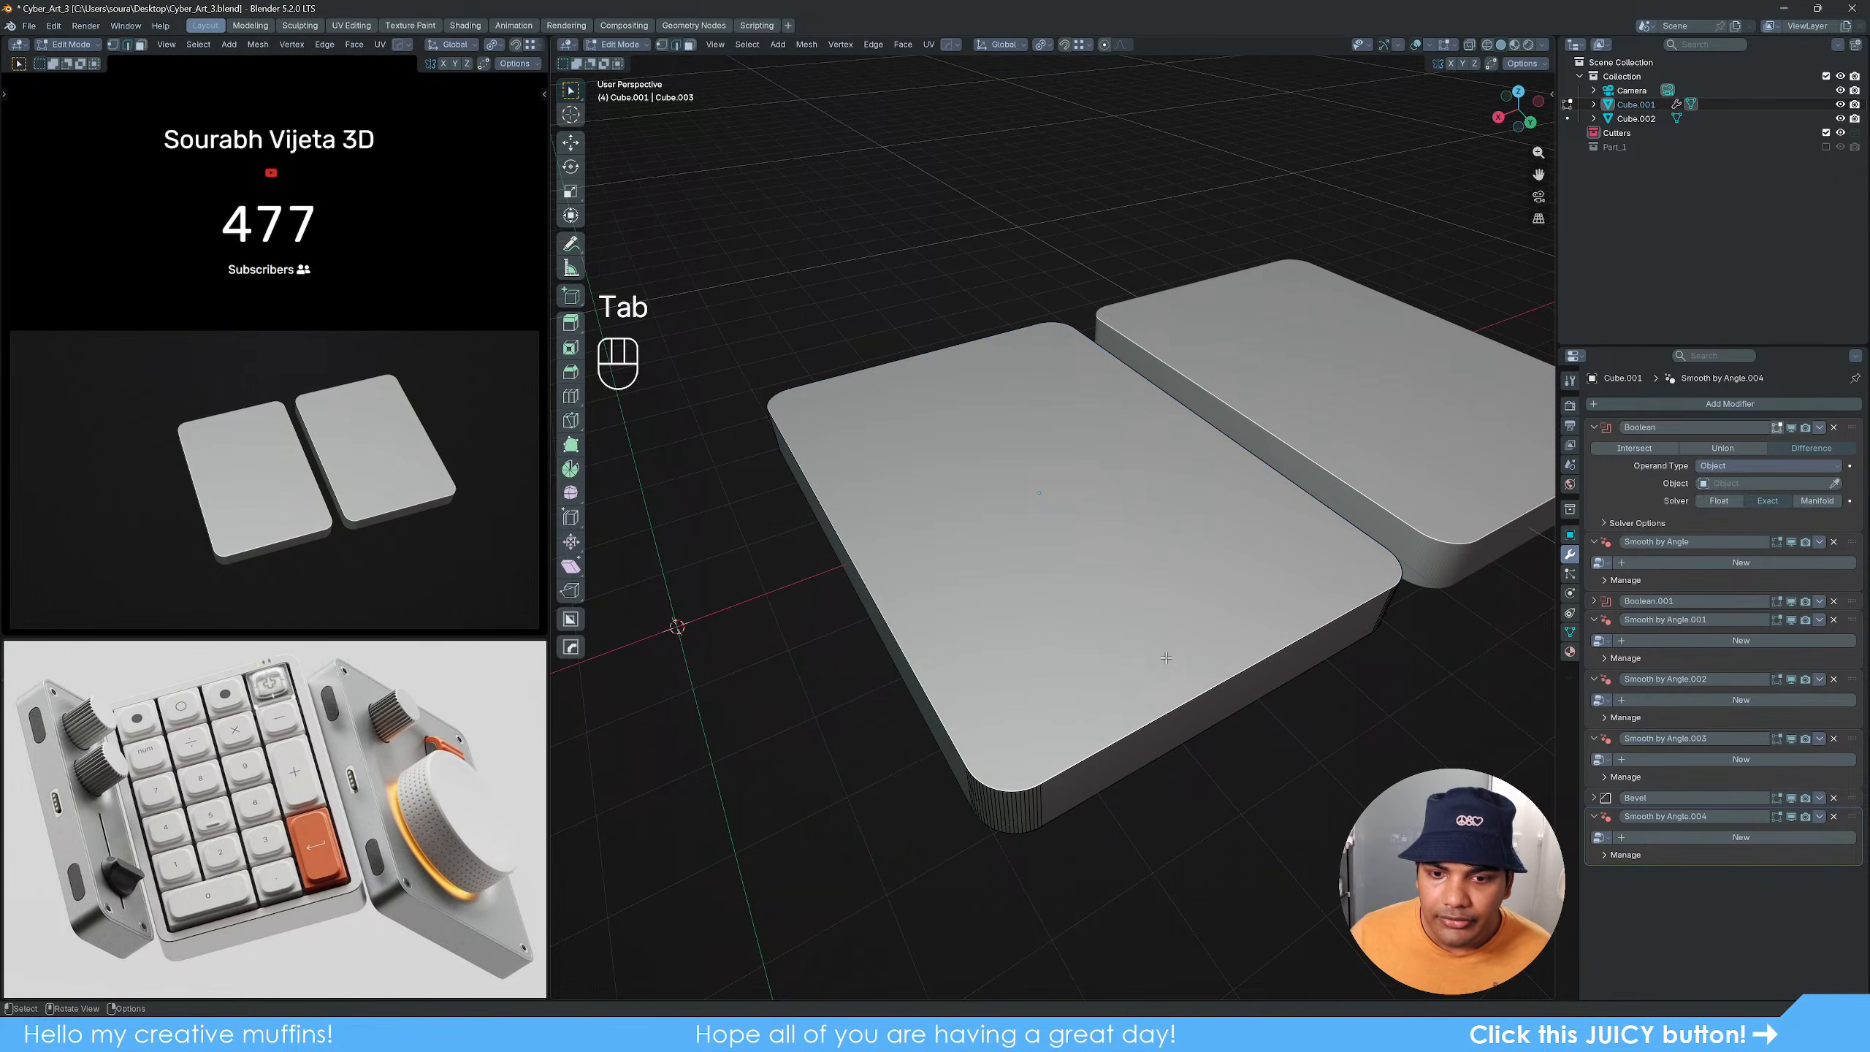
pyautogui.scroll(2, 1126, 649)
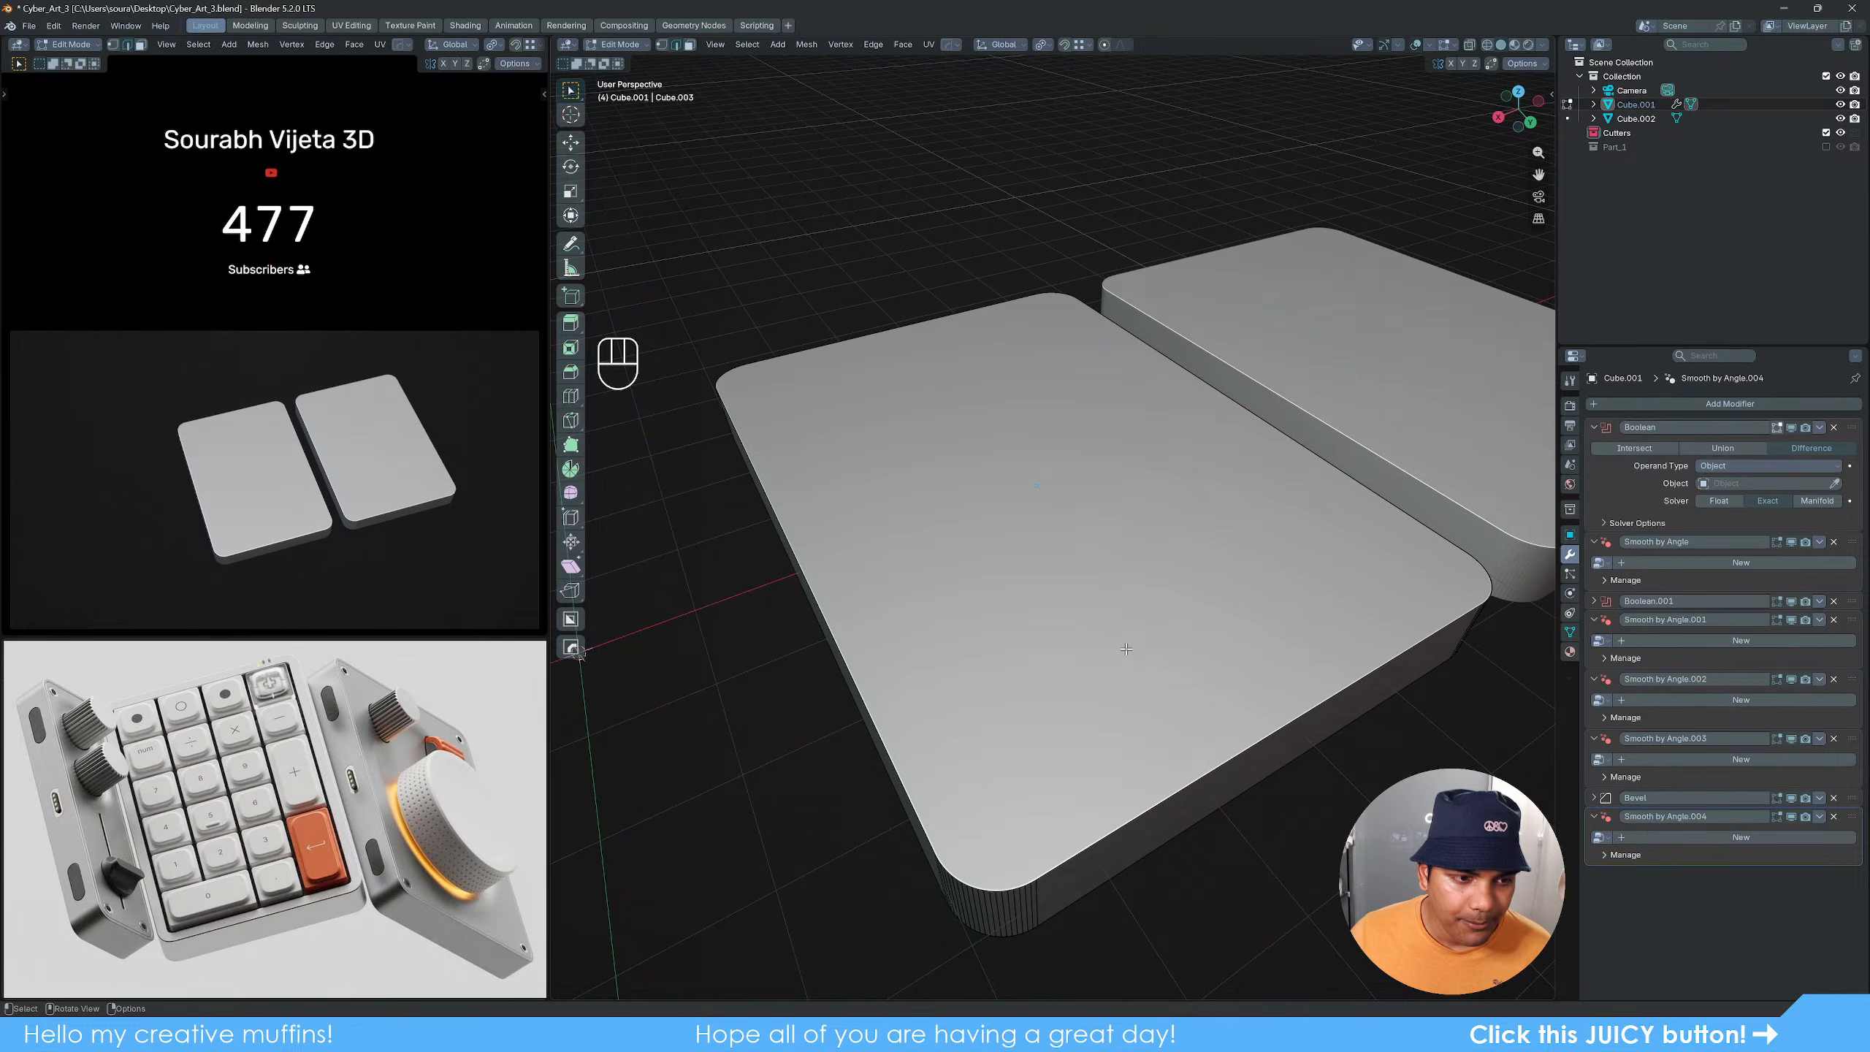
pyautogui.press('3')
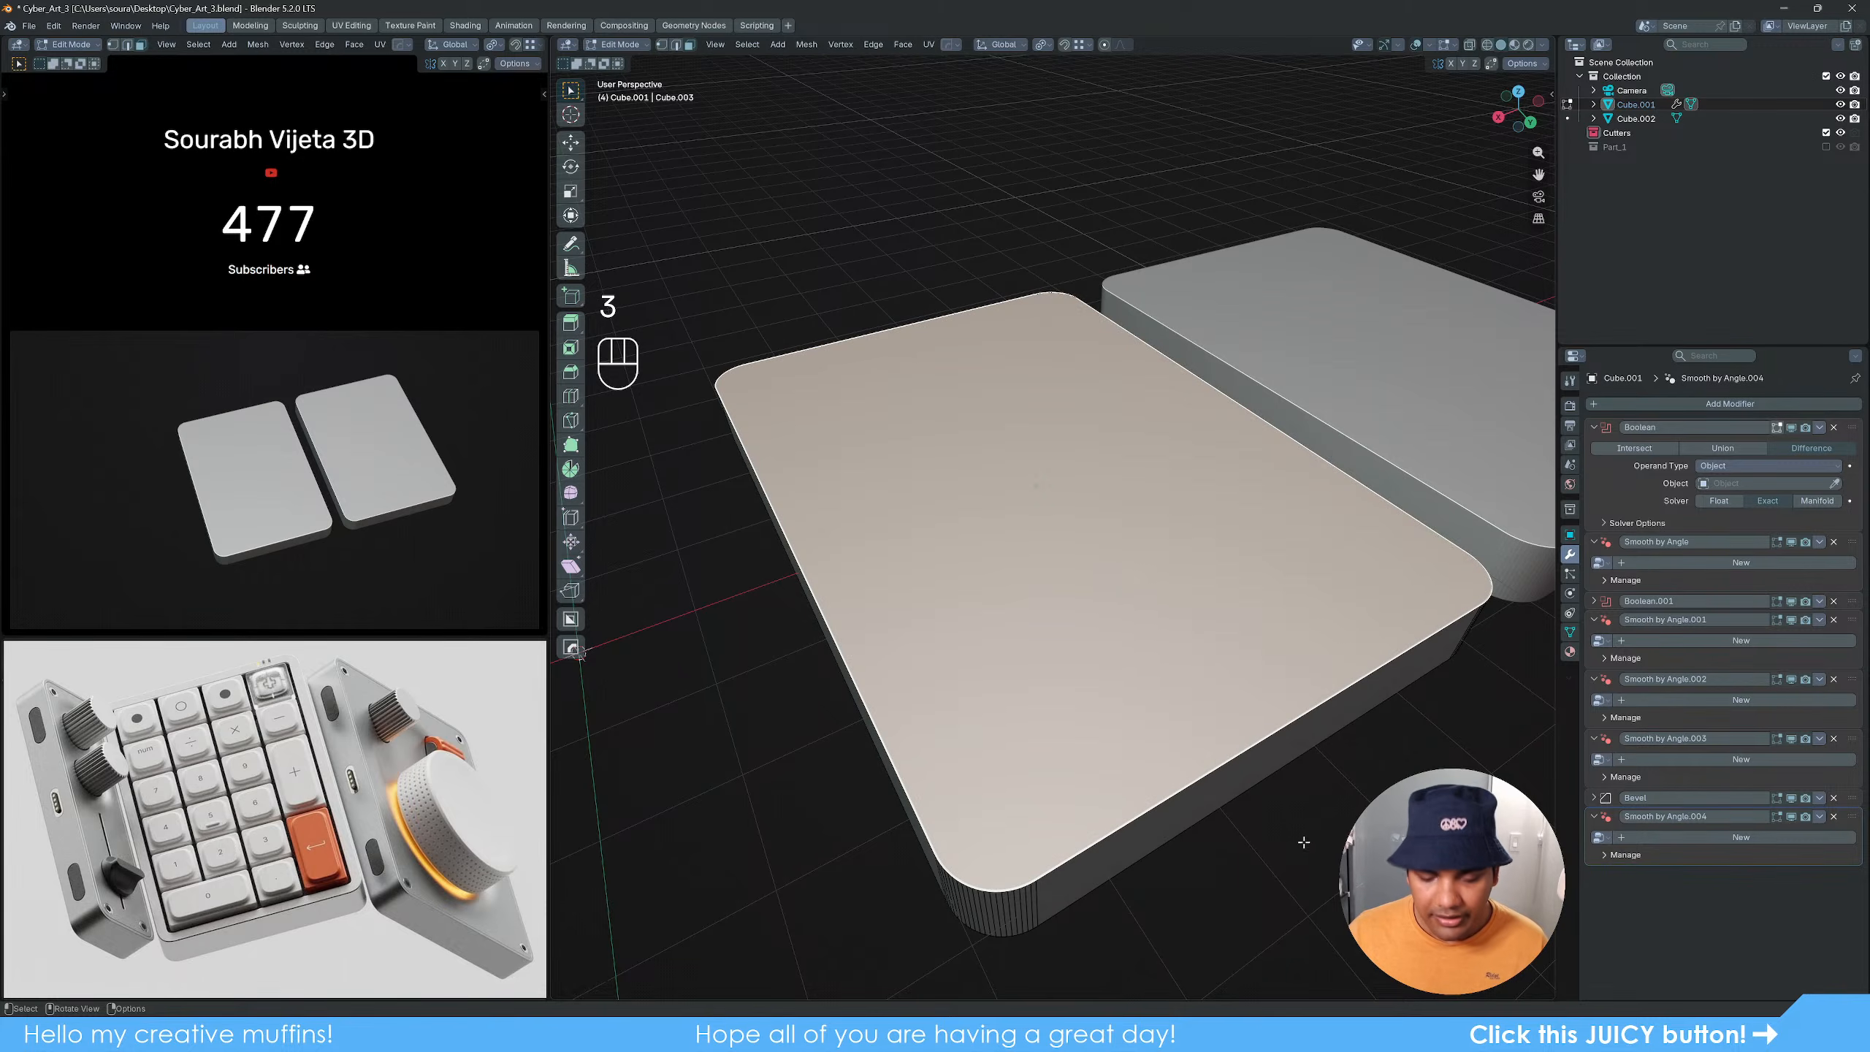
pyautogui.press('i')
pyautogui.press('shift')
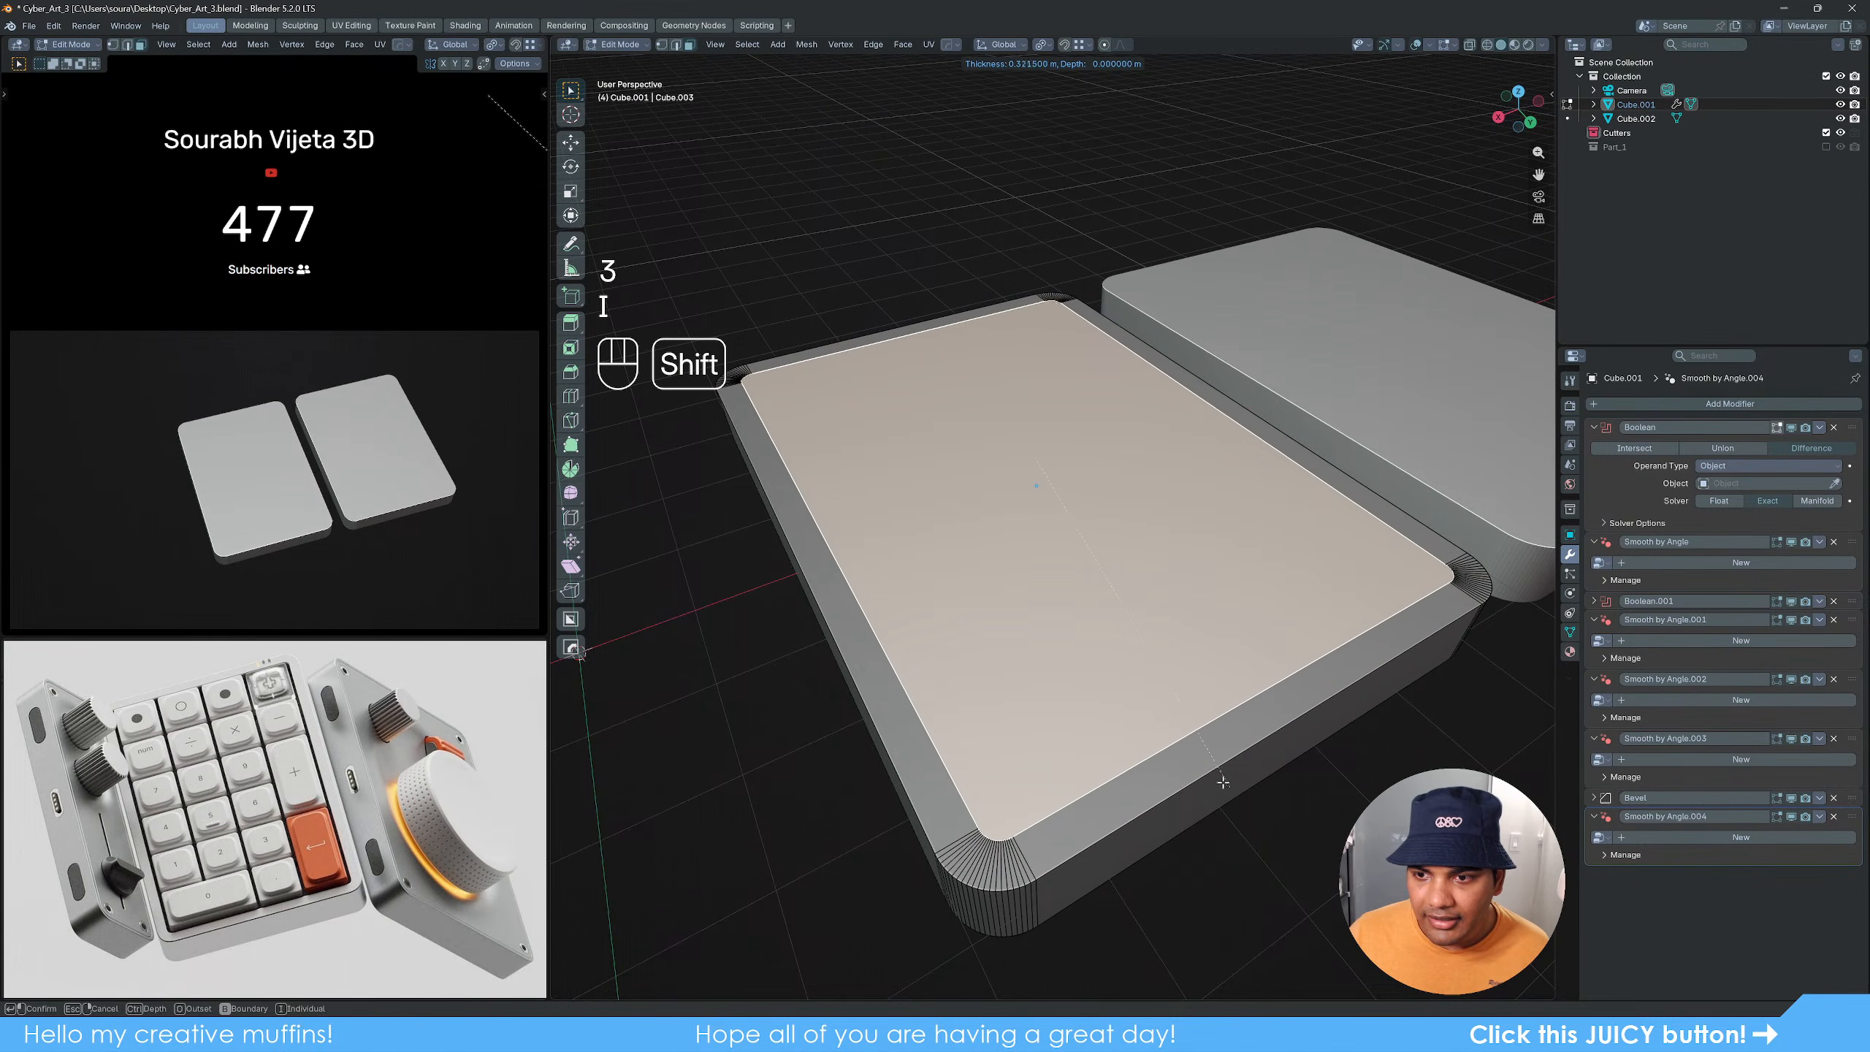
pyautogui.click(1116, 740)
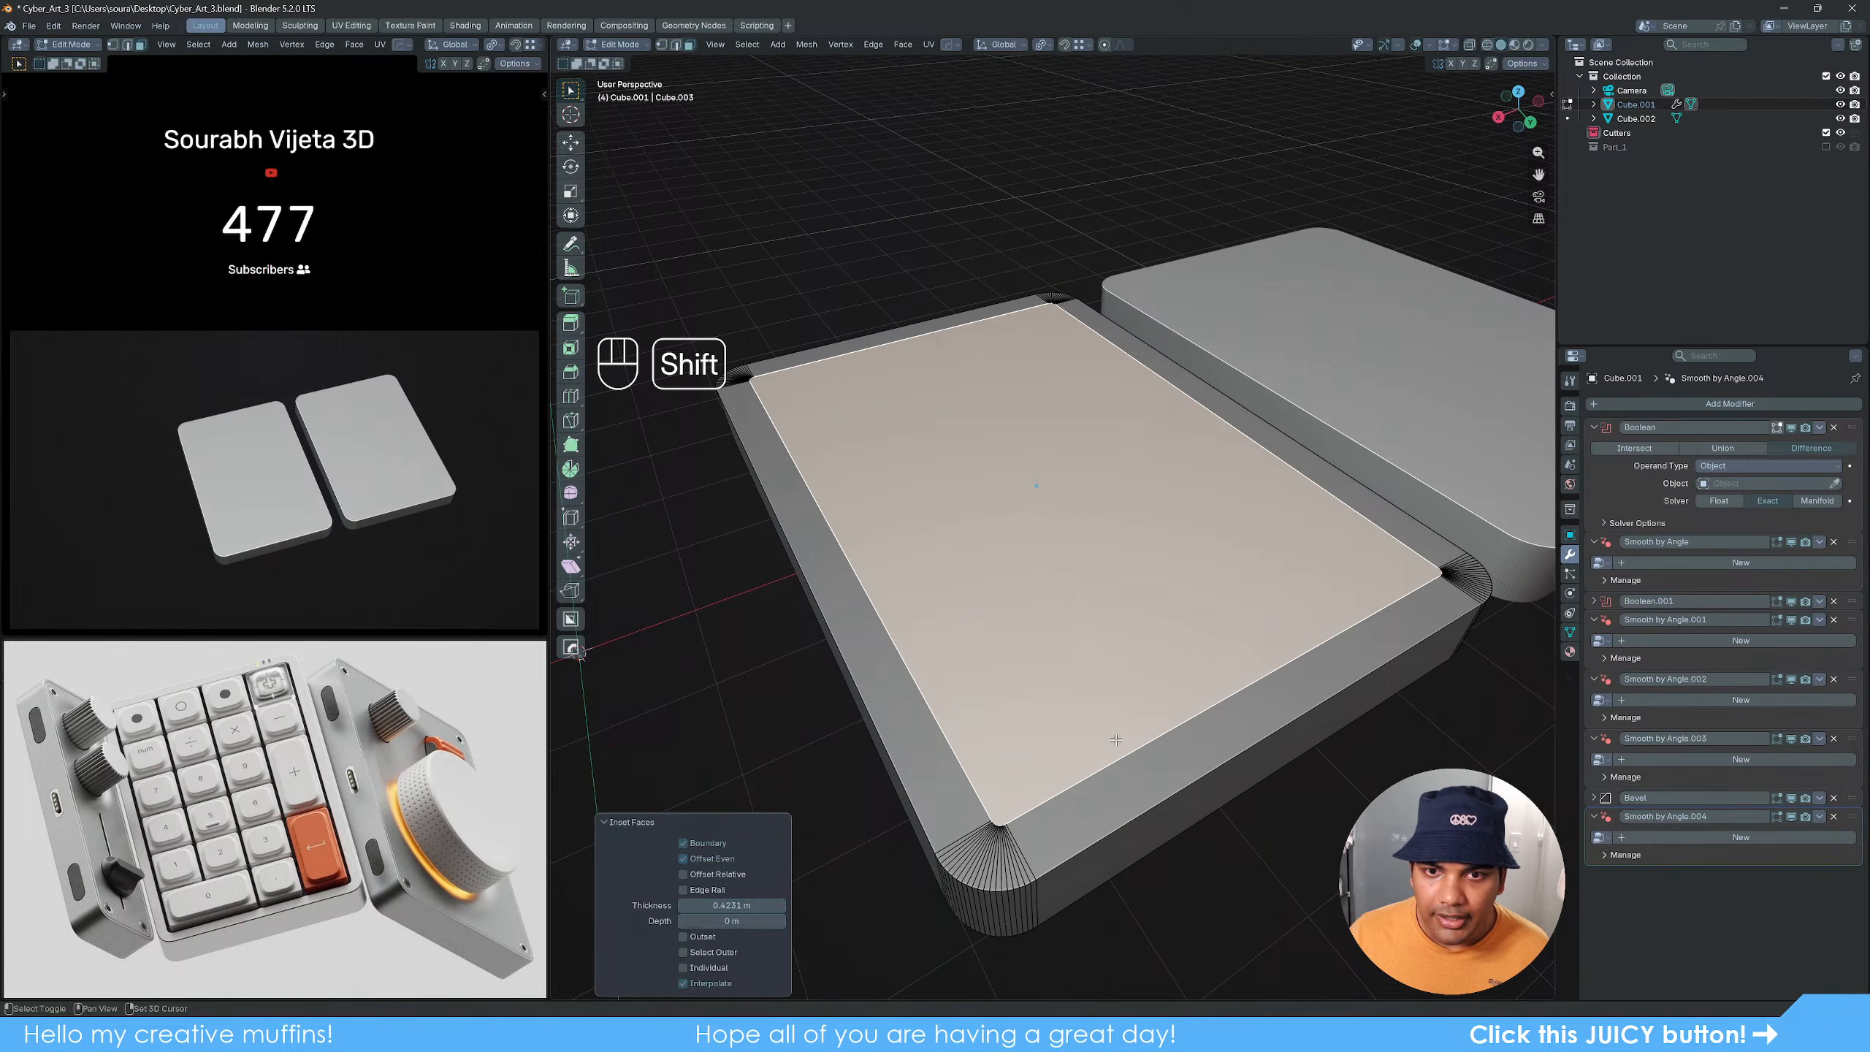
# Step: In wireframe display, merge the clustered vertices at the inset's front and right corners, each at their center
pyautogui.press('z')
pyautogui.scroll(-1, 1056, 772)
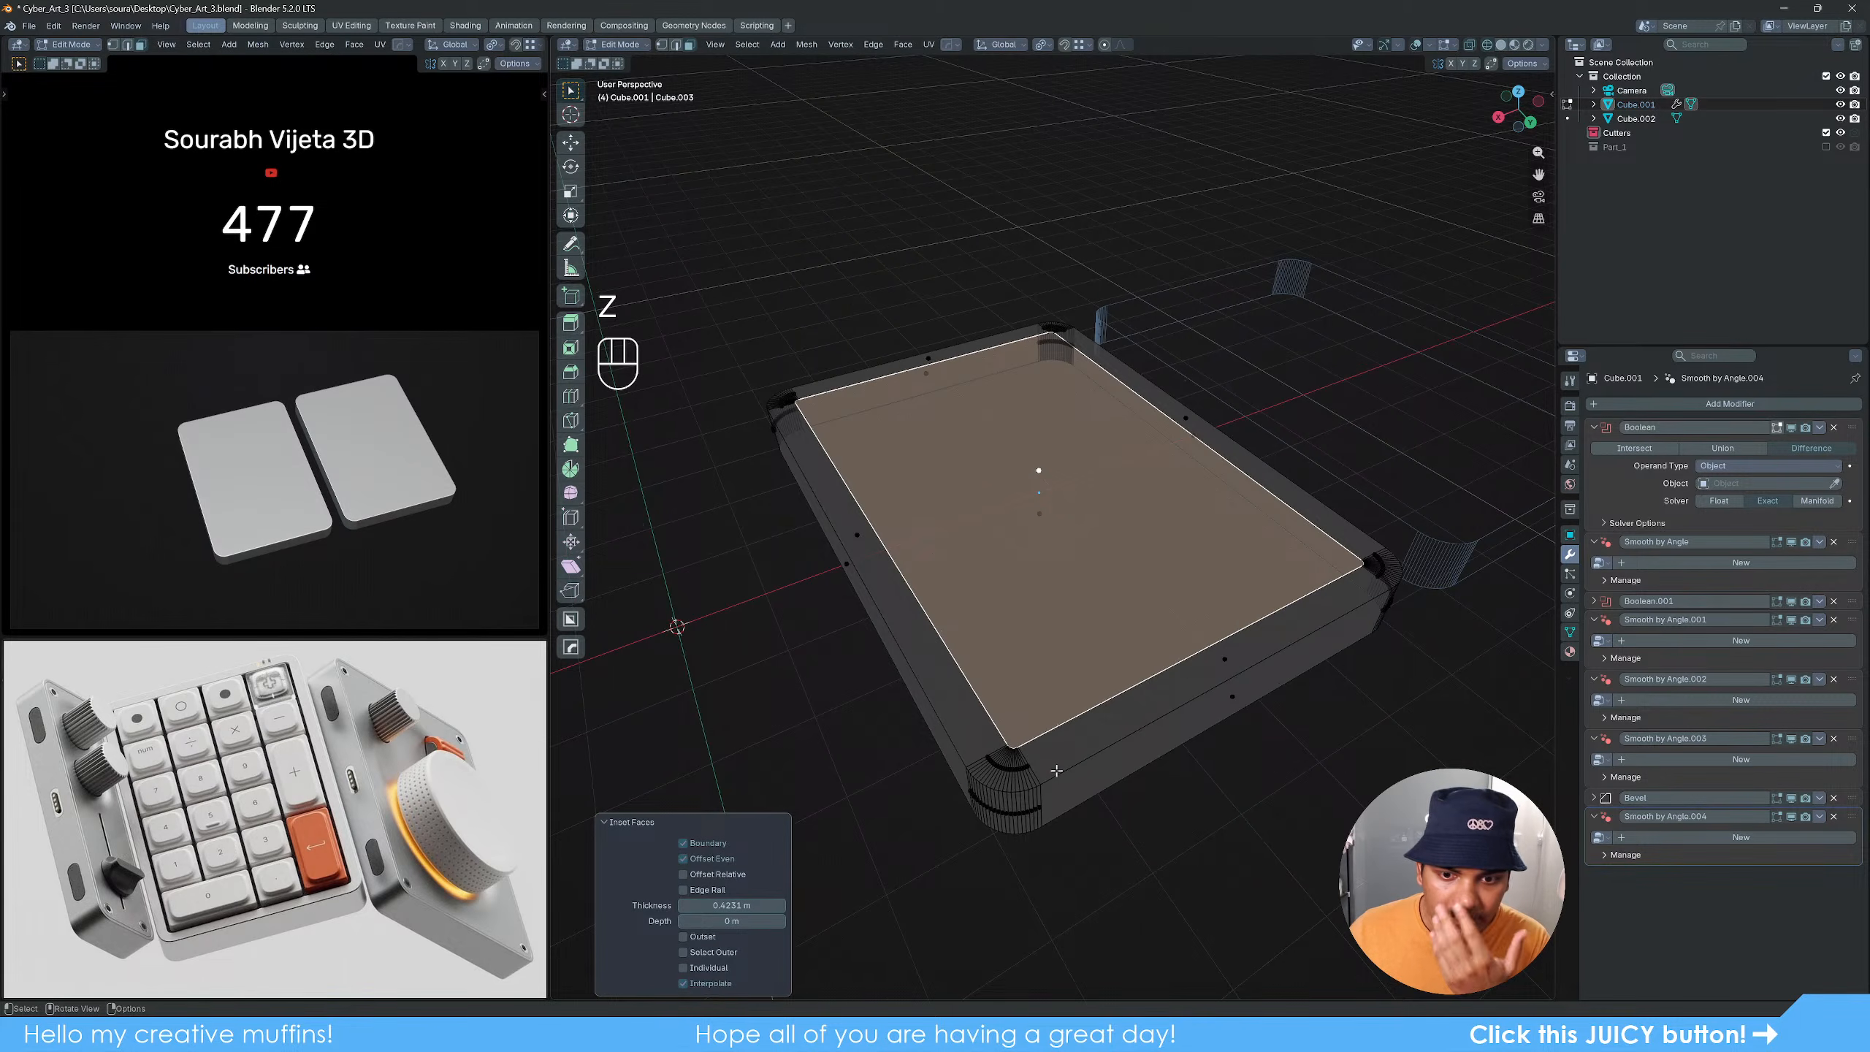
pyautogui.scroll(1, 1056, 772)
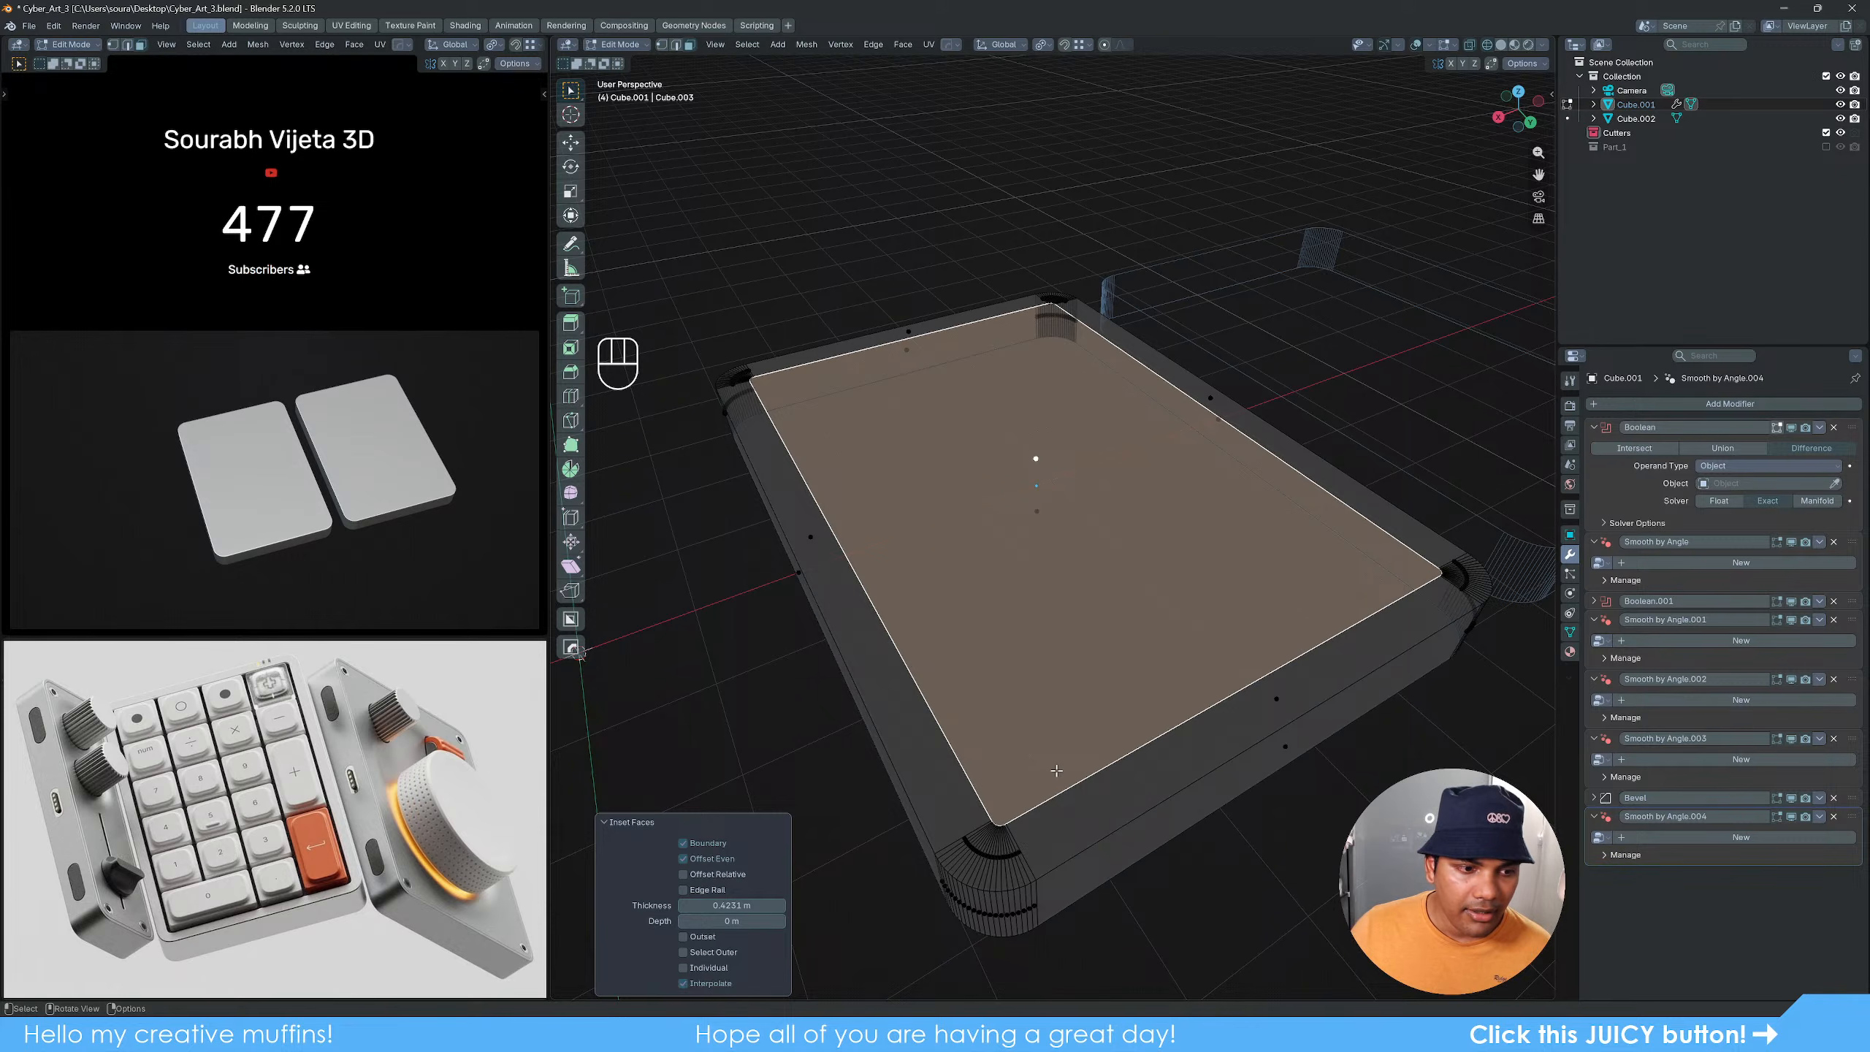
pyautogui.press('1')
pyautogui.click(1023, 830)
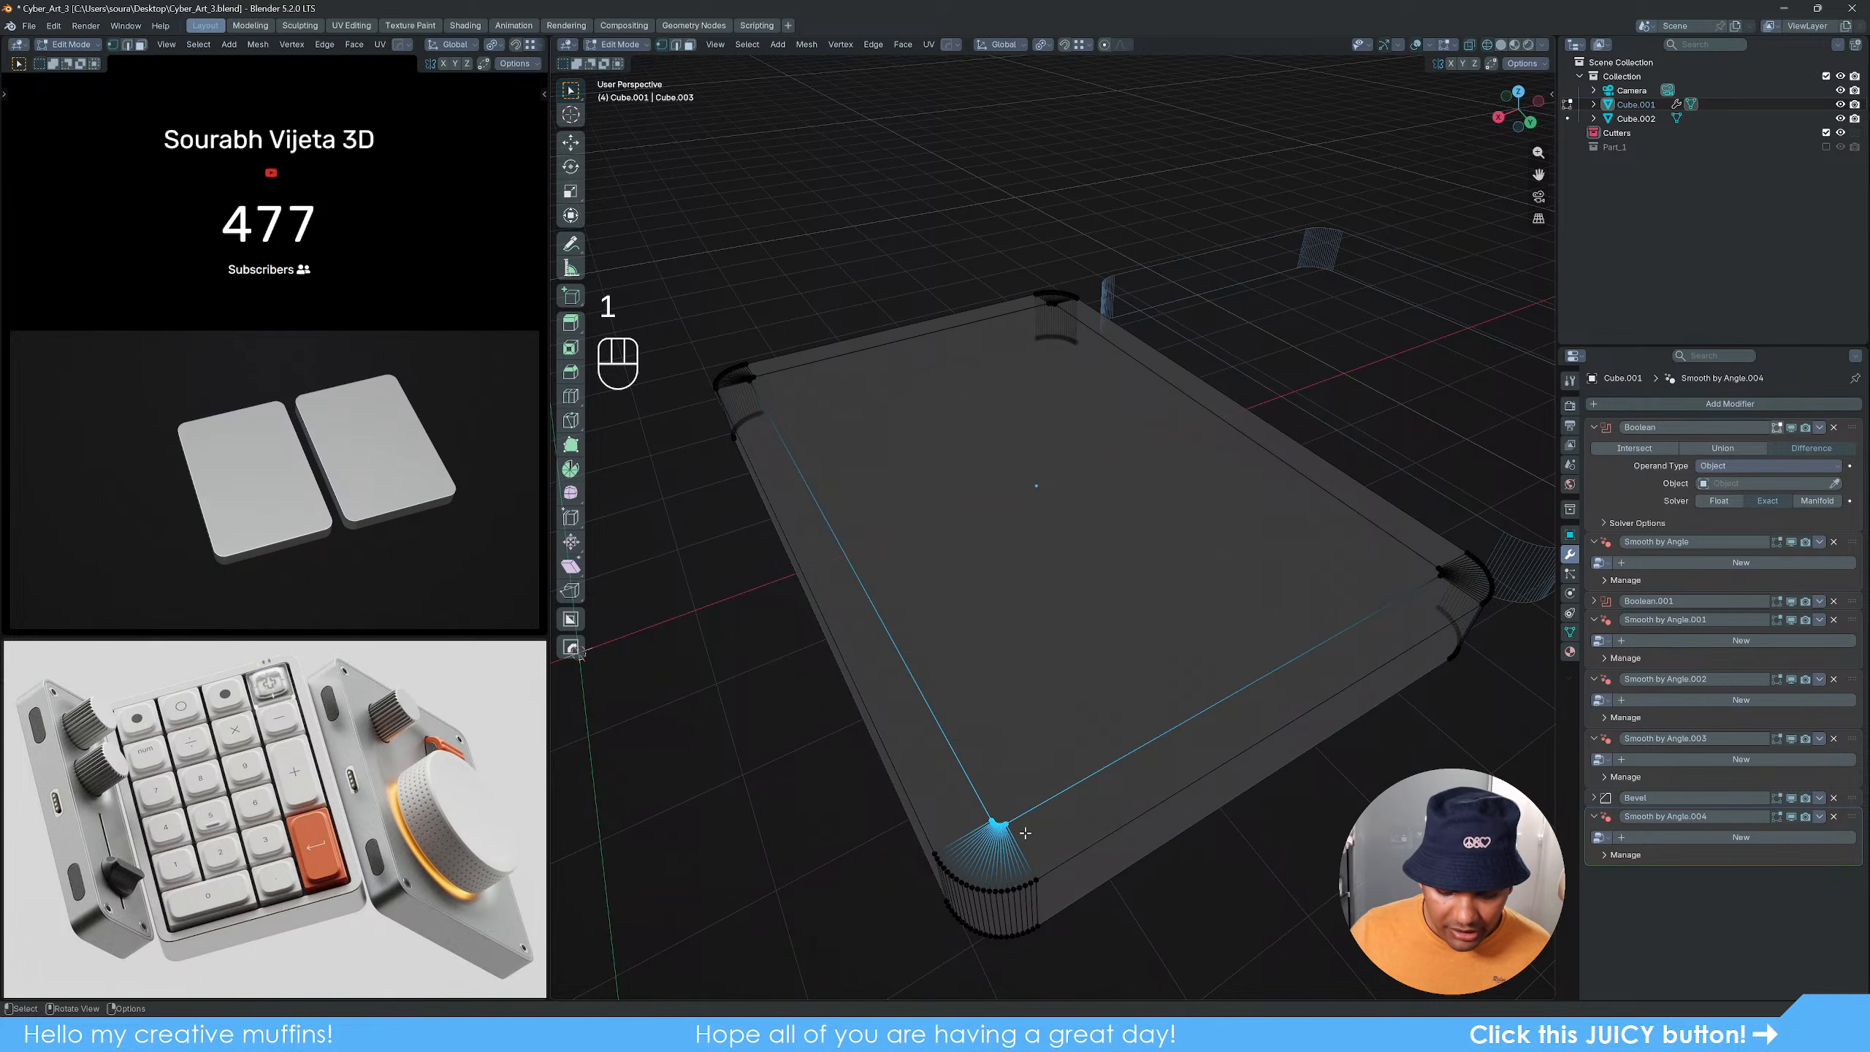
pyautogui.press('m')
pyautogui.click(1026, 835)
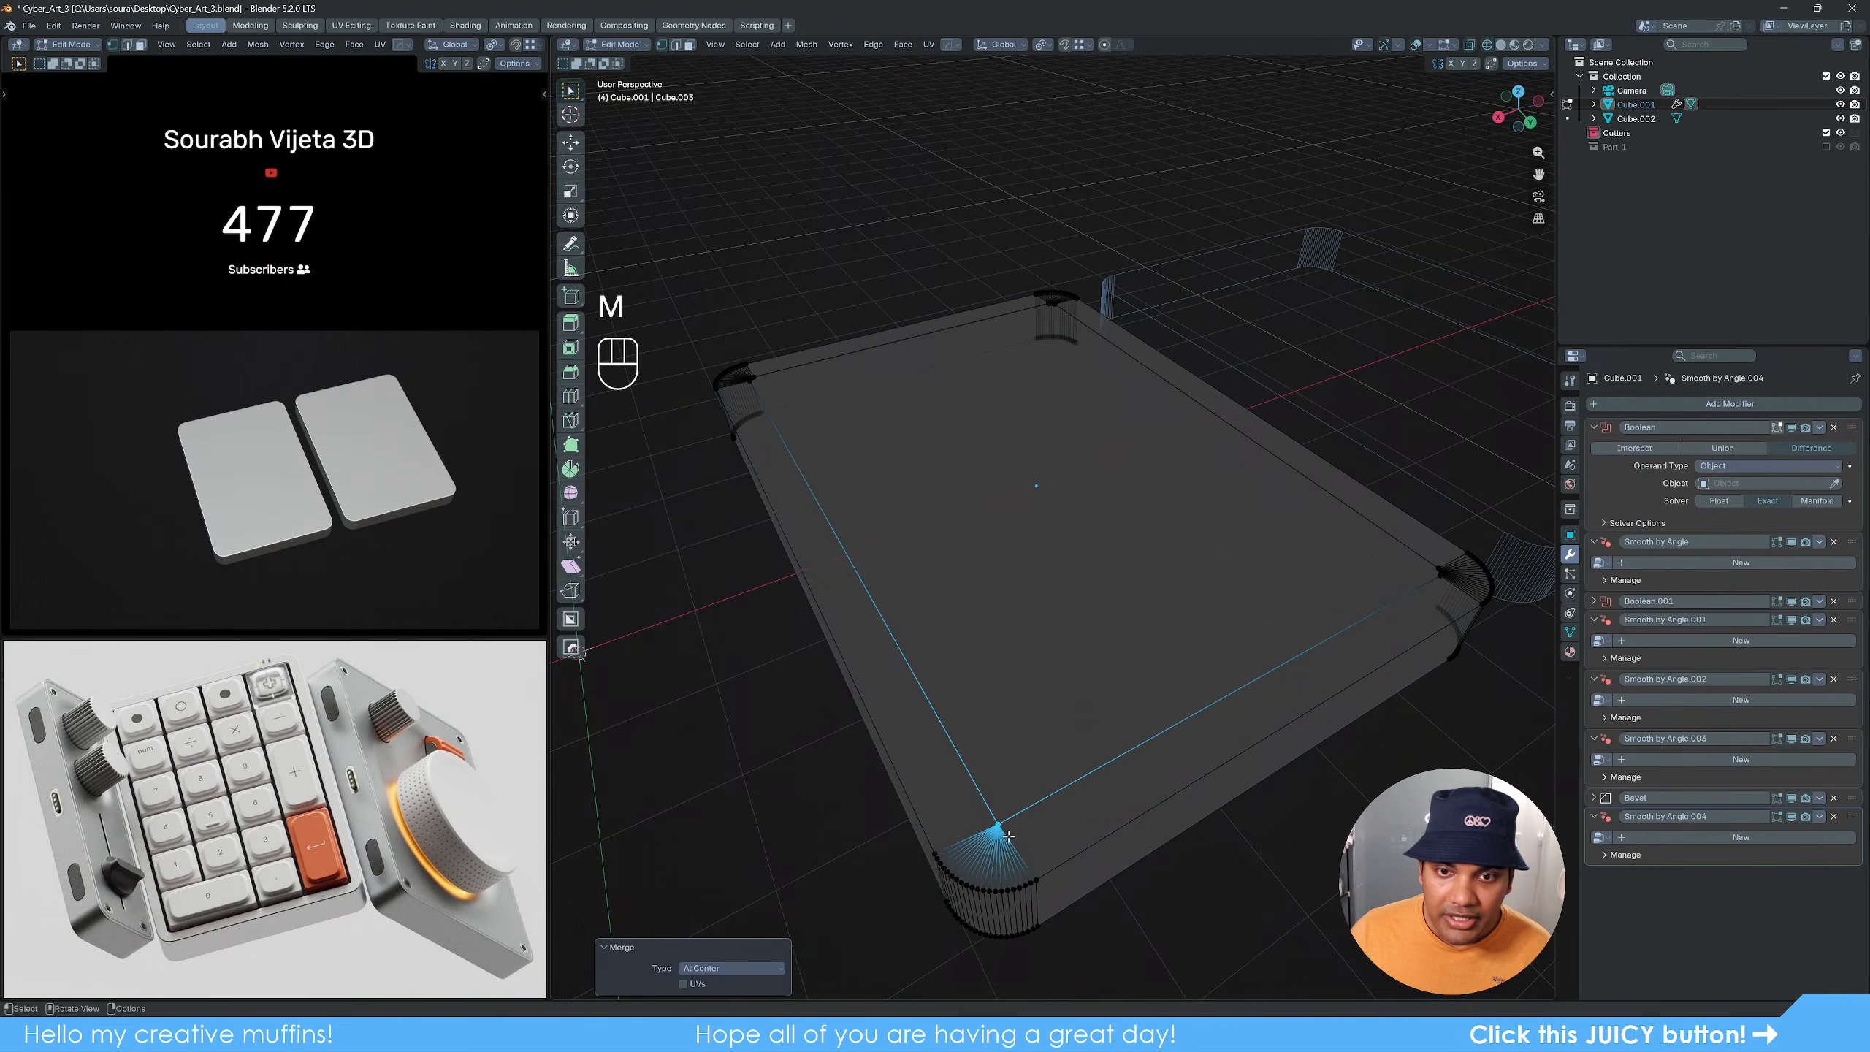
pyautogui.click(1432, 569)
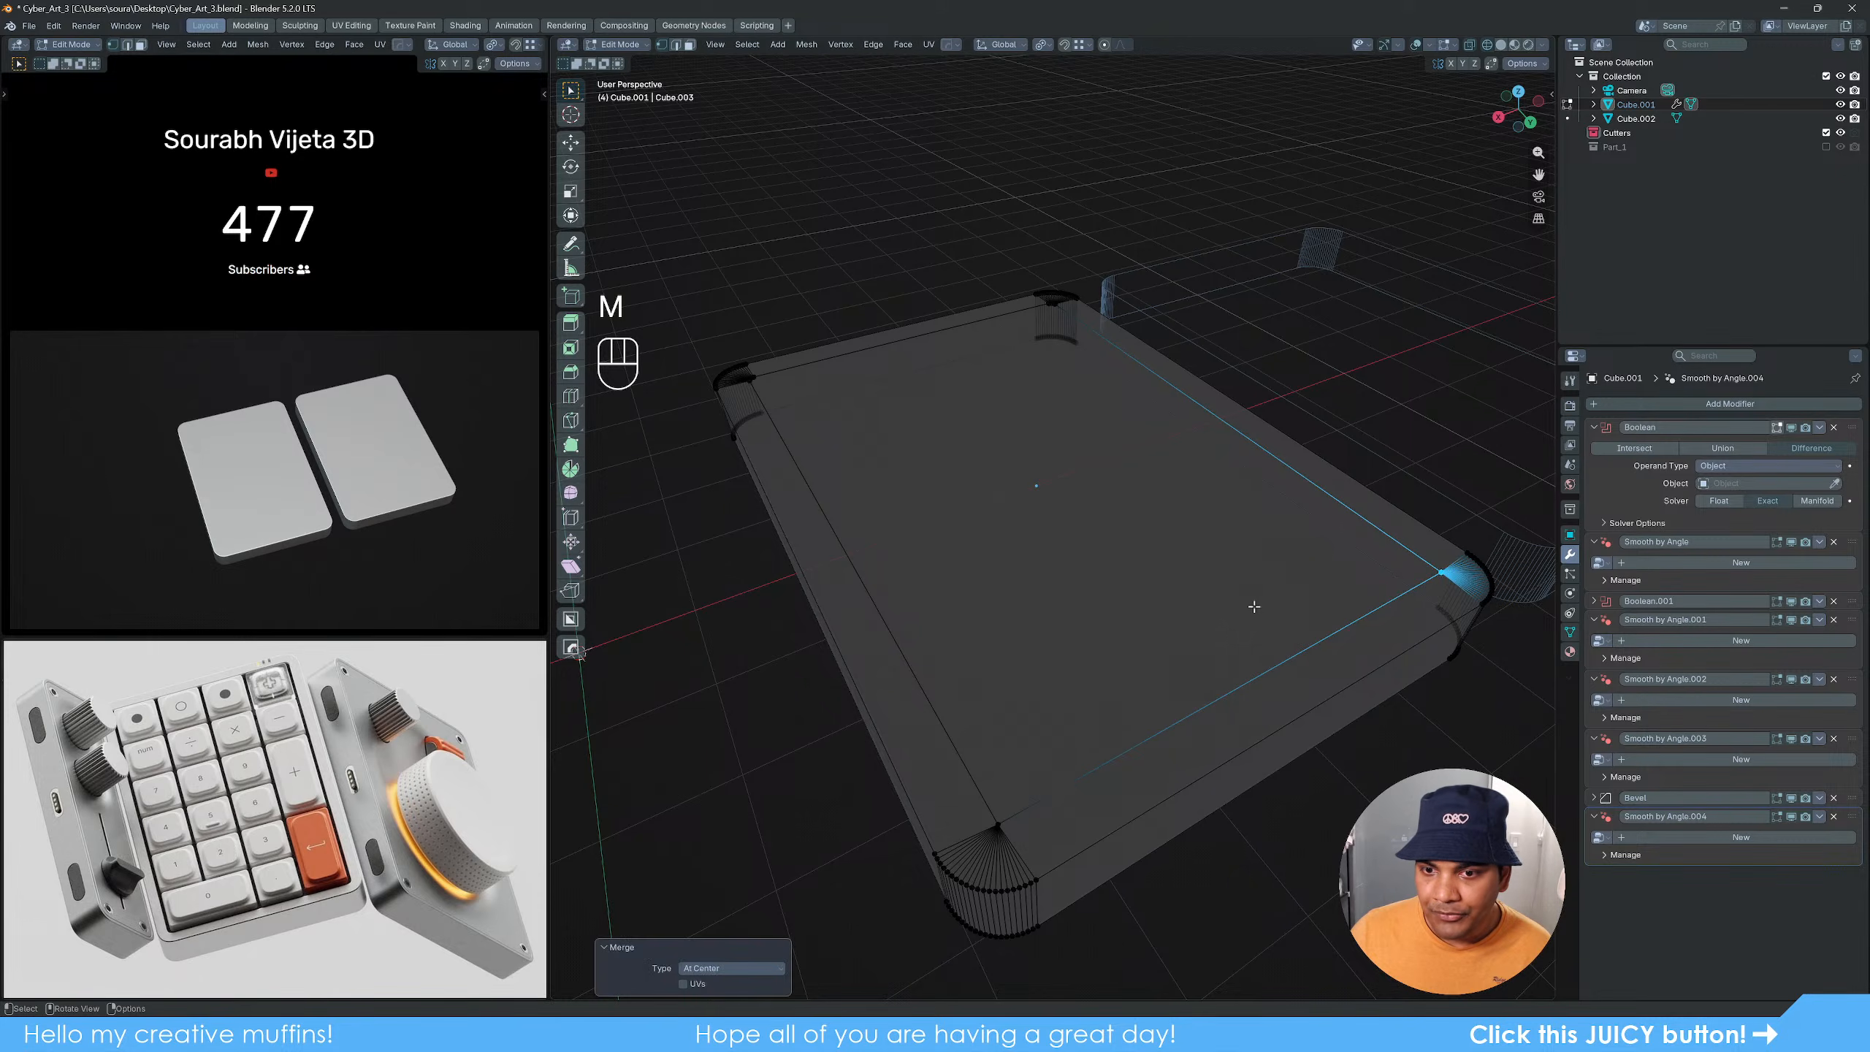
# Step: Merge the clustered vertices at the inset's two remaining corners, each at their center
pyautogui.moveTo(1042, 327); pyautogui.dragTo(847, 295, button='middle')
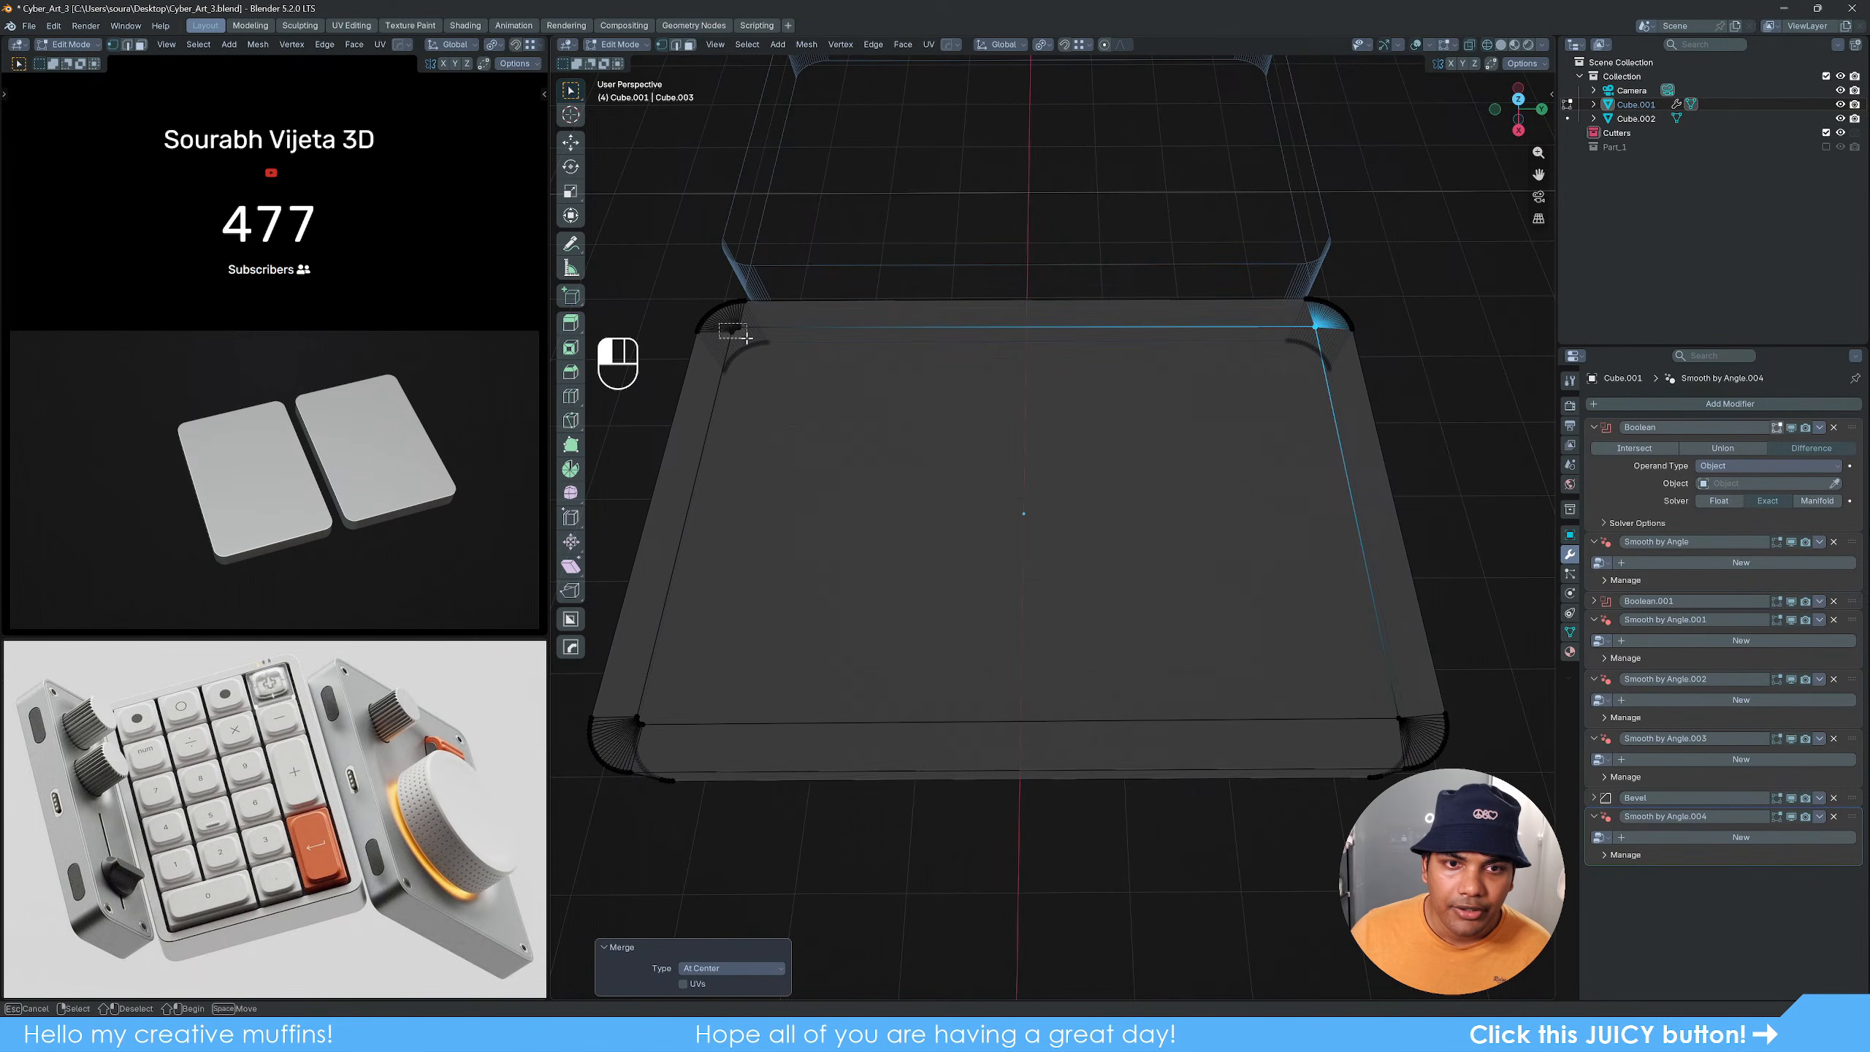
pyautogui.click(749, 337)
pyautogui.press('m')
pyautogui.click(748, 340)
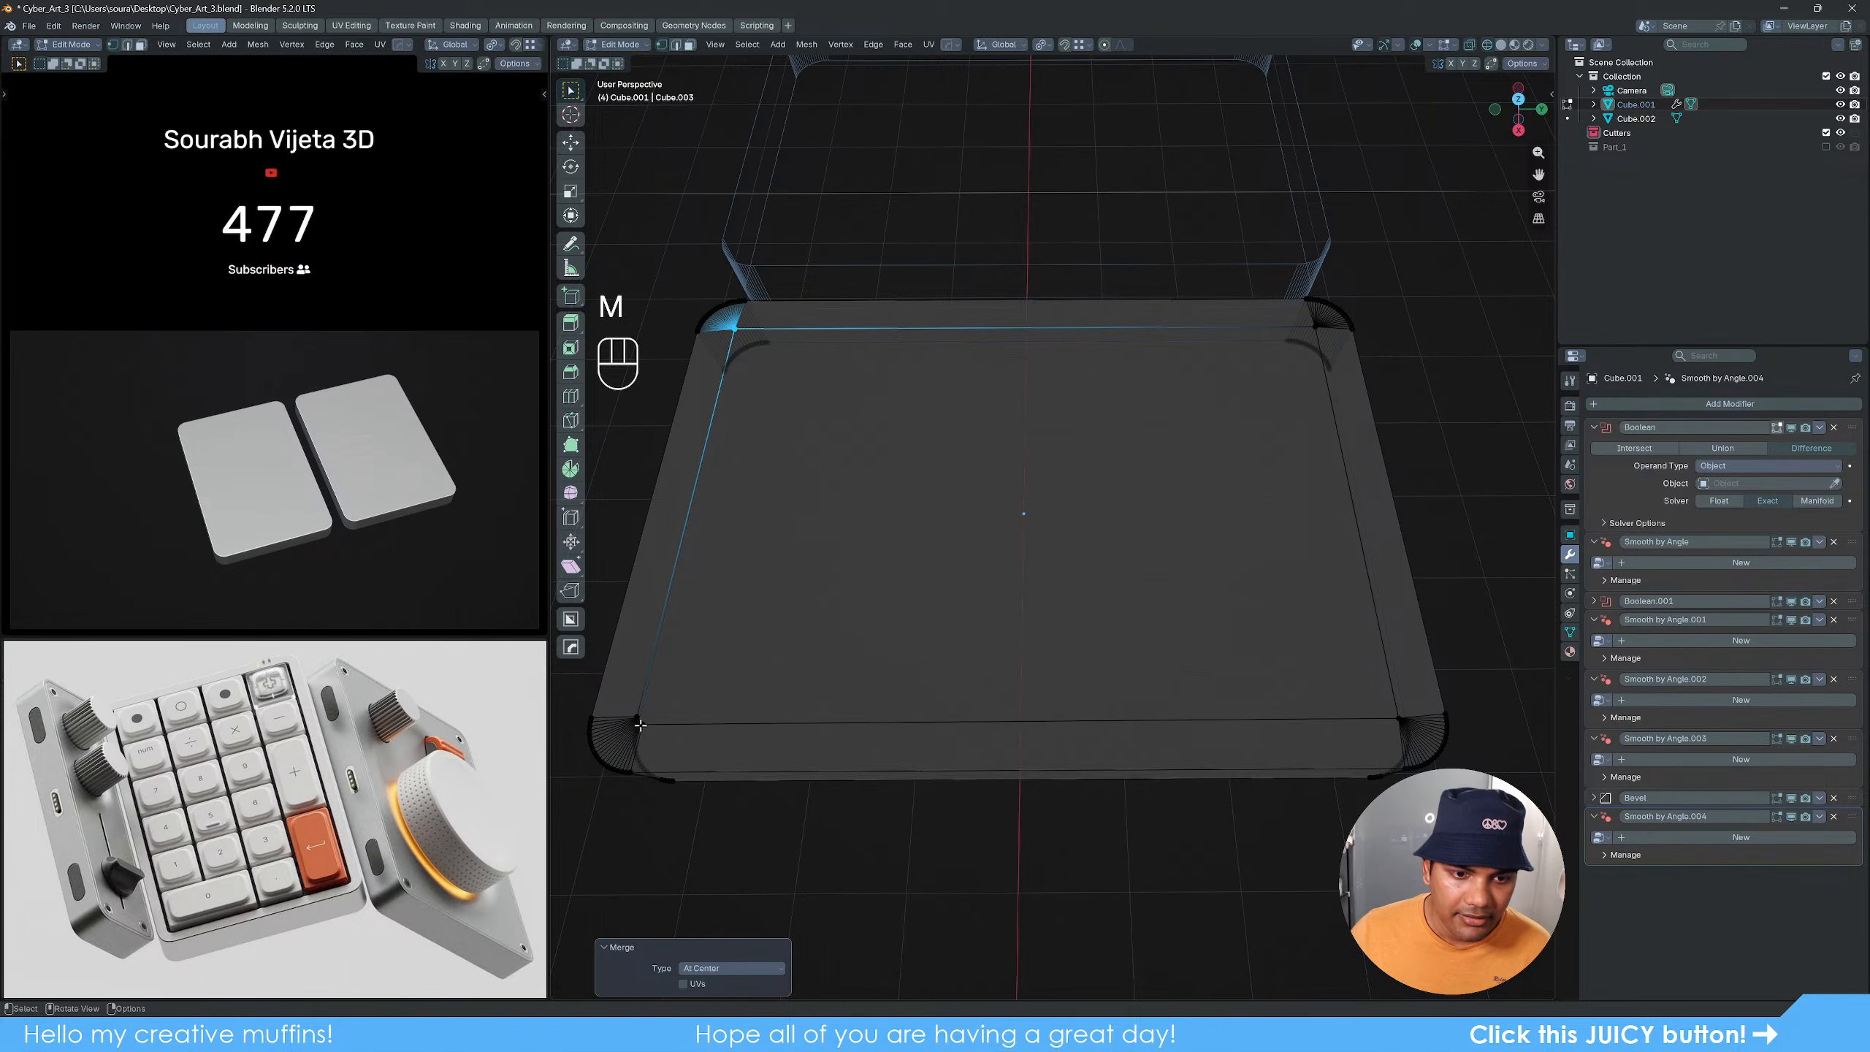
pyautogui.moveTo(692, 692); pyautogui.dragTo(708, 650, button='middle')
pyautogui.moveTo(591, 663); pyautogui.dragTo(645, 712)
pyautogui.press('m')
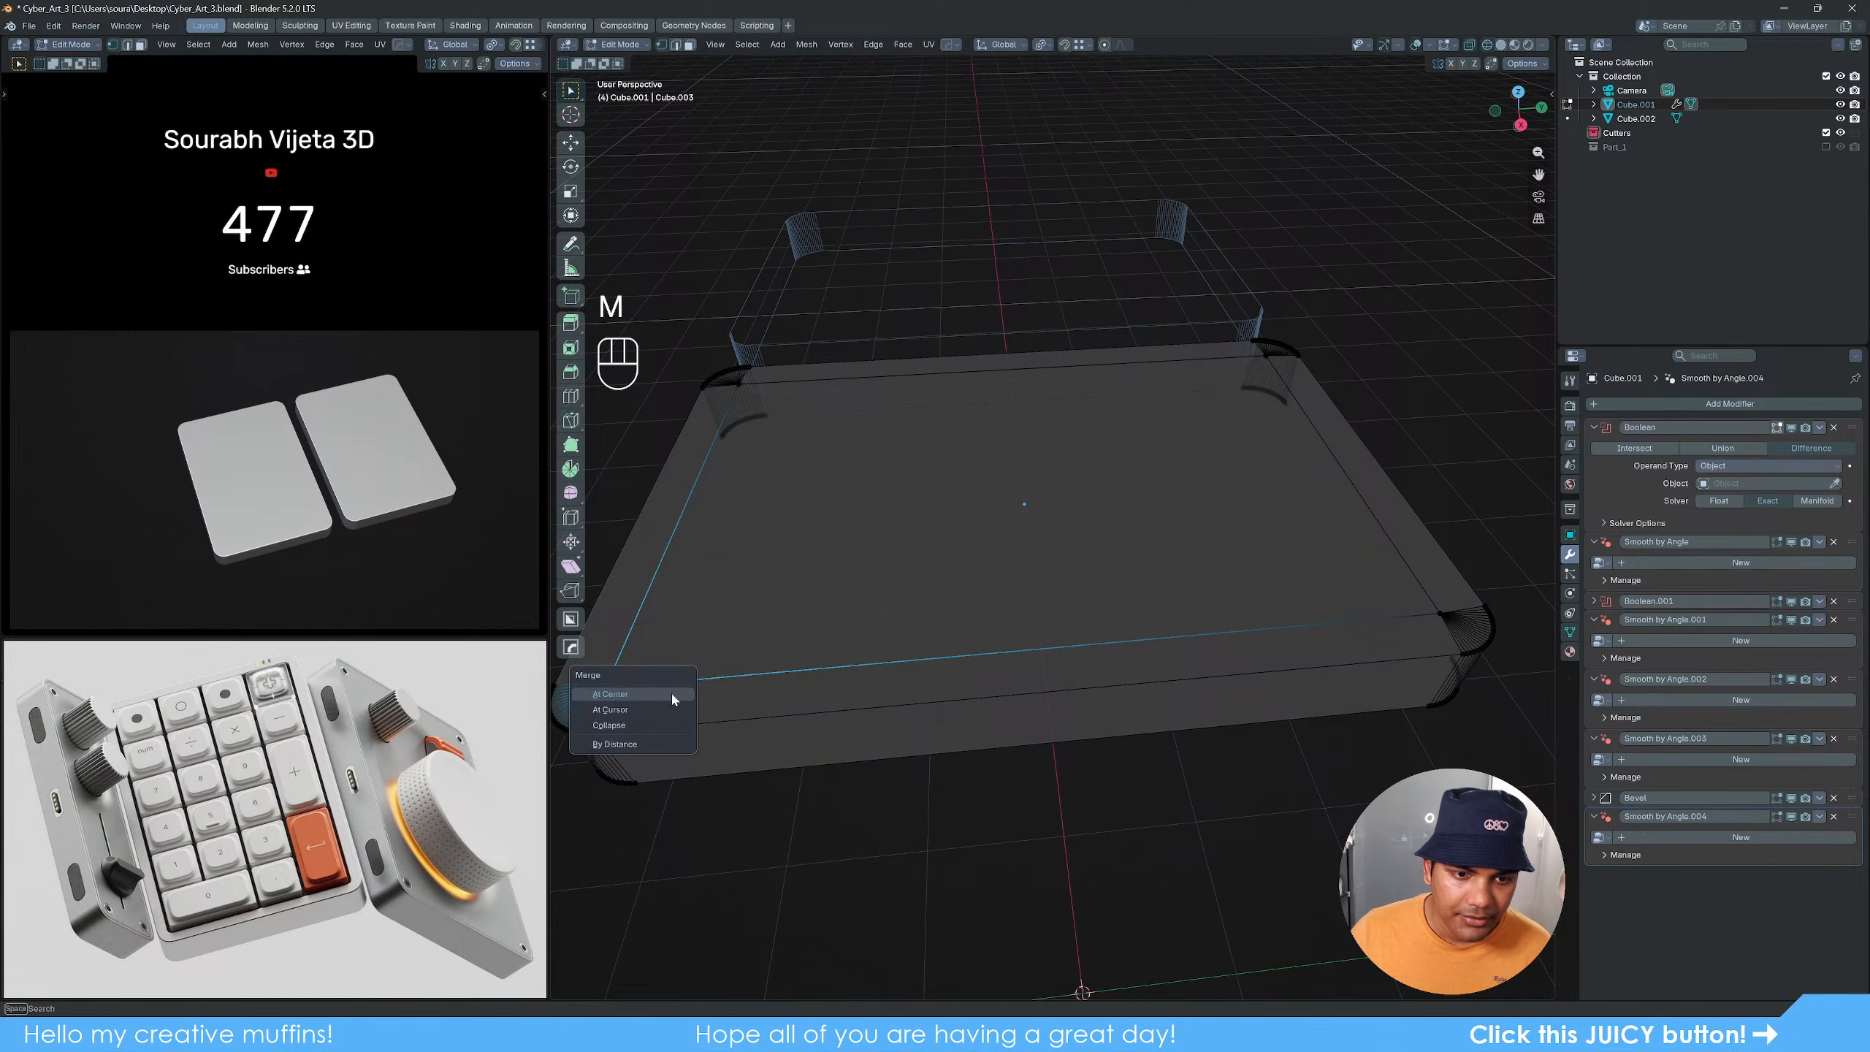
pyautogui.click(672, 699)
pyautogui.moveTo(736, 685); pyautogui.dragTo(1029, 677, button='middle')
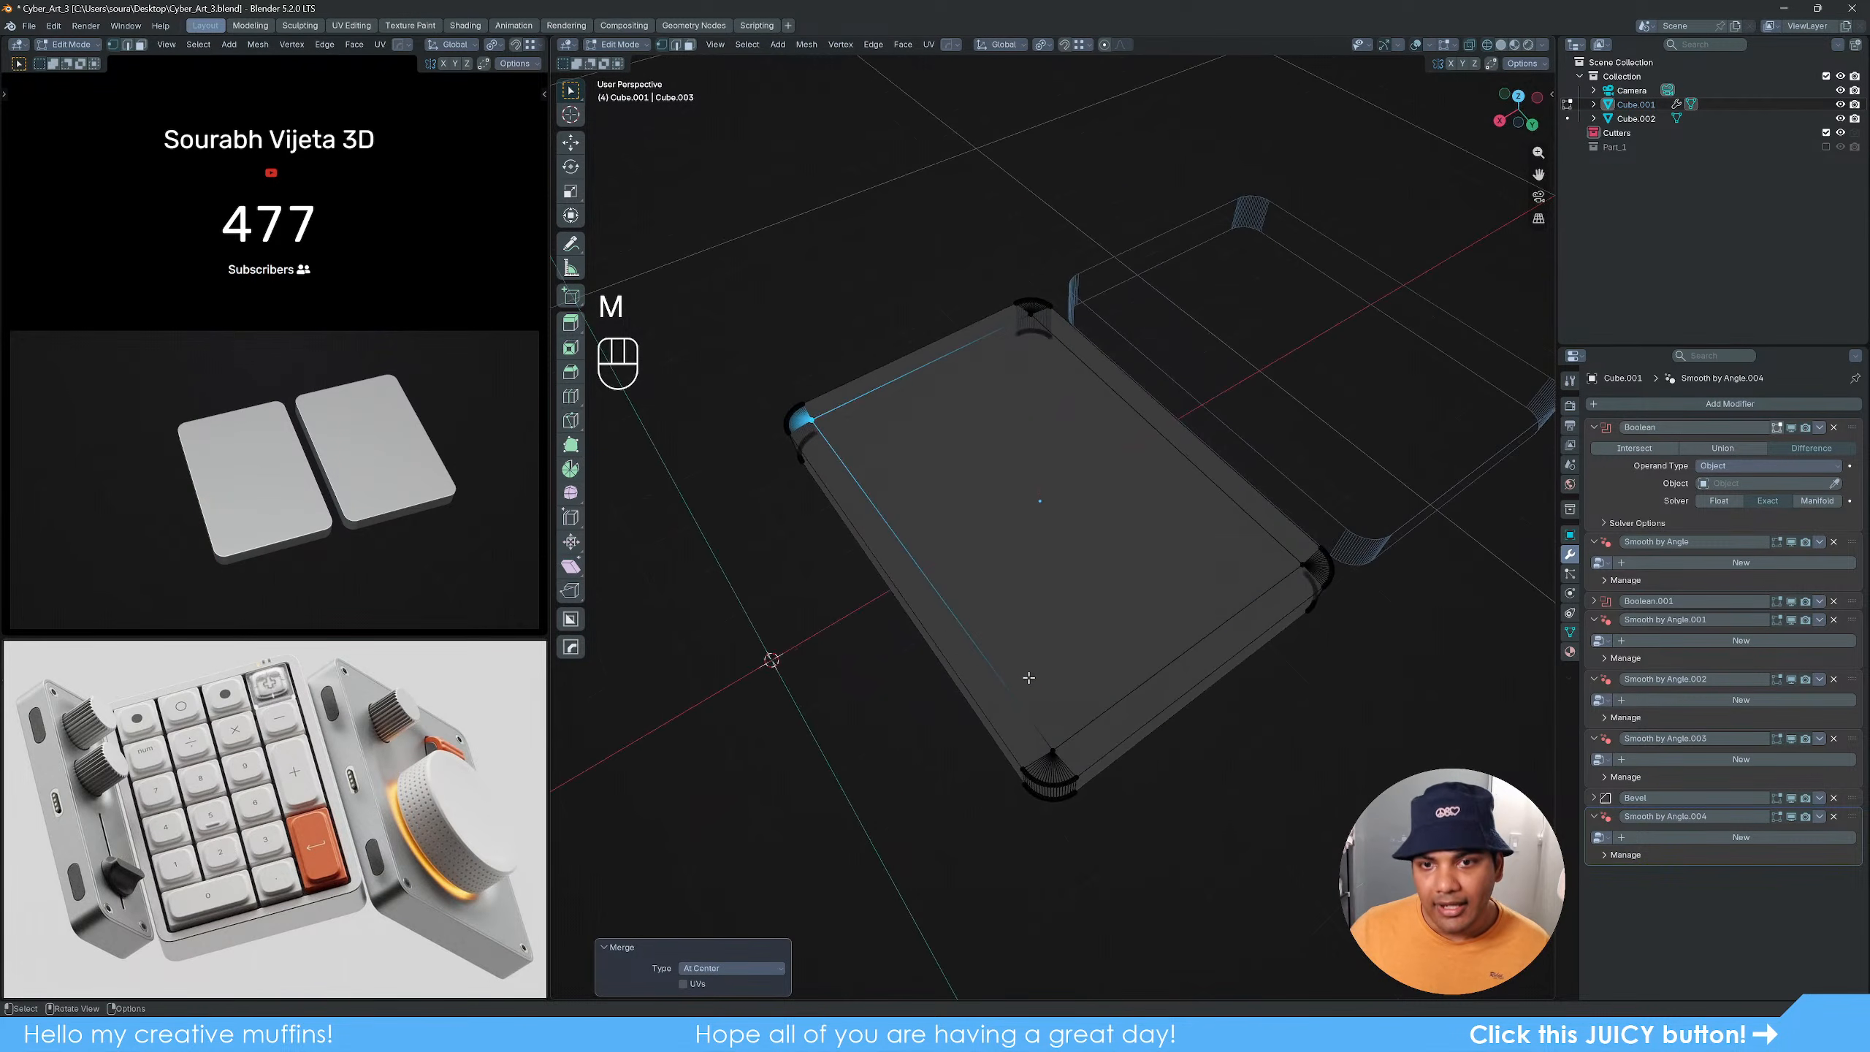
# Step: Return to solid display and, in top view, scale the inner top face up uniformly by 1.031
pyautogui.press('z')
pyautogui.click(1207, 623)
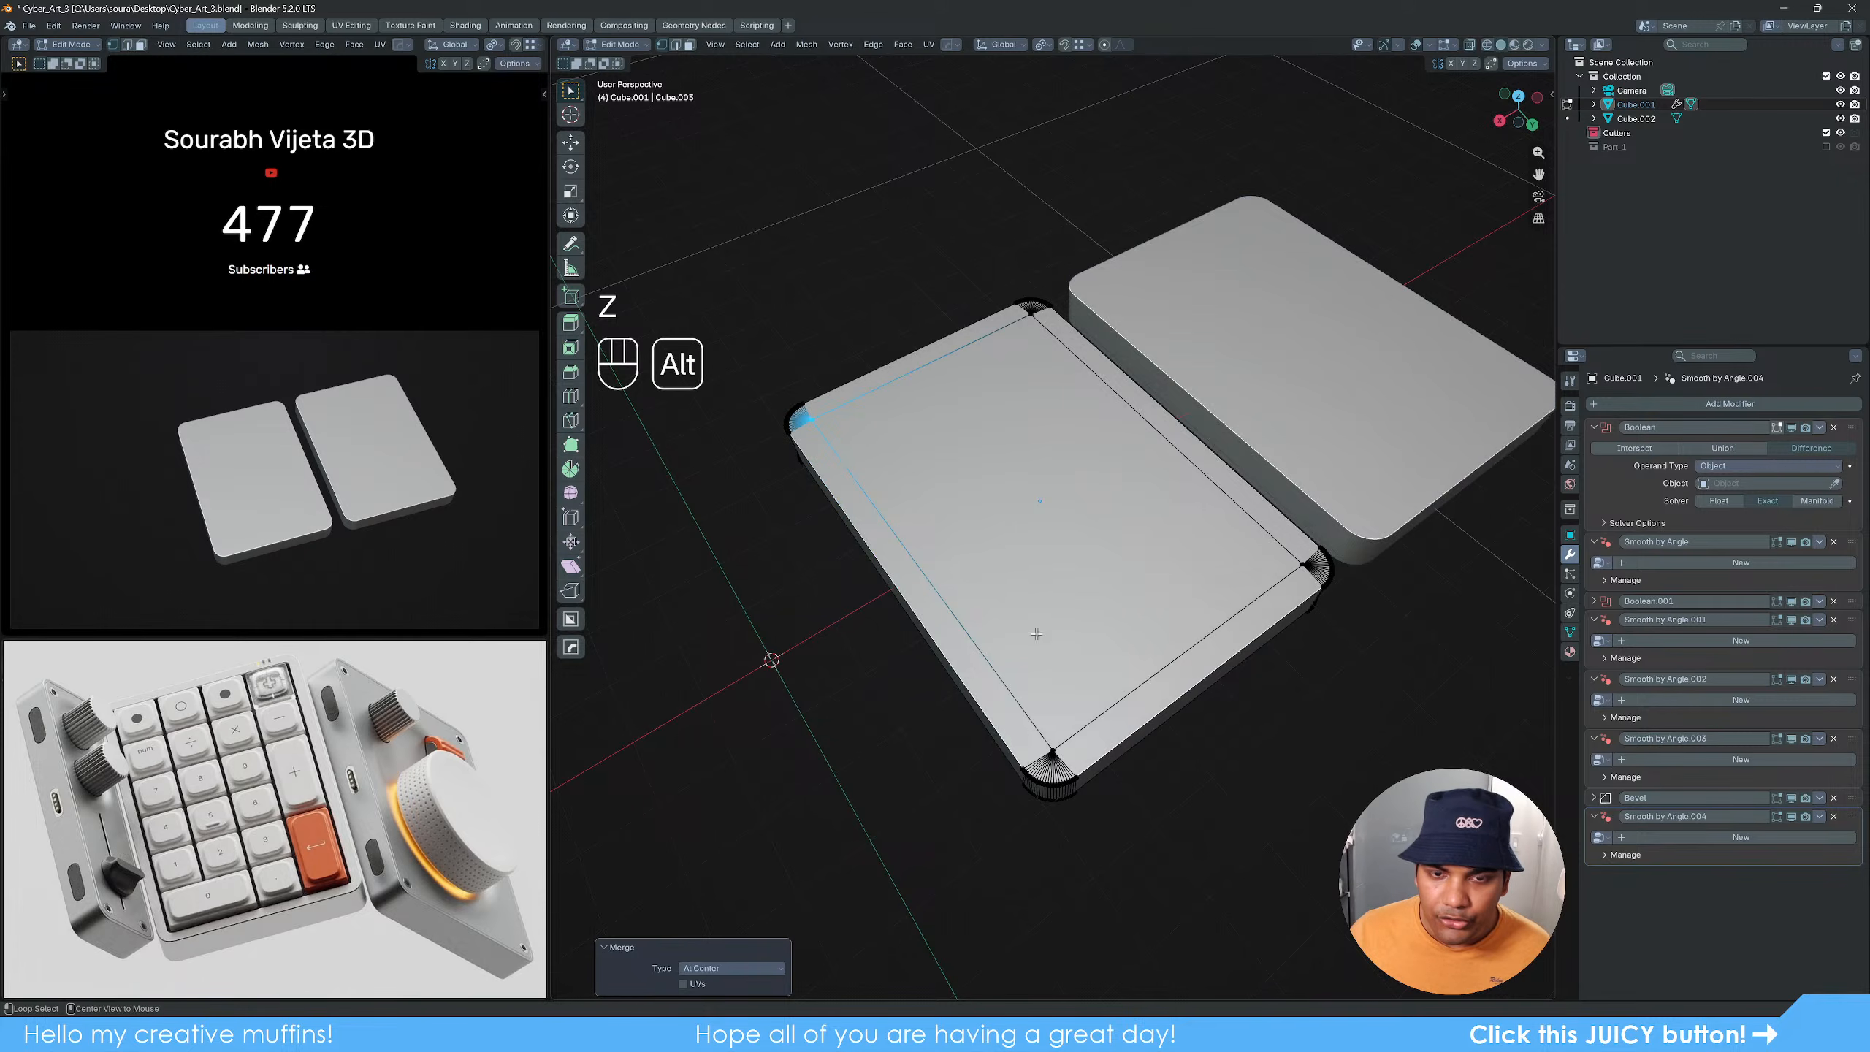
pyautogui.keyDown('alt'); pyautogui.moveTo(1163, 626); pyautogui.dragTo(1080, 610, button='middle'); pyautogui.keyUp('alt')
pyautogui.keyDown('alt'); pyautogui.moveTo(1081, 443); pyautogui.dragTo(1098, 614, button='middle'); pyautogui.keyUp('alt')
pyautogui.scroll(2, 1098, 613)
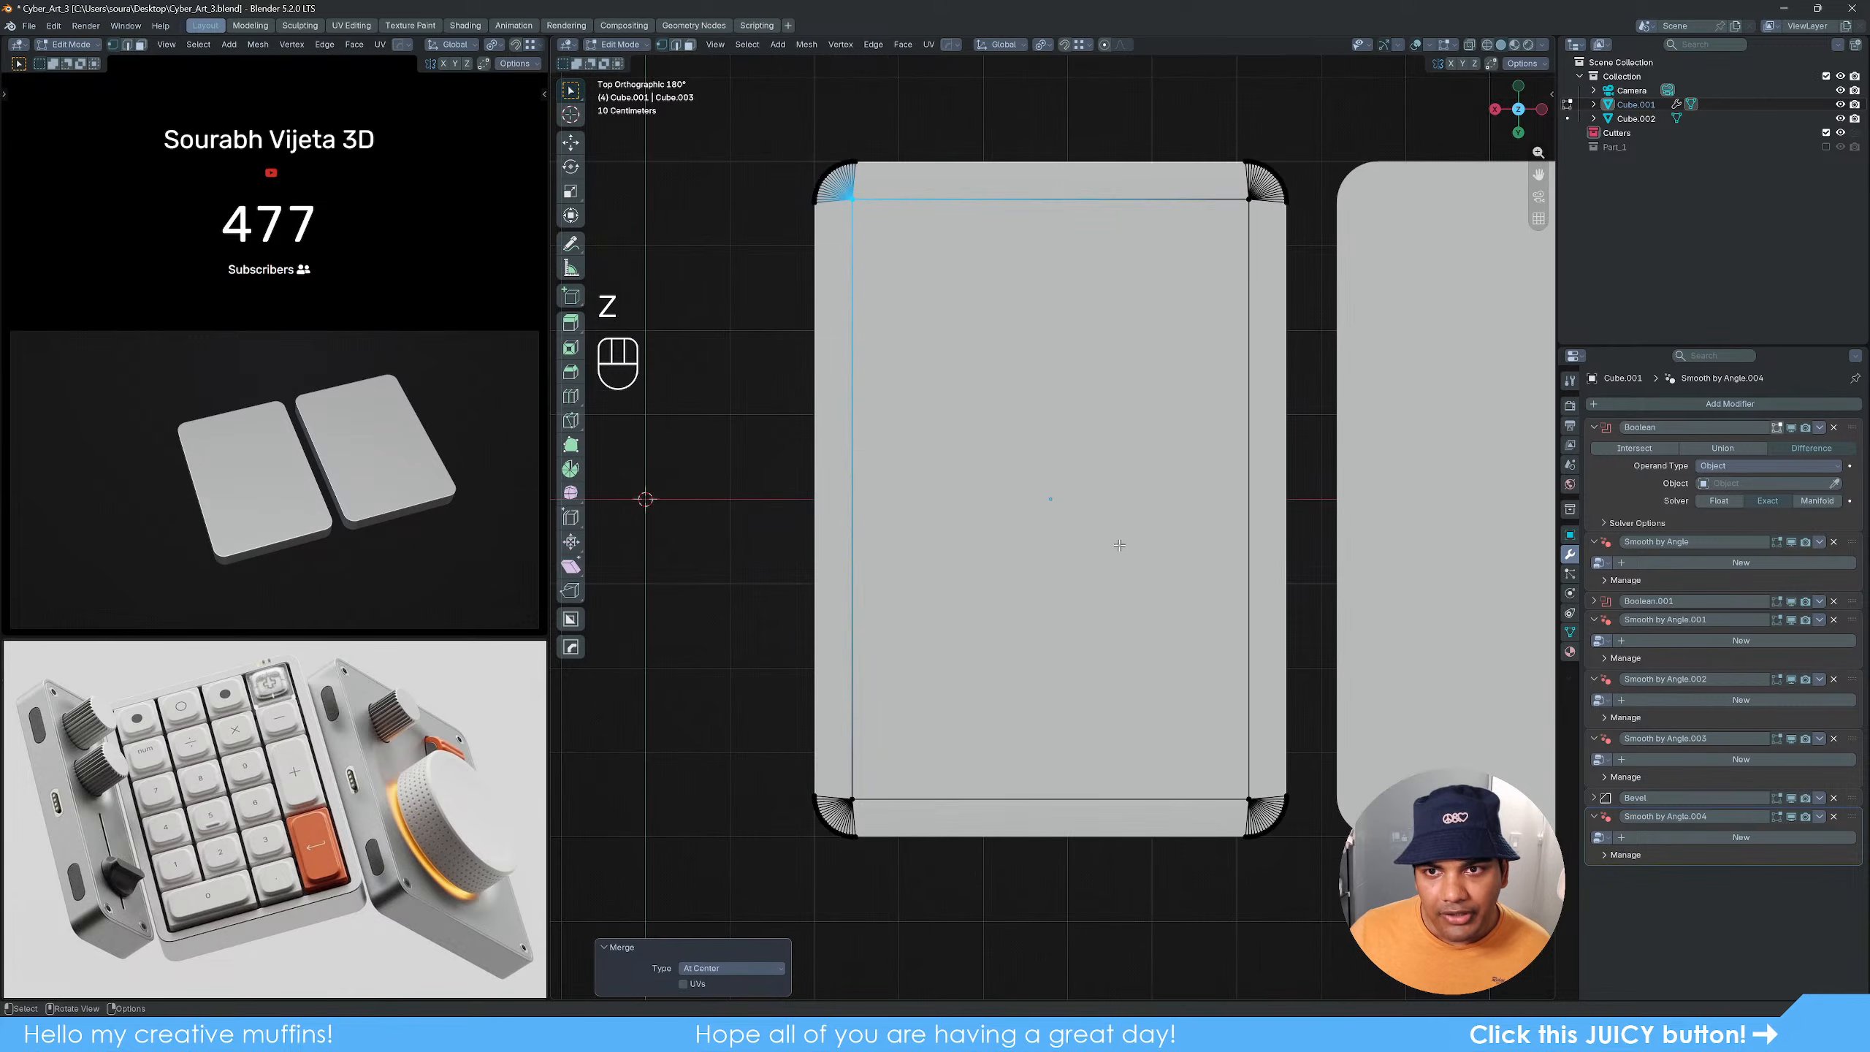
pyautogui.keyDown('shift'); pyautogui.moveTo(1114, 541); pyautogui.dragTo(1069, 557, button='middle'); pyautogui.keyUp('shift')
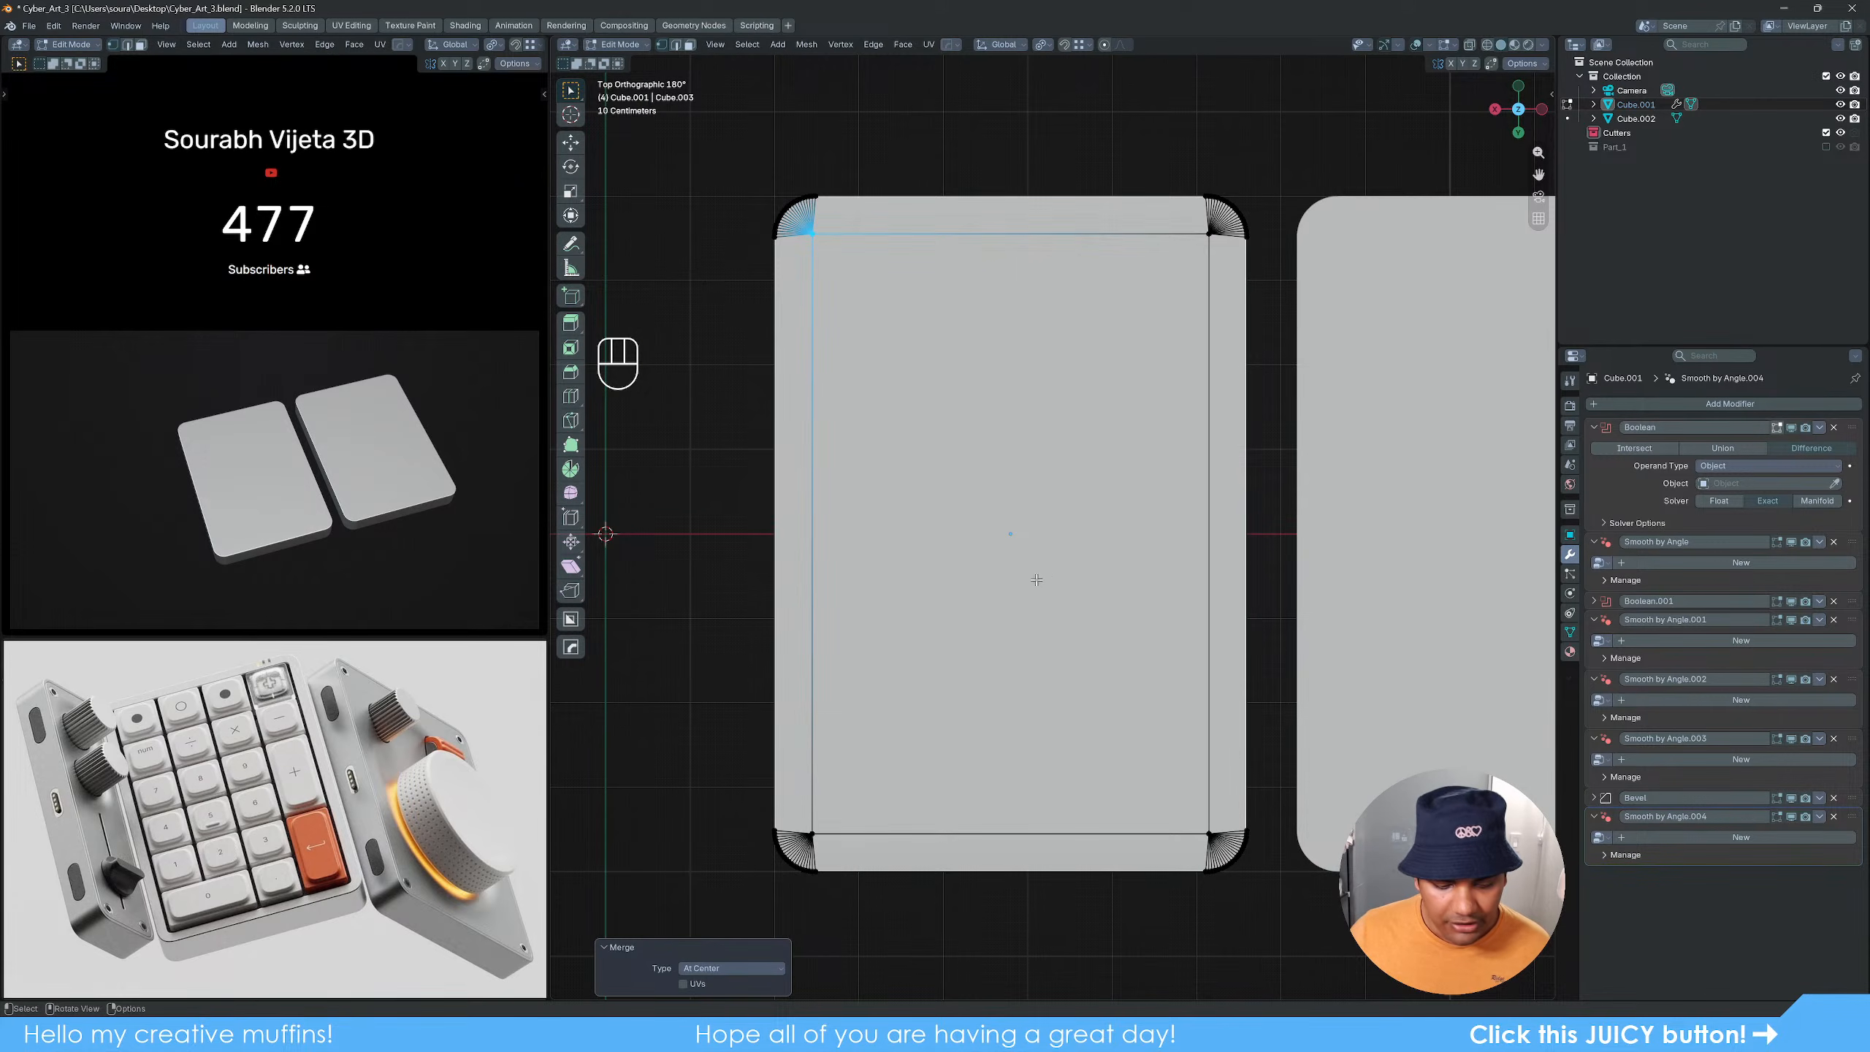
pyautogui.press('3')
pyautogui.click(1031, 556)
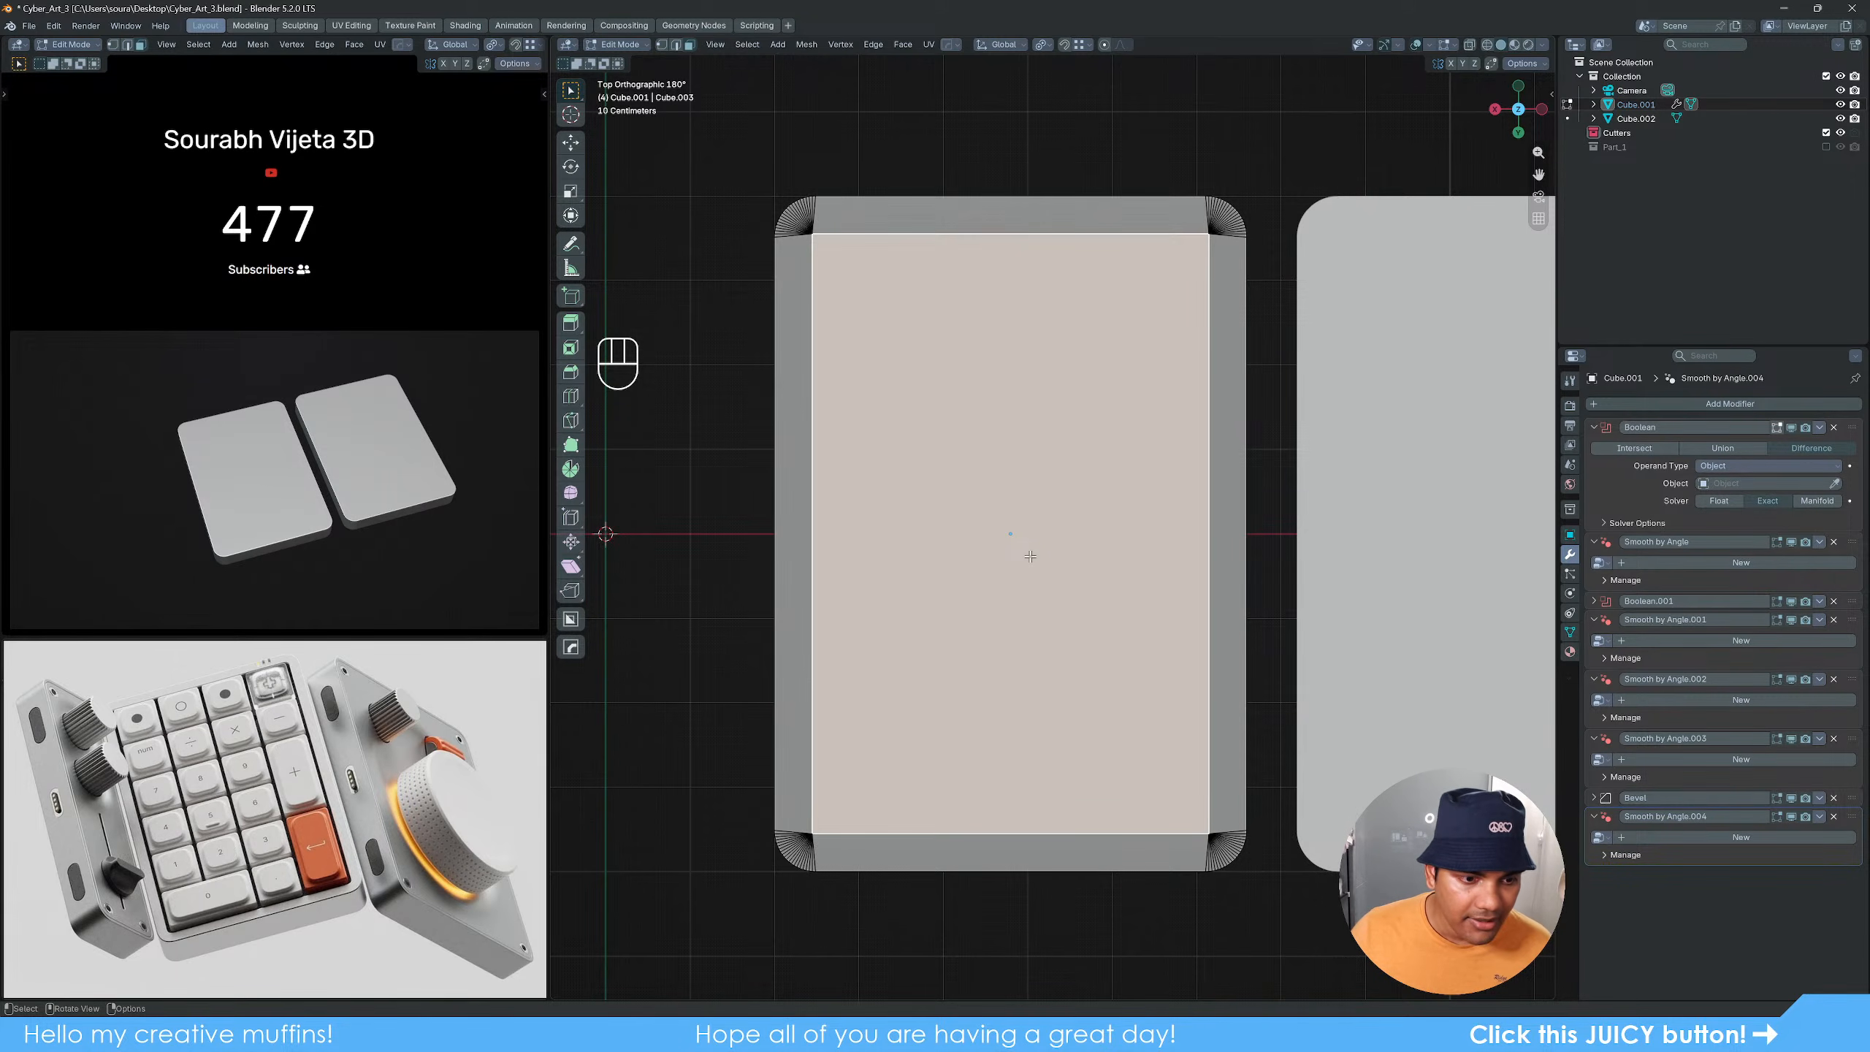
pyautogui.press('s')
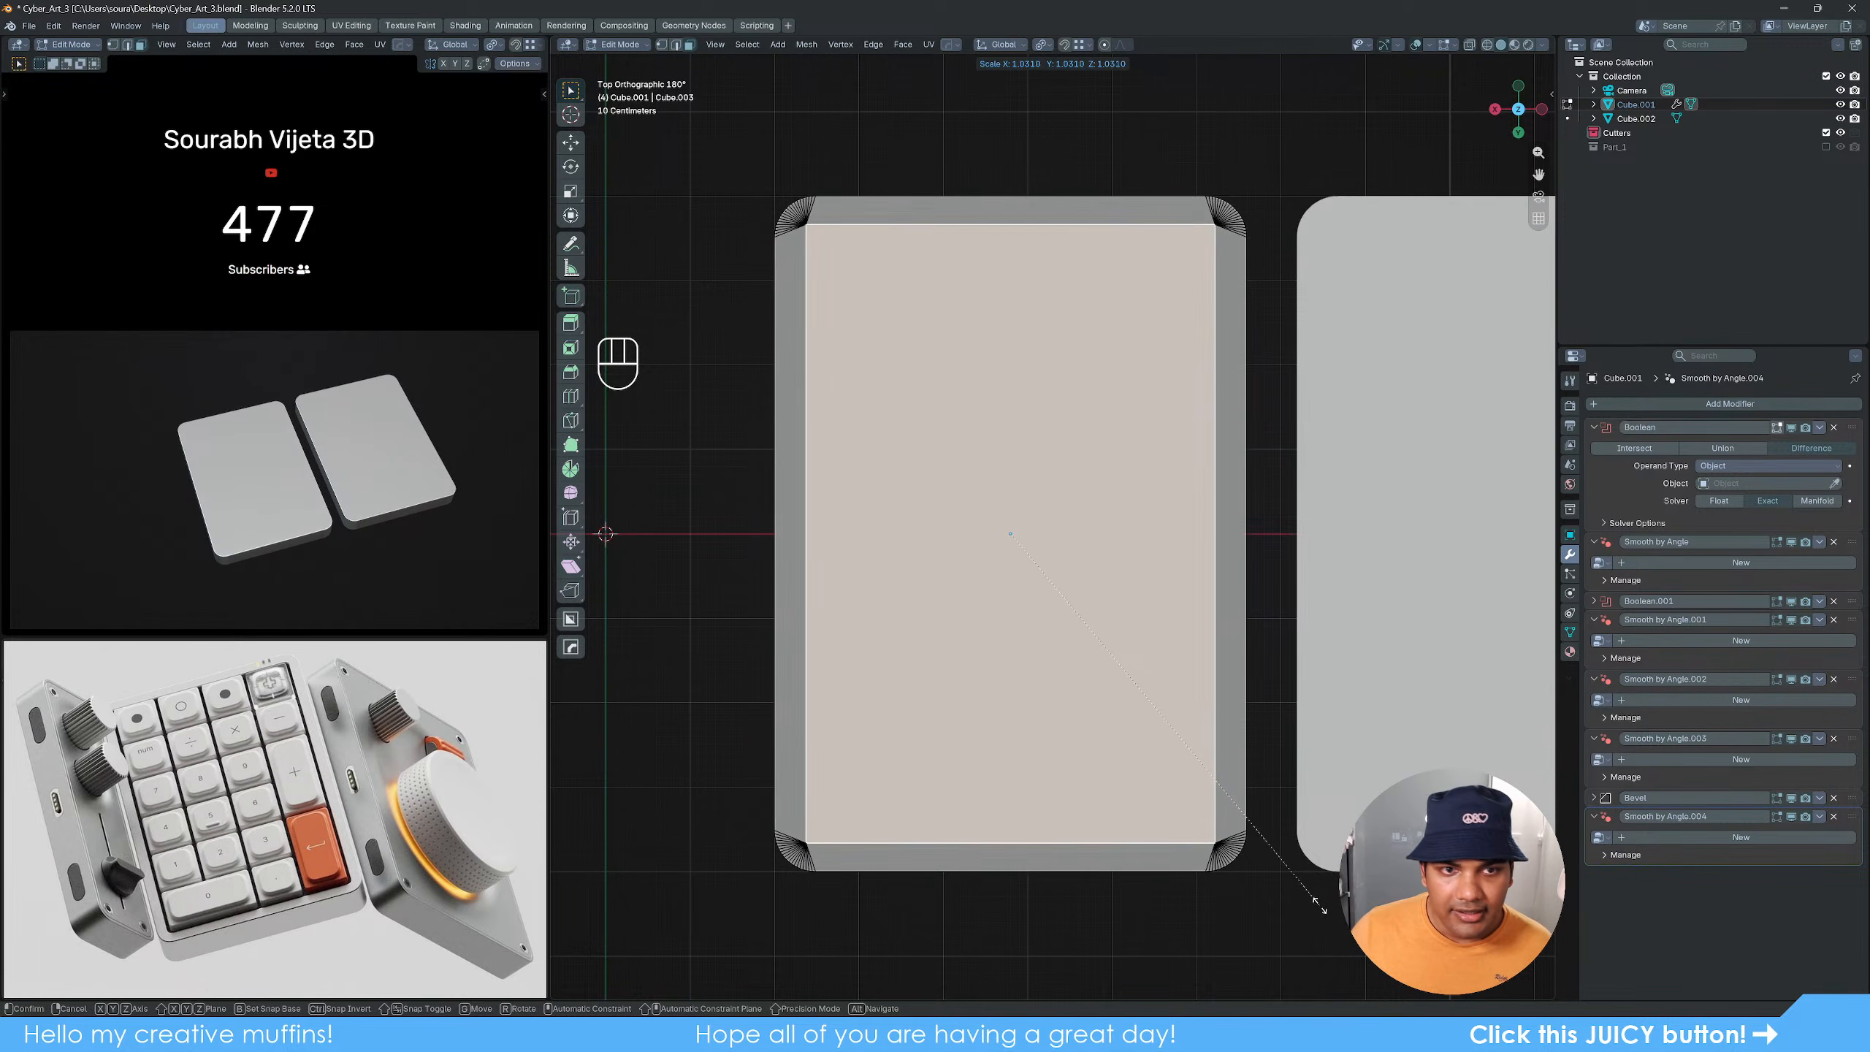
pyautogui.click(1318, 904)
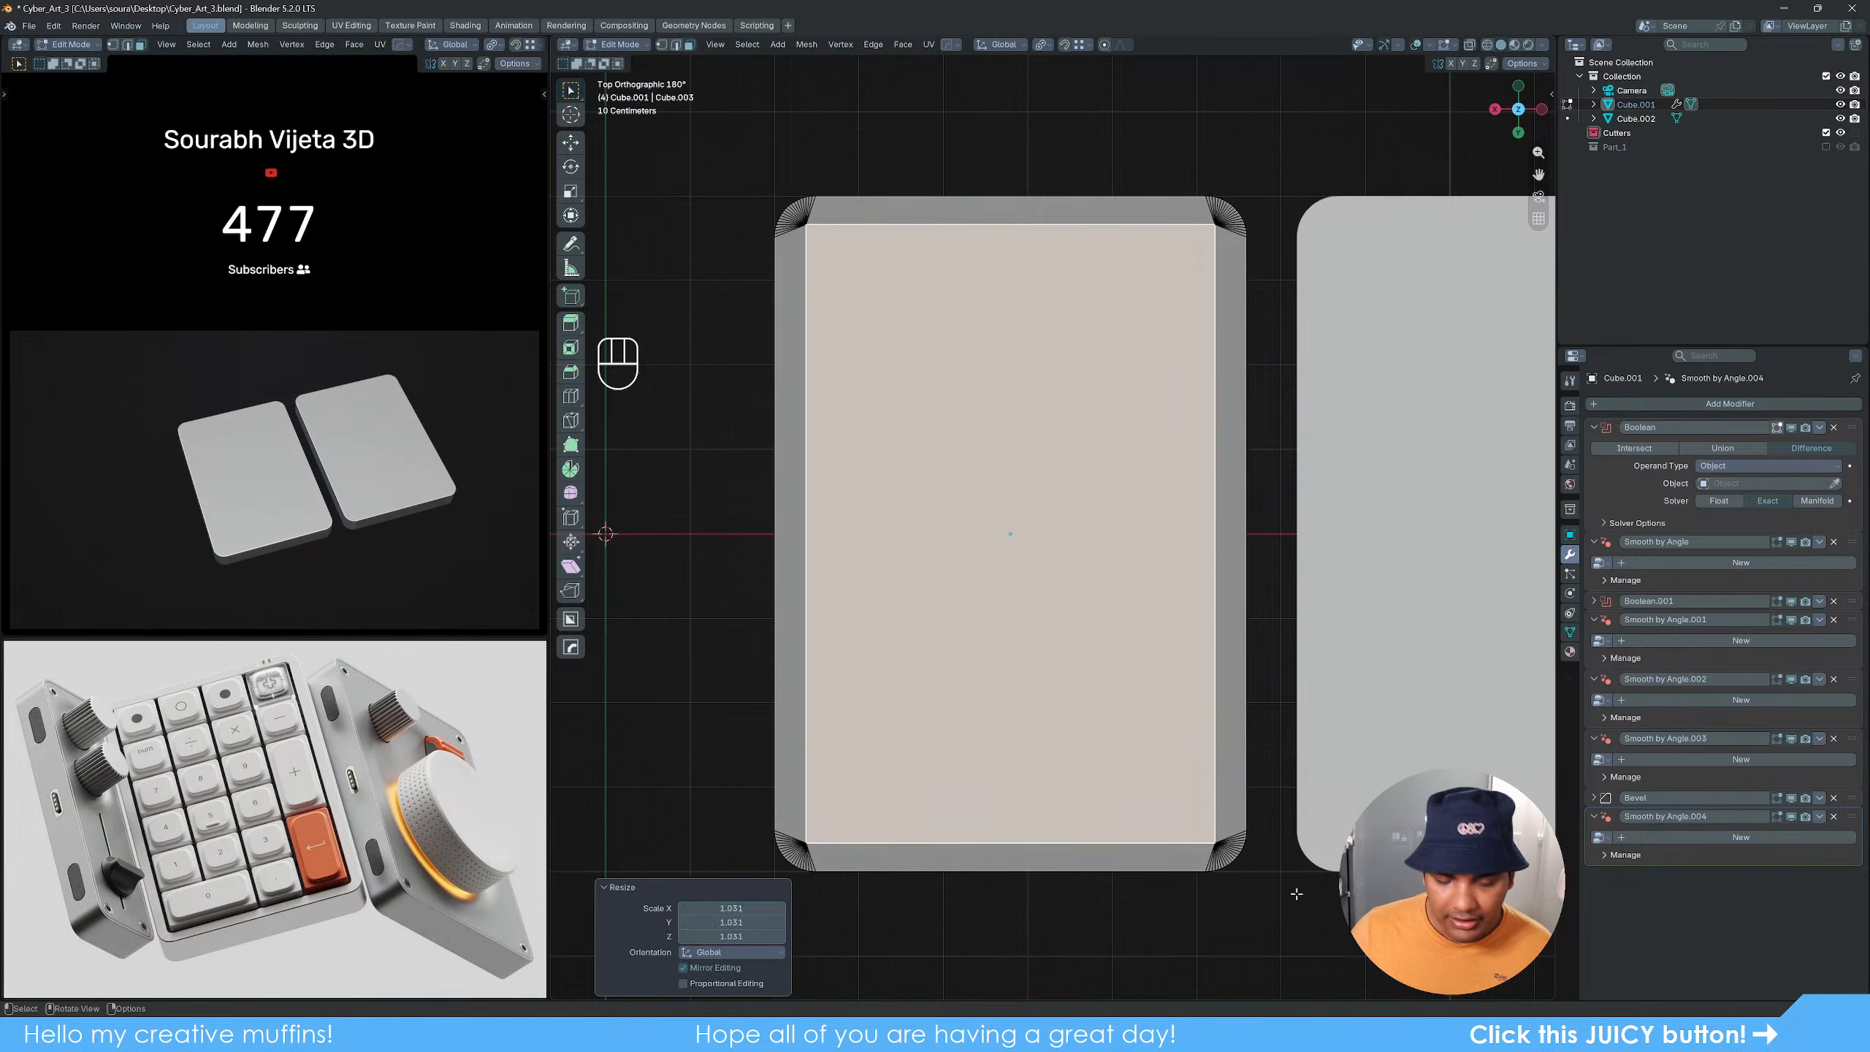
# Step: Even out the border width by scaling the inner face along X by 1.023 and refining it by 0.989
pyautogui.press('s')
pyautogui.press('x')
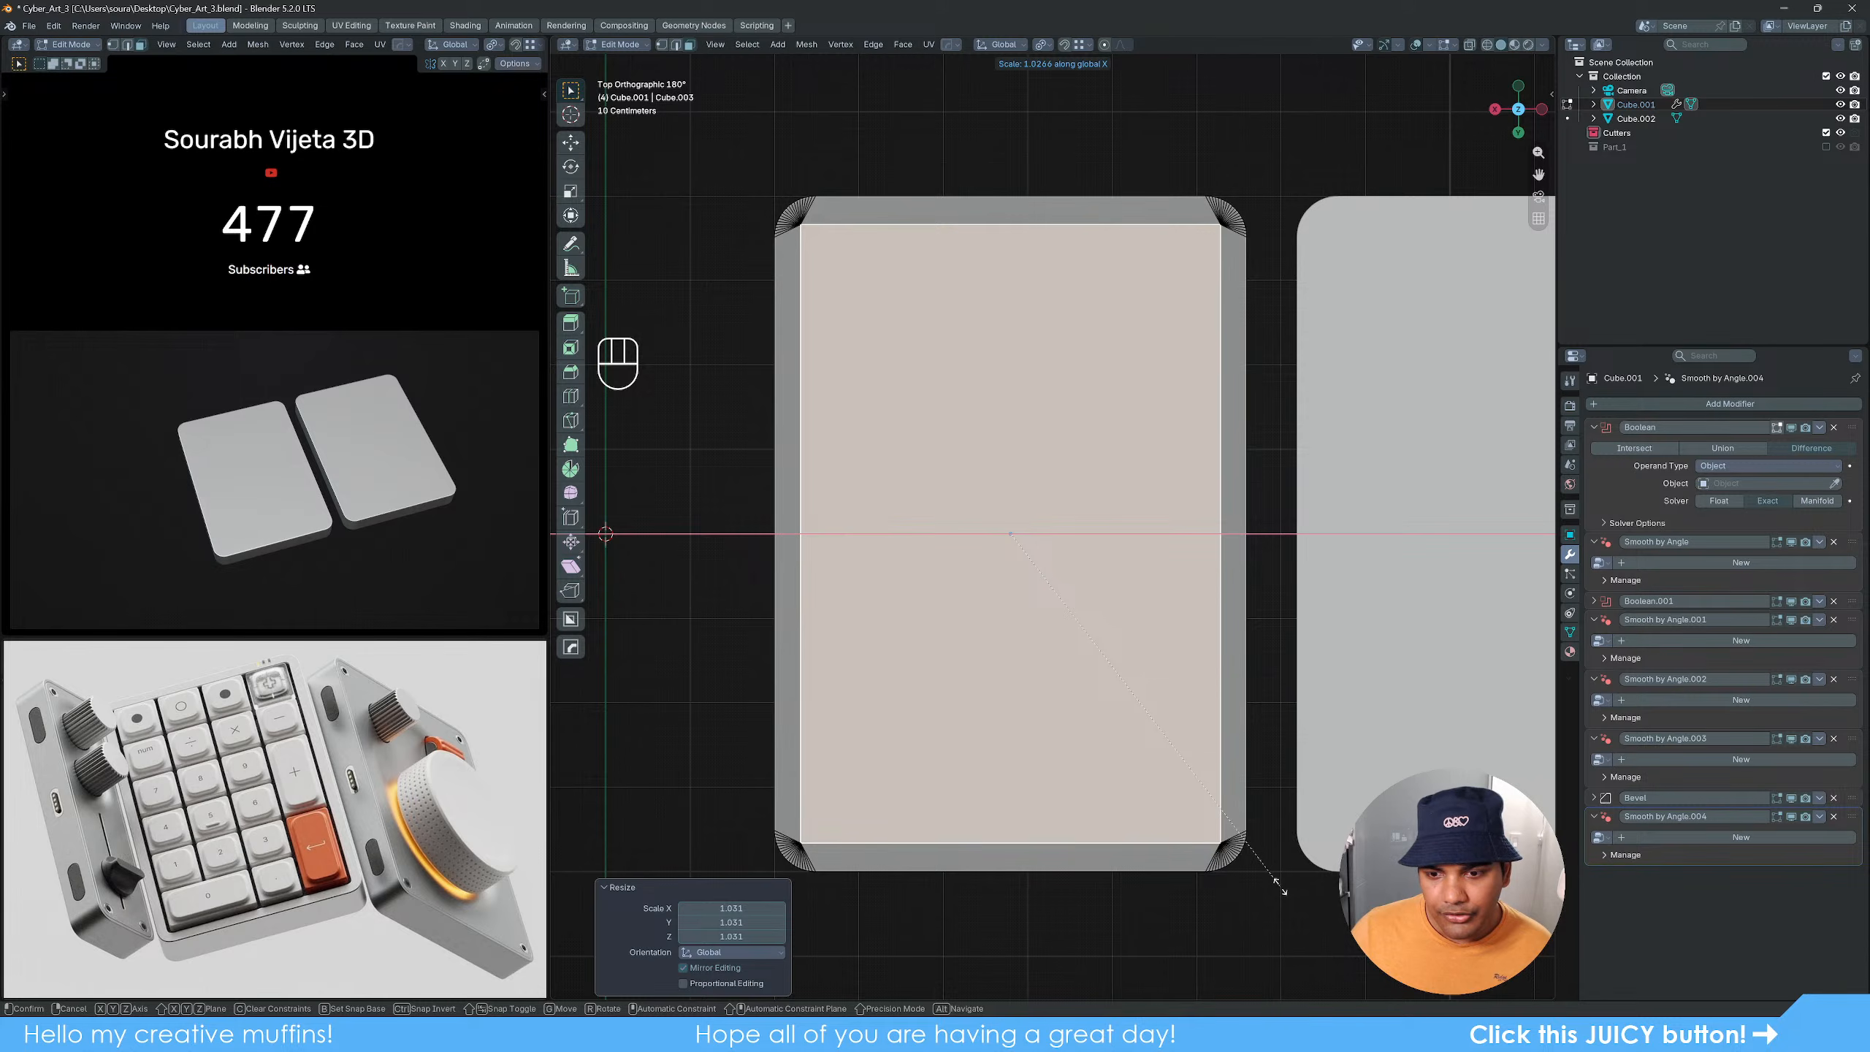
pyautogui.click(1276, 886)
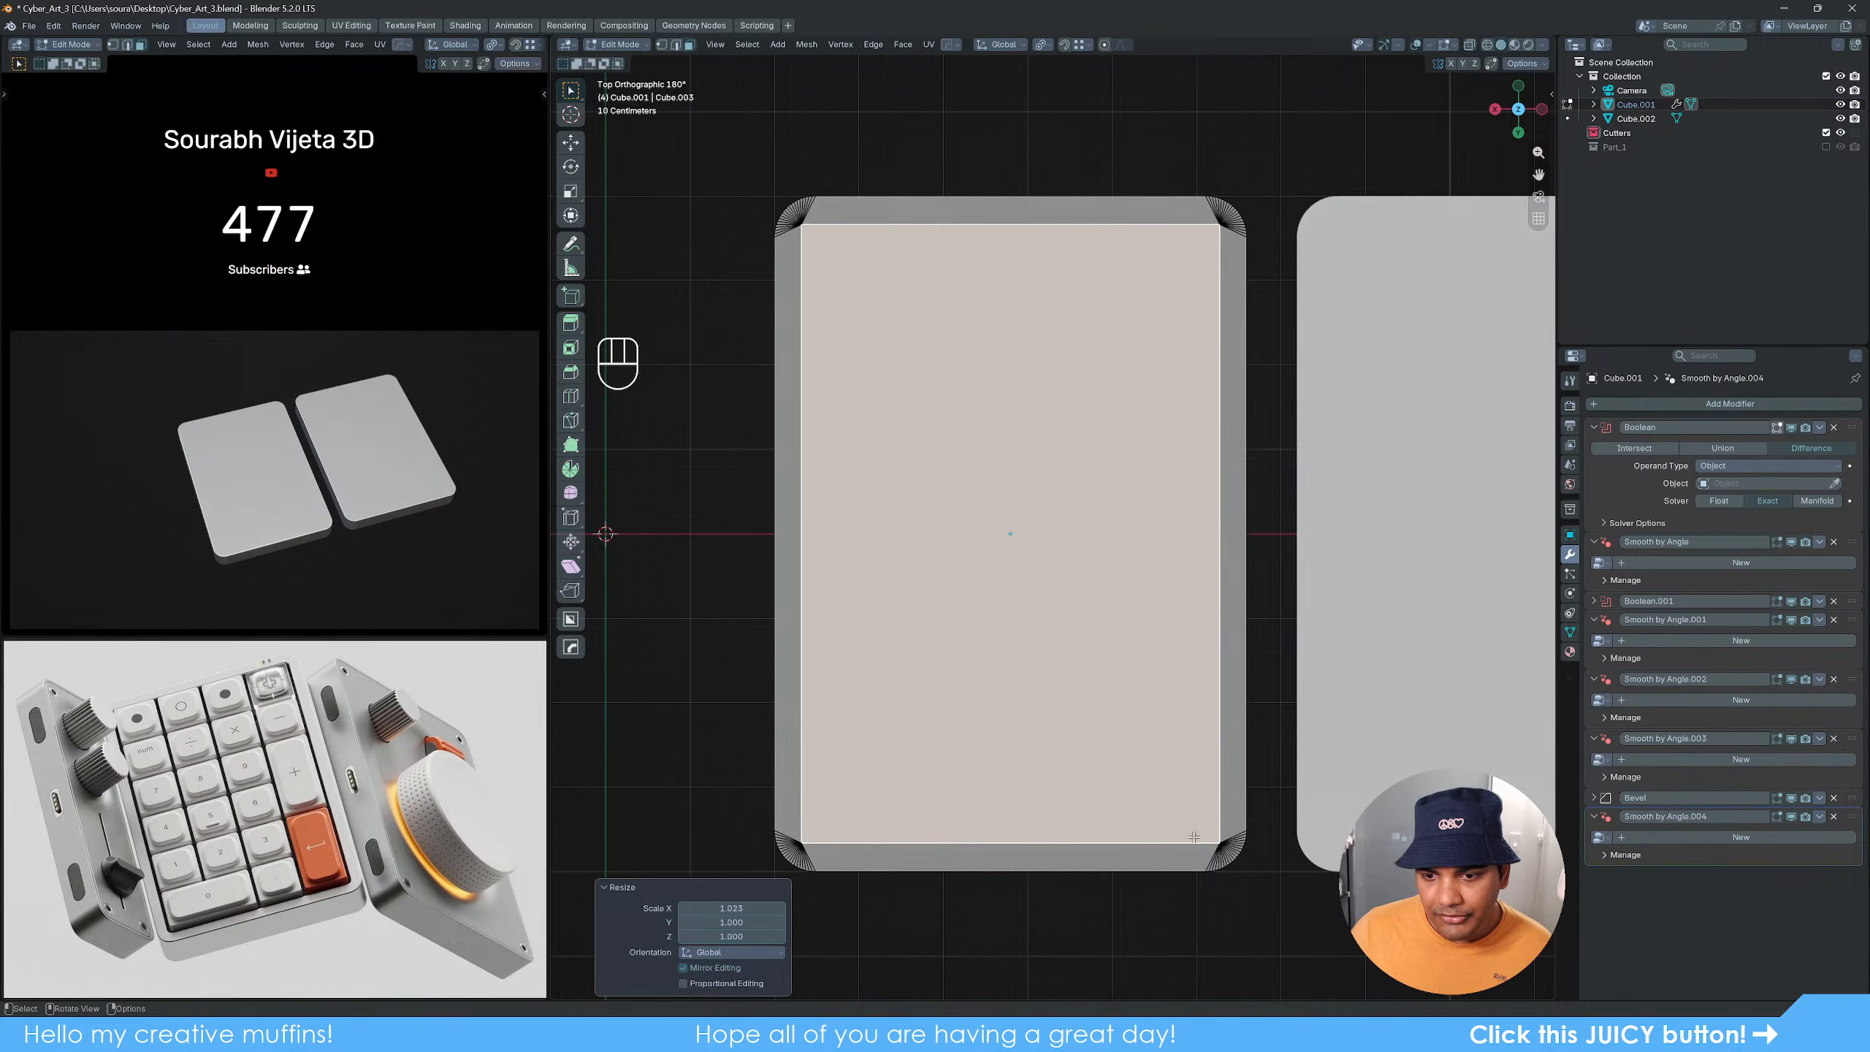
pyautogui.press('s')
pyautogui.press('x')
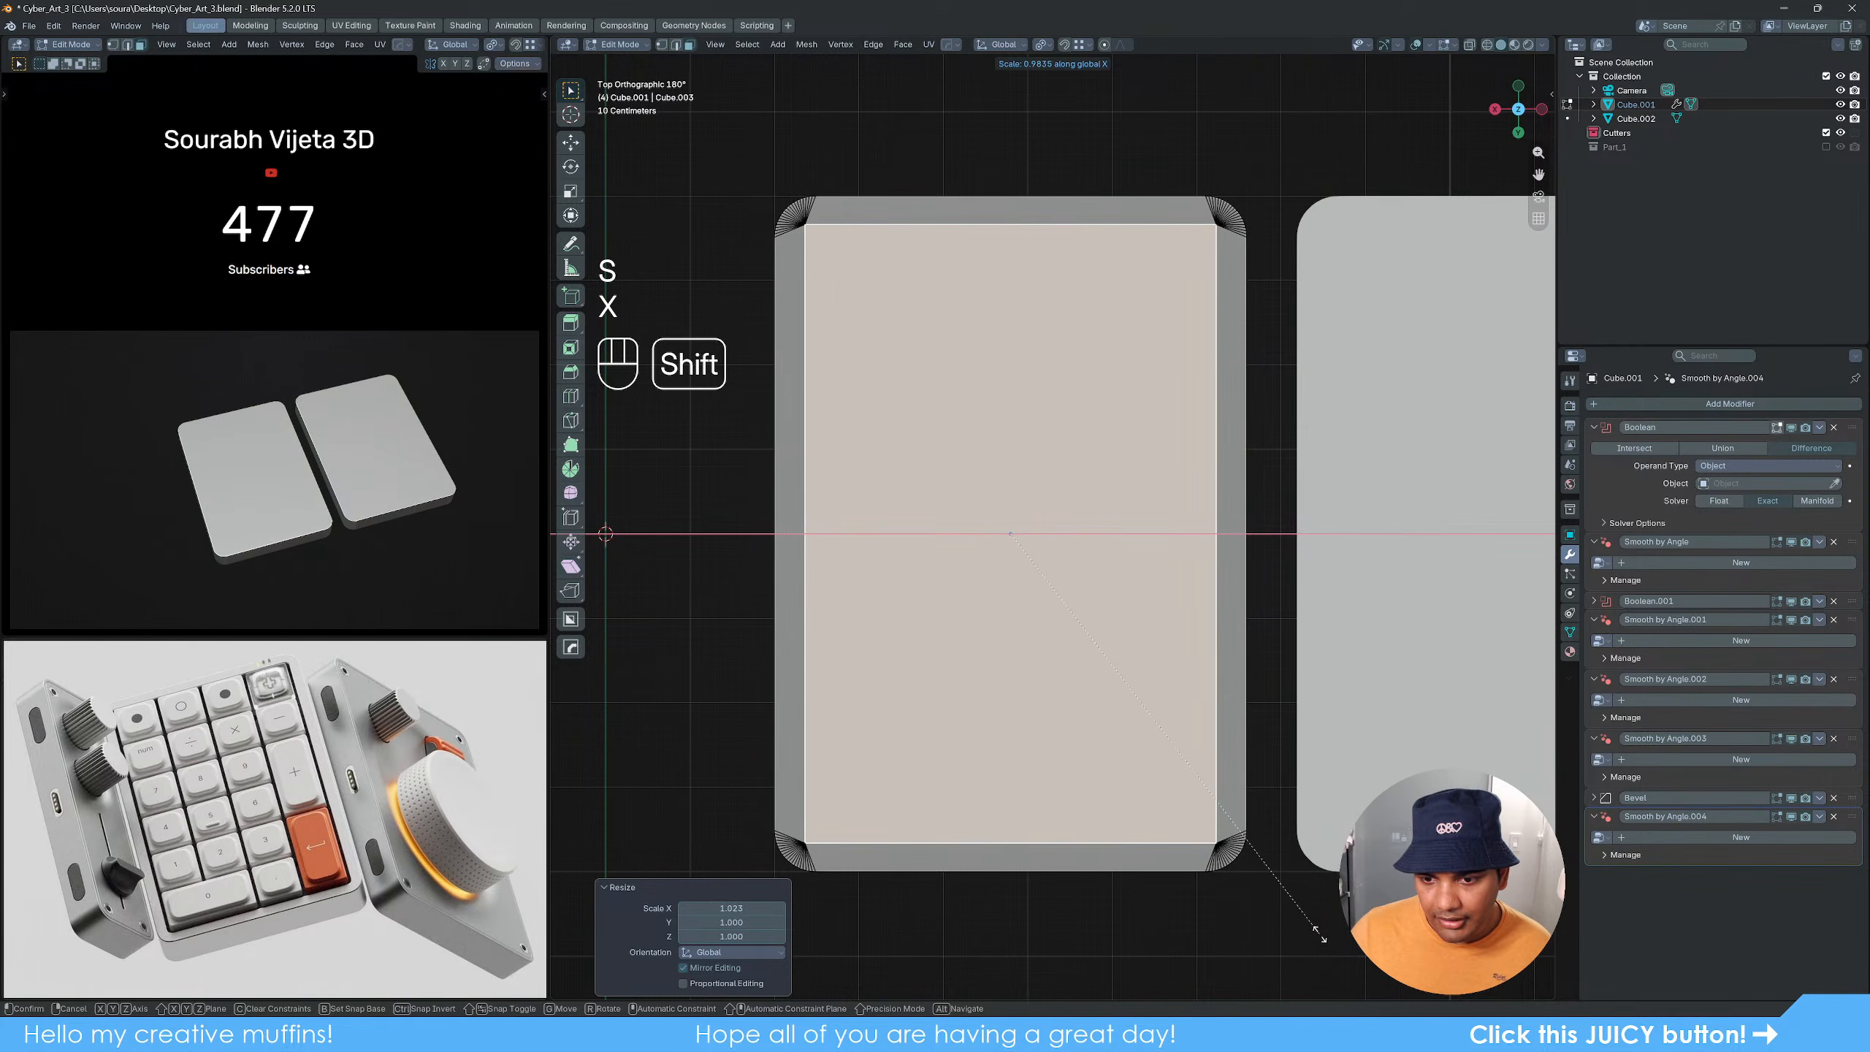
pyautogui.rightClick(1295, 892)
pyautogui.press('s')
pyautogui.press('x')
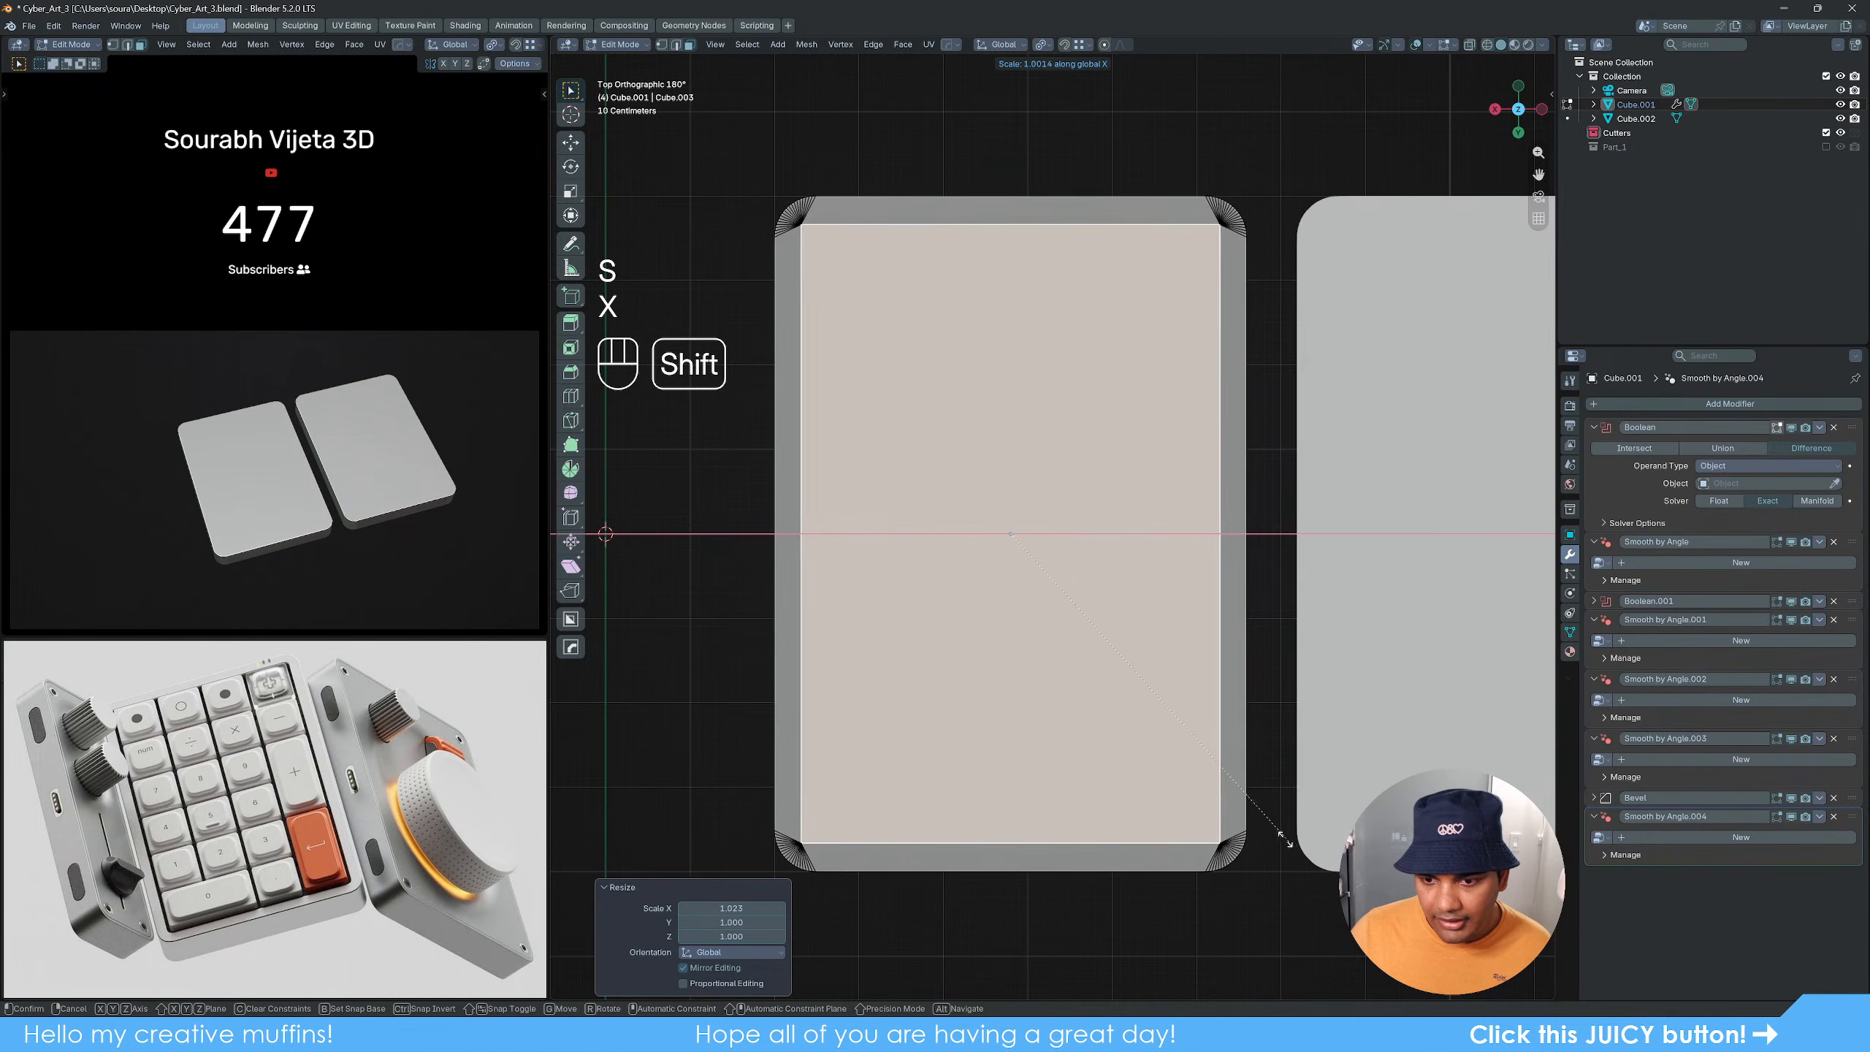
pyautogui.click(1252, 810)
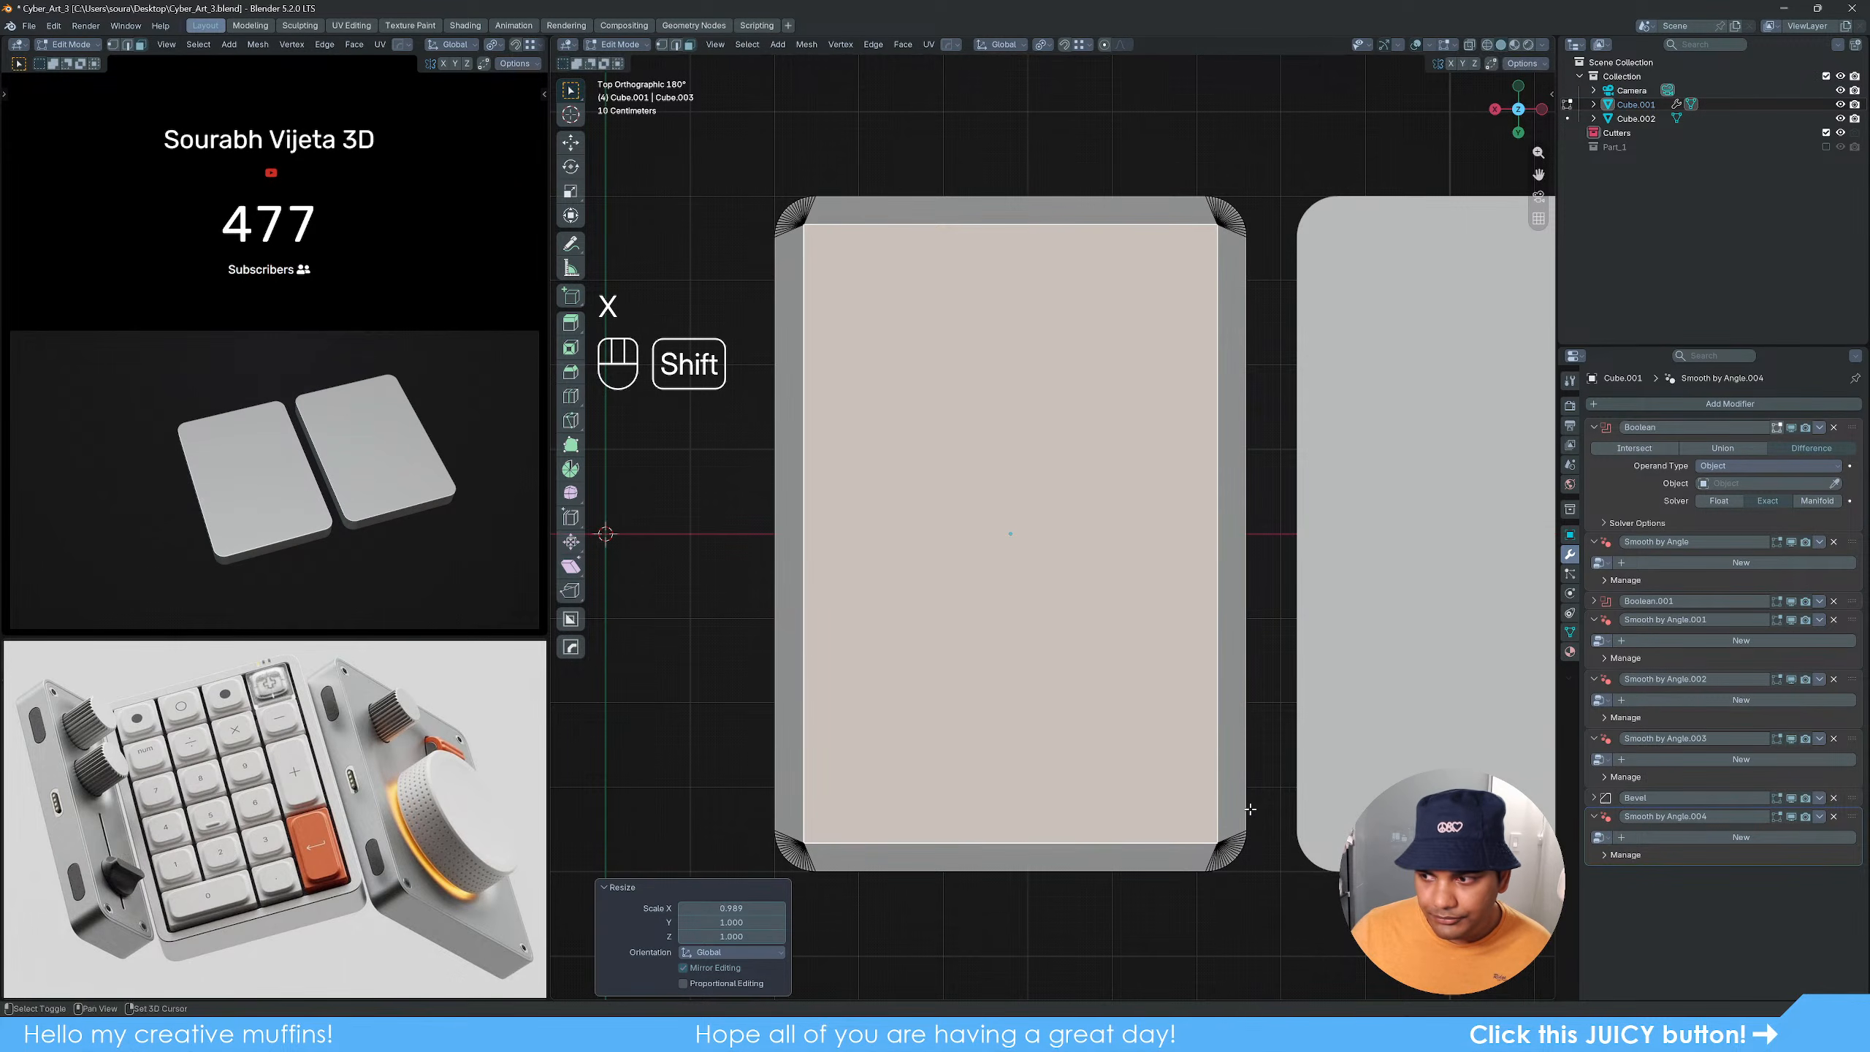
# Step: Separate the selected inner face of the middle plate into its own object and return to Object Mode
pyautogui.moveTo(1252, 810); pyautogui.dragTo(1160, 661, button='middle')
pyautogui.scroll(2, 1155, 669)
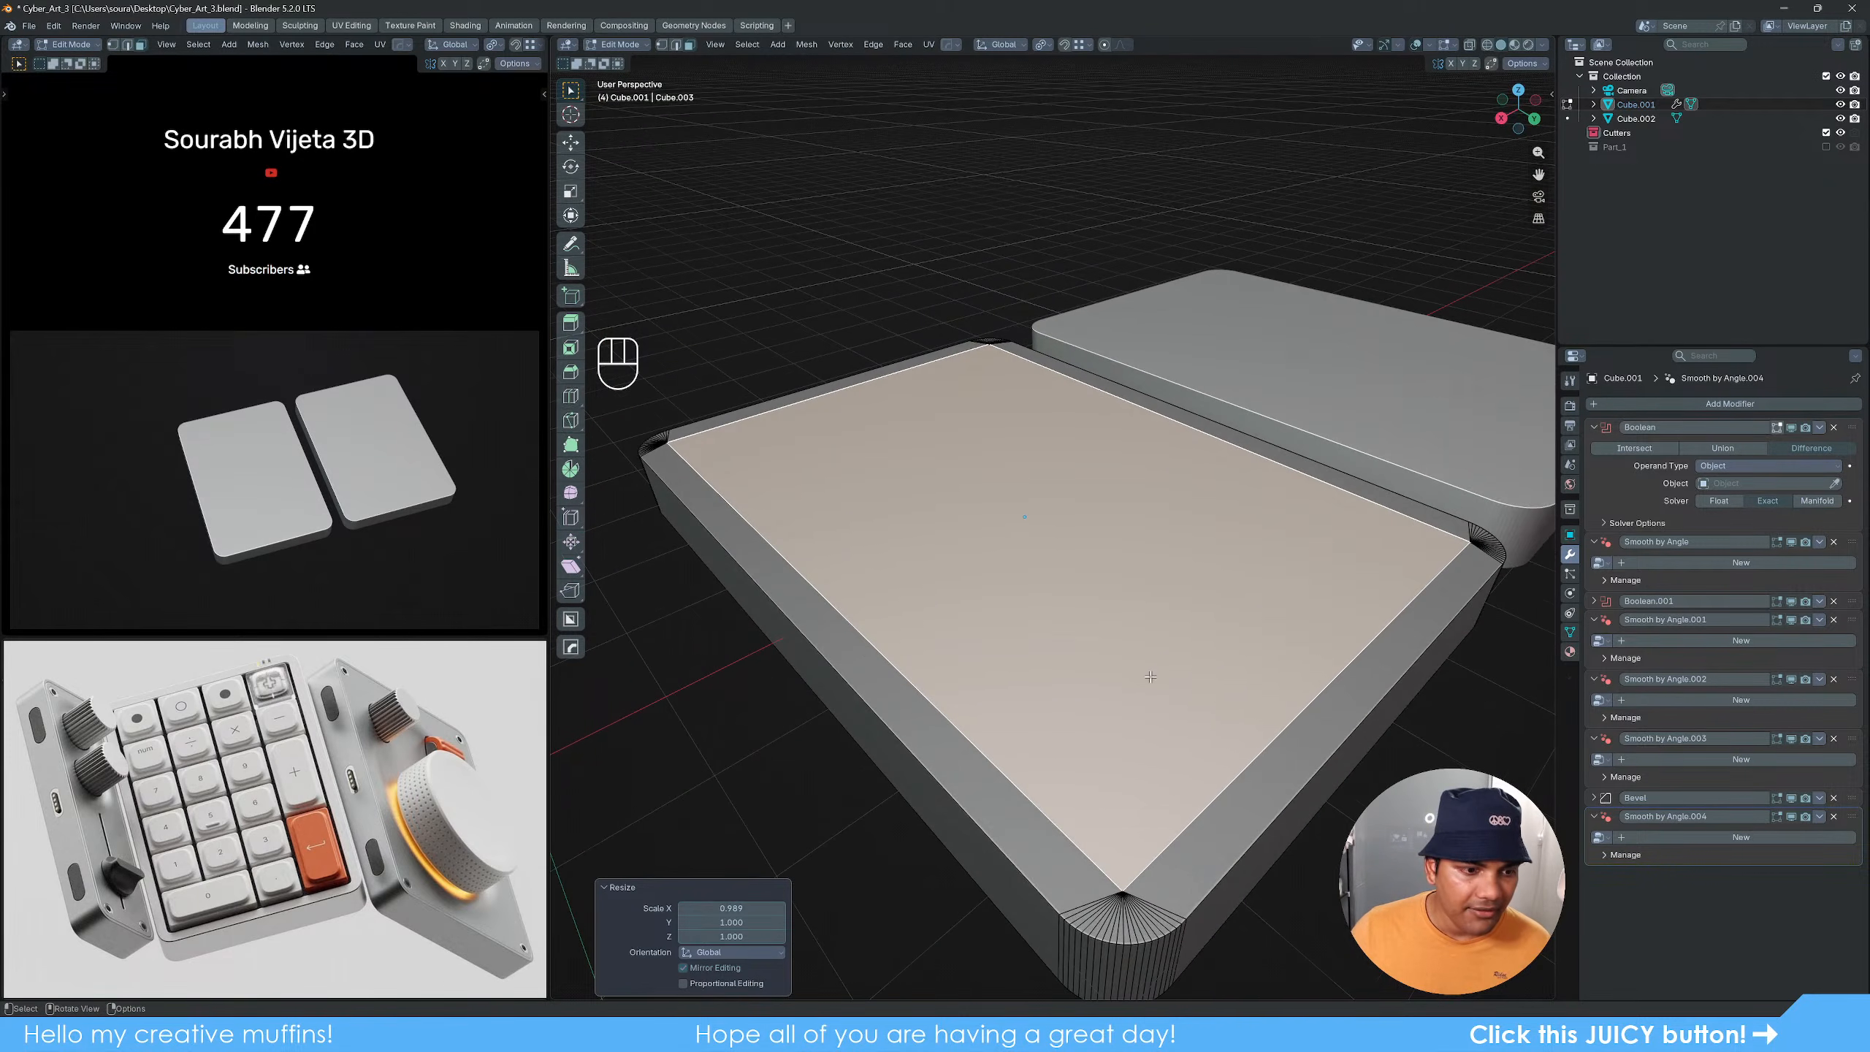
pyautogui.moveTo(1166, 792); pyautogui.dragTo(1168, 748, button='middle')
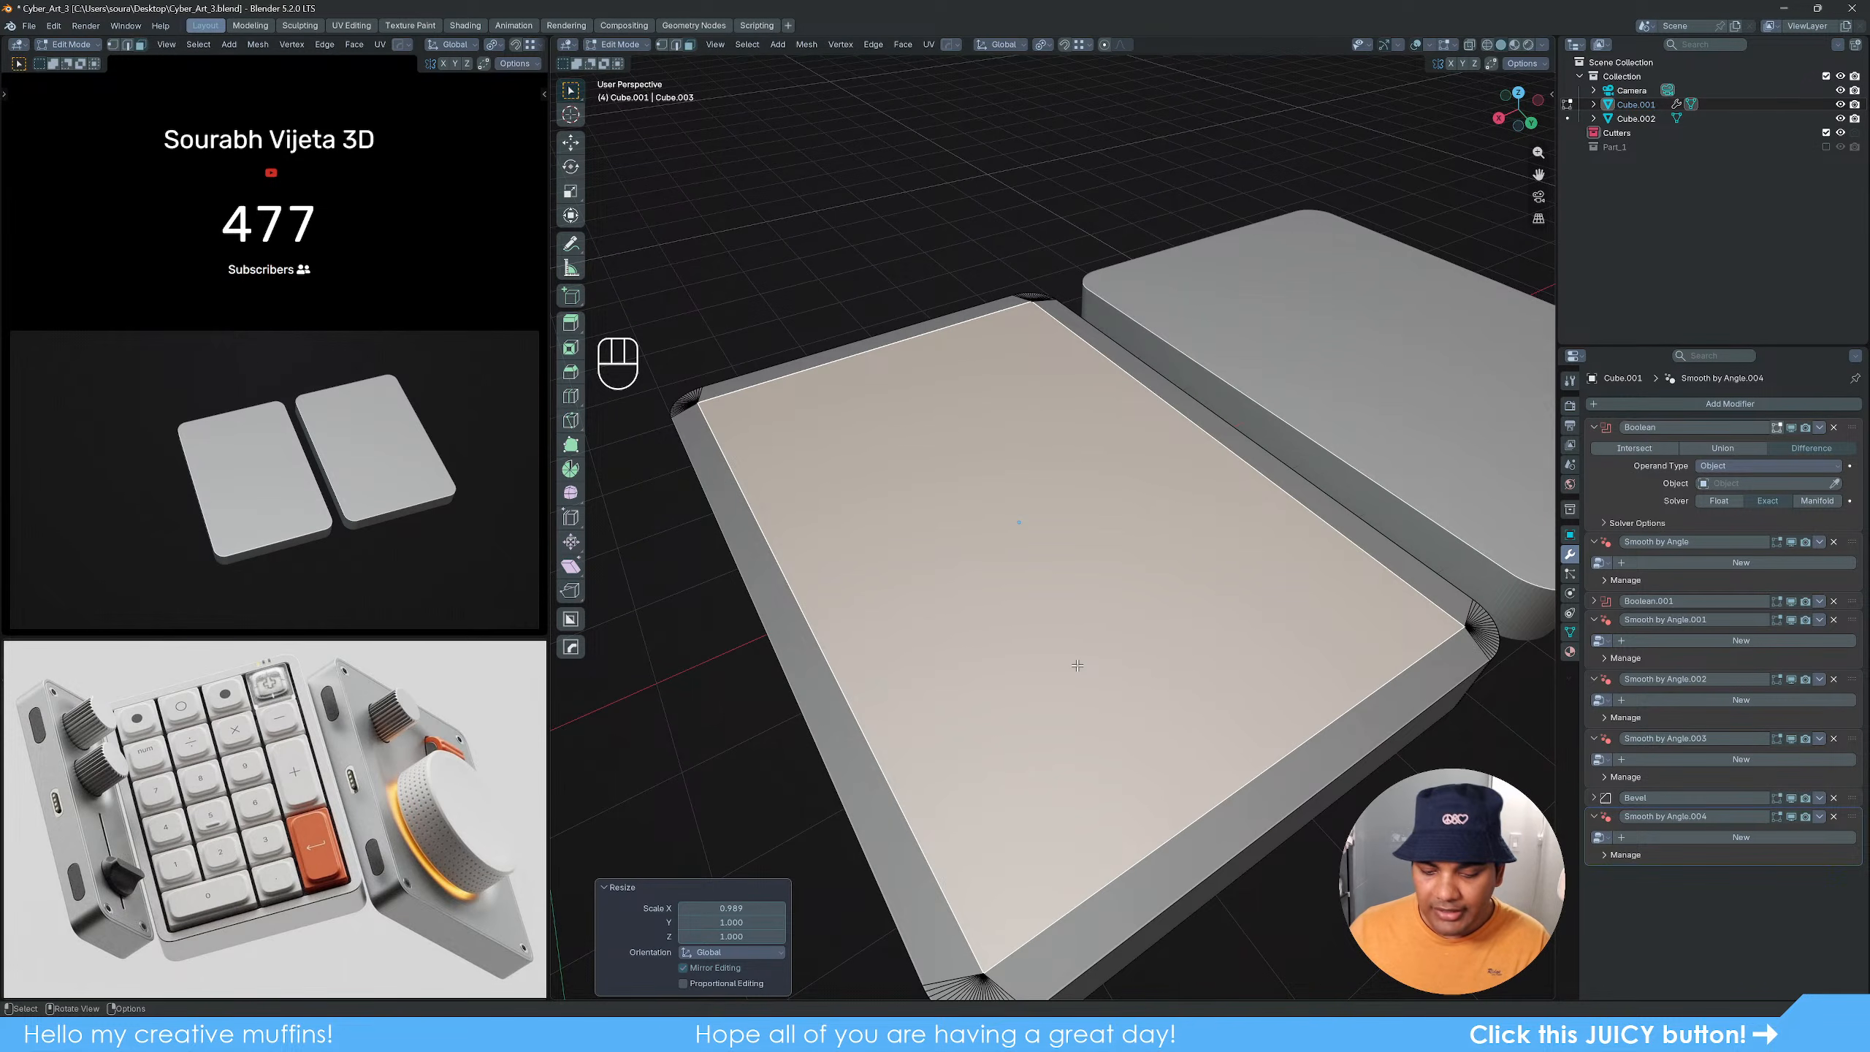
pyautogui.press('p')
pyautogui.click(1011, 601)
pyautogui.press('Tab')
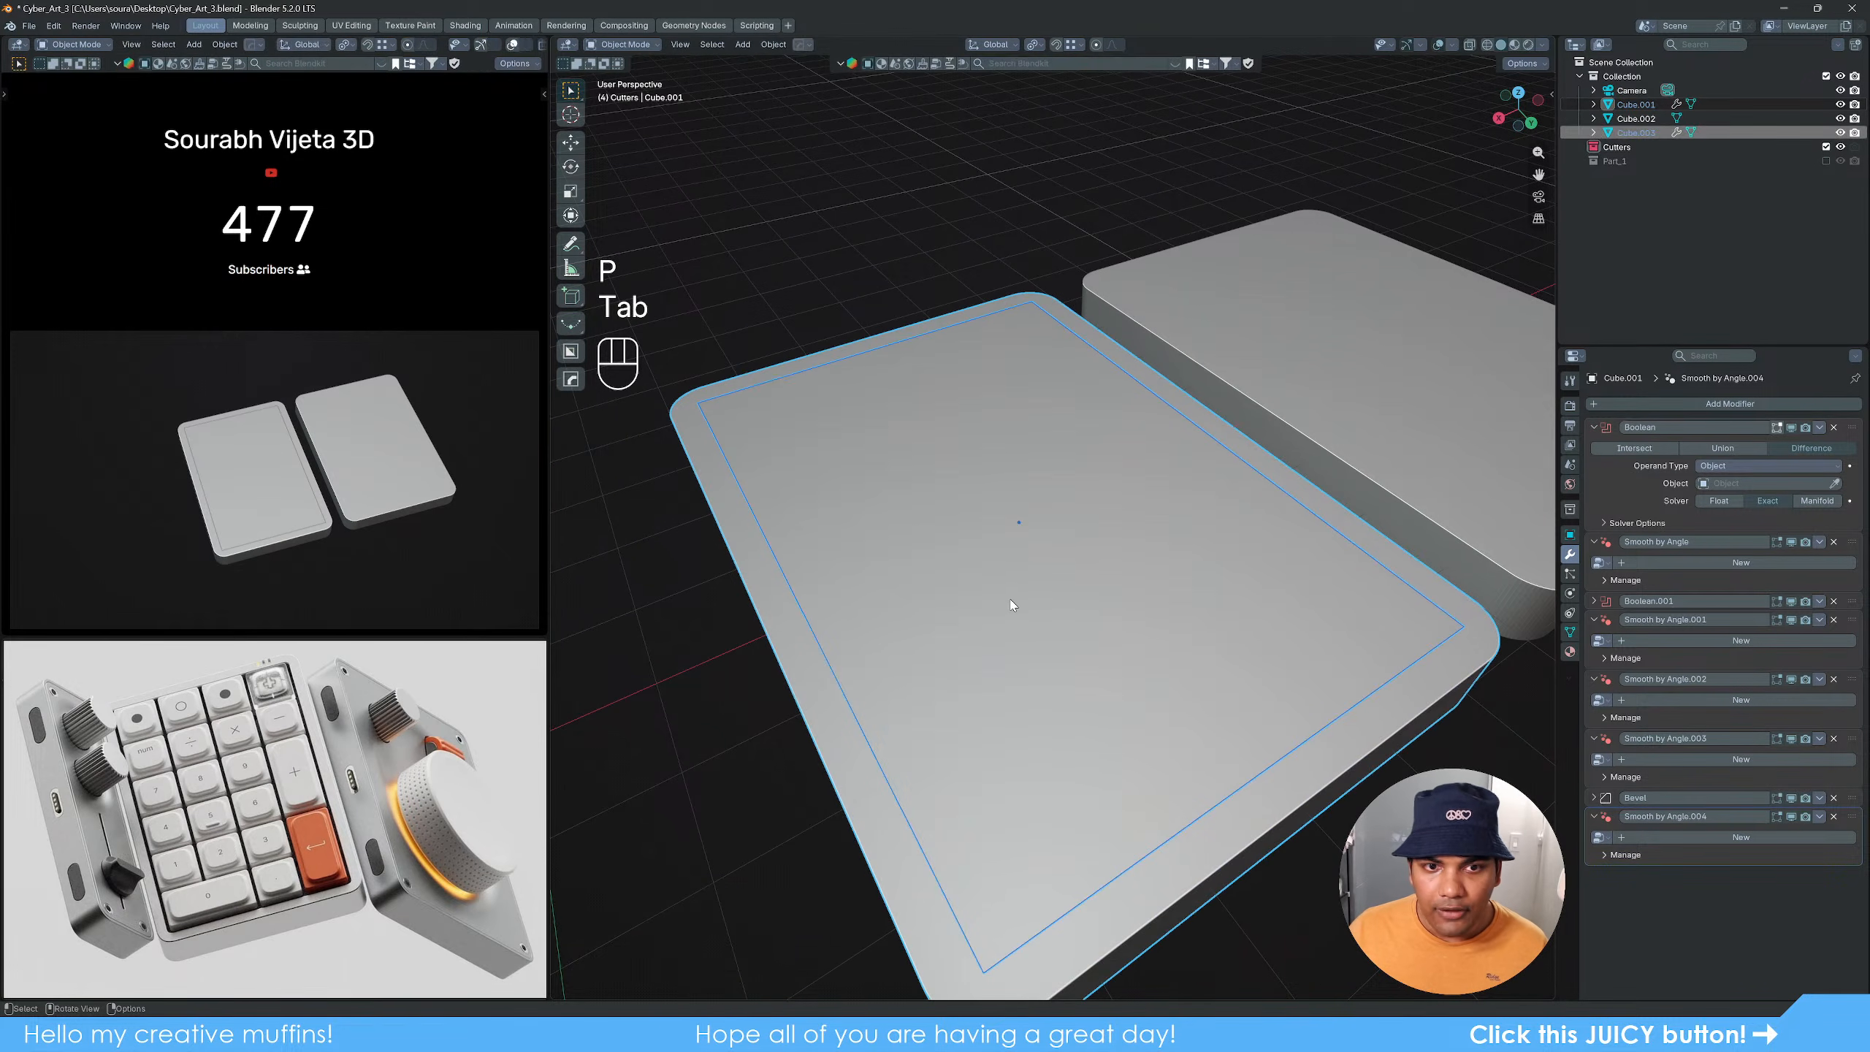
pyautogui.click(1171, 759)
pyautogui.press('g')
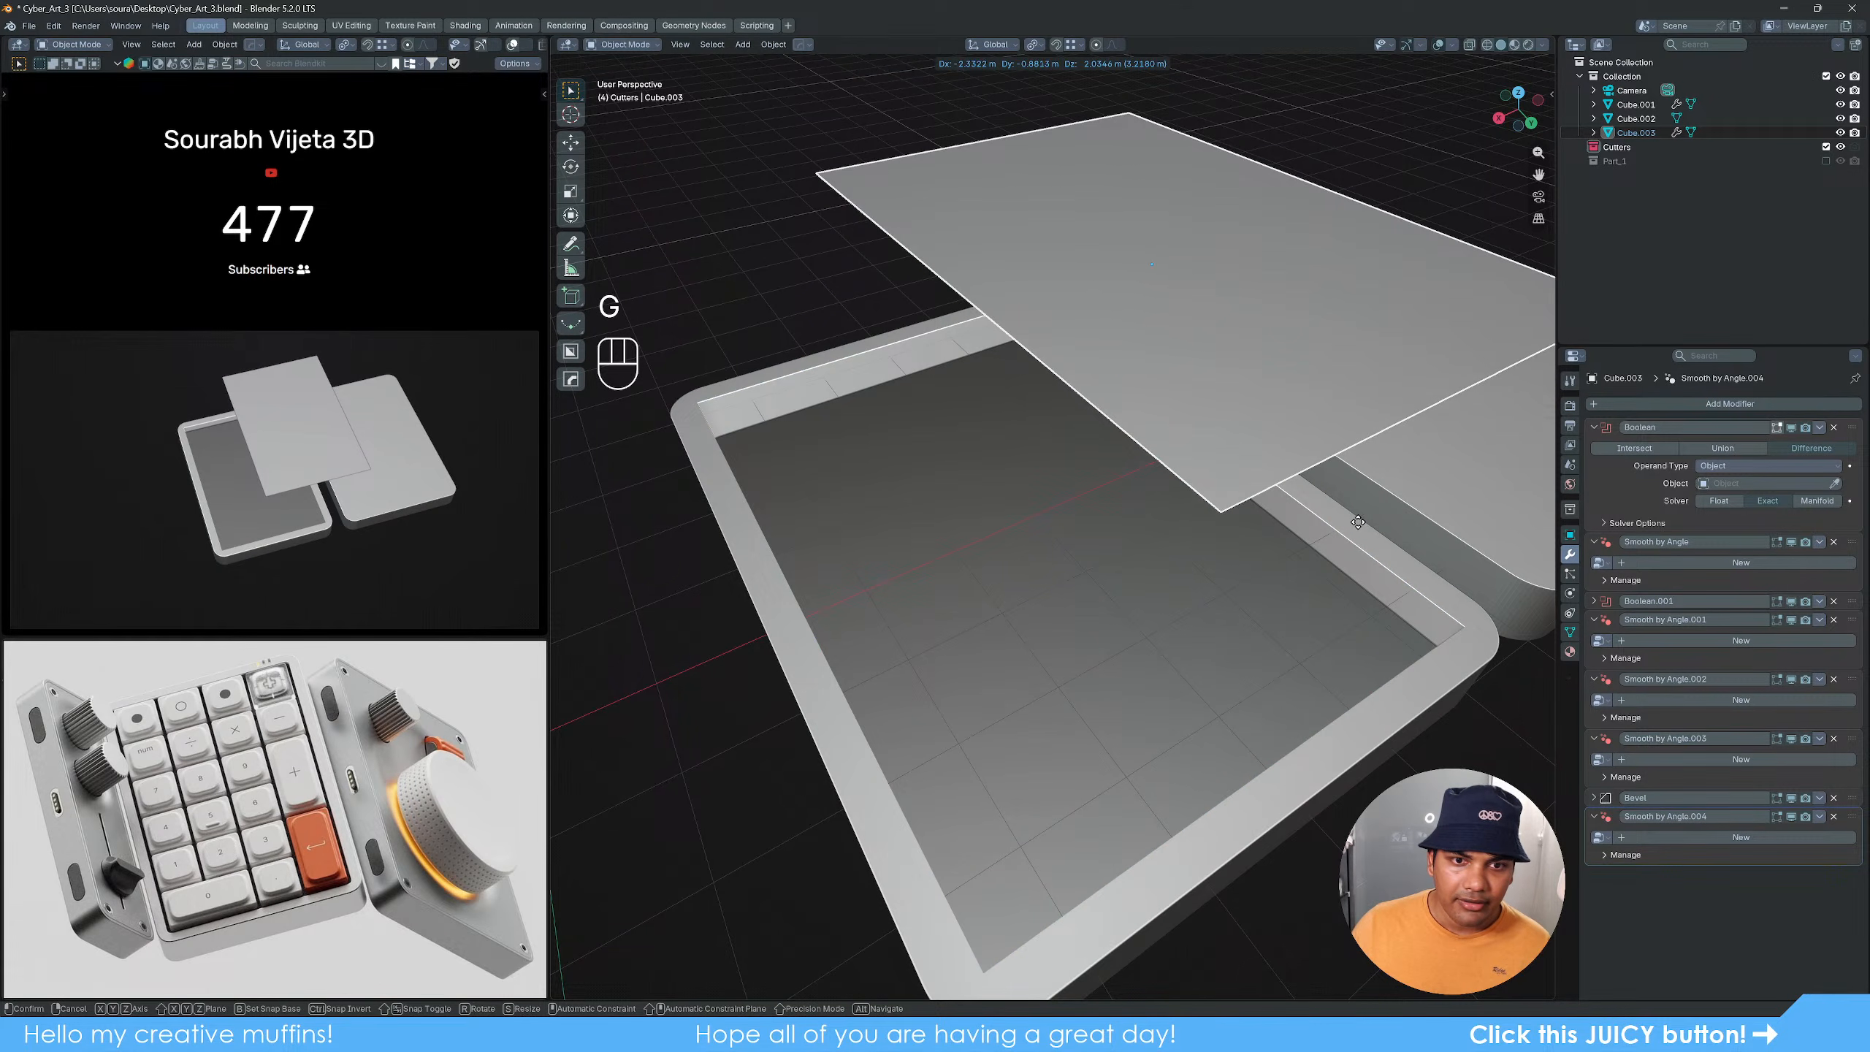
pyautogui.rightClick(1421, 501)
pyautogui.click(1321, 780)
pyautogui.press('g')
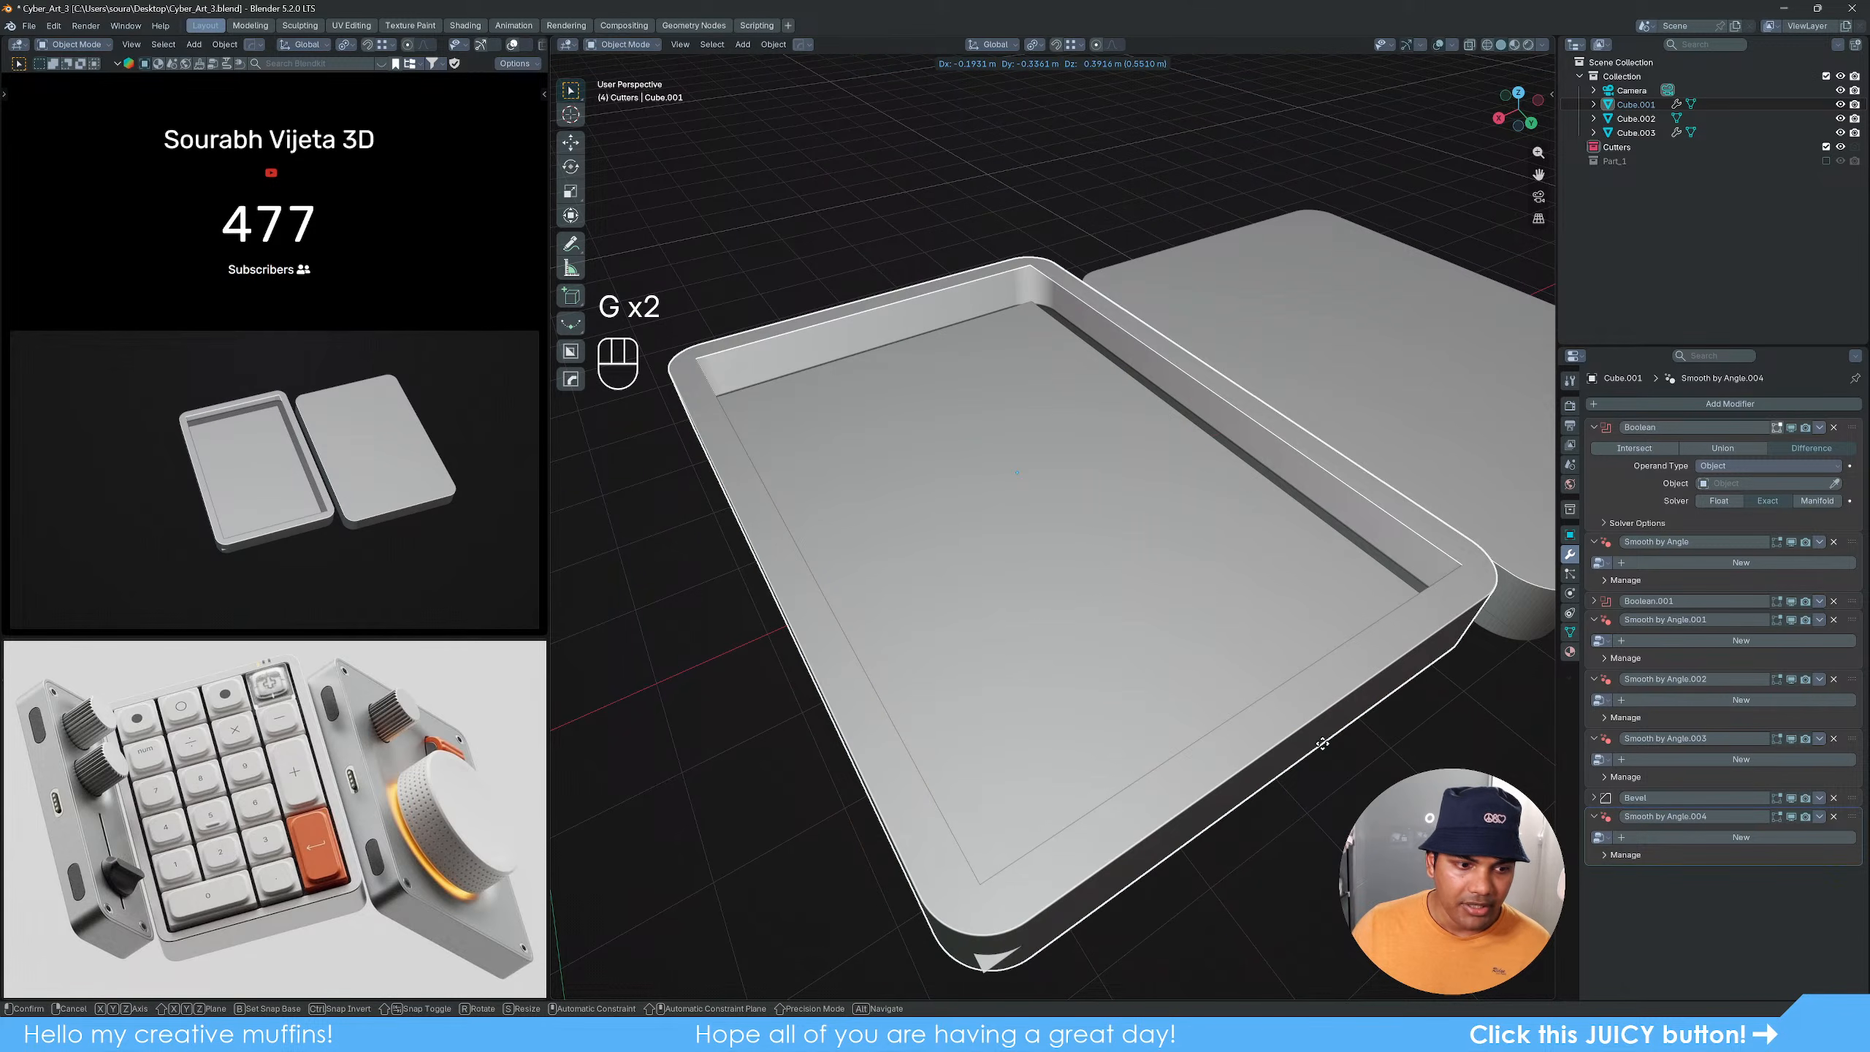
pyautogui.rightClick(1323, 744)
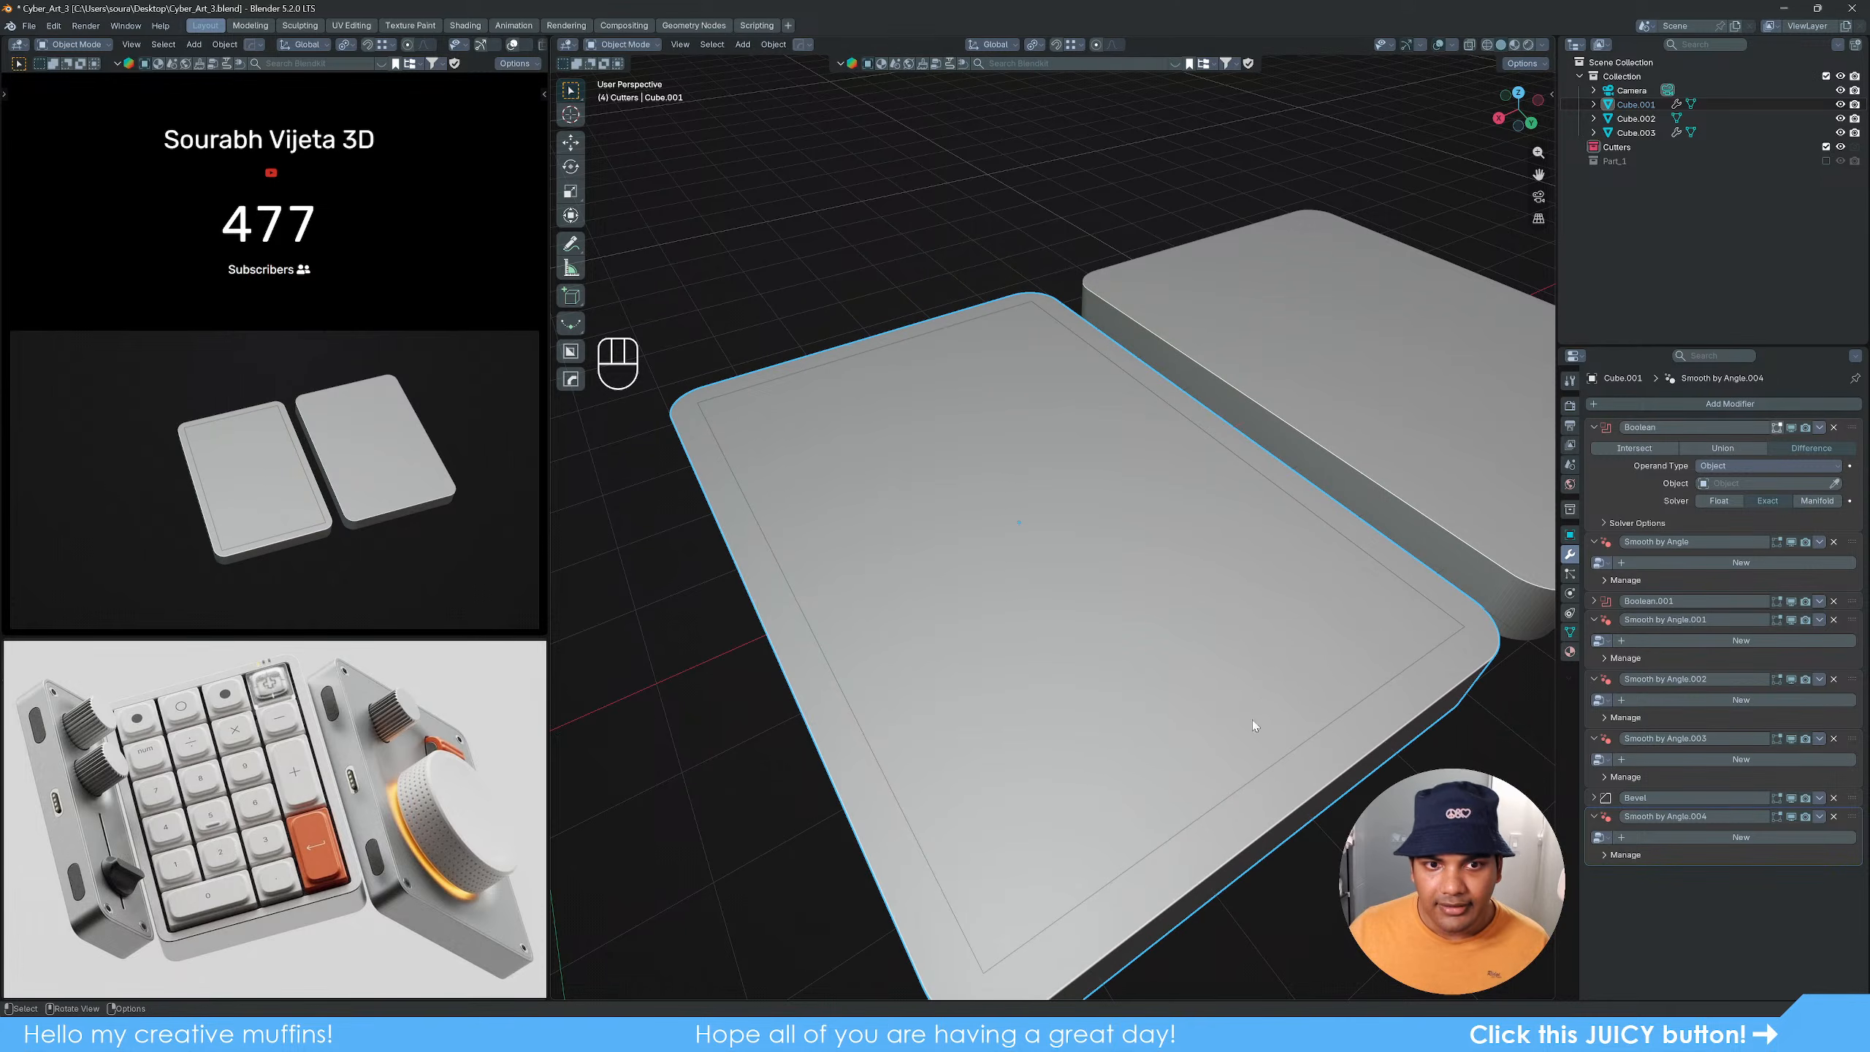
# Step: Hide the separated inner top panel and open the middle plate for editing in edge selection
pyautogui.keyDown('shift'); pyautogui.moveTo(1037, 651); pyautogui.dragTo(1050, 541, button='middle'); pyautogui.keyUp('shift')
pyautogui.press('h')
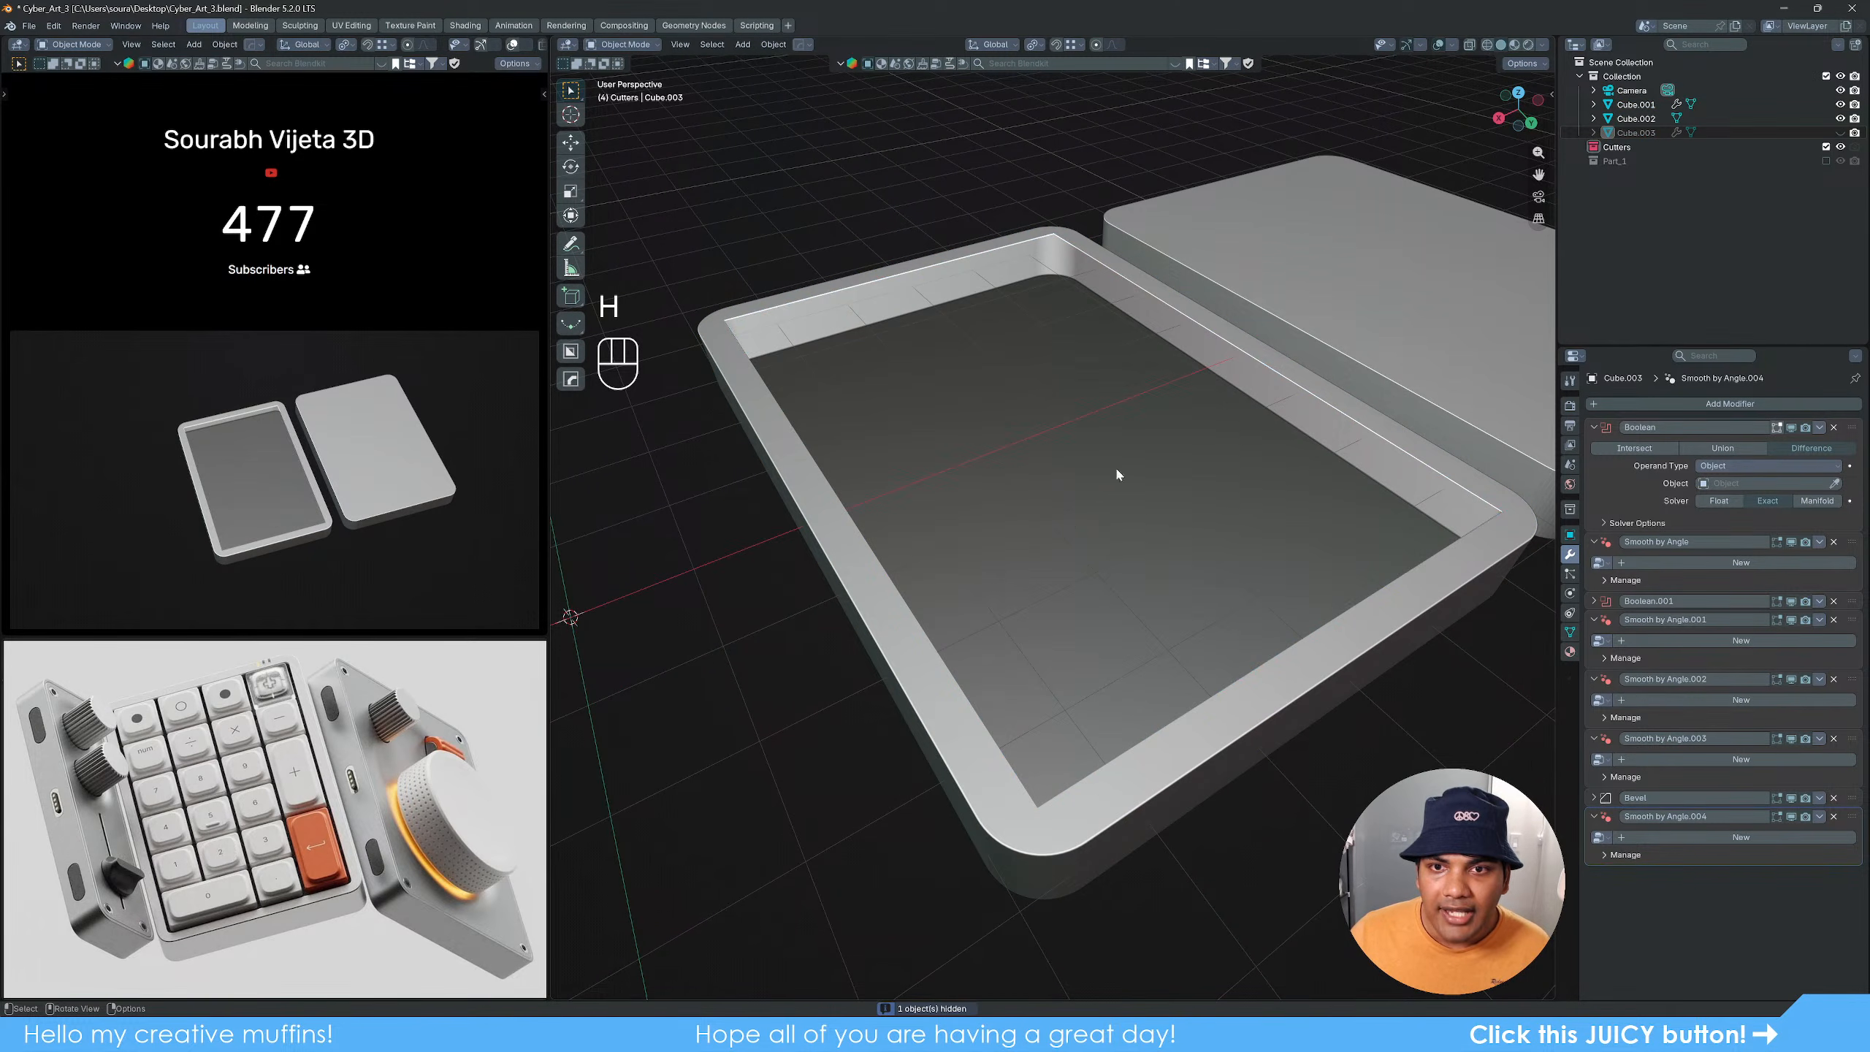
pyautogui.press('Tab')
pyautogui.press('2')
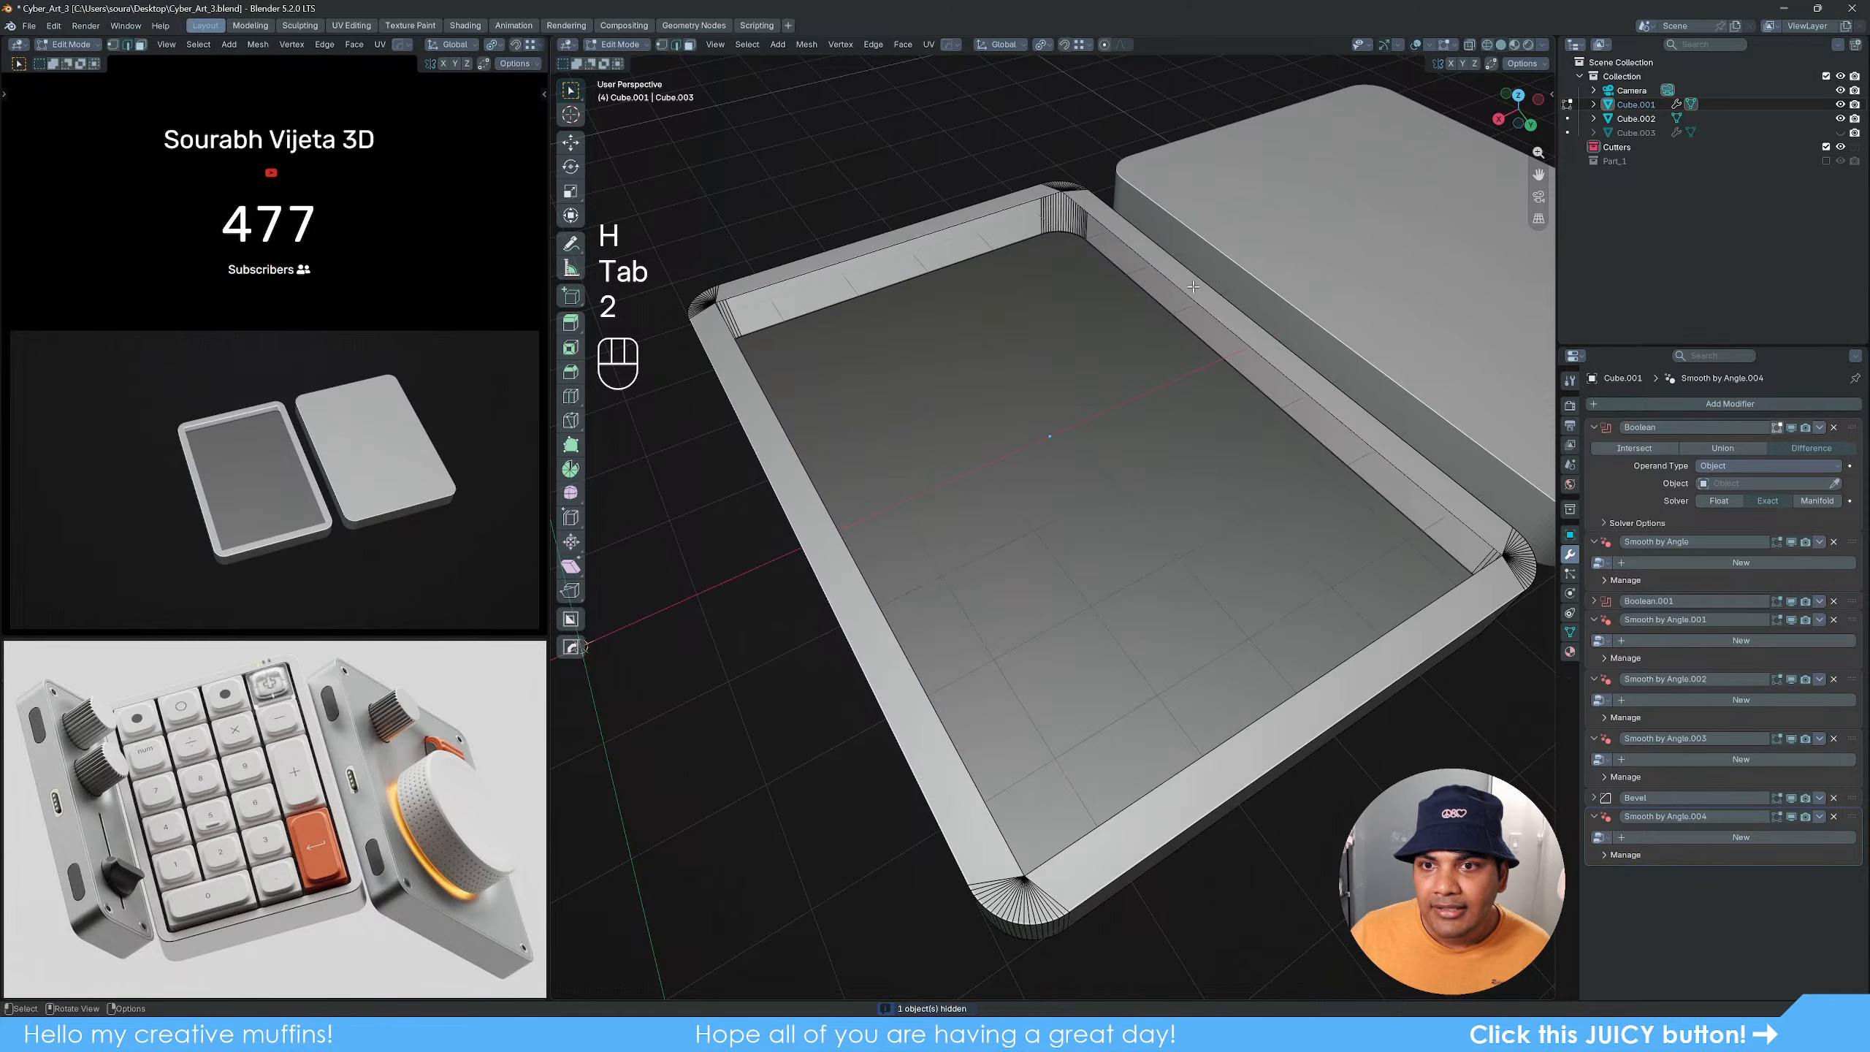
# Step: Extrude the plate's inner top edge loop down about 0.38 m along Z, to roughly mid-thickness
pyautogui.keyDown('alt'); pyautogui.click(1180, 495); pyautogui.keyUp('alt')
pyautogui.keyDown('alt'); pyautogui.moveTo(1181, 495); pyautogui.dragTo(1210, 506, button='middle'); pyautogui.keyUp('alt')
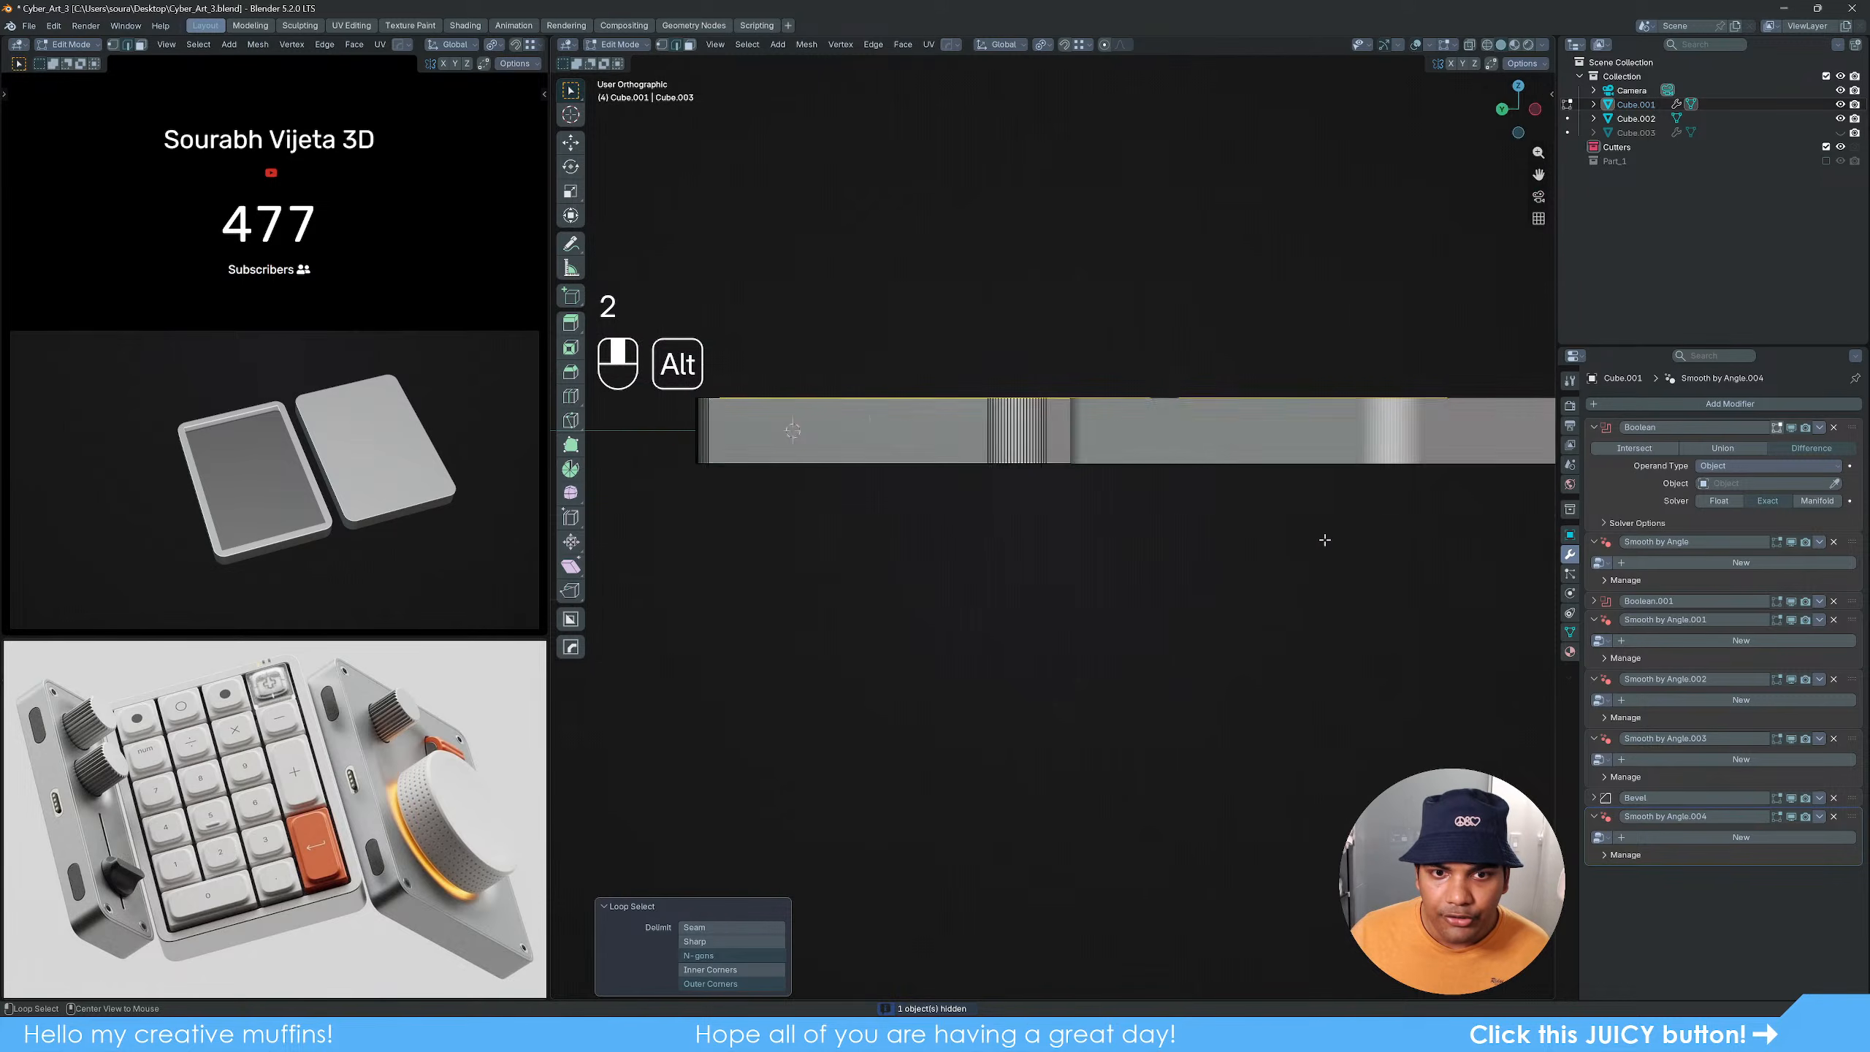
pyautogui.hotkey('shift', 'z')
pyautogui.scroll(3, 971, 457)
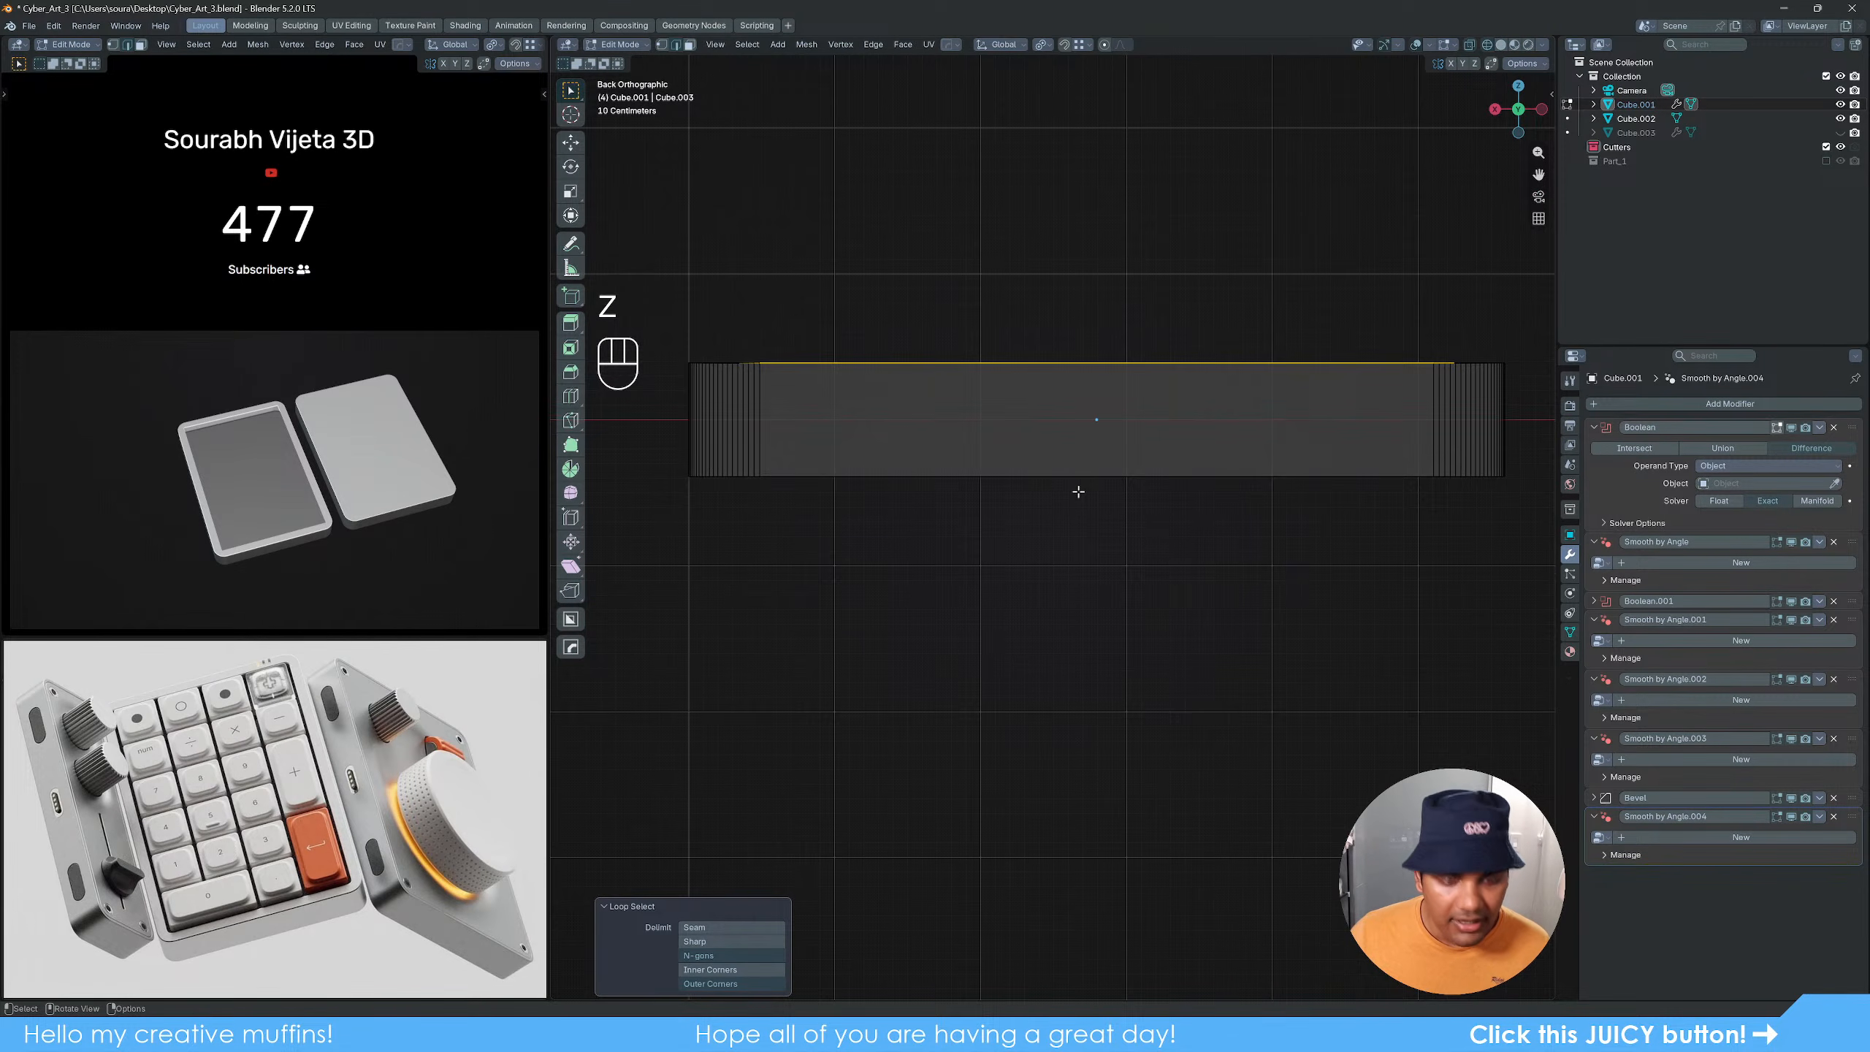
pyautogui.press('e')
pyautogui.press('z')
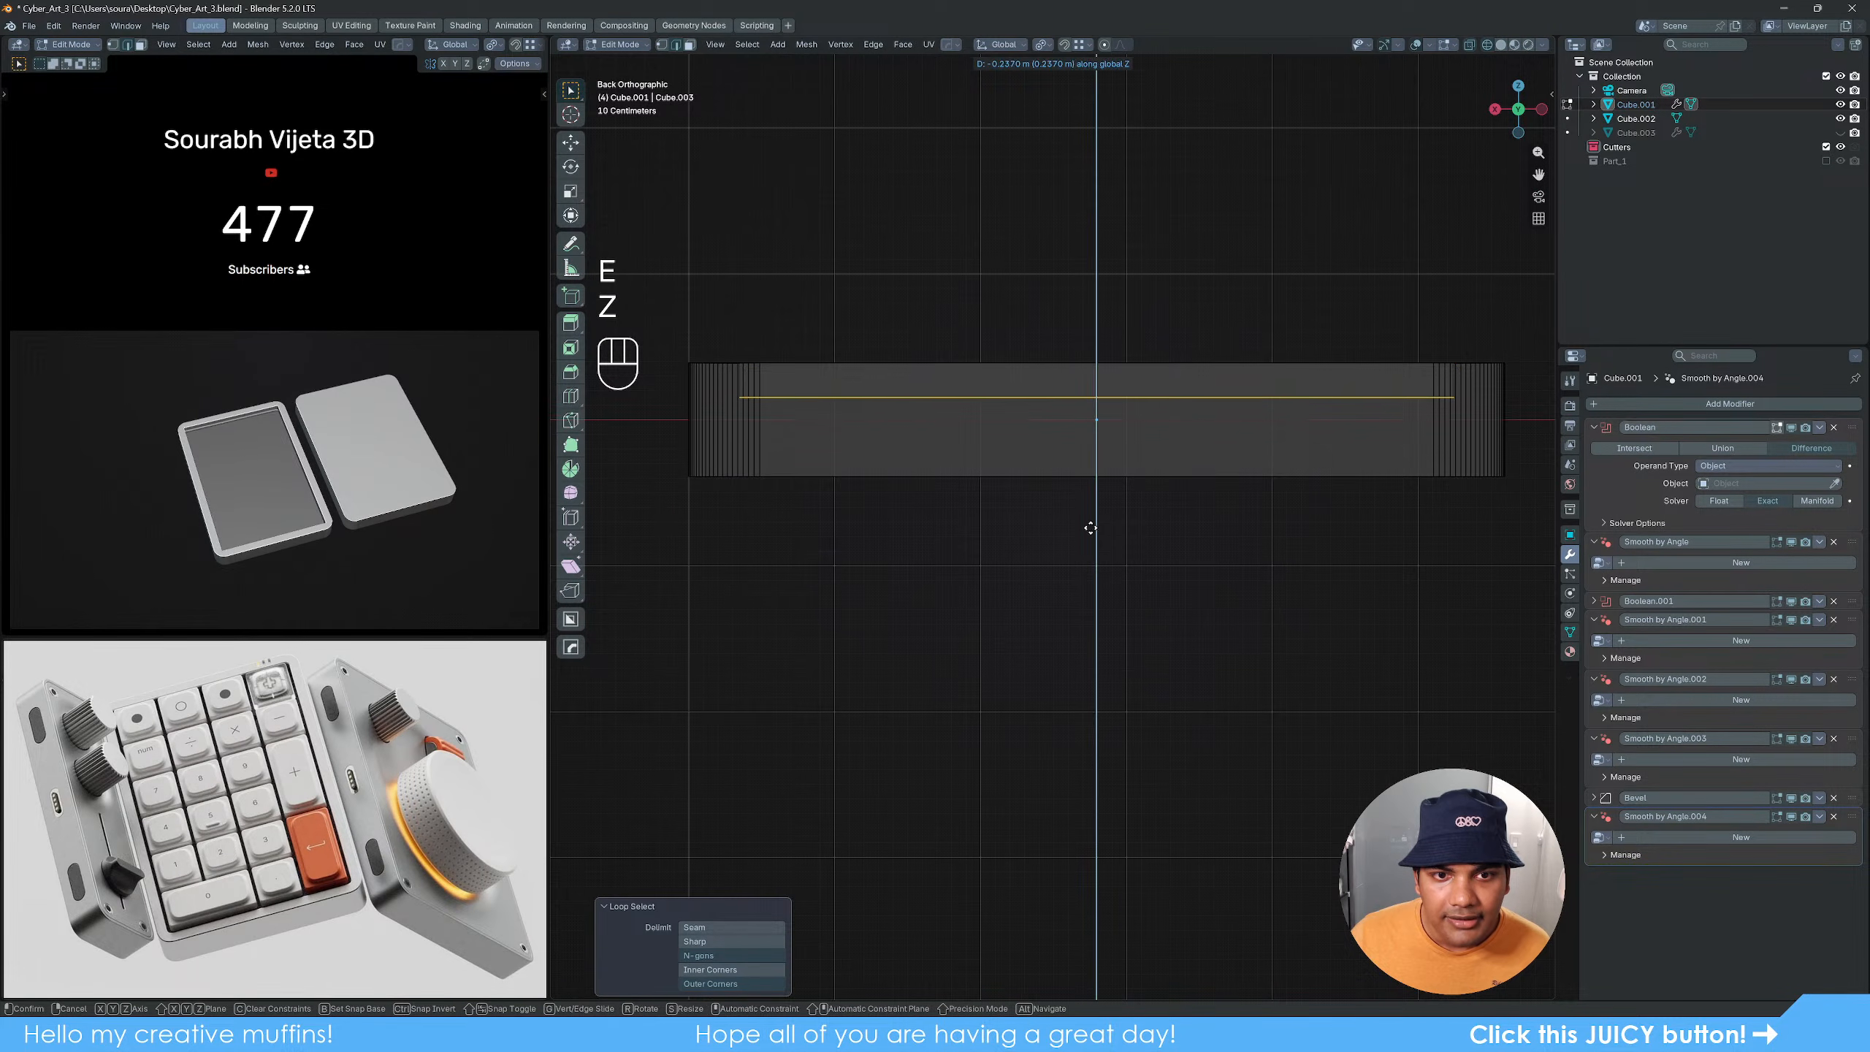
pyautogui.press('shift')
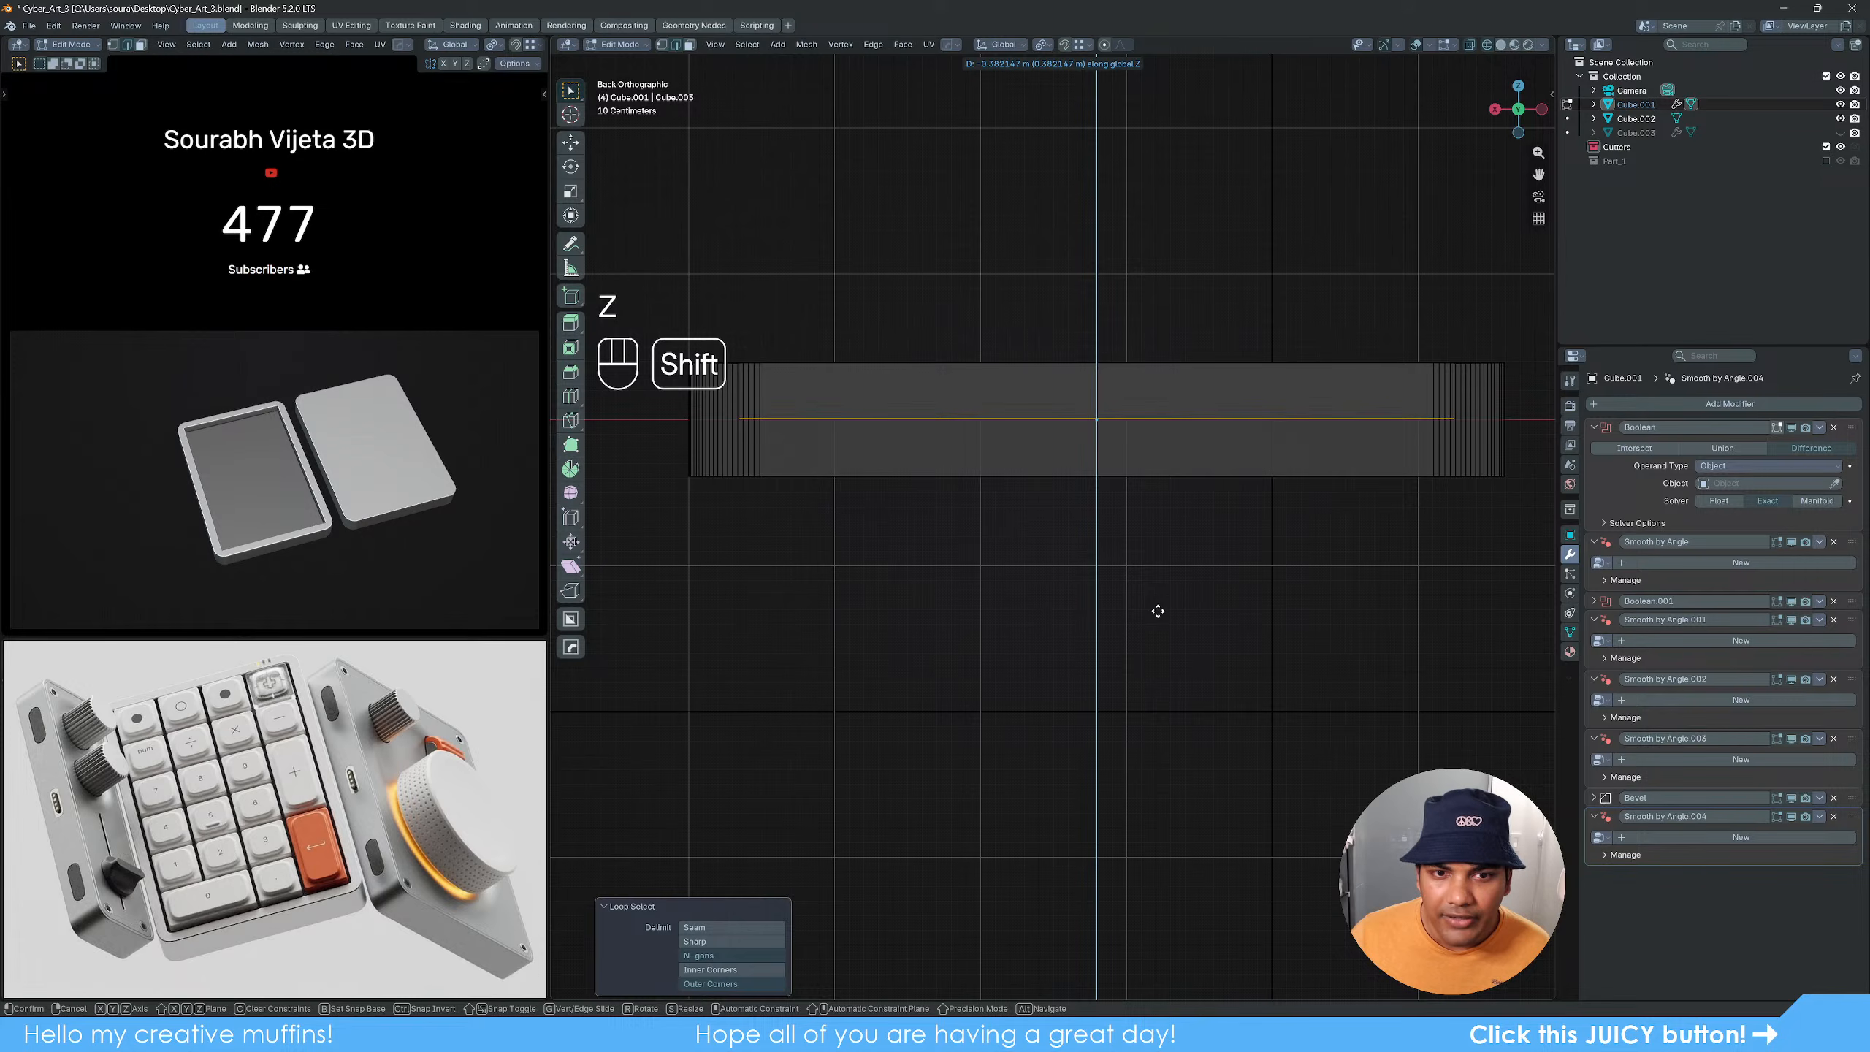
pyautogui.click(1161, 611)
# Step: Fill the lowered edge loop with a face to close the recess floor, and return to Object Mode
pyautogui.moveTo(1162, 611)
pyautogui.mouseDown(button='middle')
pyautogui.moveTo(1022, 580)
pyautogui.moveTo(1115, 560)
pyautogui.mouseUp(button='middle')
pyautogui.press('z')
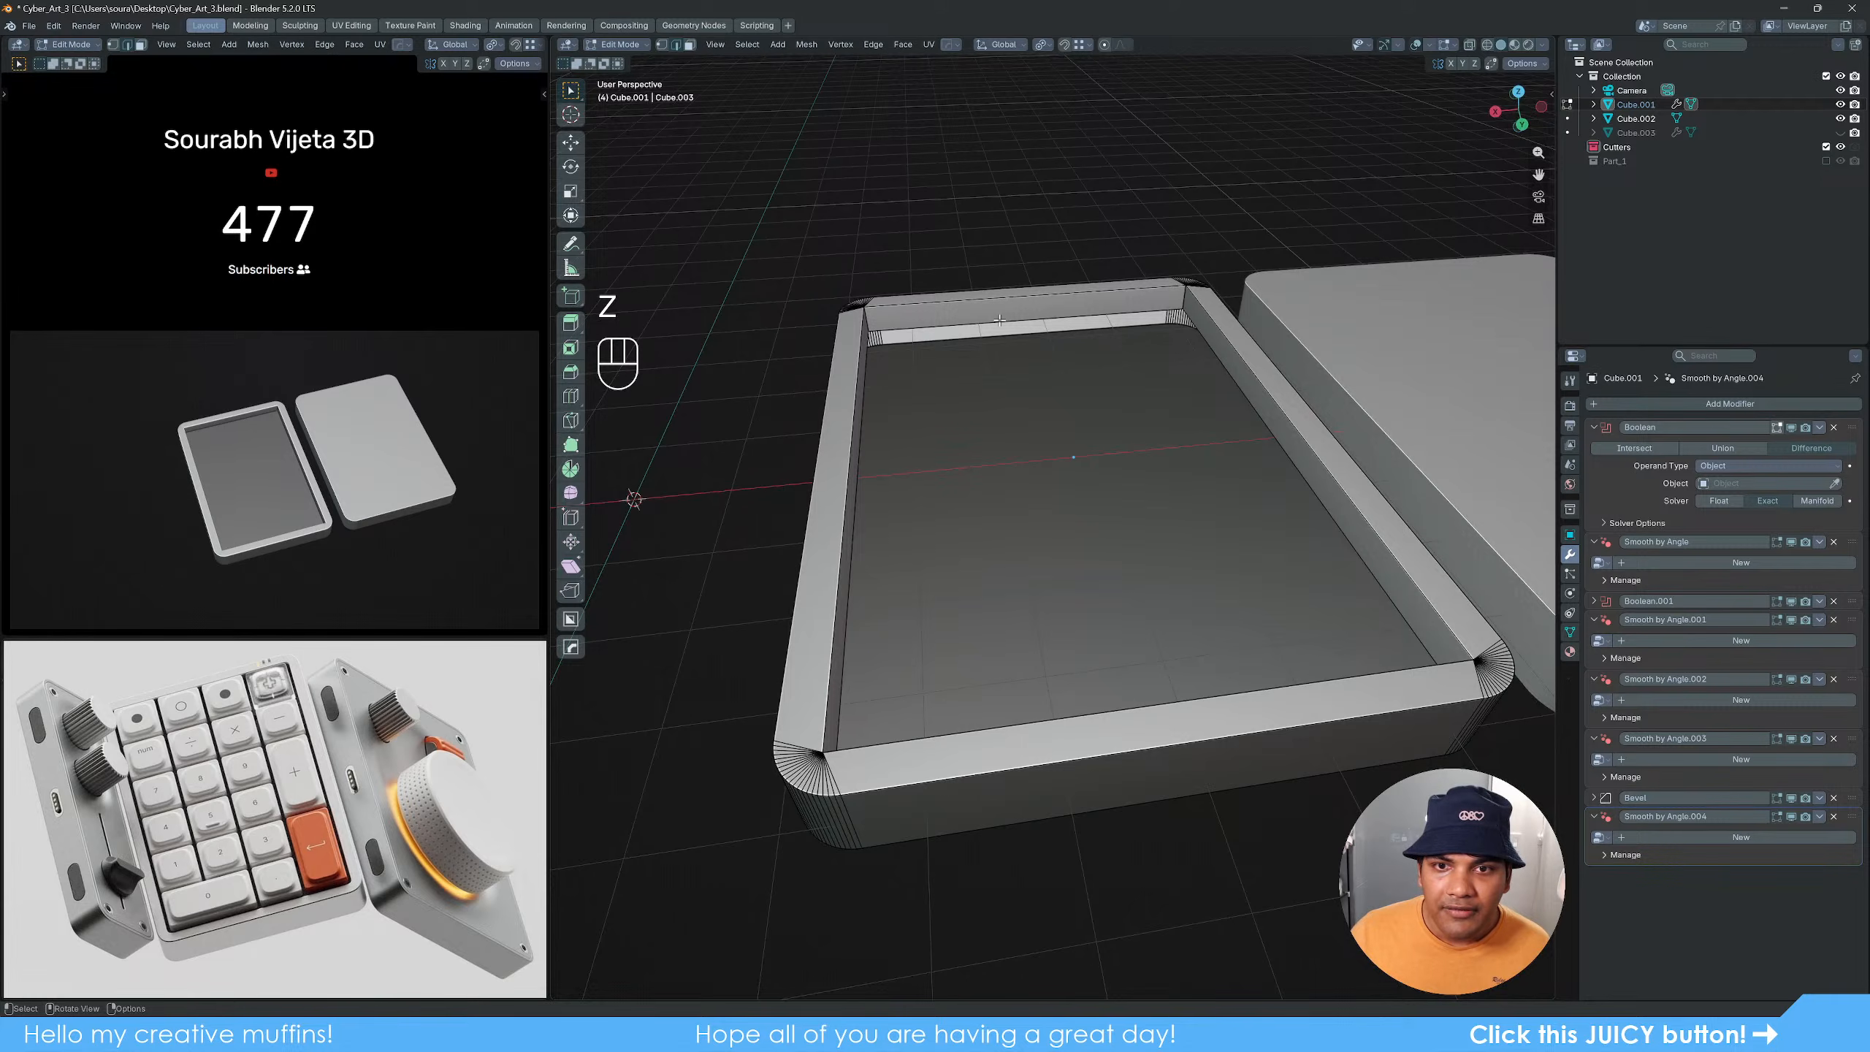
pyautogui.keyDown('alt'); pyautogui.click(1116, 560); pyautogui.keyUp('alt')
pyautogui.press('f')
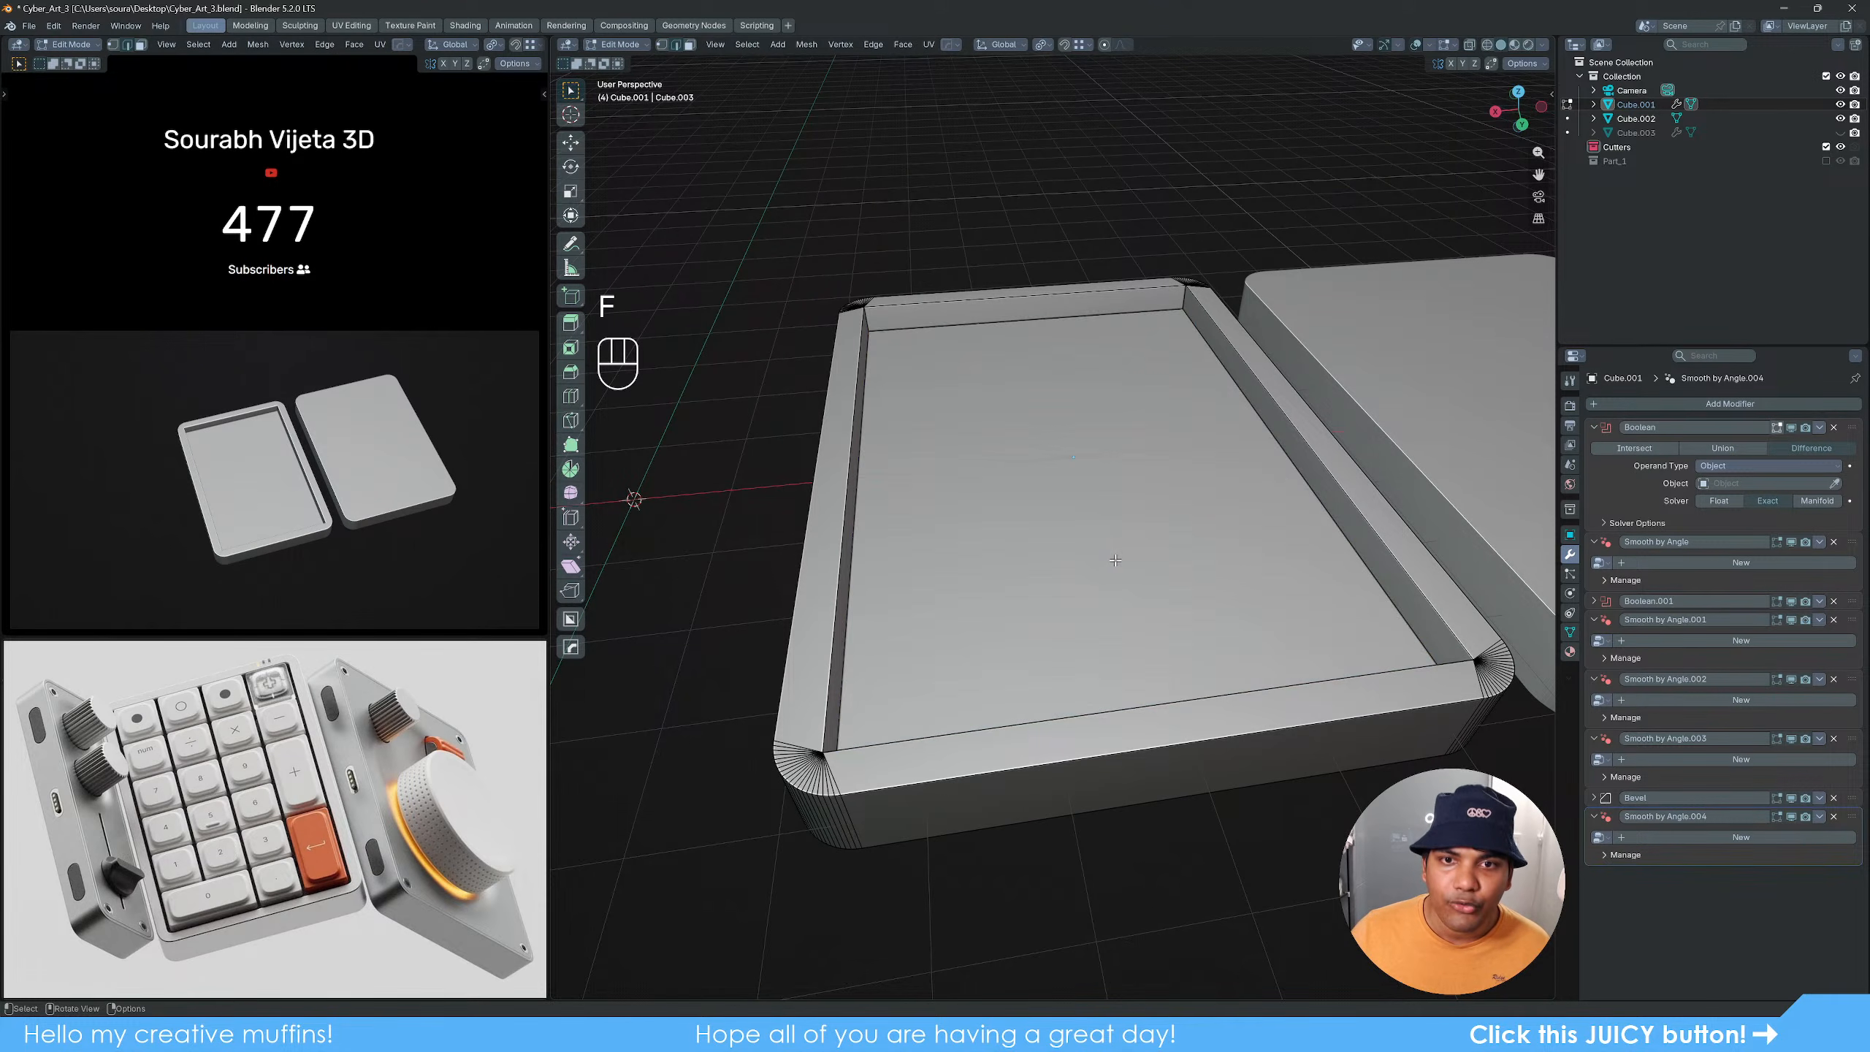
pyautogui.press('Tab')
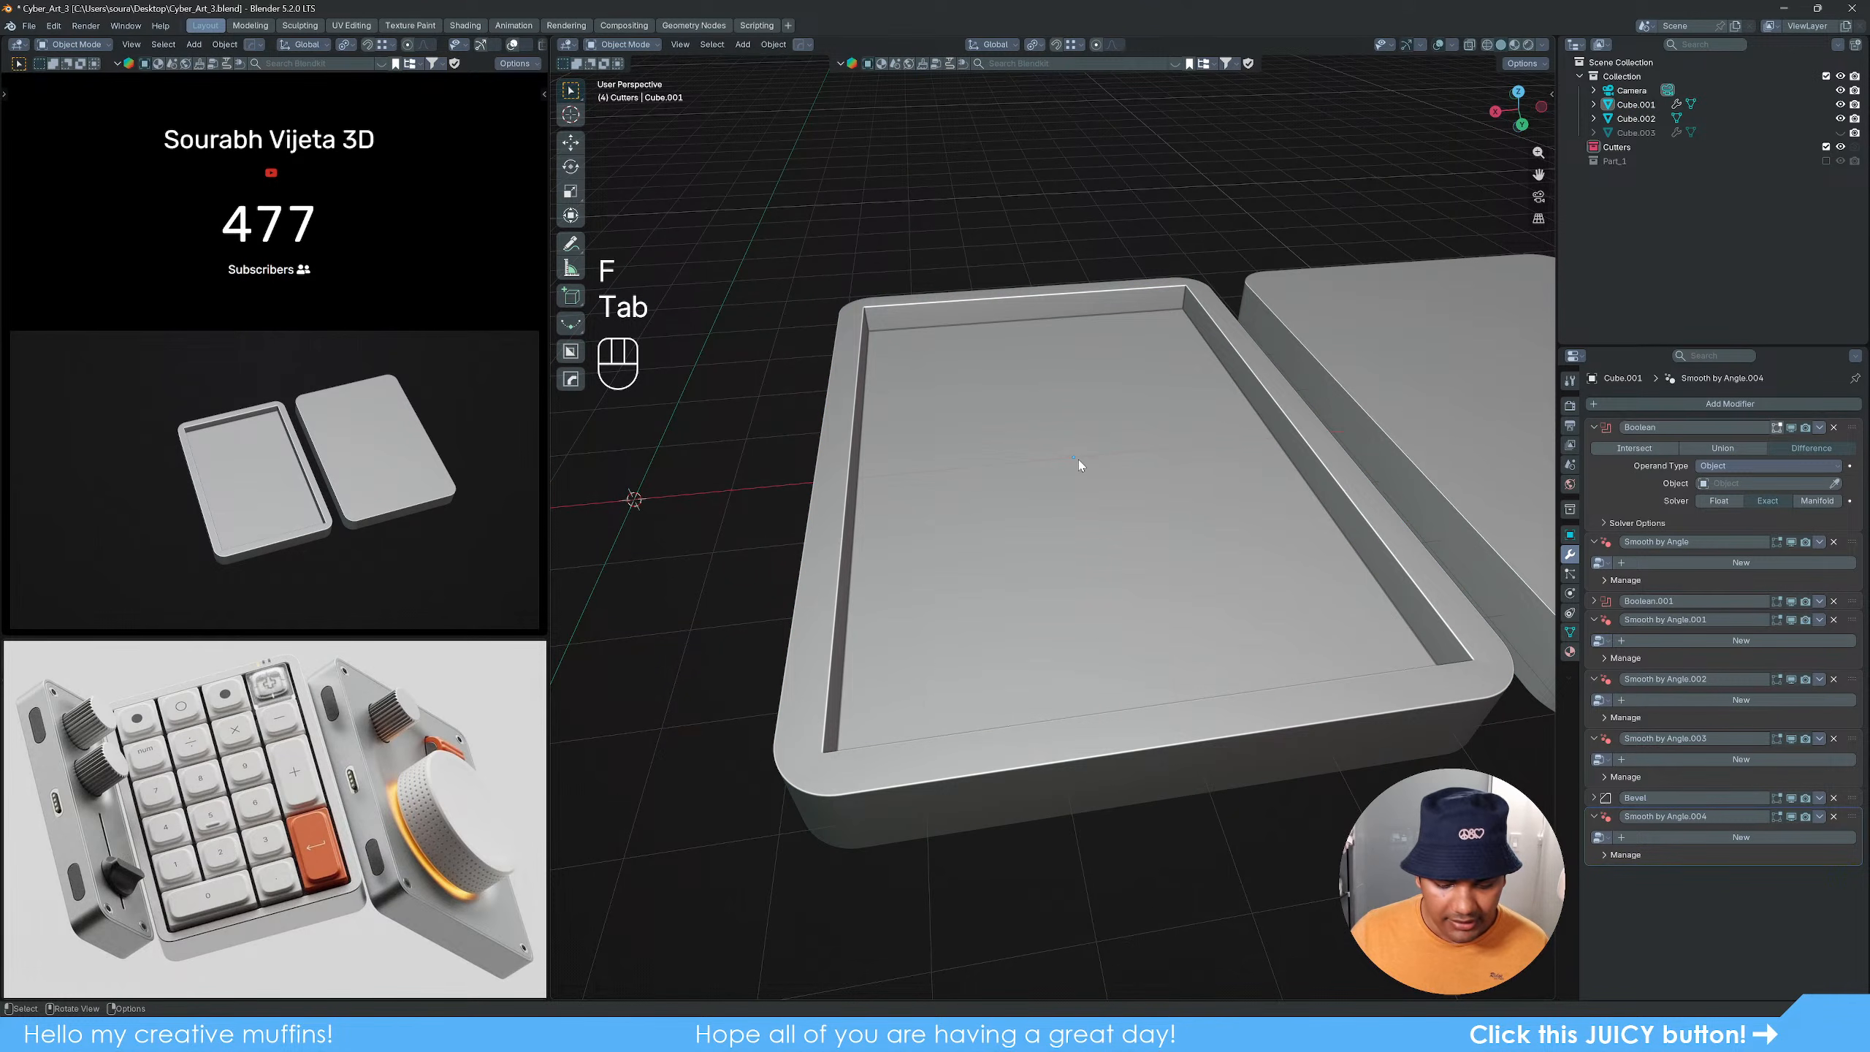
# Step: Unhide the inner top panel, select it and open it in Edit Mode
pyautogui.hotkey('alt', 'h')
pyautogui.click(1052, 450)
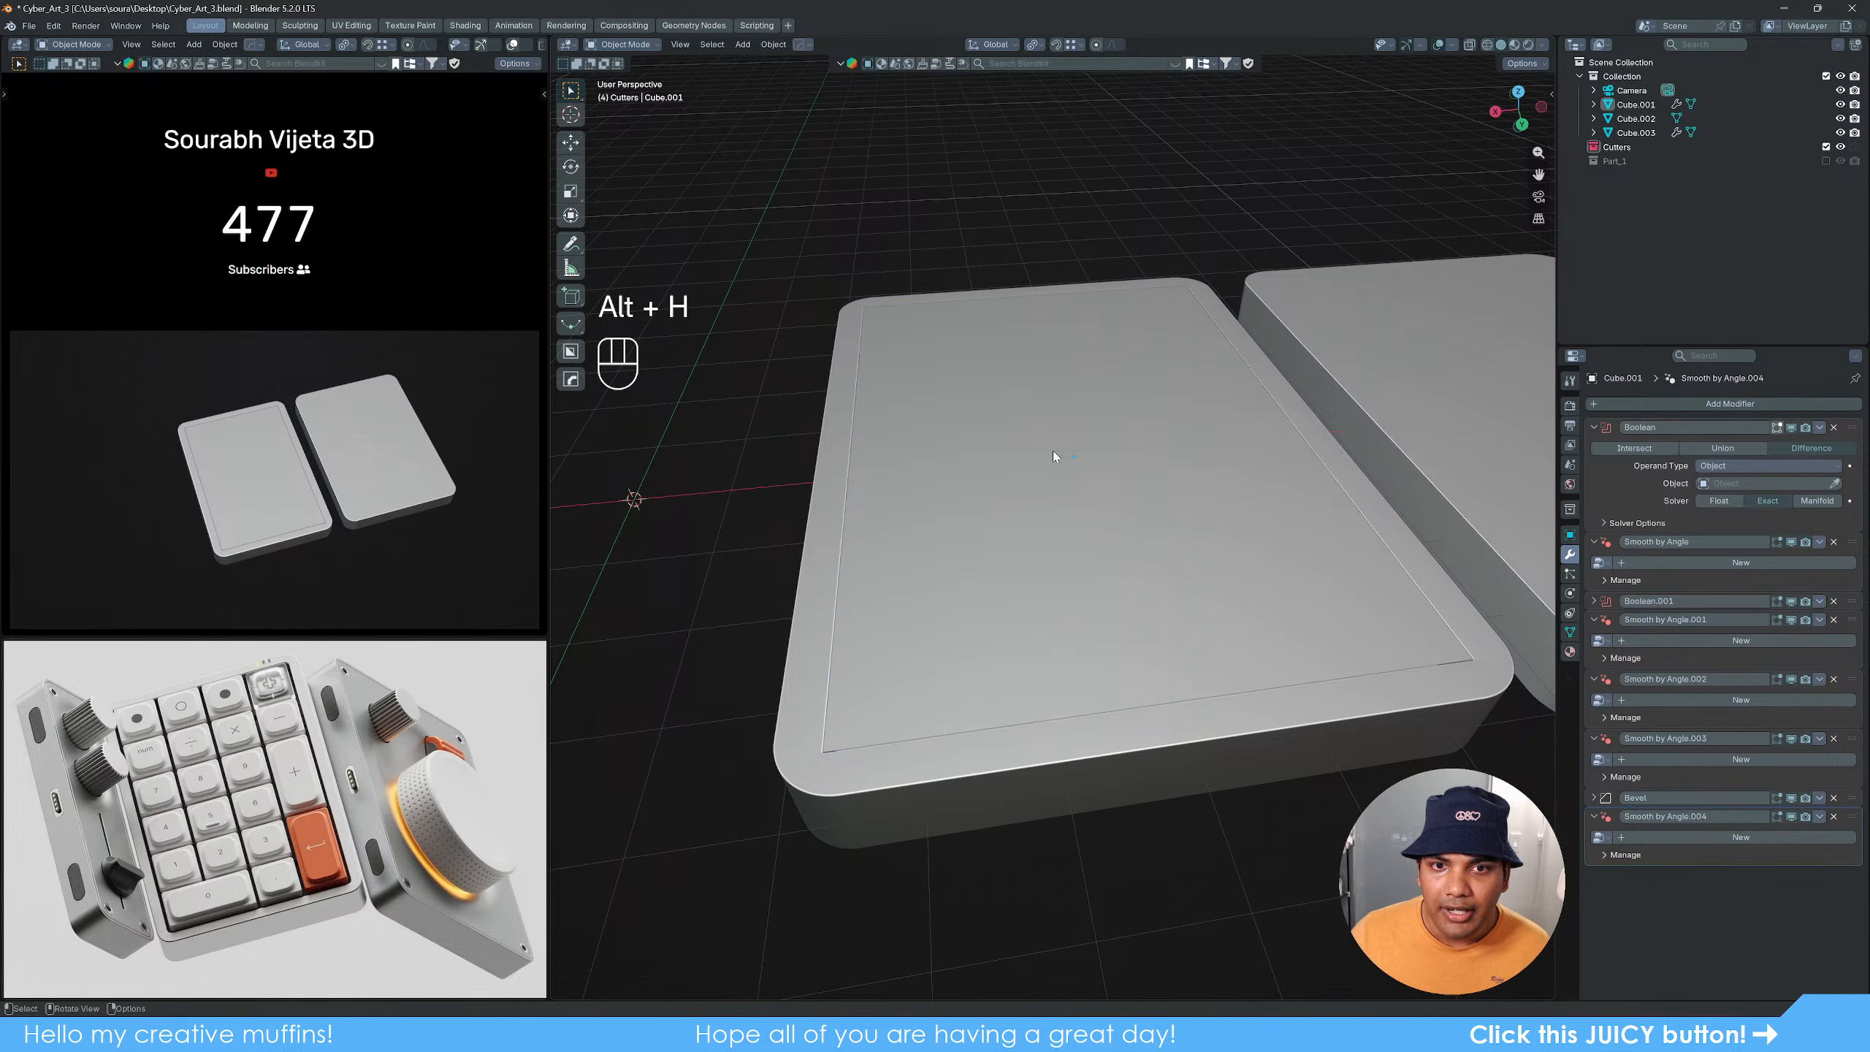
pyautogui.moveTo(1064, 553); pyautogui.dragTo(1144, 554, button='middle')
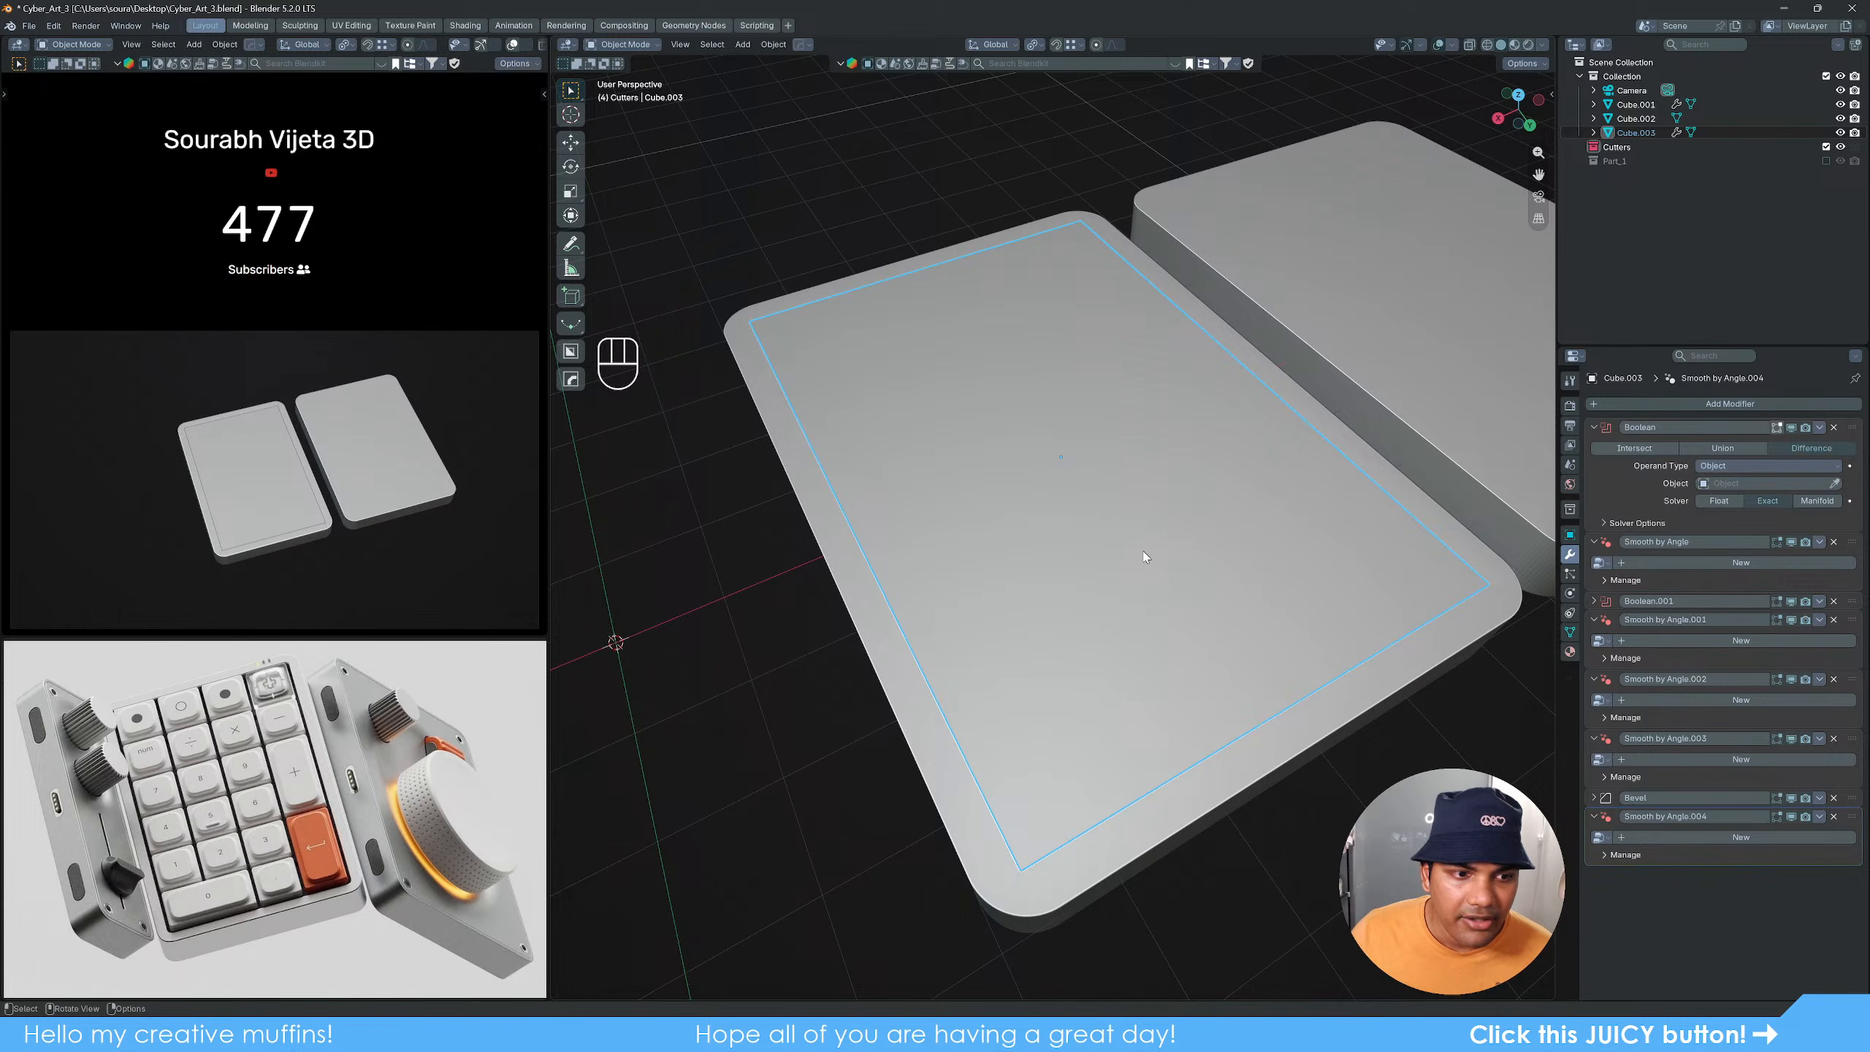
pyautogui.moveTo(1143, 556); pyautogui.dragTo(1135, 514, button='middle')
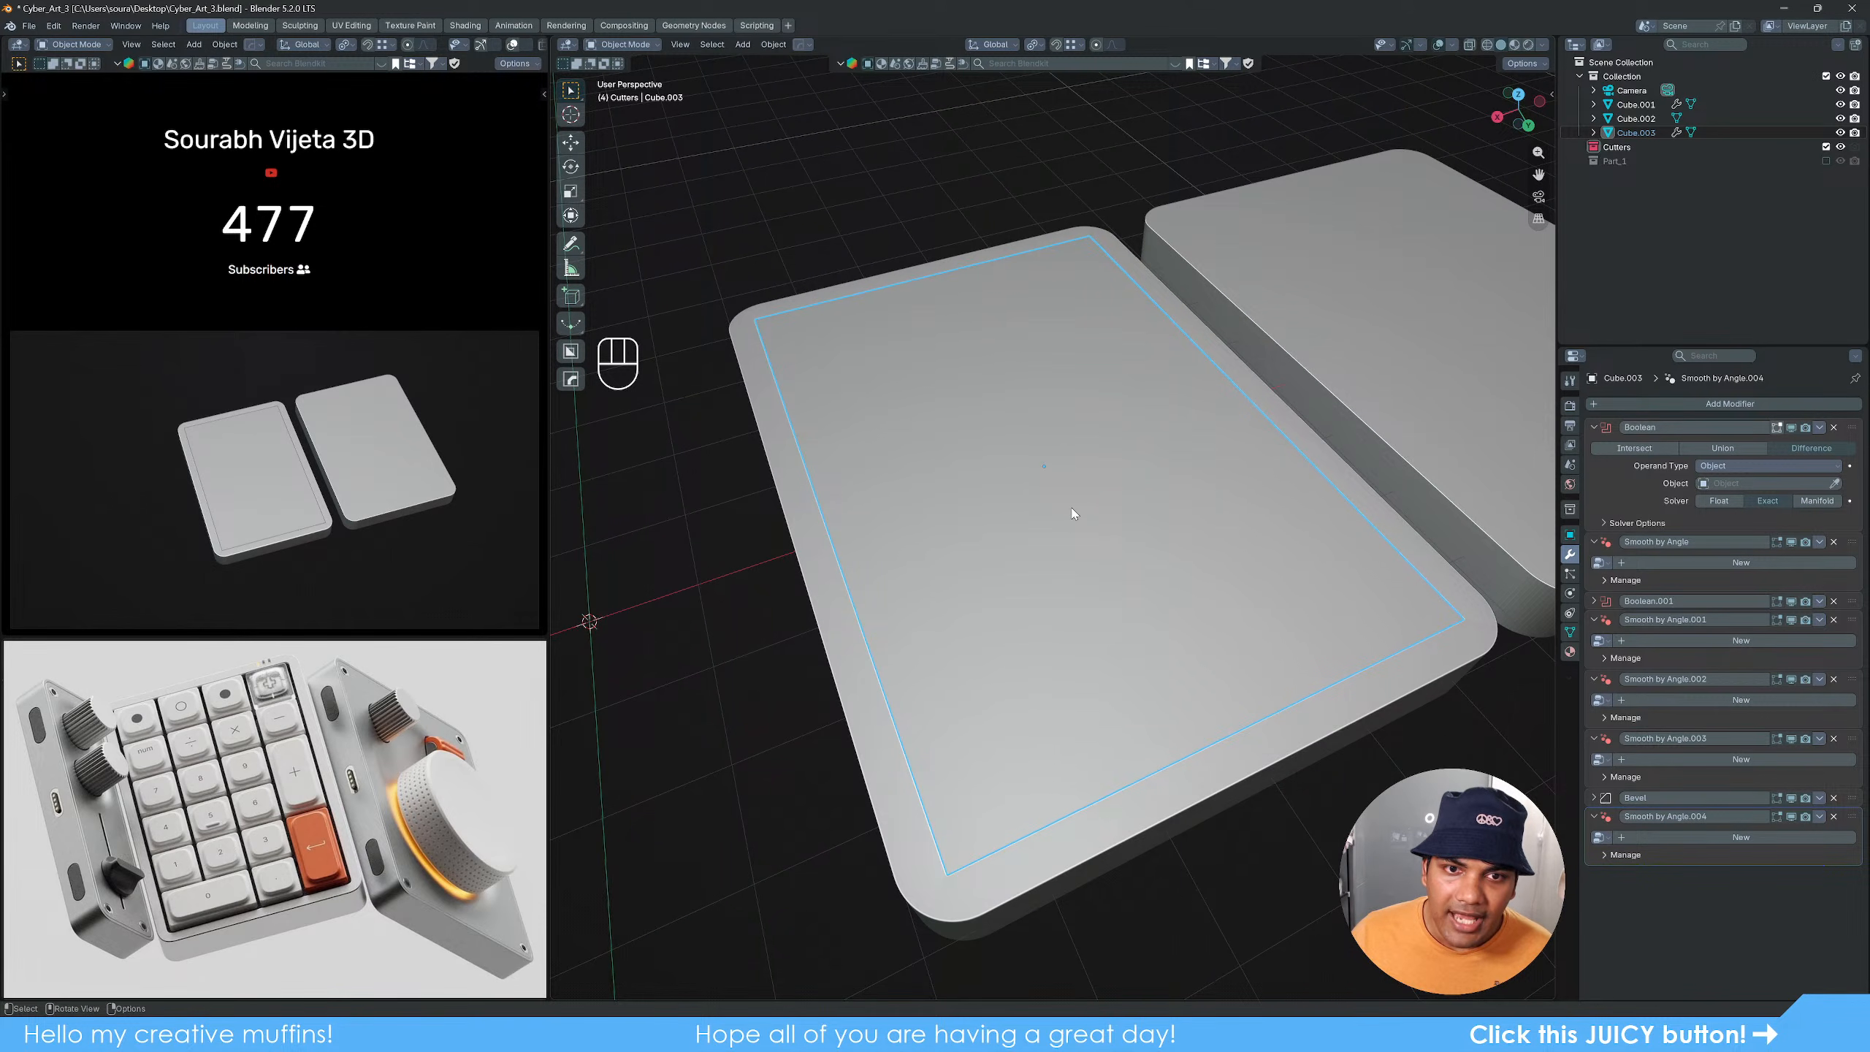
pyautogui.press('Tab')
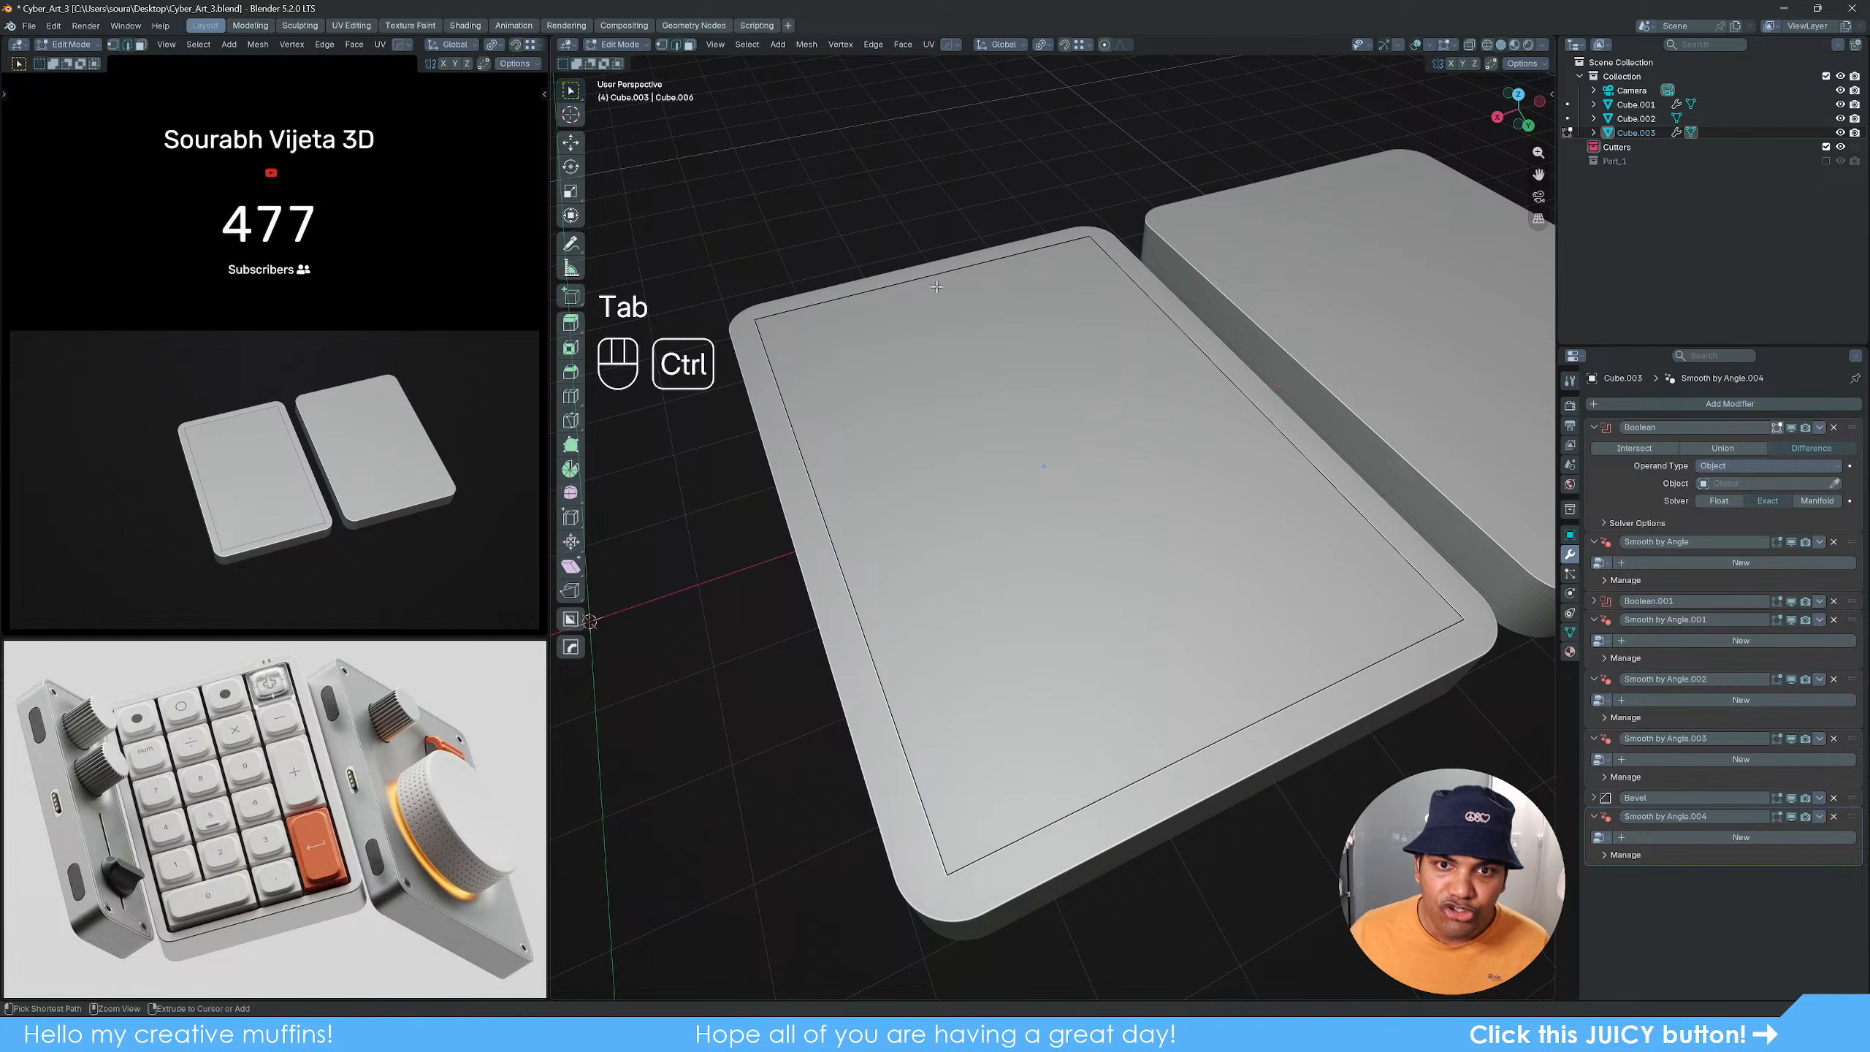
# Step: Divide the panel into a keypad grid with three lengthwise and five crosswise centered loop cuts, and switch to face selection
pyautogui.hotkey('ctrl', 'r')
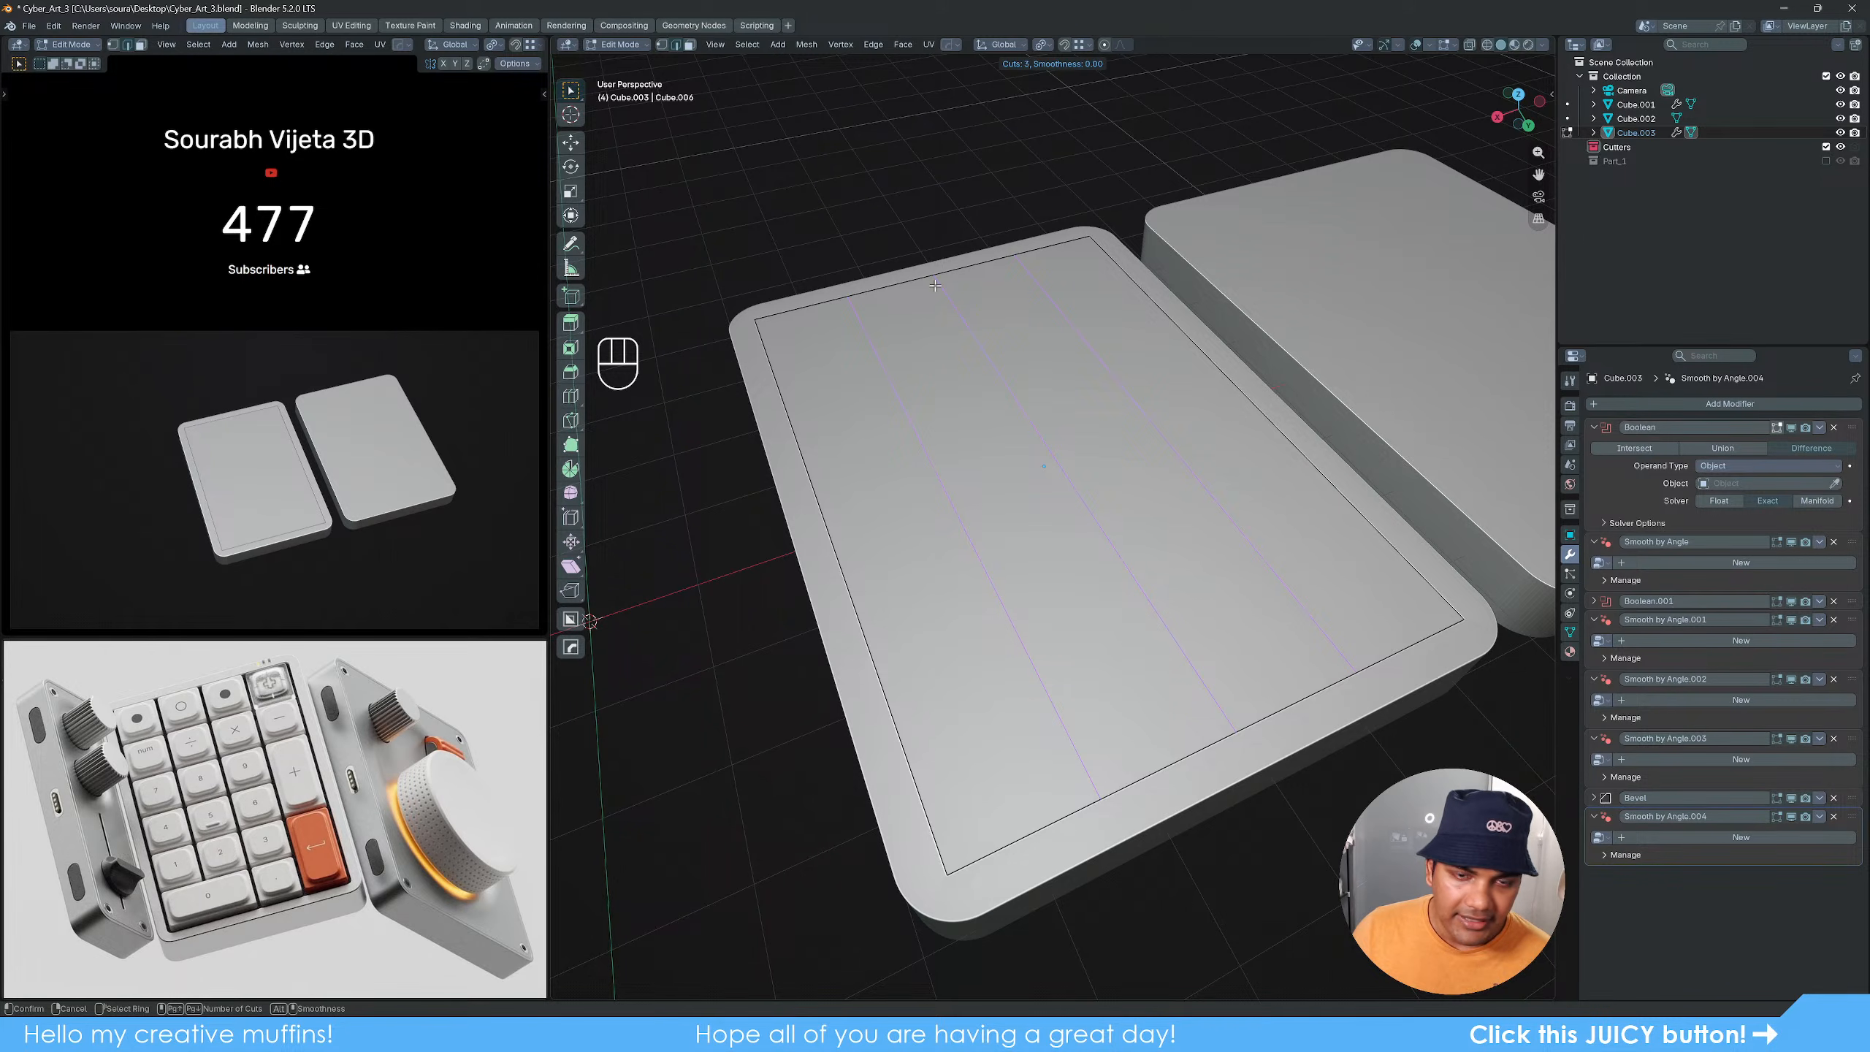
pyautogui.click(935, 285)
pyautogui.click(936, 285)
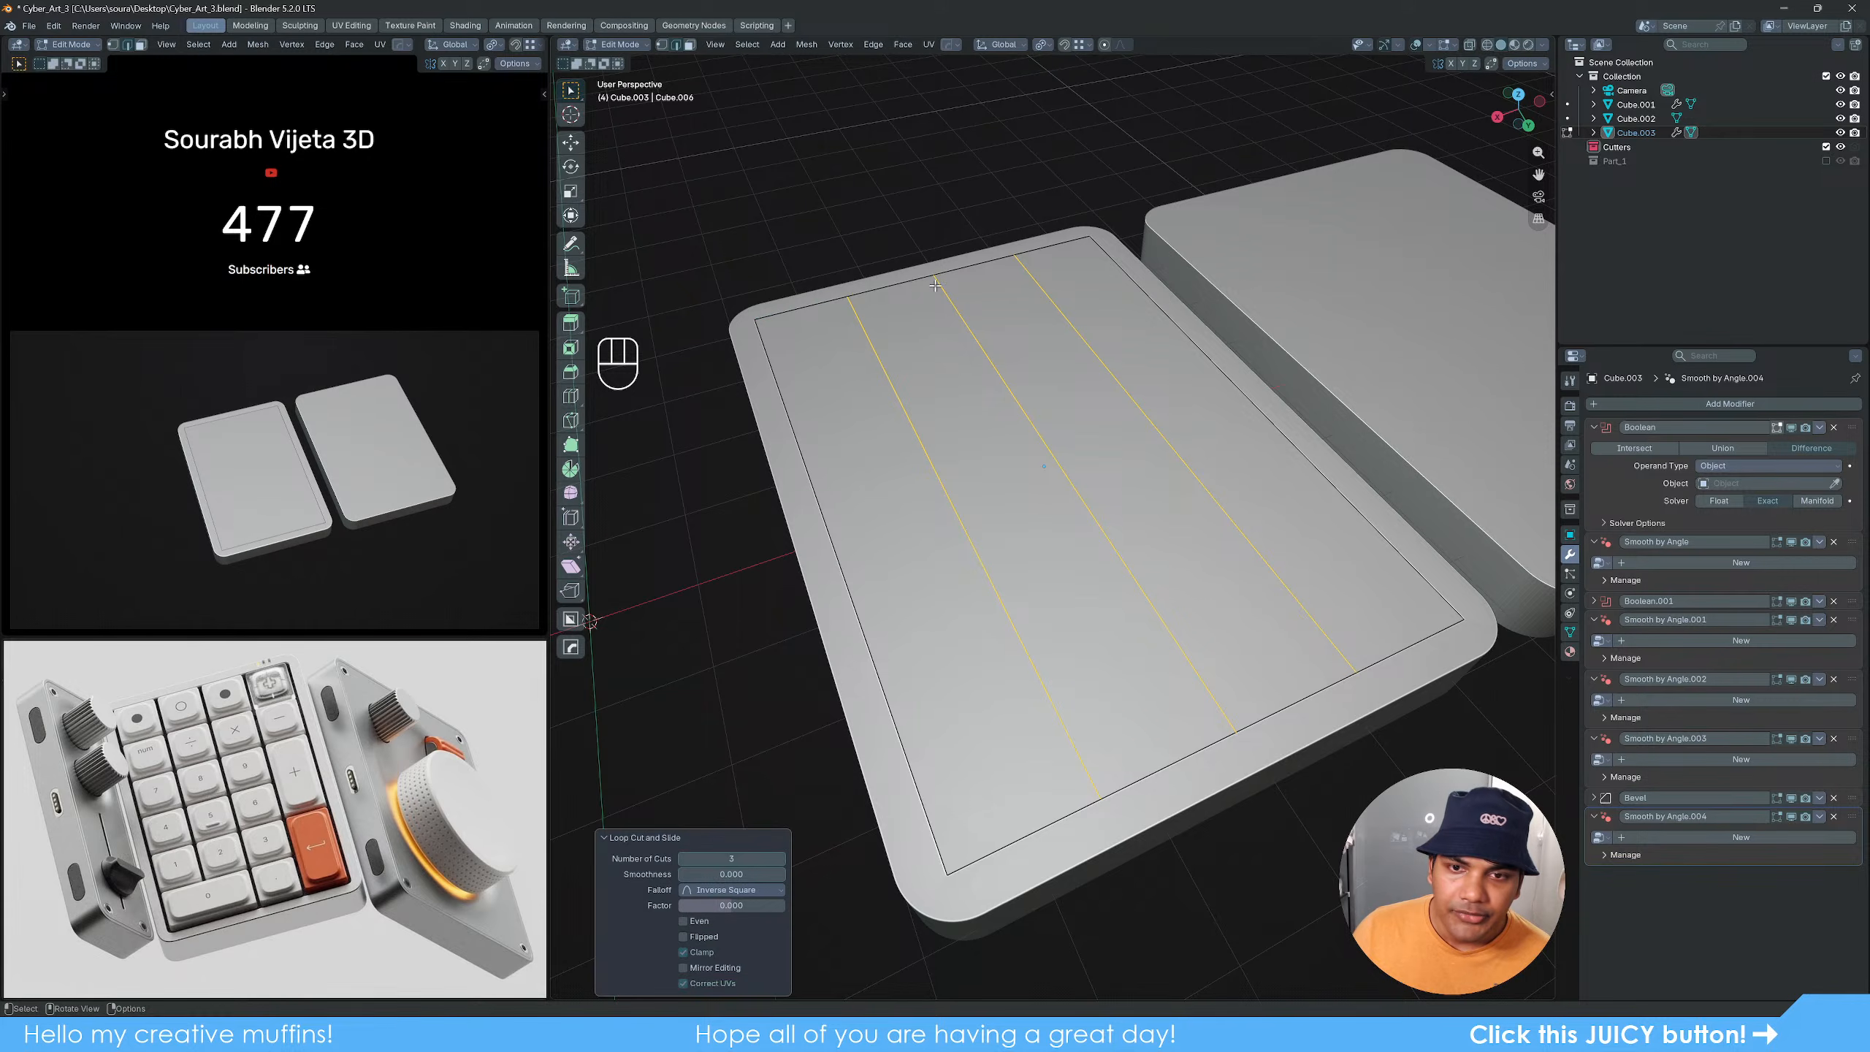
pyautogui.moveTo(992, 471); pyautogui.dragTo(1036, 489, button='middle')
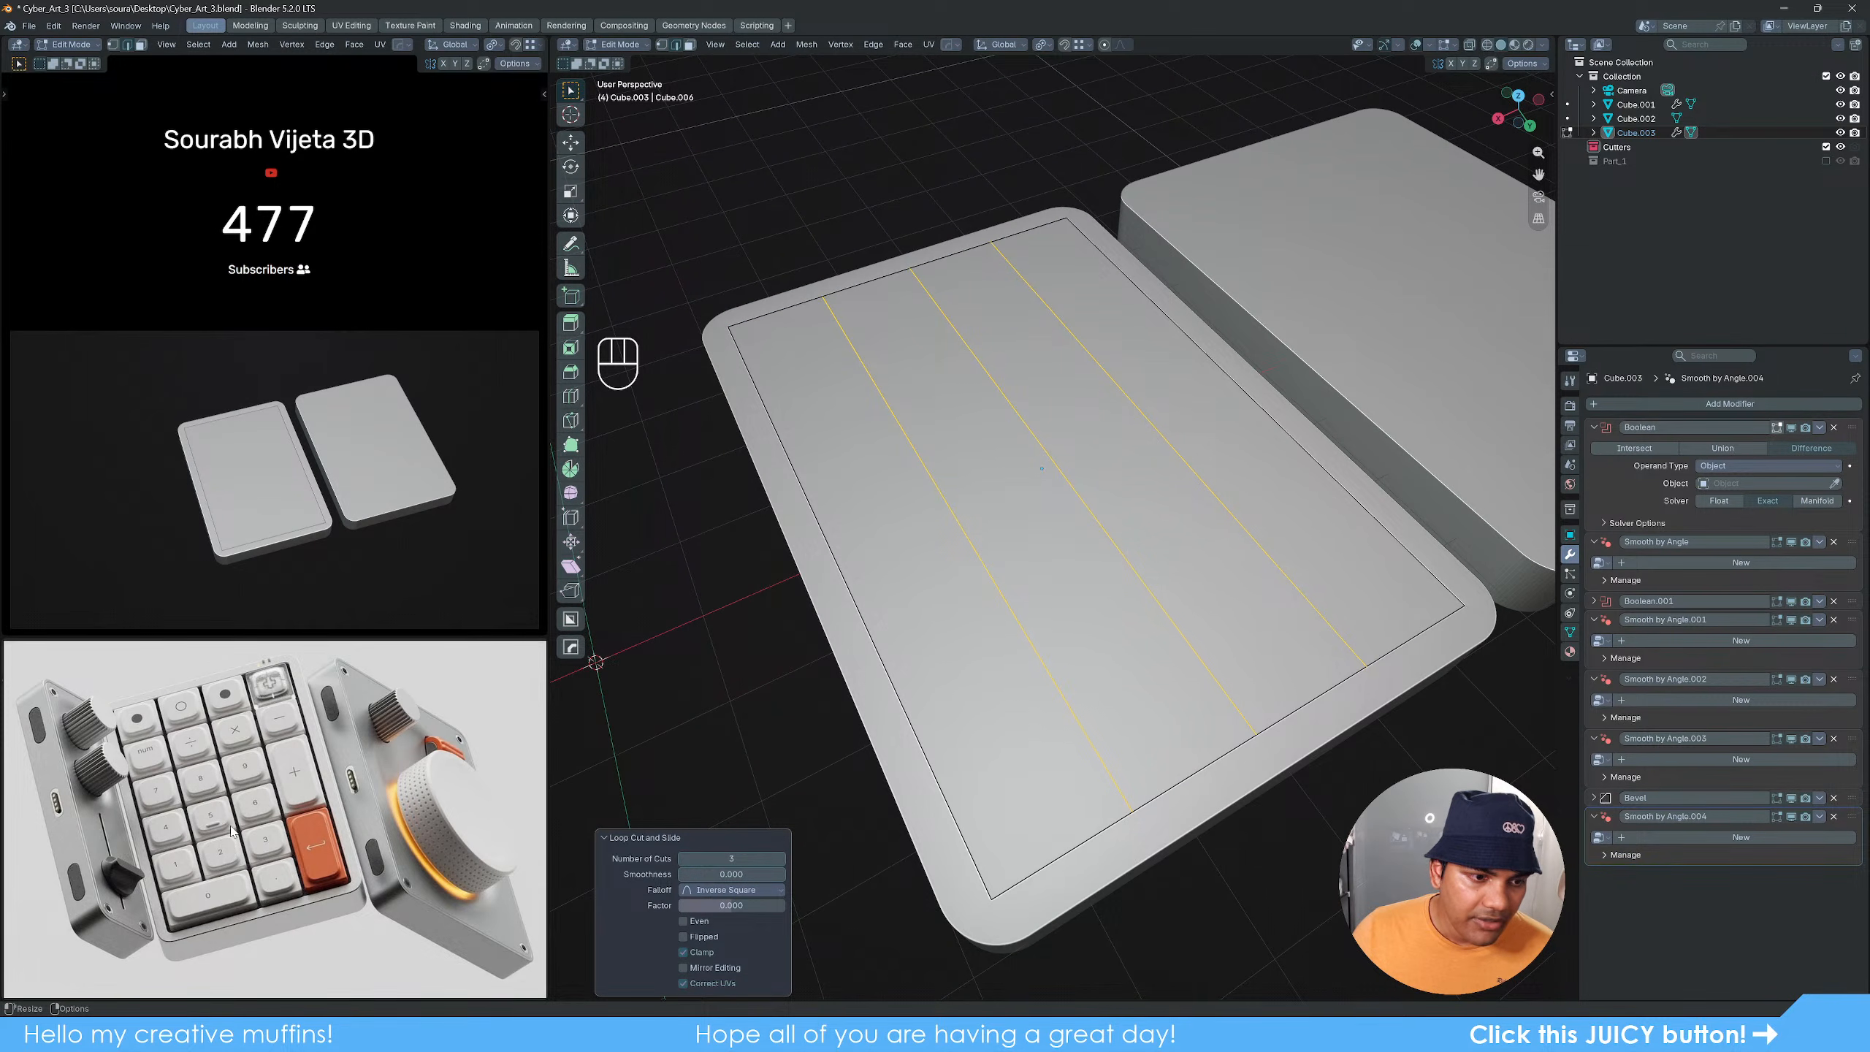
pyautogui.hotkey('ctrl', 'r')
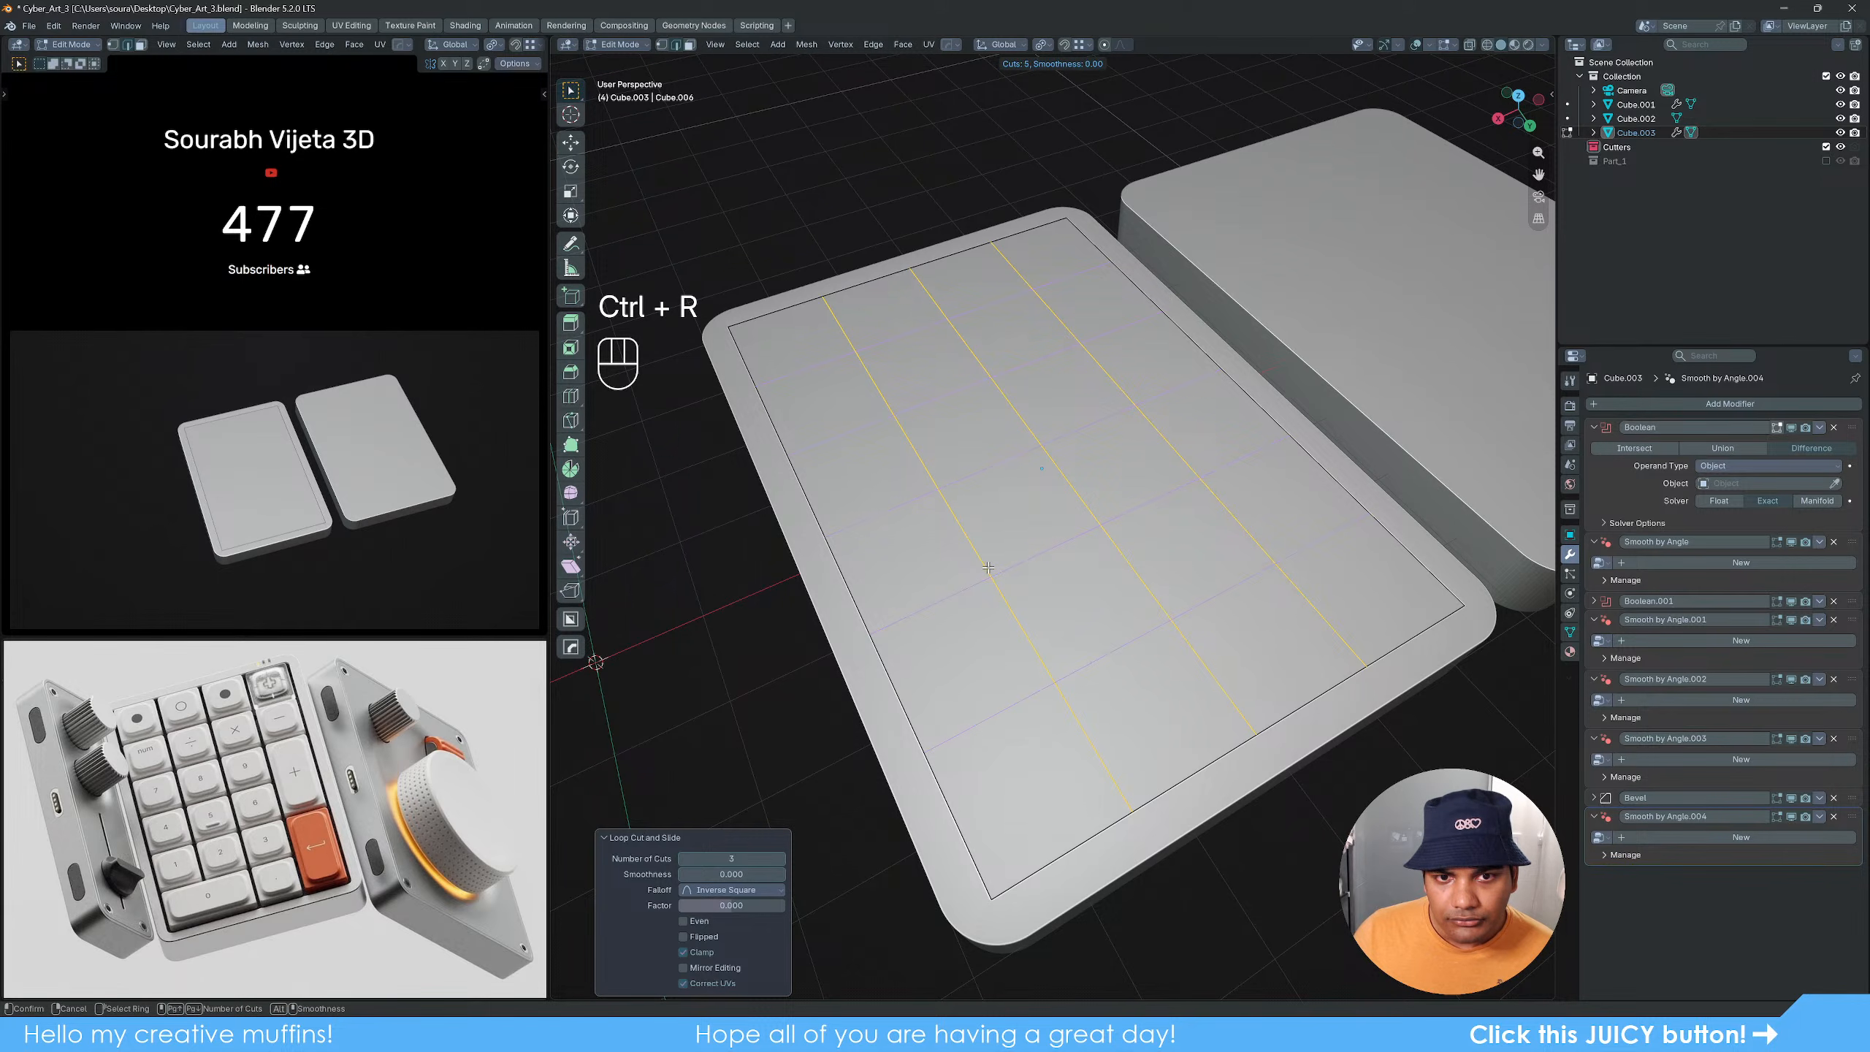
pyautogui.click(988, 567)
pyautogui.rightClick(989, 567)
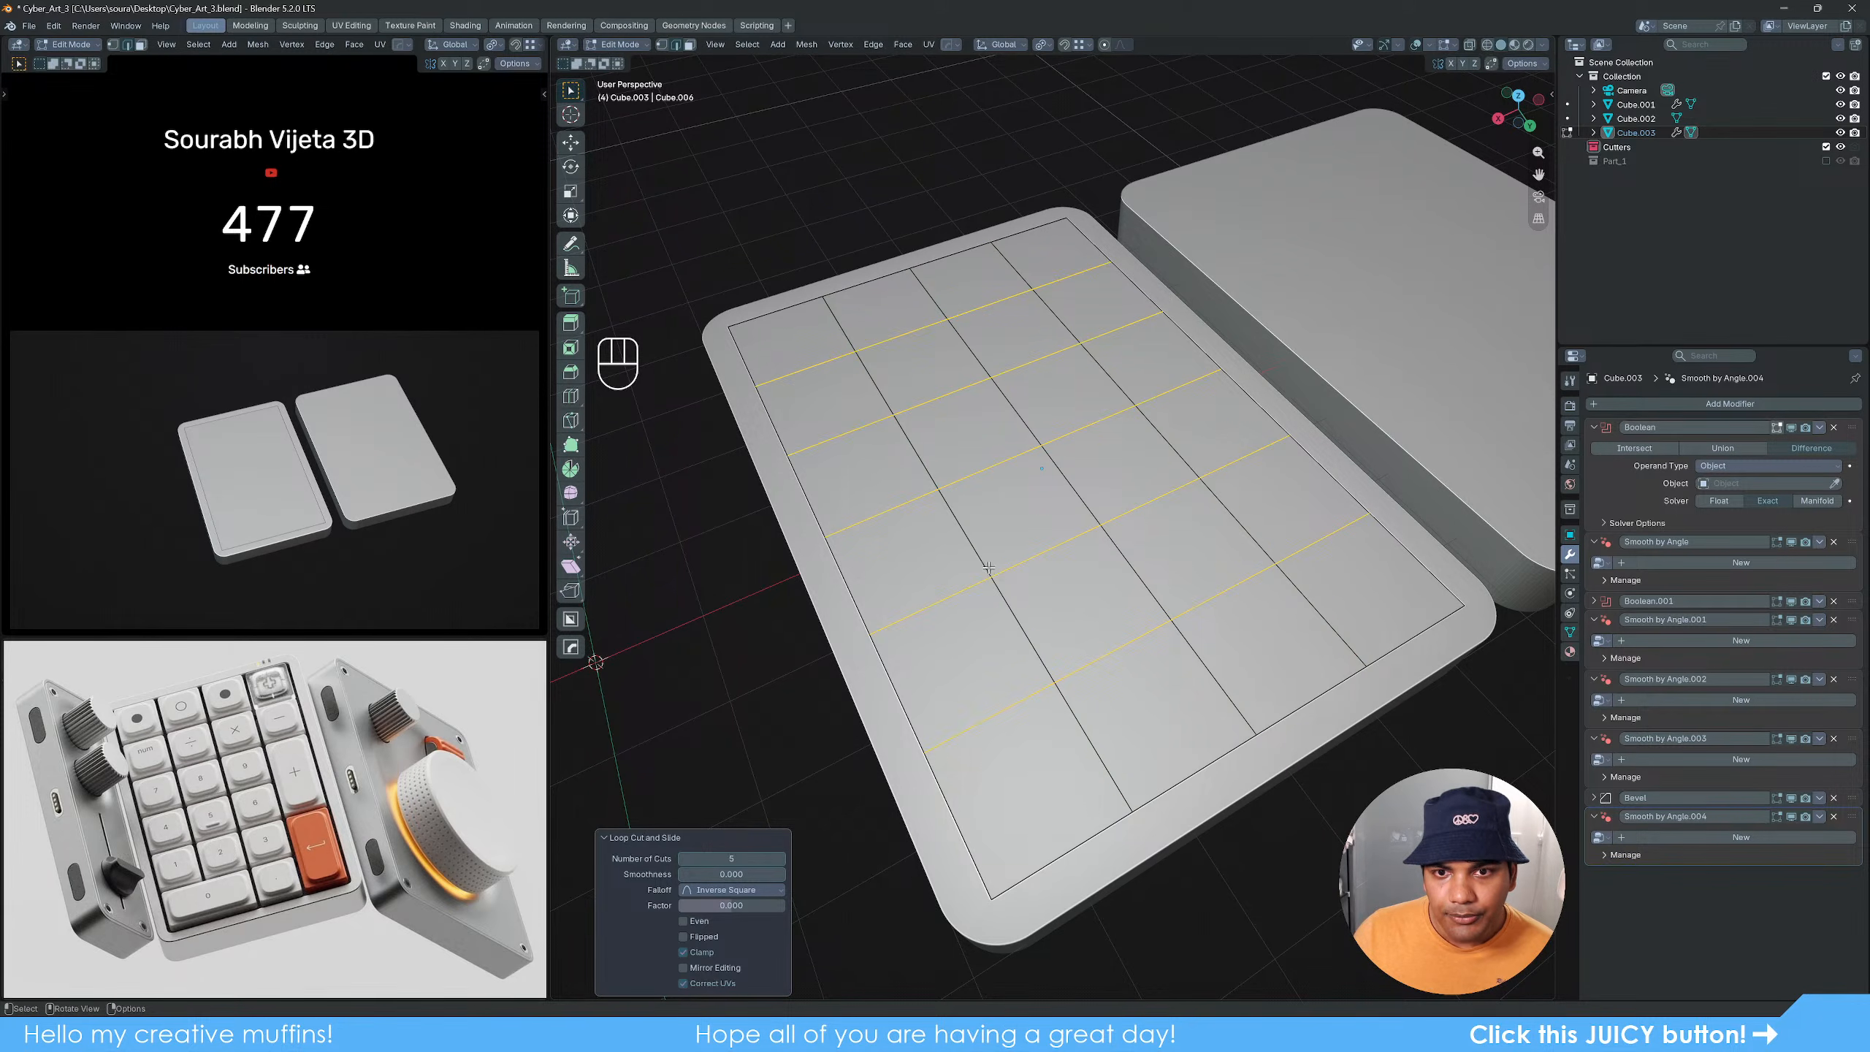
pyautogui.scroll(-3, 1261, 711)
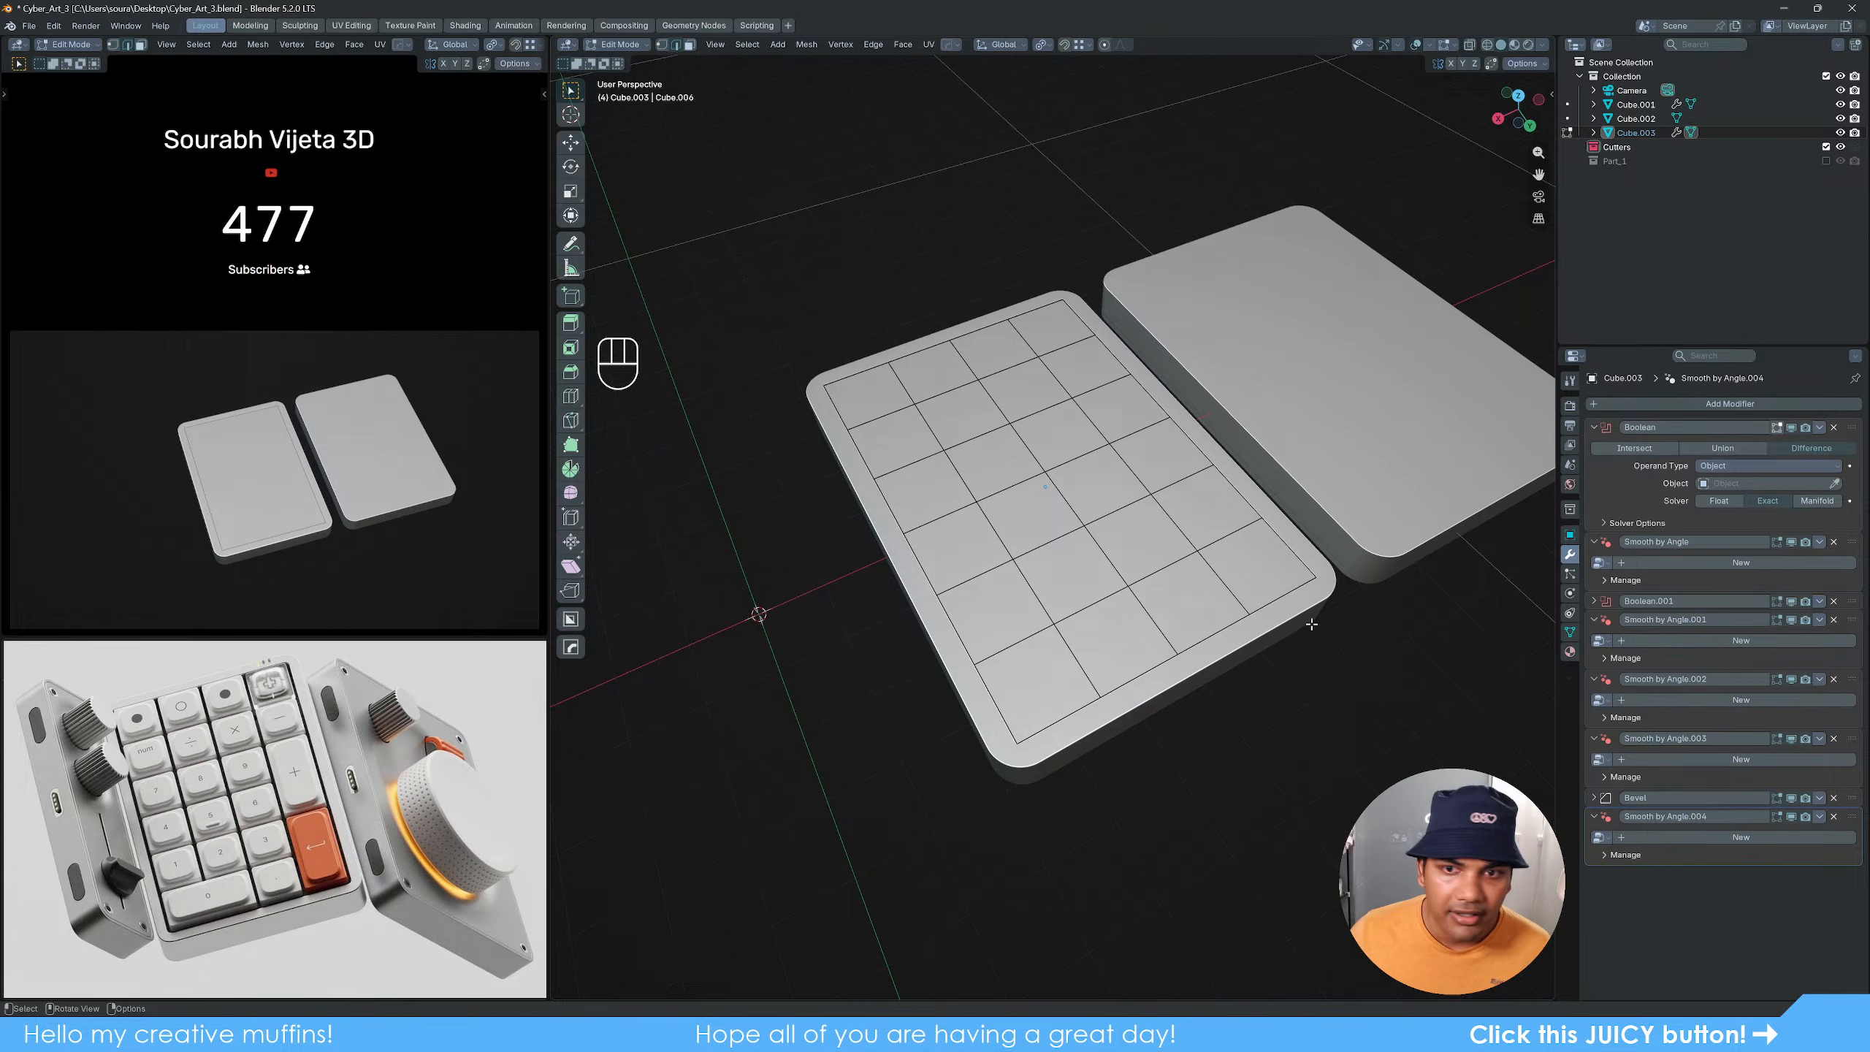
pyautogui.scroll(2, 1176, 545)
pyautogui.scroll(1, 1175, 549)
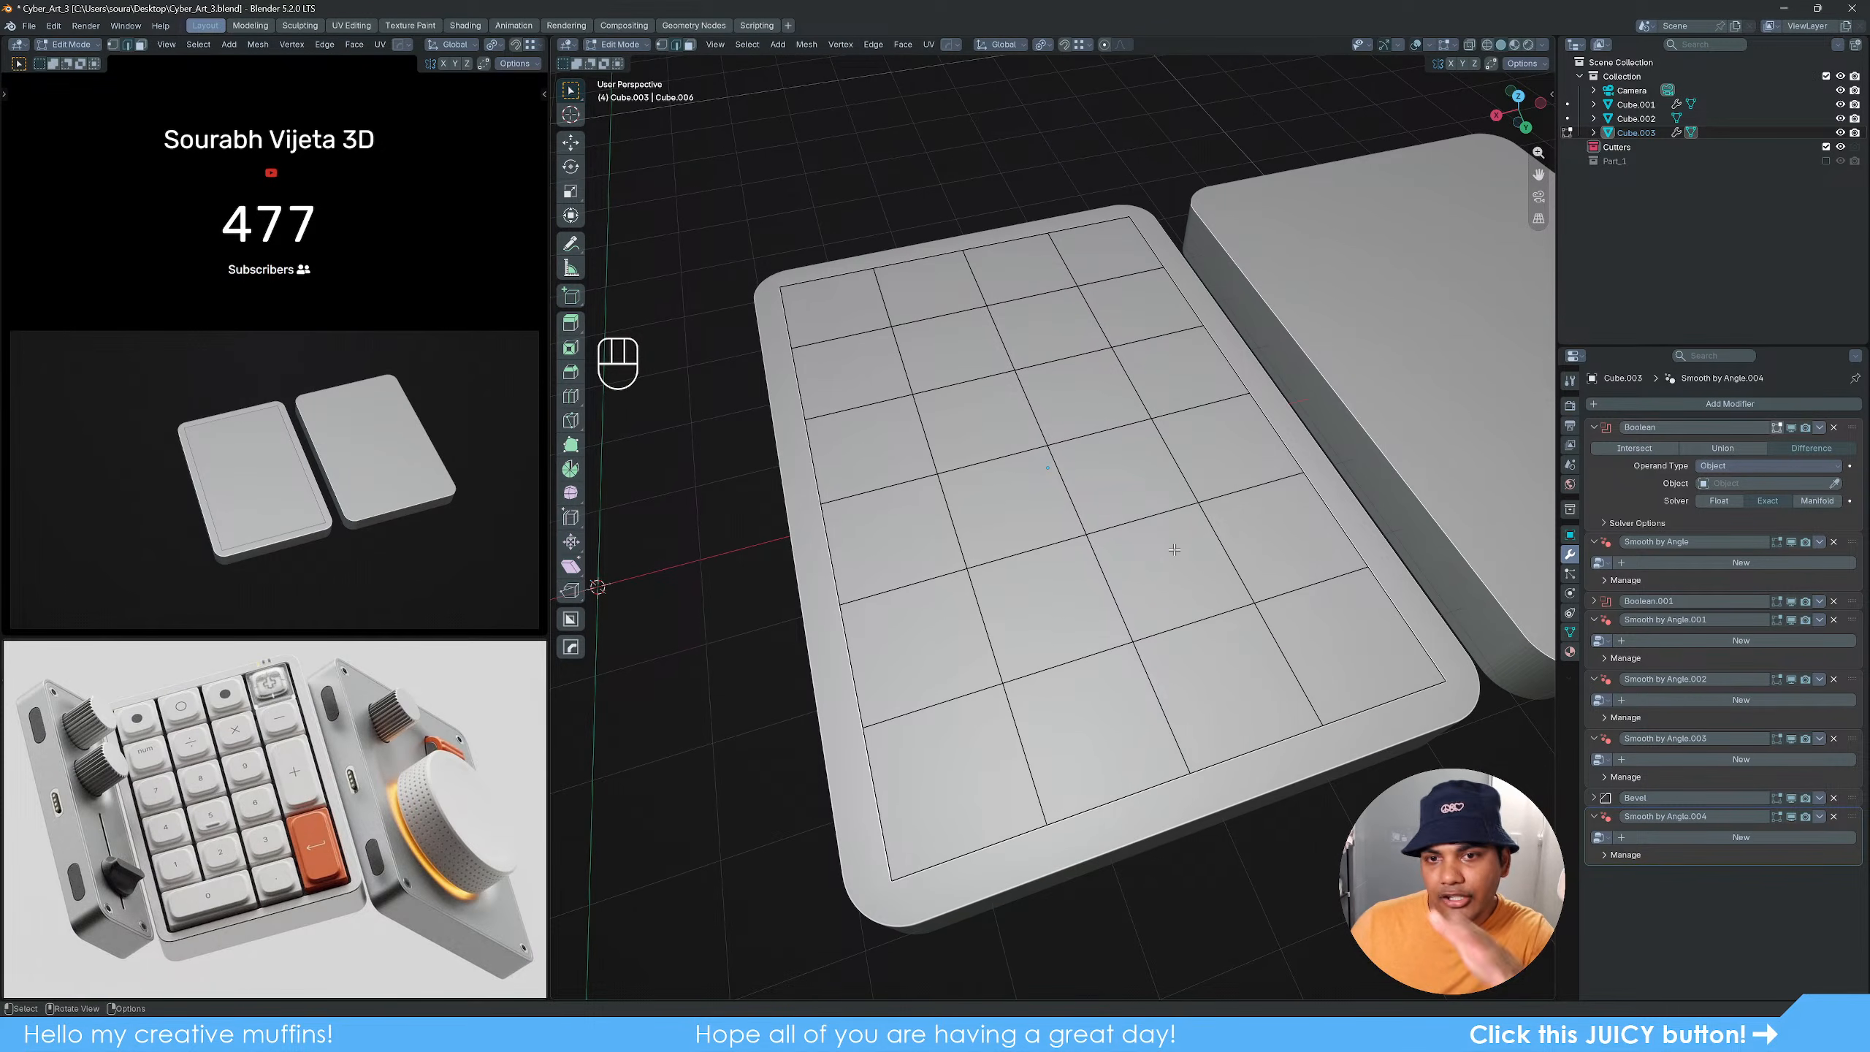
pyautogui.press('3')
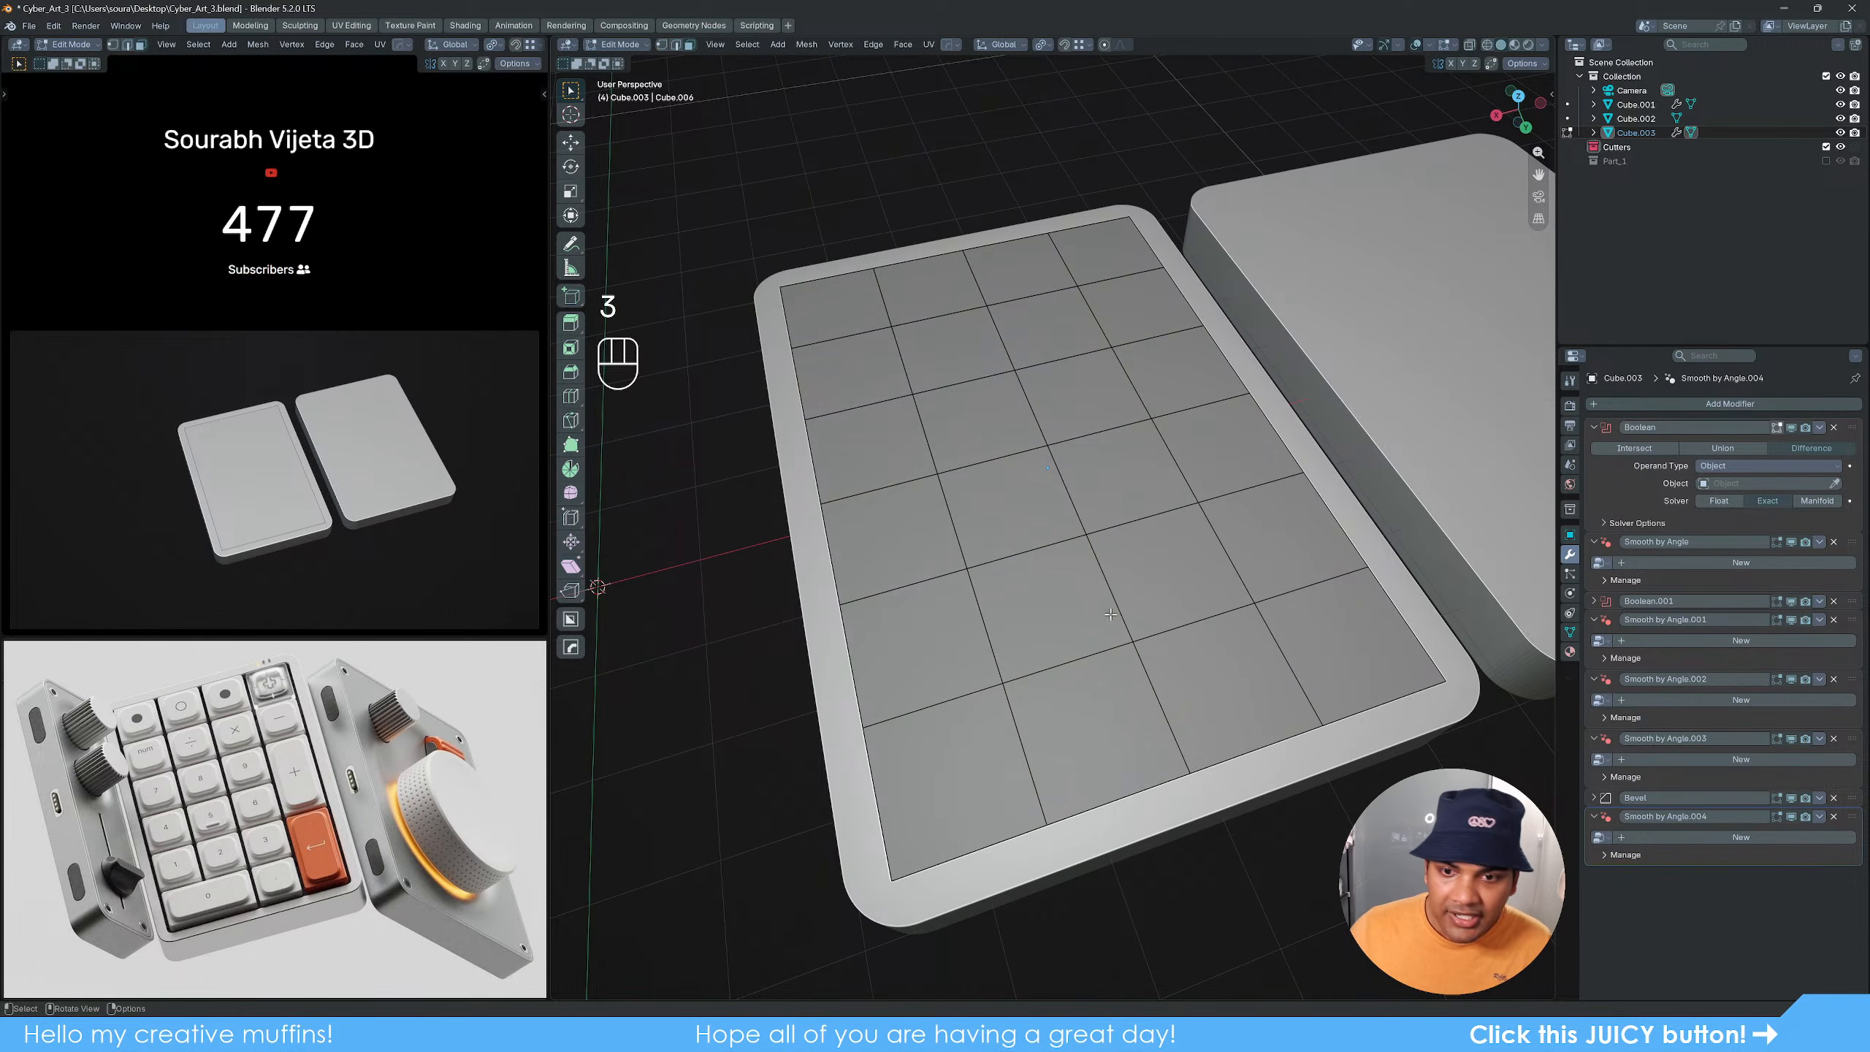
pyautogui.click(1311, 630)
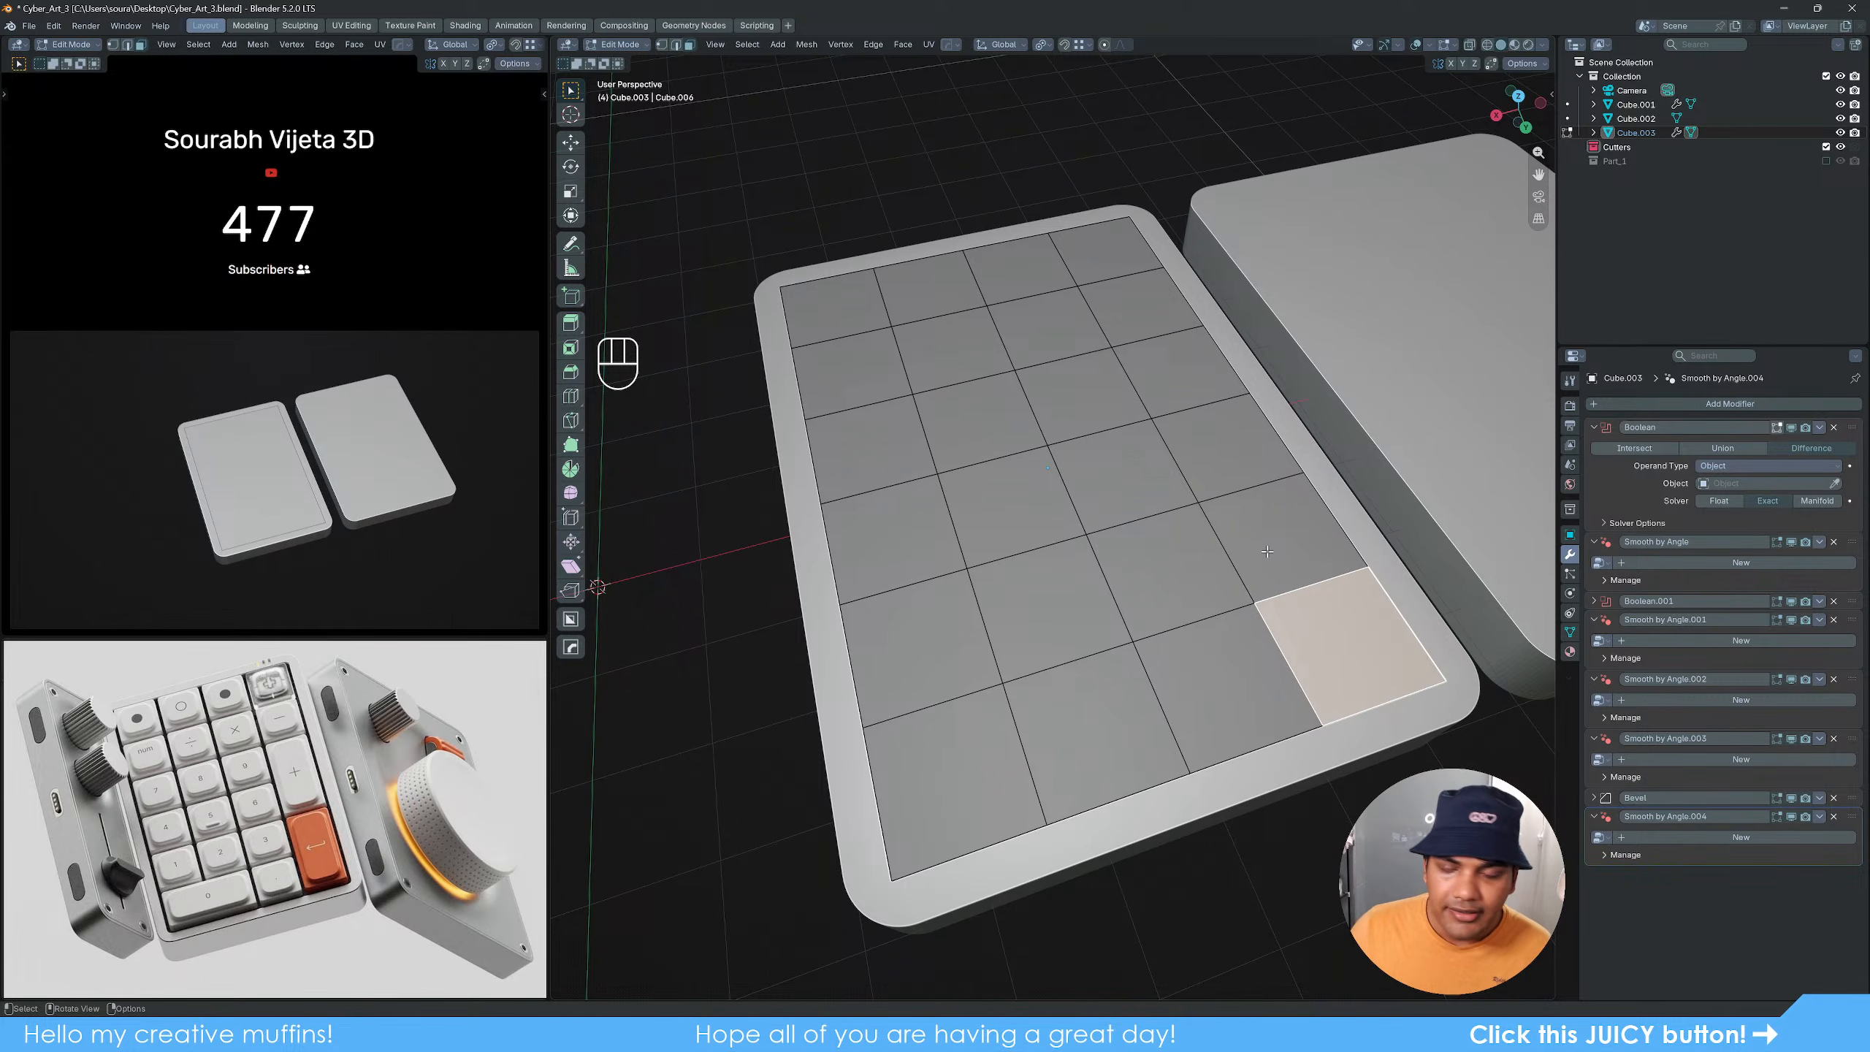
pyautogui.keyDown('shift'); pyautogui.click(1266, 551); pyautogui.keyUp('shift')
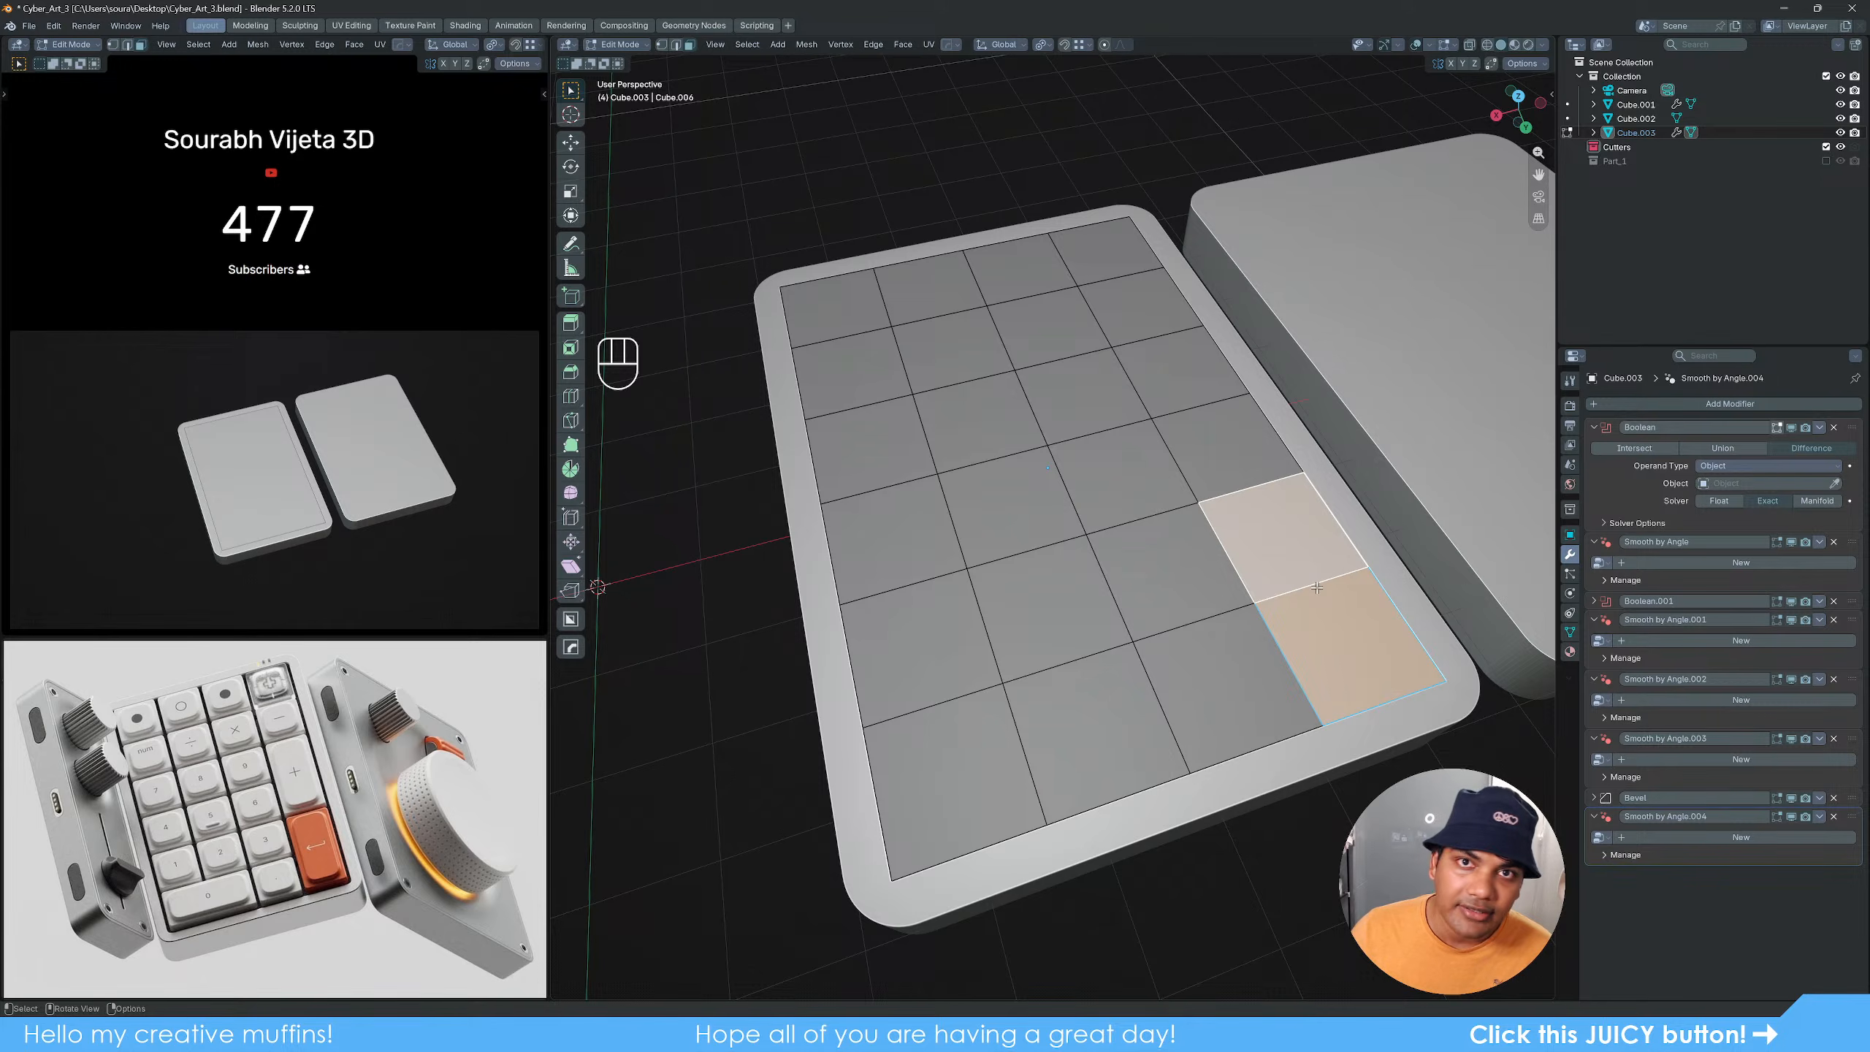
pyautogui.click(1224, 449)
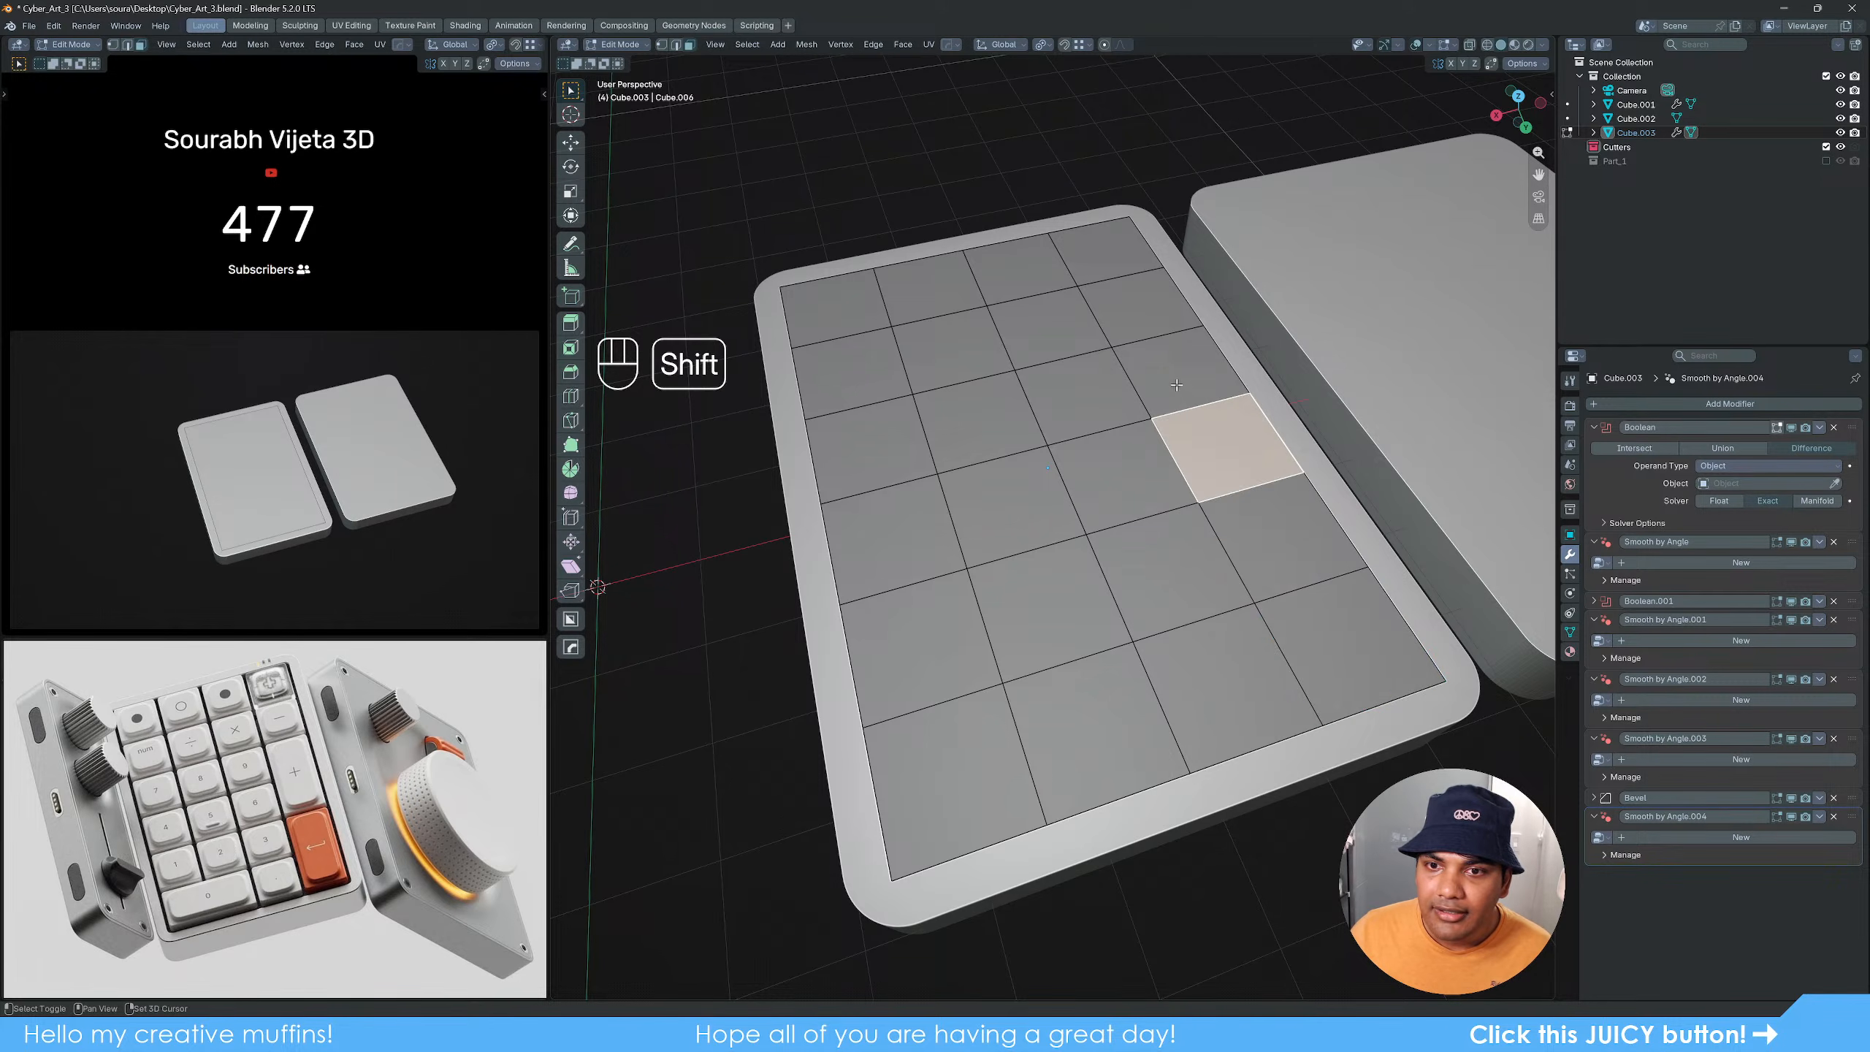
pyautogui.keyDown('shift'); pyautogui.click(1177, 383); pyautogui.keyUp('shift')
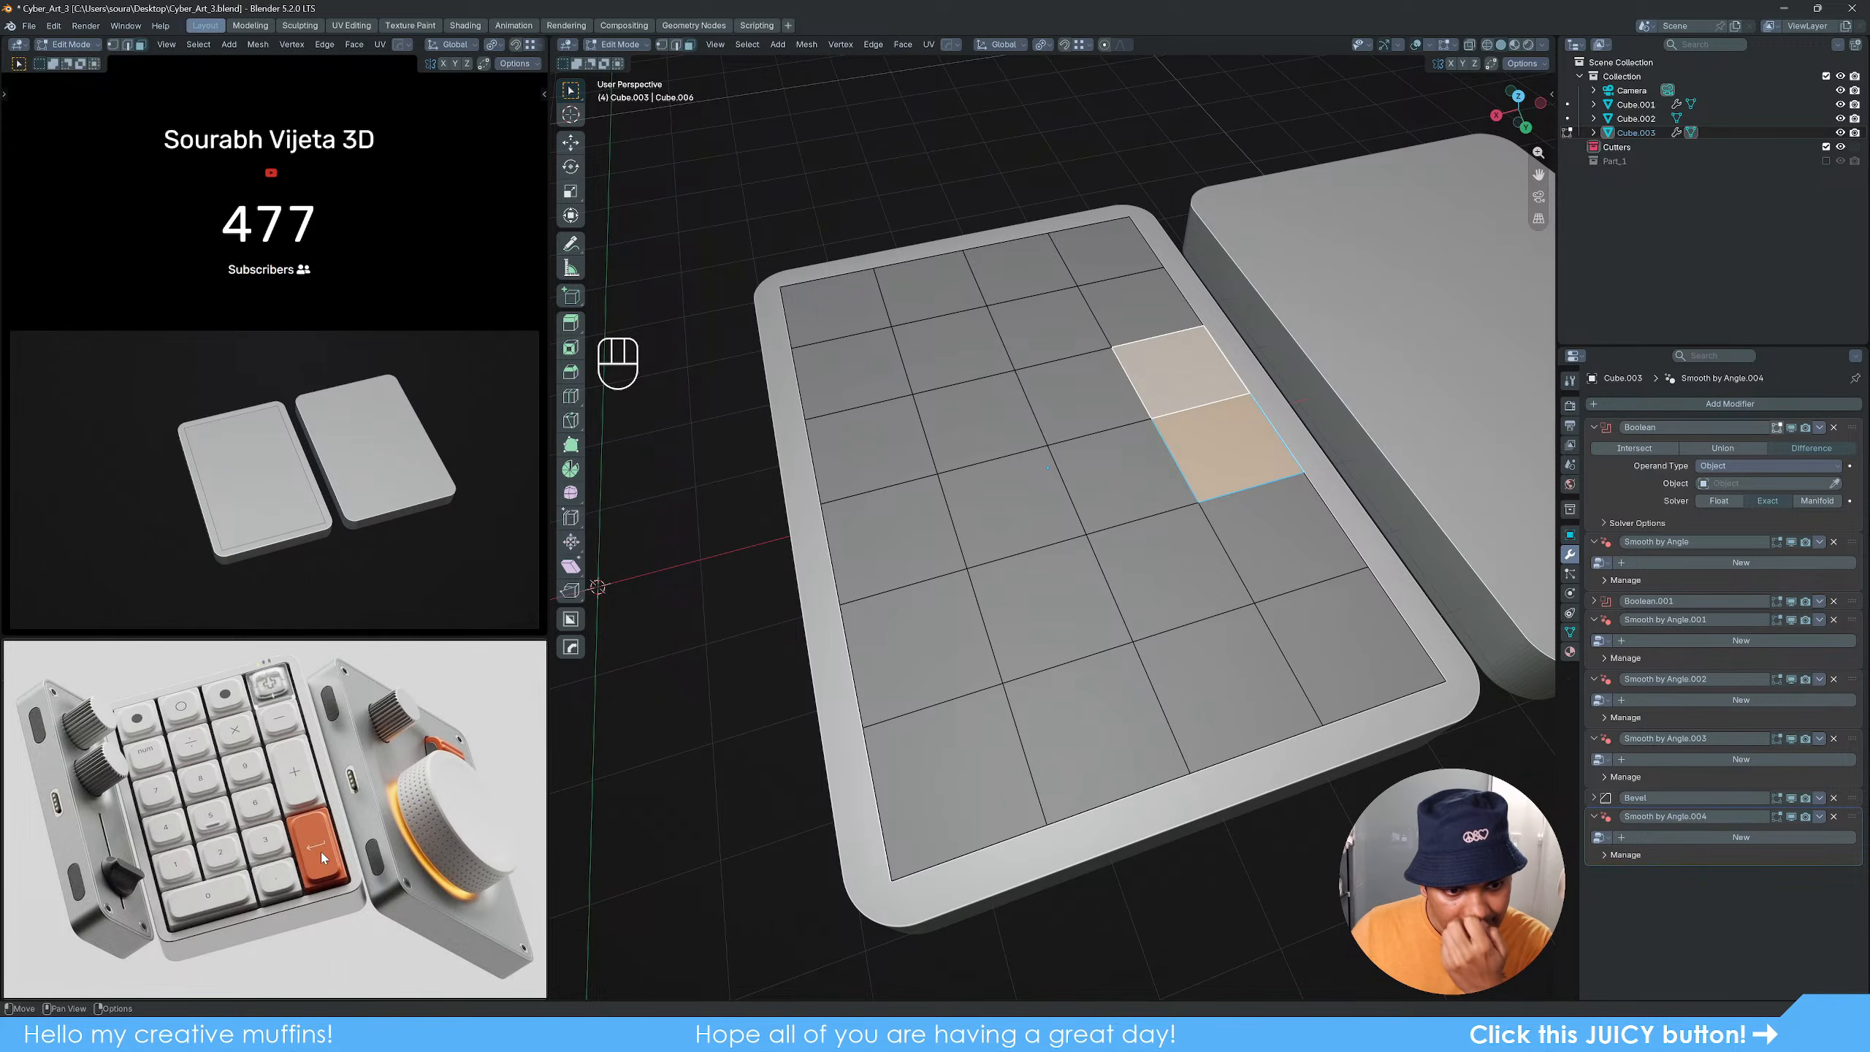
# Step: Separate the two neighbouring faces at the near end row's corner beside the second plate into their own object
pyautogui.click(1330, 651)
pyautogui.keyDown('shift'); pyautogui.click(1218, 687); pyautogui.keyUp('shift')
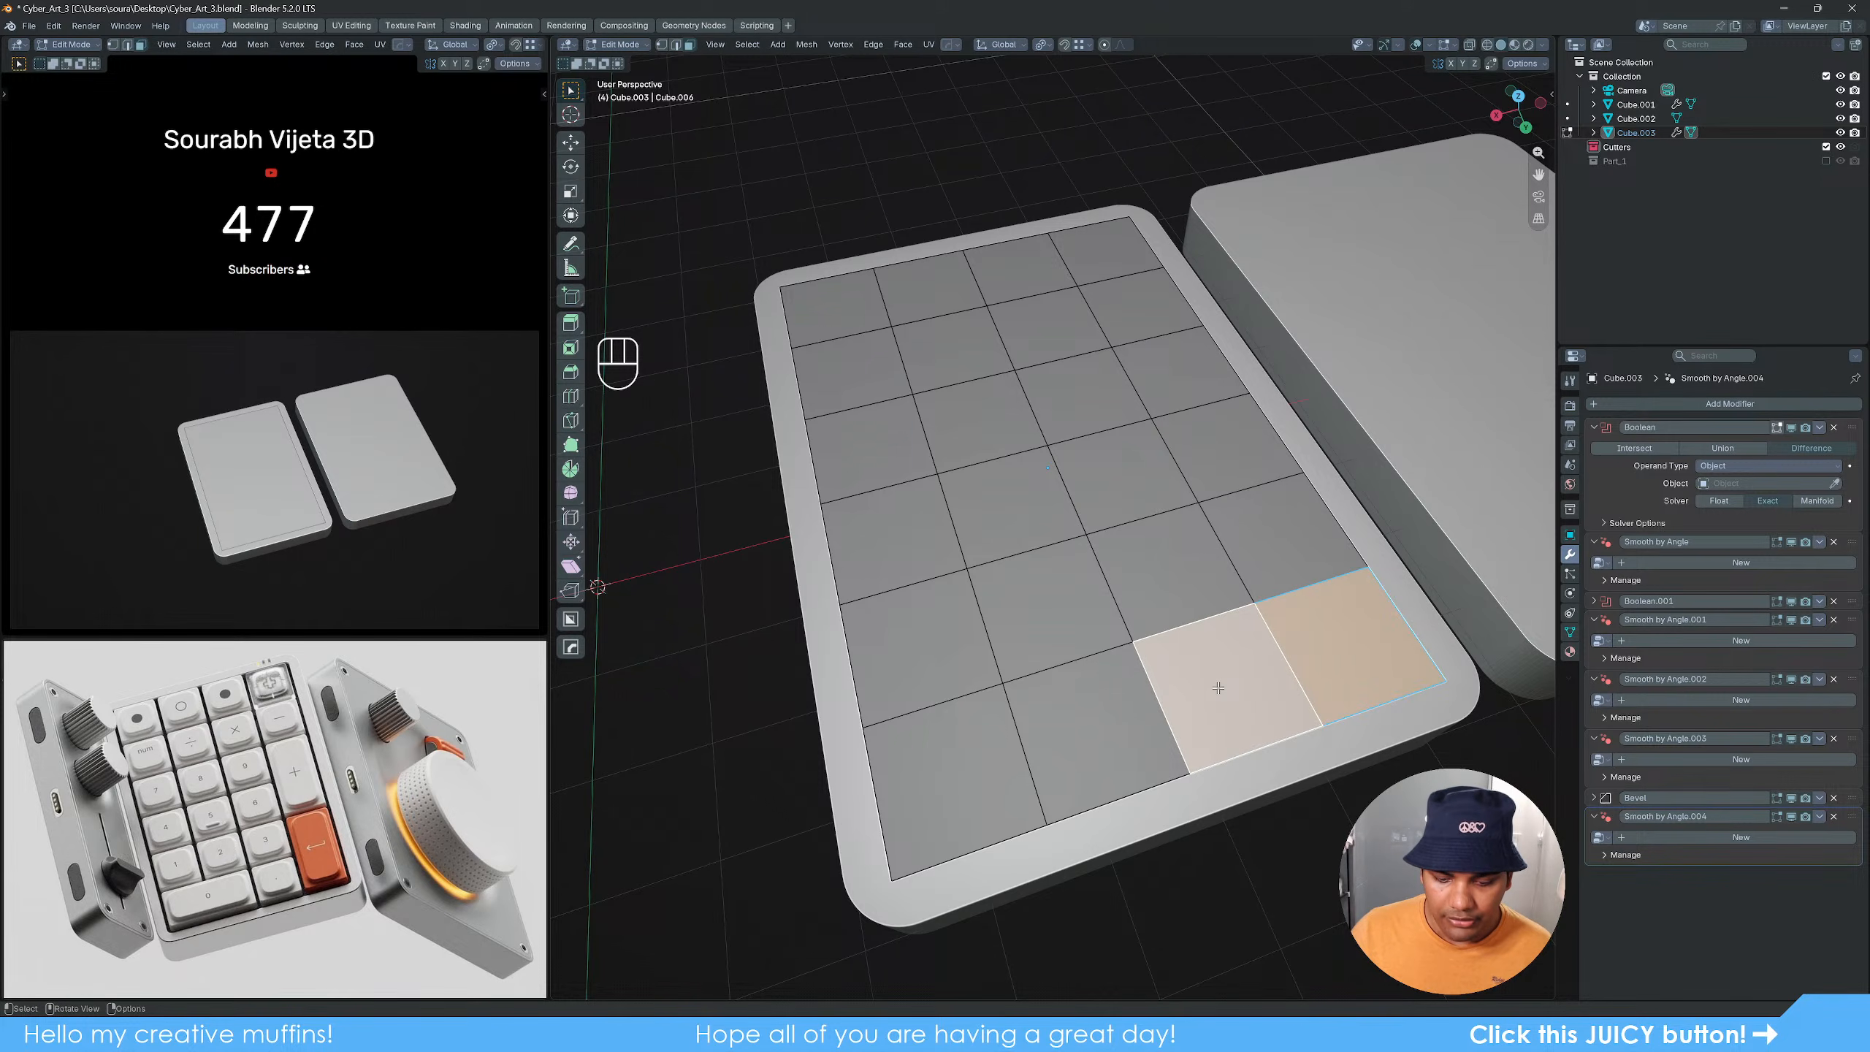
pyautogui.press('p')
pyautogui.click(1219, 687)
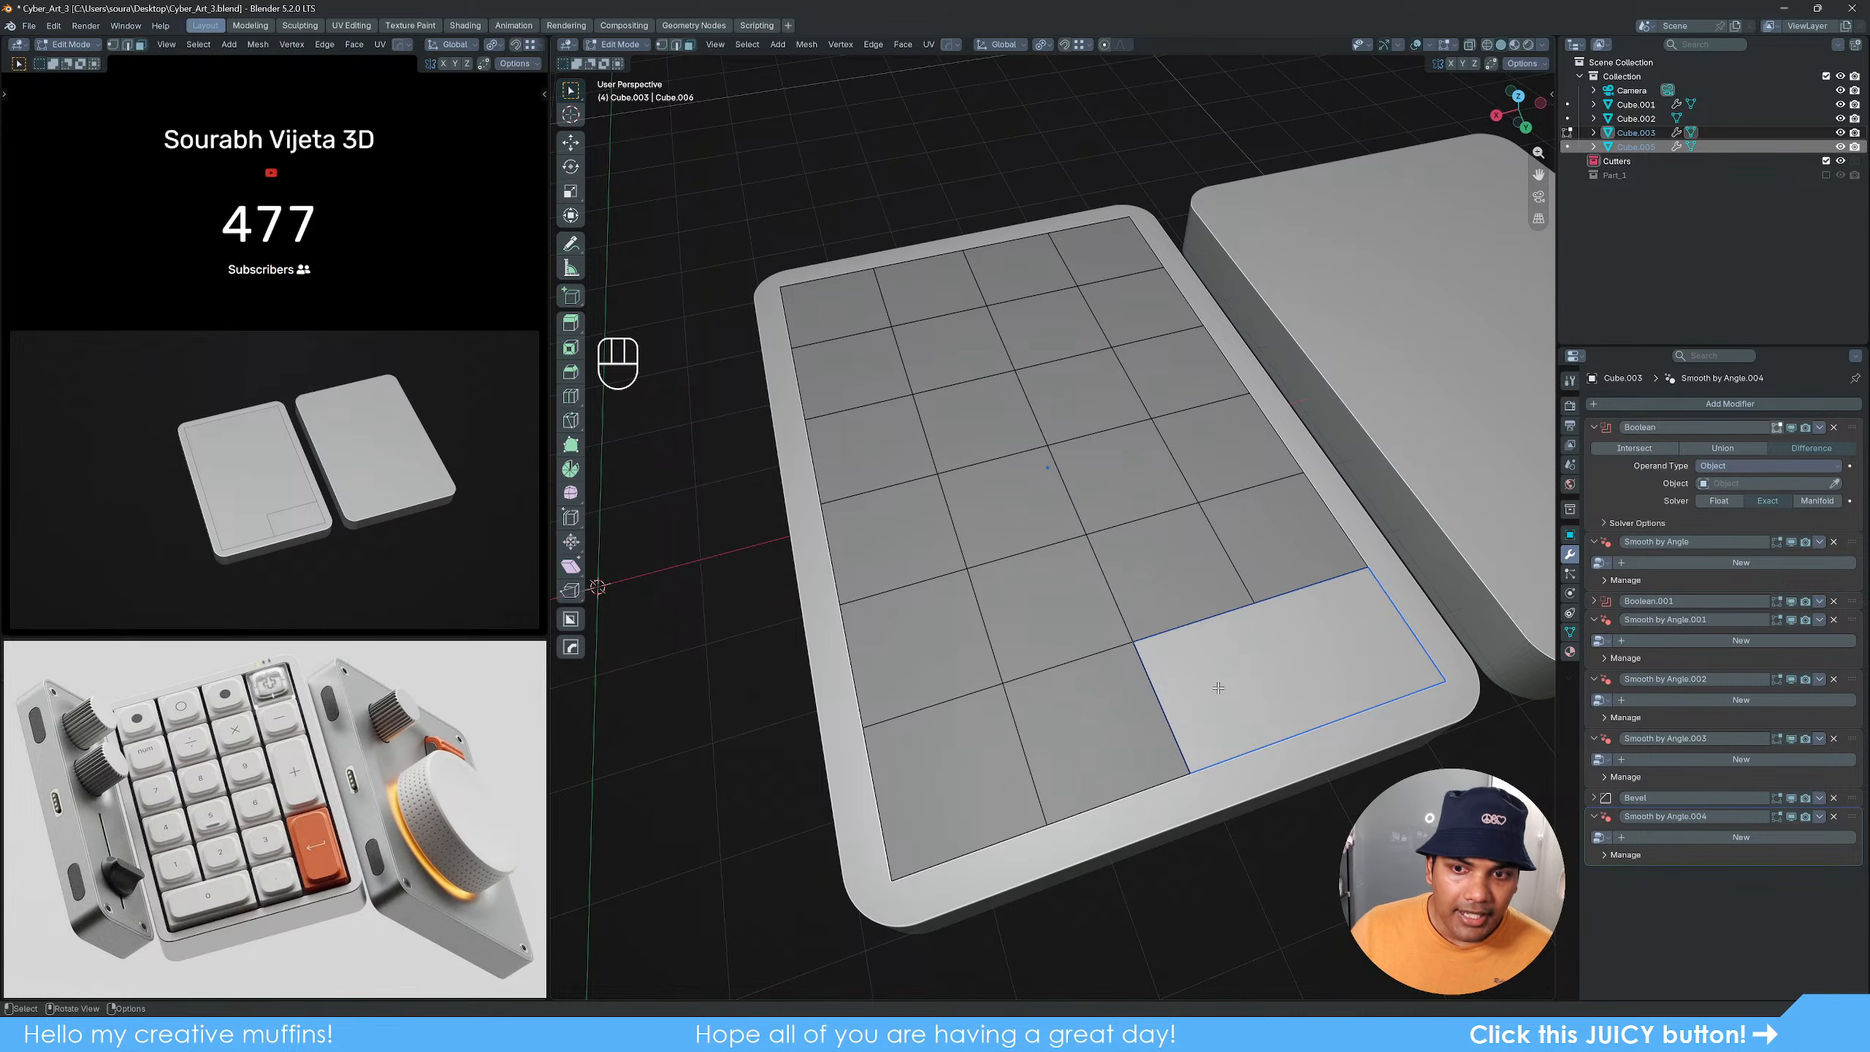
# Step: Separate the next three faces up the column beside the second plate into another object and return to Object Mode
pyautogui.keyDown('shift'); pyautogui.click(1261, 514); pyautogui.keyUp('shift')
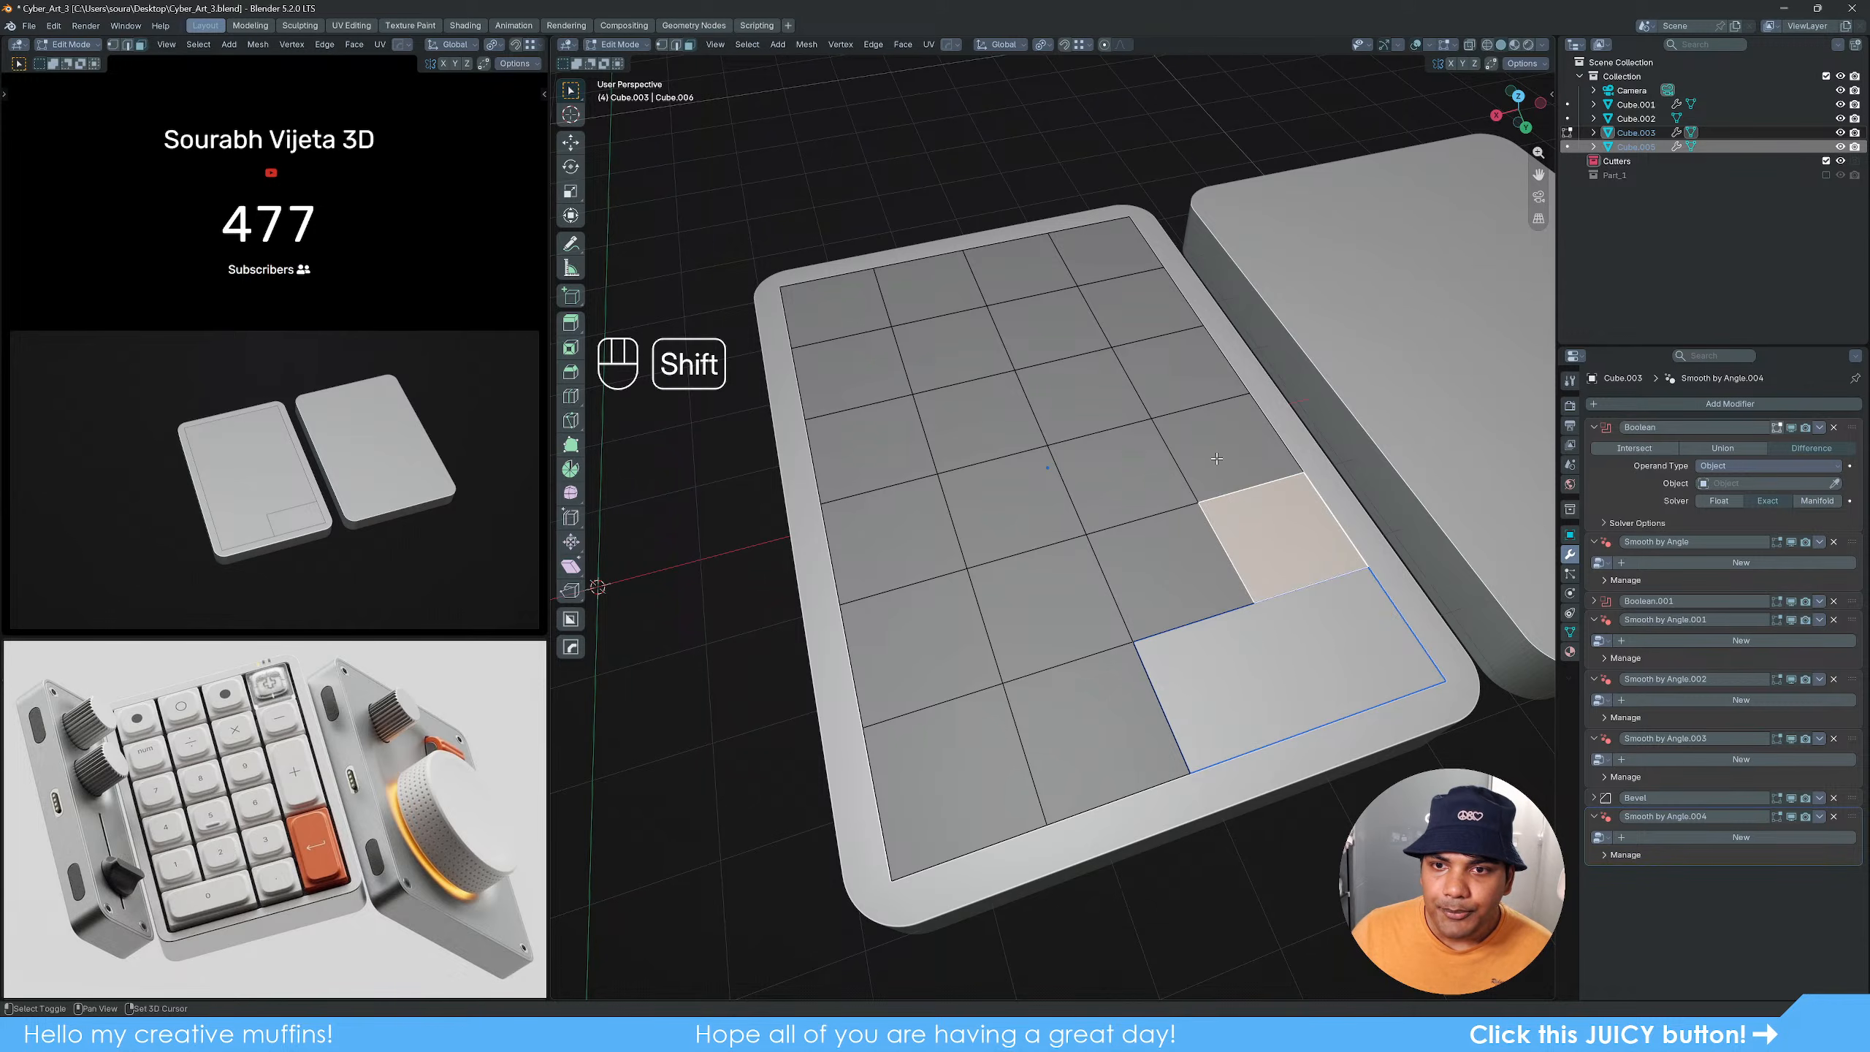
pyautogui.keyDown('shift'); pyautogui.click(1225, 448); pyautogui.keyUp('shift')
pyautogui.keyDown('shift'); pyautogui.click(1187, 393); pyautogui.keyUp('shift')
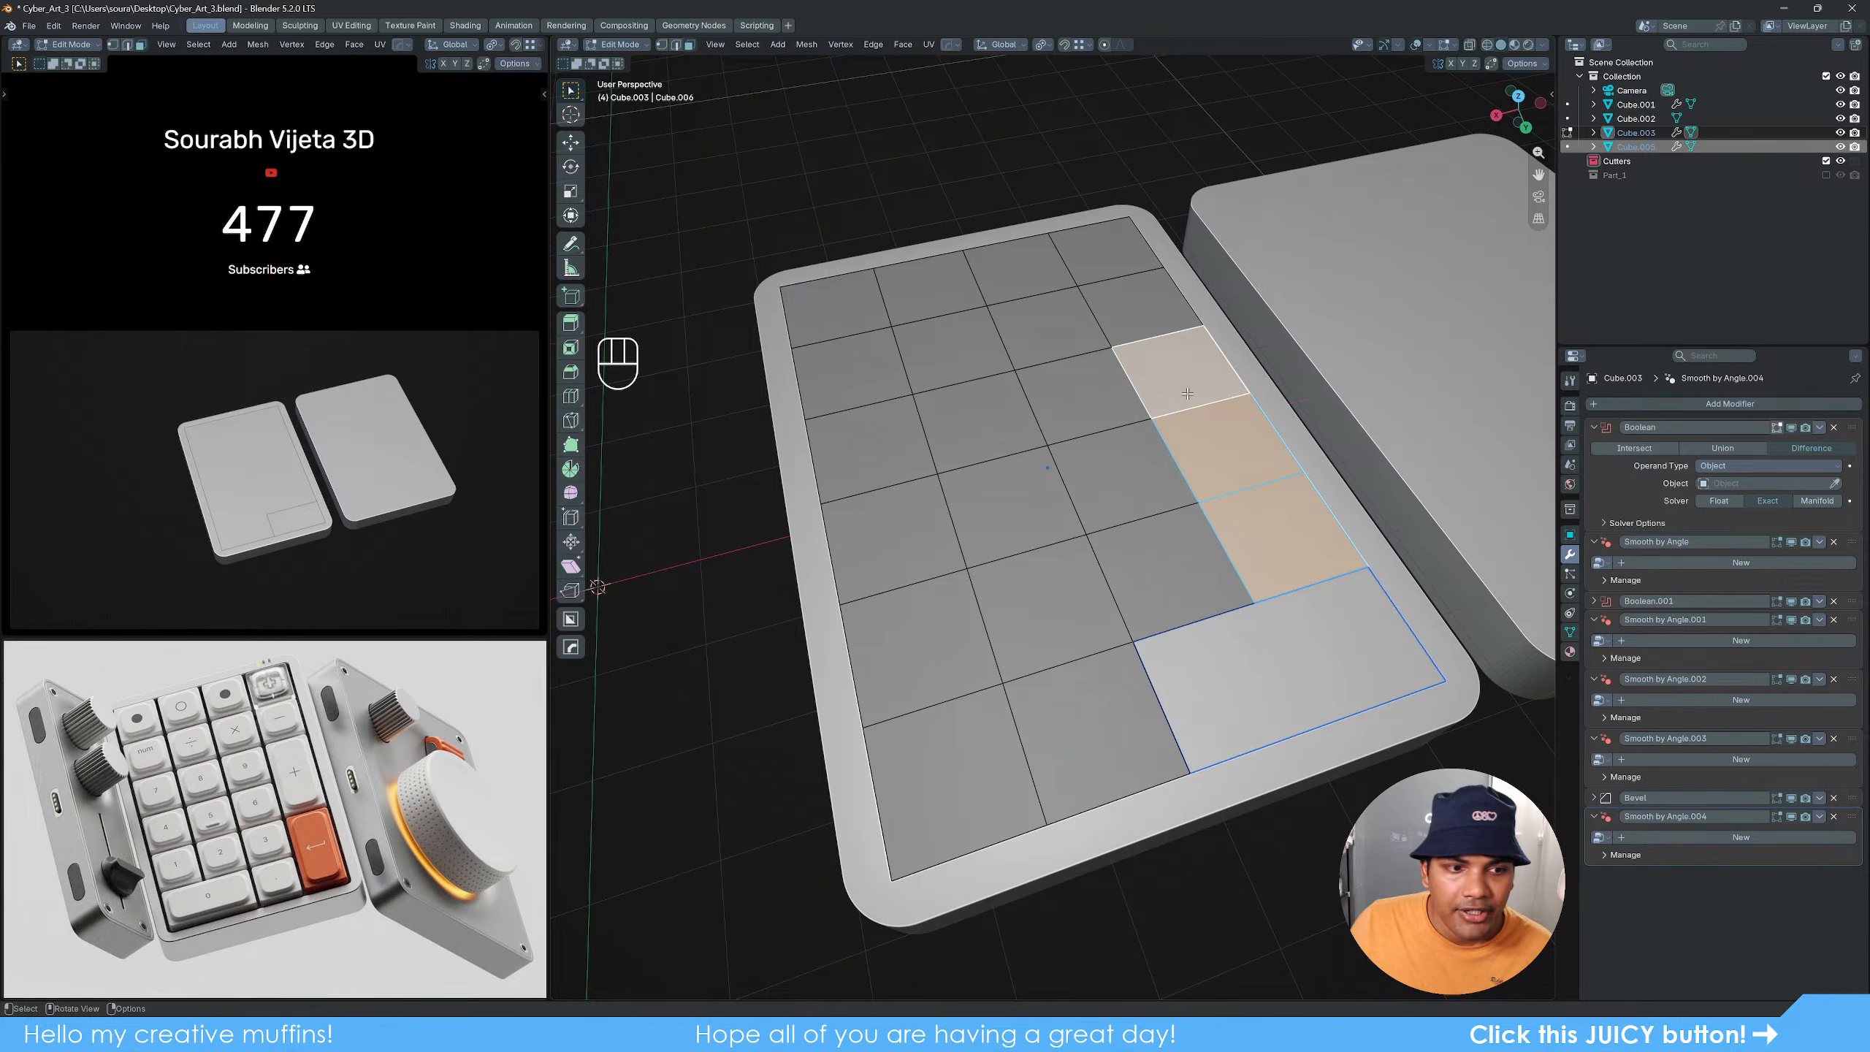
pyautogui.press('p')
pyautogui.click(1217, 449)
pyautogui.press('Tab')
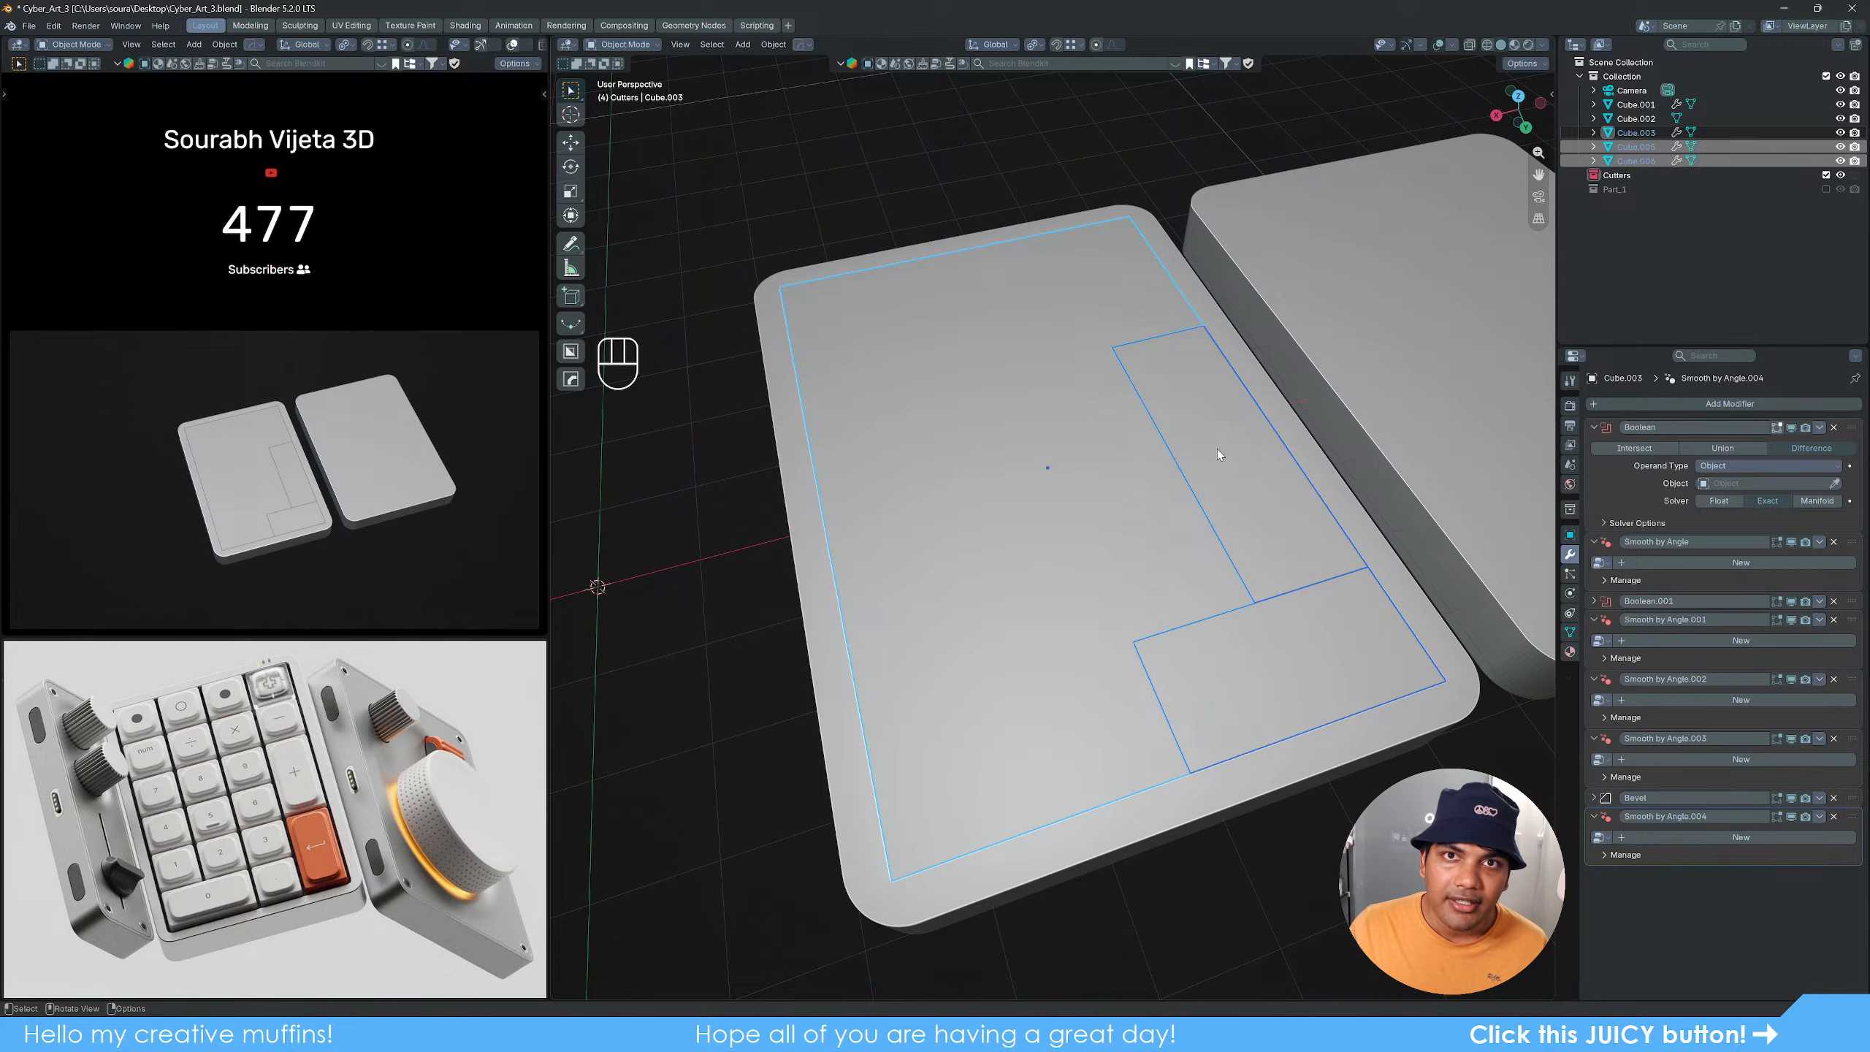
# Step: Reopen the remaining panel in Edit Mode and separate the near end row's corner face farthest from the second plate into its own object
pyautogui.click(1059, 508)
pyautogui.press('Tab')
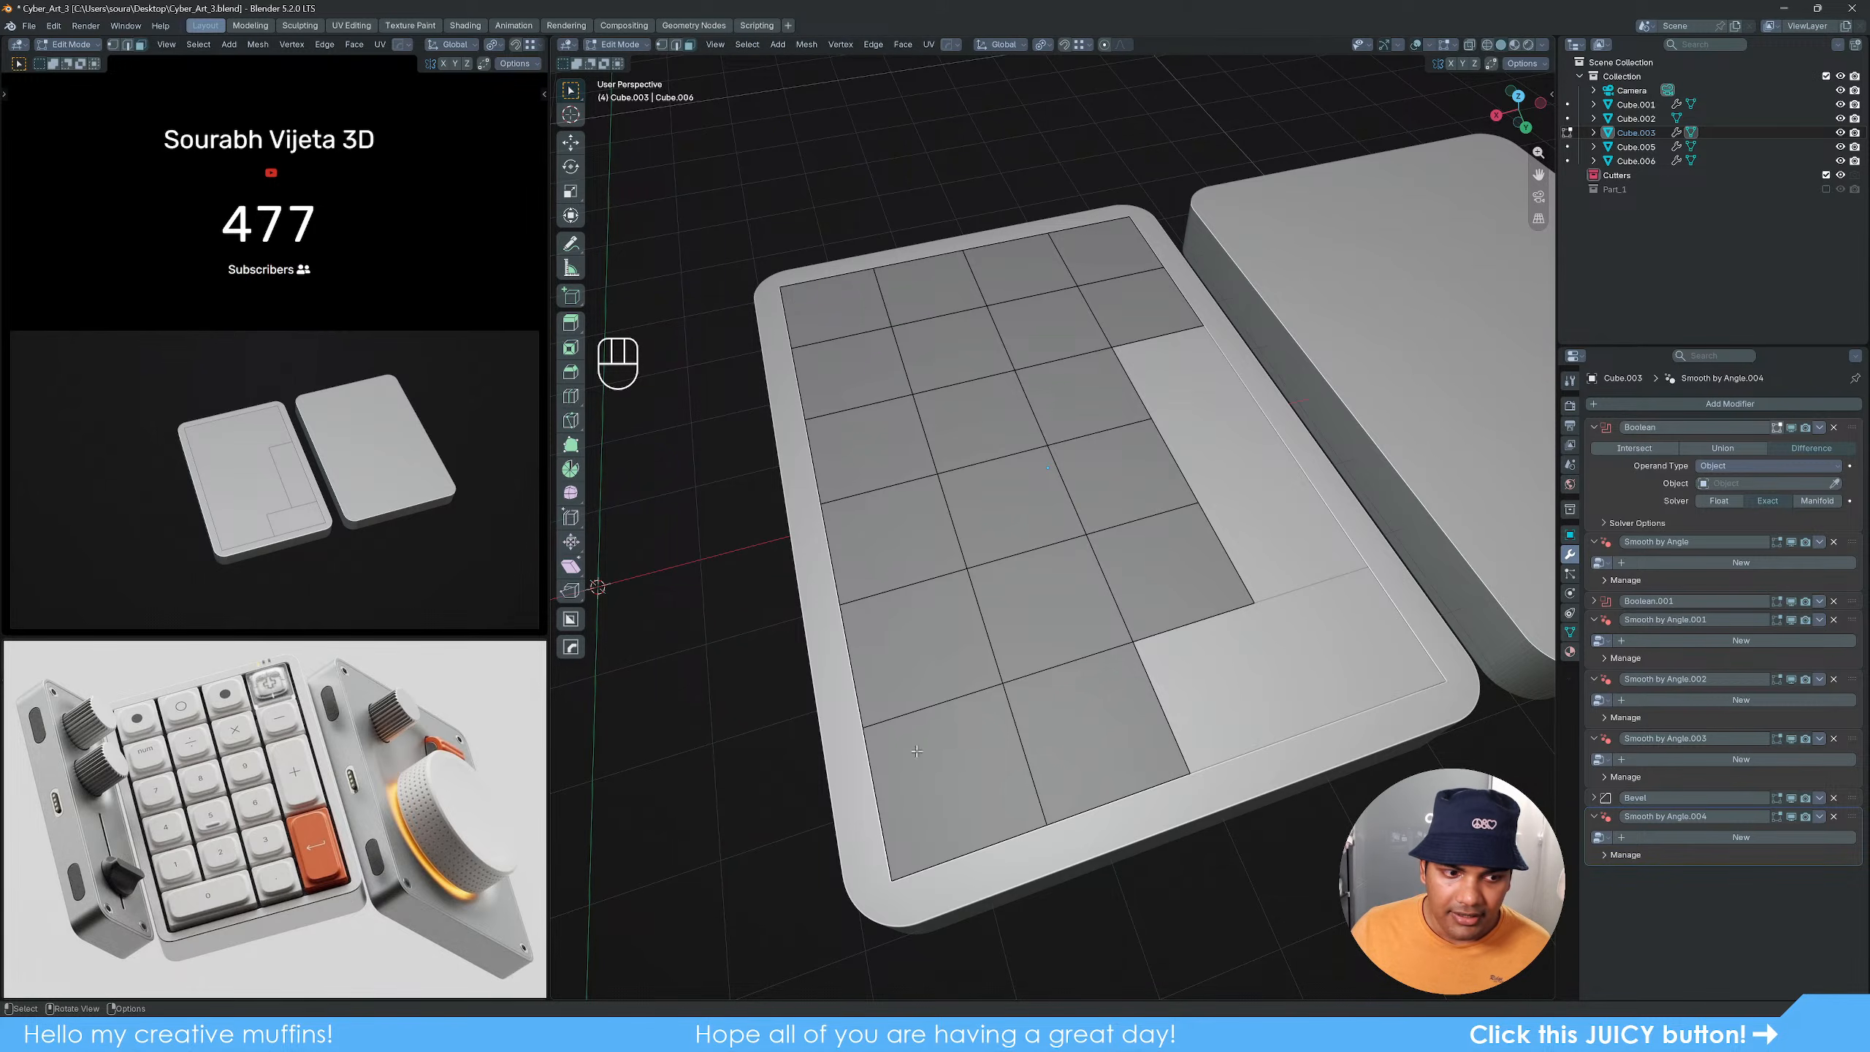
pyautogui.click(968, 756)
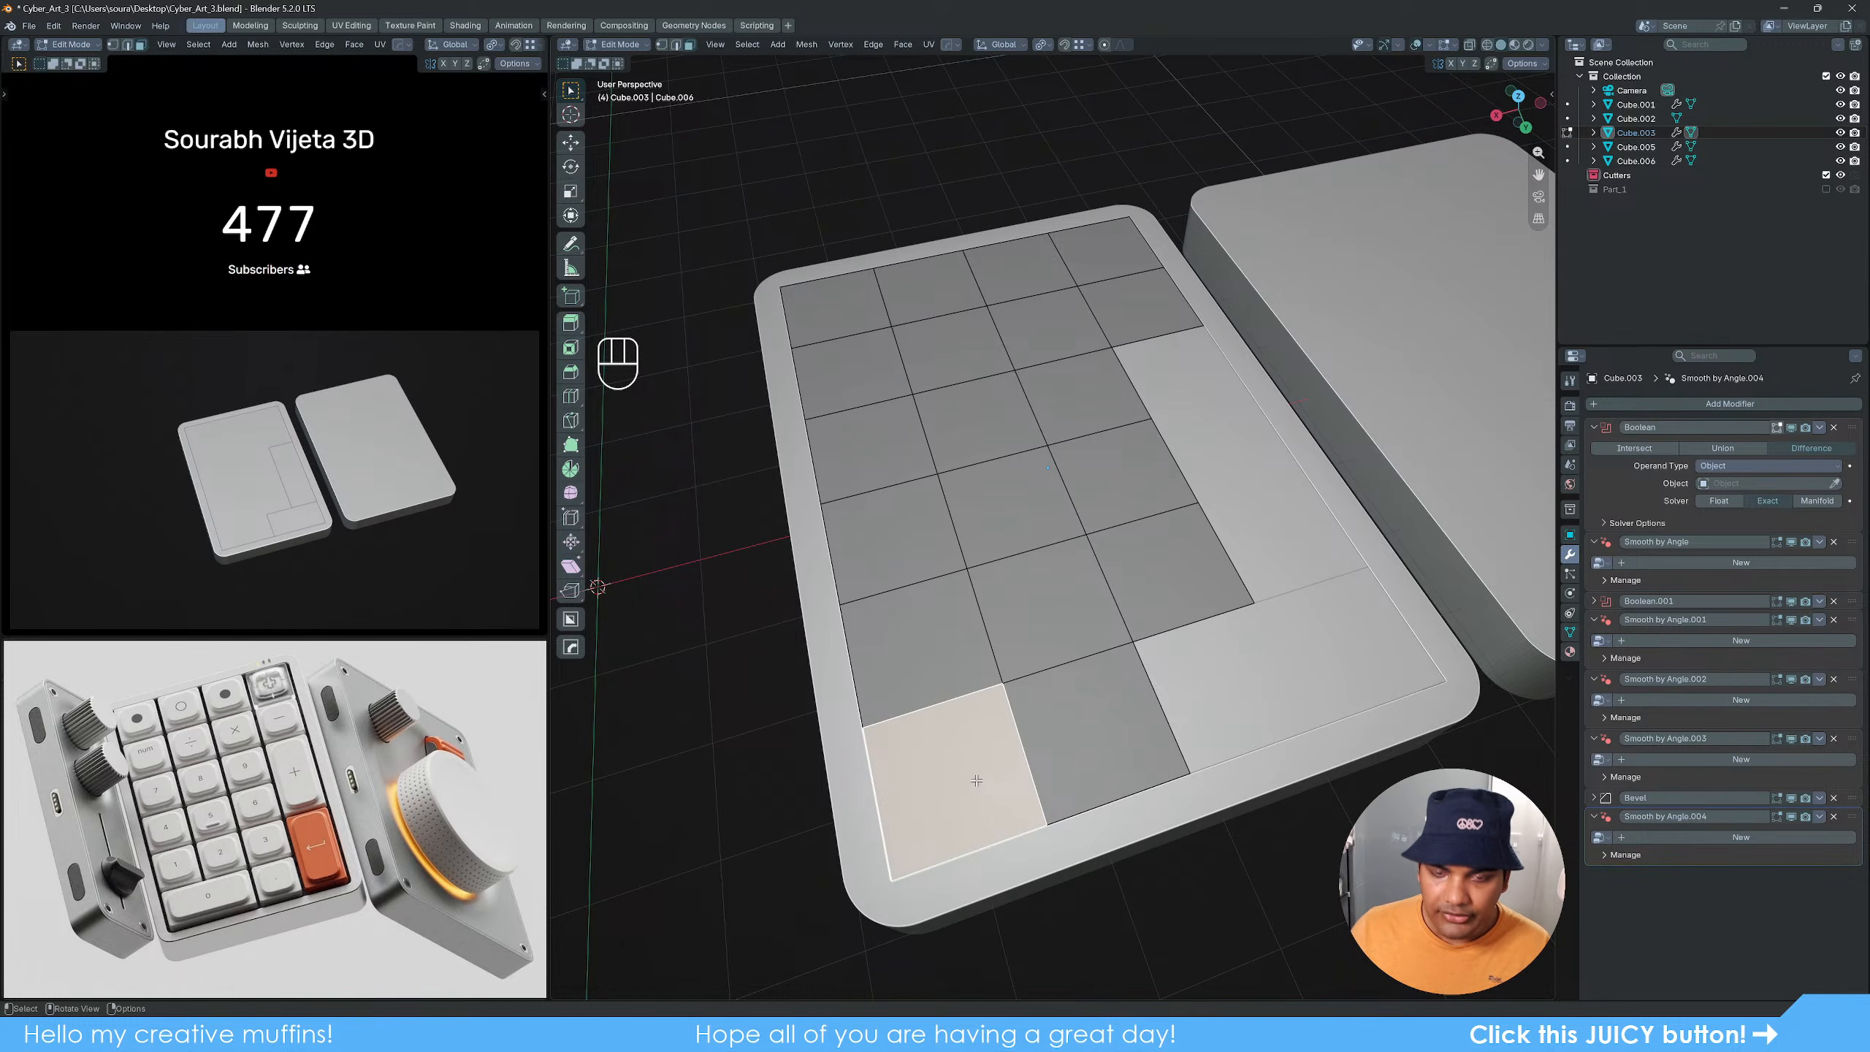
pyautogui.press('p')
pyautogui.click(976, 780)
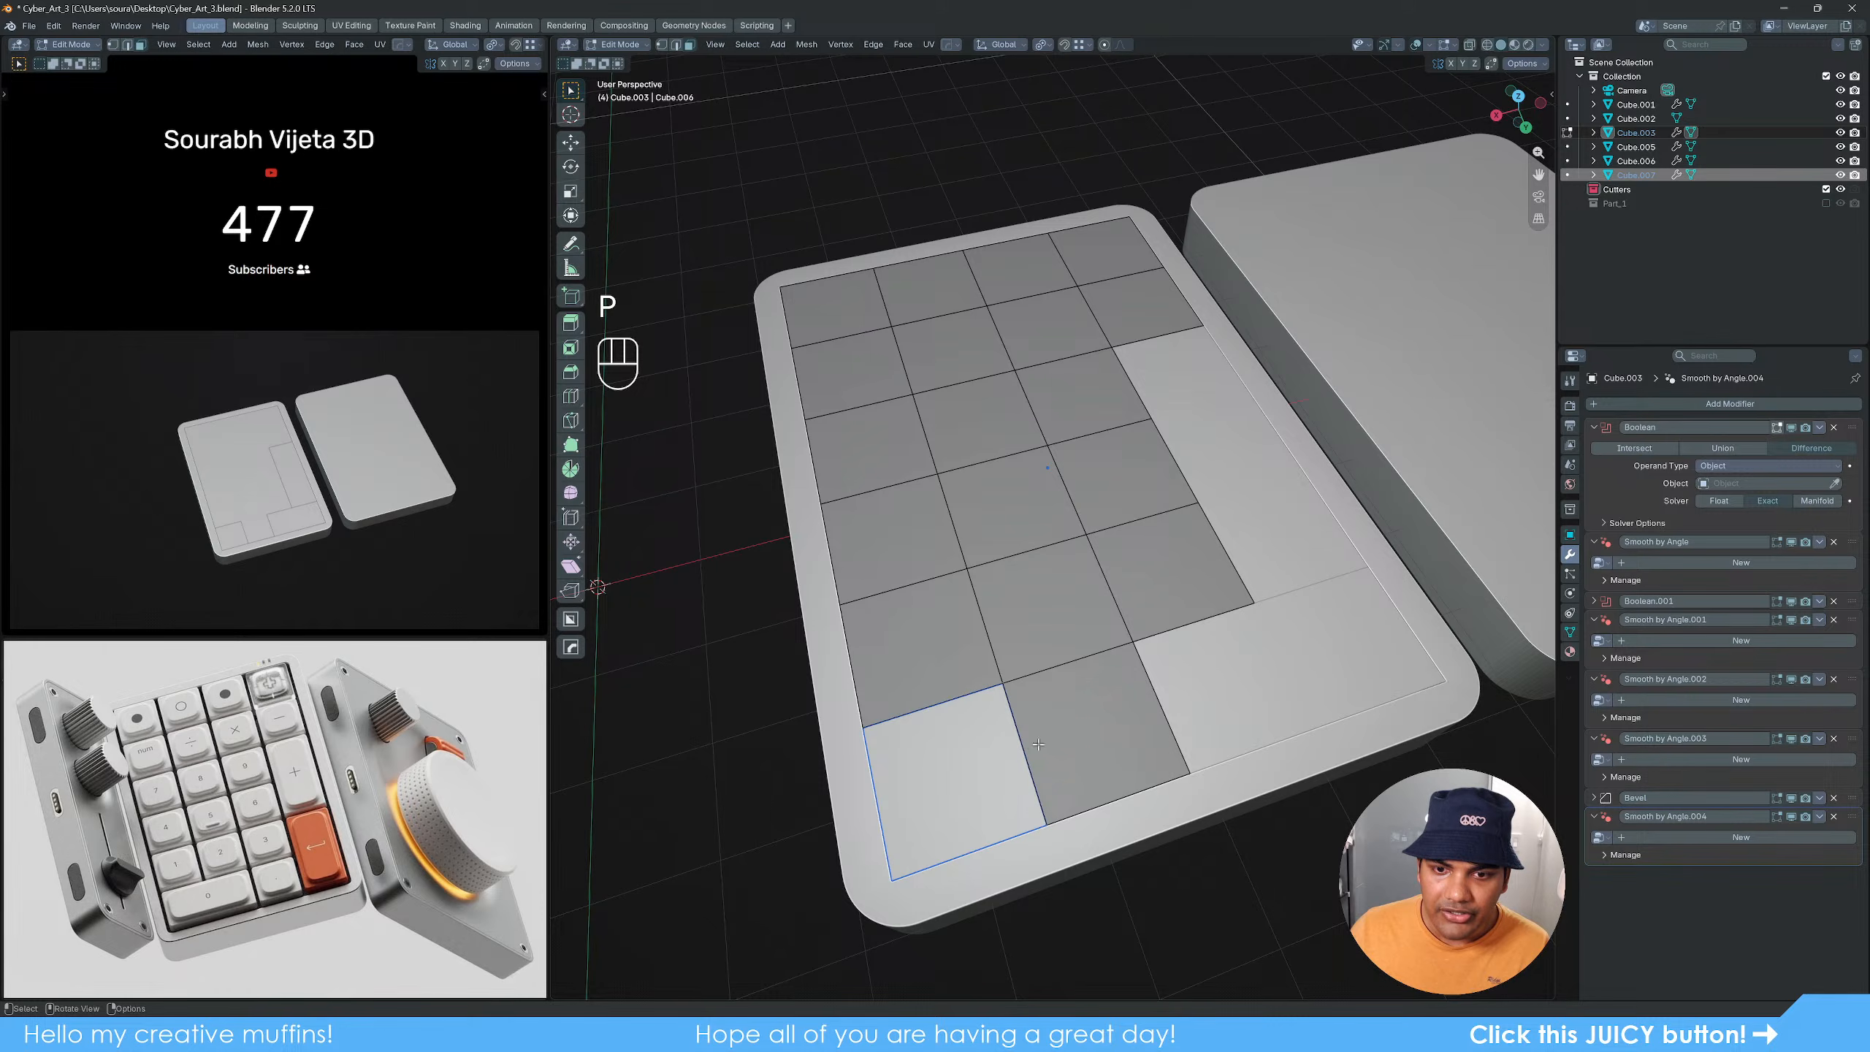
# Step: Separate the far end row's corner face beside the second plate into its own object
pyautogui.click(1114, 257)
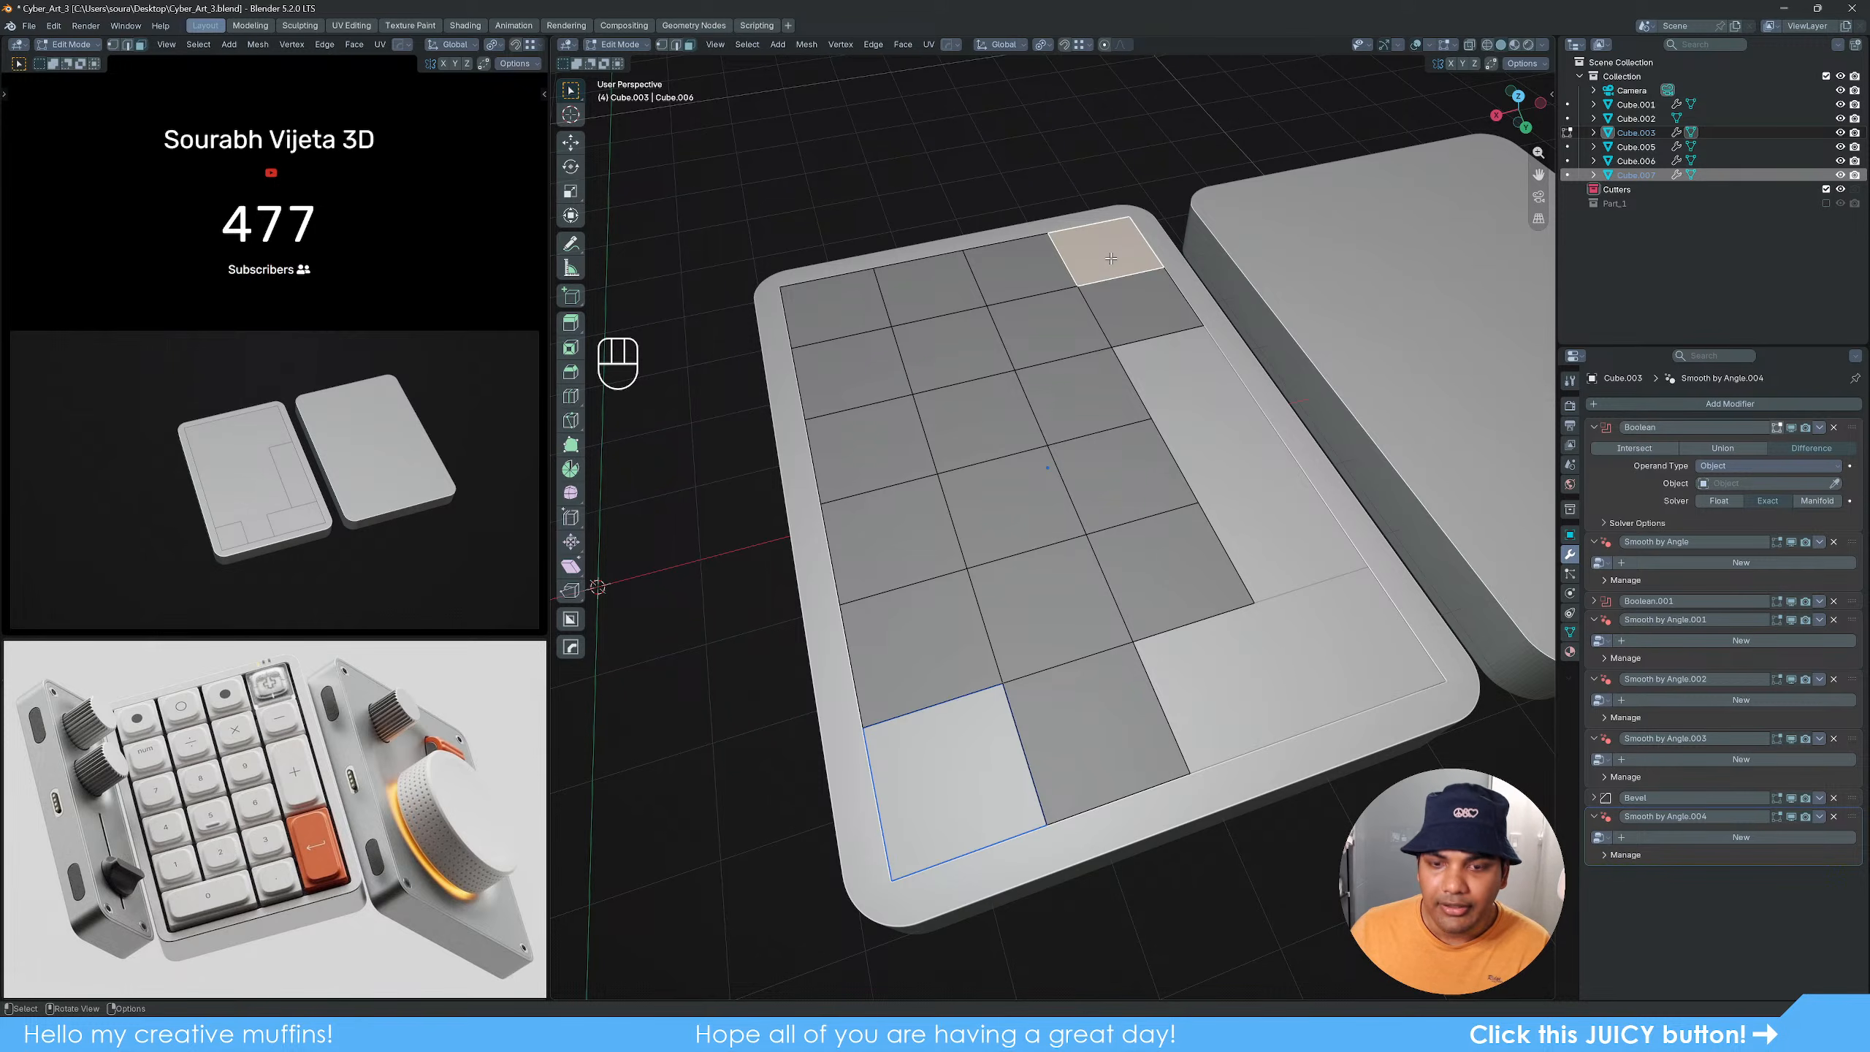
pyautogui.press('p')
pyautogui.click(1108, 267)
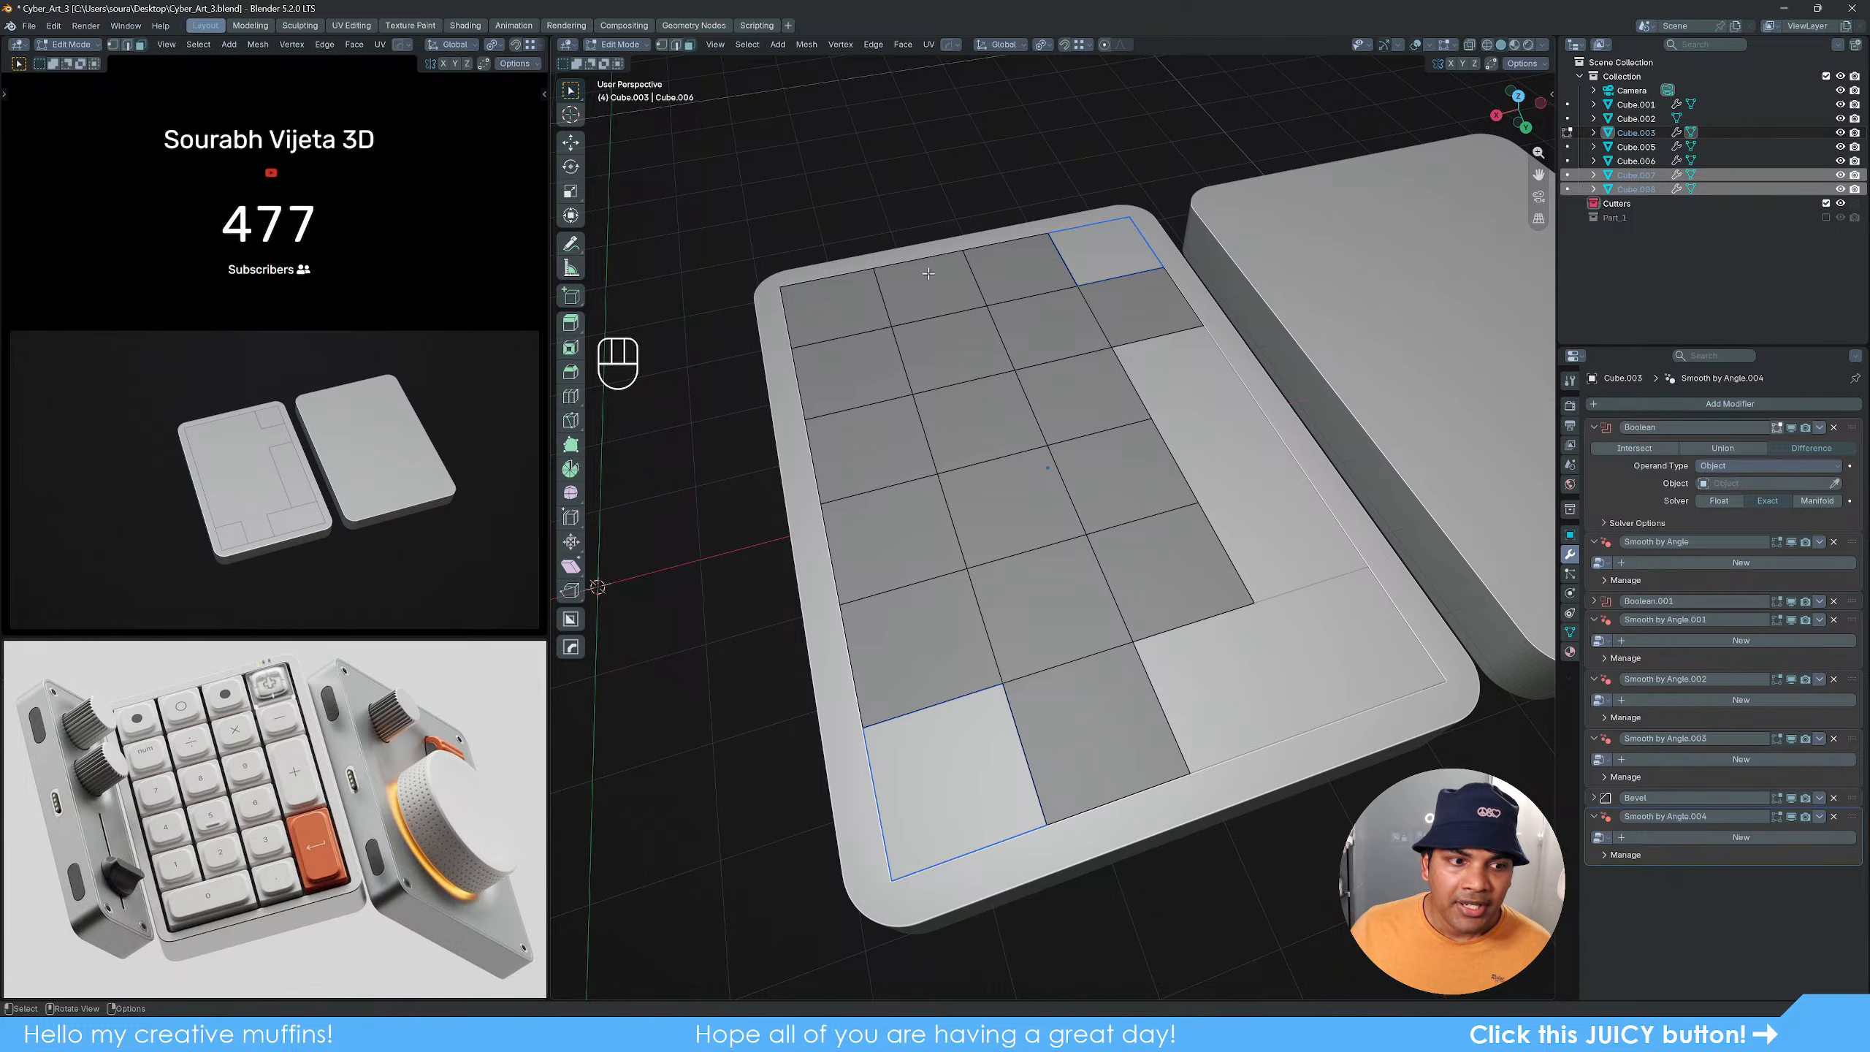
# Step: Separate six faces into one object: the first and third columns from the outer edge in the first, third and fifth rows from the far end
pyautogui.click(838, 337)
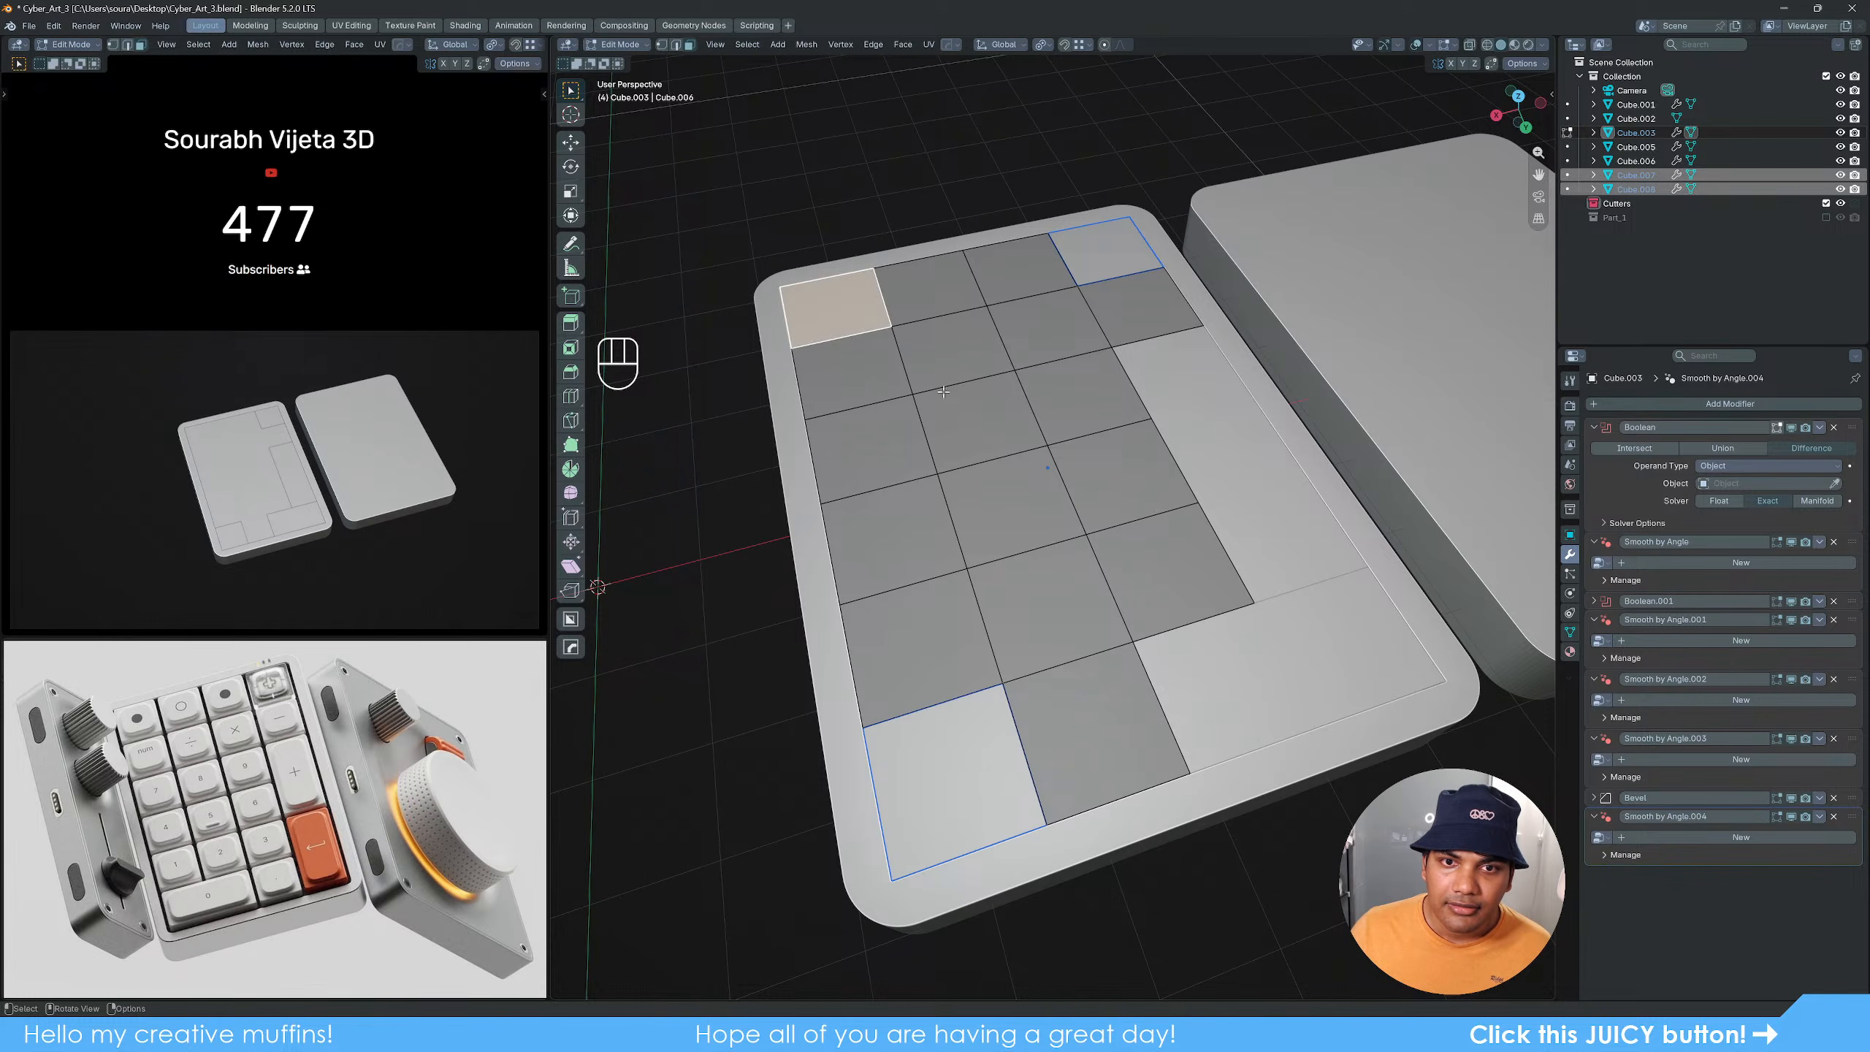
pyautogui.keyDown('shift'); pyautogui.click(1020, 270); pyautogui.keyUp('shift')
pyautogui.keyDown('shift'); pyautogui.click(870, 447); pyautogui.keyUp('shift')
pyautogui.keyDown('shift'); pyautogui.click(1083, 397); pyautogui.keyUp('shift')
pyautogui.keyDown('shift'); pyautogui.click(947, 631); pyautogui.keyUp('shift')
pyautogui.keyDown('shift'); pyautogui.click(1158, 581); pyautogui.keyUp('shift')
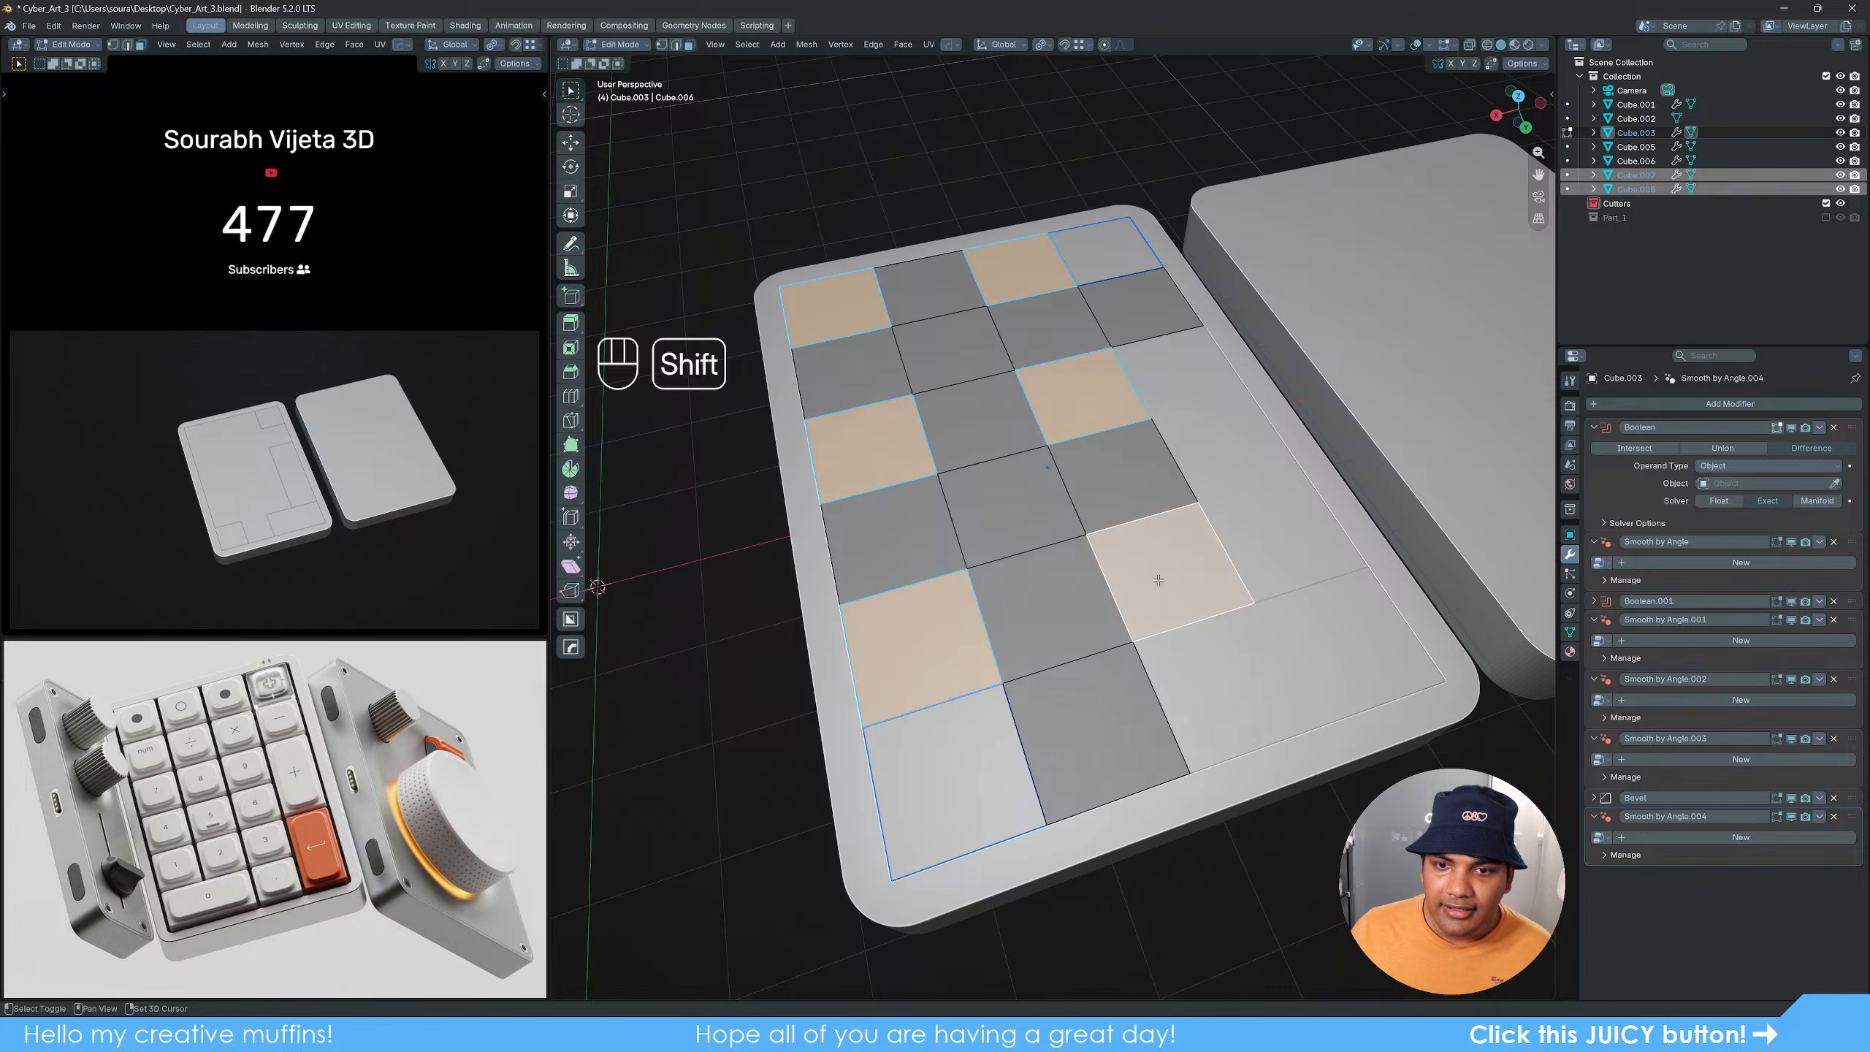
pyautogui.press('p')
pyautogui.click(1106, 503)
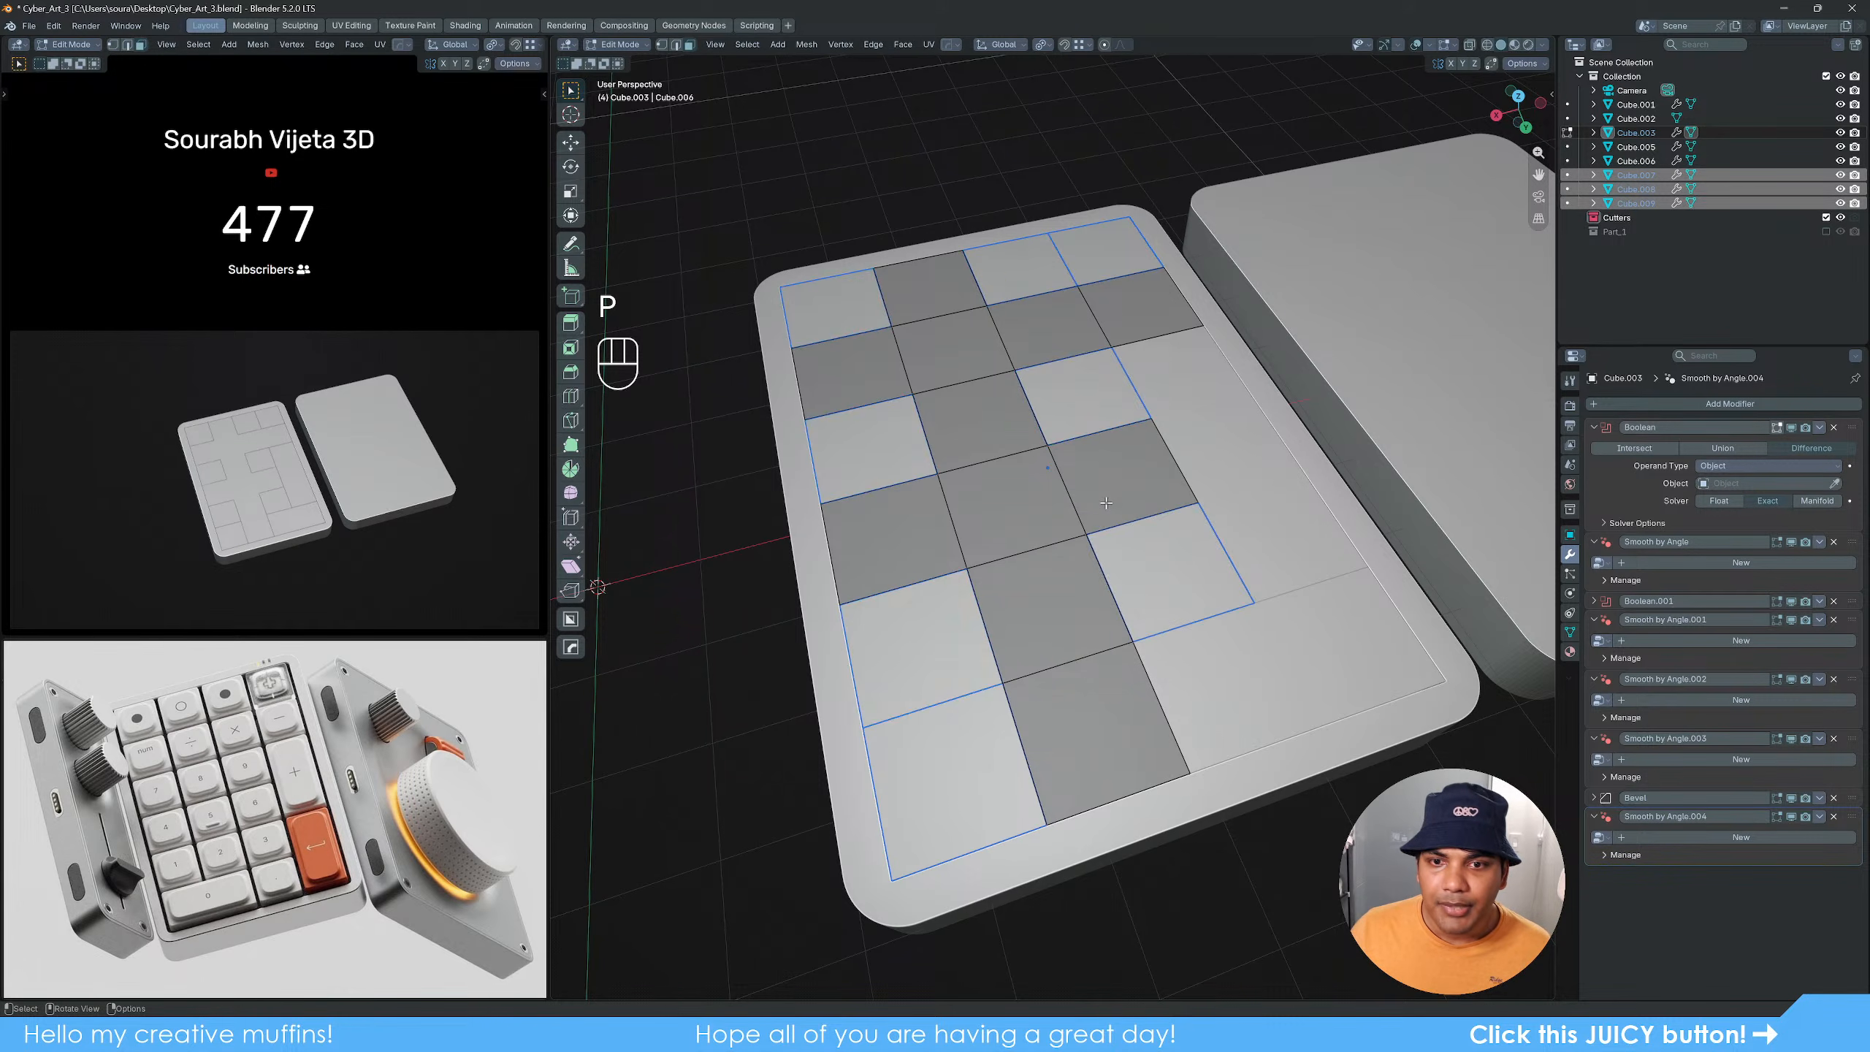
# Step: Separate the second column's faces in the second and fourth rows from the far end into another object and return to Object Mode
pyautogui.click(957, 361)
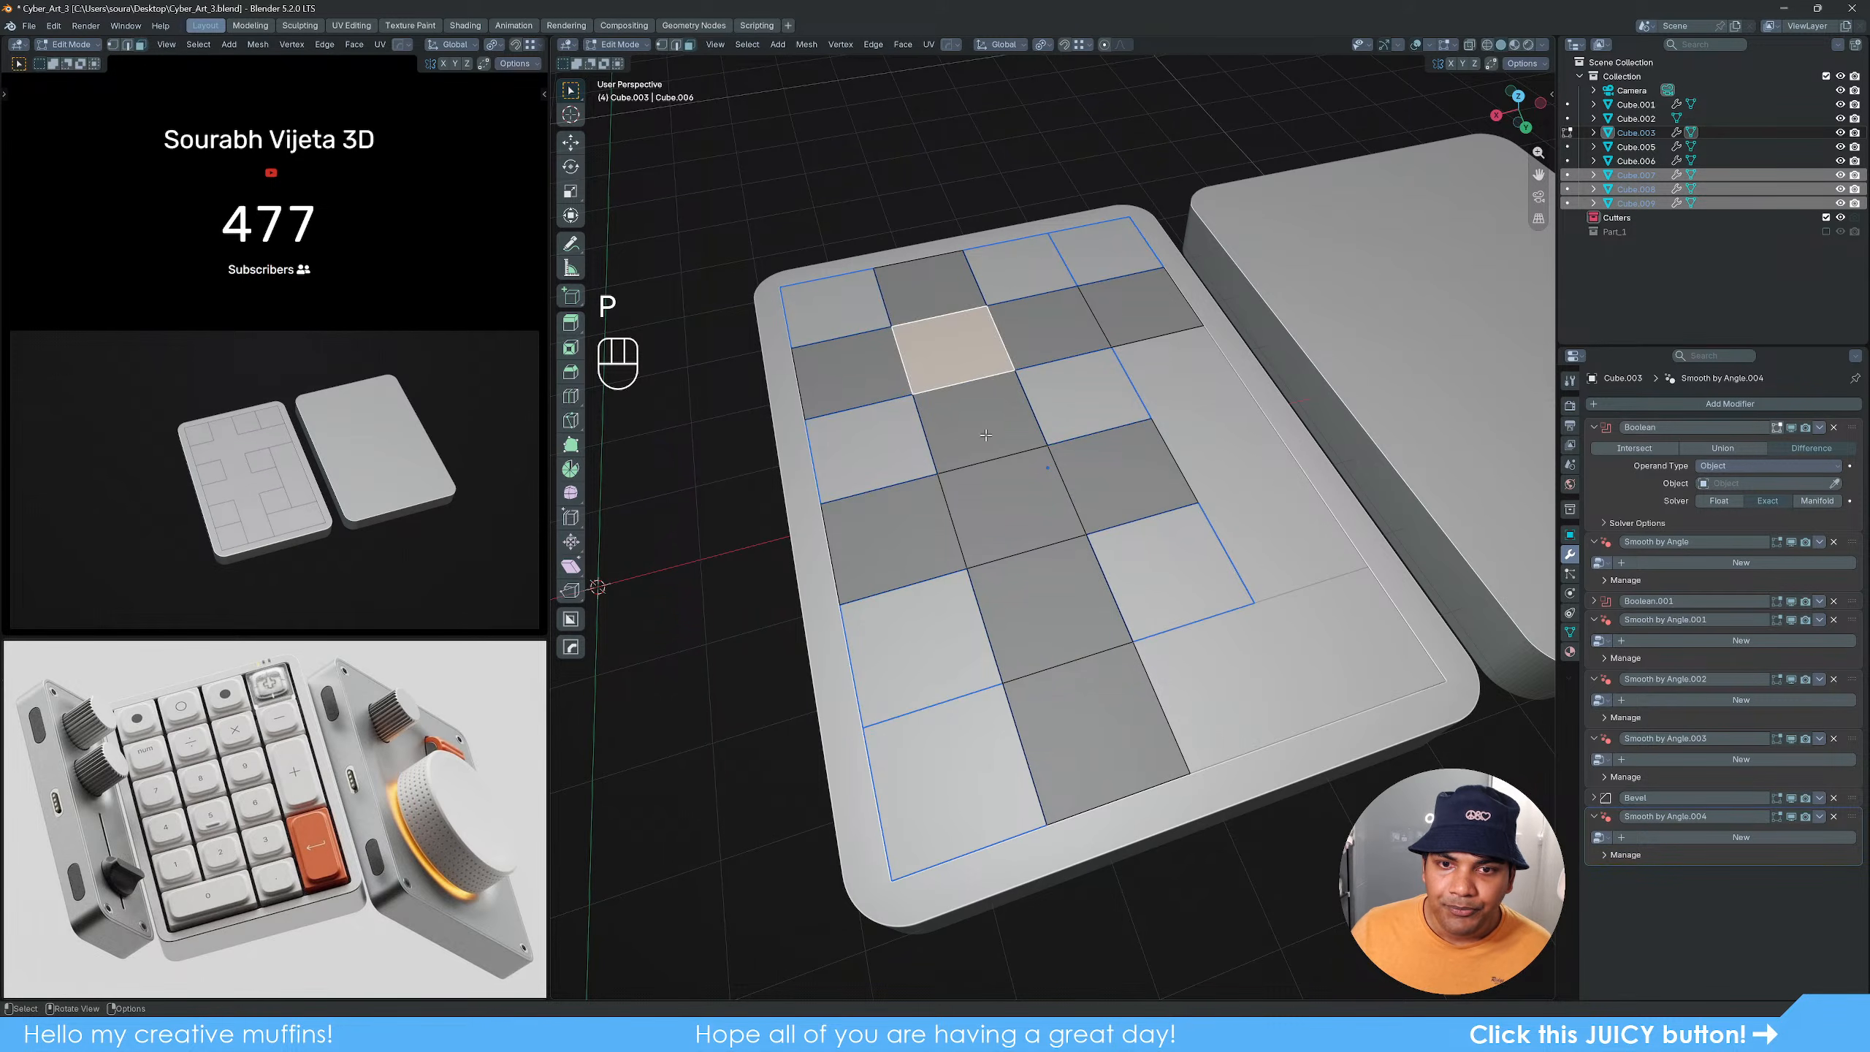
pyautogui.keyDown('shift'); pyautogui.click(1027, 537); pyautogui.keyUp('shift')
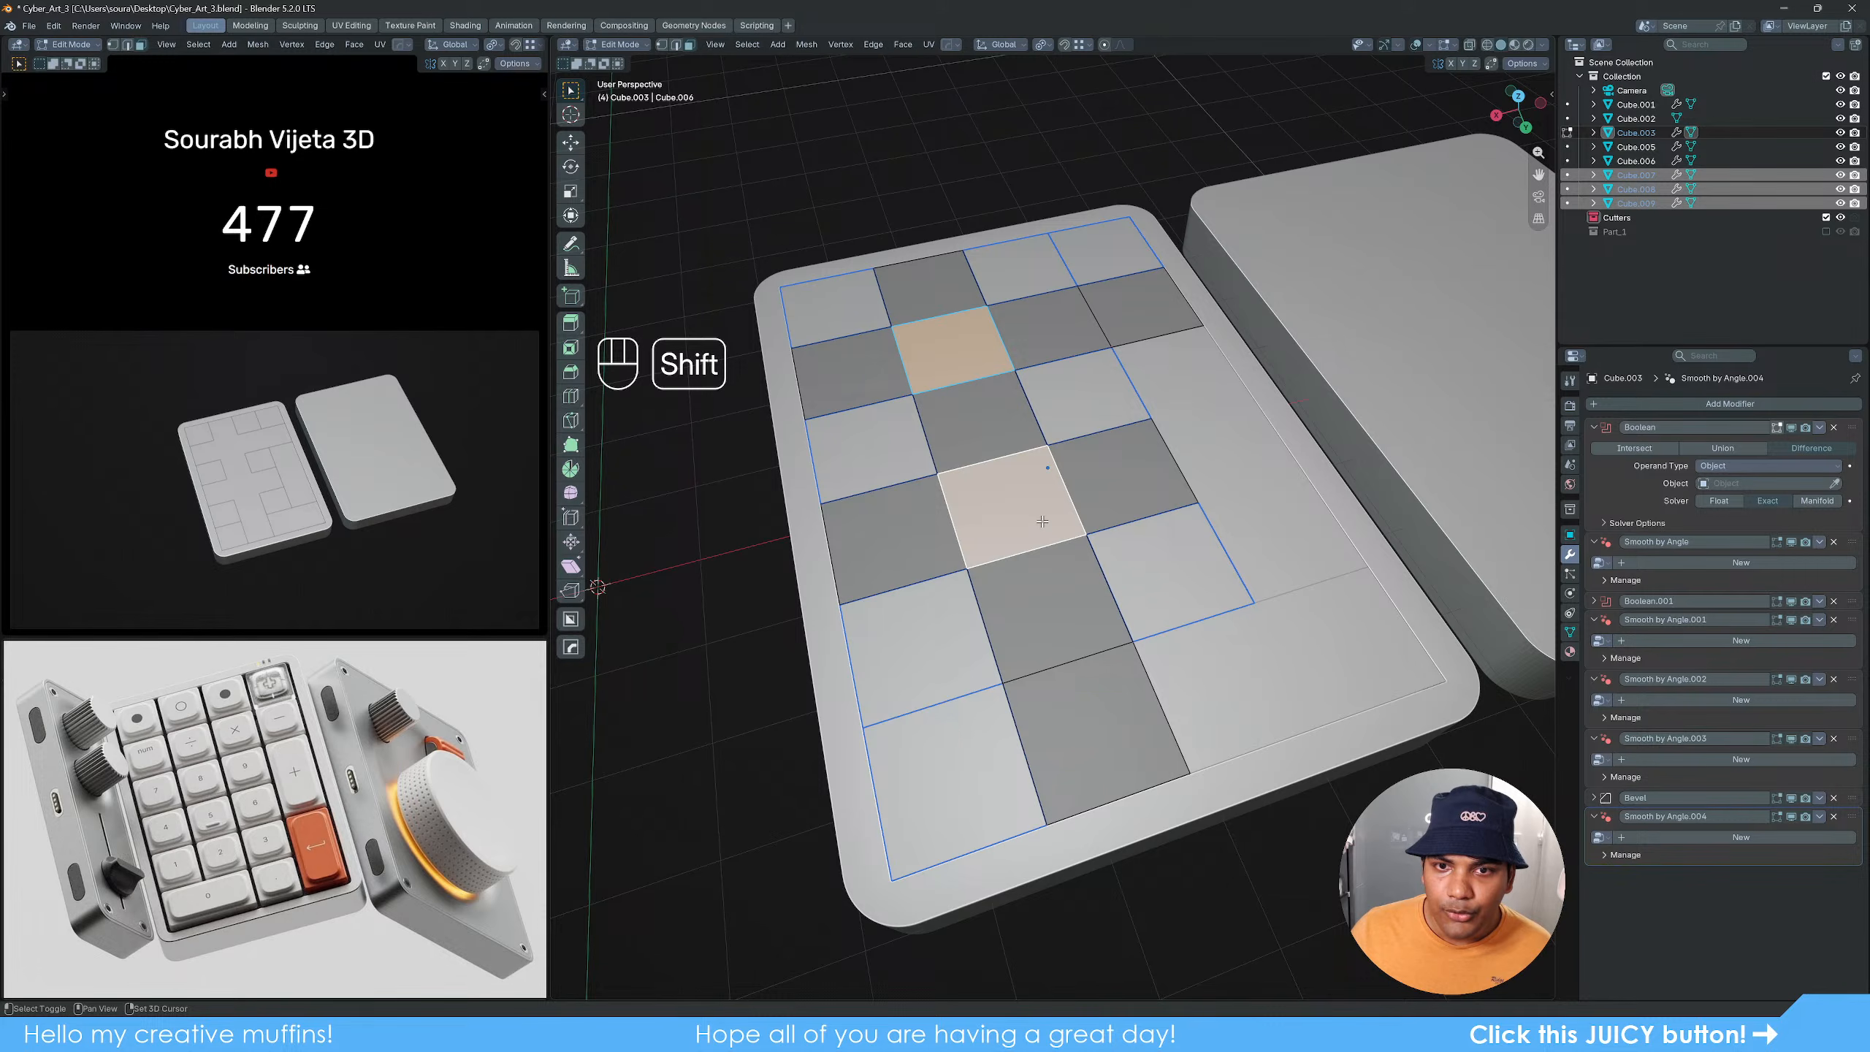
pyautogui.press('p')
pyautogui.click(1042, 521)
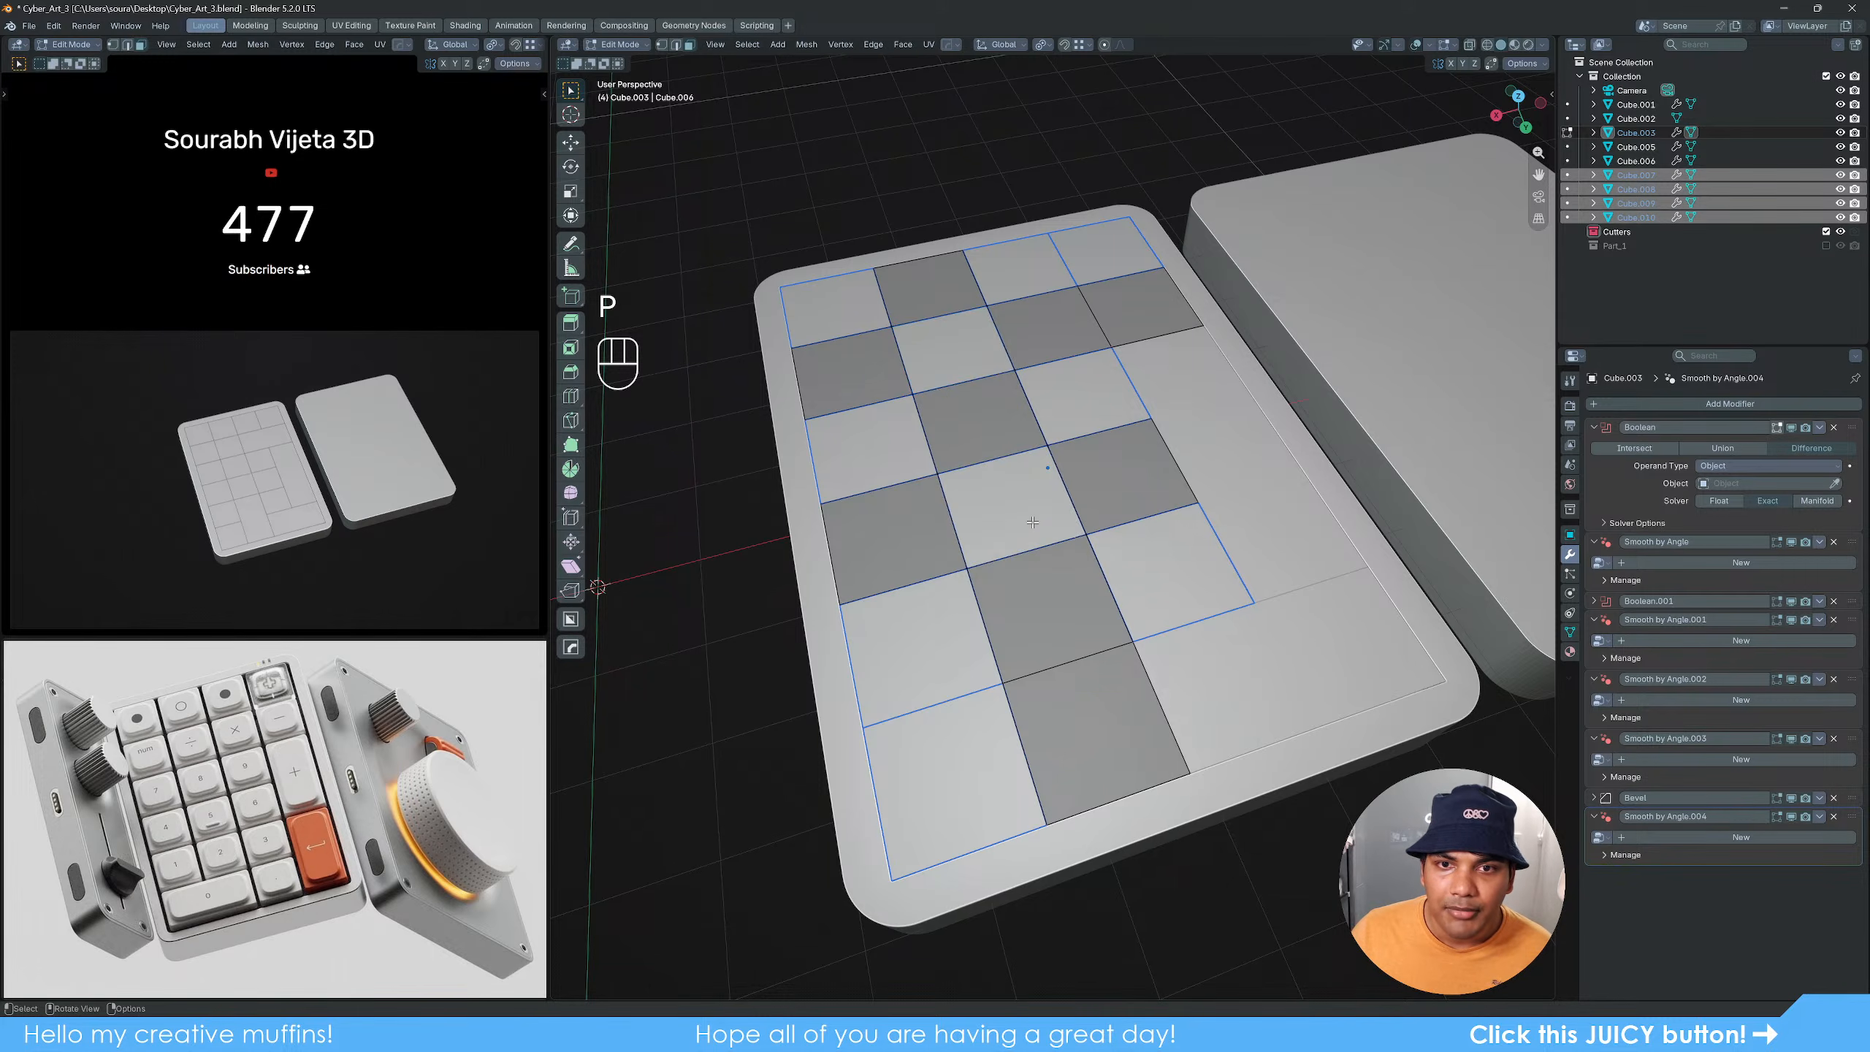
pyautogui.press('Tab')
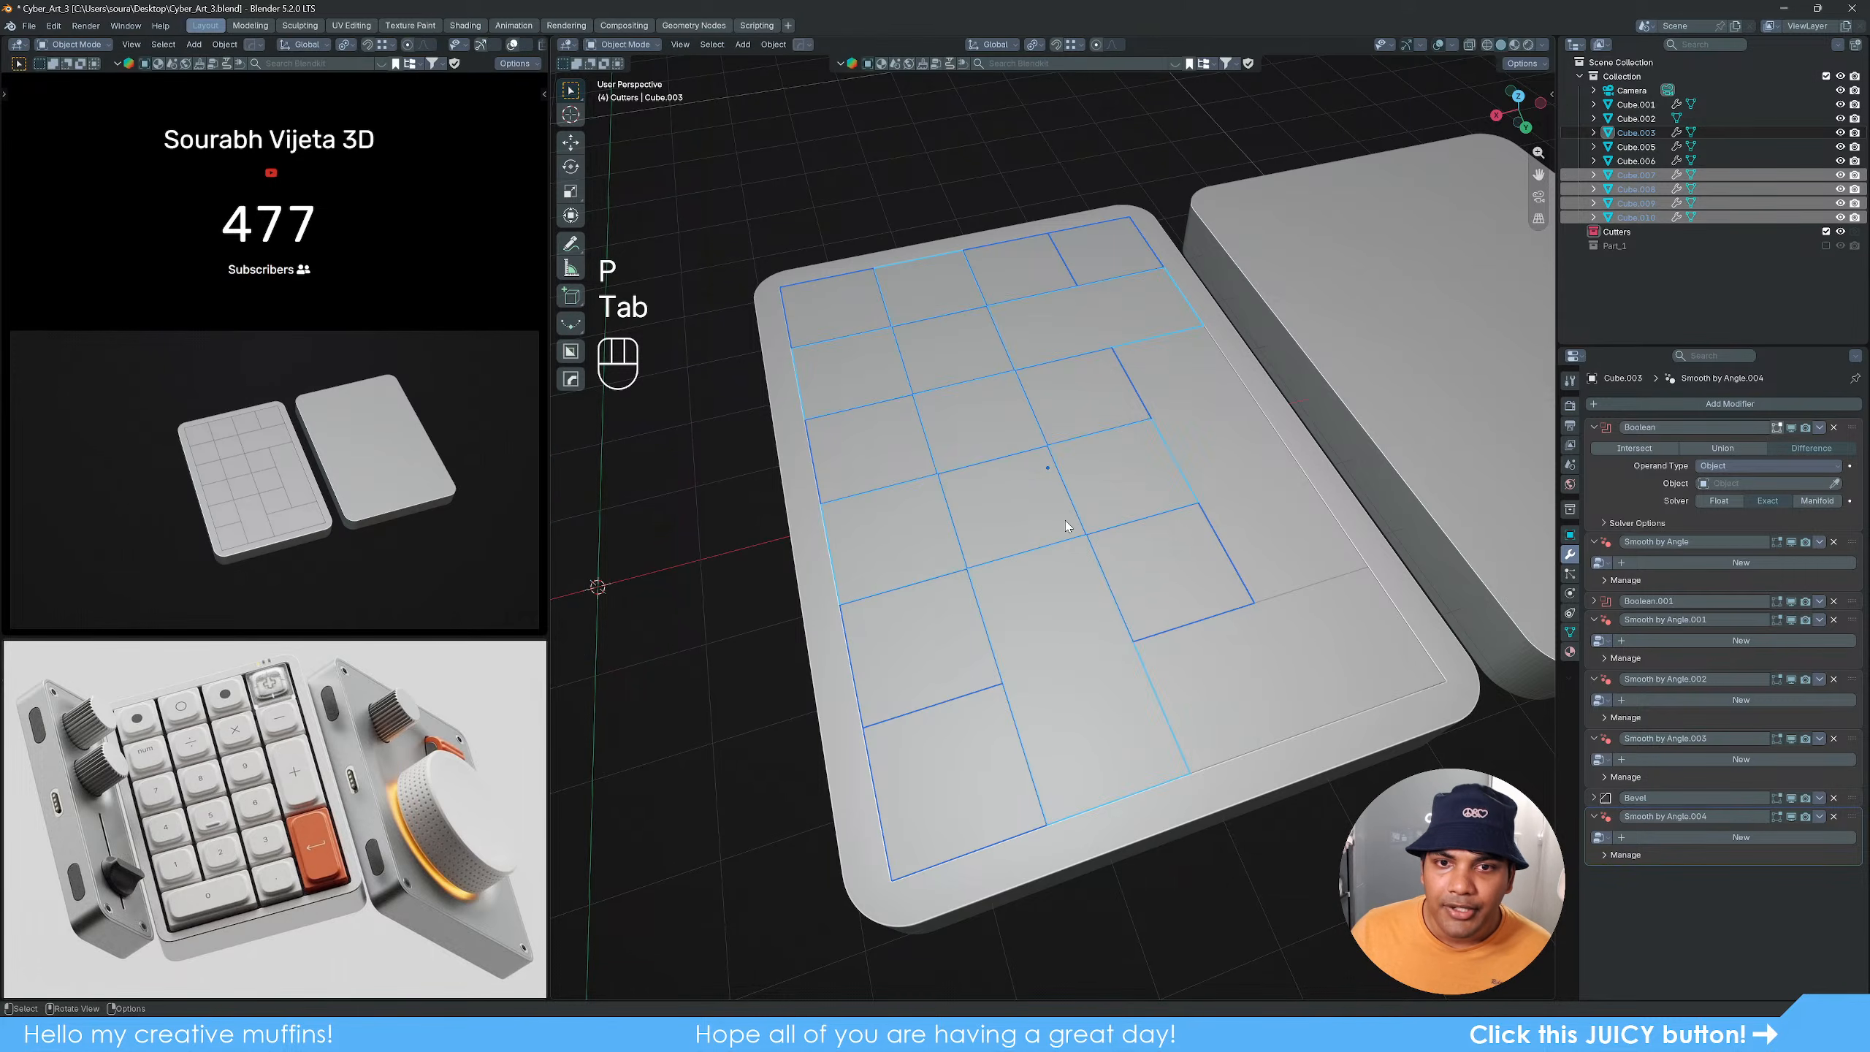
# Step: Split the object holding the six alternating faces into individual key objects by loose parts
pyautogui.click(1020, 287)
pyautogui.press('Tab')
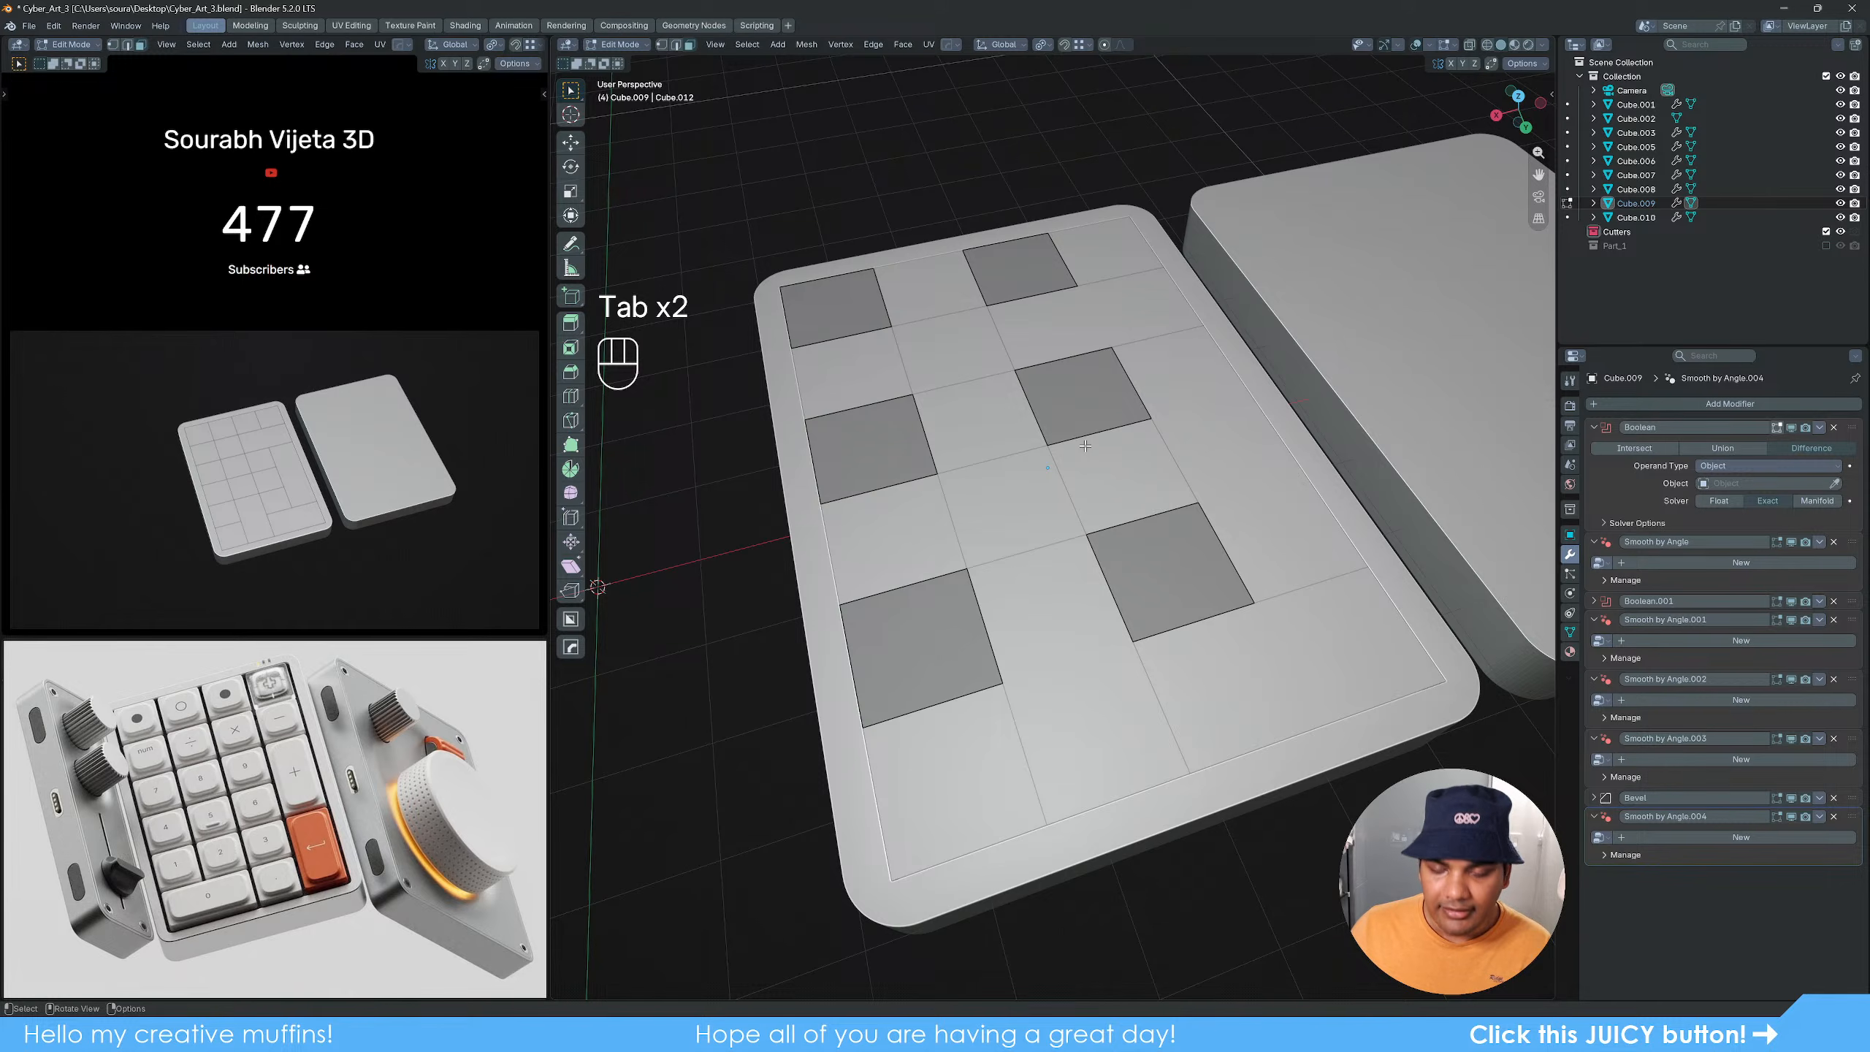
pyautogui.press('p')
pyautogui.click(1068, 447)
pyautogui.press('Tab')
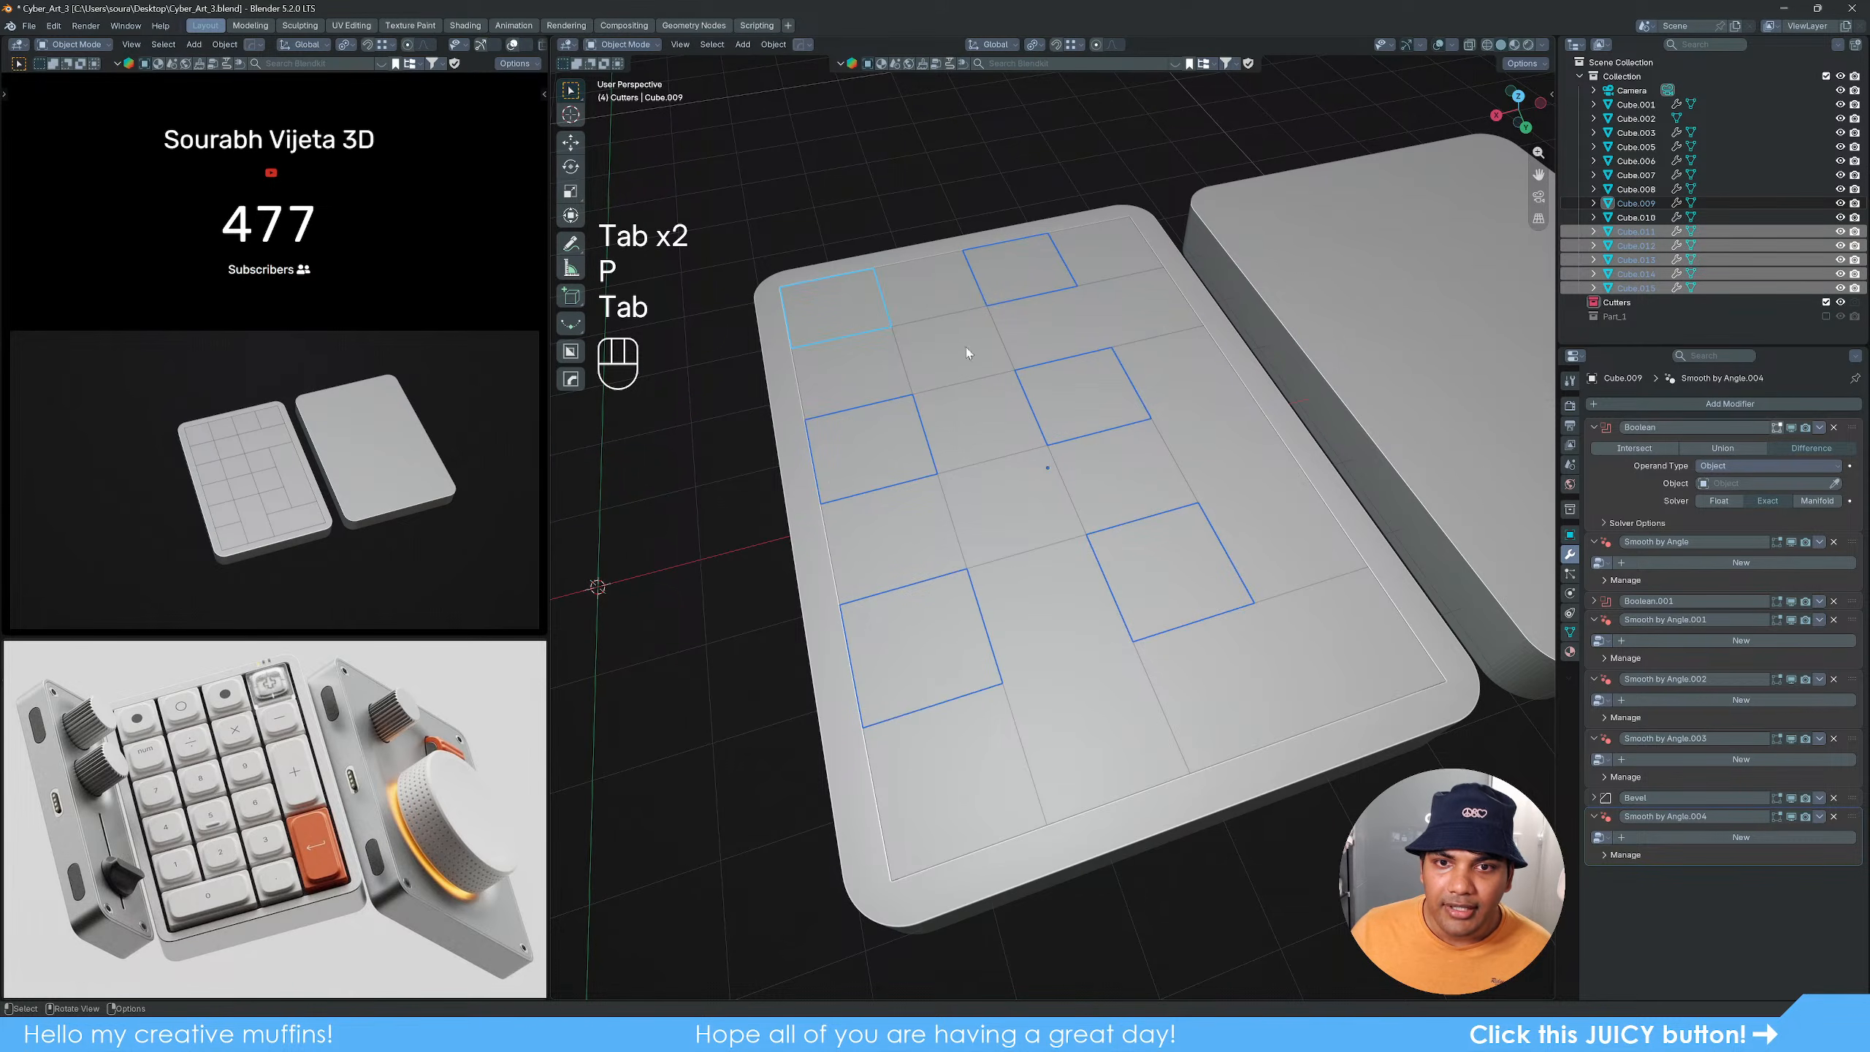
# Step: Split the object holding the second column's two faces into individual key objects by loose parts
pyautogui.click(987, 351)
pyautogui.press('Tab')
pyautogui.press('Tab')
pyautogui.press('Tab')
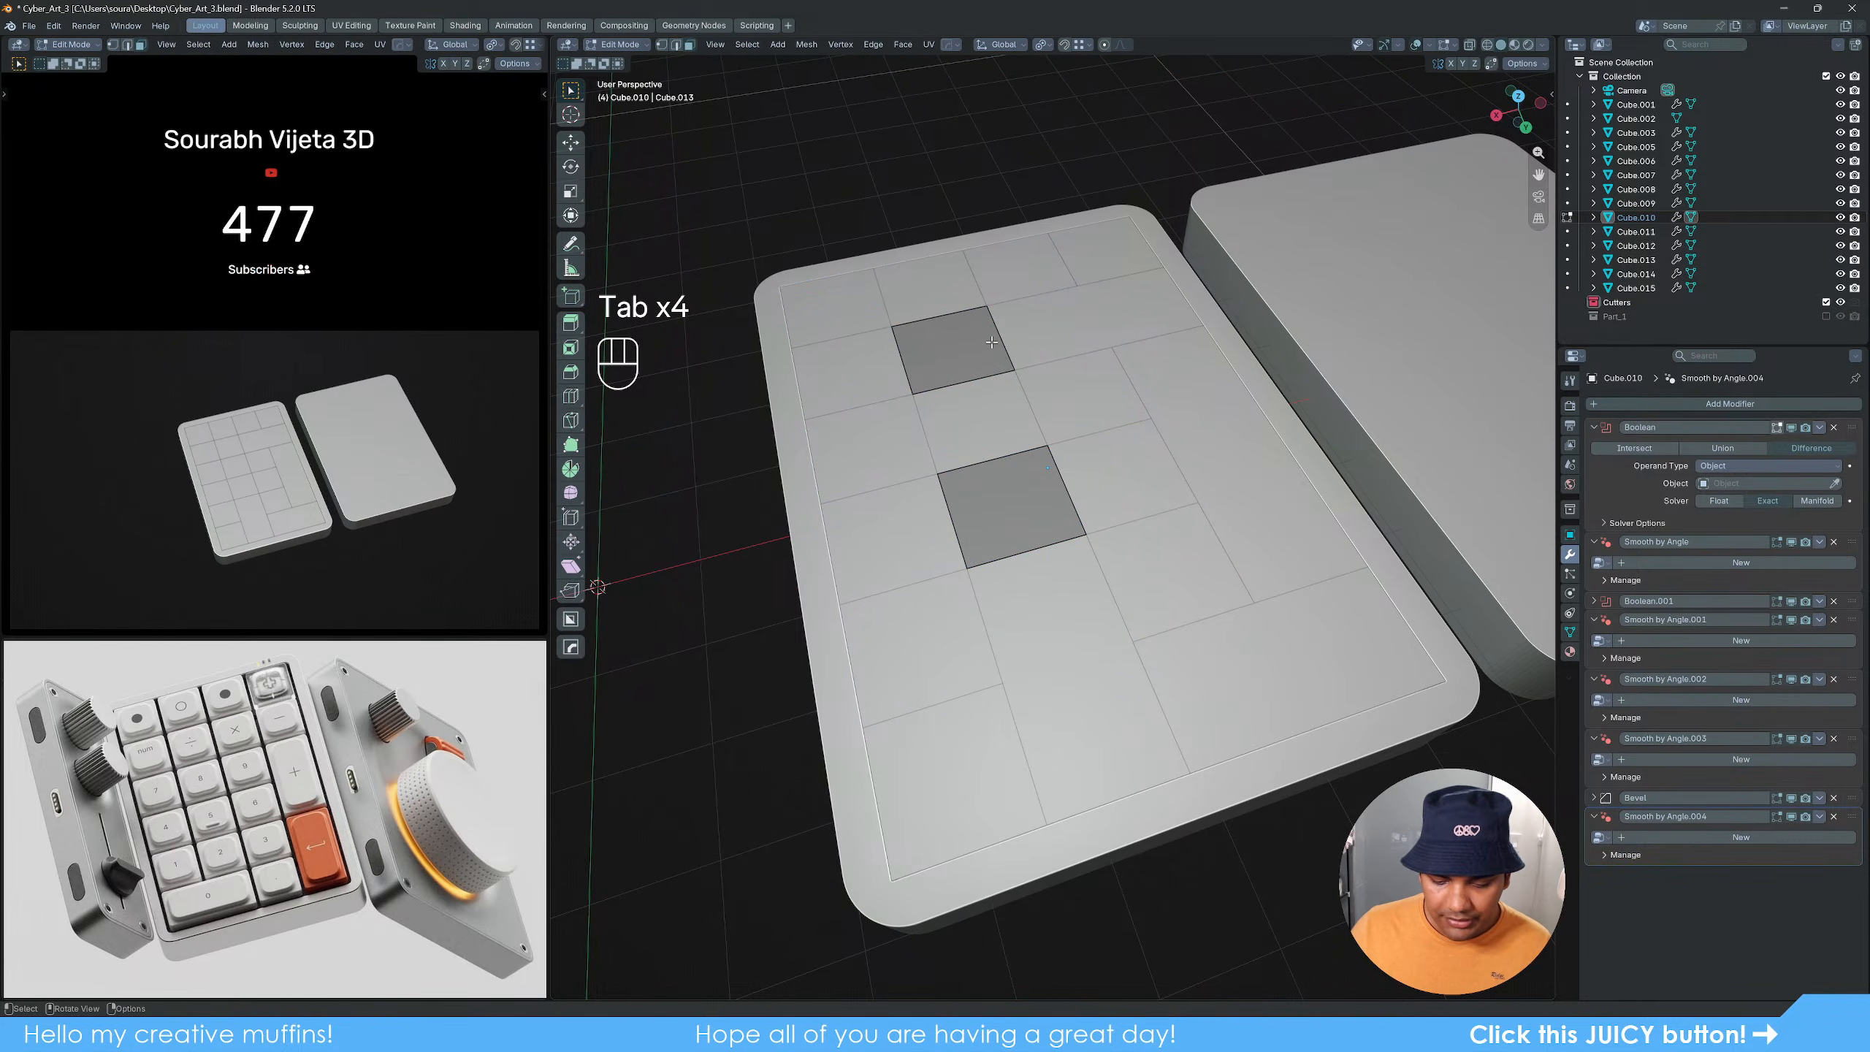
pyautogui.press('p')
pyautogui.click(953, 421)
pyautogui.press('Tab')
# Step: From the remaining panel, separate the second column's first, third and fifth faces and the second-row face beside the second plate into one object
pyautogui.click(1060, 328)
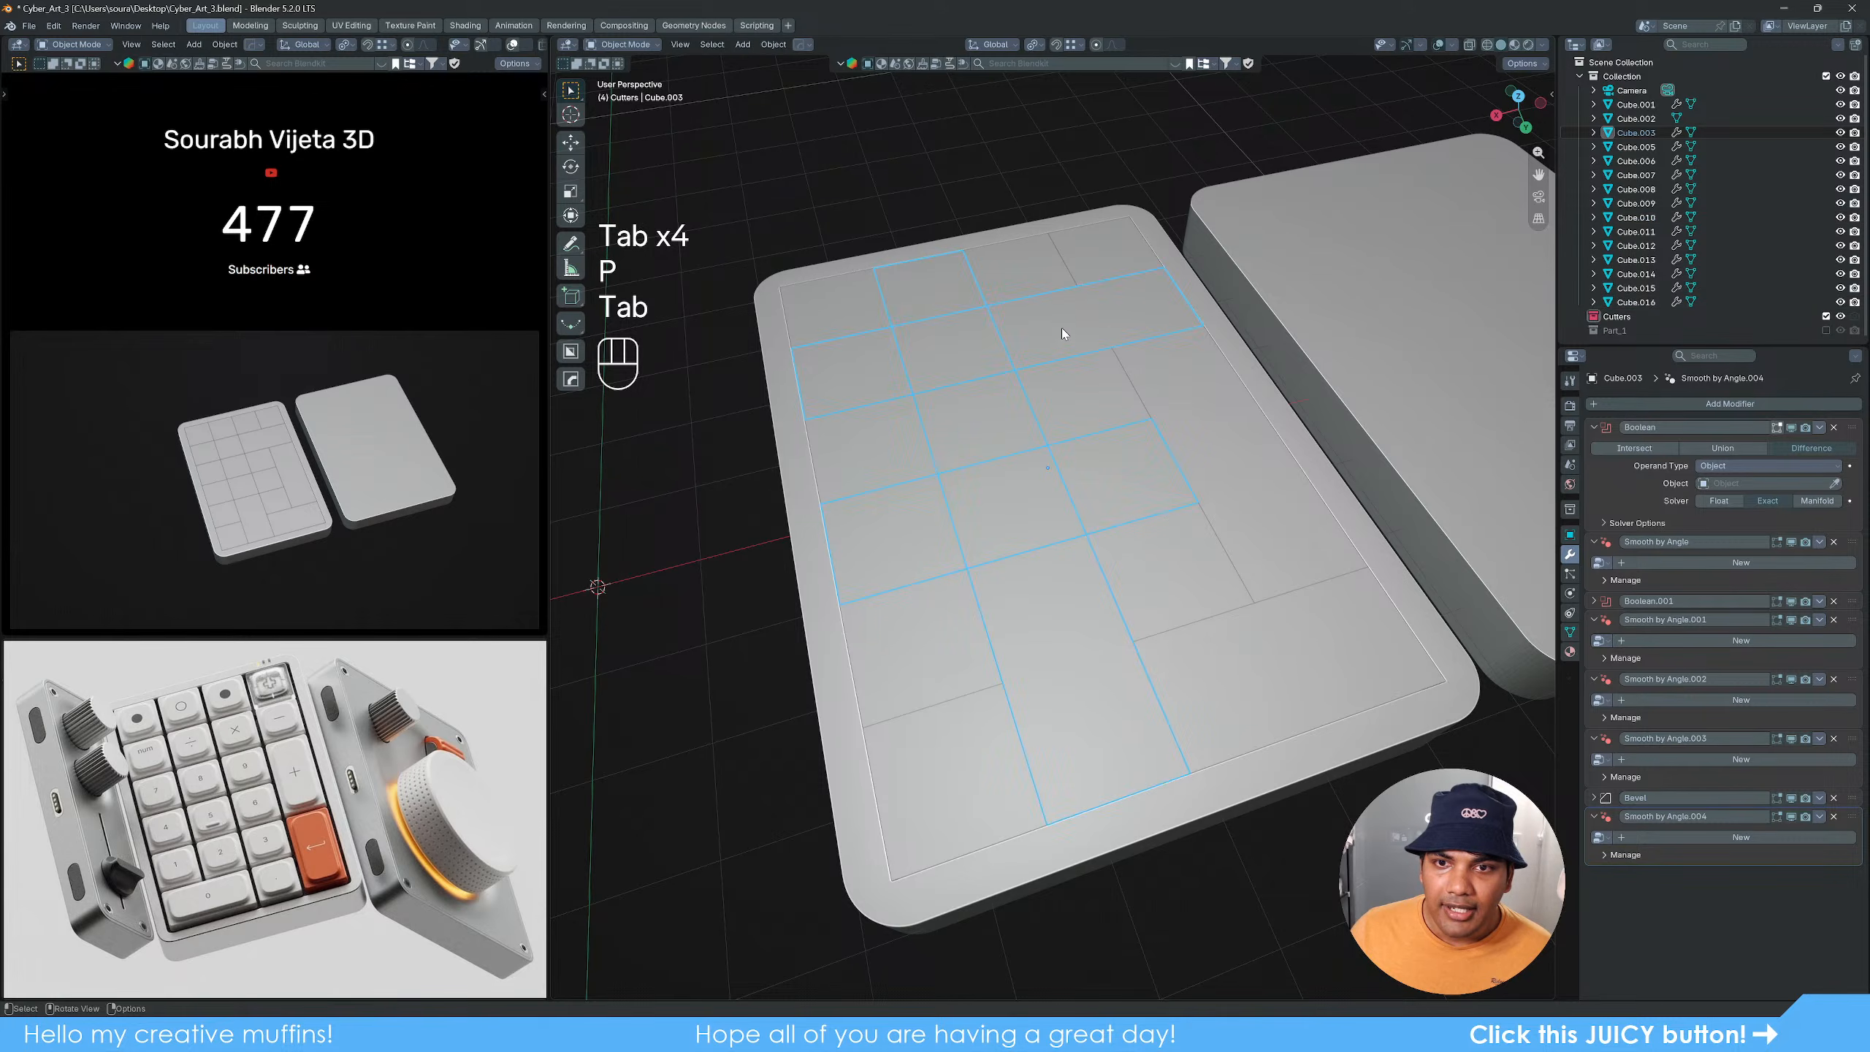
pyautogui.press('Tab')
pyautogui.click(1125, 310)
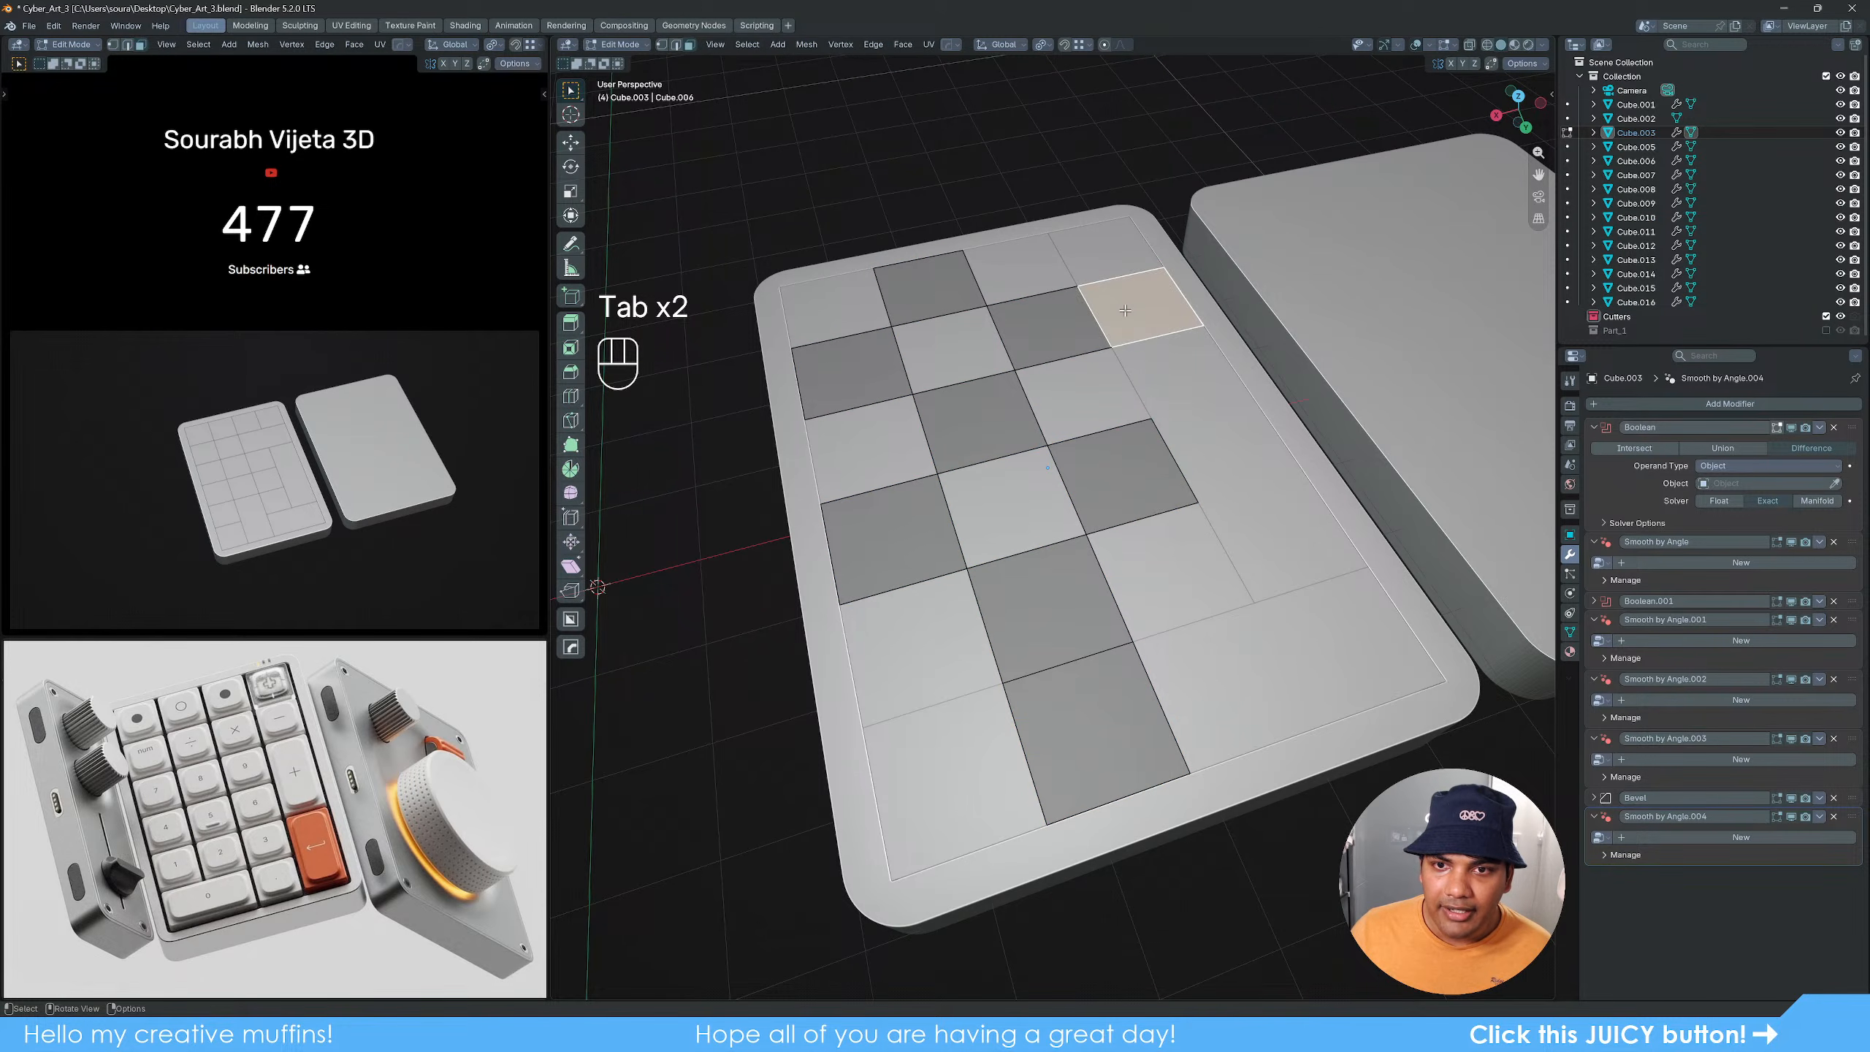
pyautogui.keyDown('shift'); pyautogui.click(928, 287); pyautogui.keyUp('shift')
pyautogui.keyDown('shift'); pyautogui.click(979, 420); pyautogui.keyUp('shift')
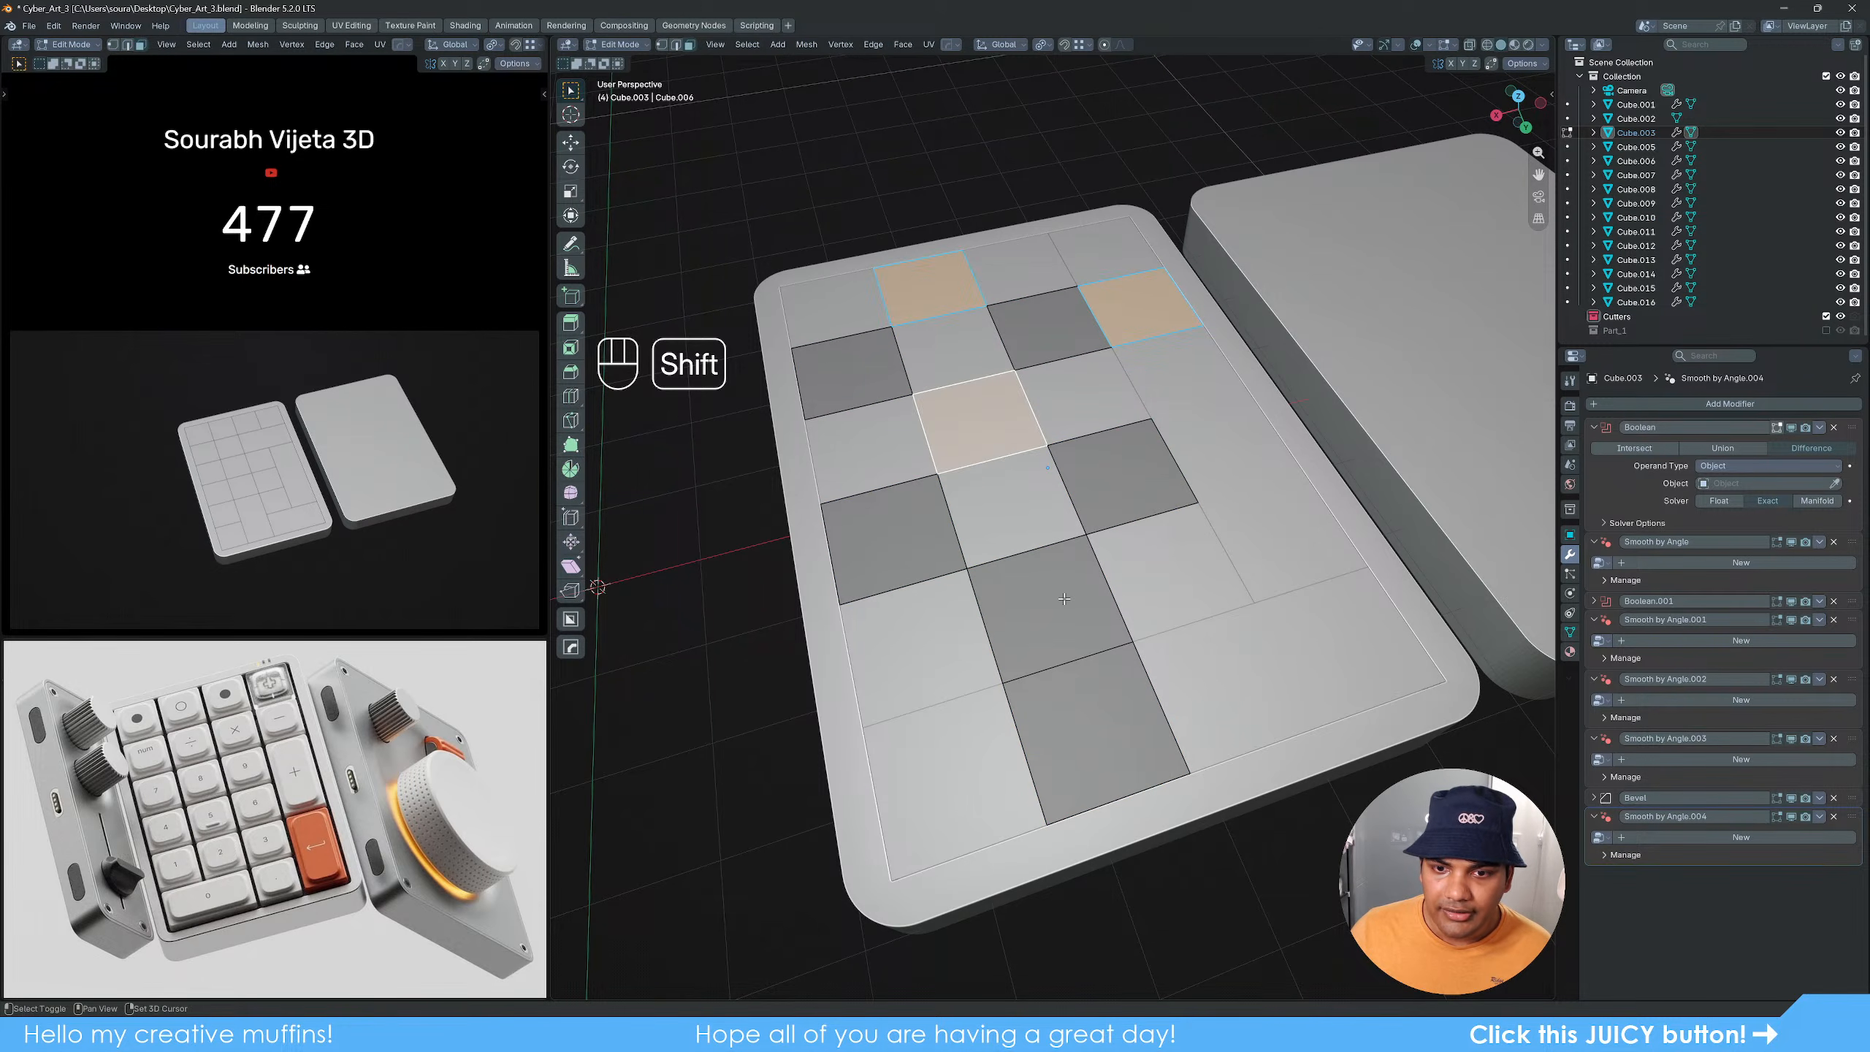
pyautogui.keyDown('shift'); pyautogui.click(1064, 599); pyautogui.keyUp('shift')
pyautogui.press('p')
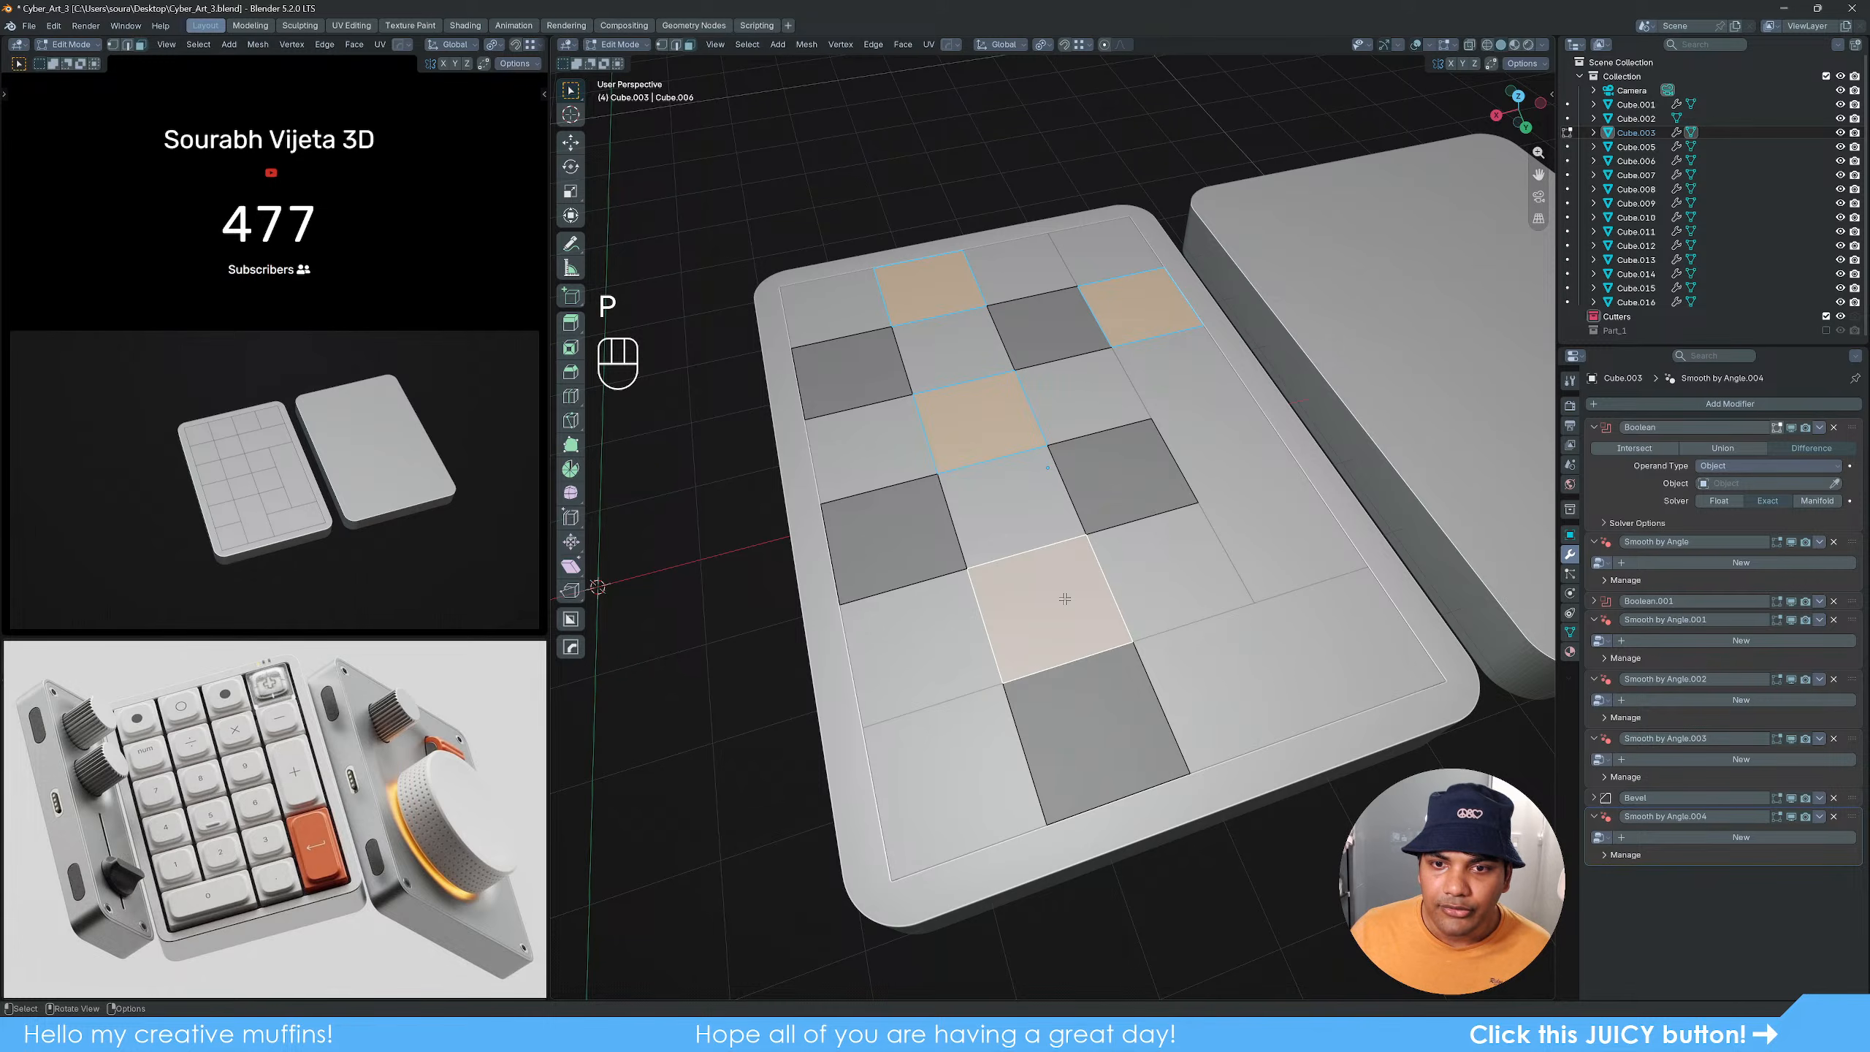
pyautogui.press('p')
pyautogui.click(1034, 567)
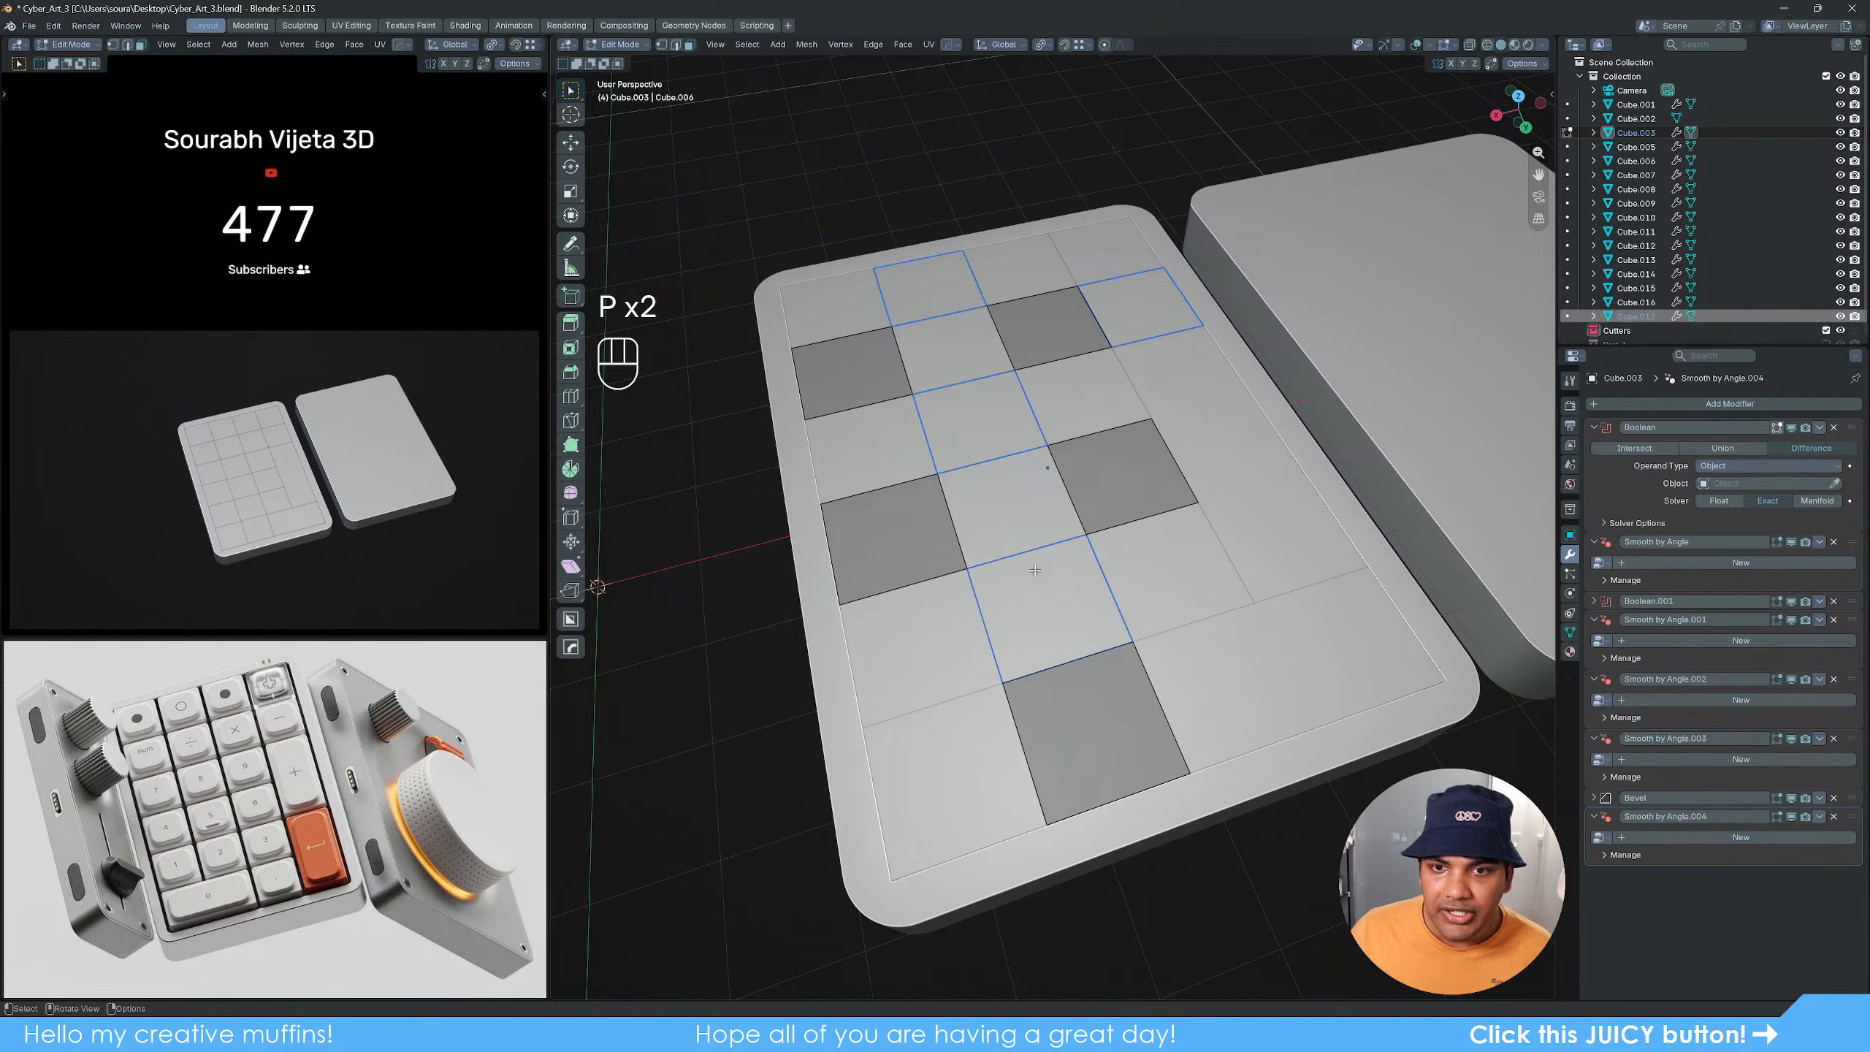
pyautogui.press('Tab')
# Step: Split the newly separated four-face object by loose parts and return to Object Mode
pyautogui.press('Tab')
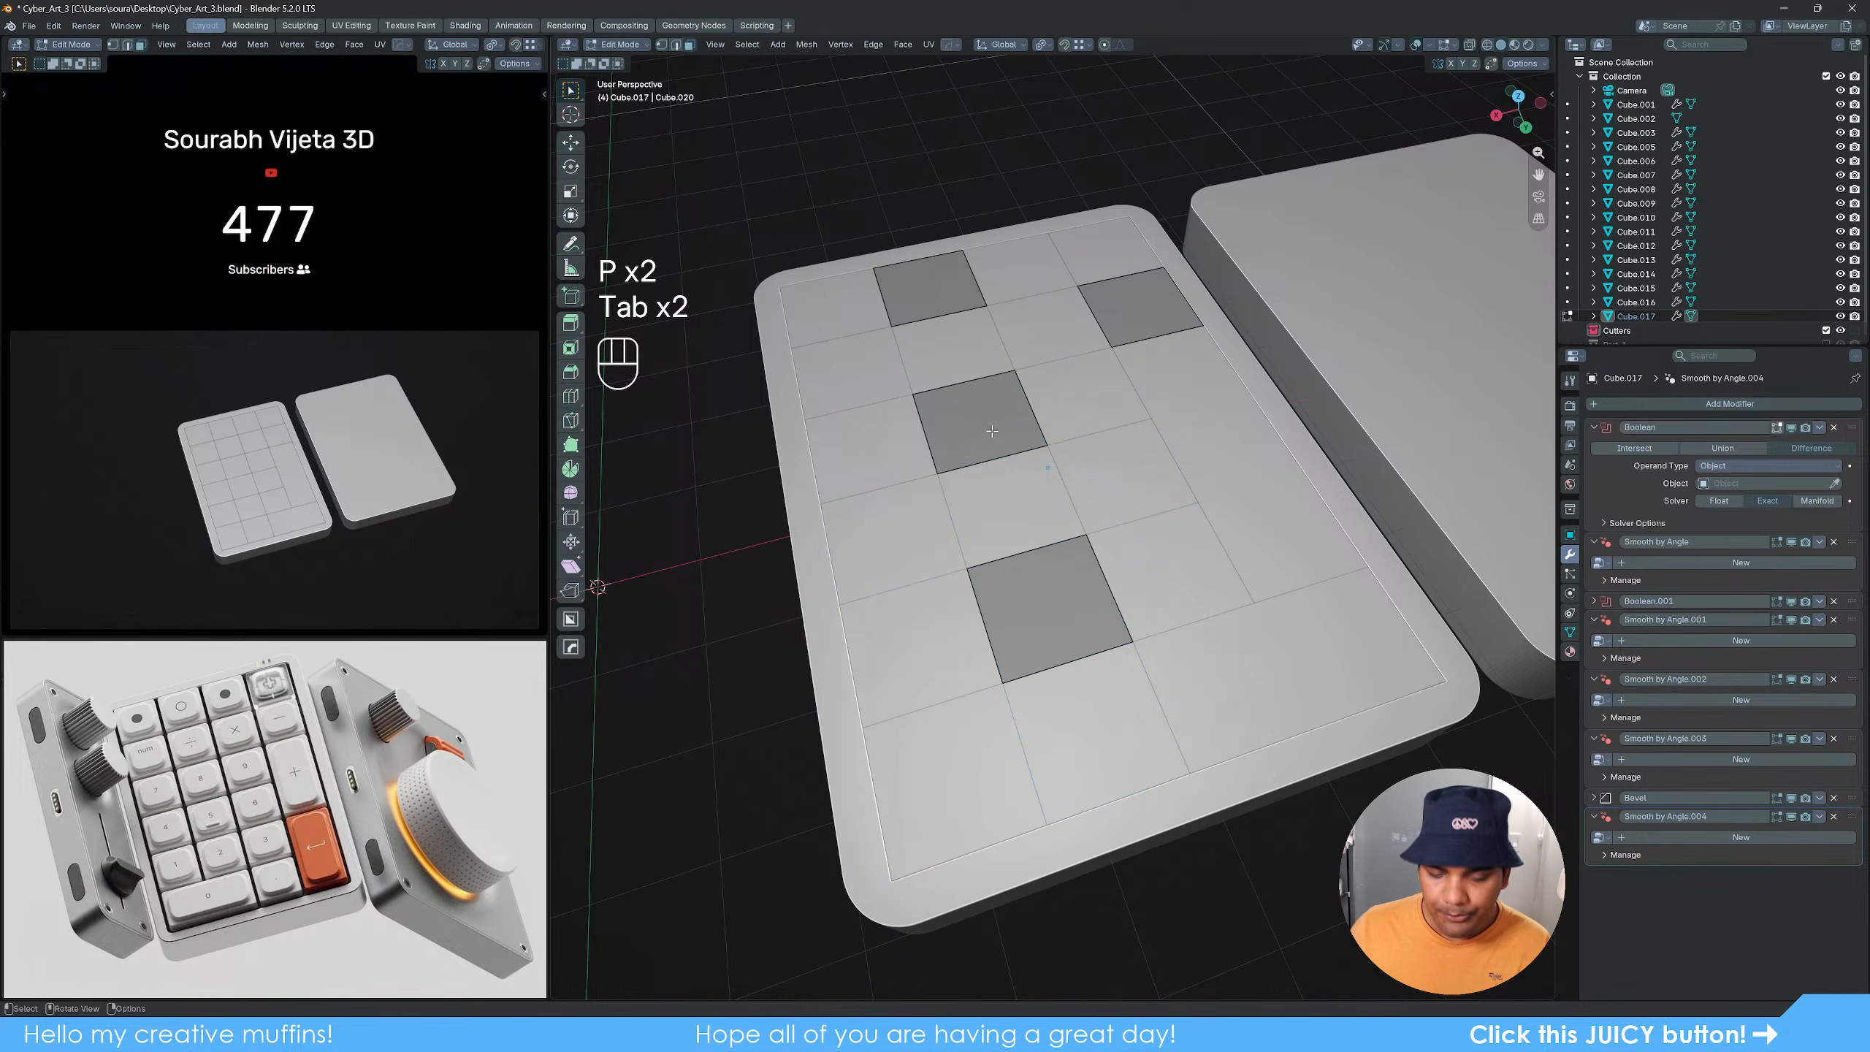
pyautogui.press('p')
pyautogui.click(1012, 431)
pyautogui.press('Tab')
# Step: Split the five faces left in the original panel into individual objects by loose parts
pyautogui.click(1045, 432)
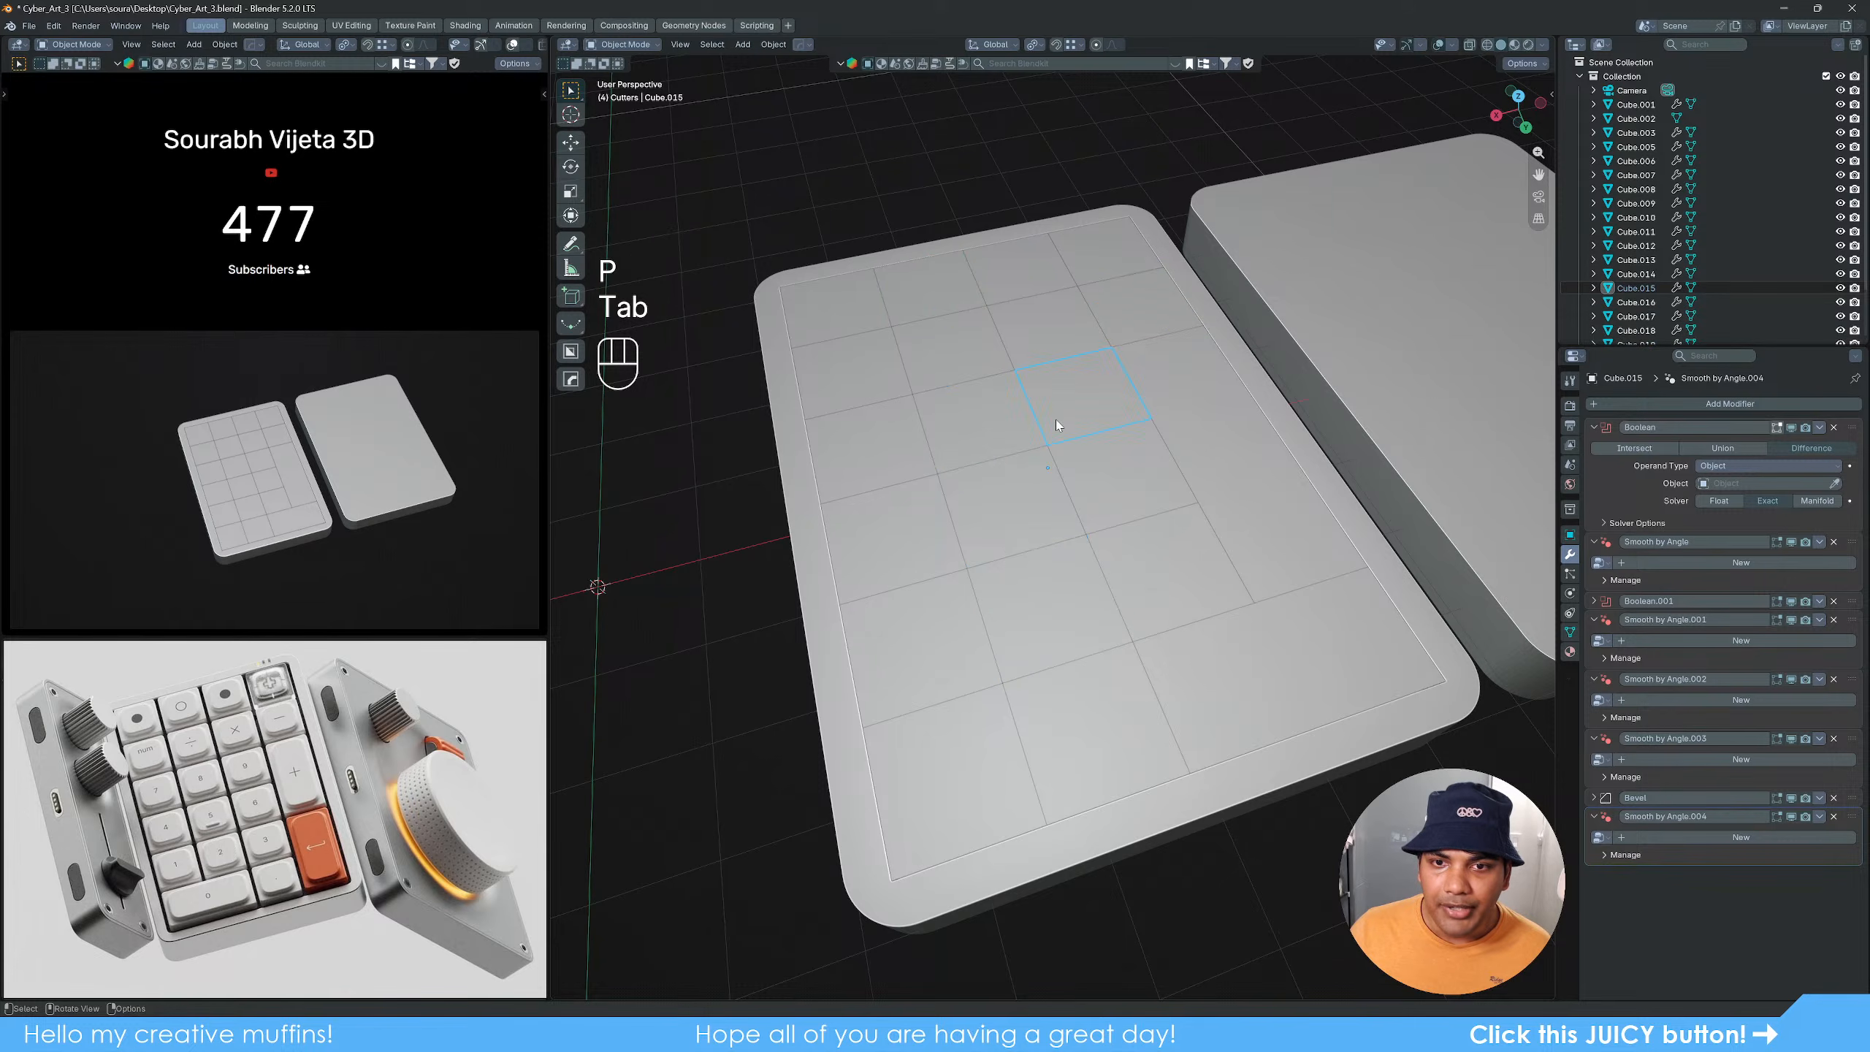
pyautogui.click(917, 518)
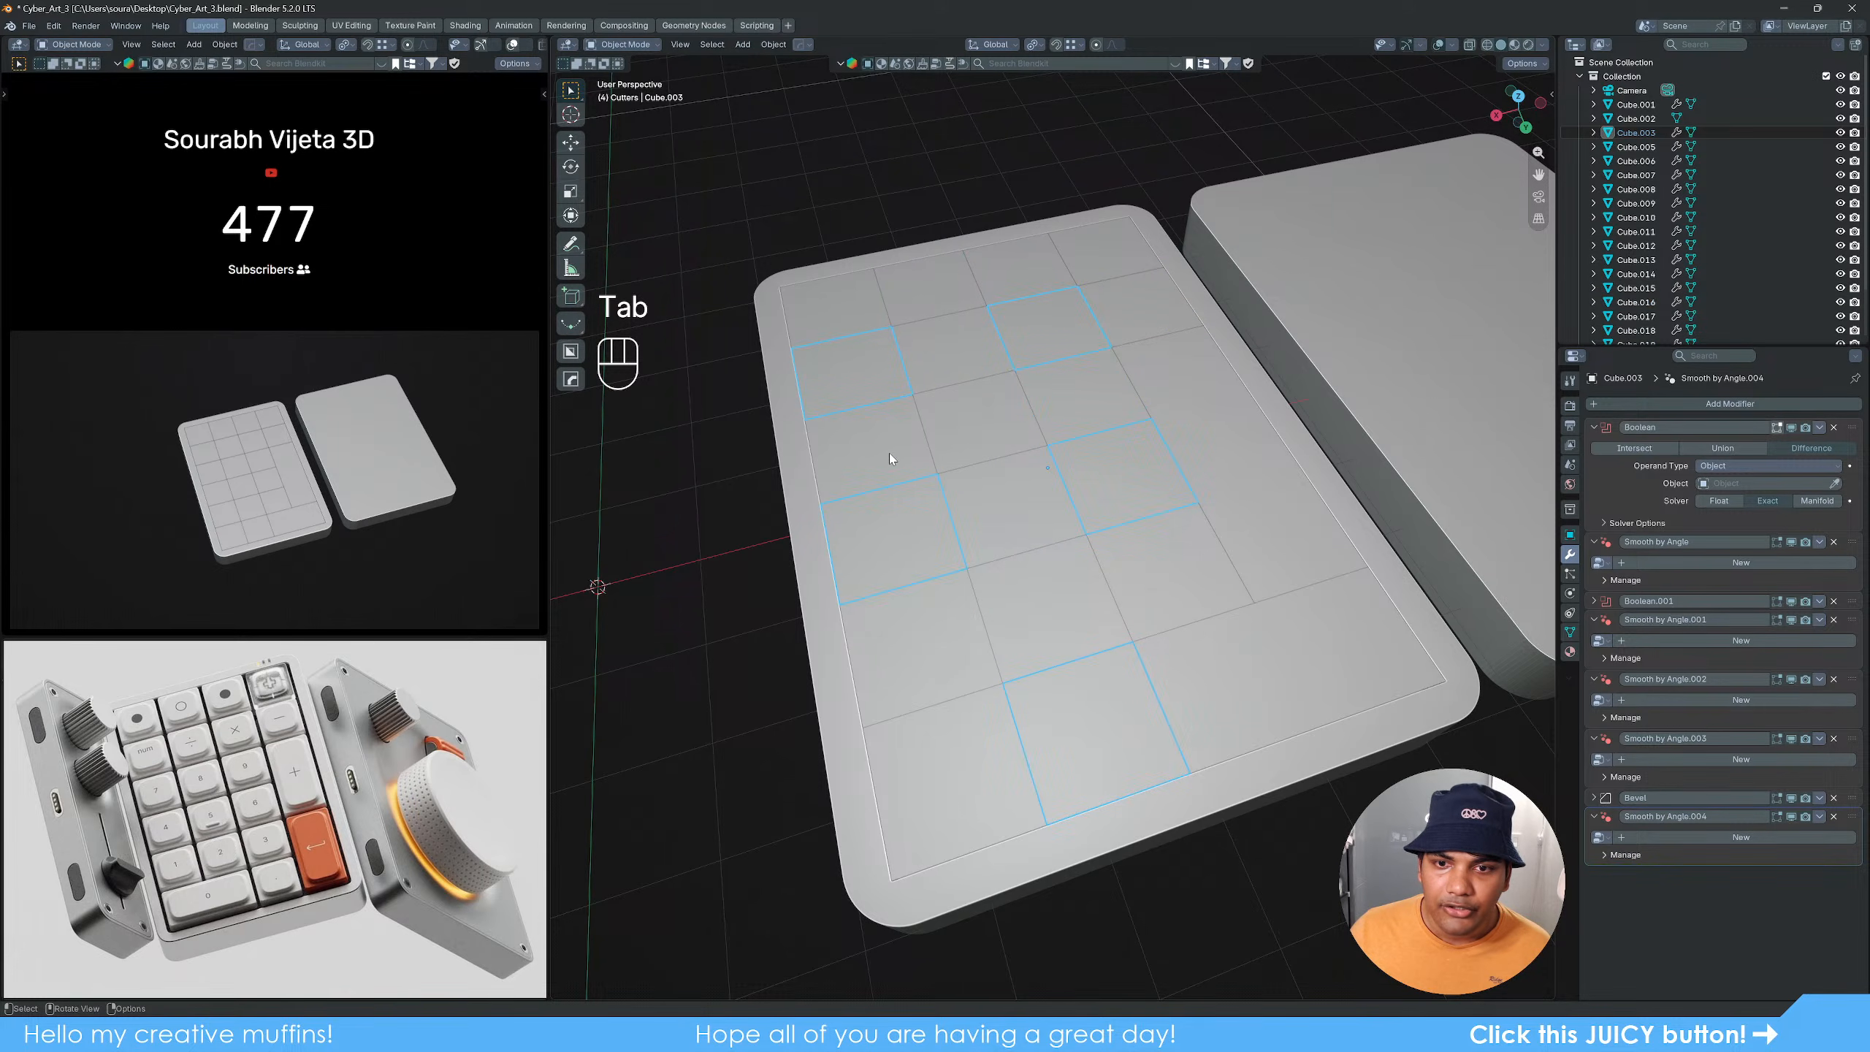
pyautogui.press('Tab')
pyautogui.press('p')
pyautogui.click(934, 520)
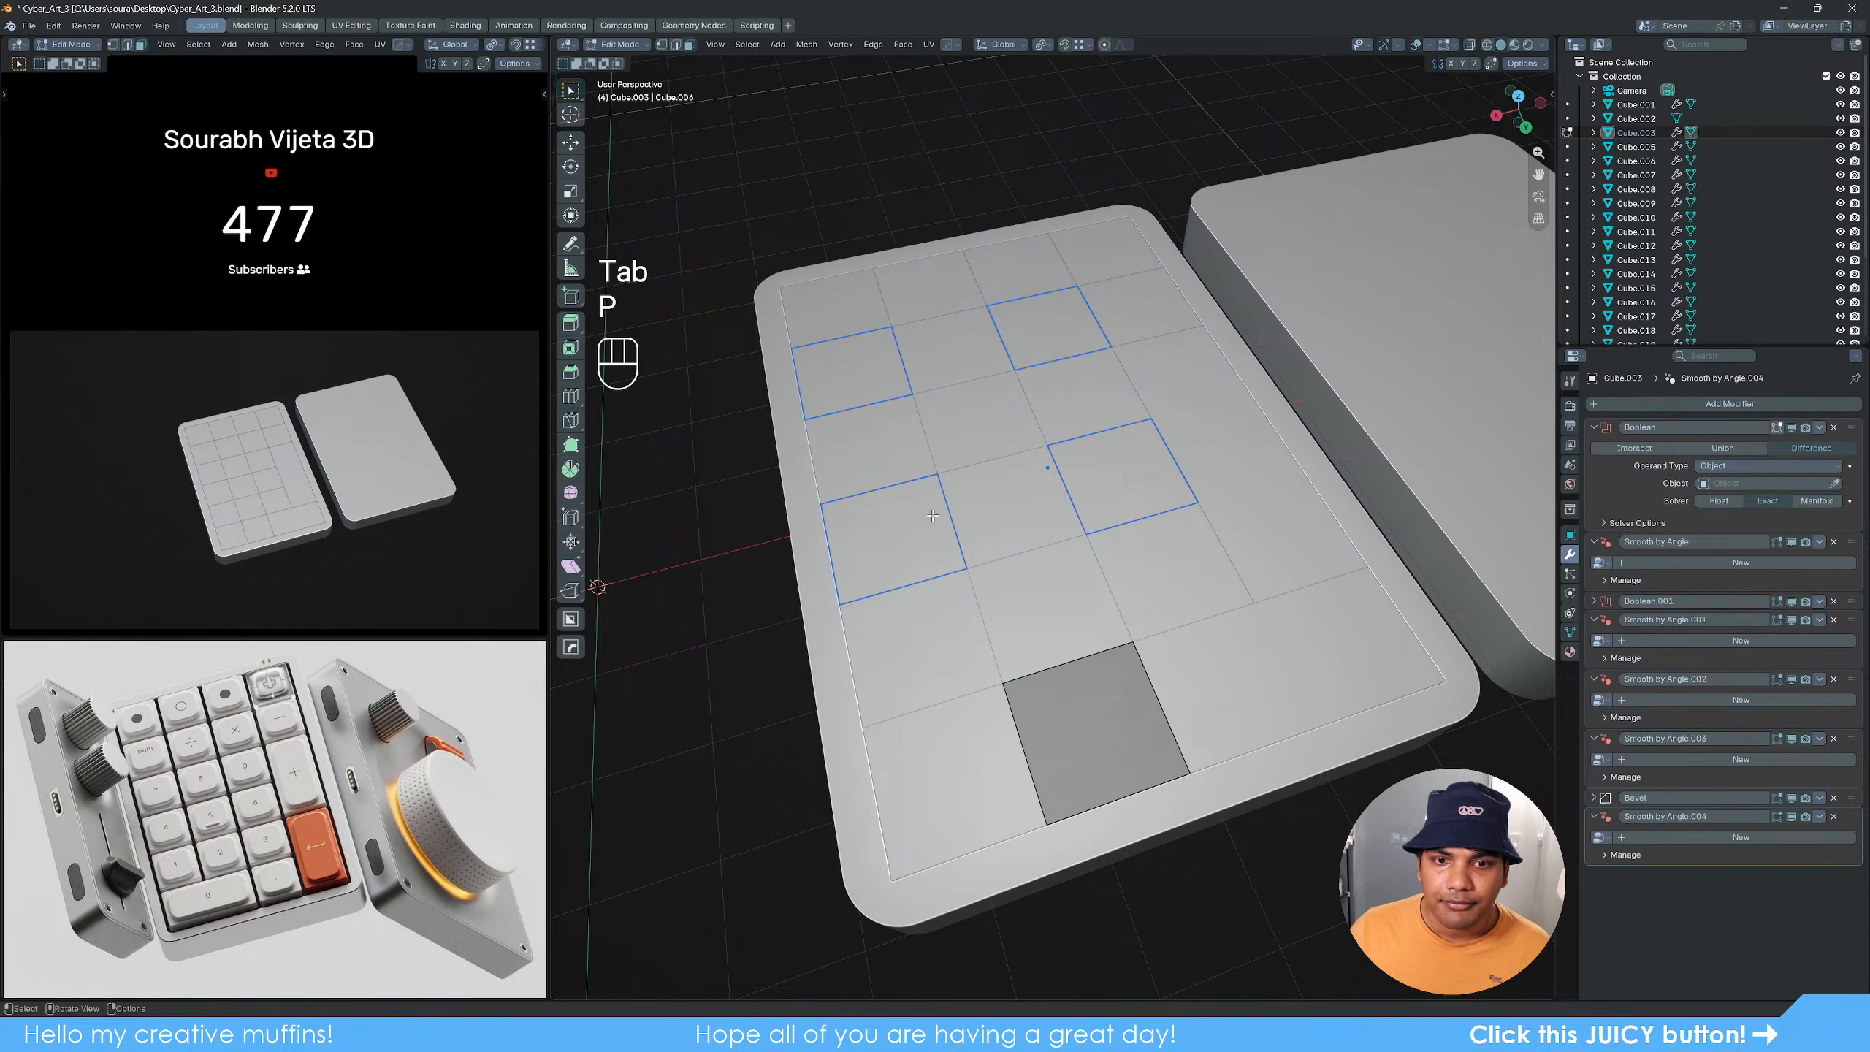
pyautogui.press('Tab')
# Step: Select single key faces across the grid to check that each one is a separate object
pyautogui.click(1289, 888)
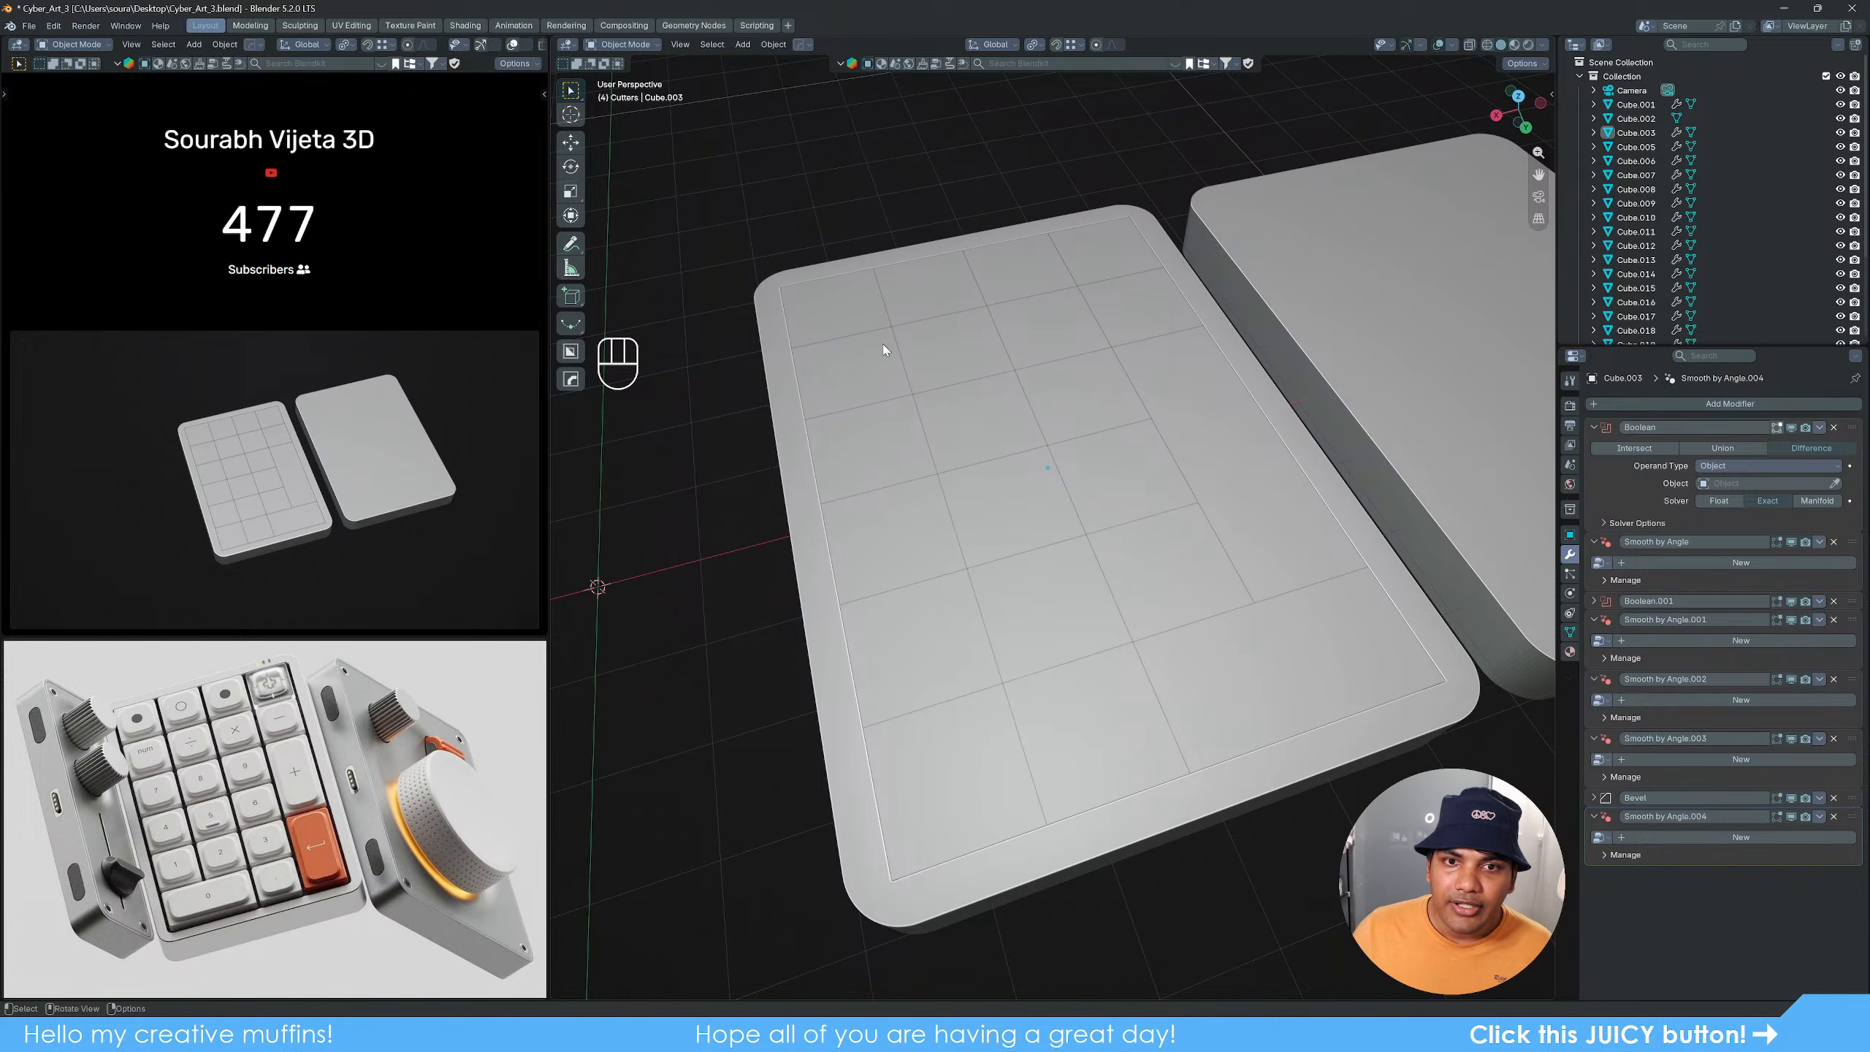
pyautogui.click(851, 313)
pyautogui.click(943, 355)
pyautogui.click(1002, 276)
pyautogui.click(1067, 341)
pyautogui.click(1069, 515)
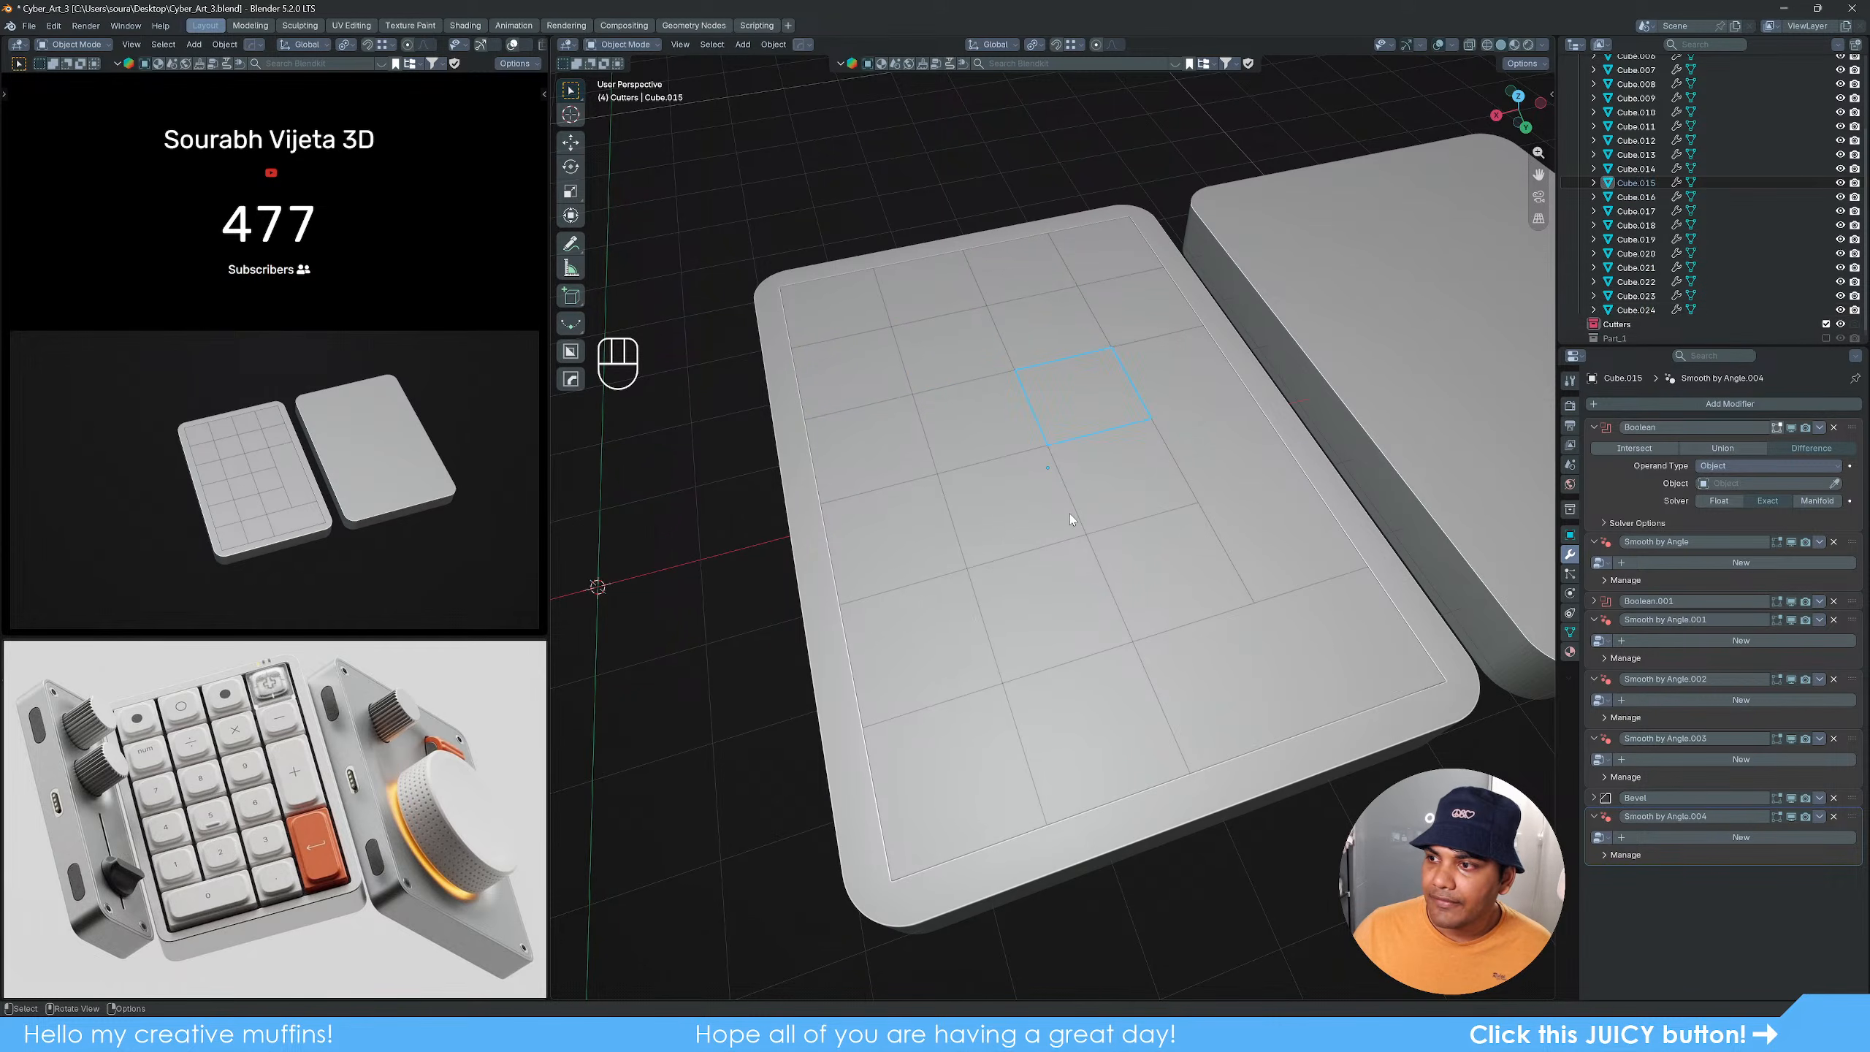
pyautogui.click(983, 571)
pyautogui.click(1171, 640)
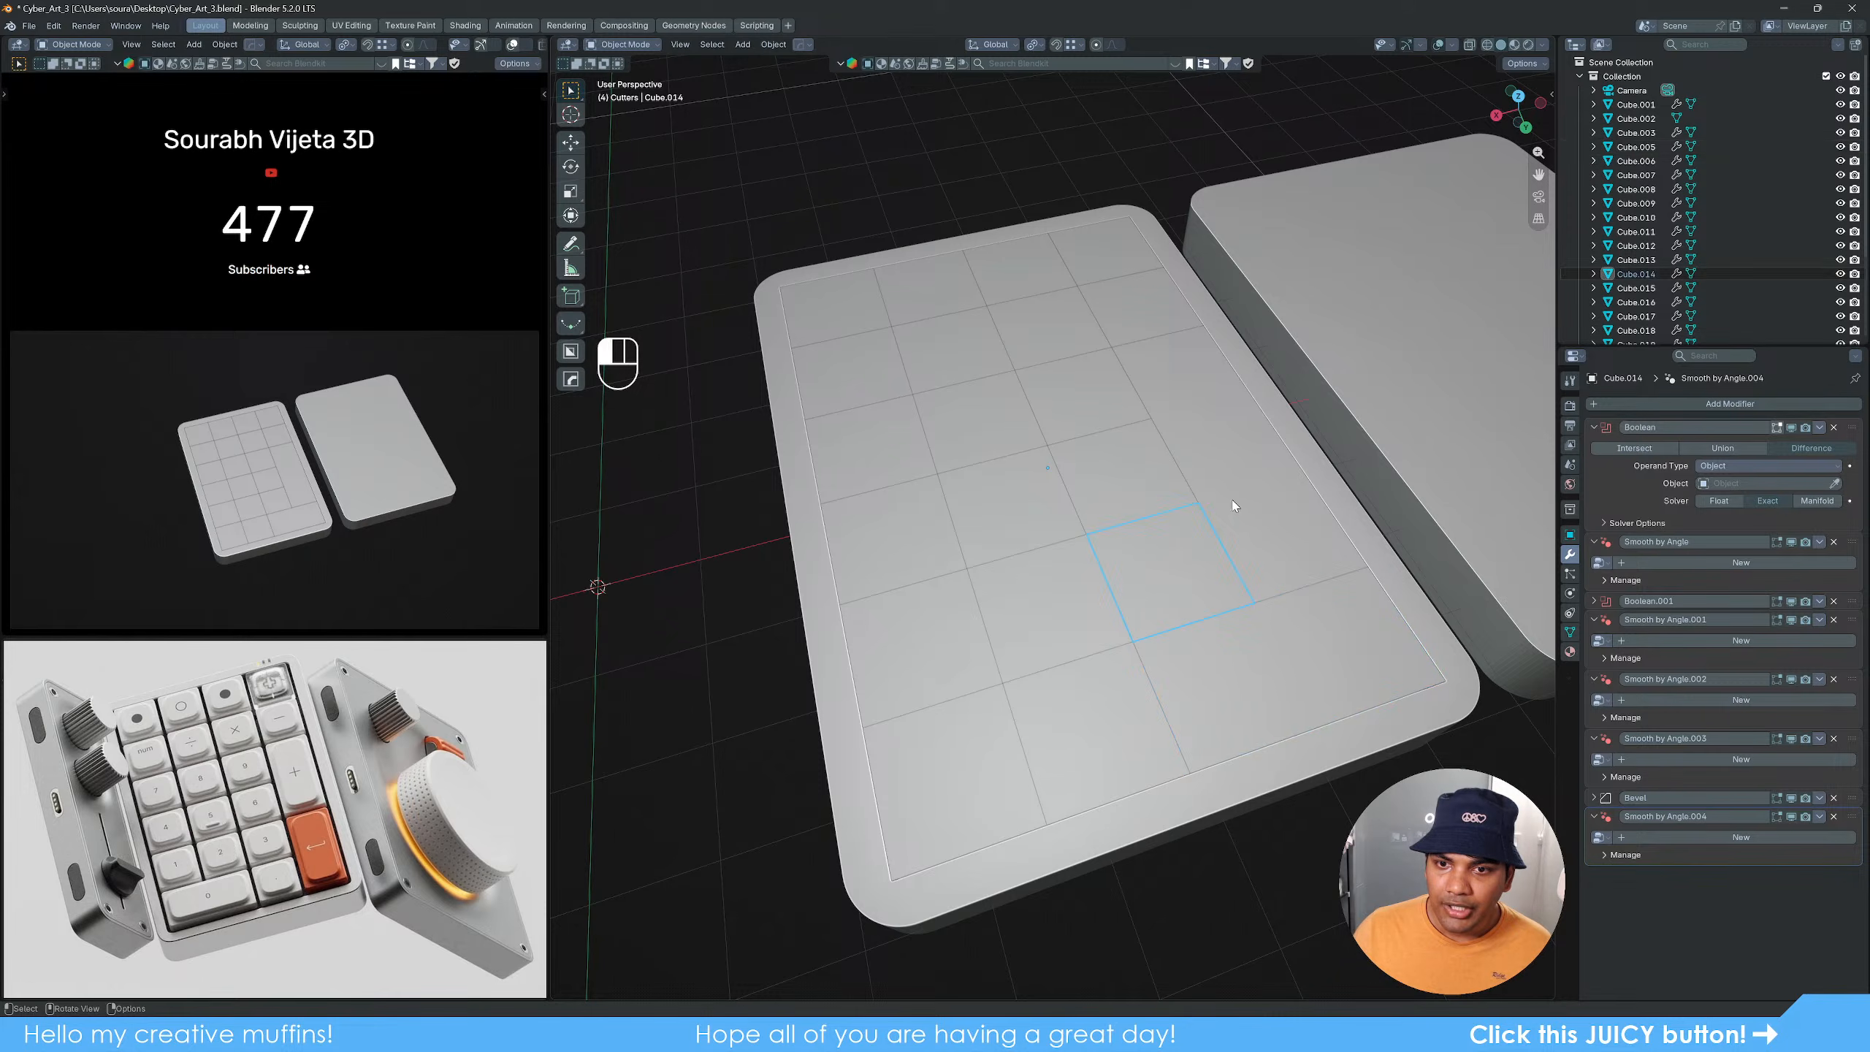
pyautogui.click(1128, 467)
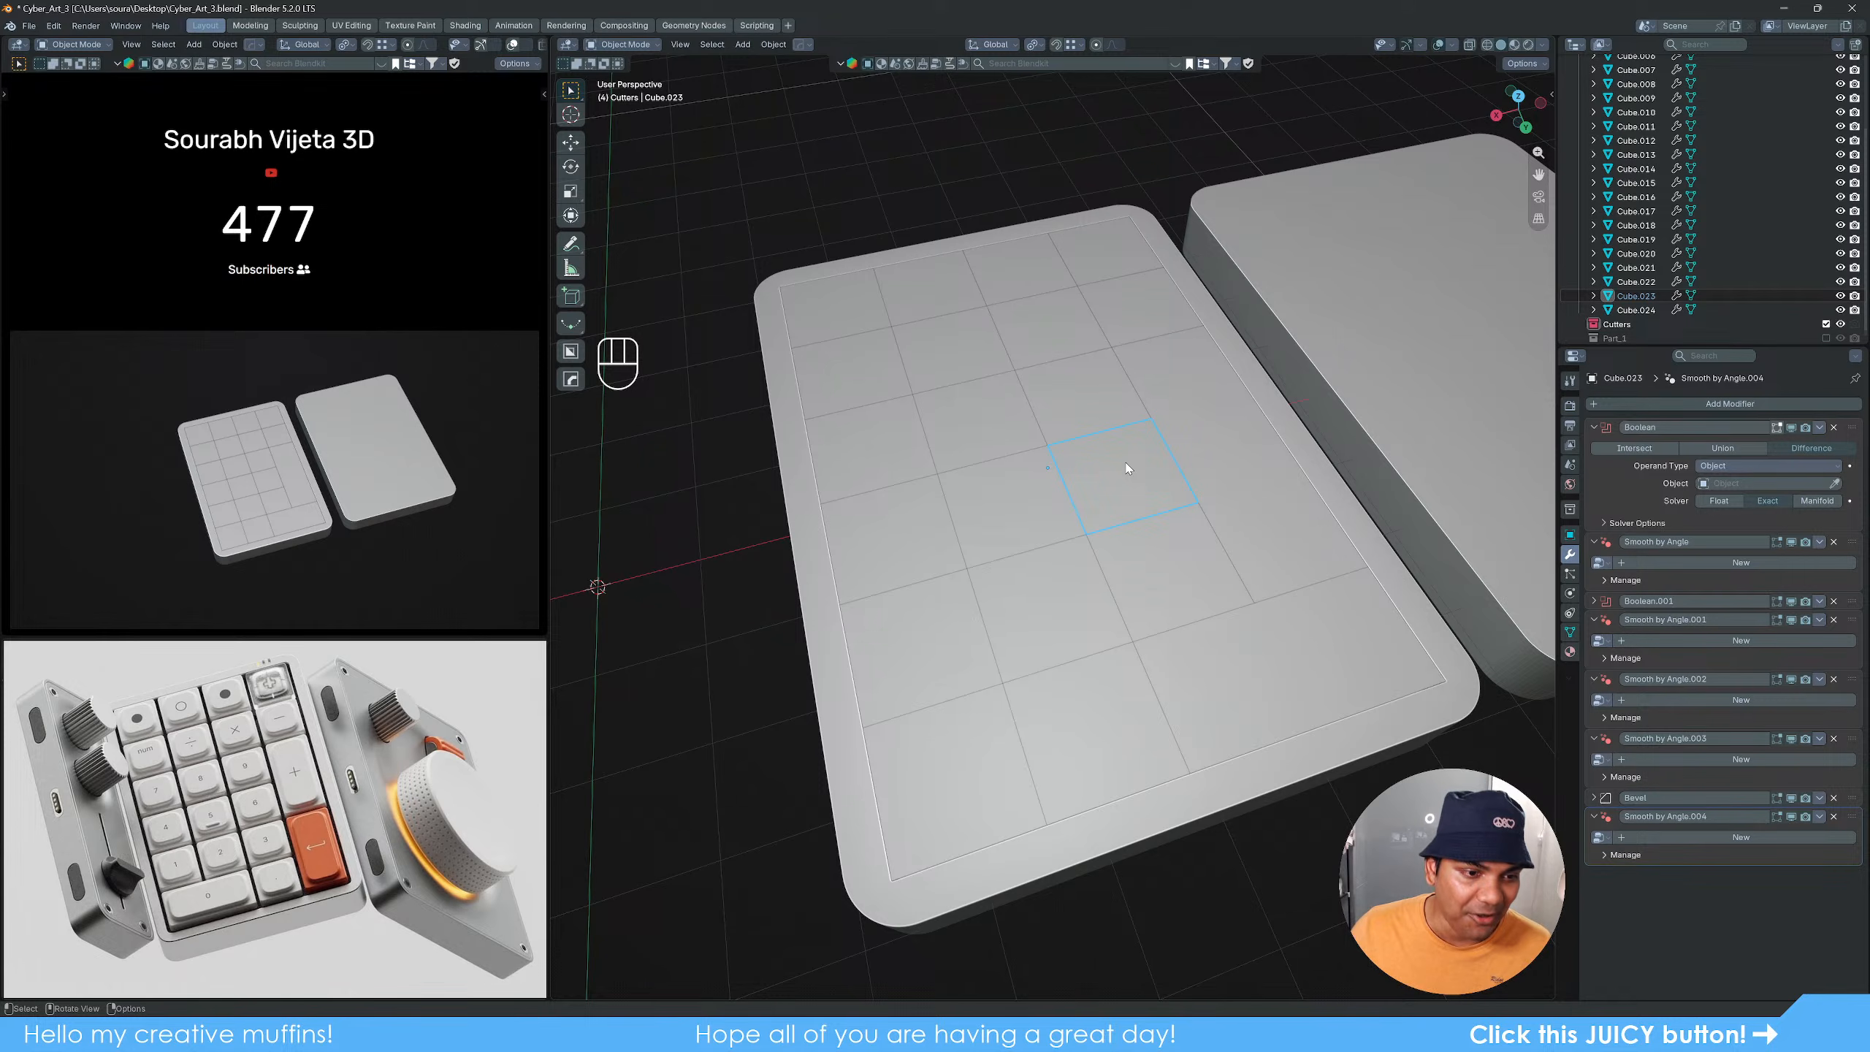
pyautogui.click(1221, 482)
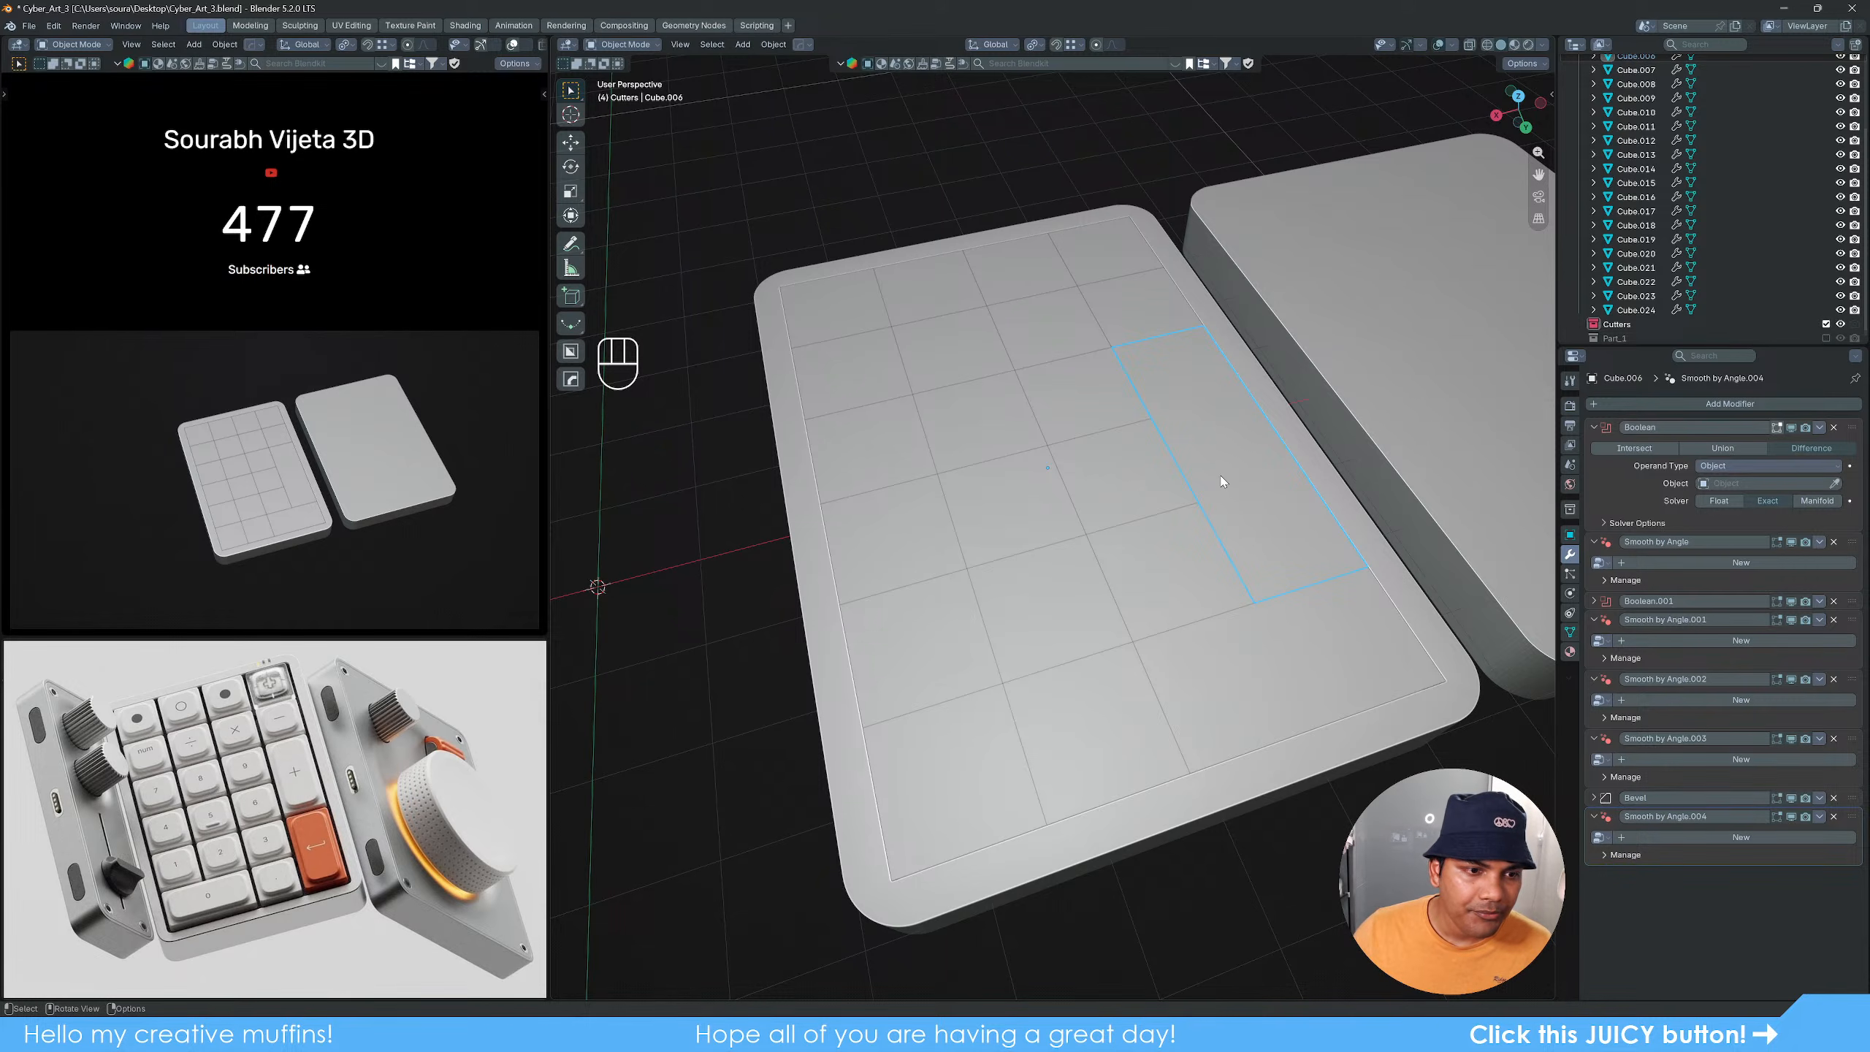
# Step: Select all the key faces on the middle plate, leaving the plate body unselected
pyautogui.click(816, 312)
pyautogui.keyDown('shift'); pyautogui.click(927, 302); pyautogui.keyUp('shift')
pyautogui.keyDown('shift'); pyautogui.moveTo(1017, 282); pyautogui.dragTo(1044, 276); pyautogui.keyUp('shift')
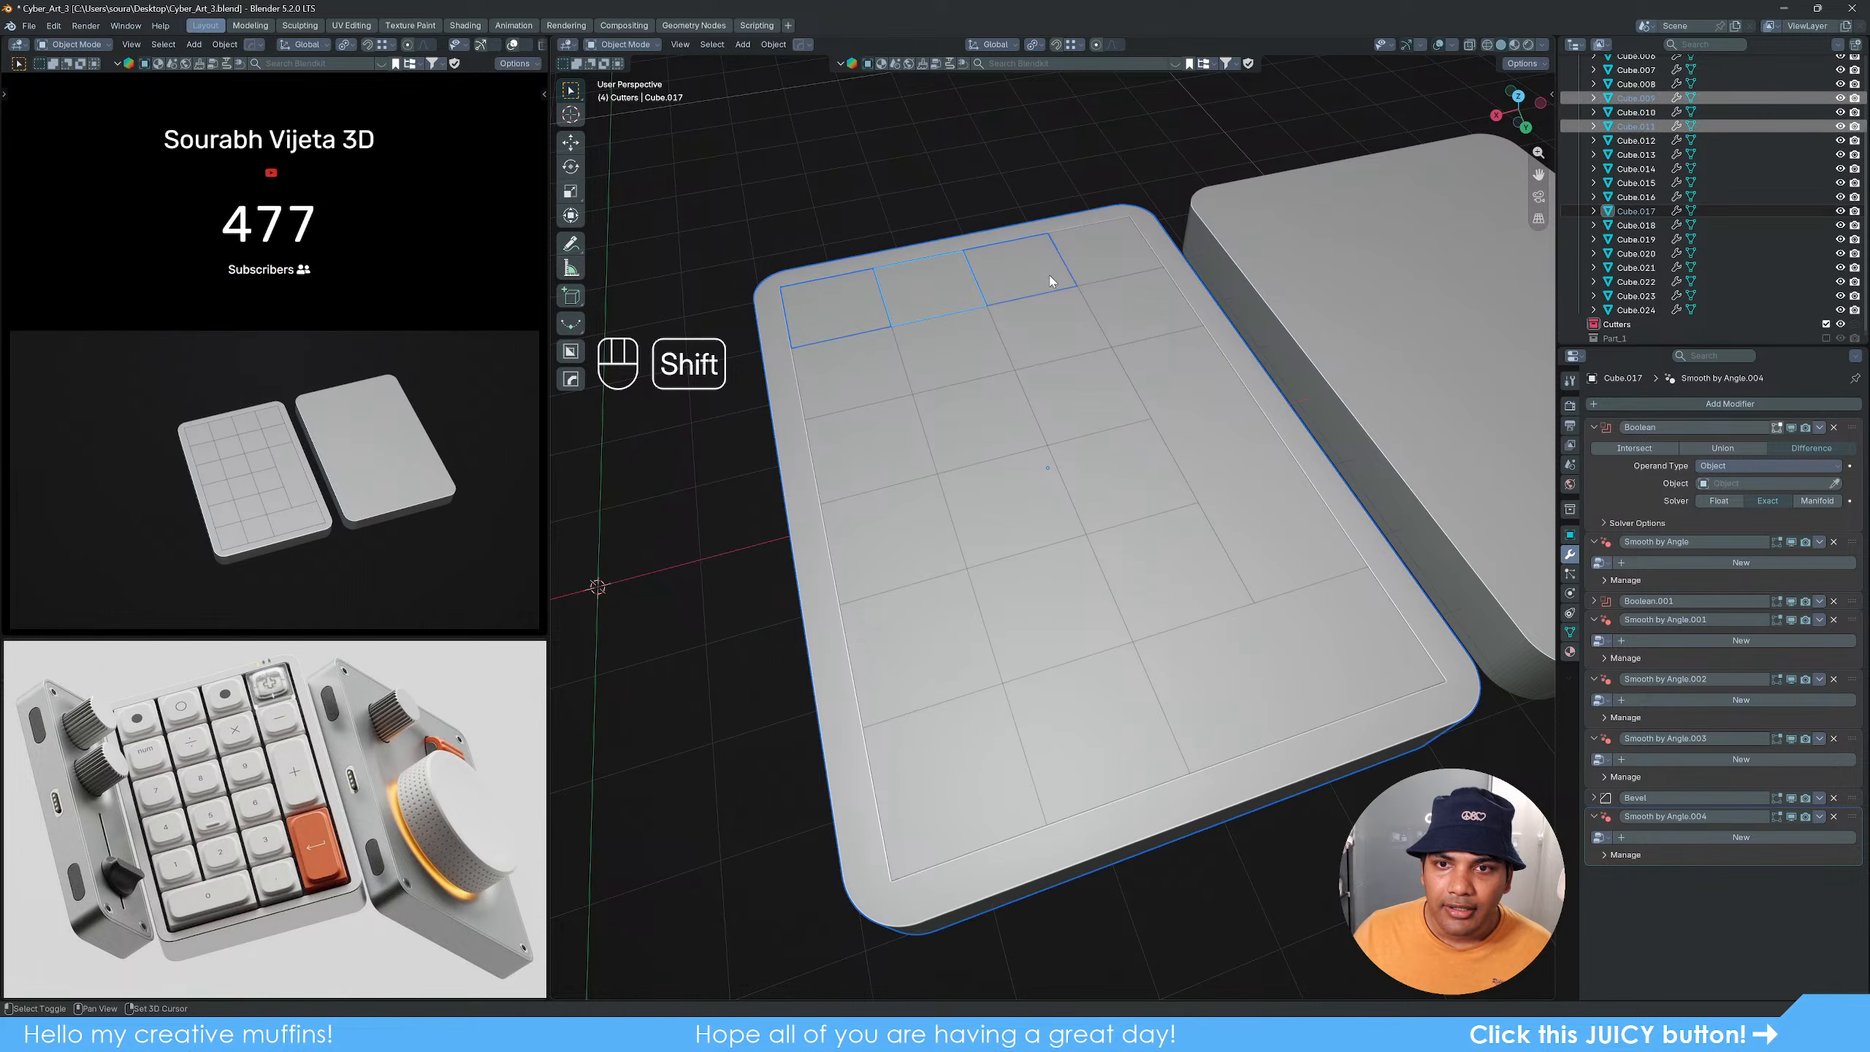
pyautogui.keyDown('shift'); pyautogui.click(1096, 271); pyautogui.keyUp('shift')
pyautogui.keyDown('alt'); pyautogui.moveTo(1067, 464); pyautogui.dragTo(1179, 509, button='middle'); pyautogui.keyUp('alt')
pyautogui.keyDown('alt'); pyautogui.moveTo(1208, 530); pyautogui.dragTo(1228, 616, button='middle'); pyautogui.keyUp('alt')
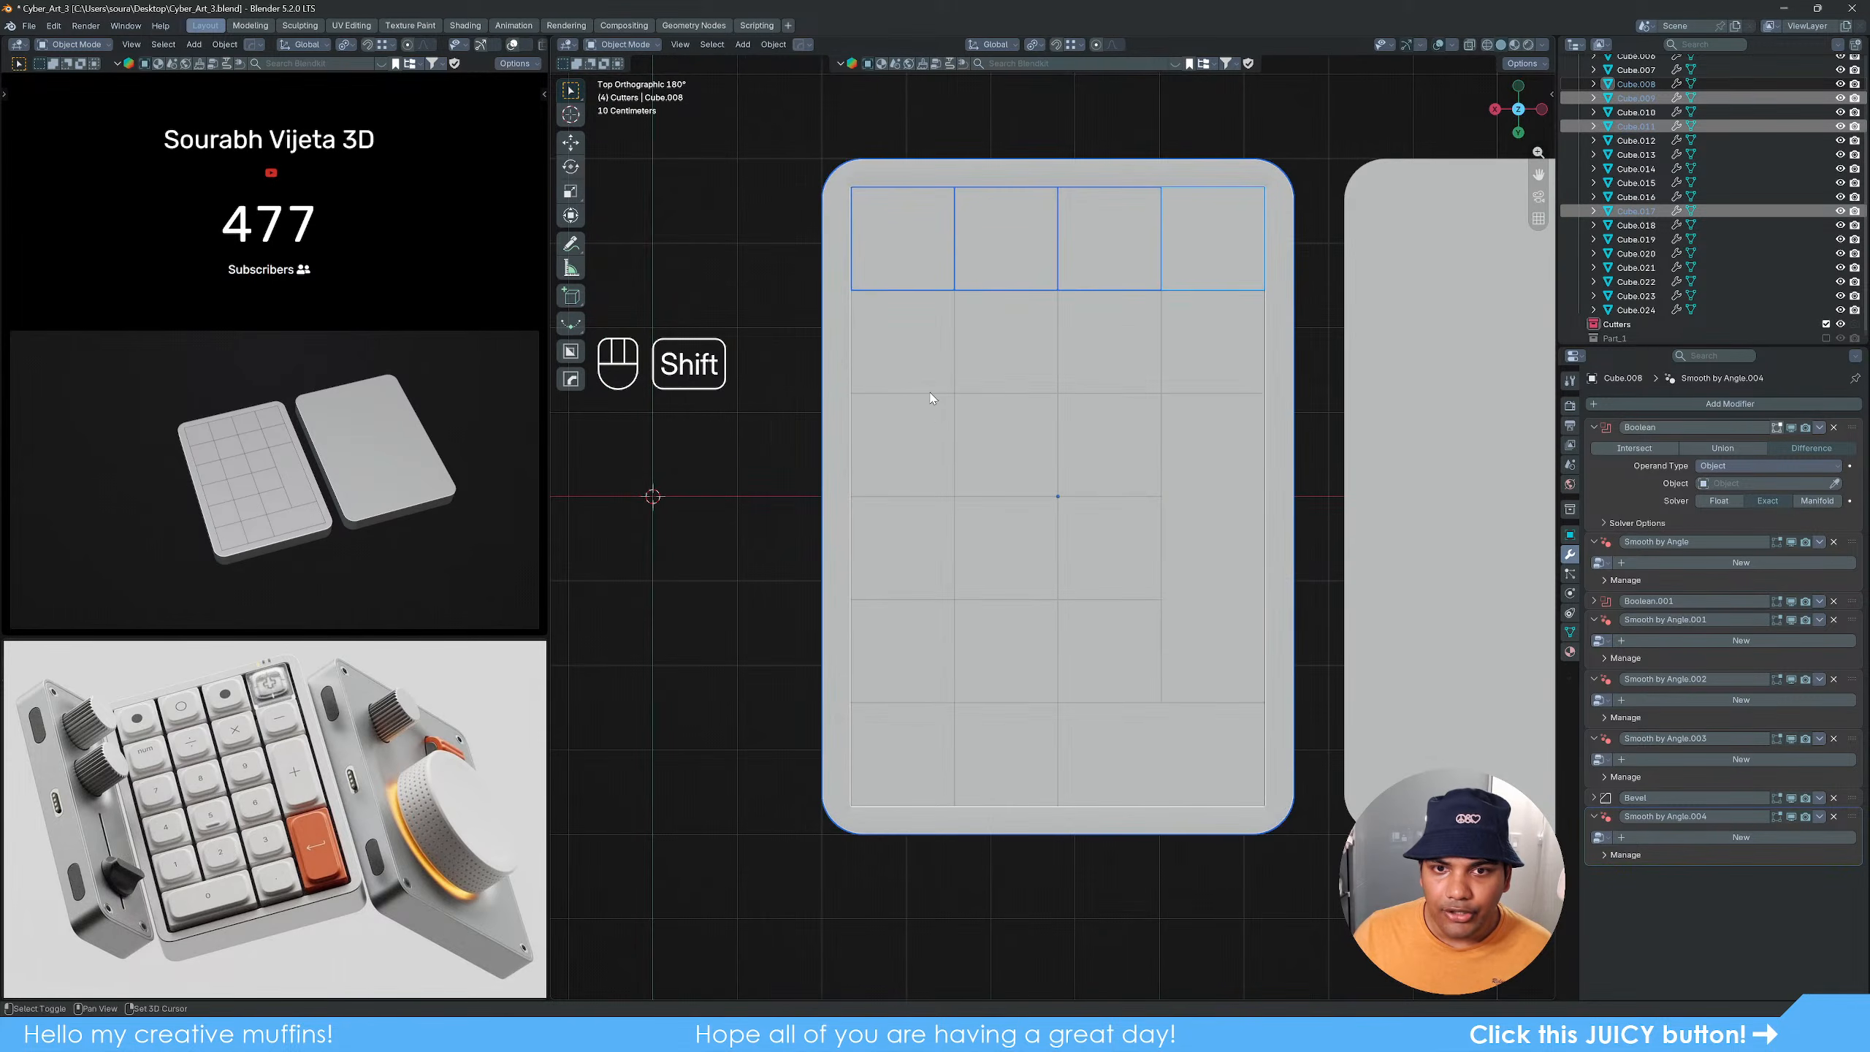
pyautogui.keyDown('shift'); pyautogui.moveTo(924, 345); pyautogui.dragTo(1204, 742); pyautogui.keyUp('shift')
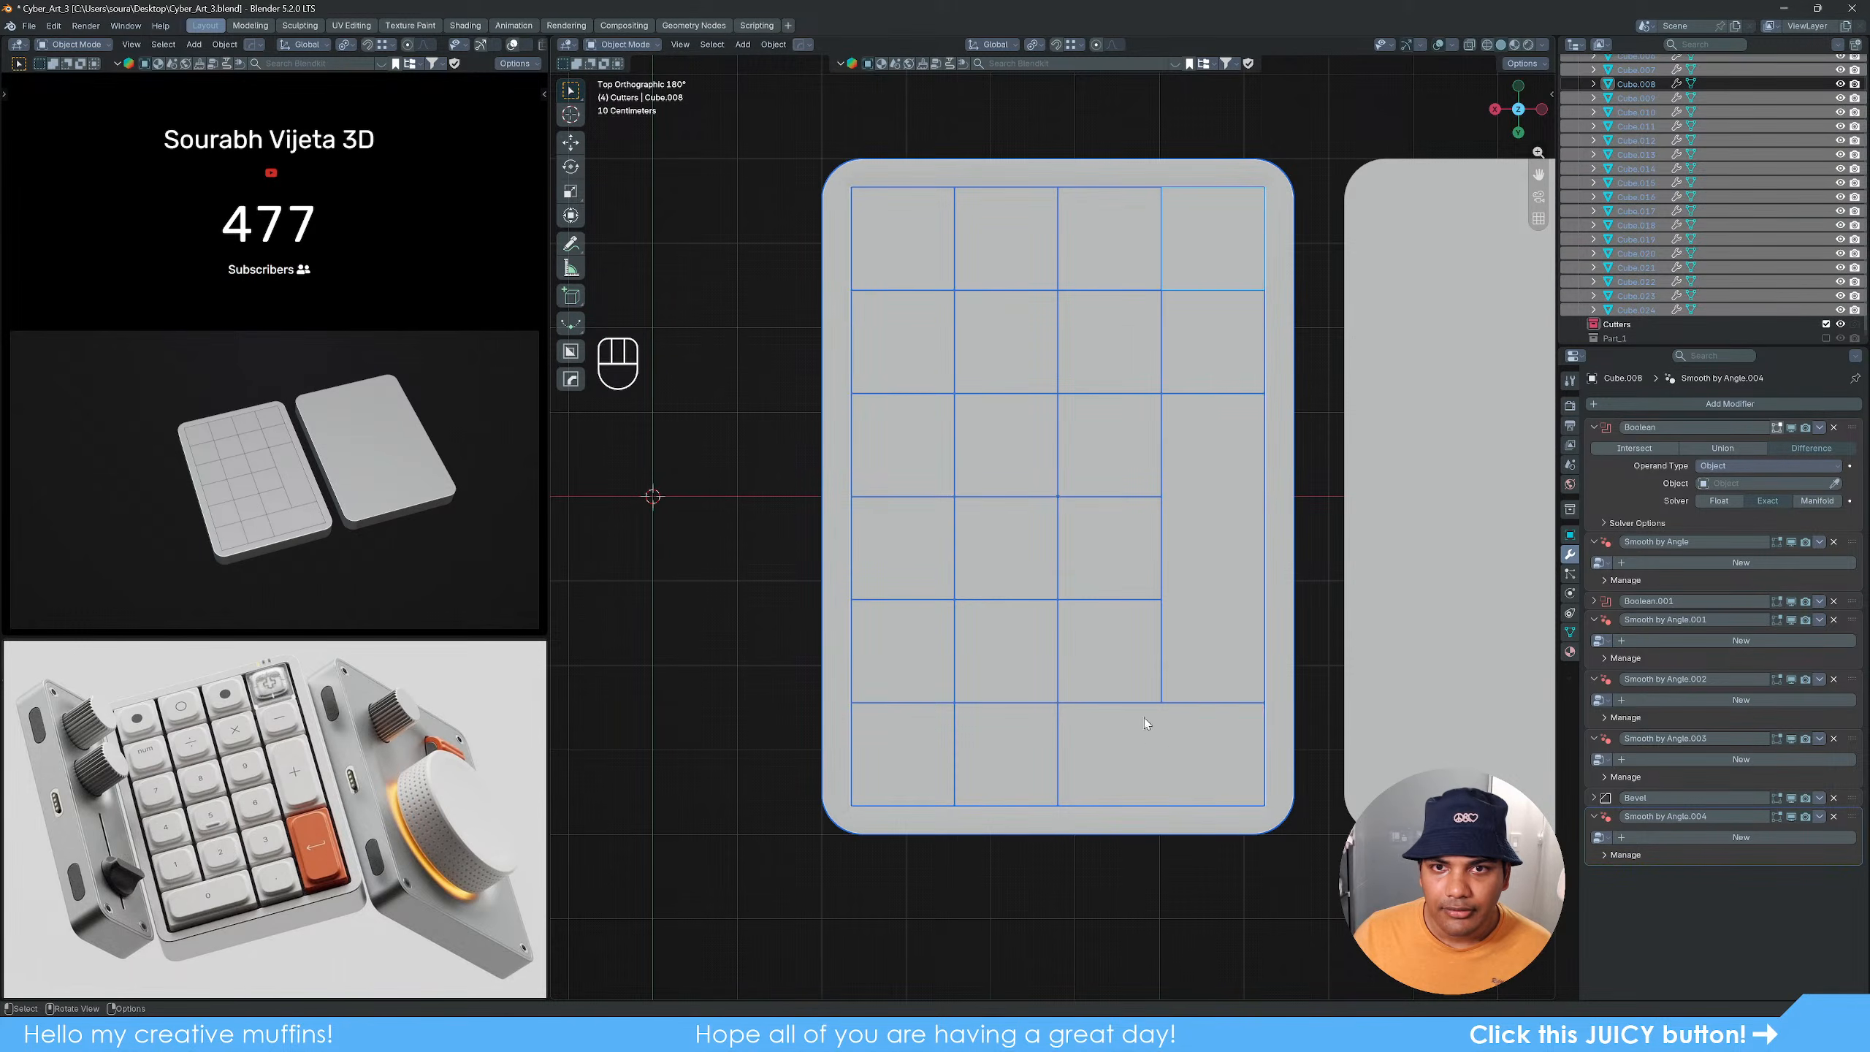
pyautogui.moveTo(1144, 718); pyautogui.dragTo(1138, 711, button='middle')
pyautogui.keyDown('ctrl'); pyautogui.moveTo(796, 761); pyautogui.dragTo(653, 658); pyautogui.keyUp('ctrl')
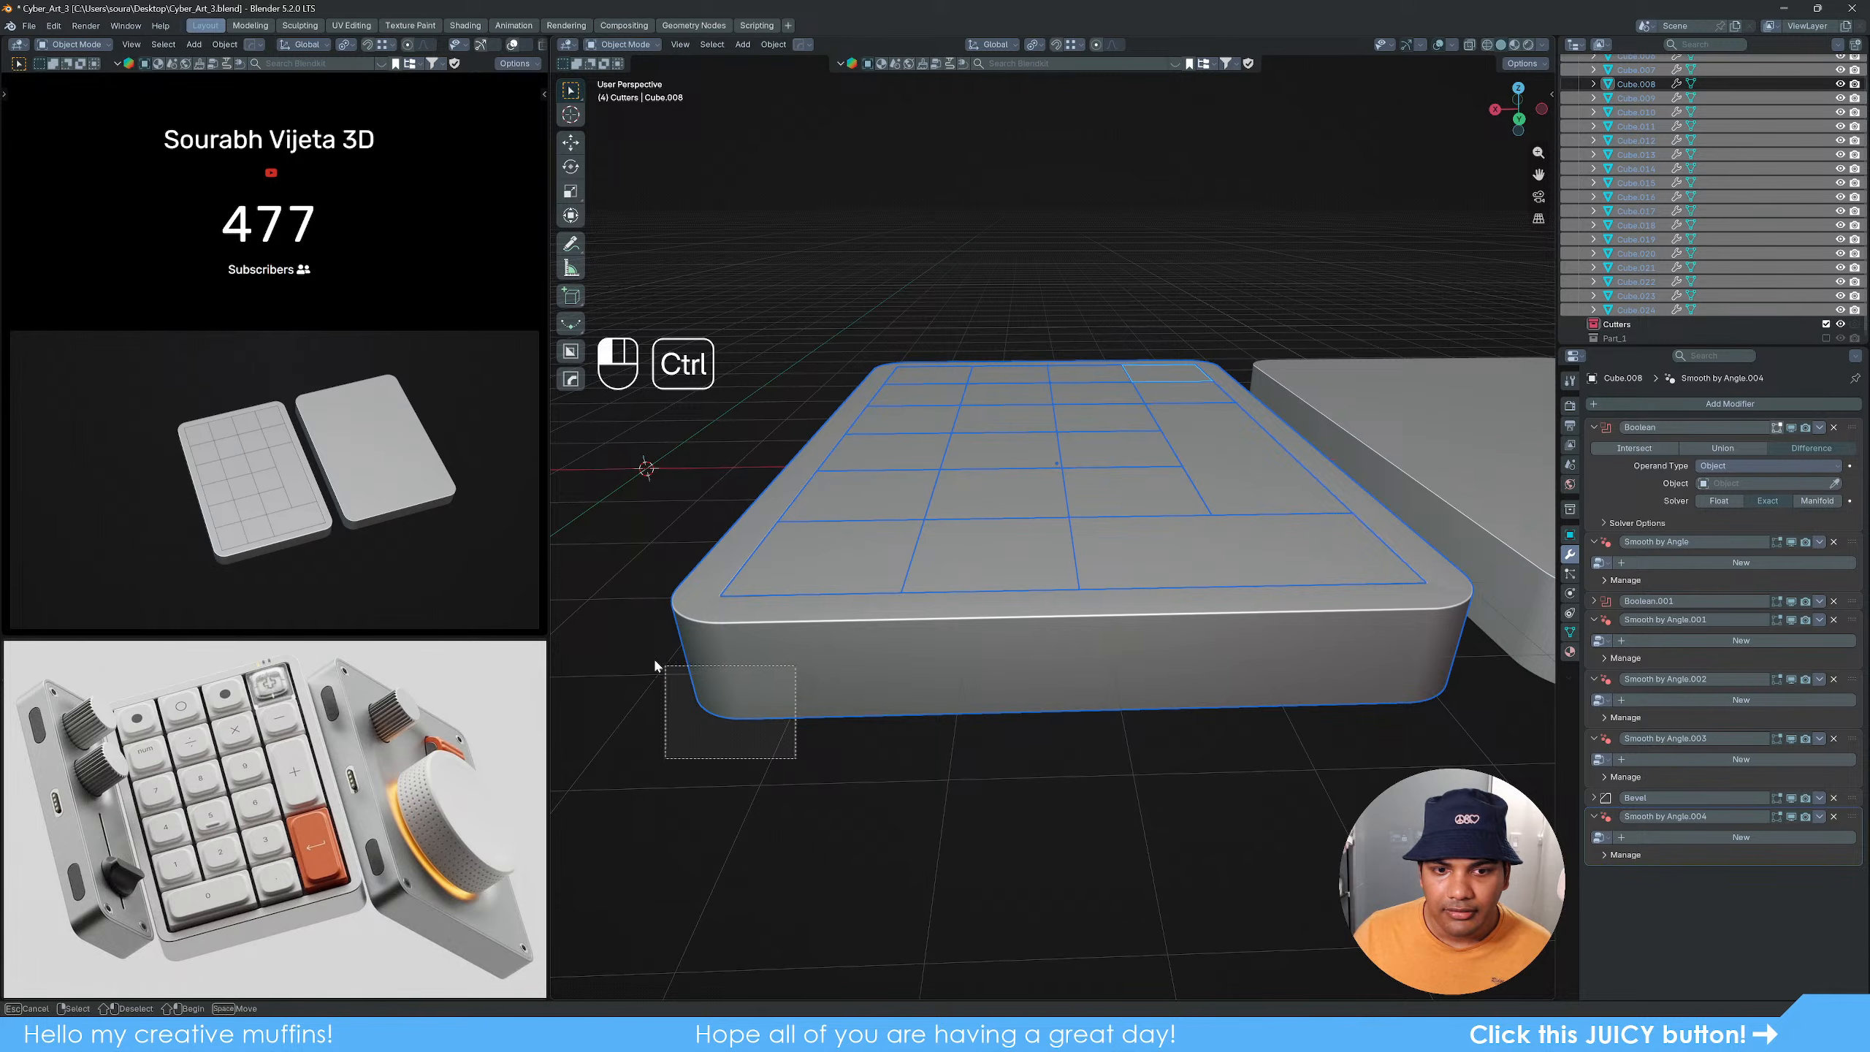
pyautogui.moveTo(1153, 652); pyautogui.dragTo(1176, 711, button='middle')
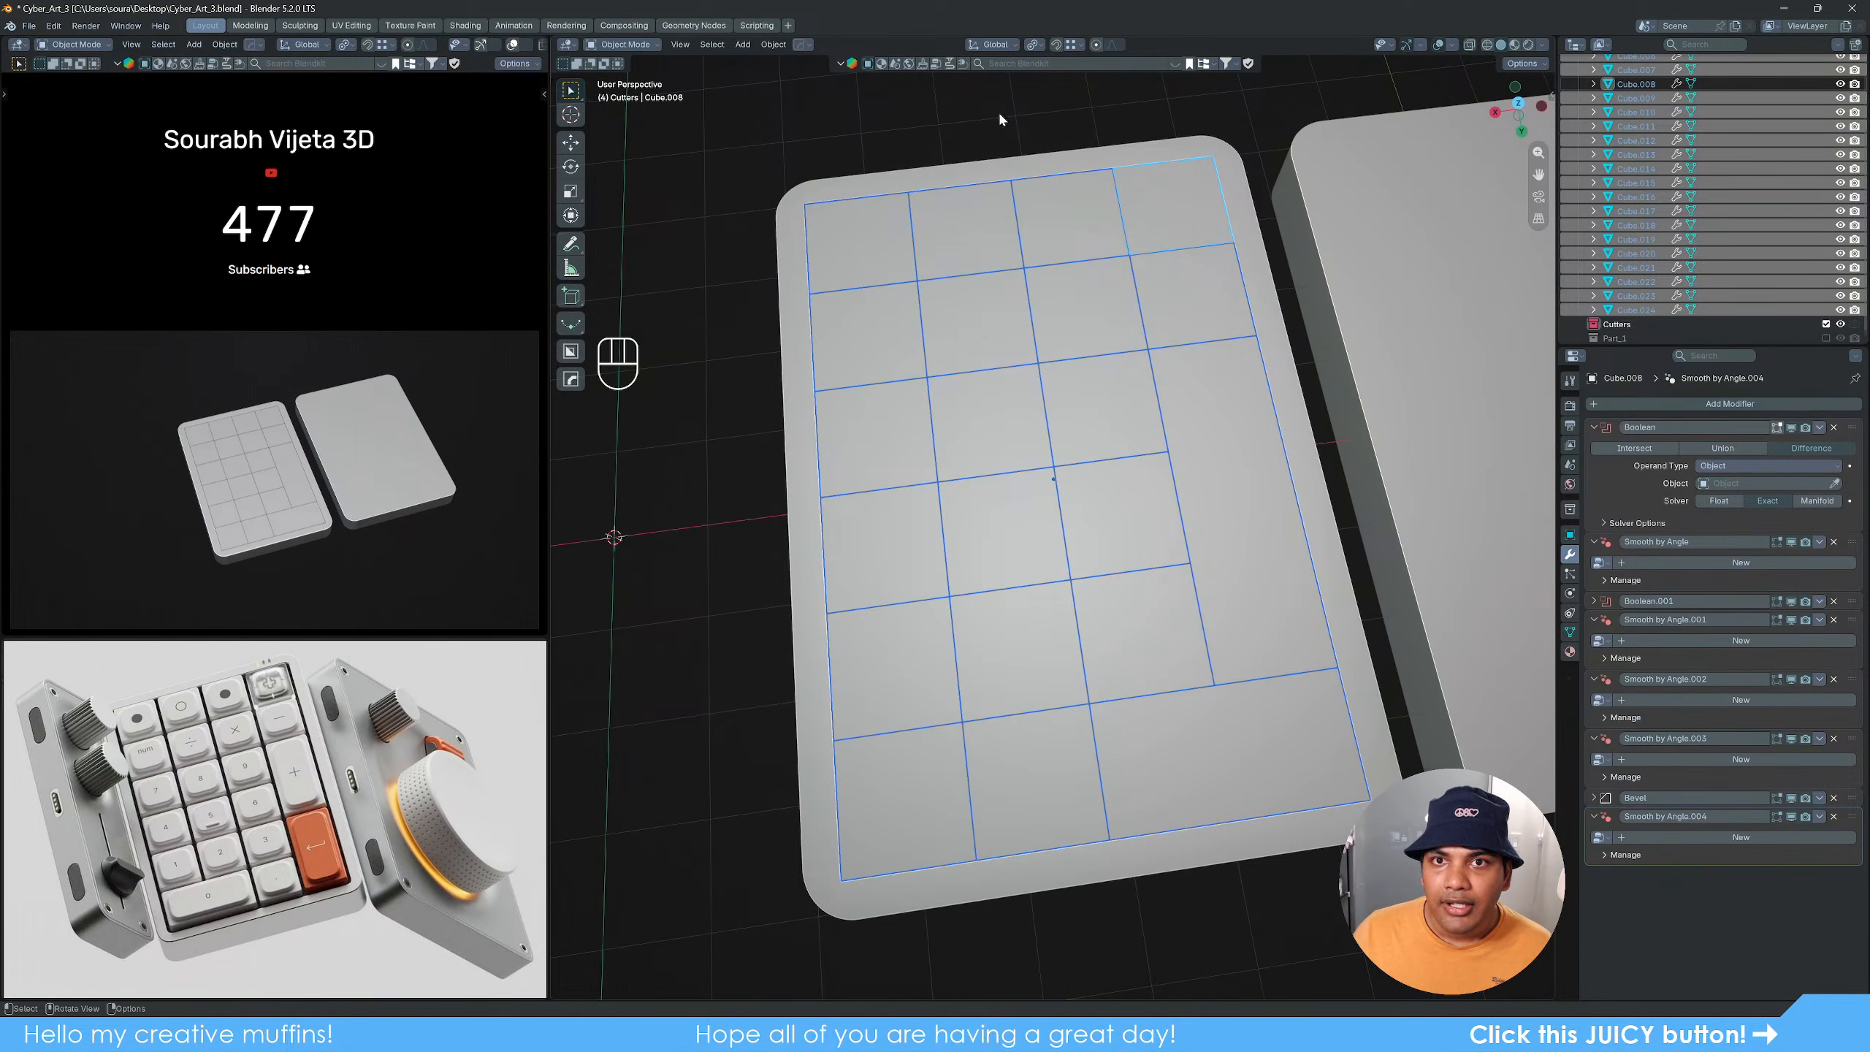
# Step: Set the origin of every selected key face to its own geometry
pyautogui.press('q')
pyautogui.moveTo(1127, 413)
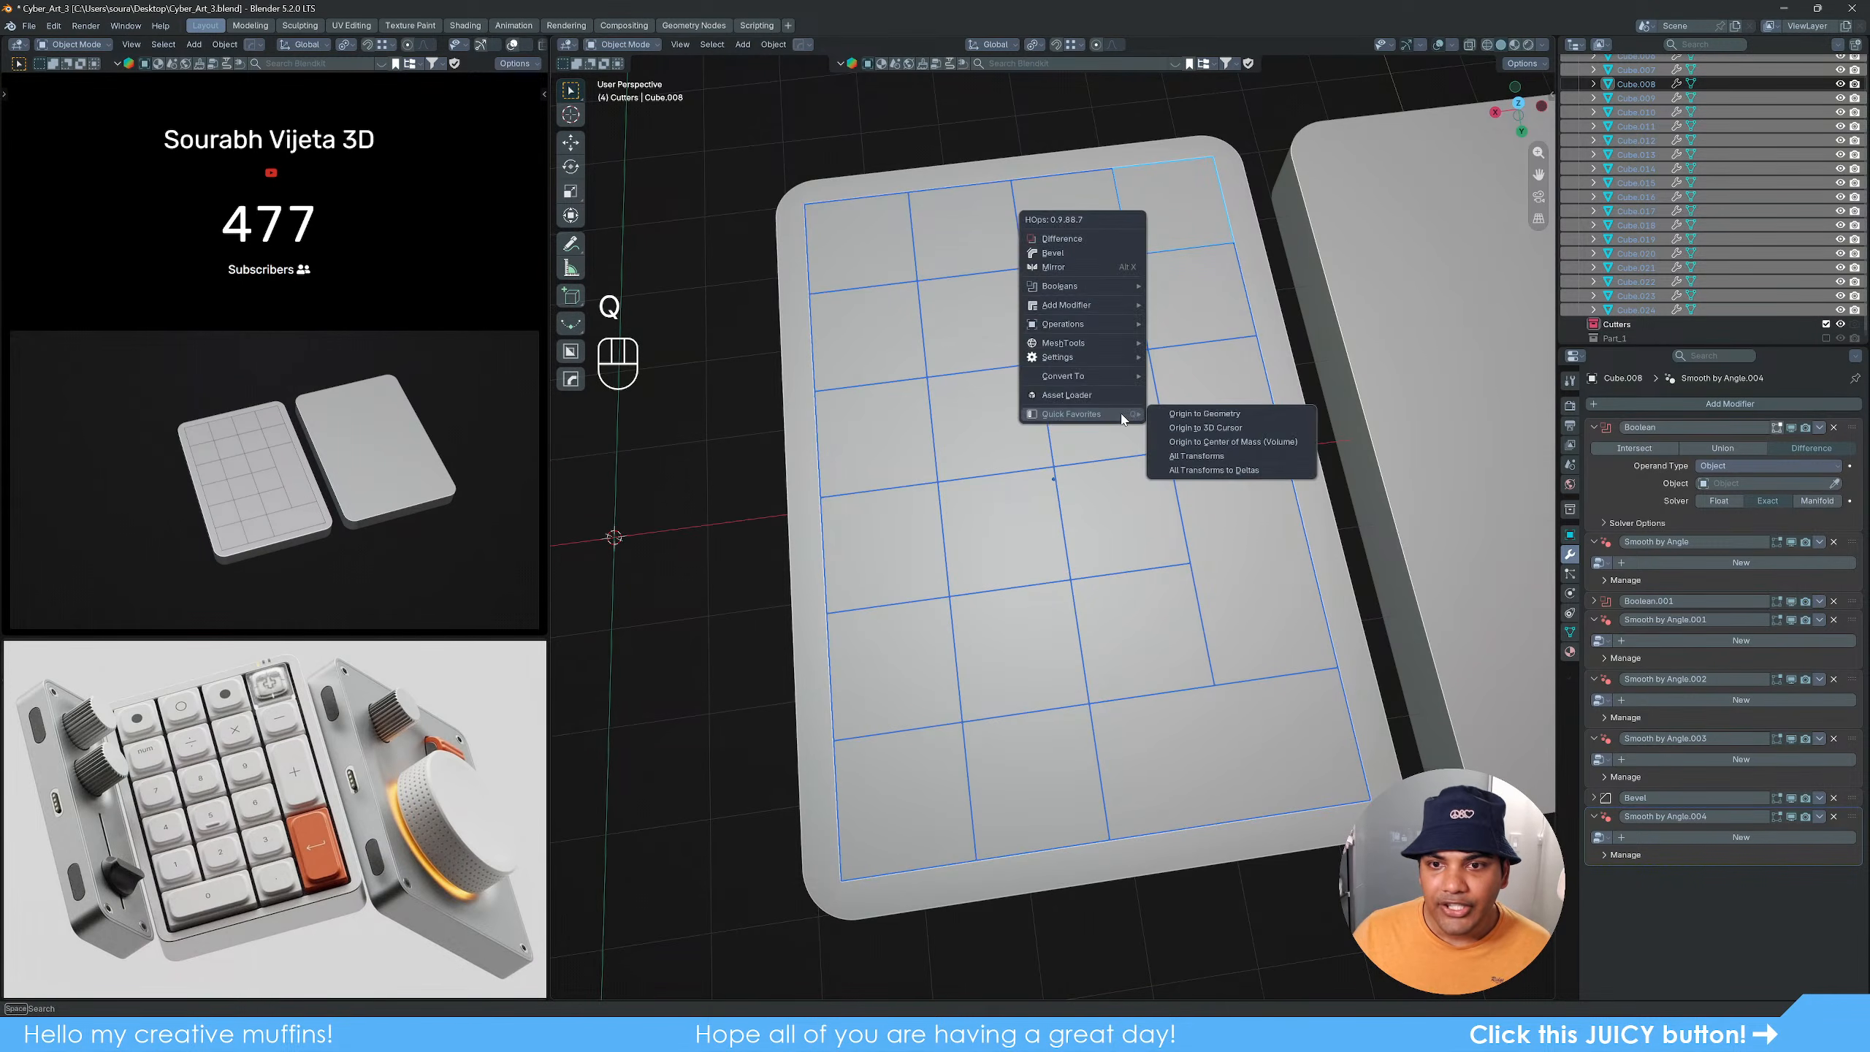
pyautogui.click(1224, 409)
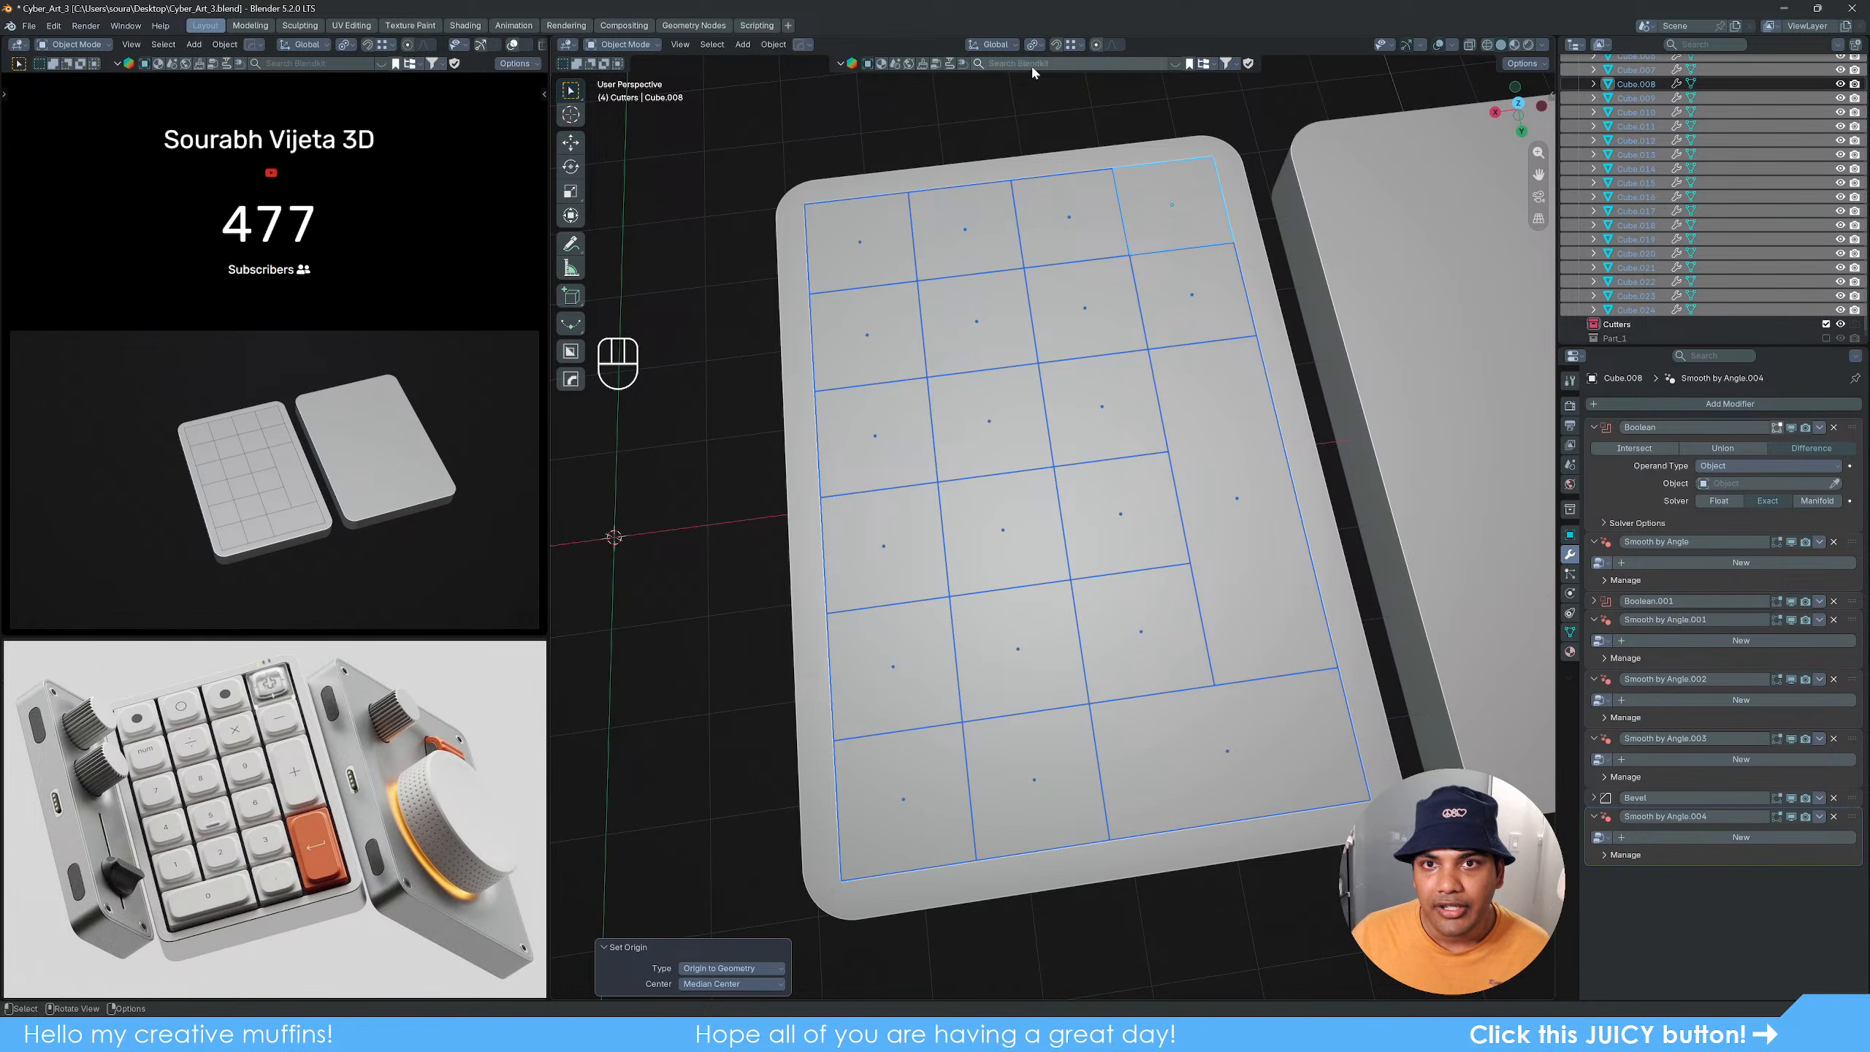
# Step: Scale all key faces to about 0.958 around their individual origins to open narrow gaps between them
pyautogui.click(1033, 45)
pyautogui.keyDown('alt'); pyautogui.moveTo(1256, 575); pyautogui.dragTo(1302, 644, button='middle'); pyautogui.keyUp('alt')
pyautogui.press('s')
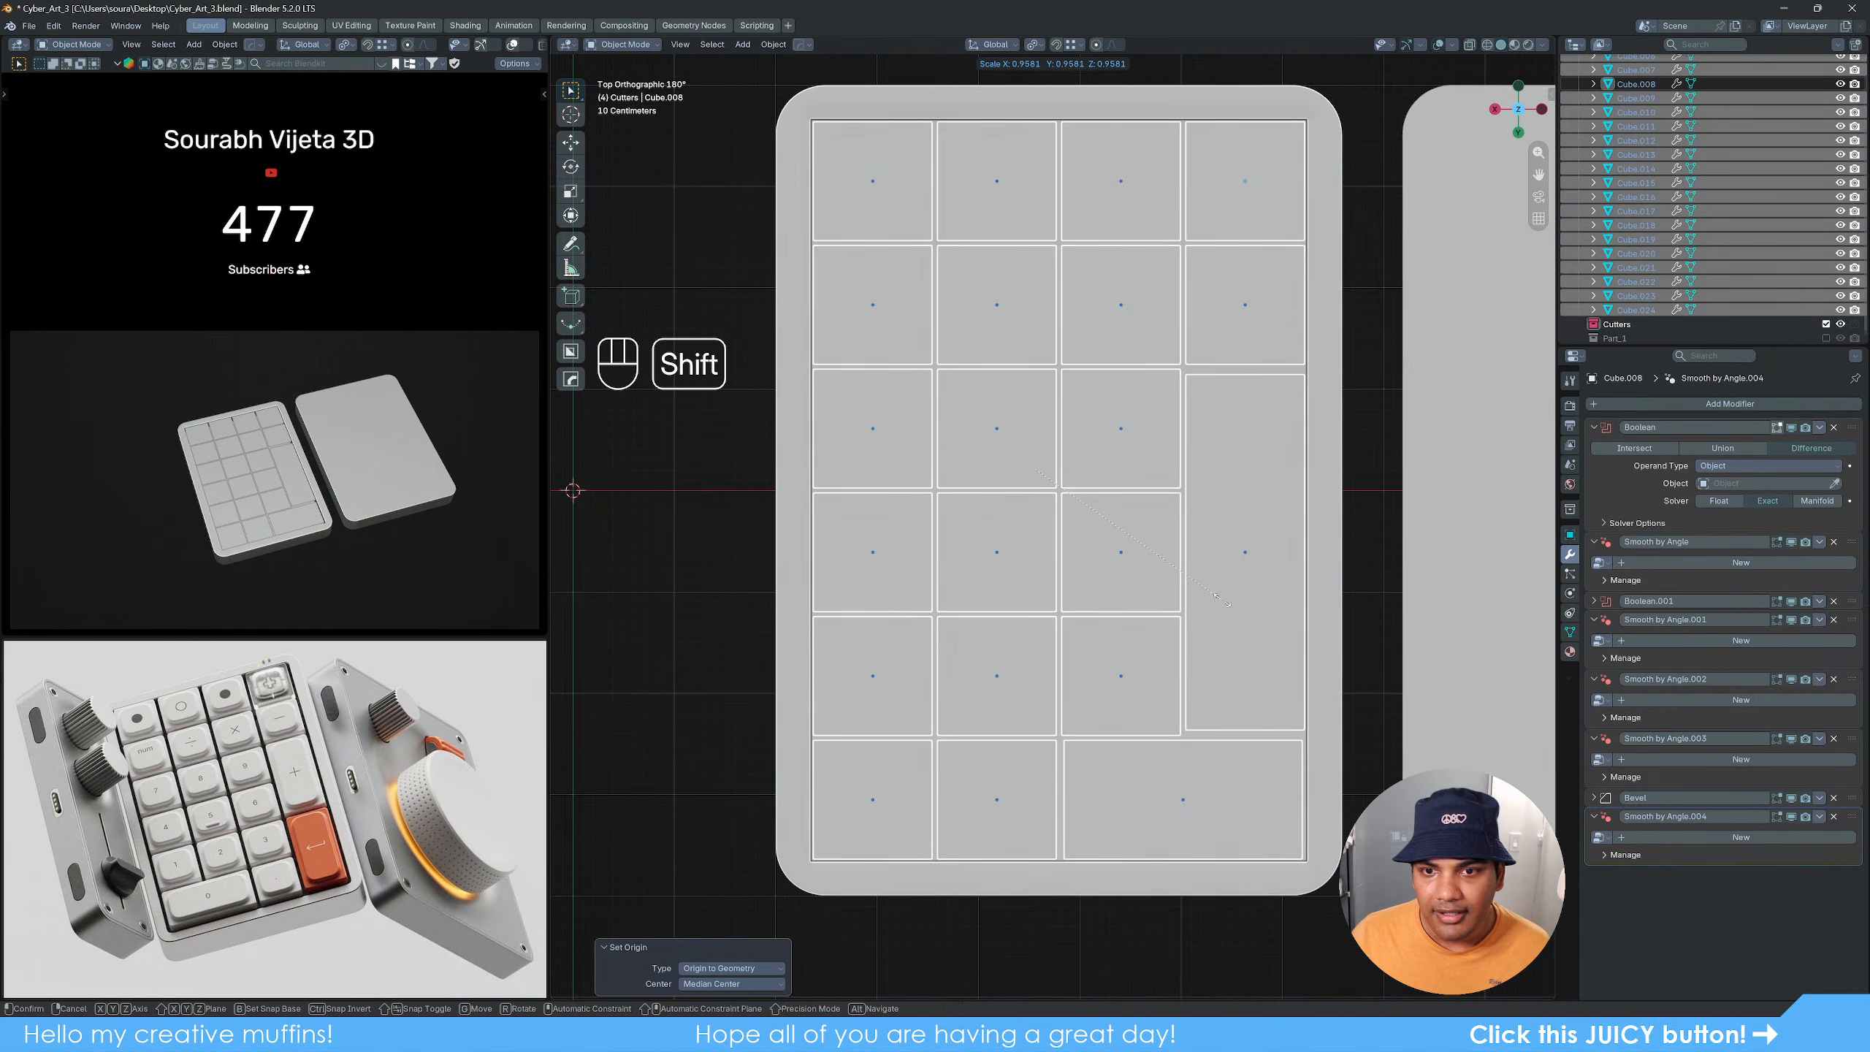
pyautogui.click(1224, 605)
pyautogui.scroll(-4, 1222, 600)
pyautogui.moveTo(1221, 600); pyautogui.dragTo(1174, 597, button='middle')
pyautogui.scroll(1, 1175, 602)
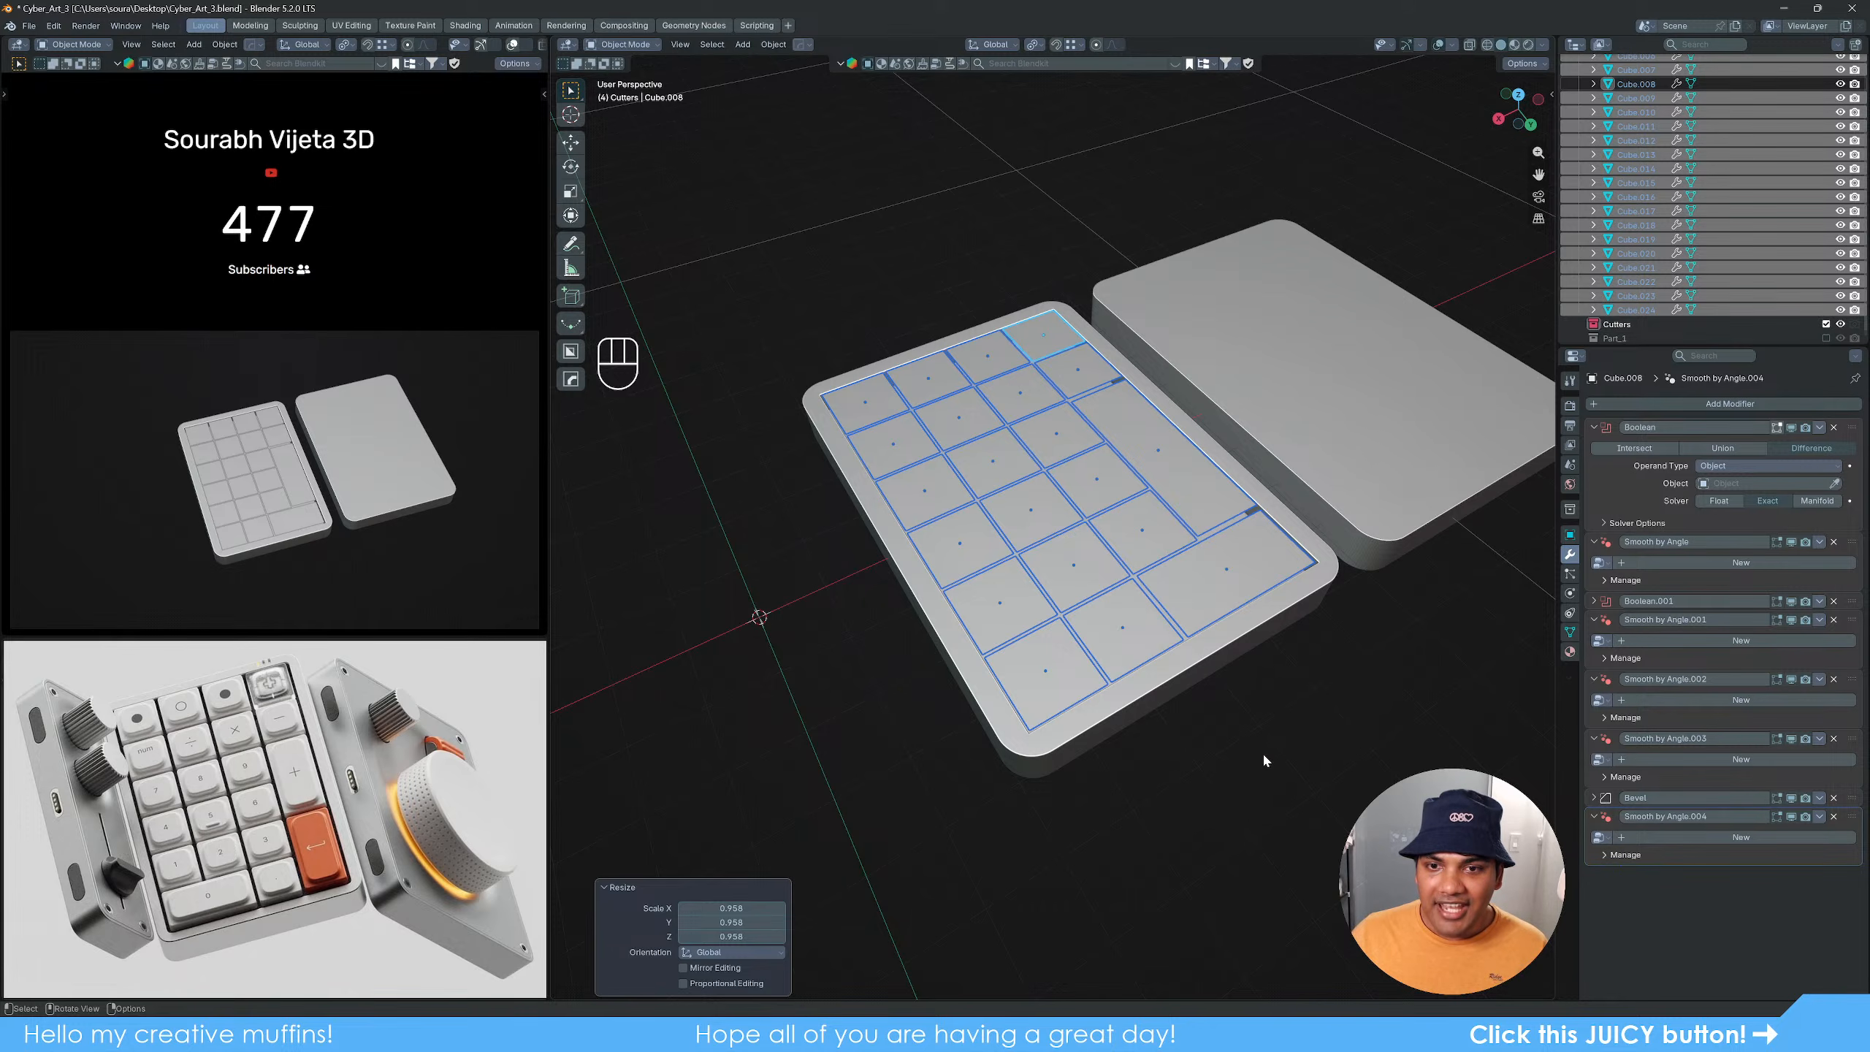
pyautogui.moveTo(1244, 738); pyautogui.dragTo(1208, 684, button='middle')
pyautogui.scroll(2, 1207, 684)
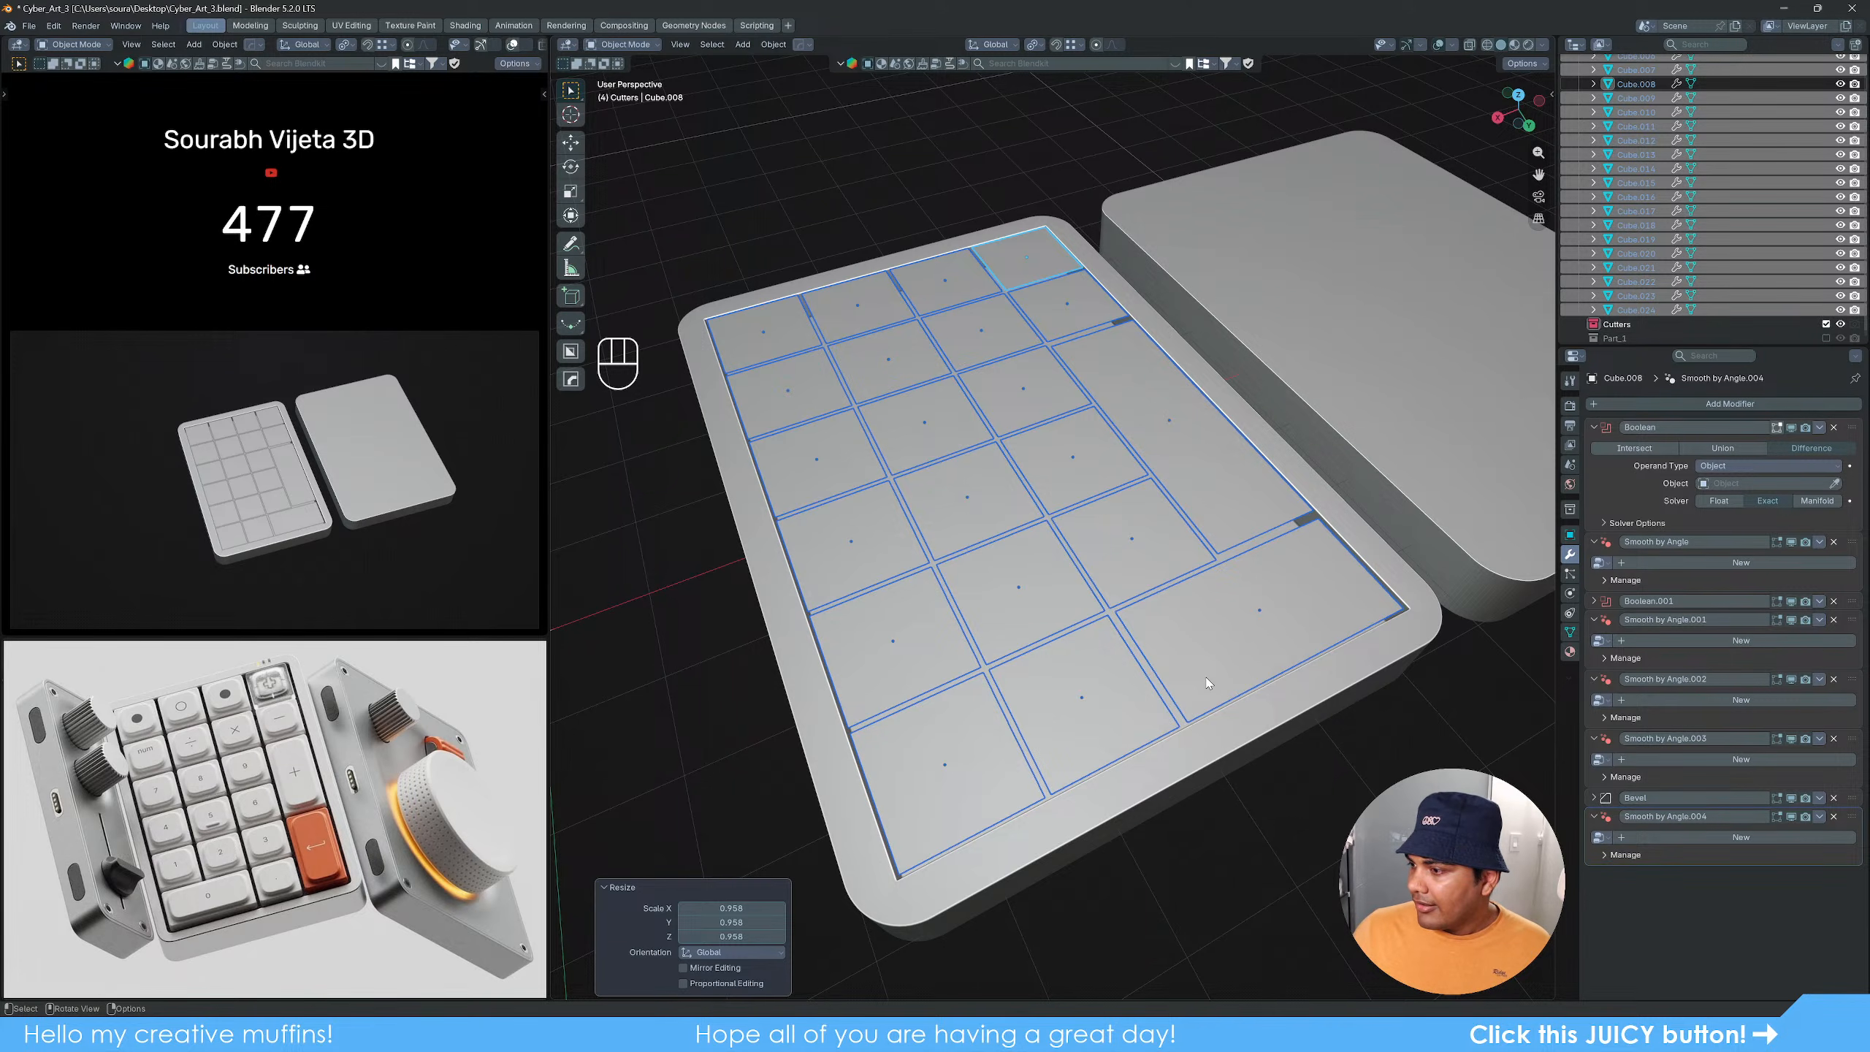
pyautogui.moveTo(1111, 604); pyautogui.dragTo(1116, 610, button='middle')
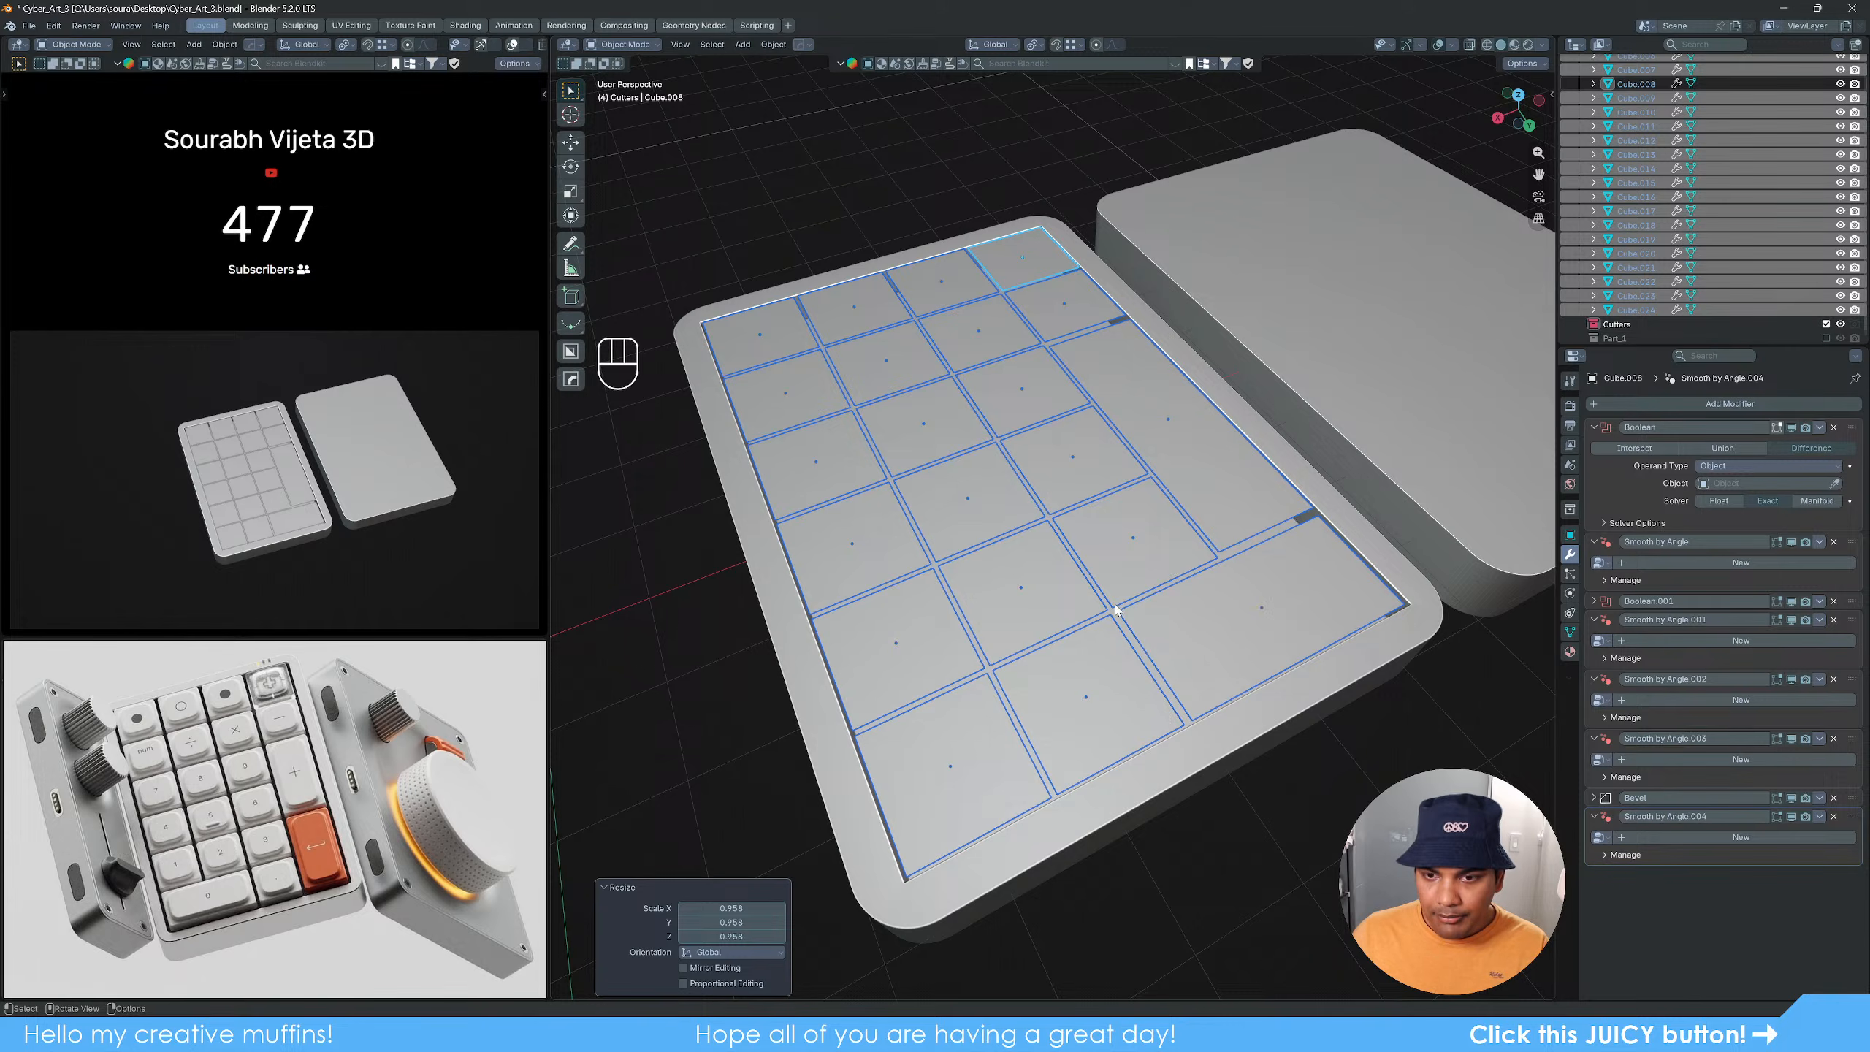
# Step: Join all the key faces into one object and hide every other object in the scene
pyautogui.hotkey('ctrl', 'j')
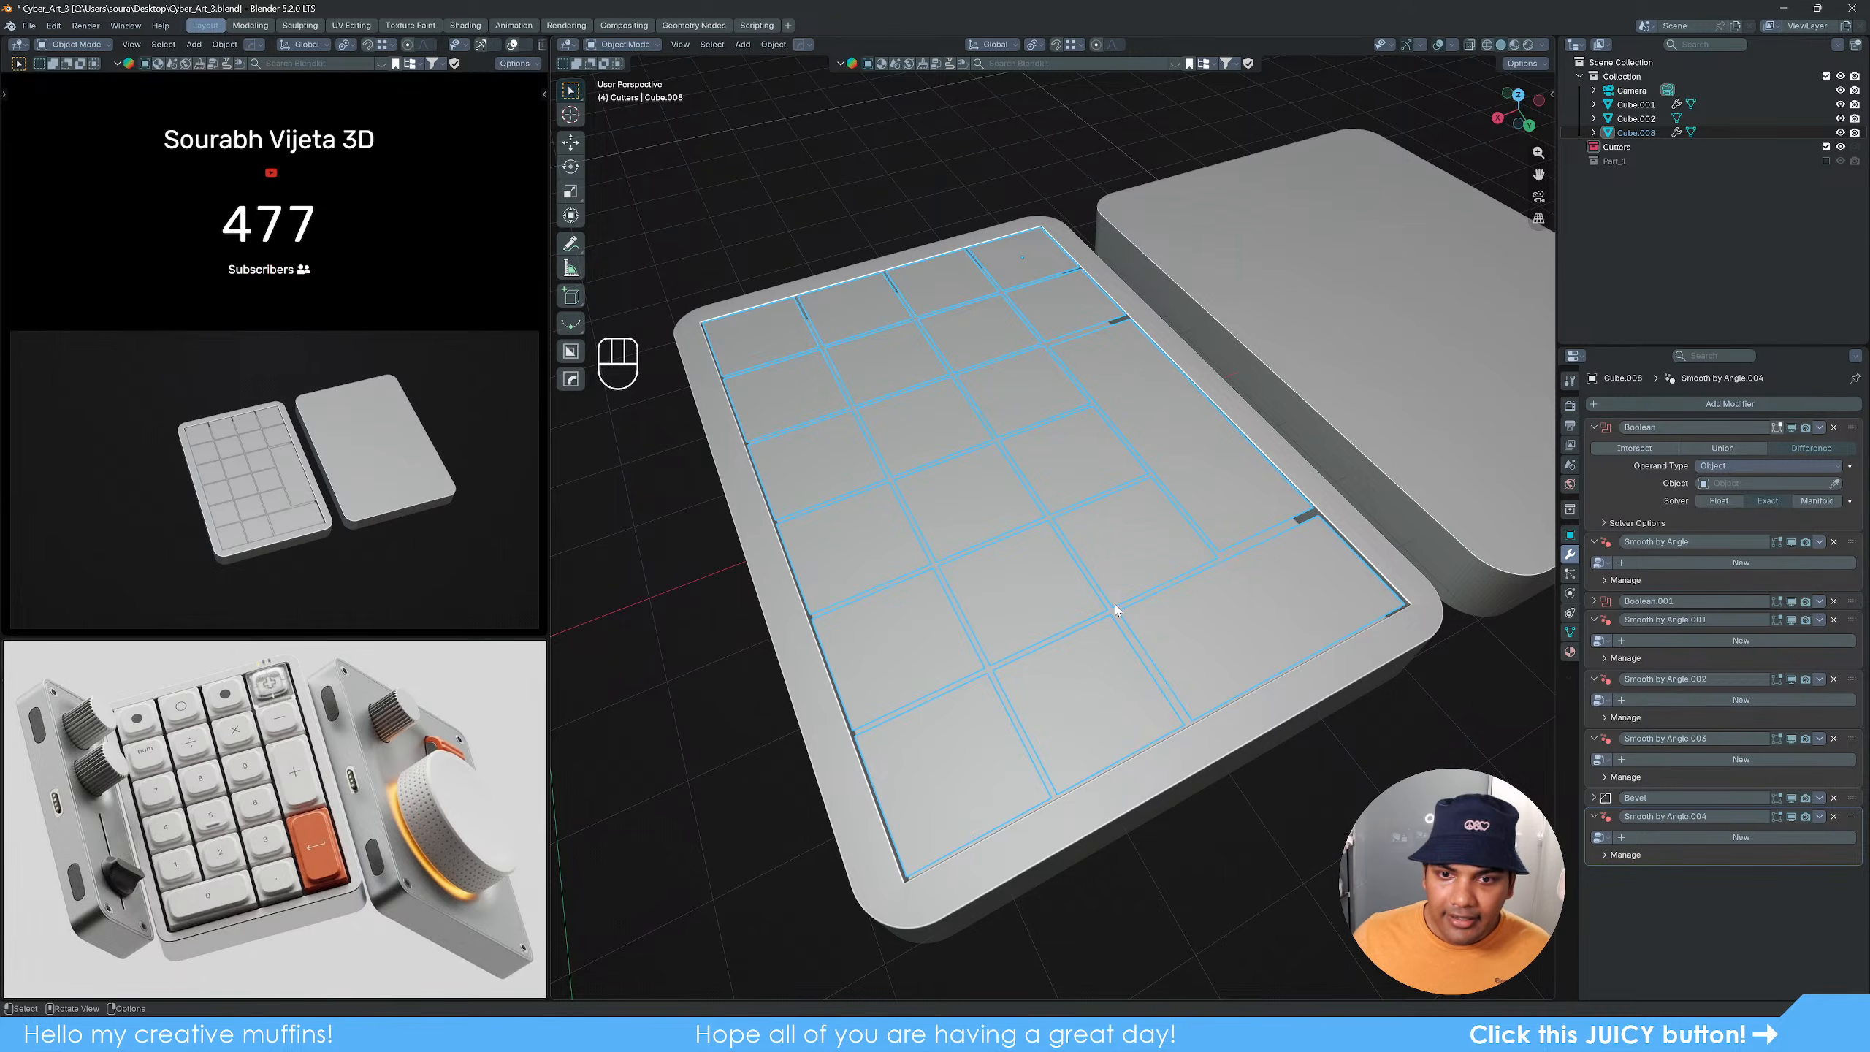
pyautogui.press('Tab')
pyautogui.press('Tab')
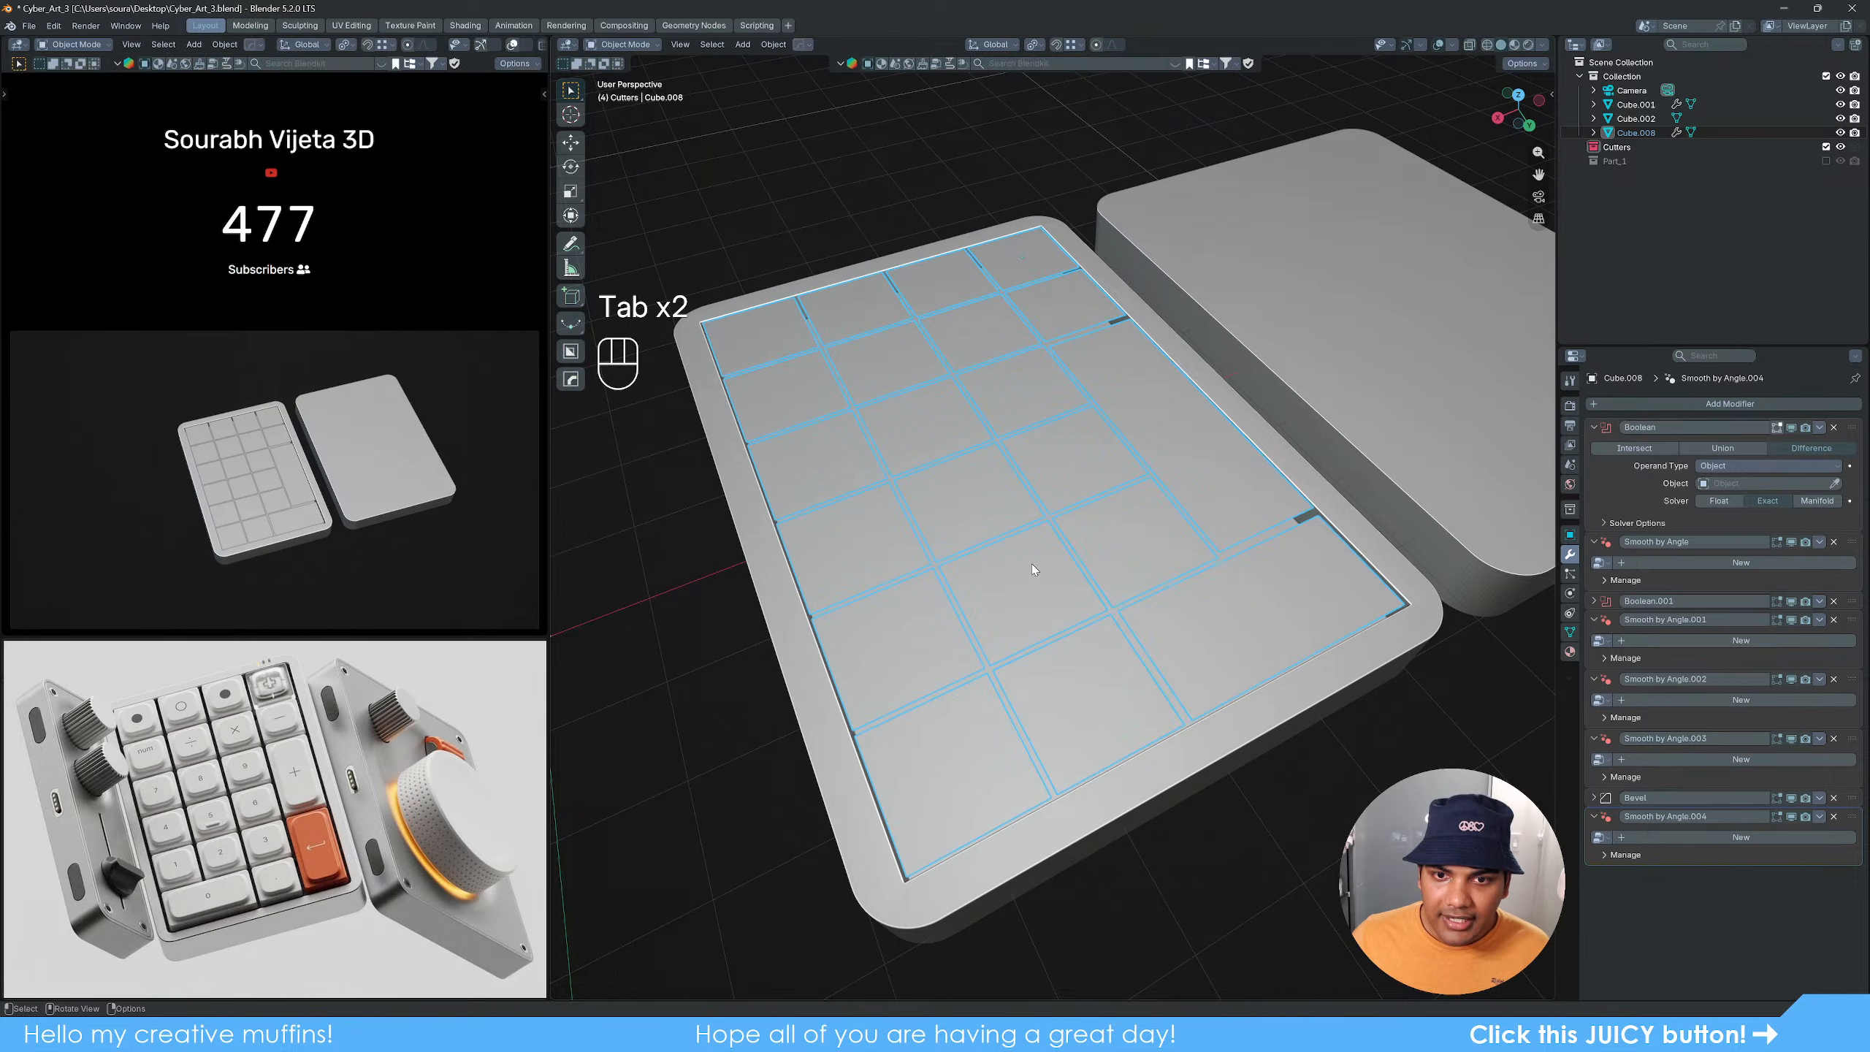
pyautogui.hotkey('shift', 'h')
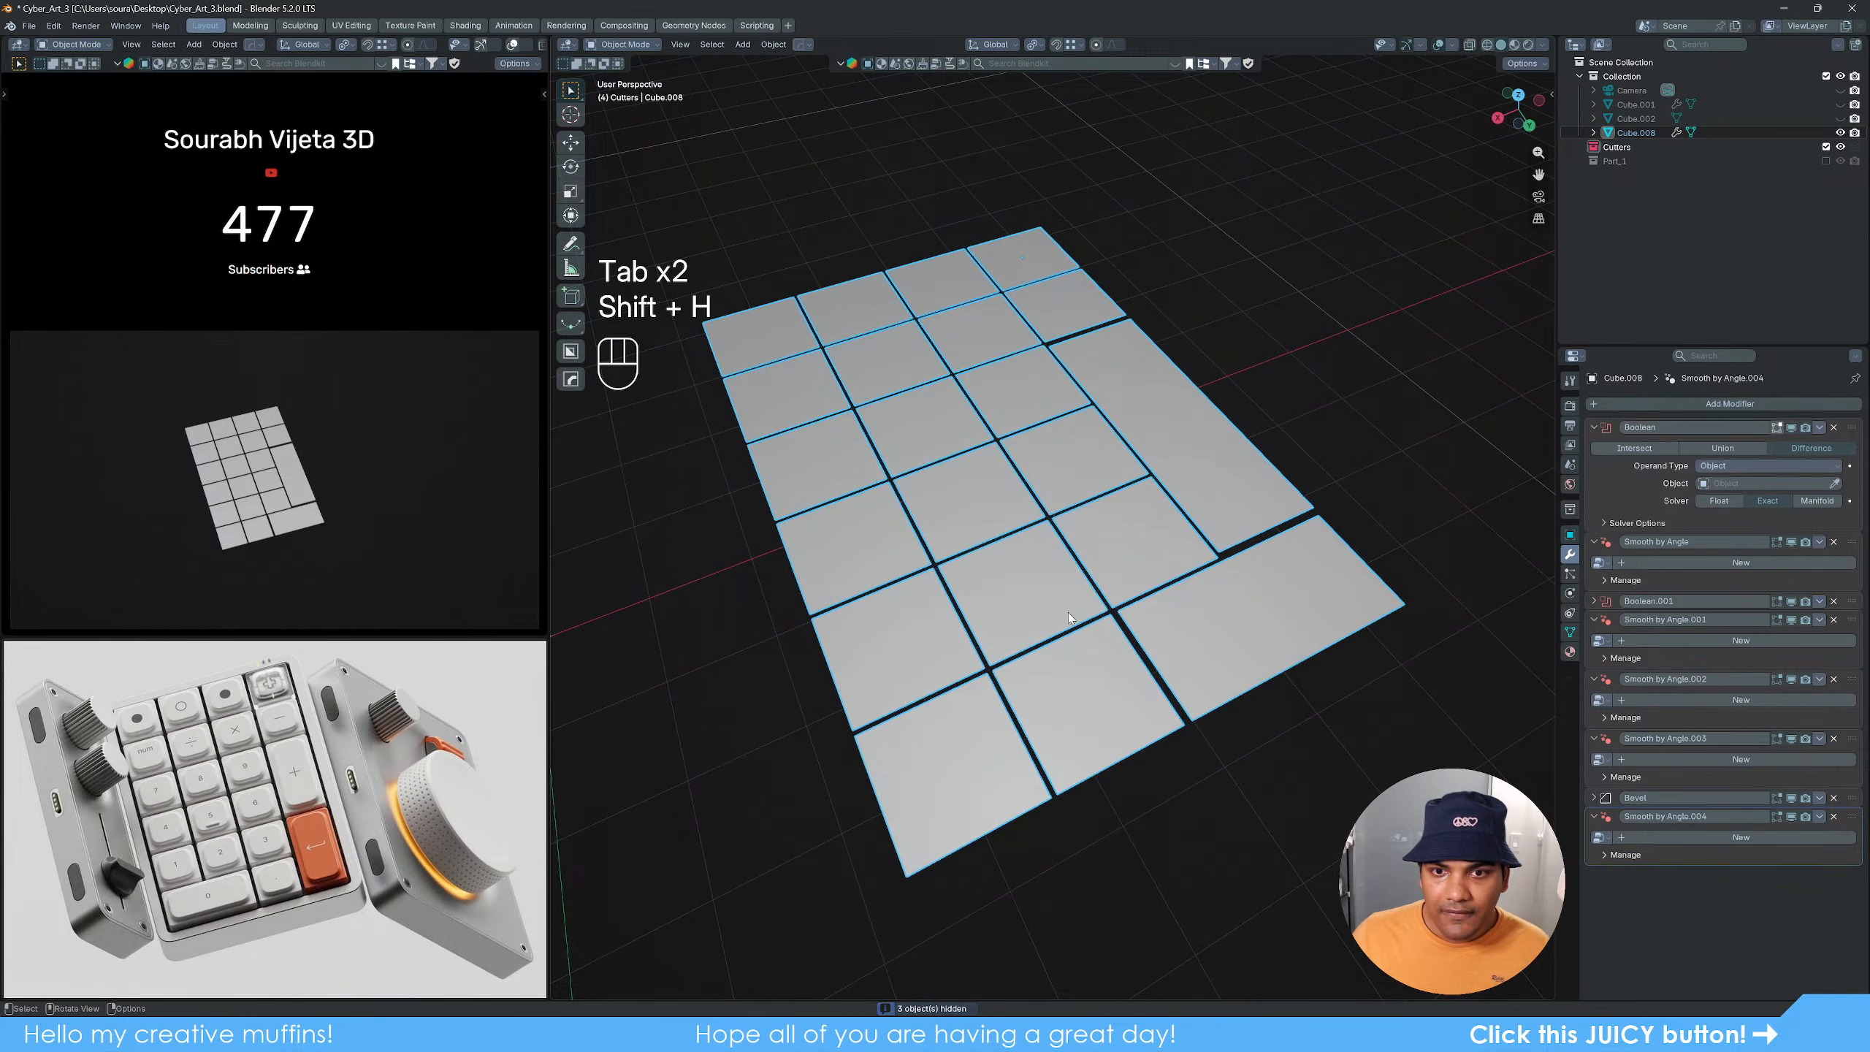
pyautogui.moveTo(1068, 612); pyautogui.dragTo(1089, 560, button='middle')
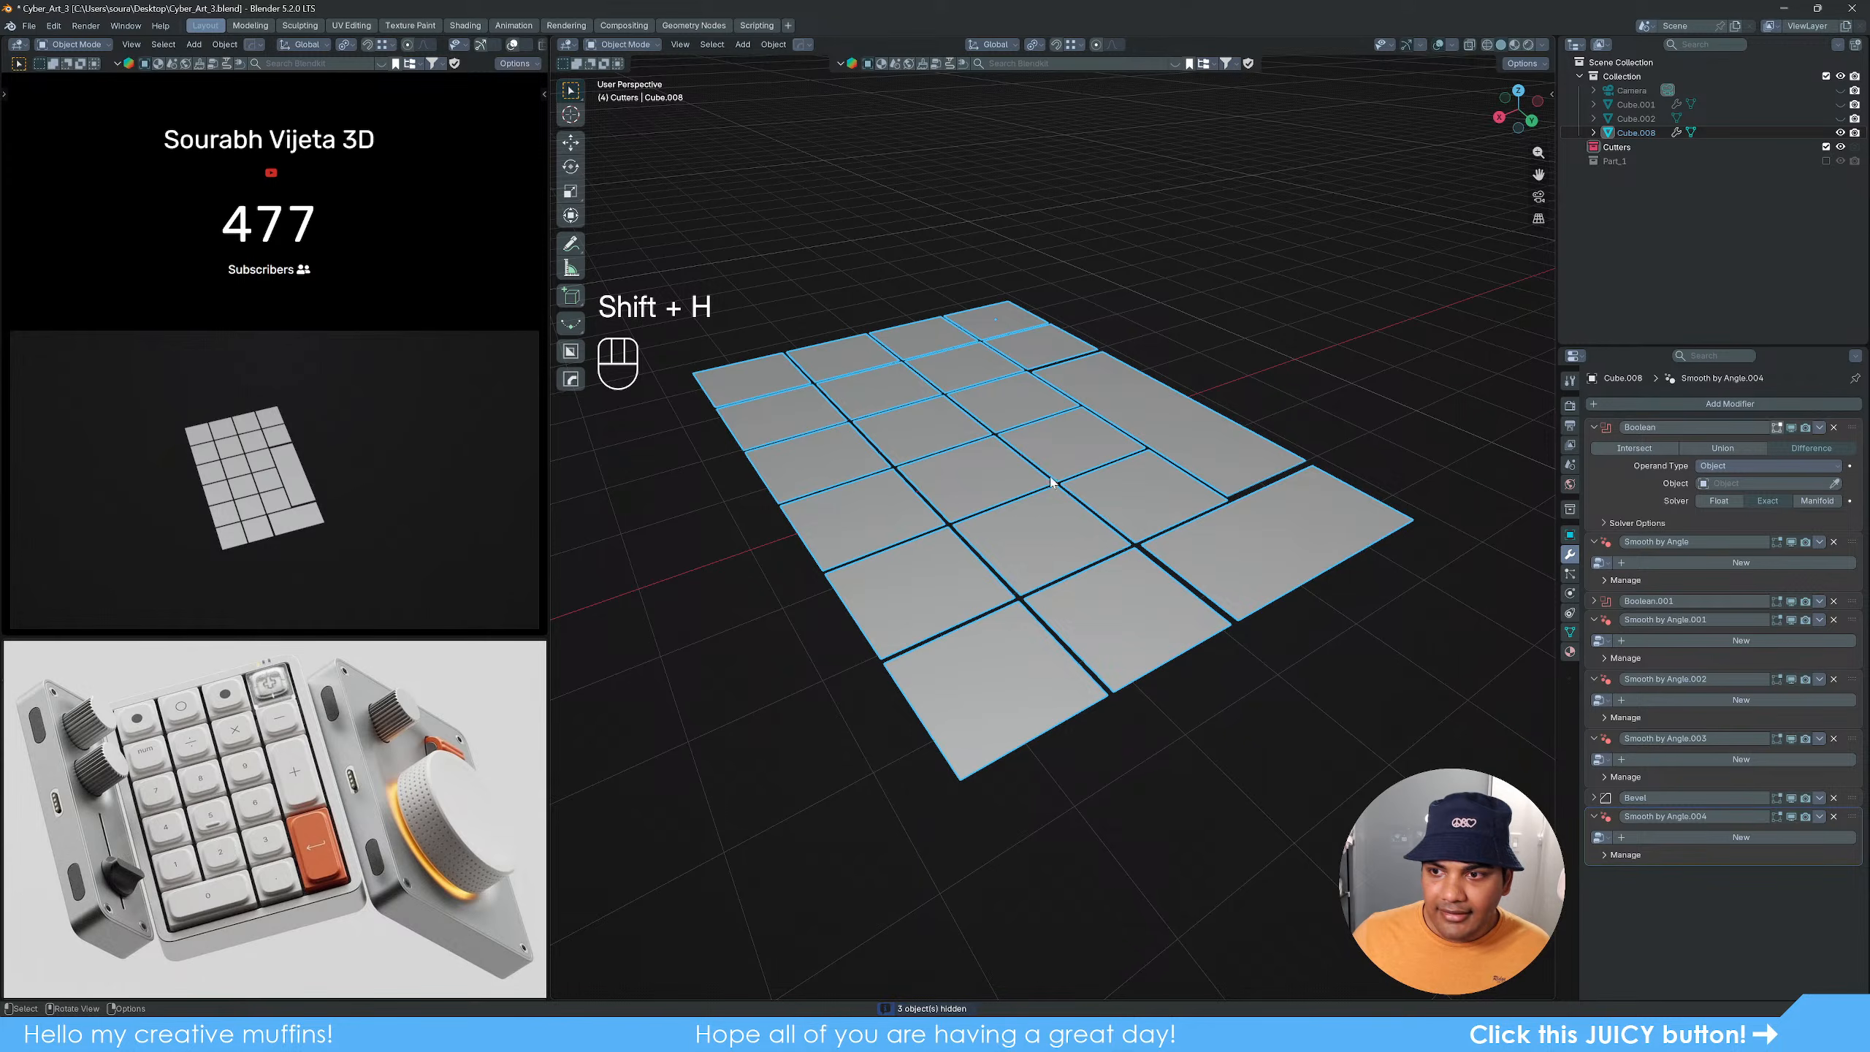
pyautogui.click(1380, 272)
pyautogui.click(996, 521)
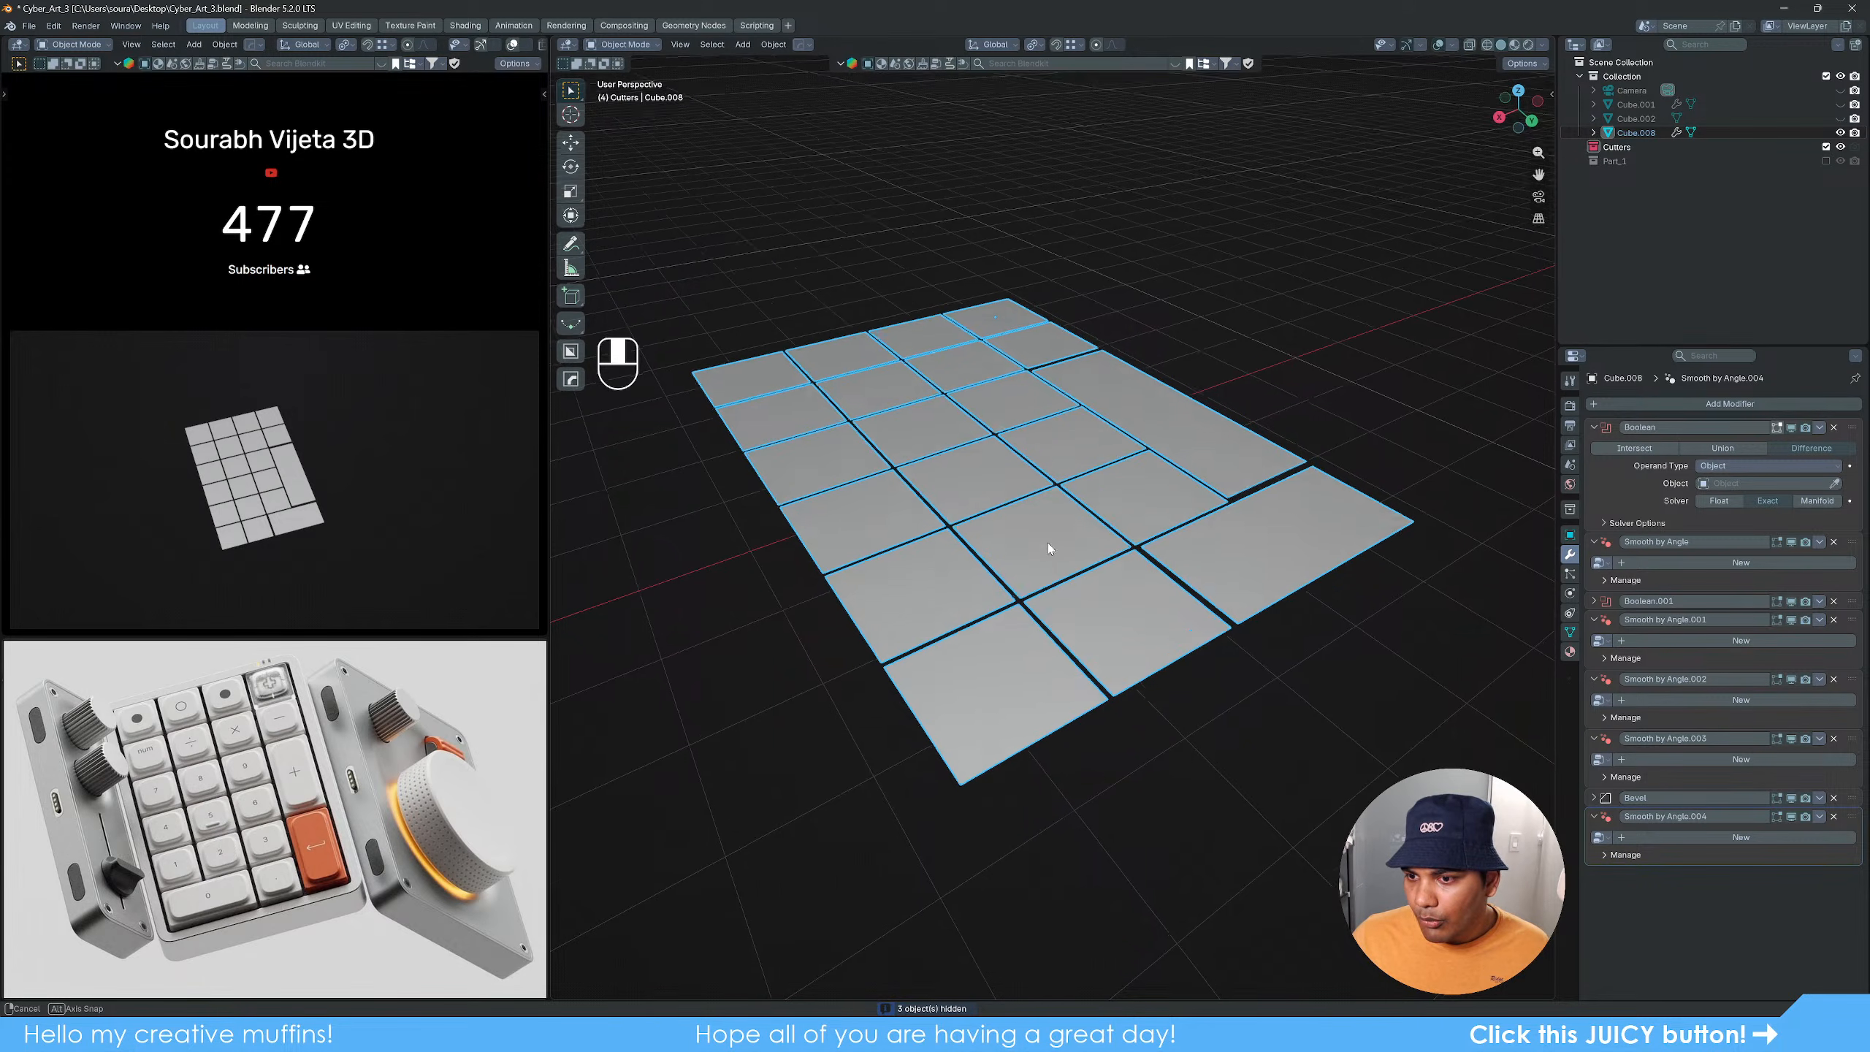
pyautogui.moveTo(1048, 542); pyautogui.dragTo(1090, 471, button='middle')
pyautogui.press('Tab')
pyautogui.press('Tab')
pyautogui.click(1146, 419)
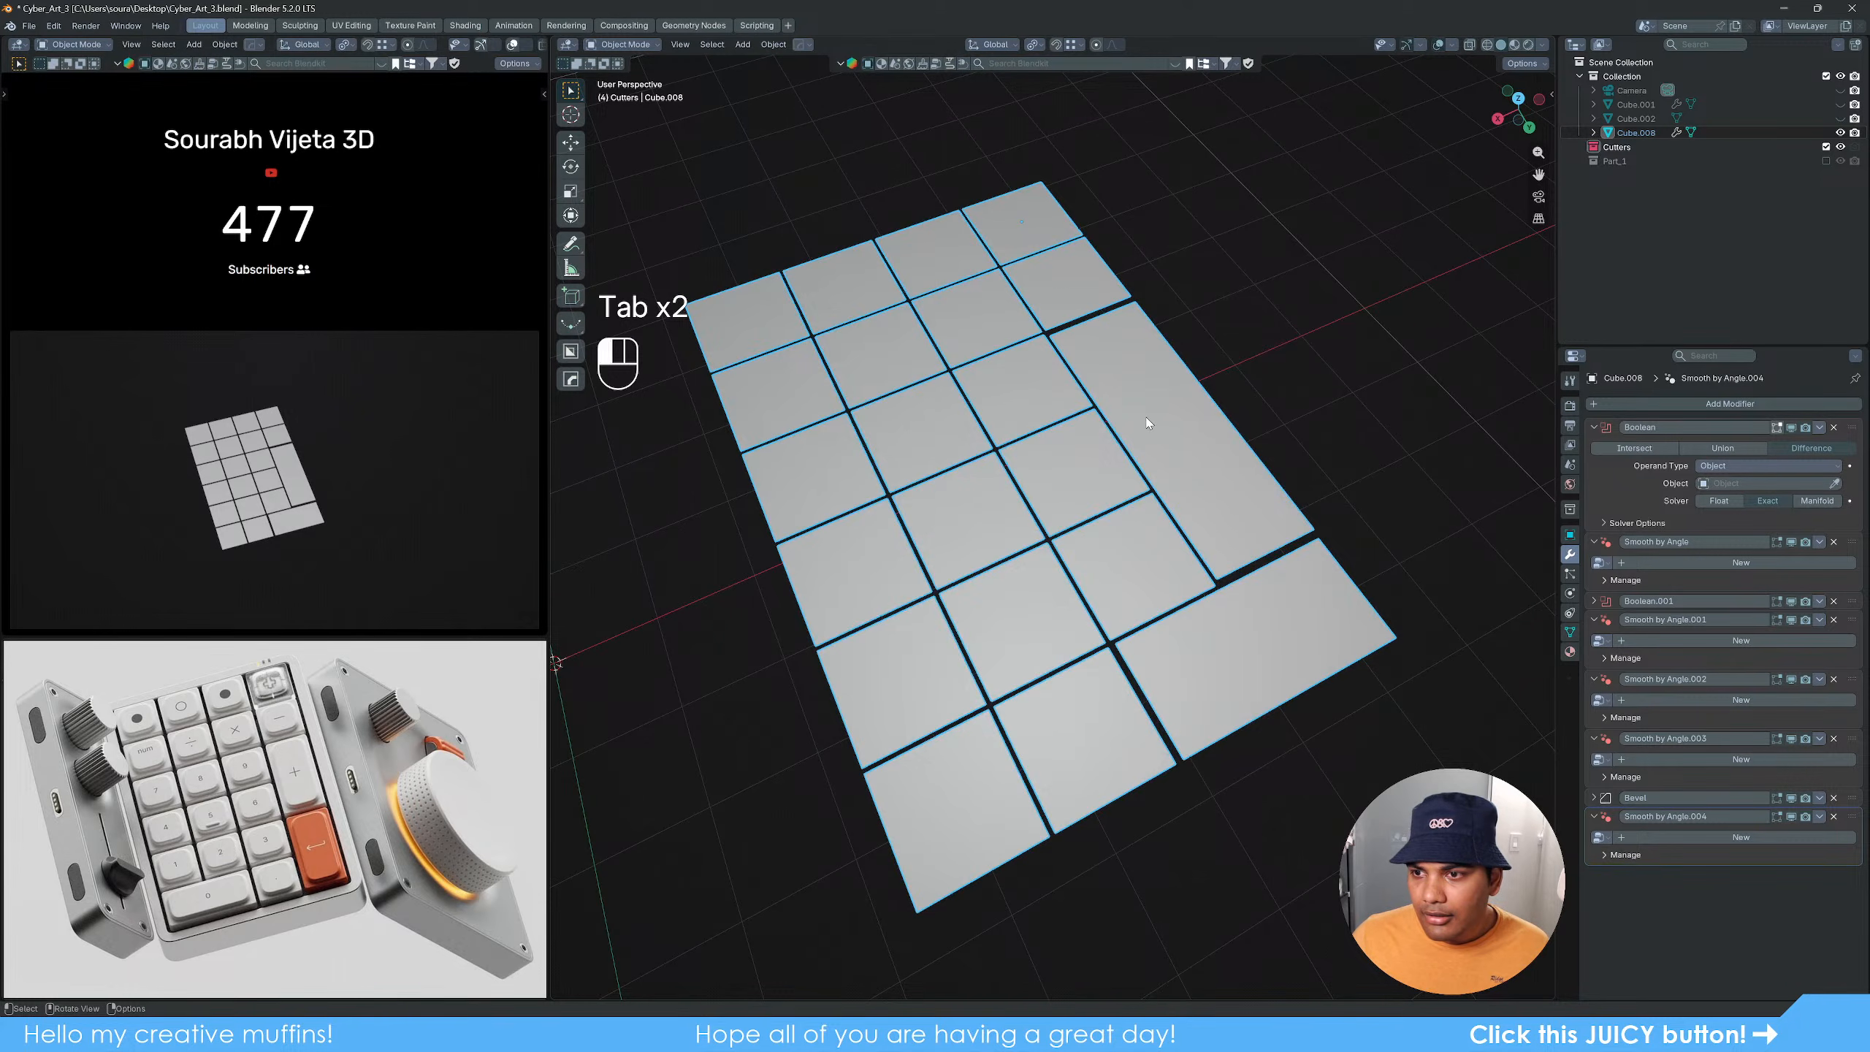
# Step: Try applying all existing modifiers on the joined key face object
pyautogui.press('q')
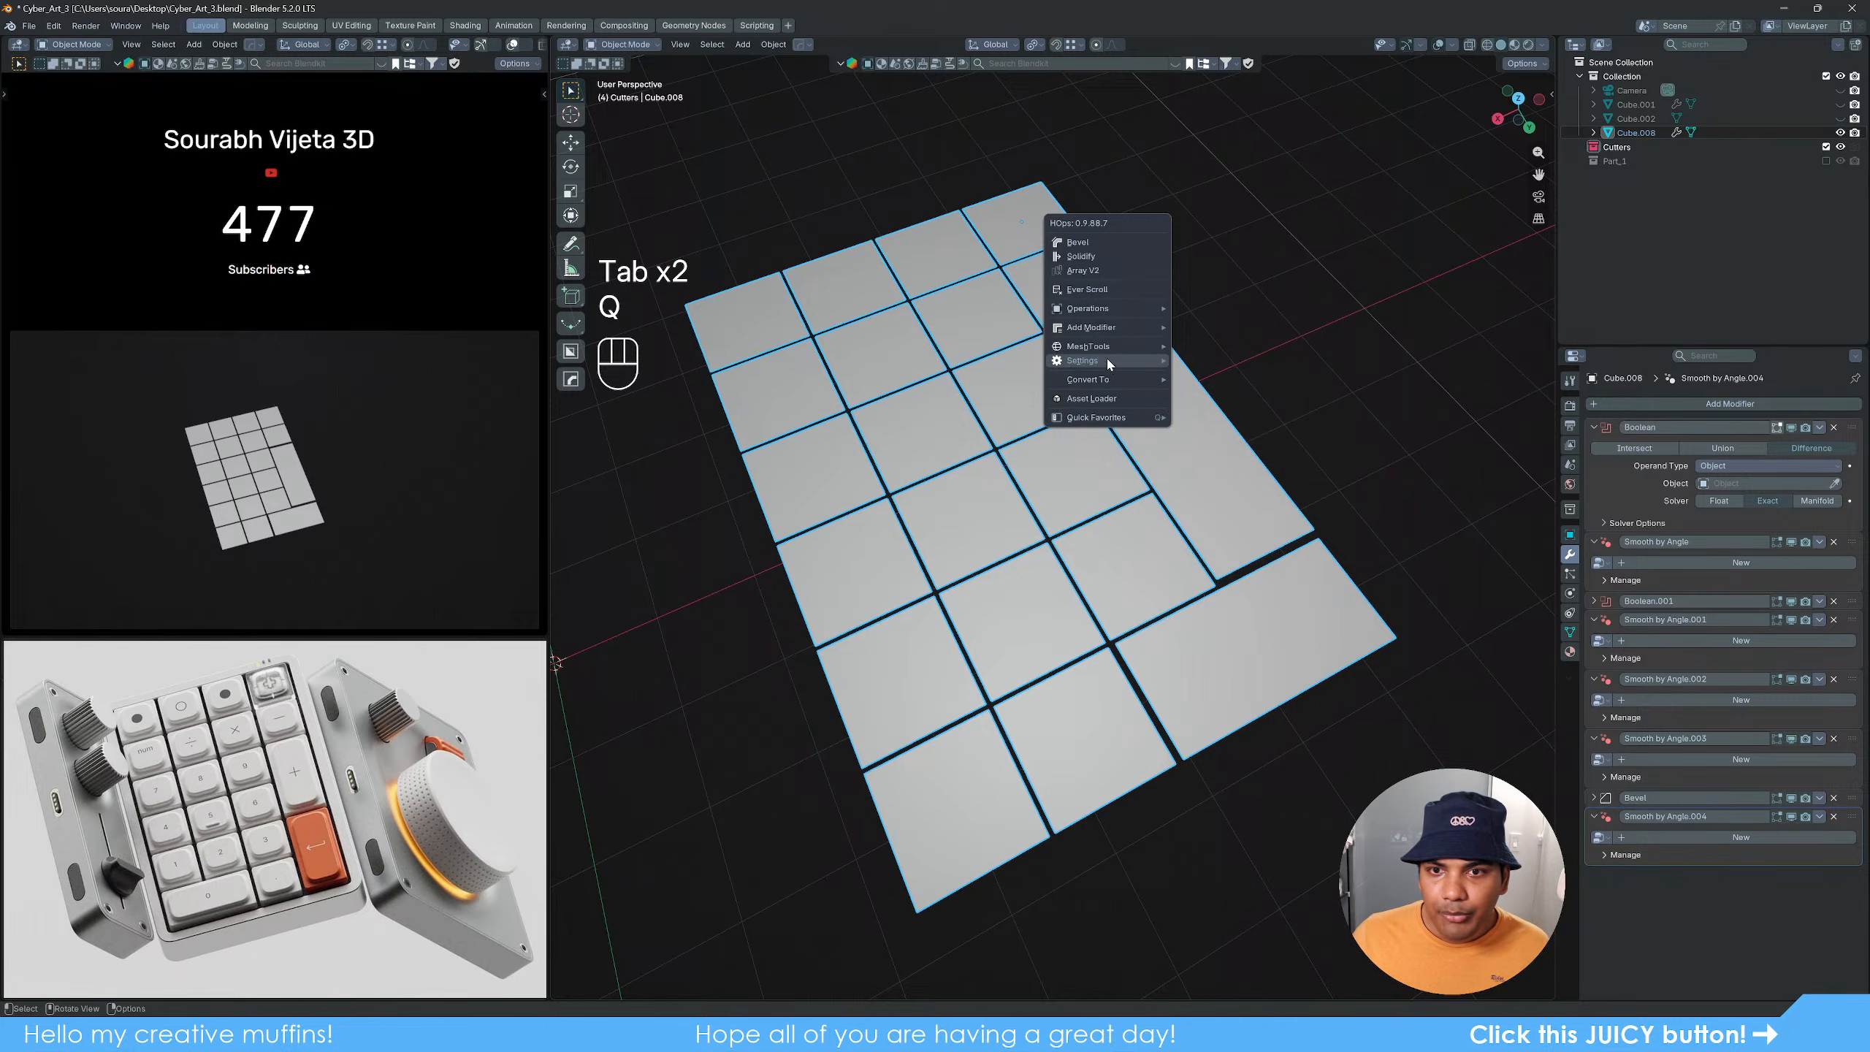
pyautogui.moveTo(1104, 327)
pyautogui.click(1222, 427)
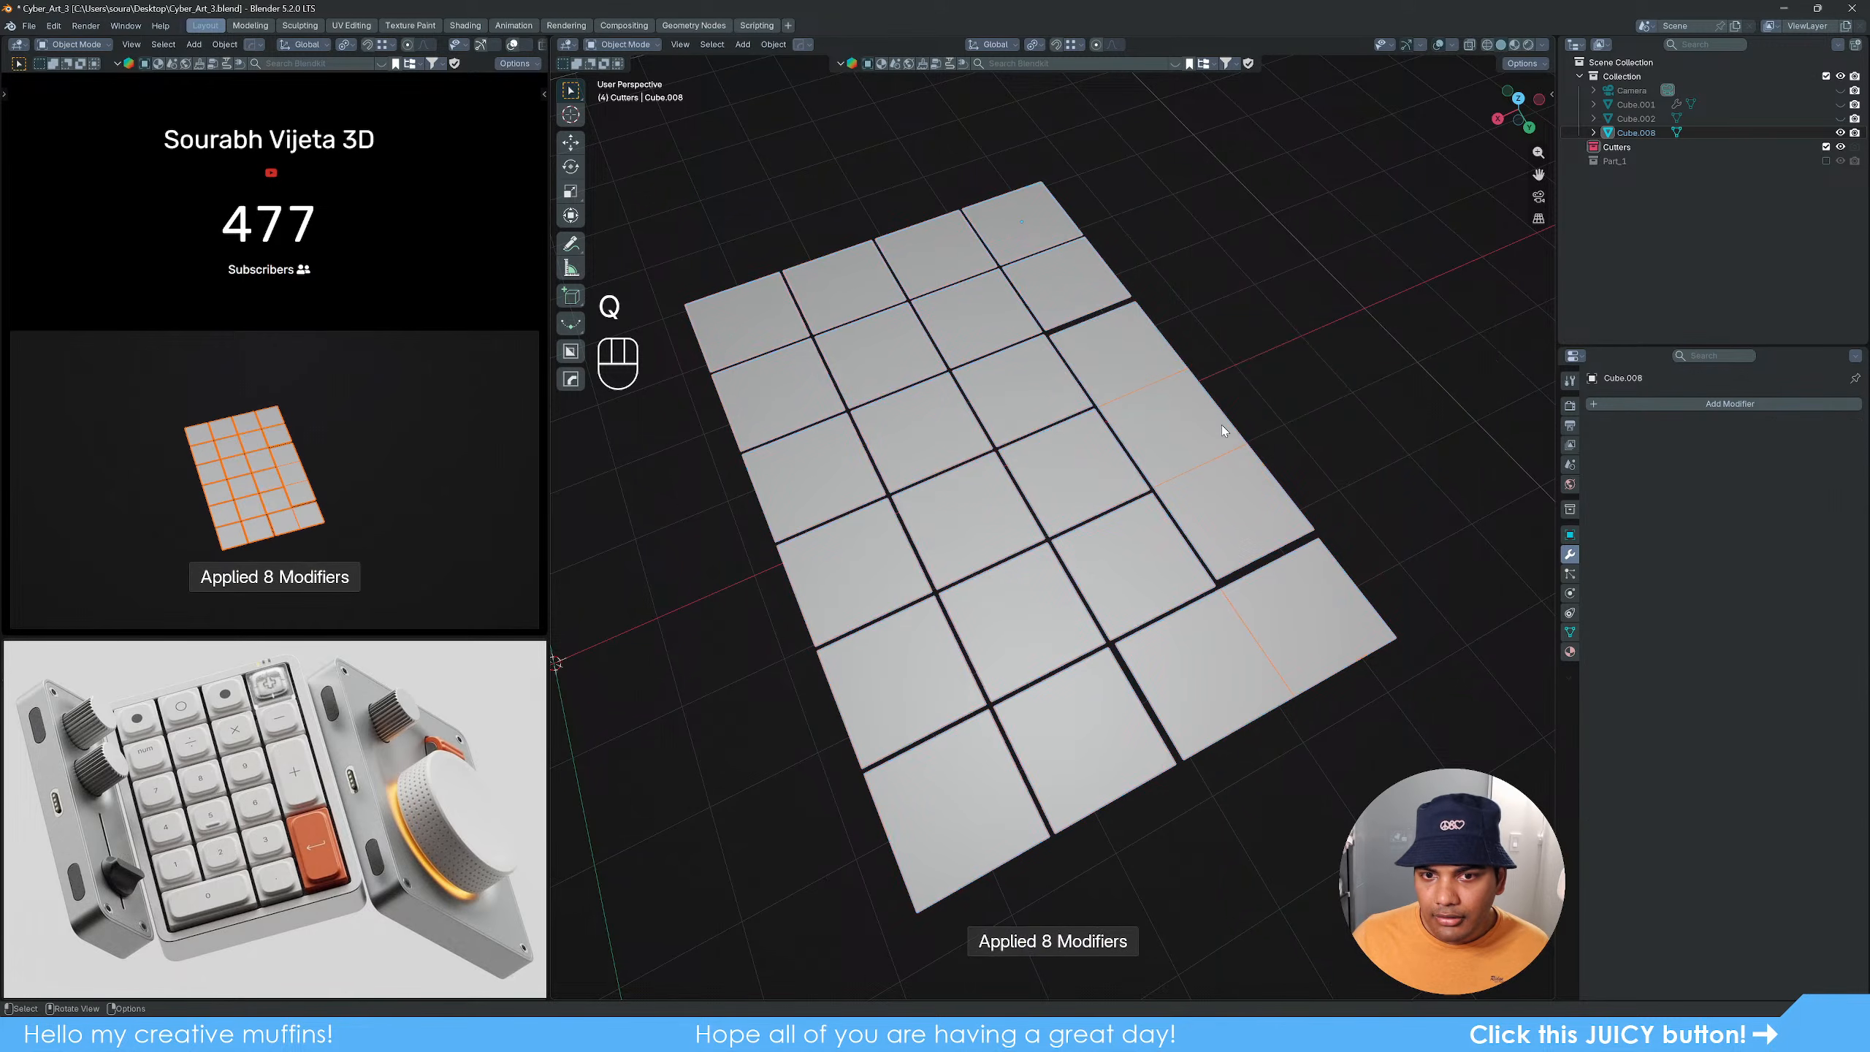
# Step: Try thickening the joined key faces with a Solidify modifier of about 0.184 m, and undo back to the original modifier stack
pyautogui.moveTo(1112, 600); pyautogui.dragTo(1108, 525, button='middle')
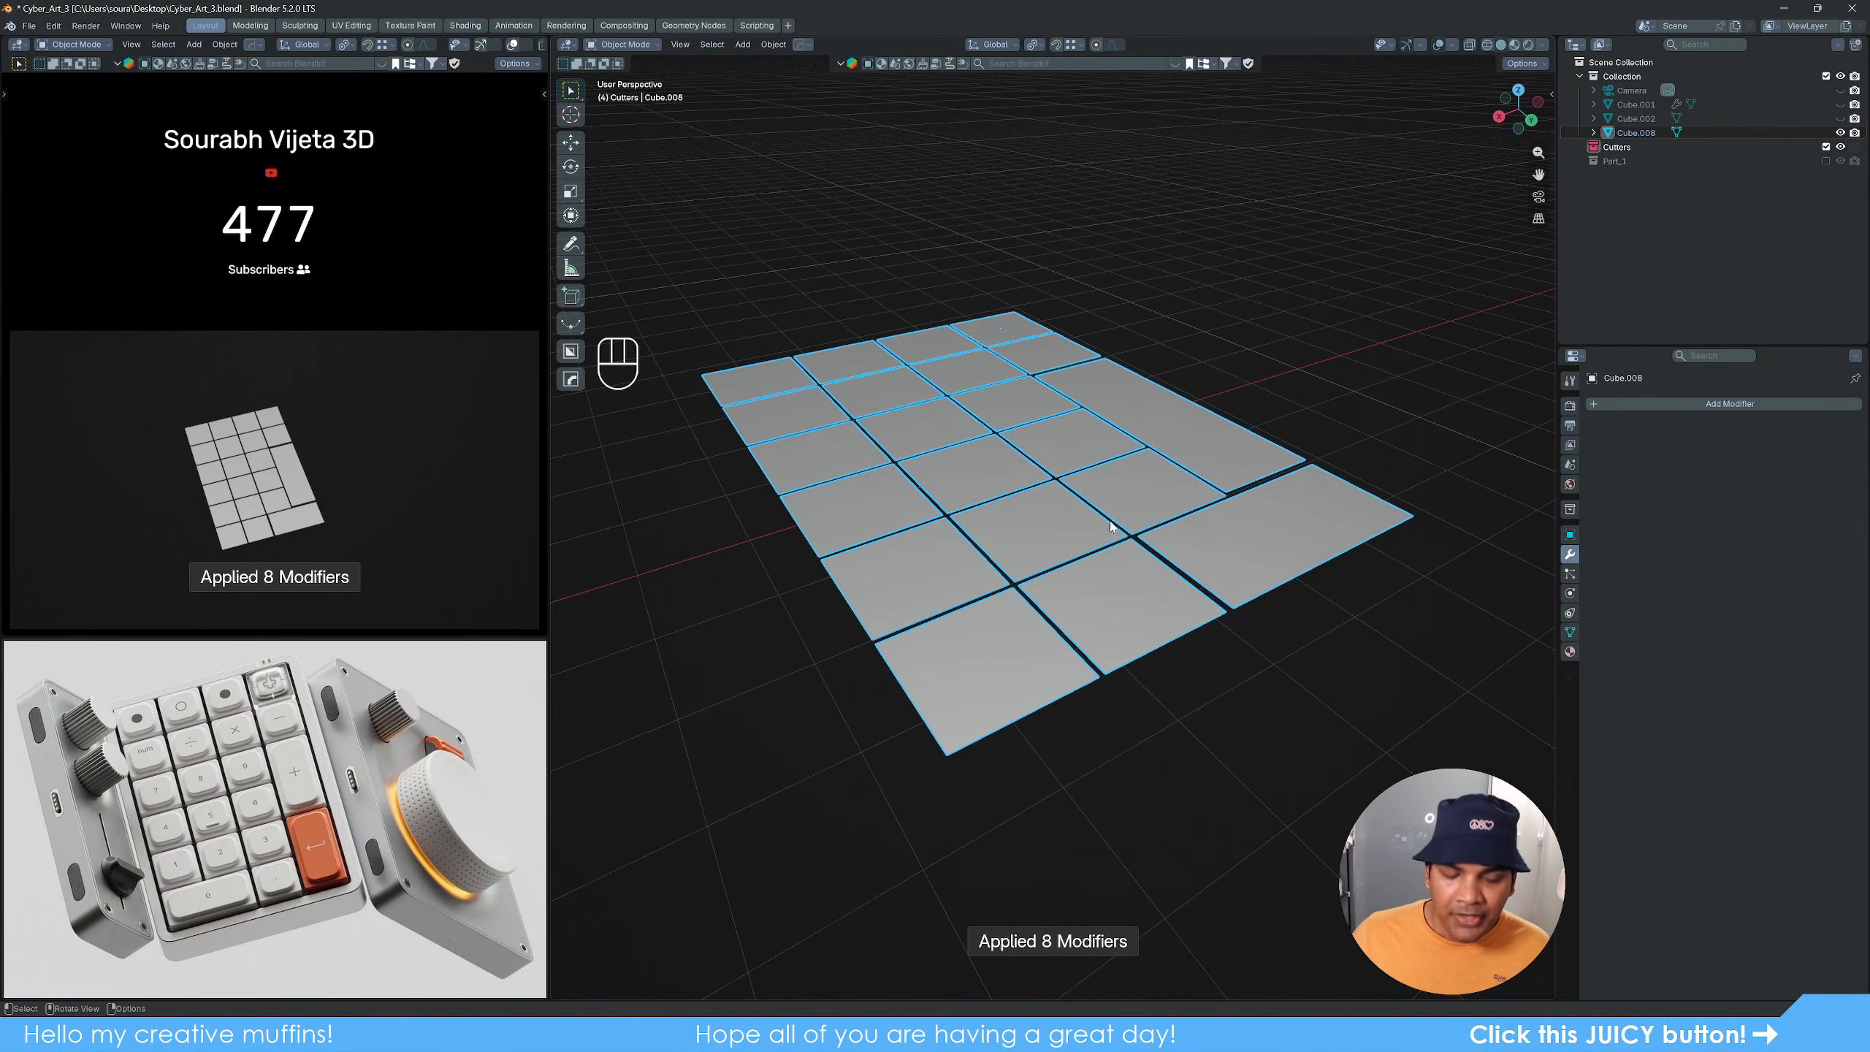
pyautogui.press('q')
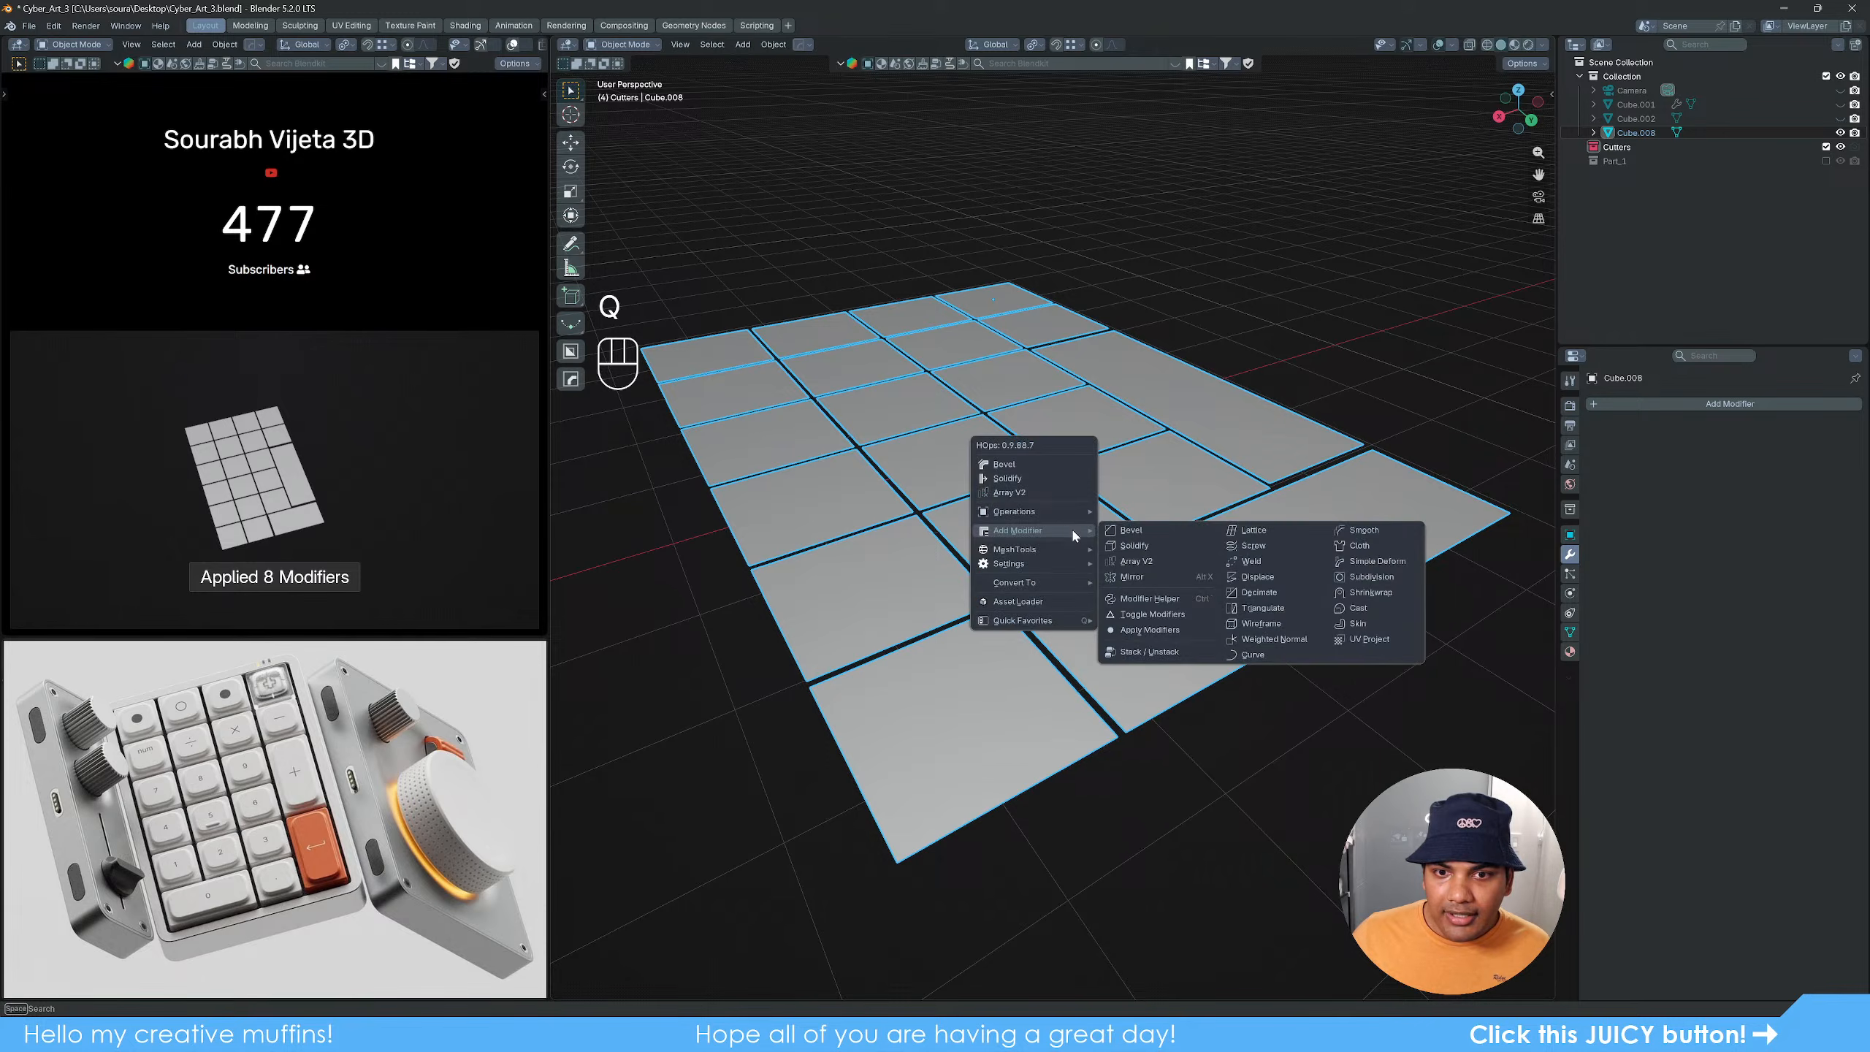
pyautogui.click(1024, 479)
pyautogui.press('shift')
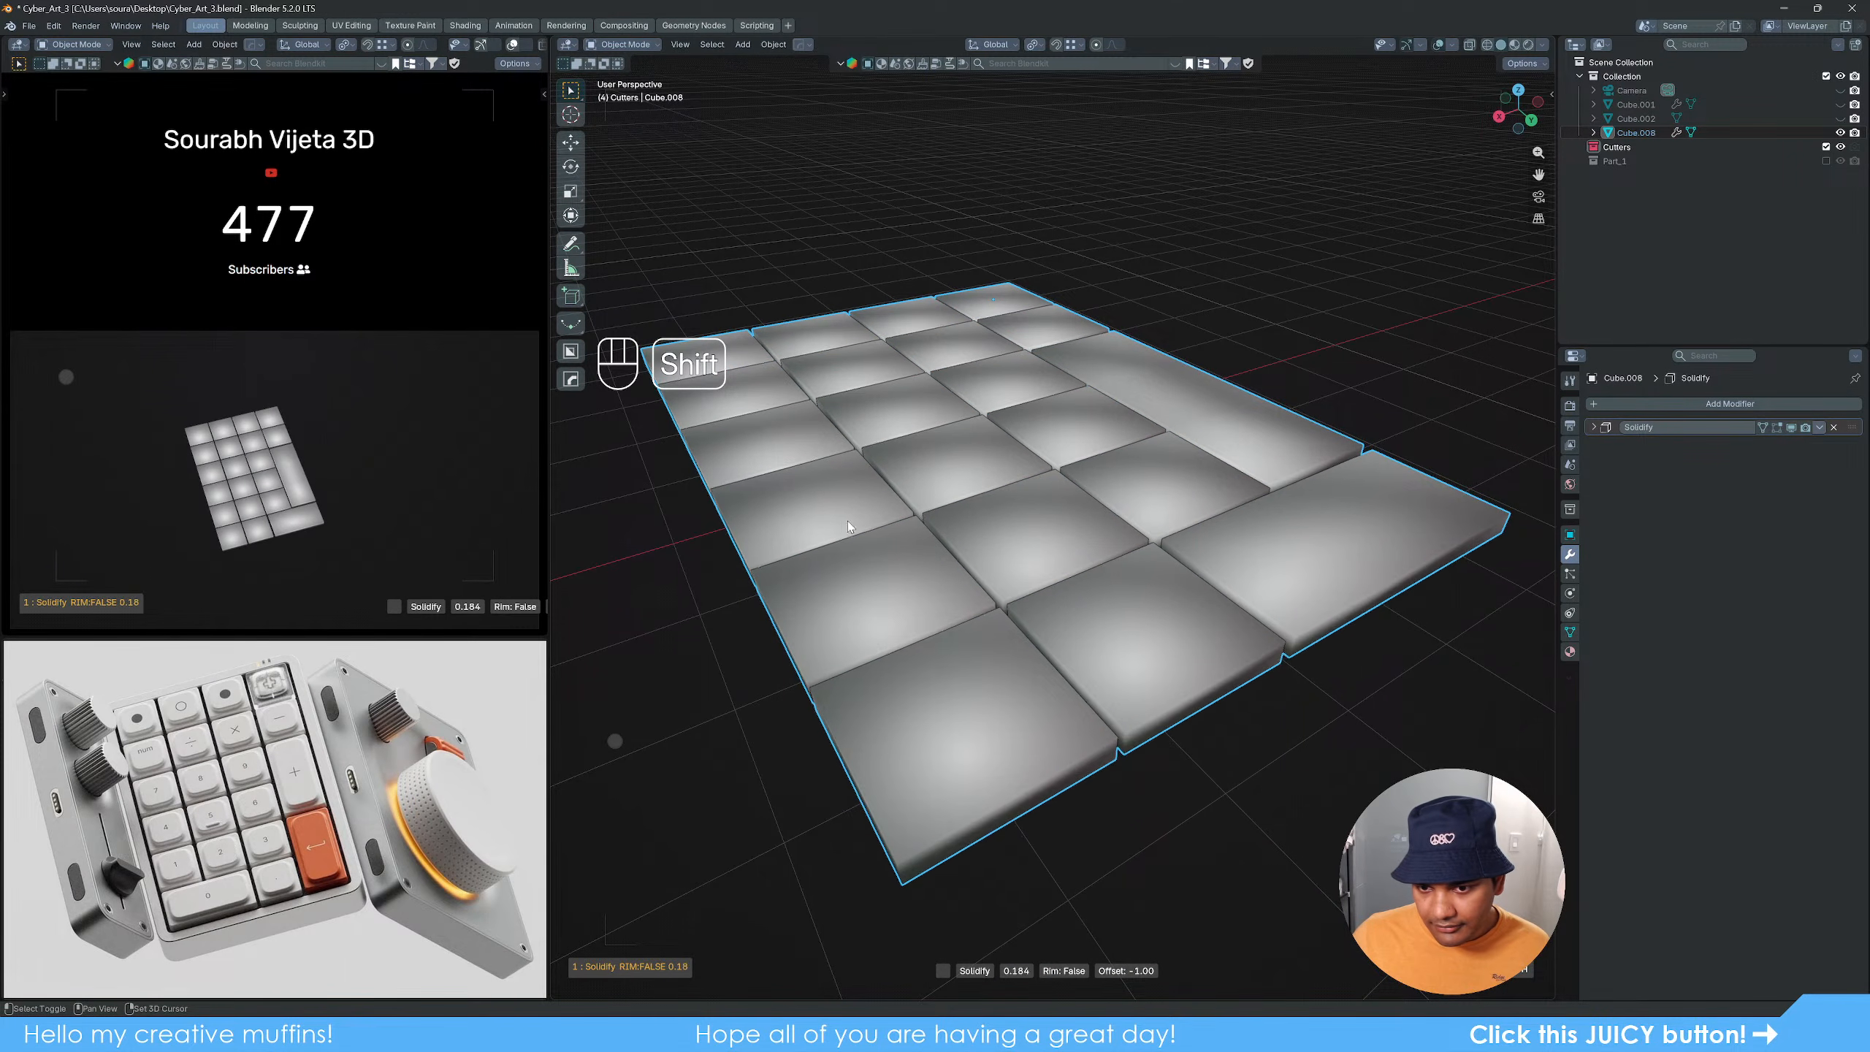
pyautogui.rightClick(1215, 530)
pyautogui.hotkey('ctrl', 'z')
pyautogui.hotkey('ctrl', 'z')
pyautogui.hotkey('ctrl', 'z')
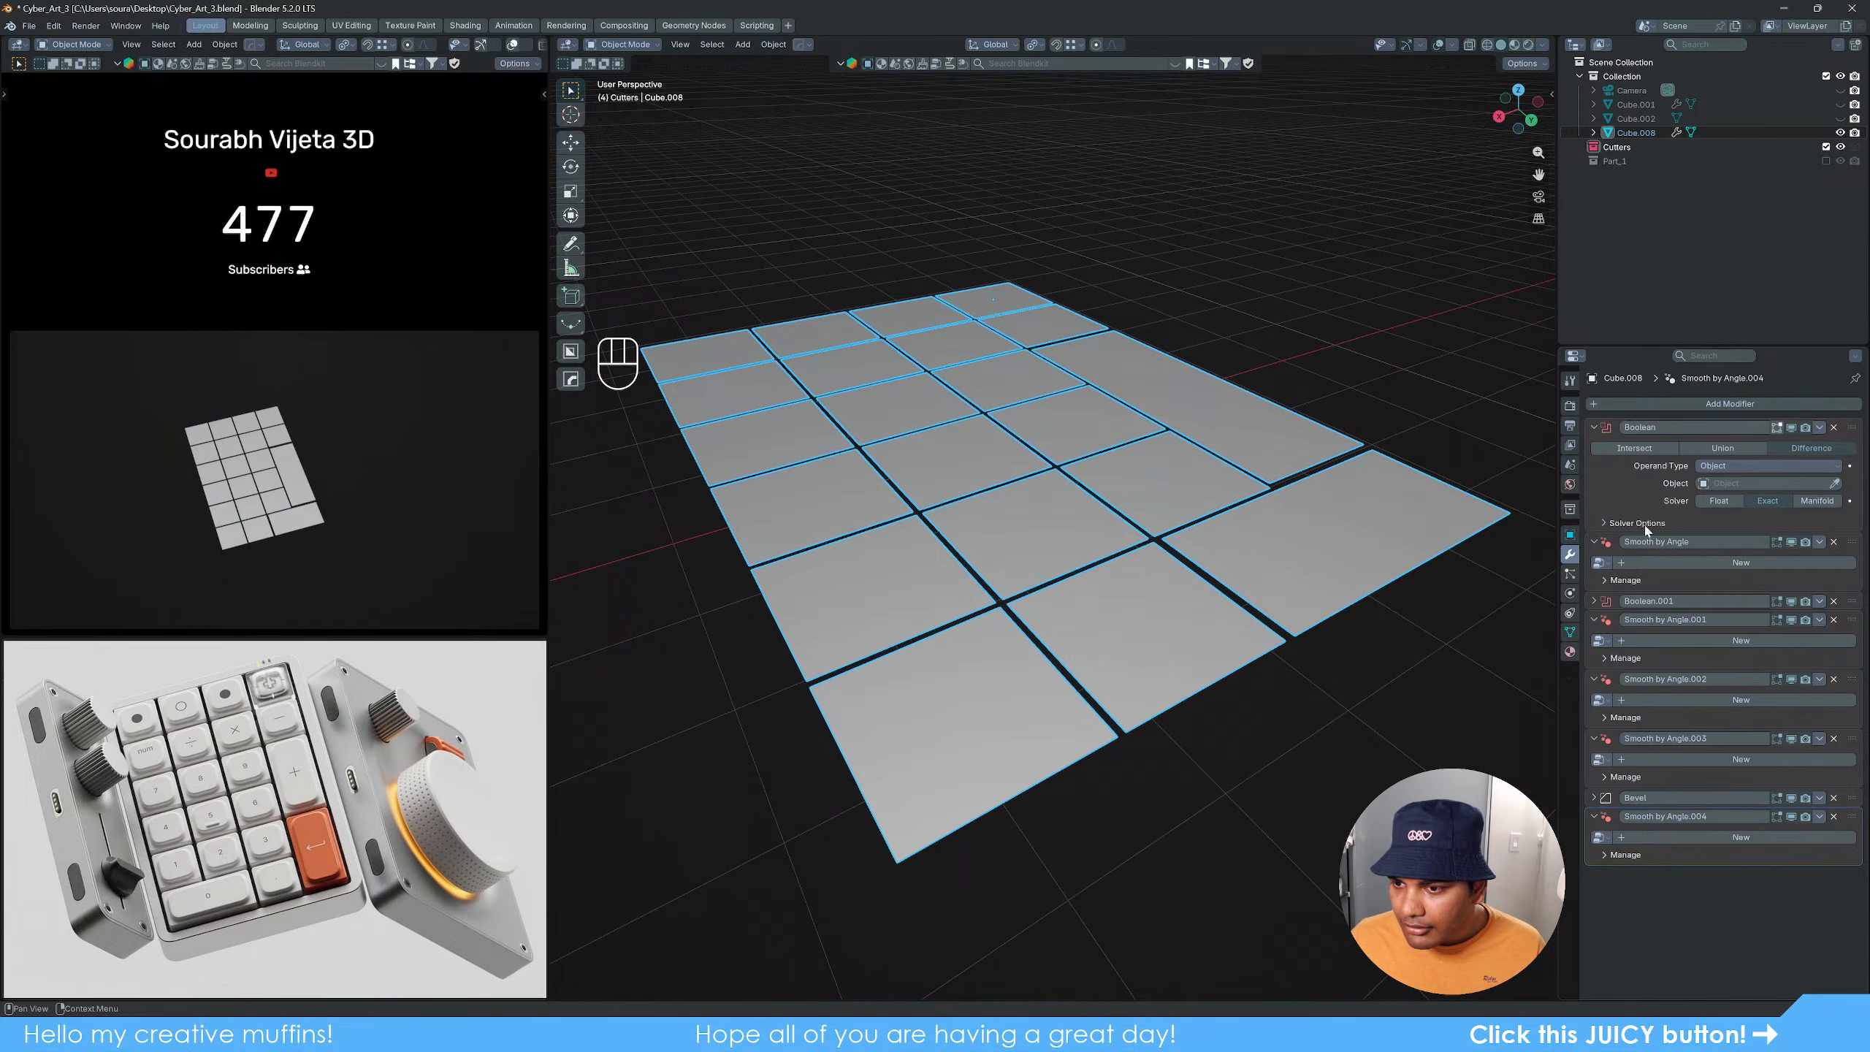
# Step: Apply the whole modifier stack of the joined key faces and look over the mesh in Edit Mode
pyautogui.press('q')
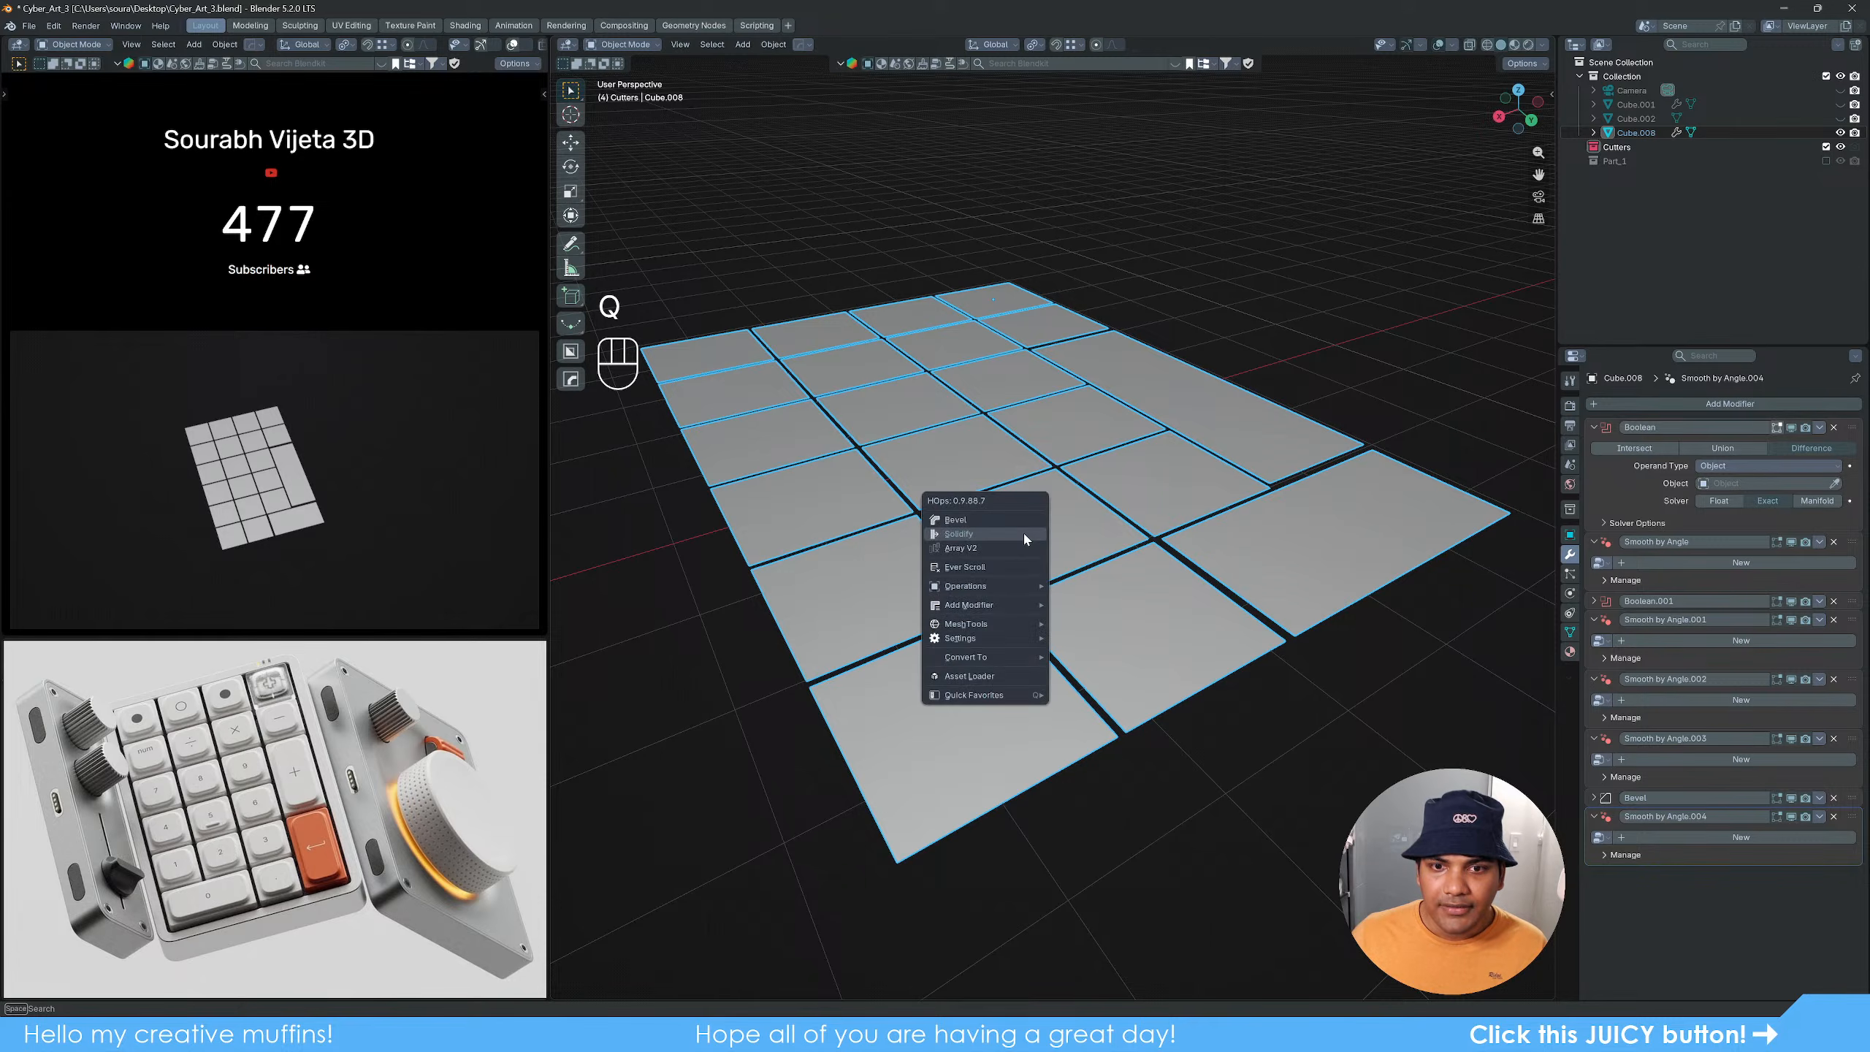
pyautogui.moveTo(987, 604)
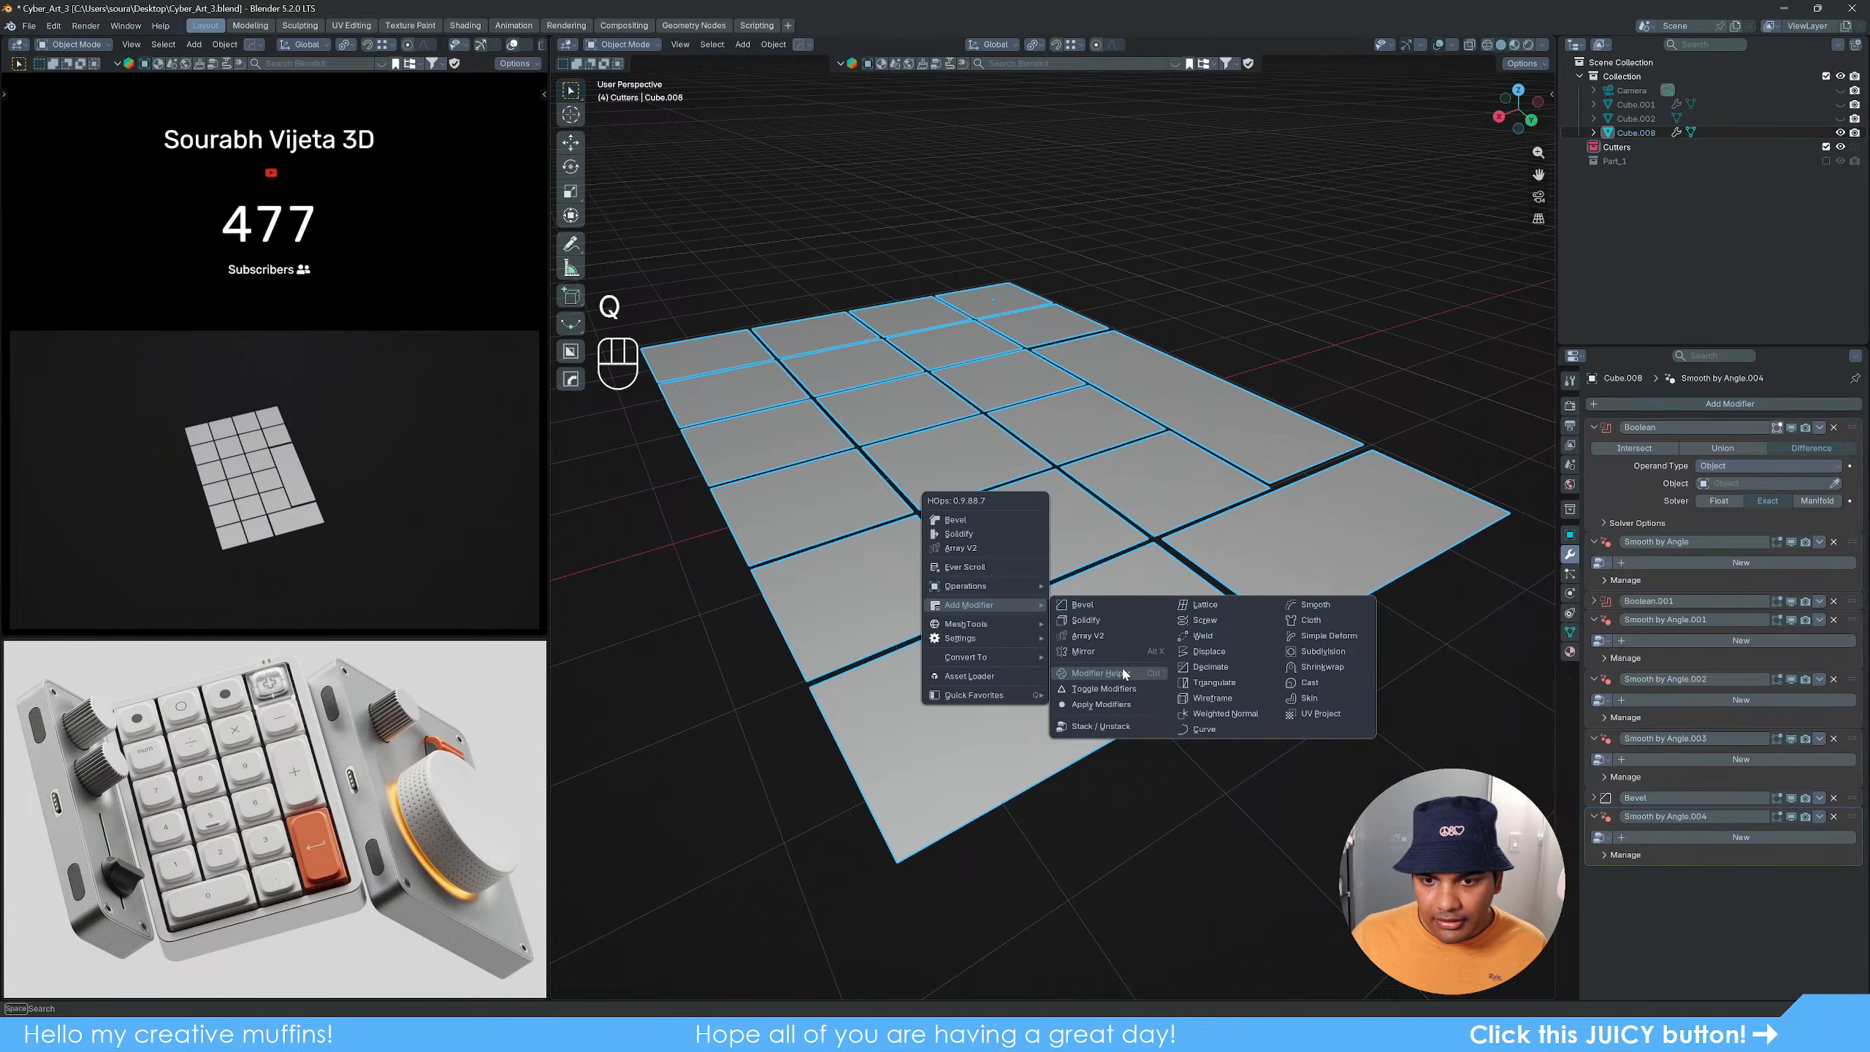
pyautogui.click(1125, 703)
pyautogui.press('Tab')
pyautogui.press('Tab')
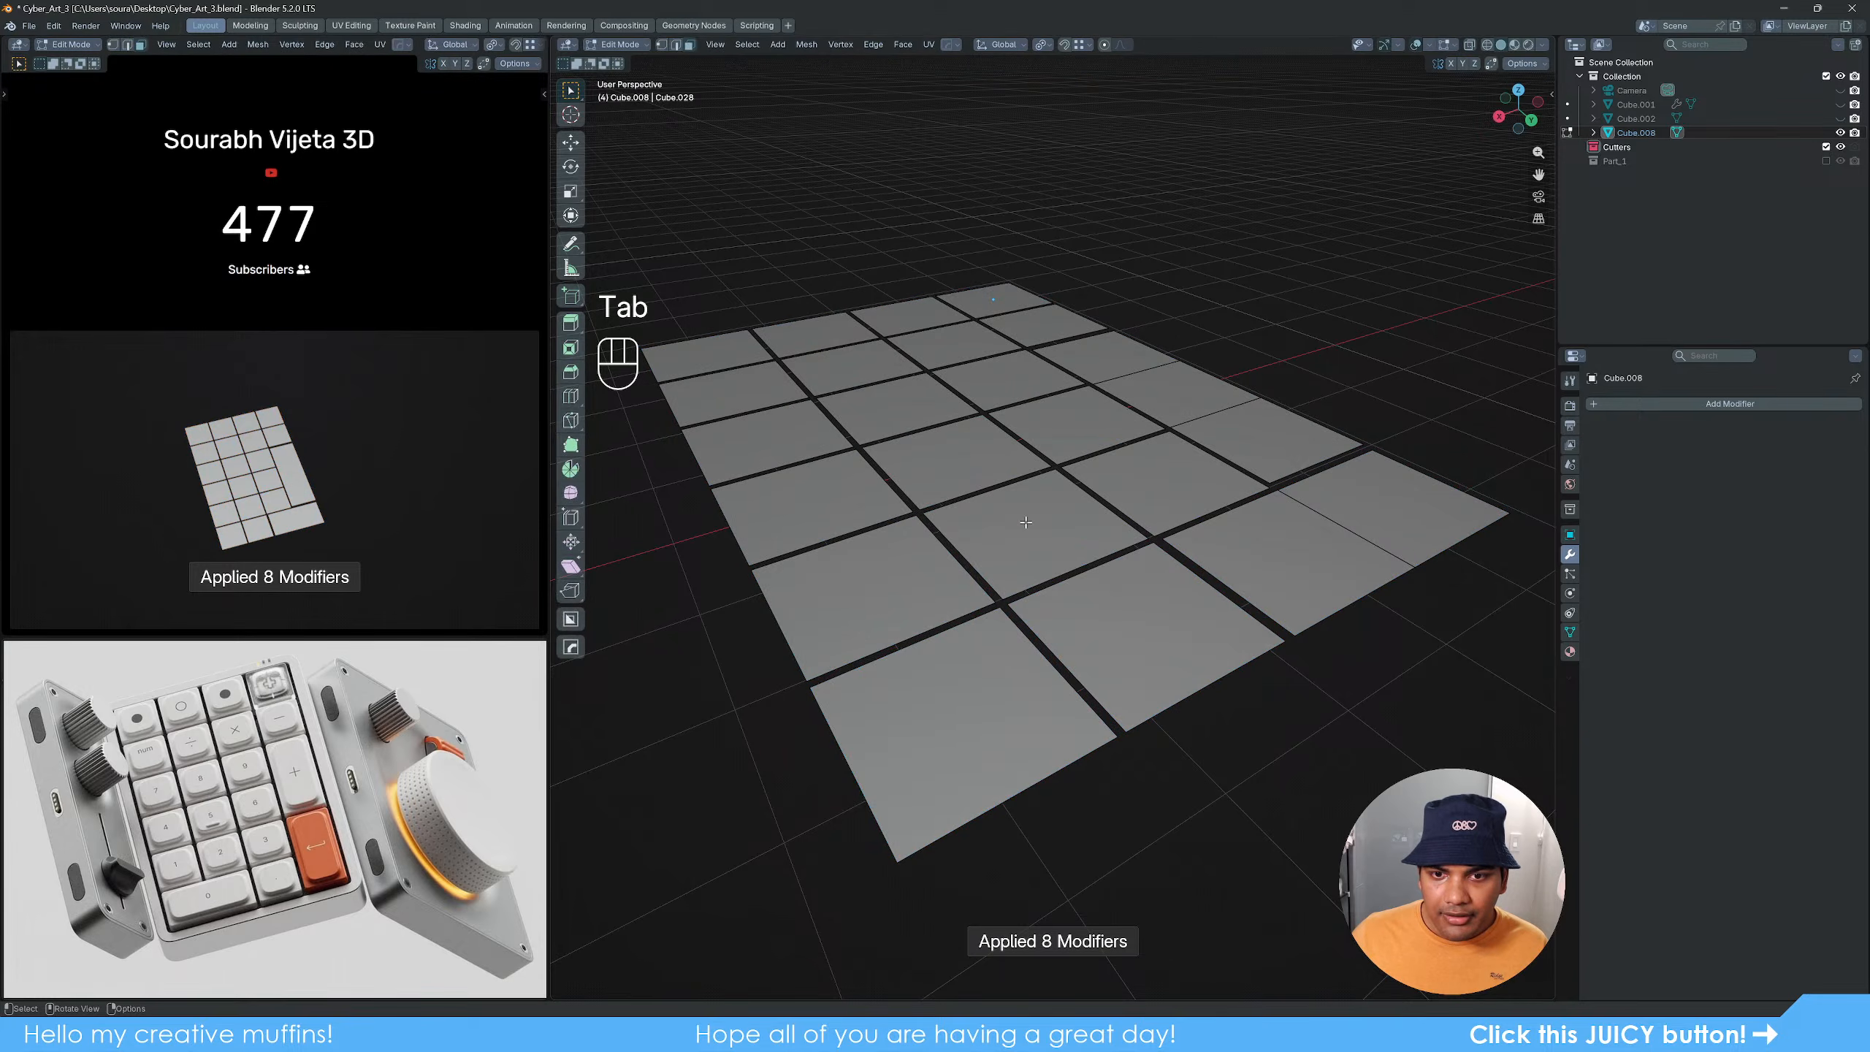
# Step: Thicken the key faces with a Solidify modifier of about 0.27 m at offset -1
pyautogui.press('q')
pyautogui.click(988, 471)
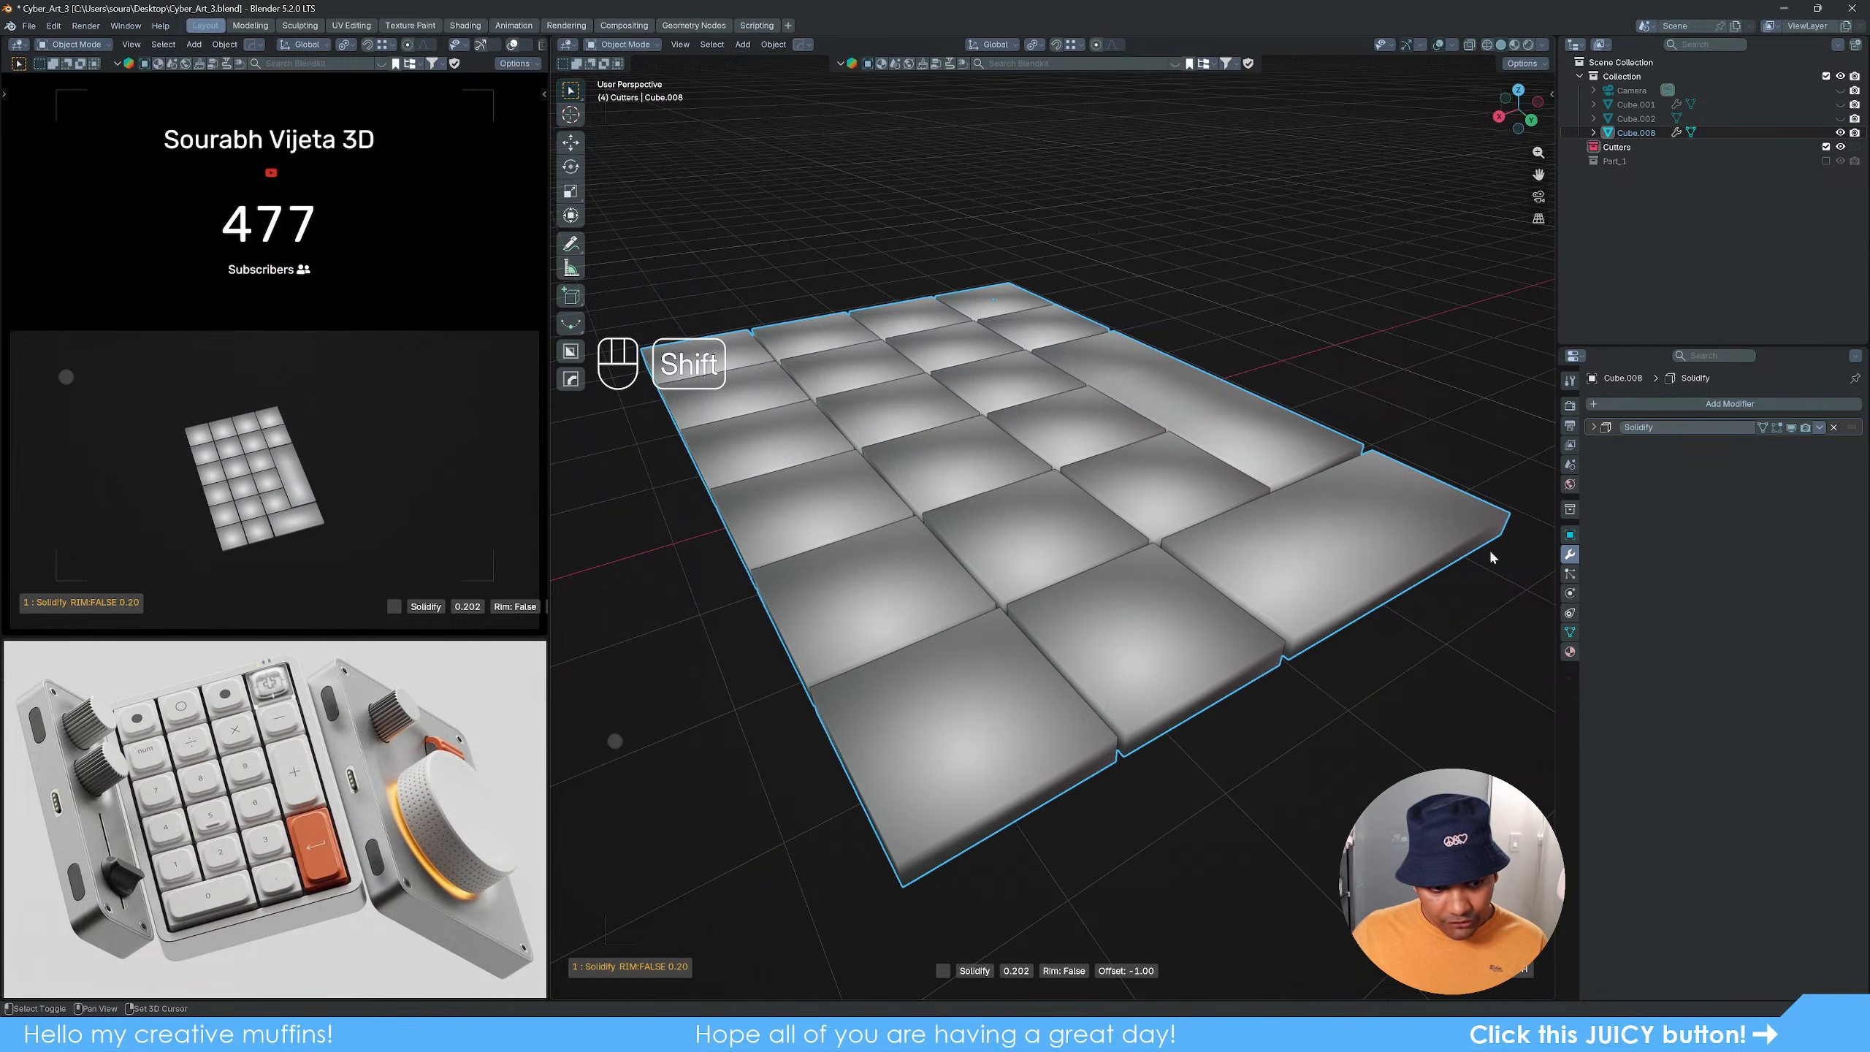
pyautogui.click(1063, 555)
pyautogui.scroll(-1, 1204, 593)
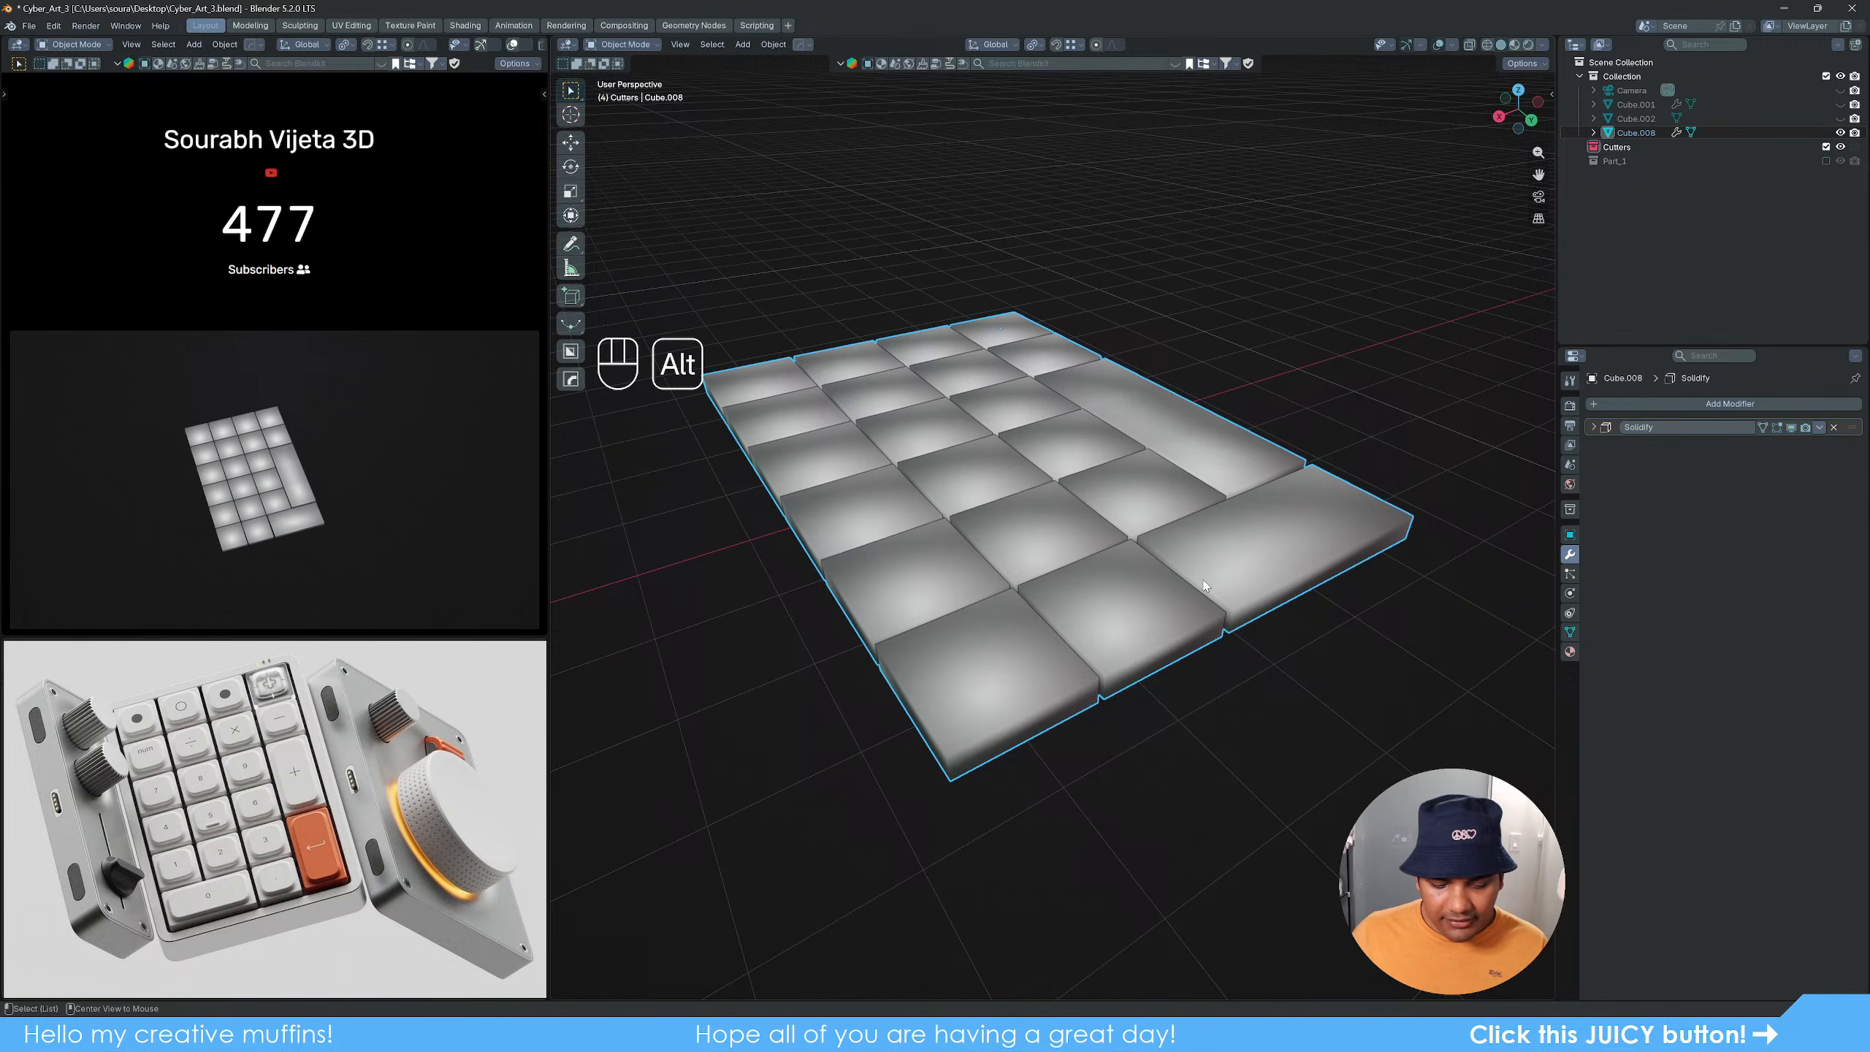
# Step: Unhide the plates and show the keys inside the middle plate in wireframe from the back
pyautogui.hotkey('alt', 'h')
pyautogui.press('z')
pyautogui.click(1105, 608)
pyautogui.keyDown('alt'); pyautogui.moveTo(1105, 609); pyautogui.dragTo(1115, 518, button='middle'); pyautogui.keyUp('alt')
pyautogui.scroll(3, 1148, 630)
pyautogui.keyDown('shift'); pyautogui.moveTo(1191, 668); pyautogui.dragTo(1318, 684, button='middle'); pyautogui.keyUp('shift')
pyautogui.scroll(2, 1067, 604)
pyautogui.scroll(-2, 1153, 606)
pyautogui.scroll(2, 1105, 569)
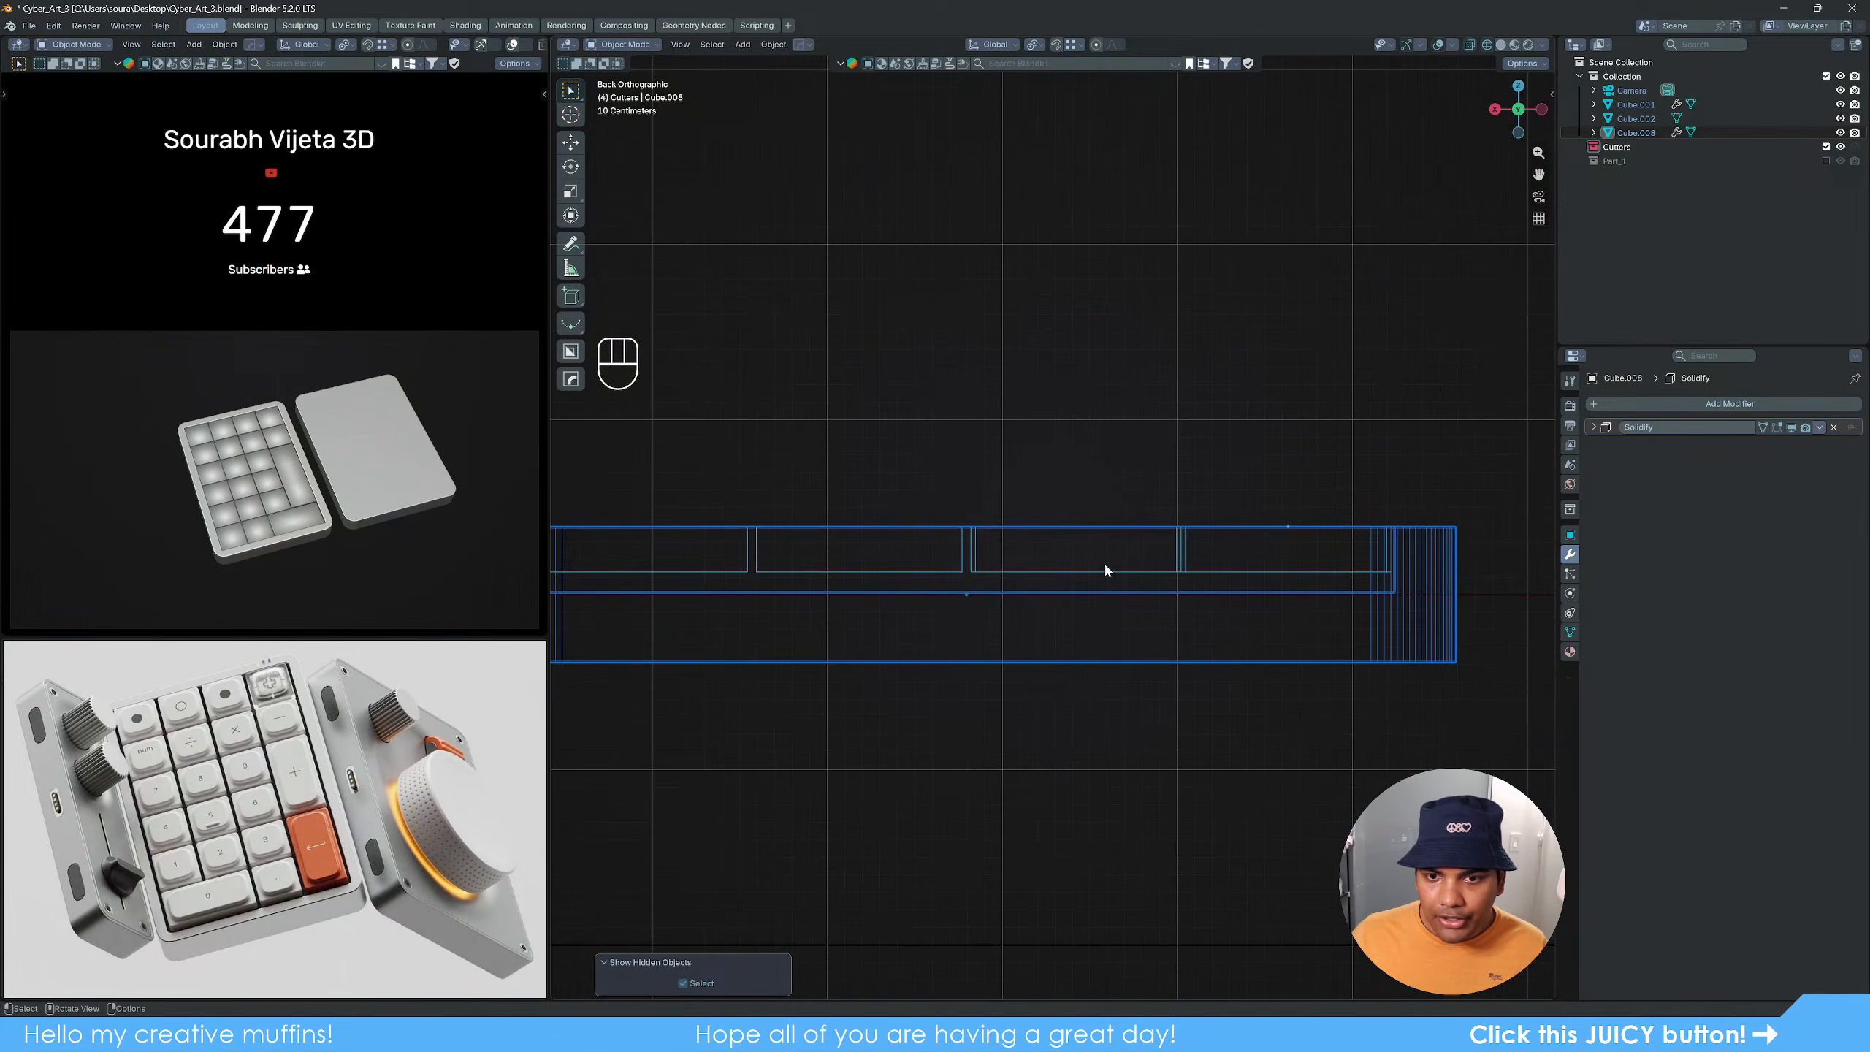
# Step: Set the keys' Solidify thickness to 0.3684 m, nearly reaching the recess floor, and return to solid shading
pyautogui.click(1594, 427)
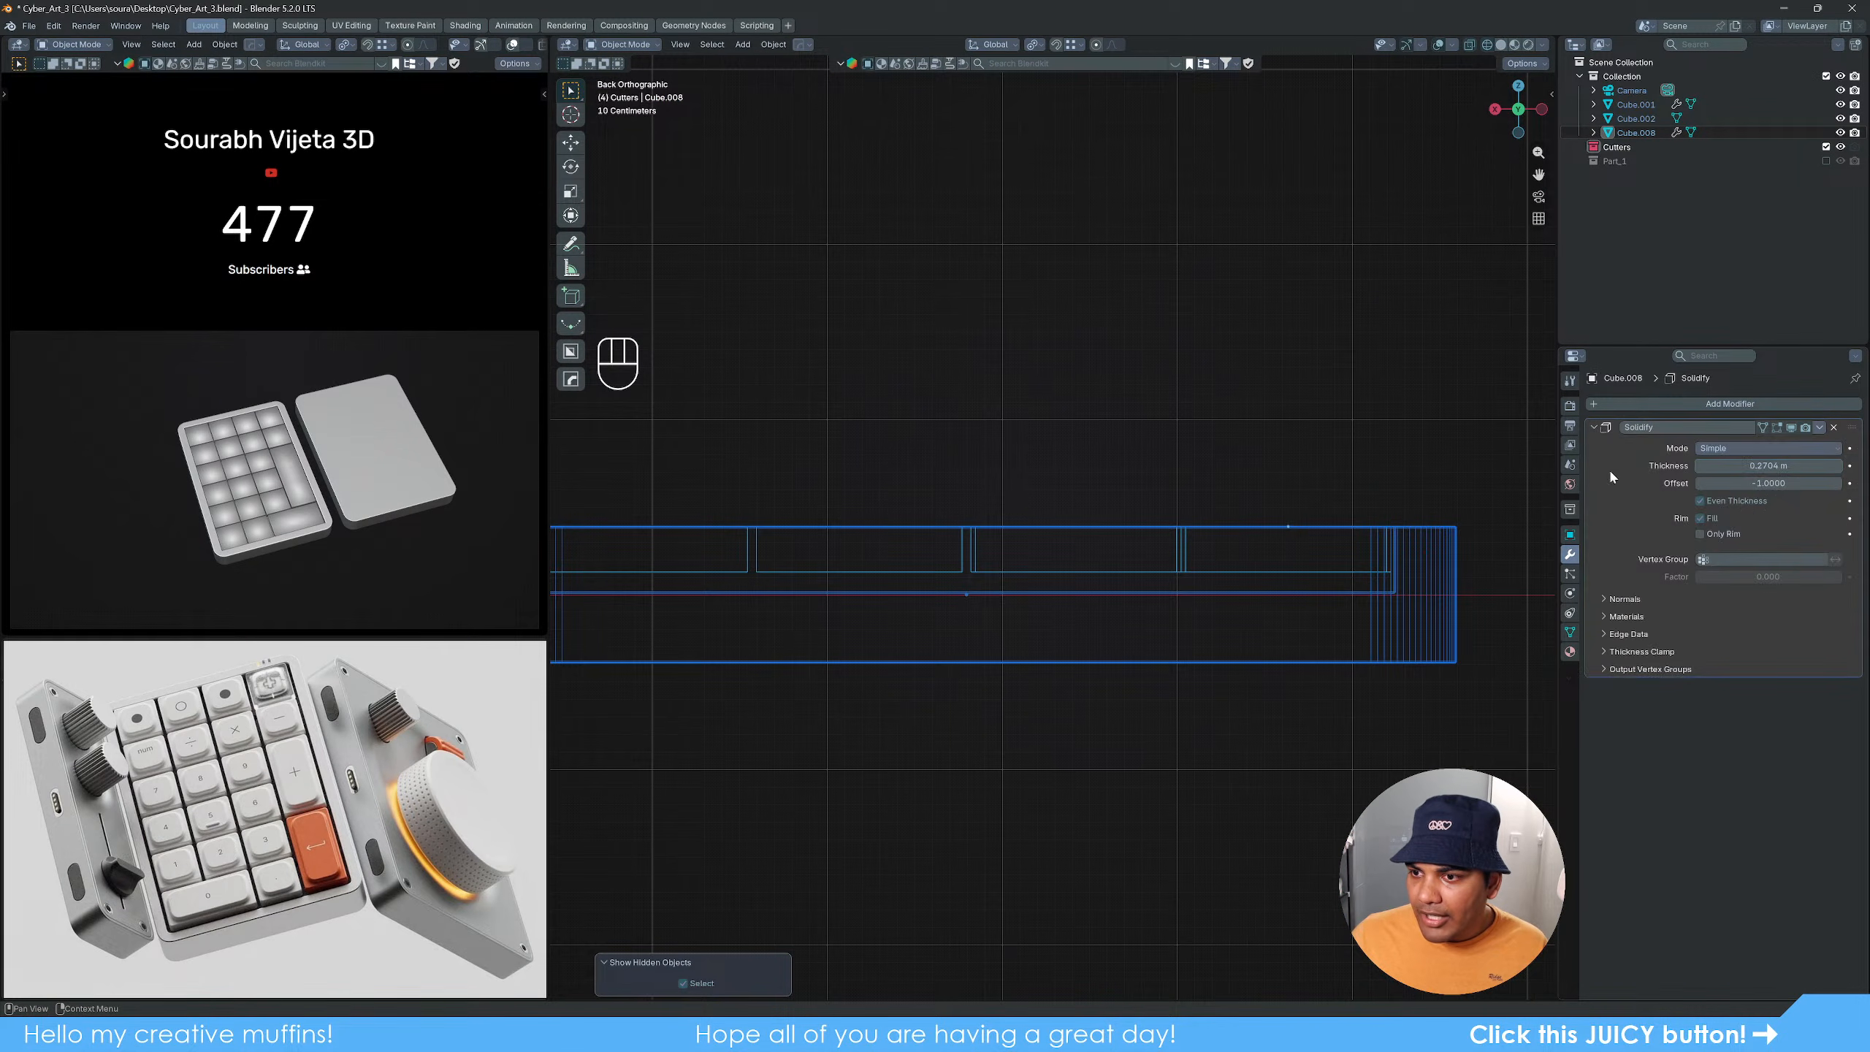
pyautogui.keyDown('shift'); pyautogui.moveTo(1764, 465); pyautogui.dragTo(1834, 466); pyautogui.keyUp('shift')
pyautogui.click(1248, 448)
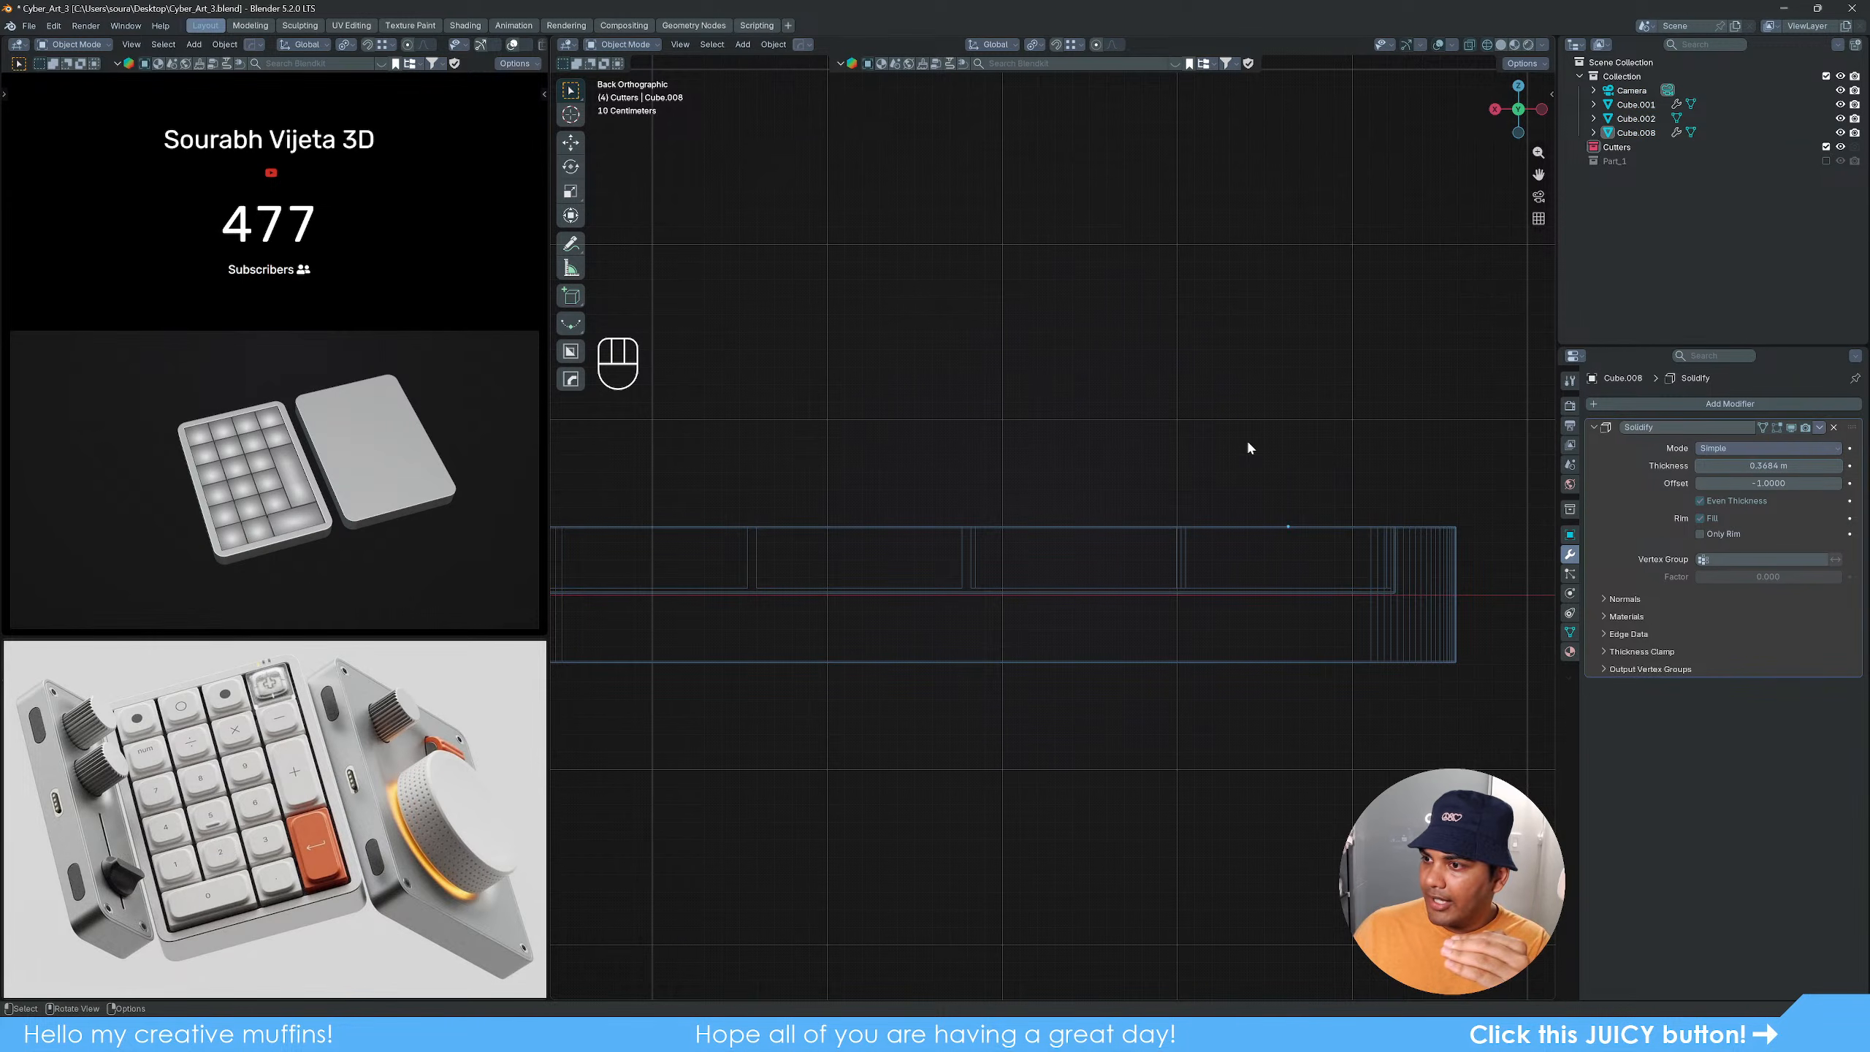
pyautogui.moveTo(1247, 447); pyautogui.dragTo(1031, 545, button='middle')
pyautogui.press('z')
pyautogui.click(1040, 541)
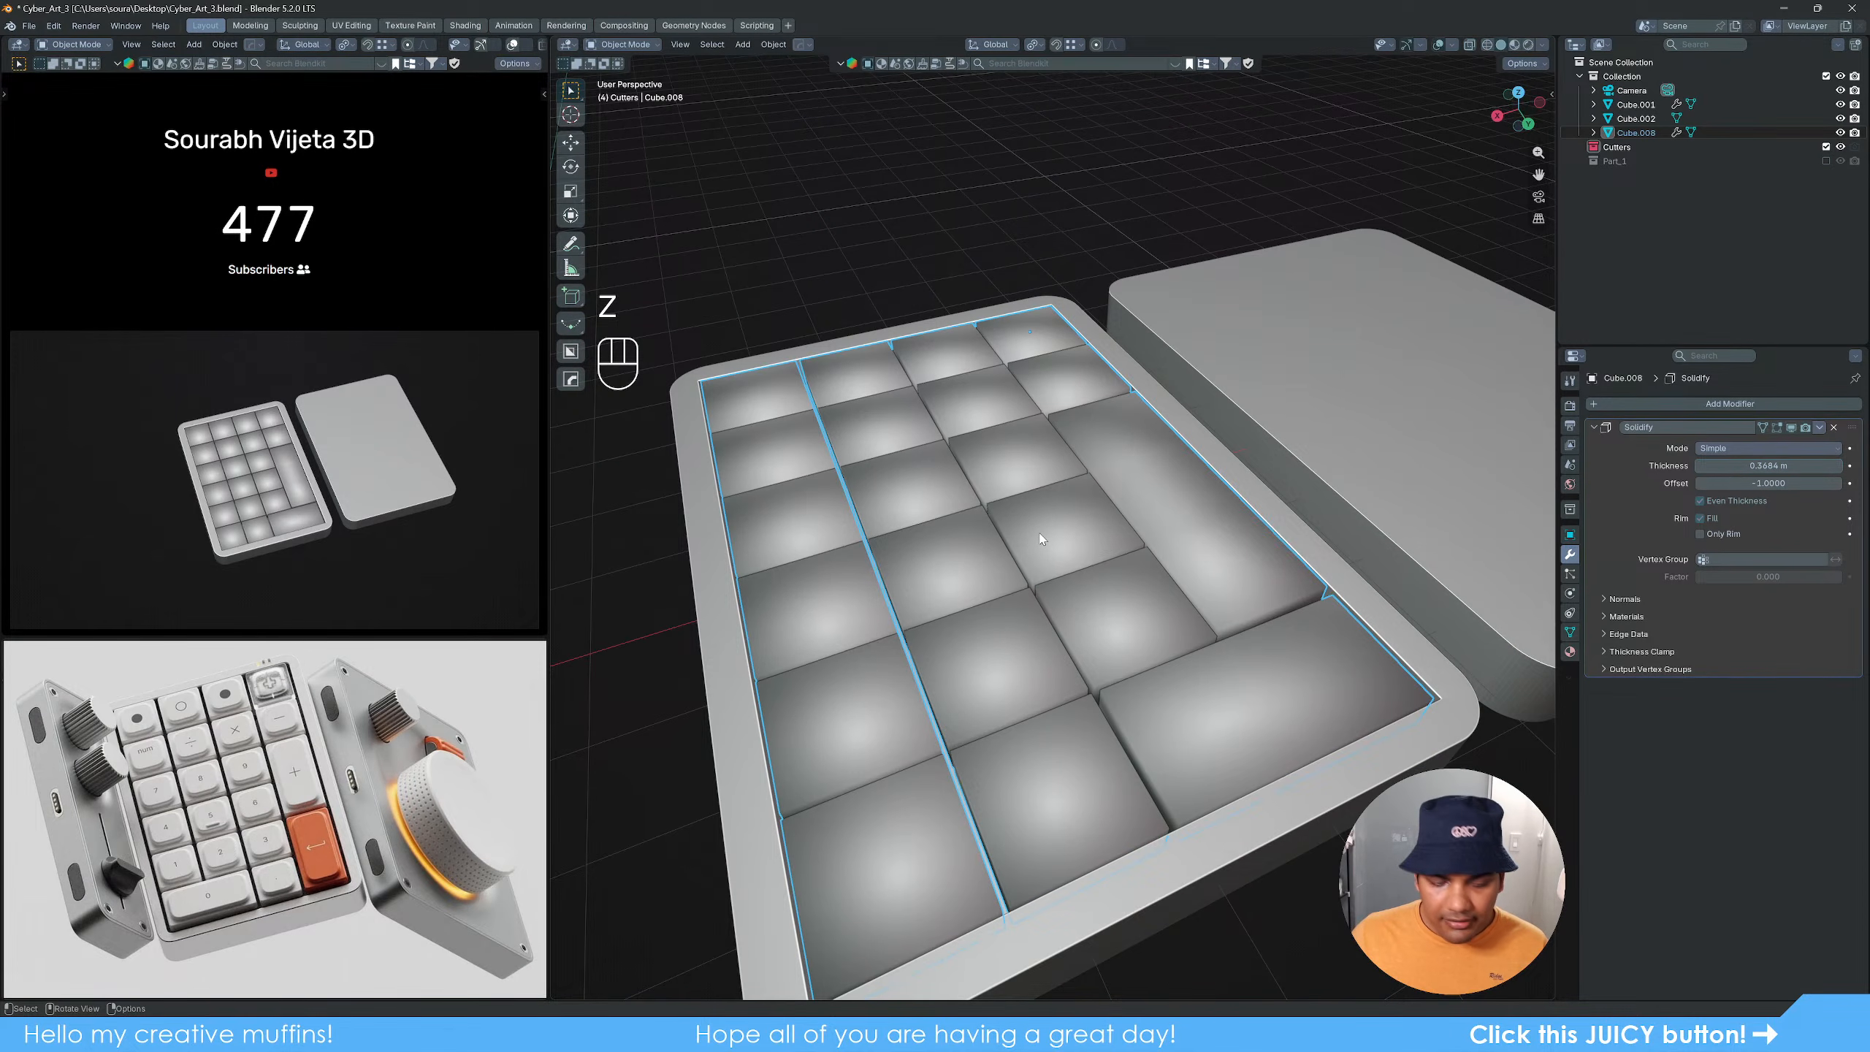
# Step: Try sharpening the joined keys at 30° with a 60° auto smooth angle, and undo it
pyautogui.press('q')
pyautogui.click(1007, 533)
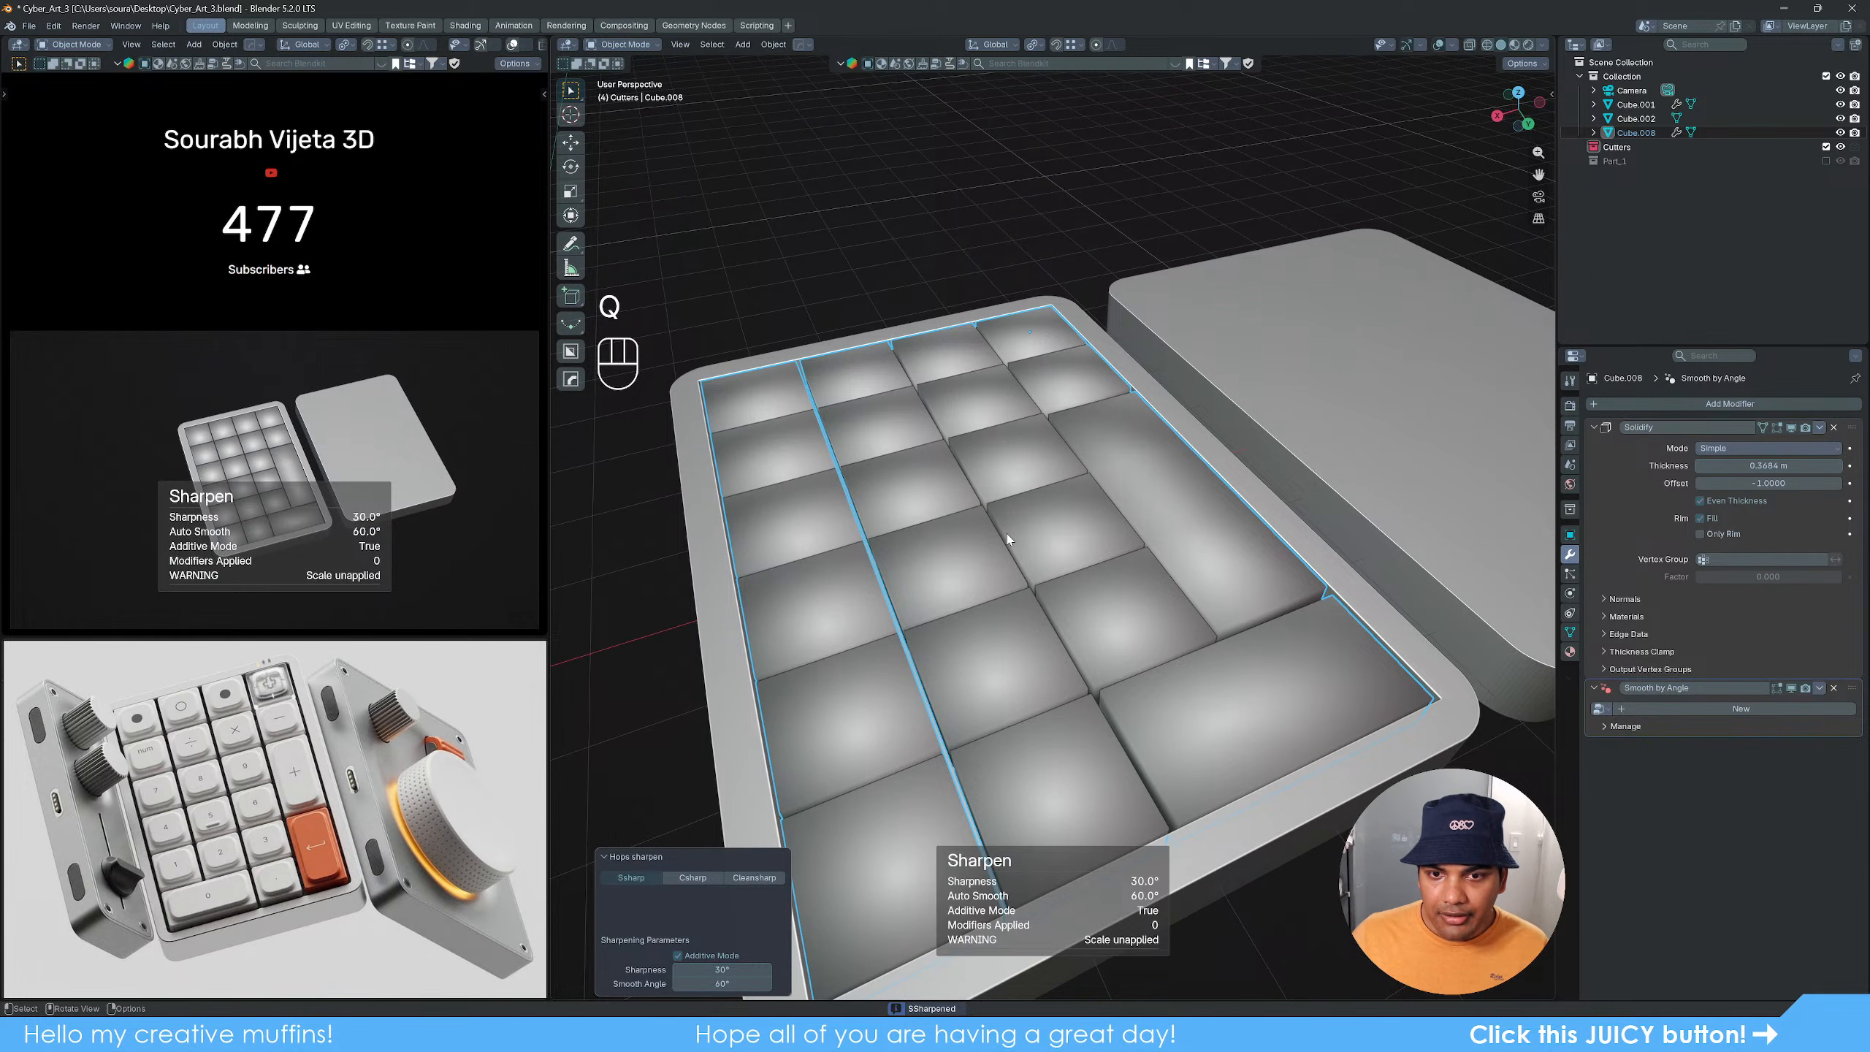
pyautogui.moveTo(1084, 534); pyautogui.dragTo(1050, 514, button='middle')
pyautogui.scroll(1, 1050, 515)
pyautogui.click(1056, 510)
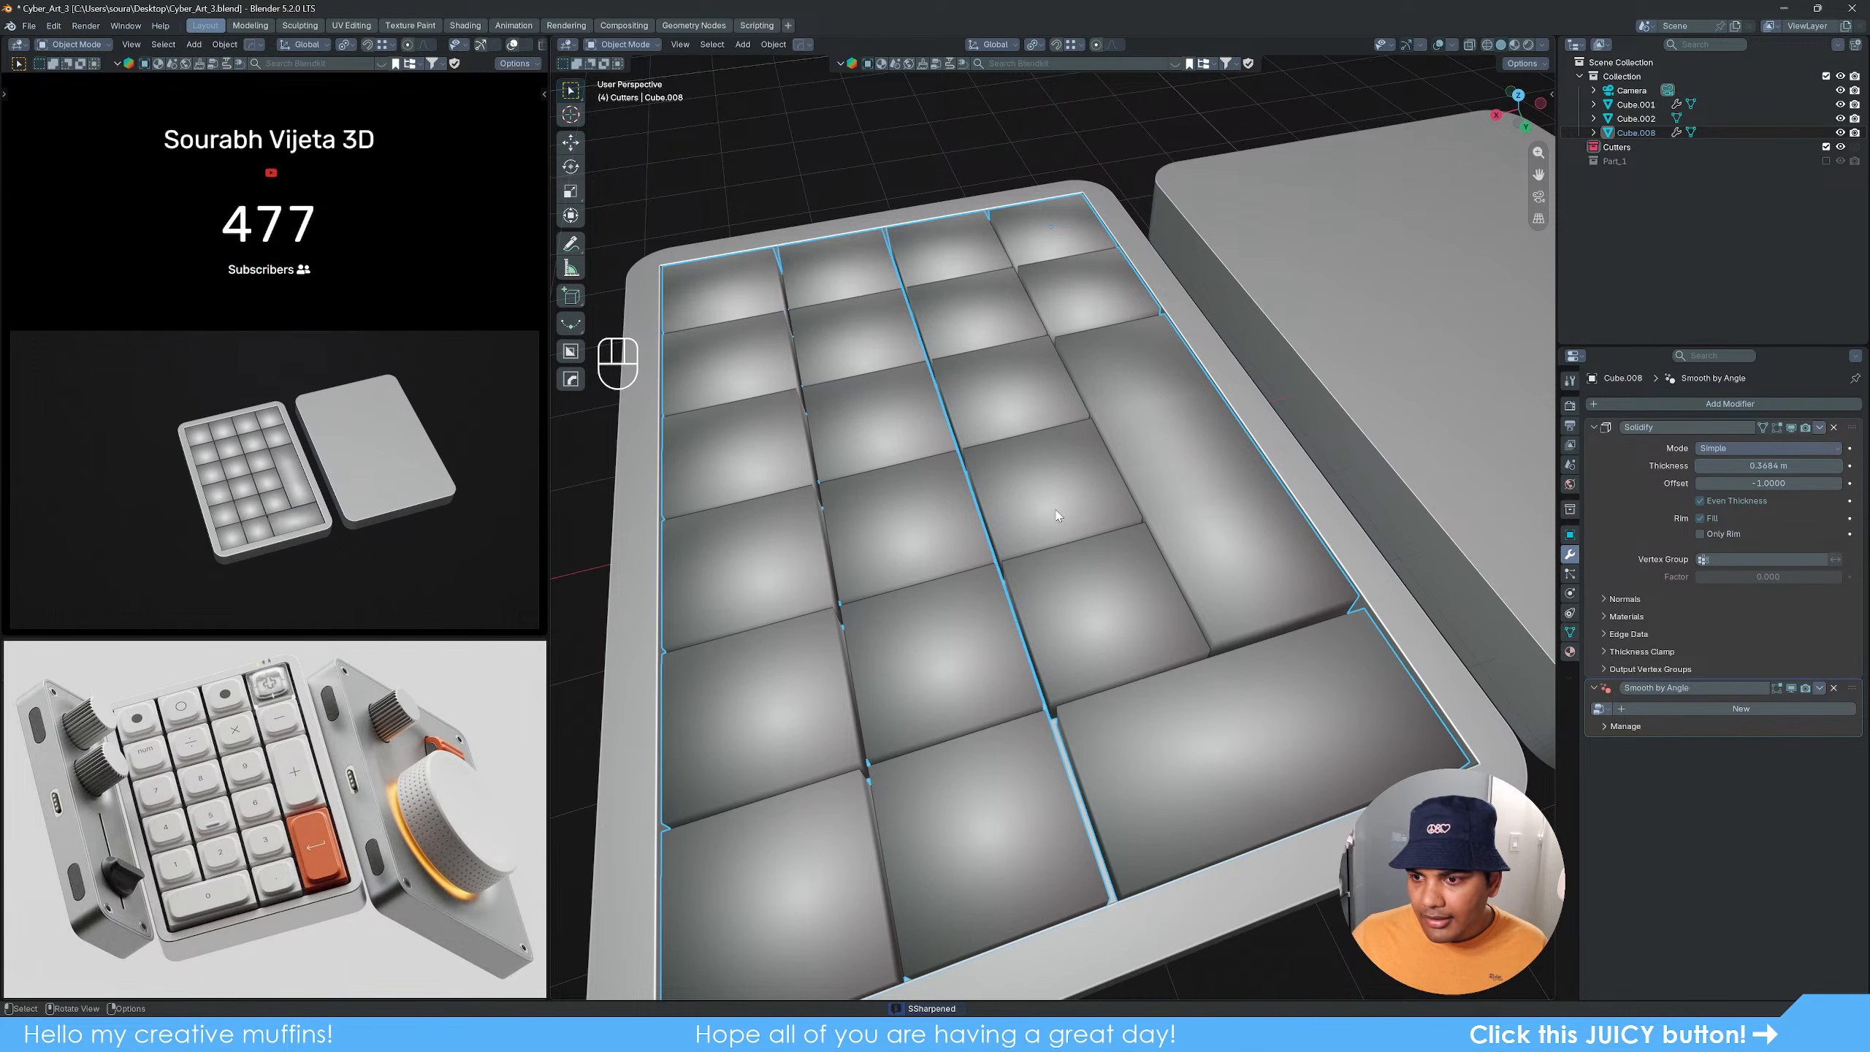
pyautogui.hotkey('ctrl', 'z')
pyautogui.hotkey('ctrl', 'z')
pyautogui.hotkey('ctrl', 'z')
pyautogui.hotkey('ctrl', 'z')
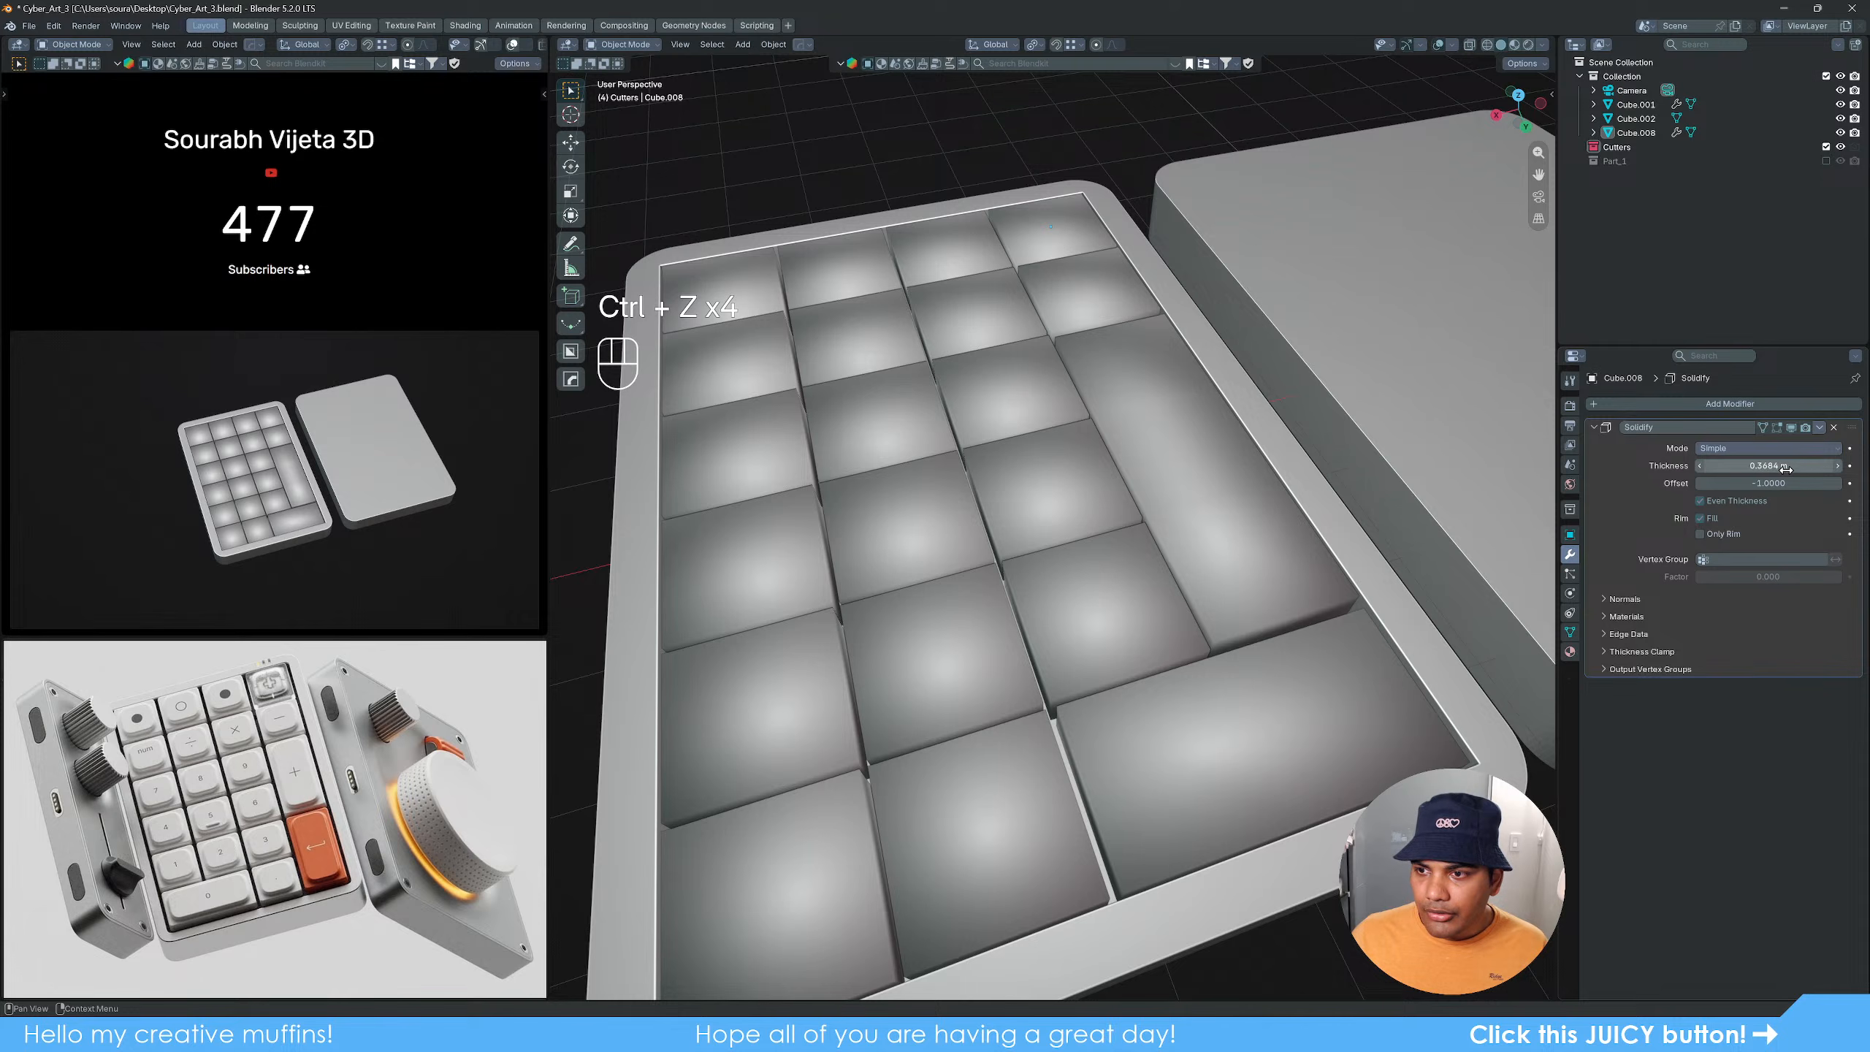
pyautogui.moveTo(1786, 468); pyautogui.dragTo(1701, 468)
pyautogui.hotkey('ctrl', 'z')
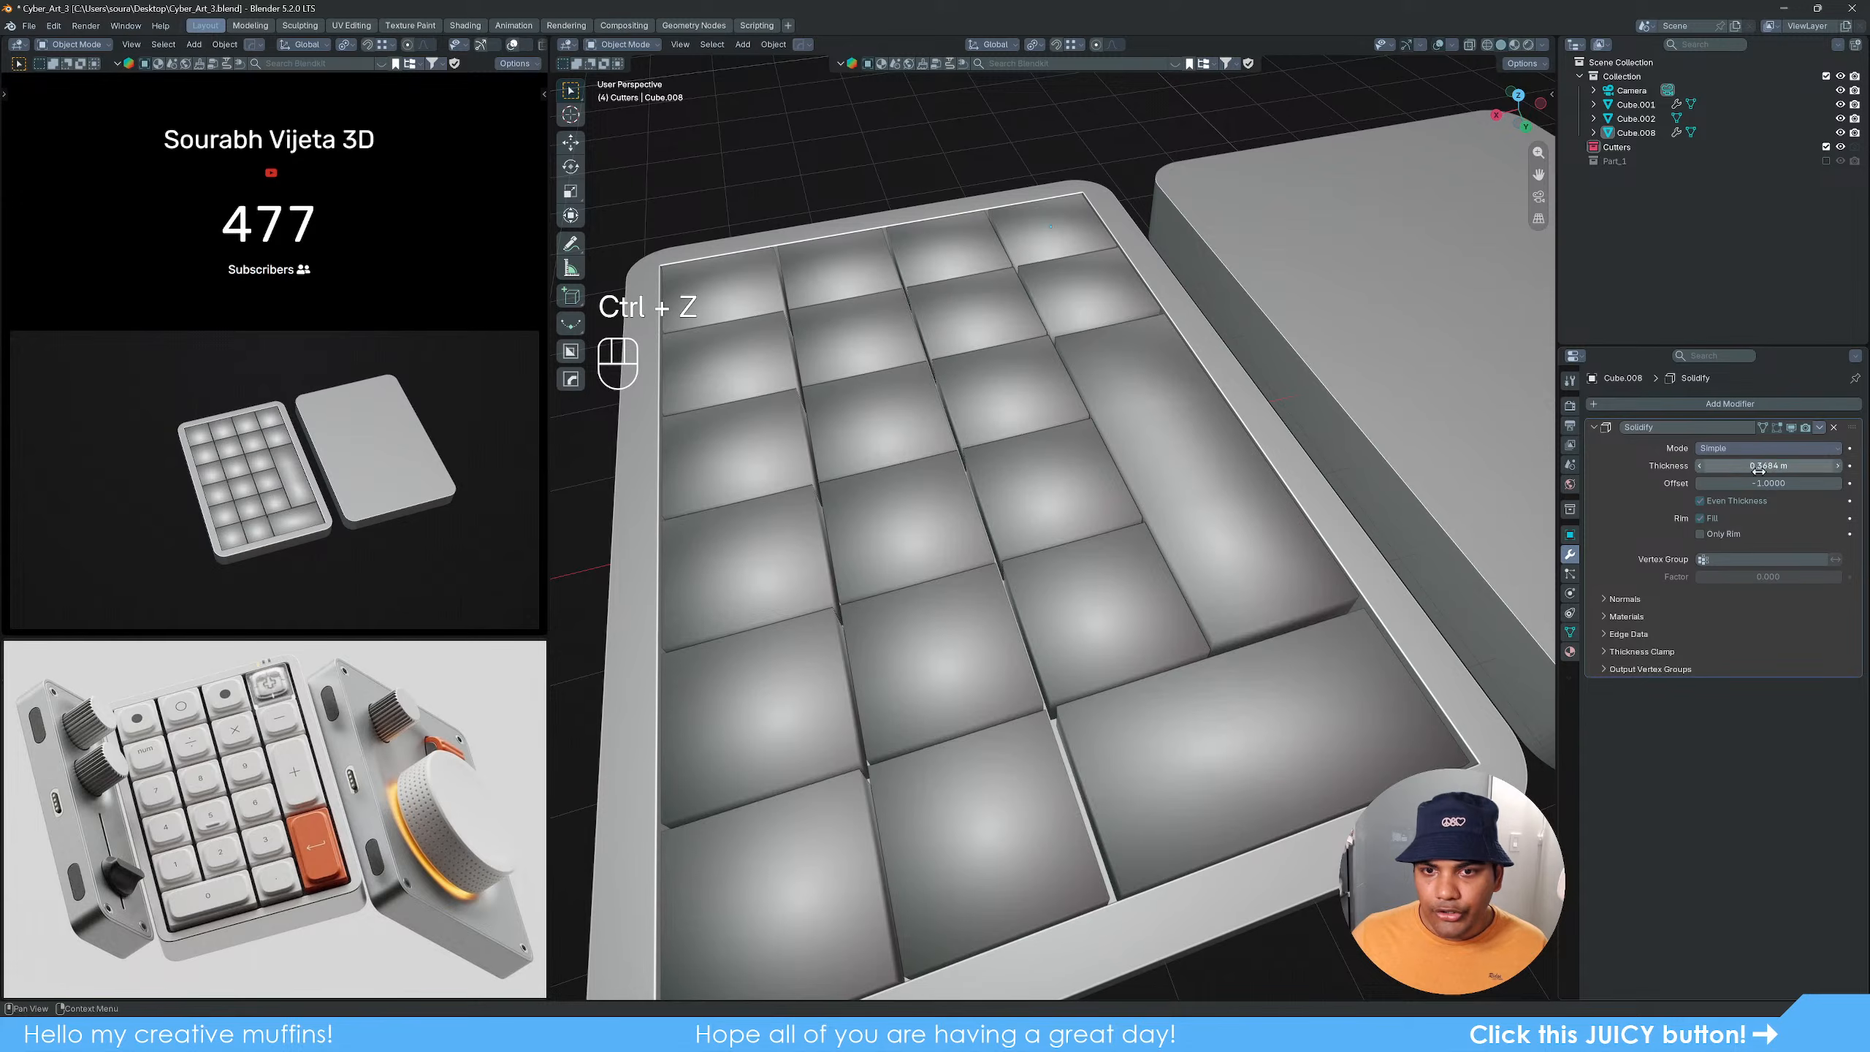
pyautogui.press('z')
pyautogui.keyDown('alt'); pyautogui.moveTo(1198, 585); pyautogui.dragTo(1062, 584, button='middle'); pyautogui.keyUp('alt')
pyautogui.press('z')
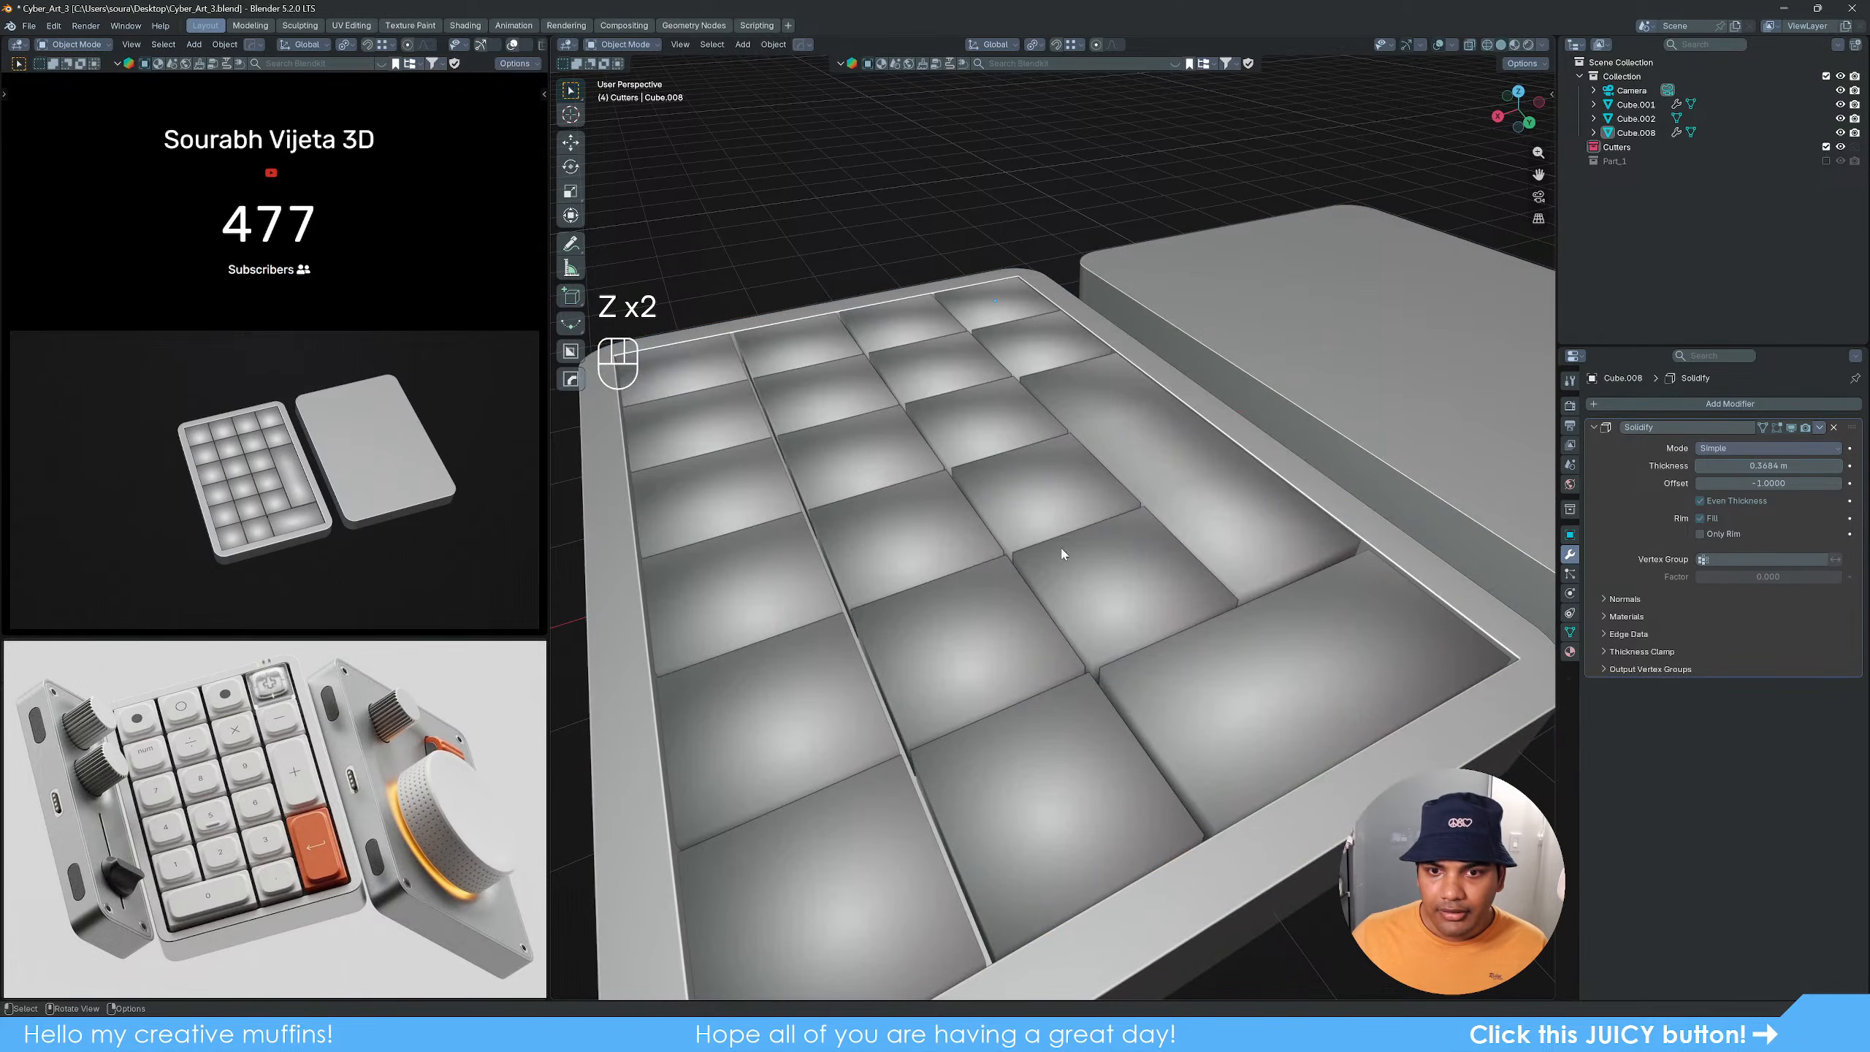
# Step: Select the joined keys and add a 30° Bevel modifier with angle-based smoothing
pyautogui.click(1043, 500)
pyautogui.press('q')
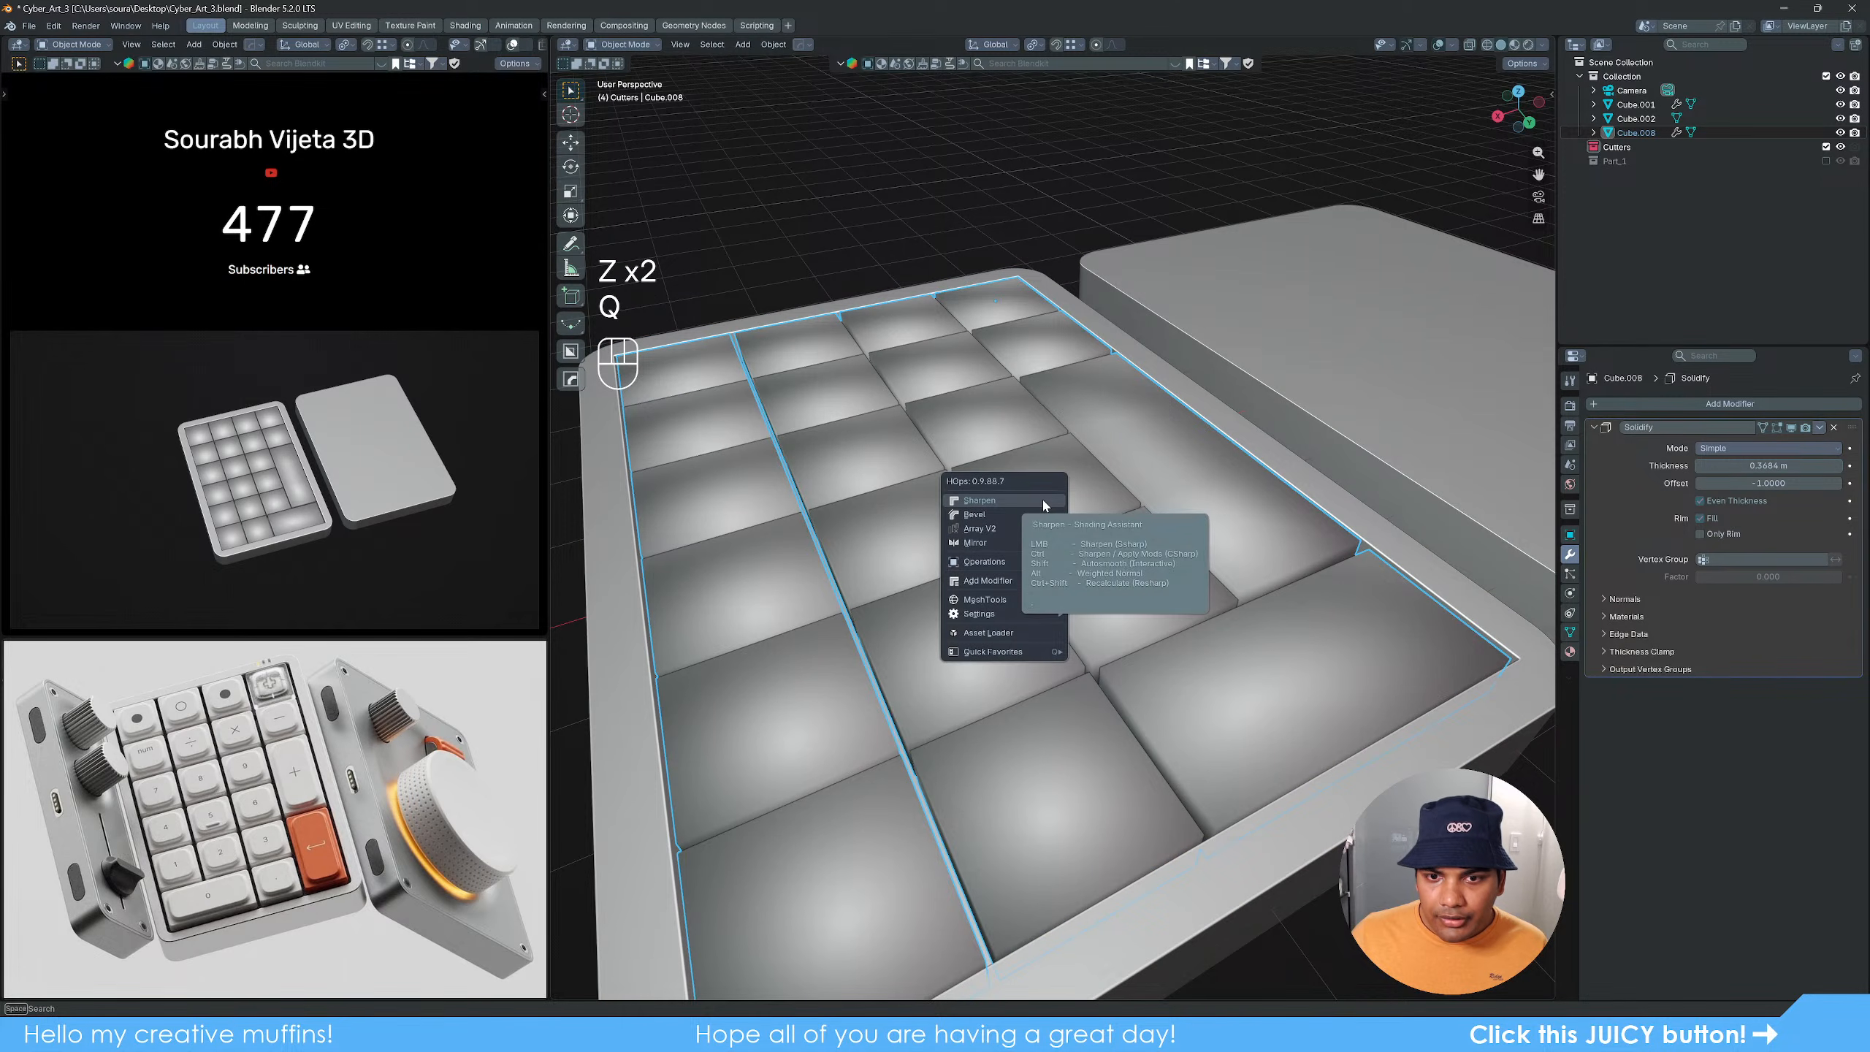
pyautogui.click(1008, 514)
pyautogui.click(1008, 516)
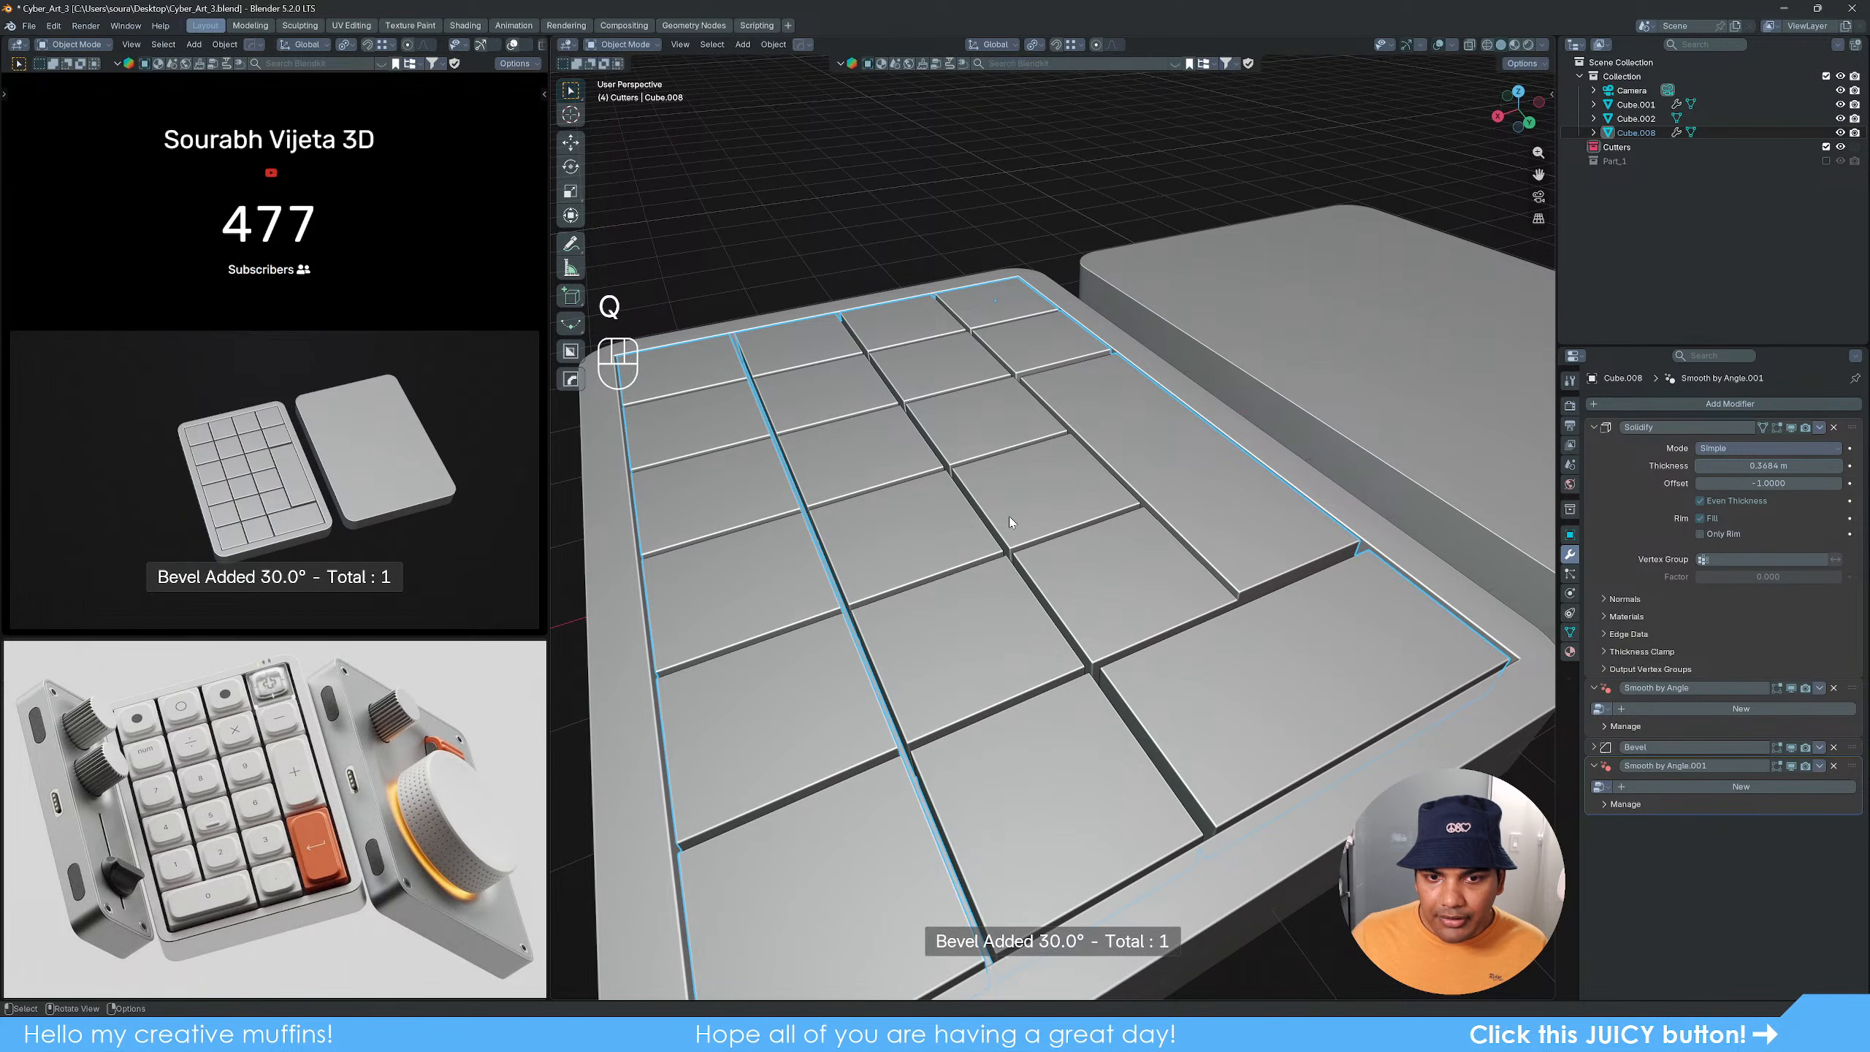
pyautogui.scroll(-3, 1151, 512)
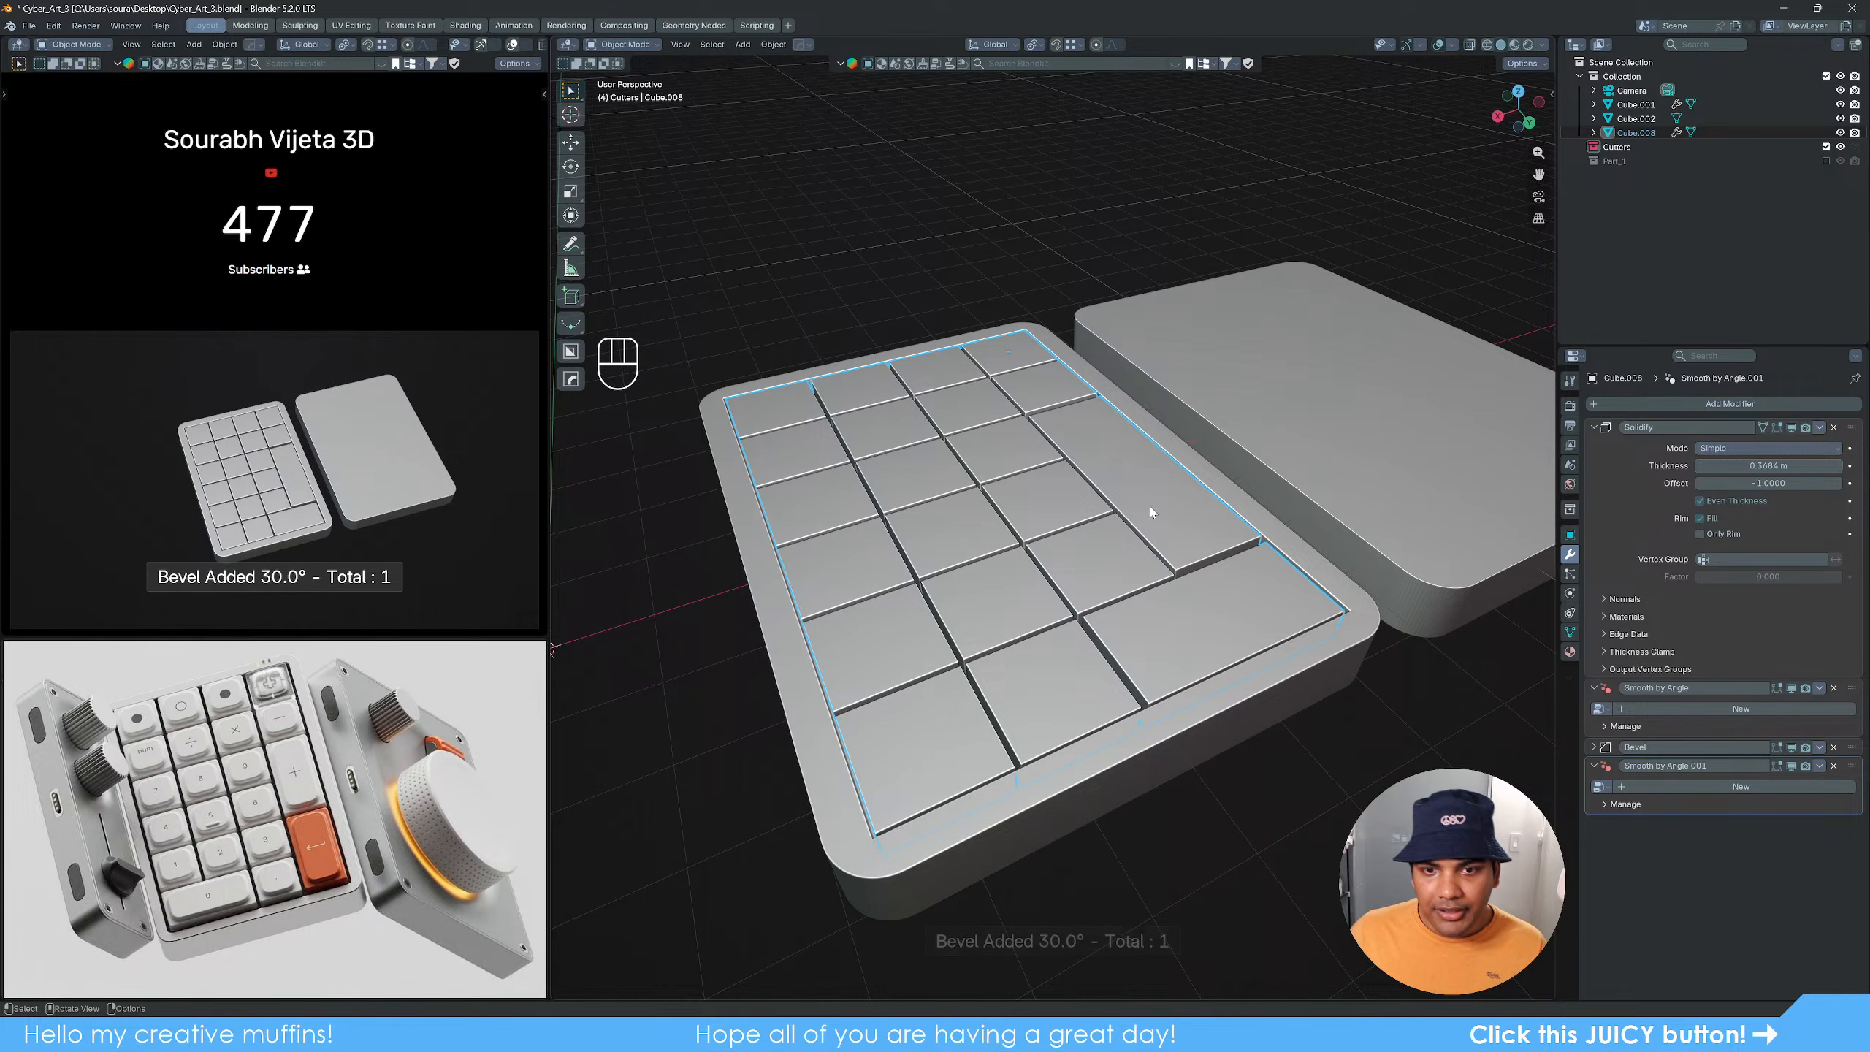
# Step: Undo the Bevel modifier and its angle-based smoothing on the joined keys
pyautogui.hotkey('ctrl', 'z')
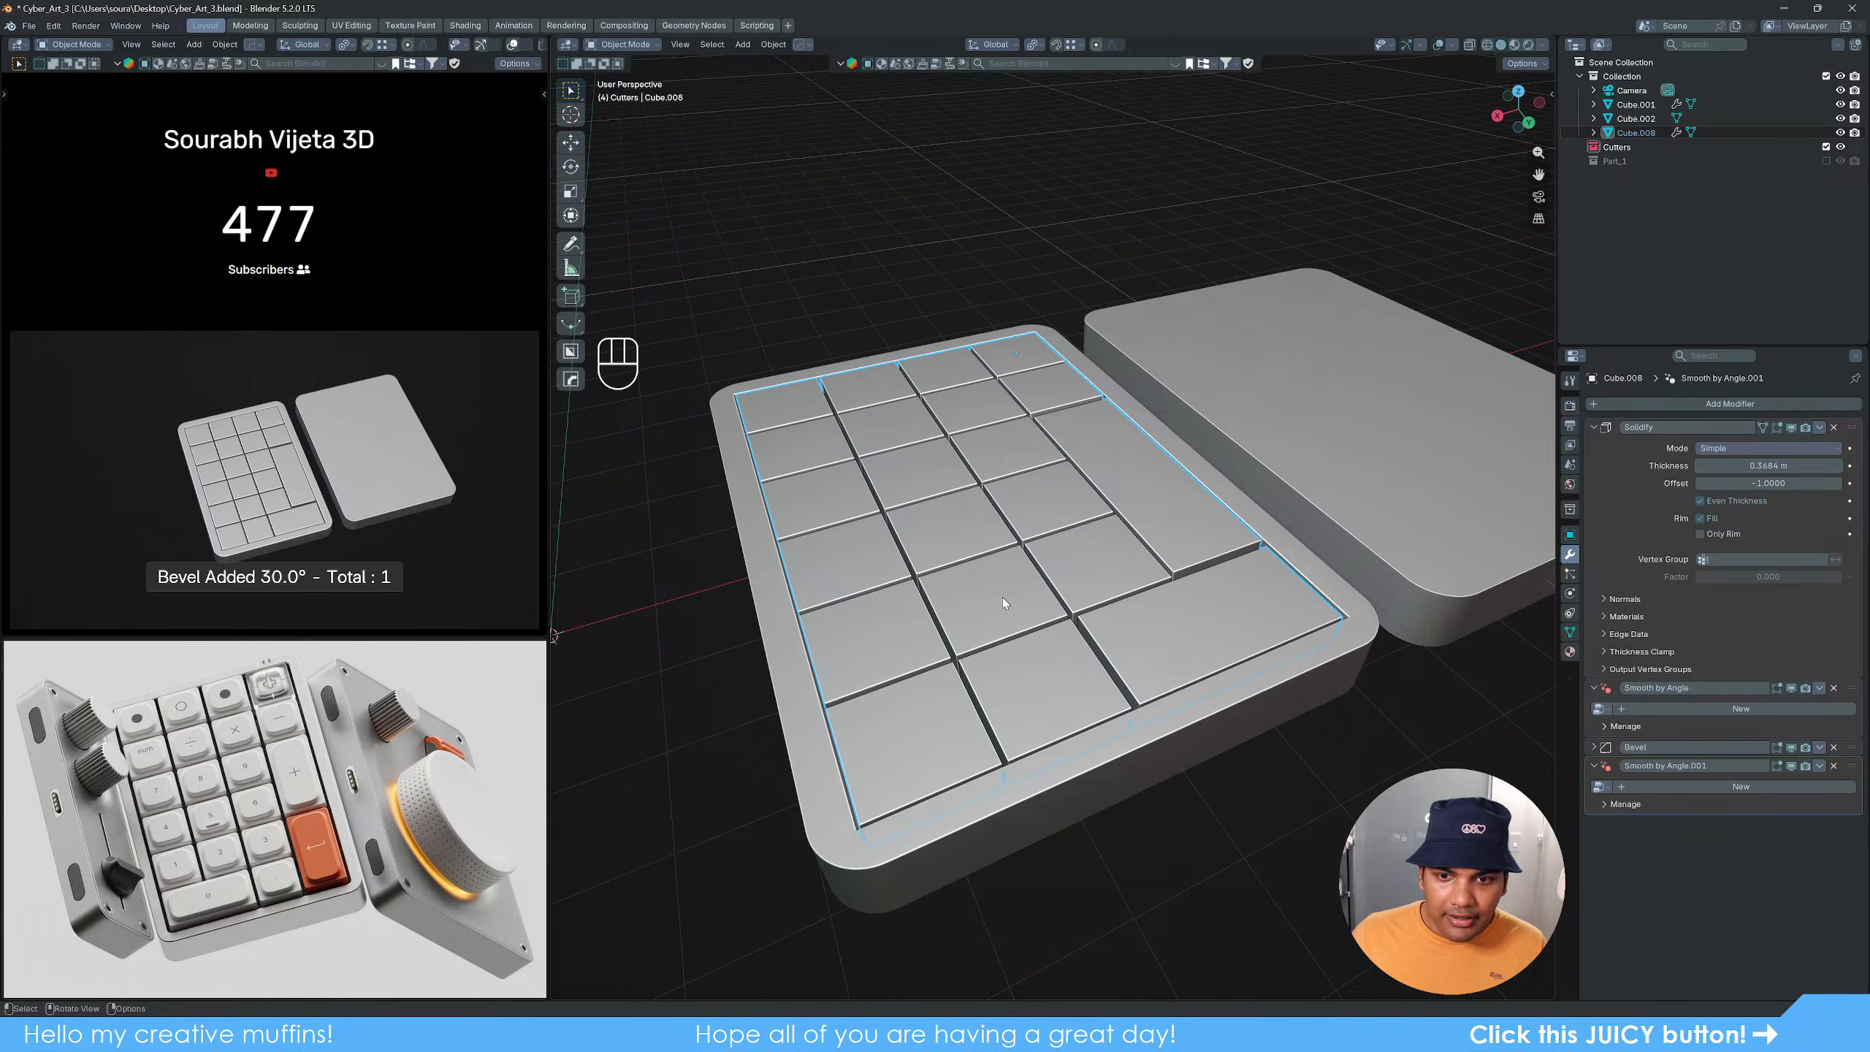
pyautogui.scroll(3, 1003, 597)
pyautogui.hotkey('ctrl', 'z')
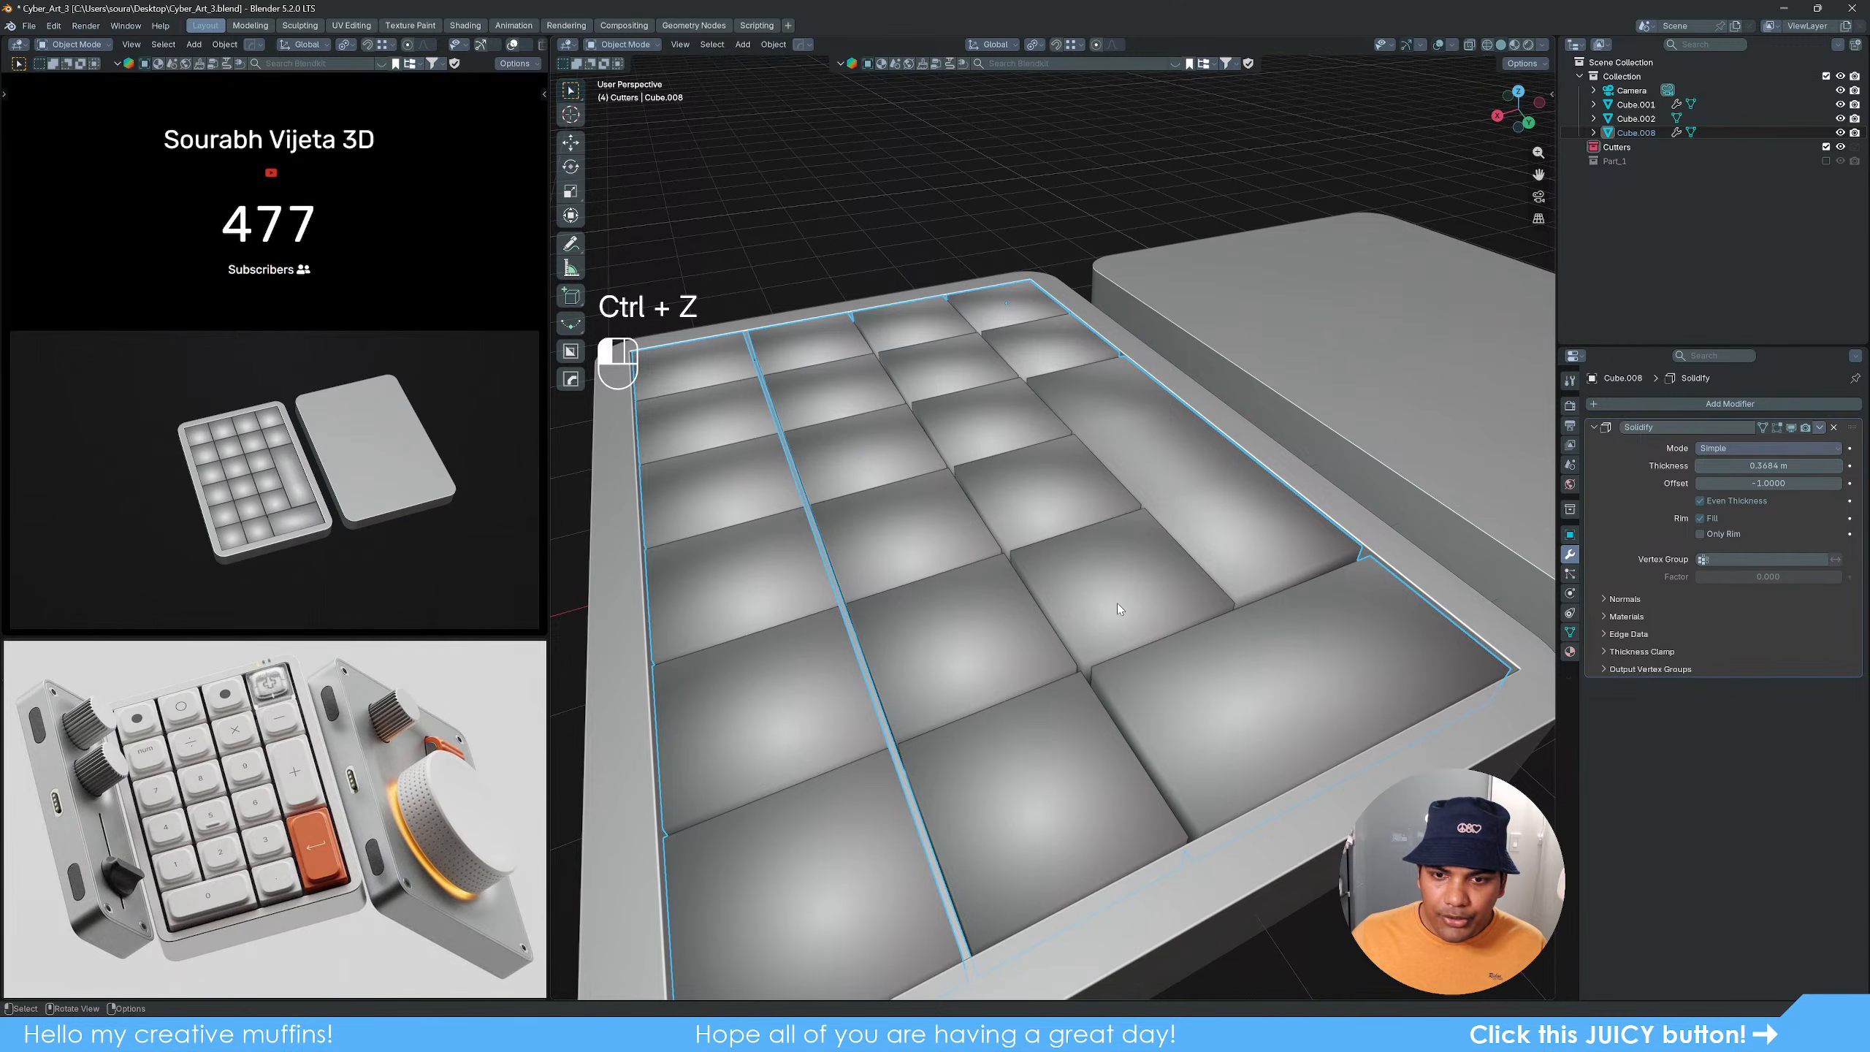
# Step: Open the joined keys' mesh for editing in wireframe from the top and select the tall key's three faces
pyautogui.press('Tab')
pyautogui.scroll(-3, 1117, 602)
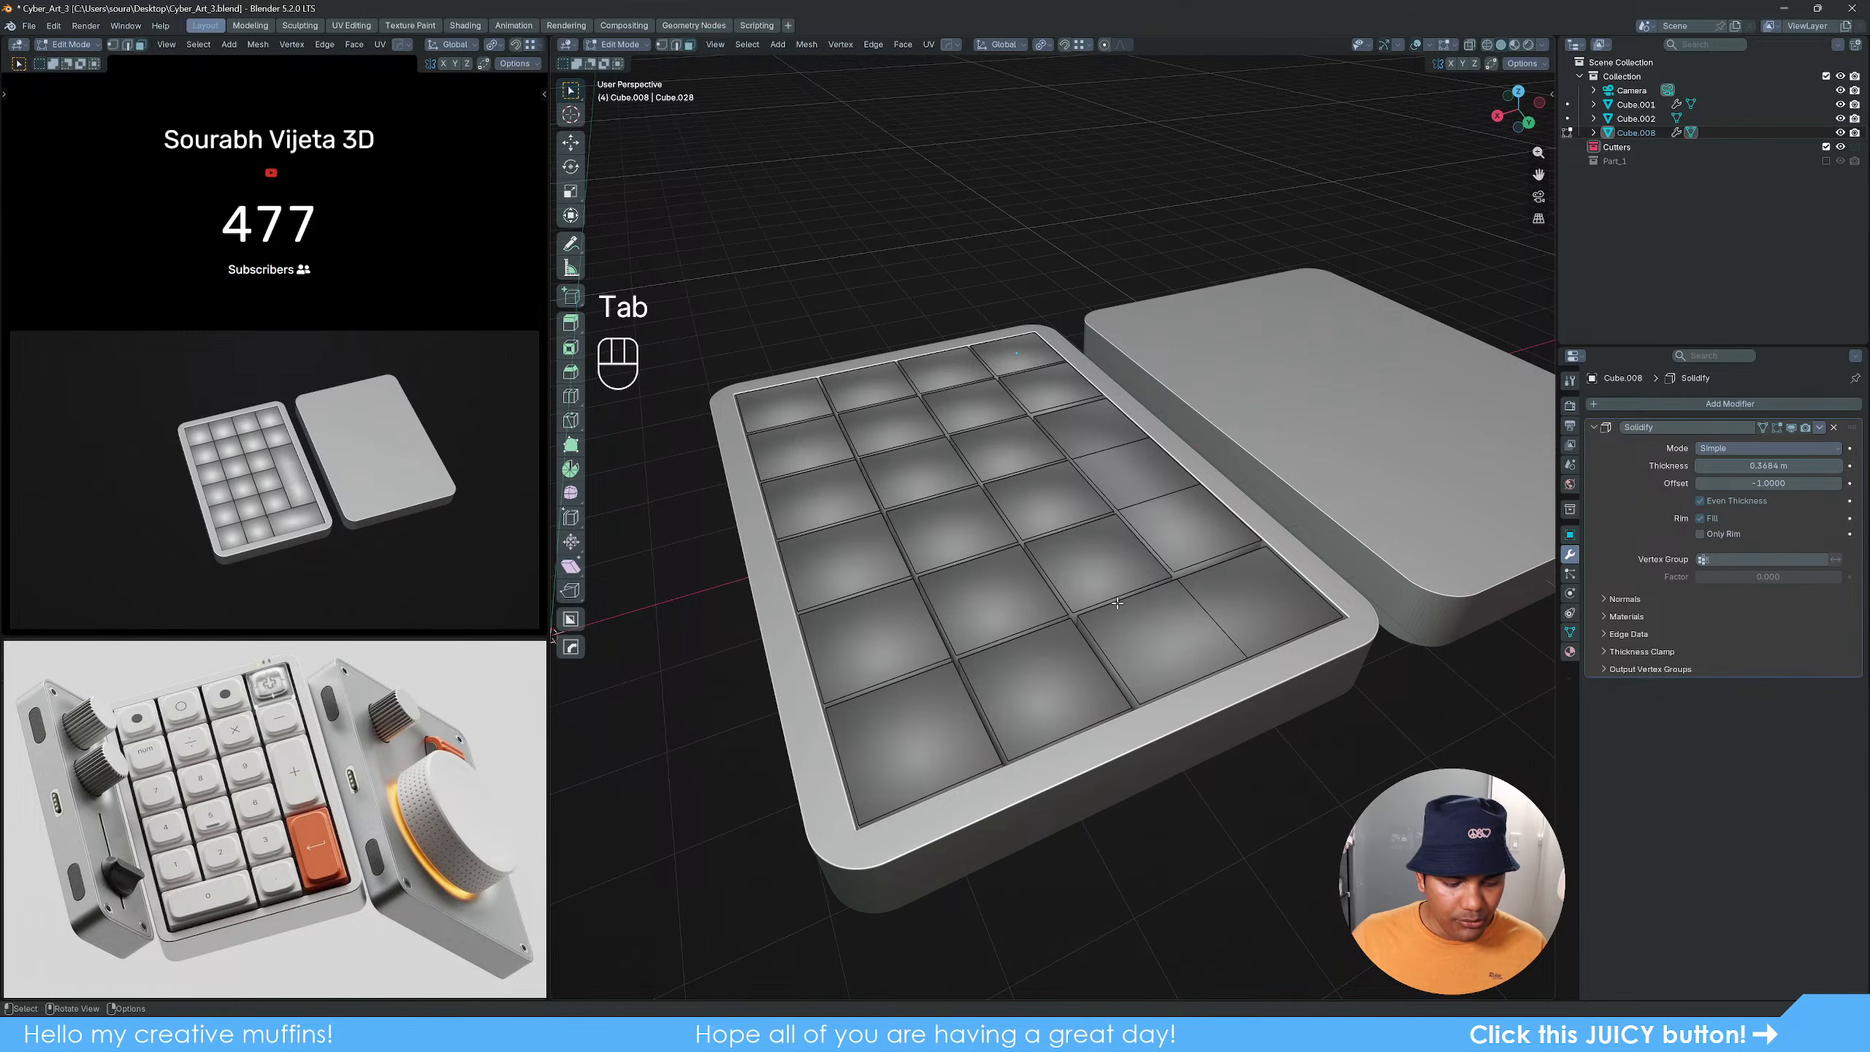
pyautogui.press('Tab')
pyautogui.press('Tab')
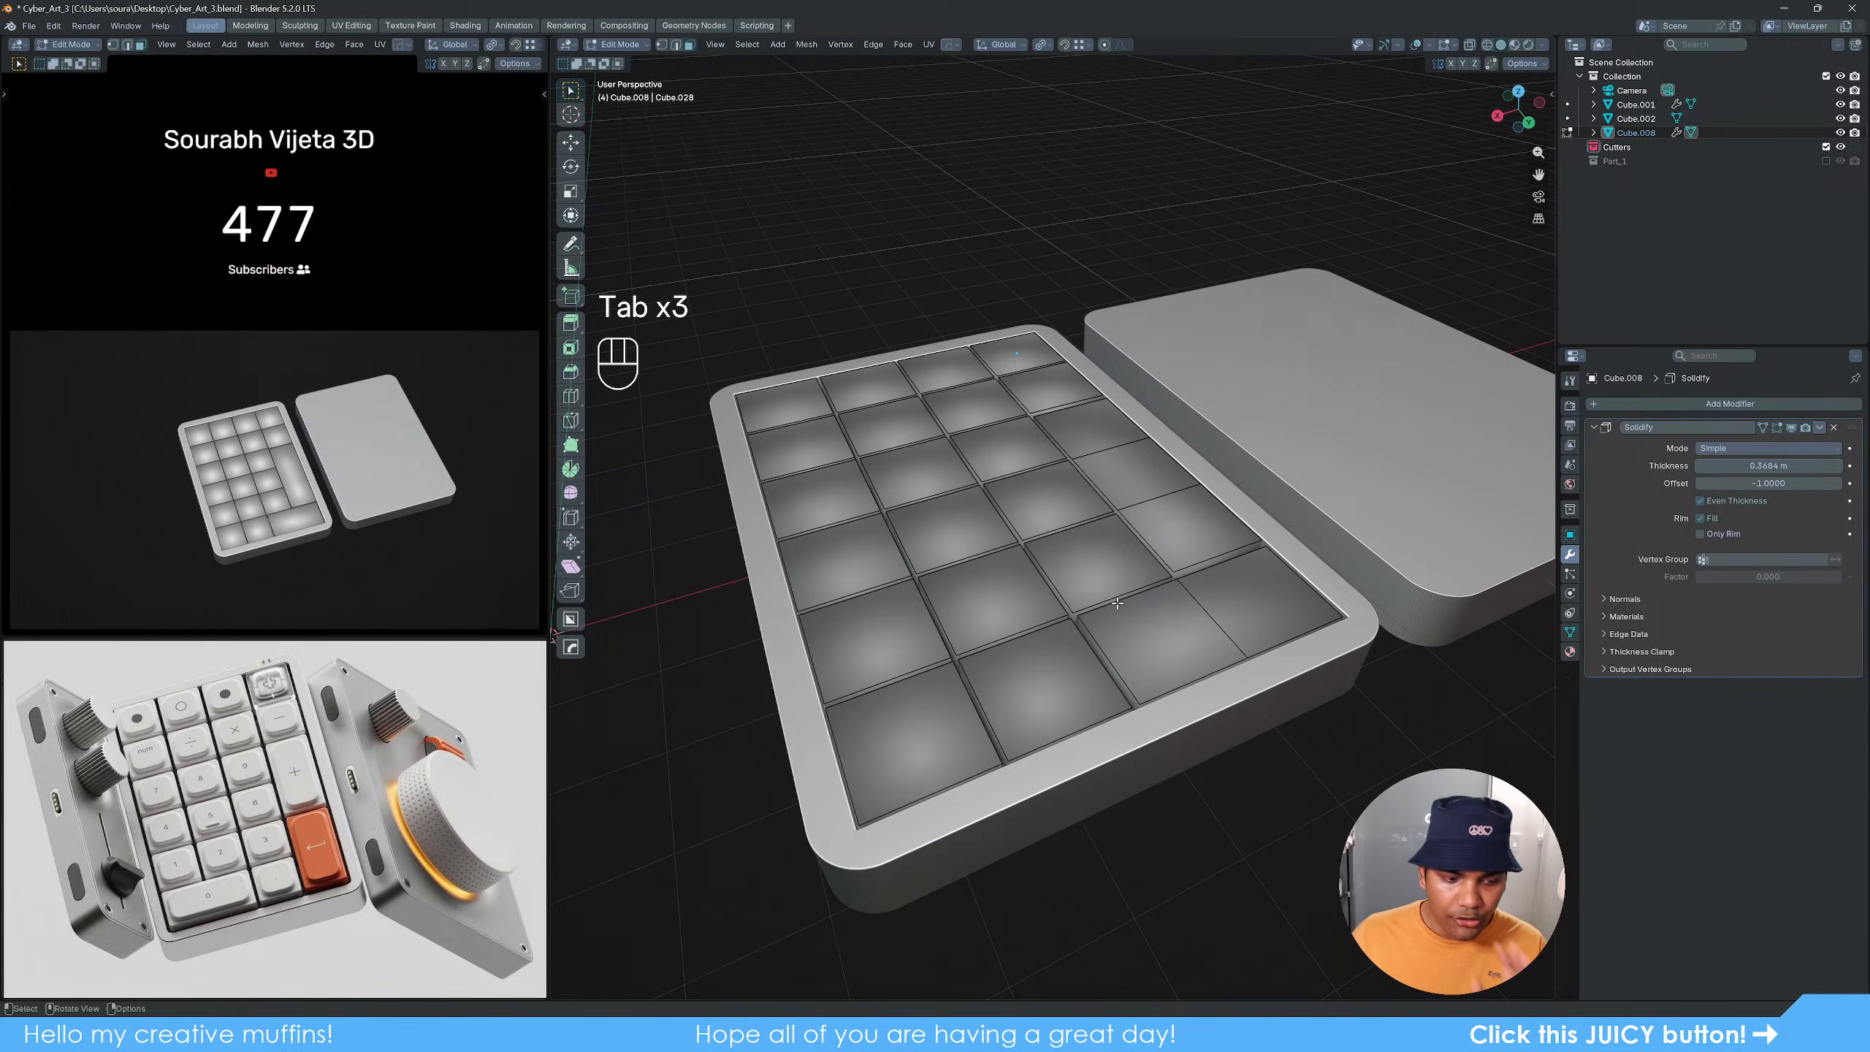
pyautogui.press('z')
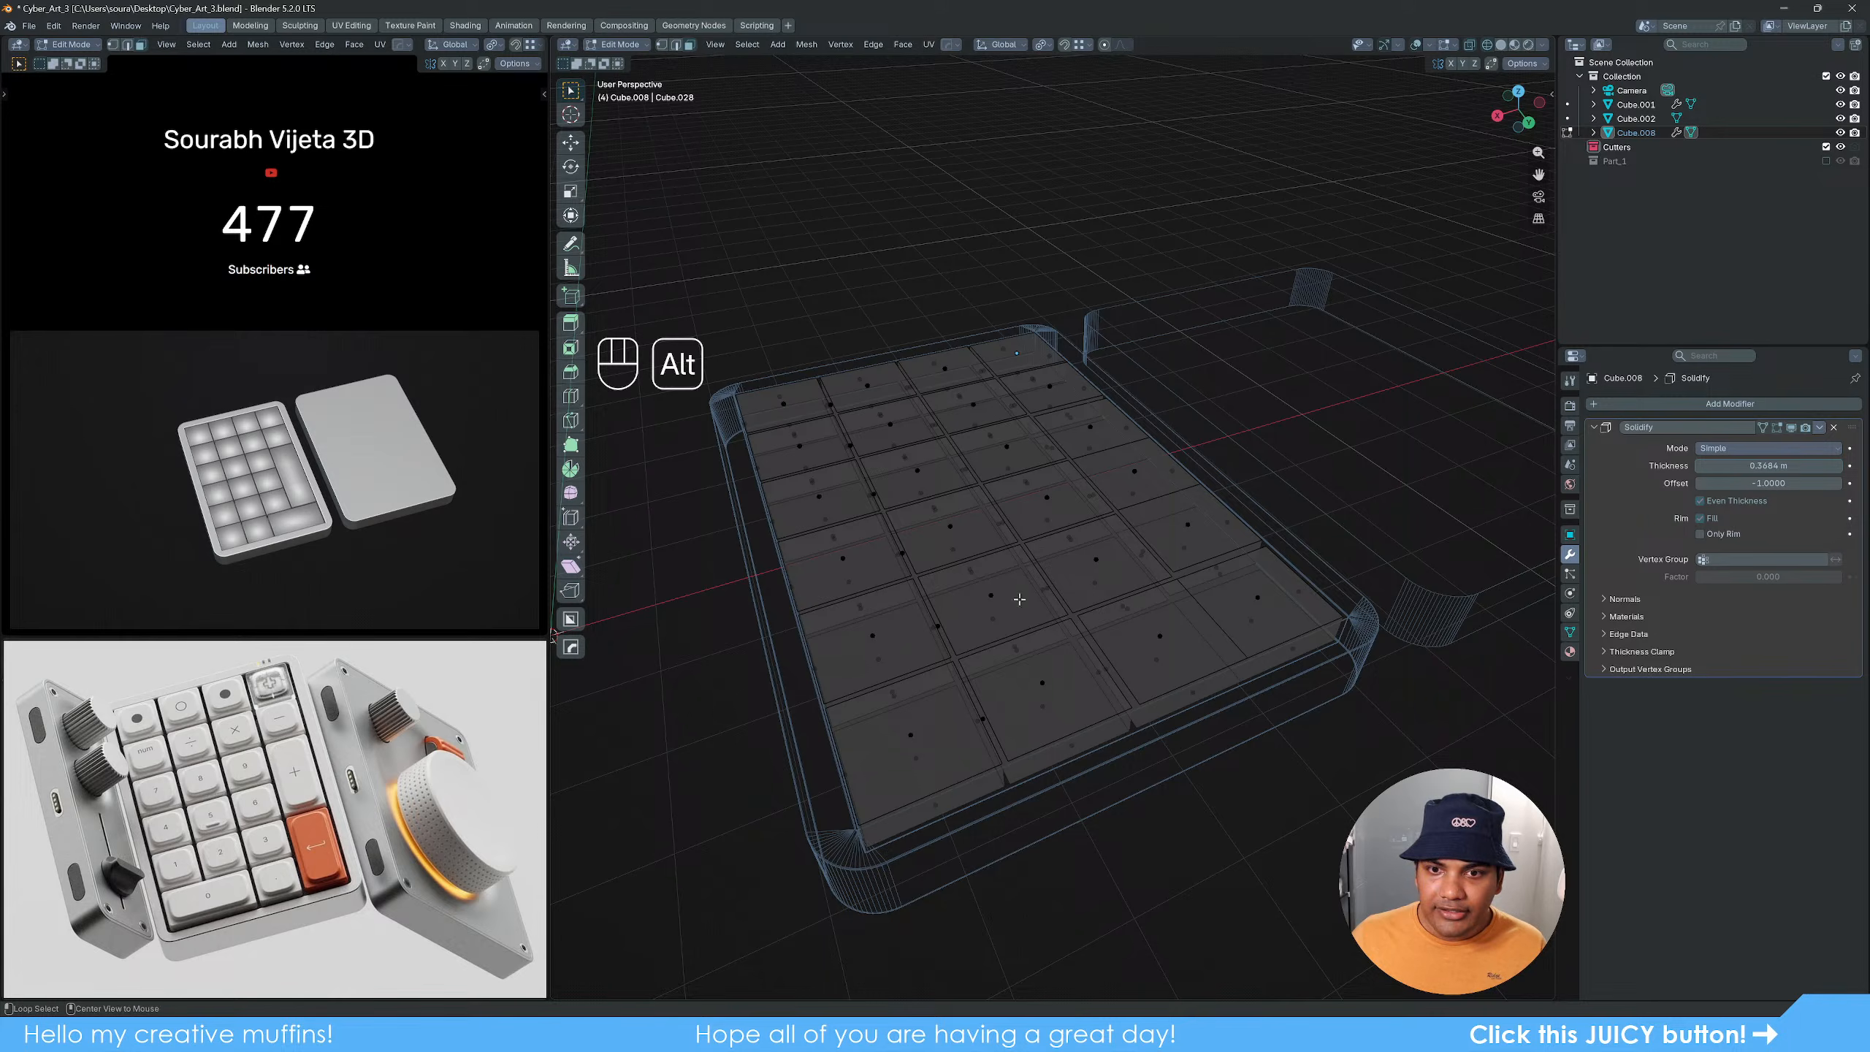
pyautogui.keyDown('alt'); pyautogui.moveTo(1067, 597); pyautogui.dragTo(1133, 679, button='middle'); pyautogui.keyUp('alt')
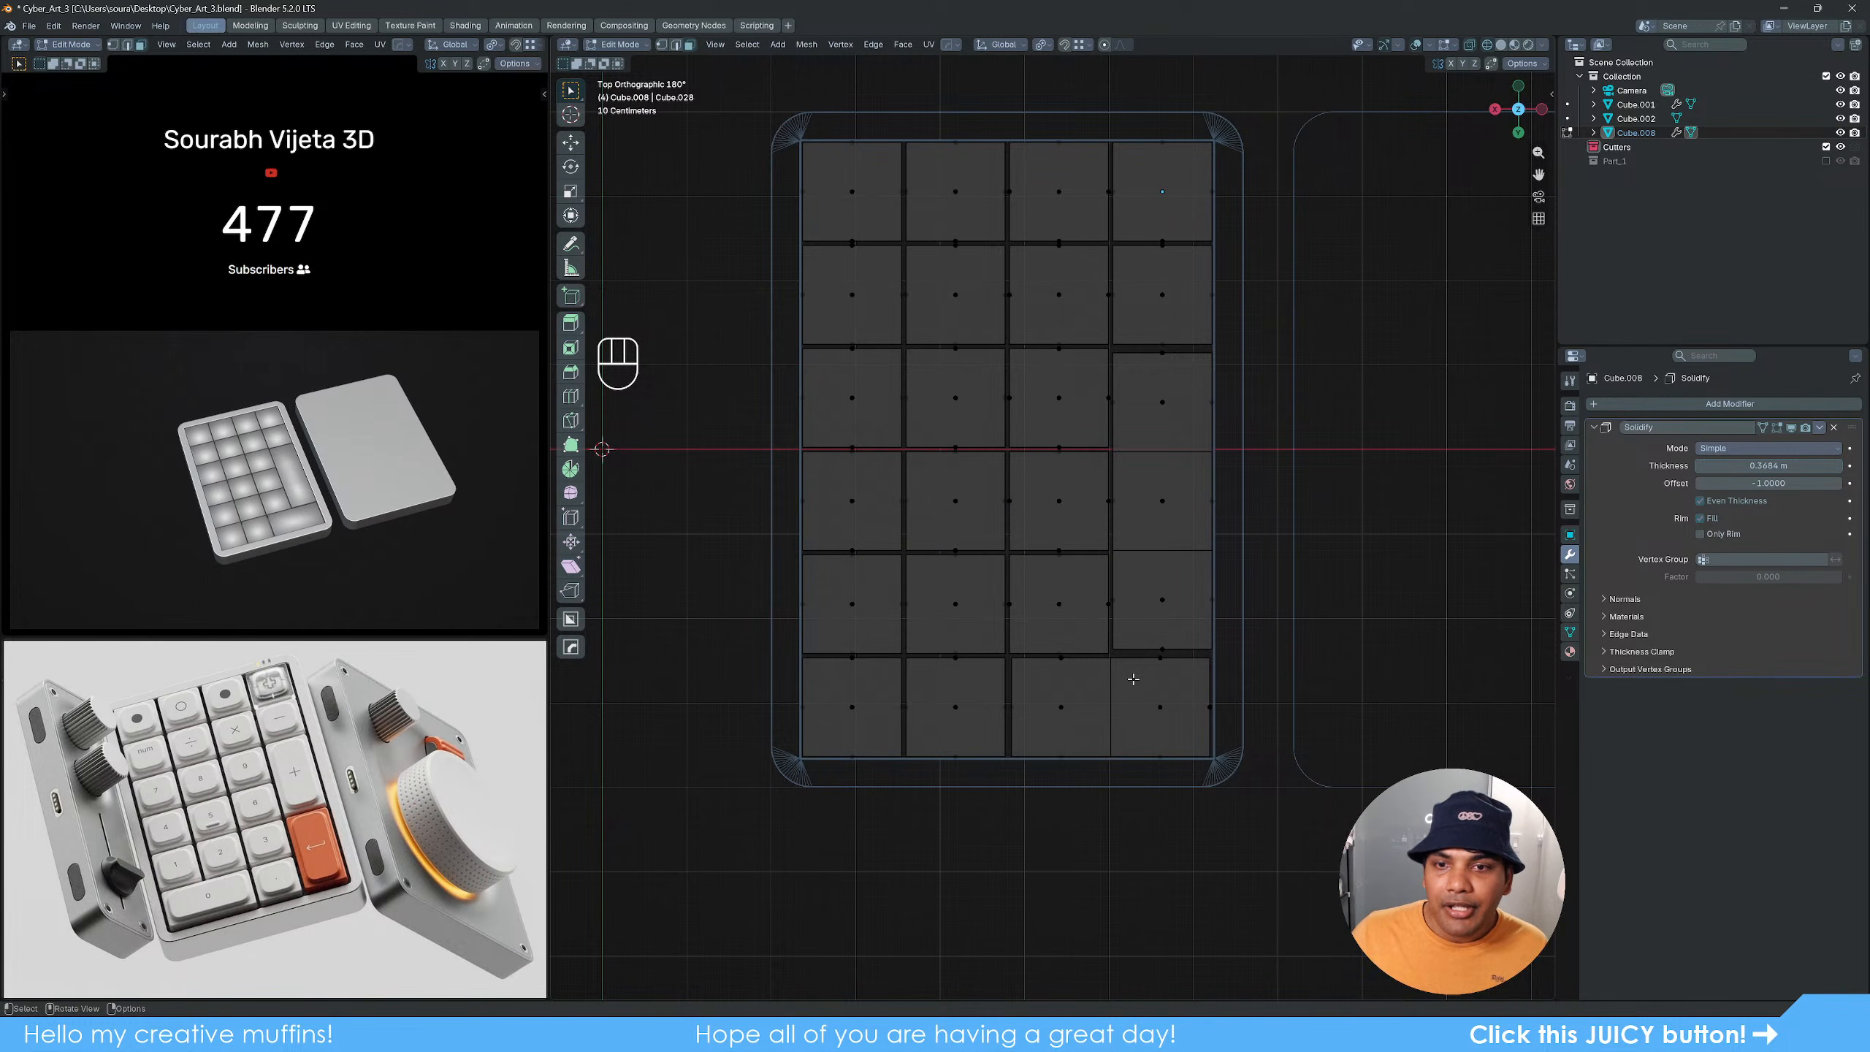
pyautogui.scroll(4, 1307, 579)
pyautogui.keyDown('shift'); pyautogui.moveTo(1307, 580); pyautogui.dragTo(1141, 580, button='middle'); pyautogui.keyUp('shift')
pyautogui.moveTo(1028, 284); pyautogui.dragTo(1183, 805)
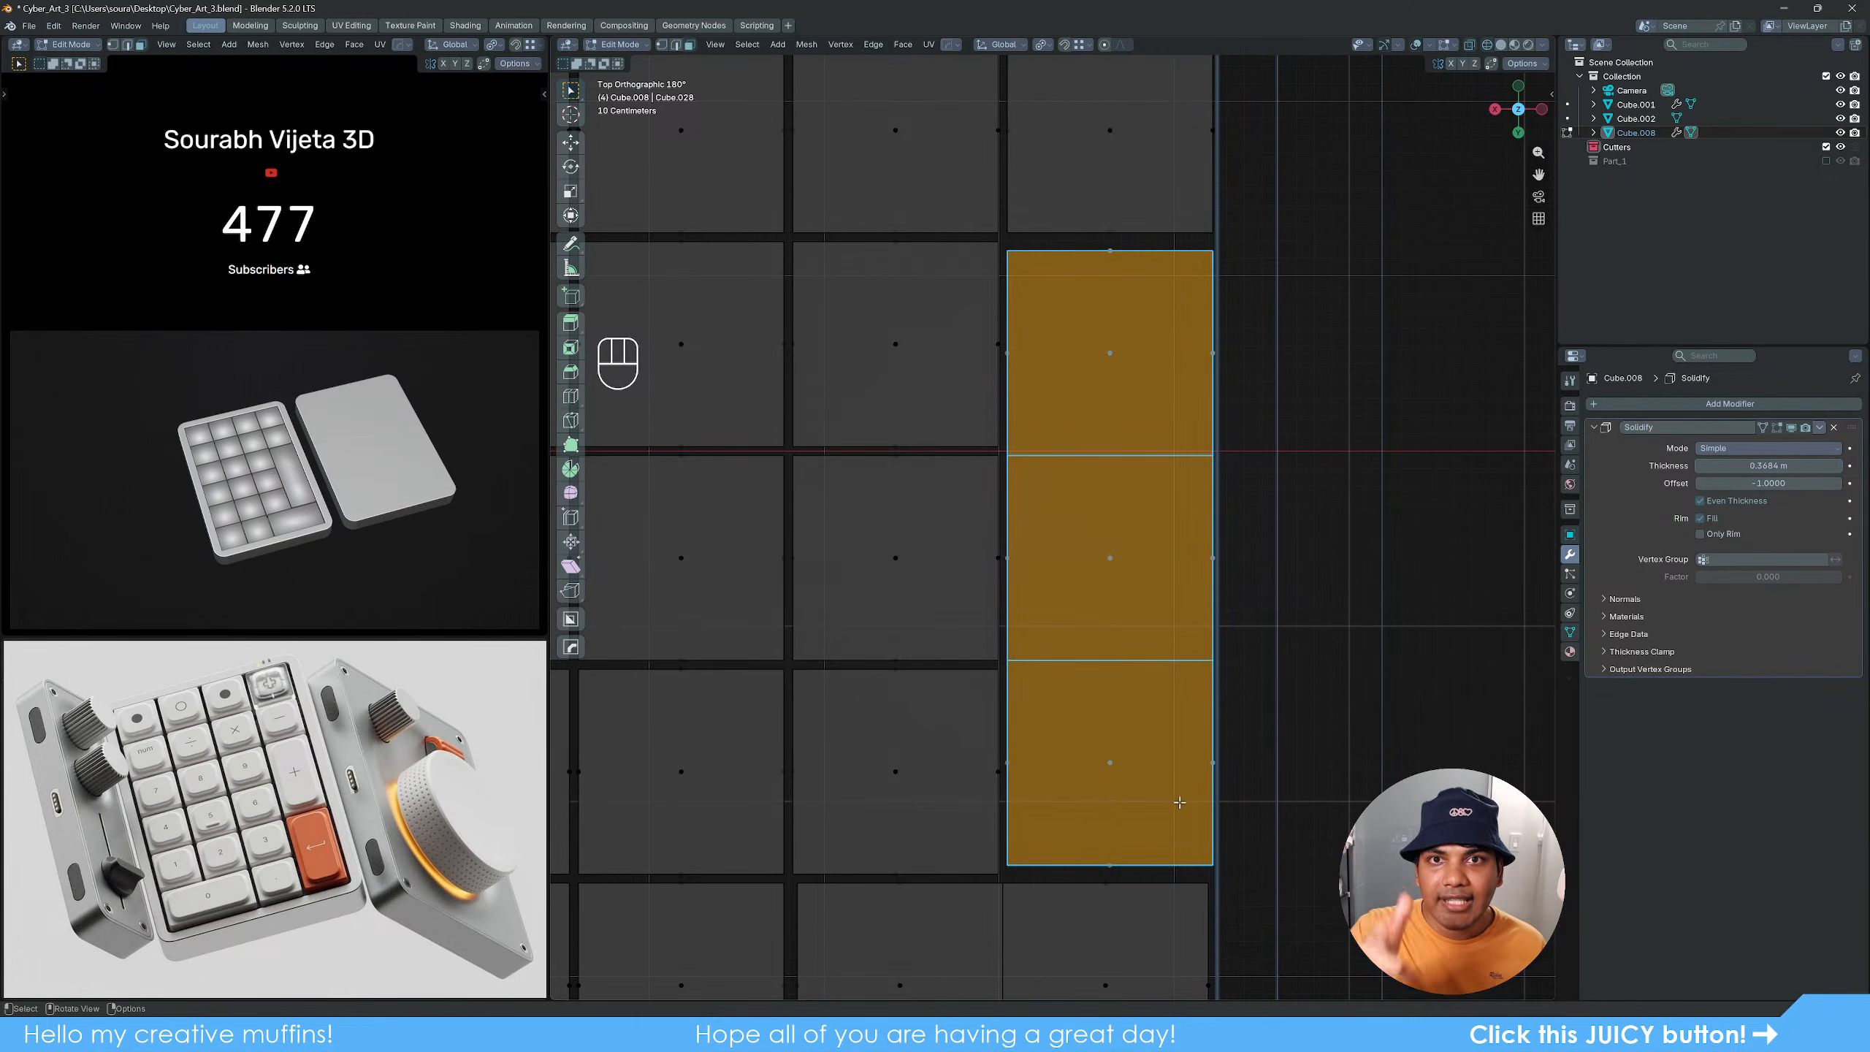
# Step: Snap the tall key's upper edge vertices about -0.051 m along Y, level with the neighbouring key's edge
pyautogui.keyDown('shift'); pyautogui.moveTo(1079, 320); pyautogui.dragTo(1024, 612, button='middle'); pyautogui.keyUp('shift')
pyautogui.scroll(5, 788, 590)
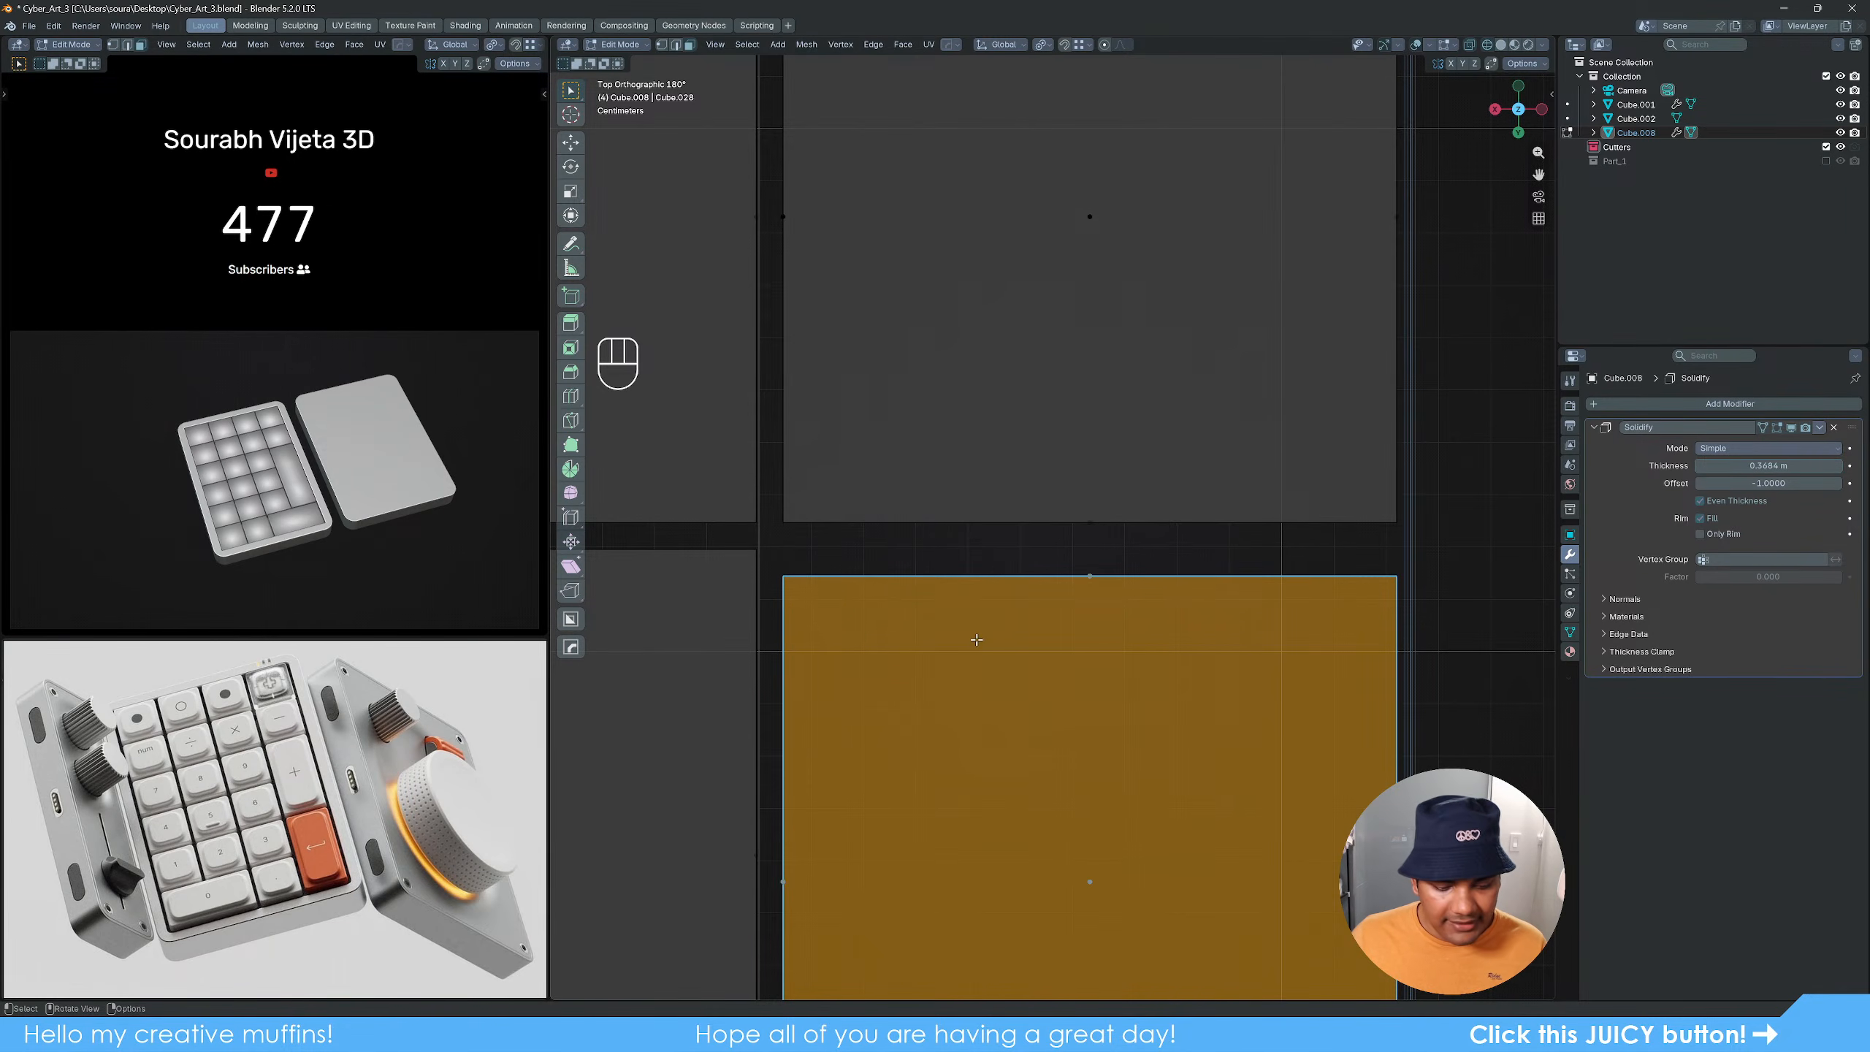
pyautogui.press('1')
pyautogui.moveTo(773, 550); pyautogui.dragTo(1451, 607)
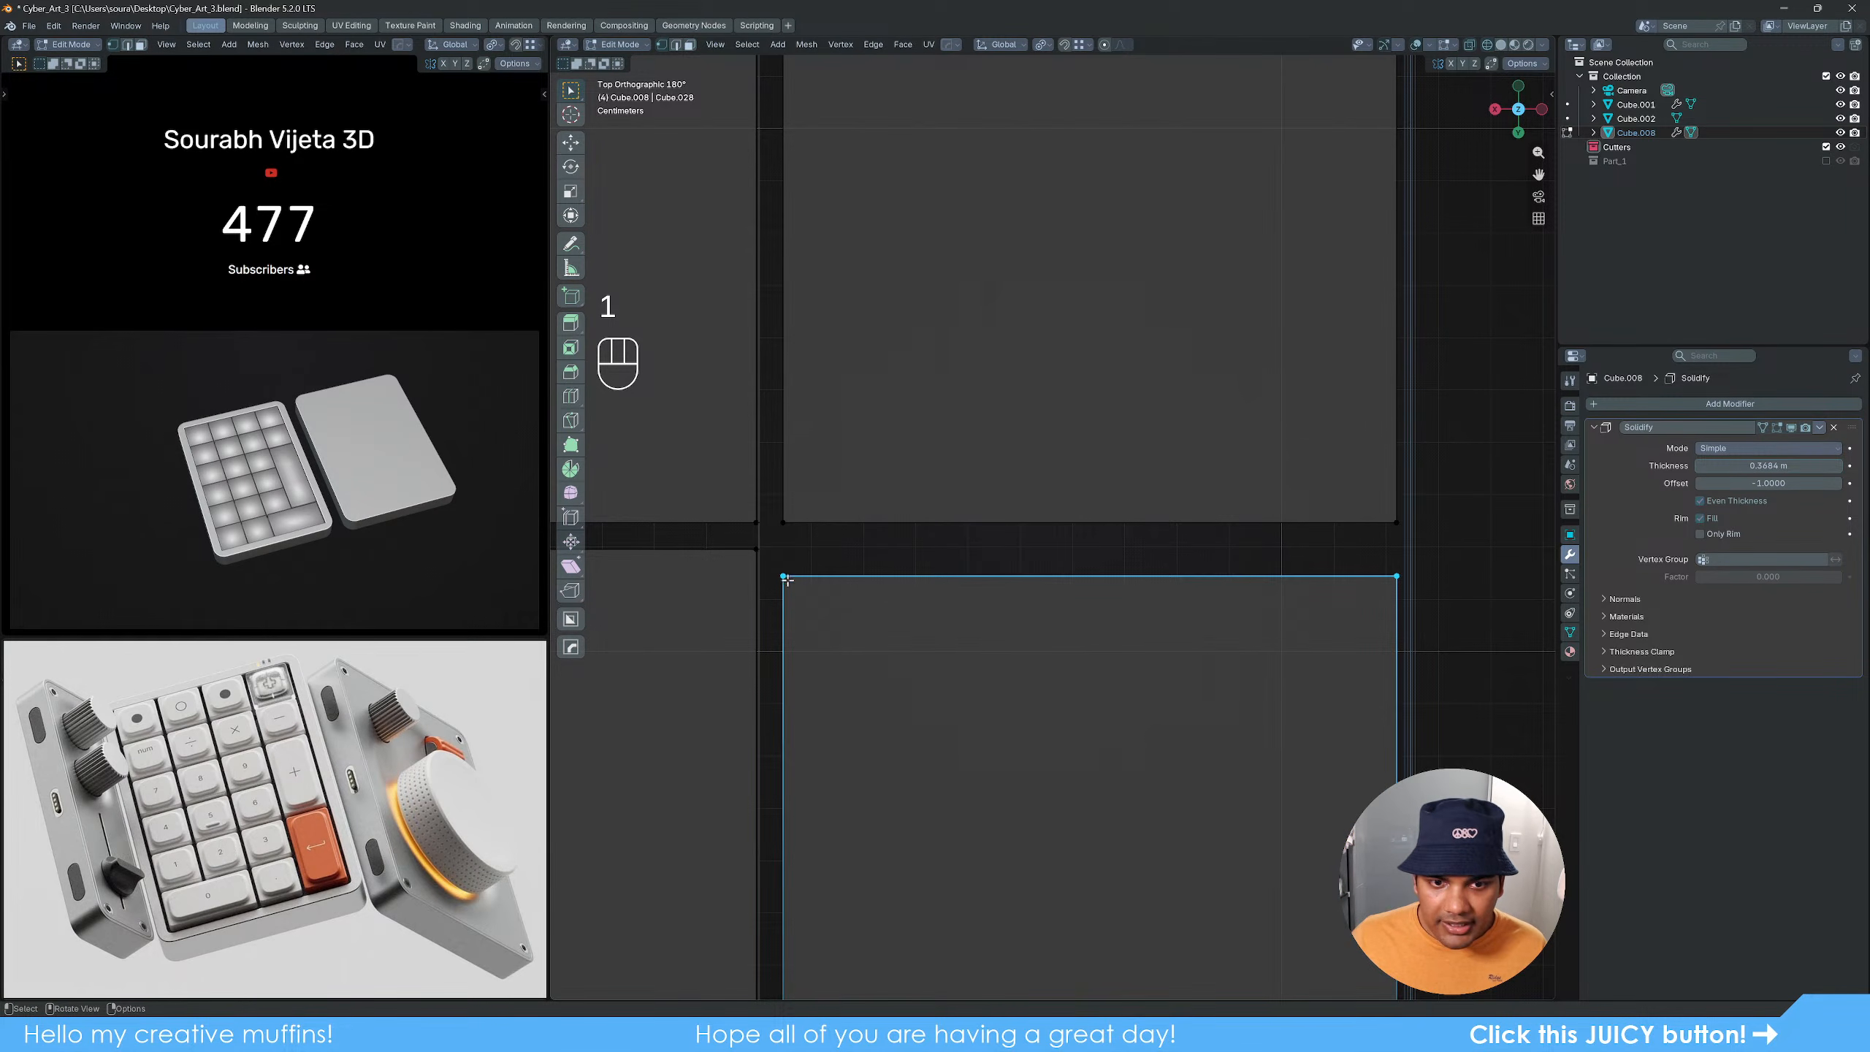
pyautogui.press('g')
pyautogui.press('x')
pyautogui.press('y')
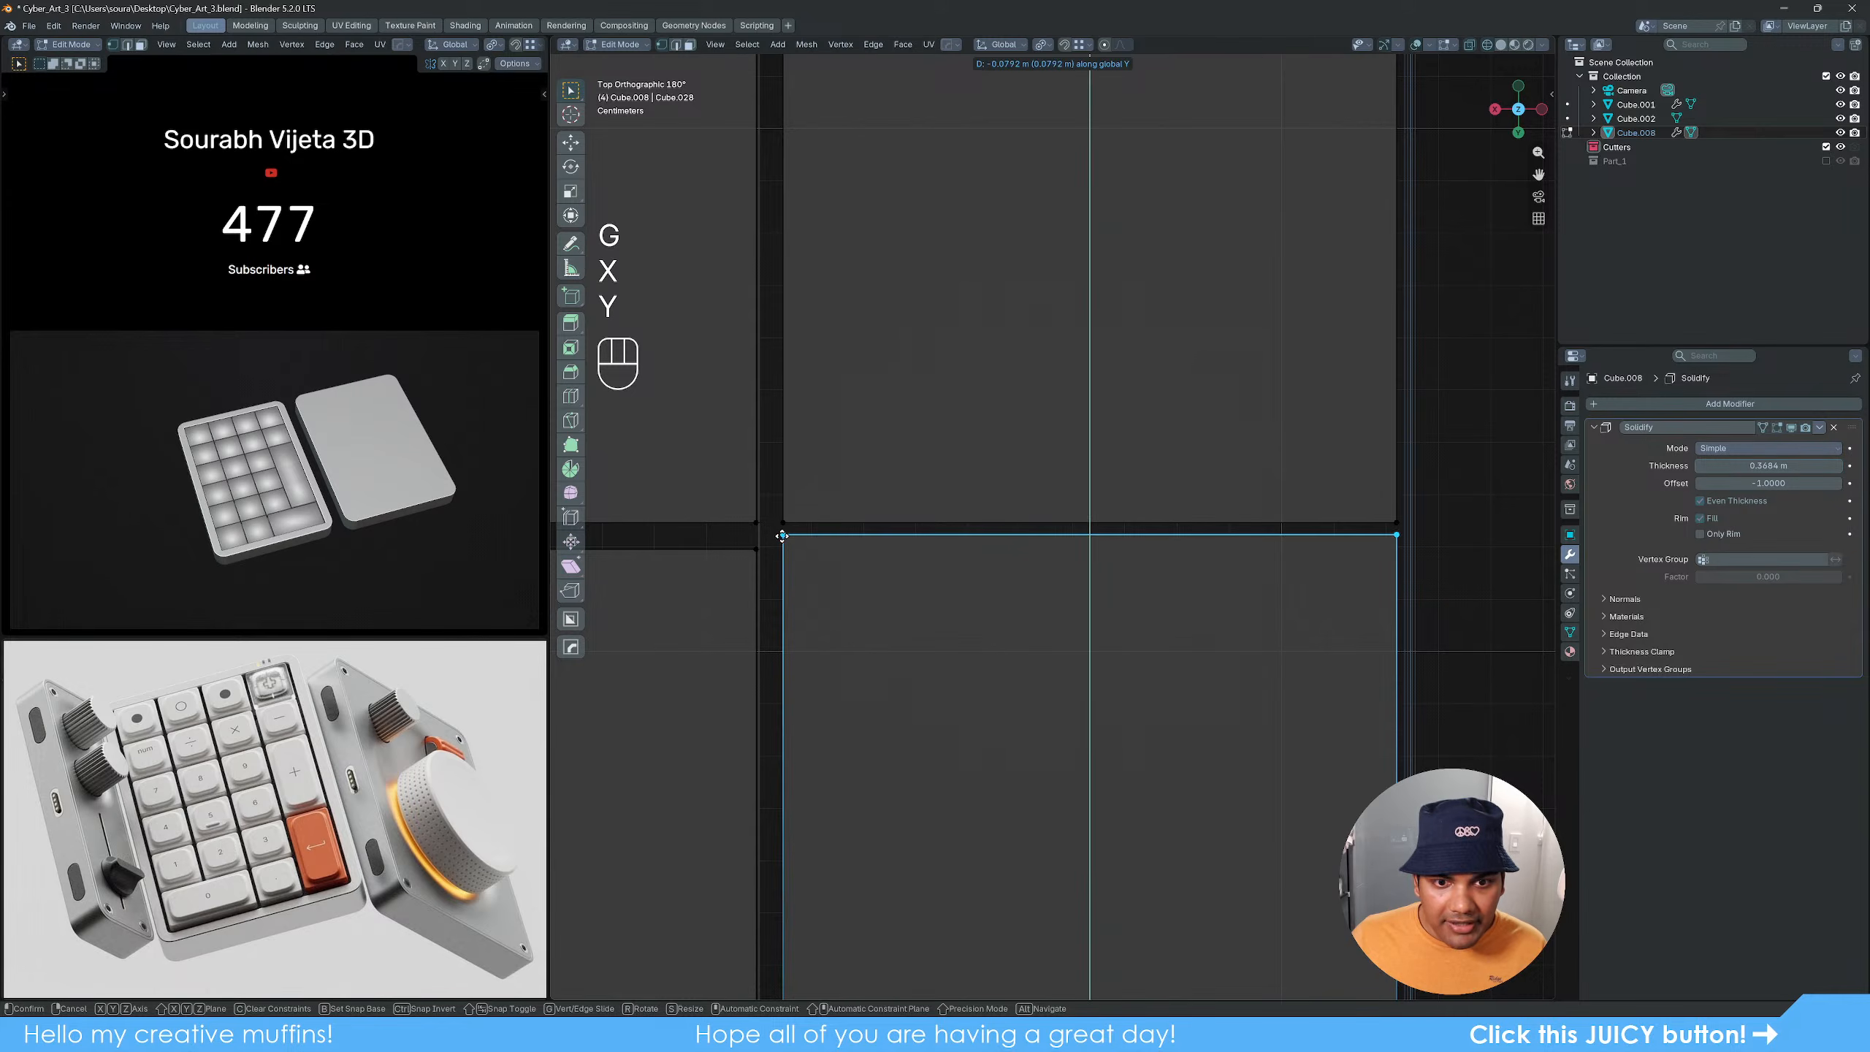
pyautogui.keyDown('ctrl'); pyautogui.click(773, 542); pyautogui.keyUp('ctrl')
pyautogui.scroll(-5, 1010, 677)
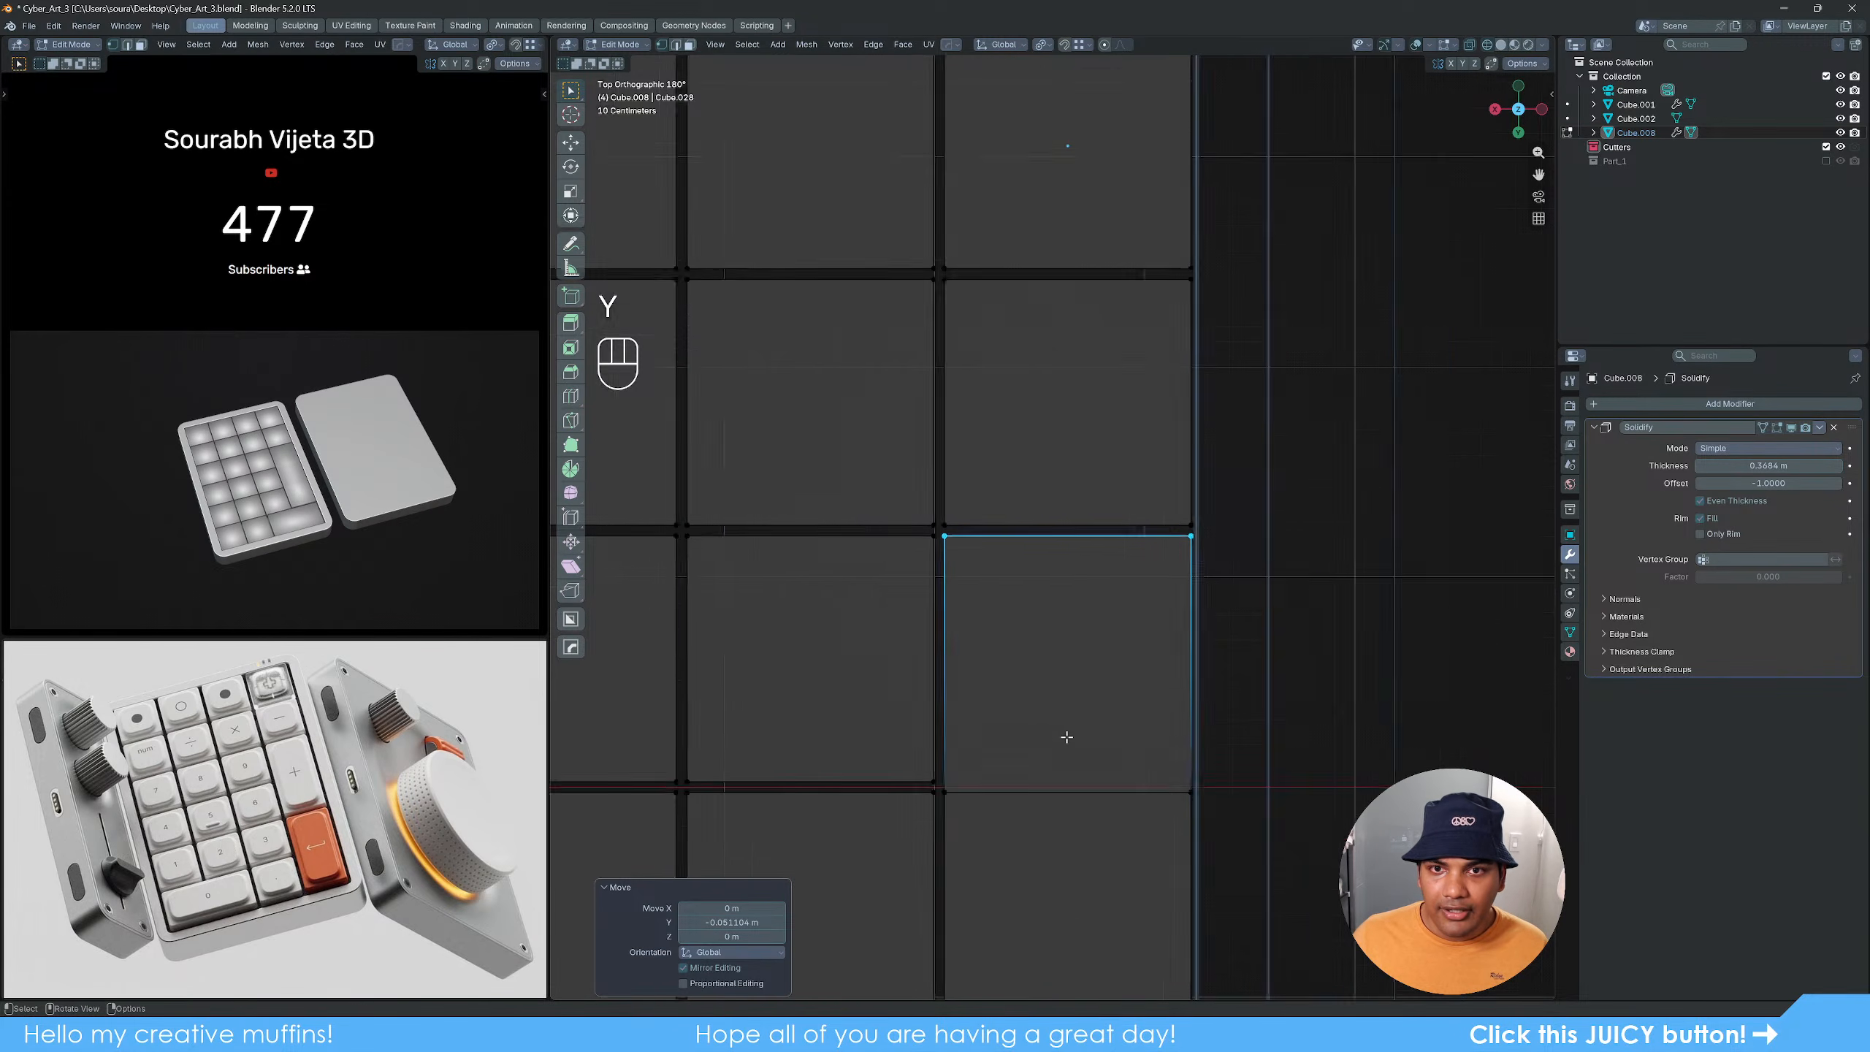
# Step: Snap the tall key's lower edge vertices about 0.051 m along Y, level with the neighbouring key's lower edge
pyautogui.scroll(-5, 1067, 737)
pyautogui.keyDown('shift'); pyautogui.moveTo(1113, 737); pyautogui.dragTo(1080, 483, button='middle'); pyautogui.keyUp('shift')
pyautogui.scroll(7, 1074, 516)
pyautogui.keyDown('shift'); pyautogui.moveTo(949, 630); pyautogui.dragTo(986, 557, button='middle'); pyautogui.keyUp('shift')
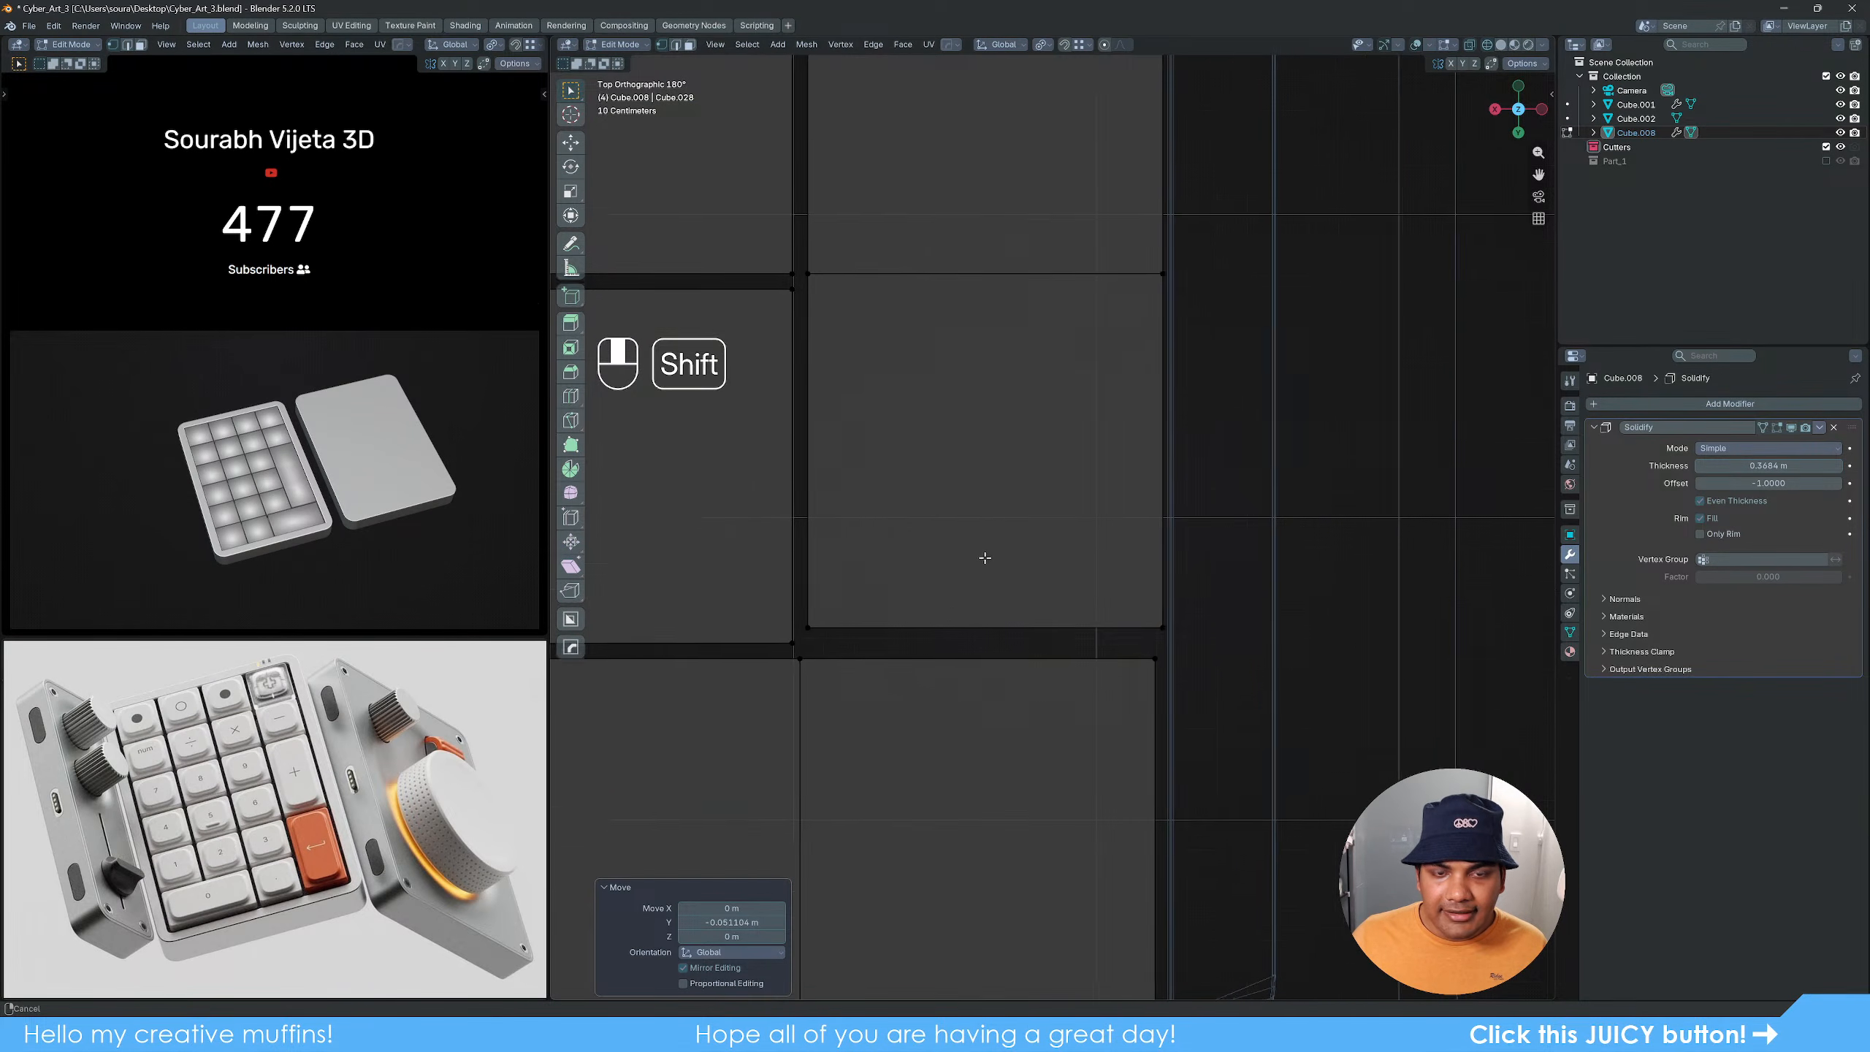
pyautogui.scroll(2, 857, 610)
pyautogui.click(931, 660)
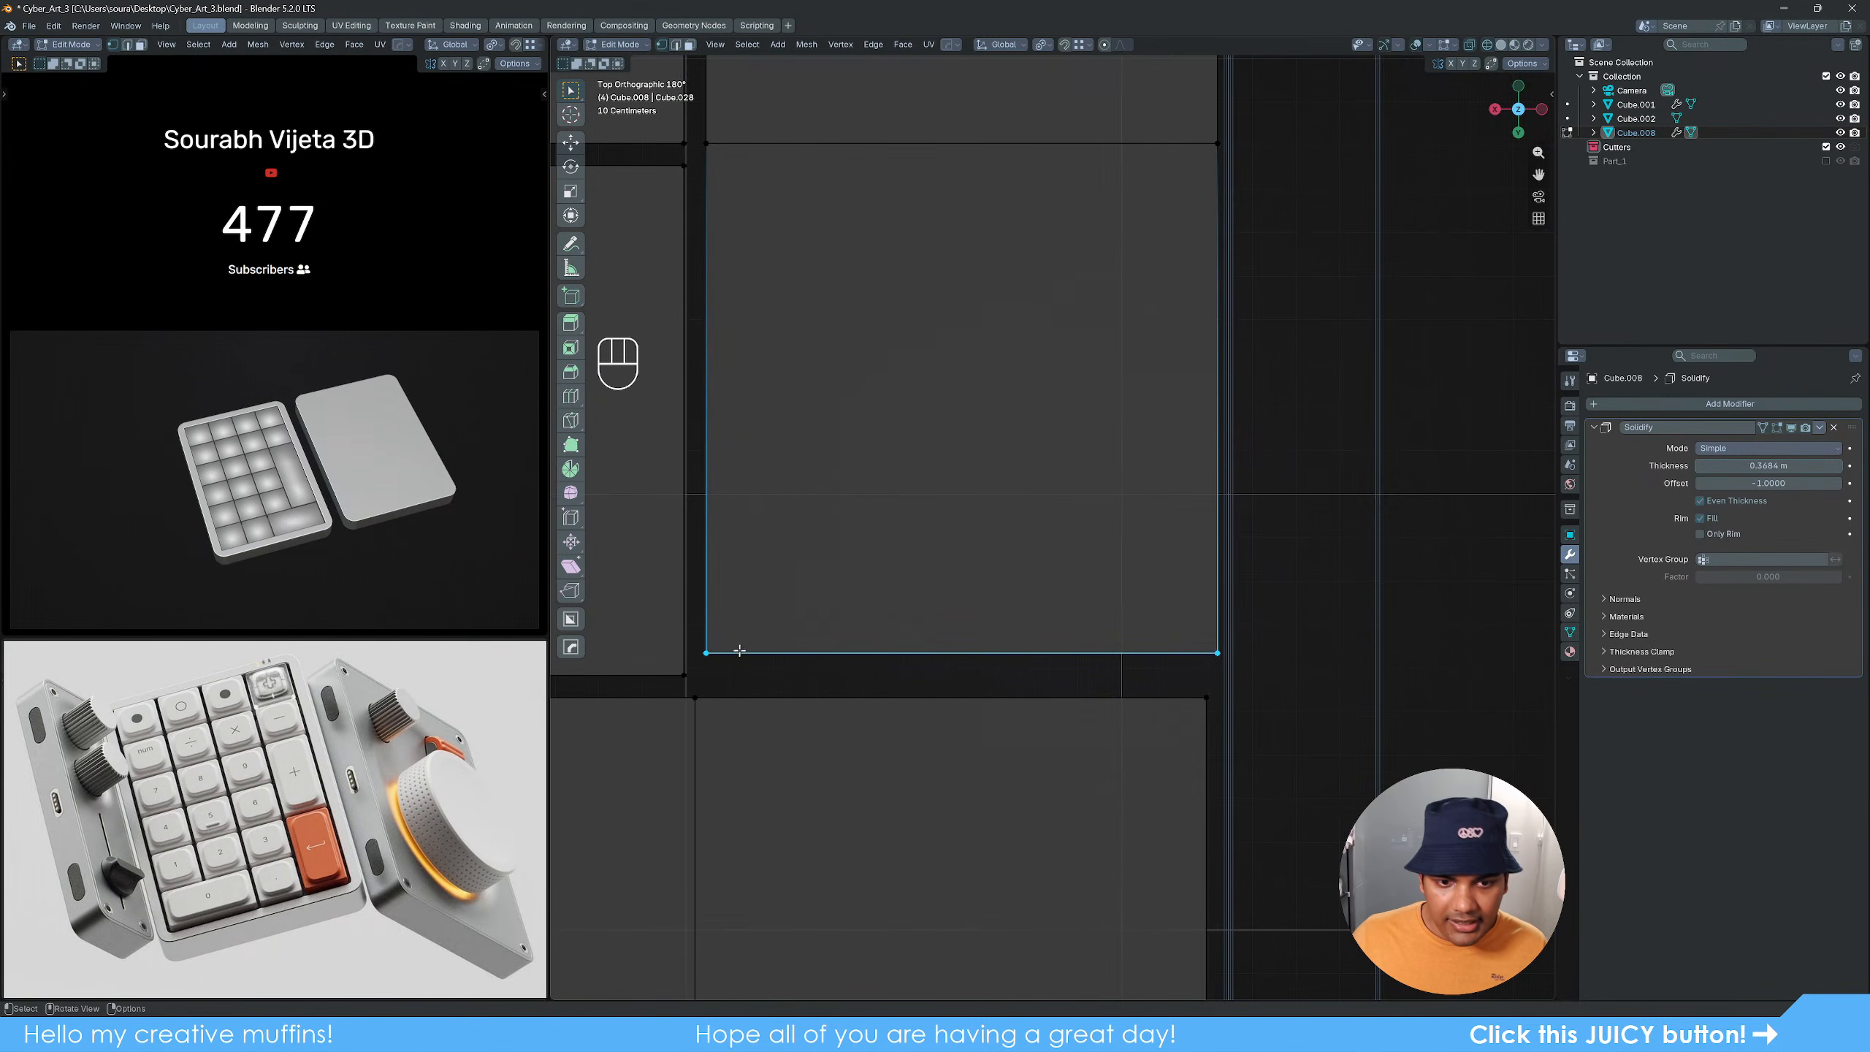
pyautogui.press('g')
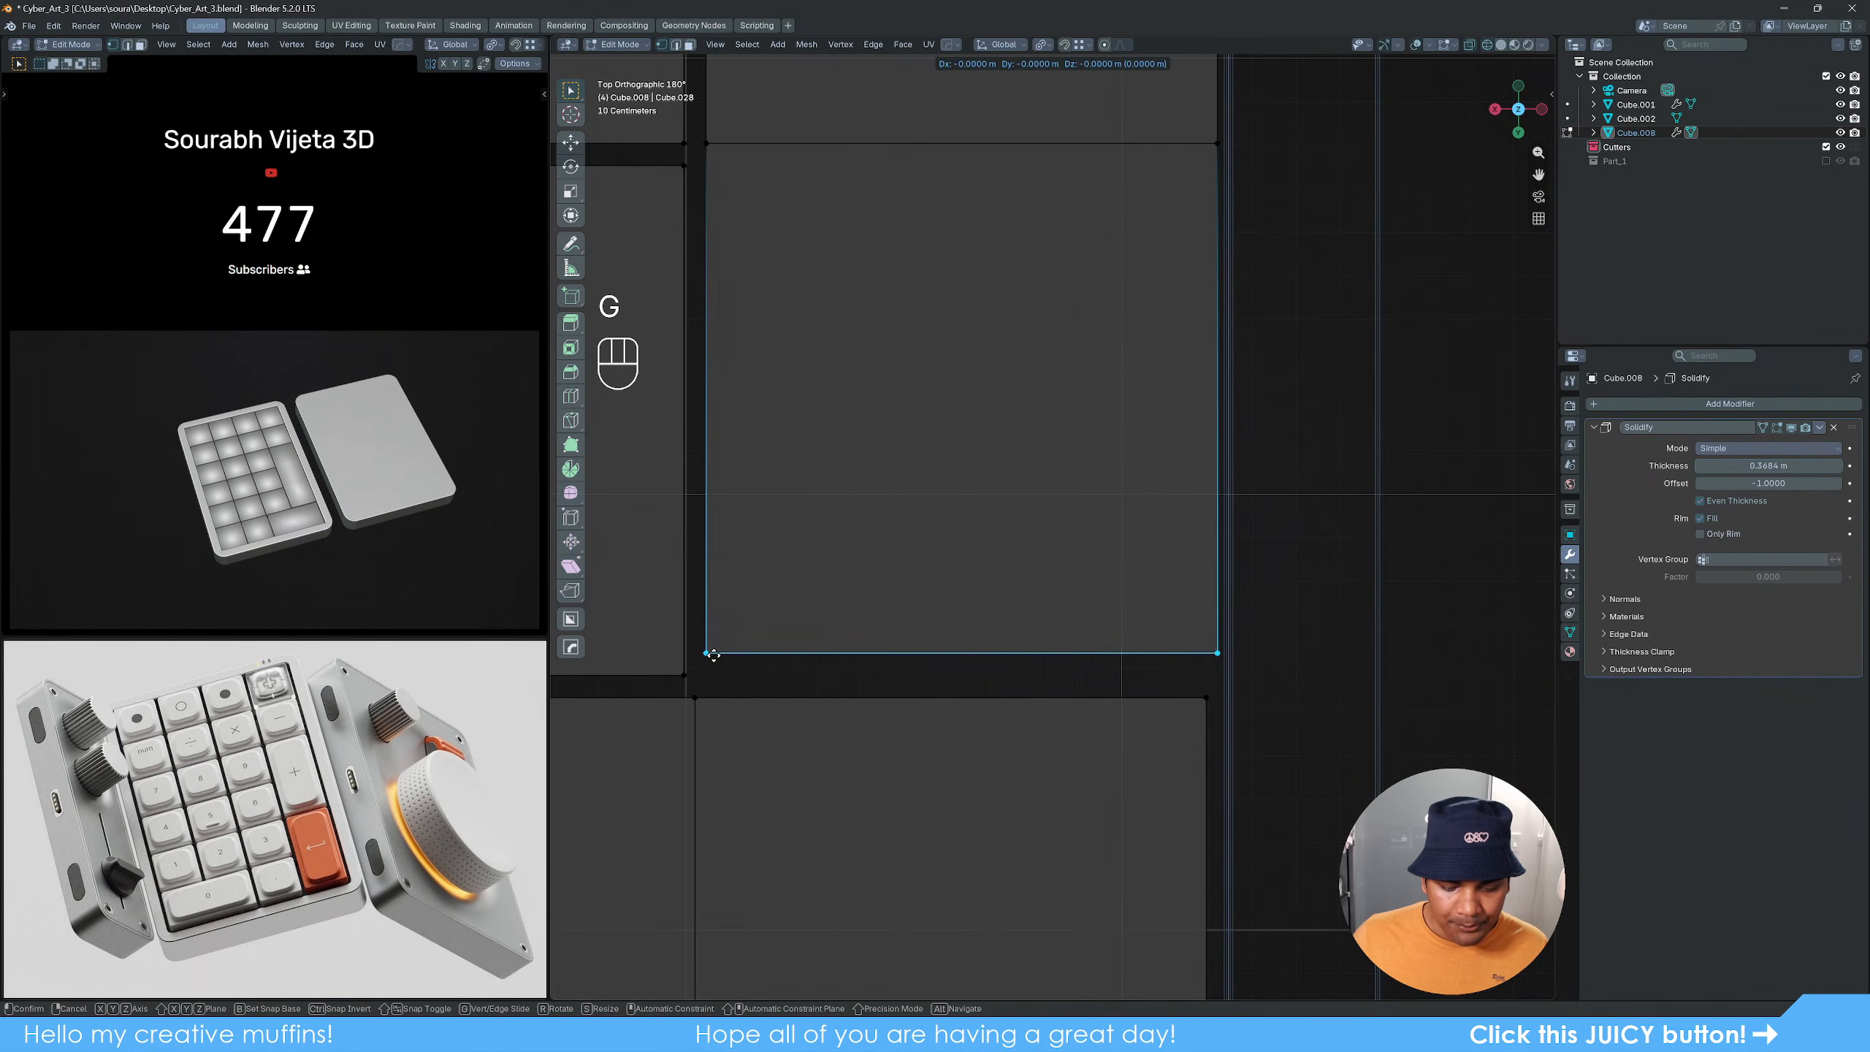
pyautogui.press('y')
pyautogui.keyDown('ctrl'); pyautogui.click(687, 675); pyautogui.keyUp('ctrl')
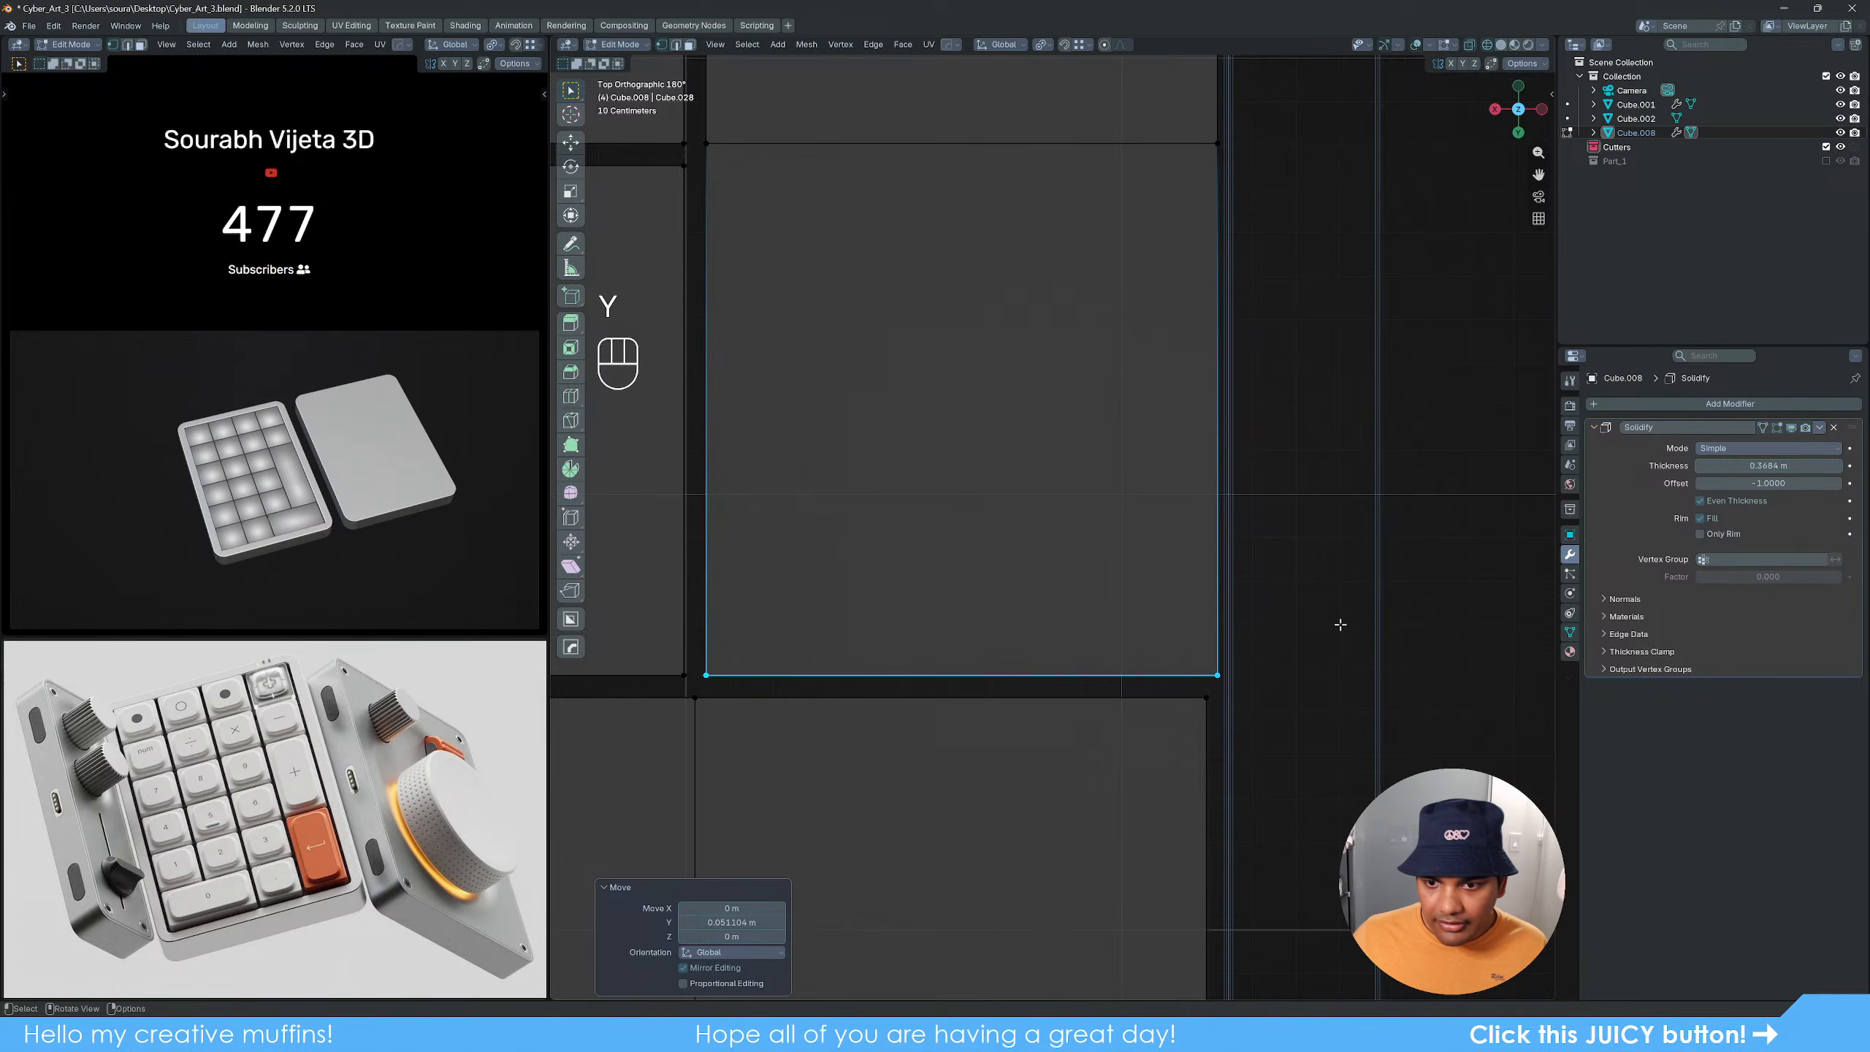
# Step: Examine how the tall key and the wide bottom key line up with the surrounding keys and gaps
pyautogui.keyDown('shift'); pyautogui.moveTo(1247, 437); pyautogui.dragTo(1182, 832, button='middle'); pyautogui.keyUp('shift')
pyautogui.keyDown('shift'); pyautogui.moveTo(1215, 321); pyautogui.dragTo(1212, 603, button='middle'); pyautogui.keyUp('shift')
pyautogui.scroll(-4, 1190, 493)
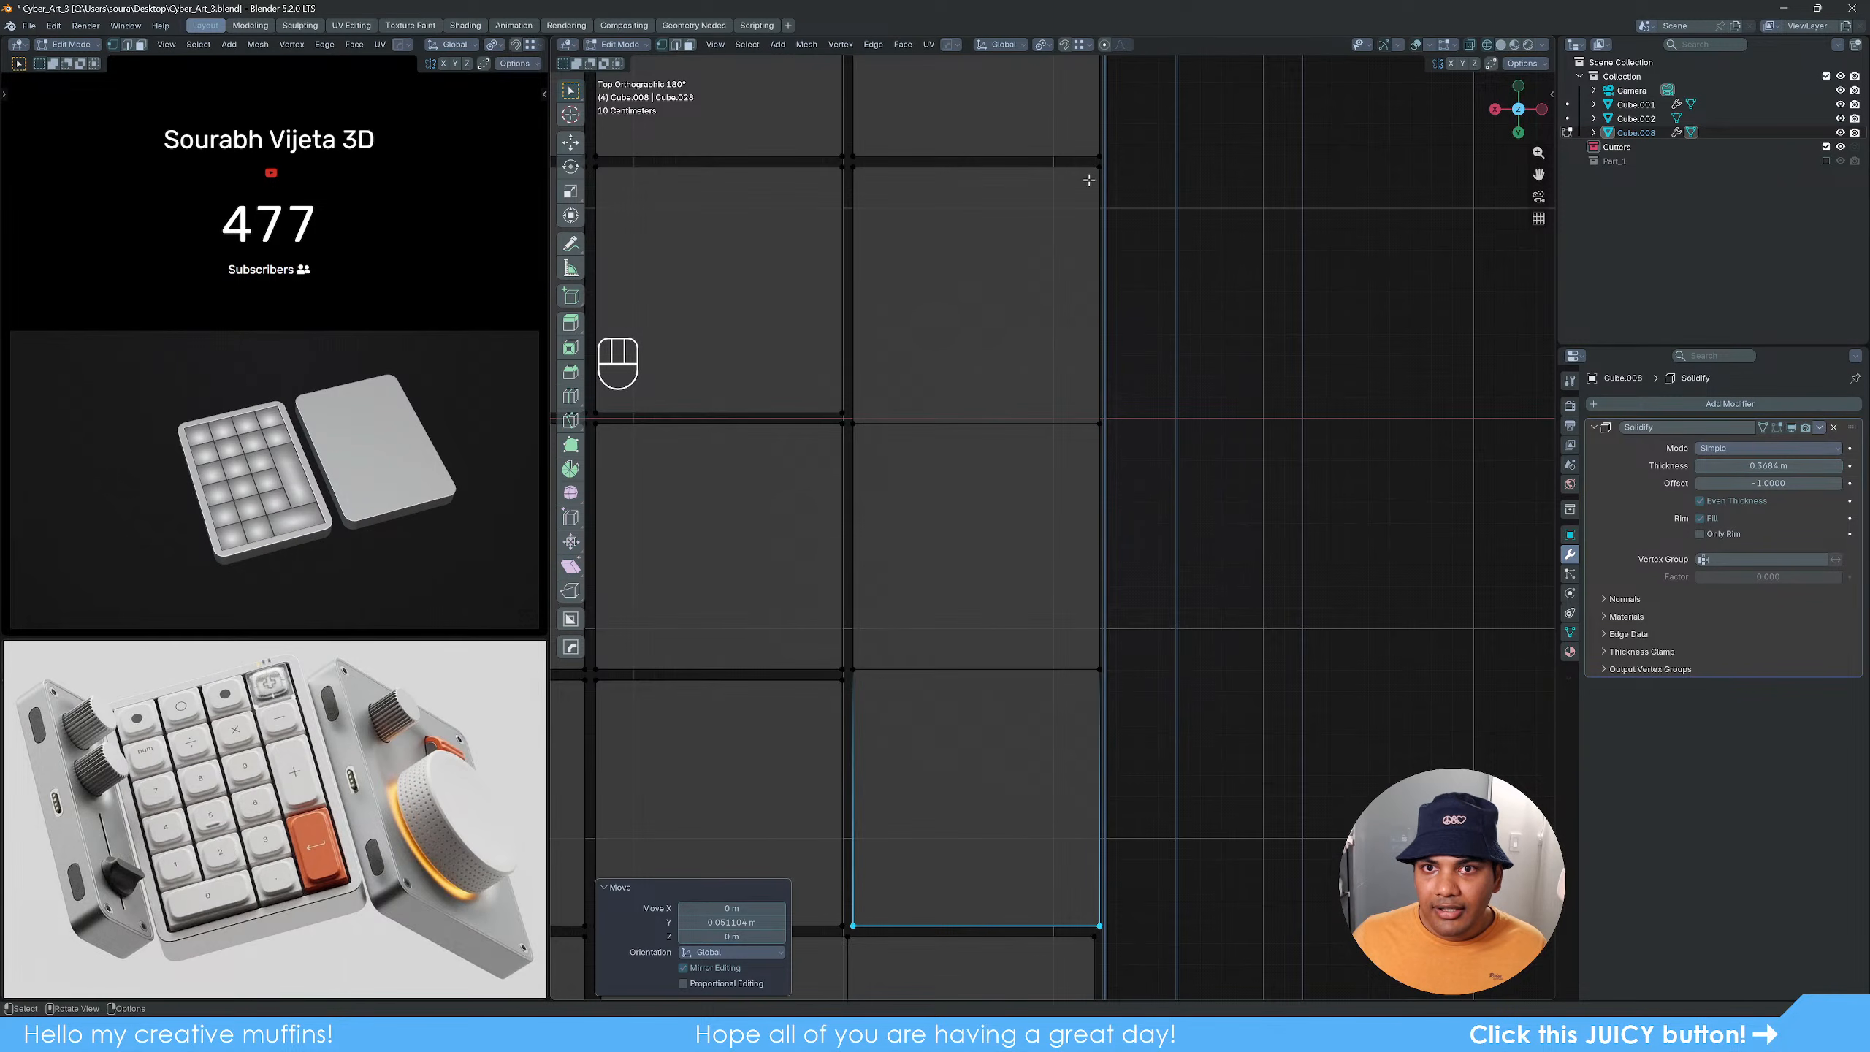
pyautogui.scroll(-4, 1117, 165)
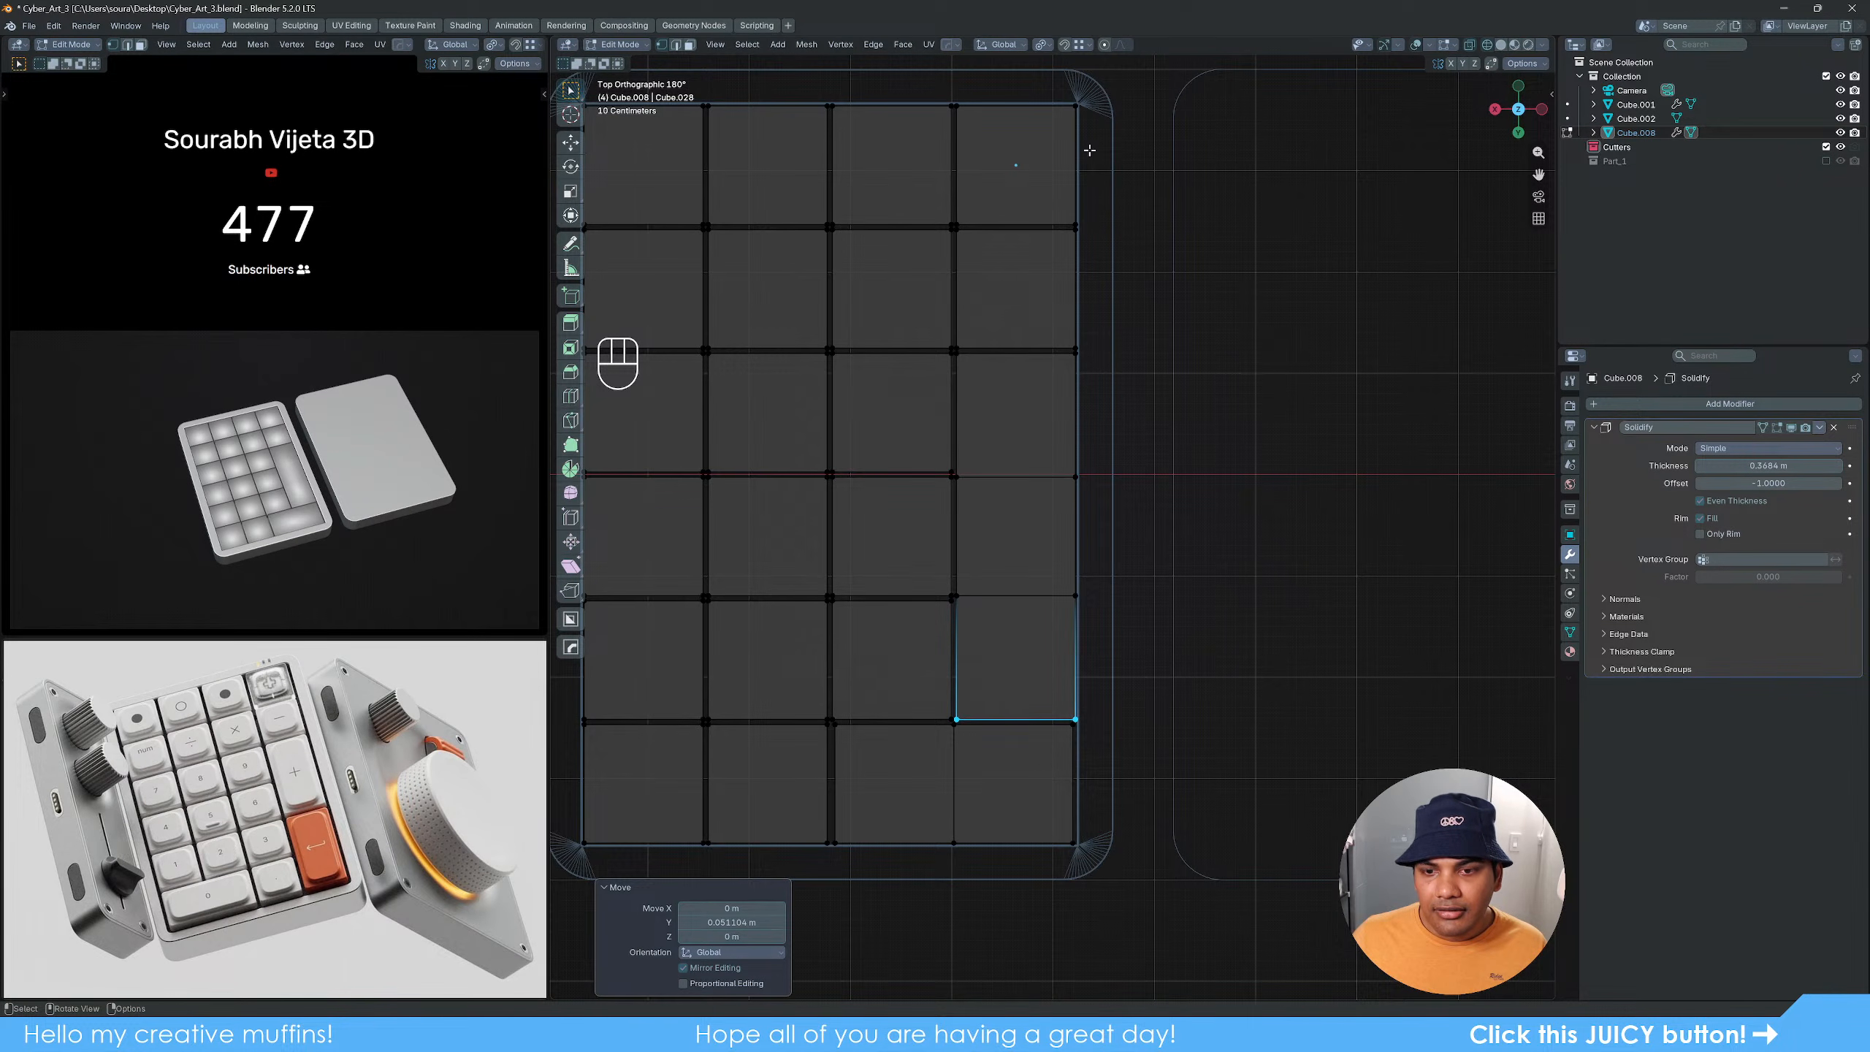
pyautogui.keyDown('shift'); pyautogui.moveTo(1136, 719); pyautogui.dragTo(1119, 693, button='middle'); pyautogui.keyUp('shift')
pyautogui.scroll(7, 1105, 637)
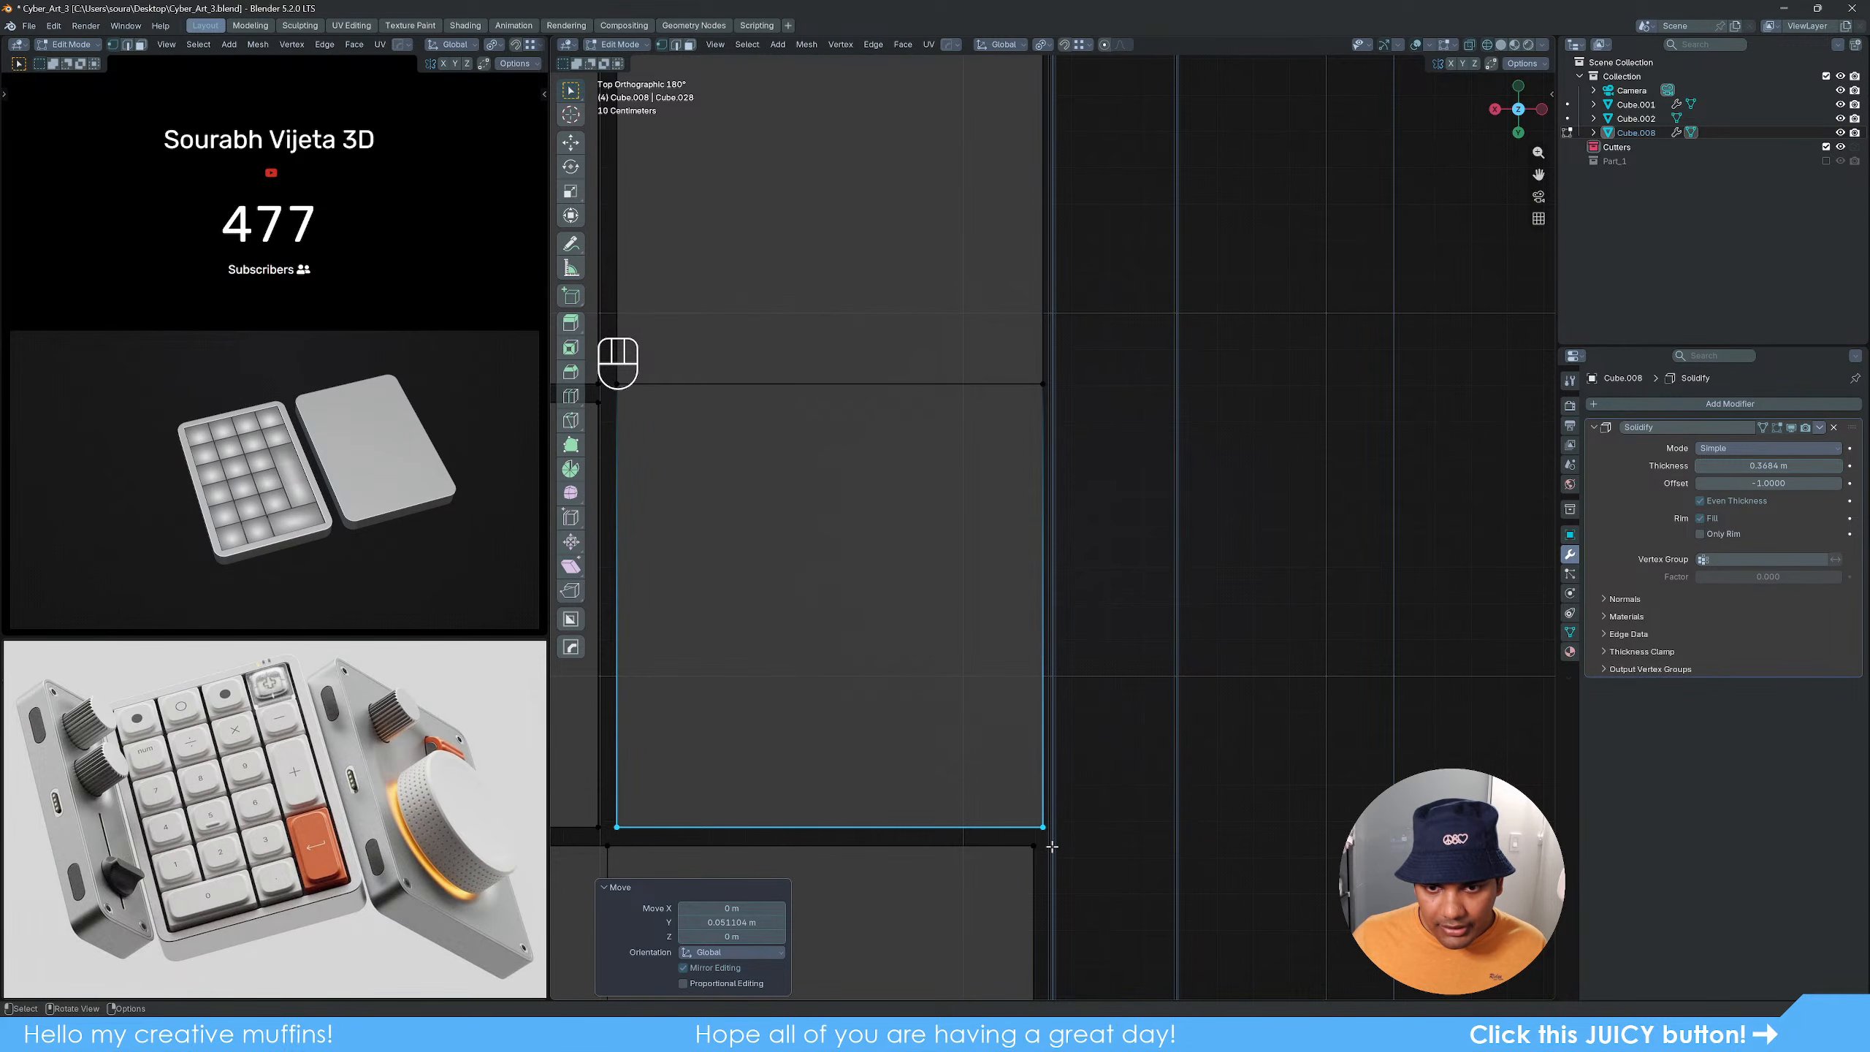
pyautogui.scroll(-3, 1050, 847)
pyautogui.keyDown('shift'); pyautogui.moveTo(1061, 641); pyautogui.dragTo(1056, 777, button='middle'); pyautogui.keyUp('shift')
pyautogui.keyDown('shift'); pyautogui.moveTo(1038, 436); pyautogui.dragTo(1083, 315, button='middle'); pyautogui.keyUp('shift')
pyautogui.scroll(-3, 1056, 446)
pyautogui.scroll(6, 1053, 549)
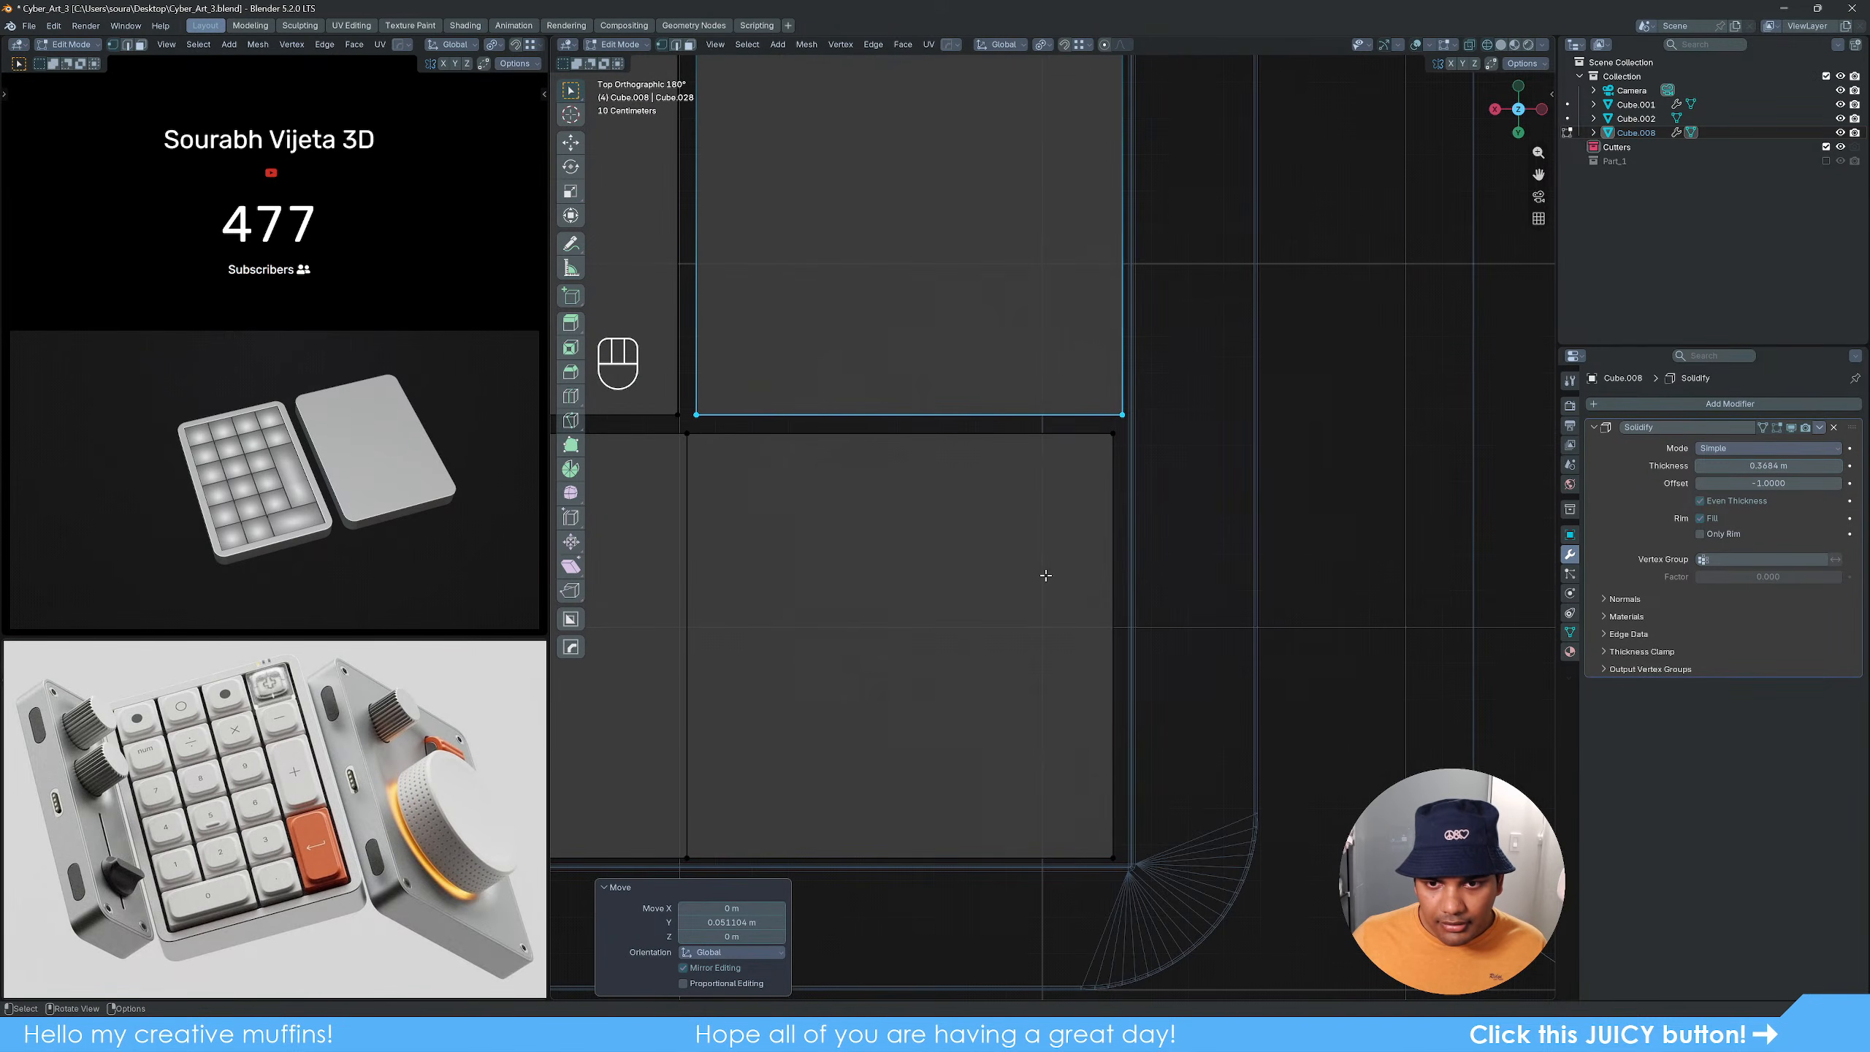
# Step: Snap the wide bottom key's outer side edge about -0.0256 m along X, in line with the tall key's edge
pyautogui.moveTo(1159, 880)
pyautogui.mouseDown()
pyautogui.moveTo(1061, 512)
pyautogui.moveTo(1060, 434)
pyautogui.moveTo(1179, 900)
pyautogui.mouseUp()
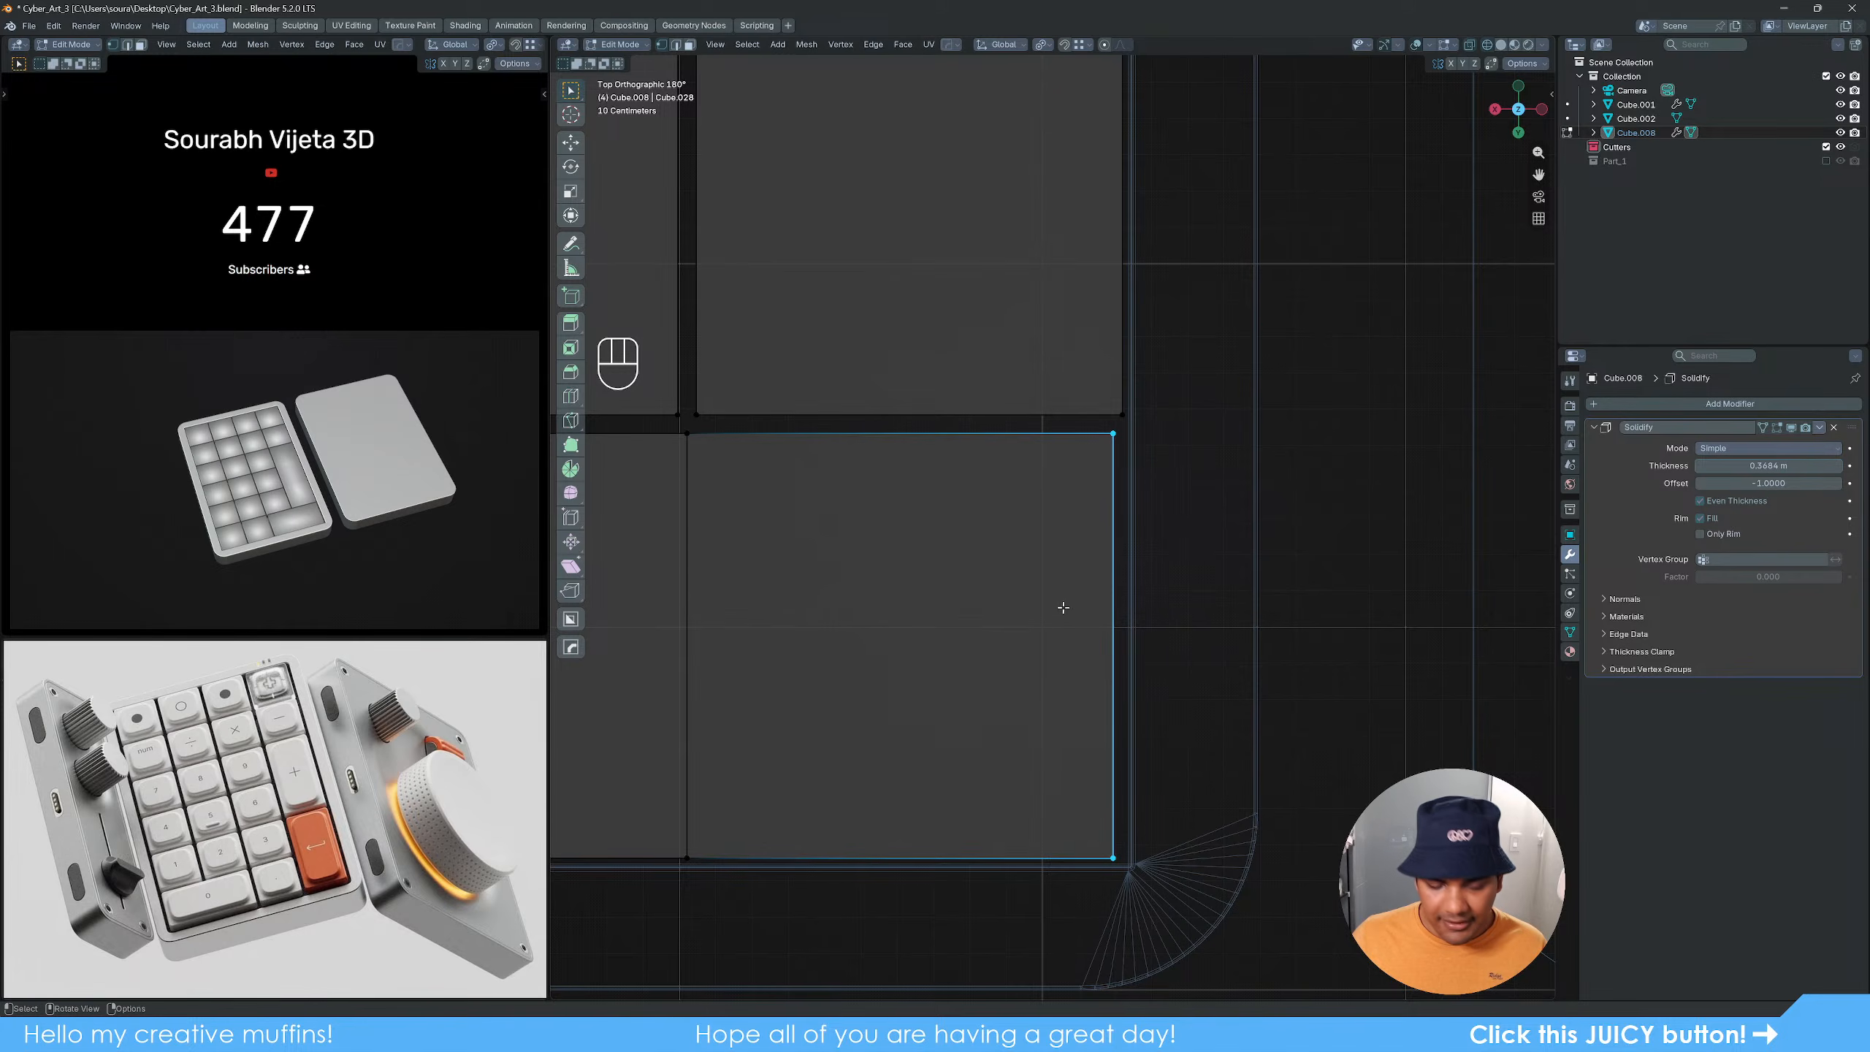
pyautogui.press('g')
pyautogui.press('x')
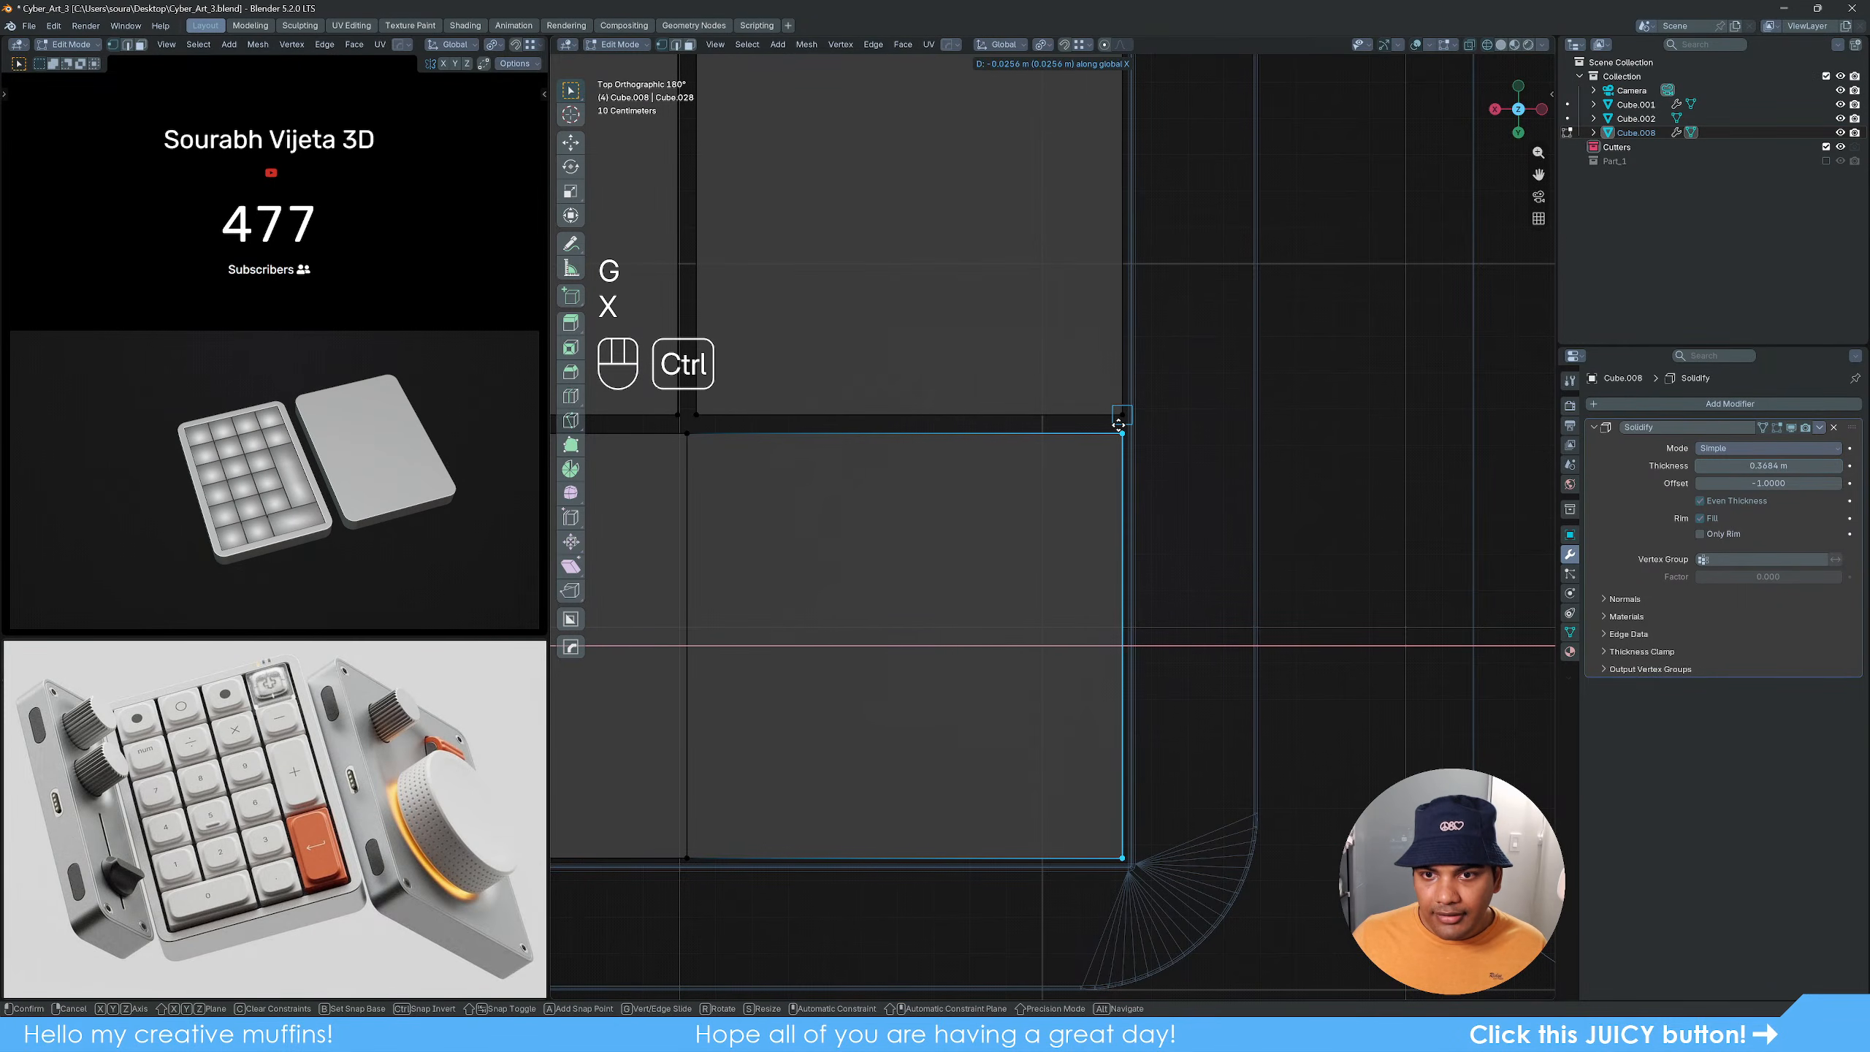
pyautogui.keyDown('ctrl'); pyautogui.click(979, 628); pyautogui.keyUp('ctrl')
# Step: Snap the wide bottom key's inner side edge about 0.0256 m along X, in line with the key above
pyautogui.scroll(-3, 985, 630)
pyautogui.keyDown('shift'); pyautogui.moveTo(836, 604); pyautogui.dragTo(1145, 647, button='middle'); pyautogui.keyUp('shift')
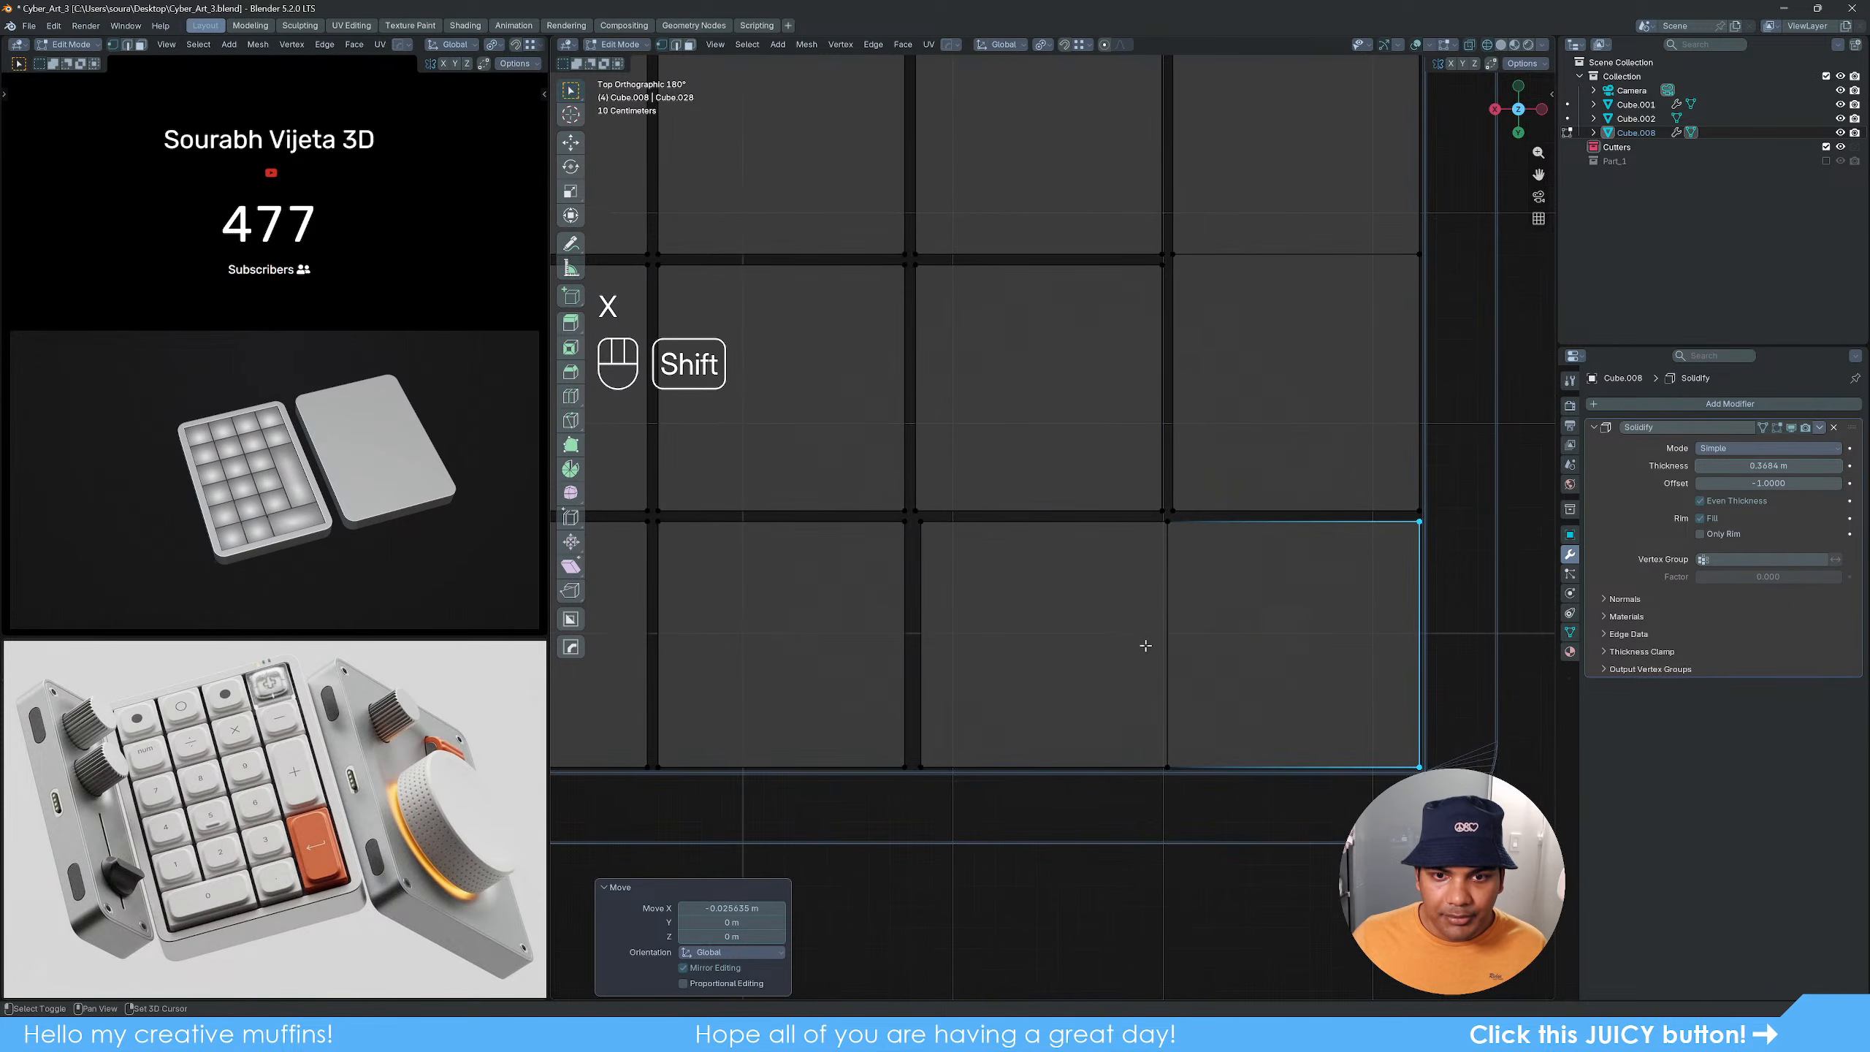
pyautogui.scroll(2, 898, 558)
pyautogui.moveTo(854, 513); pyautogui.dragTo(913, 895)
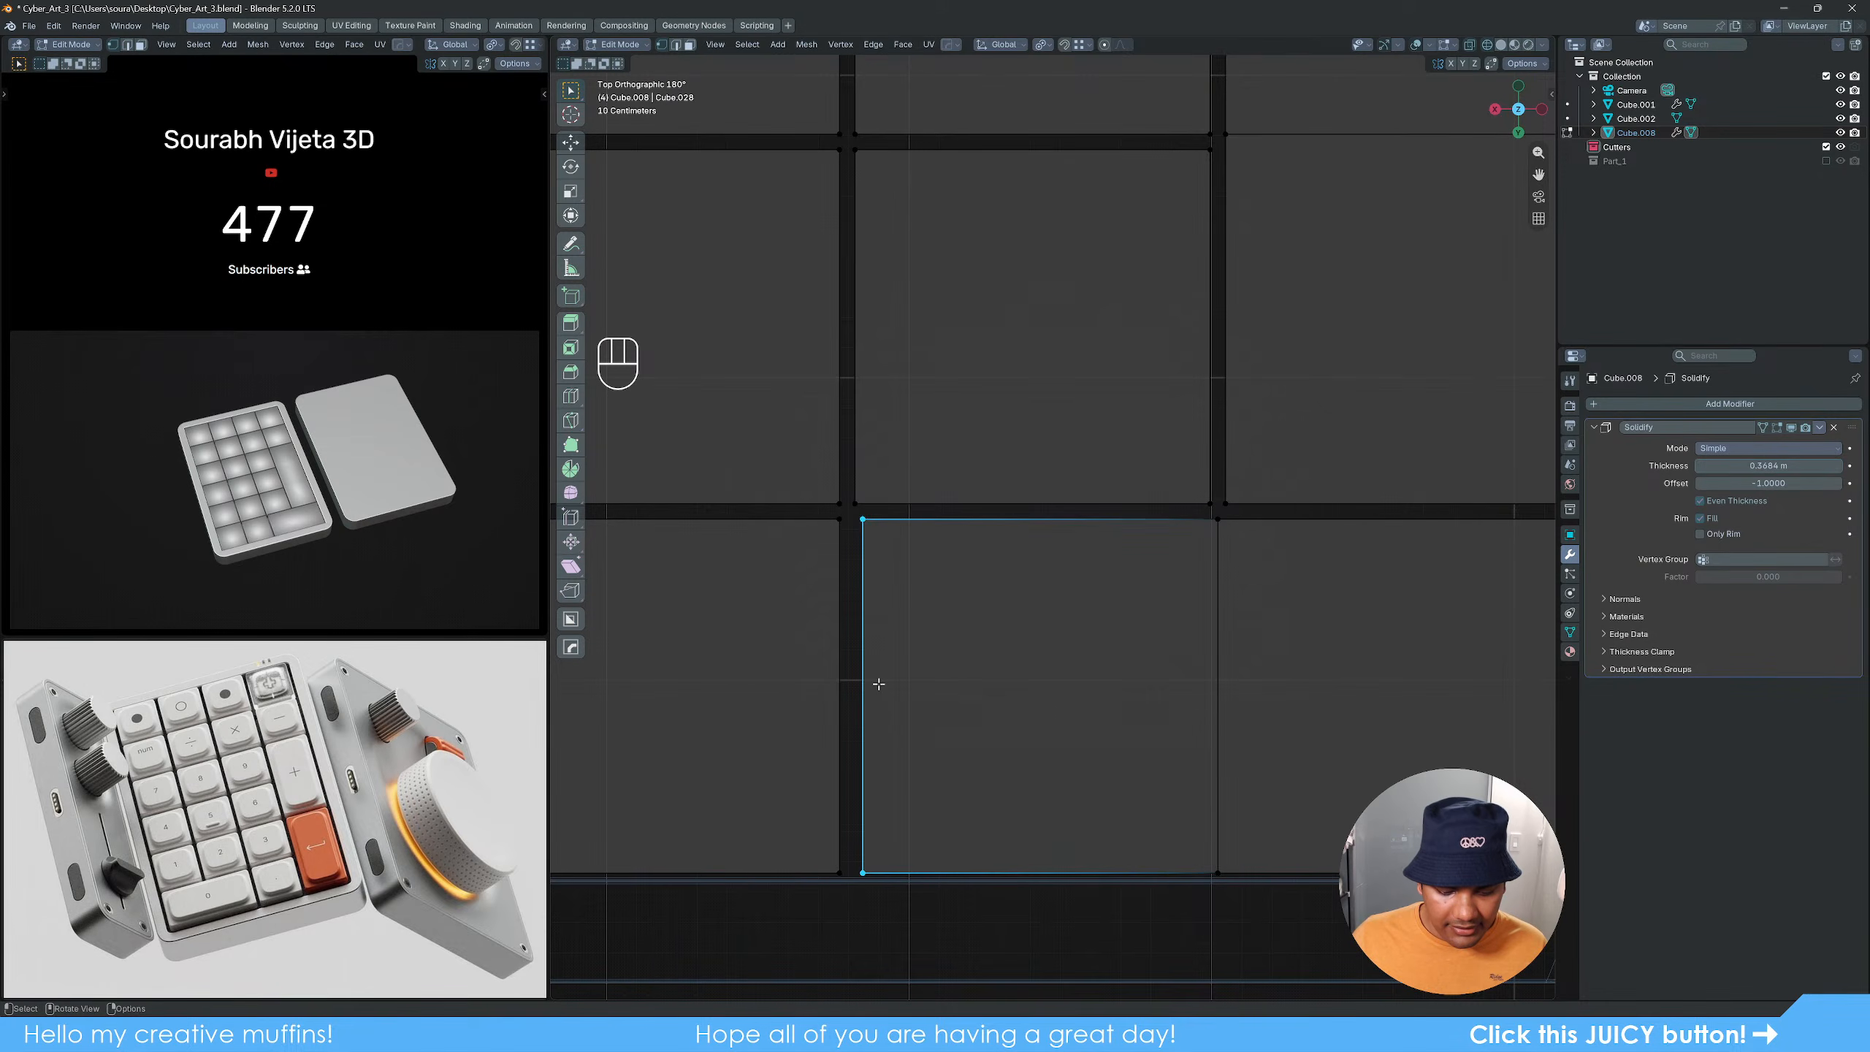
pyautogui.press('g')
pyautogui.press('x')
pyautogui.keyDown('ctrl'); pyautogui.click(857, 503); pyautogui.keyUp('ctrl')
pyautogui.scroll(-2, 1137, 646)
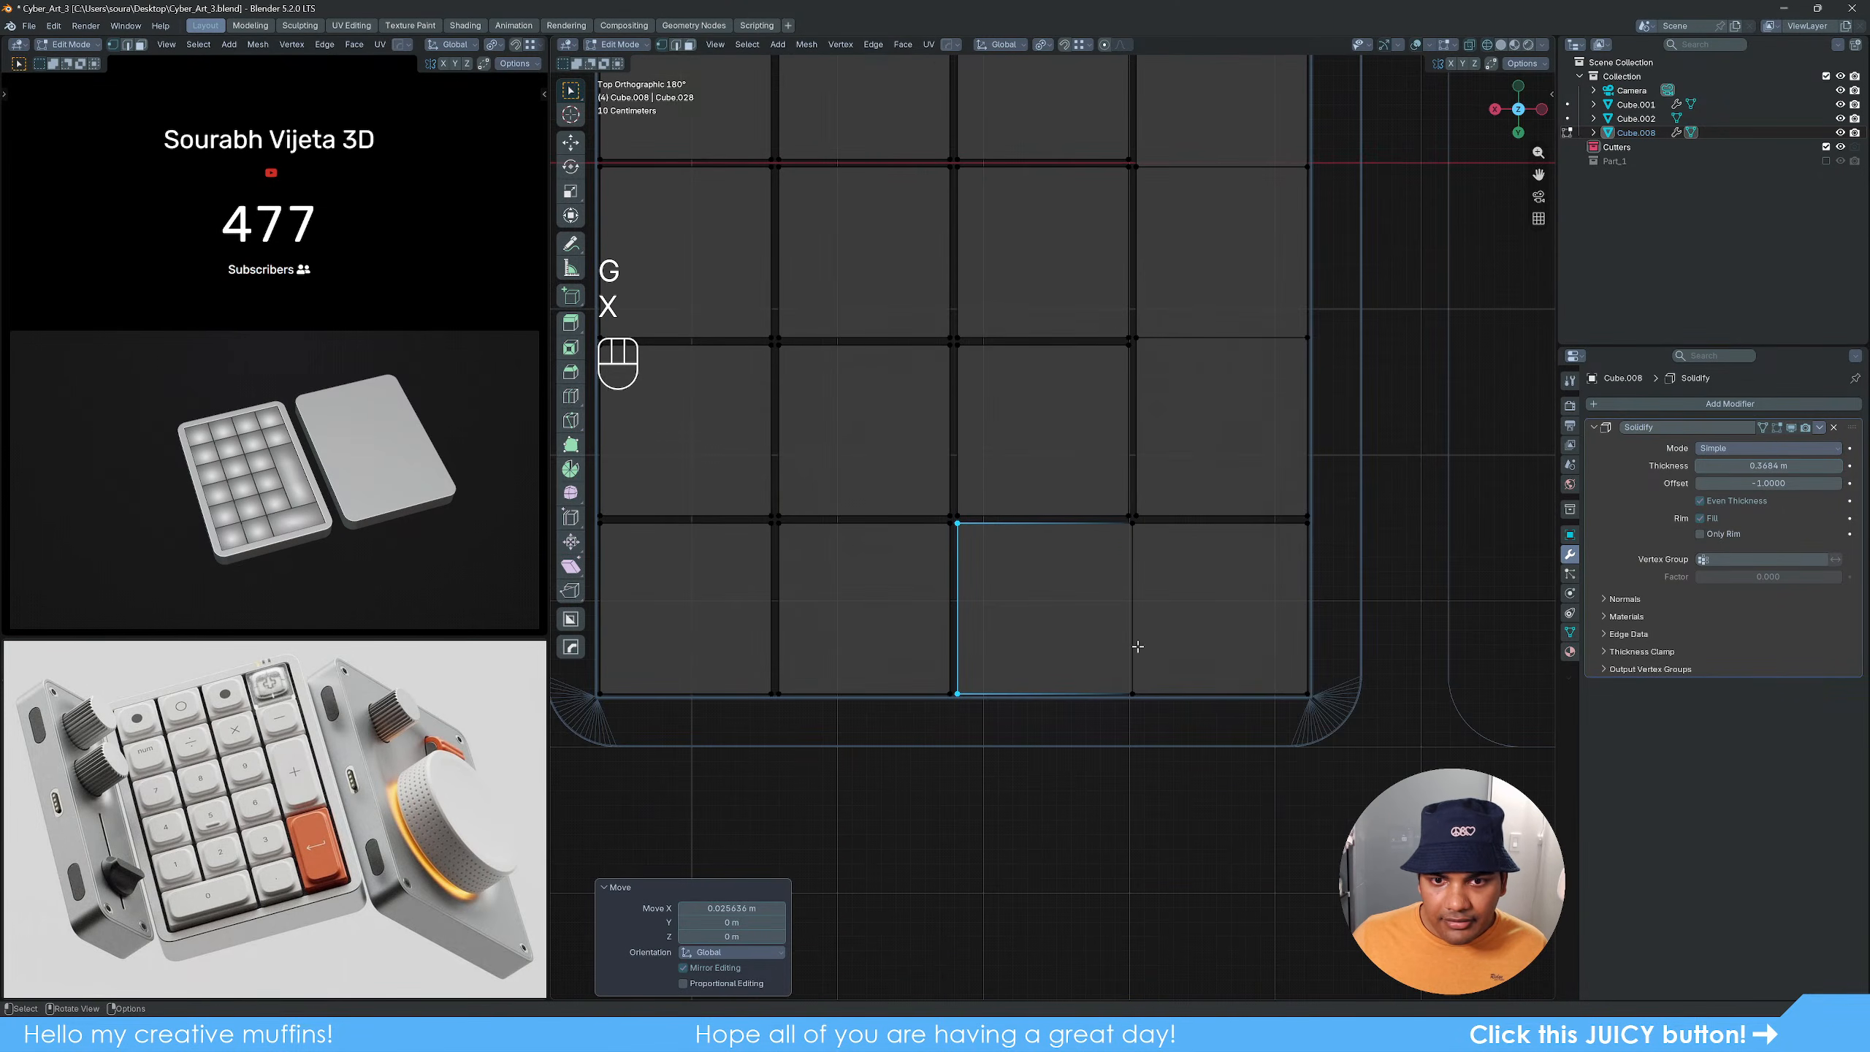
# Step: Inspect the gaps between the keys across the upper and lower rows of the plate
pyautogui.keyDown('shift'); pyautogui.moveTo(905, 613); pyautogui.dragTo(1081, 794, button='middle'); pyautogui.keyUp('shift')
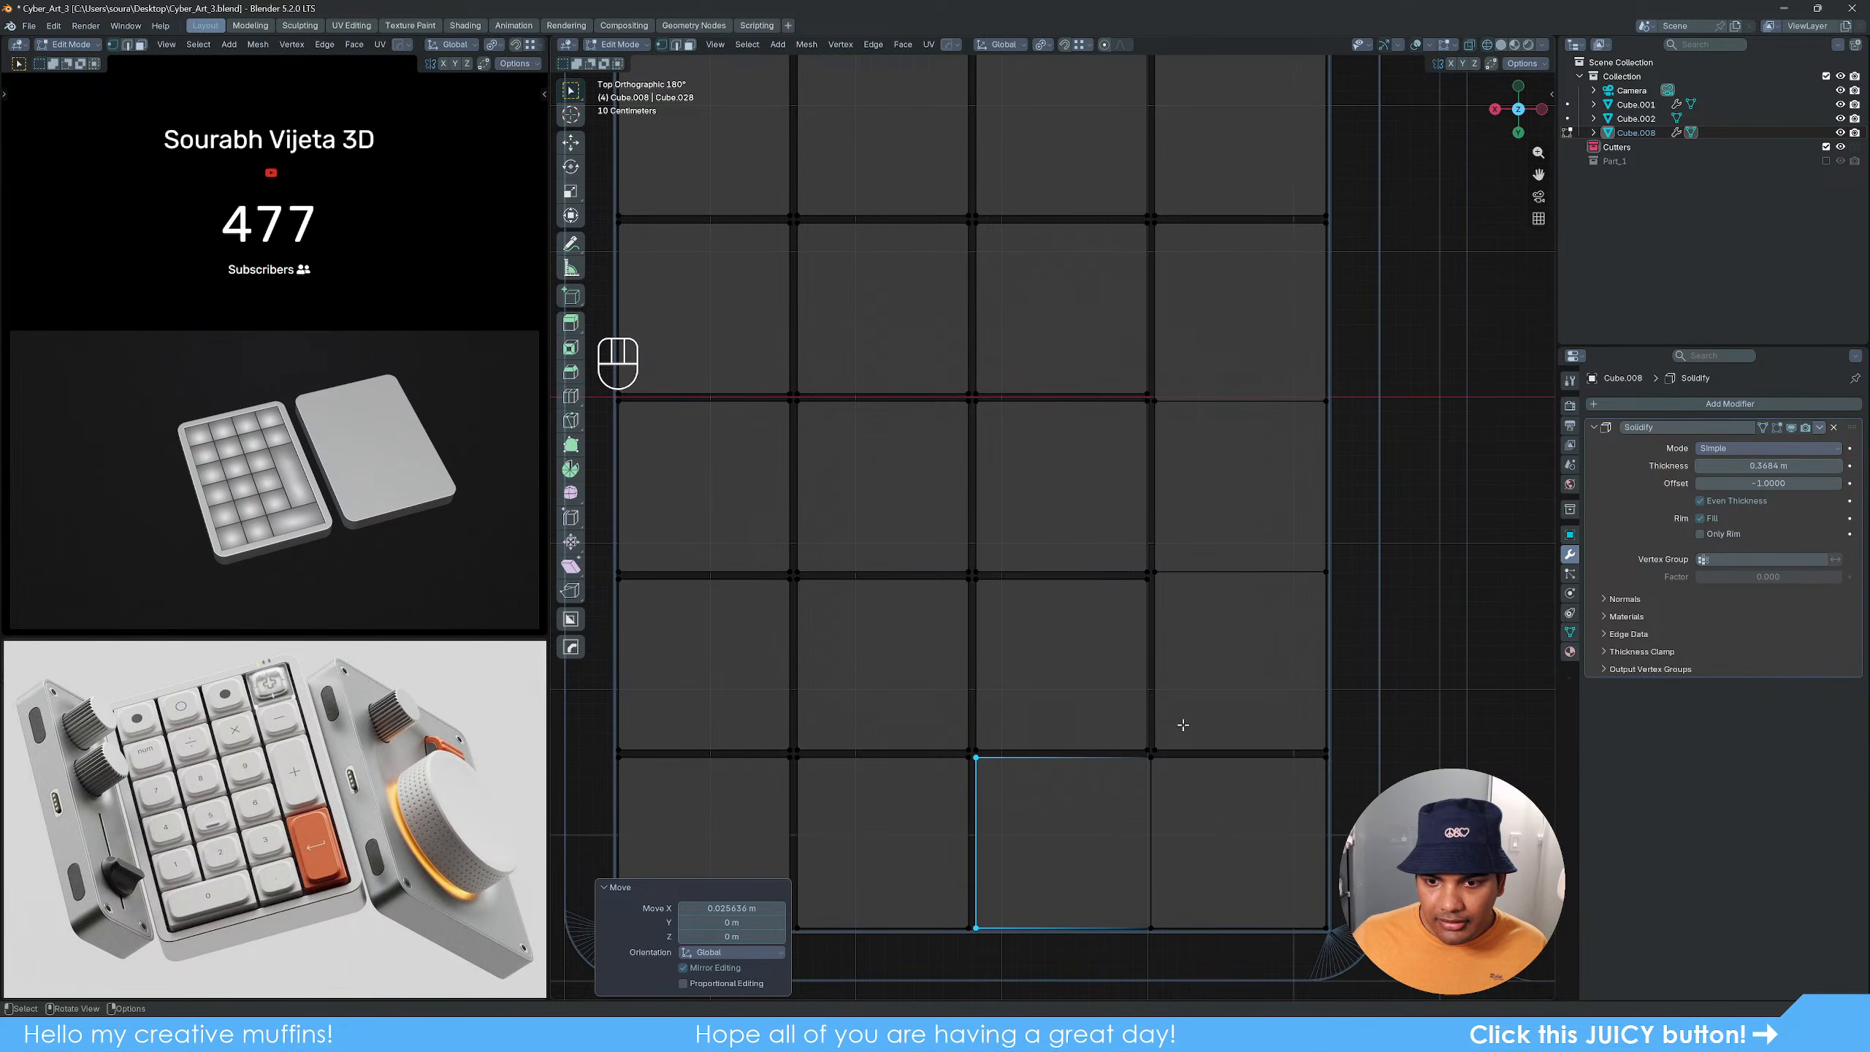
pyautogui.keyDown('shift'); pyautogui.moveTo(1197, 393); pyautogui.dragTo(1006, 559, button='middle'); pyautogui.keyUp('shift')
pyautogui.scroll(7, 1006, 530)
pyautogui.keyDown('shift'); pyautogui.moveTo(852, 283); pyautogui.dragTo(877, 831, button='middle'); pyautogui.keyUp('shift')
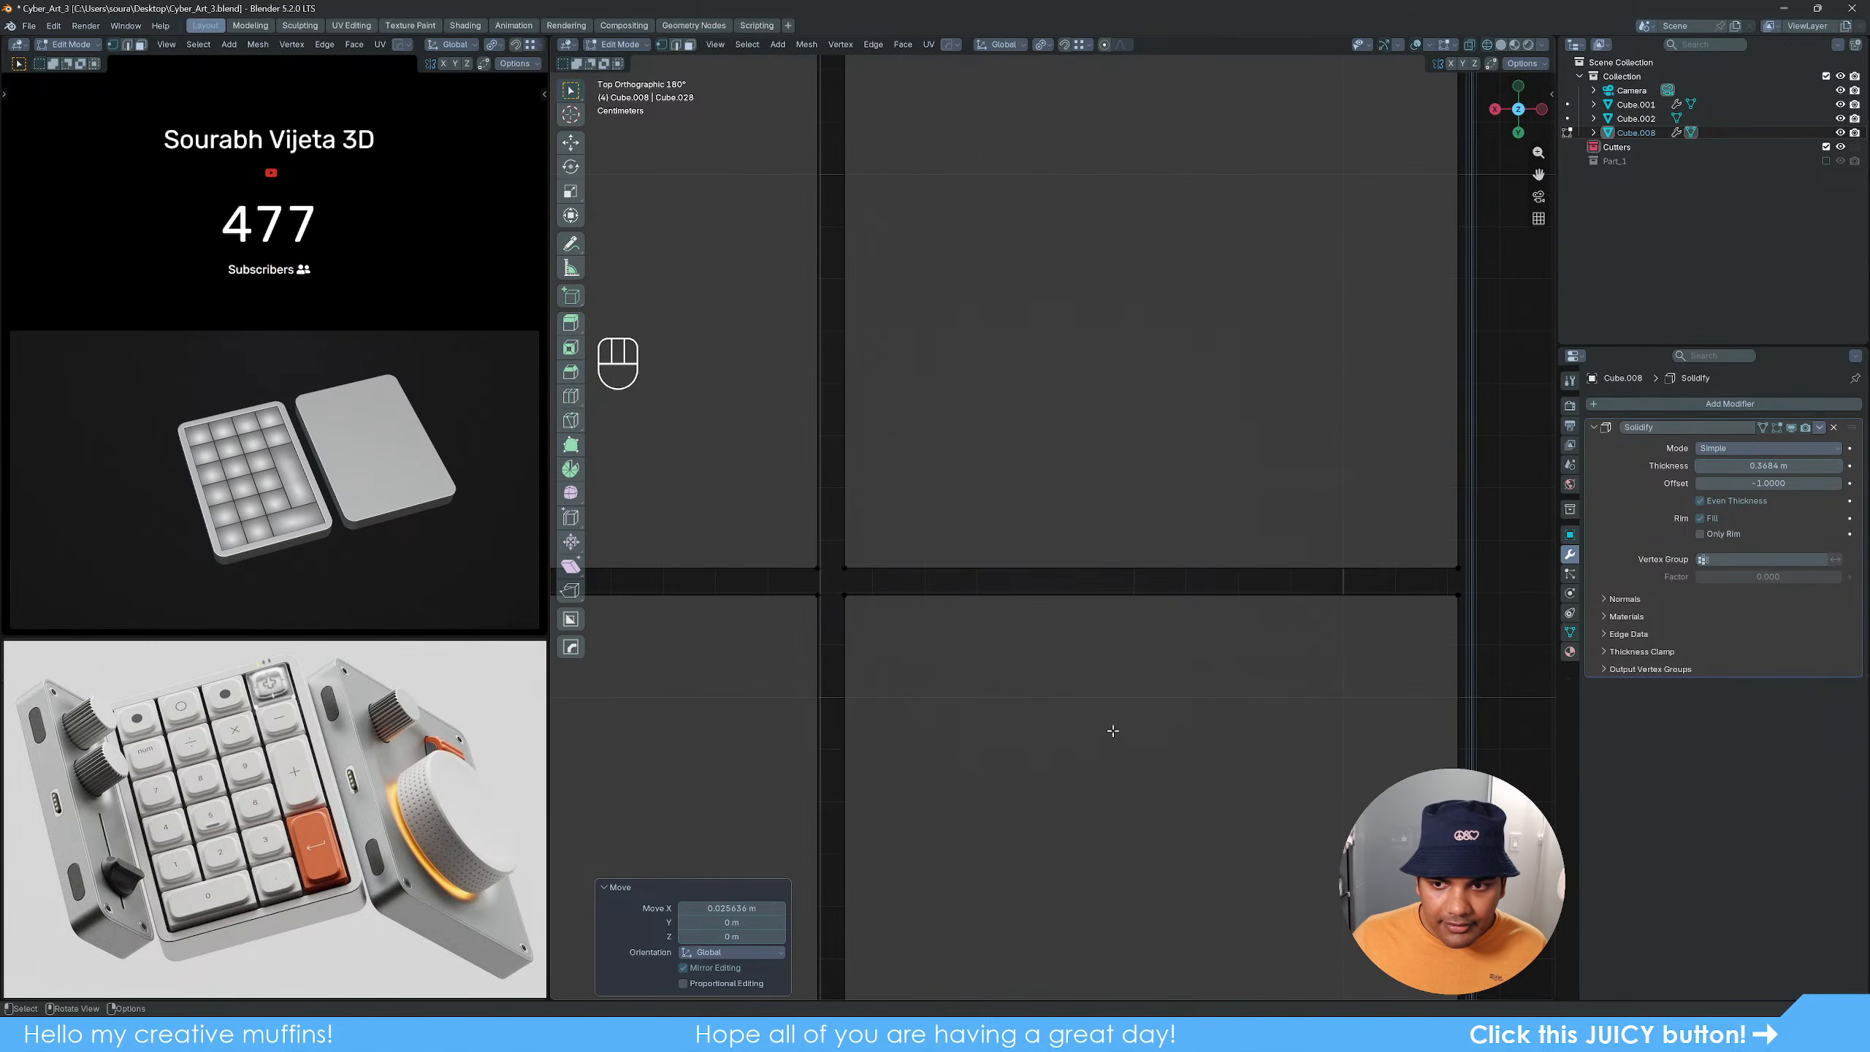
pyautogui.scroll(-4, 1090, 740)
pyautogui.keyDown('shift'); pyautogui.moveTo(1078, 756); pyautogui.dragTo(1041, 554, button='middle'); pyautogui.keyUp('shift')
pyautogui.scroll(-5, 1106, 561)
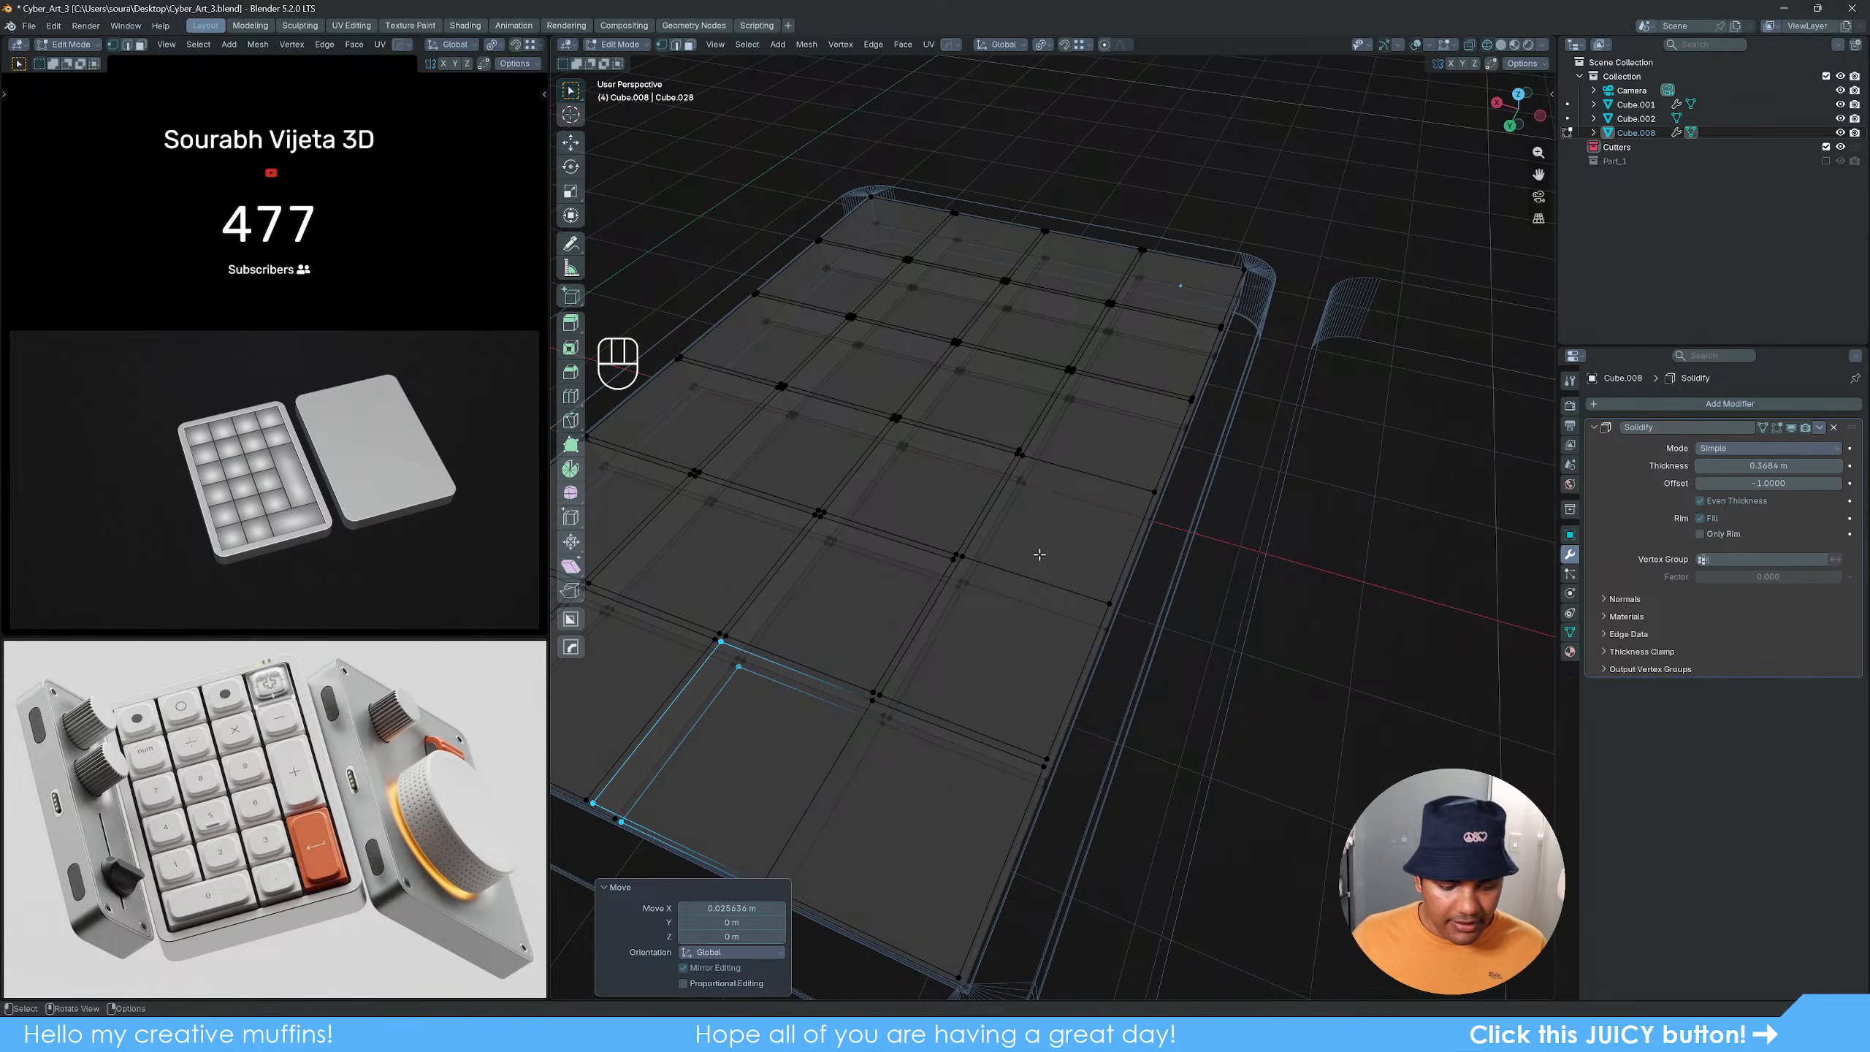
# Step: Dissolve the two dividing edge loops across the tall key to merge its three segments
pyautogui.press('2')
pyautogui.keyDown('alt'); pyautogui.click(1079, 470); pyautogui.keyUp('alt')
pyautogui.keyDown('alt'); pyautogui.keyDown('shift'); pyautogui.click(1077, 501); pyautogui.keyUp('shift'); pyautogui.keyUp('alt')
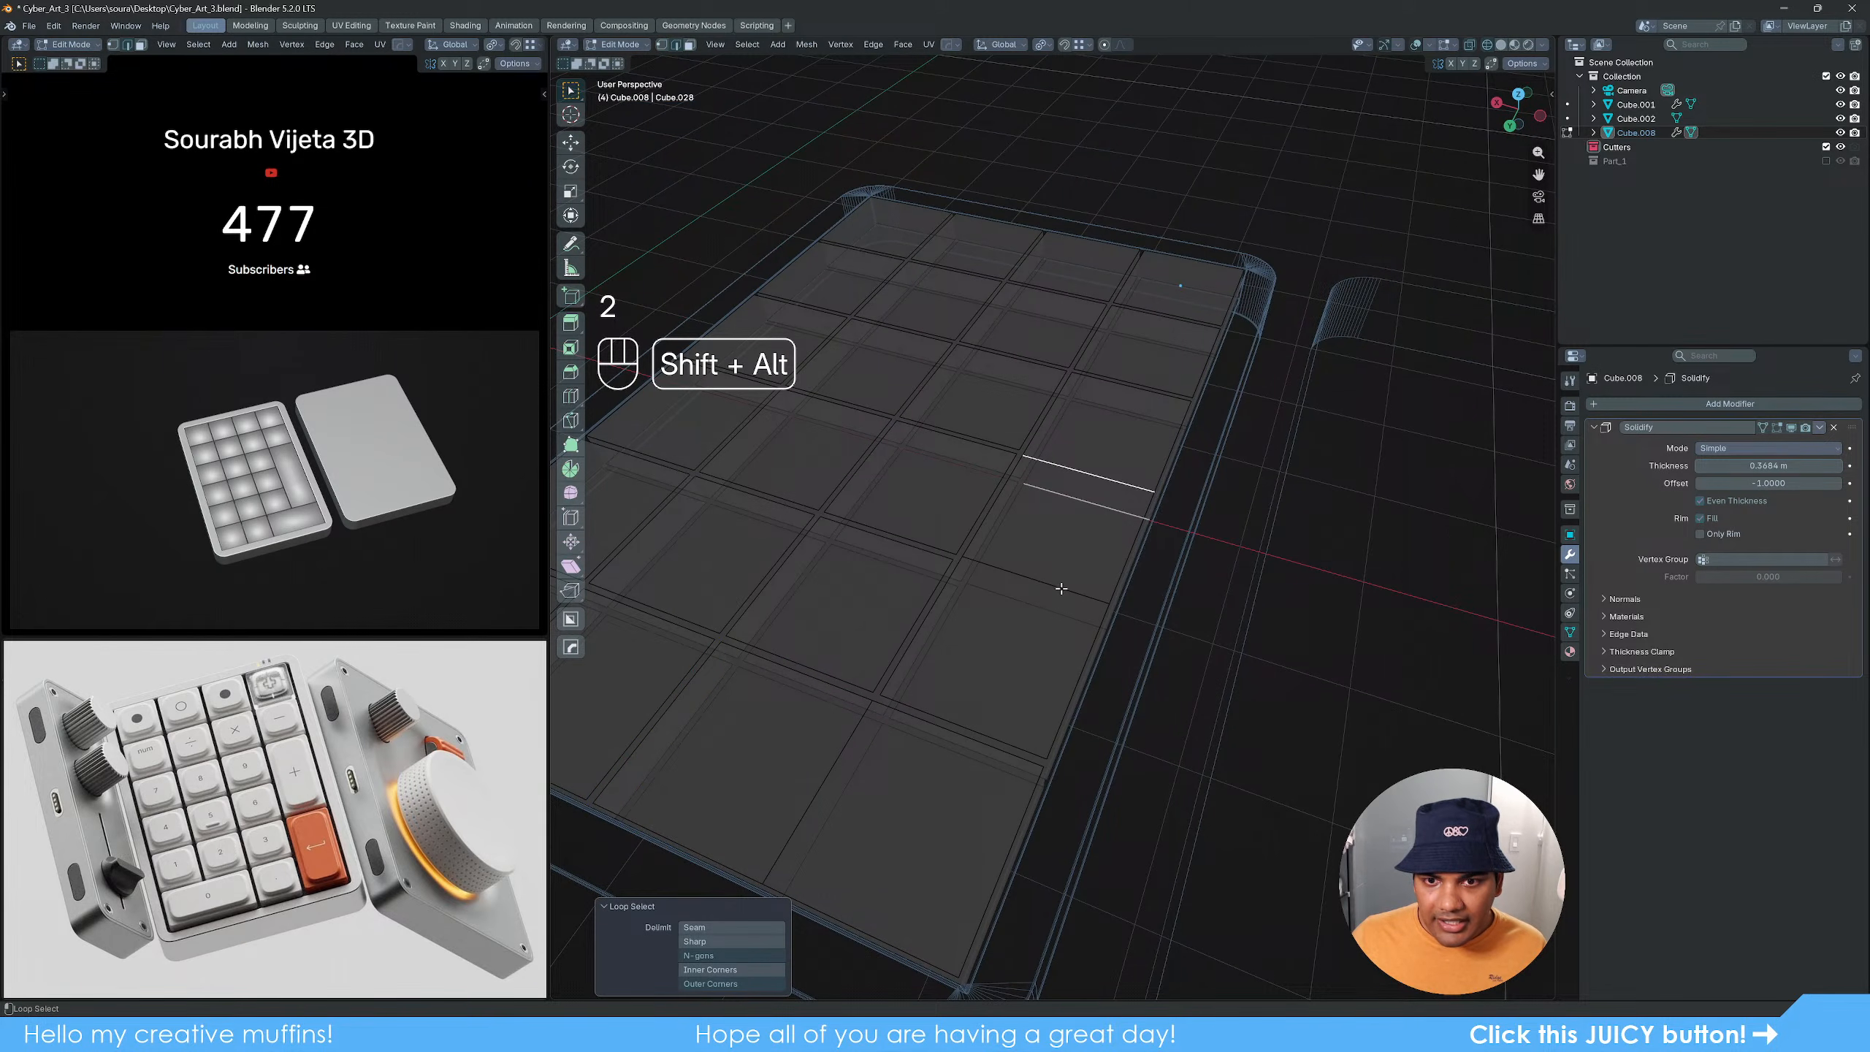
pyautogui.keyDown('alt'); pyautogui.keyDown('shift'); pyautogui.click(1061, 589); pyautogui.keyUp('shift'); pyautogui.keyUp('alt')
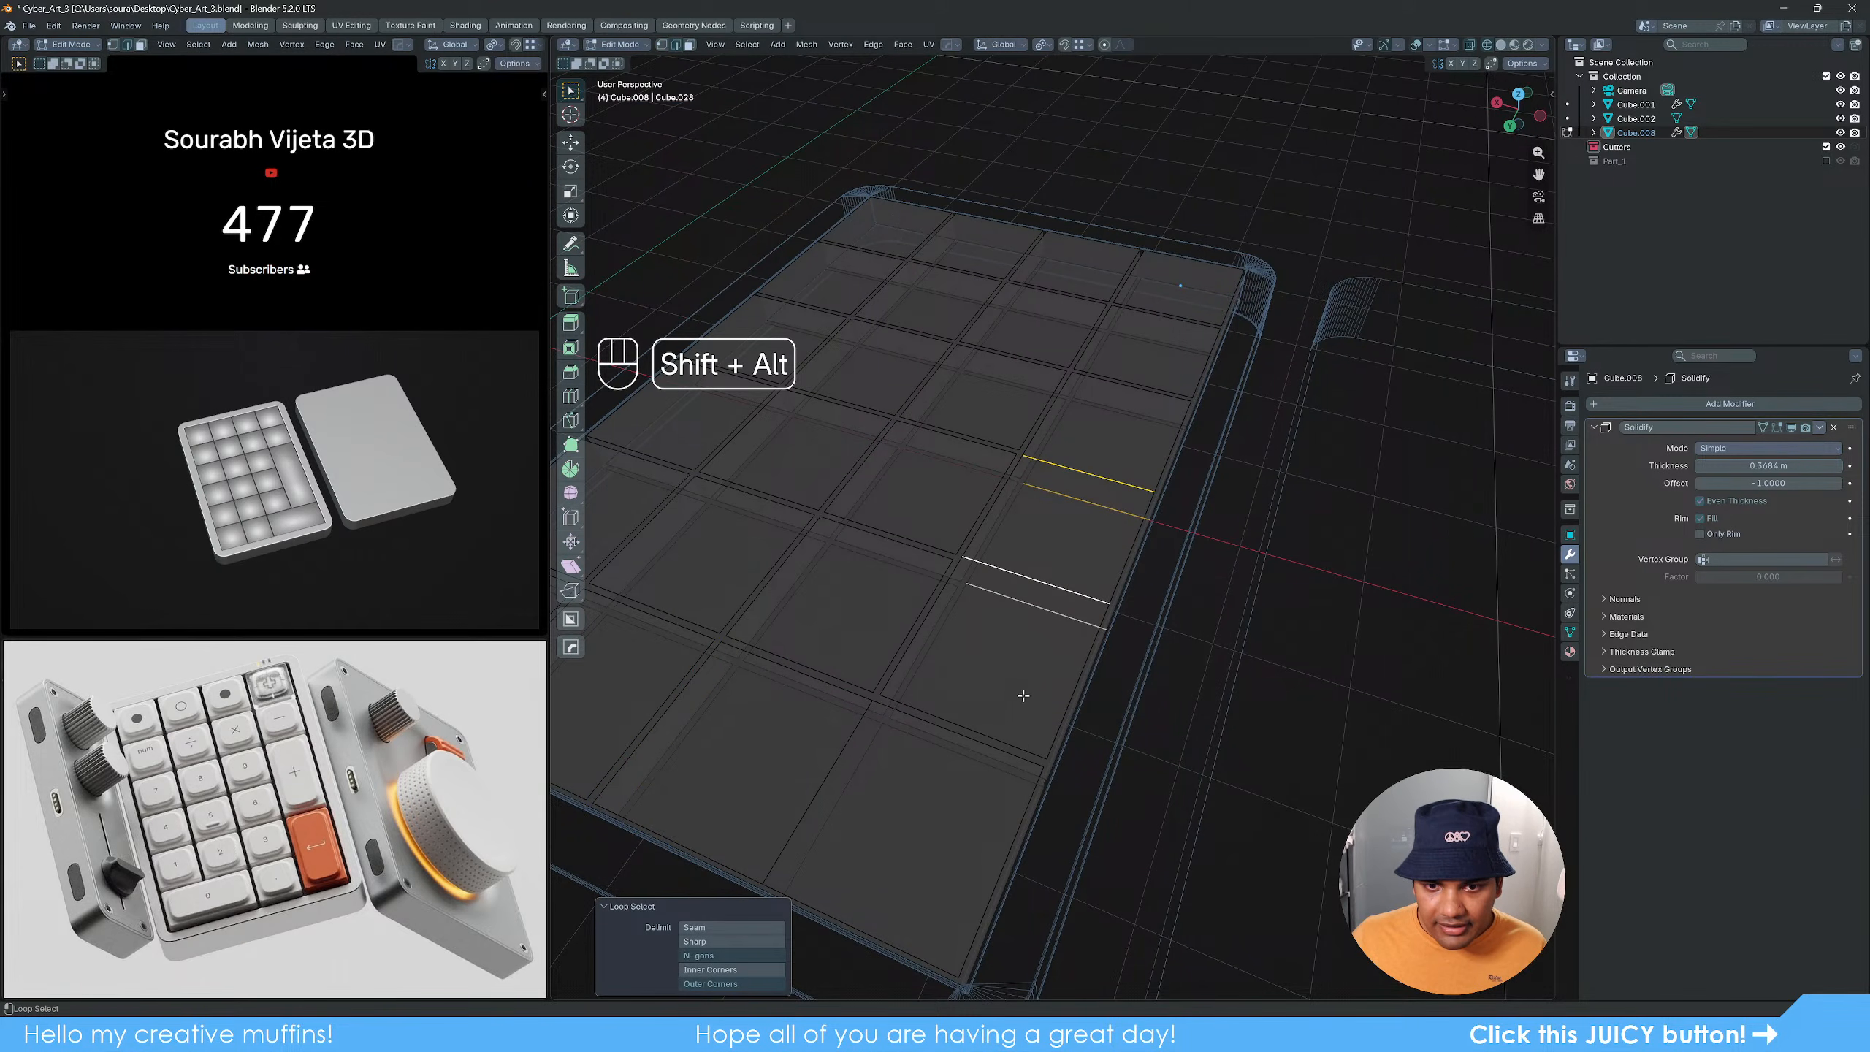
pyautogui.moveTo(1023, 695); pyautogui.dragTo(1020, 625, button='middle')
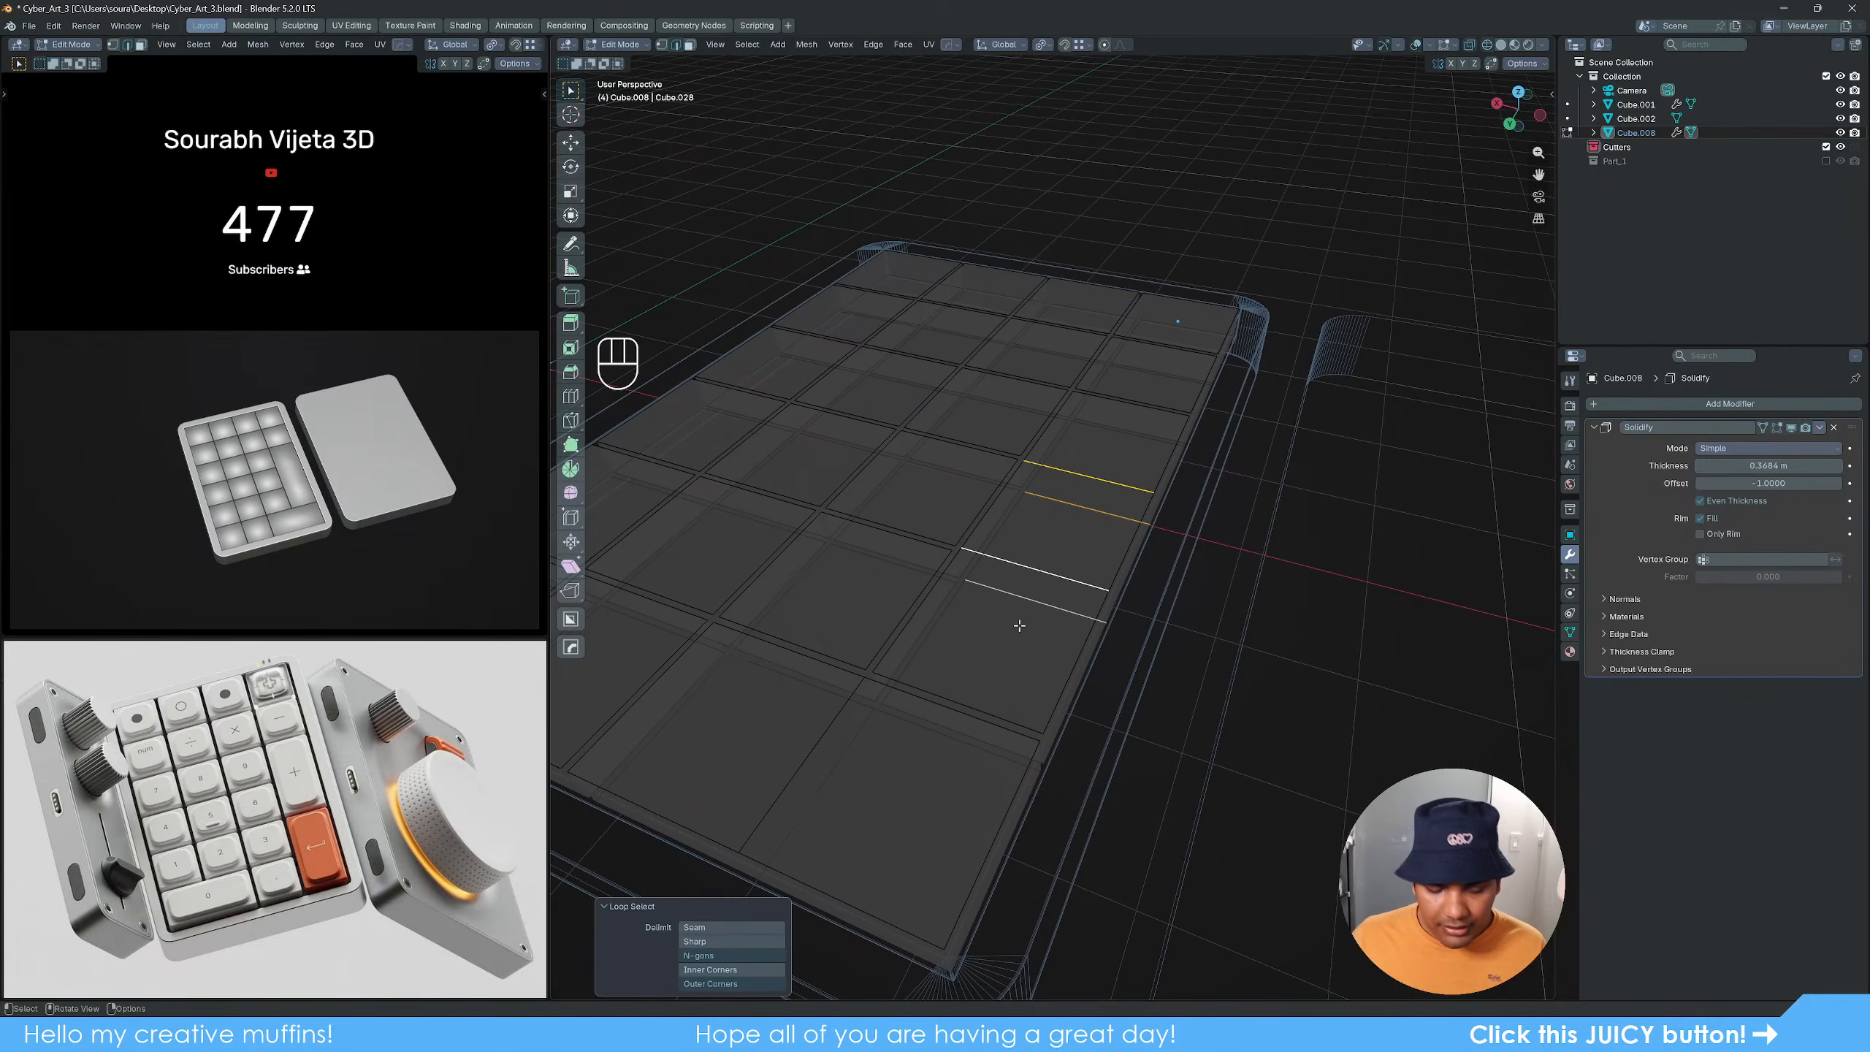
pyautogui.press('x')
pyautogui.click(1006, 712)
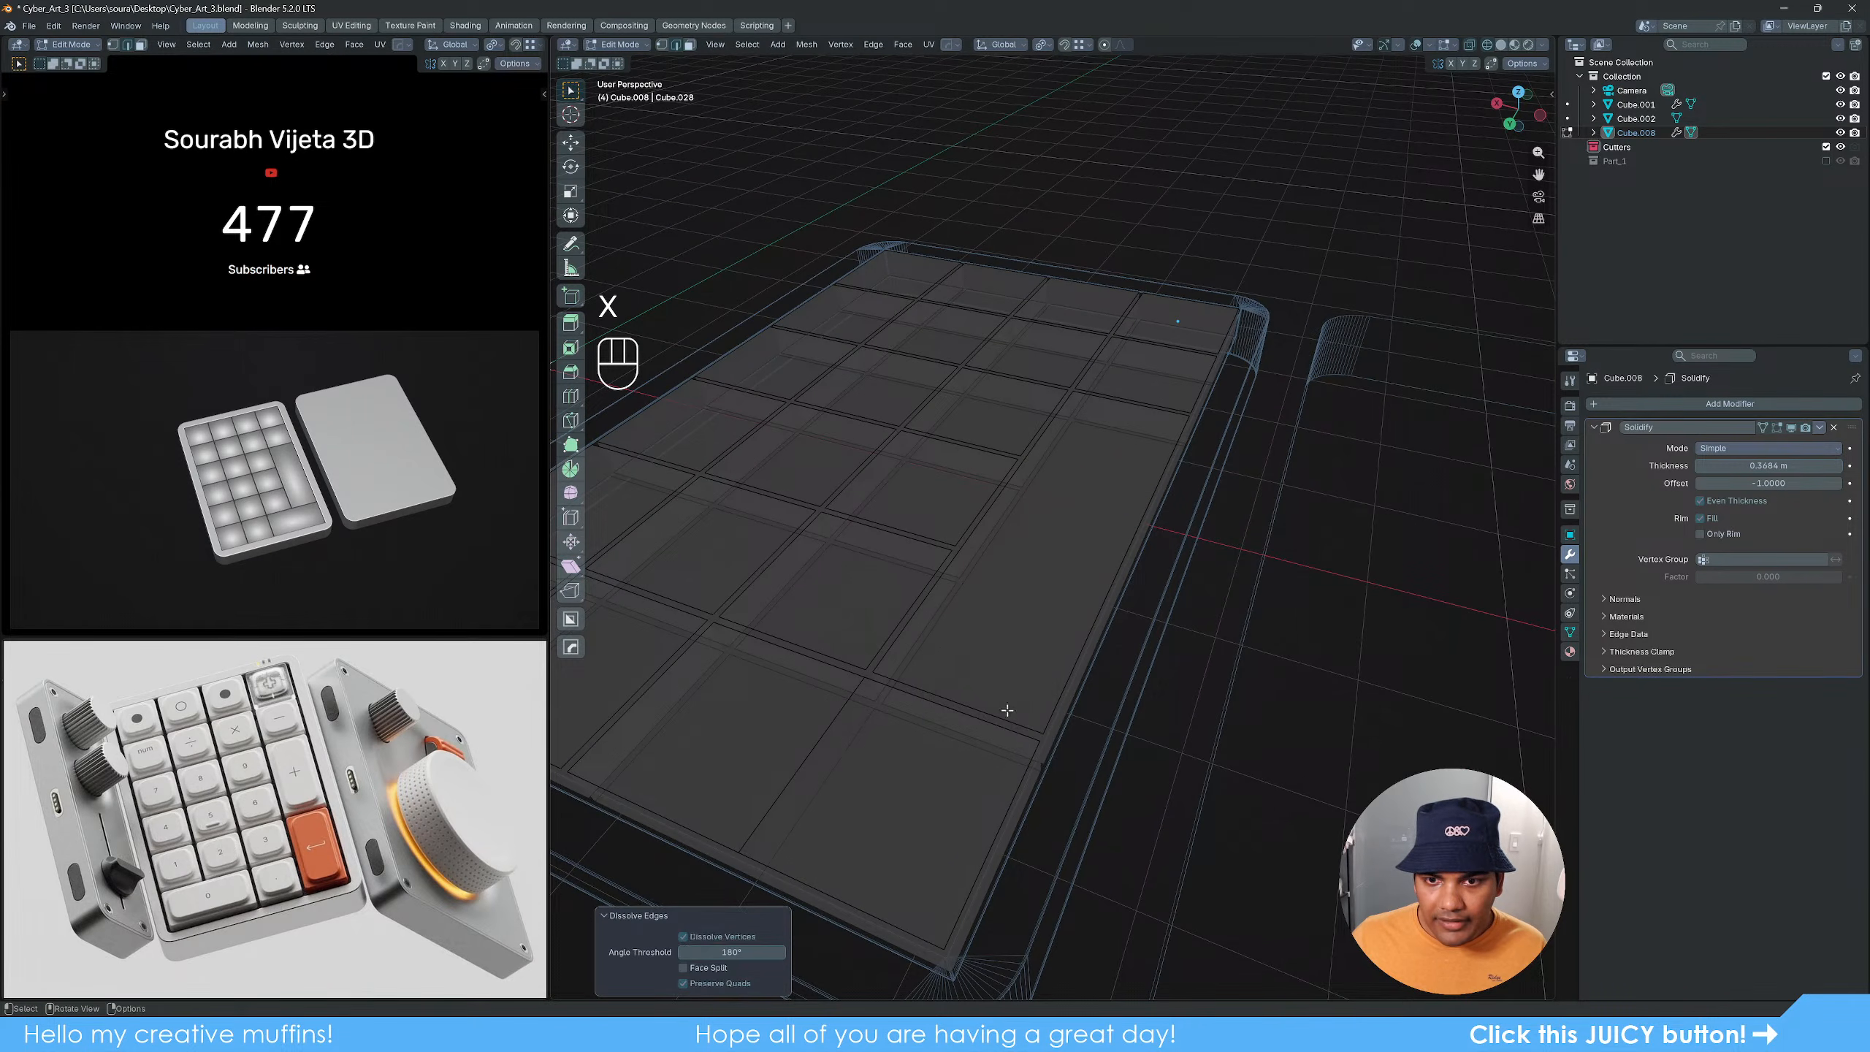
# Step: Dissolve the wide bottom key's dividing edge loop and return to Object Mode in solid shading
pyautogui.keyDown('alt'); pyautogui.click(823, 746); pyautogui.keyUp('alt')
pyautogui.press('x')
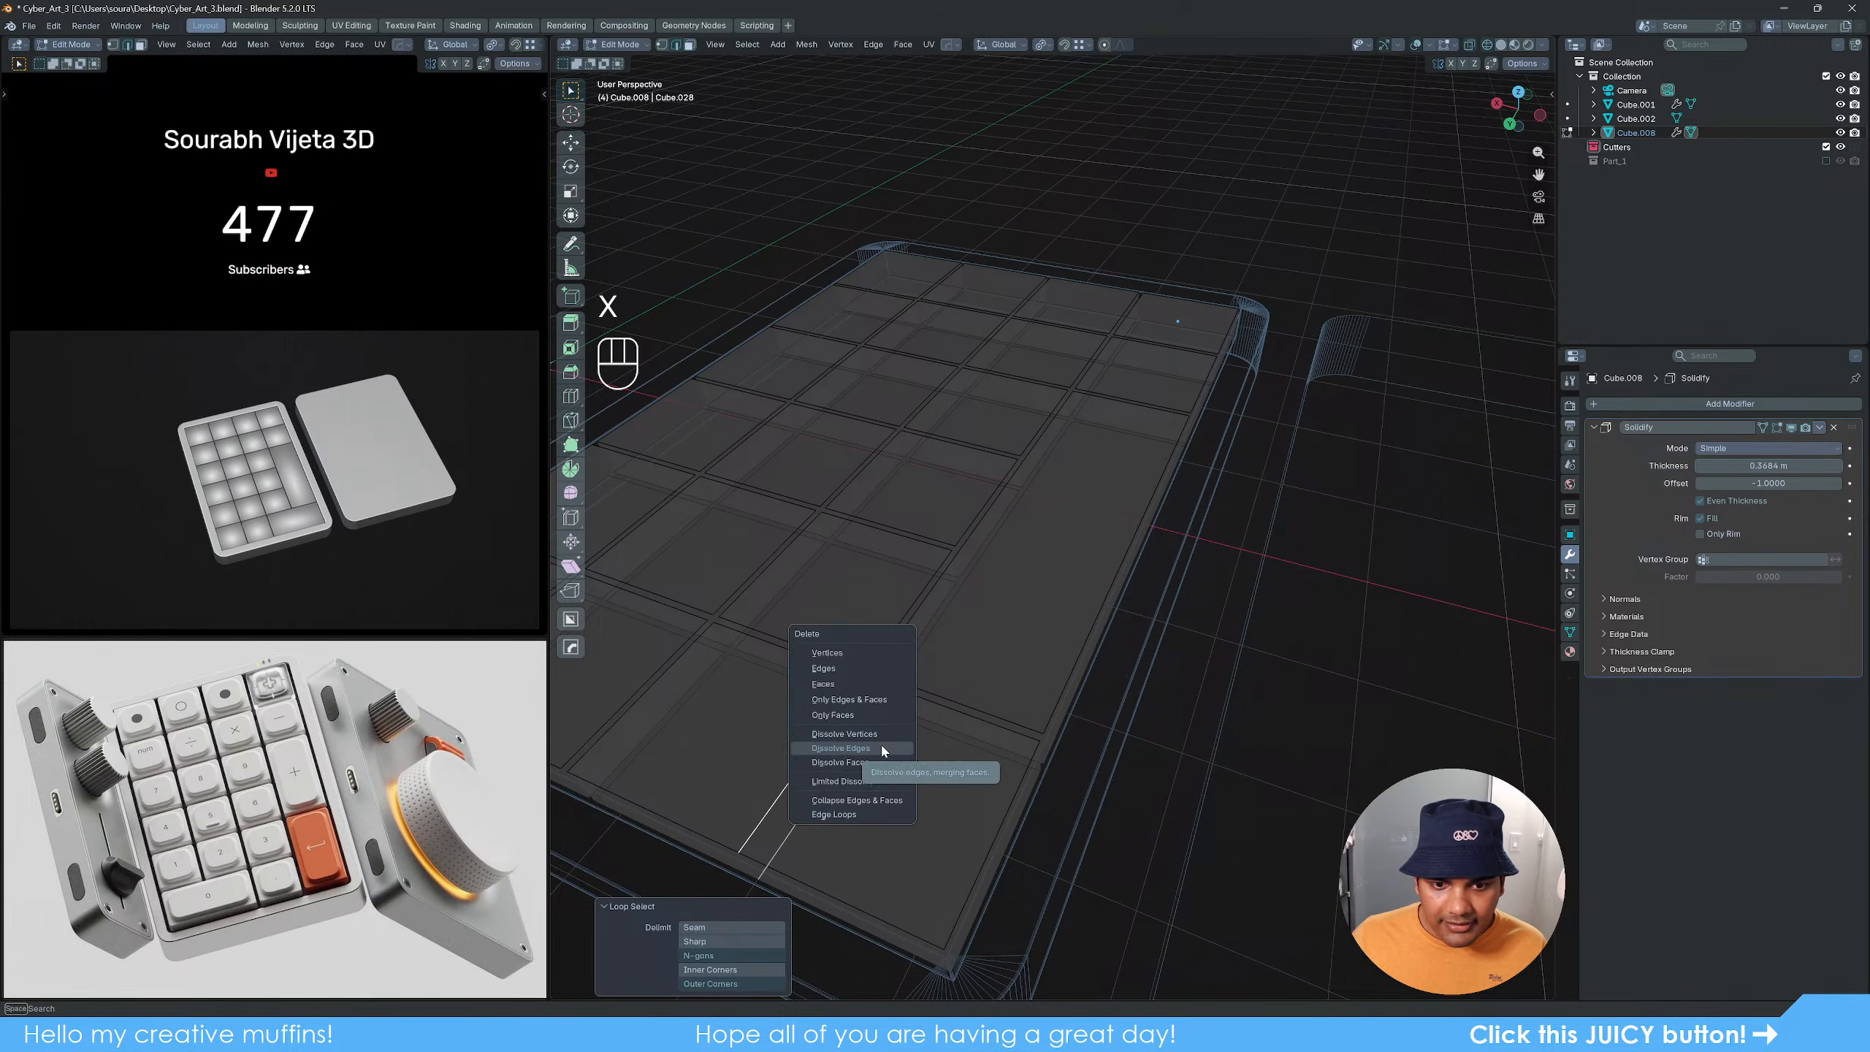
pyautogui.click(882, 751)
pyautogui.press('Tab')
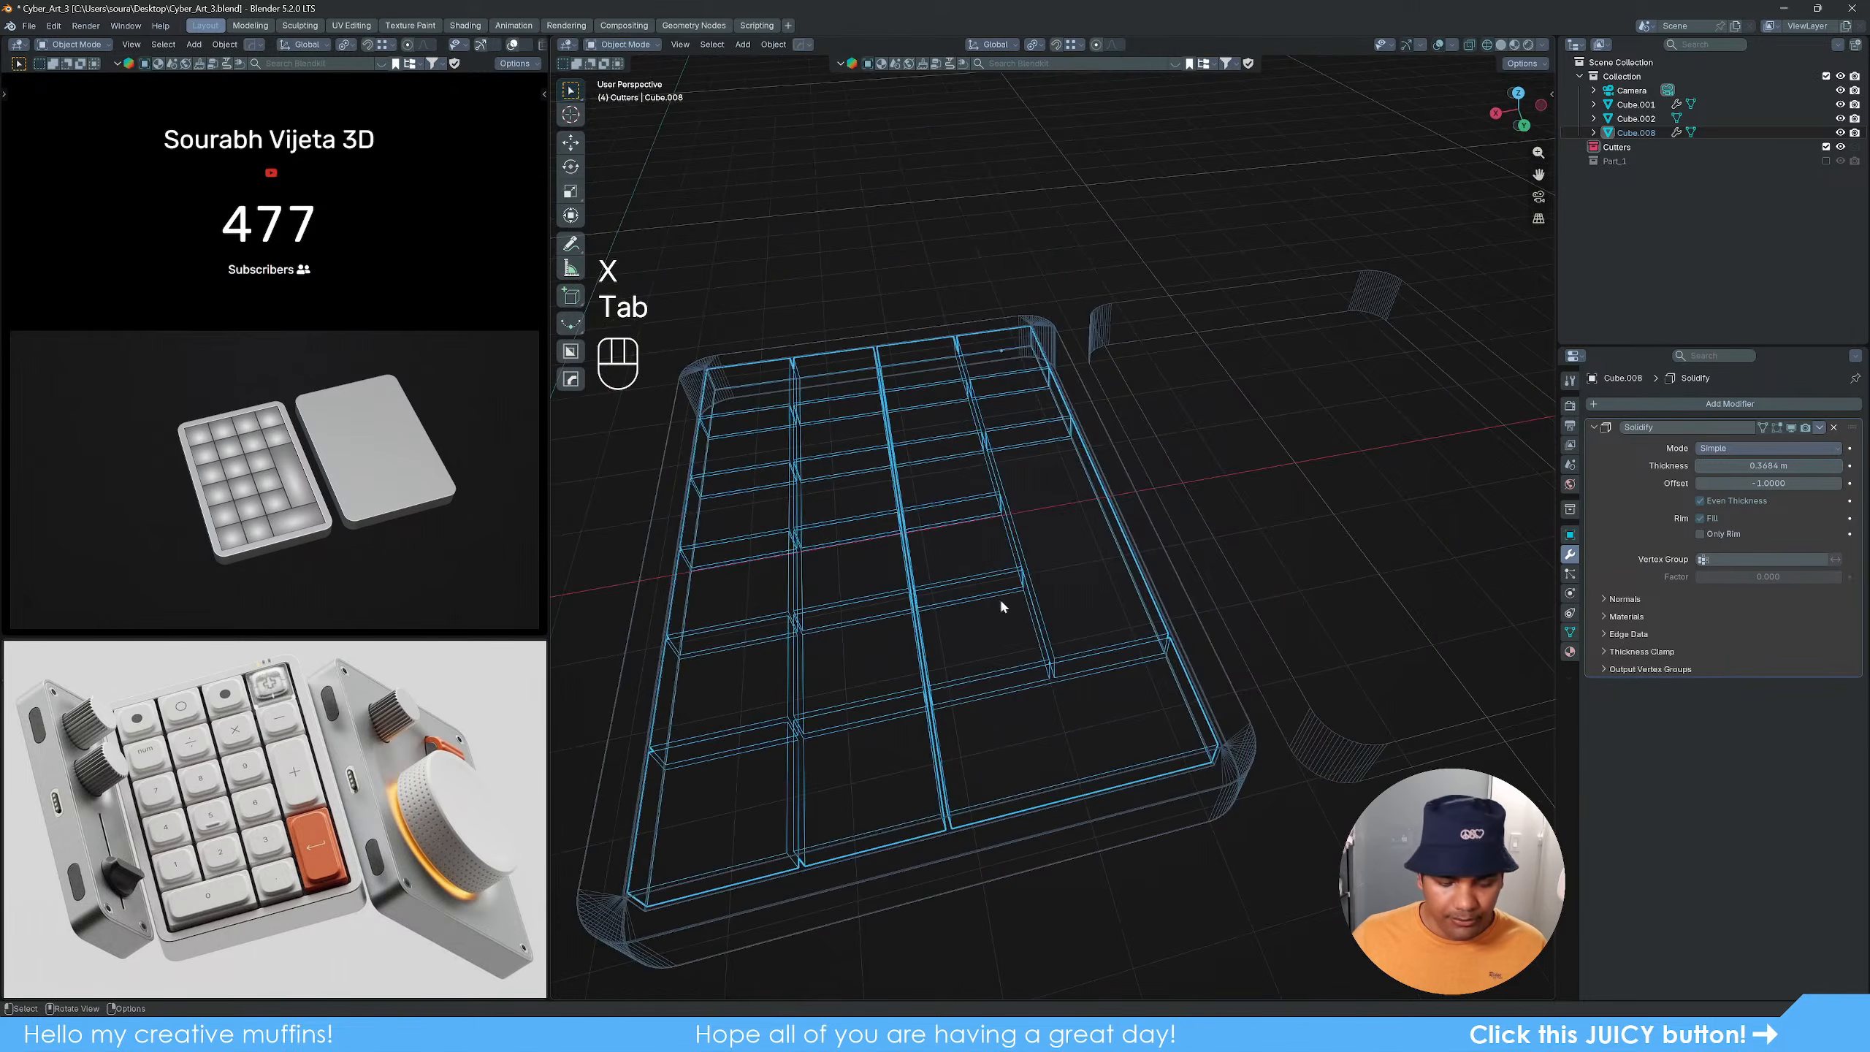
pyautogui.press('z')
# Step: Apply the joined keys' Solidify modifier to make their thickness real geometry
pyautogui.moveTo(1014, 633); pyautogui.dragTo(1044, 572, button='middle')
pyautogui.click(1819, 427)
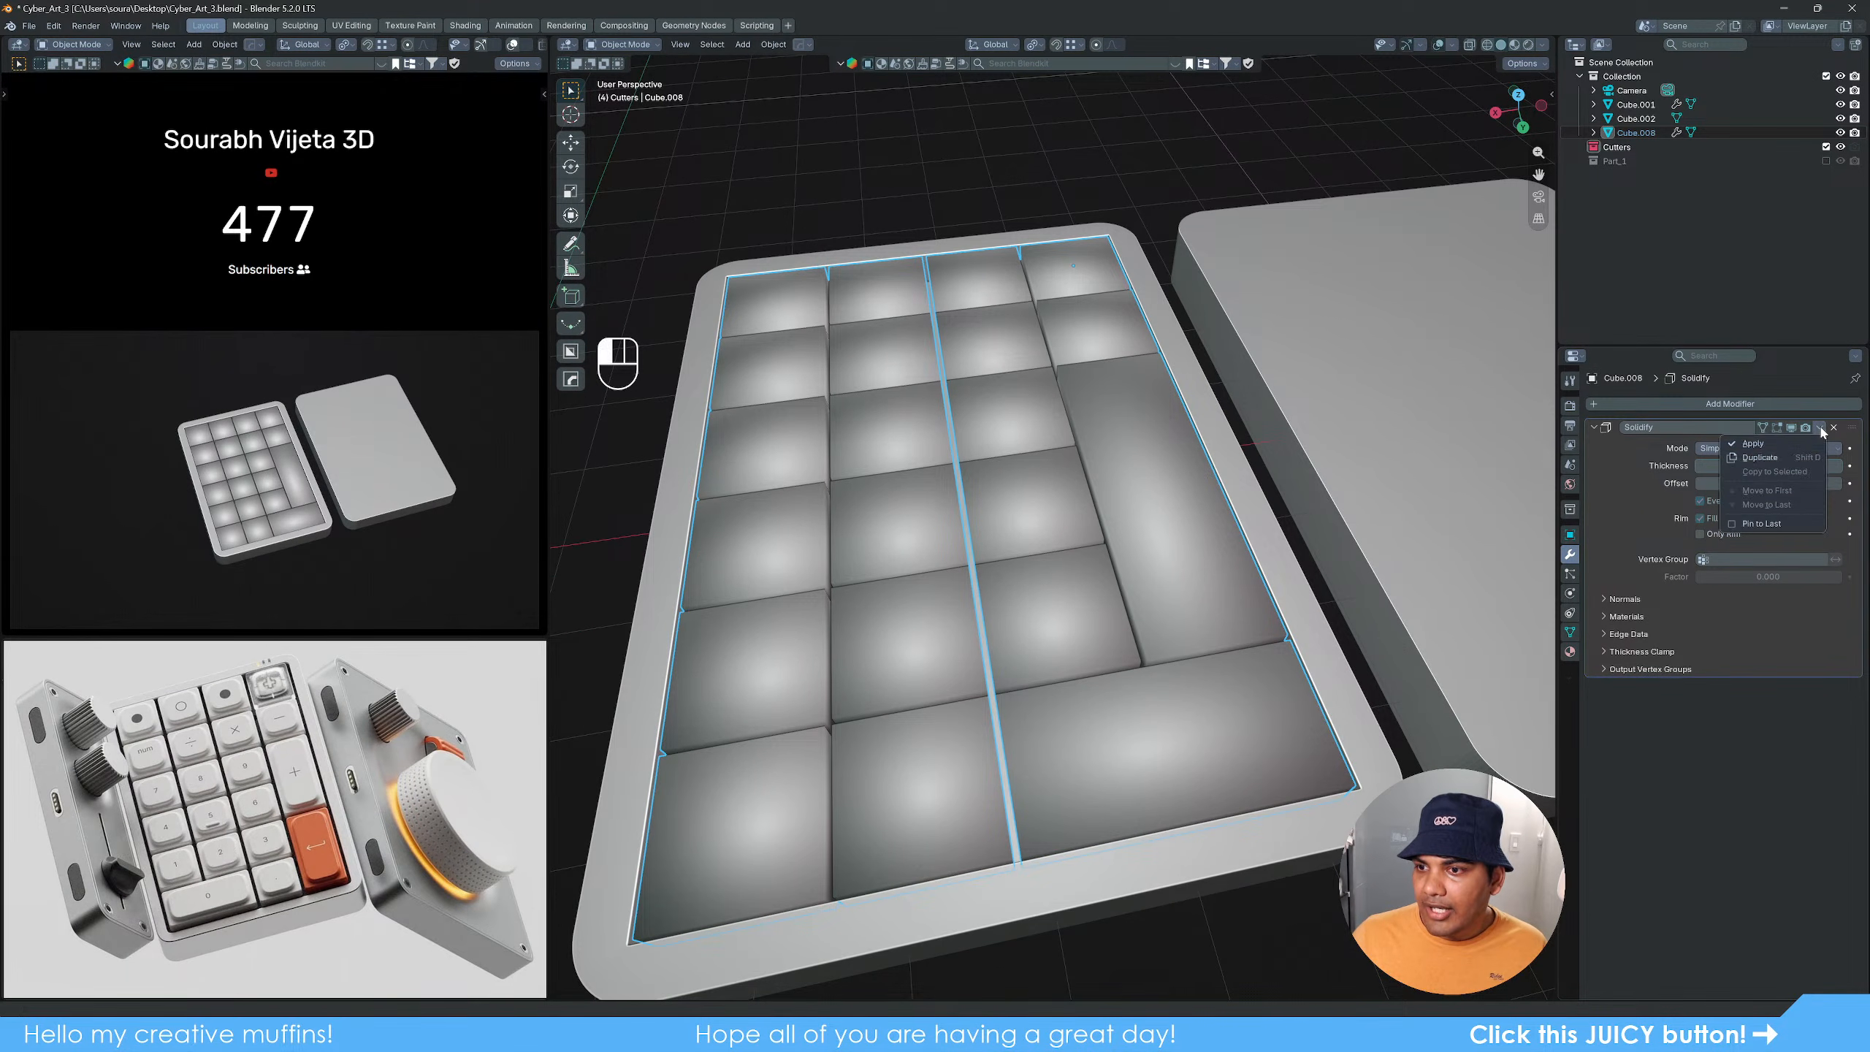
pyautogui.click(1778, 441)
pyautogui.click(1060, 163)
pyautogui.scroll(-1, 1126, 541)
pyautogui.click(1041, 519)
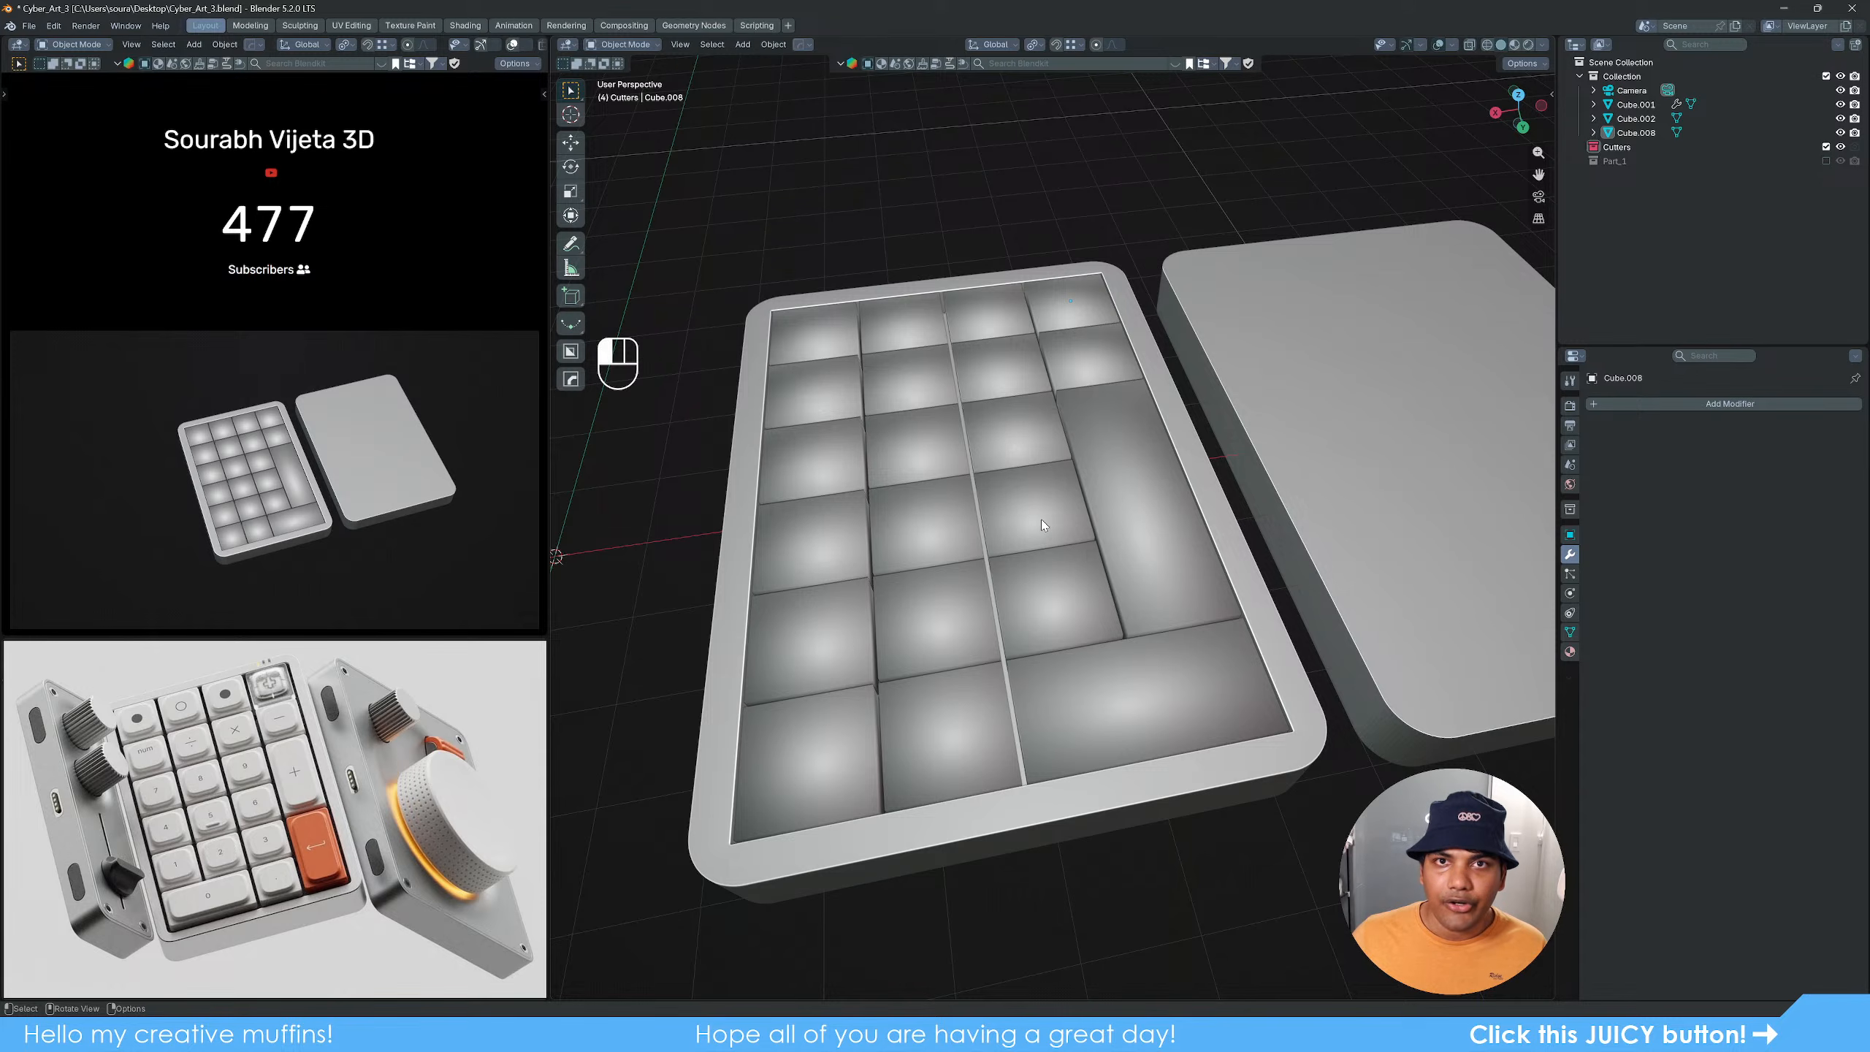
# Step: Sharpen the joined keys object with 30° sharpness and 60° auto smooth
pyautogui.press('q')
pyautogui.click(1013, 509)
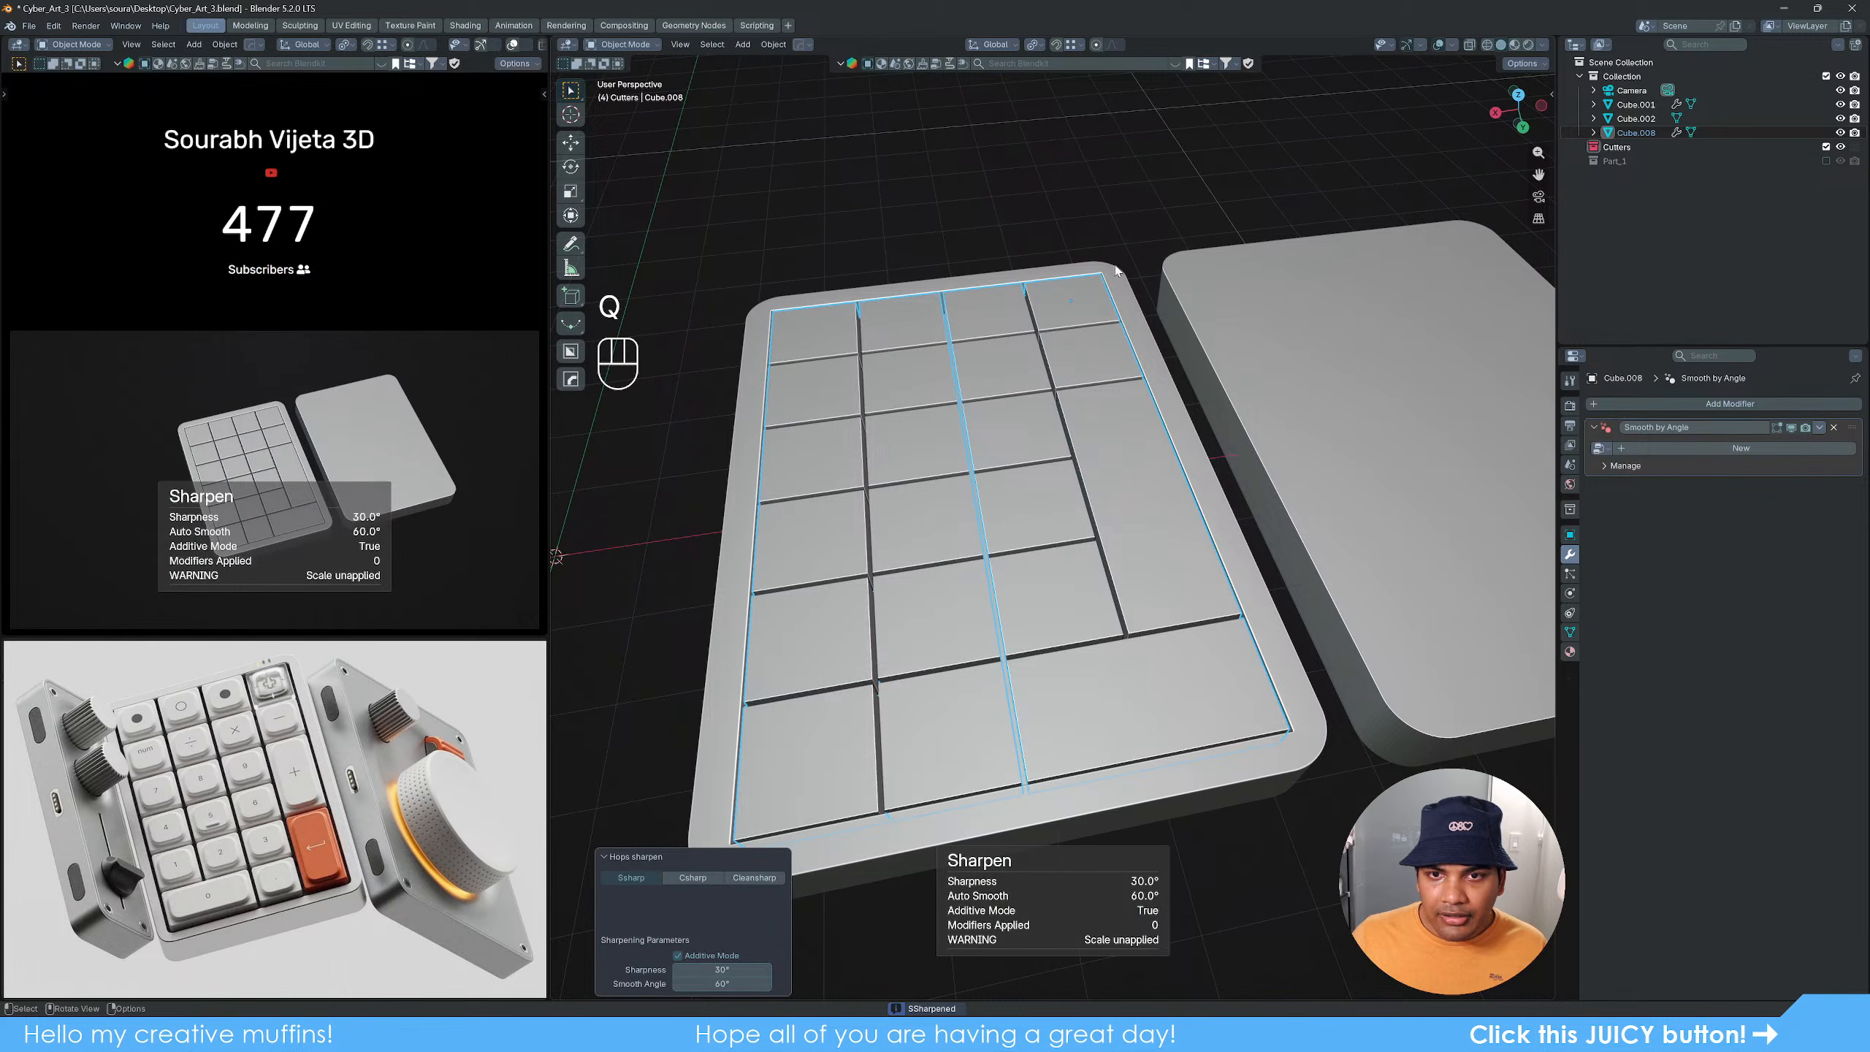
pyautogui.click(1120, 199)
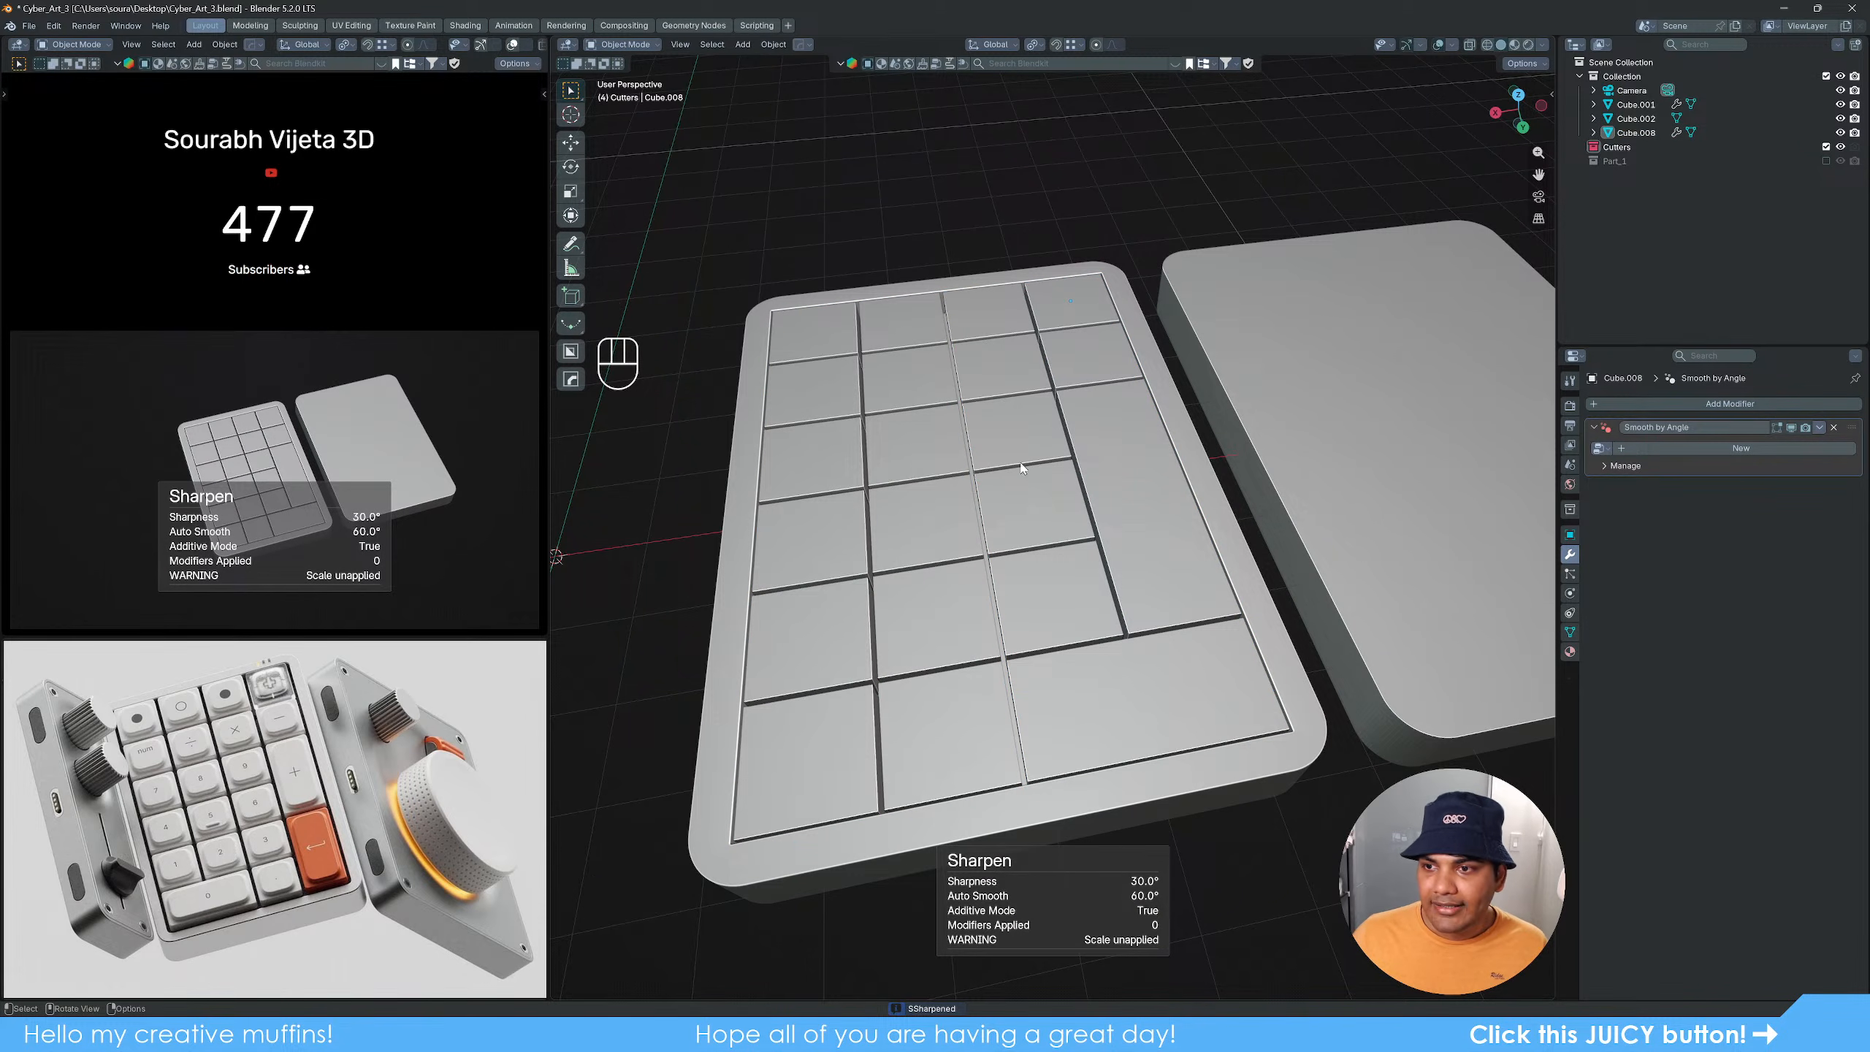
# Step: Inset the top faces of all the keys individually so each gets a narrow, even border
pyautogui.scroll(-3, 987, 506)
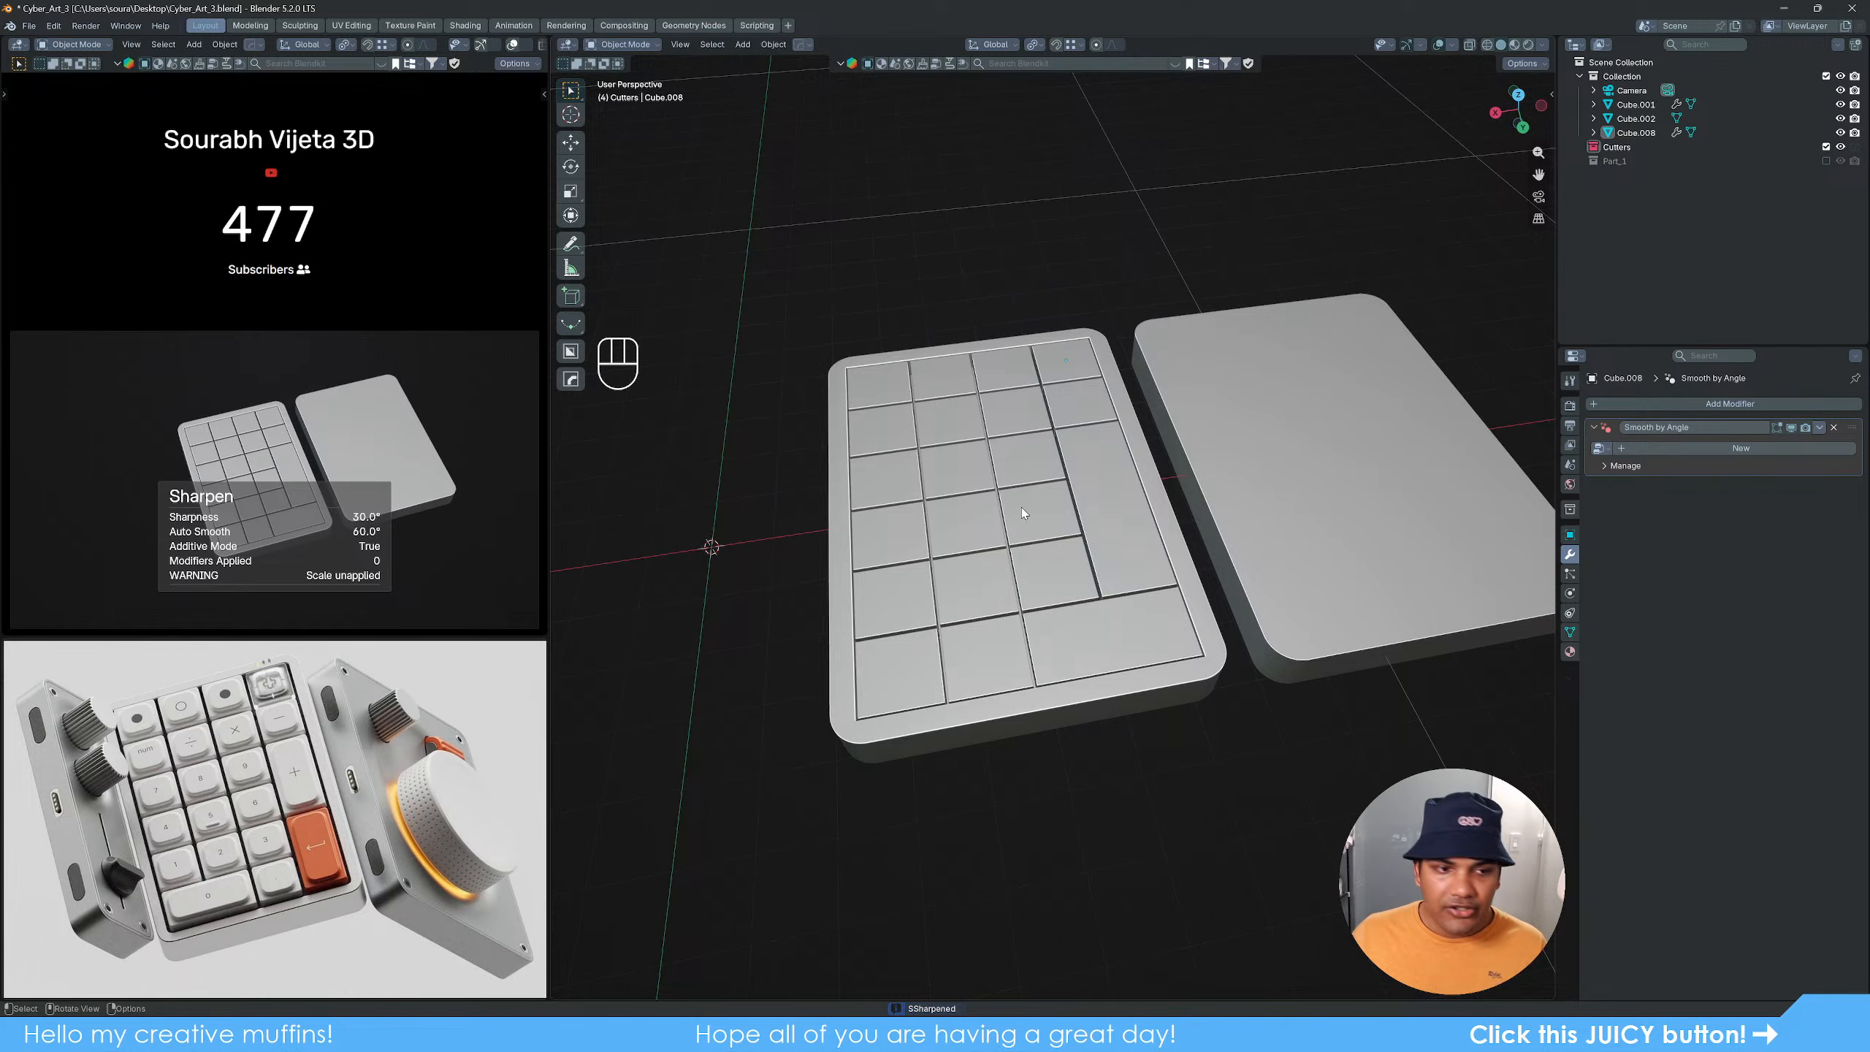
pyautogui.moveTo(1021, 508); pyautogui.dragTo(1024, 510, button='middle')
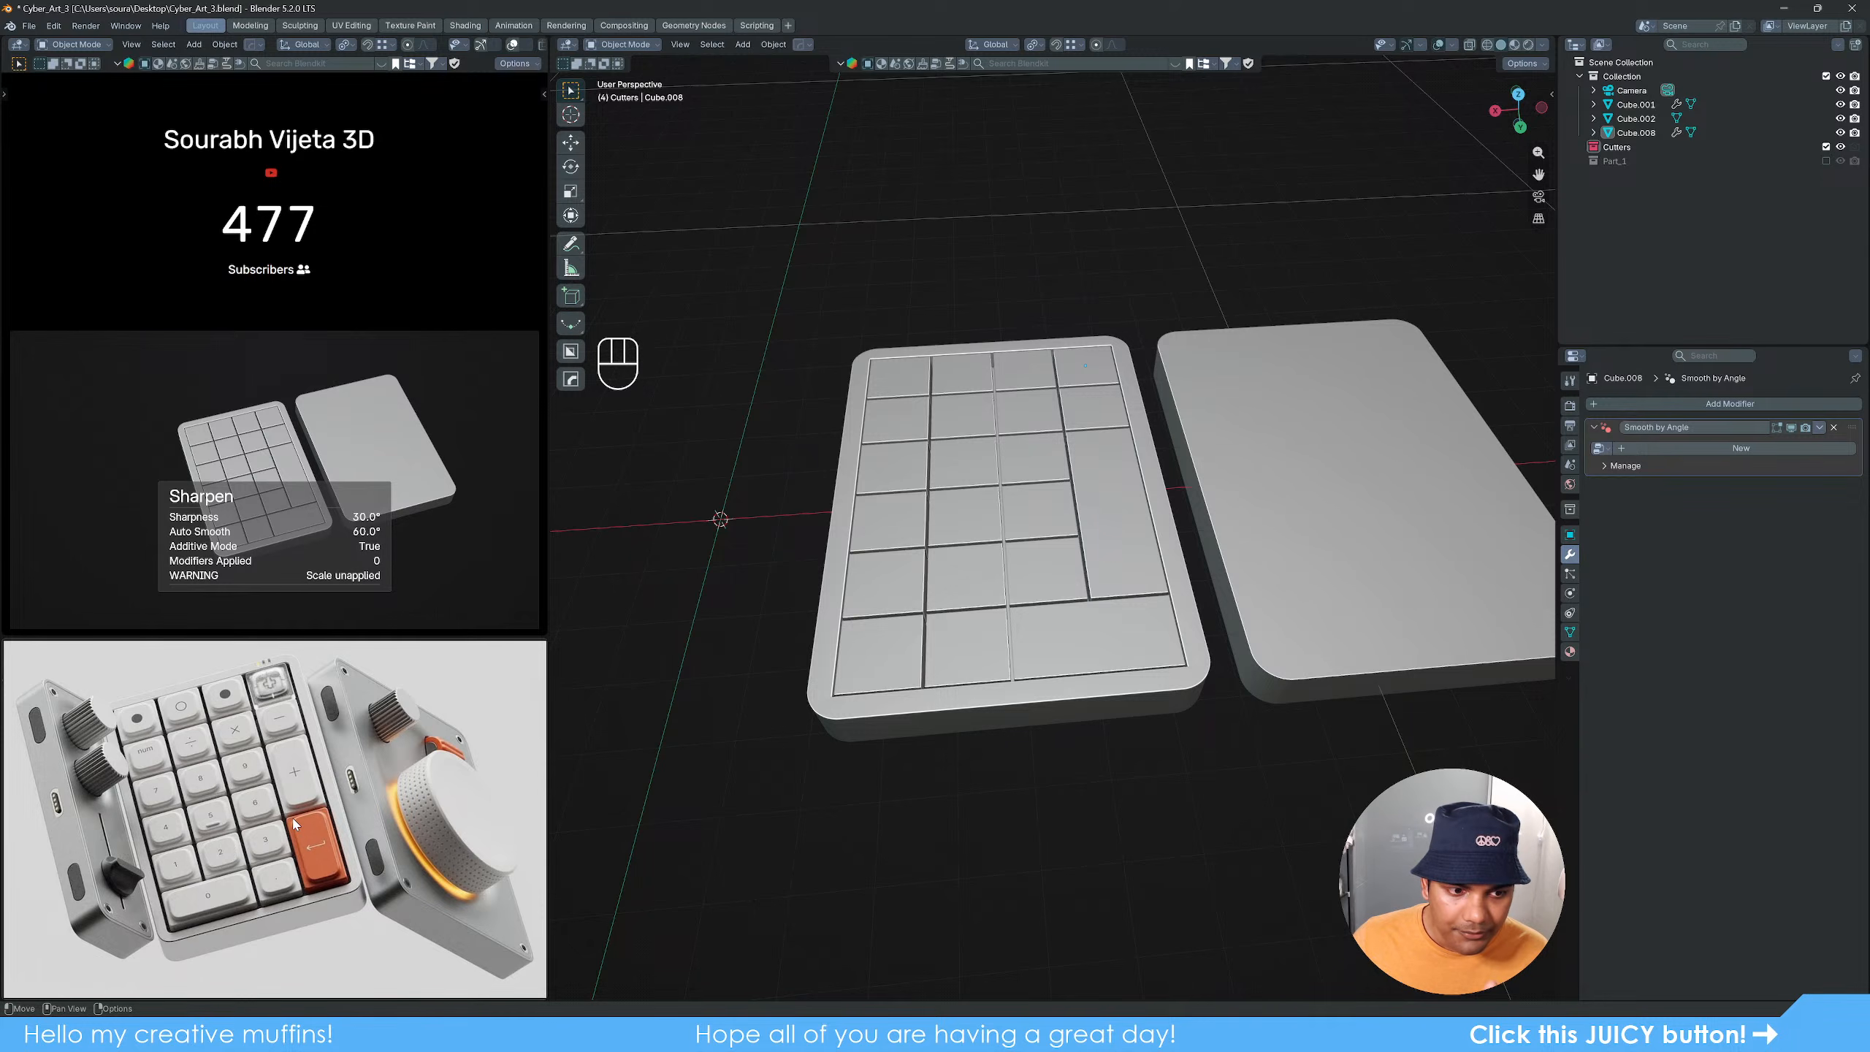
pyautogui.moveTo(1055, 610); pyautogui.dragTo(1075, 609, button='middle')
pyautogui.scroll(2, 1077, 614)
pyautogui.keyDown('shift'); pyautogui.moveTo(1074, 608); pyautogui.dragTo(1105, 586, button='middle'); pyautogui.keyUp('shift')
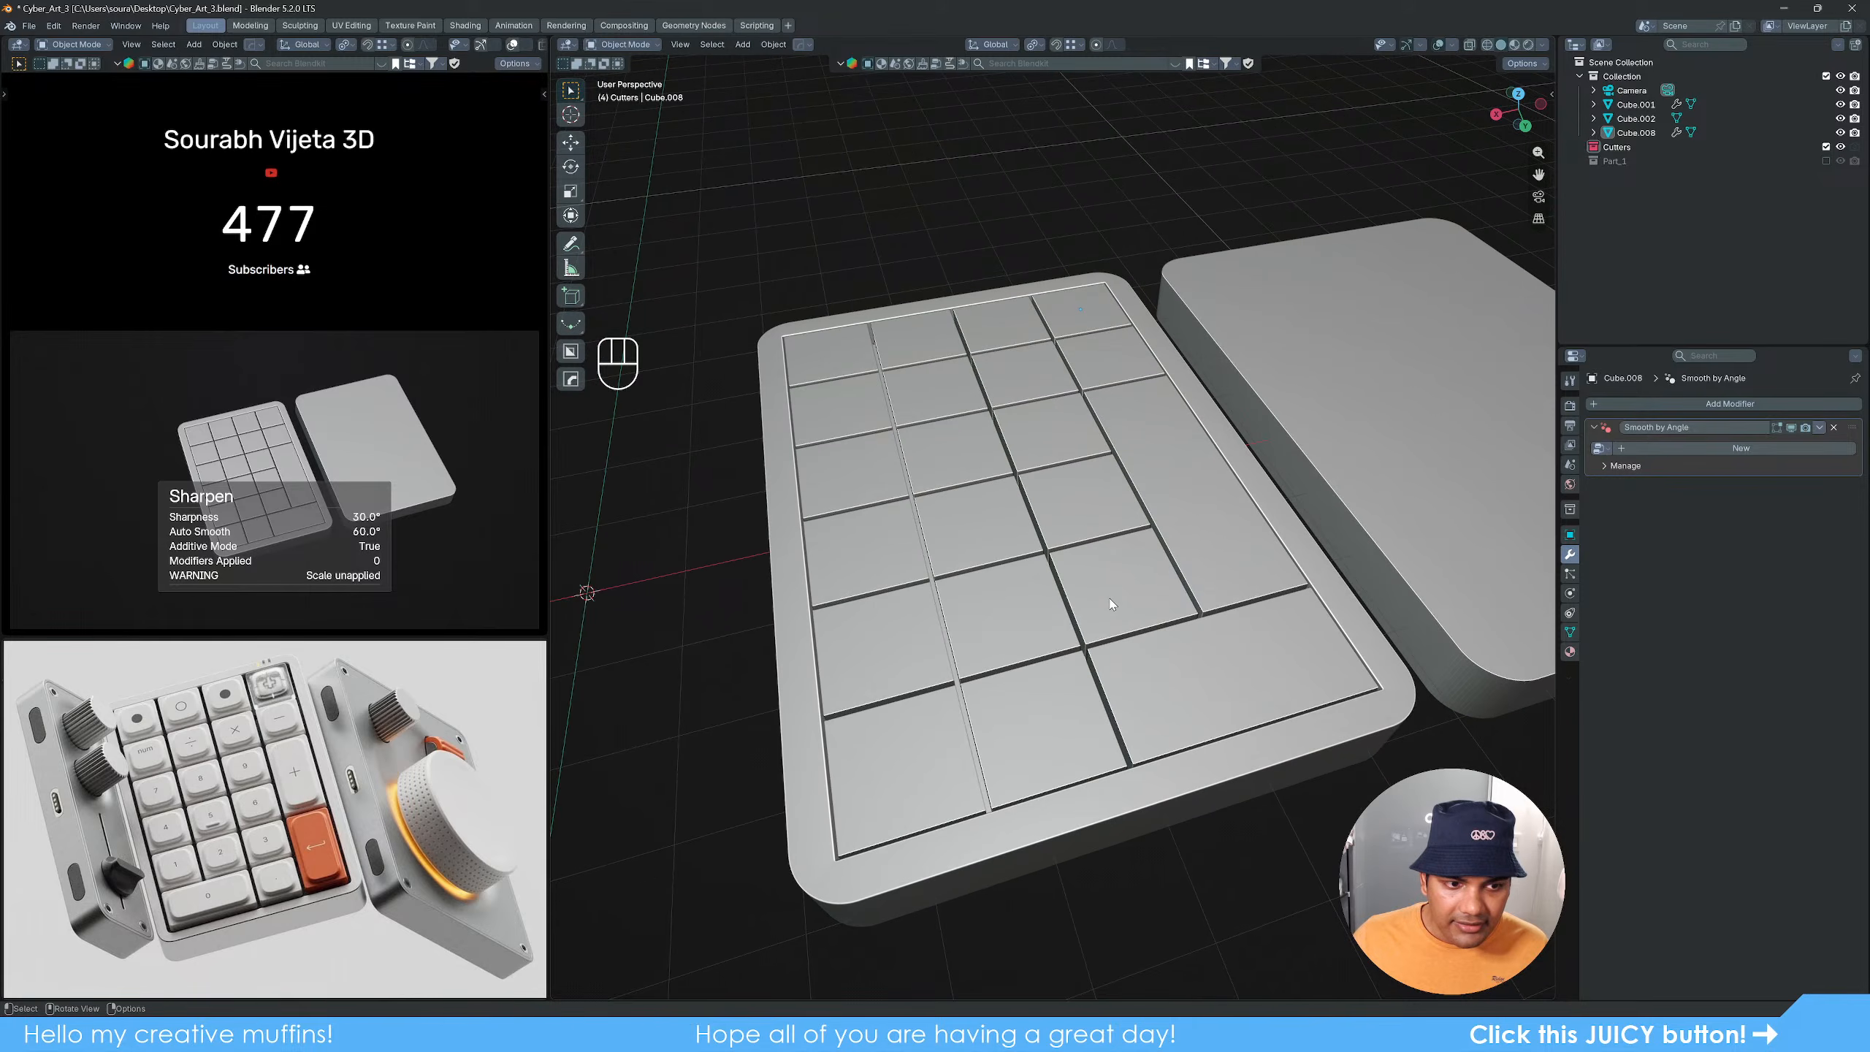
pyautogui.press('Tab')
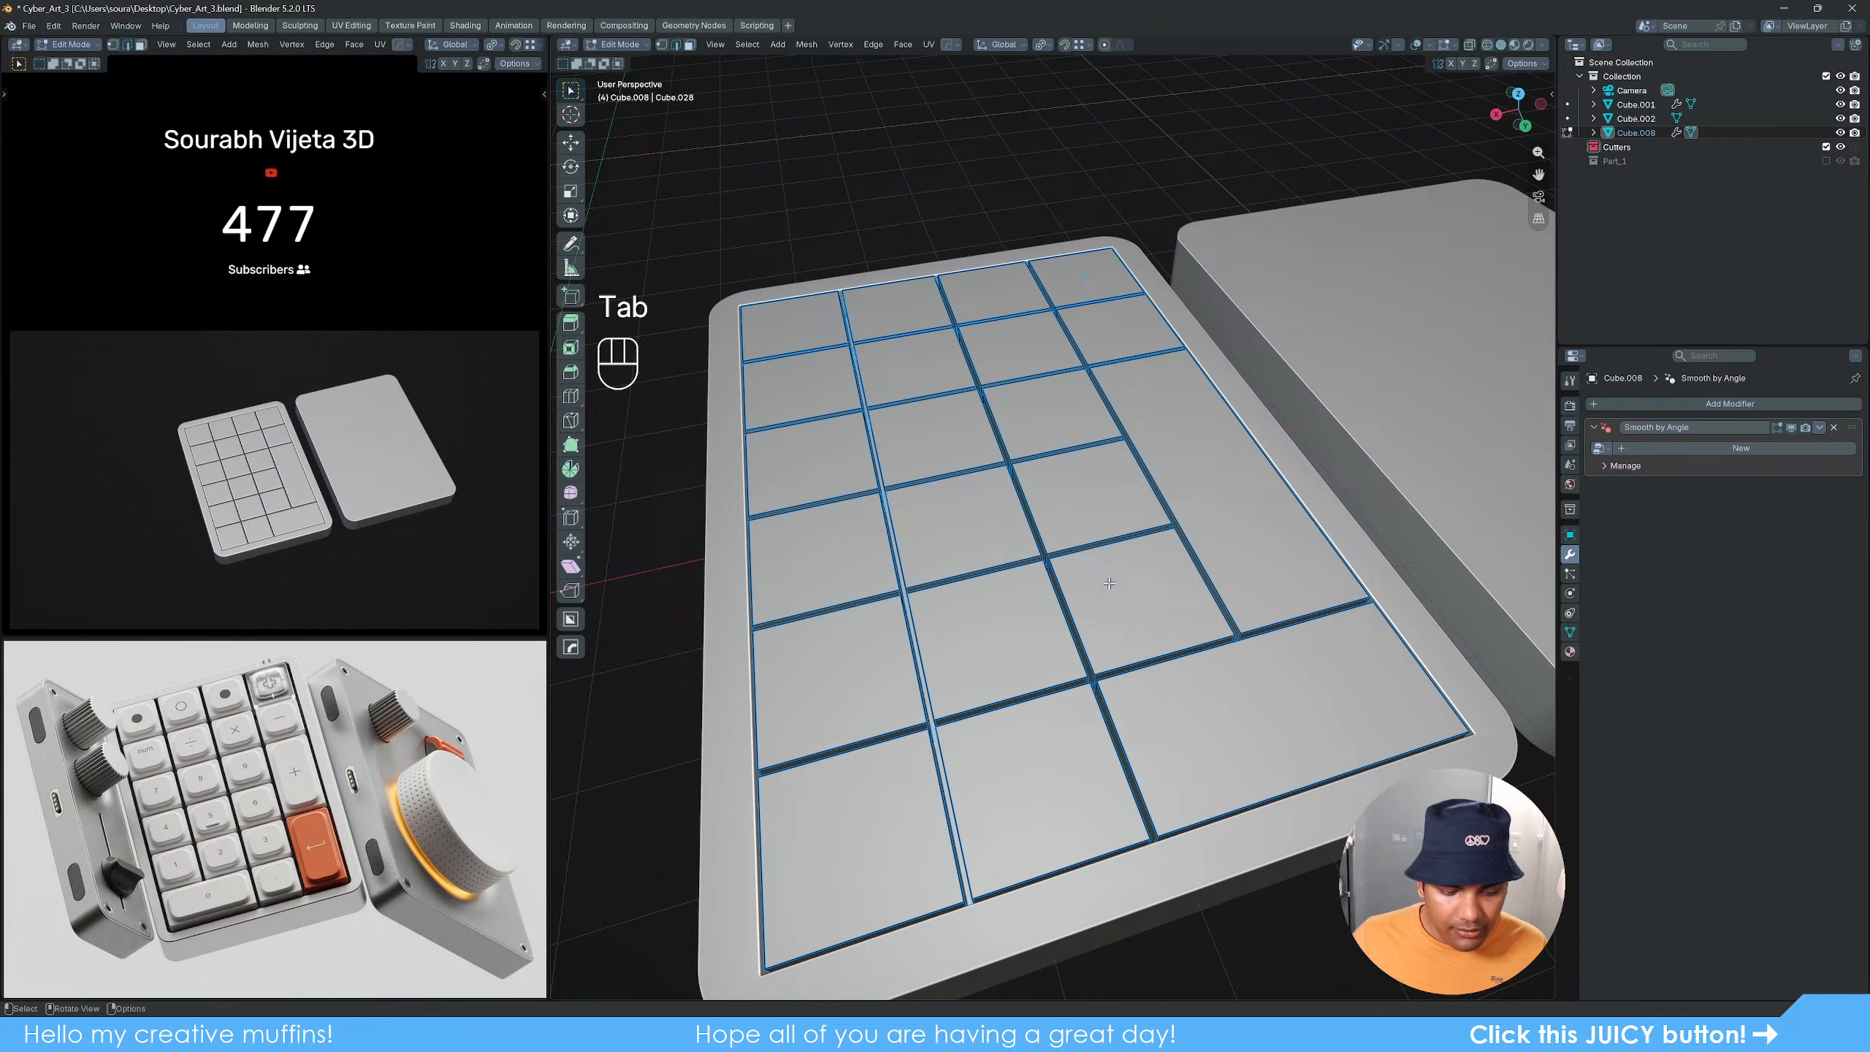
pyautogui.press('3')
pyautogui.click(803, 328)
pyautogui.keyDown('shift'); pyautogui.click(807, 387); pyautogui.keyUp('shift')
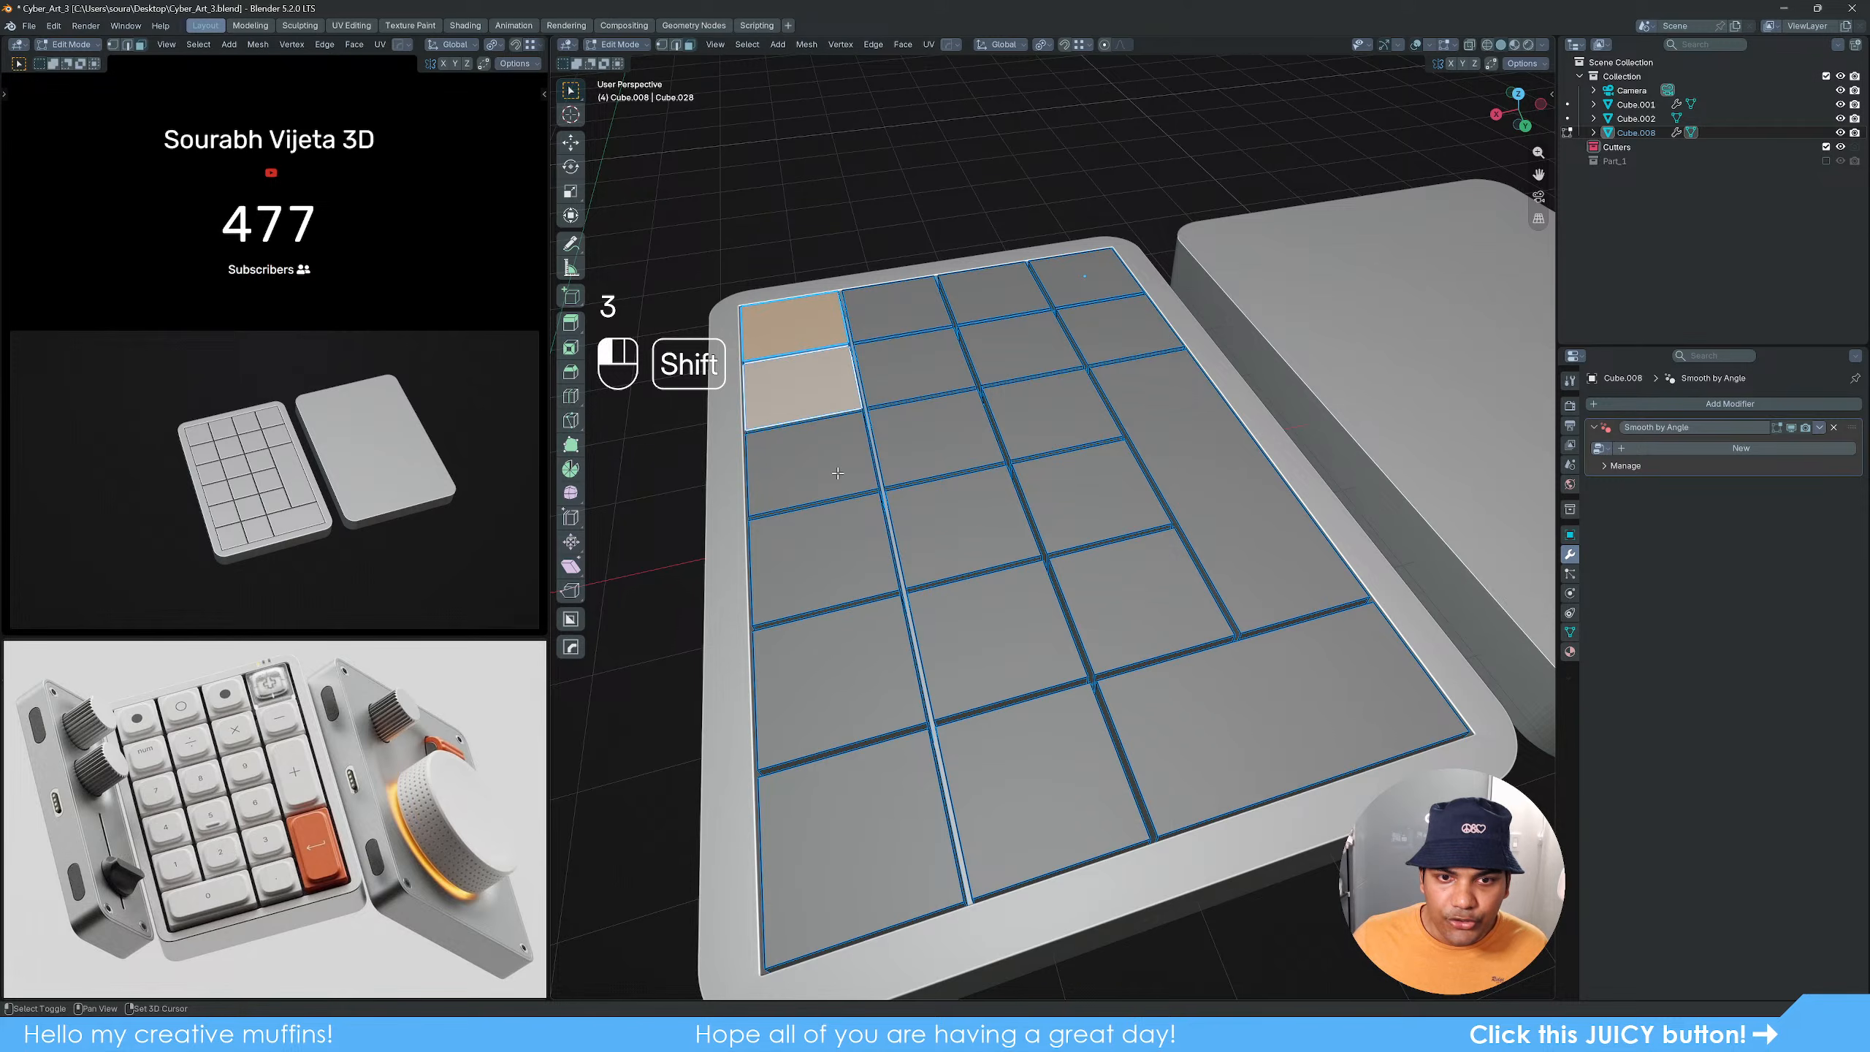
pyautogui.keyDown('shift'); pyautogui.click(838, 472); pyautogui.keyUp('shift')
pyautogui.keyDown('shift'); pyautogui.click(822, 560); pyautogui.keyUp('shift')
pyautogui.keyDown('shift'); pyautogui.click(836, 678); pyautogui.keyUp('shift')
pyautogui.keyDown('shift'); pyautogui.click(858, 848); pyautogui.keyUp('shift')
pyautogui.keyDown('shift'); pyautogui.click(1042, 792); pyautogui.keyUp('shift')
pyautogui.keyDown('shift'); pyautogui.click(998, 633); pyautogui.keyUp('shift')
pyautogui.keyDown('shift'); pyautogui.click(961, 523); pyautogui.keyUp('shift')
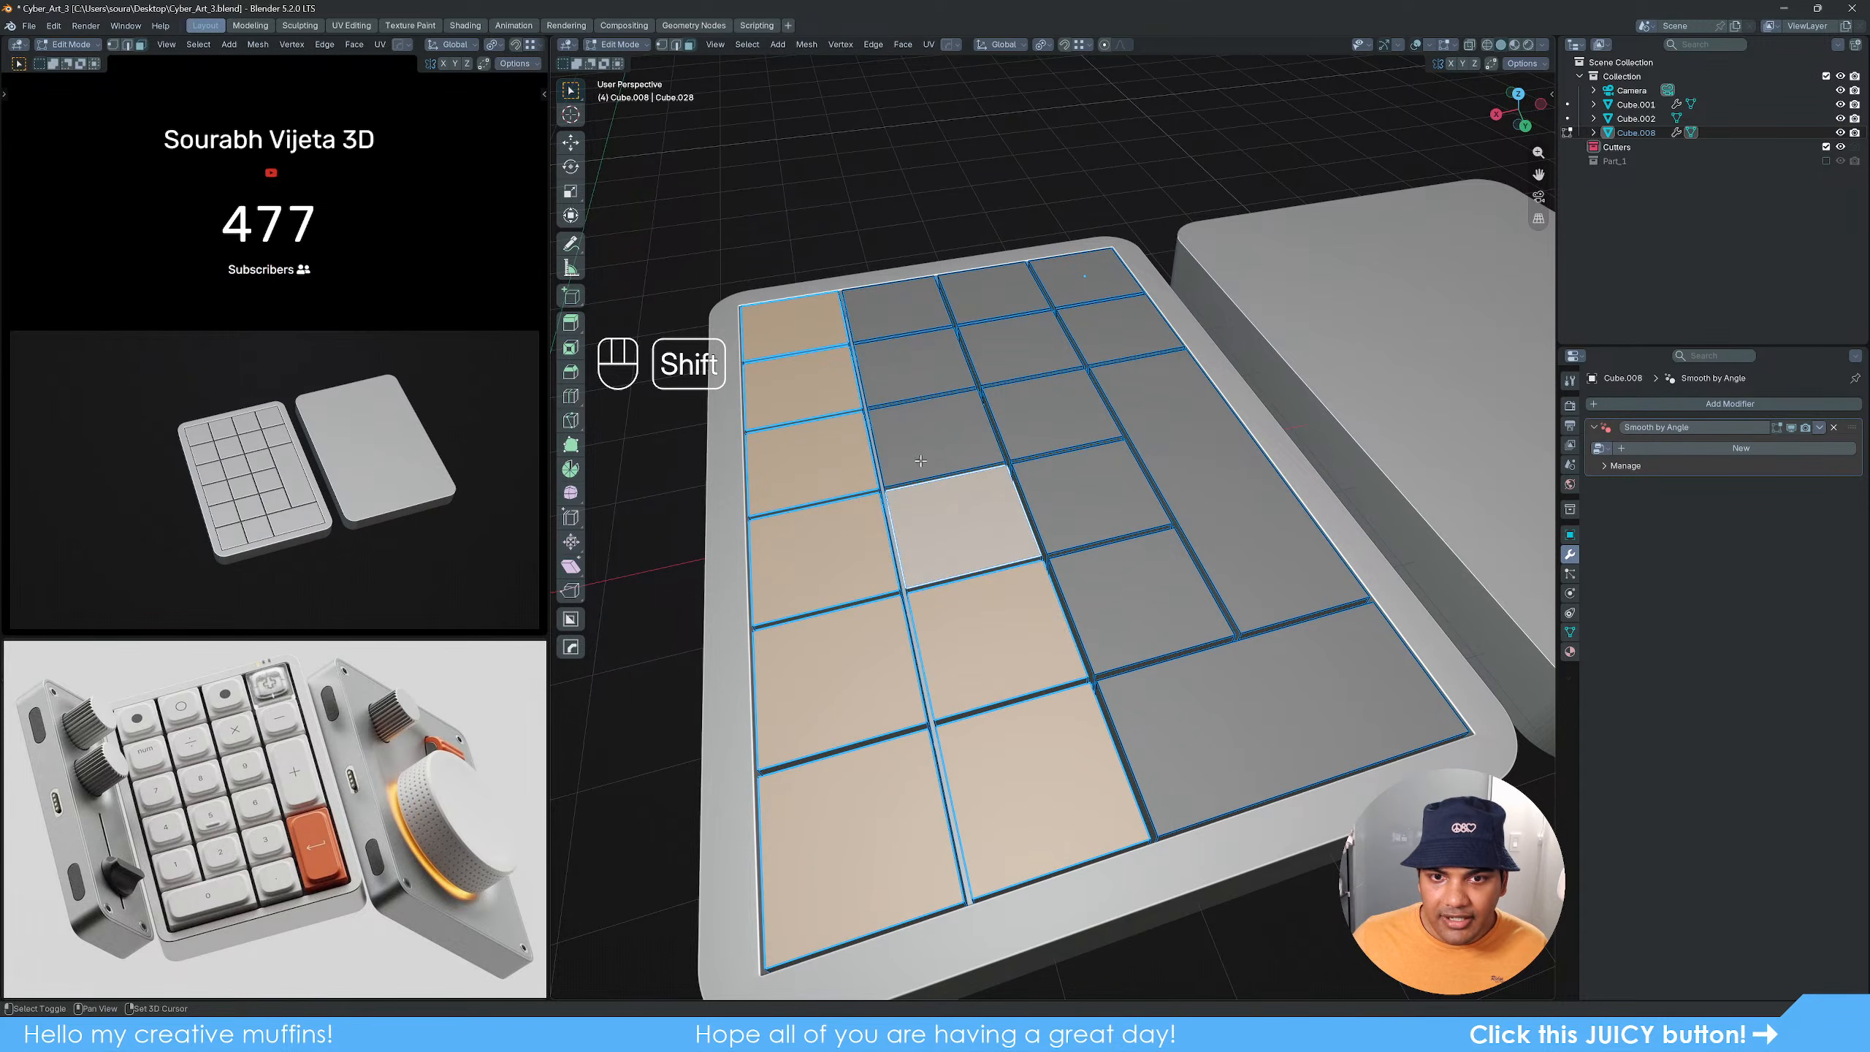
pyautogui.keyDown('shift'); pyautogui.click(921, 461); pyautogui.keyUp('shift')
pyautogui.keyDown('shift'); pyautogui.click(910, 372); pyautogui.keyUp('shift')
pyautogui.keyDown('shift'); pyautogui.click(893, 310); pyautogui.keyUp('shift')
pyautogui.keyDown('shift'); pyautogui.click(993, 291); pyautogui.keyUp('shift')
pyautogui.keyDown('shift'); pyautogui.click(1022, 346); pyautogui.keyUp('shift')
pyautogui.keyDown('shift'); pyautogui.click(1052, 413); pyautogui.keyUp('shift')
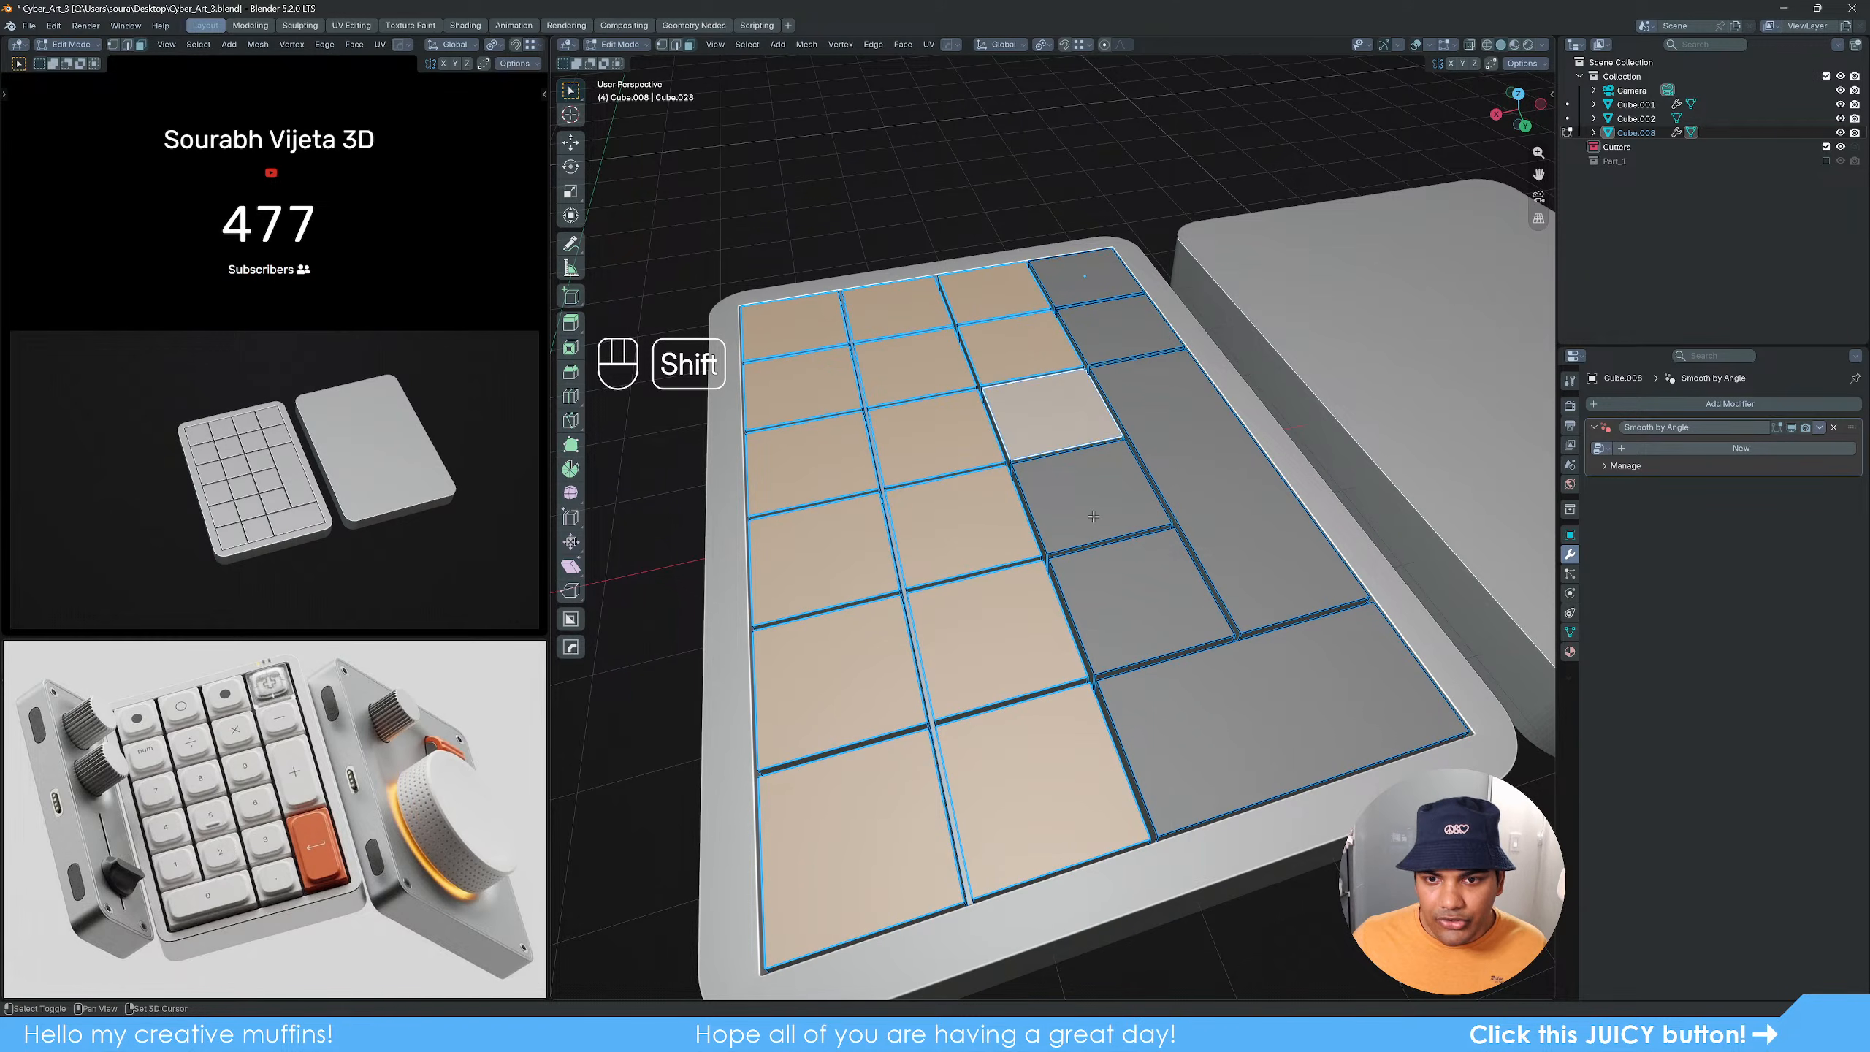
pyautogui.keyDown('shift'); pyautogui.click(1094, 516); pyautogui.keyUp('shift')
pyautogui.keyDown('shift'); pyautogui.click(1141, 601); pyautogui.keyUp('shift')
pyautogui.keyDown('shift'); pyautogui.click(1281, 725); pyautogui.keyUp('shift')
pyautogui.keyDown('shift'); pyautogui.click(1222, 494); pyautogui.keyUp('shift')
pyautogui.keyDown('shift'); pyautogui.click(1120, 328); pyautogui.keyUp('shift')
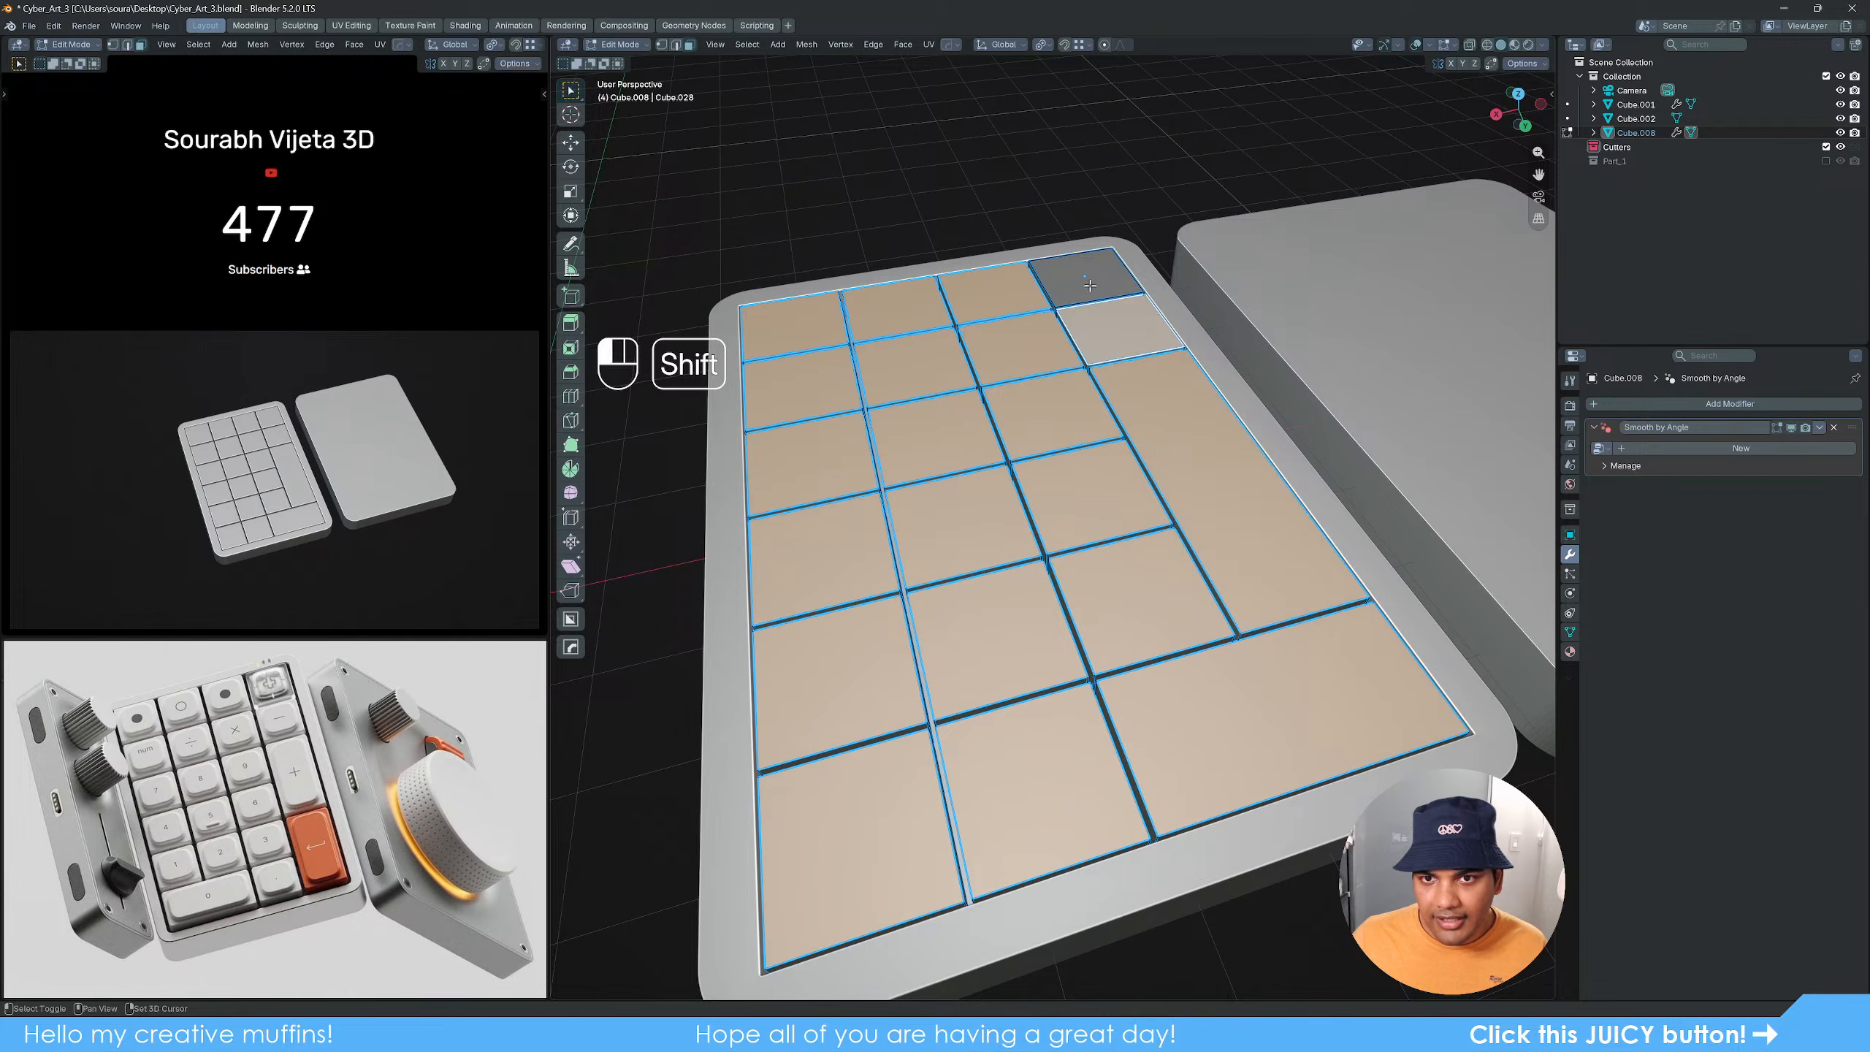
pyautogui.keyDown('shift'); pyautogui.click(1090, 285); pyautogui.keyUp('shift')
pyautogui.scroll(-3, 1098, 310)
pyautogui.moveTo(1148, 626)
pyautogui.keyDown('alt'); pyautogui.mouseDown(button='middle')
pyautogui.moveTo(1160, 532)
pyautogui.moveTo(1160, 602)
pyautogui.mouseUp(button='middle'); pyautogui.keyUp('alt')
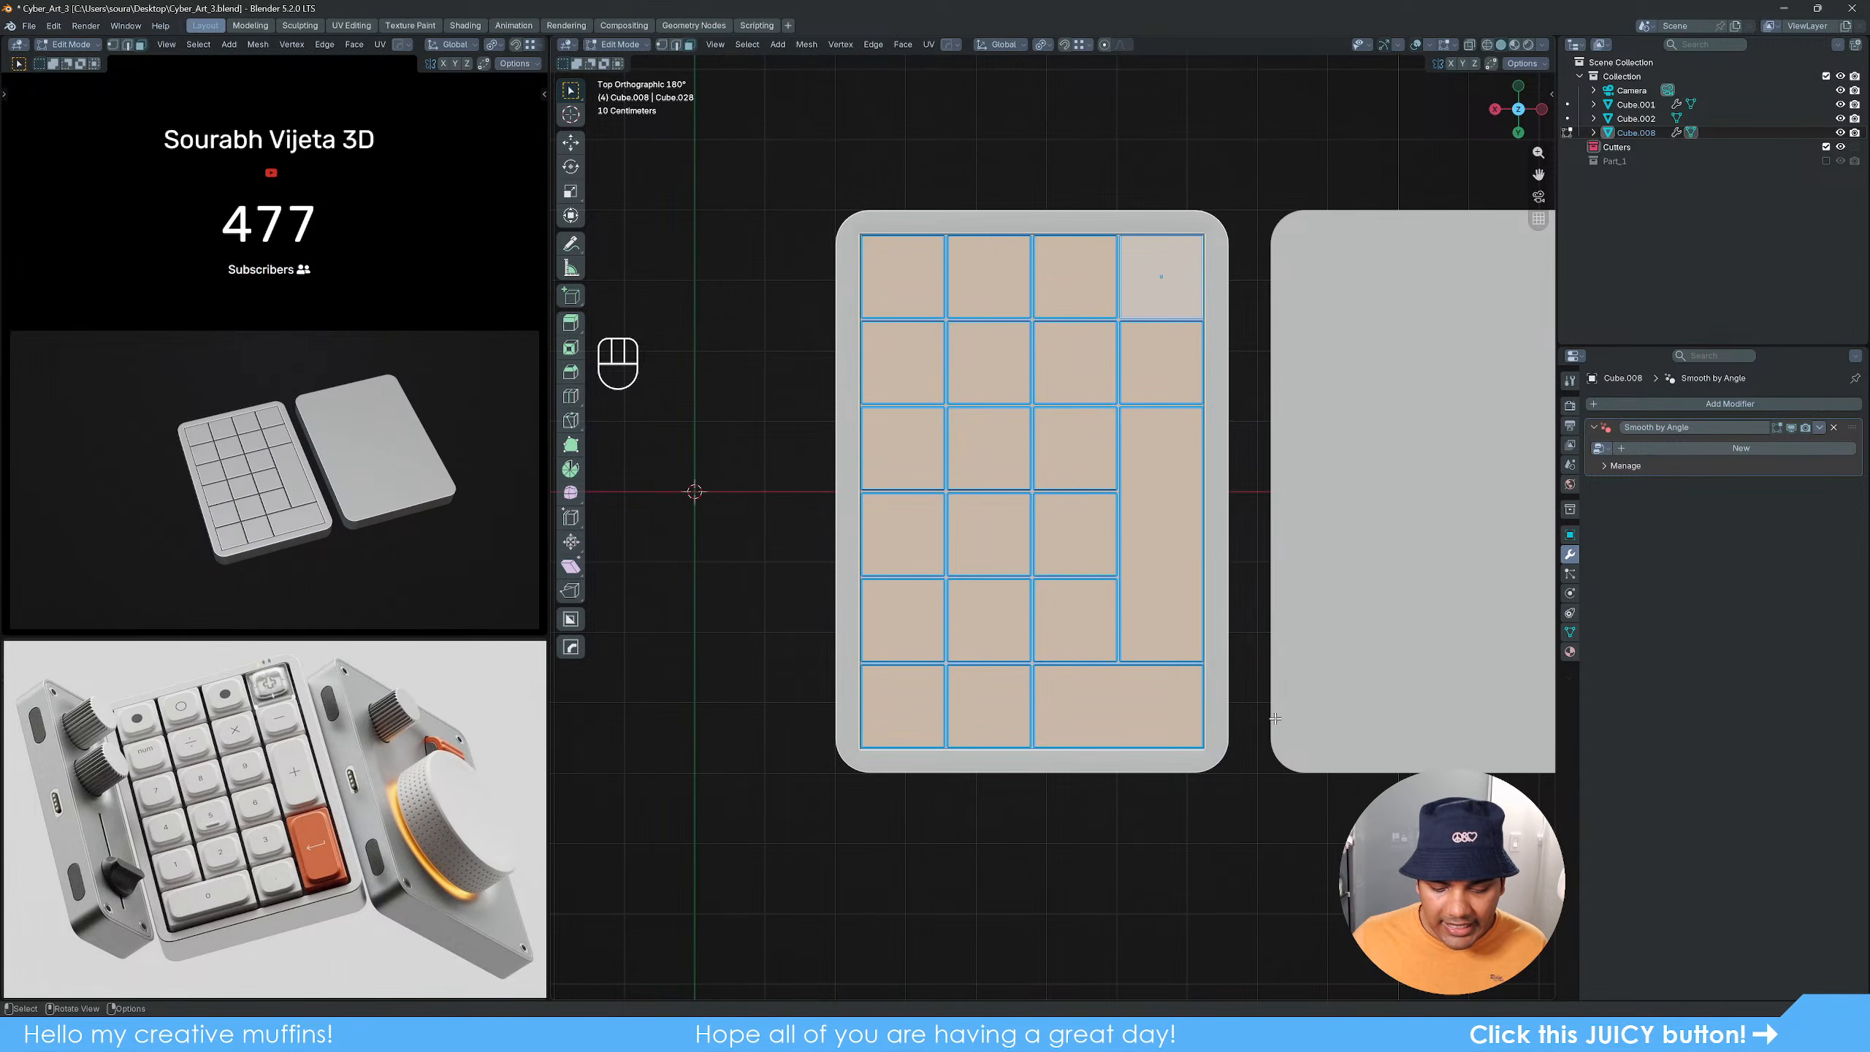
pyautogui.press('i')
pyautogui.press('i')
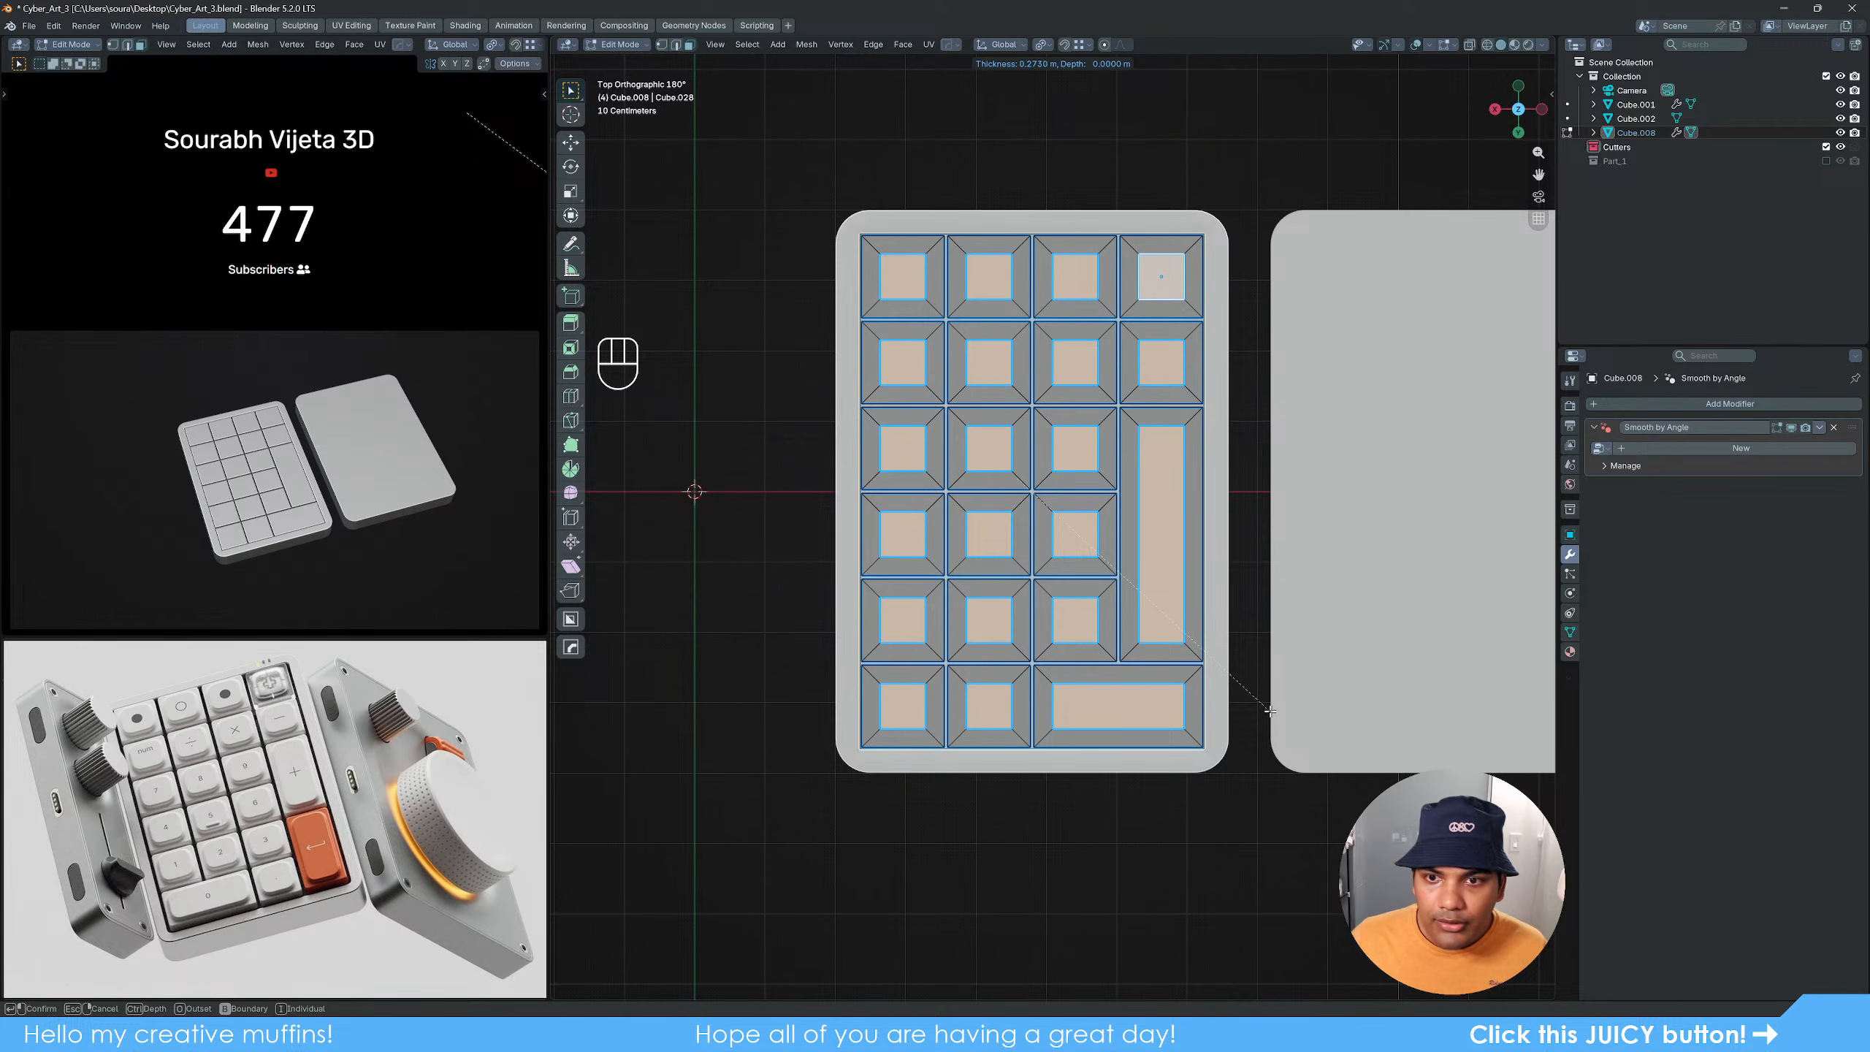
pyautogui.press('shift')
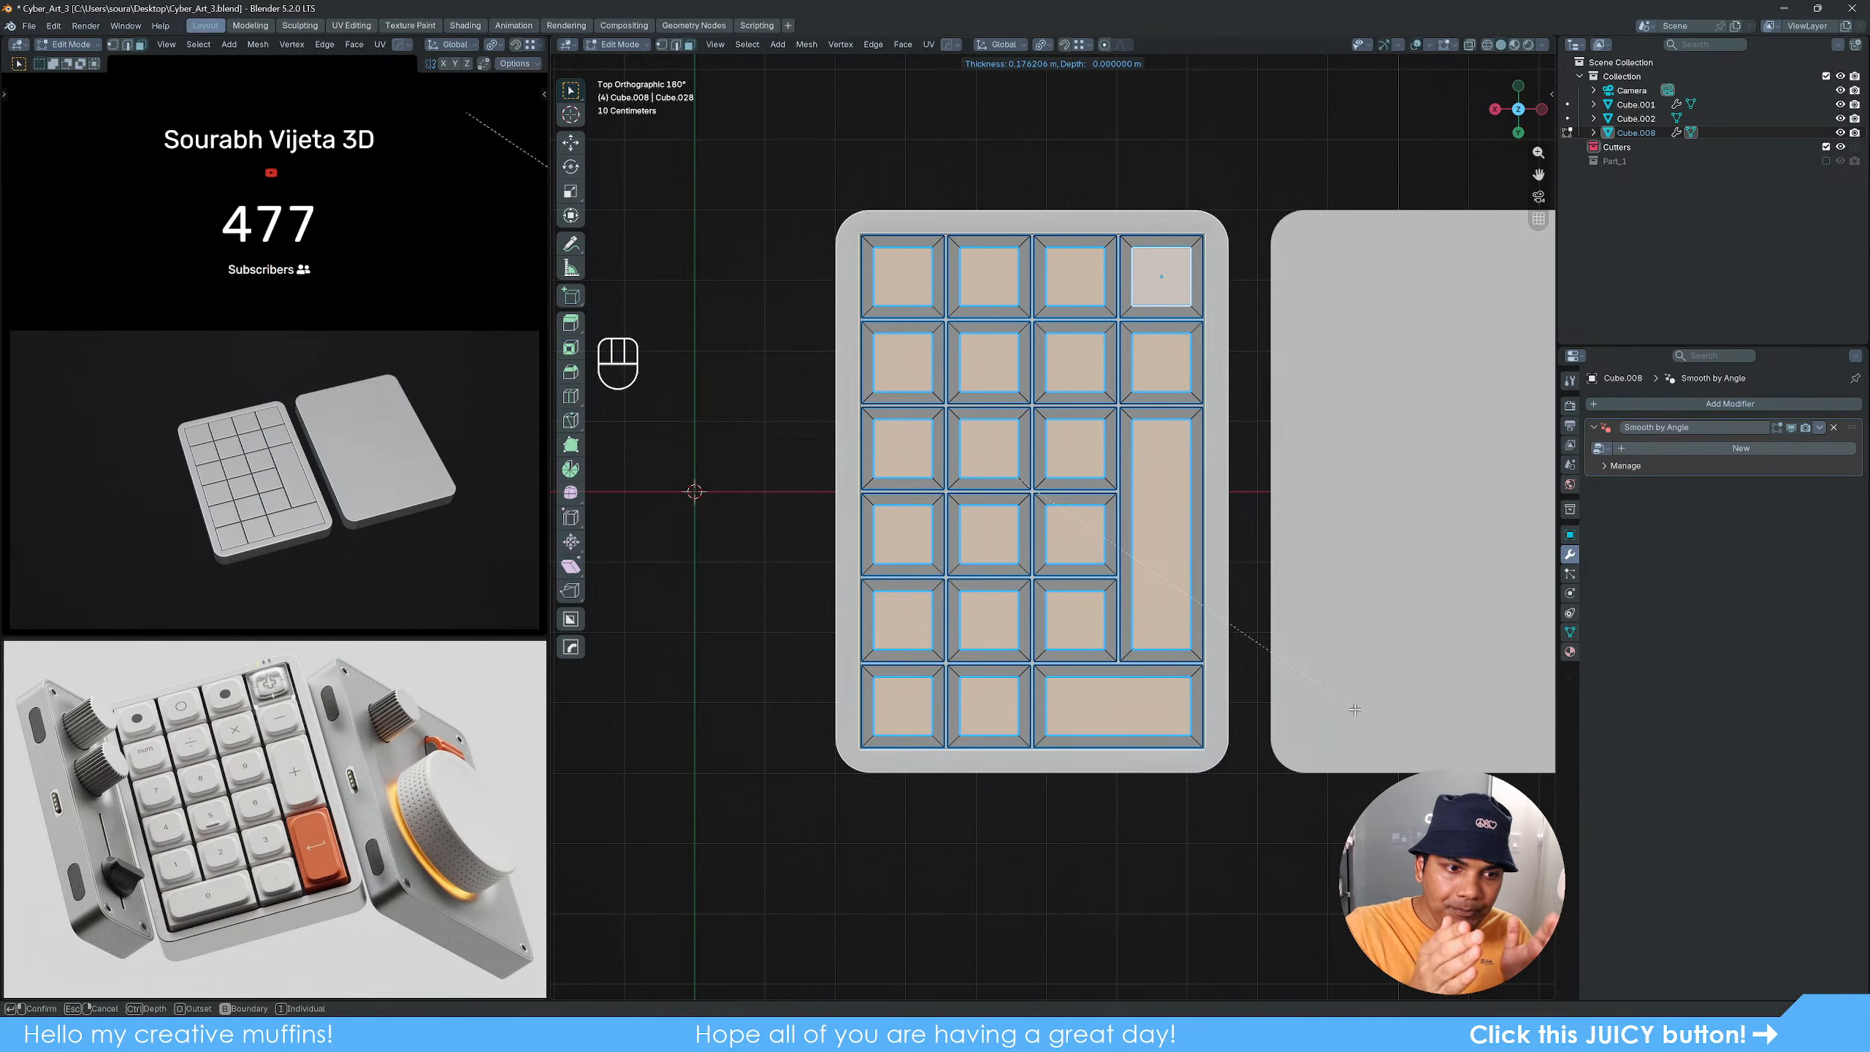
pyautogui.press('shift')
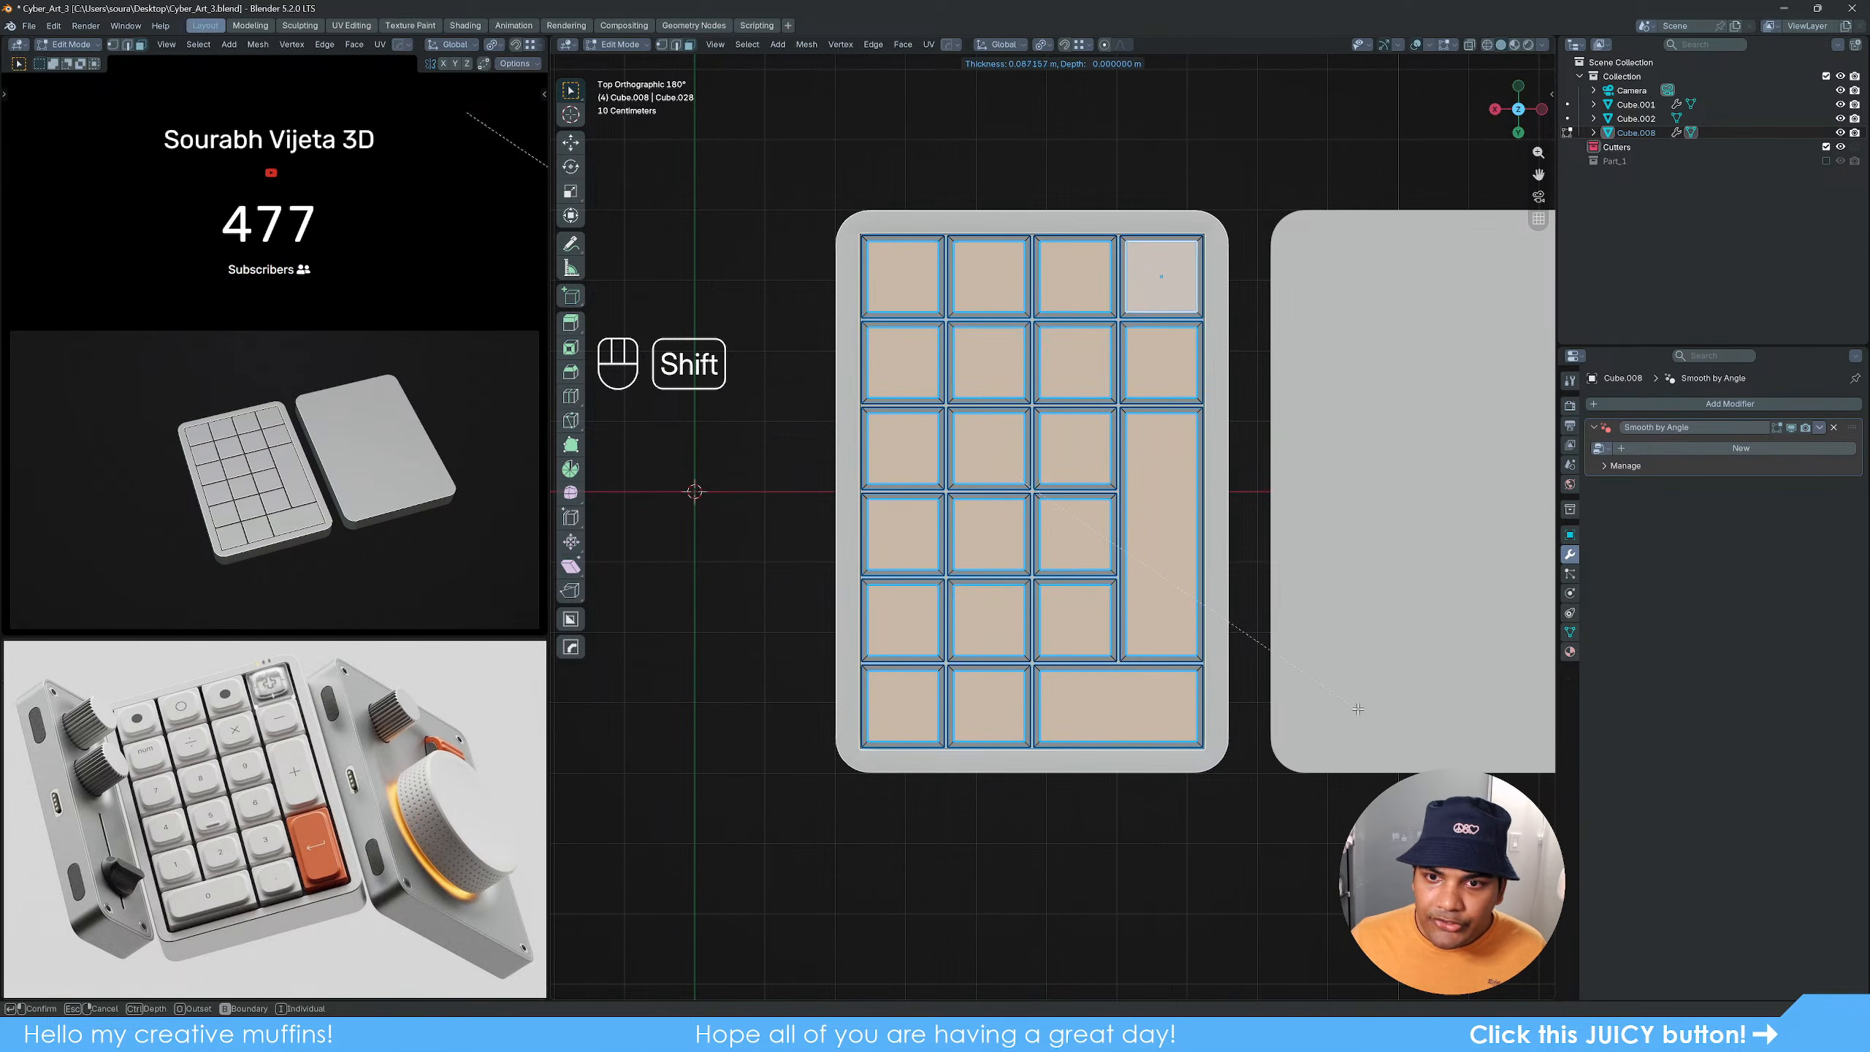
pyautogui.click(1318, 683)
pyautogui.click(1076, 845)
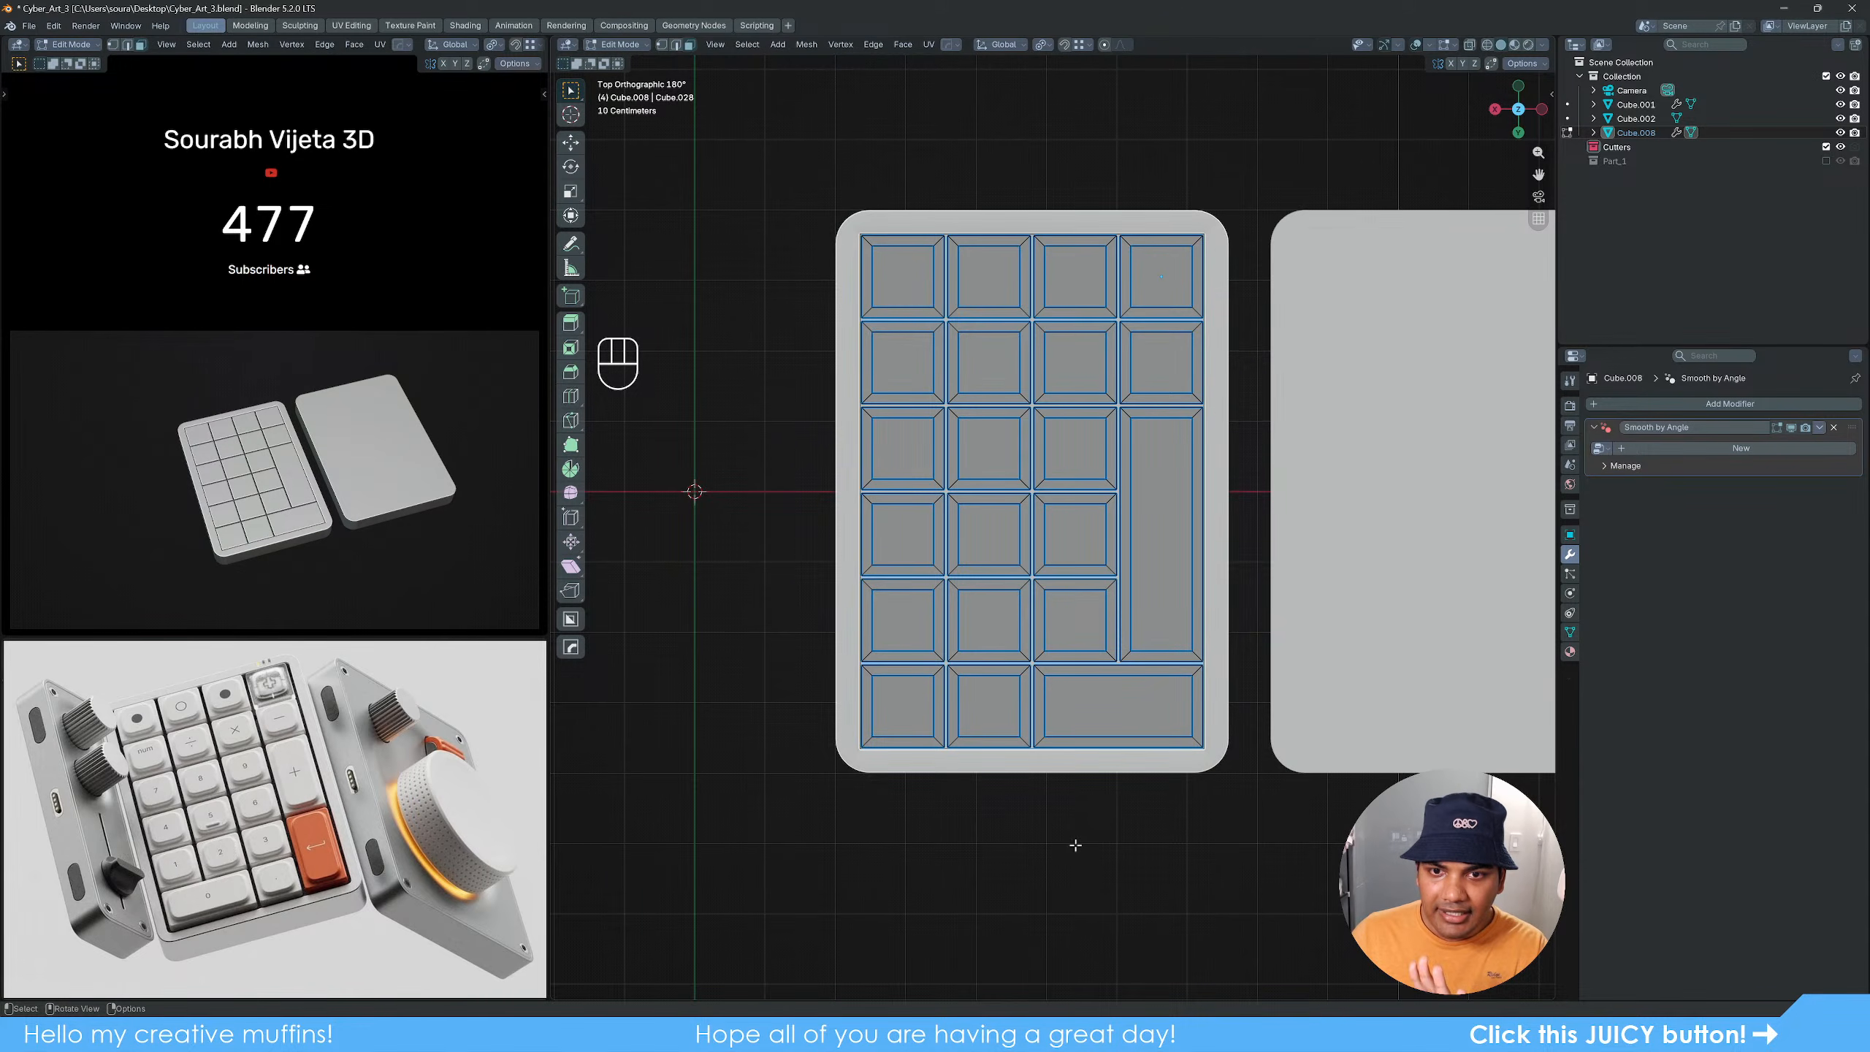
# Step: Apply the keys object's location, rotation and scale in Object Mode
pyautogui.moveTo(1038, 814); pyautogui.dragTo(1098, 721, button='middle')
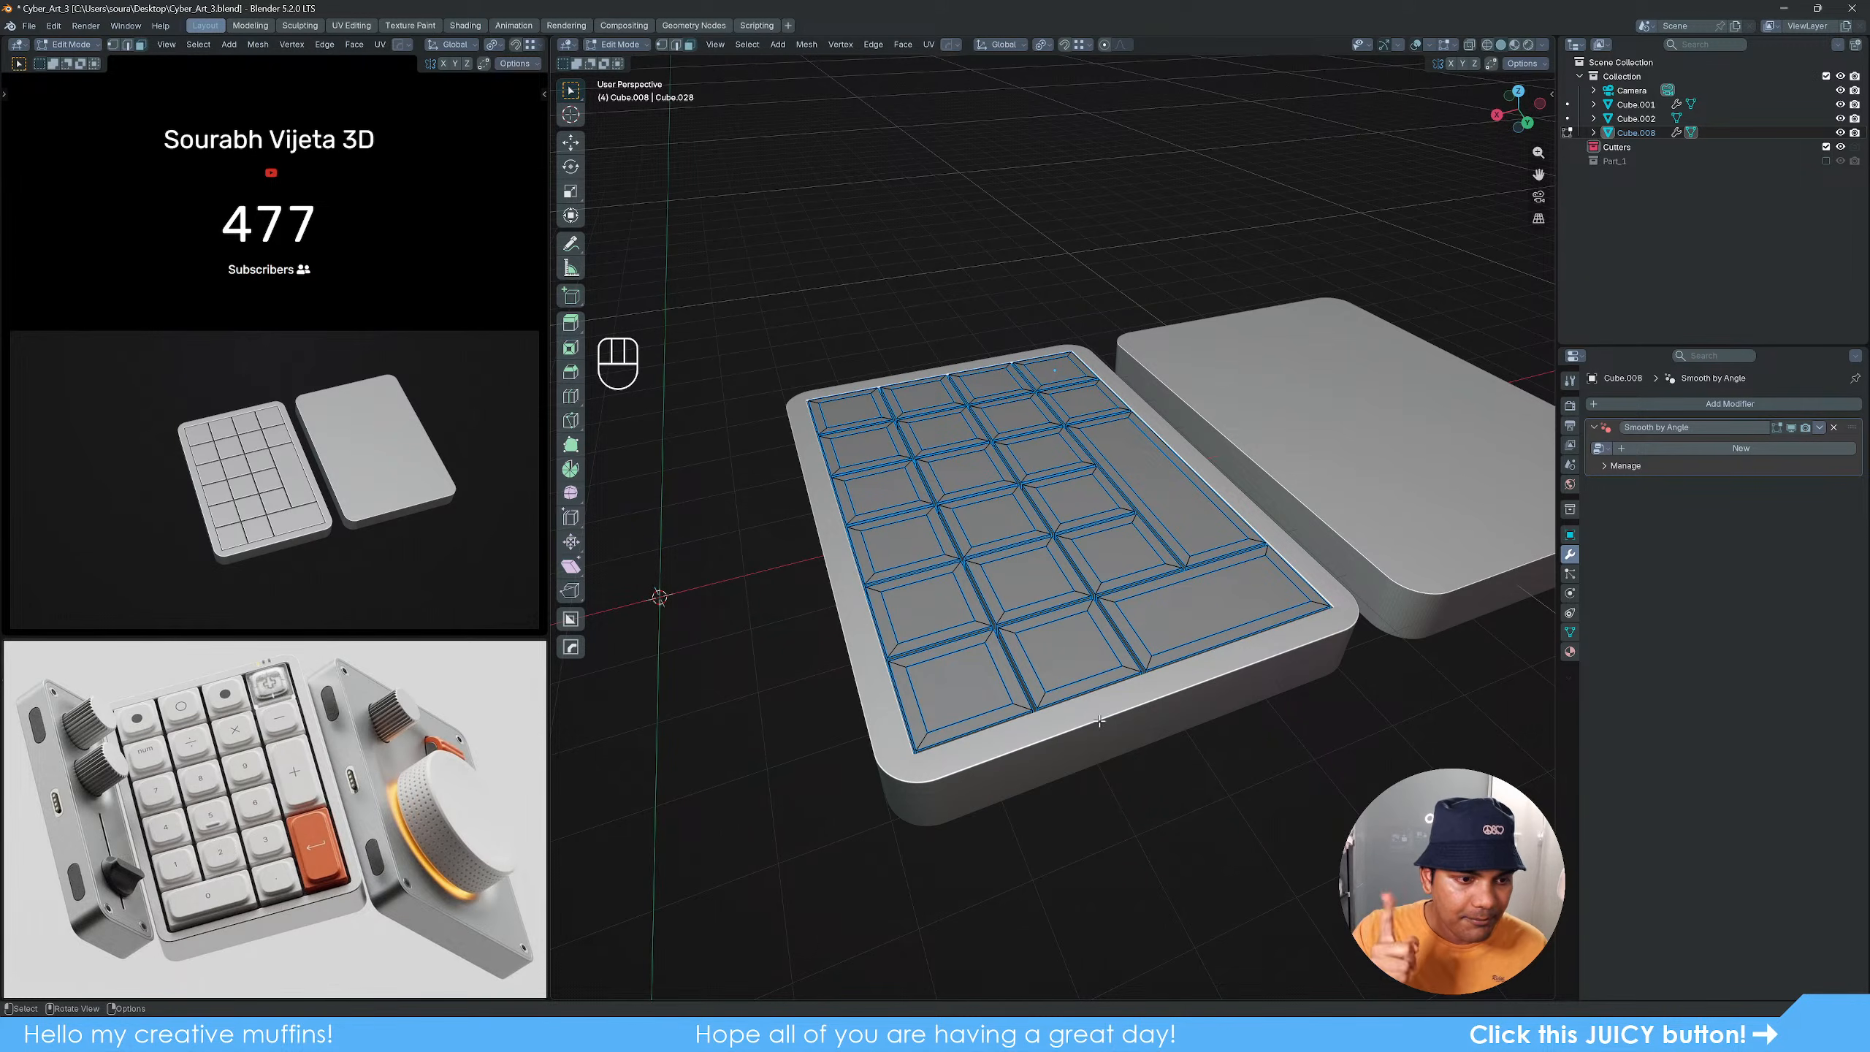
pyautogui.scroll(2, 1112, 649)
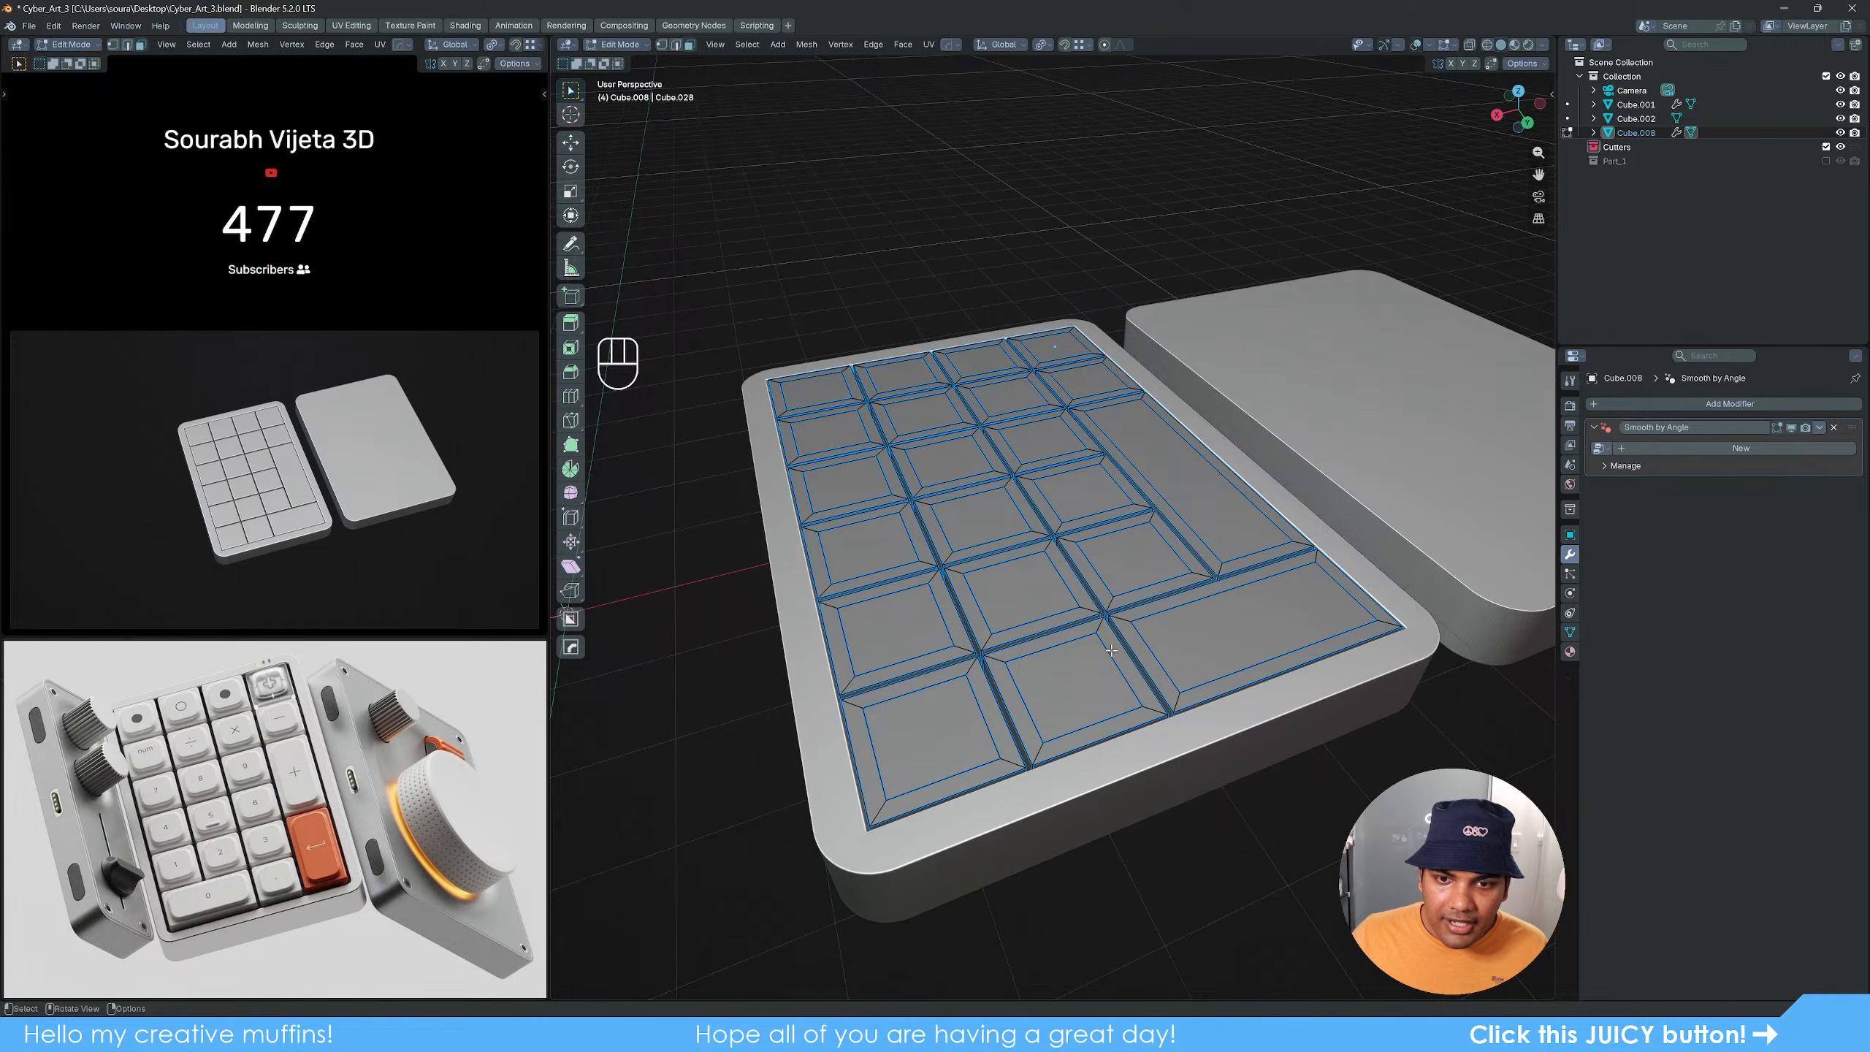
pyautogui.press('Tab')
pyautogui.press('Tab')
pyautogui.press('2')
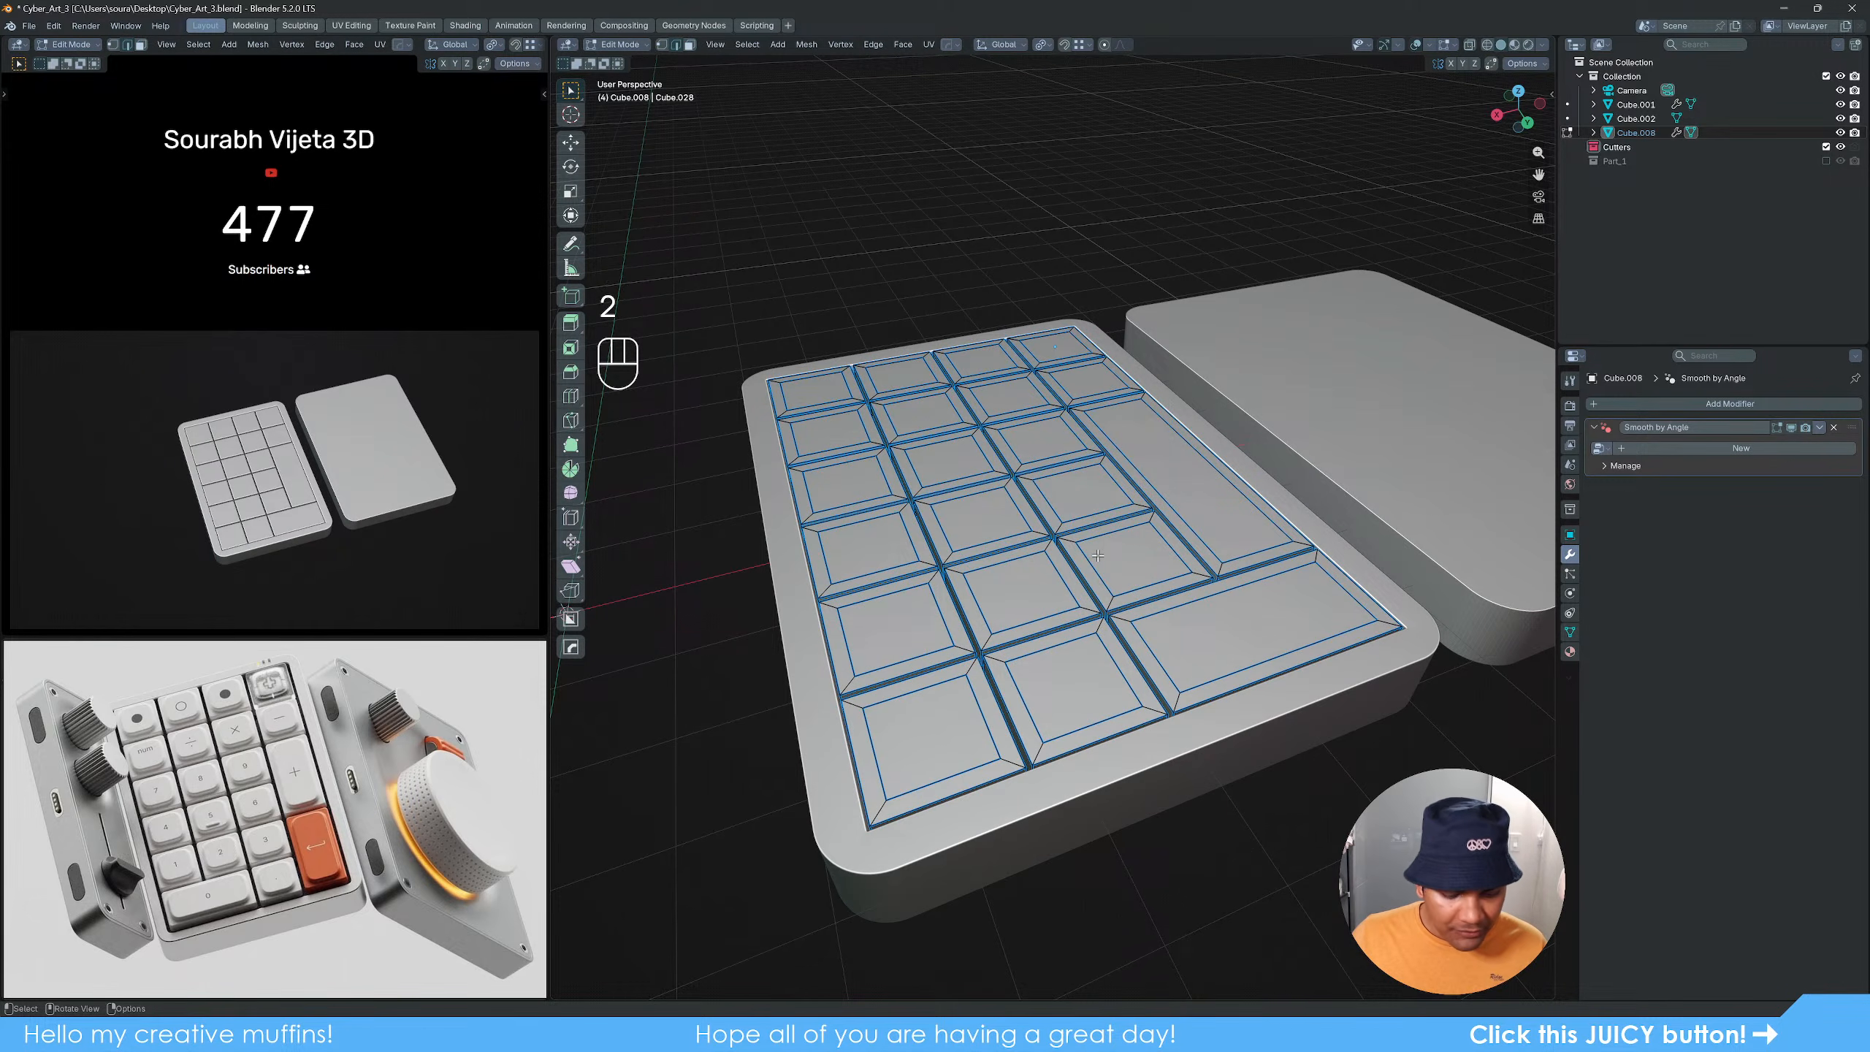
pyautogui.hotkey('alt', 'z')
pyautogui.keyDown('alt'); pyautogui.moveTo(1167, 612); pyautogui.dragTo(1160, 625, button='middle'); pyautogui.keyUp('alt')
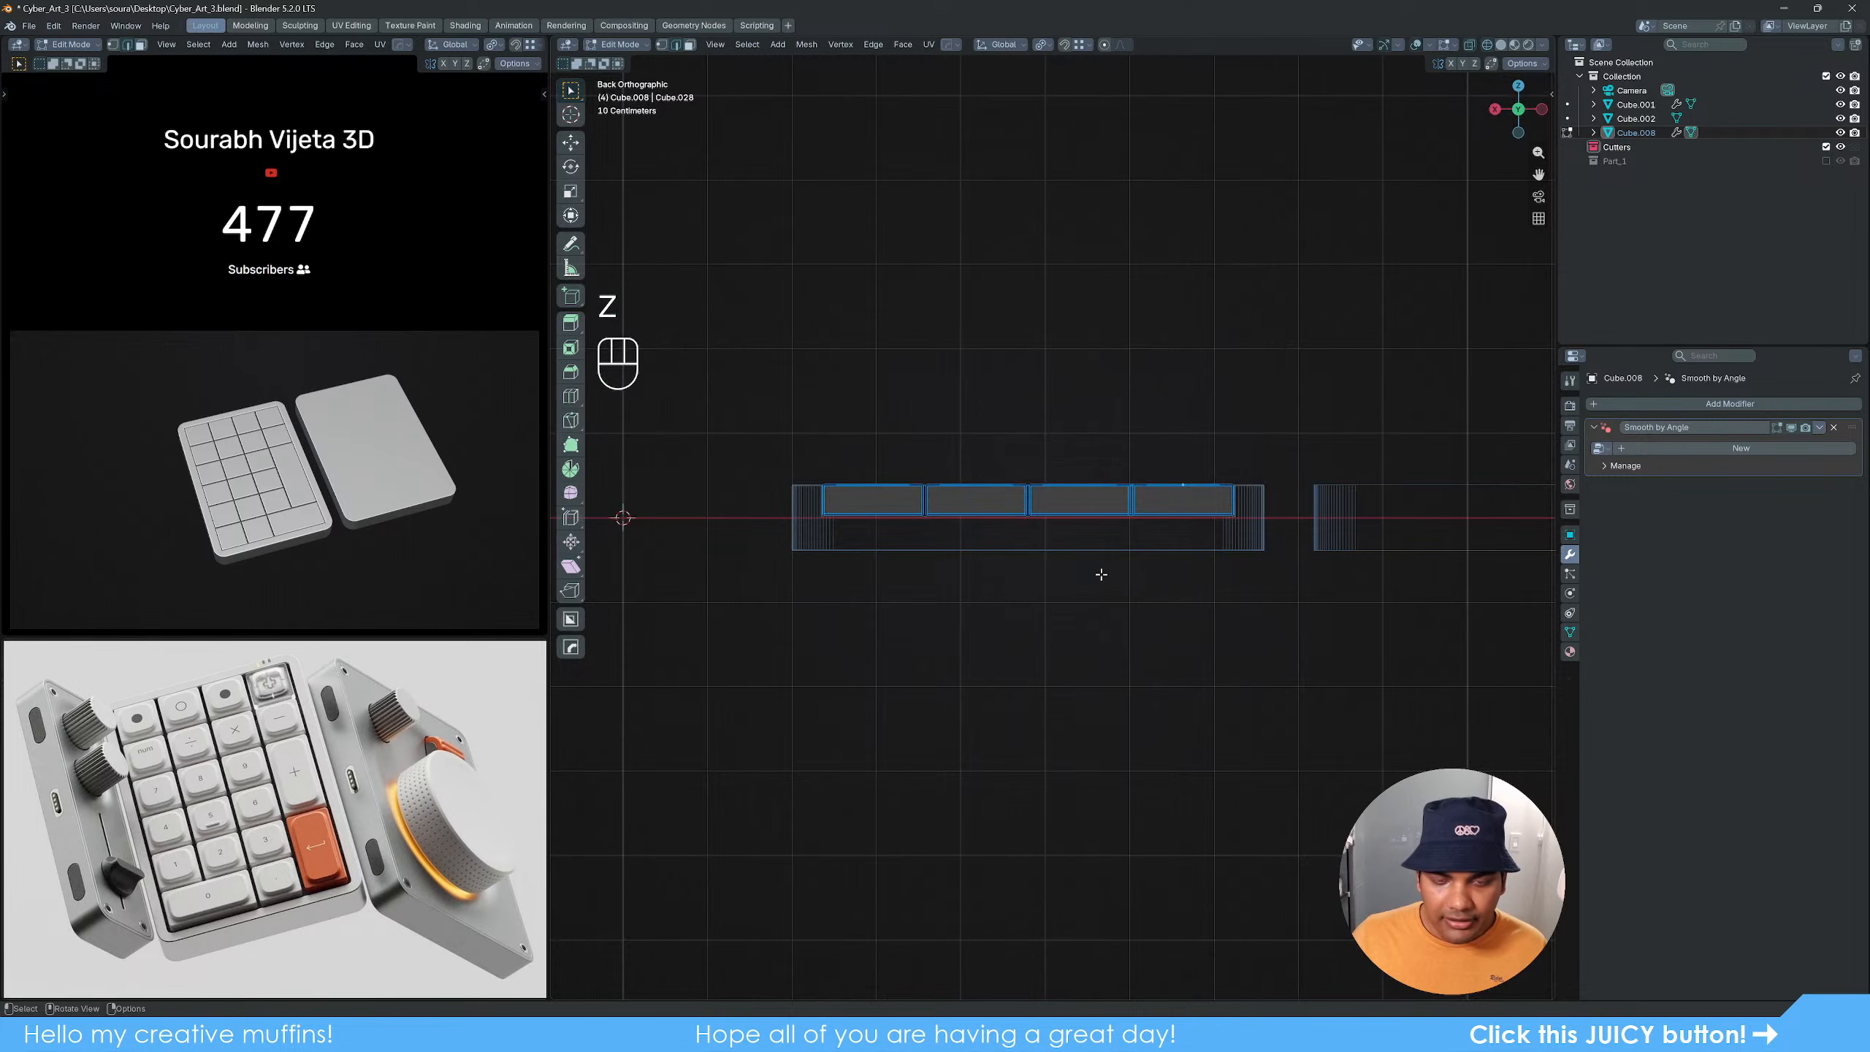
pyautogui.press('Tab')
pyautogui.press('q')
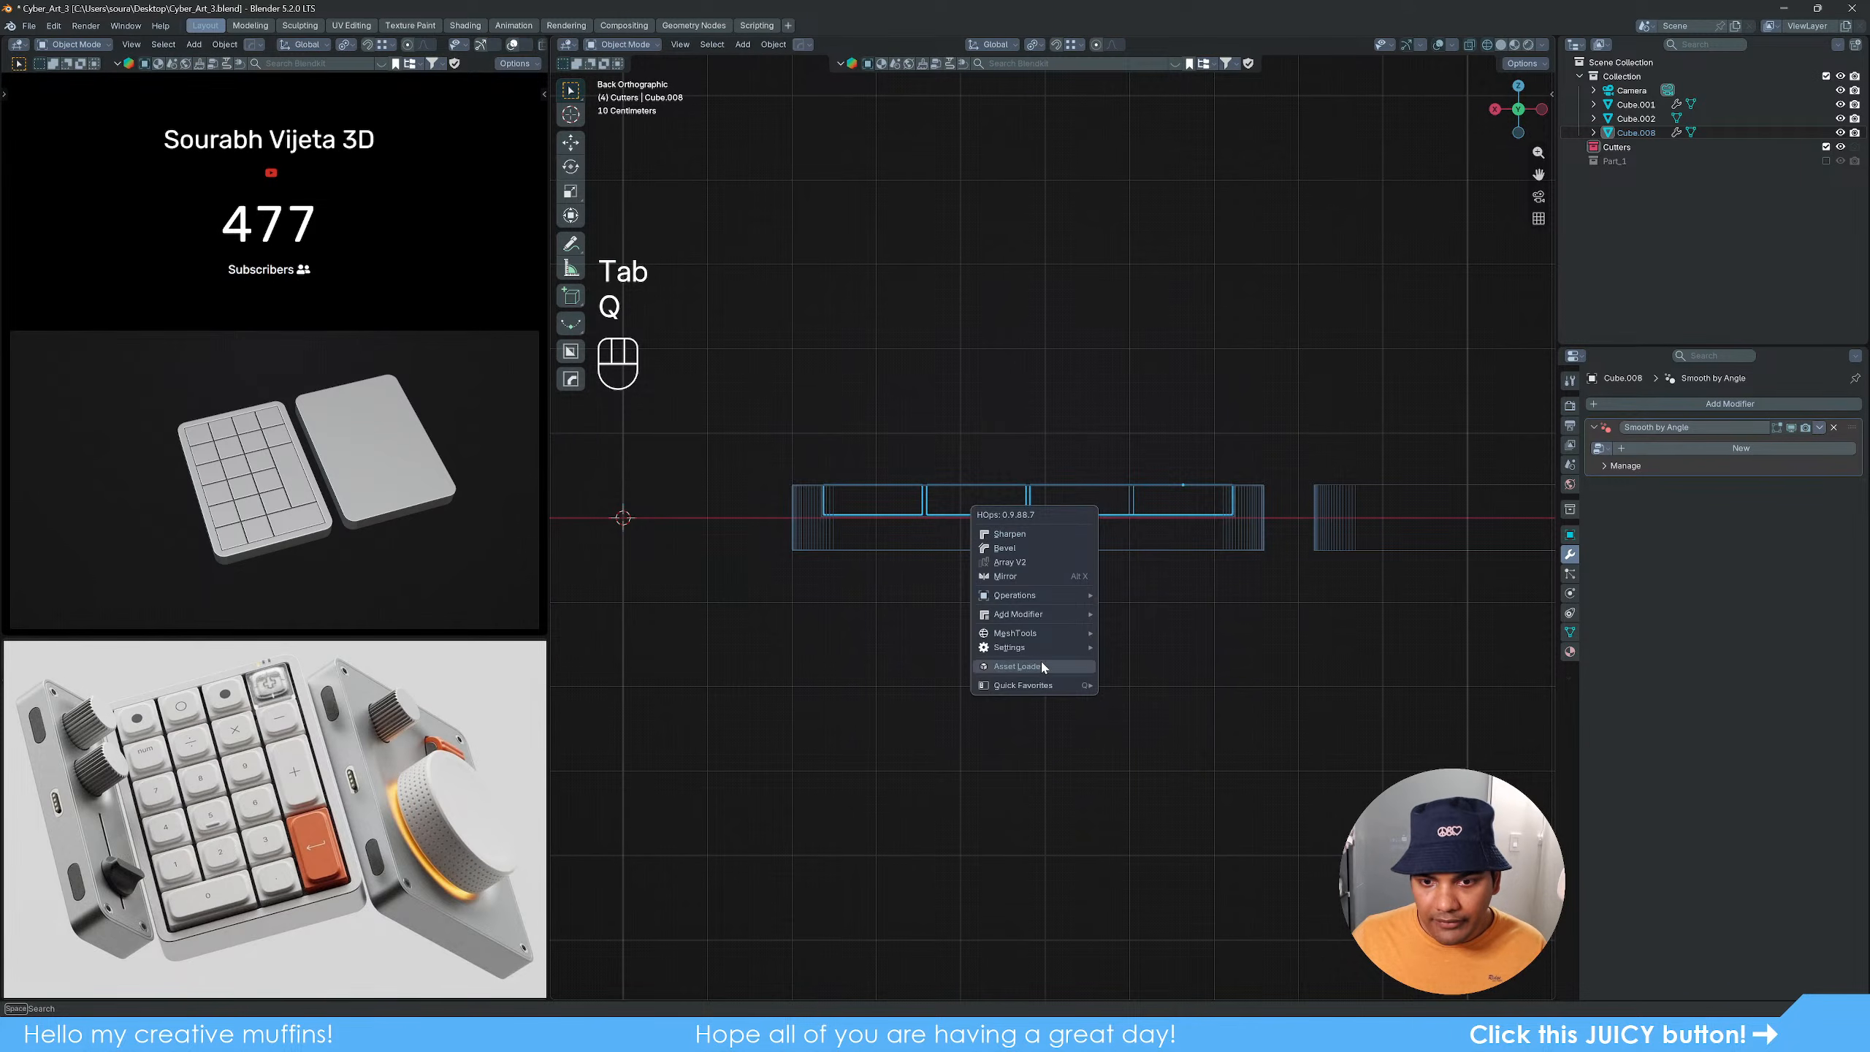
pyautogui.moveTo(1060, 686)
pyautogui.click(1177, 728)
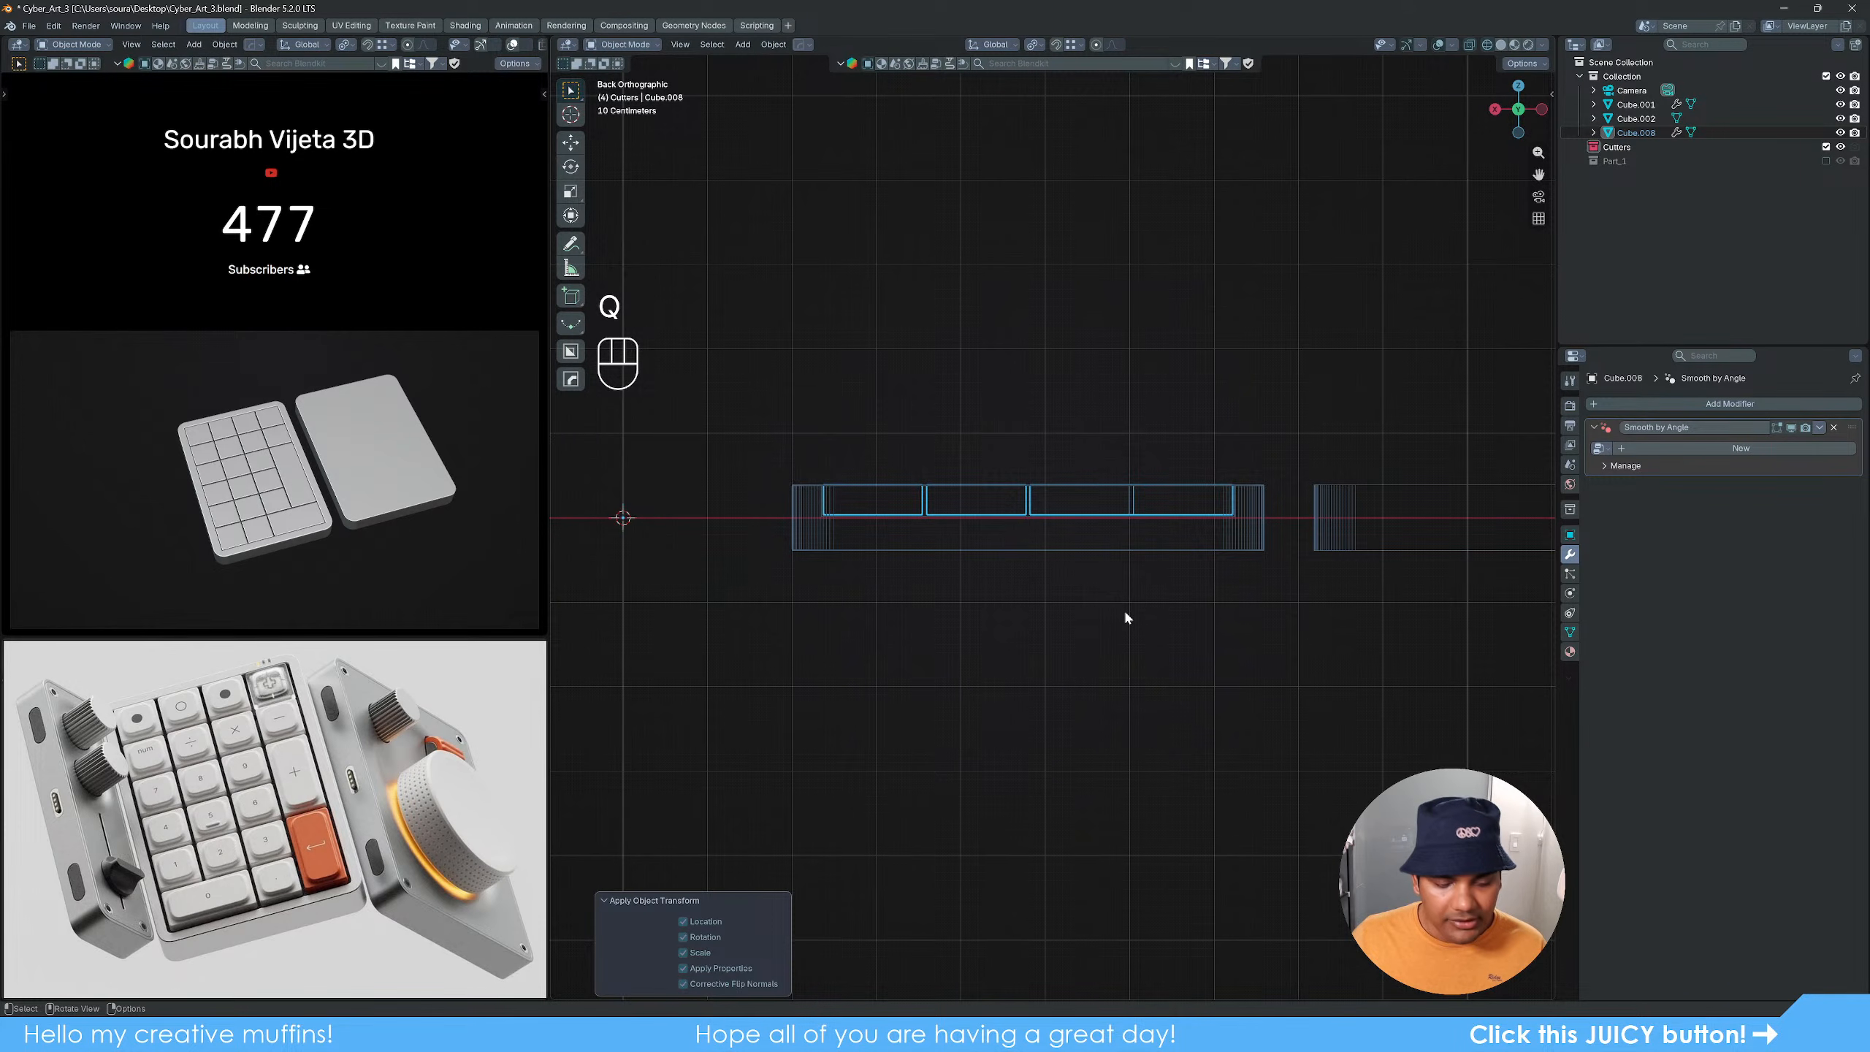
# Step: Bevel all the keys' vertical corner edges by about 0.07 m with 20 segments and return to Object Mode
pyautogui.press('Tab')
pyautogui.press('2')
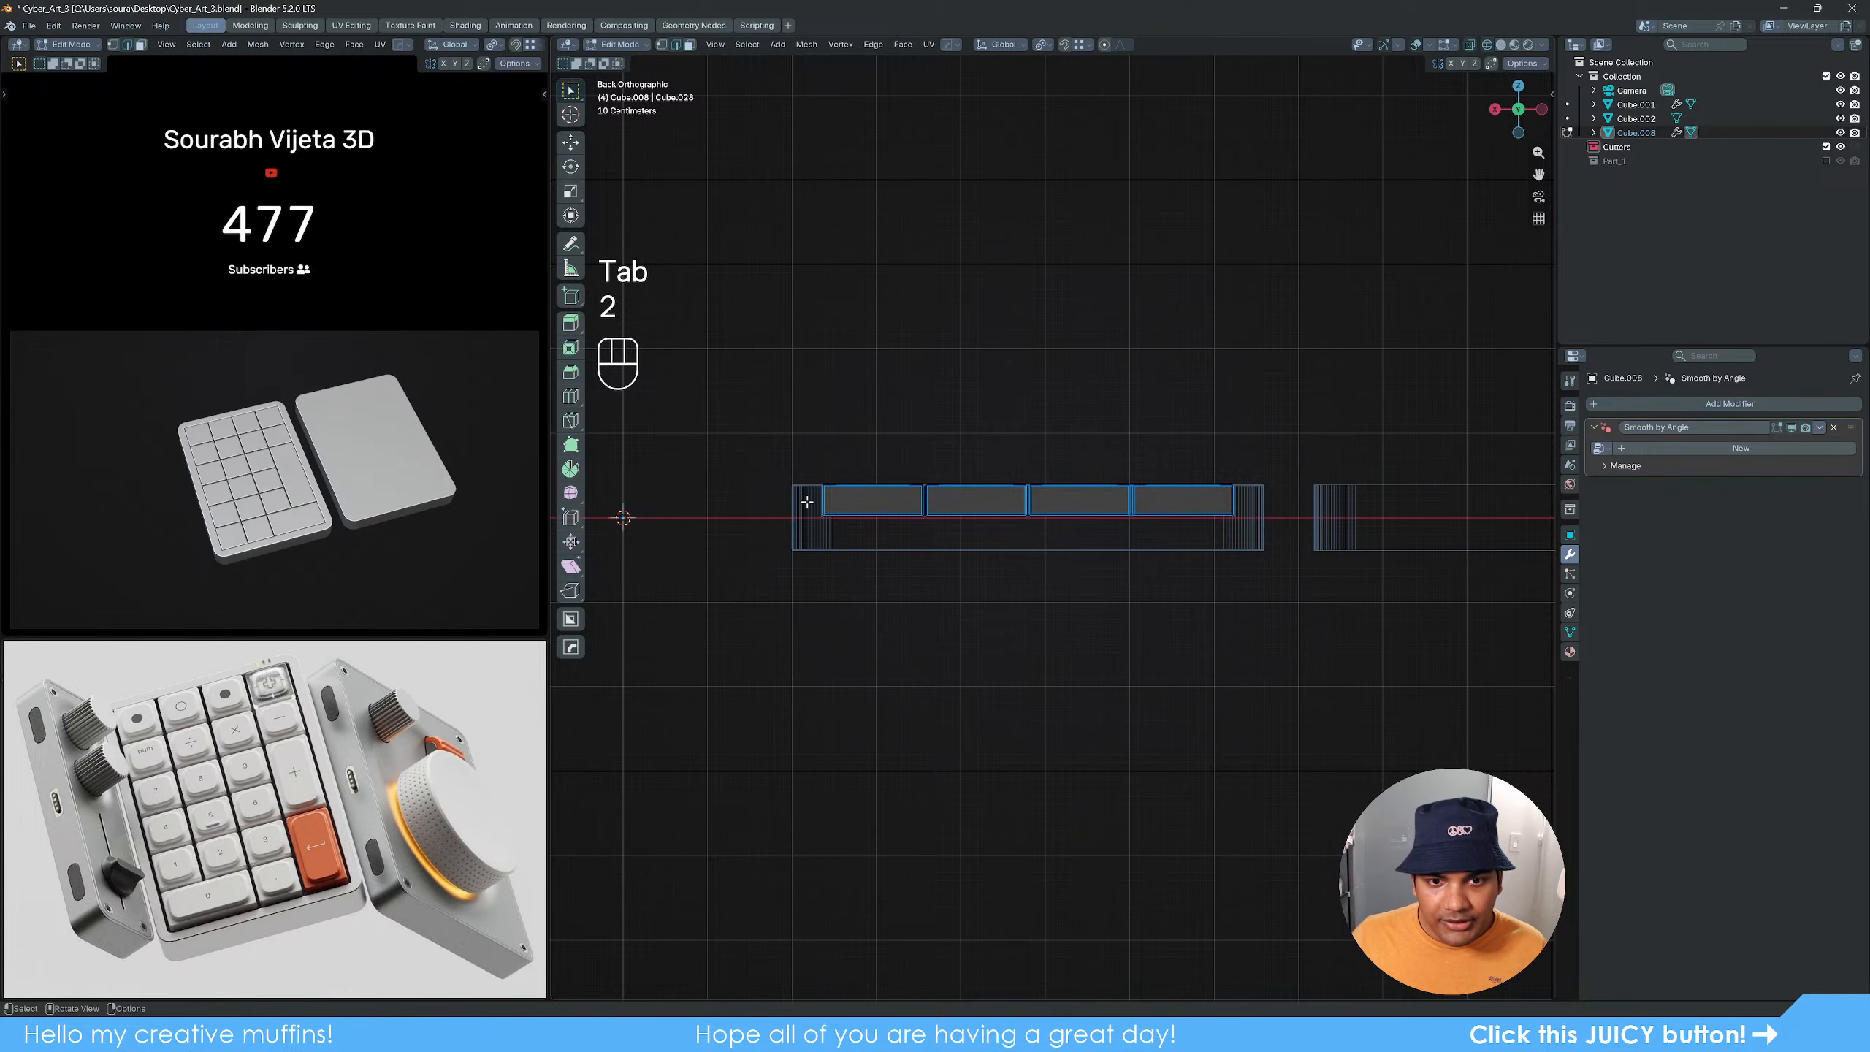
pyautogui.moveTo(807, 500); pyautogui.dragTo(1307, 506)
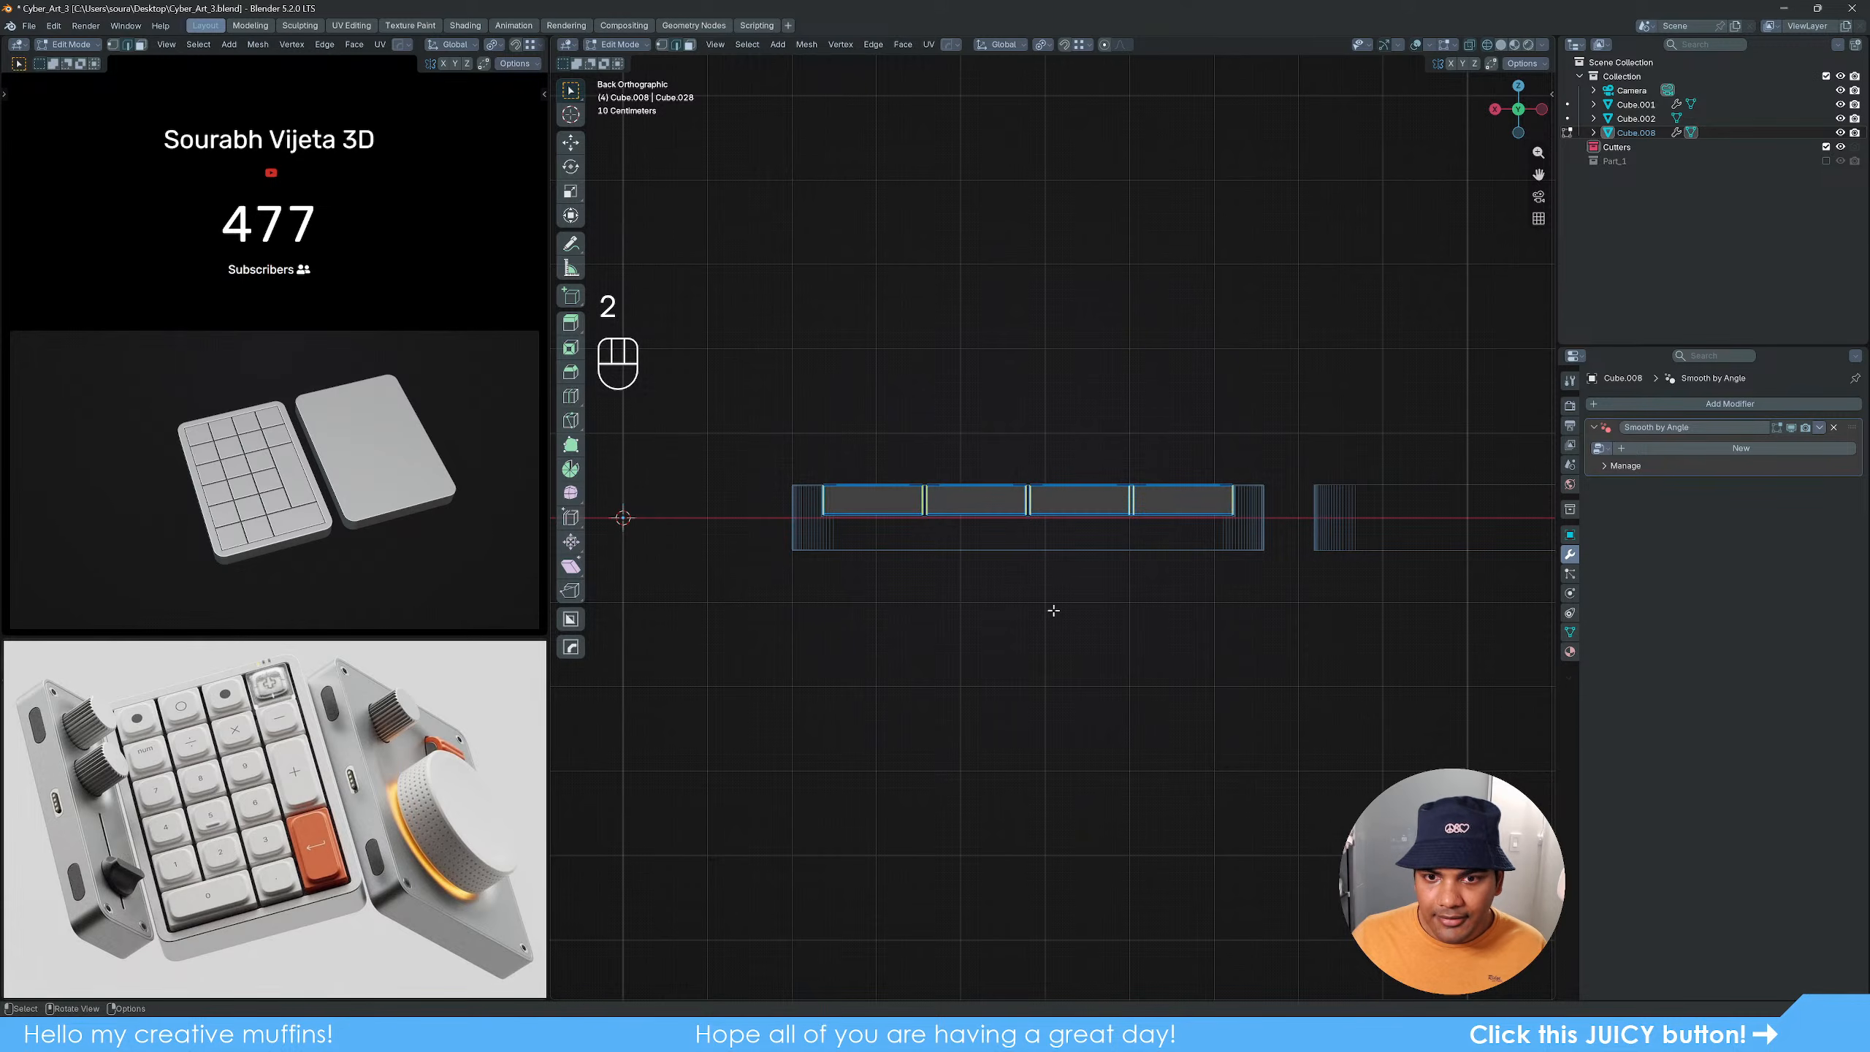
pyautogui.scroll(-2, 1053, 611)
pyautogui.moveTo(1055, 591); pyautogui.dragTo(1167, 560, button='middle')
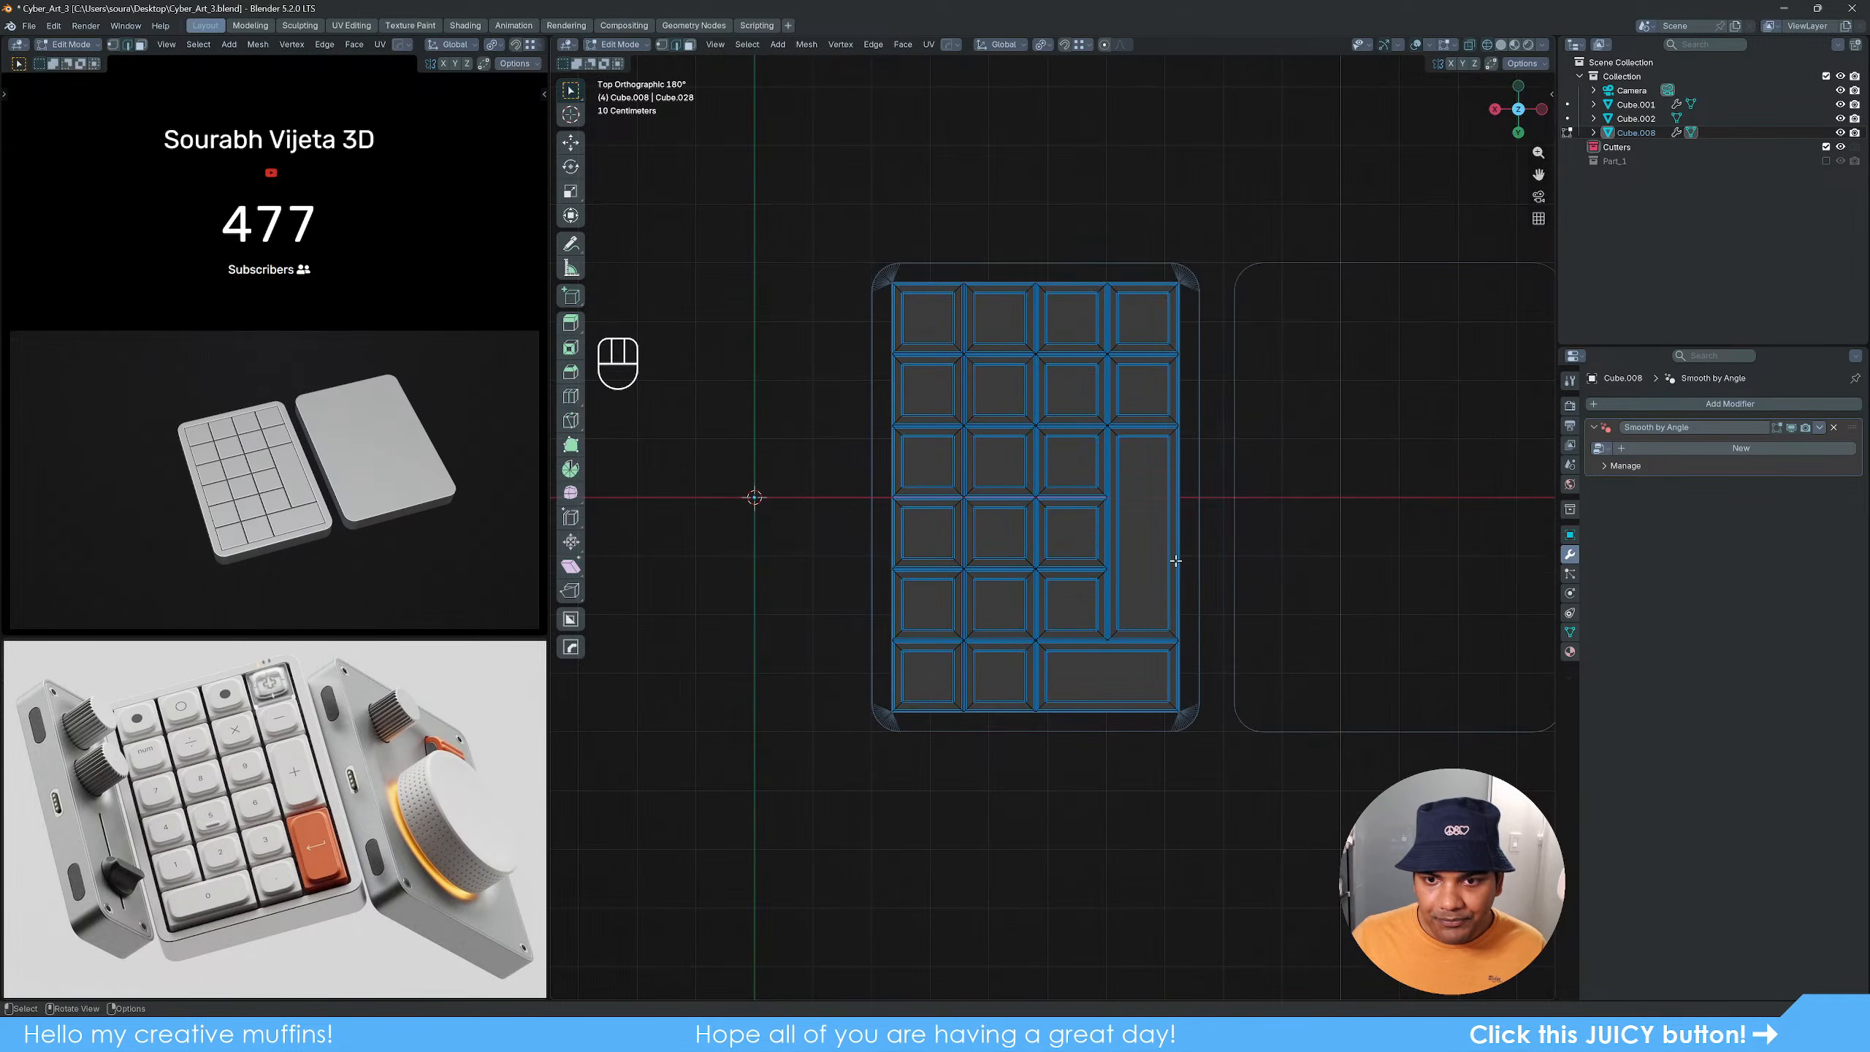
pyautogui.scroll(4, 1173, 556)
pyautogui.keyDown('shift'); pyautogui.moveTo(1257, 429); pyautogui.dragTo(1119, 768, button='middle'); pyautogui.keyUp('shift')
pyautogui.press('z')
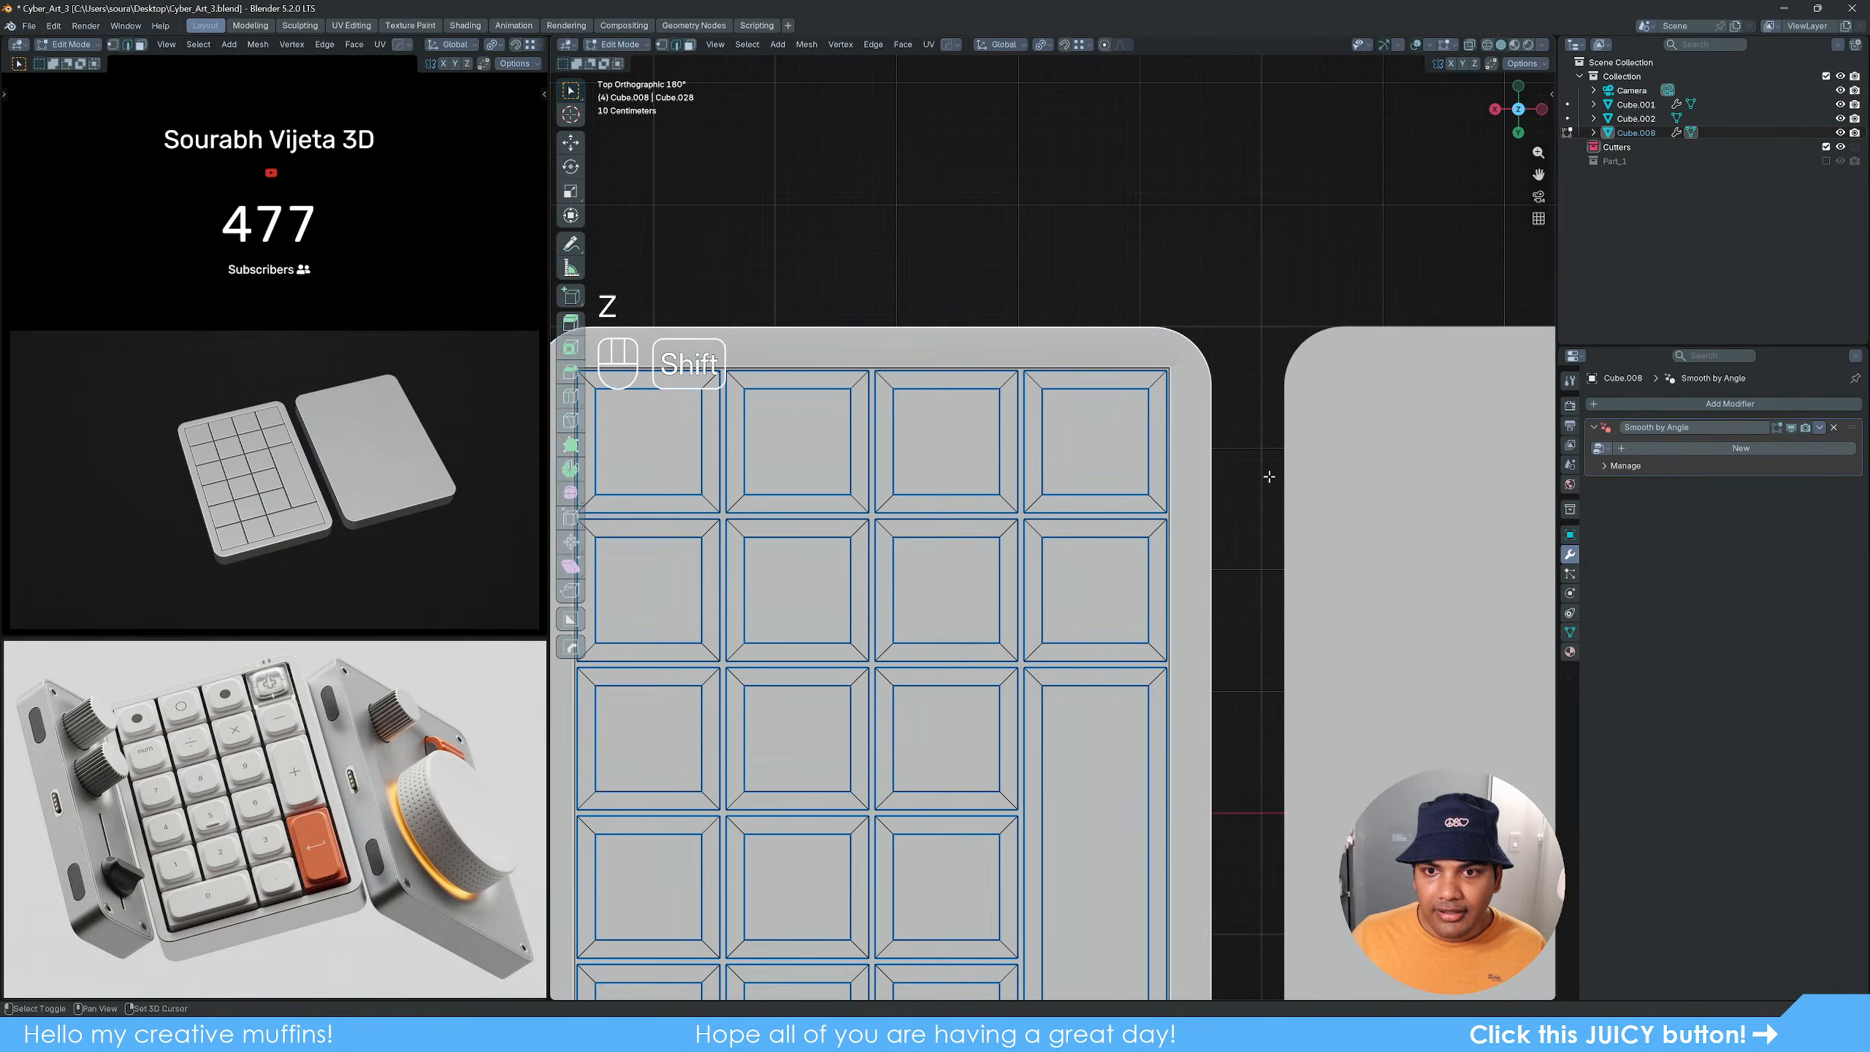
pyautogui.keyDown('shift'); pyautogui.moveTo(1270, 473); pyautogui.dragTo(1212, 556, button='middle'); pyautogui.keyUp('shift')
pyautogui.scroll(3, 1187, 587)
pyautogui.hotkey('ctrl', 'b')
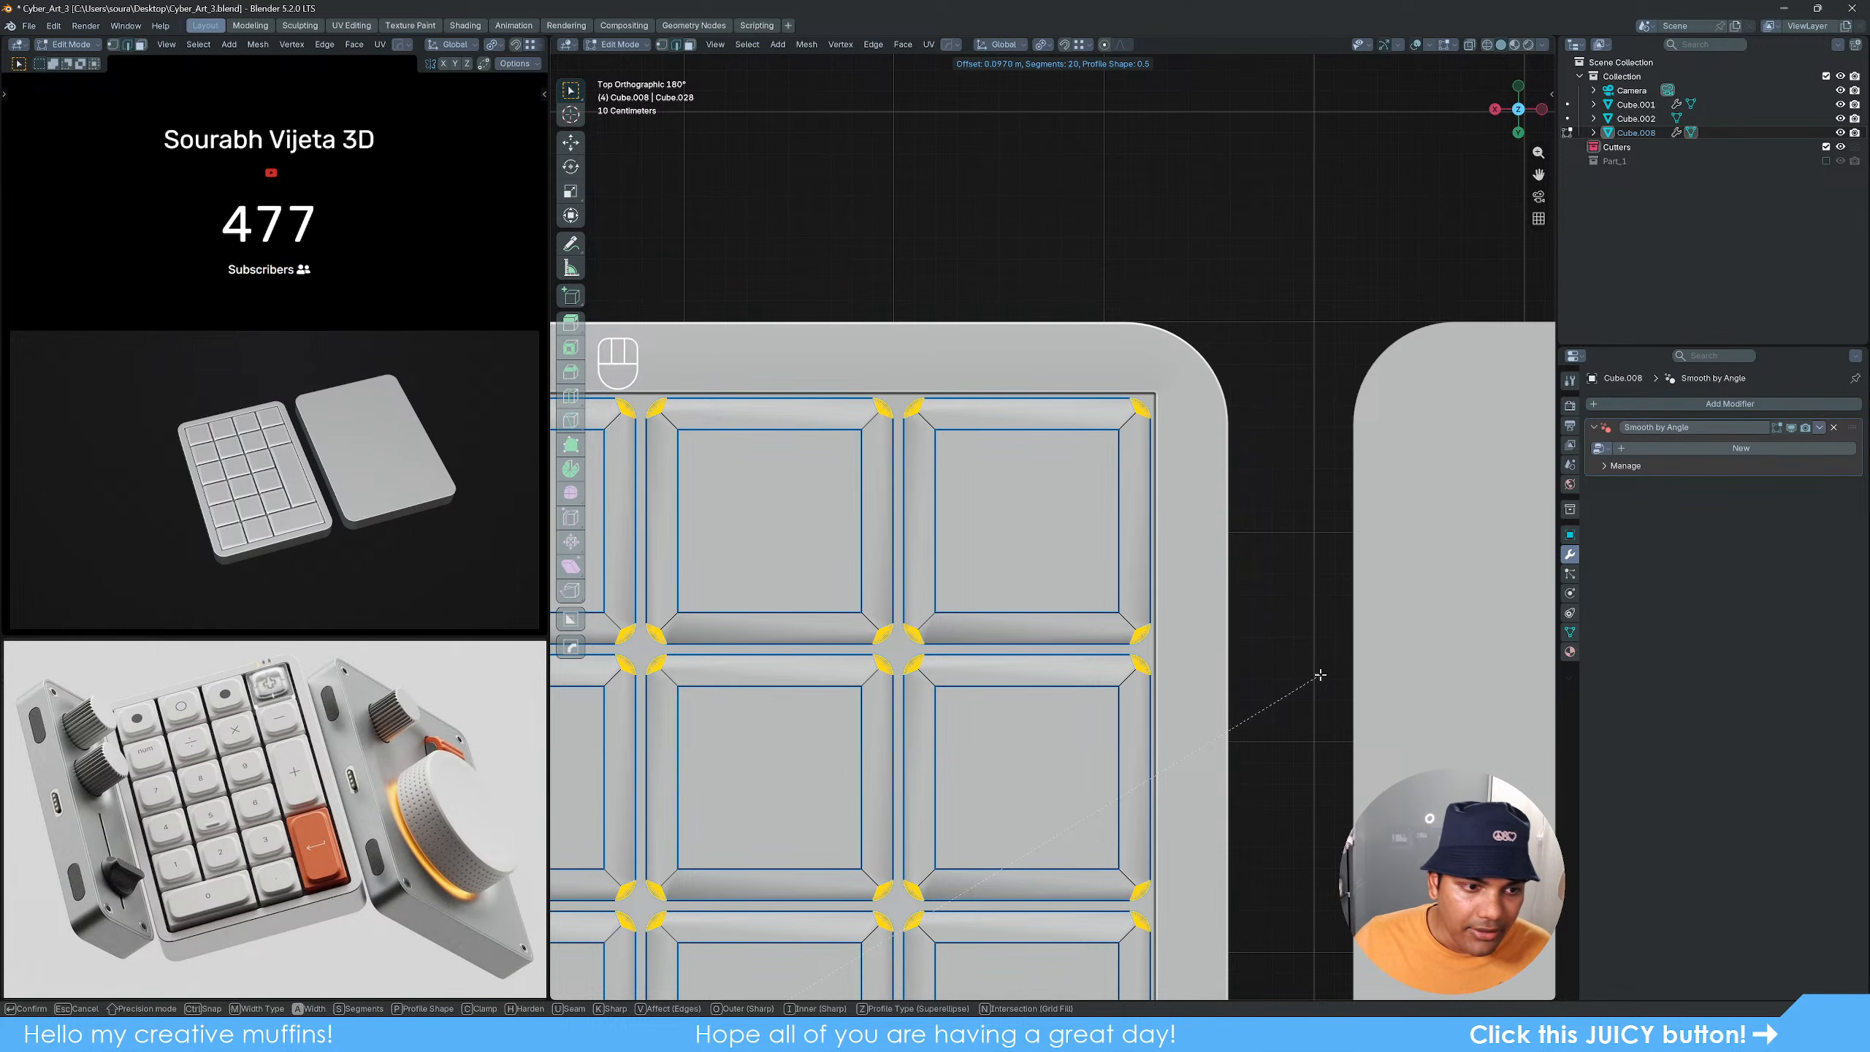
pyautogui.press('shift')
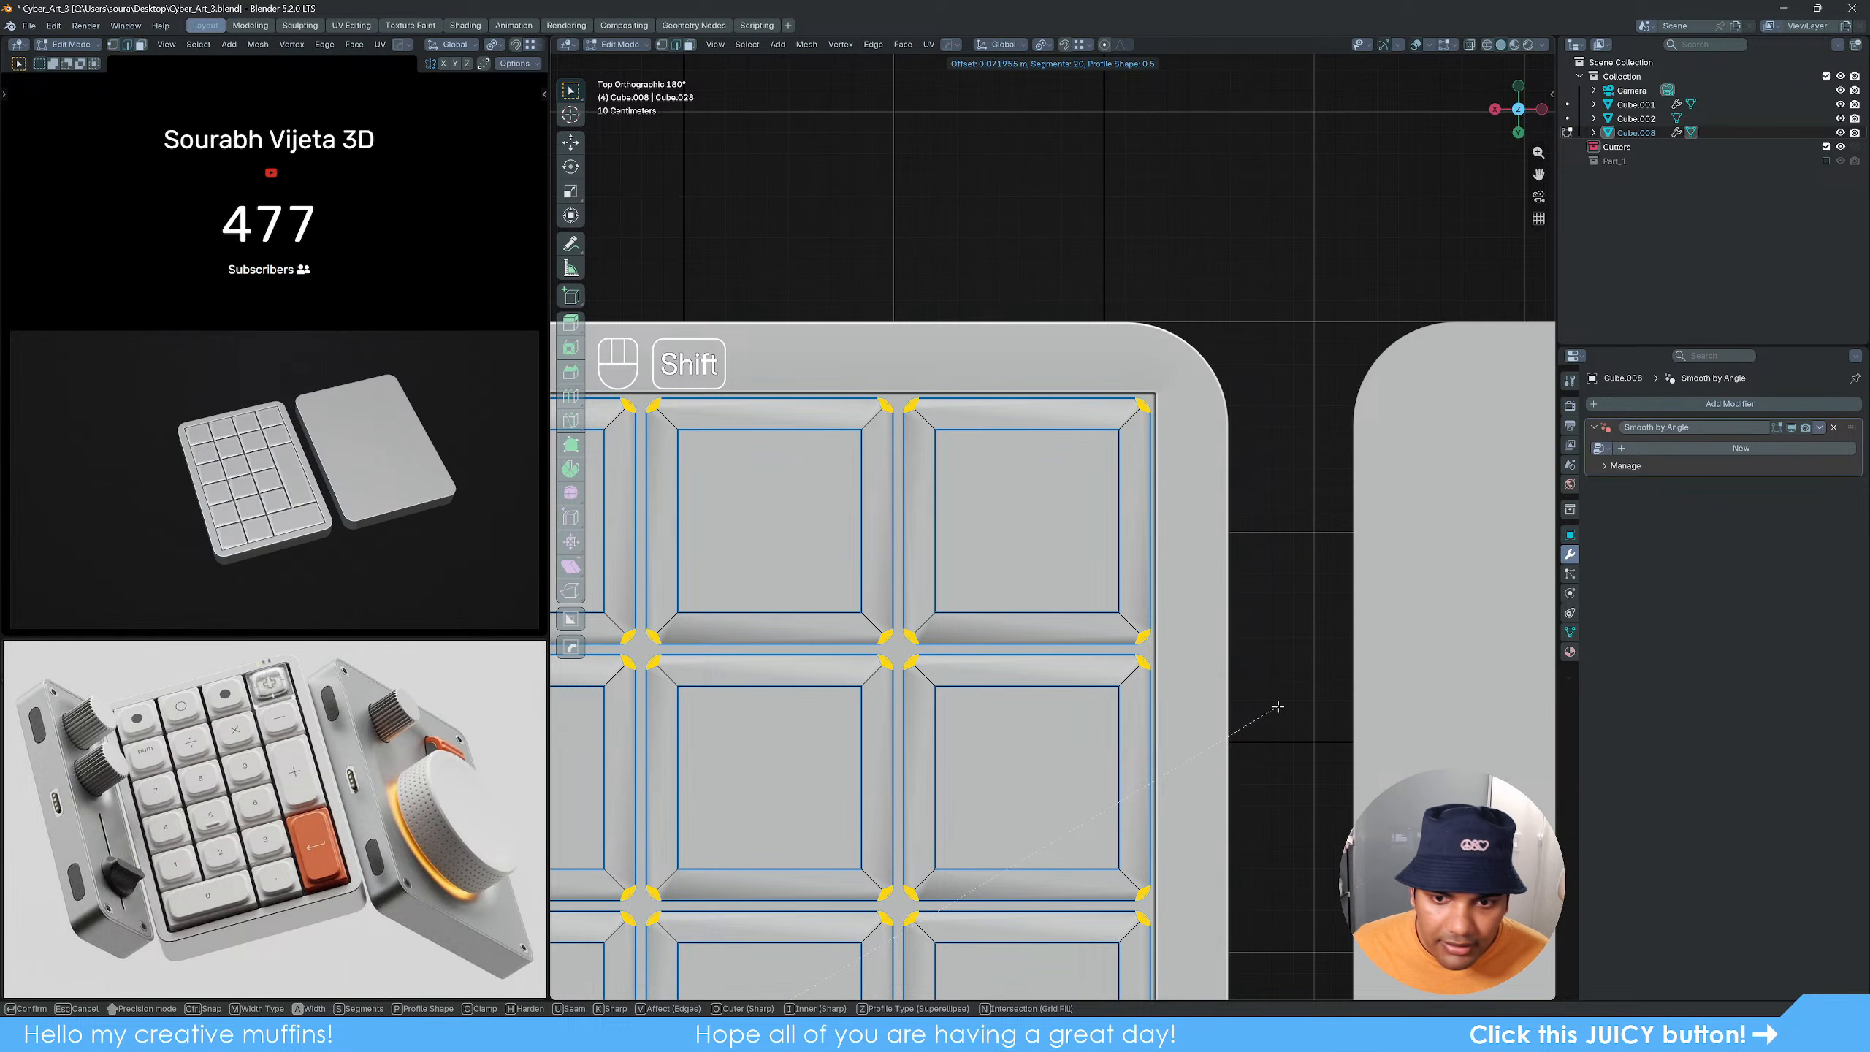
pyautogui.click(1278, 706)
pyautogui.scroll(-5, 1277, 706)
pyautogui.moveTo(1277, 706); pyautogui.dragTo(1060, 631, button='middle')
pyautogui.scroll(3, 1060, 630)
pyautogui.press('Tab')
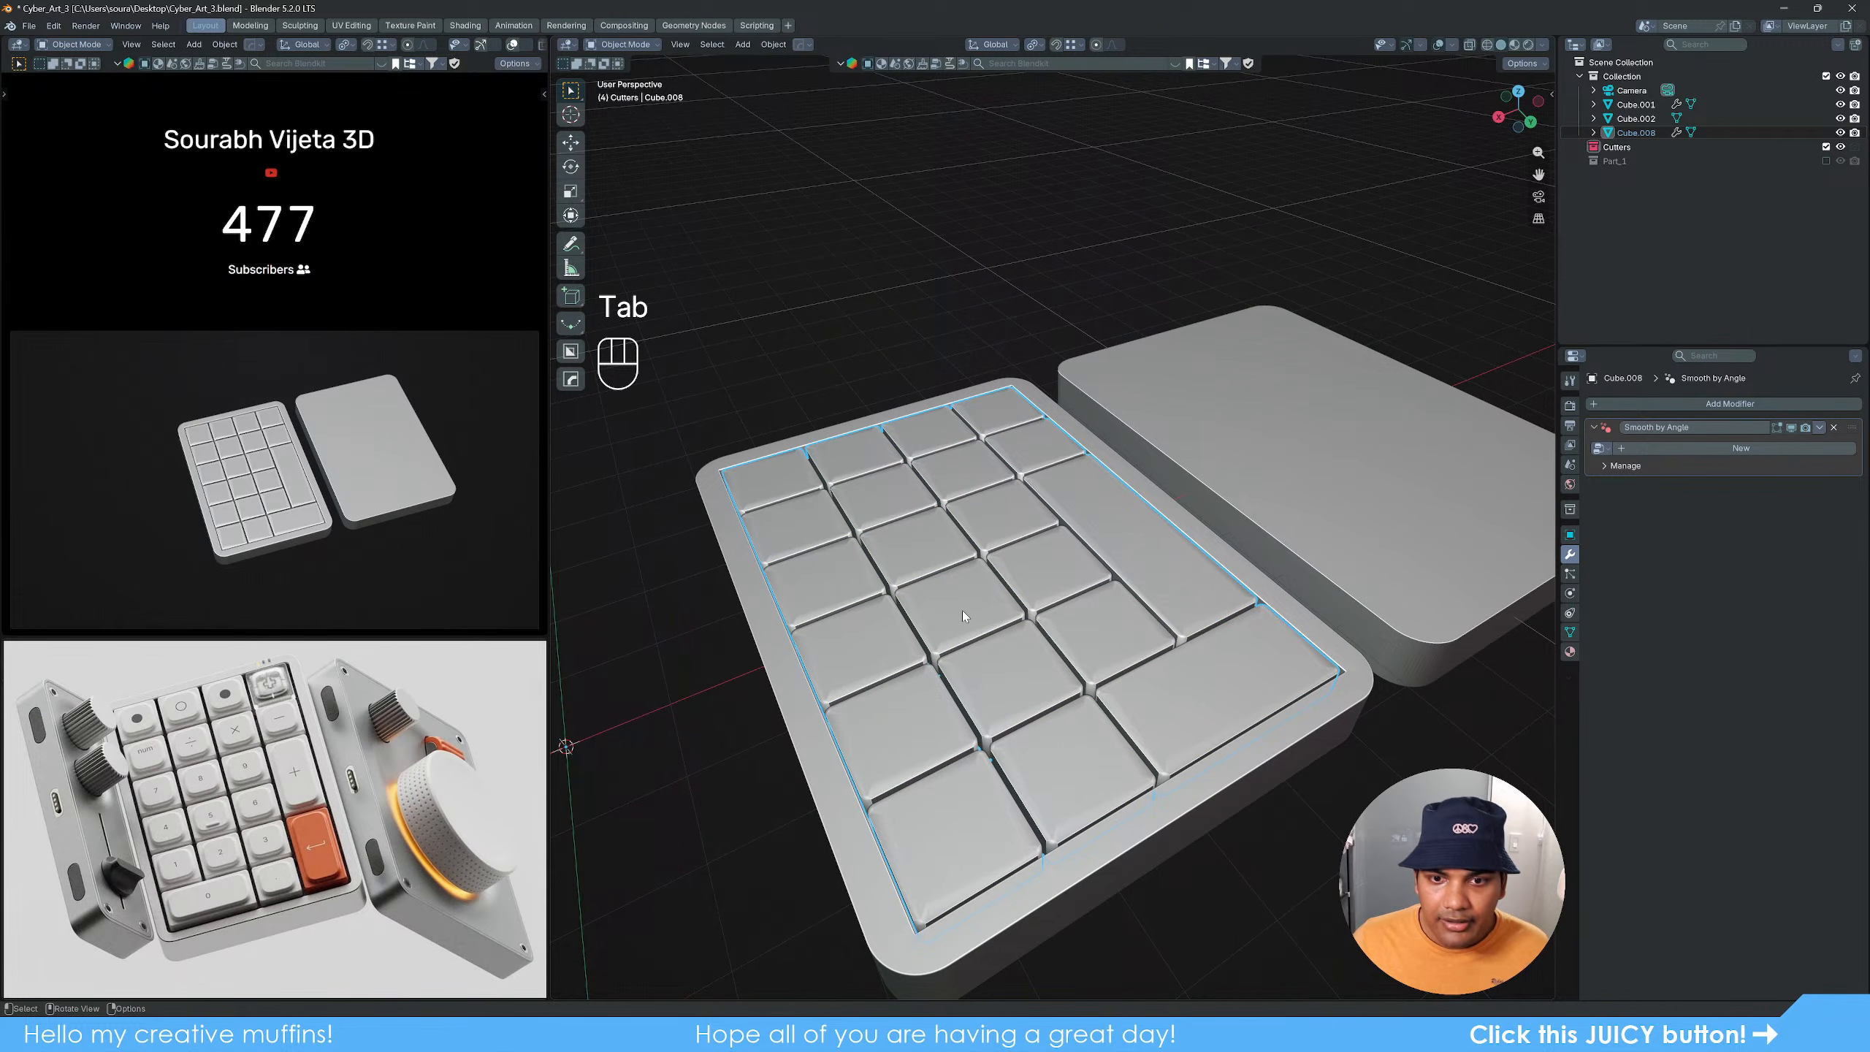
# Step: Try a Weighted Normal modifier with Keep Sharp on the keys and remove it
pyautogui.press('q')
pyautogui.keyDown('alt'); pyautogui.click(902, 462); pyautogui.keyUp('alt')
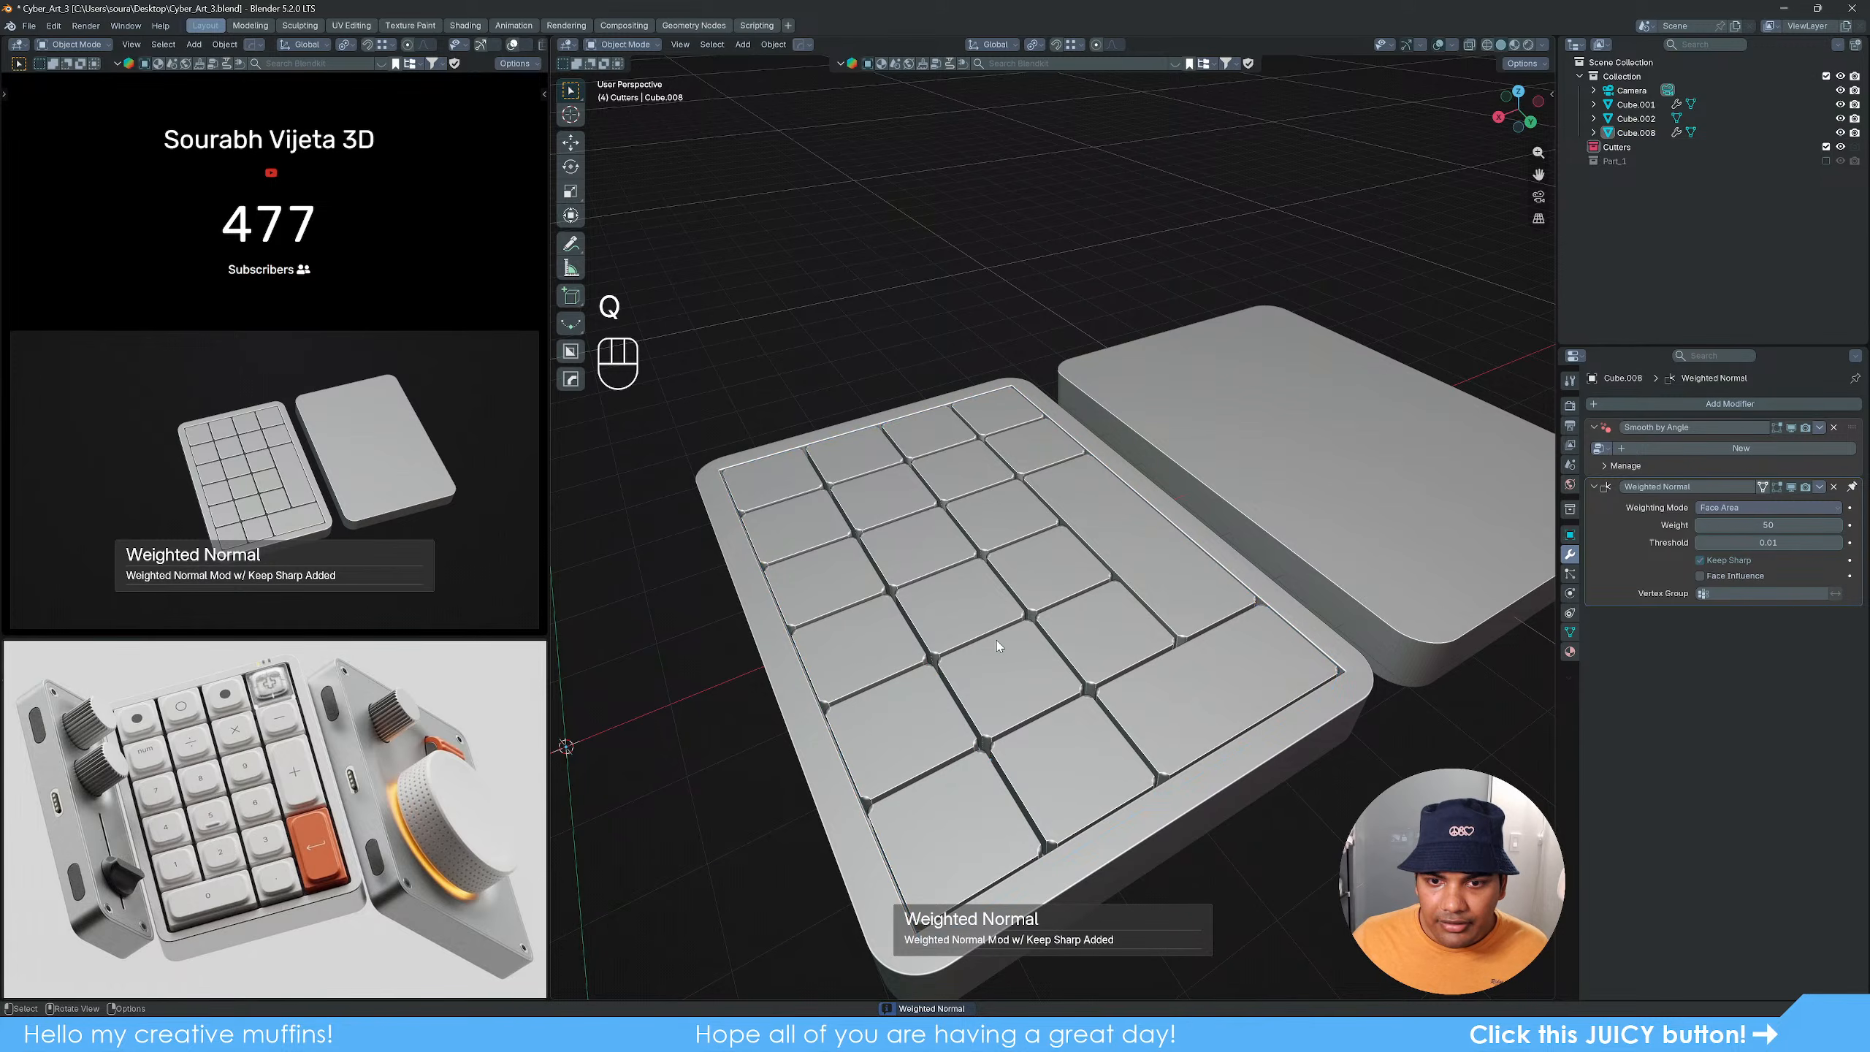
pyautogui.moveTo(996, 640); pyautogui.dragTo(979, 655, button='middle')
pyautogui.scroll(5, 1021, 615)
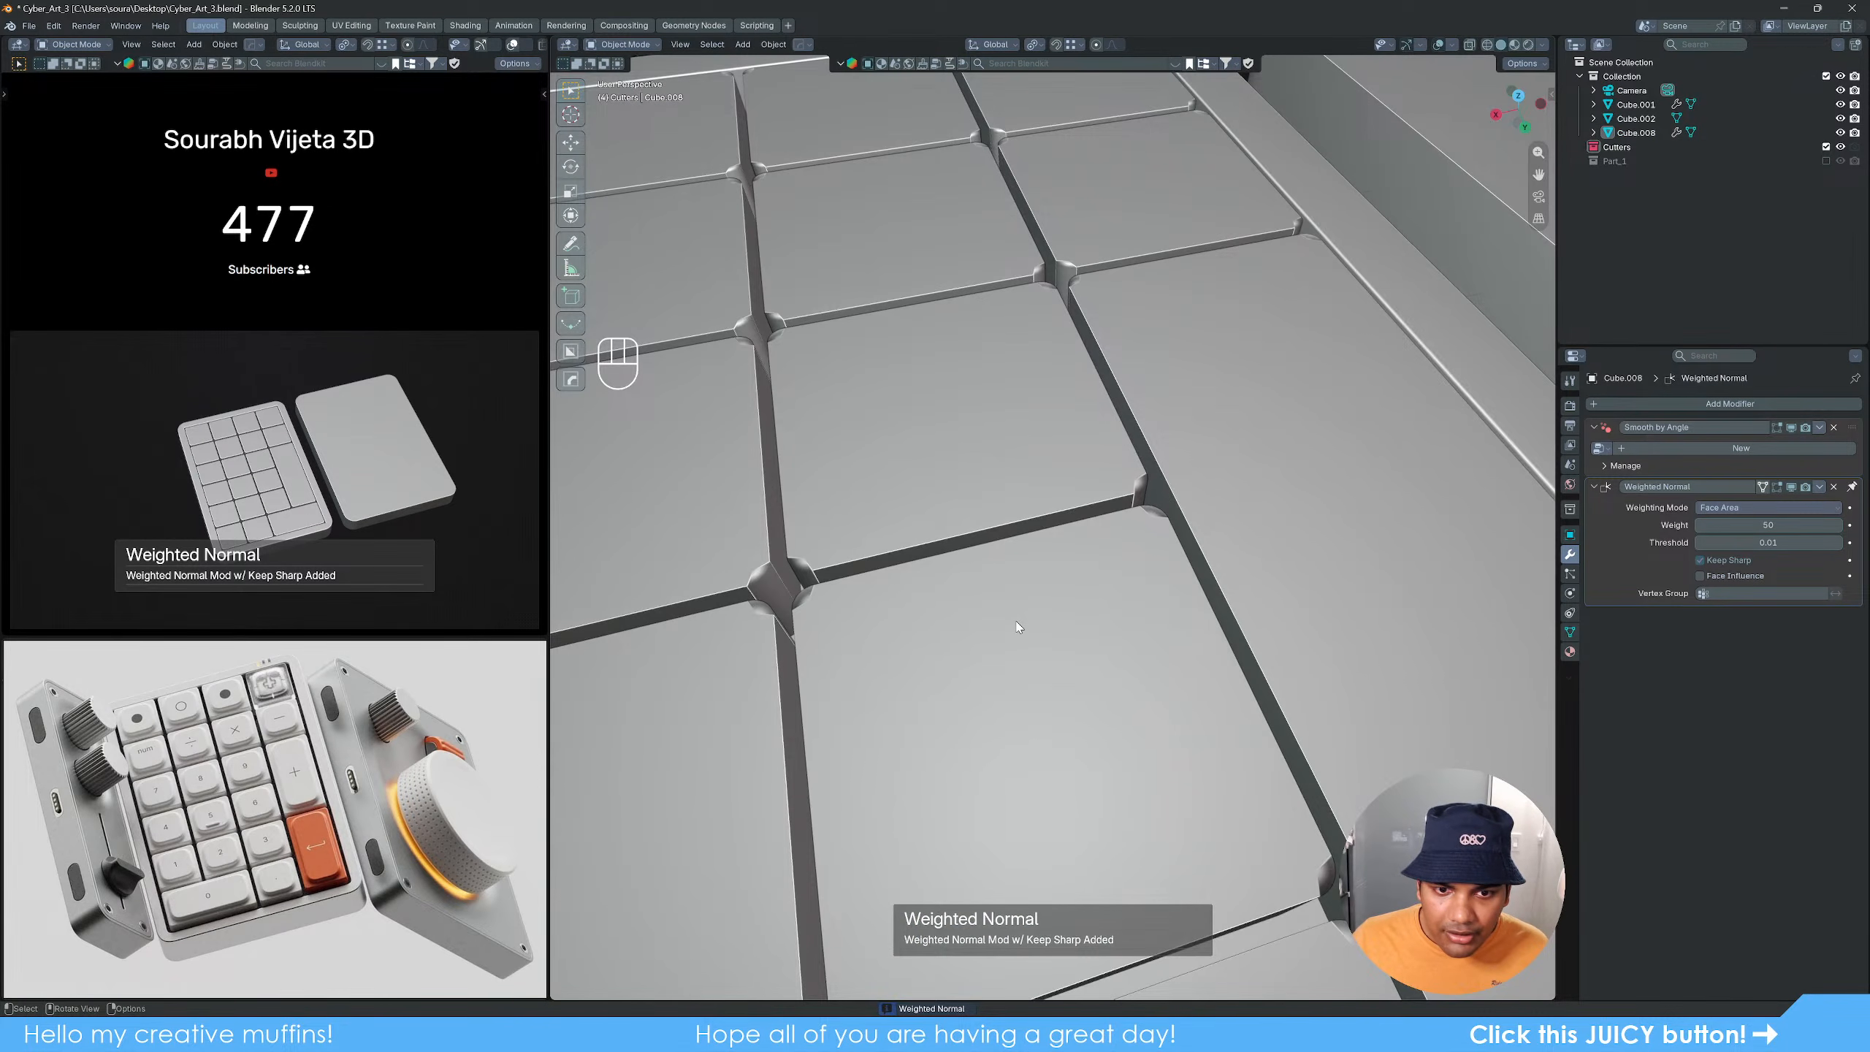
pyautogui.scroll(-5, 1084, 637)
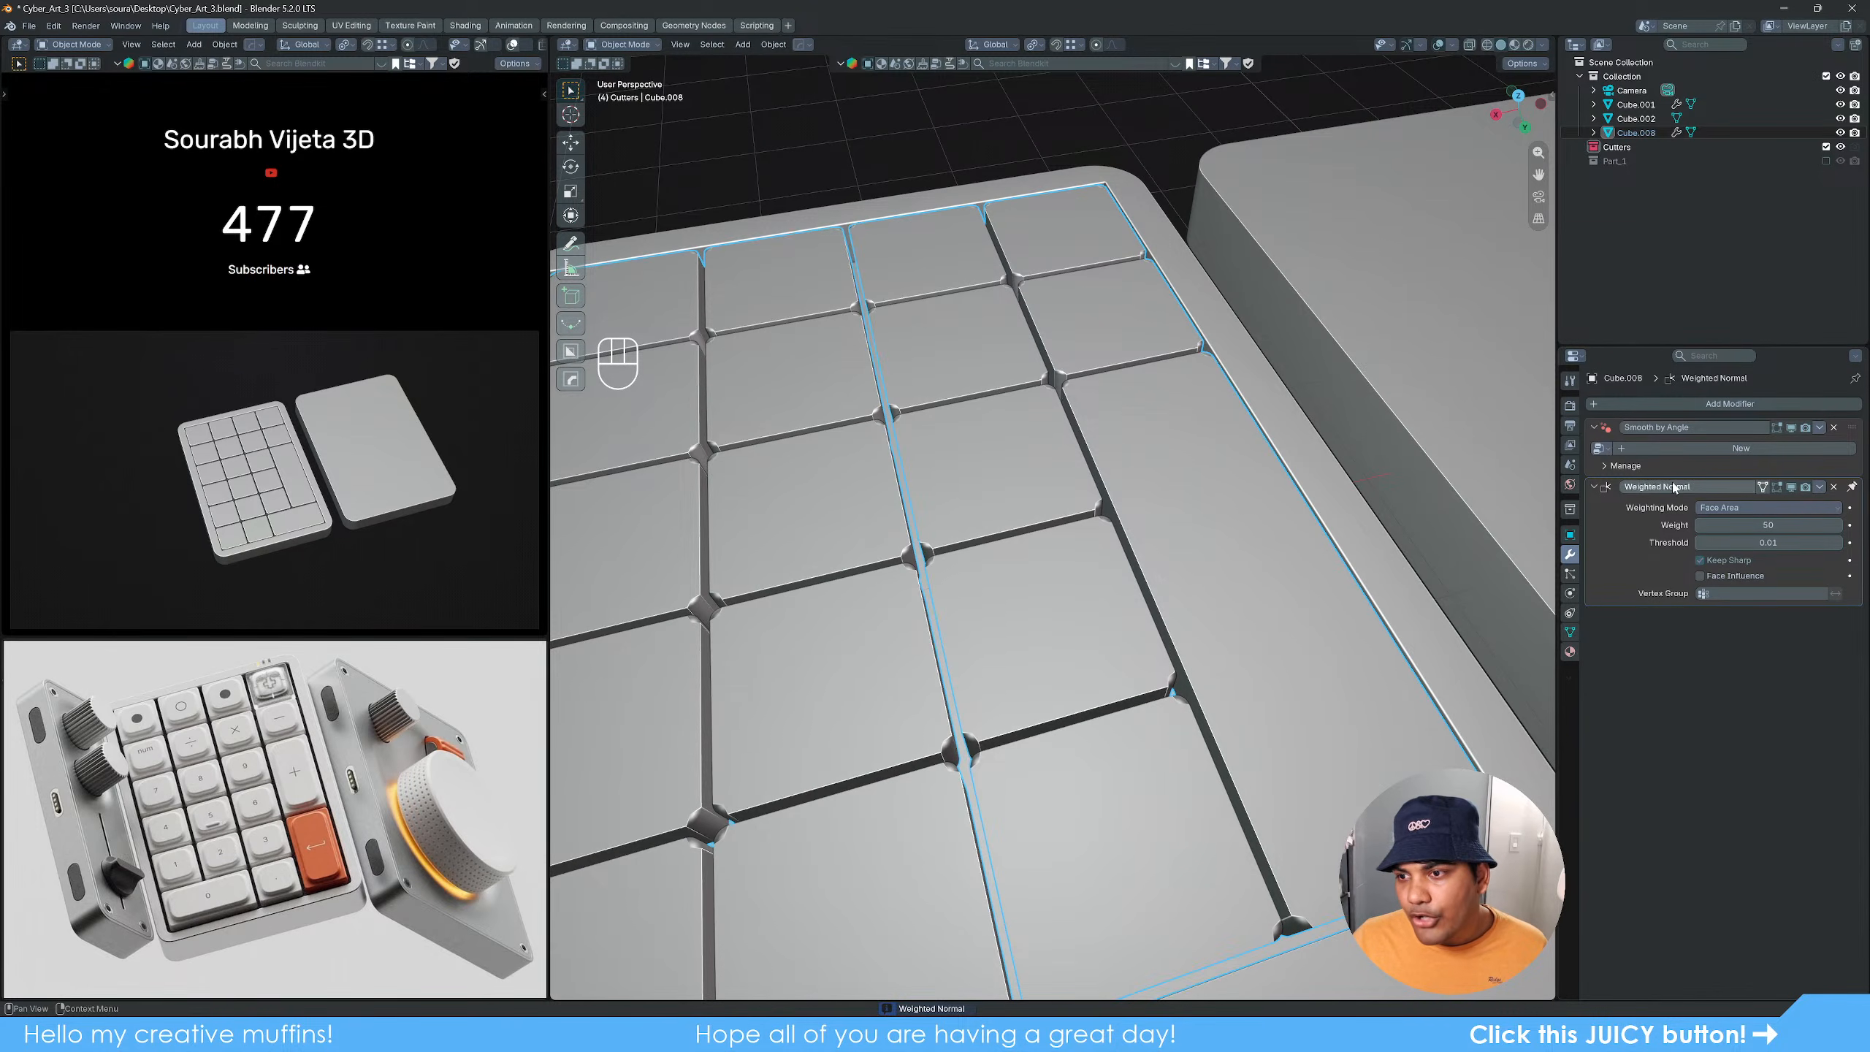
pyautogui.click(1834, 486)
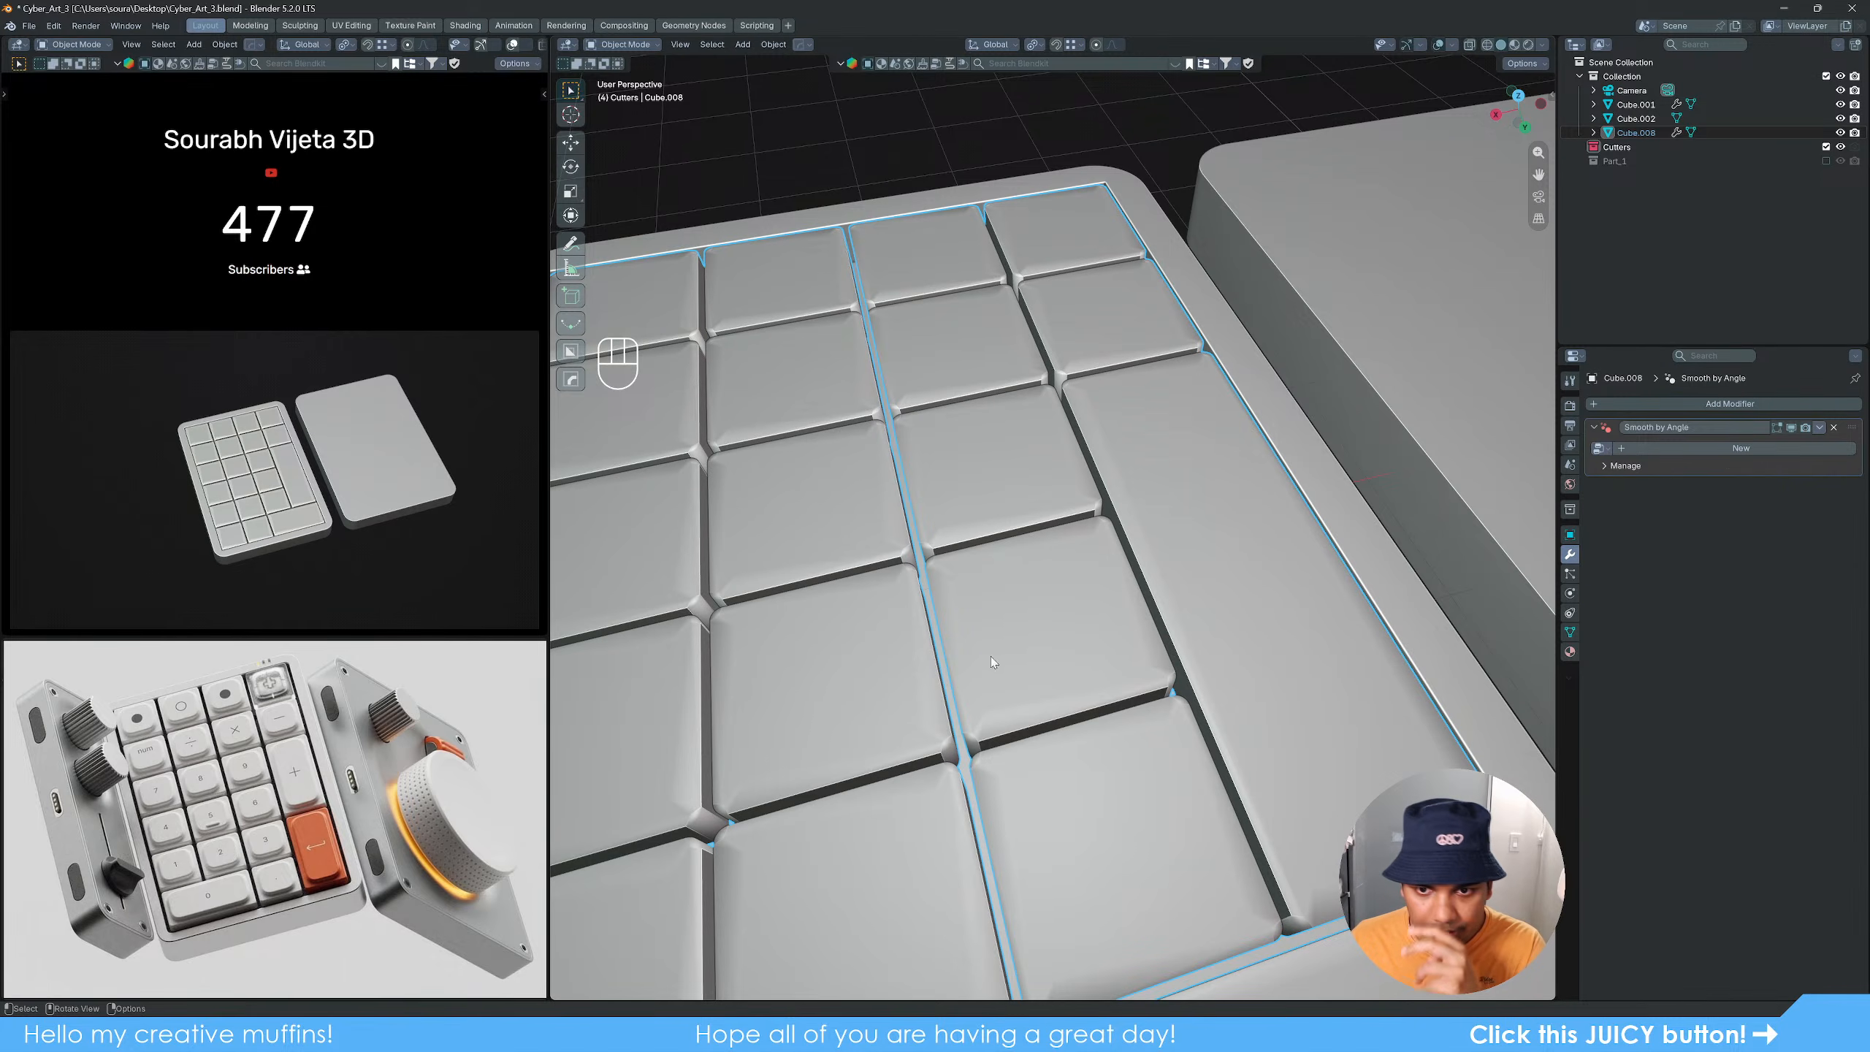
# Step: Examine the rounded key corners and their surrounding shading up close in both Edit and Object Mode
pyautogui.press('Tab')
pyautogui.scroll(8, 1046, 781)
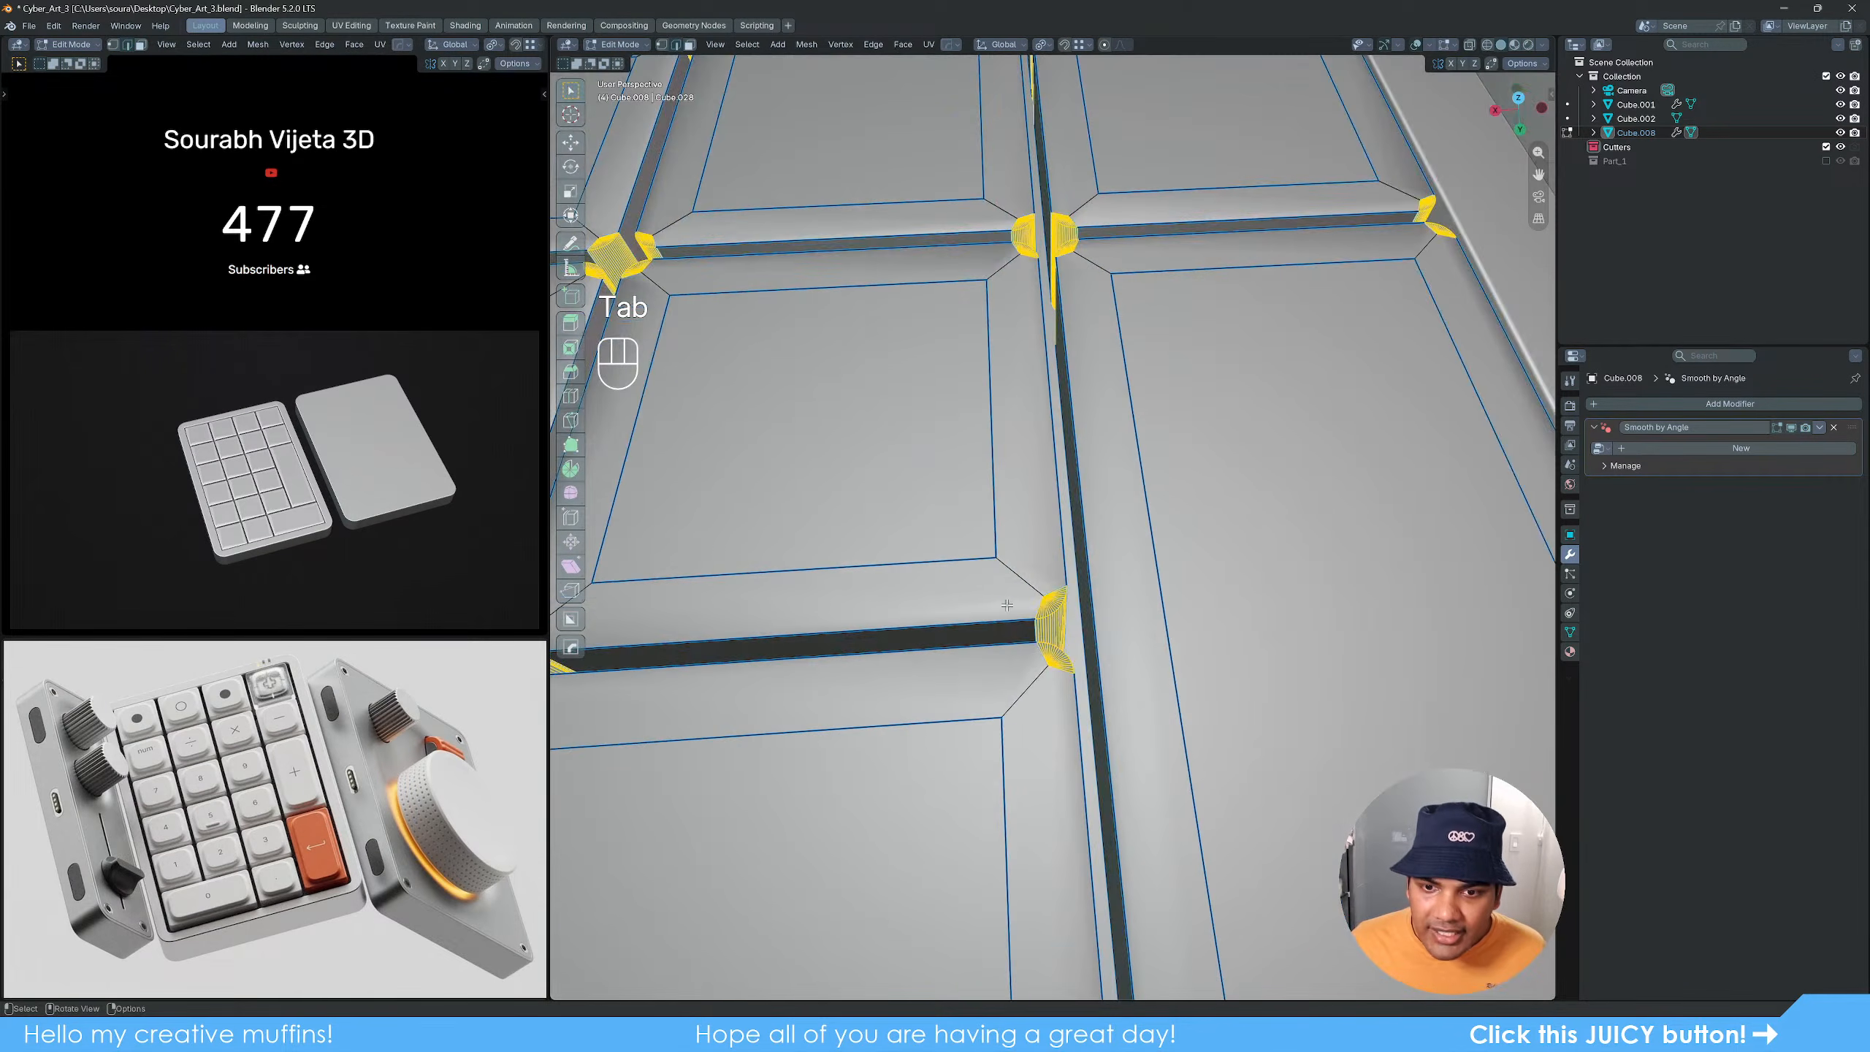
pyautogui.scroll(-6, 1058, 792)
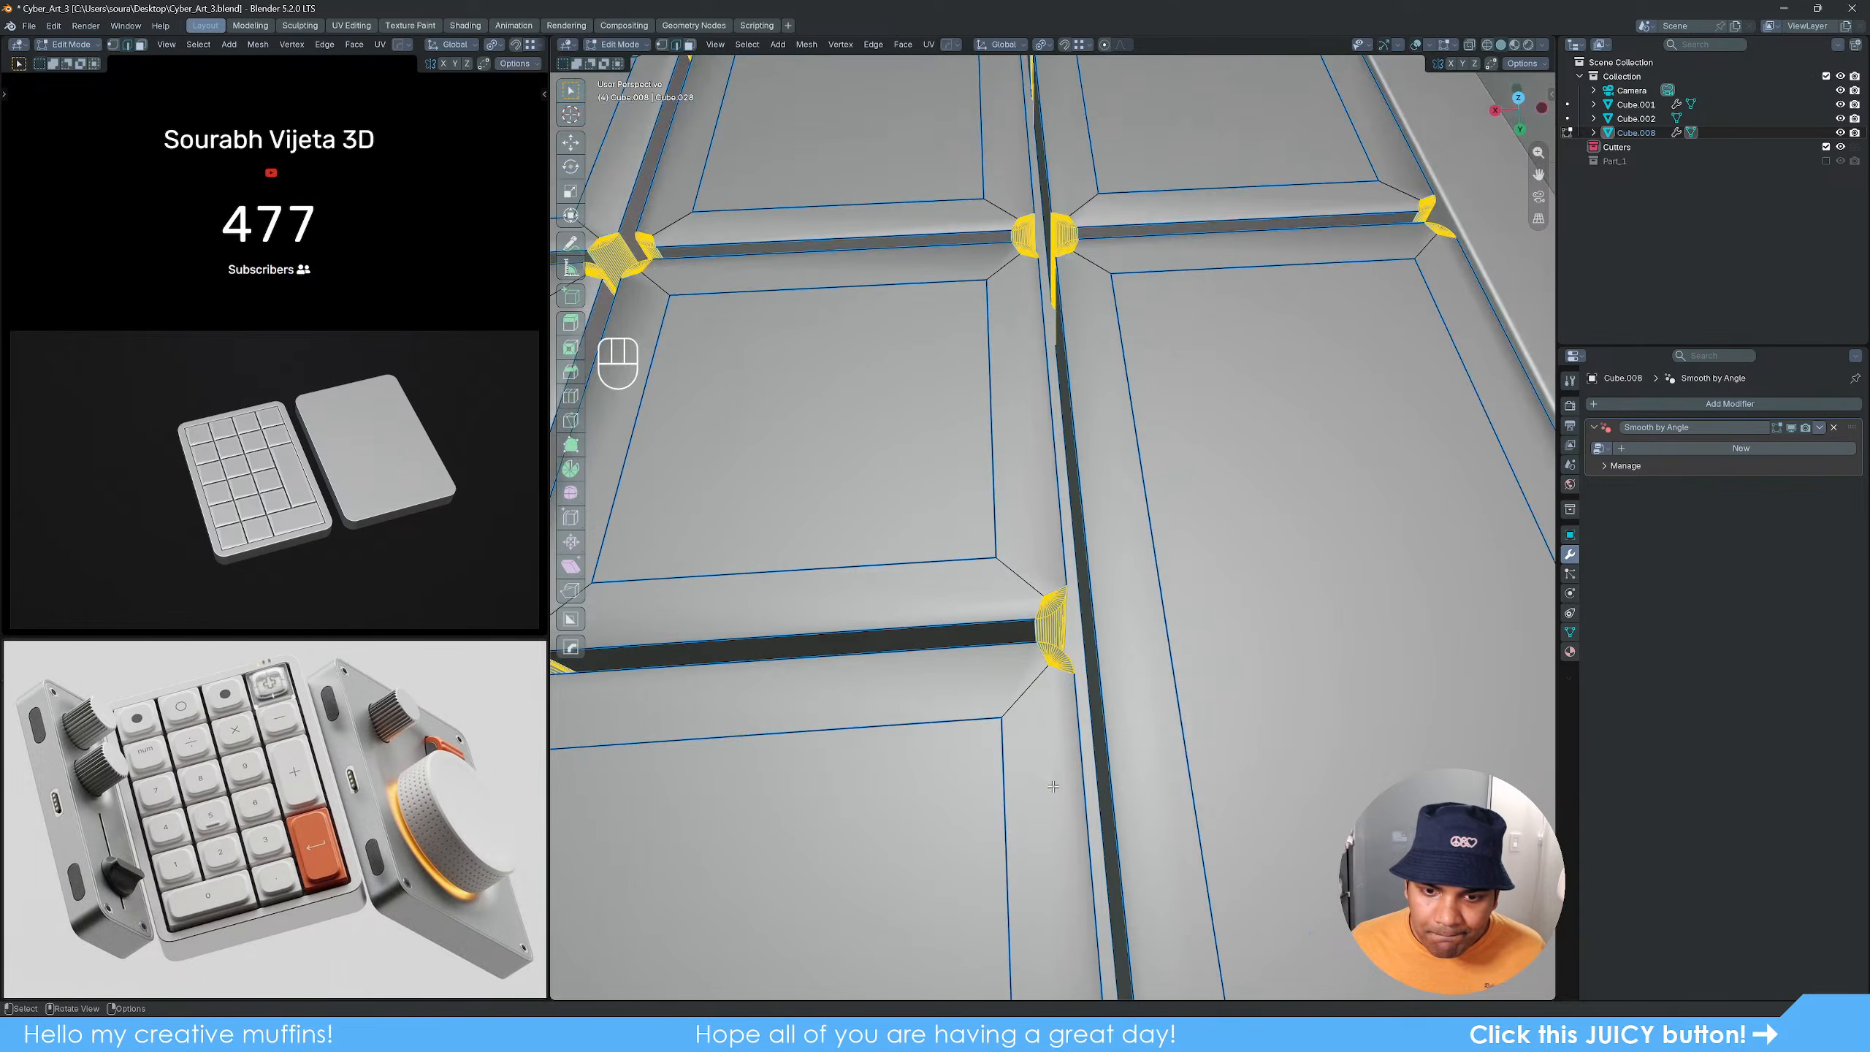
pyautogui.moveTo(1033, 608); pyautogui.dragTo(1005, 564, button='middle')
pyautogui.keyDown('shift'); pyautogui.moveTo(1060, 508); pyautogui.dragTo(1002, 551, button='middle'); pyautogui.keyUp('shift')
pyautogui.press('Tab')
pyautogui.scroll(4, 1041, 487)
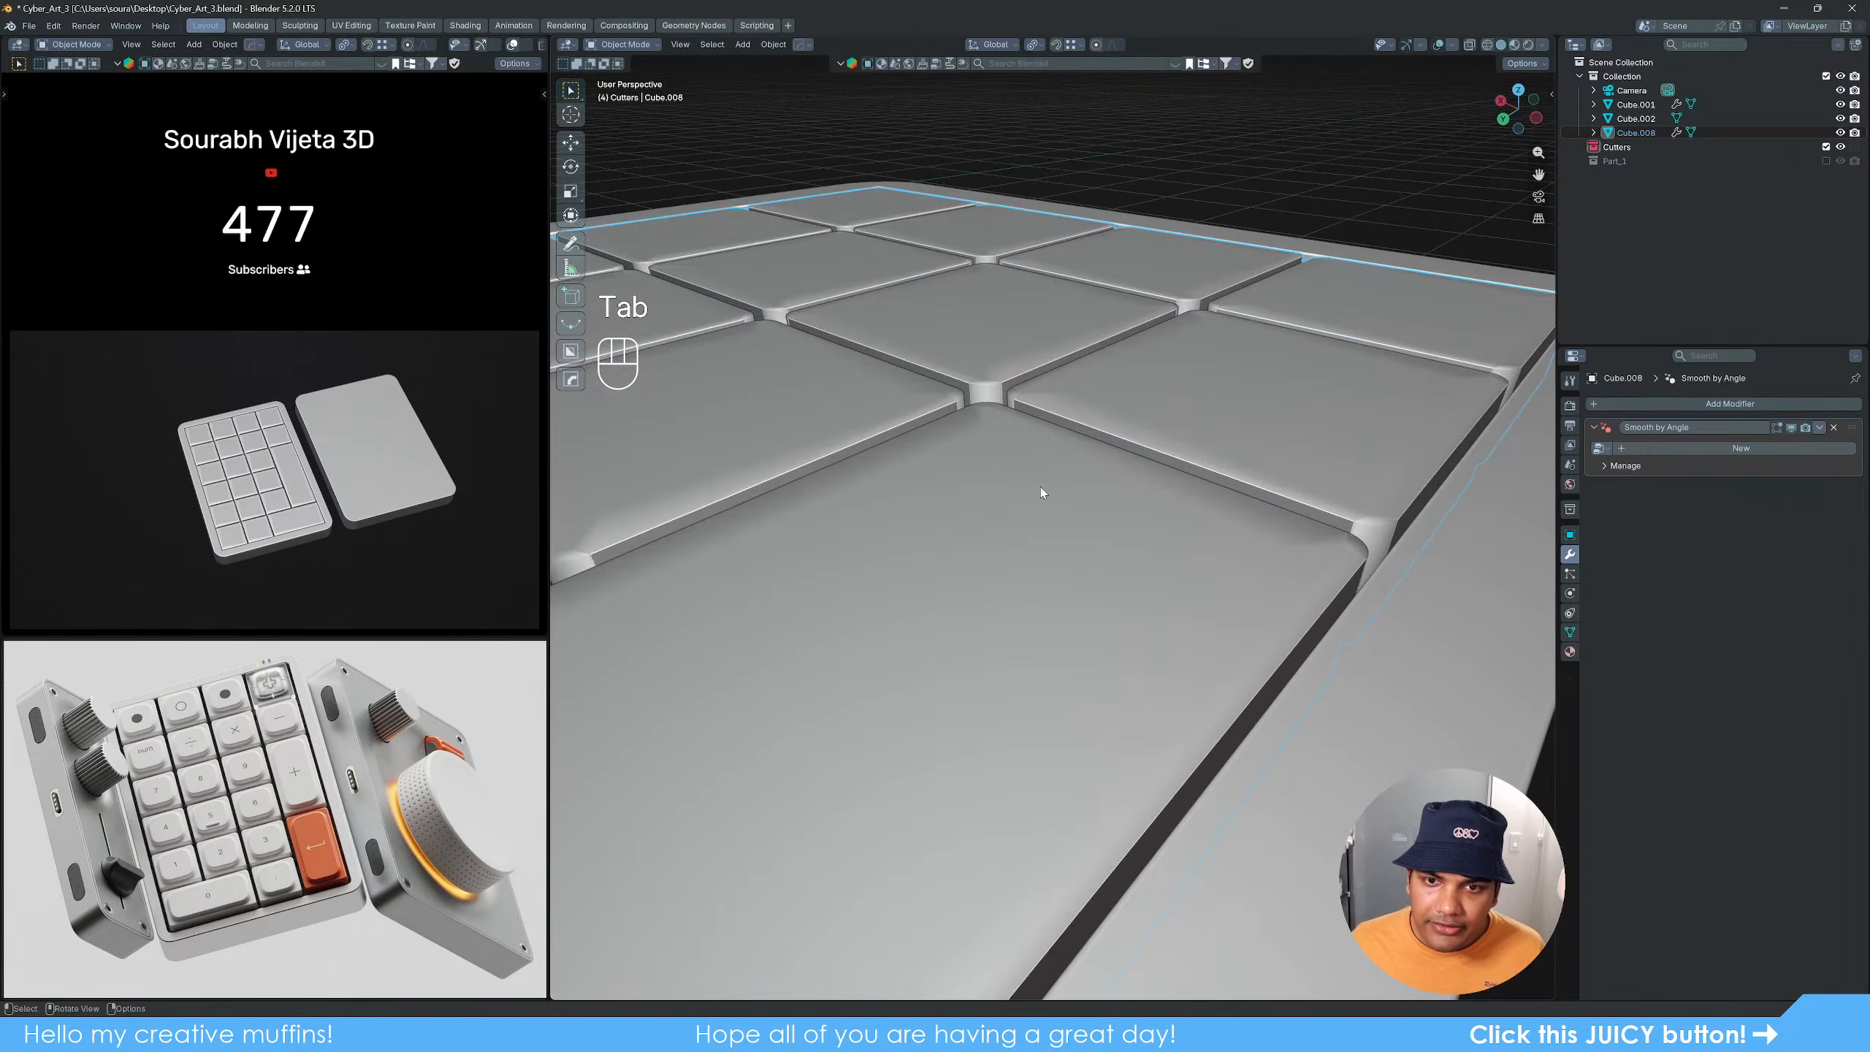
# Step: Select the inset top faces of all the keys, including the wide and tall ones, and extrude them upward about 0.16 m
pyautogui.moveTo(1040, 487); pyautogui.dragTo(1067, 522, button='middle')
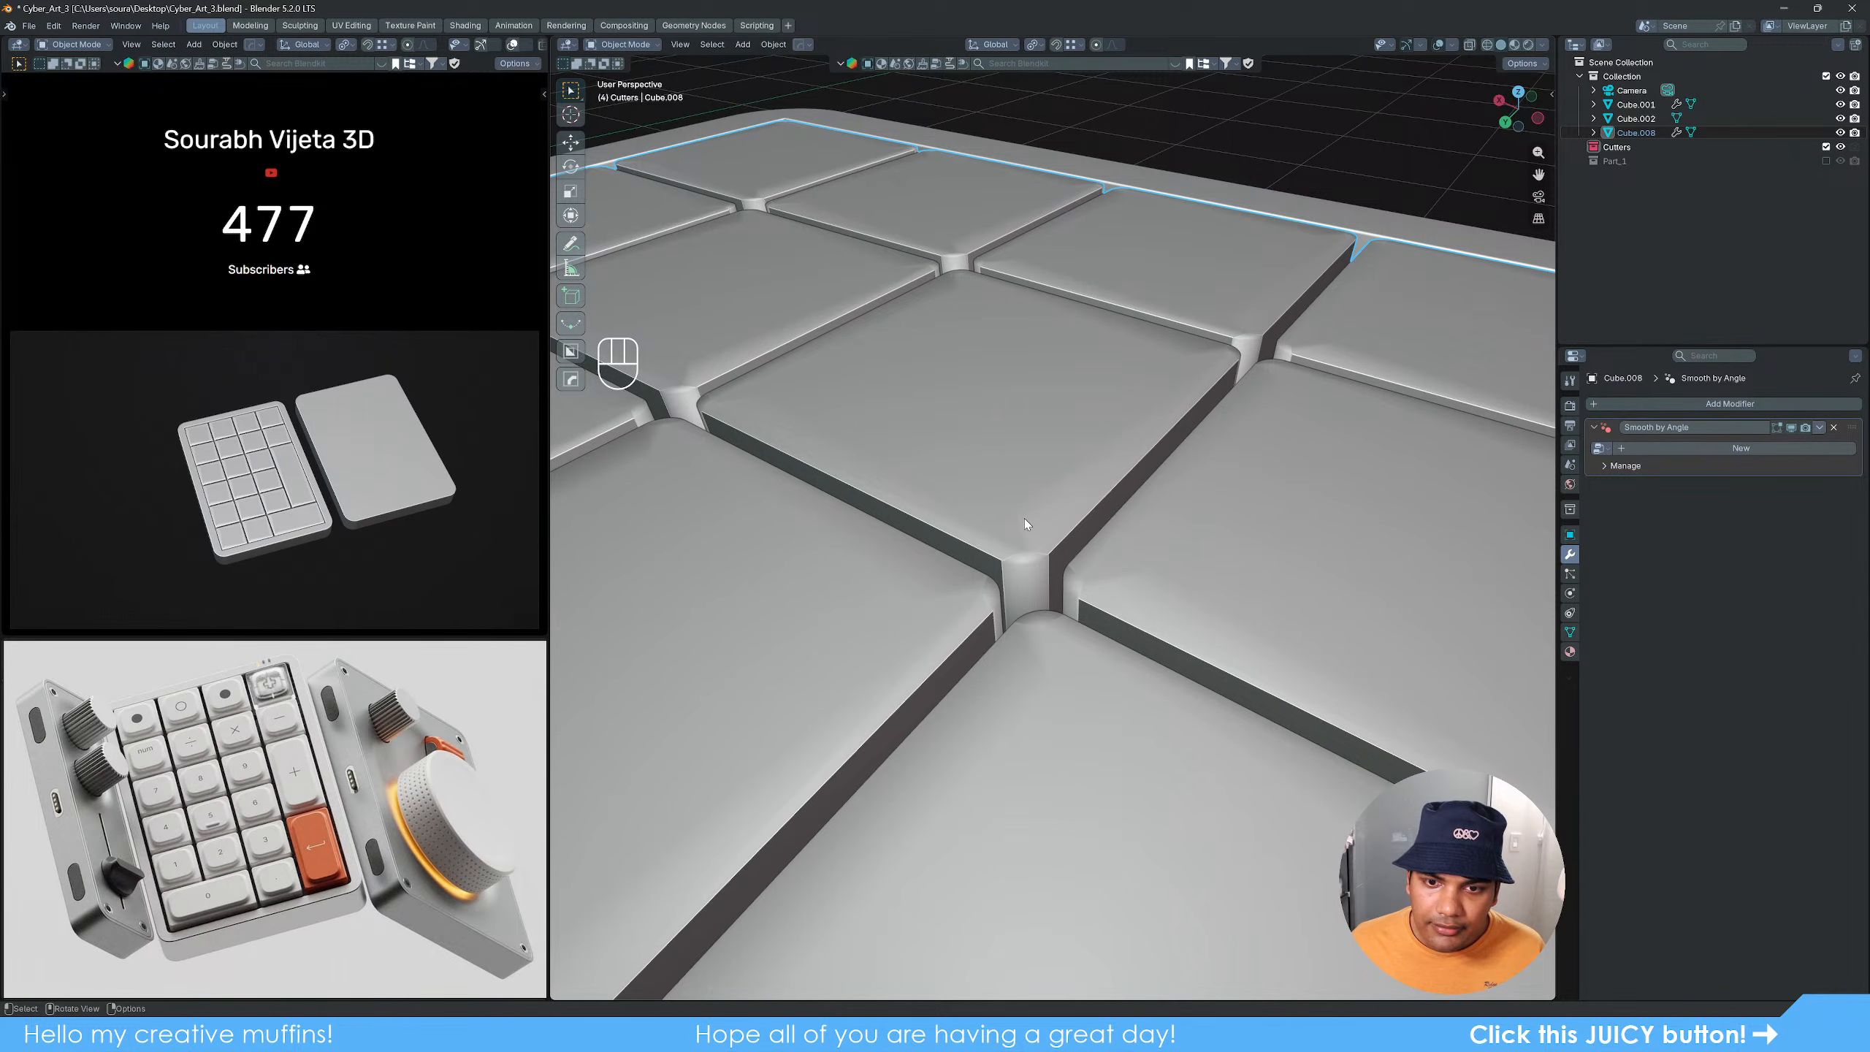
pyautogui.scroll(-5, 1024, 518)
pyautogui.scroll(-2, 1025, 531)
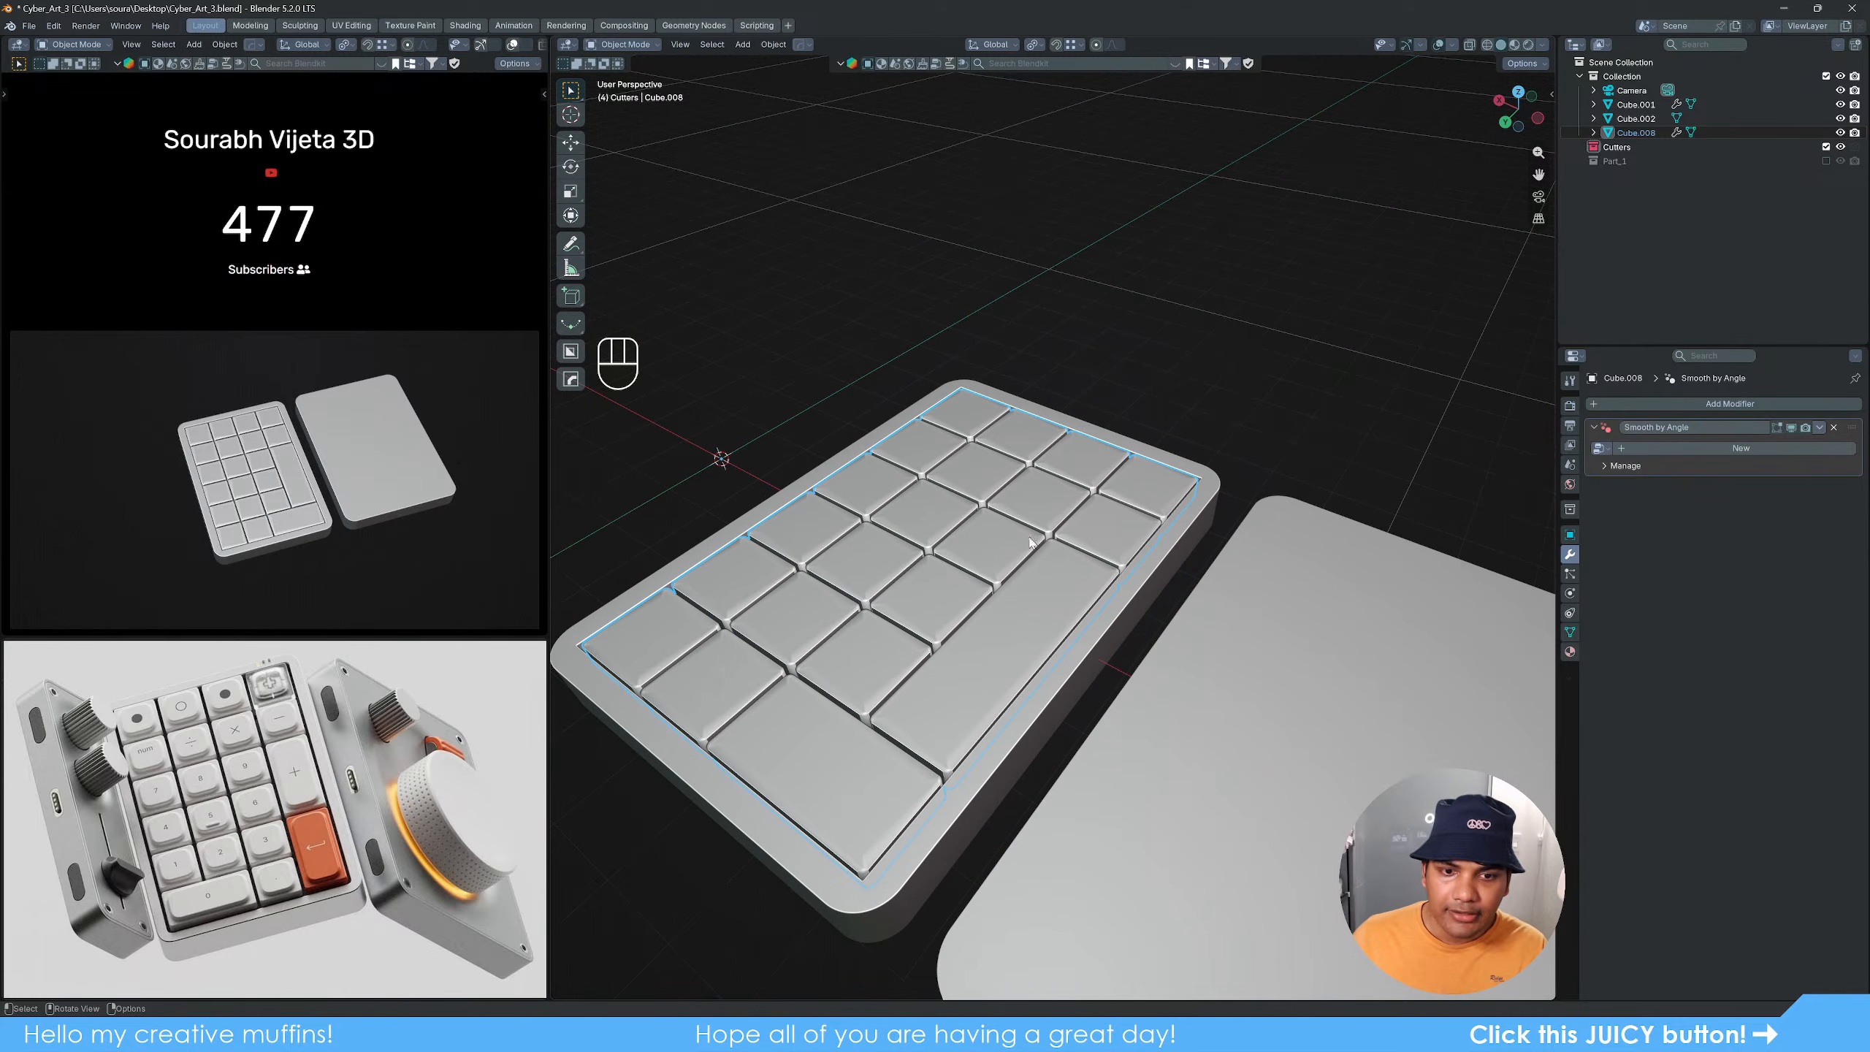
pyautogui.press('Tab')
pyautogui.keyDown('shift'); pyautogui.moveTo(992, 542); pyautogui.dragTo(1074, 493, button='middle'); pyautogui.keyUp('shift')
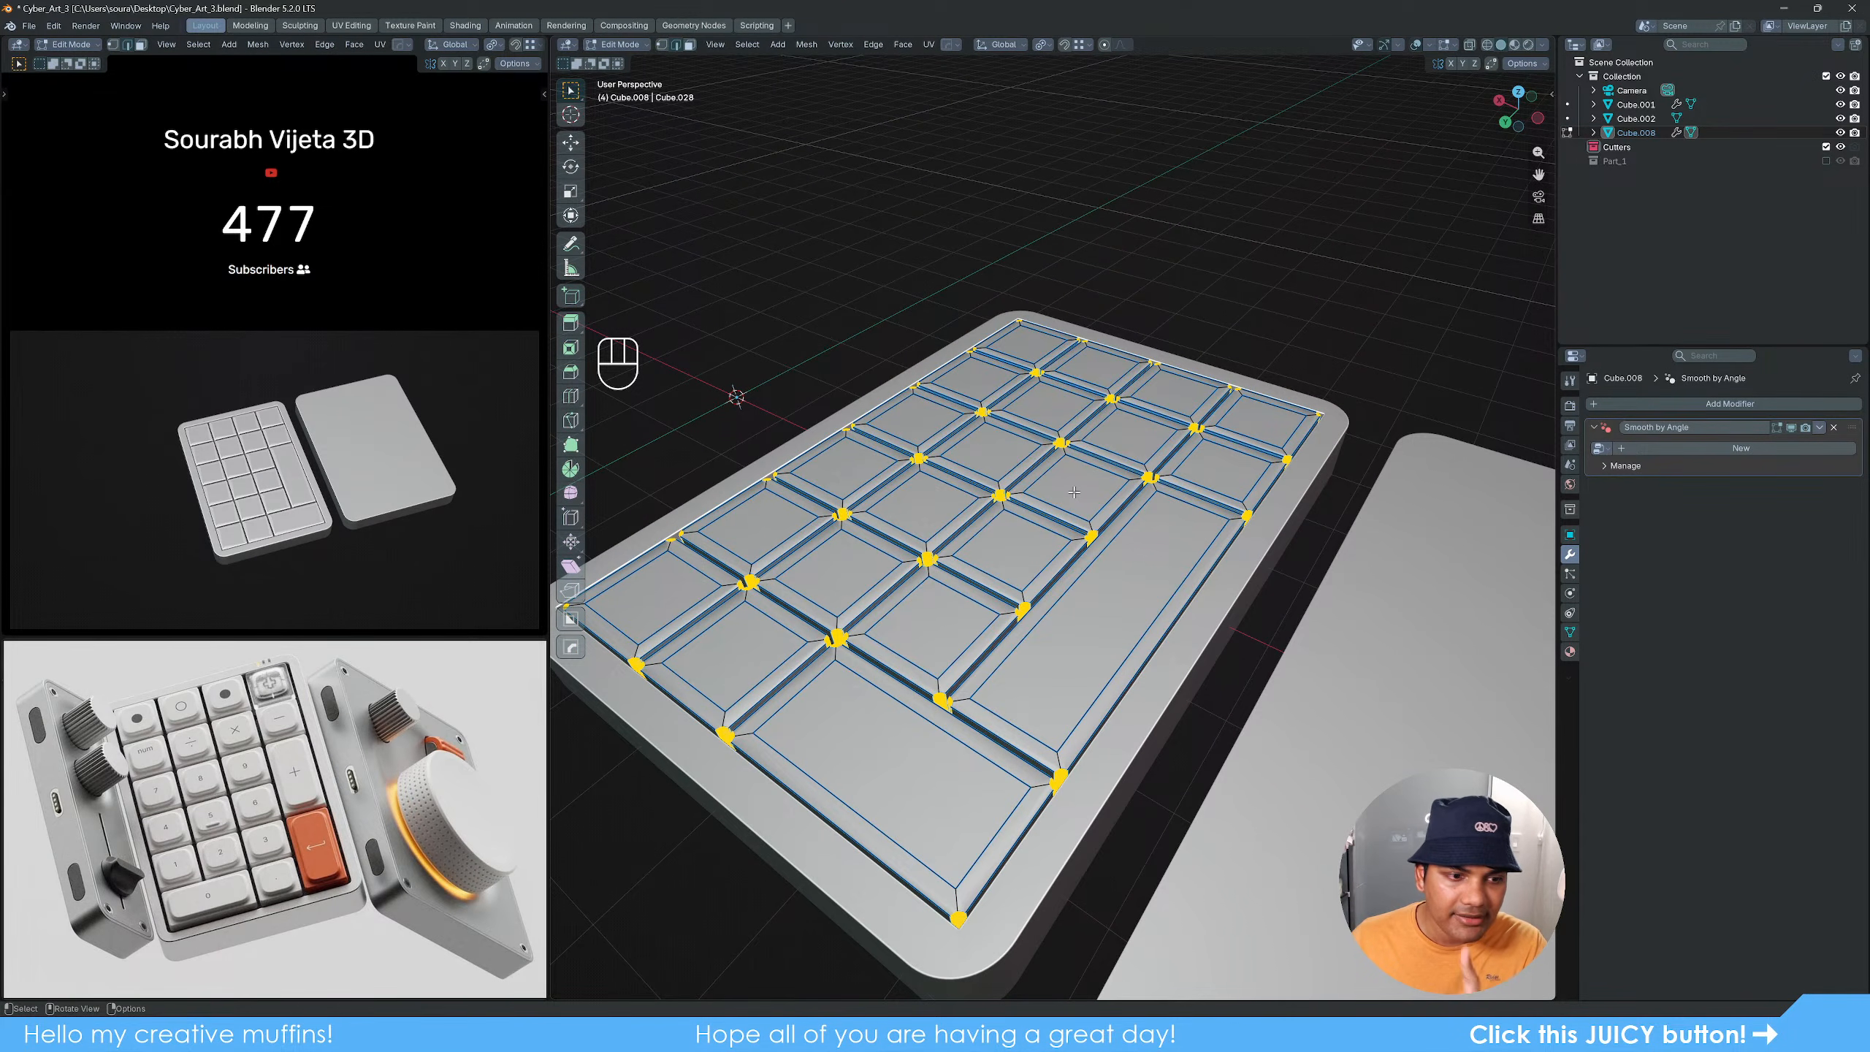
pyautogui.press('3')
pyautogui.click(1028, 343)
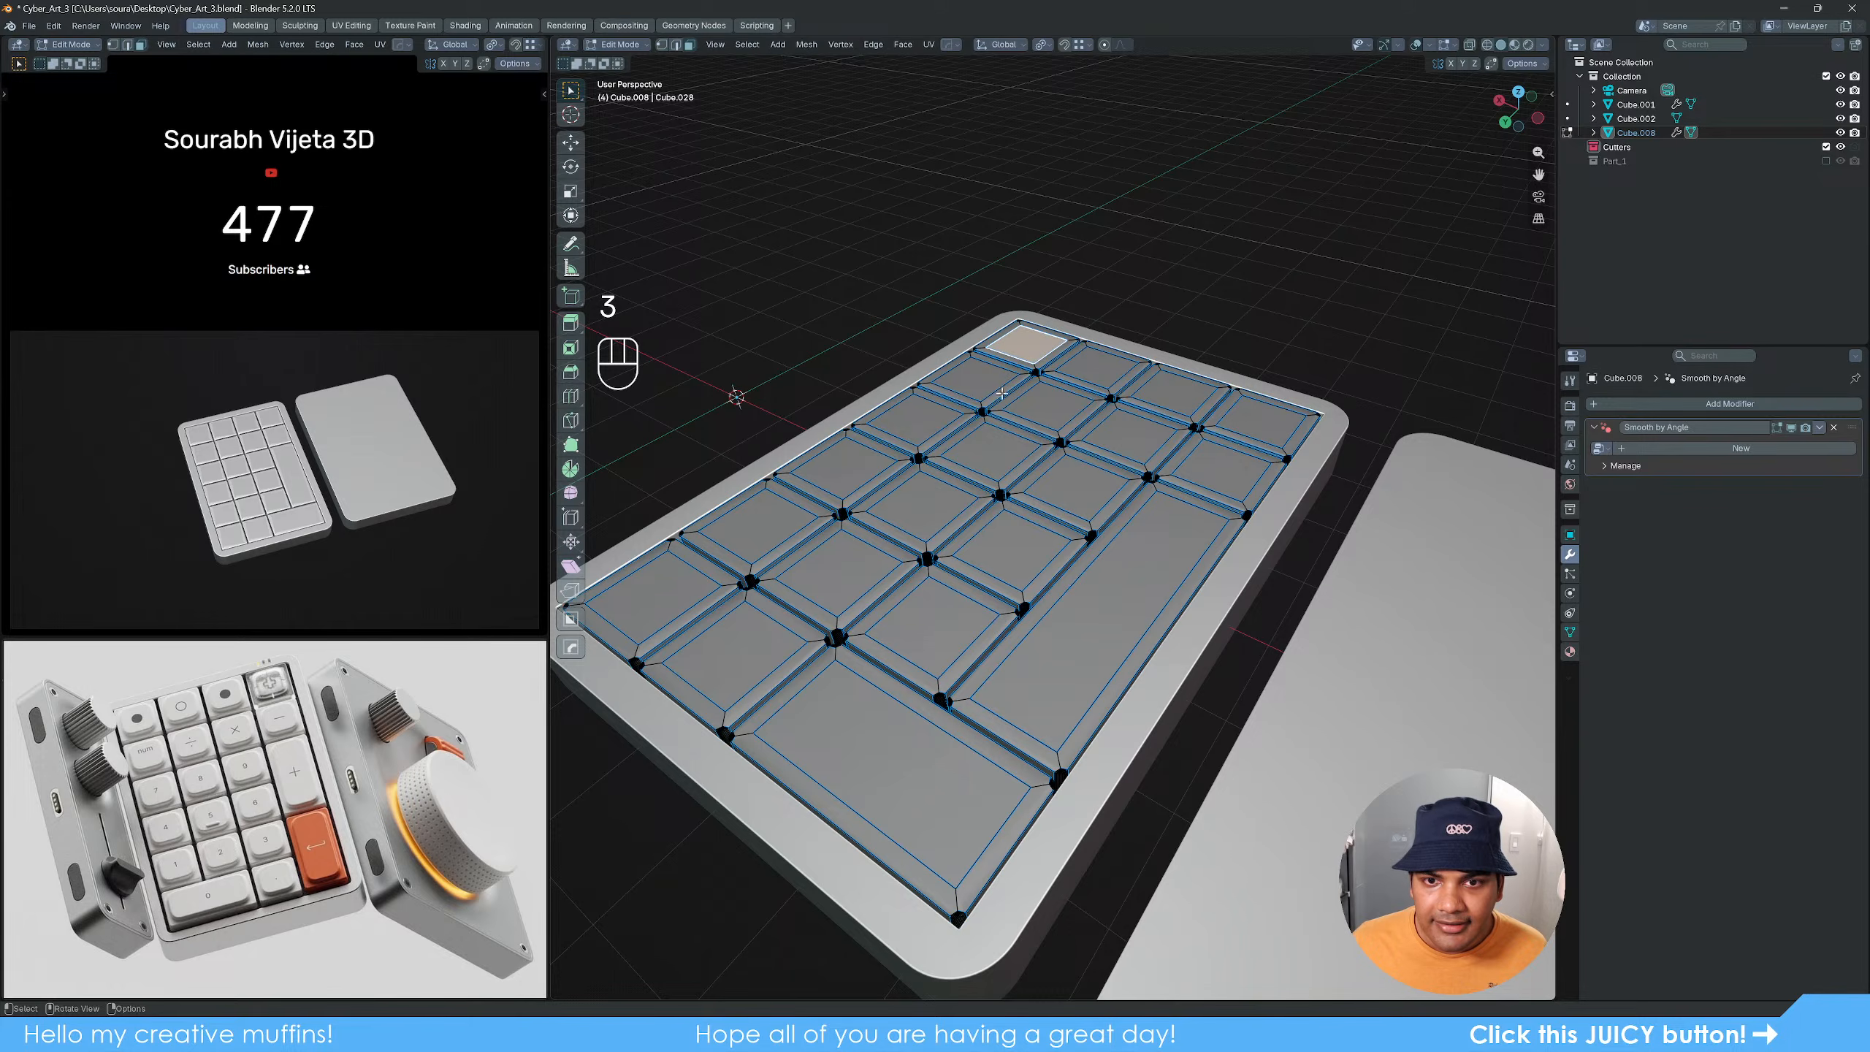
pyautogui.keyDown('shift'); pyautogui.click(974, 380); pyautogui.keyUp('shift')
pyautogui.keyDown('shift'); pyautogui.click(915, 420); pyautogui.keyUp('shift')
pyautogui.keyDown('shift'); pyautogui.click(854, 475); pyautogui.keyUp('shift')
pyautogui.keyDown('shift'); pyautogui.click(757, 528); pyautogui.keyUp('shift')
pyautogui.keyDown('shift'); pyautogui.click(654, 597); pyautogui.keyUp('shift')
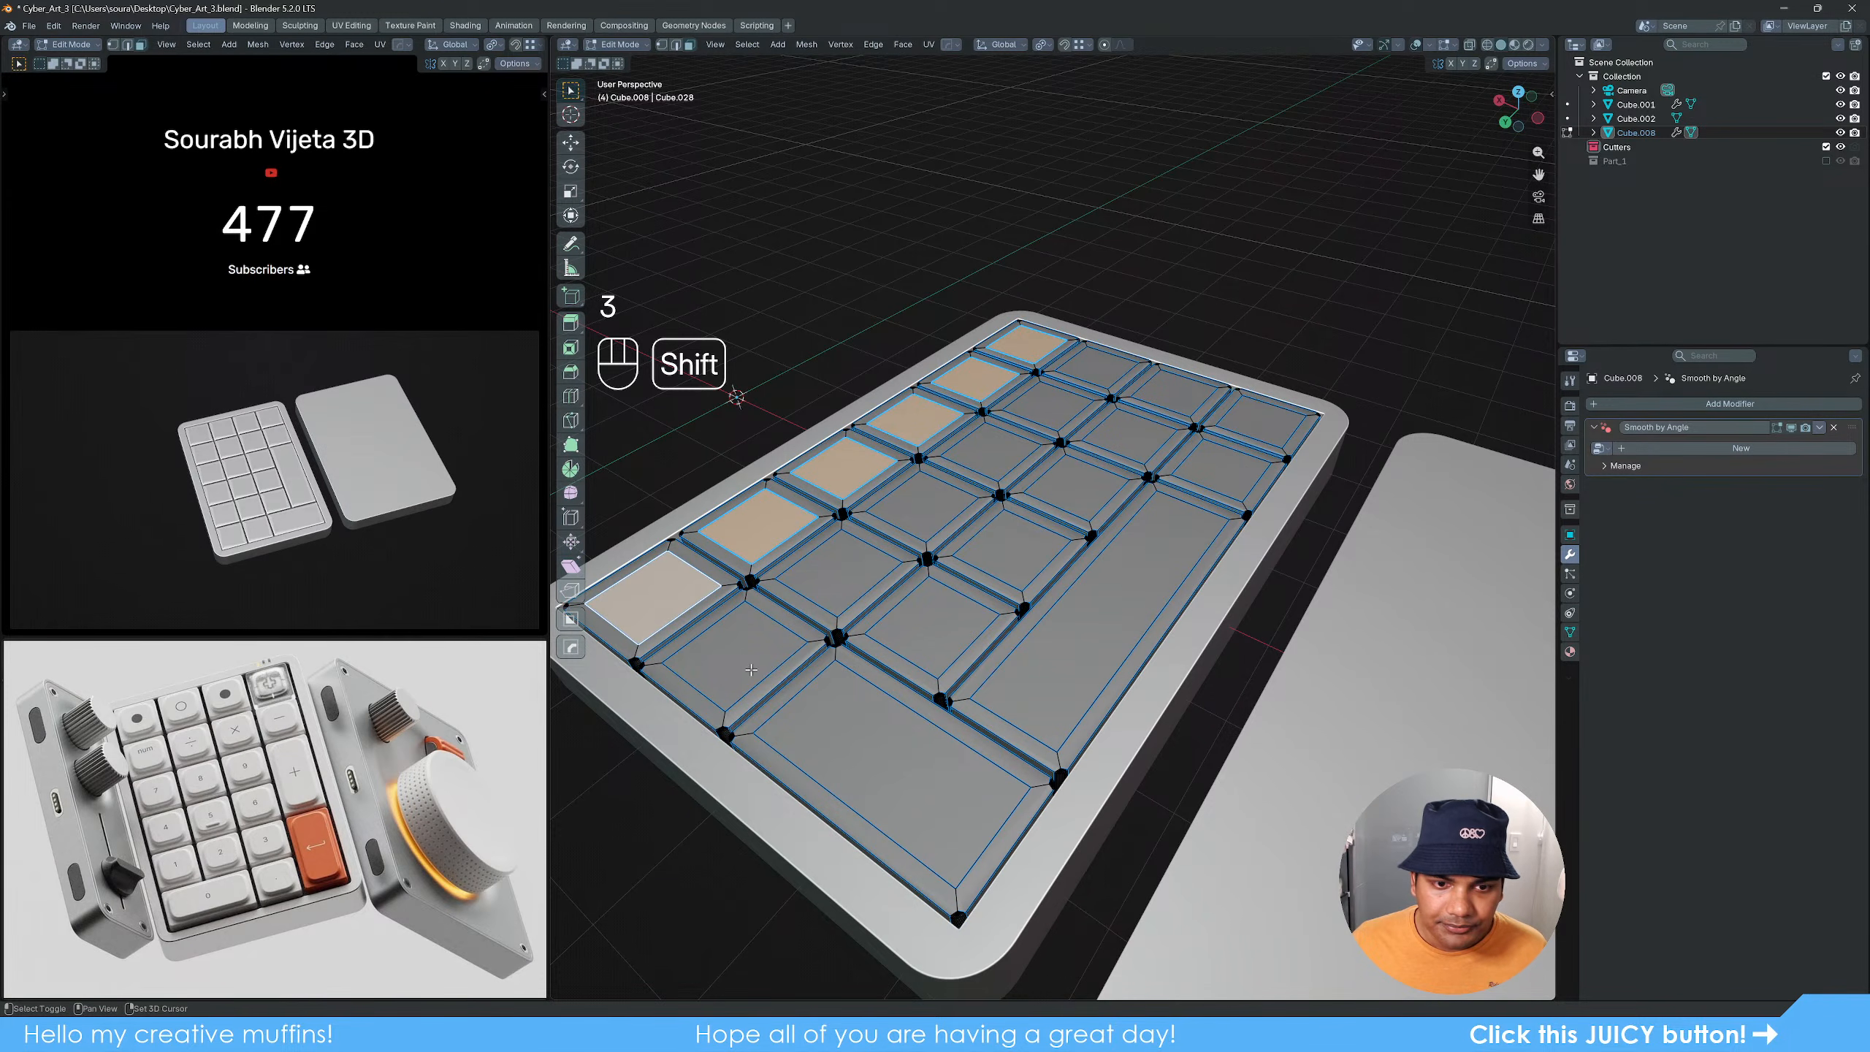
pyautogui.keyDown('shift'); pyautogui.click(735, 656); pyautogui.keyUp('shift')
pyautogui.keyDown('shift'); pyautogui.click(892, 774); pyautogui.keyUp('shift')
pyautogui.keyDown('shift'); pyautogui.click(843, 575); pyautogui.keyUp('shift')
pyautogui.keyDown('shift'); pyautogui.click(895, 616); pyautogui.keyUp('shift')
pyautogui.keyDown('shift'); pyautogui.click(922, 507); pyautogui.keyUp('shift')
pyautogui.keyDown('shift'); pyautogui.click(1011, 548); pyautogui.keyUp('shift')
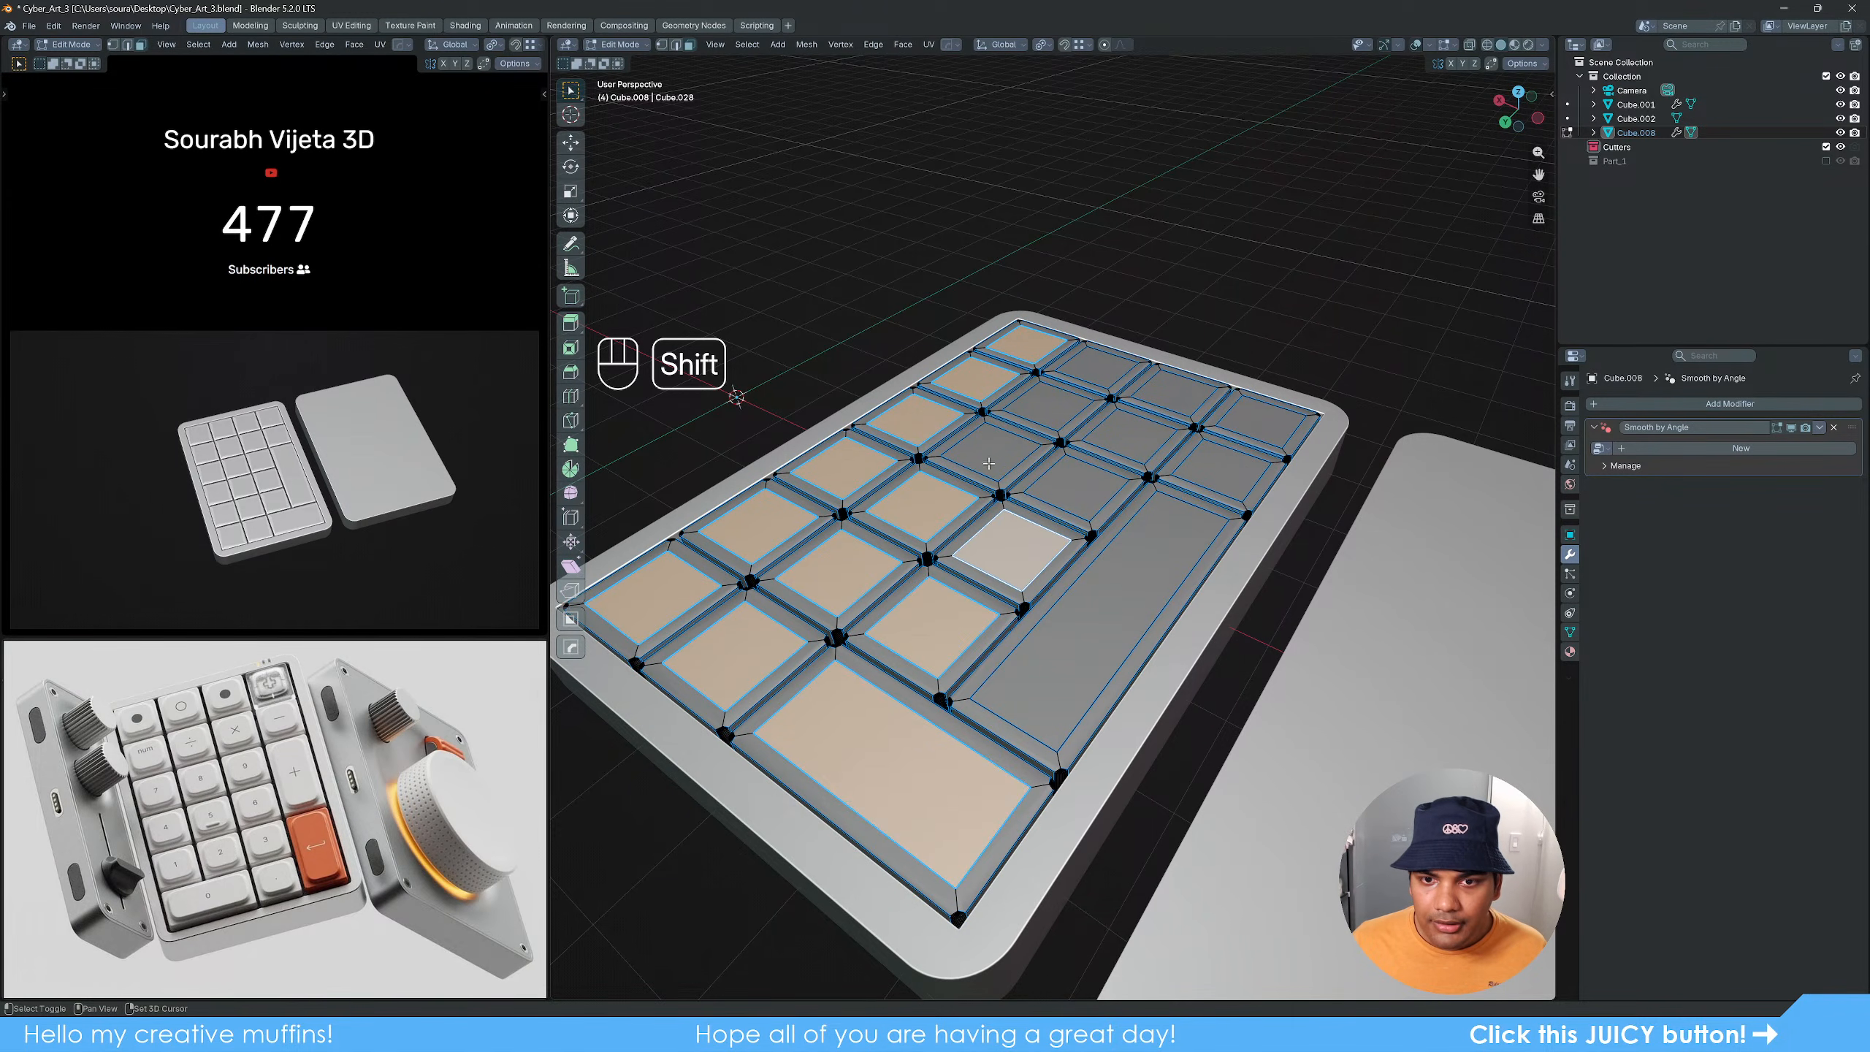
pyautogui.keyDown('shift'); pyautogui.click(1068, 486); pyautogui.keyUp('shift')
pyautogui.keyDown('shift'); pyautogui.click(991, 451); pyautogui.keyUp('shift')
pyautogui.keyDown('shift'); pyautogui.click(1047, 407); pyautogui.keyUp('shift')
pyautogui.keyDown('shift'); pyautogui.click(1097, 368); pyautogui.keyUp('shift')
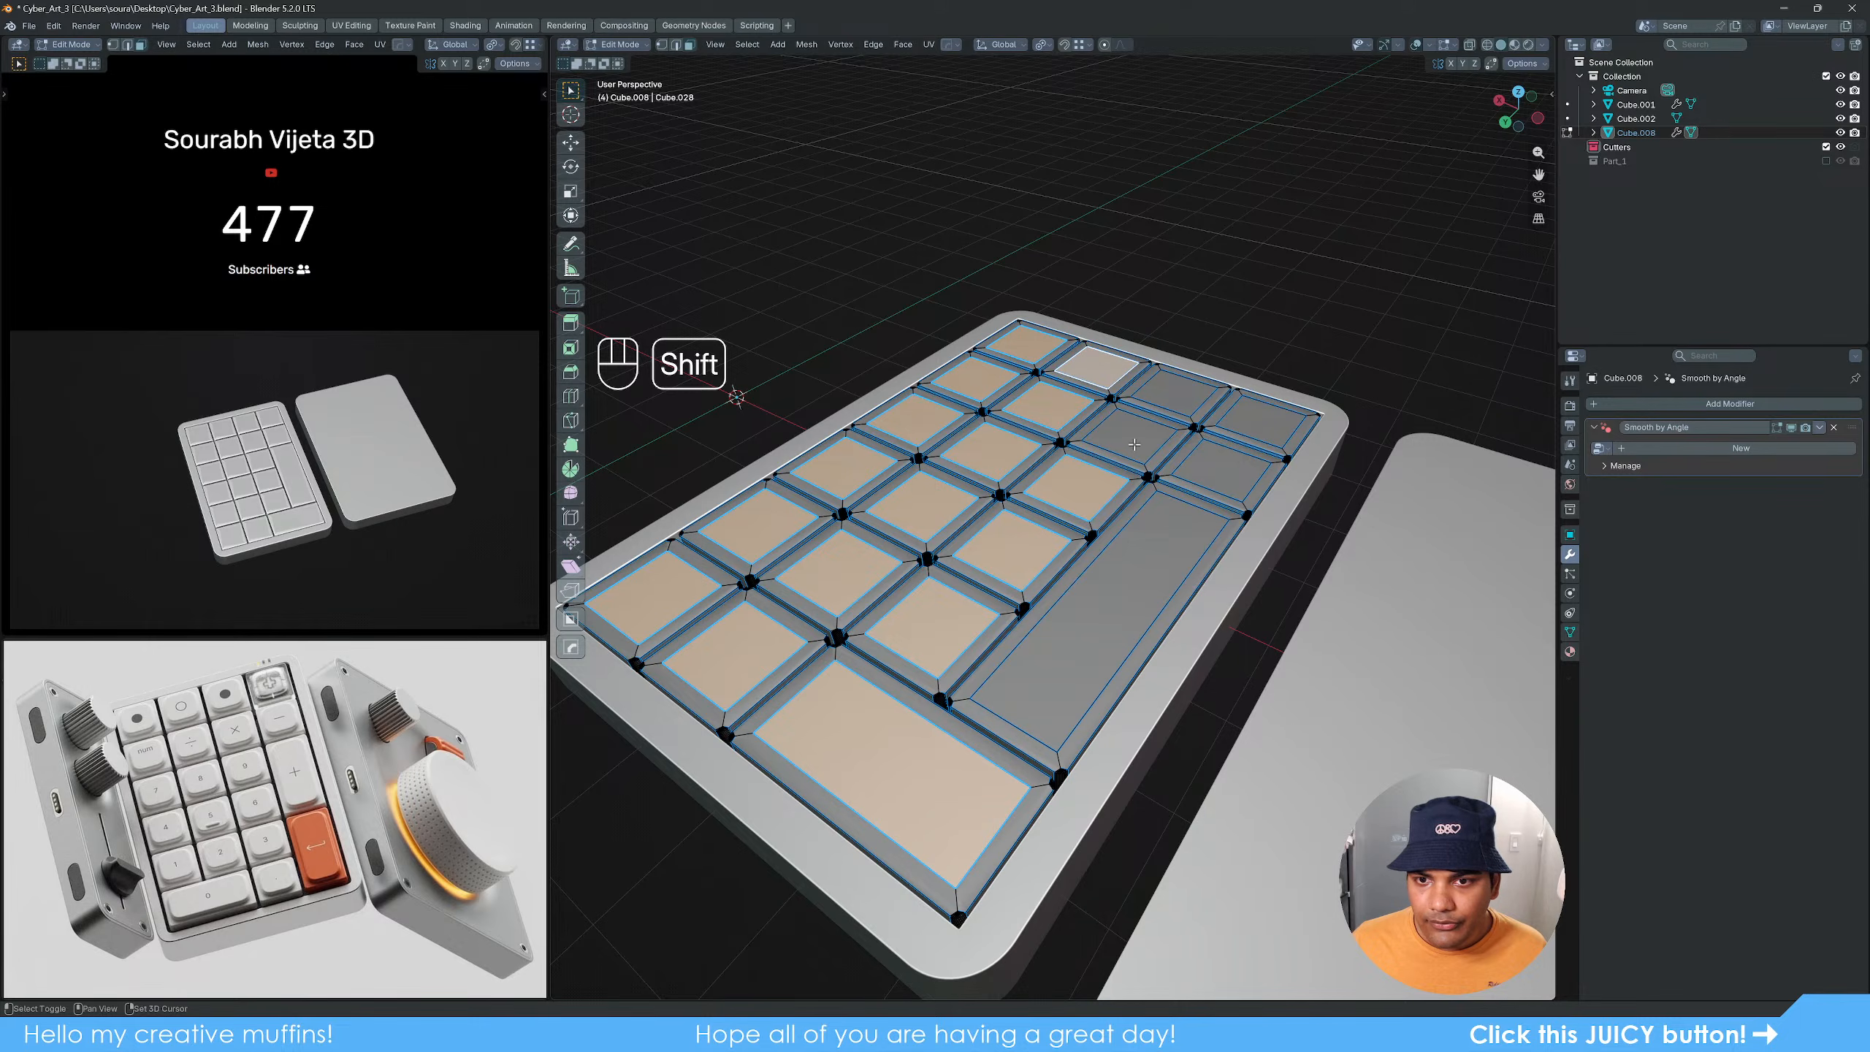
pyautogui.keyDown('shift'); pyautogui.click(1128, 436); pyautogui.keyUp('shift')
pyautogui.keyDown('shift'); pyautogui.click(1174, 393); pyautogui.keyUp('shift')
pyautogui.keyDown('shift'); pyautogui.click(1259, 422); pyautogui.keyUp('shift')
pyautogui.keyDown('shift'); pyautogui.click(1222, 469); pyautogui.keyUp('shift')
pyautogui.keyDown('shift'); pyautogui.click(1097, 619); pyautogui.keyUp('shift')
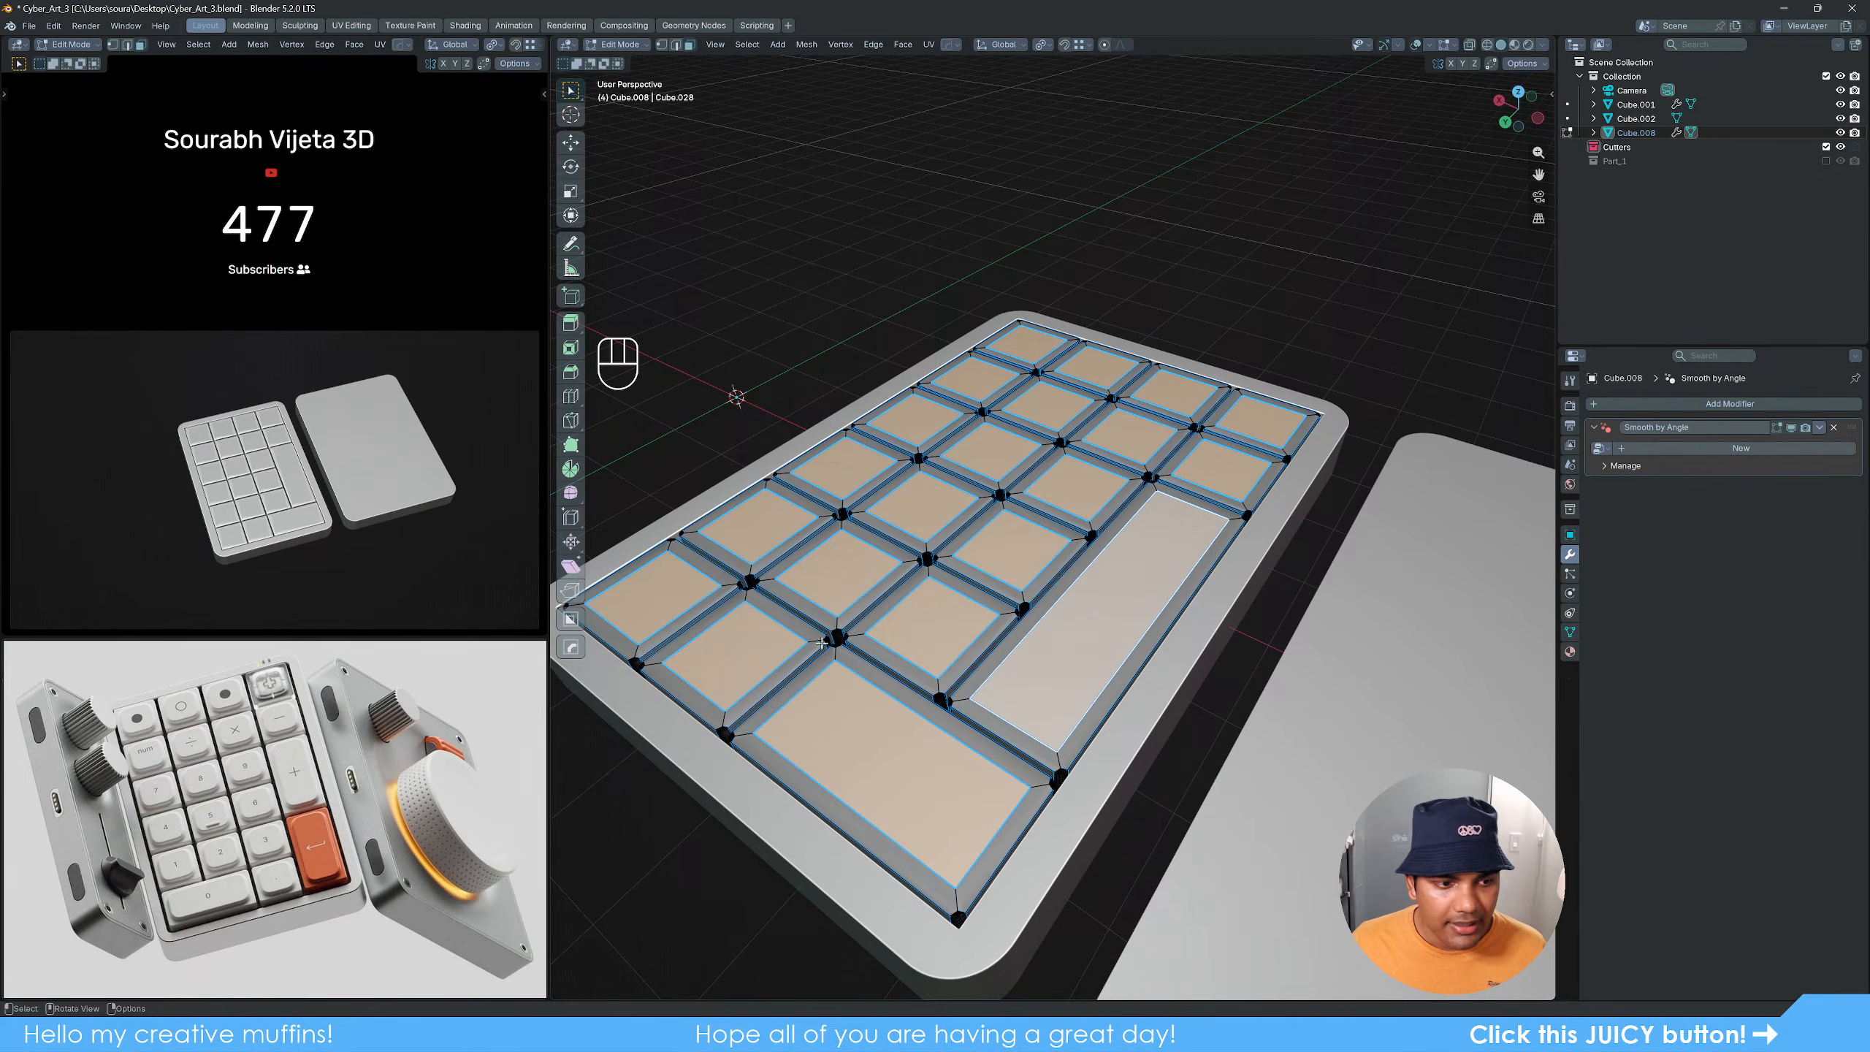
pyautogui.moveTo(1090, 619); pyautogui.dragTo(796, 729, button='middle')
pyautogui.scroll(4, 796, 729)
pyautogui.press('e')
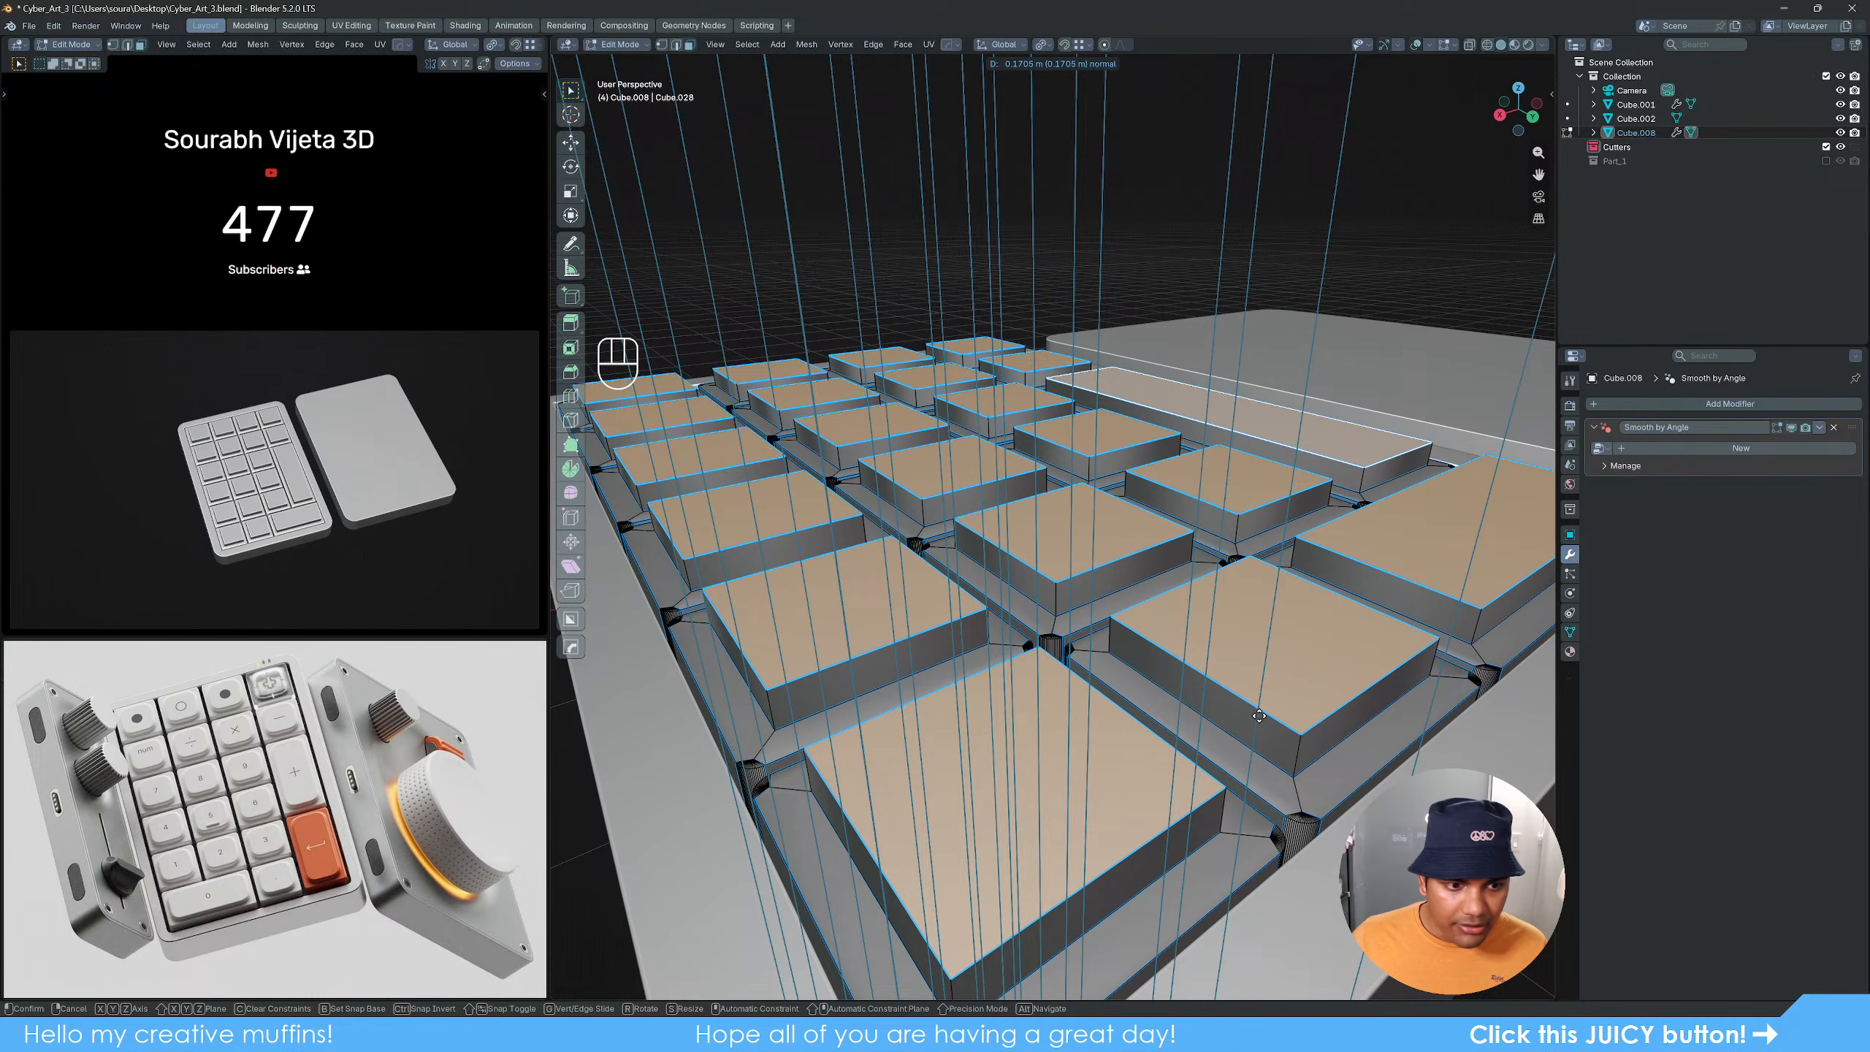
pyautogui.press('shift')
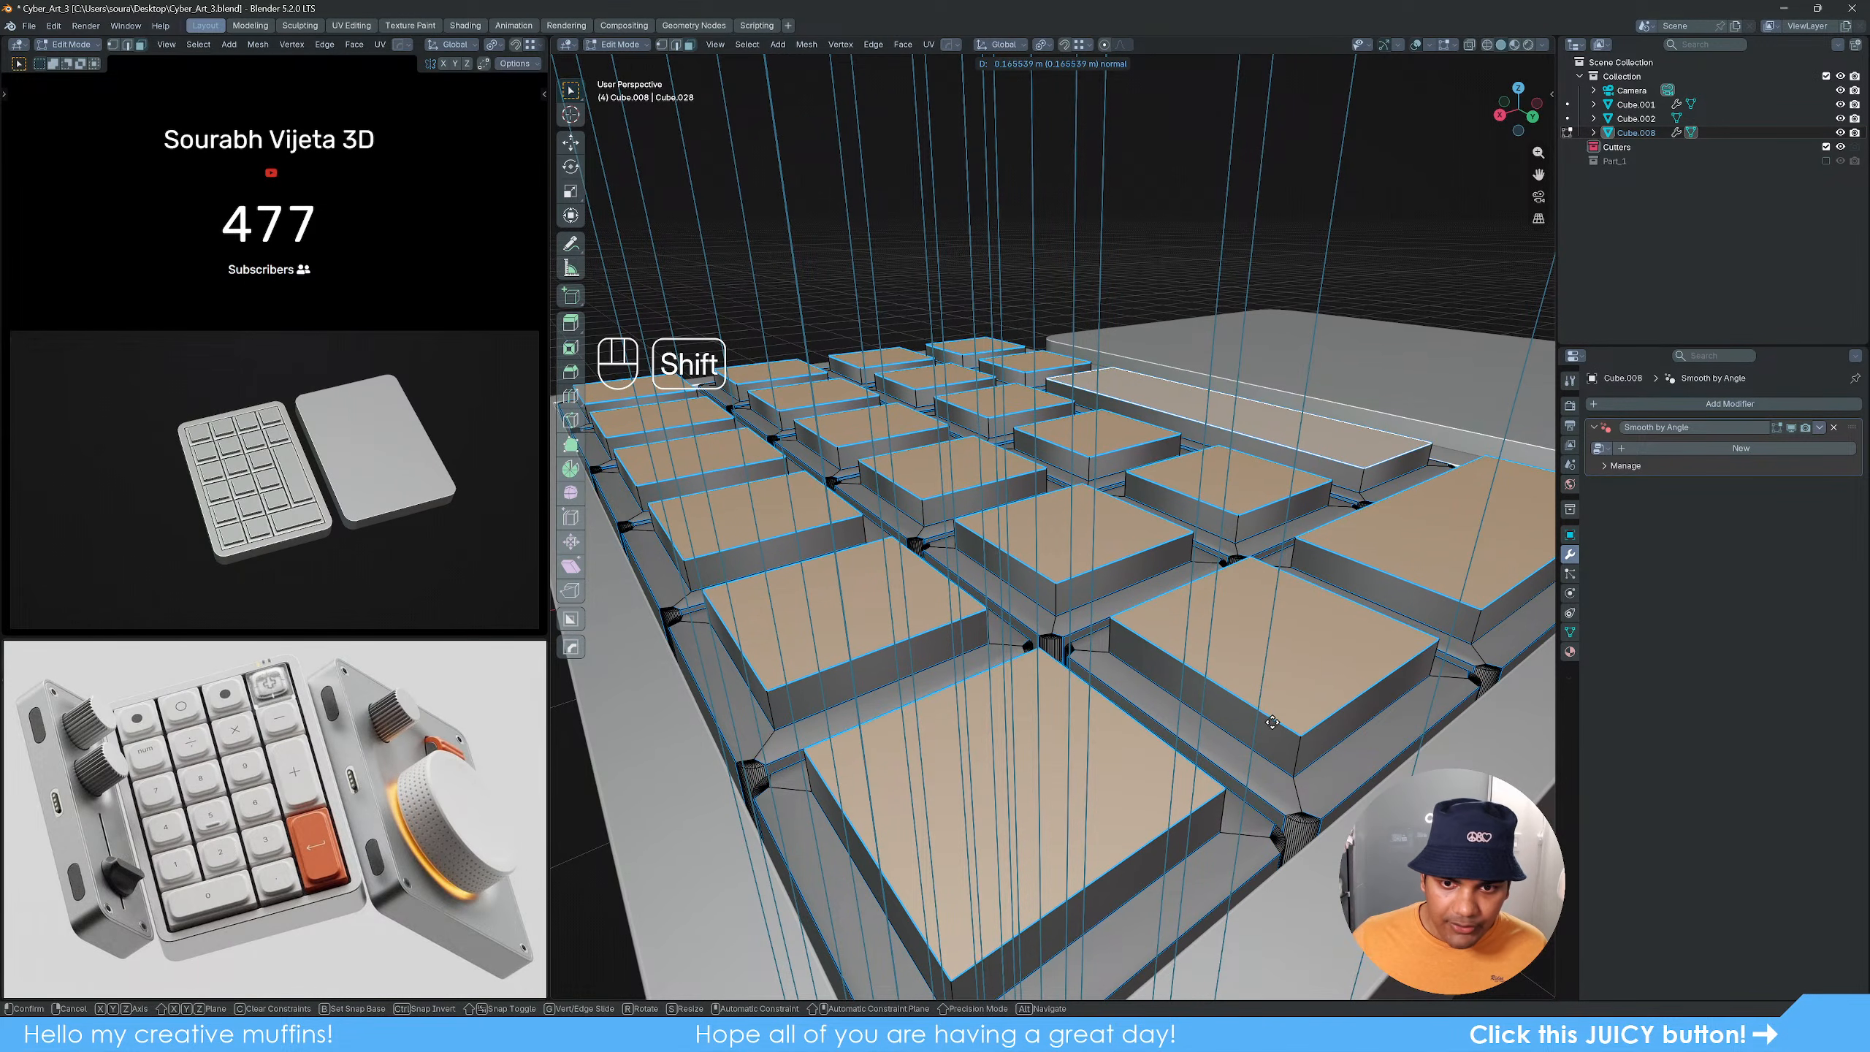
pyautogui.click(1283, 729)
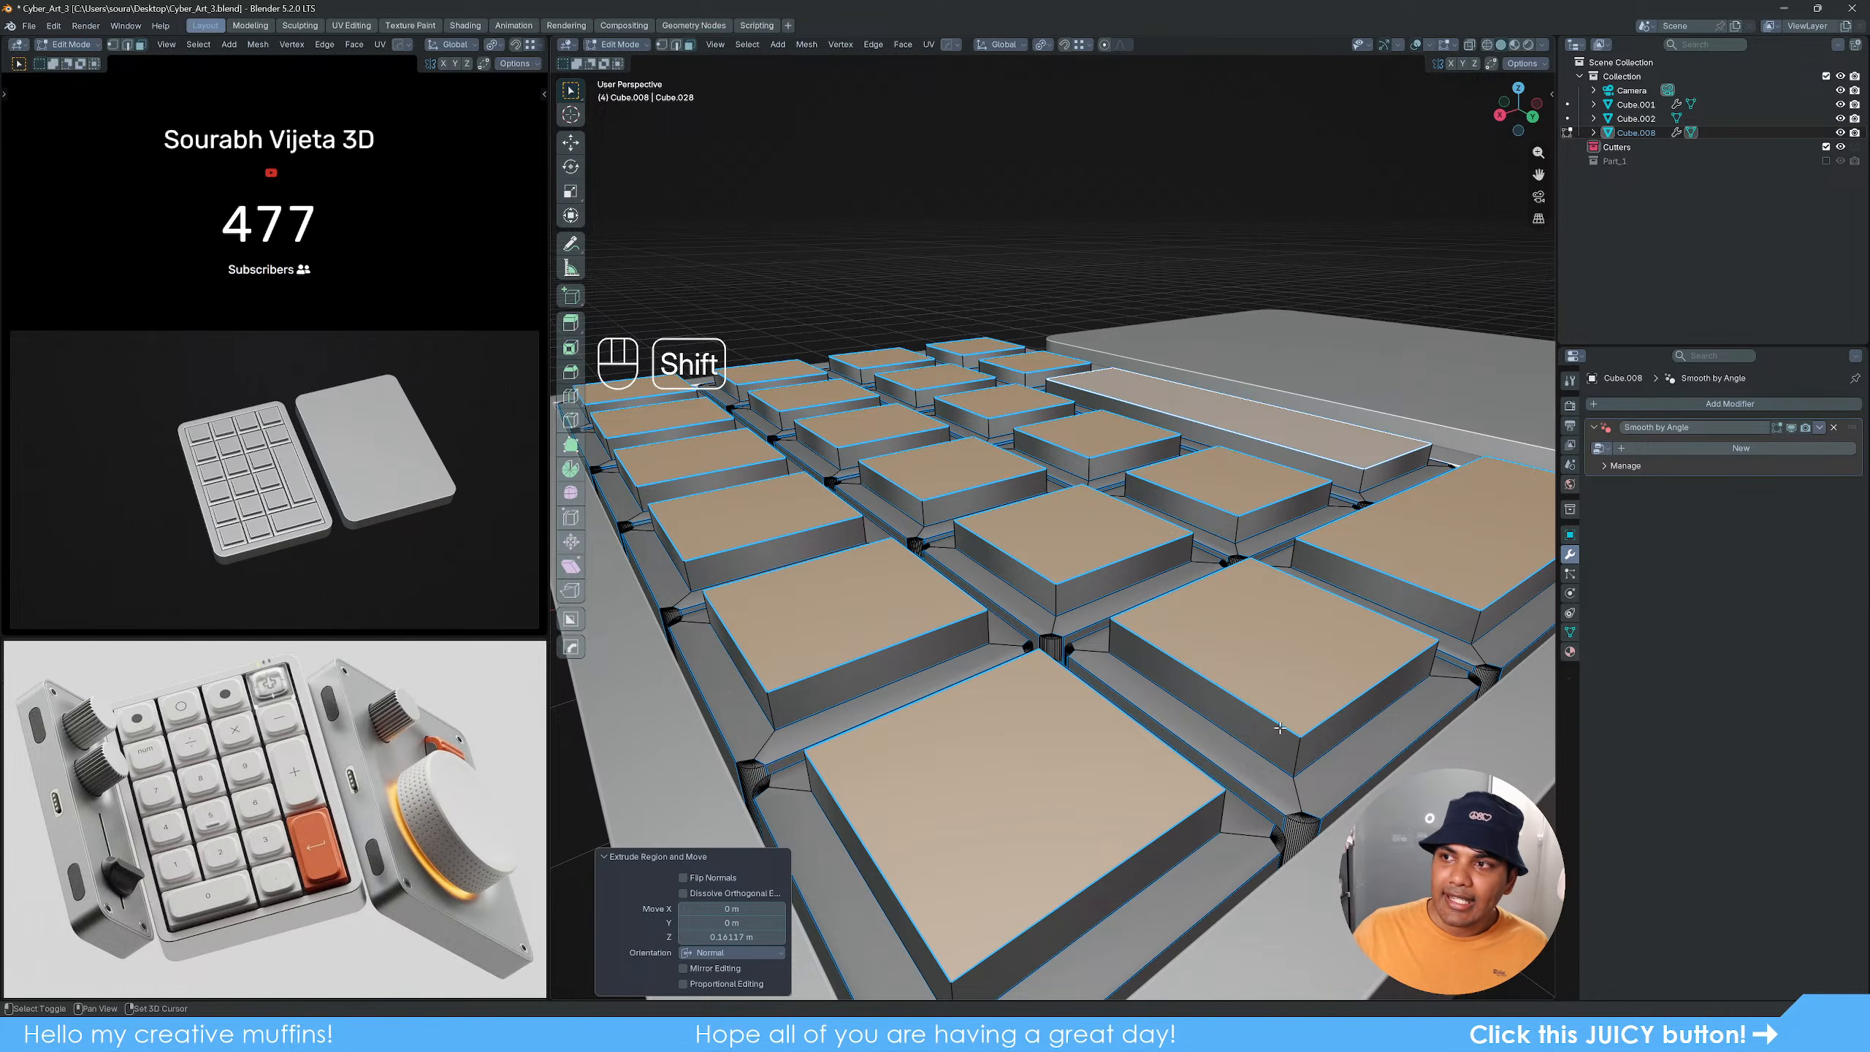
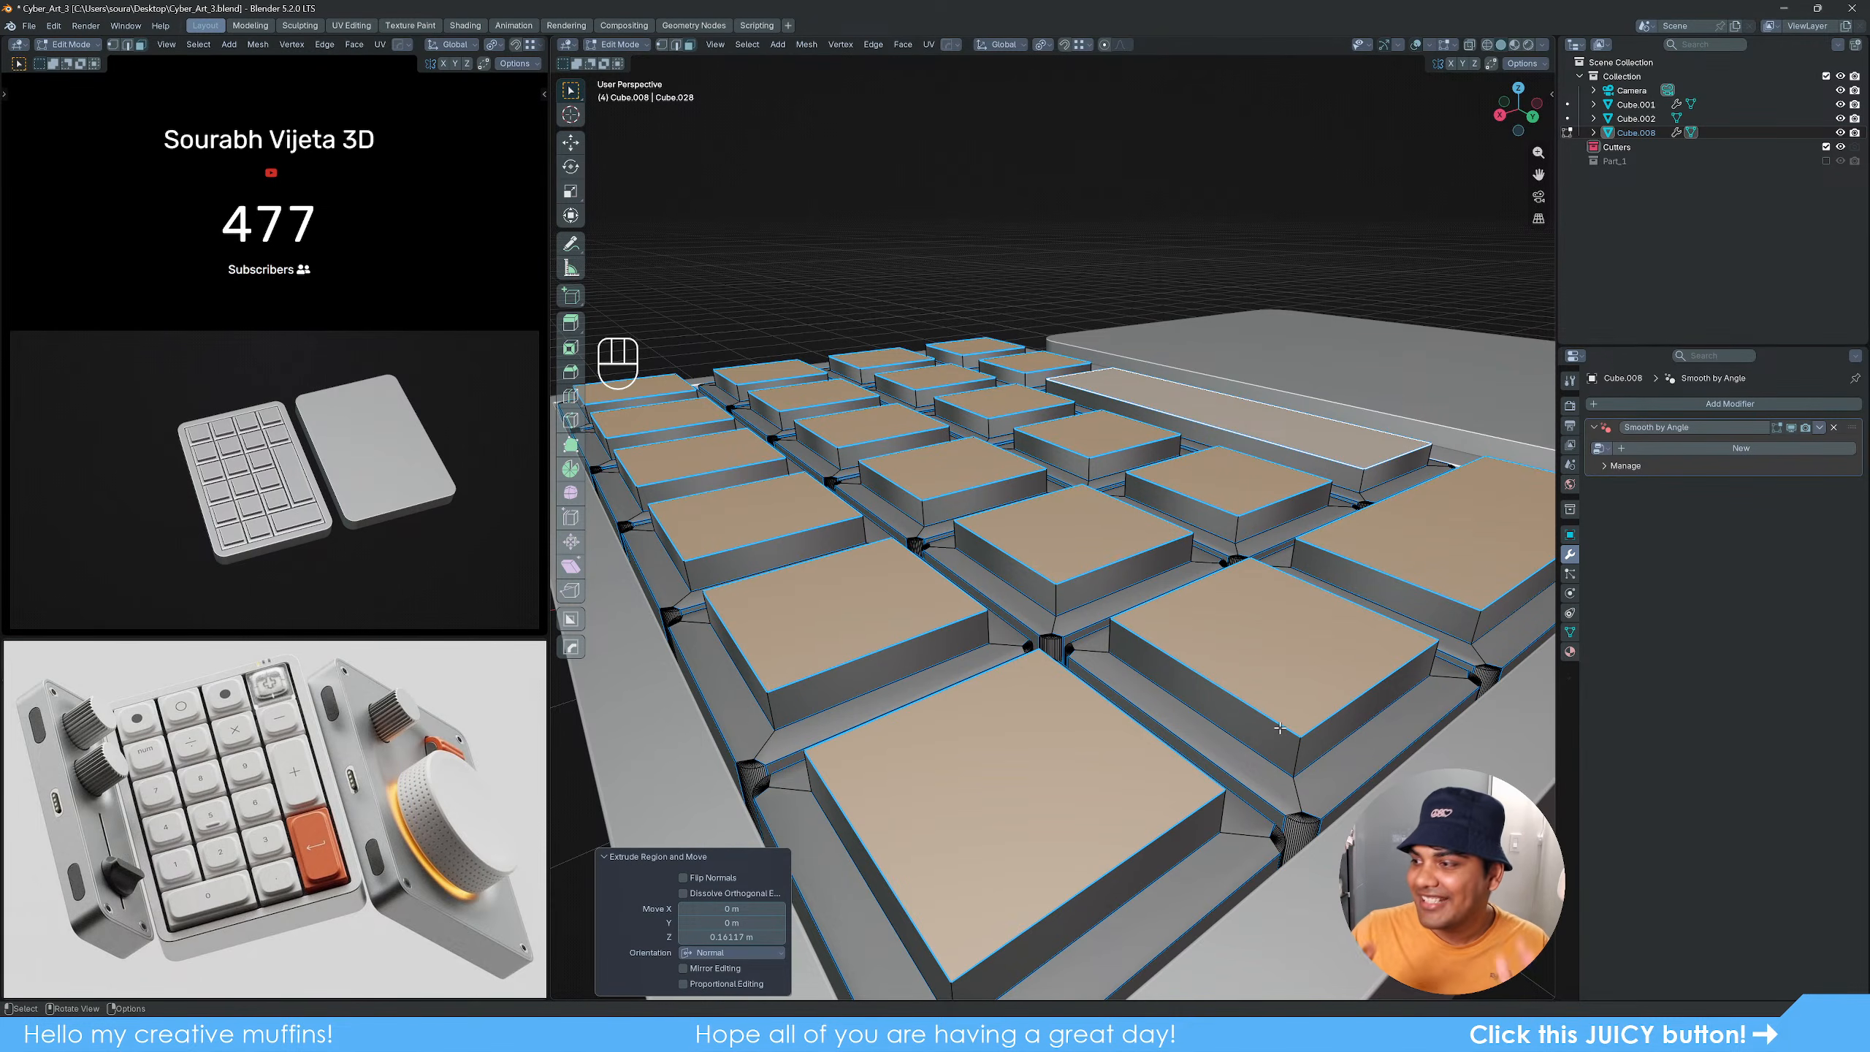
# Step: Select the vertical corner edges of all the raised keycaps and bevel them by about 0.175 m with 20 segments
pyautogui.scroll(-4, 1194, 672)
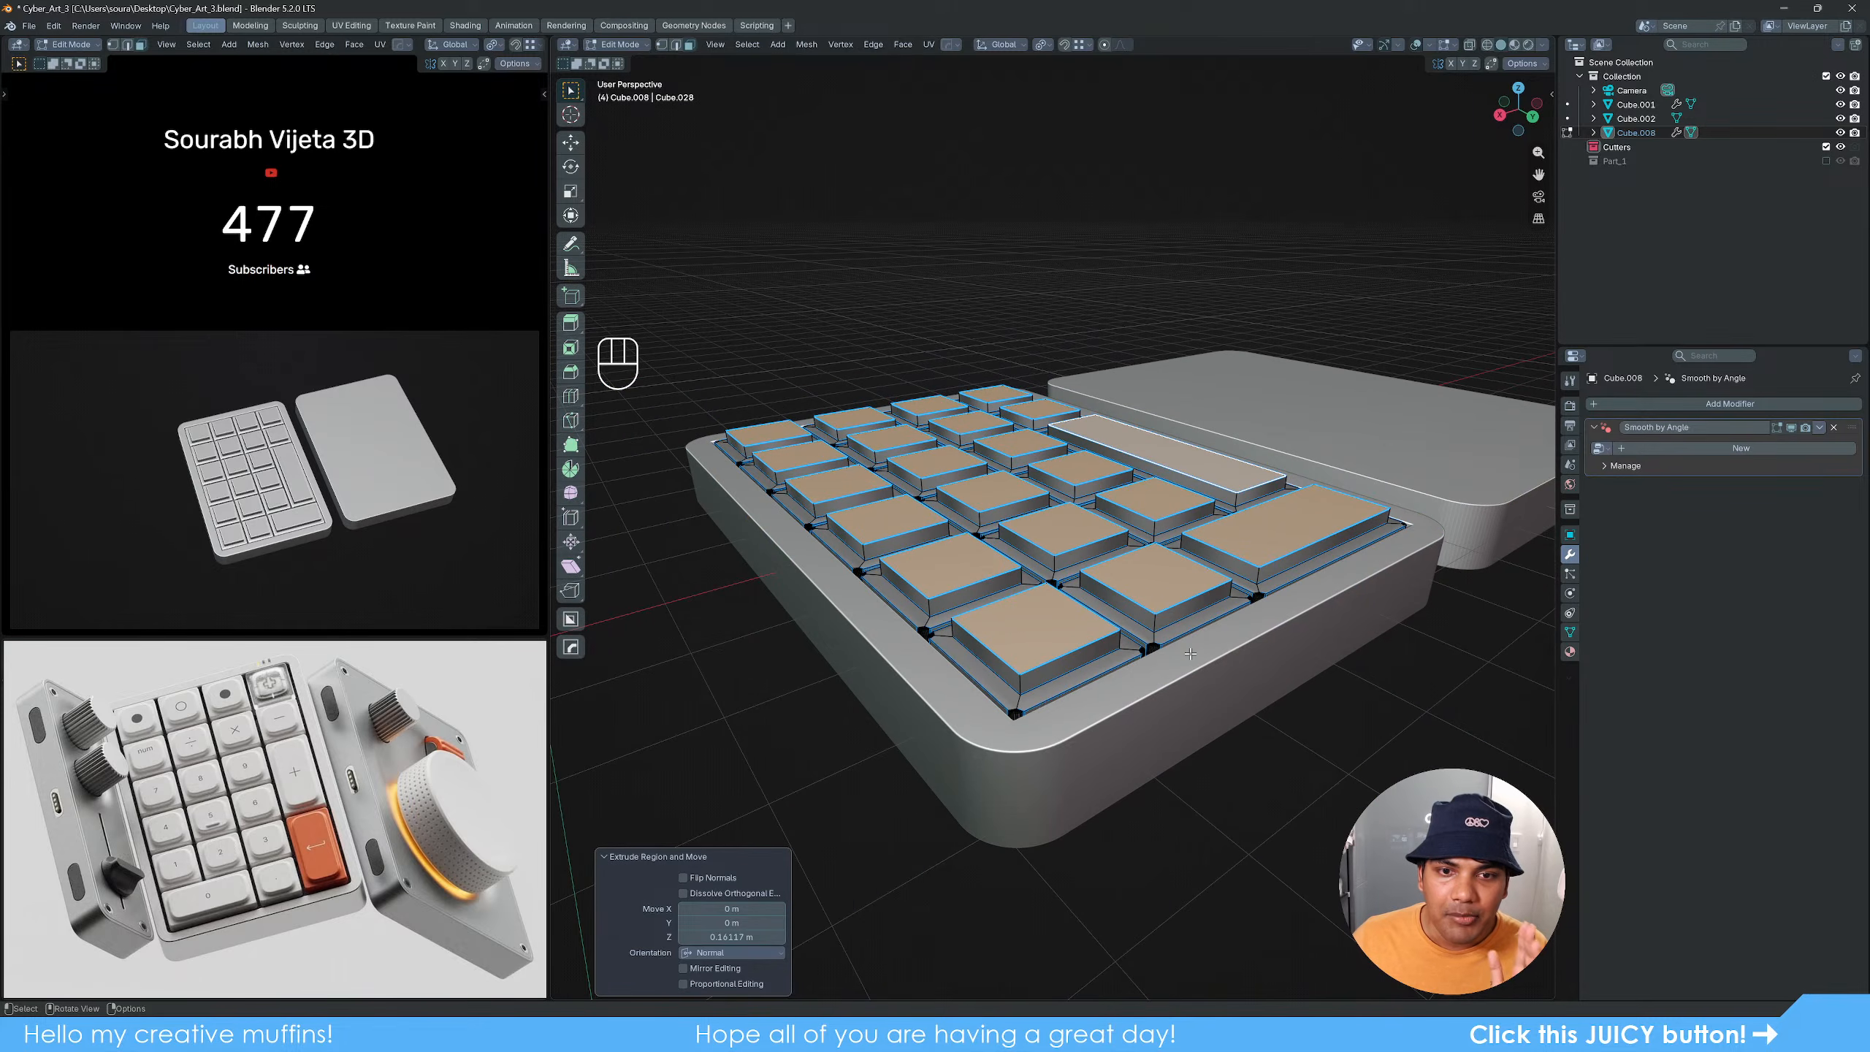
pyautogui.moveTo(1187, 615); pyautogui.dragTo(1113, 614, button='middle')
pyautogui.scroll(2, 1127, 659)
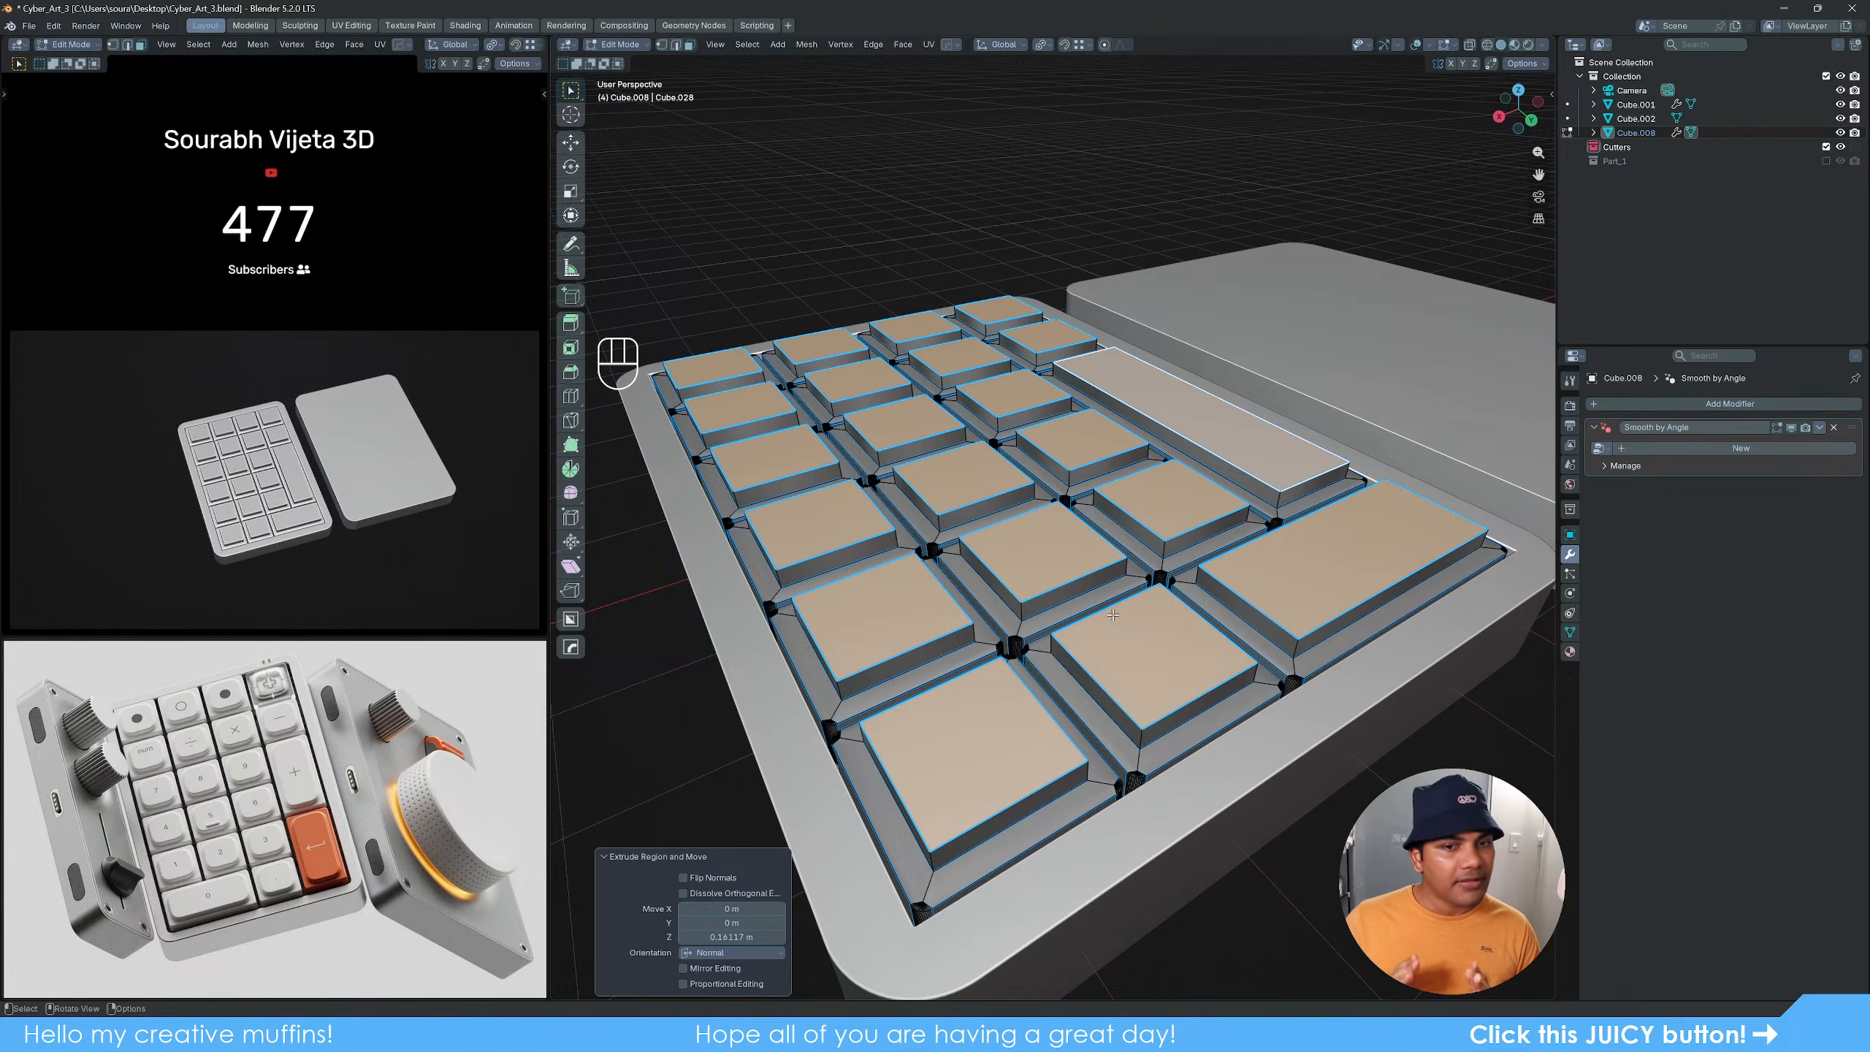
pyautogui.scroll(2, 1047, 662)
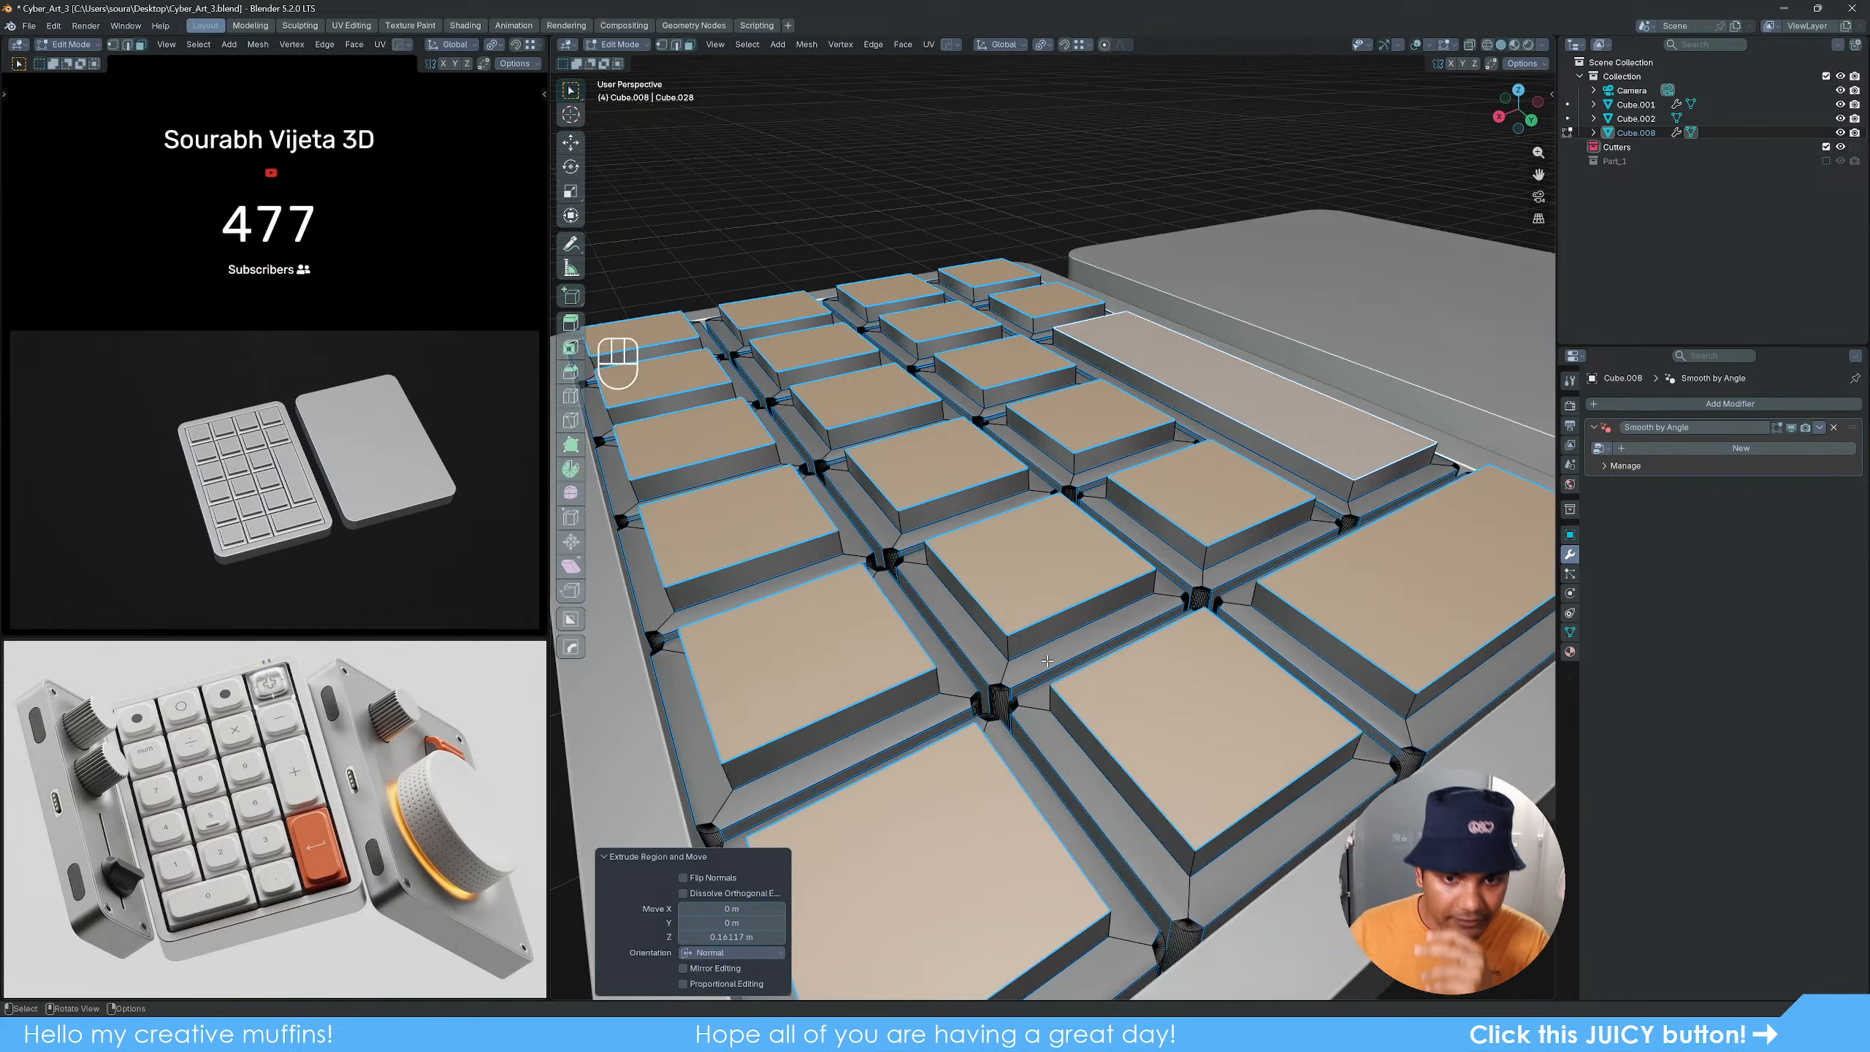
pyautogui.moveTo(1050, 661); pyautogui.dragTo(1059, 608, button='middle')
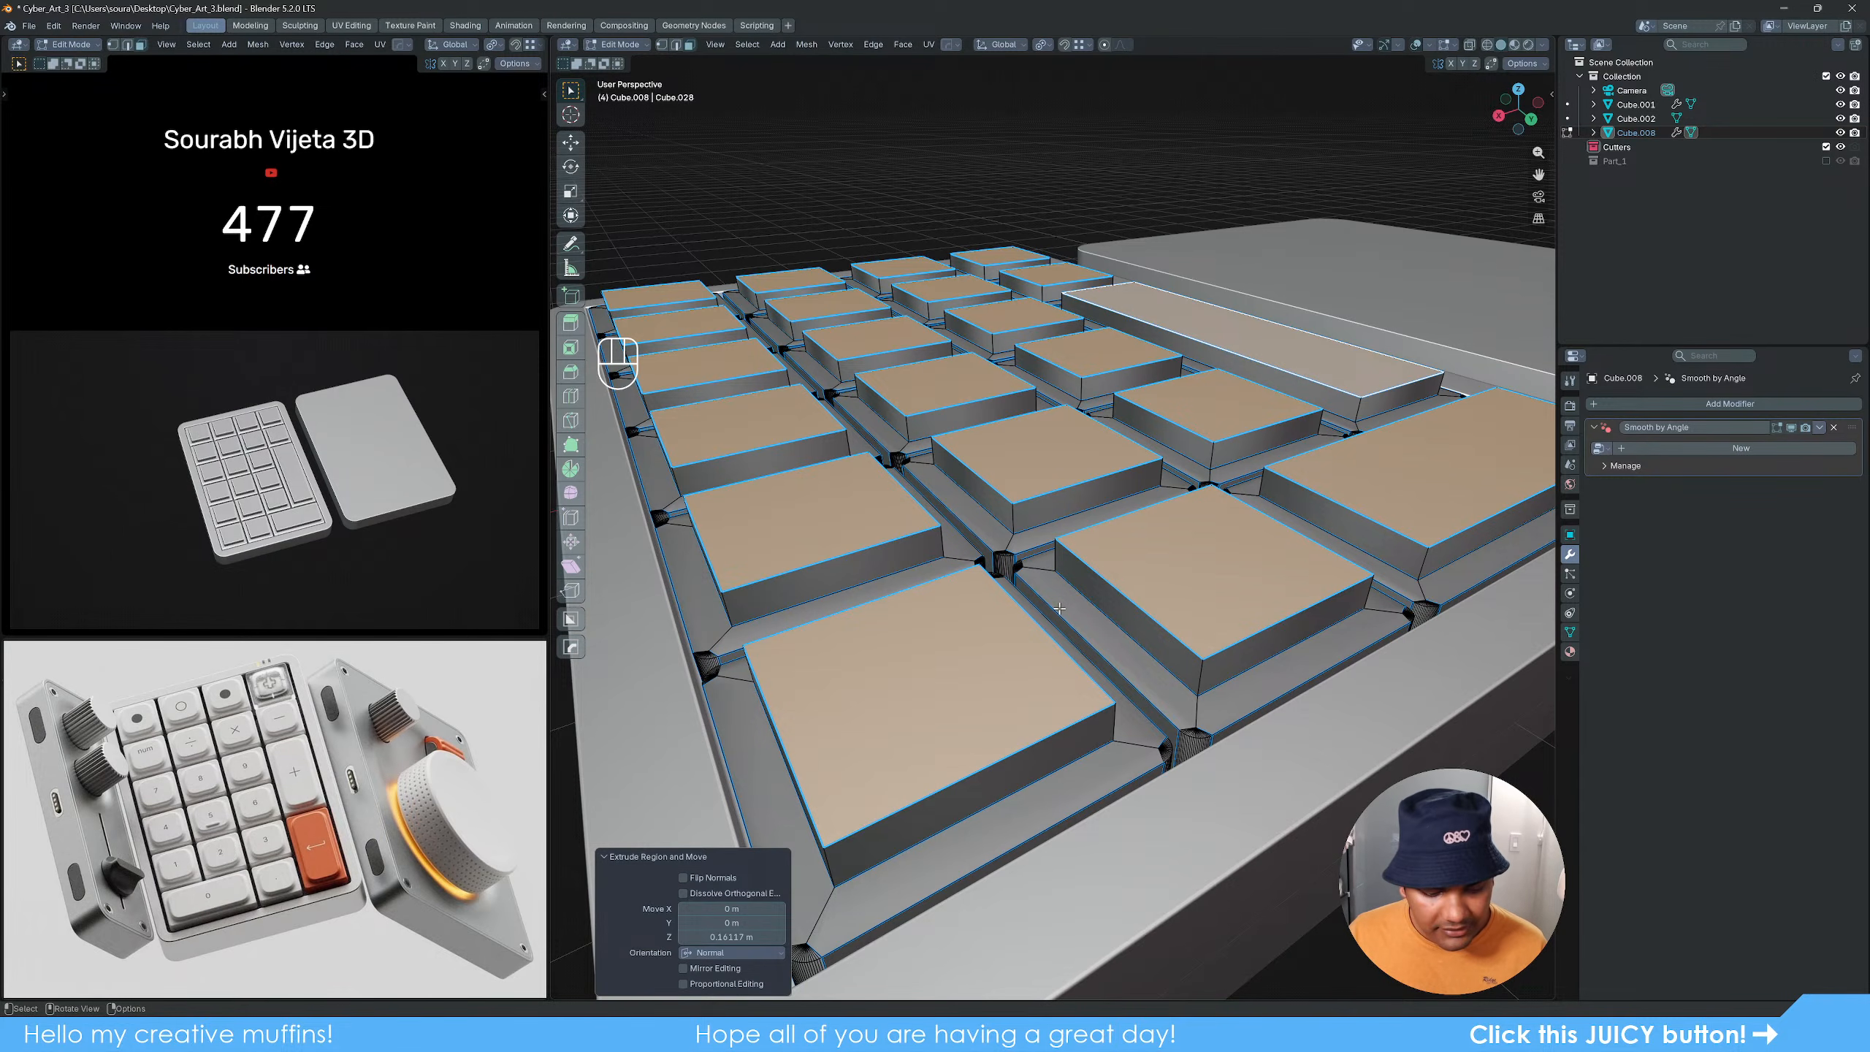
pyautogui.press('2')
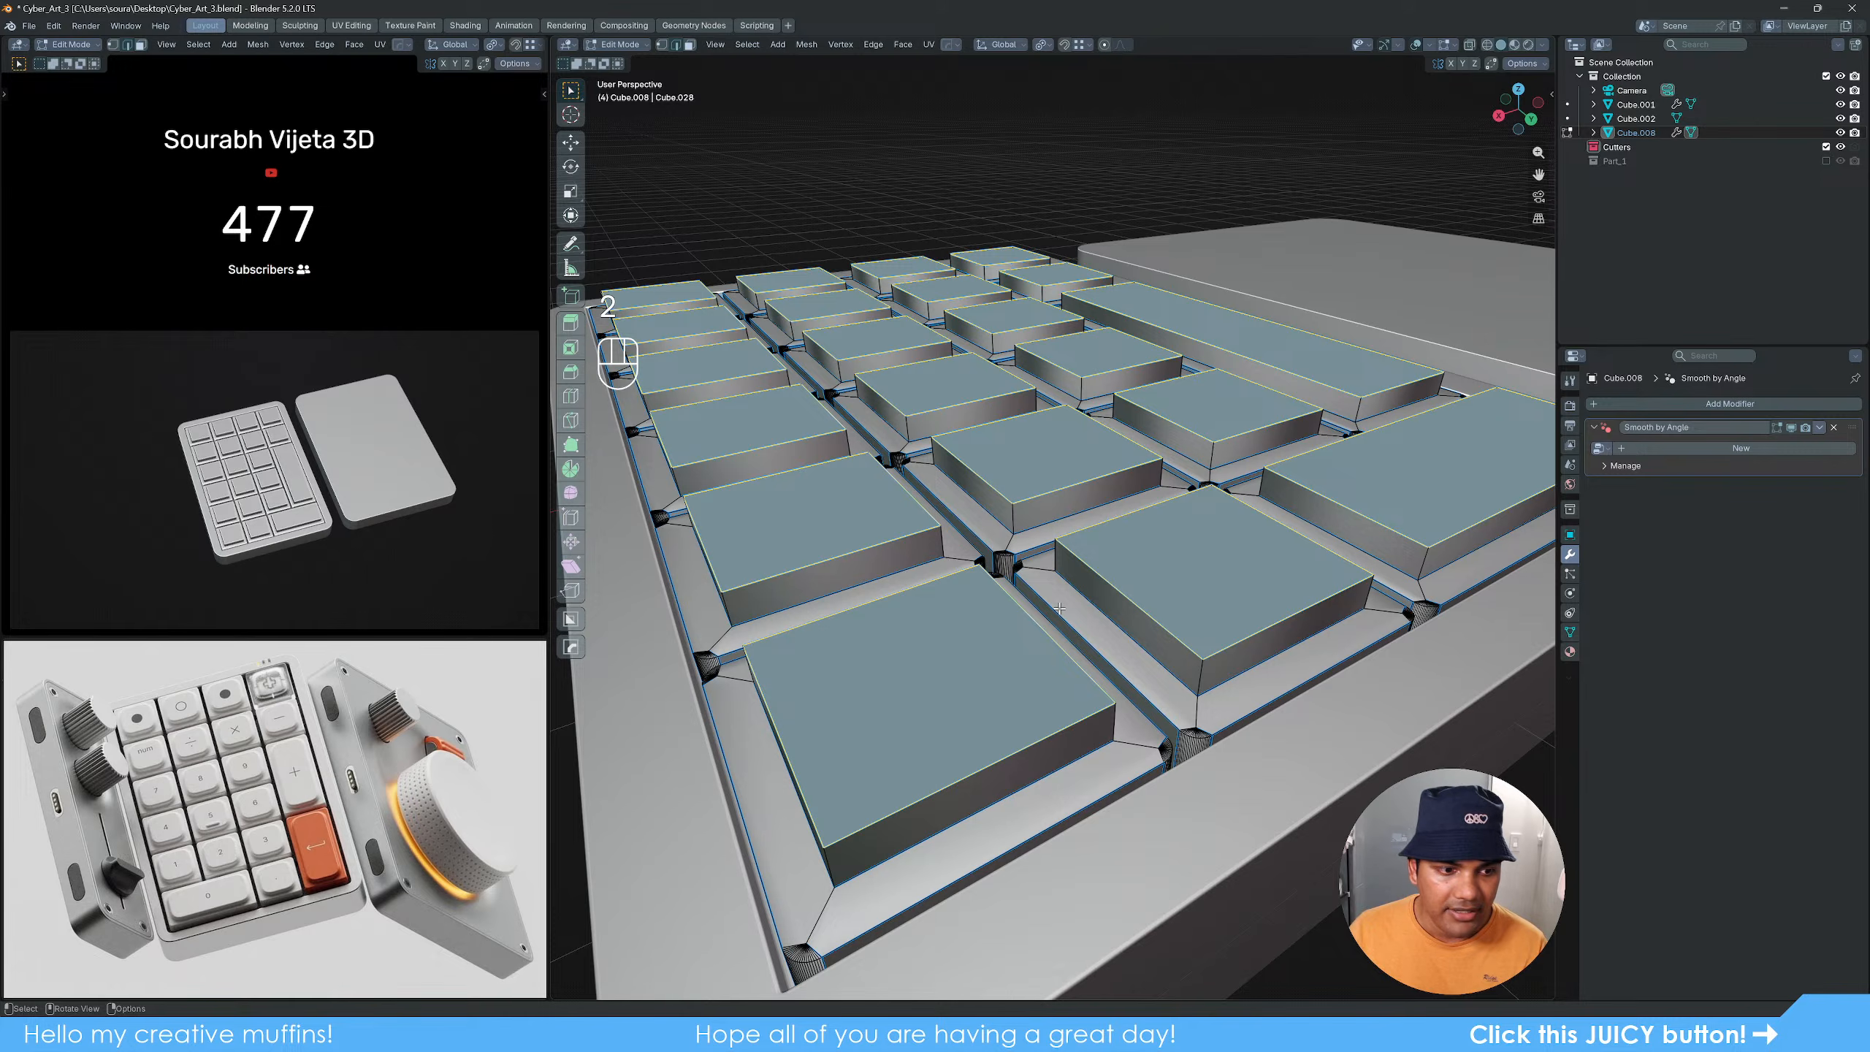
pyautogui.scroll(-3, 1059, 609)
pyautogui.keyDown('alt'); pyautogui.moveTo(1092, 588); pyautogui.dragTo(898, 598, button='middle'); pyautogui.keyUp('alt')
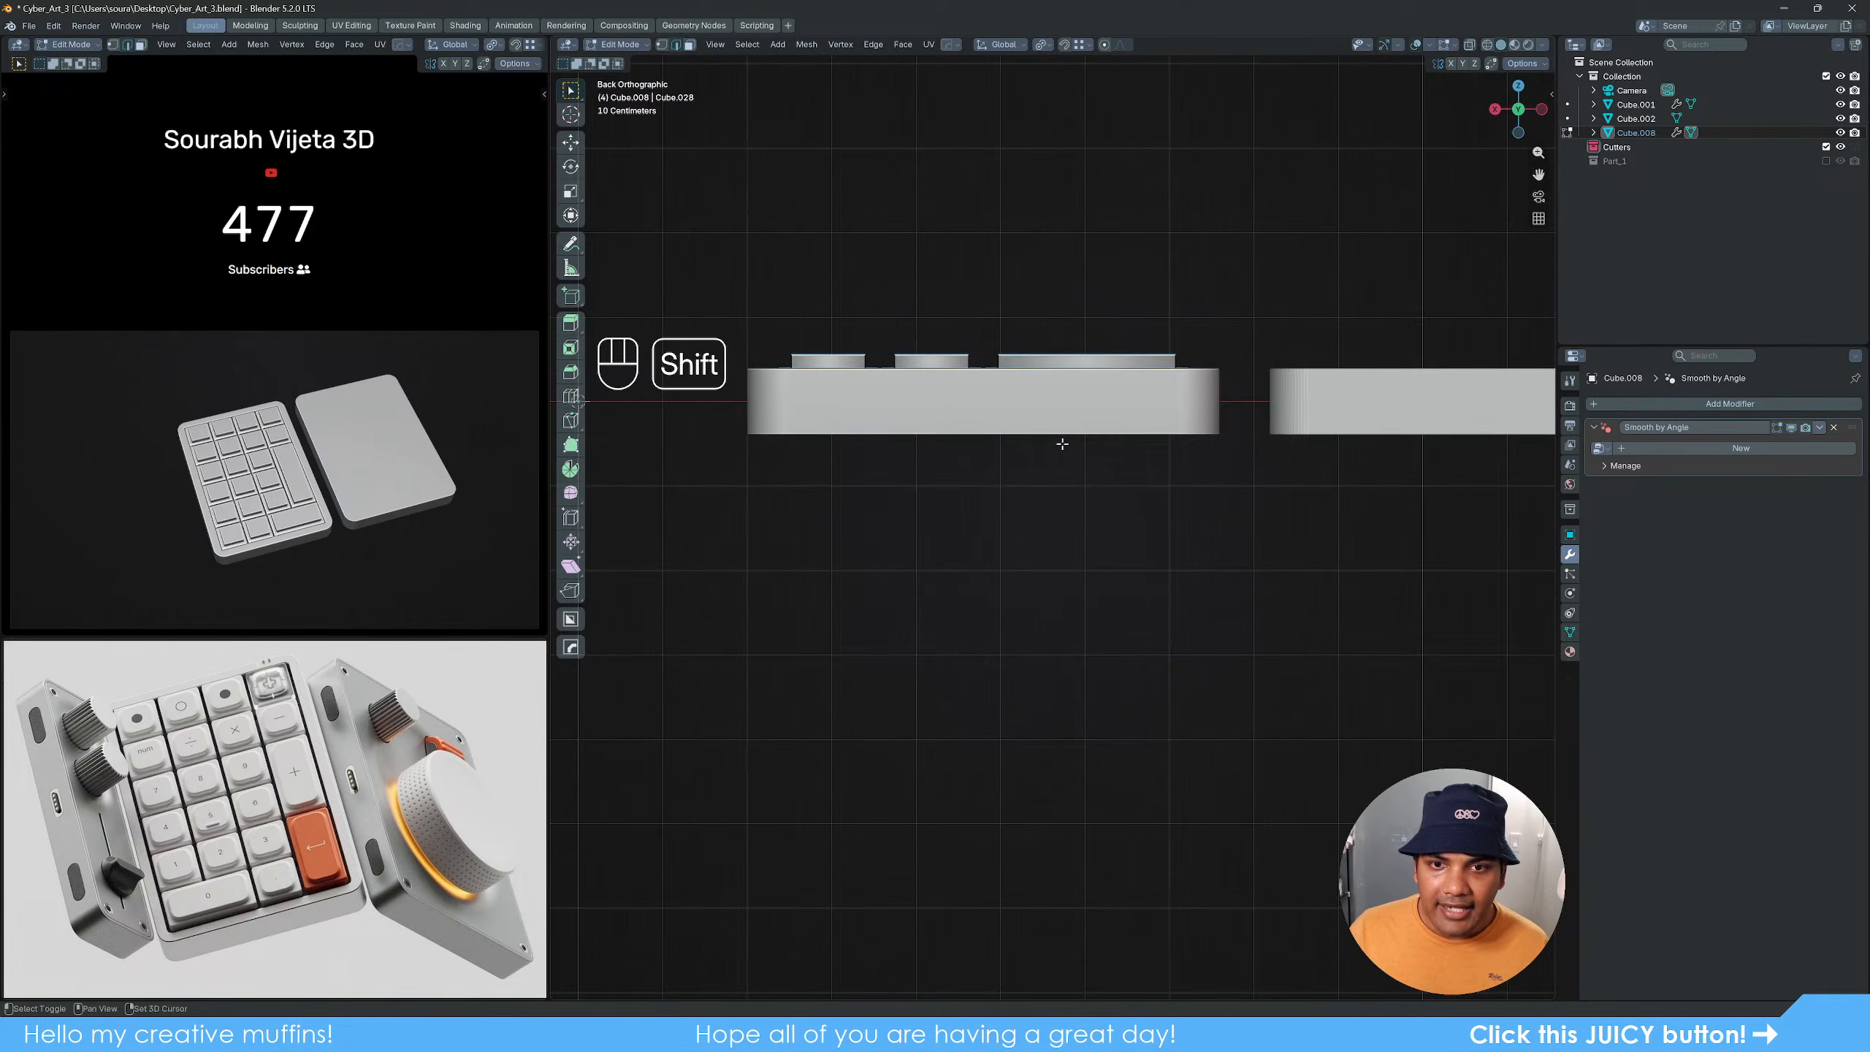
pyautogui.keyDown('shift'); pyautogui.moveTo(1061, 442); pyautogui.dragTo(1094, 635, button='middle'); pyautogui.keyUp('shift')
pyautogui.press('z')
pyautogui.scroll(3, 957, 656)
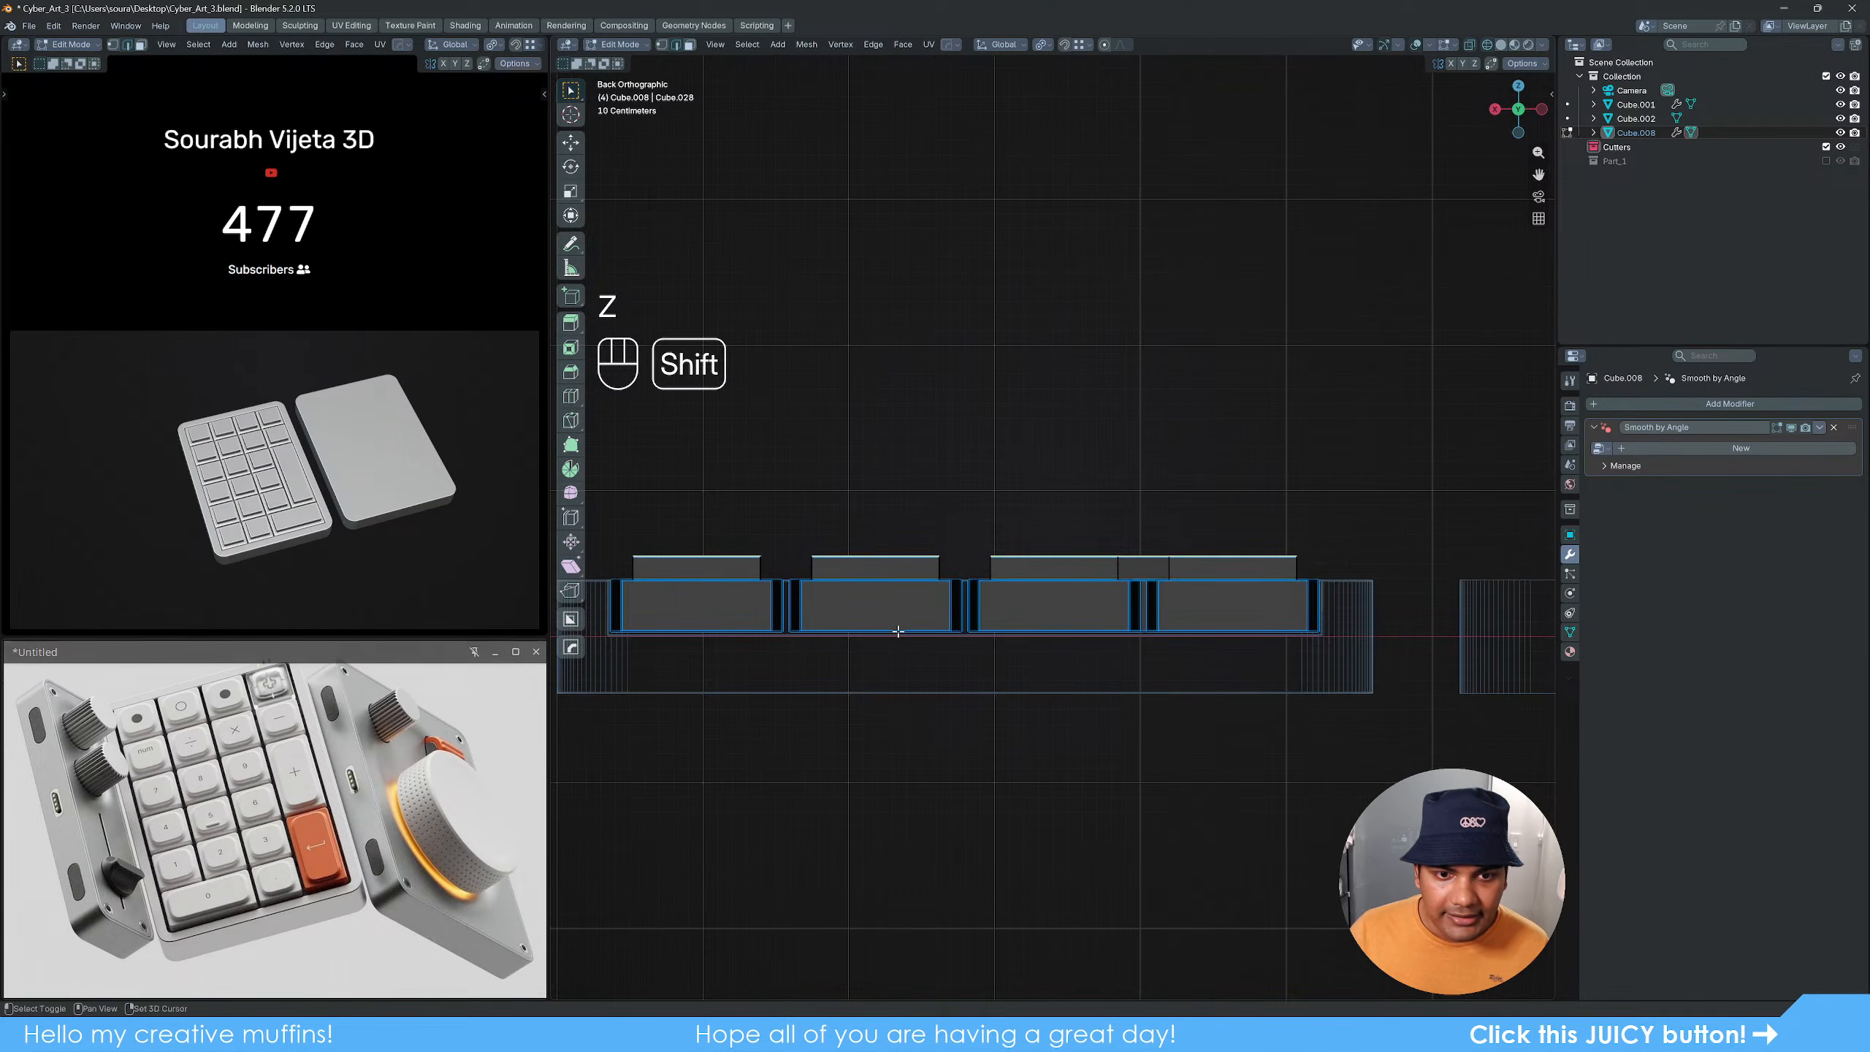
pyautogui.keyDown('shift'); pyautogui.moveTo(898, 631); pyautogui.dragTo(968, 619, button='middle'); pyautogui.keyUp('shift')
pyautogui.moveTo(676, 545); pyautogui.dragTo(1396, 571)
pyautogui.scroll(-2, 1174, 546)
pyautogui.moveTo(1173, 547); pyautogui.dragTo(1285, 637, button='middle')
pyautogui.press('z')
pyautogui.scroll(2, 1274, 629)
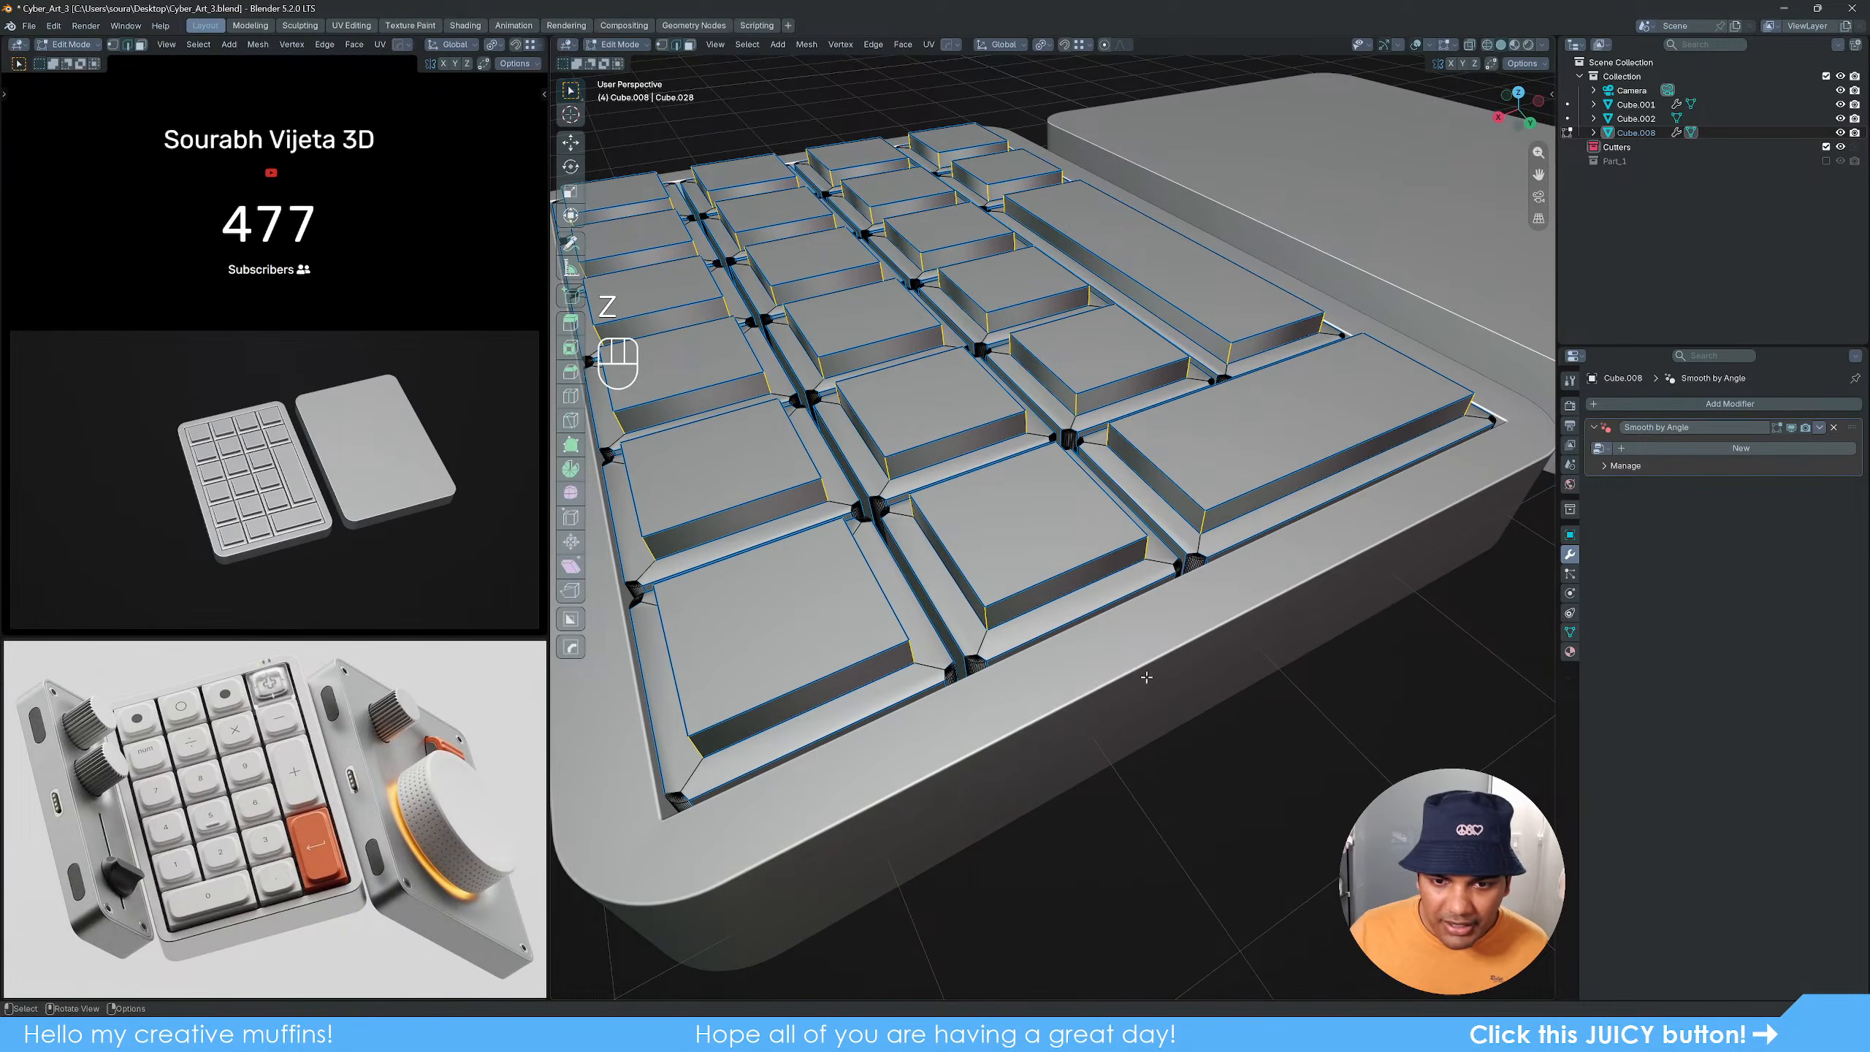
pyautogui.scroll(2, 1146, 676)
pyautogui.hotkey('ctrl', 'b')
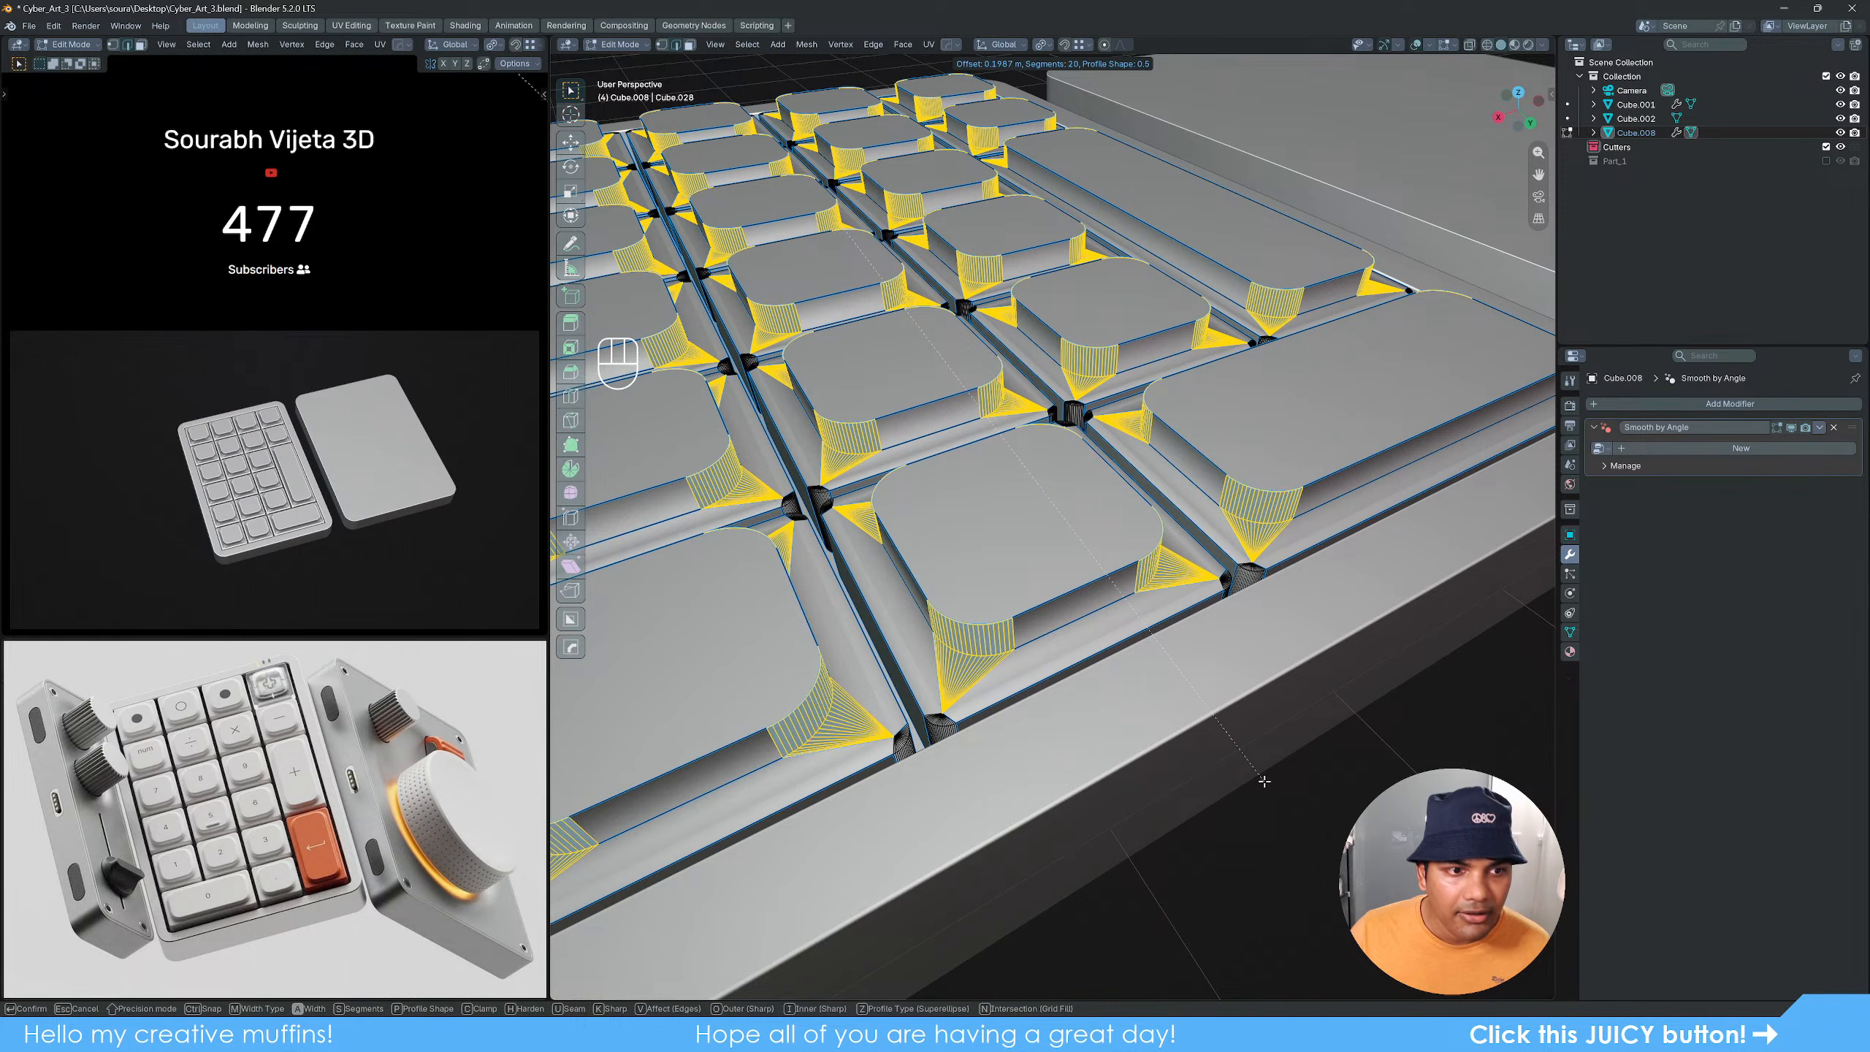
pyautogui.press('shift')
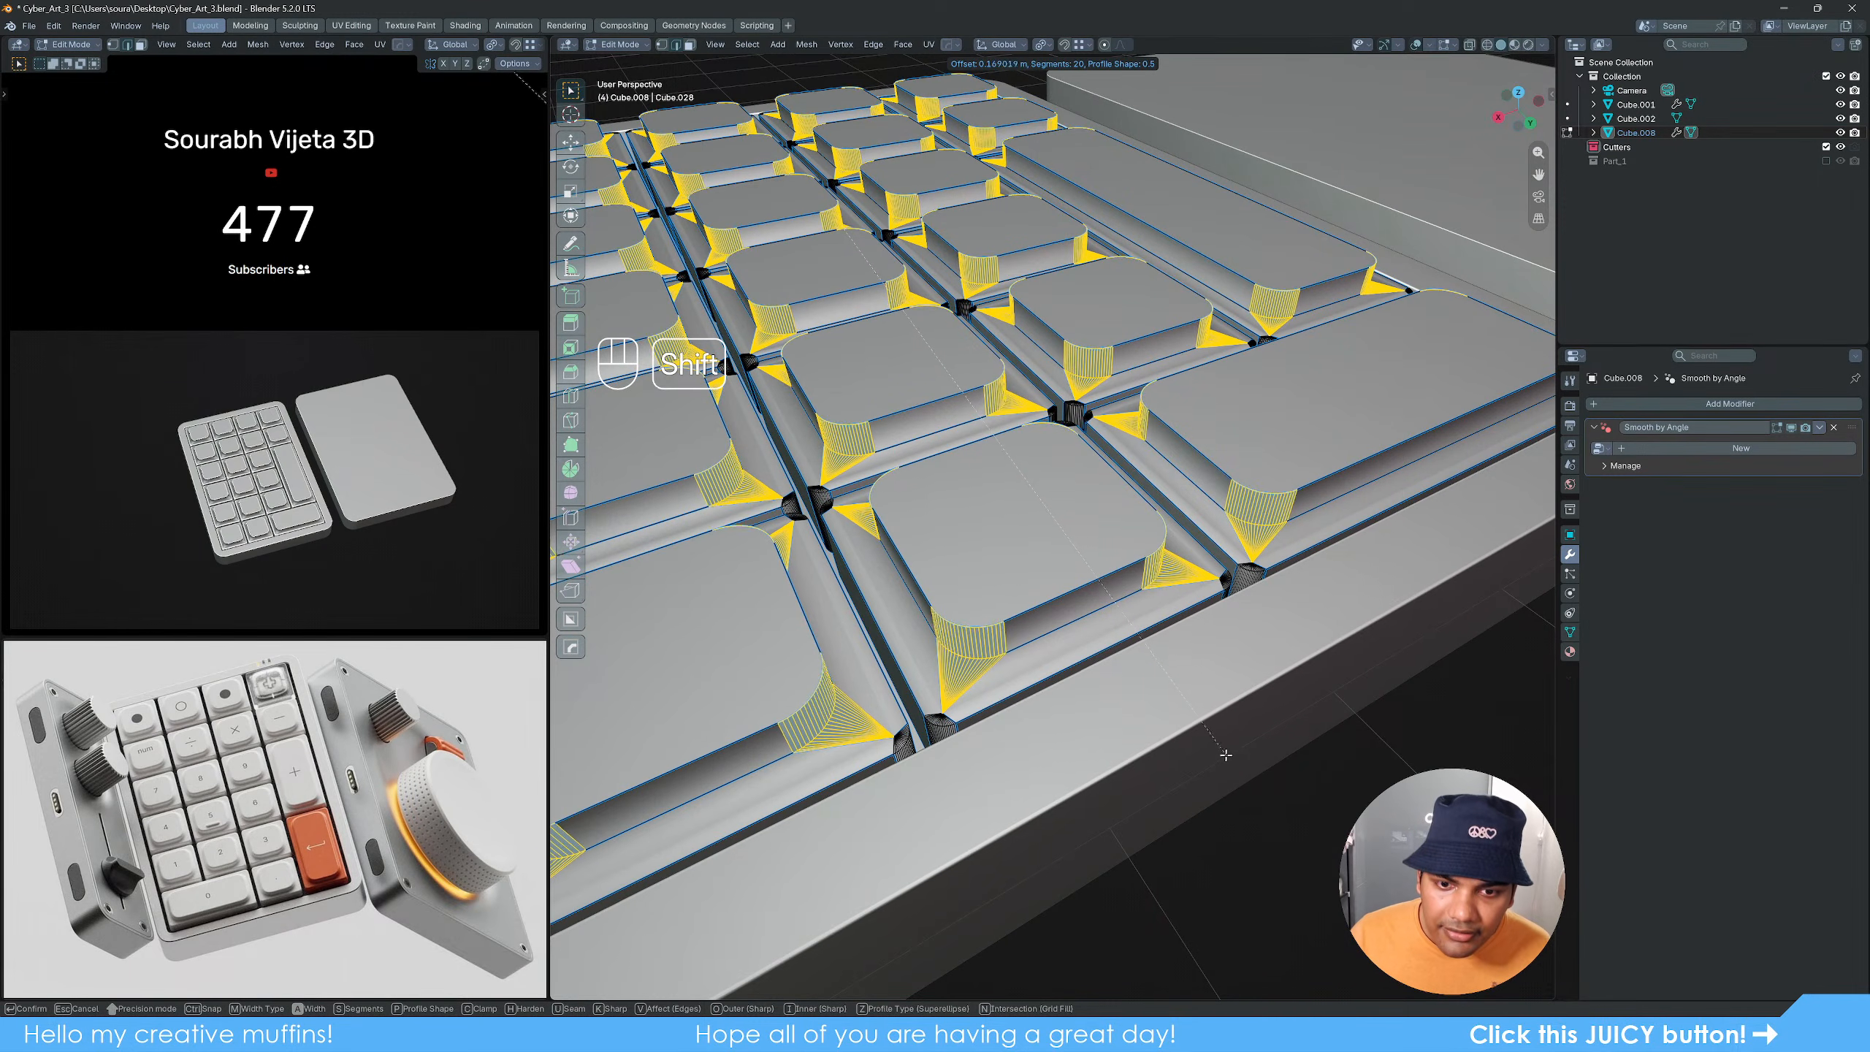
pyautogui.click(1239, 758)
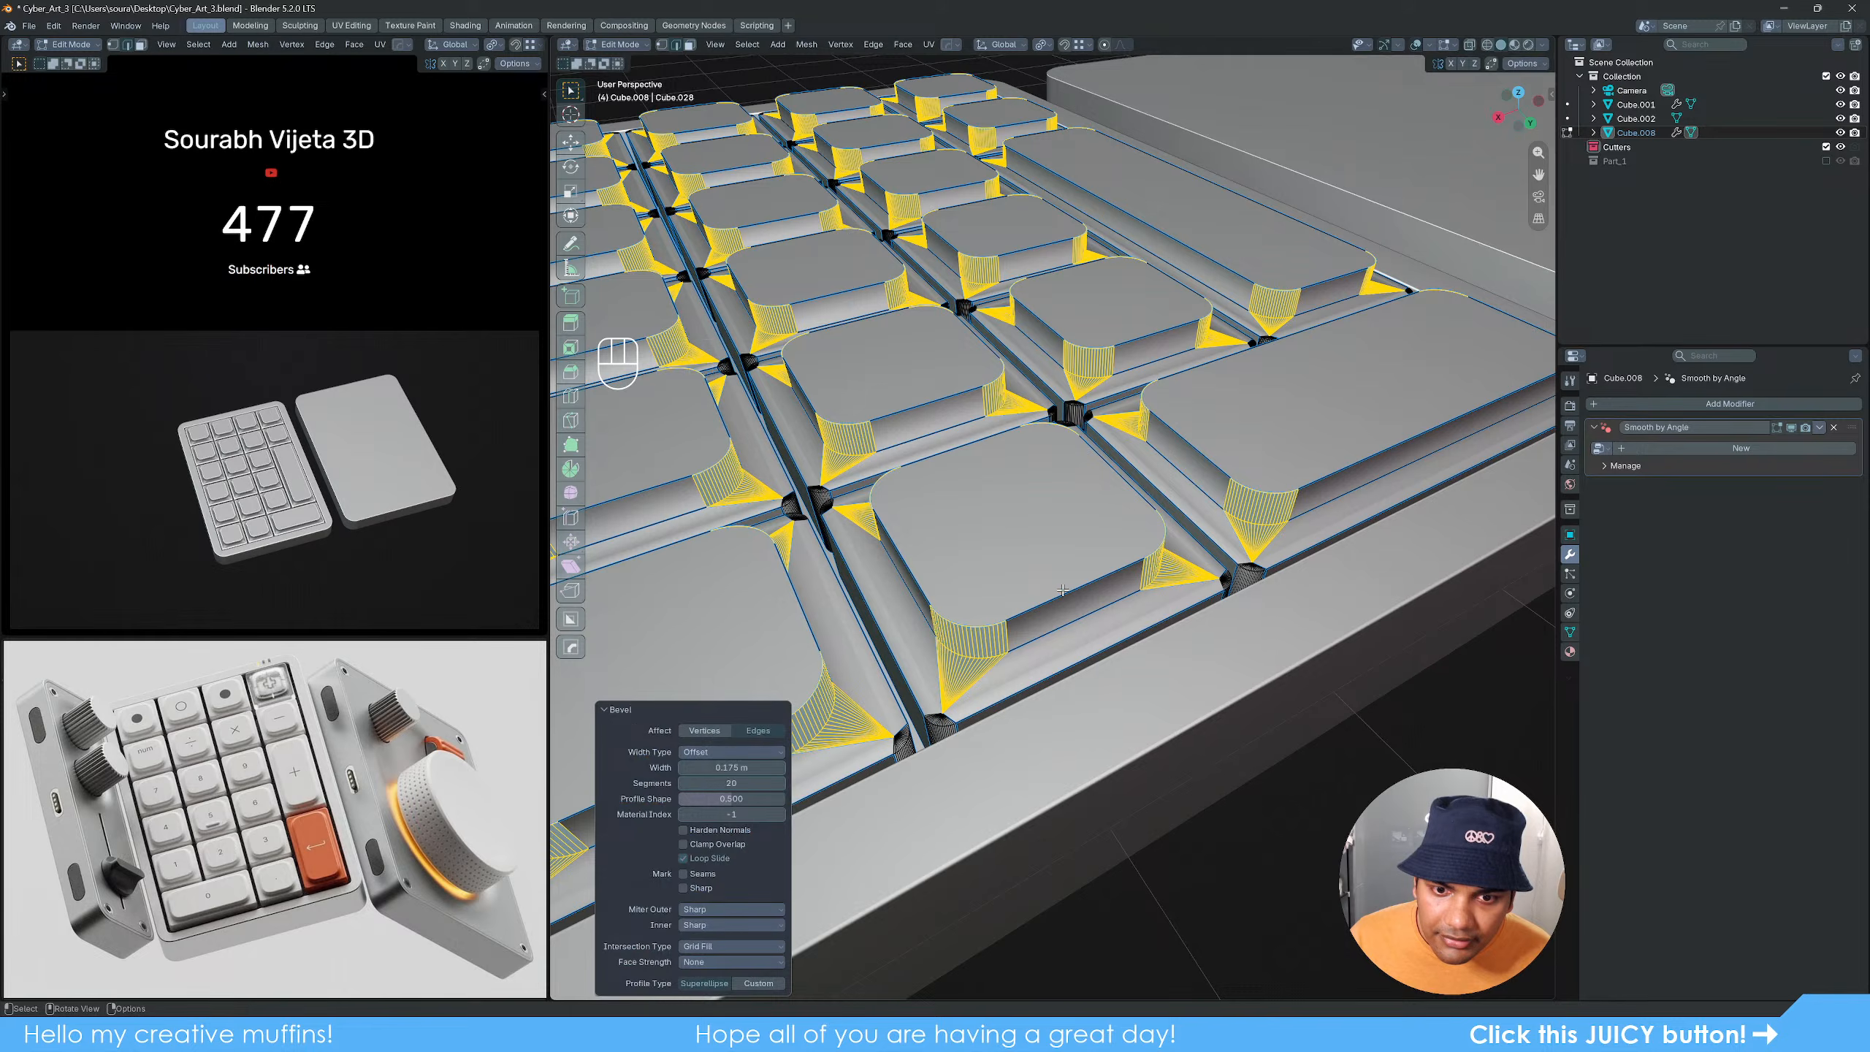
# Step: Return to Object Mode, run HardOps Sharpen on the keys with 30° sharpness, and deselect them
pyautogui.press('Tab')
pyautogui.scroll(-5, 1139, 611)
pyautogui.moveTo(1110, 559)
pyautogui.mouseDown(button='middle')
pyautogui.moveTo(1112, 702)
pyautogui.moveTo(1110, 593)
pyautogui.mouseUp(button='middle')
pyautogui.scroll(3, 1110, 592)
pyautogui.press('q')
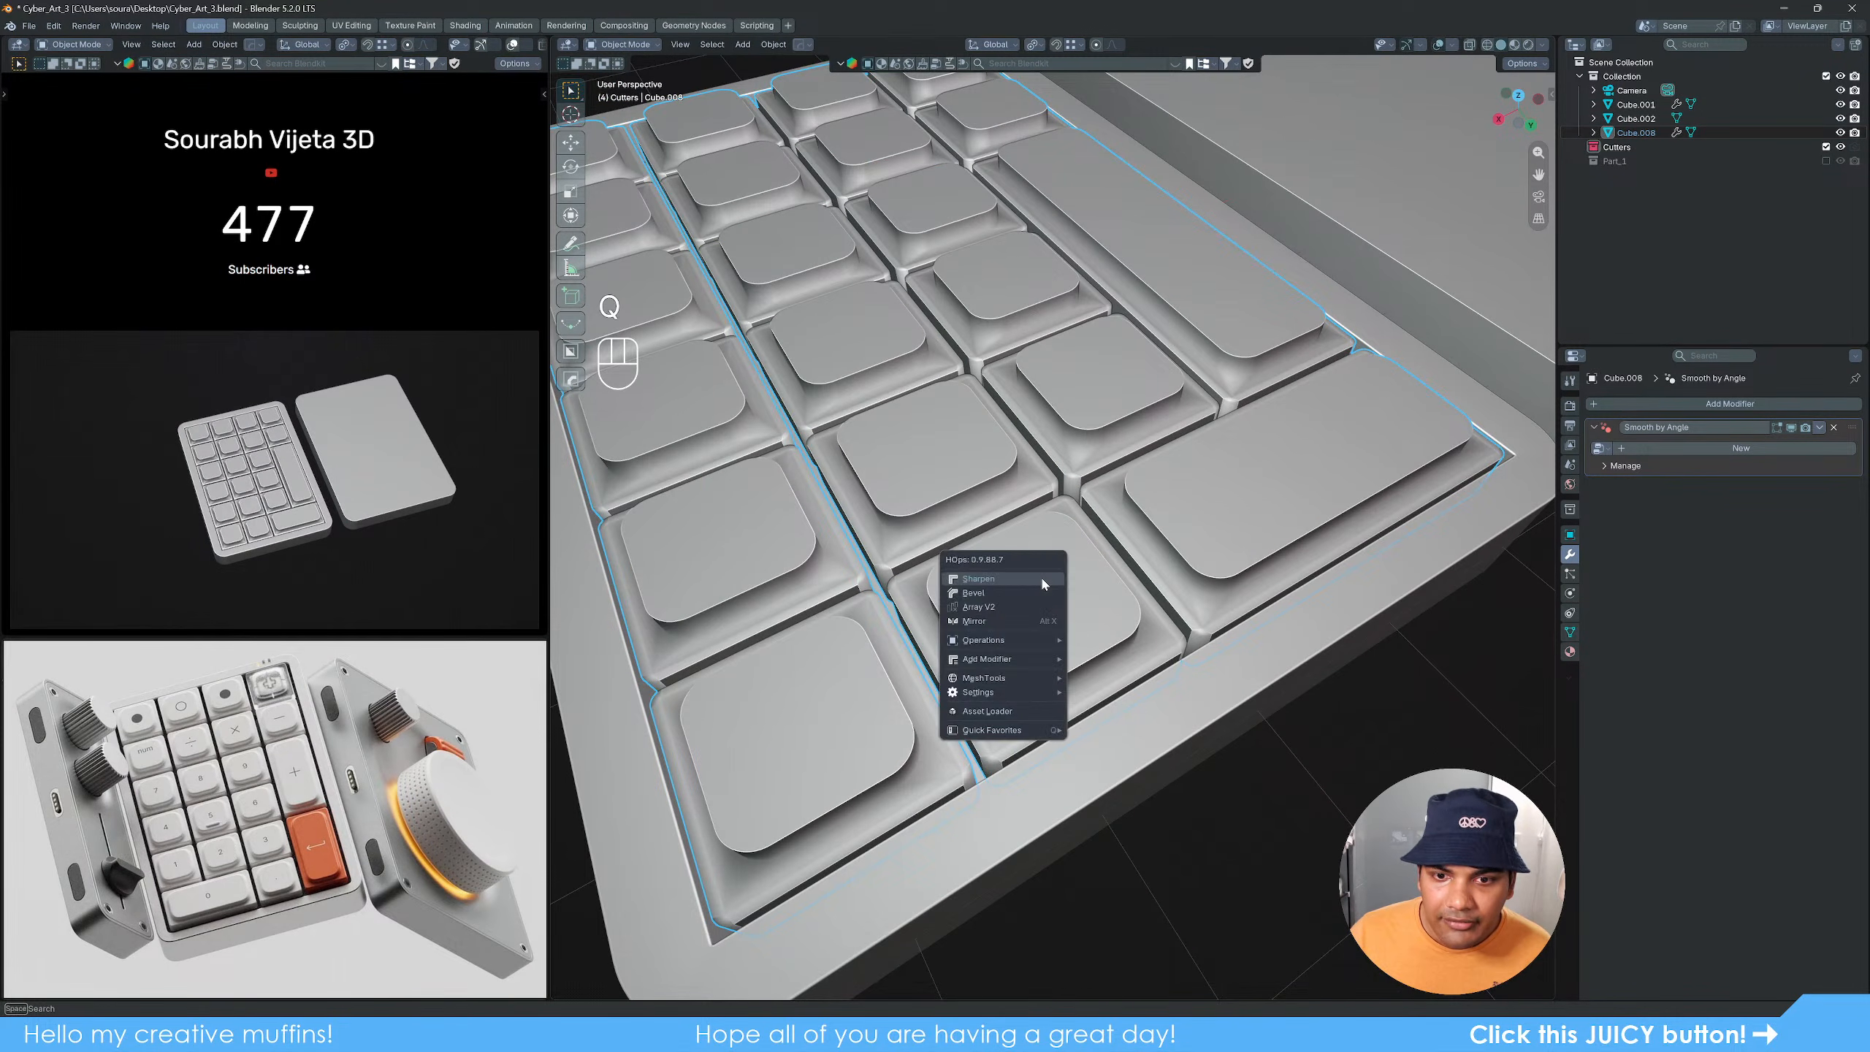
pyautogui.click(1041, 579)
pyautogui.click(1254, 799)
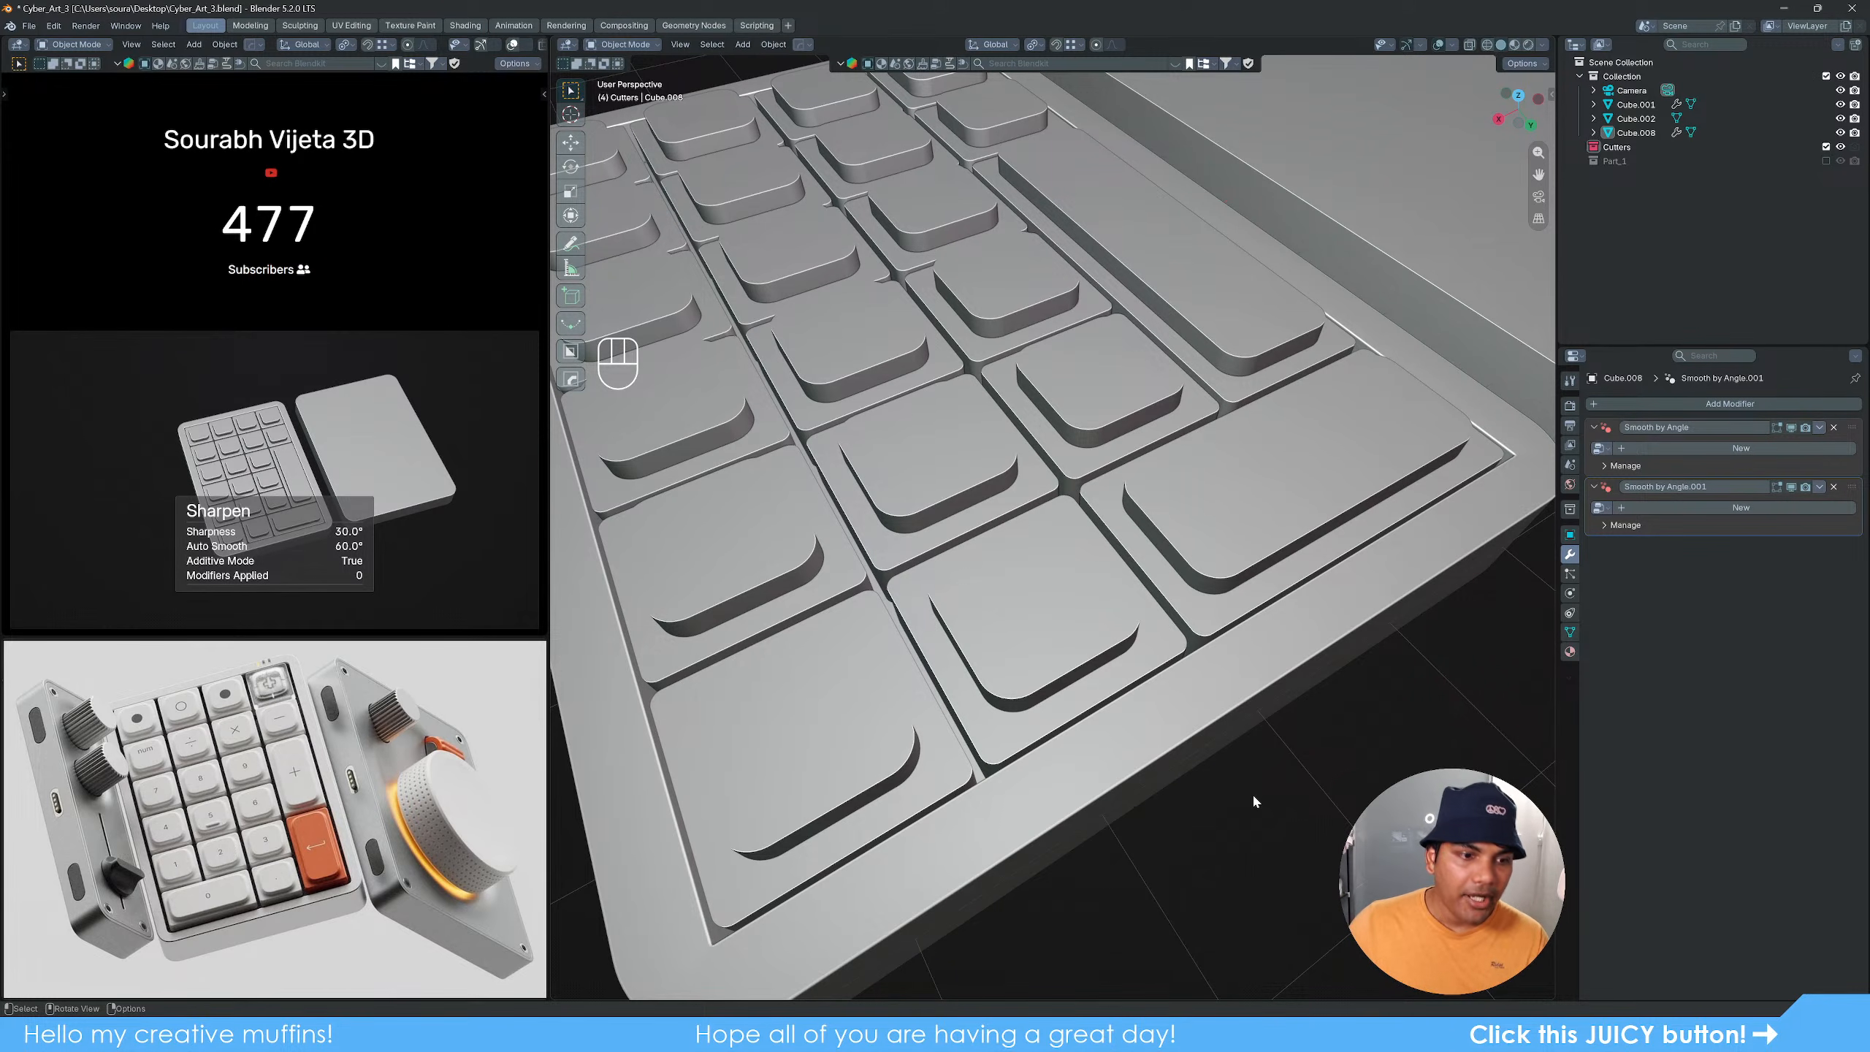
# Step: Examine the sharpened keycaps and their rounded corner topology up close in both Object and Edit Mode
pyautogui.moveTo(1252, 792); pyautogui.dragTo(1198, 601, button='middle')
pyautogui.moveTo(1094, 536); pyautogui.dragTo(1178, 472, button='middle')
pyautogui.keyDown('shift'); pyautogui.moveTo(1178, 471); pyautogui.dragTo(1215, 541, button='middle'); pyautogui.keyUp('shift')
pyautogui.moveTo(1215, 541)
pyautogui.mouseDown(button='middle')
pyautogui.moveTo(940, 343)
pyautogui.moveTo(1221, 572)
pyautogui.moveTo(1215, 663)
pyautogui.moveTo(1223, 536)
pyautogui.mouseUp(button='middle')
pyautogui.scroll(8, 1196, 540)
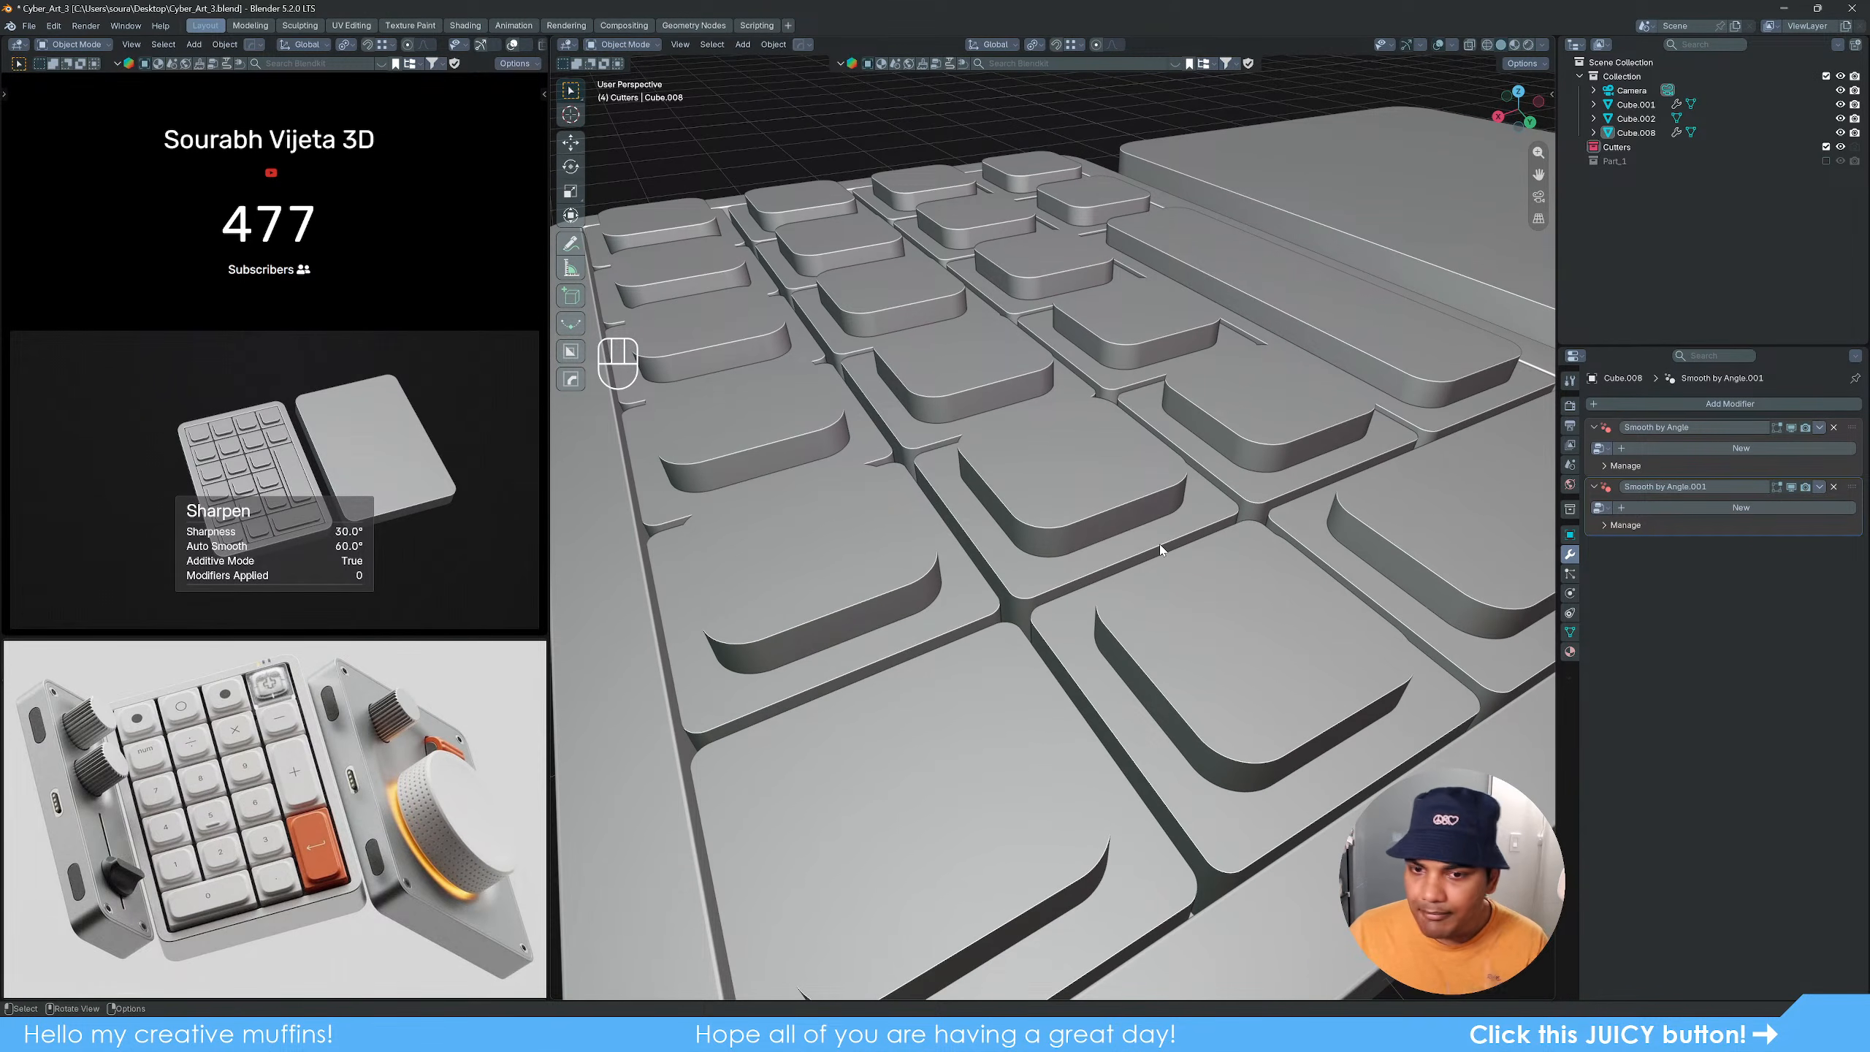
pyautogui.scroll(5, 1074, 530)
pyautogui.press('Tab')
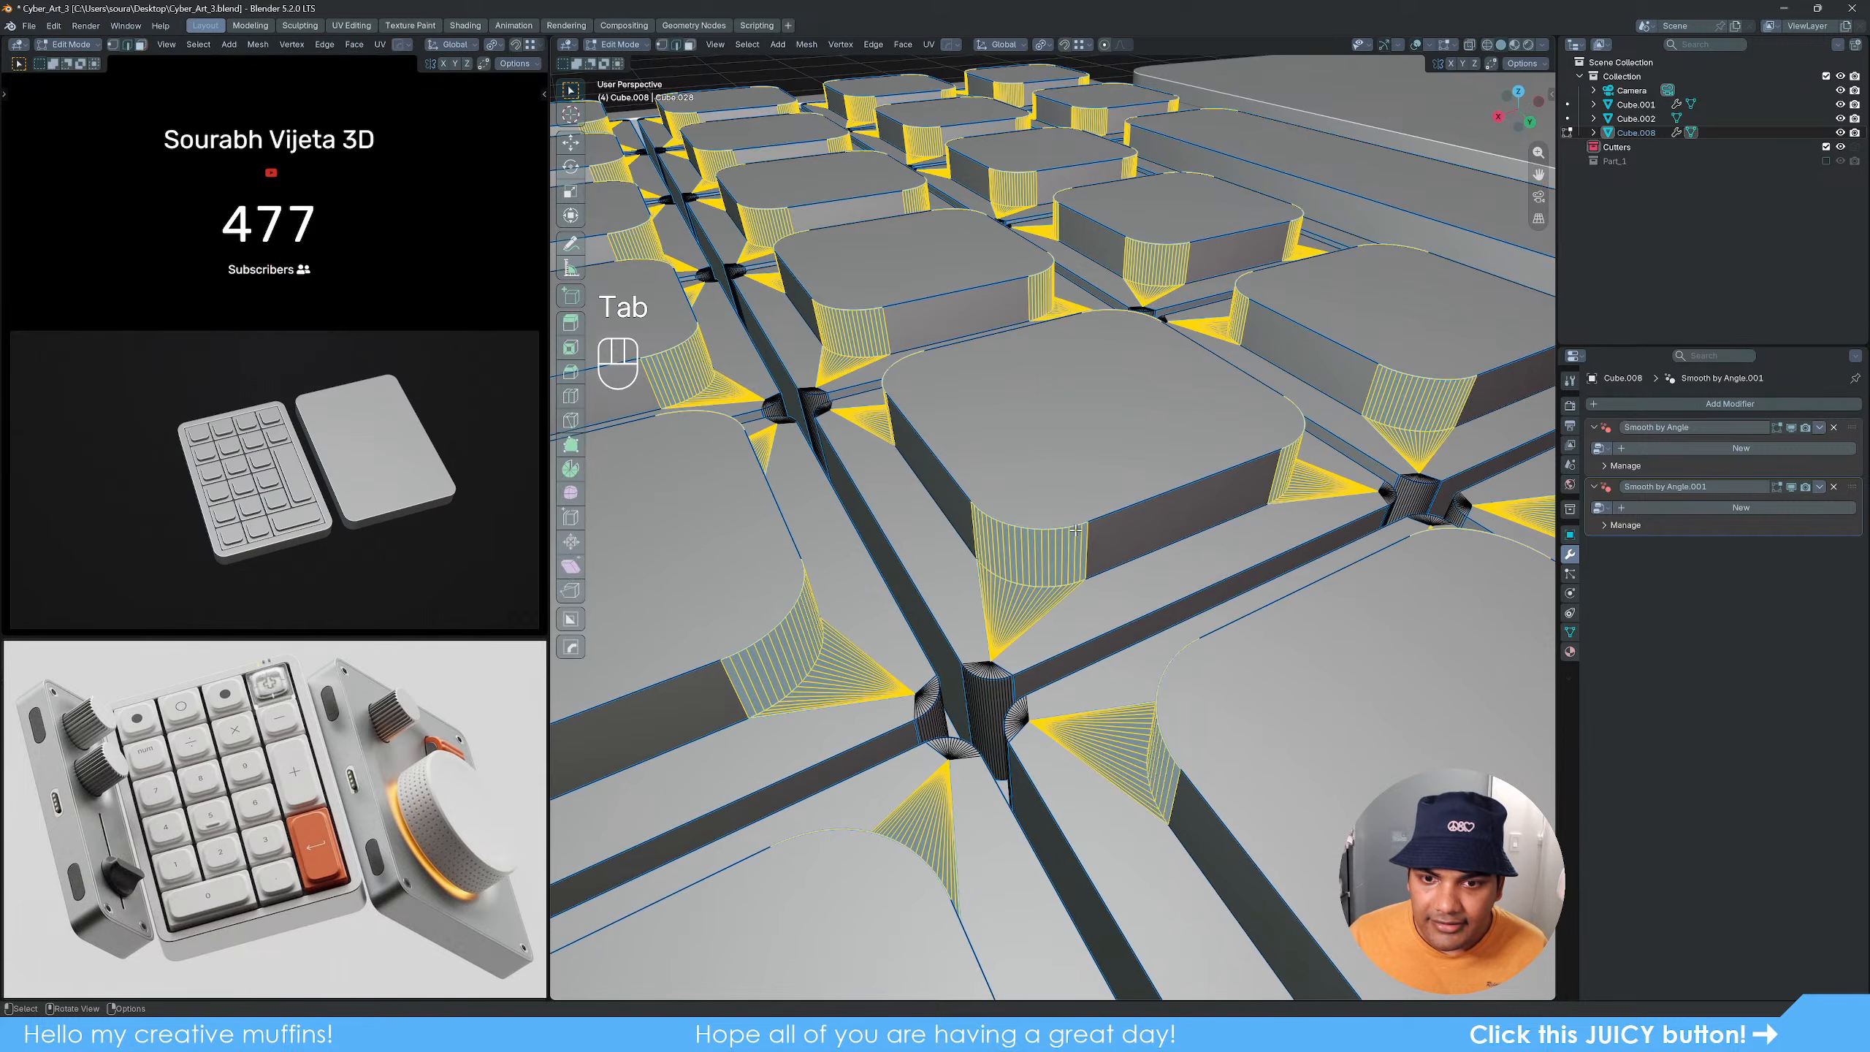
pyautogui.press('Tab')
# Step: Apply all transforms to the keys object
pyautogui.press('q')
pyautogui.moveTo(1034, 682)
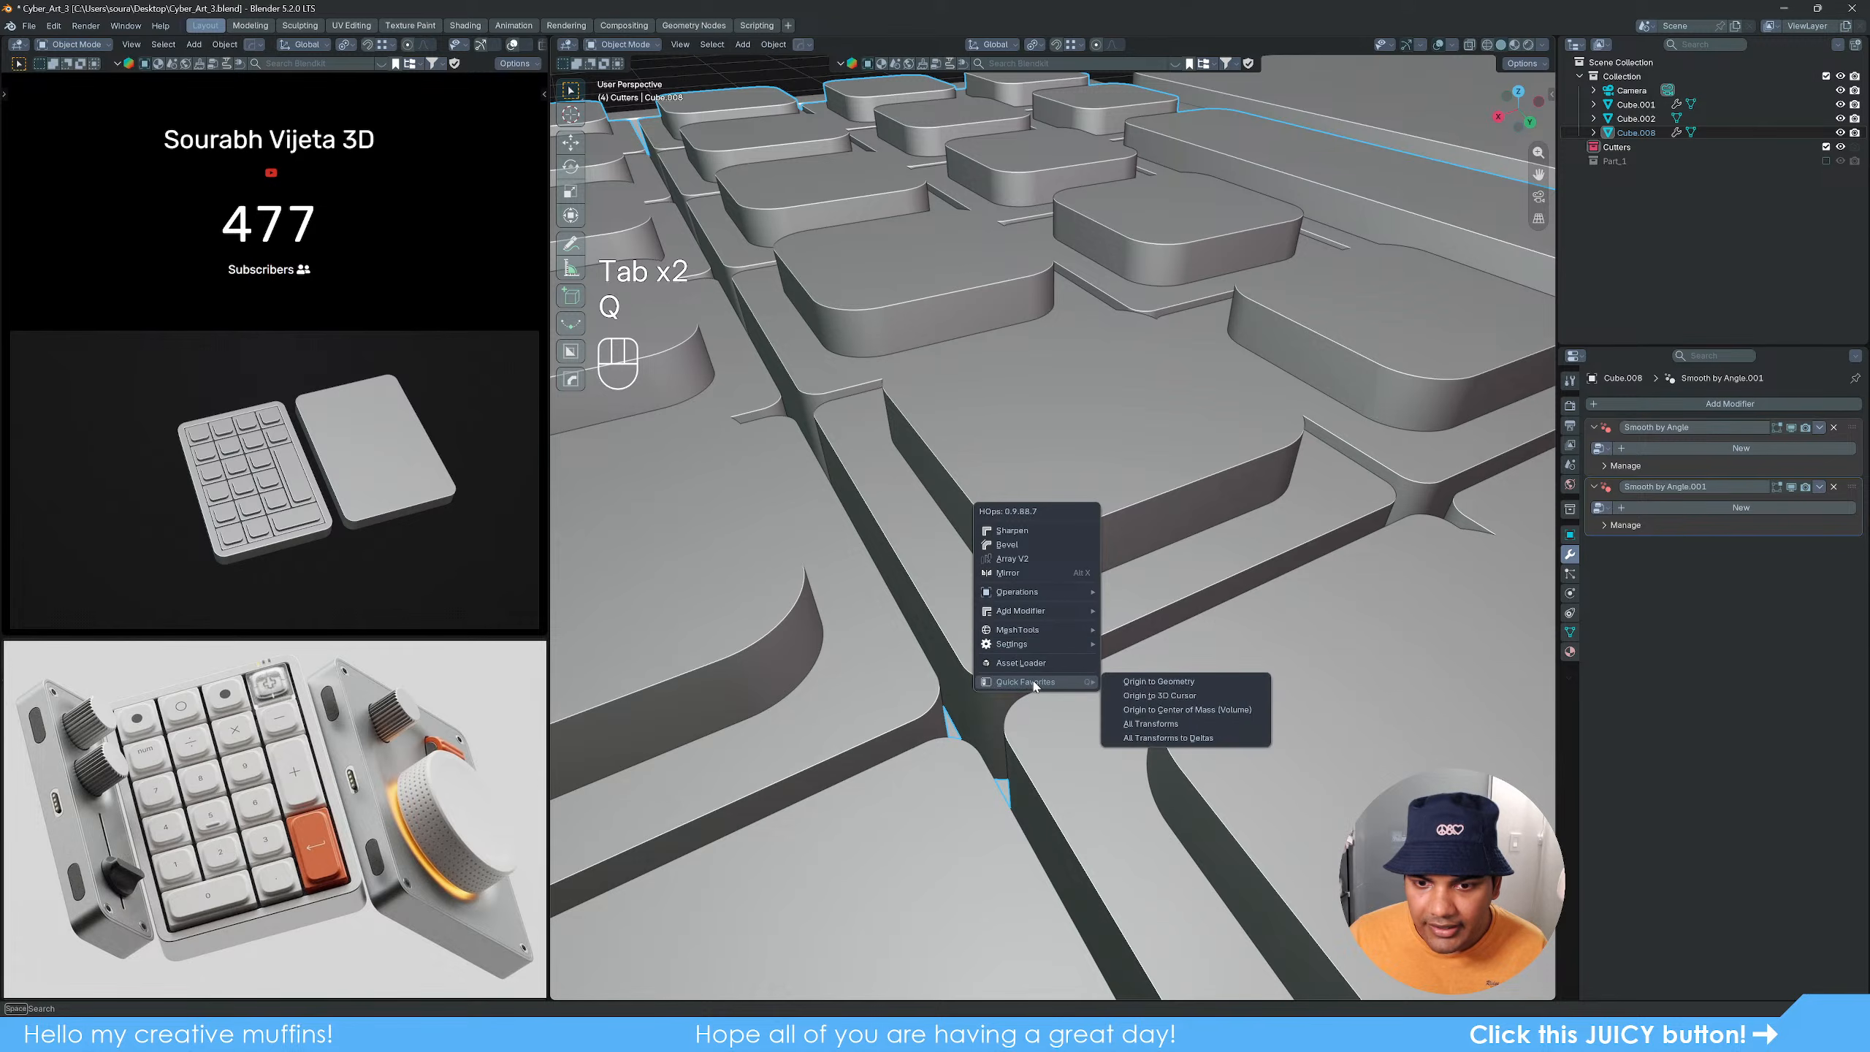
pyautogui.click(1188, 724)
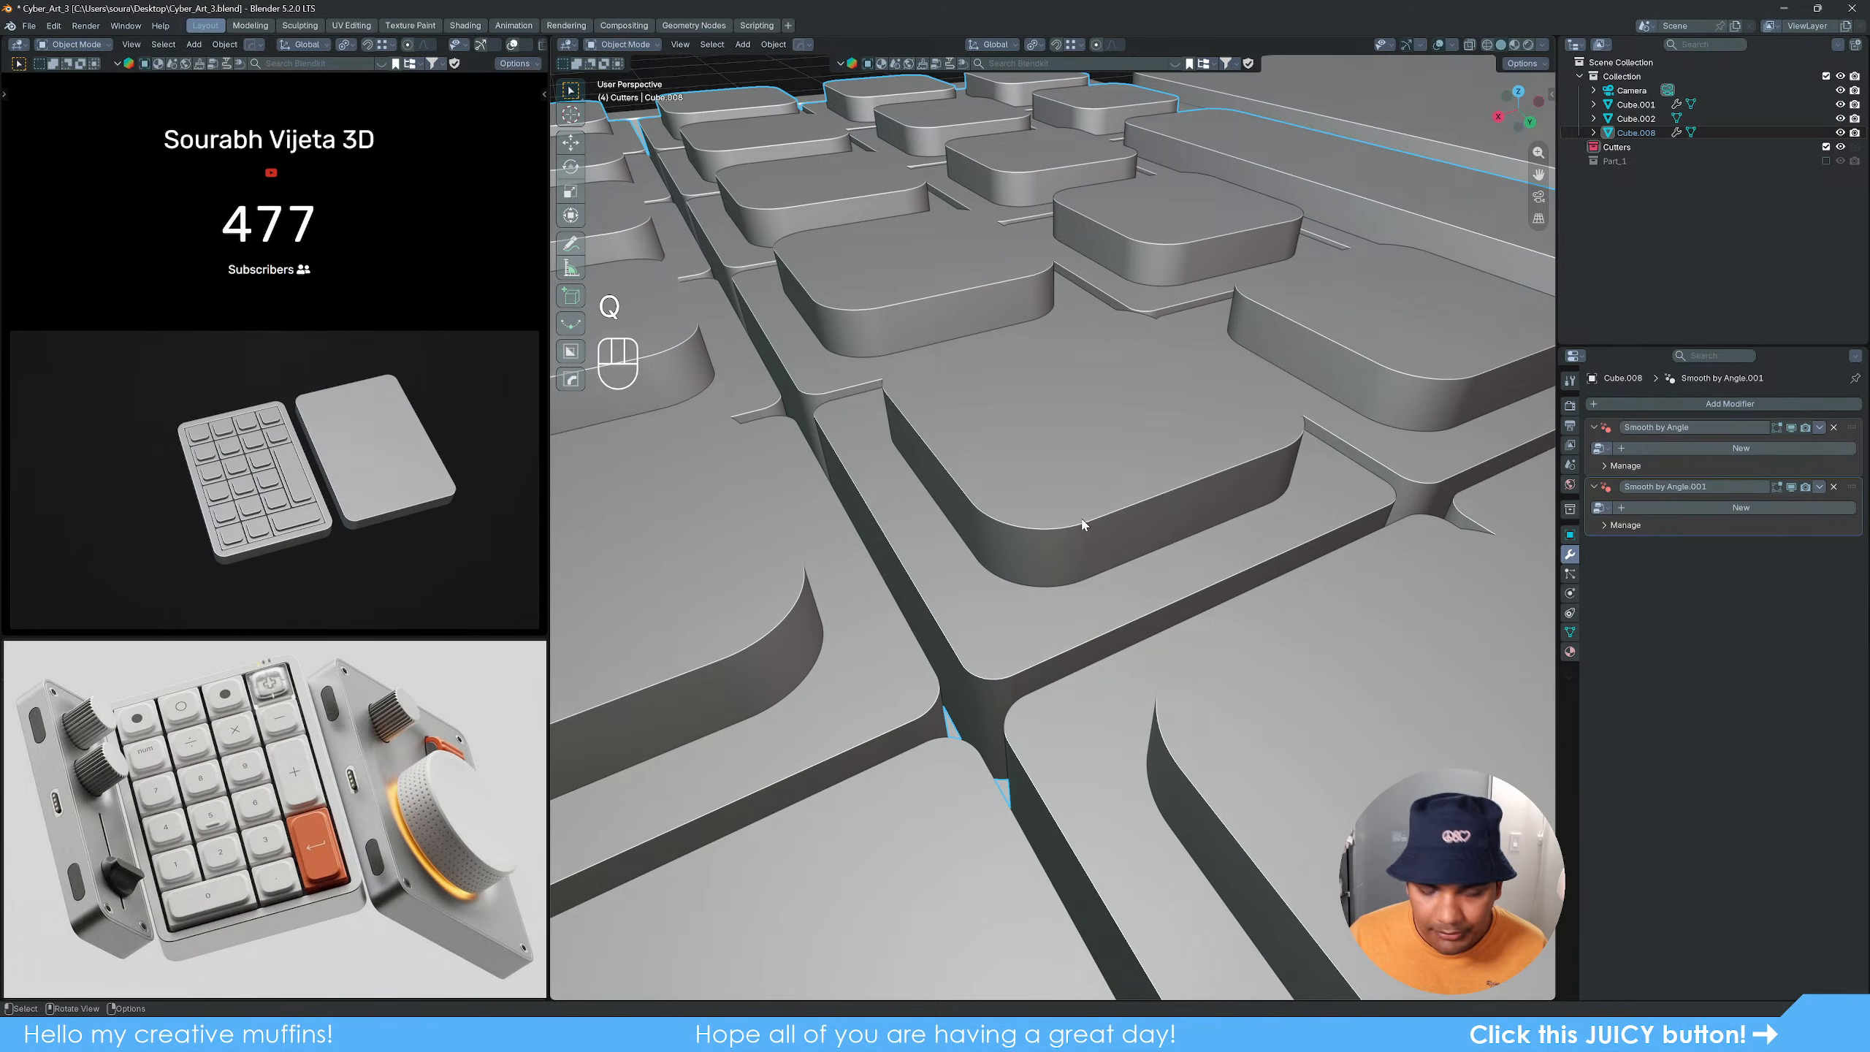
# Step: Add a HardOps Bevel modifier to the keys with a 30° angle limit, about 0.014 m width and 10 segments
pyautogui.press('q')
pyautogui.click(1049, 383)
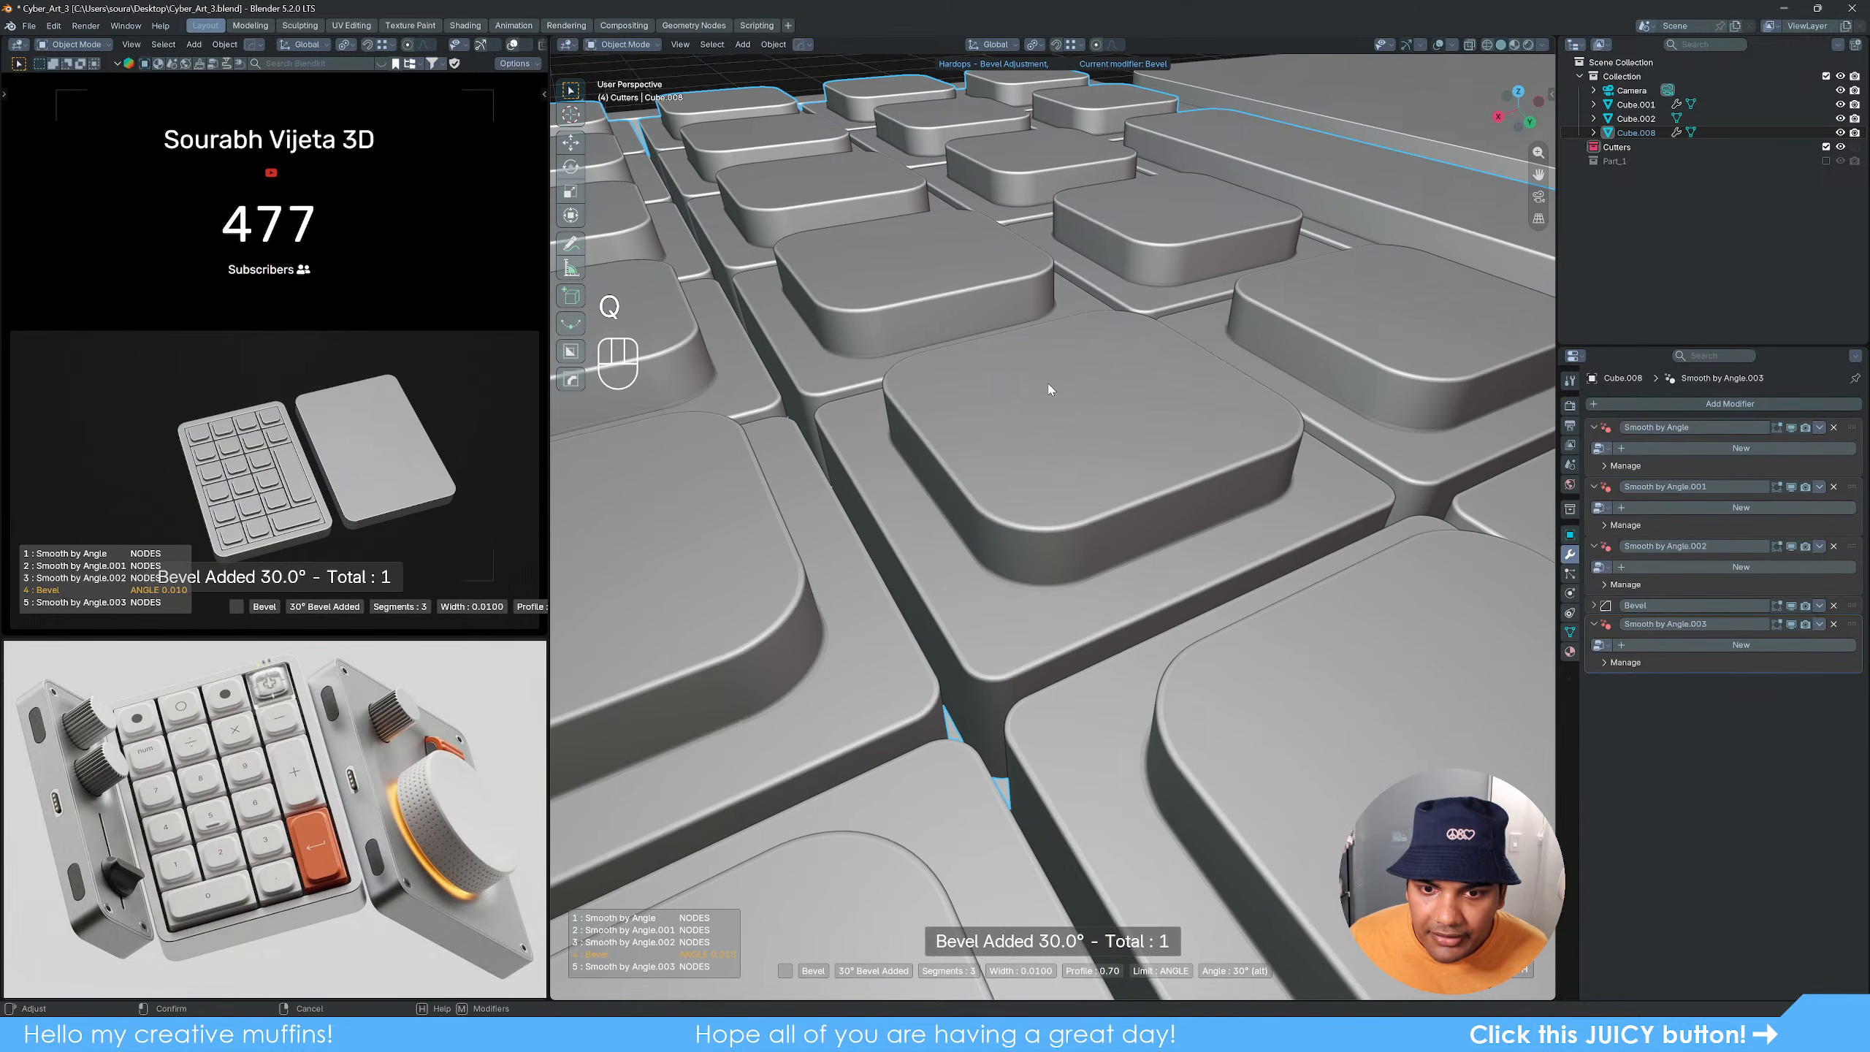
pyautogui.press('shift')
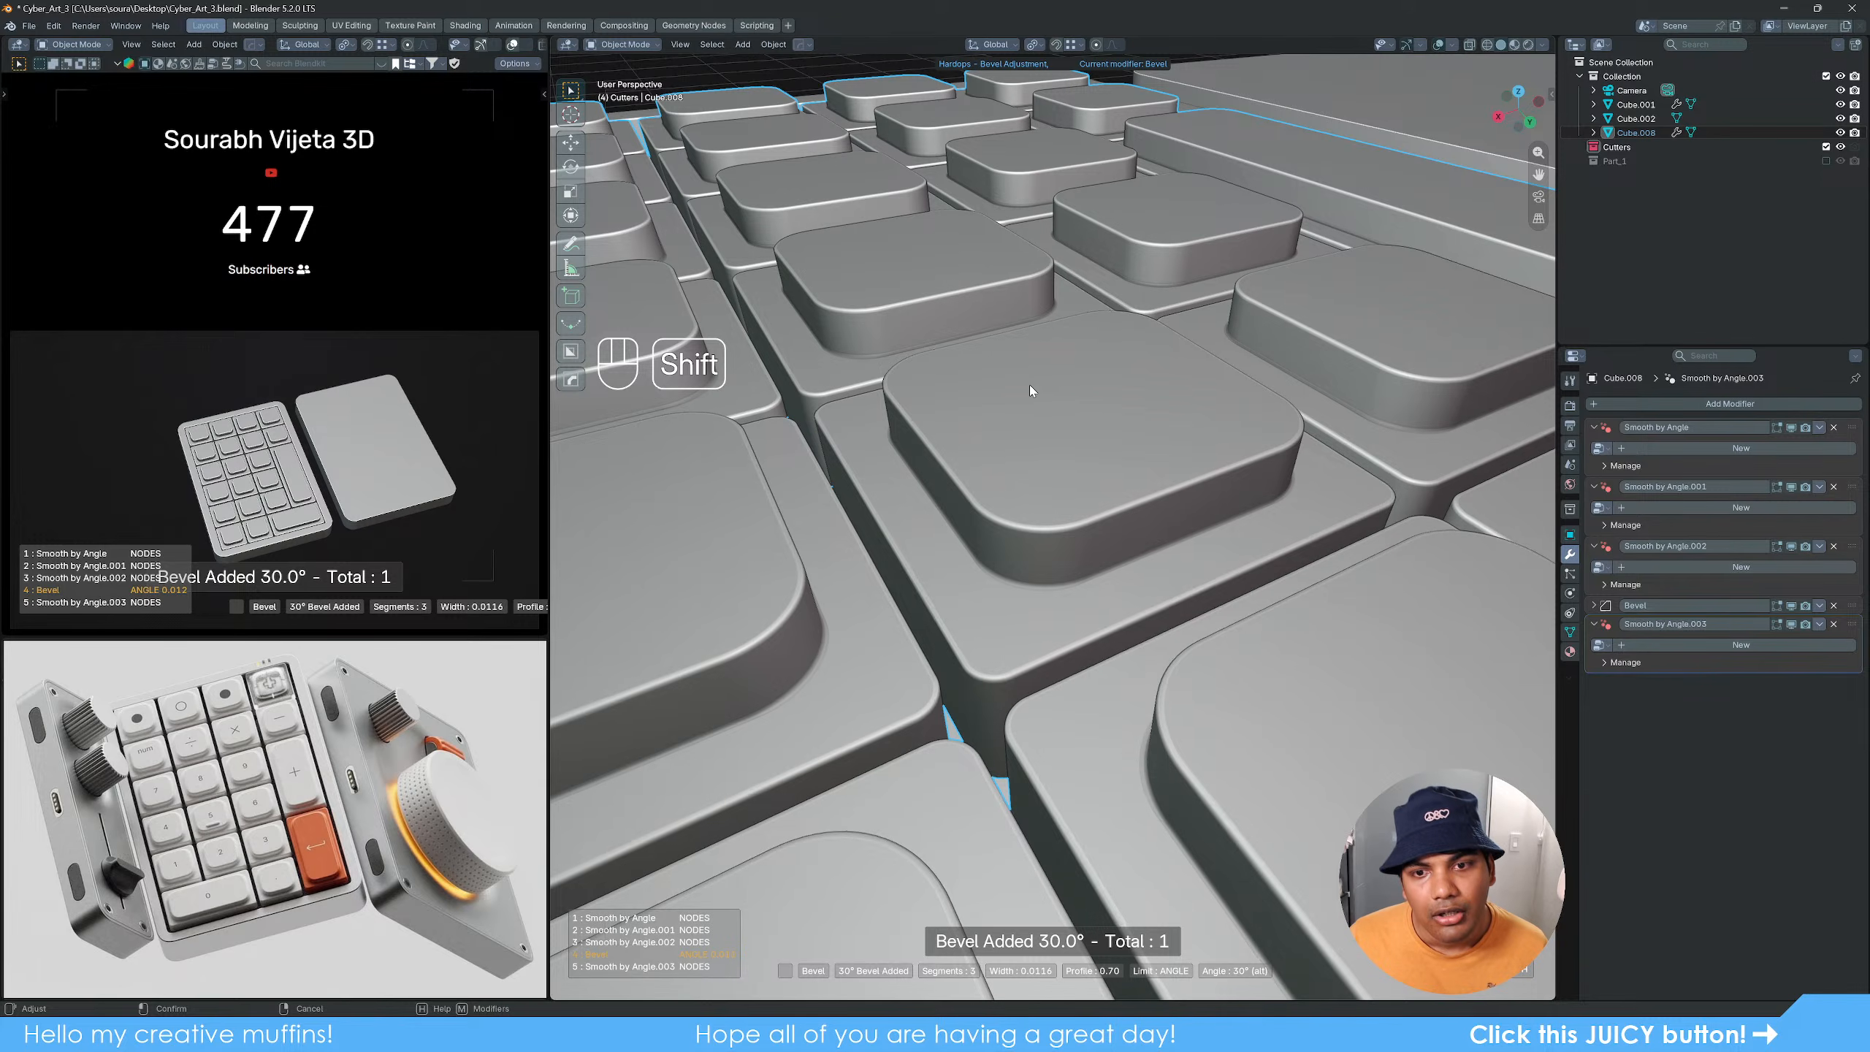
pyautogui.scroll(2, 993, 399)
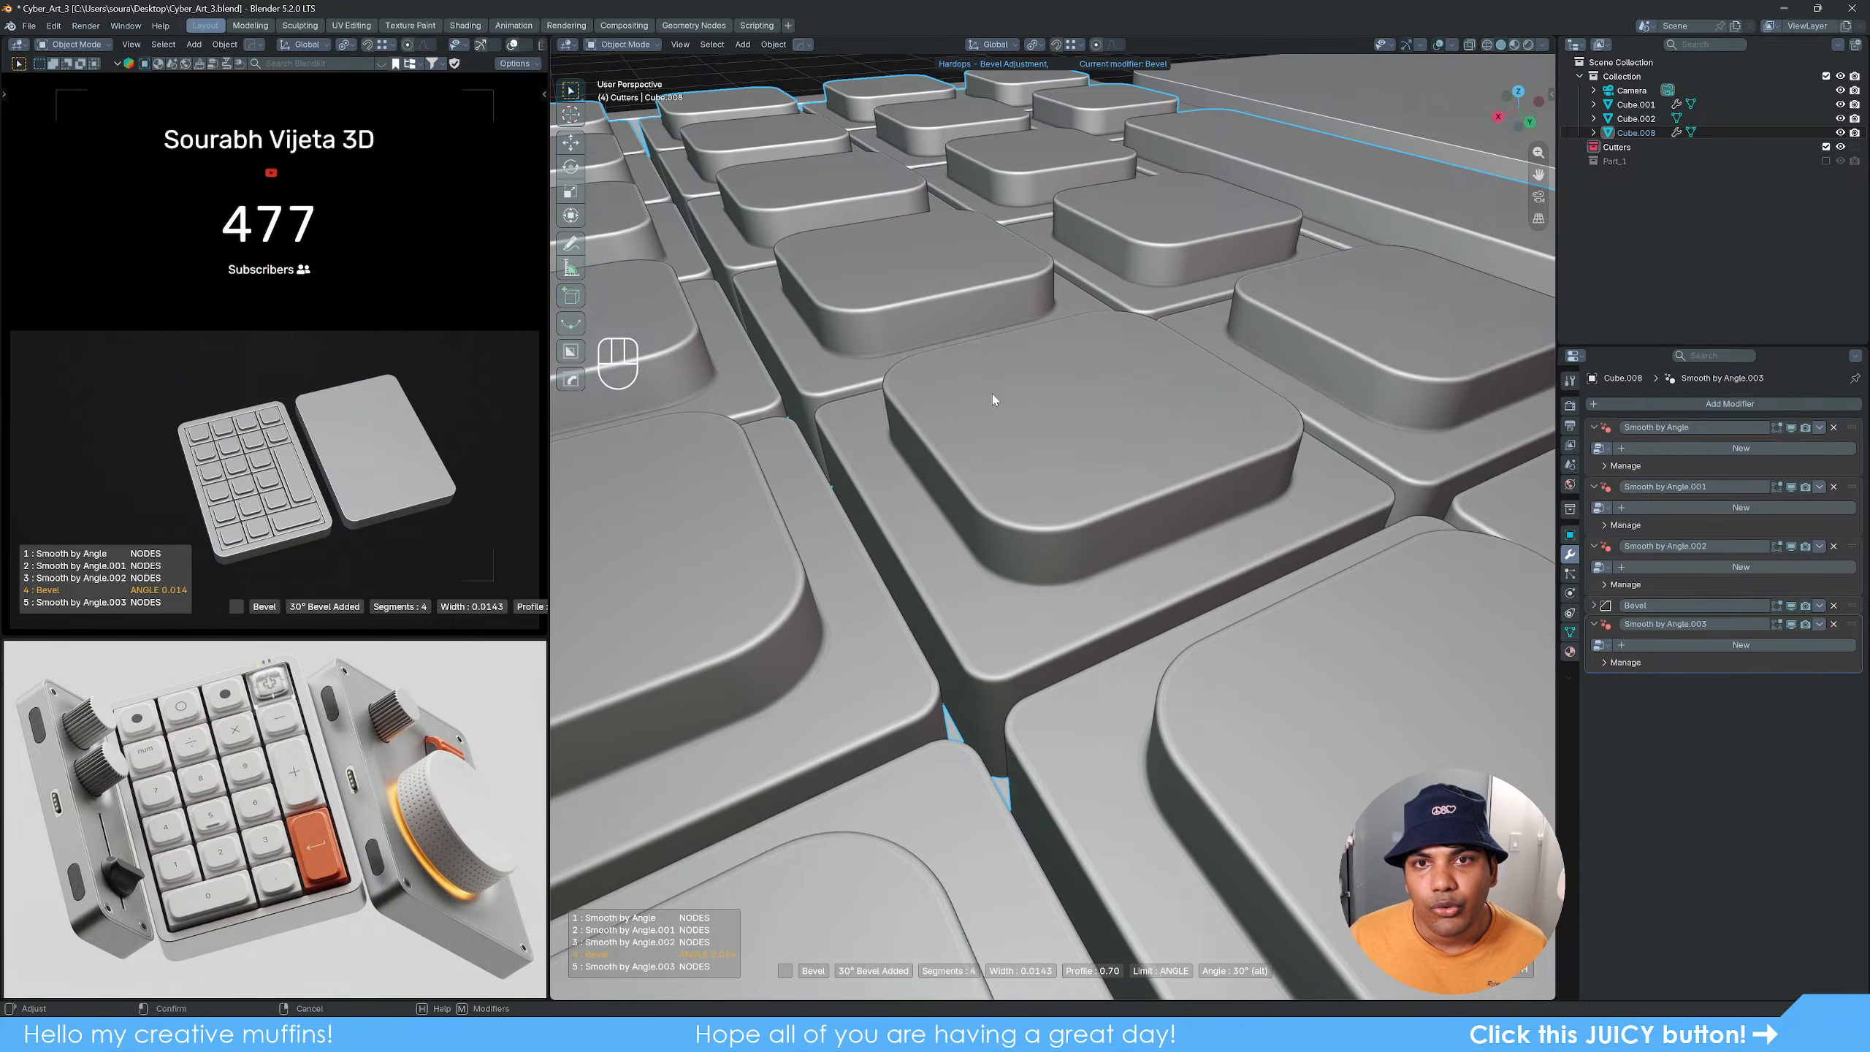
pyautogui.scroll(2, 993, 399)
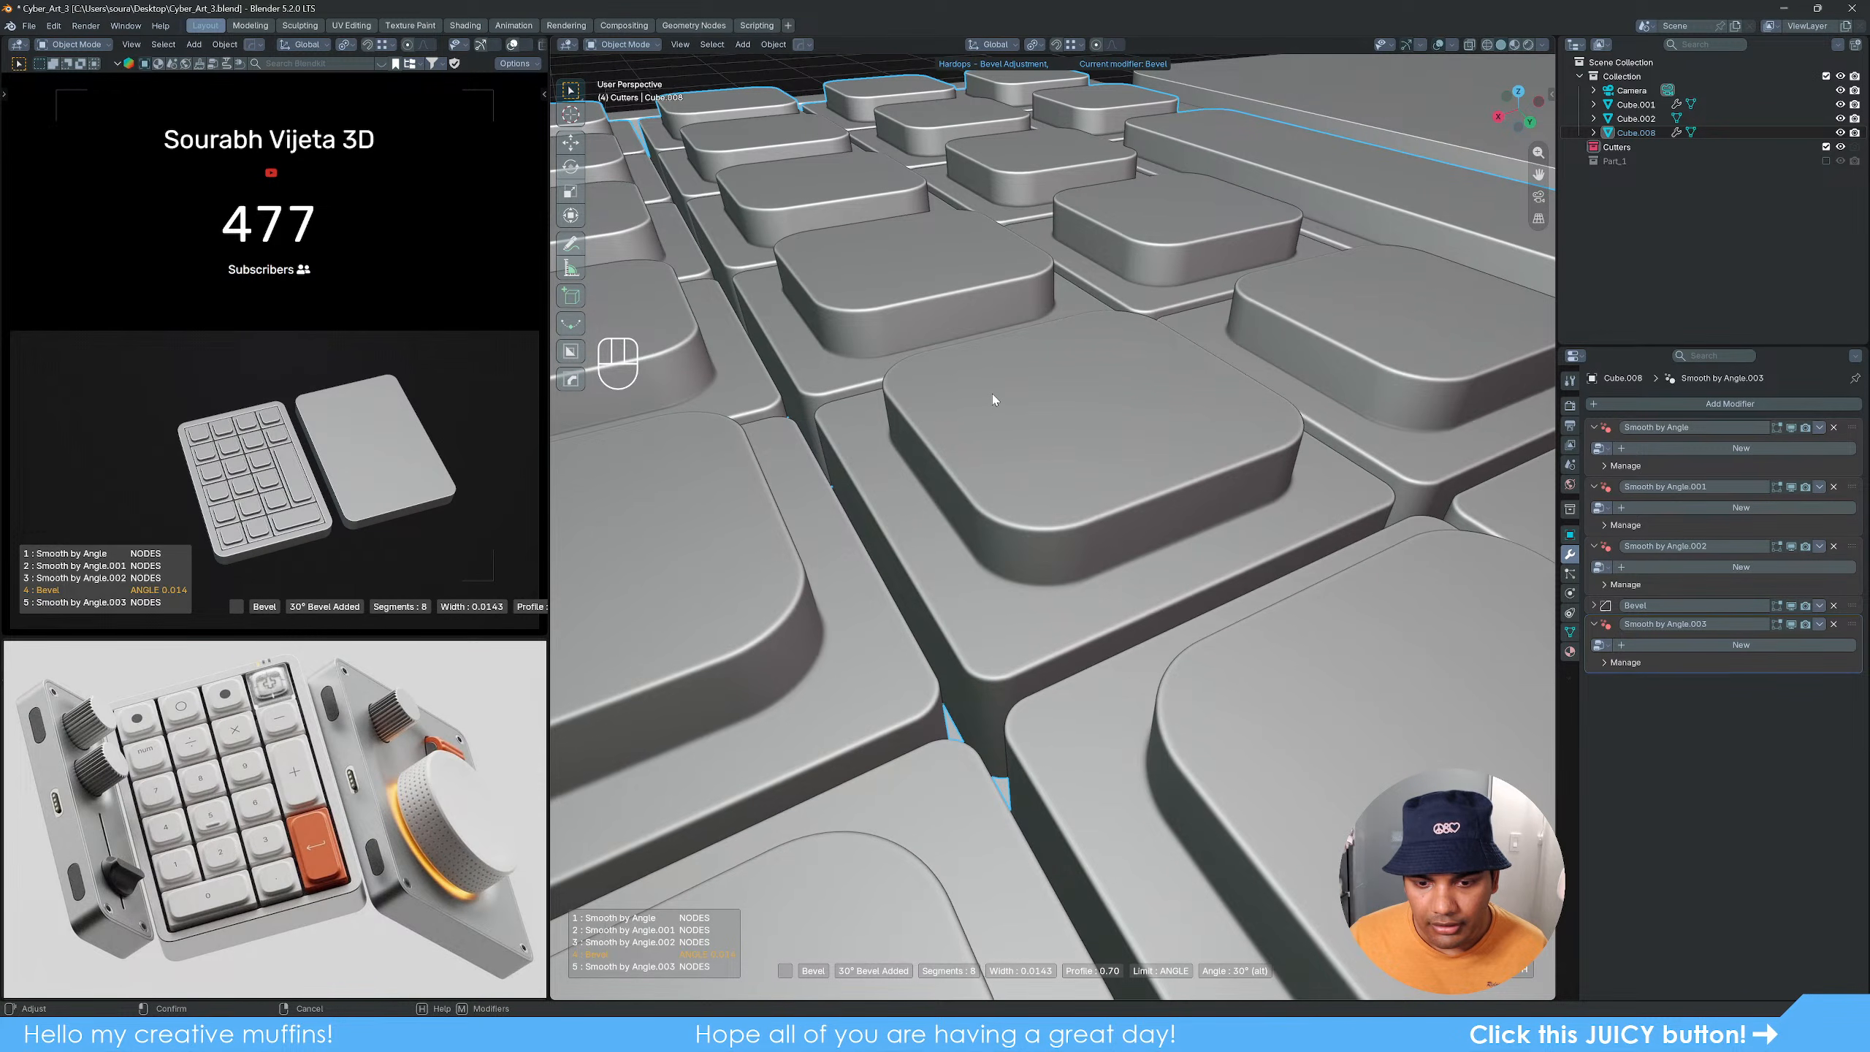
pyautogui.scroll(1, 993, 399)
pyautogui.press('shift')
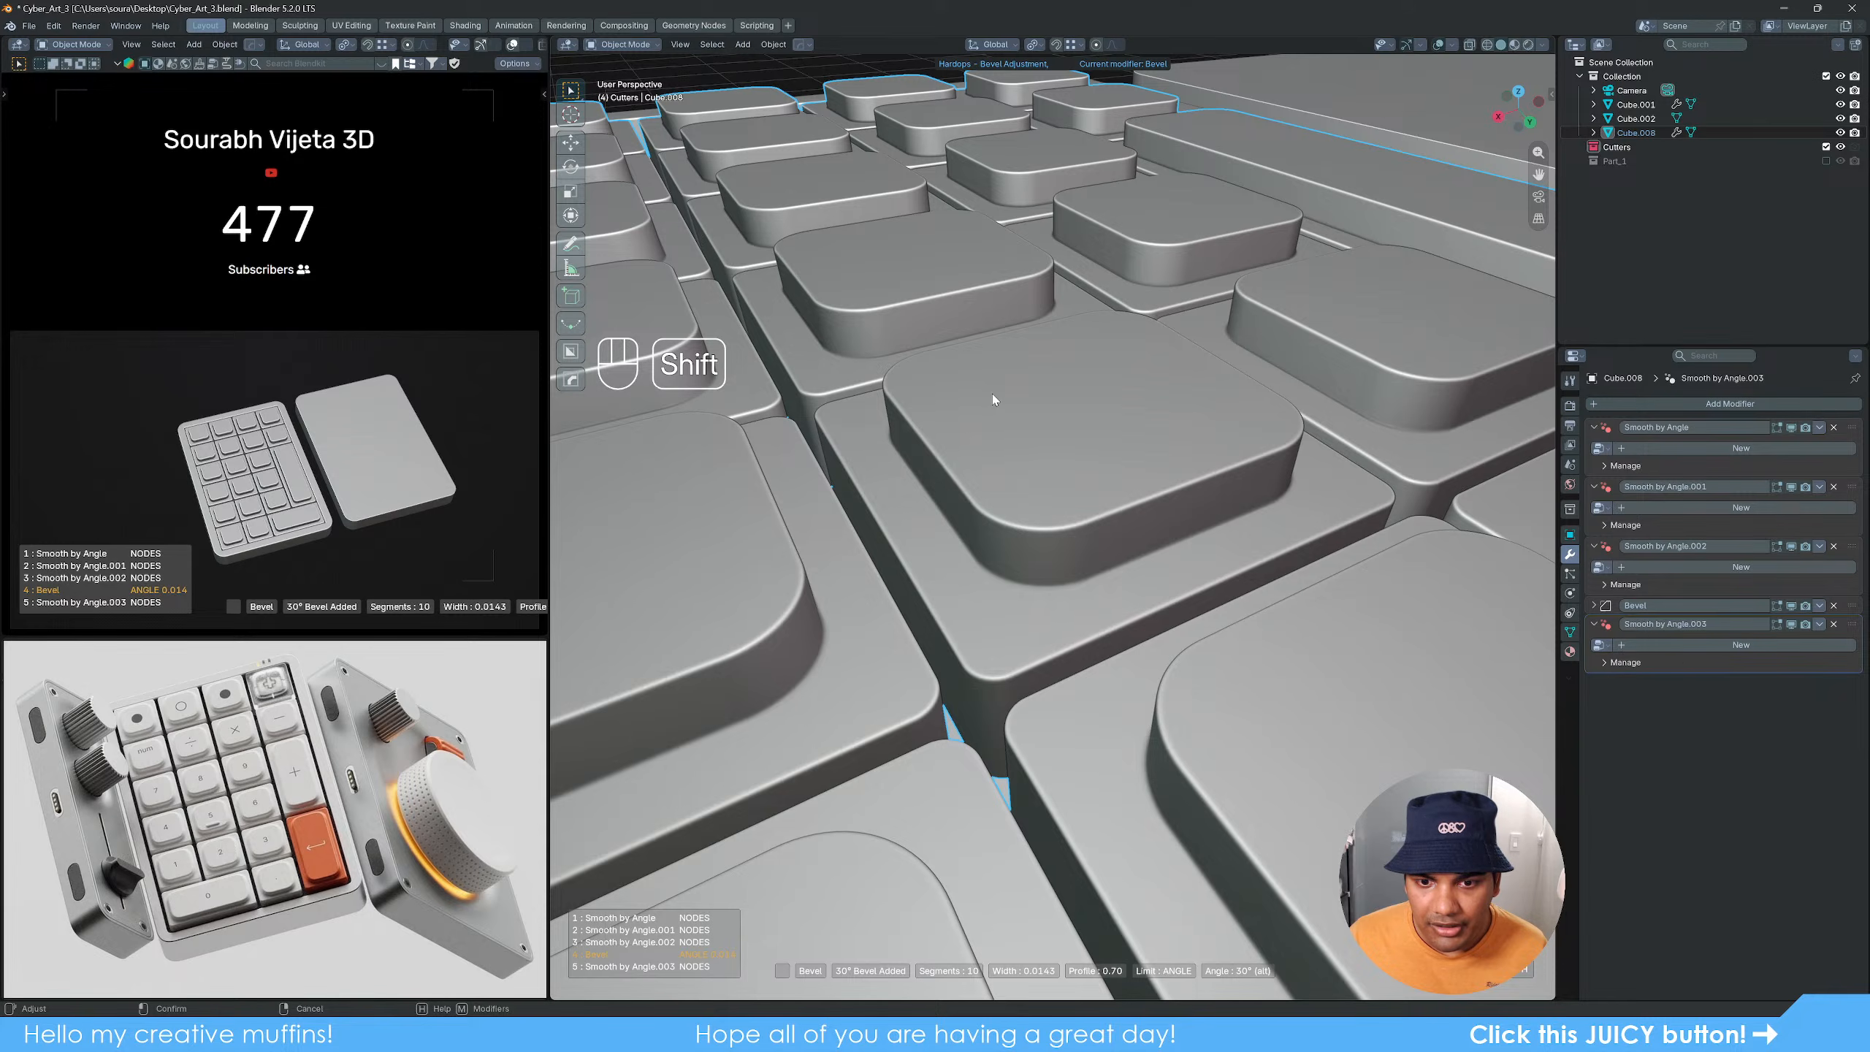
pyautogui.click(978, 404)
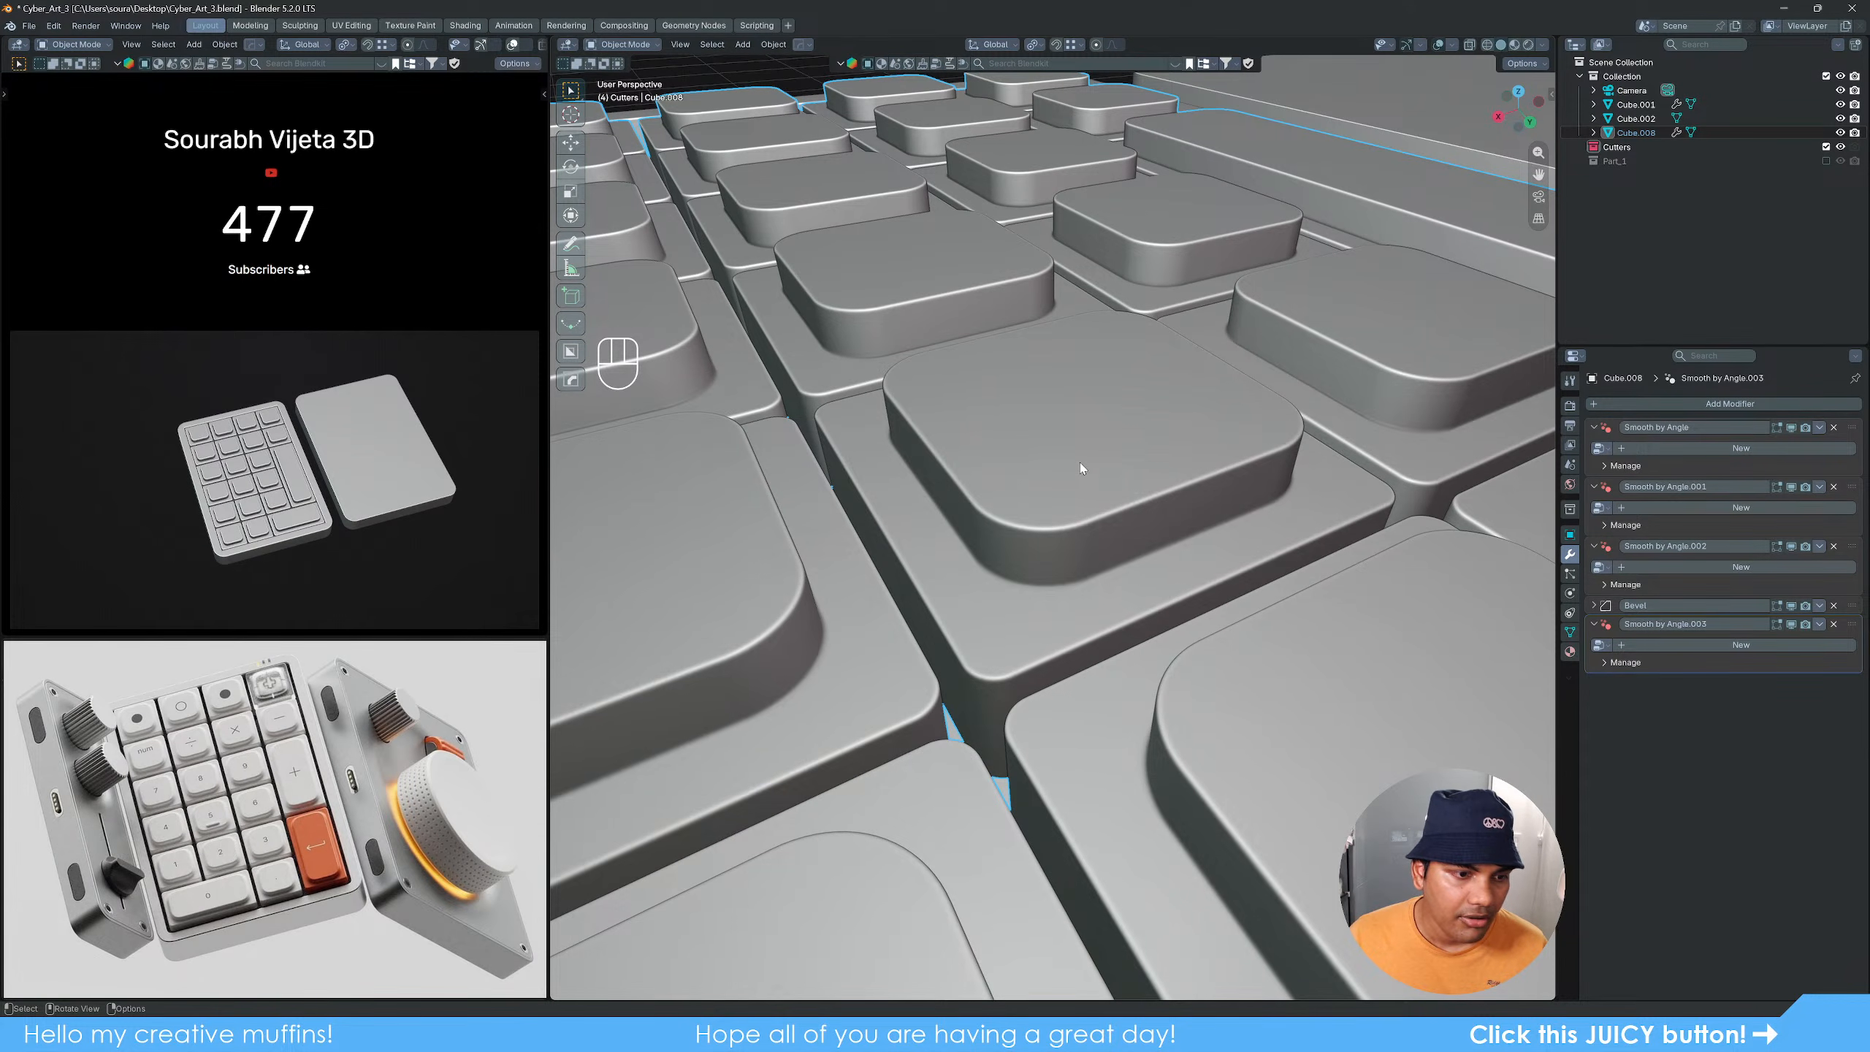
pyautogui.scroll(-5, 1082, 466)
pyautogui.moveTo(1081, 467); pyautogui.dragTo(1113, 538, button='middle')
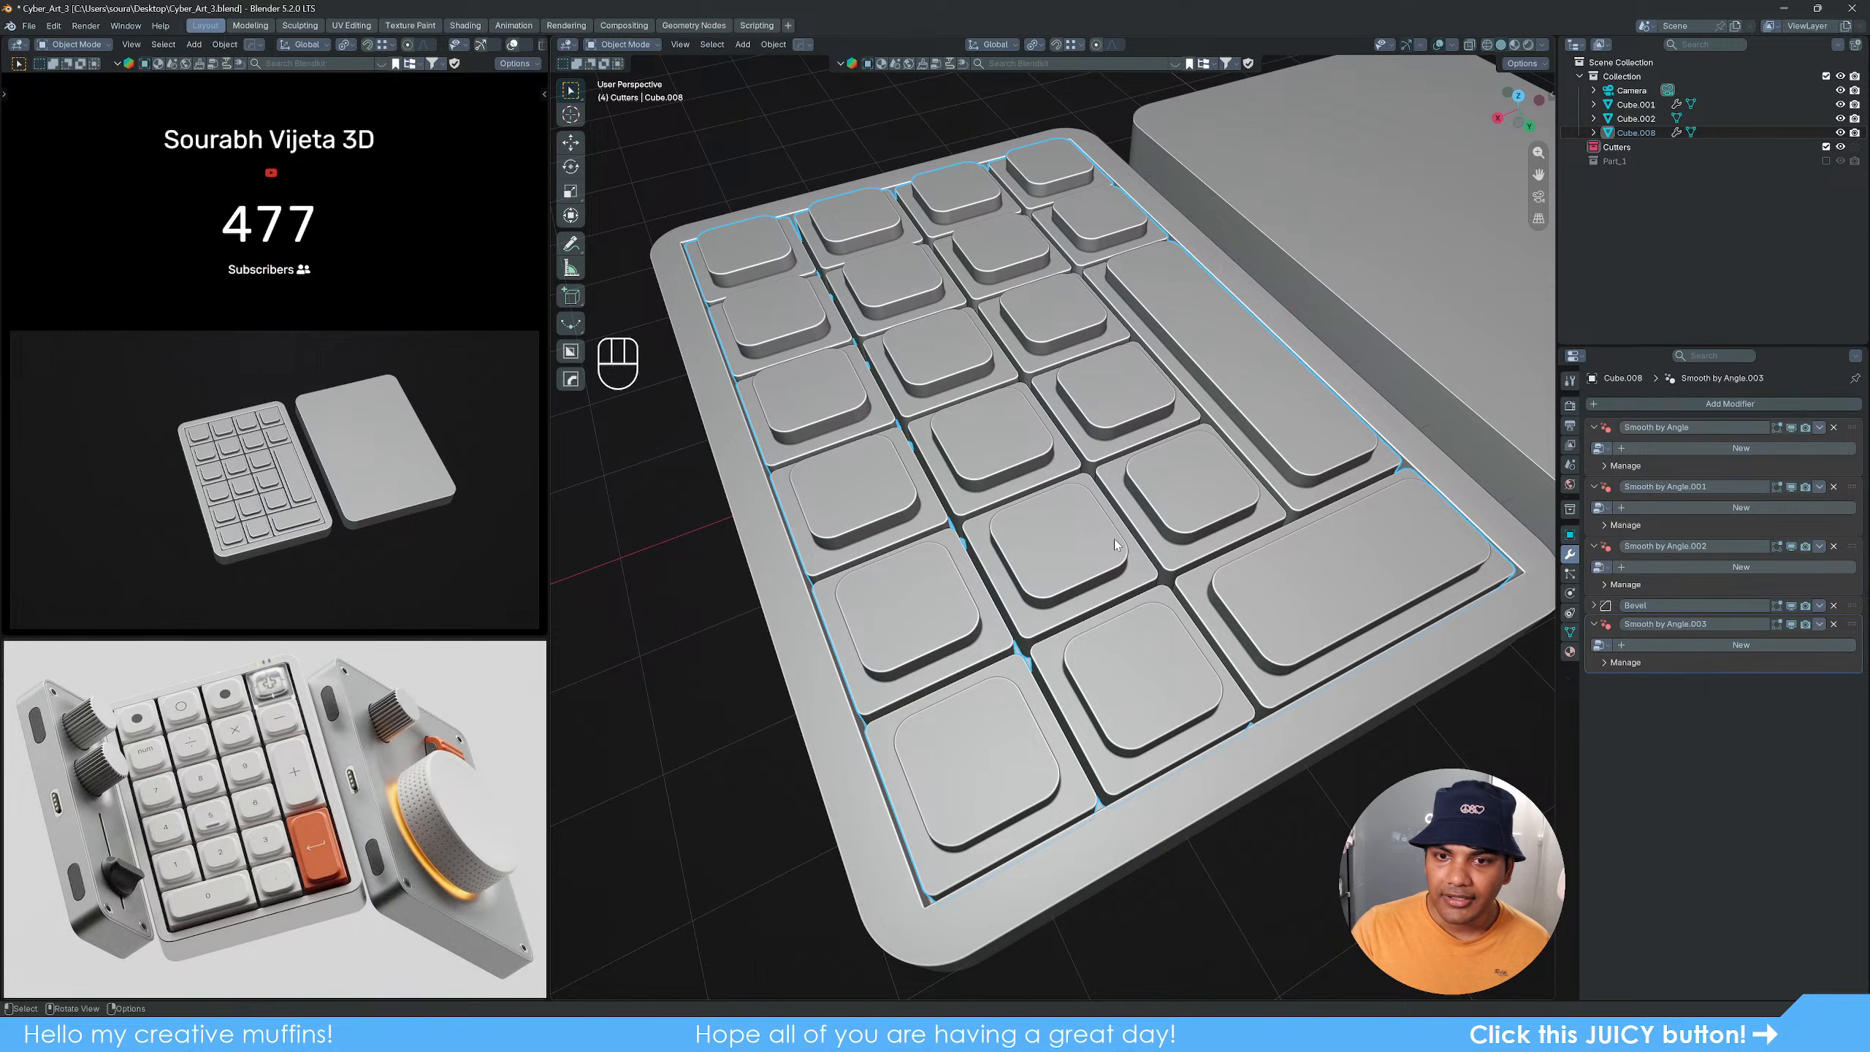
# Step: Undo the bevel modifier last added to the keys and select the top faces of all keycaps in their mesh
pyautogui.moveTo(1287, 821); pyautogui.dragTo(1261, 775, button='middle')
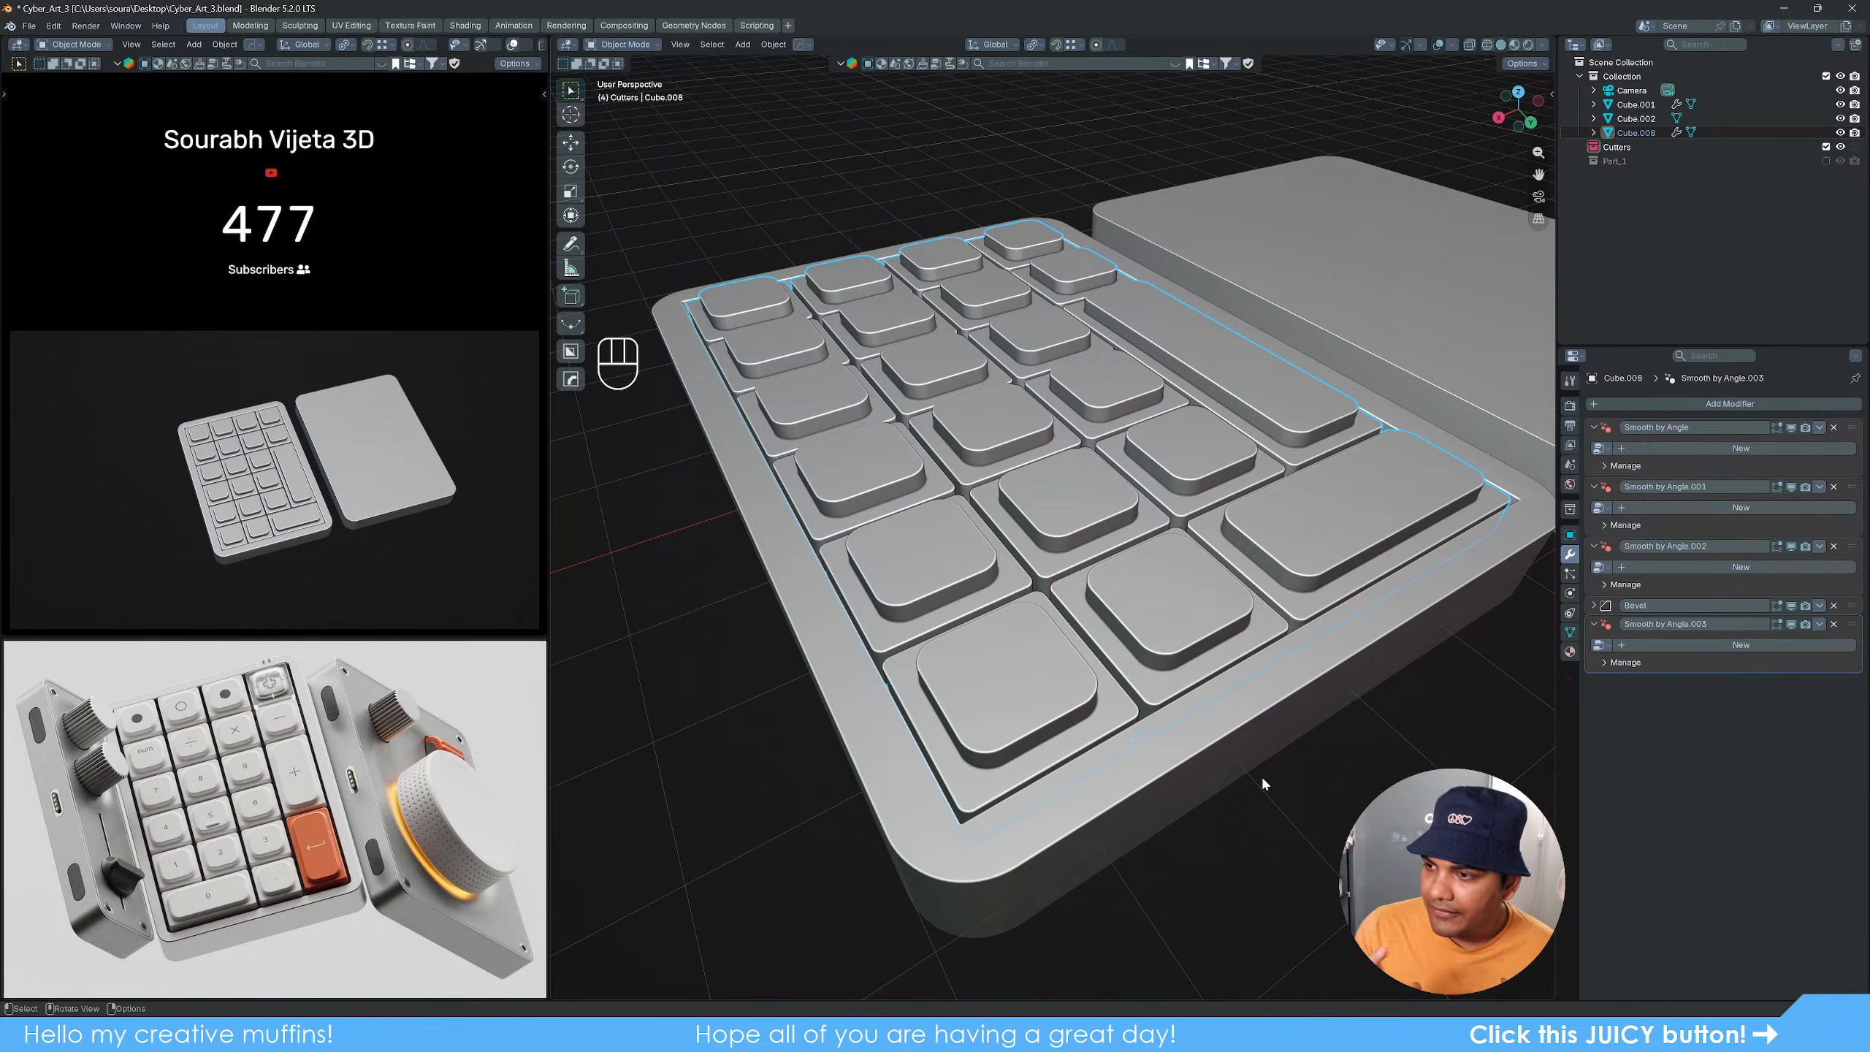
pyautogui.hotkey('ctrl', 'z')
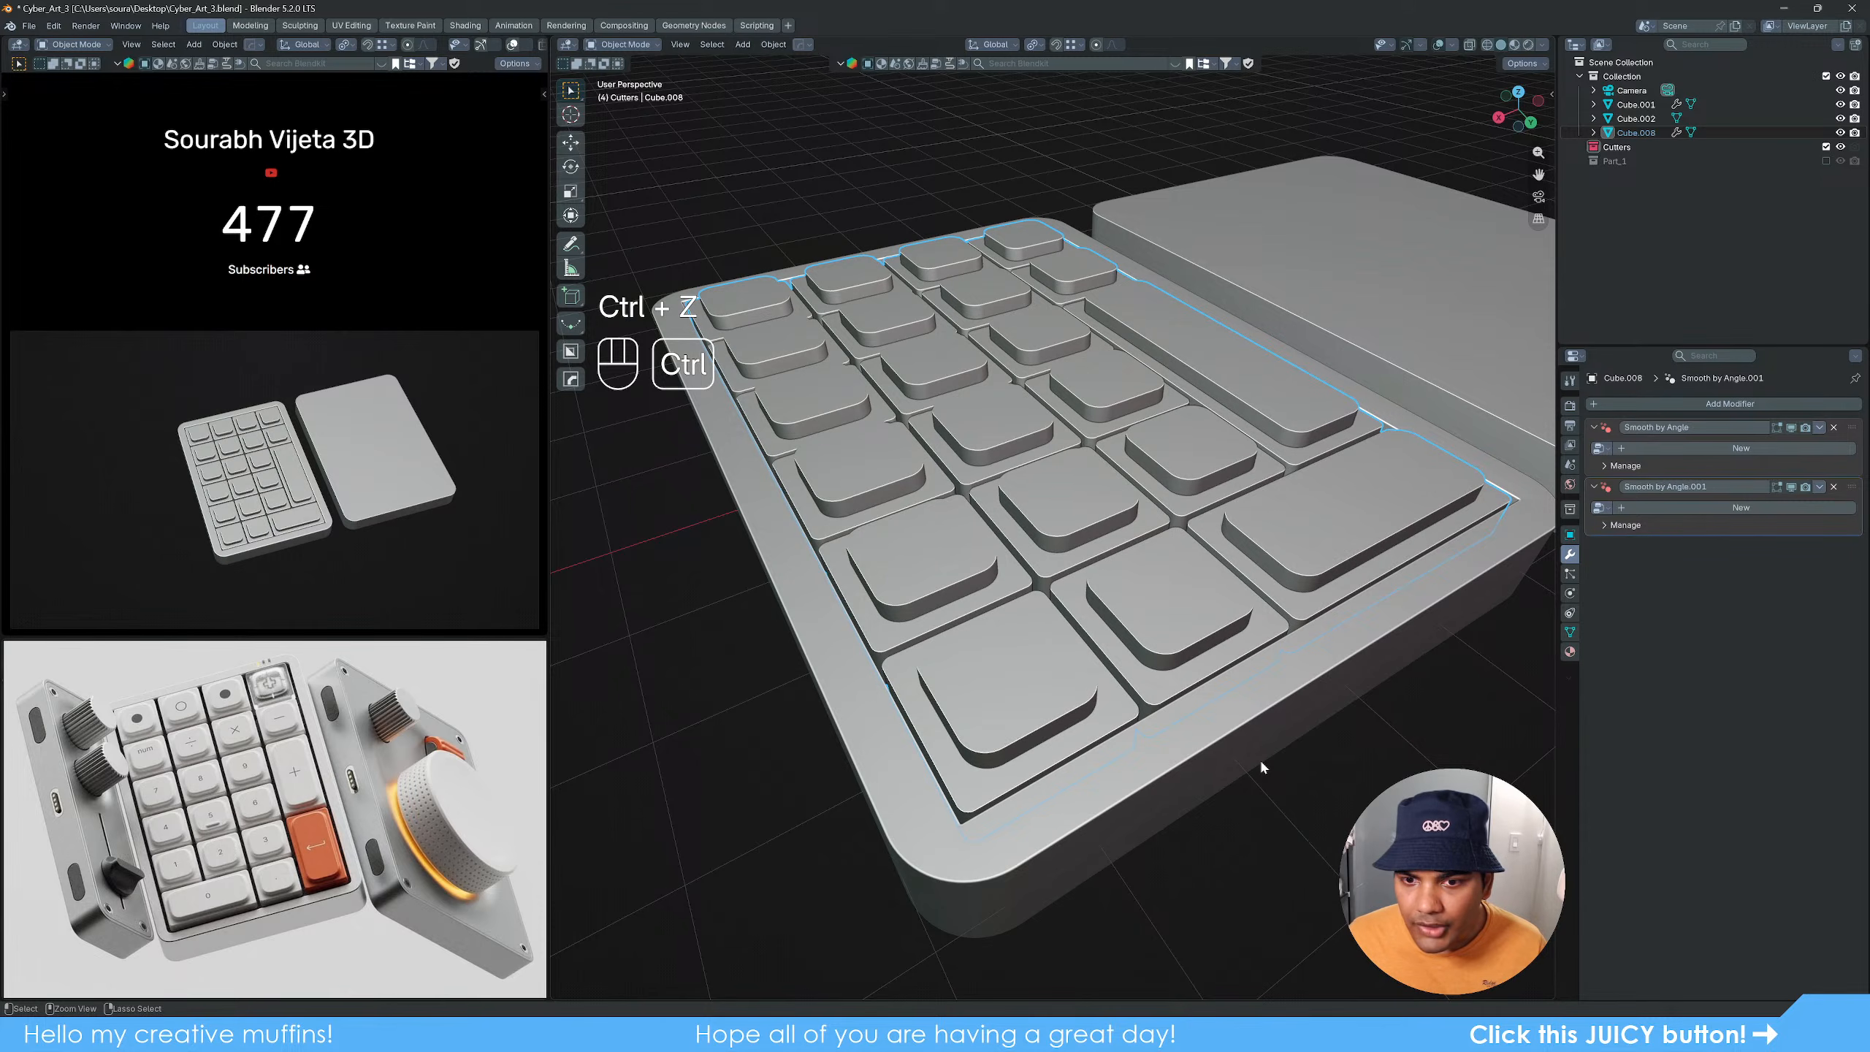
pyautogui.press('Tab')
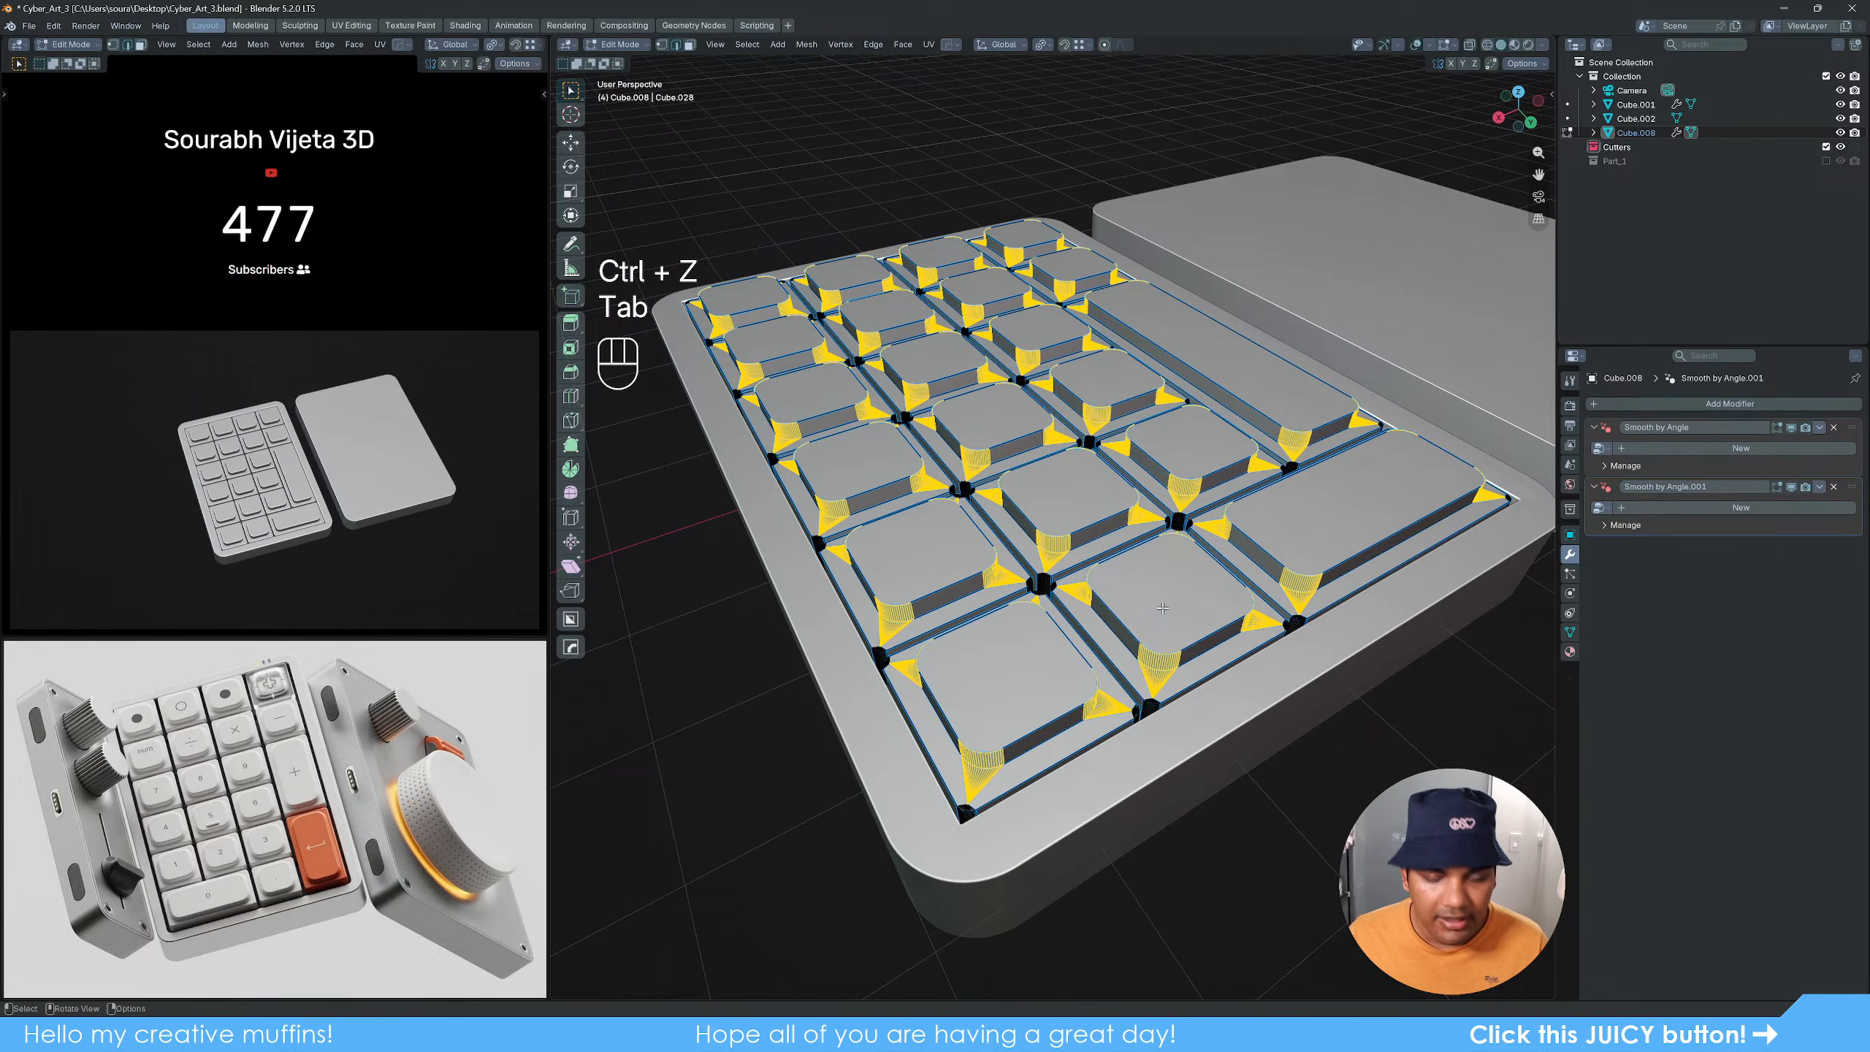
pyautogui.press('3')
pyautogui.scroll(-4, 1085, 569)
pyautogui.keyDown('alt'); pyautogui.moveTo(1085, 569); pyautogui.dragTo(1178, 519, button='middle'); pyautogui.keyUp('alt')
pyautogui.press('z')
pyautogui.scroll(4, 1112, 575)
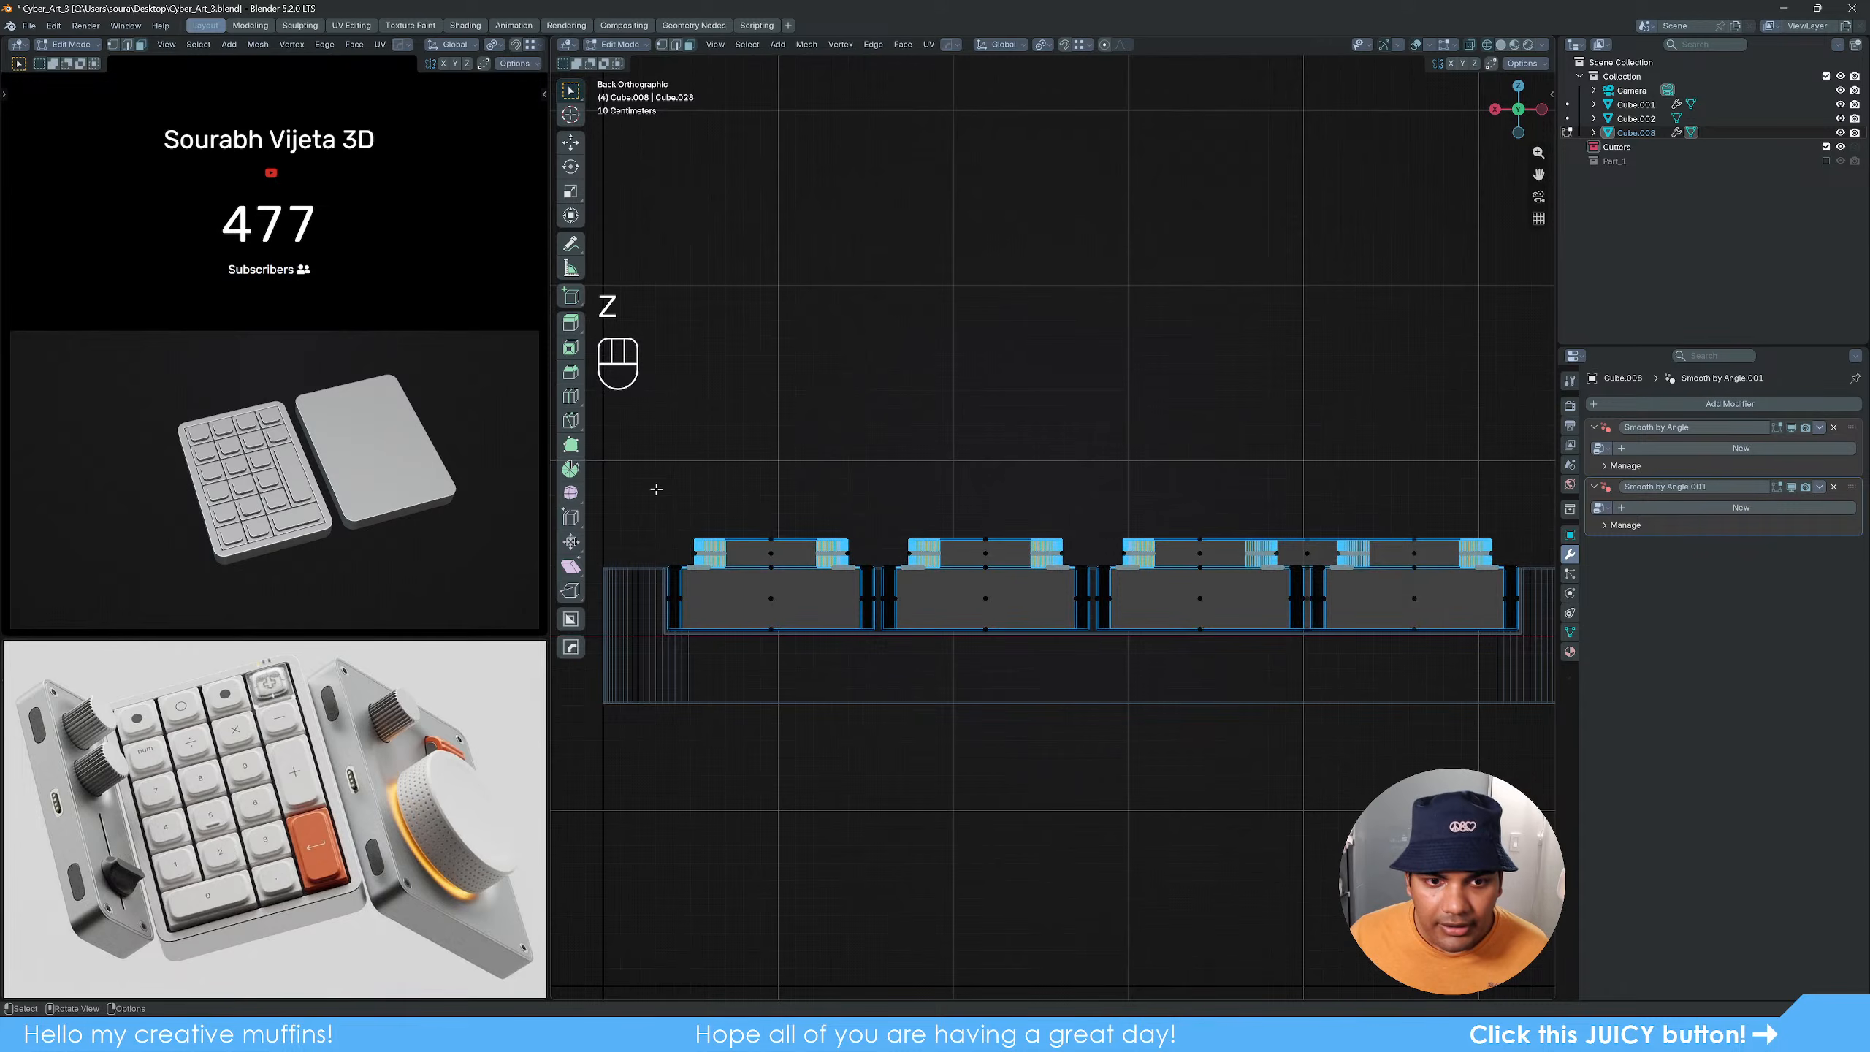
pyautogui.moveTo(655, 489); pyautogui.dragTo(1515, 553)
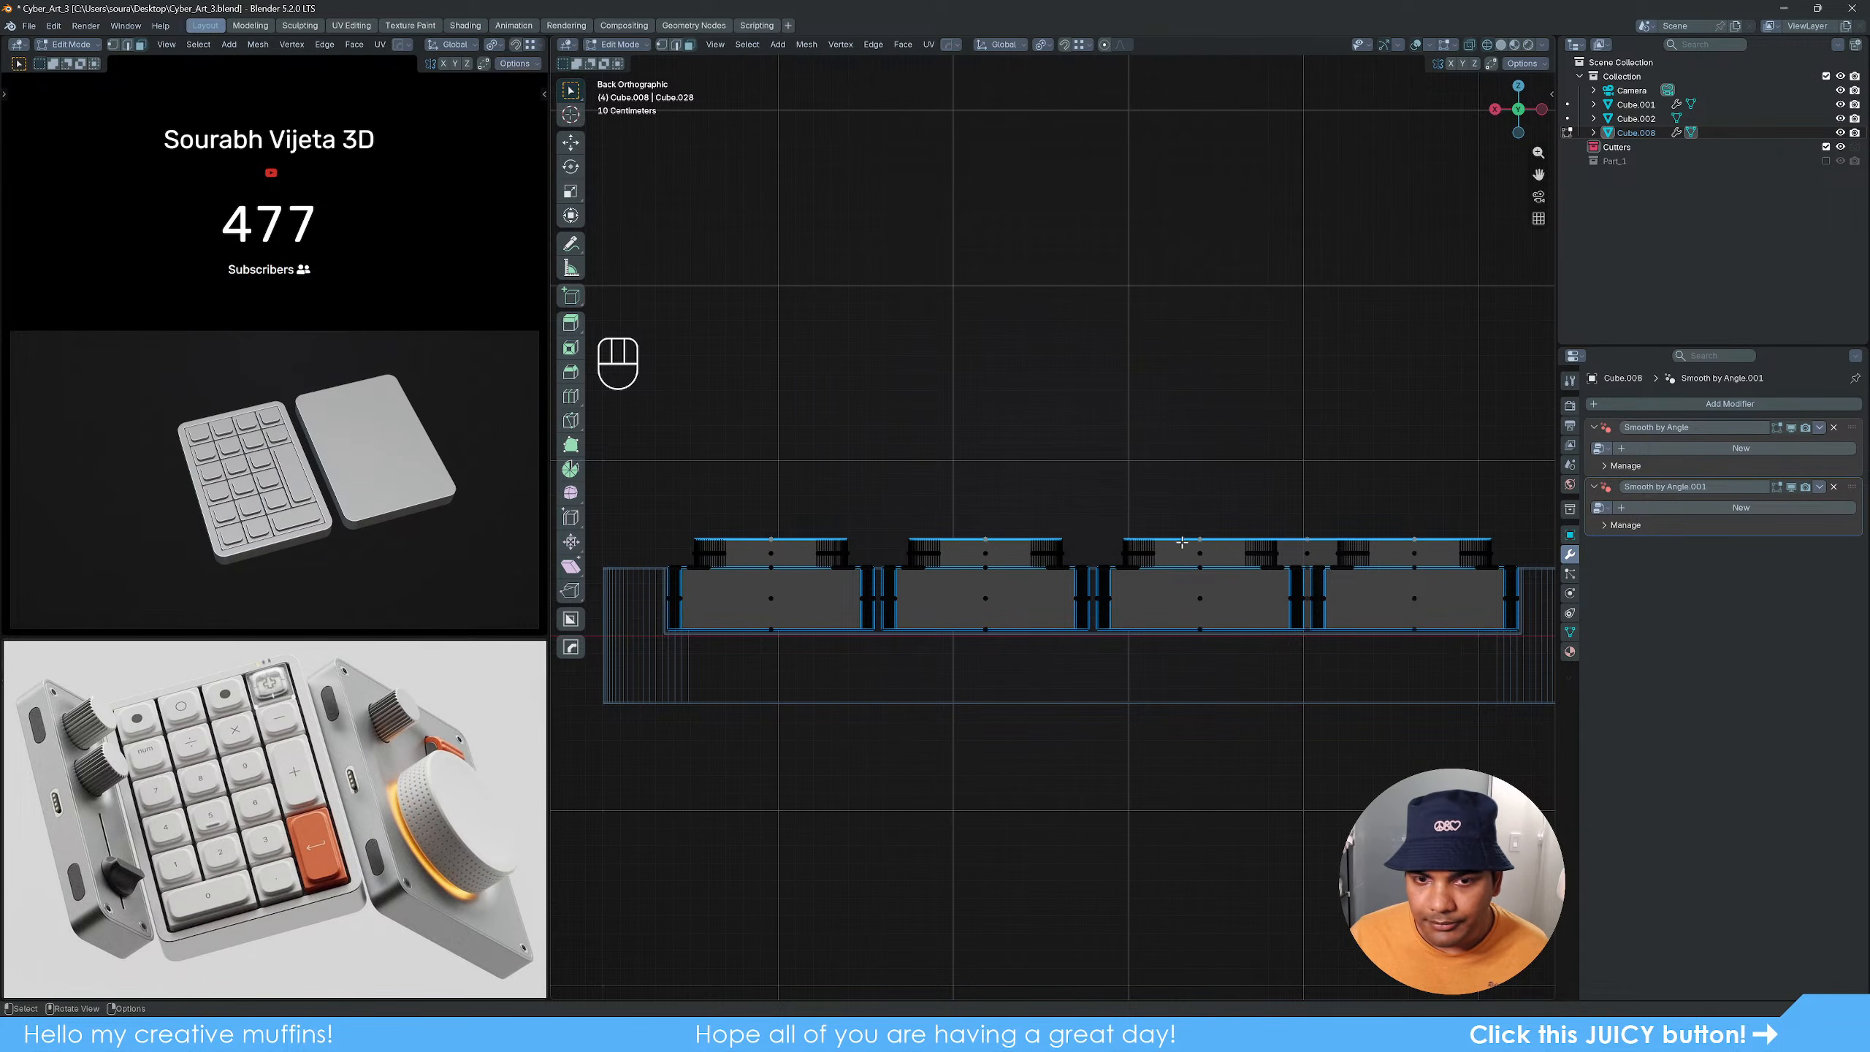
# Step: Bevel the top edges of all keycaps by about 0.054 m with 6 segments and return to Object Mode
pyautogui.scroll(-4, 1182, 541)
pyautogui.moveTo(1182, 542)
pyautogui.mouseDown(button='middle')
pyautogui.moveTo(1081, 492)
pyautogui.moveTo(1077, 557)
pyautogui.mouseUp(button='middle')
pyautogui.press('z')
pyautogui.scroll(6, 1110, 542)
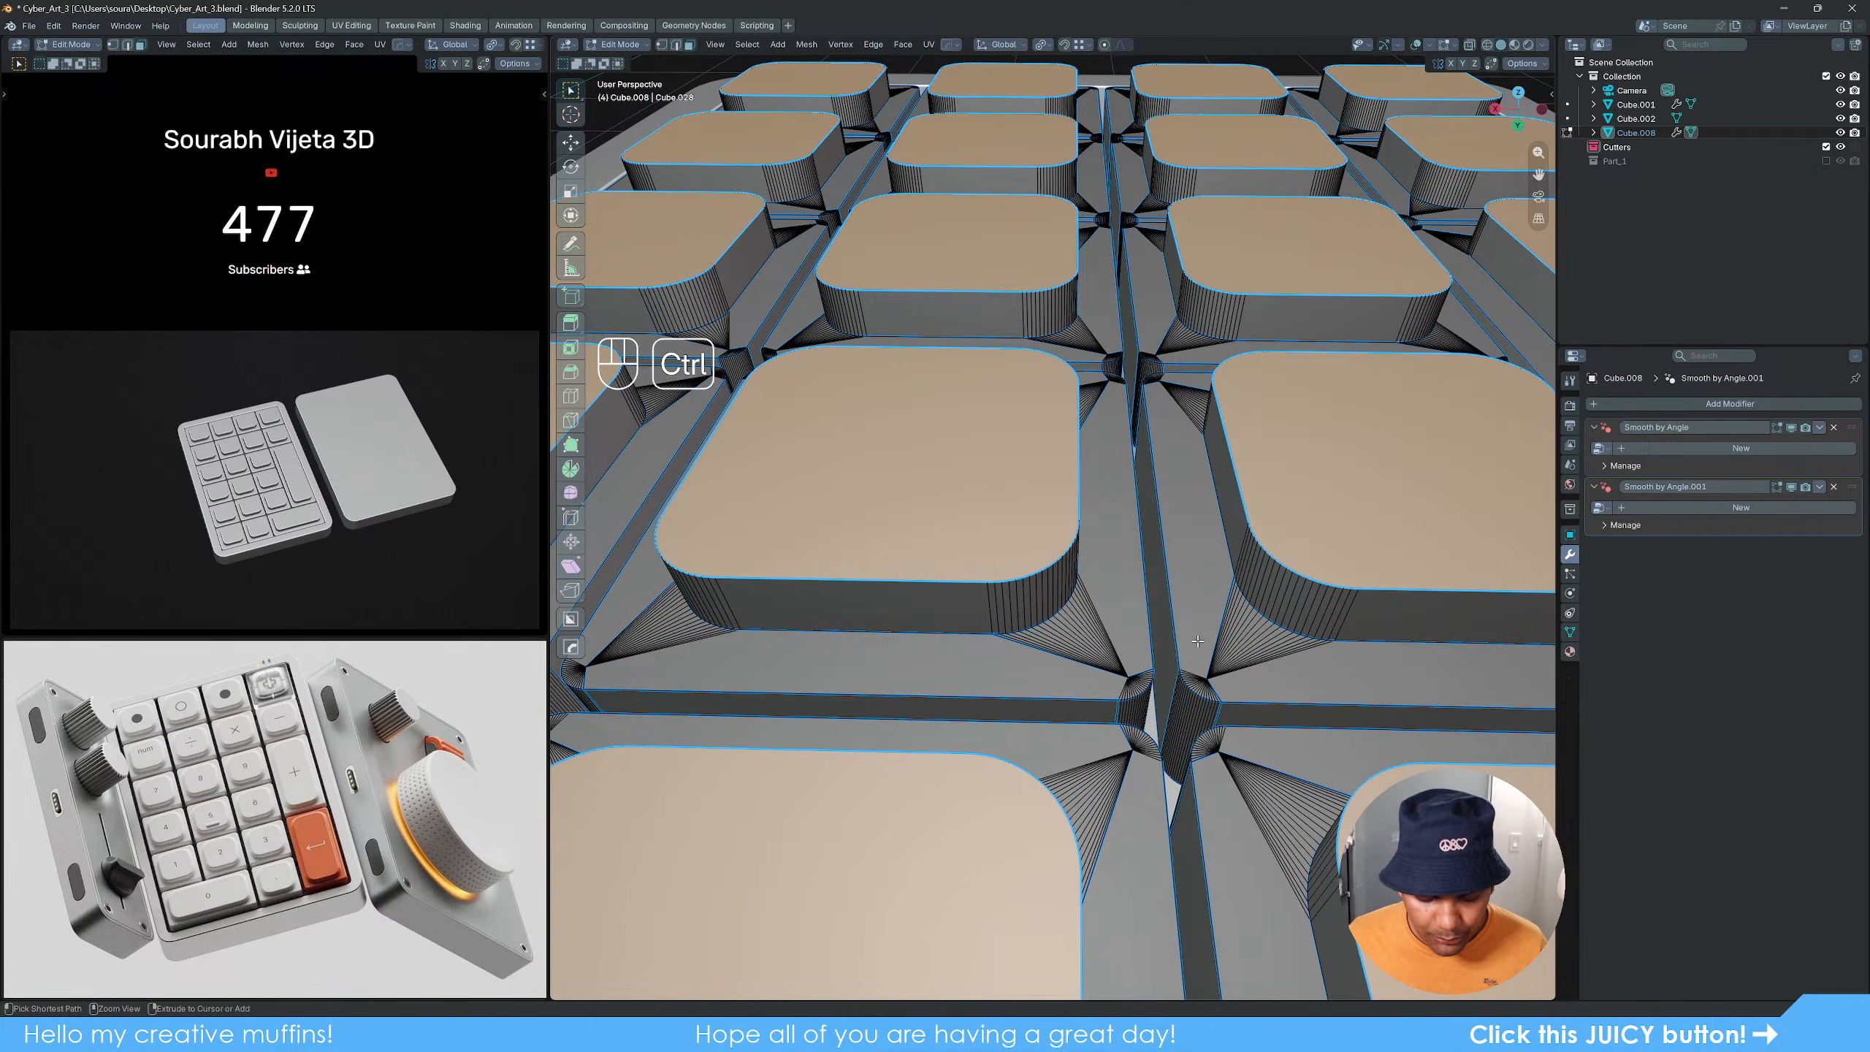
pyautogui.hotkey('ctrl', 'b')
pyautogui.press('shift')
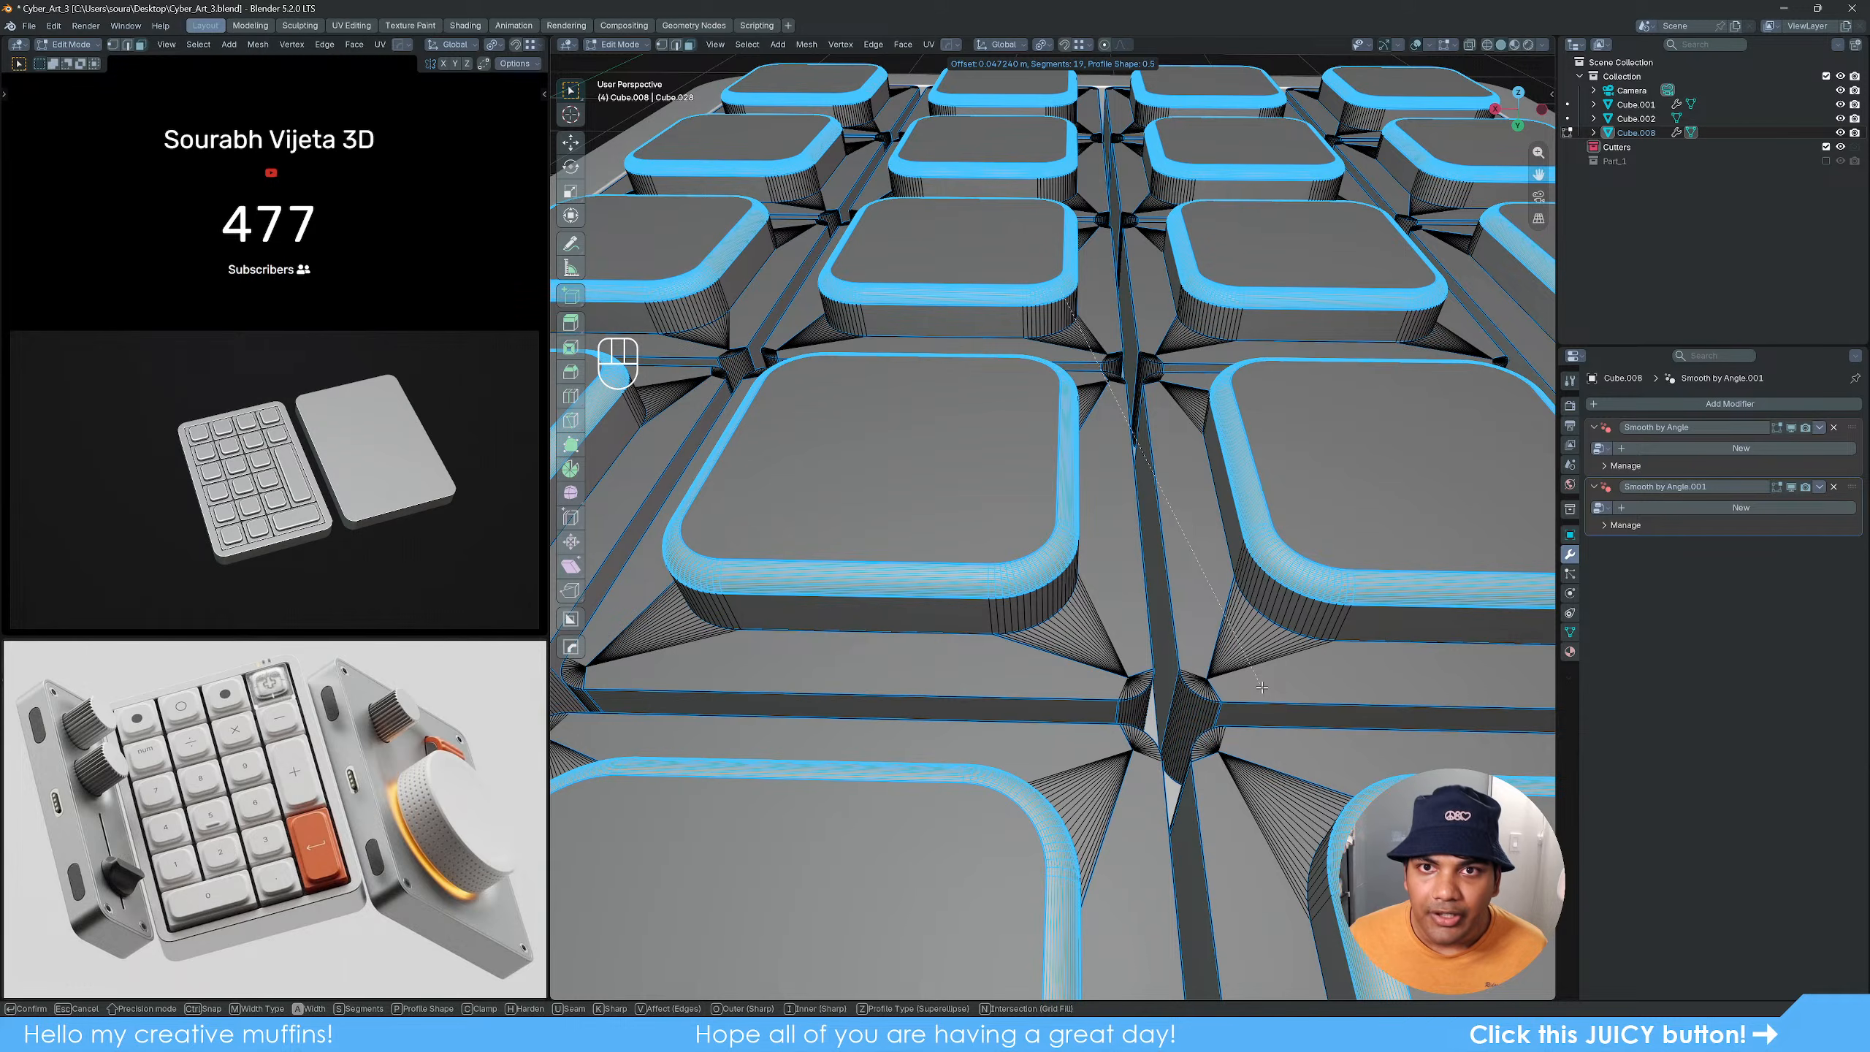
pyautogui.scroll(-15, 1262, 687)
pyautogui.scroll(4, 1261, 687)
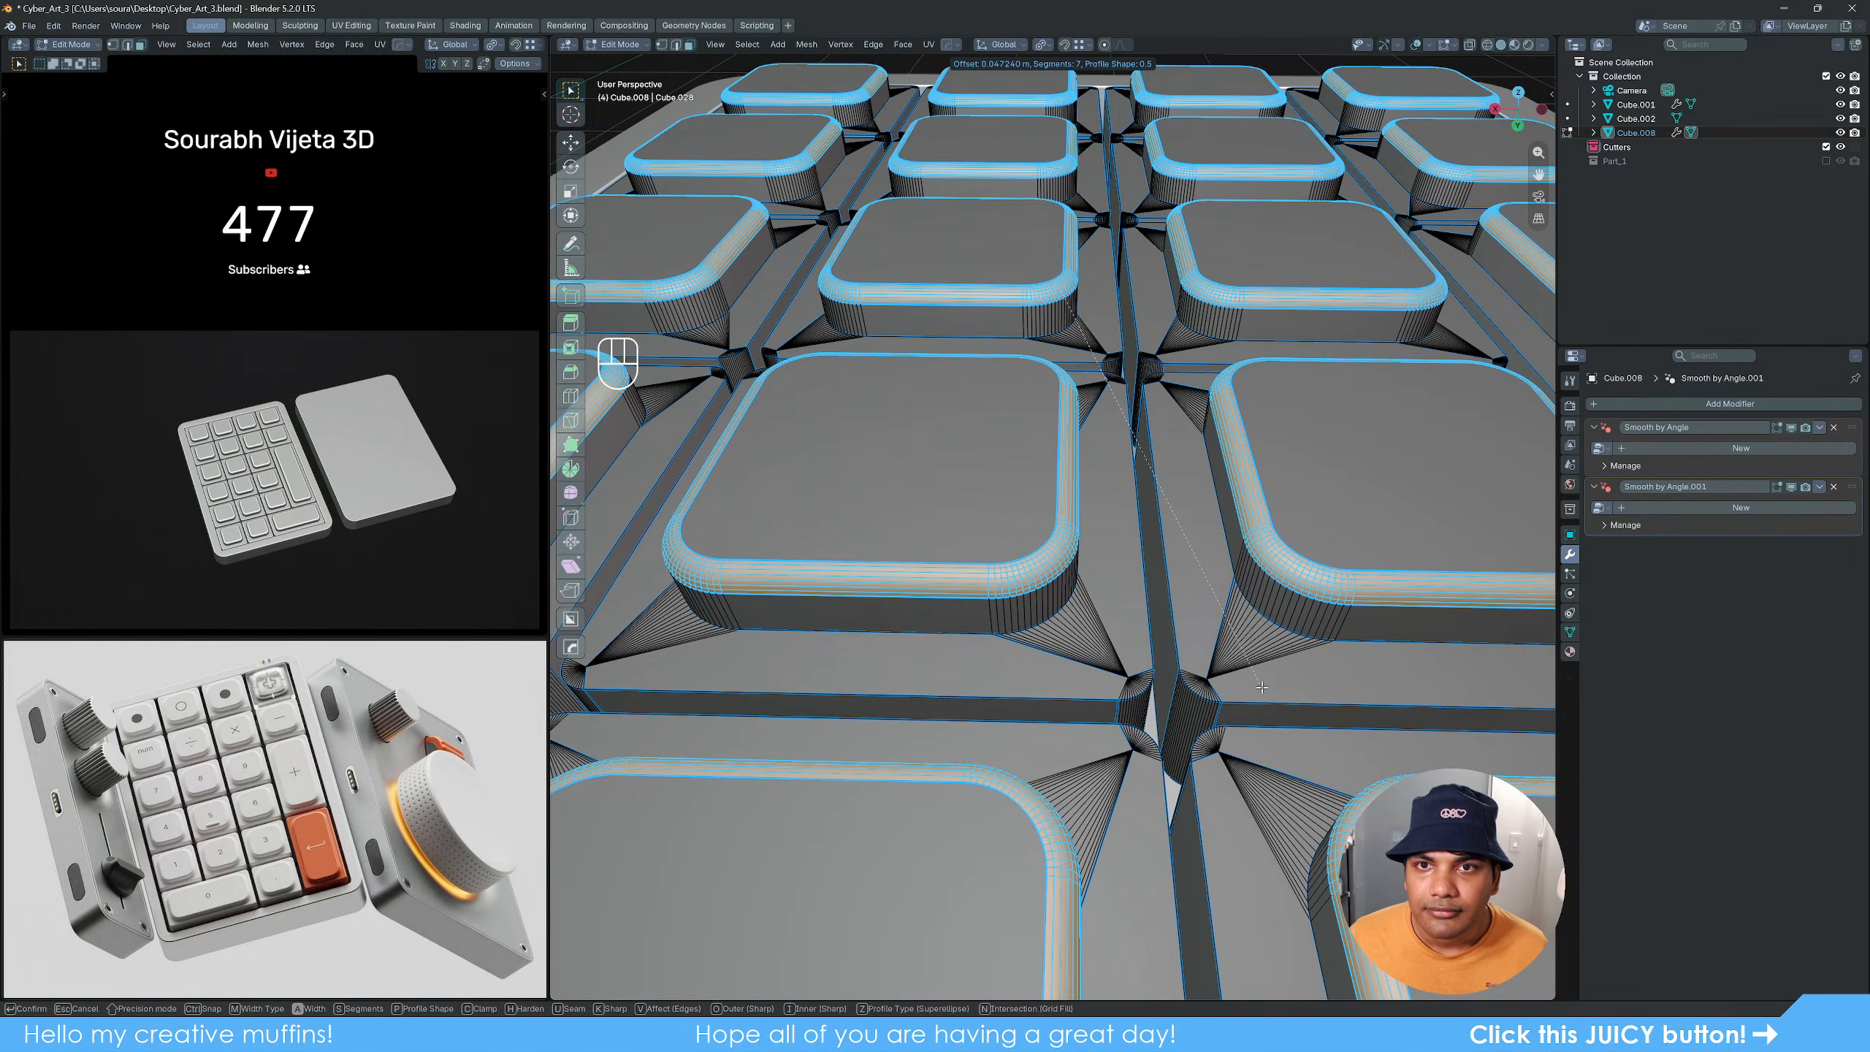
pyautogui.scroll(-5, 1261, 687)
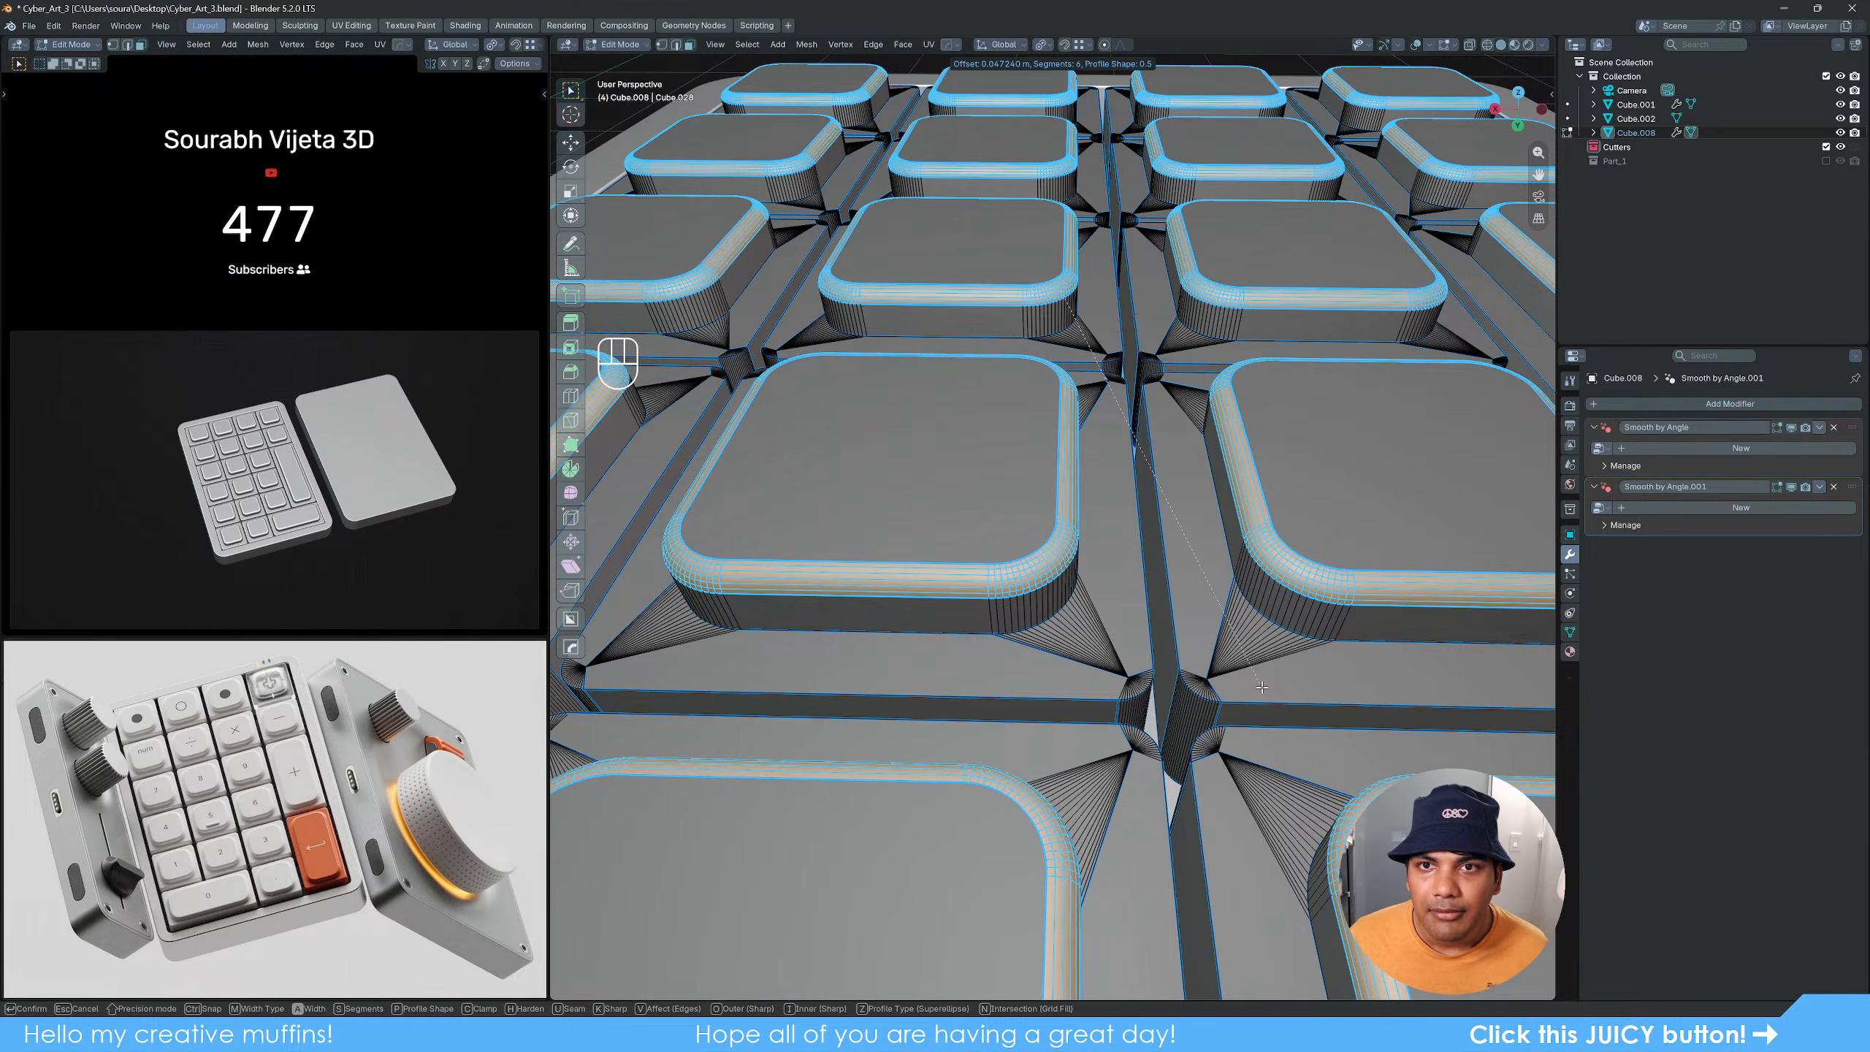
pyautogui.press('shift')
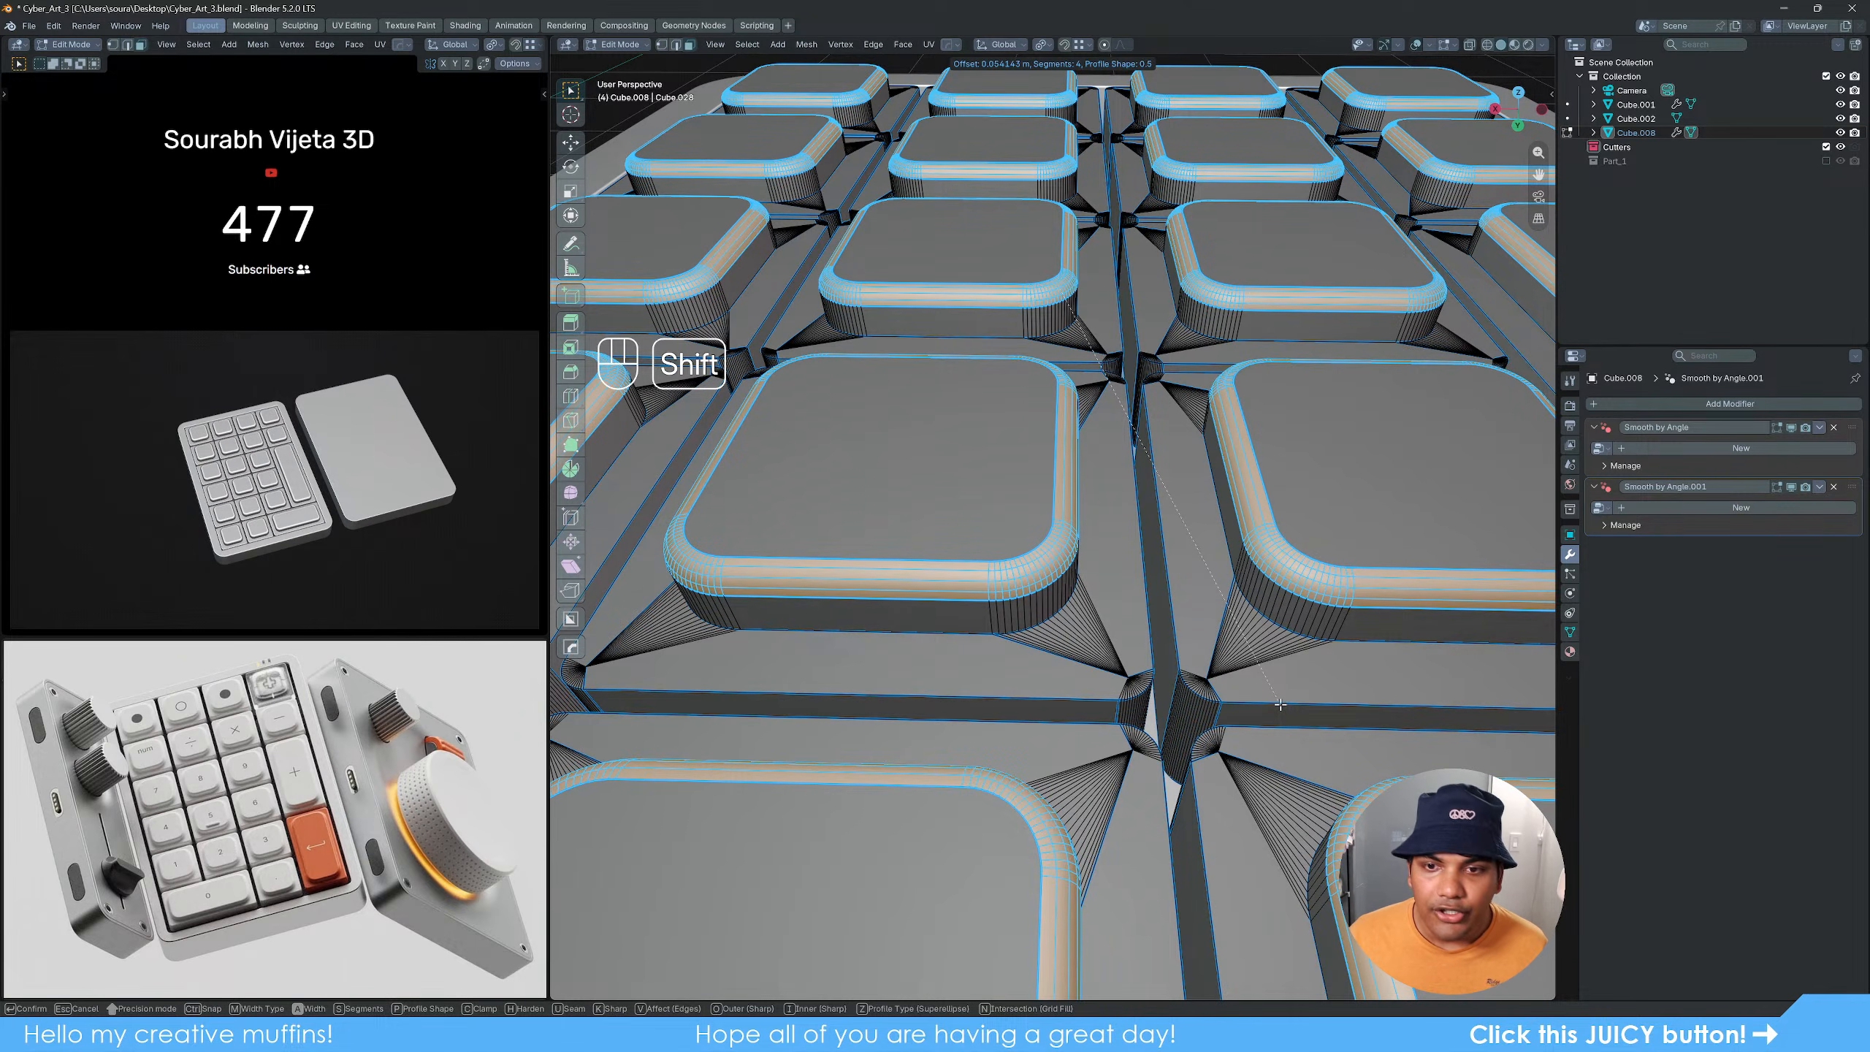
pyautogui.scroll(2, 1281, 705)
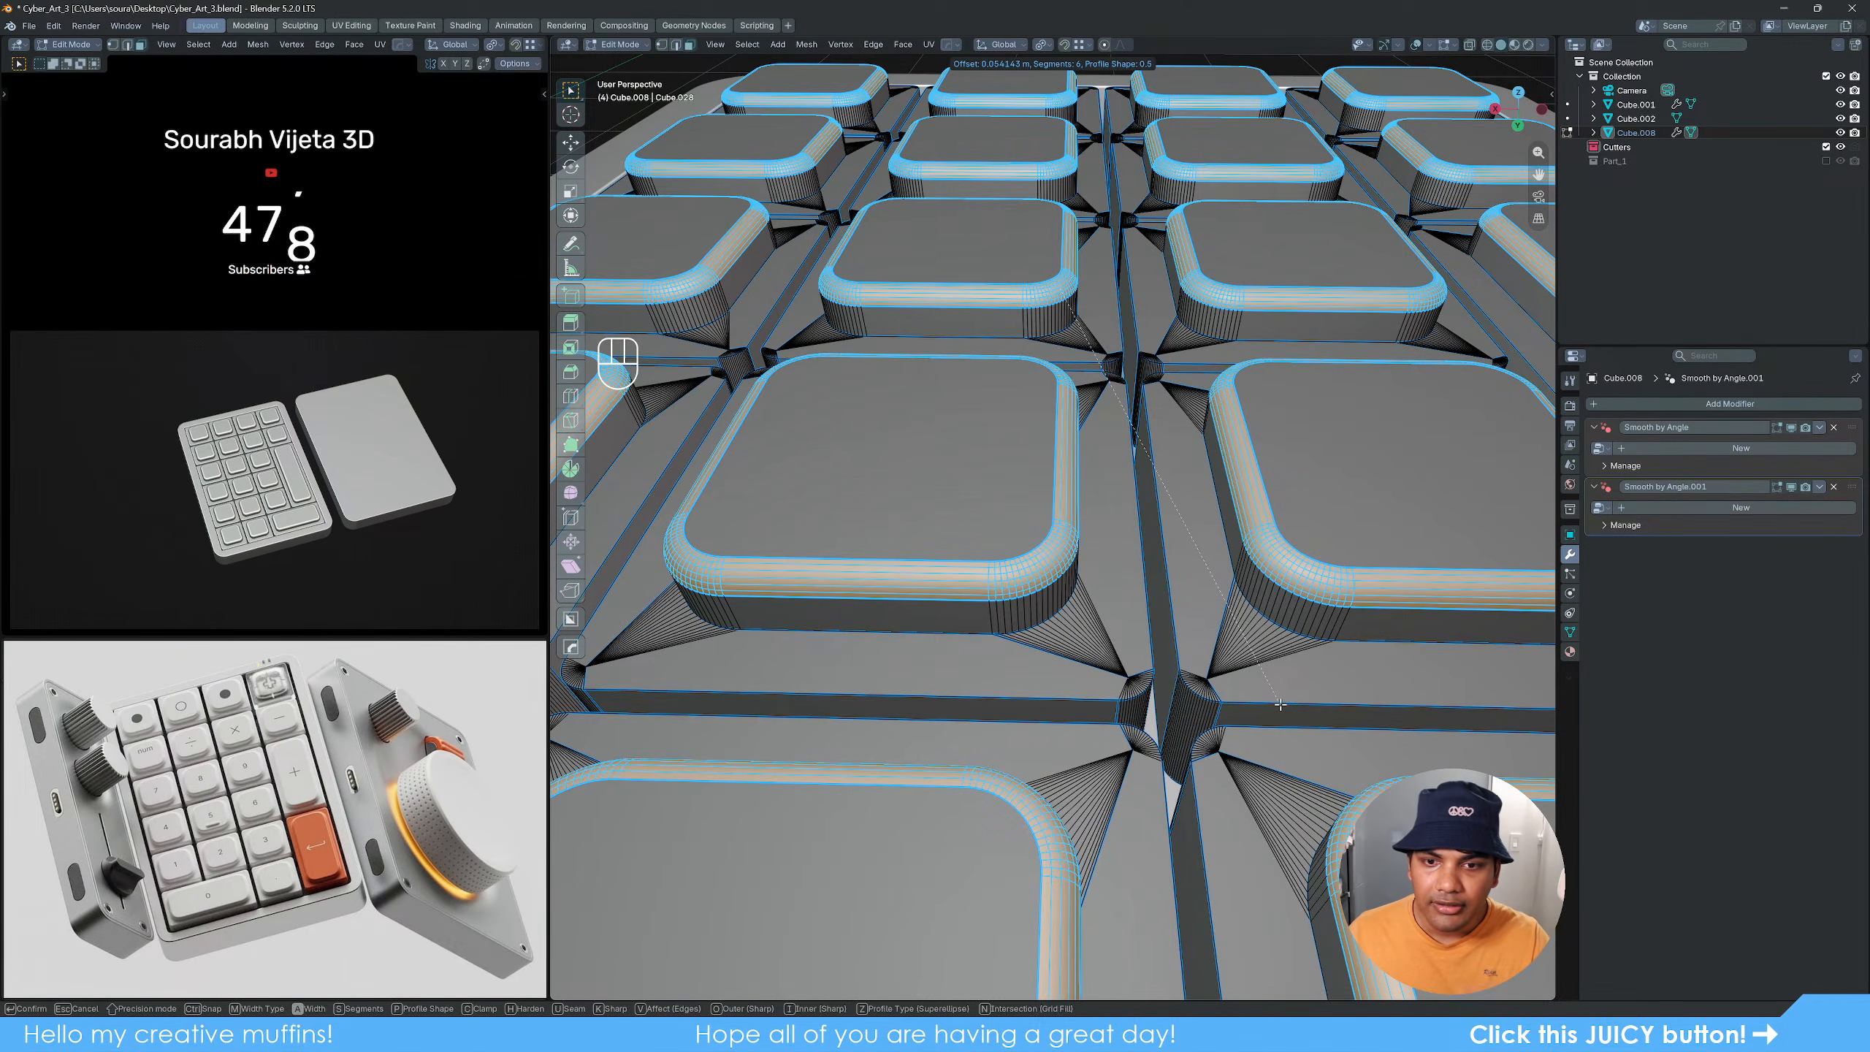
pyautogui.click(1269, 700)
pyautogui.press('Tab')
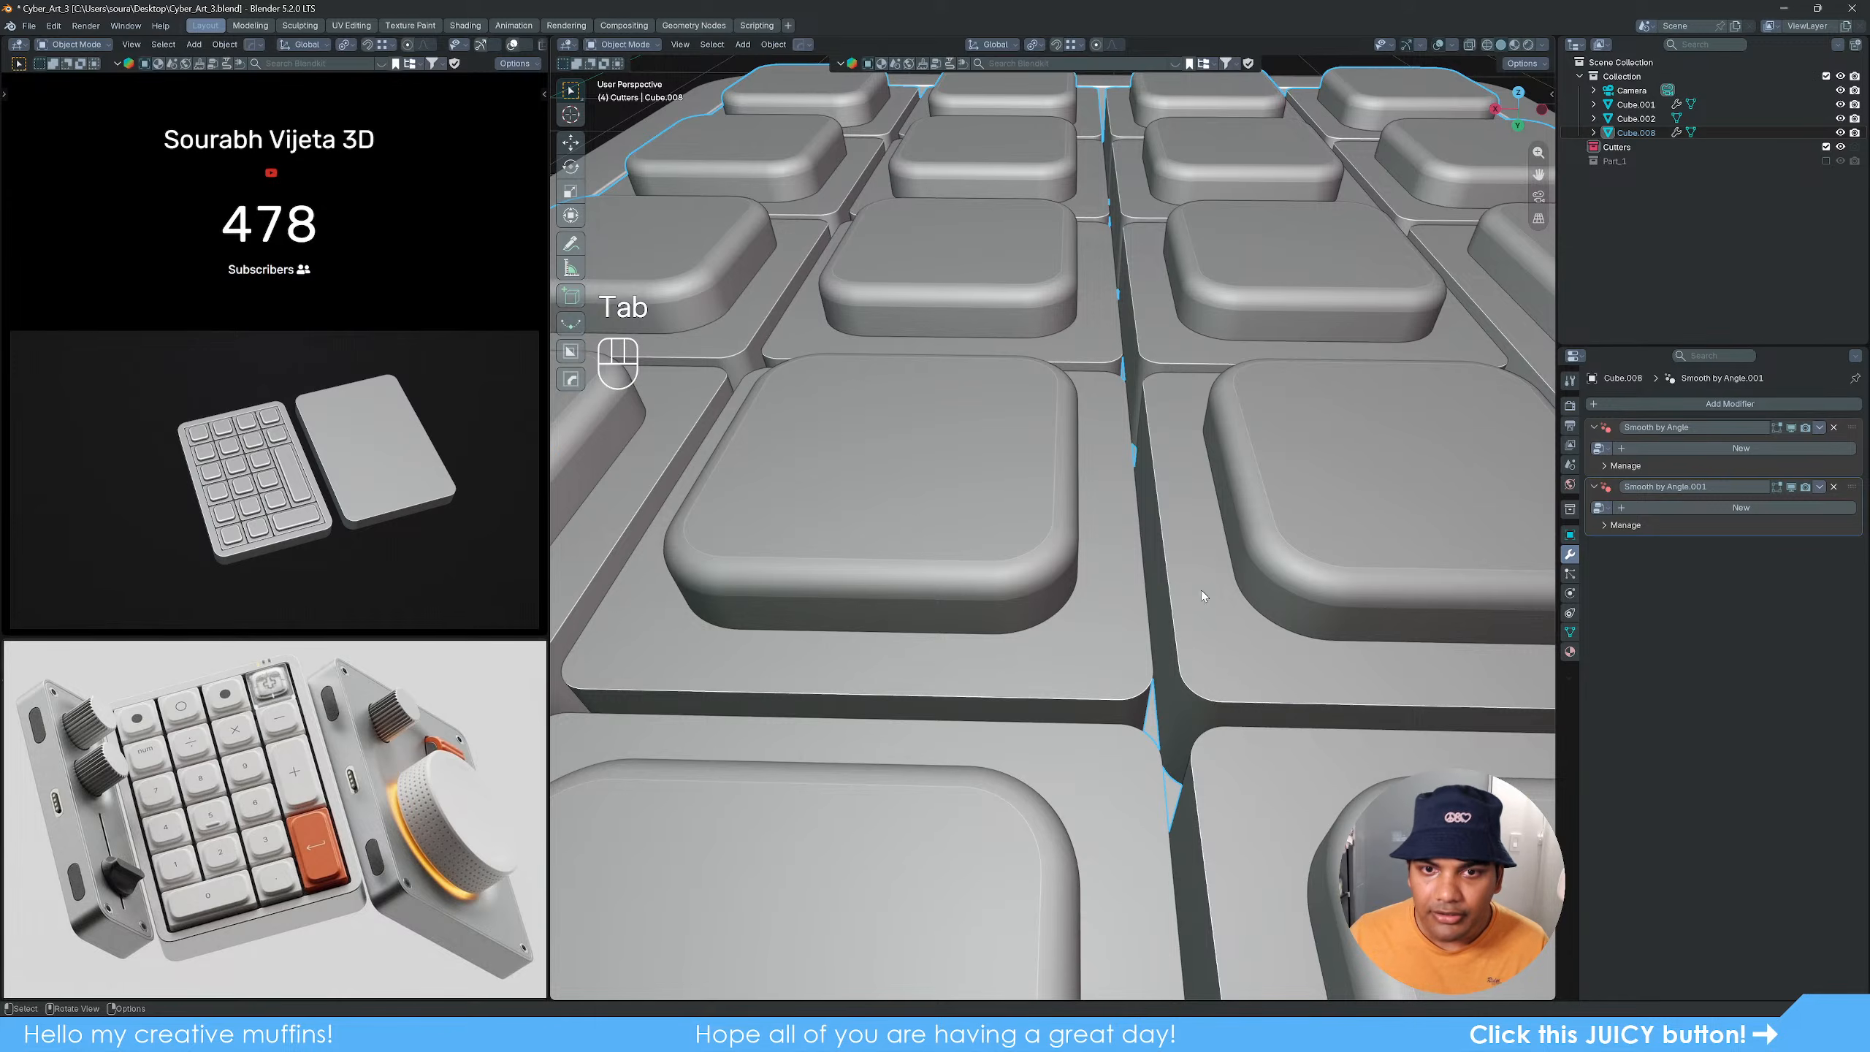
# Step: Add a HardOps bevel modifier to the keys with a 30° angle limit, 0.01 width and 3 segments
pyautogui.scroll(-5, 1201, 591)
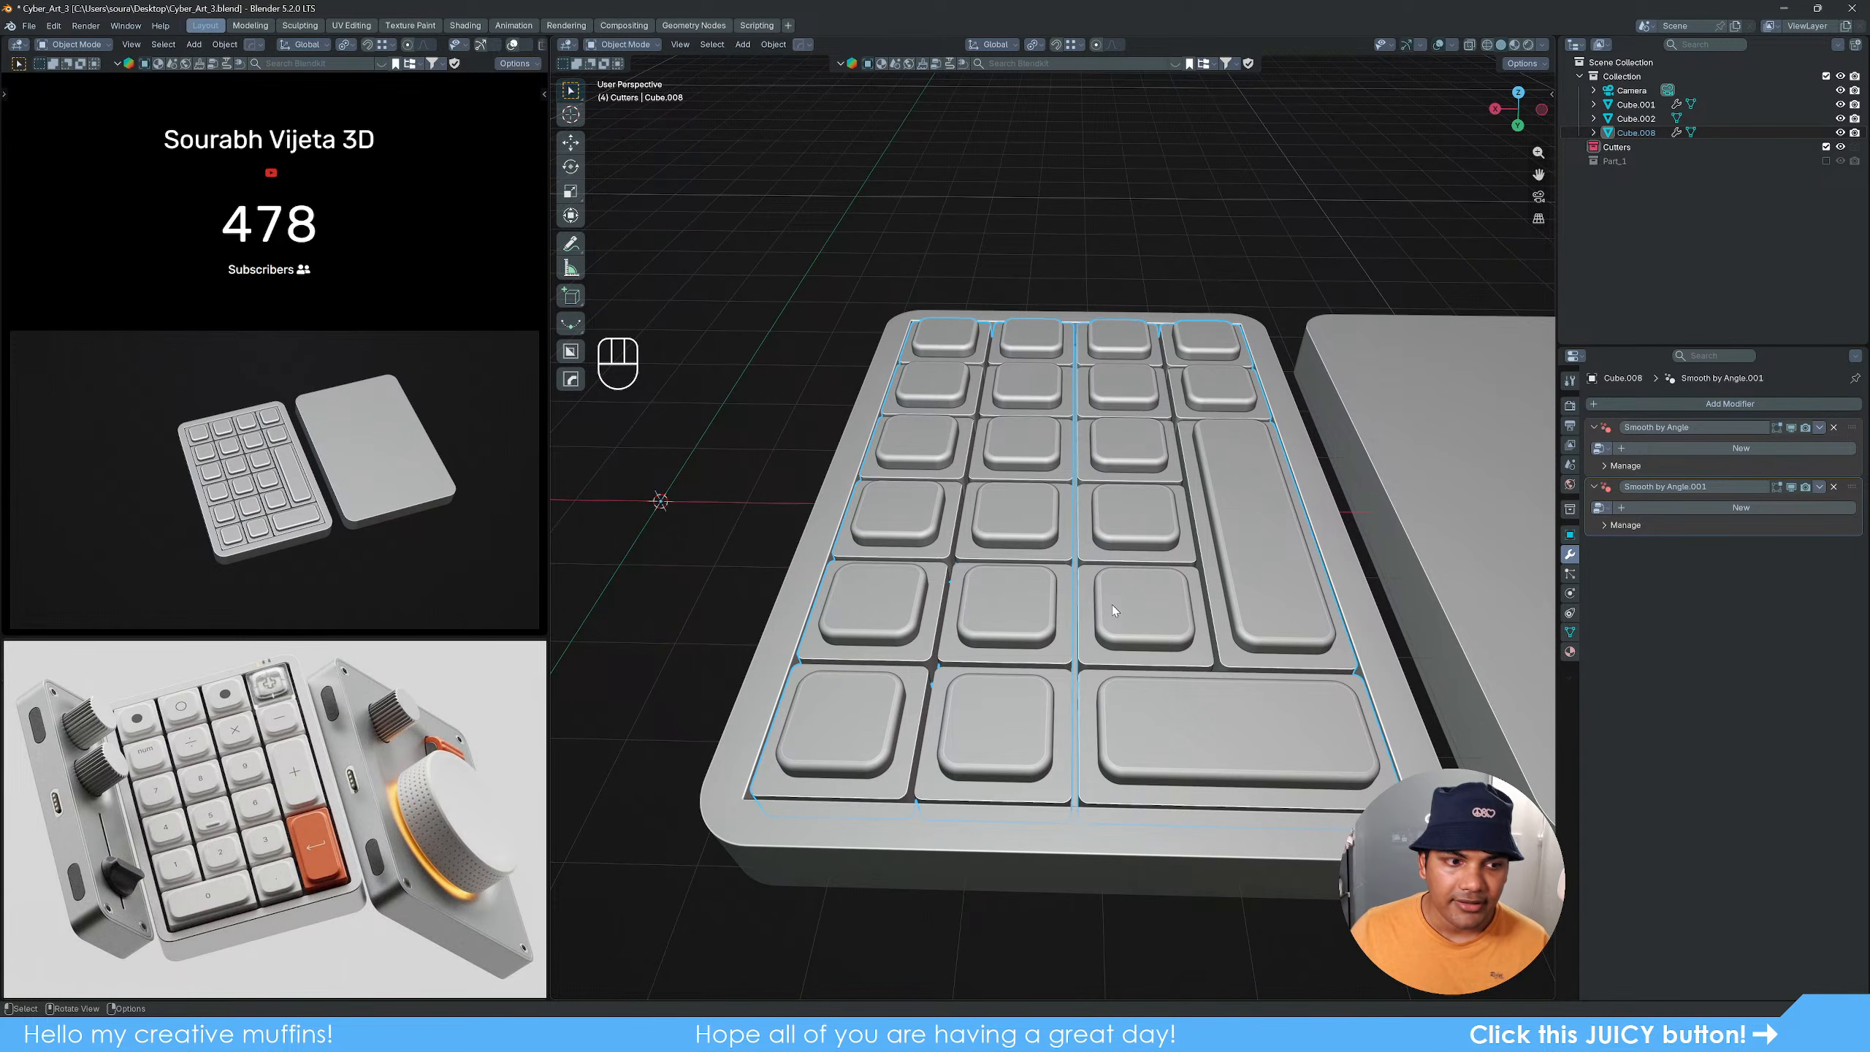
pyautogui.moveTo(1071, 597)
pyautogui.mouseDown(button='middle')
pyautogui.moveTo(1114, 731)
pyautogui.moveTo(1149, 702)
pyautogui.moveTo(1079, 659)
pyautogui.moveTo(1089, 623)
pyautogui.mouseUp(button='middle')
pyautogui.scroll(2, 1087, 622)
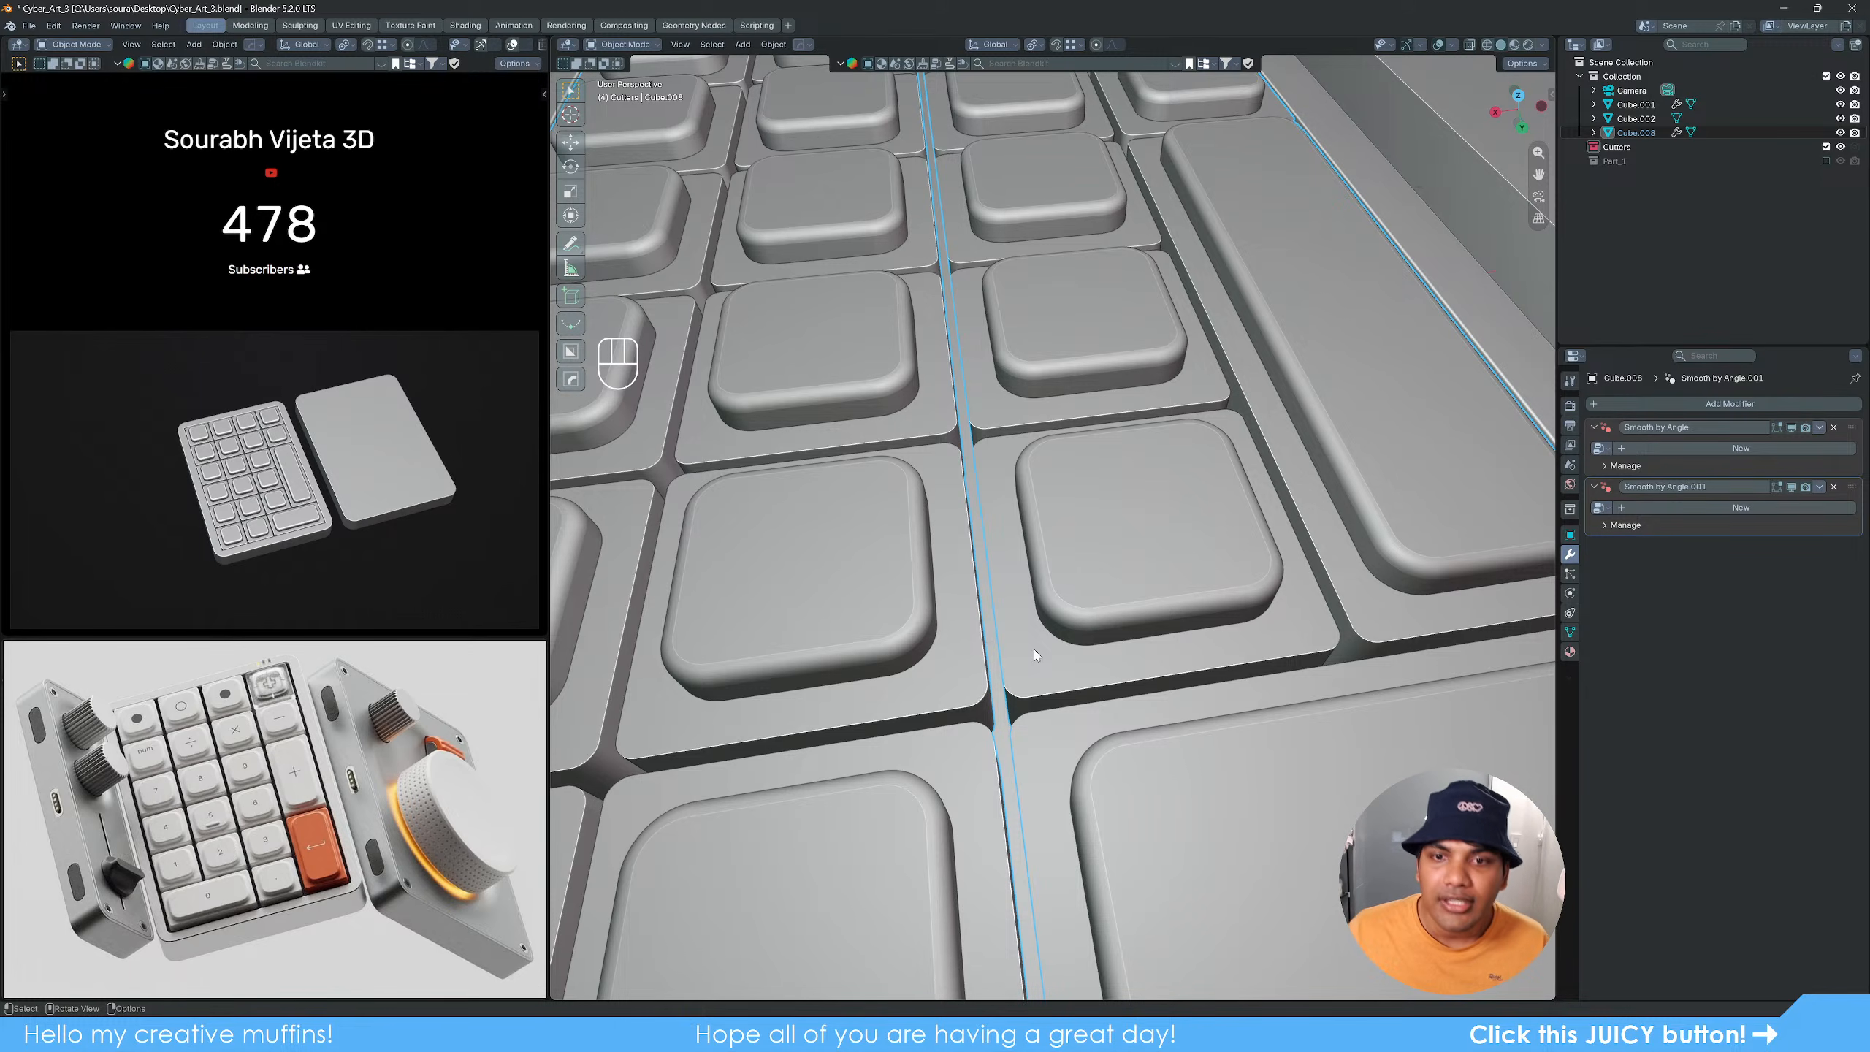
pyautogui.scroll(-5, 1035, 649)
pyautogui.moveTo(1020, 580); pyautogui.dragTo(1052, 514, button='middle')
pyautogui.scroll(6, 1057, 542)
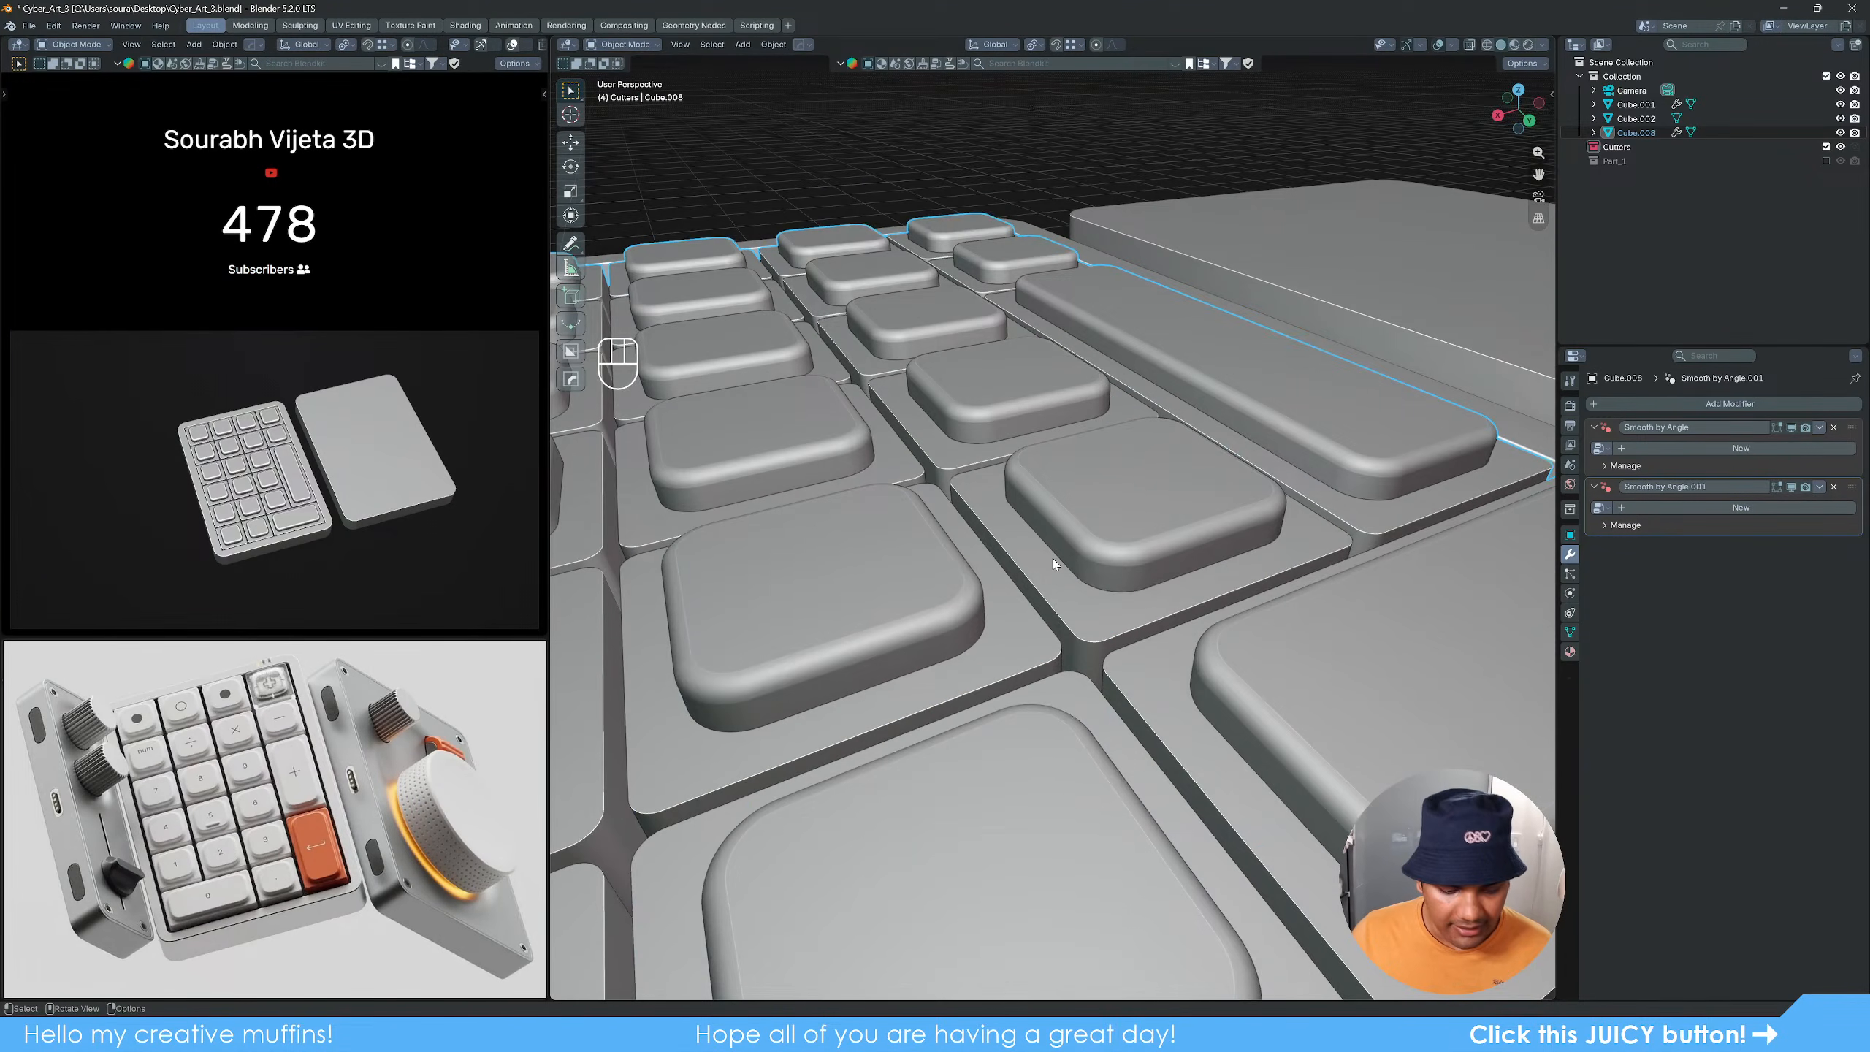
pyautogui.press('q')
pyautogui.click(1040, 555)
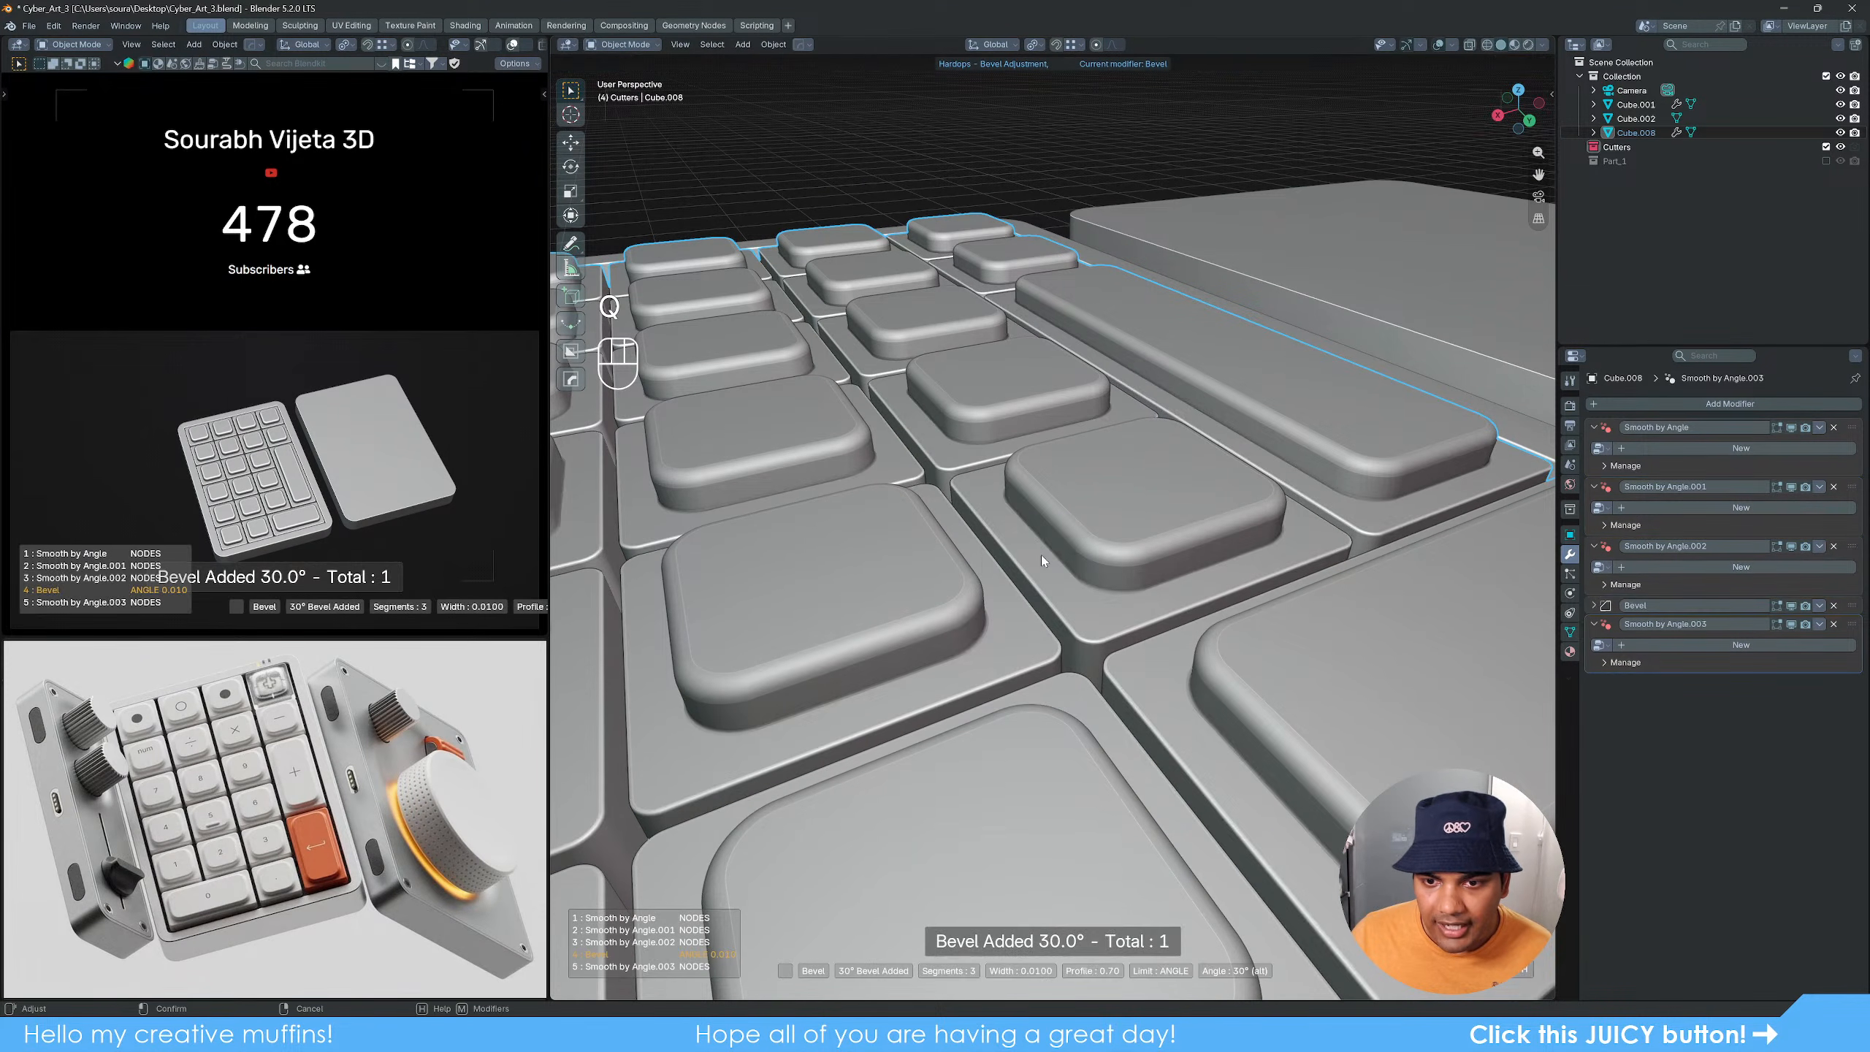
pyautogui.click(1040, 556)
pyautogui.scroll(-5, 1064, 528)
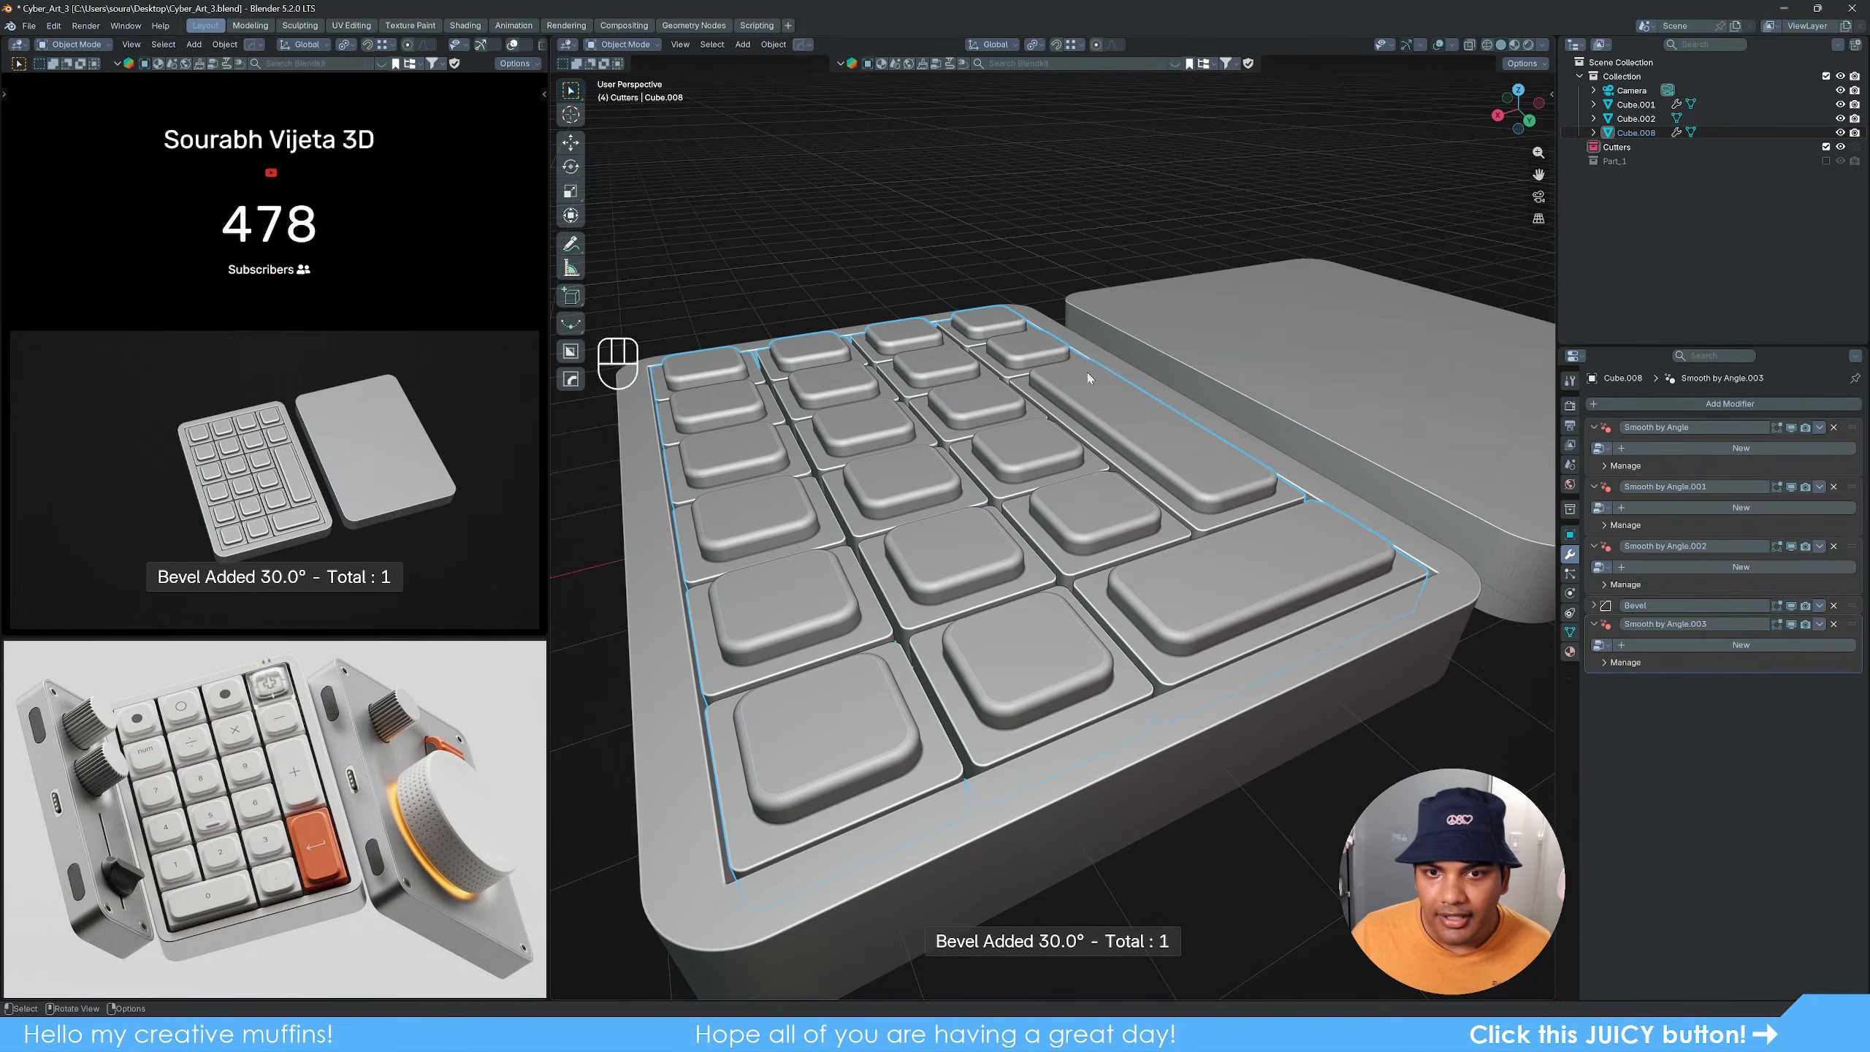
pyautogui.scroll(-2, 940, 554)
pyautogui.moveTo(940, 553); pyautogui.dragTo(995, 599, button='middle')
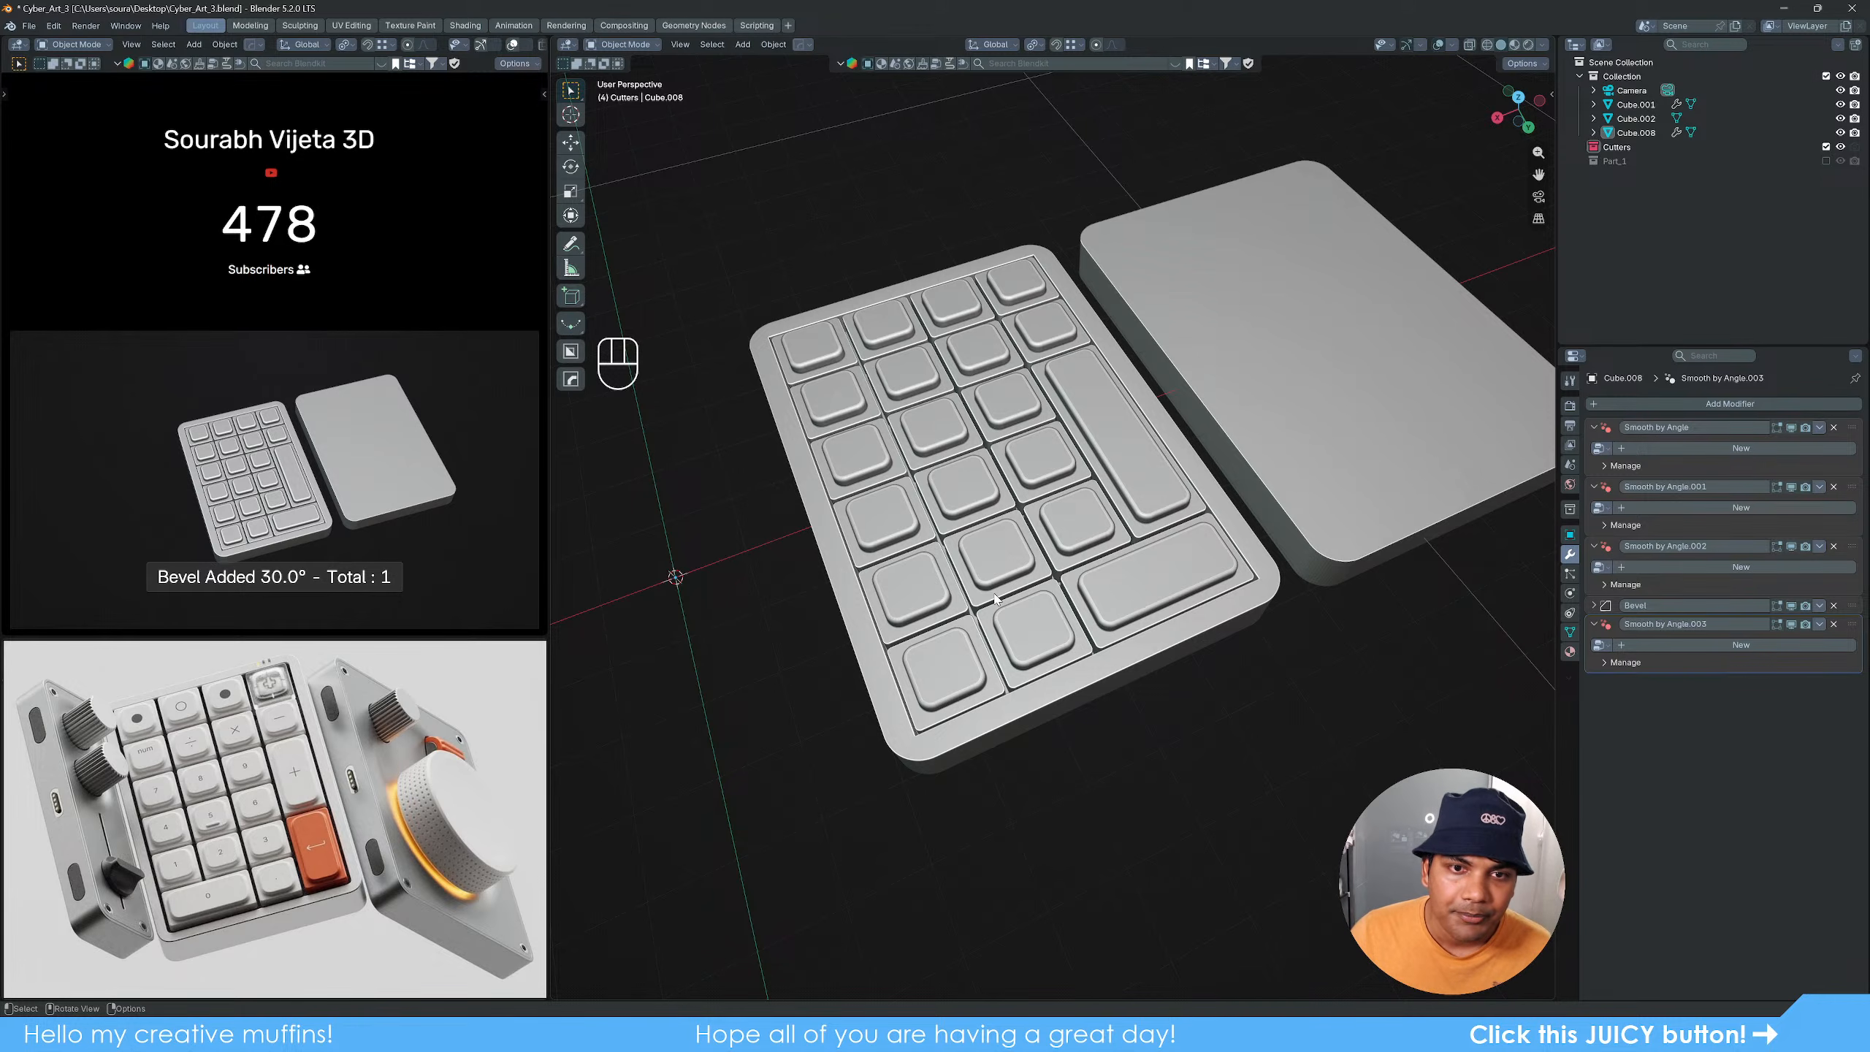
# Step: Select the keypad case and apply all transforms to it
pyautogui.moveTo(1215, 661); pyautogui.dragTo(1200, 620, button='middle')
pyautogui.scroll(5, 1200, 621)
pyautogui.click(1174, 713)
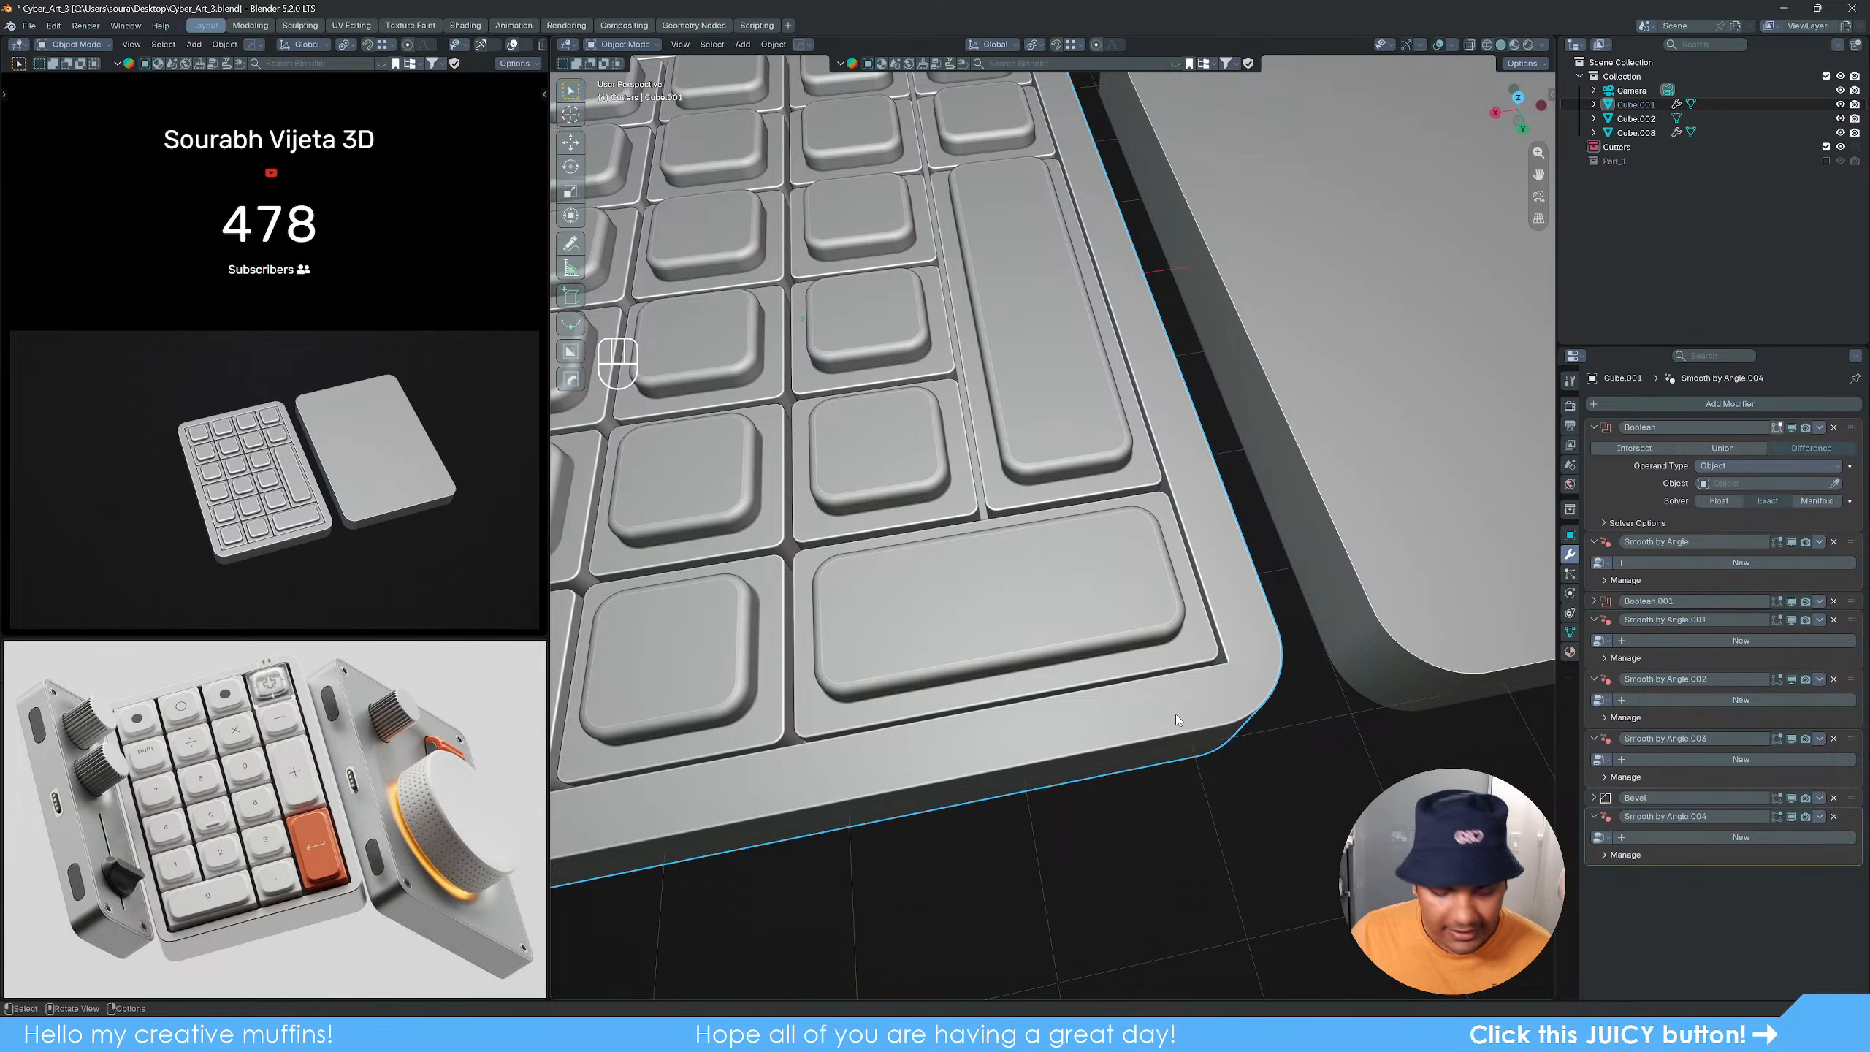
pyautogui.press('q')
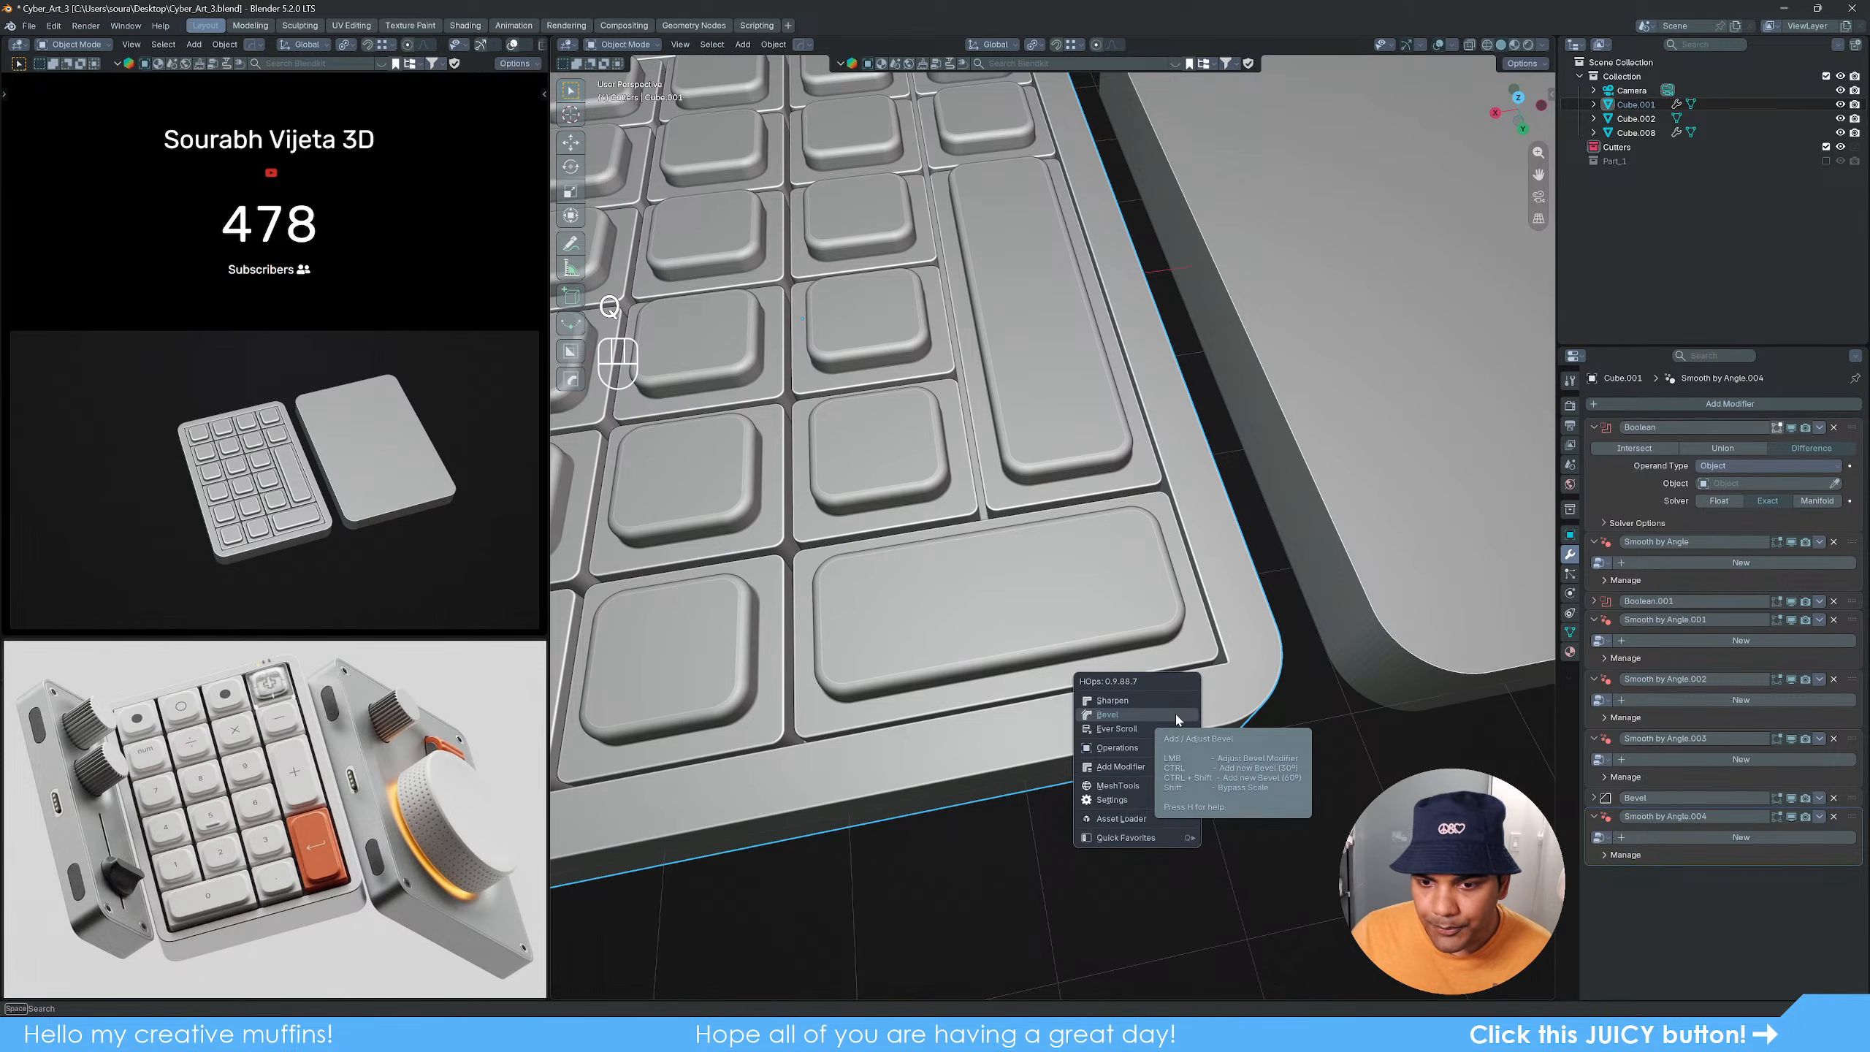
pyautogui.moveTo(1119, 802)
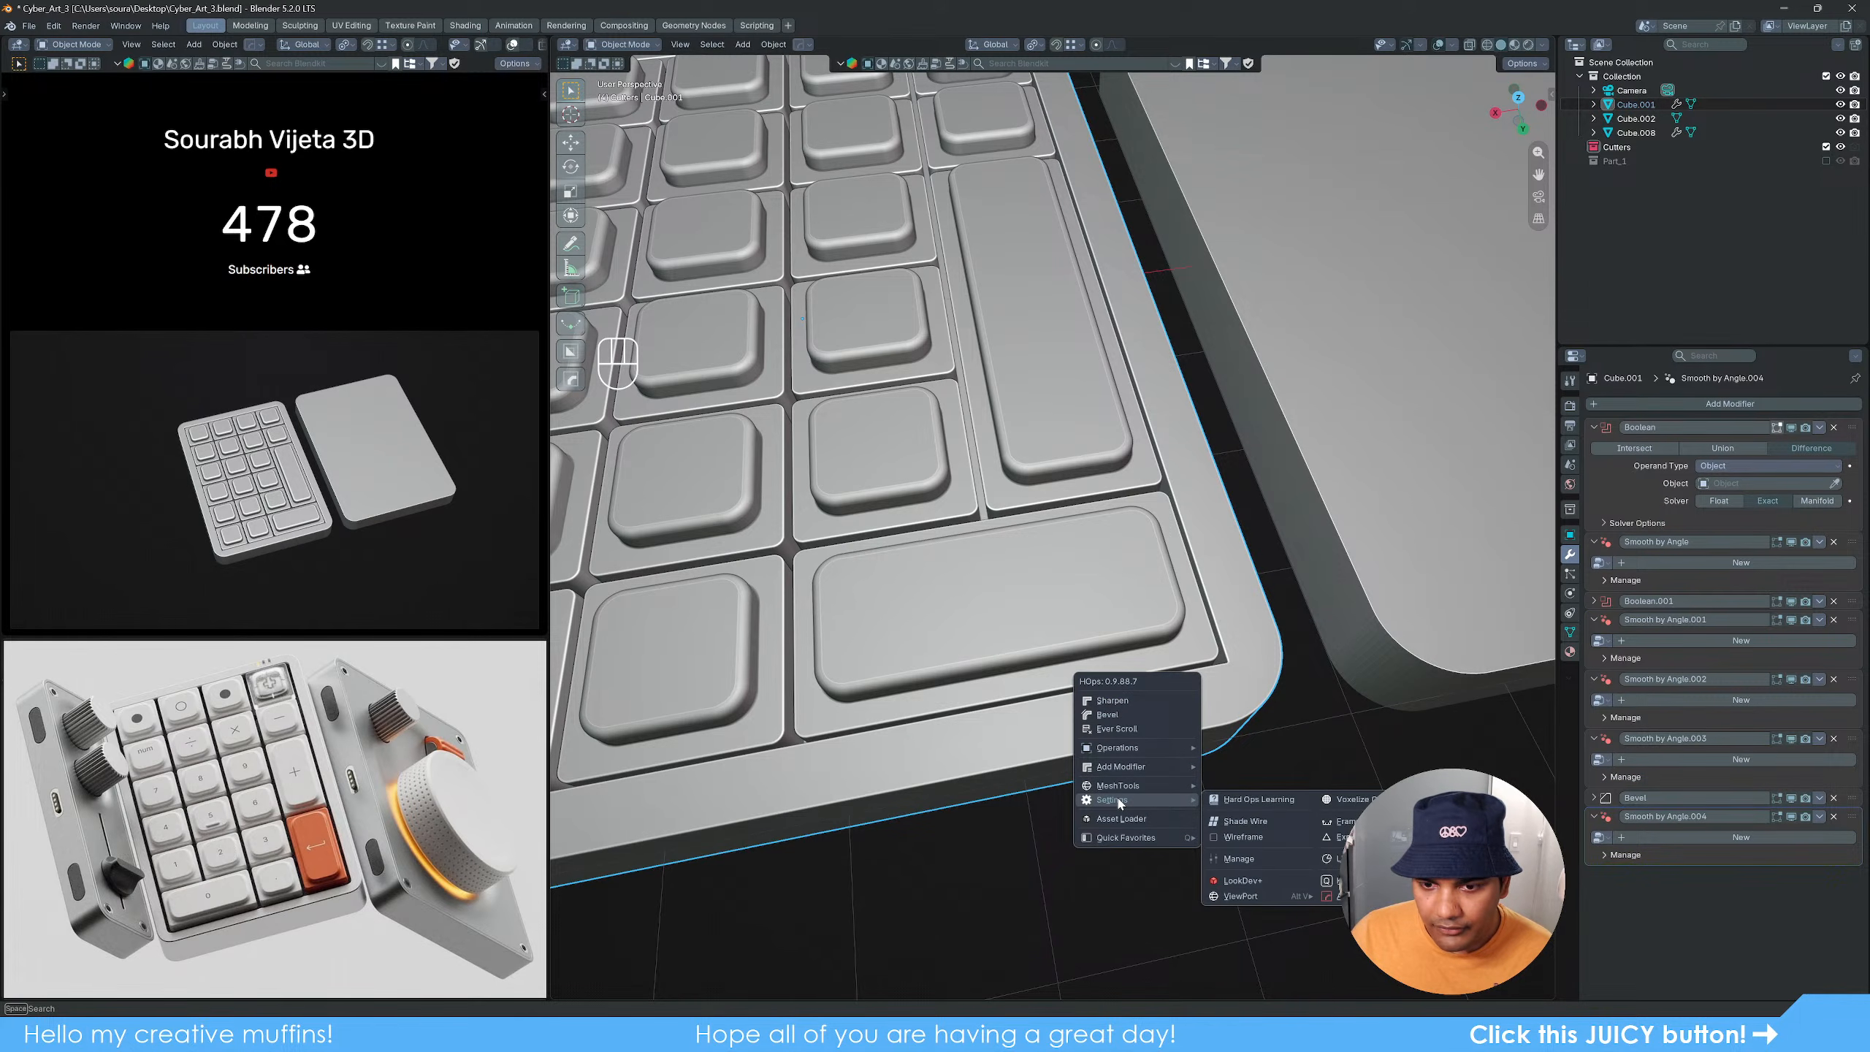
pyautogui.moveTo(1167, 838)
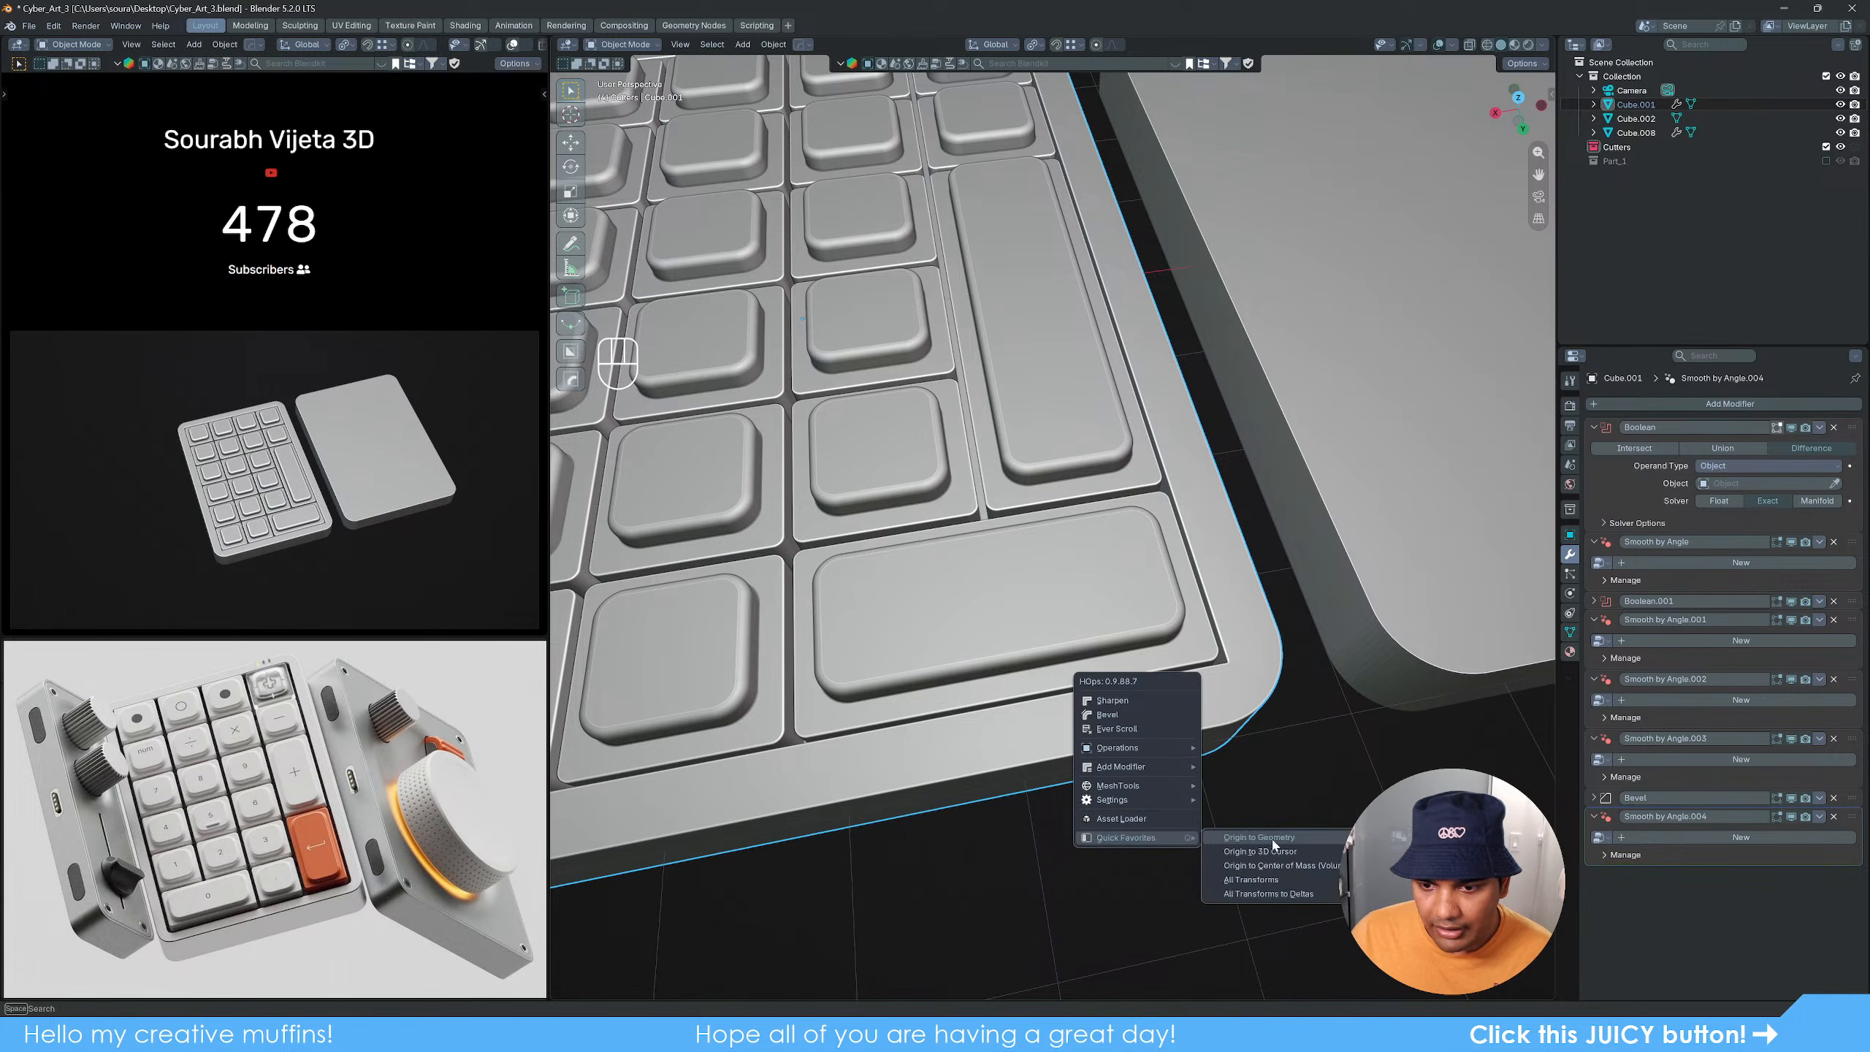
pyautogui.click(1268, 882)
pyautogui.scroll(-5, 1092, 752)
pyautogui.keyDown('shift'); pyautogui.moveTo(1053, 696); pyautogui.dragTo(1090, 725, button='middle'); pyautogui.keyUp('shift')
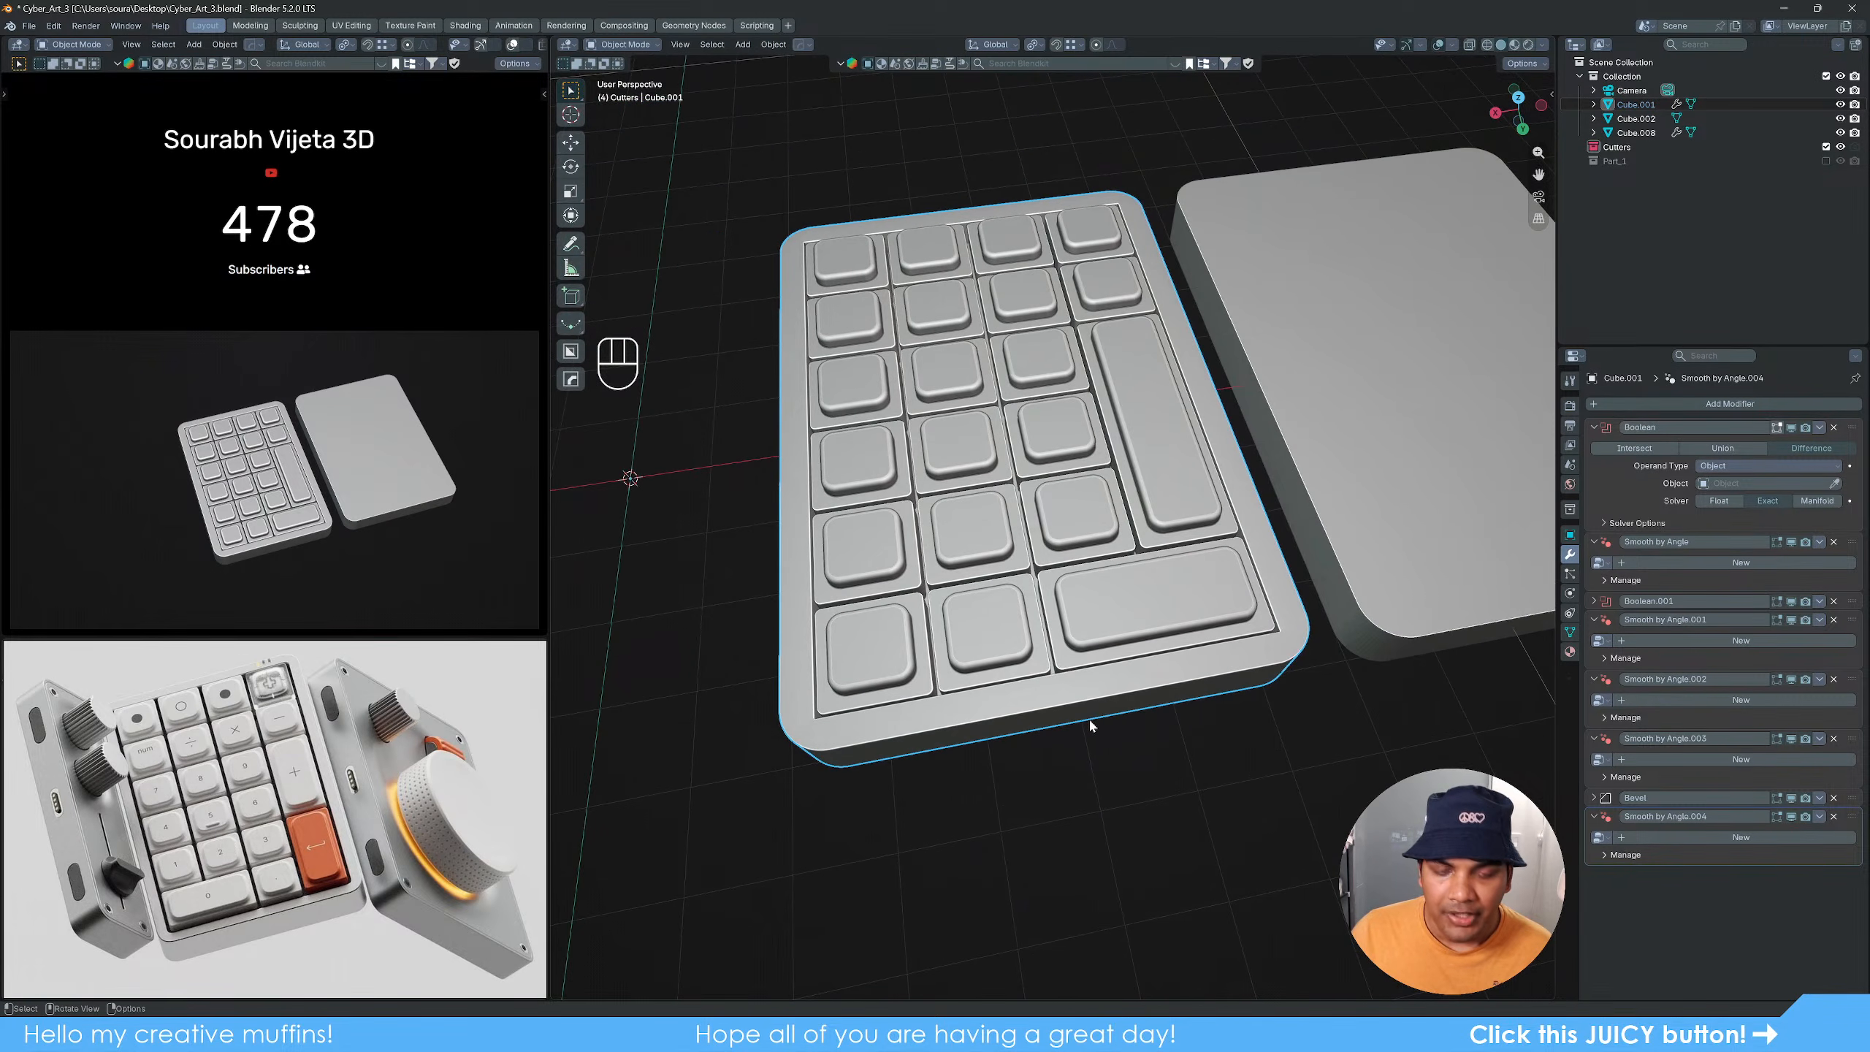
# Step: Isolate the keypad case by hiding all other objects and open its mesh for editing
pyautogui.hotkey('alt', 'h')
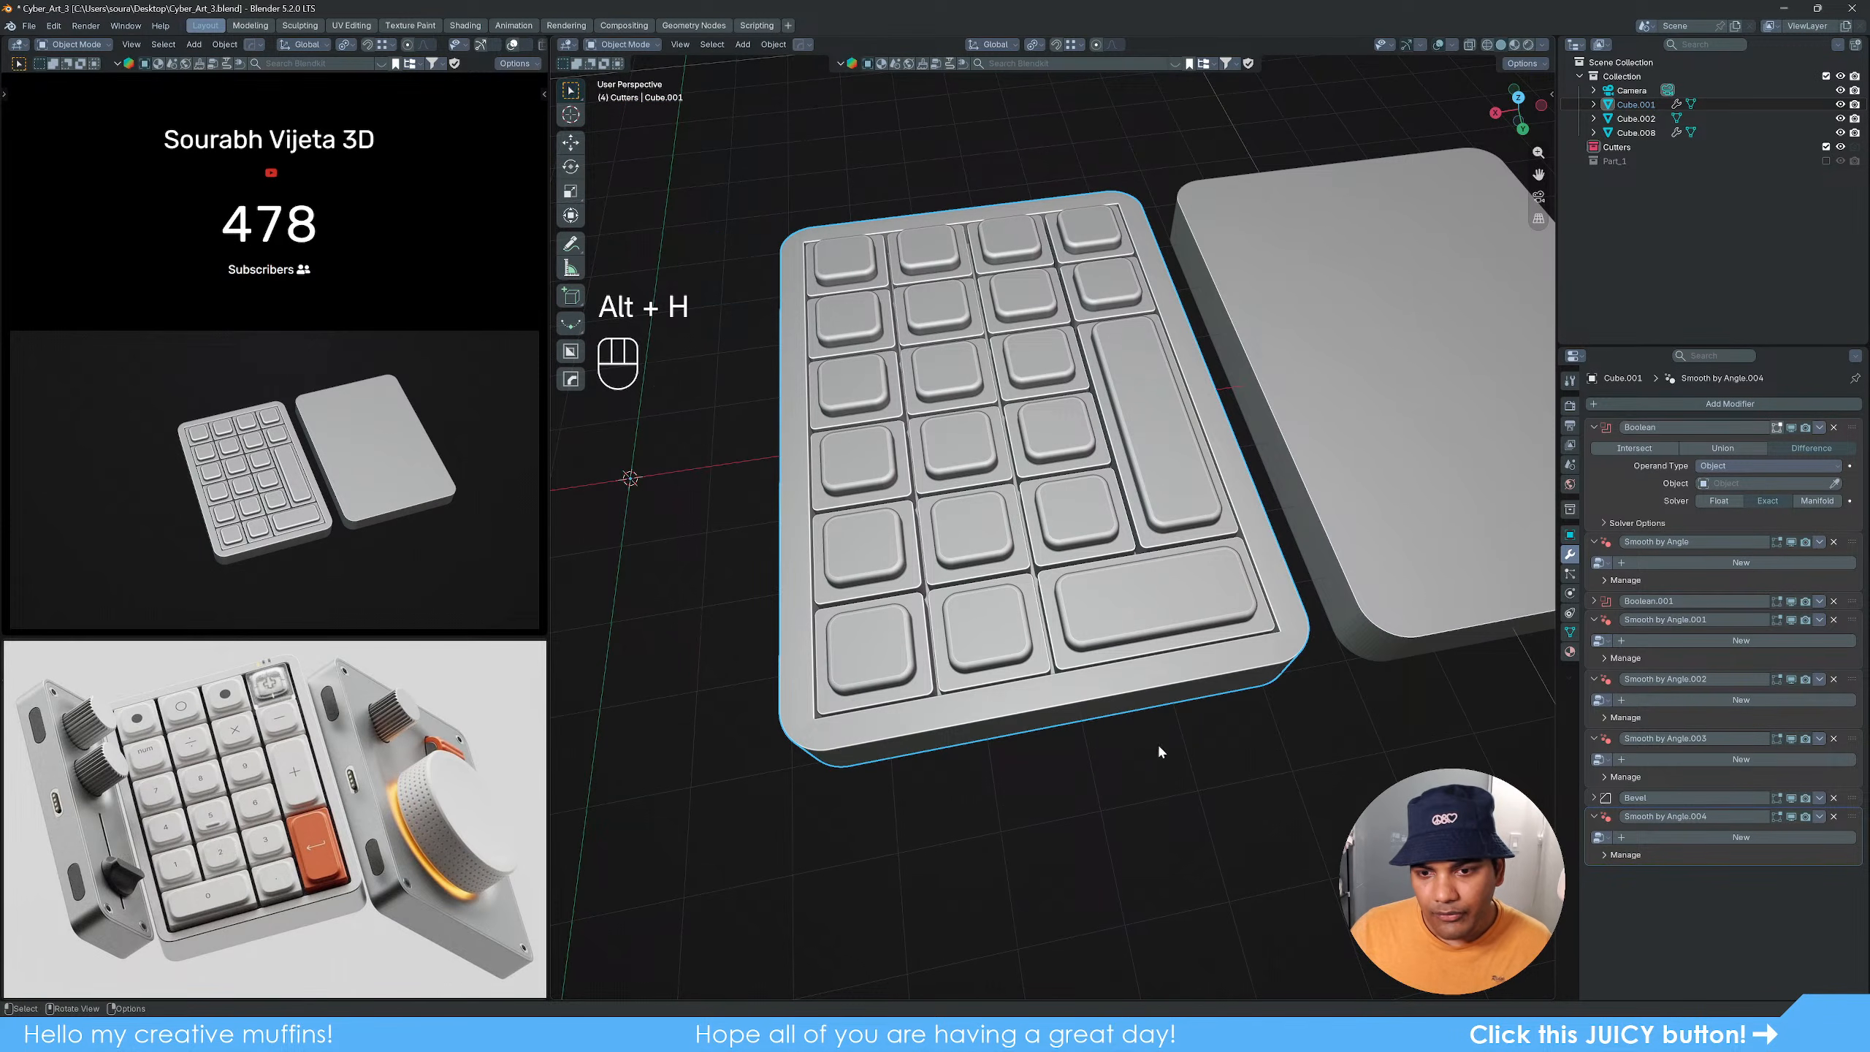
pyautogui.hotkey('shift', 'h')
pyautogui.press('Tab')
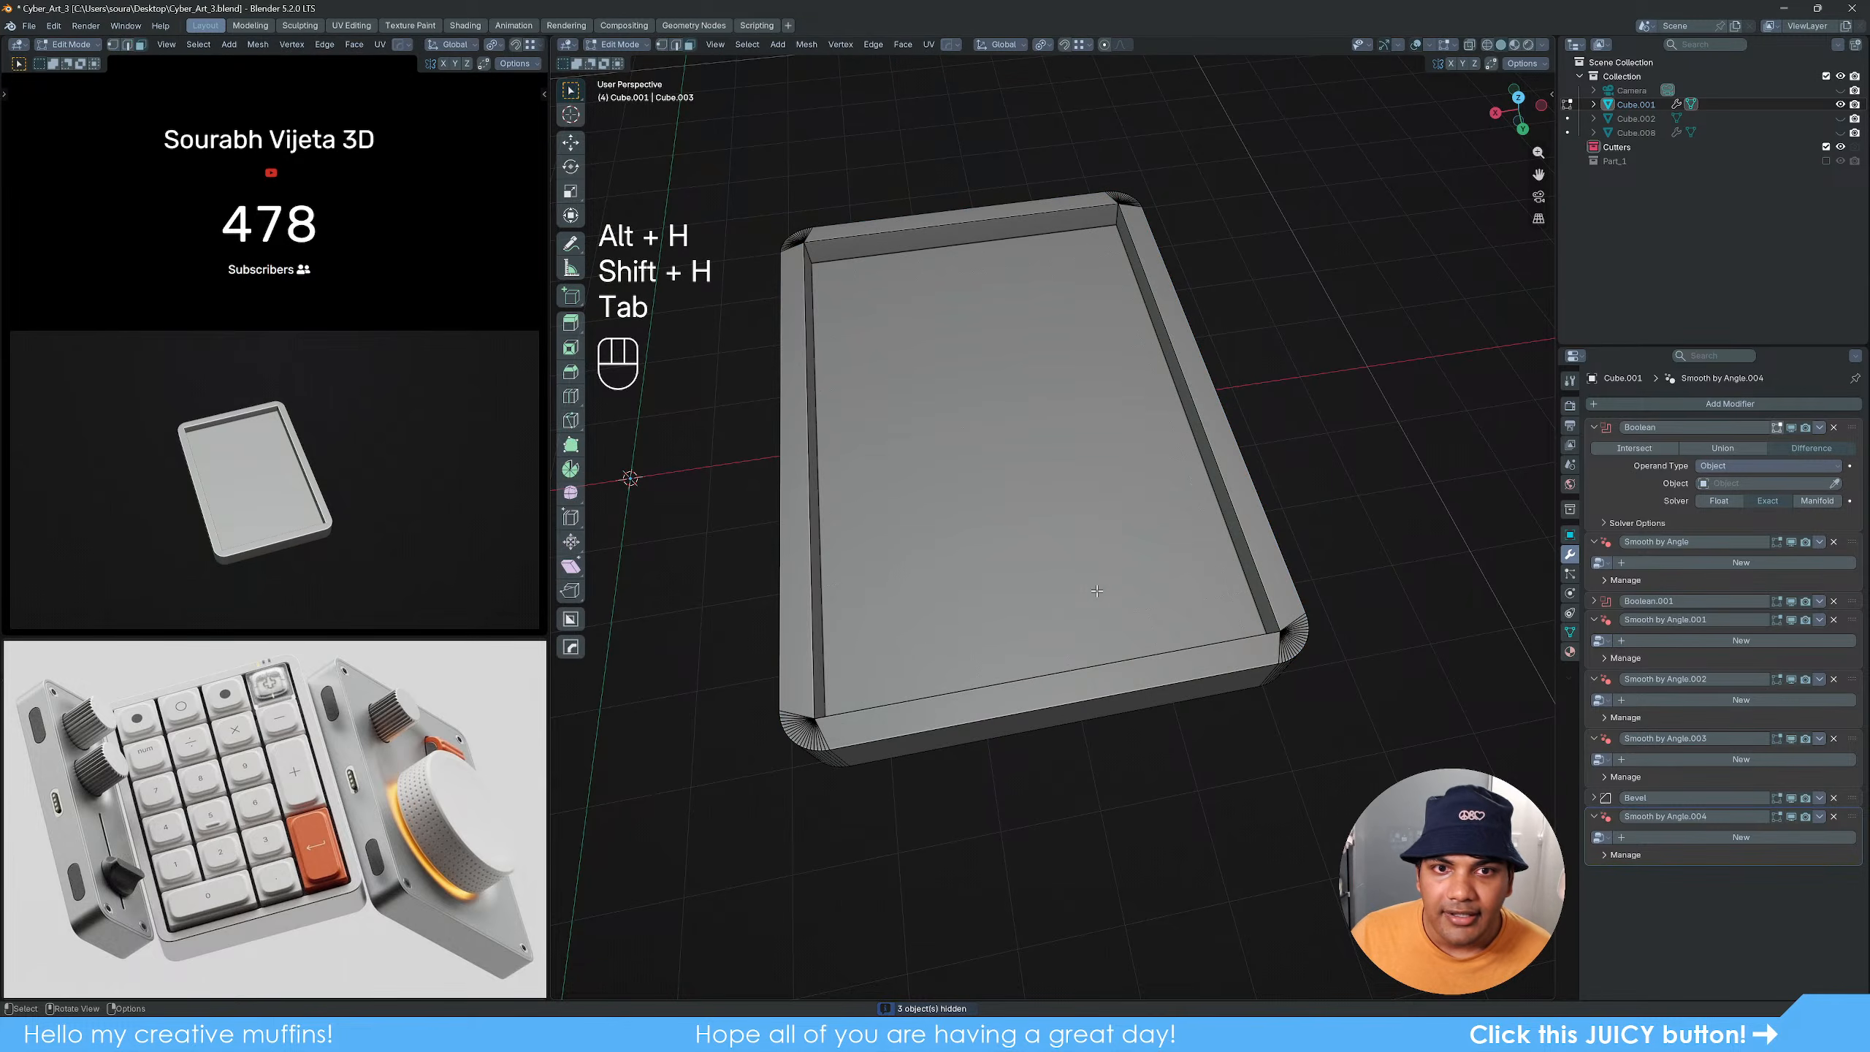
# Step: Select the vertical inner corner edges of the case's recess in edge mode
pyautogui.moveTo(1071, 545); pyautogui.dragTo(1071, 503, button='middle')
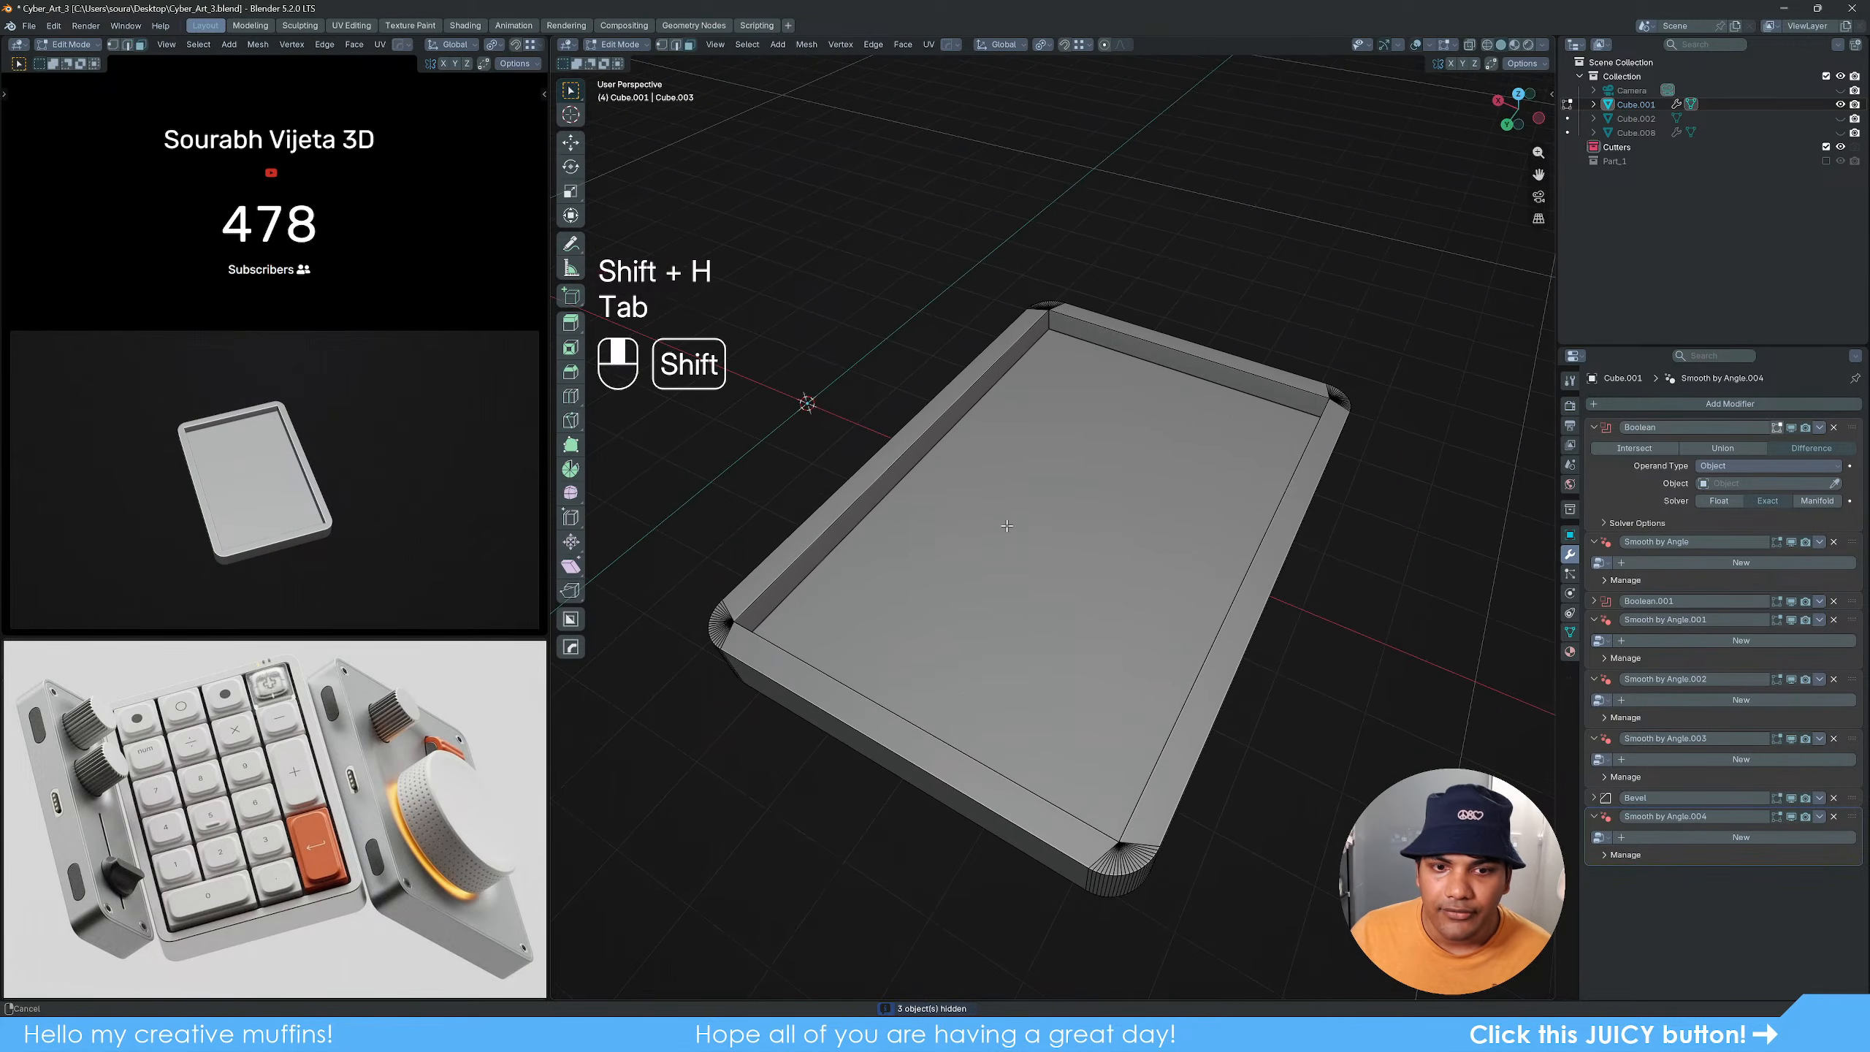
pyautogui.press('2')
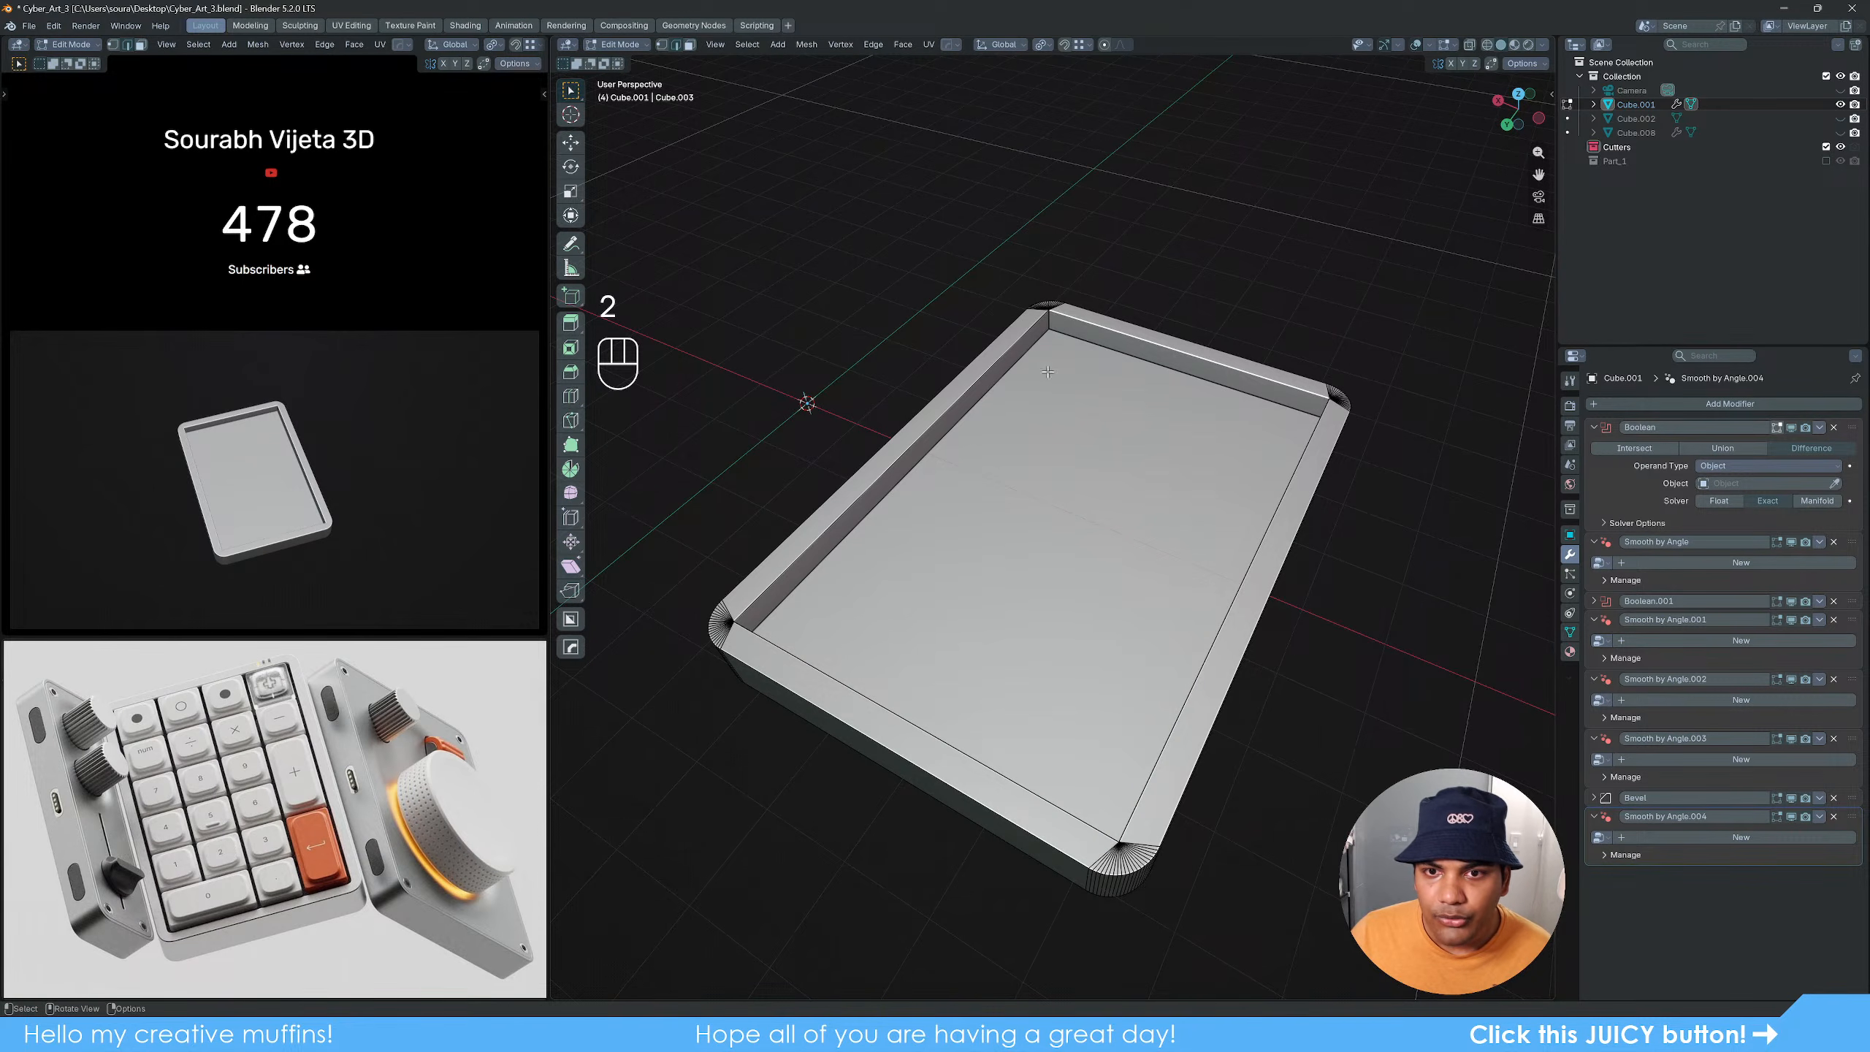
pyautogui.click(1051, 320)
pyautogui.moveTo(1095, 493); pyautogui.dragTo(1285, 501, button='middle')
pyautogui.keyDown('shift'); pyautogui.click(873, 397); pyautogui.keyUp('shift')
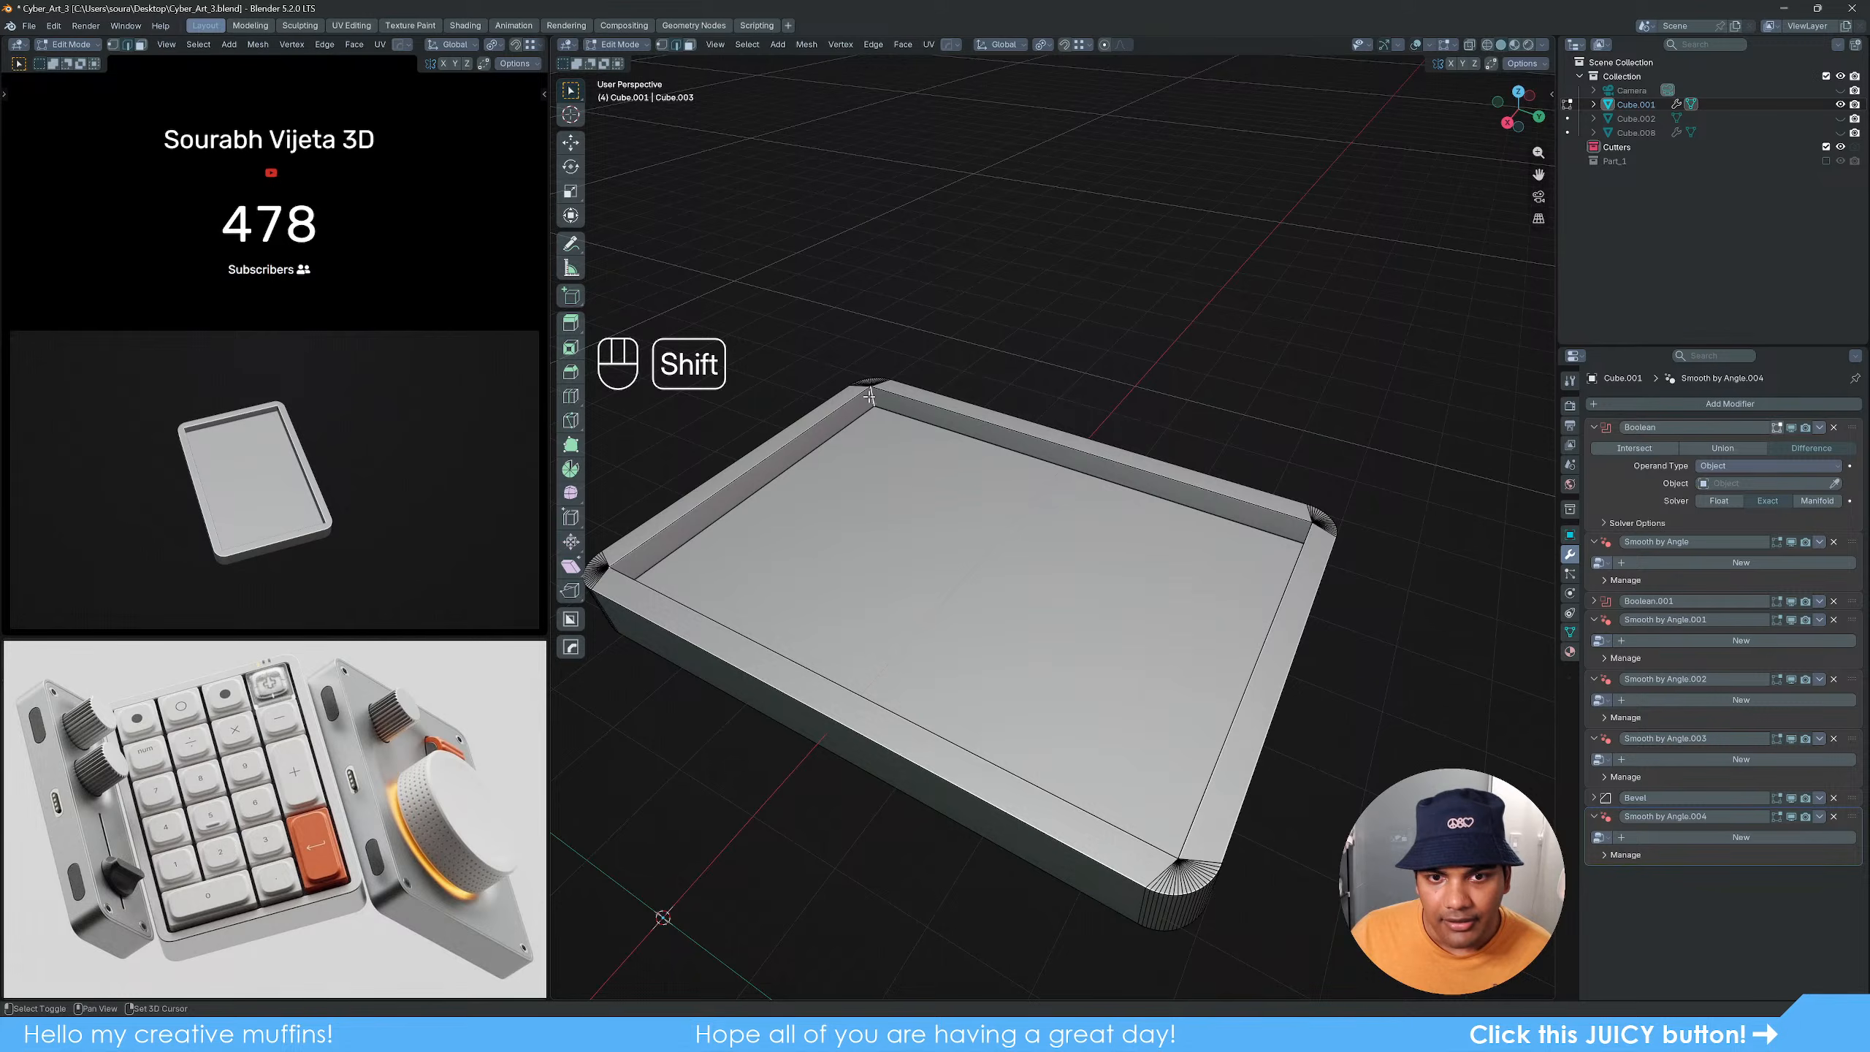
pyautogui.moveTo(1039, 515); pyautogui.dragTo(1237, 528, button='middle')
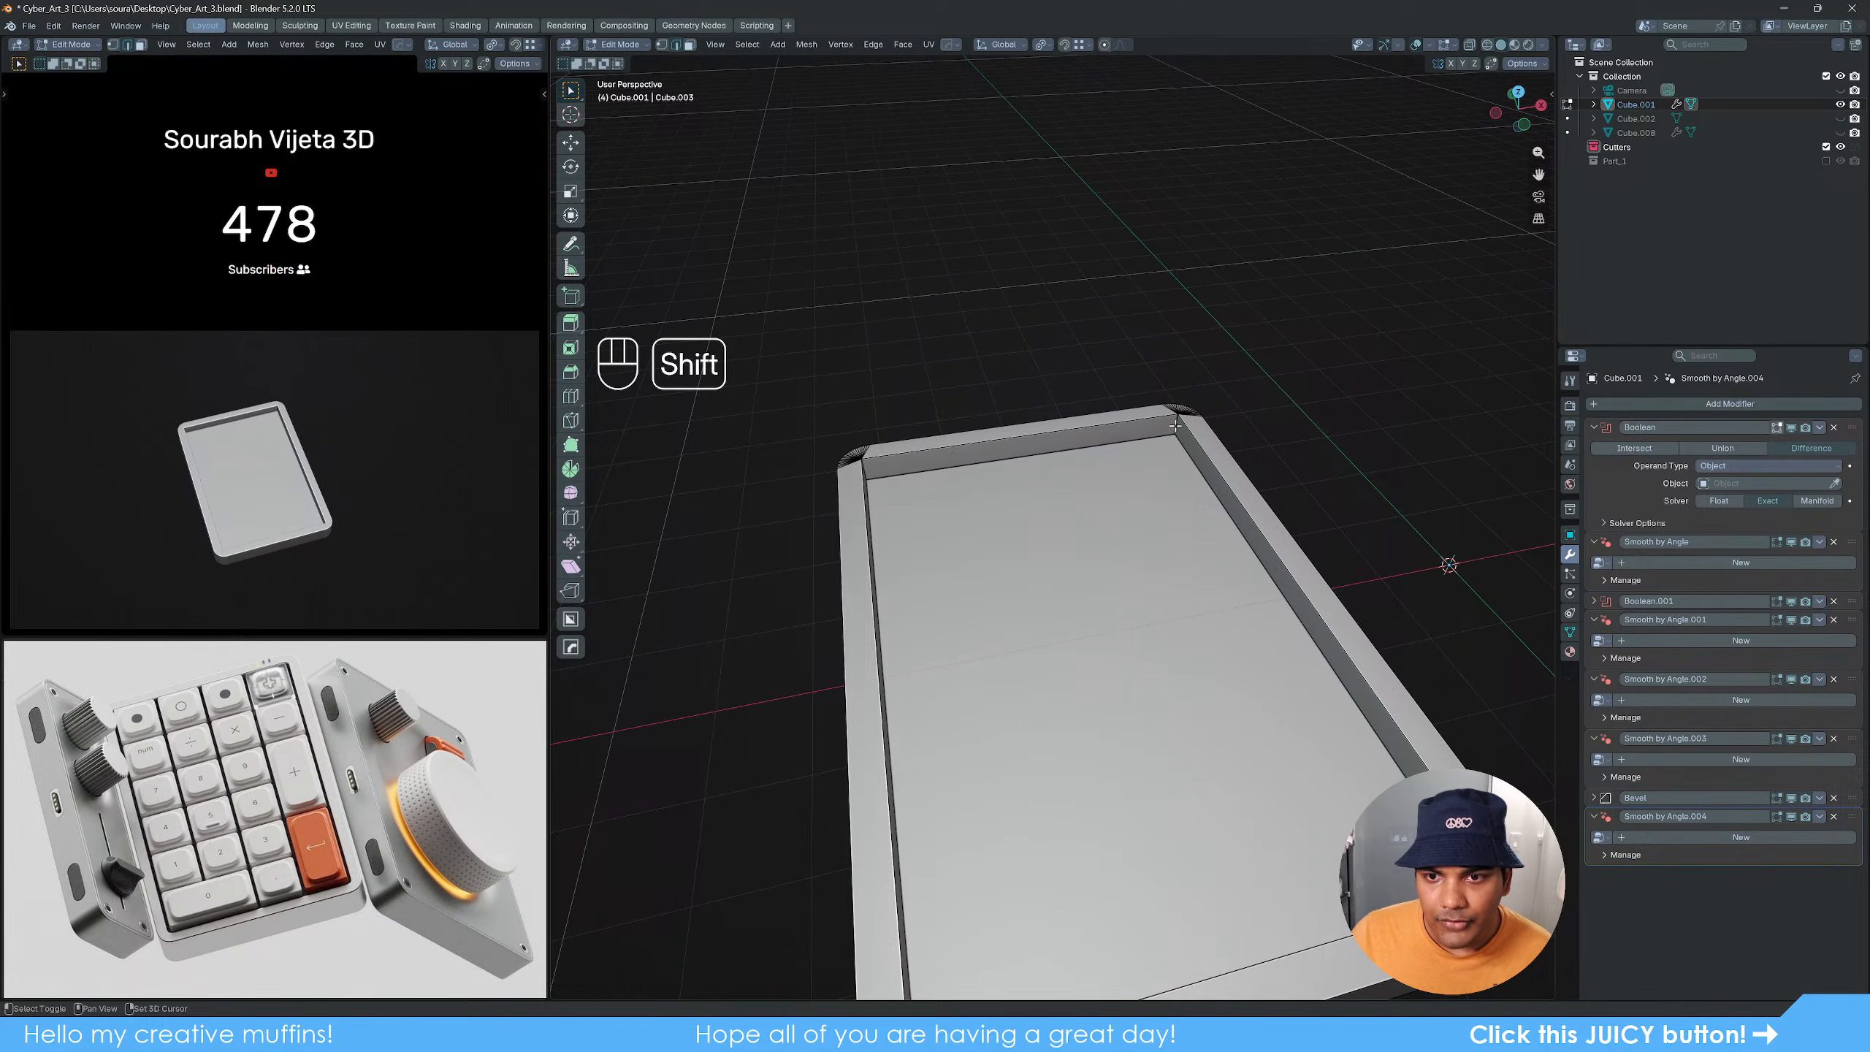
pyautogui.moveTo(1176, 426); pyautogui.dragTo(990, 453, button='middle')
pyautogui.moveTo(1090, 508); pyautogui.dragTo(1015, 560, button='middle')
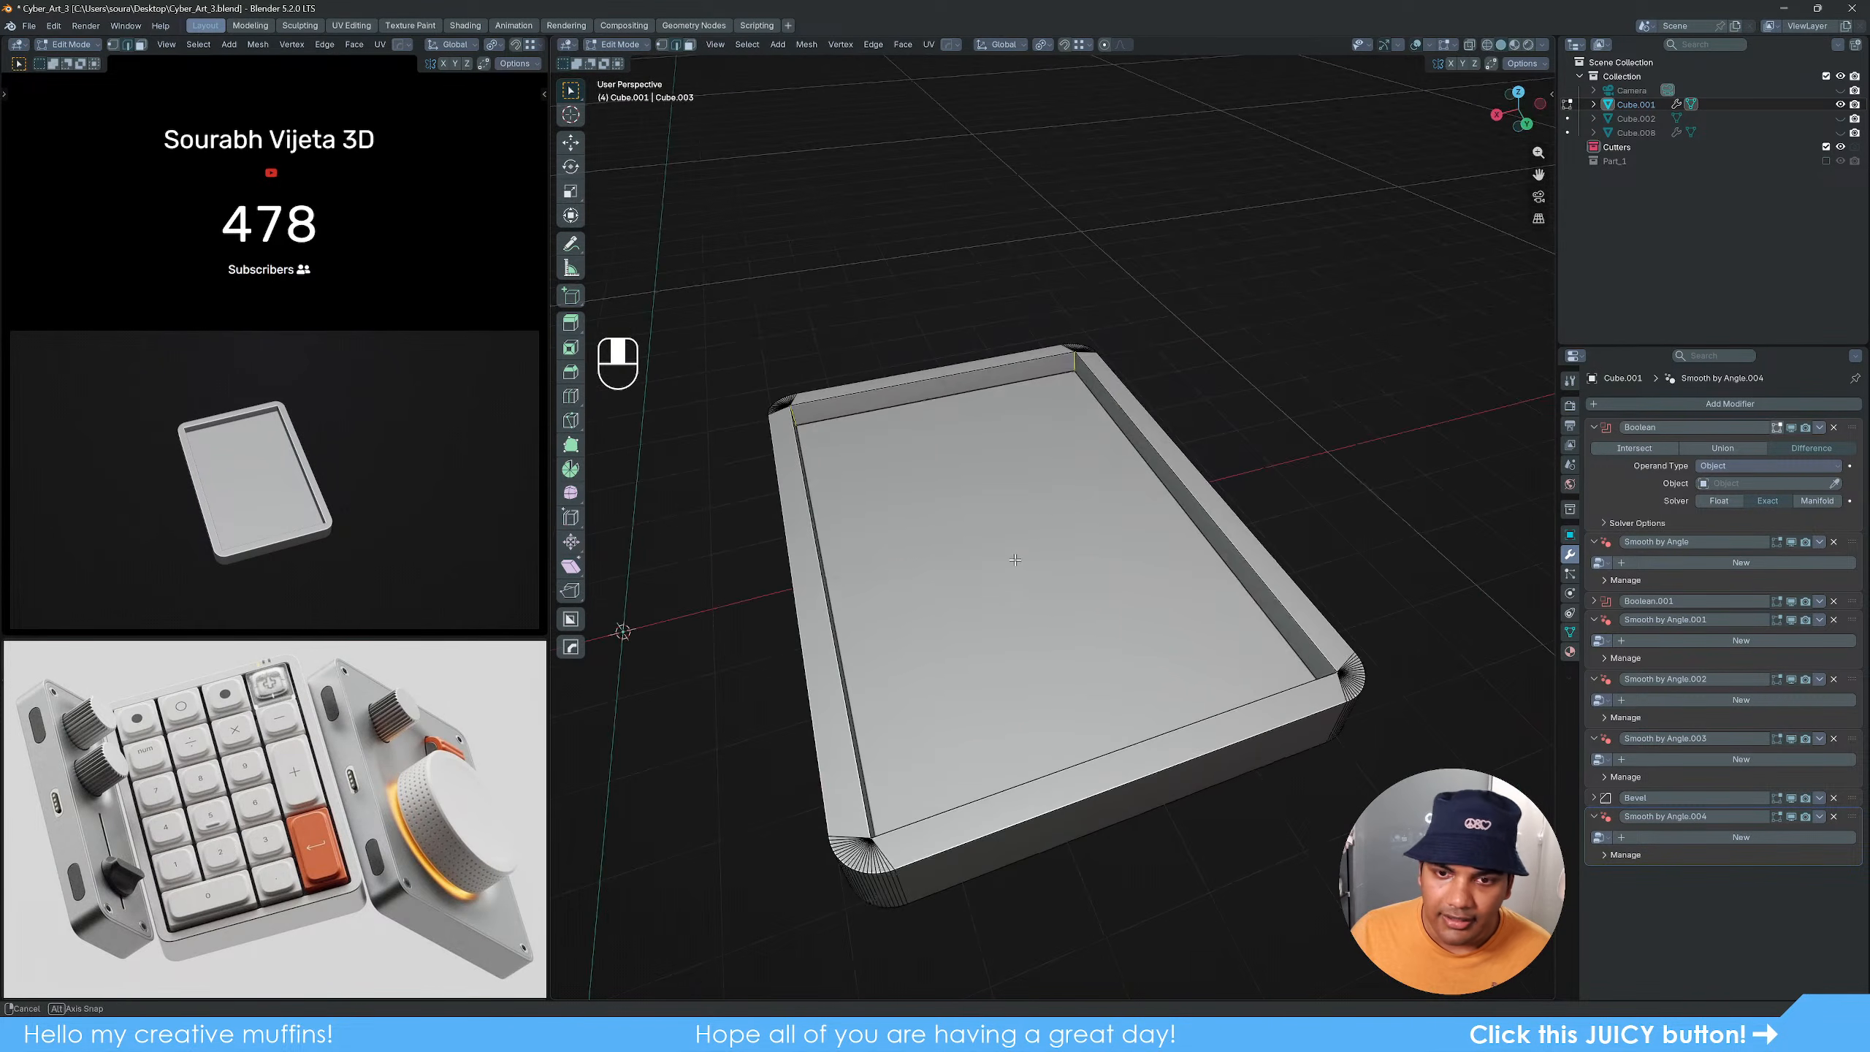
# Step: Reveal all hidden objects in Object Mode, select only the keypad case and resume editing its mesh
pyautogui.hotkey('alt', 'h')
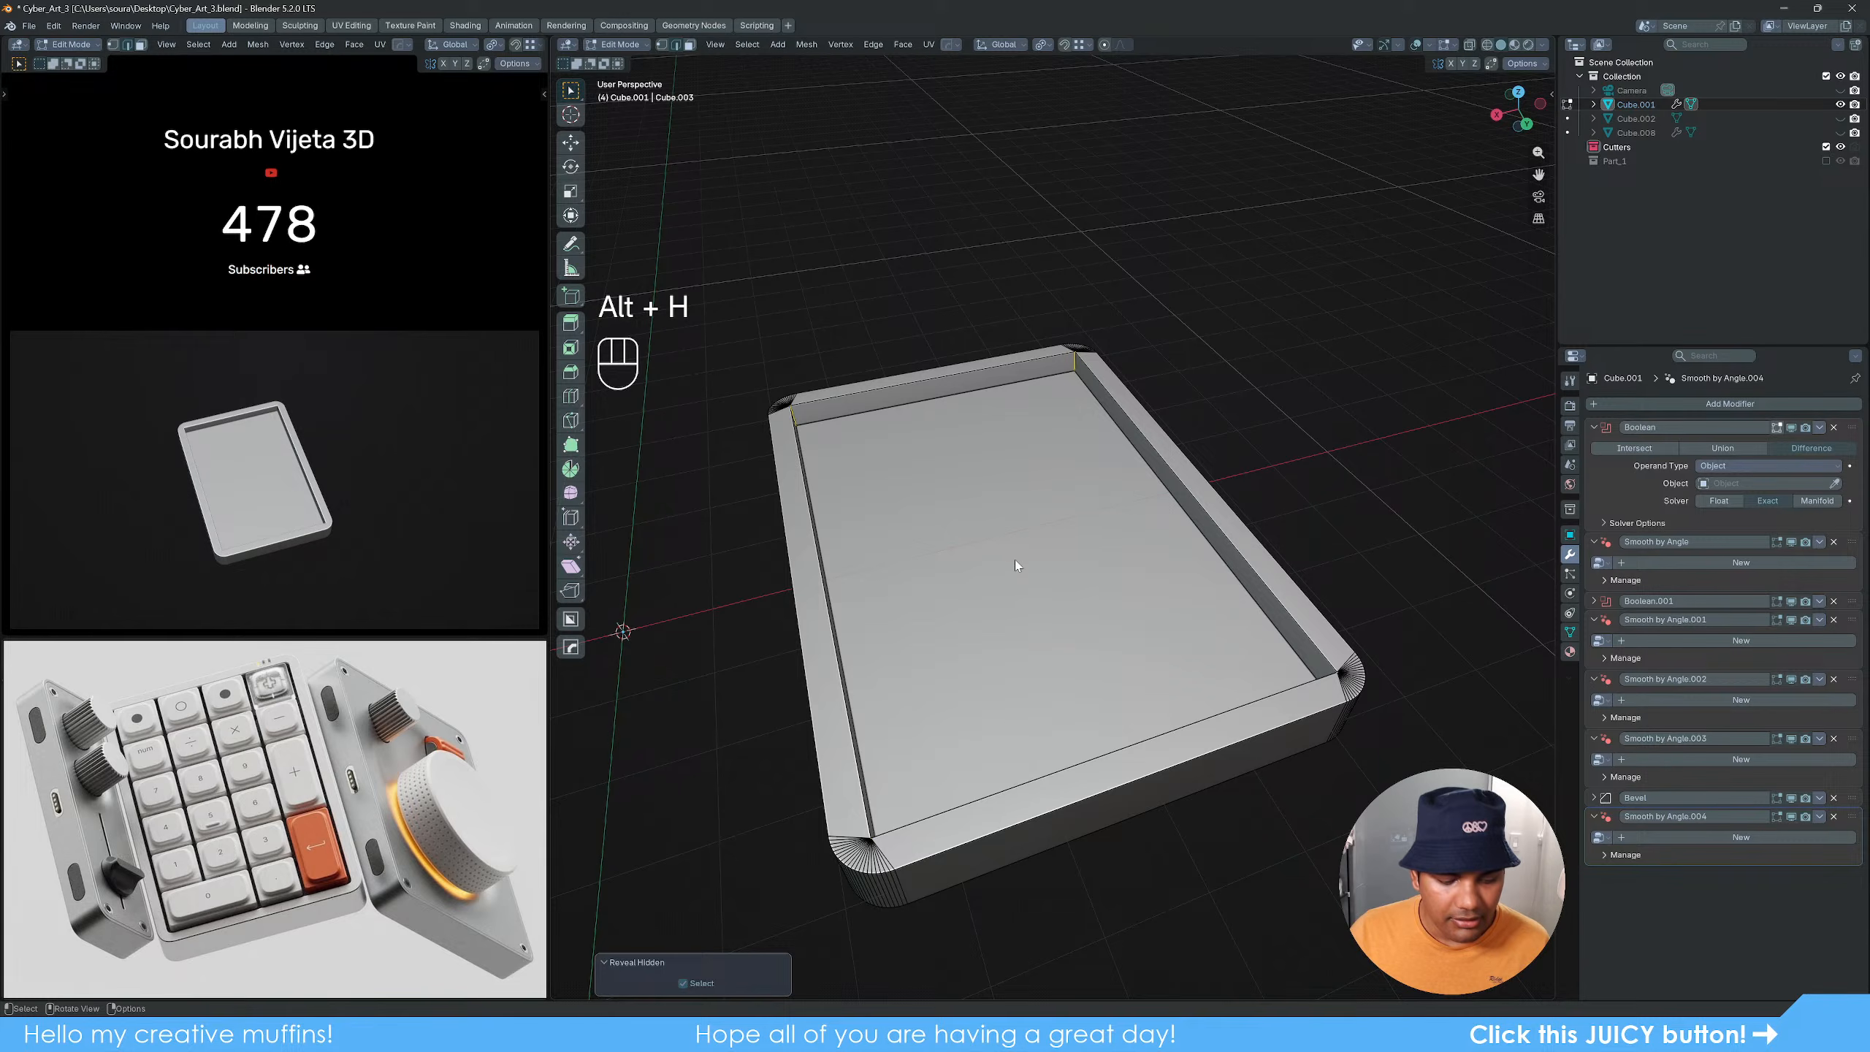
pyautogui.press('Tab')
pyautogui.hotkey('alt', 'h')
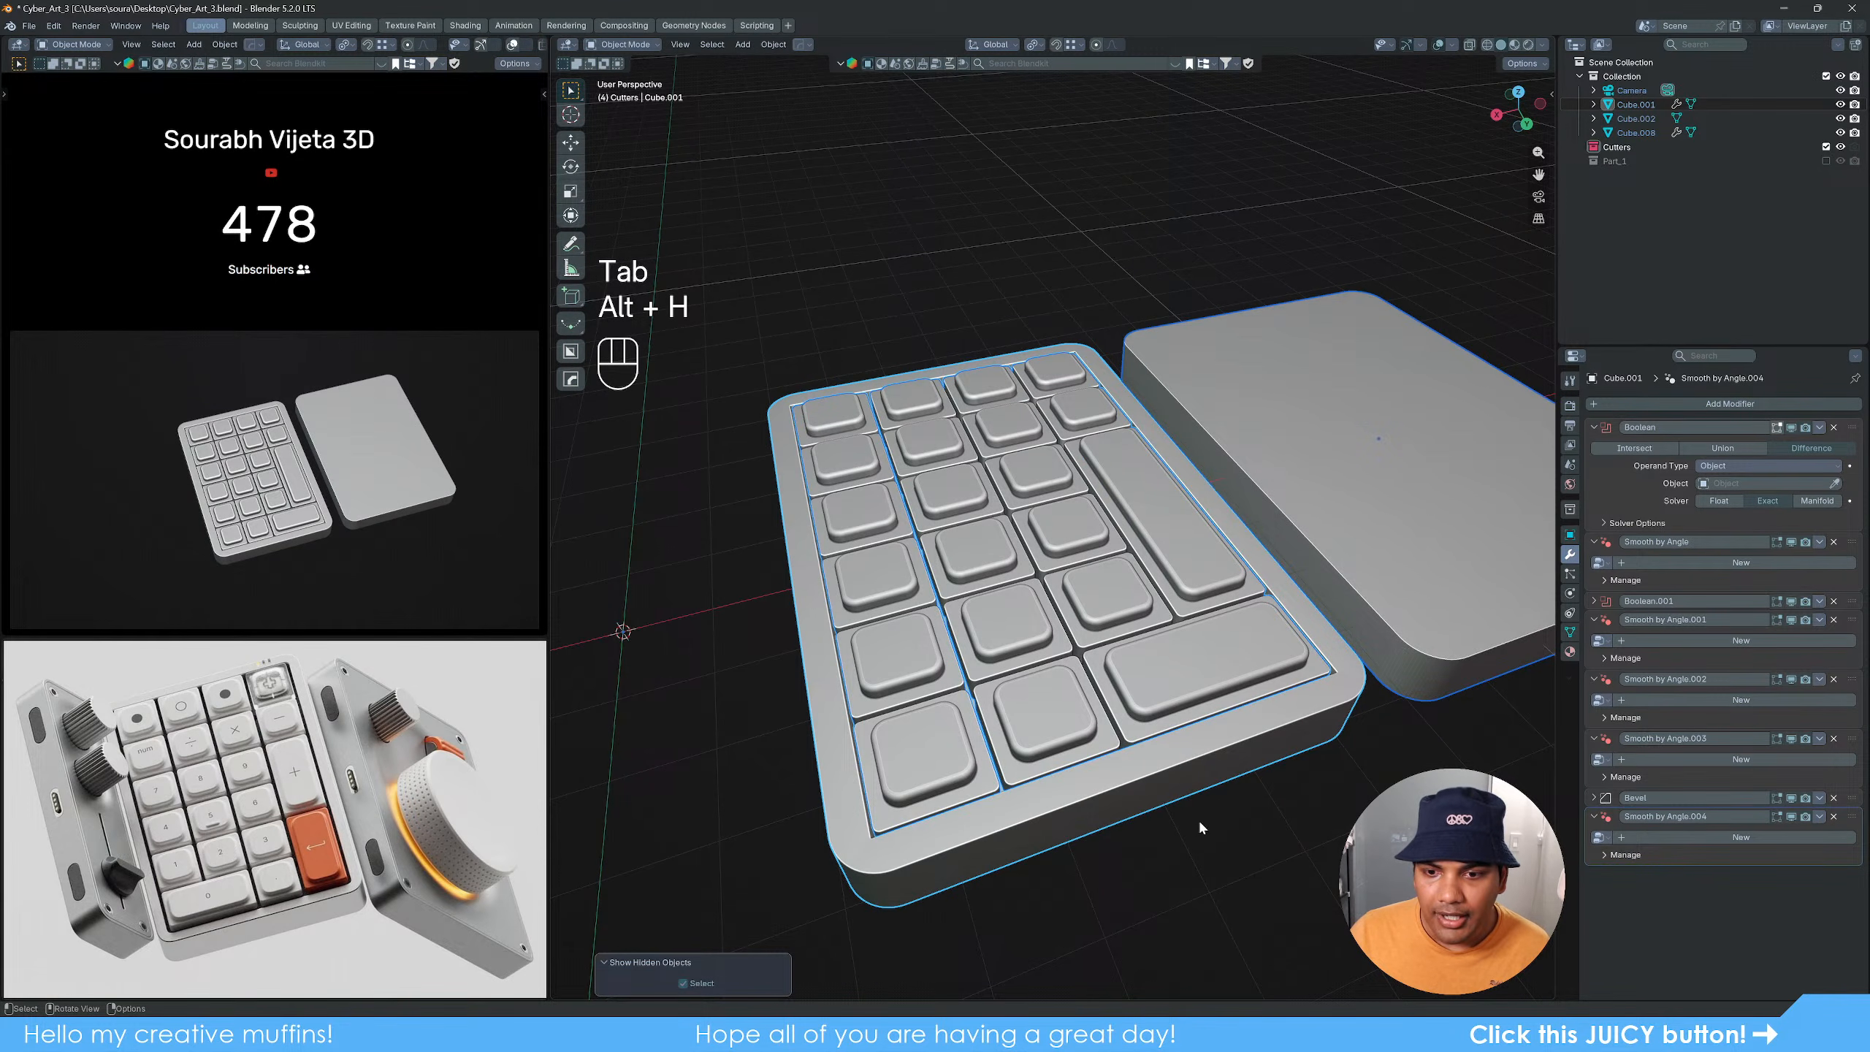
pyautogui.click(1178, 792)
pyautogui.press('Tab')
# Step: Bevel the selected inner corner edges of the case recess with an offset of about 0.098 m and 10 segments, returning to Object Mode
pyautogui.keyDown('alt'); pyautogui.moveTo(1166, 769); pyautogui.dragTo(1003, 568, button='middle'); pyautogui.keyUp('alt')
pyautogui.scroll(5, 1016, 634)
pyautogui.scroll(5, 1022, 617)
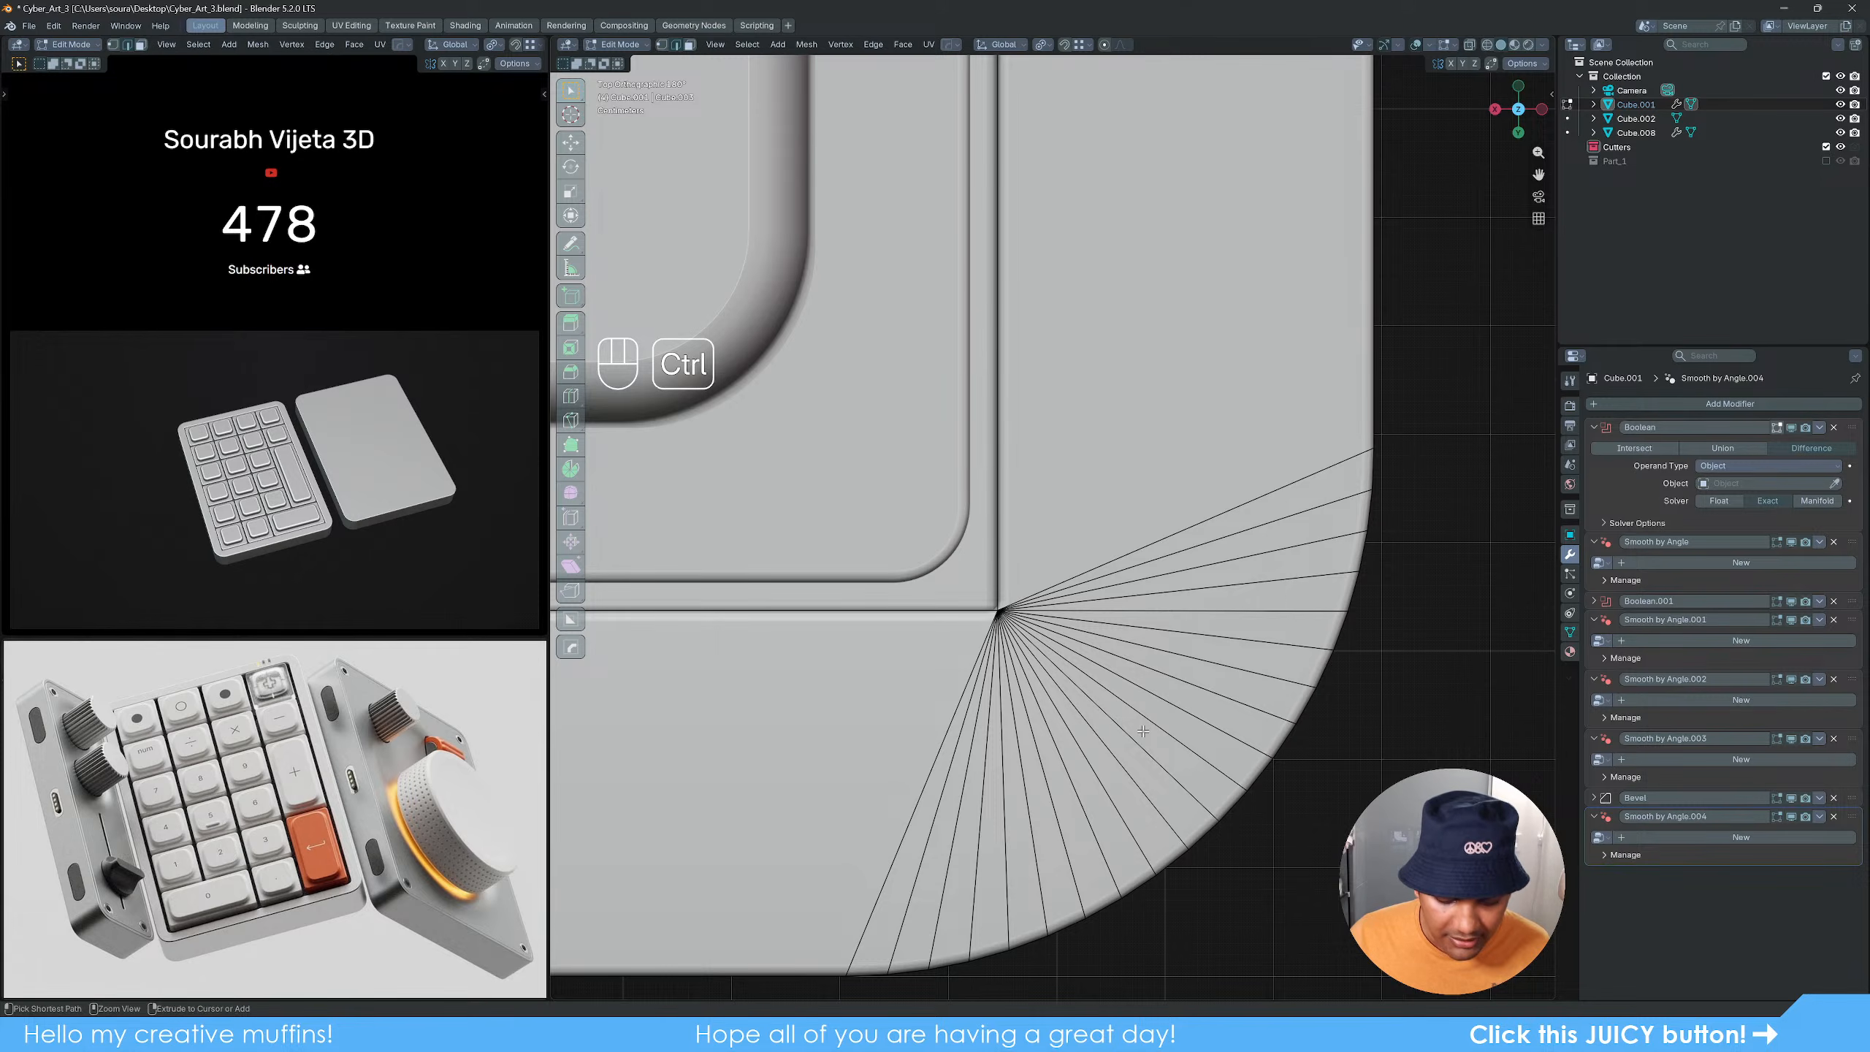
pyautogui.hotkey('ctrl', 'b')
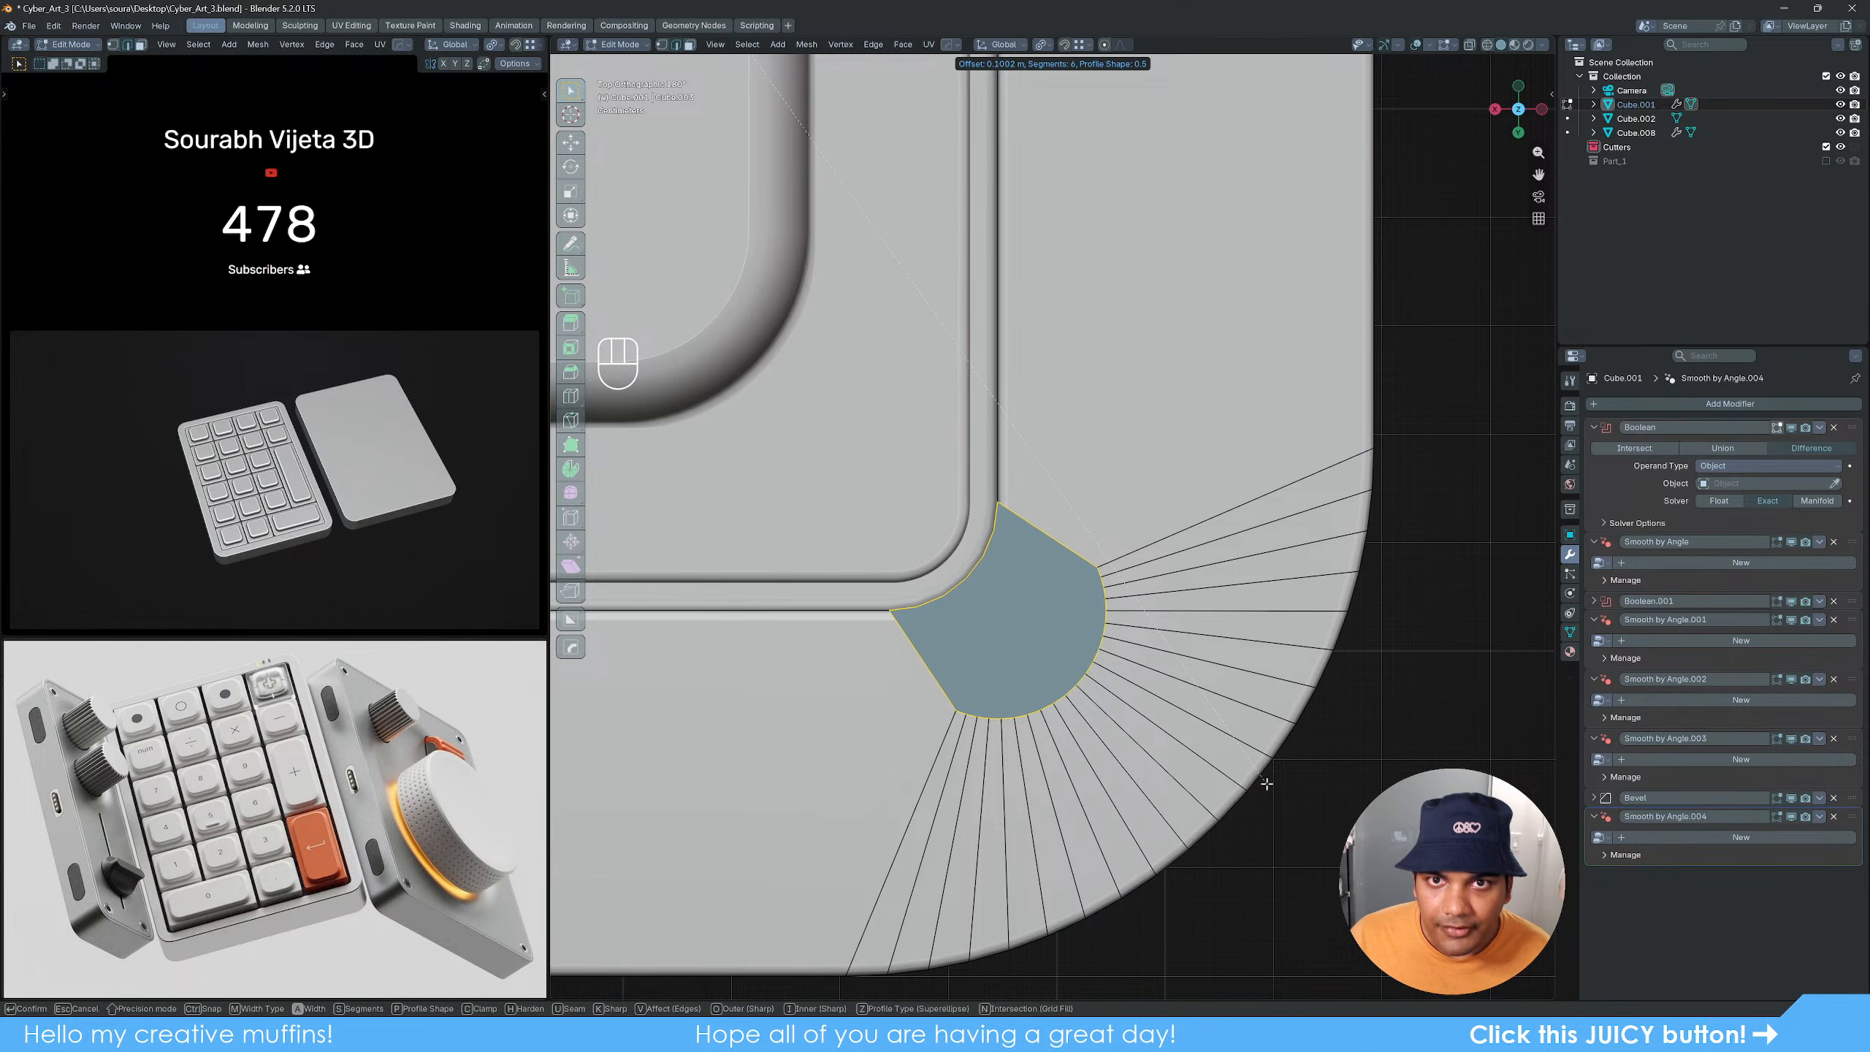
pyautogui.press('shift')
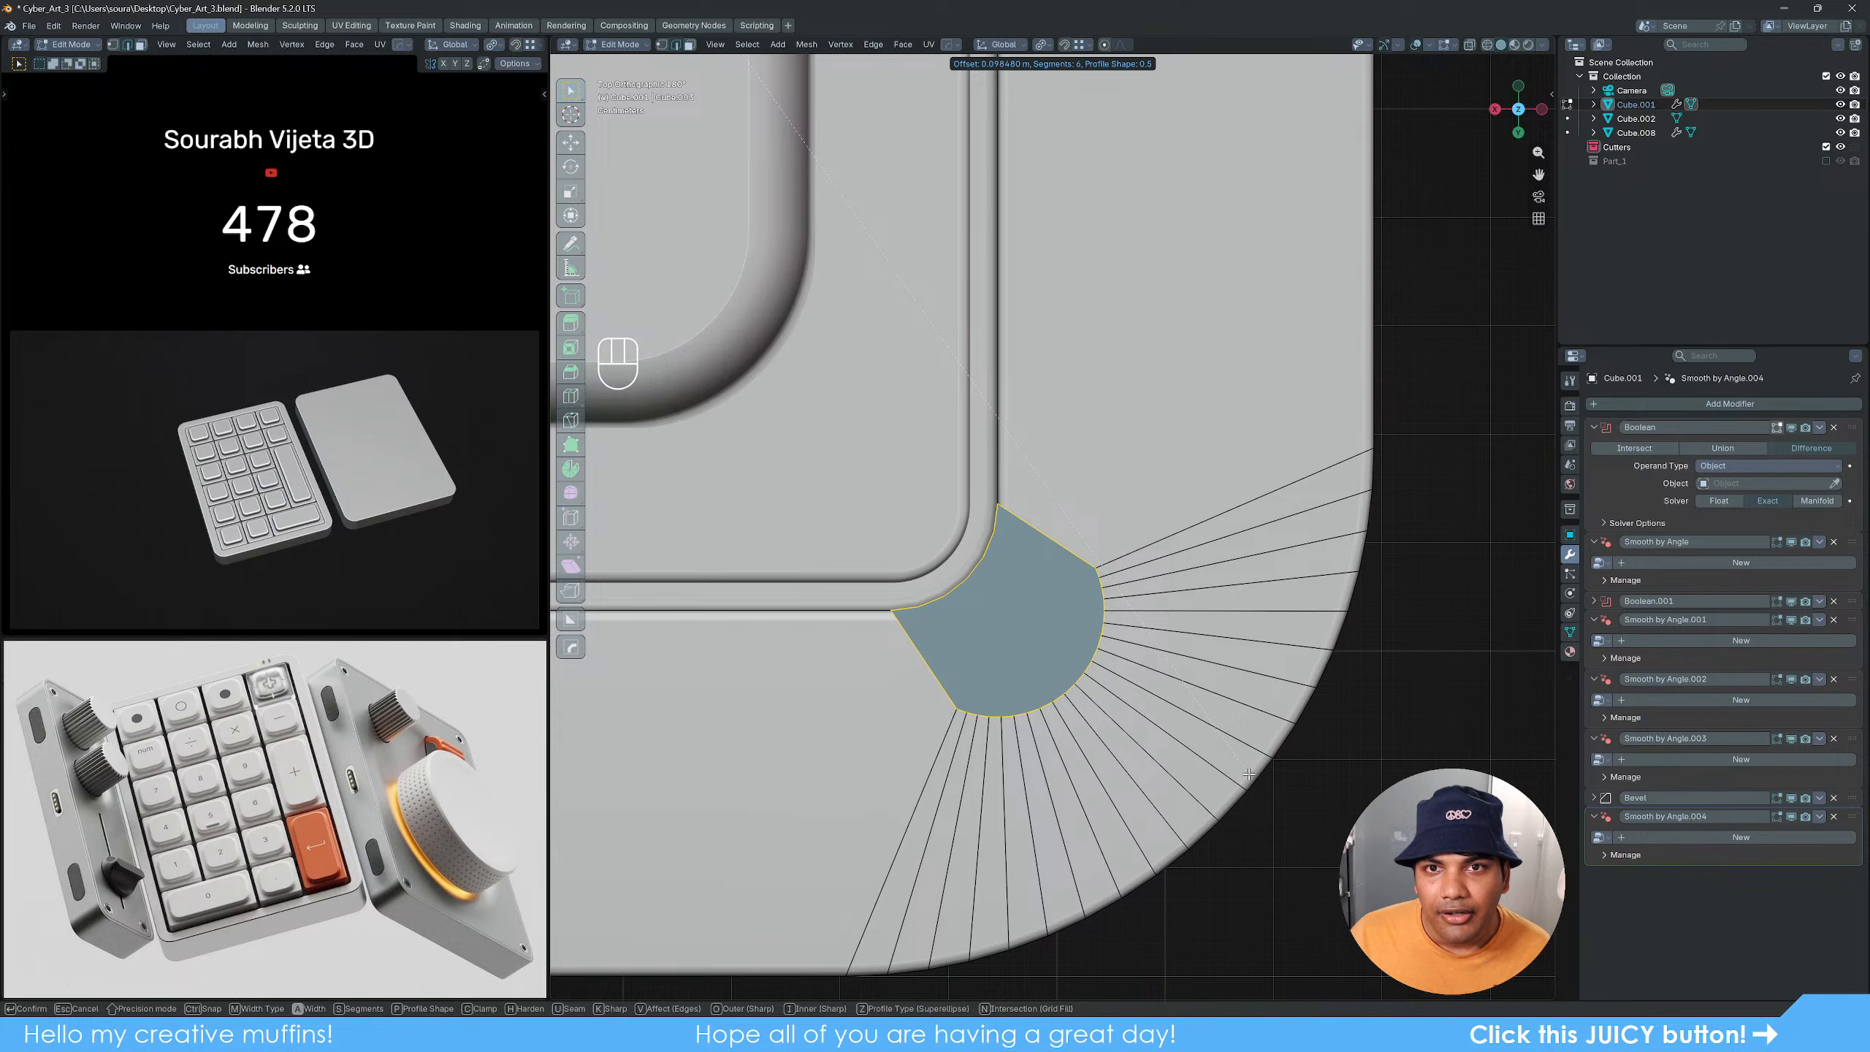
pyautogui.scroll(1, 1249, 774)
pyautogui.press('shift')
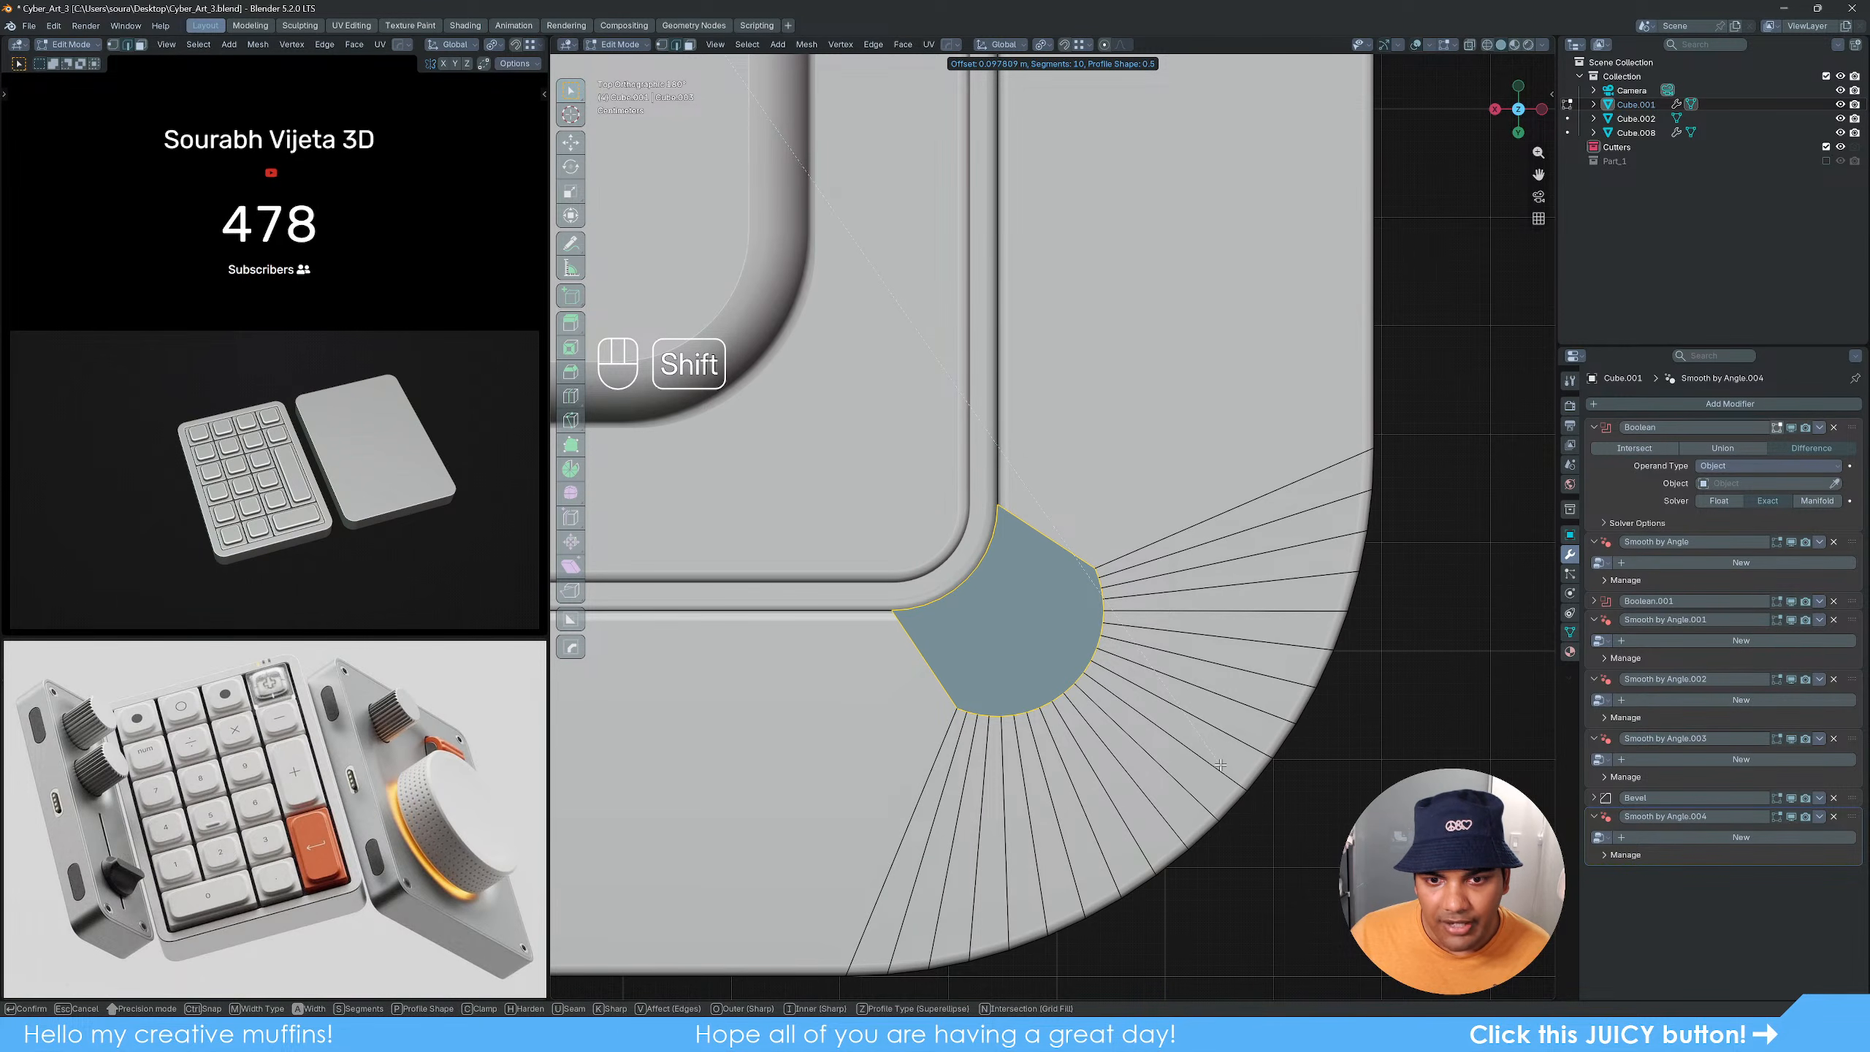
pyautogui.click(1219, 764)
pyautogui.press('Tab')
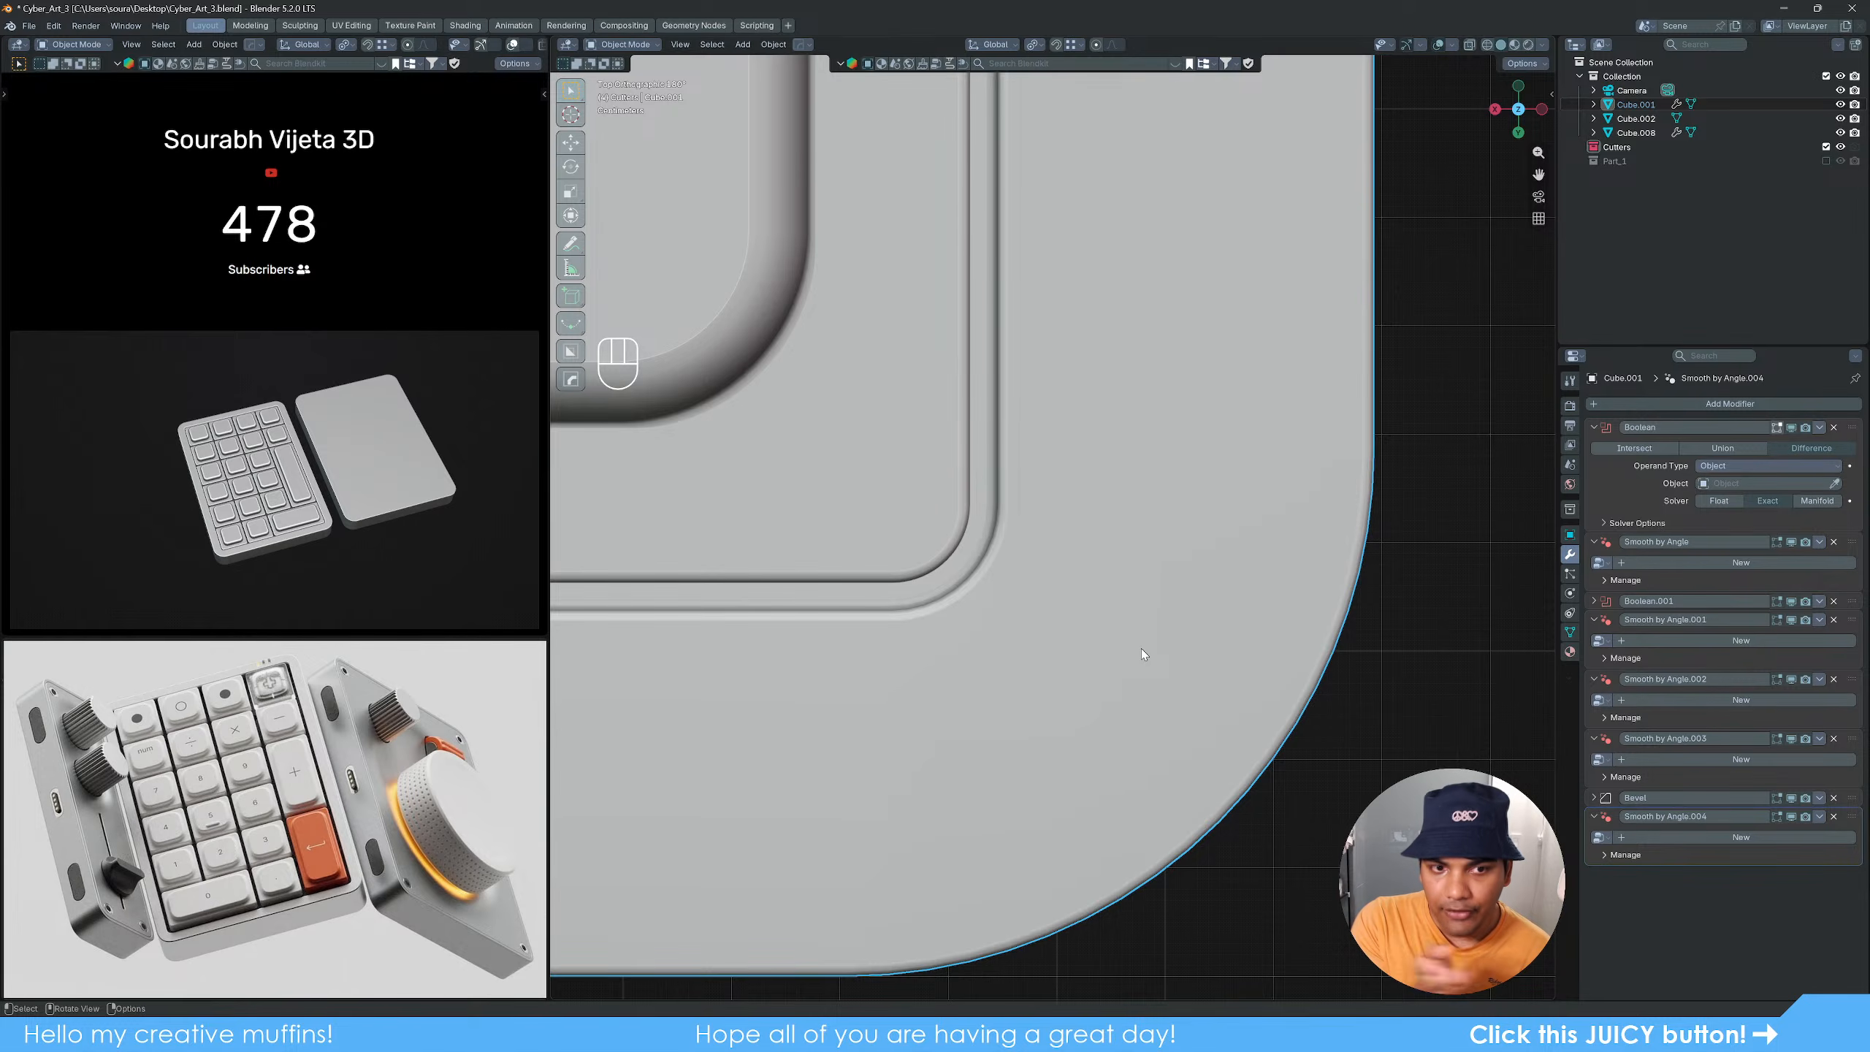
pyautogui.scroll(-5, 1141, 649)
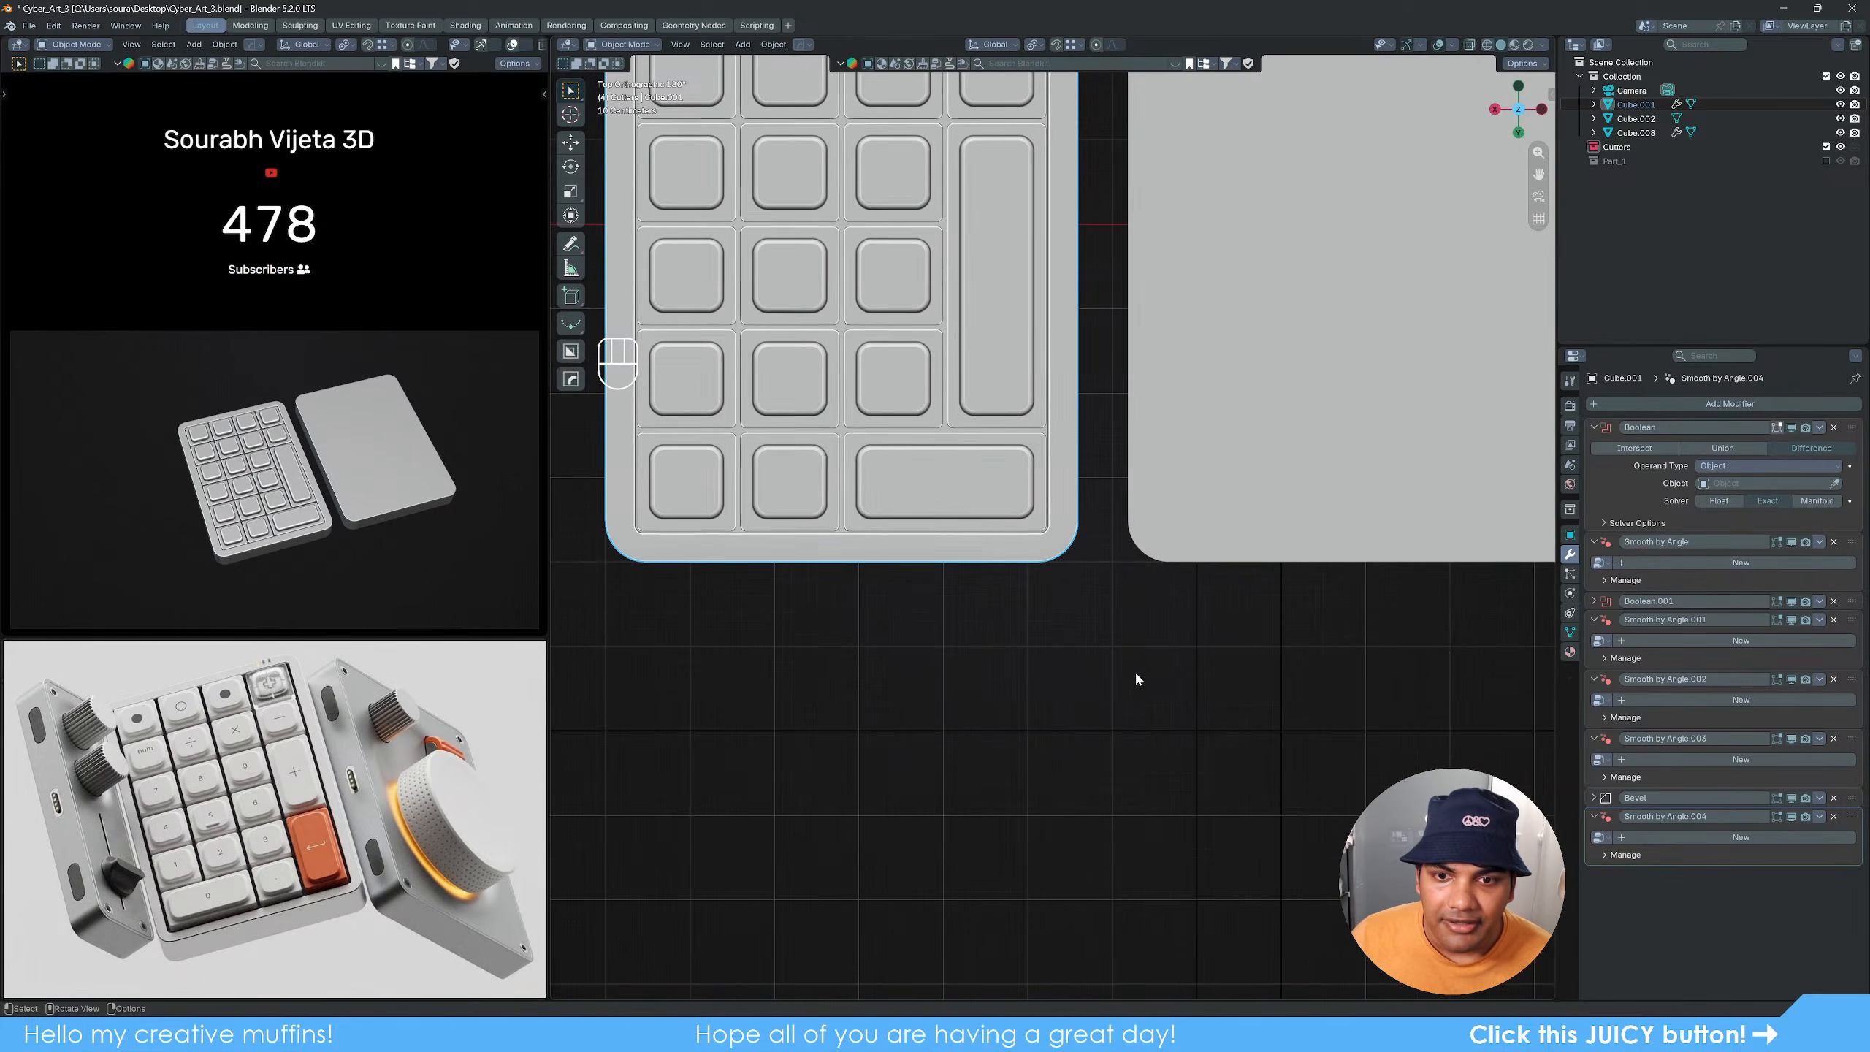
pyautogui.keyDown('shift'); pyautogui.moveTo(1134, 670); pyautogui.dragTo(1096, 769, button='middle'); pyautogui.keyUp('shift')
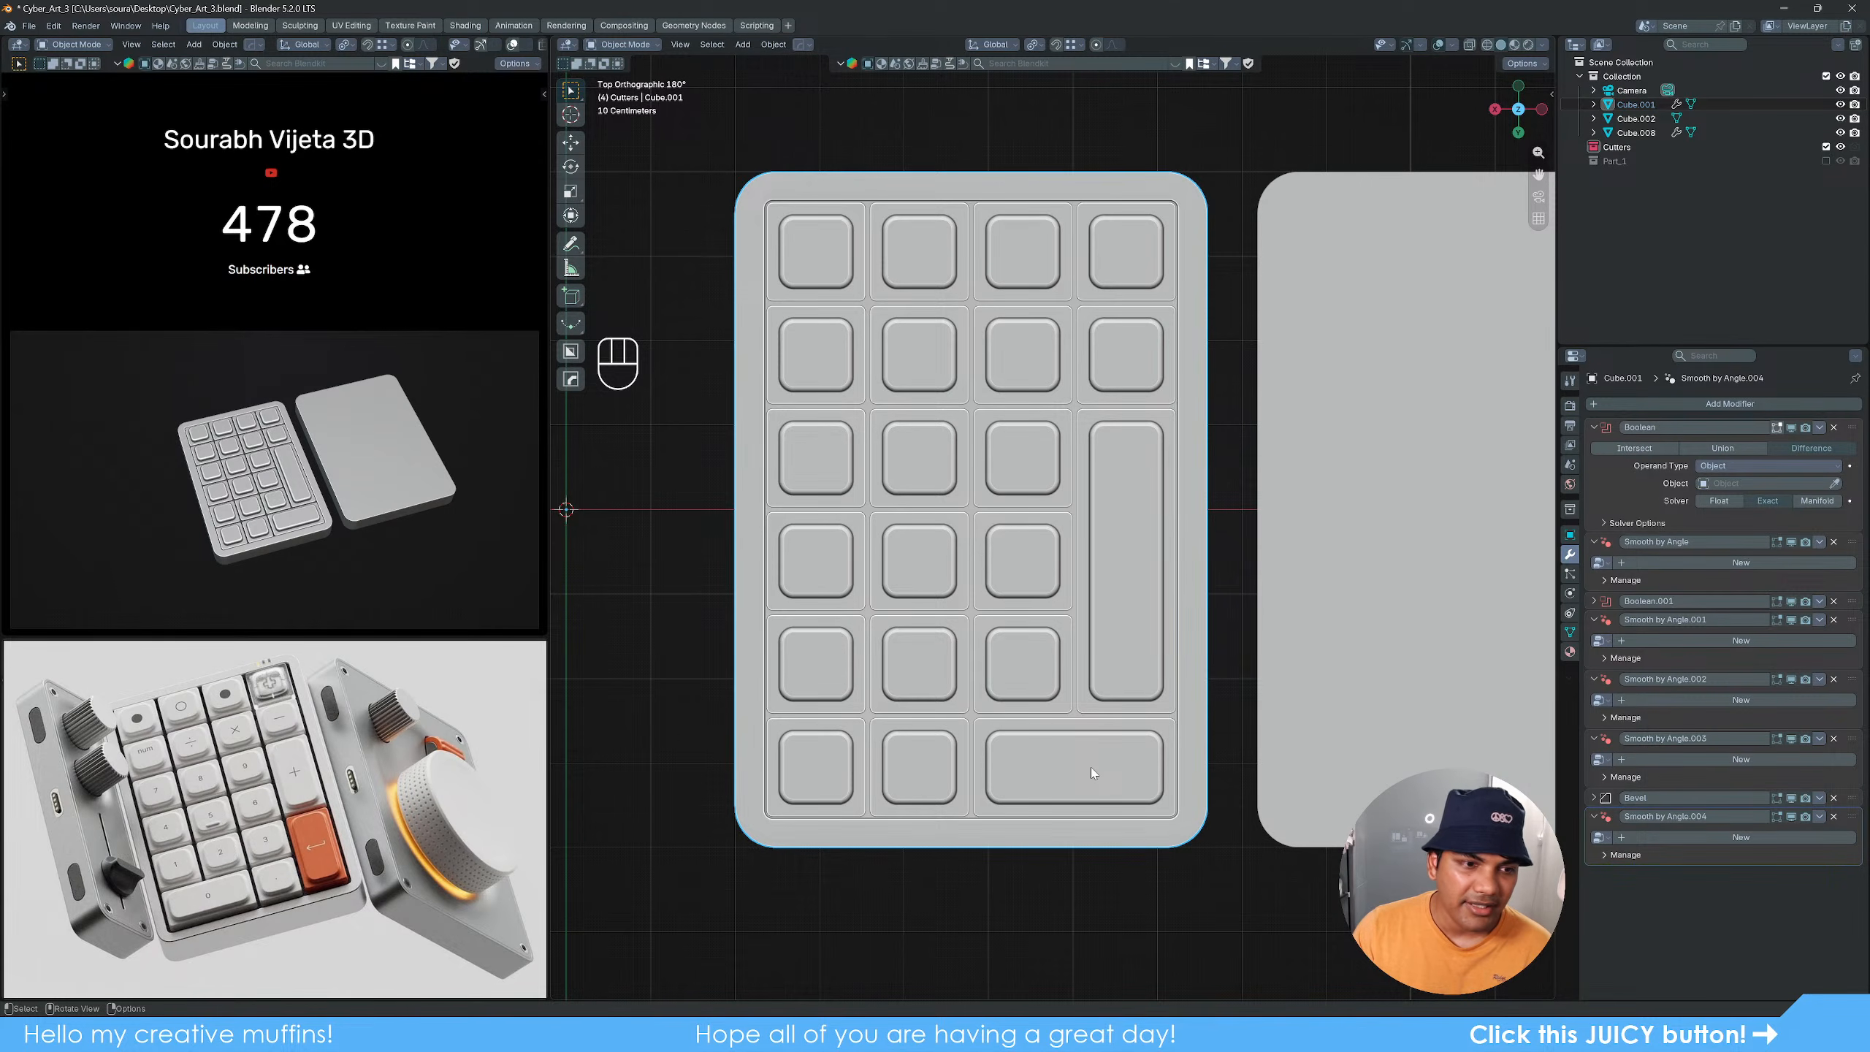
# Step: Select the keycaps object and examine the mesh around a middle keycap in face mode, returning to Object Mode
pyautogui.scroll(4, 1069, 753)
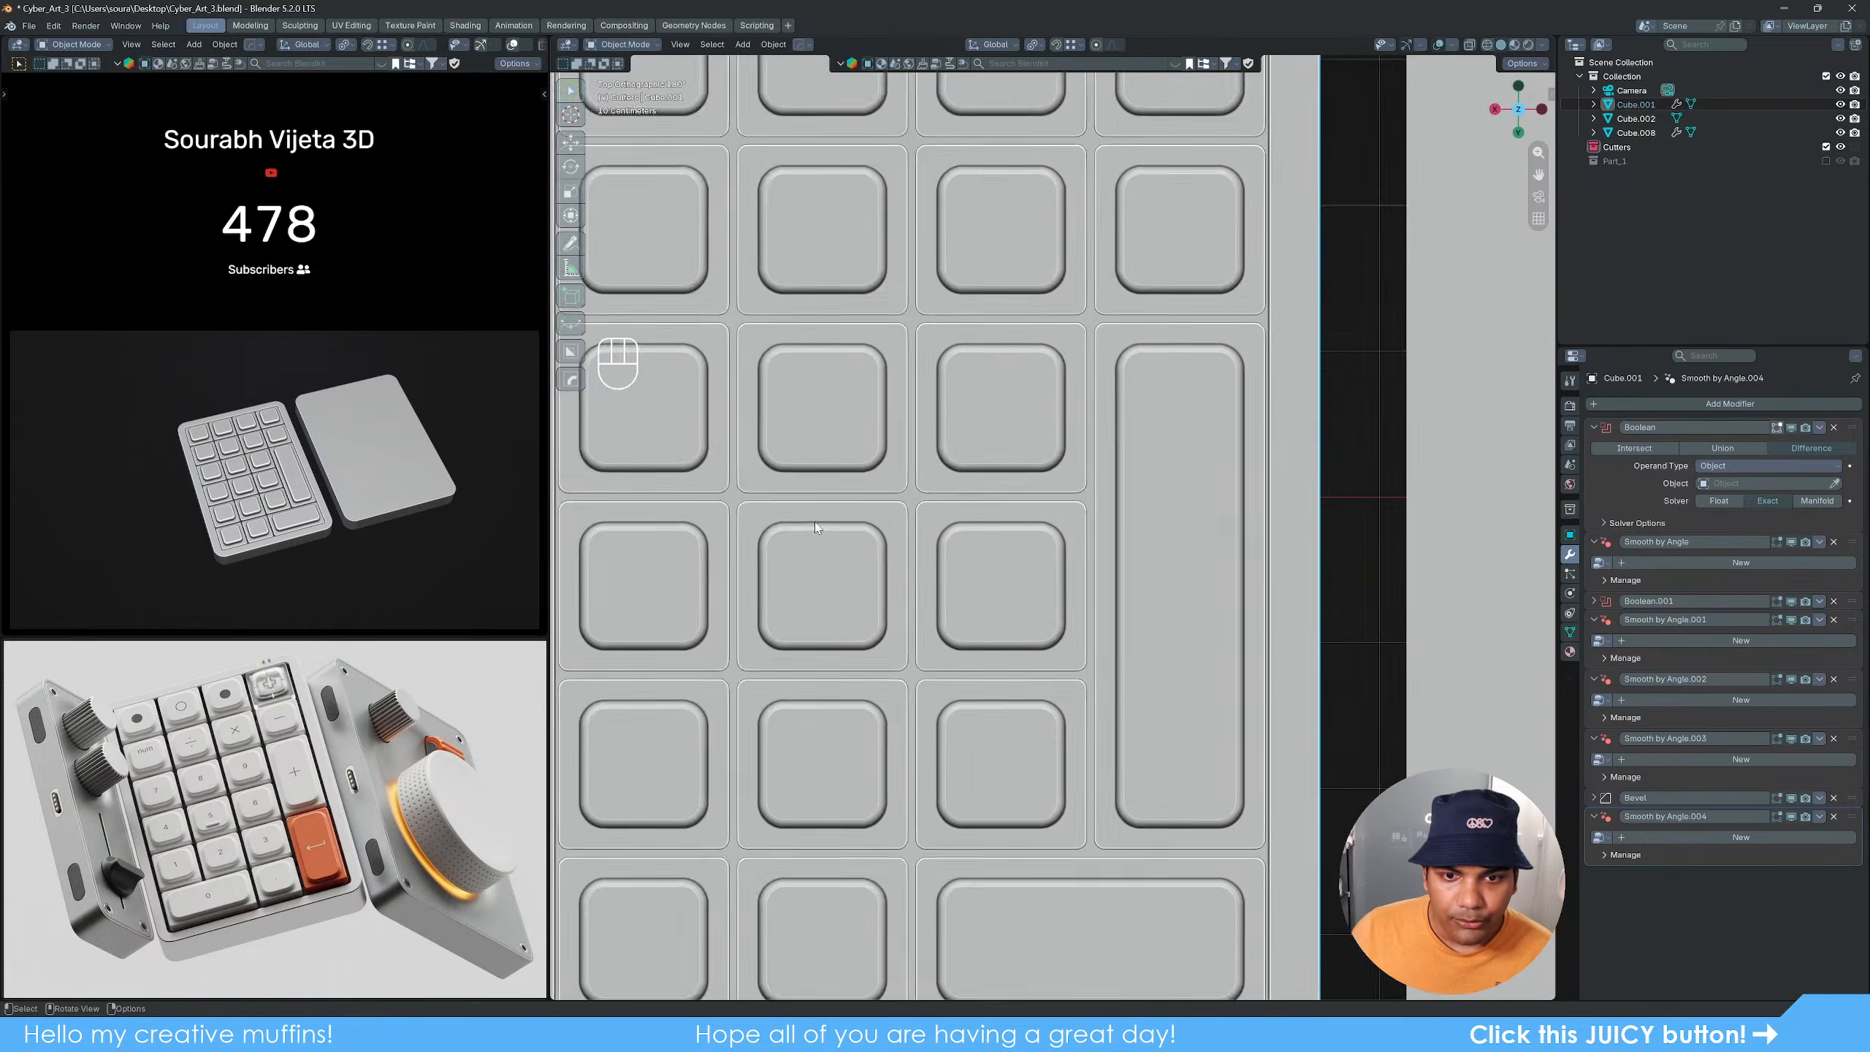
pyautogui.scroll(3, 1005, 577)
pyautogui.press('Tab')
pyautogui.press('Tab')
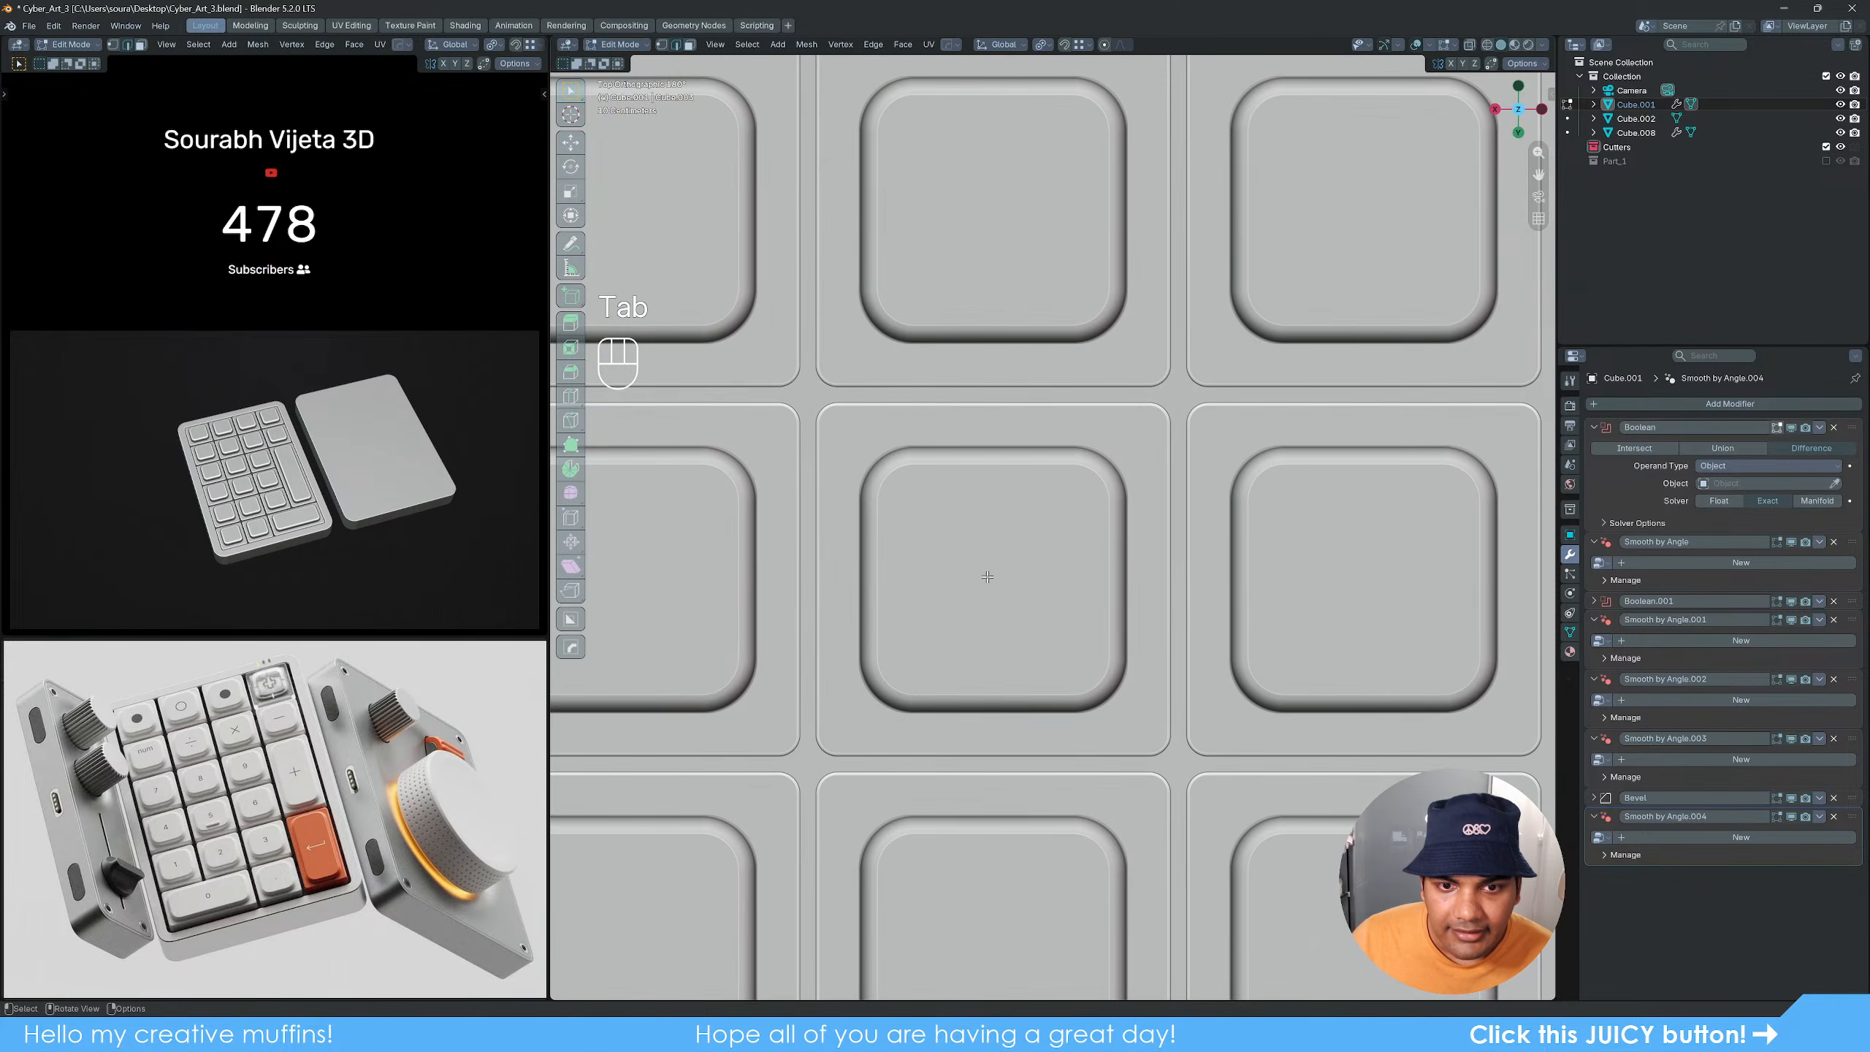
pyautogui.click(985, 583)
pyautogui.press('Tab')
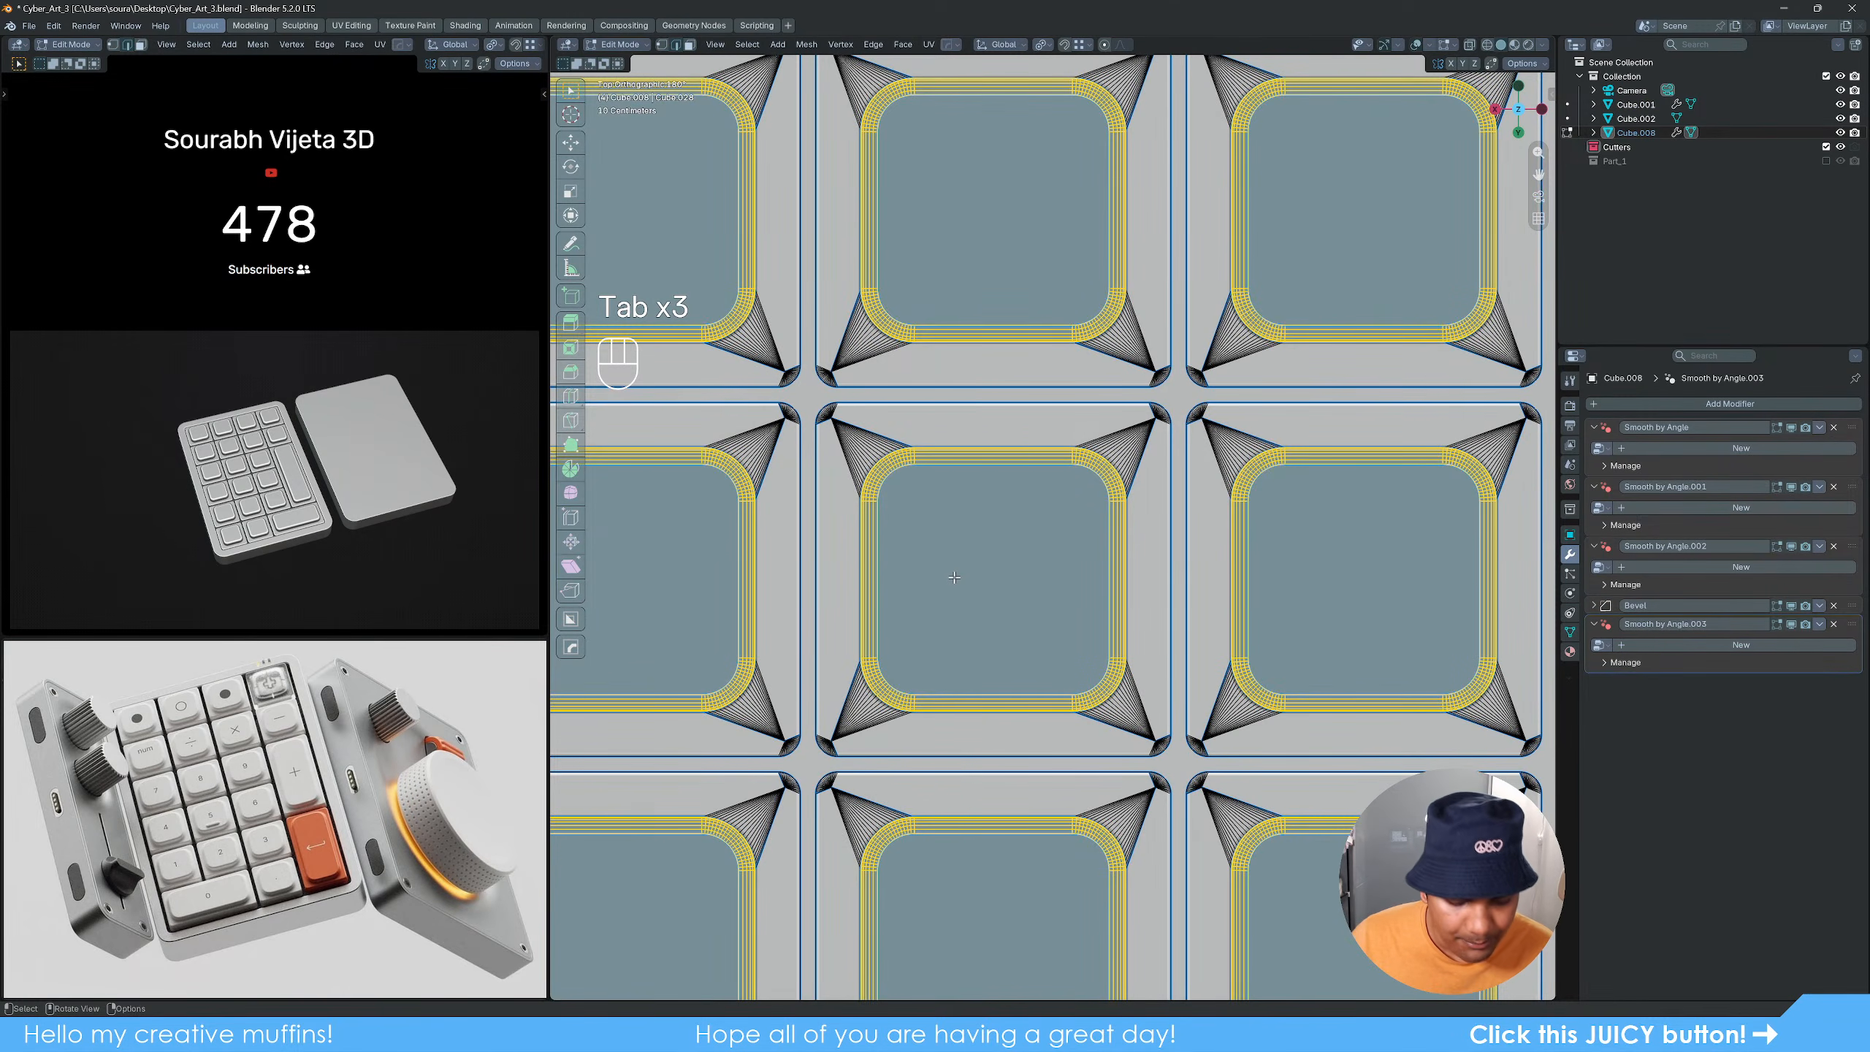
pyautogui.press('3')
pyautogui.click(842, 578)
pyautogui.keyDown('shift'); pyautogui.moveTo(842, 579); pyautogui.dragTo(927, 543, button='middle'); pyautogui.keyUp('shift')
pyautogui.scroll(4, 812, 567)
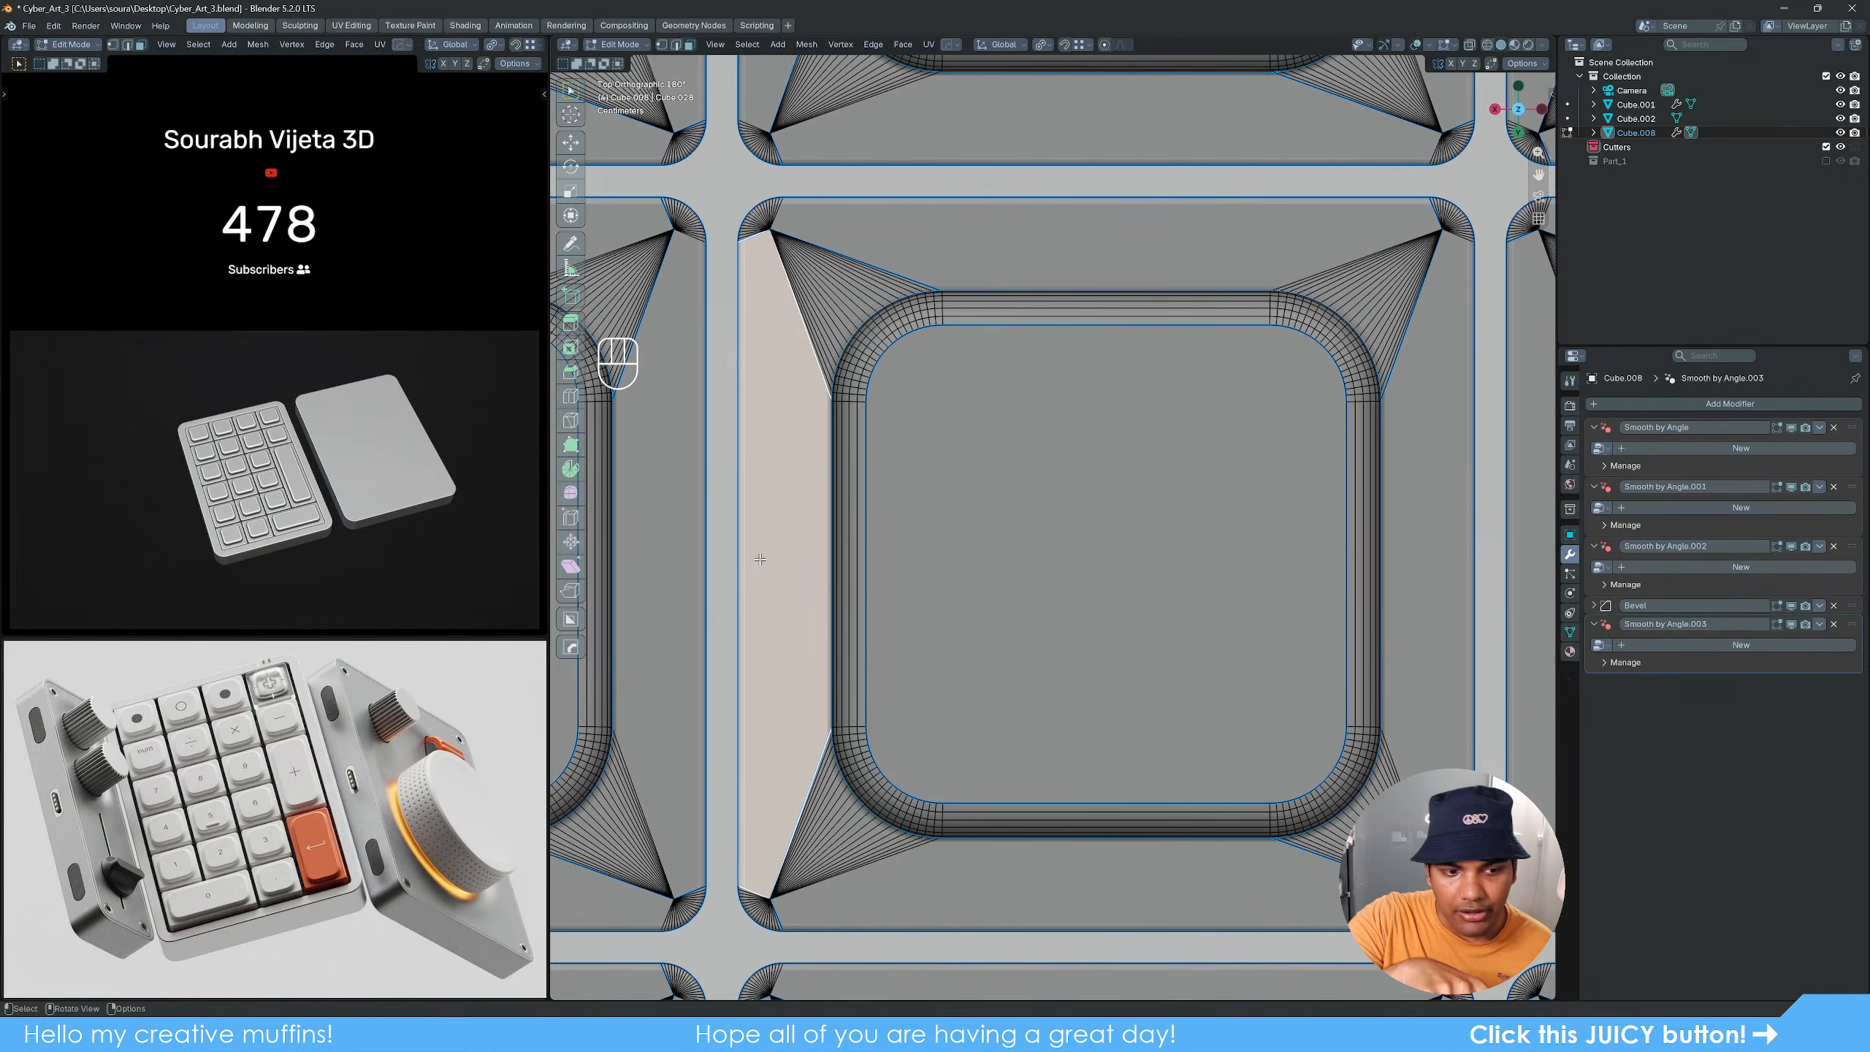
pyautogui.press('Tab')
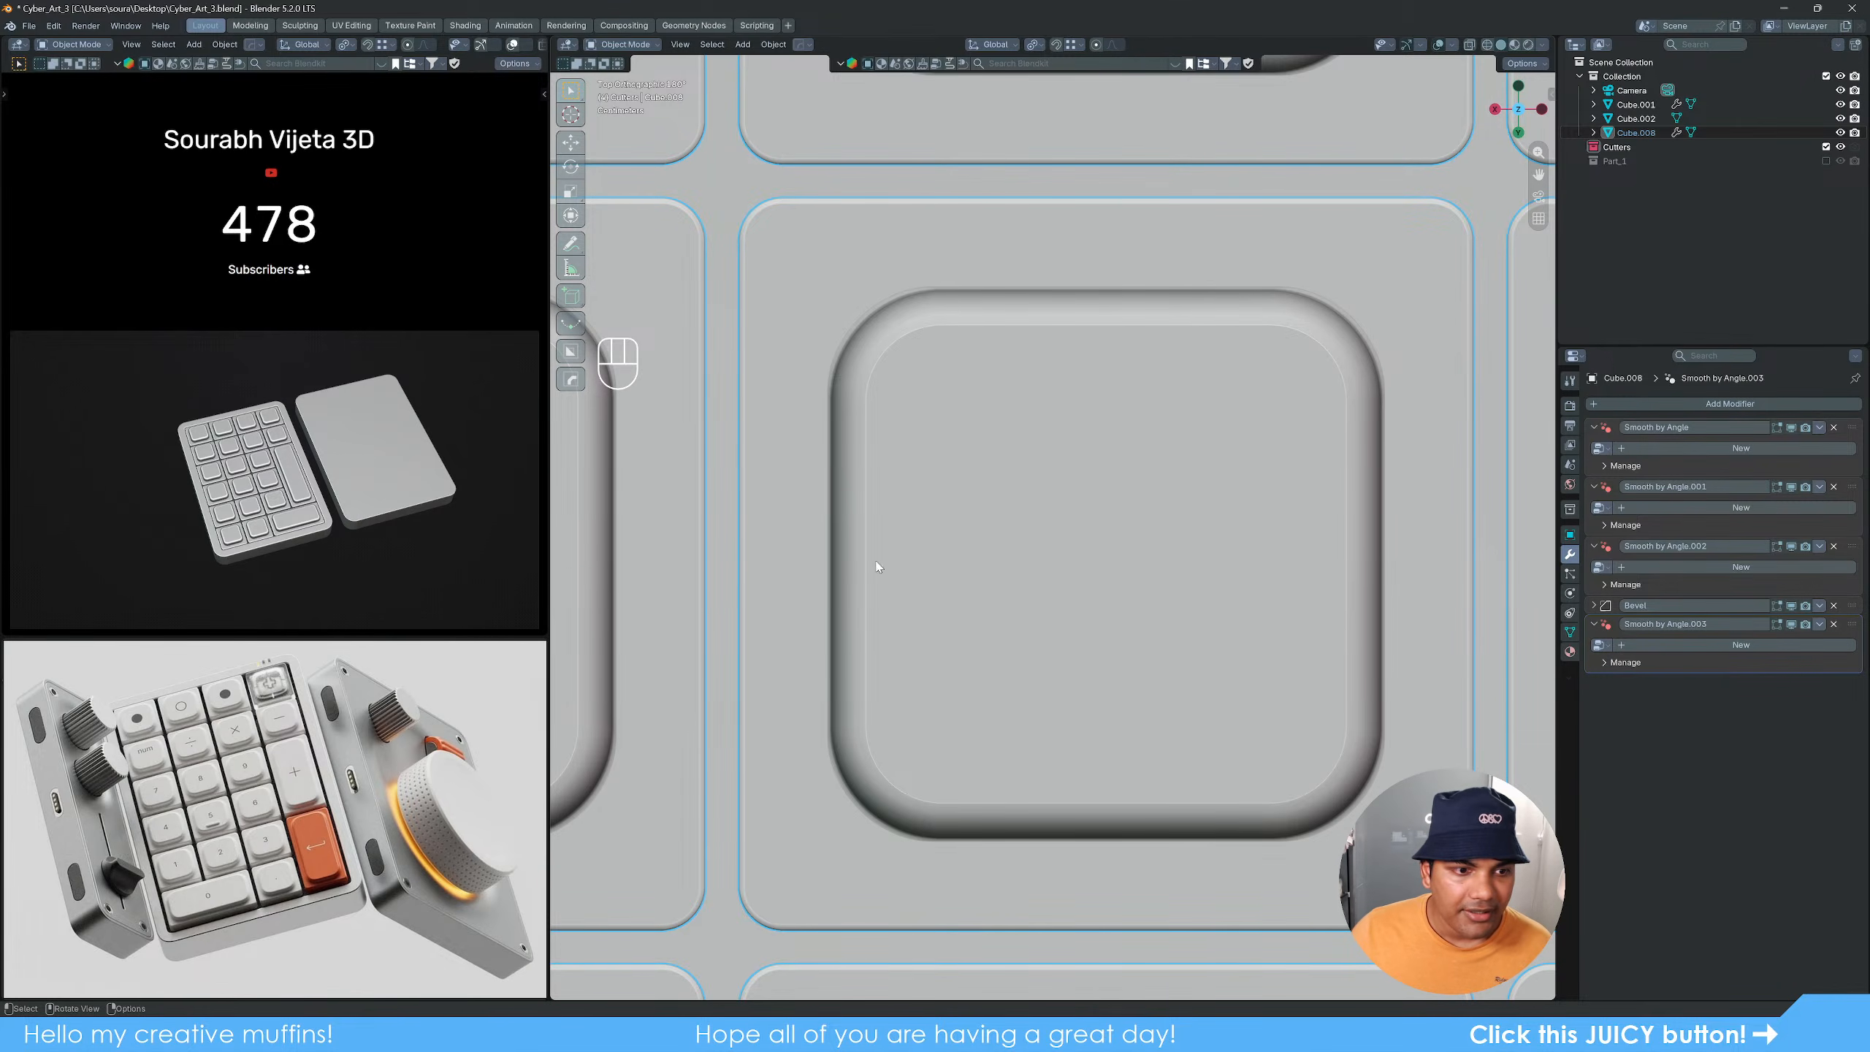
# Step: Examine the whole keypad in perspective against the reference image and reselect the keycaps object
pyautogui.scroll(-8, 1099, 641)
pyautogui.moveTo(1105, 633); pyautogui.dragTo(1224, 579, button='middle')
pyautogui.click(1286, 893)
pyautogui.keyDown('shift'); pyautogui.moveTo(1152, 644); pyautogui.dragTo(1077, 607, button='middle'); pyautogui.keyUp('shift')
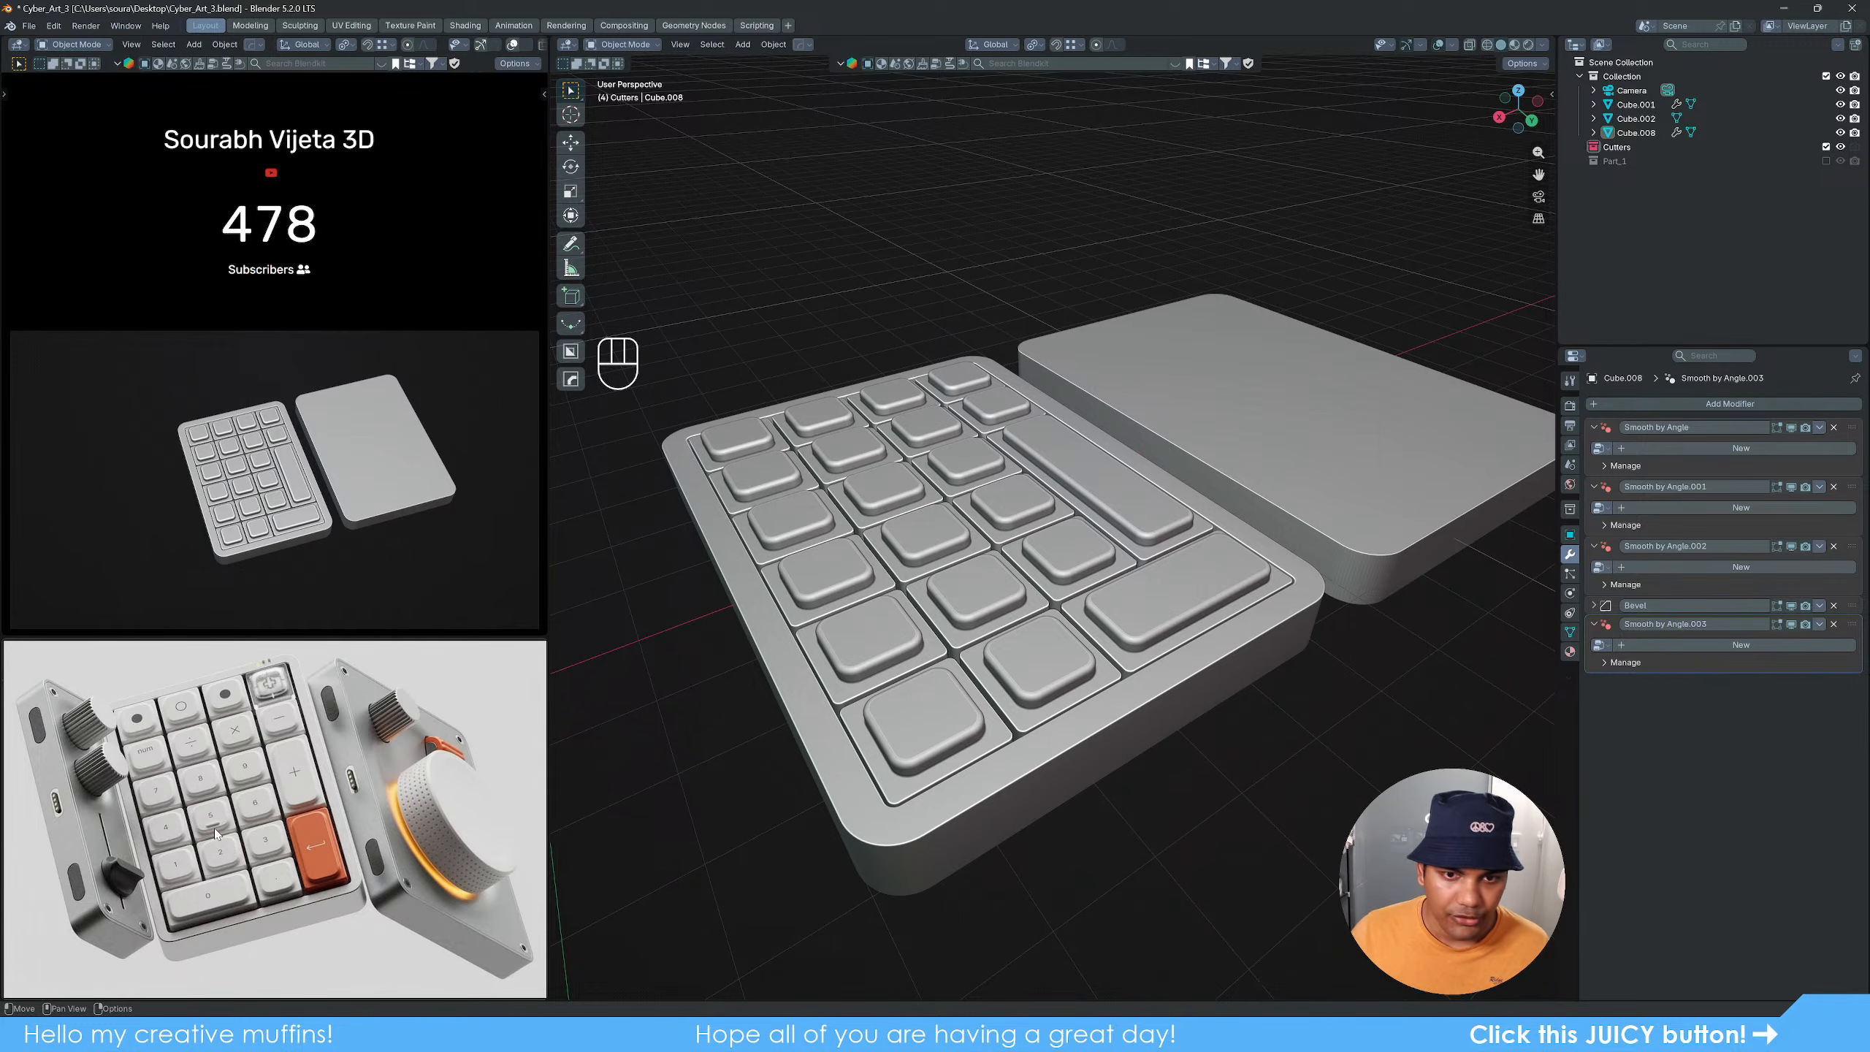
pyautogui.keyDown('shift'); pyautogui.moveTo(854, 608); pyautogui.dragTo(1119, 634, button='middle'); pyautogui.keyUp('shift')
pyautogui.scroll(5, 1119, 634)
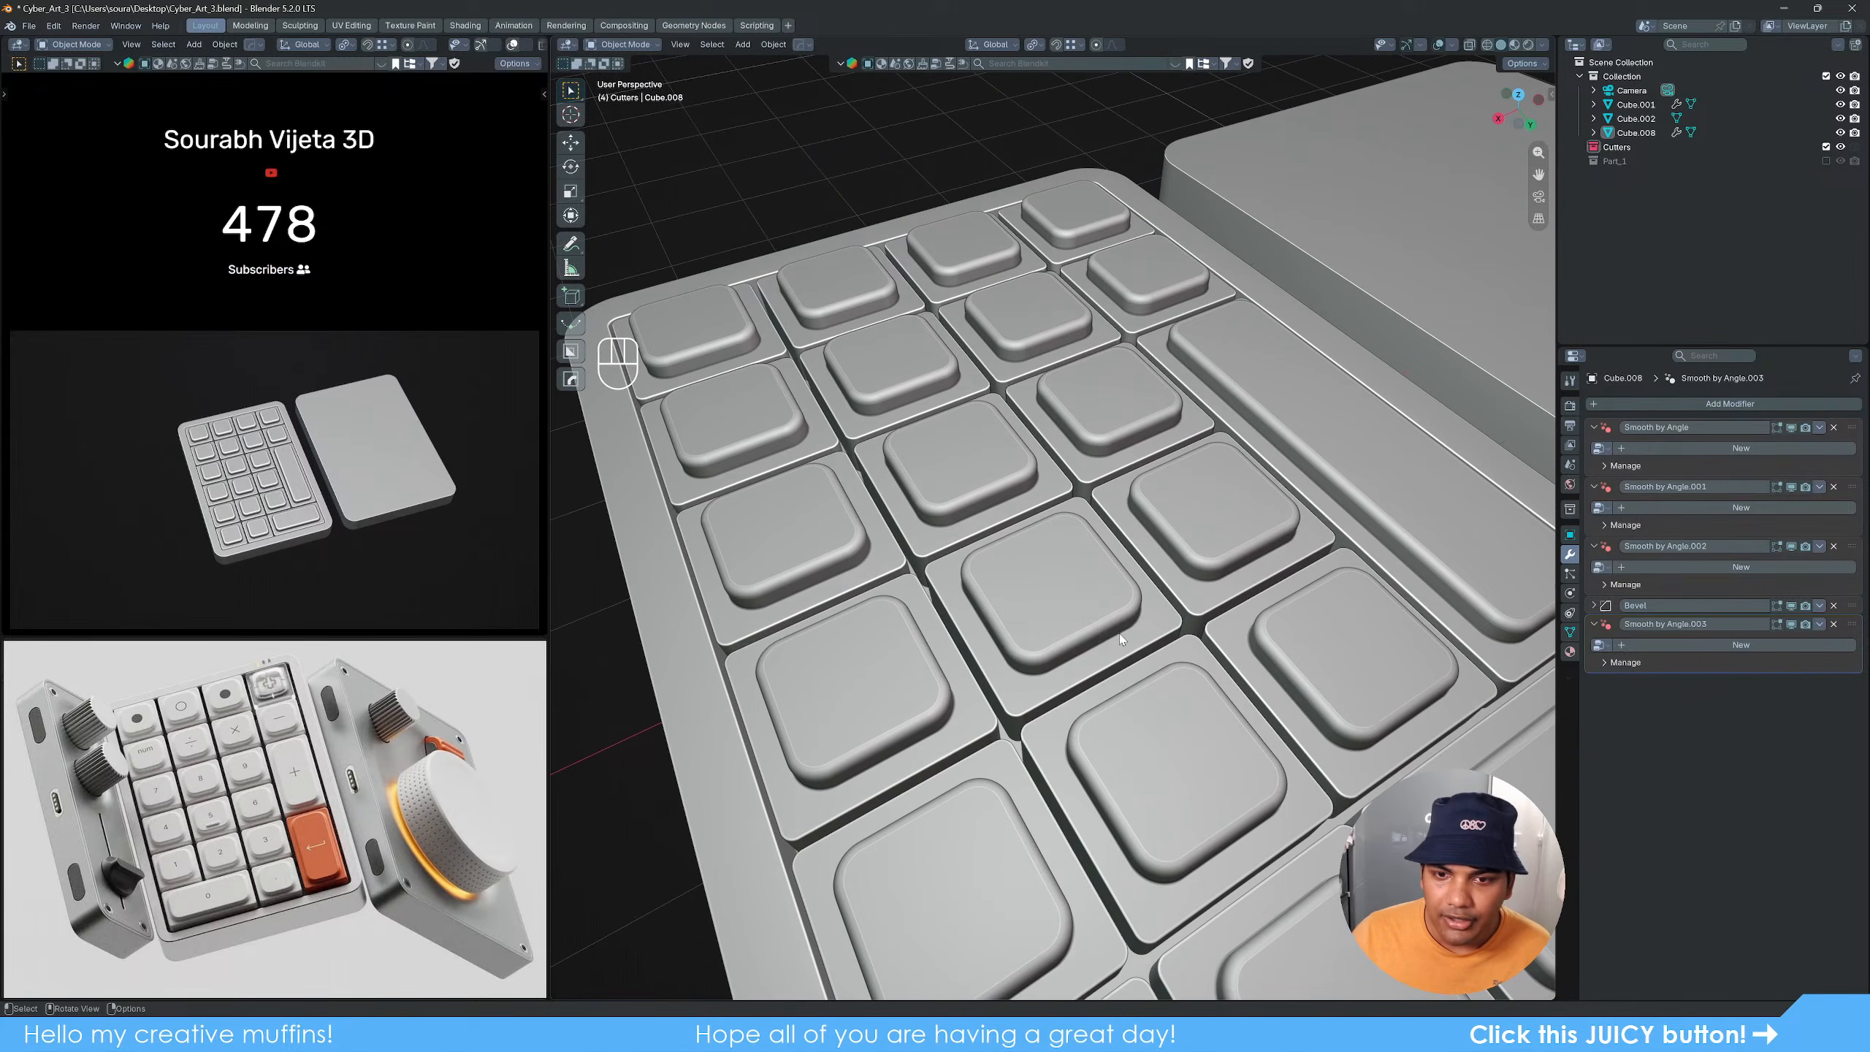
pyautogui.click(1119, 634)
pyautogui.scroll(3, 1090, 638)
pyautogui.press('d')
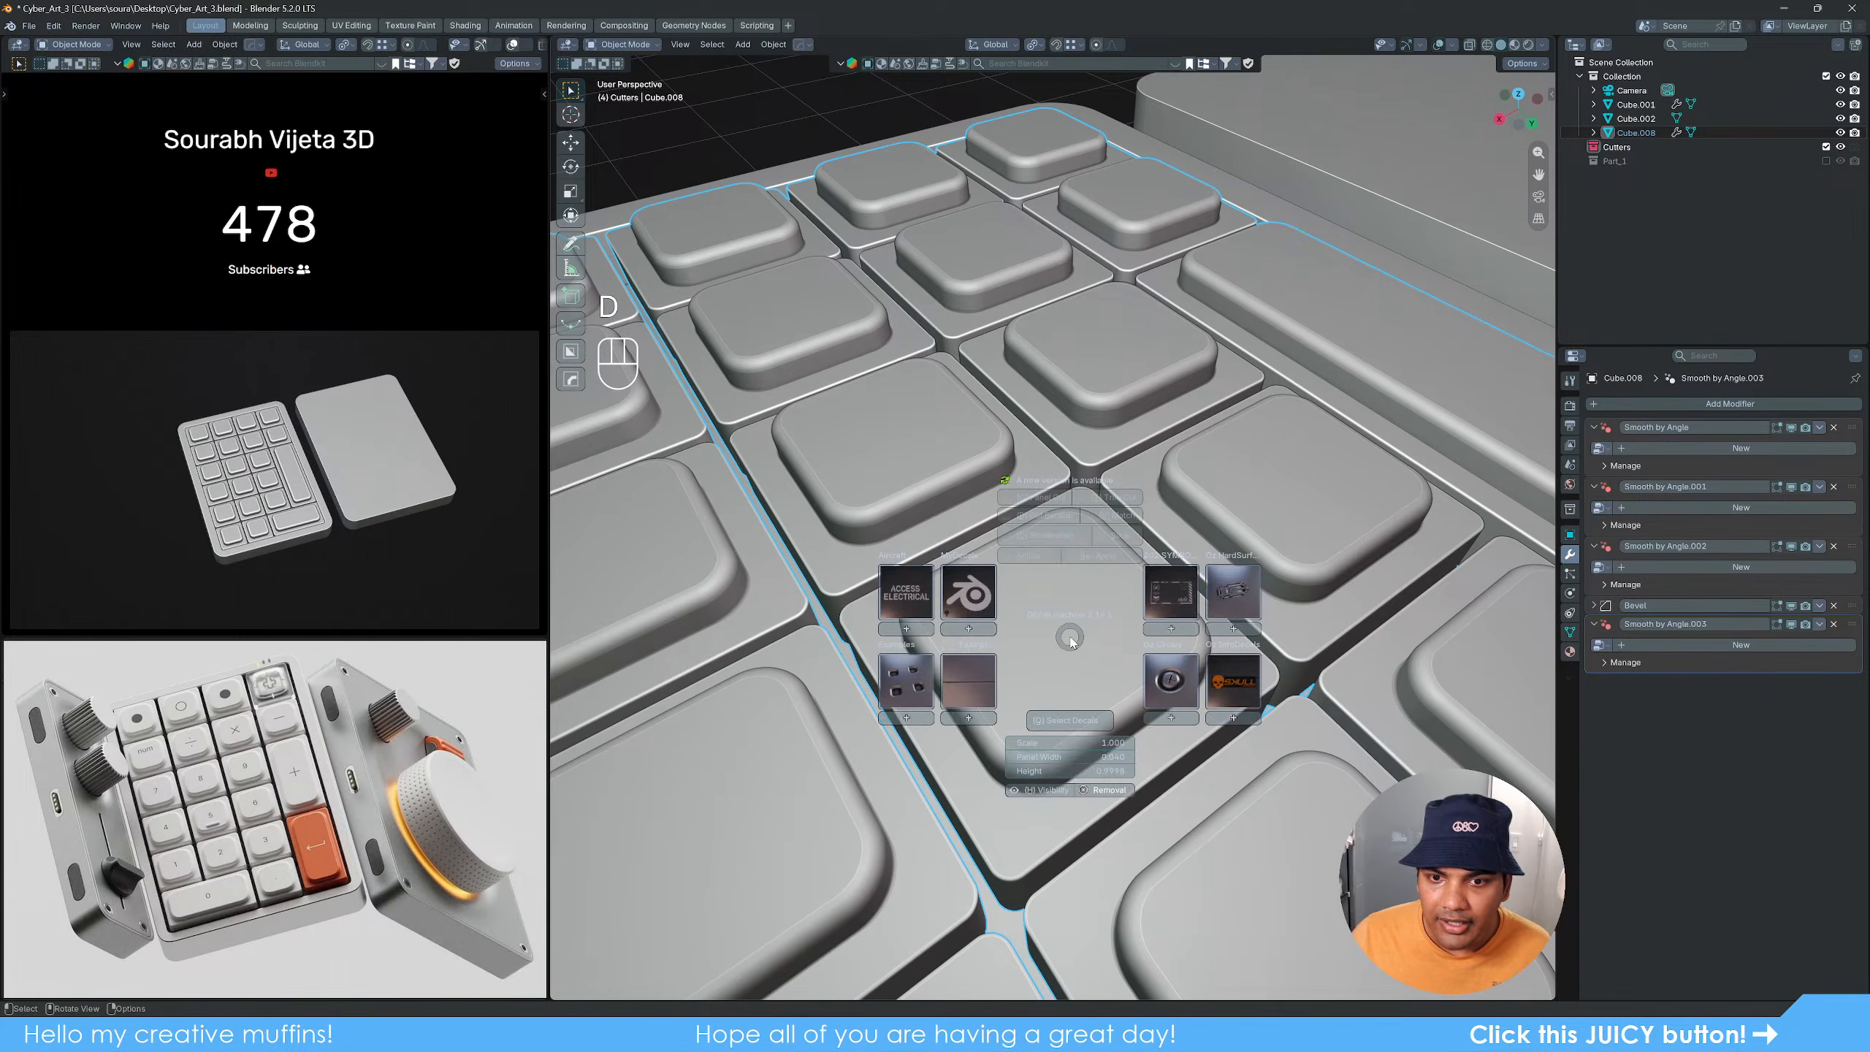
pyautogui.press('q')
pyautogui.moveTo(1071, 638)
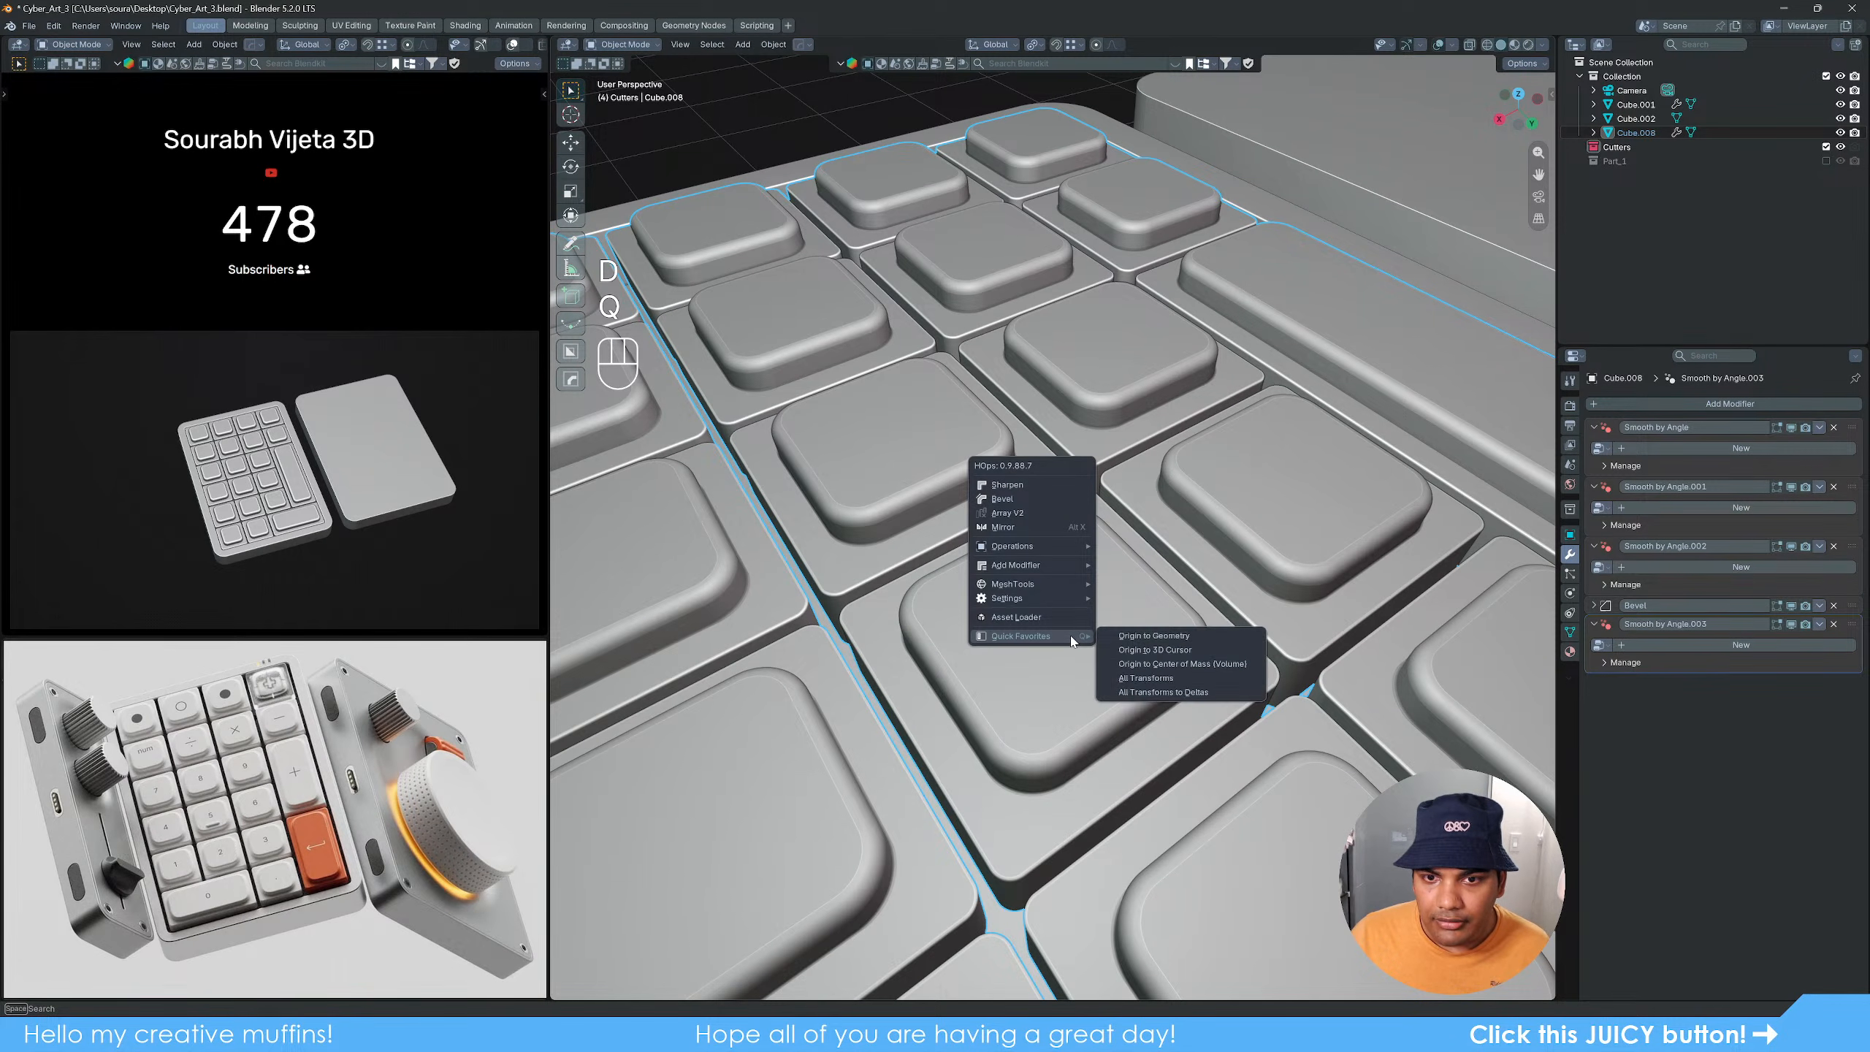
pyautogui.hotkey('alt', 'w')
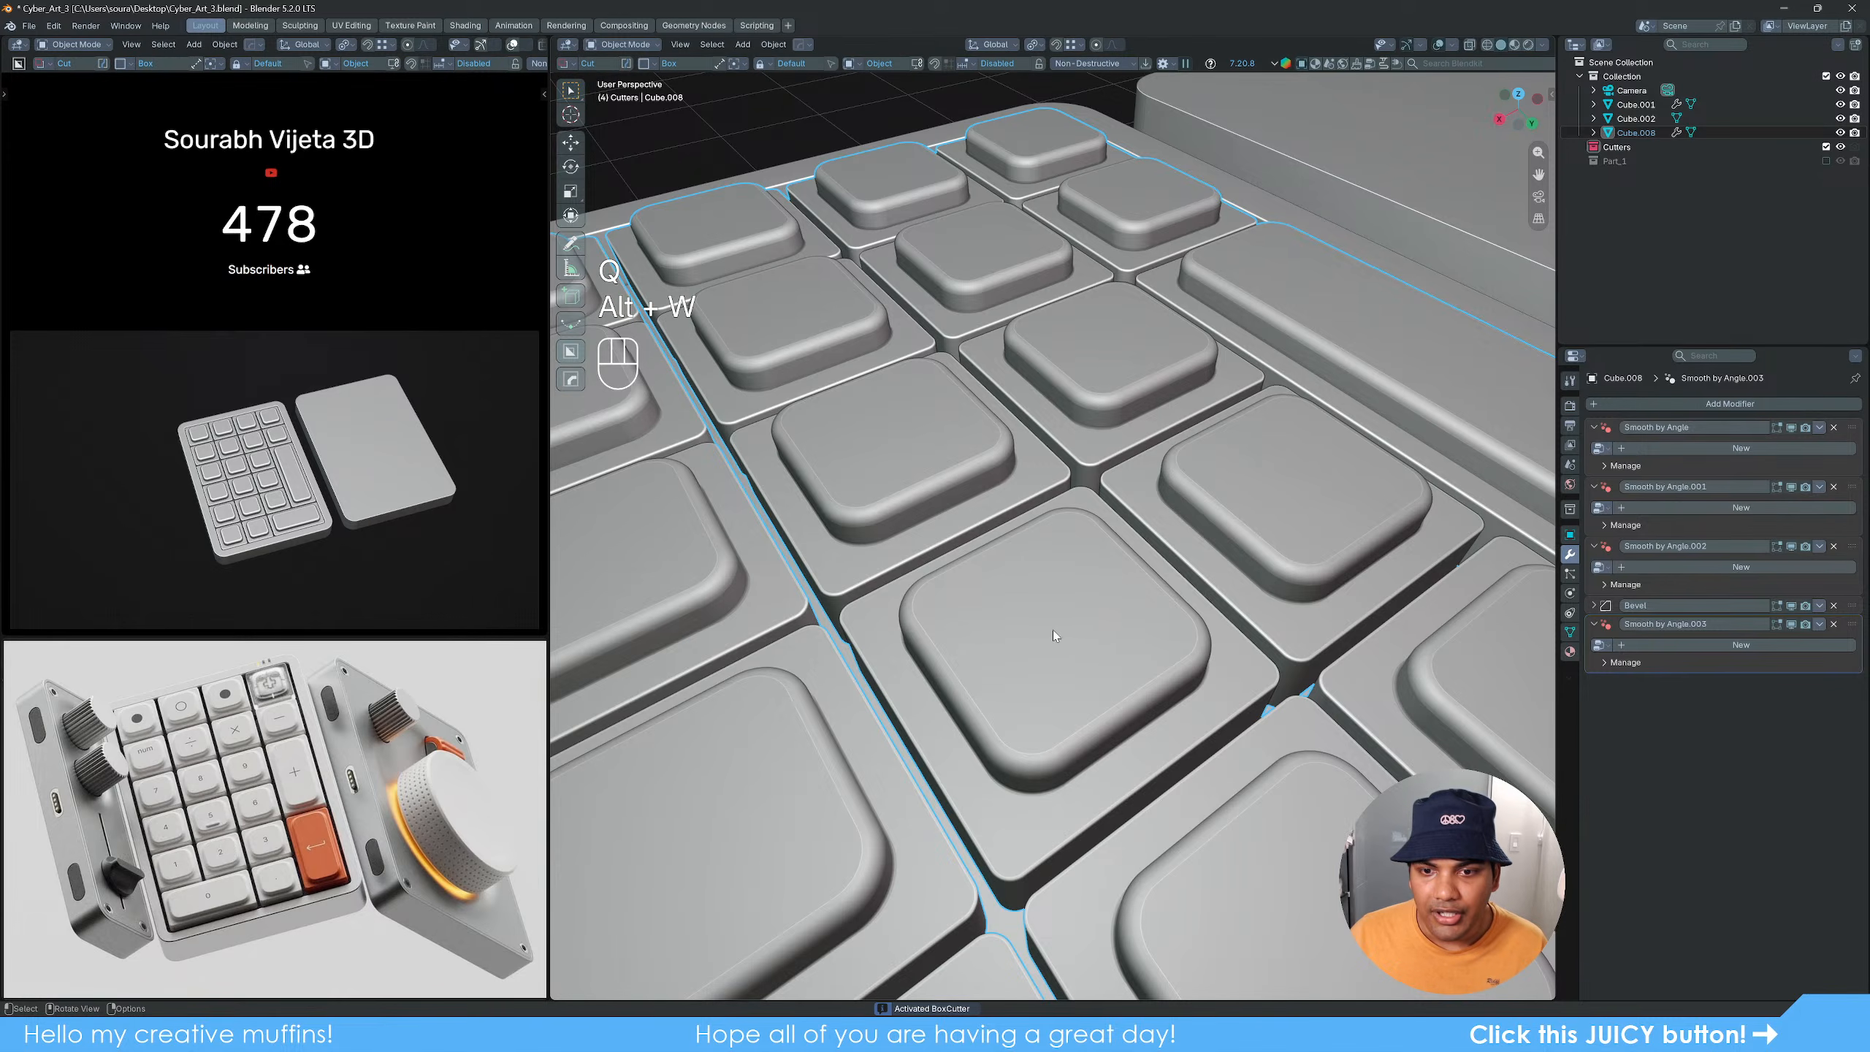
pyautogui.press('d')
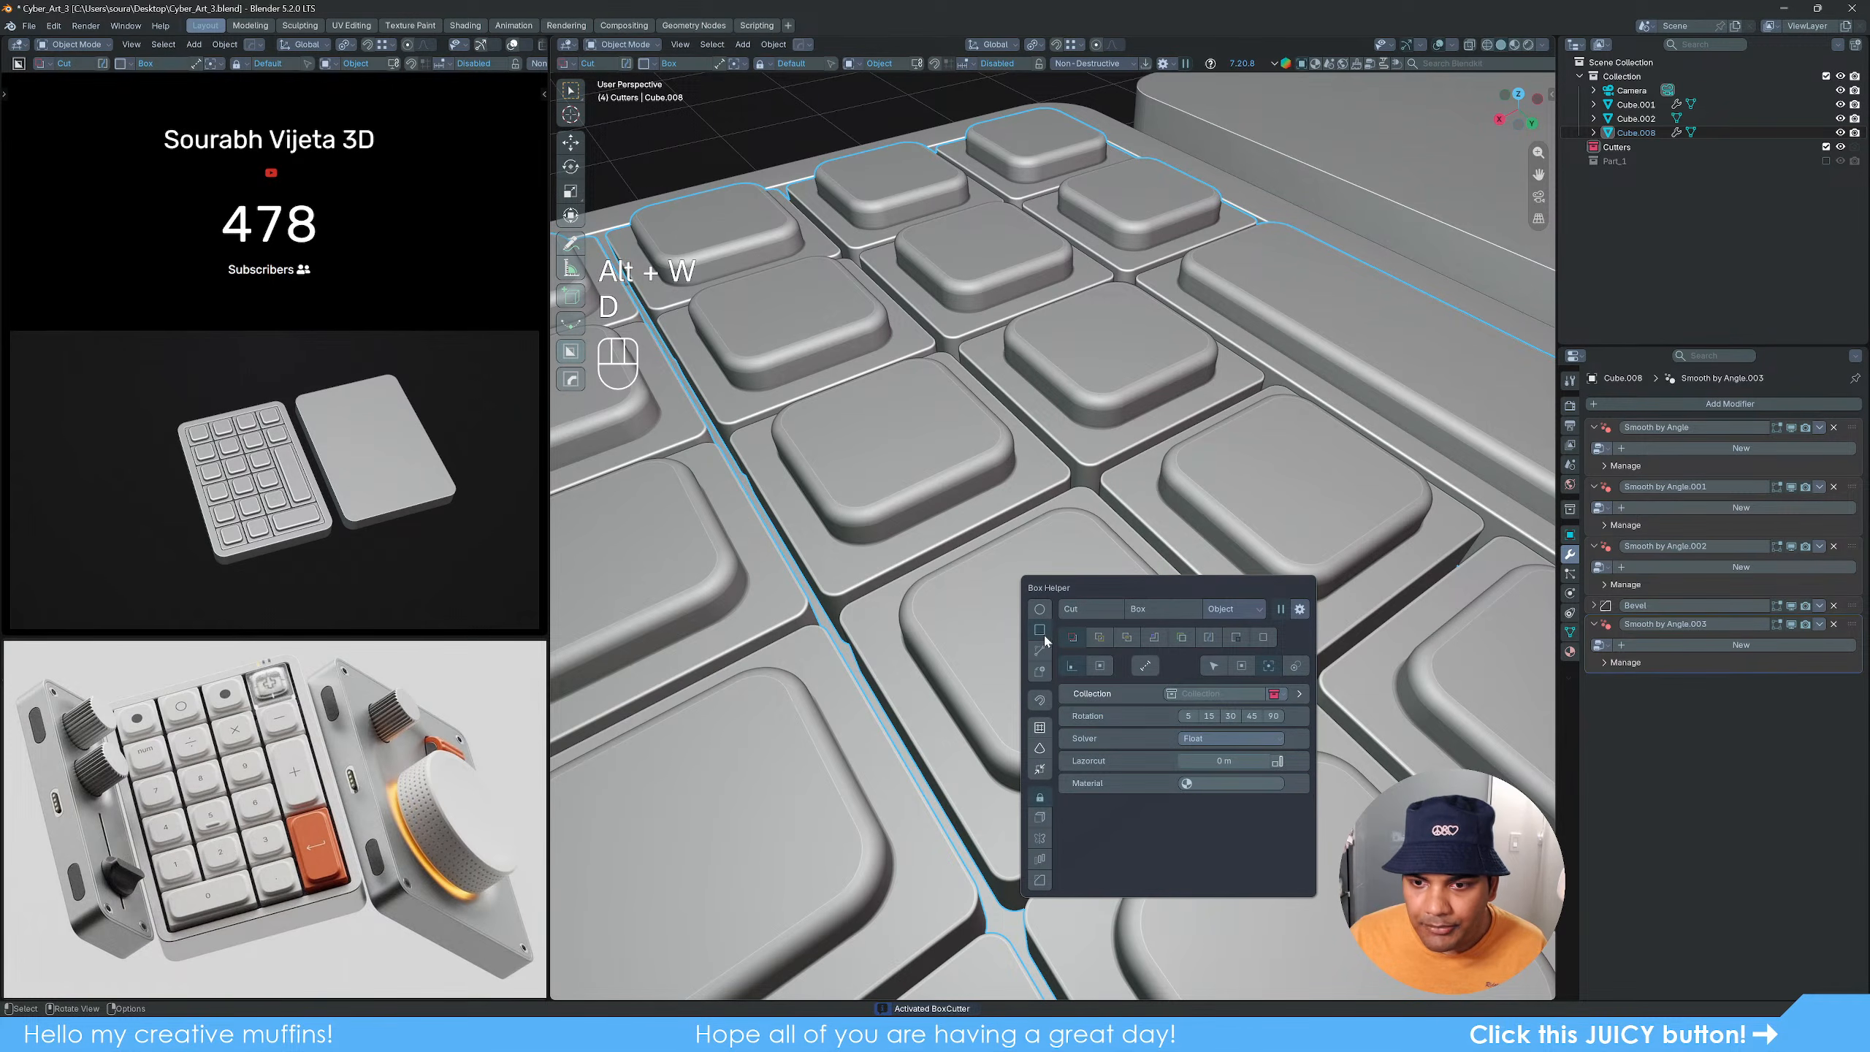
pyautogui.click(1263, 637)
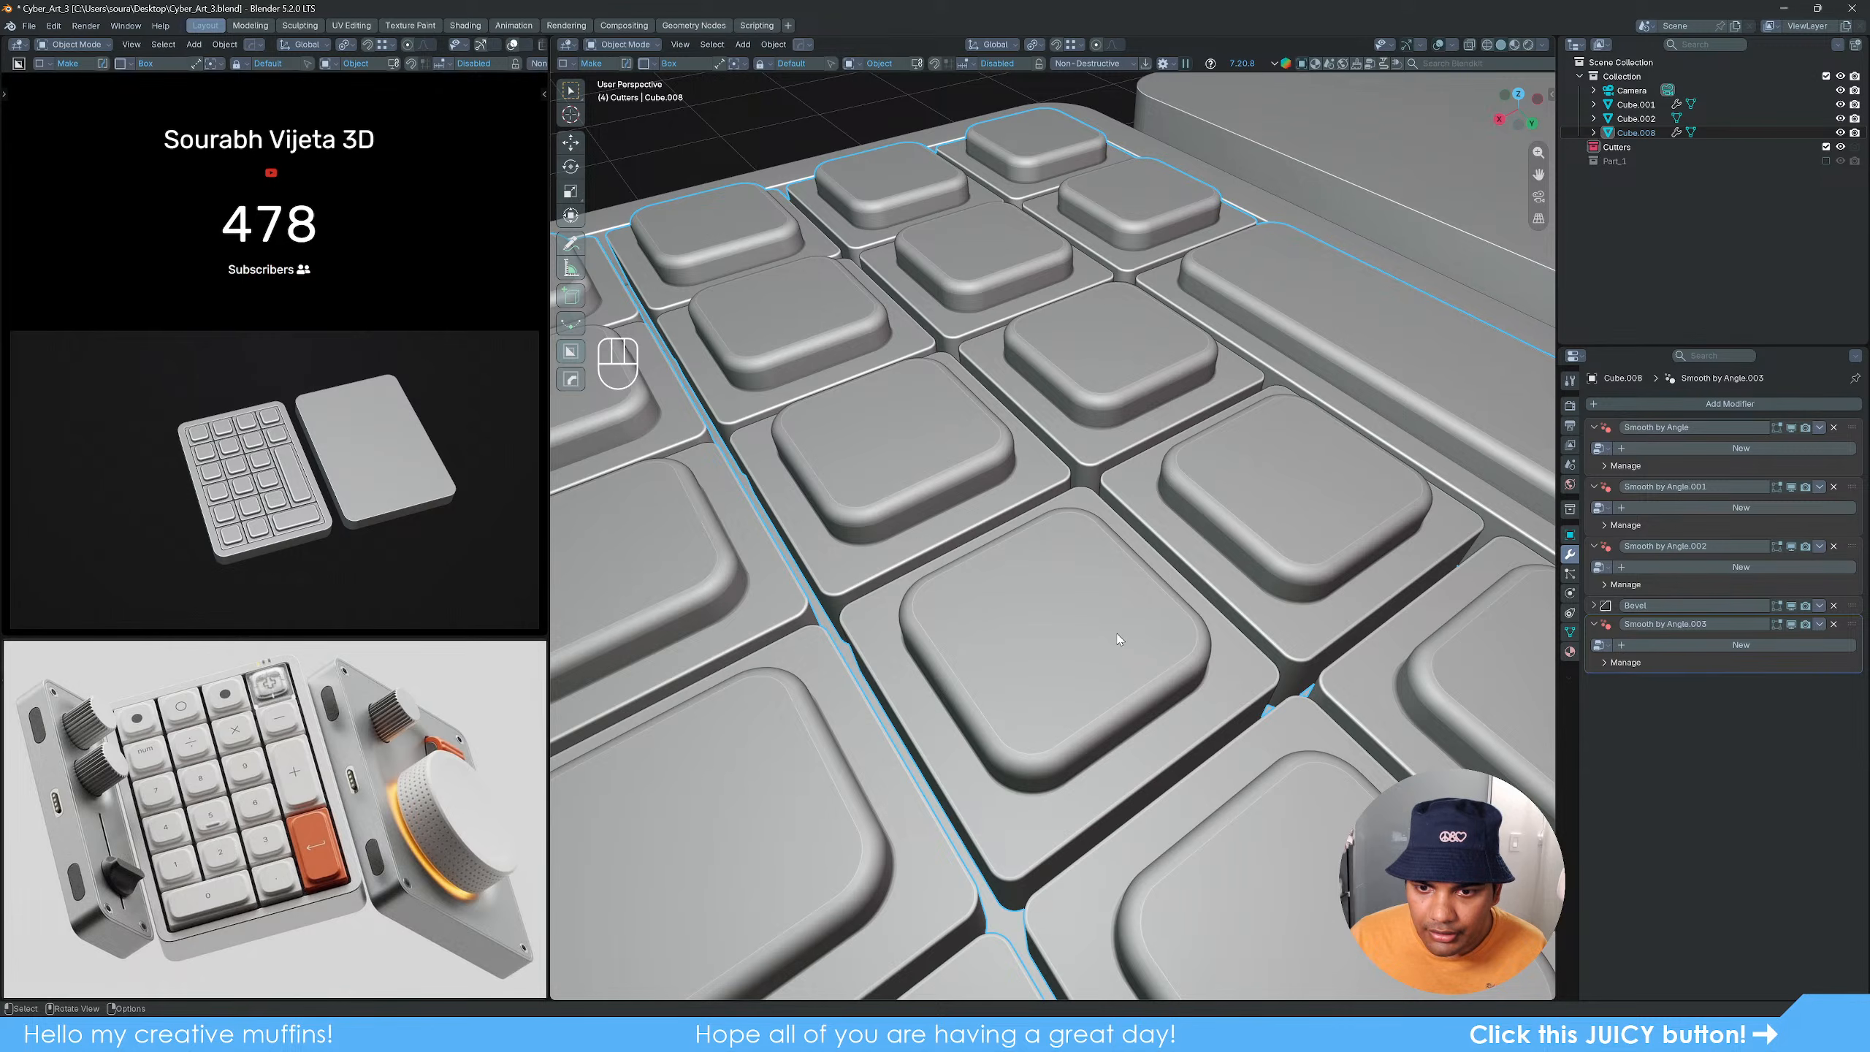
pyautogui.moveTo(1118, 639); pyautogui.dragTo(1037, 706)
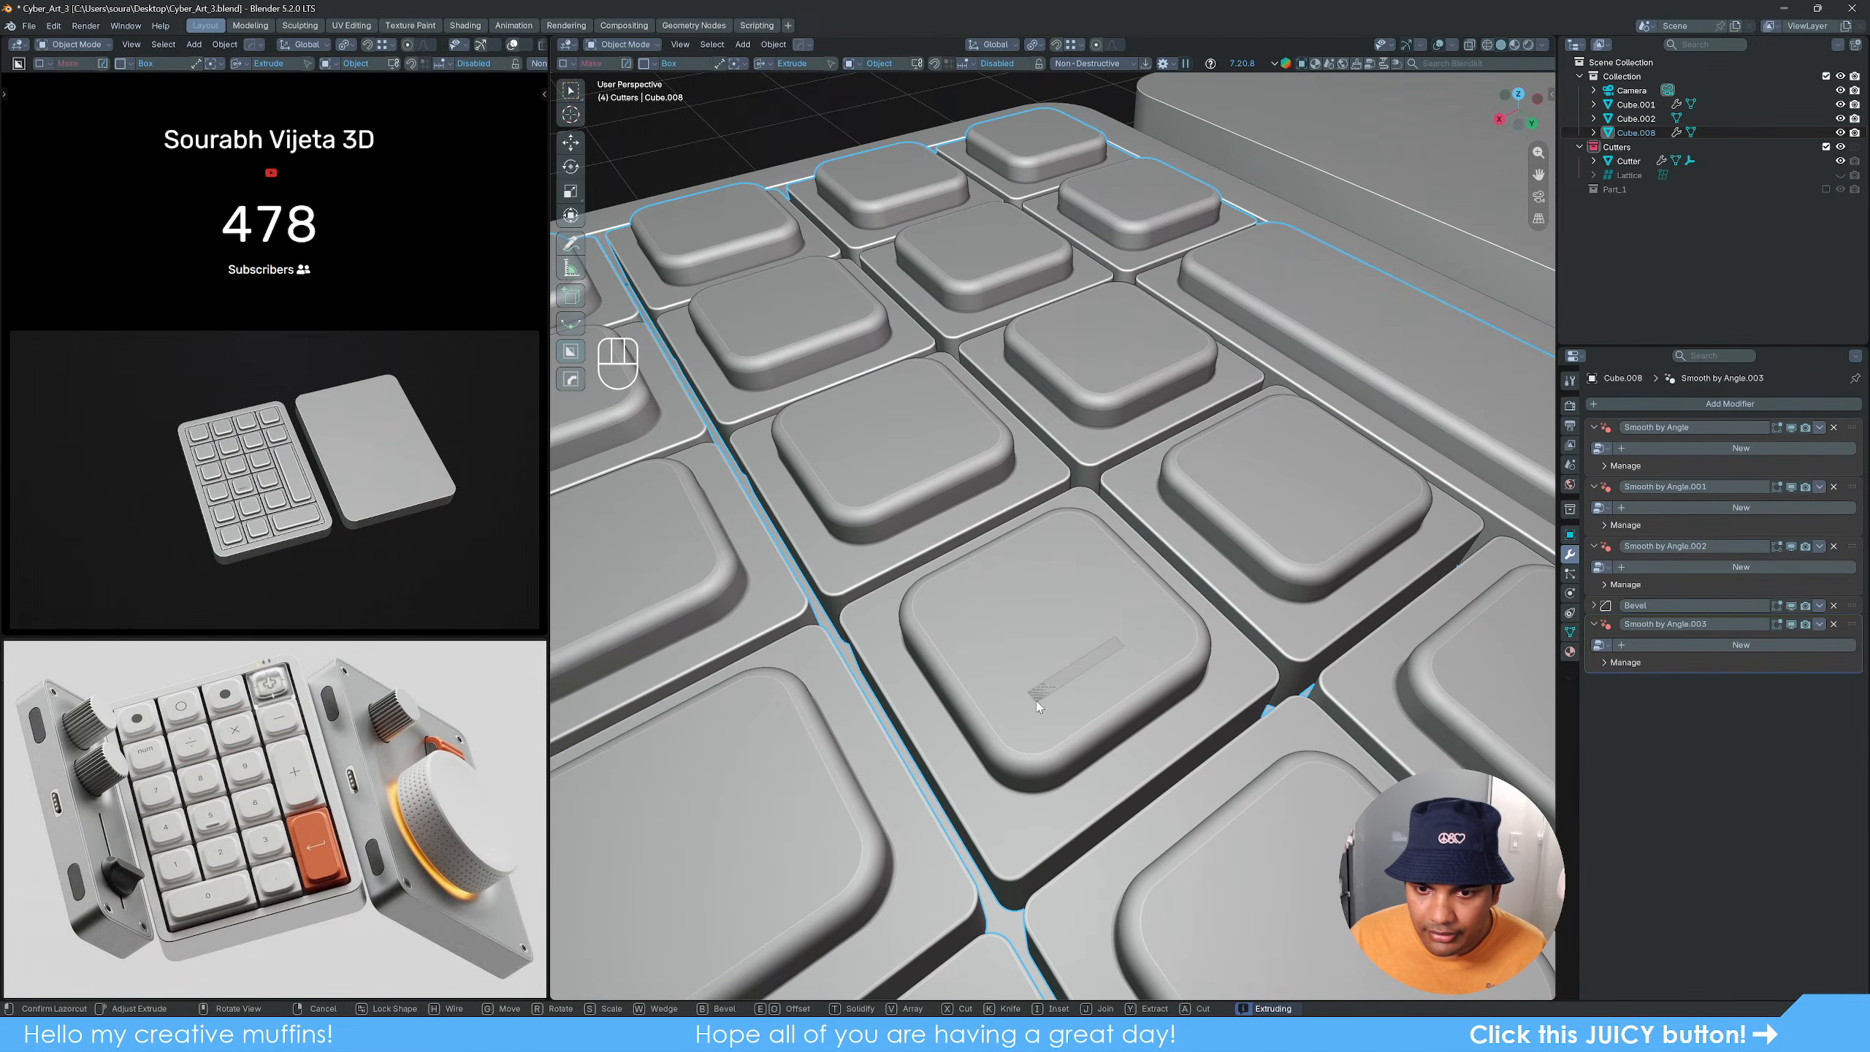
pyautogui.rightClick(1087, 694)
pyautogui.scroll(-3, 1087, 667)
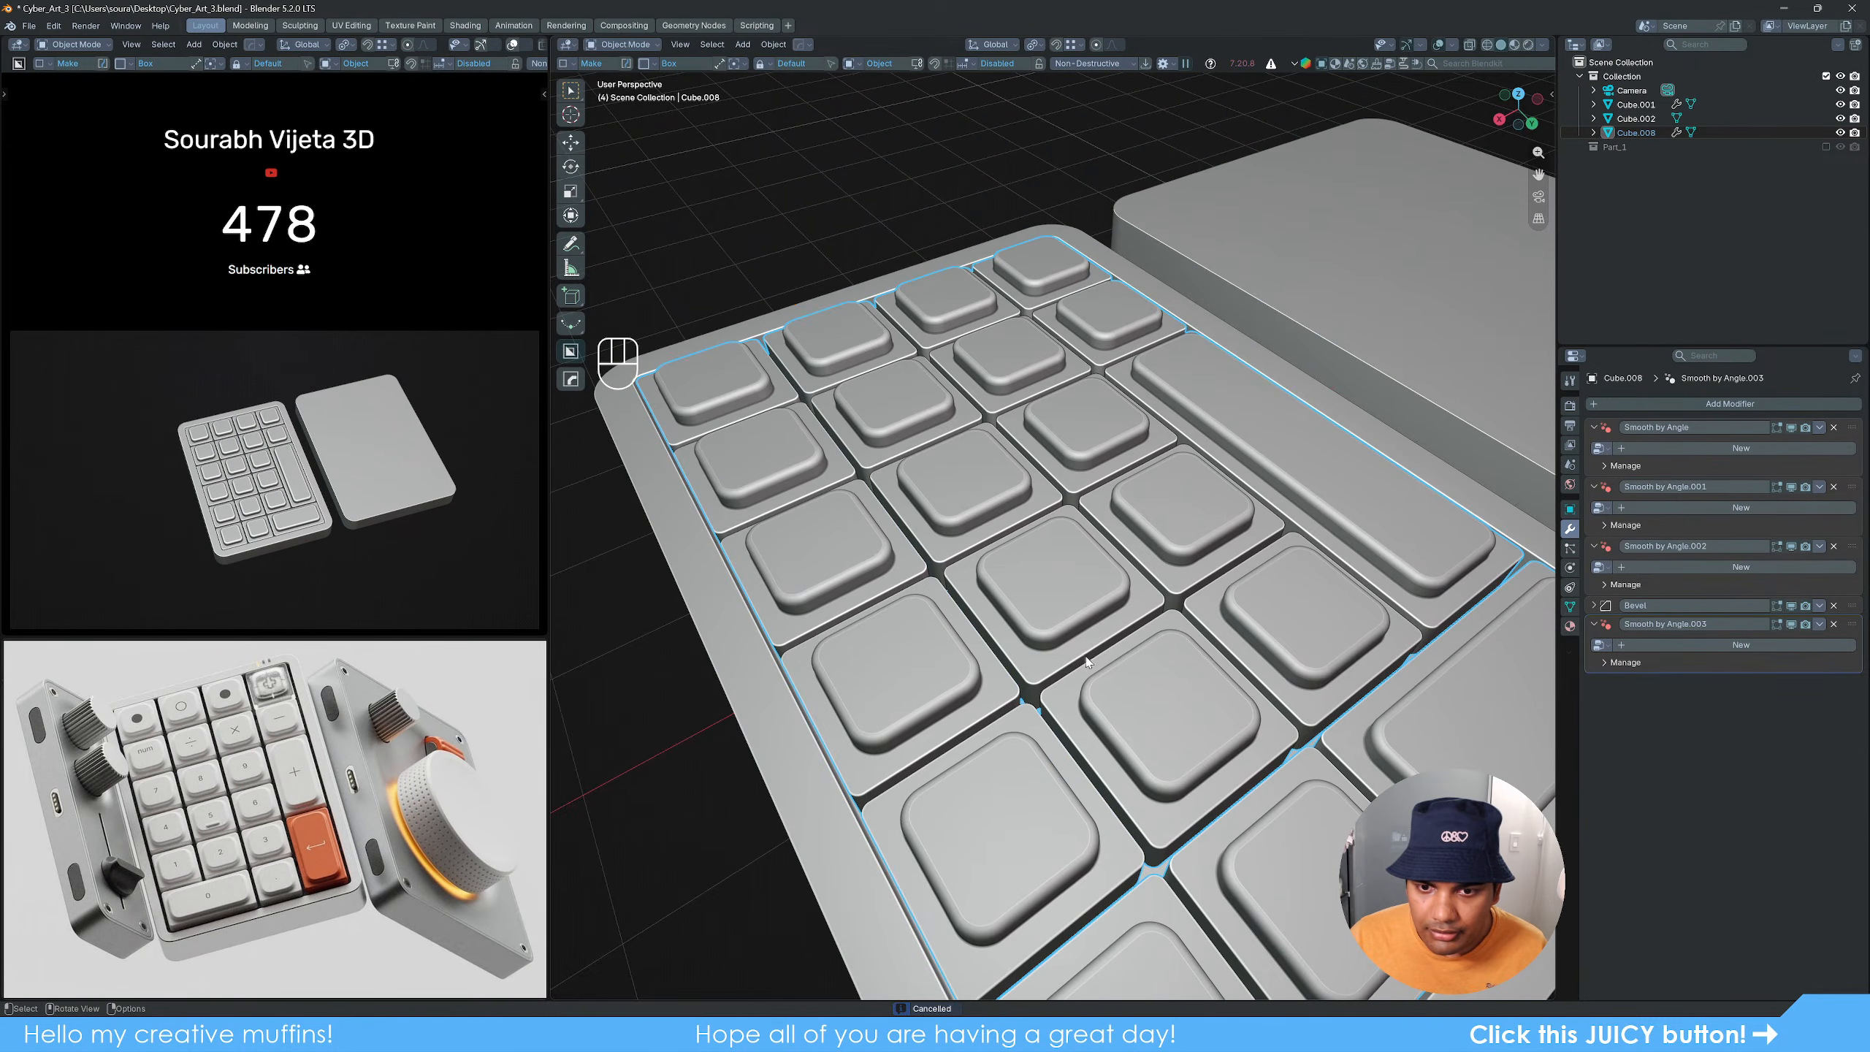
pyautogui.moveTo(1087, 661)
pyautogui.mouseDown(button='middle')
pyautogui.moveTo(1081, 616)
pyautogui.moveTo(1075, 640)
pyautogui.mouseUp(button='middle')
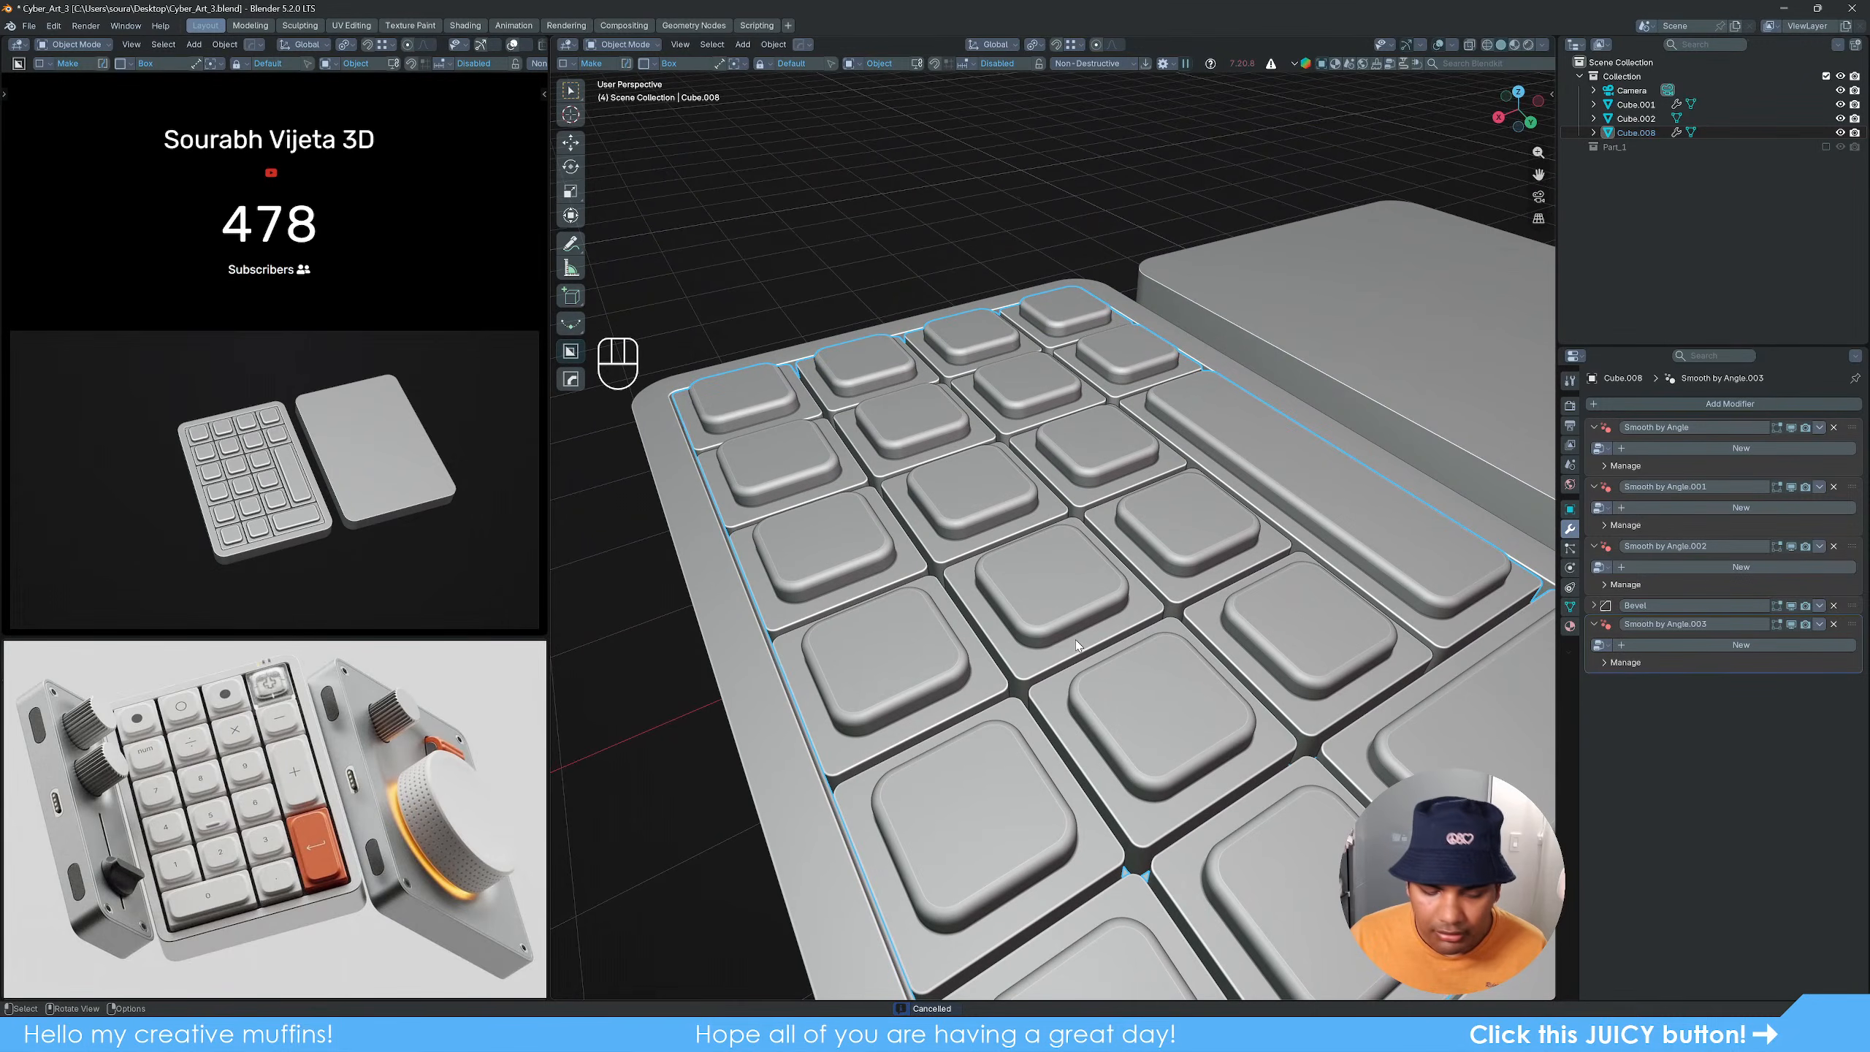
pyautogui.press('z')
pyautogui.moveTo(956, 701)
pyautogui.mouseDown(button='middle')
pyautogui.moveTo(1141, 875)
pyautogui.moveTo(1116, 626)
pyautogui.moveTo(1108, 655)
pyautogui.mouseUp(button='middle')
pyautogui.press('Tab')
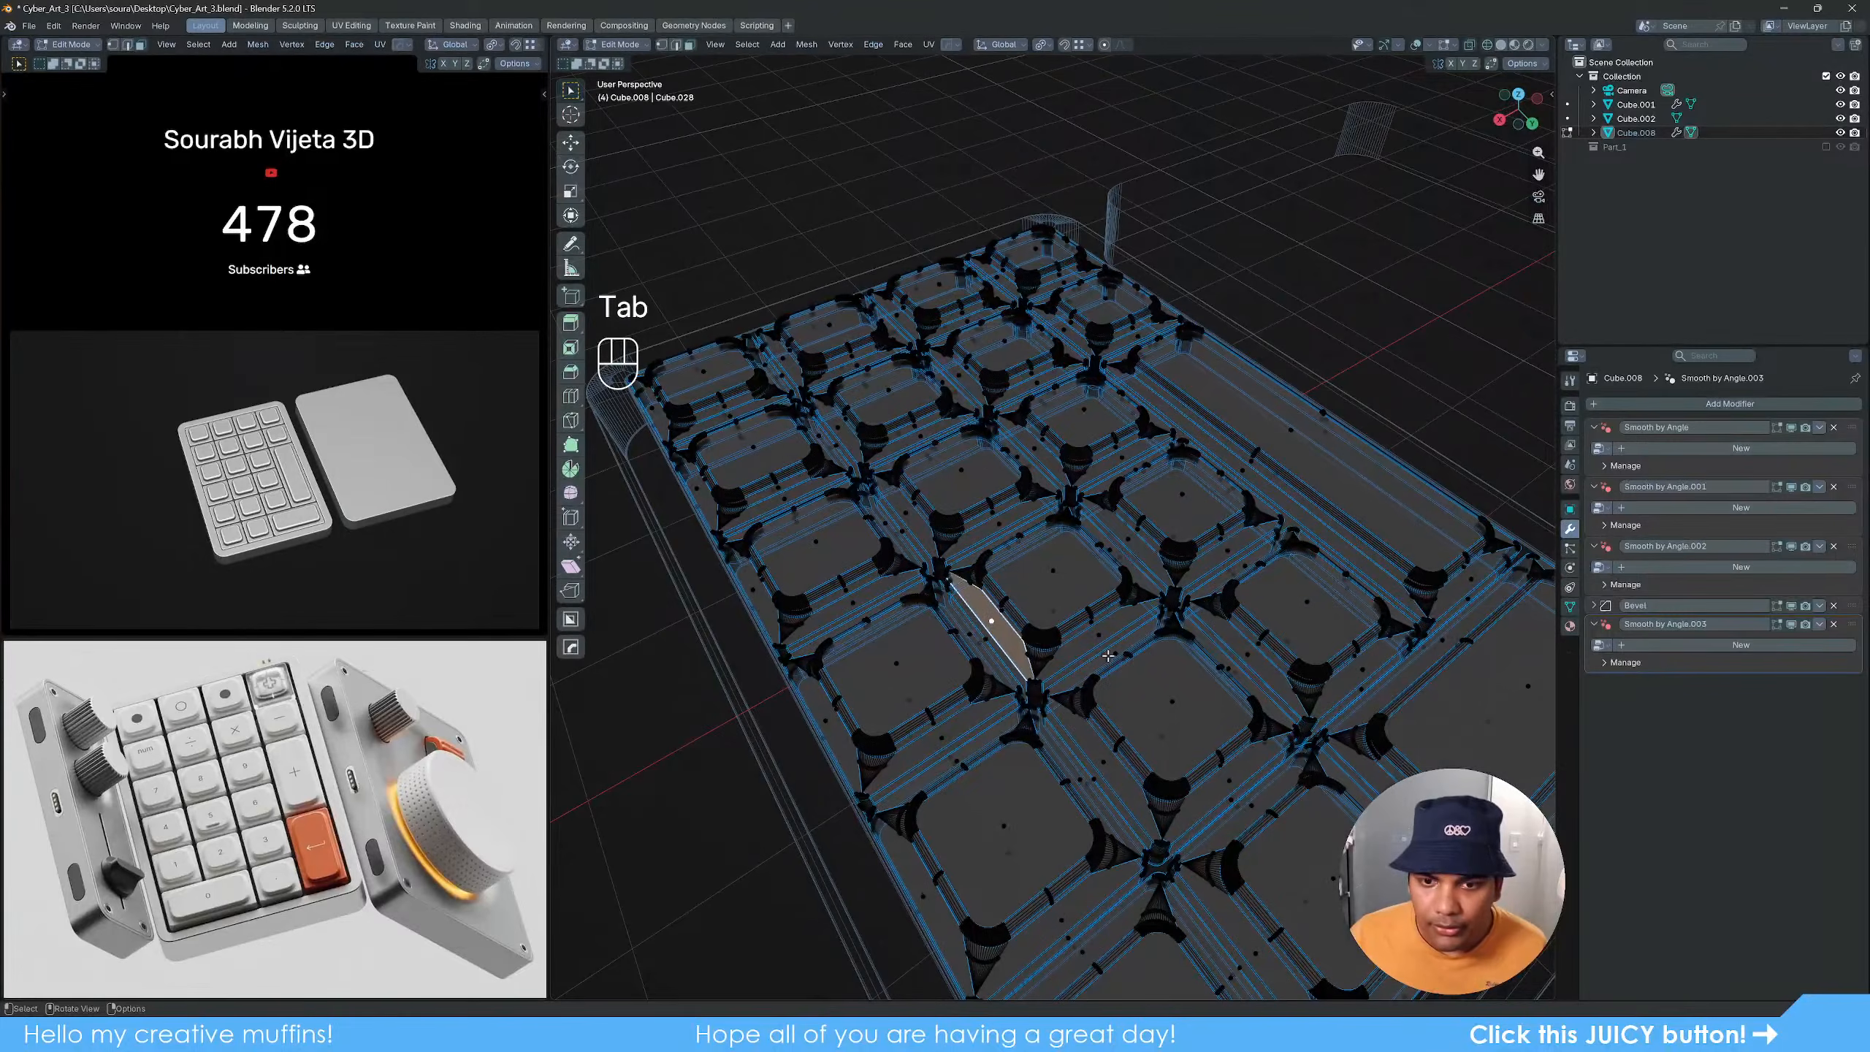
pyautogui.press('Tab')
pyautogui.press('z')
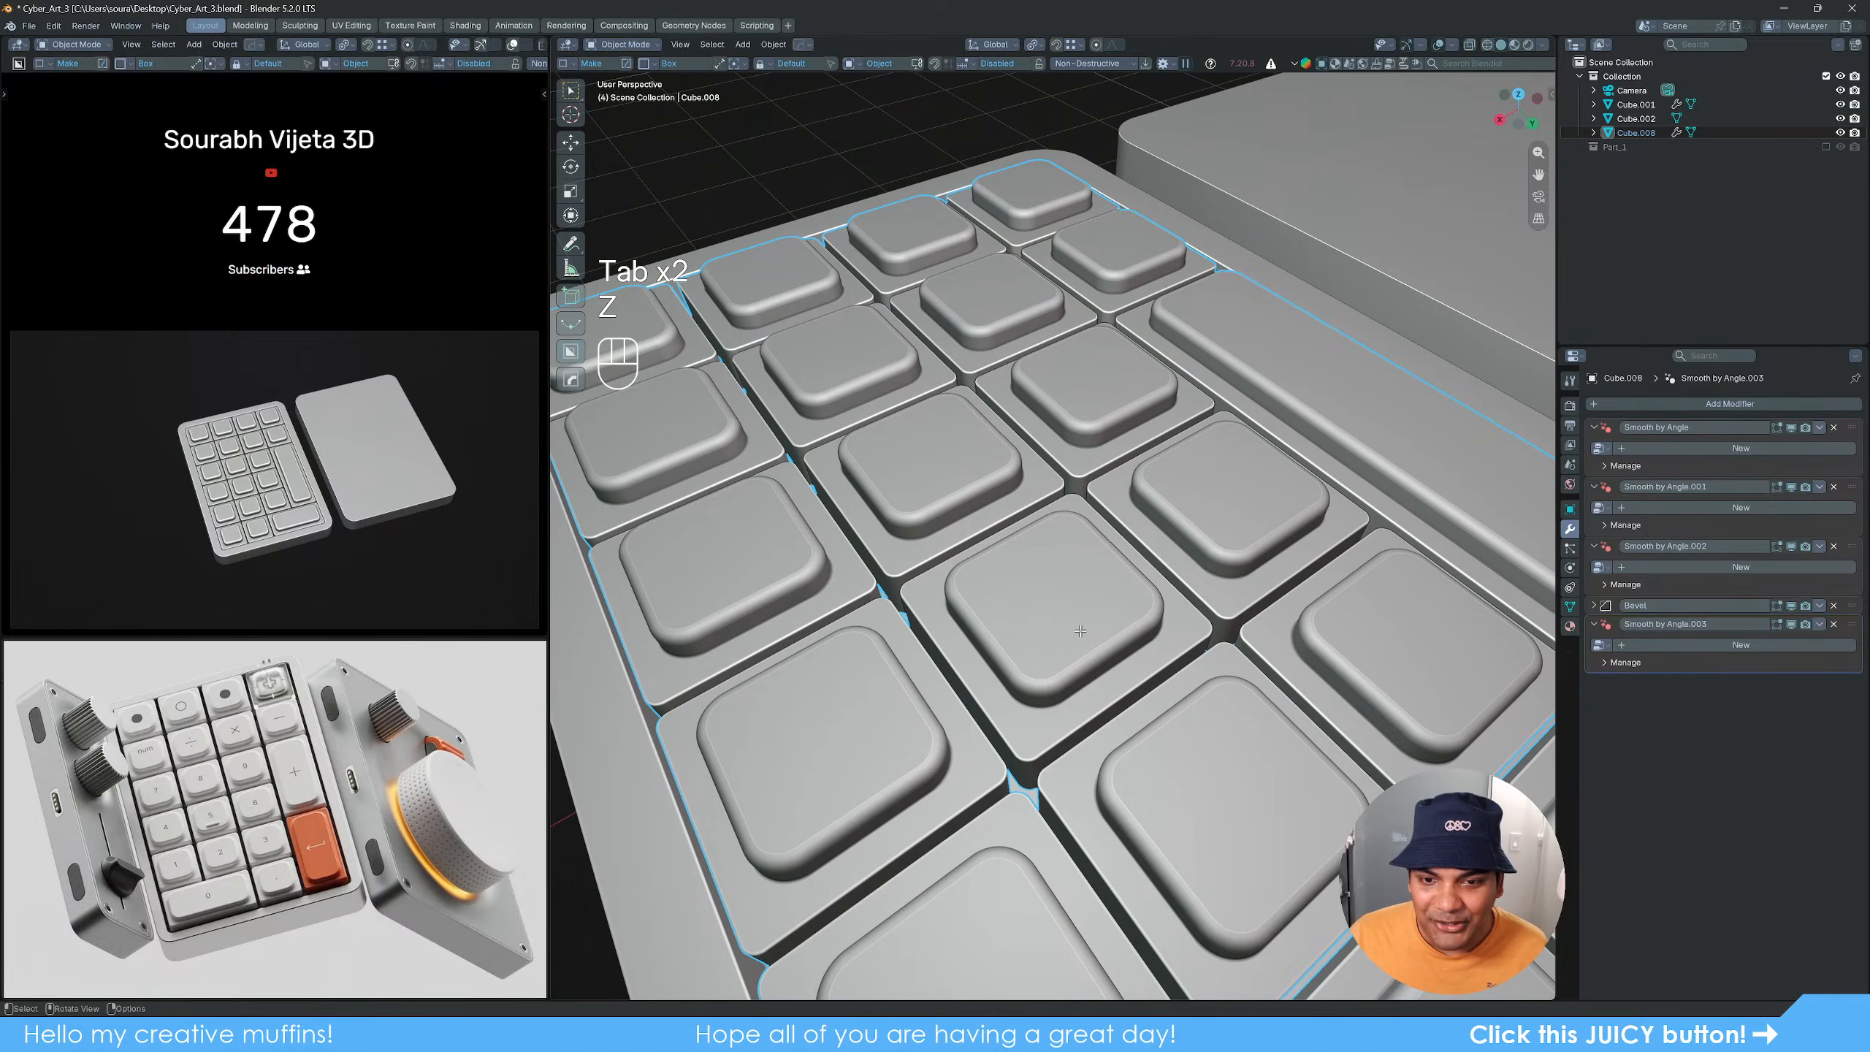
# Step: Snap the 3D cursor to the top face of a keycap in the middle of the keypad and return to Object Mode
pyautogui.press('Tab')
pyautogui.press('3')
pyautogui.click(1063, 614)
pyautogui.hotkey('shift', 's')
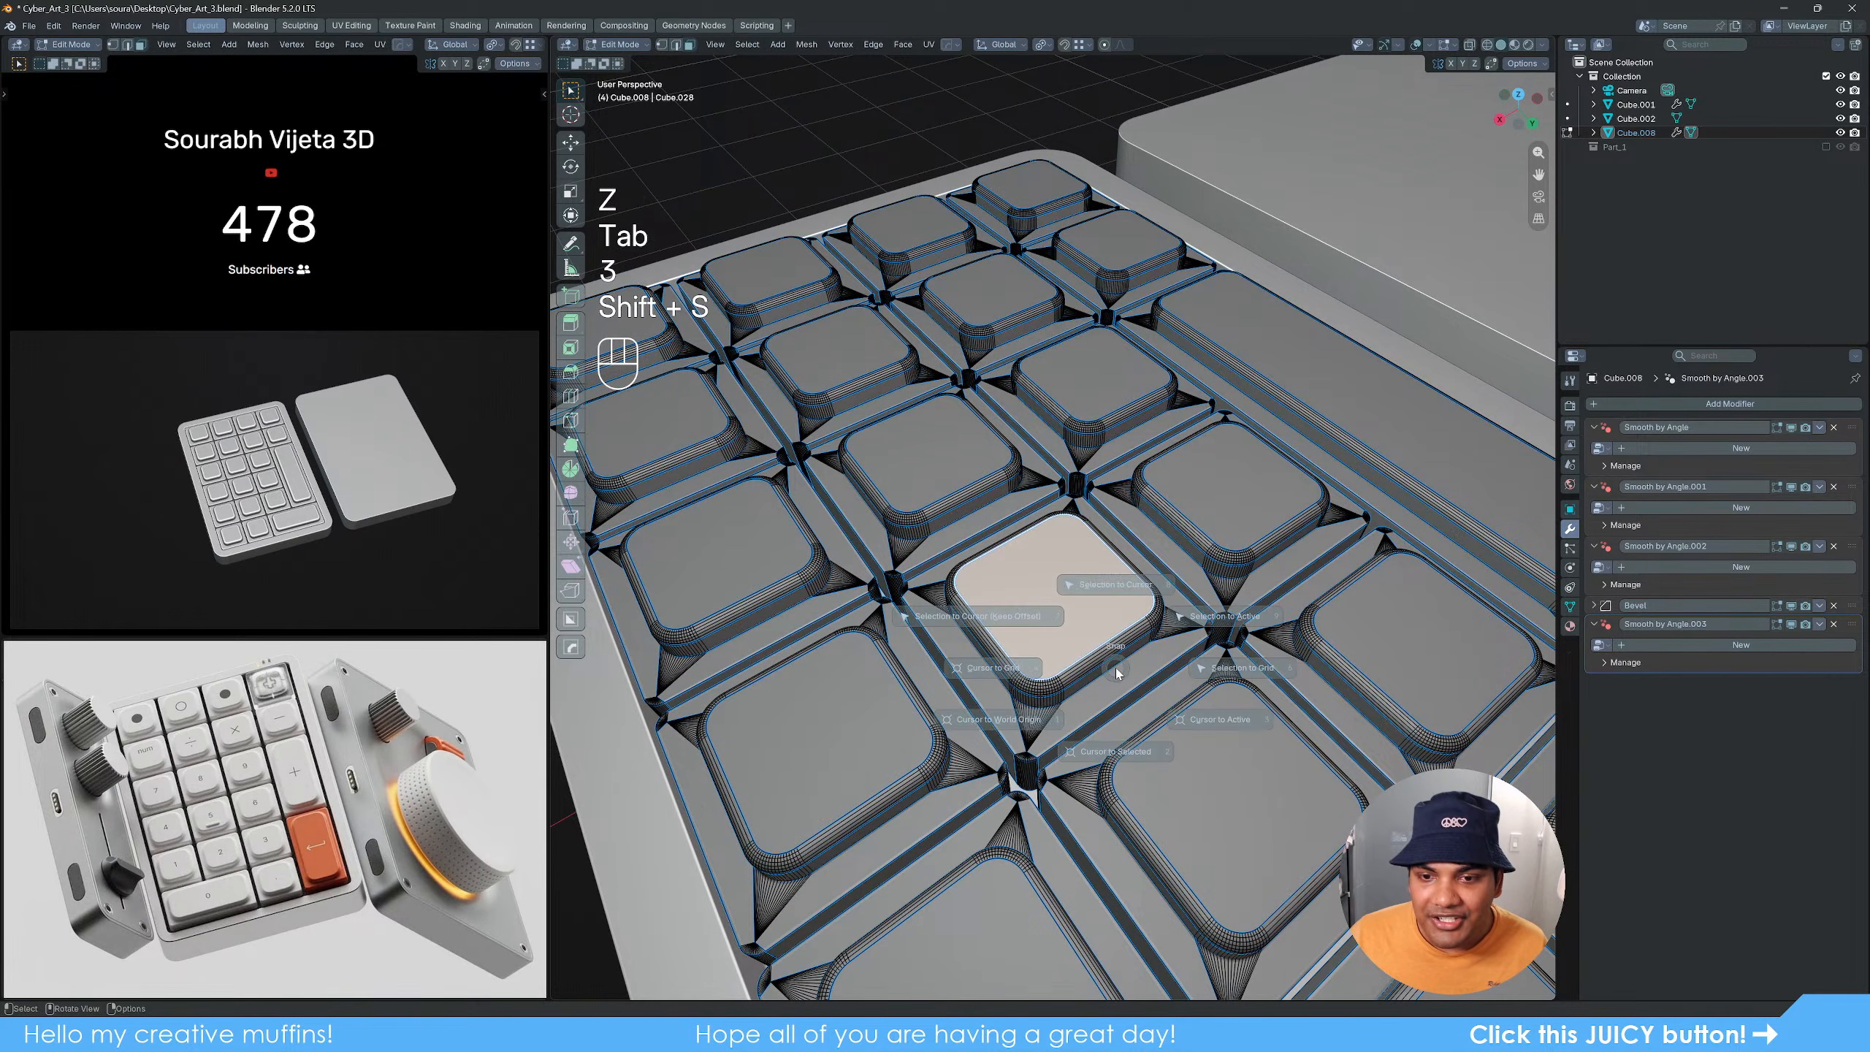
pyautogui.click(1118, 746)
pyautogui.press('Tab')
# Step: Add a cube at the 3D cursor on the keycap and scale it down to about 0.176
pyautogui.hotkey('shift', 'a')
pyautogui.moveTo(1112, 634)
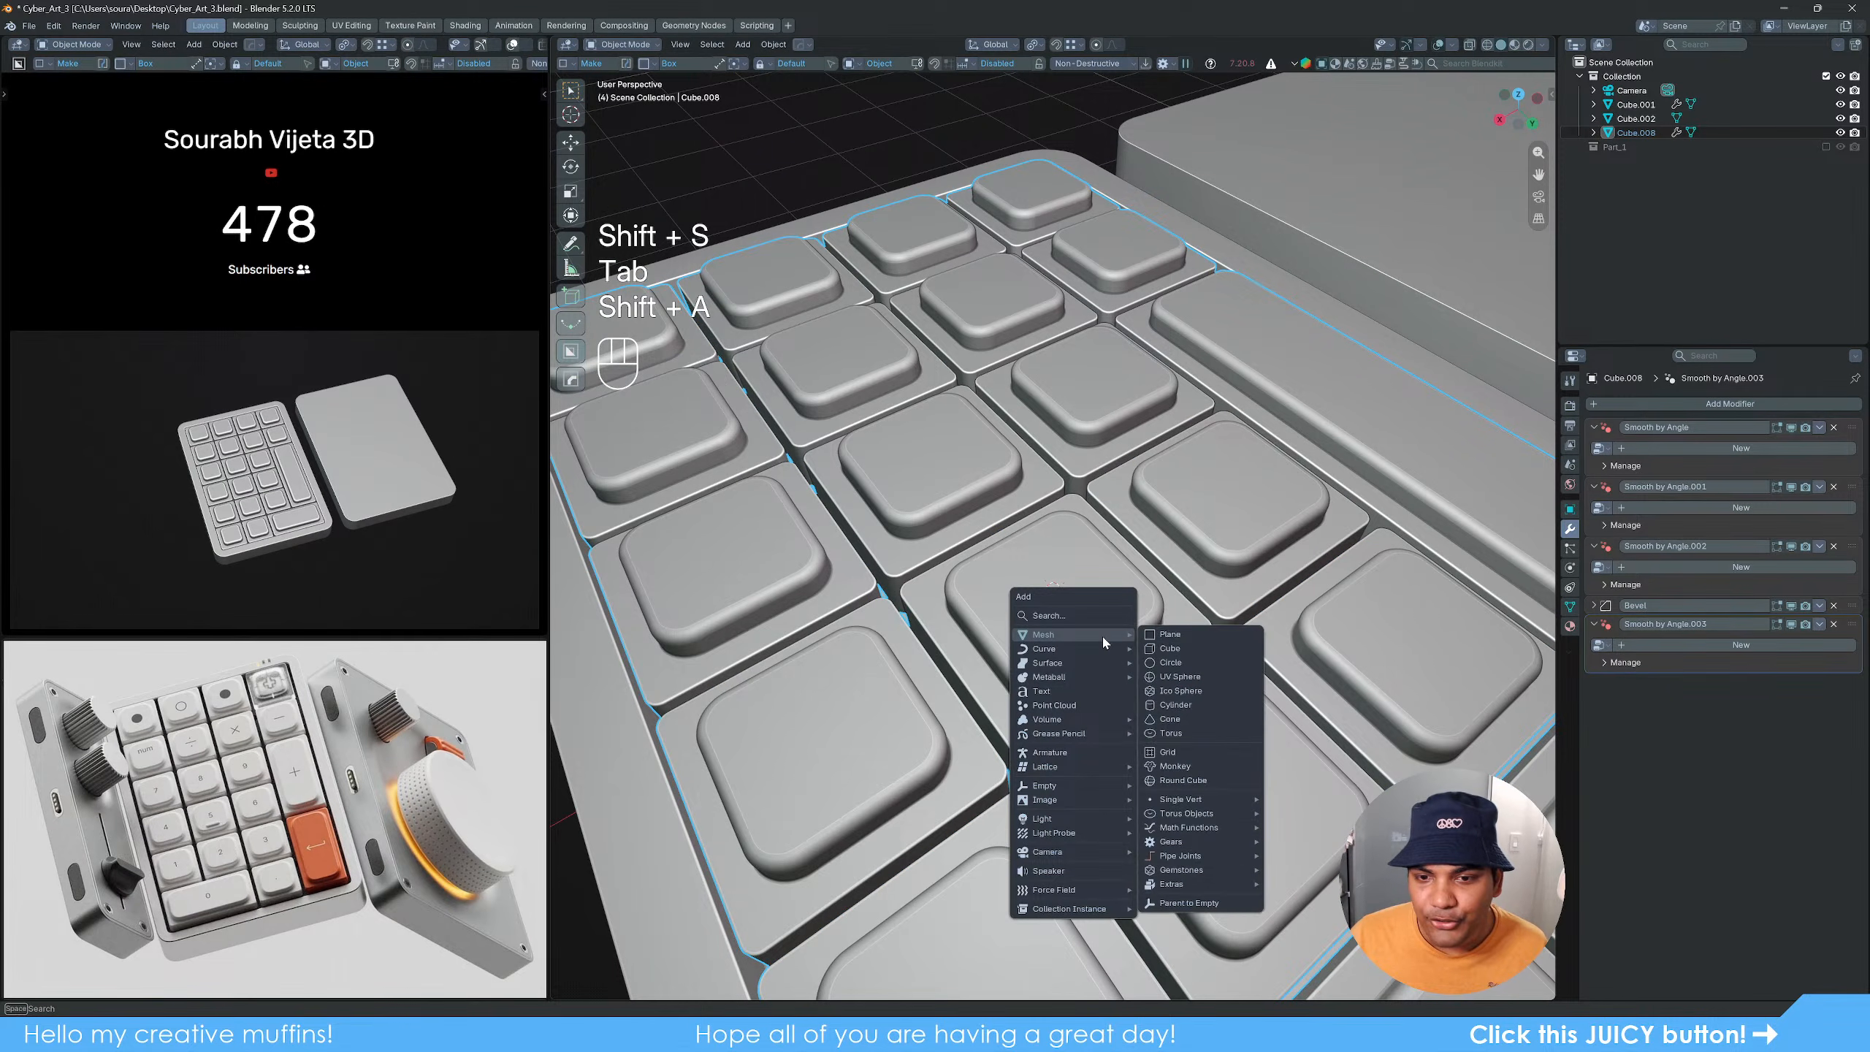
pyautogui.click(1210, 648)
pyautogui.press('s')
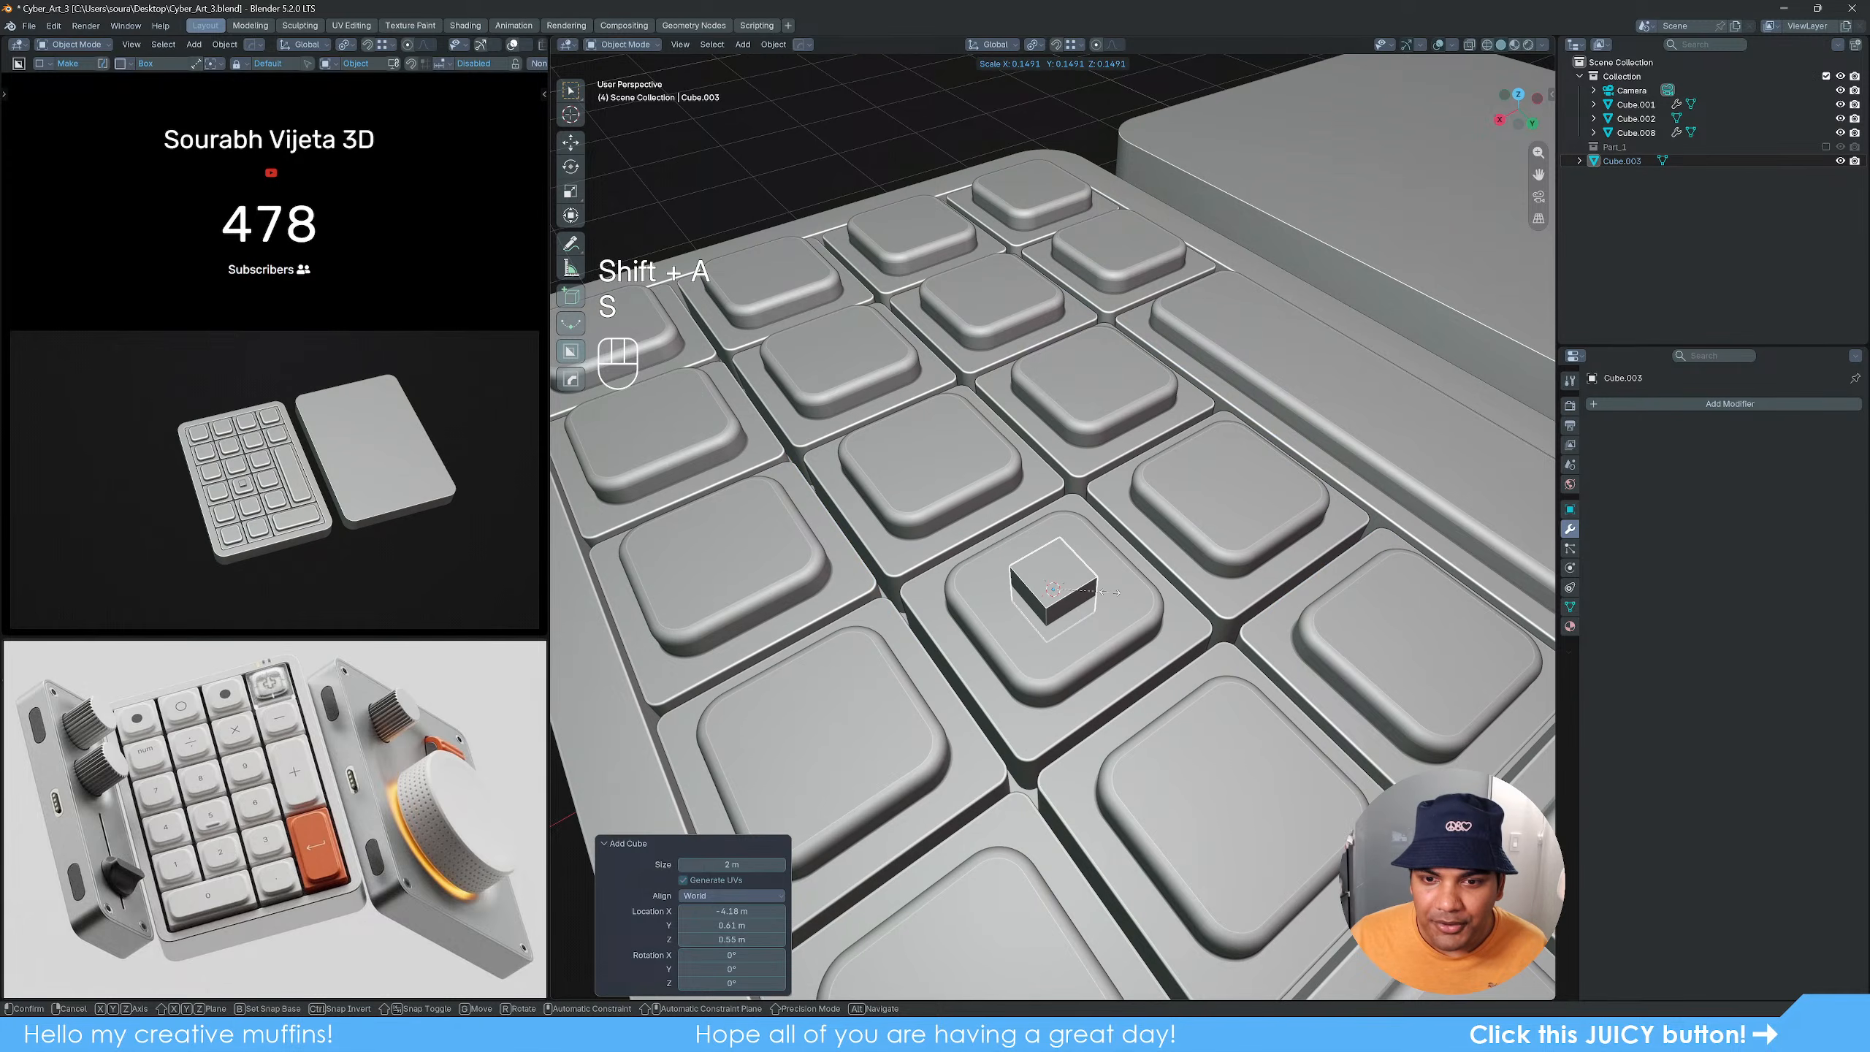
pyautogui.click(1114, 597)
# Step: In wireframe top view, scale the cube along Y to about 0.137 to form a thin bar across the keycap
pyautogui.keyDown('alt'); pyautogui.moveTo(1113, 596); pyautogui.dragTo(1163, 661, button='middle'); pyautogui.keyUp('alt')
pyautogui.scroll(3, 1163, 661)
pyautogui.press('z')
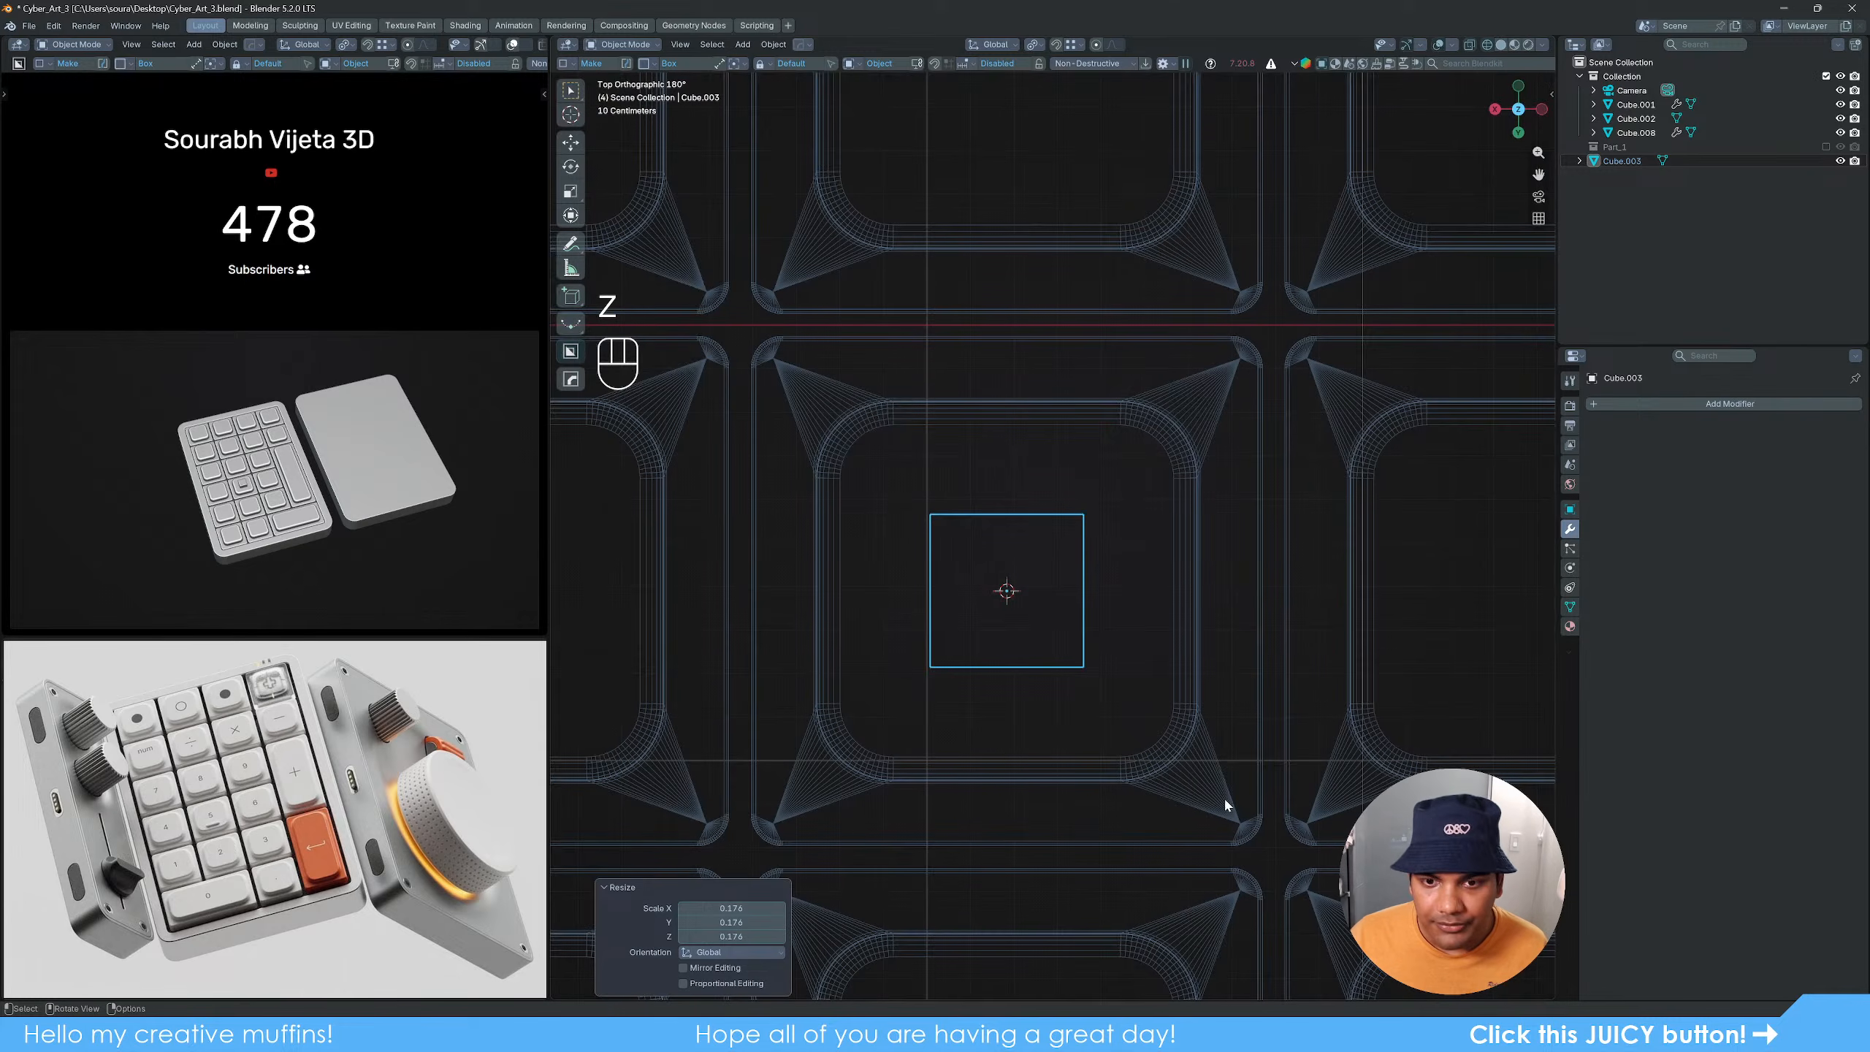
pyautogui.press('s')
pyautogui.press('x')
pyautogui.press('y')
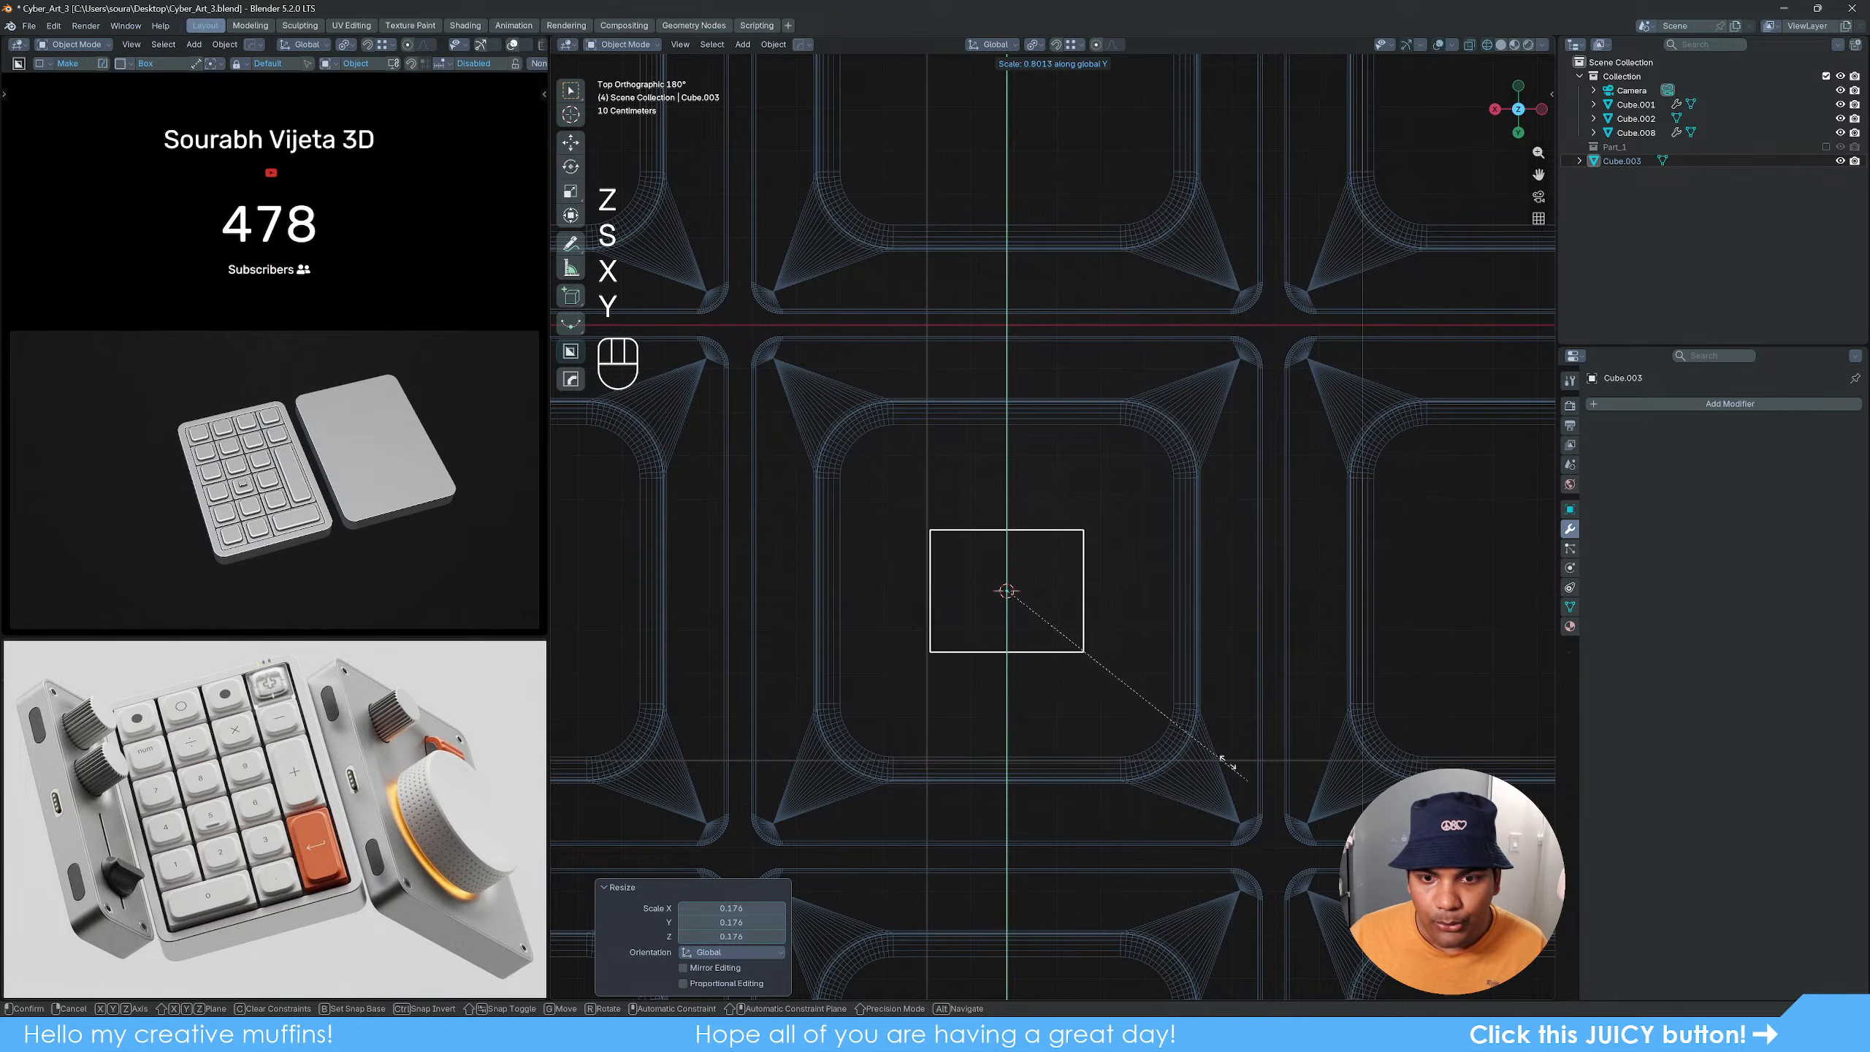
pyautogui.click(1045, 626)
pyautogui.keyDown('shift'); pyautogui.moveTo(1046, 627); pyautogui.dragTo(1074, 678, button='middle'); pyautogui.keyUp('shift')
# Step: Flatten the bar by scaling it along Z to about 0.18
pyautogui.press('s')
pyautogui.press('z')
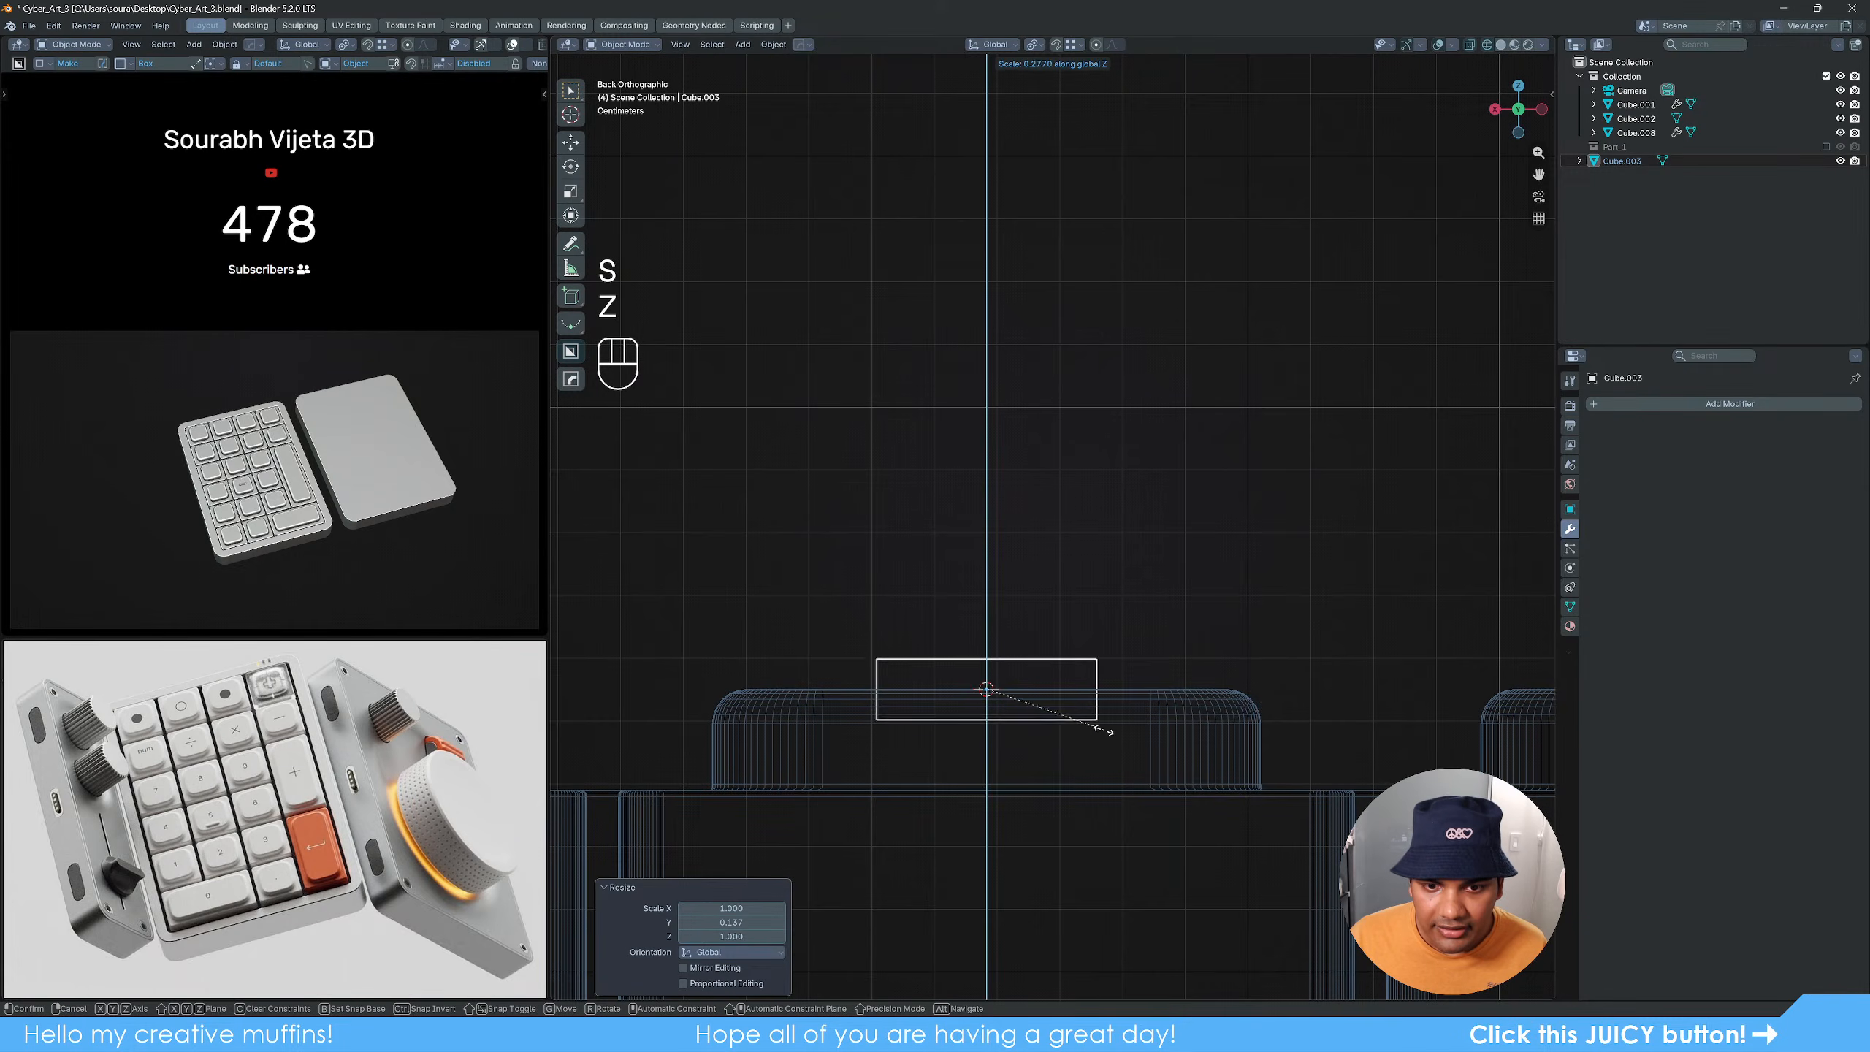
pyautogui.click(1072, 712)
pyautogui.scroll(-3, 1071, 711)
pyautogui.moveTo(1071, 711); pyautogui.dragTo(1115, 673, button='middle')
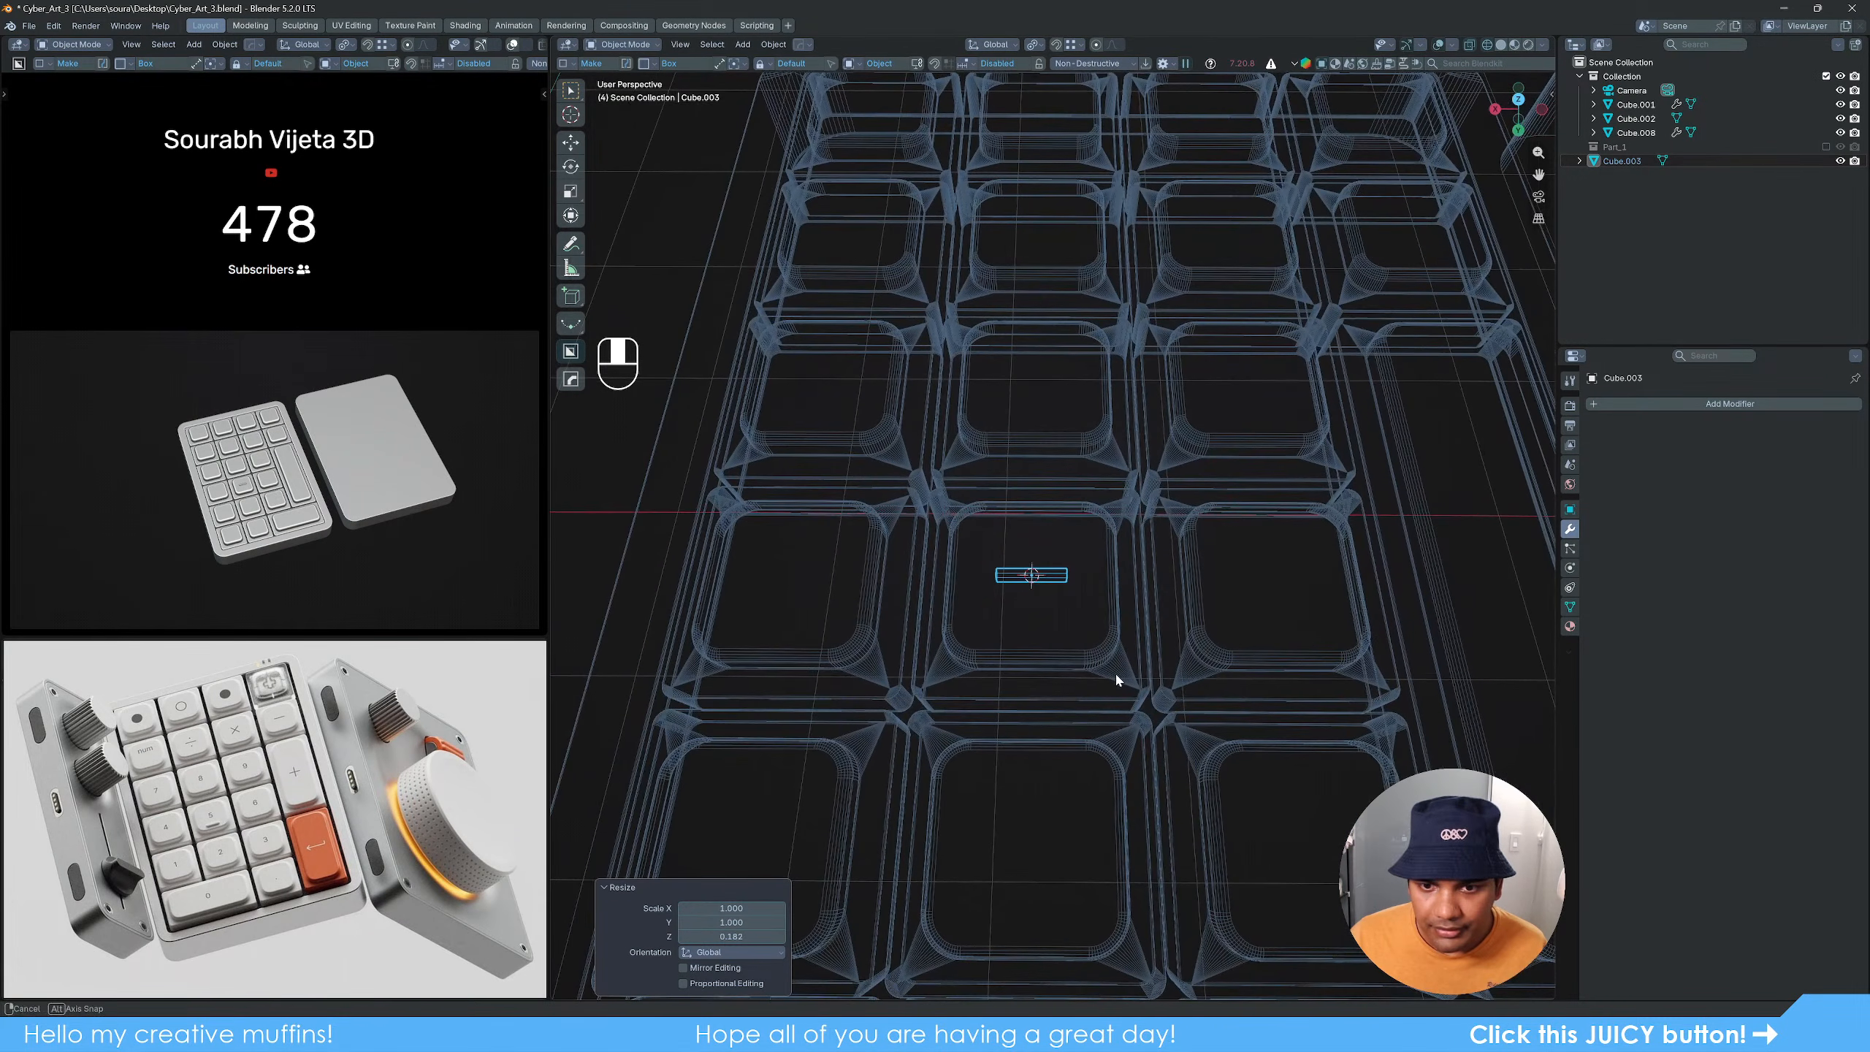
# Step: Apply all transforms, including location, rotation and scale, to the thin bar on the keycap
pyautogui.scroll(3, 1115, 671)
pyautogui.press('Tab')
pyautogui.press('Tab')
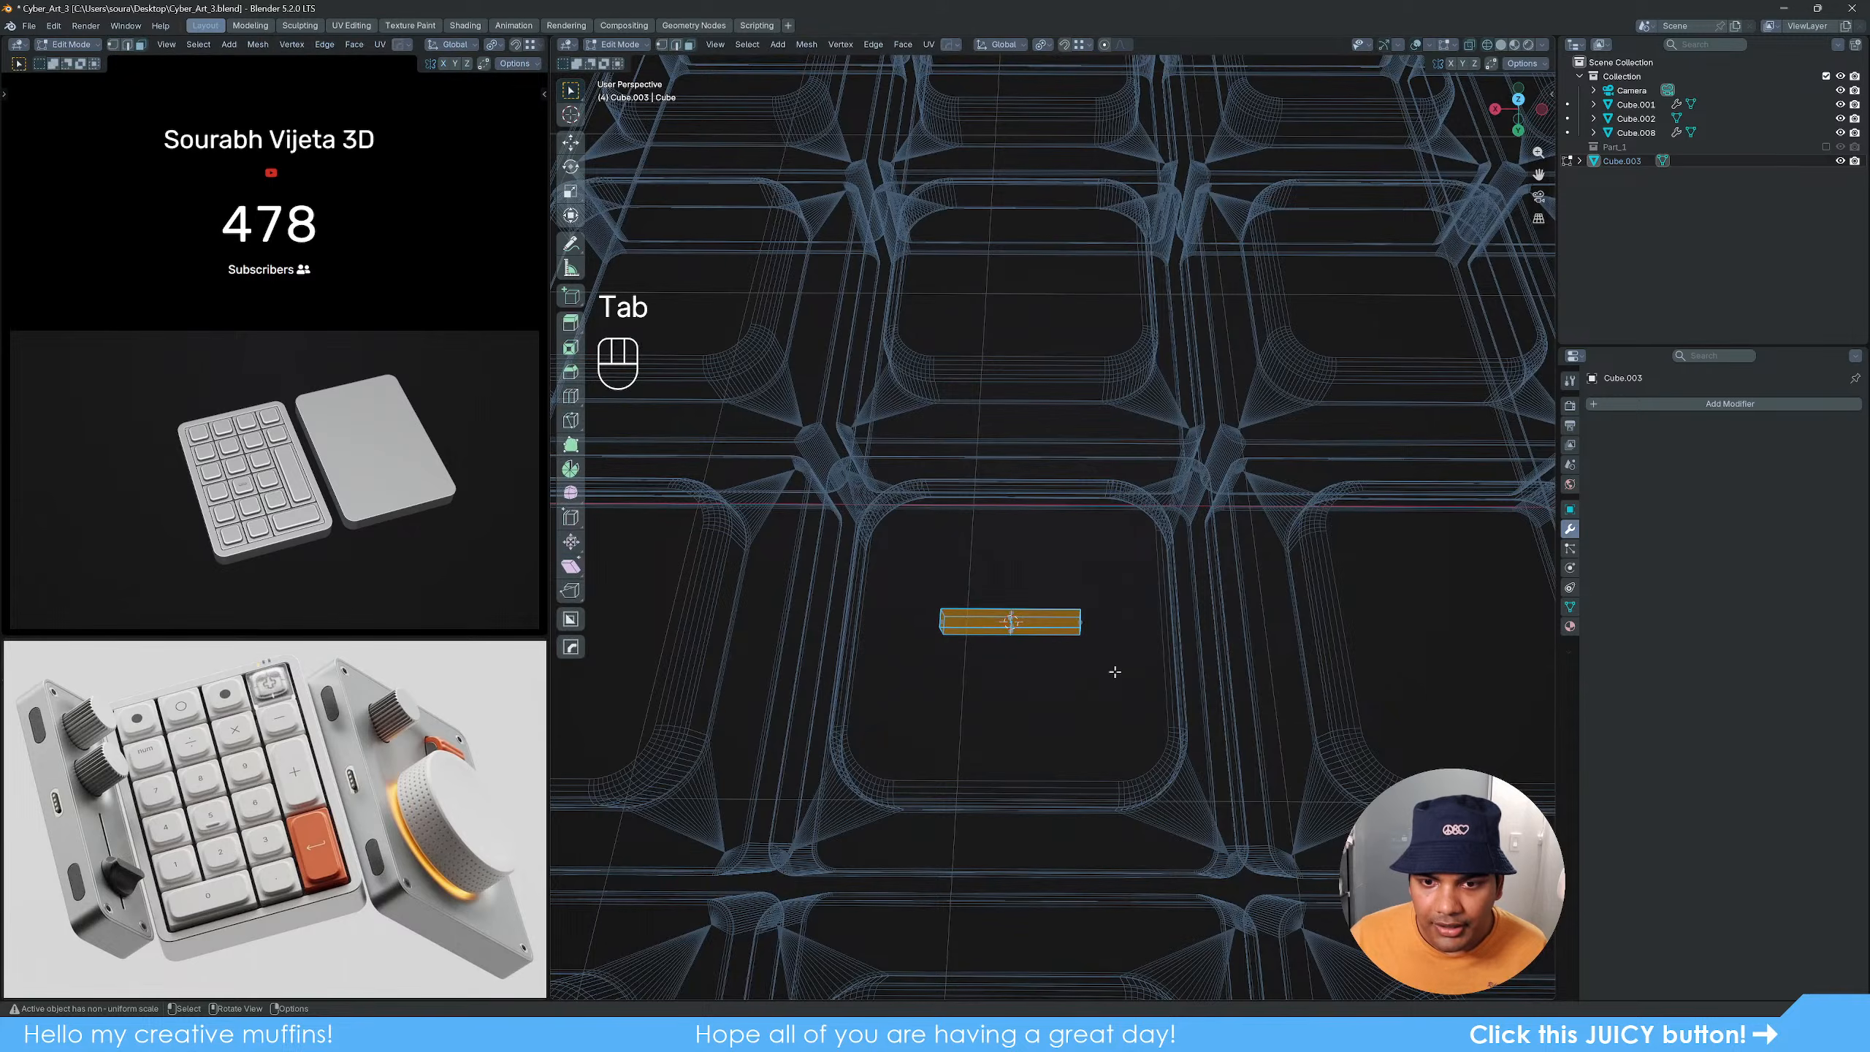
pyautogui.keyDown('alt'); pyautogui.moveTo(1101, 659); pyautogui.dragTo(1045, 624, button='middle'); pyautogui.keyUp('alt')
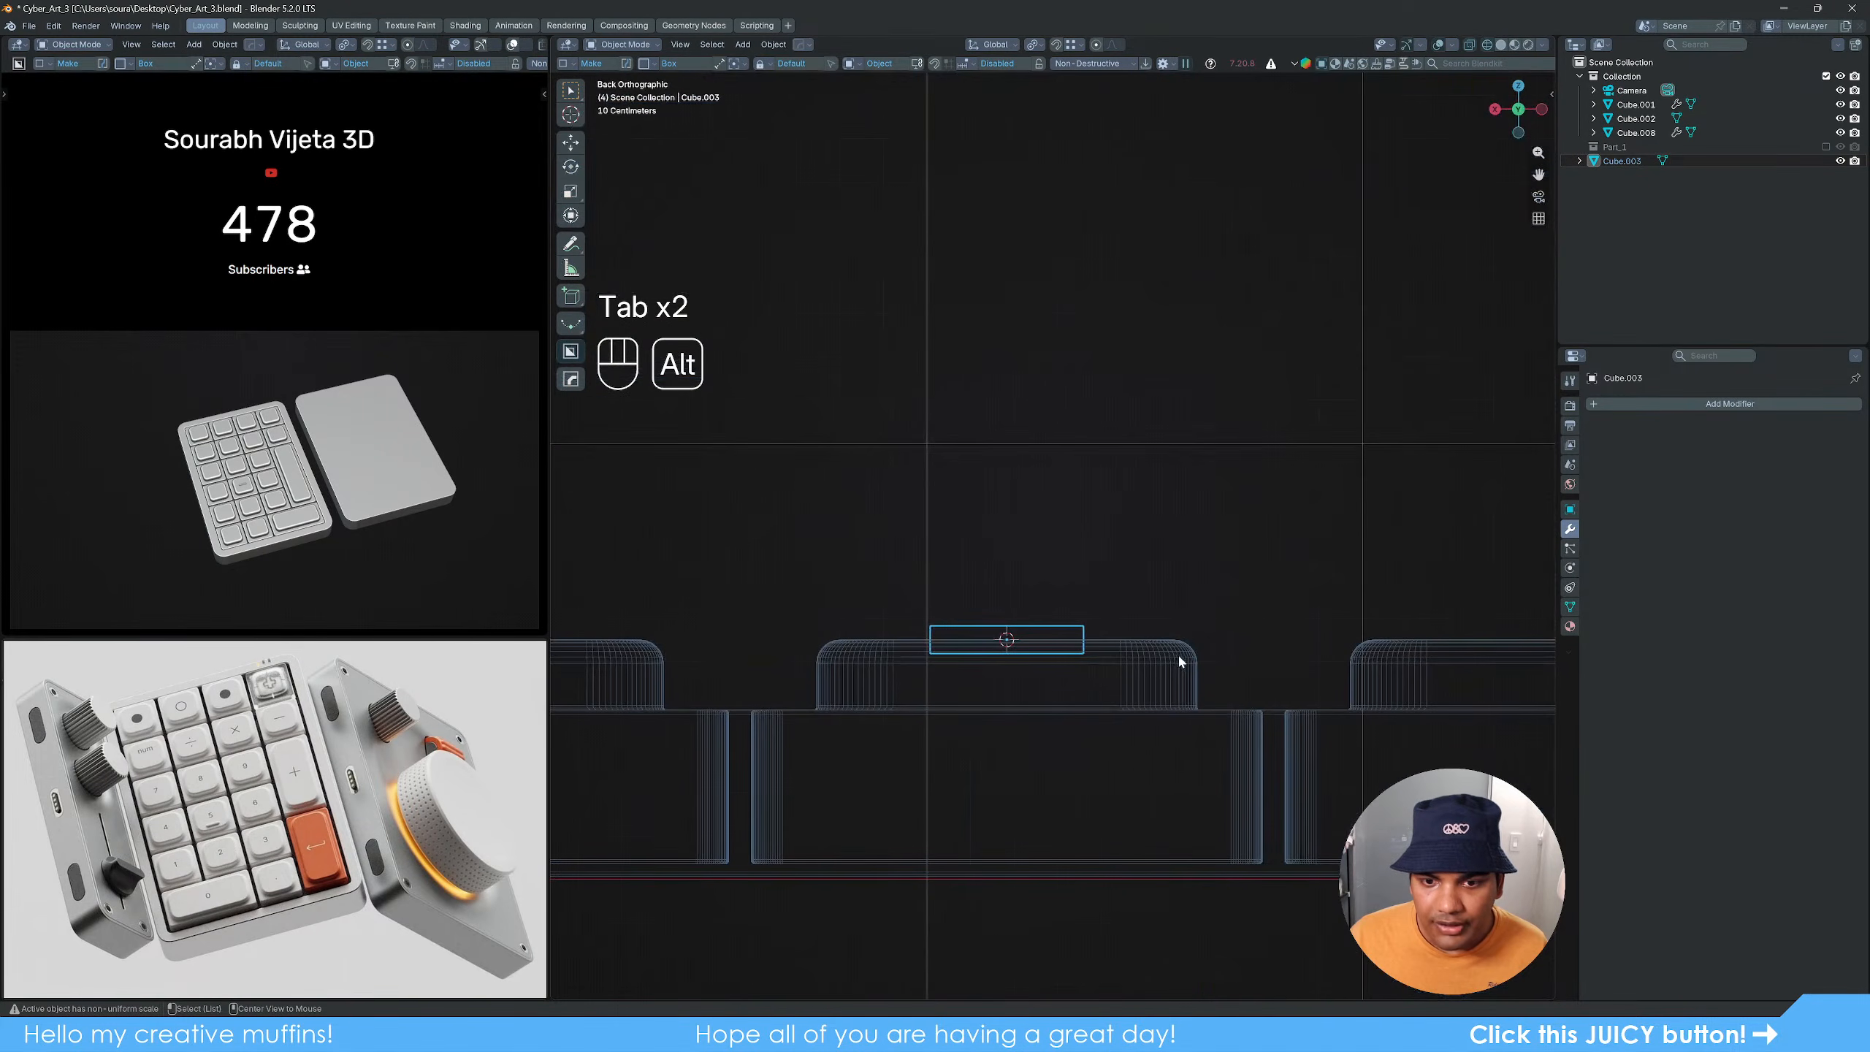
pyautogui.press('Tab')
pyautogui.press('Tab')
pyautogui.press('q')
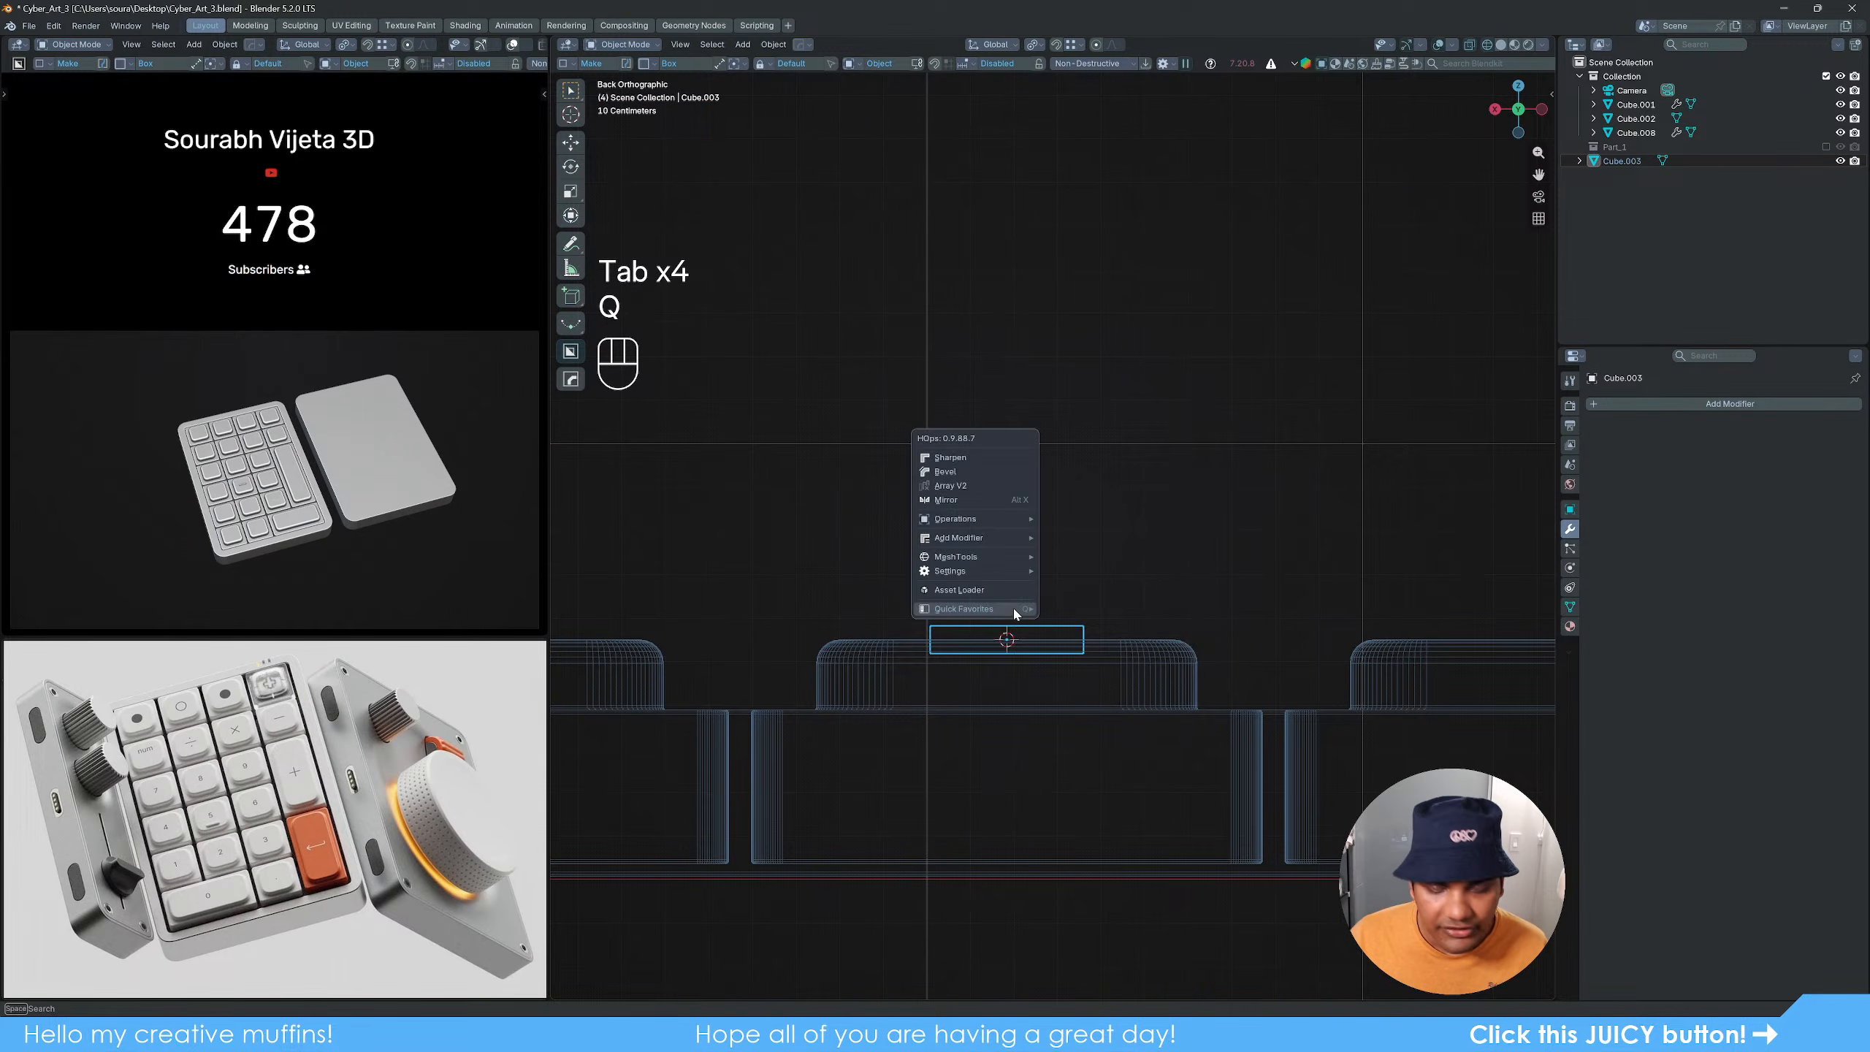
pyautogui.click(1051, 611)
pyautogui.press('Tab')
pyautogui.press('Tab')
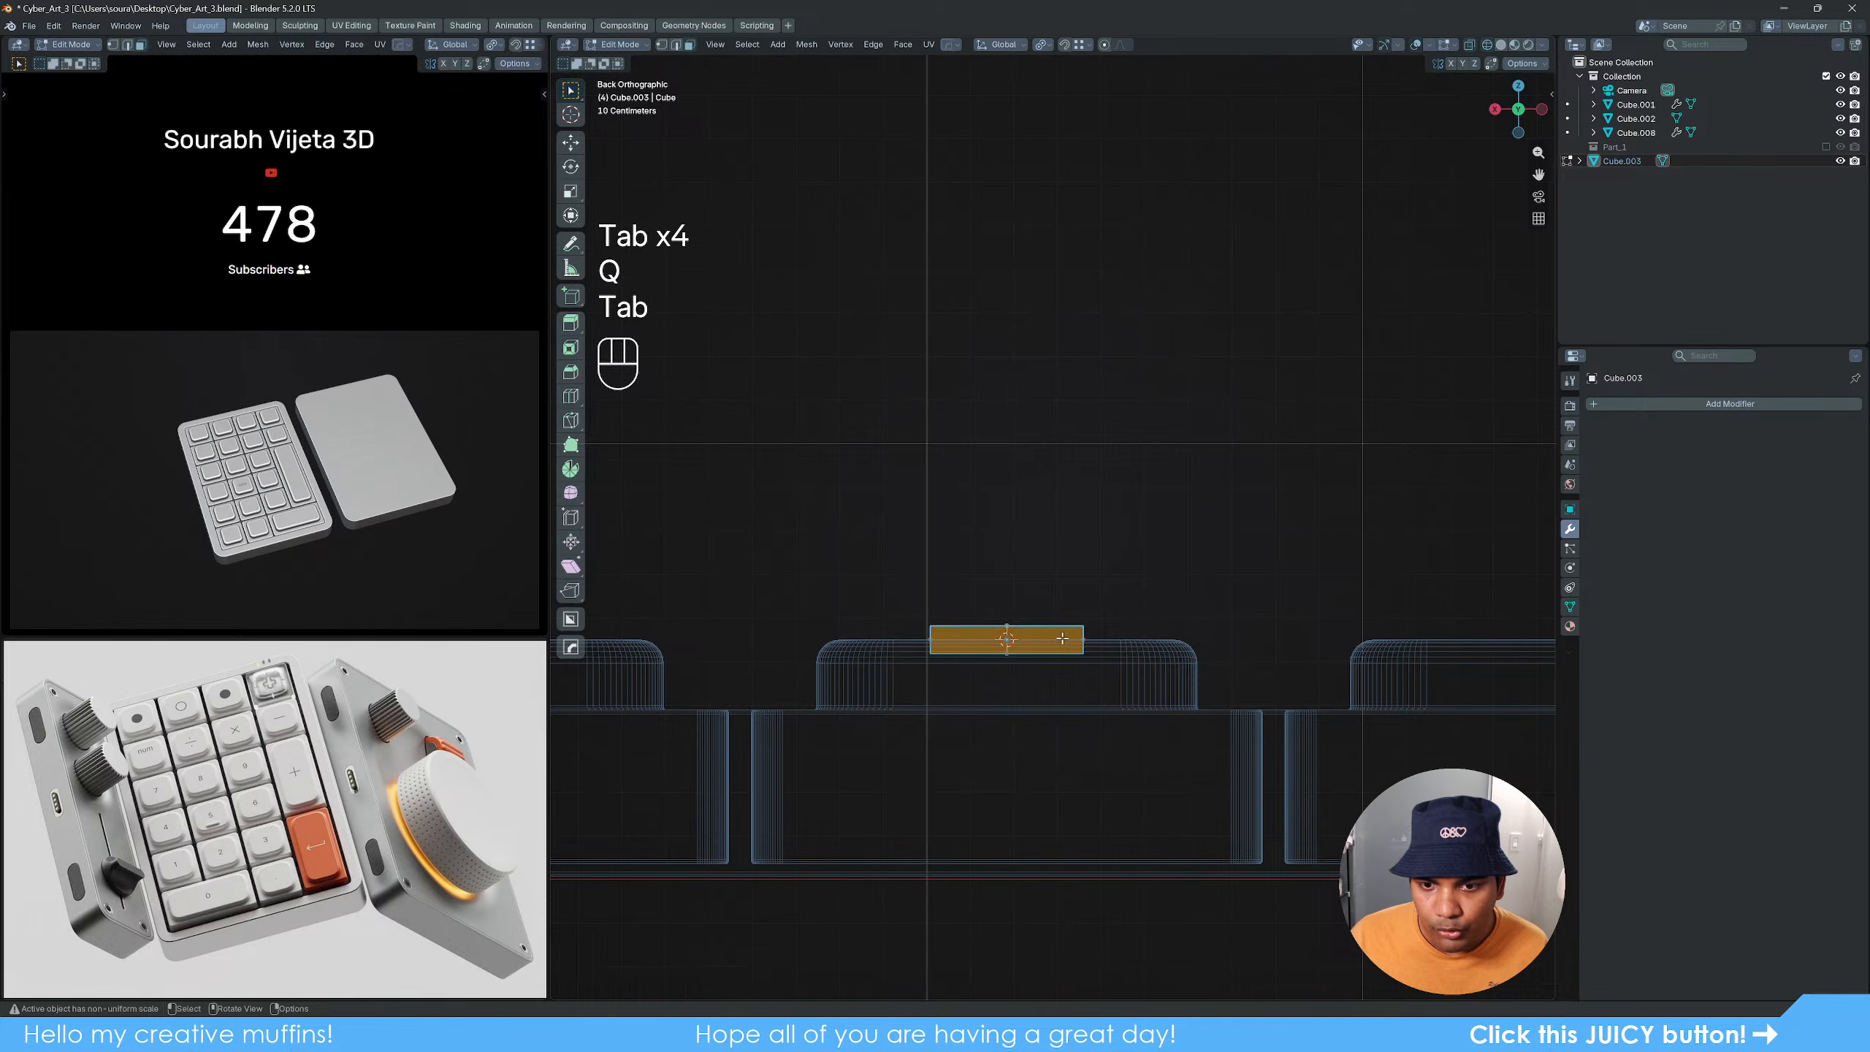
pyautogui.press('q')
pyautogui.click(1162, 682)
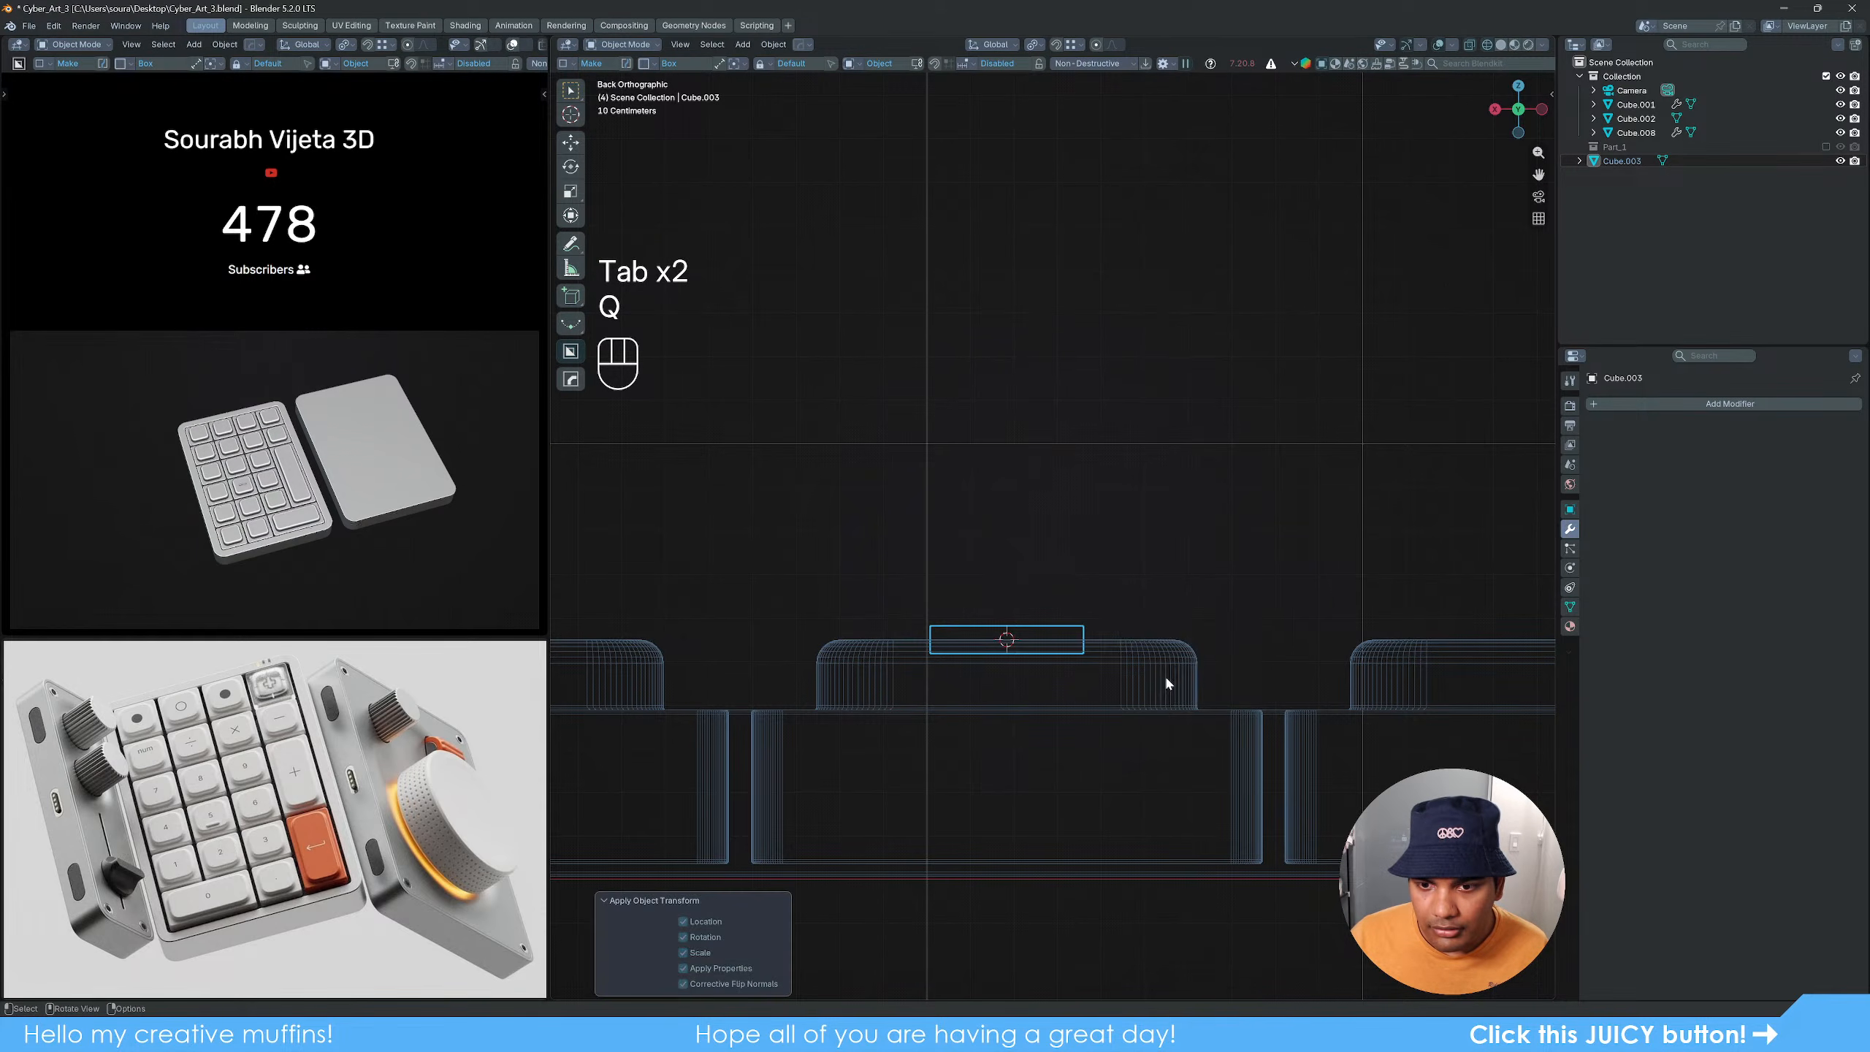
# Step: Bevel the bar's vertical corner edges by about 0.022 m with 10 segments to give it rounded ends
pyautogui.press('Tab')
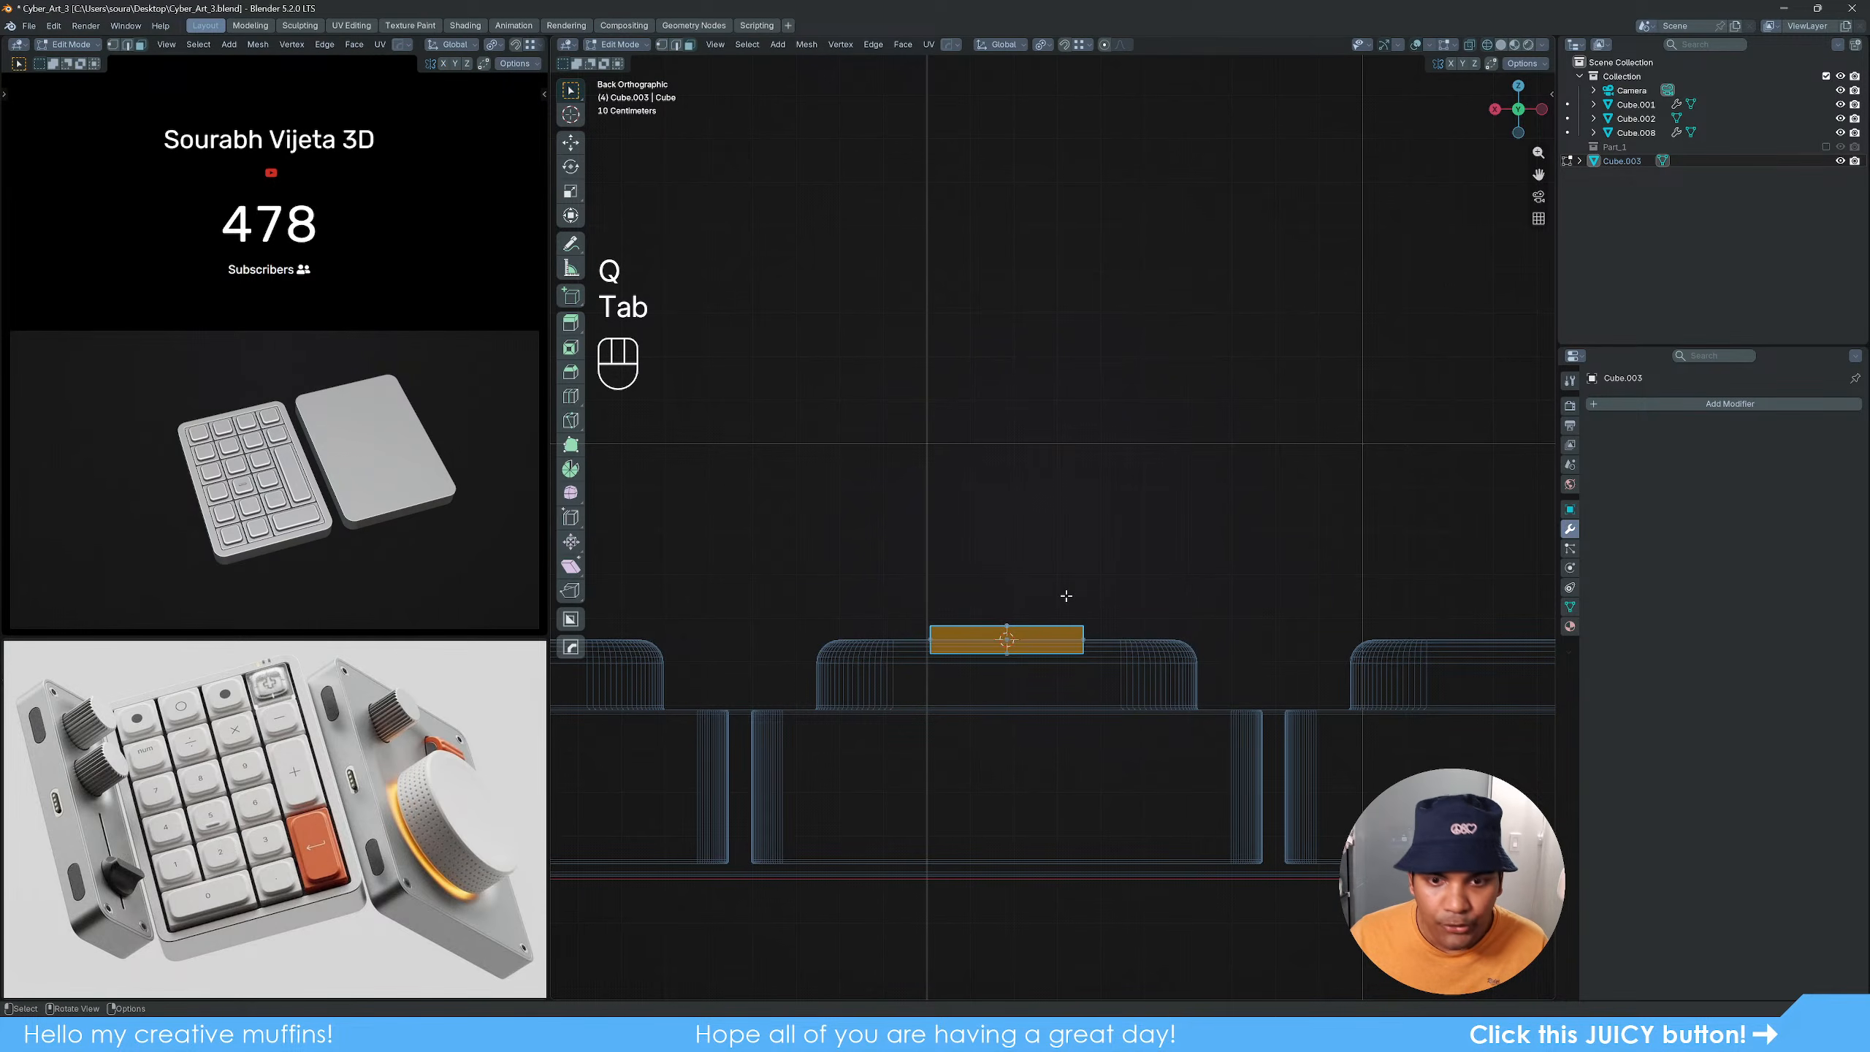
pyautogui.press('2')
pyautogui.click(1068, 593)
pyautogui.keyDown('alt'); pyautogui.moveTo(1078, 581); pyautogui.dragTo(1127, 734, button='middle'); pyautogui.keyUp('alt')
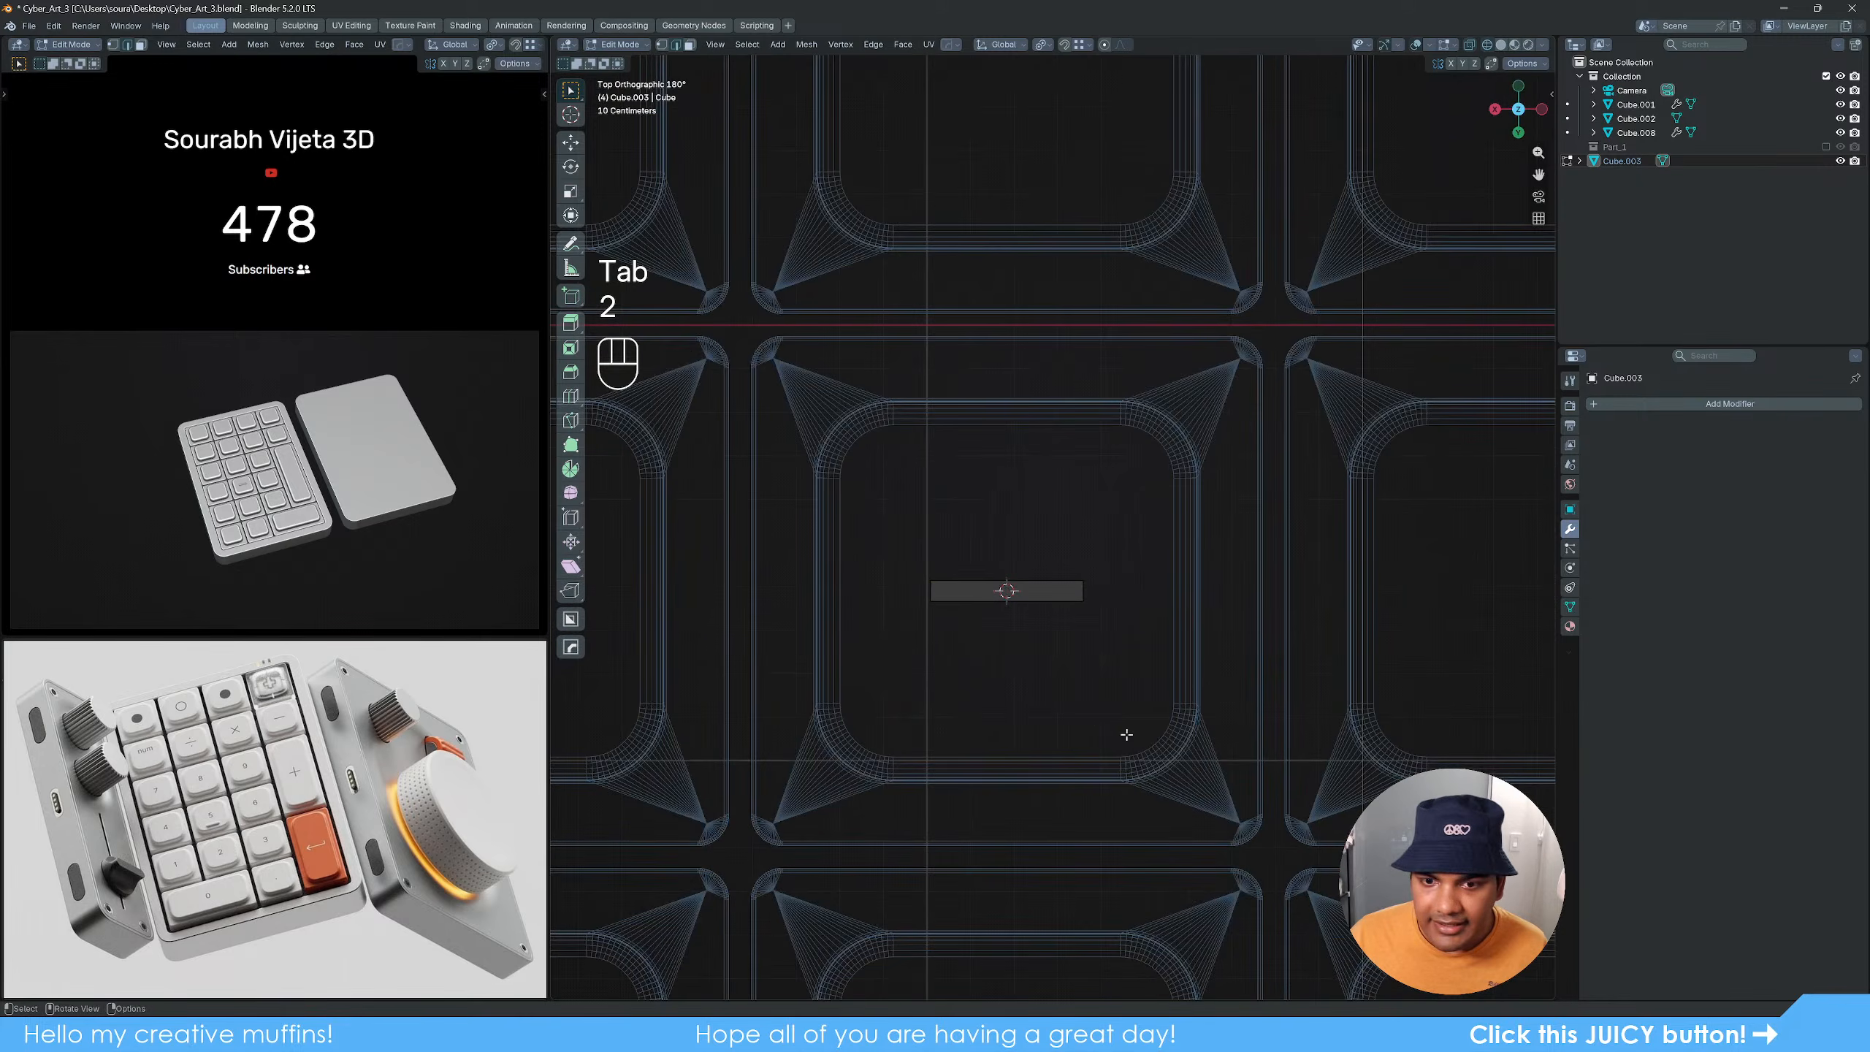
pyautogui.scroll(5, 1127, 735)
pyautogui.scroll(-1, 1219, 773)
pyautogui.hotkey('ctrl', 'b')
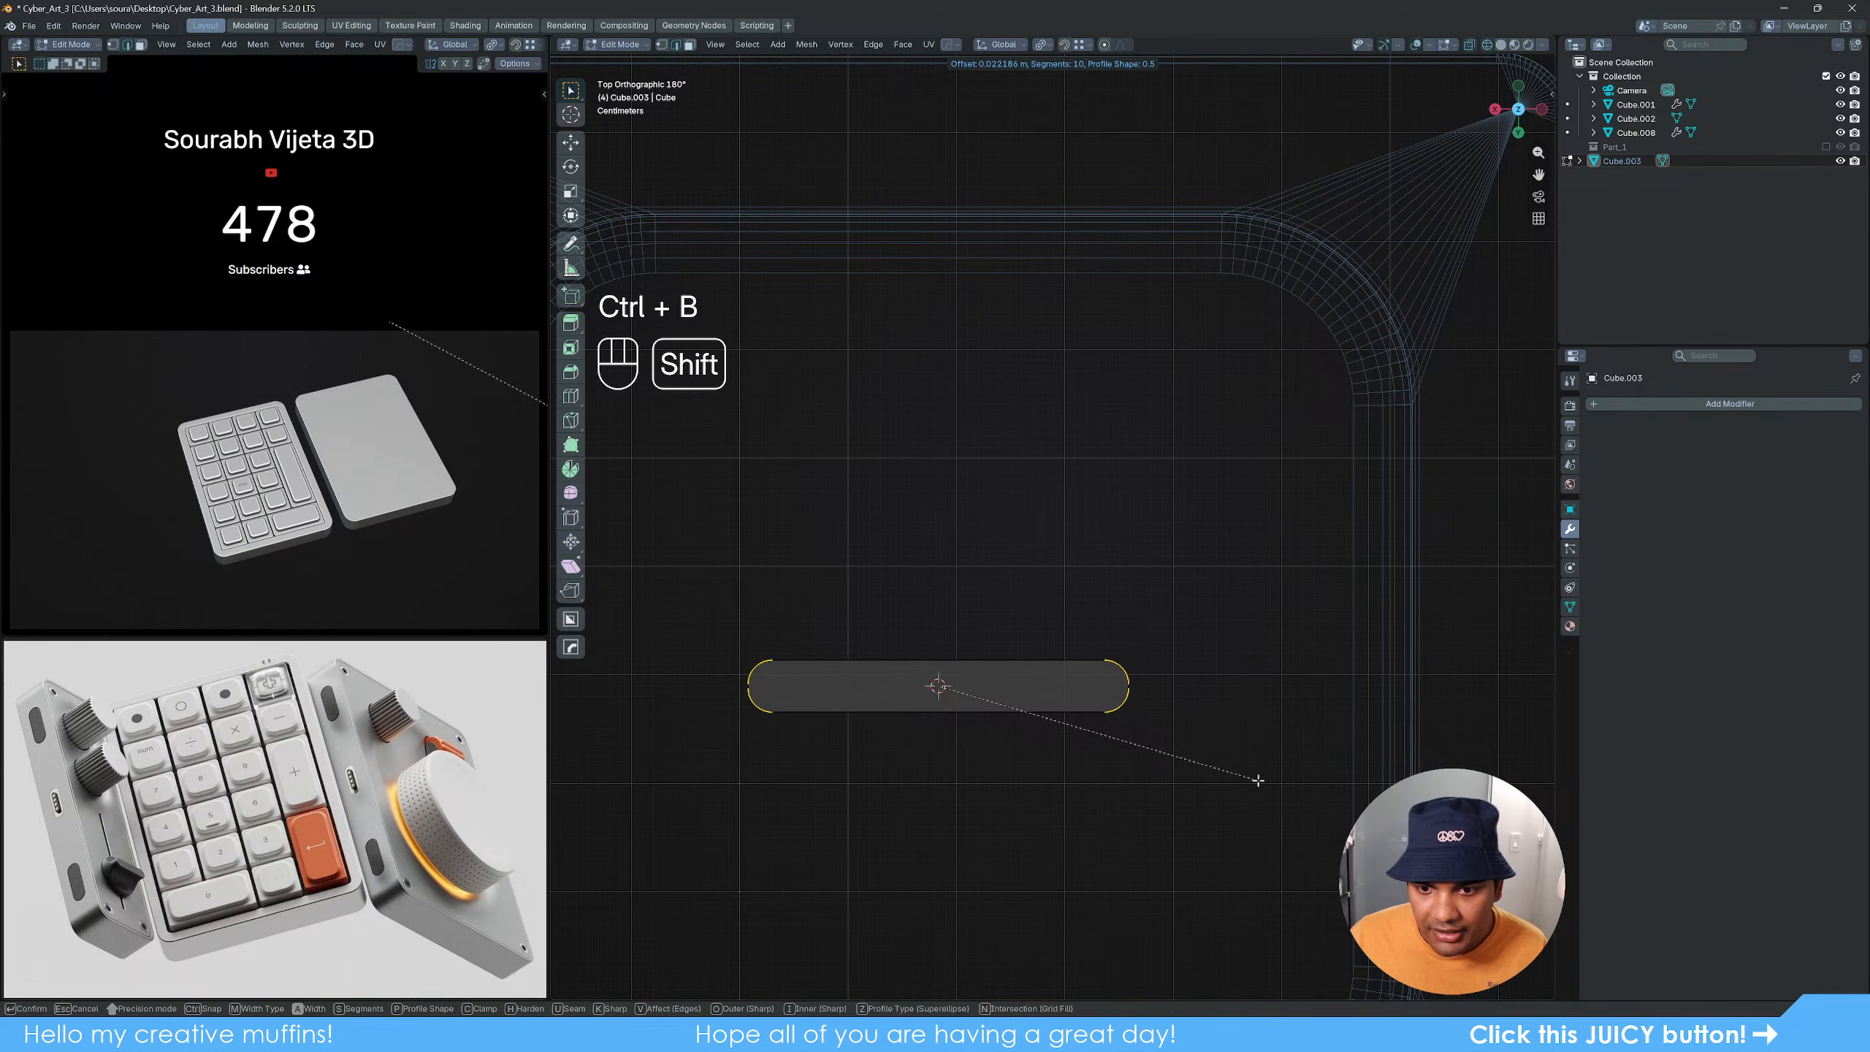
pyautogui.click(1257, 780)
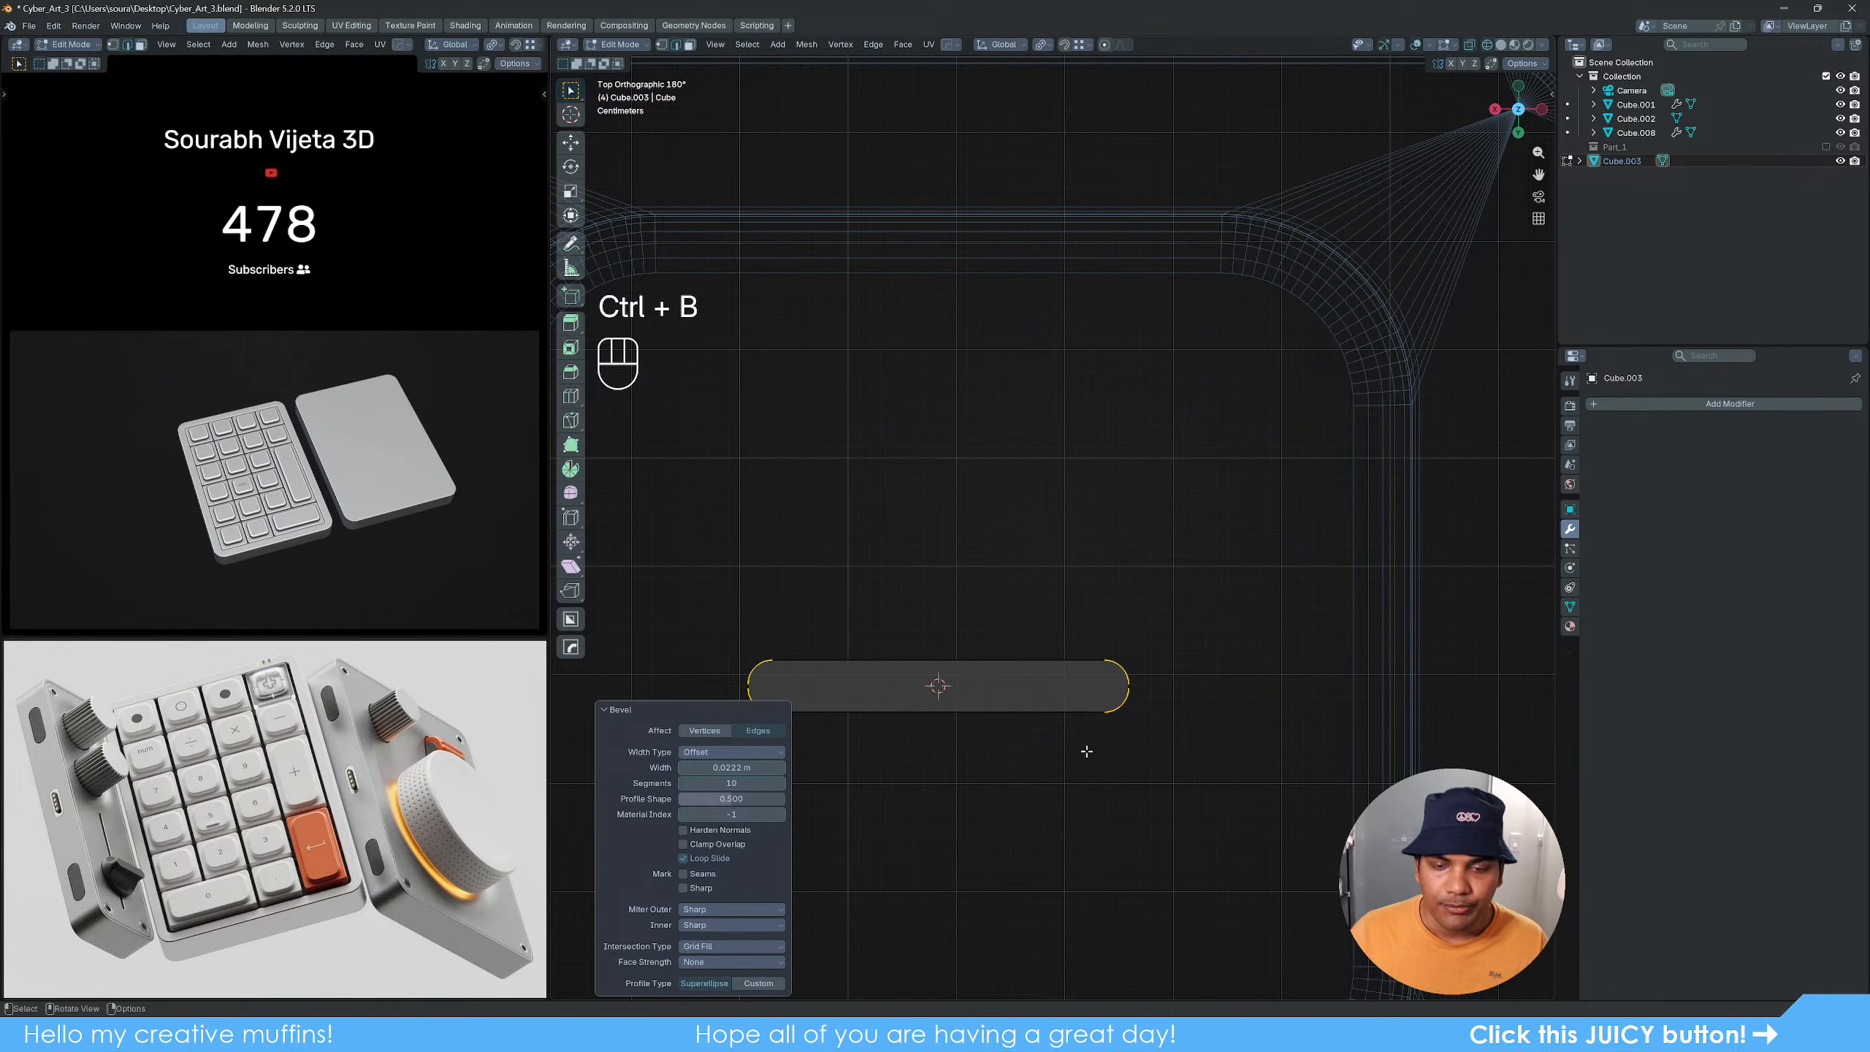
# Step: In solid view, bevel the bar's top face by about 0.01 m with 10 segments and return to Object Mode
pyautogui.moveTo(1087, 751)
pyautogui.mouseDown(button='middle')
pyautogui.moveTo(1079, 796)
pyautogui.moveTo(1018, 537)
pyautogui.mouseUp(button='middle')
pyautogui.hotkey('shift', 'z')
pyautogui.press('Tab')
pyautogui.press('Tab')
pyautogui.press('3')
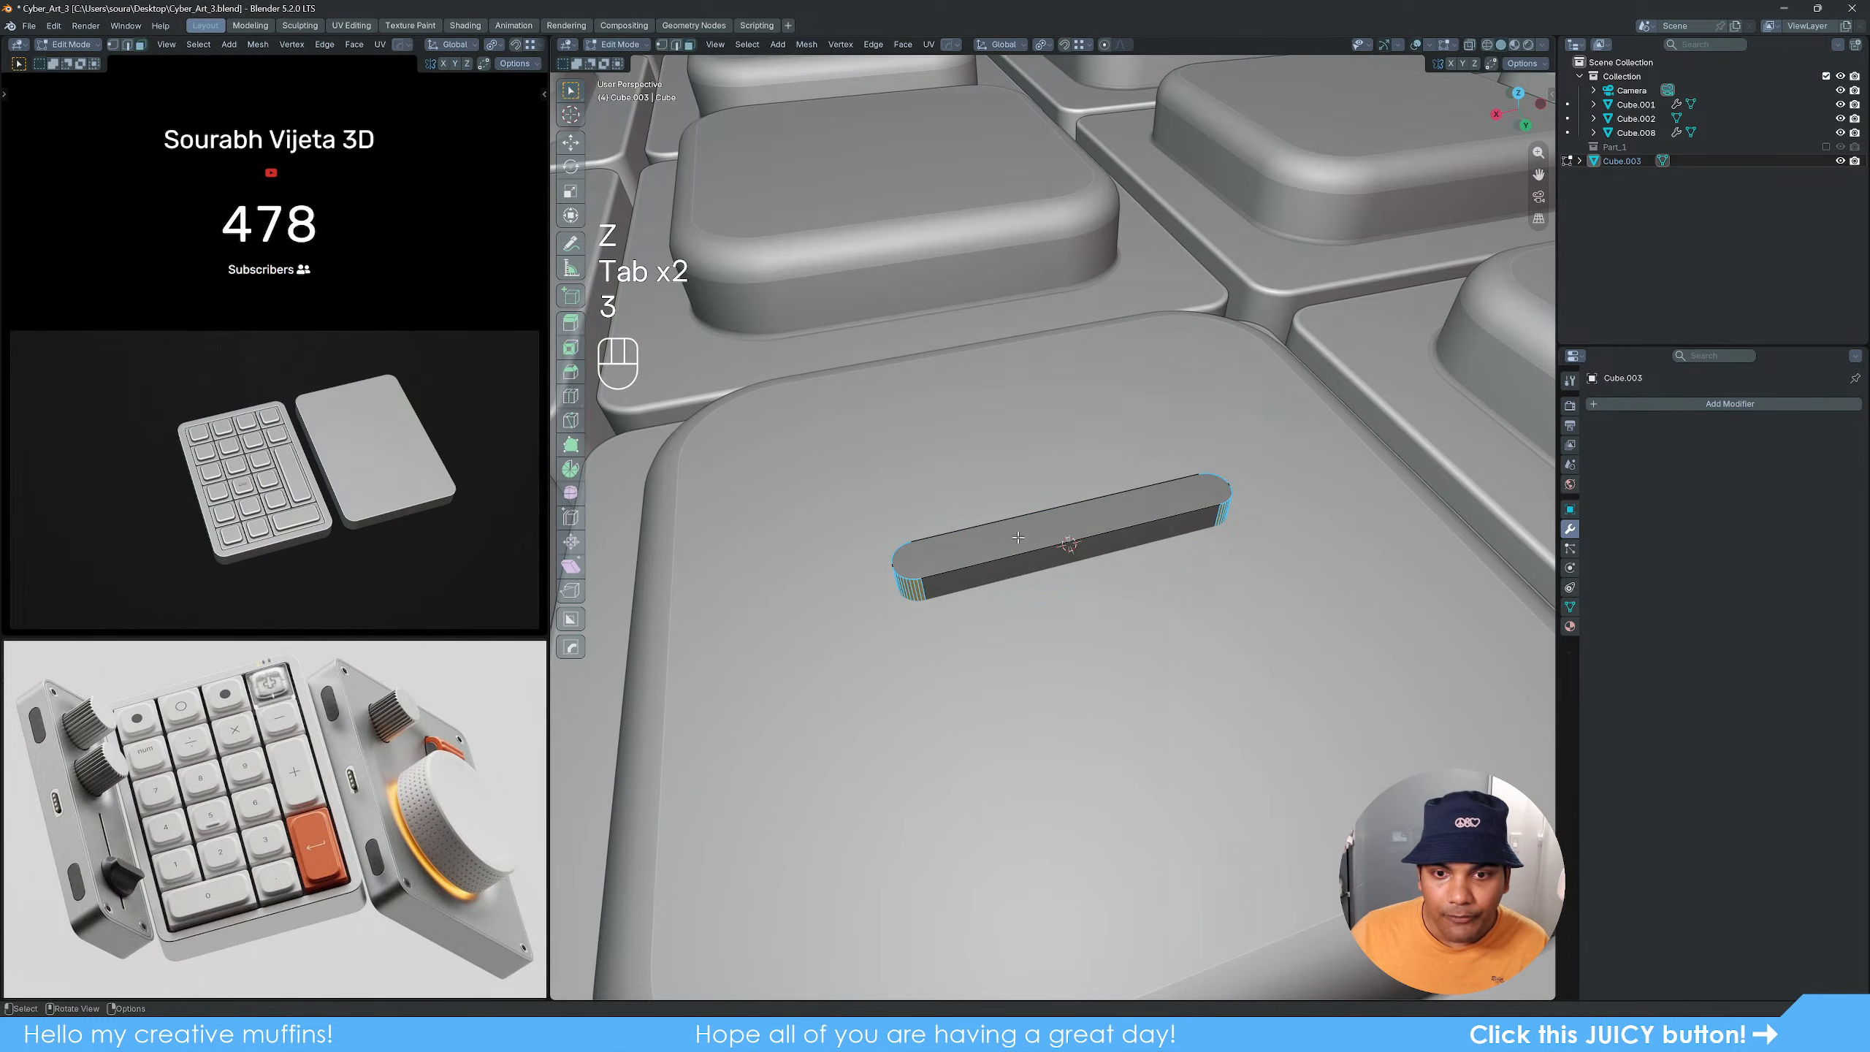
pyautogui.click(1018, 537)
pyautogui.hotkey('ctrl', 'b')
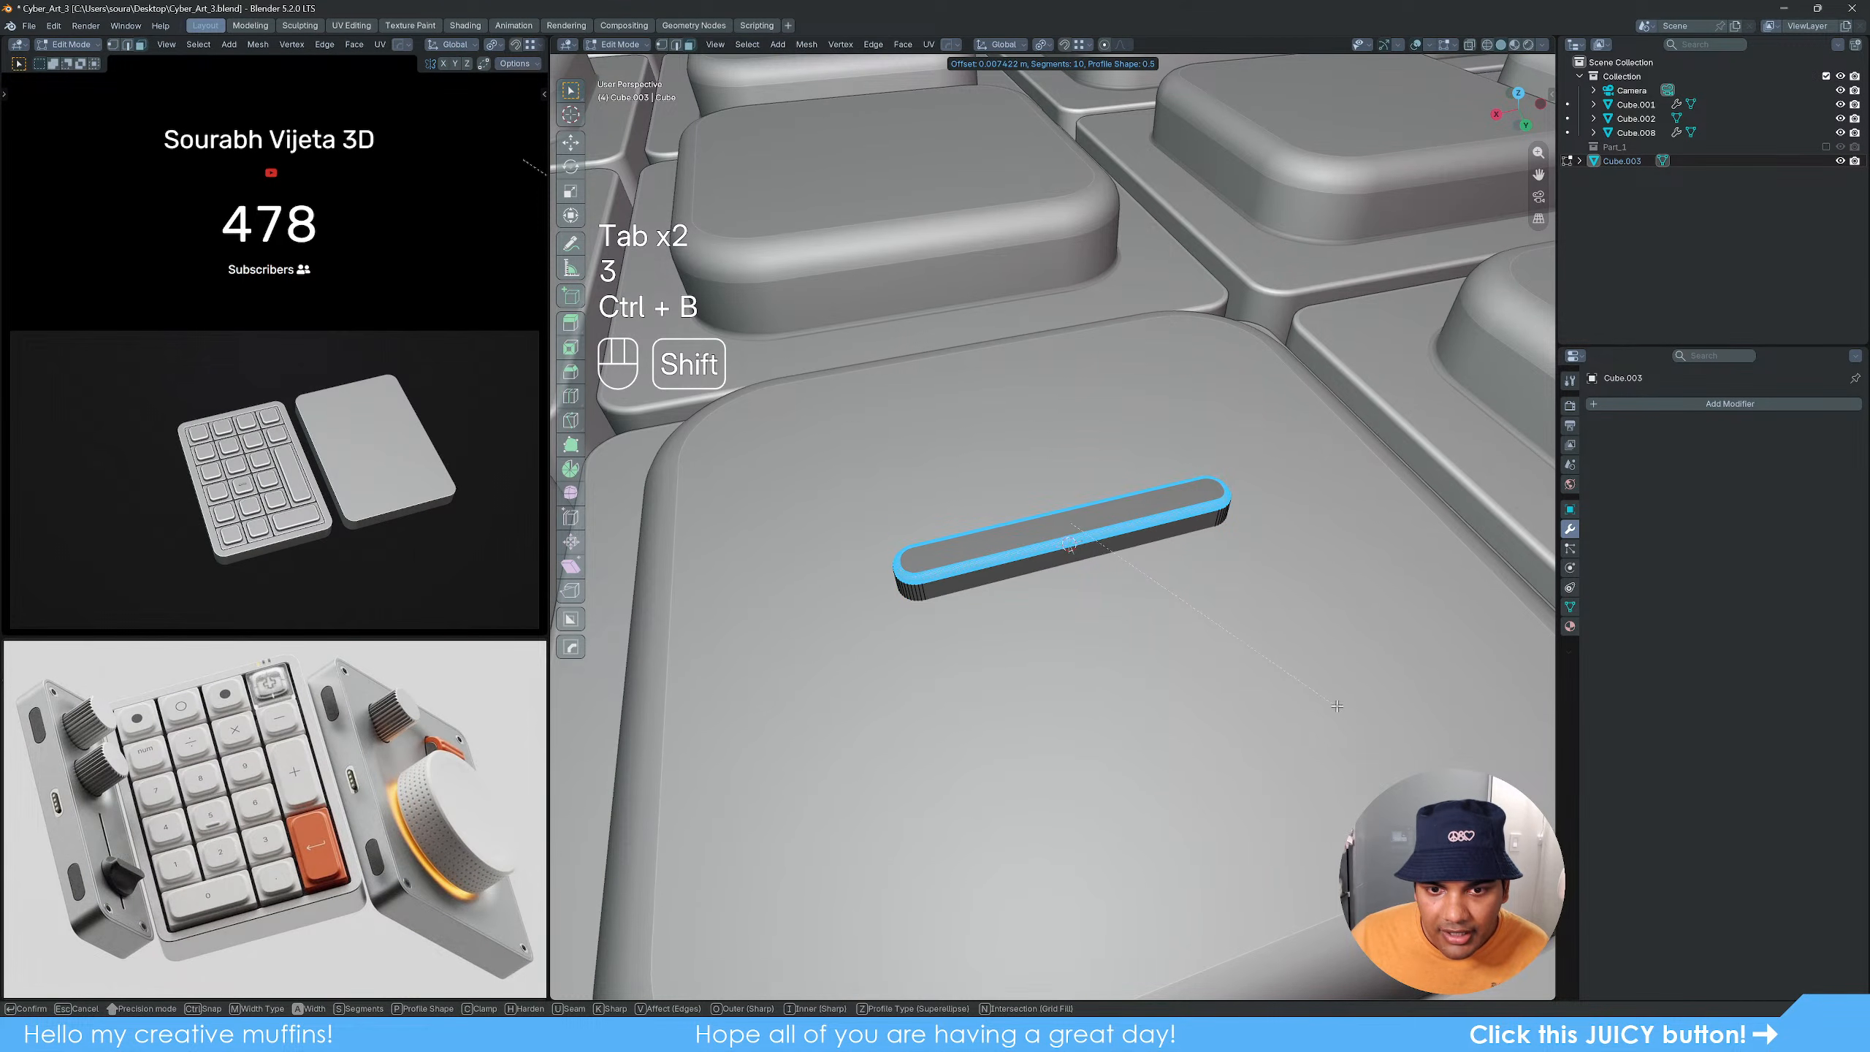
pyautogui.click(1365, 721)
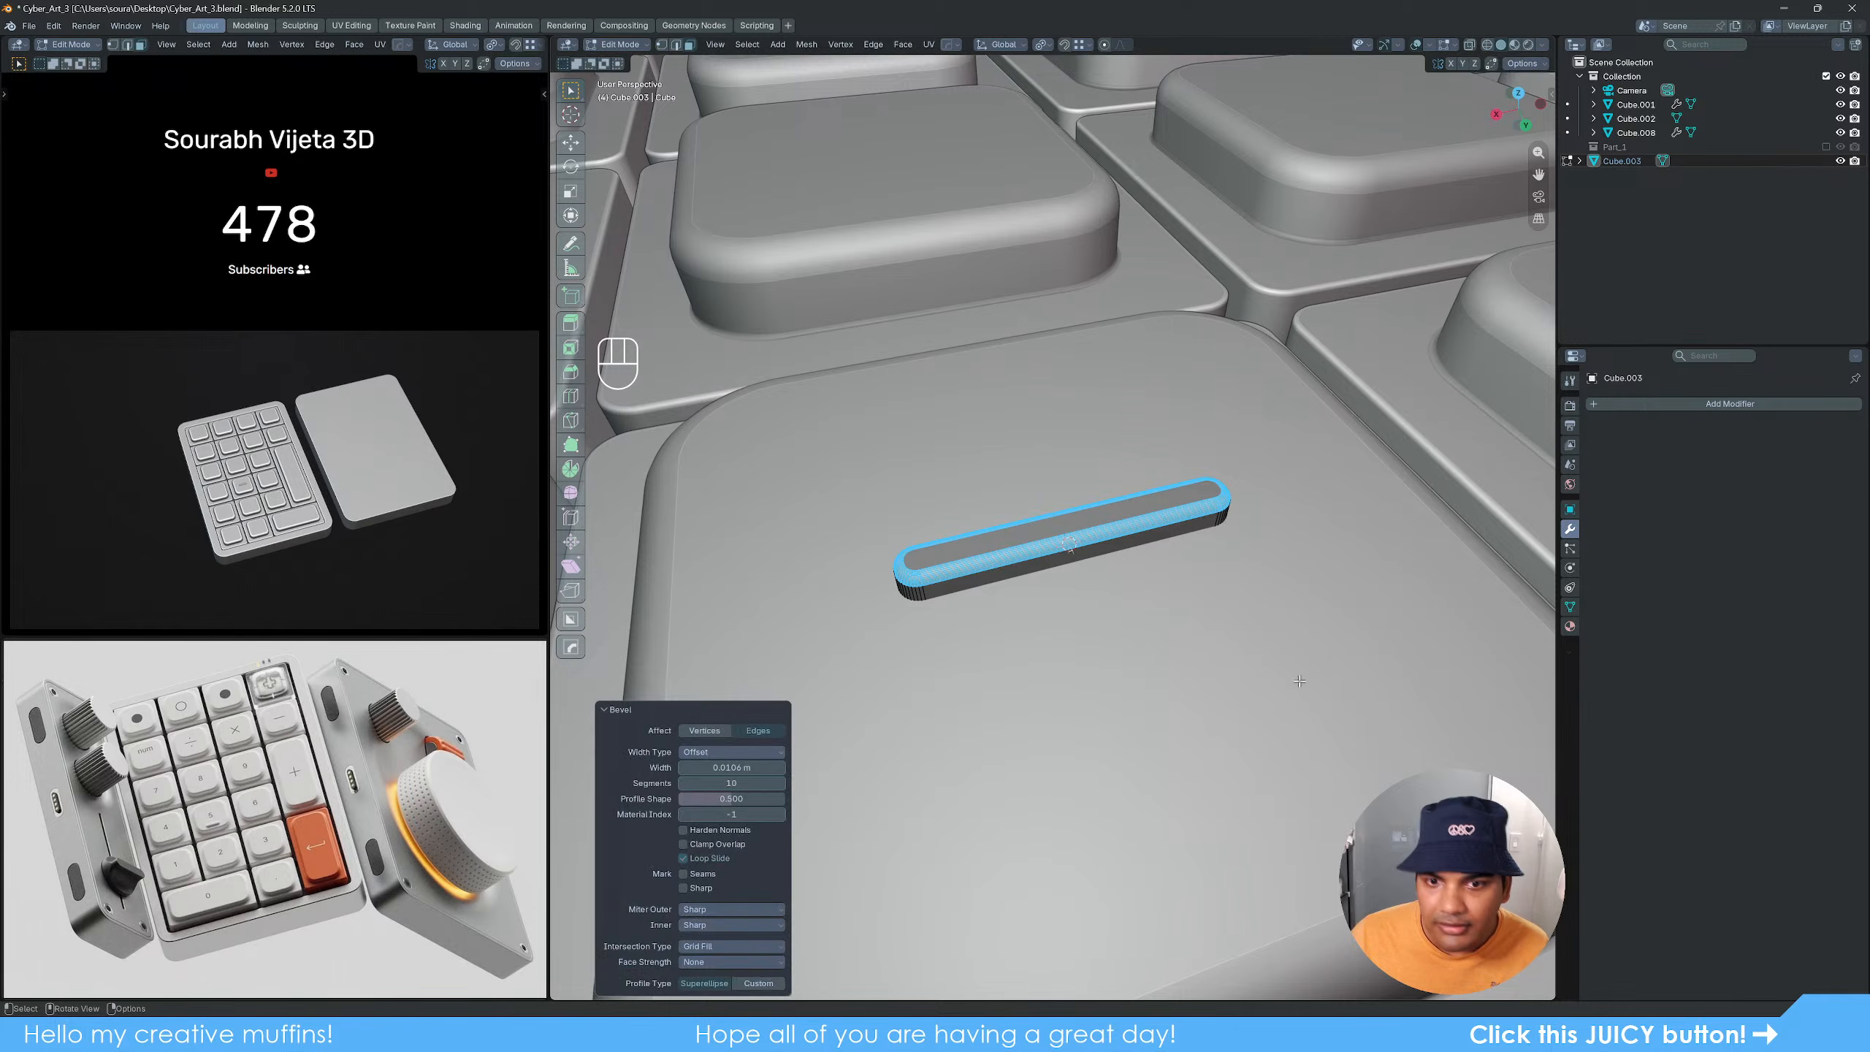
pyautogui.press('Tab')
# Step: Snap the 3D cursor to the top face of the keycap under the bar and set the keycap object's origin to it
pyautogui.scroll(-6, 1208, 675)
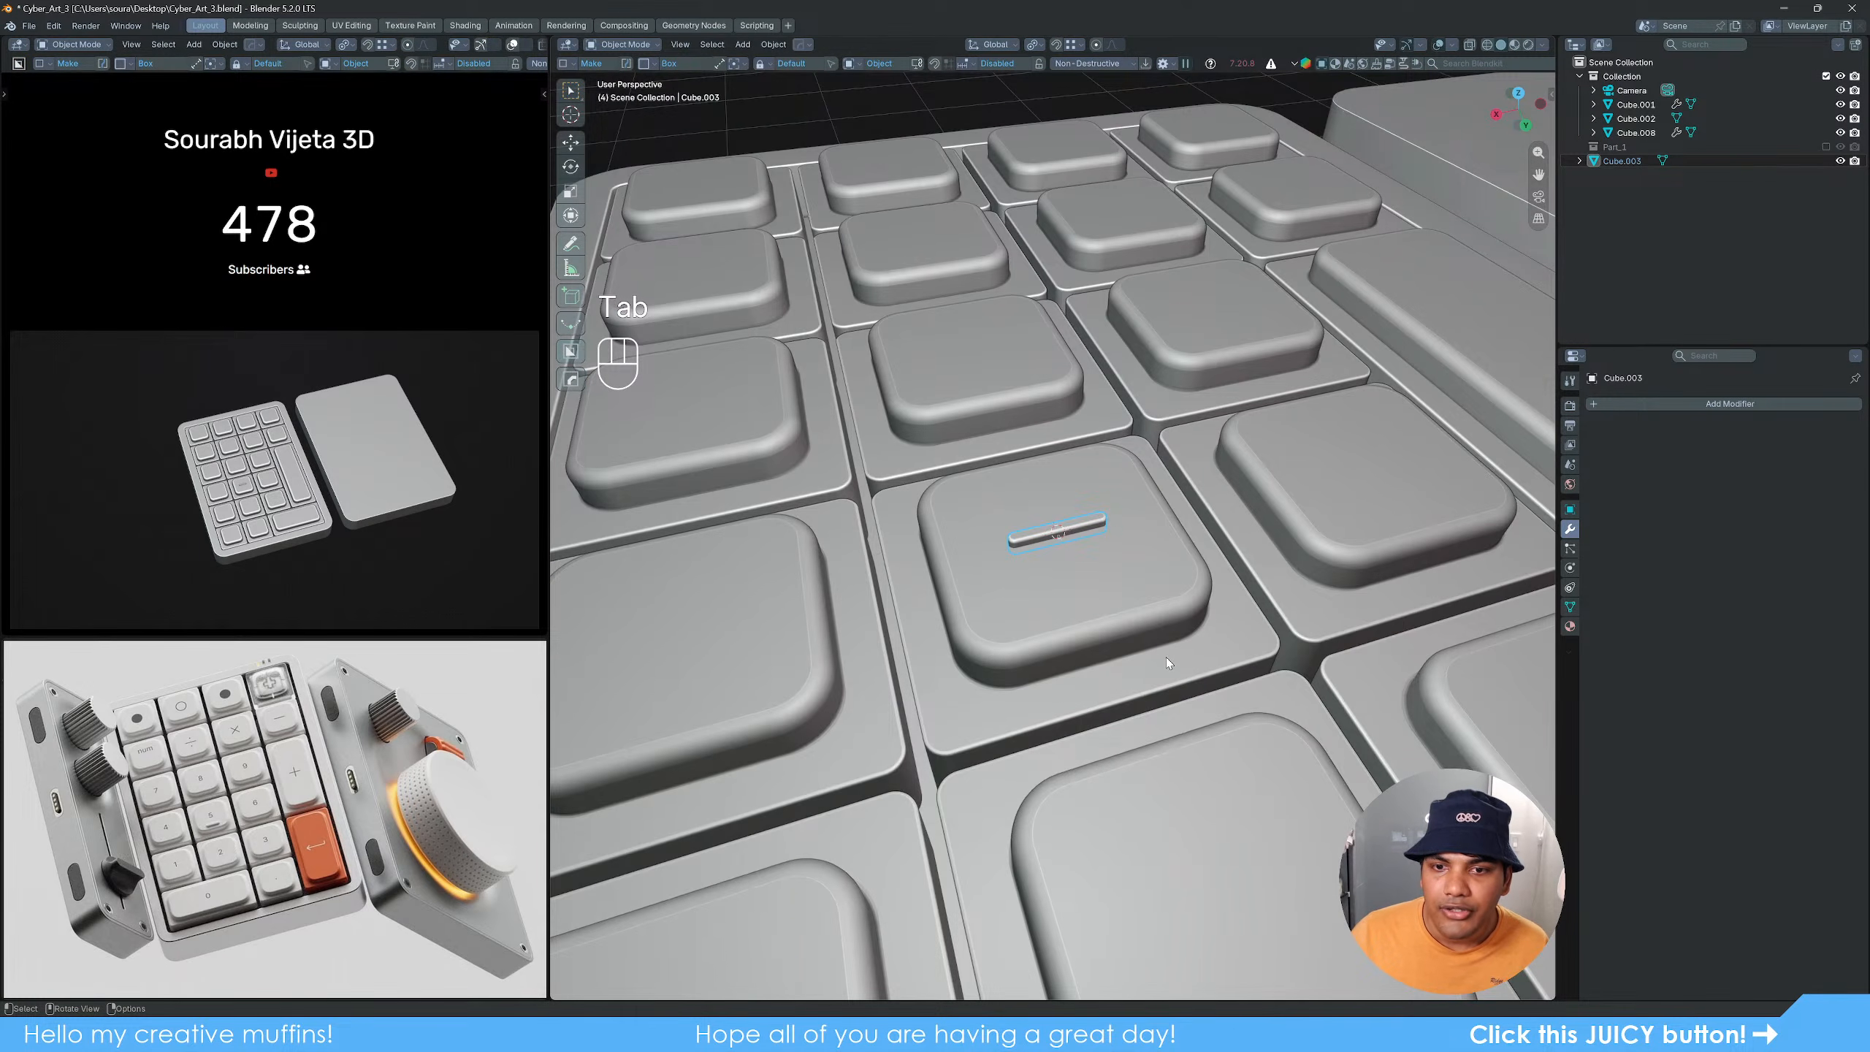
pyautogui.click(1095, 599)
pyautogui.press('Tab')
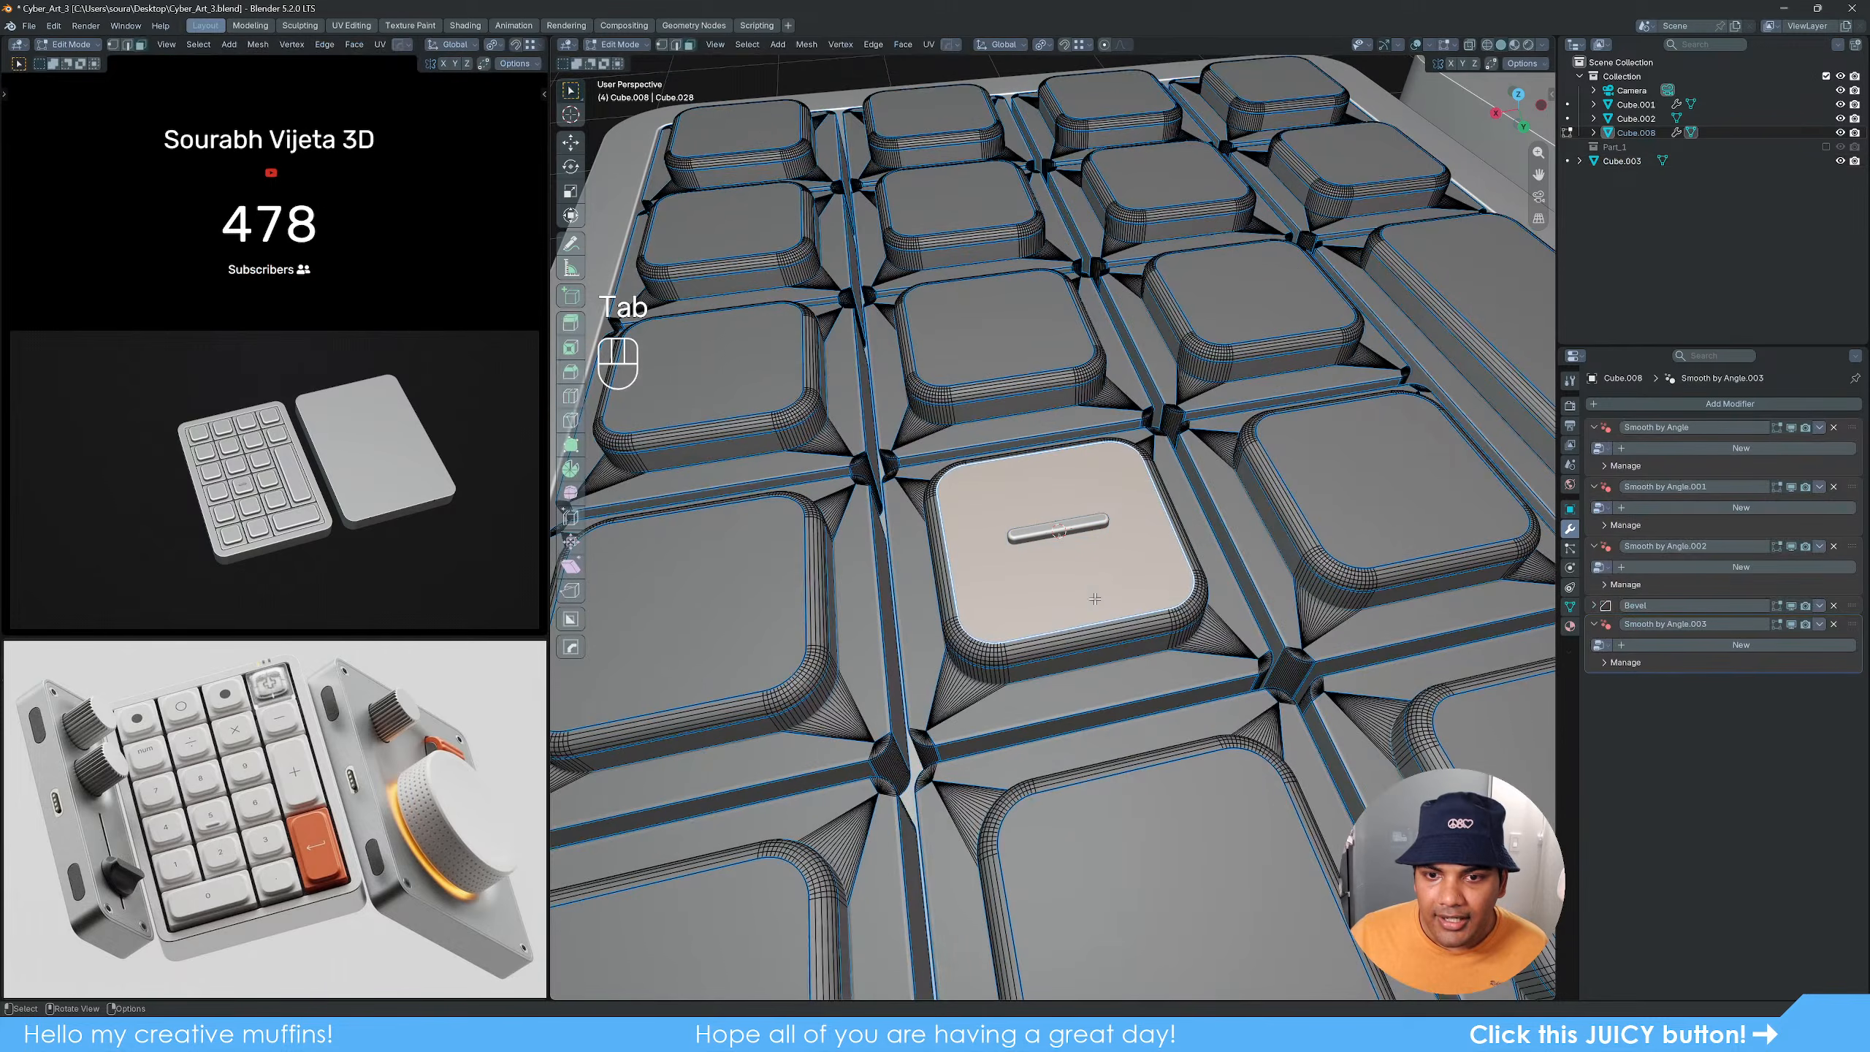
pyautogui.press('Tab')
pyautogui.scroll(4, 1102, 609)
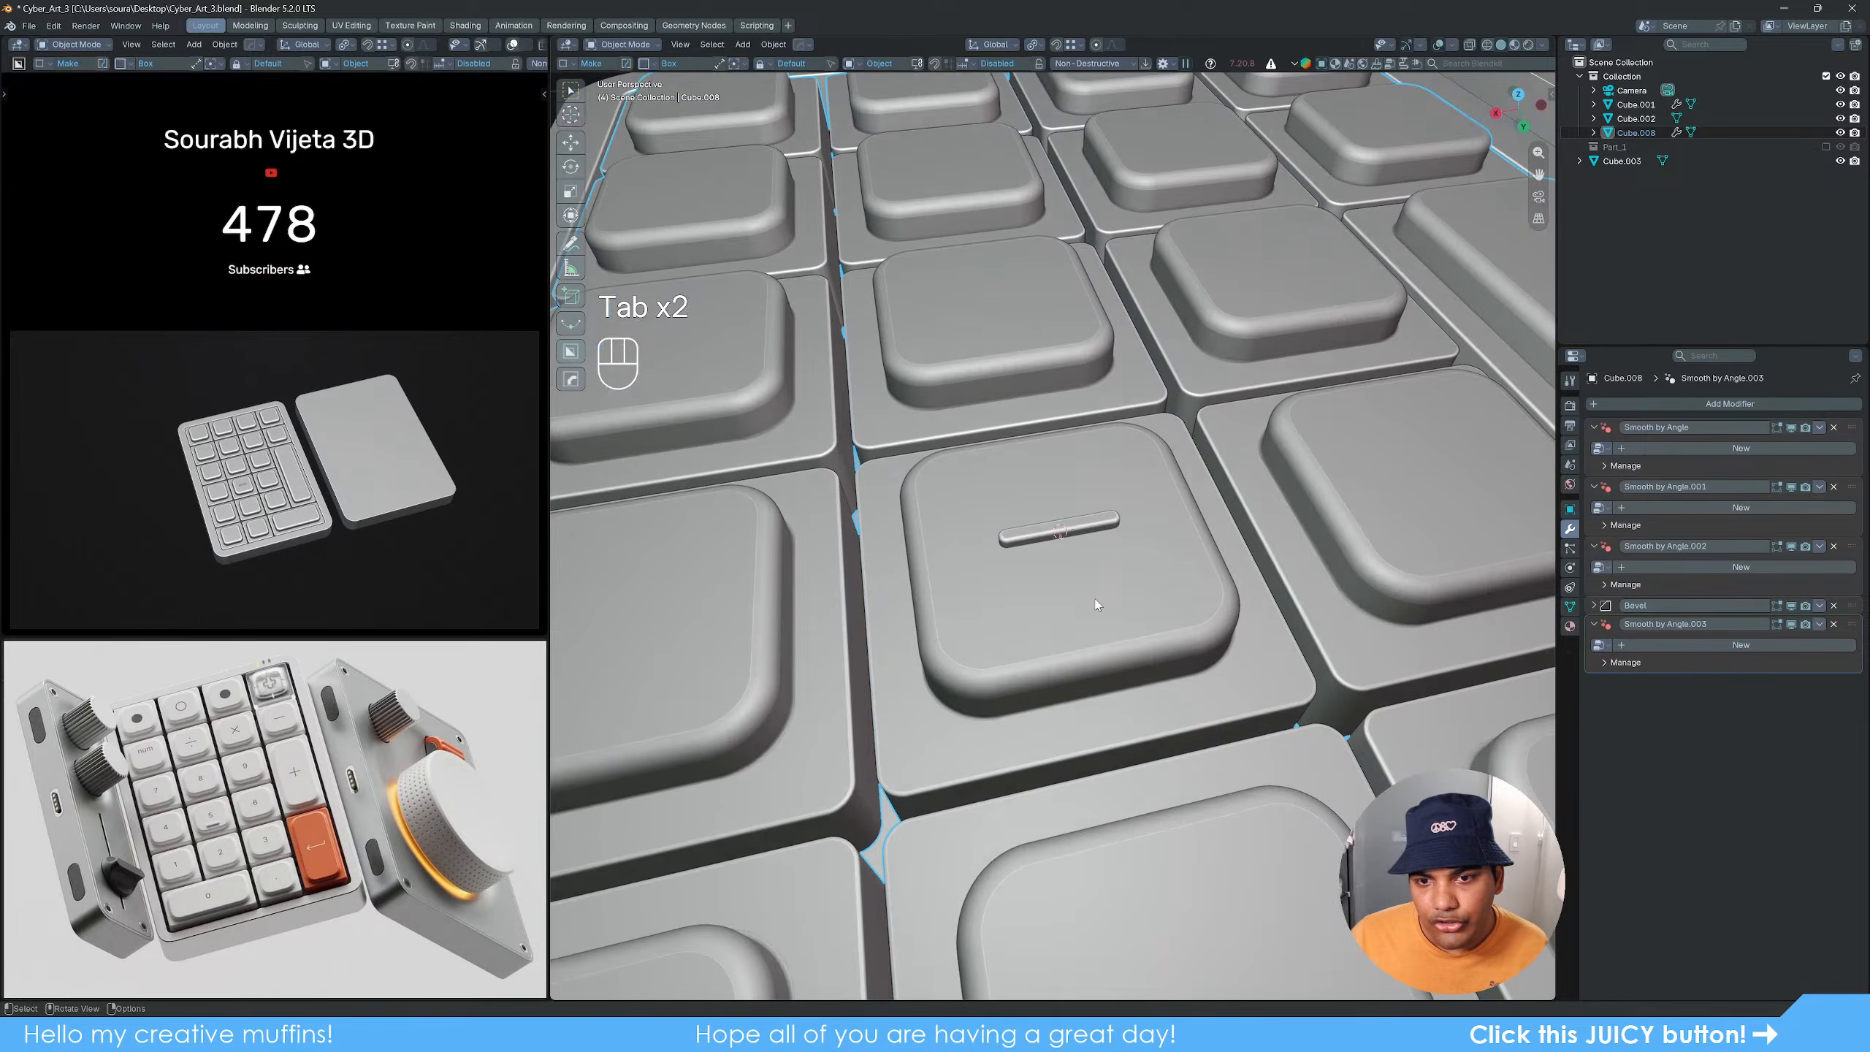
pyautogui.press('Tab')
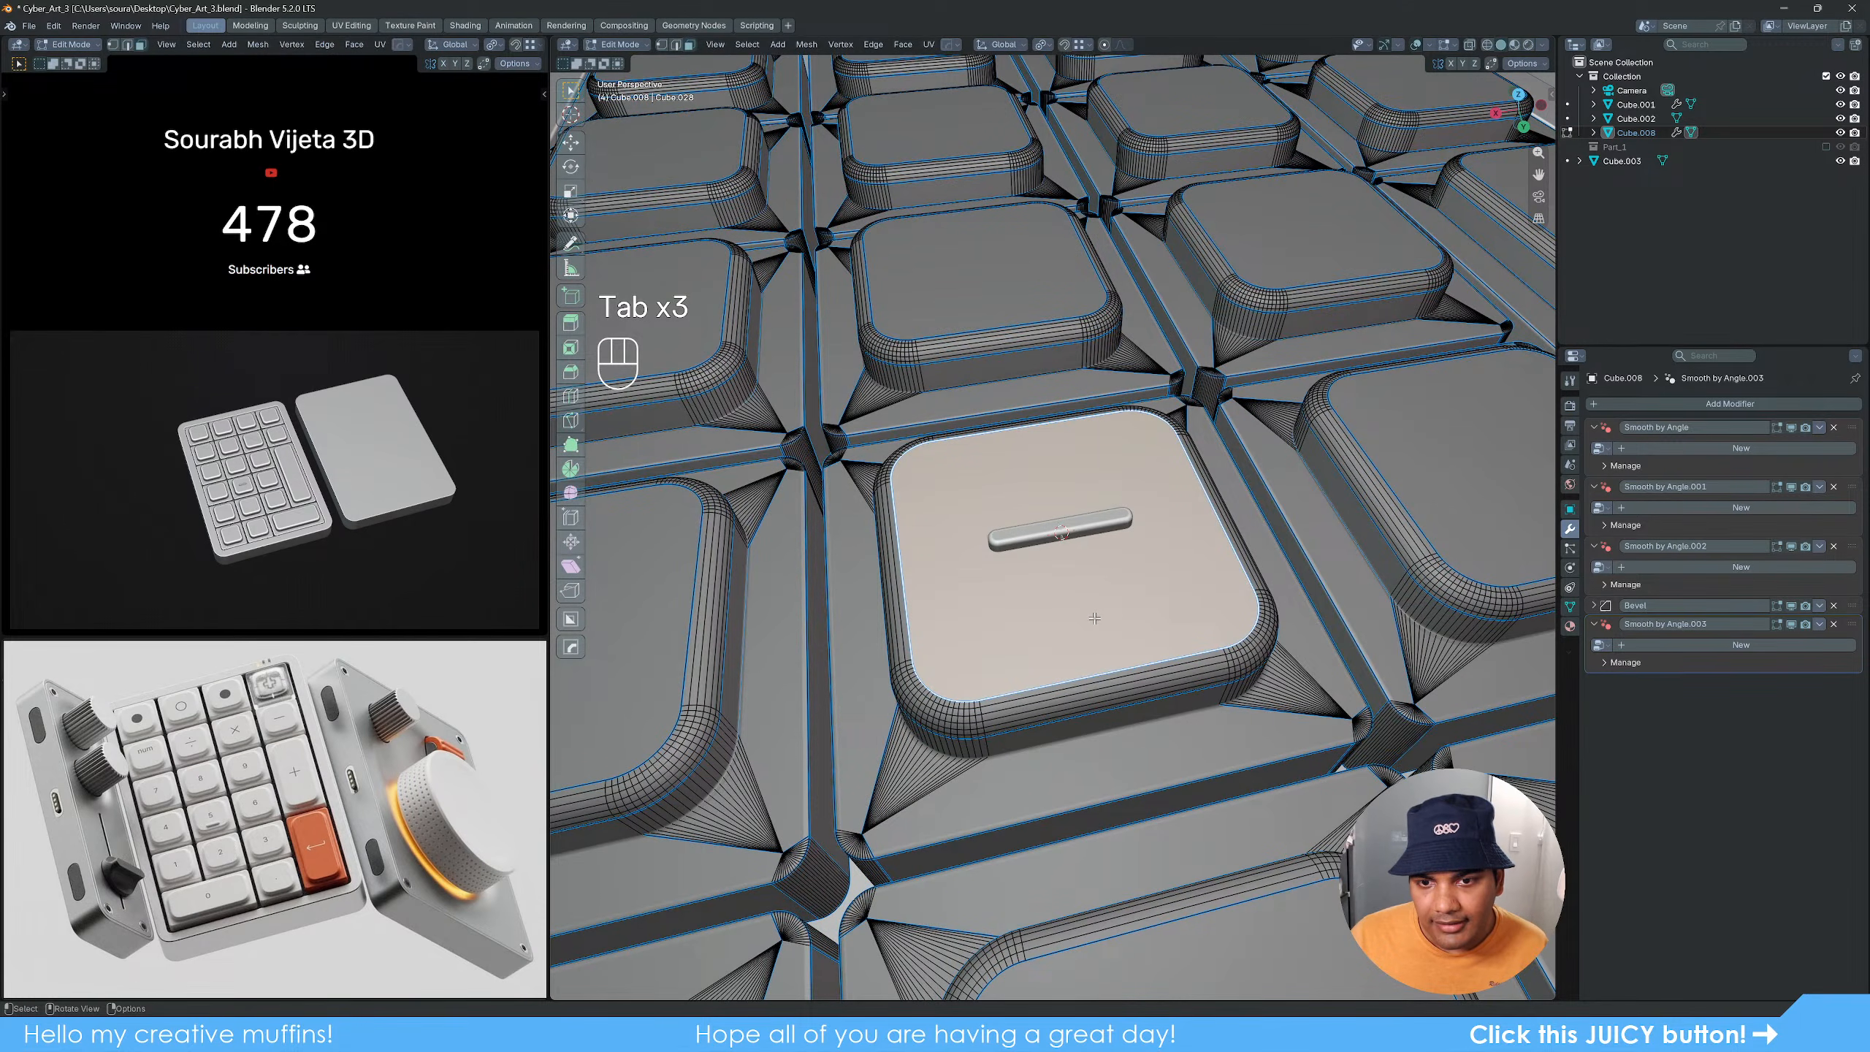
pyautogui.press('3')
pyautogui.hotkey('shift', 's')
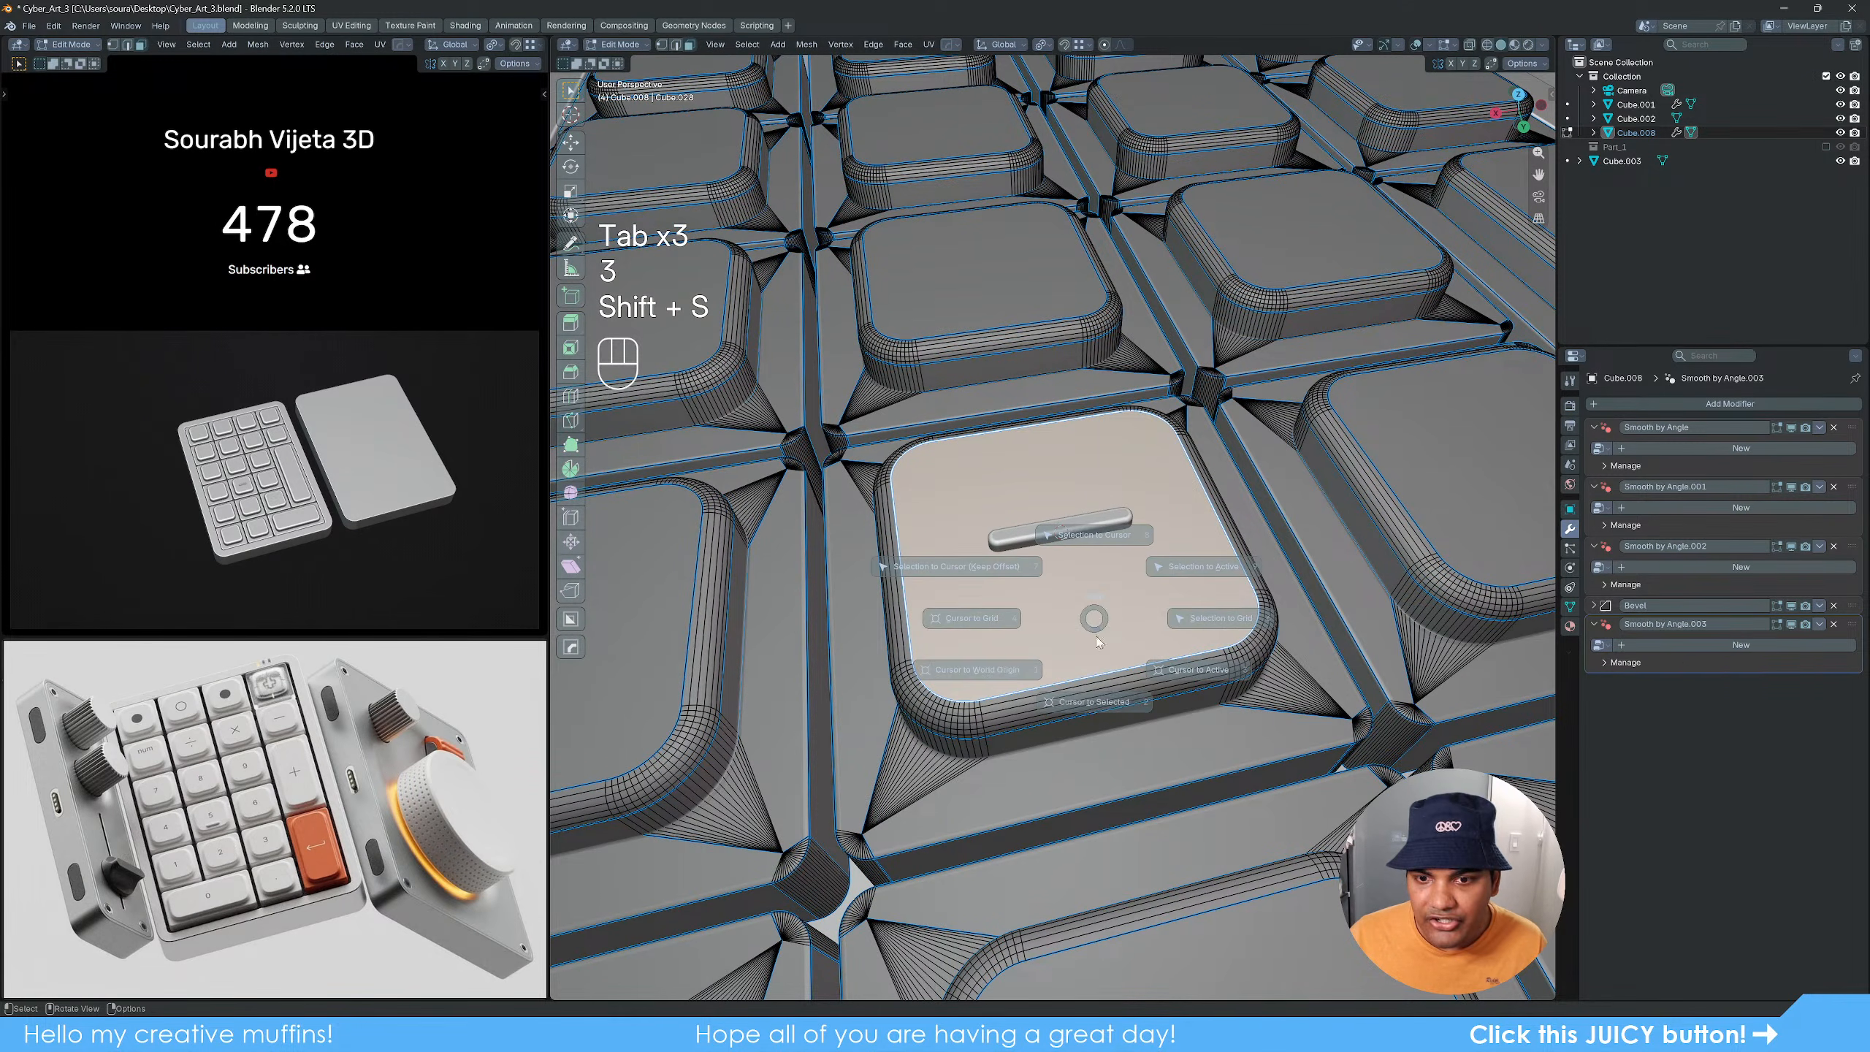
pyautogui.press('Tab')
pyautogui.press('q')
pyautogui.moveTo(1112, 602)
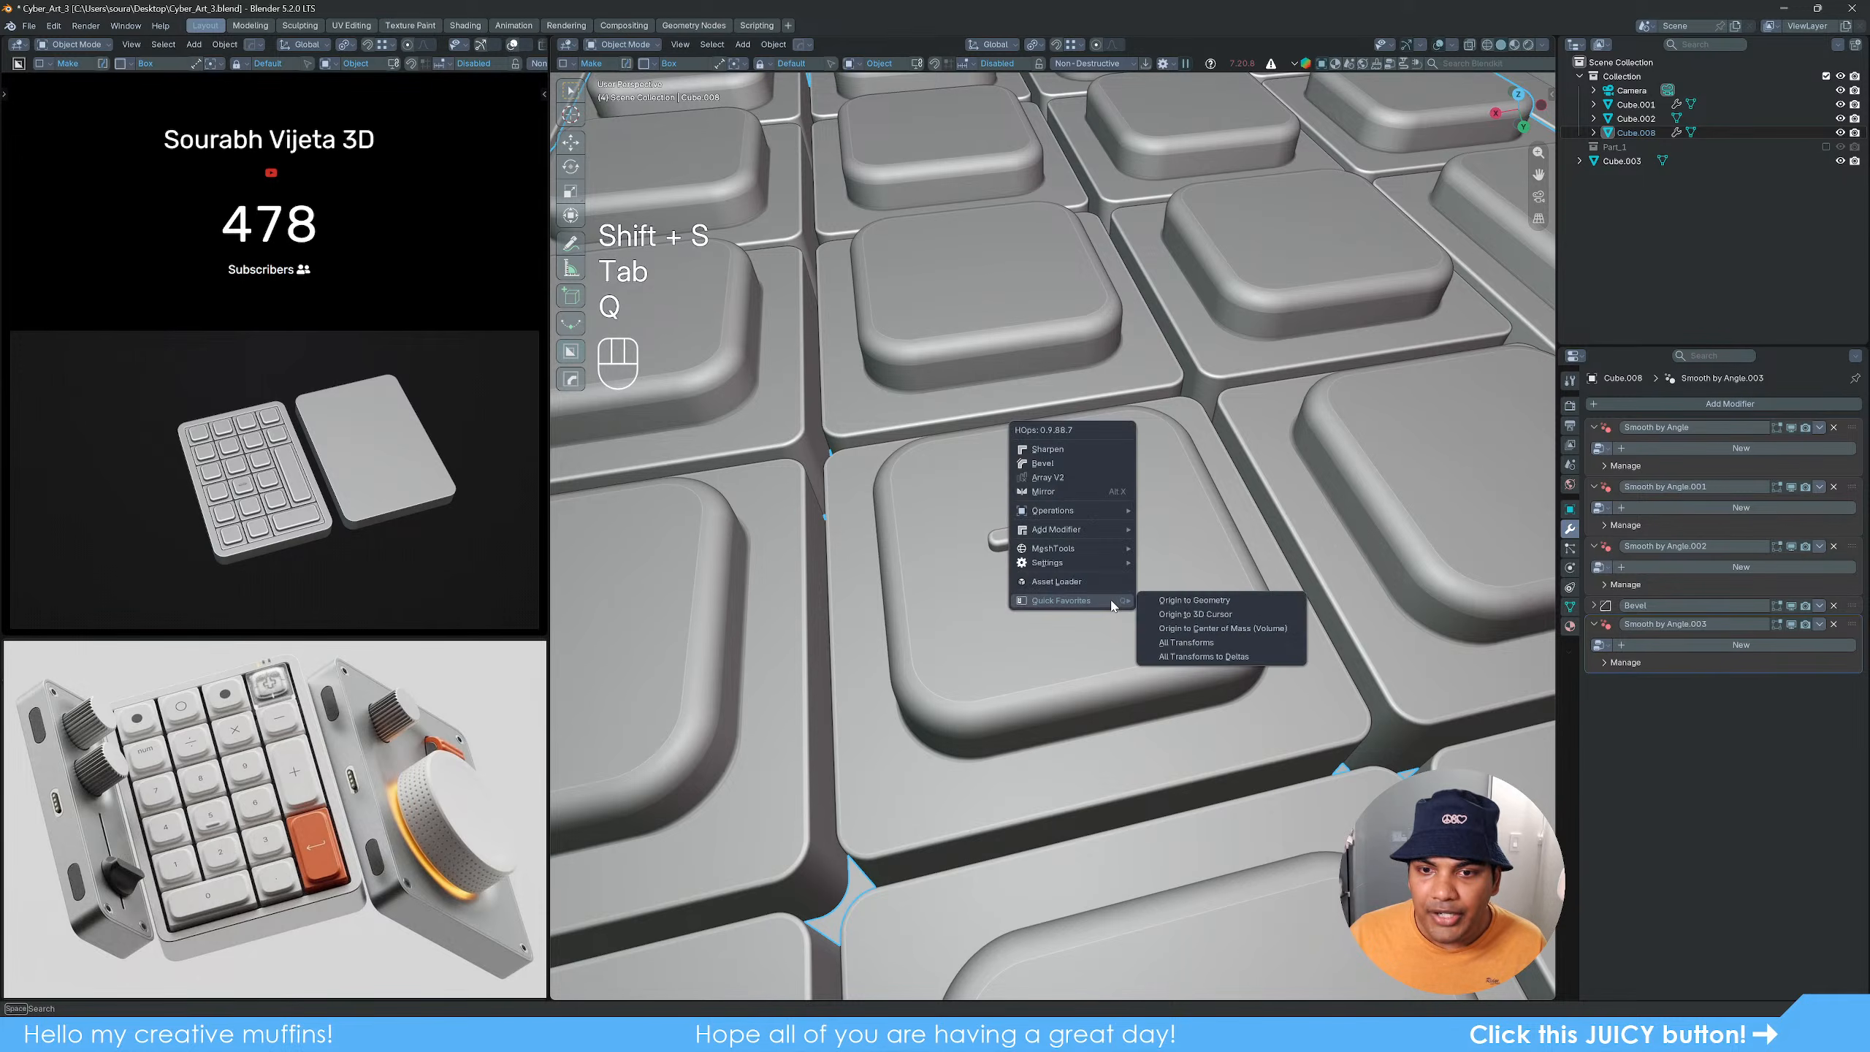
pyautogui.click(1200, 614)
# Step: Try to align the bar's X location to the keycap object with the Align Tools, and undo it
pyautogui.click(1101, 527)
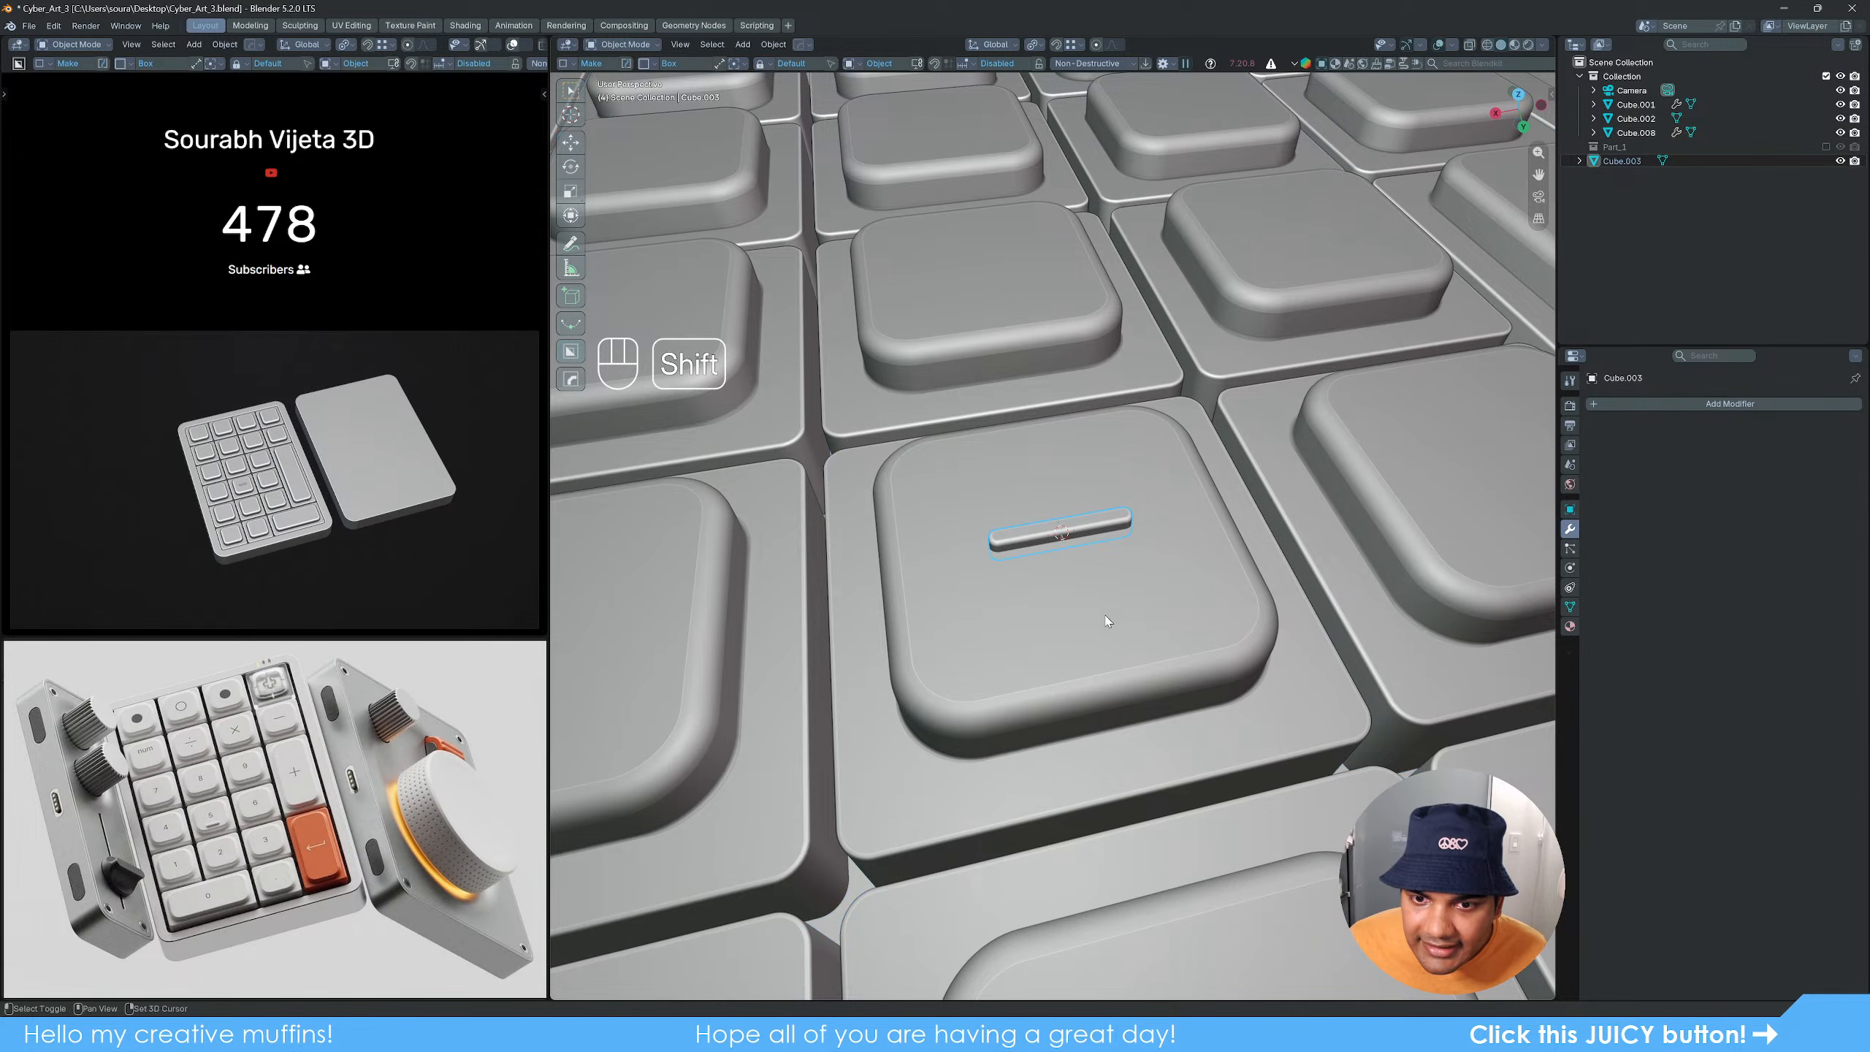
pyautogui.keyDown('shift'); pyautogui.click(1105, 616); pyautogui.keyUp('shift')
pyautogui.scroll(-8, 1105, 617)
pyautogui.scroll(-2, 1105, 617)
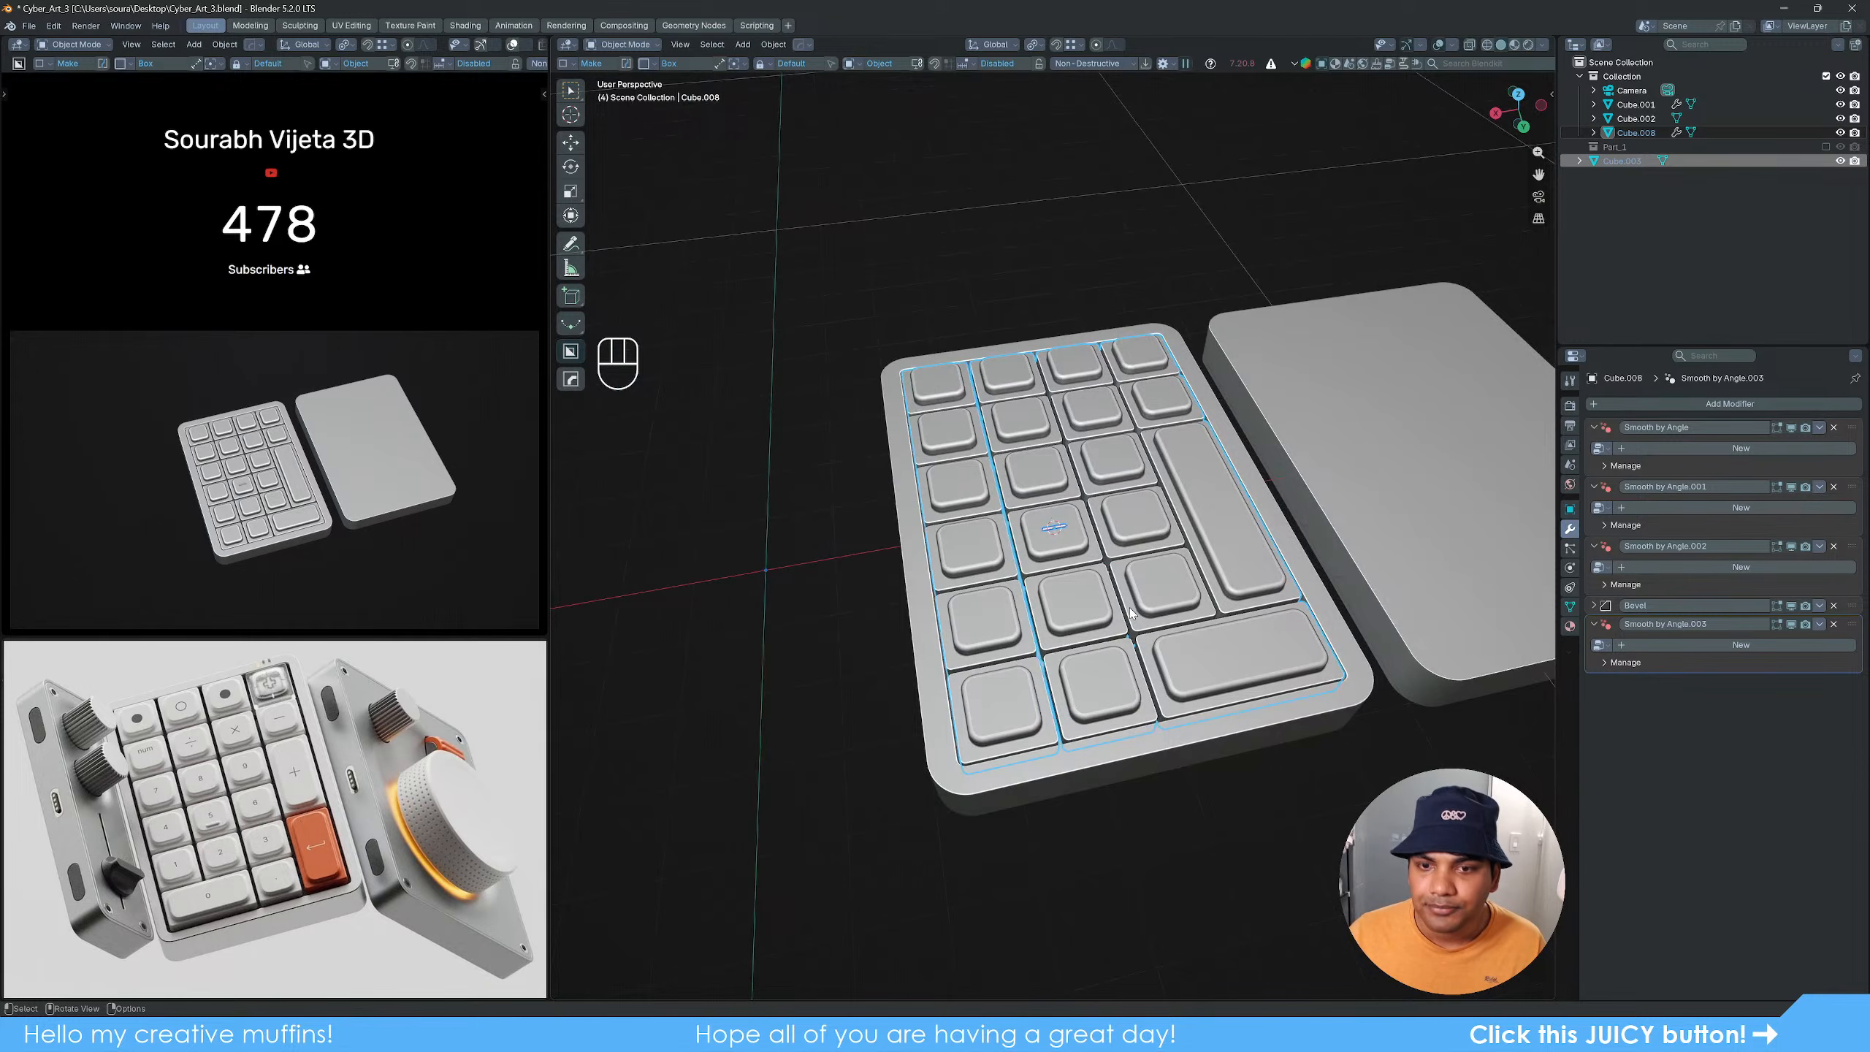
pyautogui.press('n')
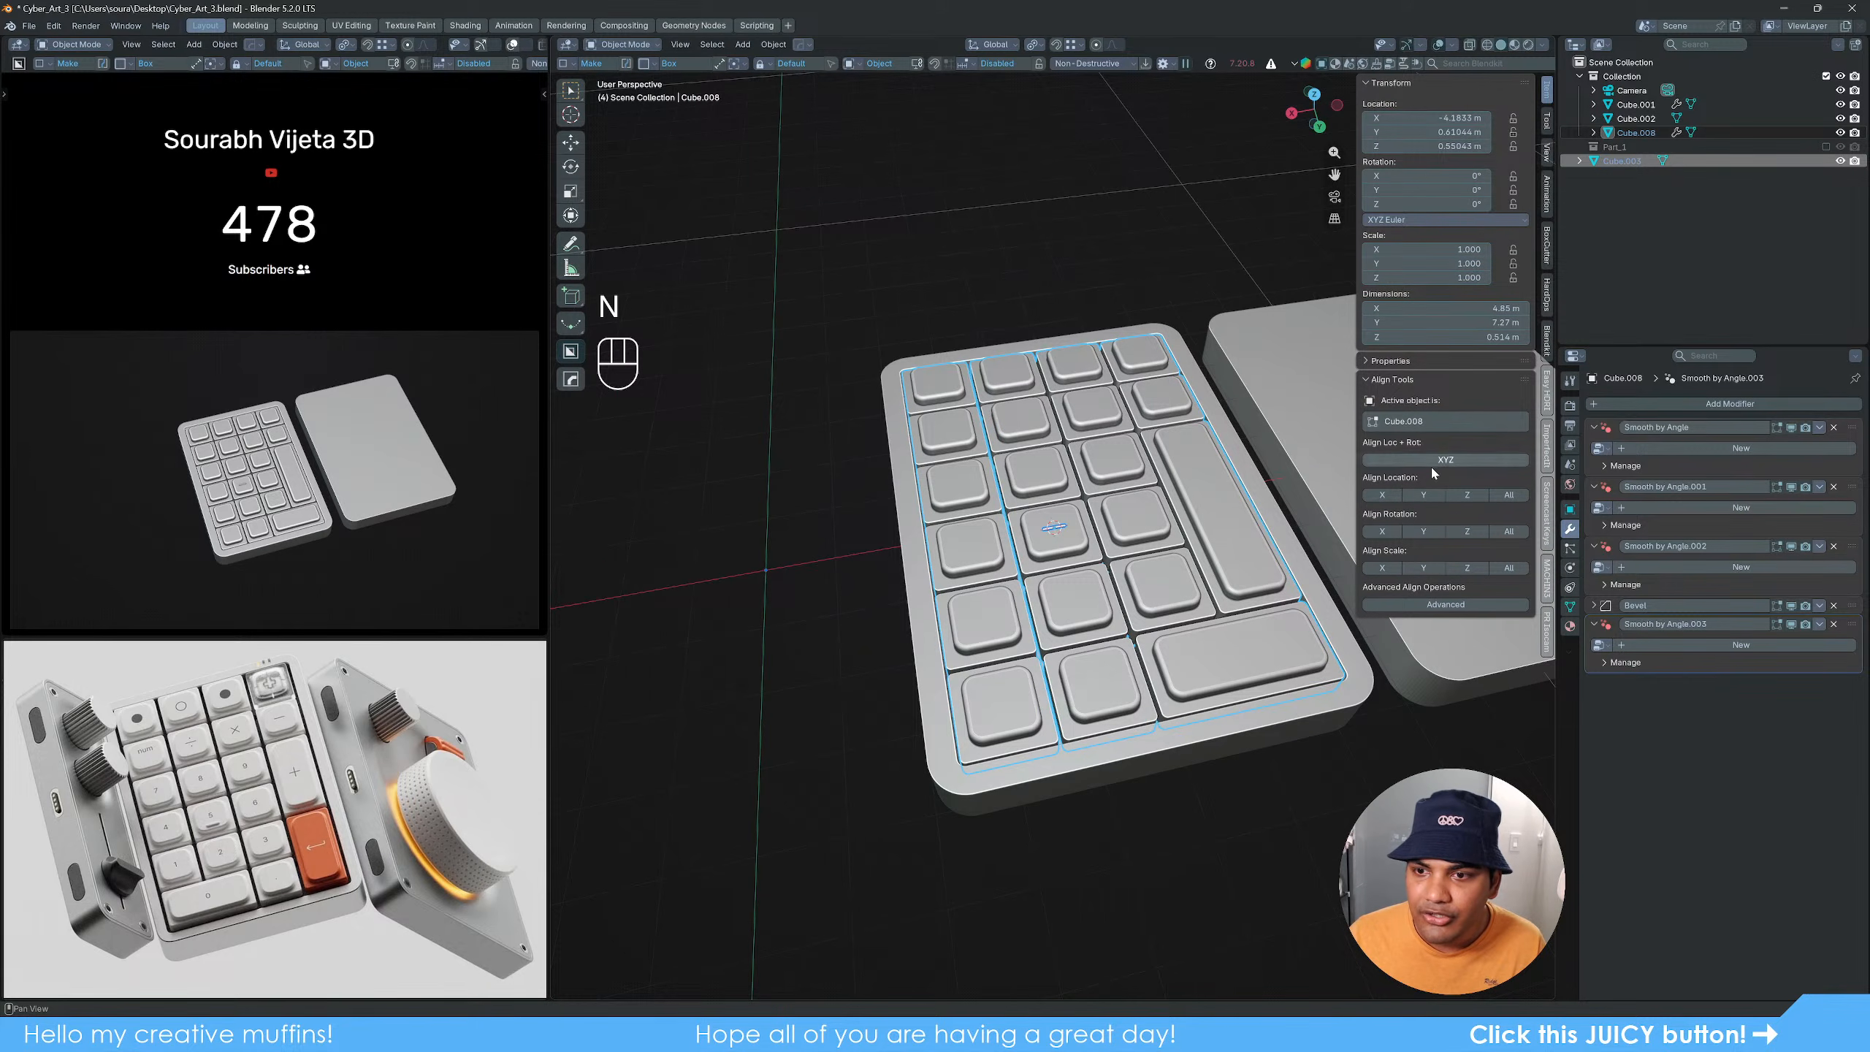
pyautogui.click(1380, 495)
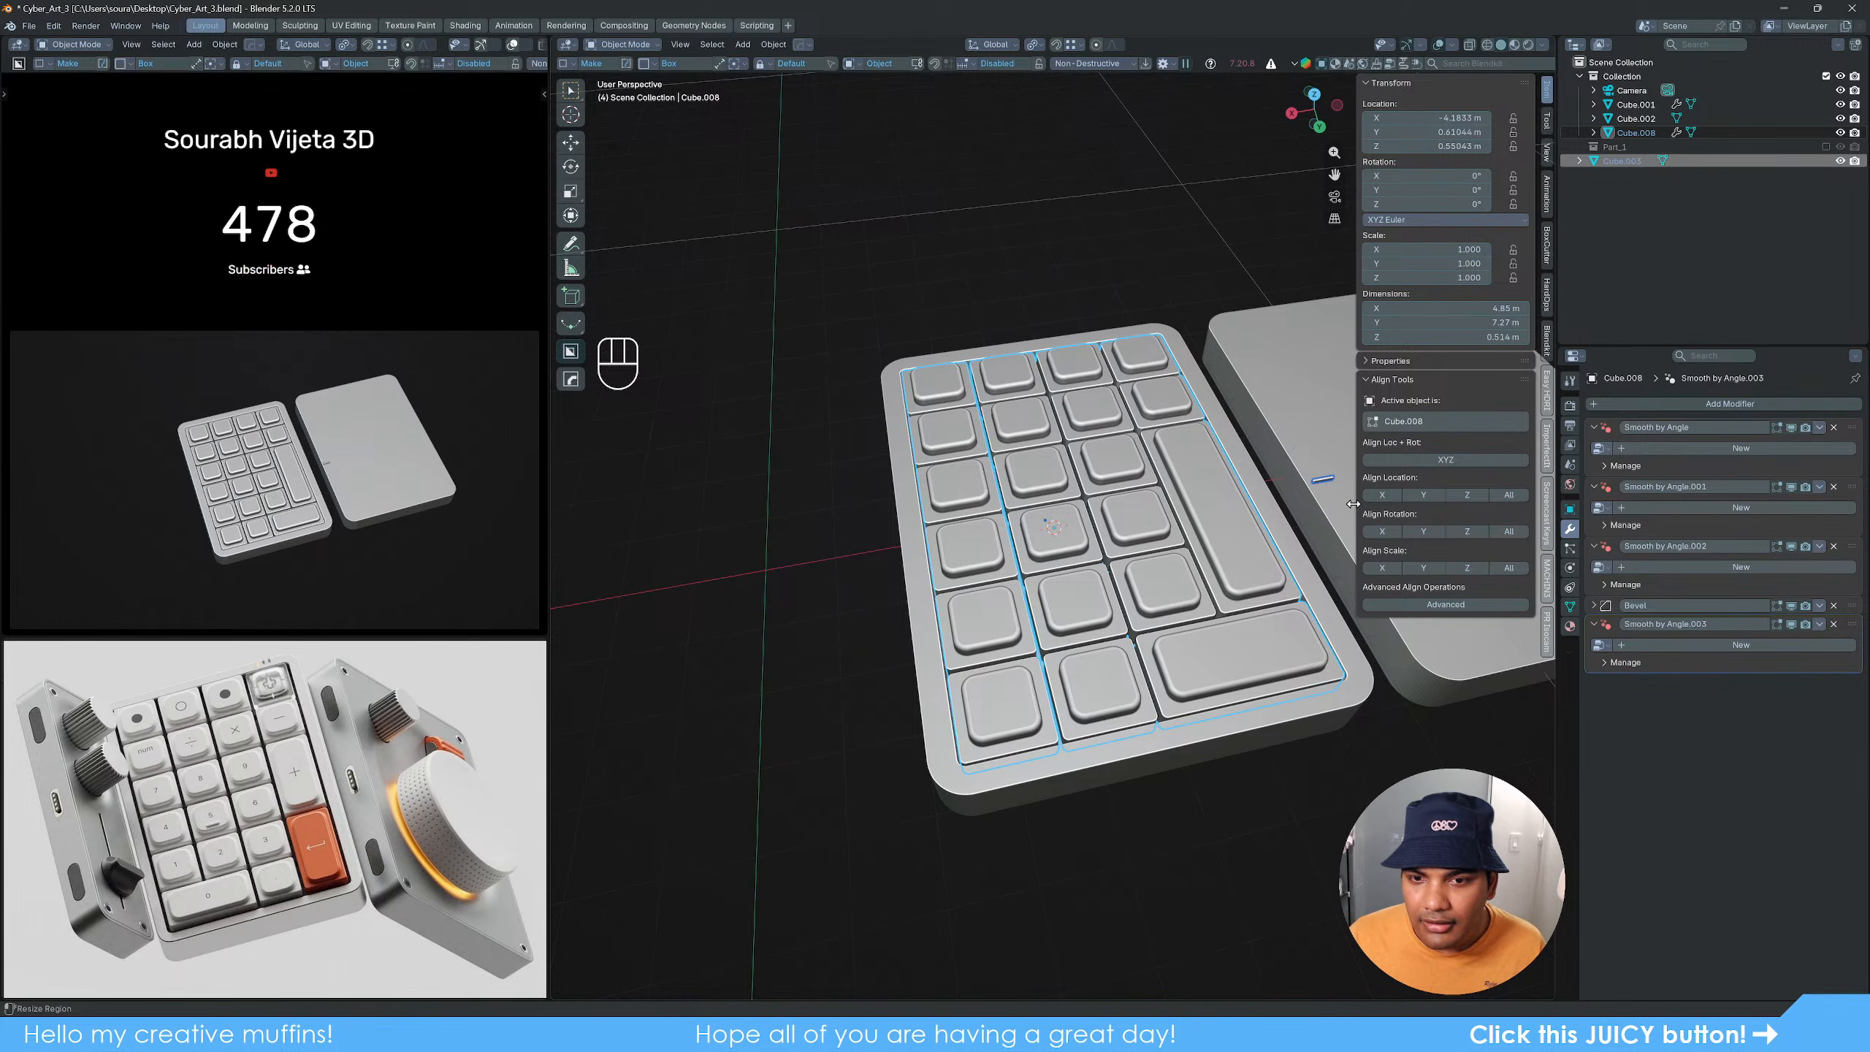
pyautogui.scroll(3, 1180, 728)
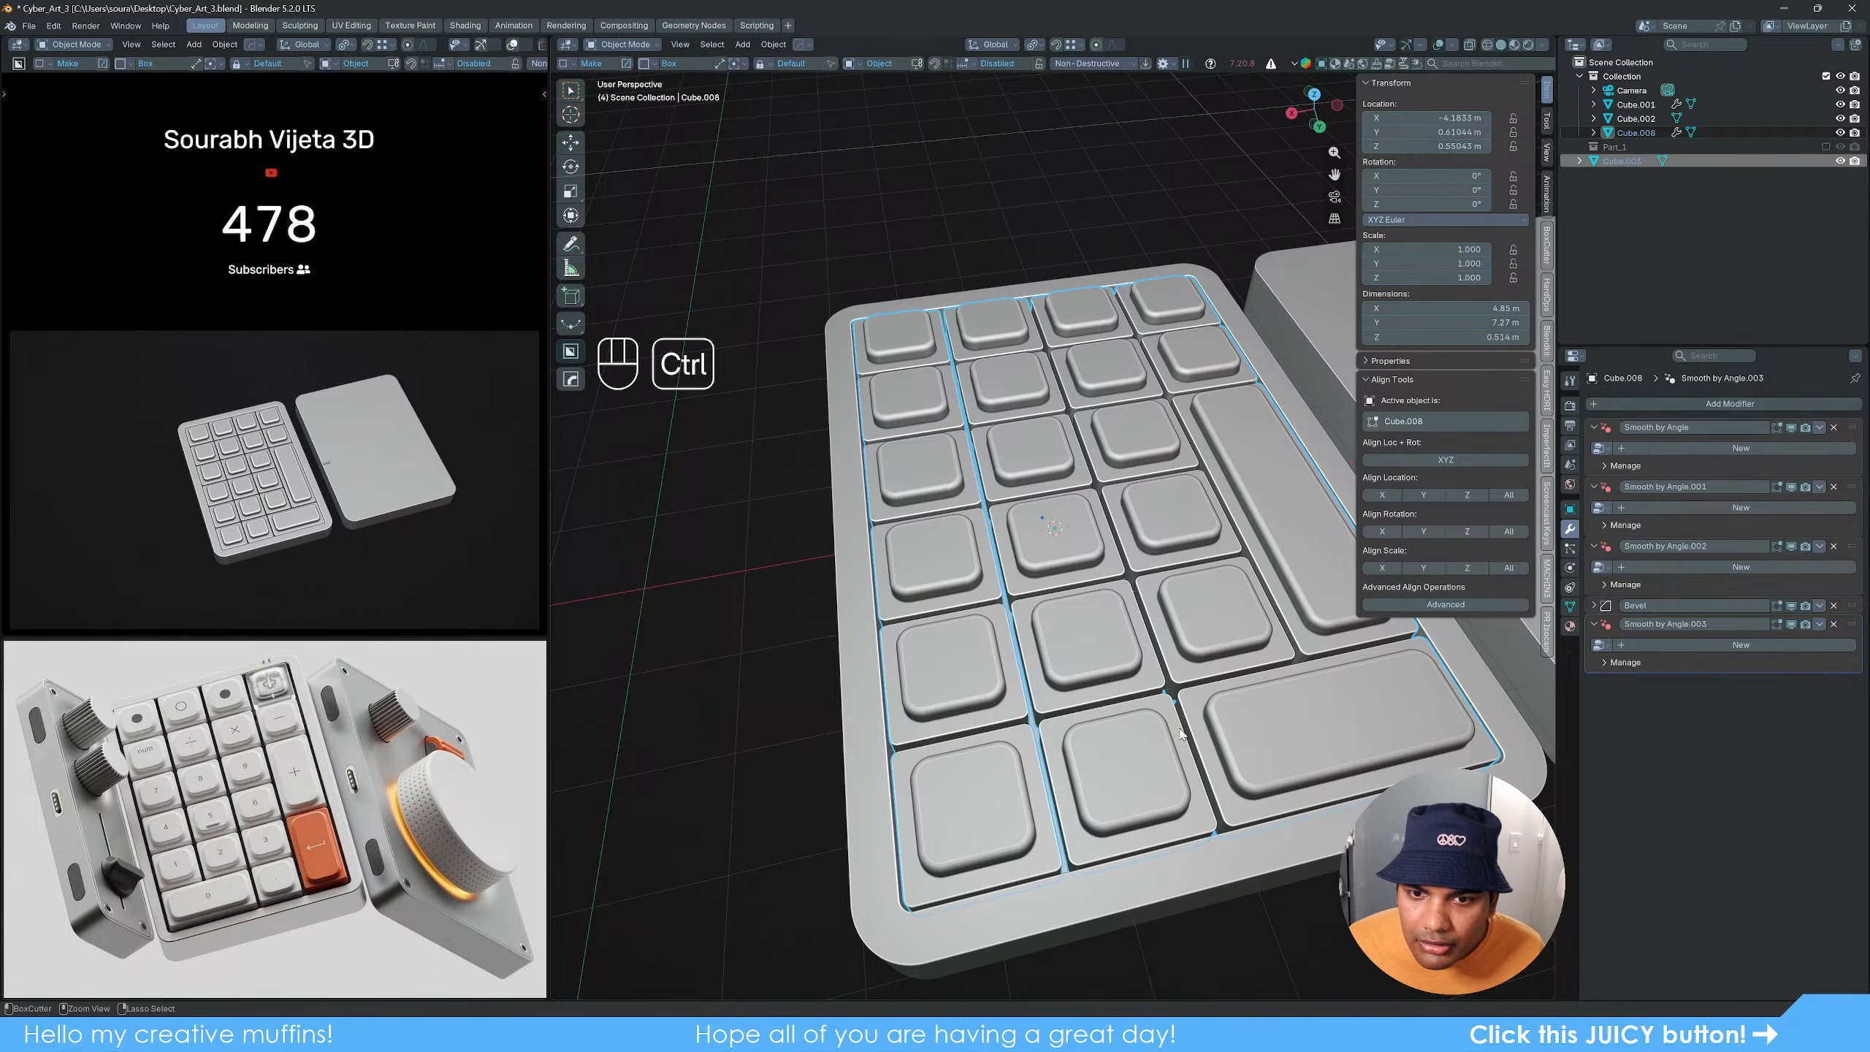
pyautogui.hotkey('ctrl', 'z')
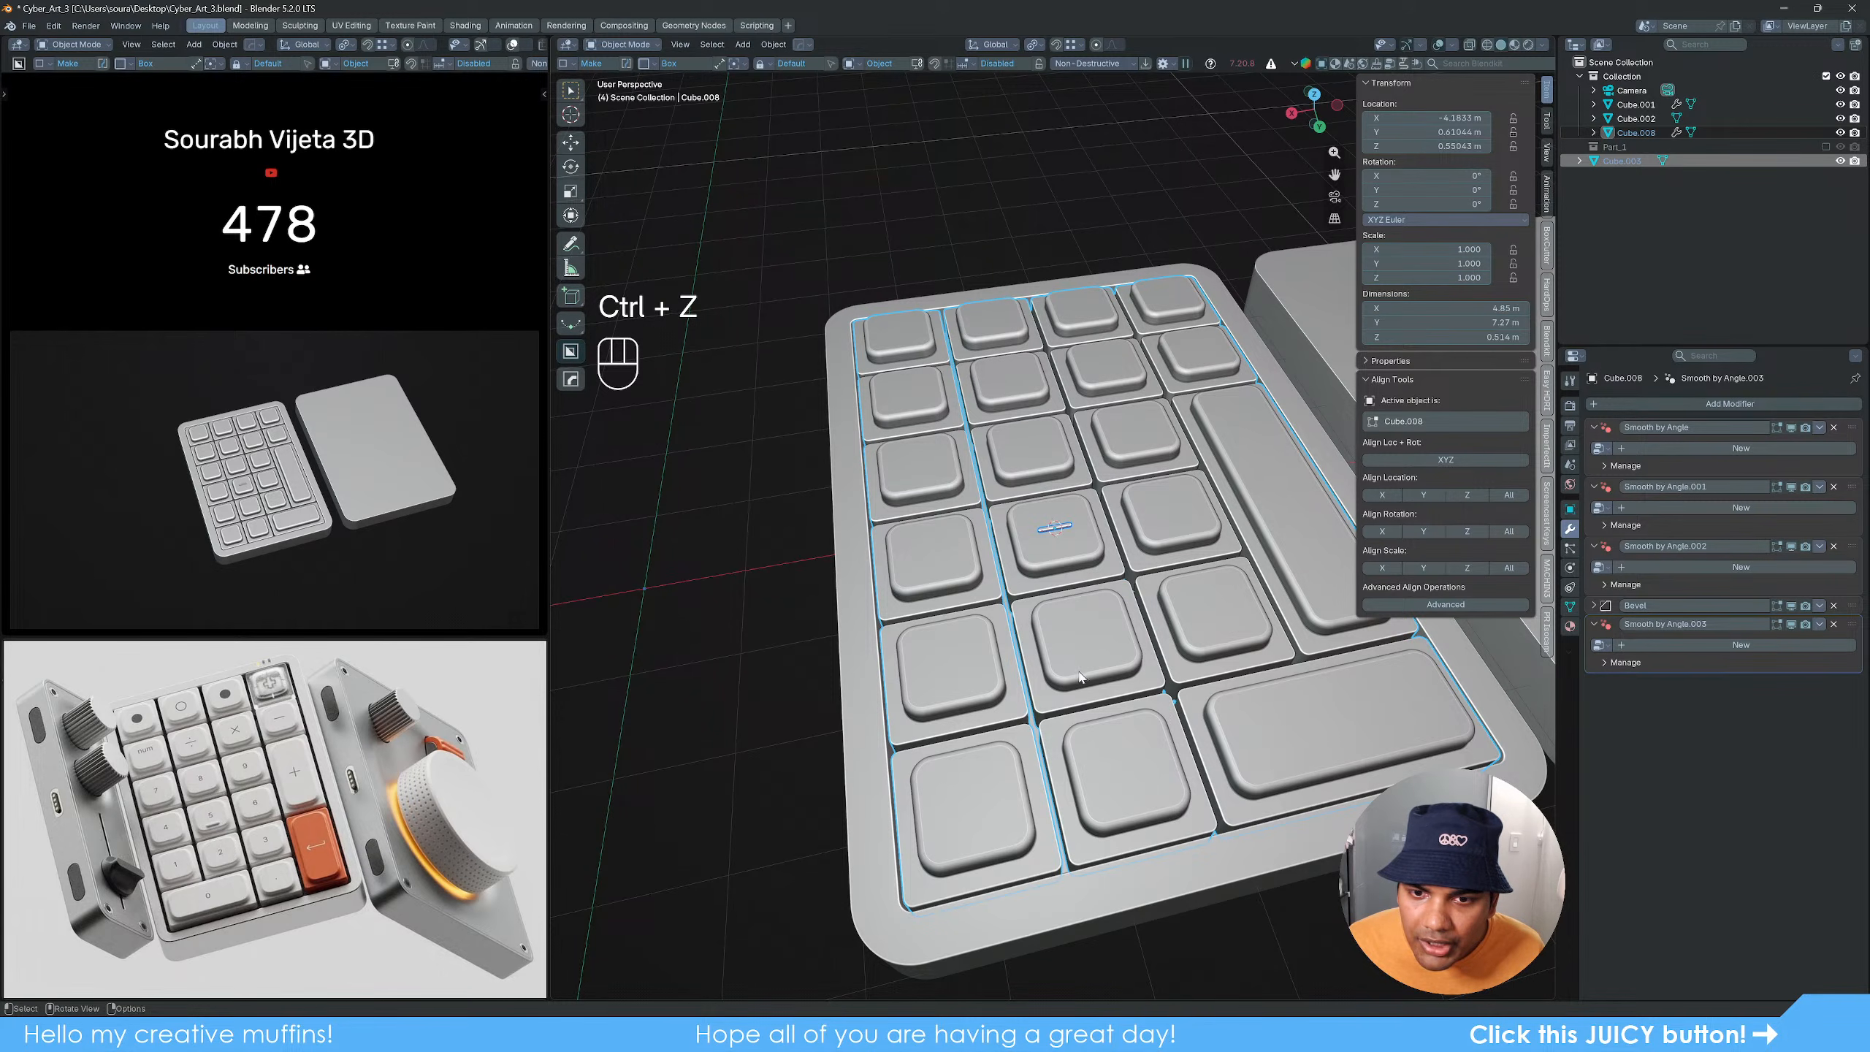
# Step: Set the bar's origin to its center of mass (volume) and clear the selection
pyautogui.moveTo(1180, 728); pyautogui.dragTo(1018, 619, button='middle')
pyautogui.scroll(6, 1022, 598)
pyautogui.click(1096, 171)
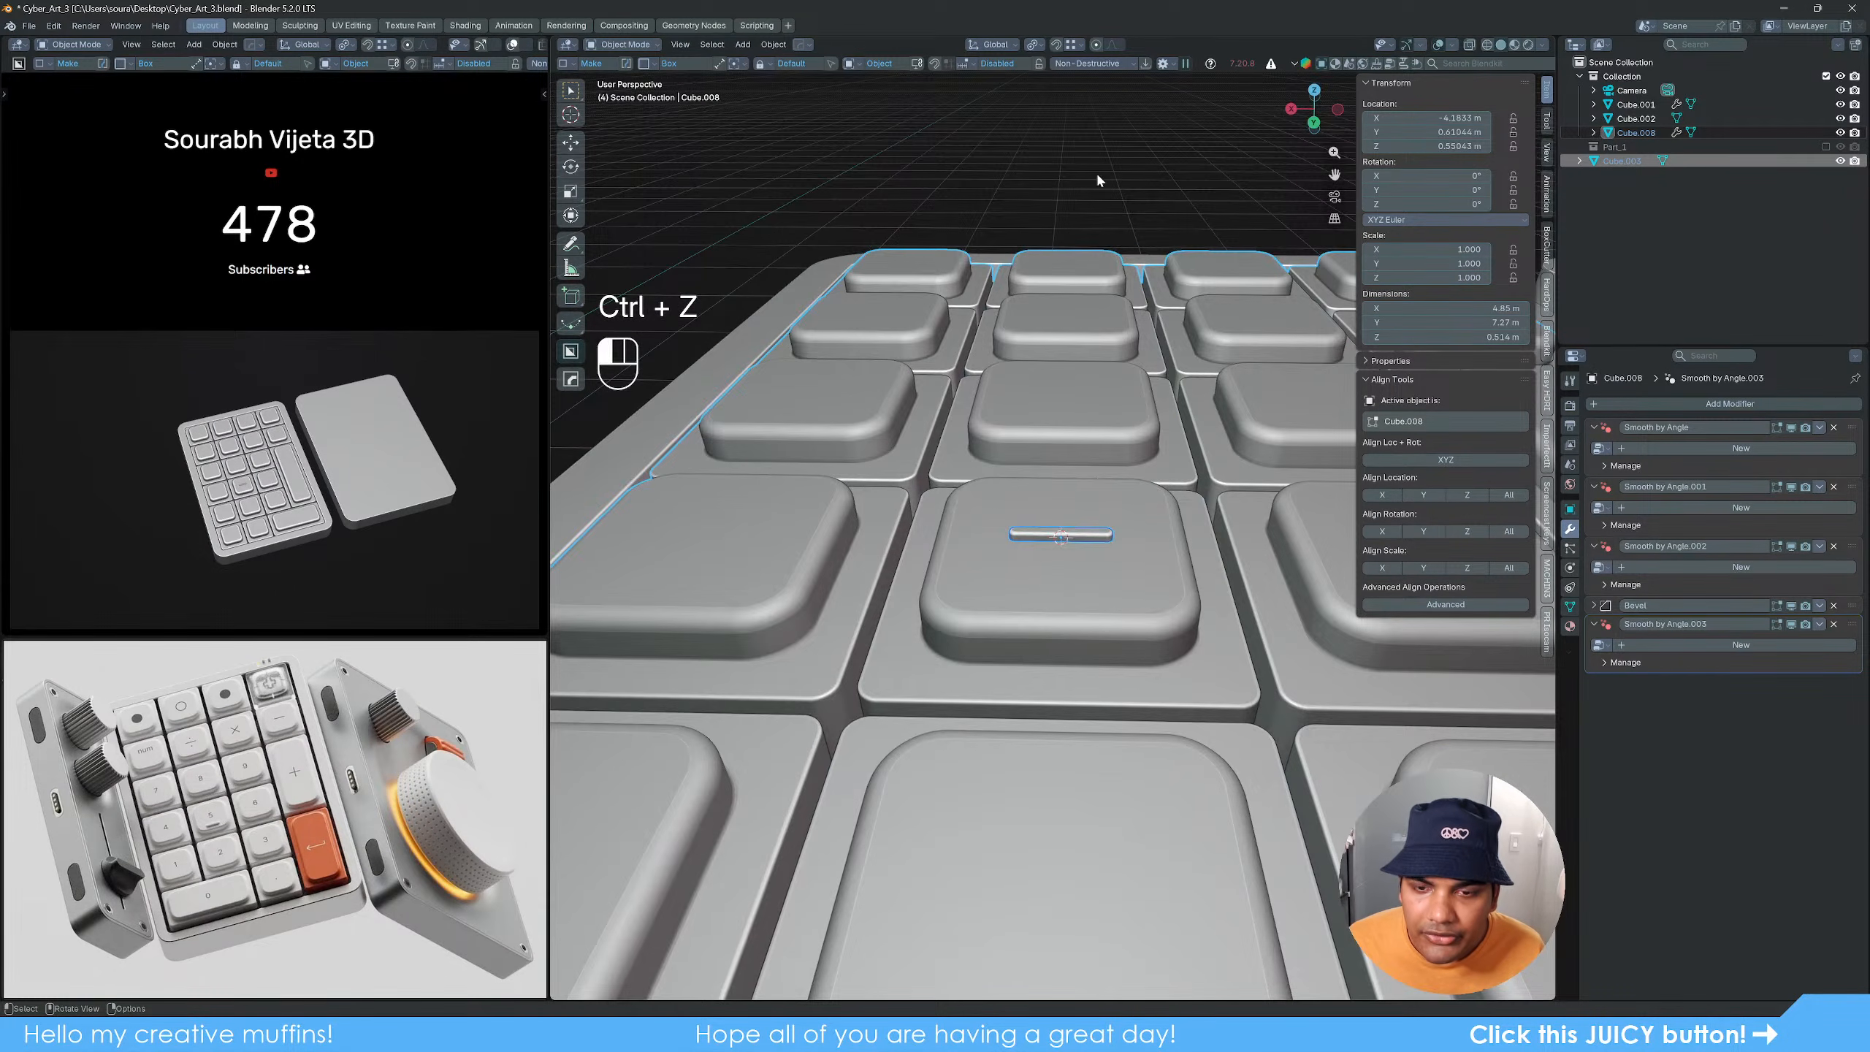
pyautogui.moveTo(1090, 526); pyautogui.dragTo(1144, 624, button='middle')
pyautogui.click(1079, 552)
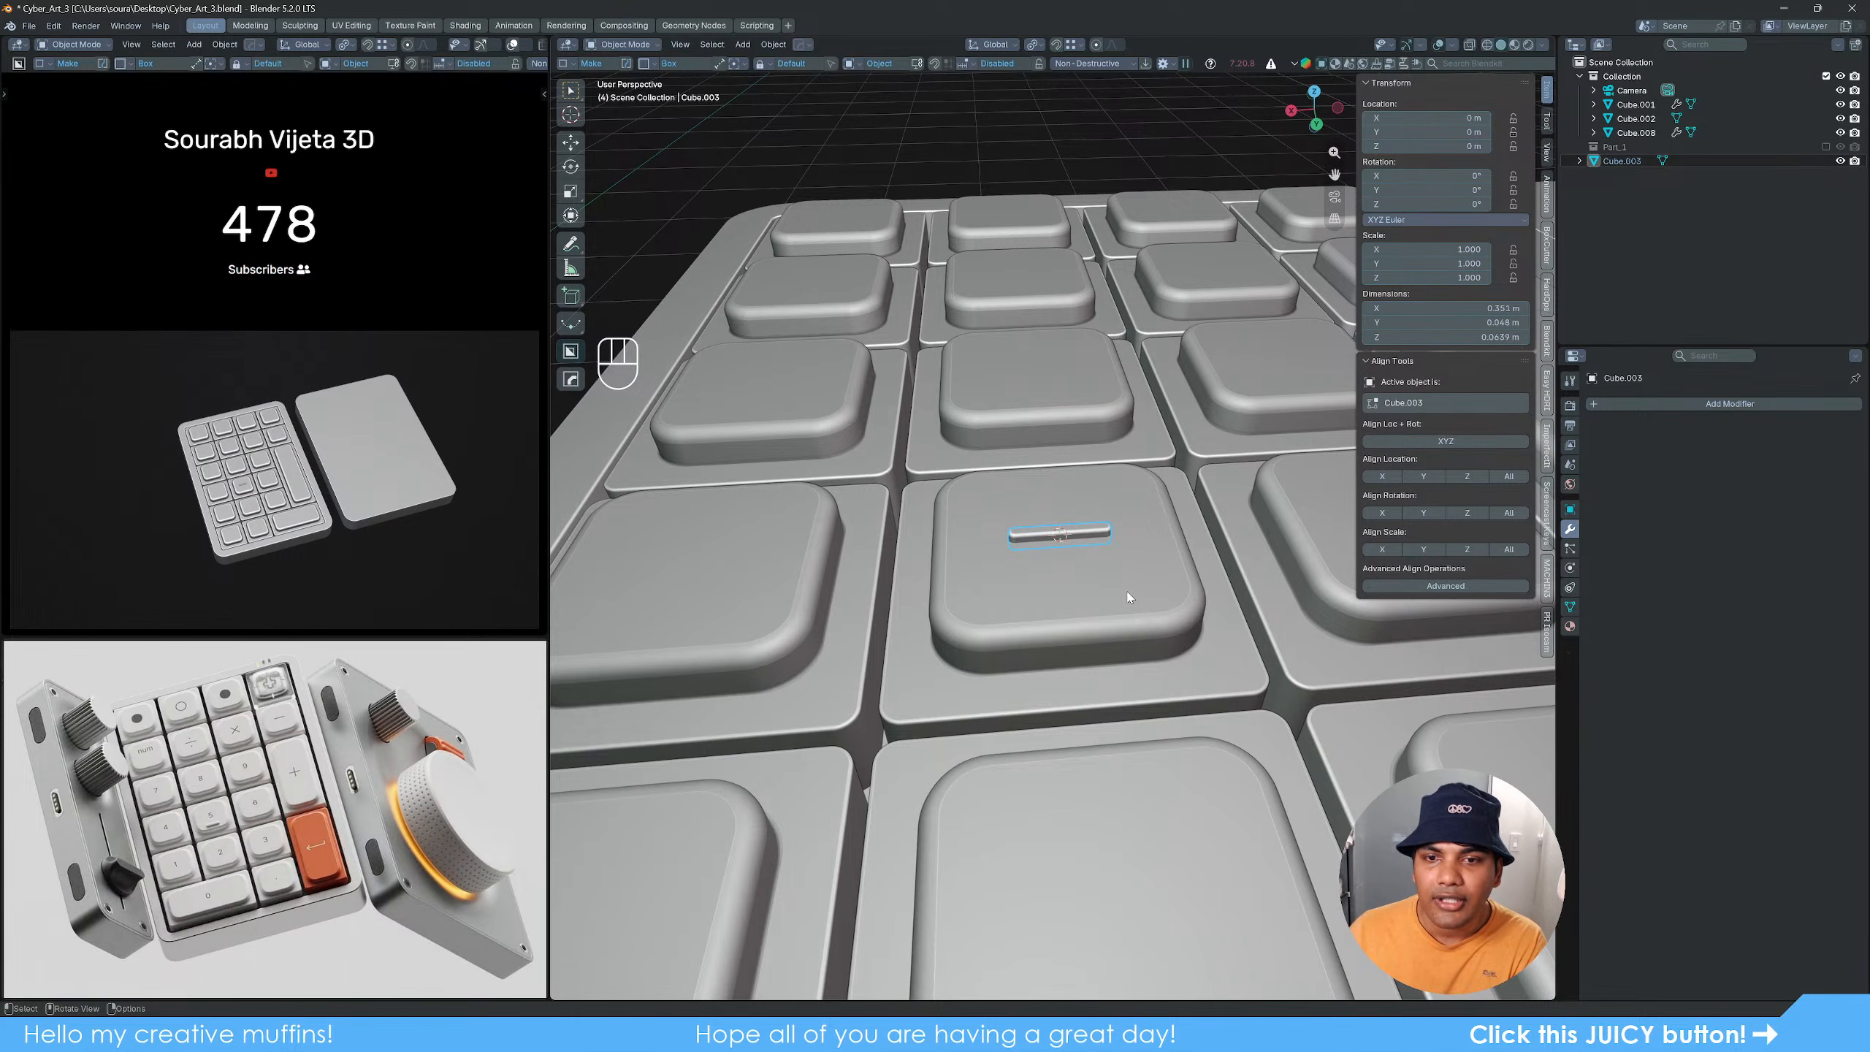
pyautogui.press('q')
pyautogui.moveTo(1075, 583)
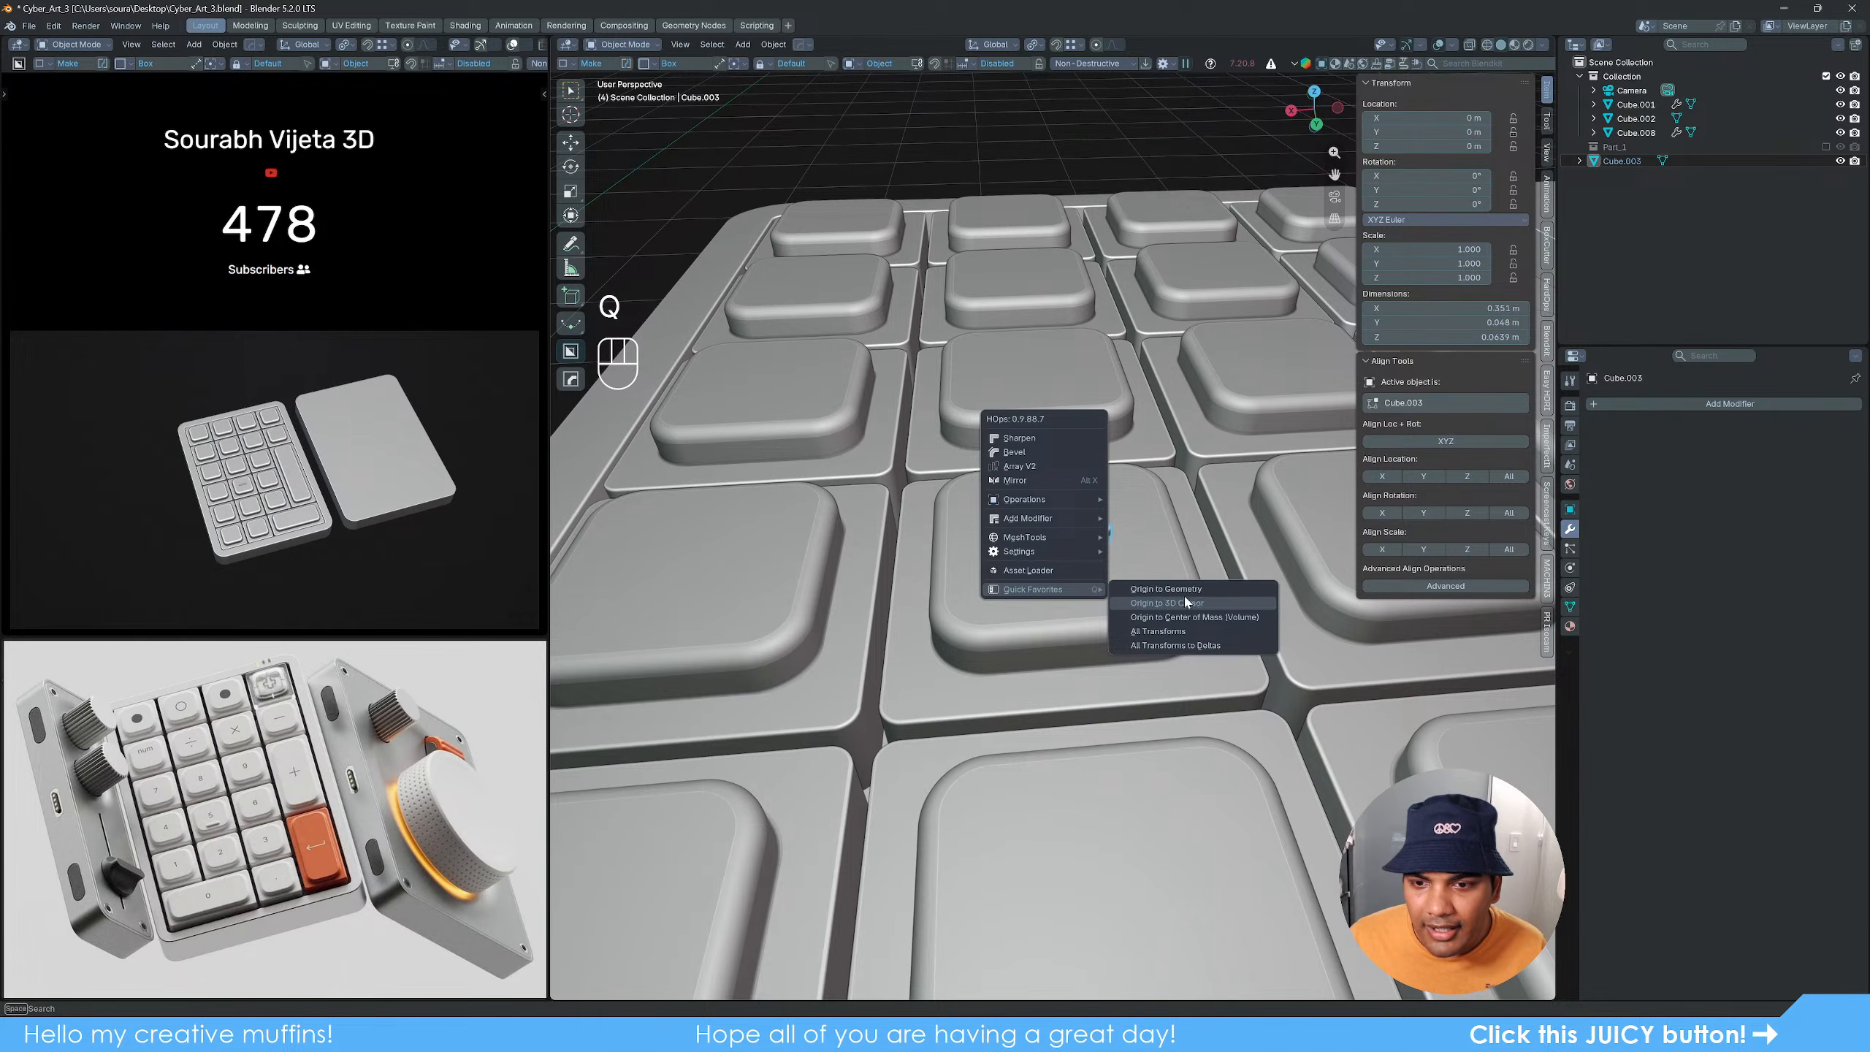
pyautogui.click(1178, 604)
pyautogui.press('q')
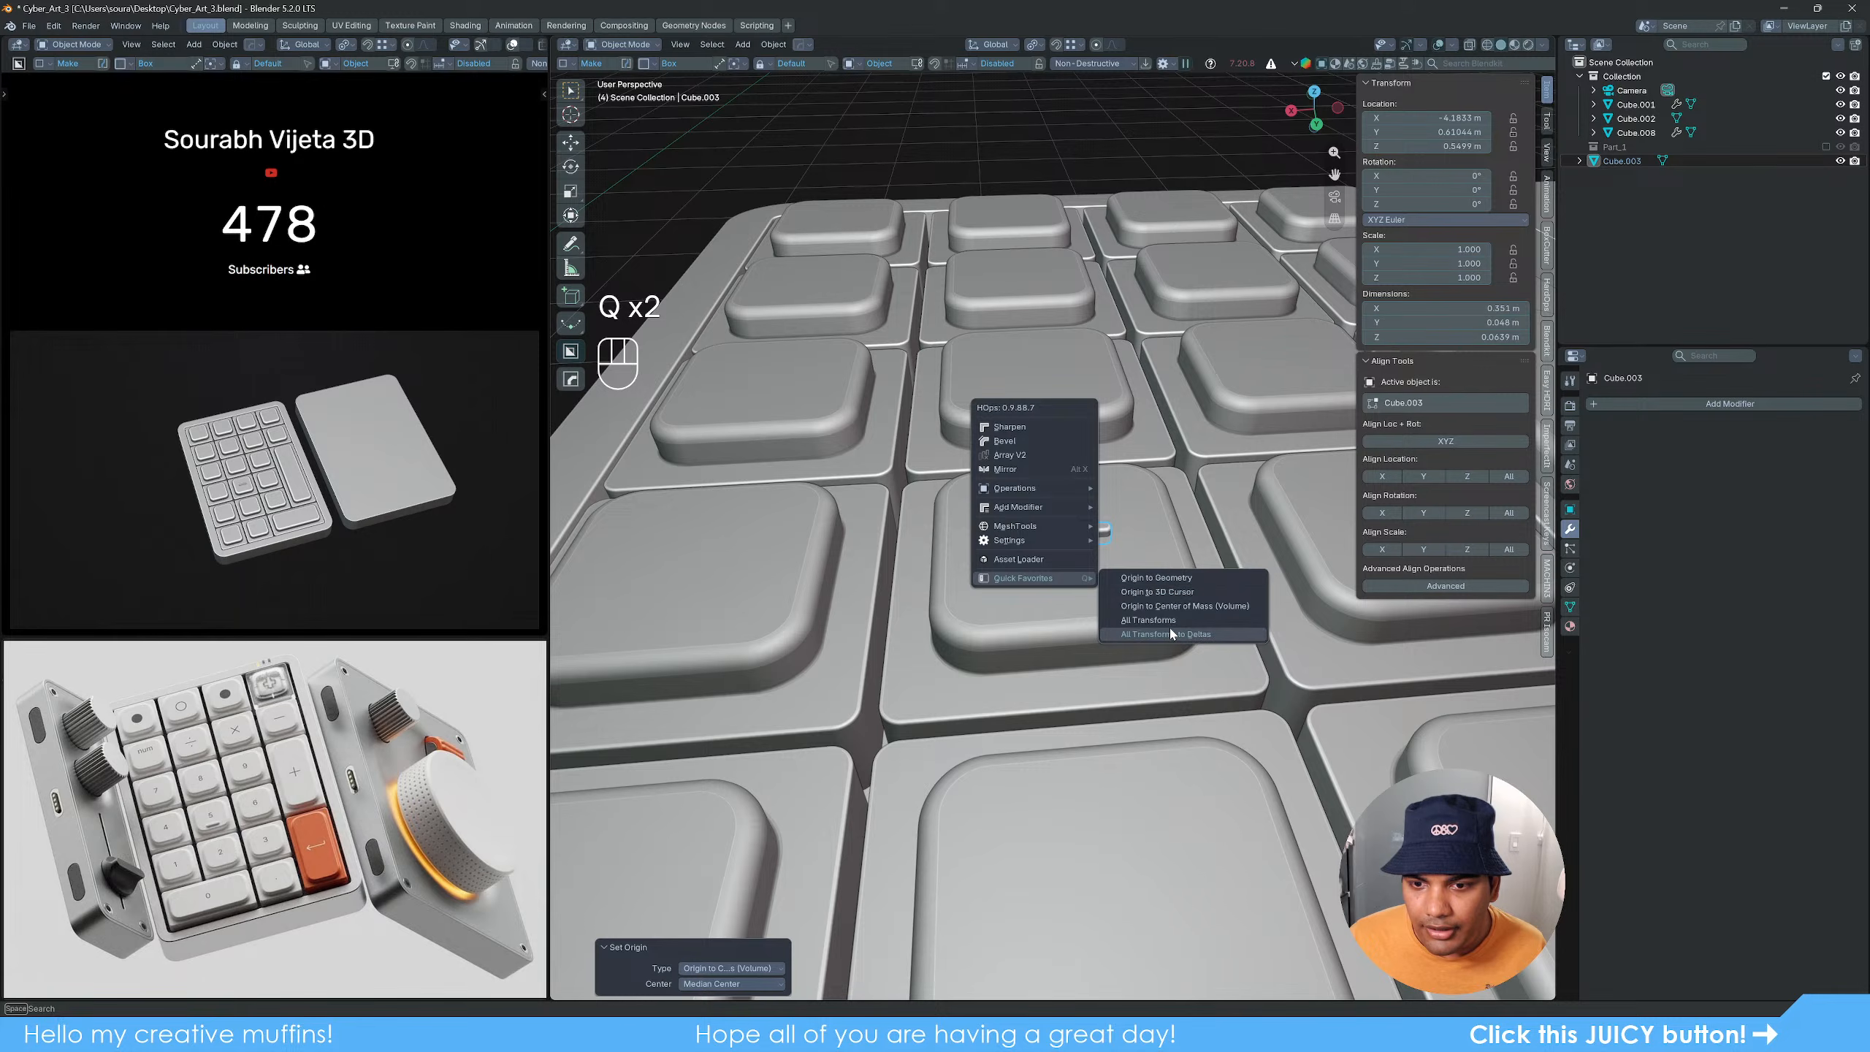
pyautogui.click(1169, 628)
pyautogui.keyDown('shift'); pyautogui.click(1128, 594); pyautogui.keyUp('shift')
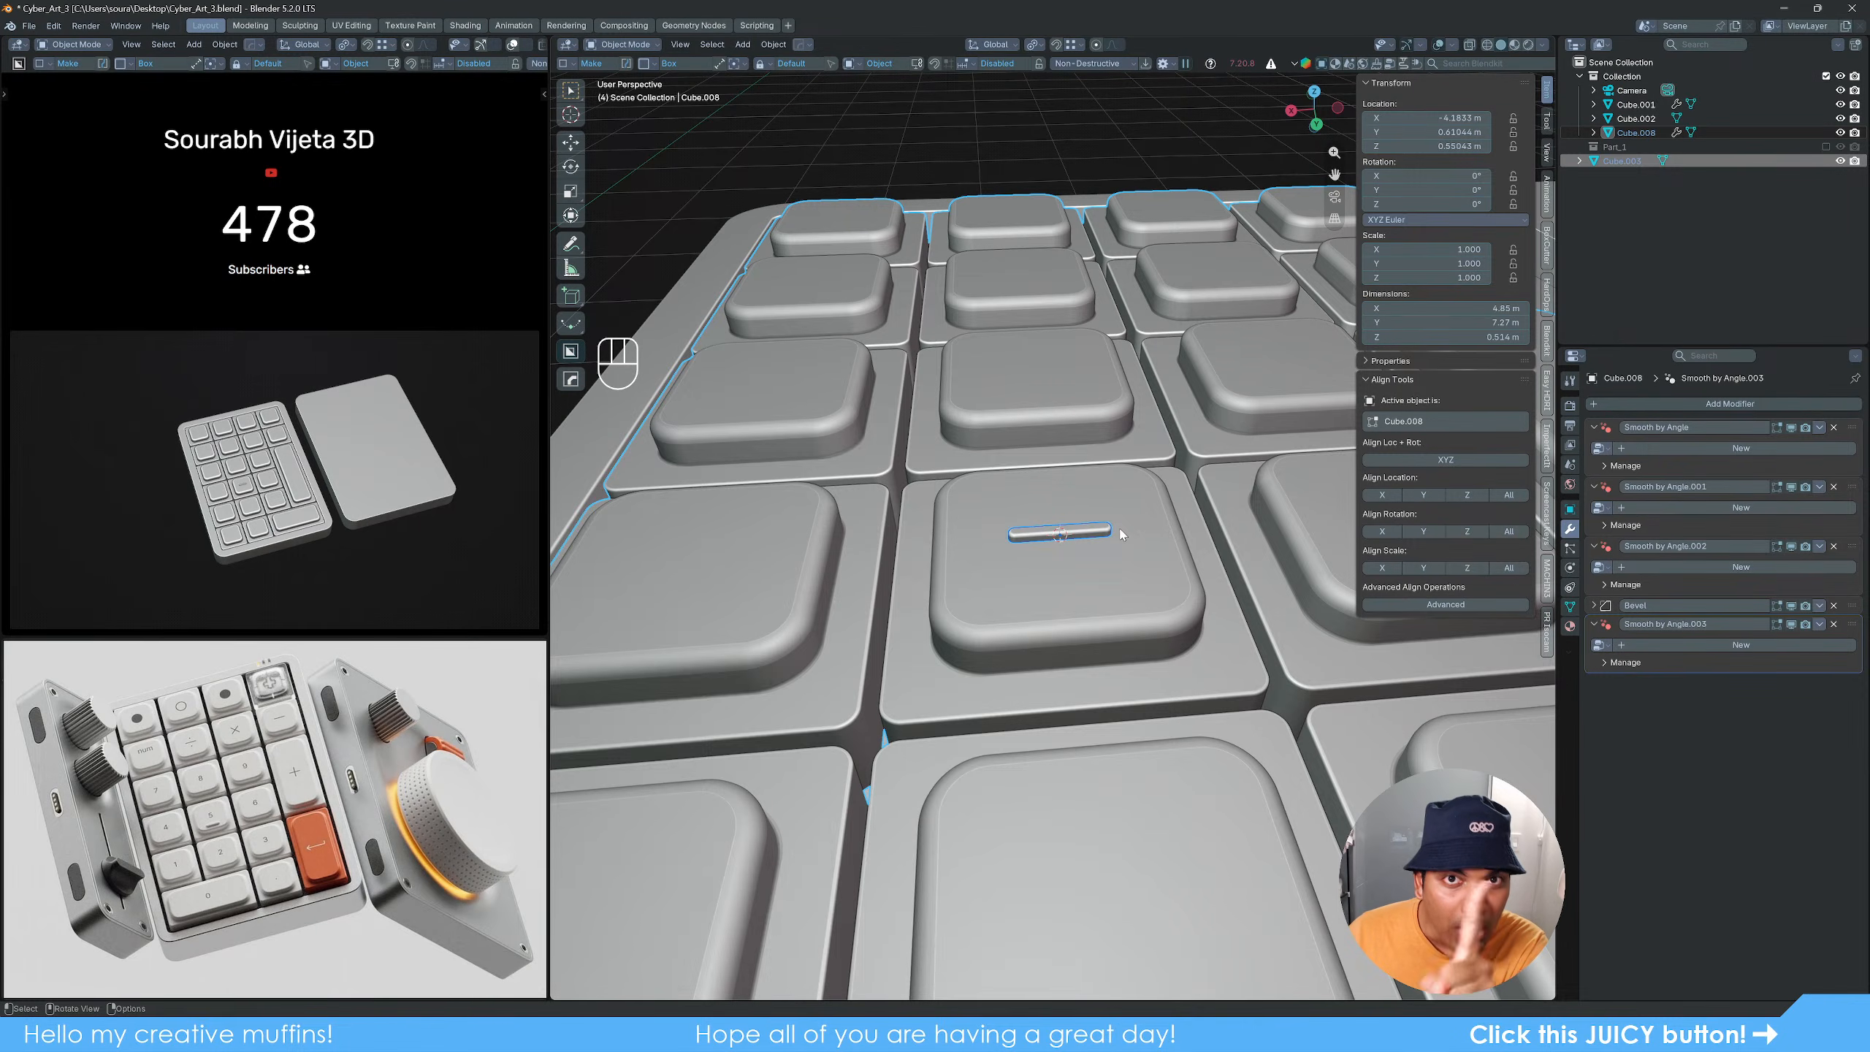
pyautogui.click(1049, 156)
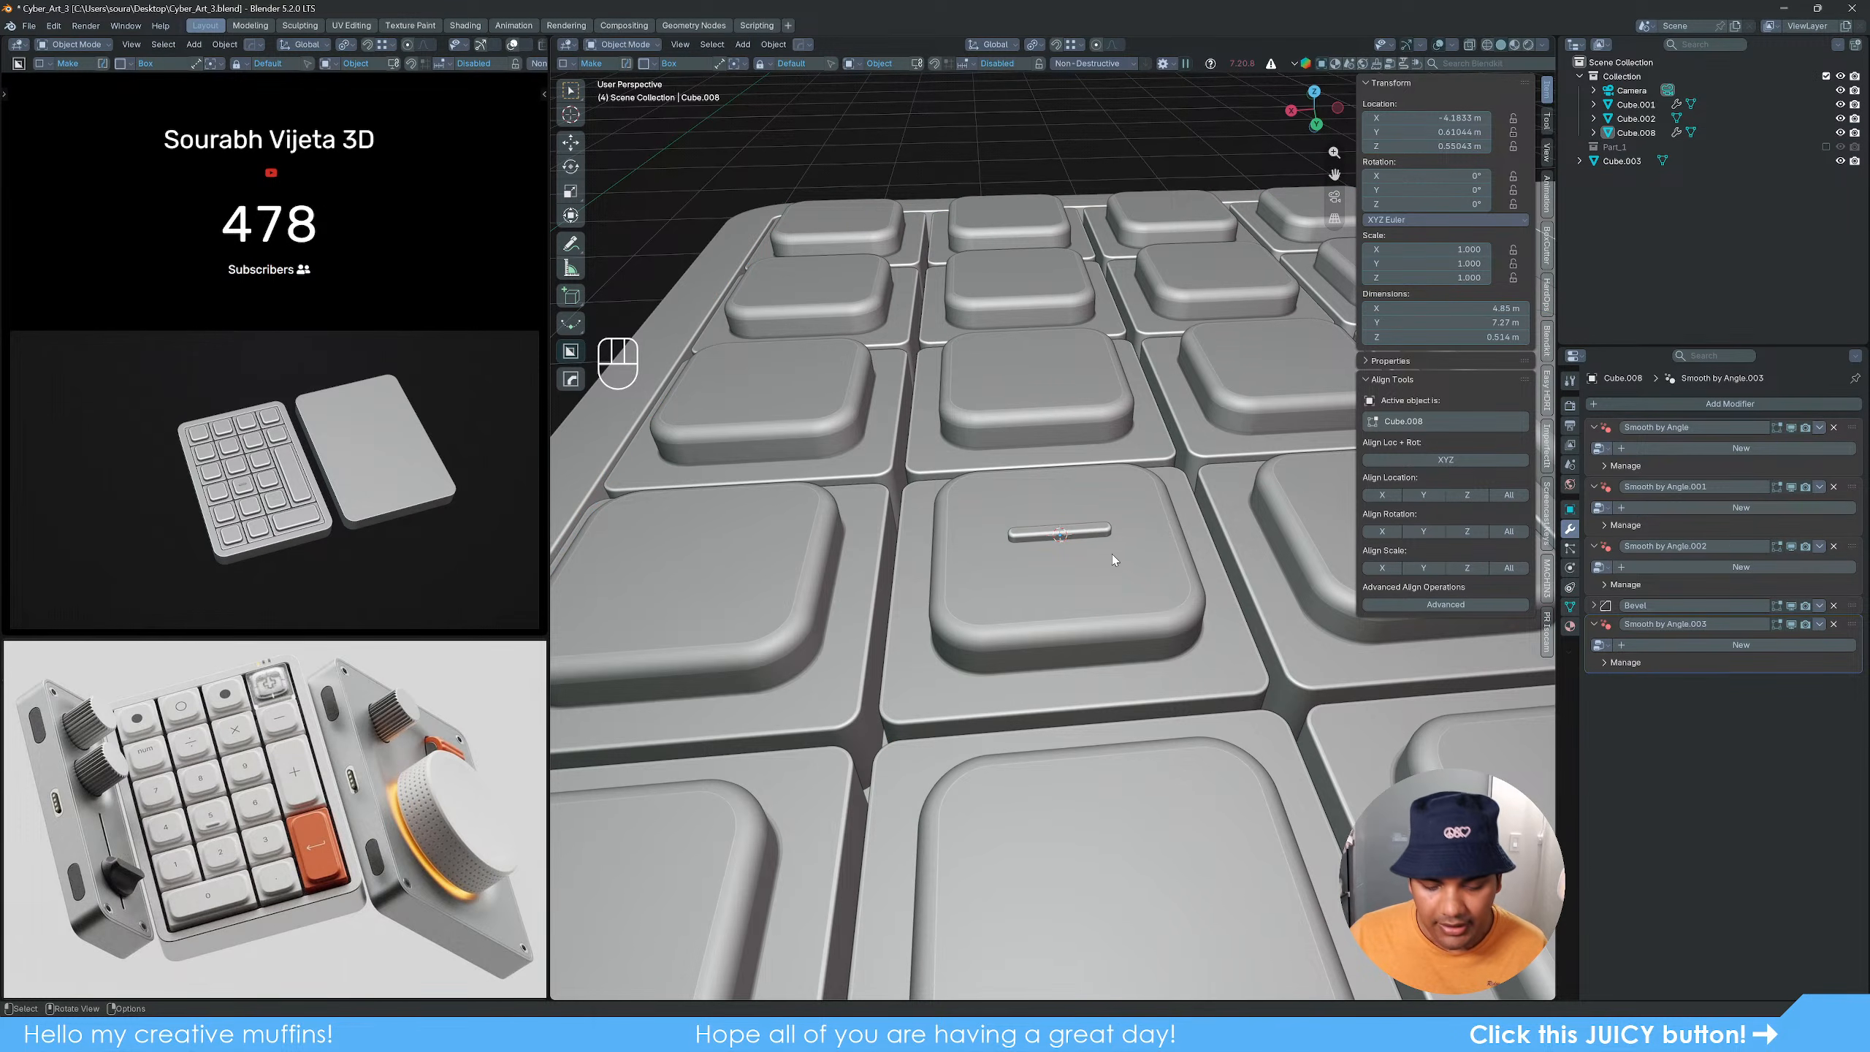
# Step: Move the bar about 0.265 m along Y toward the near edge of its keycap
pyautogui.press('n')
pyautogui.scroll(-5, 1112, 555)
pyautogui.moveTo(1044, 606); pyautogui.dragTo(1094, 645, button='middle')
pyautogui.click(1064, 524)
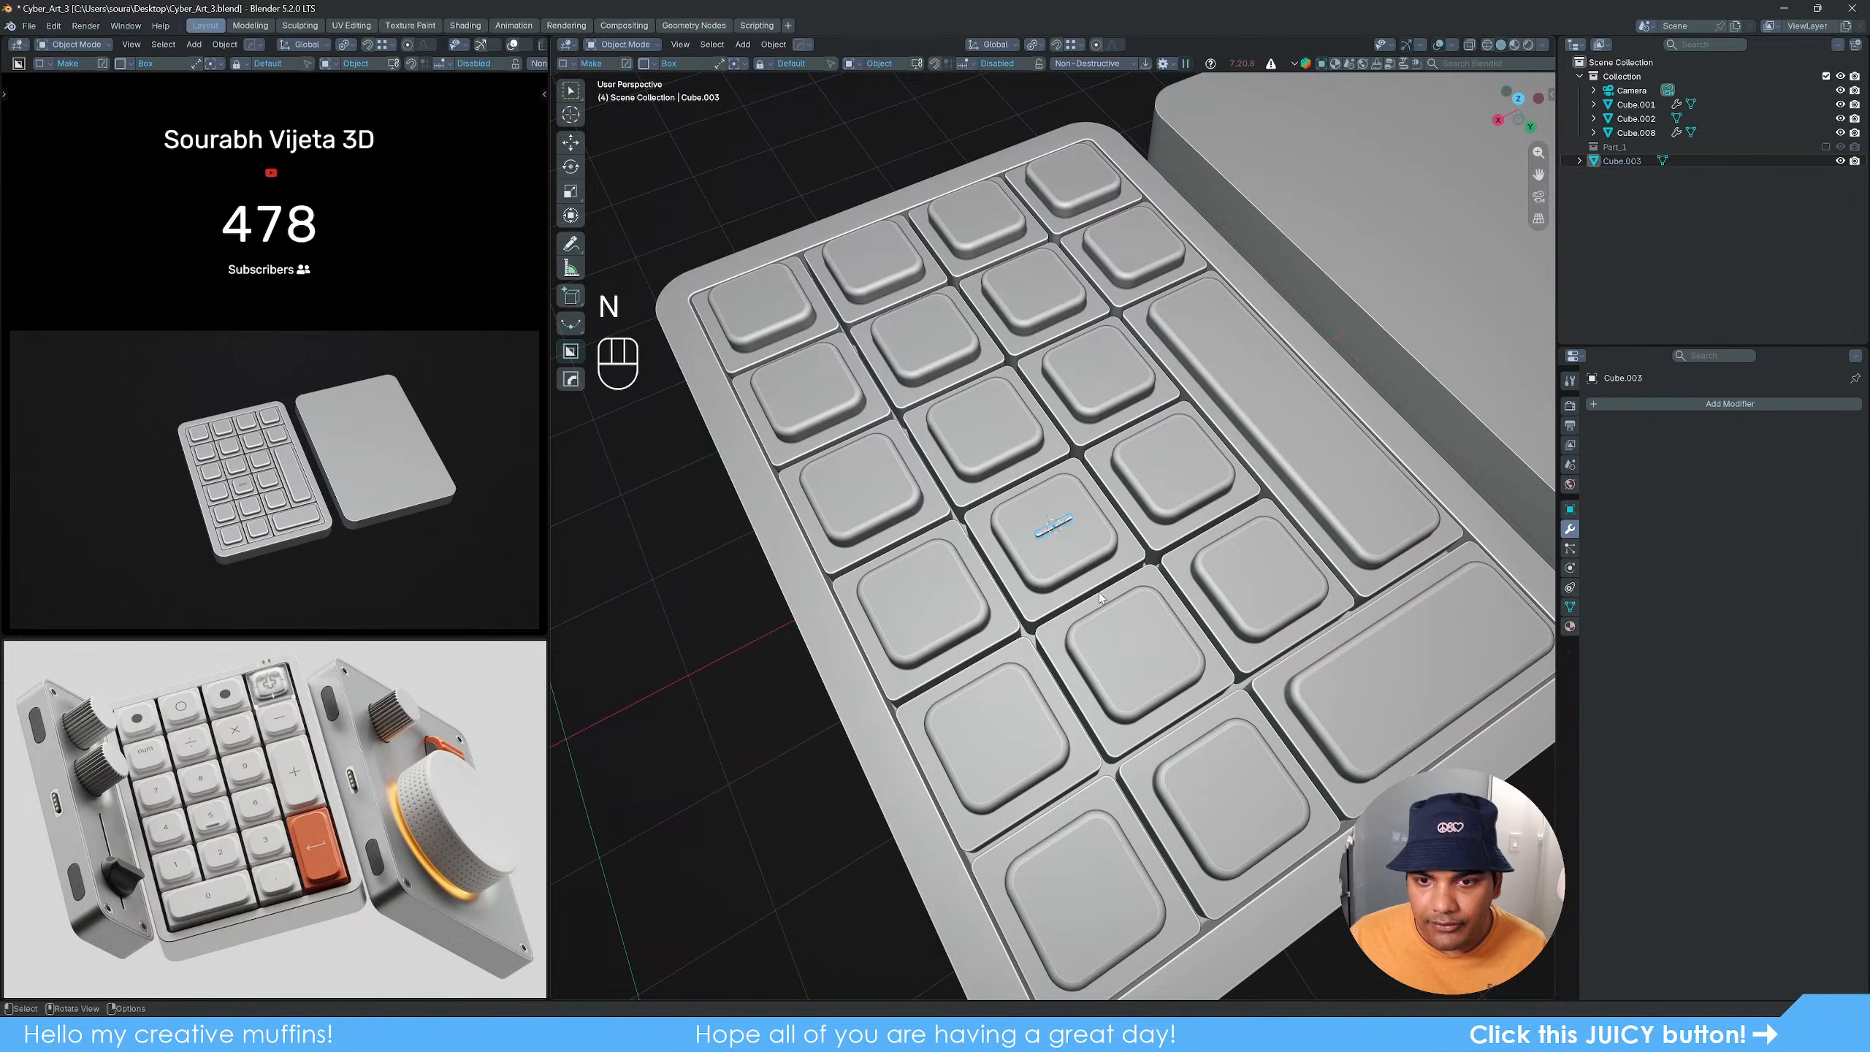
pyautogui.scroll(4, 1089, 621)
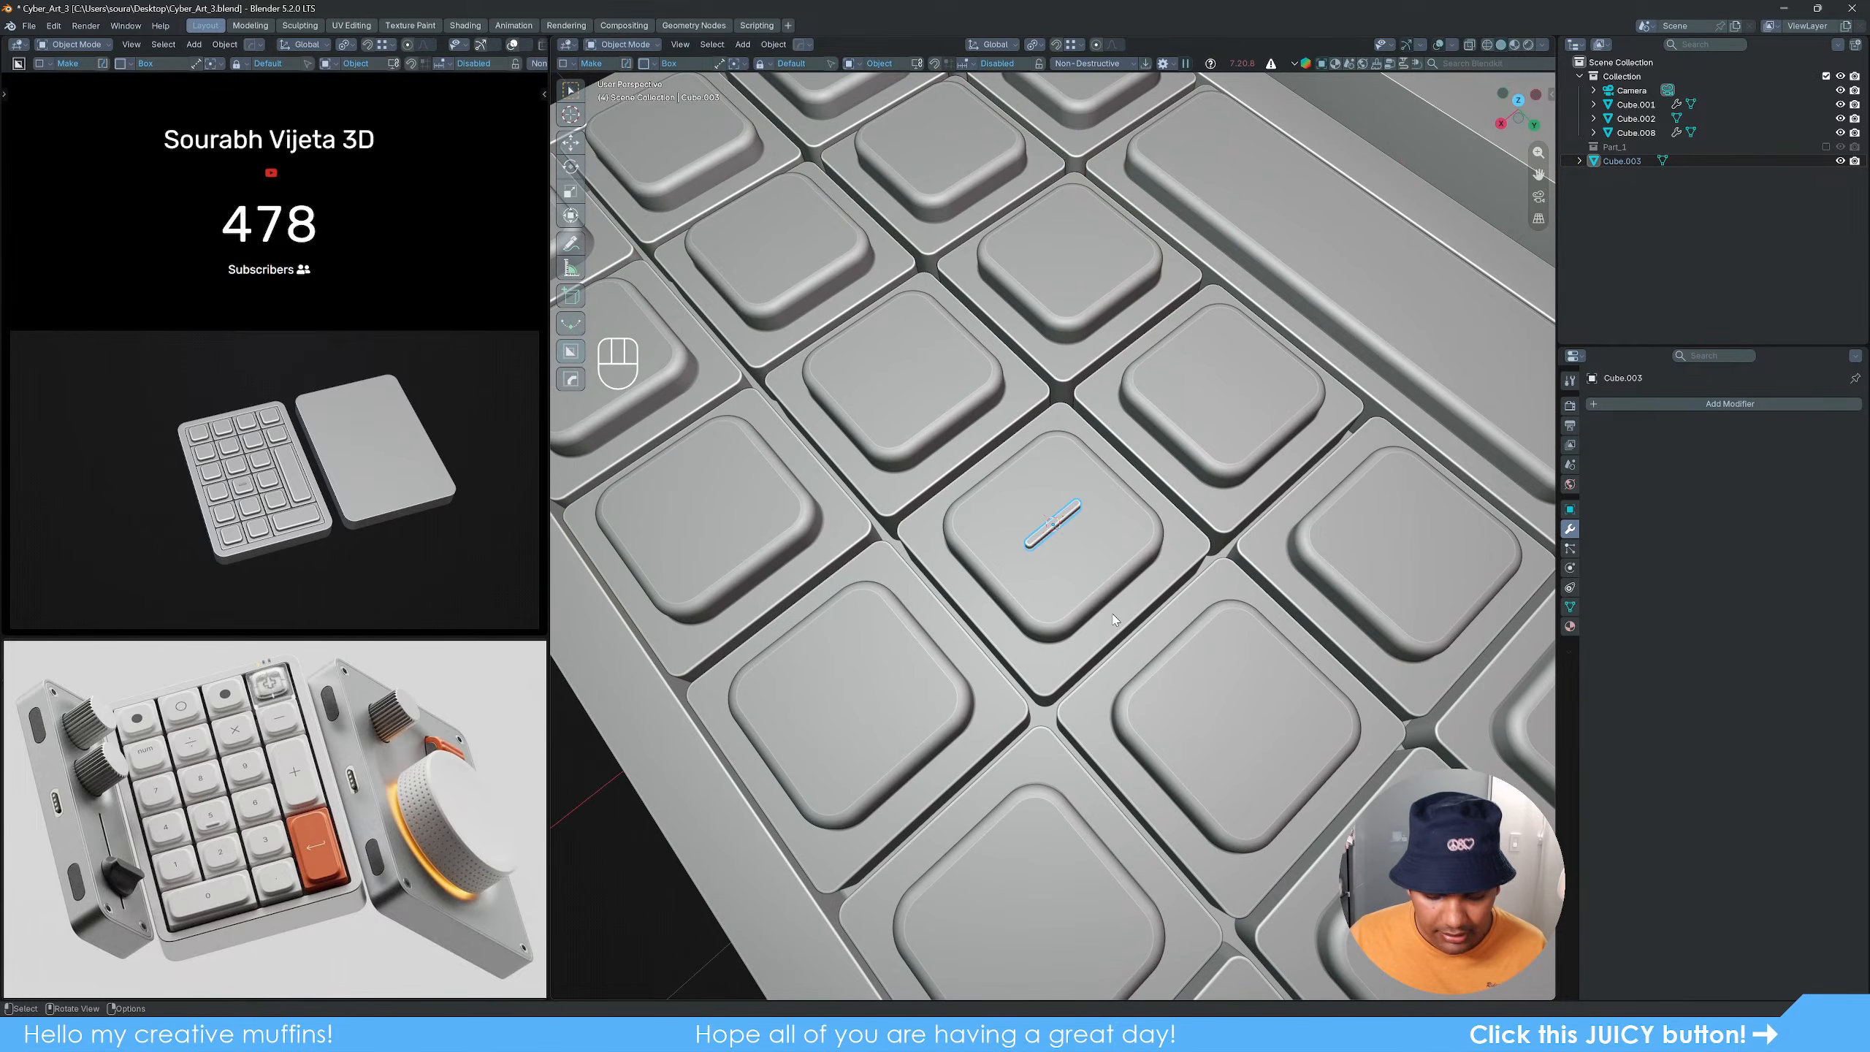
pyautogui.press('g')
pyautogui.press('x')
pyautogui.press('y')
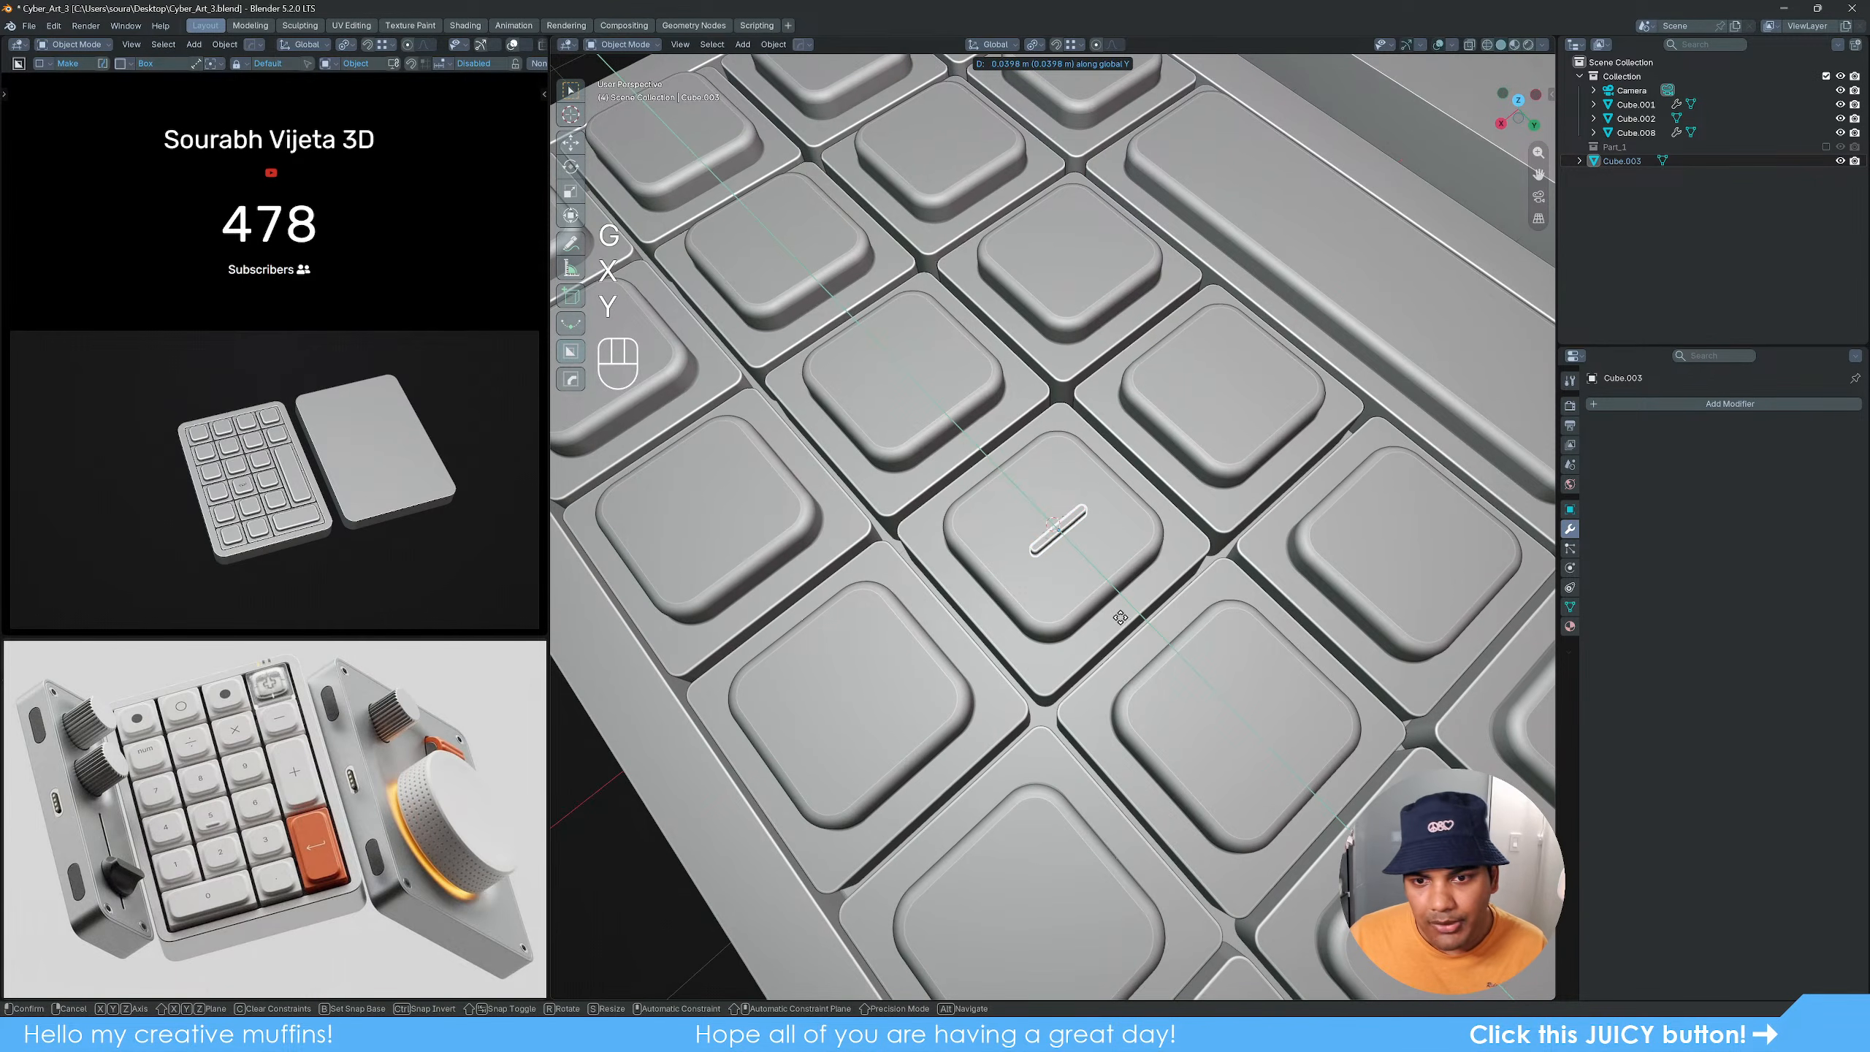
pyautogui.press('shift')
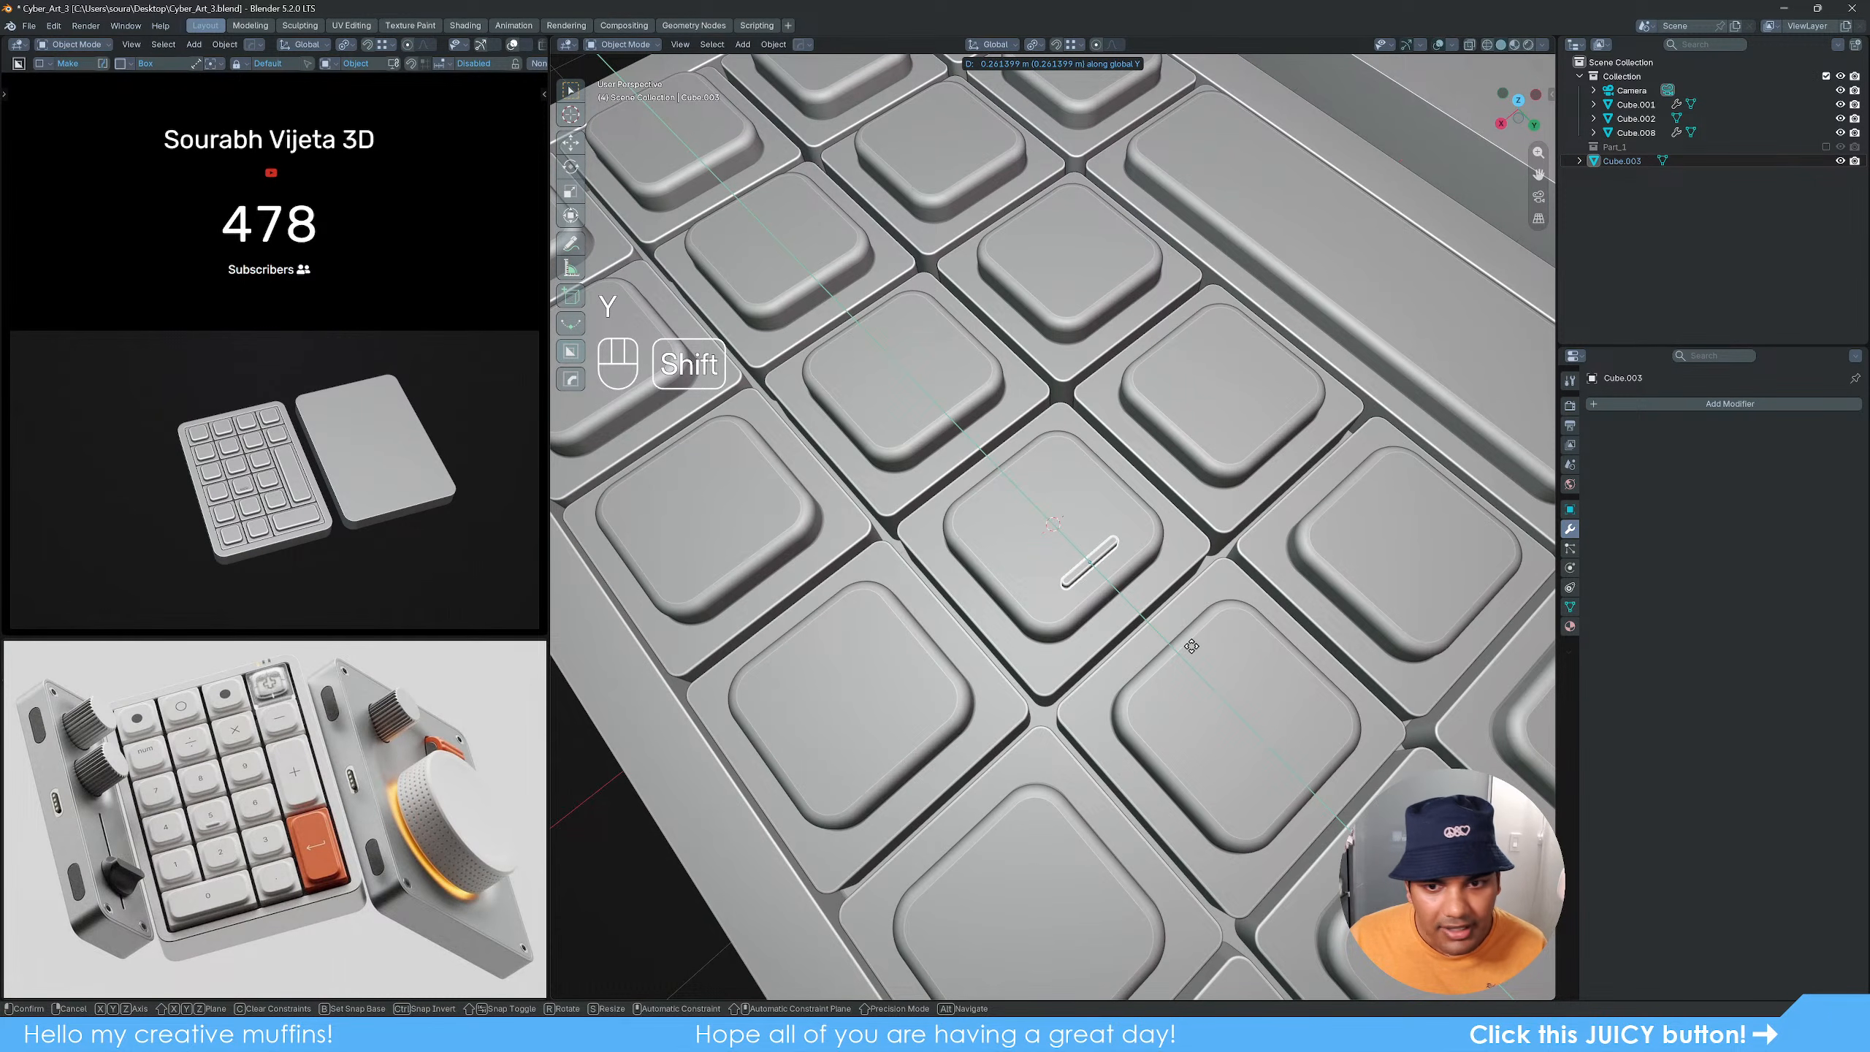
pyautogui.click(1191, 664)
# Step: Lower the bar about 0.018 m along Z so it sinks into the keycap's top surface, and clear the selection
pyautogui.moveTo(1191, 664)
pyautogui.mouseDown(button='middle')
pyautogui.moveTo(1188, 736)
pyautogui.moveTo(1186, 664)
pyautogui.mouseUp(button='middle')
pyautogui.press('g')
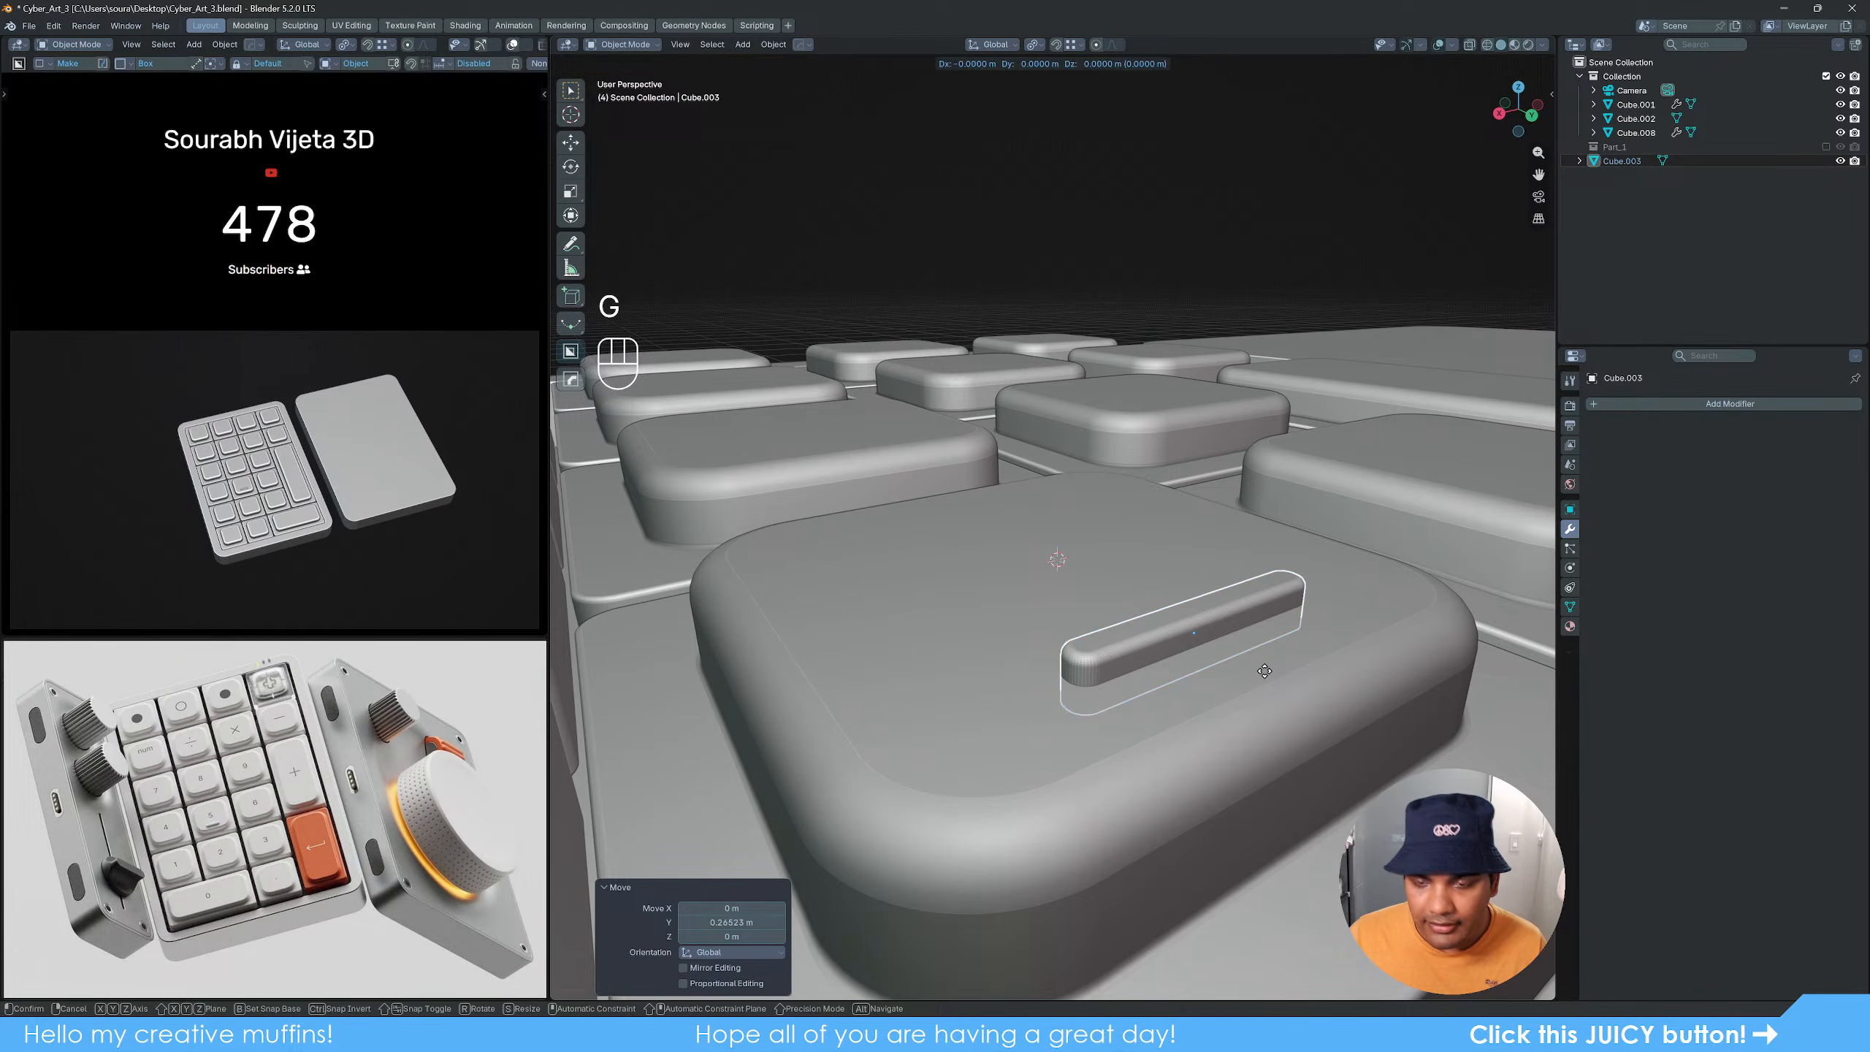
pyautogui.press('z')
pyautogui.press('shift')
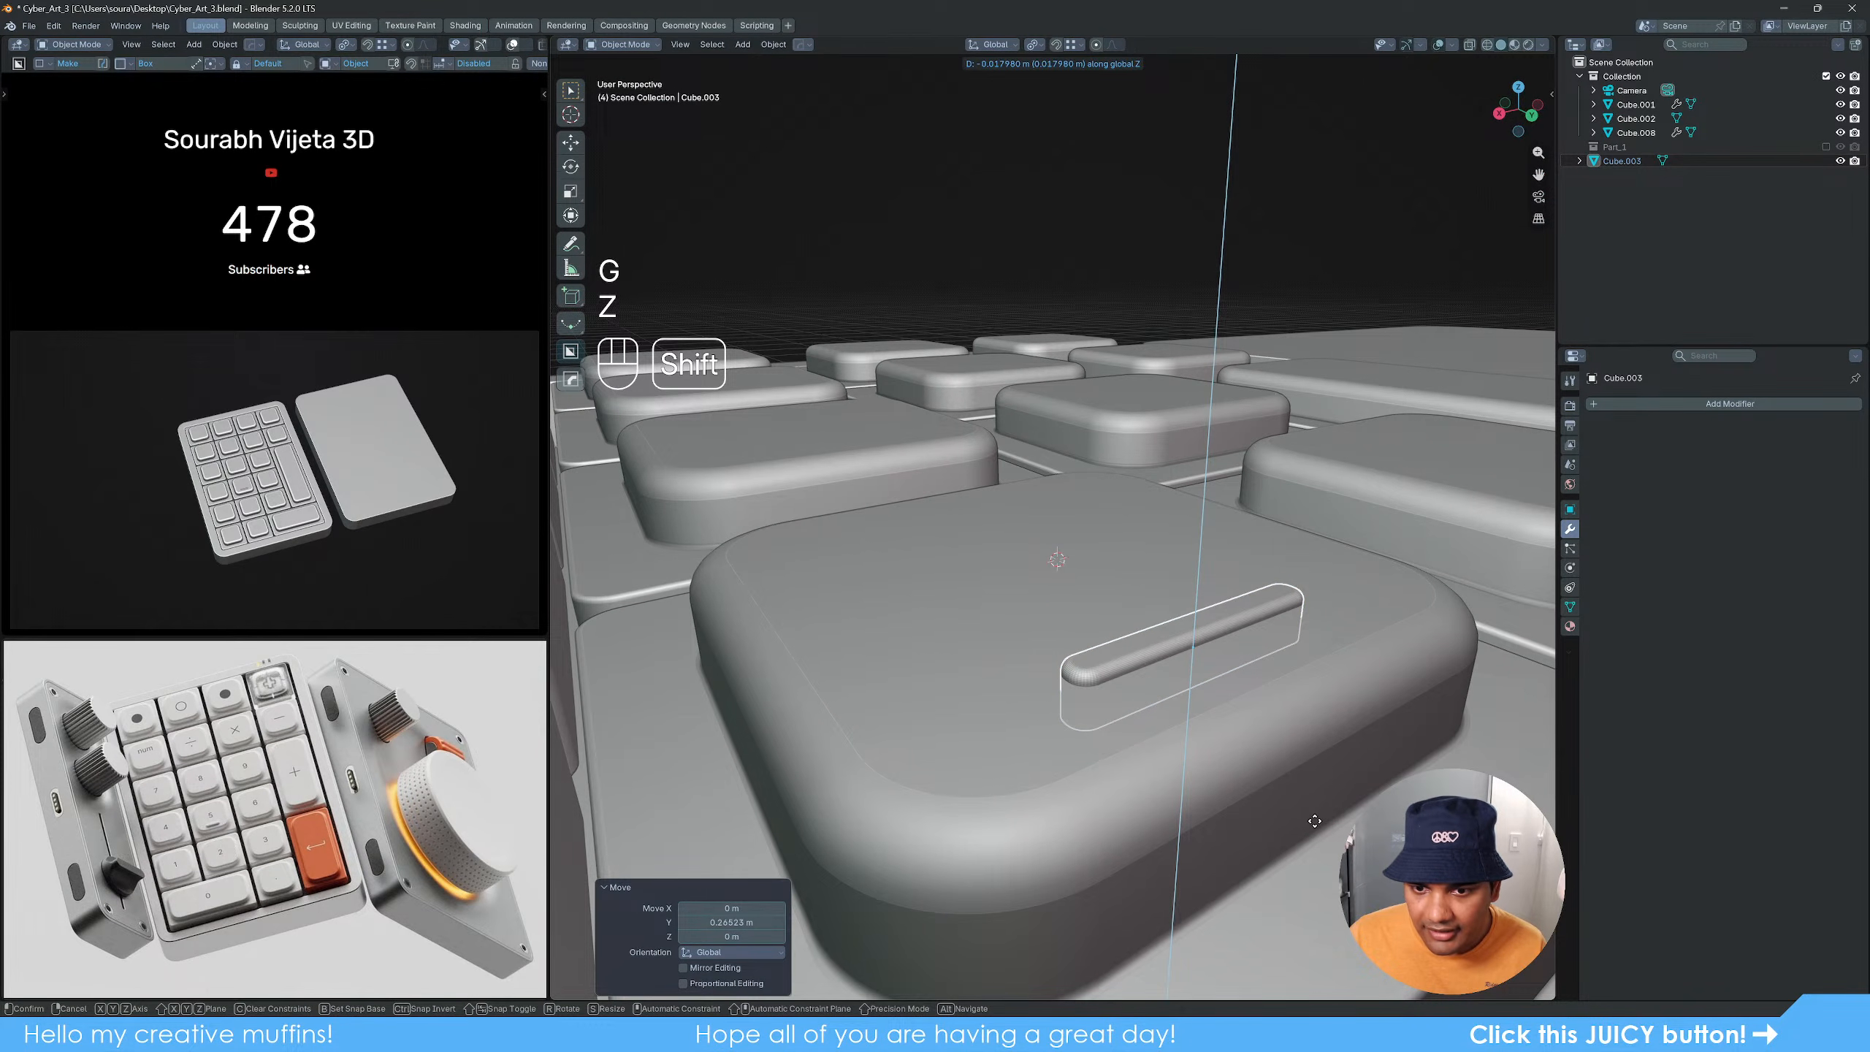
pyautogui.click(1315, 820)
pyautogui.click(1090, 298)
# Step: Apply the keypad case's modifiers with HardOps Smart Apply, keeping the Bevel live, and clear the selection
pyautogui.scroll(-5, 1305, 510)
pyautogui.moveTo(1156, 560); pyautogui.dragTo(1113, 590, button='middle')
pyautogui.scroll(-7, 1115, 593)
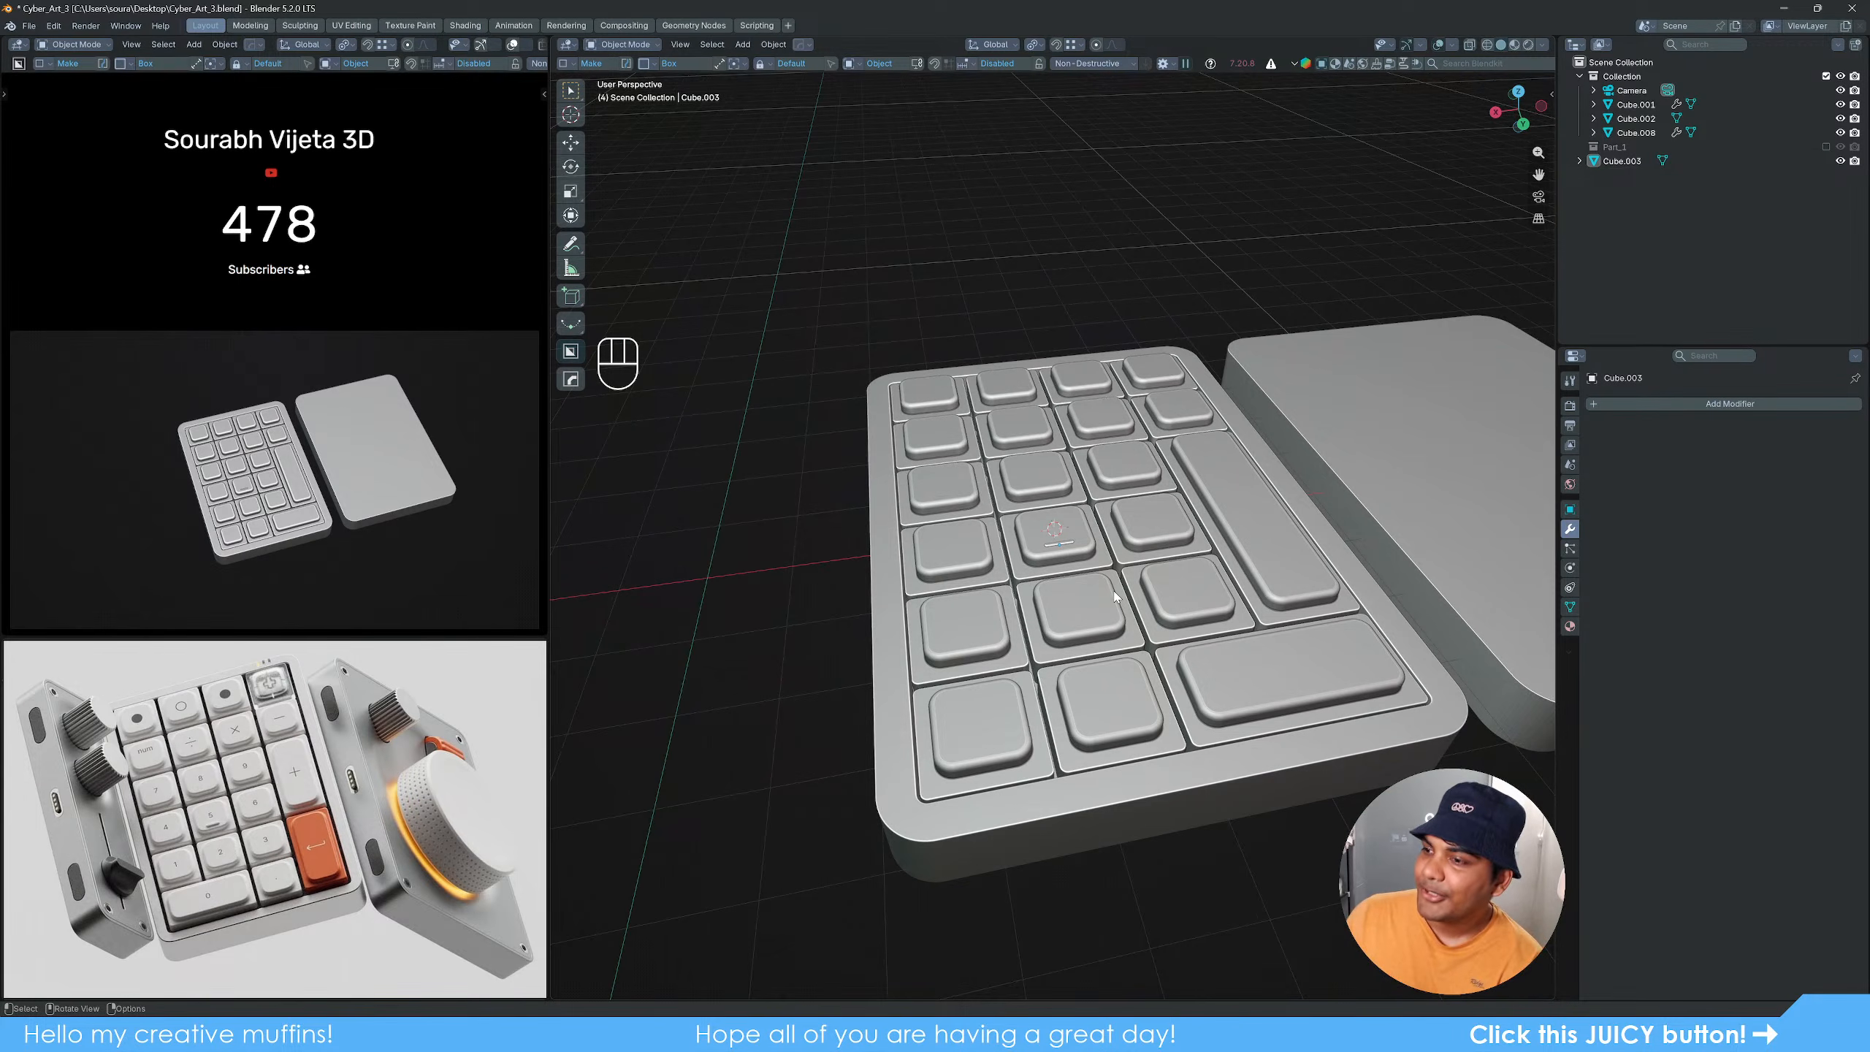
pyautogui.moveTo(1138, 661); pyautogui.dragTo(1170, 720, button='middle')
pyautogui.keyDown('shift'); pyautogui.moveTo(1173, 599); pyautogui.dragTo(1142, 640, button='middle'); pyautogui.keyUp('shift')
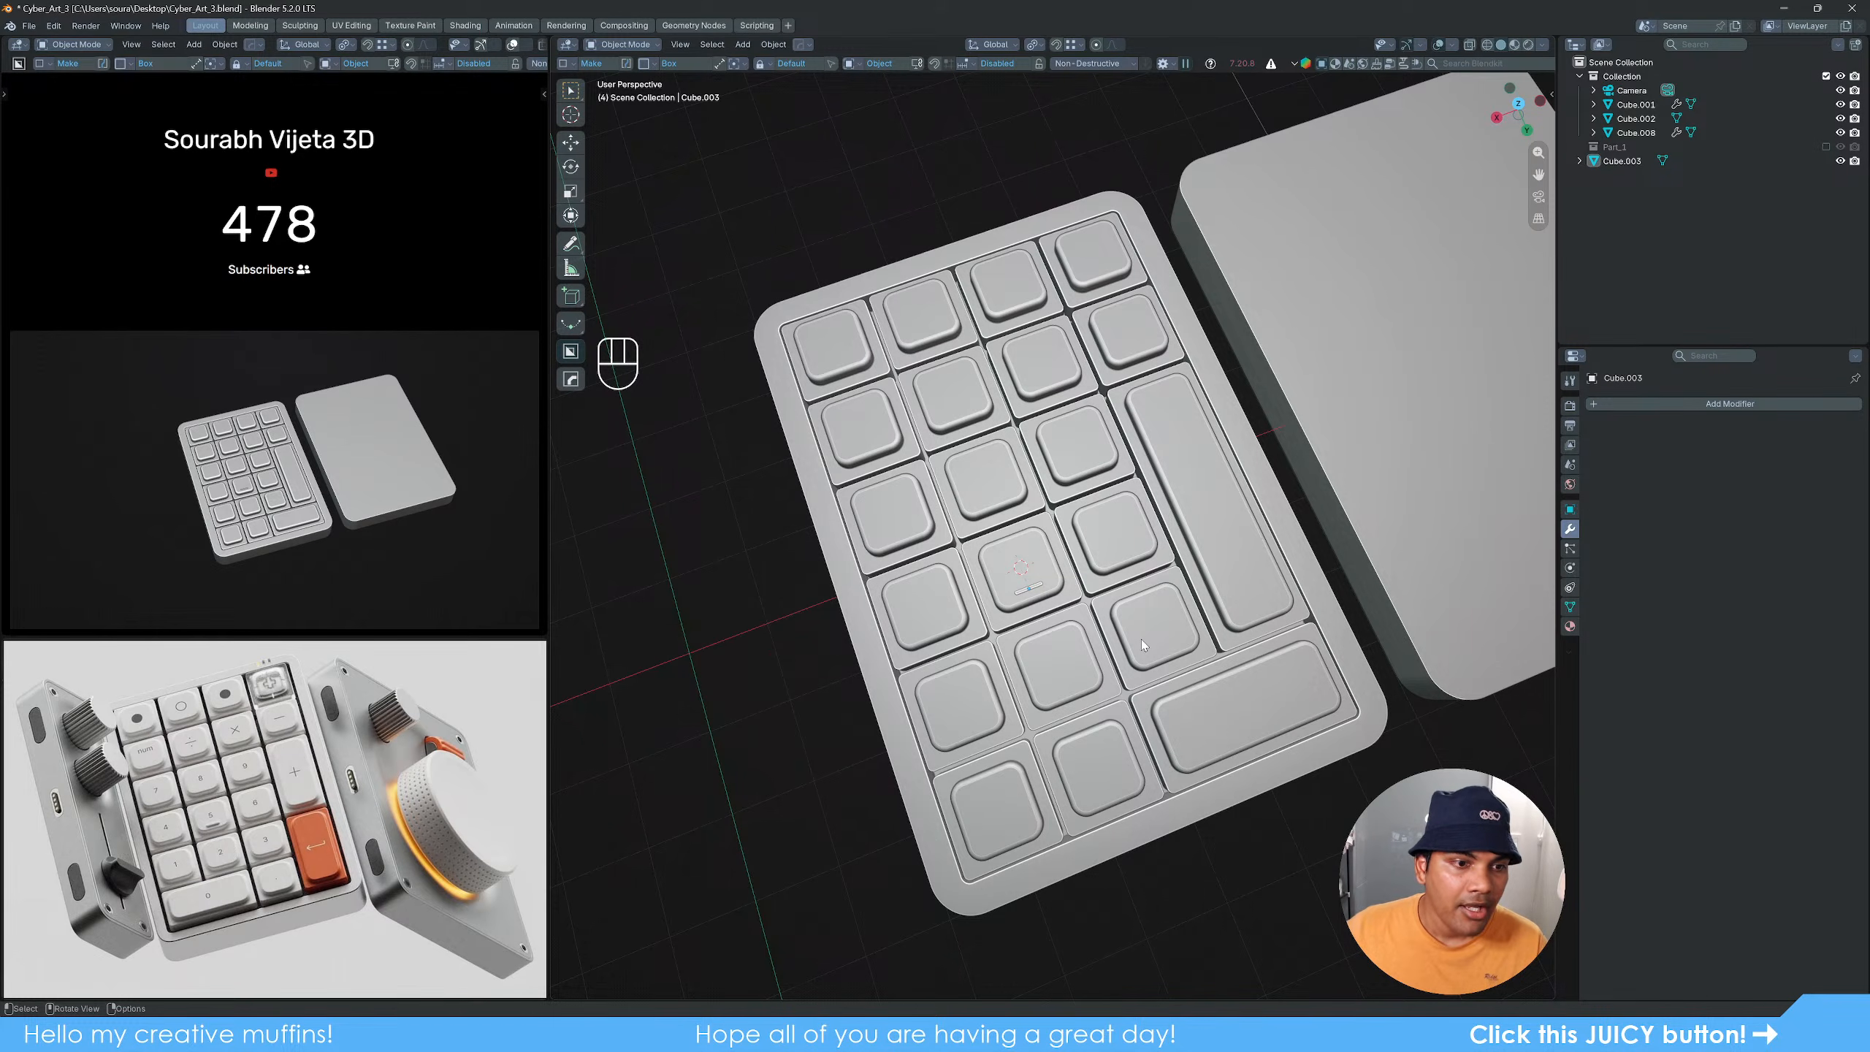
pyautogui.moveTo(1141, 640); pyautogui.dragTo(868, 348, button='middle')
pyautogui.click(869, 348)
pyautogui.press('q')
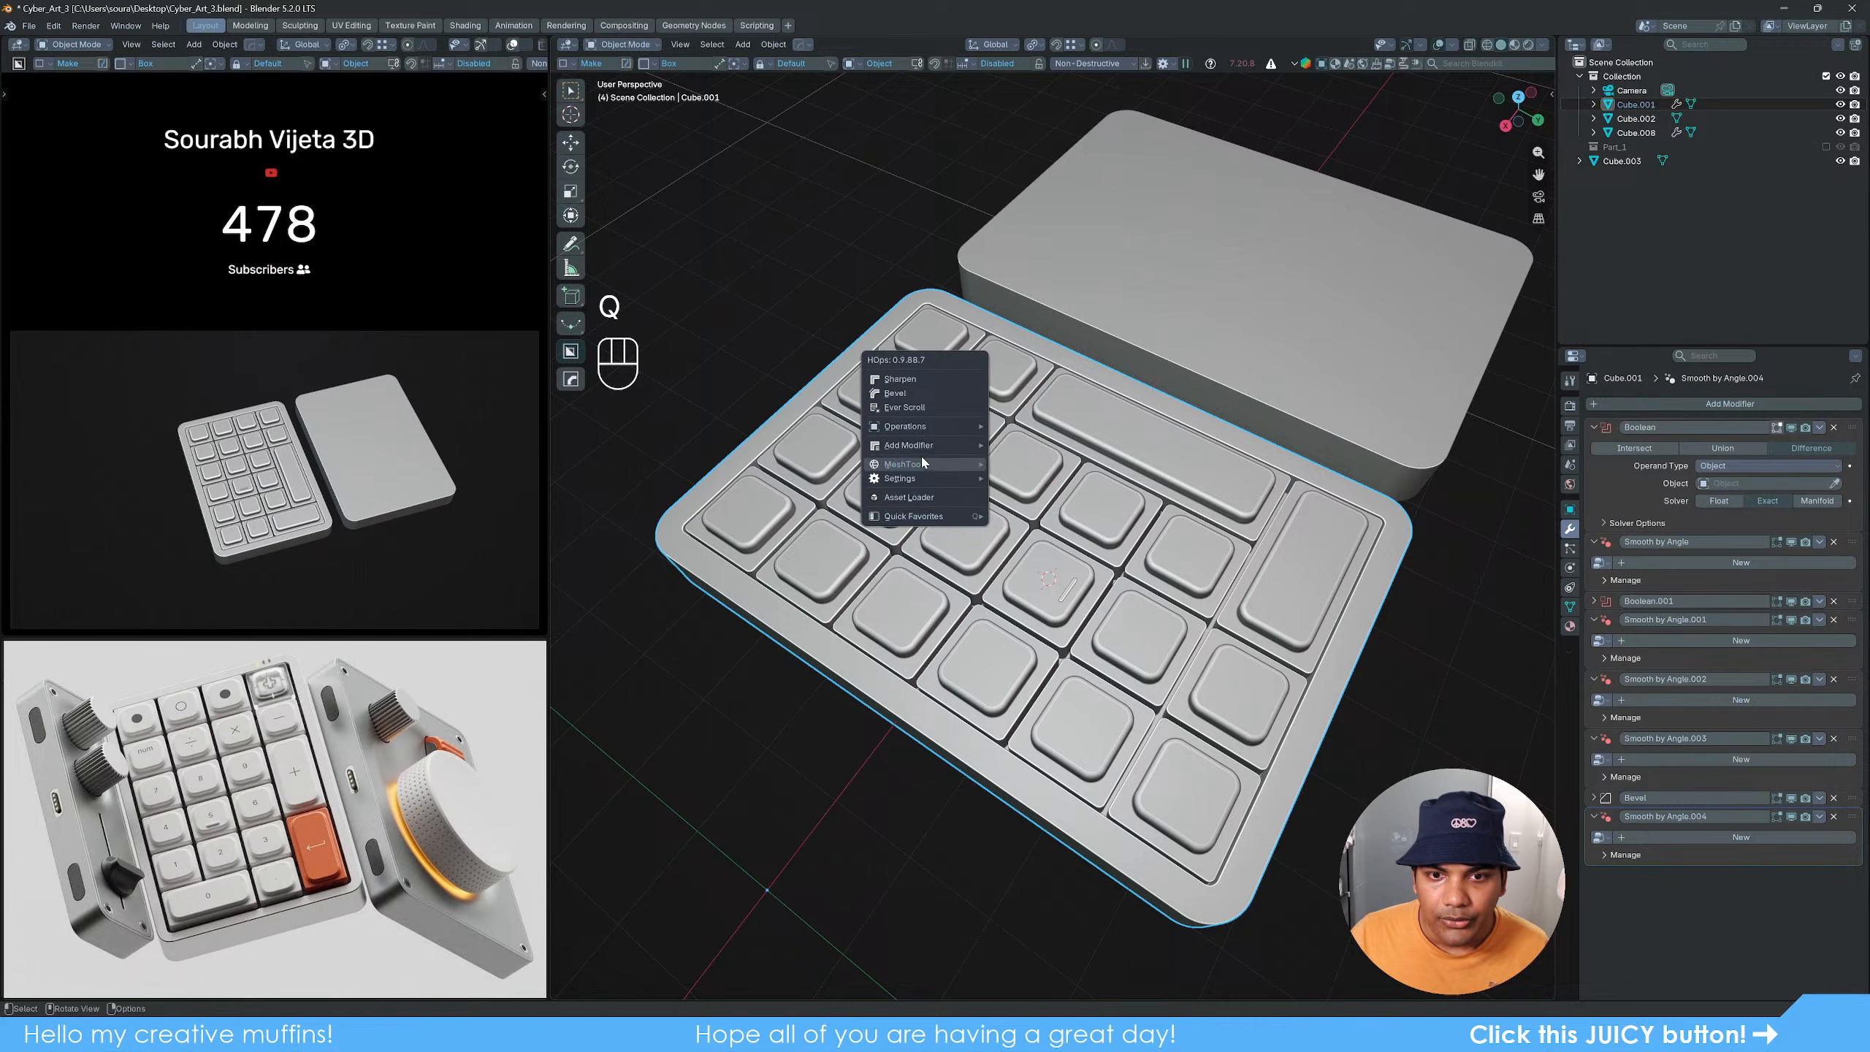
pyautogui.moveTo(921, 427)
pyautogui.click(1058, 549)
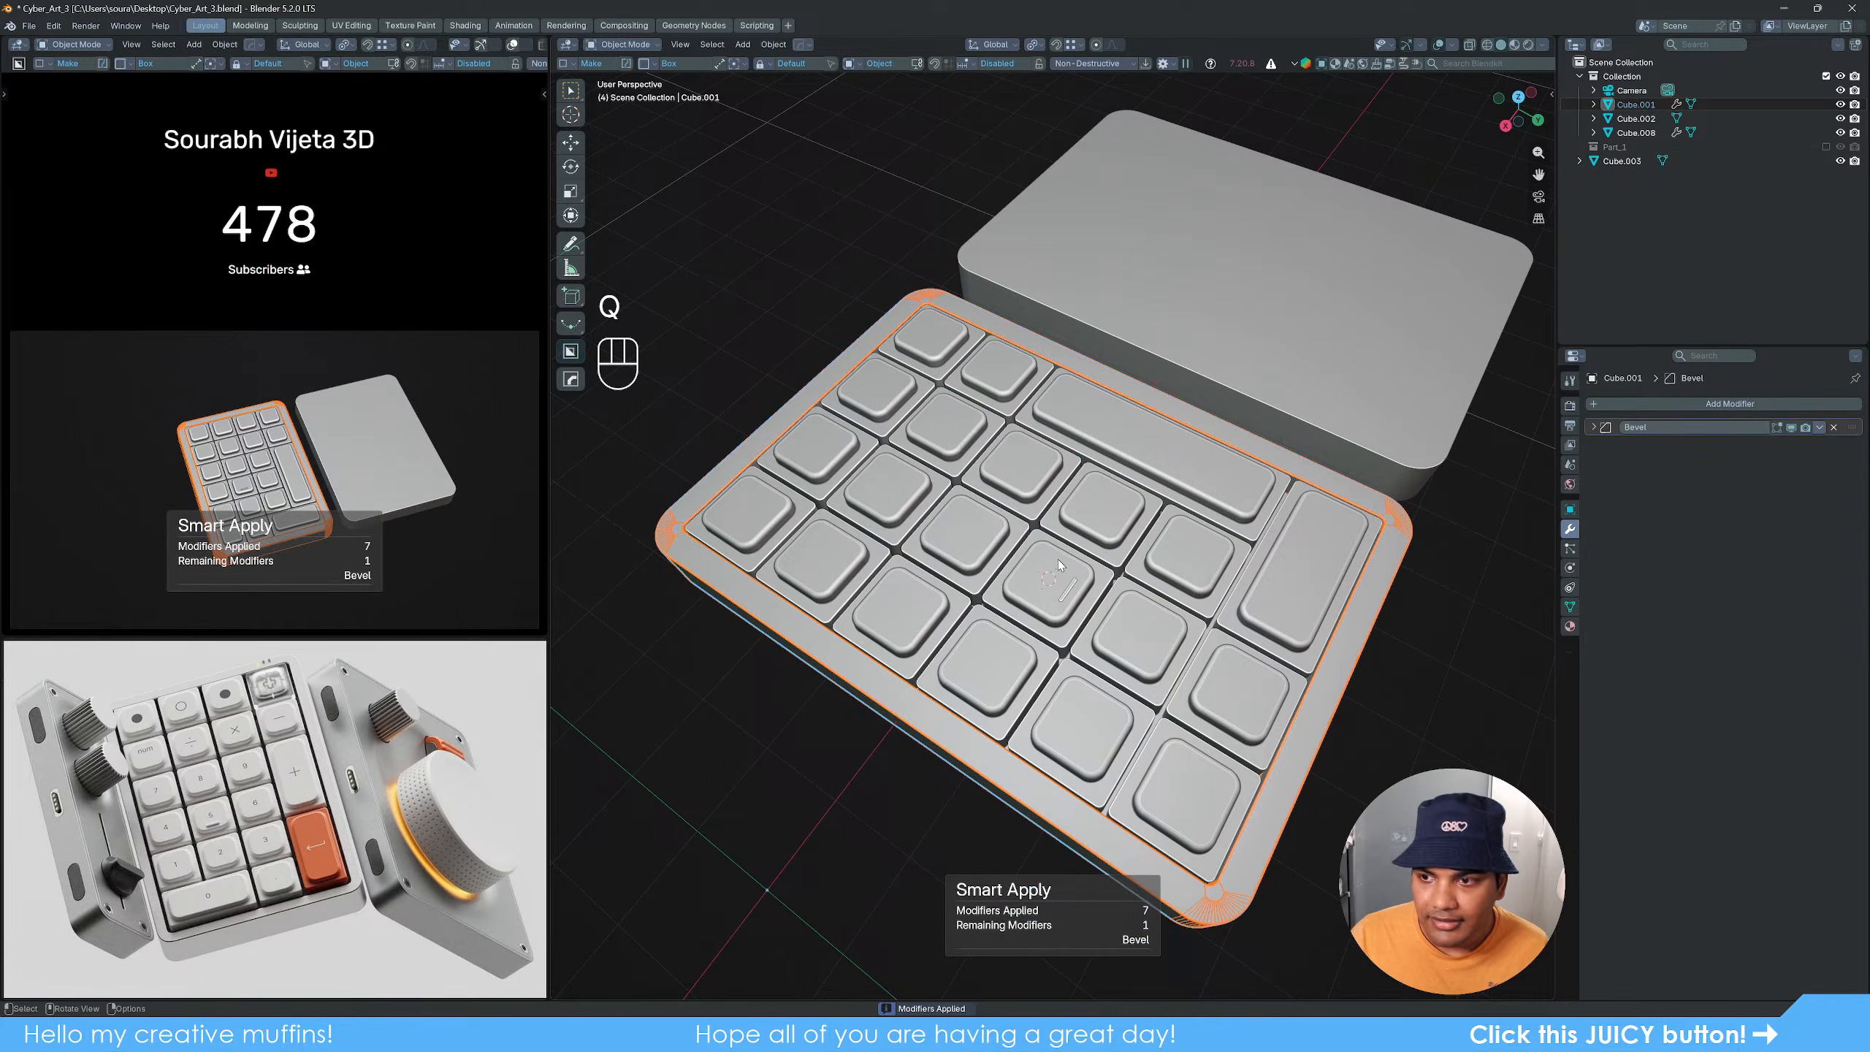
pyautogui.hotkey('alt', 'a')
# Step: Select the outer keypad case rather than the inner key plate
pyautogui.scroll(-1, 979, 611)
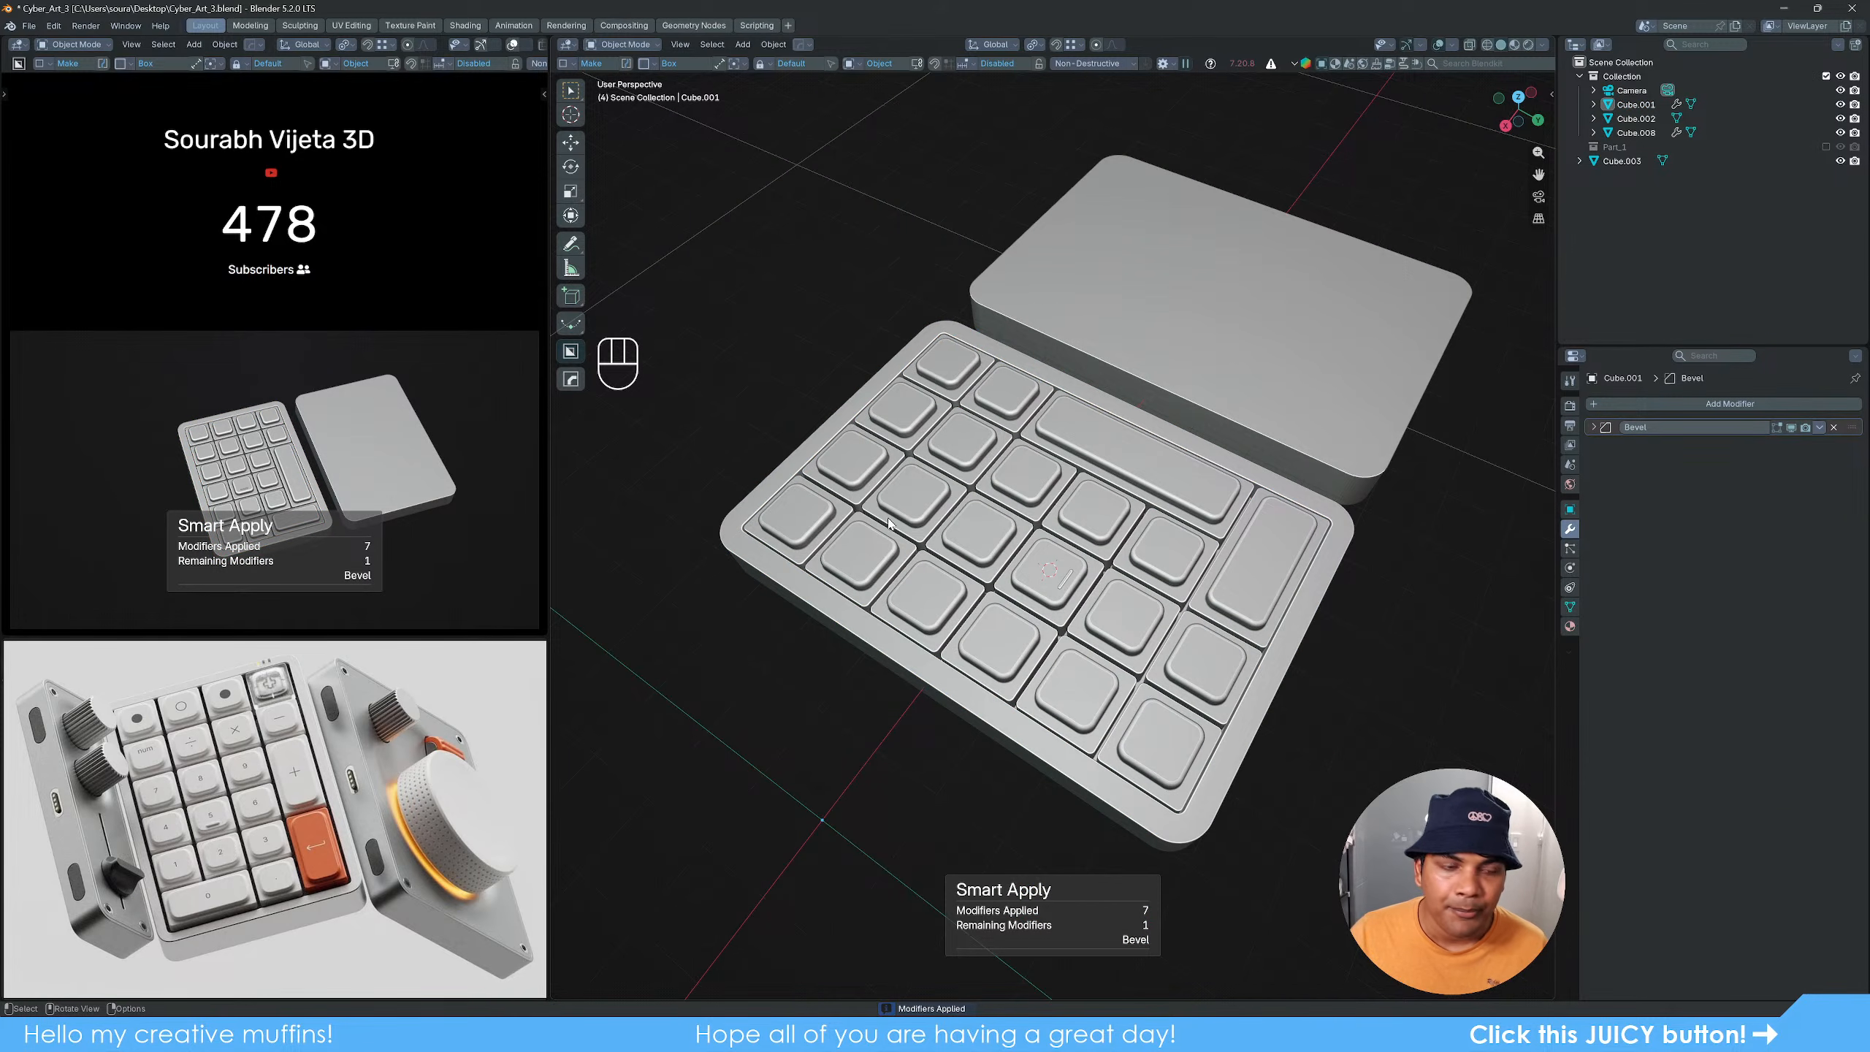
pyautogui.moveTo(886, 518); pyautogui.dragTo(783, 510, button='middle')
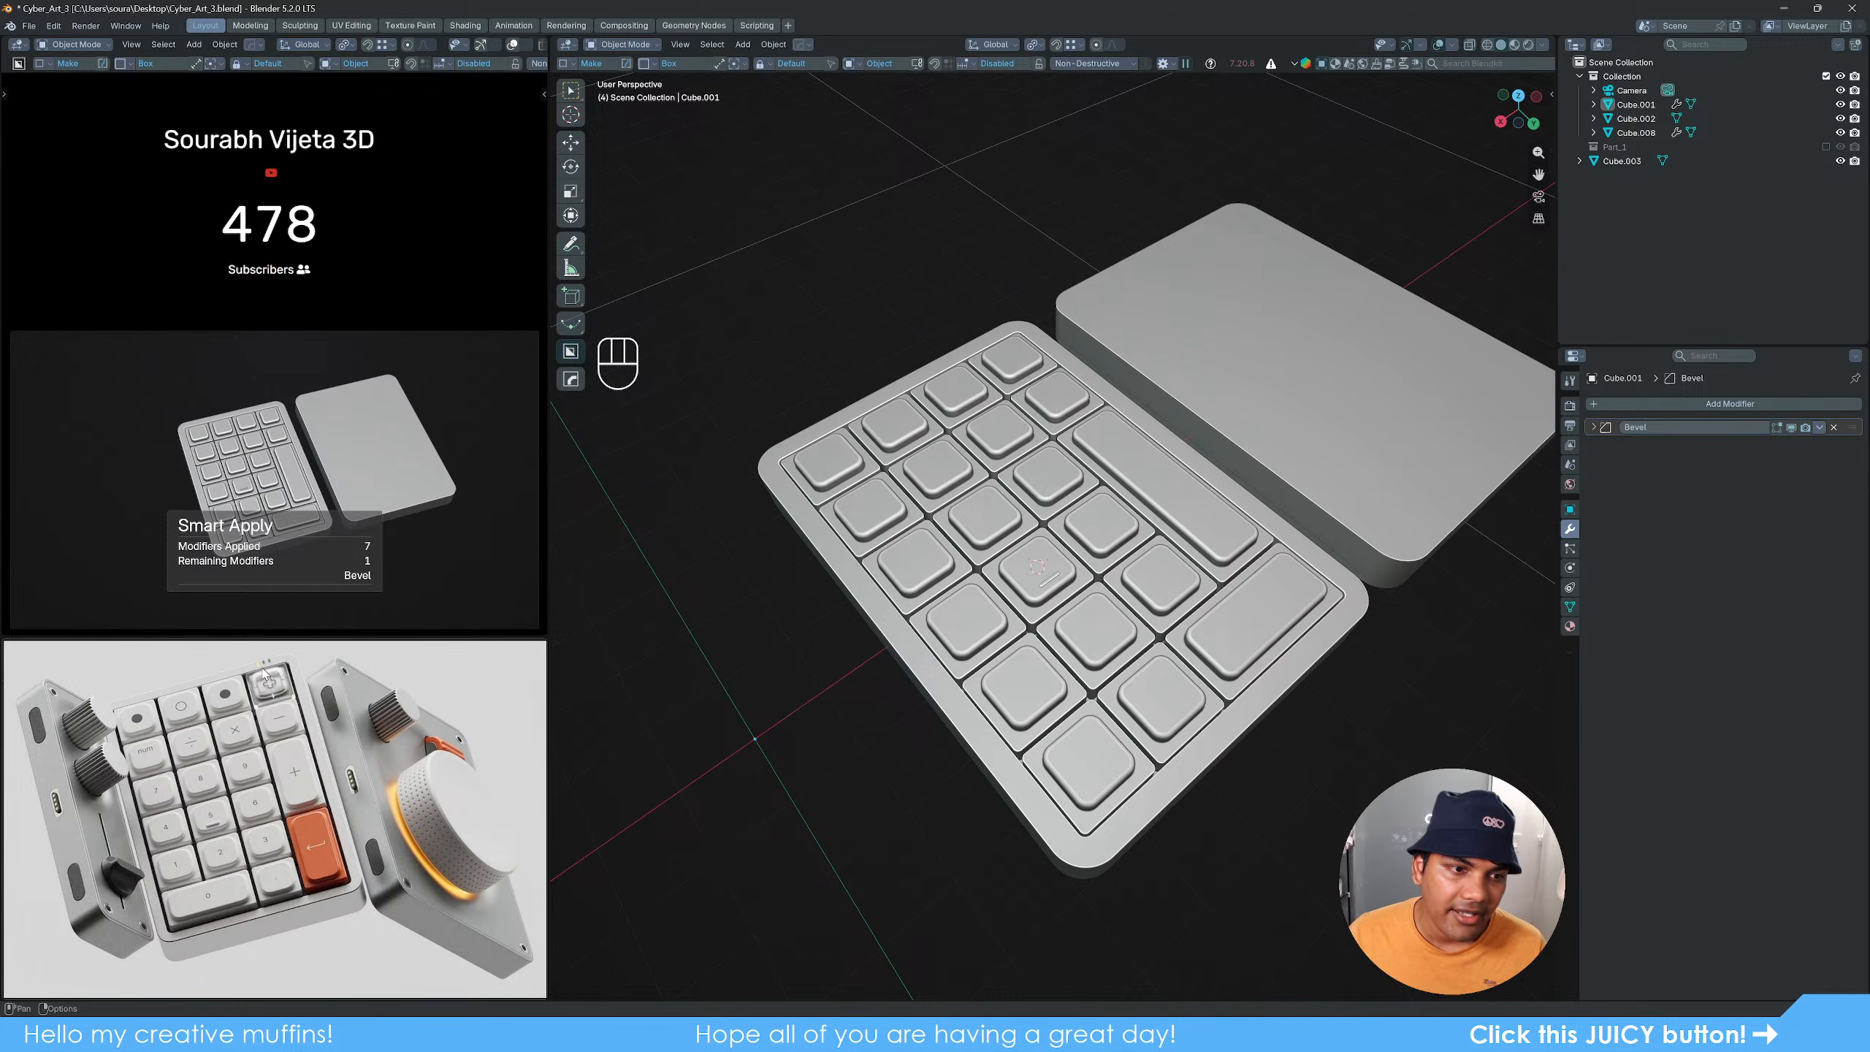
pyautogui.click(987, 374)
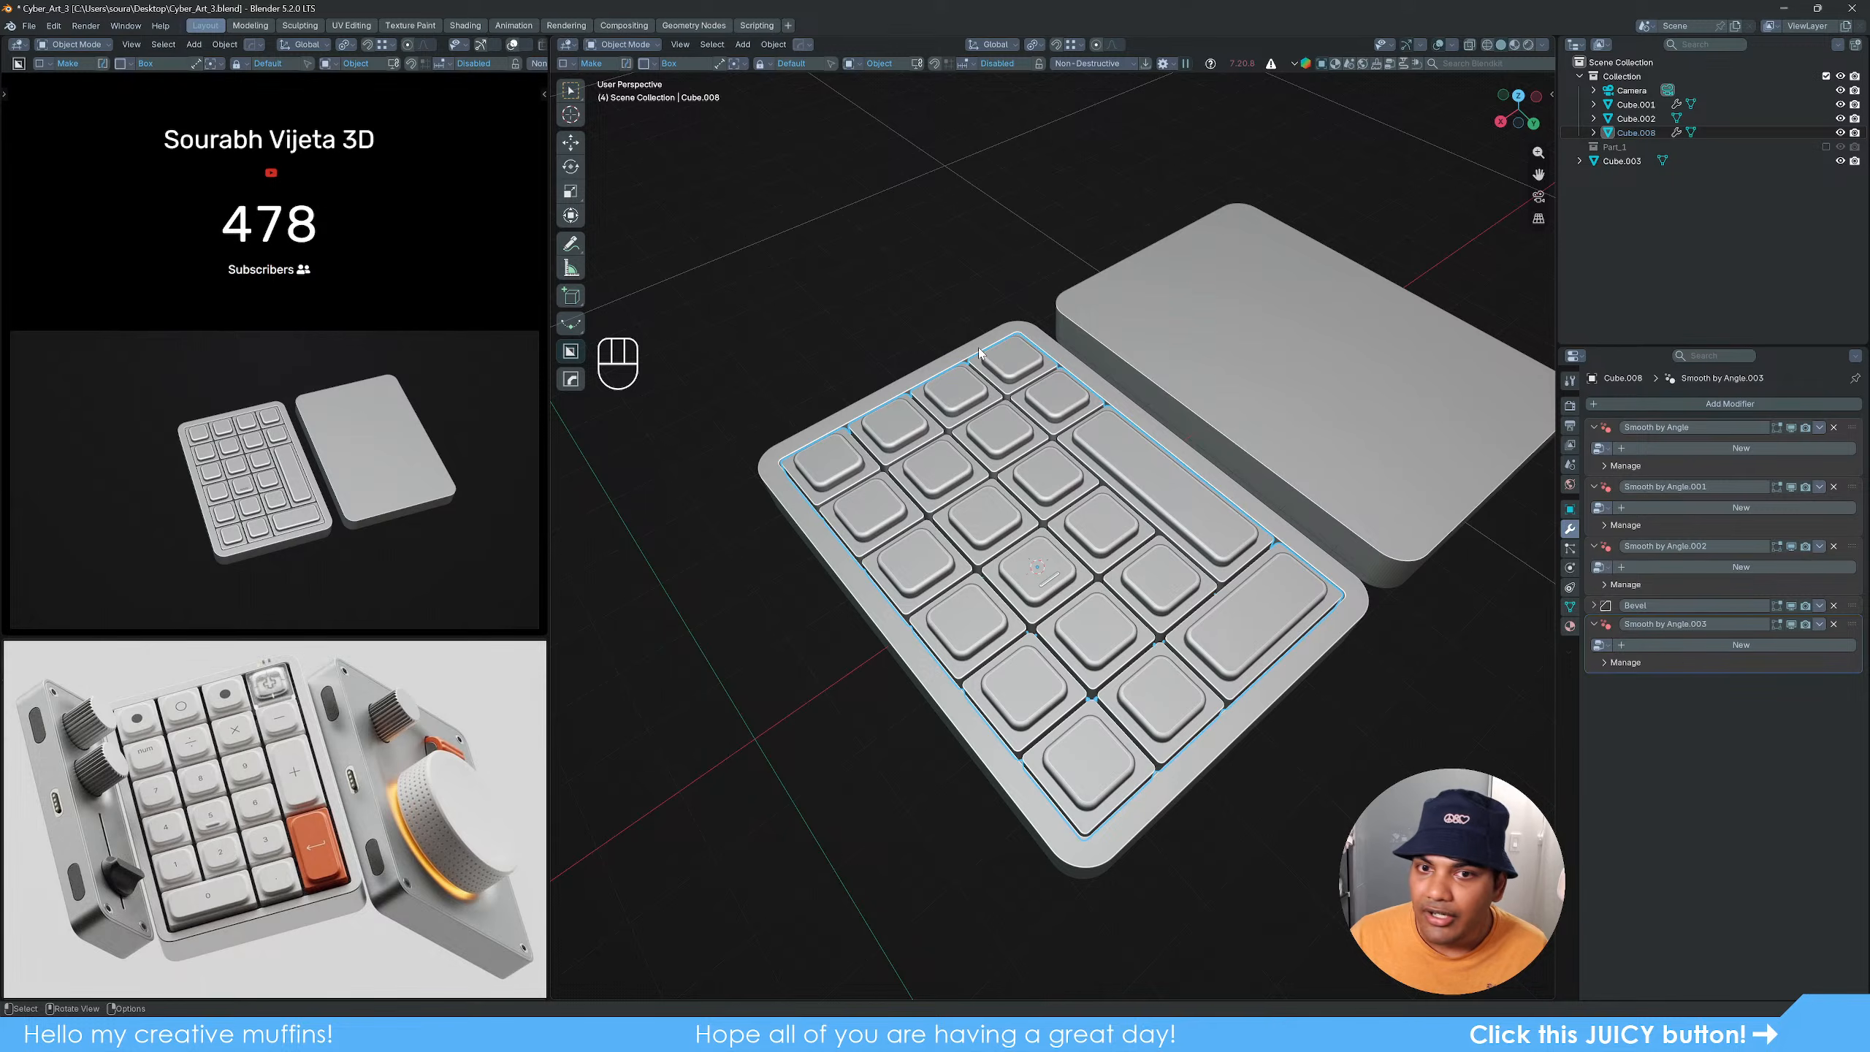
pyautogui.click(979, 355)
pyautogui.moveTo(1064, 462); pyautogui.dragTo(1038, 696, button='middle')
pyautogui.scroll(3, 1046, 571)
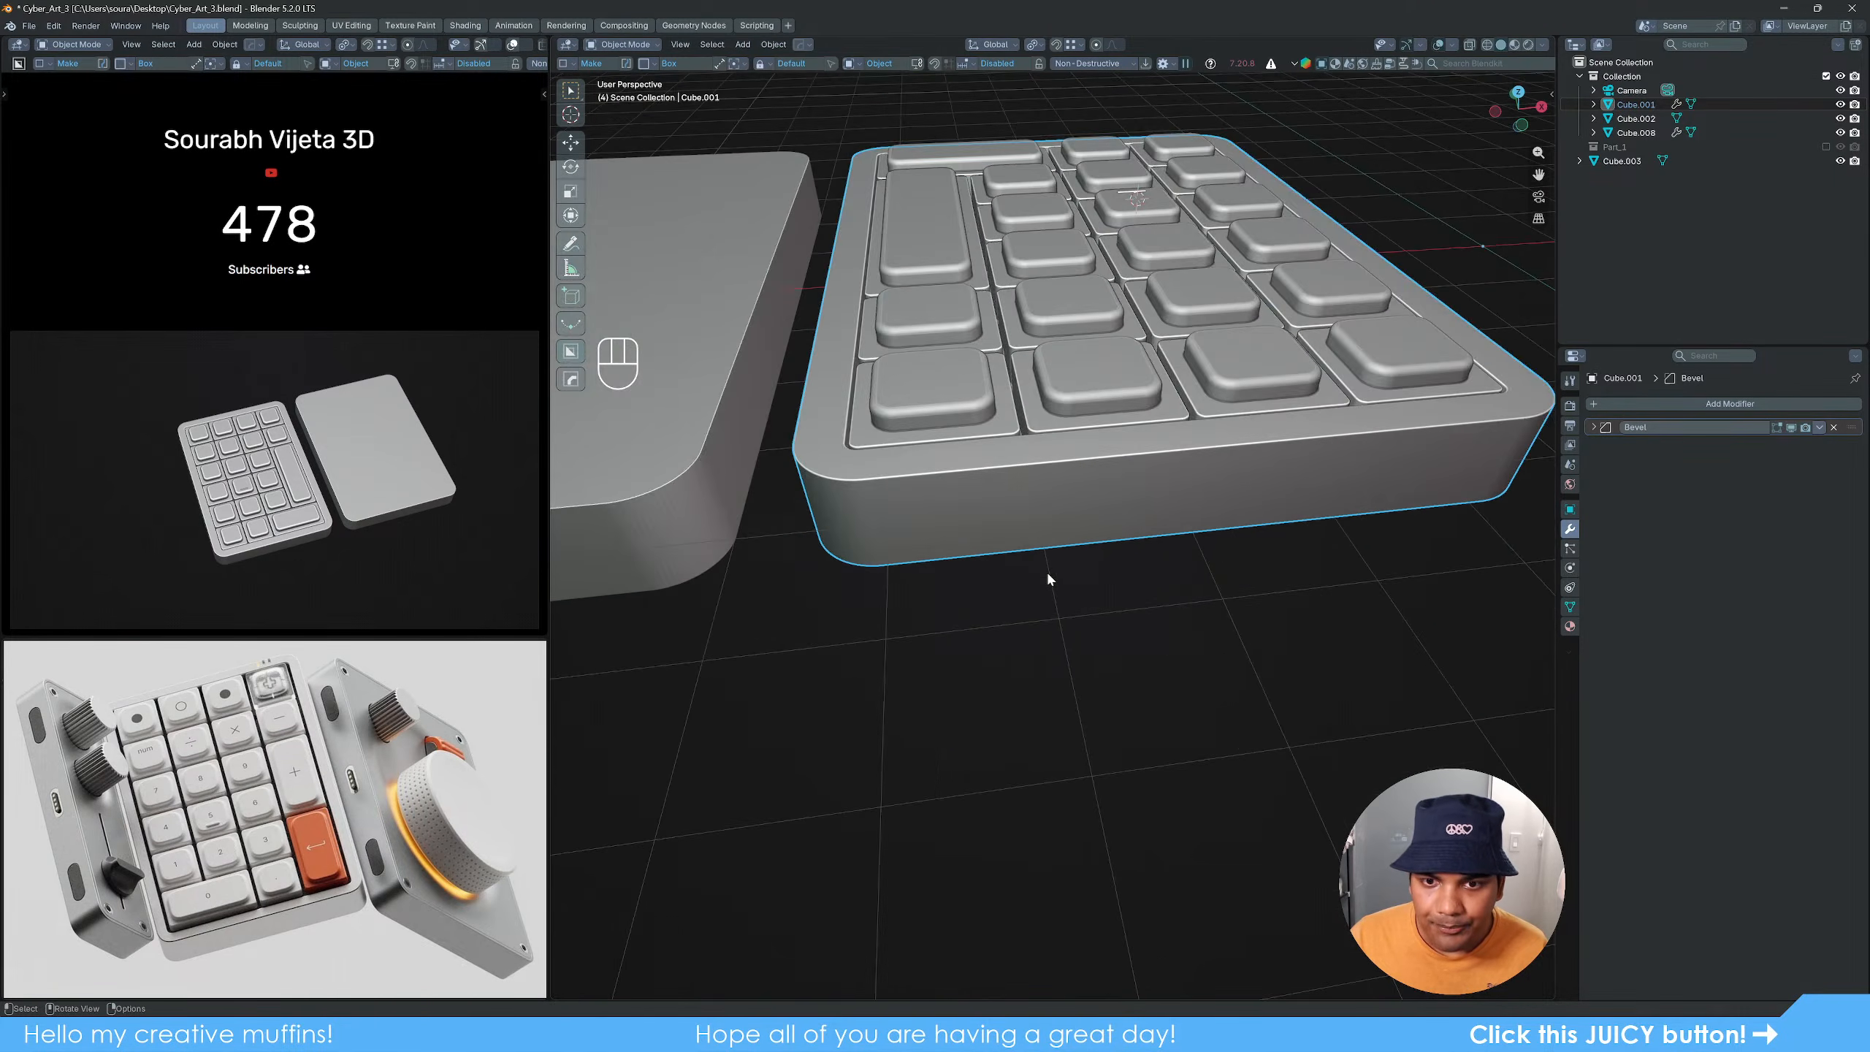
pyautogui.scroll(2, 1046, 573)
pyautogui.moveTo(976, 562); pyautogui.dragTo(1083, 548, button='middle')
pyautogui.scroll(2, 1079, 551)
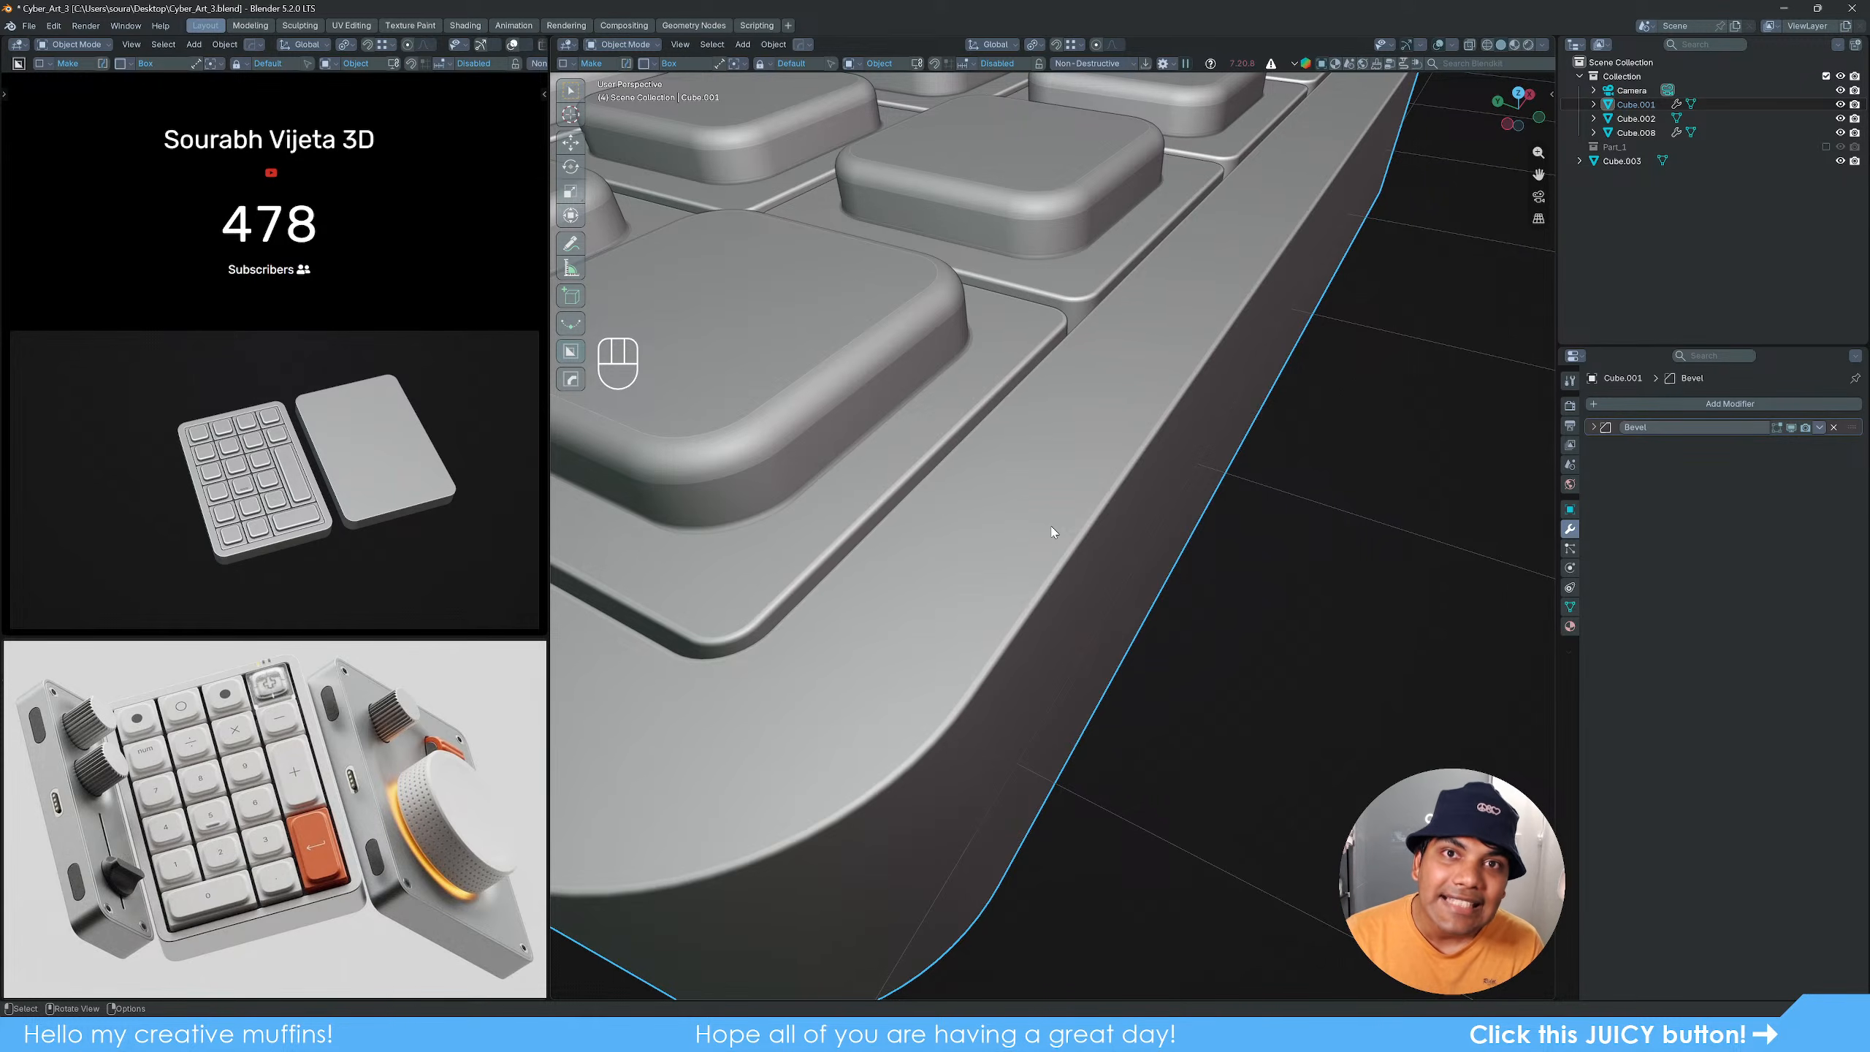
# Step: Try an Intersect box cut with BoxCutter across the case's top rim near its corner, and undo it
pyautogui.press('d')
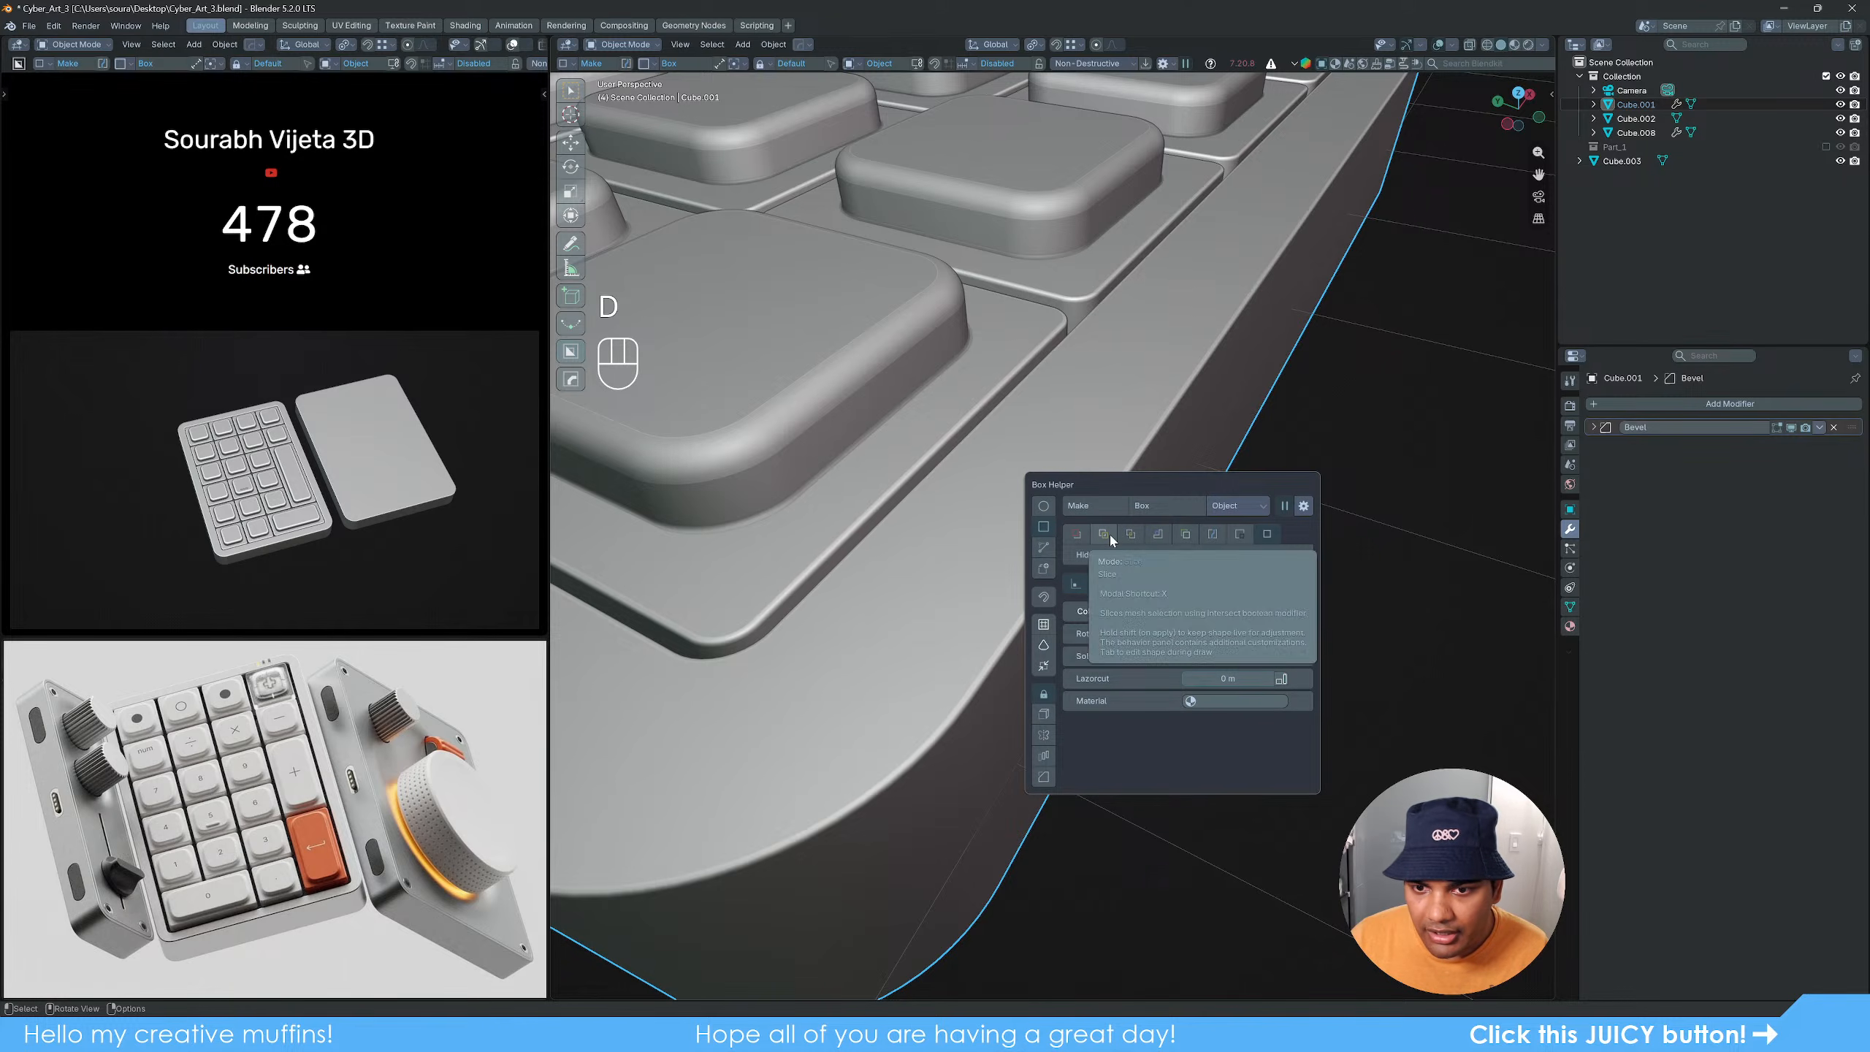
pyautogui.click(1131, 536)
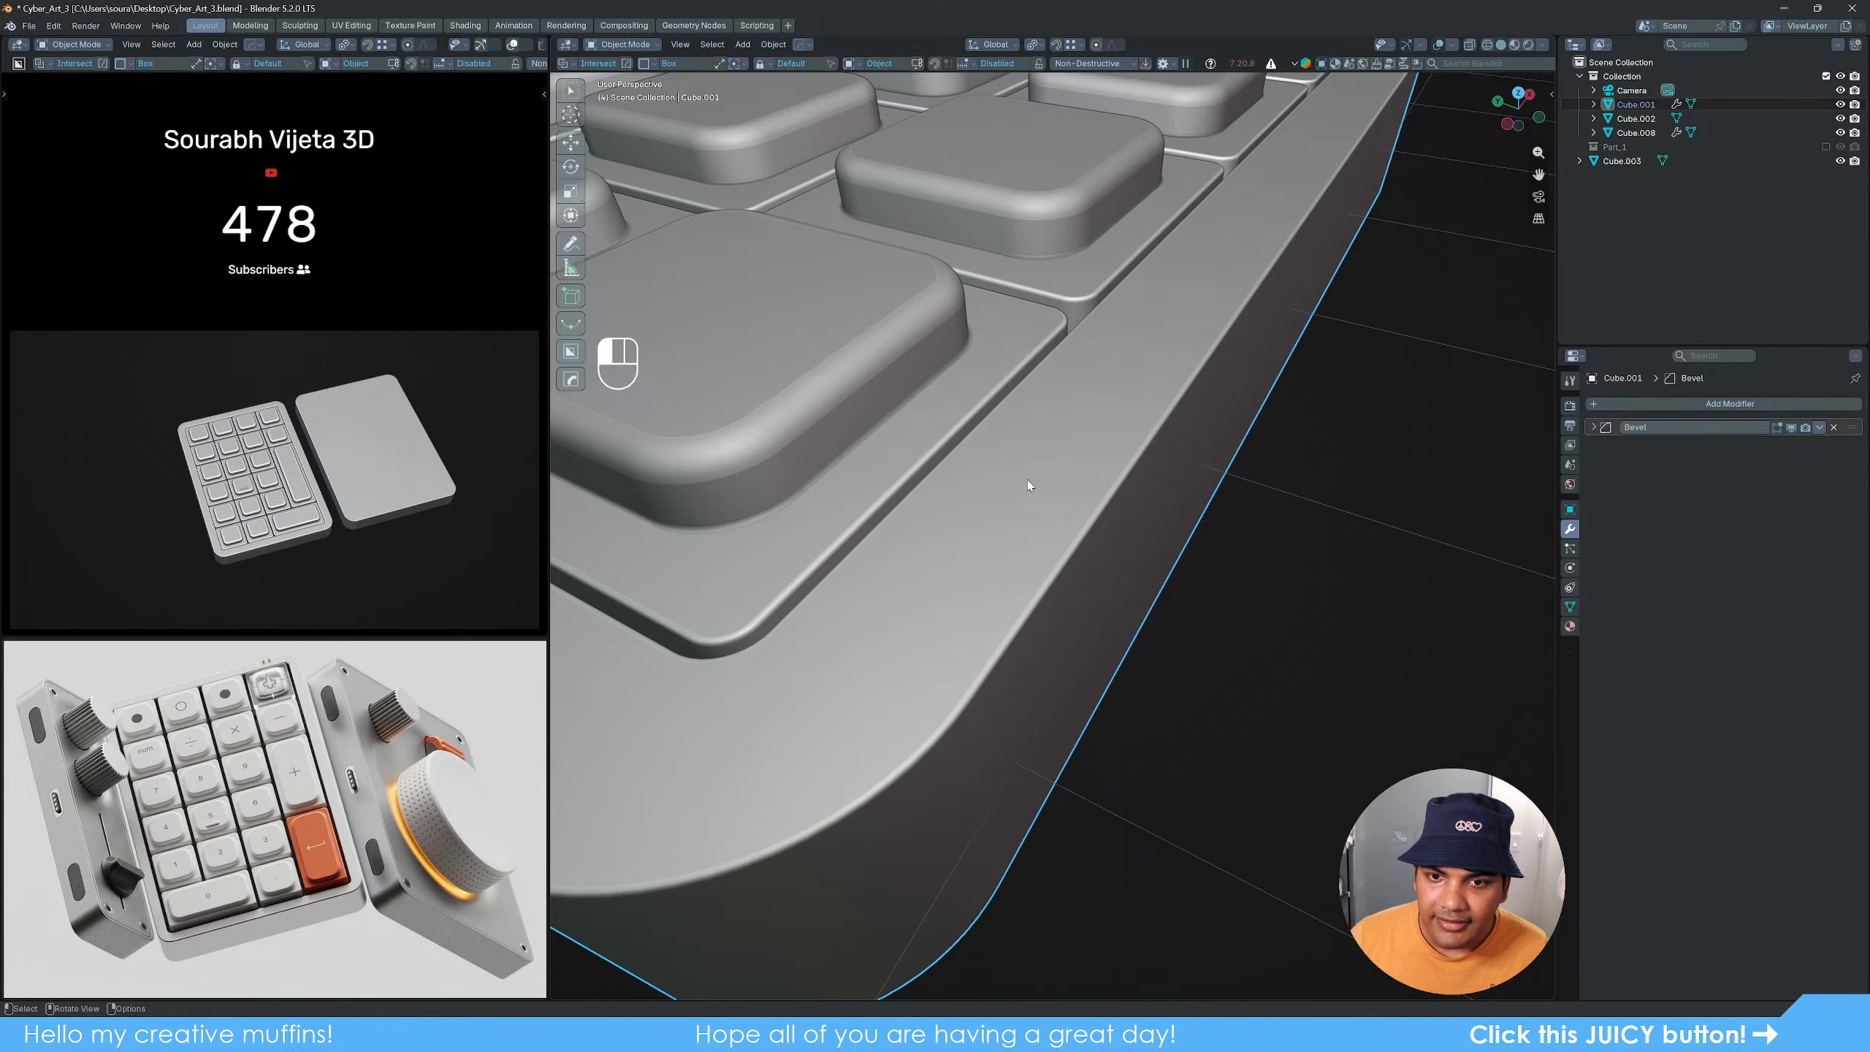
pyautogui.moveTo(1027, 479)
pyautogui.mouseDown()
pyautogui.moveTo(1032, 570)
pyautogui.moveTo(1166, 613)
pyautogui.moveTo(1177, 587)
pyautogui.mouseUp()
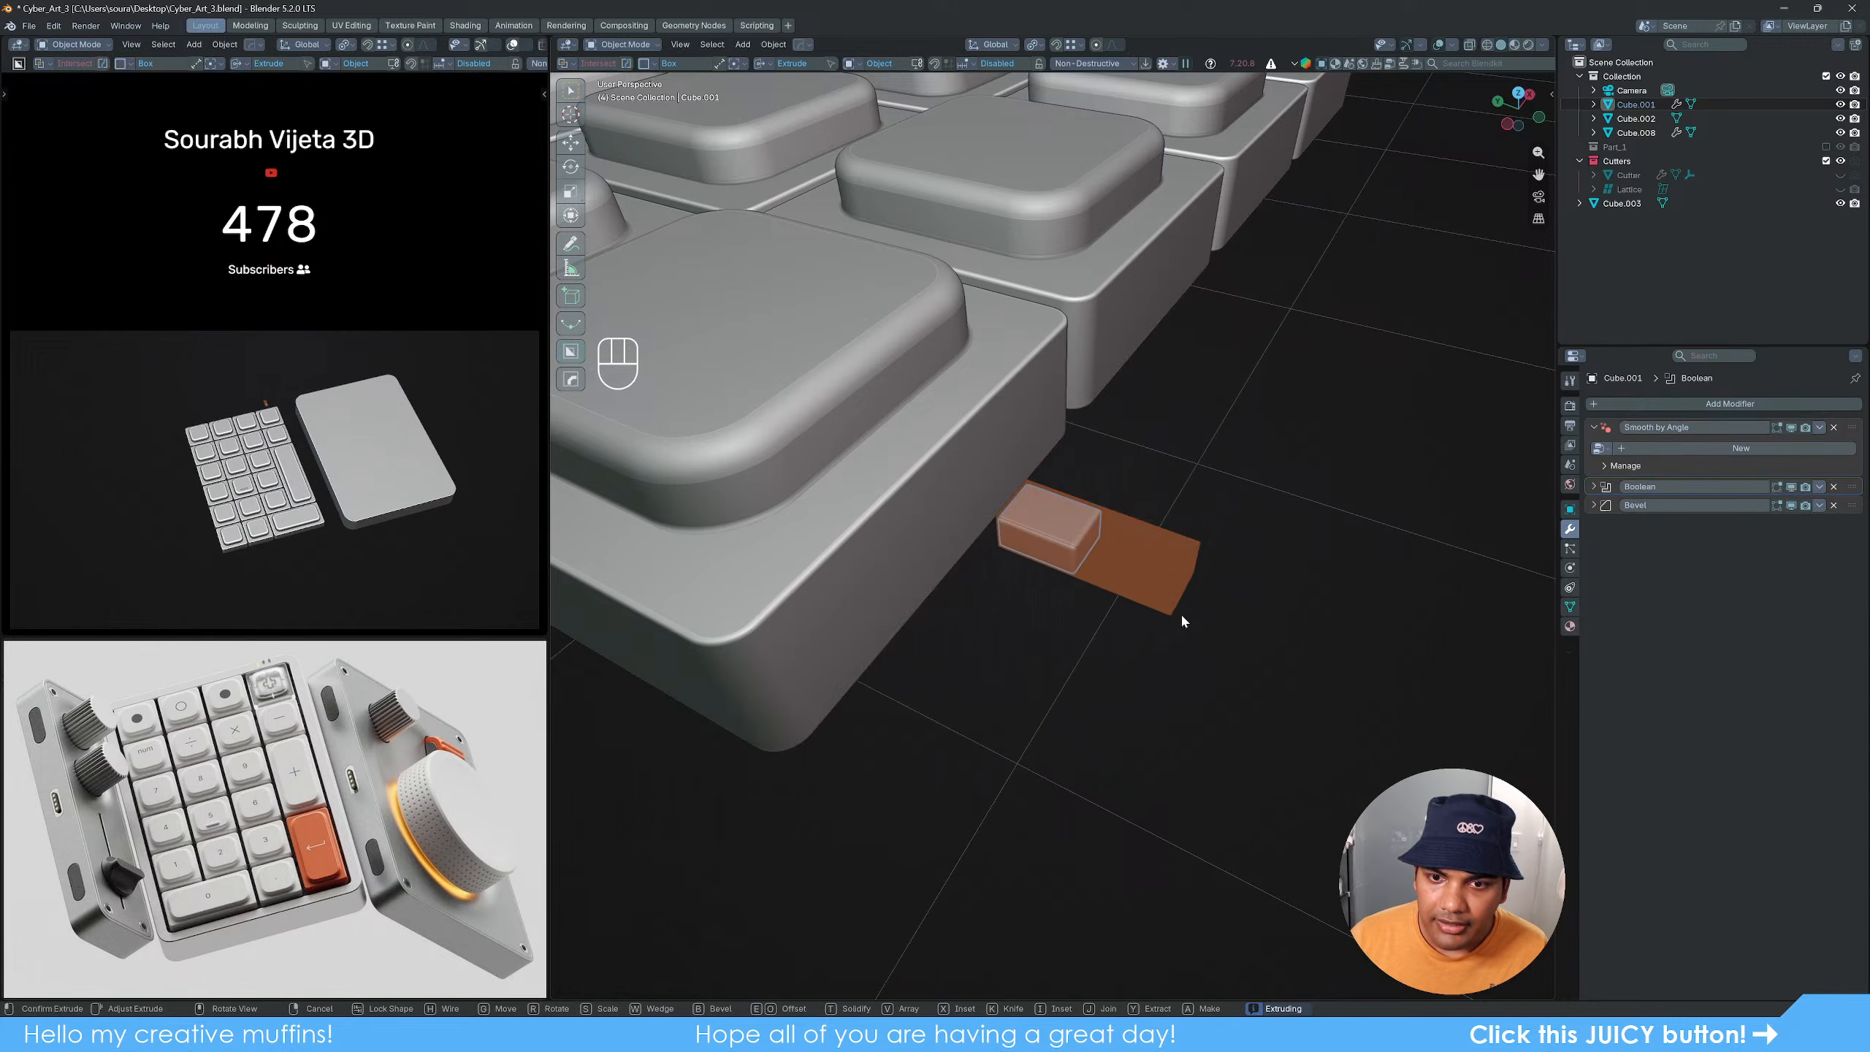
pyautogui.click(1188, 660)
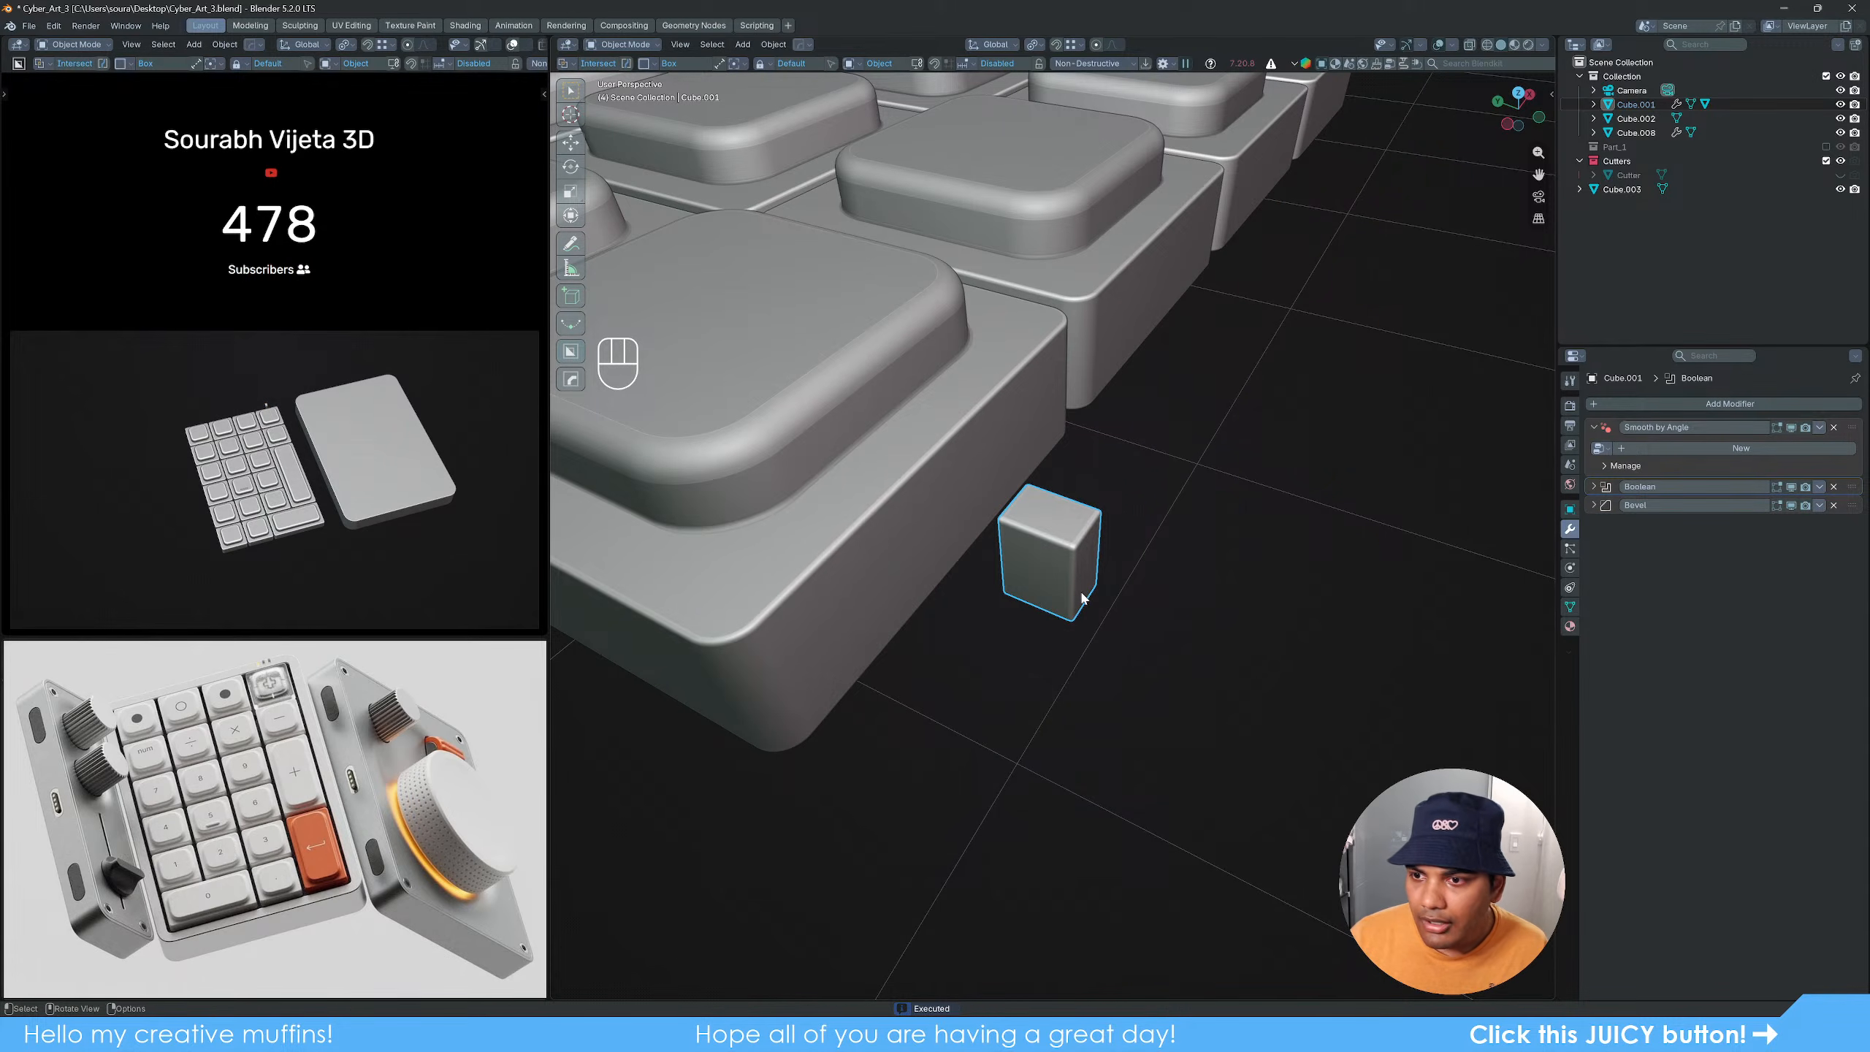
pyautogui.hotkey('ctrl', 'z')
# Step: Slice a small narrow rectangular piece out of the case's top rim near its corner with a BoxCutter Slice box
pyautogui.press('d')
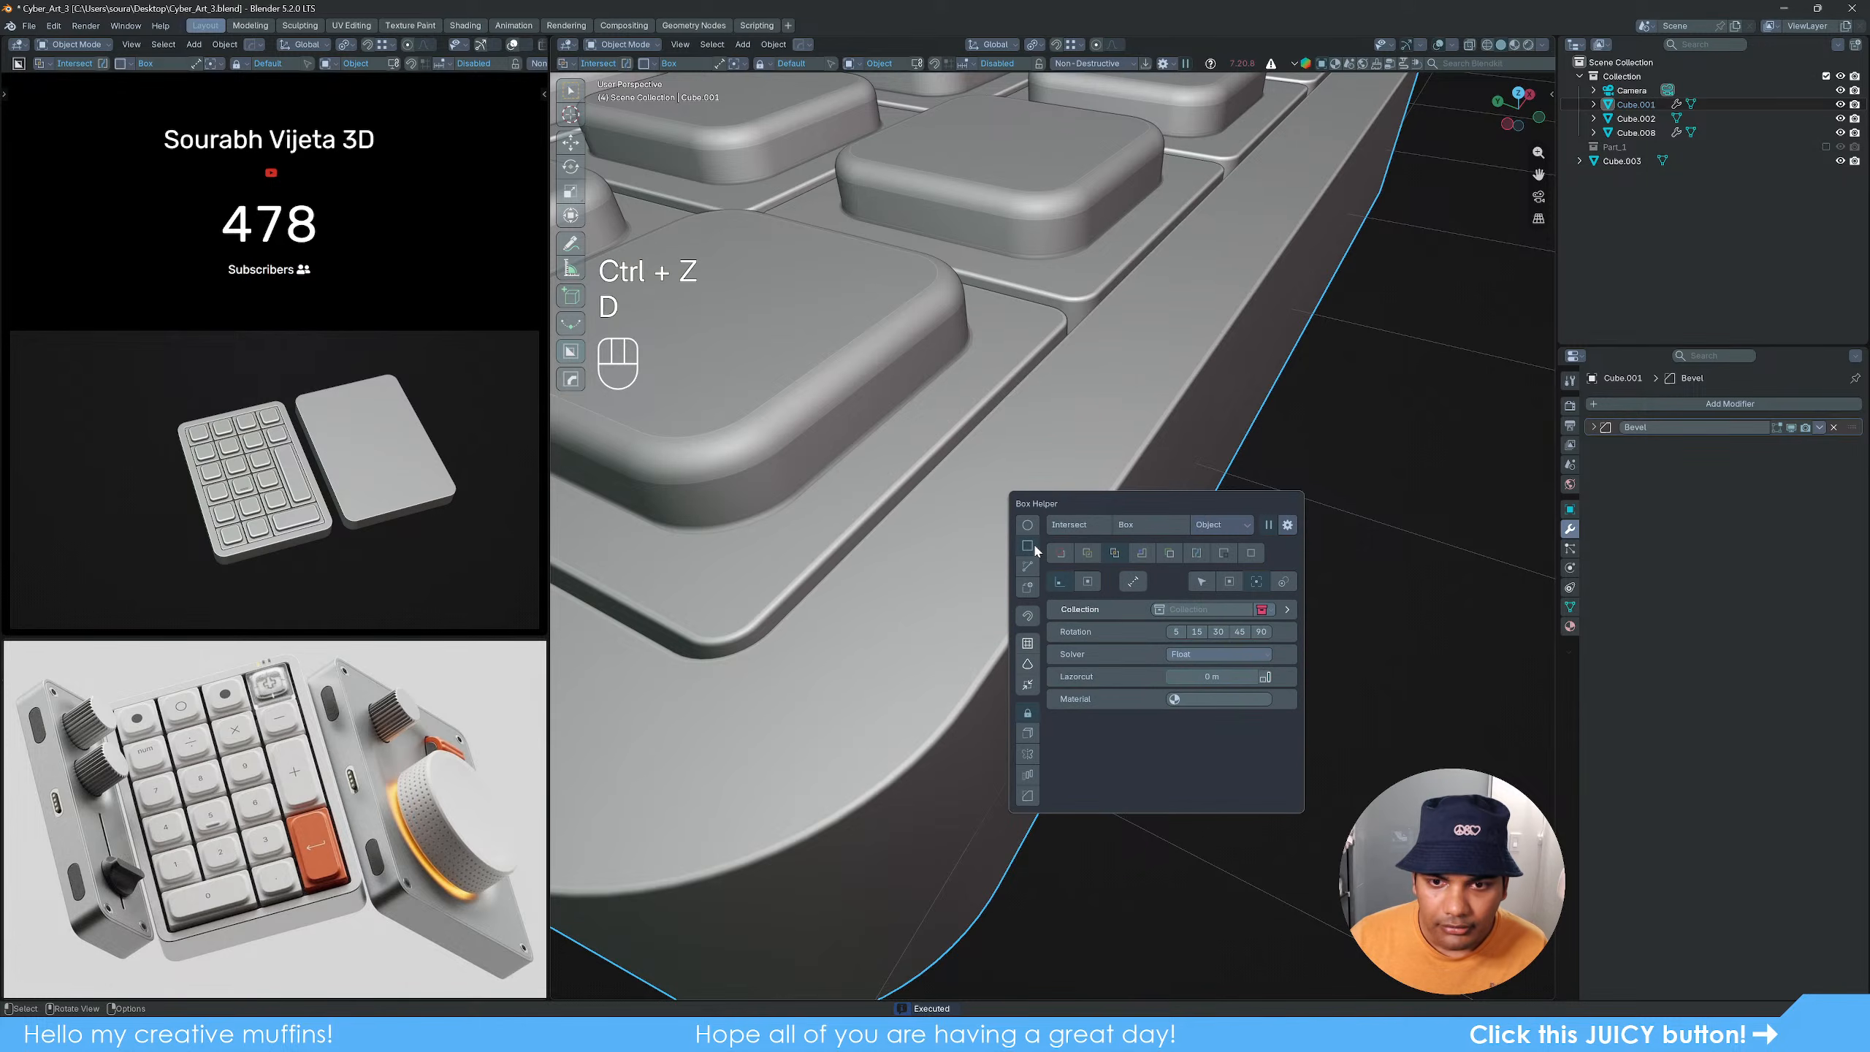
pyautogui.click(1088, 556)
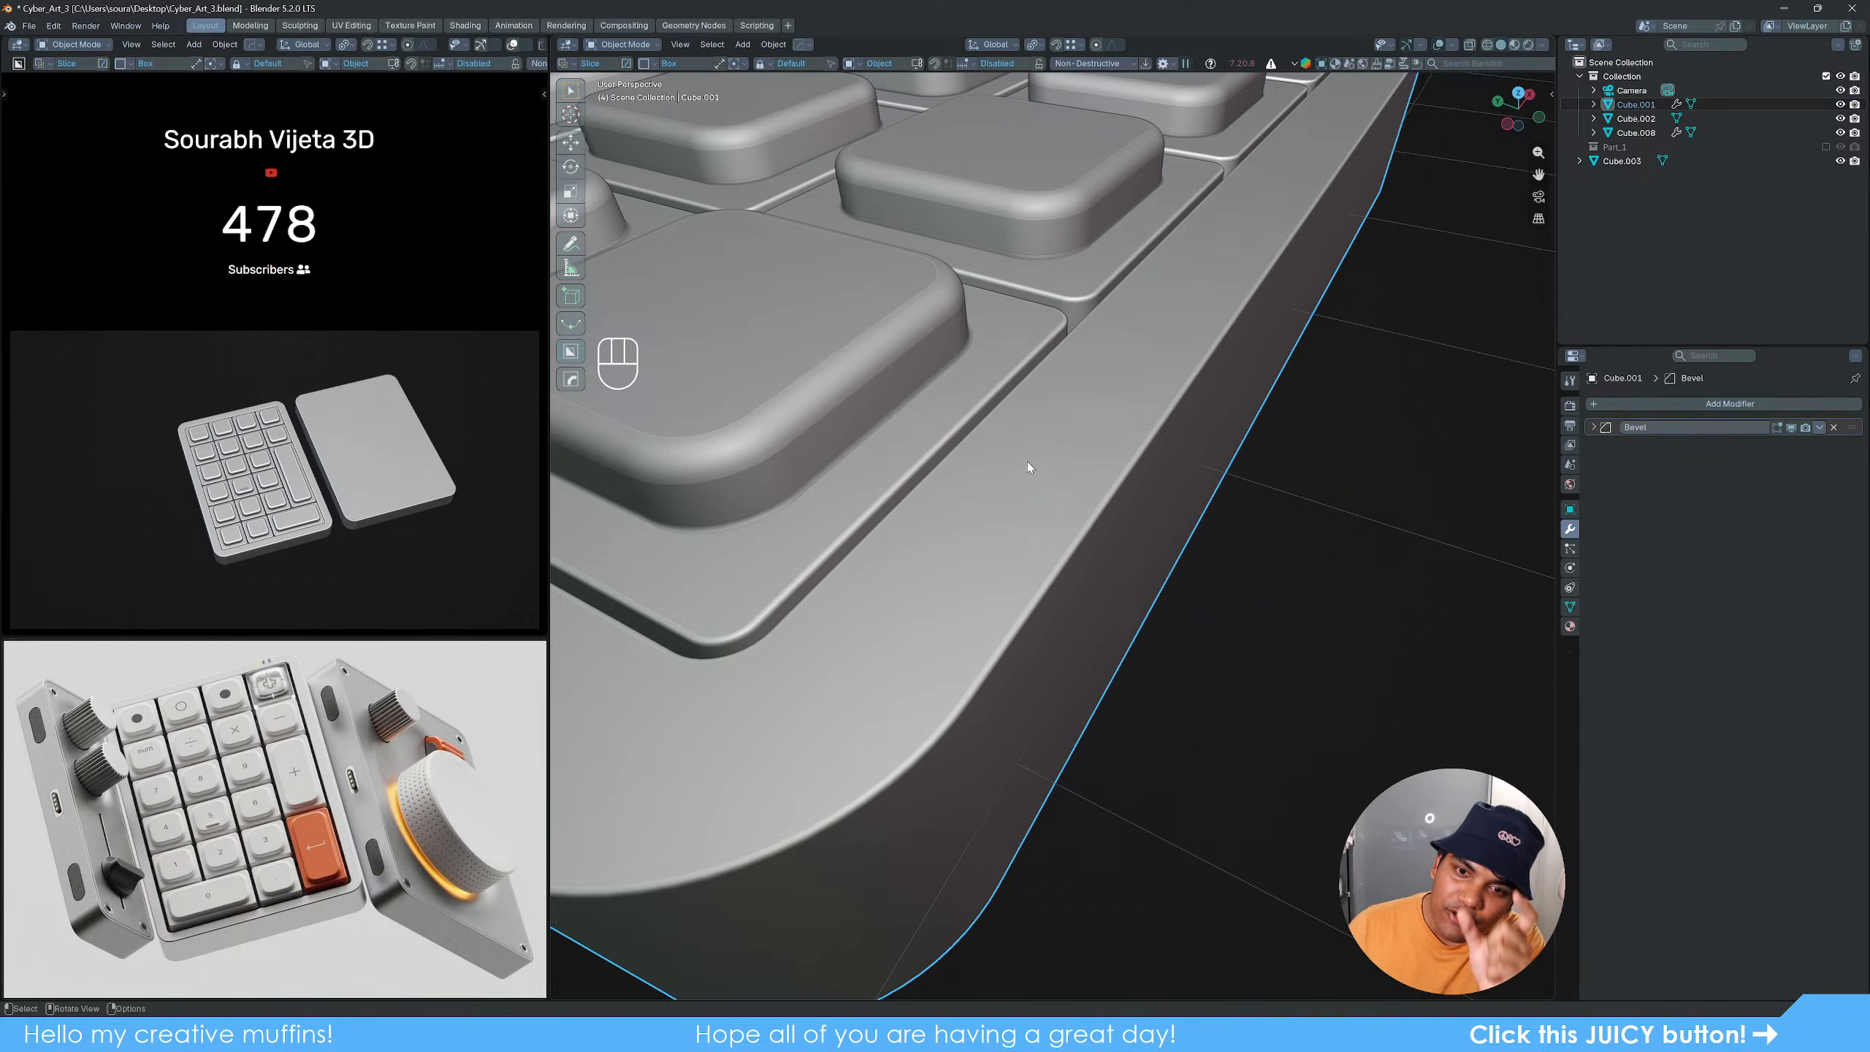
pyautogui.moveTo(1003, 458)
pyautogui.mouseDown()
pyautogui.moveTo(1170, 582)
pyautogui.moveTo(1180, 564)
pyautogui.mouseUp()
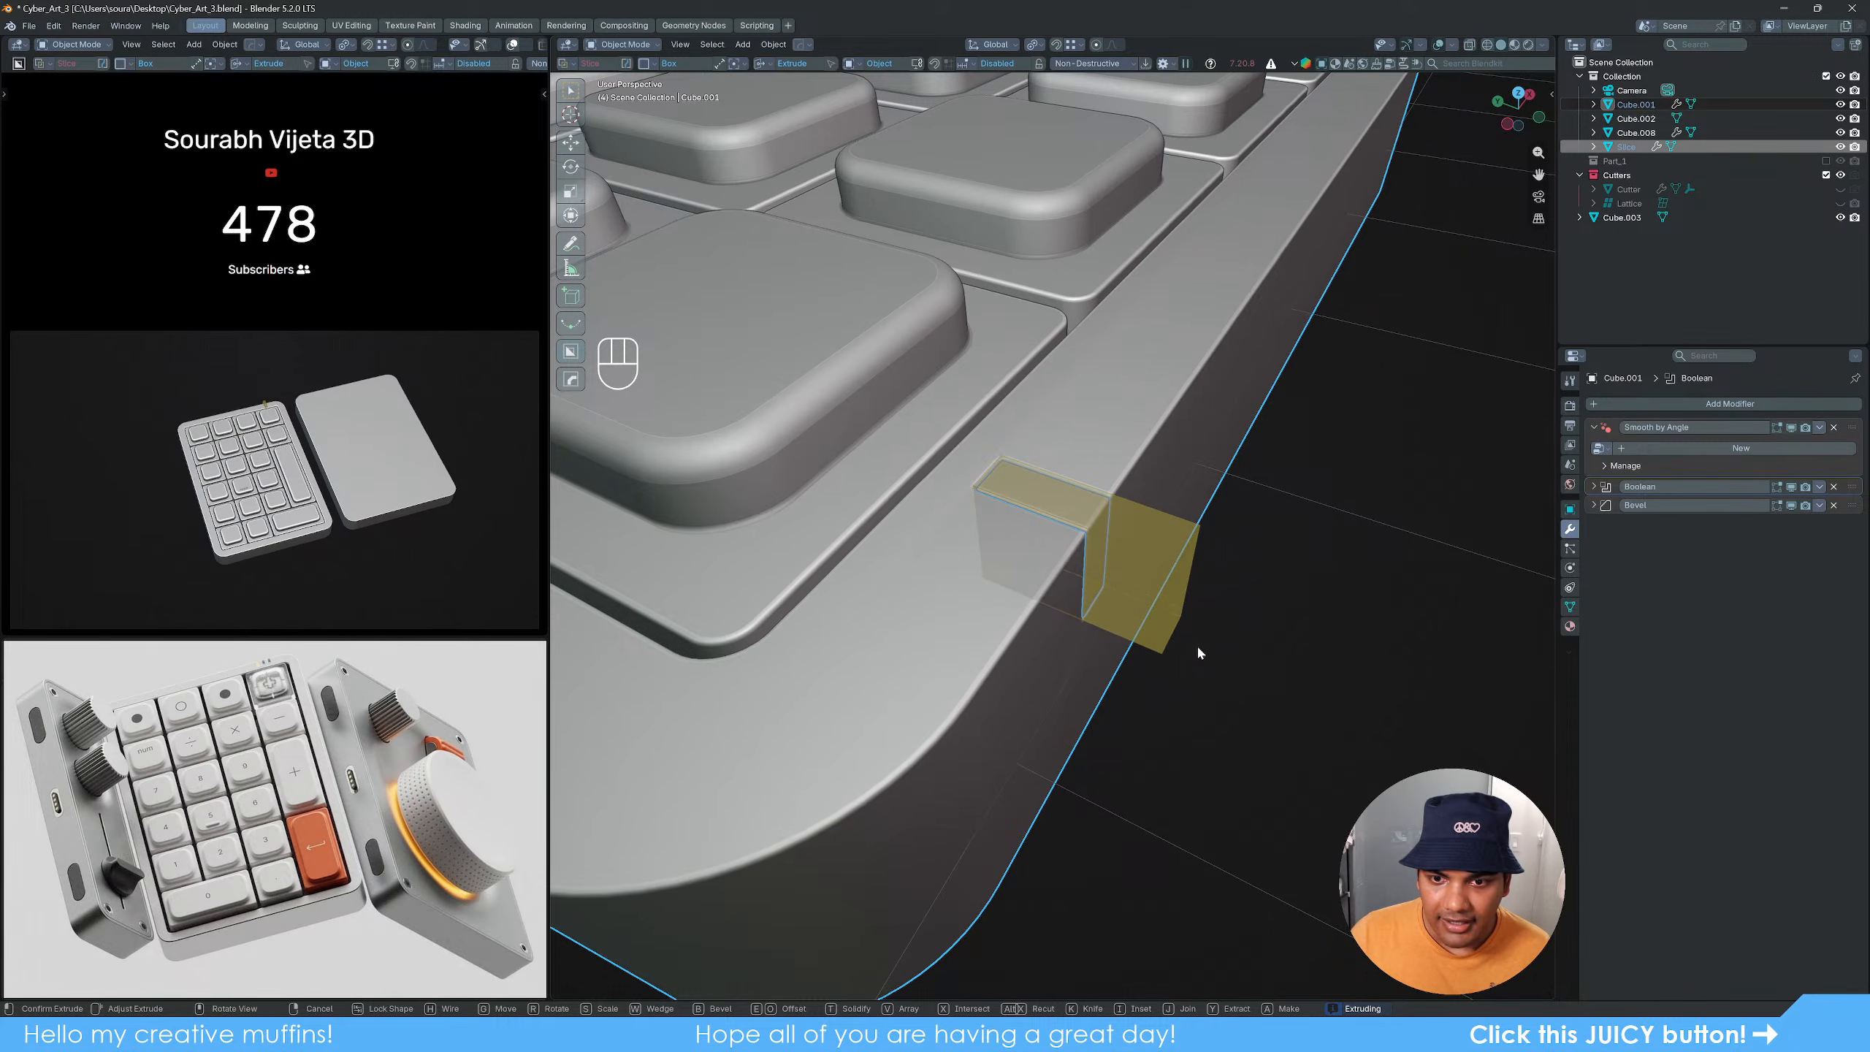
pyautogui.click(1201, 643)
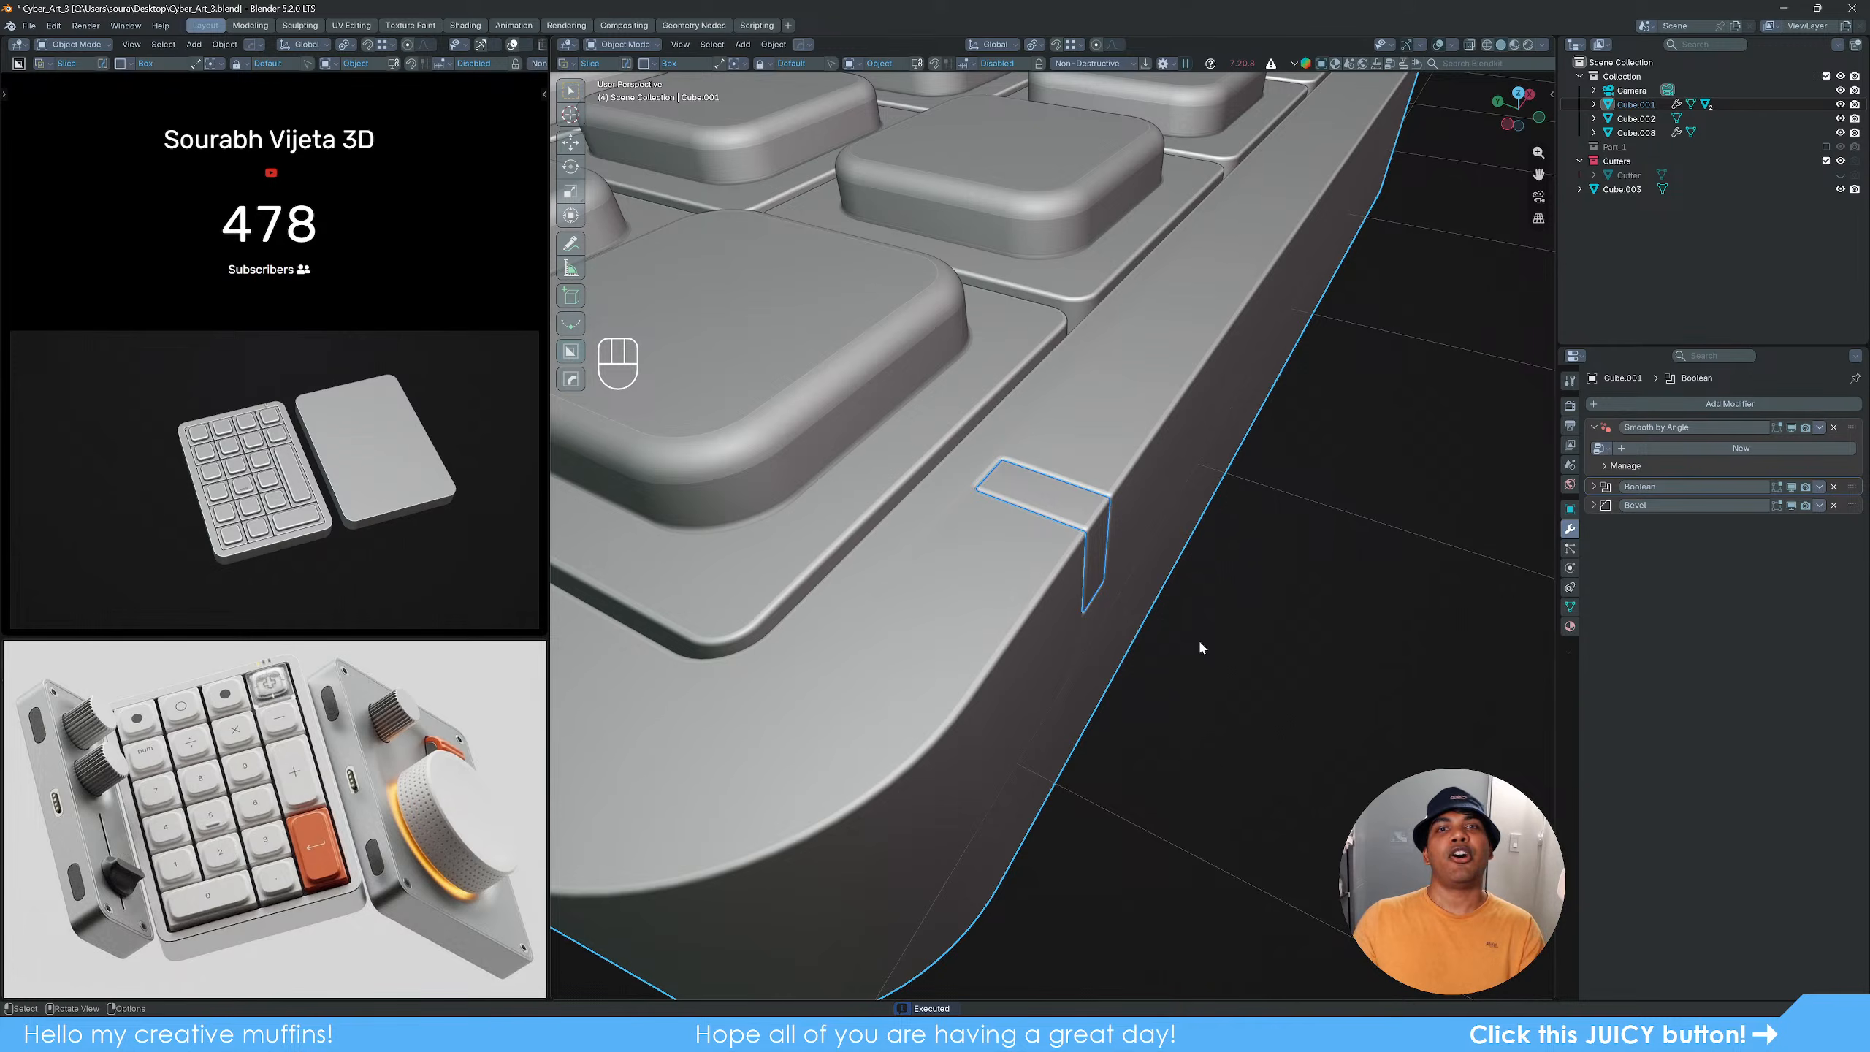
# Step: Reveal the hidden Boolean cutter of the rim slice with HardOps Ever Scroll and select it
pyautogui.scroll(-3, 1198, 638)
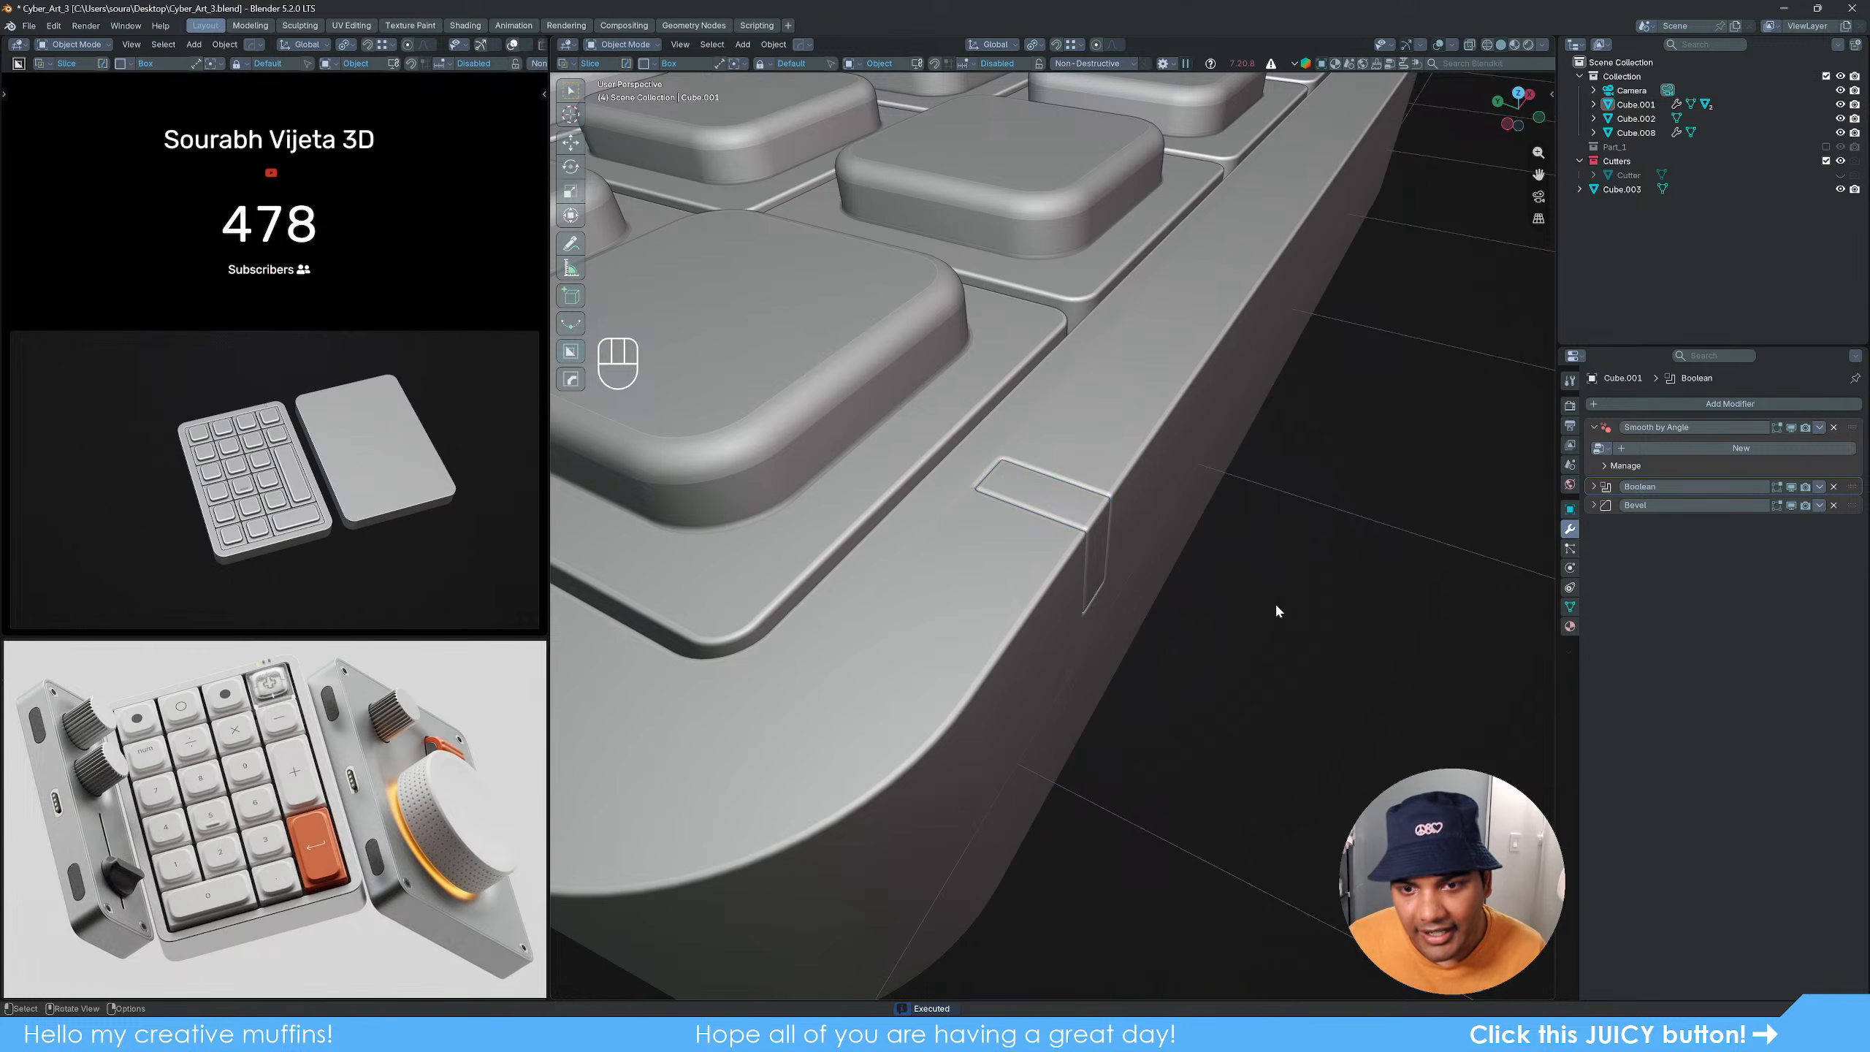
pyautogui.moveTo(1251, 674); pyautogui.dragTo(1150, 686, button='middle')
pyautogui.scroll(-6, 1174, 707)
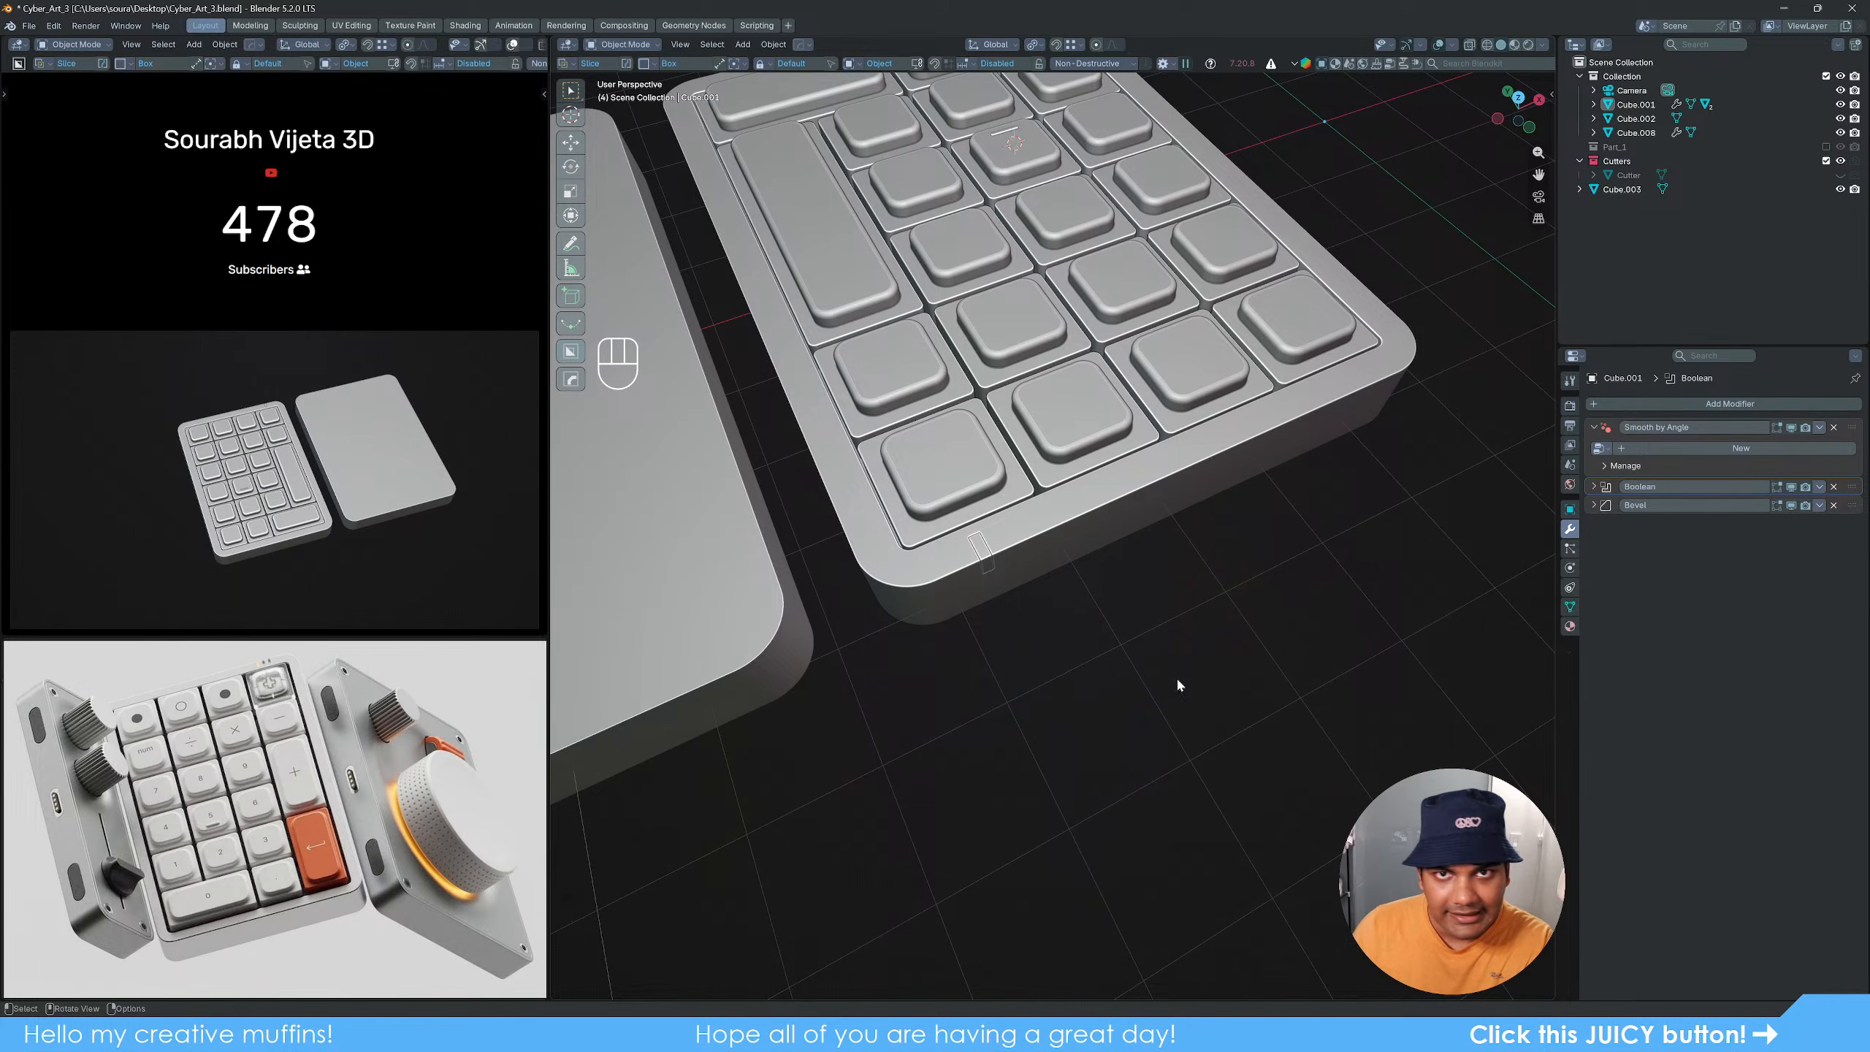
pyautogui.moveTo(1037, 638); pyautogui.dragTo(1077, 593, button='middle')
pyautogui.scroll(5, 1045, 576)
pyautogui.click(1126, 564)
pyautogui.press('q')
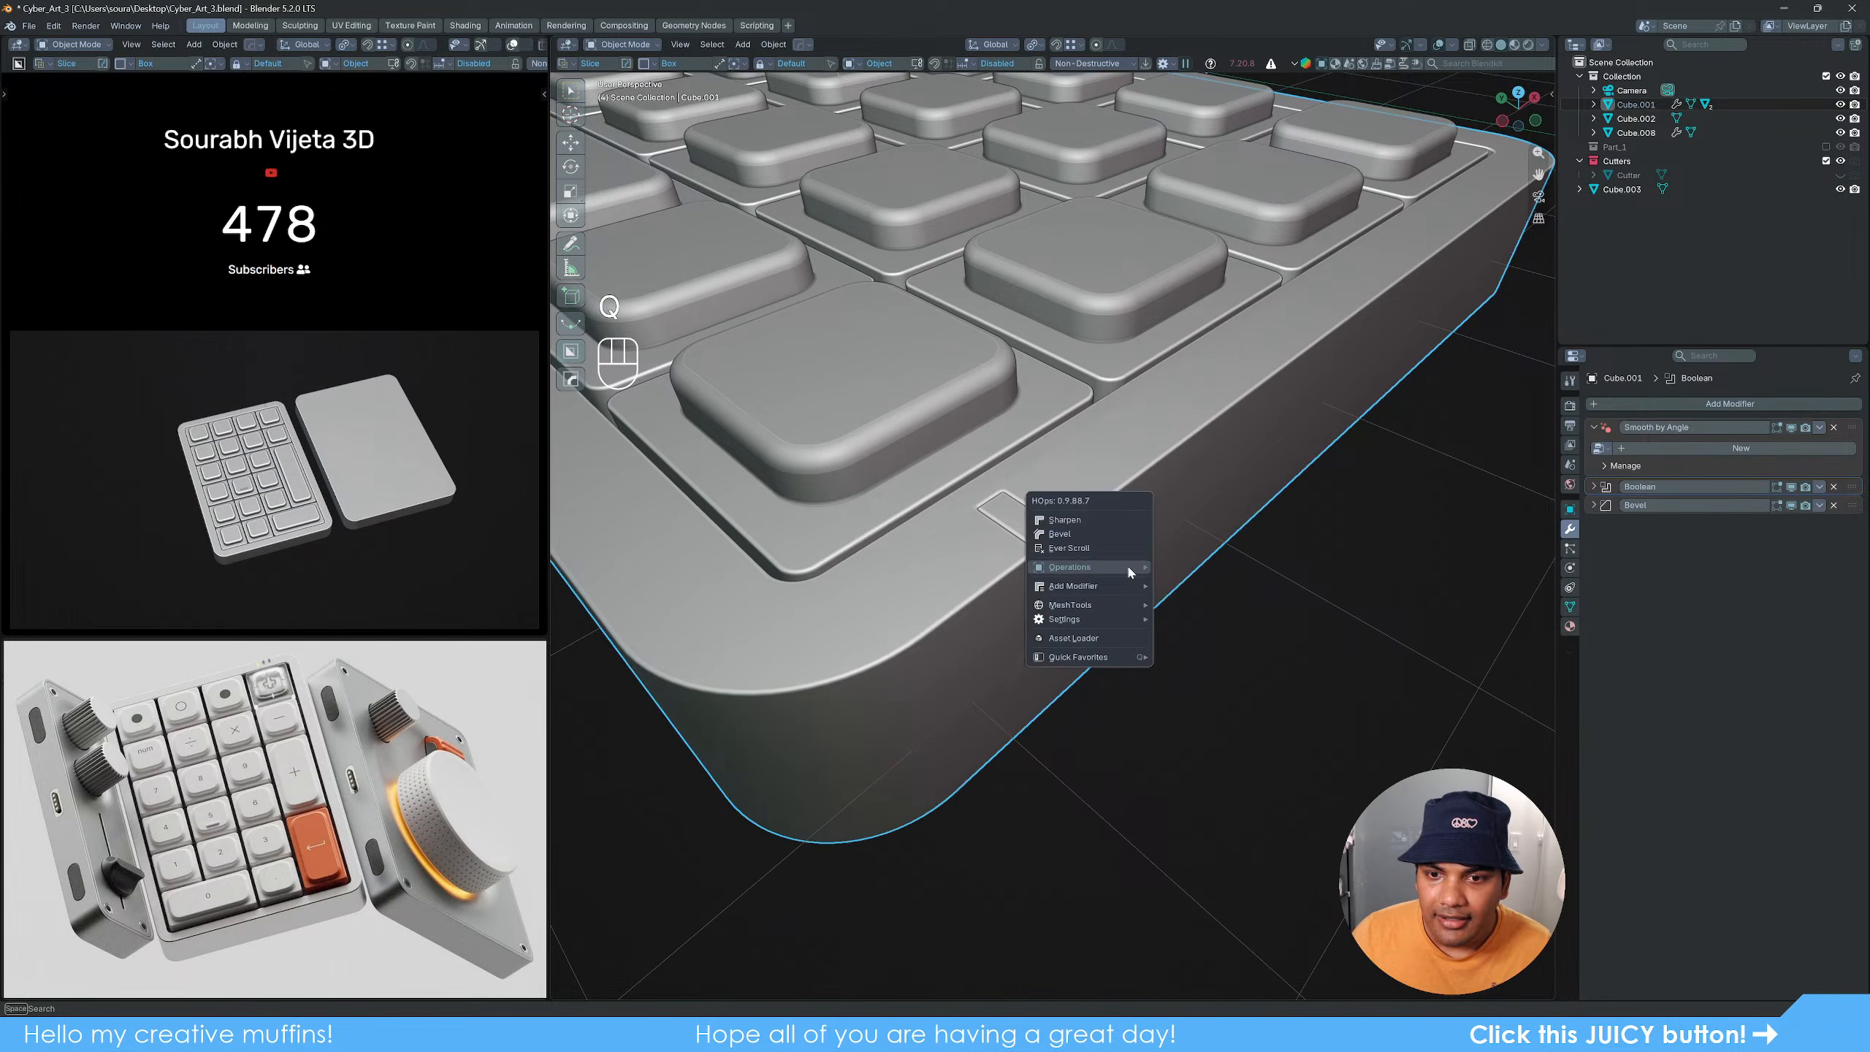
pyautogui.press('Escape')
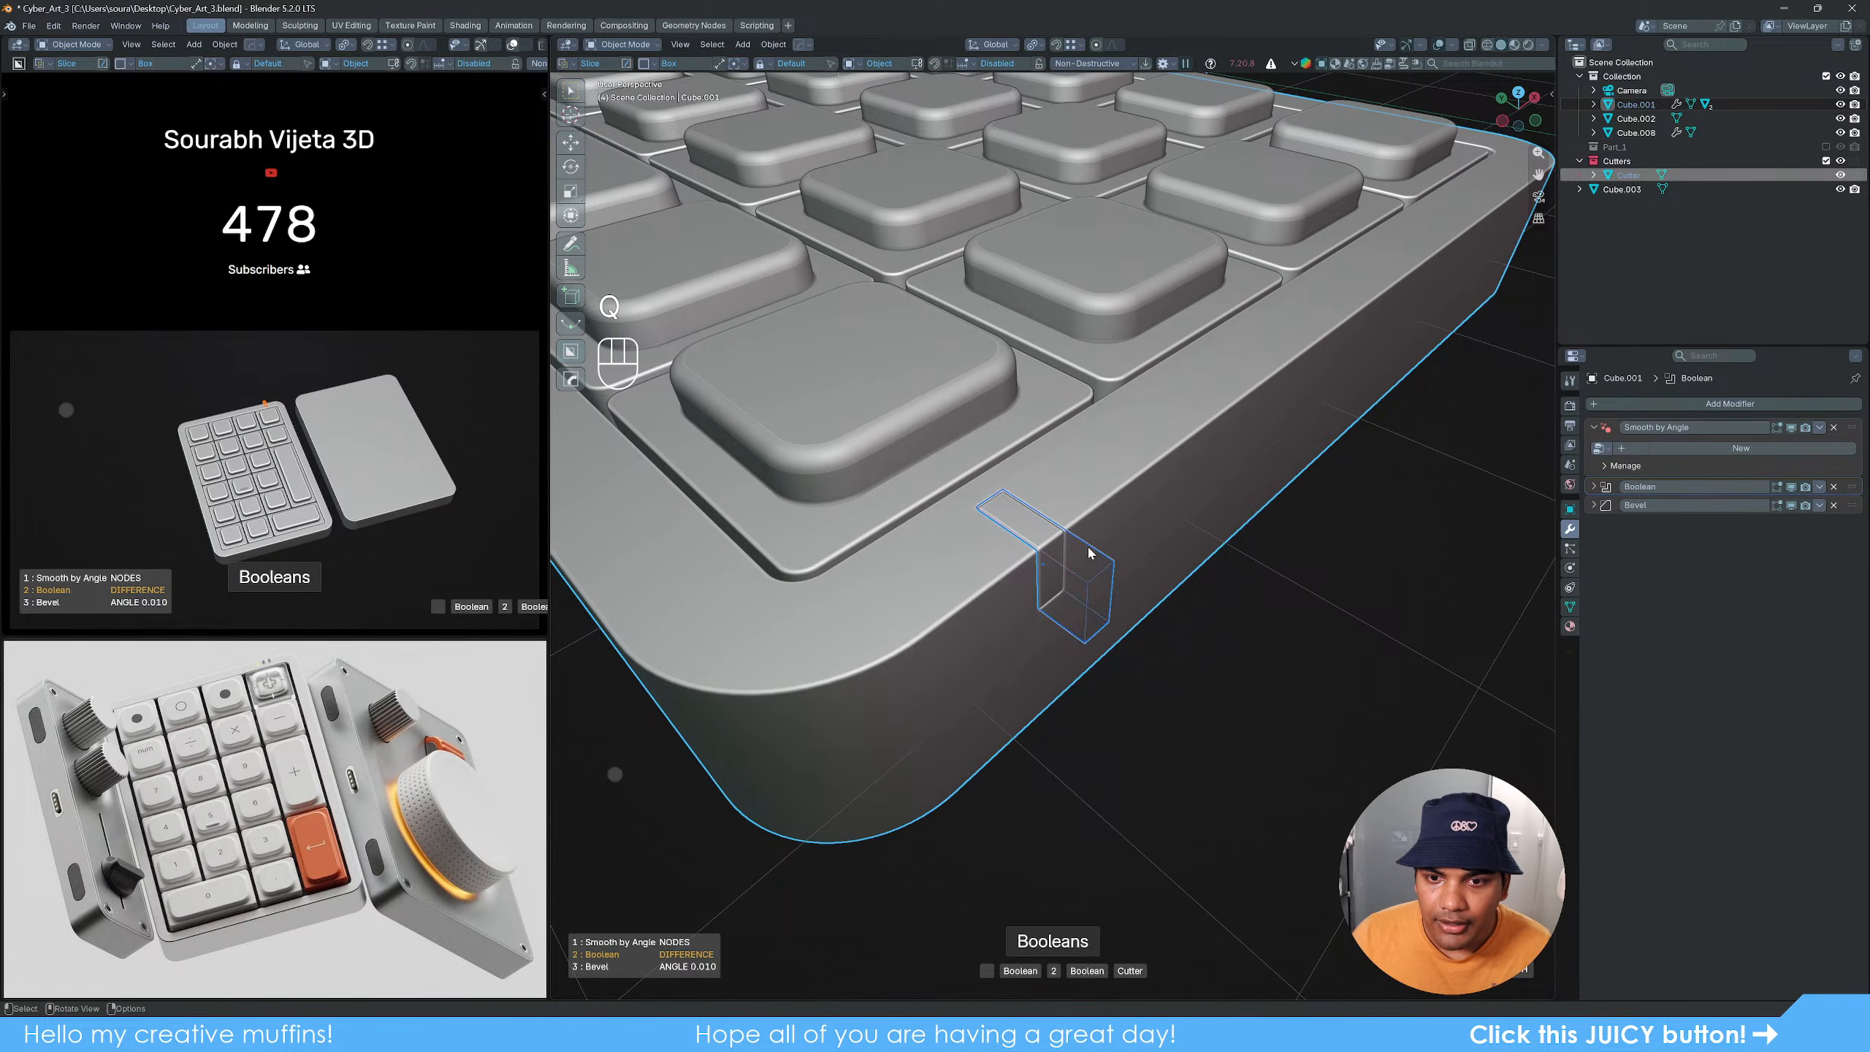
pyautogui.click(1087, 610)
# Step: In top view, move the slice cutter about -0.076 m along X and -0.029 m along Y on the case rim
pyautogui.scroll(-4, 1067, 616)
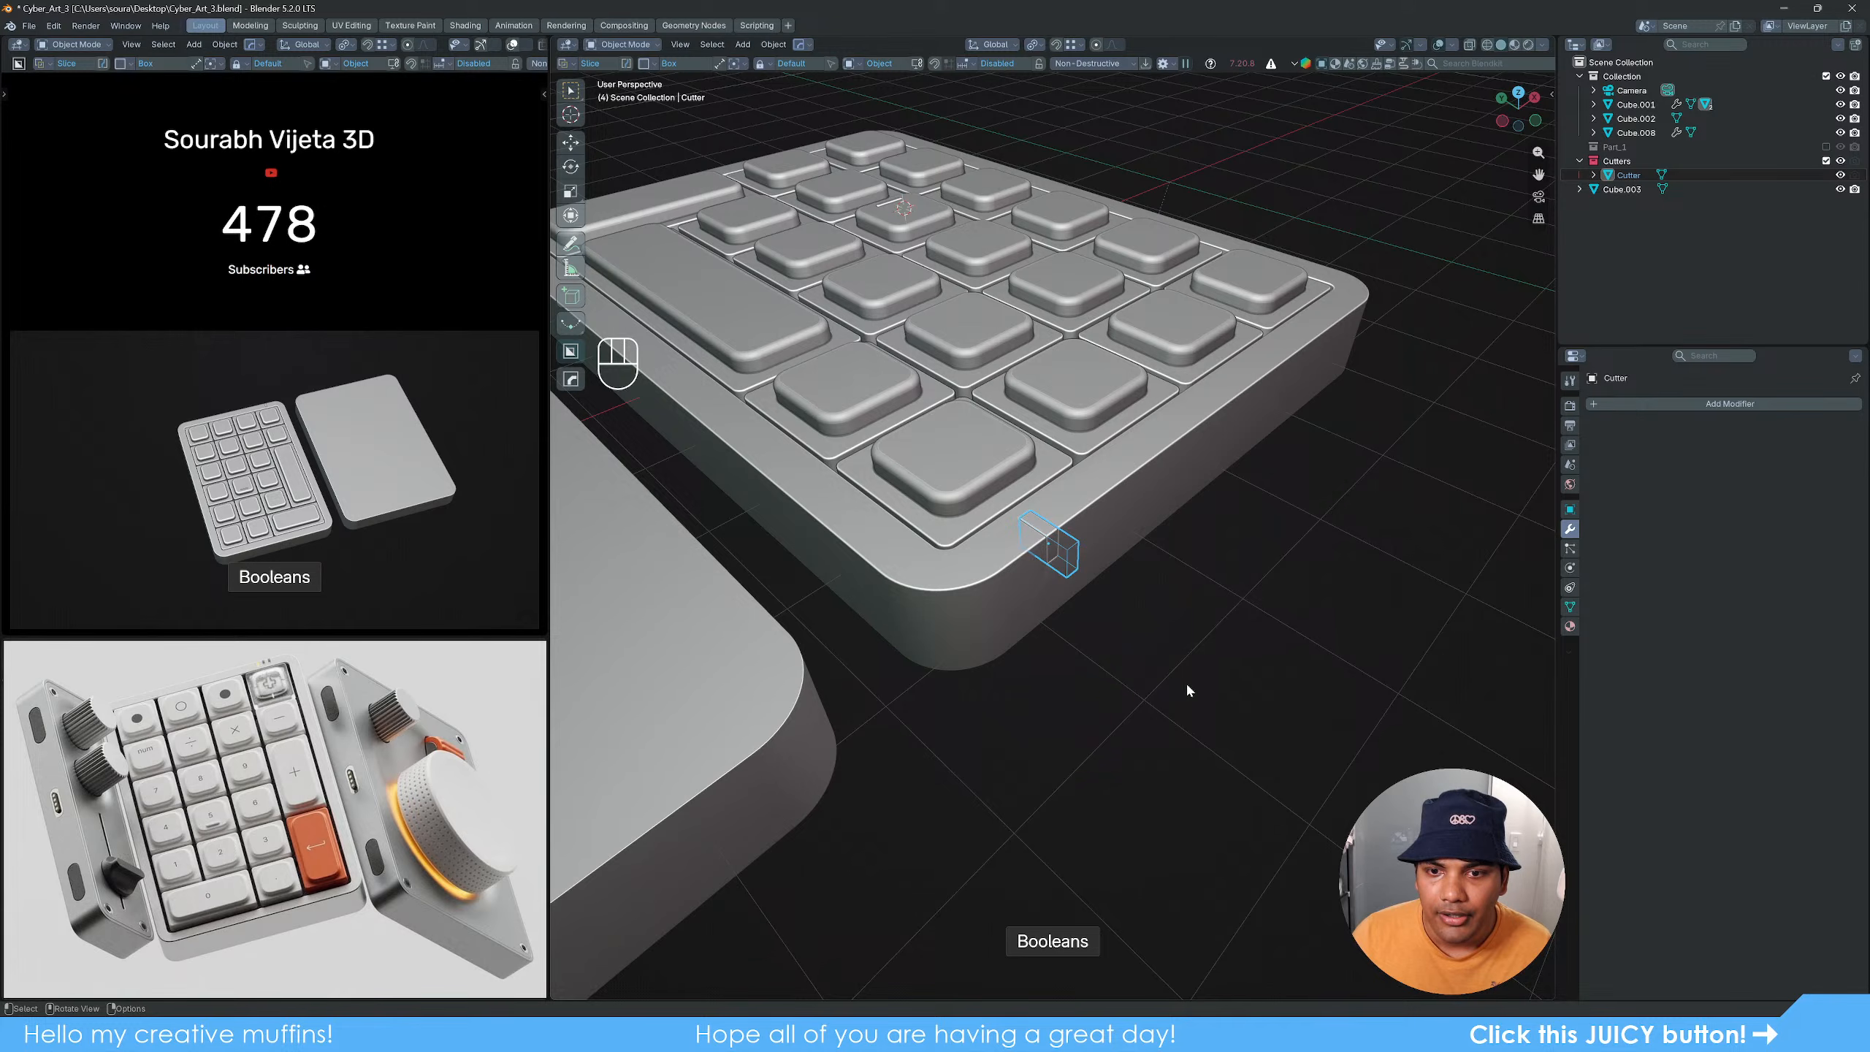
pyautogui.keyDown('alt'); pyautogui.moveTo(1094, 573); pyautogui.dragTo(952, 614, button='middle'); pyautogui.keyUp('alt')
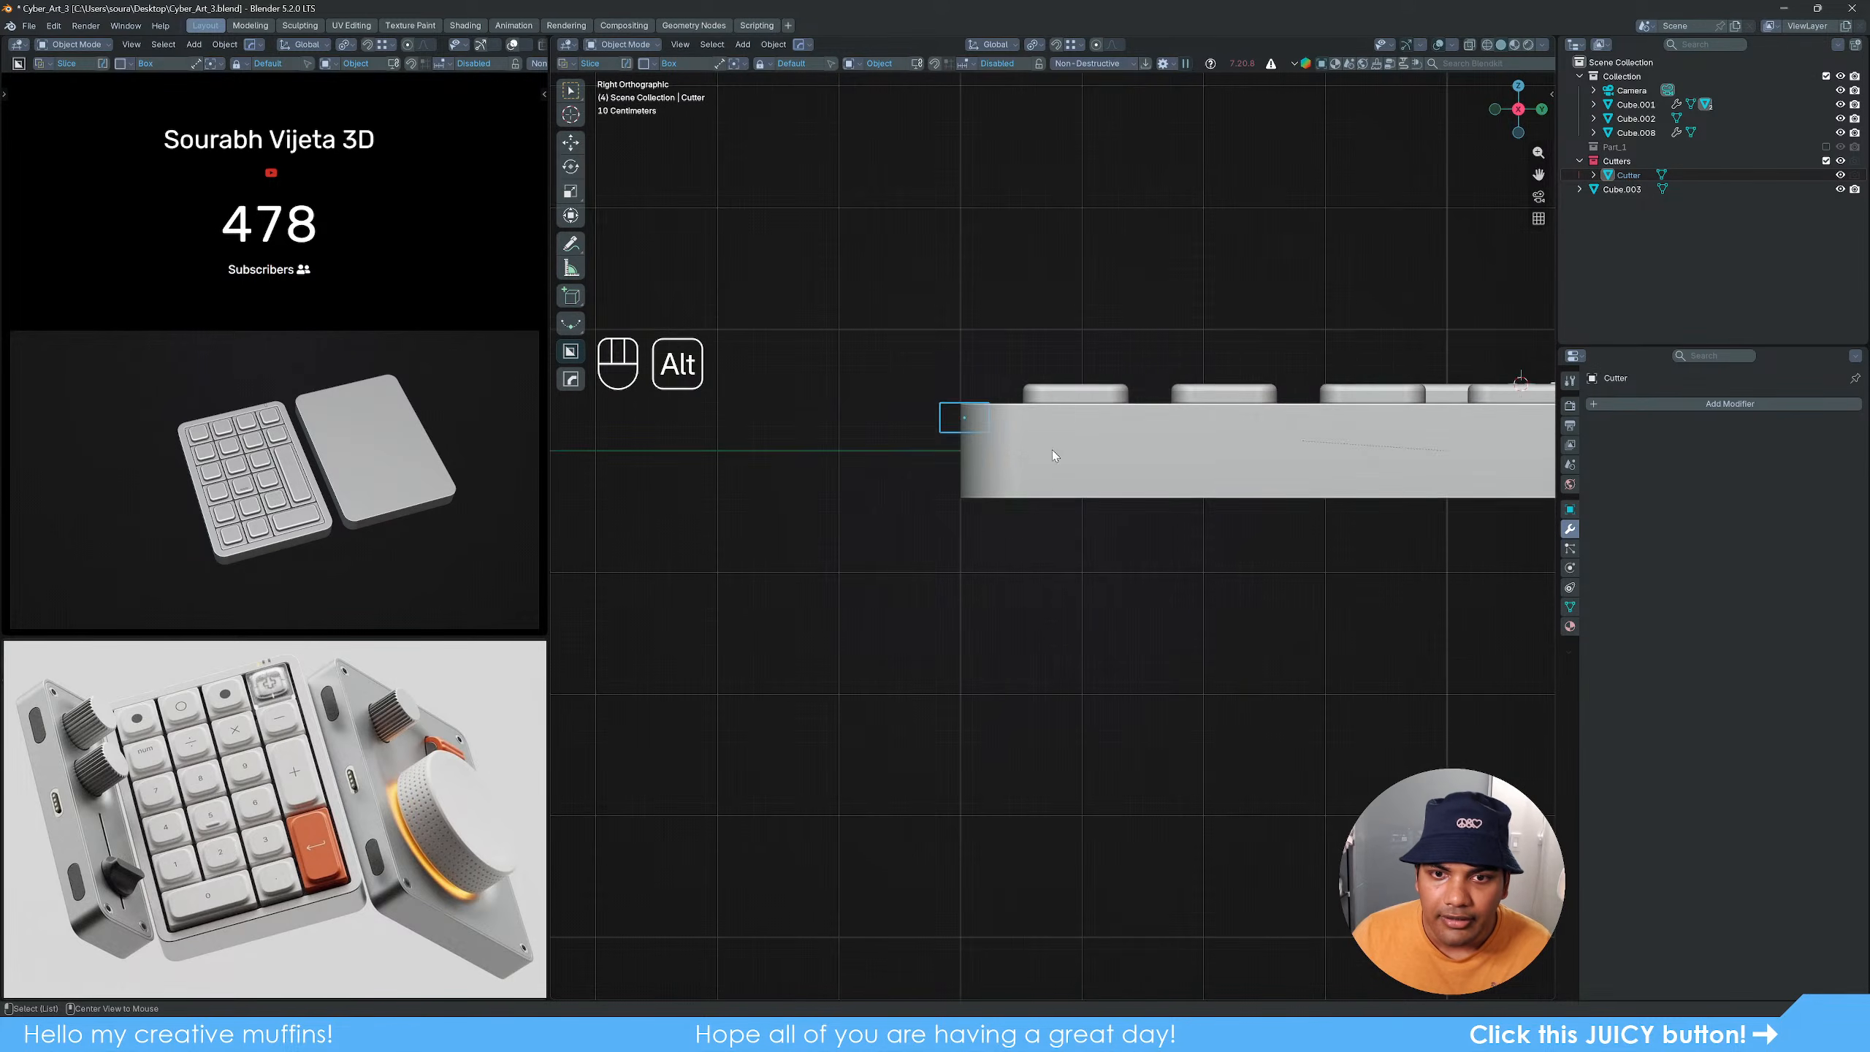
pyautogui.keyDown('alt'); pyautogui.moveTo(1052, 450); pyautogui.dragTo(1126, 471, button='middle'); pyautogui.keyUp('alt')
pyautogui.keyDown('alt'); pyautogui.moveTo(1145, 538); pyautogui.dragTo(1079, 660, button='middle'); pyautogui.keyUp('alt')
pyautogui.scroll(4, 1144, 598)
pyautogui.scroll(2, 1143, 602)
pyautogui.press('g')
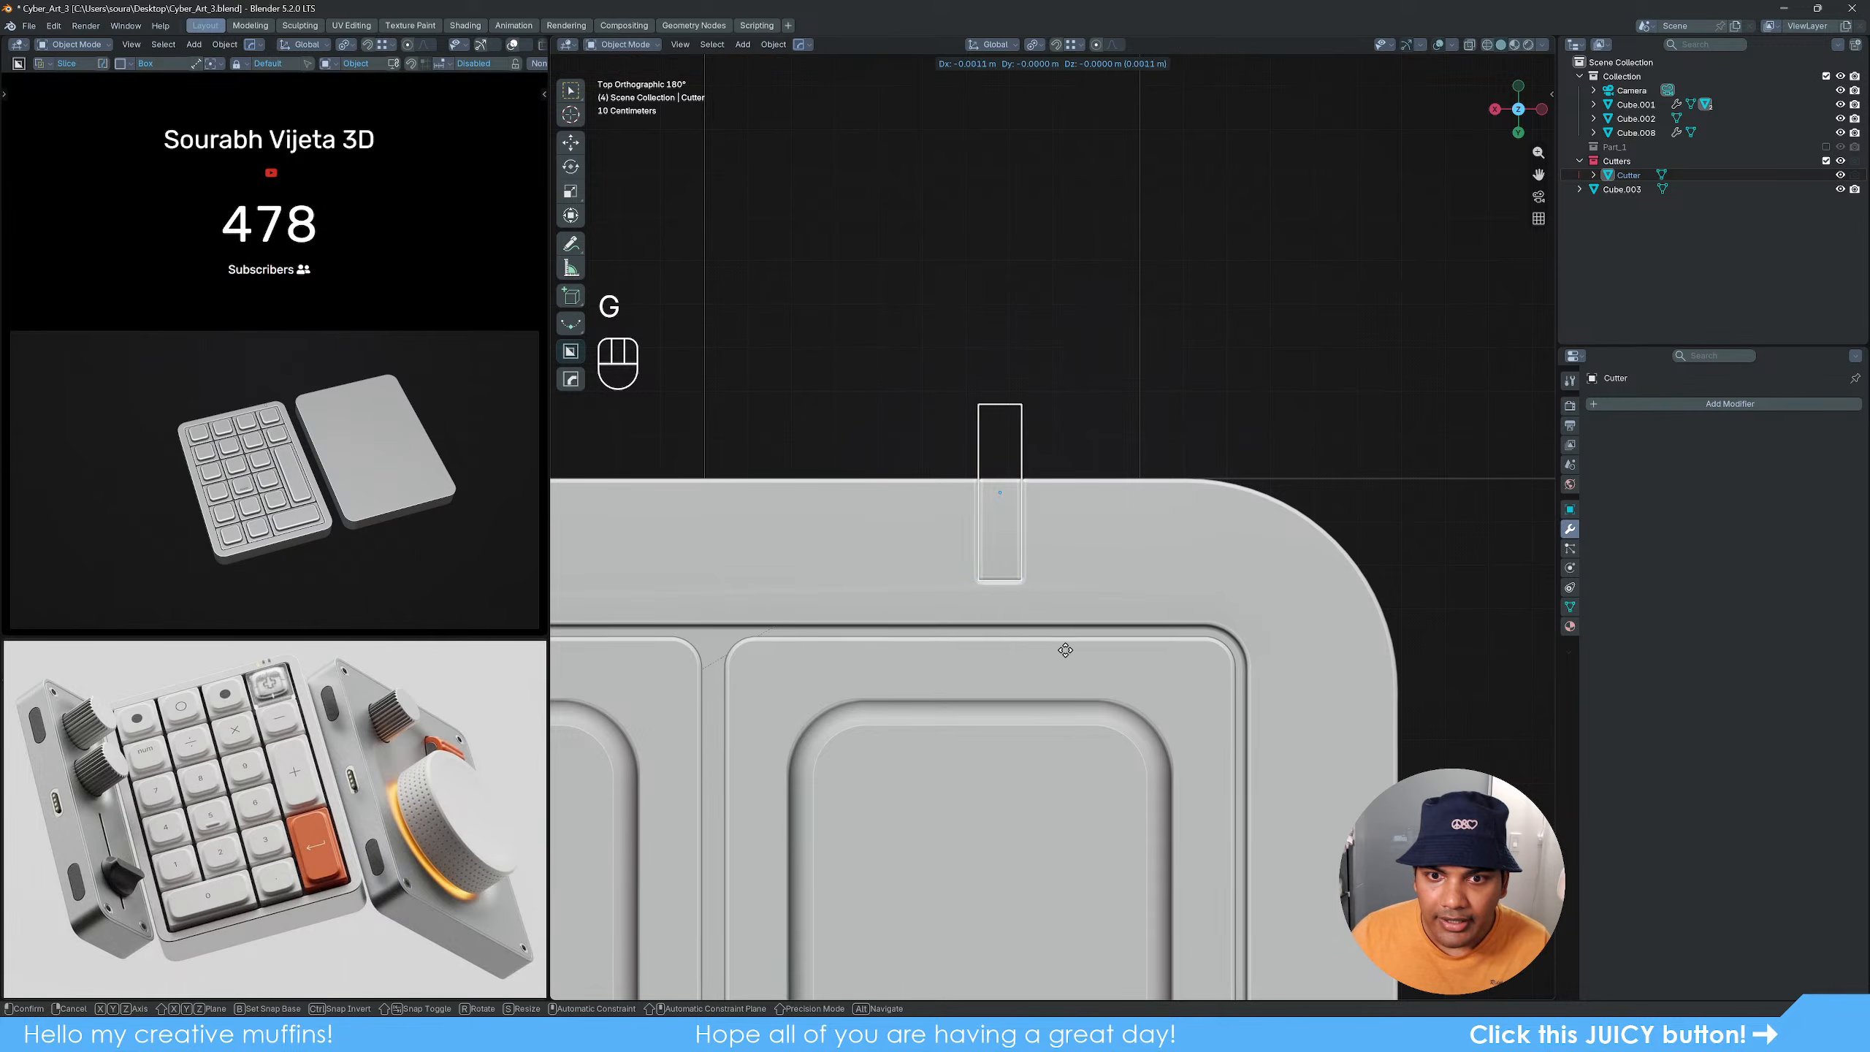
pyautogui.click(1097, 638)
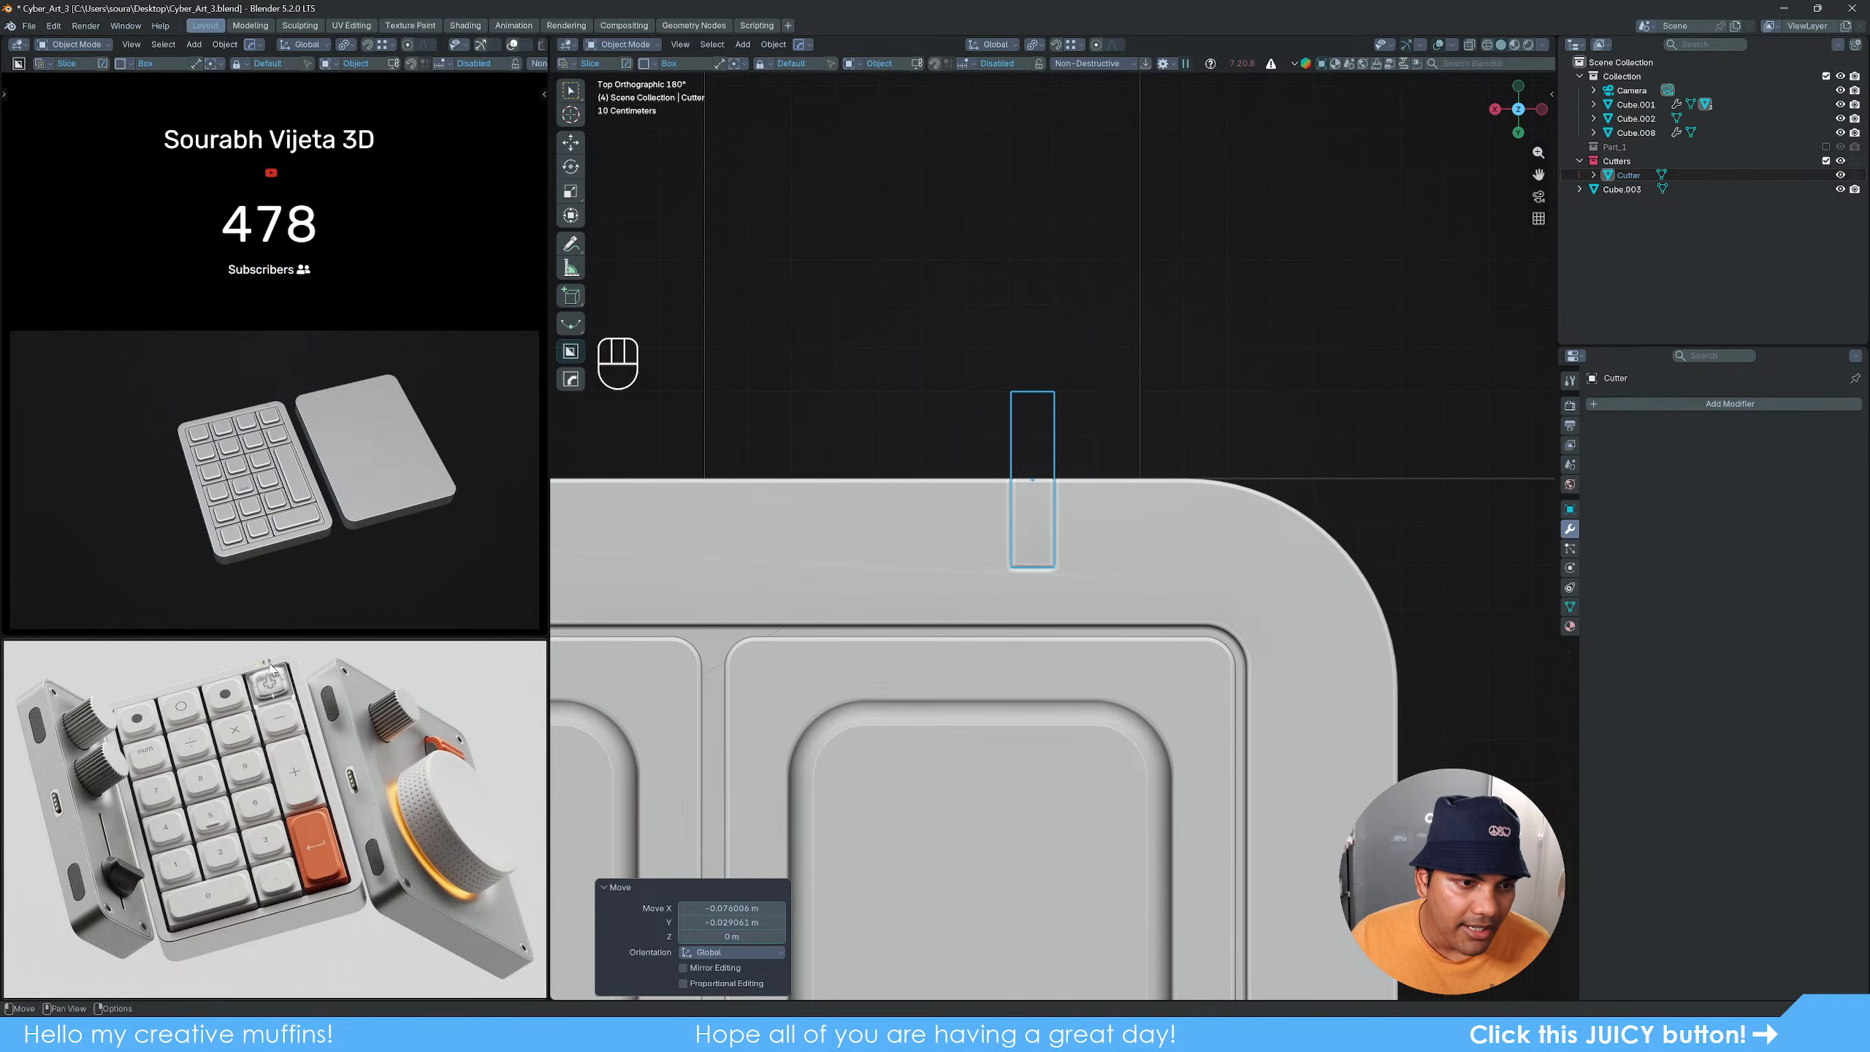
# Step: Shift the slice cutter about 0.114 m along X and -0.006 m along Y, away from the case's corner
pyautogui.scroll(-3, 1164, 709)
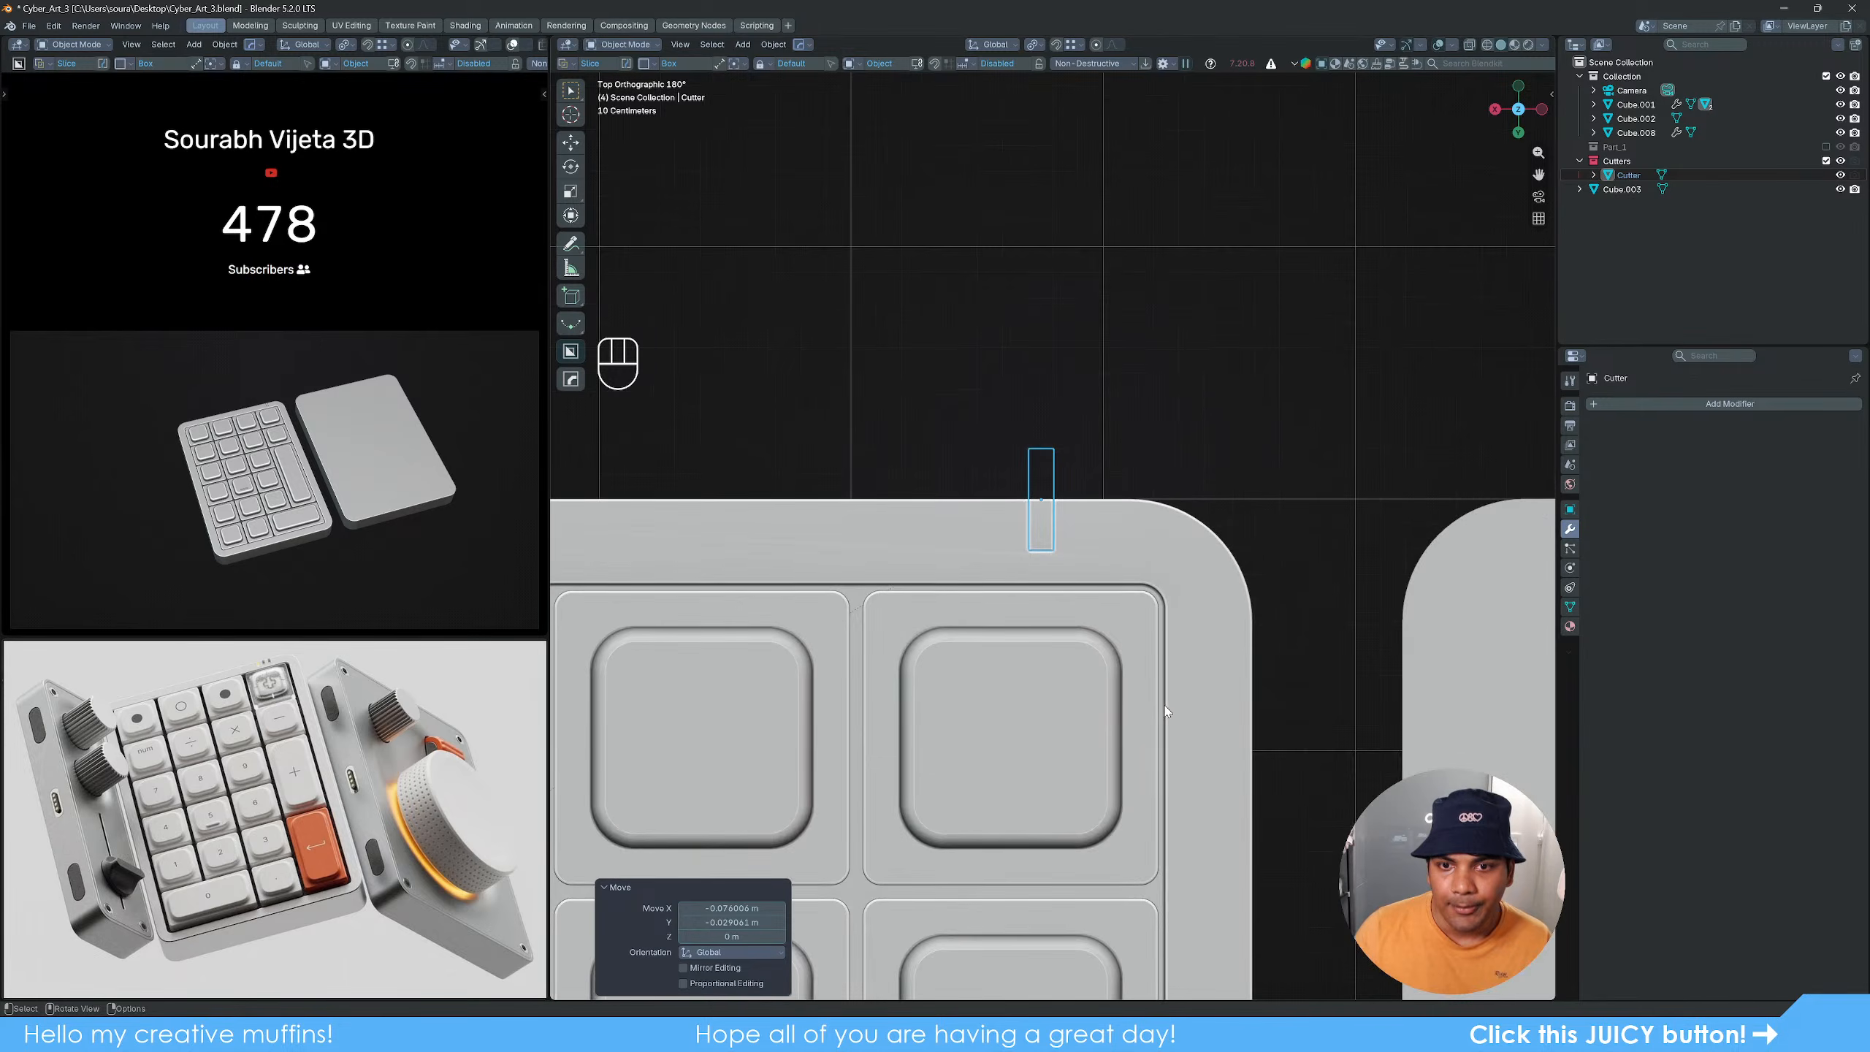
pyautogui.keyDown('shift'); pyautogui.moveTo(1091, 642); pyautogui.dragTo(1160, 659, button='middle'); pyautogui.keyUp('shift')
pyautogui.press('g')
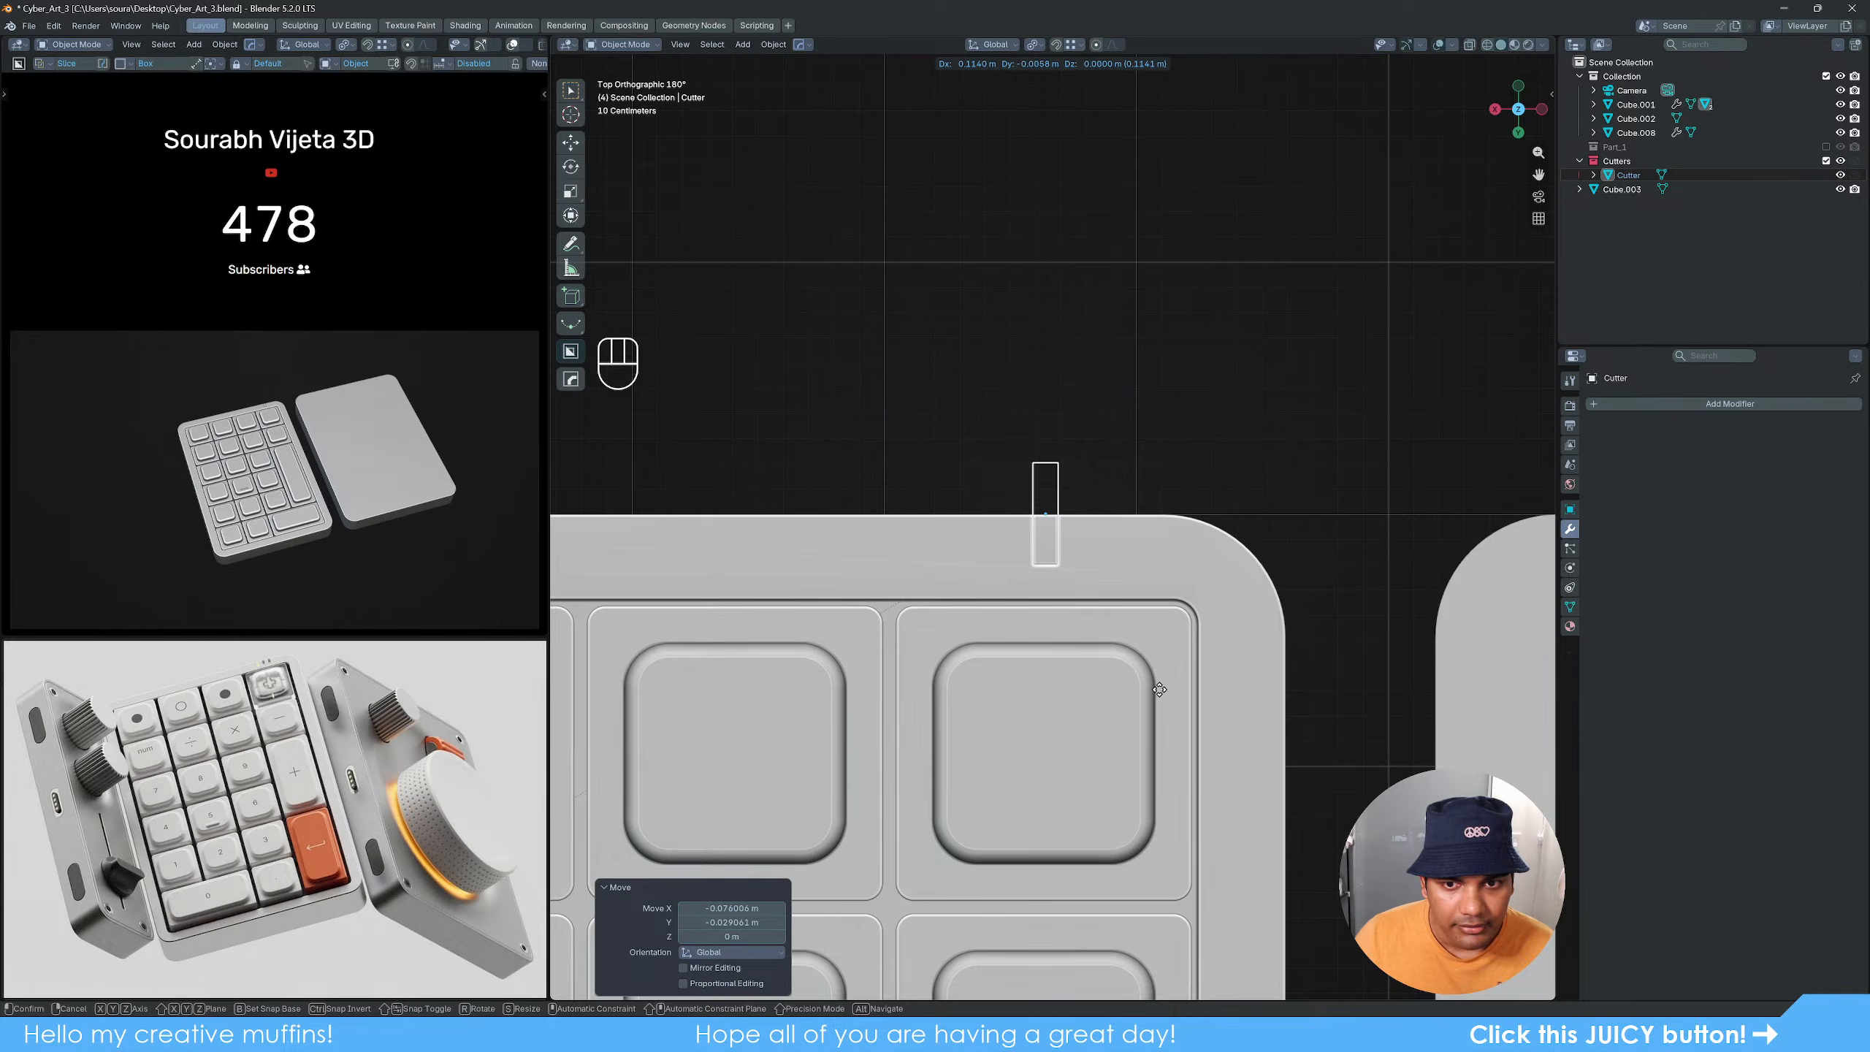
pyautogui.click(1160, 689)
# Step: Raise the slice cutter about 0.13 m along Z so the slice in the rim is shallower
pyautogui.moveTo(1160, 688); pyautogui.dragTo(1122, 587, button='middle')
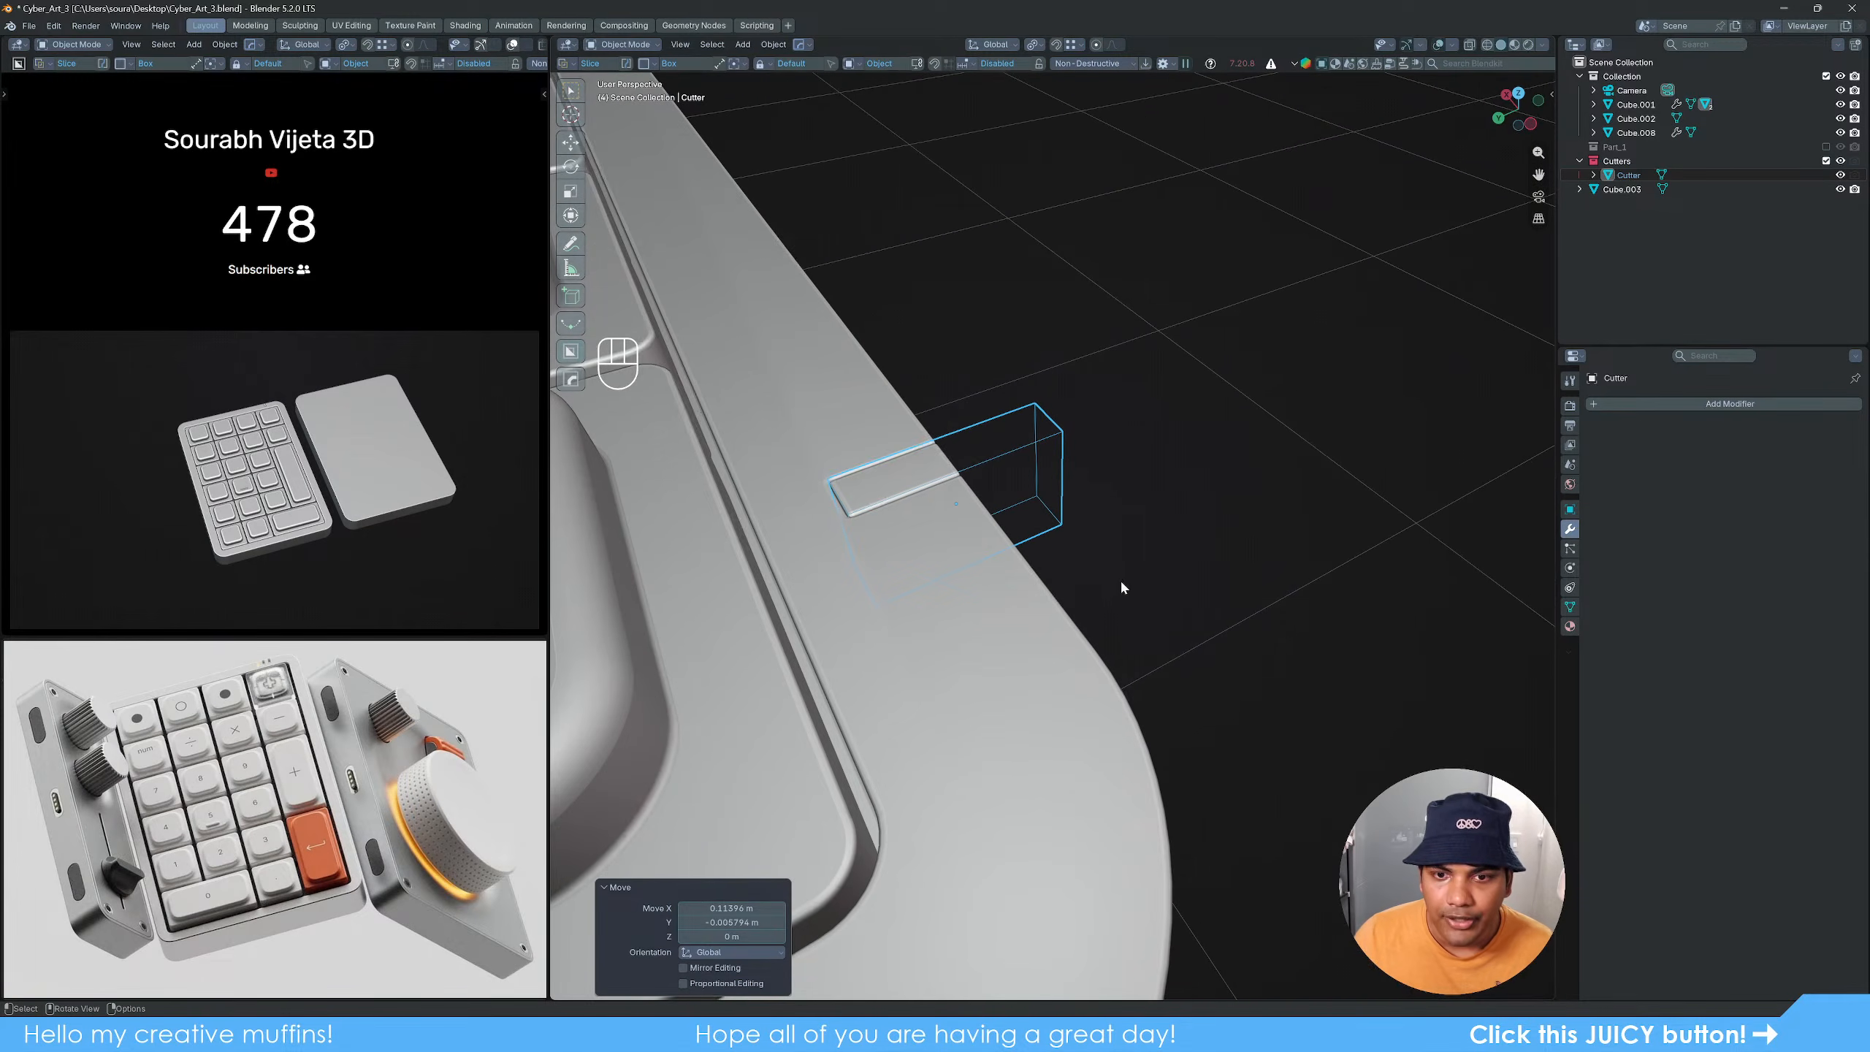
pyautogui.press('g')
pyautogui.press('z')
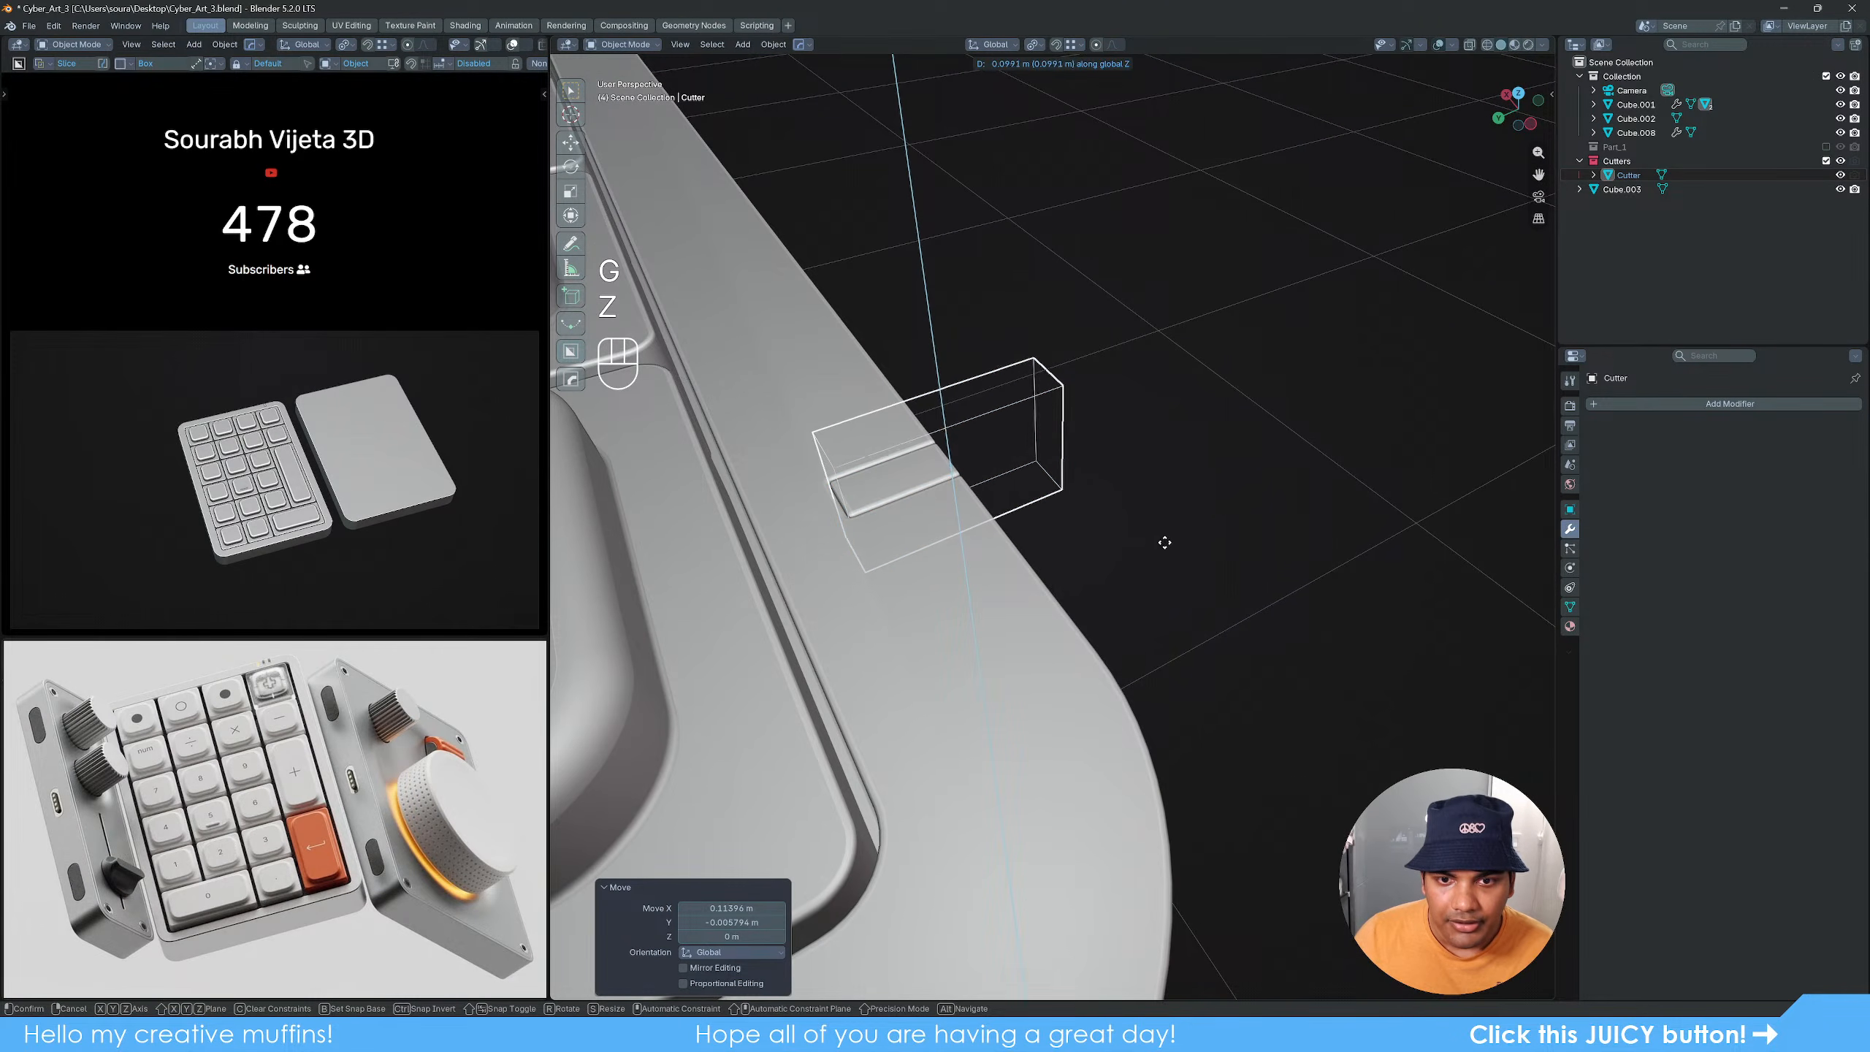
pyautogui.click(1191, 523)
pyautogui.moveTo(1191, 523); pyautogui.dragTo(1019, 510, button='middle')
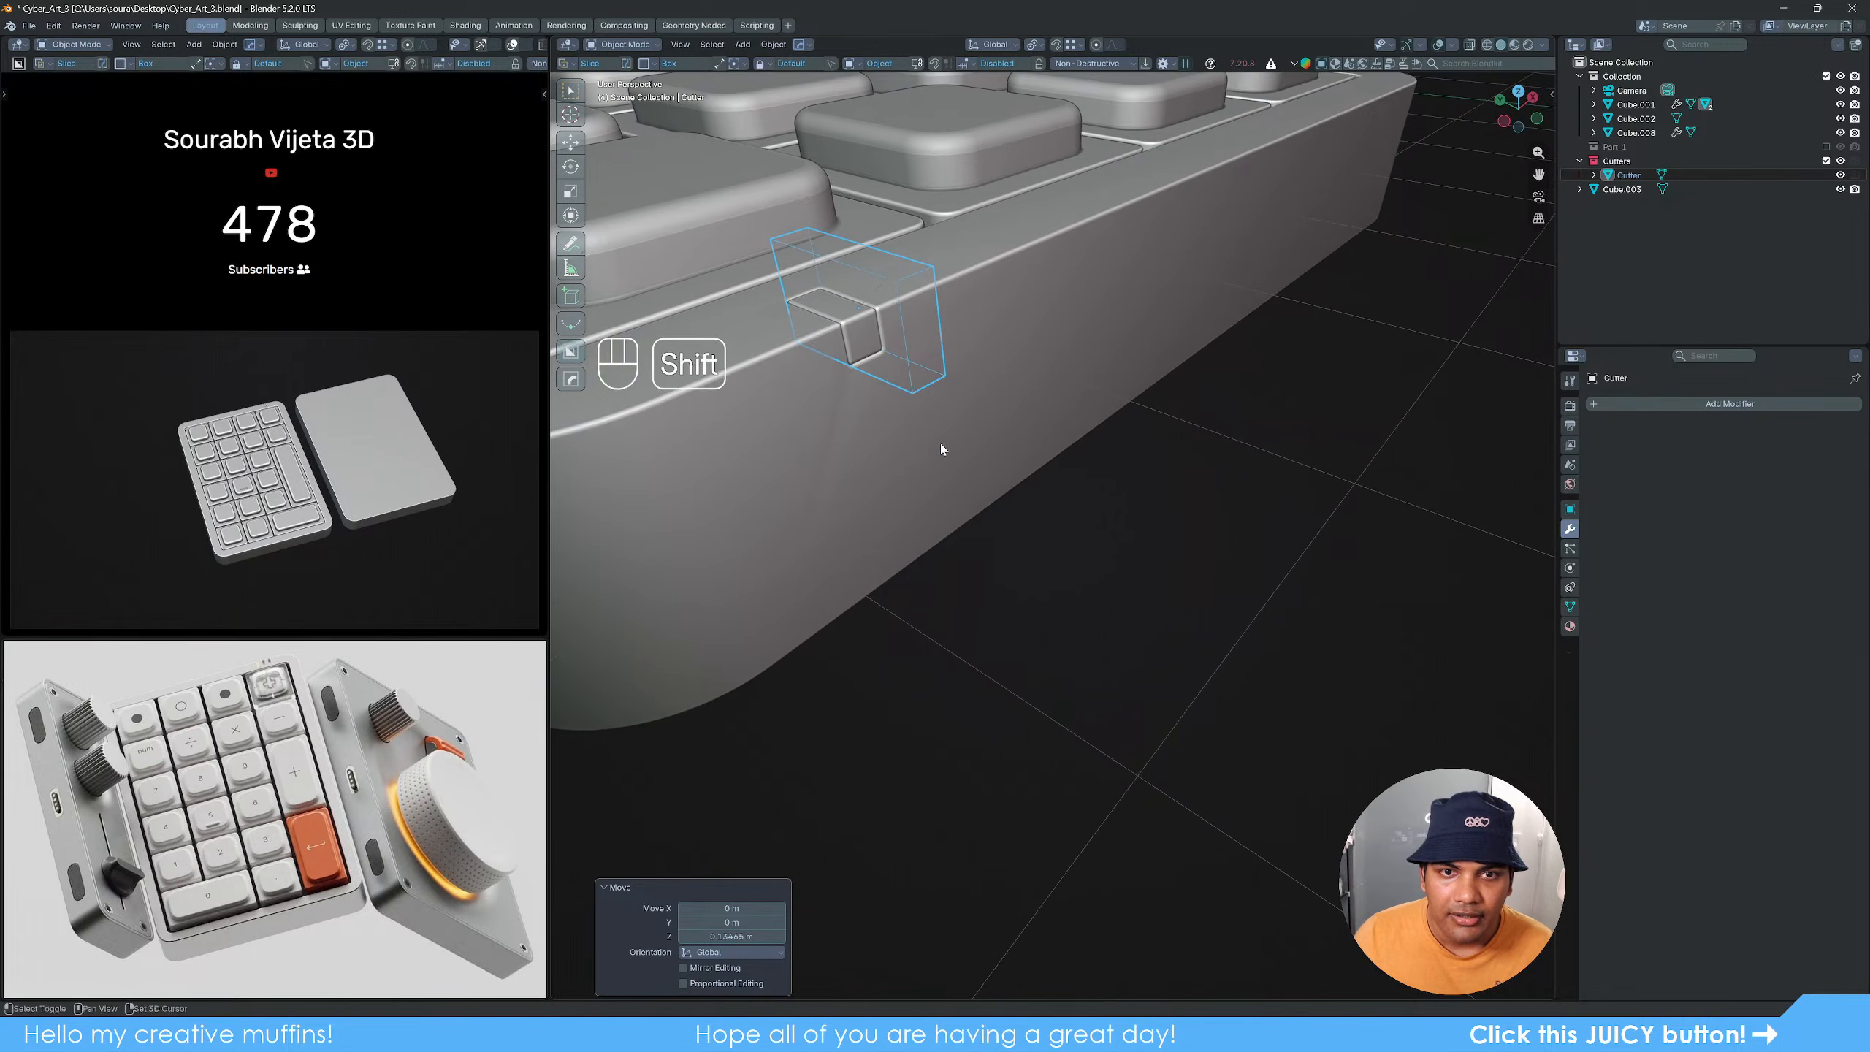
# Step: Lower the slice cutter about 0.03 m along Z to deepen the slice slightly
pyautogui.moveTo(941, 444); pyautogui.dragTo(942, 425, button='middle')
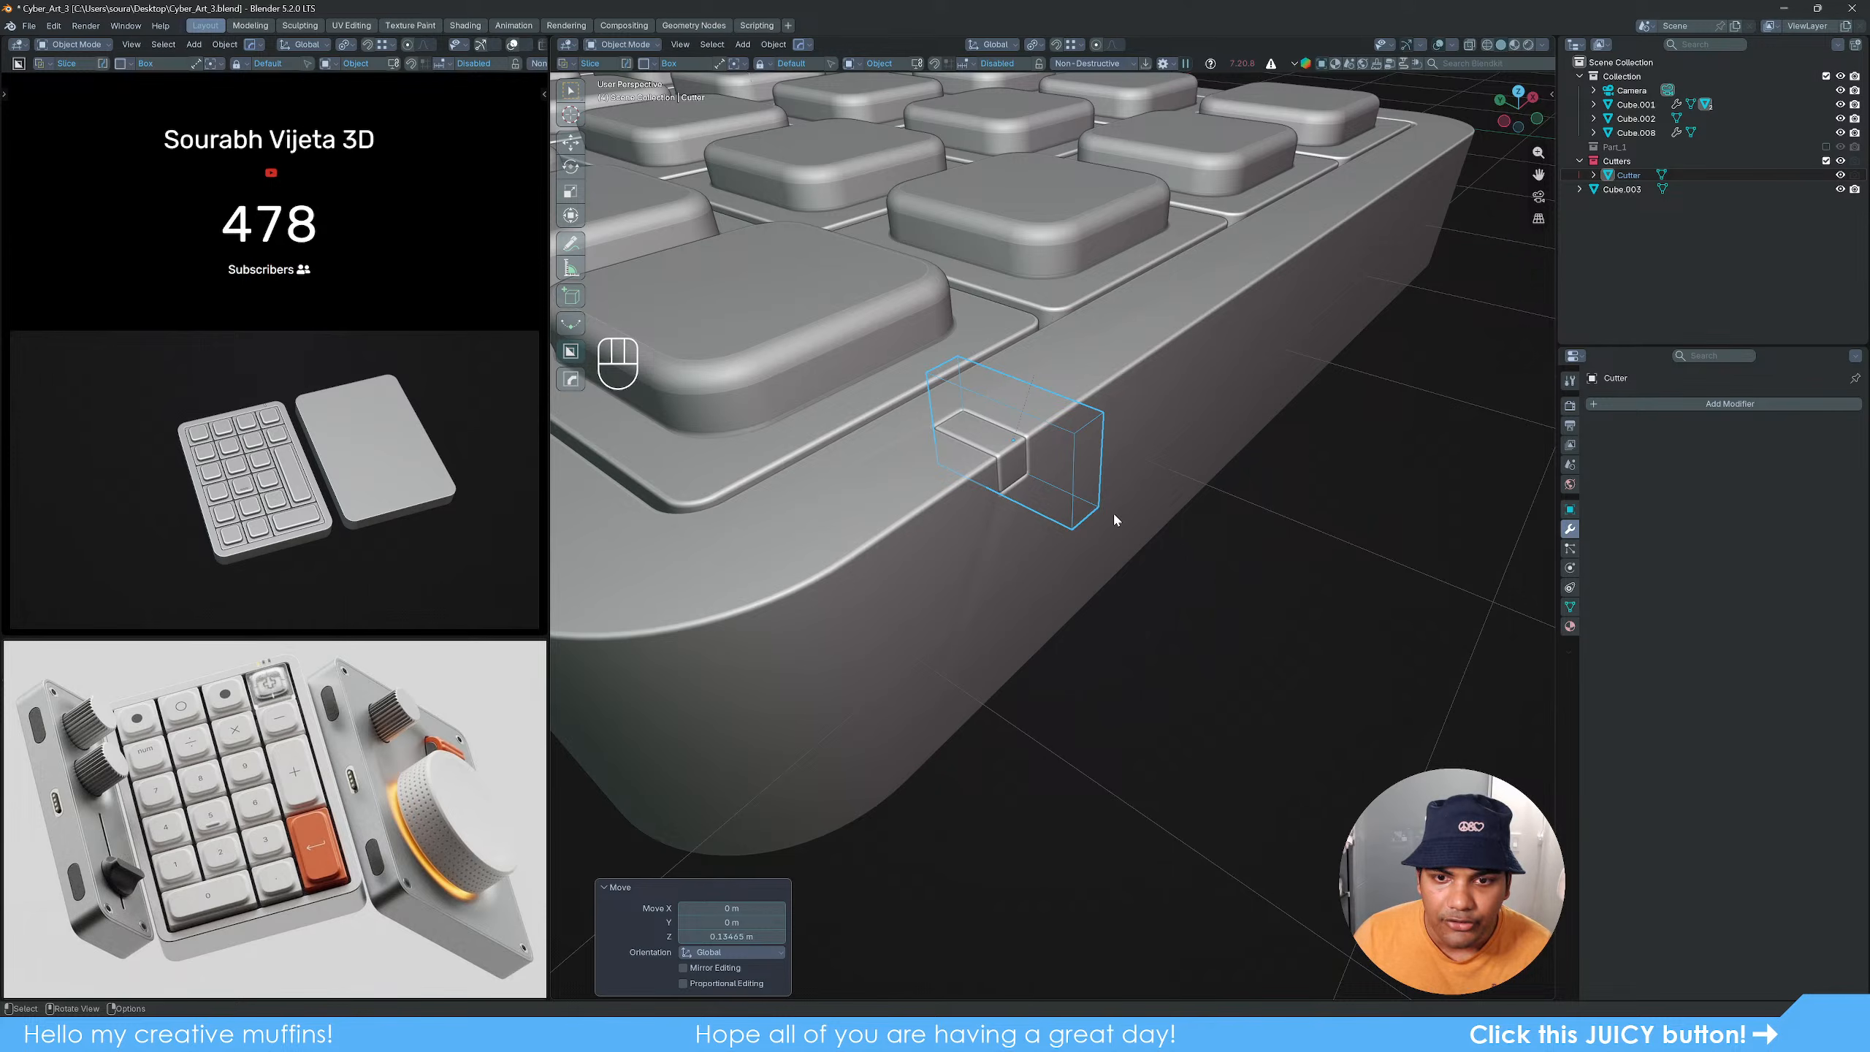
pyautogui.press('g')
pyautogui.press('z')
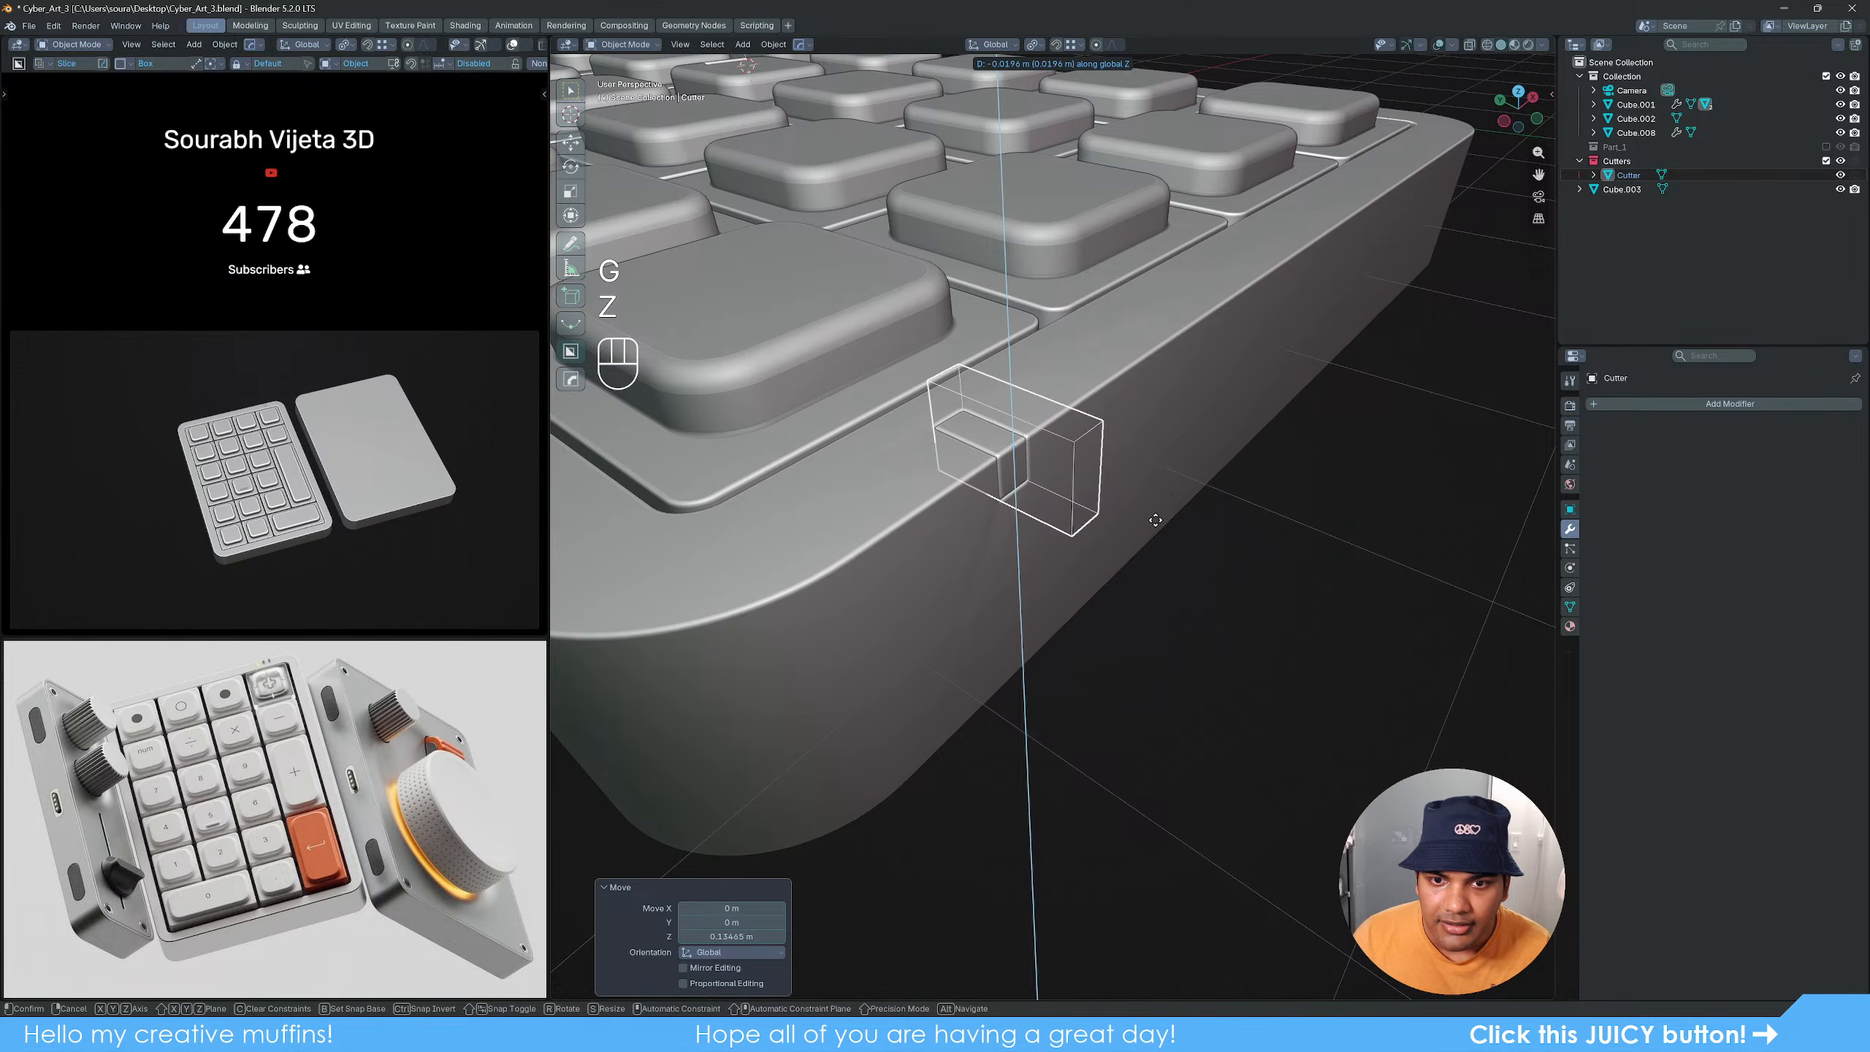
pyautogui.click(1067, 500)
pyautogui.keyDown('shift'); pyautogui.moveTo(1066, 500); pyautogui.dragTo(1058, 537, button='middle'); pyautogui.keyUp('shift')
pyautogui.scroll(1, 1058, 538)
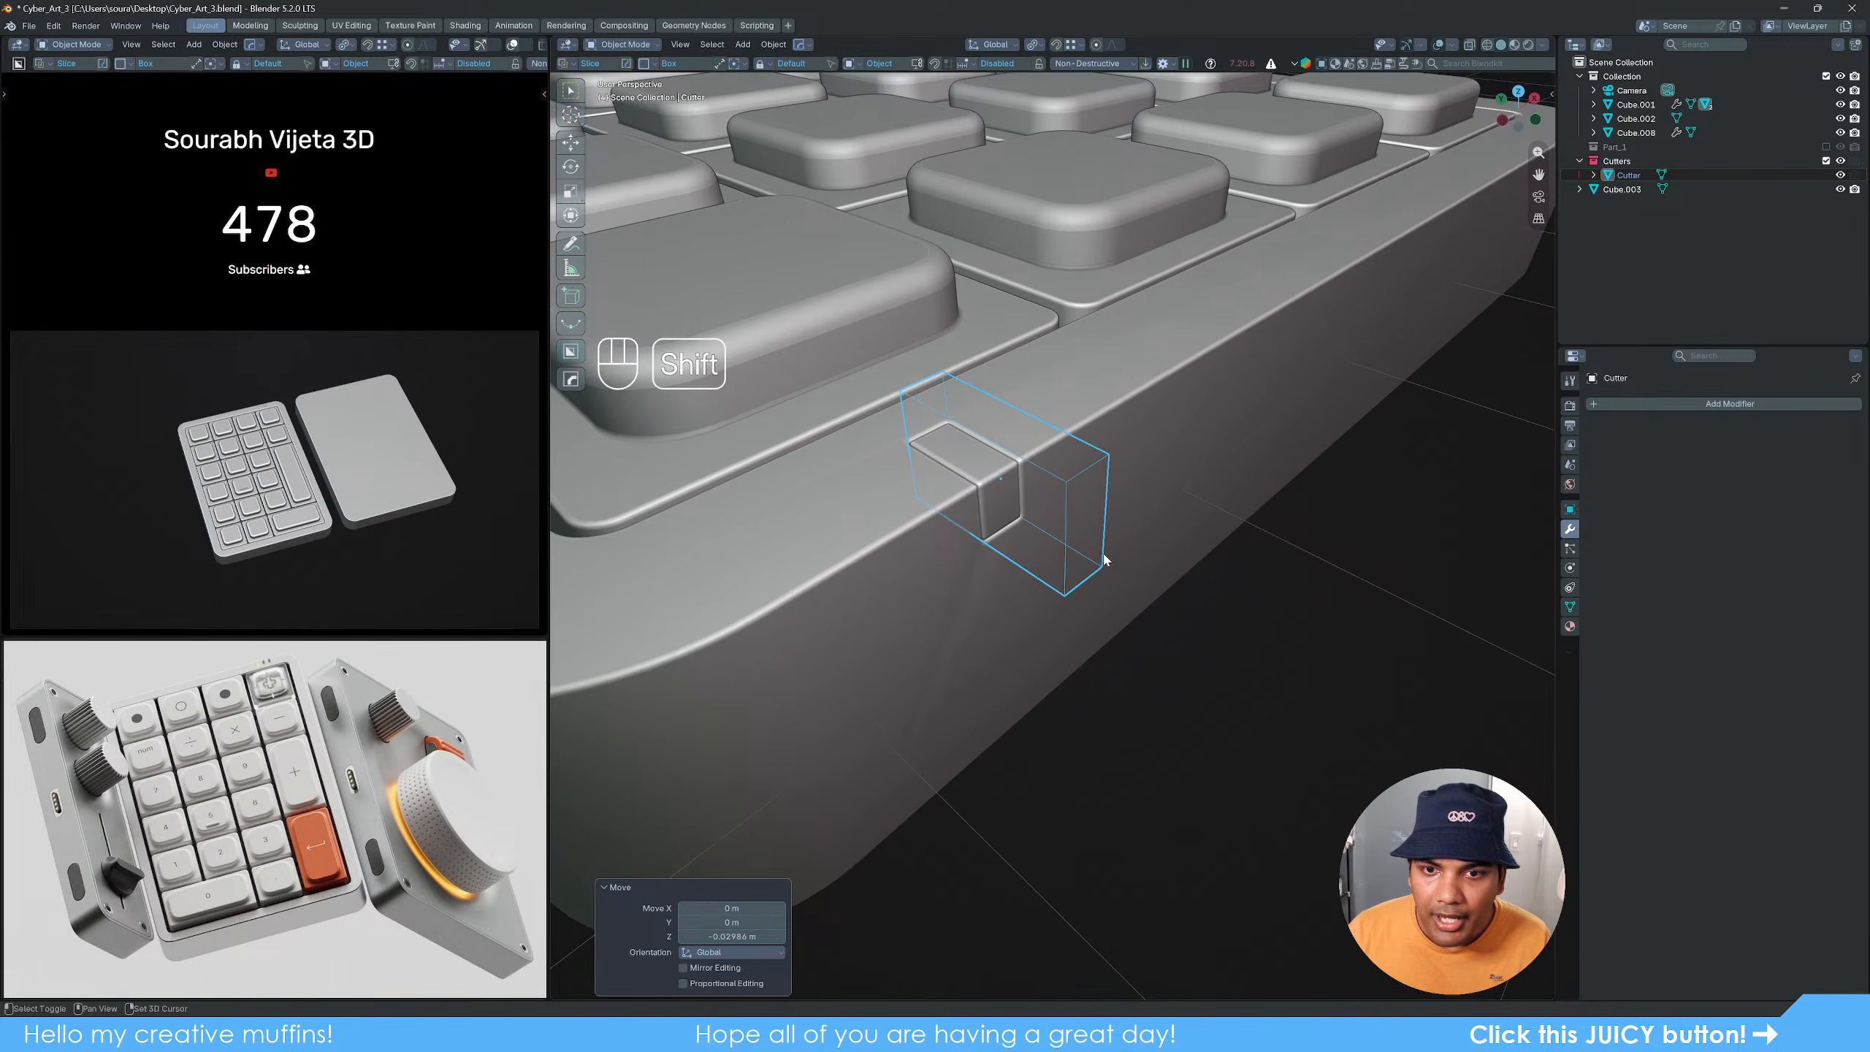
# Step: Open the slice cutter's mesh for editing with edge selection active
pyautogui.keyDown('shift'); pyautogui.moveTo(1103, 564); pyautogui.dragTo(1104, 603, button='middle'); pyautogui.keyUp('shift')
pyautogui.scroll(3, 1104, 602)
pyautogui.press('Tab')
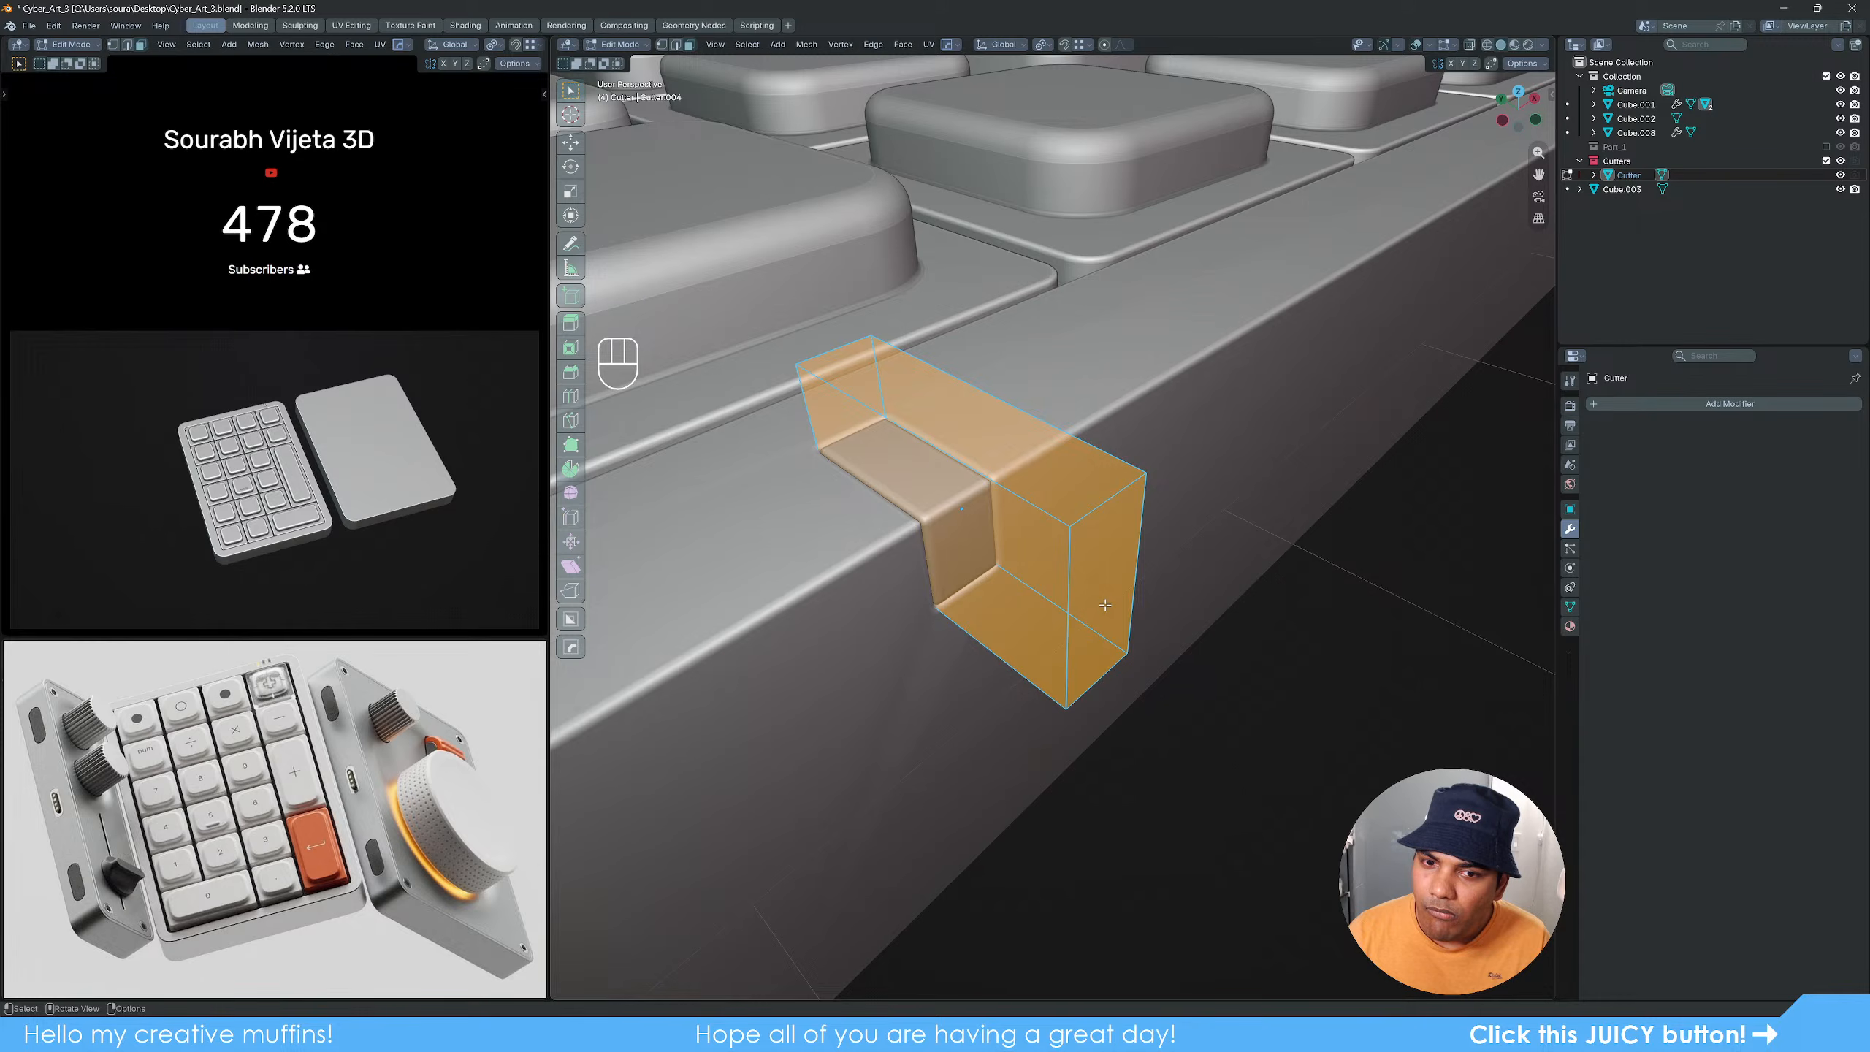
pyautogui.press('2')
pyautogui.click(1077, 597)
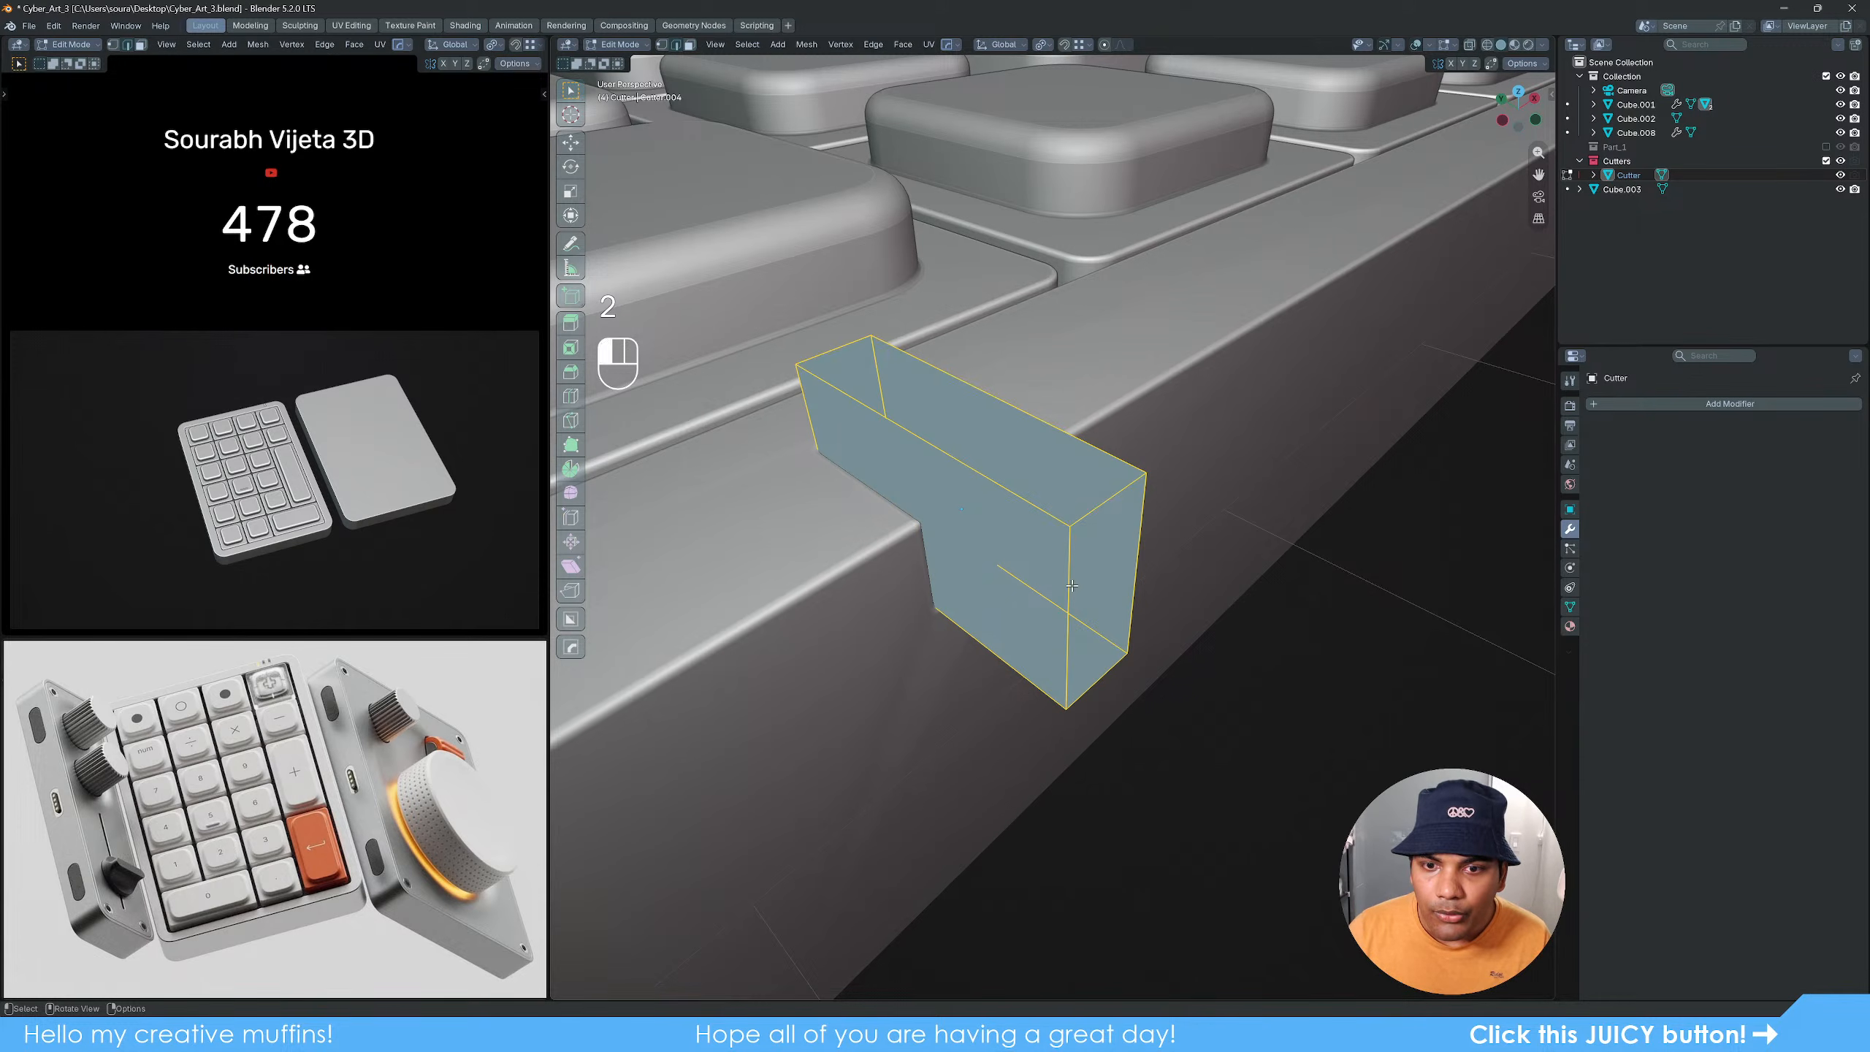
pyautogui.keyDown('shift'); pyautogui.click(1179, 563); pyautogui.keyUp('shift')
pyautogui.hotkey('ctrl', 'b')
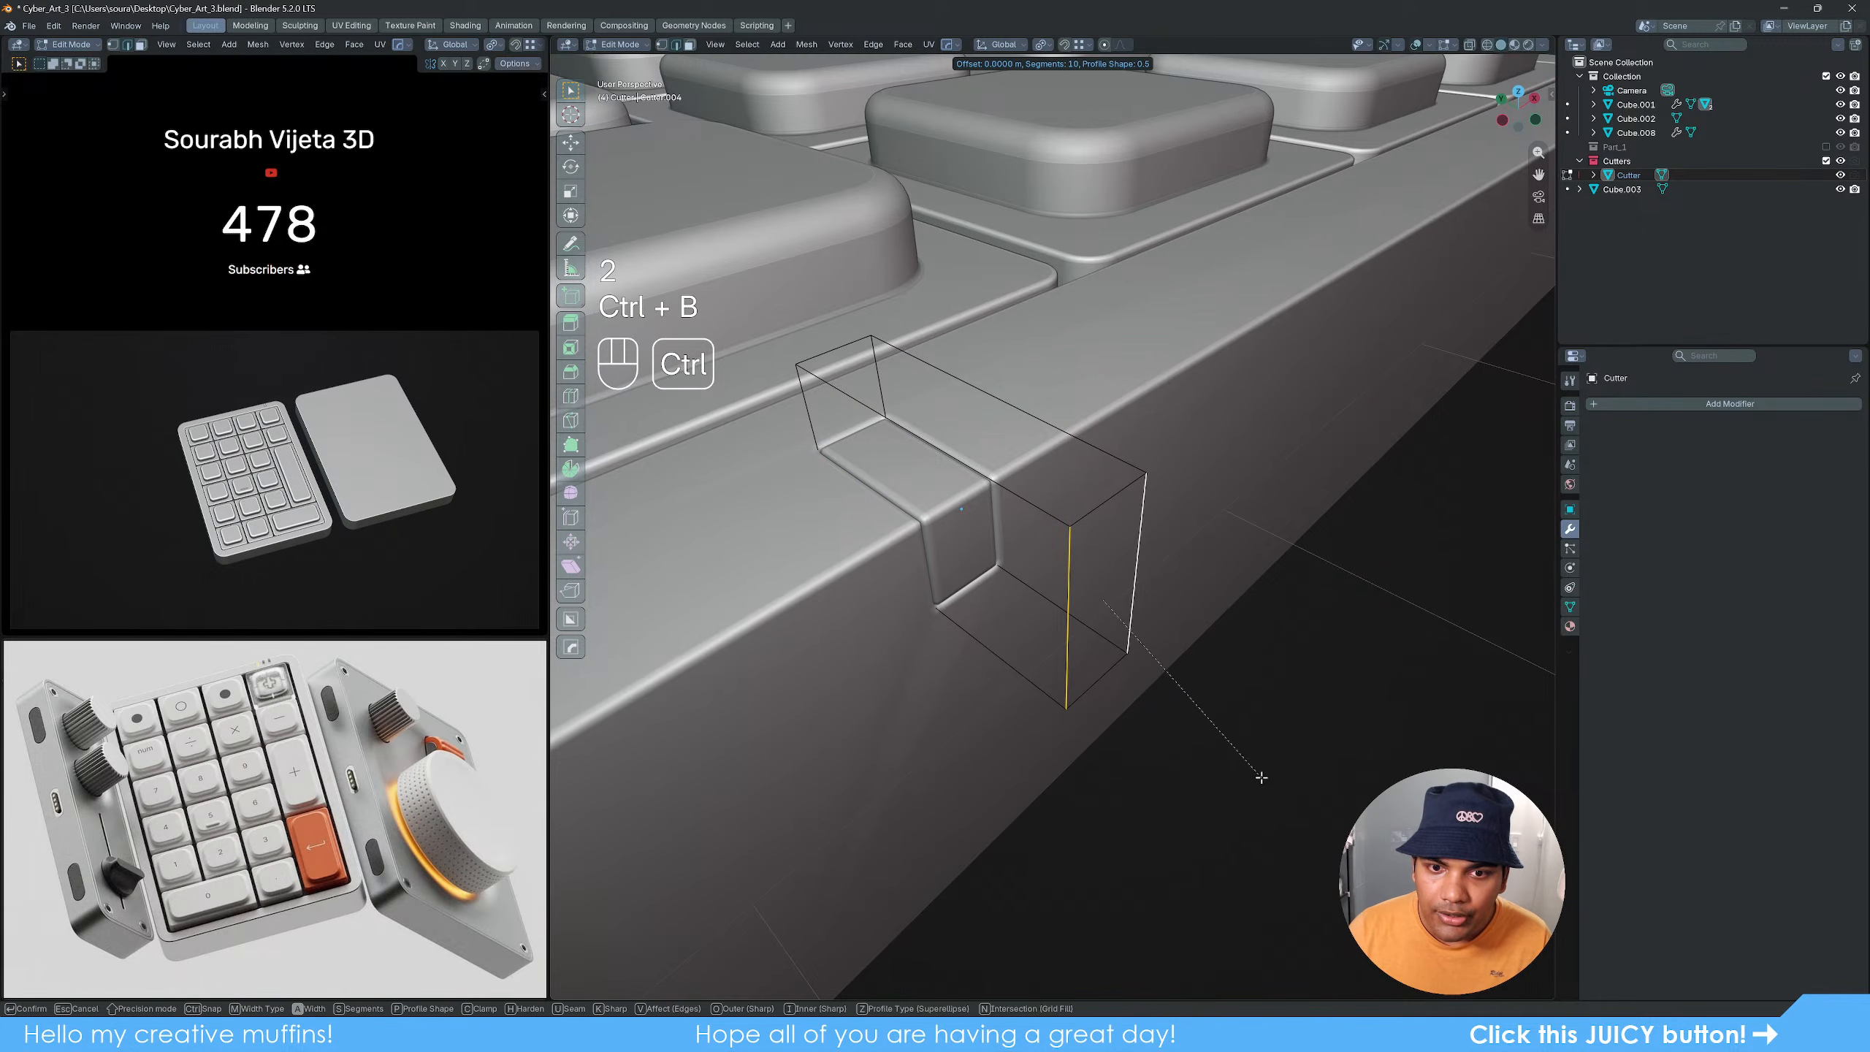
pyautogui.rightClick(1298, 779)
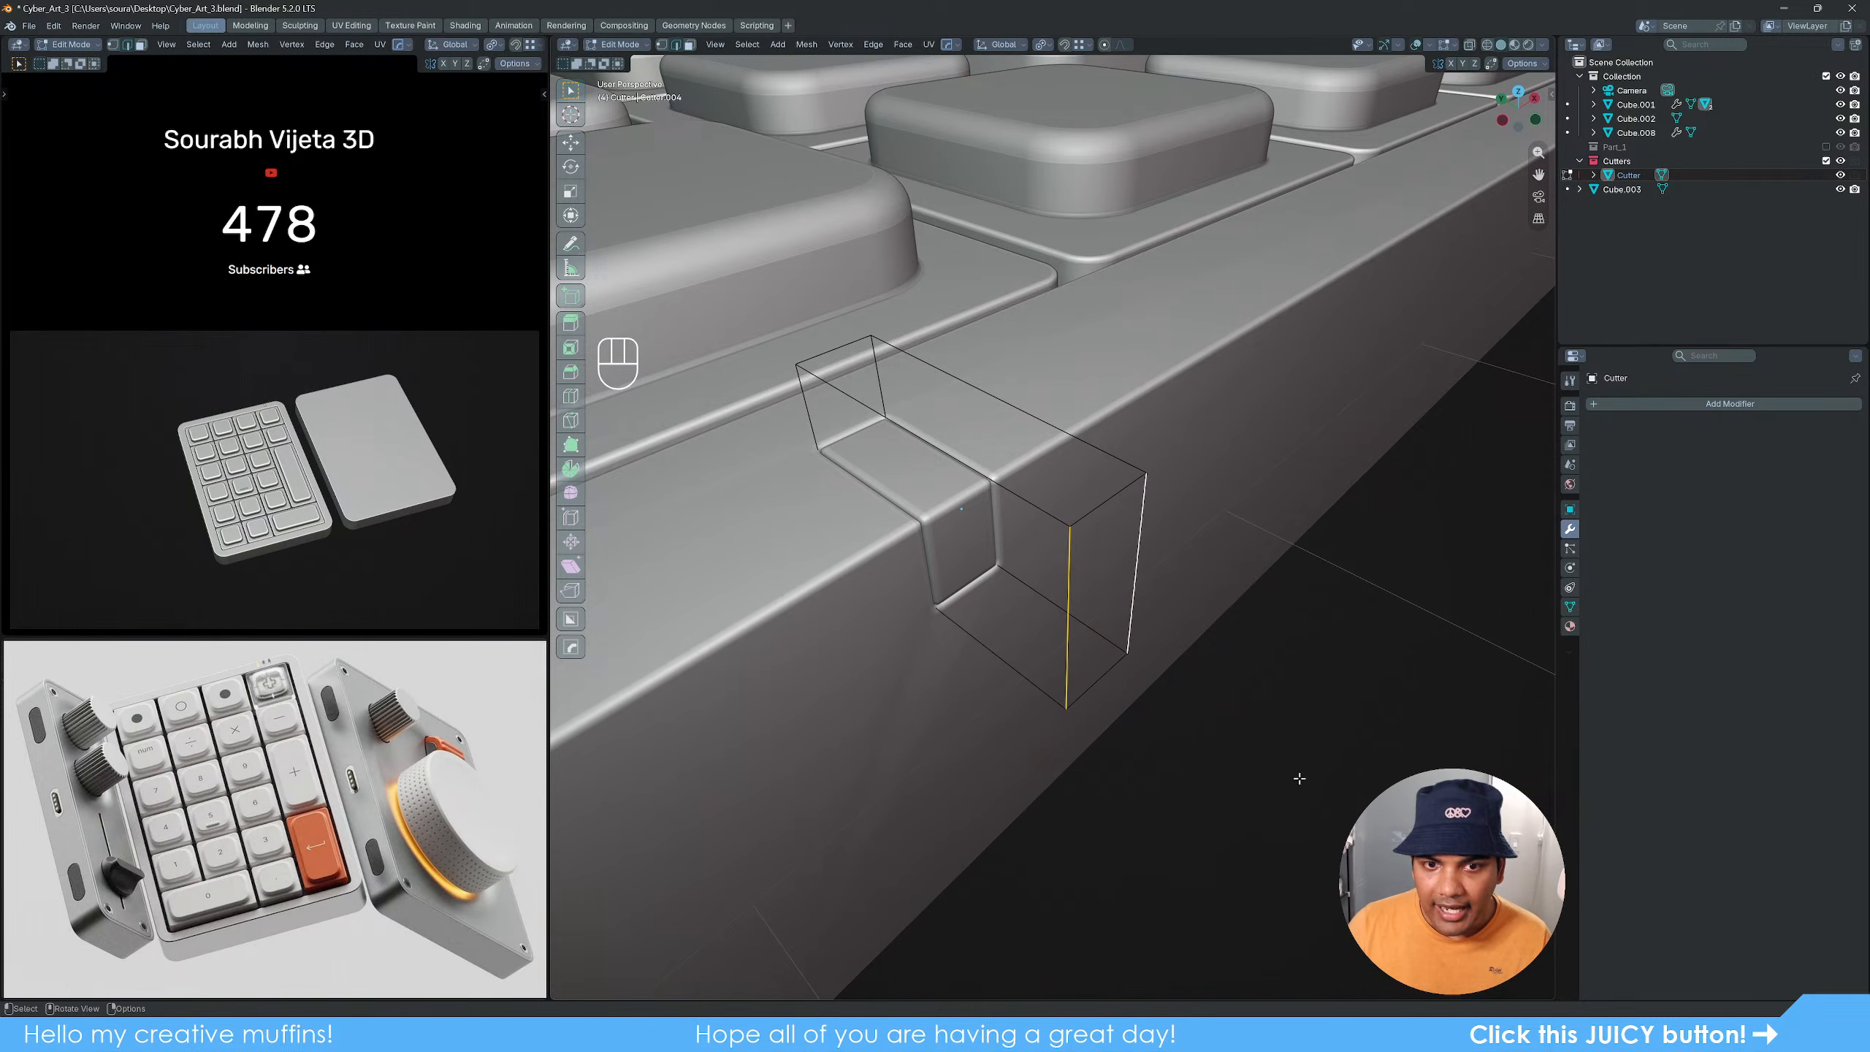
# Step: Bevel the two vertical edges at the cutter's inner end by about 0.032 m with 10 segments, and finish mesh editing
pyautogui.moveTo(1030, 567); pyautogui.dragTo(1300, 689, button='middle')
pyautogui.keyDown('shift'); pyautogui.moveTo(1300, 689); pyautogui.dragTo(1160, 644, button='middle'); pyautogui.keyUp('shift')
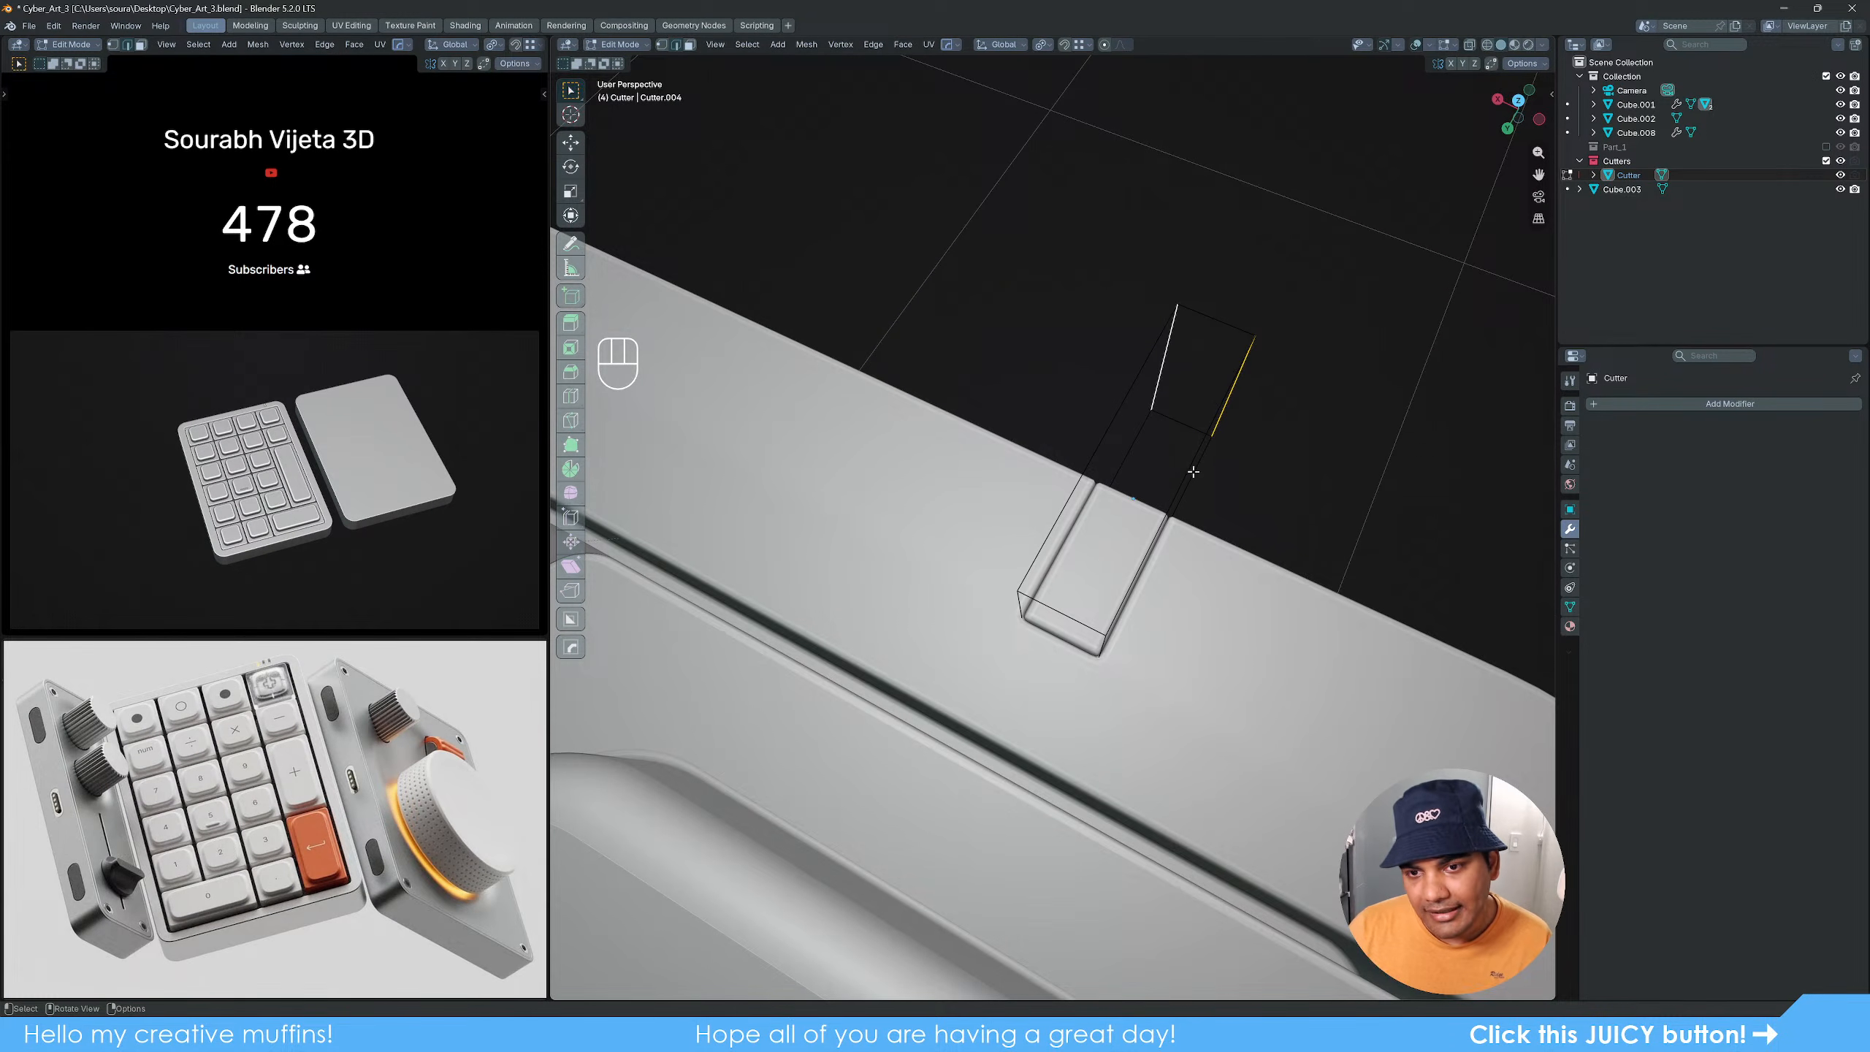
pyautogui.moveTo(1217, 404); pyautogui.dragTo(895, 512, button='middle')
pyautogui.click(895, 512)
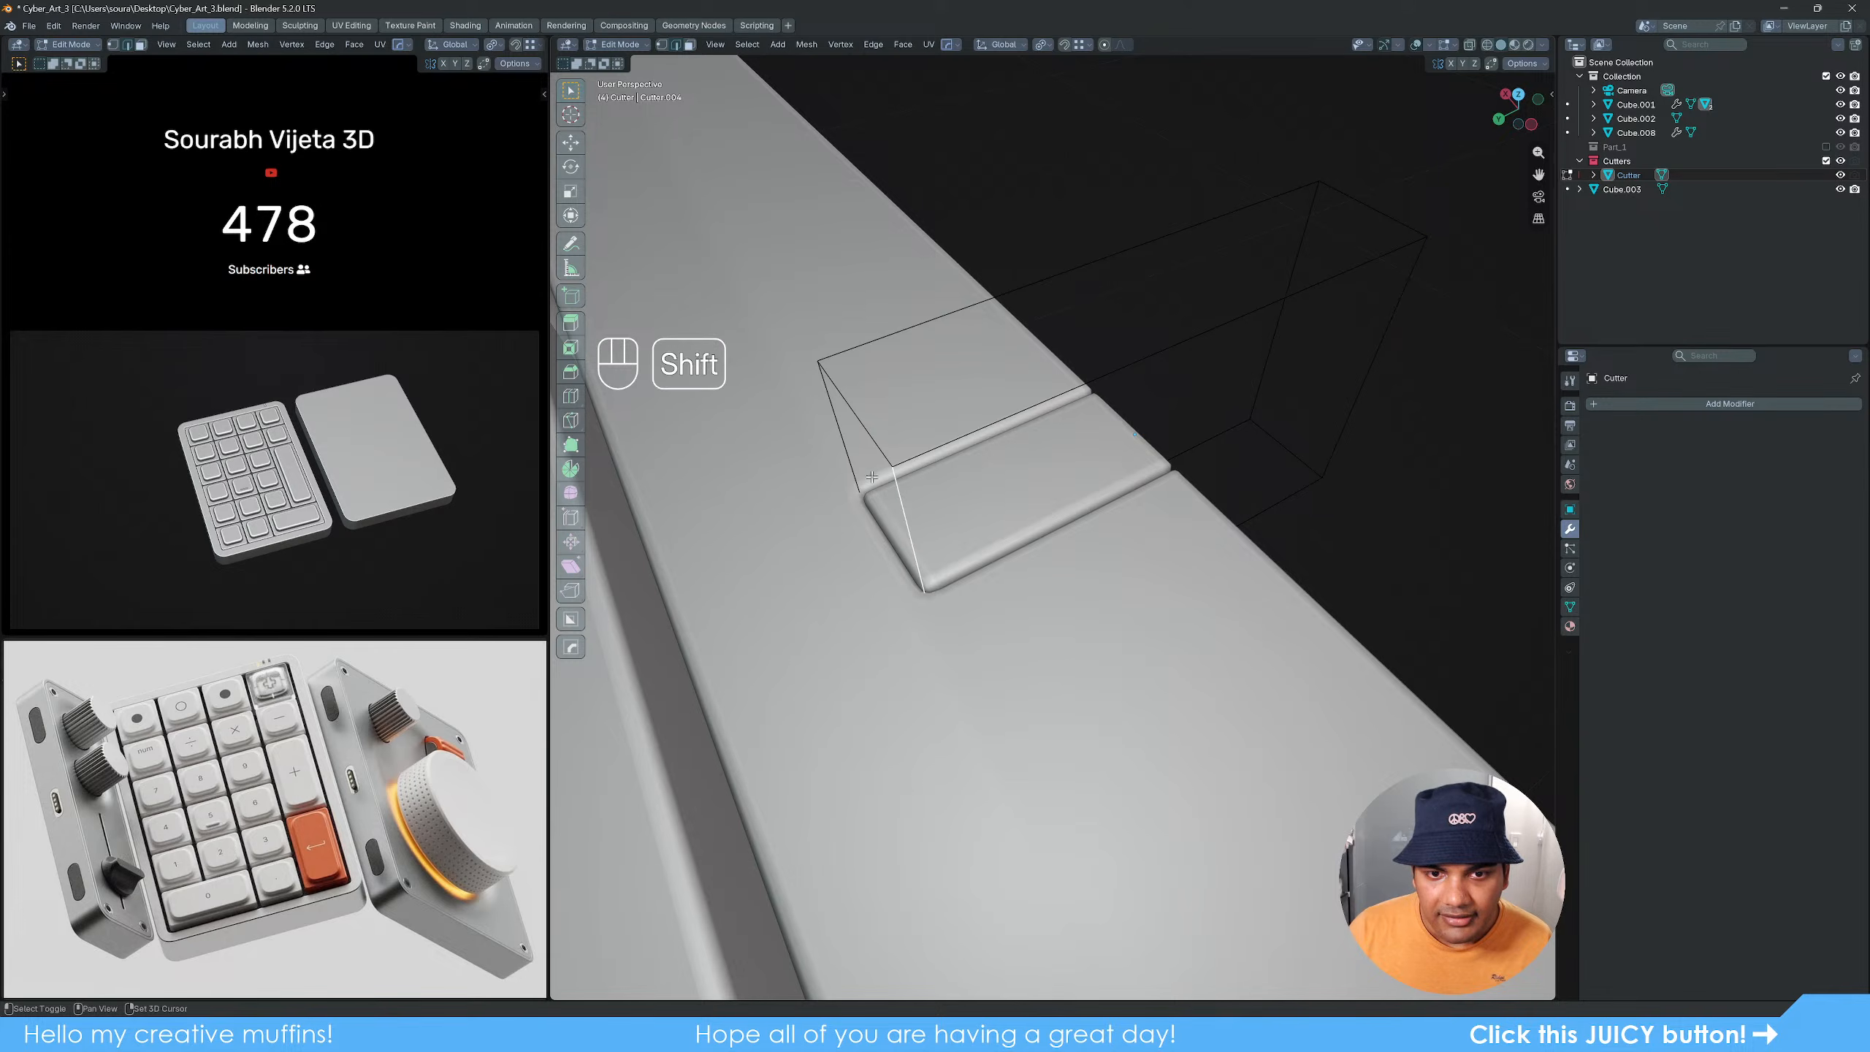
pyautogui.keyDown('shift'); pyautogui.click(839, 426); pyautogui.keyUp('shift')
pyautogui.hotkey('ctrl', 'b')
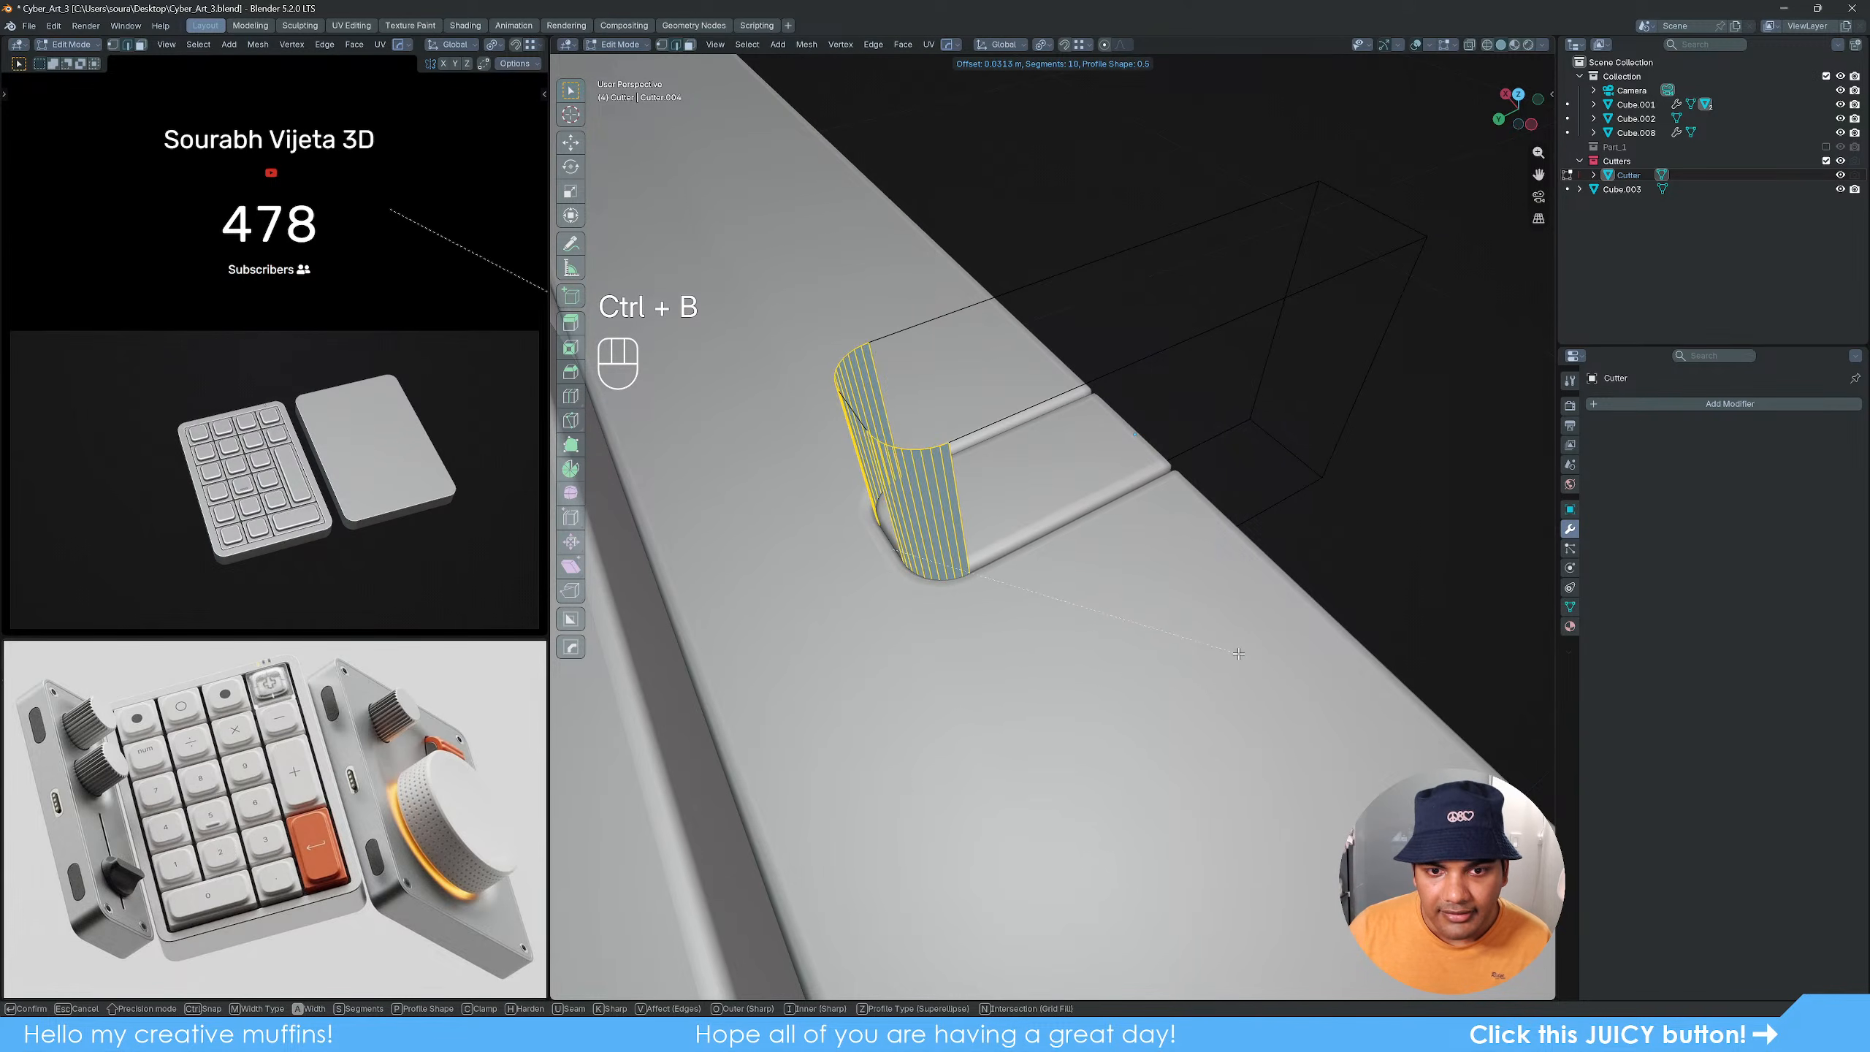
pyautogui.press('shift')
pyautogui.click(1231, 652)
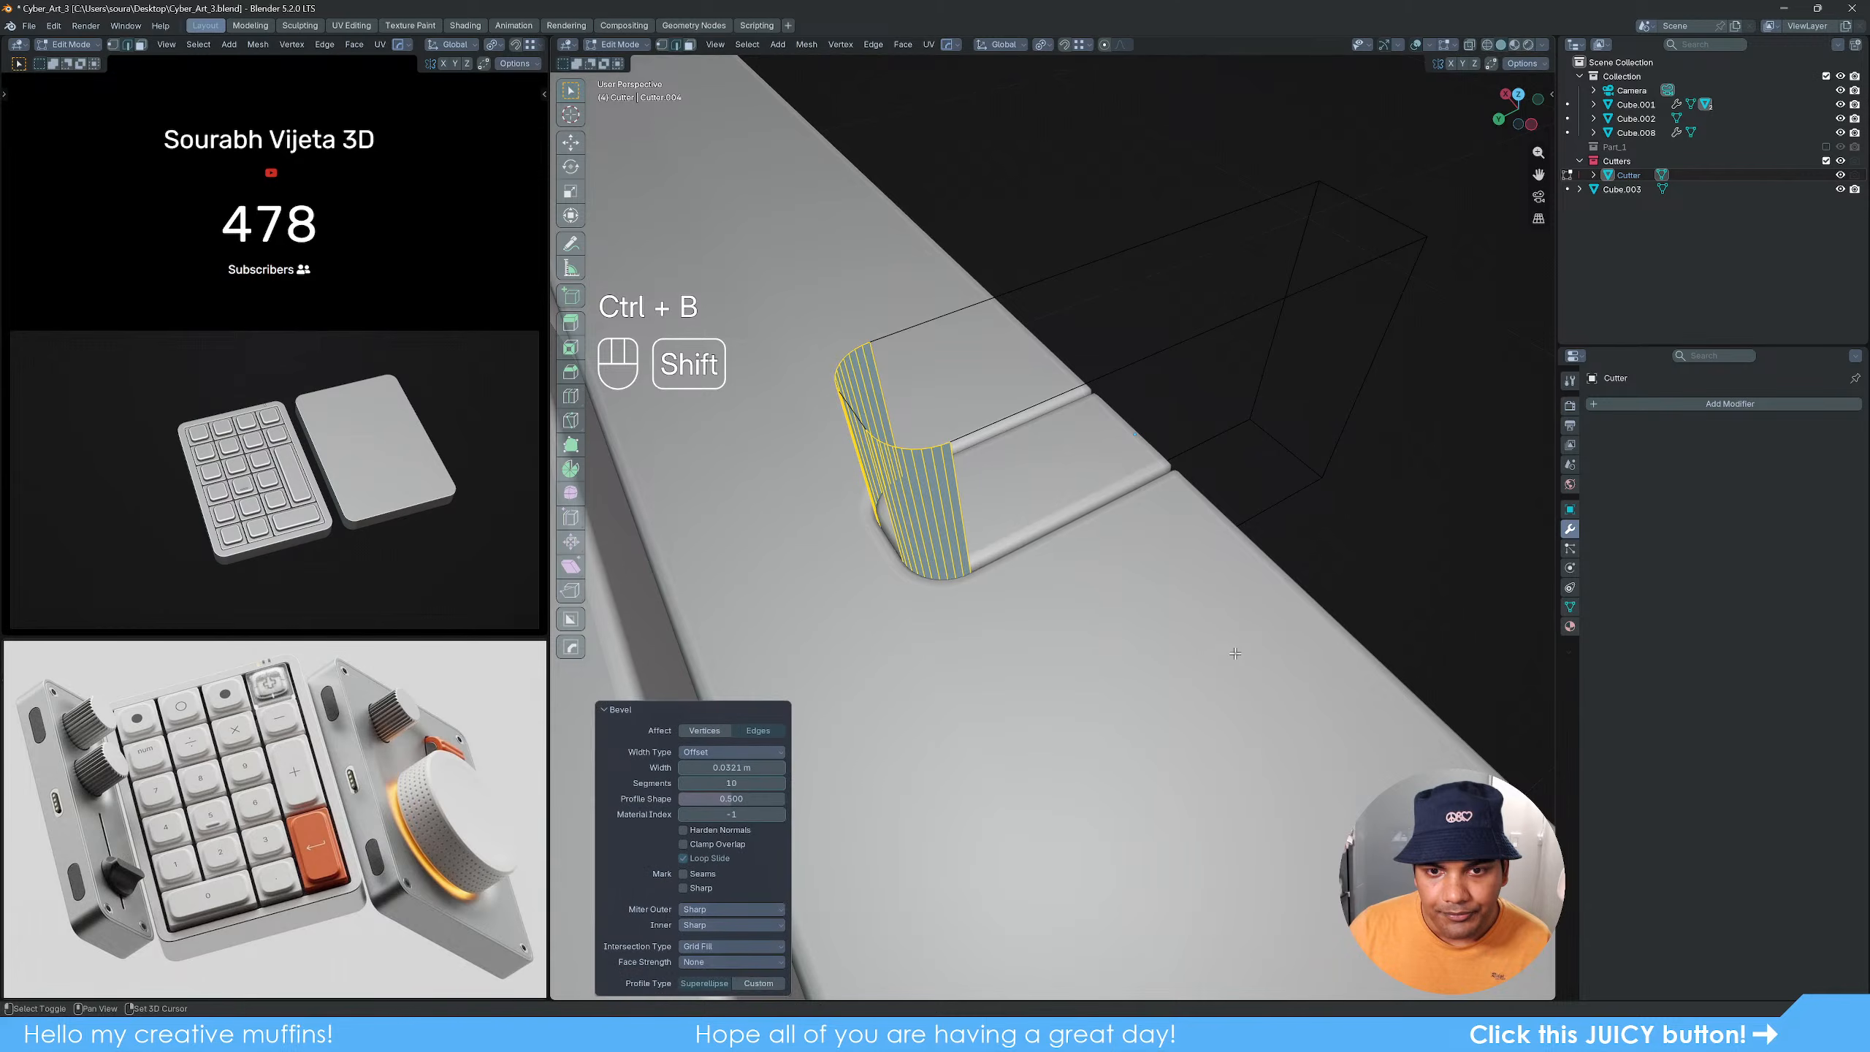
pyautogui.press('Tab')
# Step: Array the rounded slice cutter into three copies along the case rim with a constant X offset of about -0.16 m
pyautogui.scroll(-3, 1279, 560)
pyautogui.moveTo(1280, 569); pyautogui.dragTo(1215, 612, button='middle')
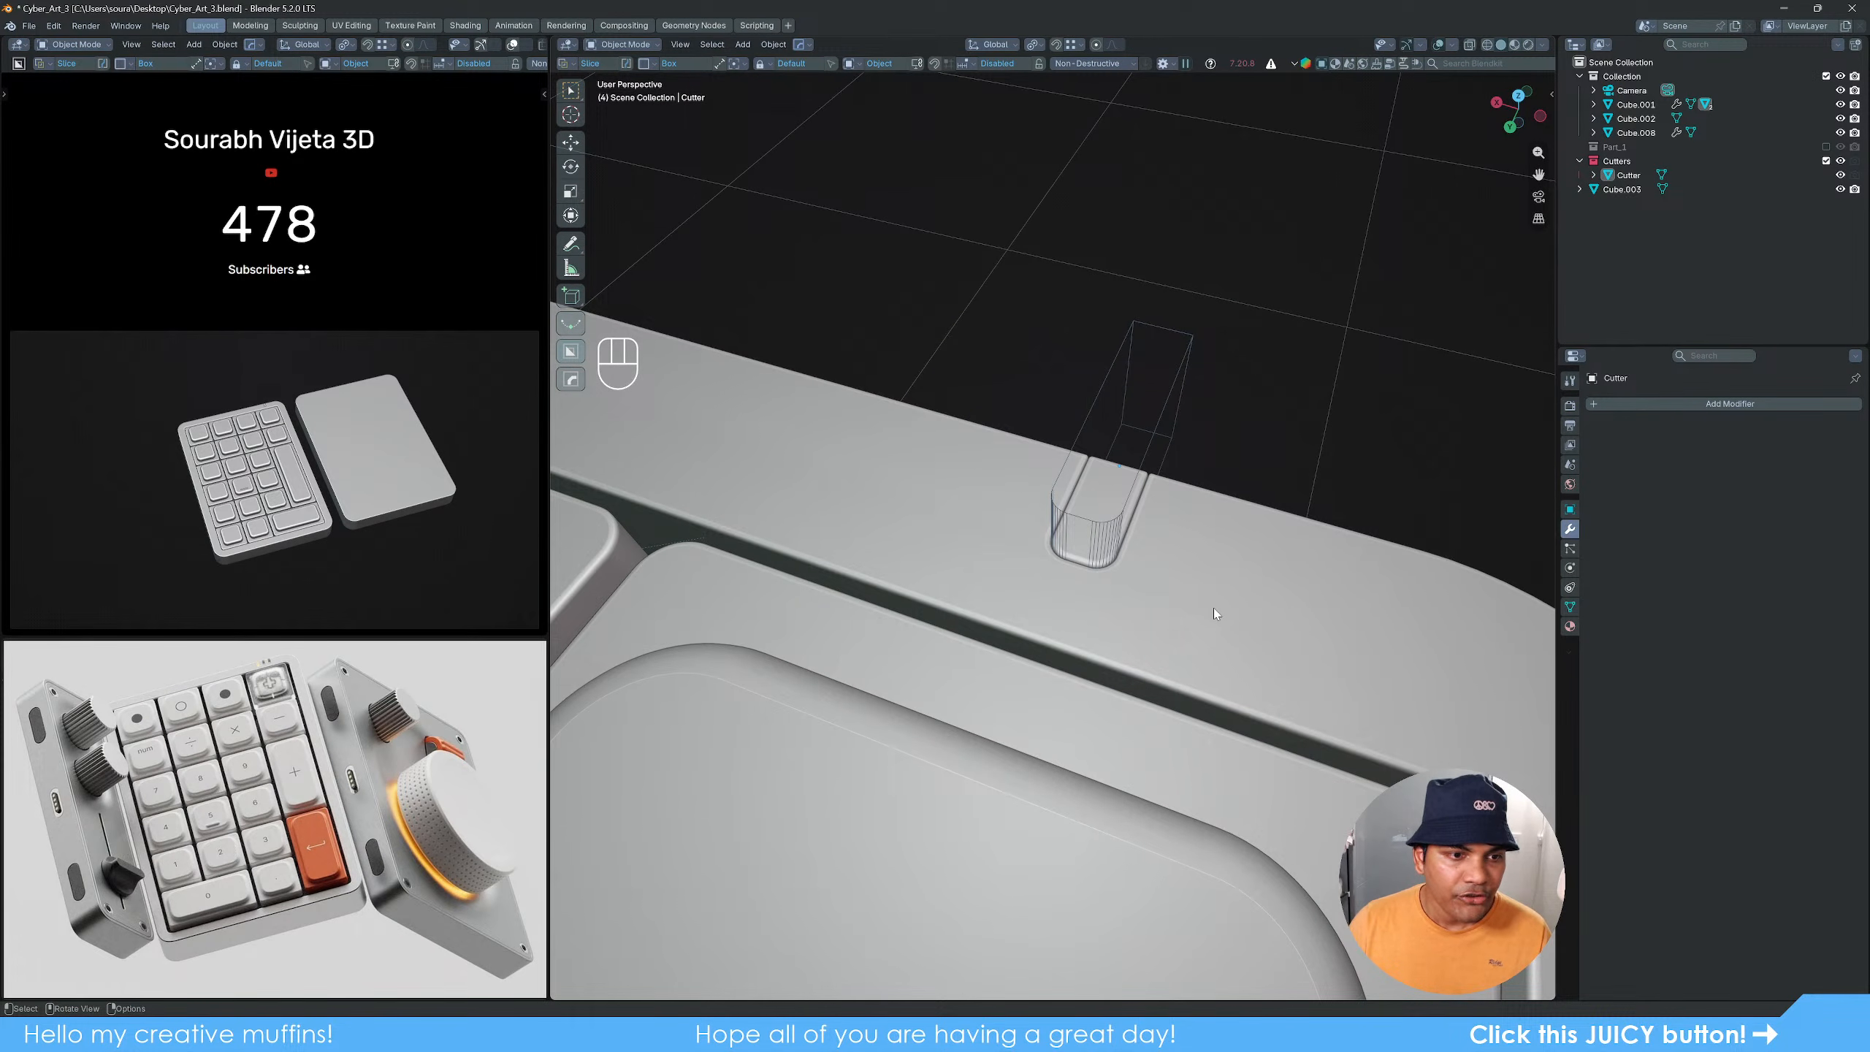
pyautogui.moveTo(1234, 582)
pyautogui.mouseDown(button='middle')
pyautogui.moveTo(1170, 571)
pyautogui.moveTo(1239, 547)
pyautogui.moveTo(1207, 588)
pyautogui.mouseUp(button='middle')
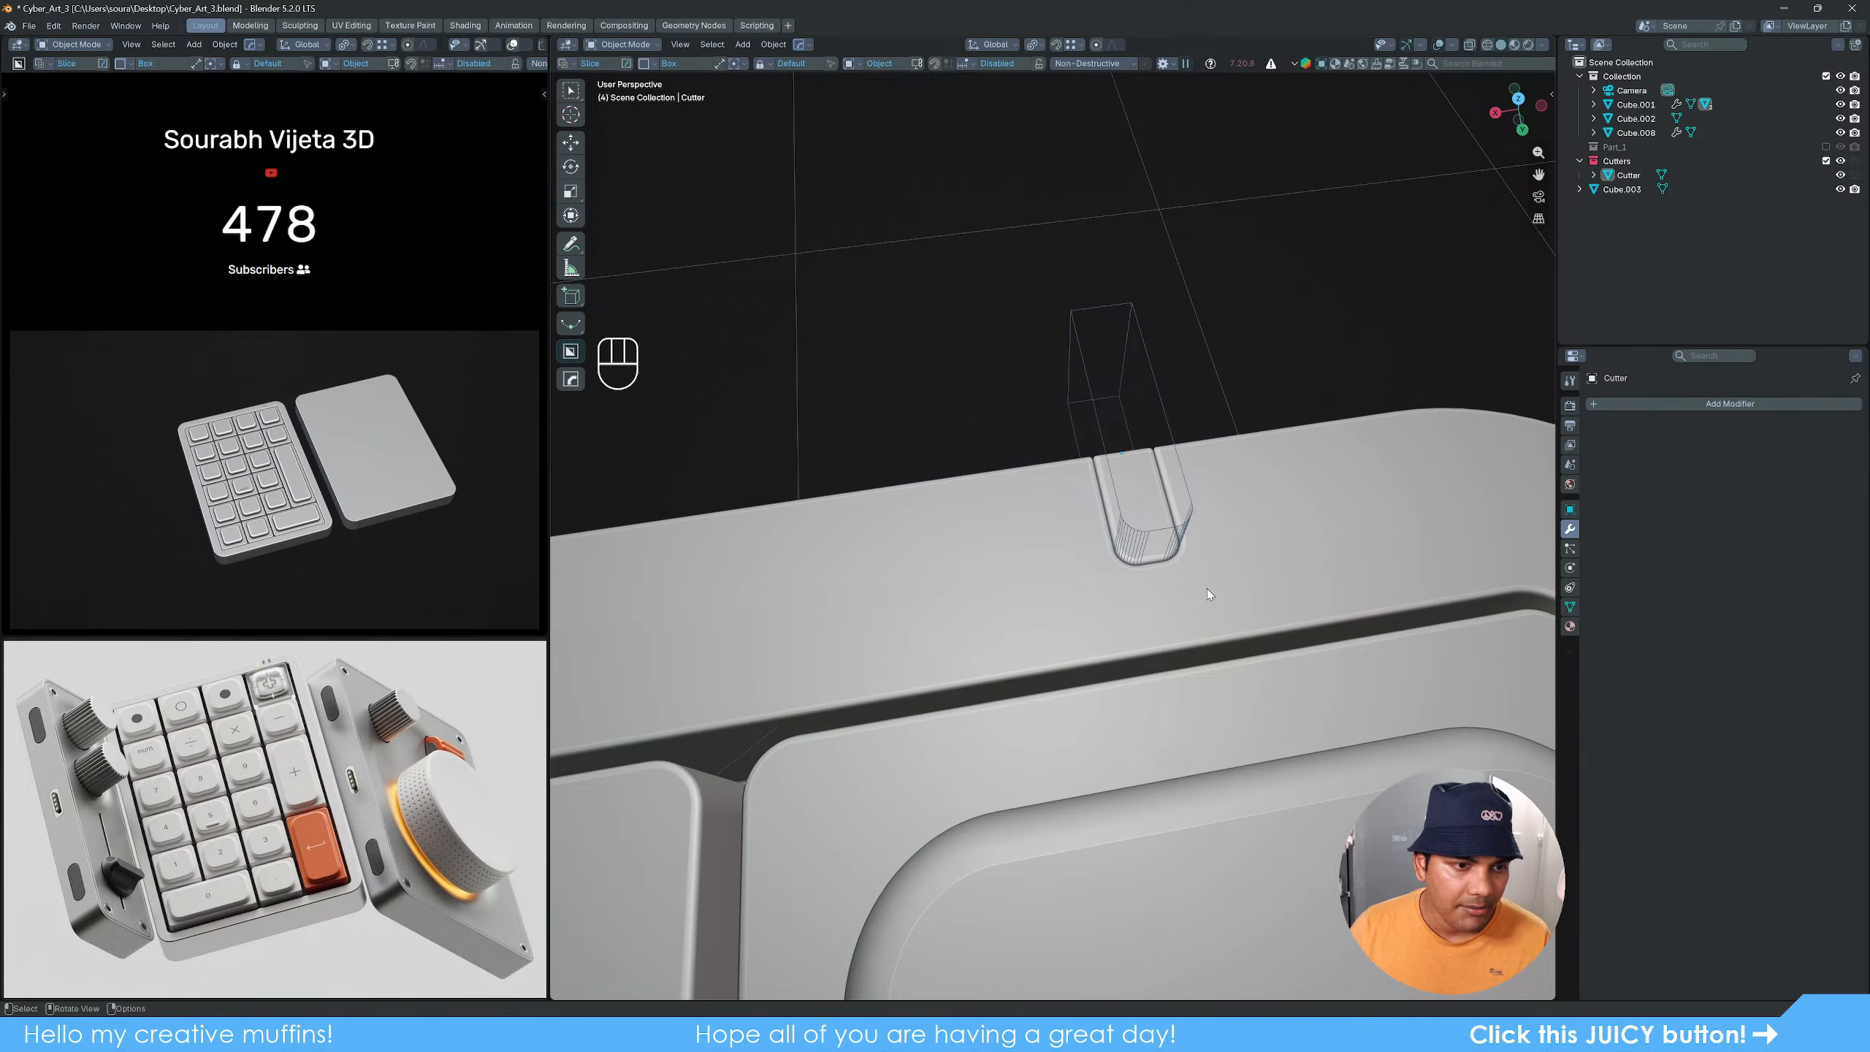
pyautogui.scroll(-5, 1207, 588)
pyautogui.scroll(6, 1193, 590)
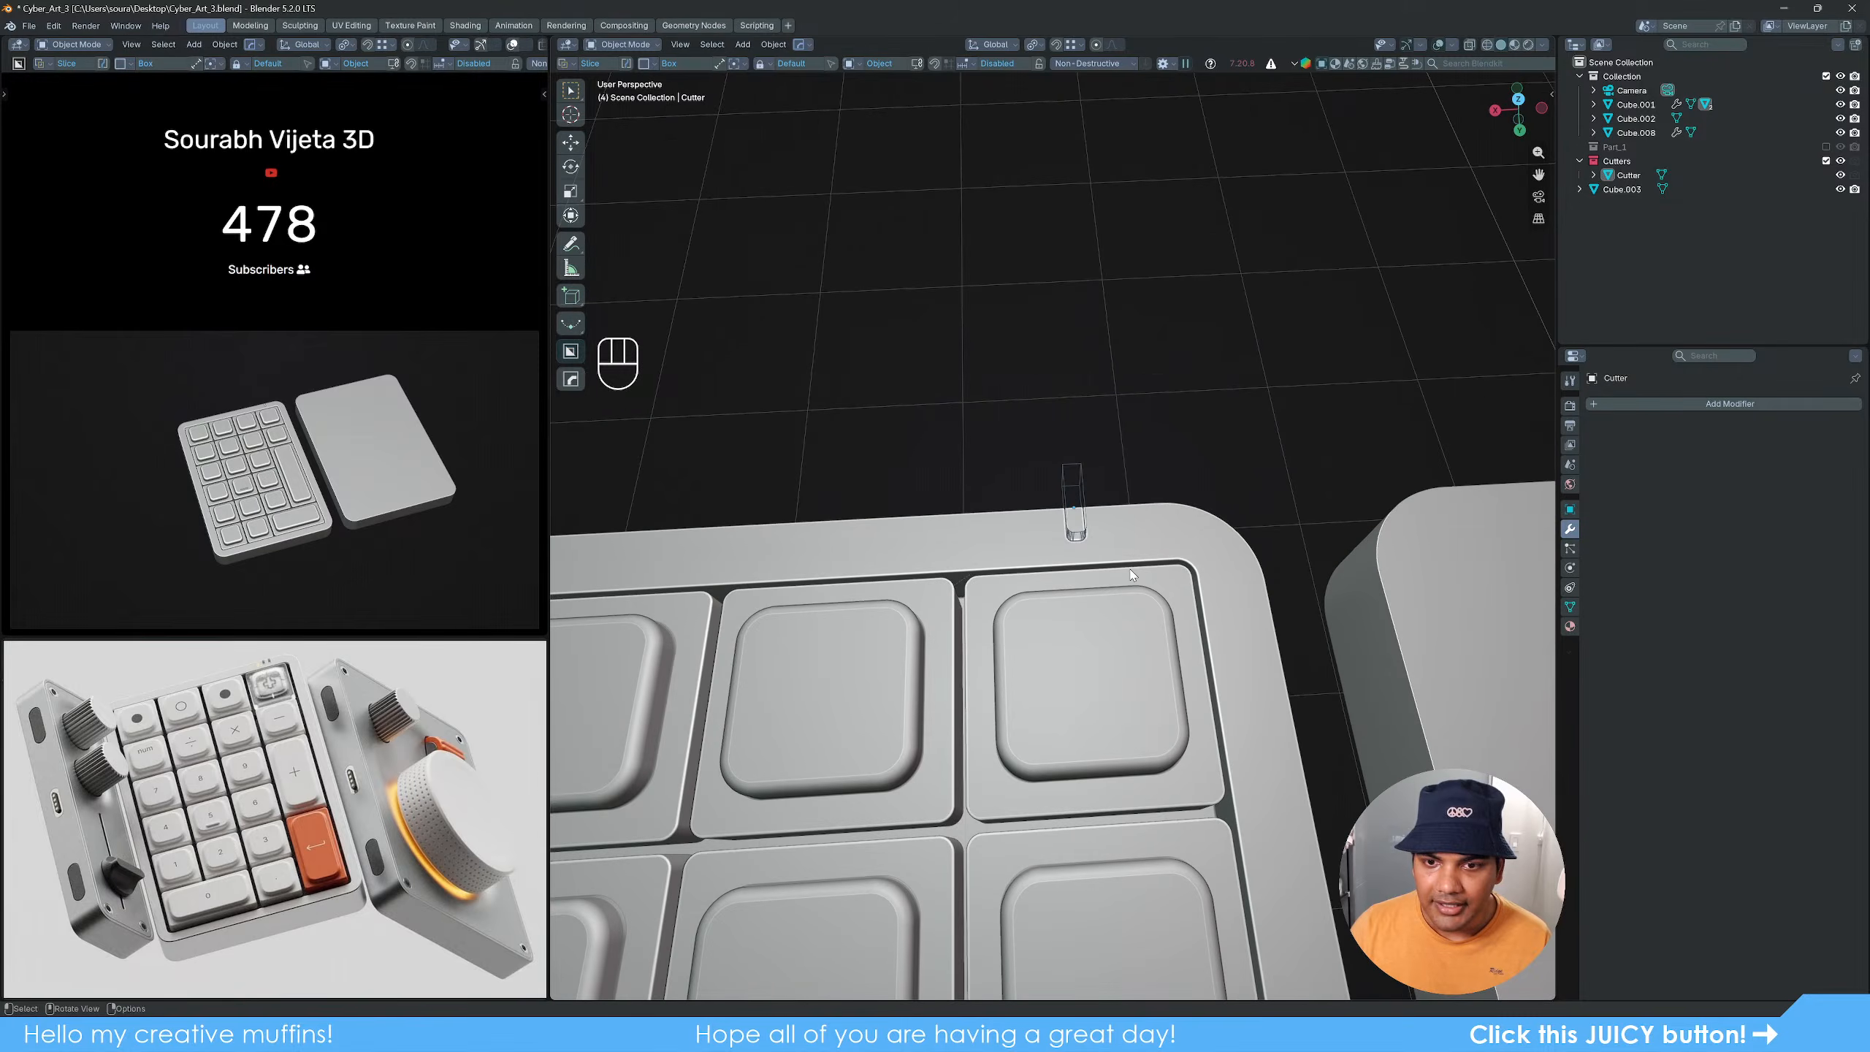
pyautogui.moveTo(1184, 565); pyautogui.dragTo(1110, 532, button='middle')
pyautogui.click(1143, 477)
pyautogui.scroll(2, 1111, 532)
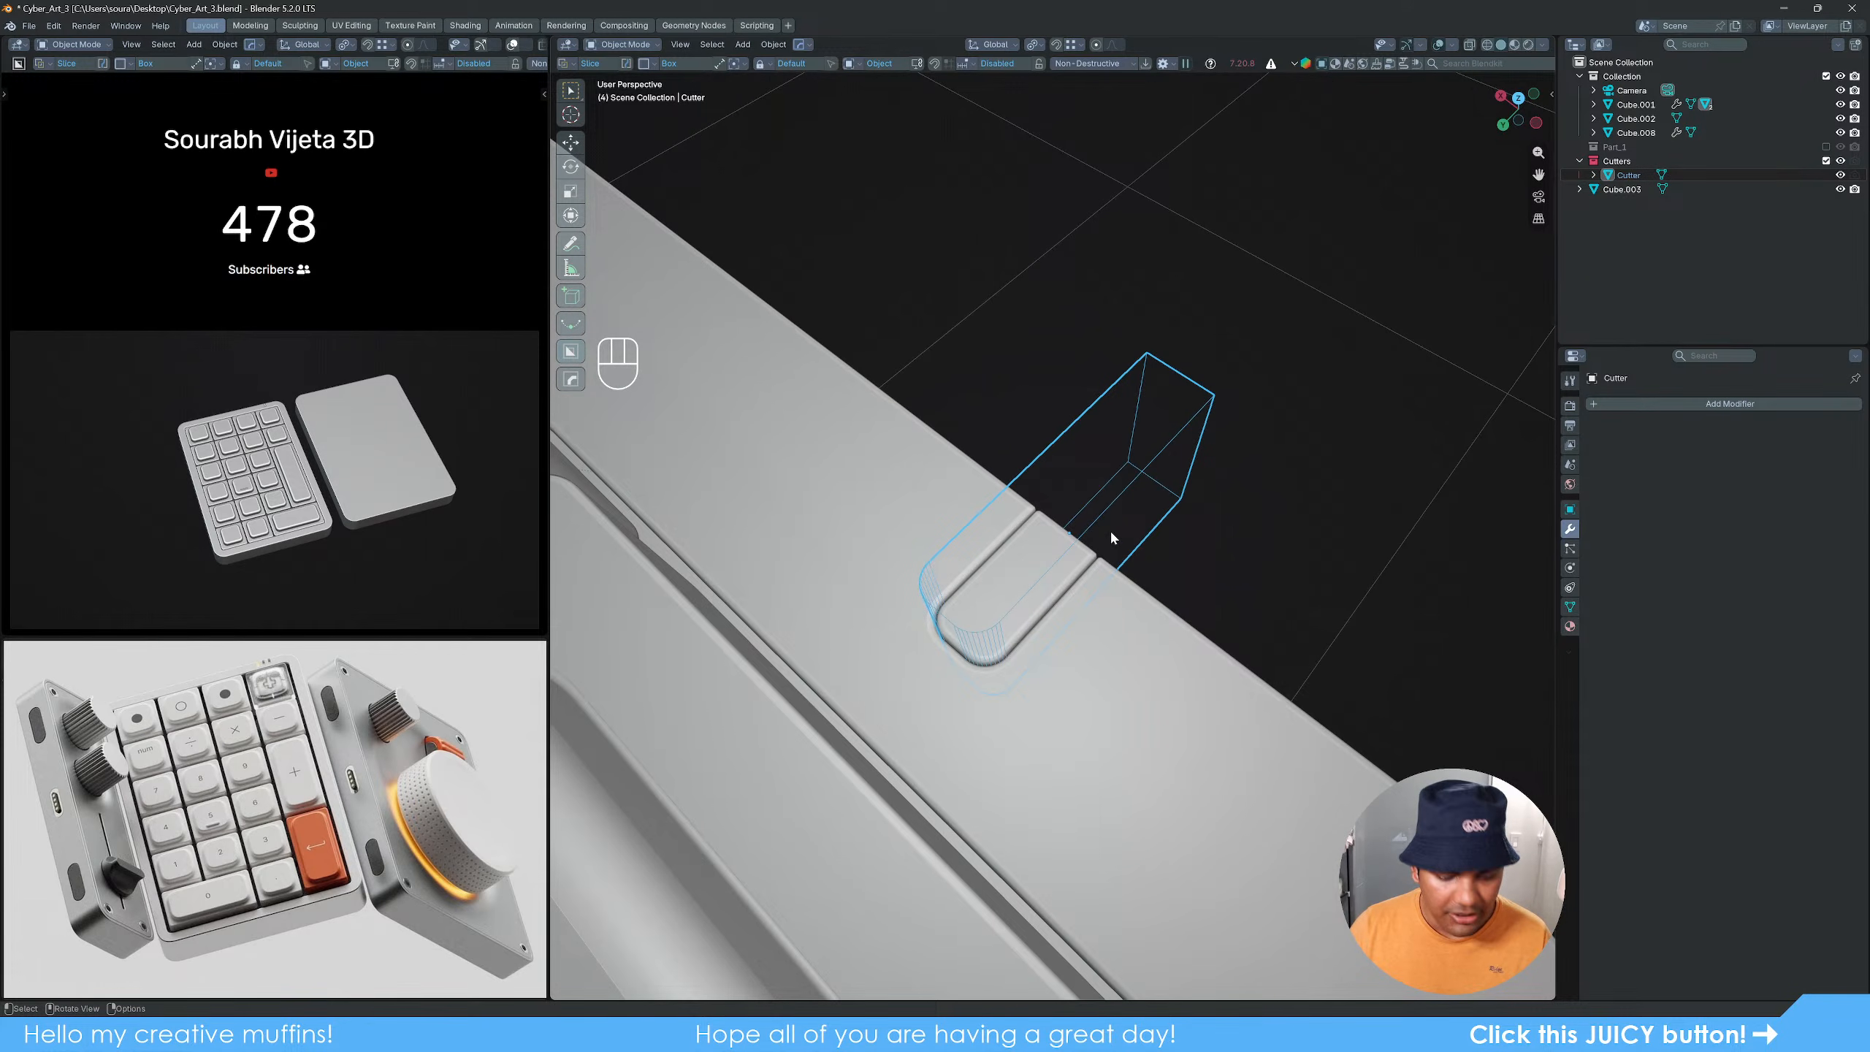
pyautogui.press('q')
pyautogui.click(1073, 558)
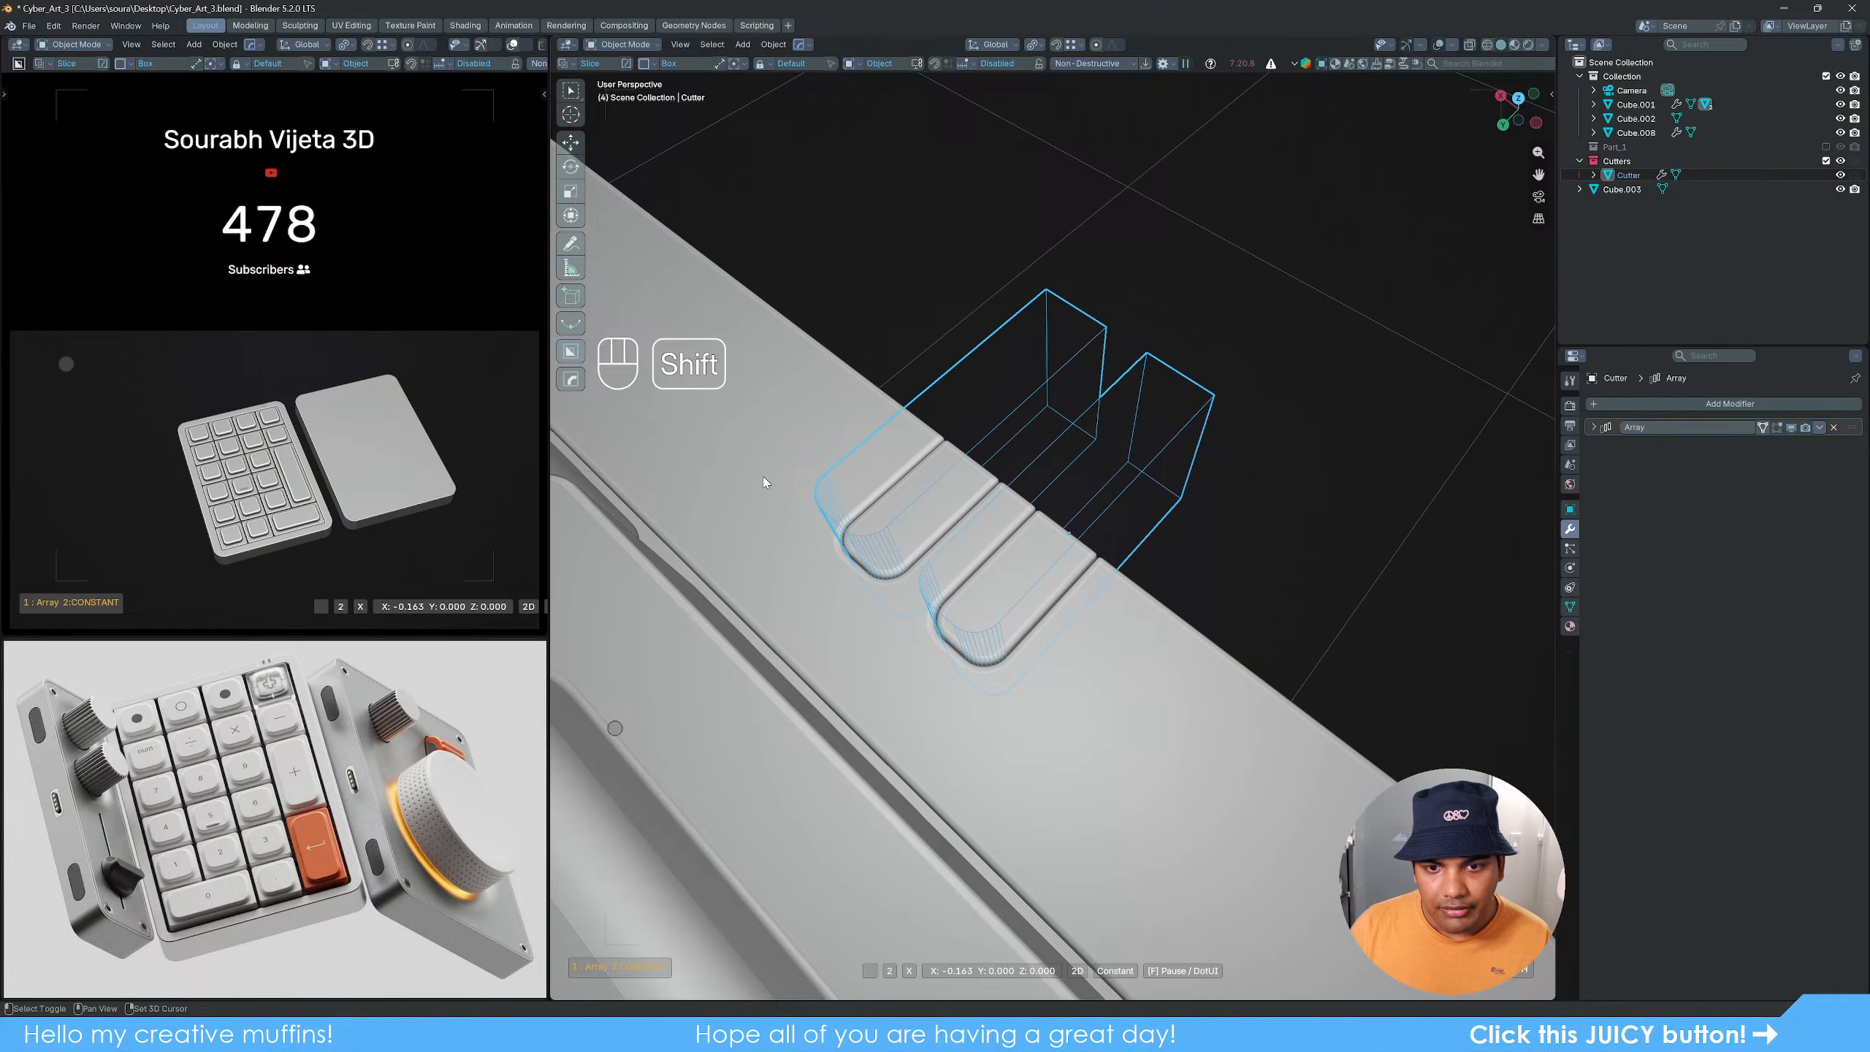
pyautogui.scroll(1, 765, 482)
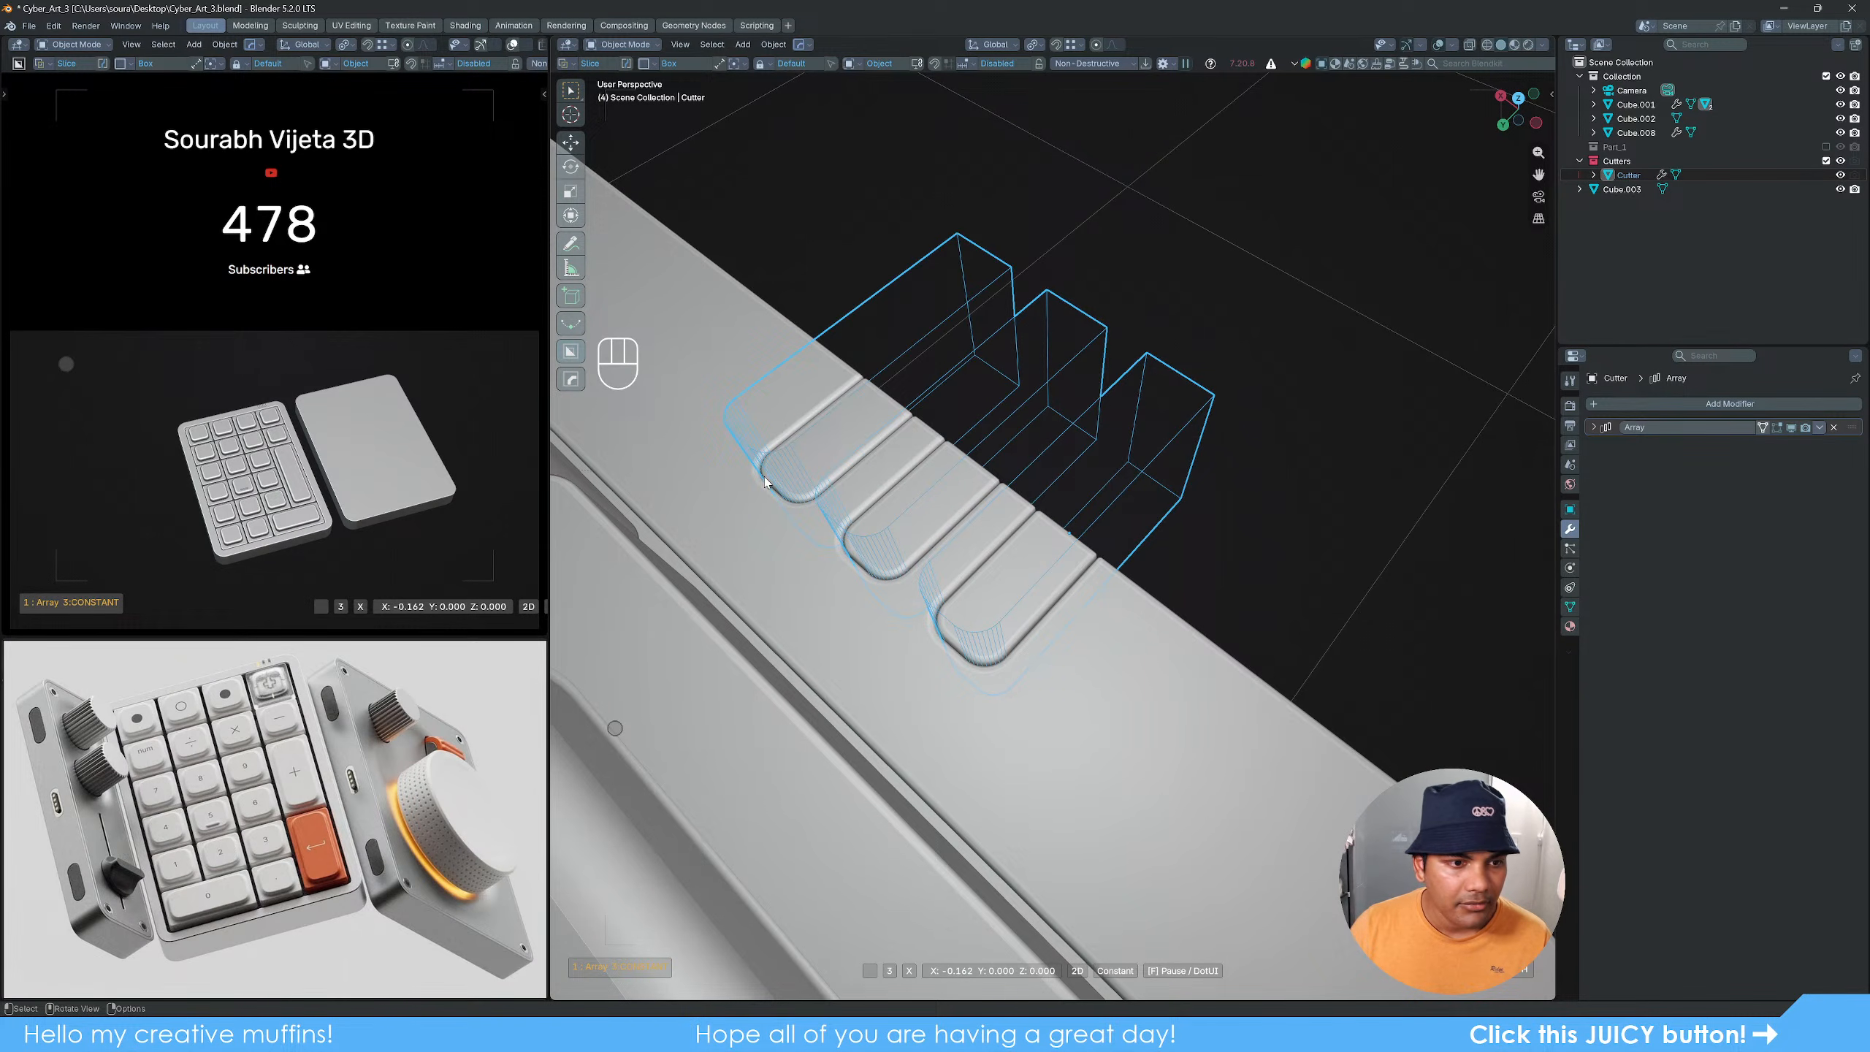
pyautogui.click(763, 478)
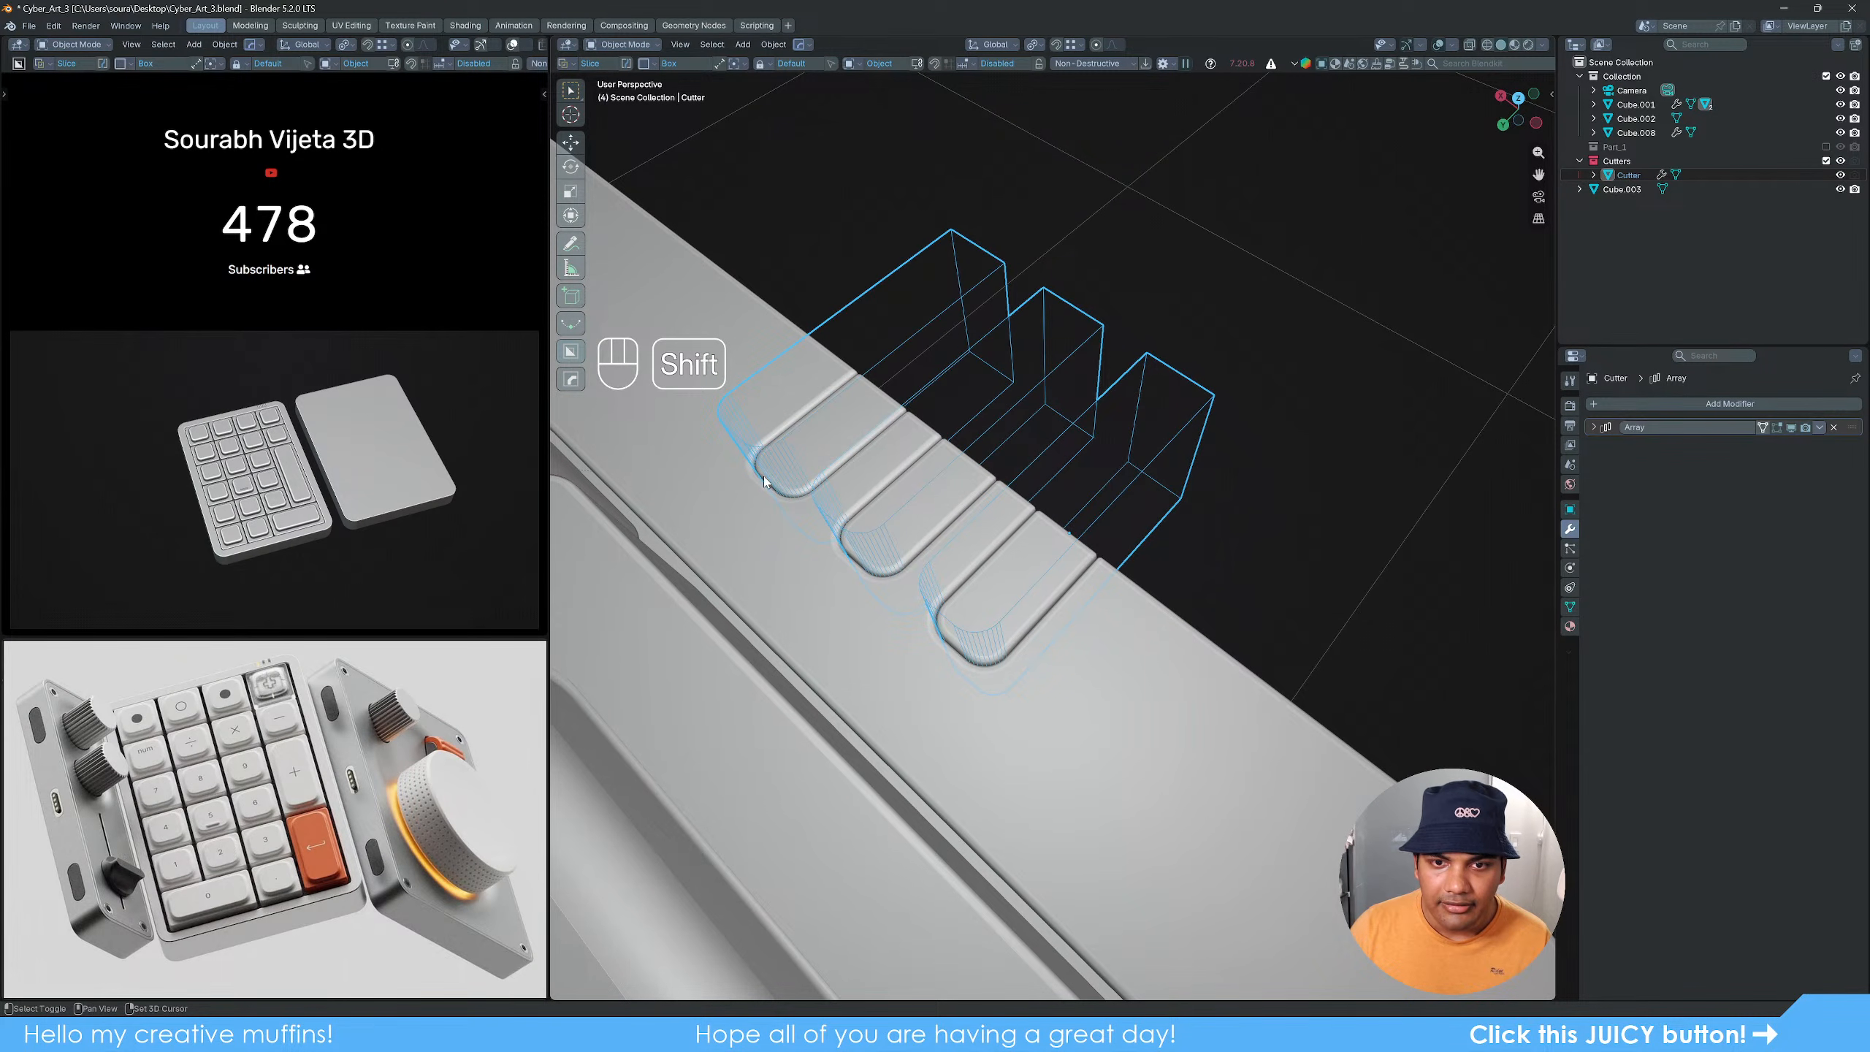
# Step: Apply the array modifier on the slice cutter
pyautogui.click(1274, 497)
pyautogui.scroll(-4, 1274, 497)
pyautogui.moveTo(1075, 563); pyautogui.dragTo(1101, 529, button='middle')
pyautogui.scroll(1, 1108, 438)
pyautogui.click(1107, 438)
pyautogui.press('q')
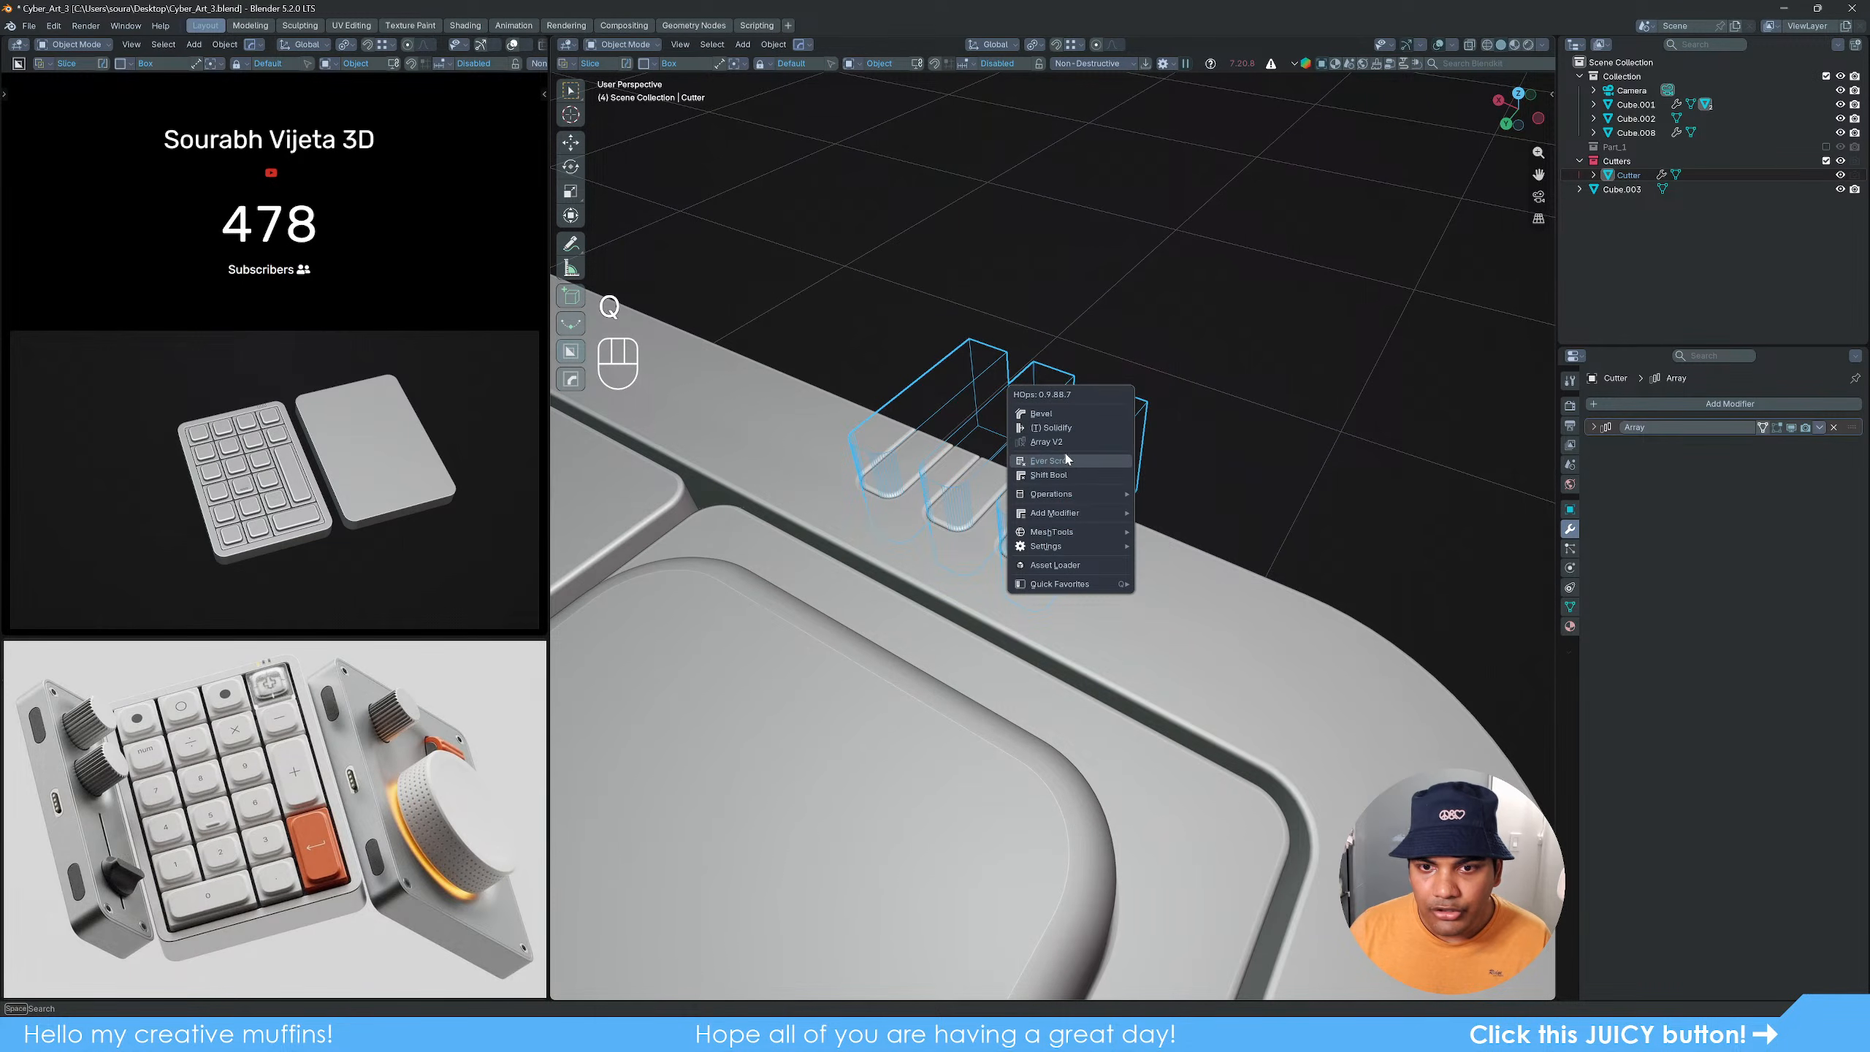
pyautogui.moveTo(1063, 514)
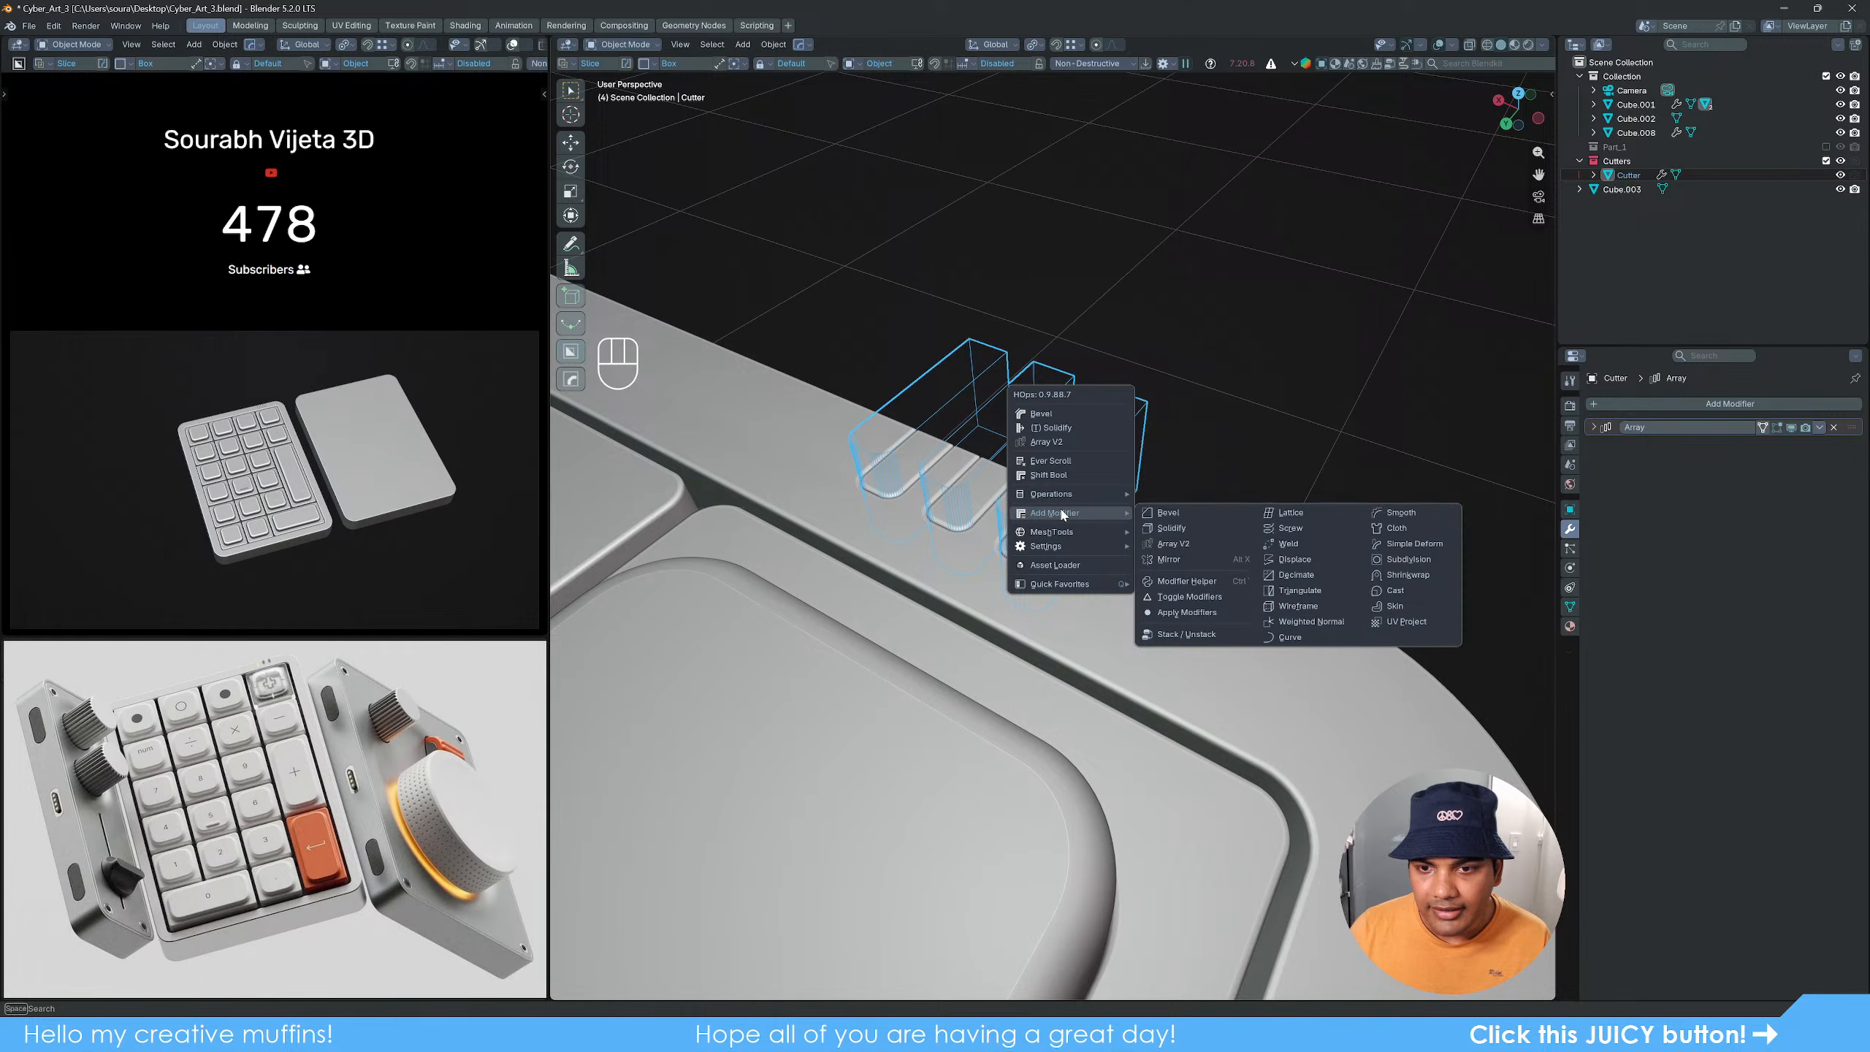
pyautogui.click(1186, 612)
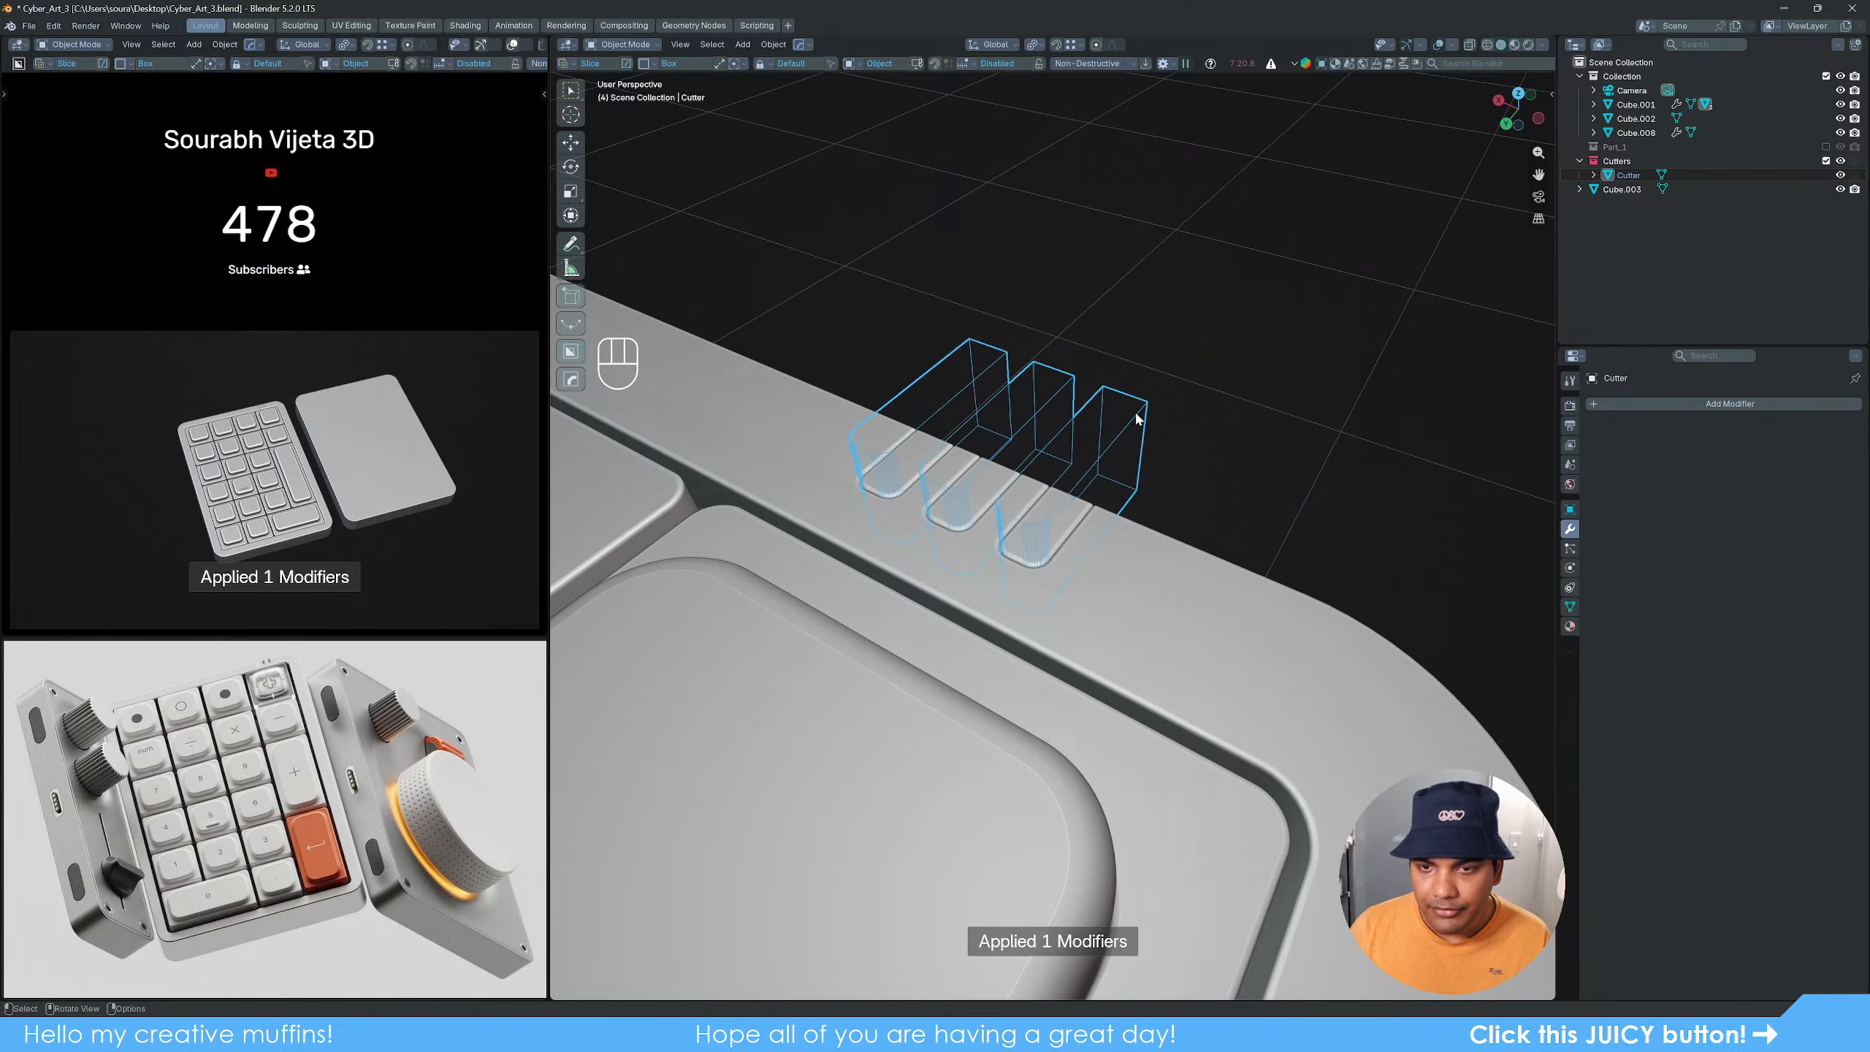
pyautogui.press('x')
pyautogui.hotkey('ctrl', 'z')
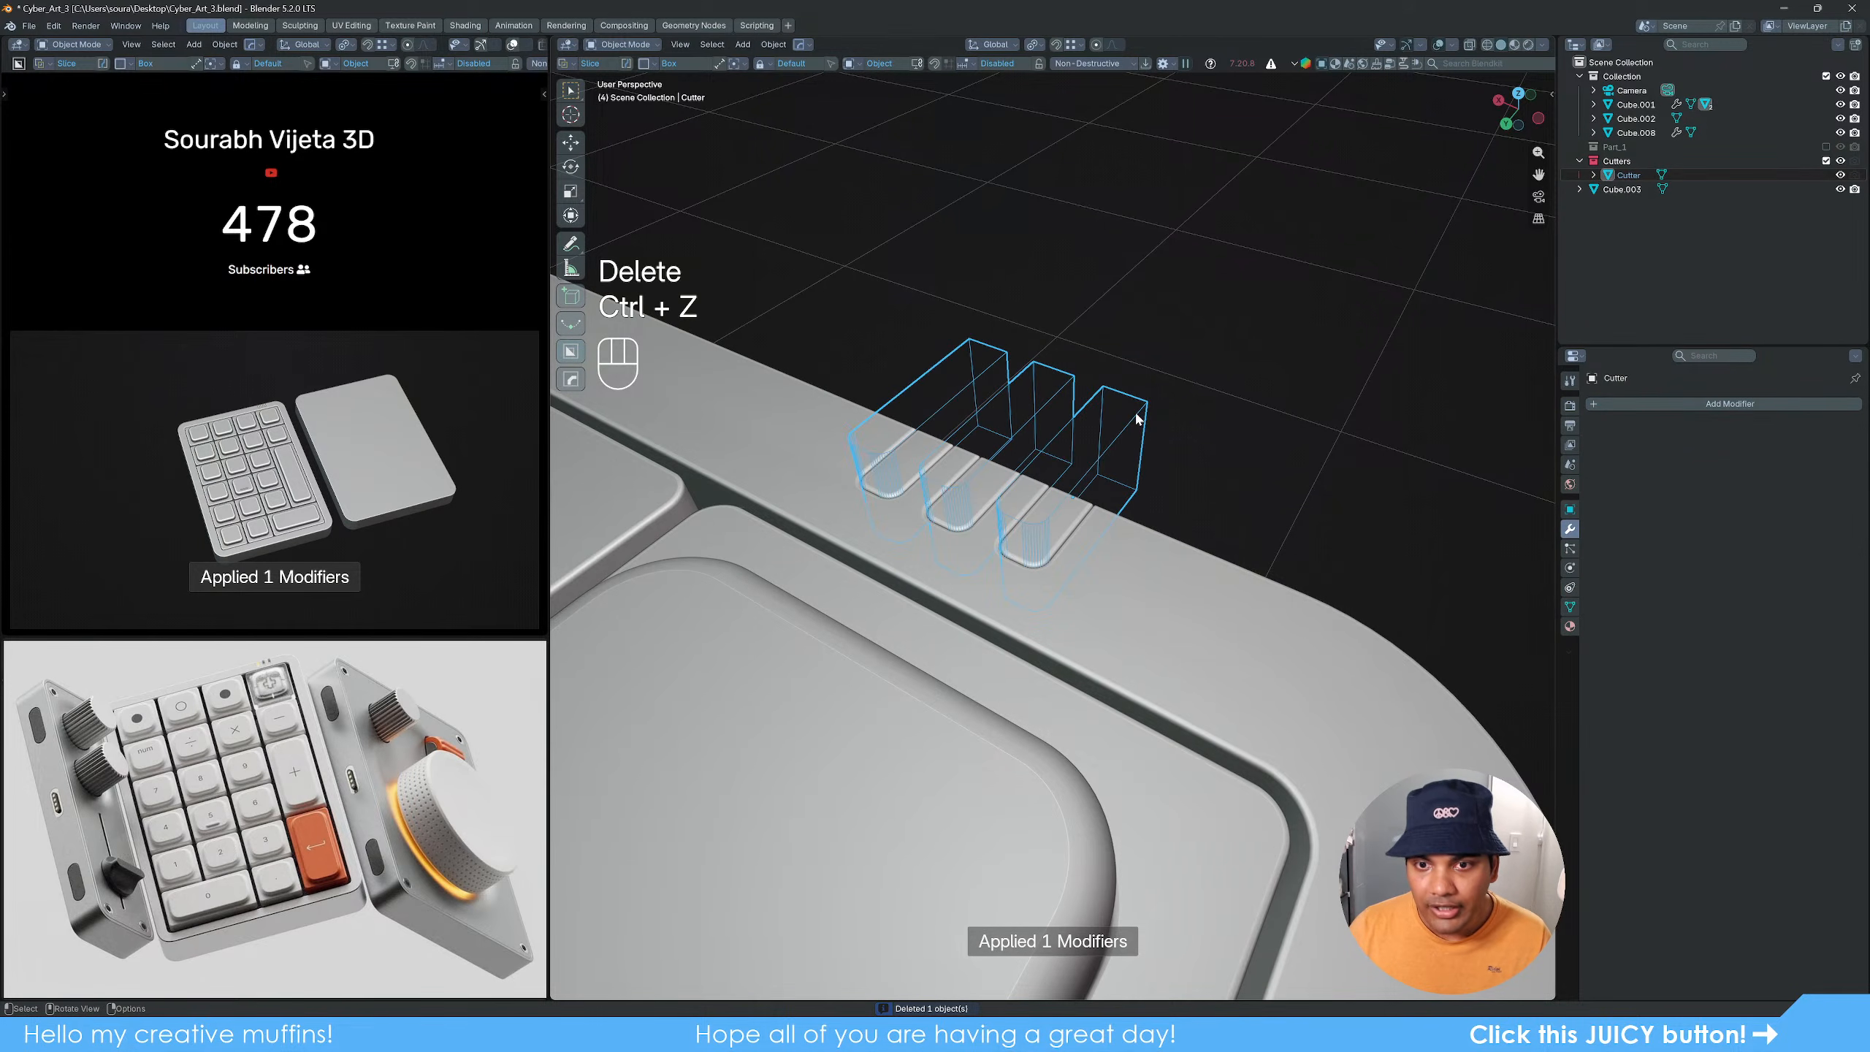
# Step: Use Smart Apply on the keypad case to apply its Smooth by Angle and Boolean modifiers
pyautogui.click(1154, 598)
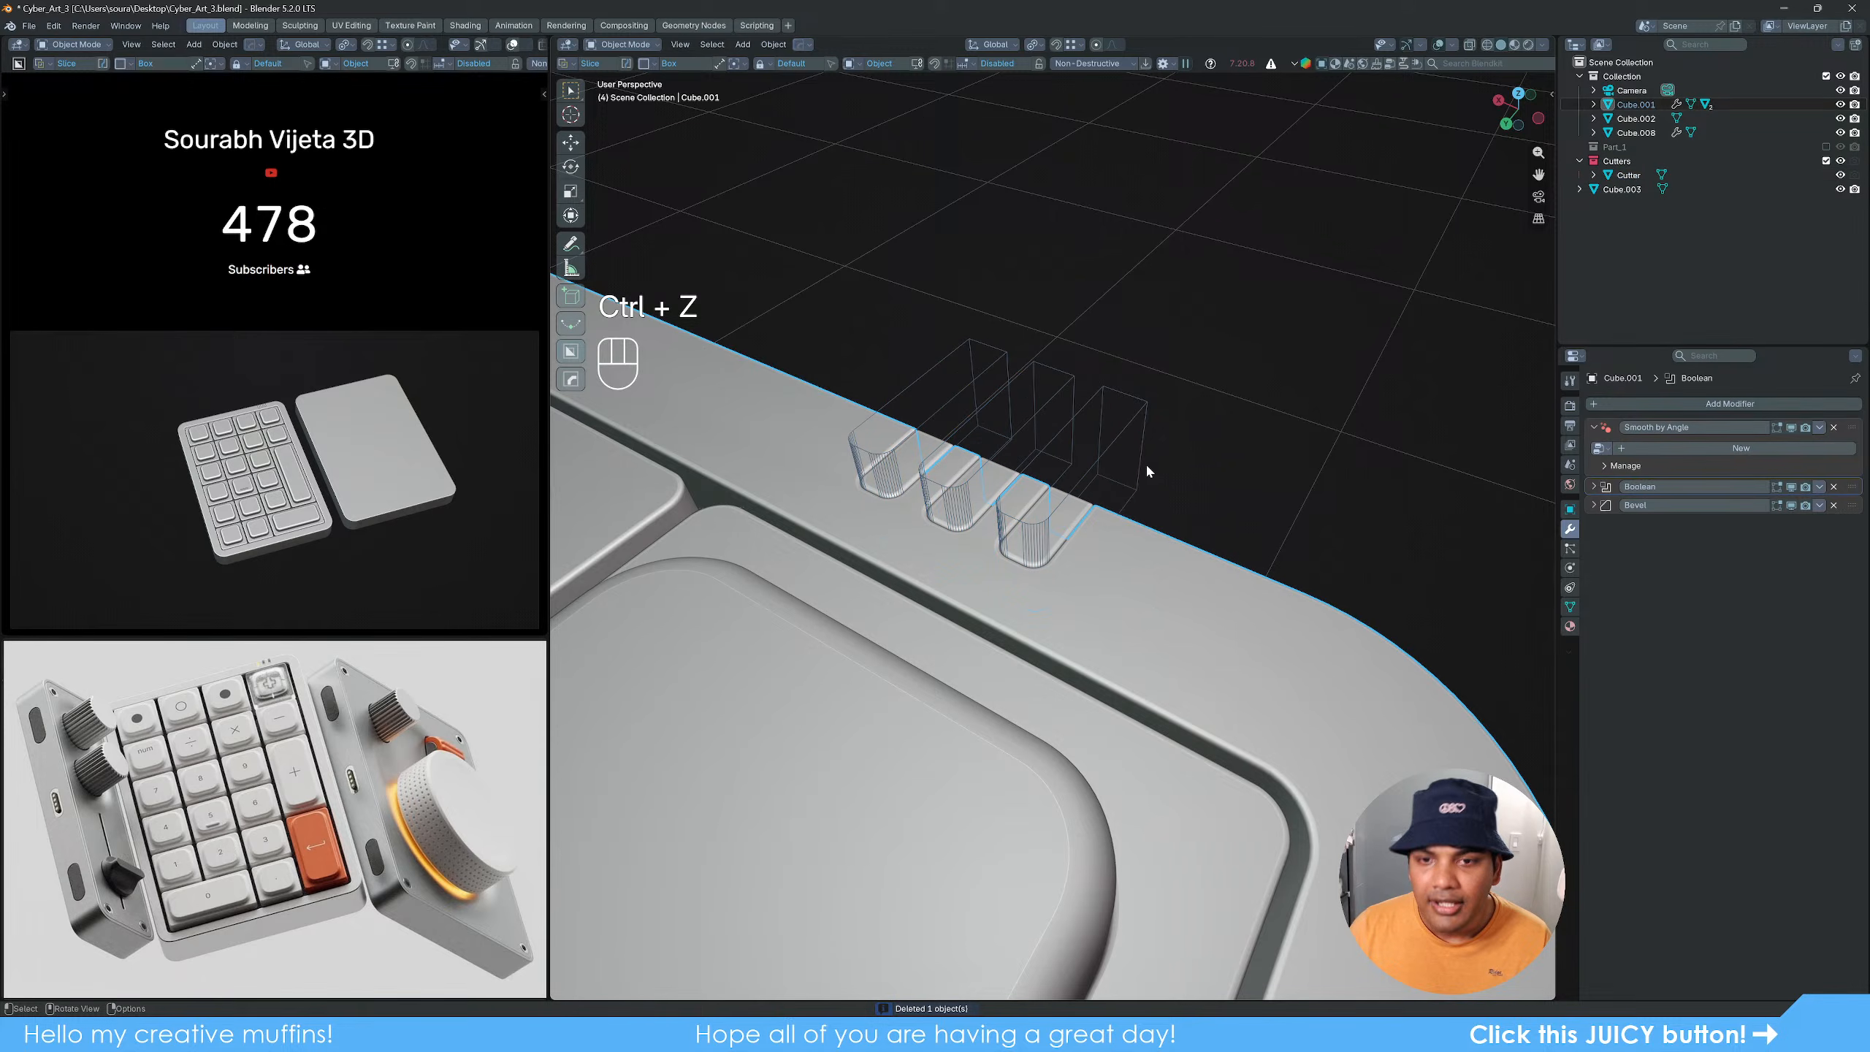
pyautogui.press('q')
pyautogui.moveTo(1107, 564)
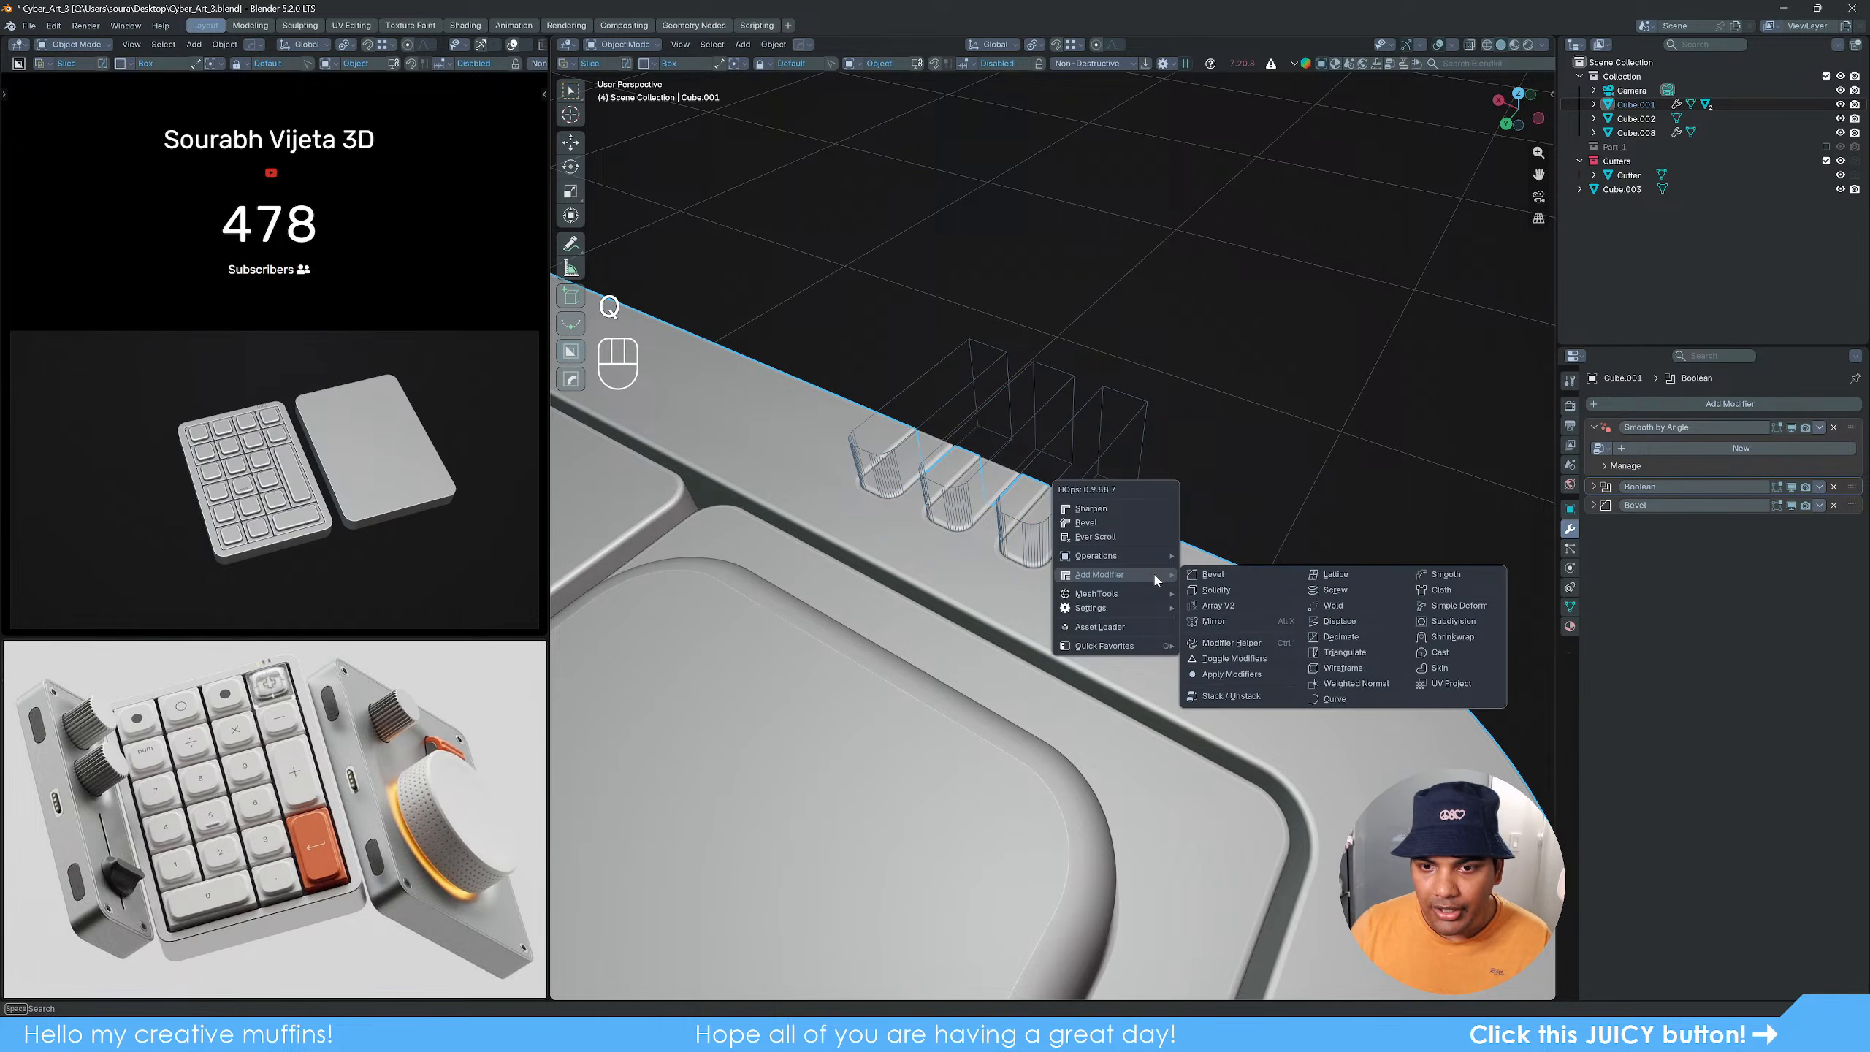
pyautogui.click(1224, 689)
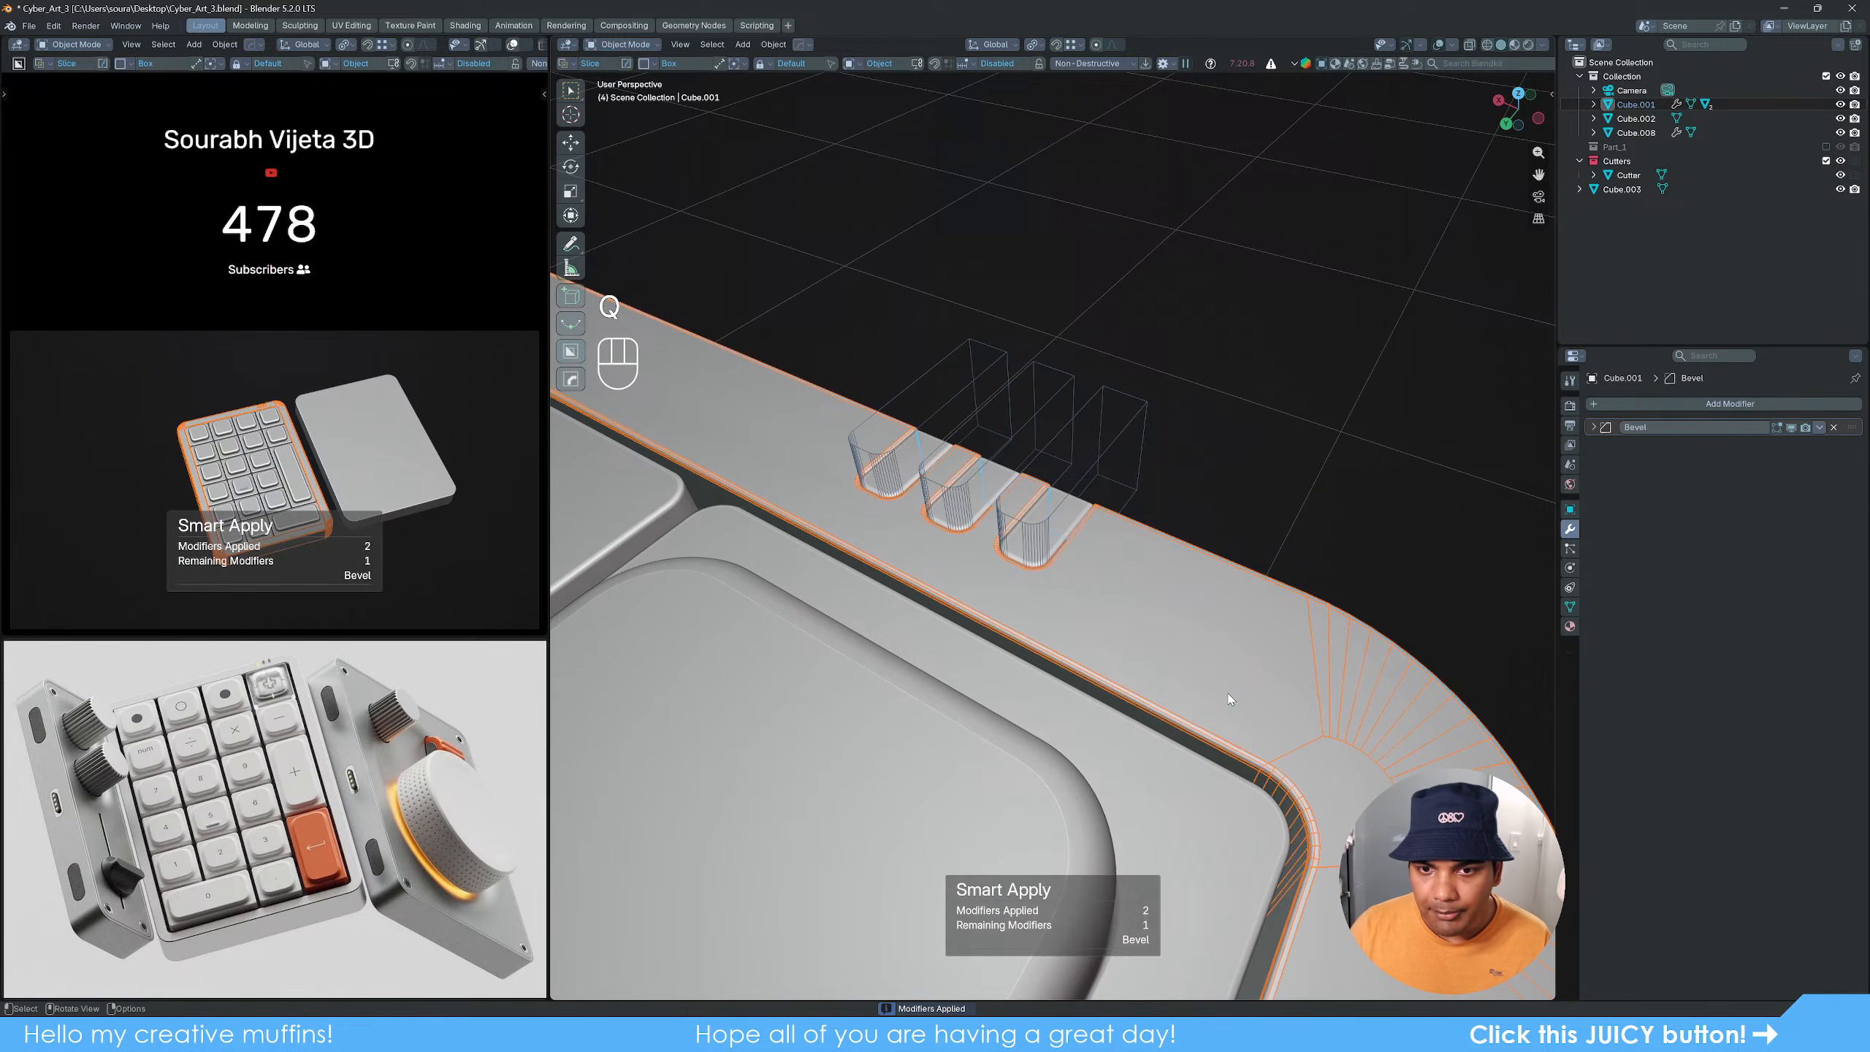
# Step: Try to delete the slice cutter at the case rim, and undo the deletion
pyautogui.click(1154, 424)
pyautogui.press('Delete')
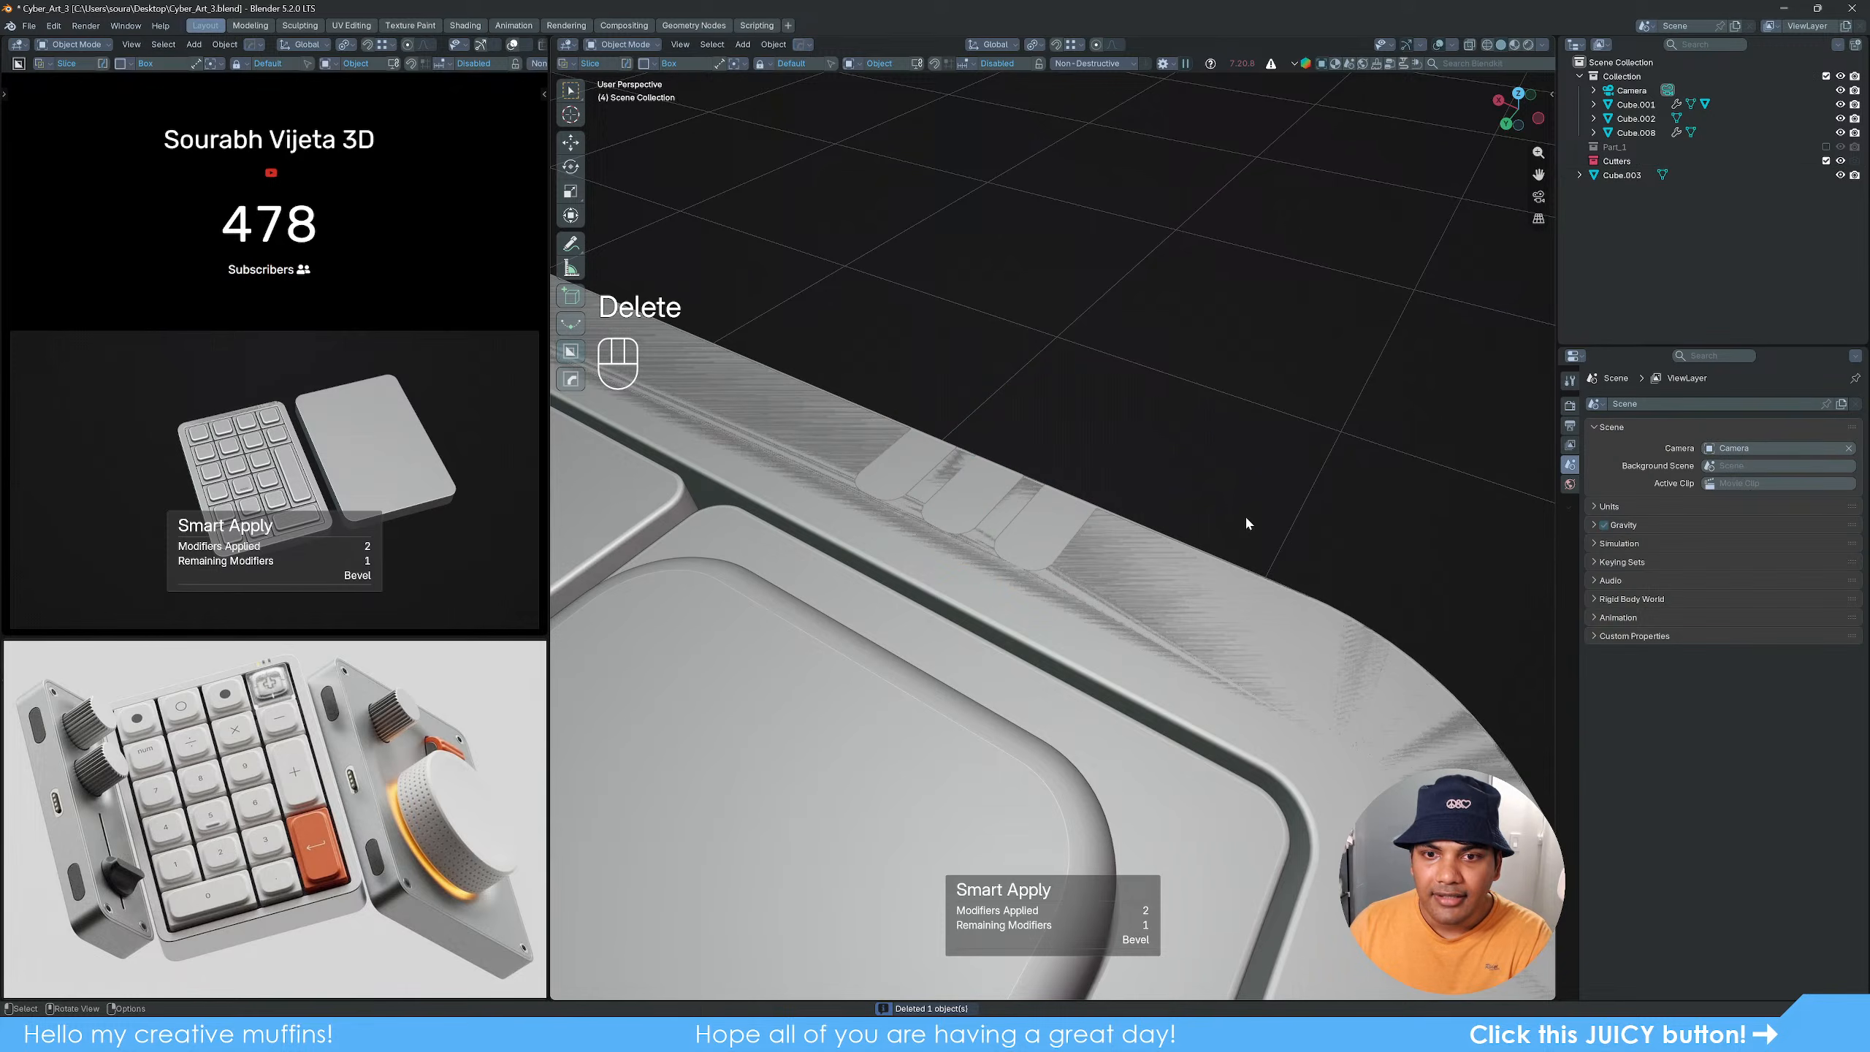
pyautogui.moveTo(1104, 556); pyautogui.dragTo(900, 510, button='middle')
pyautogui.hotkey('ctrl', 'z')
pyautogui.scroll(-4, 1283, 548)
pyautogui.click(1085, 469)
pyautogui.moveTo(1085, 468); pyautogui.dragTo(1202, 588, button='middle')
pyautogui.press('g')
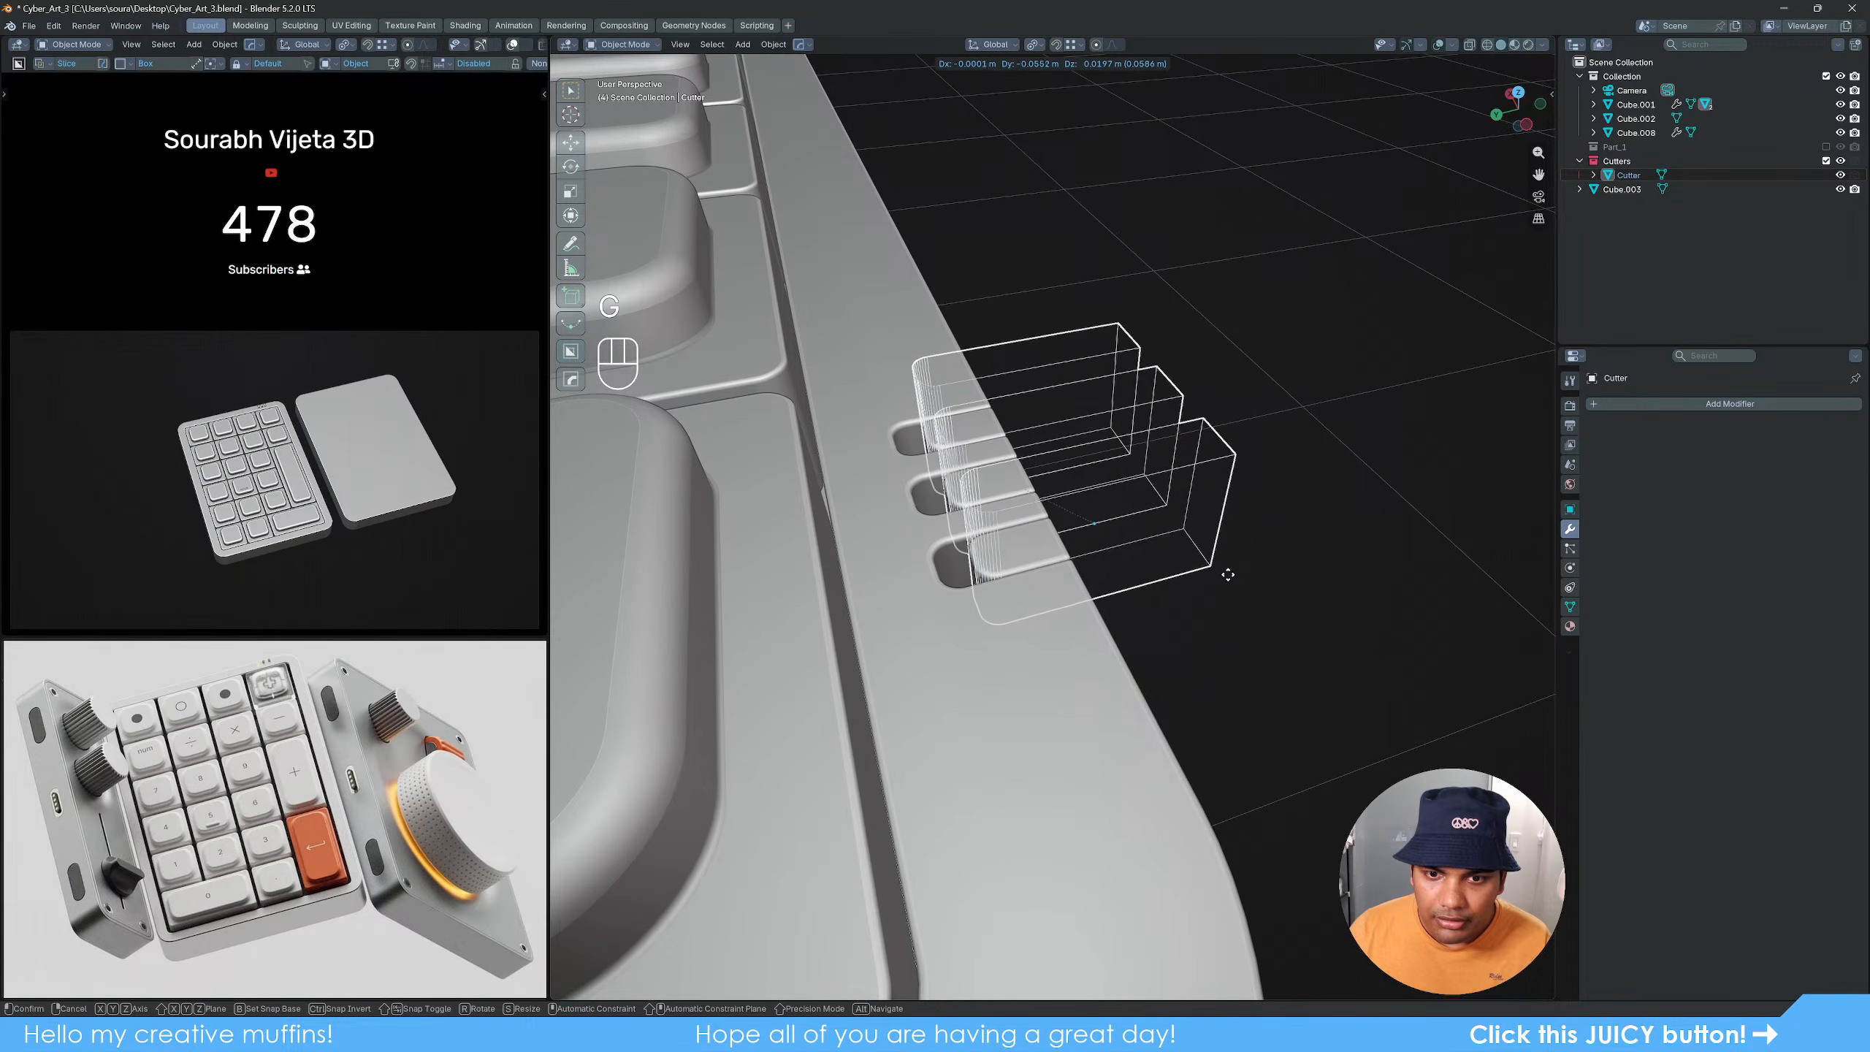
pyautogui.click(1183, 532)
# Step: Use Smart Apply on the sliced rim inserts to apply their Smooth by Angle and Boolean modifiers
pyautogui.click(1055, 553)
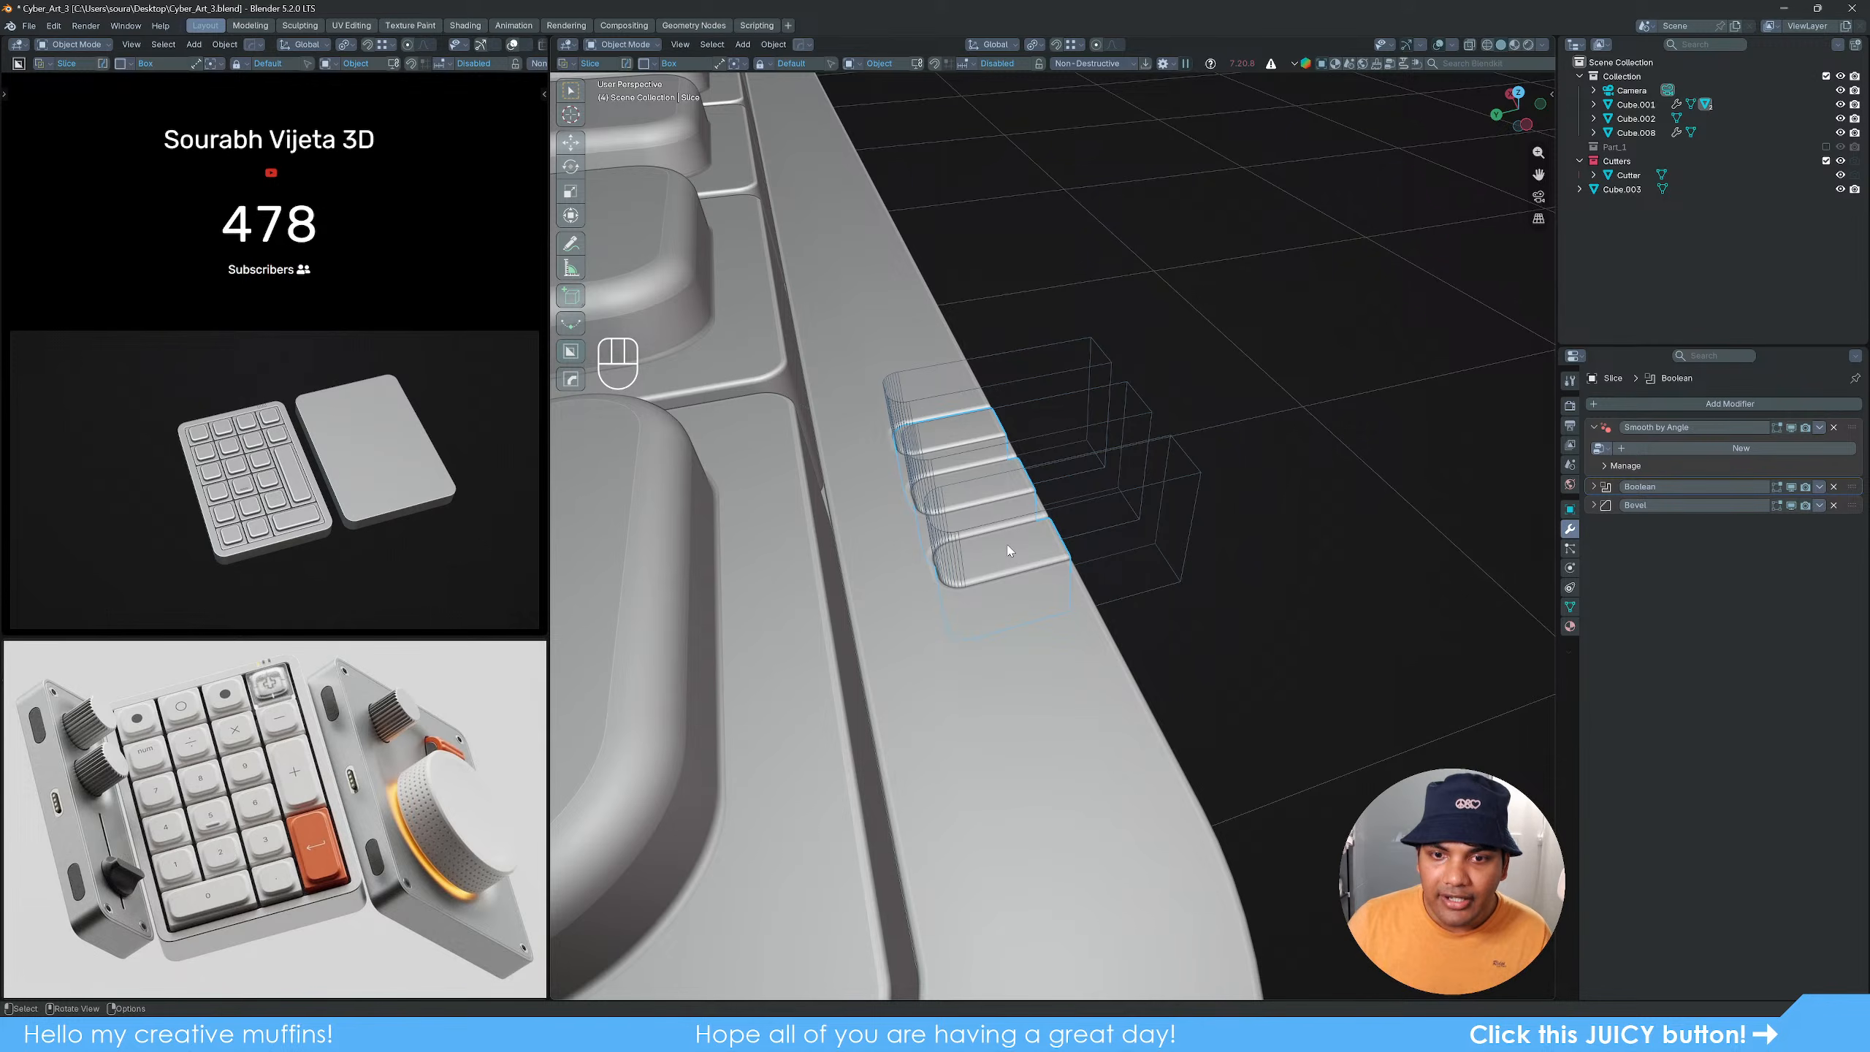
pyautogui.scroll(2, 1030, 590)
pyautogui.click(1056, 727)
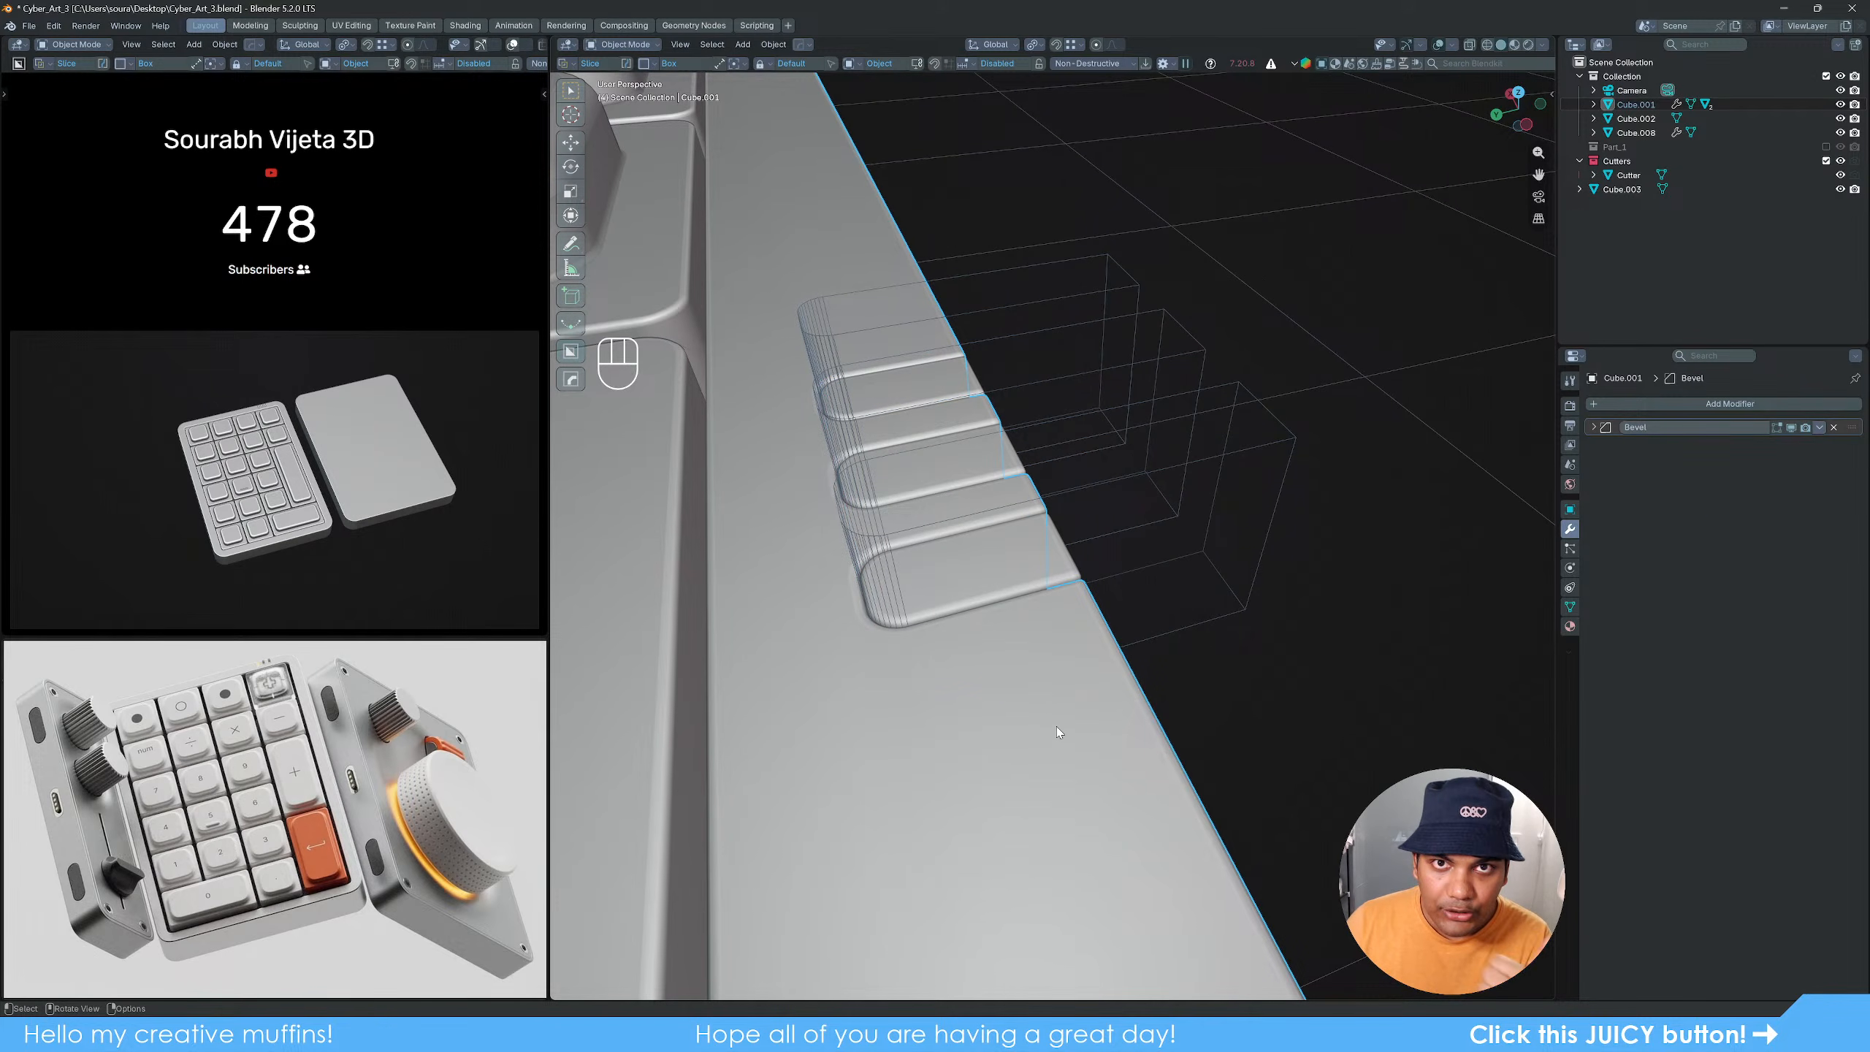
pyautogui.click(972, 563)
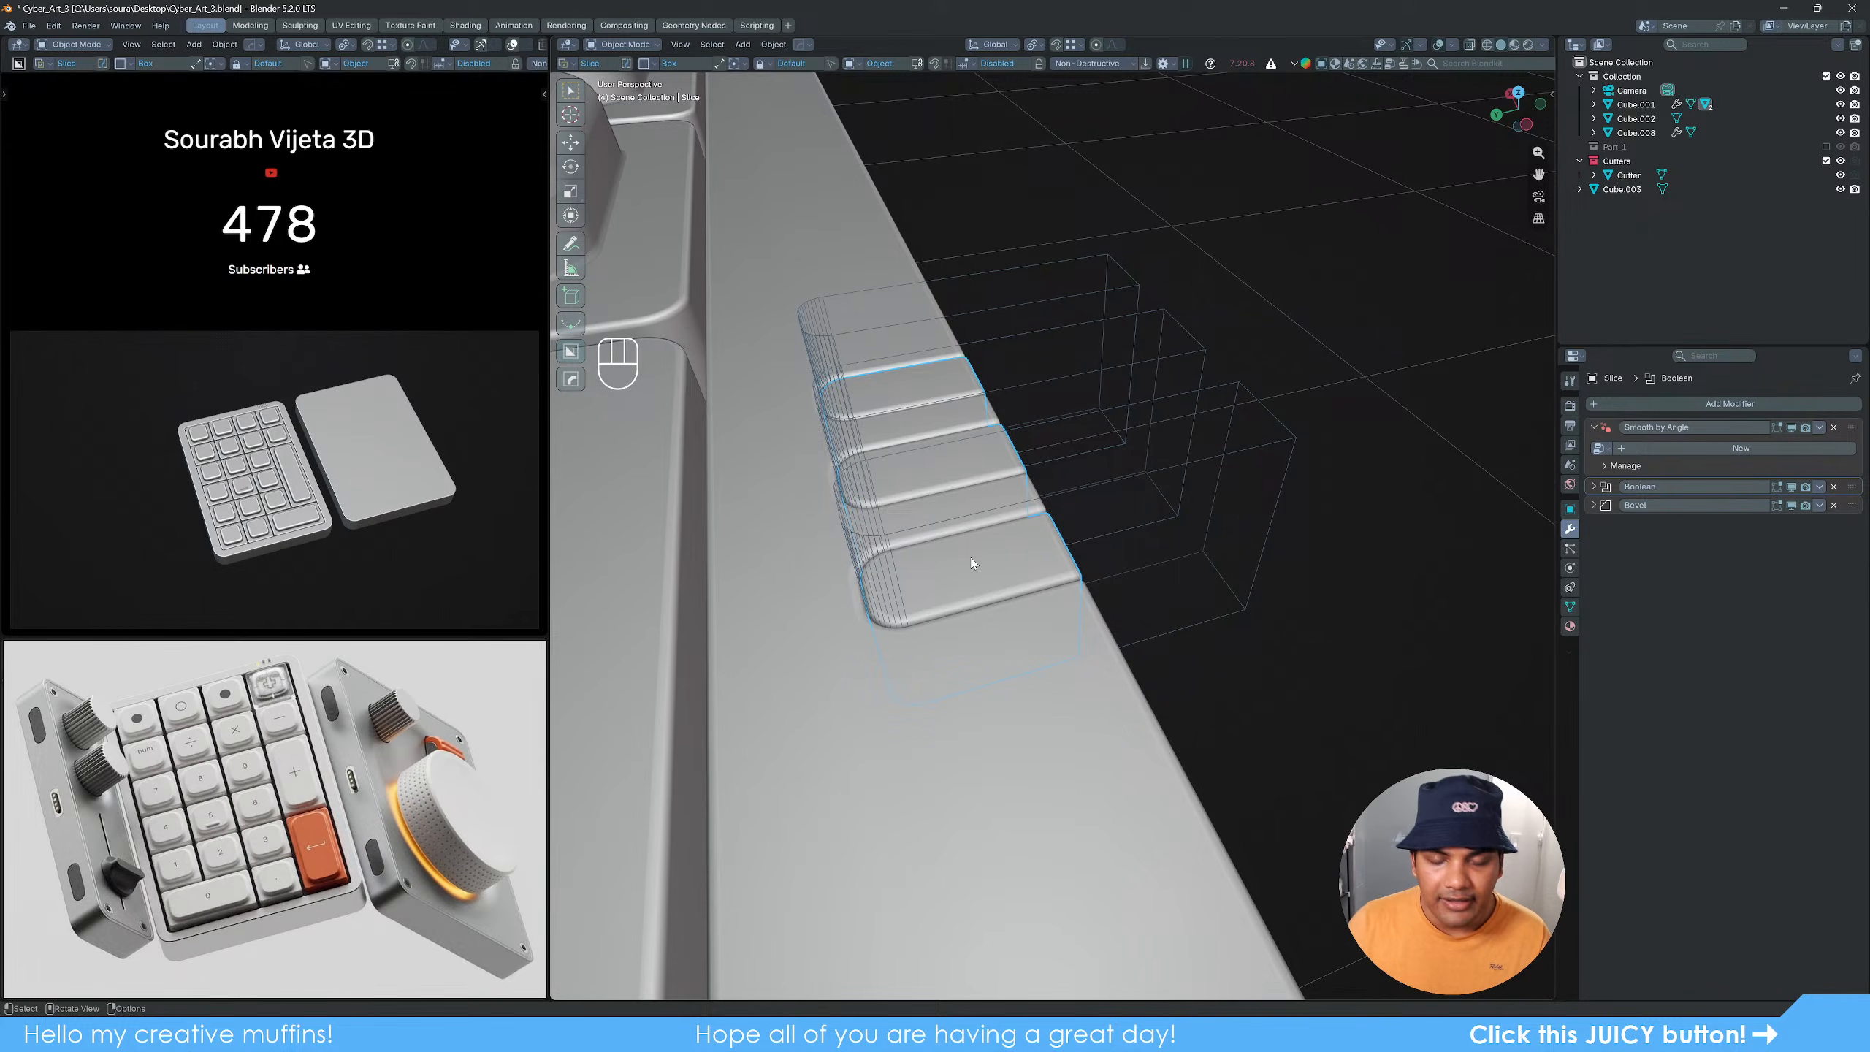
pyautogui.press('q')
pyautogui.moveTo(961, 557)
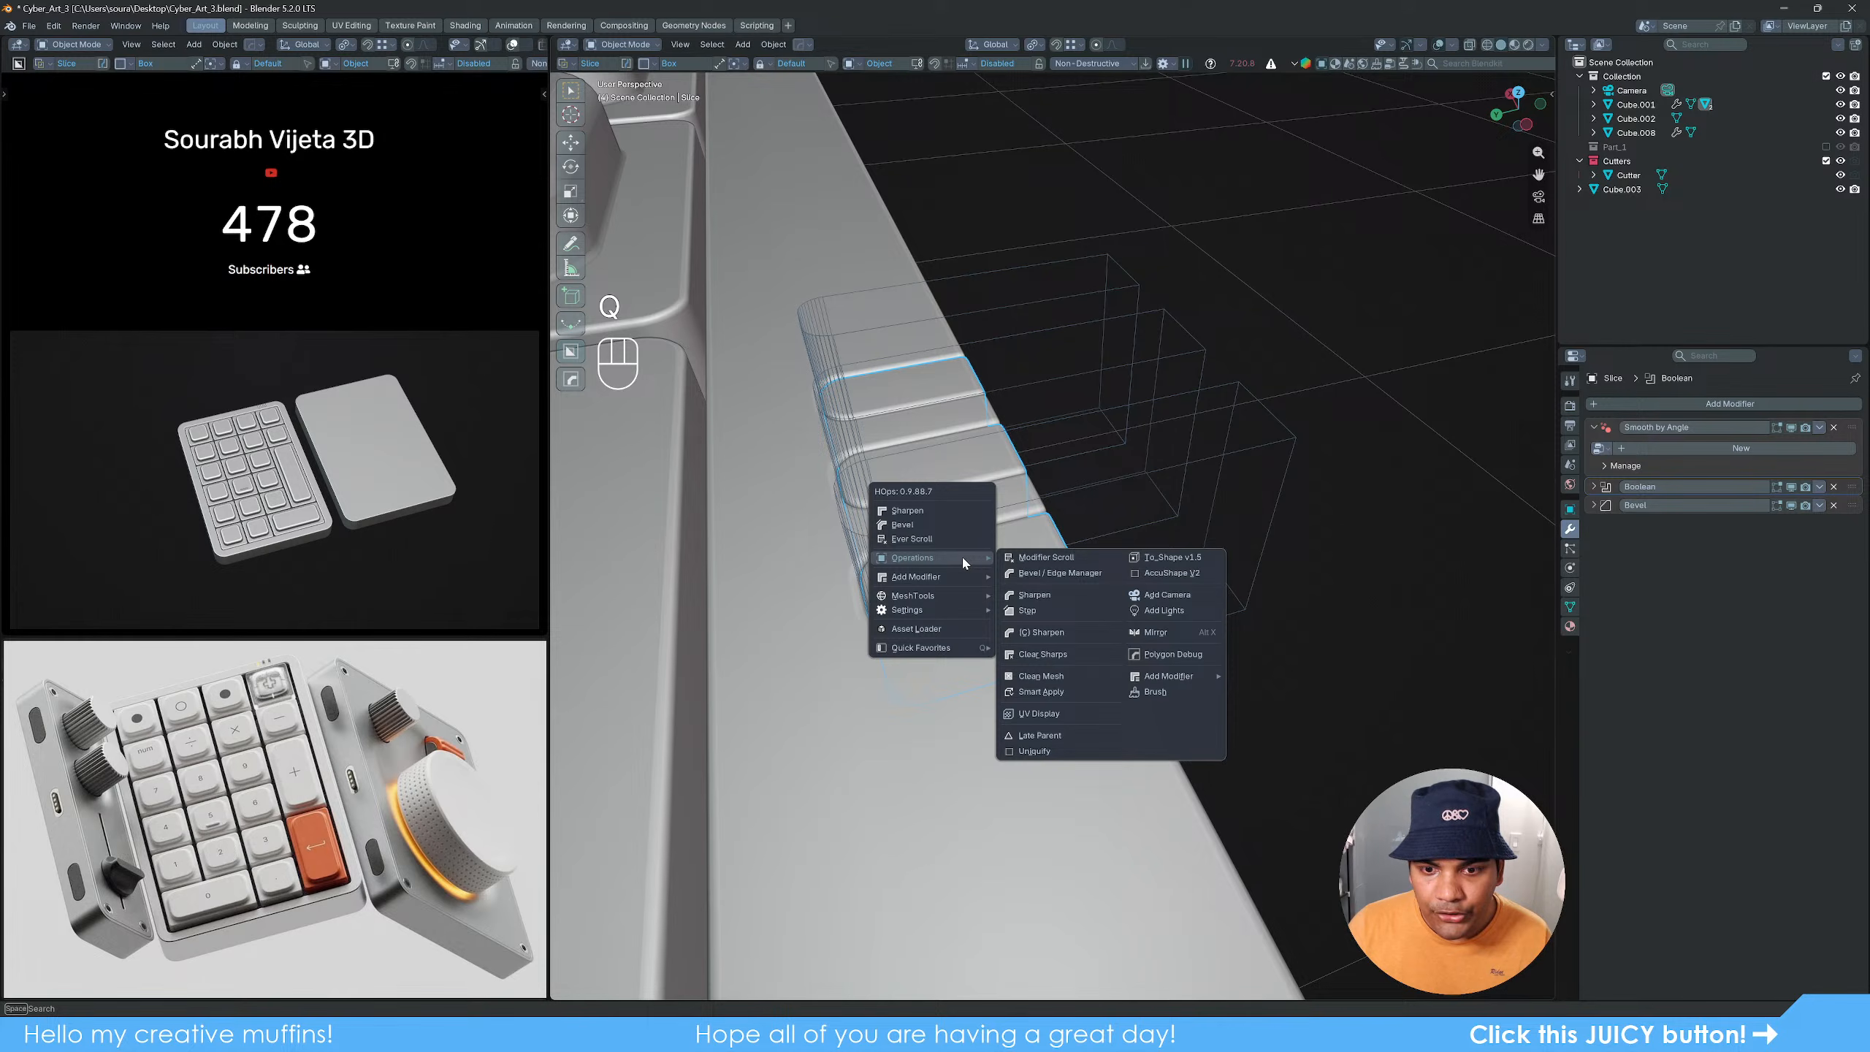
pyautogui.click(1065, 689)
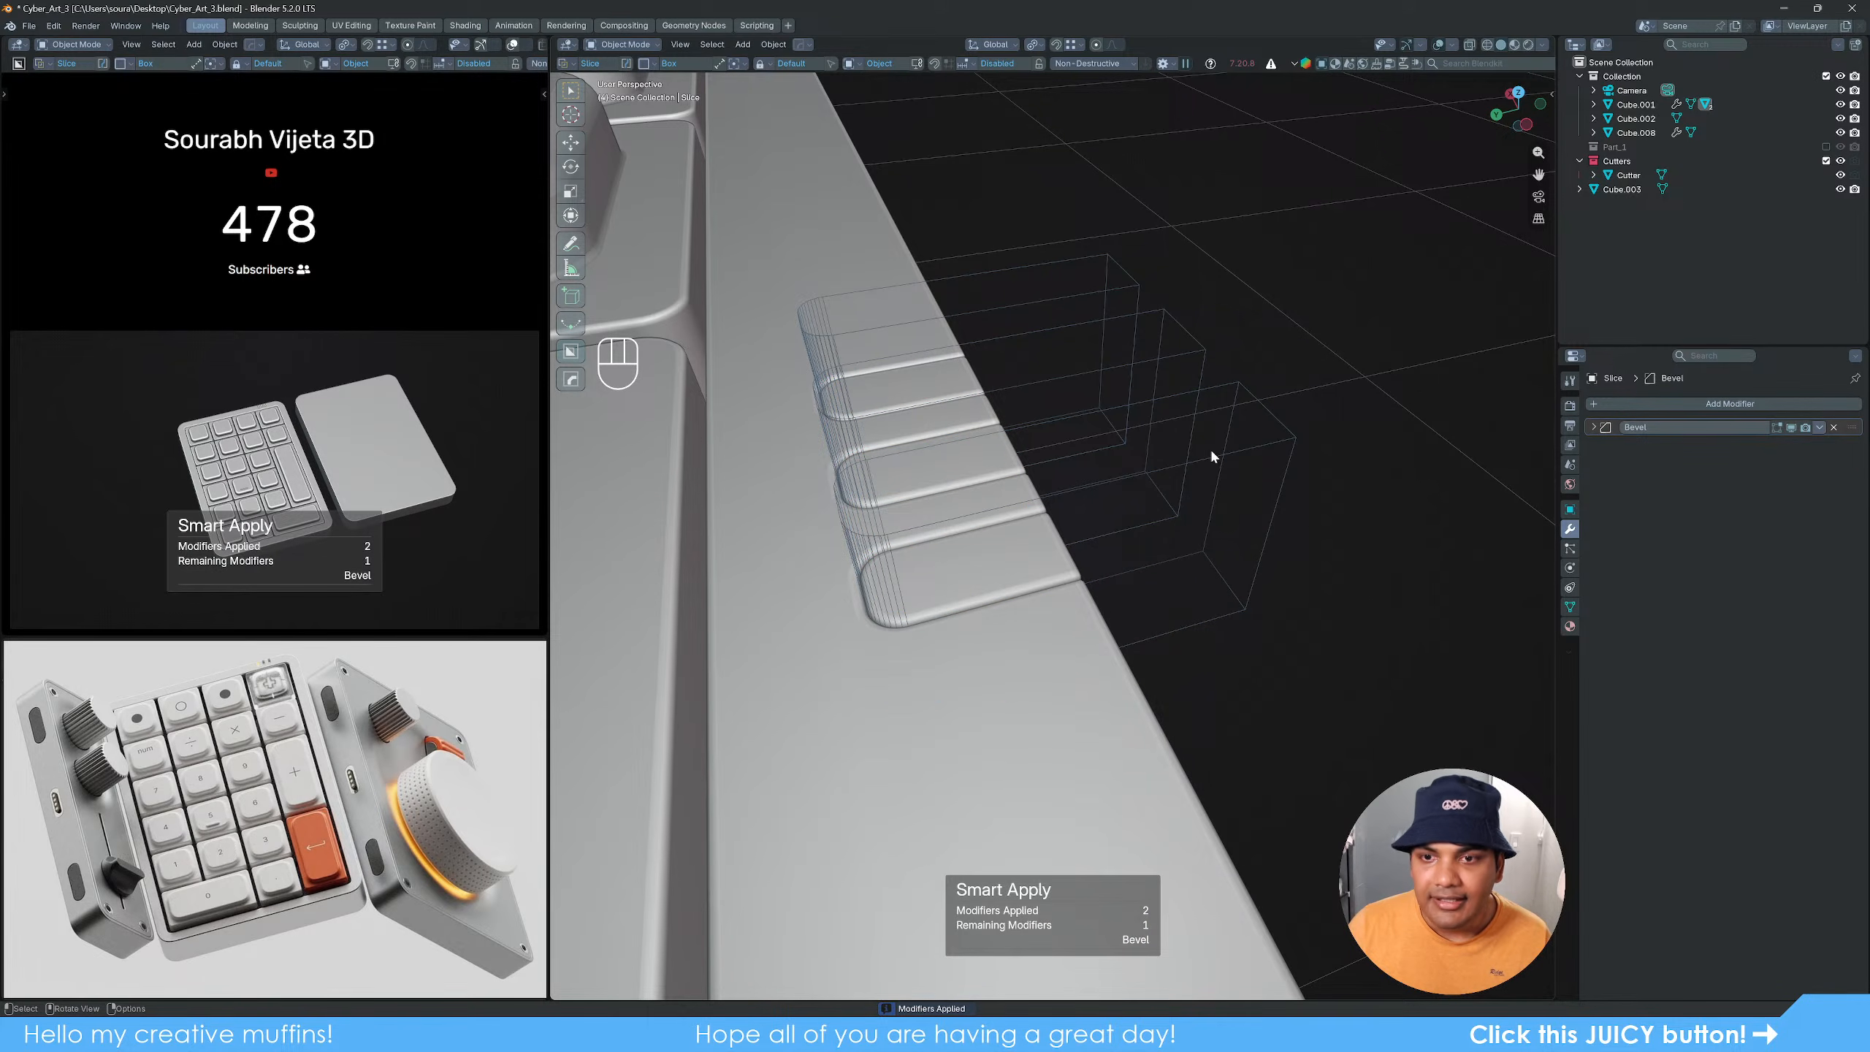
# Step: Delete the slice cutter from the case rim
pyautogui.click(1220, 490)
pyautogui.press('g')
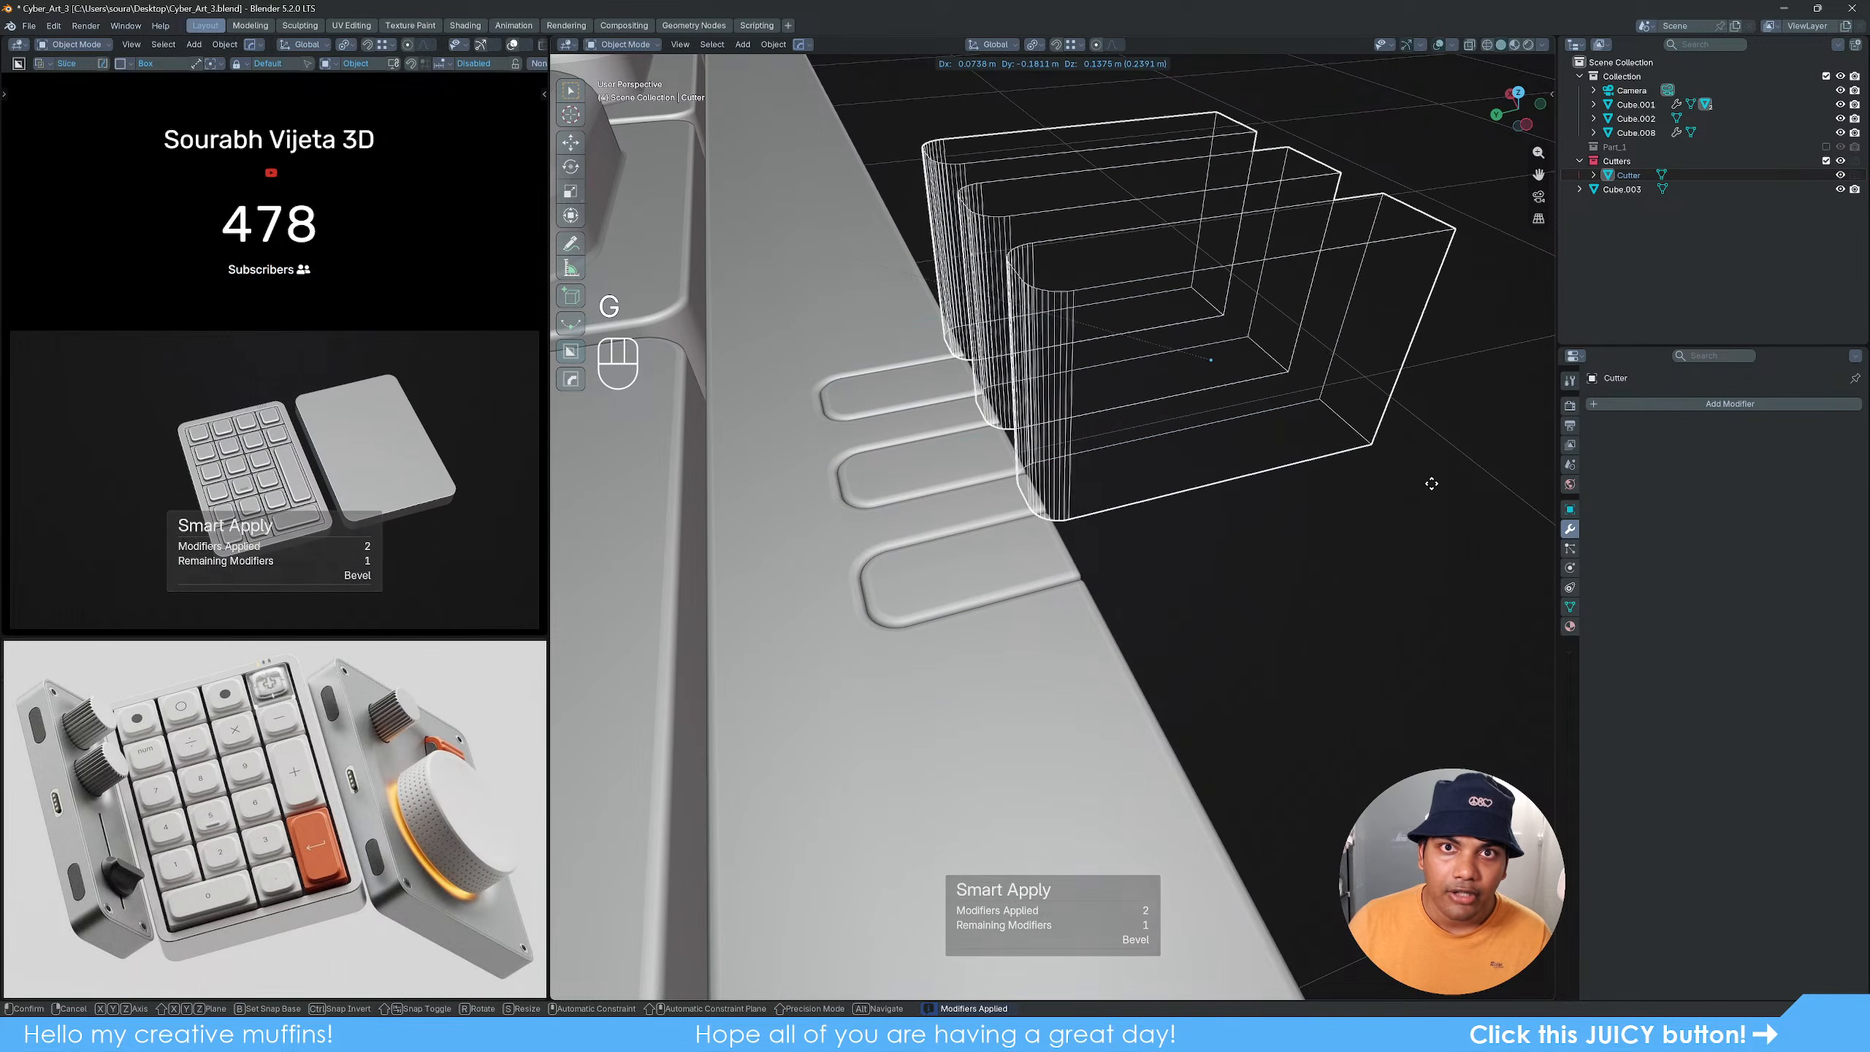
pyautogui.rightClick(1433, 490)
pyautogui.press('Delete')
pyautogui.moveTo(1298, 459); pyautogui.dragTo(1119, 787, button='middle')
pyautogui.scroll(4, 1120, 787)
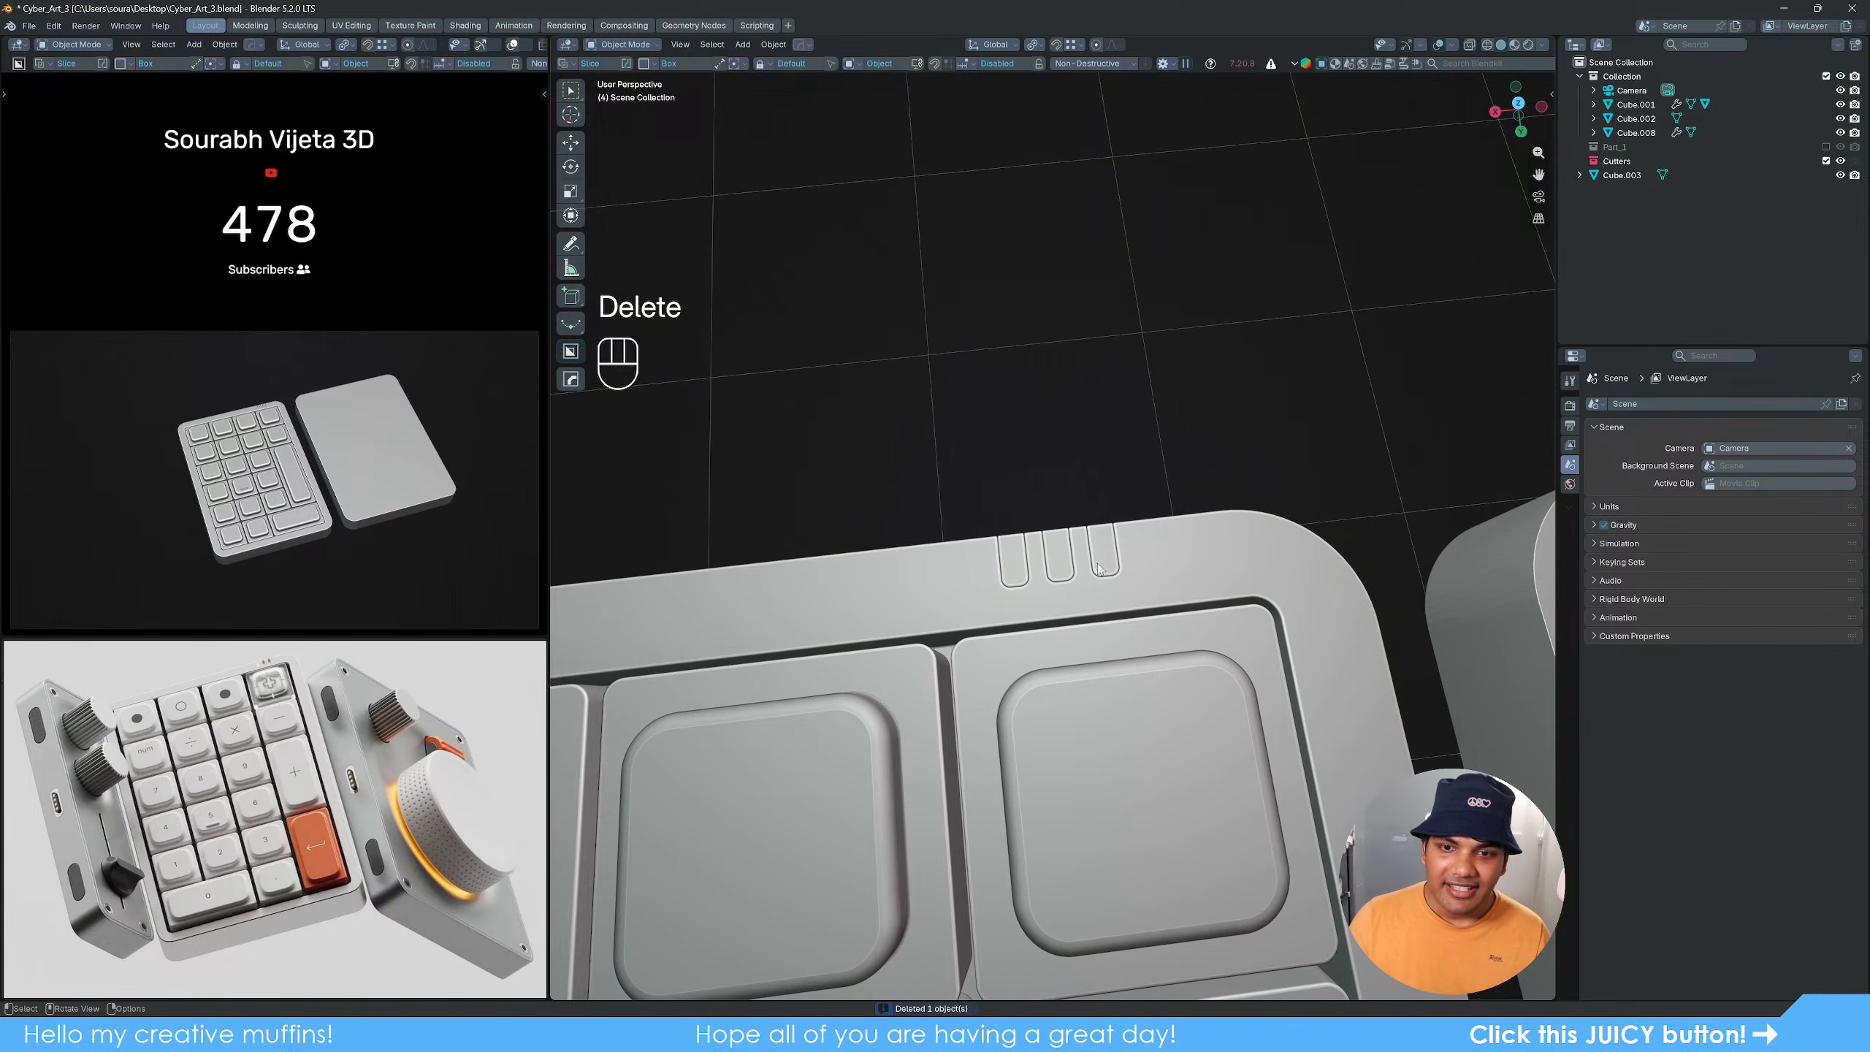
pyautogui.scroll(-8, 1114, 702)
pyautogui.keyDown('shift'); pyautogui.moveTo(1120, 670); pyautogui.dragTo(1139, 521, button='middle'); pyautogui.keyUp('shift')
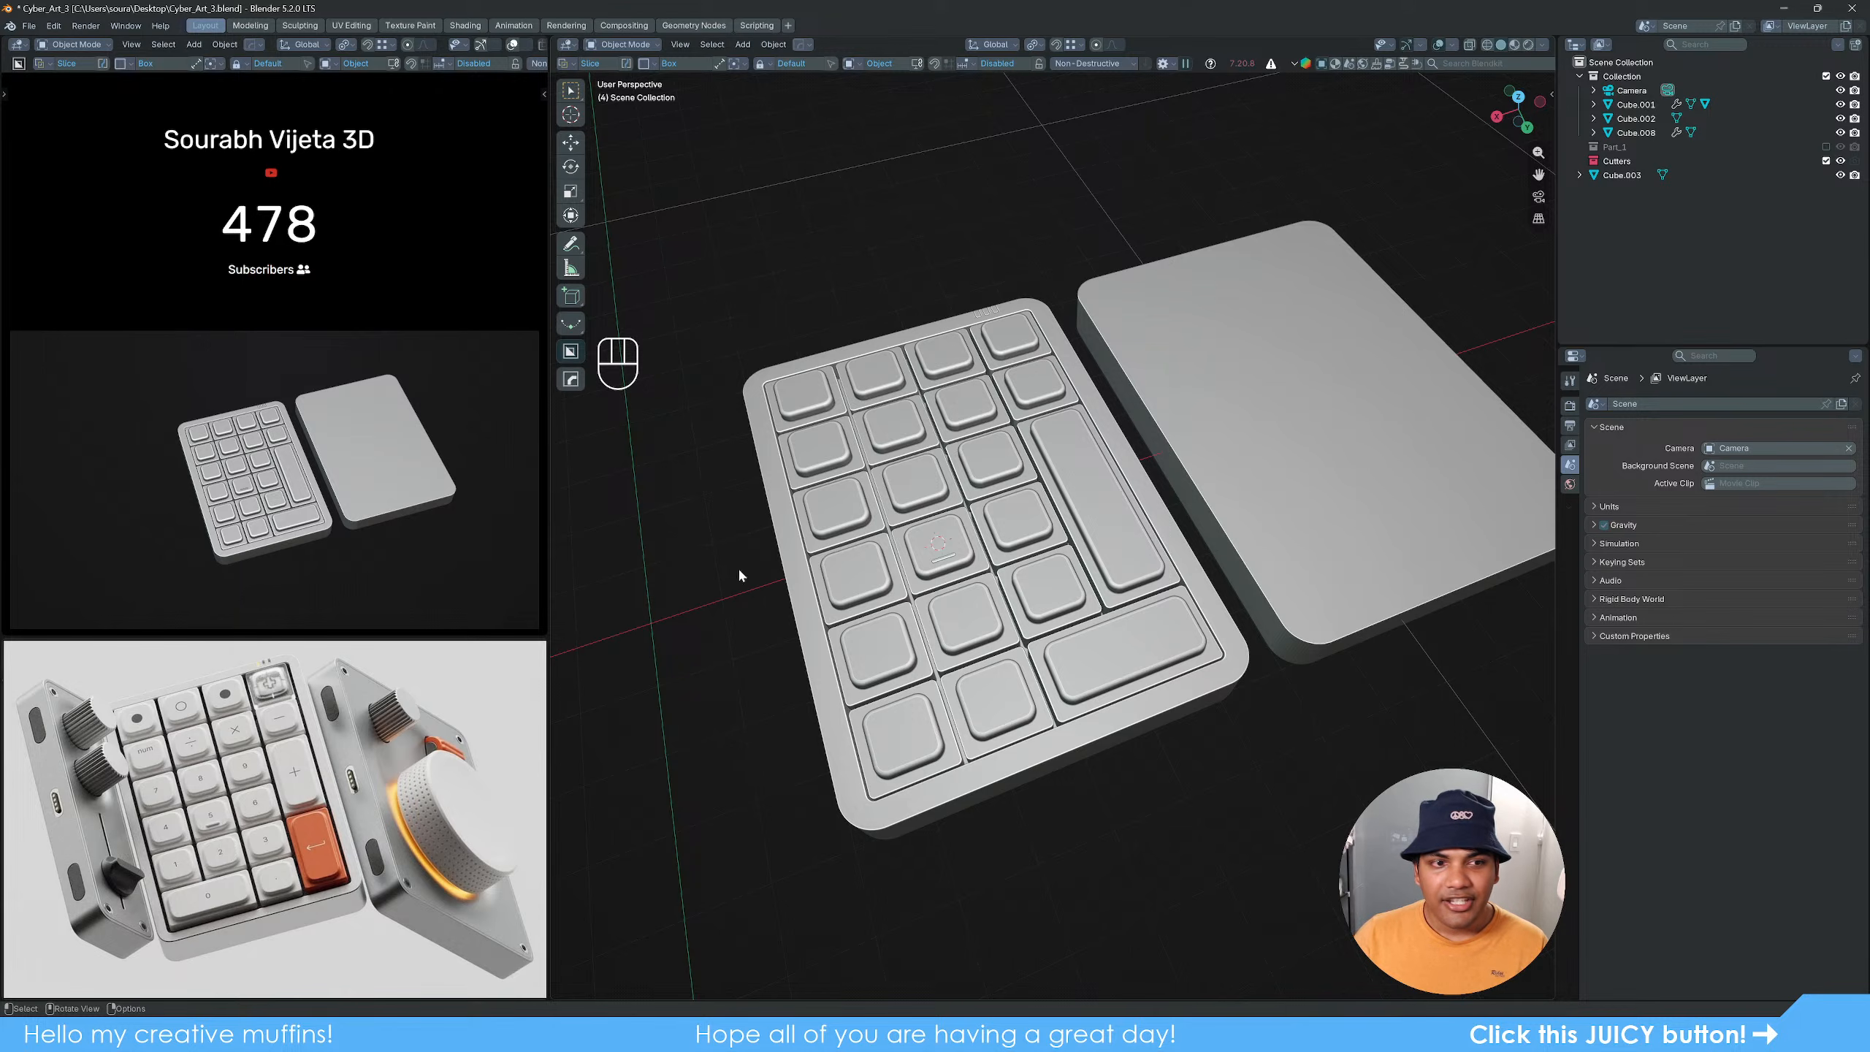
# Step: Enable the Part_1 collection to show the knob panel beside the keypad
pyautogui.moveTo(1112, 648); pyautogui.dragTo(1095, 642, button='middle')
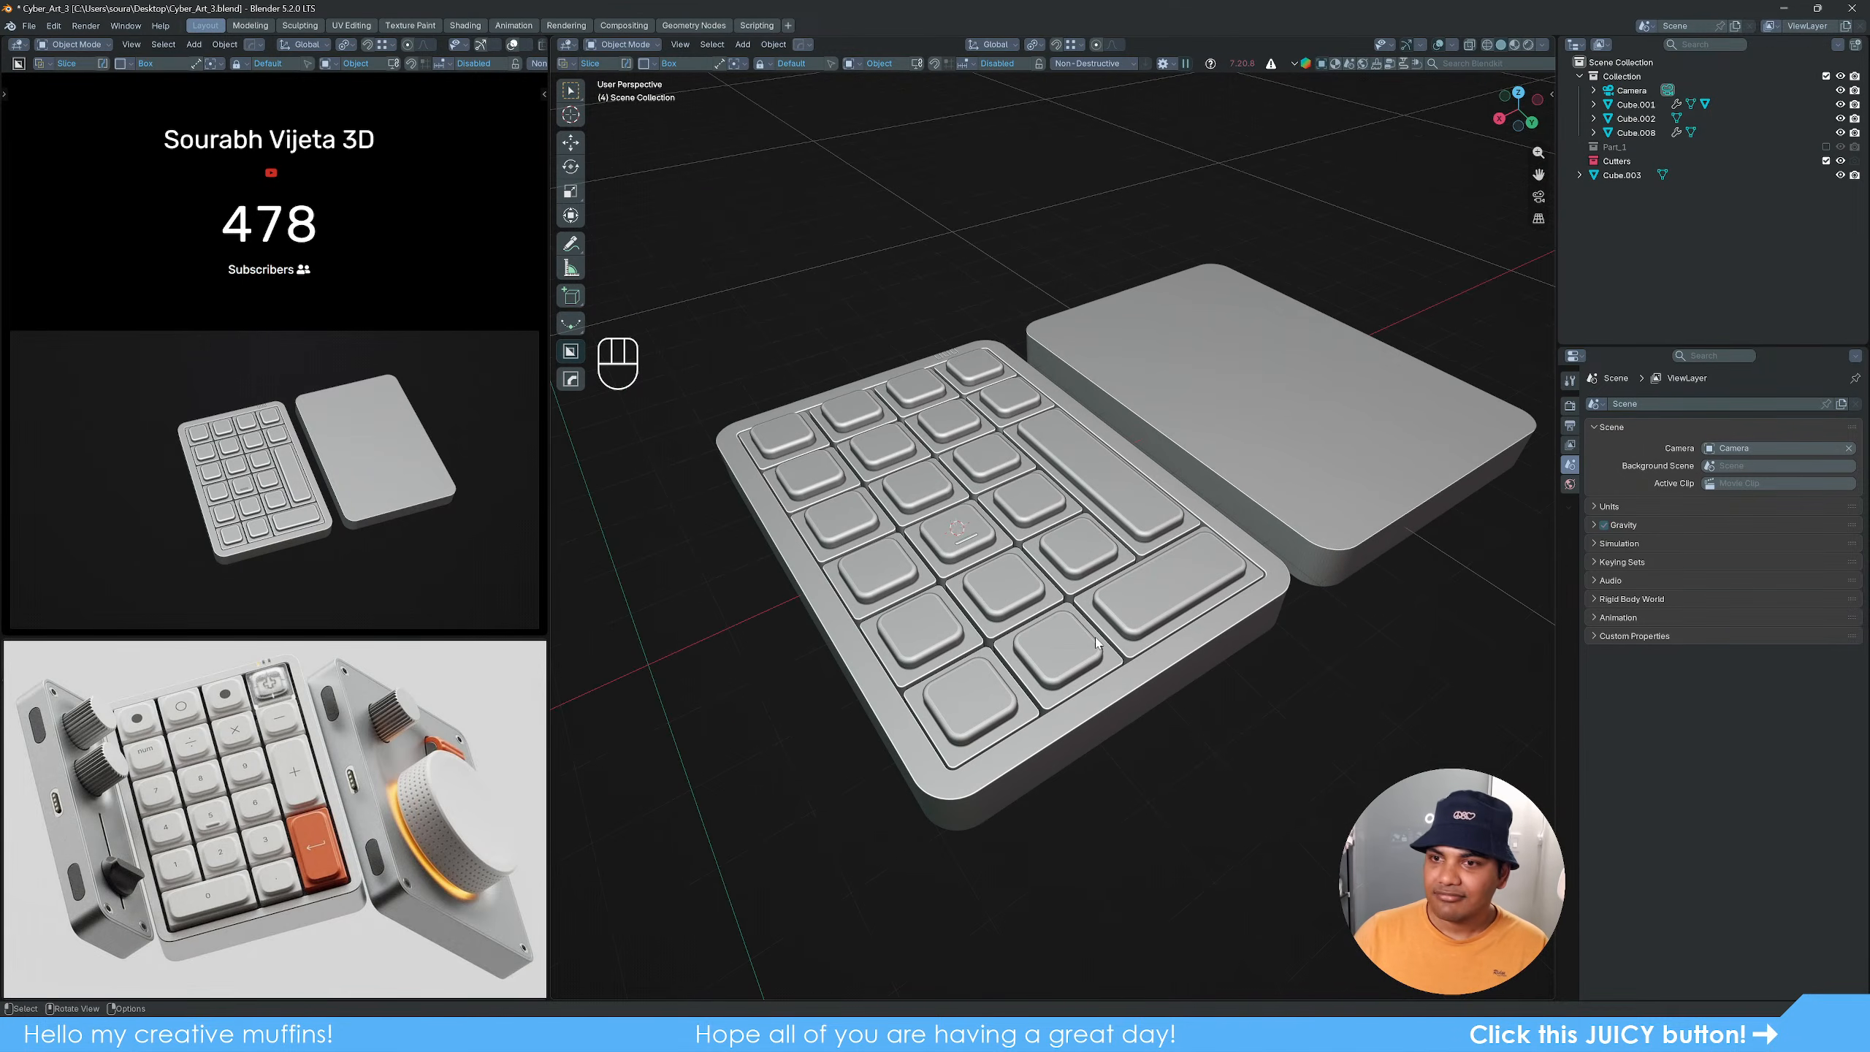
pyautogui.click(1827, 147)
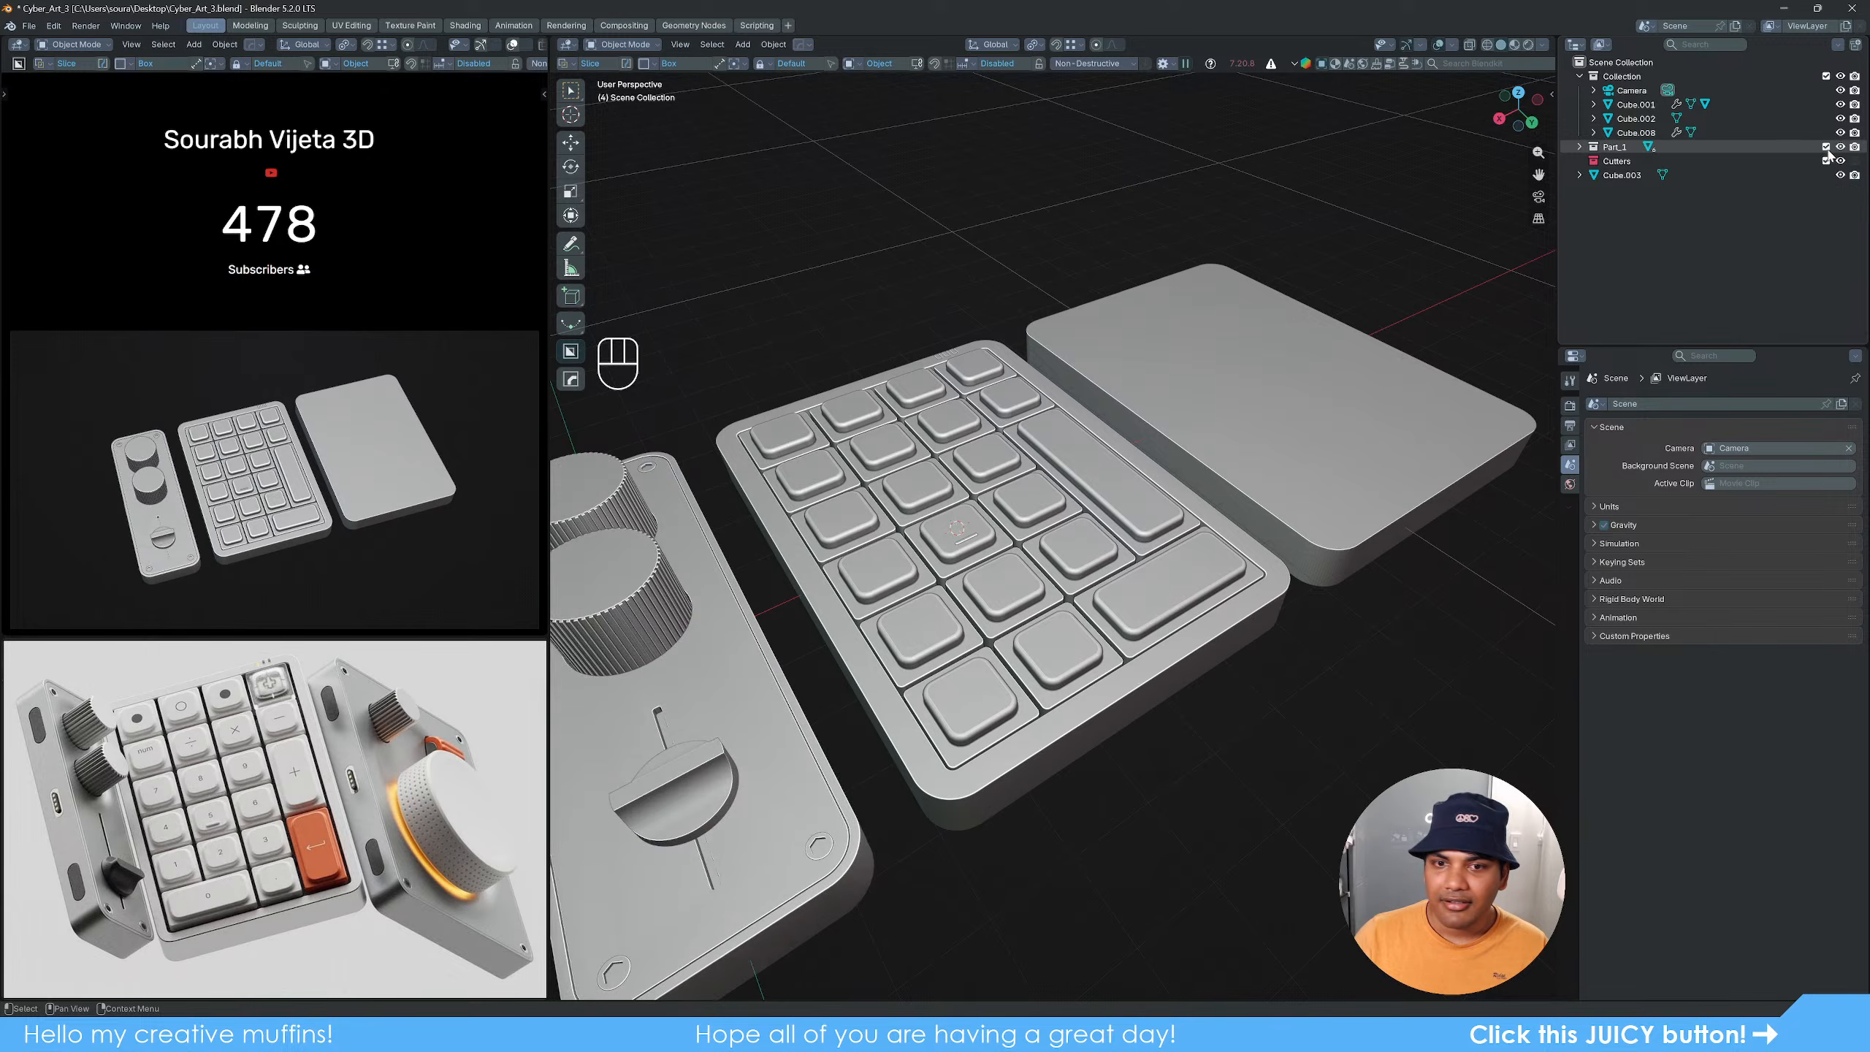
pyautogui.moveTo(1148, 490); pyautogui.dragTo(1199, 604, button='middle')
pyautogui.scroll(1, 1156, 553)
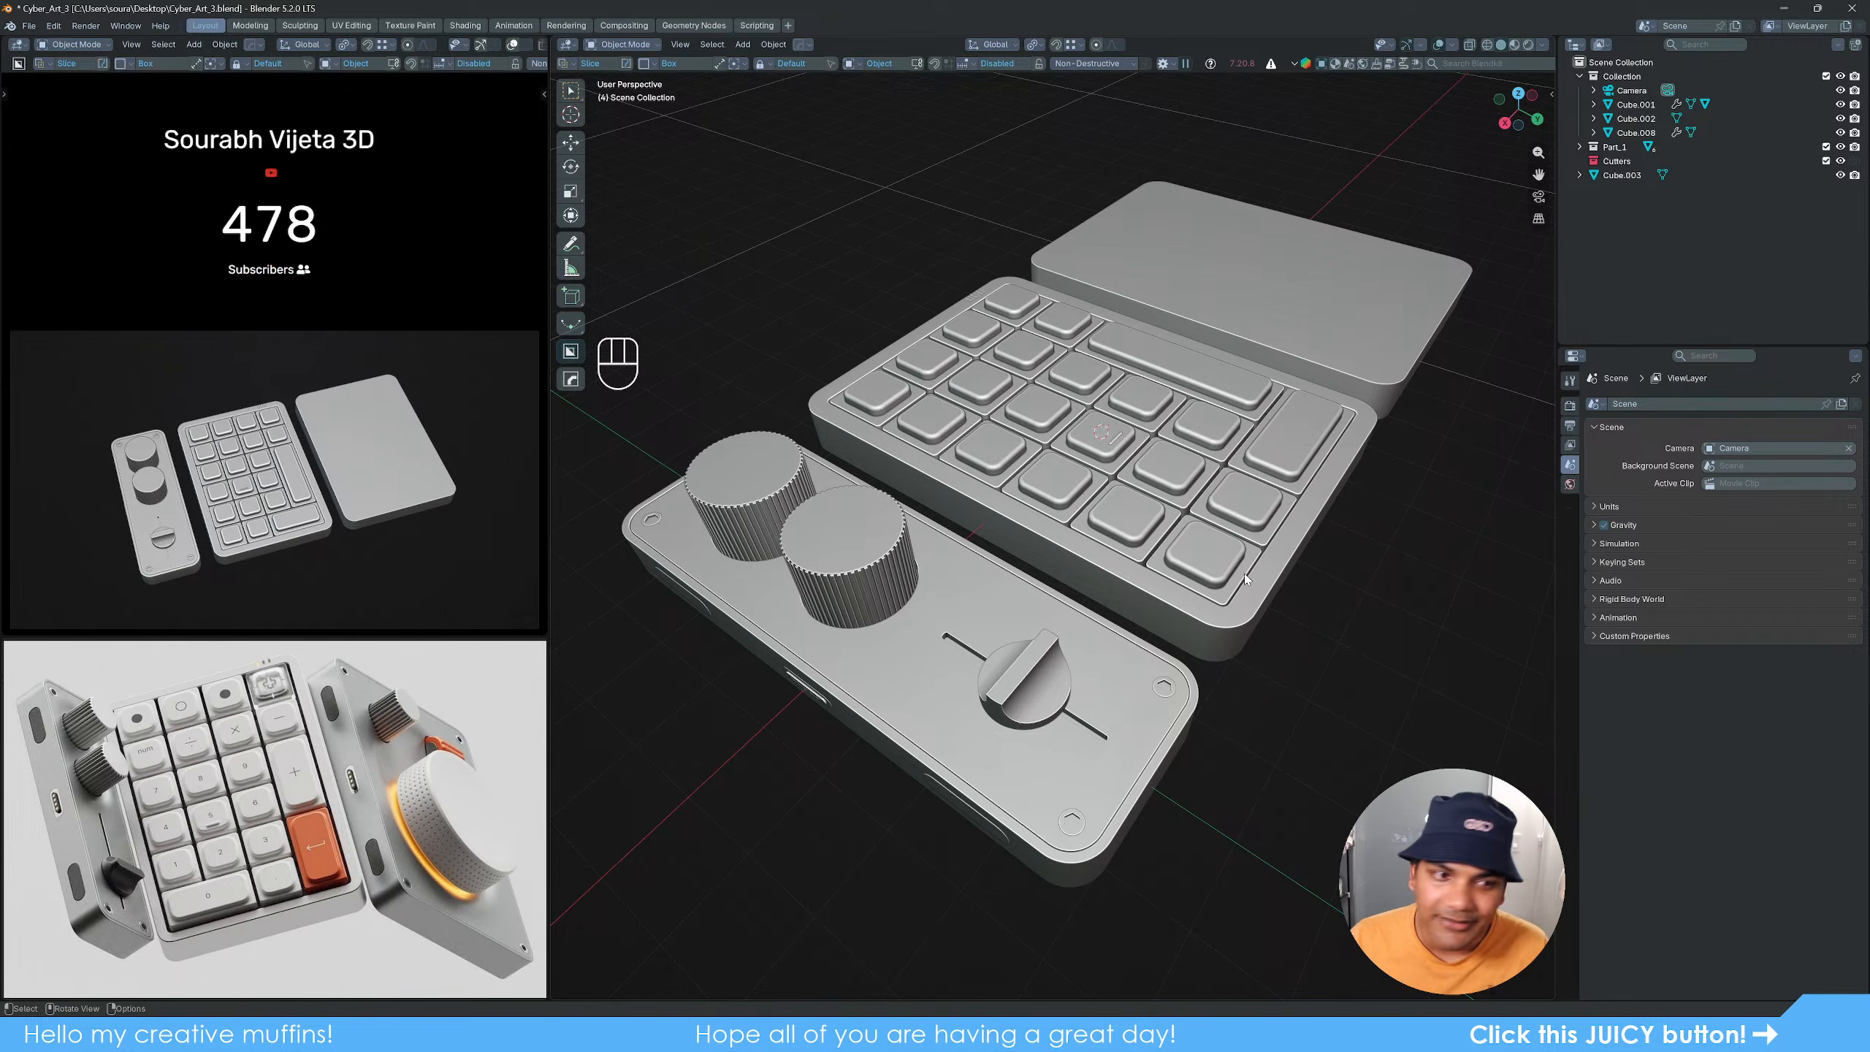
# Step: Examine the keypad, its rim inserts and the neighbouring panels up close and from several angles
pyautogui.moveTo(1171, 781); pyautogui.dragTo(1185, 712, button='middle')
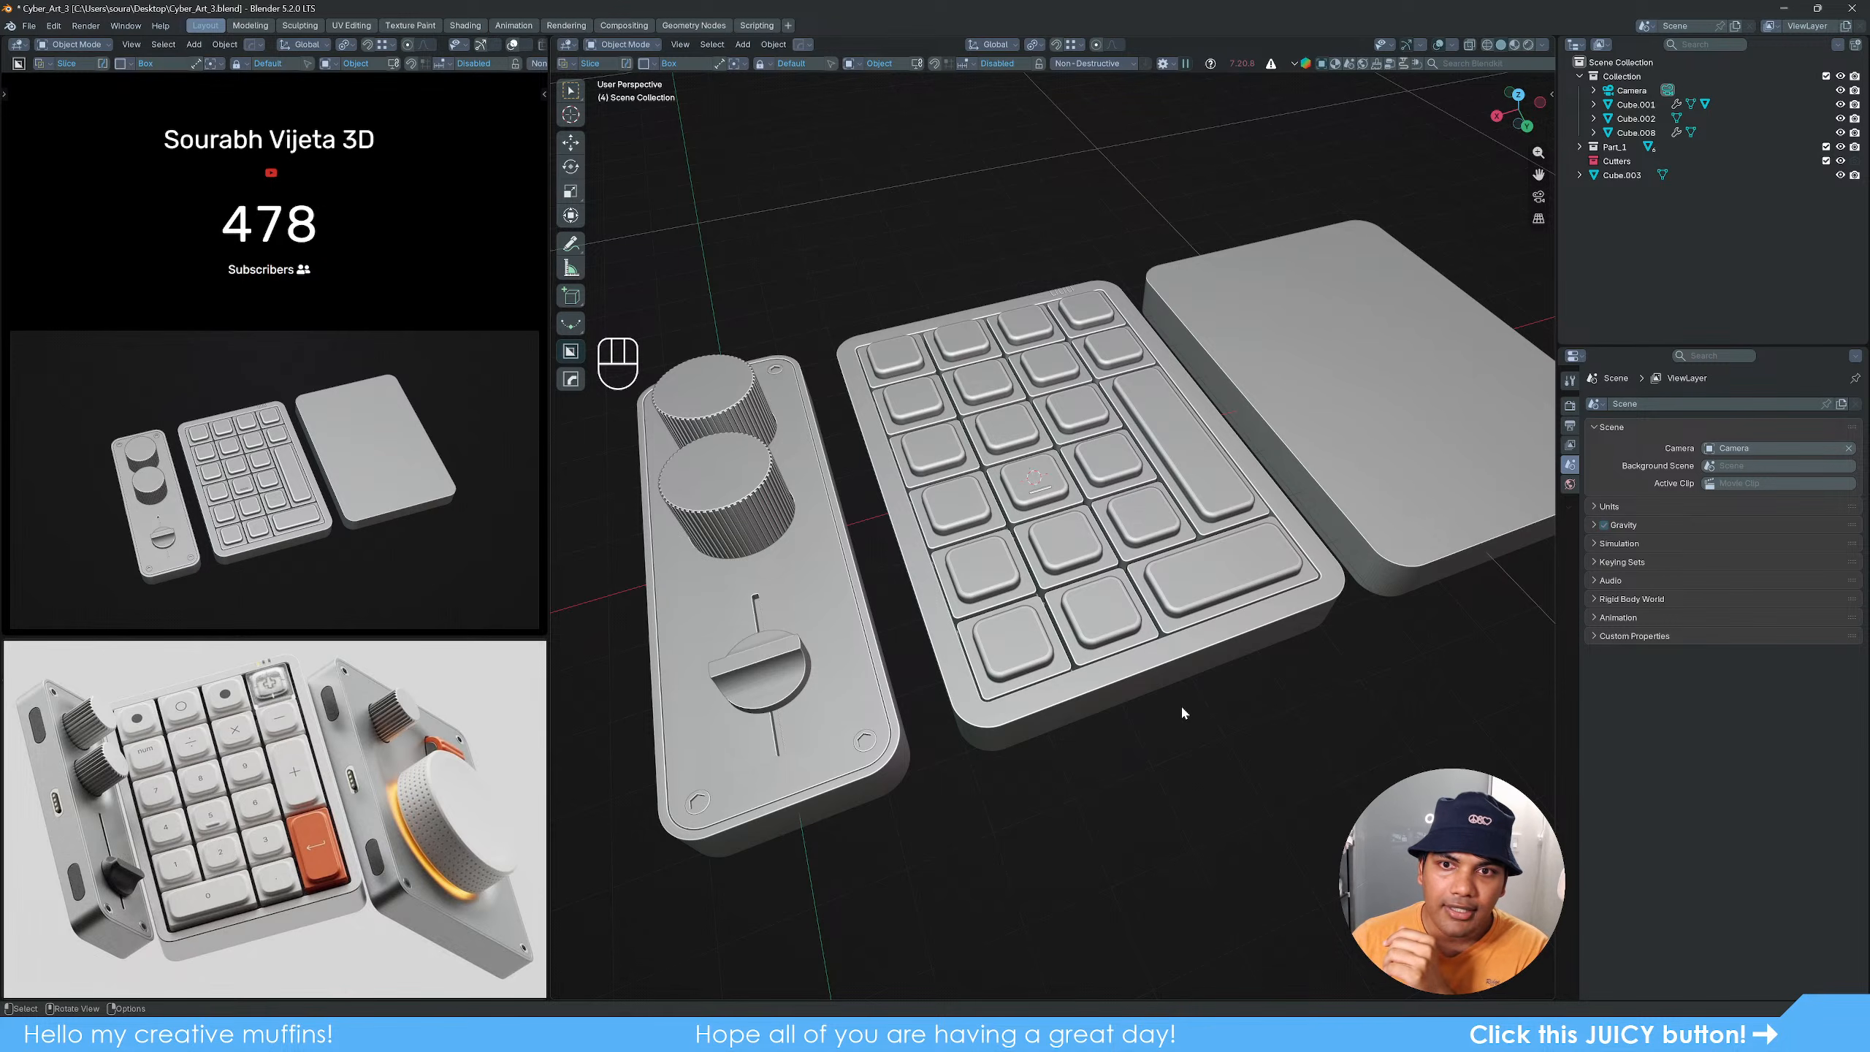
pyautogui.moveTo(1230, 604); pyautogui.dragTo(1053, 626, button='middle')
pyautogui.keyDown('shift'); pyautogui.moveTo(1236, 434); pyautogui.dragTo(862, 537, button='middle'); pyautogui.keyUp('shift')
pyautogui.scroll(6, 1113, 526)
pyautogui.scroll(4, 1079, 593)
pyautogui.keyDown('shift'); pyautogui.moveTo(1148, 428); pyautogui.dragTo(1072, 599, button='middle'); pyautogui.keyUp('shift')
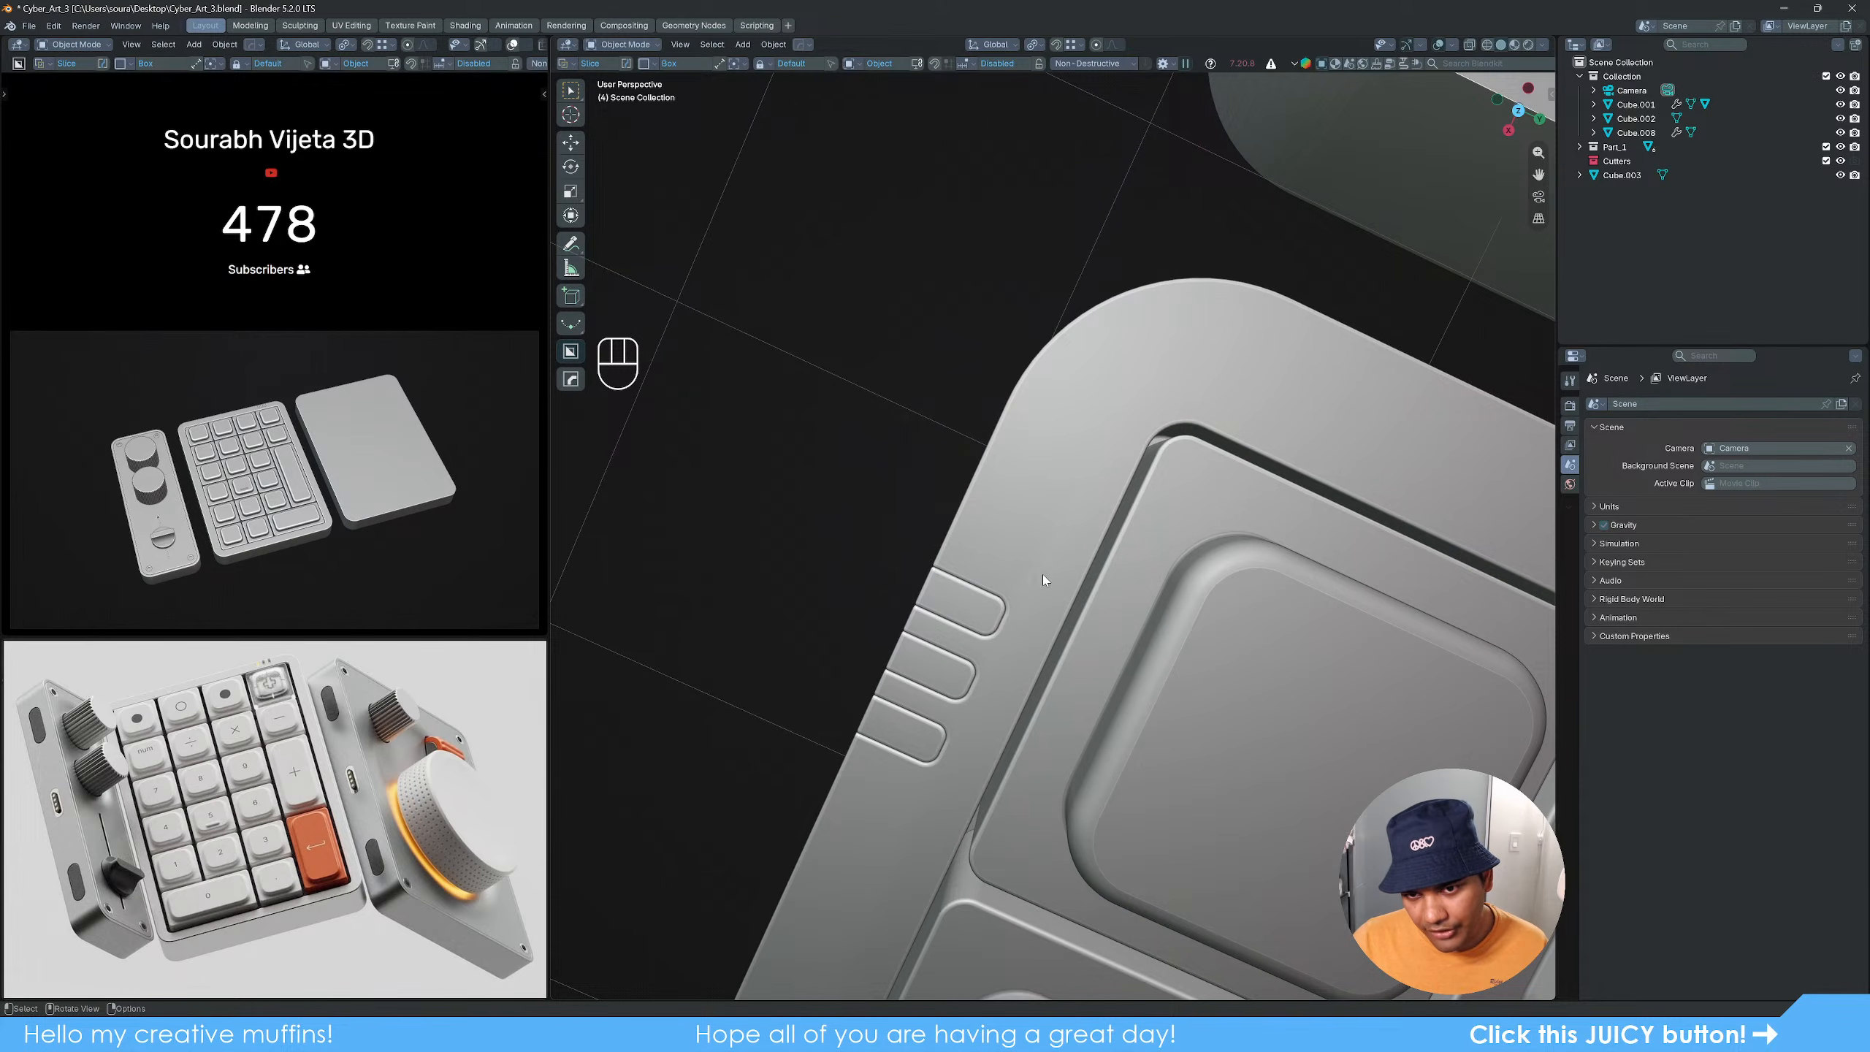
pyautogui.scroll(-5, 1043, 580)
pyautogui.scroll(3, 1050, 526)
pyautogui.click(1045, 507)
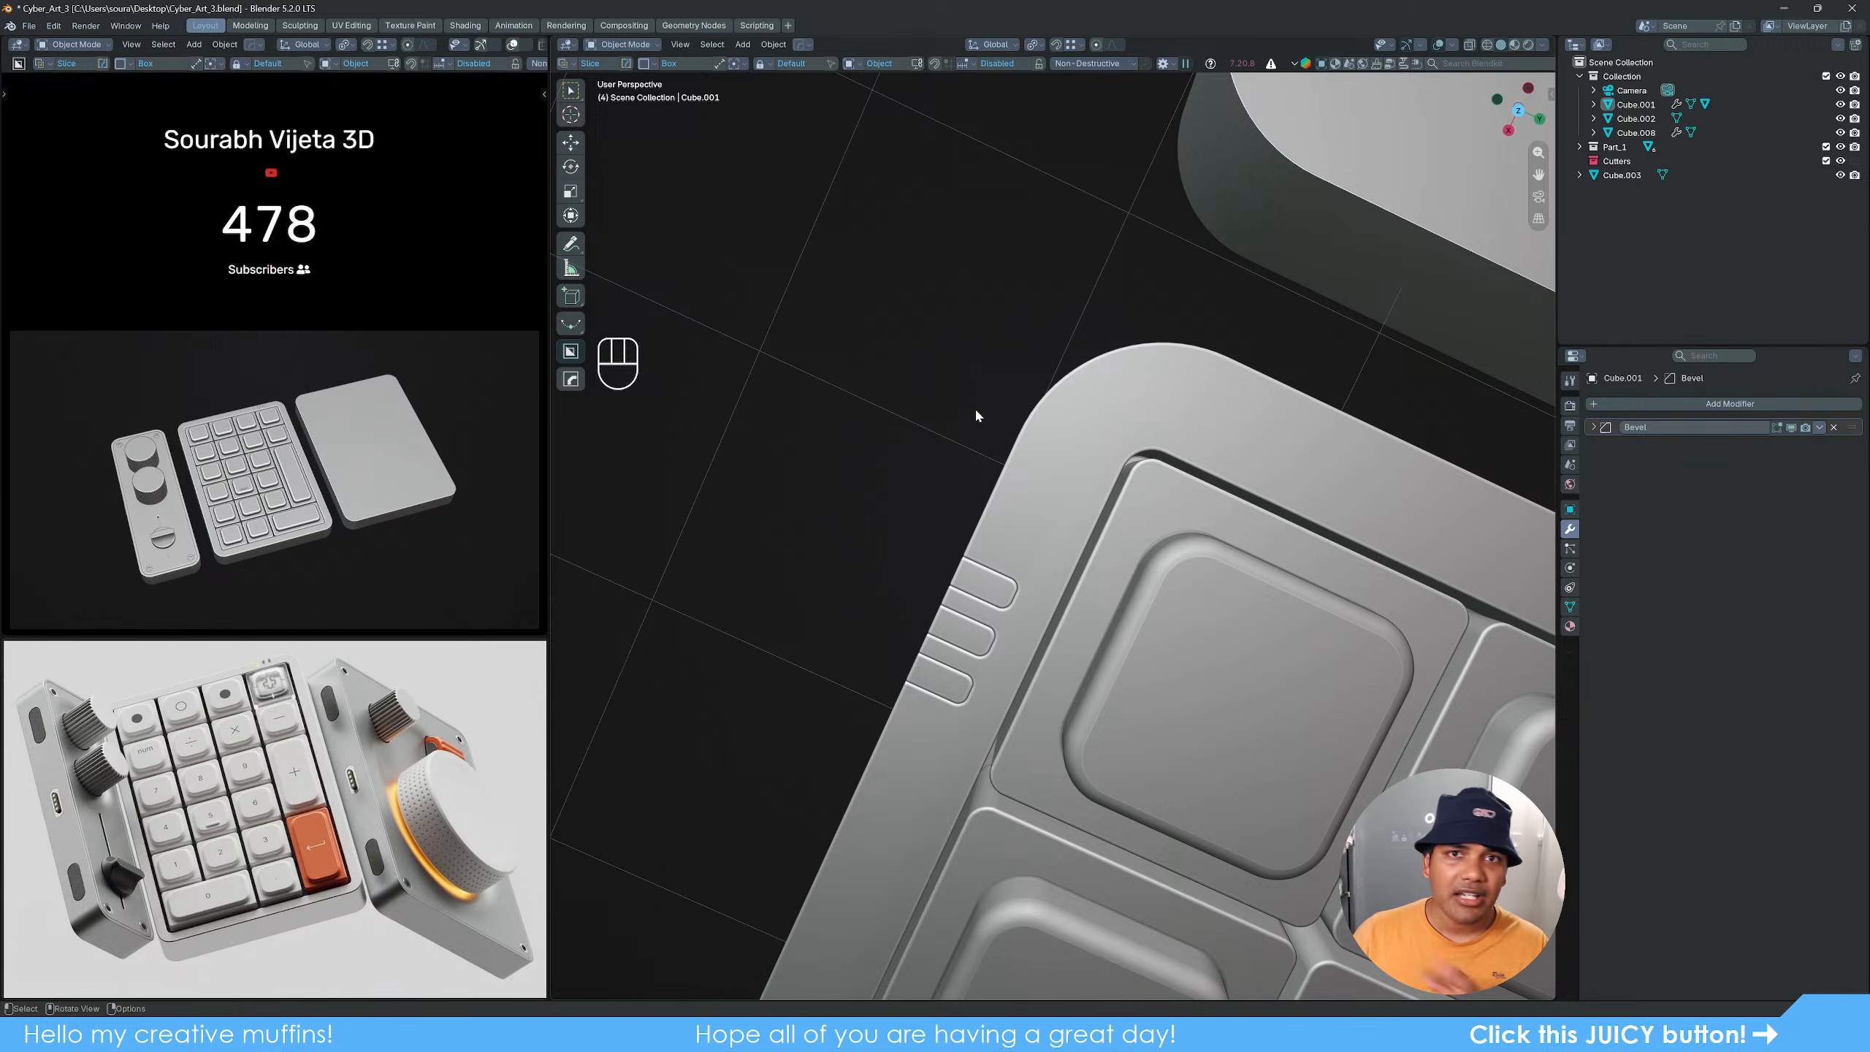
pyautogui.scroll(-3, 976, 410)
pyautogui.moveTo(979, 410); pyautogui.dragTo(1148, 347, button='middle')
pyautogui.scroll(-3, 1082, 472)
pyautogui.moveTo(1042, 537); pyautogui.dragTo(1046, 579, button='middle')
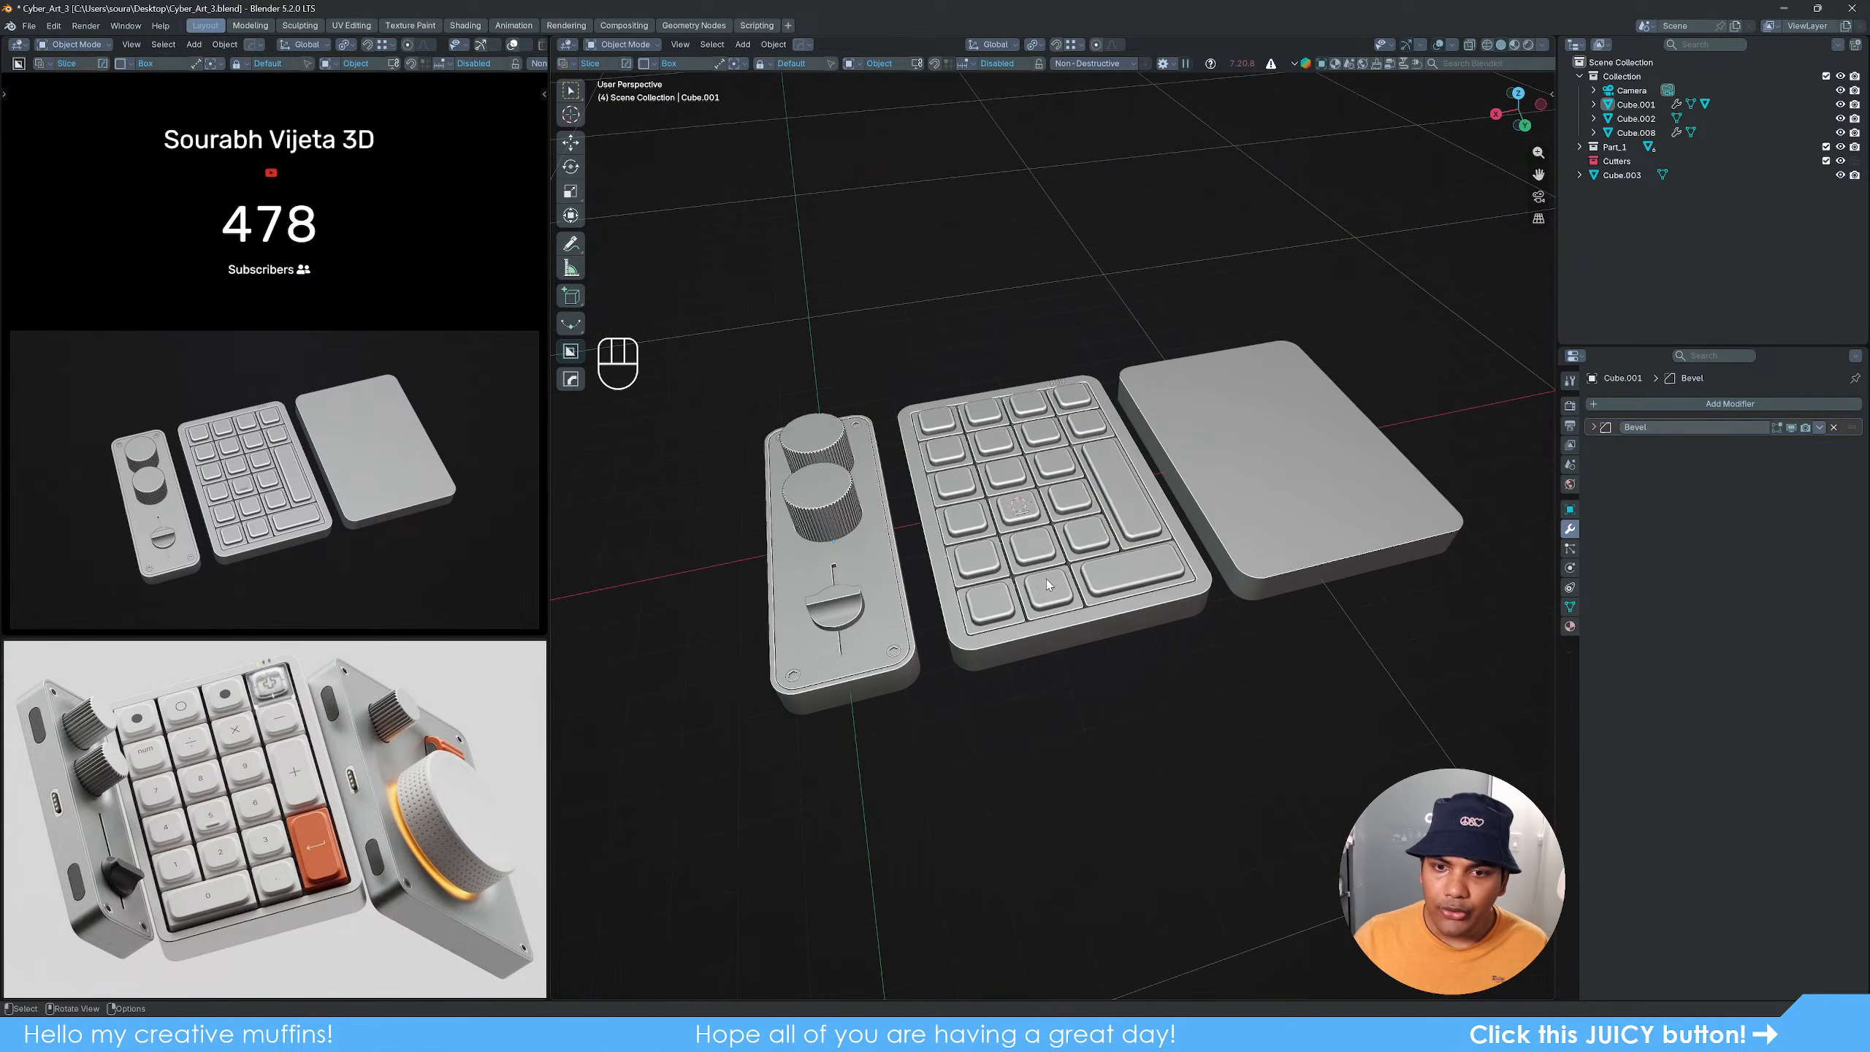
pyautogui.scroll(2, 1040, 578)
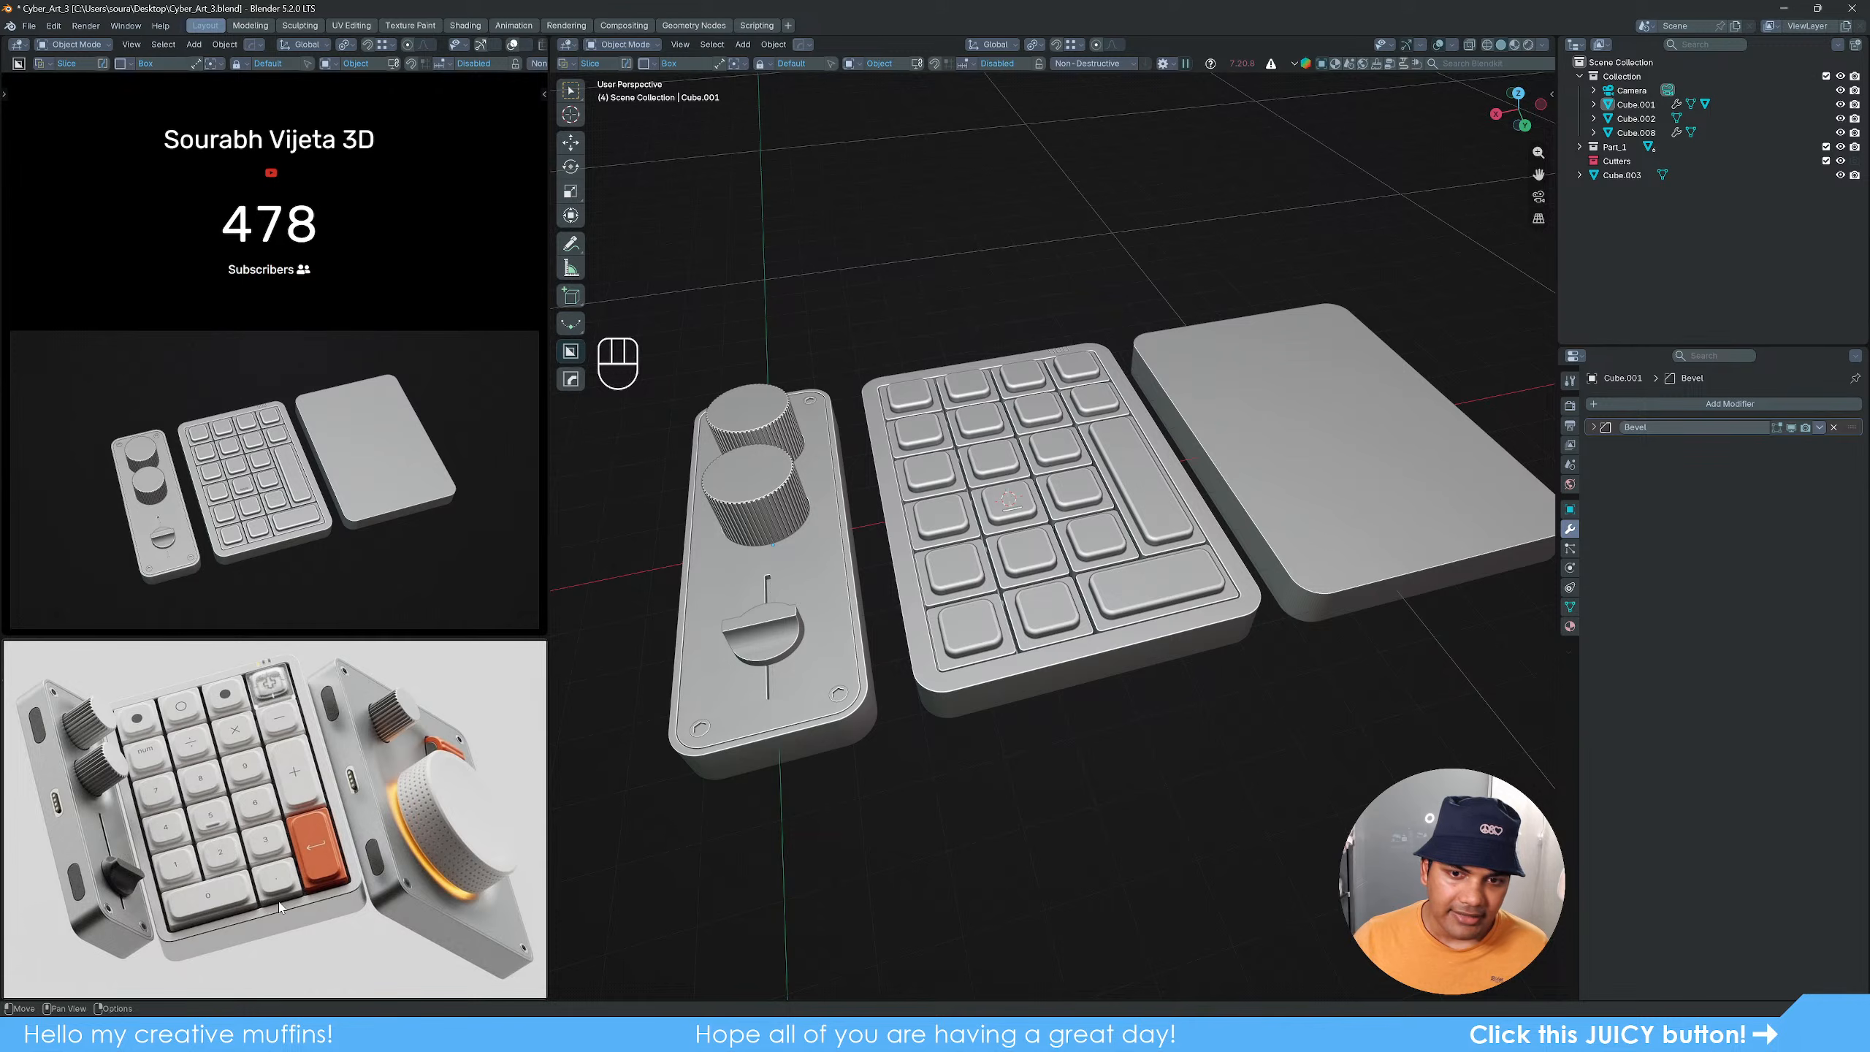
pyautogui.scroll(6, 1034, 552)
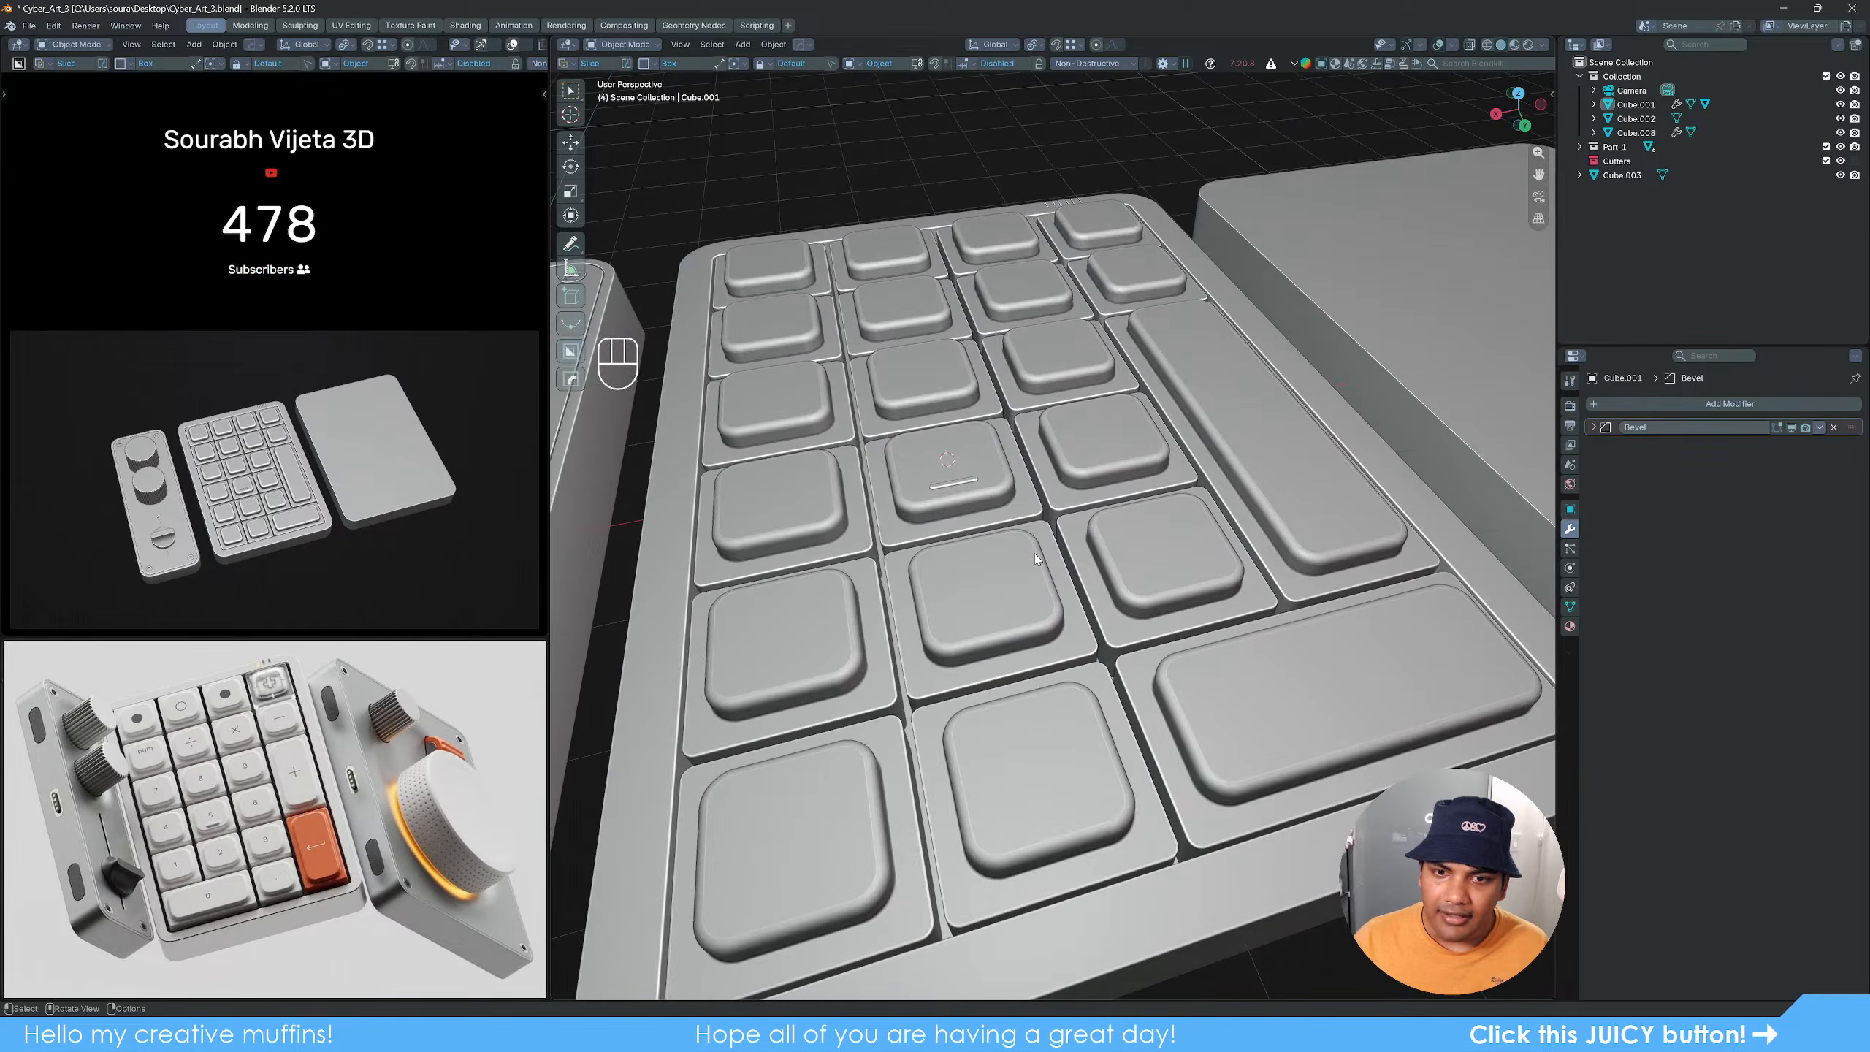
# Step: Join the small raised bar on the middle key into the keycap mesh
pyautogui.click(971, 551)
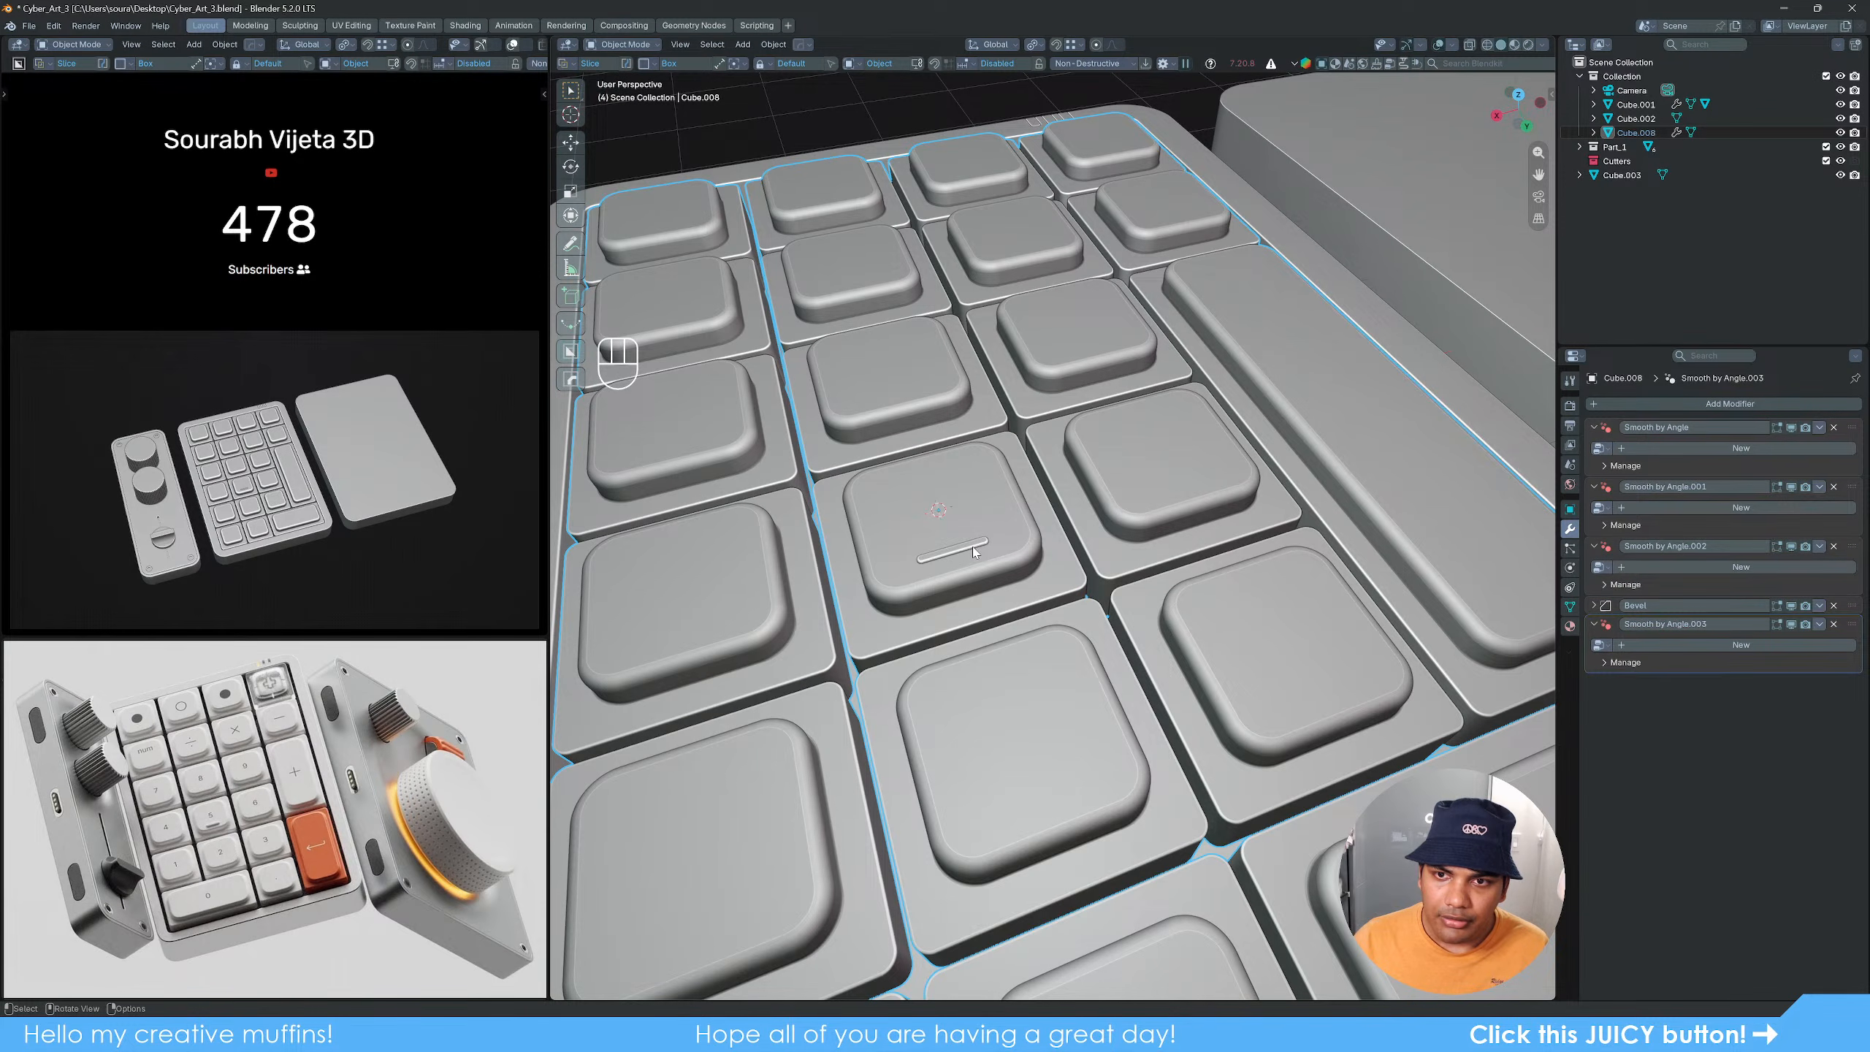
pyautogui.click(973, 551)
pyautogui.keyDown('shift'); pyautogui.click(1023, 543); pyautogui.keyUp('shift')
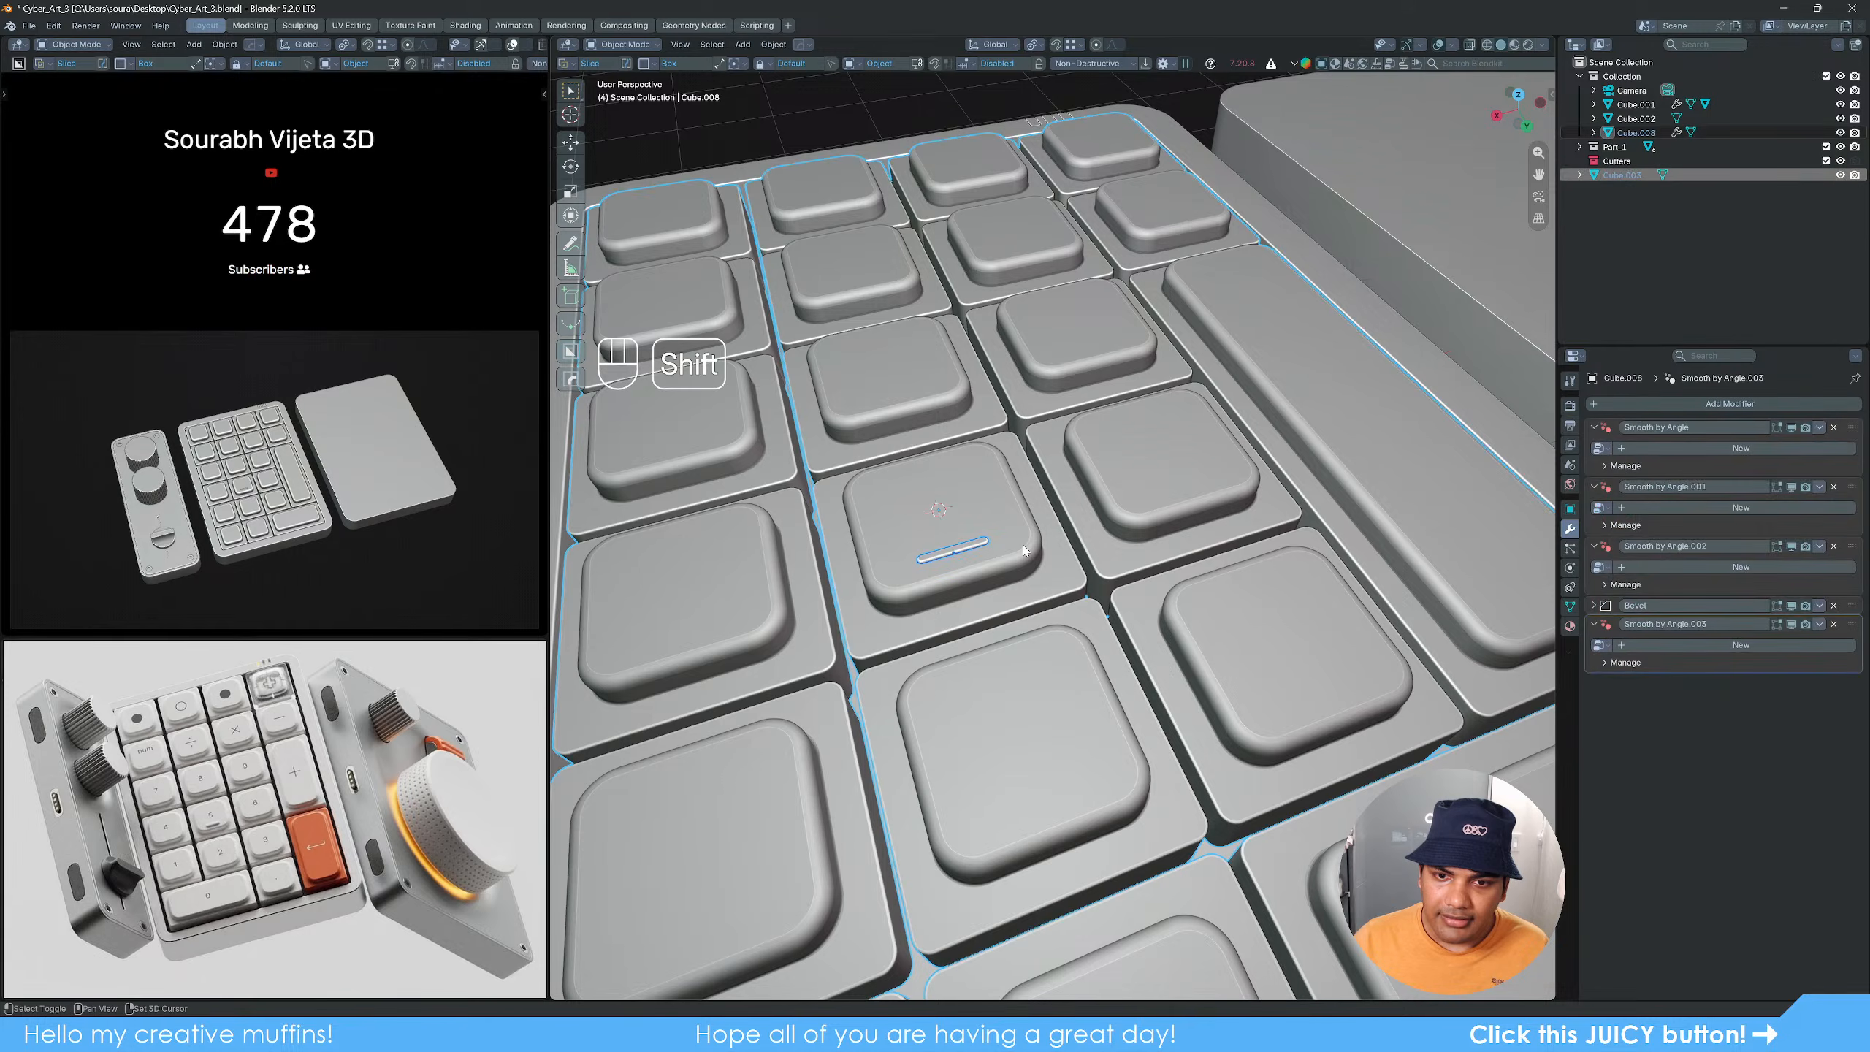
pyautogui.hotkey('ctrl', 'j')
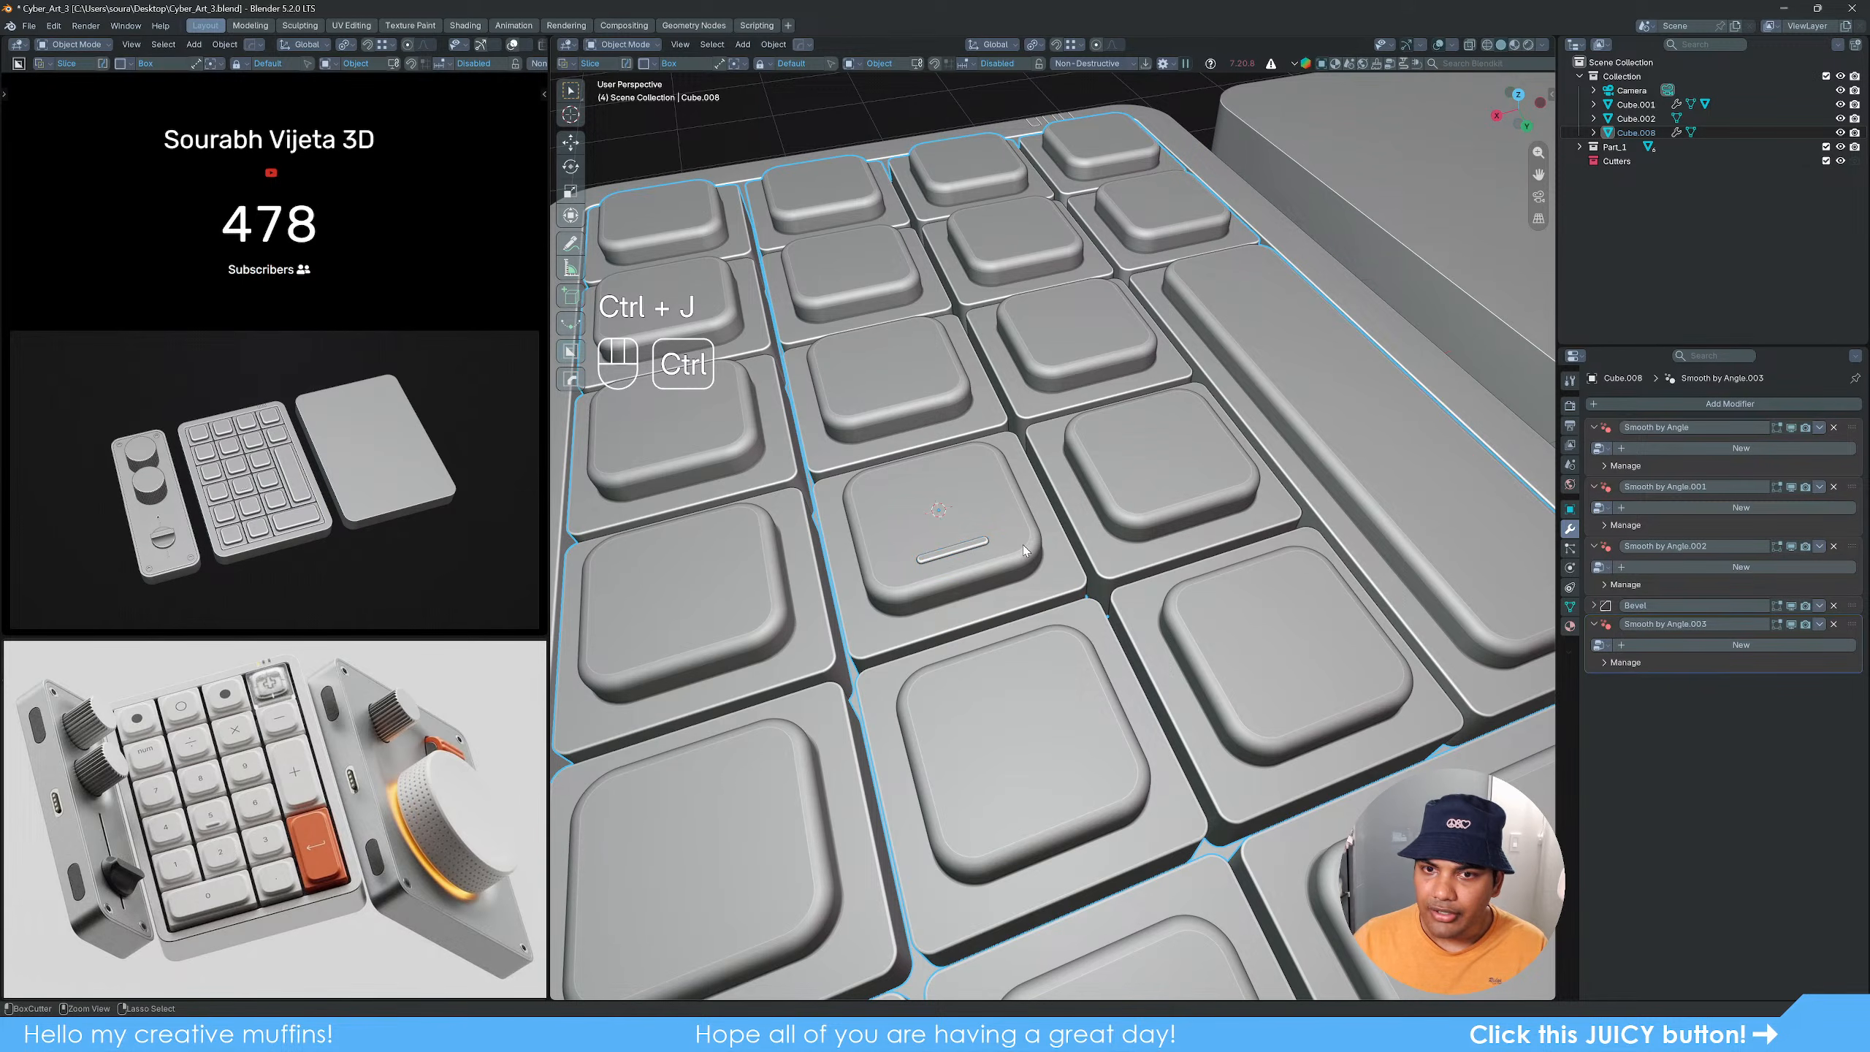
# Step: Use Smart Apply on the joined keycap mesh to apply its Smooth by Angle modifiers
pyautogui.press('q')
pyautogui.moveTo(983, 545)
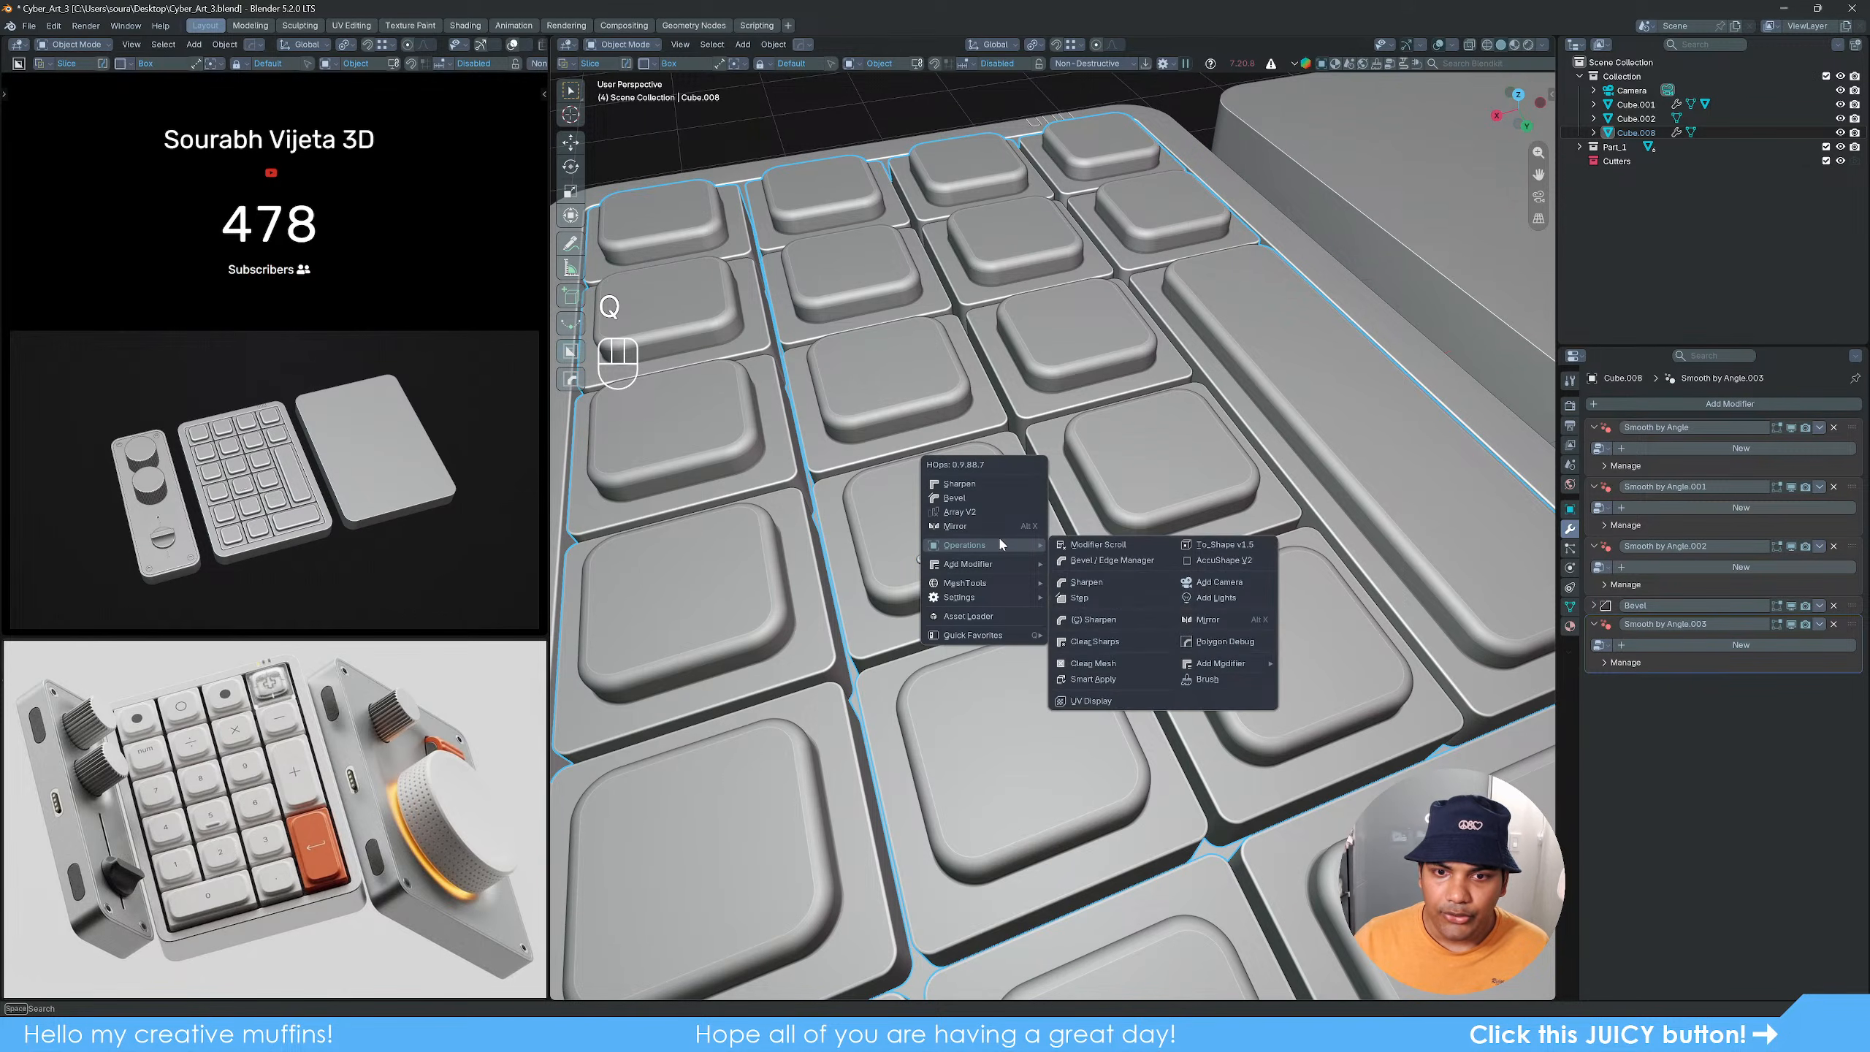
pyautogui.click(1115, 679)
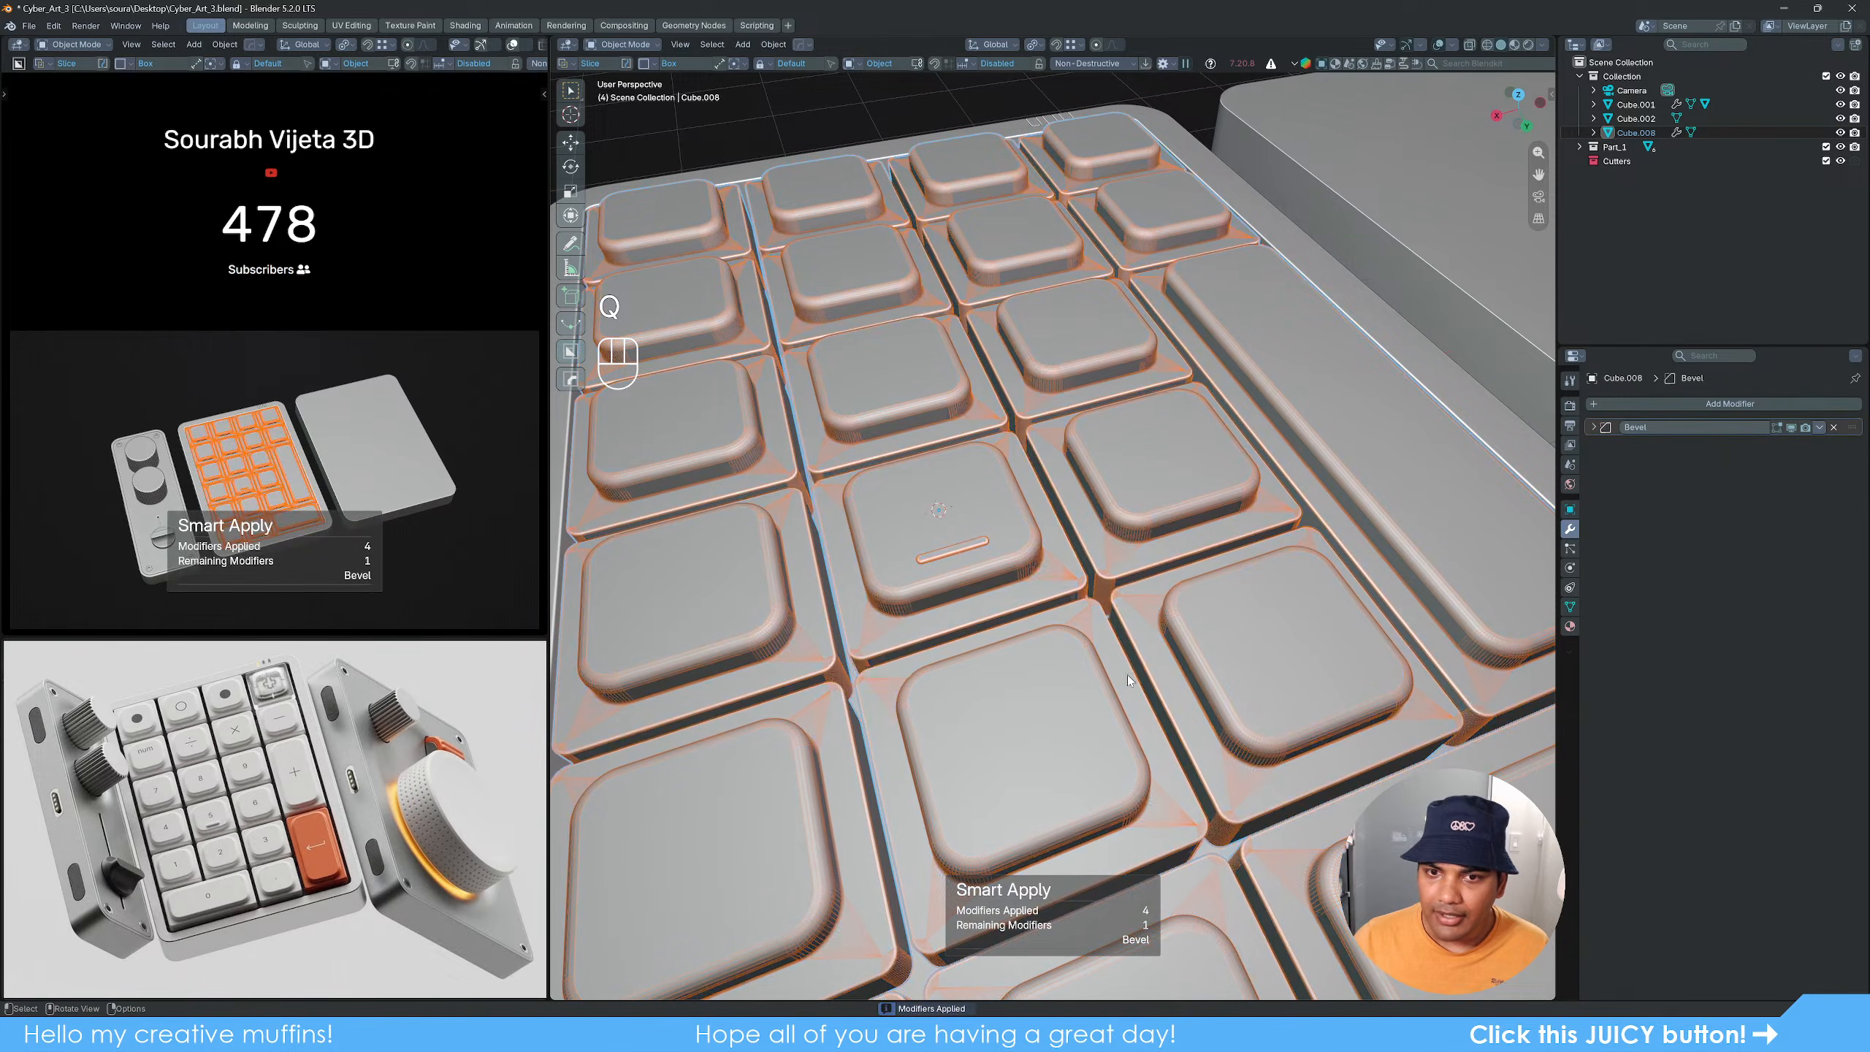
pyautogui.scroll(-8, 1022, 579)
pyautogui.click(1001, 353)
pyautogui.scroll(5, 1141, 604)
pyautogui.click(1153, 618)
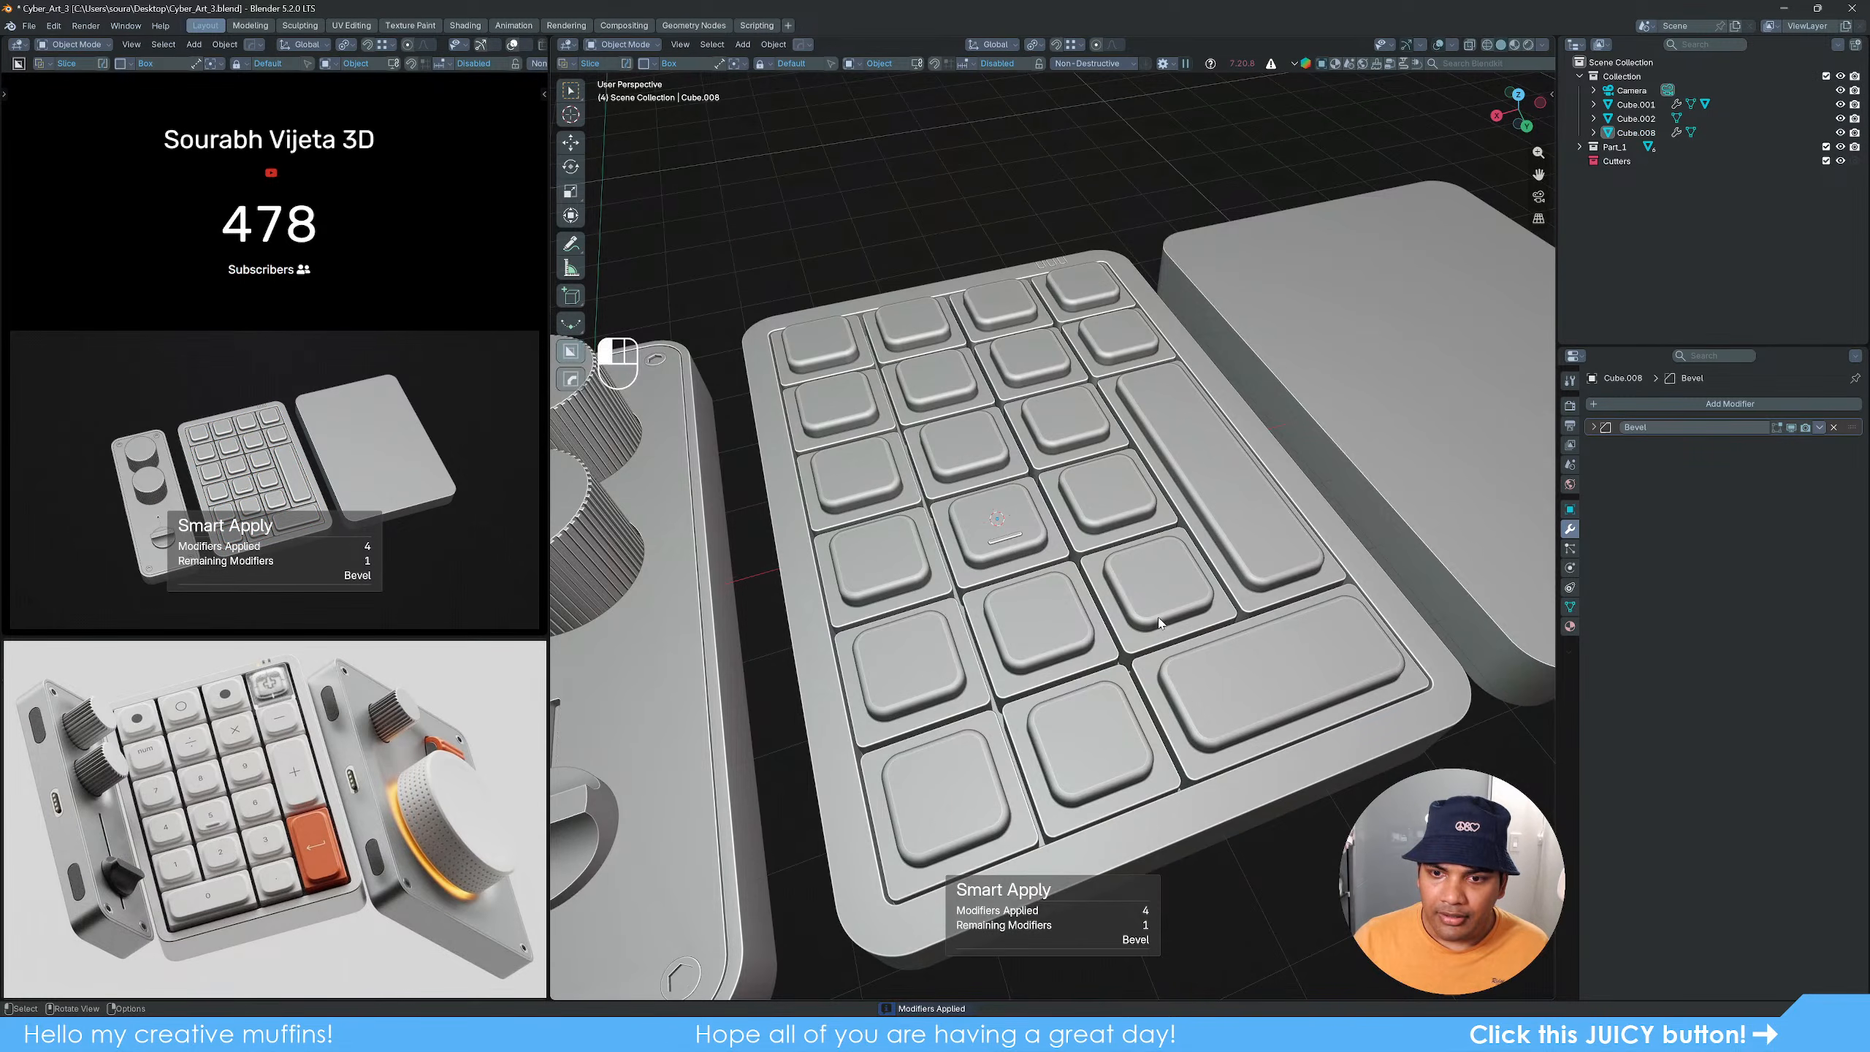
# Step: Raise the keycap mesh about 0.15 m along the Z axis so the keys stand out of the case
pyautogui.moveTo(1121, 633); pyautogui.dragTo(1280, 713, button='middle')
pyautogui.press('g')
pyautogui.press('z')
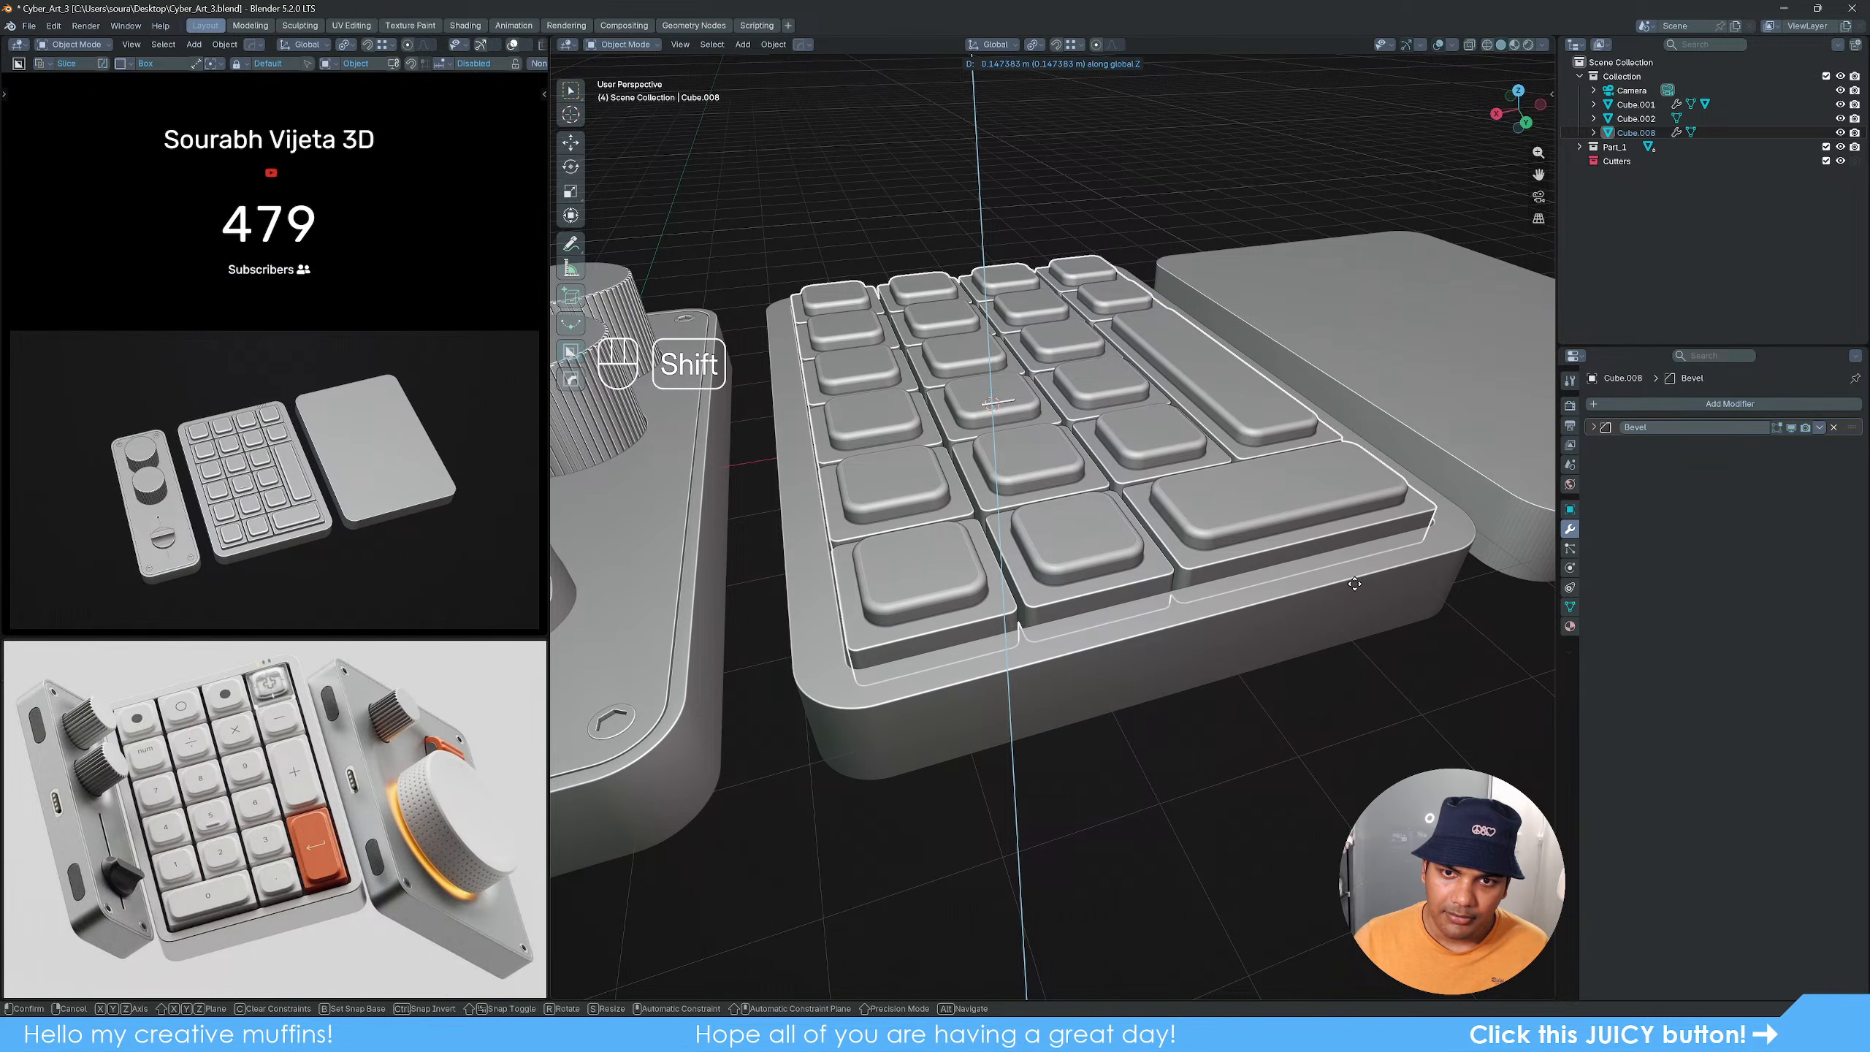
pyautogui.click(1149, 267)
pyautogui.click(1149, 265)
pyautogui.scroll(-5, 1113, 532)
pyautogui.moveTo(1114, 533)
pyautogui.mouseDown(button='middle')
pyautogui.moveTo(1130, 607)
pyautogui.moveTo(1110, 567)
pyautogui.mouseUp(button='middle')
pyautogui.scroll(2, 1110, 565)
pyautogui.scroll(3, 1110, 564)
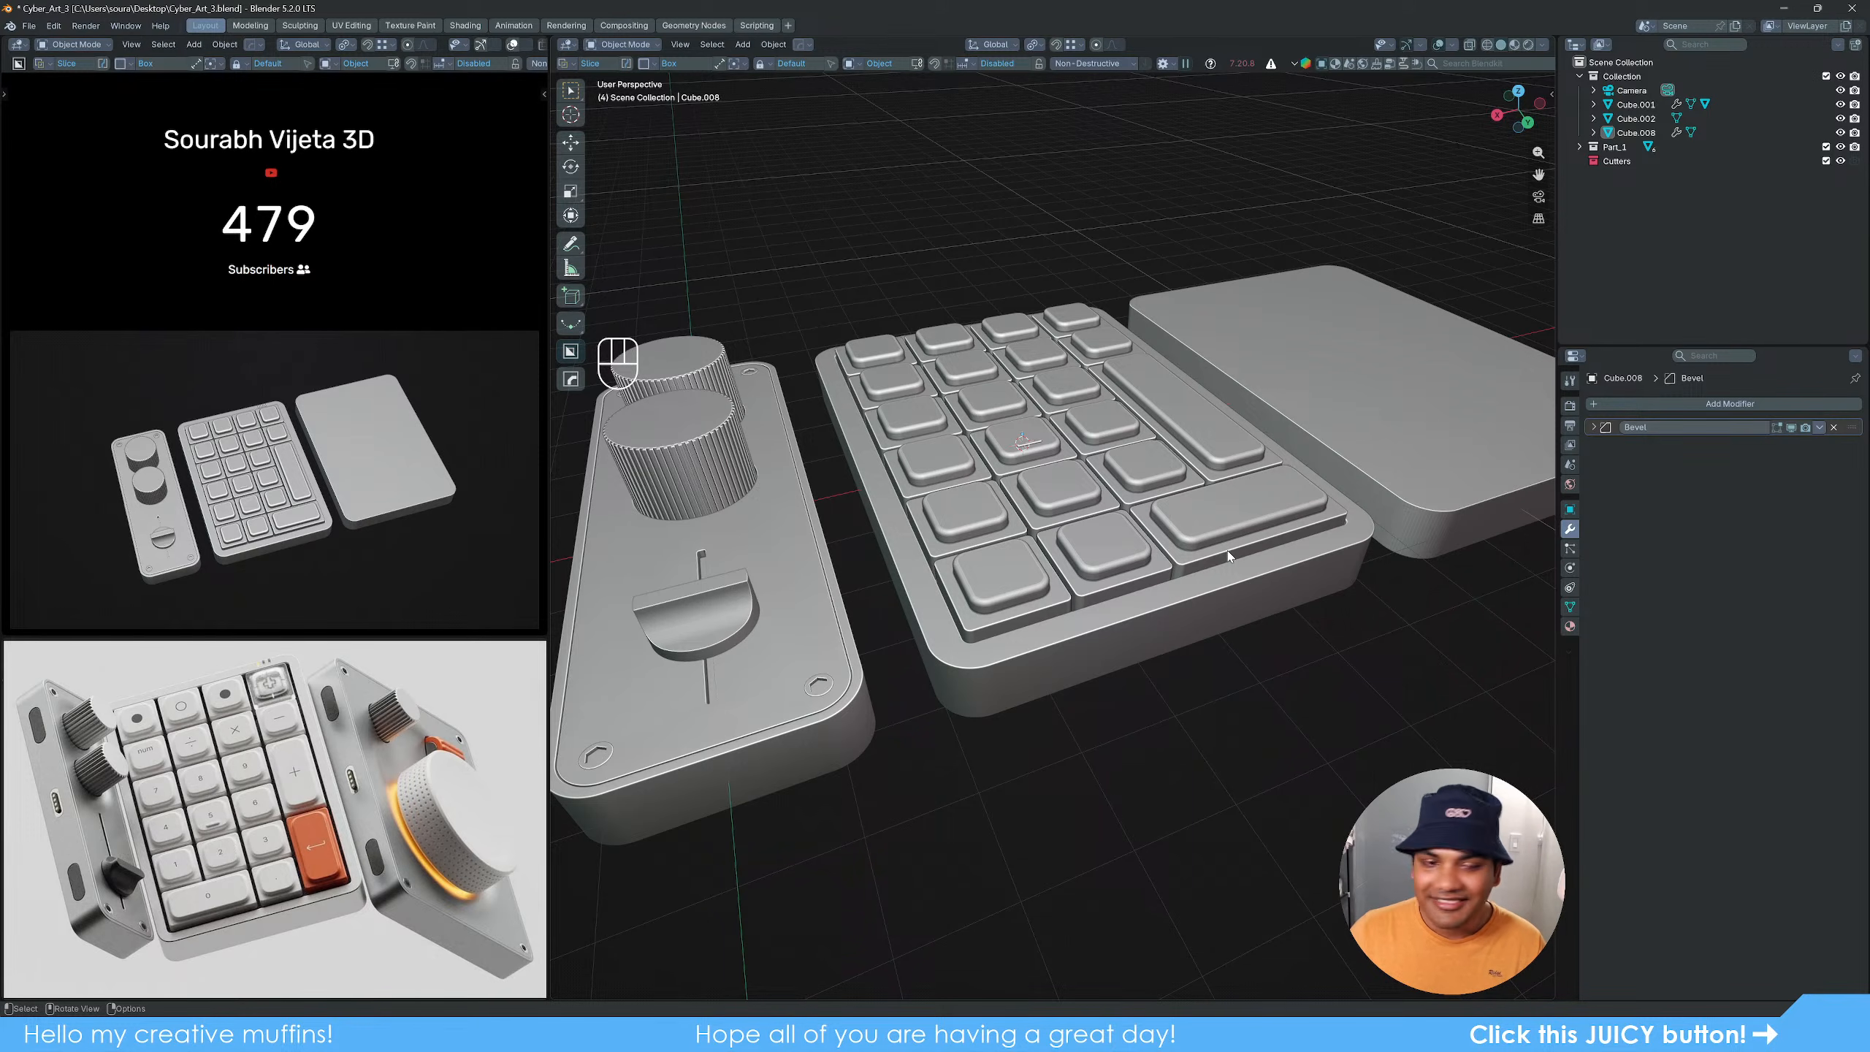
# Step: Examine the raised keycaps, the case rim and side walls, and the knob panel's side from several angles
pyautogui.scroll(-3, 1223, 577)
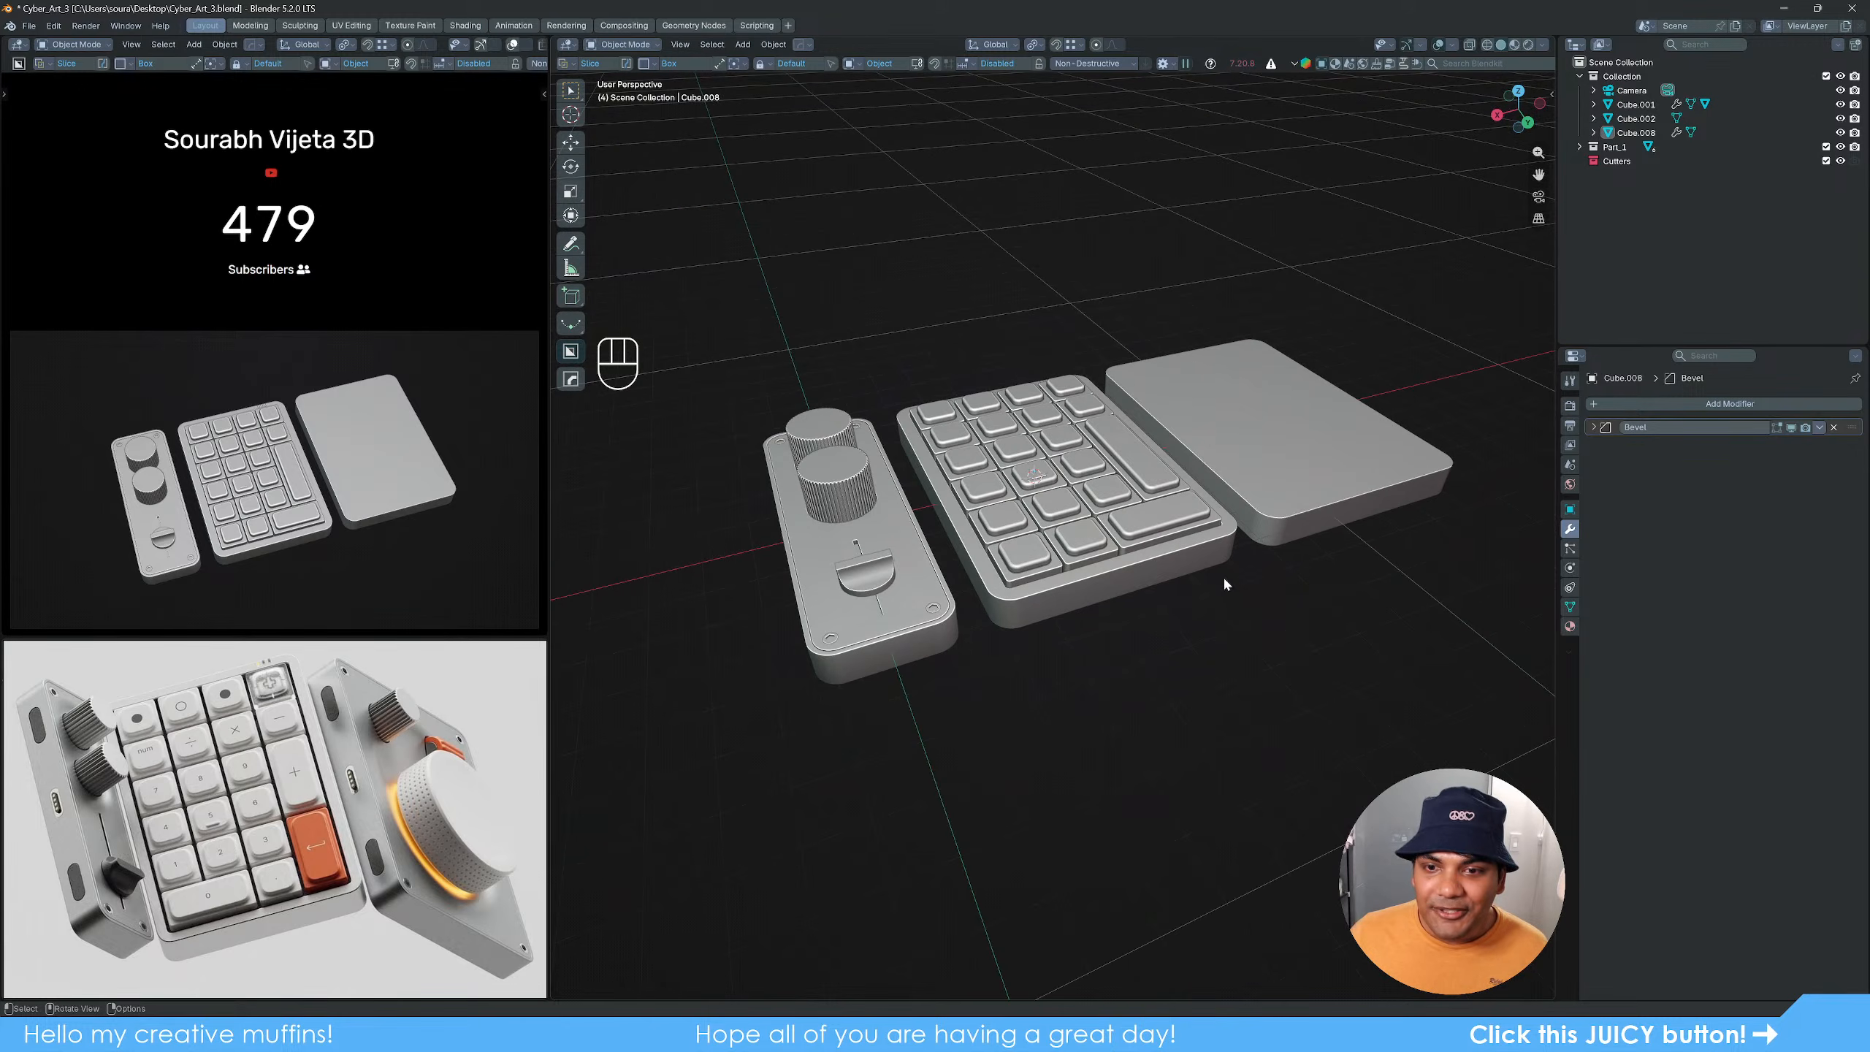
pyautogui.moveTo(1223, 576); pyautogui.dragTo(1176, 607, button='middle')
pyautogui.scroll(2, 1166, 605)
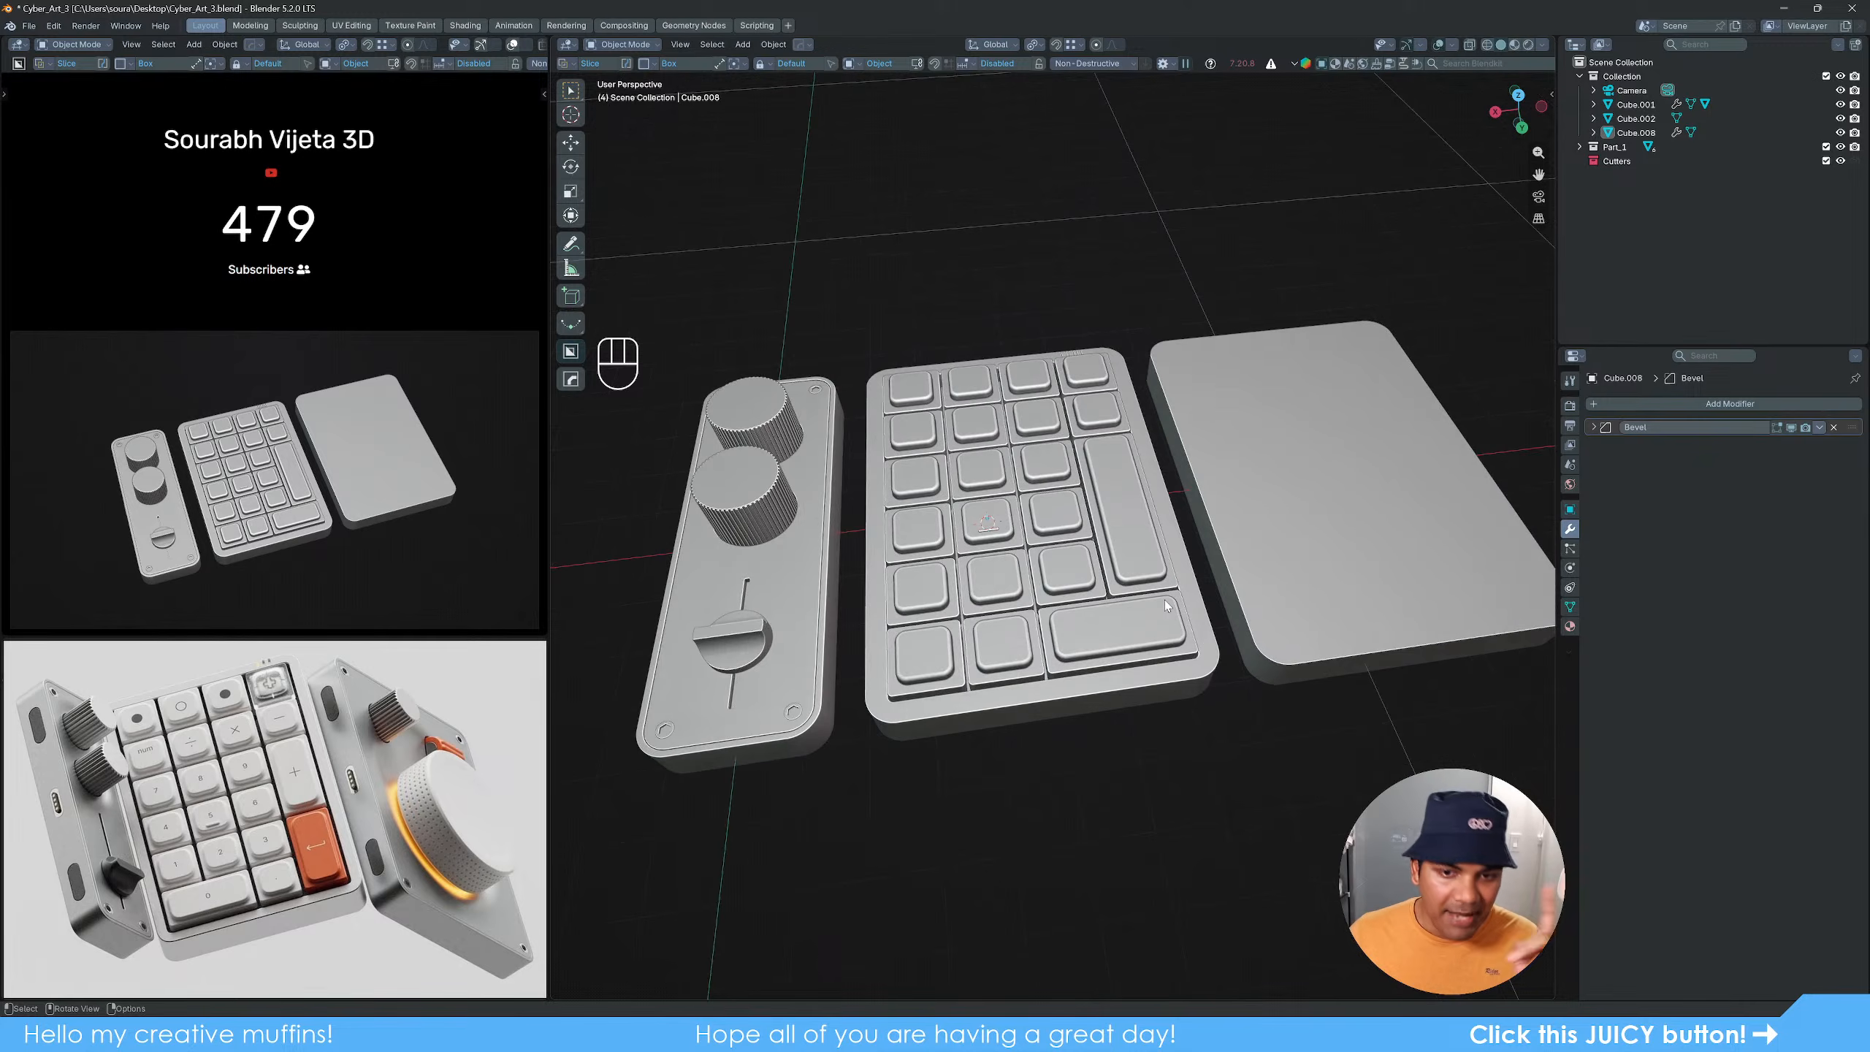
pyautogui.moveTo(951, 435); pyautogui.dragTo(1123, 448, button='middle')
pyautogui.scroll(6, 1122, 448)
pyautogui.click(1079, 418)
pyautogui.scroll(-4, 1109, 508)
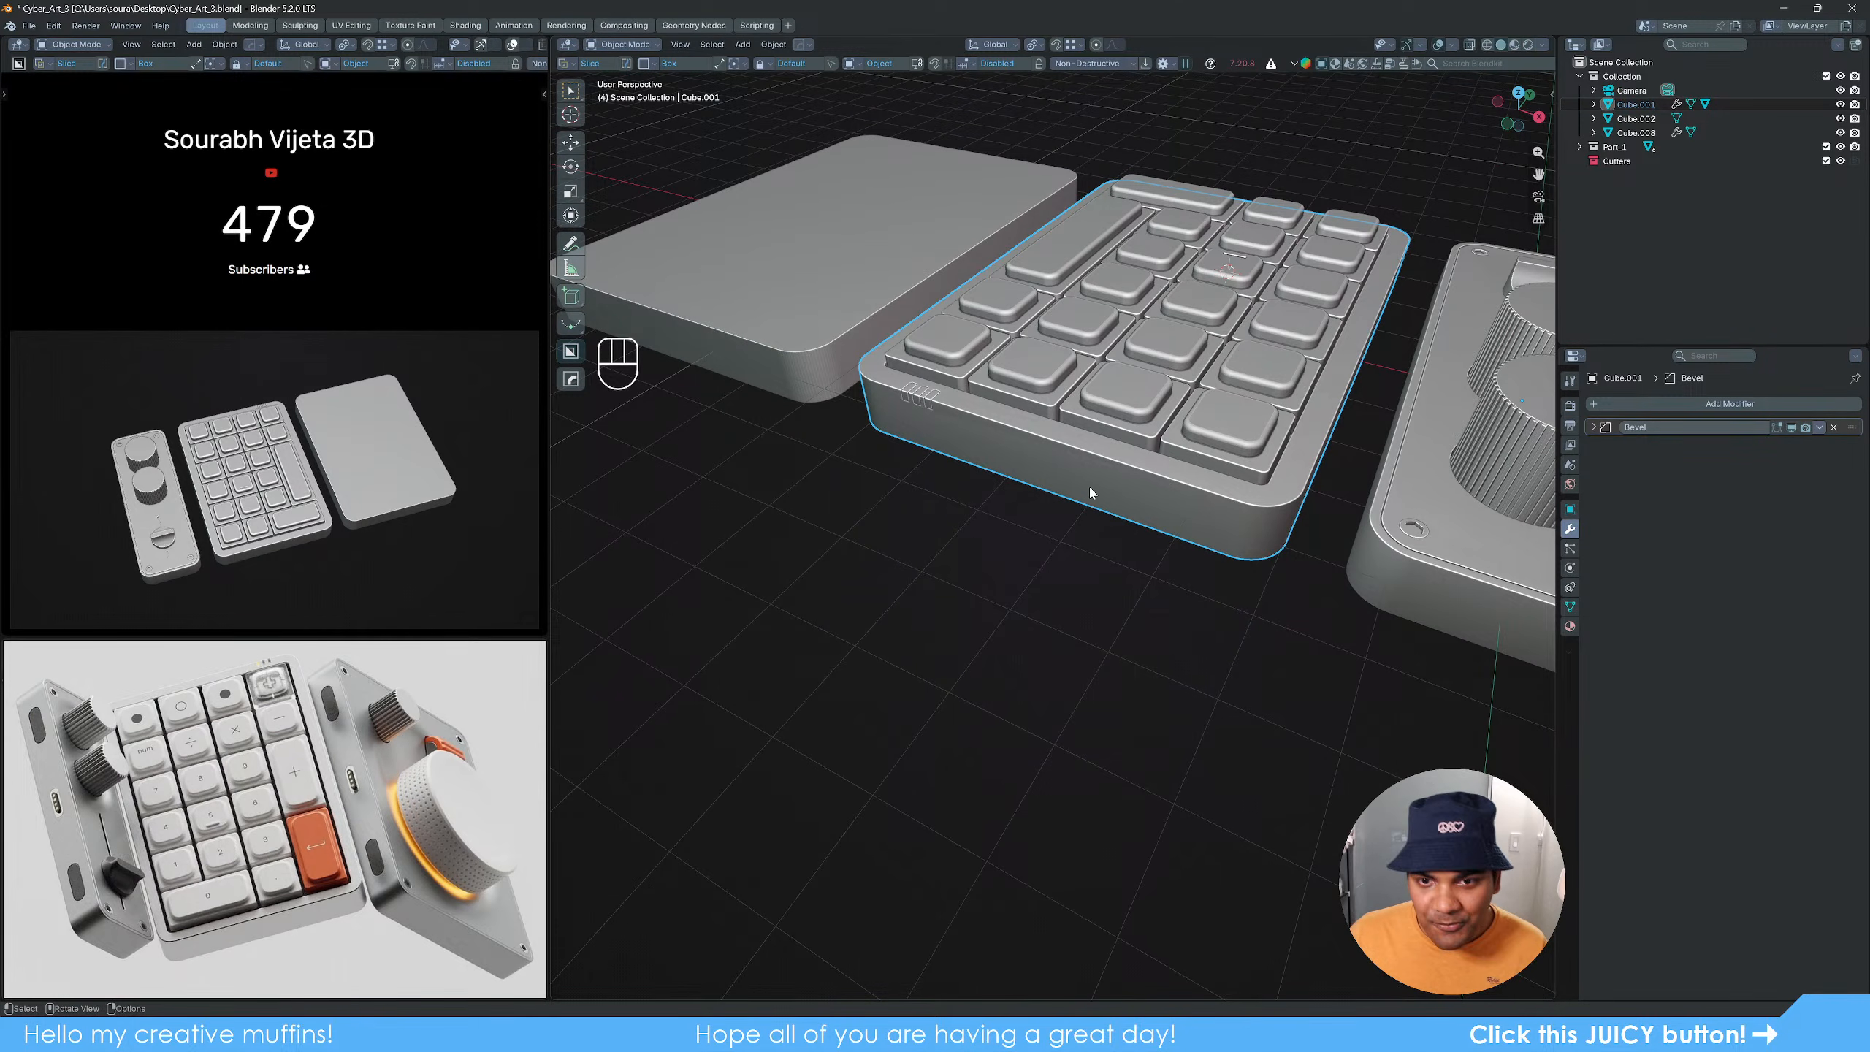
pyautogui.moveTo(1090, 487); pyautogui.dragTo(1122, 530, button='middle')
pyautogui.scroll(2, 1122, 530)
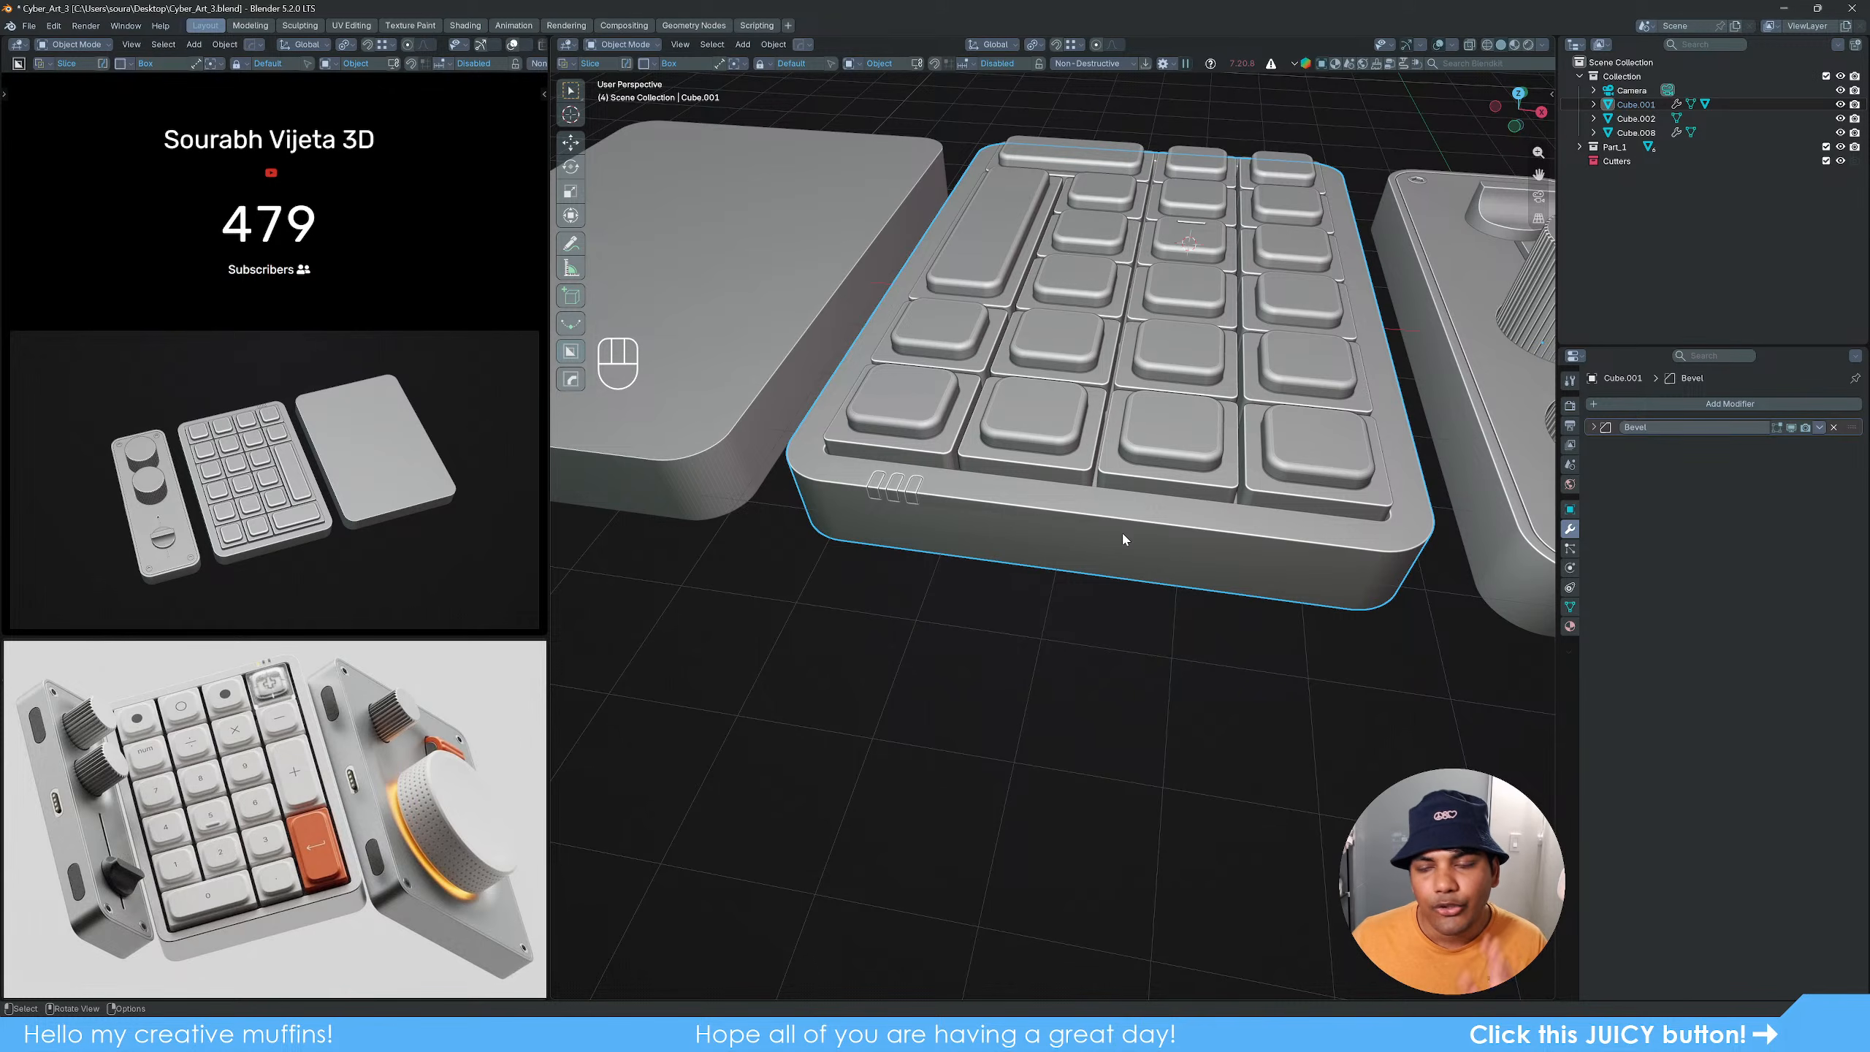
pyautogui.moveTo(1213, 616); pyautogui.dragTo(1170, 650, button='middle')
pyautogui.scroll(-2, 1132, 674)
pyautogui.moveTo(1170, 579); pyautogui.dragTo(1219, 594, button='middle')
pyautogui.scroll(3, 1179, 567)
pyautogui.scroll(-2, 1149, 545)
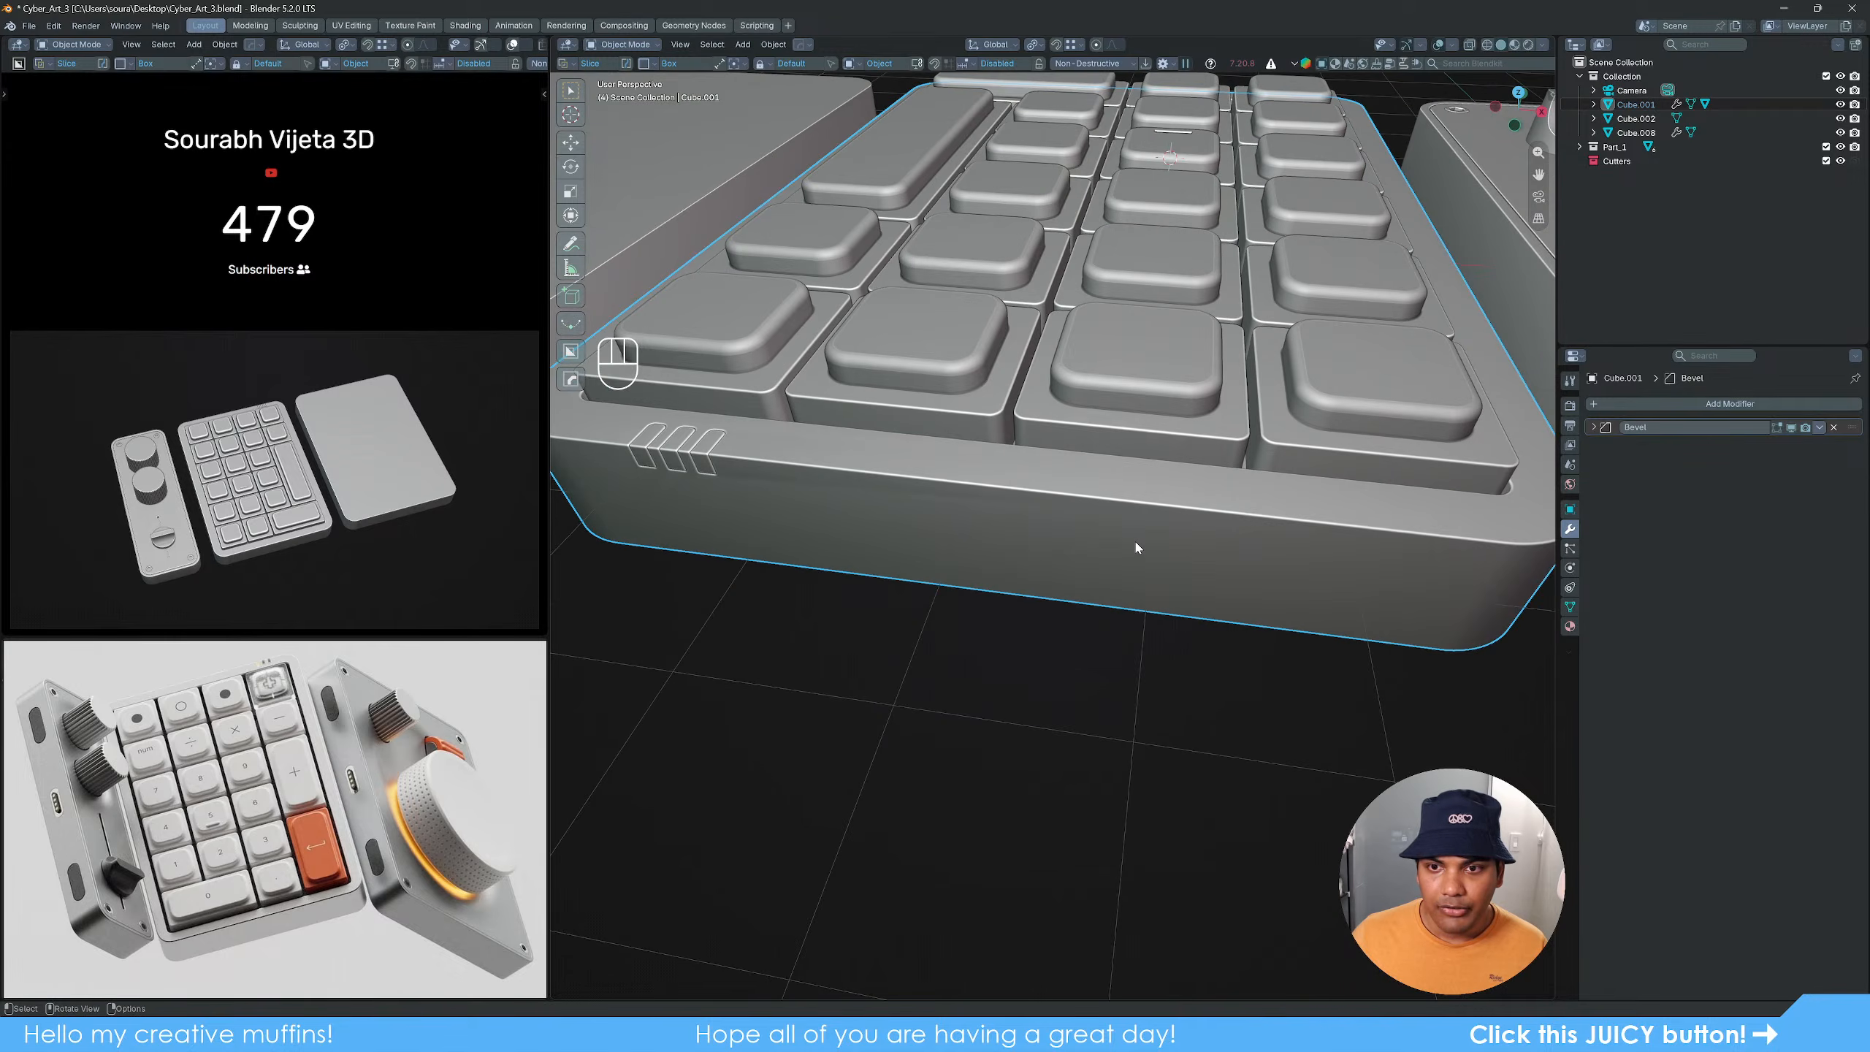
pyautogui.scroll(-2, 1134, 551)
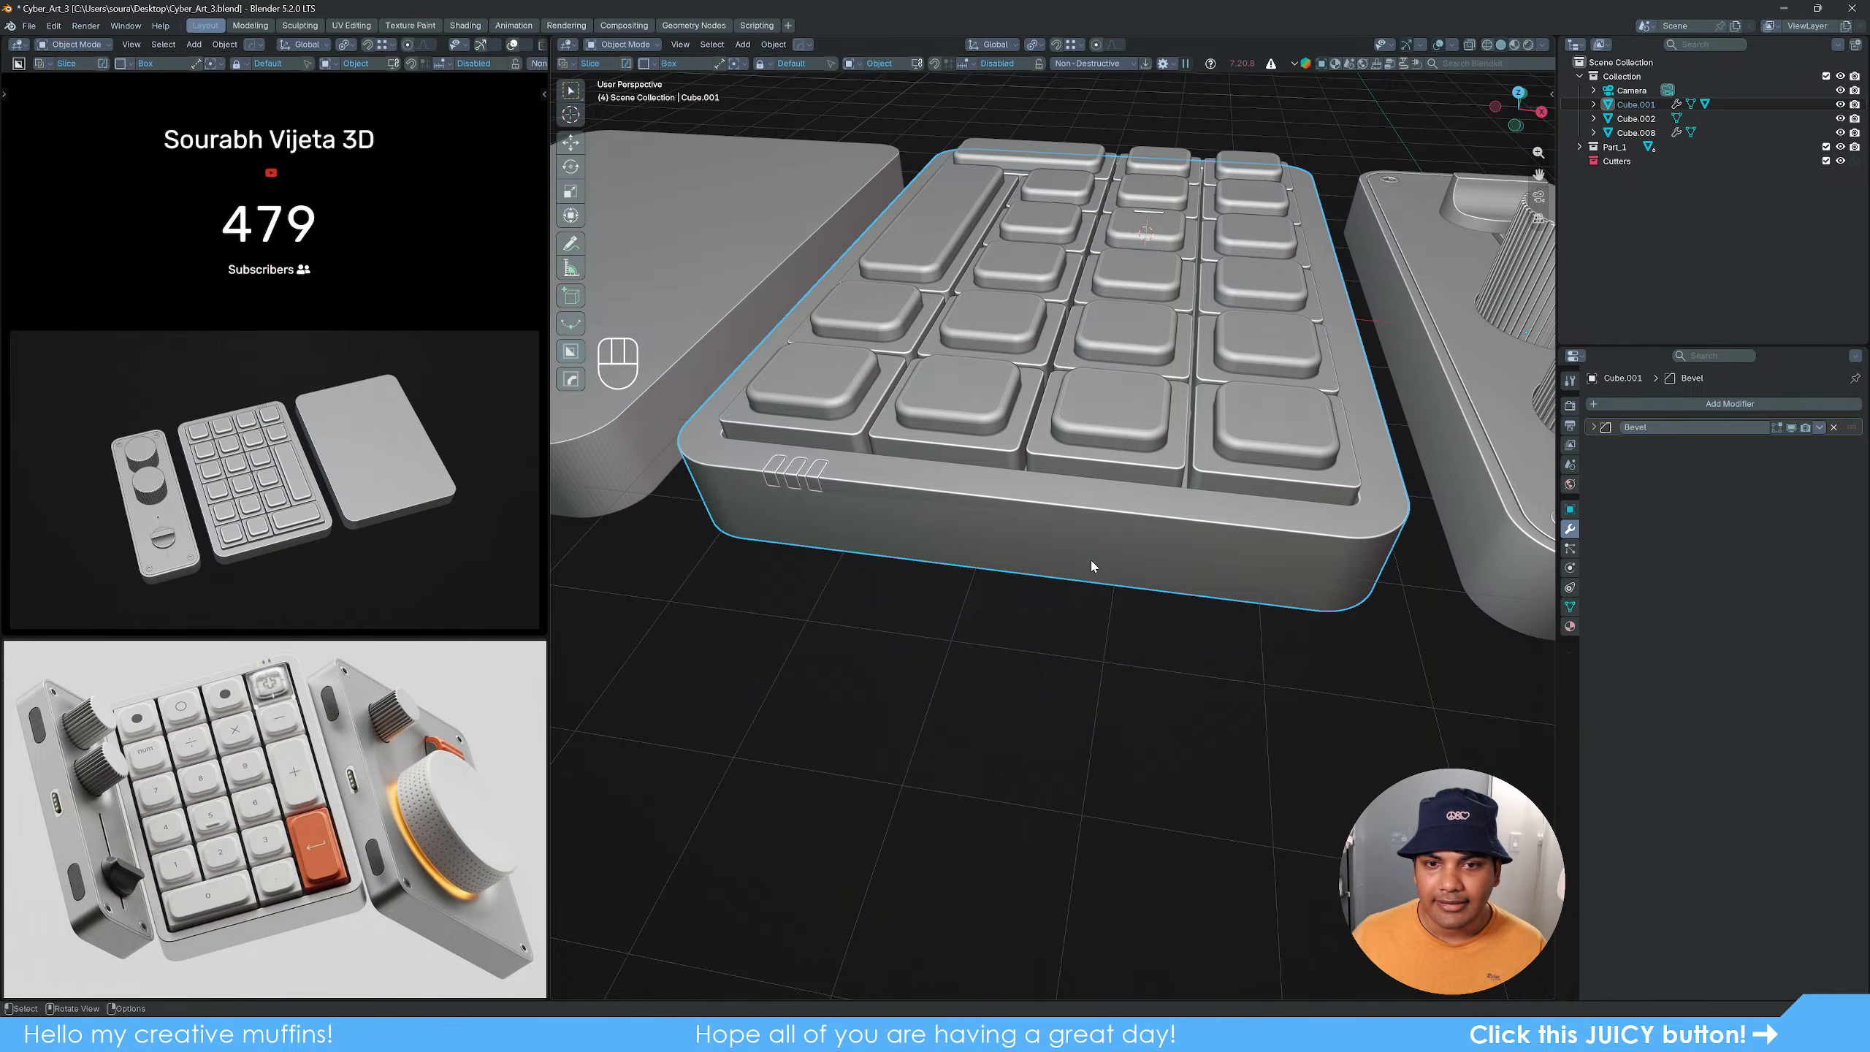
pyautogui.moveTo(1092, 565); pyautogui.dragTo(985, 505, button='middle')
pyautogui.scroll(5, 897, 526)
pyautogui.scroll(-5, 926, 539)
pyautogui.scroll(3, 985, 505)
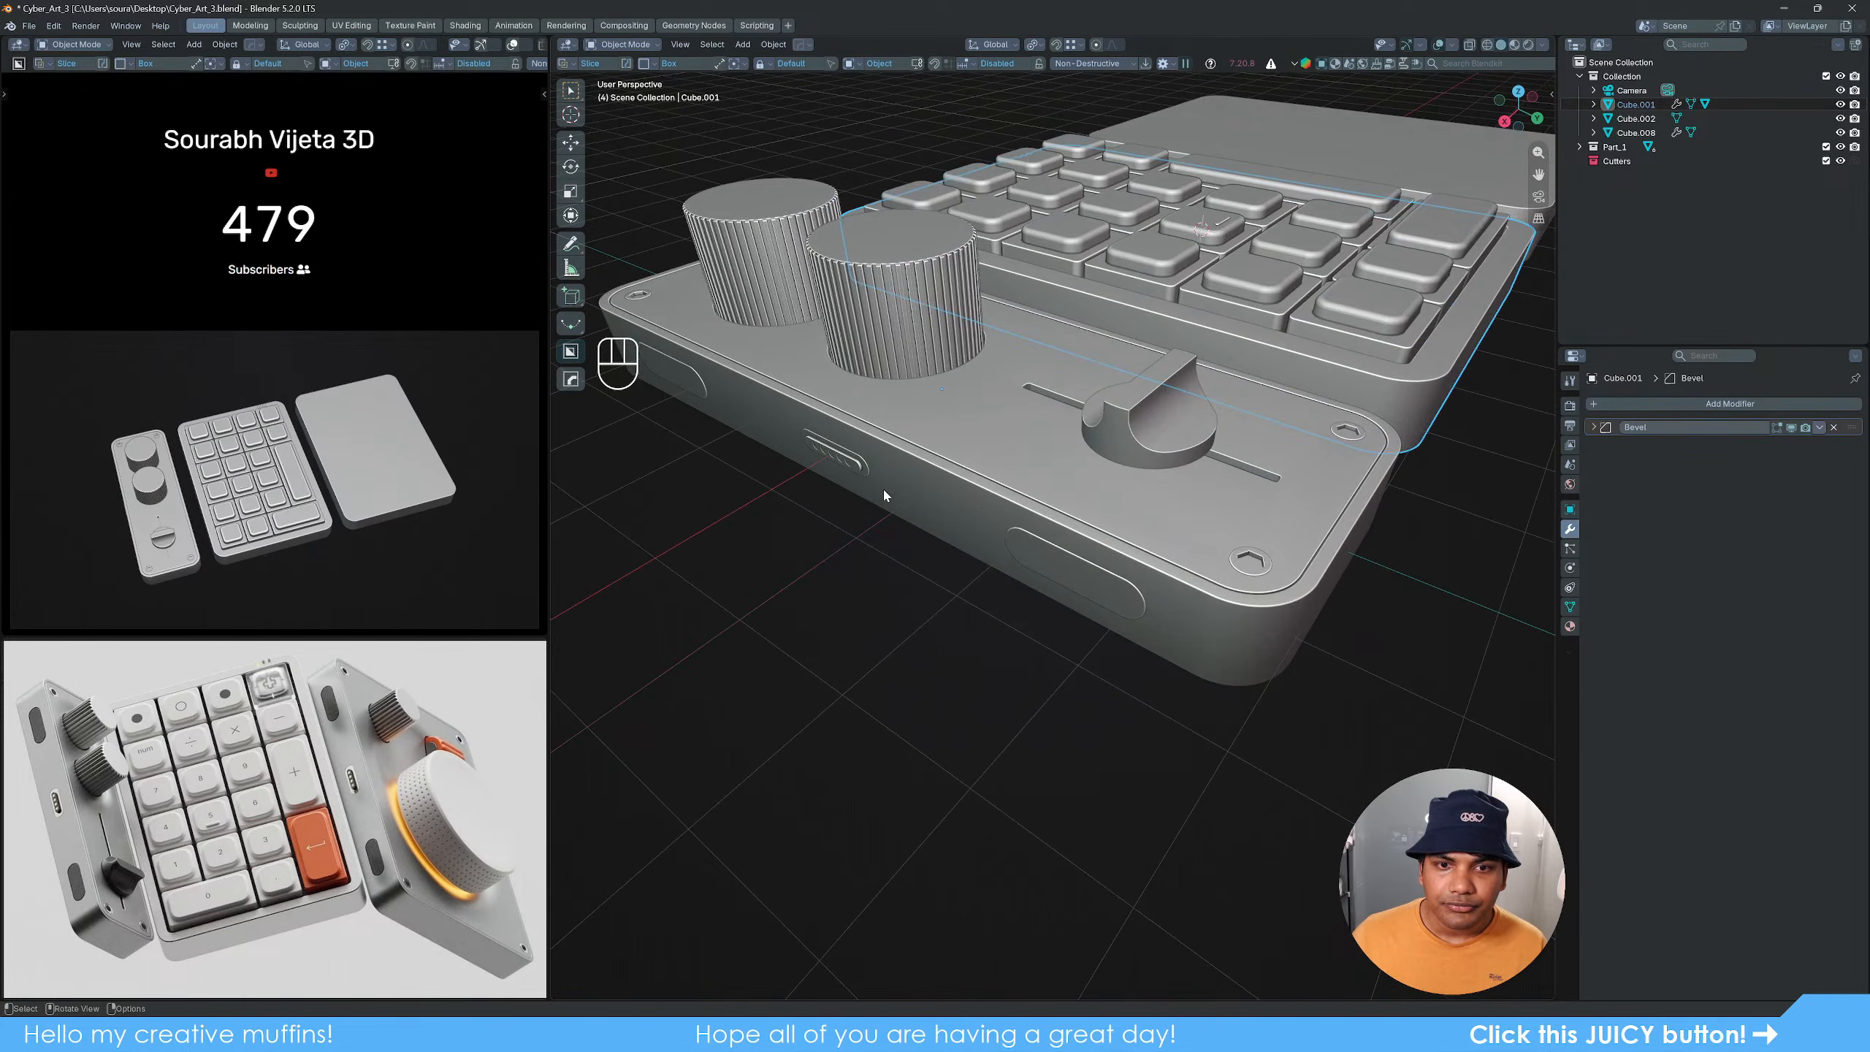
# Step: Duplicate the knob panel's side inserts and offset the copy about 1.32 m along the X axis, away from the panel
pyautogui.click(887, 489)
pyautogui.scroll(-2, 894, 492)
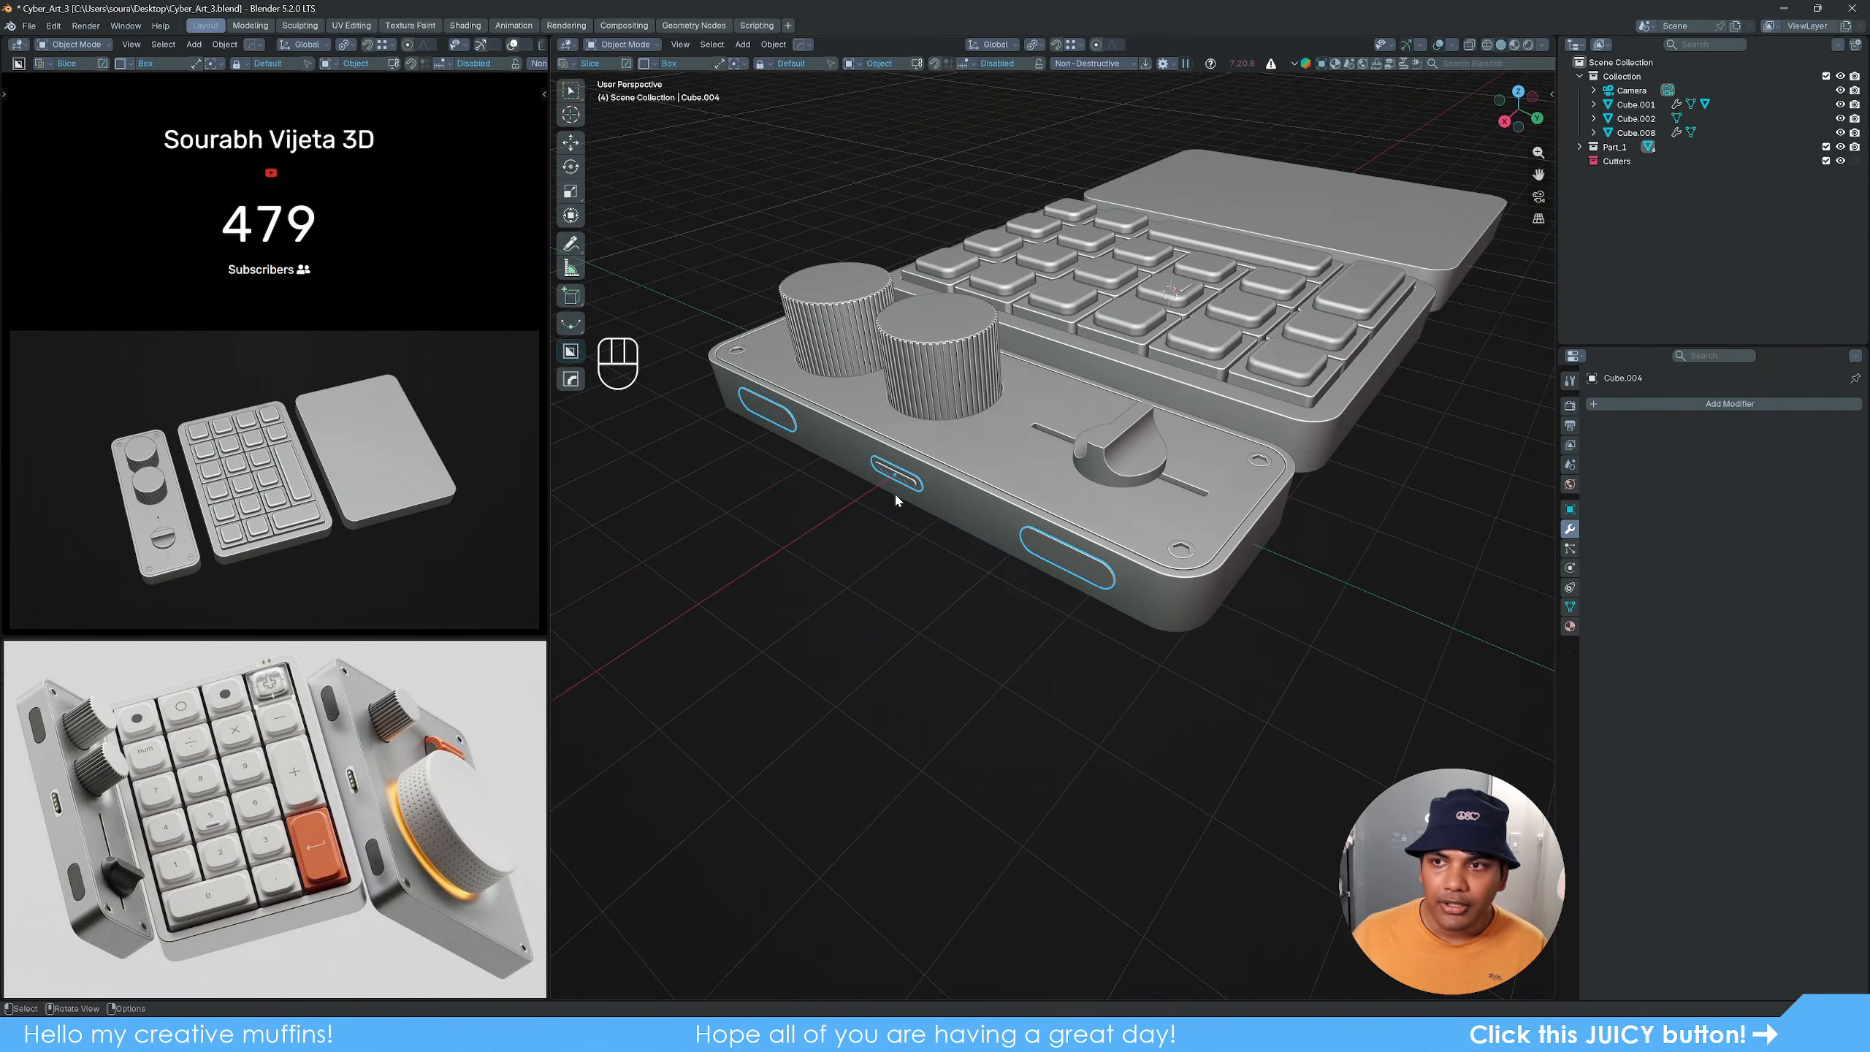
pyautogui.click(1580, 148)
pyautogui.moveTo(972, 538); pyautogui.dragTo(994, 551, button='middle')
pyautogui.hotkey('shift', 'd')
pyautogui.press('x')
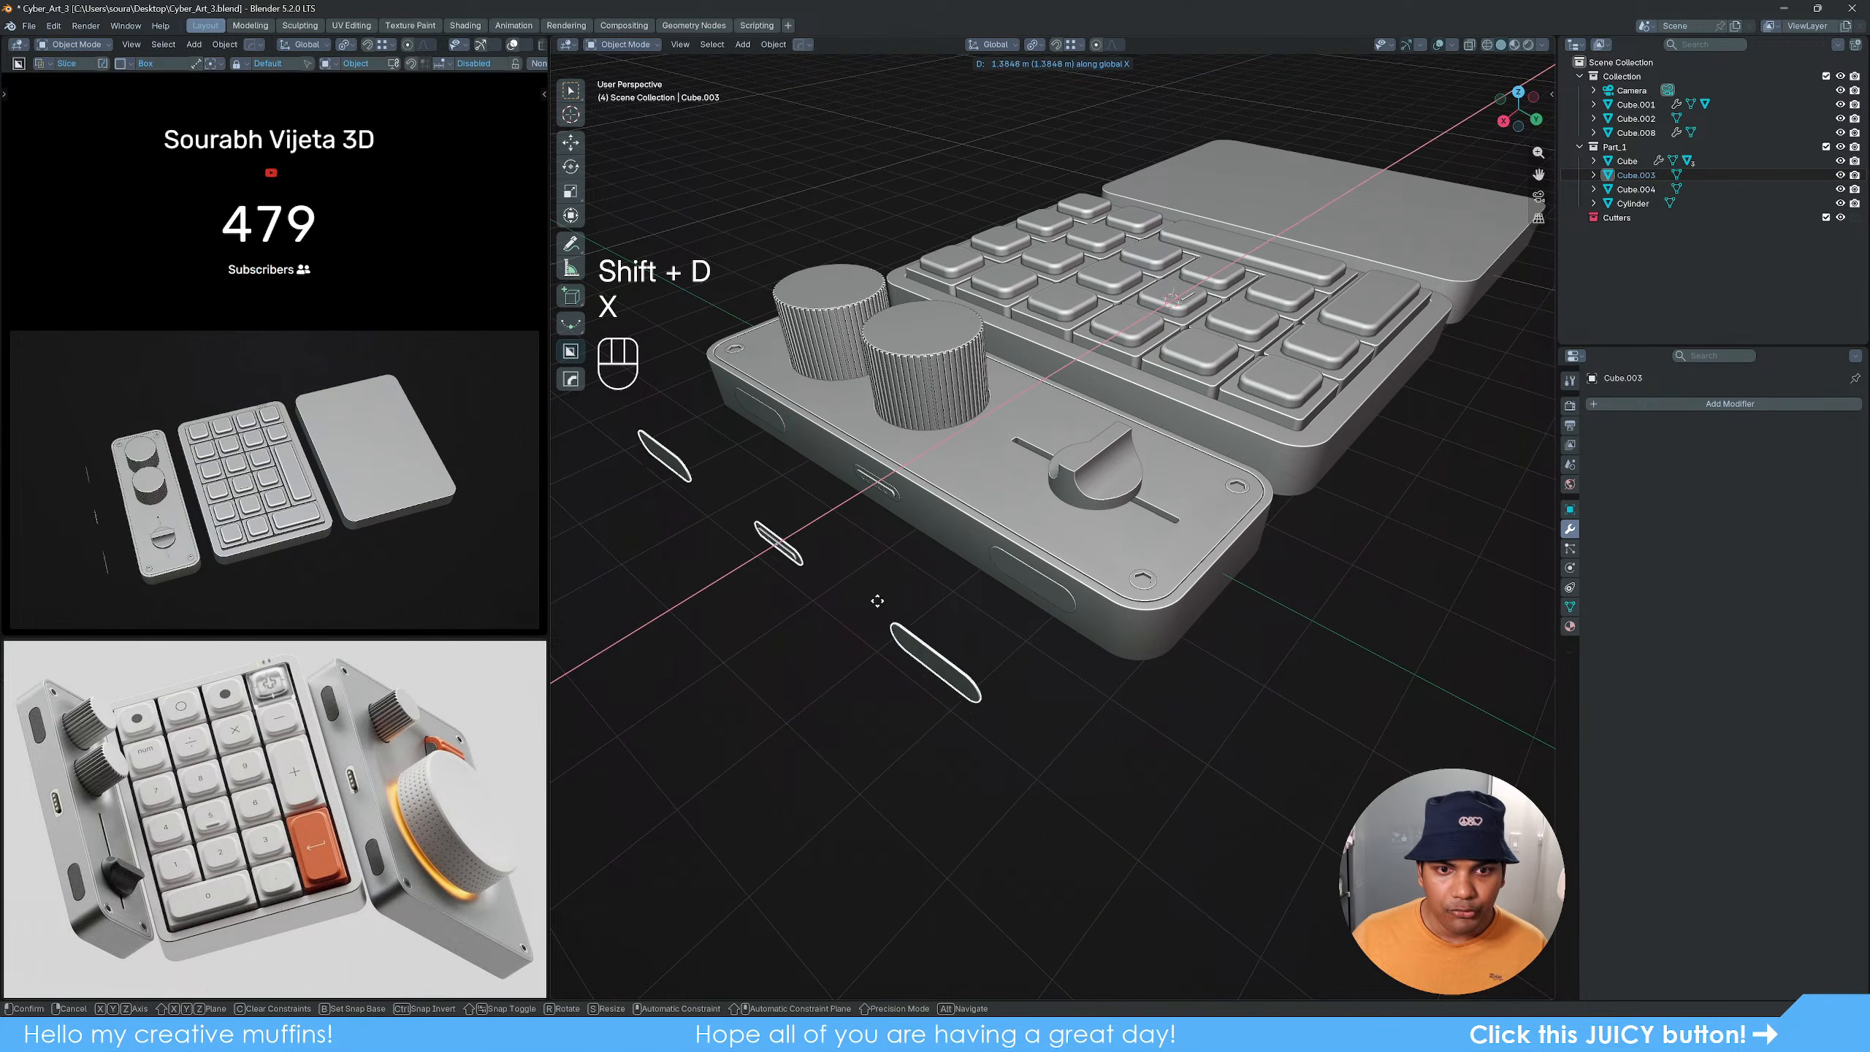
pyautogui.click(894, 600)
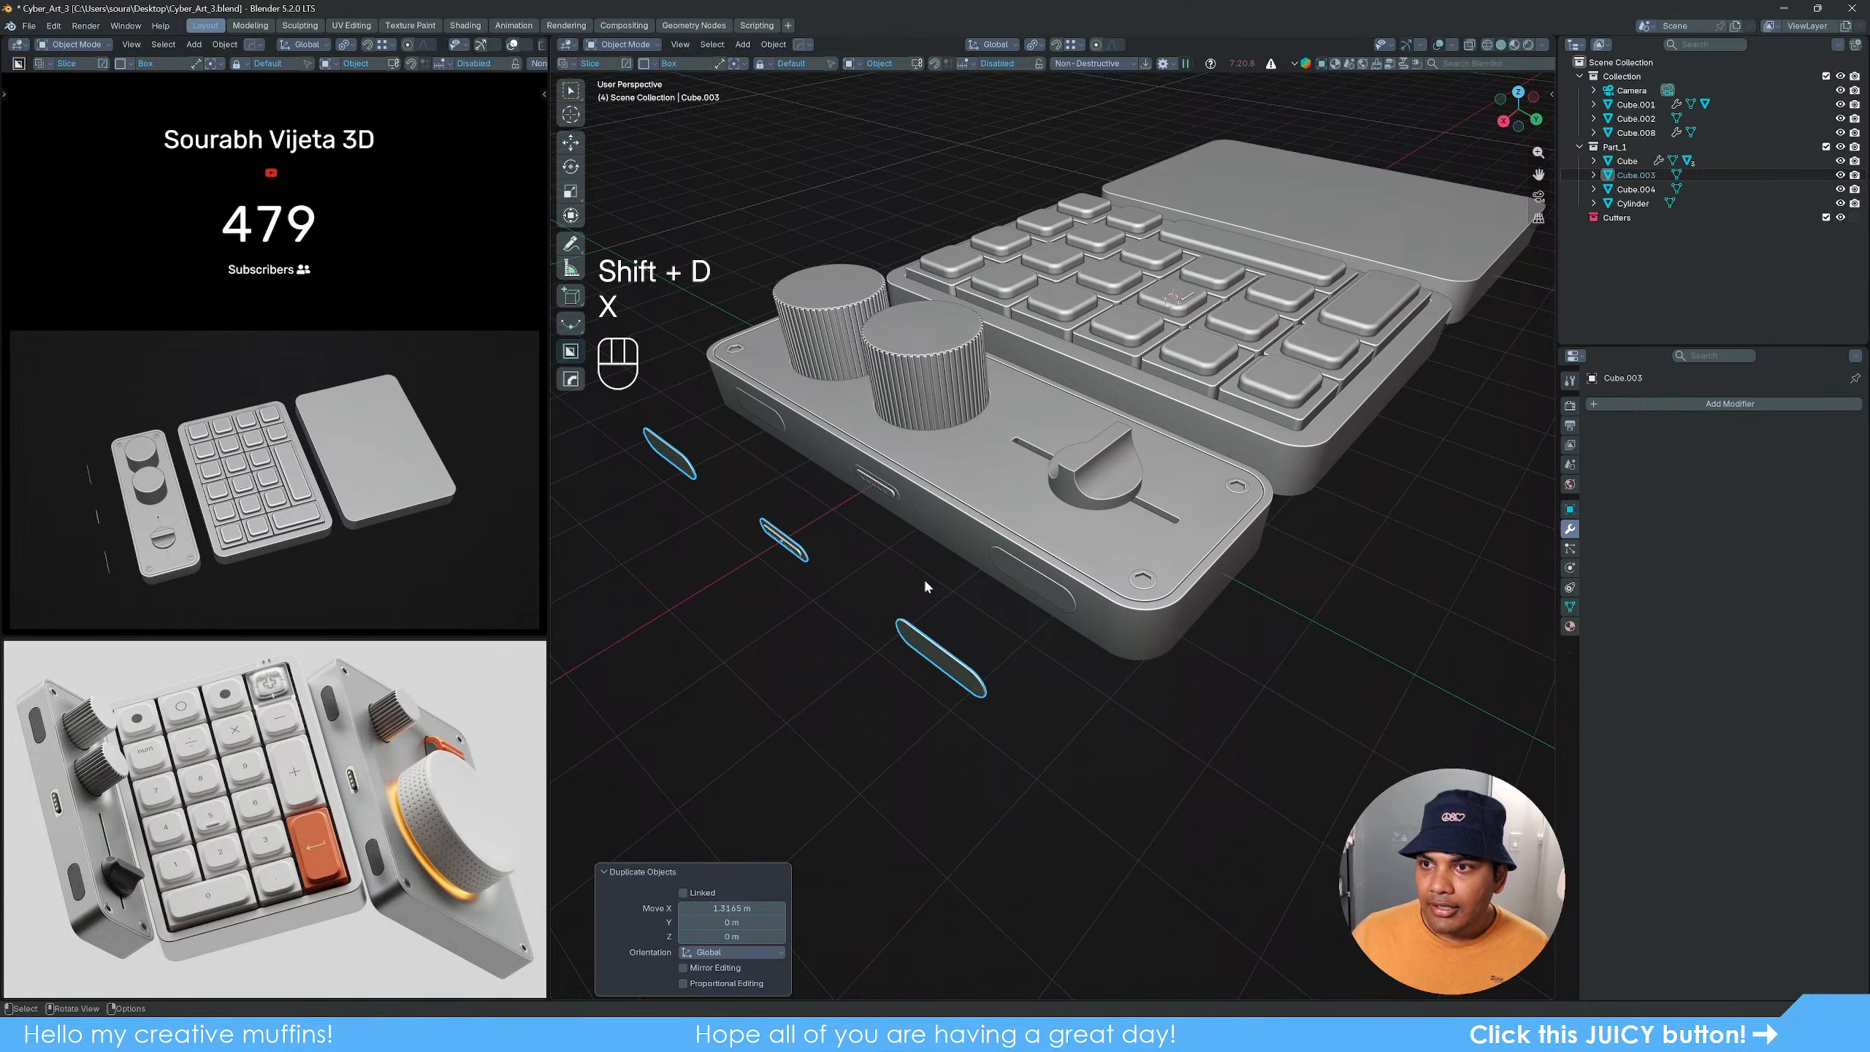
pyautogui.moveTo(1210, 496); pyautogui.dragTo(1190, 503, button='middle')
pyautogui.click(1178, 347)
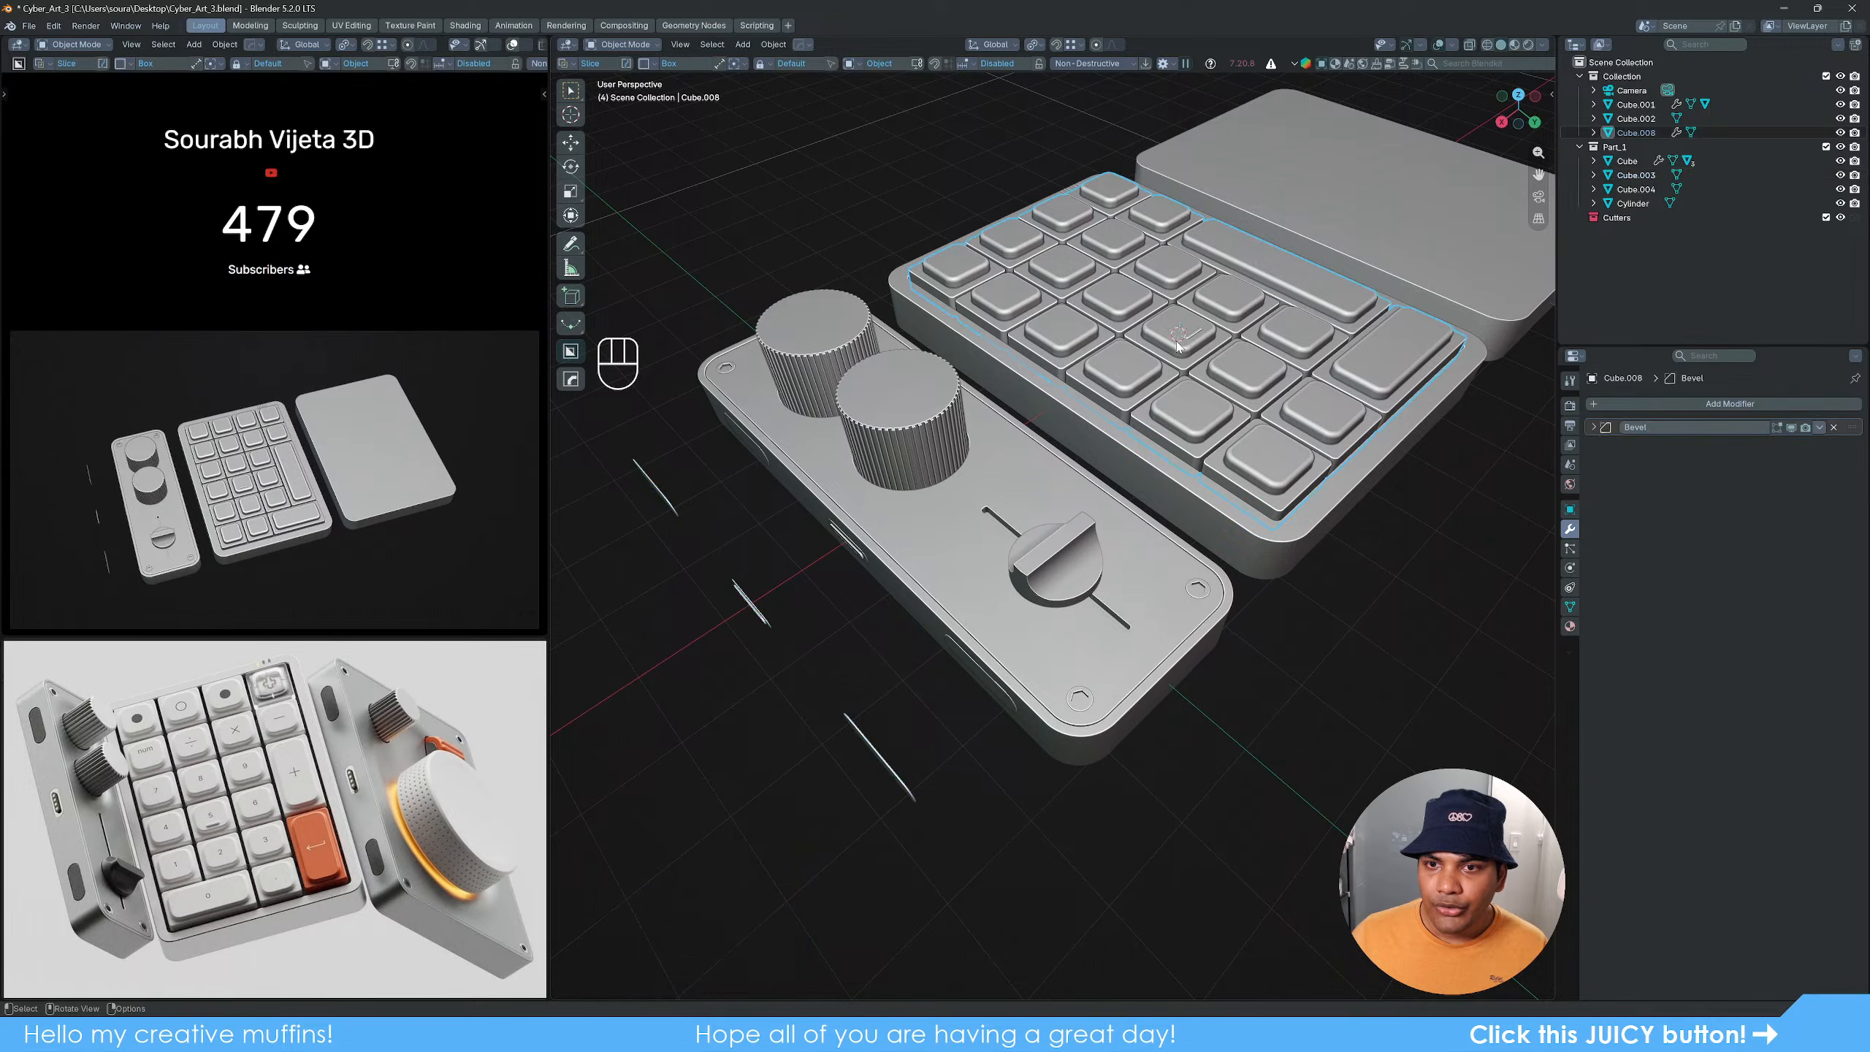
pyautogui.press('g')
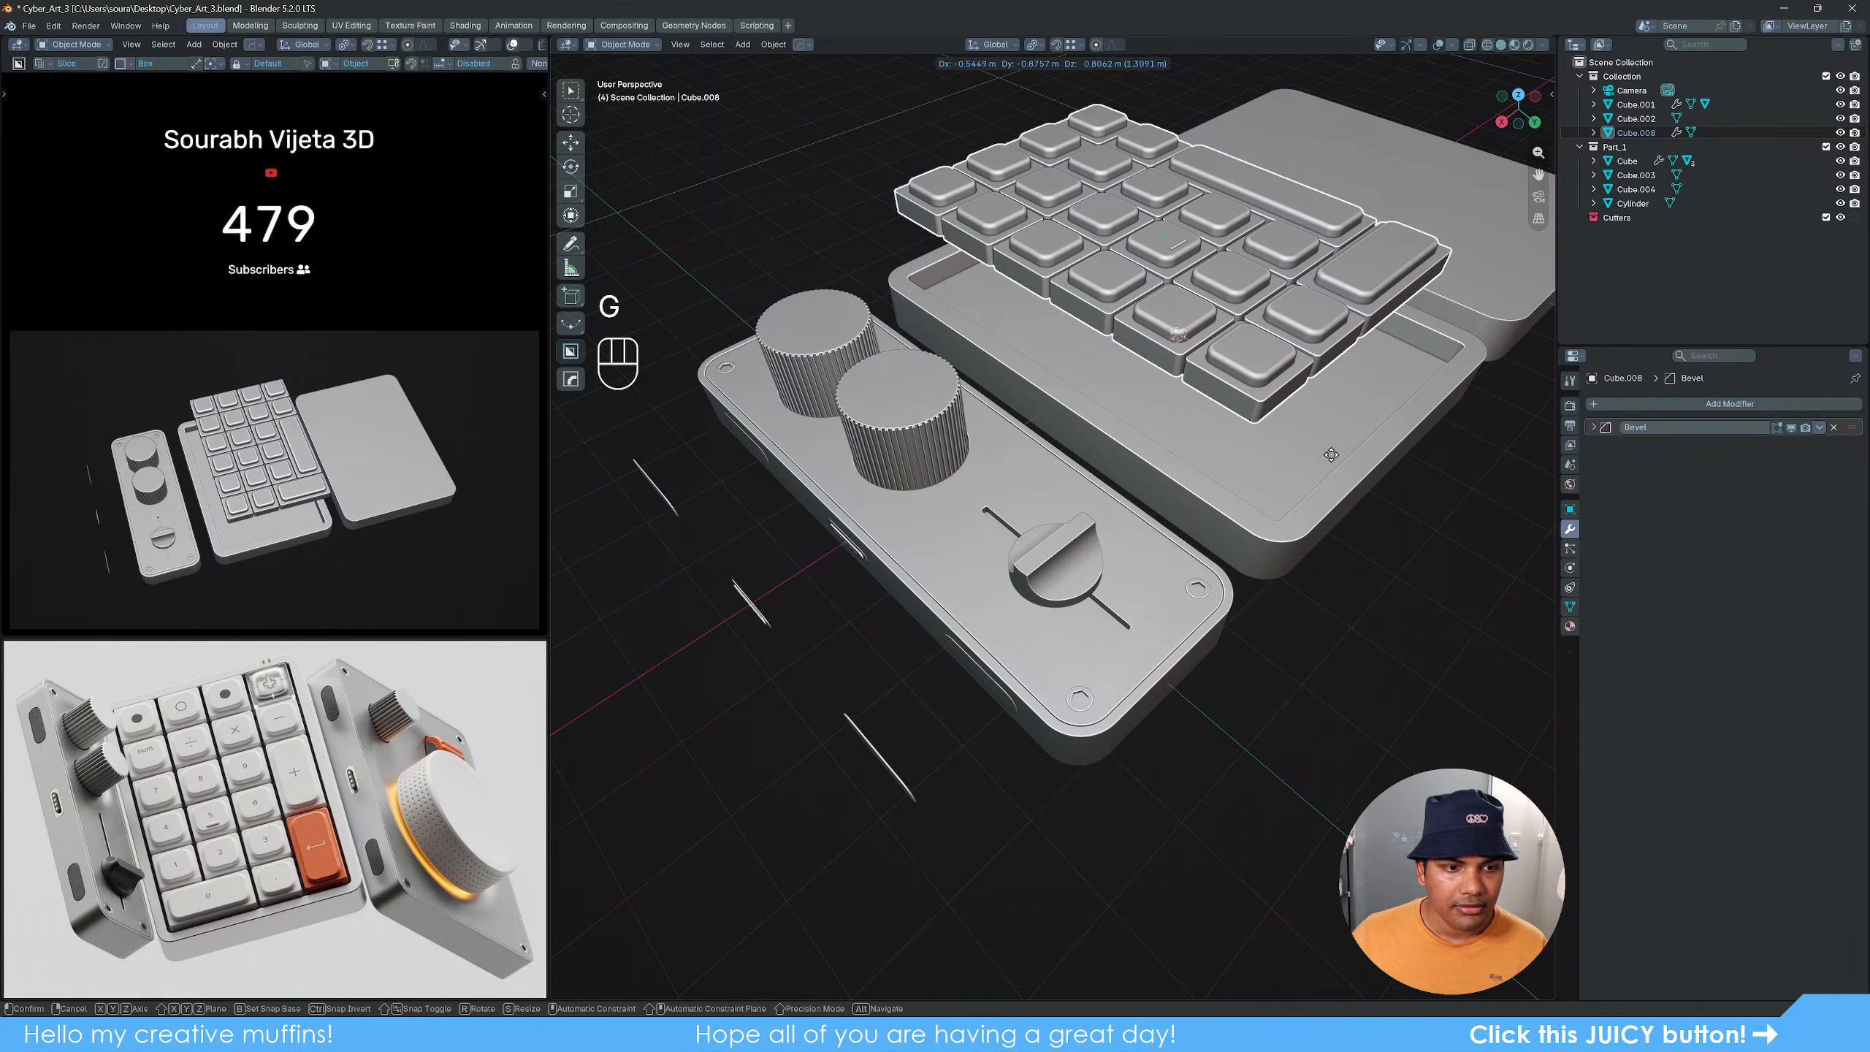
pyautogui.rightClick(1331, 455)
pyautogui.moveTo(950, 435); pyautogui.dragTo(1232, 407, button='middle')
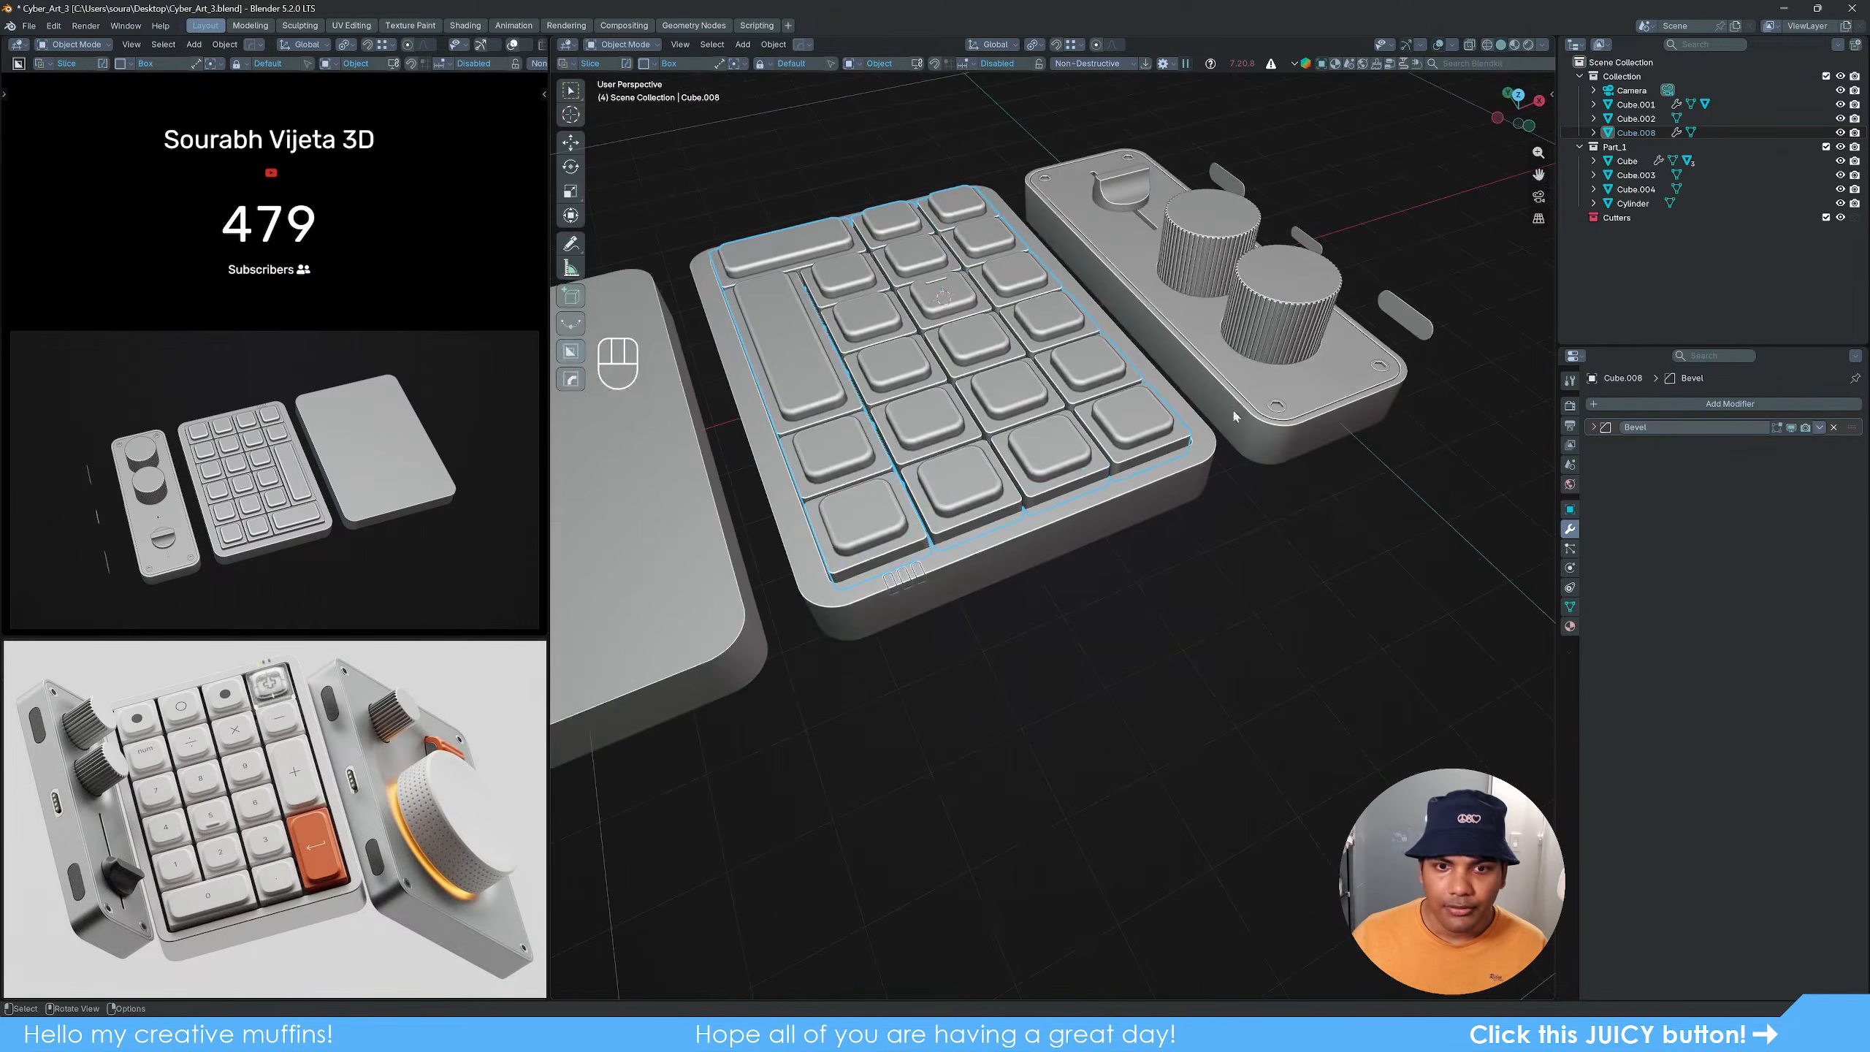
# Step: Move the rim inserts, the keycap mesh and the keypad case into a new collection named Part_2
pyautogui.scroll(4, 1222, 417)
pyautogui.click(727, 651)
pyautogui.keyDown('shift'); pyautogui.click(859, 501); pyautogui.keyUp('shift')
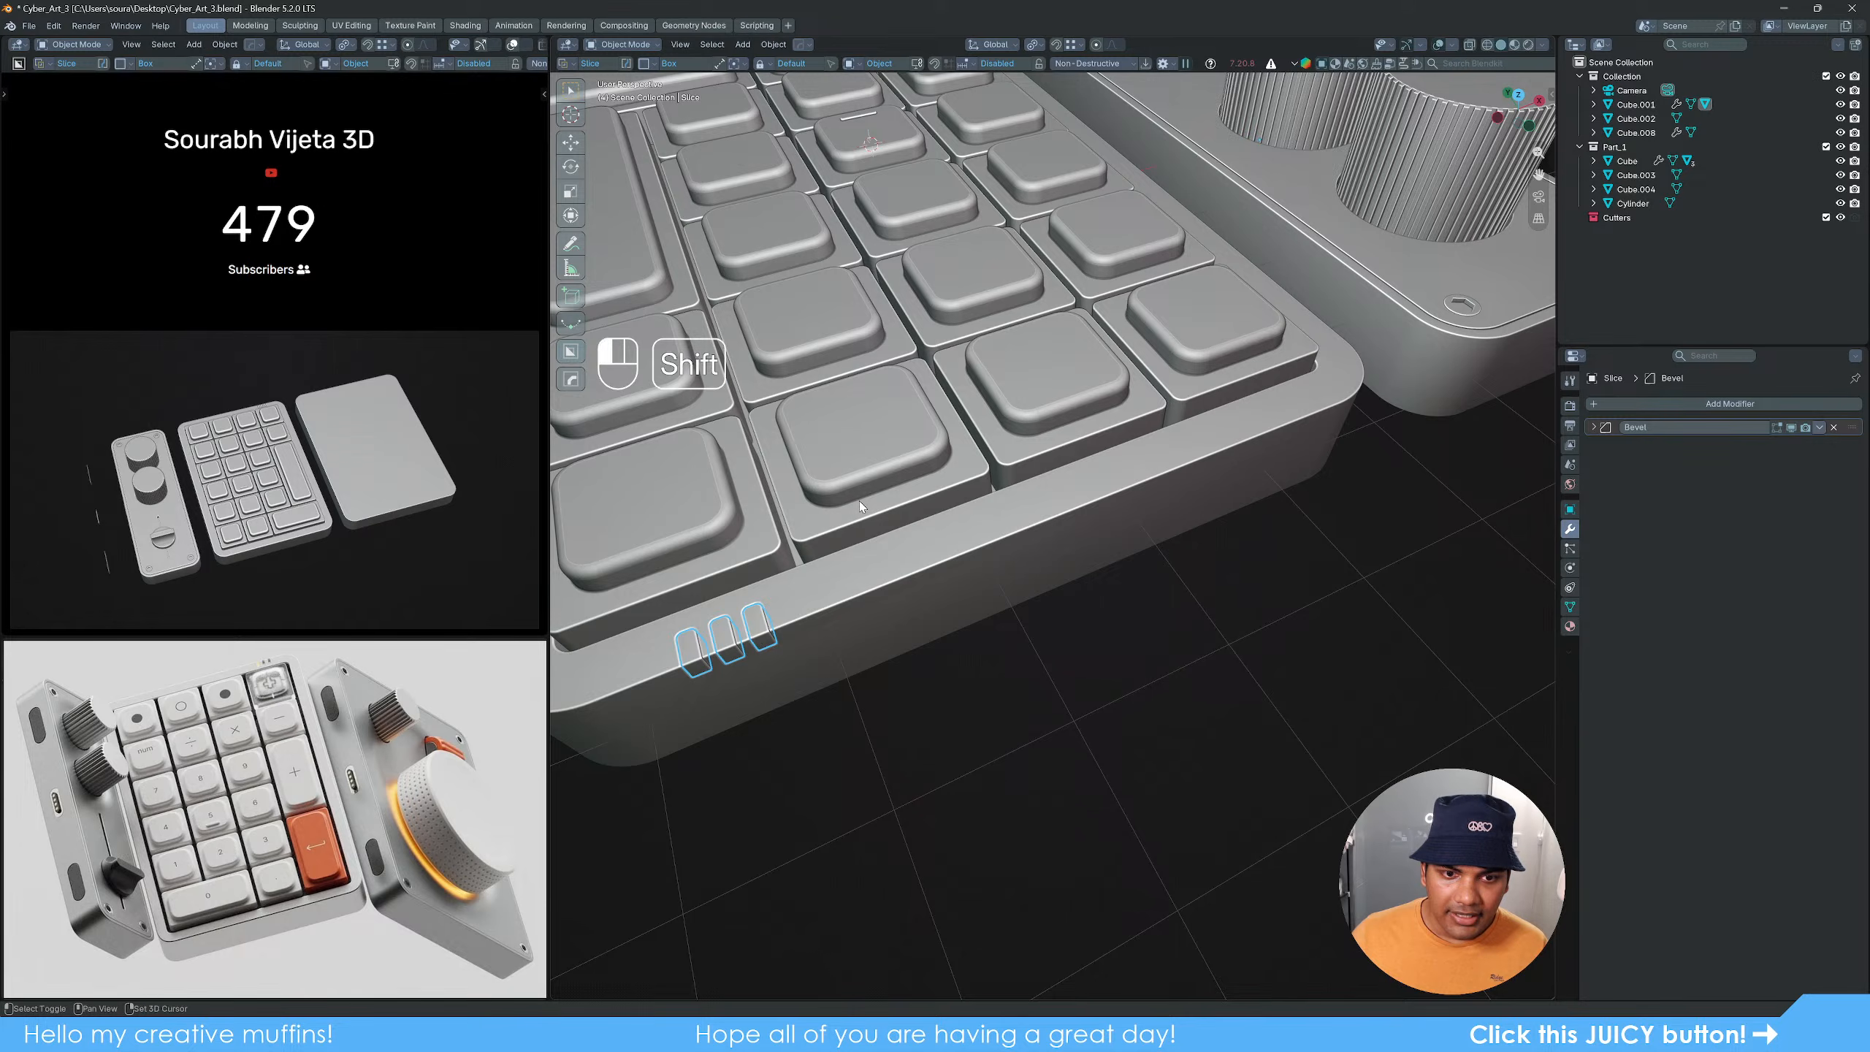
pyautogui.keyDown('shift'); pyautogui.click(883, 584); pyautogui.keyUp('shift')
pyautogui.scroll(-7, 1179, 578)
pyautogui.moveTo(1179, 577); pyautogui.dragTo(1068, 545, button='middle')
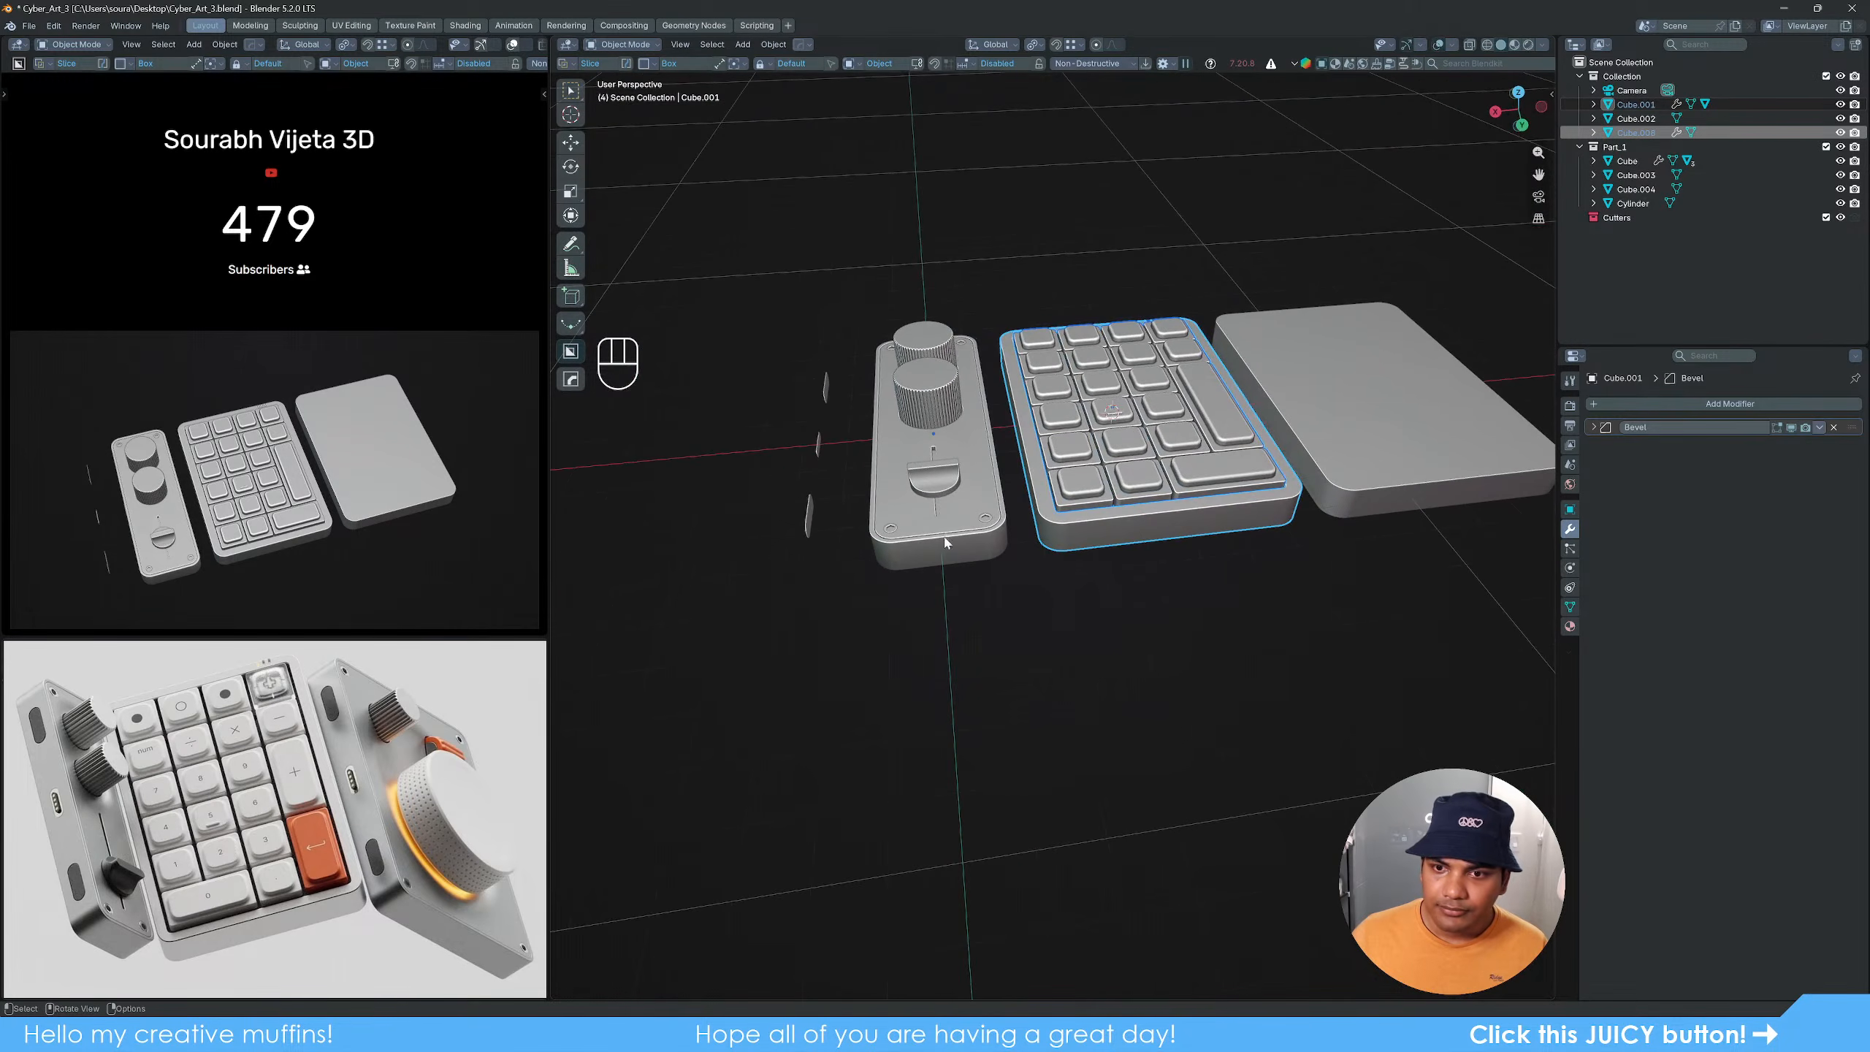
pyautogui.scroll(5, 1235, 565)
pyautogui.press('g')
pyautogui.rightClick(1226, 480)
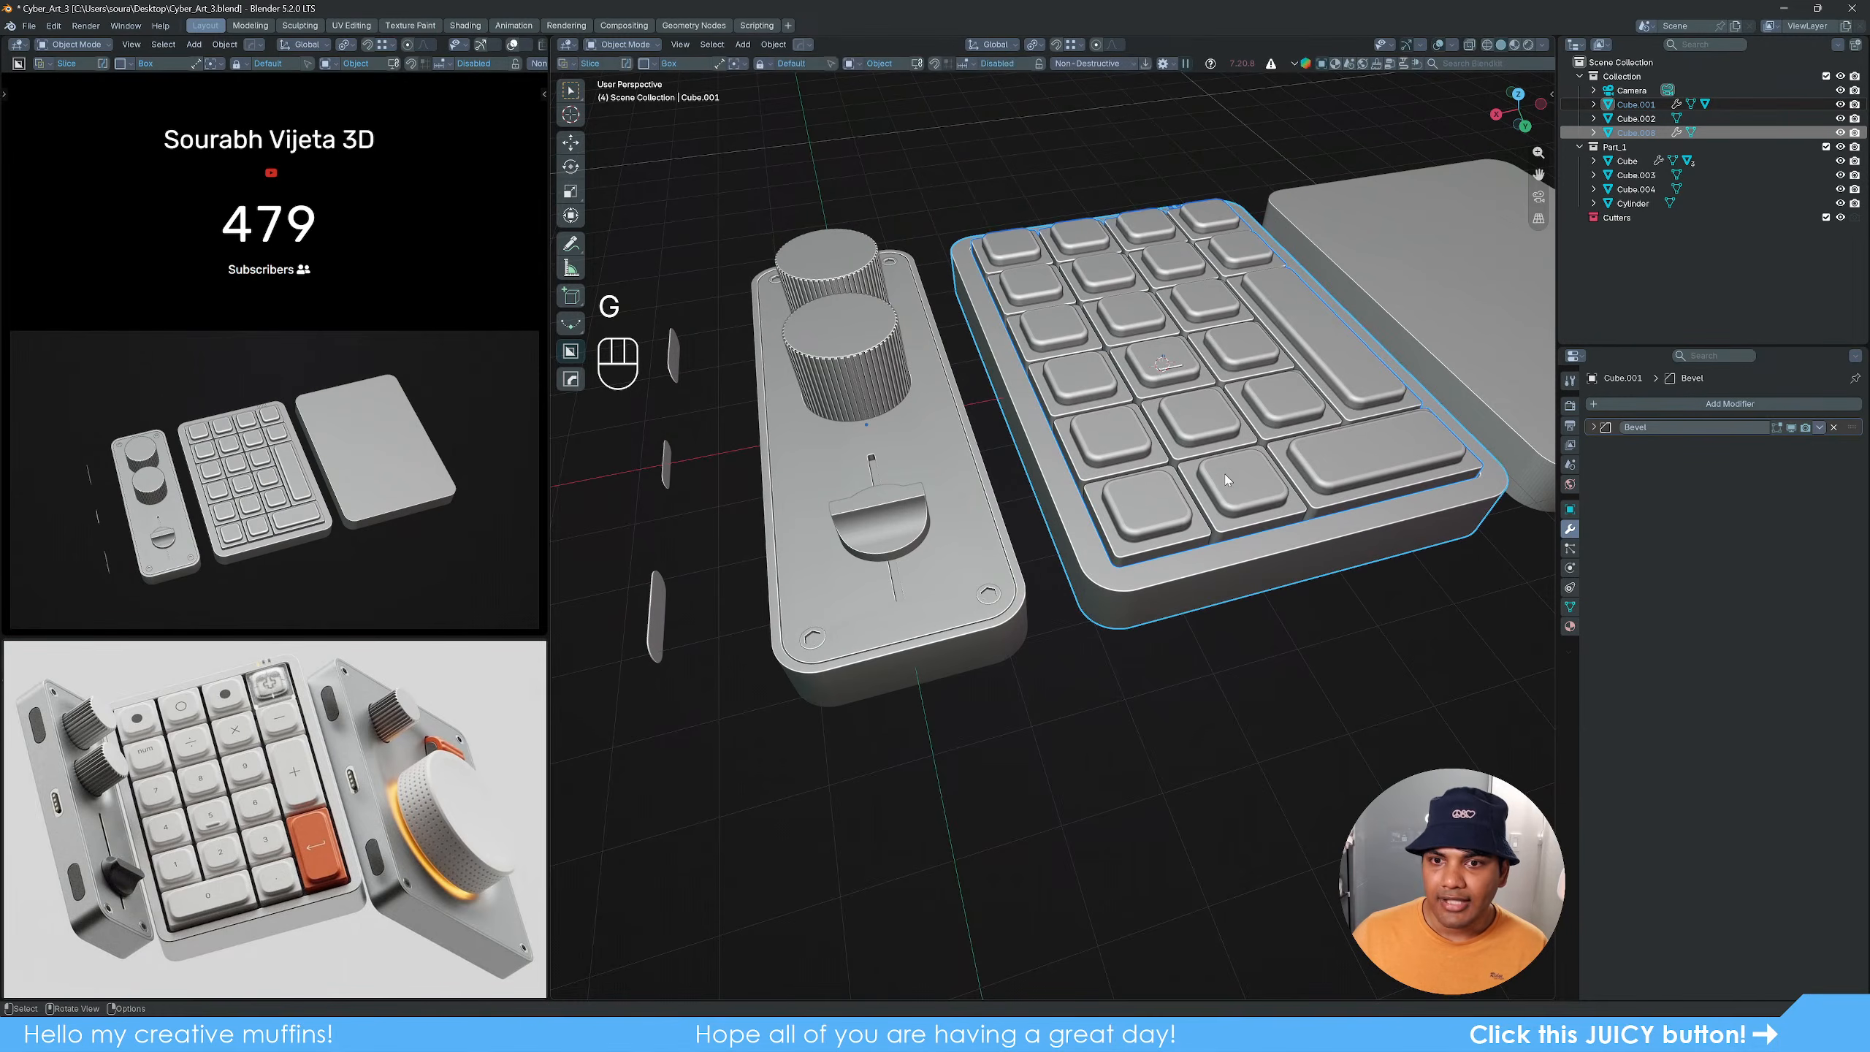
pyautogui.press('m')
pyautogui.click(1094, 509)
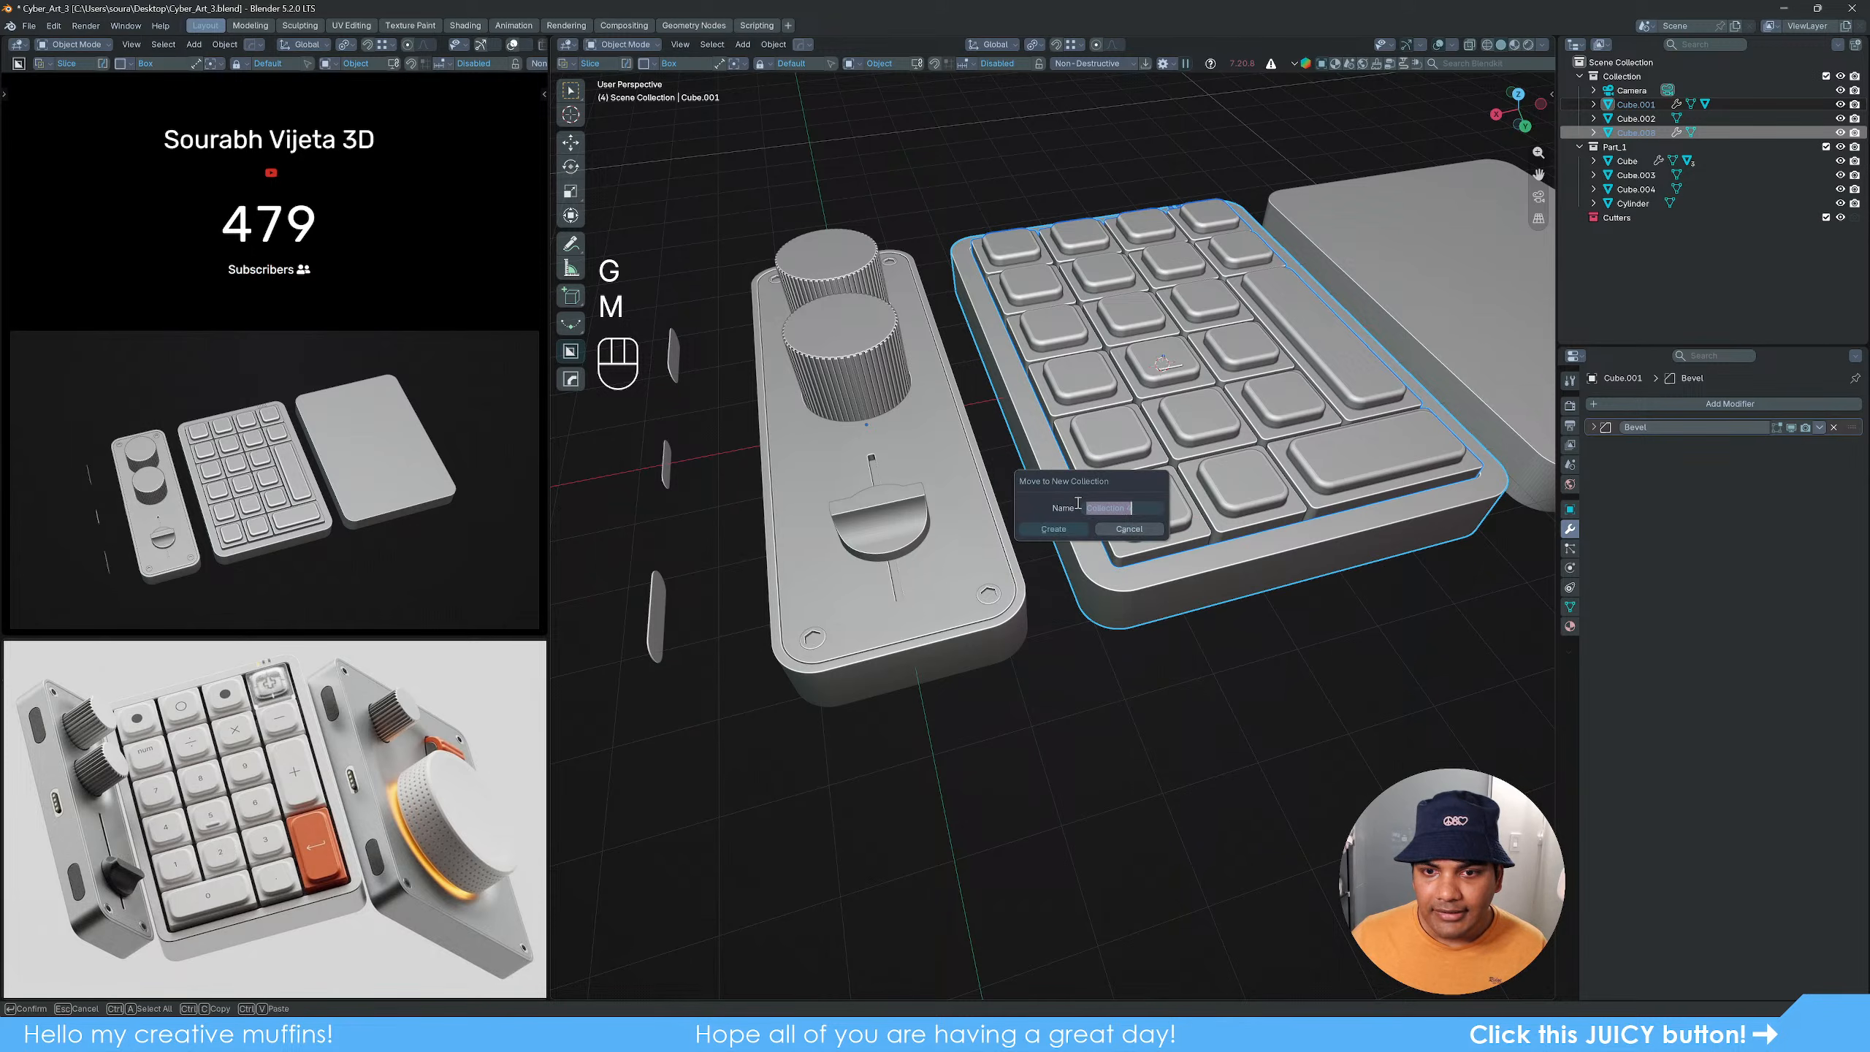
pyautogui.write('Pa')
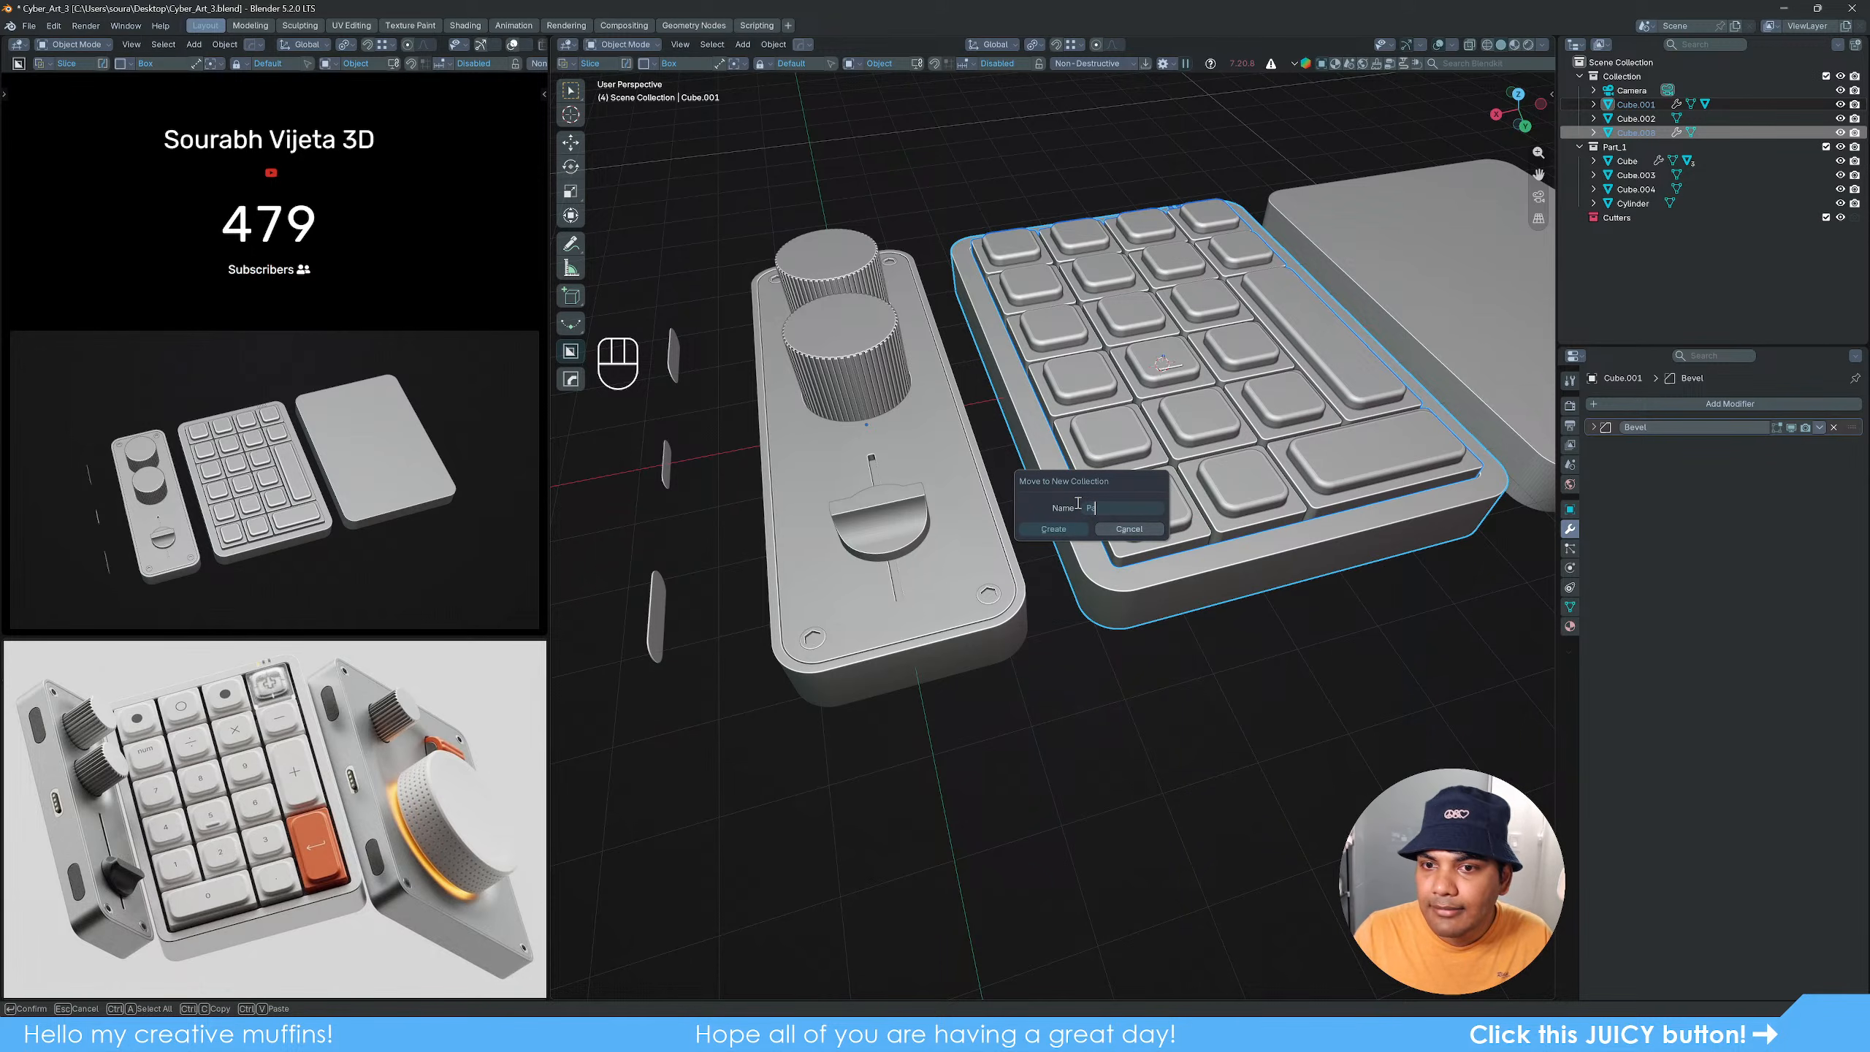
pyautogui.write('rt_2')
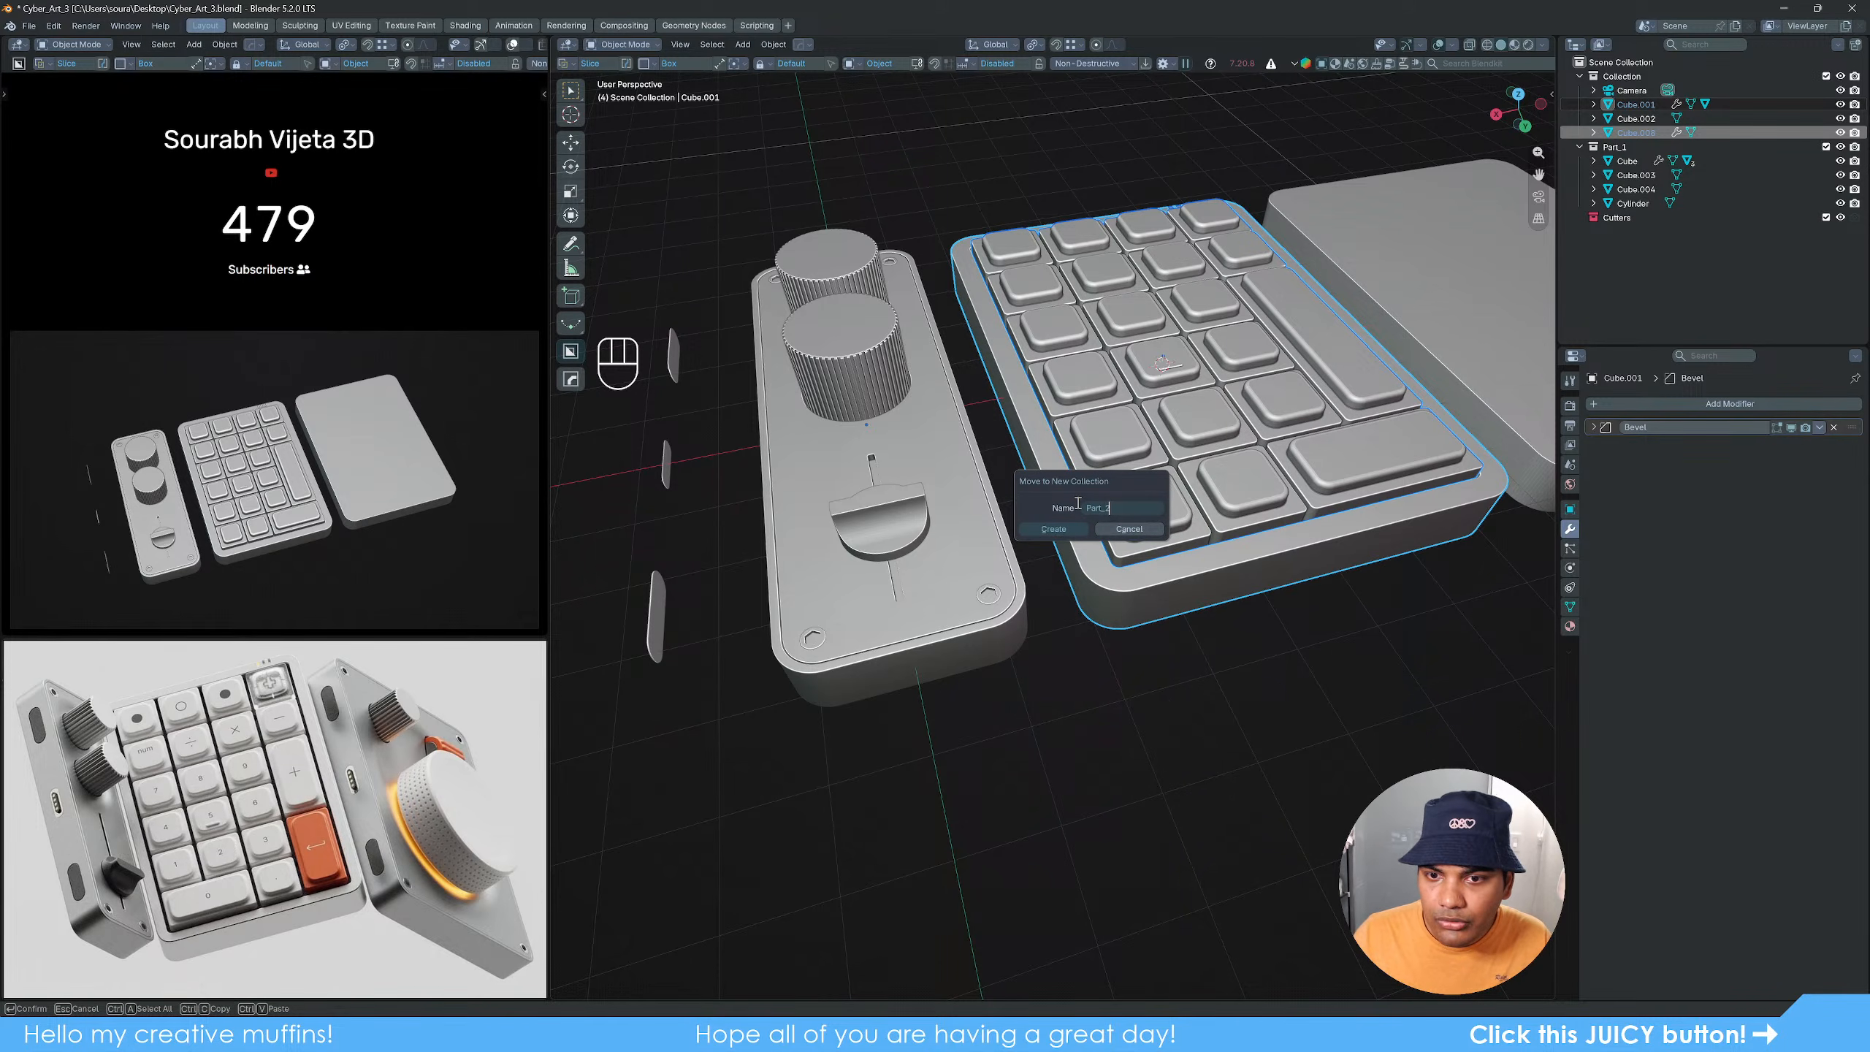
pyautogui.press('Return')
pyautogui.press('Return')
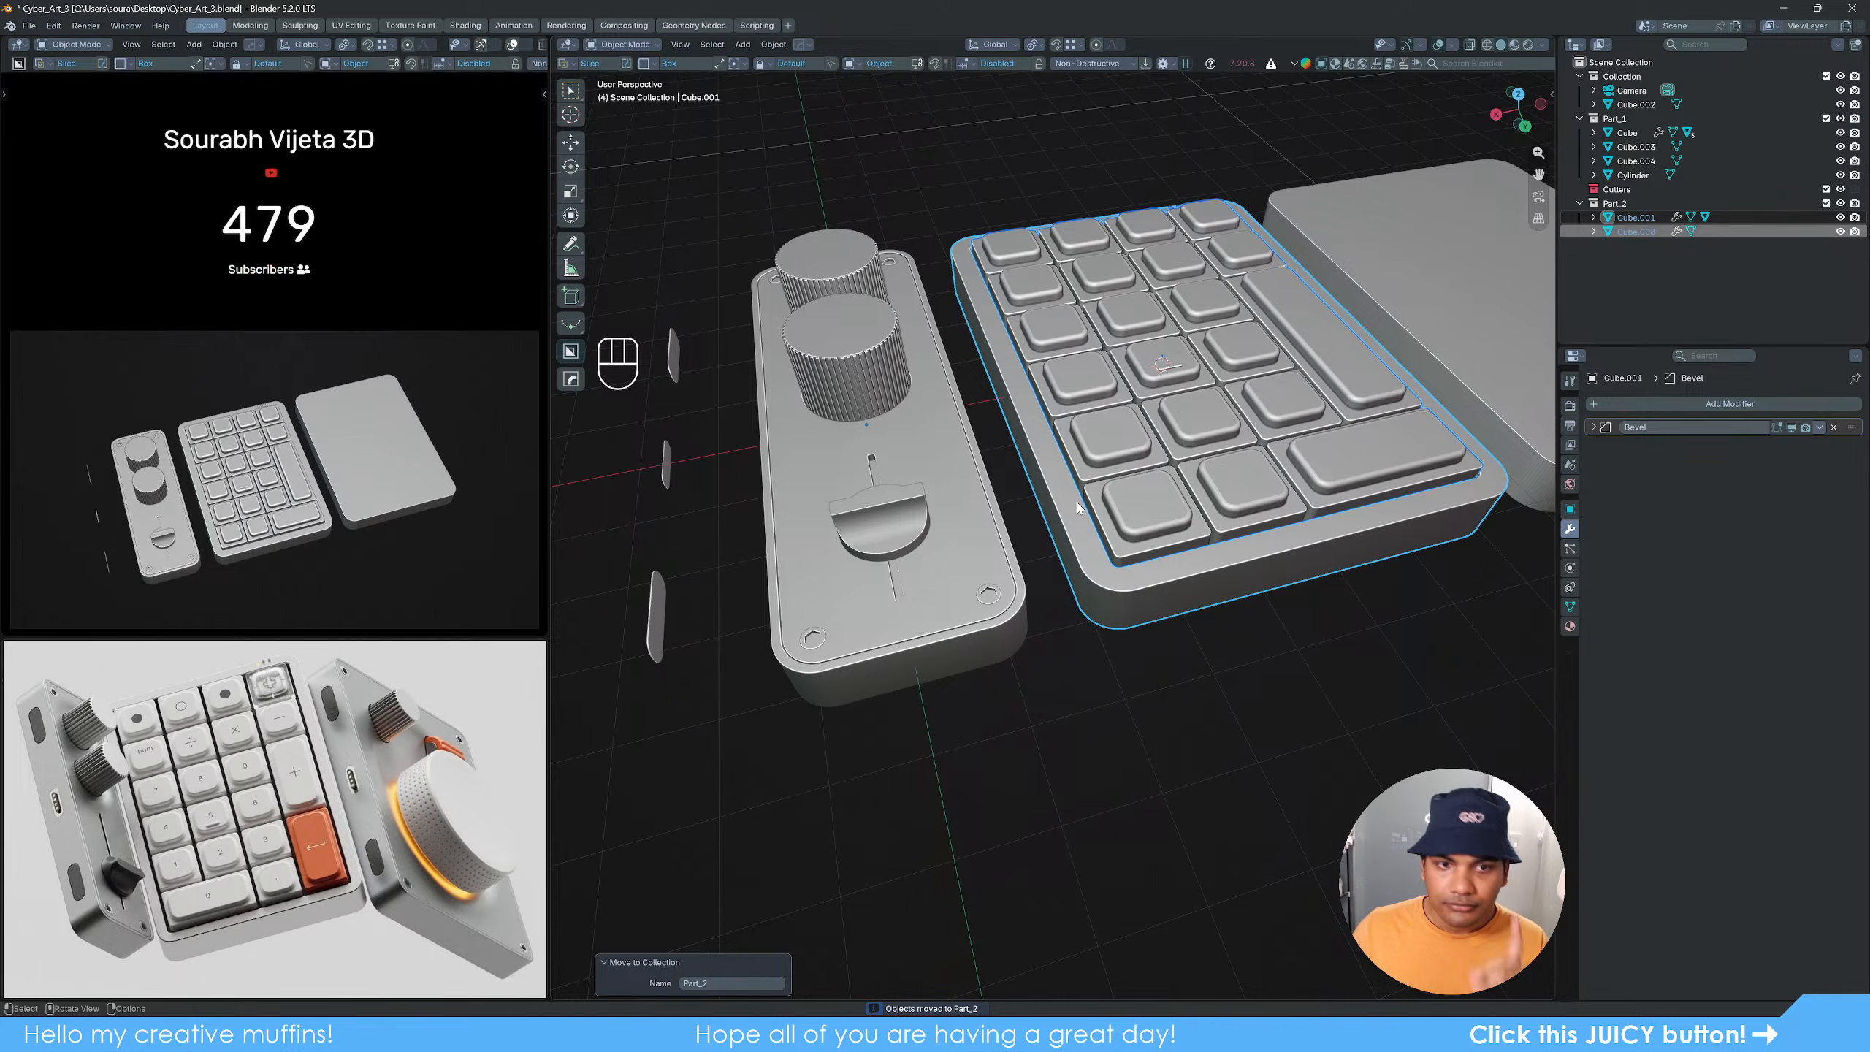
# Step: Move the duplicated side inserts into the Part_2 collection
pyautogui.click(660, 626)
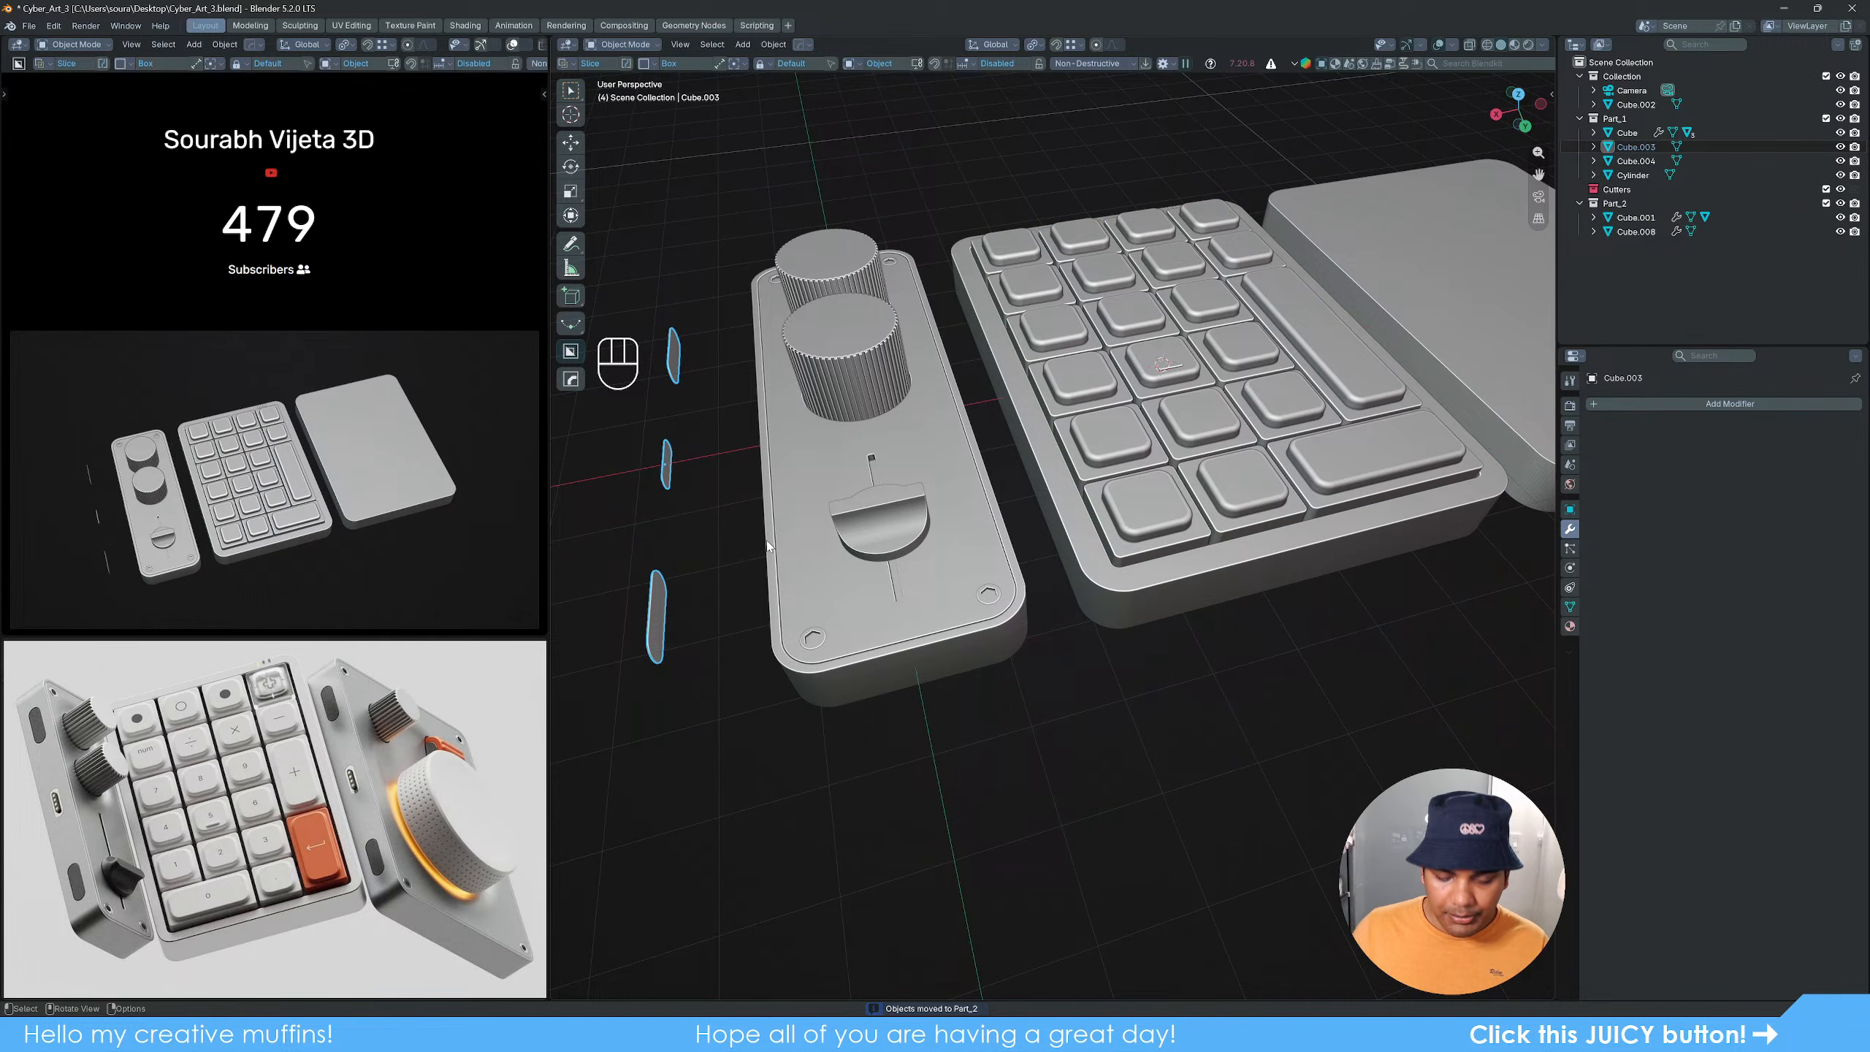
pyautogui.press('m')
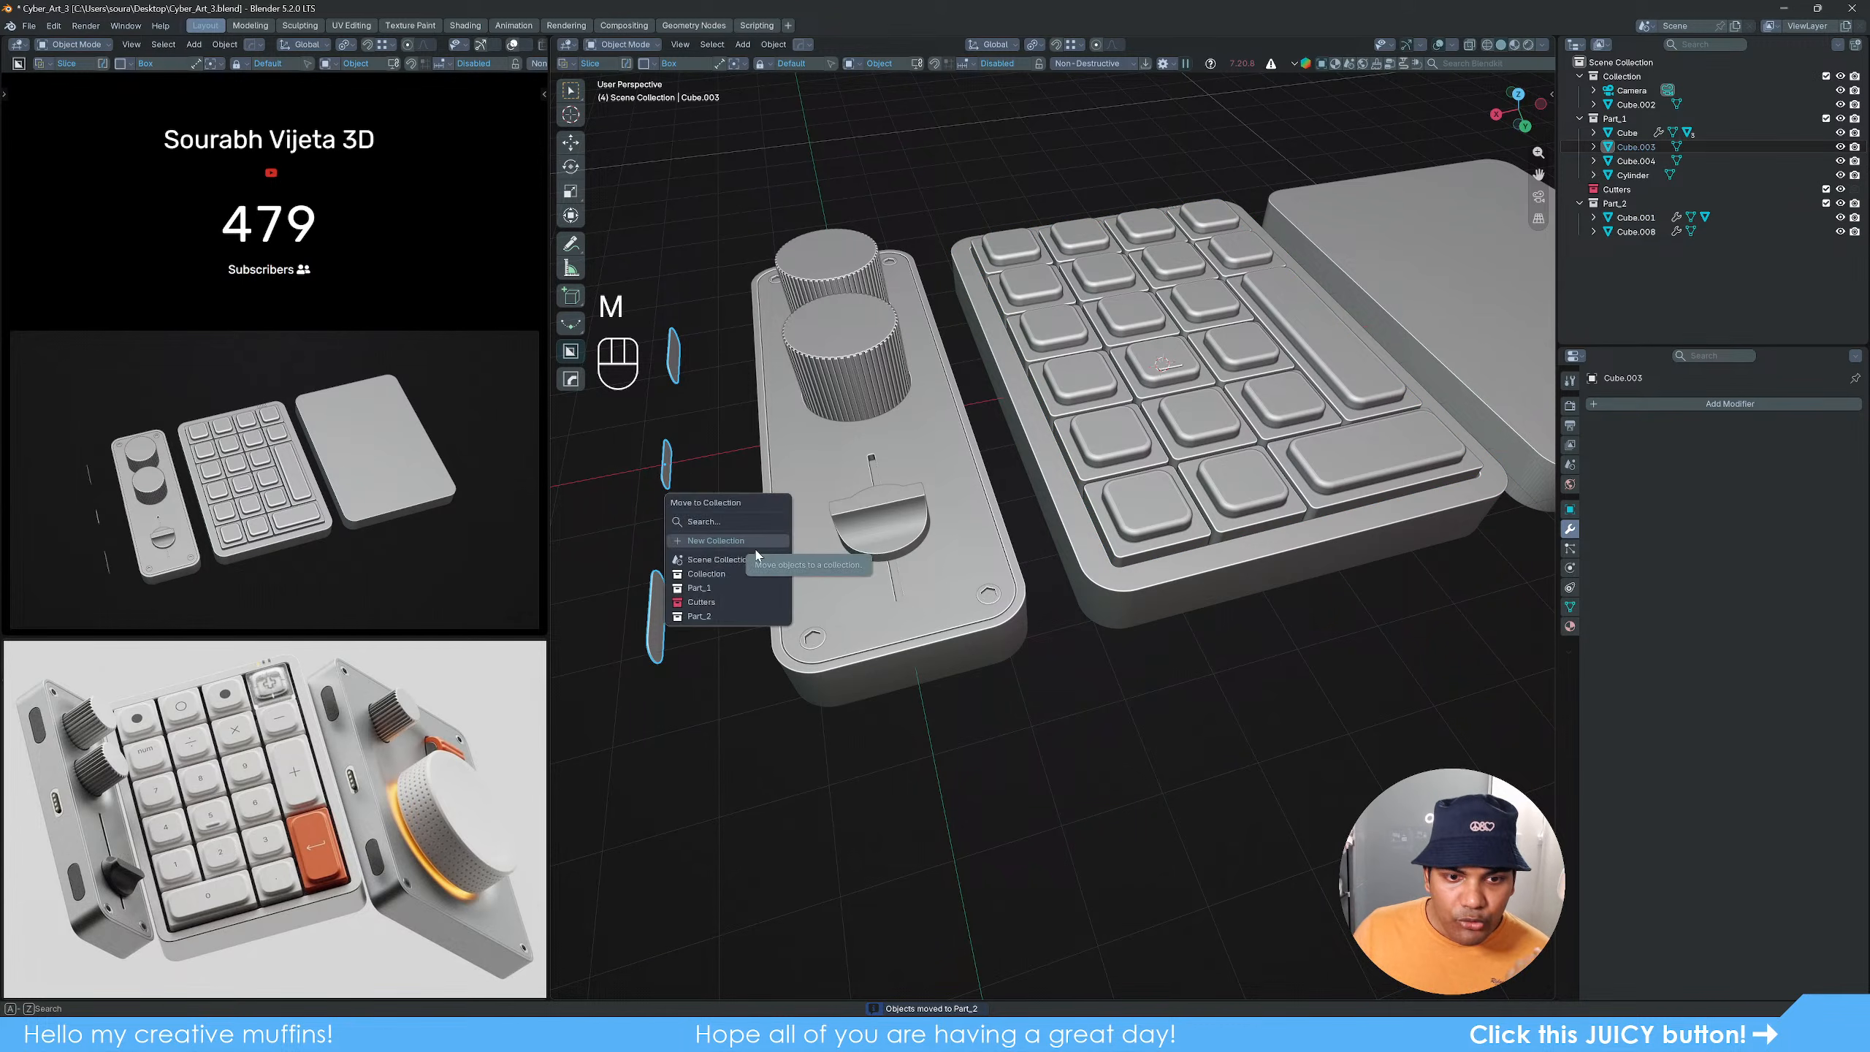
pyautogui.click(730, 616)
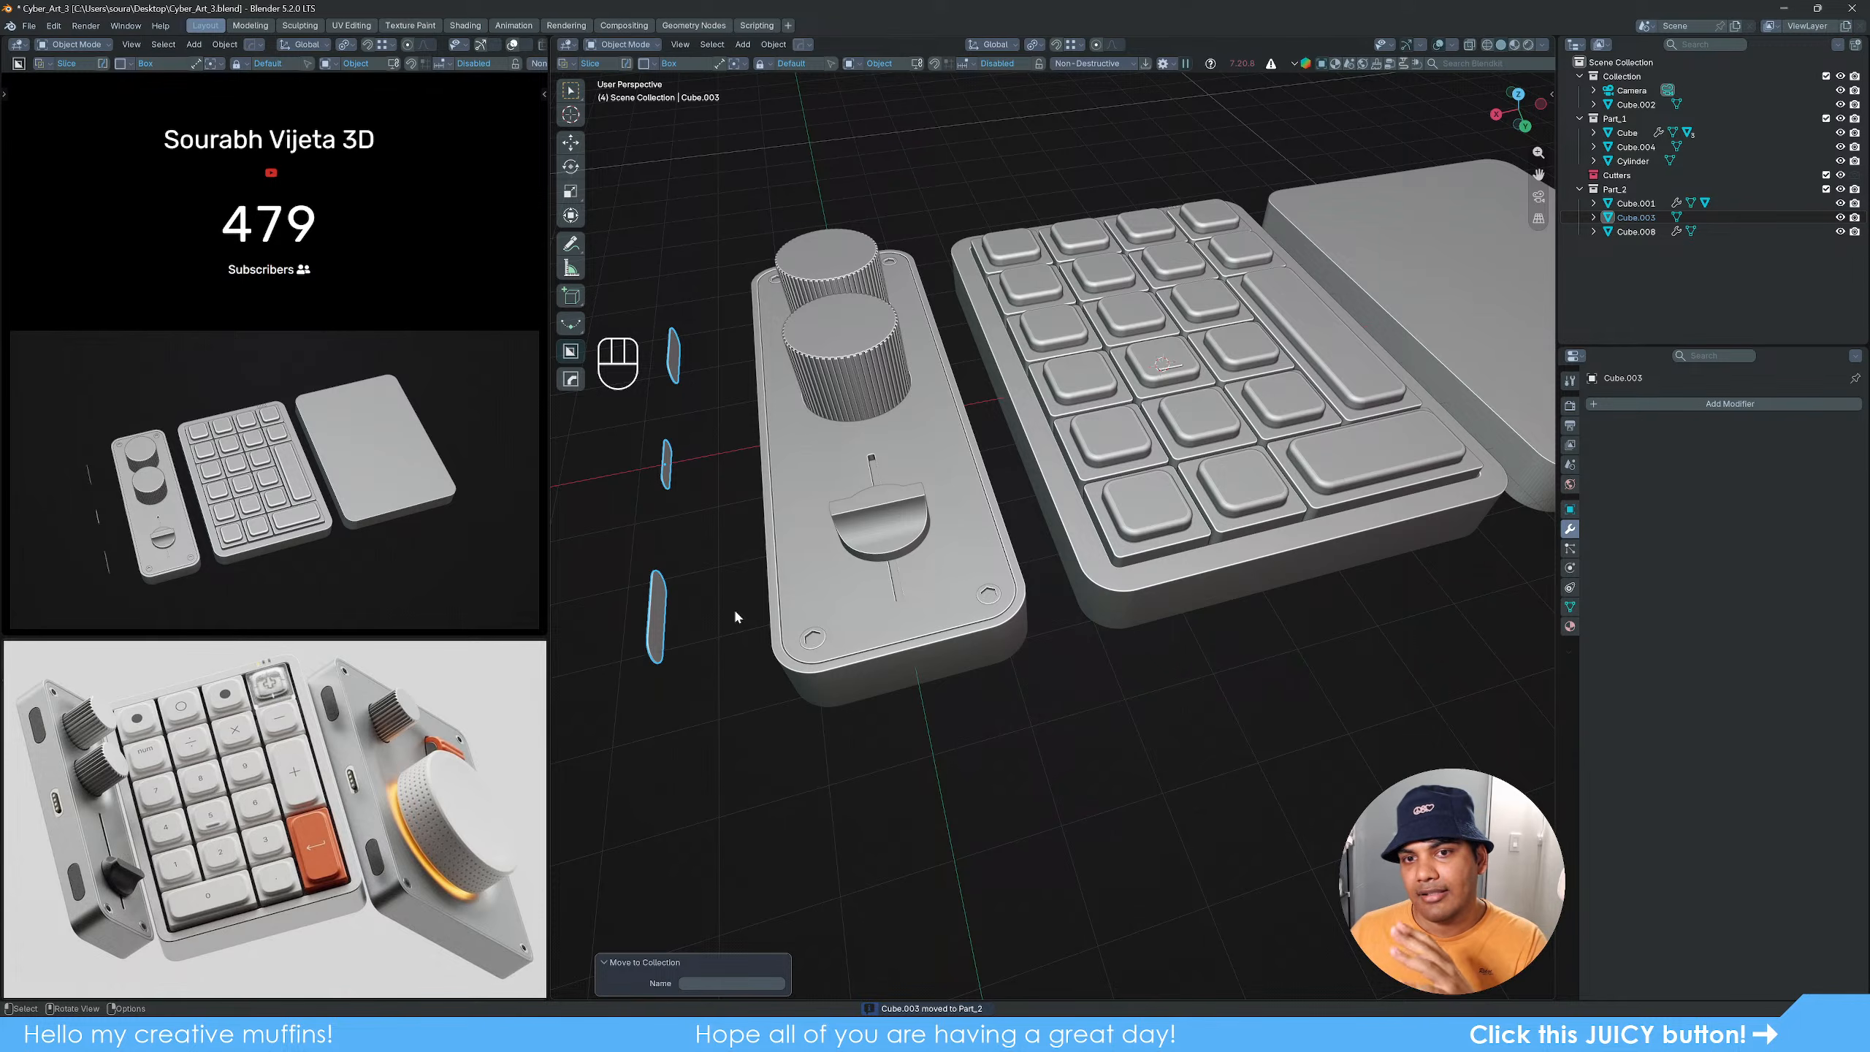
# Step: Move the duplicated side inserts about -4.5 m along the X axis, into the gap beside the keypad case
pyautogui.click(919, 748)
pyautogui.click(665, 597)
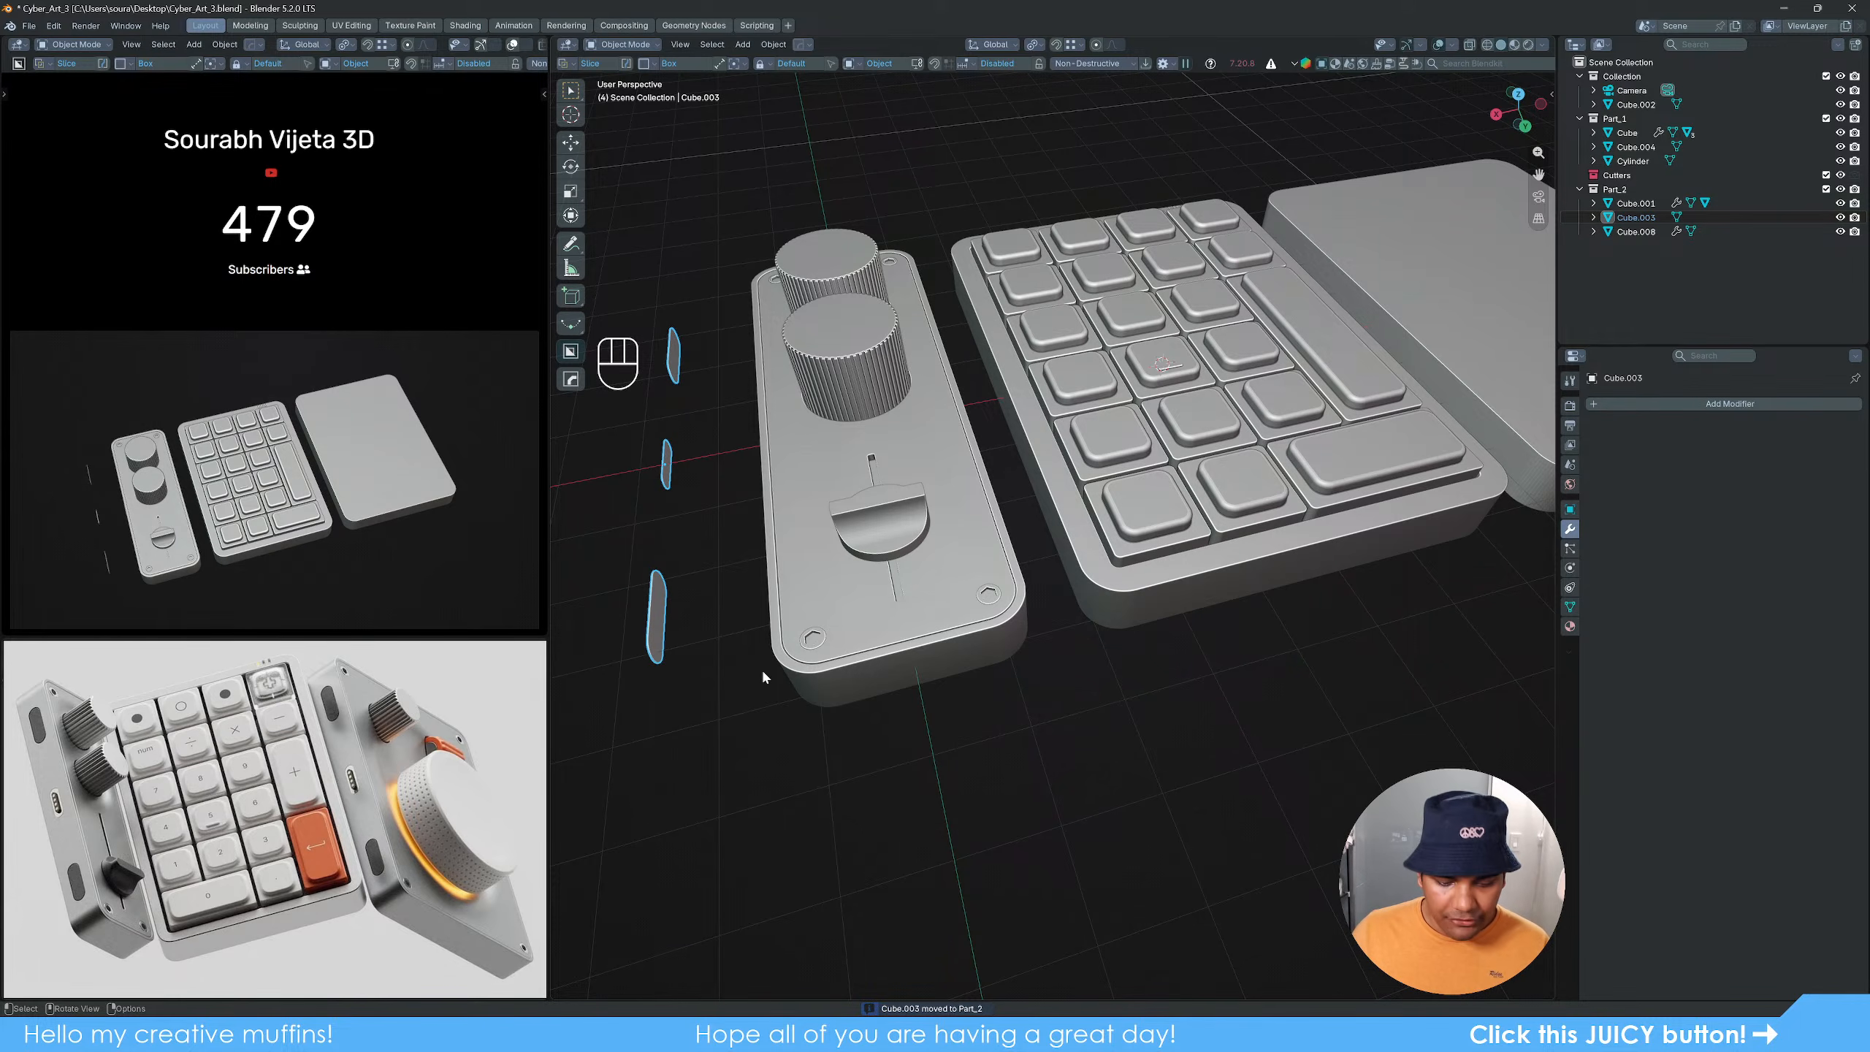
pyautogui.press('g')
pyautogui.press('x')
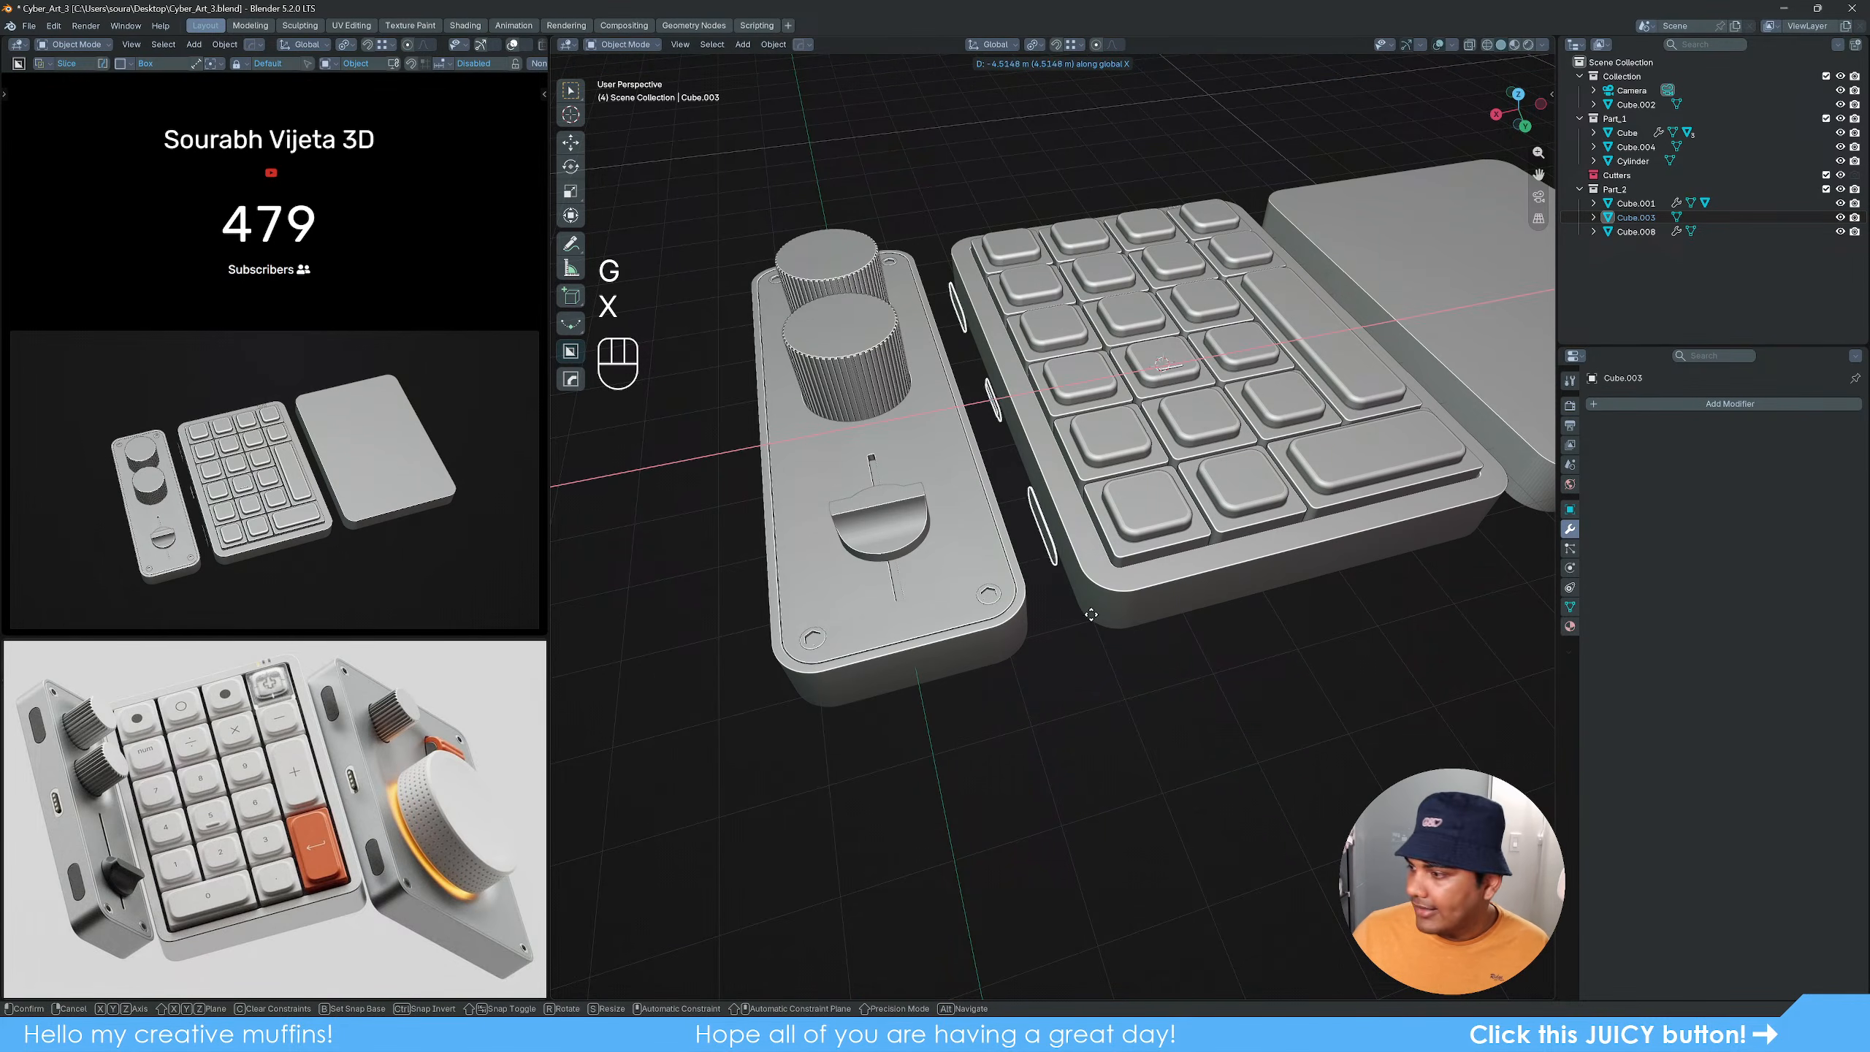
pyautogui.click(1091, 617)
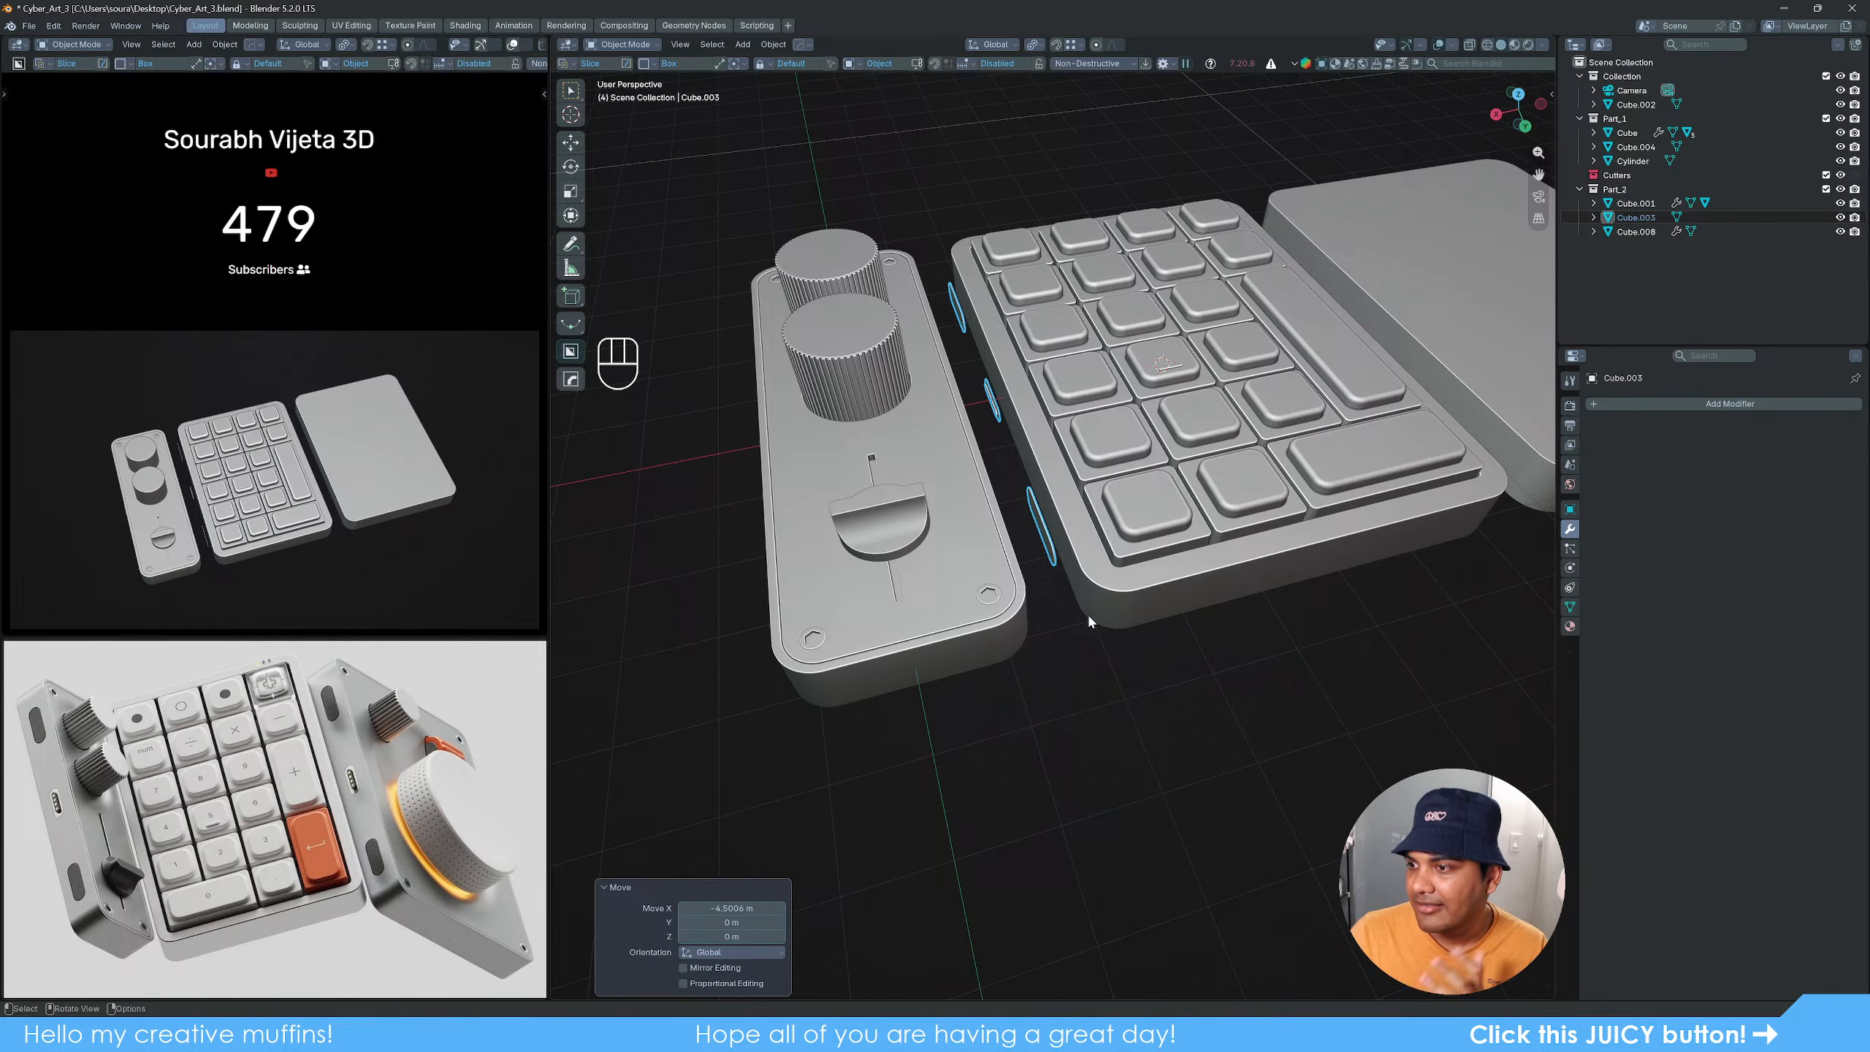
# Step: Switch to a top wireframe view and move the side inserts about -0.14 m along the X axis, up to the case wall
pyautogui.scroll(8, 1119, 532)
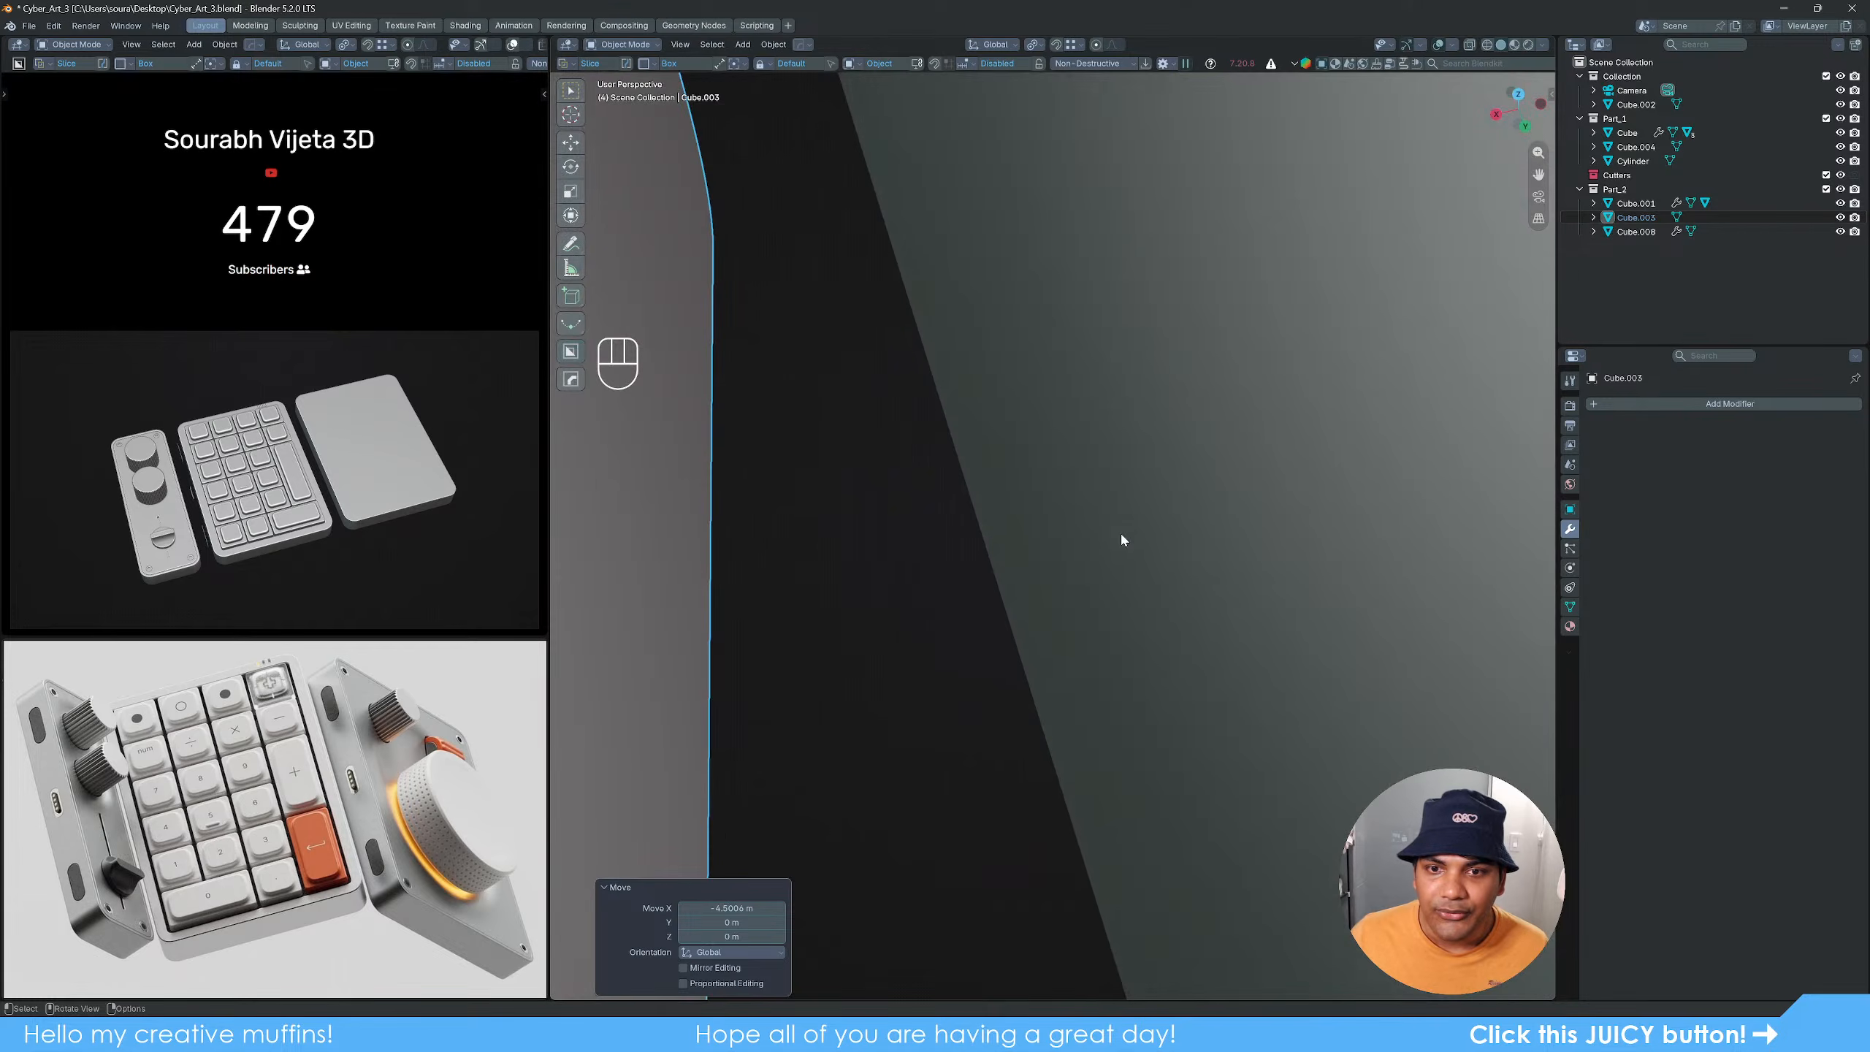
pyautogui.scroll(-3, 1122, 536)
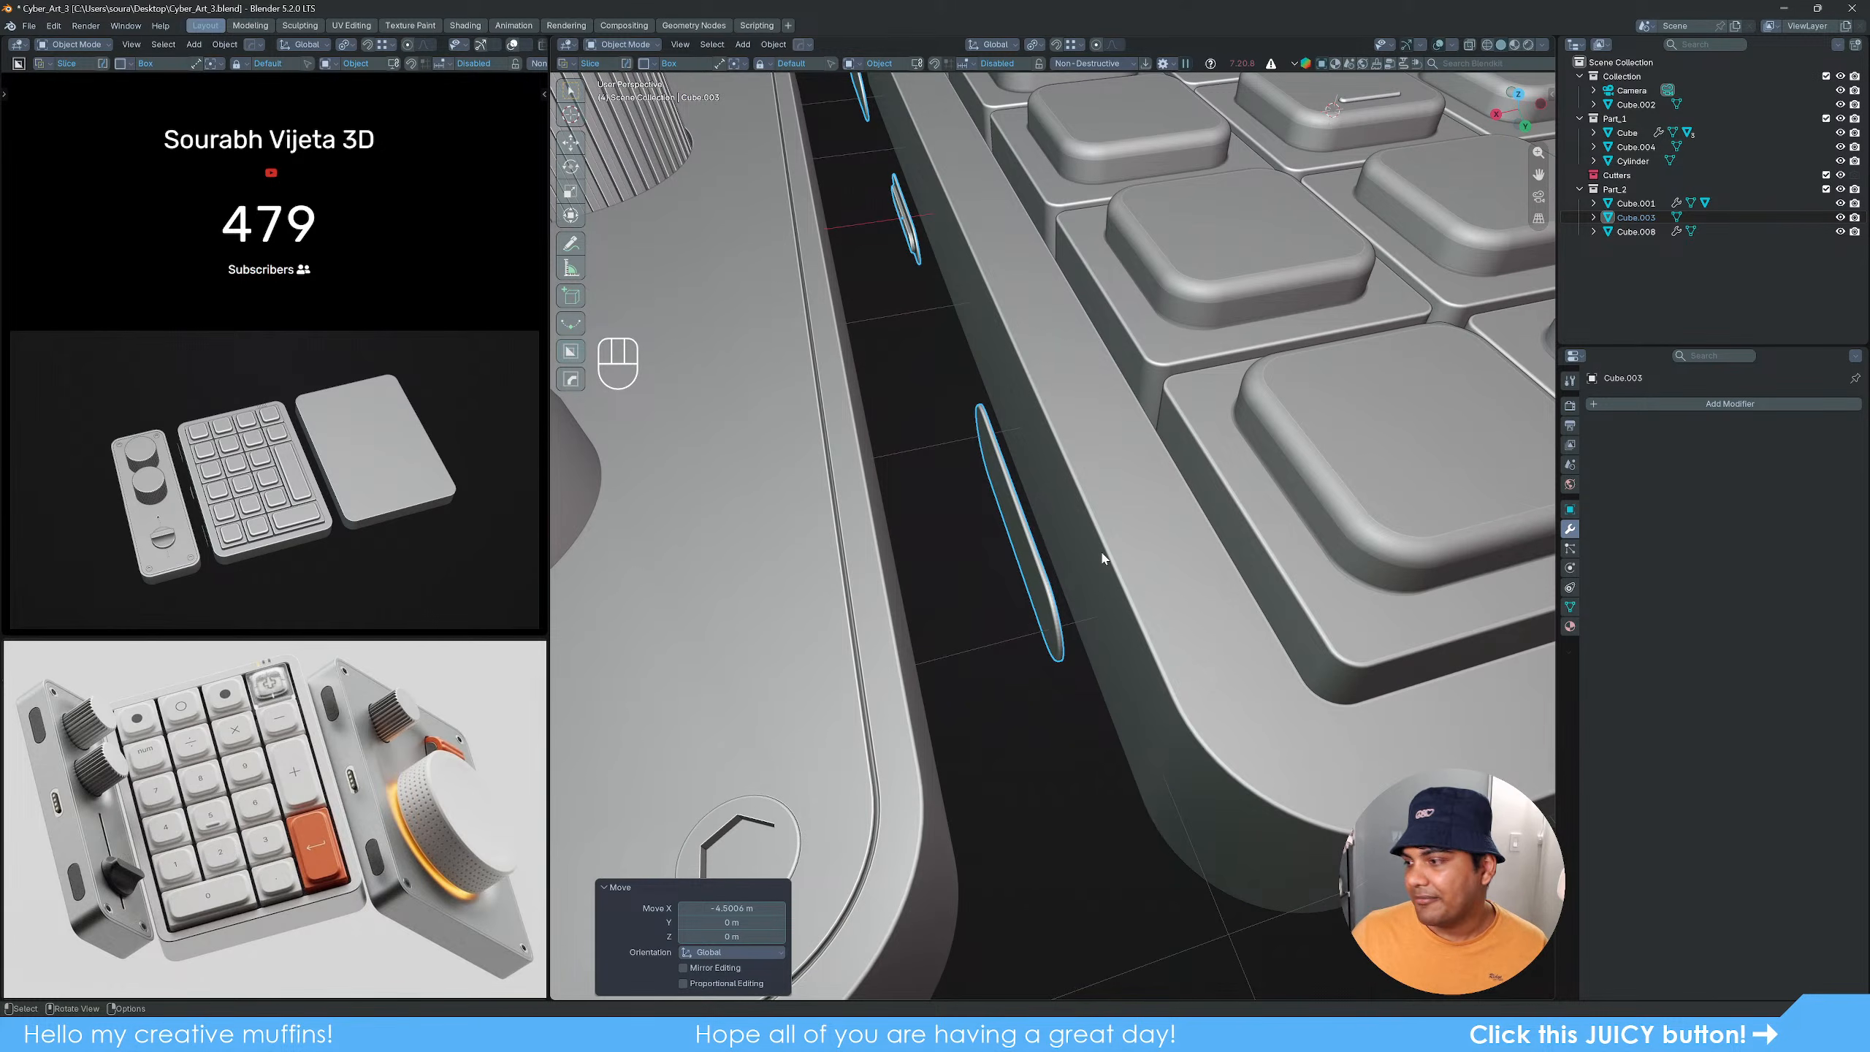
pyautogui.scroll(-5, 1135, 564)
pyautogui.moveTo(1101, 552)
pyautogui.mouseDown(button='middle')
pyautogui.moveTo(1080, 511)
pyautogui.moveTo(1099, 526)
pyautogui.mouseUp(button='middle')
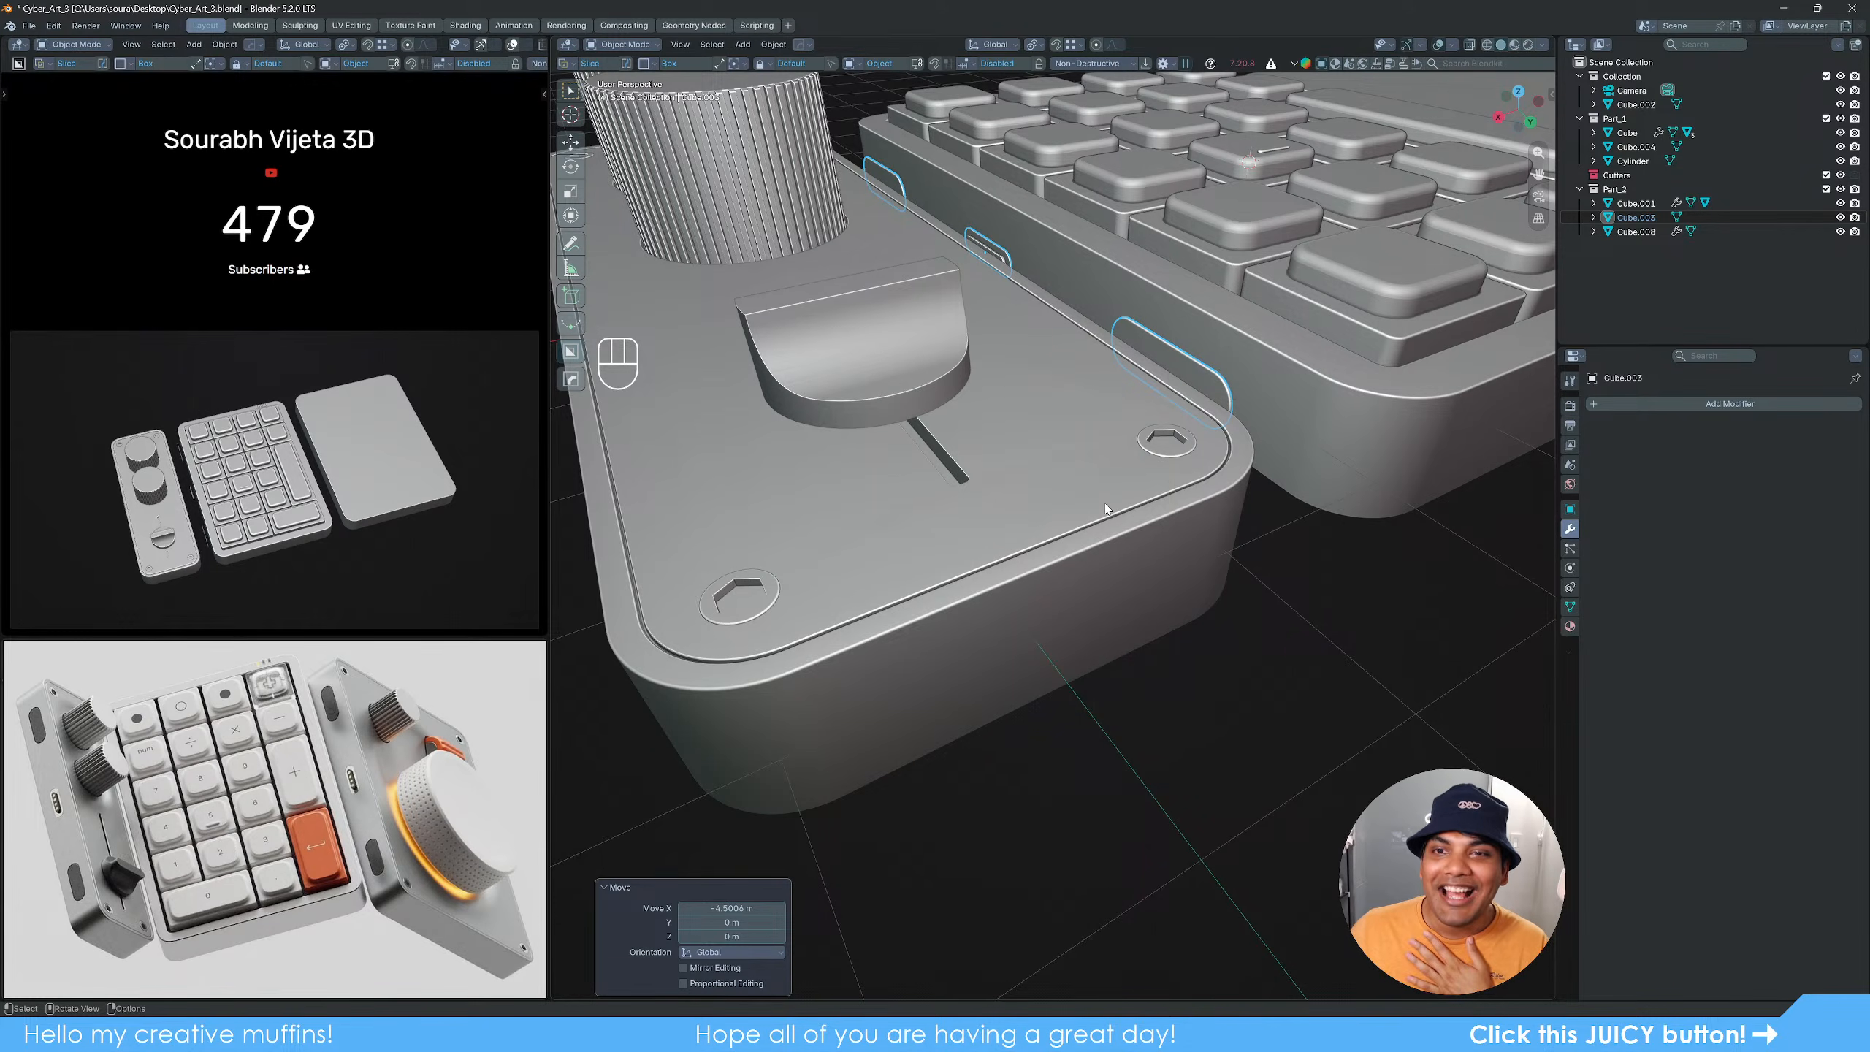
pyautogui.moveTo(1105, 504); pyautogui.dragTo(1062, 581, button='middle')
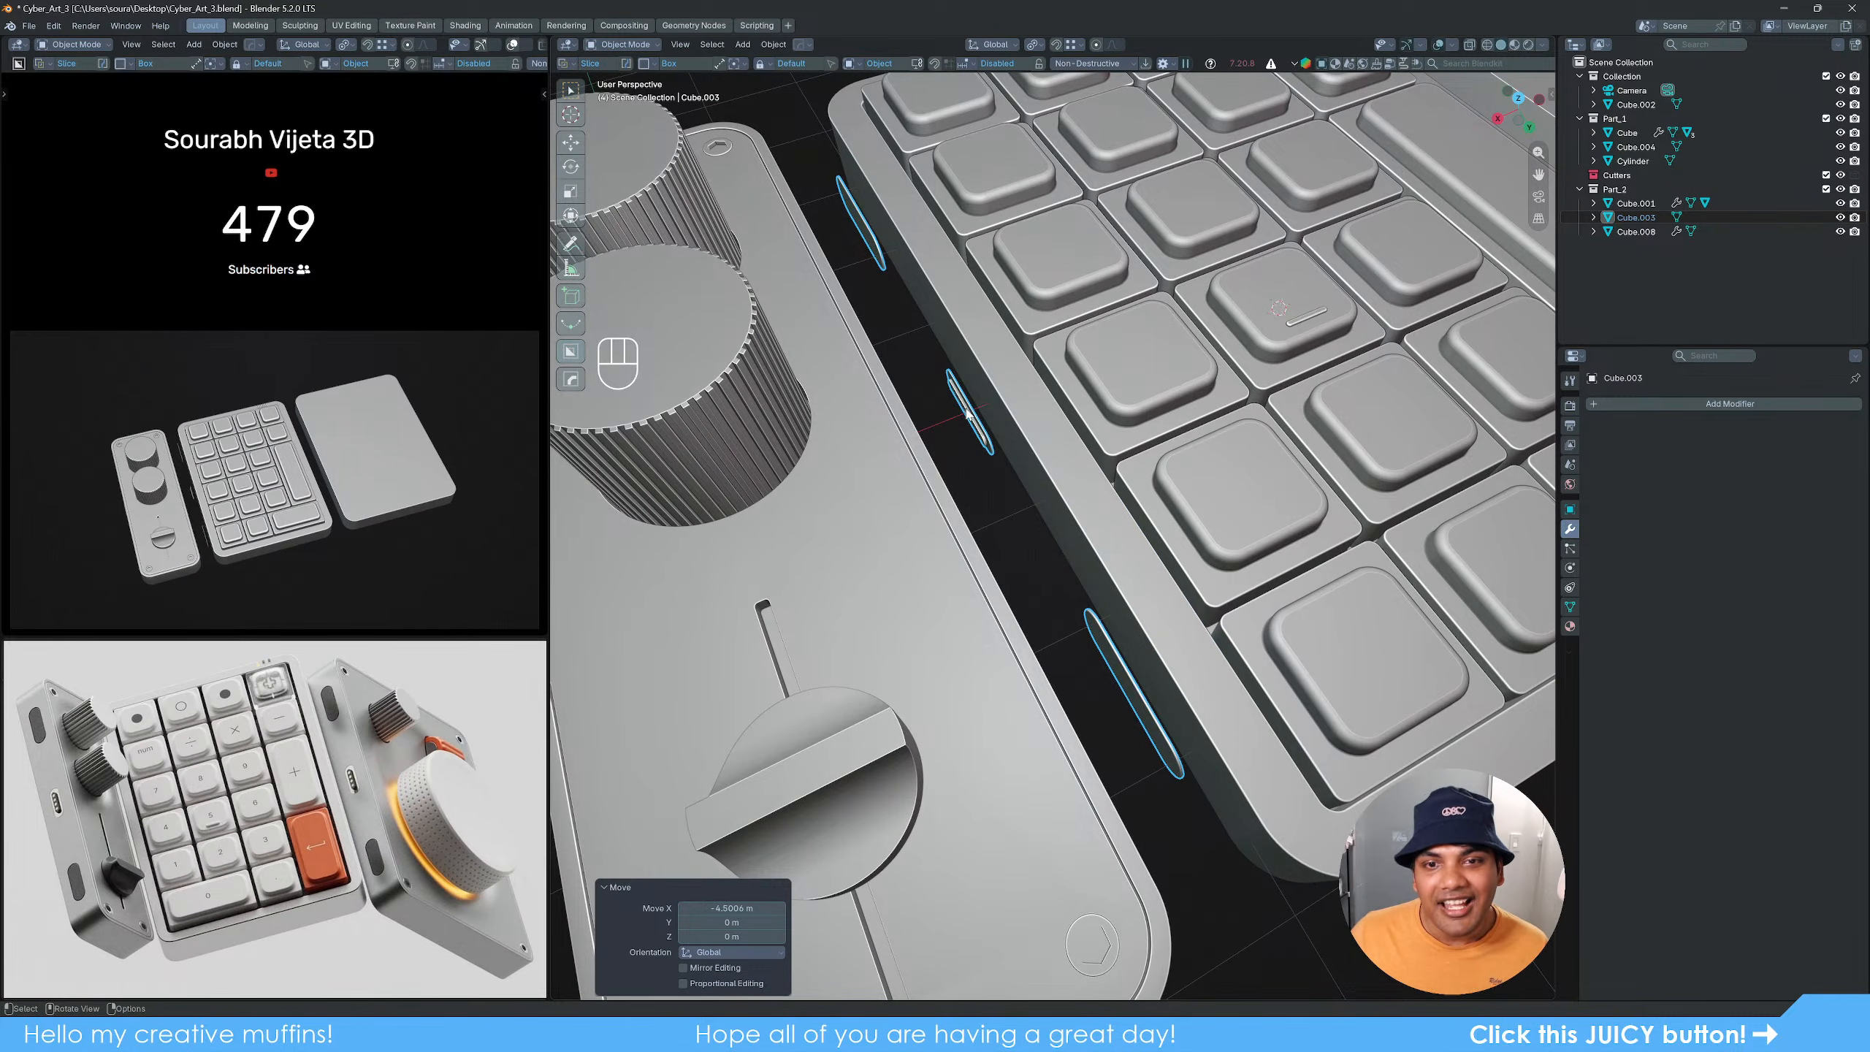
pyautogui.scroll(-8, 973, 411)
pyautogui.keyDown('alt'); pyautogui.moveTo(973, 411); pyautogui.dragTo(1035, 475, button='middle'); pyautogui.keyUp('alt')
pyautogui.scroll(2, 1034, 475)
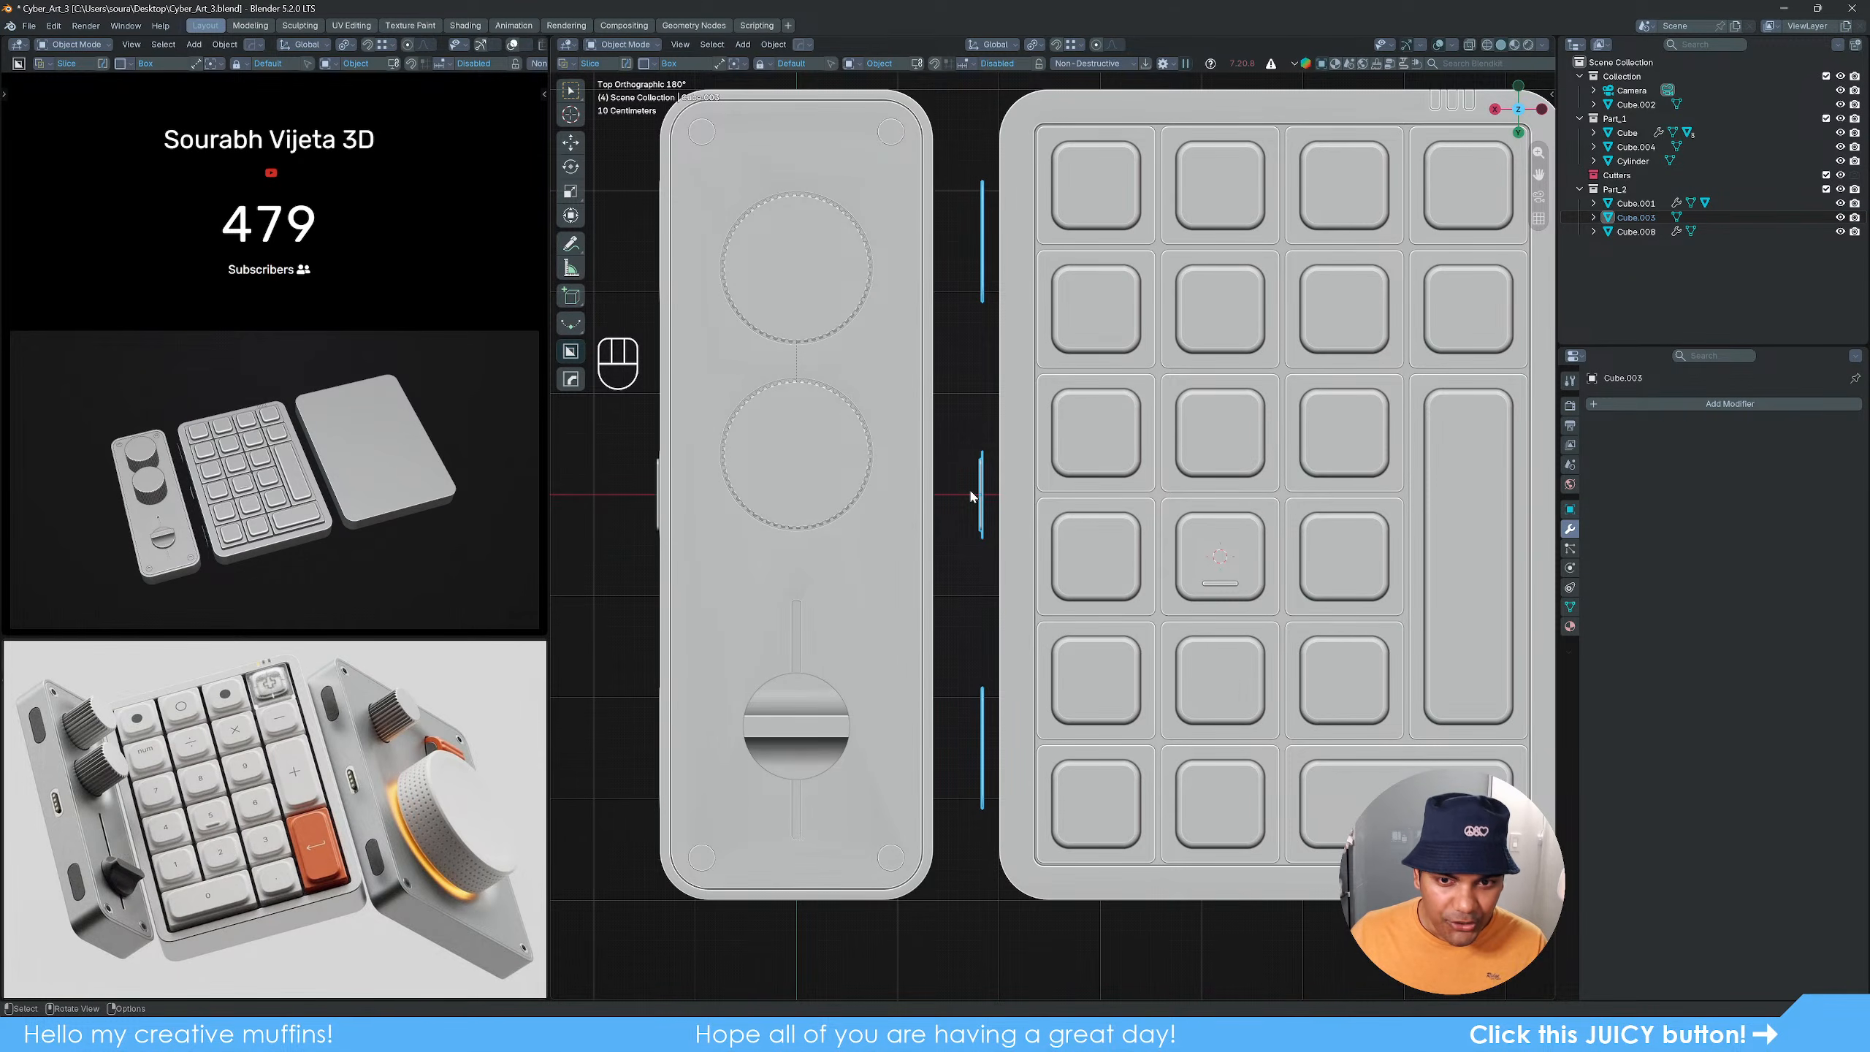
pyautogui.scroll(2, 970, 496)
pyautogui.press('z')
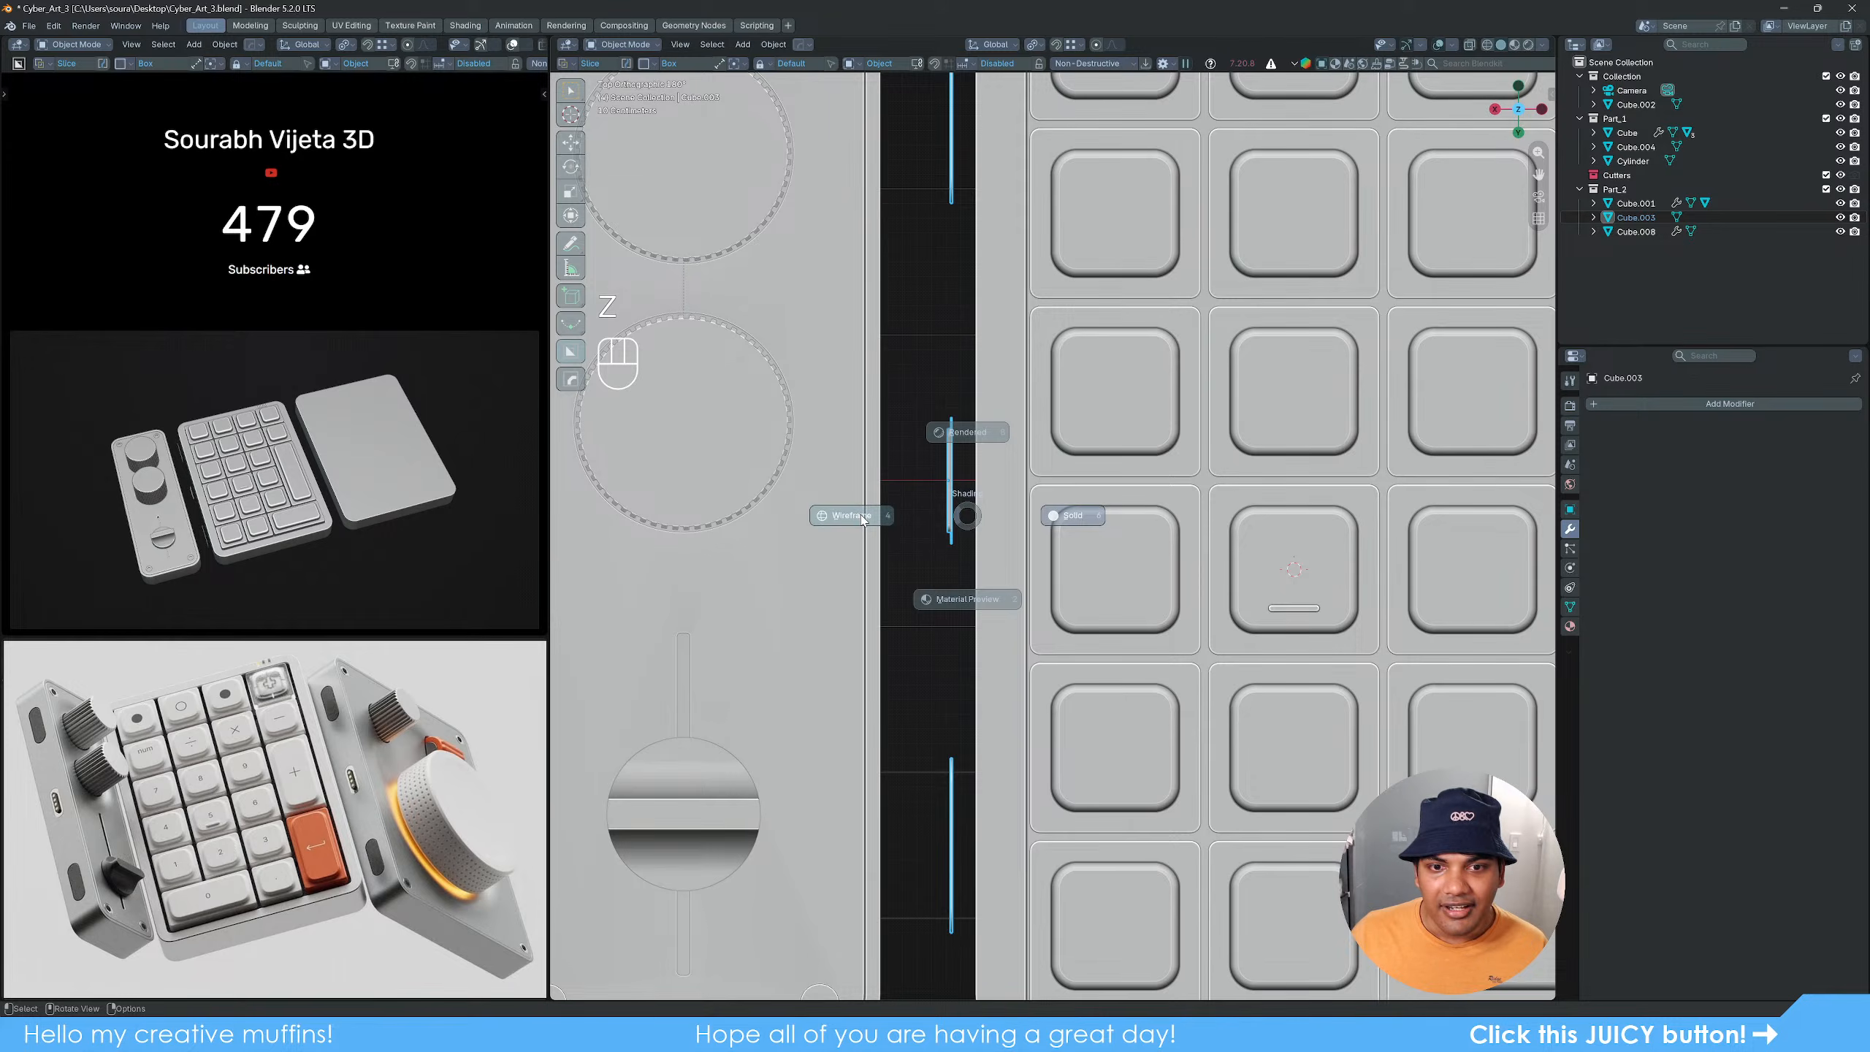
pyautogui.click(863, 519)
pyautogui.scroll(3, 1004, 523)
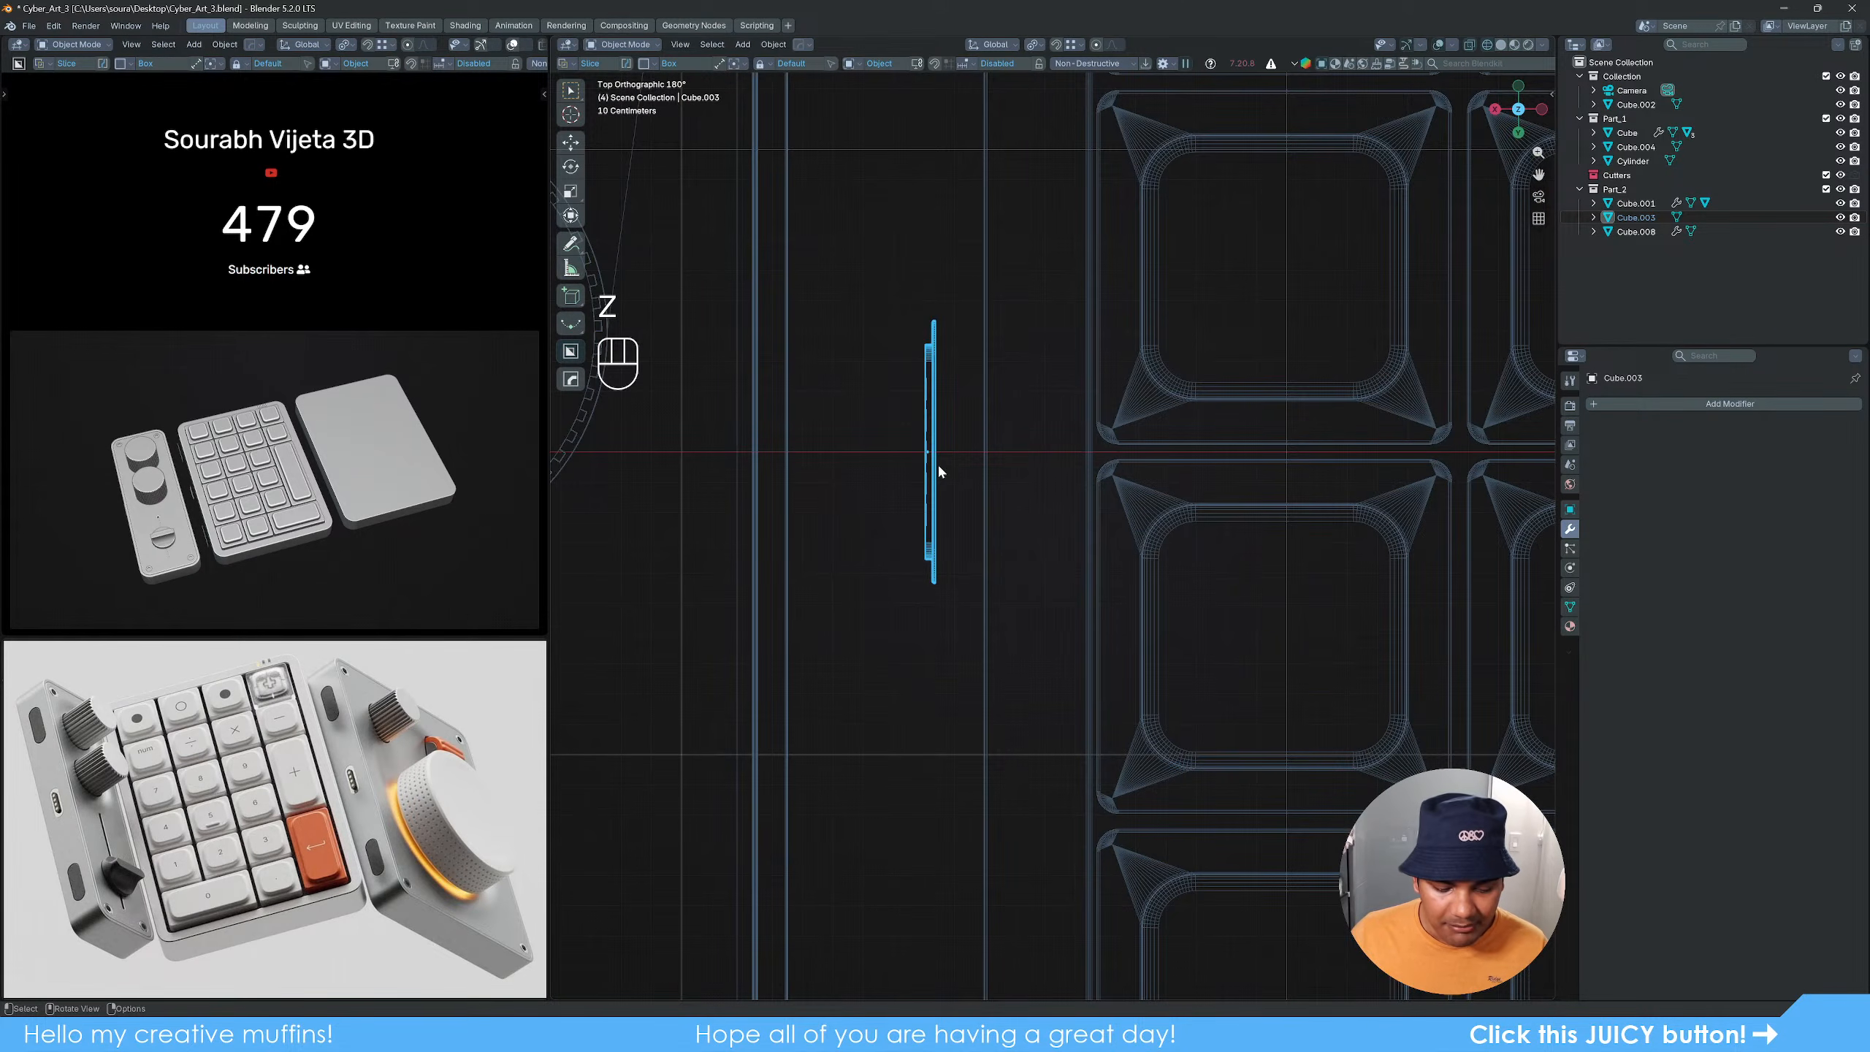
pyautogui.press('g')
pyautogui.press('x')
pyautogui.click(993, 423)
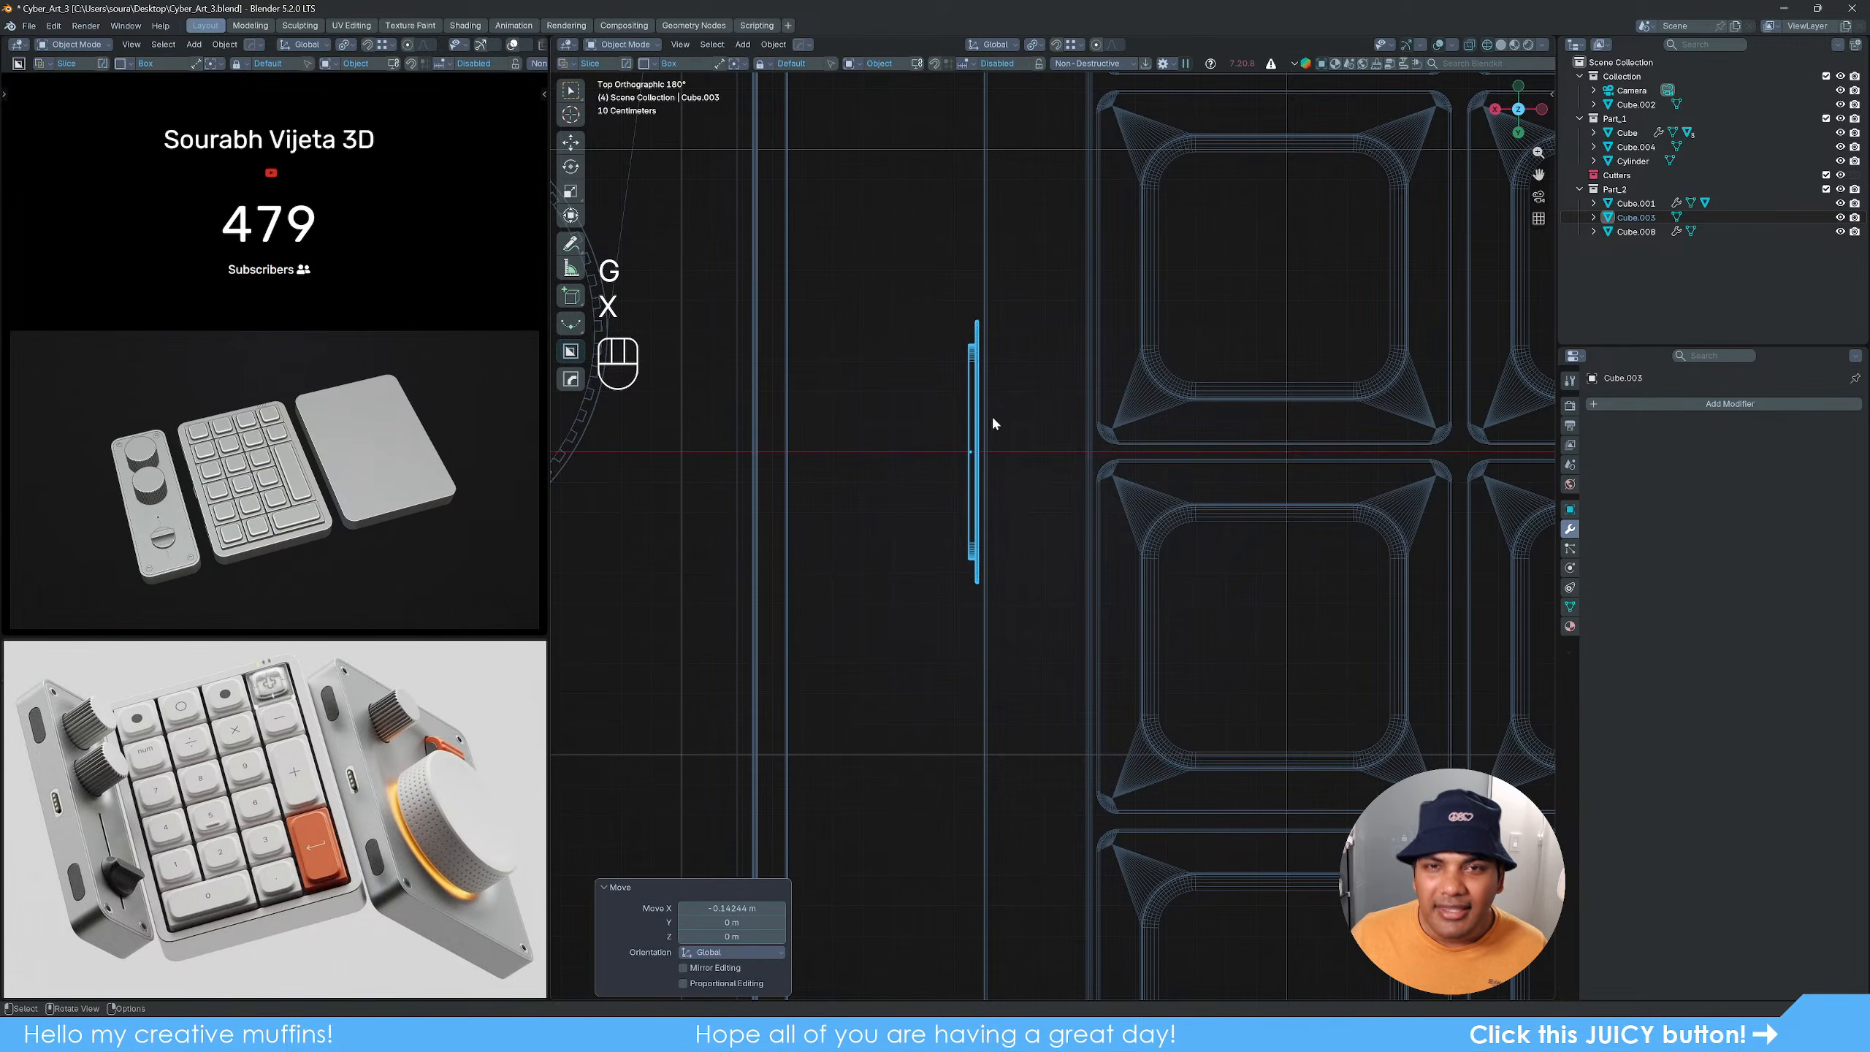
# Step: Nudge the side inserts about -0.018 m along the X axis, closer to the keypad case wall
pyautogui.keyDown('shift'); pyautogui.moveTo(994, 417); pyautogui.dragTo(941, 445, button='middle'); pyautogui.keyUp('shift')
pyautogui.scroll(6, 1024, 508)
pyautogui.keyDown('shift'); pyautogui.moveTo(1024, 508); pyautogui.dragTo(1033, 565, button='middle'); pyautogui.keyUp('shift')
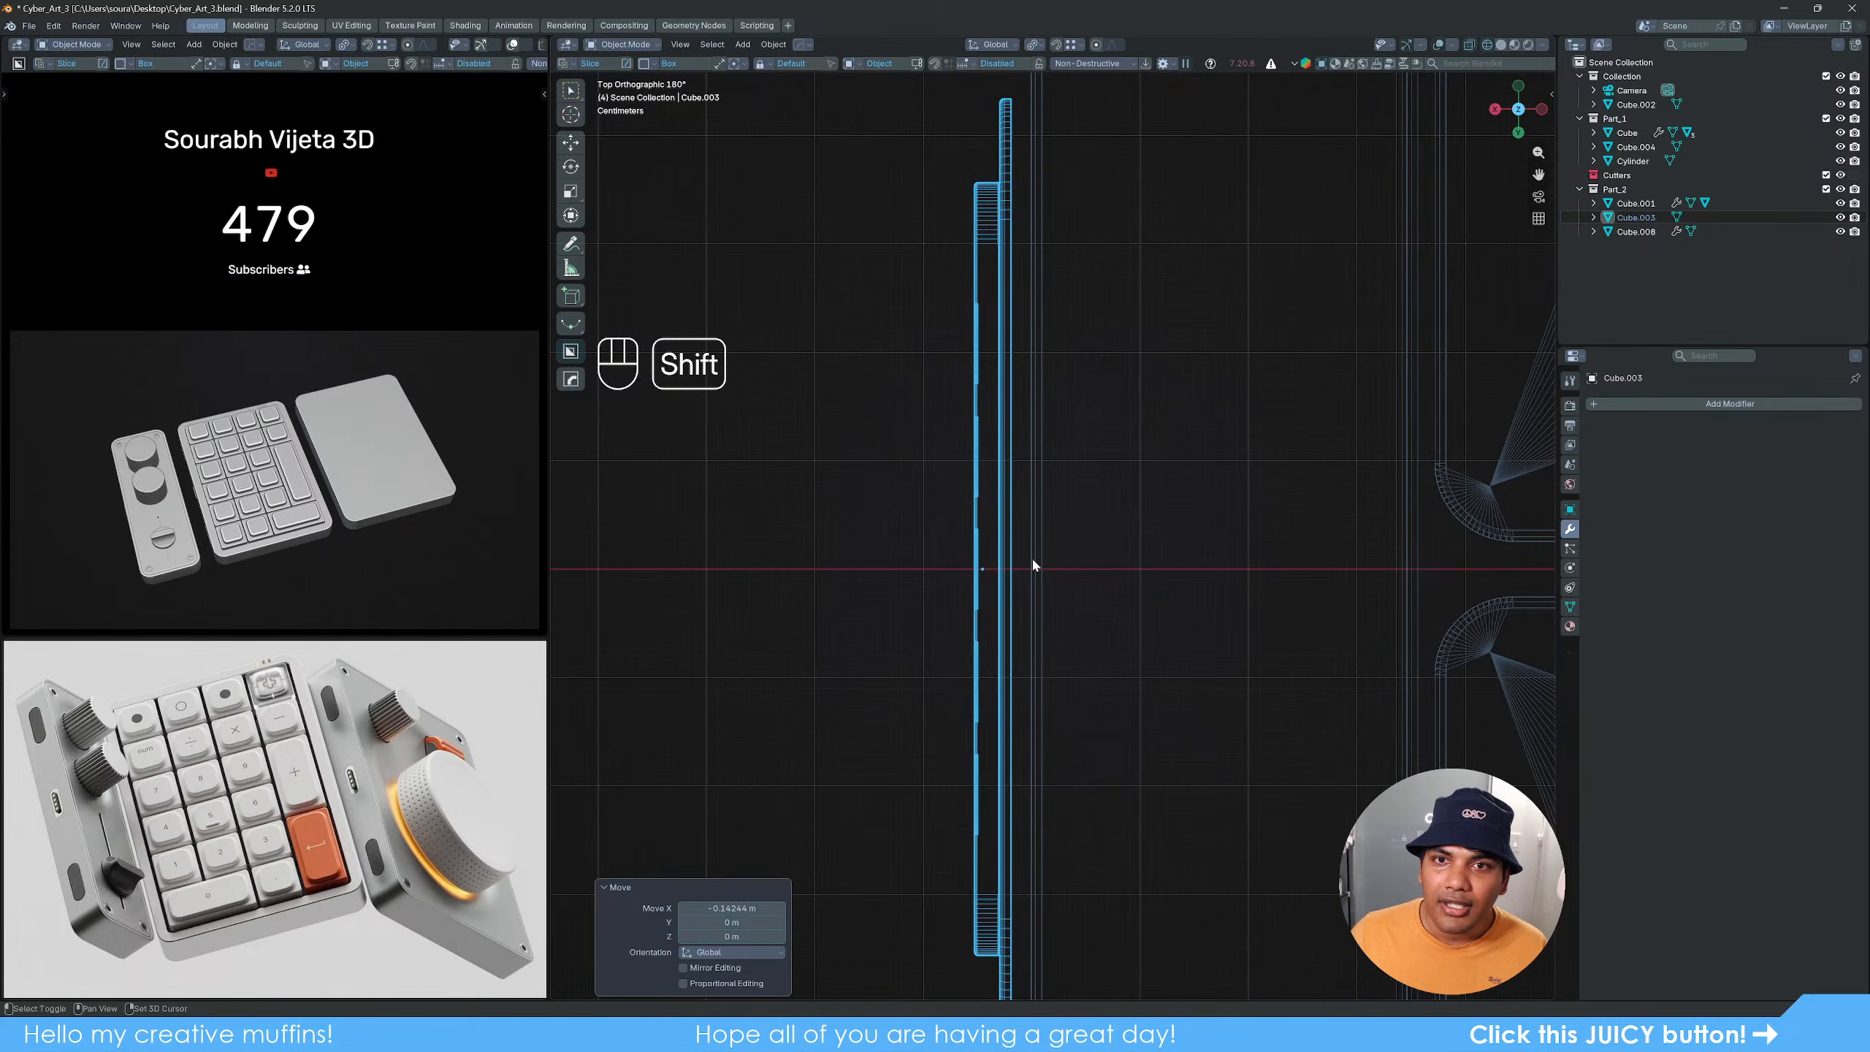
pyautogui.scroll(1, 1032, 565)
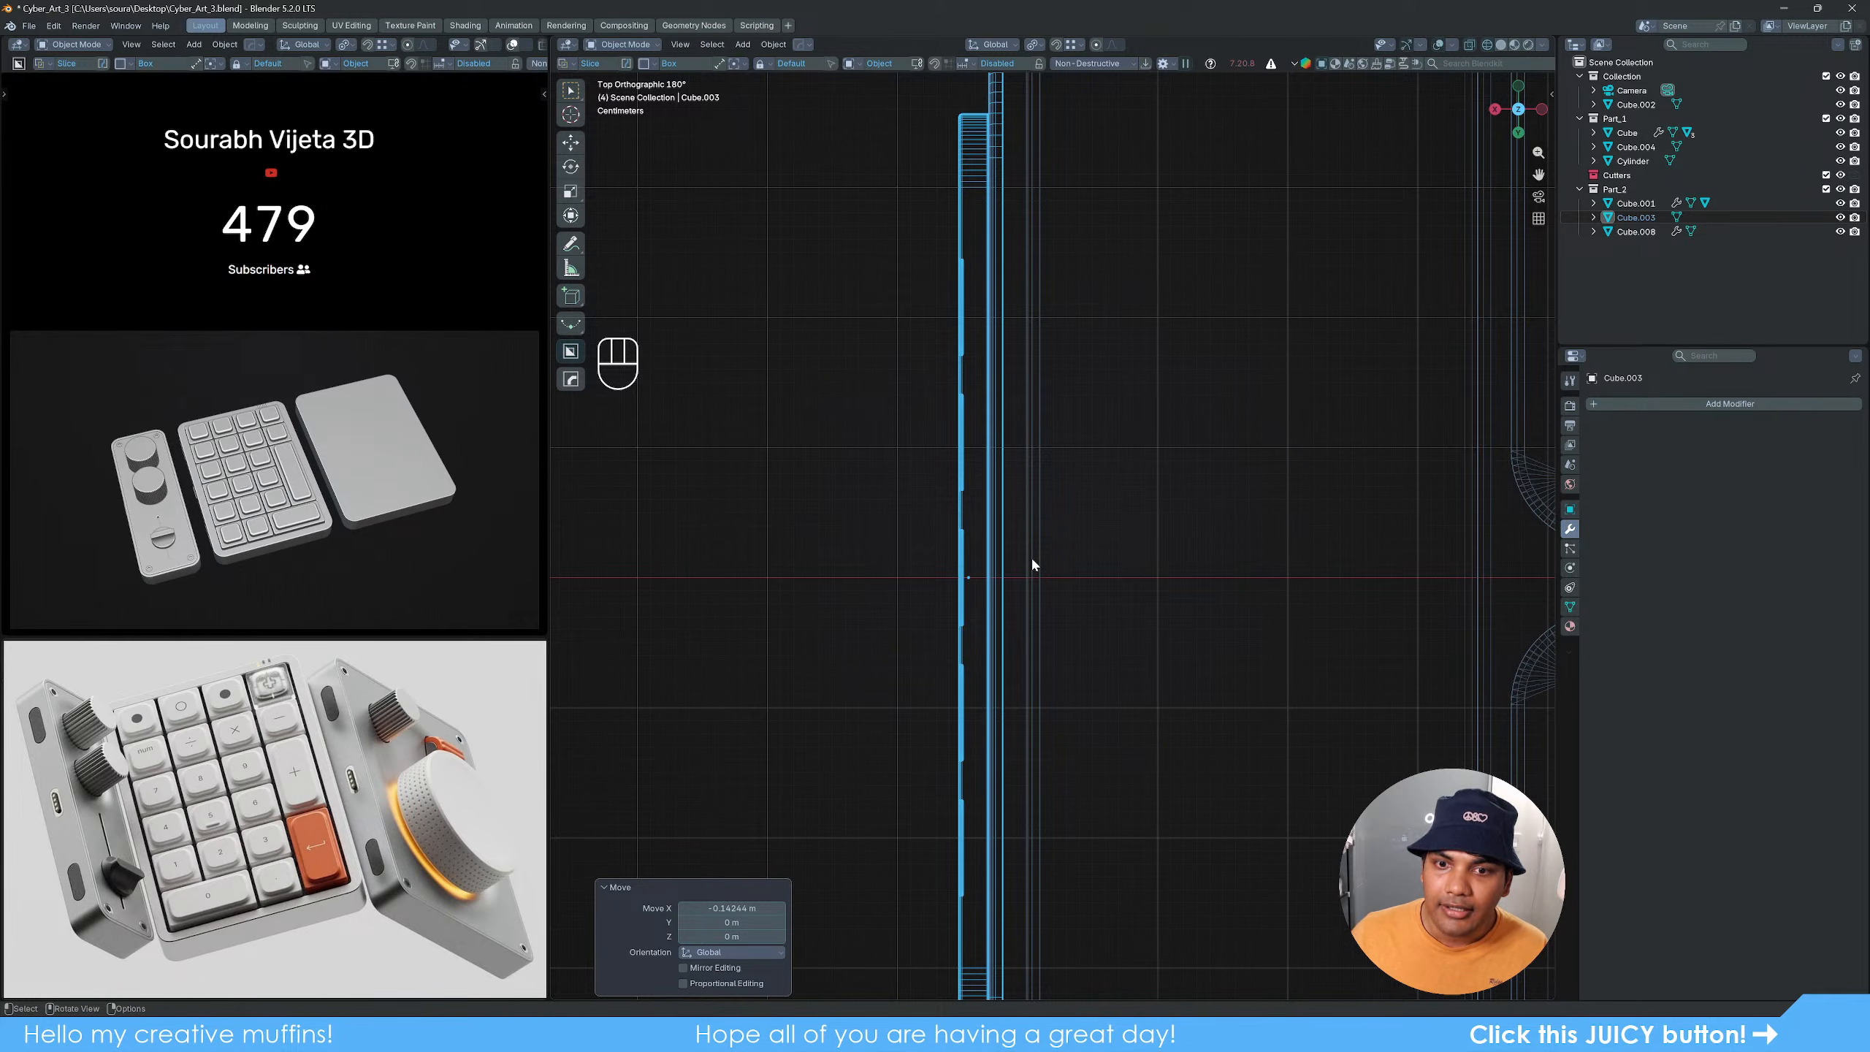
pyautogui.scroll(3, 1031, 564)
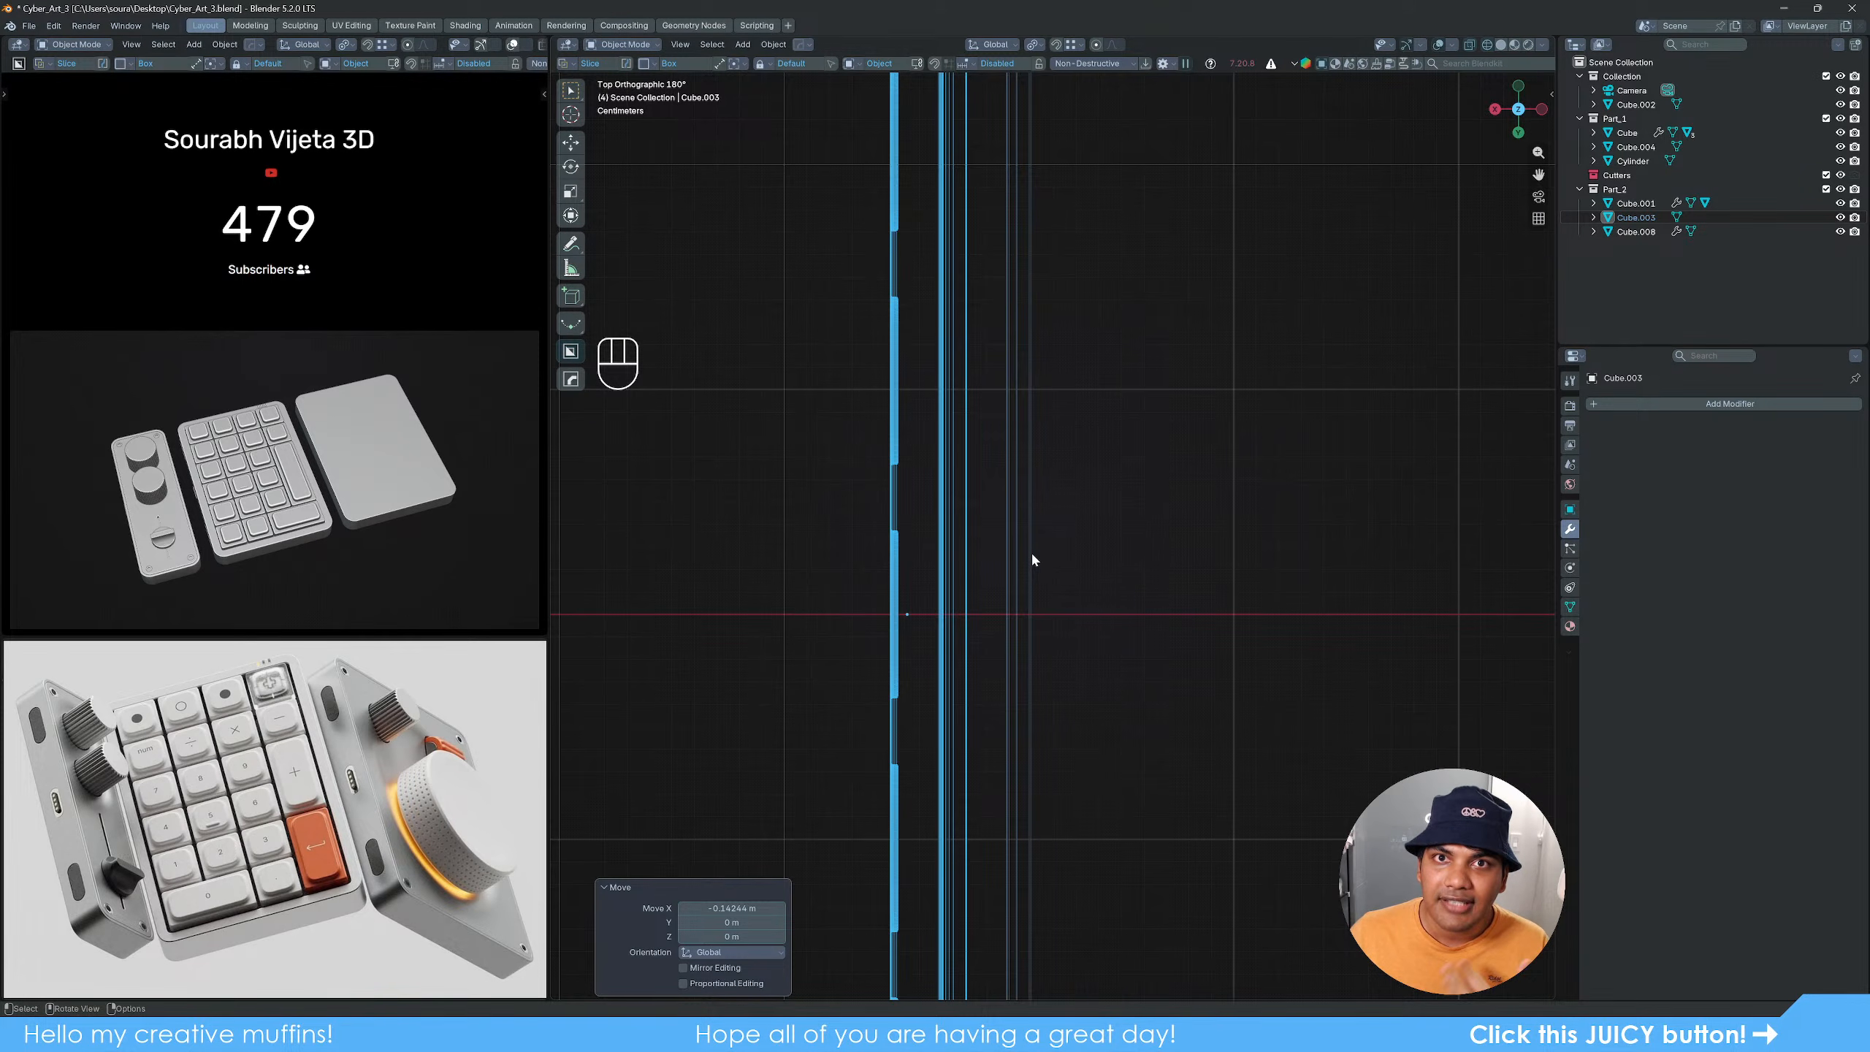
pyautogui.press('g')
pyautogui.press('x')
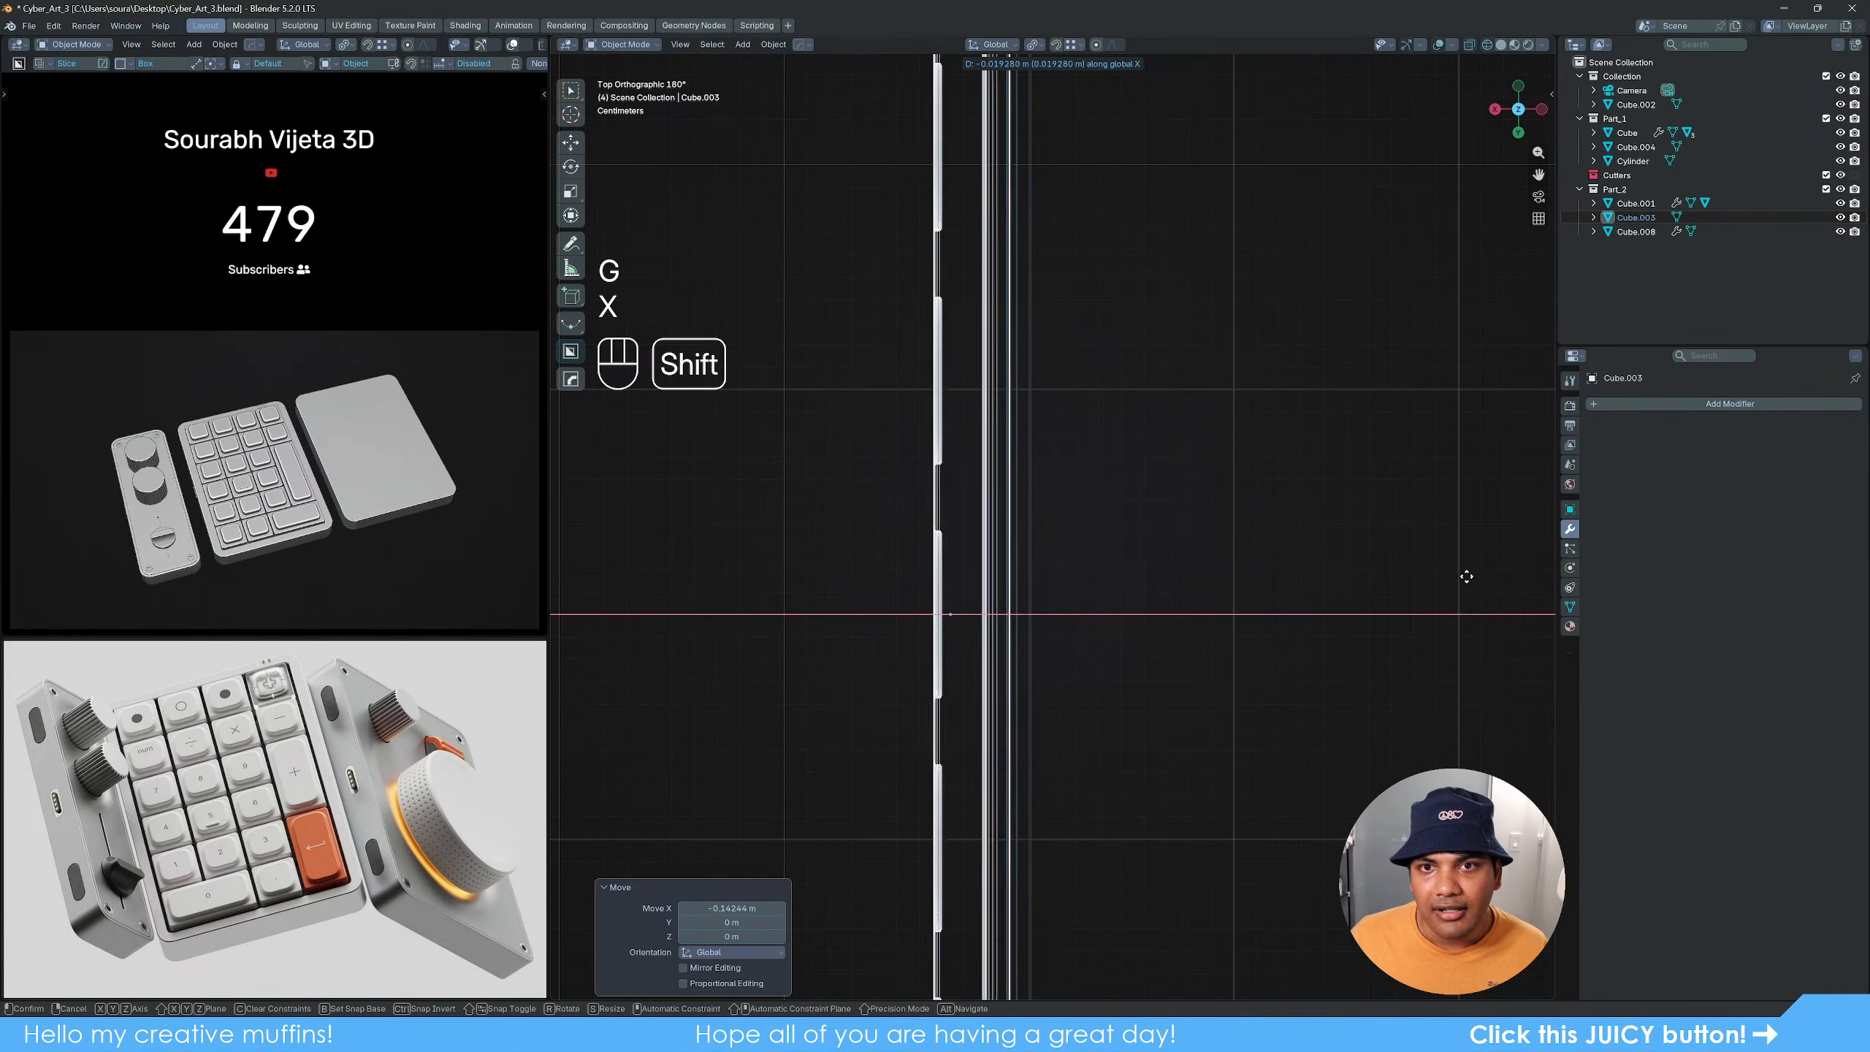
pyautogui.click(1193, 518)
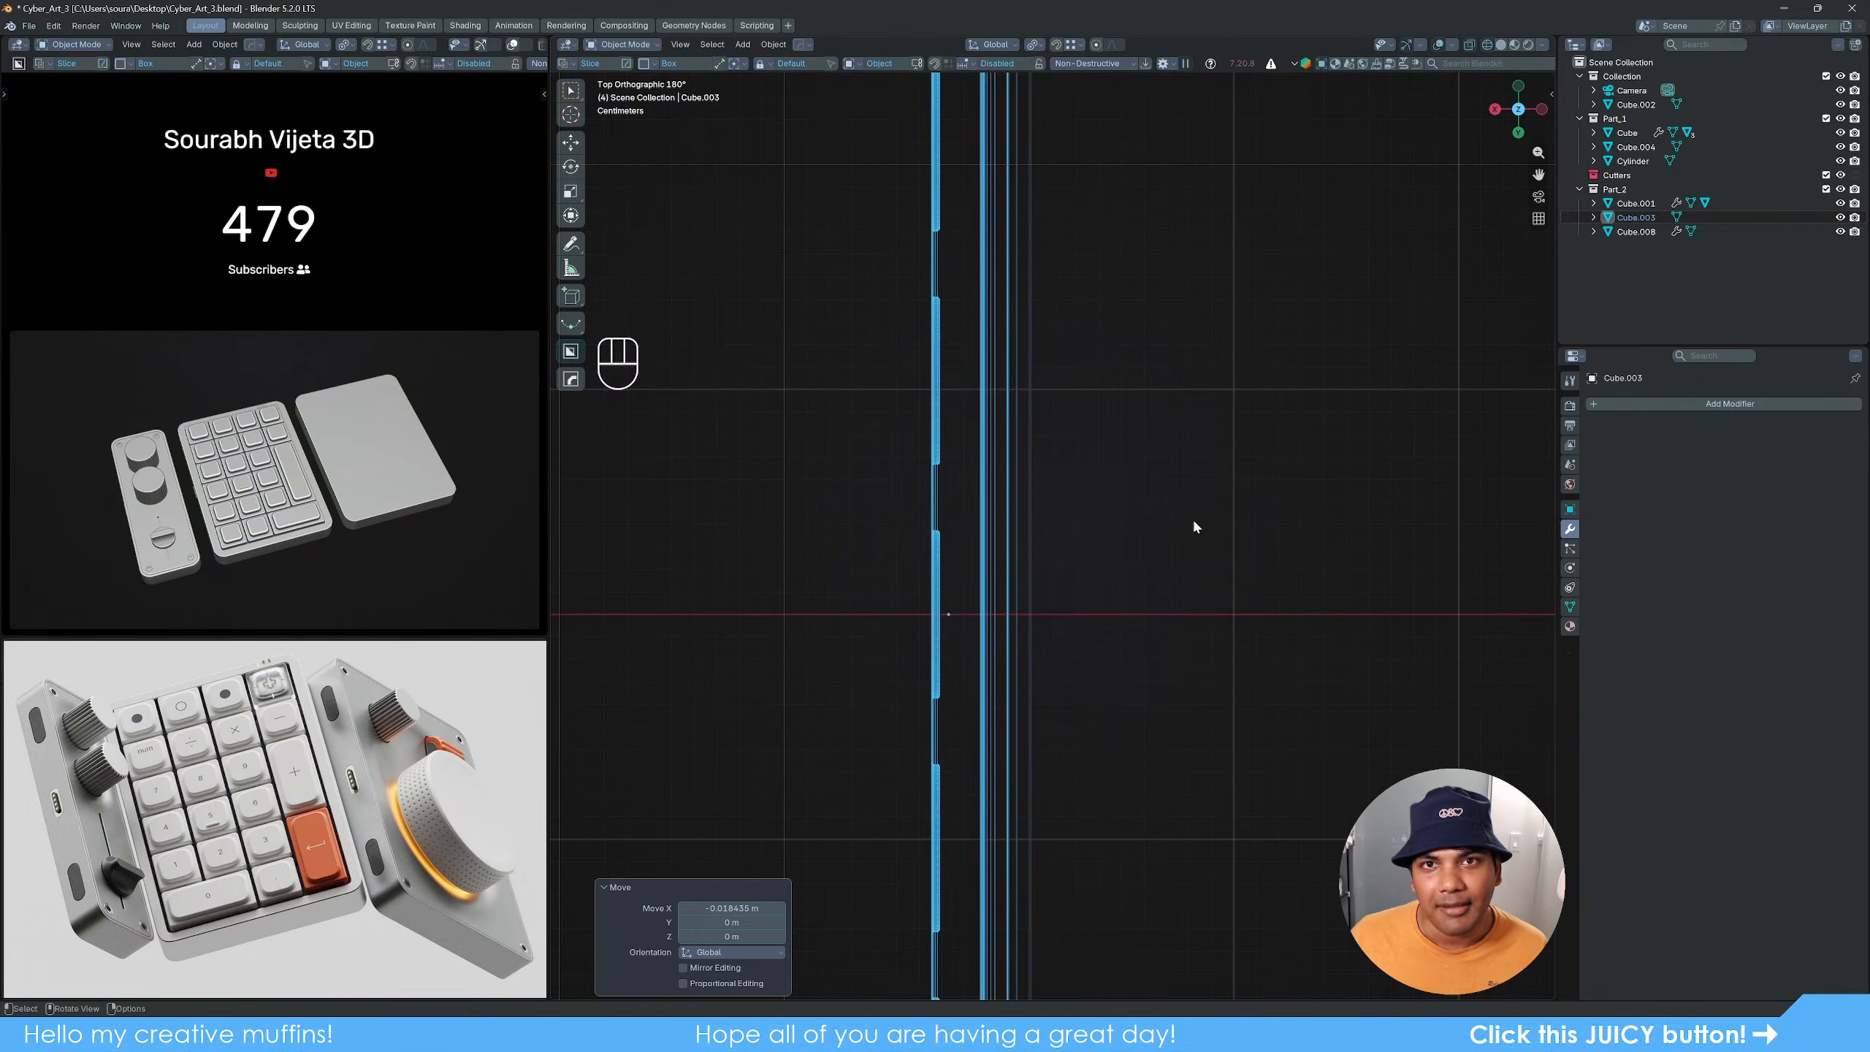
# Step: Align the side inserts with the keypad case's outer side wall by snapping them along the X axis in the back view
pyautogui.scroll(-5, 1192, 517)
pyautogui.keyDown('alt'); pyautogui.moveTo(1104, 541); pyautogui.dragTo(1089, 476, button='middle'); pyautogui.keyUp('alt')
pyautogui.scroll(1, 1089, 476)
pyautogui.keyDown('shift'); pyautogui.moveTo(1061, 280); pyautogui.dragTo(1042, 537, button='middle'); pyautogui.keyUp('shift')
pyautogui.scroll(5, 1039, 503)
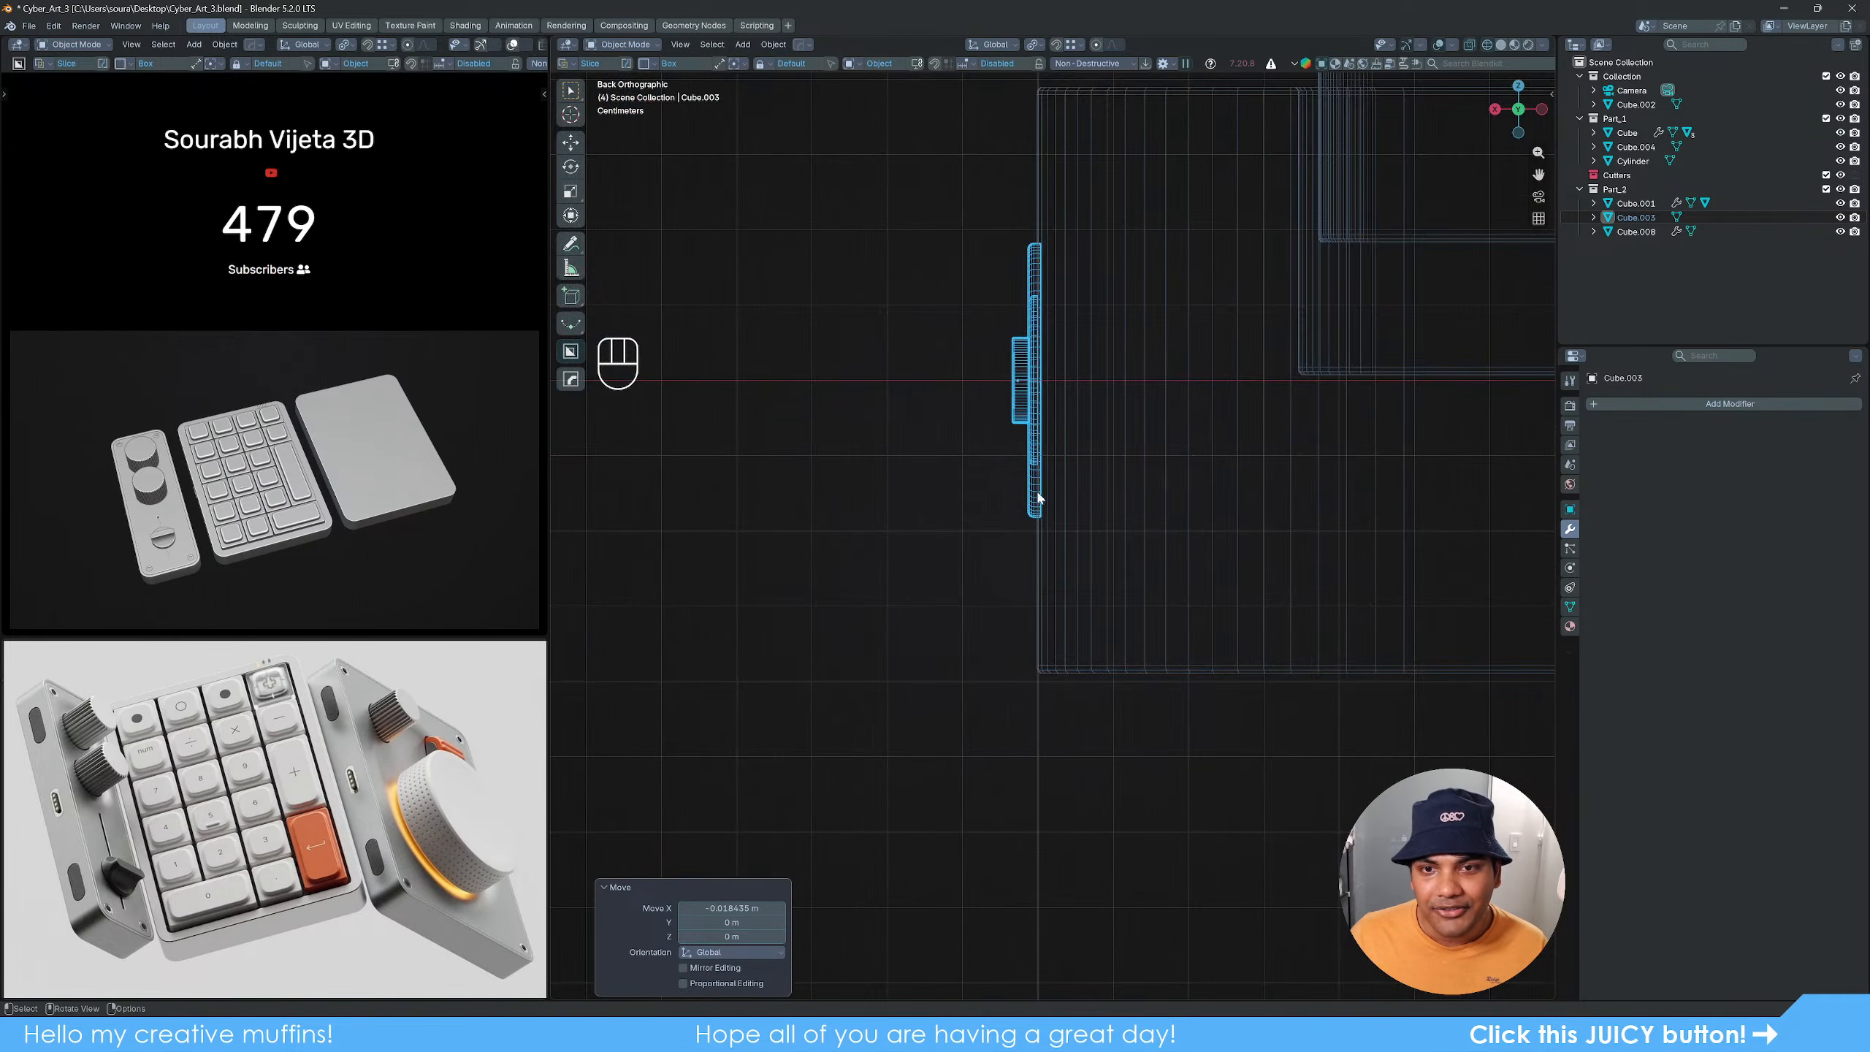
pyautogui.keyDown('shift'); pyautogui.moveTo(1072, 366); pyautogui.dragTo(1068, 509, button='middle'); pyautogui.keyUp('shift')
pyautogui.scroll(3, 1067, 509)
pyautogui.keyDown('shift'); pyautogui.moveTo(1065, 428); pyautogui.dragTo(1094, 610, button='middle'); pyautogui.keyUp('shift')
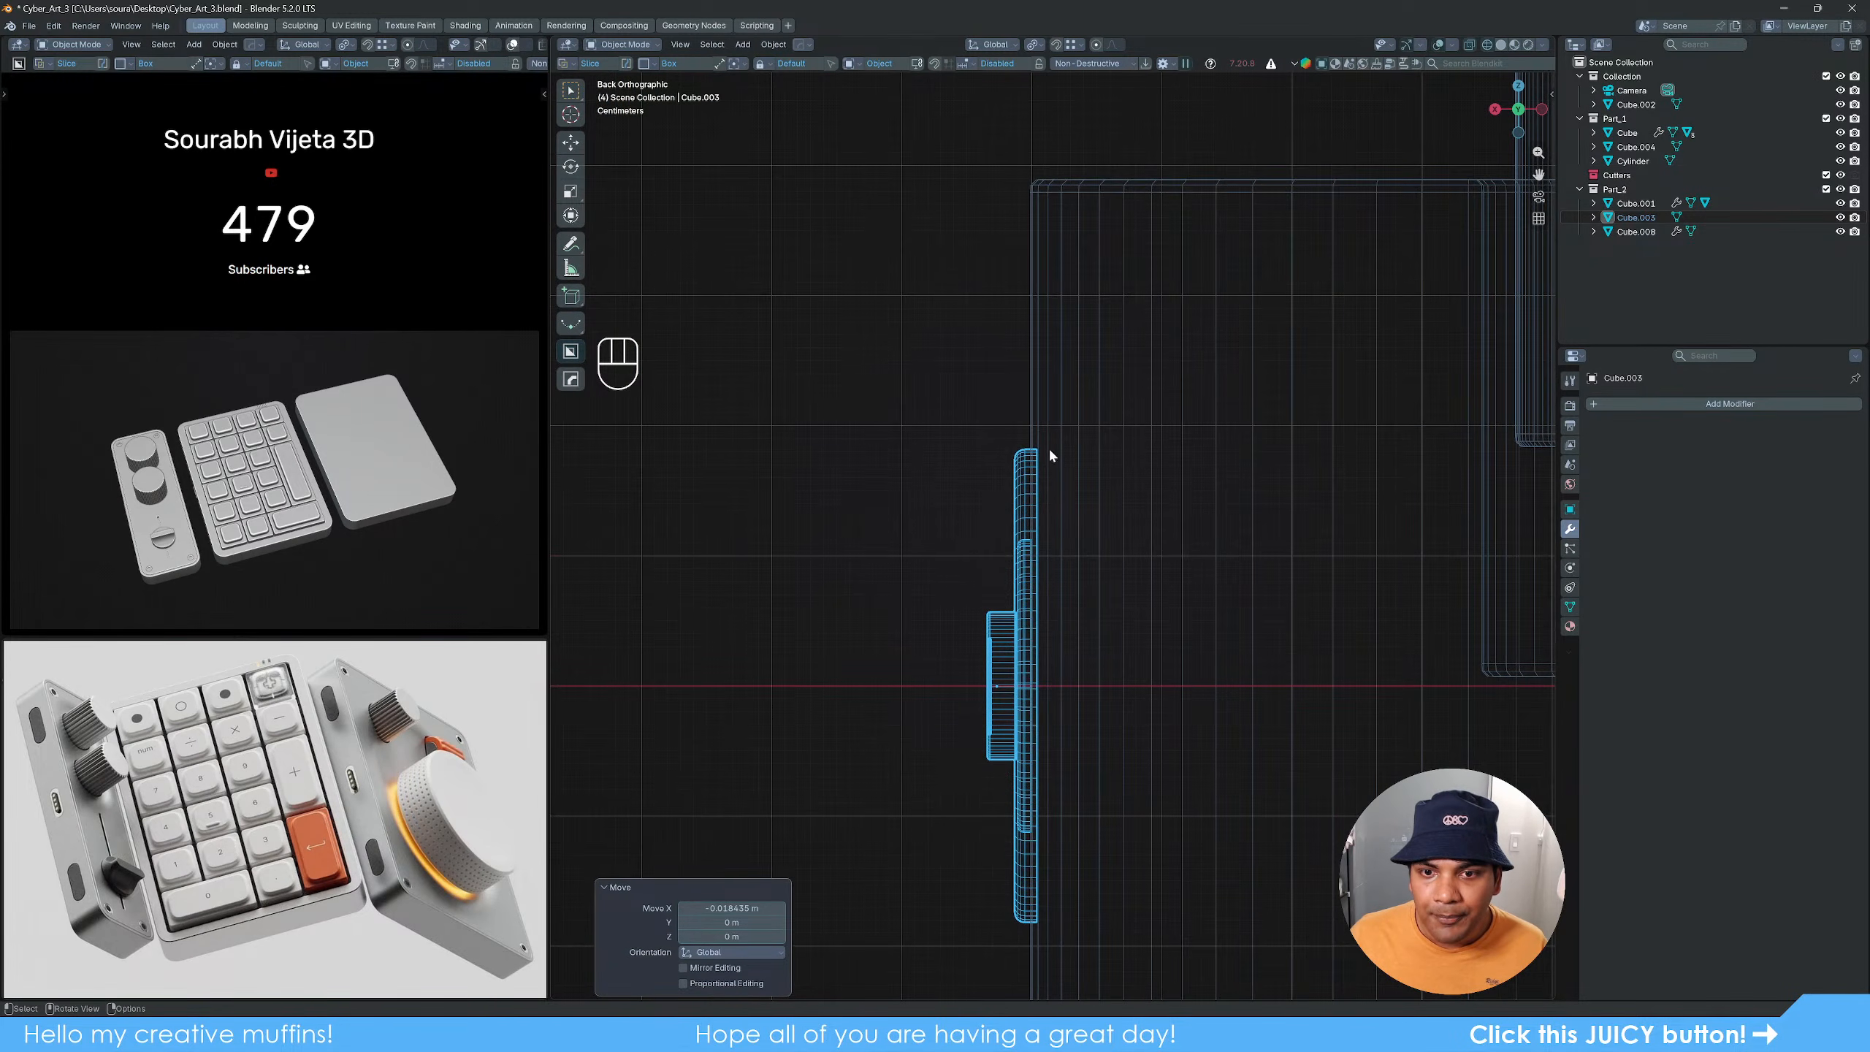
pyautogui.press('g')
pyautogui.press('x')
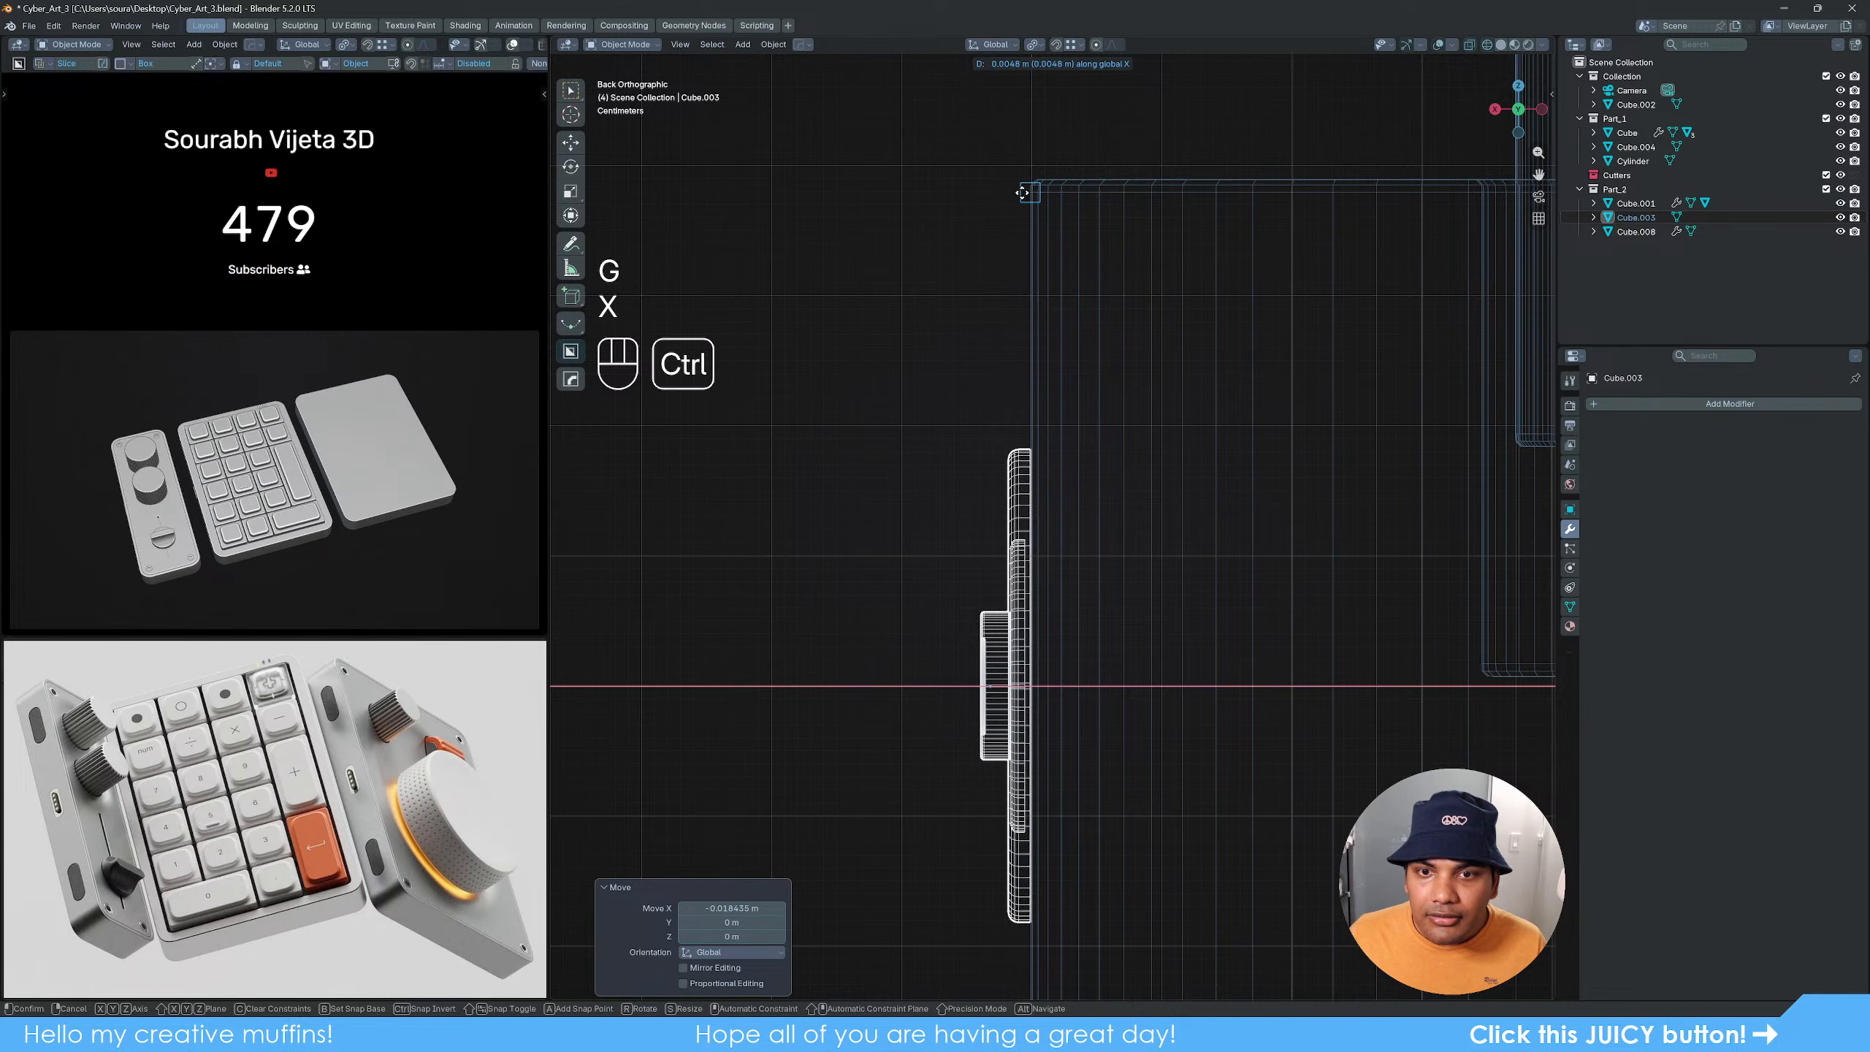
pyautogui.keyDown('ctrl'); pyautogui.click(1030, 193); pyautogui.keyUp('ctrl')
pyautogui.click(923, 368)
# Step: Return to solid shading in perspective, check the inserts on the keypad case, and save the file
pyautogui.scroll(-6, 921, 367)
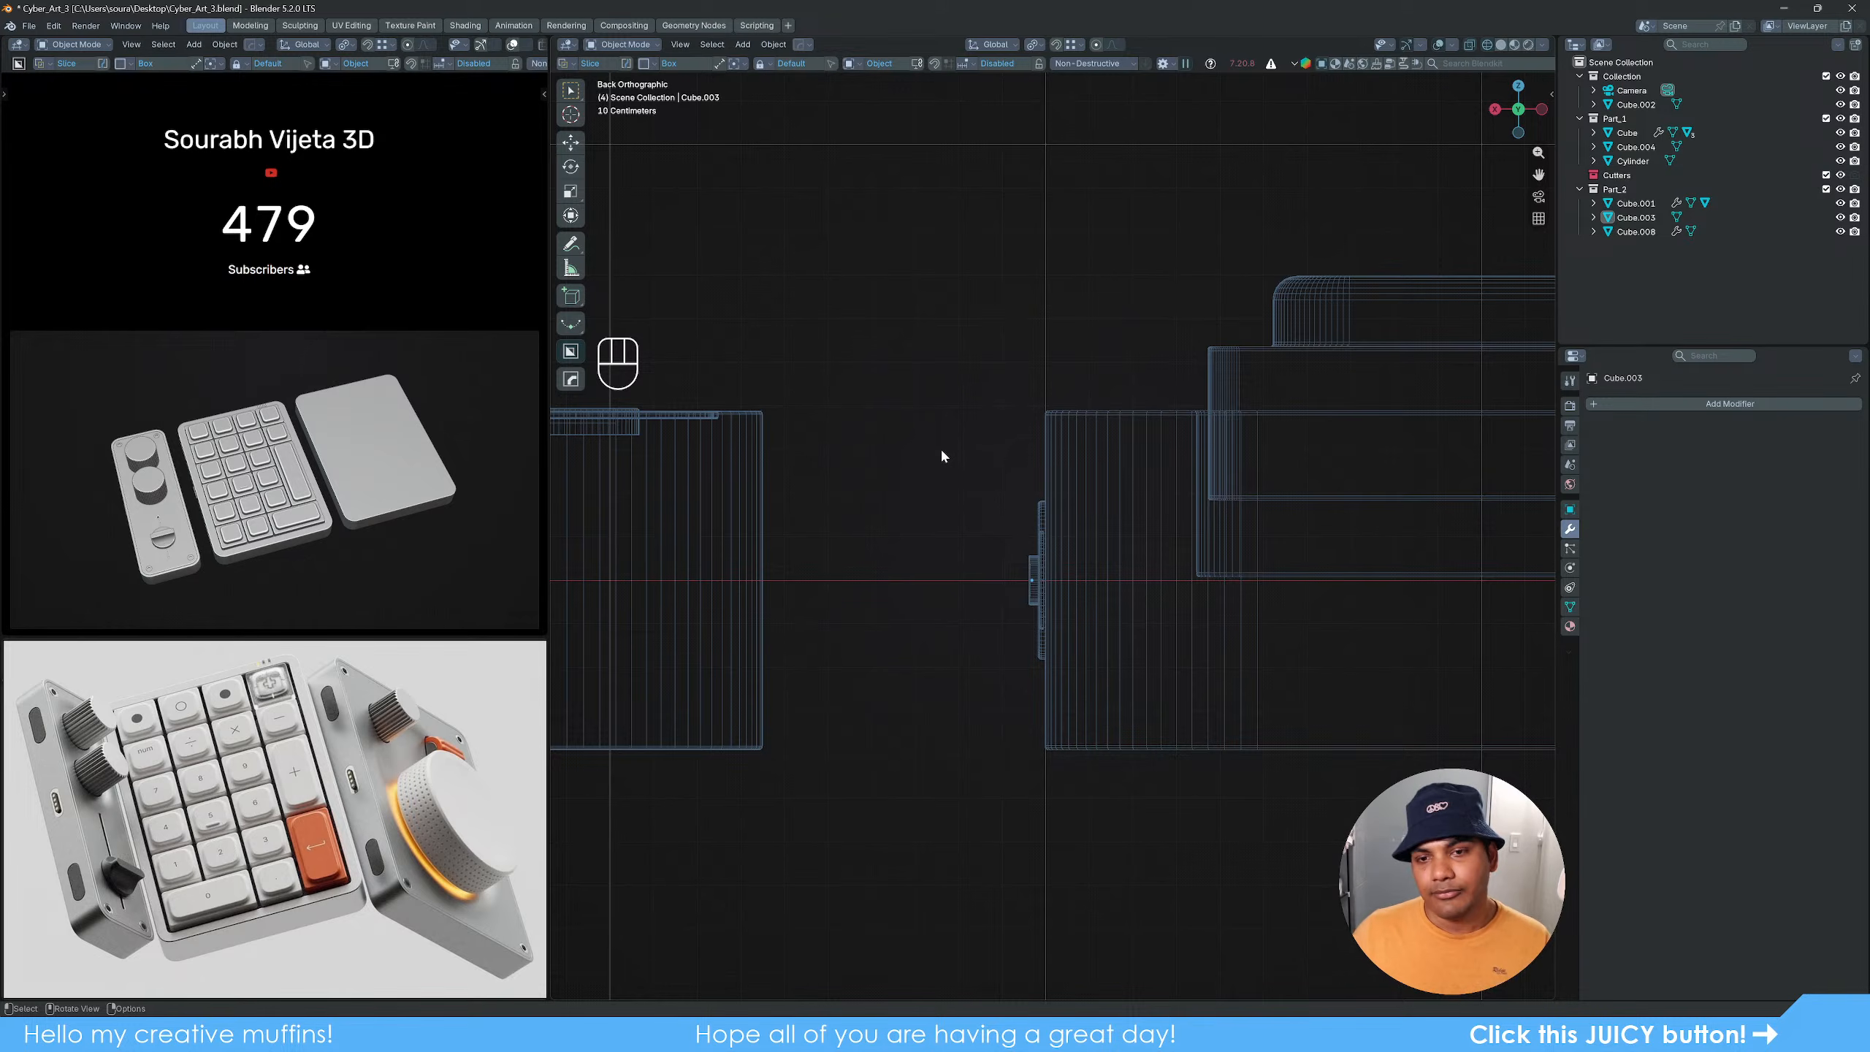
pyautogui.scroll(-3, 957, 460)
pyautogui.moveTo(1014, 502); pyautogui.dragTo(1163, 668, button='middle')
pyautogui.press('z')
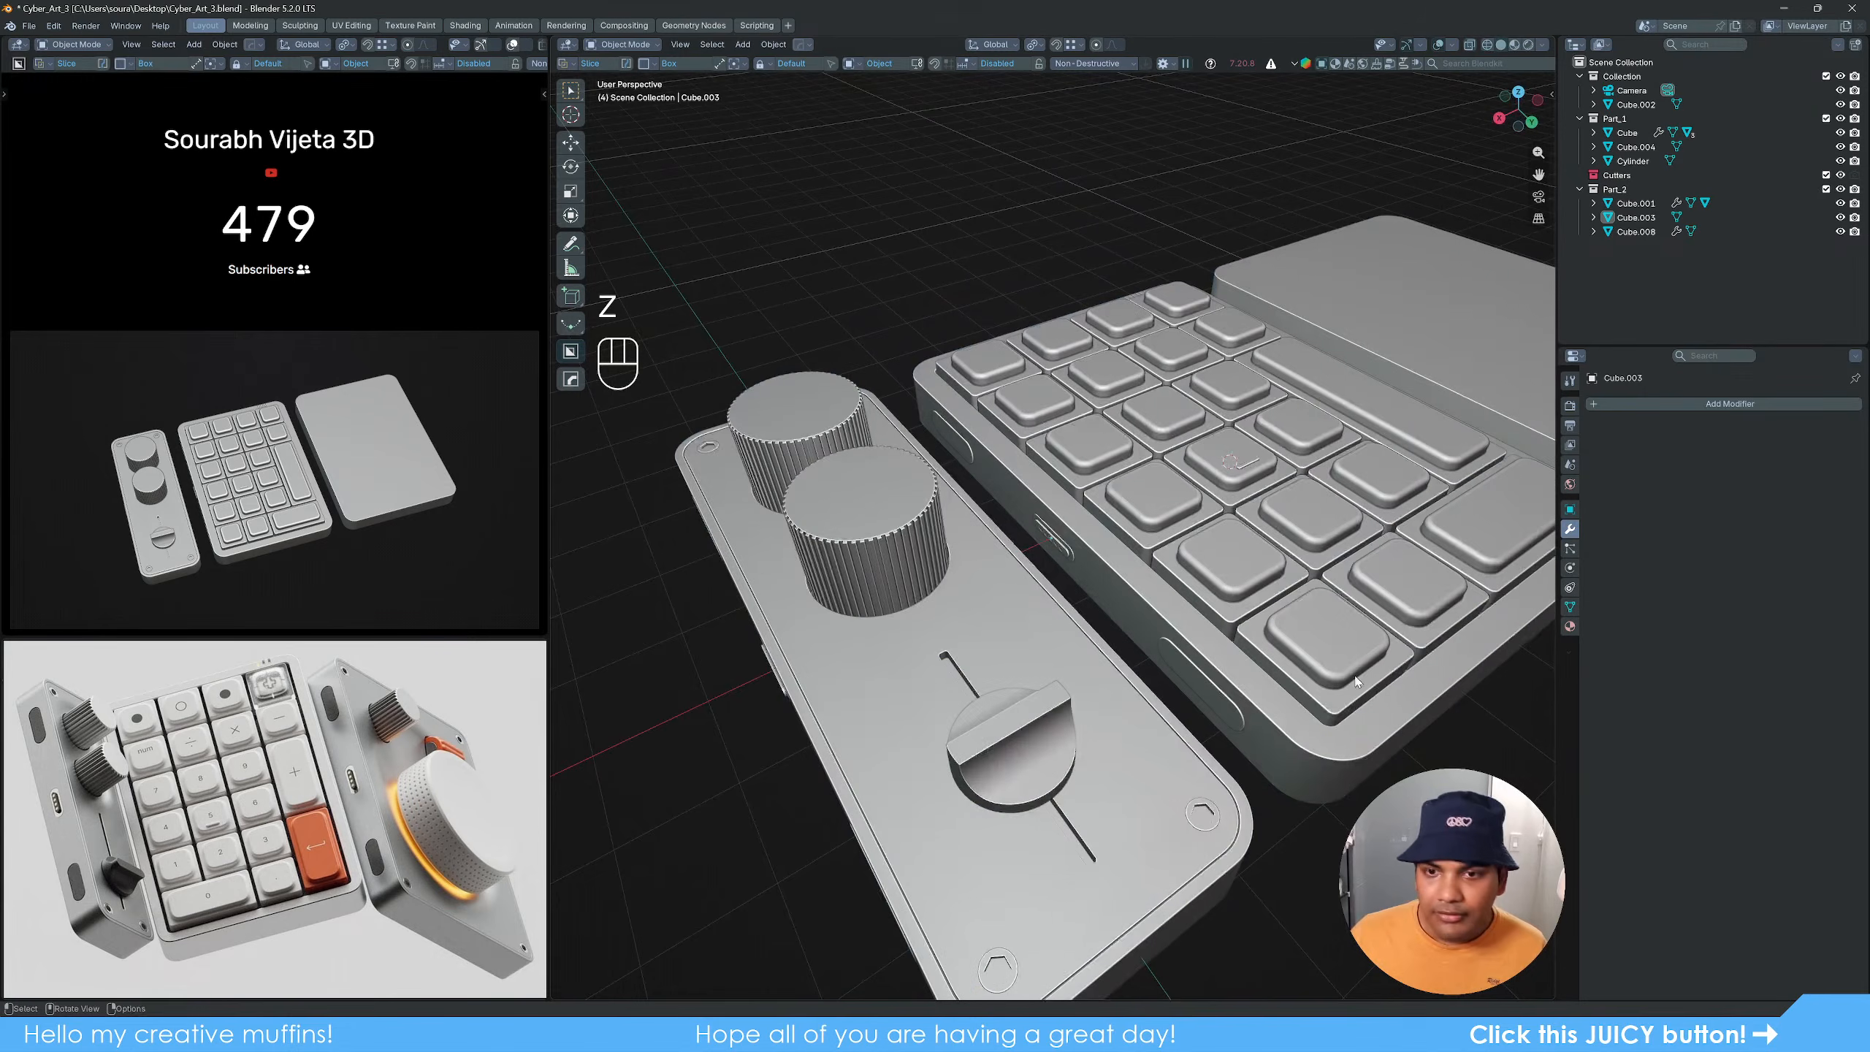
pyautogui.moveTo(1282, 635)
pyautogui.keyDown('shift'); pyautogui.mouseDown(button='middle')
pyautogui.moveTo(1093, 699)
pyautogui.moveTo(1125, 700)
pyautogui.mouseUp(button='middle'); pyautogui.keyUp('shift')
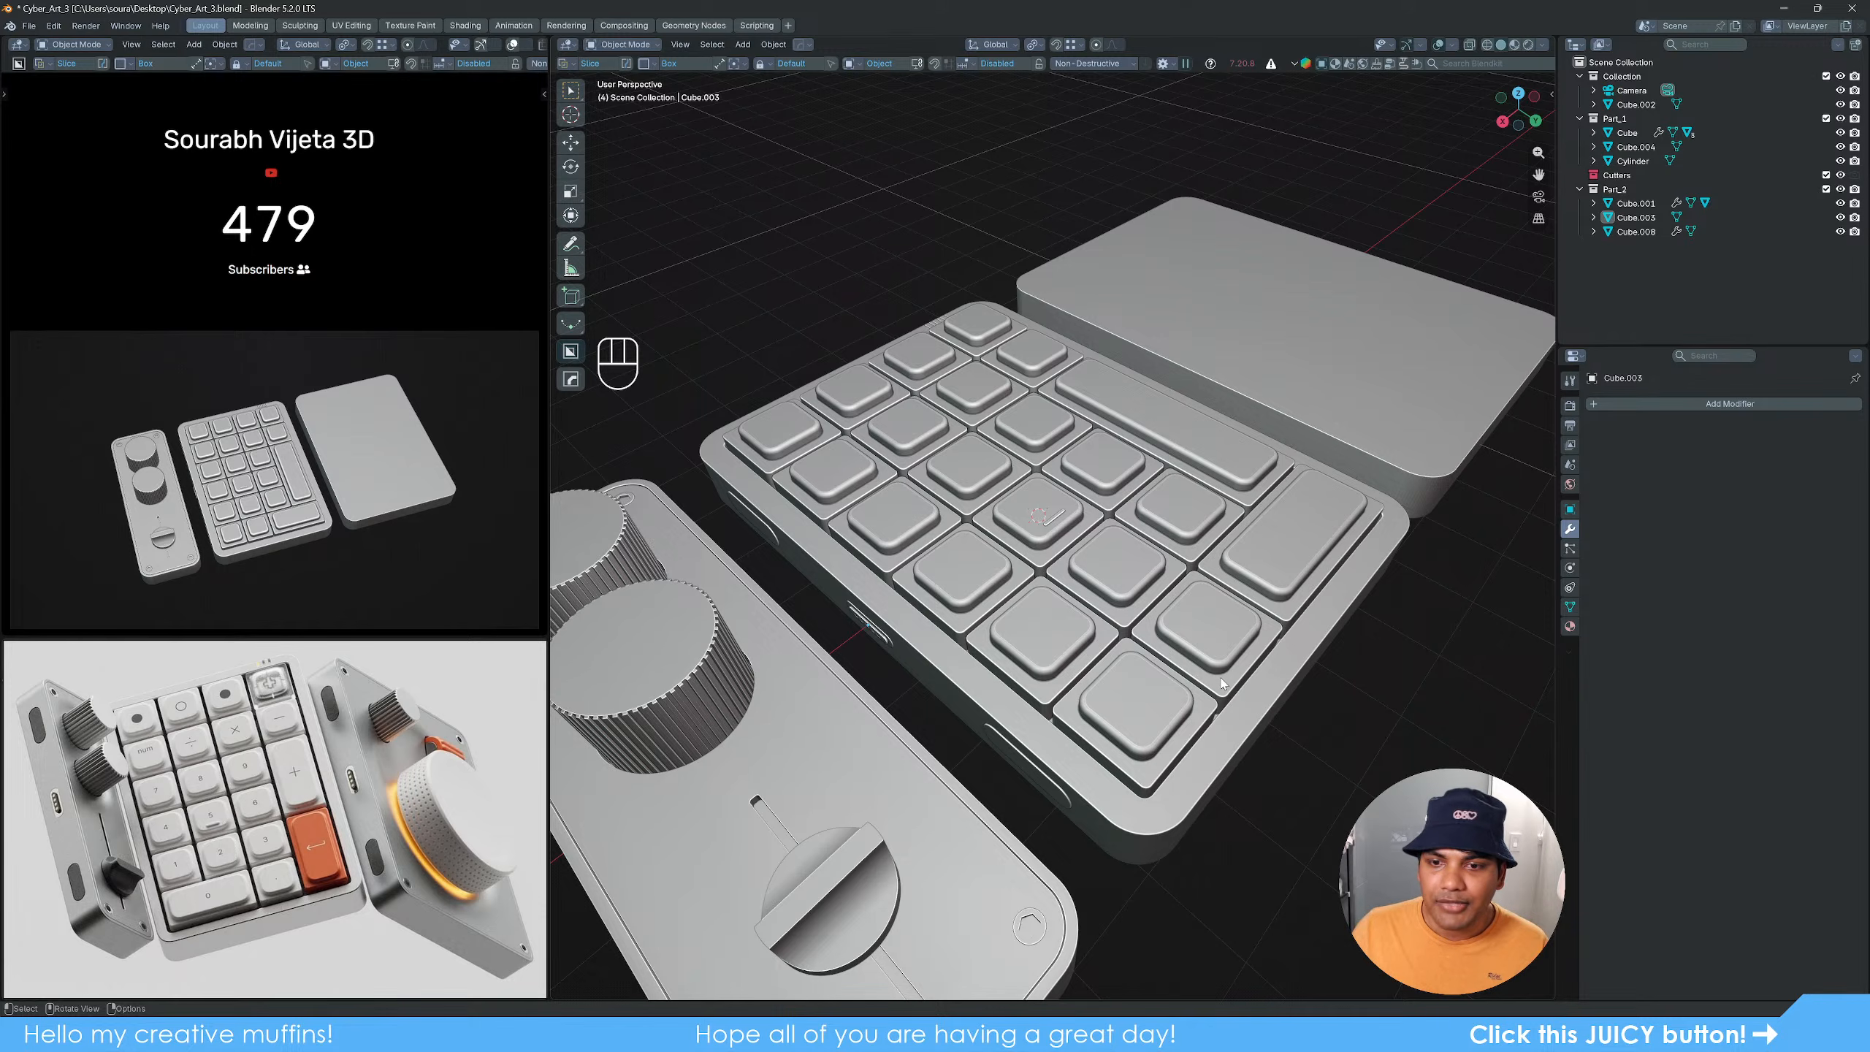
pyautogui.moveTo(1221, 684); pyautogui.dragTo(1157, 667, button='middle')
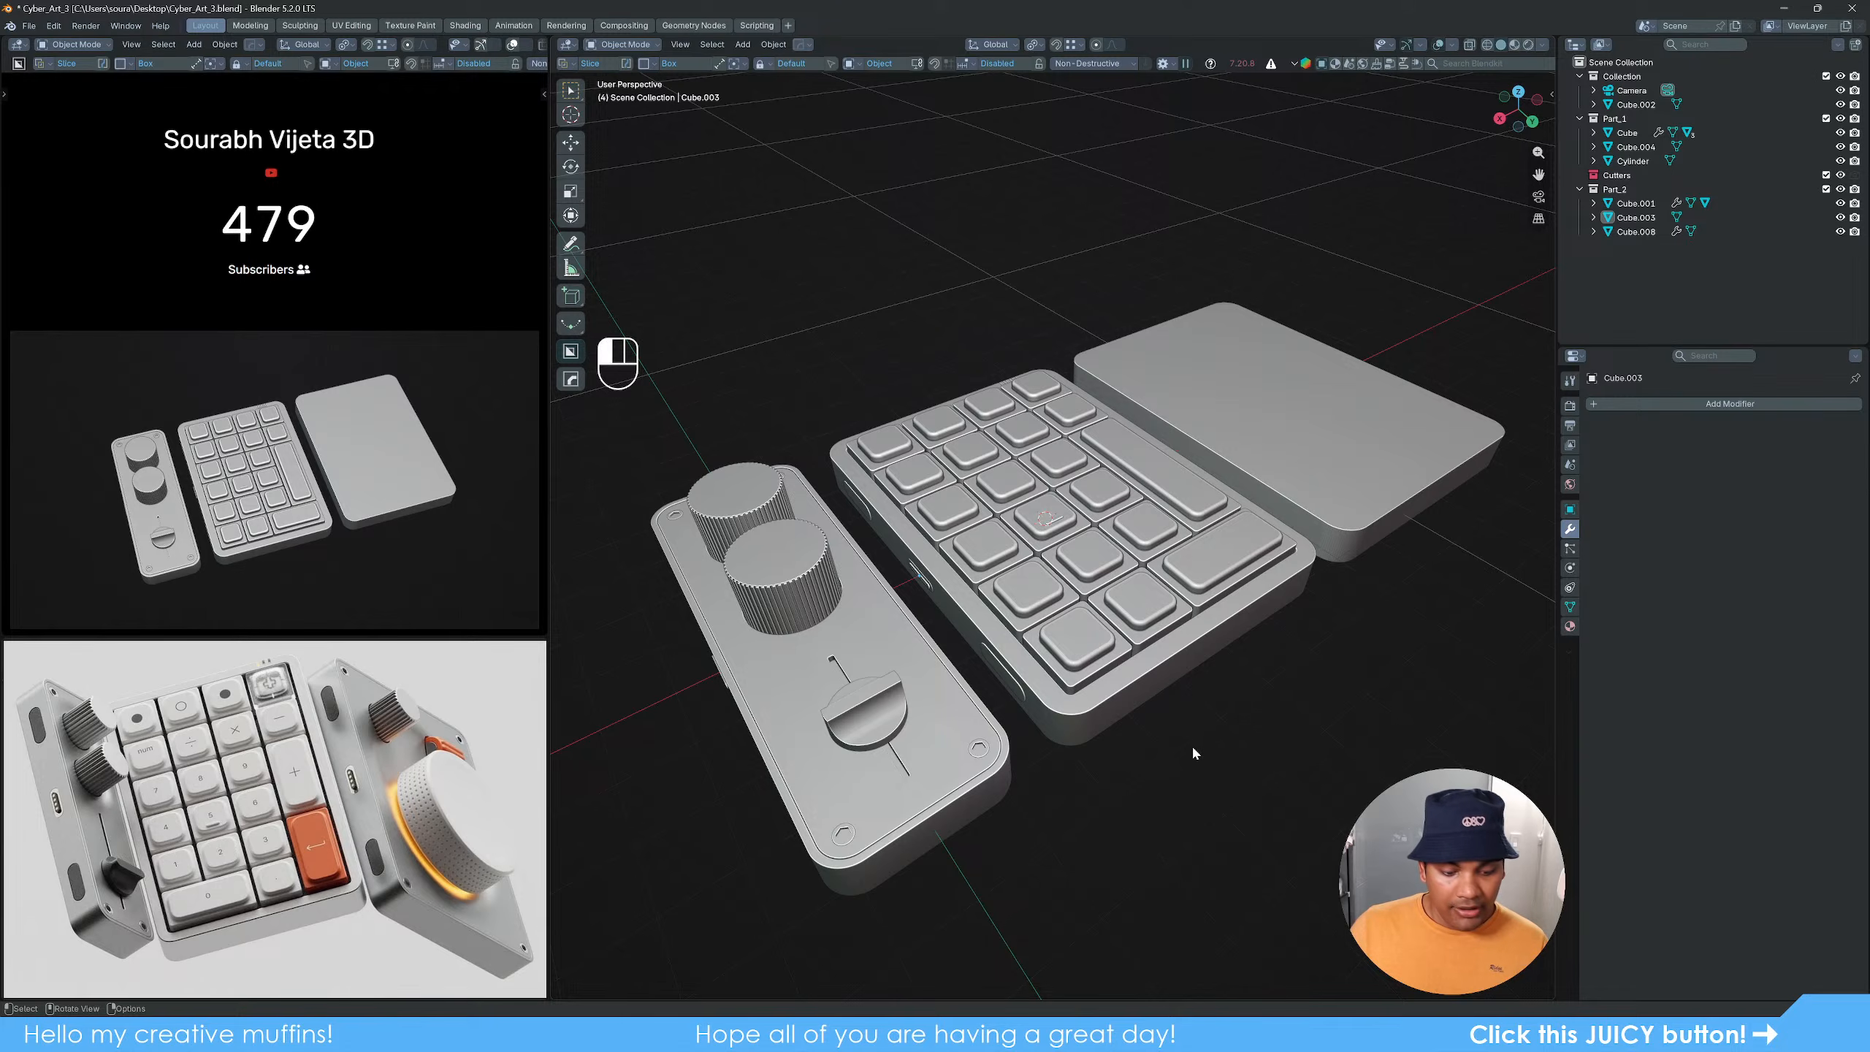
pyautogui.hotkey('ctrl', 's')
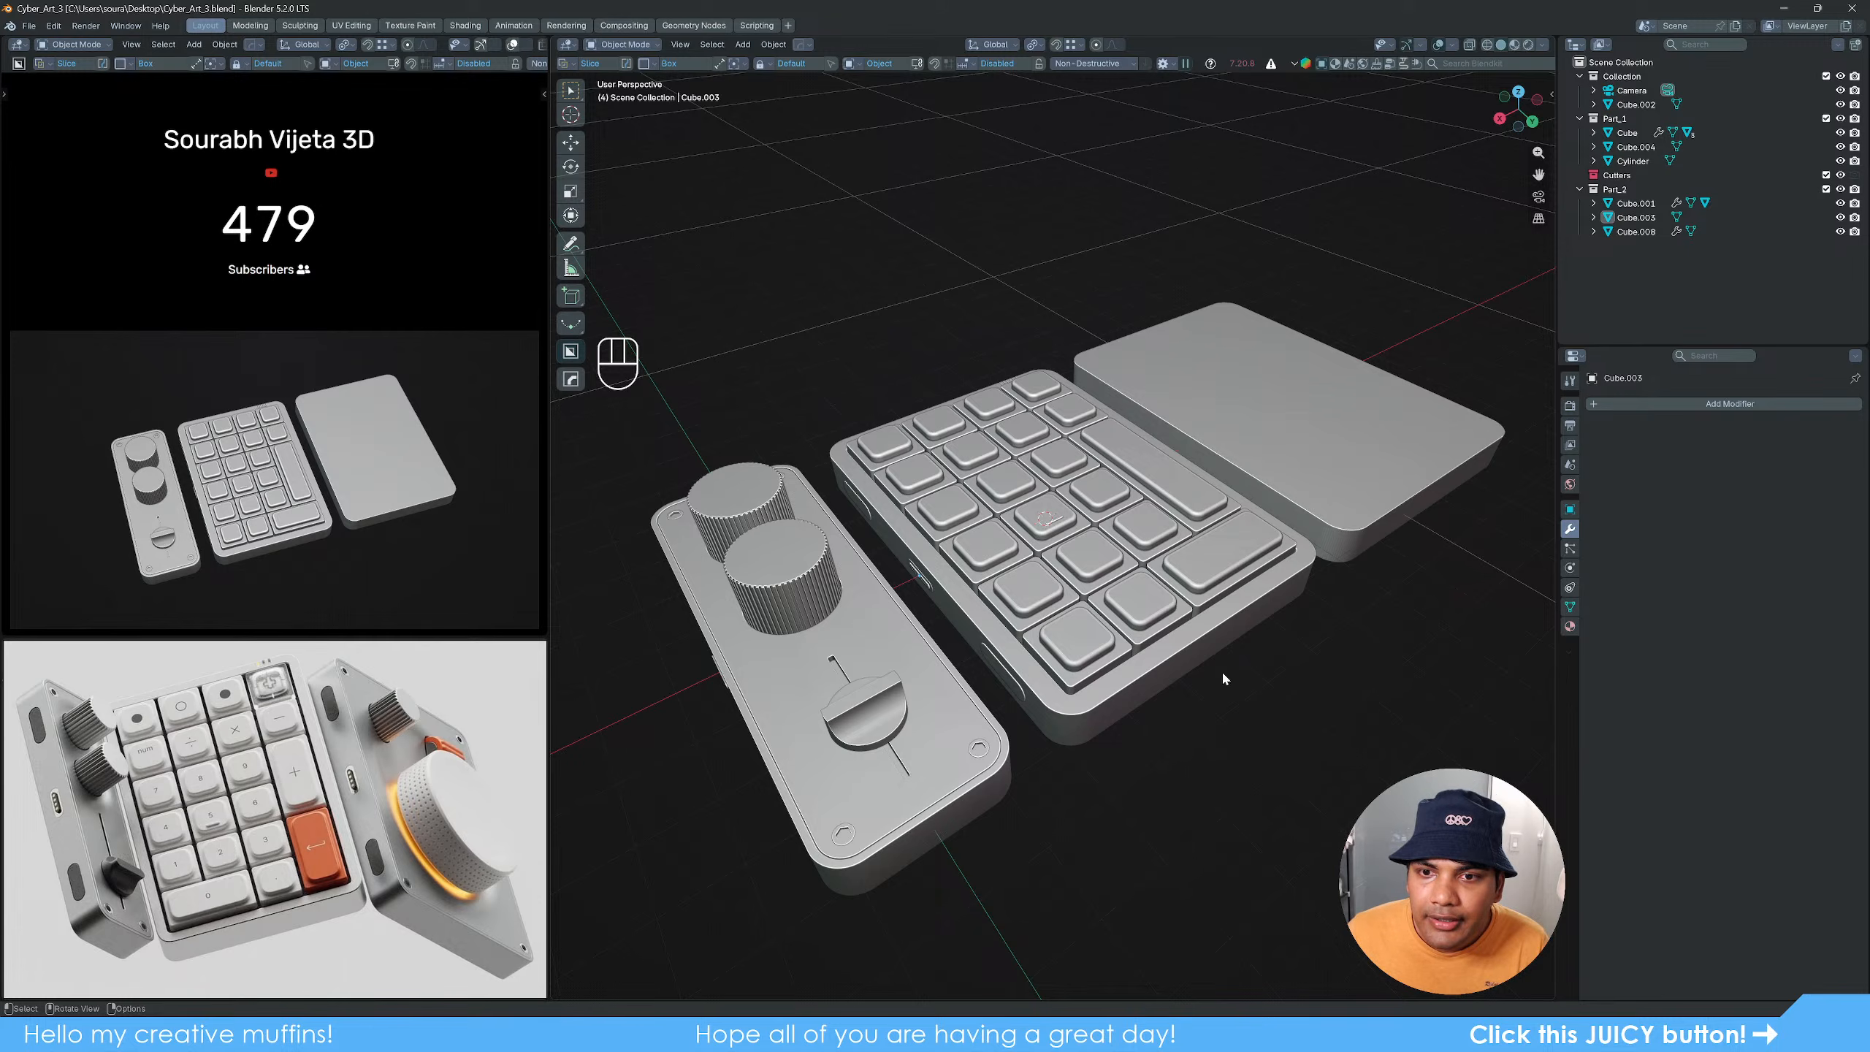
# Step: Collapse the Part_2 and Part_1 collections and delete the Cutters collection with its hierarchy
pyautogui.scroll(-2, 1222, 670)
pyautogui.moveTo(1224, 645)
pyautogui.mouseDown(button='middle')
pyautogui.moveTo(1185, 681)
pyautogui.moveTo(1150, 680)
pyautogui.moveTo(1200, 662)
pyautogui.mouseUp(button='middle')
pyautogui.scroll(2, 1188, 689)
pyautogui.click(1579, 189)
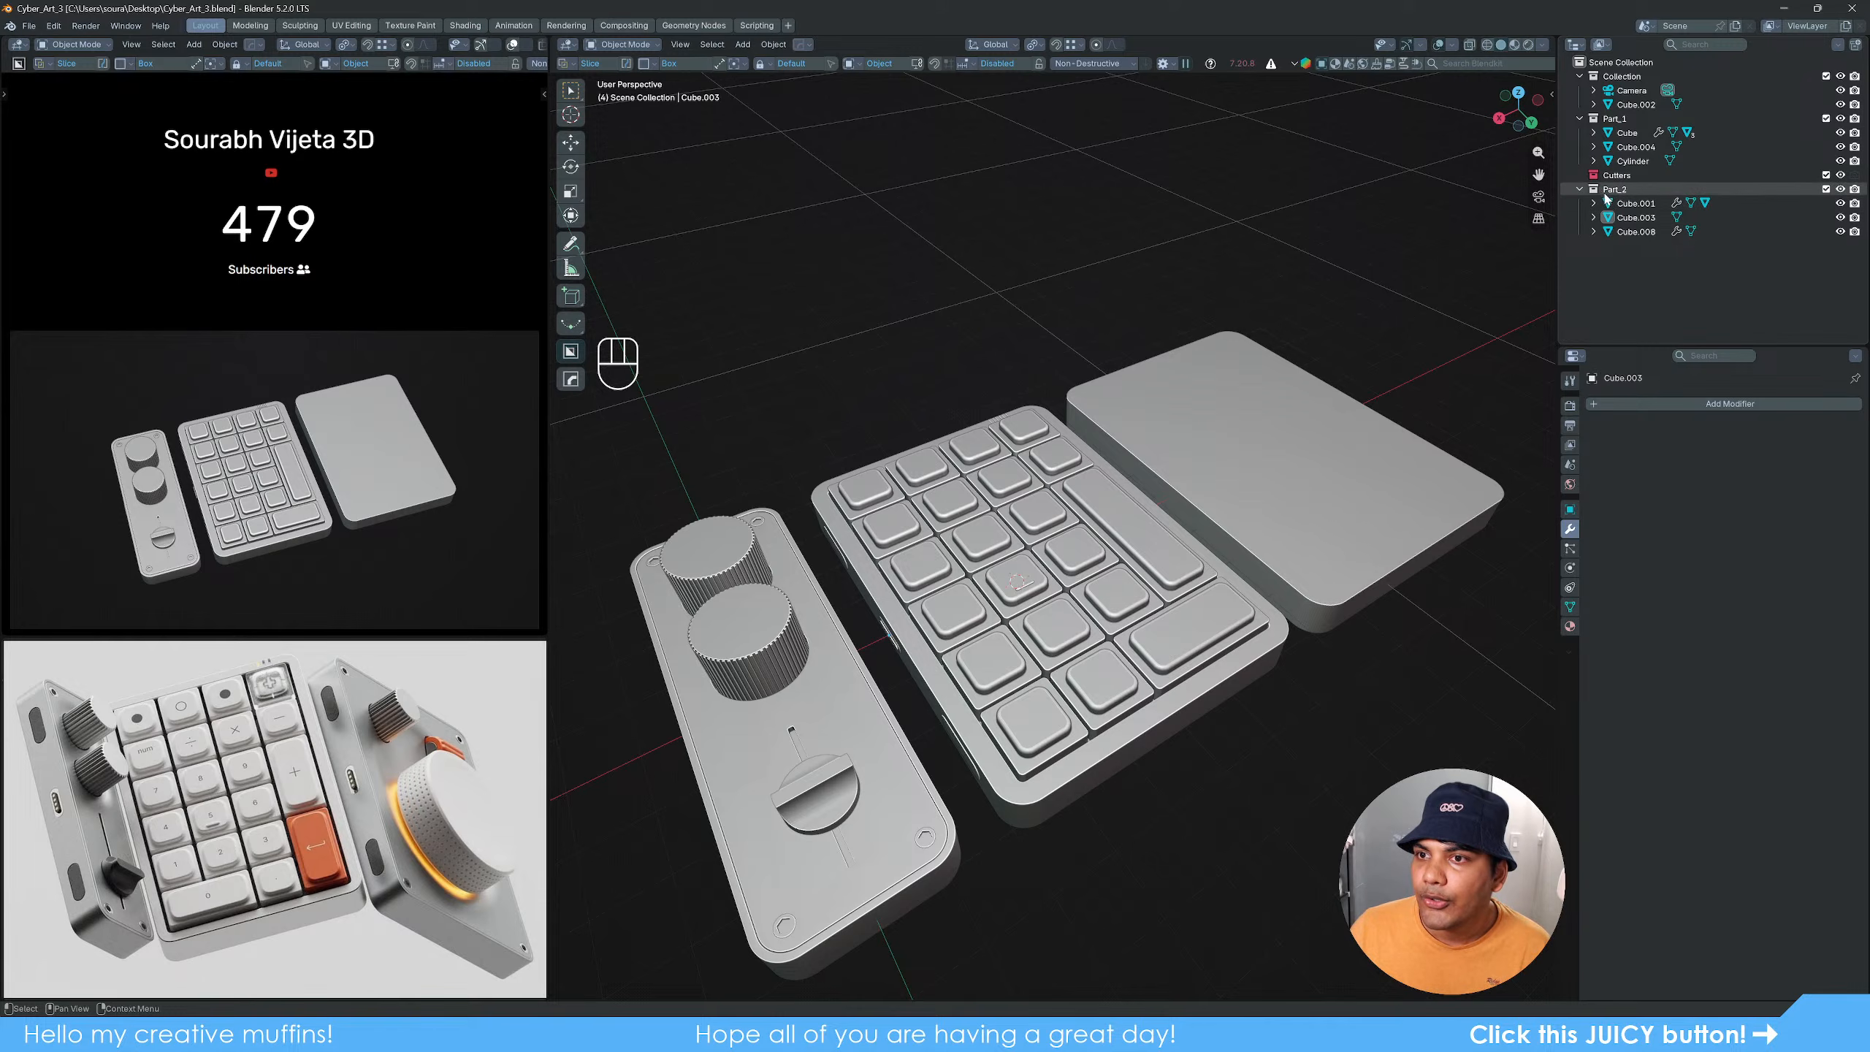
pyautogui.click(1579, 119)
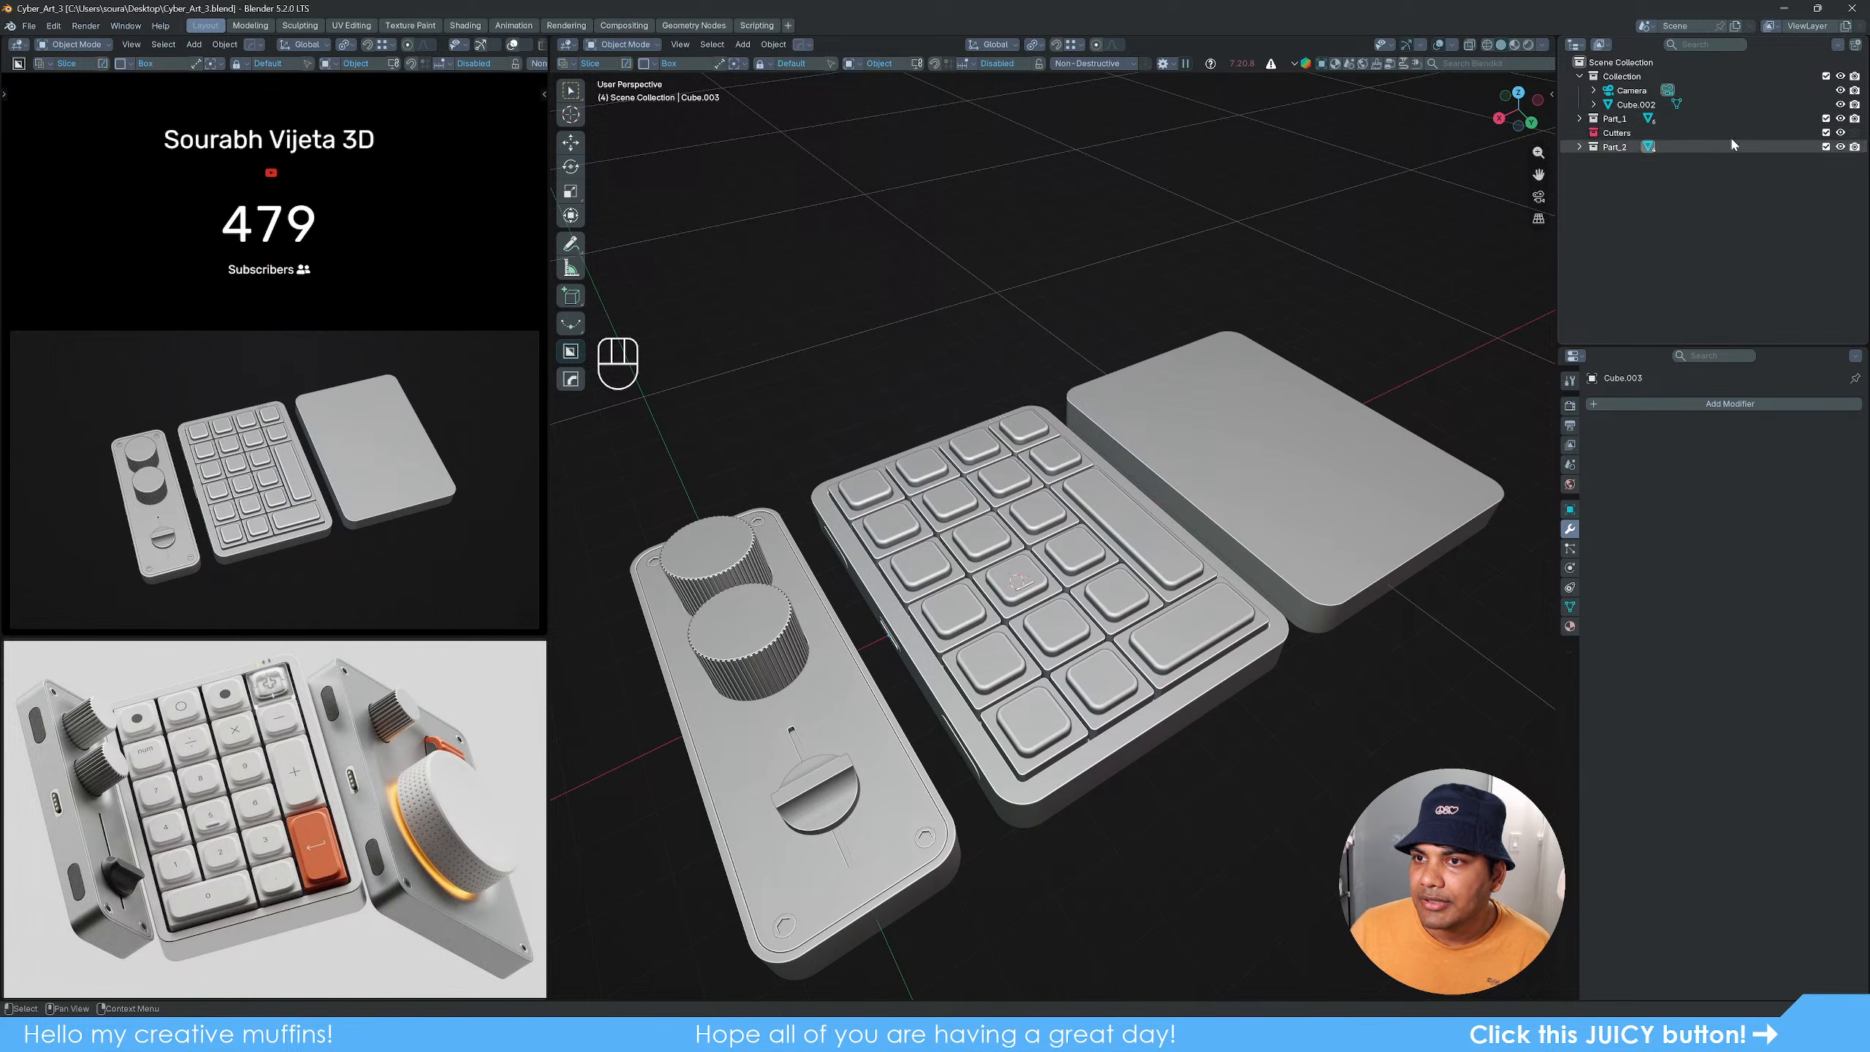
pyautogui.rightClick(1568, 133)
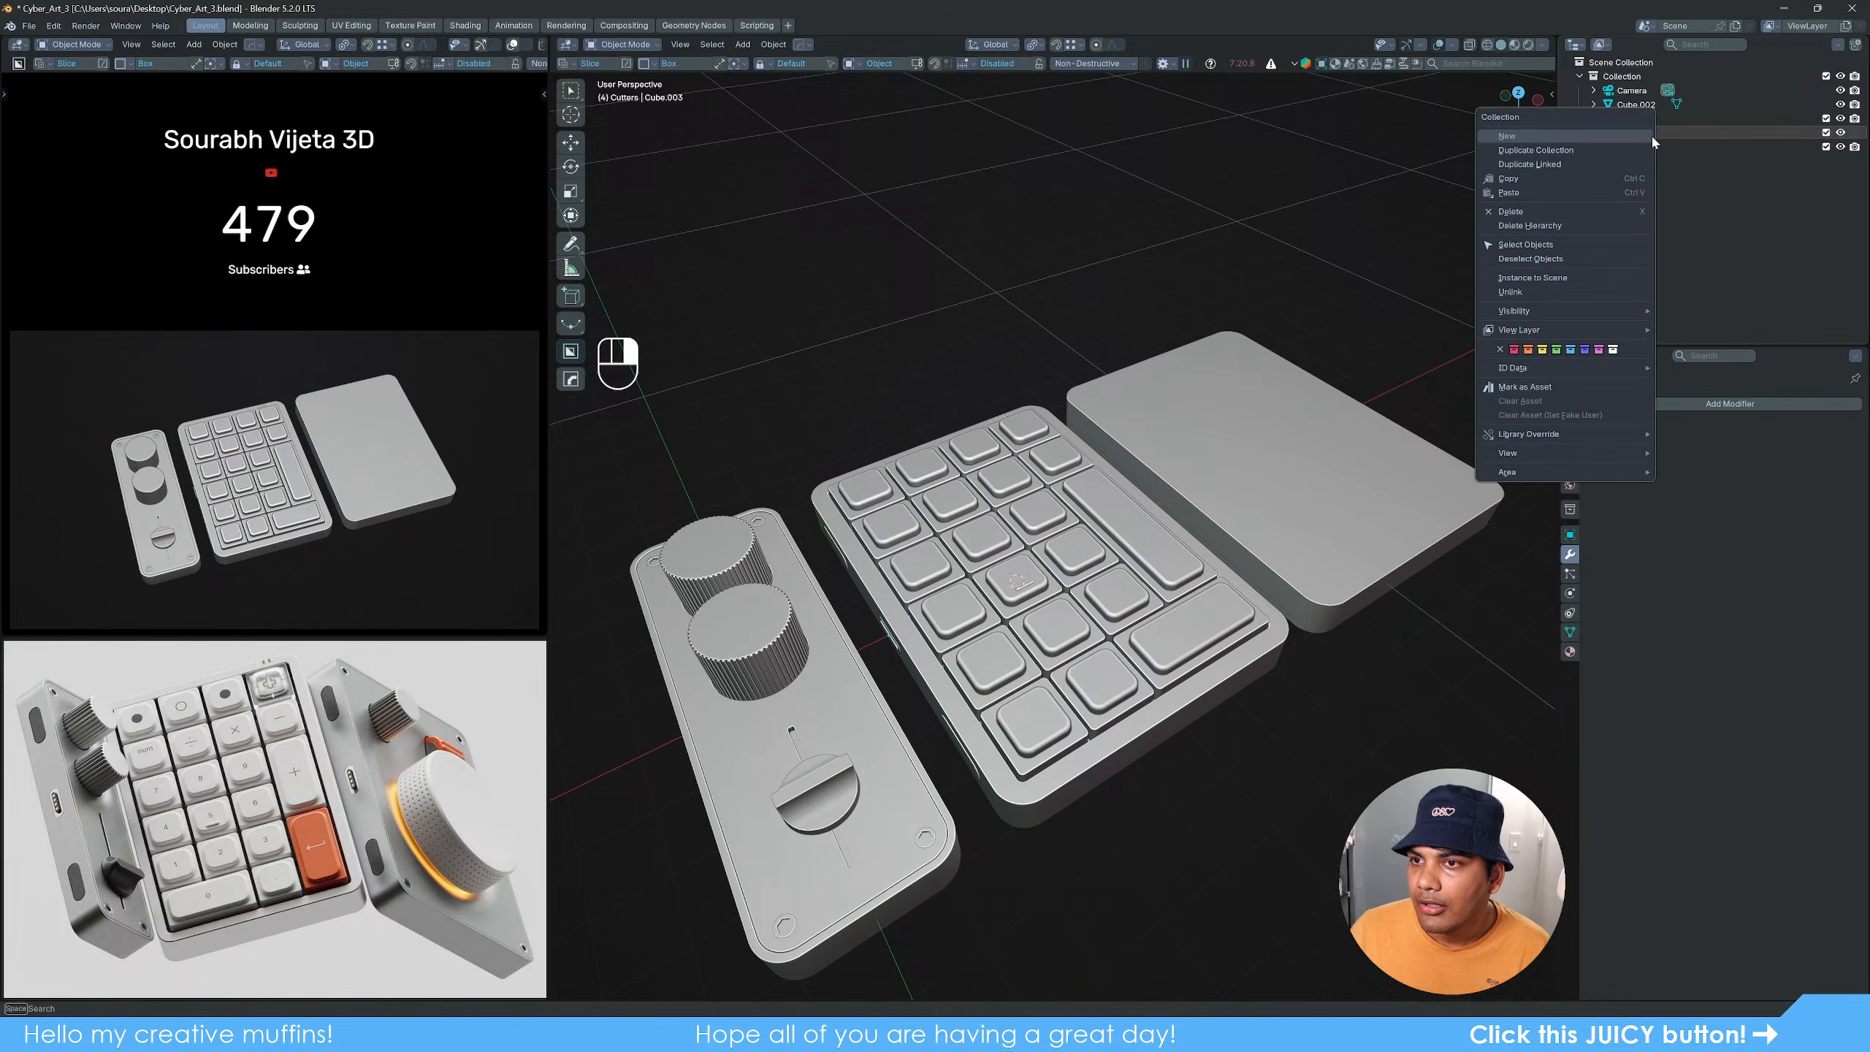
pyautogui.click(1559, 226)
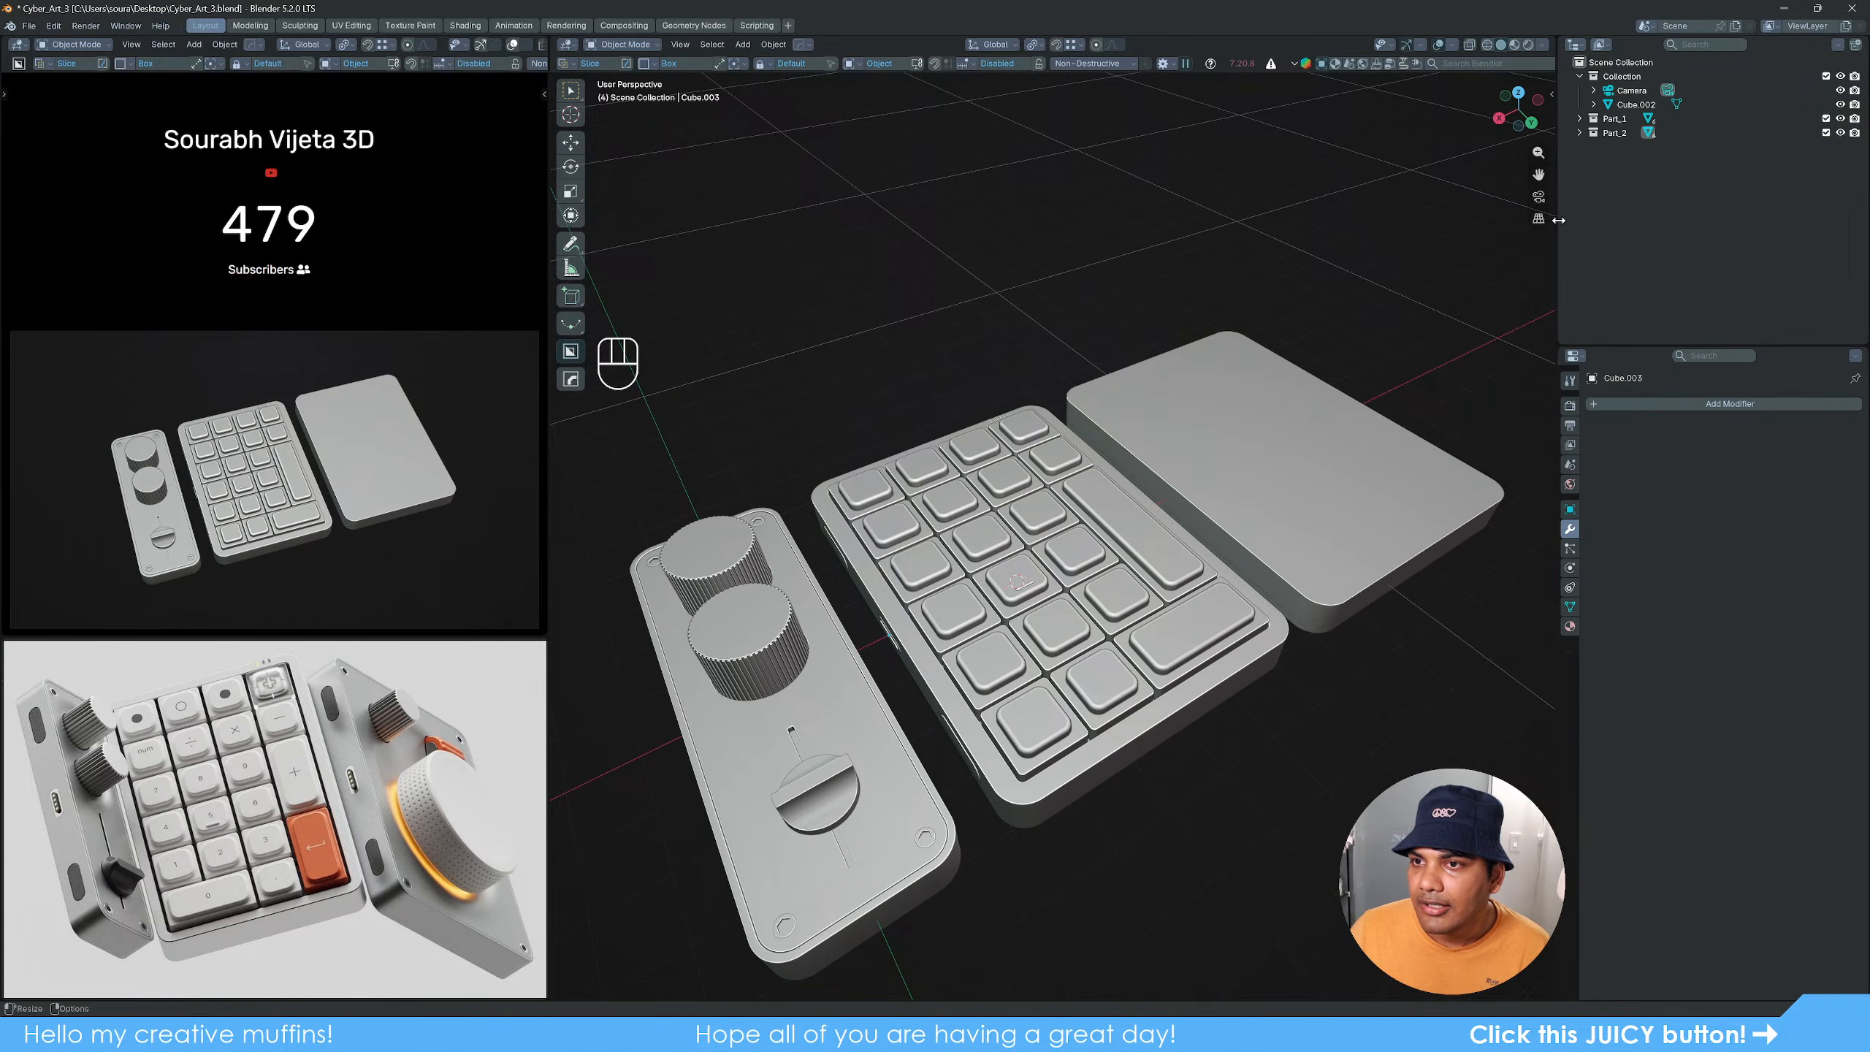
# Step: Exclude the Part_1 and Part_2 collections from the view layer, then select and frame the remaining blank panel
pyautogui.click(1826, 118)
pyautogui.click(1827, 133)
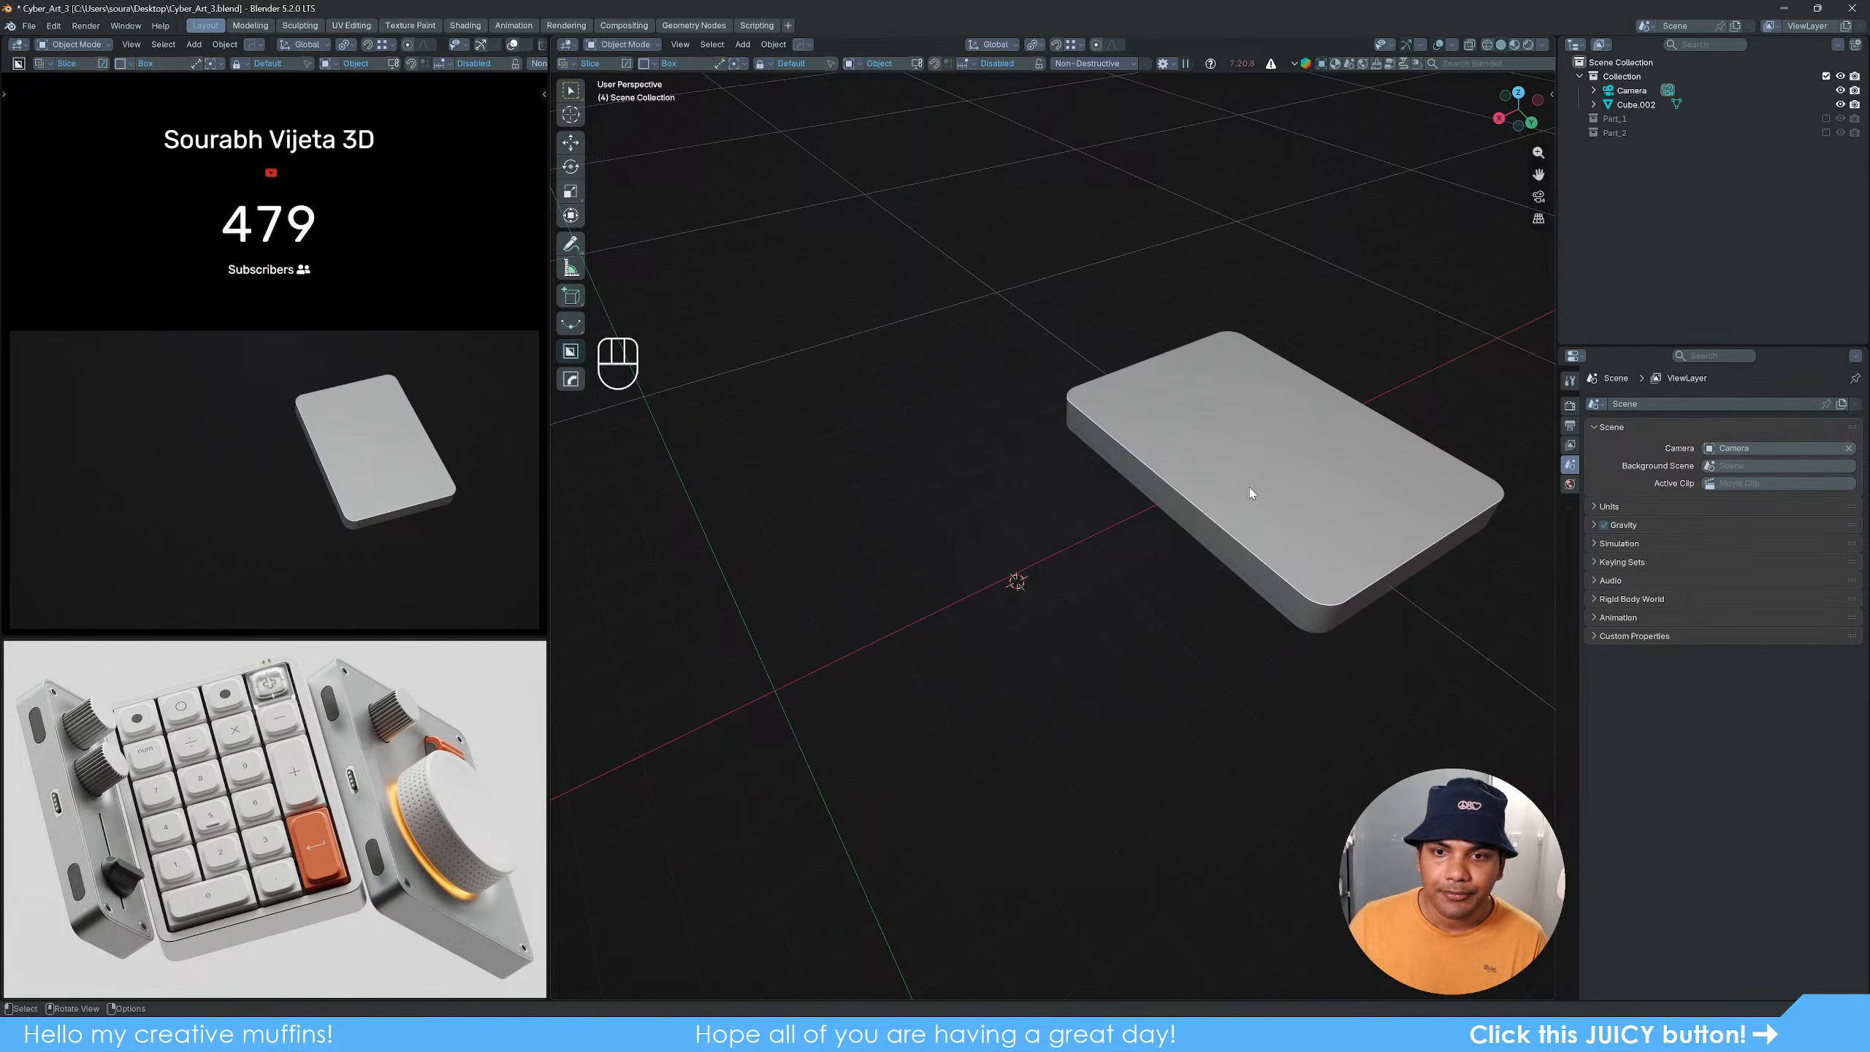
pyautogui.keyDown('shift'); pyautogui.moveTo(1250, 492); pyautogui.dragTo(1140, 526, button='middle'); pyautogui.keyUp('shift')
pyautogui.click(1140, 526)
pyautogui.press('KP_Decimal')
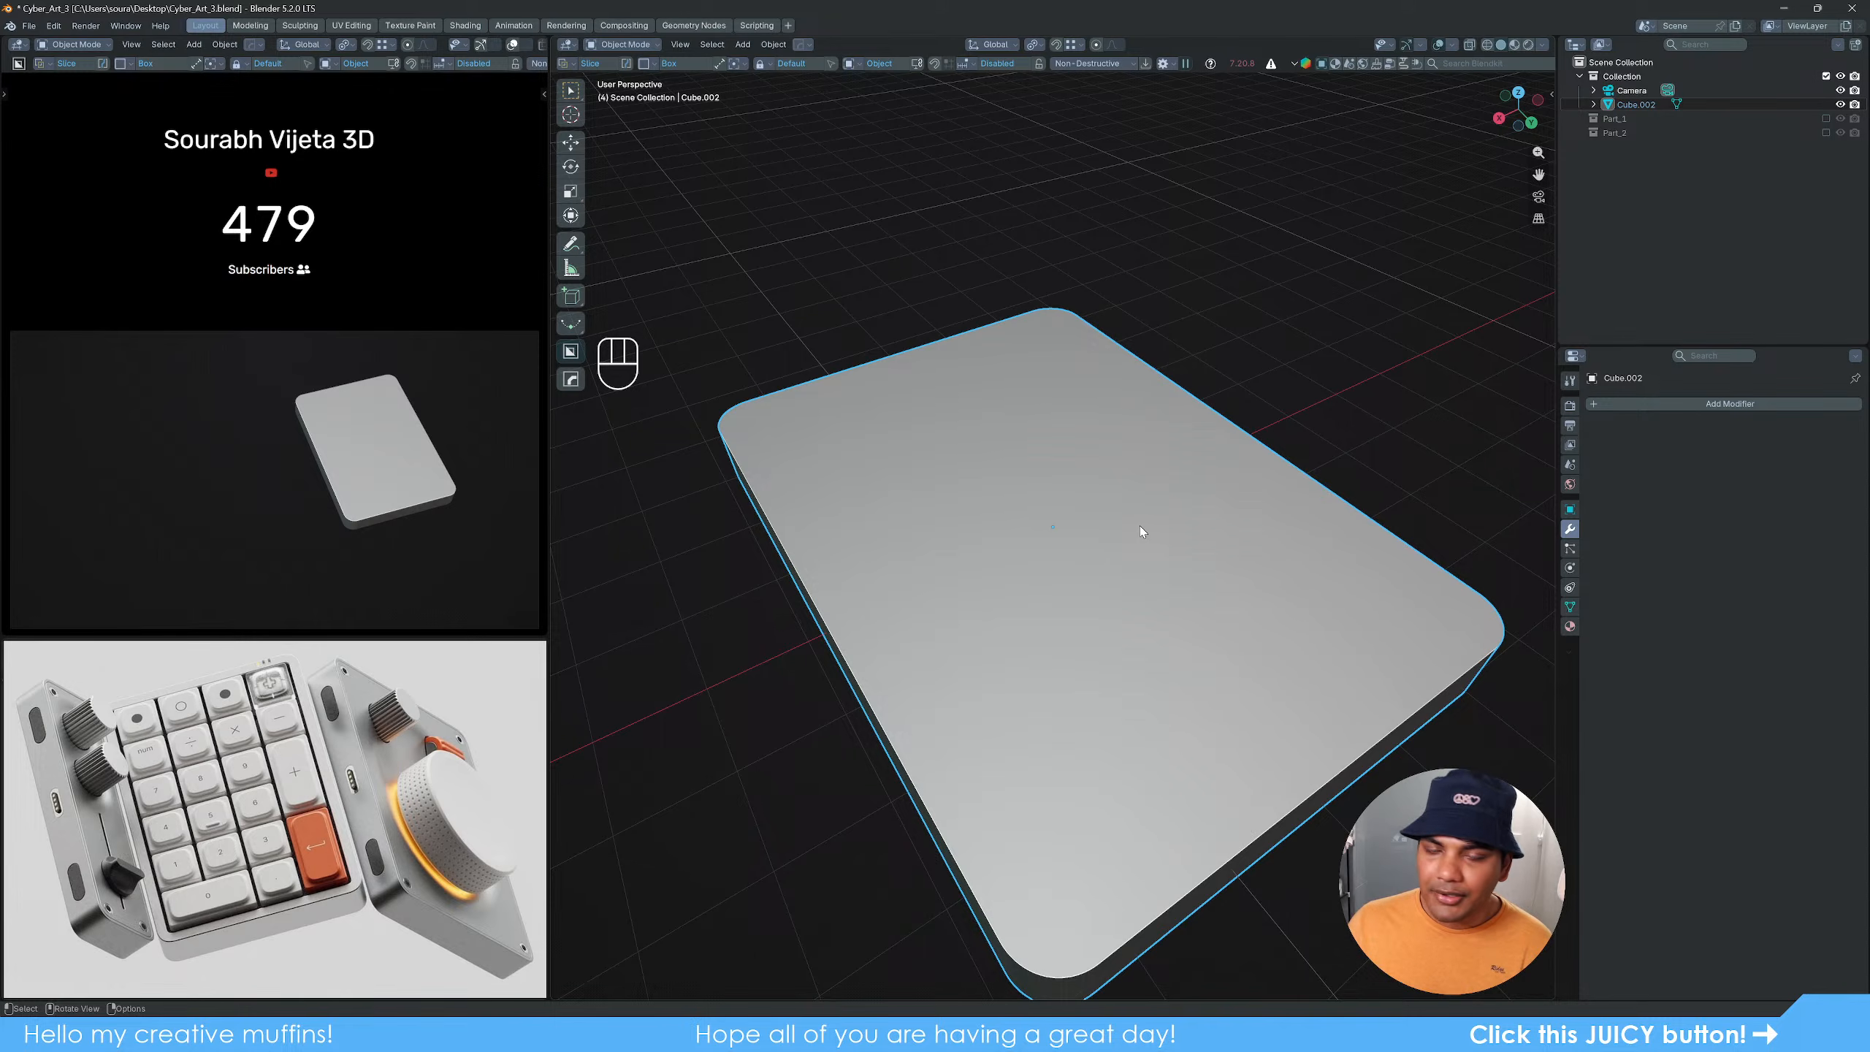
pyautogui.scroll(-4, 1152, 506)
pyautogui.scroll(2, 1152, 506)
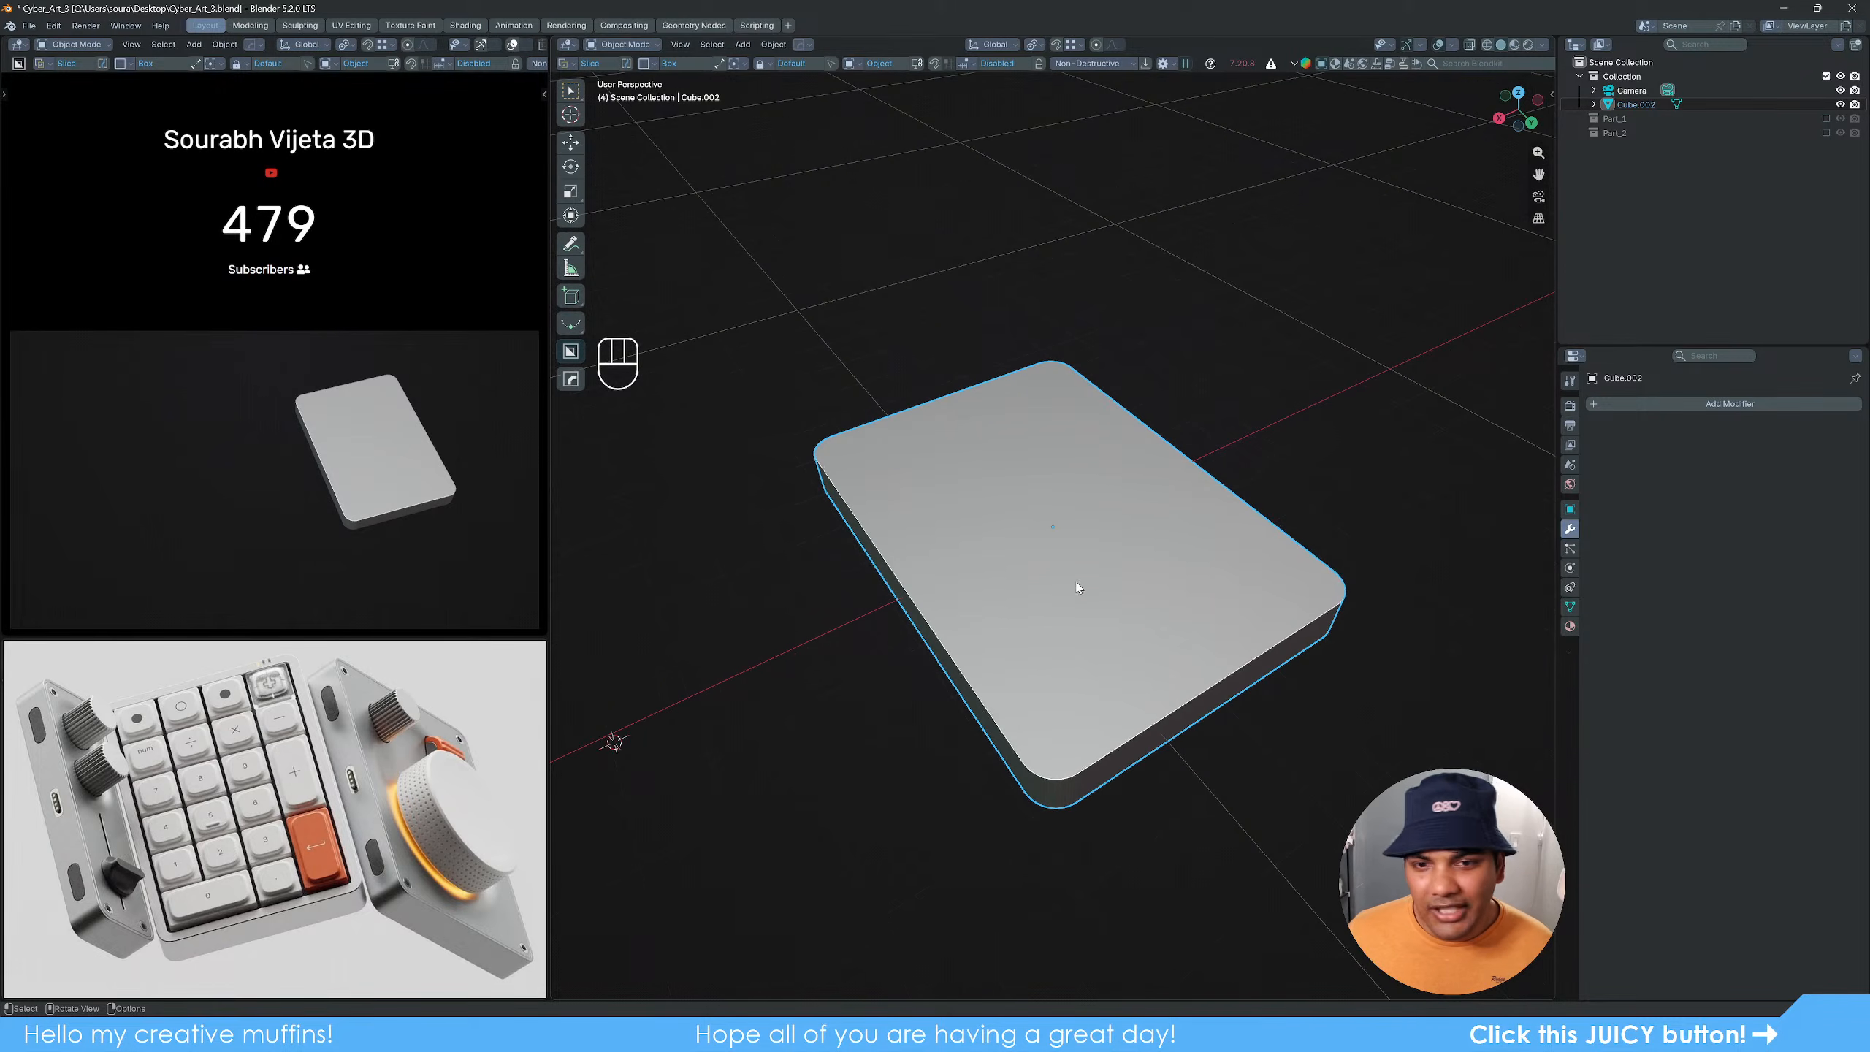
pyautogui.keyDown('shift'); pyautogui.moveTo(1080, 589); pyautogui.dragTo(1098, 551, button='middle'); pyautogui.keyUp('shift')
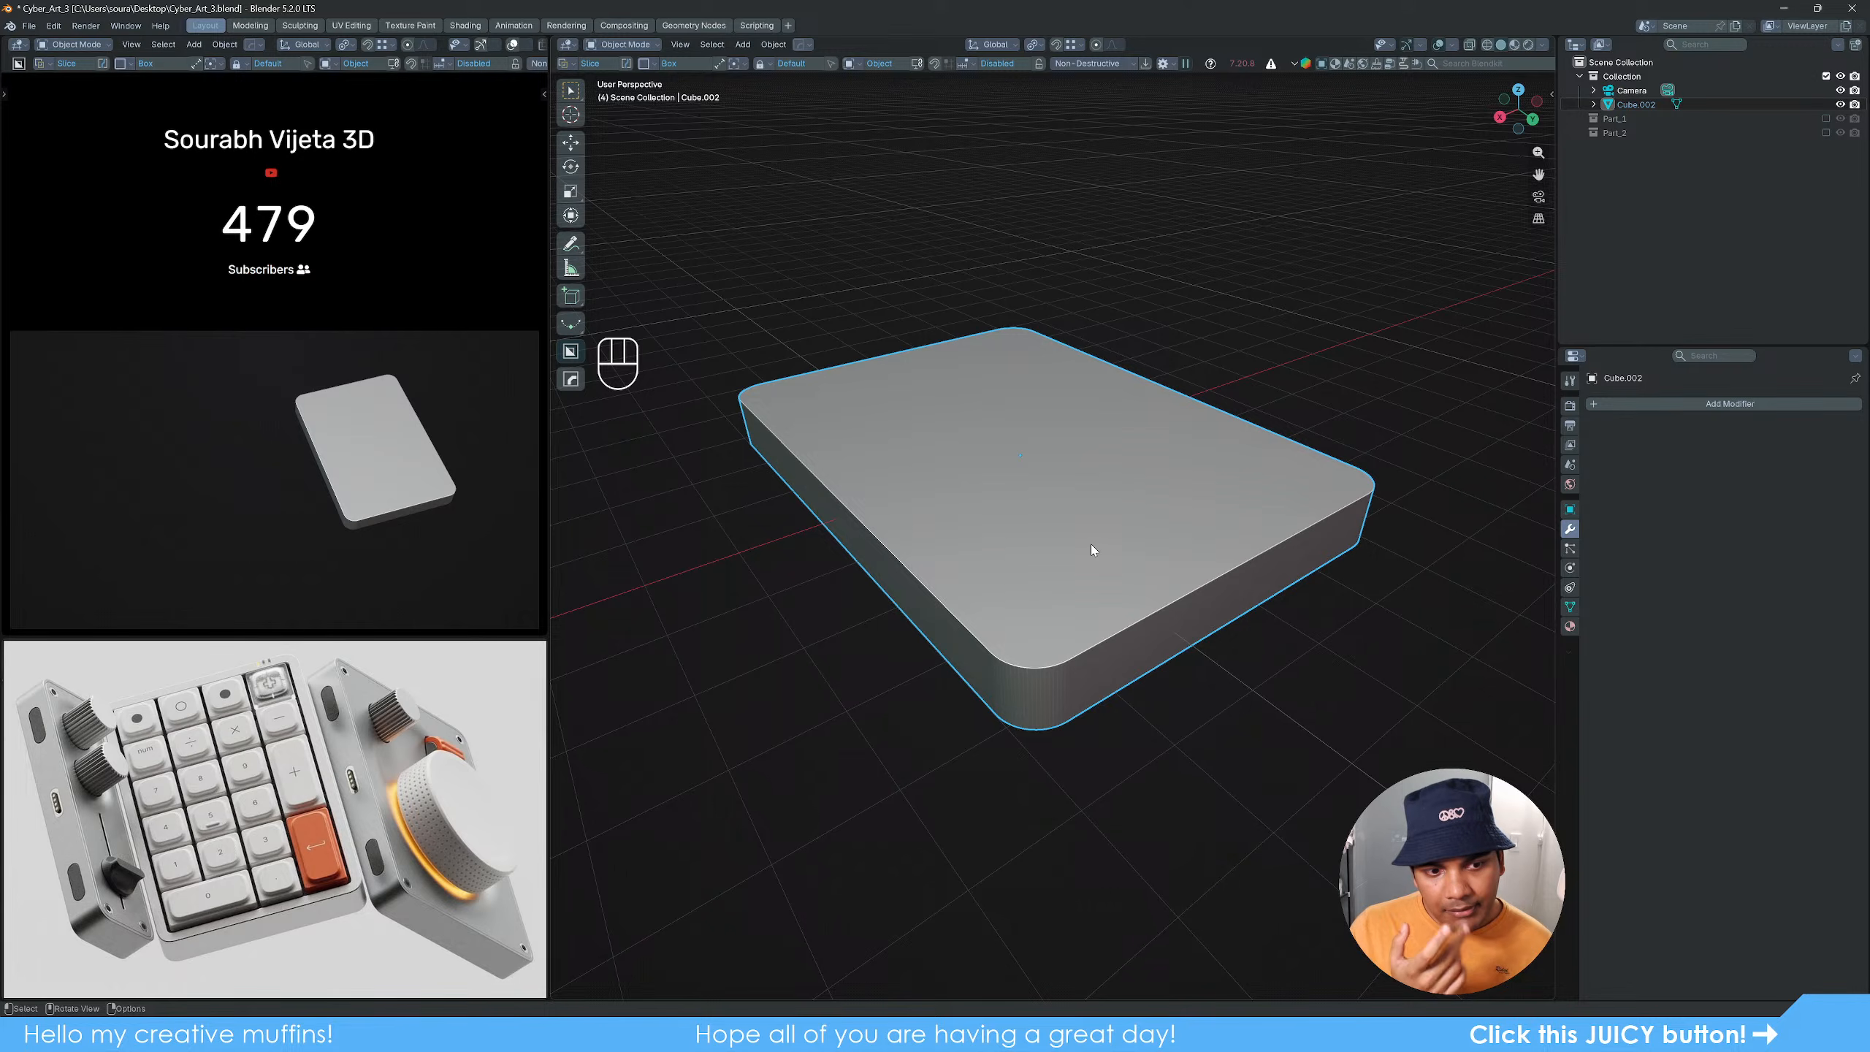
# Step: Enter Edit Mode on the blank panel and select its top face in face selection mode
pyautogui.moveTo(1092, 549)
pyautogui.mouseDown(button='middle')
pyautogui.moveTo(1122, 548)
pyautogui.moveTo(1148, 508)
pyautogui.moveTo(1100, 526)
pyautogui.mouseUp(button='middle')
pyautogui.press('Tab')
pyautogui.scroll(1, 1101, 527)
pyautogui.scroll(1, 1101, 527)
pyautogui.press('3')
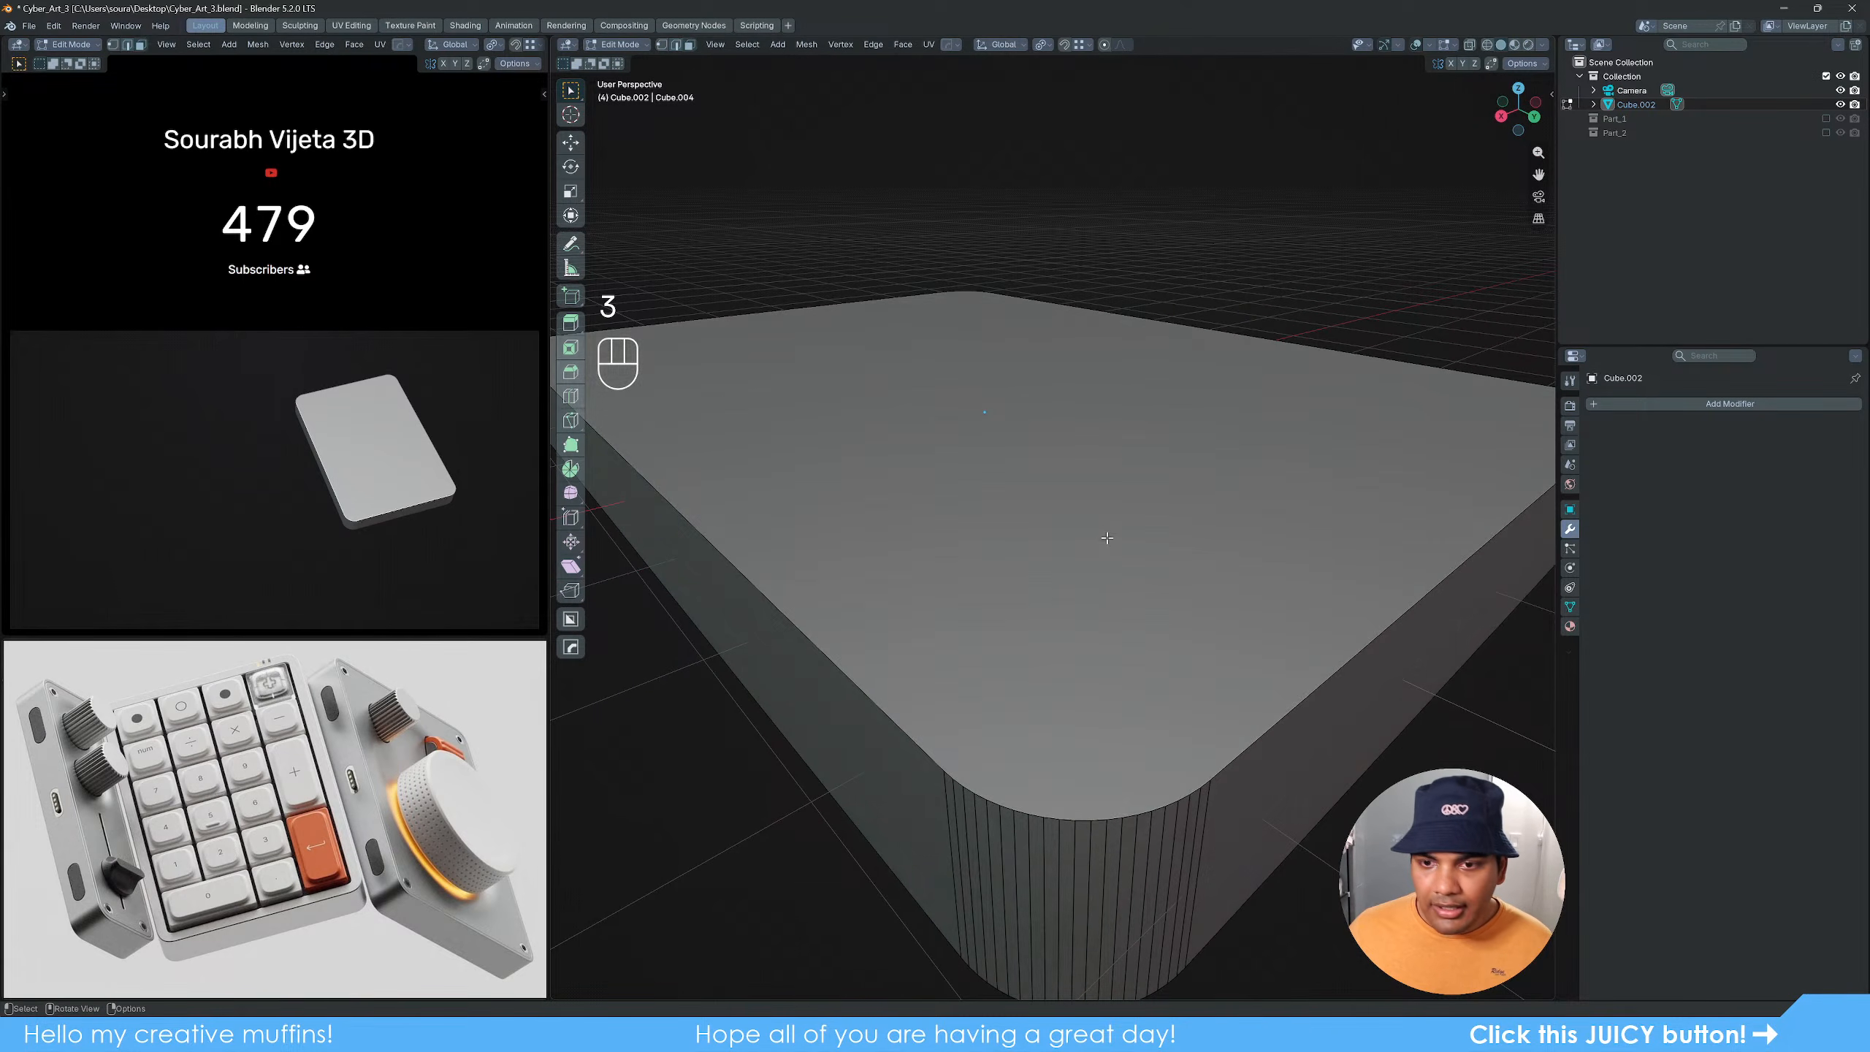
pyautogui.click(1102, 533)
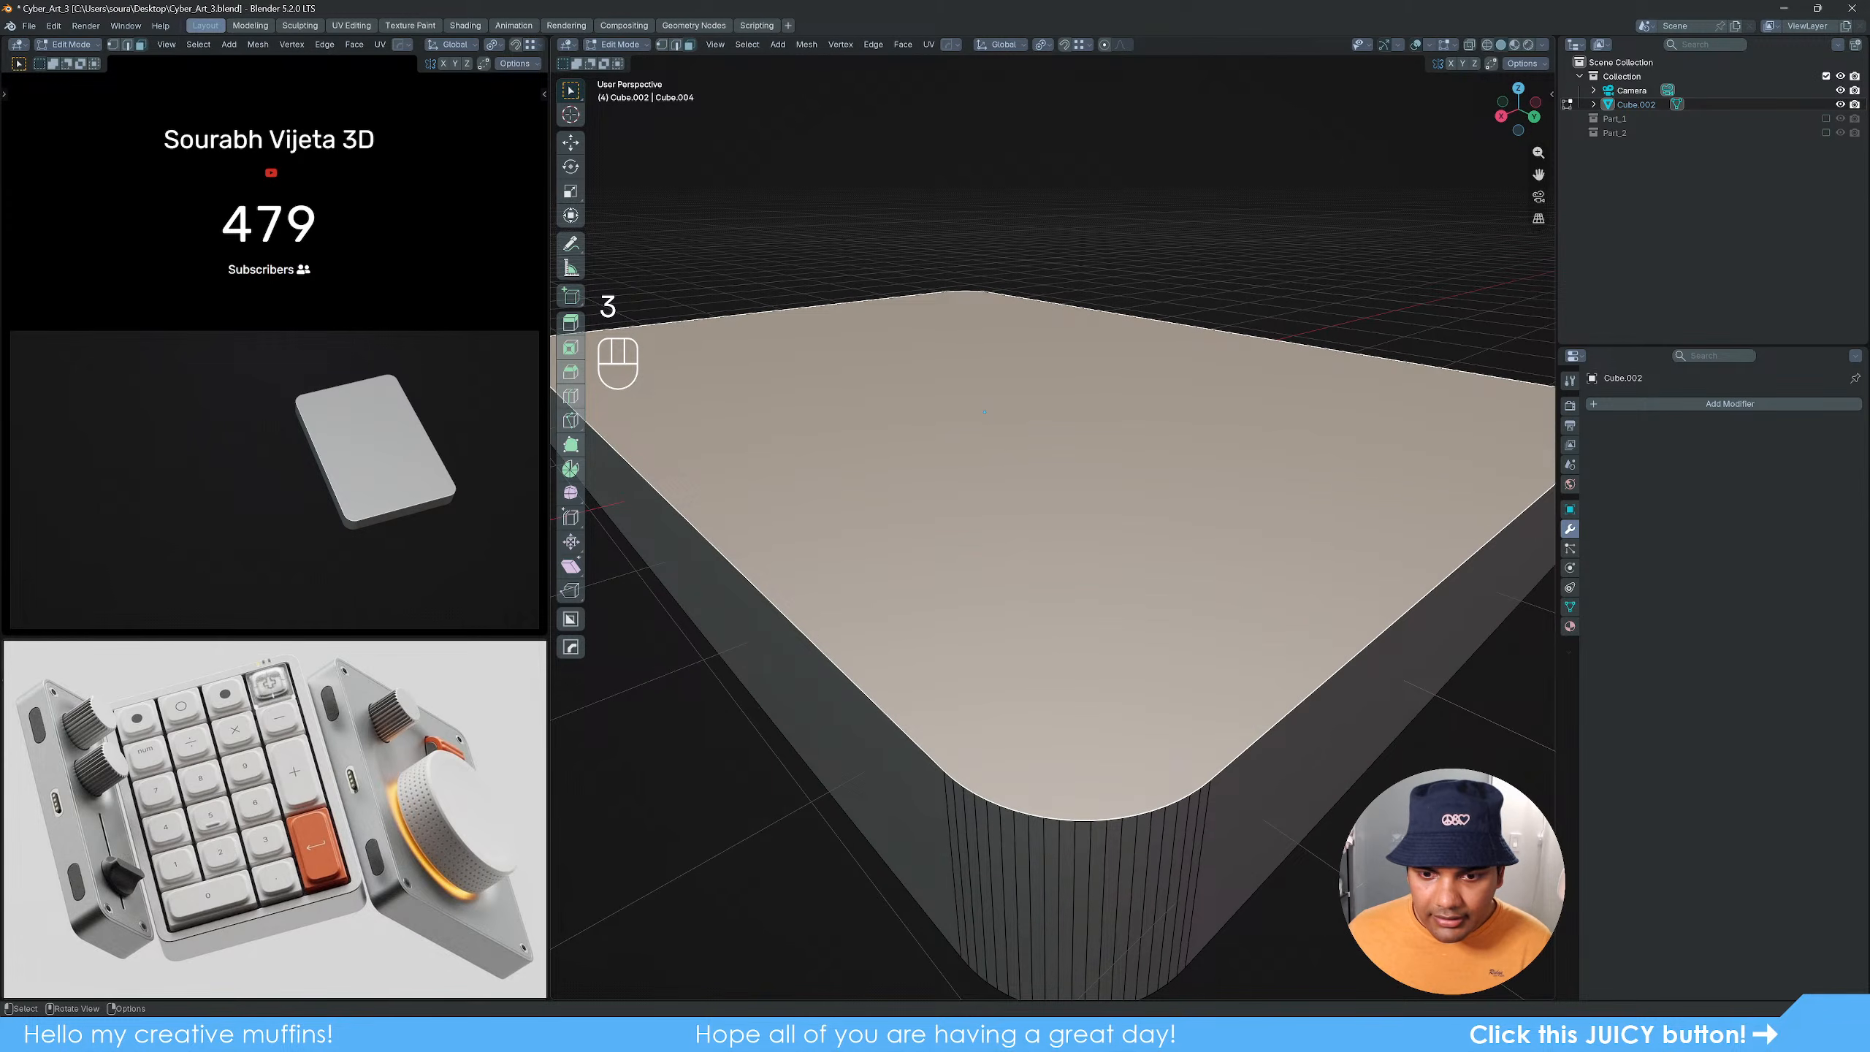
# Step: Try an inset of about 0.071 m on the panel's top face and undo it
pyautogui.press('i')
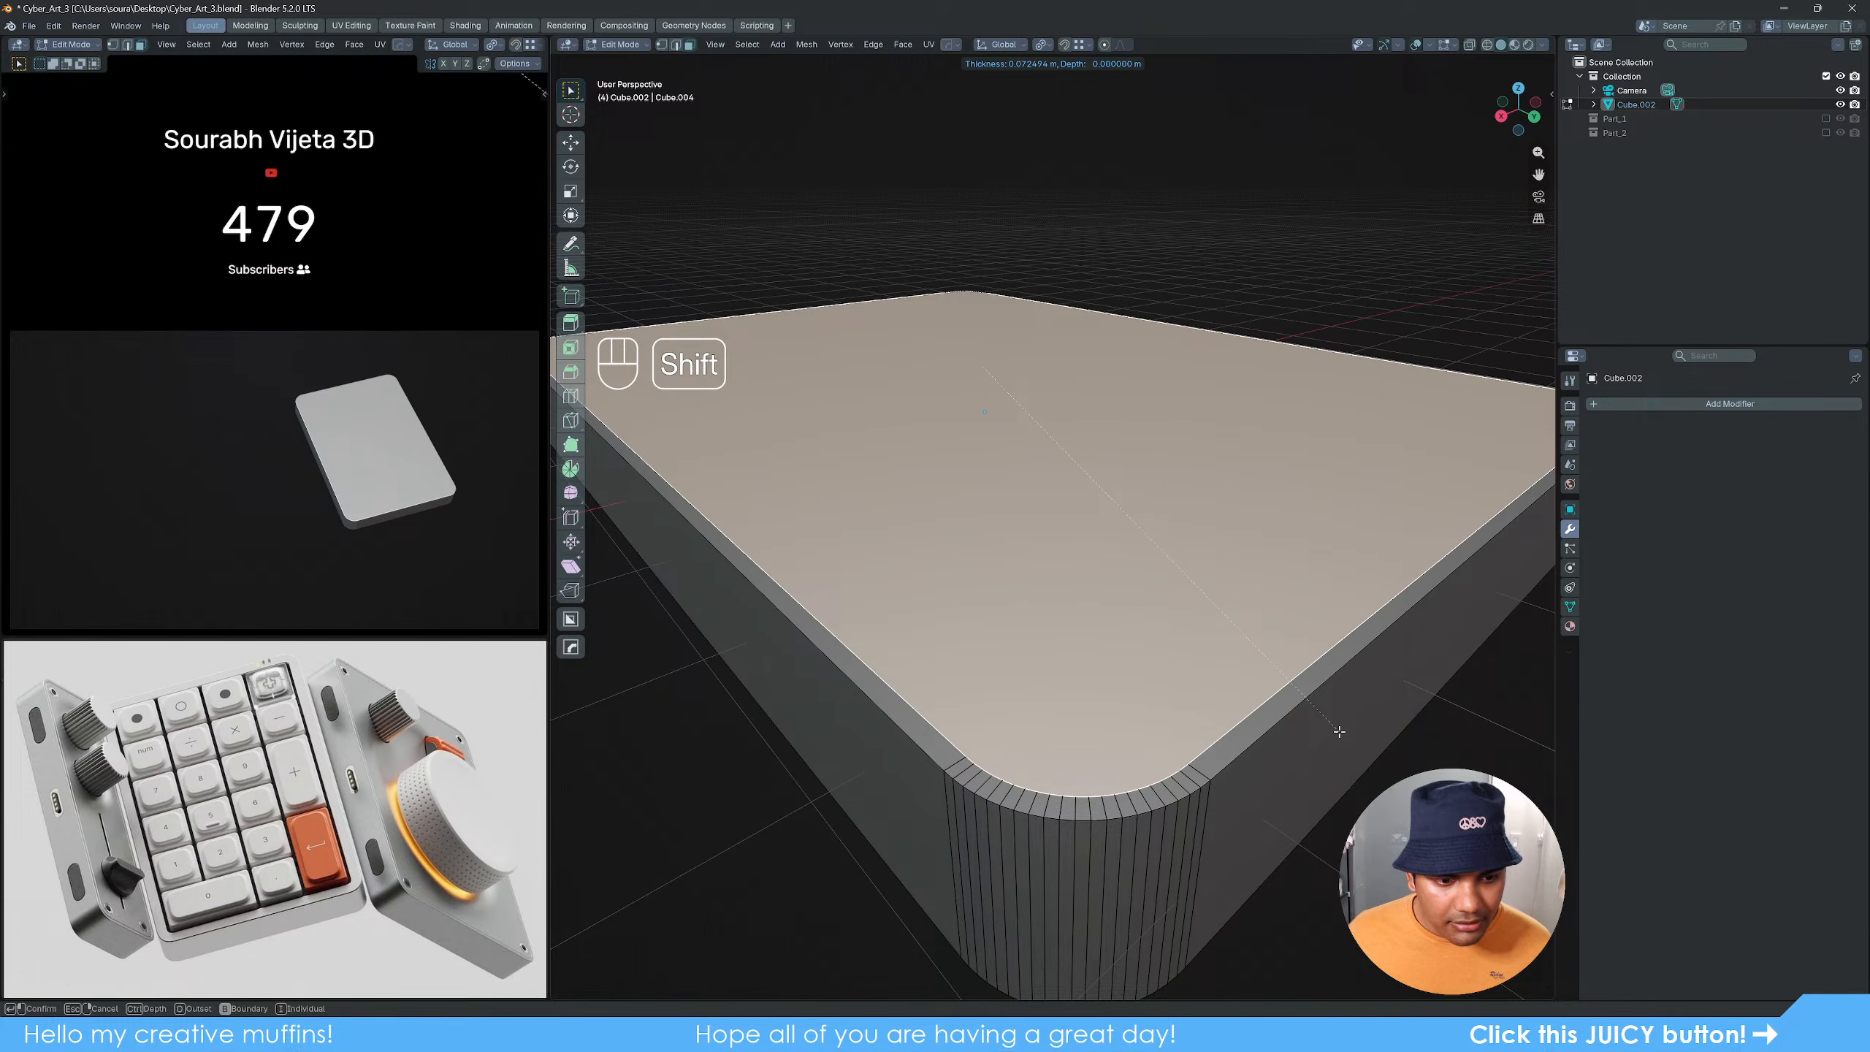
pyautogui.click(1318, 711)
pyautogui.scroll(-5, 1251, 718)
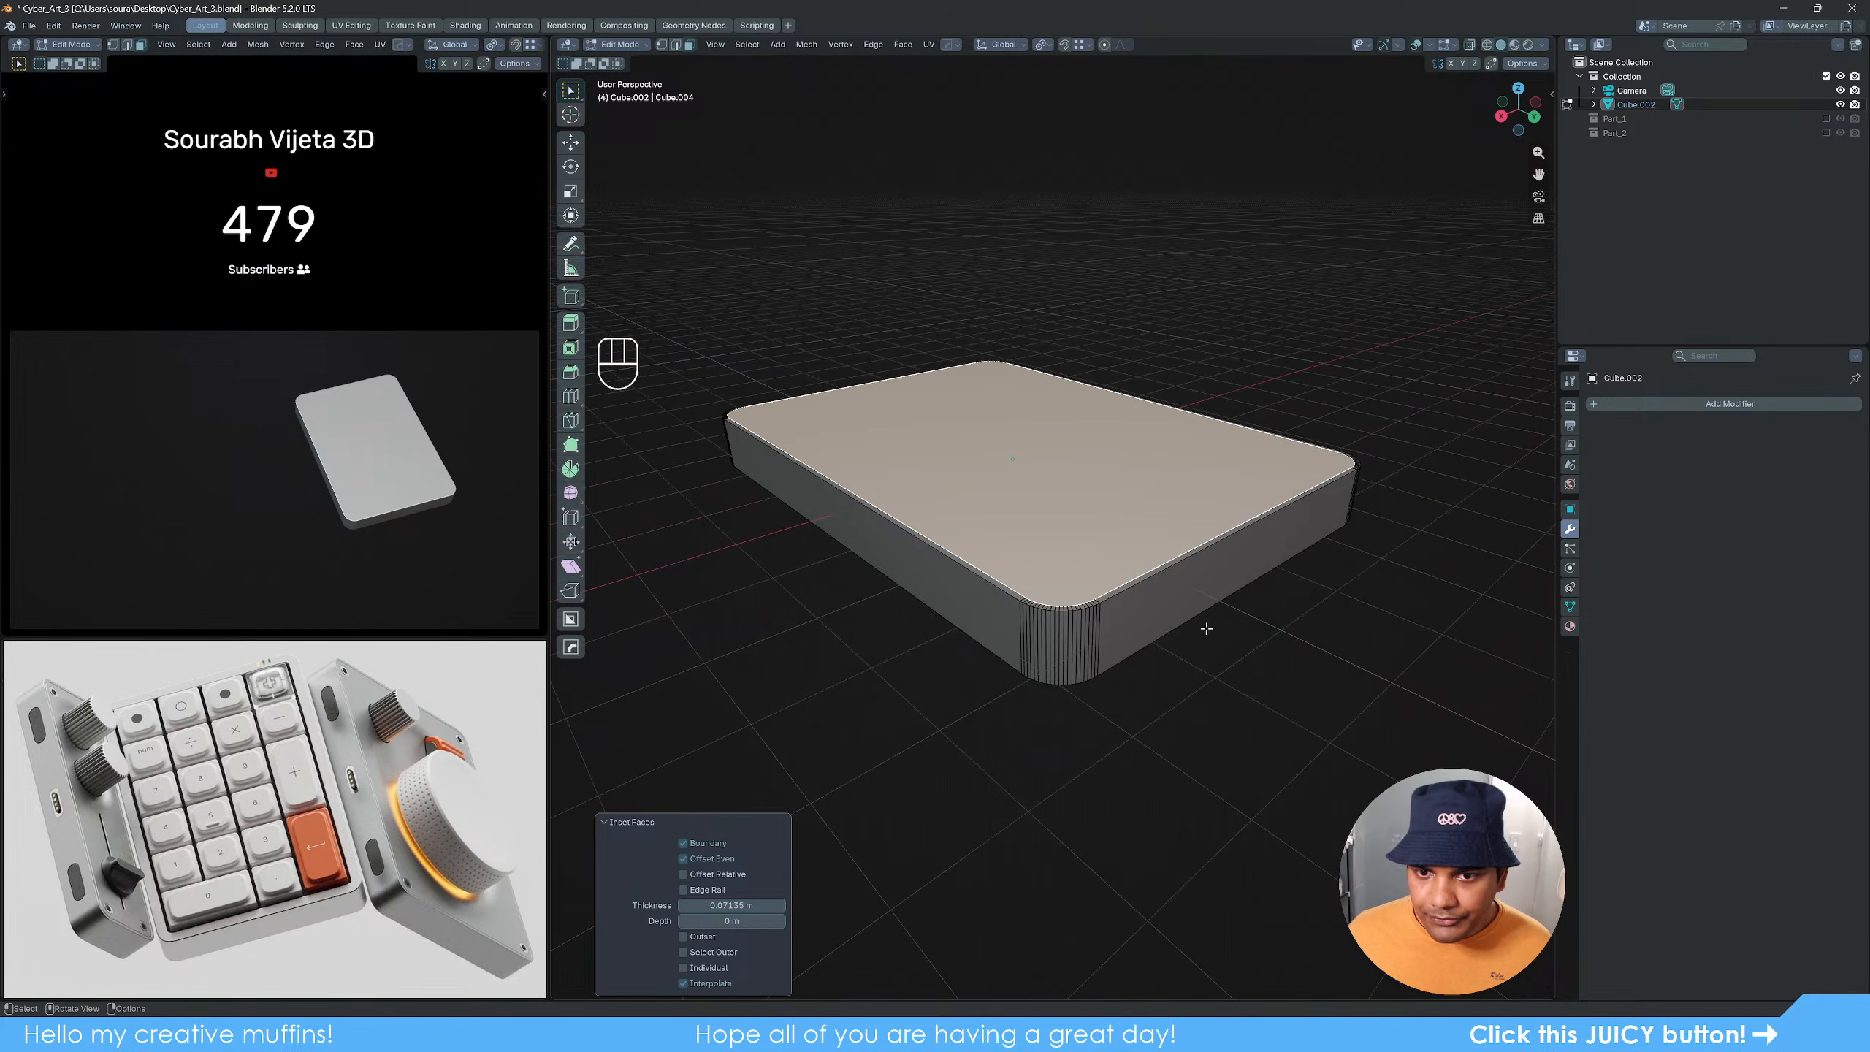
pyautogui.keyDown('shift'); pyautogui.moveTo(1238, 718); pyautogui.dragTo(1206, 645, button='middle'); pyautogui.keyUp('shift')
pyautogui.scroll(3, 1205, 644)
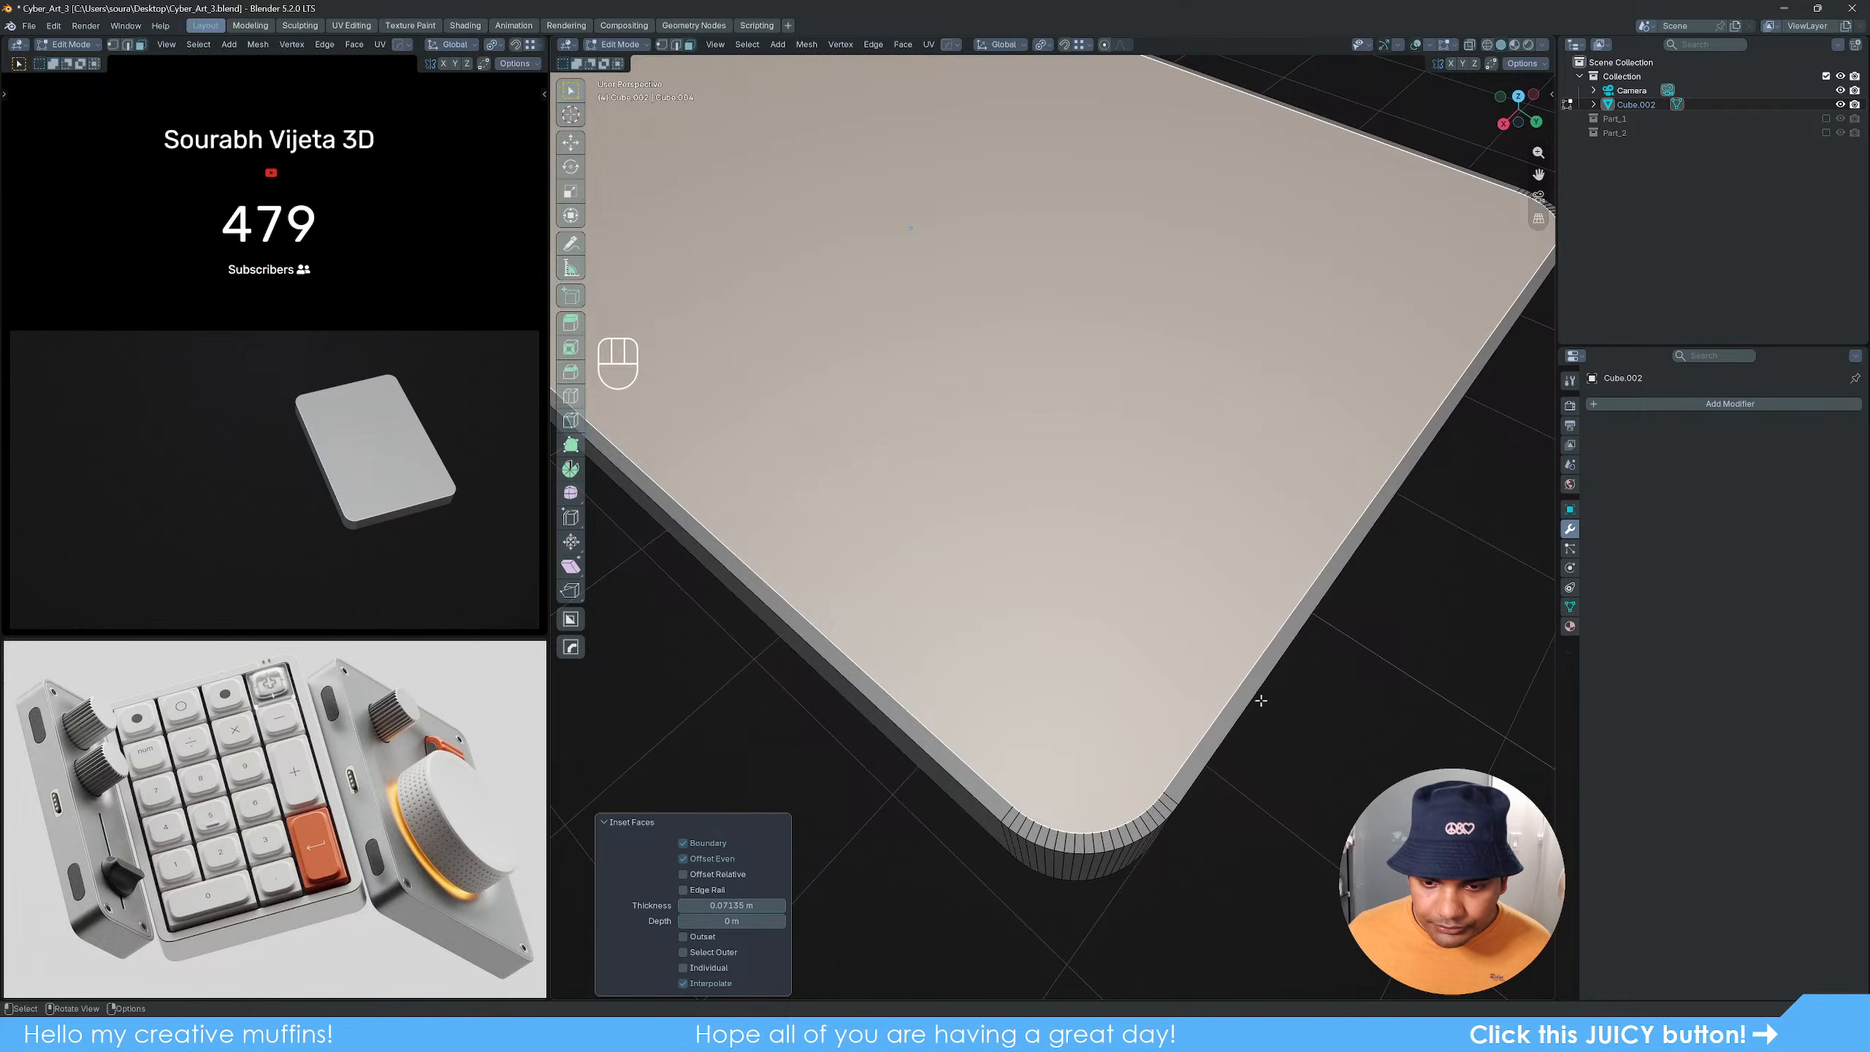
pyautogui.scroll(-3, 1260, 701)
pyautogui.hotkey('ctrl', 'z')
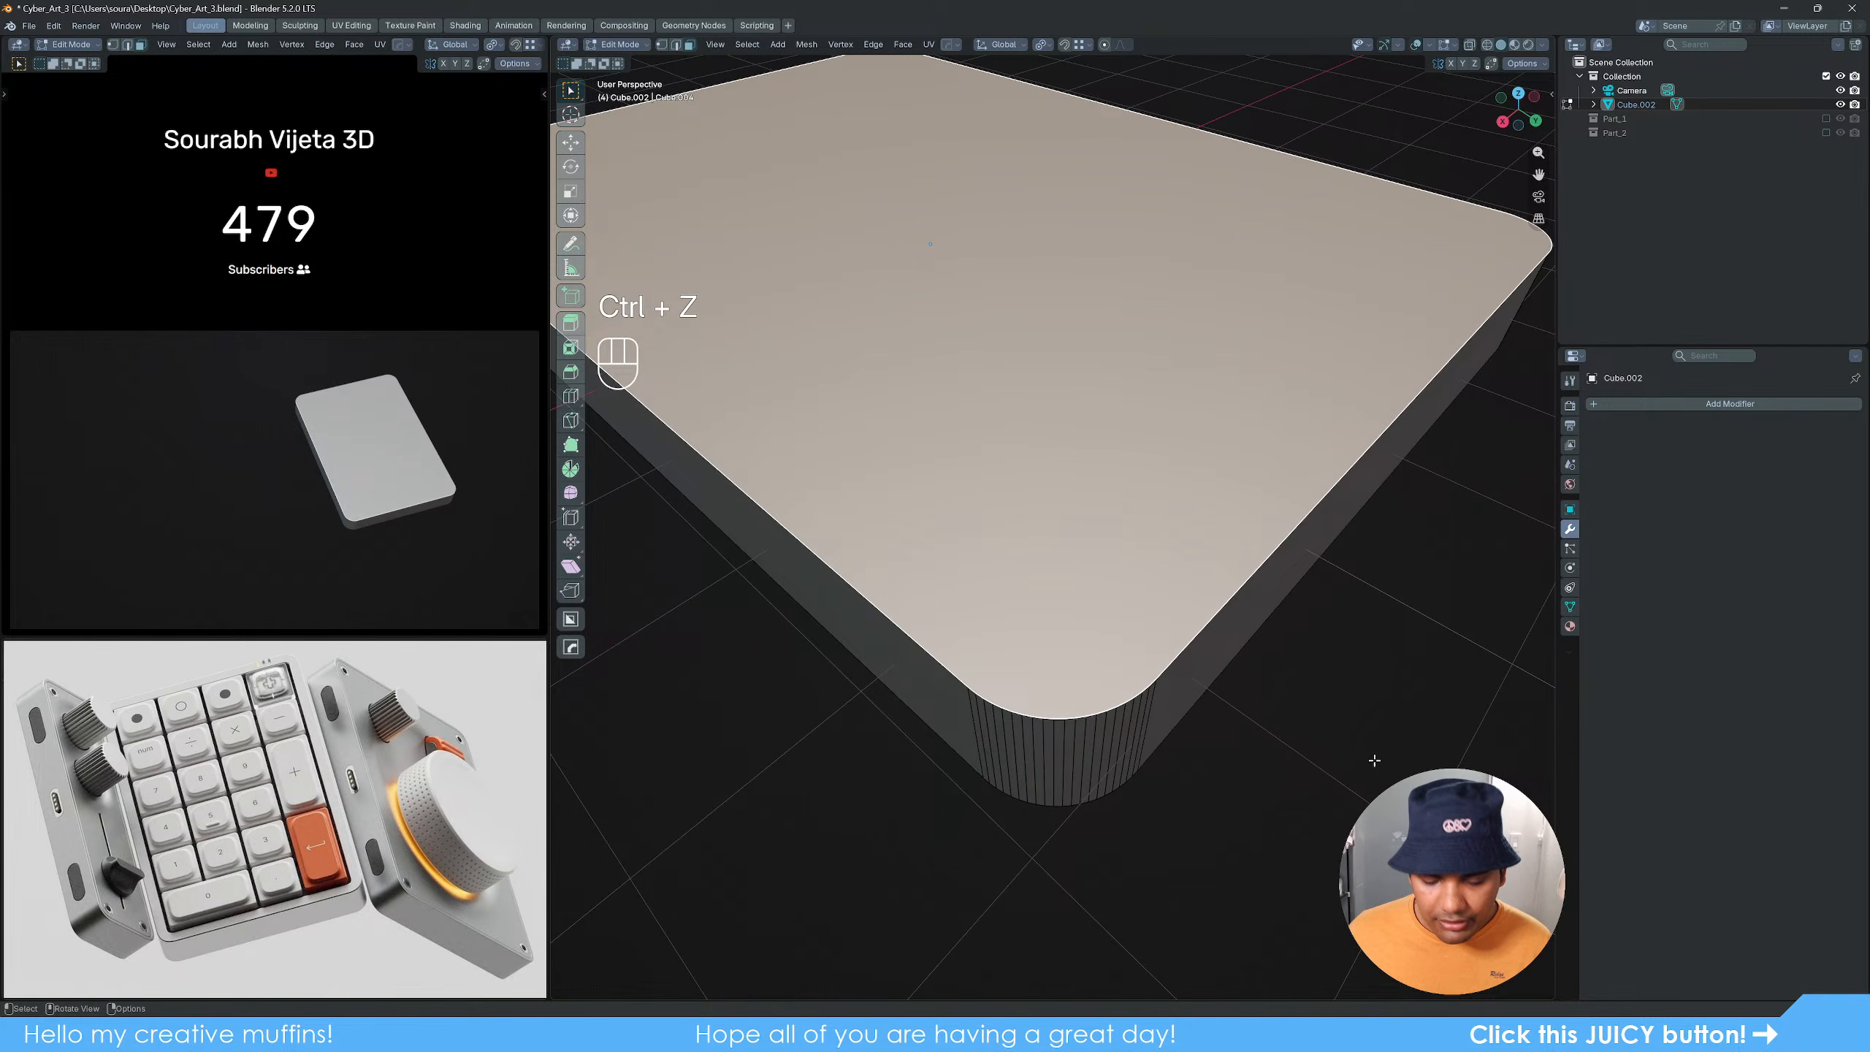
# Step: Inset the panel's top face by about 0.098 m to leave an even border around it
pyautogui.press('i')
pyautogui.press('shift')
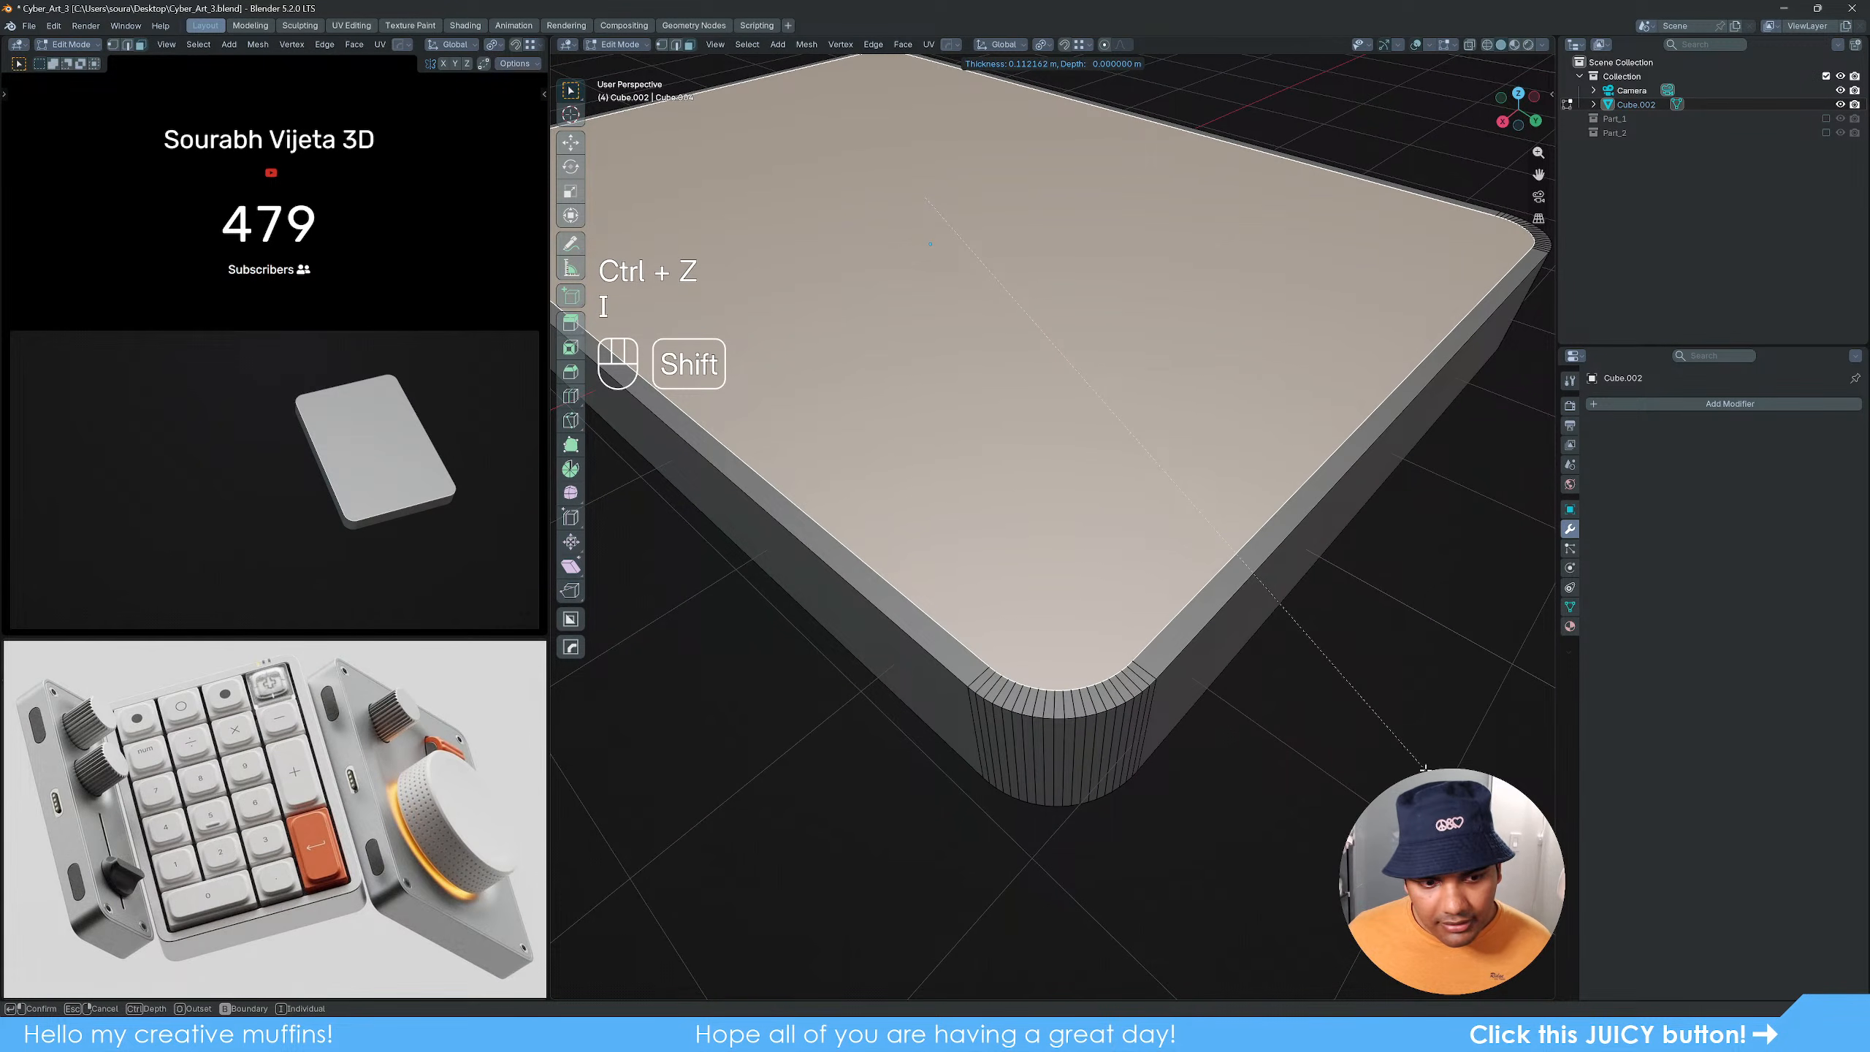
pyautogui.keyDown('shift'); pyautogui.click(1429, 776); pyautogui.keyUp('shift')
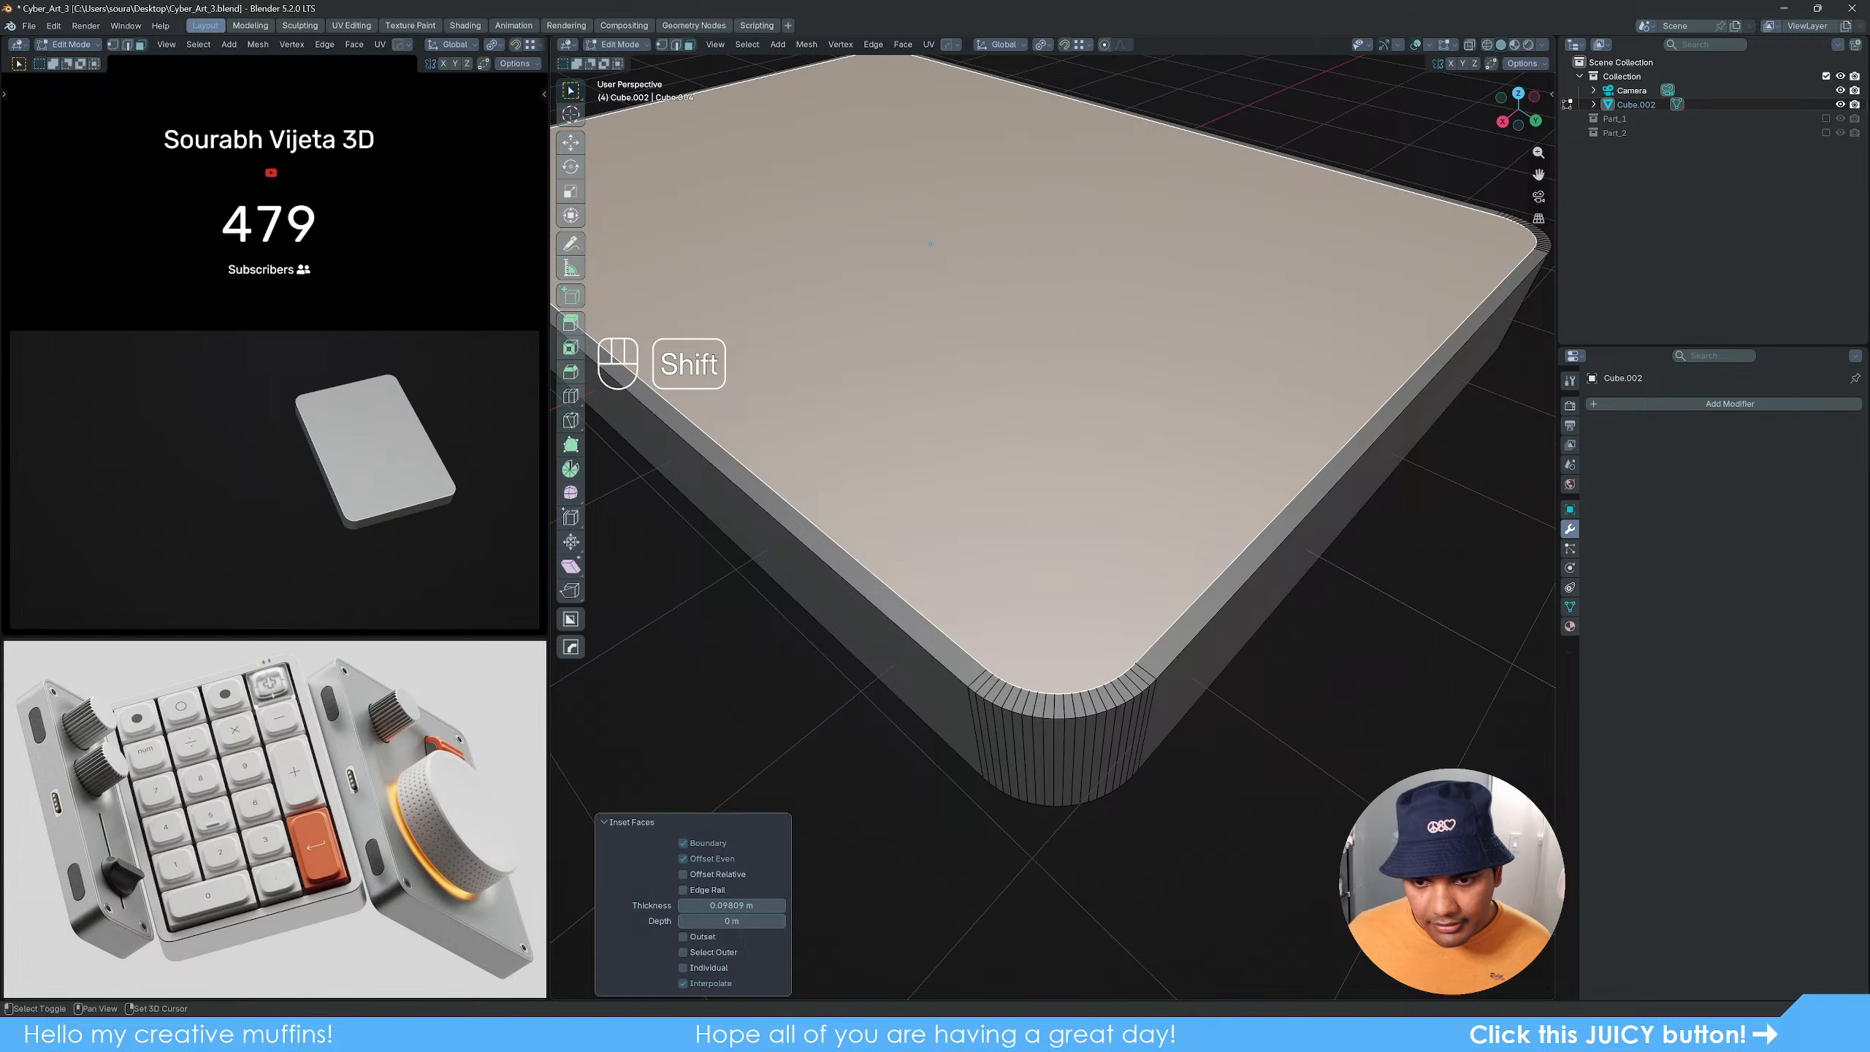
# Step: Bevel the inset outline on the top face by about 0.0077 m with one segment to form a thin strip
pyautogui.moveTo(1263, 721); pyautogui.dragTo(1318, 726, button='middle')
pyautogui.keyDown('shift'); pyautogui.moveTo(1318, 725); pyautogui.dragTo(1188, 652, button='middle'); pyautogui.keyUp('shift')
pyautogui.scroll(3, 1188, 652)
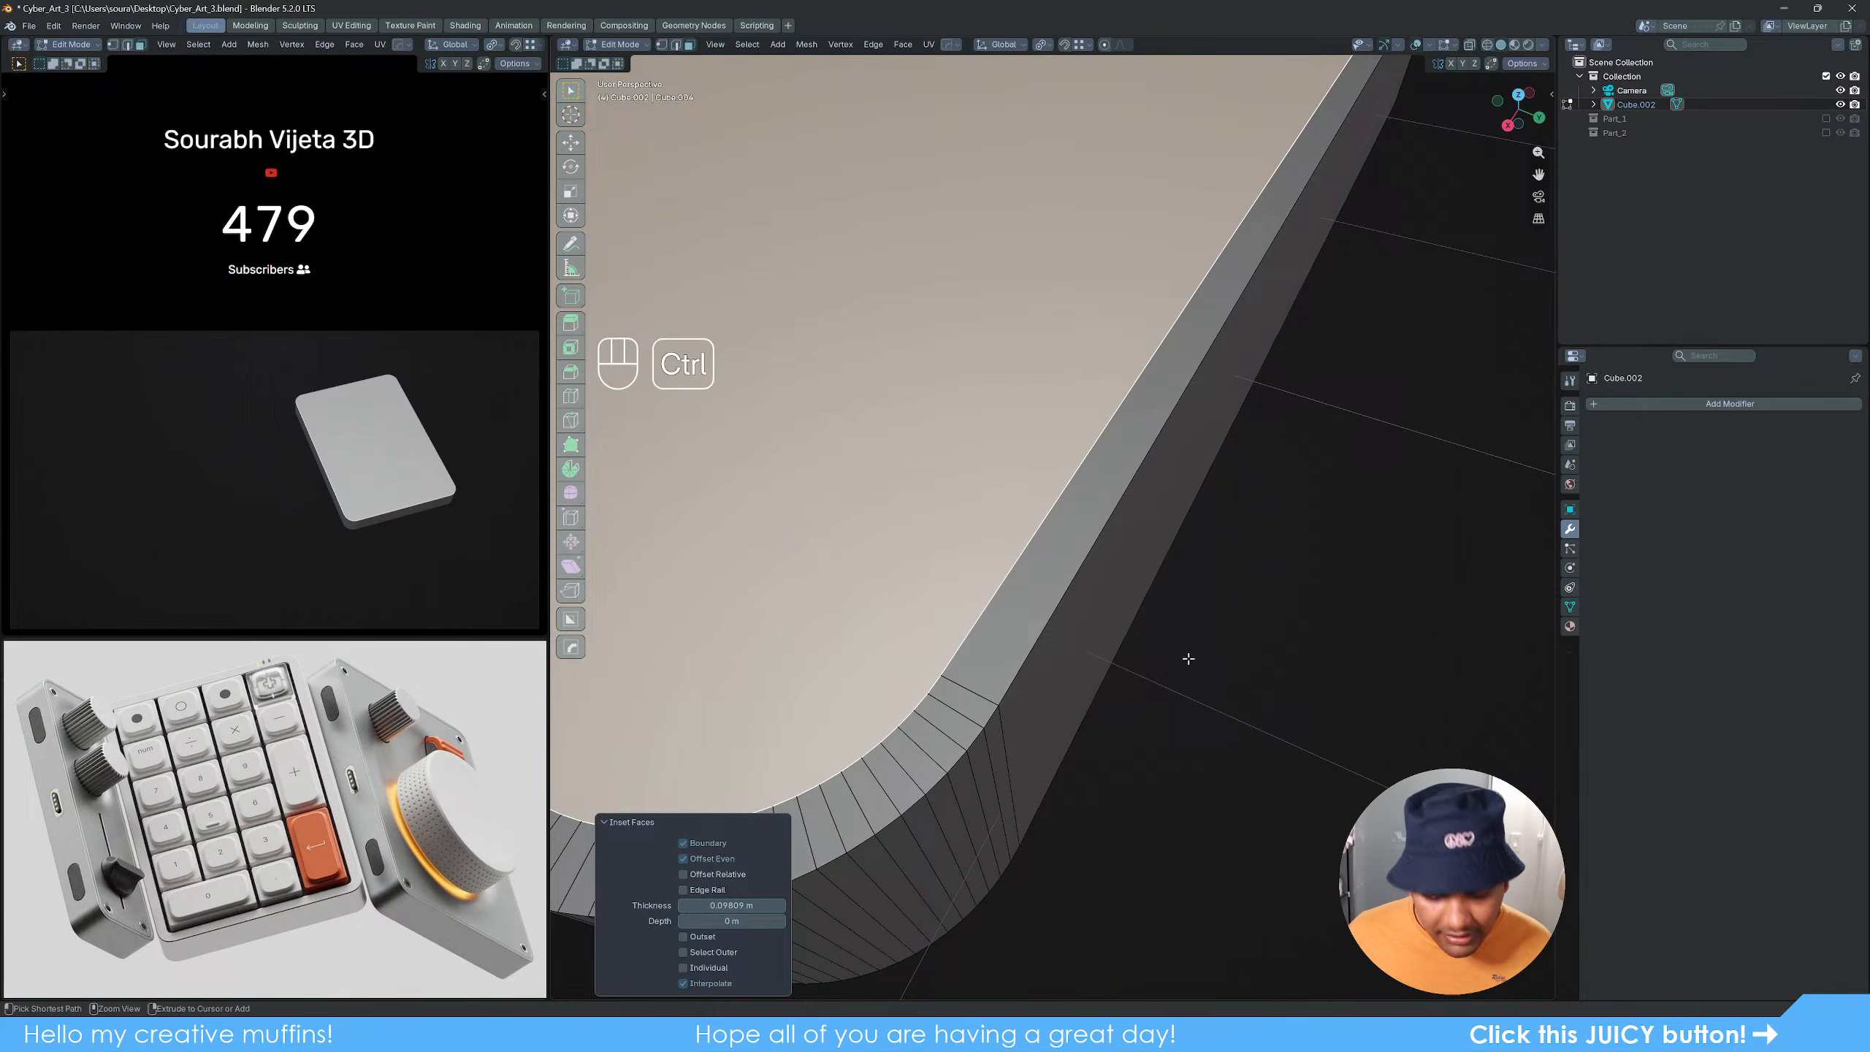
pyautogui.hotkey('ctrl', 'b')
pyautogui.press('shift')
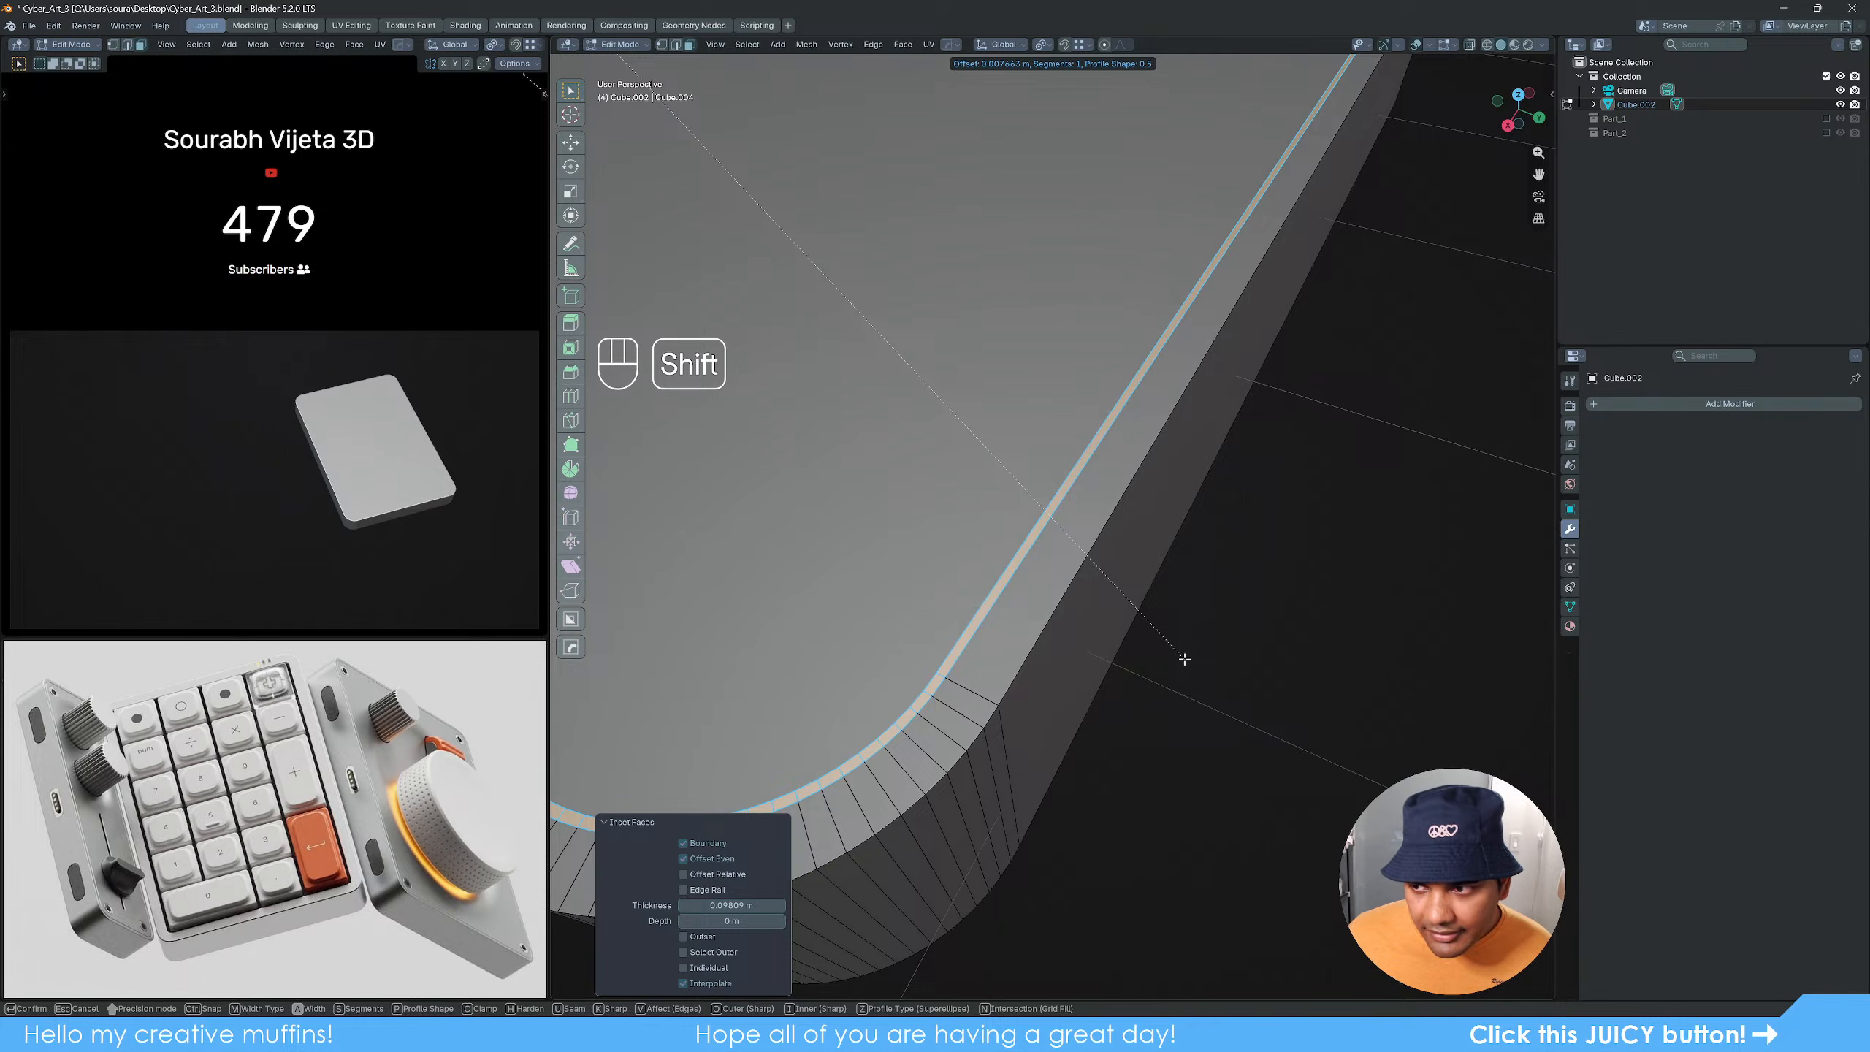
pyautogui.click(1184, 659)
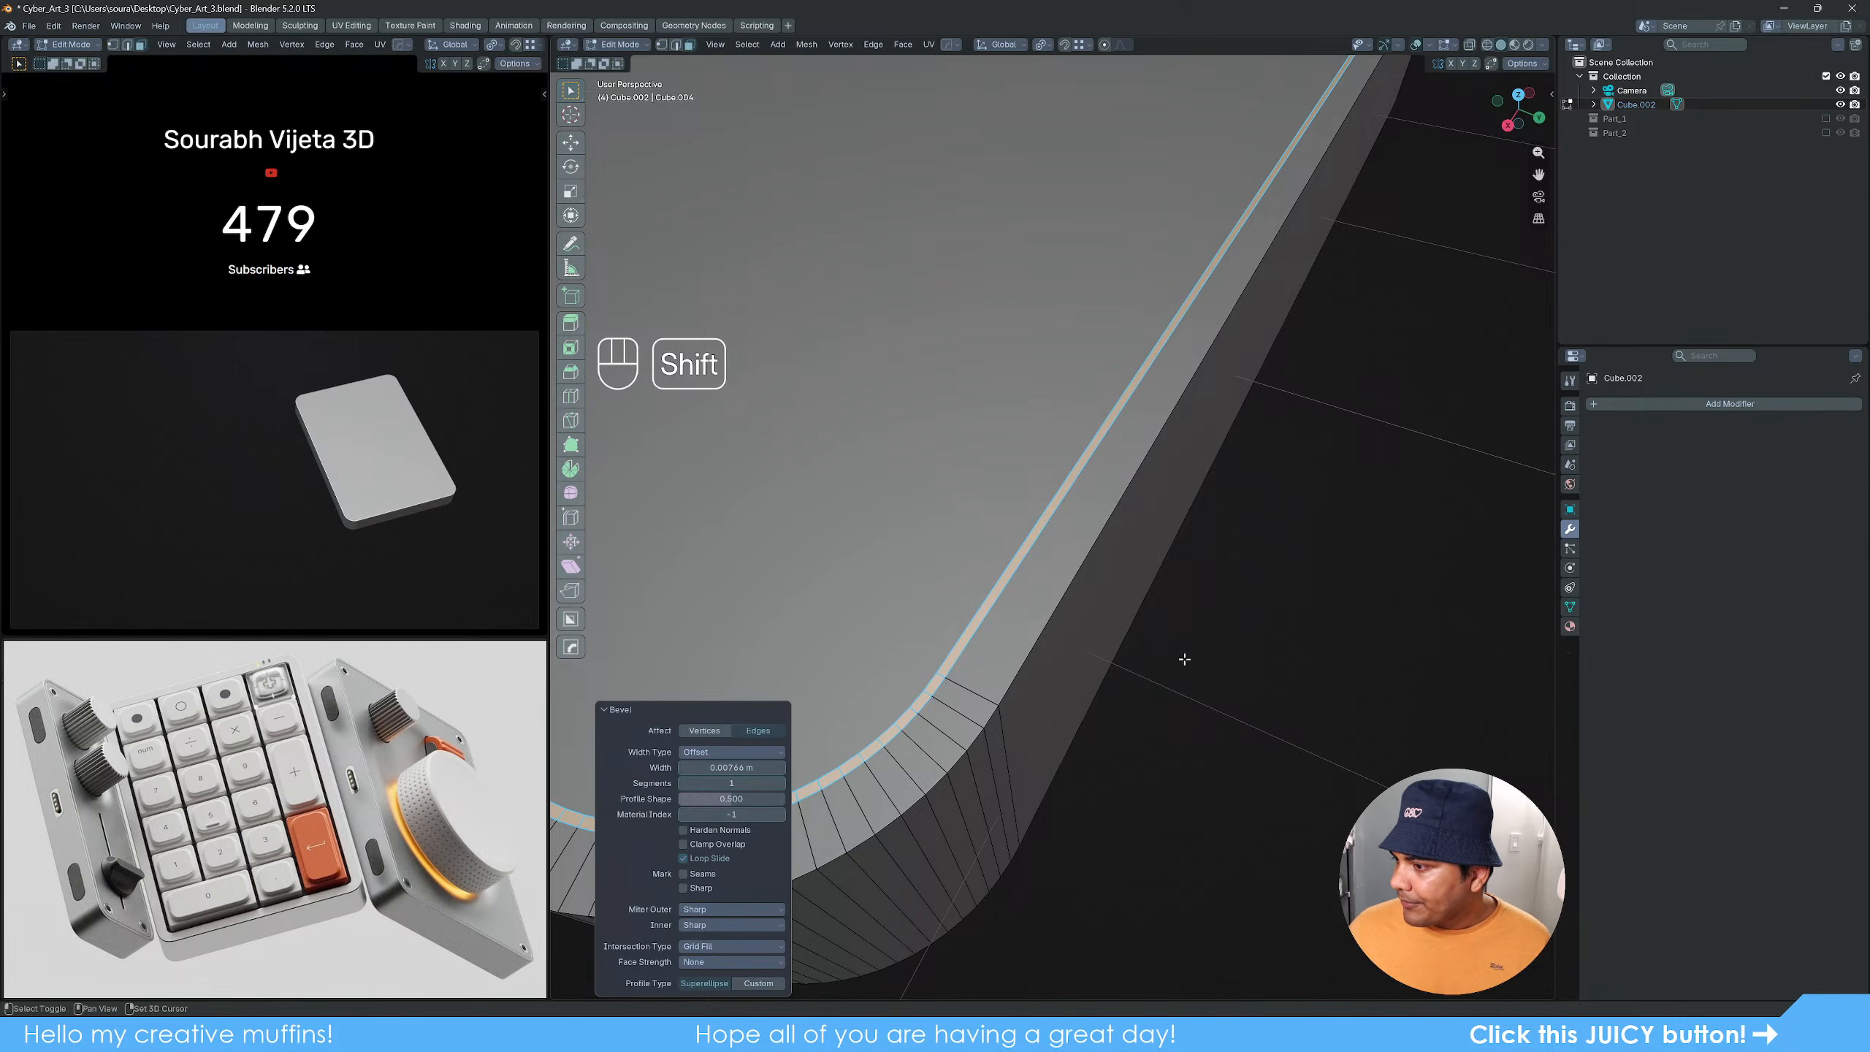
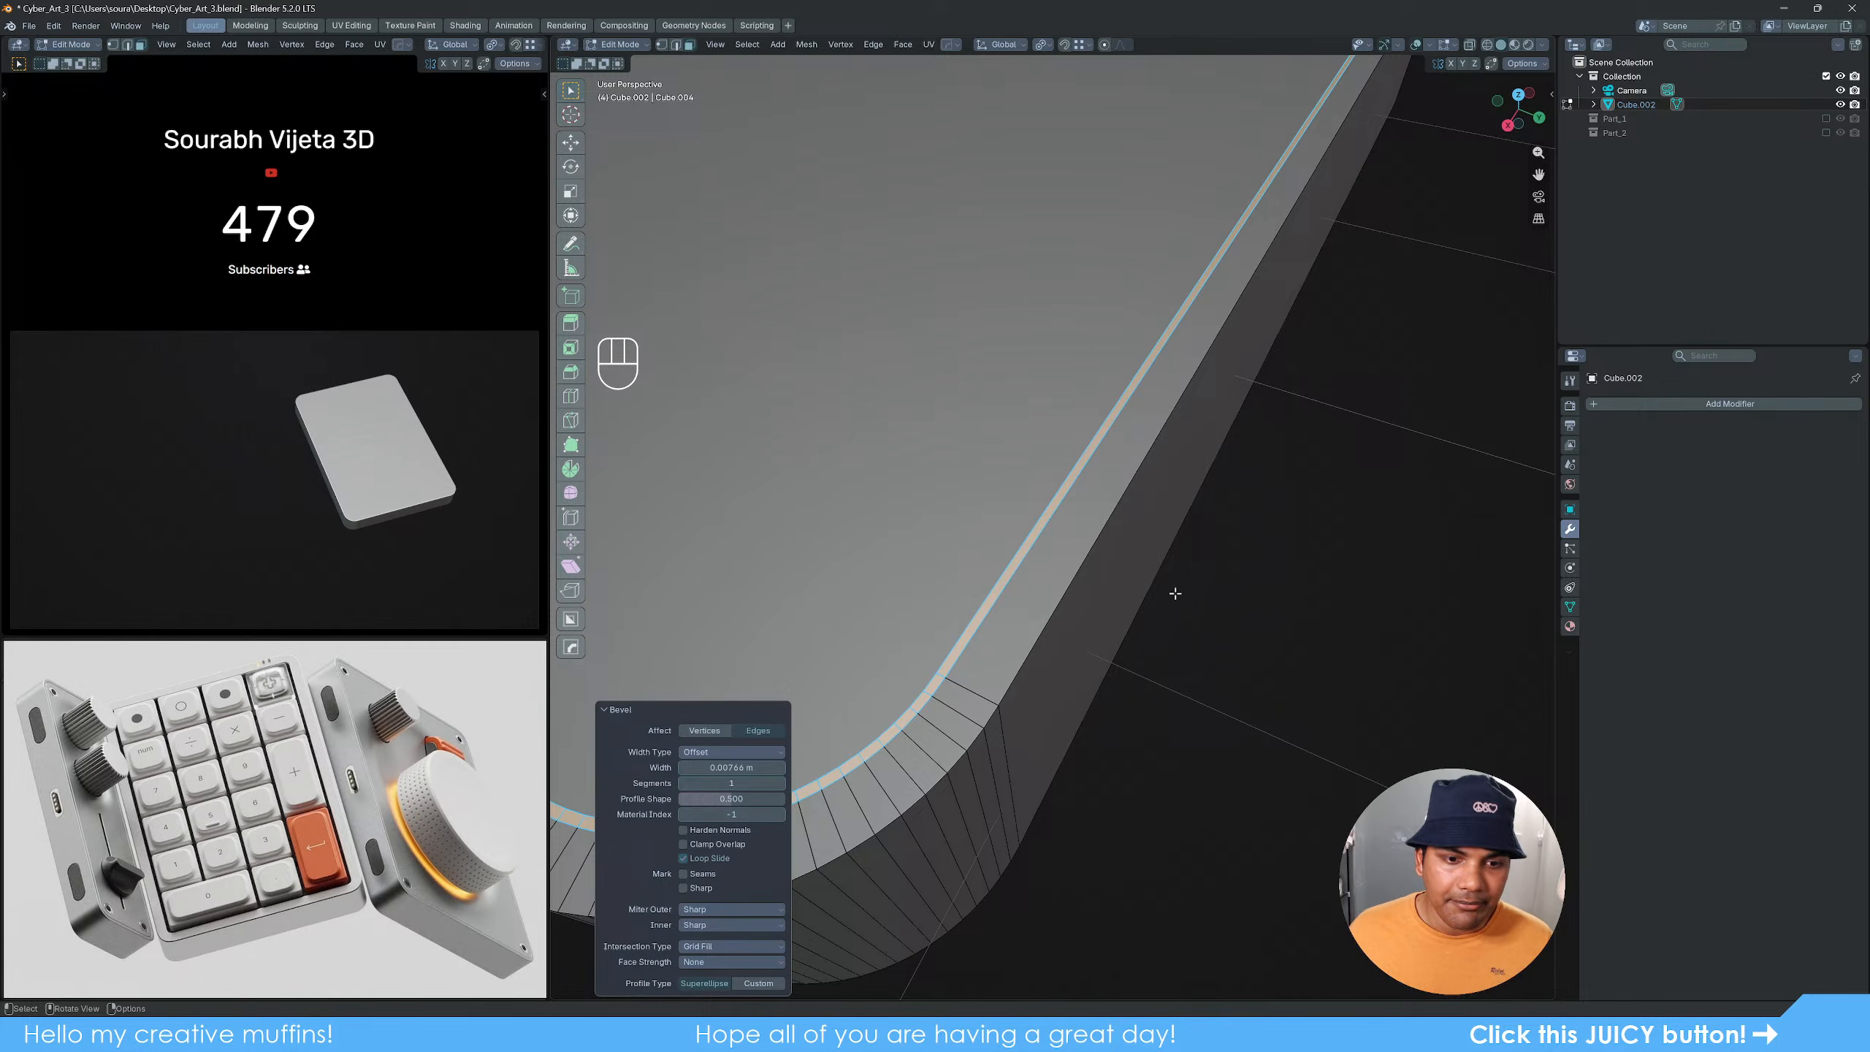
# Step: Extrude the thin strip inward along its normals by about 0.024 m to cut a groove around the panel's top
pyautogui.scroll(-5, 1134, 582)
pyautogui.keyDown('shift'); pyautogui.moveTo(1127, 563); pyautogui.dragTo(1173, 476, button='middle'); pyautogui.keyUp('shift')
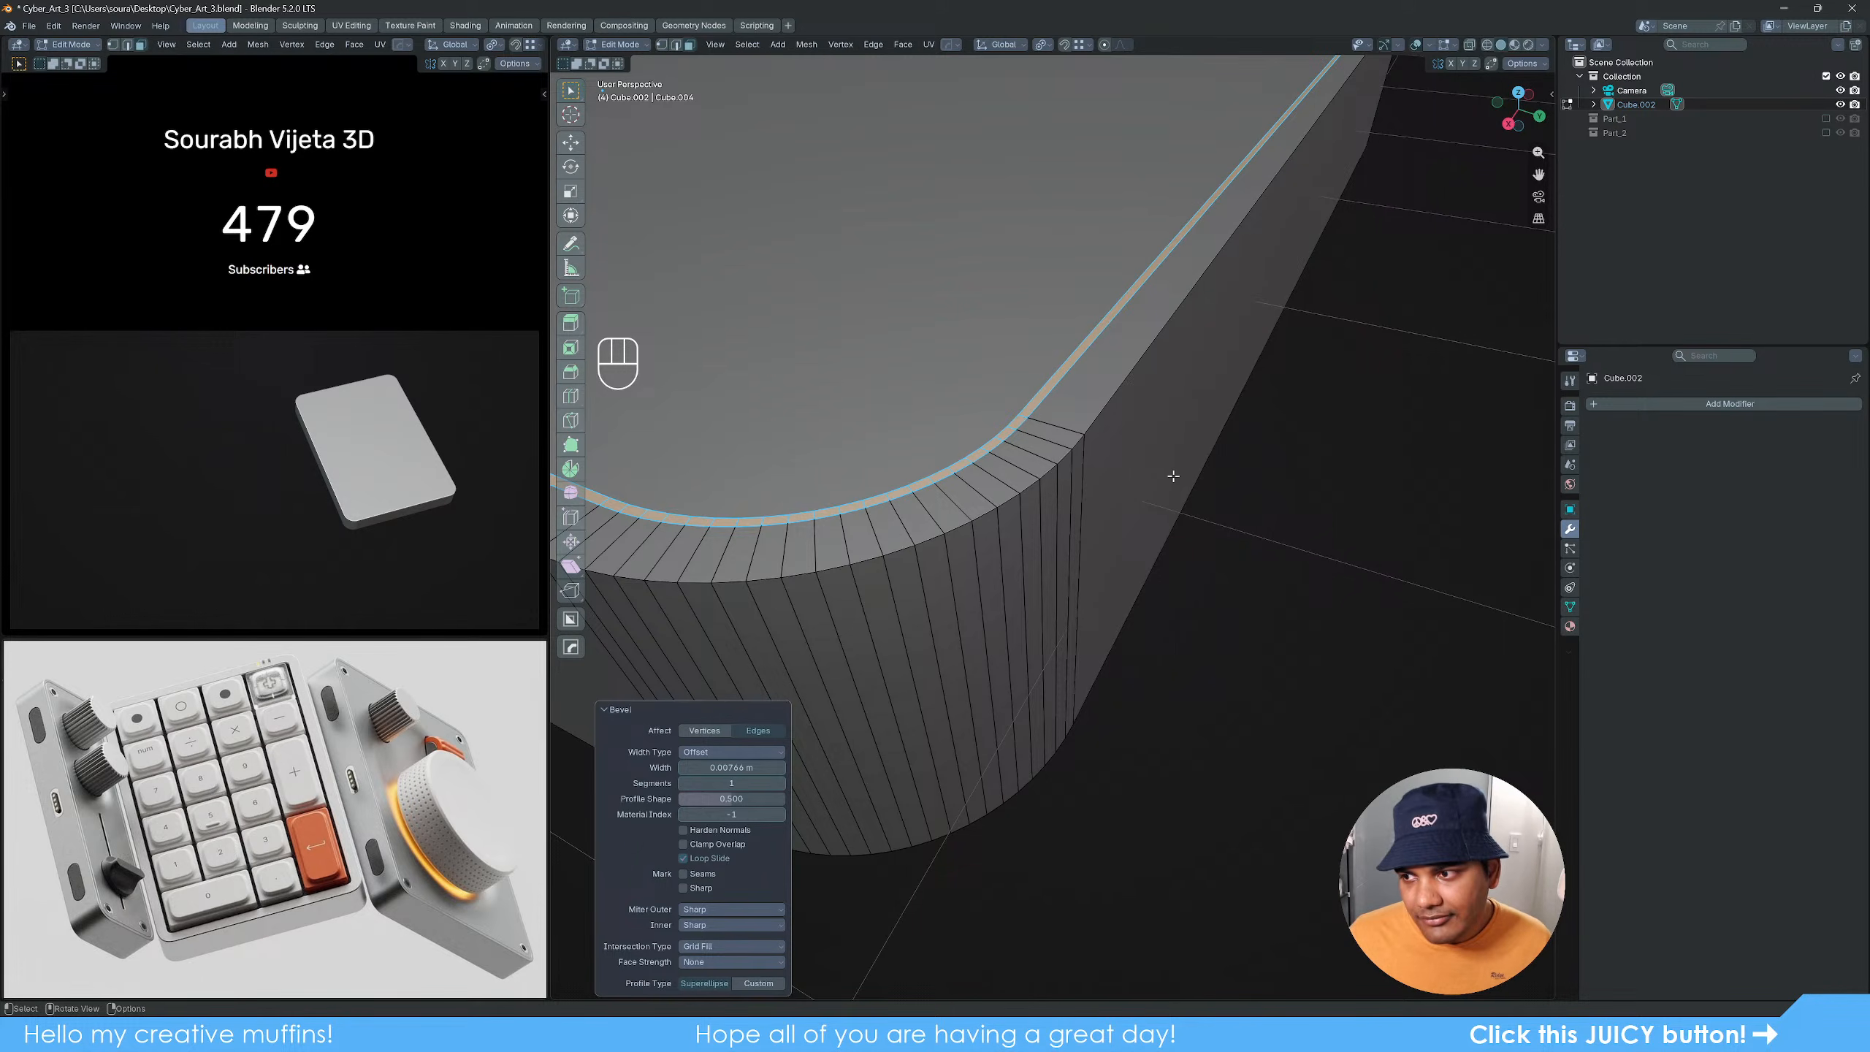
pyautogui.scroll(5, 1127, 536)
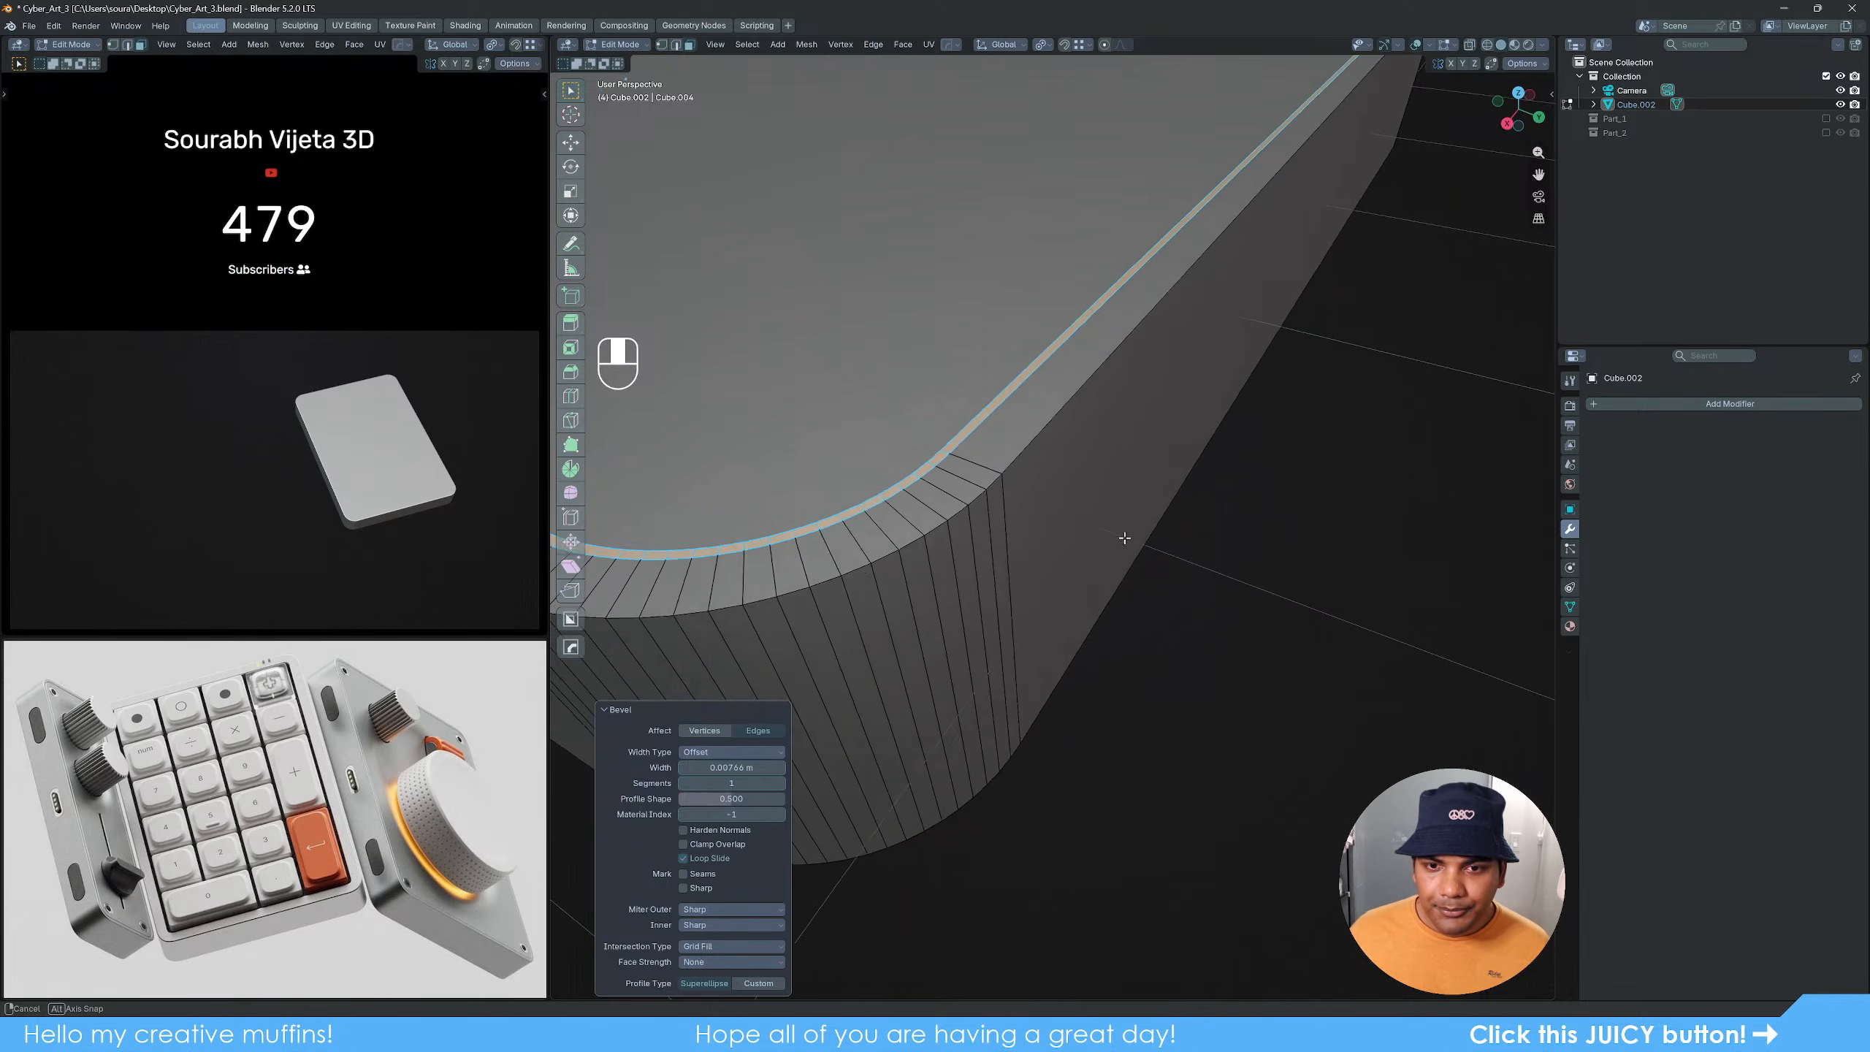
pyautogui.keyDown('shift'); pyautogui.moveTo(1161, 535); pyautogui.dragTo(1153, 550, button='middle'); pyautogui.keyUp('shift')
pyautogui.hotkey('alt', 'e')
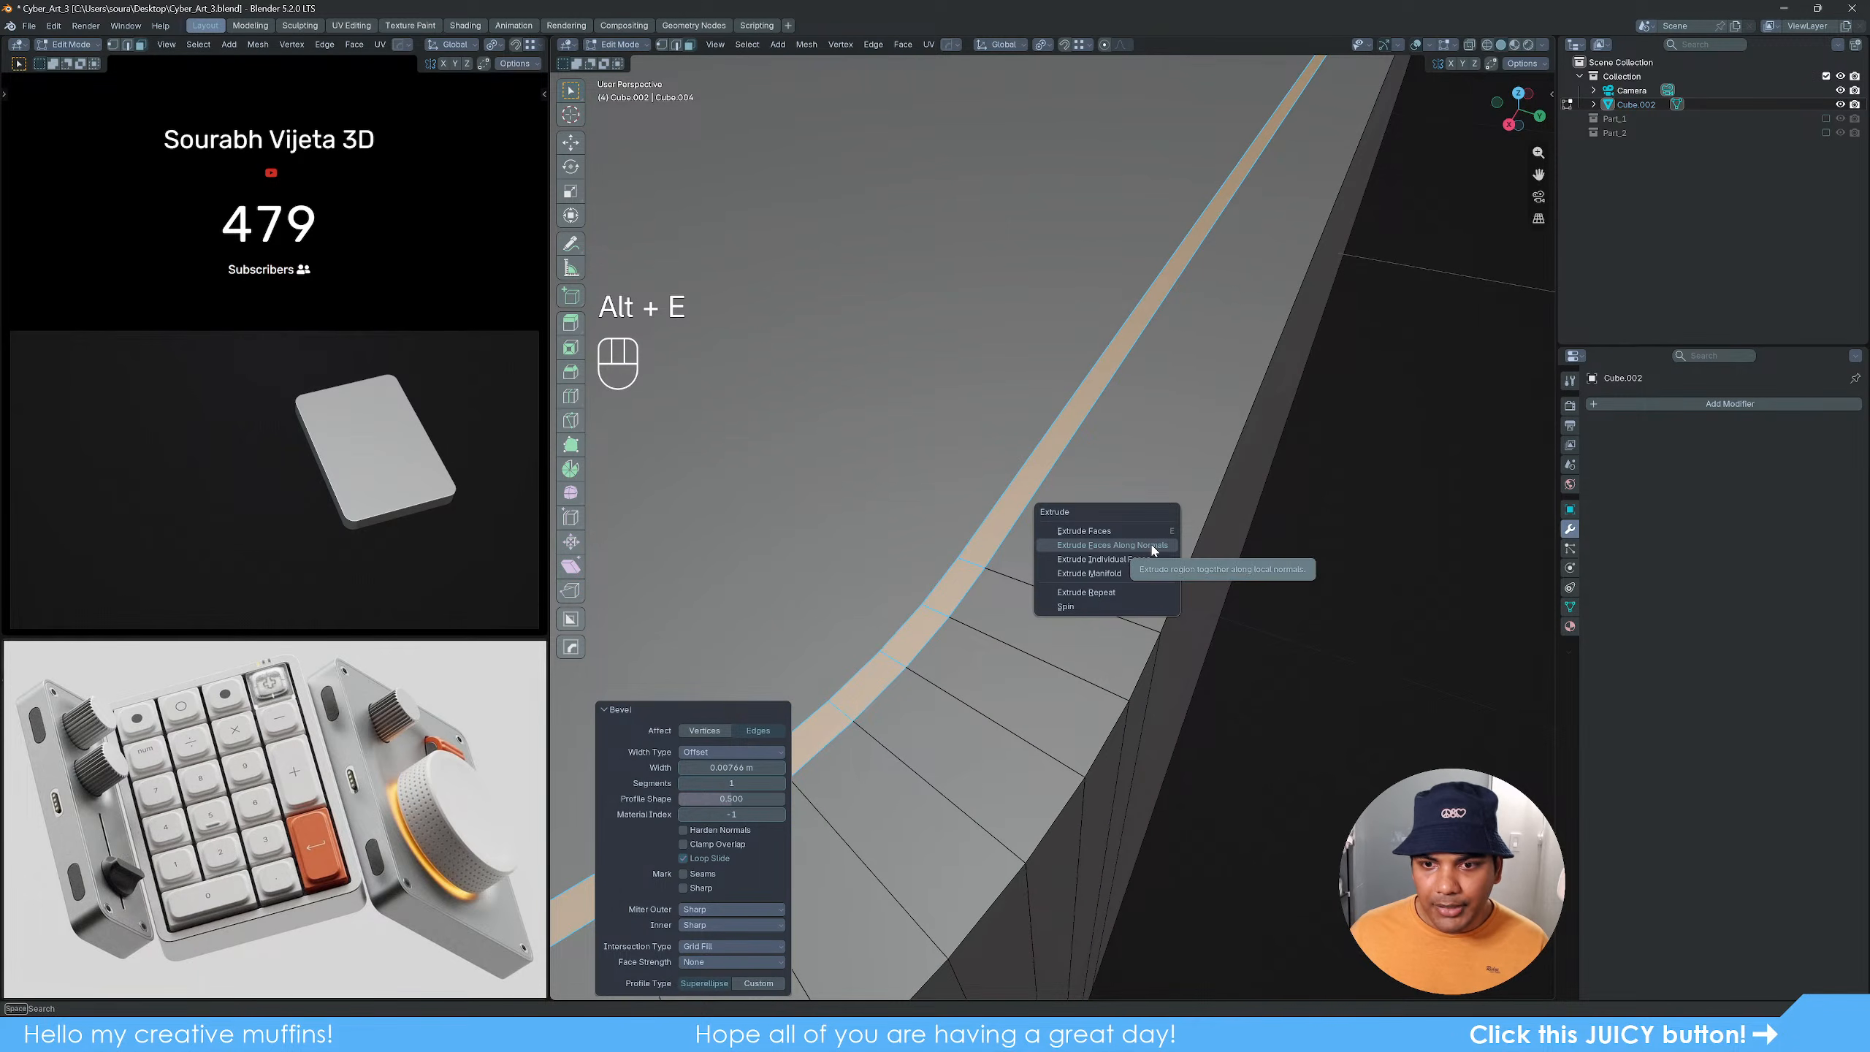
pyautogui.click(1153, 550)
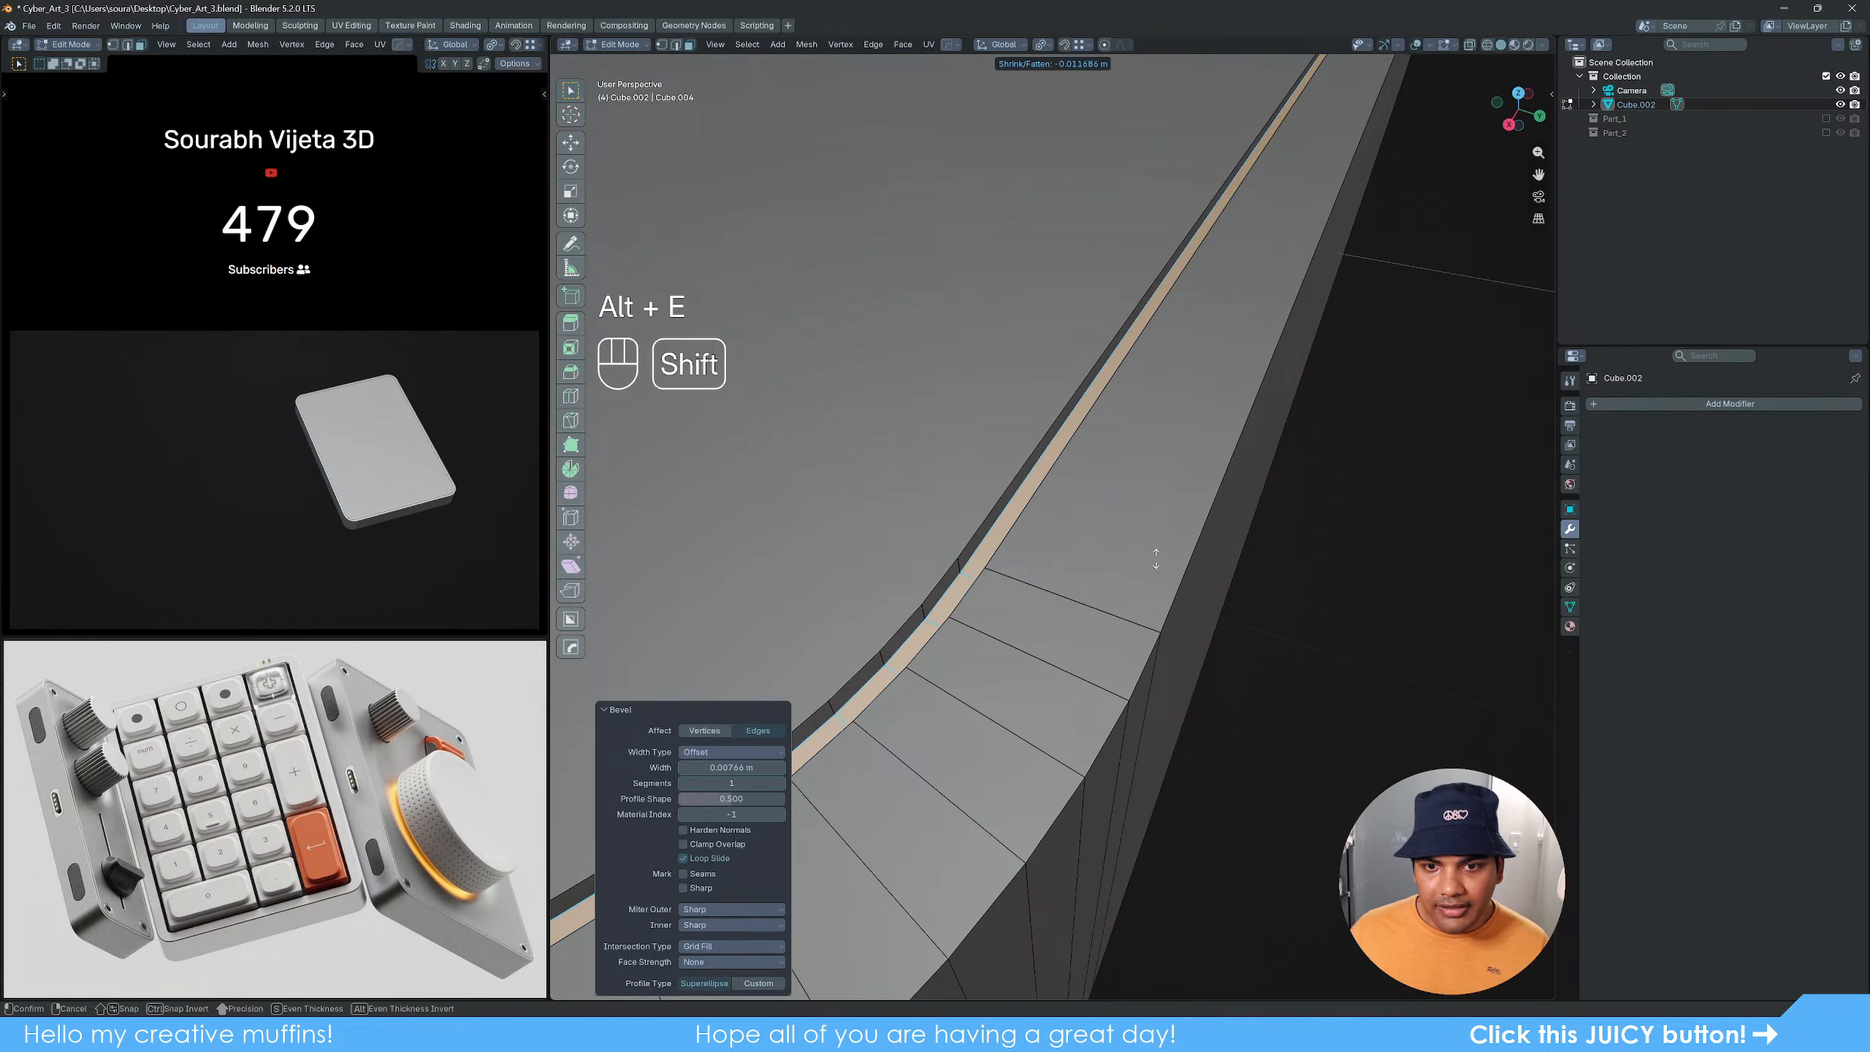
pyautogui.click(1204, 574)
# Step: Switch to see-through wireframe shading and reduce the groove floor selection to its boundary edge loops with Boundary of Selected
pyautogui.scroll(-10, 1191, 547)
pyautogui.scroll(8, 1193, 551)
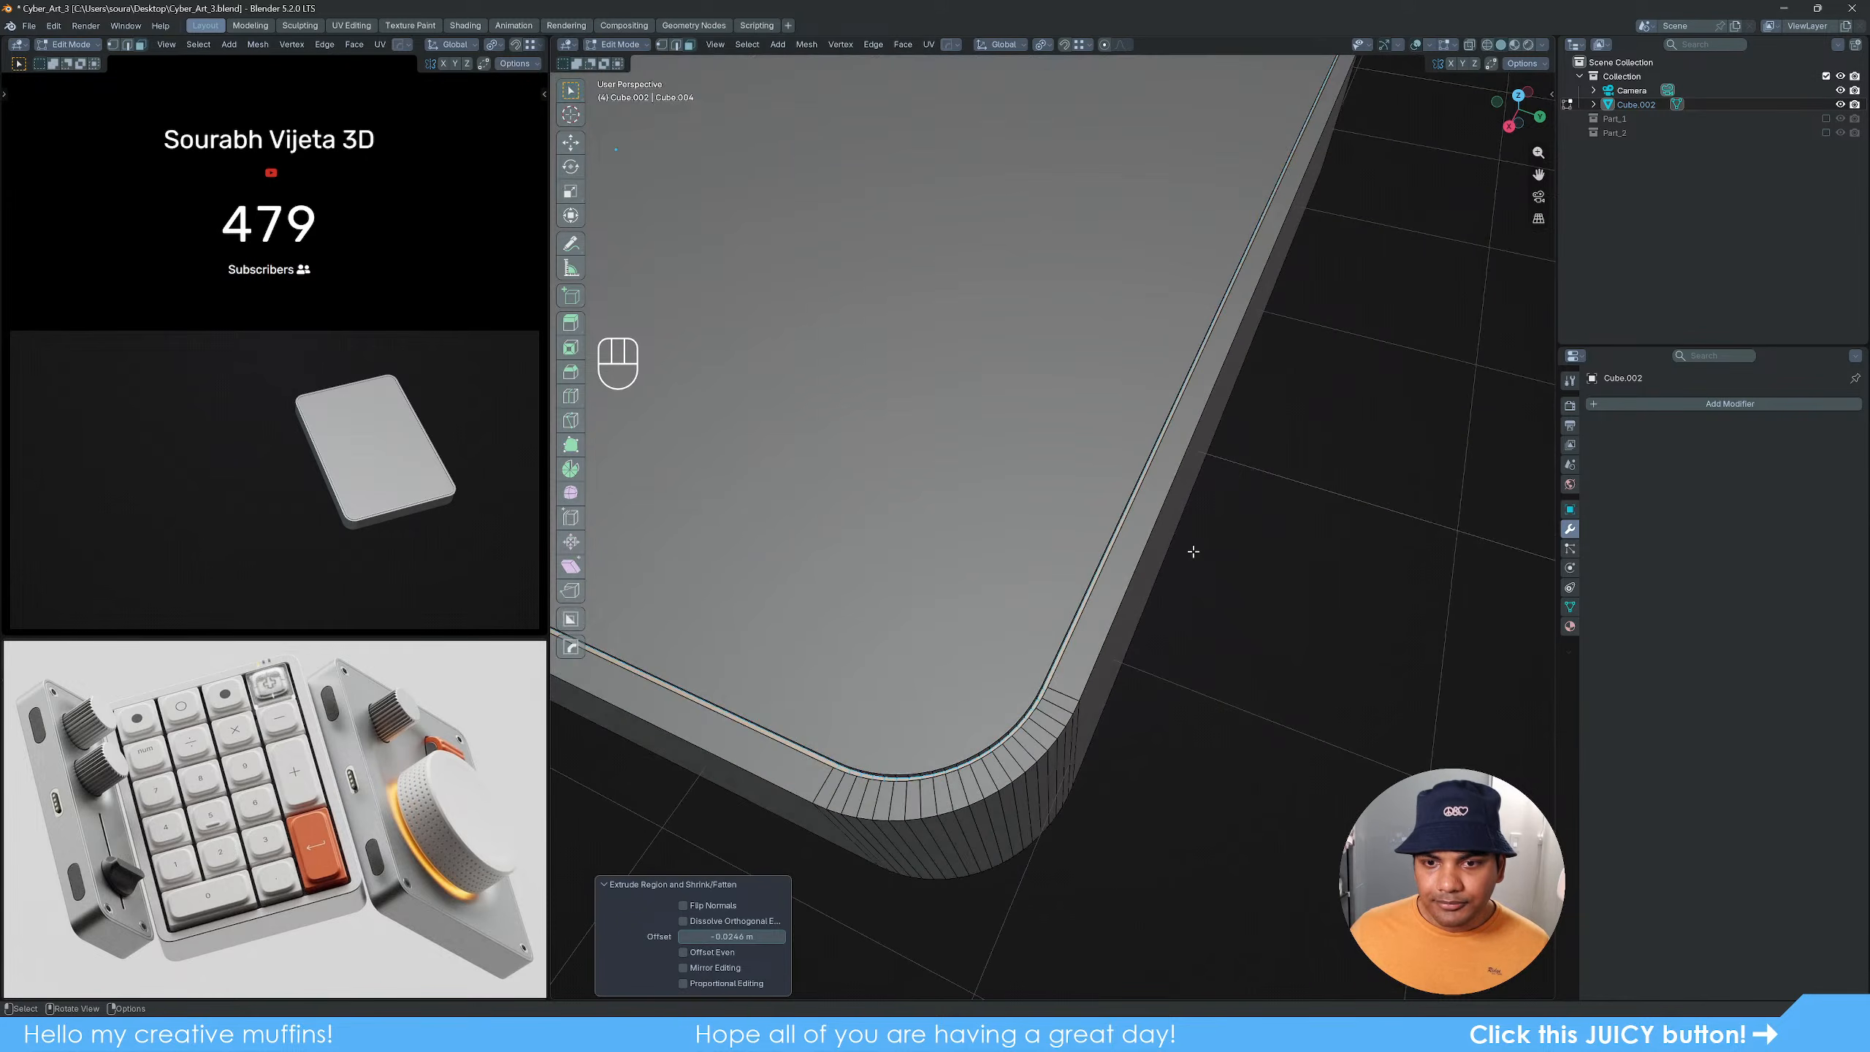
pyautogui.moveTo(1194, 552); pyautogui.dragTo(1140, 597, button='middle')
pyautogui.press('z')
pyautogui.press('z')
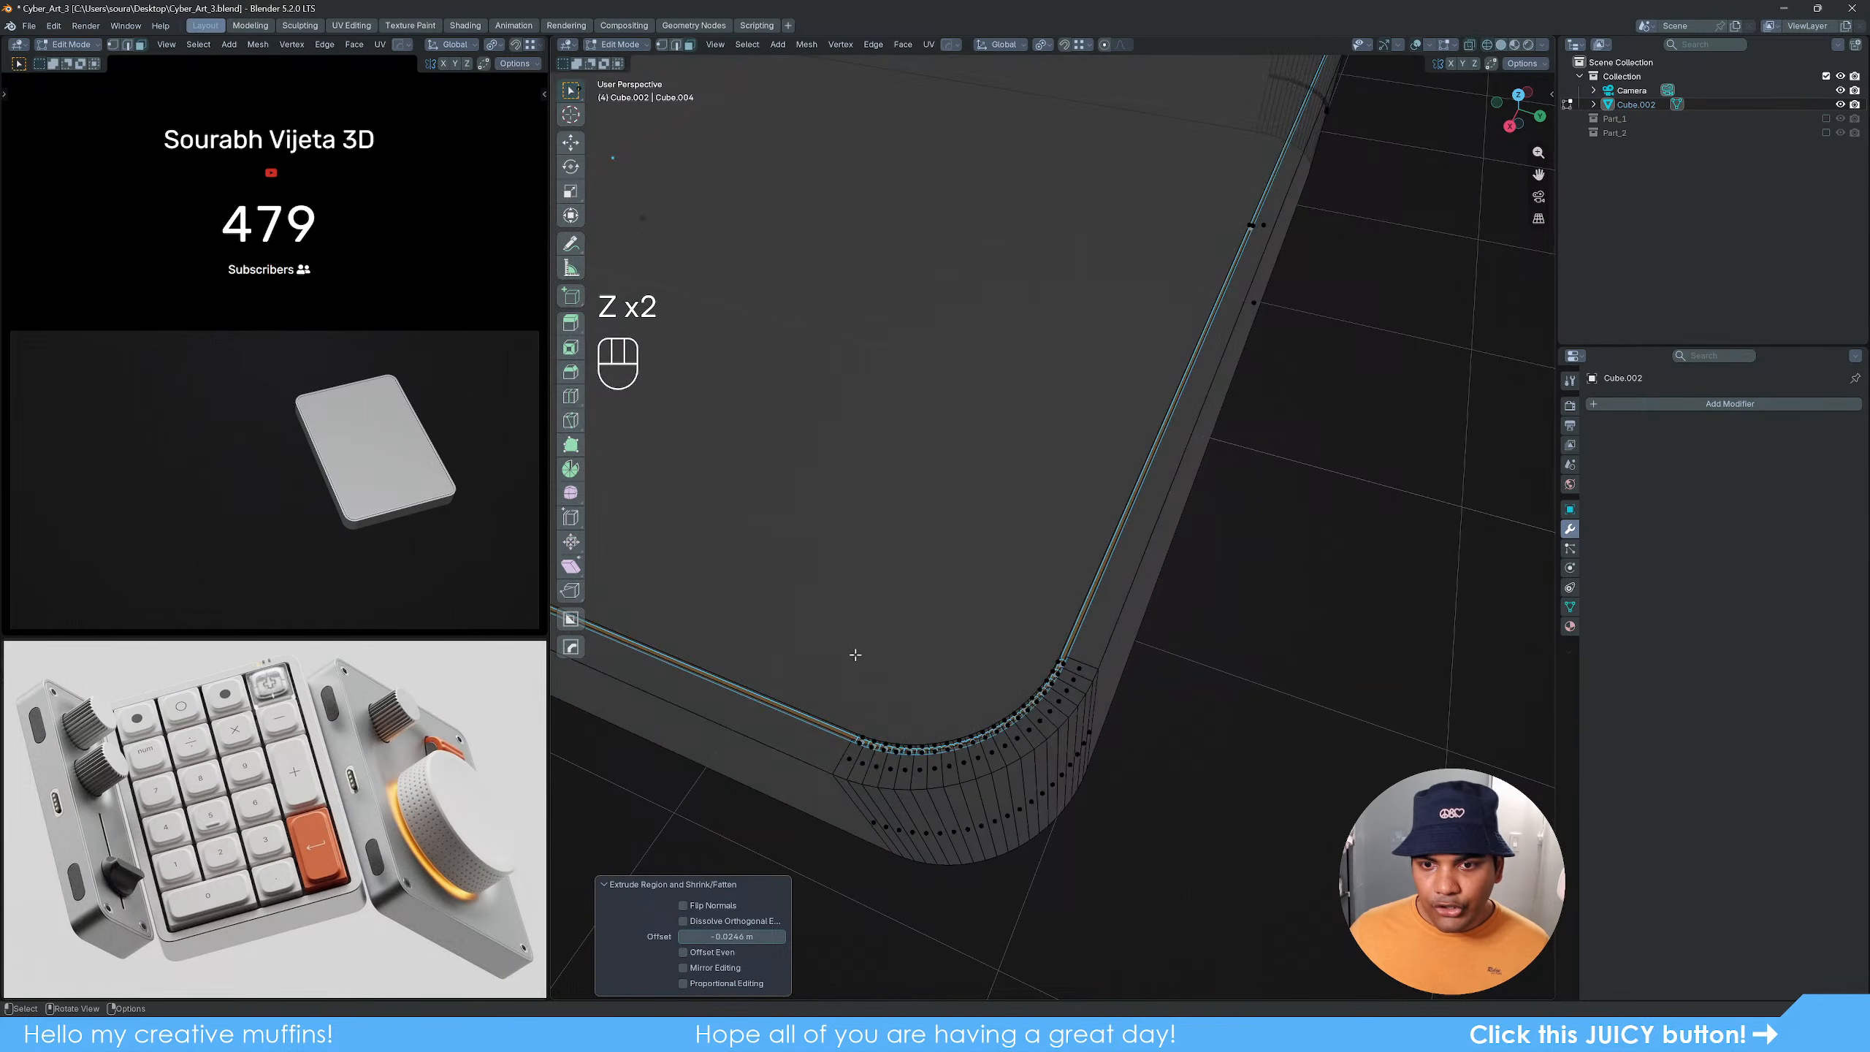
pyautogui.keyDown('shift'); pyautogui.moveTo(855, 654); pyautogui.dragTo(1109, 608, button='middle'); pyautogui.keyUp('shift')
pyautogui.scroll(-3, 1122, 610)
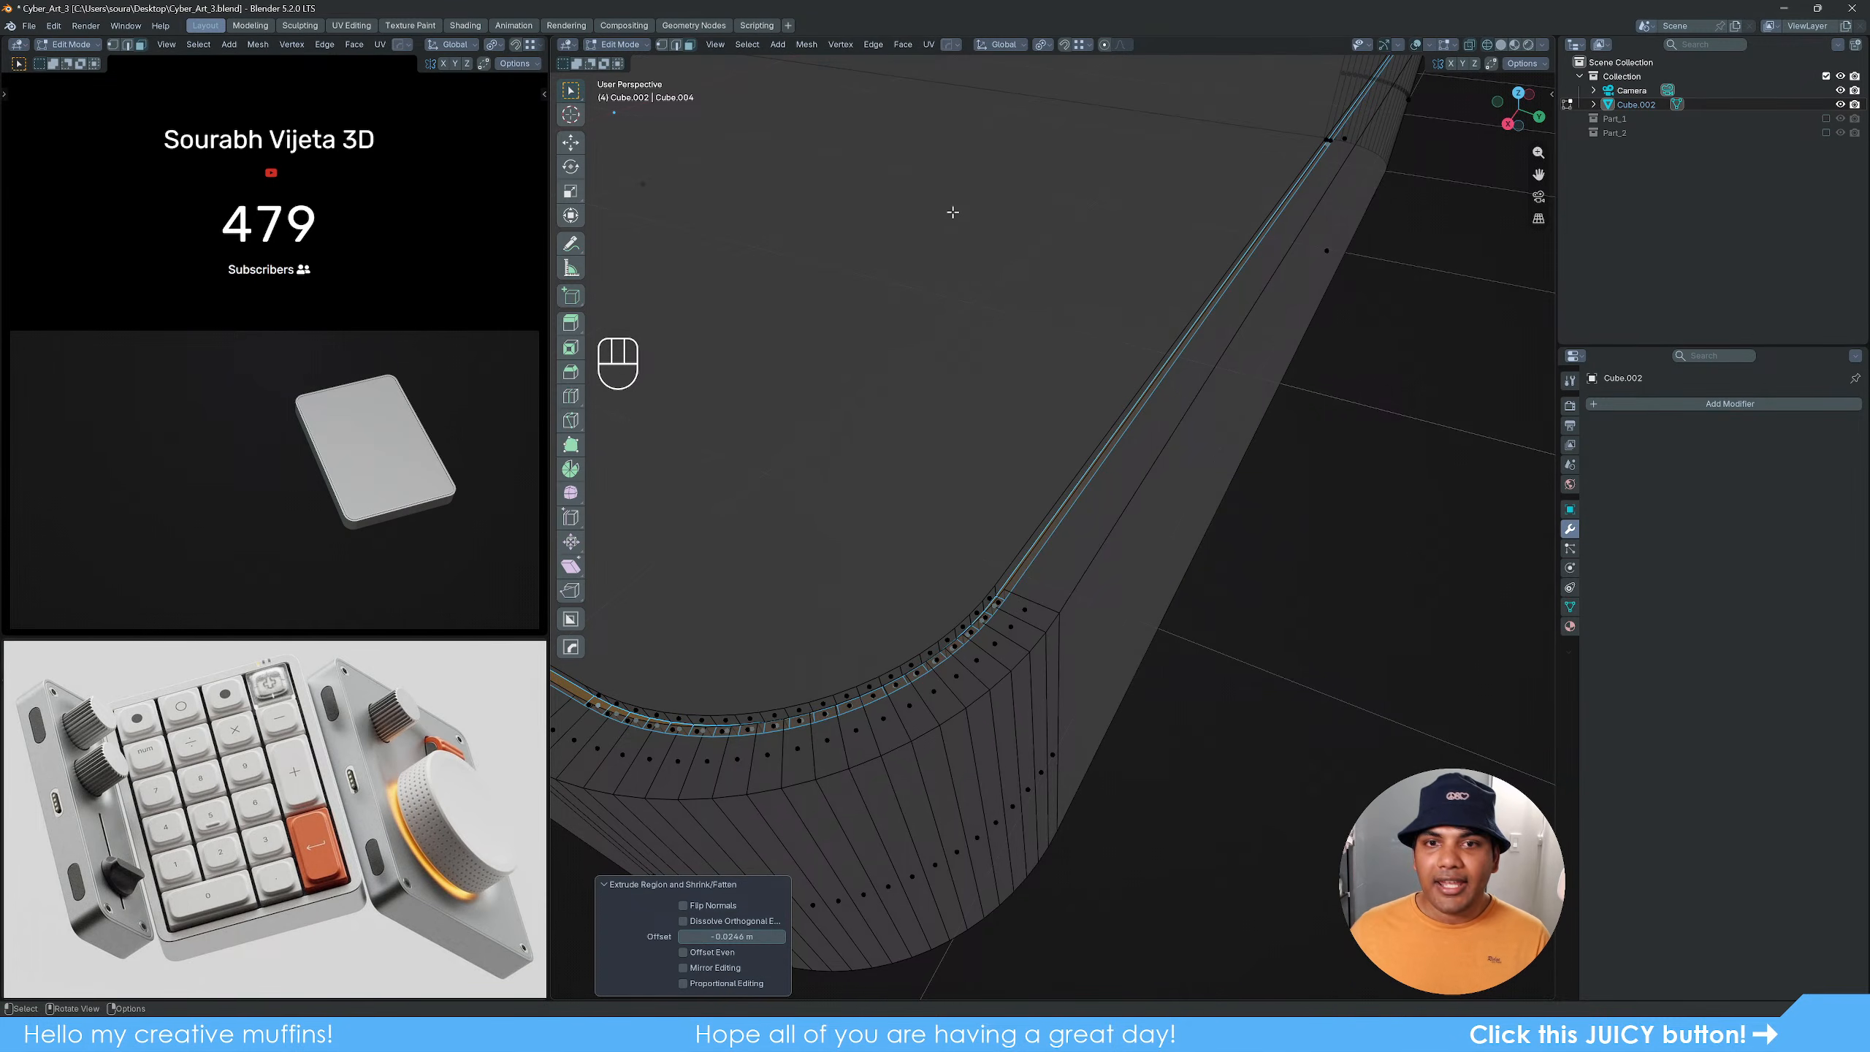
pyautogui.moveTo(1224, 632); pyautogui.dragTo(1118, 624, button='middle')
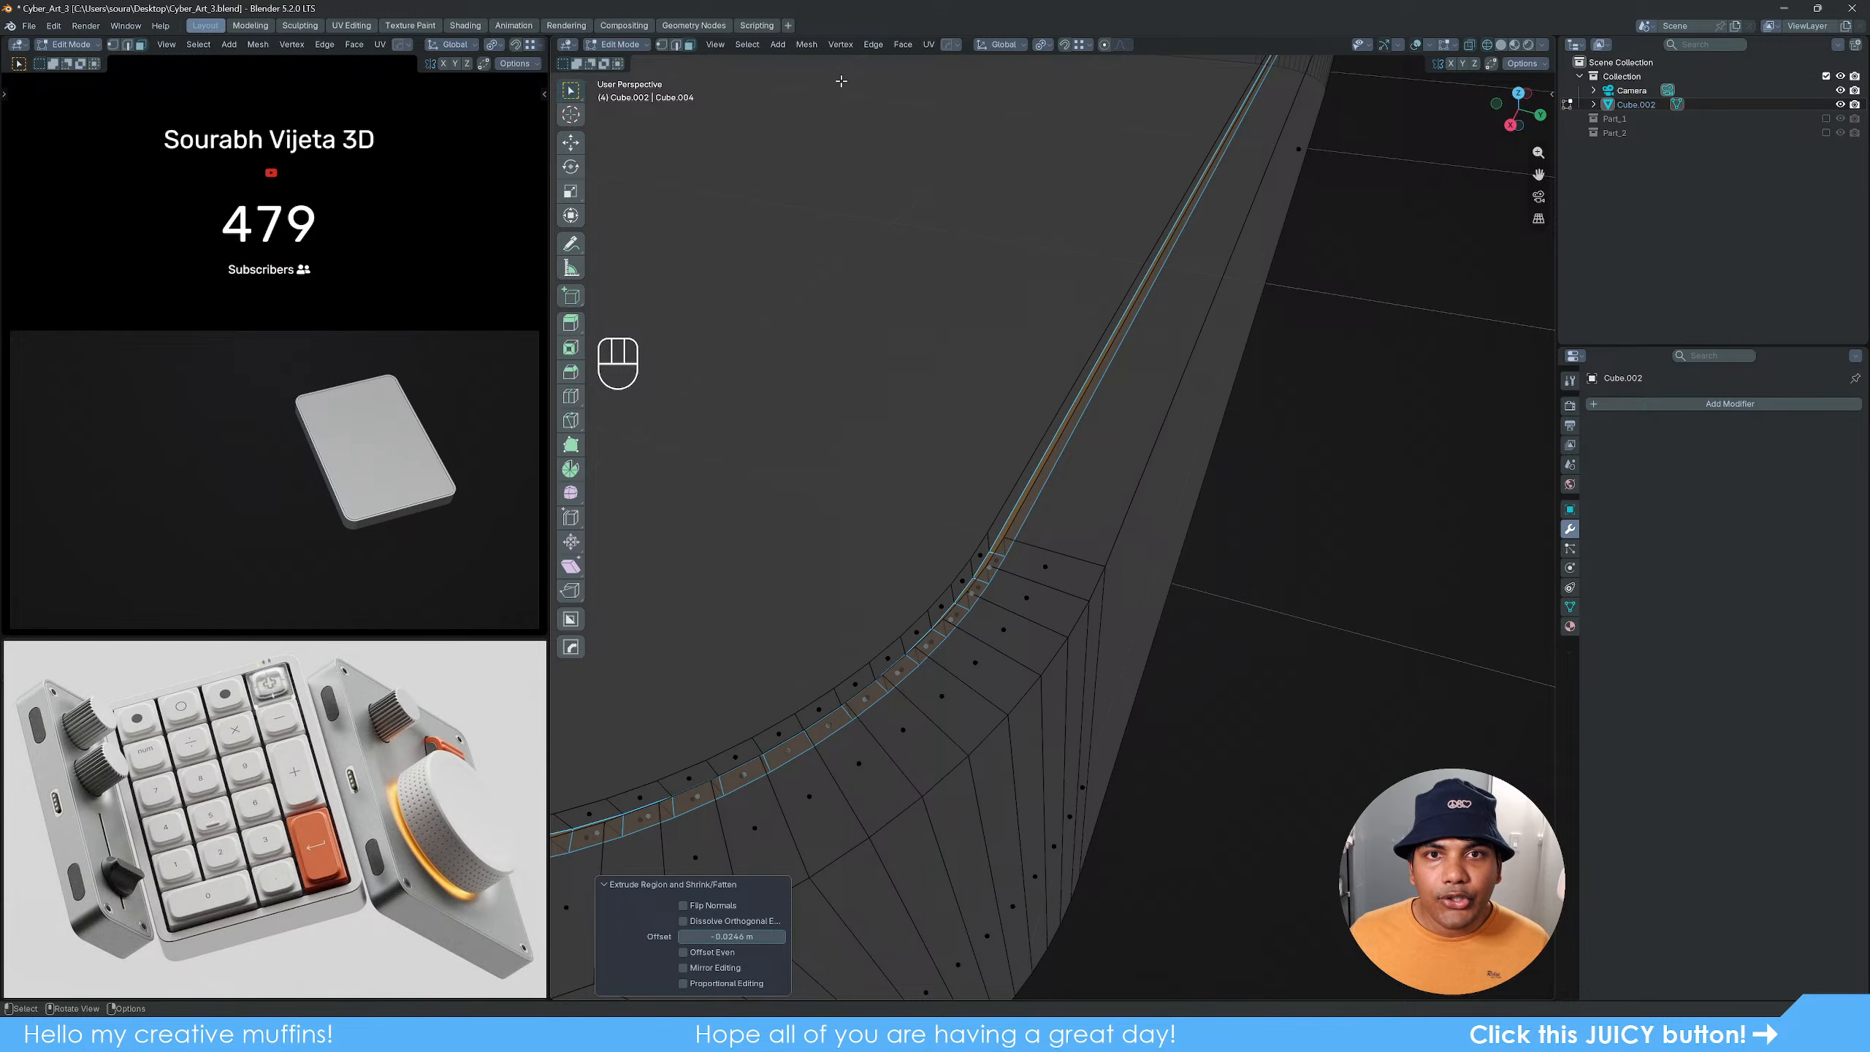
pyautogui.click(747, 44)
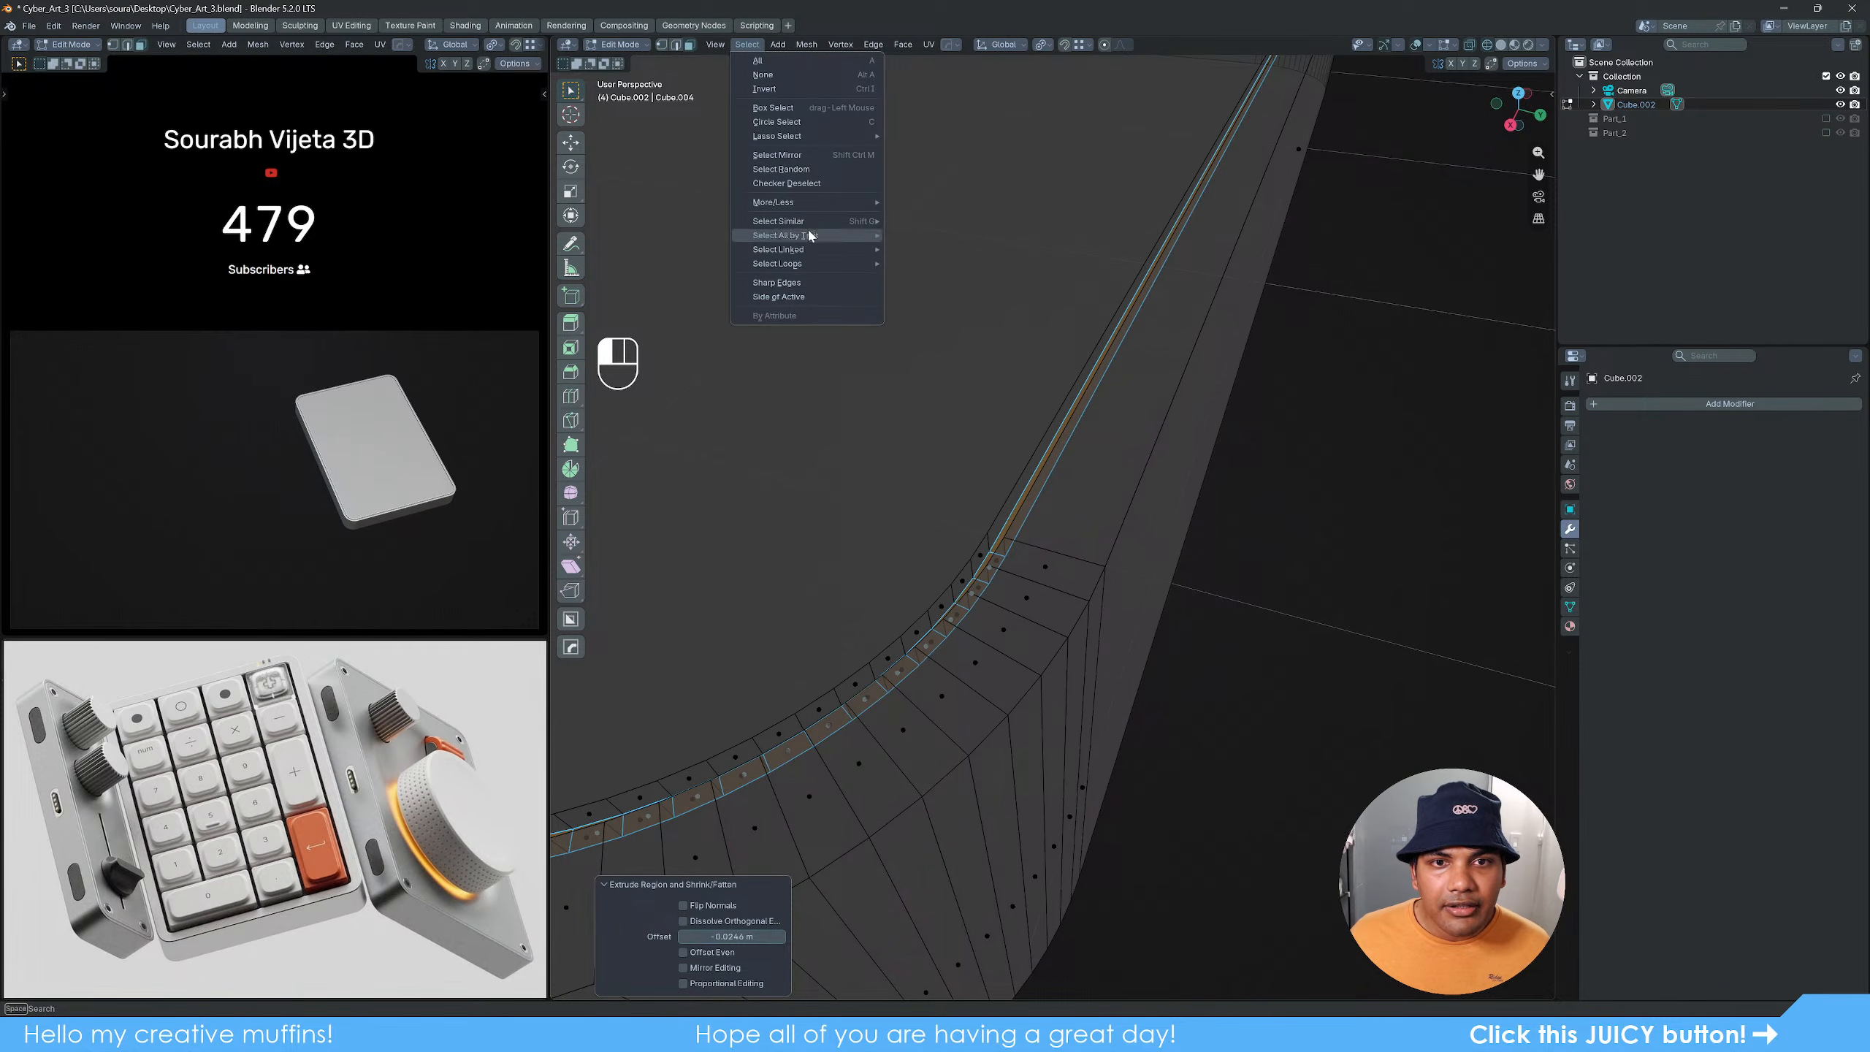
pyautogui.moveTo(811, 226)
pyautogui.moveTo(813, 260)
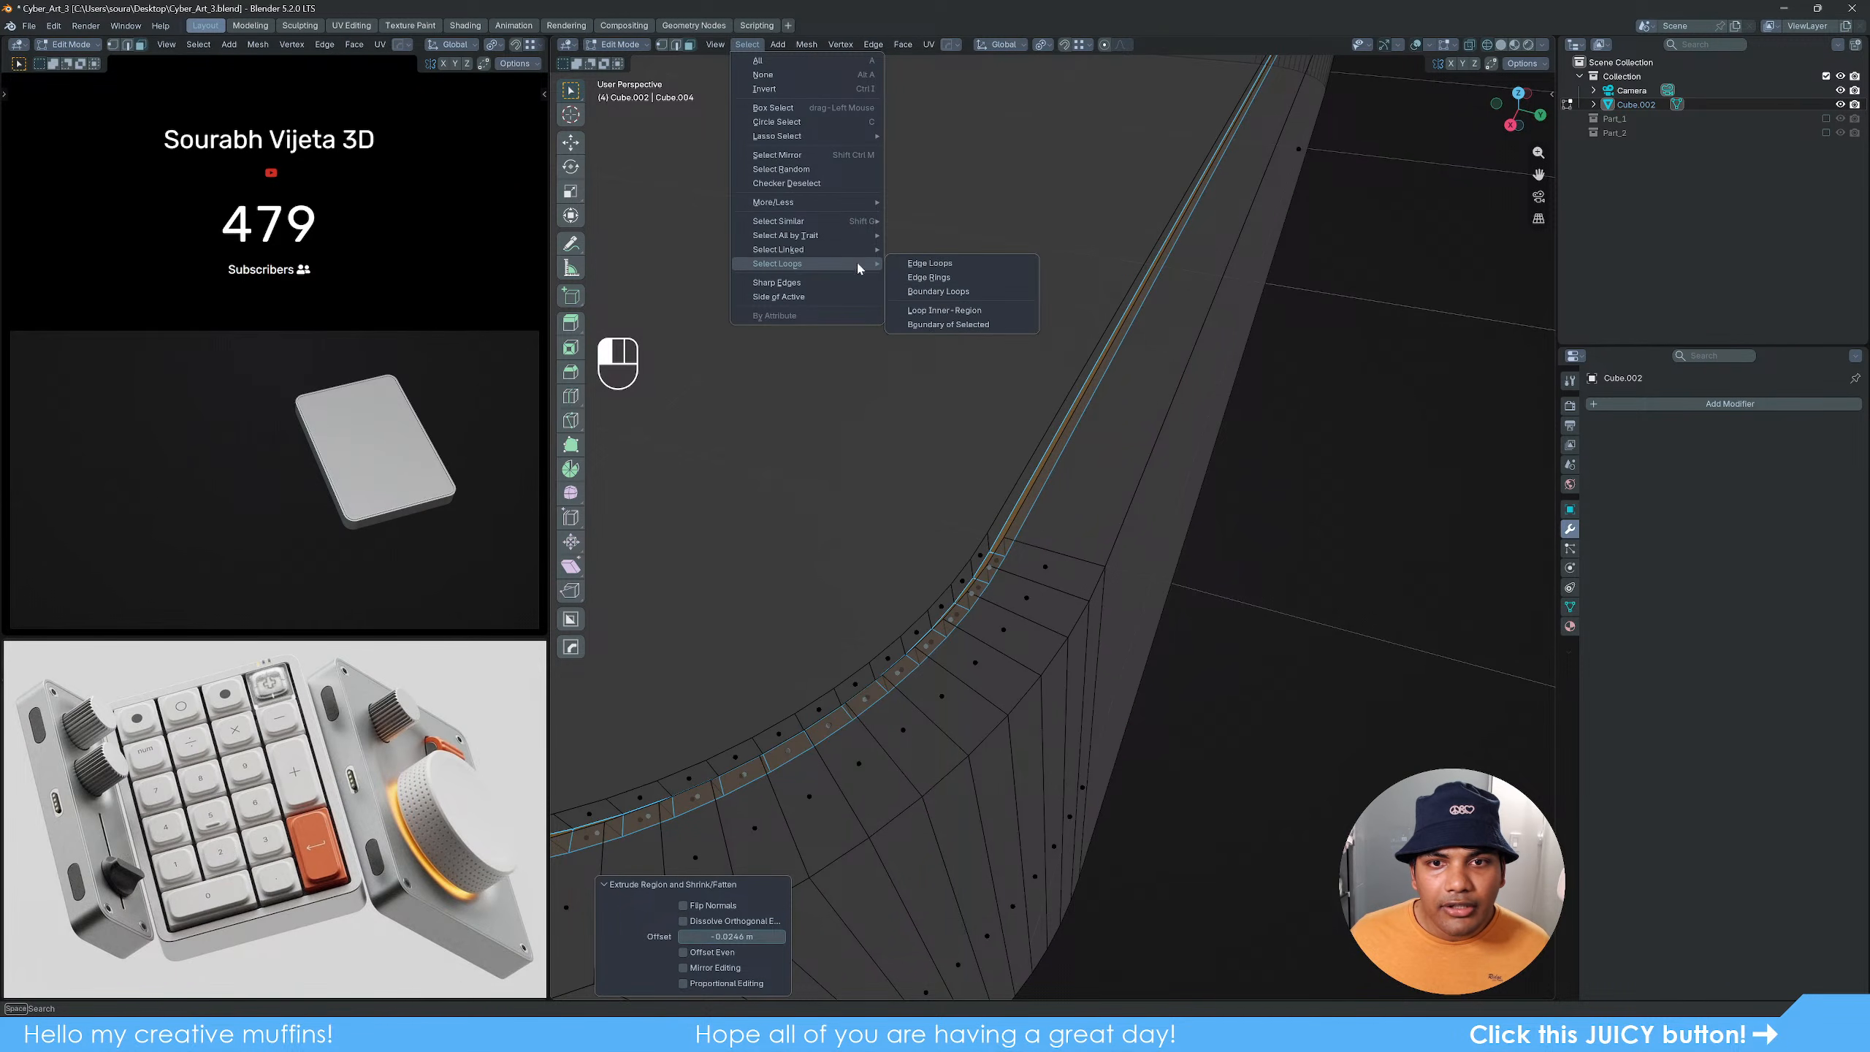
pyautogui.click(959, 325)
# Step: Return to solid shading and bevel the groove floor's boundary edges by about 0.003 m with one segment
pyautogui.scroll(-3, 1261, 489)
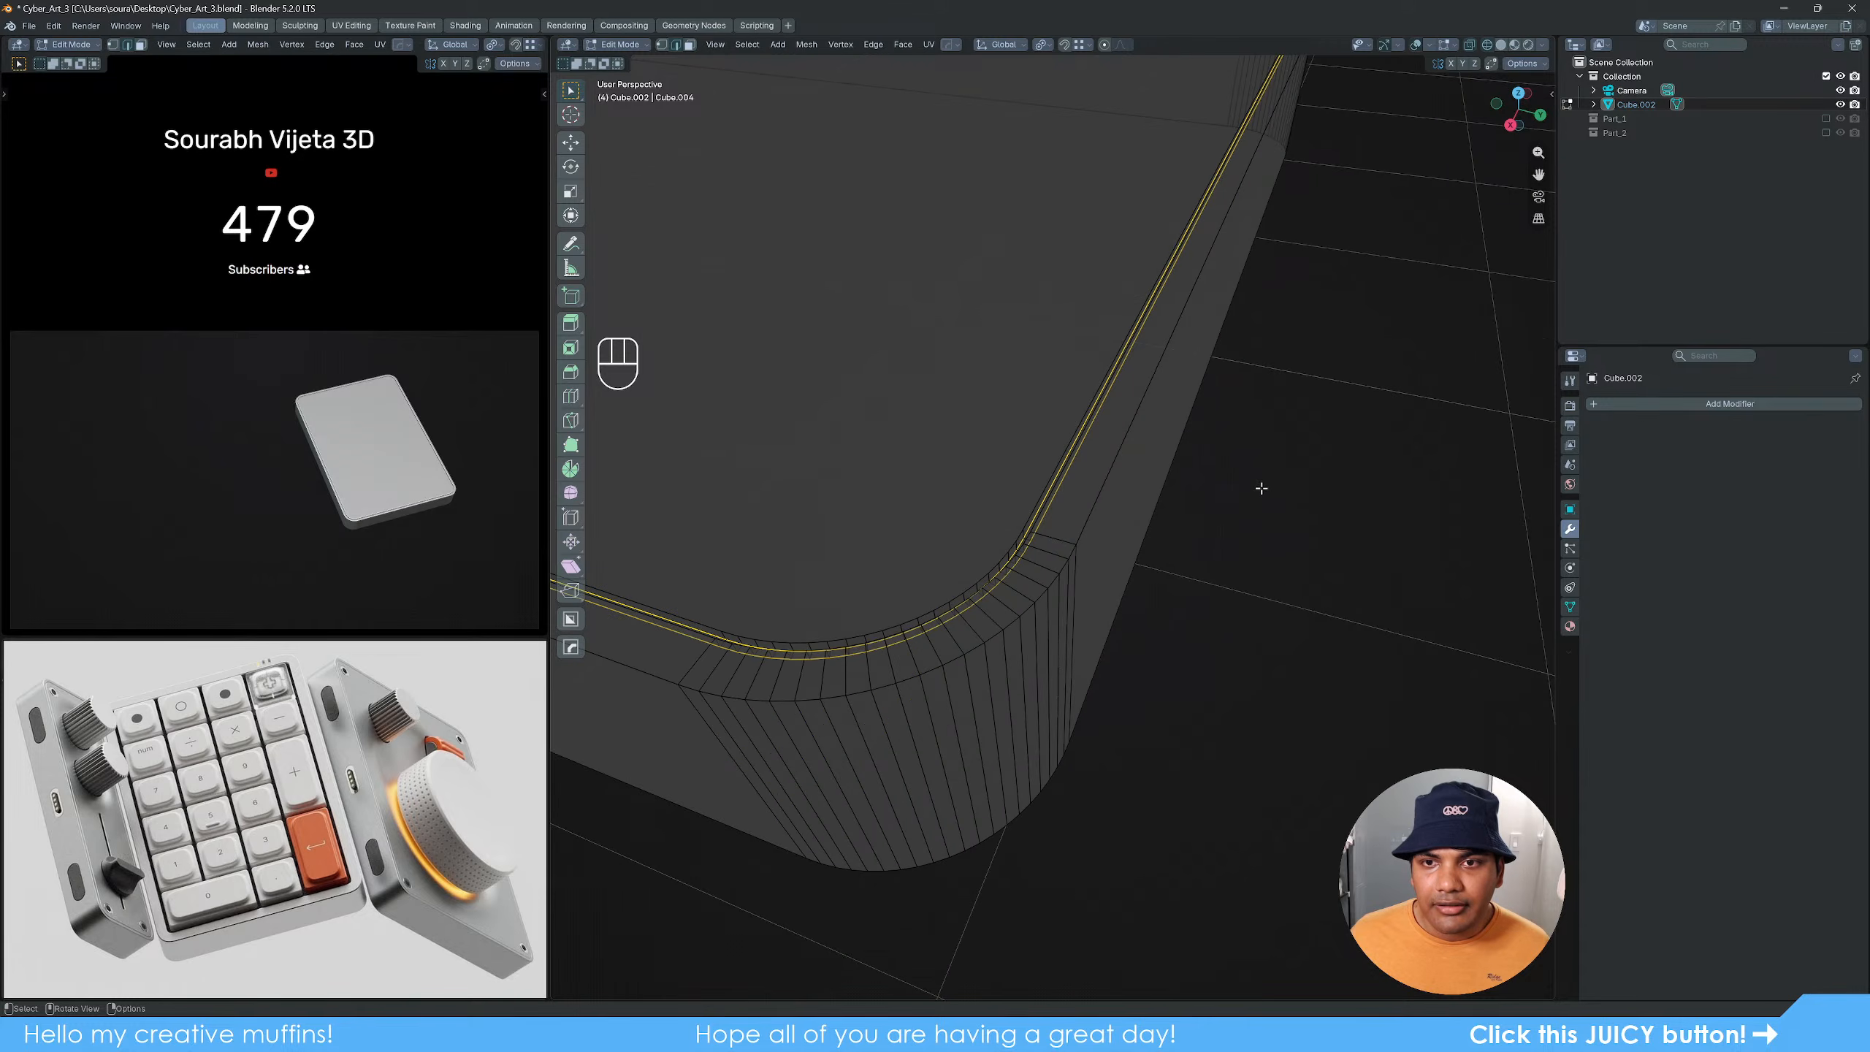
pyautogui.press('z')
pyautogui.click(1403, 525)
pyautogui.scroll(5, 1185, 504)
pyautogui.scroll(-3, 1186, 504)
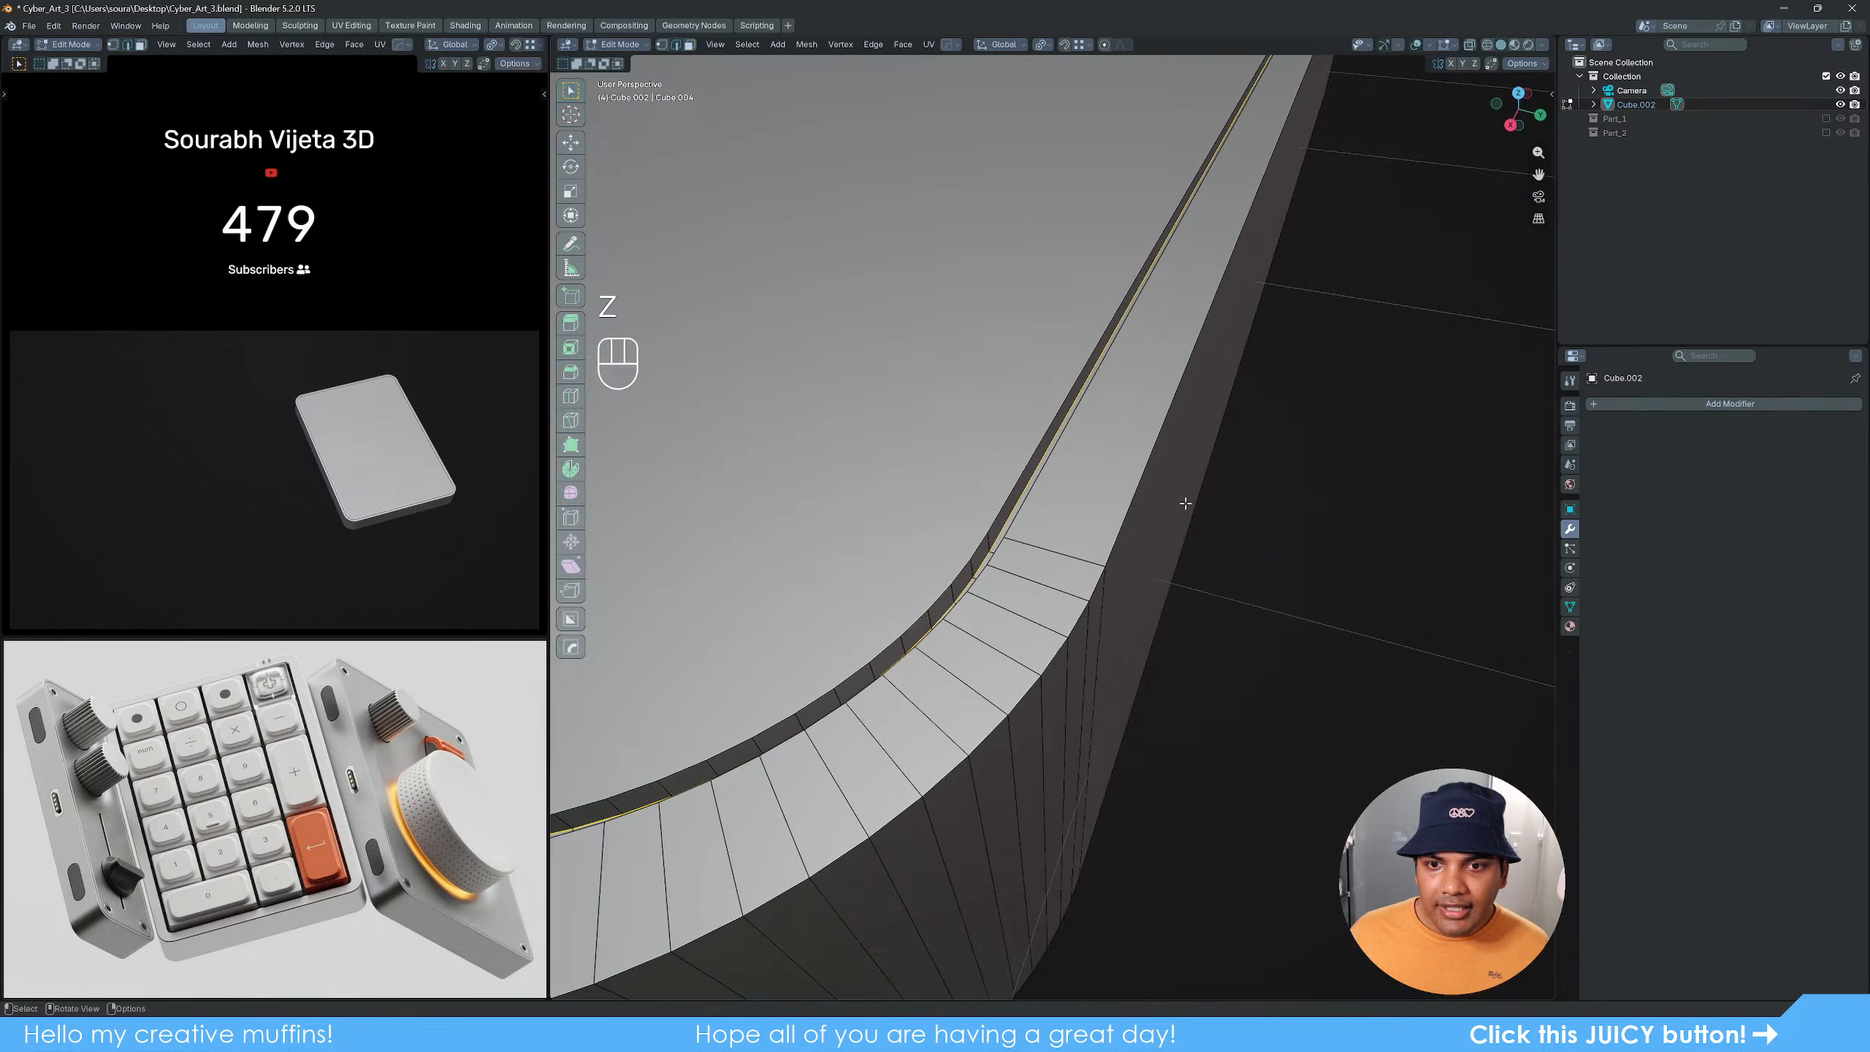
pyautogui.hotkey('ctrl', 'b')
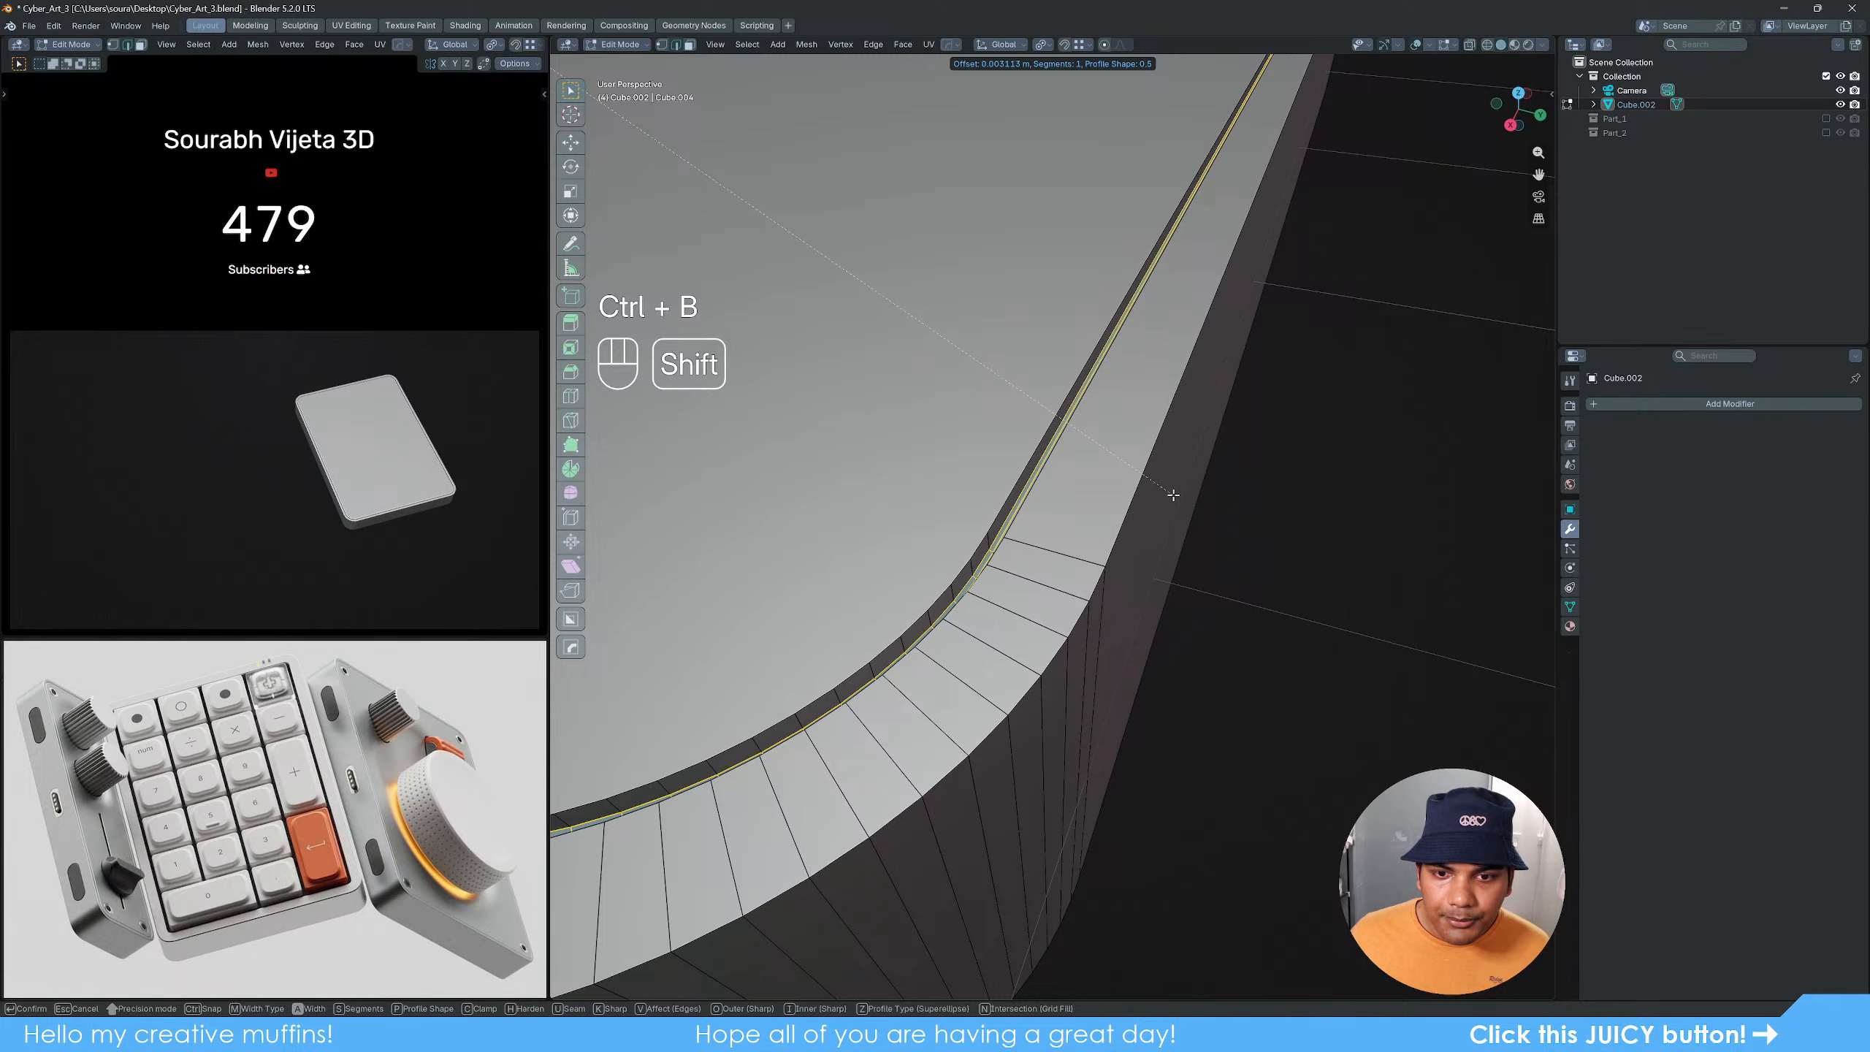
pyautogui.click(1045, 452)
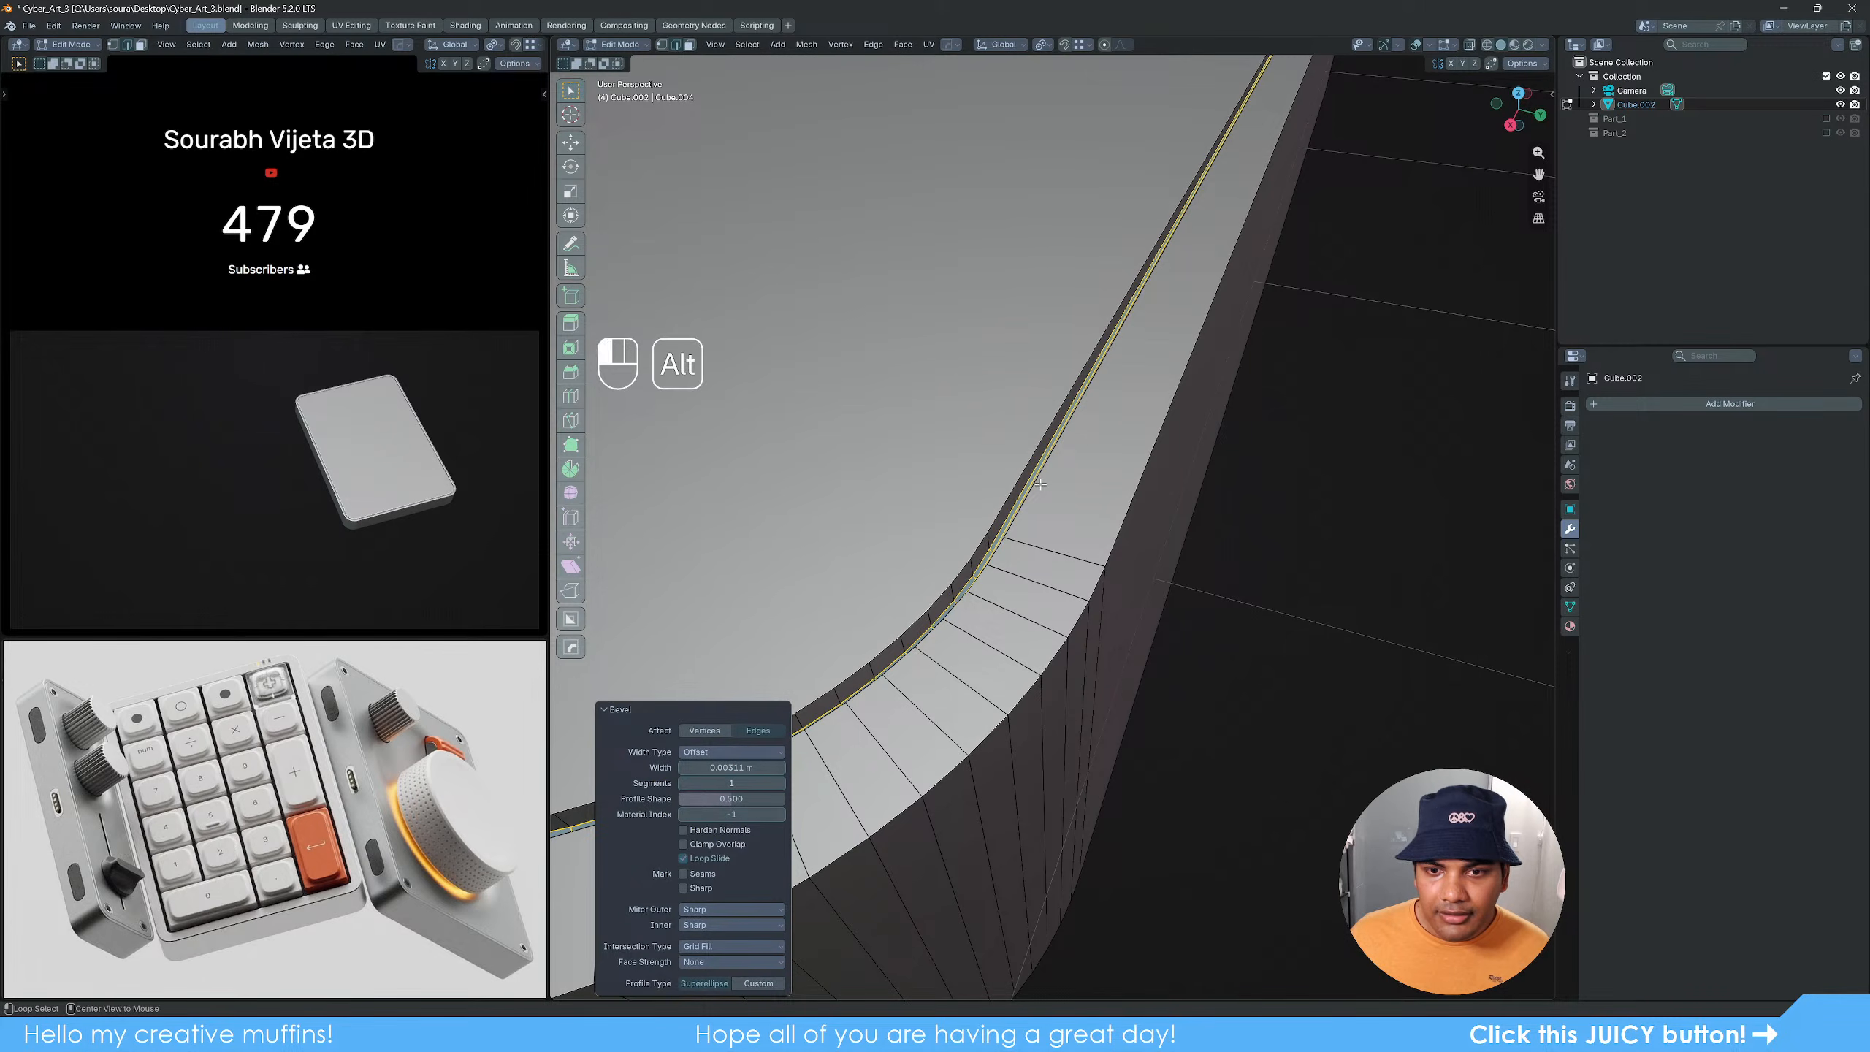
# Step: Select the groove's inner and outer top edge loops and bevel them by about 0.0063 m with one segment
pyautogui.keyDown('alt'); pyautogui.click(1036, 484); pyautogui.keyUp('alt')
pyautogui.keyDown('alt'); pyautogui.click(1014, 473); pyautogui.keyUp('alt')
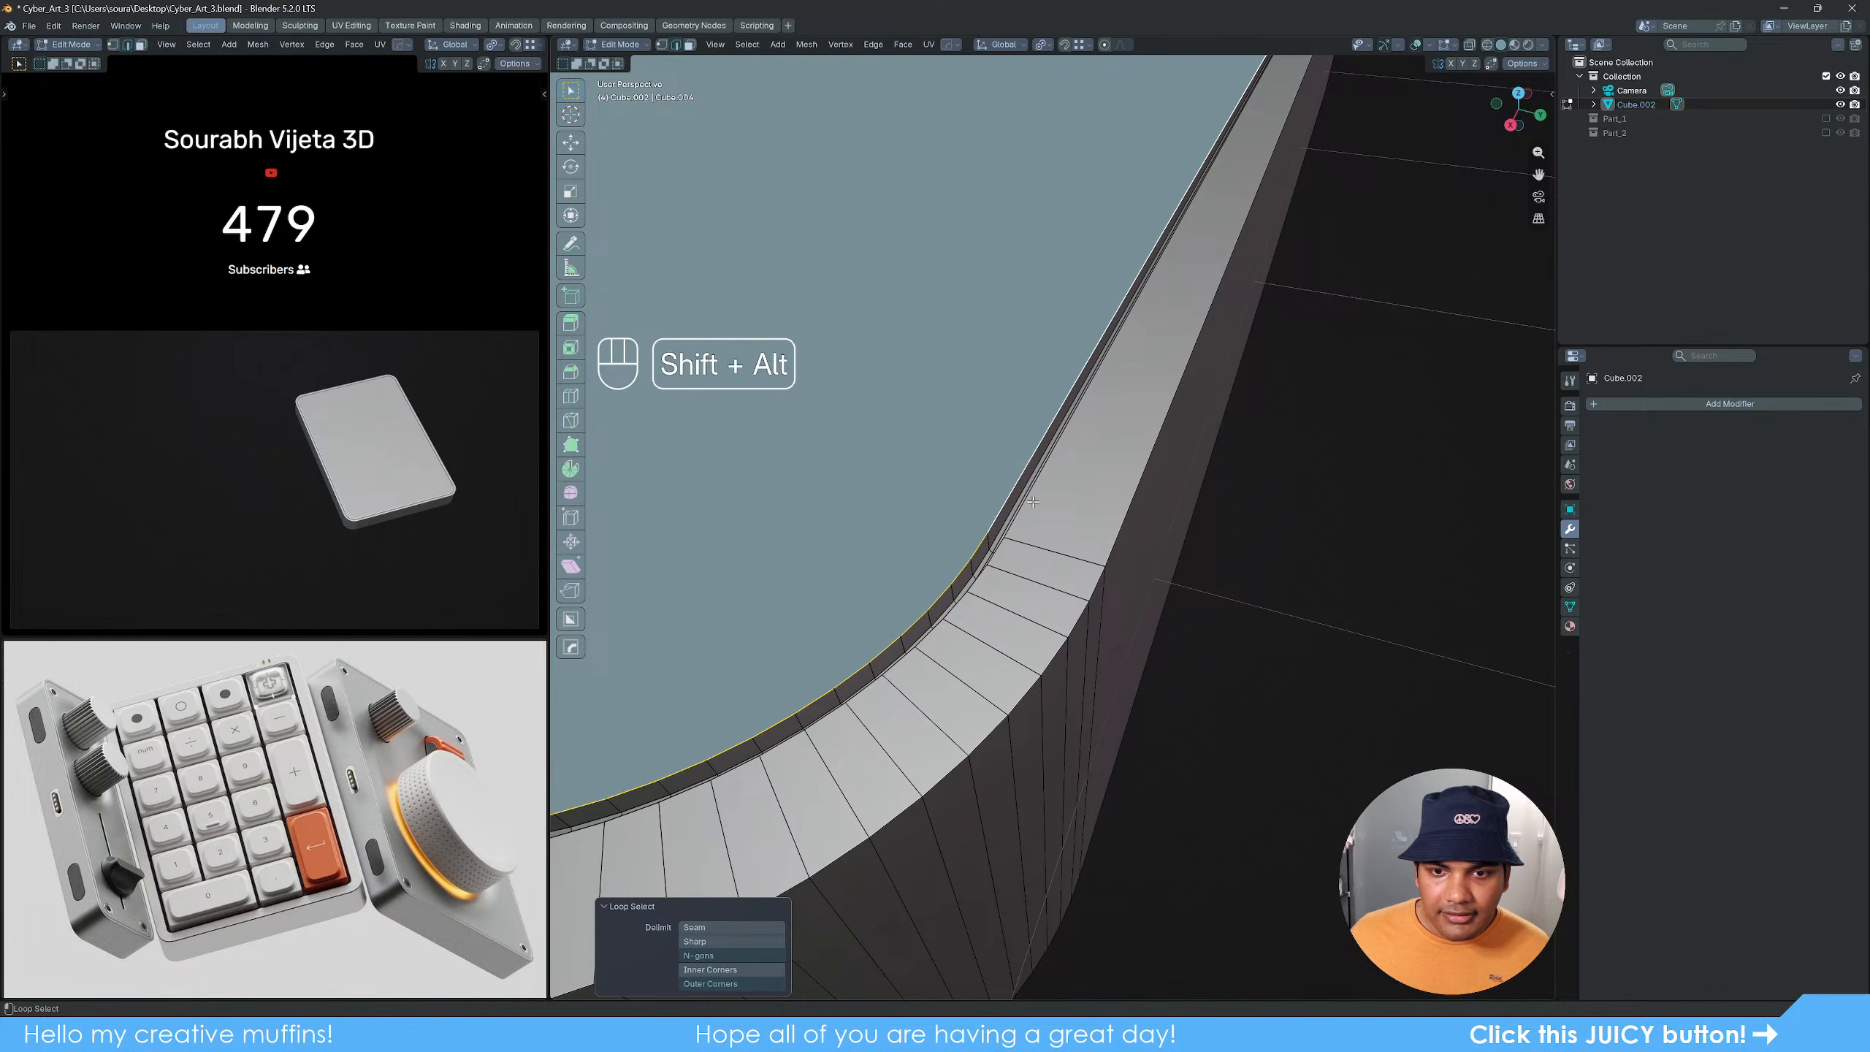
pyautogui.keyDown('alt'); pyautogui.keyDown('shift'); pyautogui.click(1138, 509); pyautogui.keyUp('shift'); pyautogui.keyUp('alt')
pyautogui.hotkey('ctrl', 'b')
pyautogui.press('shift')
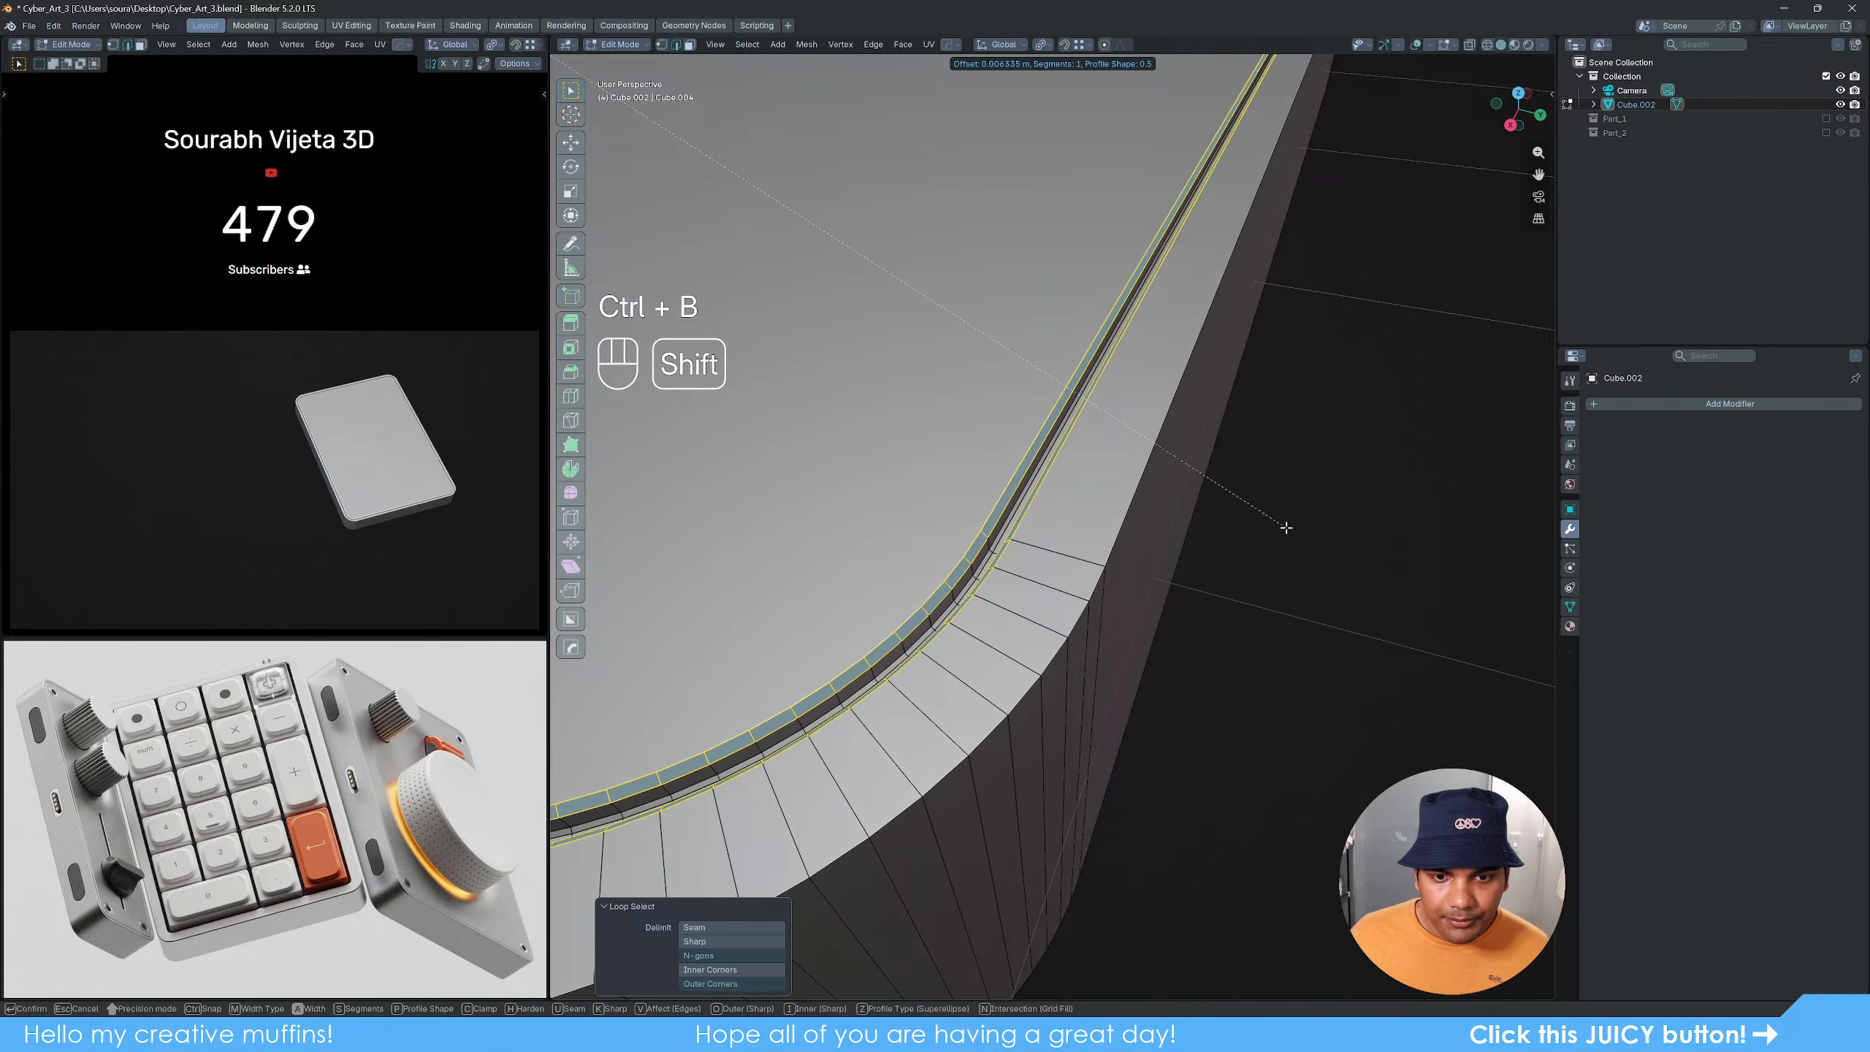
pyautogui.click(1285, 527)
# Step: Select the large top face inside the groove and inset it by about 0.014 m as a narrow supporting border
pyautogui.scroll(-8, 1253, 510)
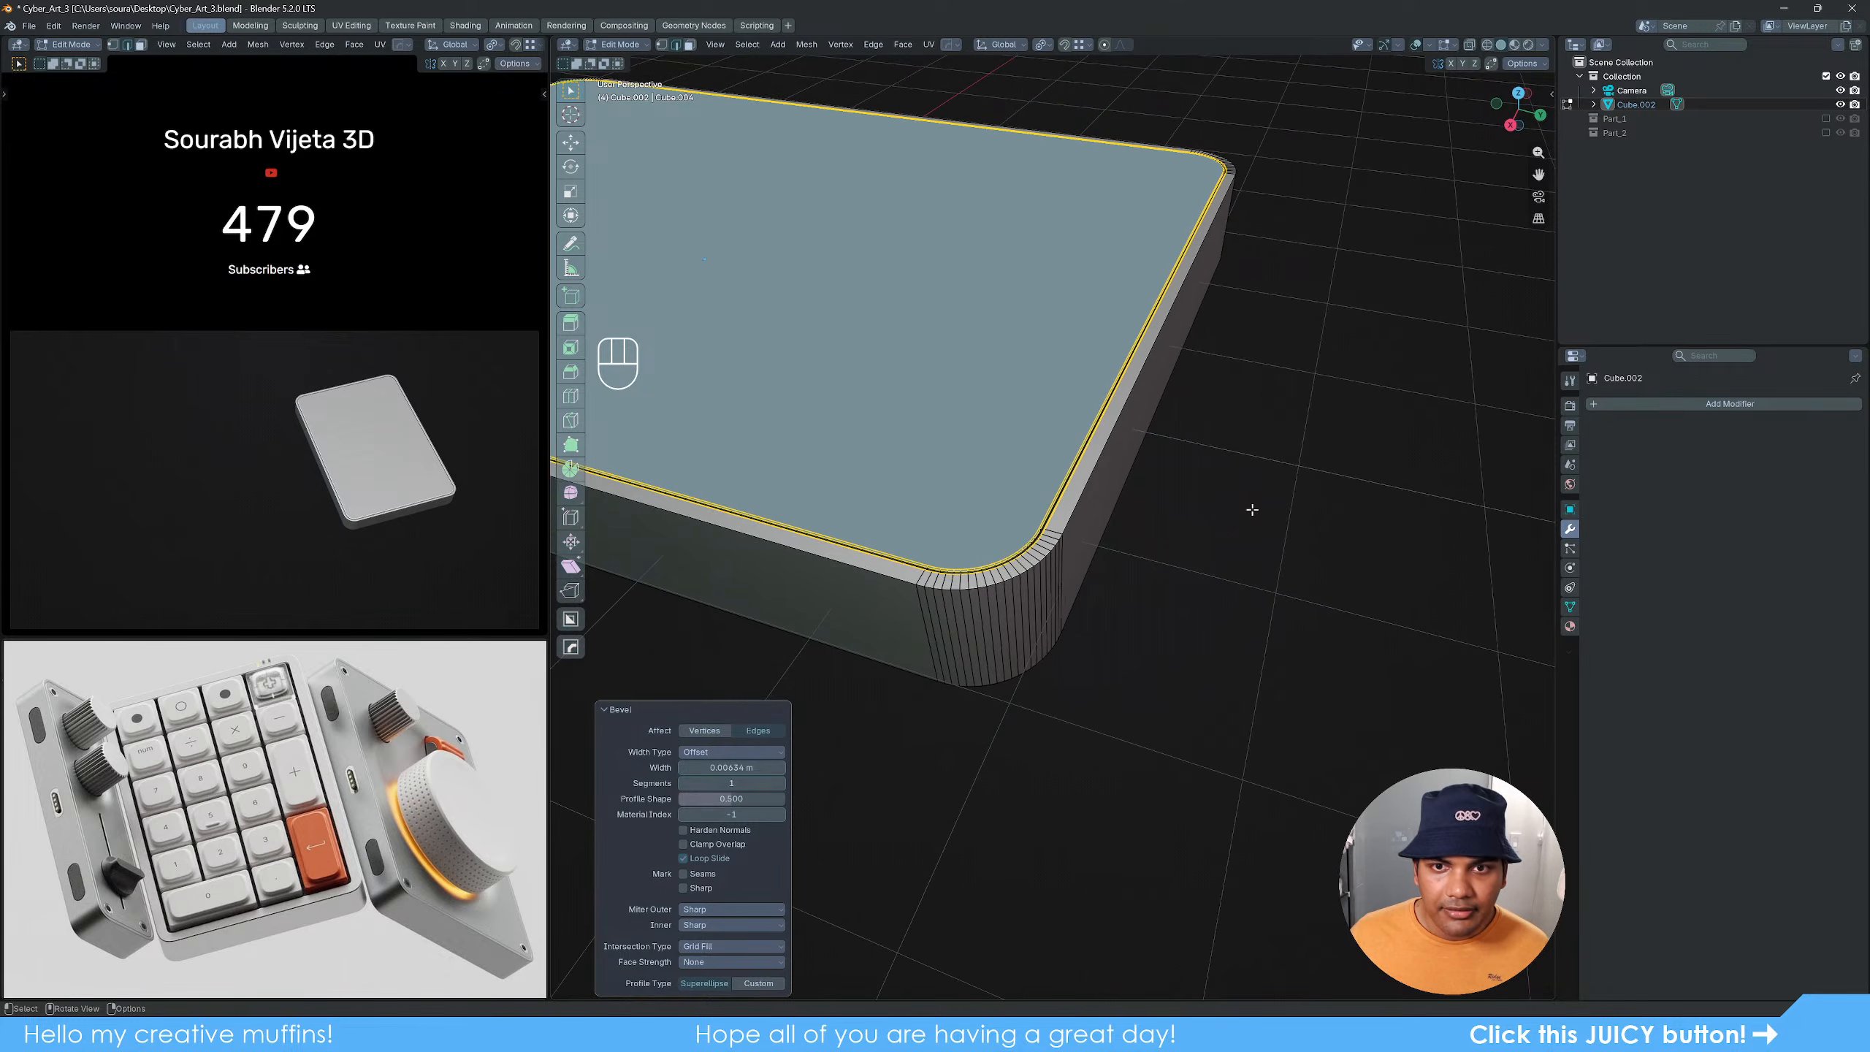
pyautogui.moveTo(1184, 529); pyautogui.dragTo(1132, 530, button='middle')
pyautogui.keyDown('shift'); pyautogui.moveTo(1022, 453); pyautogui.dragTo(1060, 510, button='middle'); pyautogui.keyUp('shift')
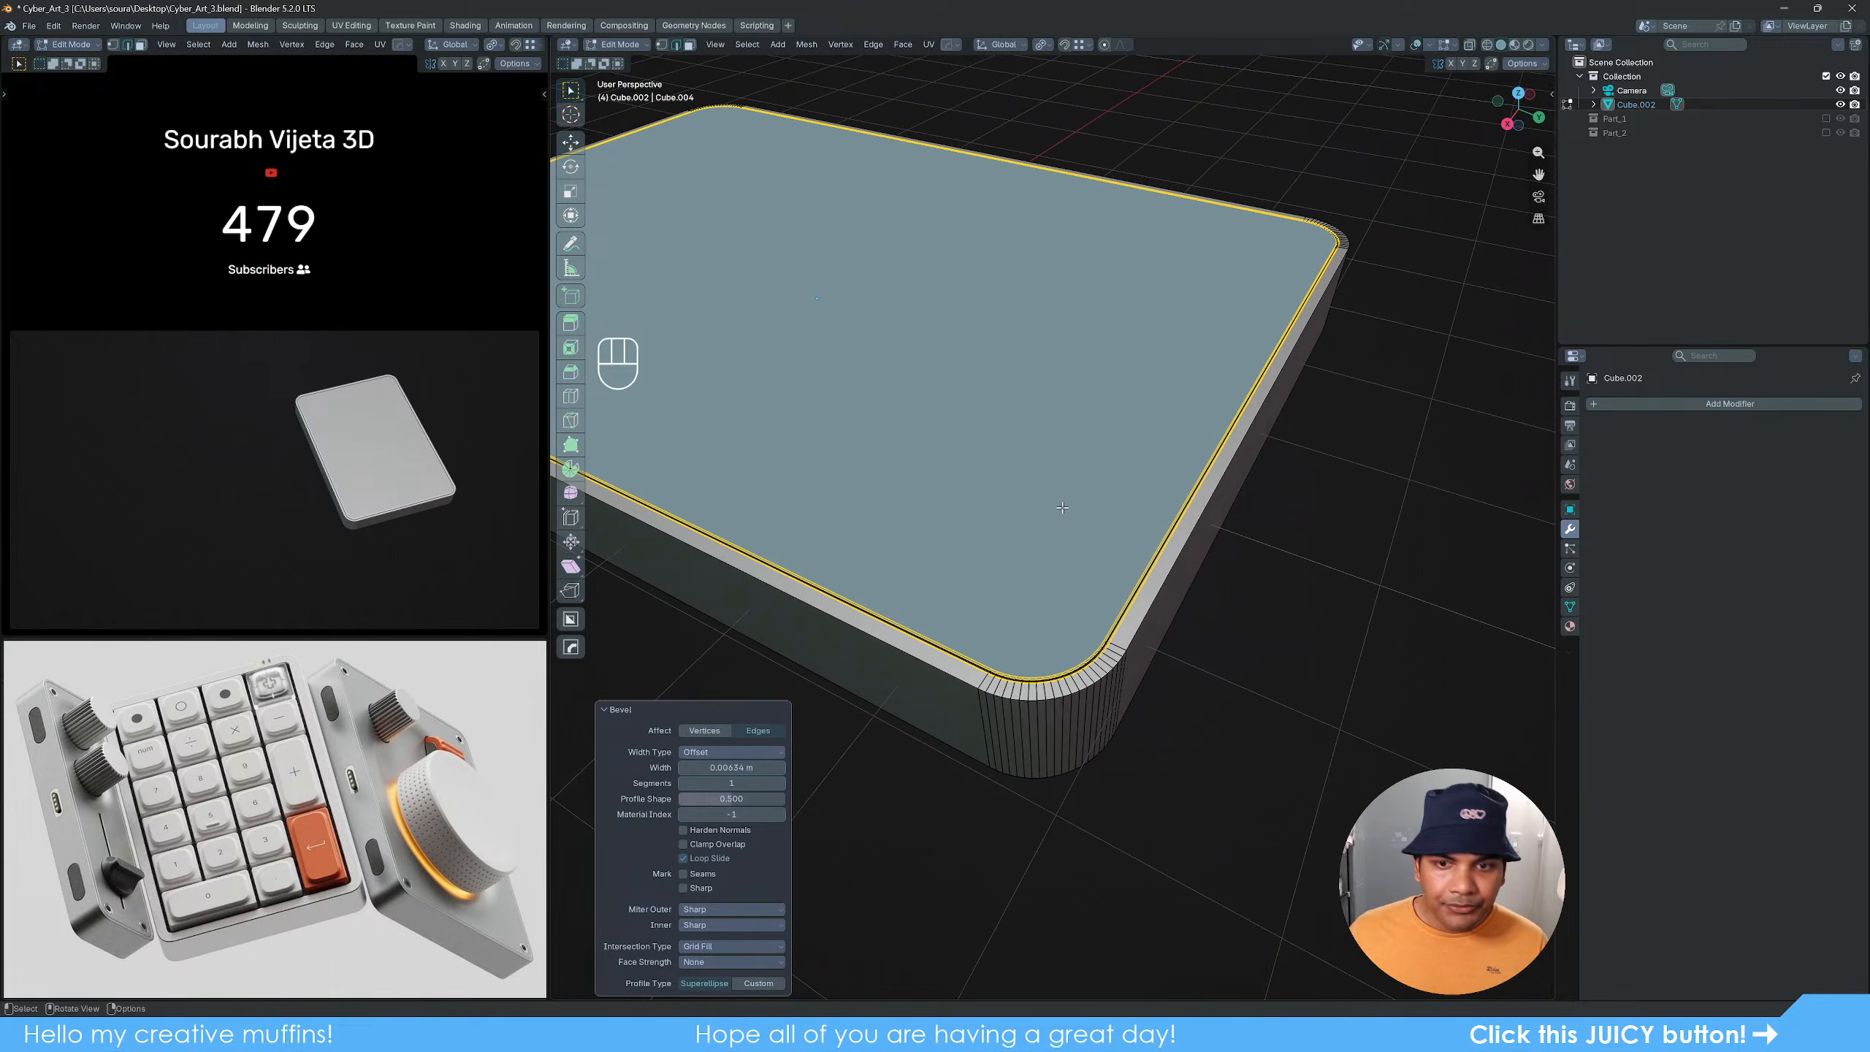
pyautogui.scroll(2, 1060, 510)
pyautogui.press('3')
pyautogui.click(1068, 475)
pyautogui.keyDown('shift'); pyautogui.moveTo(1235, 629); pyautogui.dragTo(1207, 597, button='middle'); pyautogui.keyUp('shift')
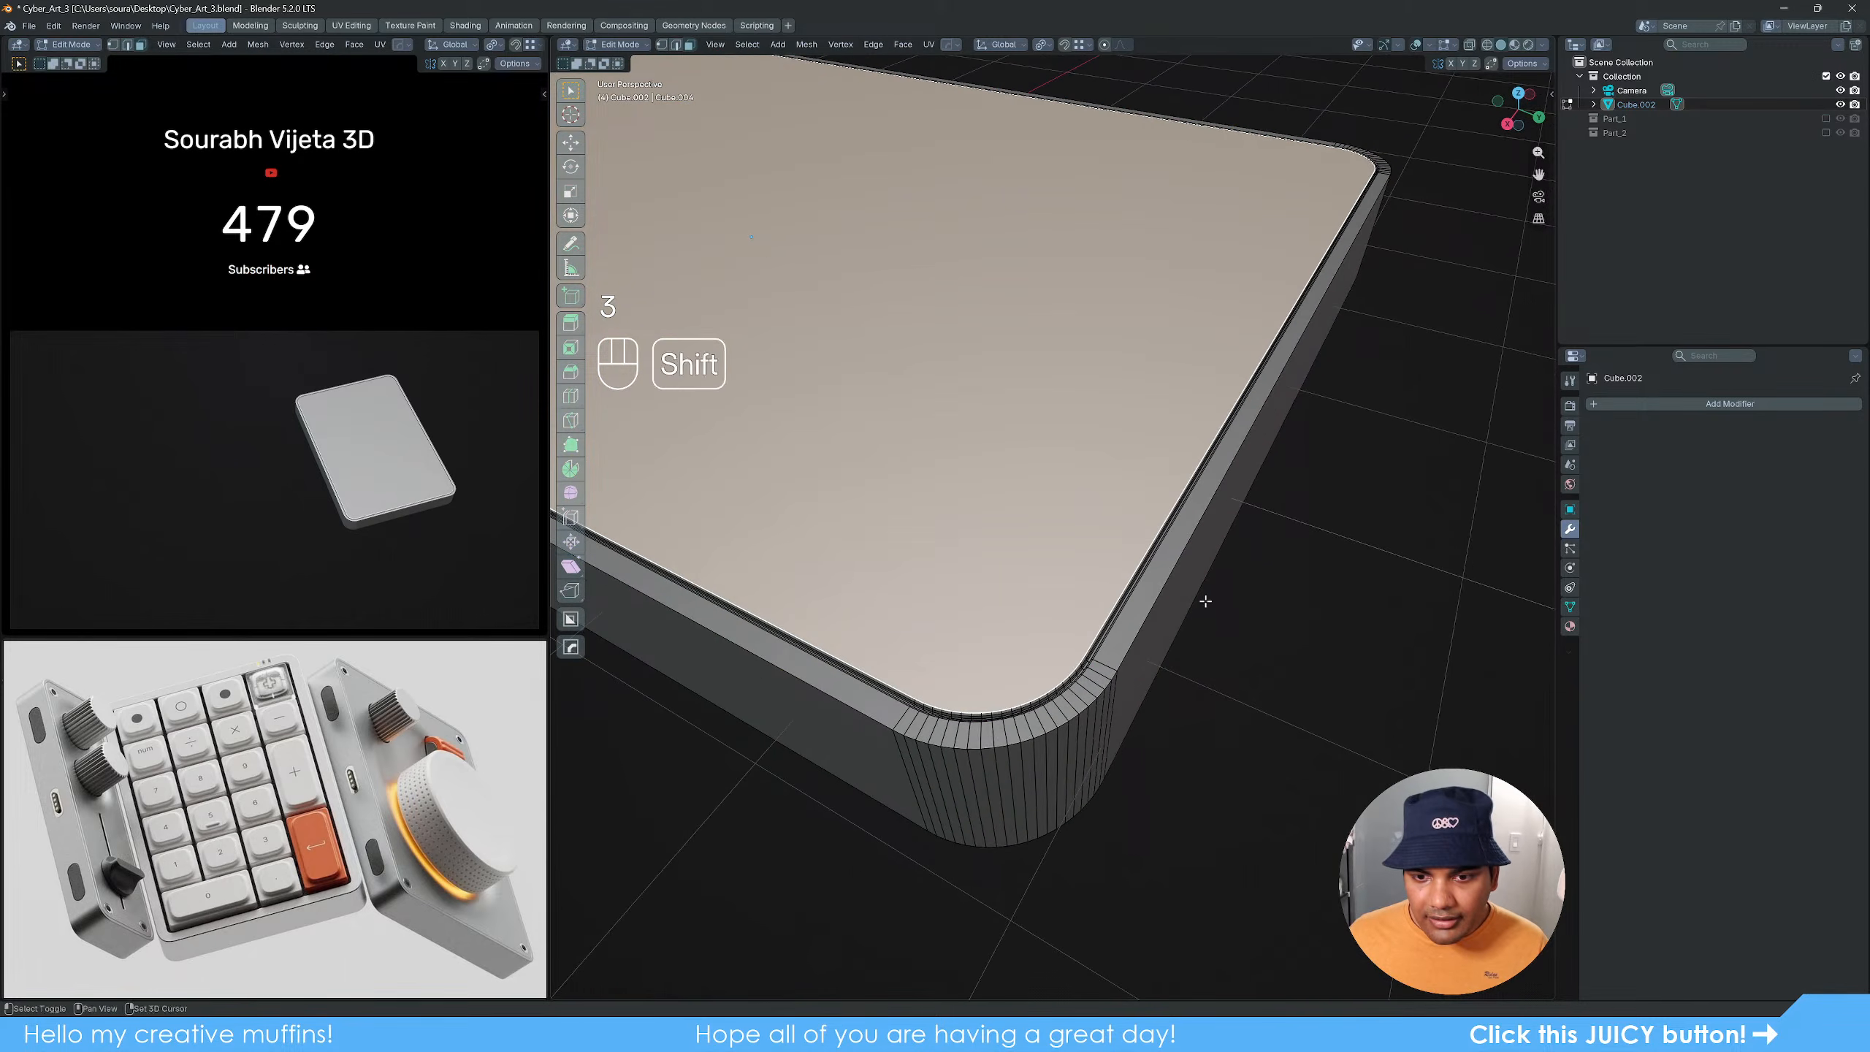
pyautogui.scroll(6, 1206, 598)
pyautogui.keyDown('shift'); pyautogui.moveTo(1385, 847); pyautogui.dragTo(1357, 593, button='middle'); pyautogui.keyUp('shift')
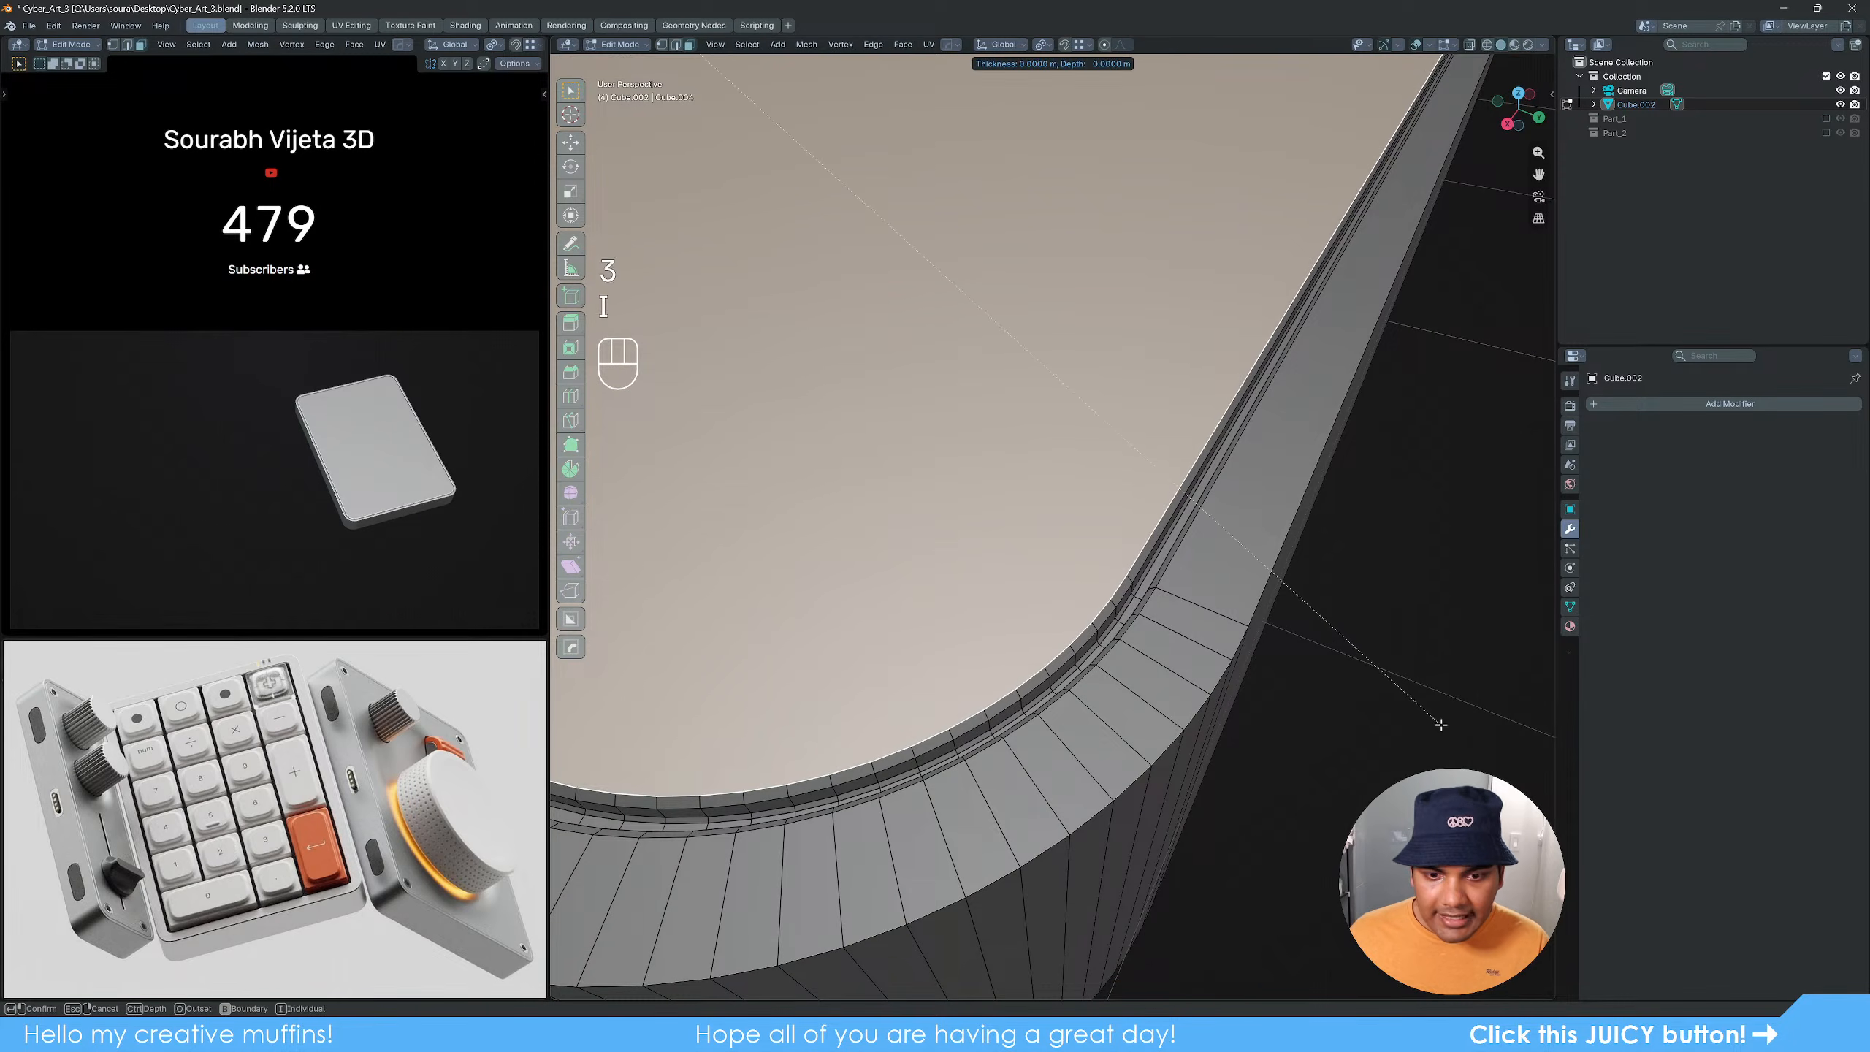
pyautogui.press('i')
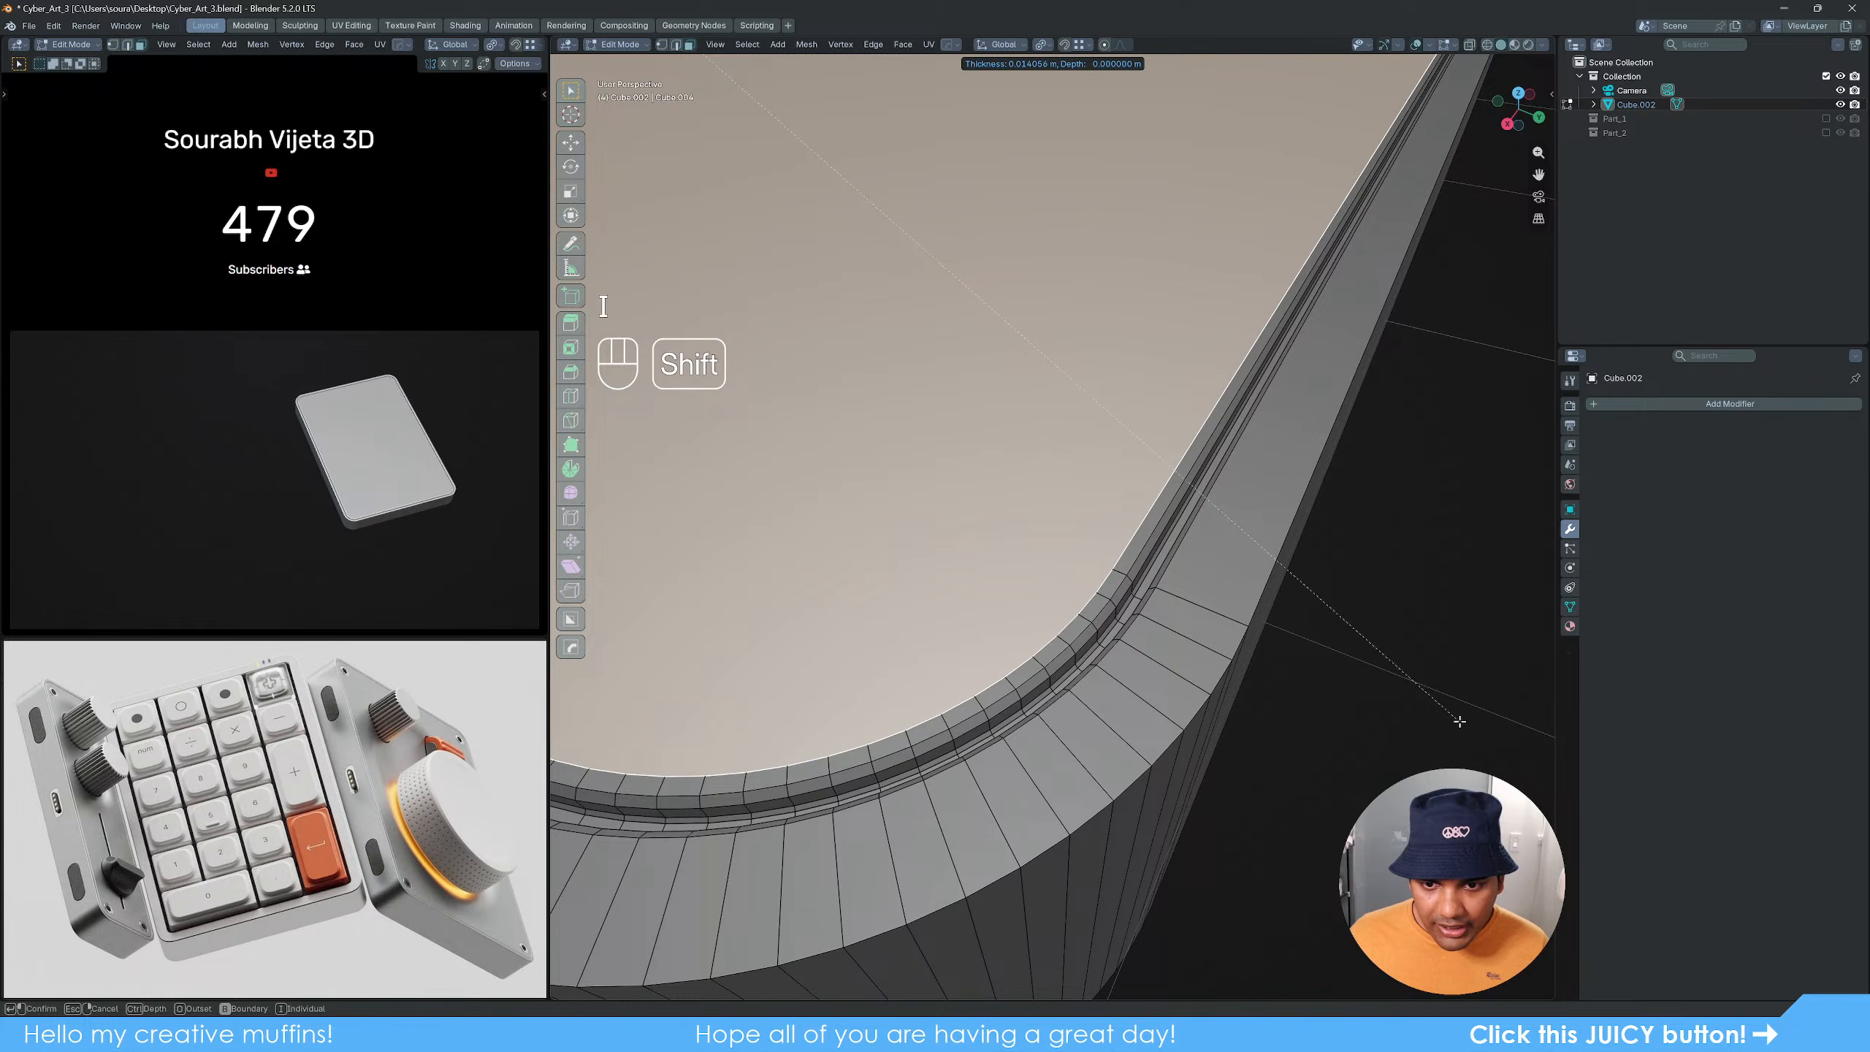
pyautogui.click(1347, 670)
# Step: Return to Object Mode and check the finished groove around the panel's top from several angles
pyautogui.press('Tab')
pyautogui.scroll(-5, 1347, 670)
pyautogui.moveTo(1109, 567); pyautogui.dragTo(1057, 625, button='middle')
pyautogui.keyDown('shift'); pyautogui.moveTo(1054, 486); pyautogui.dragTo(1081, 627, button='middle'); pyautogui.keyUp('shift')
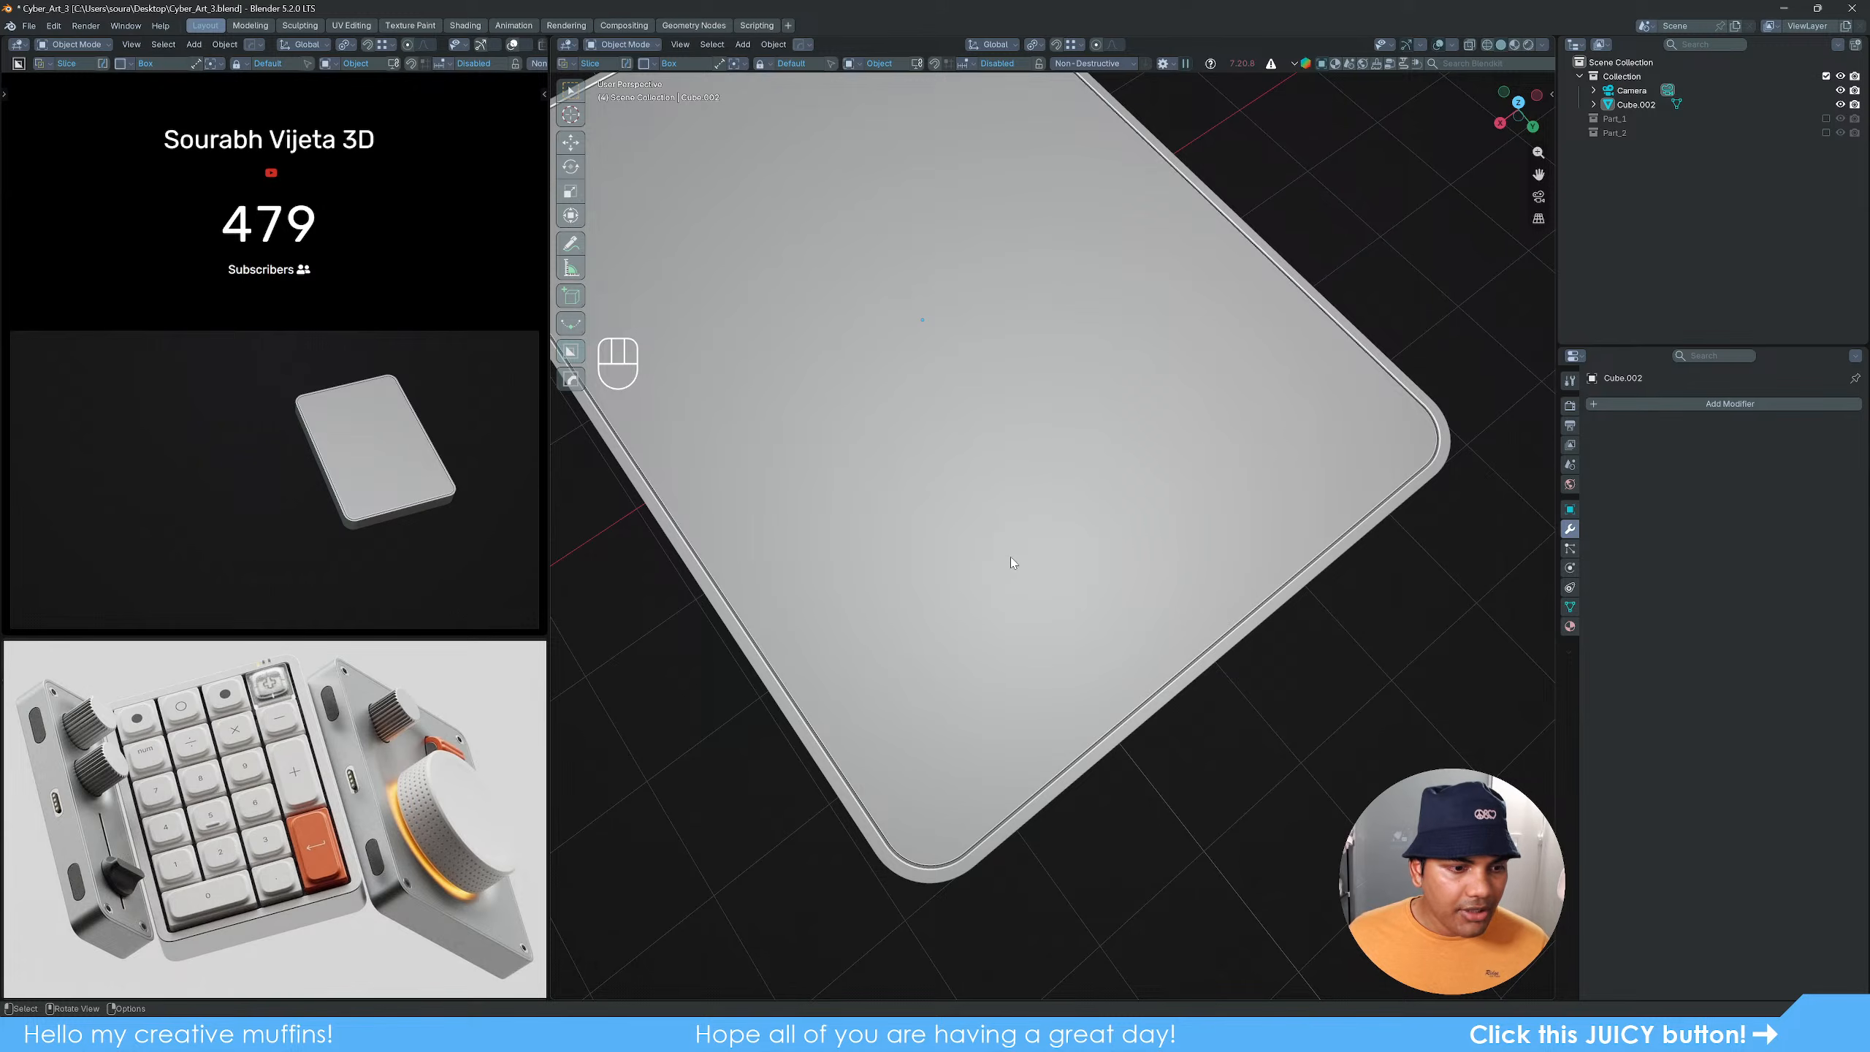
pyautogui.moveTo(1011, 662); pyautogui.dragTo(1031, 609, button='middle')
pyautogui.keyDown('shift'); pyautogui.moveTo(1031, 609); pyautogui.dragTo(1097, 608, button='middle'); pyautogui.keyUp('shift')
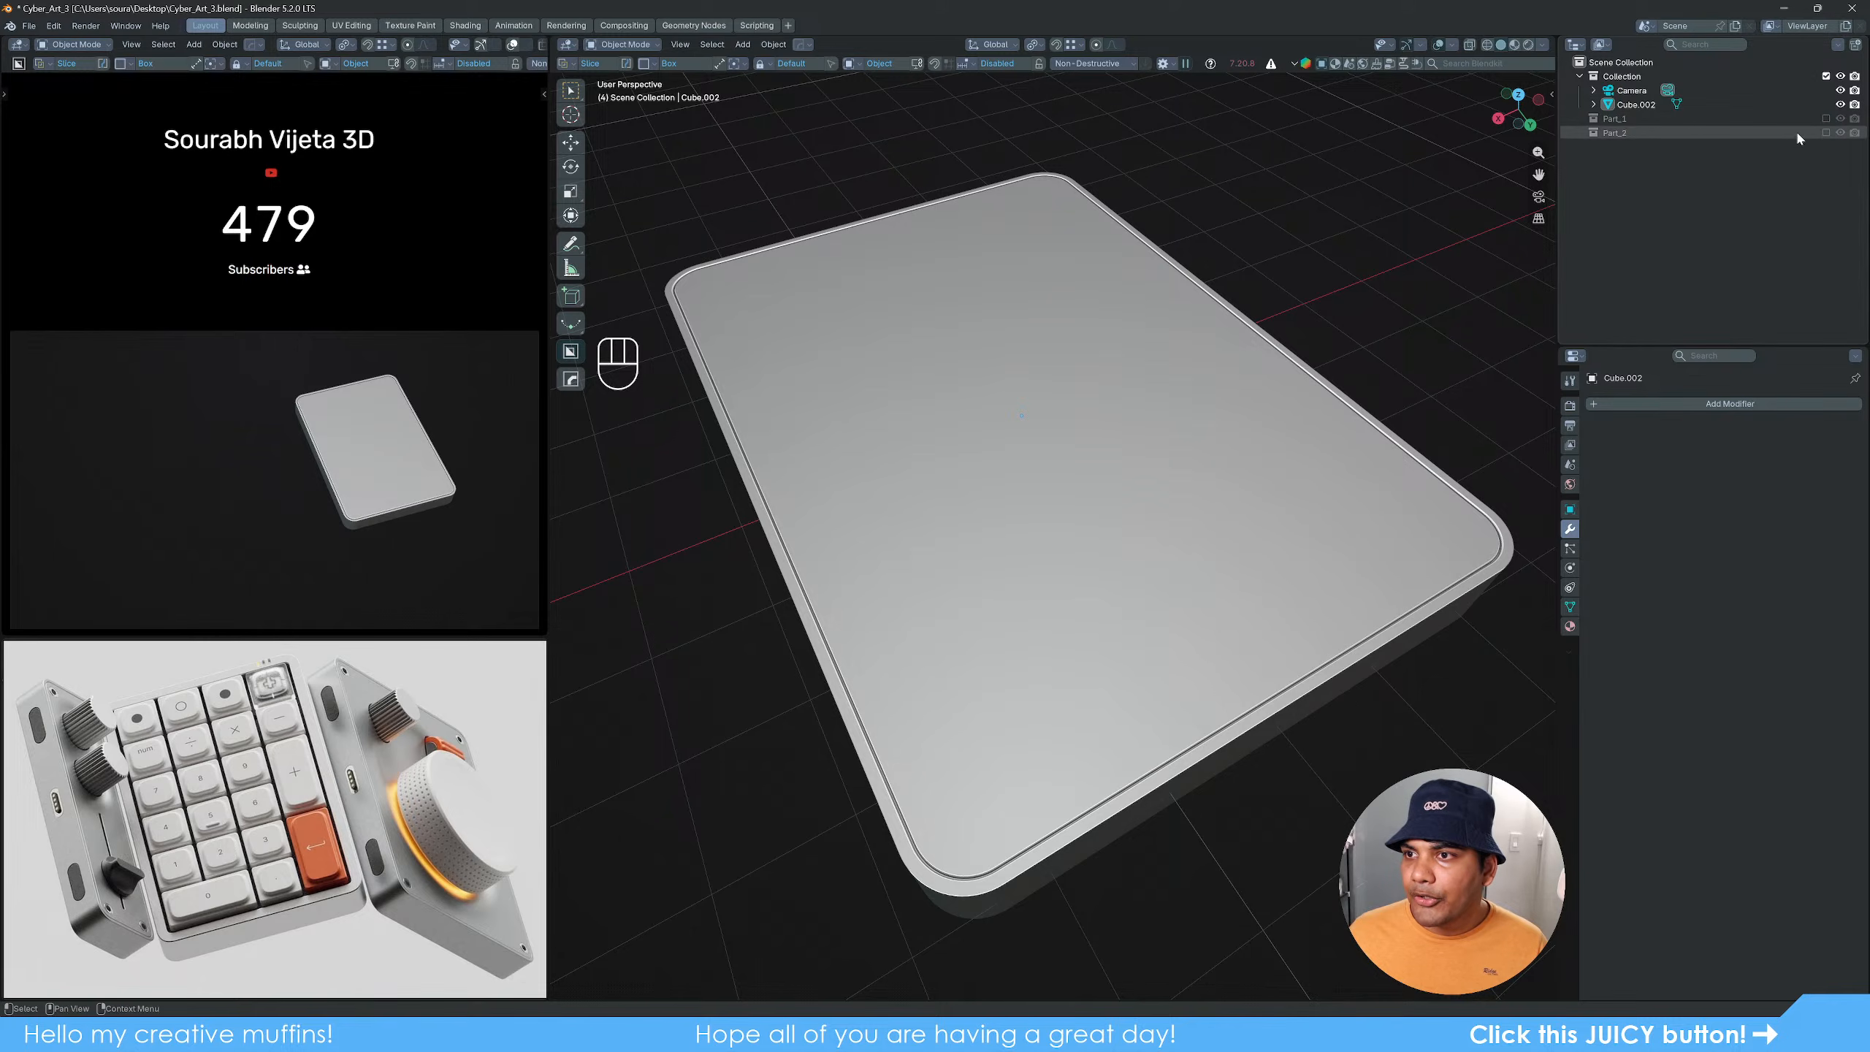
# Step: Include the Part_1 and Part_2 collections in the view layer again so all three keypad modules are shown
pyautogui.click(1827, 118)
pyautogui.click(1827, 133)
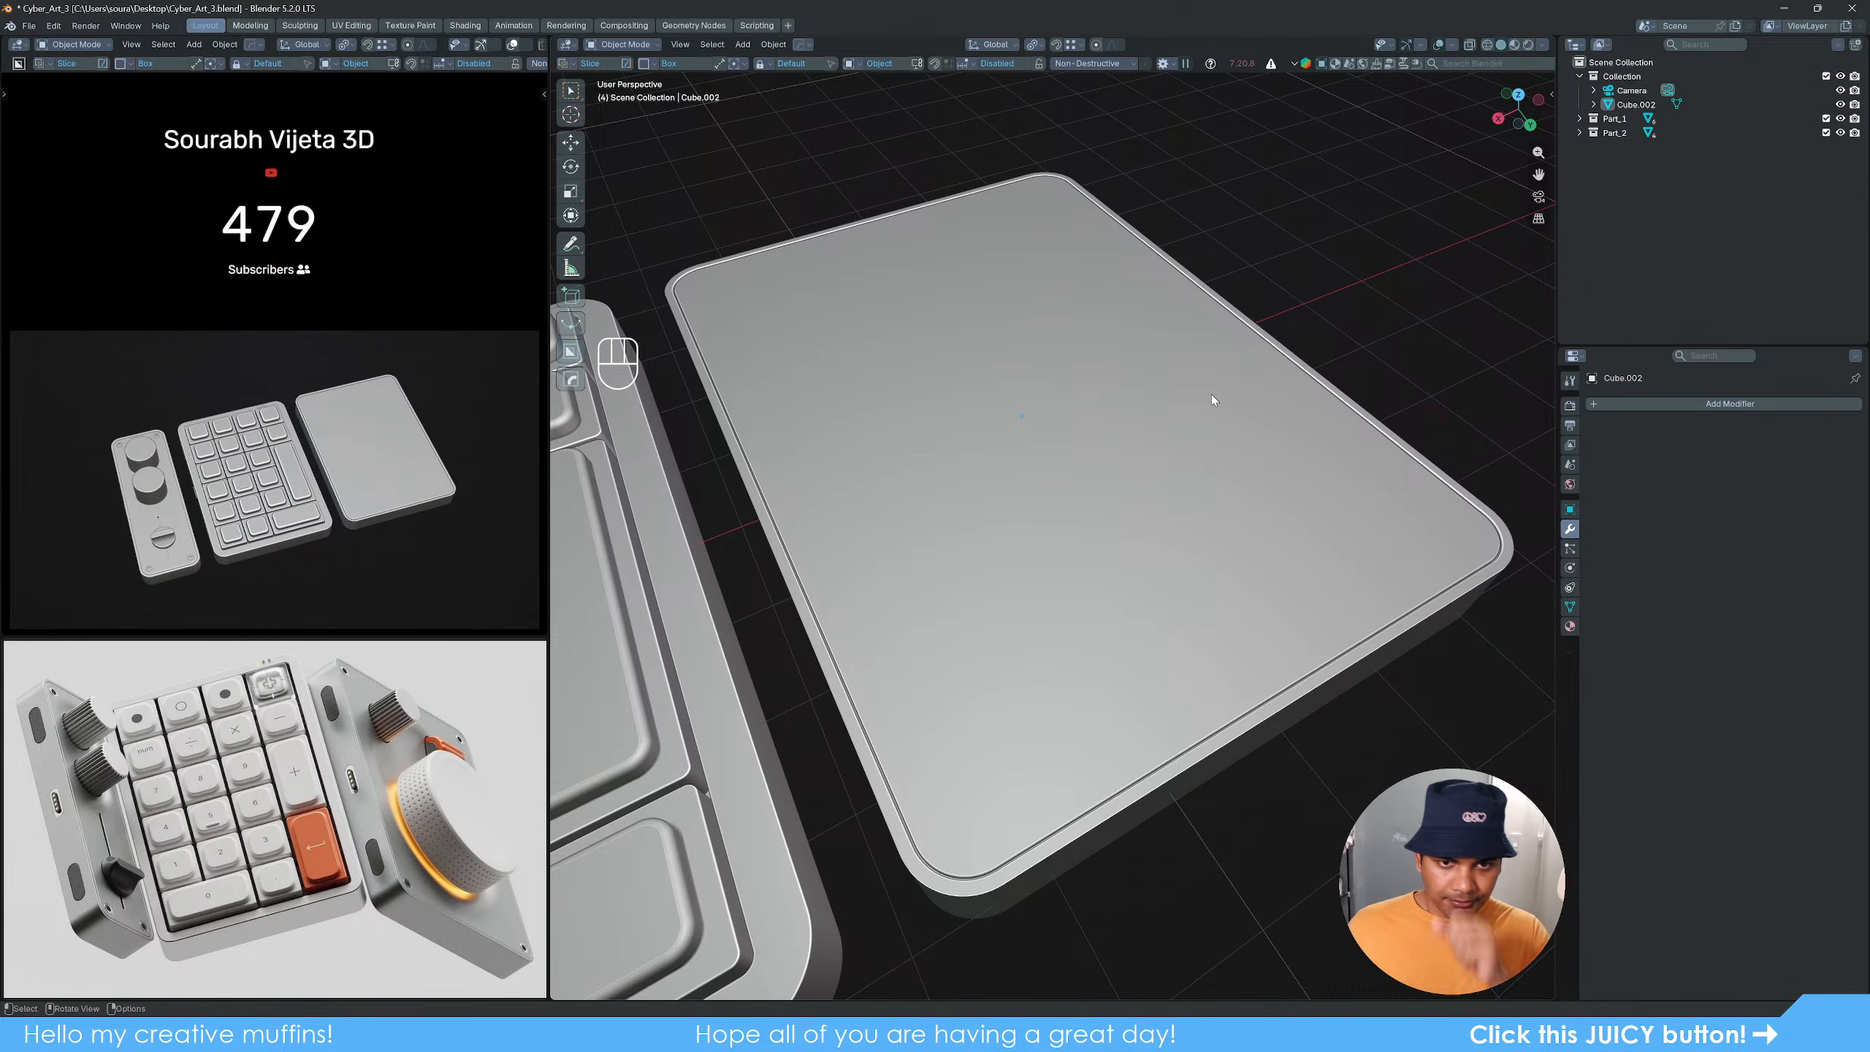
pyautogui.scroll(-4, 1211, 395)
pyautogui.scroll(-3, 1210, 404)
pyautogui.keyDown('shift'); pyautogui.moveTo(883, 589); pyautogui.dragTo(1083, 566, button='middle'); pyautogui.keyUp('shift')
# Step: Duplicate the narrow knob module's four corner screws and move the copy about -9.745 m along X onto the dial panel
pyautogui.click(956, 678)
pyautogui.scroll(2, 1038, 716)
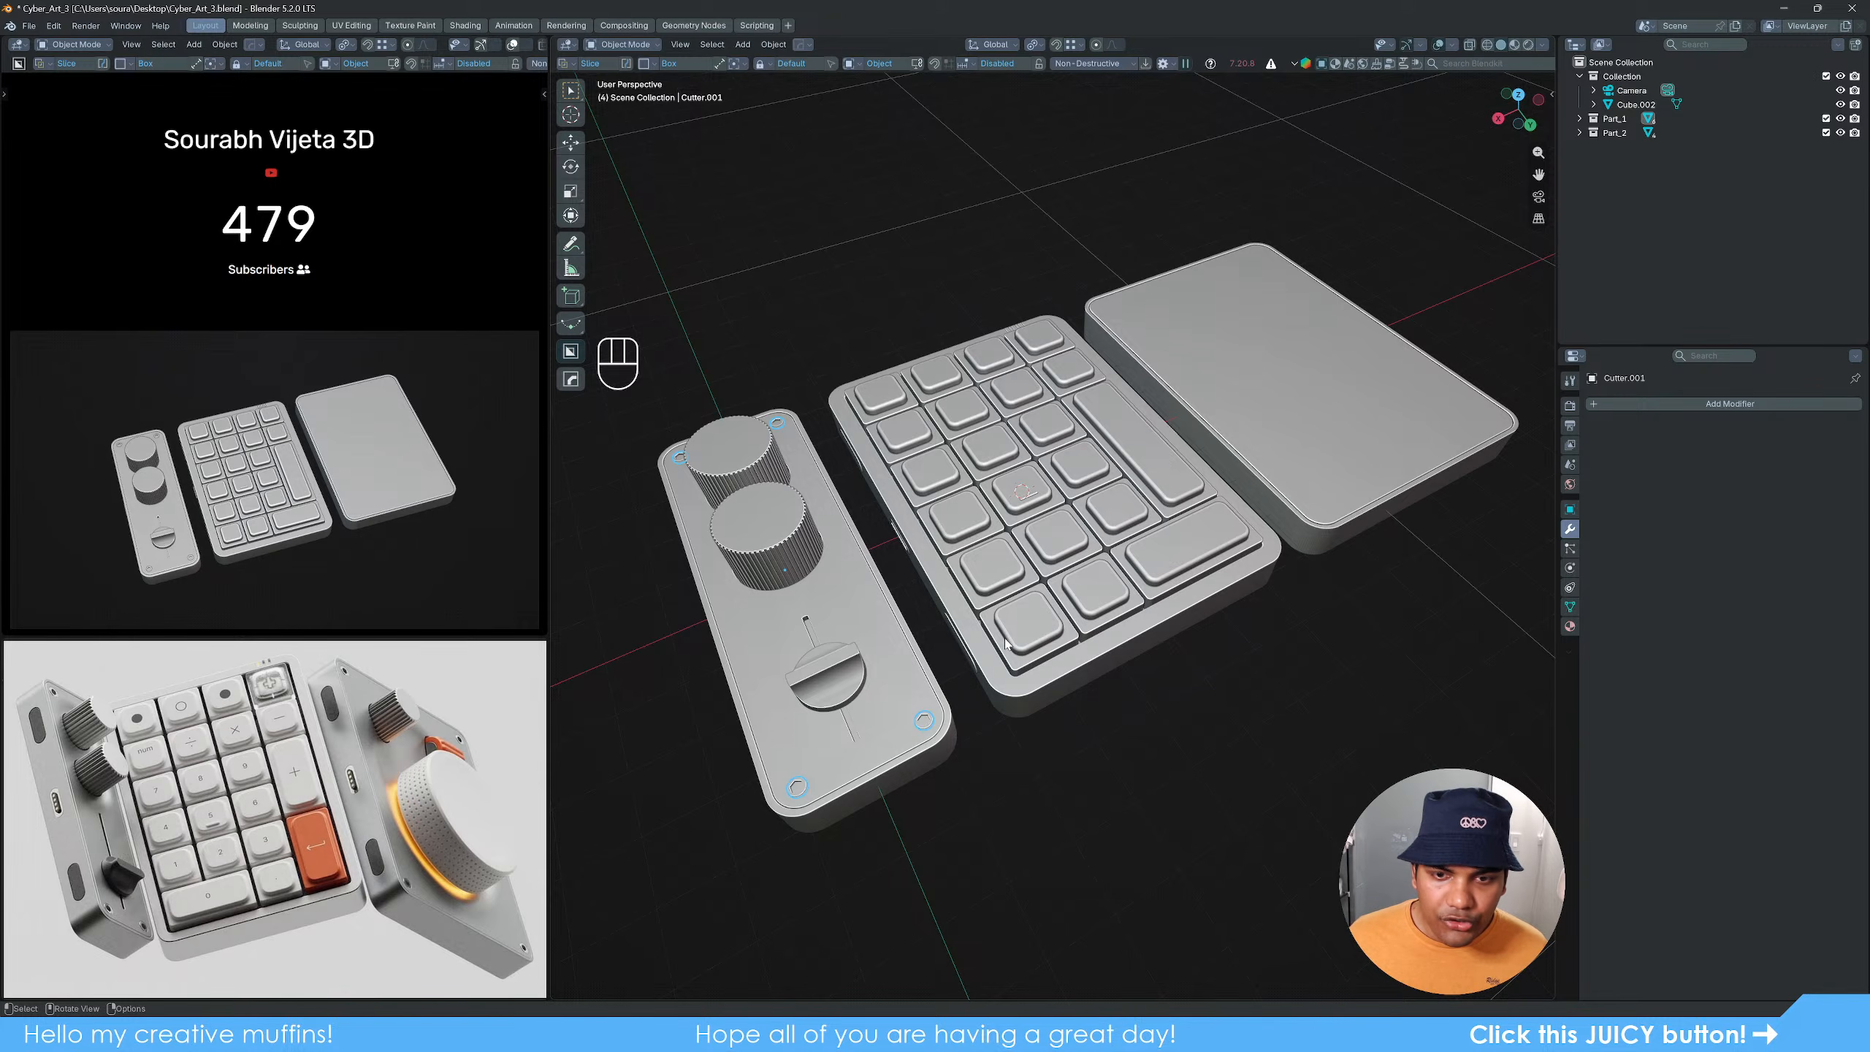
pyautogui.hotkey('shift', 'd')
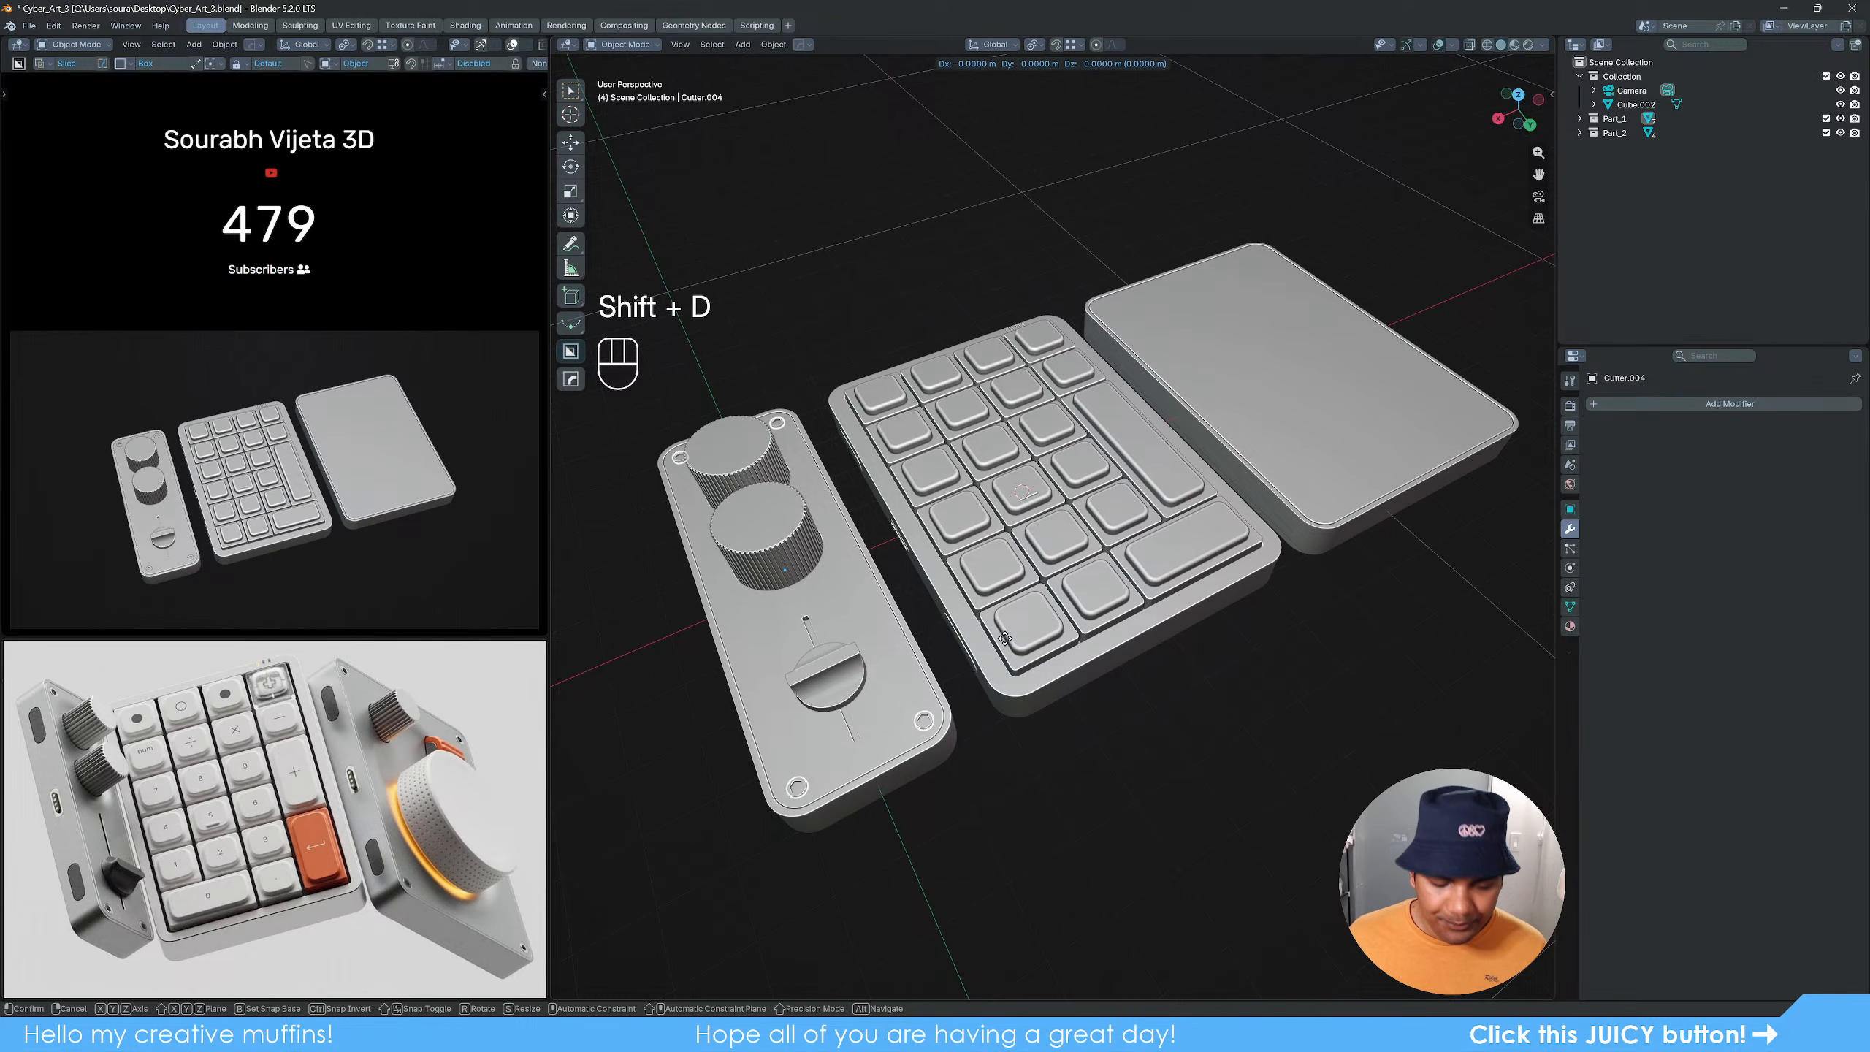
pyautogui.press('x')
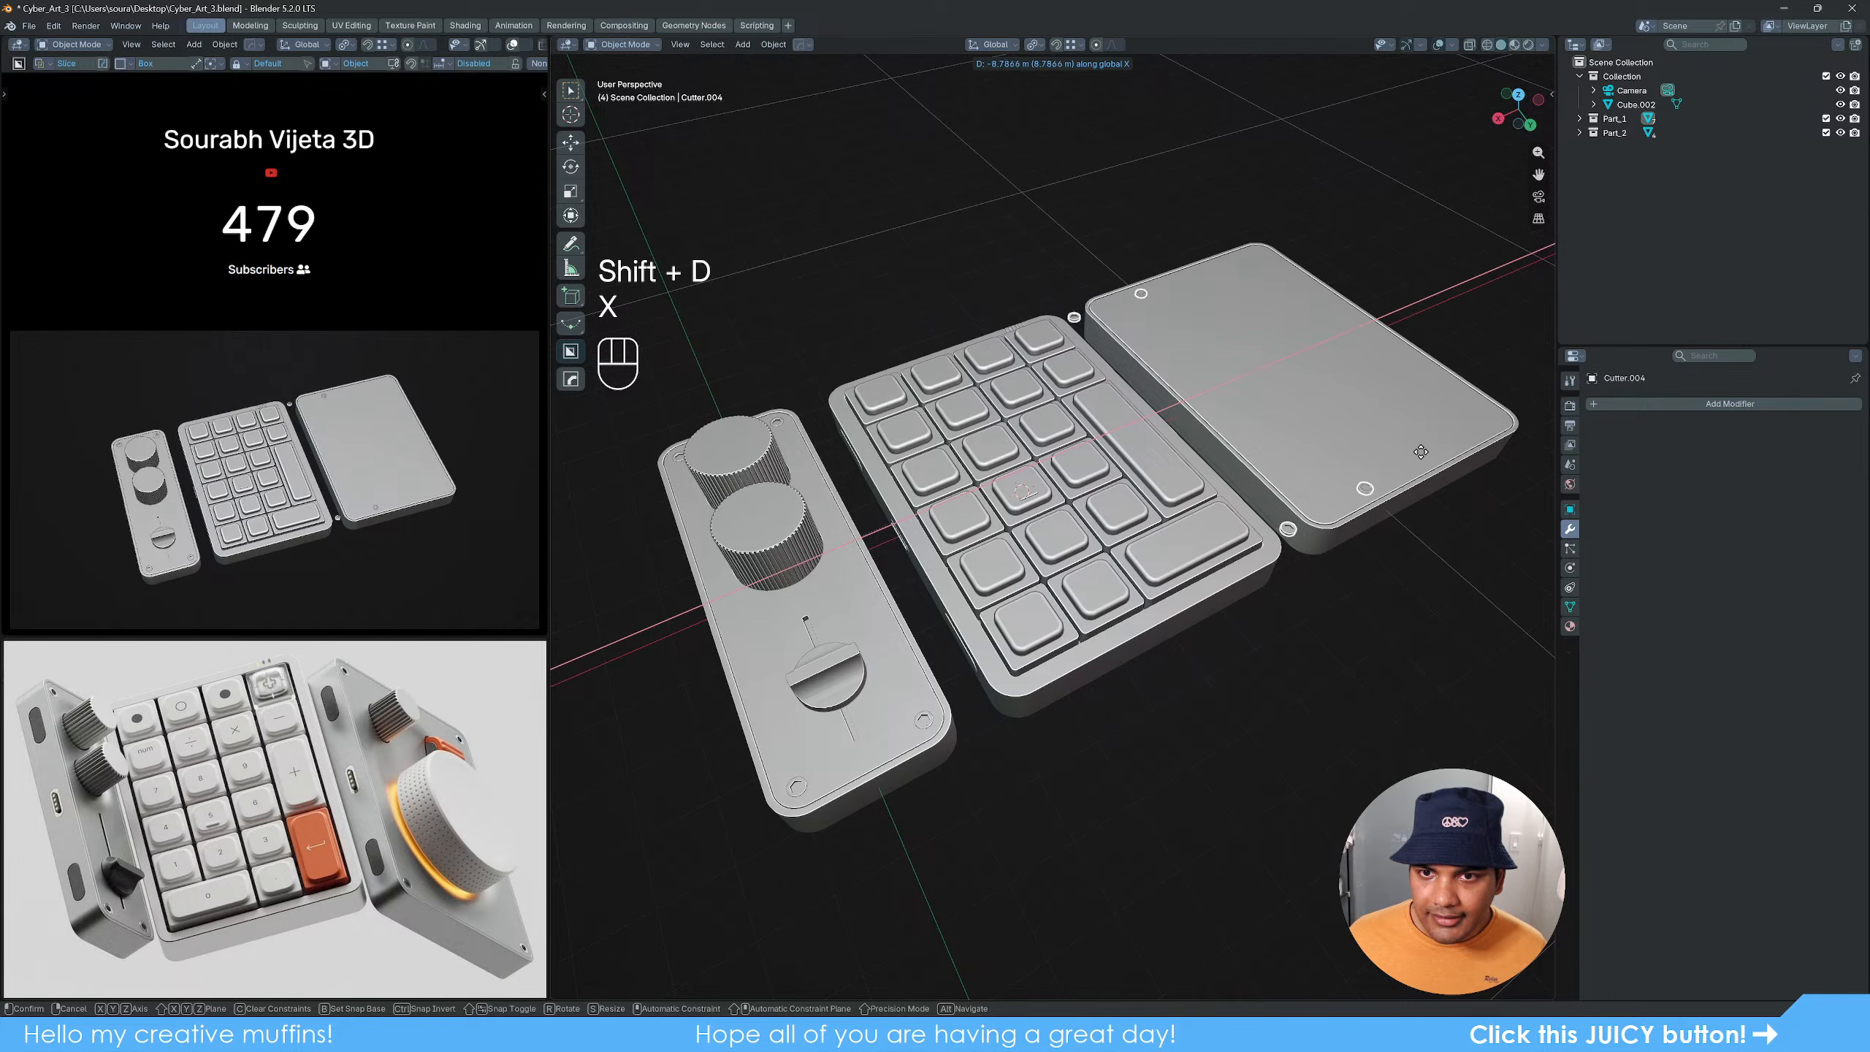
pyautogui.click(1460, 449)
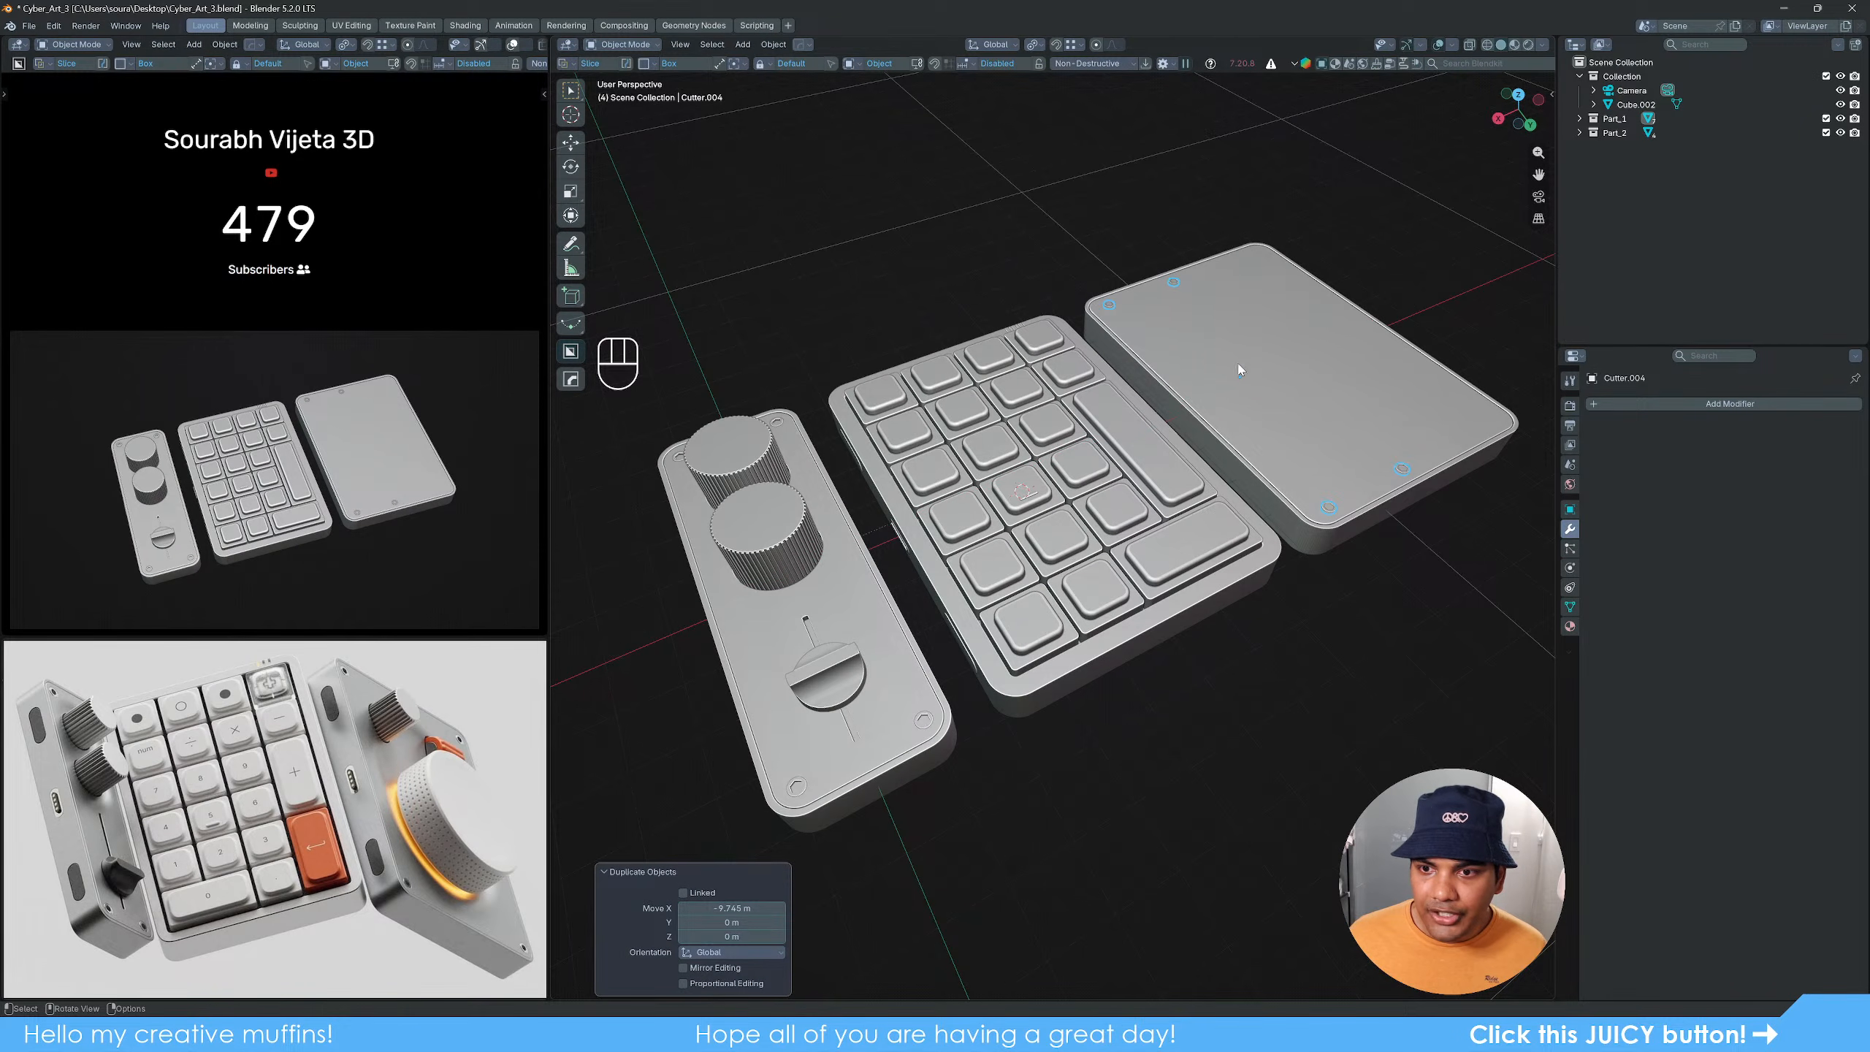
# Step: Move the duplicated screws out of the part collections into the Scene Collection and deselect them
pyautogui.press('m')
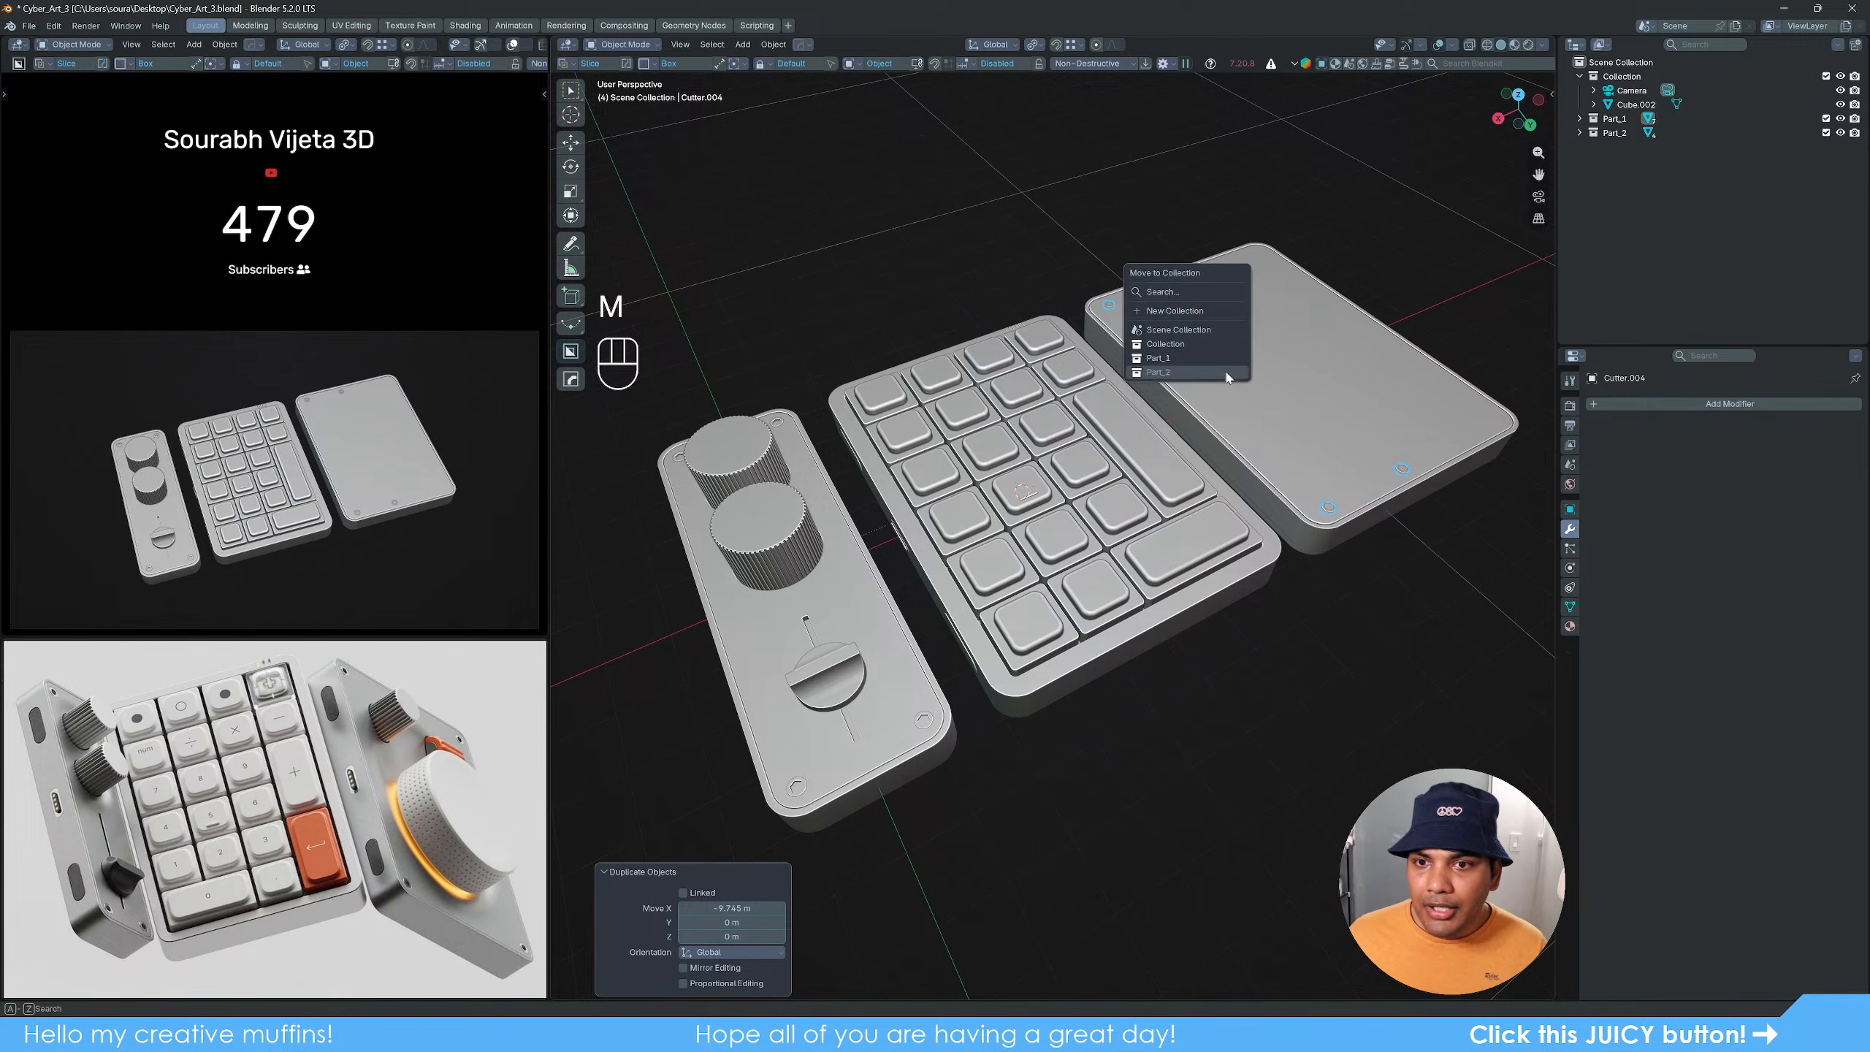
pyautogui.click(1193, 376)
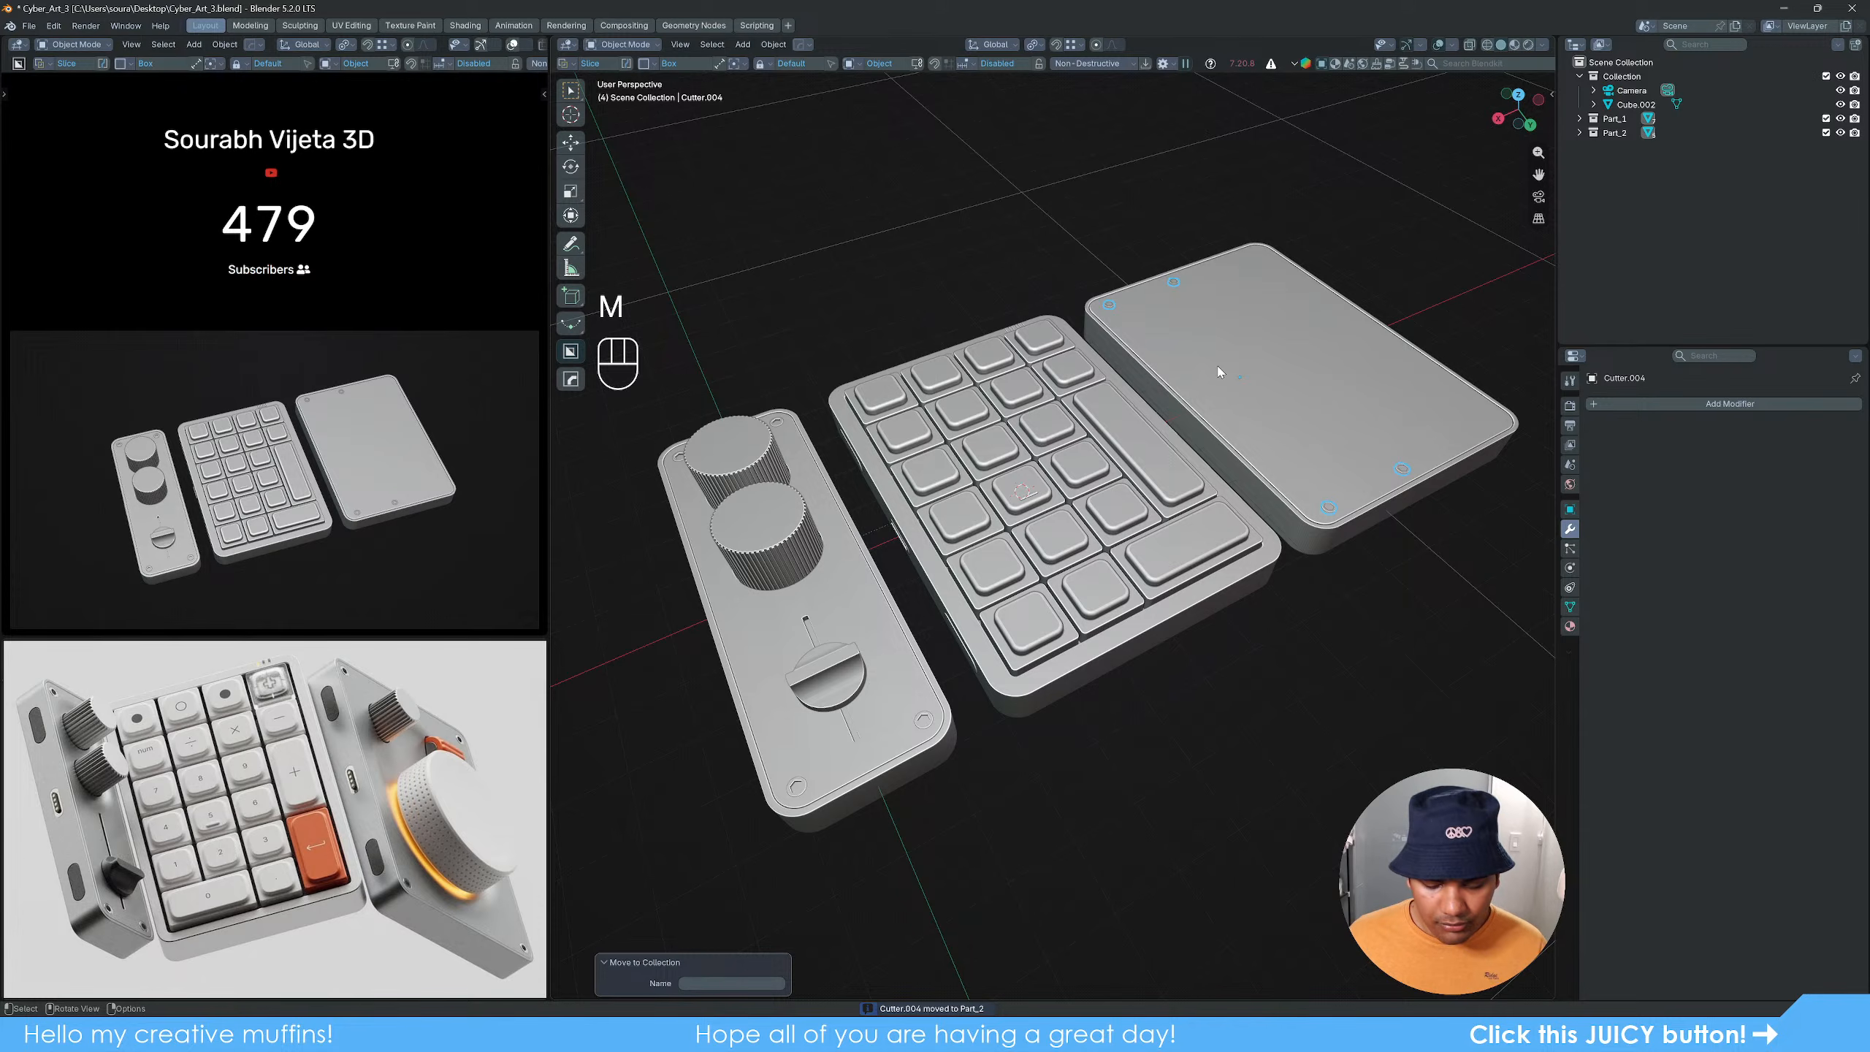
pyautogui.press('m')
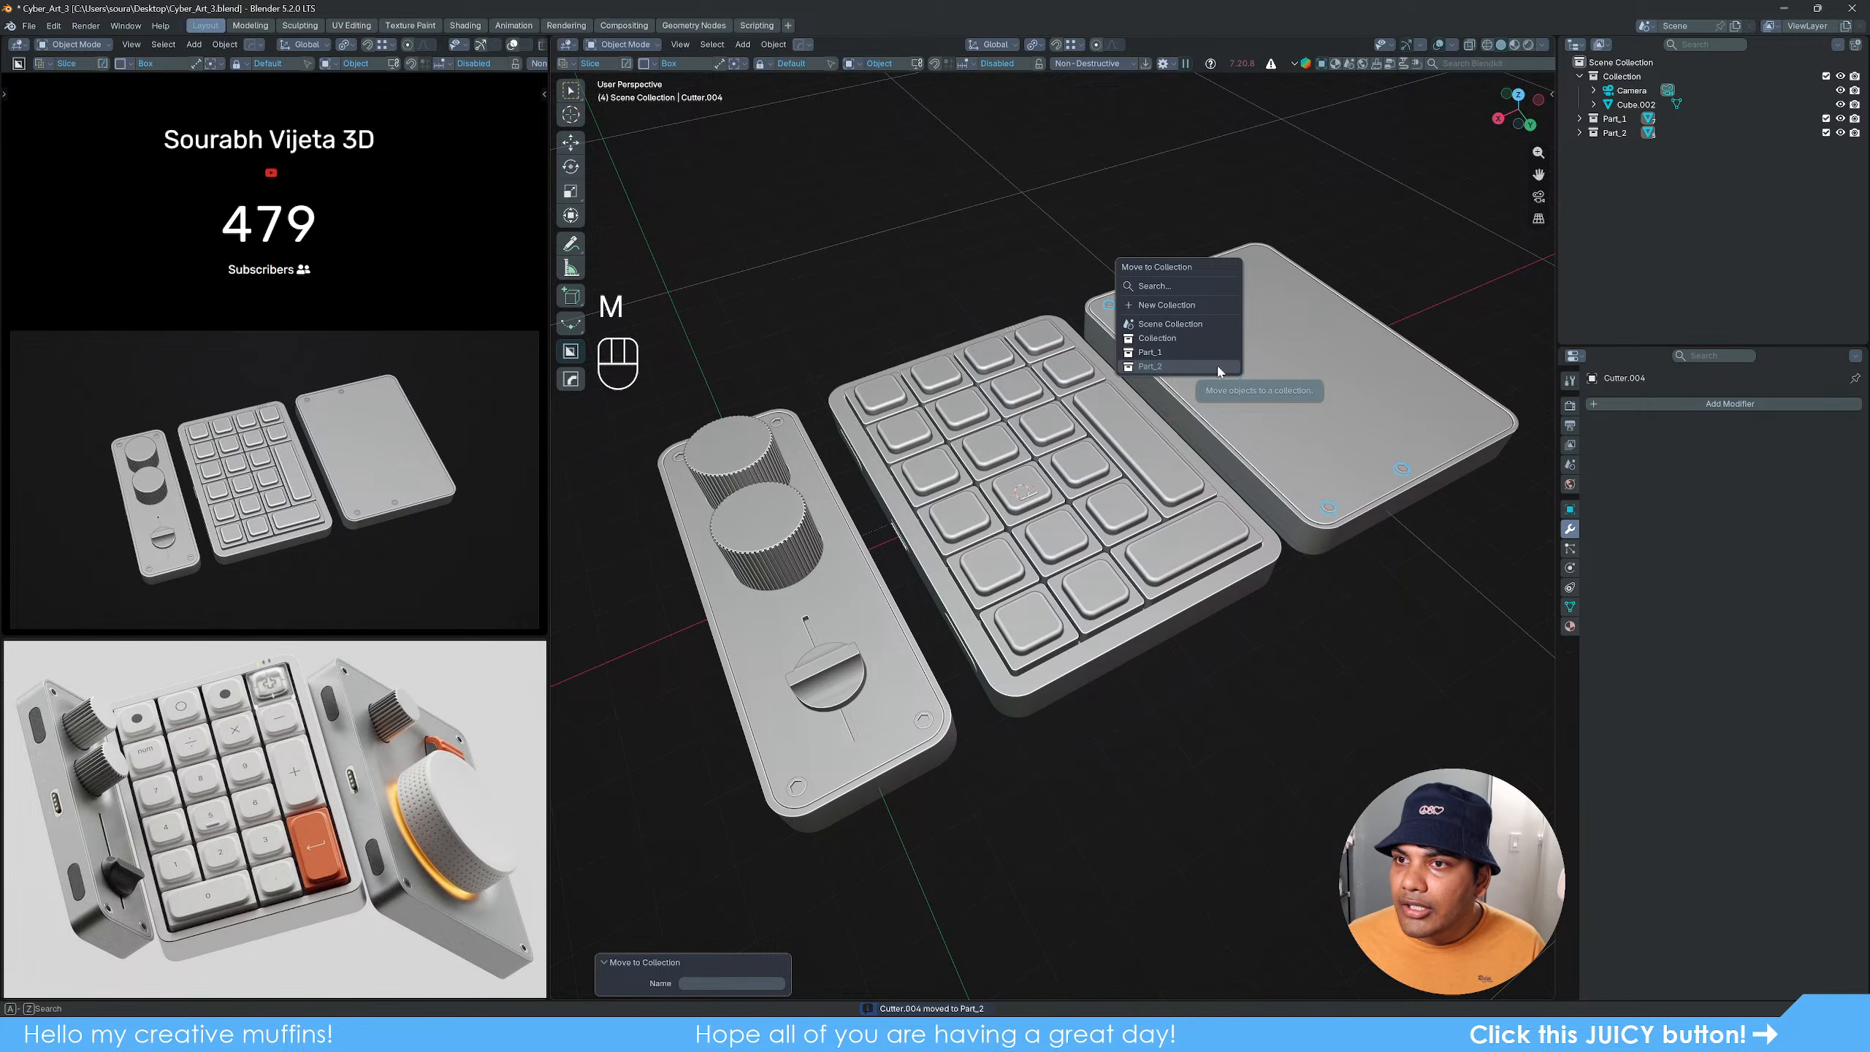
pyautogui.click(1178, 327)
pyautogui.click(1125, 240)
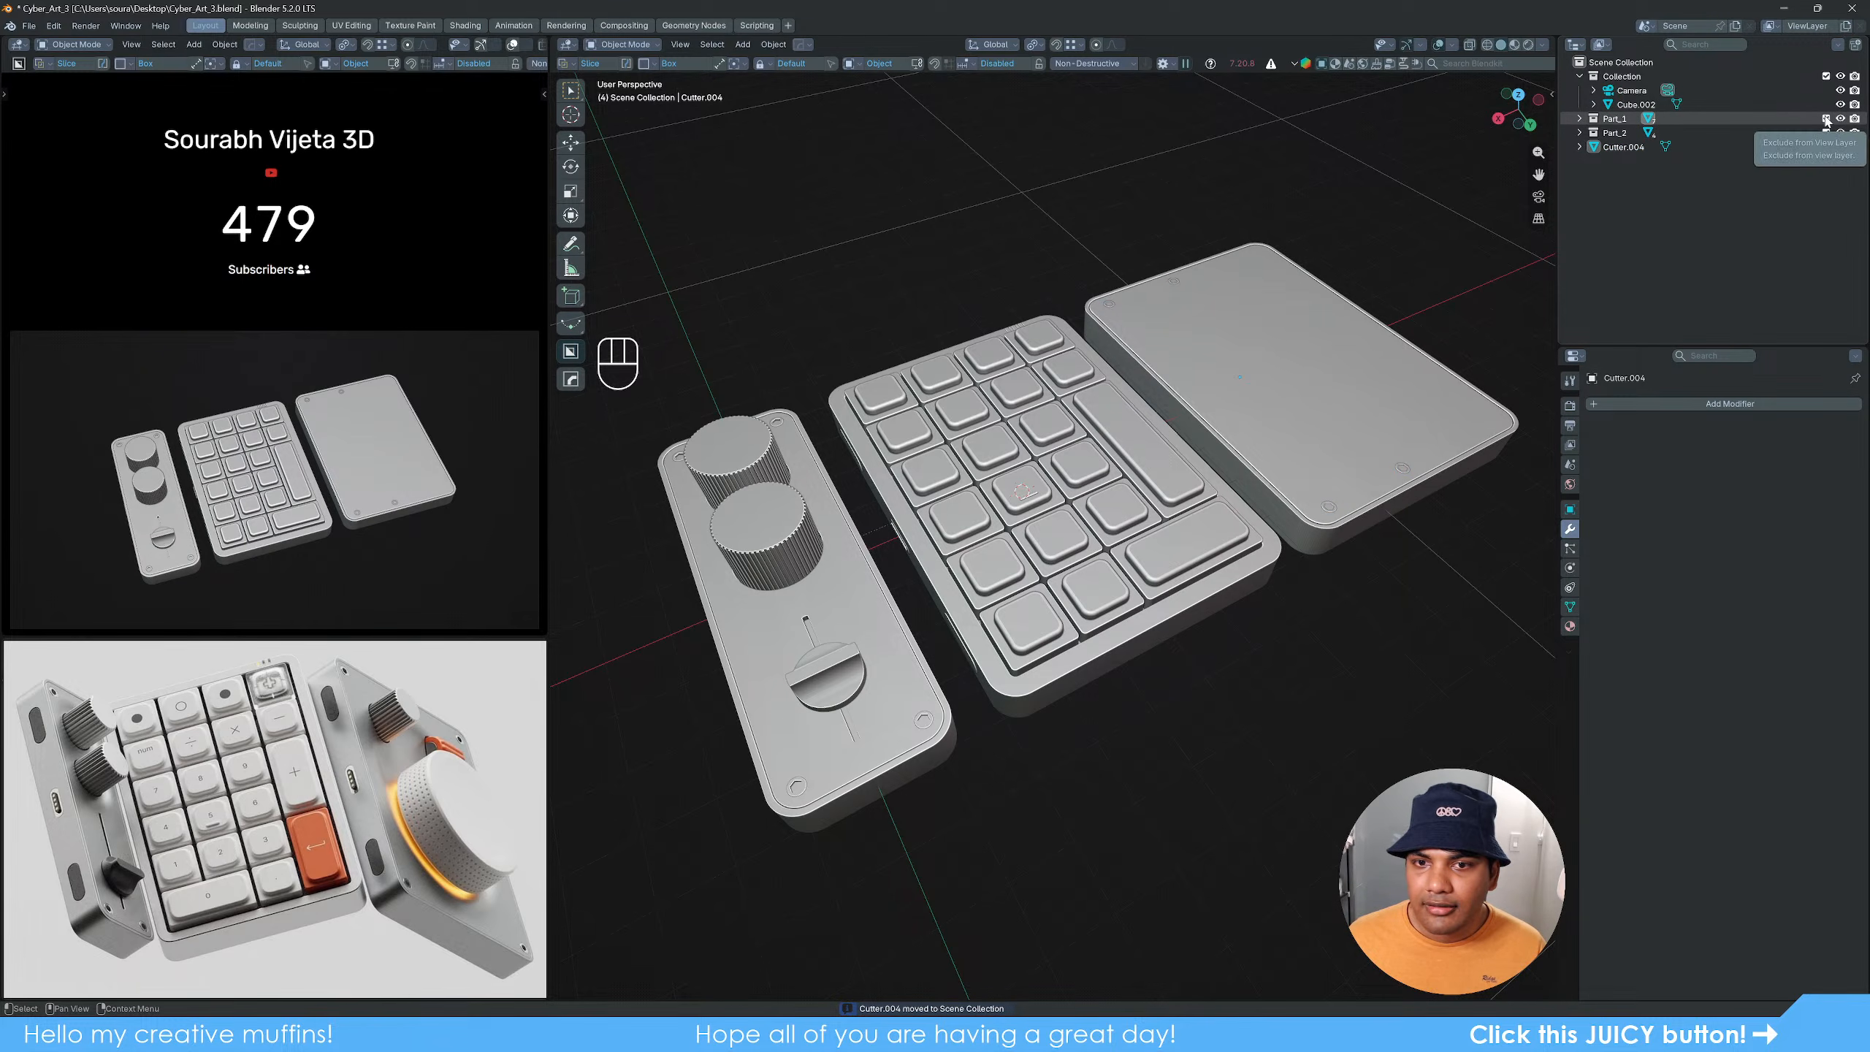
# Step: Separate the duplicated screws on the dial panel by loose parts into individual screw objects
pyautogui.moveTo(1362, 438); pyautogui.dragTo(1234, 436, button='middle')
pyautogui.keyDown('shift'); pyautogui.moveTo(1480, 303); pyautogui.dragTo(1182, 475, button='middle'); pyautogui.keyUp('shift')
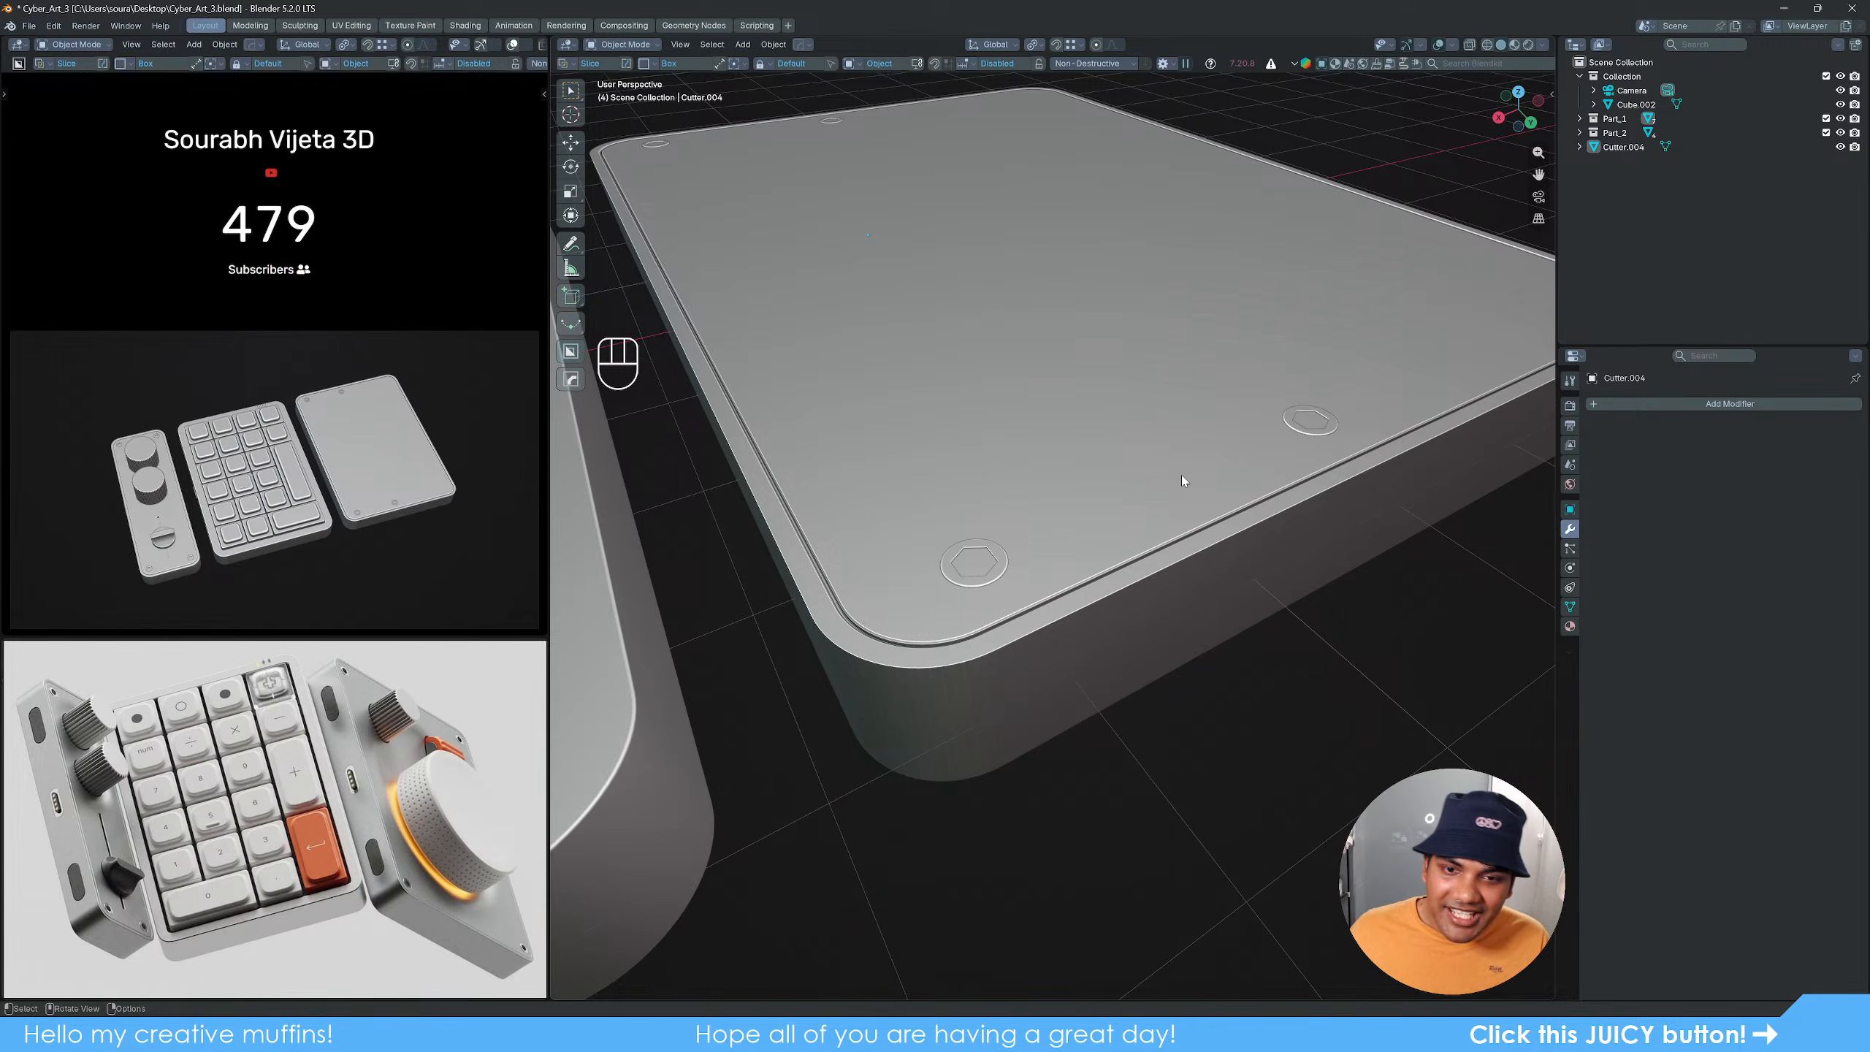
pyautogui.click(999, 549)
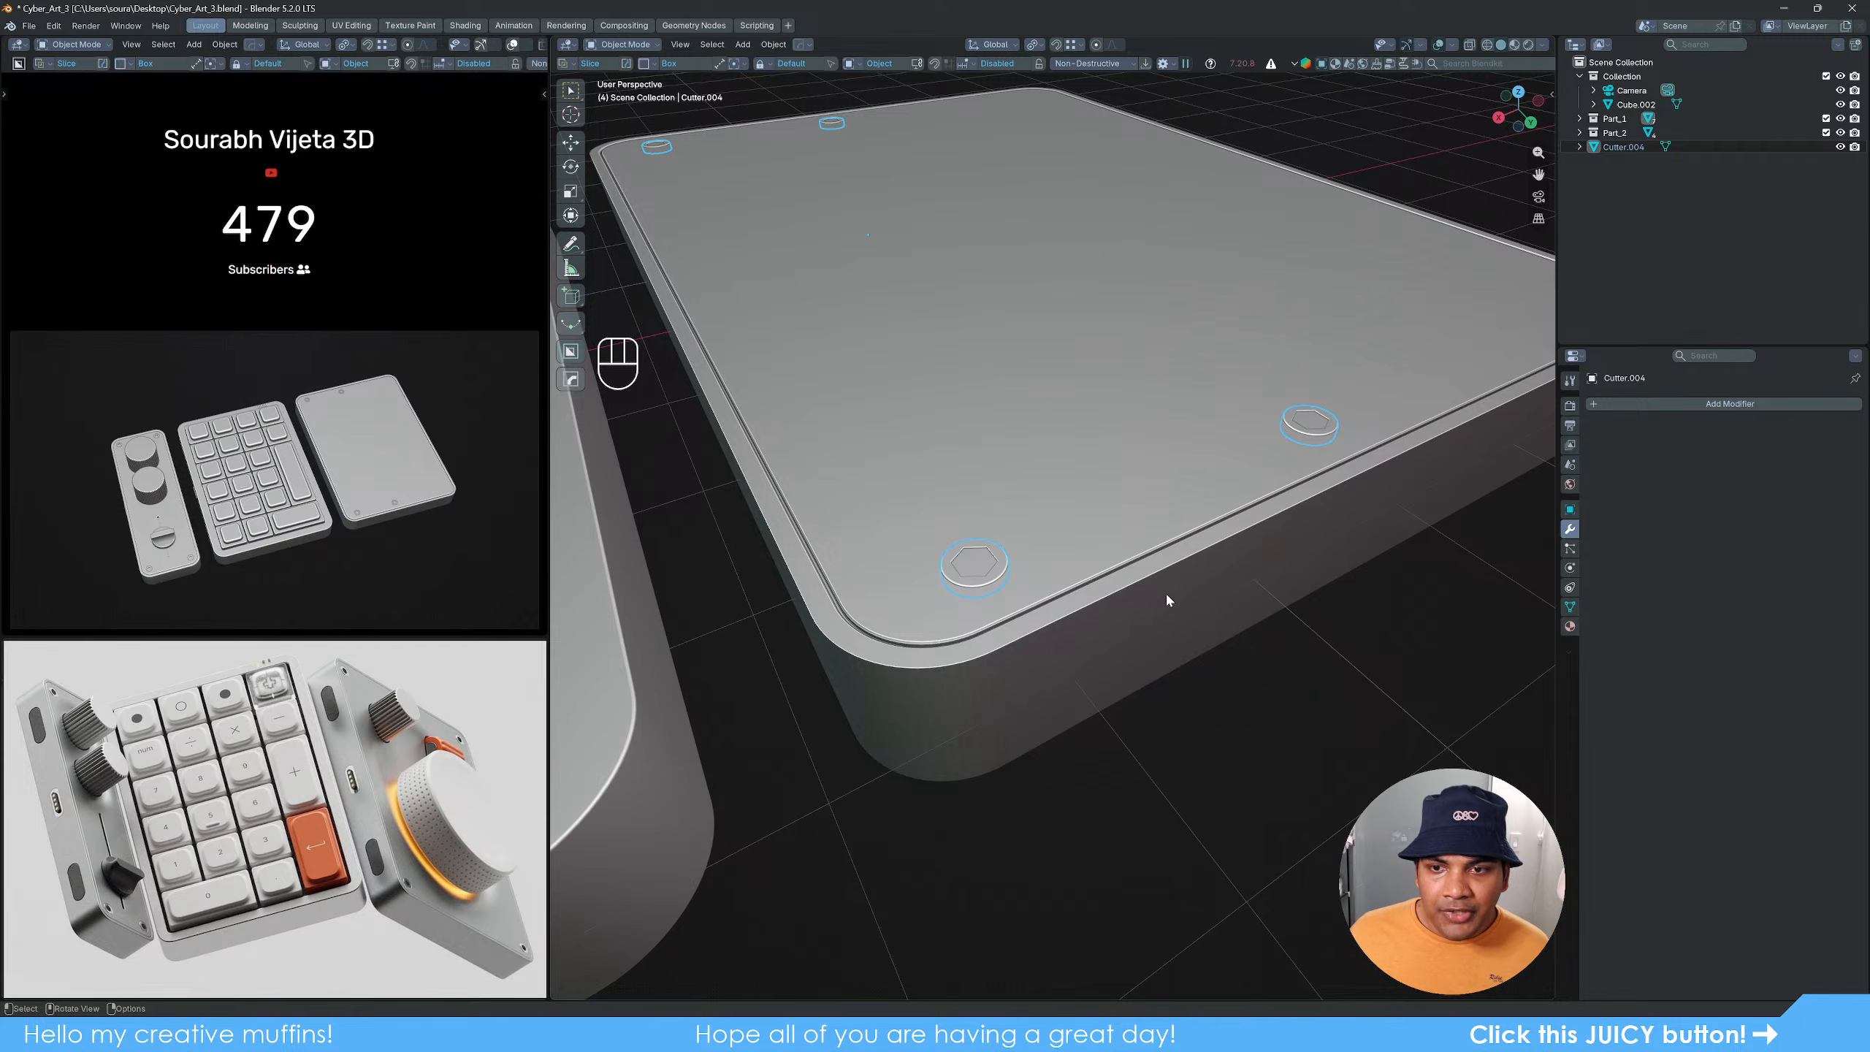
pyautogui.scroll(-3, 1166, 600)
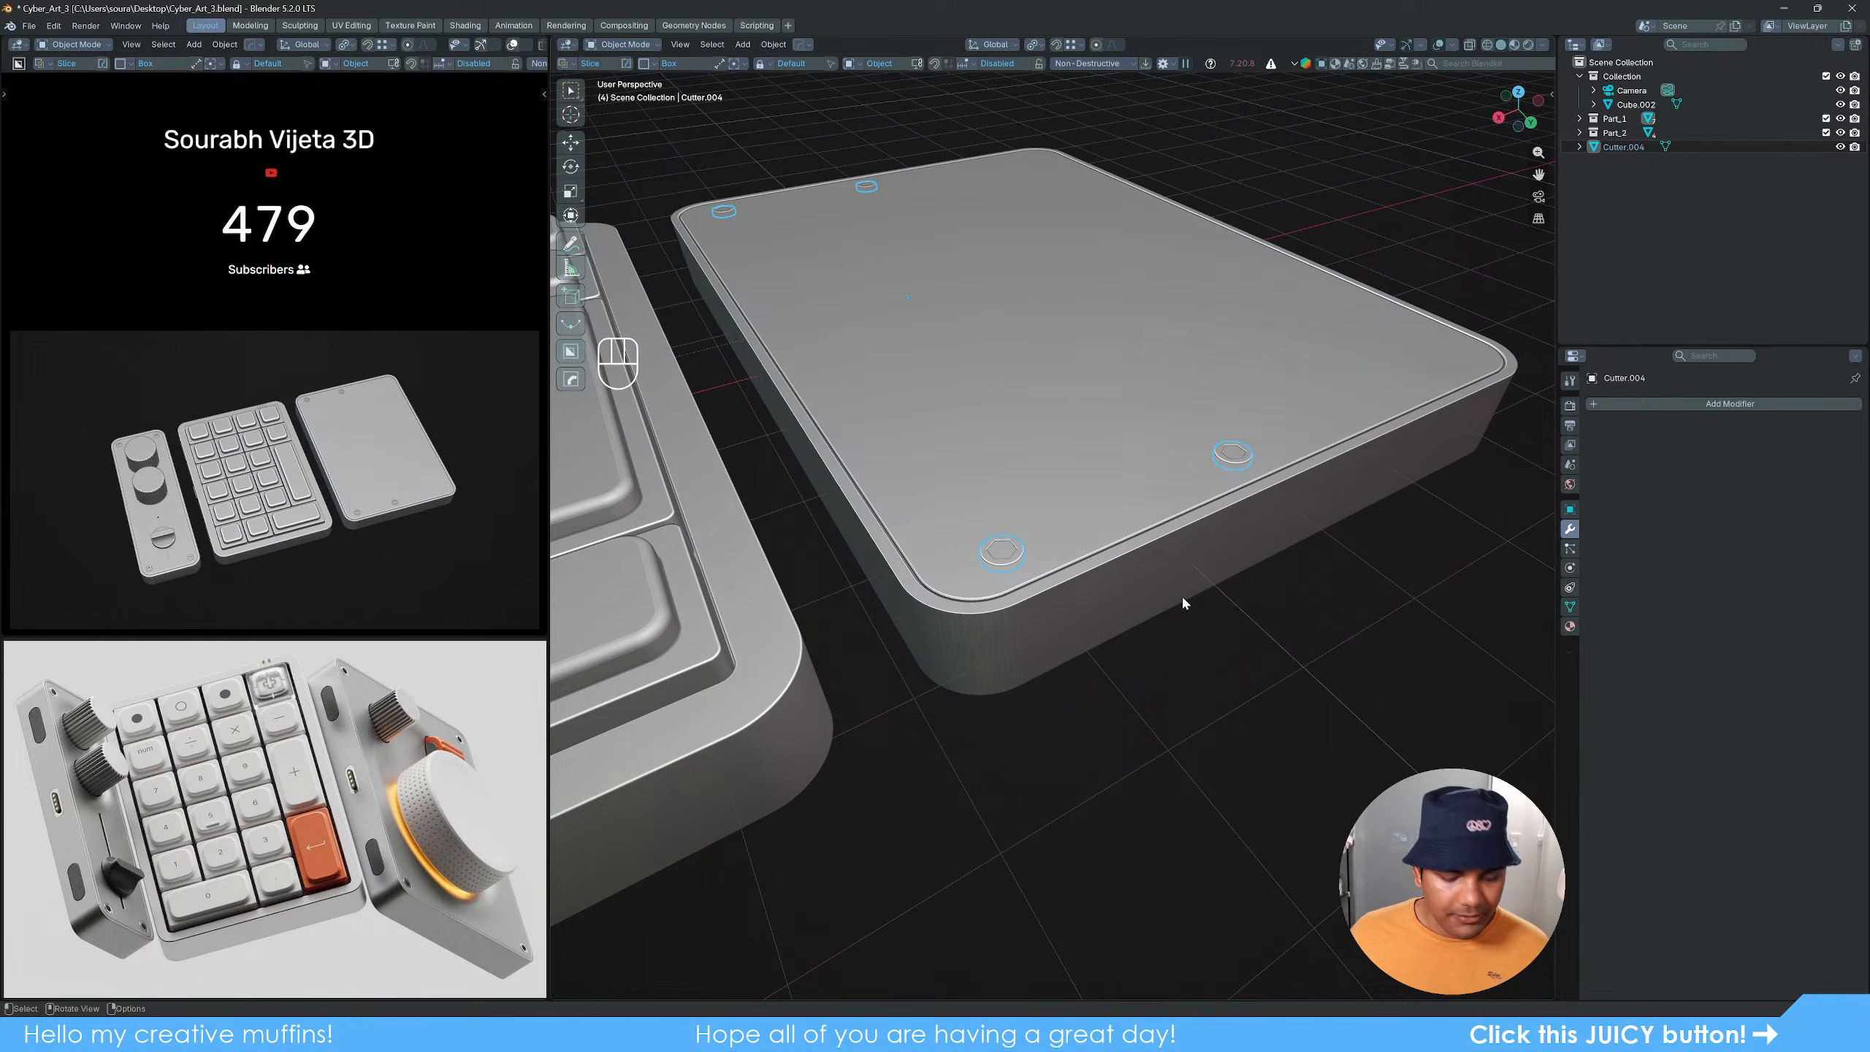
pyautogui.press('Tab')
pyautogui.press('p')
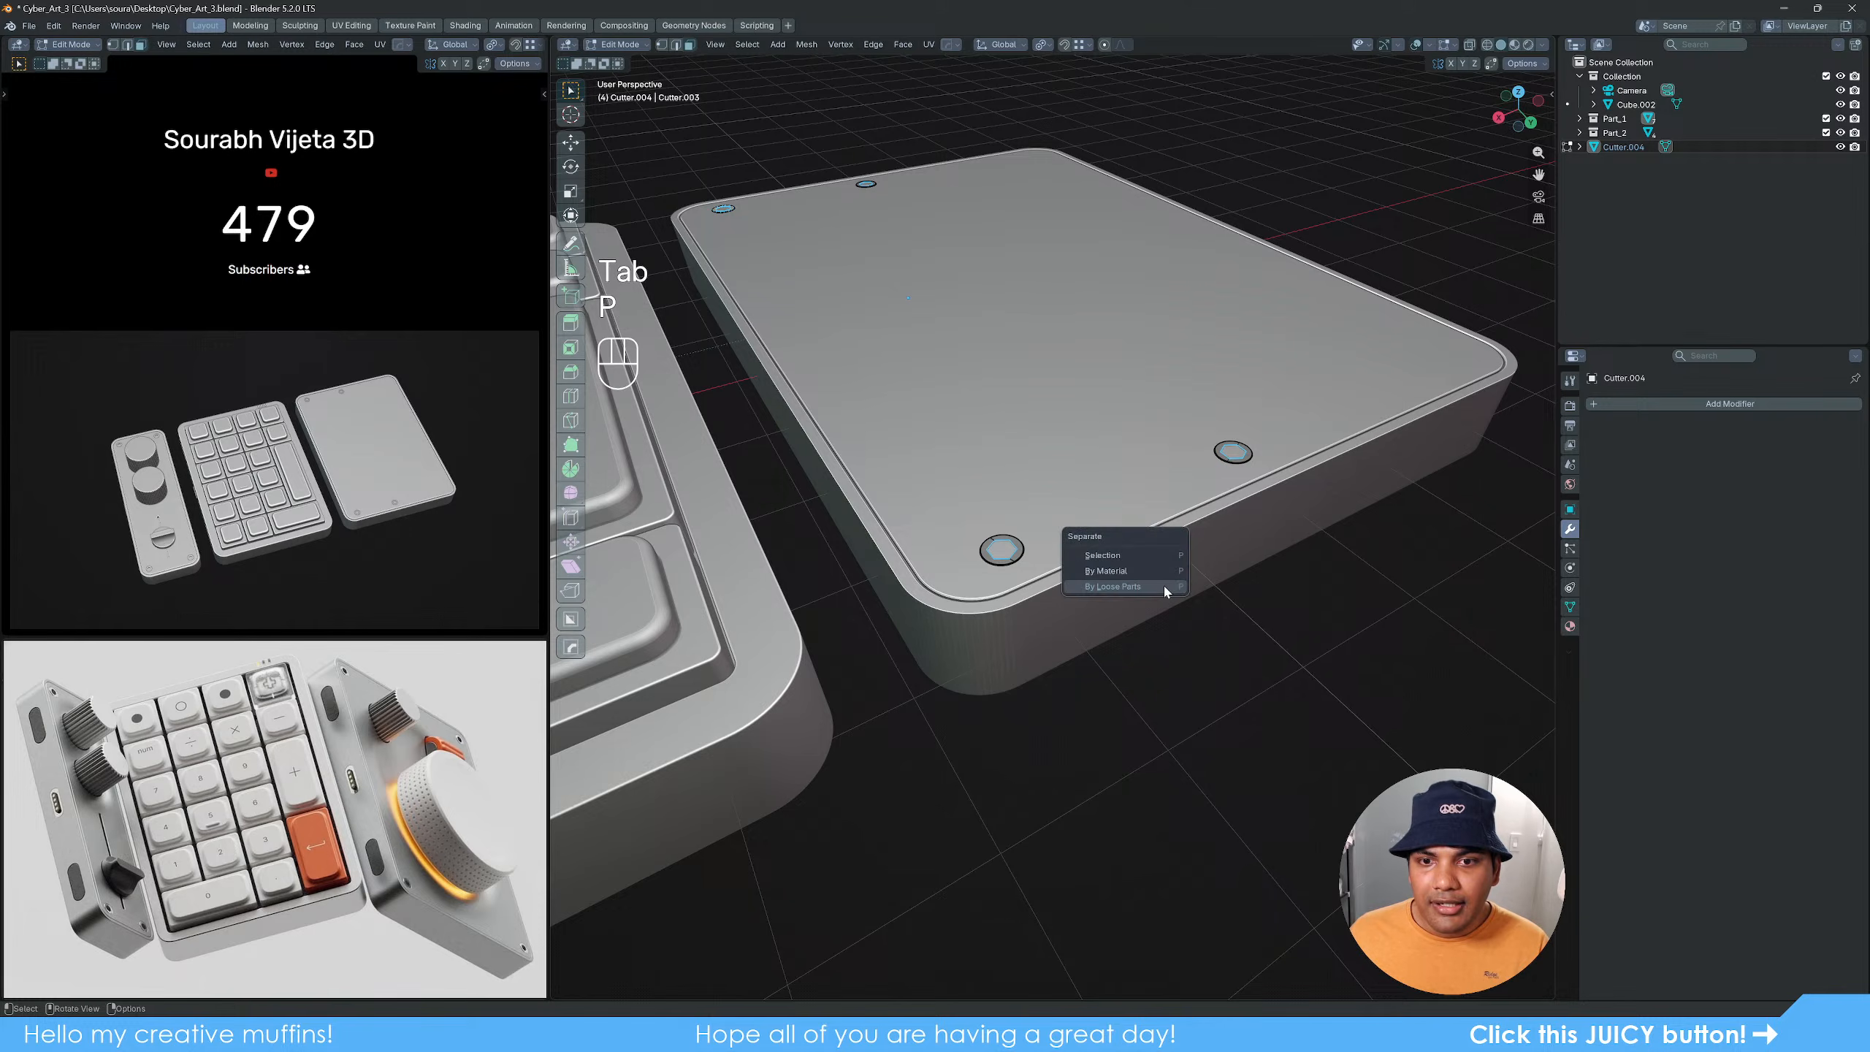
pyautogui.click(1164, 590)
pyautogui.press('Tab')
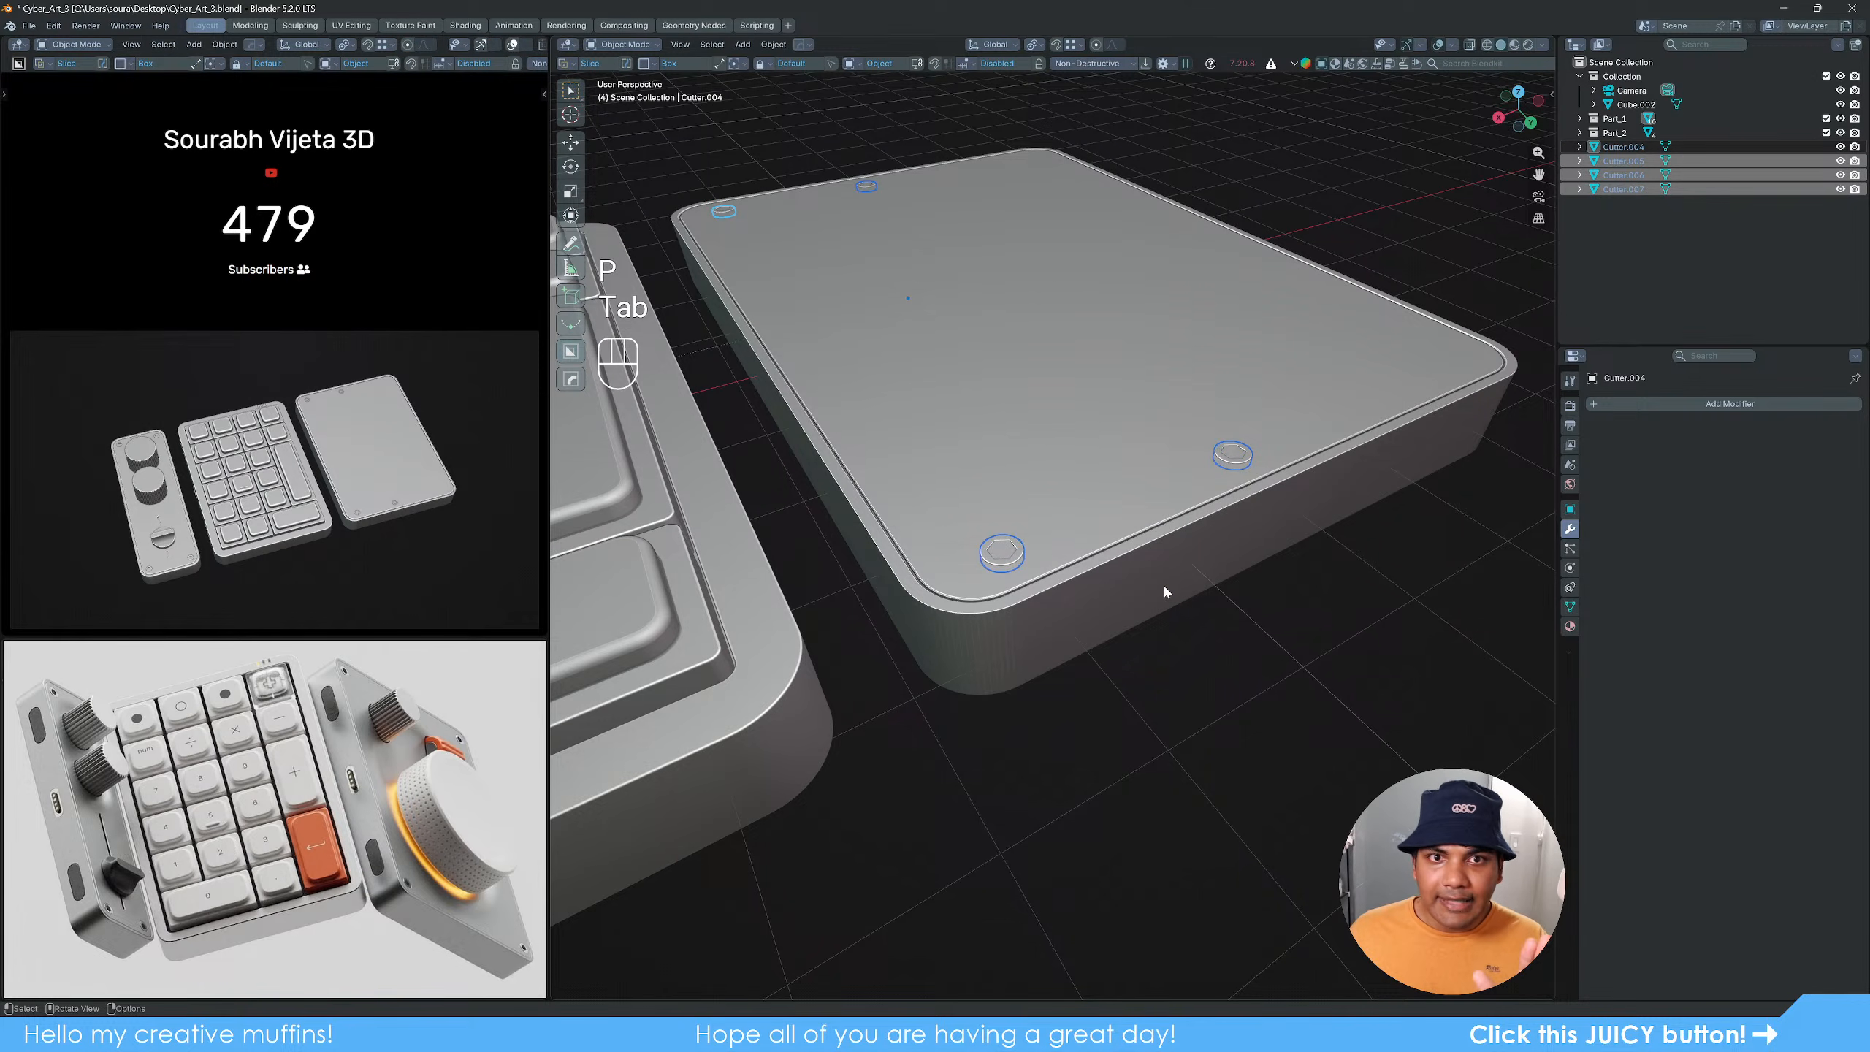
# Step: Select only the screw at the dial panel's far corner beside the keypad and set its origin to geometry
pyautogui.click(733, 212)
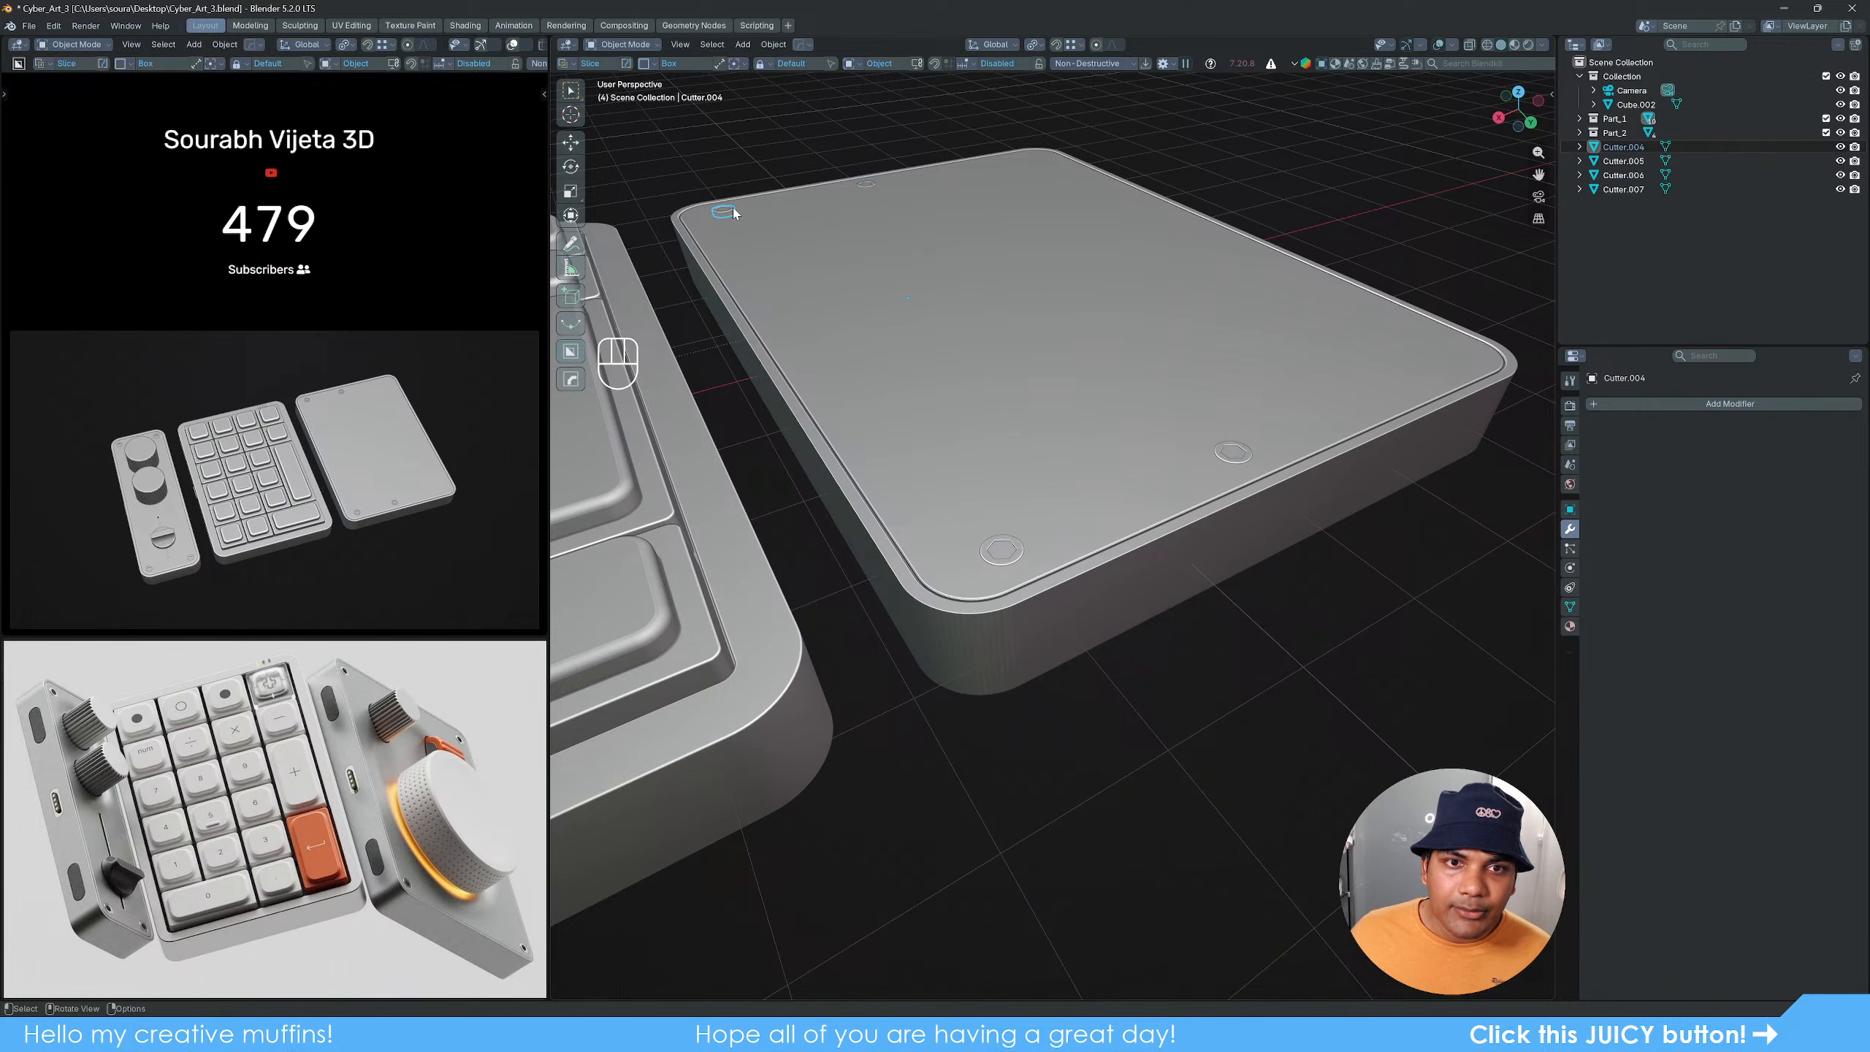
pyautogui.scroll(-5, 1031, 355)
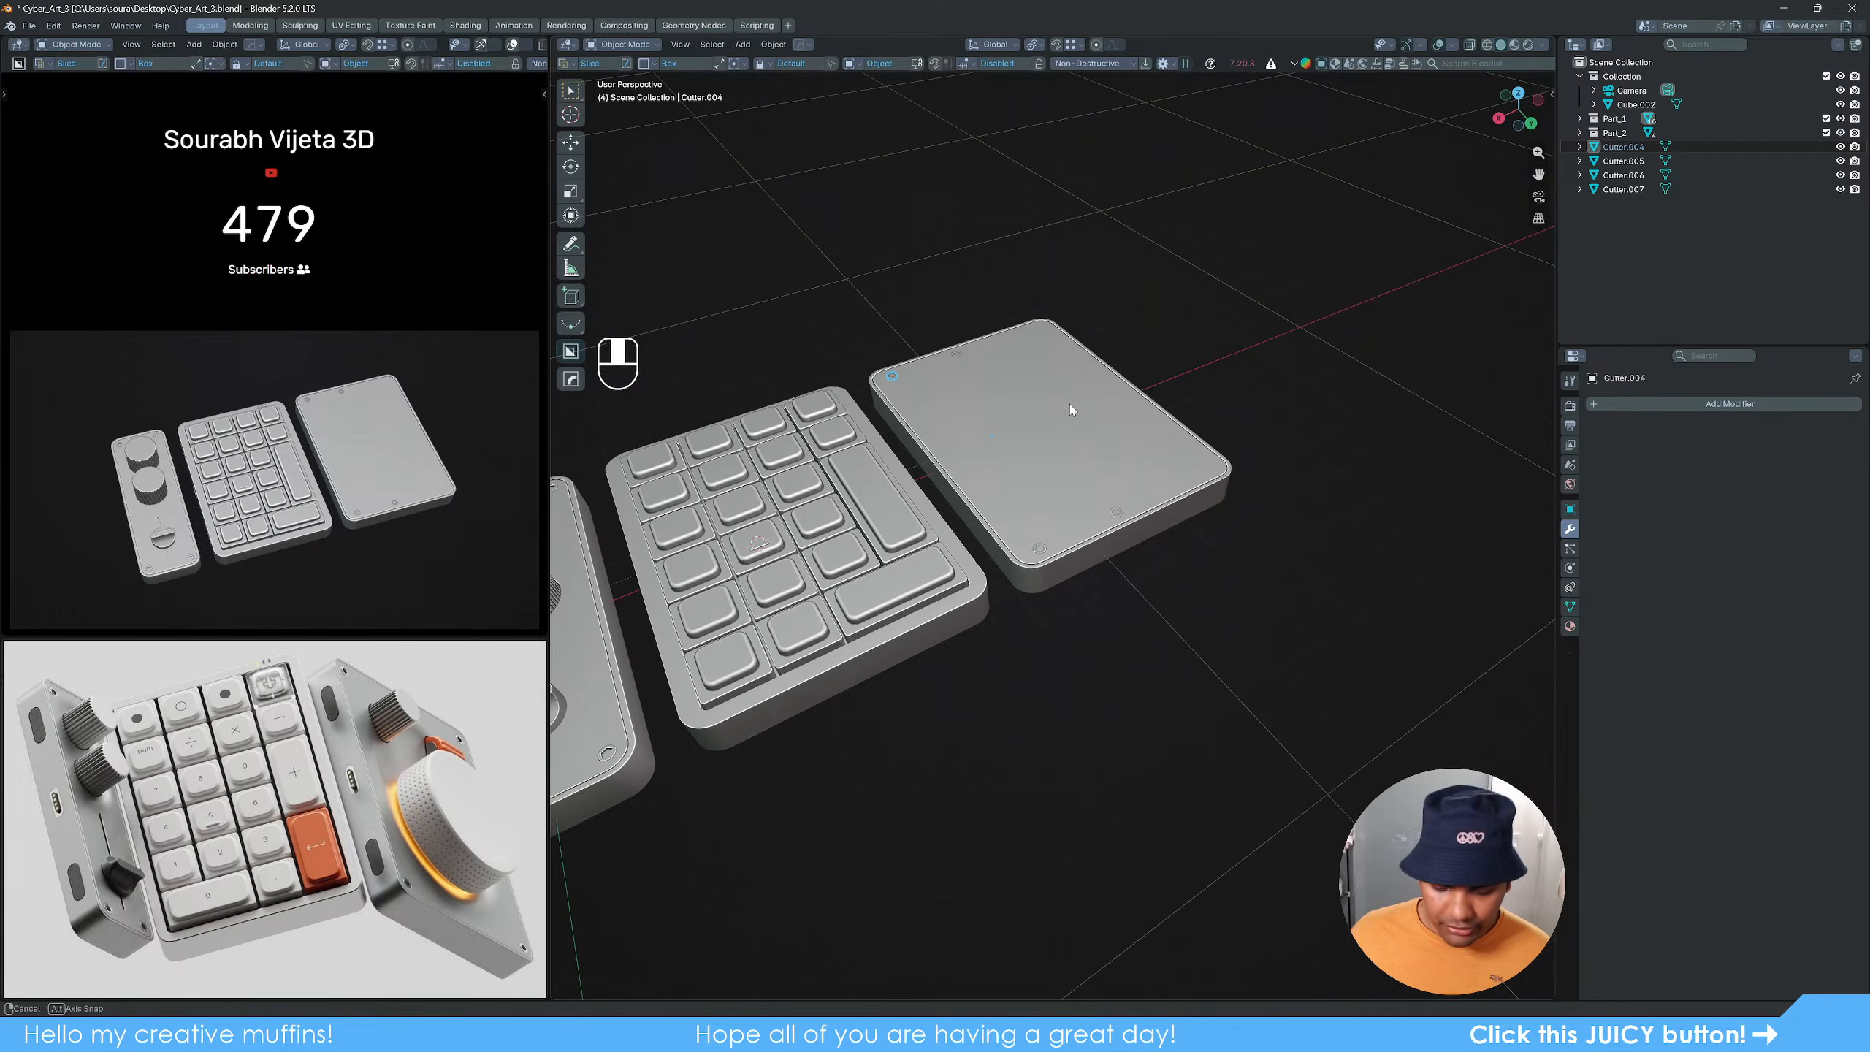
pyautogui.press('KP_Decimal')
pyautogui.scroll(-4, 1066, 417)
pyautogui.moveTo(1067, 417); pyautogui.dragTo(1064, 583, button='middle')
pyautogui.scroll(-3, 1065, 582)
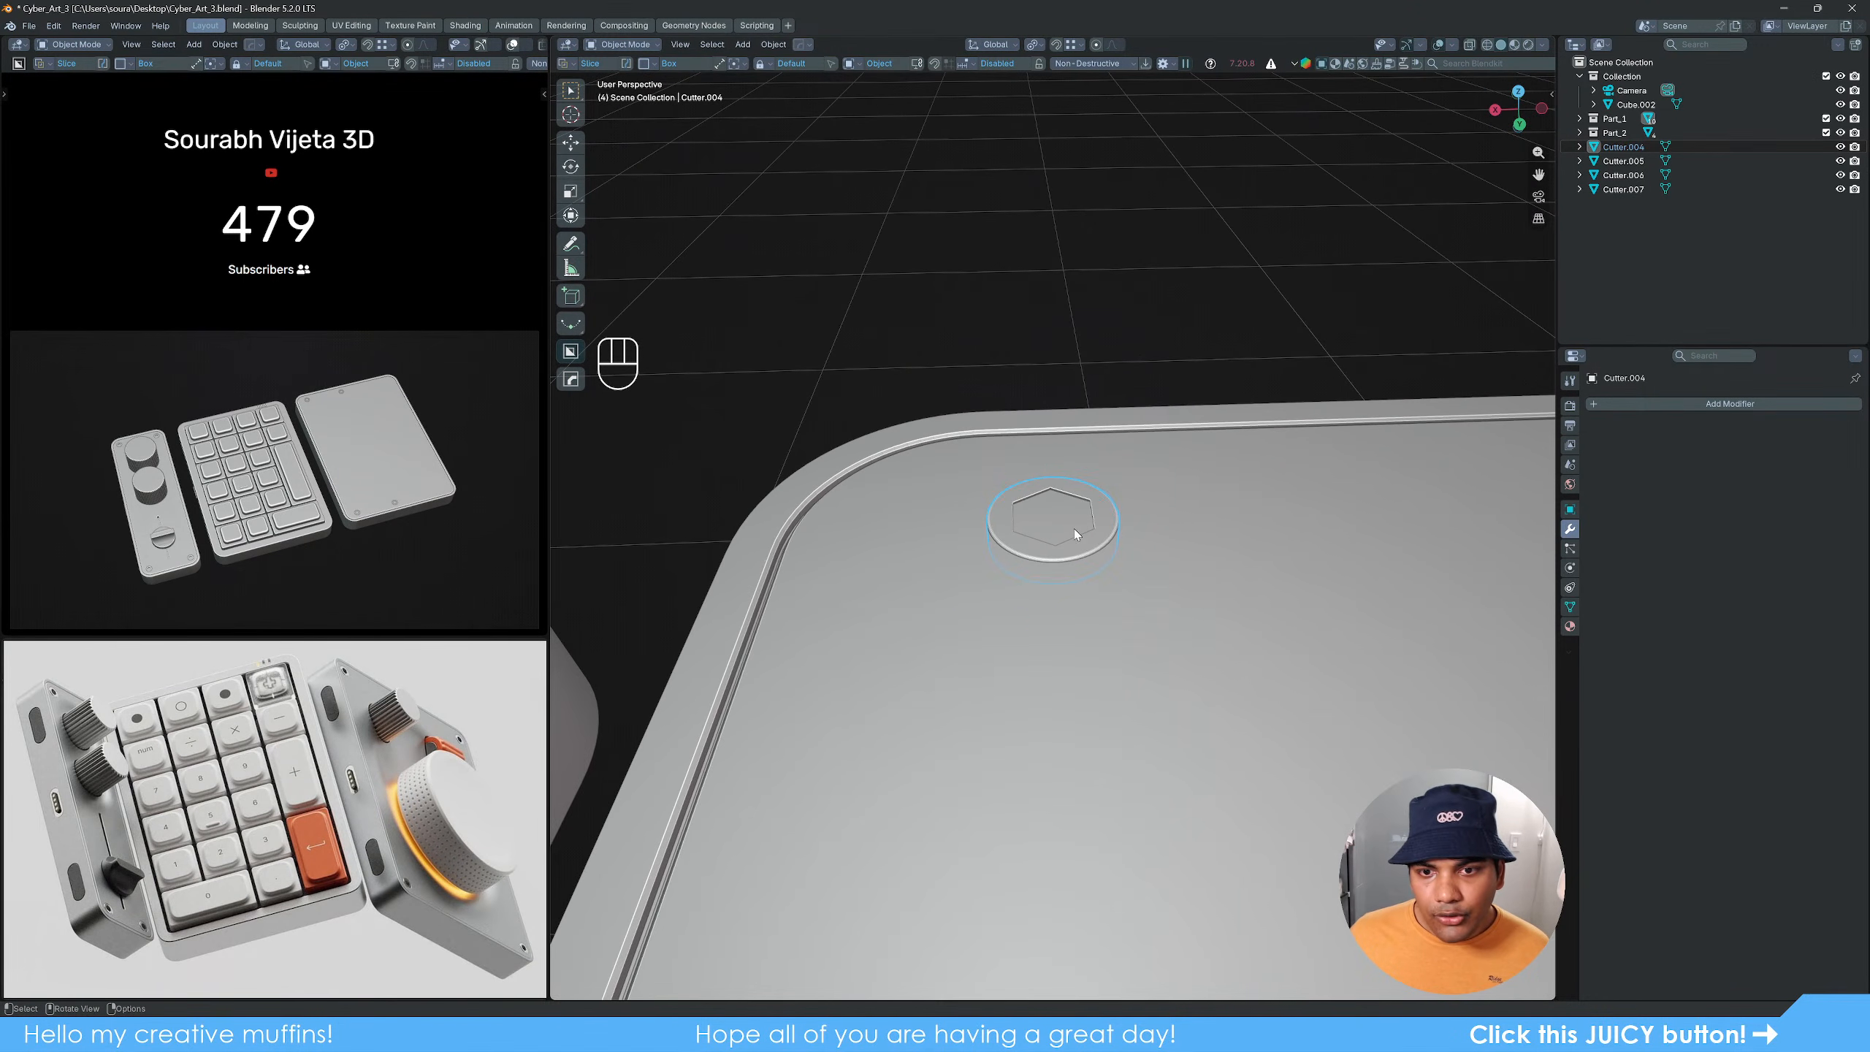
pyautogui.press('Tab')
pyautogui.press('Tab')
pyautogui.press('q')
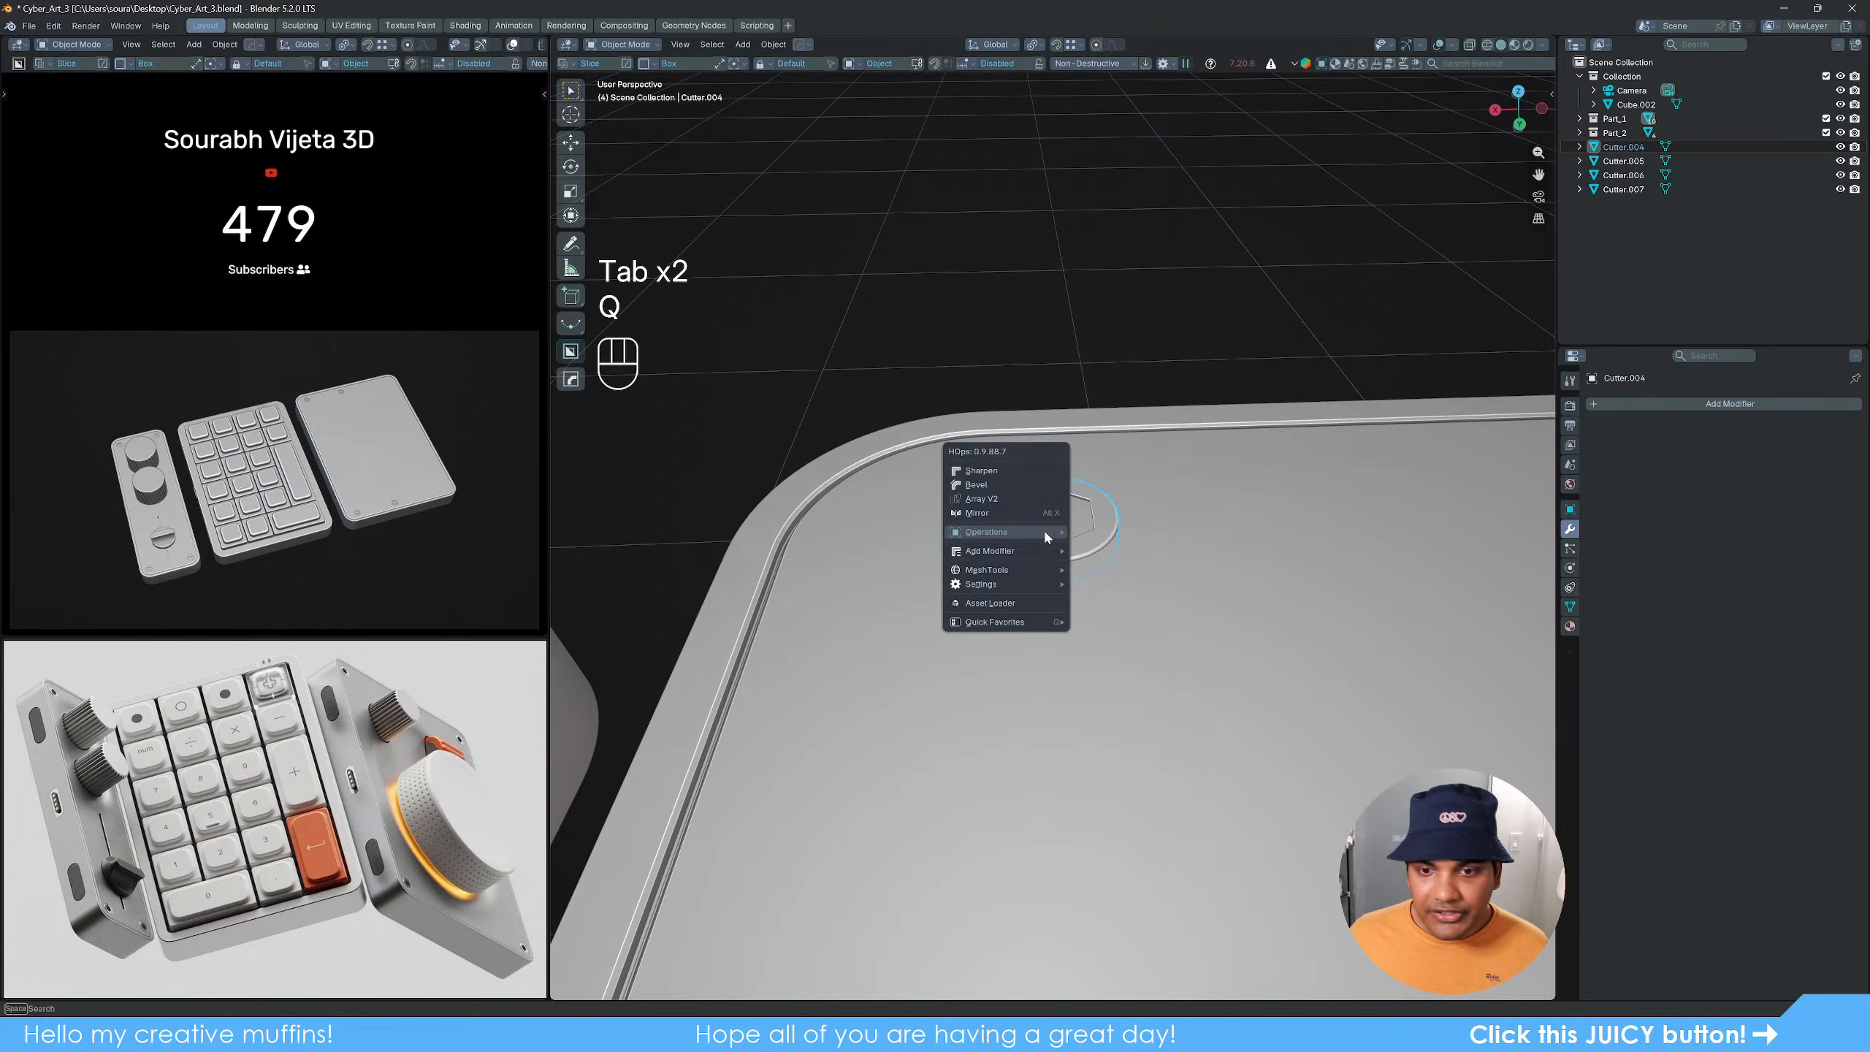
pyautogui.moveTo(1023, 622)
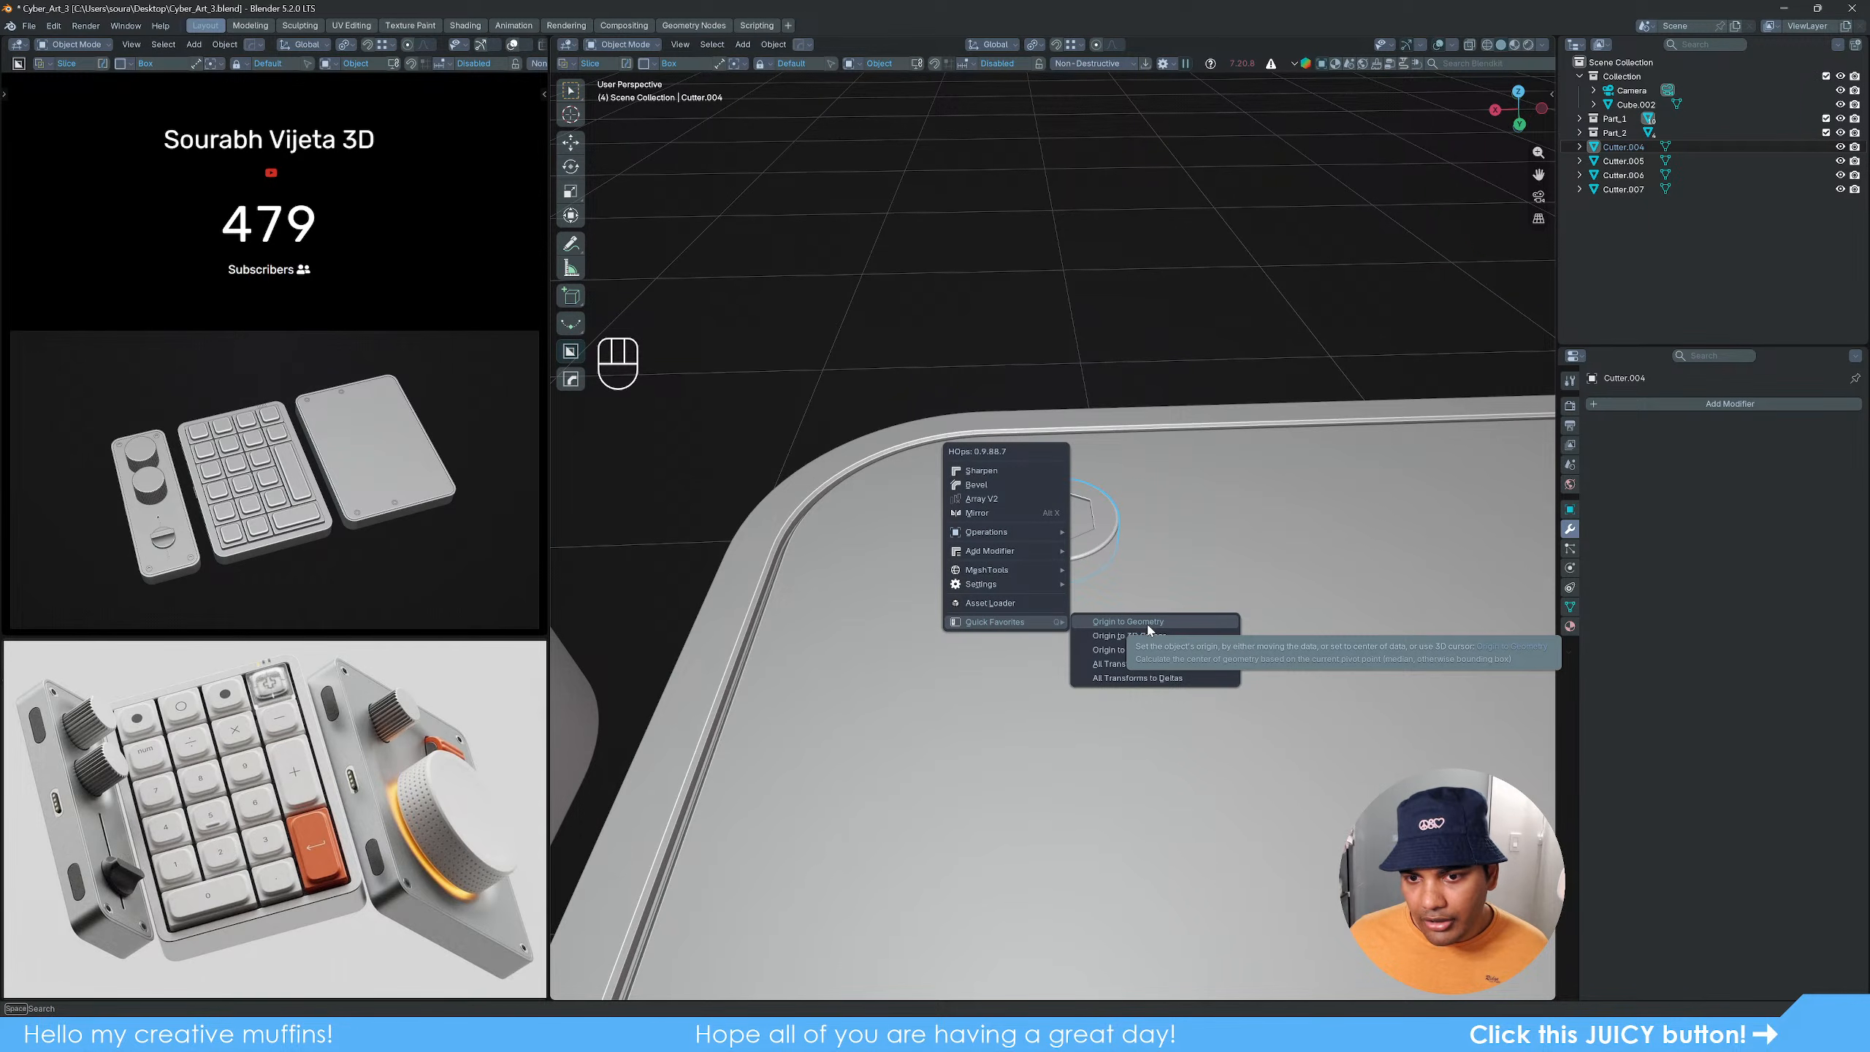
pyautogui.click(1148, 623)
# Step: In top orthographic view, move the screw about 0.21 m along X towards the panel's rounded corner
pyautogui.moveTo(1118, 592)
pyautogui.keyDown('alt'); pyautogui.mouseDown(button='middle')
pyautogui.moveTo(1112, 524)
pyautogui.moveTo(1122, 605)
pyautogui.mouseUp(button='middle'); pyautogui.keyUp('alt')
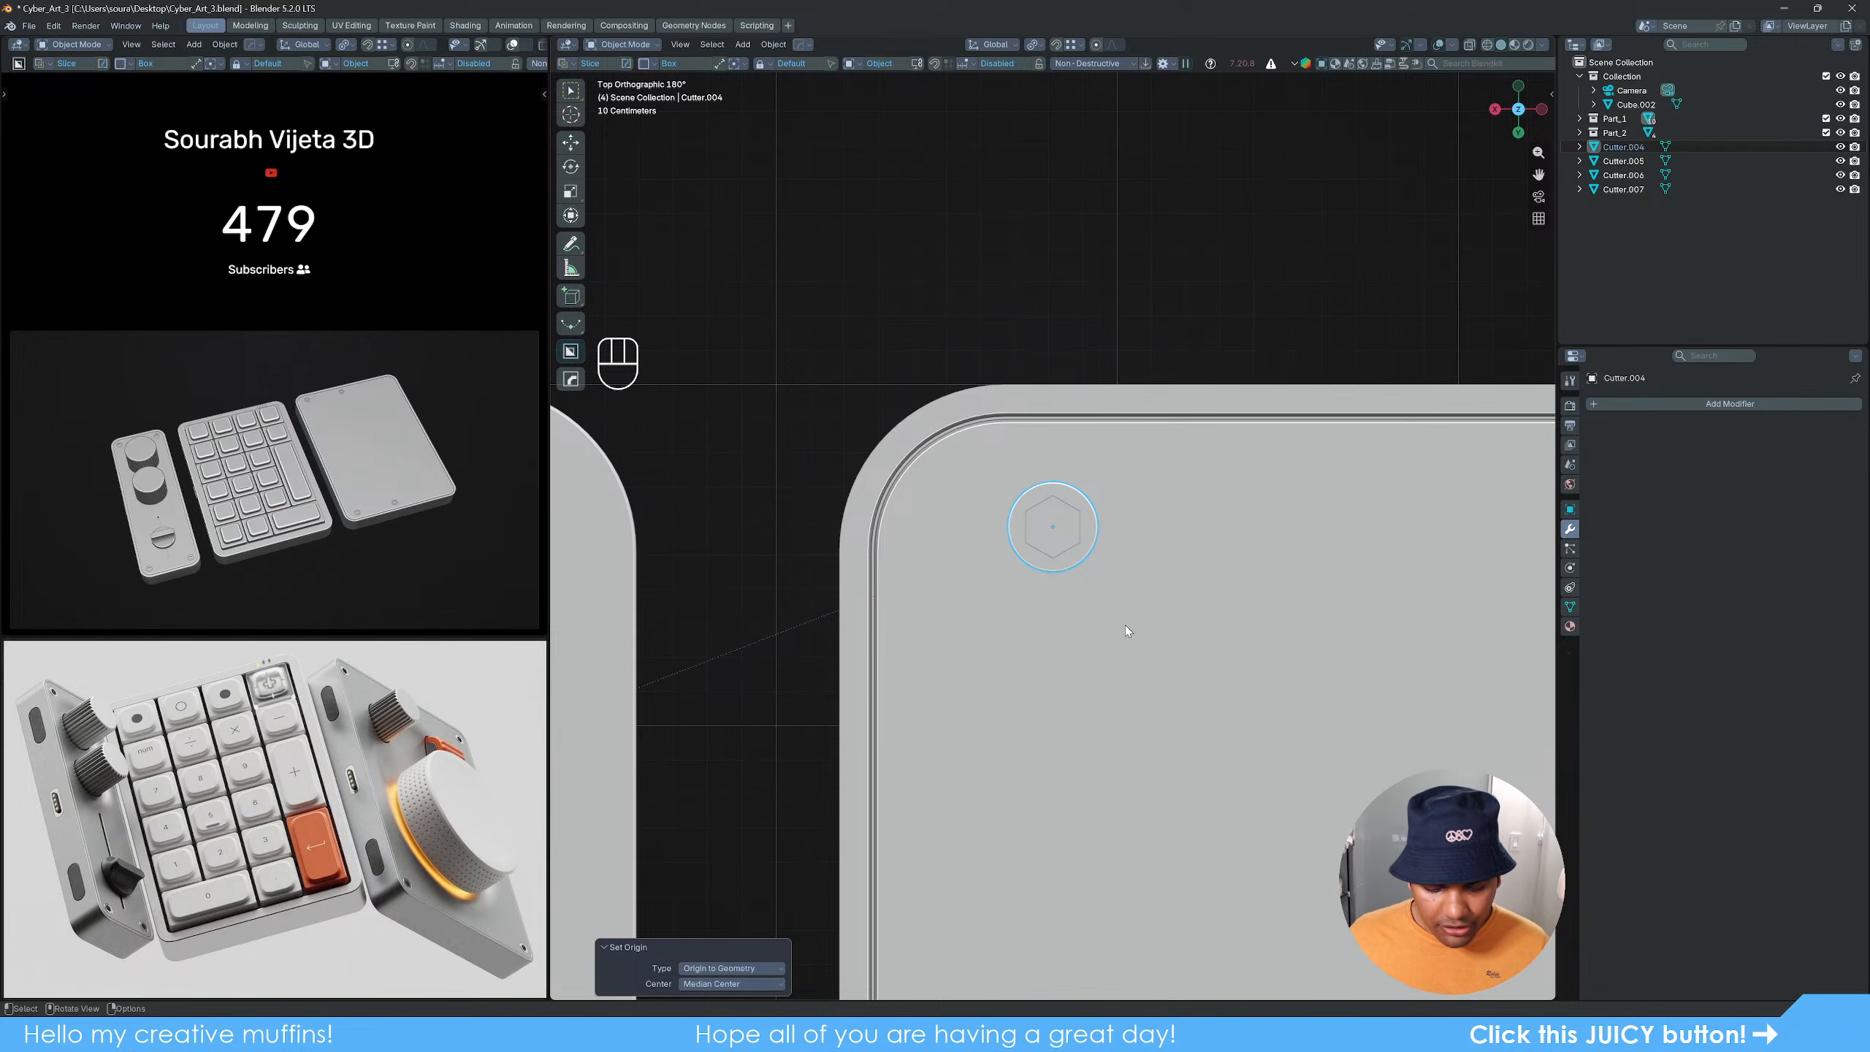
pyautogui.press('g')
pyautogui.press('x')
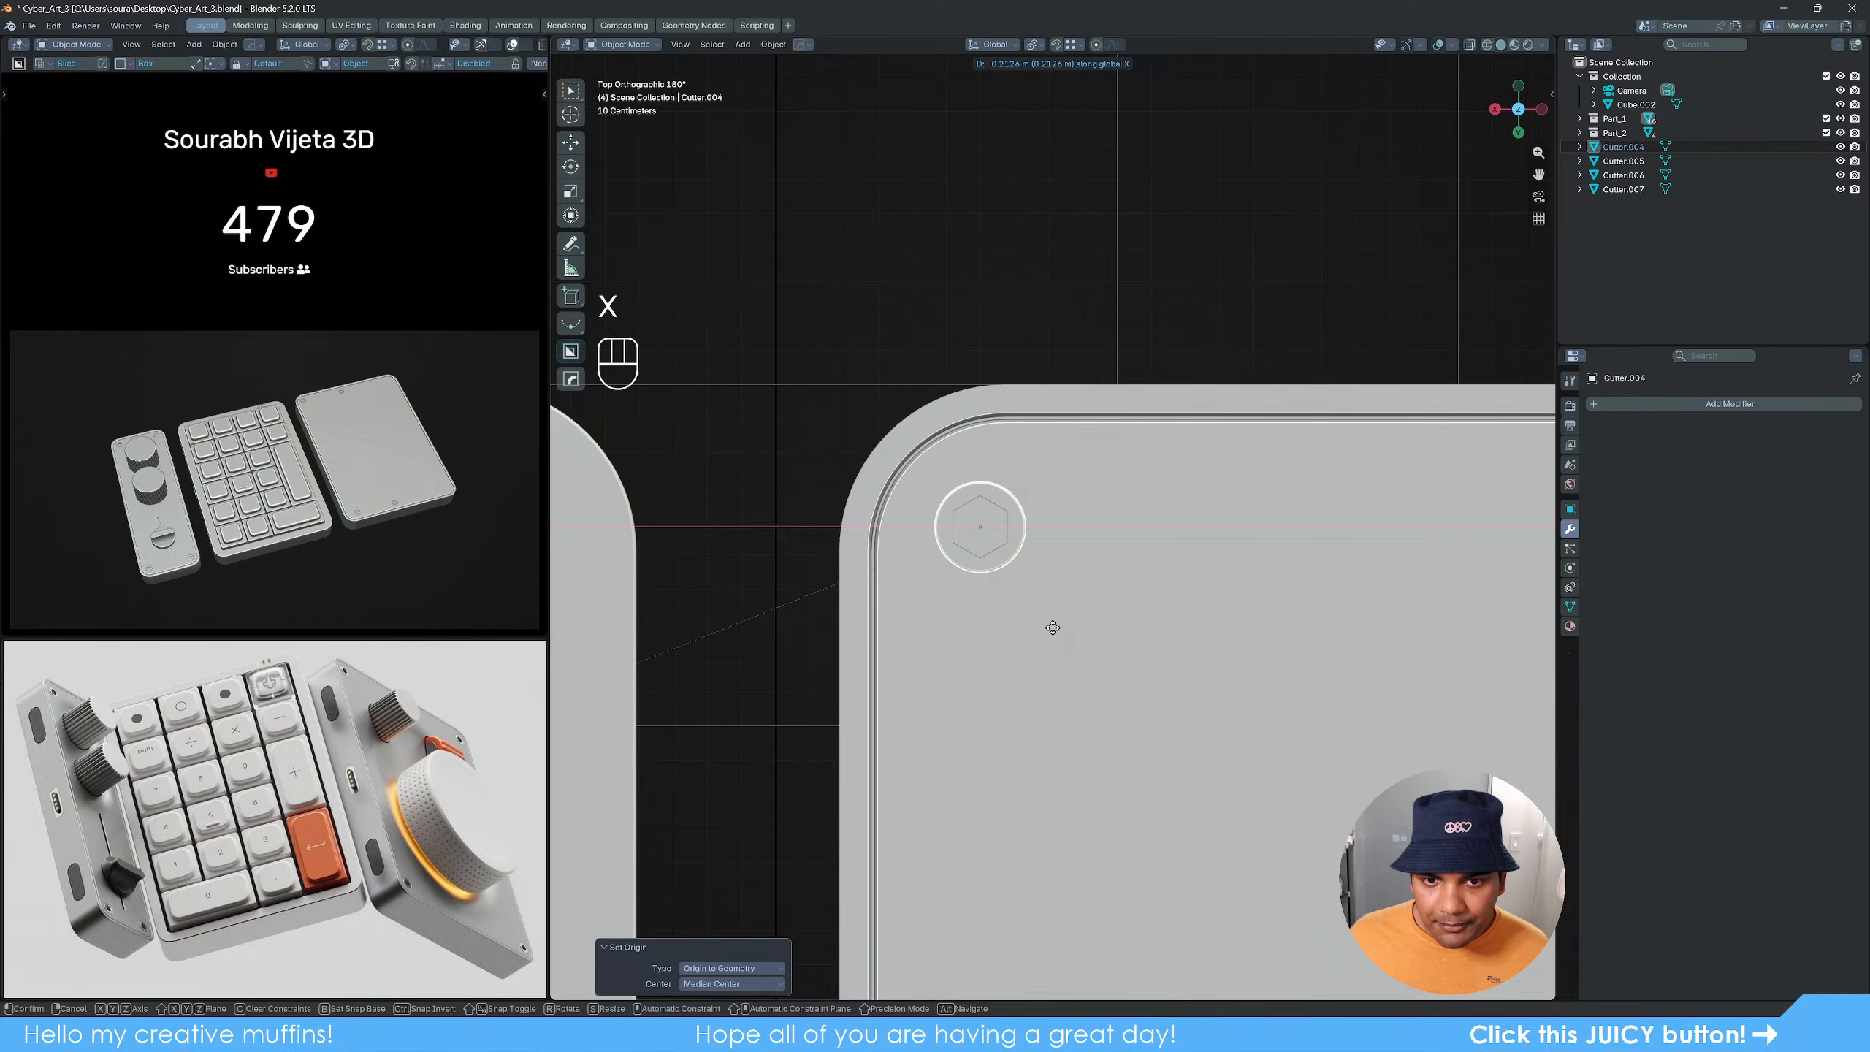
pyautogui.click(1053, 628)
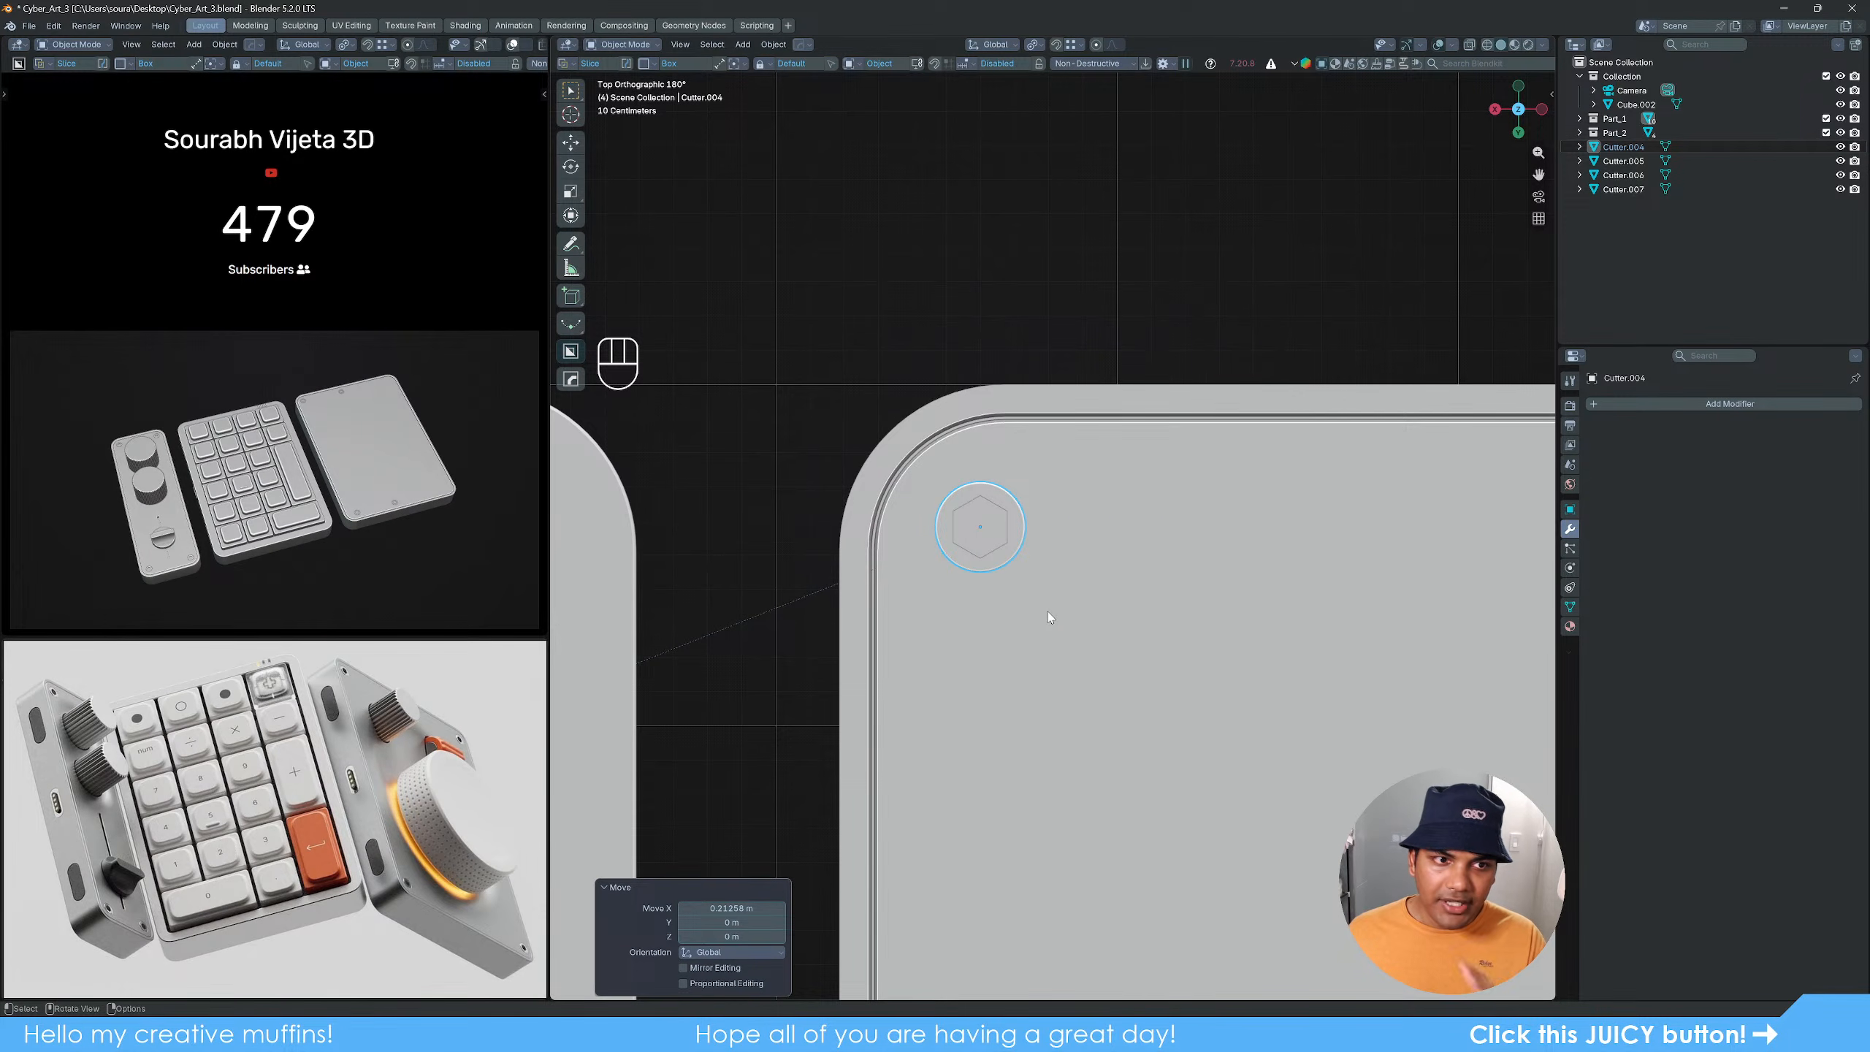
# Step: Duplicate the corner screw about 0.32 m straight up along Z above the panel
pyautogui.scroll(-3, 1060, 608)
pyautogui.moveTo(1063, 603); pyautogui.dragTo(1119, 513, button='middle')
pyautogui.keyDown('shift'); pyautogui.moveTo(1023, 581); pyautogui.dragTo(1057, 597, button='middle'); pyautogui.keyUp('shift')
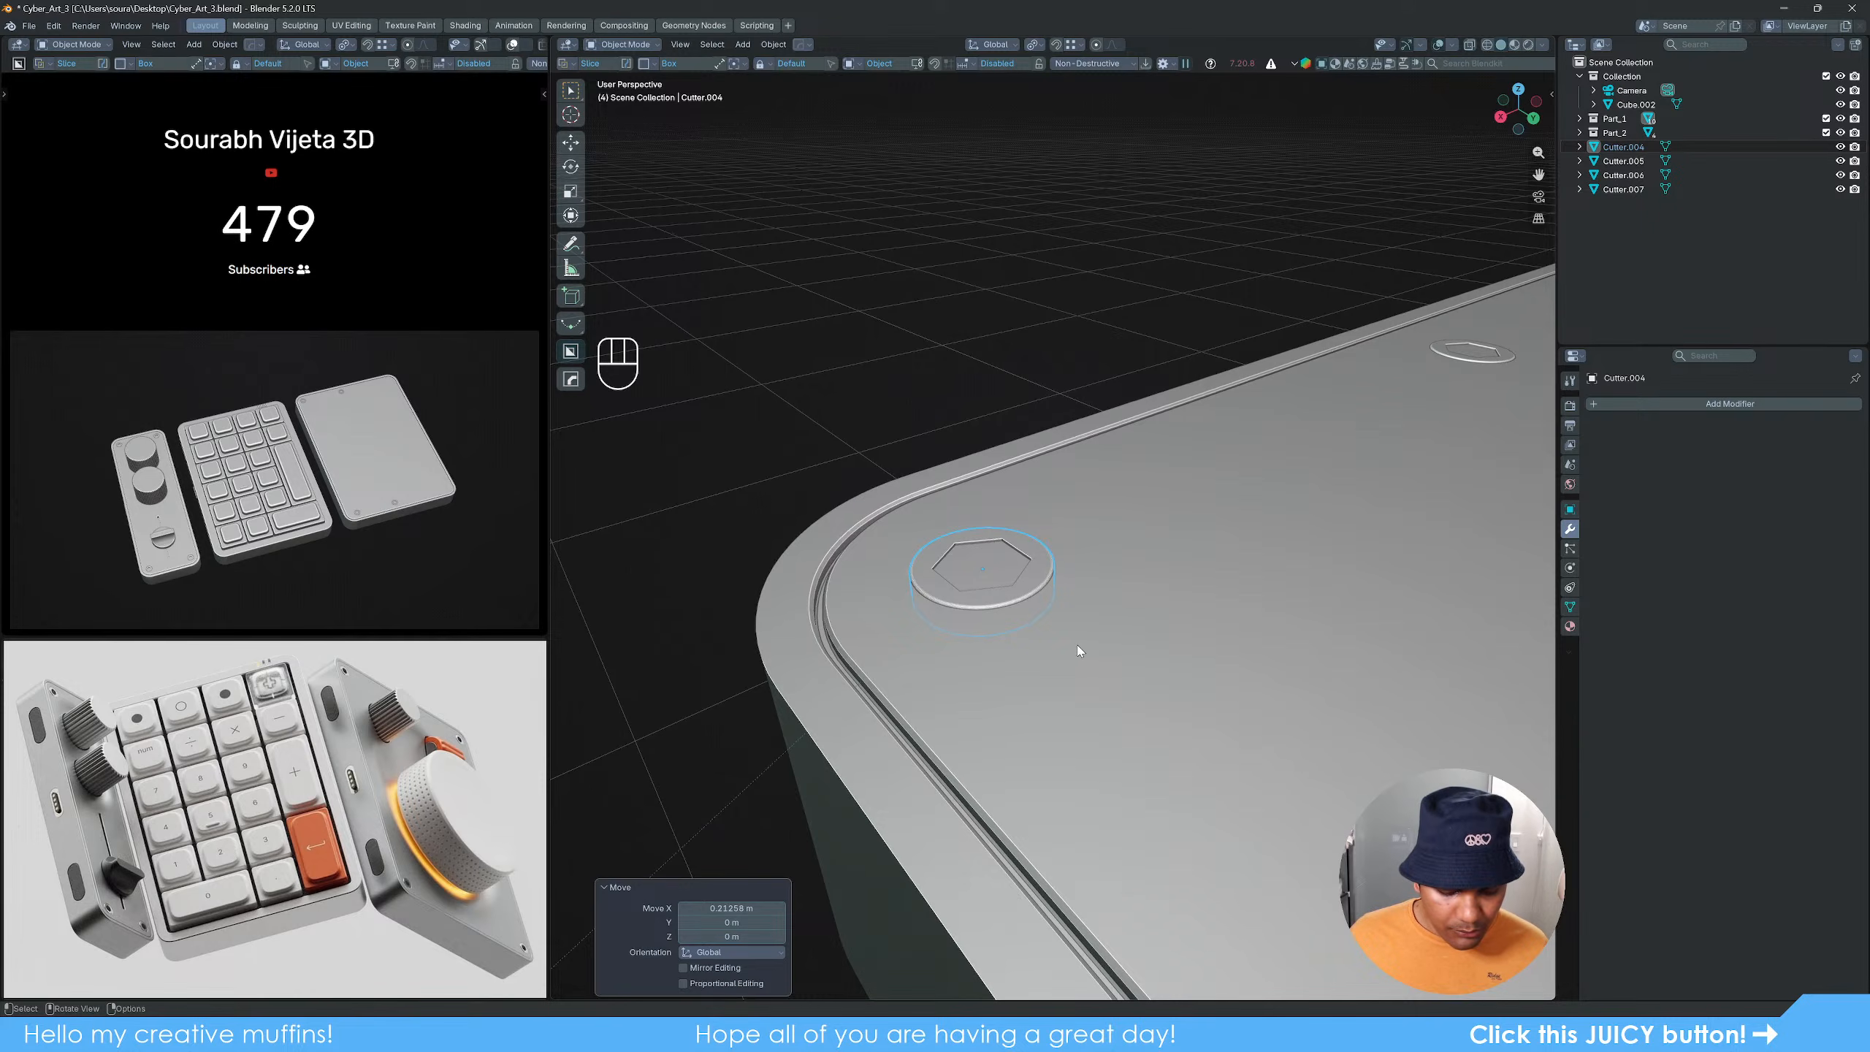
pyautogui.hotkey('shift', 'd')
pyautogui.press('z')
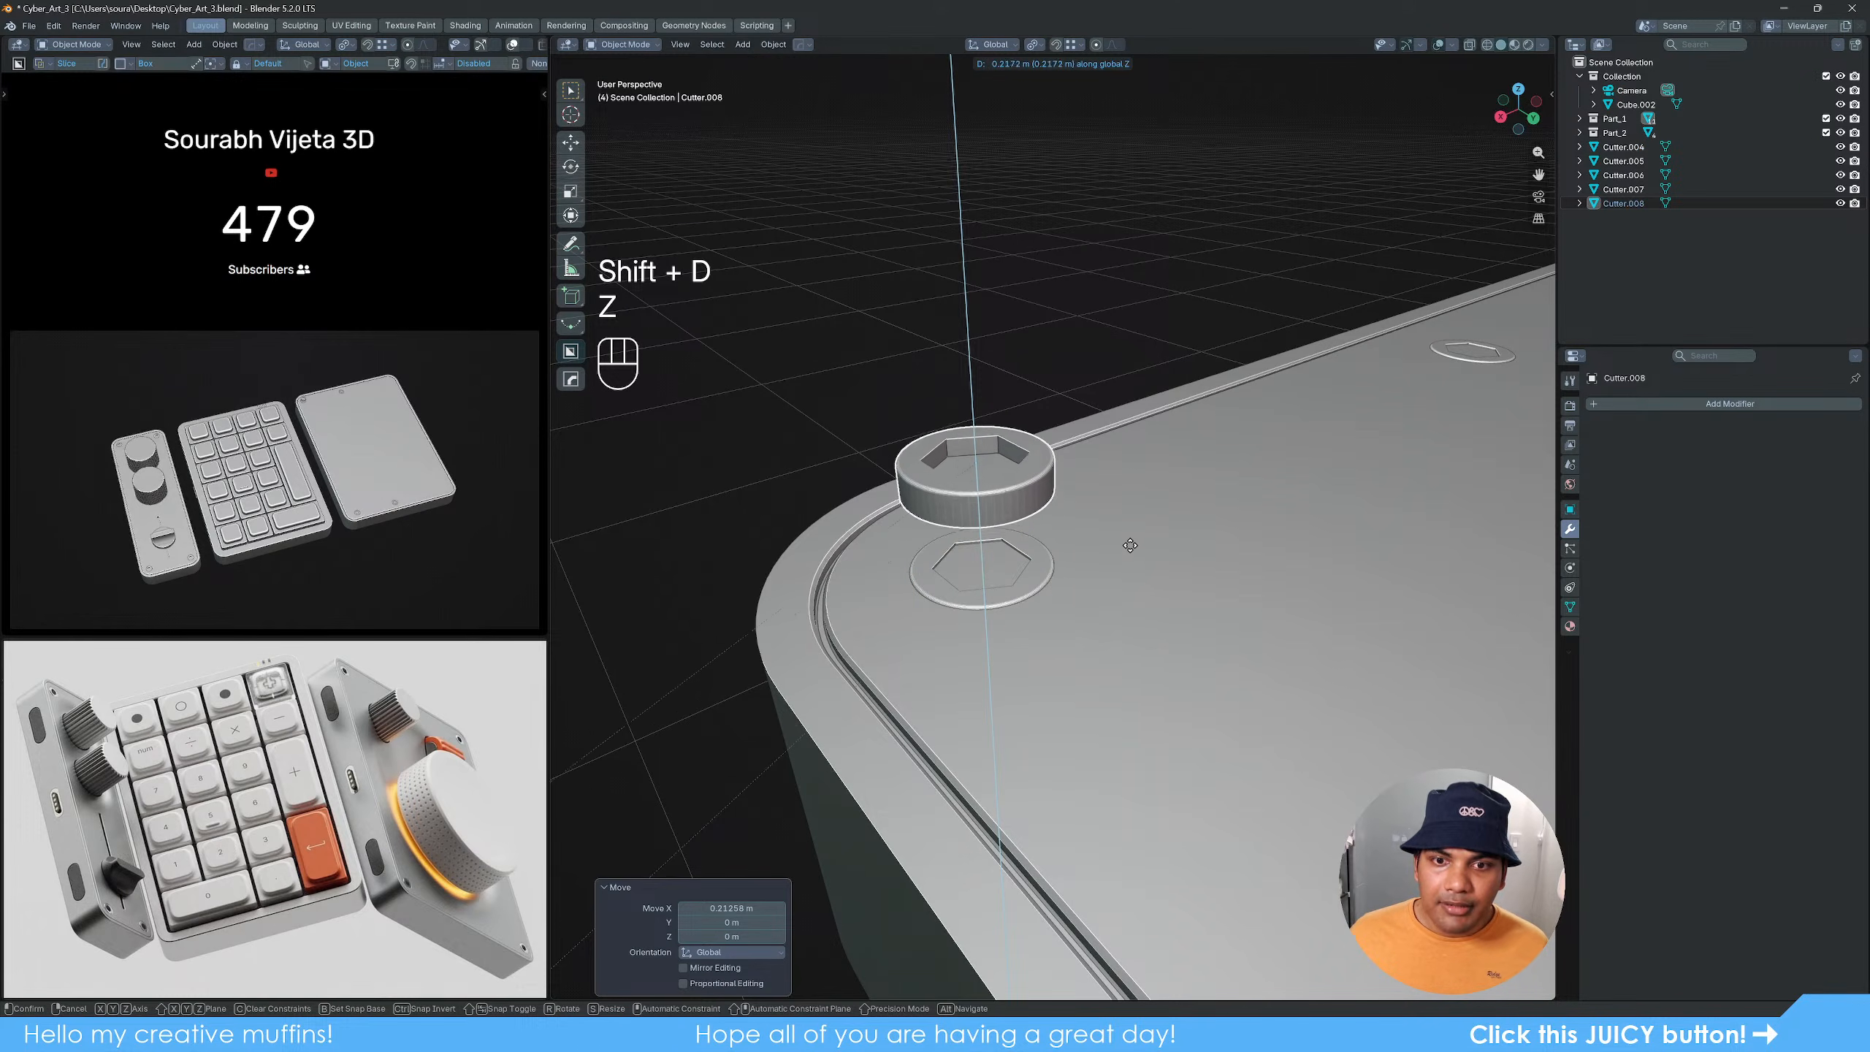
pyautogui.click(1165, 496)
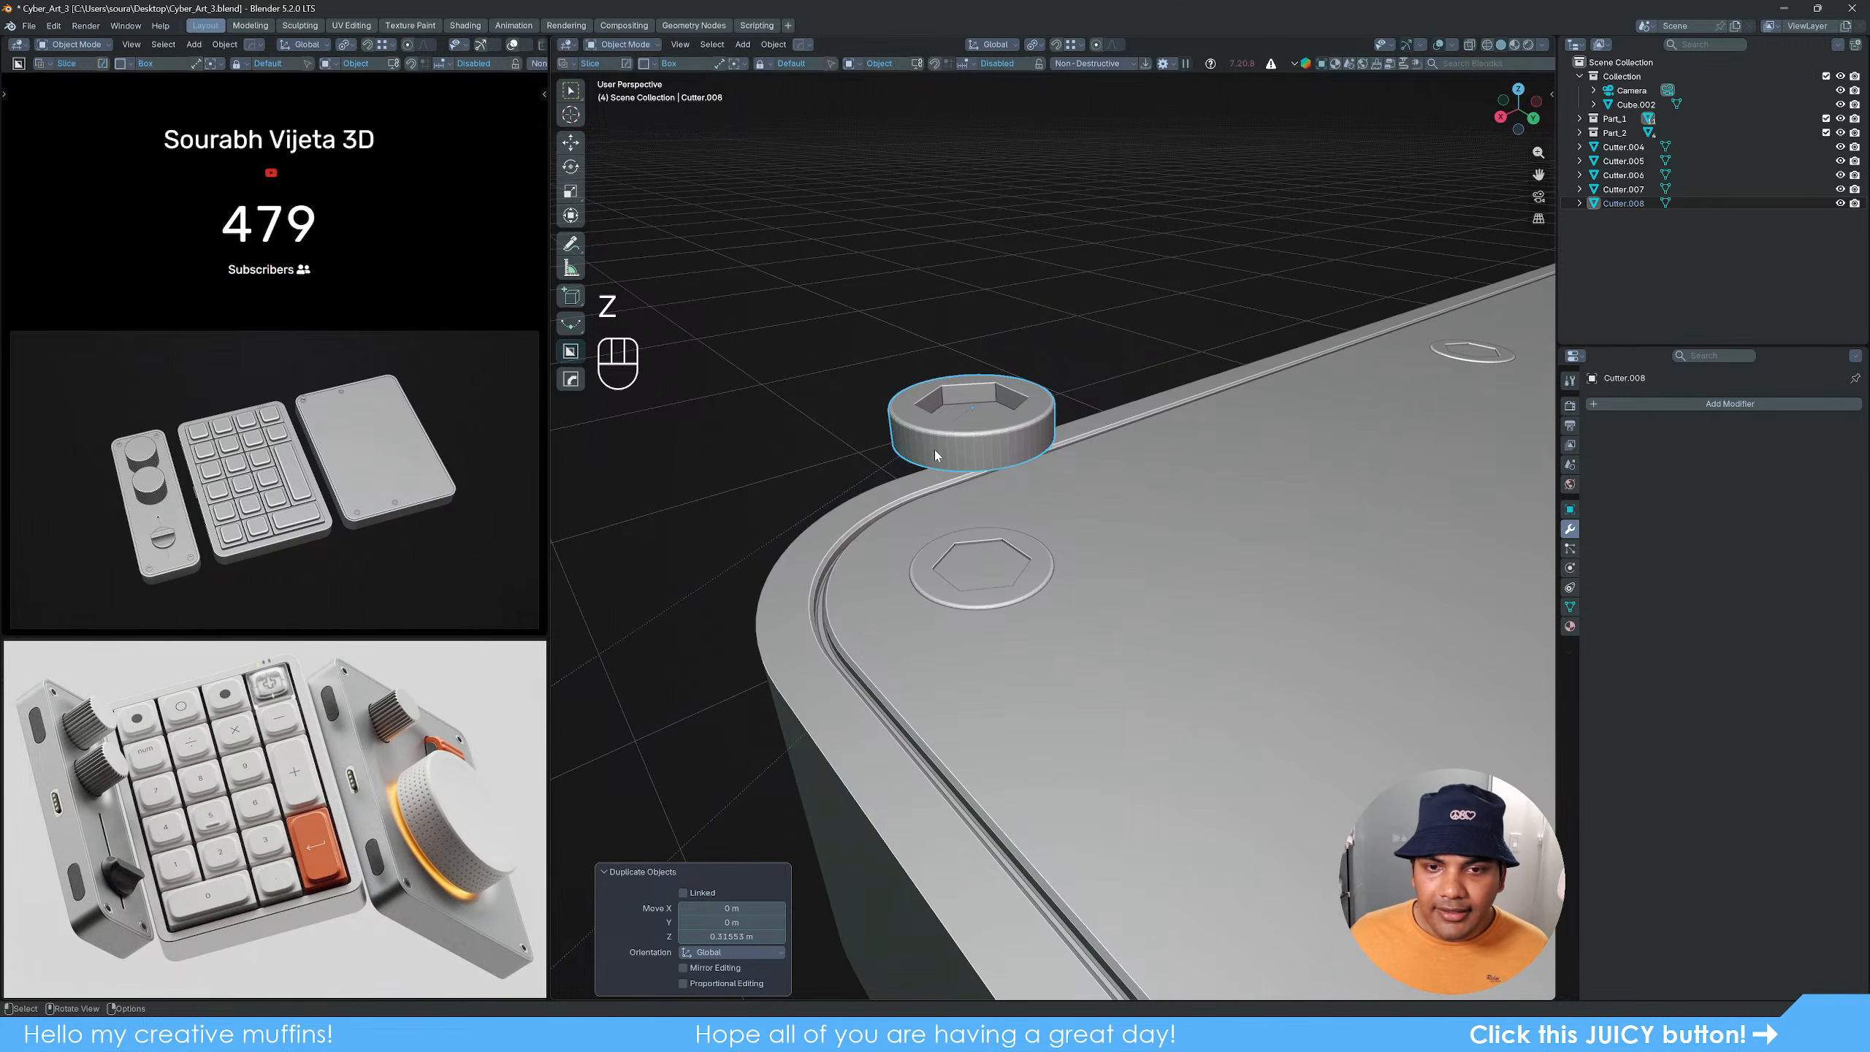
# Step: Select the raised screw copy's hex recess floor, grow the selection to the bevelled rim, and delete those faces
pyautogui.scroll(3, 935, 450)
pyautogui.moveTo(993, 451); pyautogui.dragTo(1027, 509, button='middle')
pyautogui.press('Tab')
pyautogui.press('3')
pyautogui.click(1027, 509)
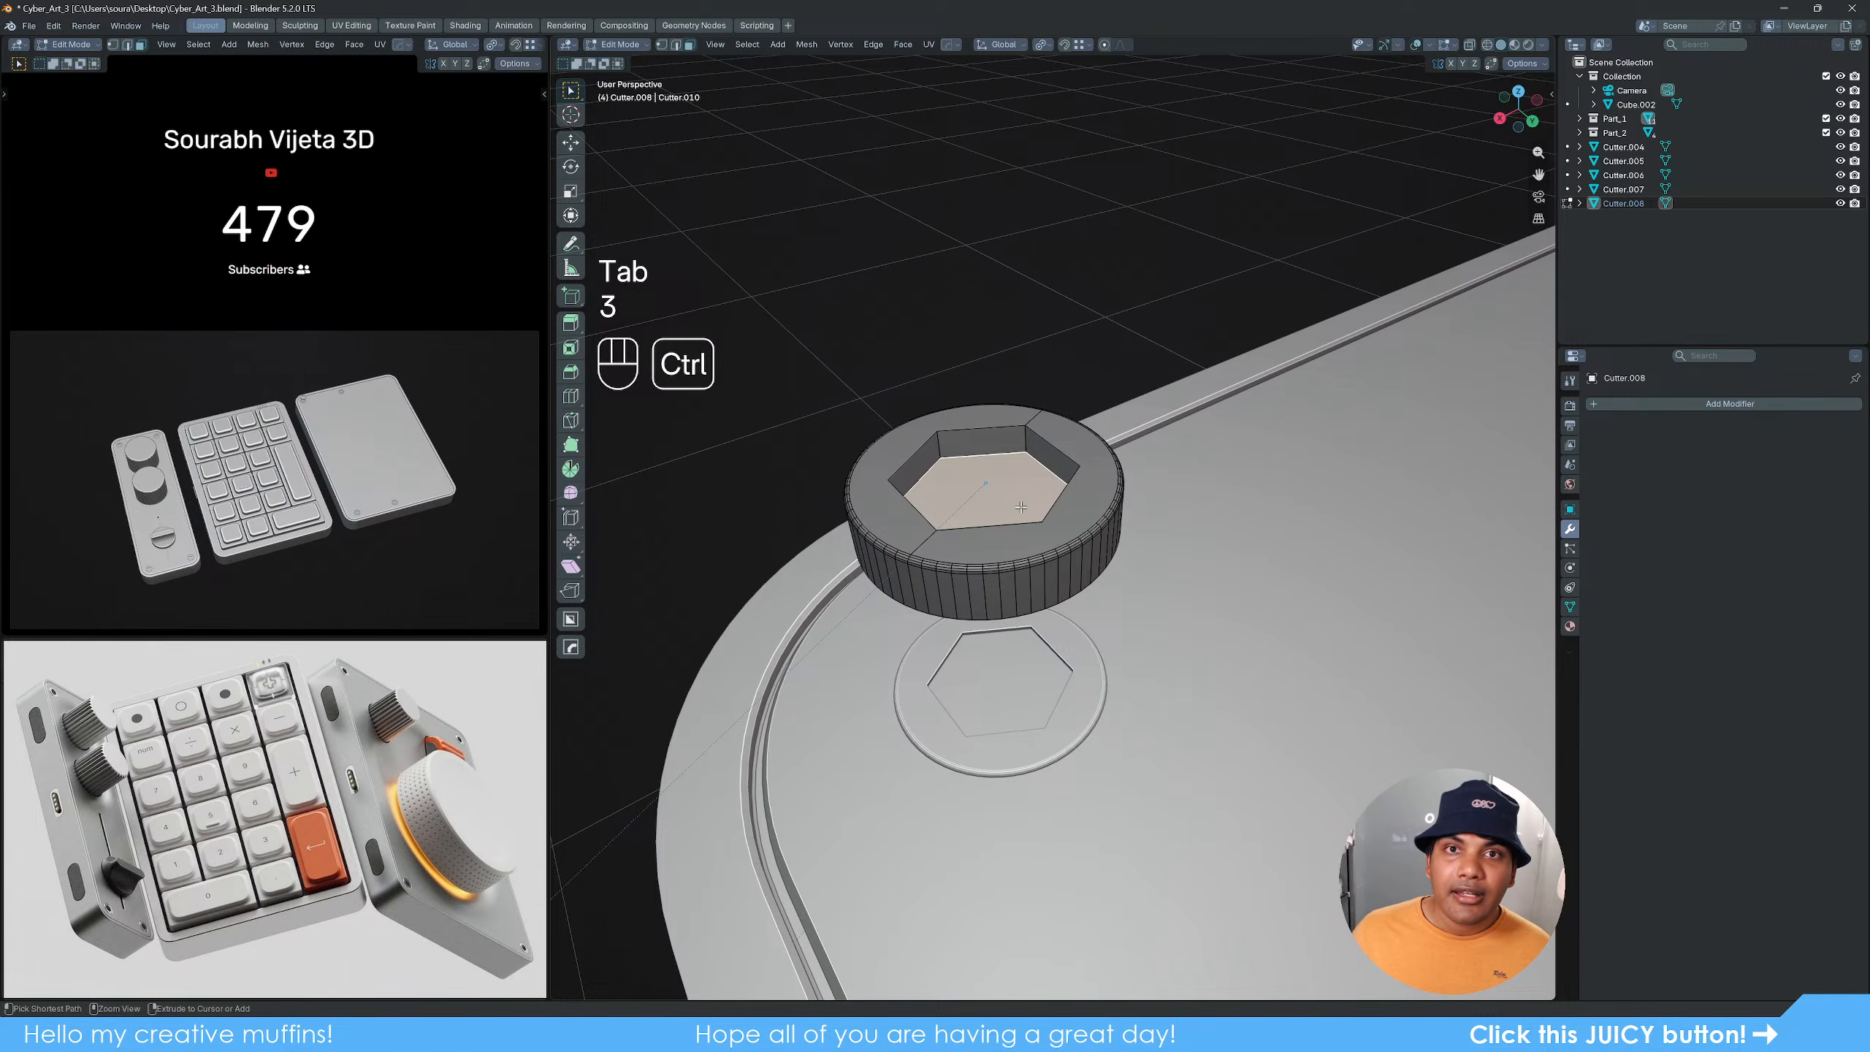
pyautogui.press('ctrl+KP_Add')
pyautogui.press('ctrl+KP_Add')
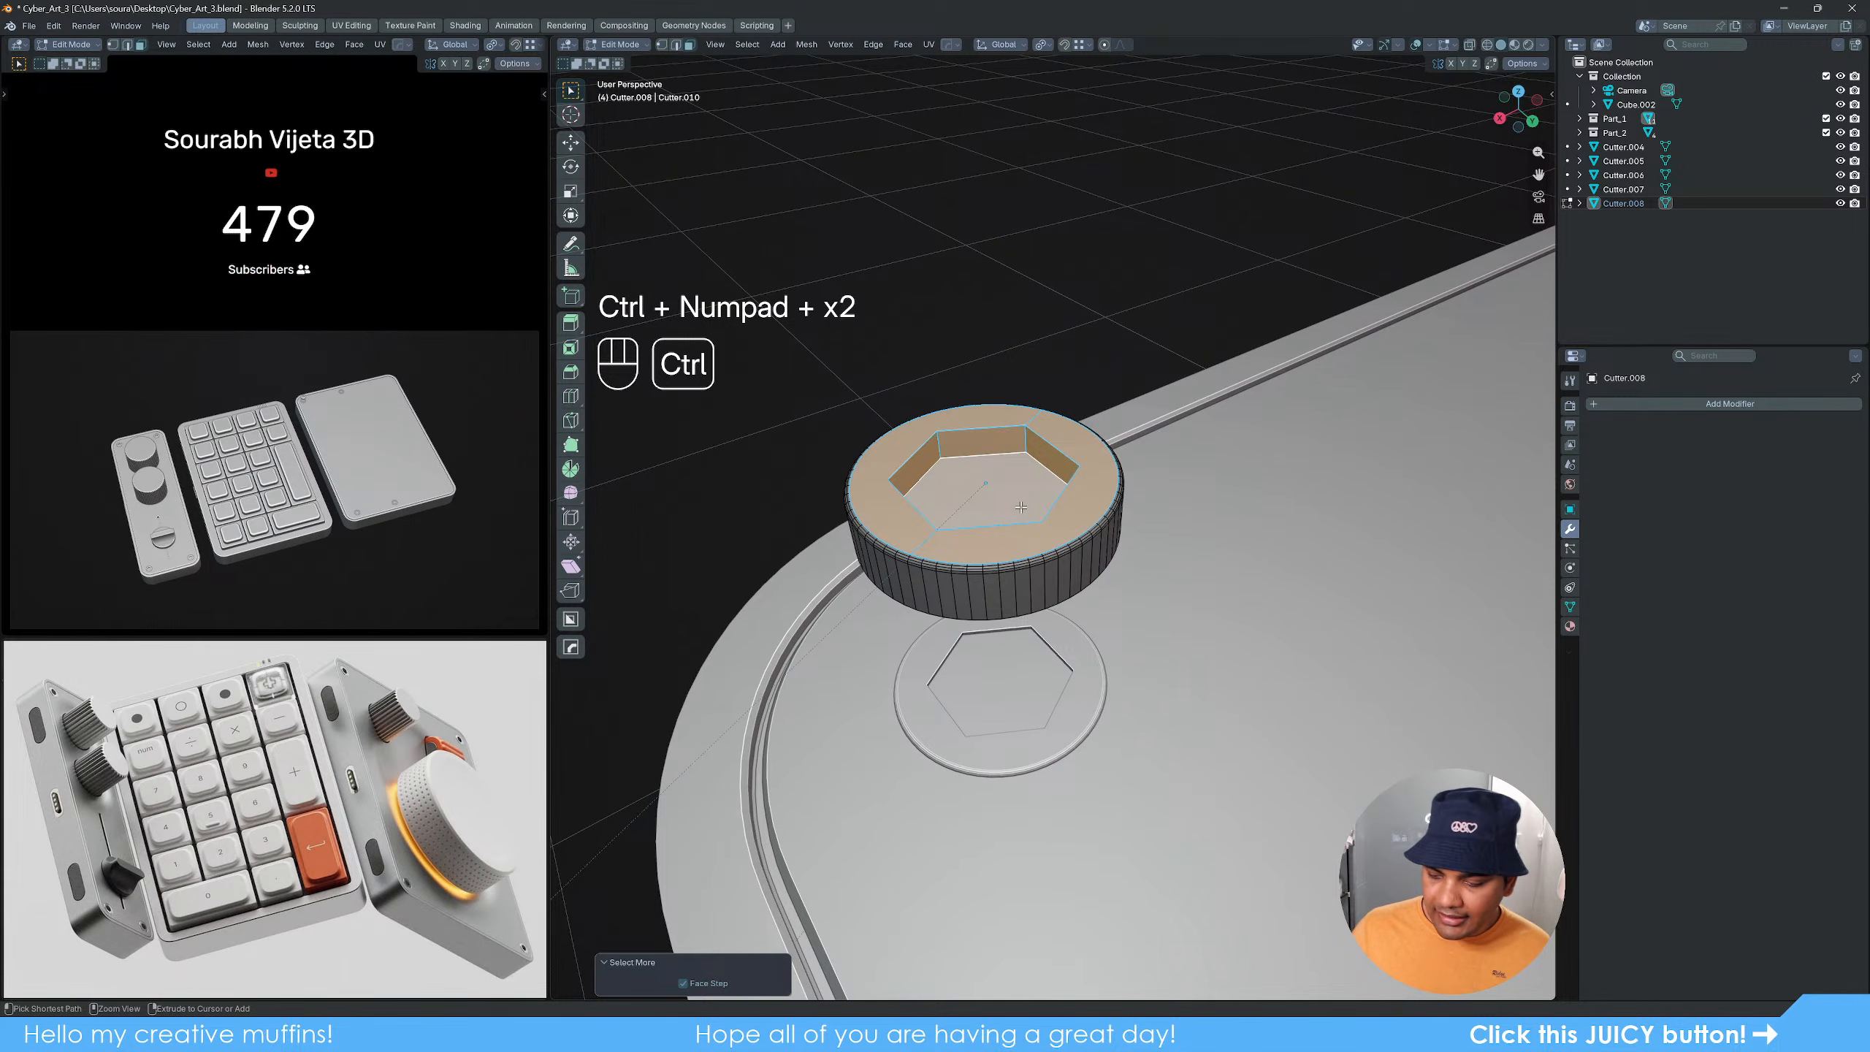
pyautogui.press('ctrl+KP_Add')
pyautogui.press('ctrl+KP_Add')
pyautogui.press('ctrl+KP_Add')
pyautogui.press('ctrl+KP_Add')
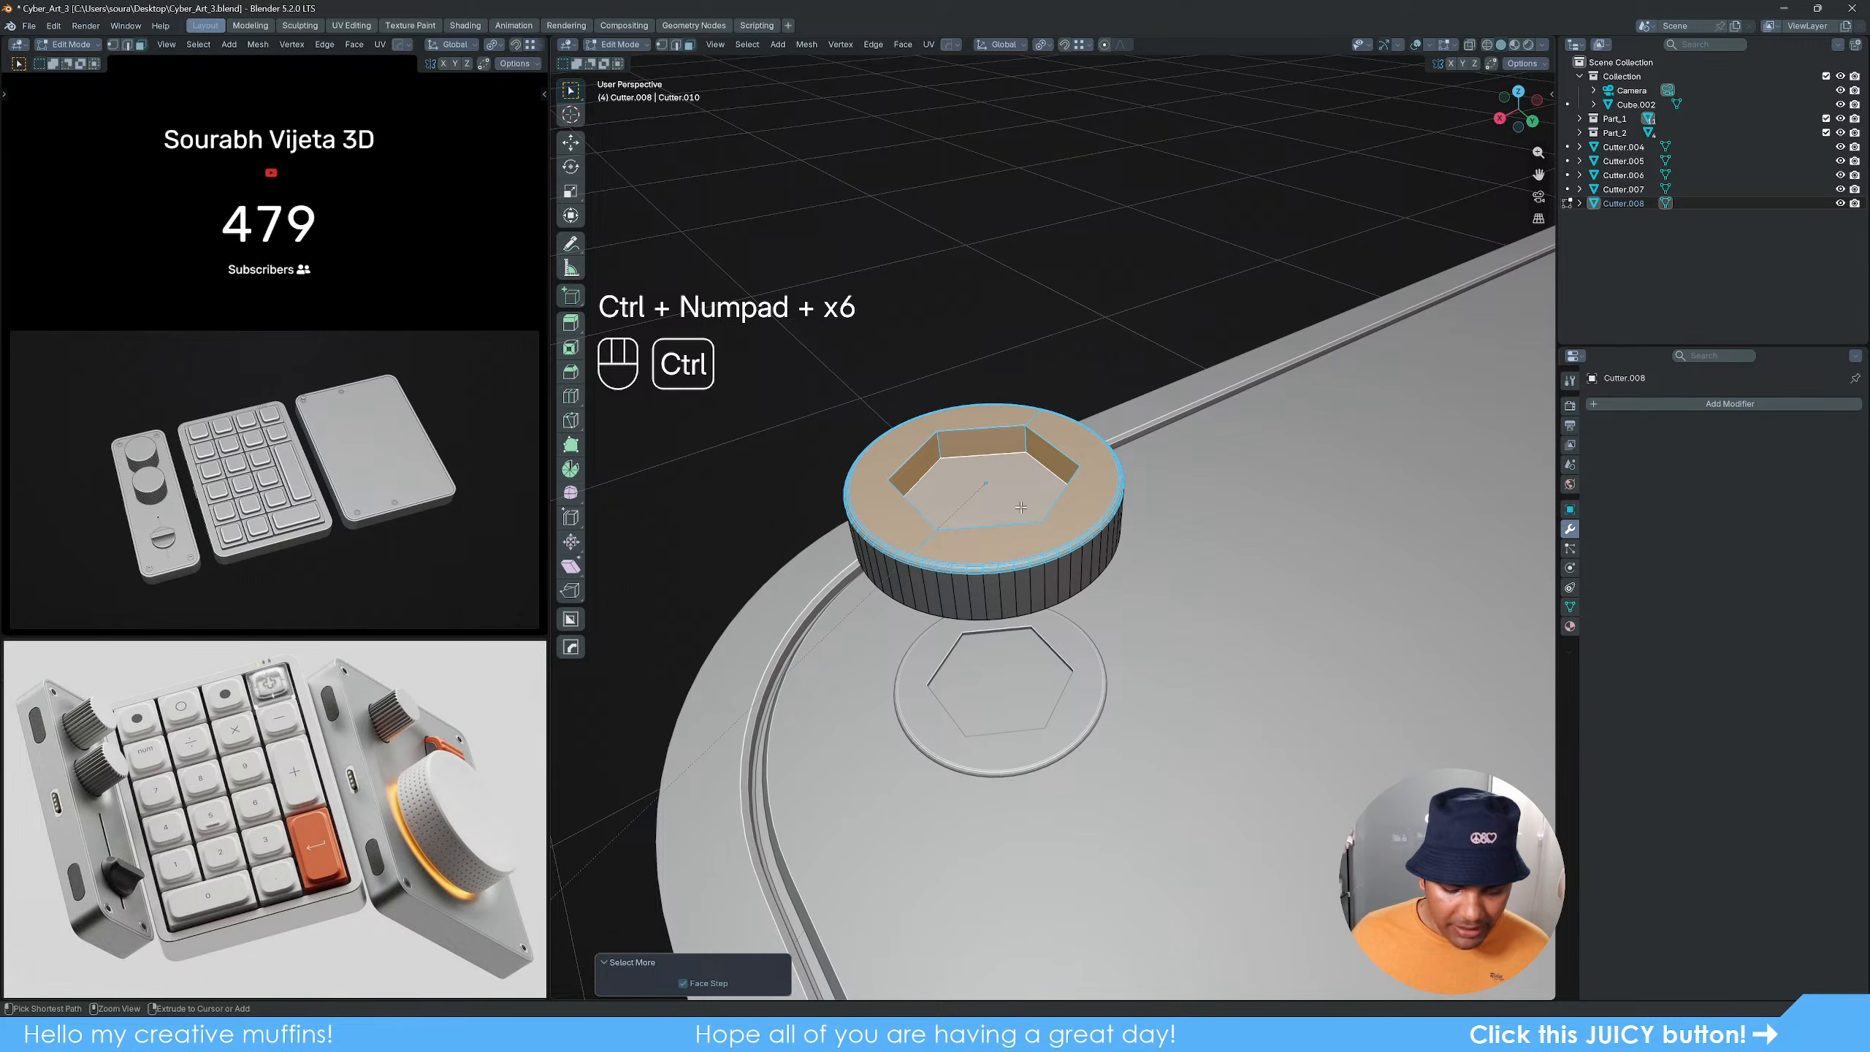
pyautogui.press('x')
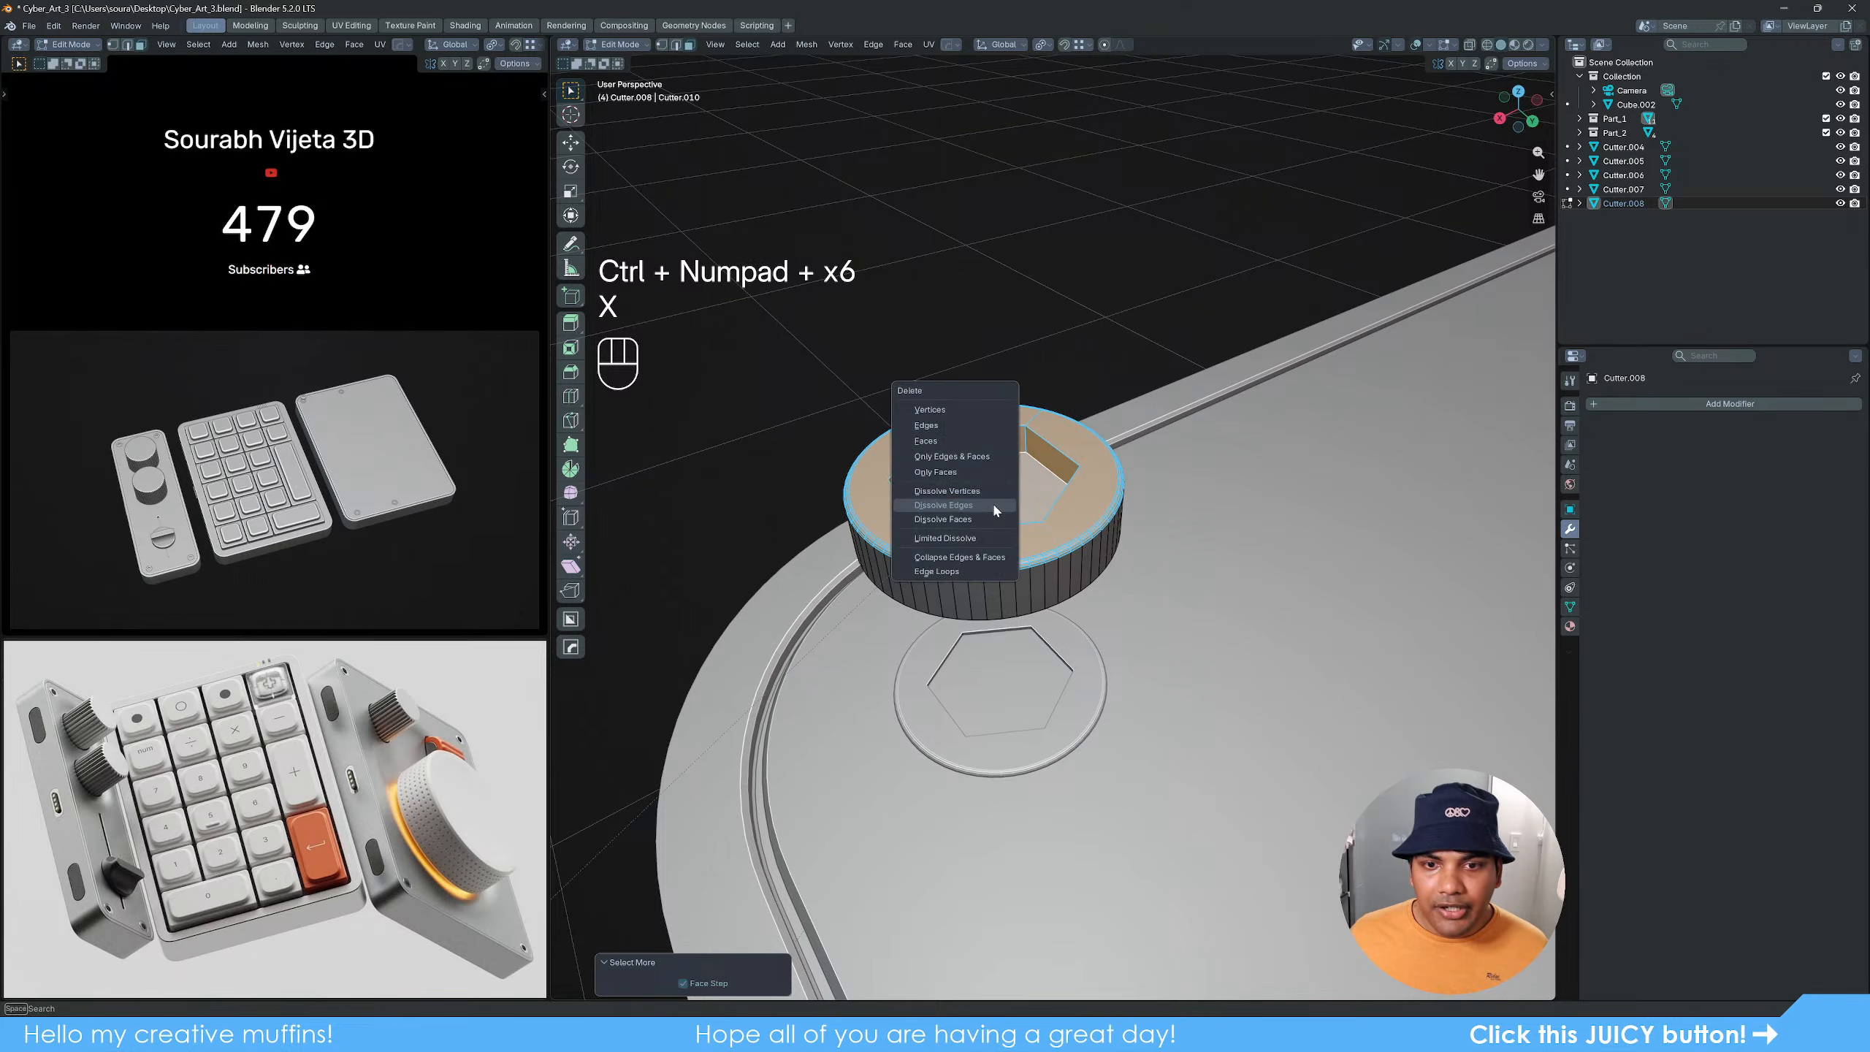
pyautogui.click(946, 441)
pyautogui.press('Tab')
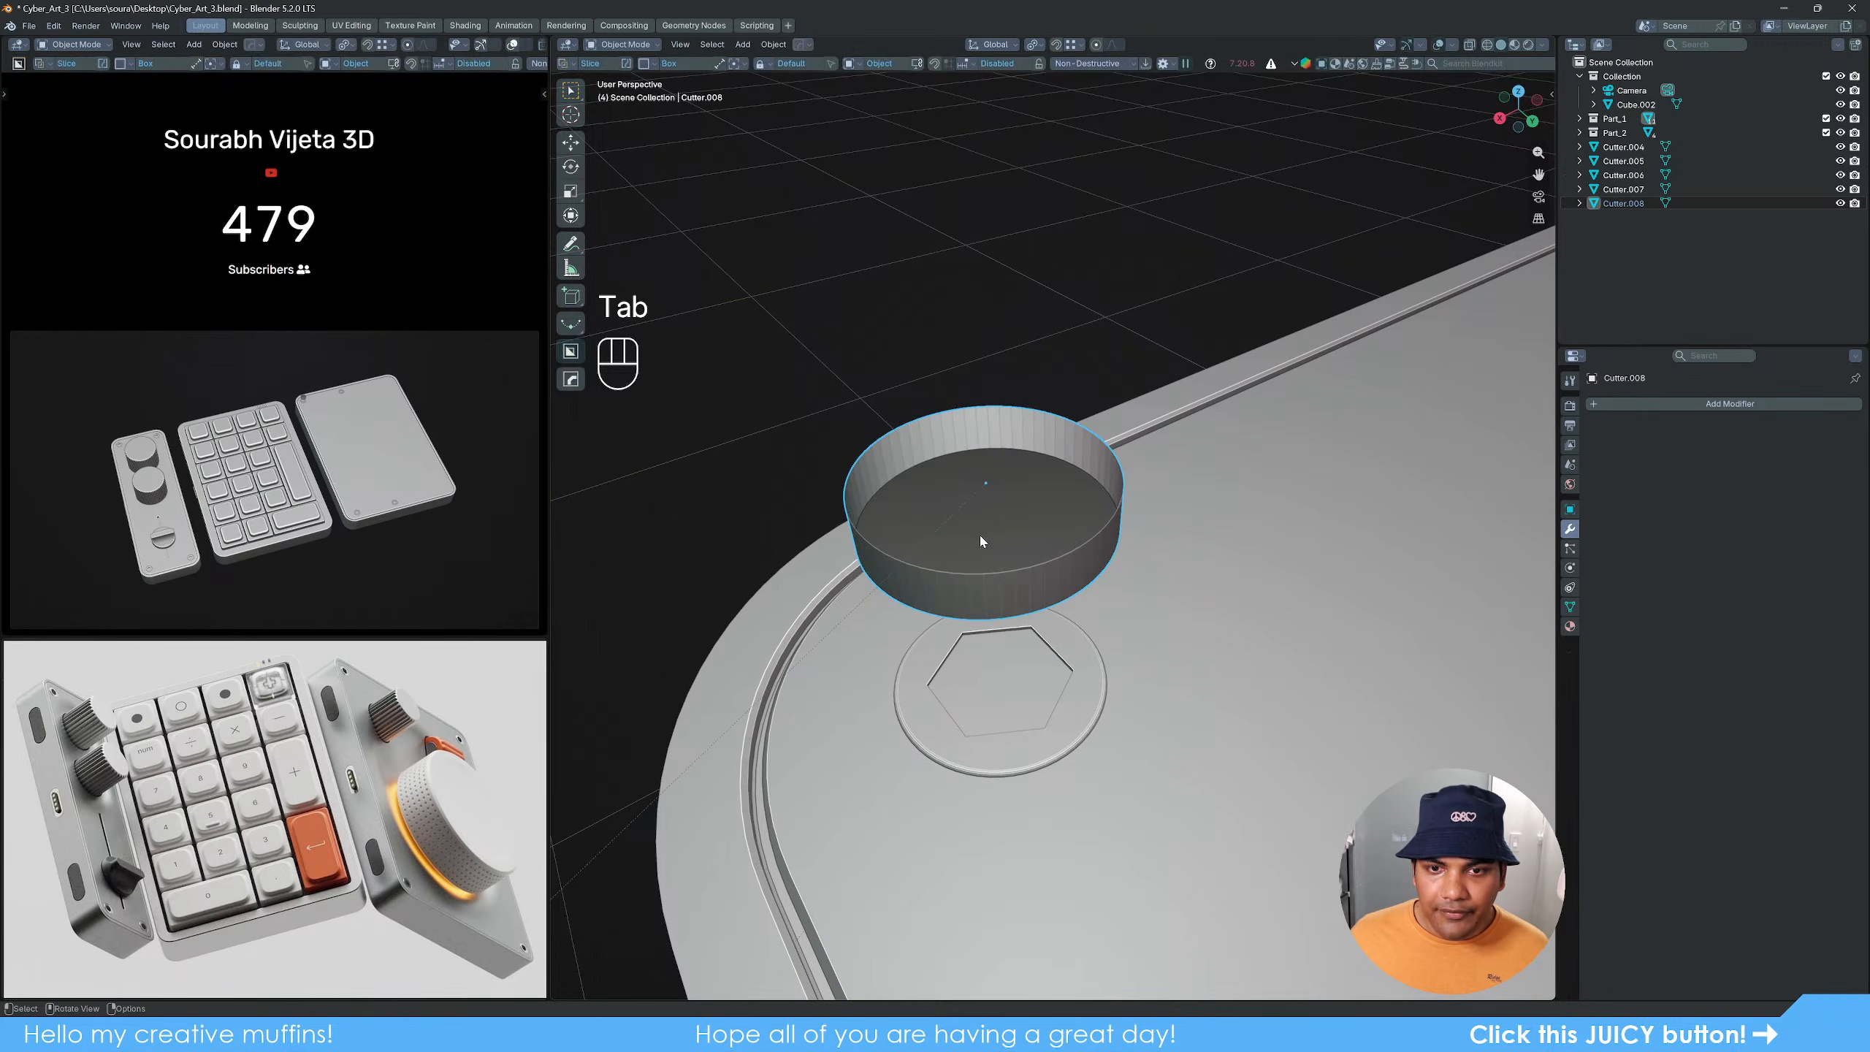
# Step: Select the open top edge loop of the raised copy and fill it with a face to form a plain cylinder
pyautogui.press('Tab')
pyautogui.press('2')
pyautogui.keyDown('alt'); pyautogui.click(1015, 511); pyautogui.keyUp('alt')
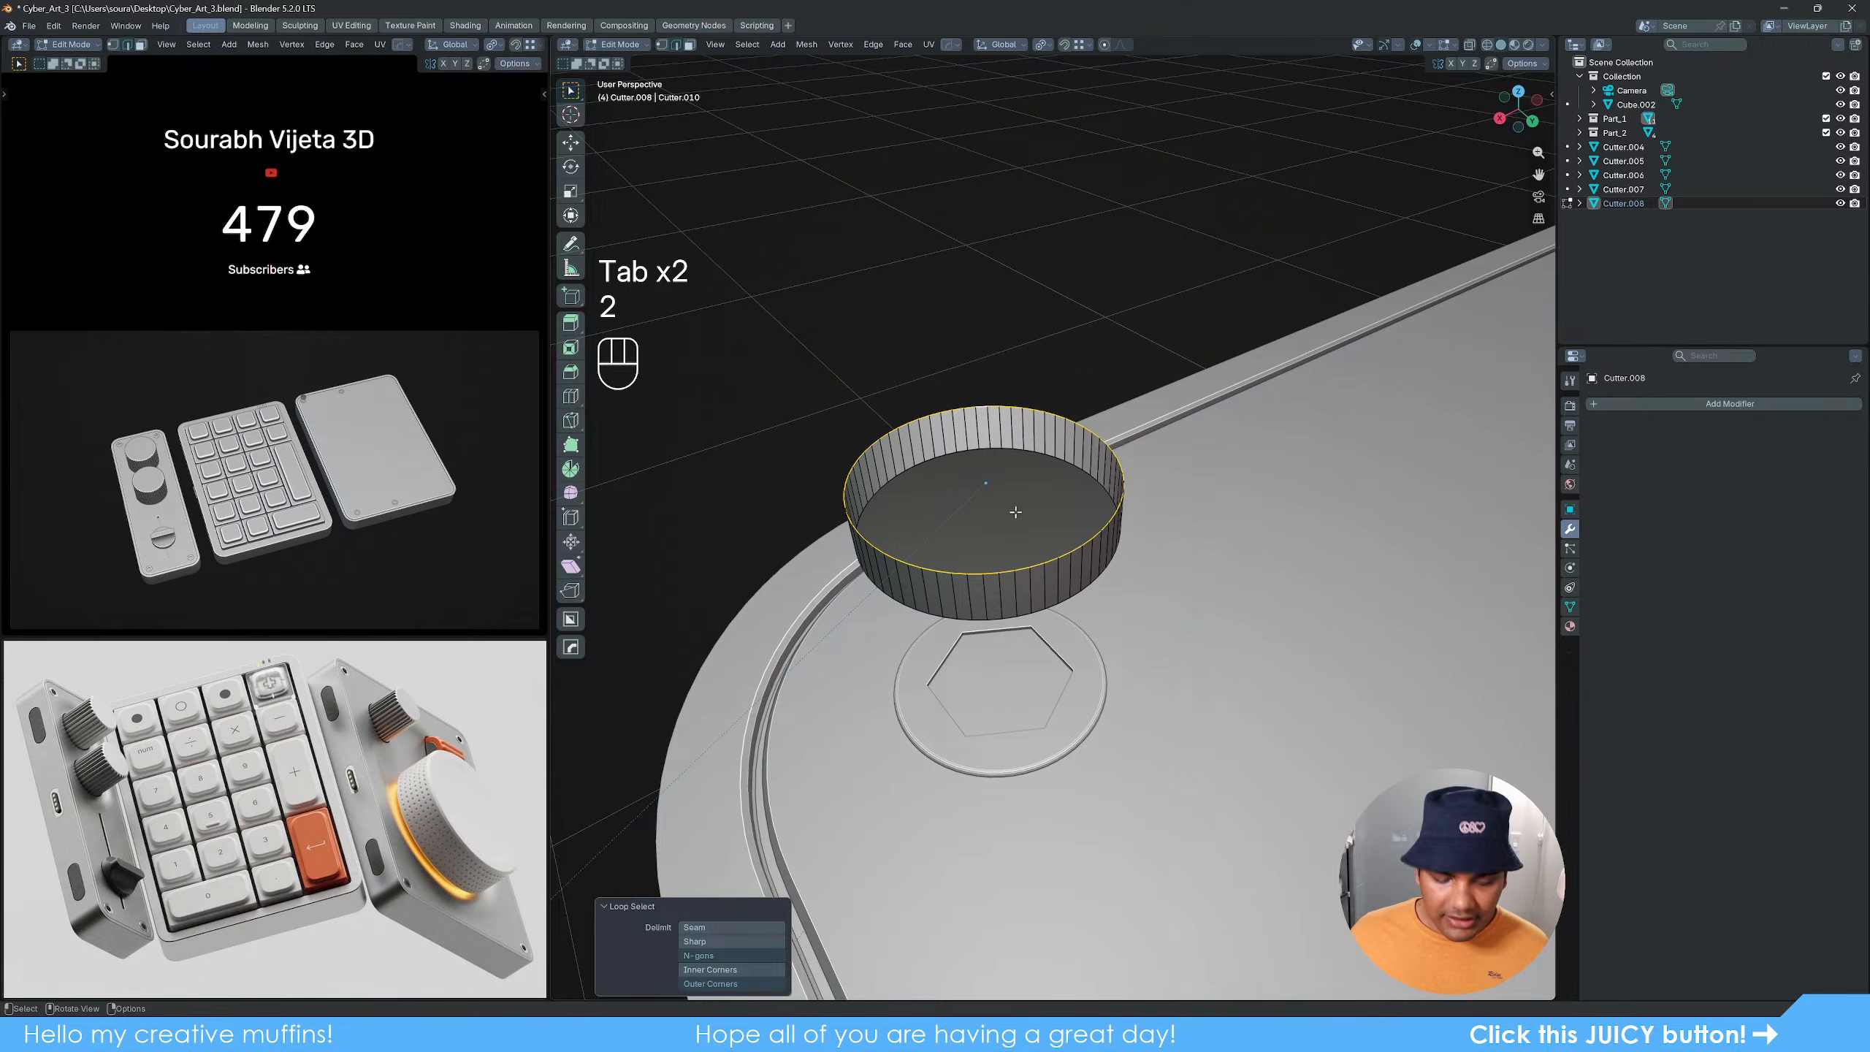
pyautogui.press('f')
pyautogui.press('Tab')
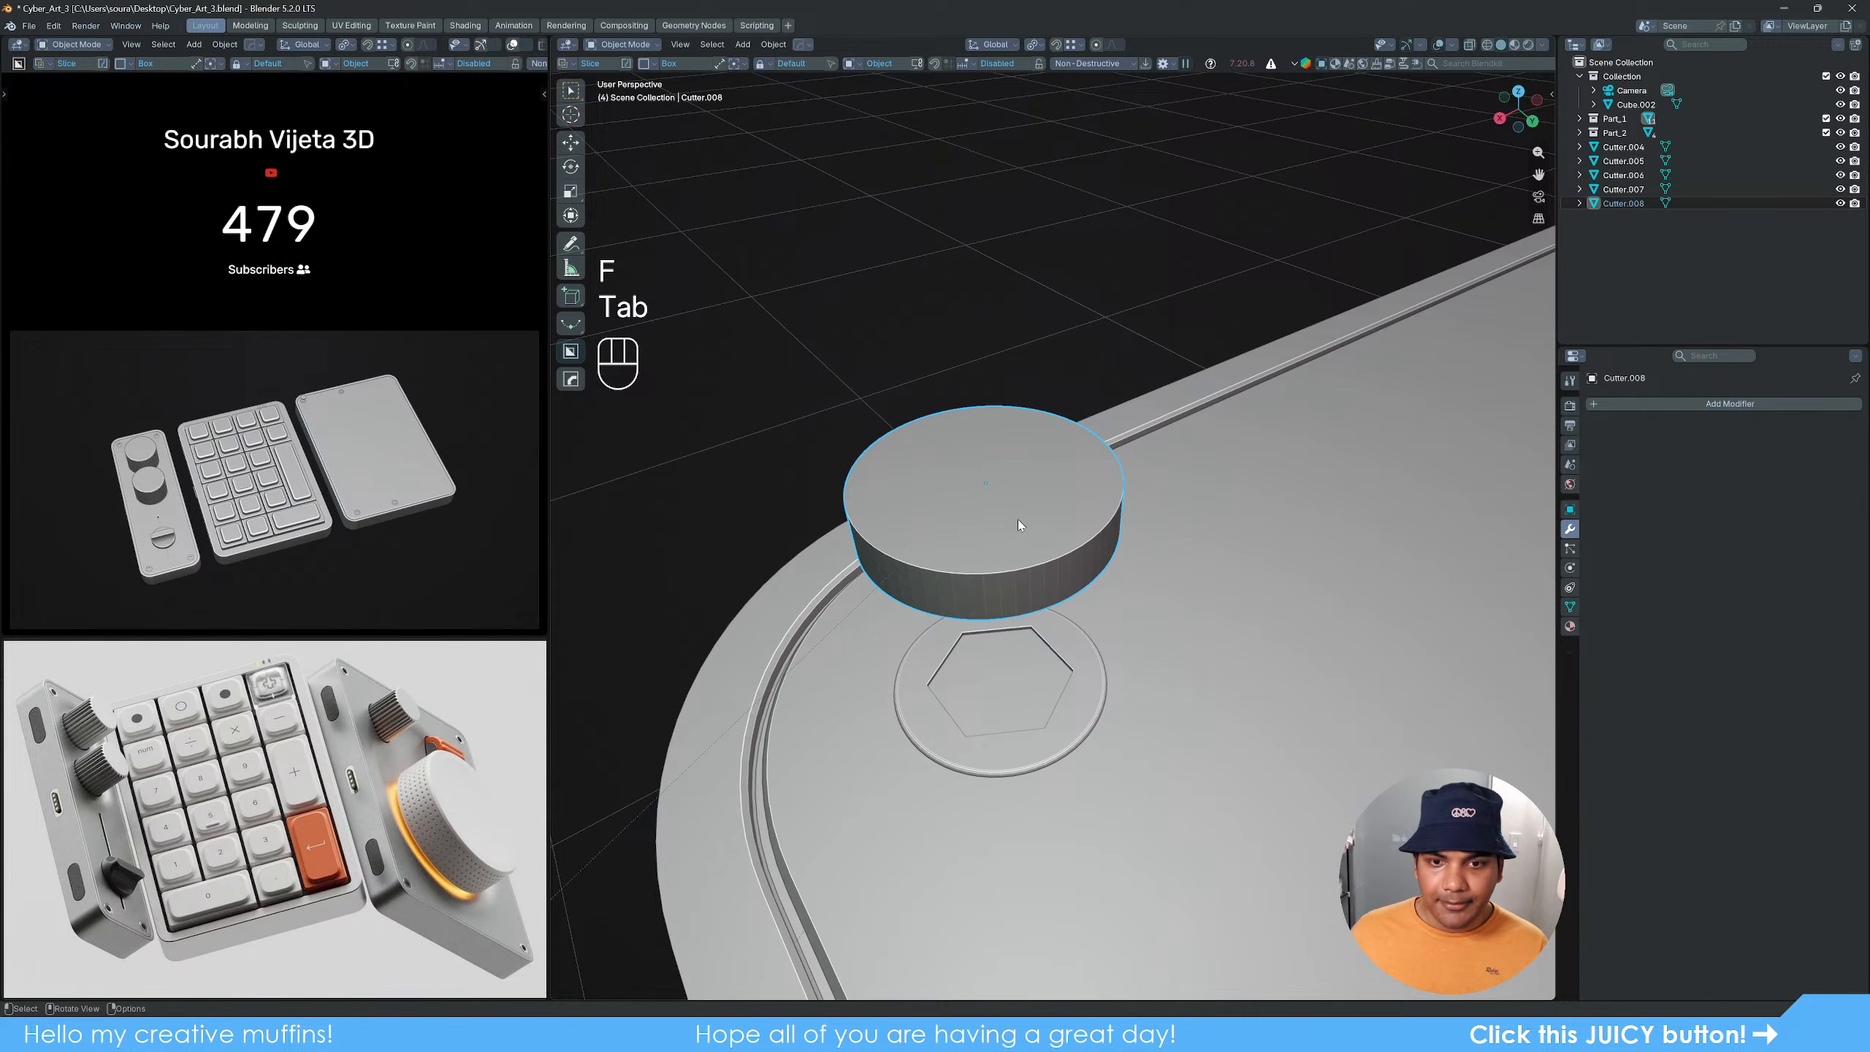
# Step: Set the cylinder's origin to geometry and scale it by about 2.4 along Z
pyautogui.press('q')
pyautogui.moveTo(1045, 549)
pyautogui.click(1131, 551)
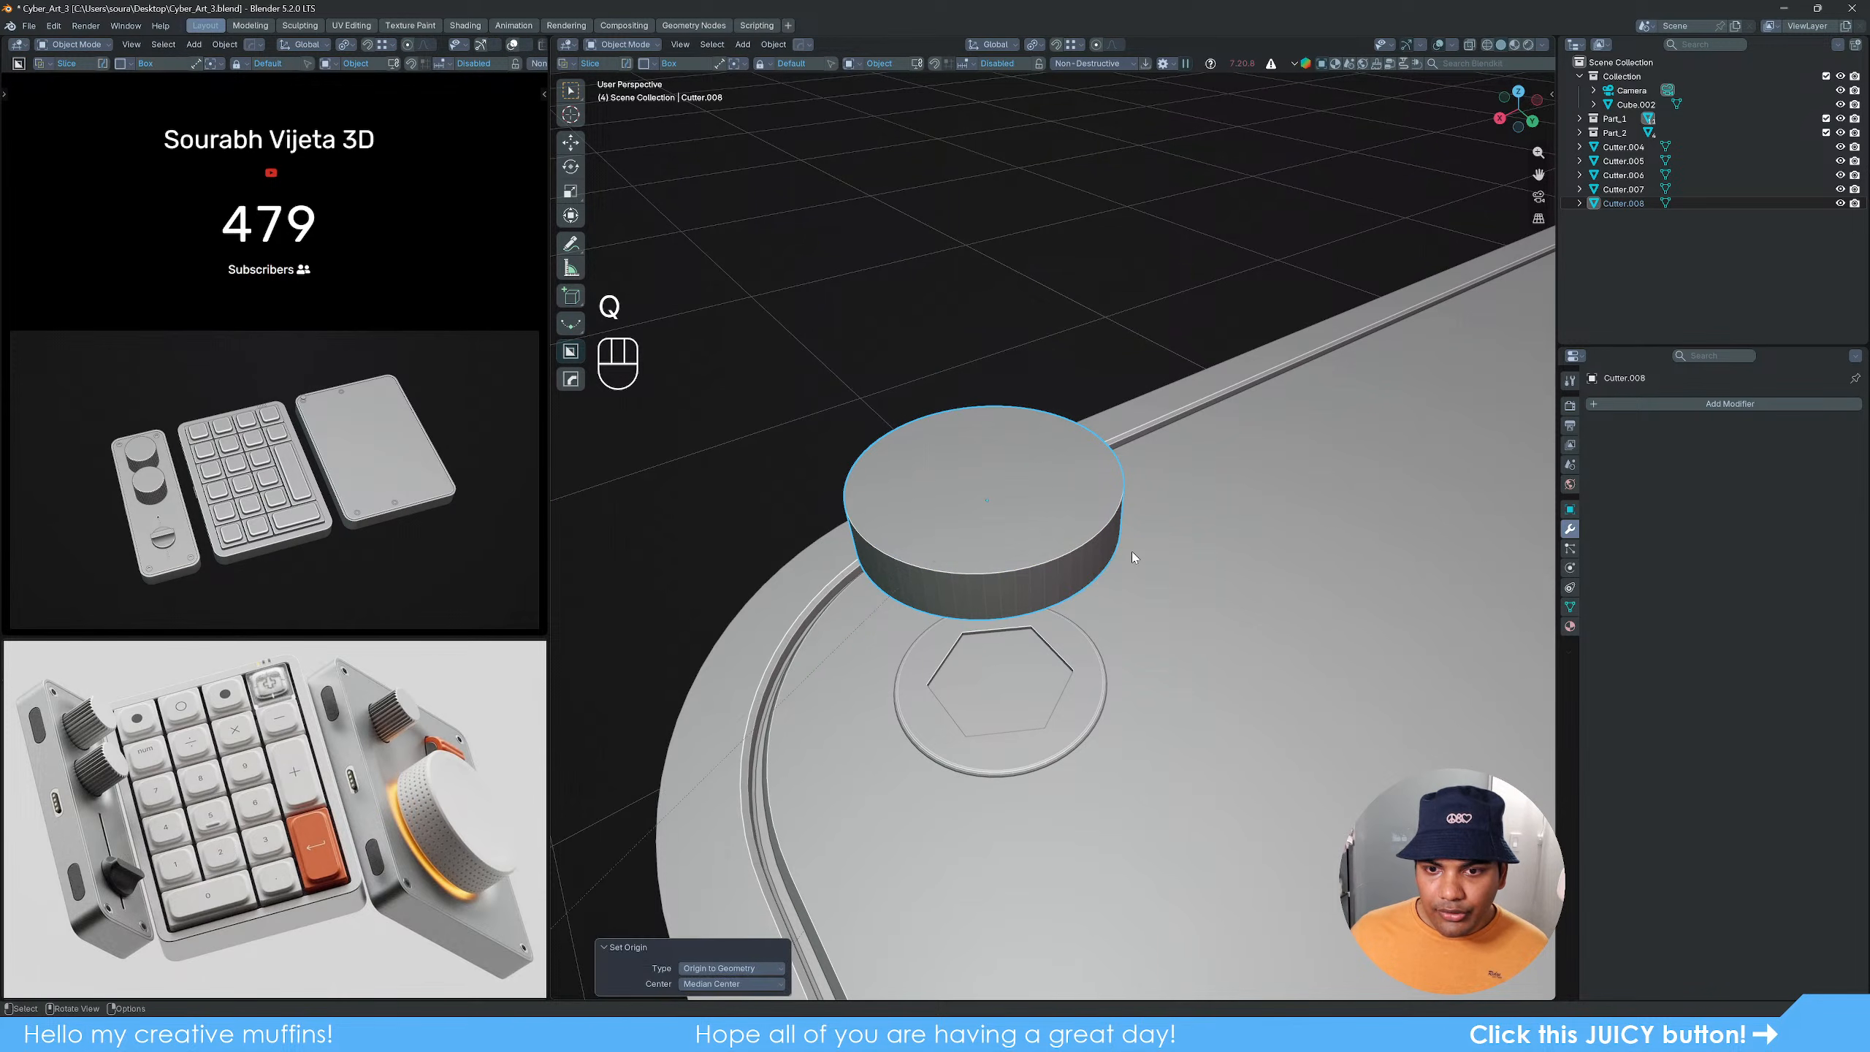
pyautogui.press('s')
pyautogui.press('z')
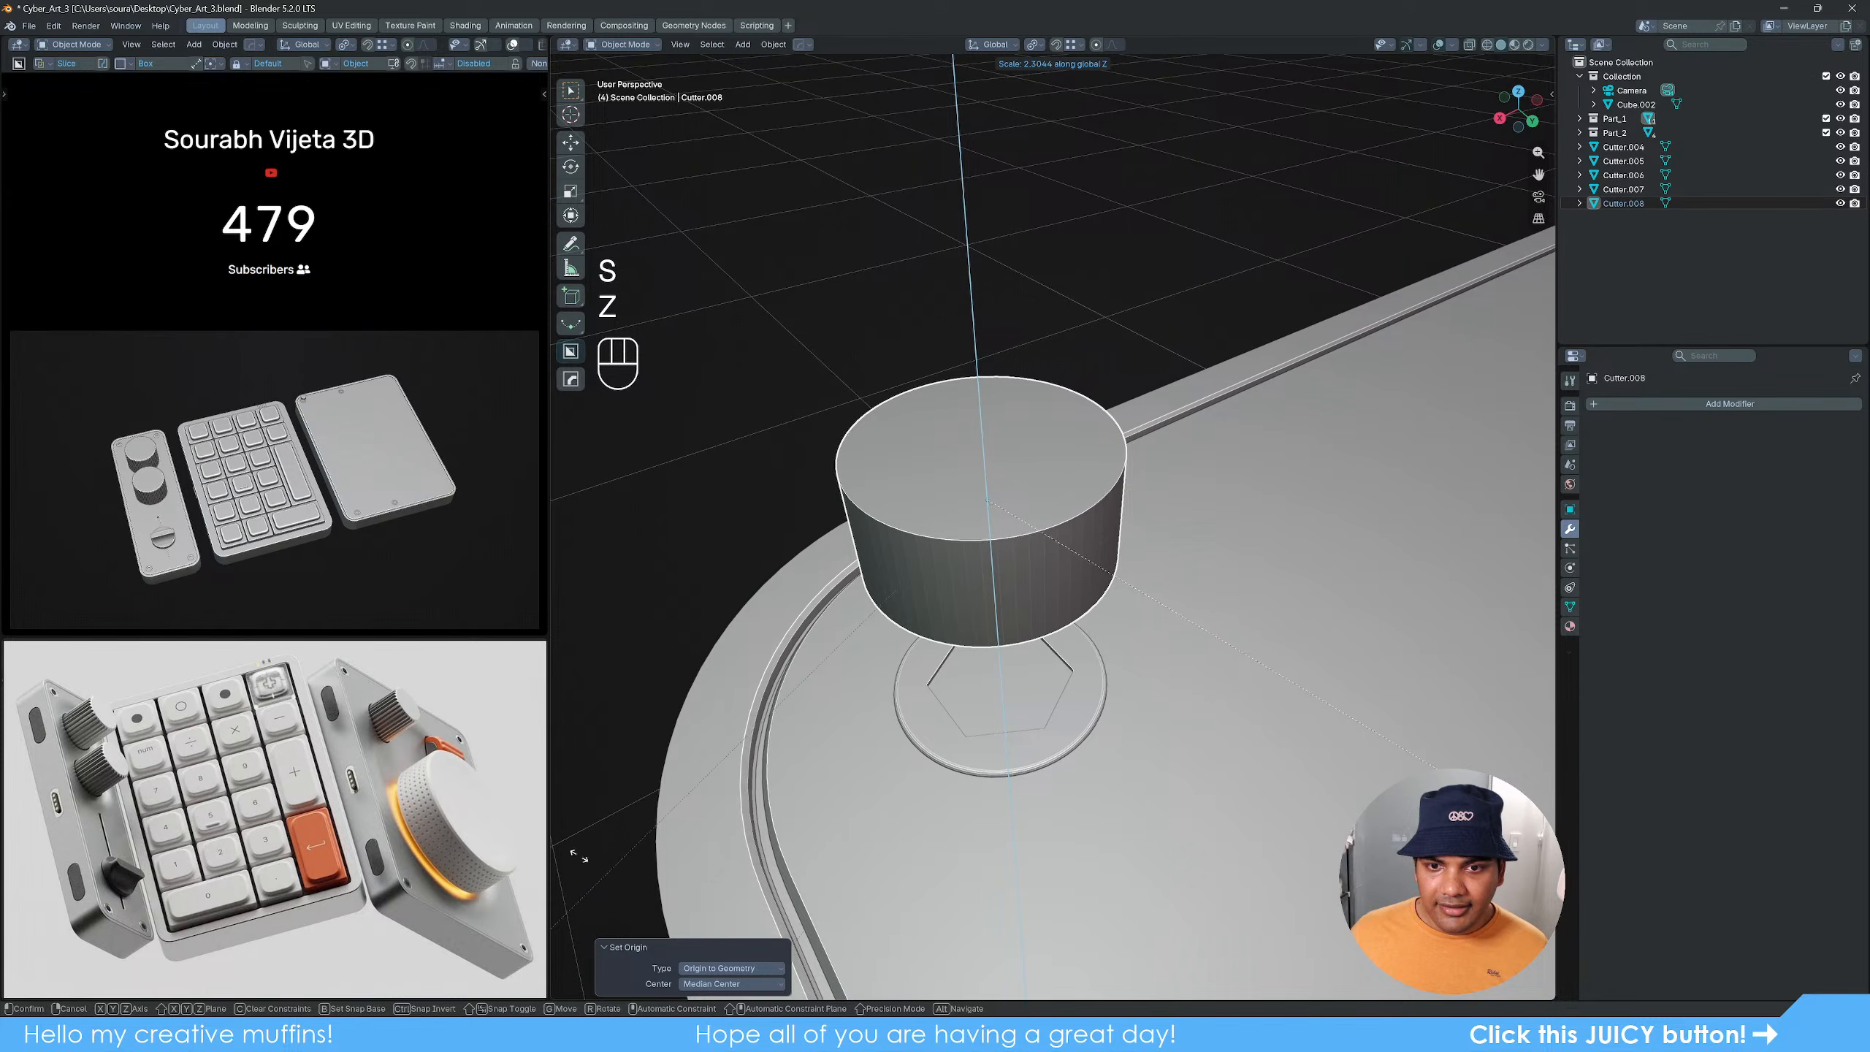
pyautogui.click(644, 825)
# Step: Lower the cylindrical cutter about 0.28 m along Z so it overlaps the corner screw and cuts into the panel's top
pyautogui.scroll(-5, 998, 697)
pyautogui.moveTo(968, 700)
pyautogui.keyDown('alt'); pyautogui.mouseDown(button='middle')
pyautogui.moveTo(1271, 697)
pyautogui.moveTo(1094, 622)
pyautogui.mouseUp(button='middle'); pyautogui.keyUp('alt')
pyautogui.press('z')
pyautogui.scroll(4, 1314, 668)
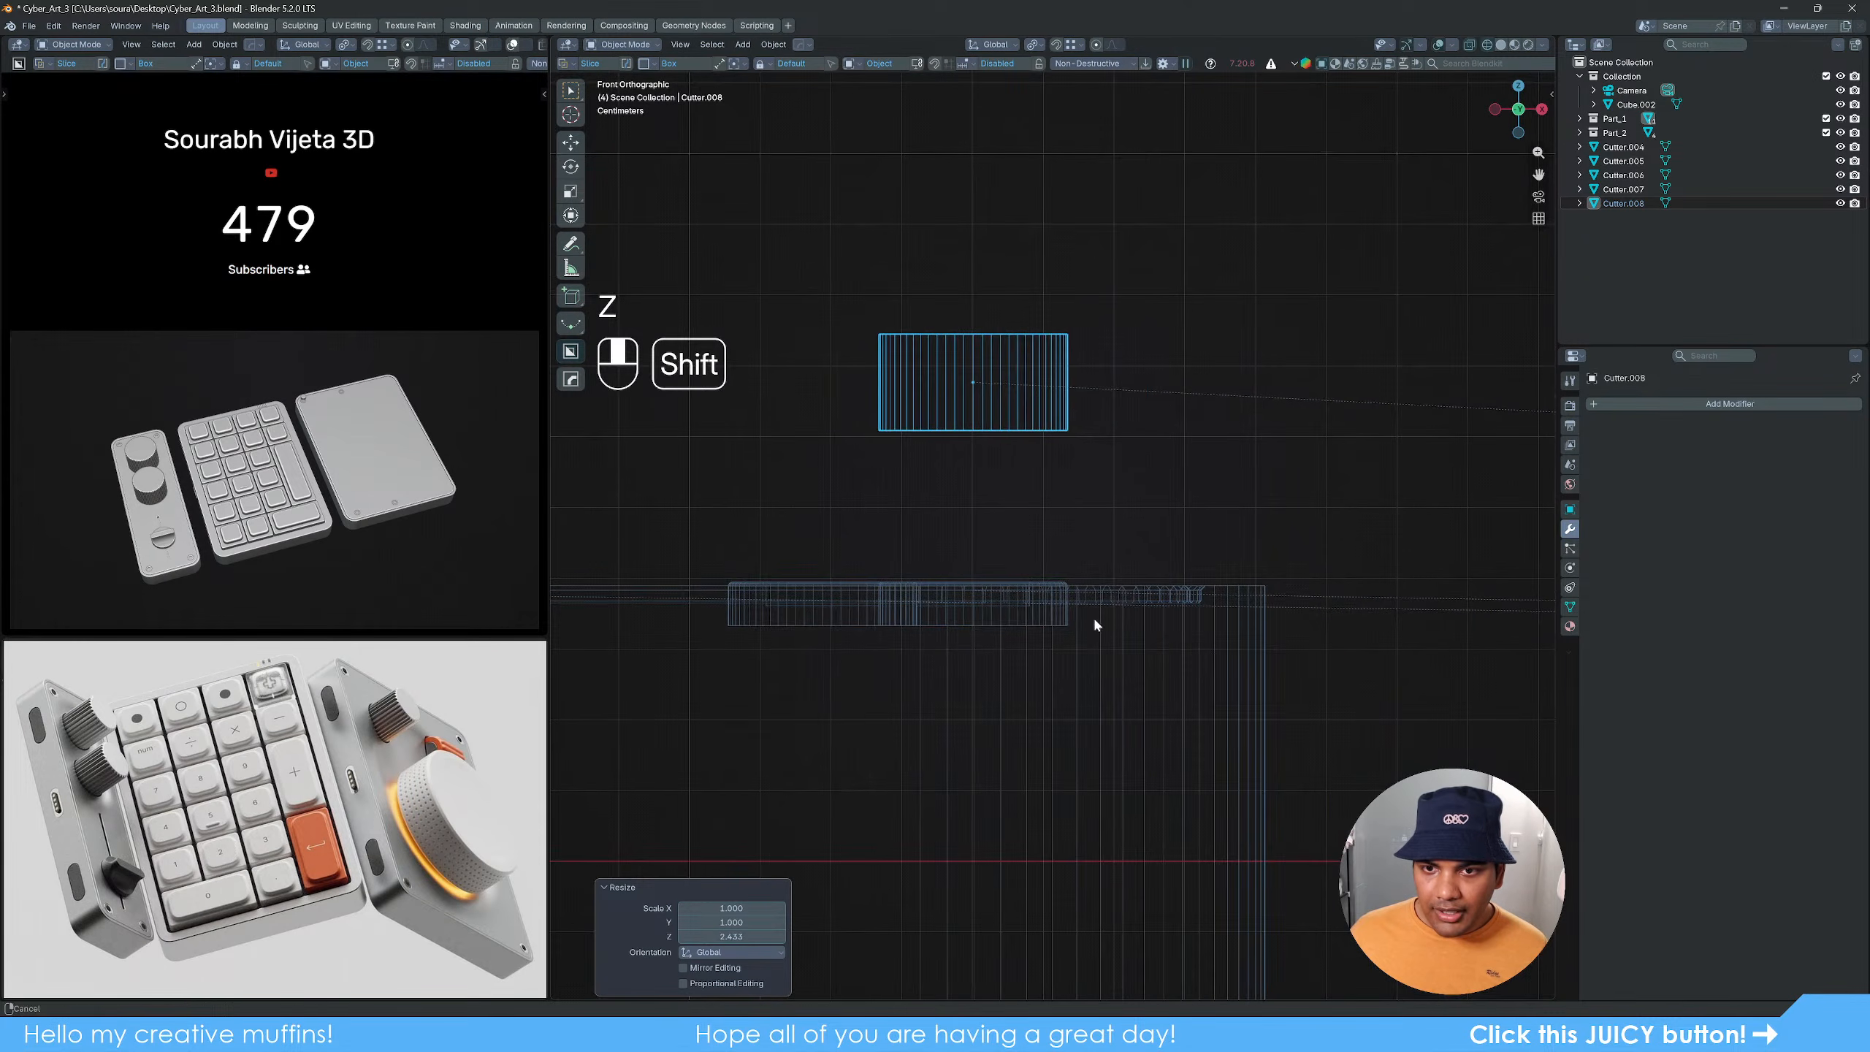
pyautogui.press('g')
pyautogui.press('z')
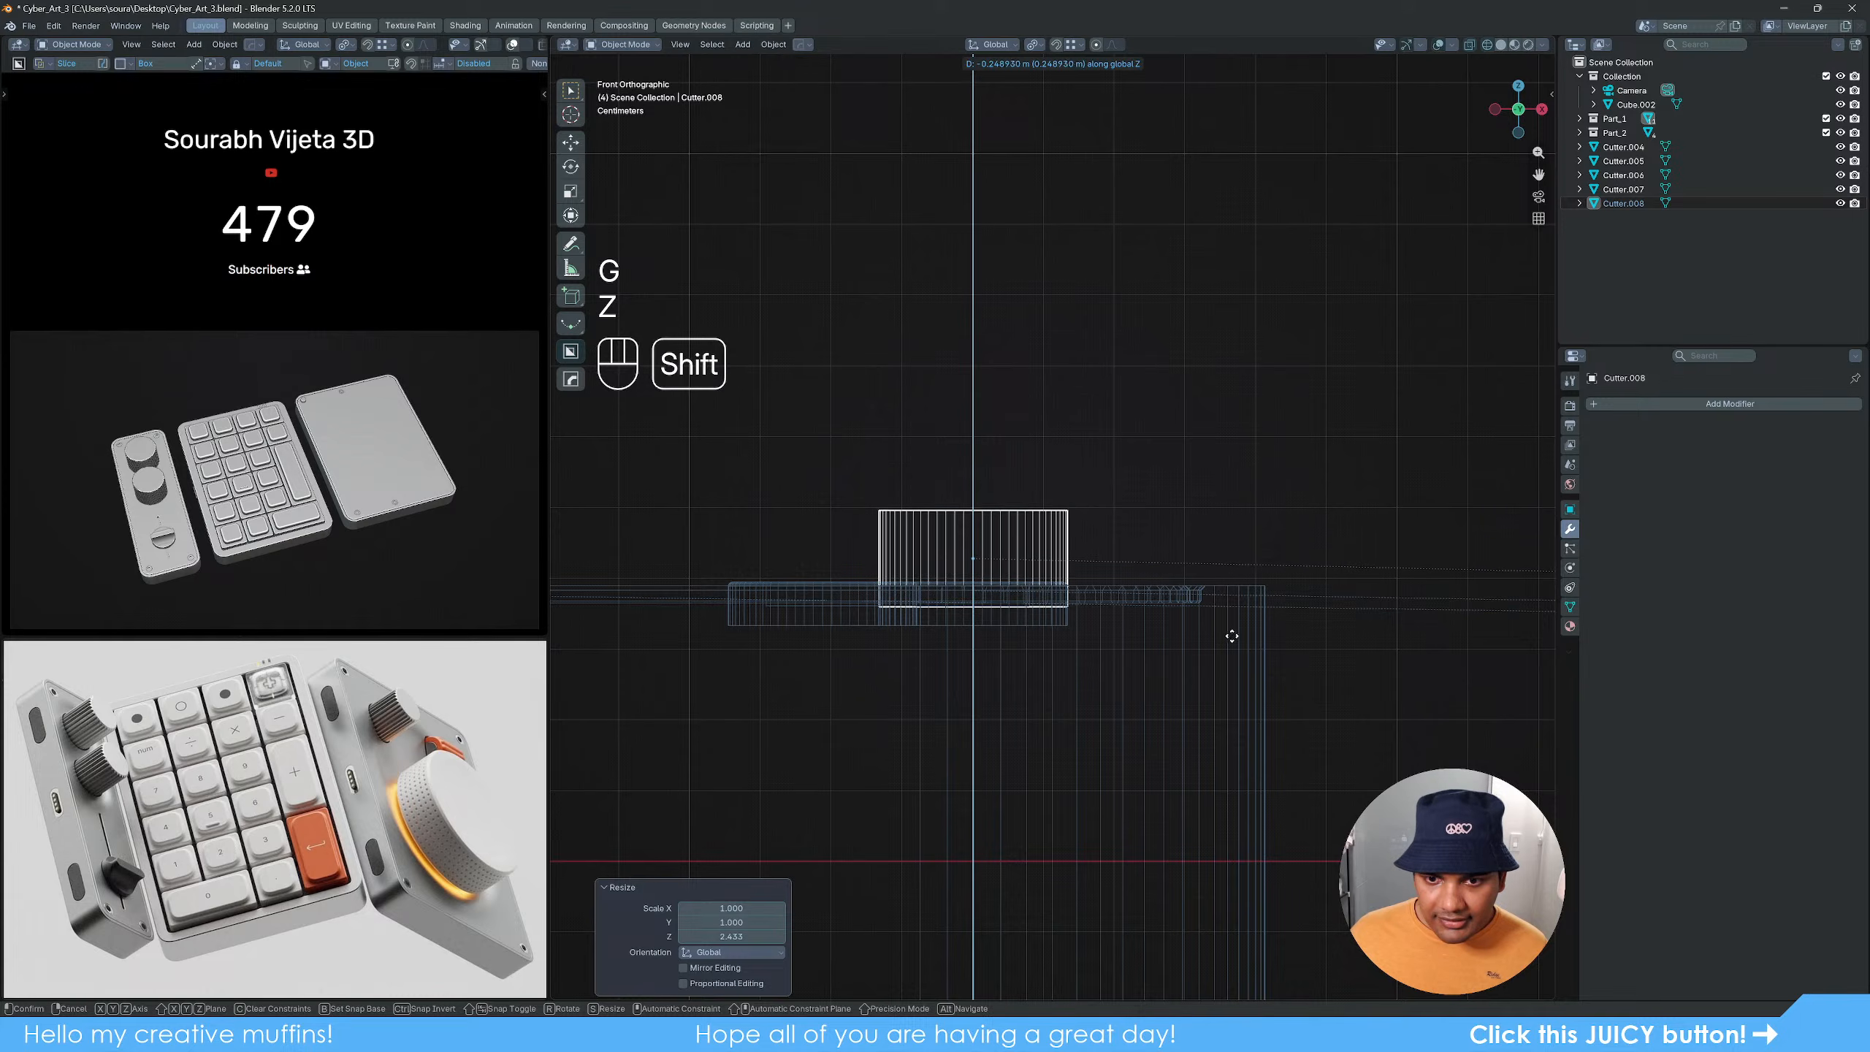
pyautogui.click(1260, 841)
pyautogui.scroll(-3, 1109, 429)
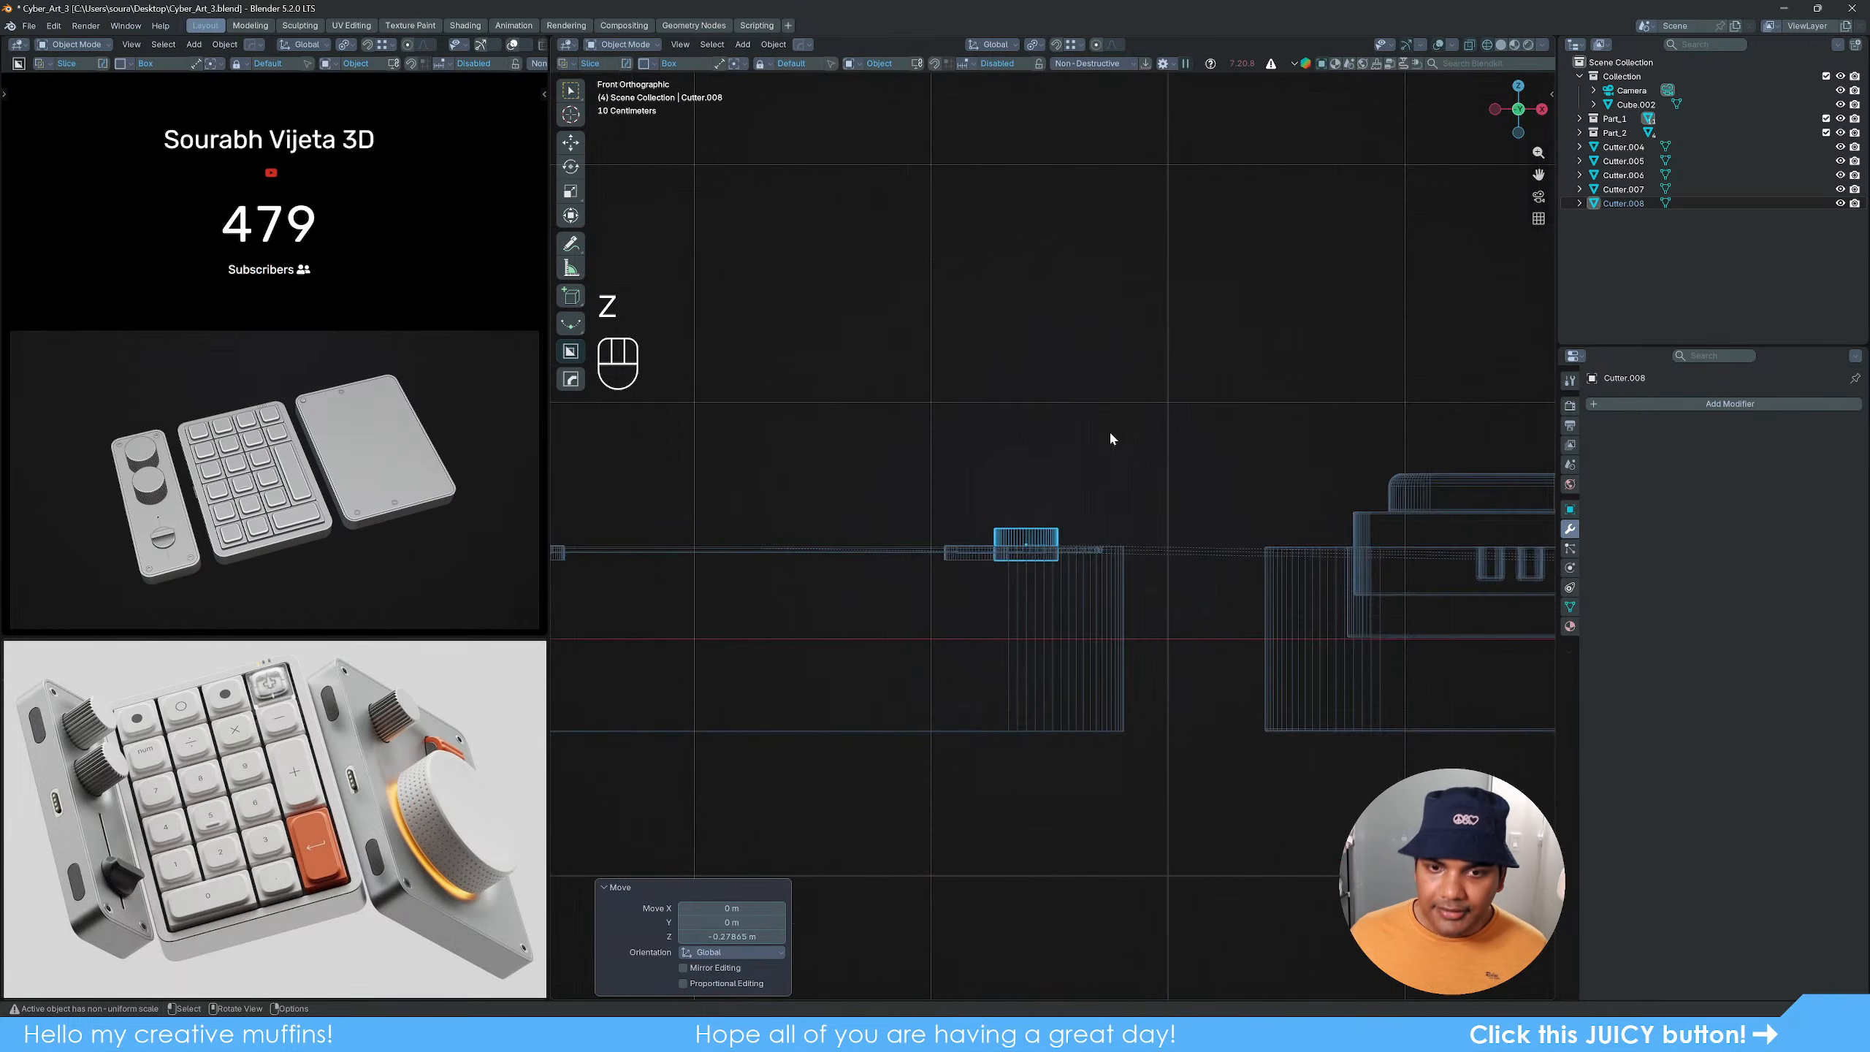
pyautogui.moveTo(1109, 430); pyautogui.dragTo(862, 515, button='middle')
pyautogui.press('z')
pyautogui.click(1315, 649)
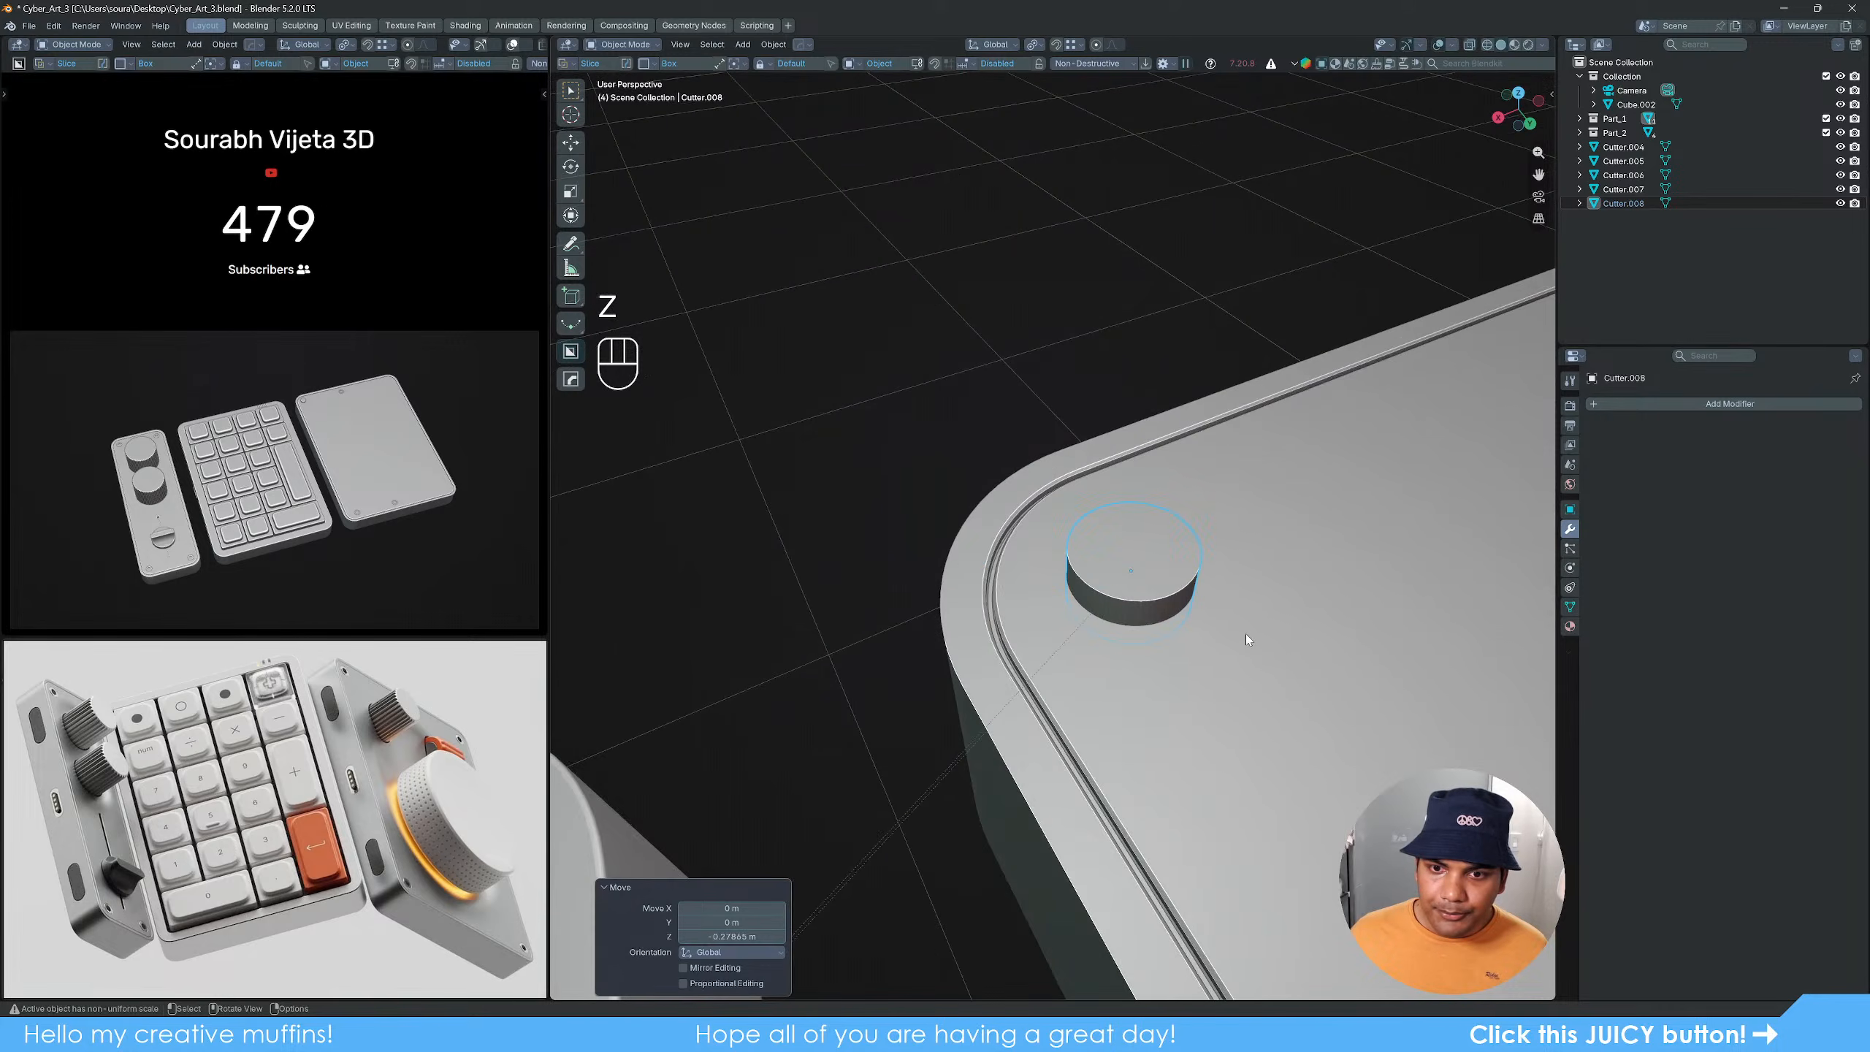
# Step: Snap the 3D cursor to the blank panel and set the cylindrical cutter's origin to the 3D cursor
pyautogui.moveTo(1245, 634)
pyautogui.keyDown('shift'); pyautogui.mouseDown(button='middle')
pyautogui.moveTo(1094, 611)
pyautogui.moveTo(1128, 618)
pyautogui.mouseUp(button='middle'); pyautogui.keyUp('shift')
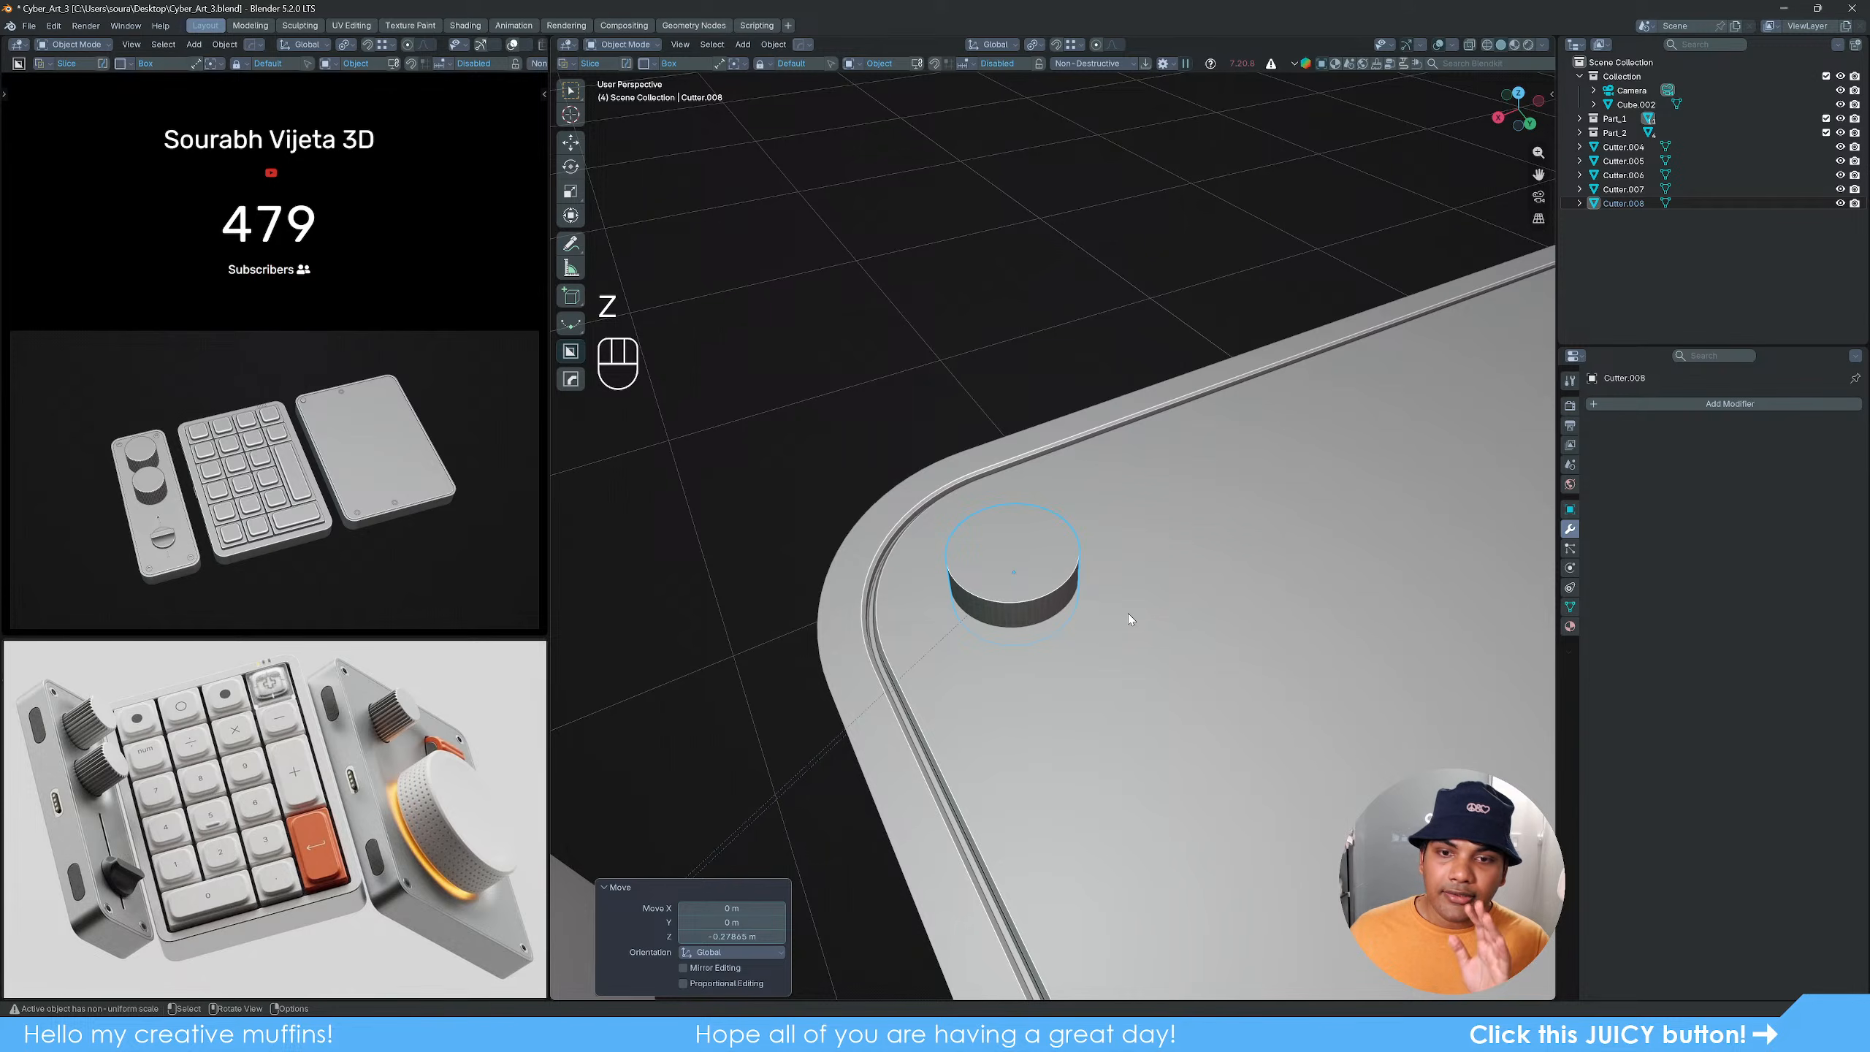
pyautogui.scroll(-9, 1049, 554)
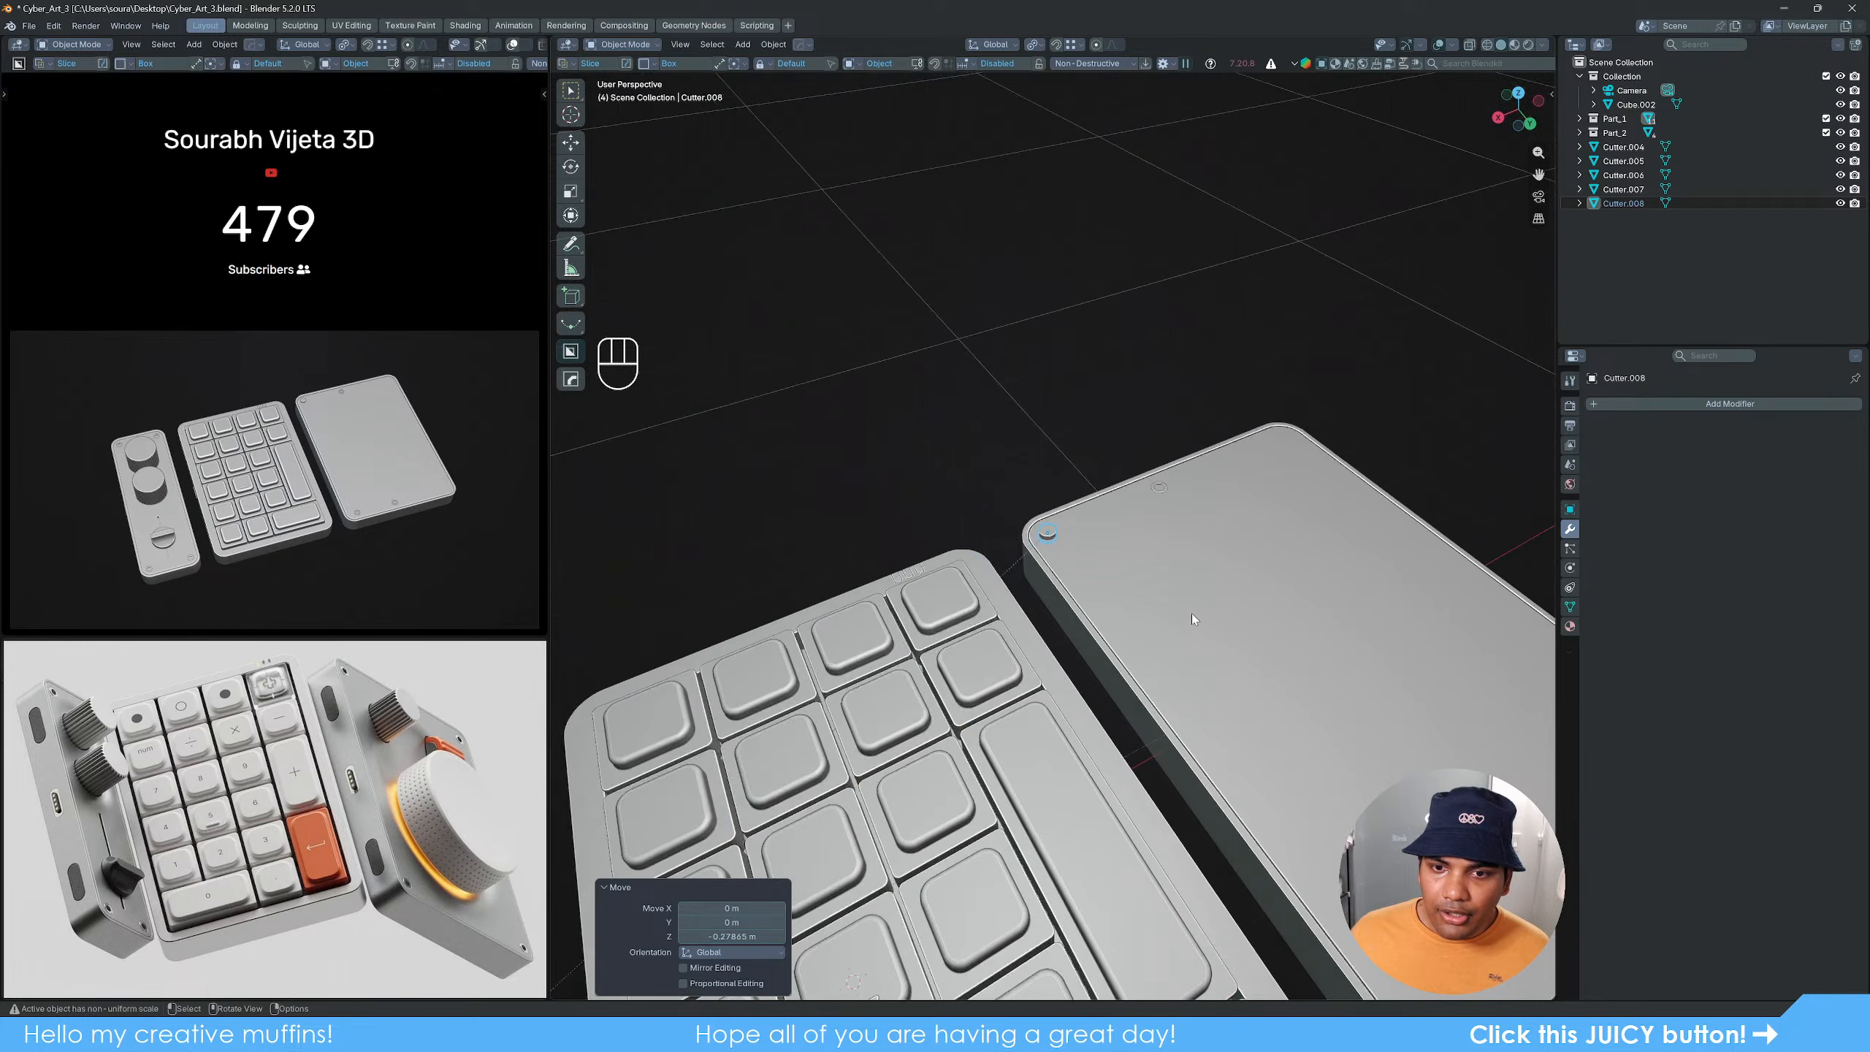
pyautogui.keyDown('shift'); pyautogui.moveTo(1194, 615); pyautogui.dragTo(1052, 553, button='middle'); pyautogui.keyUp('shift')
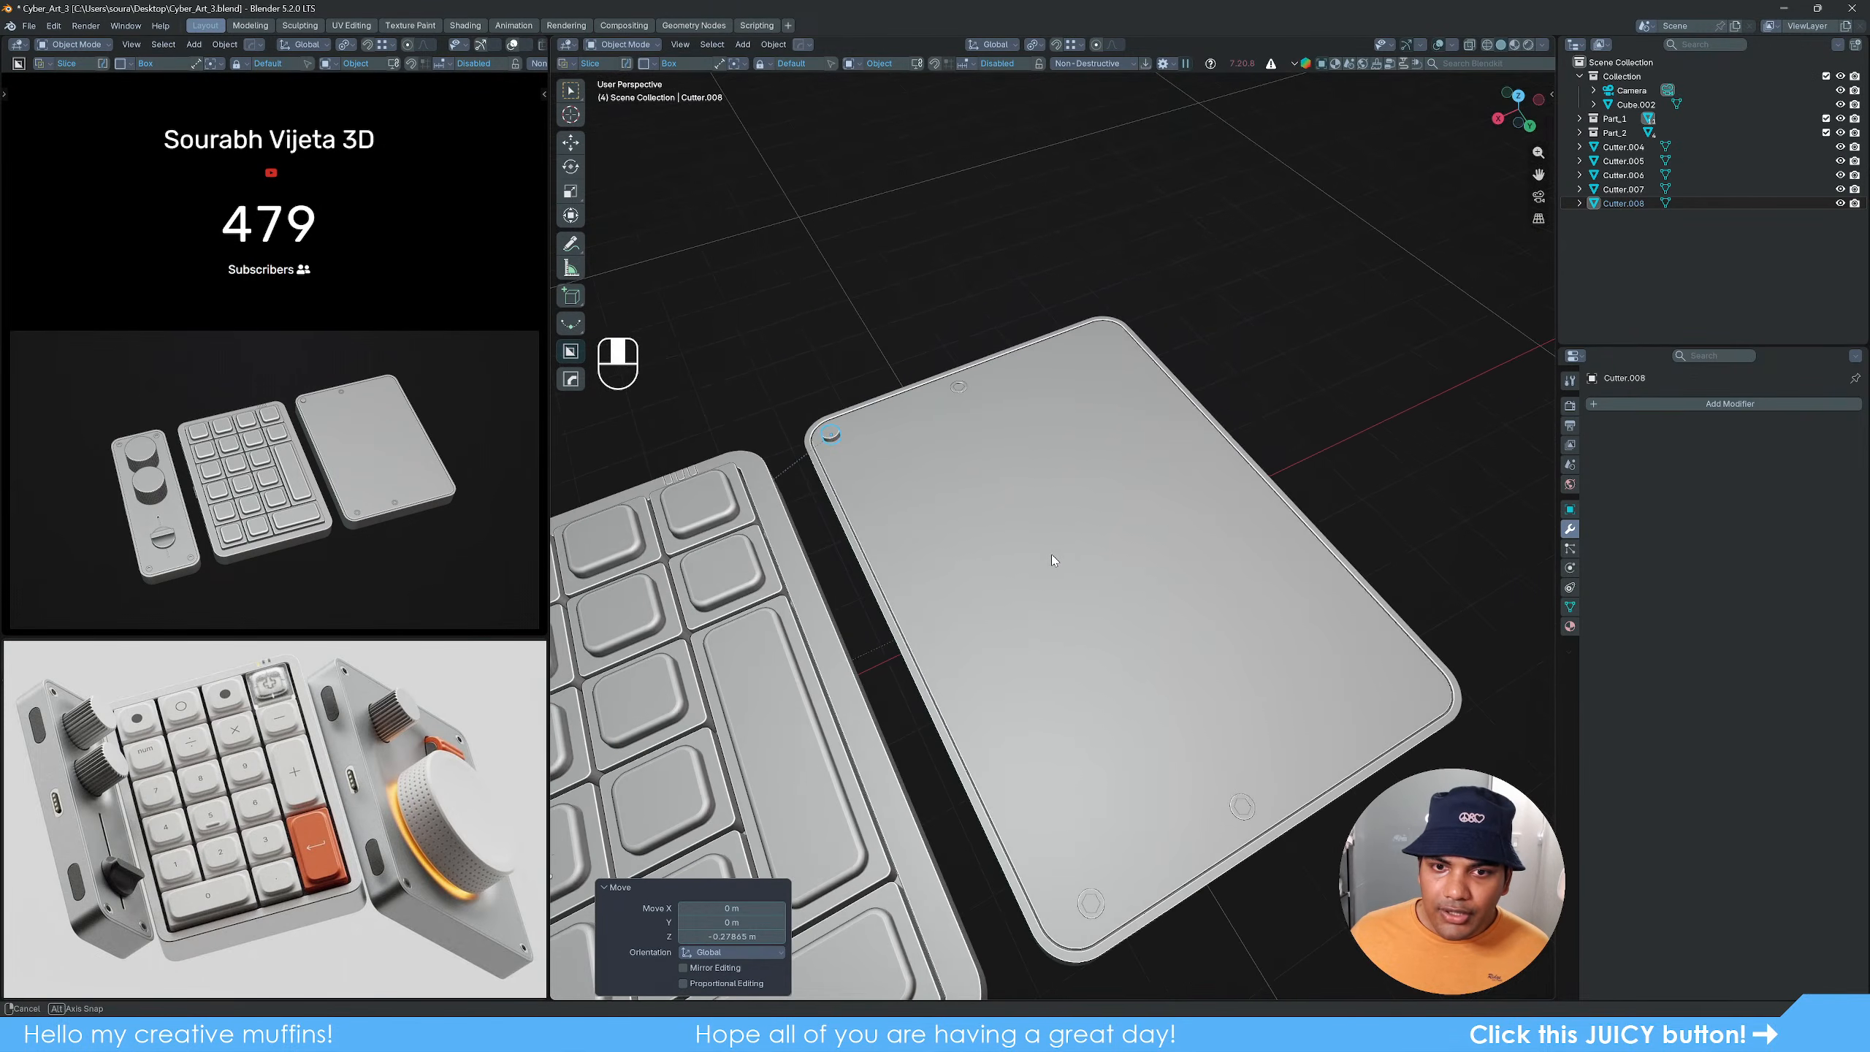
pyautogui.click(1112, 562)
pyautogui.hotkey('shift', 's')
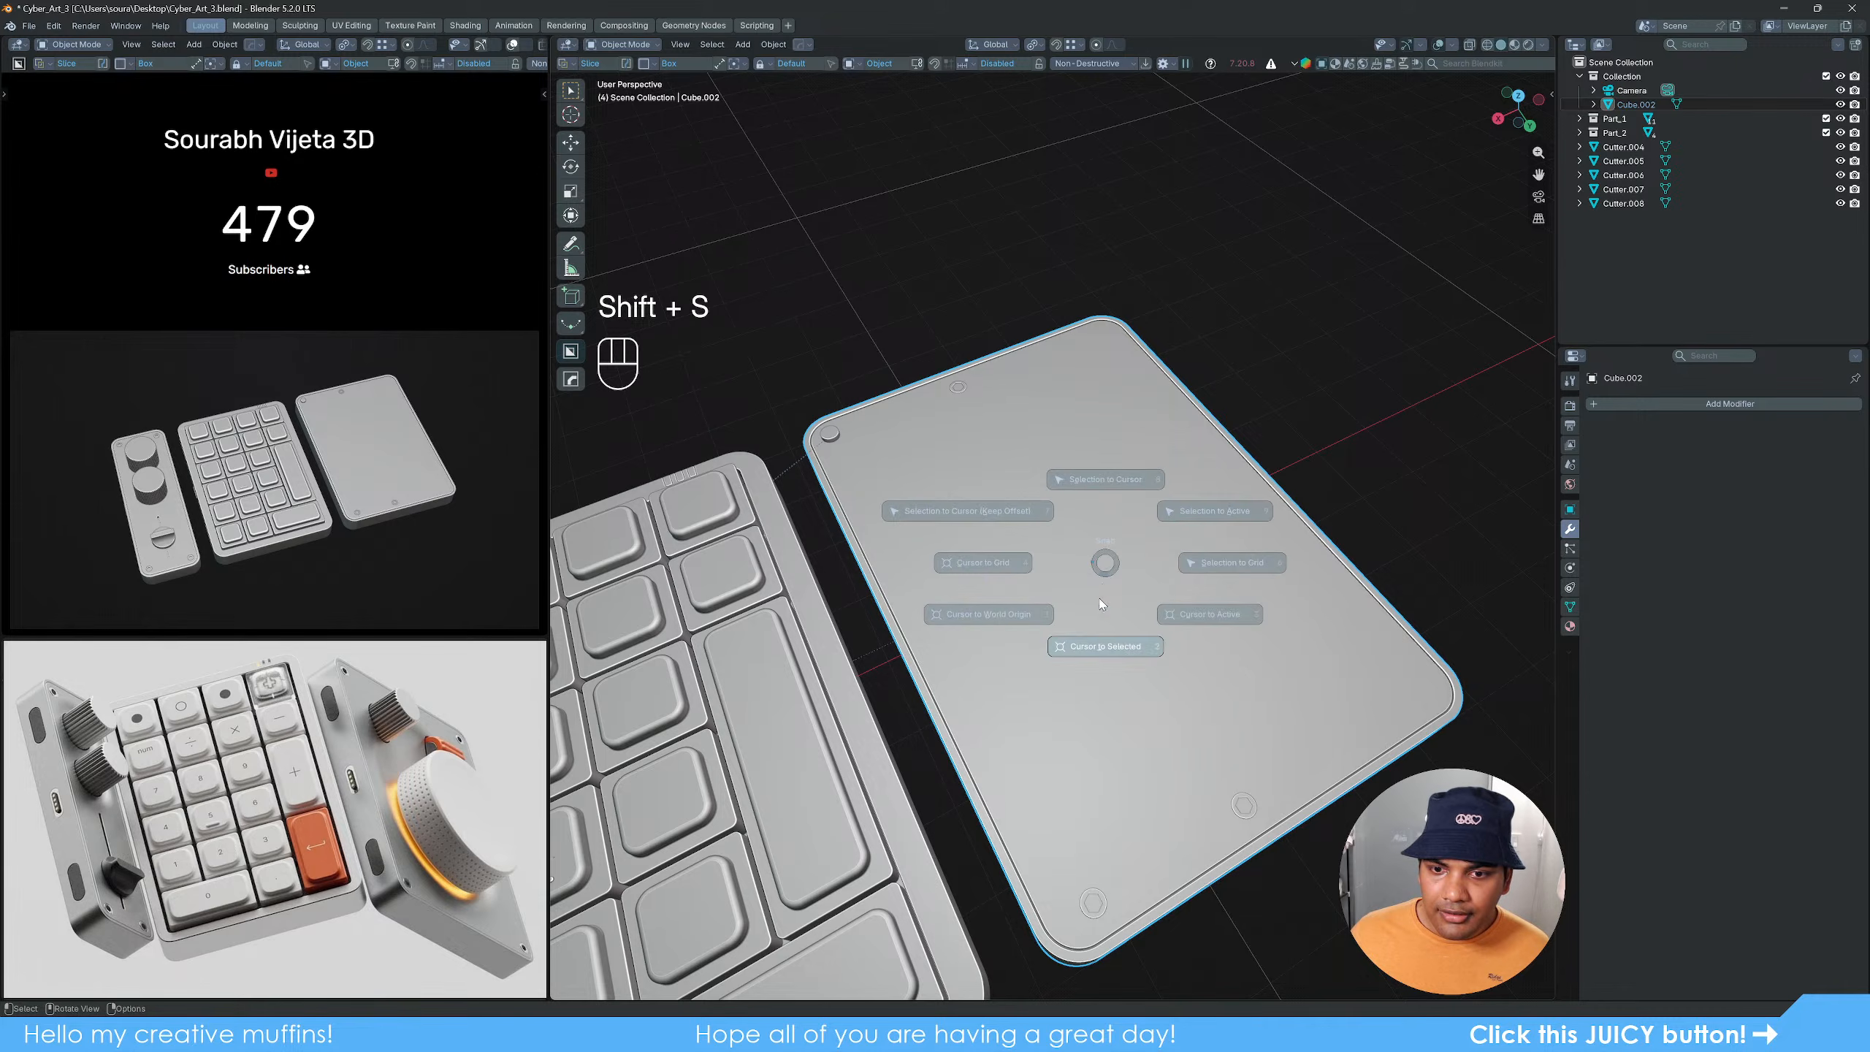
pyautogui.click(1113, 645)
pyautogui.click(830, 436)
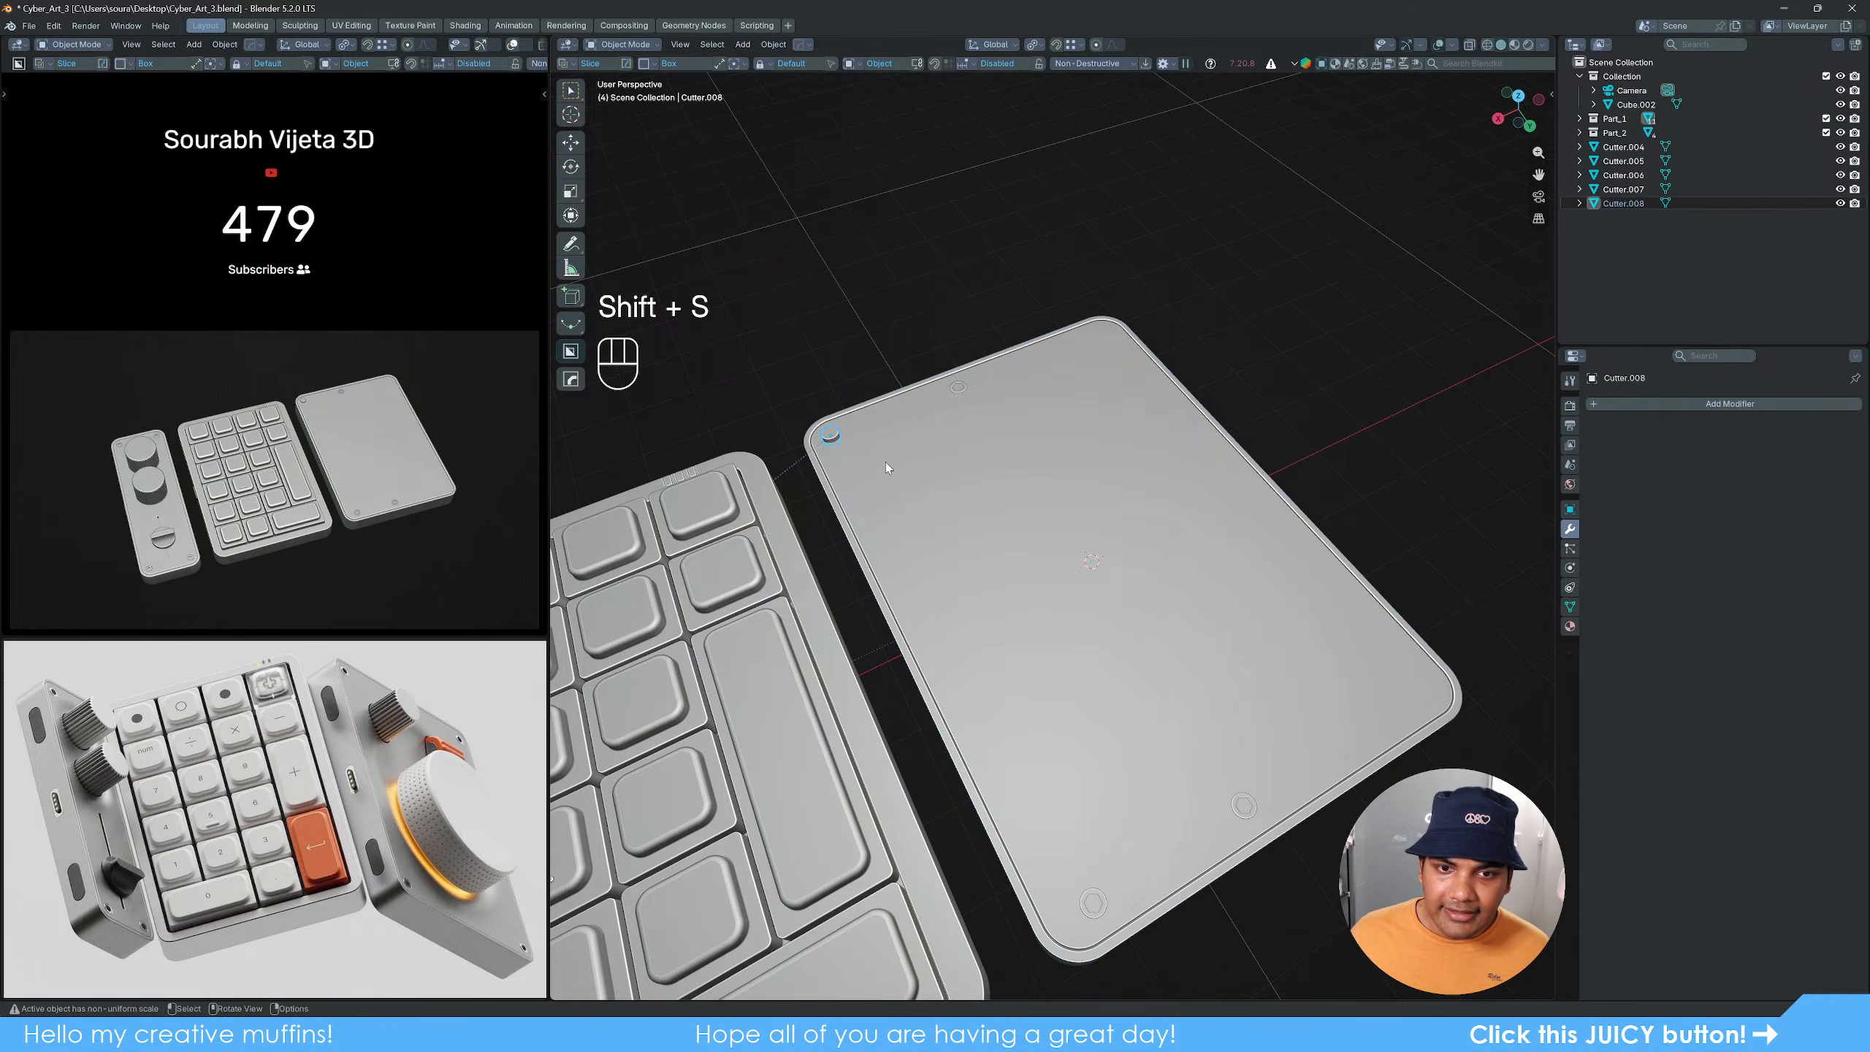
pyautogui.press('q')
pyautogui.moveTo(1064, 503)
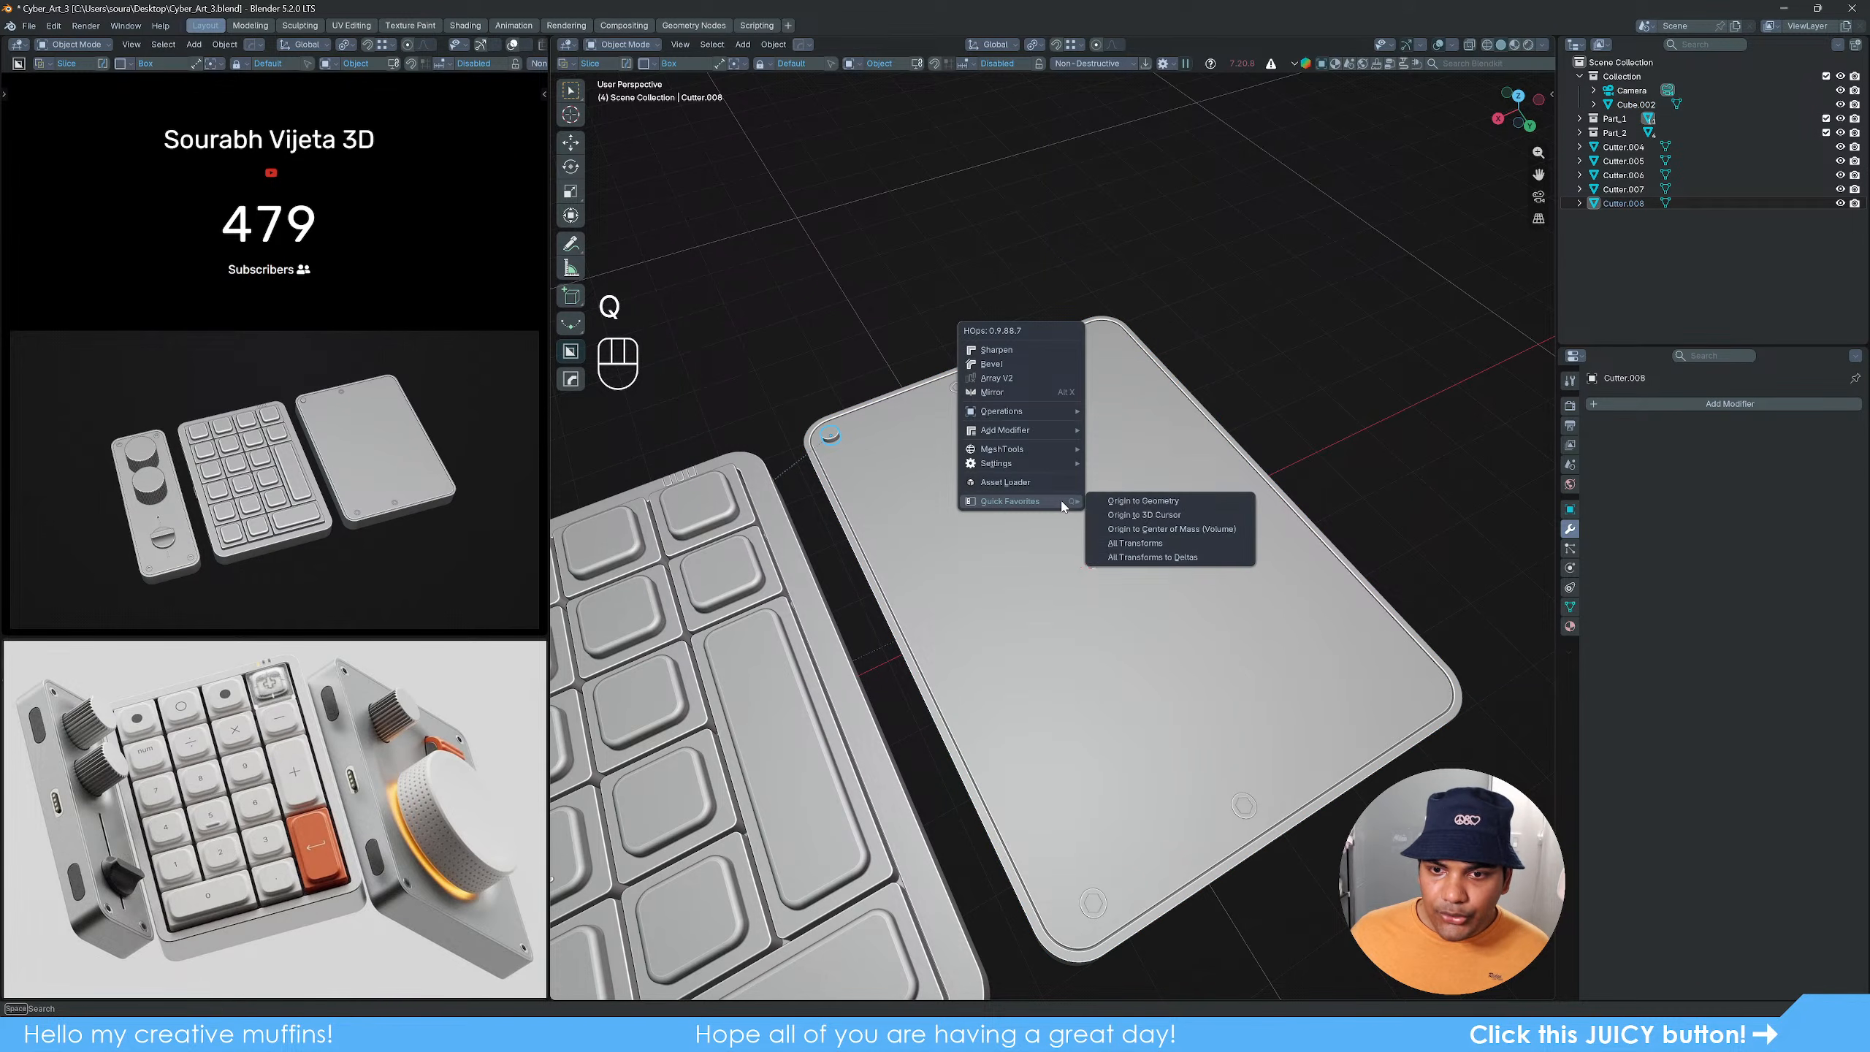
pyautogui.click(1148, 515)
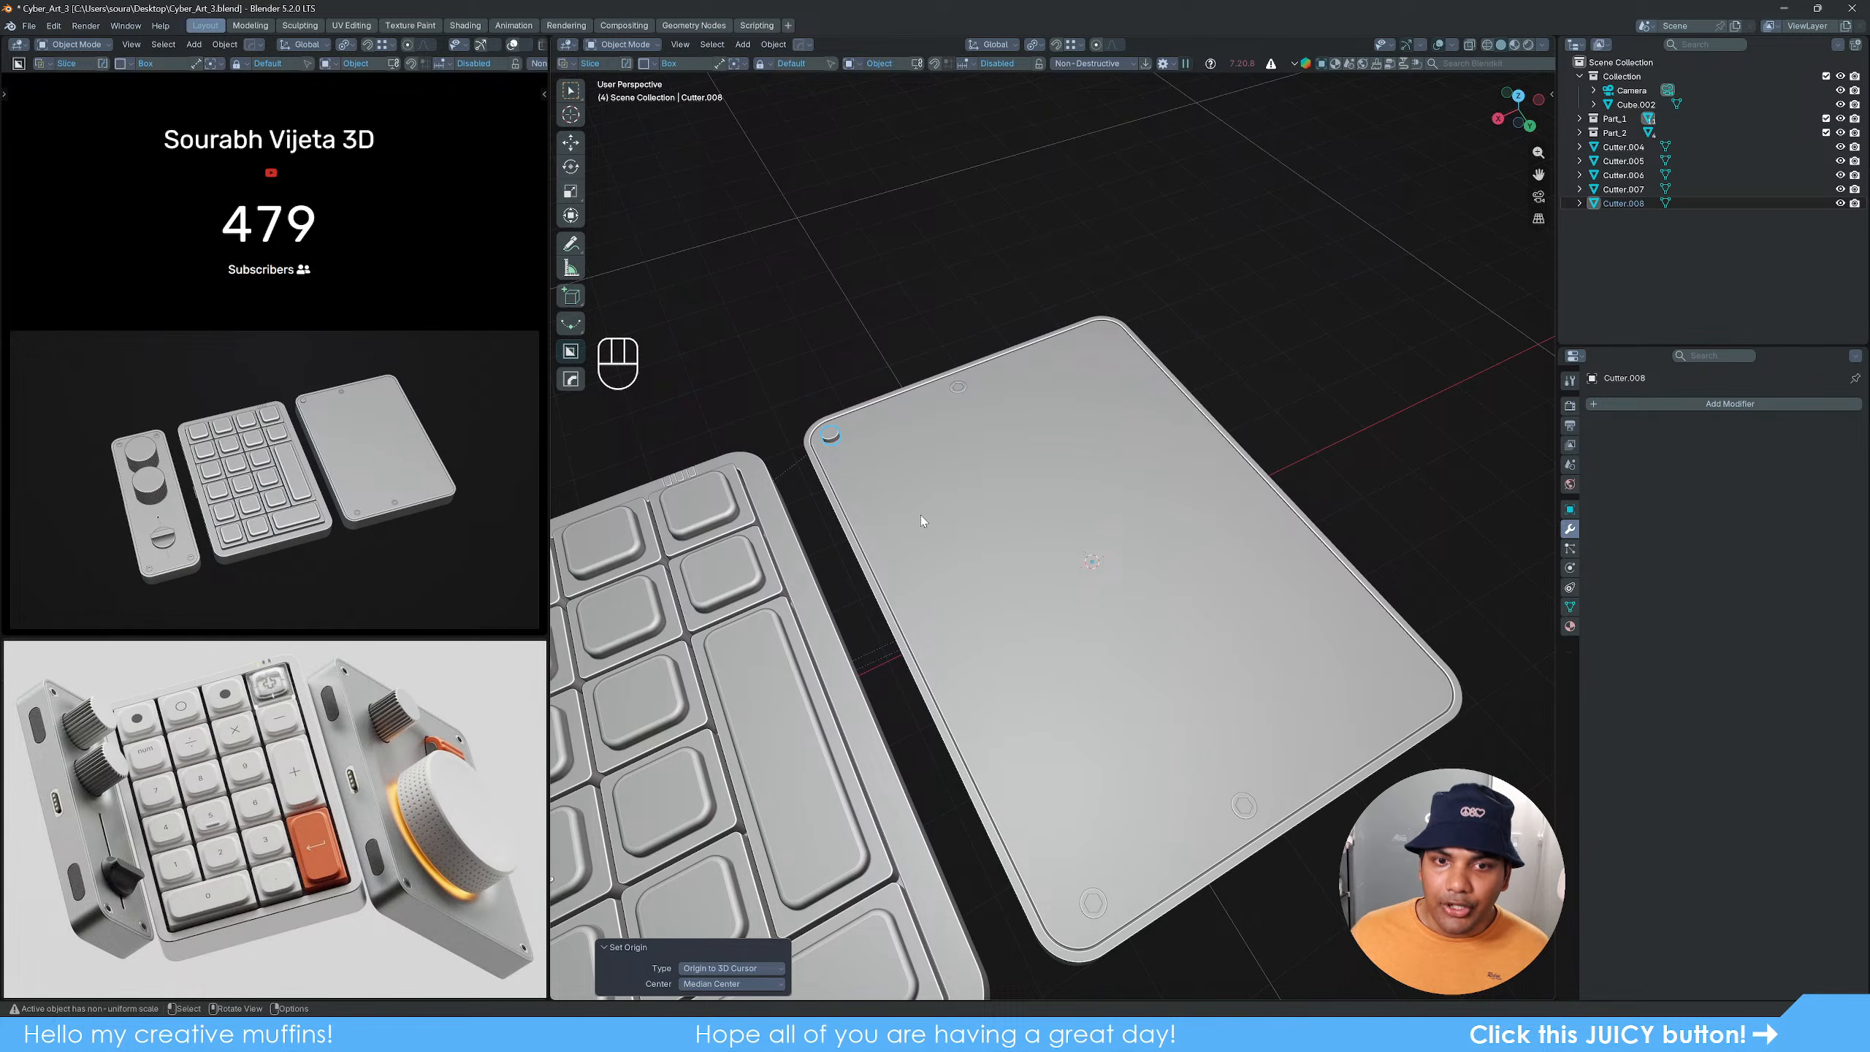
# Step: Mirror the cutter across X and Y to all four panel corners and apply the mirror modifier
pyautogui.hotkey('alt', 'x')
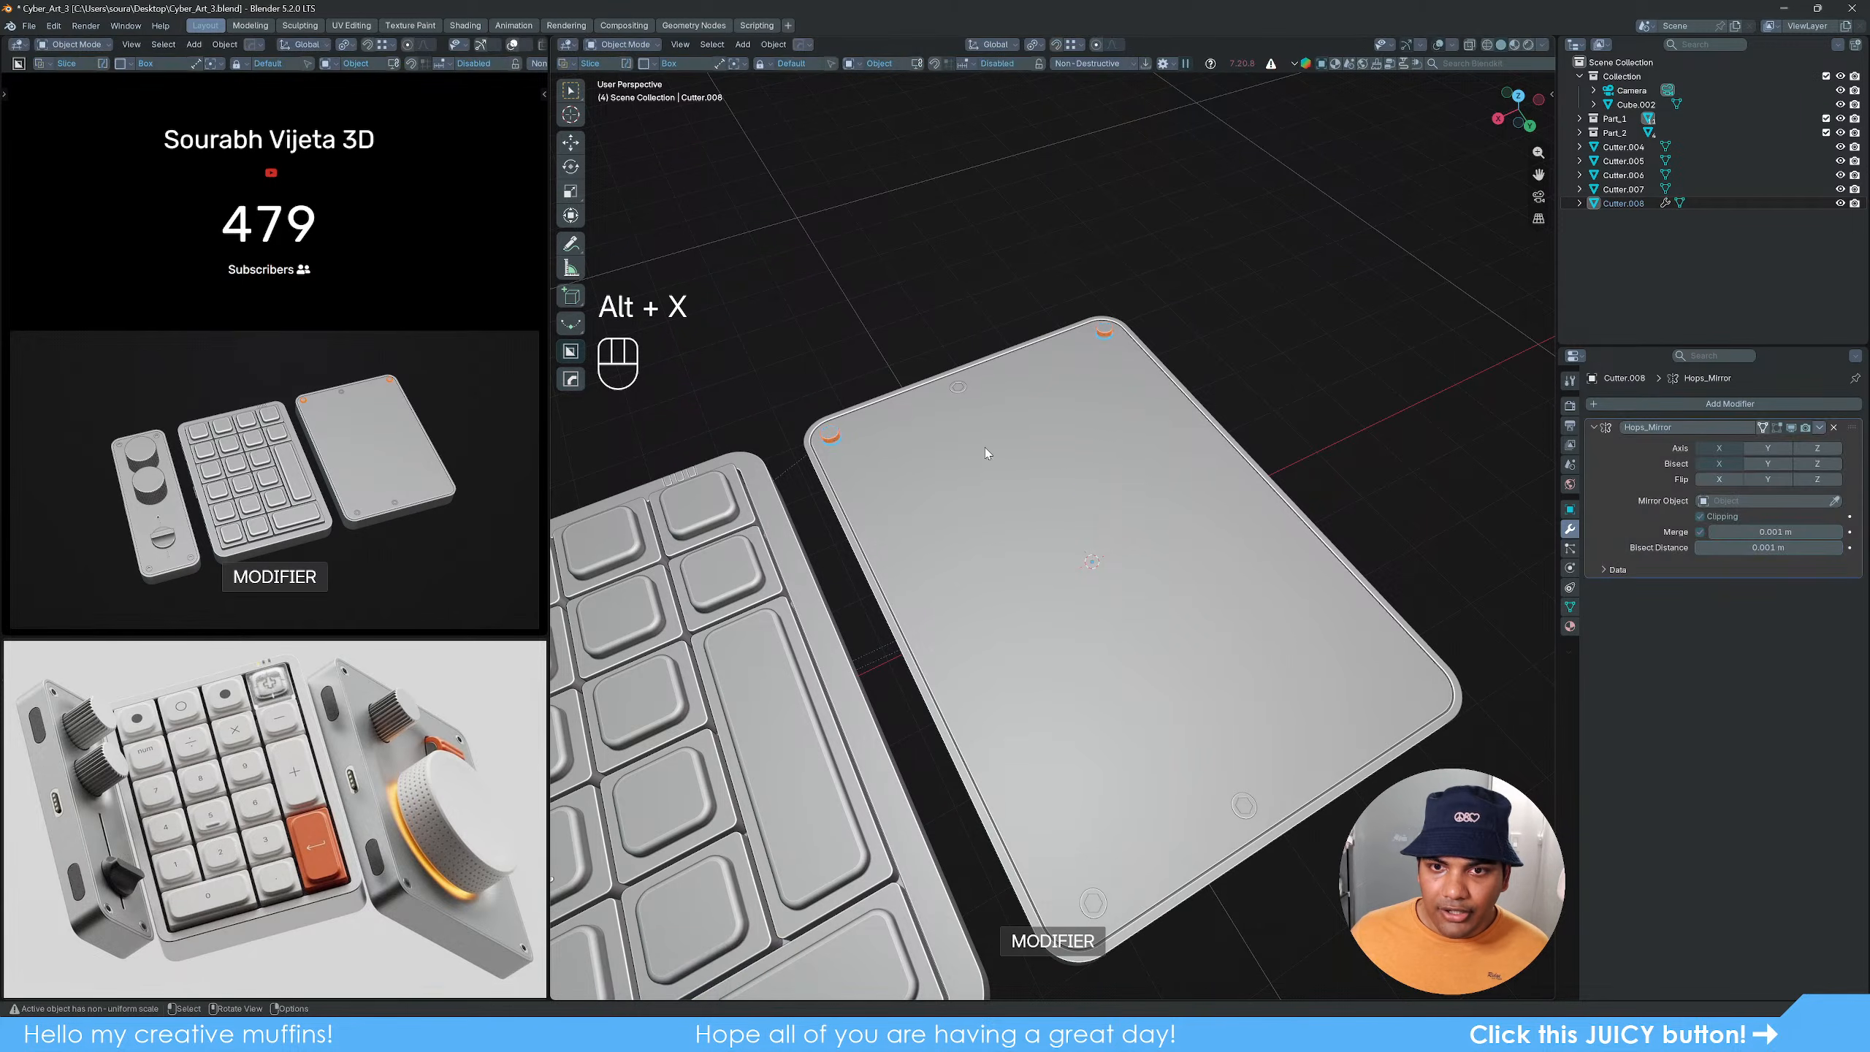
pyautogui.hotkey('alt', 'x')
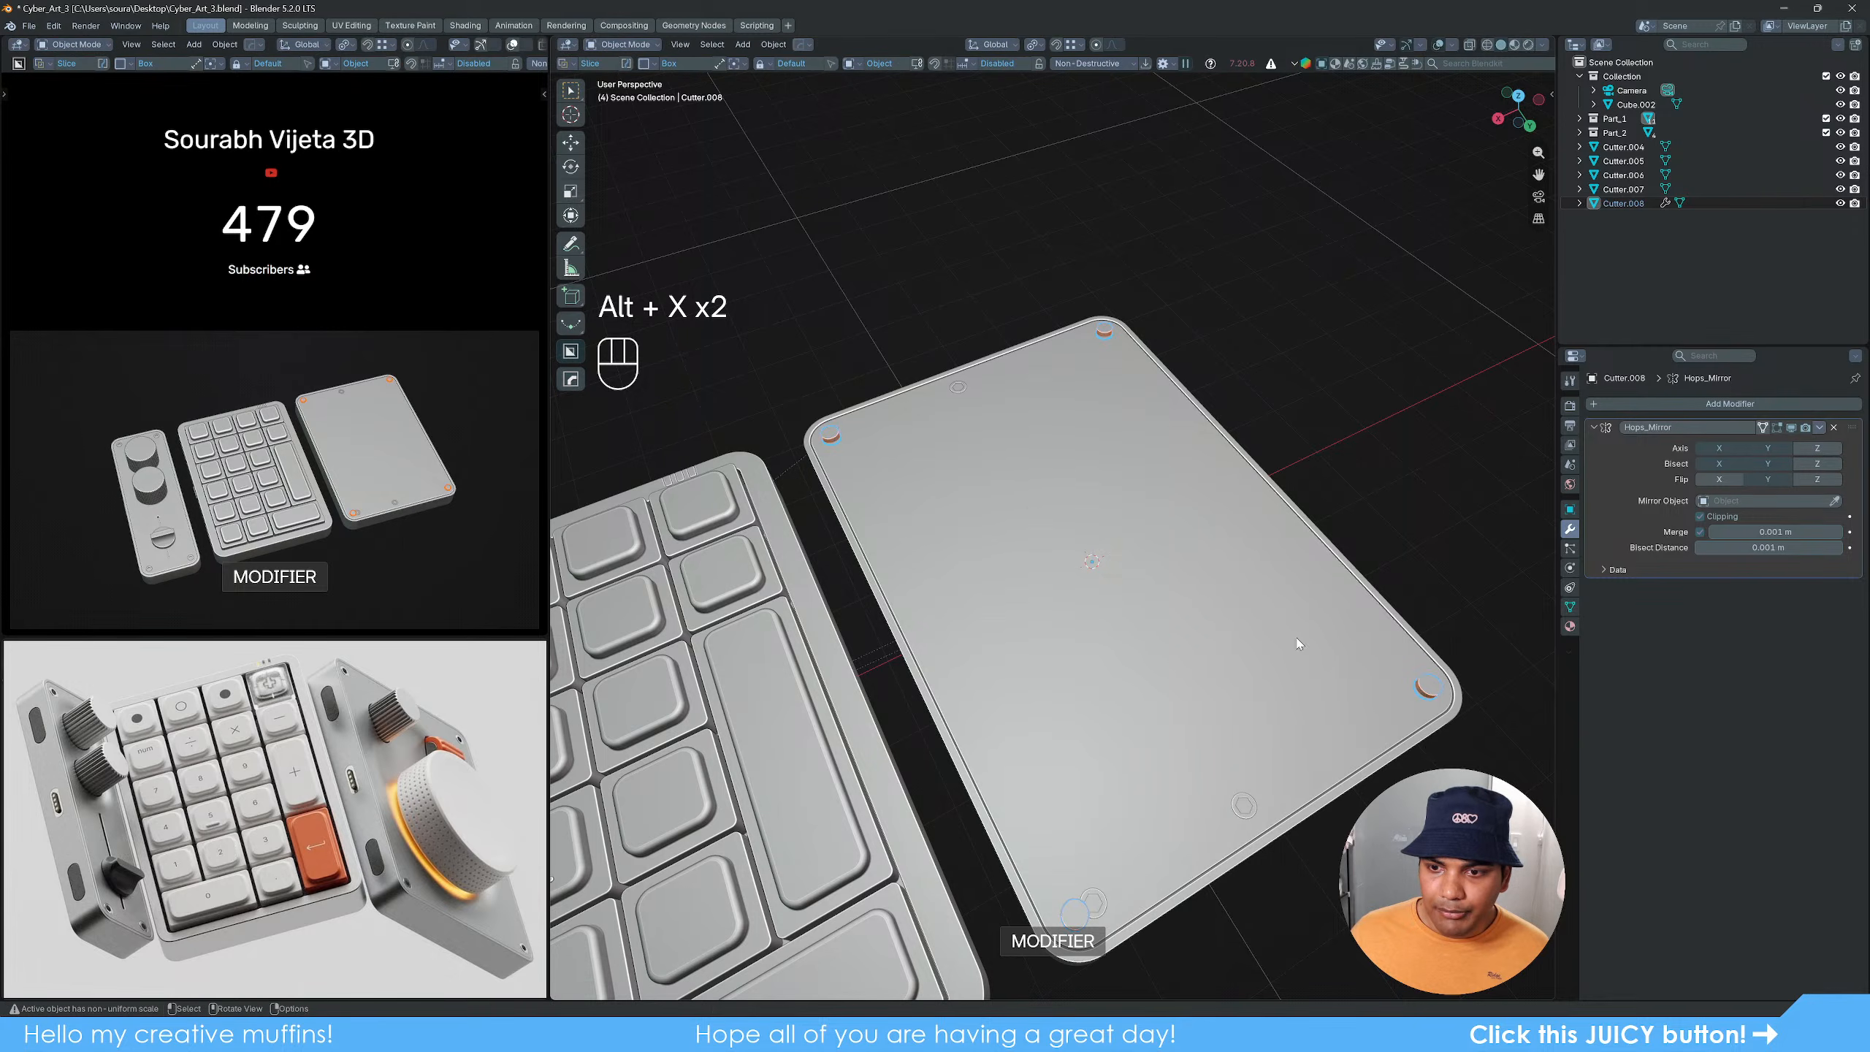
pyautogui.scroll(-2, 1293, 504)
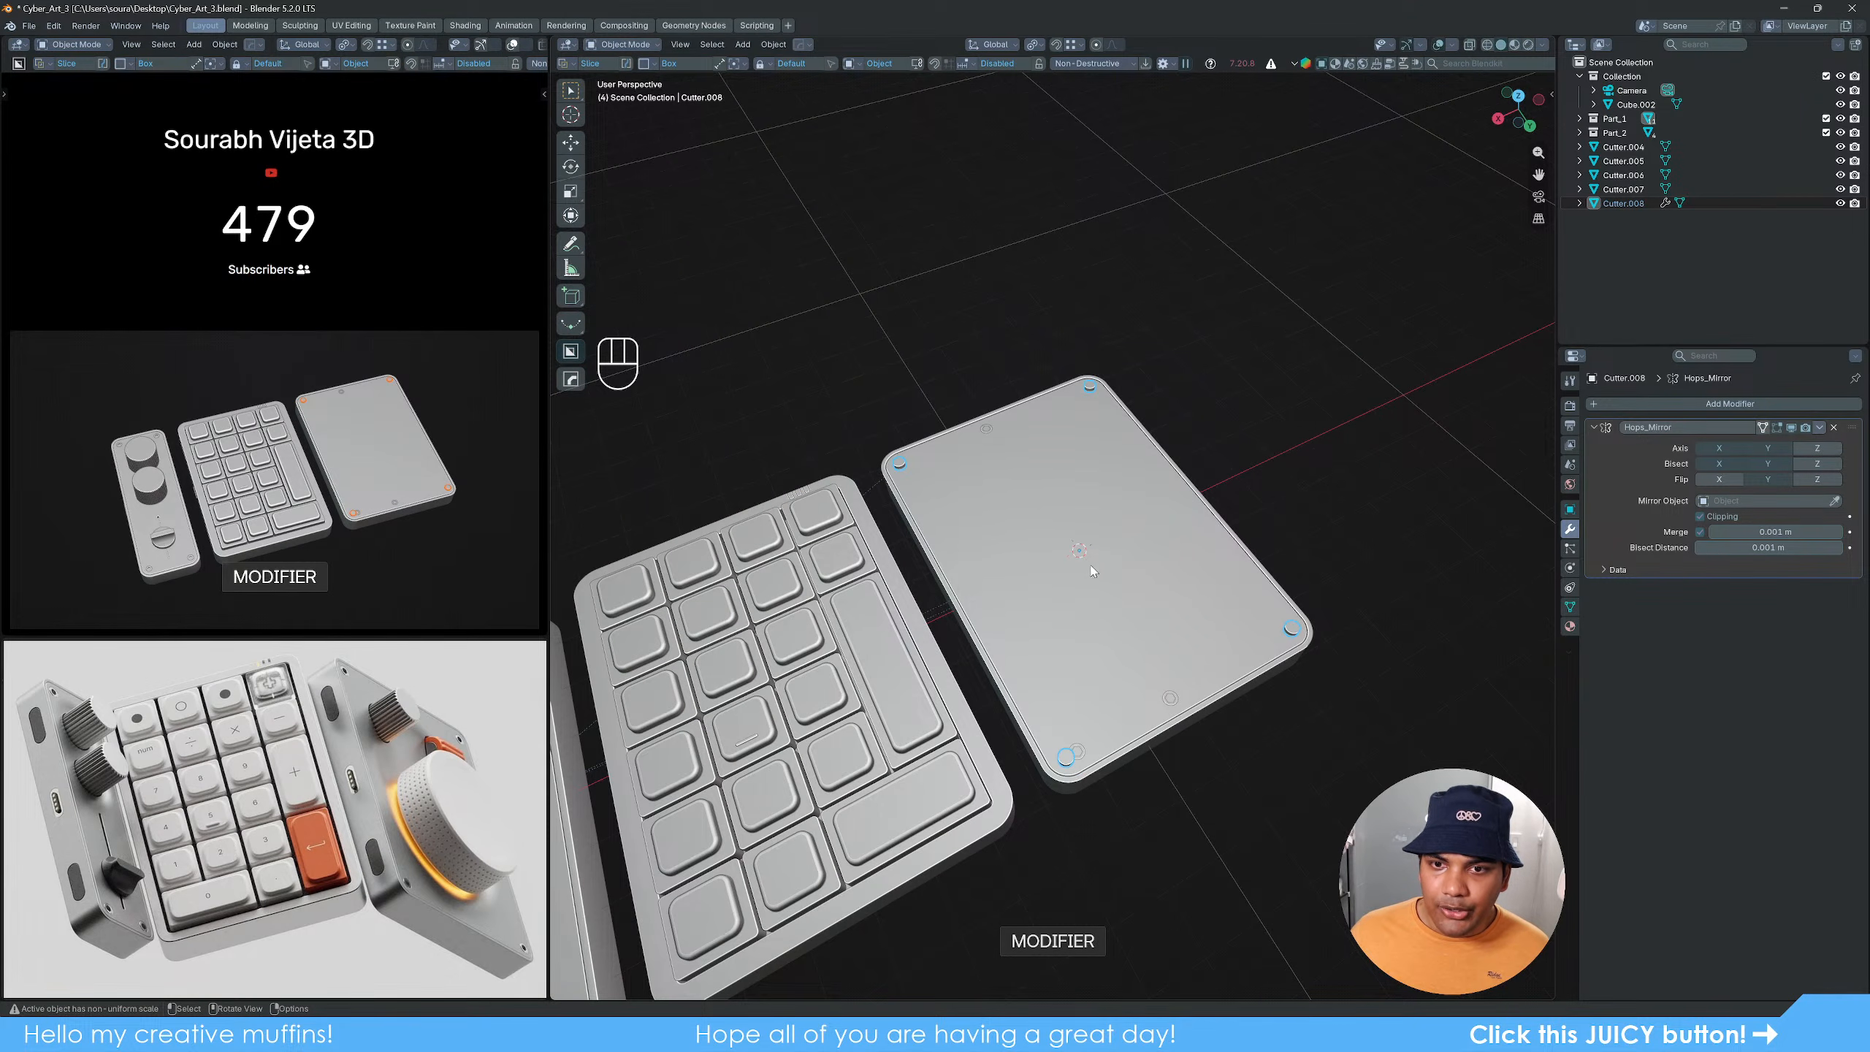
pyautogui.scroll(1, 1089, 563)
pyautogui.moveTo(1088, 563); pyautogui.dragTo(1097, 545, button='middle')
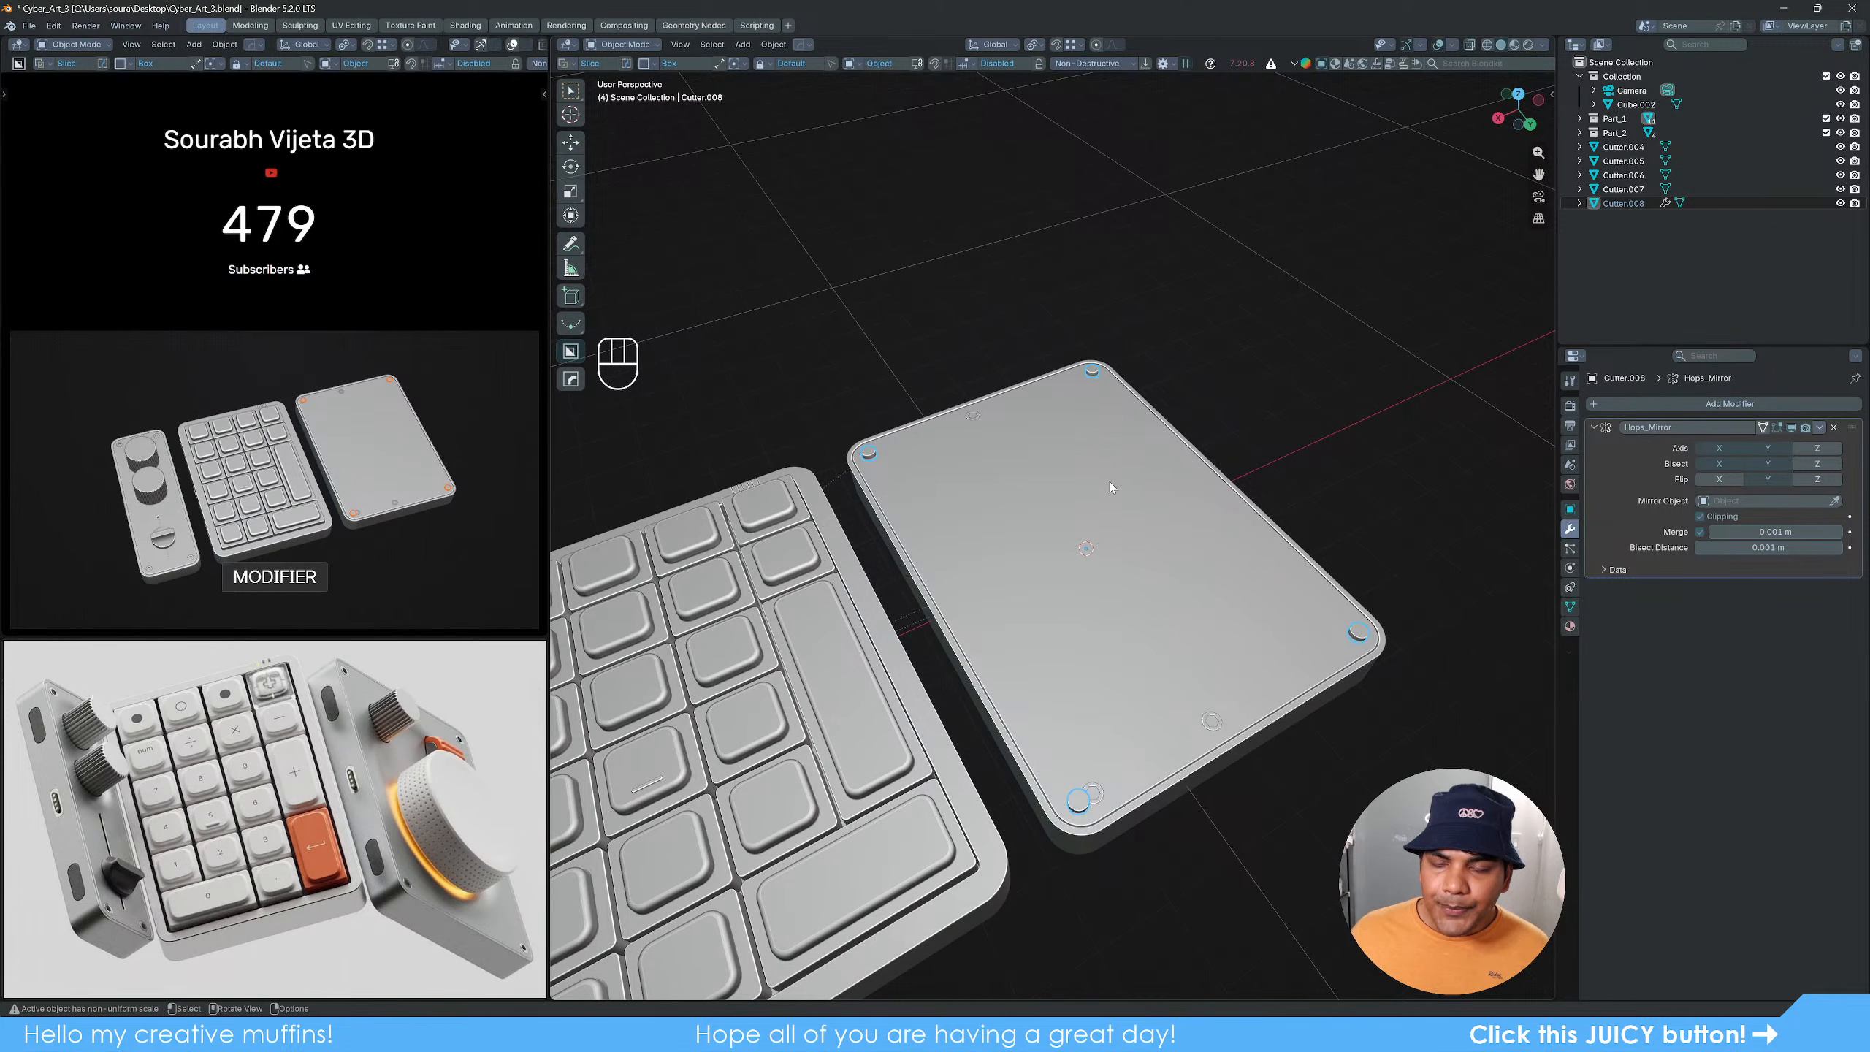
pyautogui.press('q')
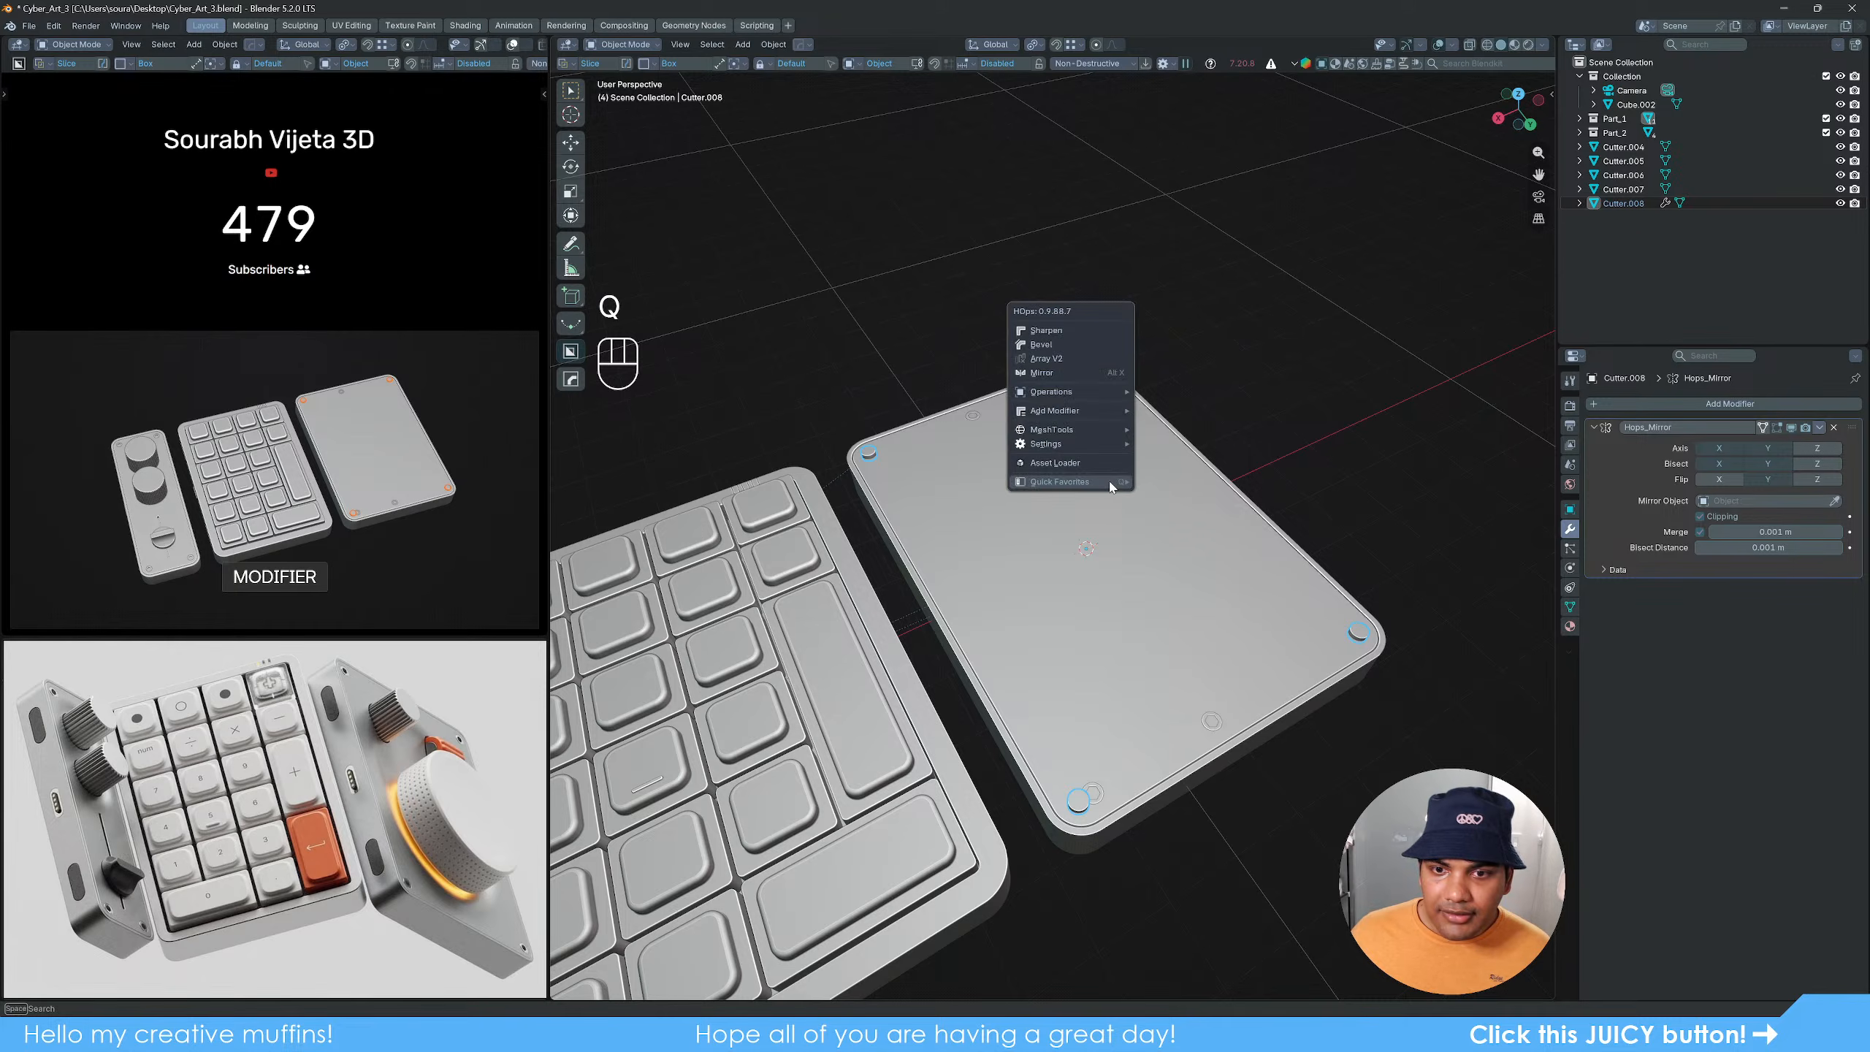
pyautogui.moveTo(1054, 411)
pyautogui.click(1210, 512)
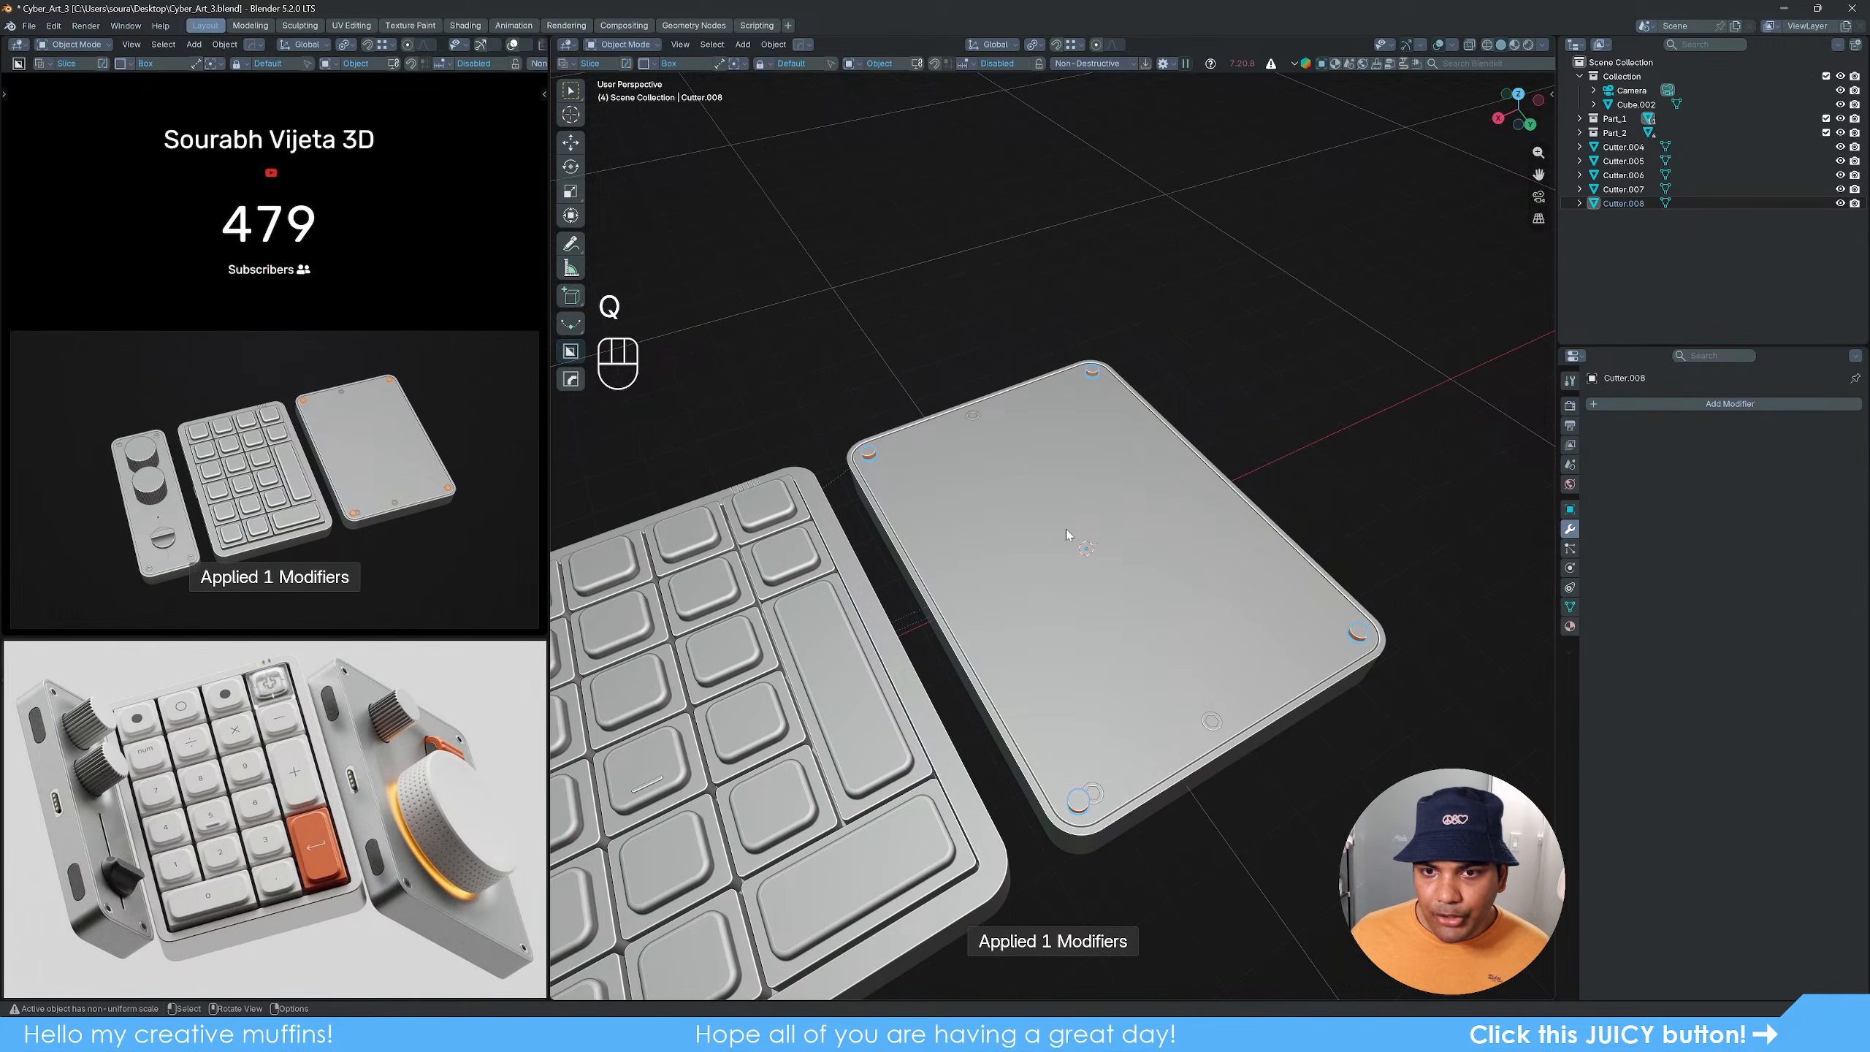
# Step: Add a Boolean modifier set to Difference on the panel, with the mirrored corner cutter as its object
pyautogui.scroll(2, 1114, 516)
pyautogui.click(1286, 402)
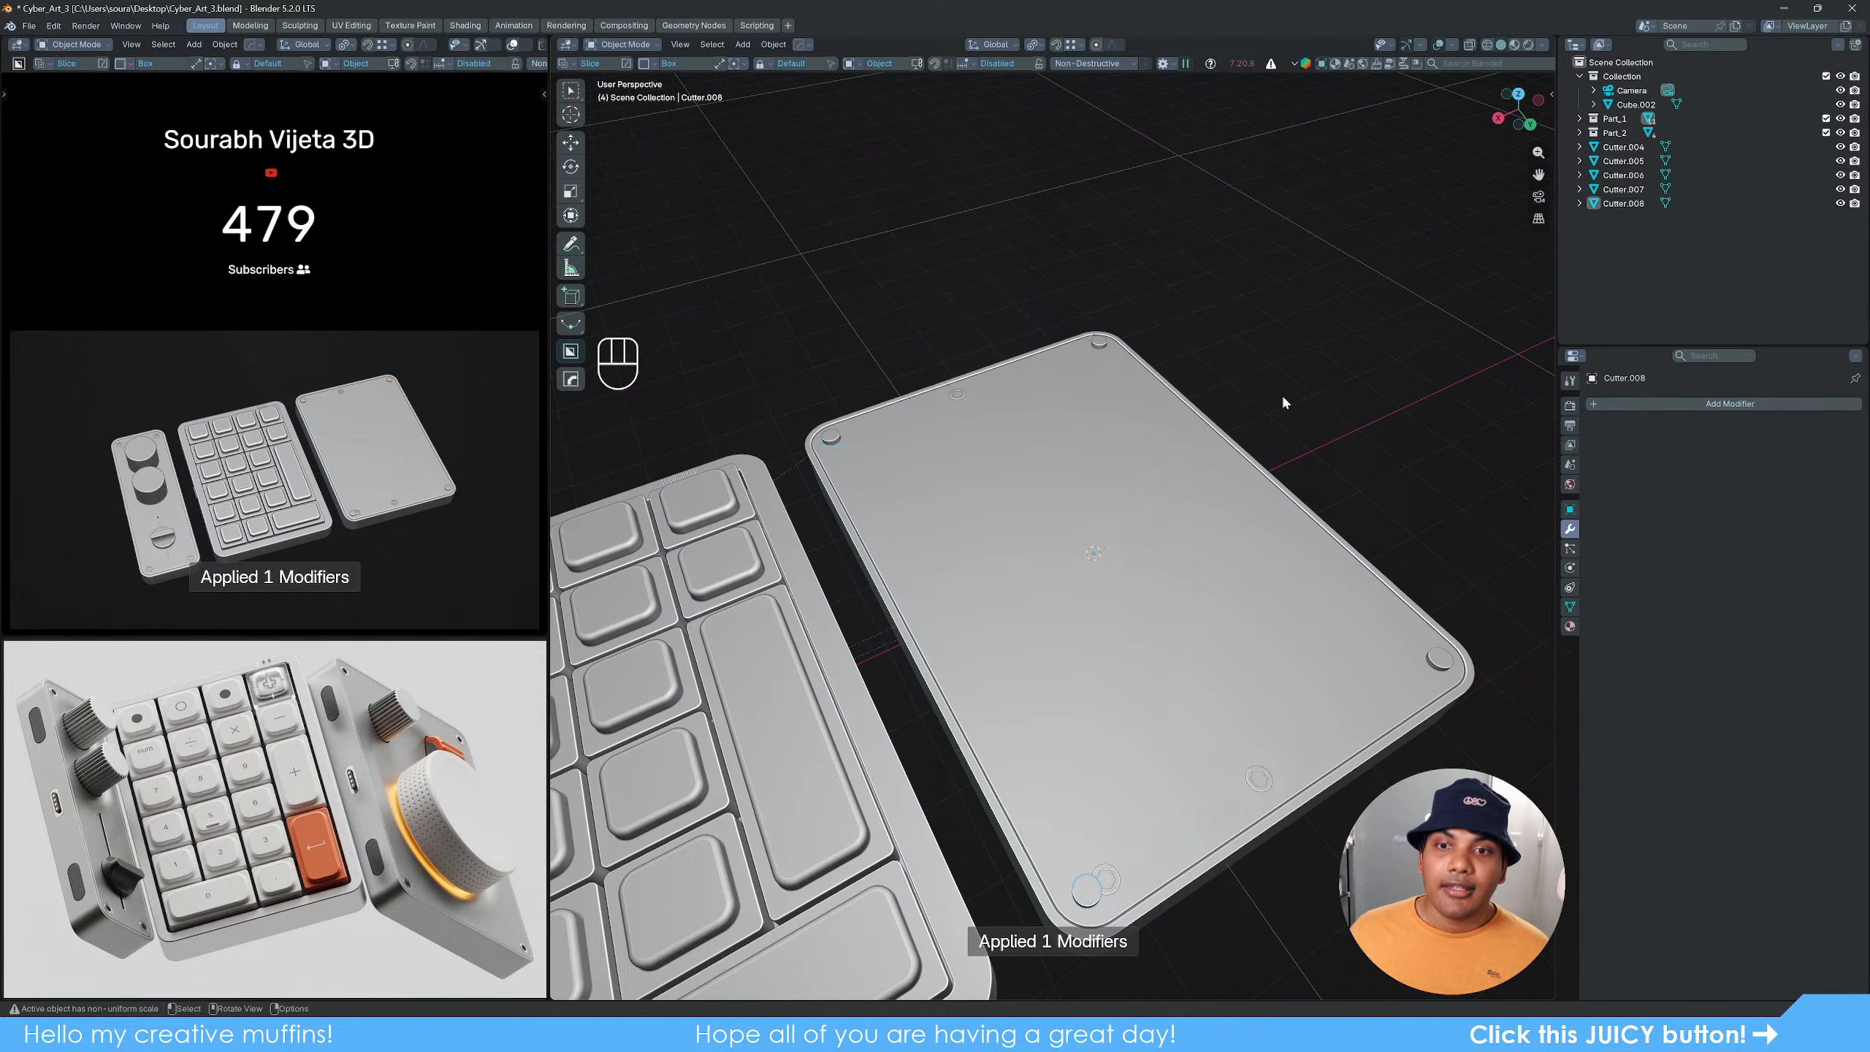
pyautogui.click(1170, 503)
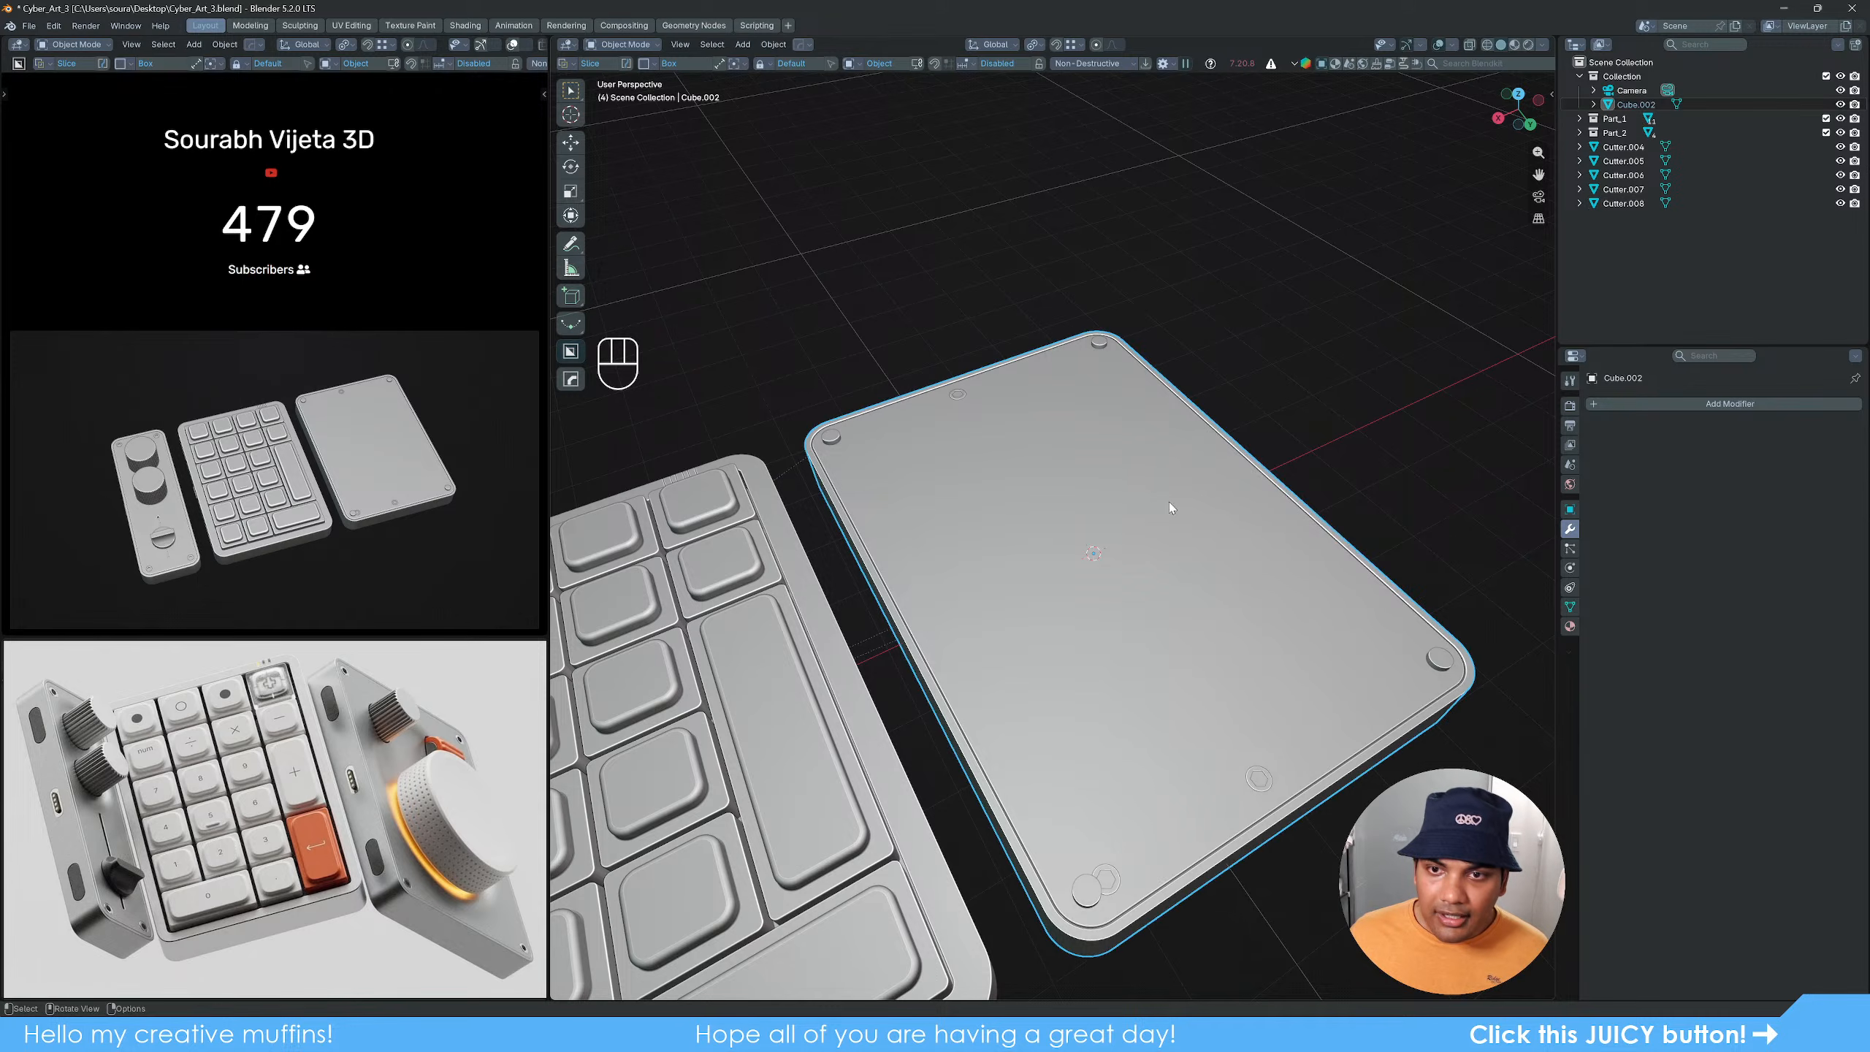
pyautogui.click(1714, 404)
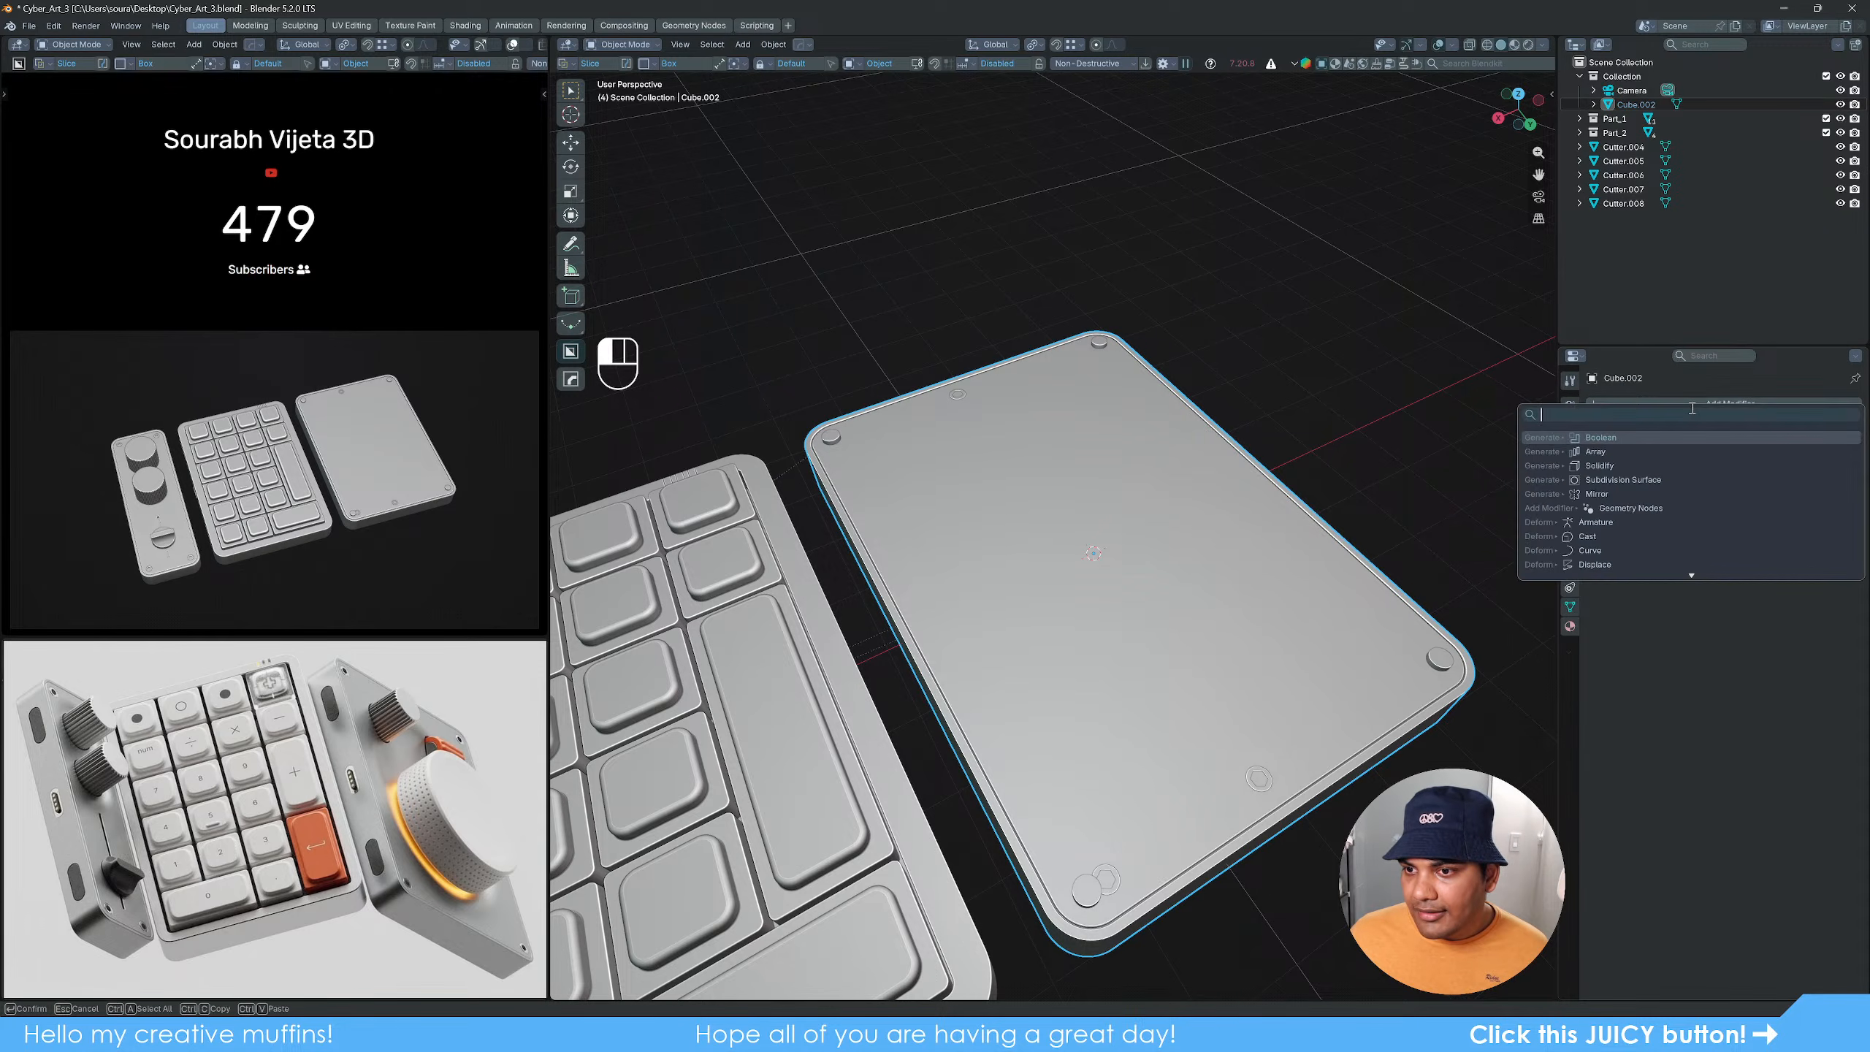
pyautogui.click(1651, 441)
pyautogui.click(1834, 484)
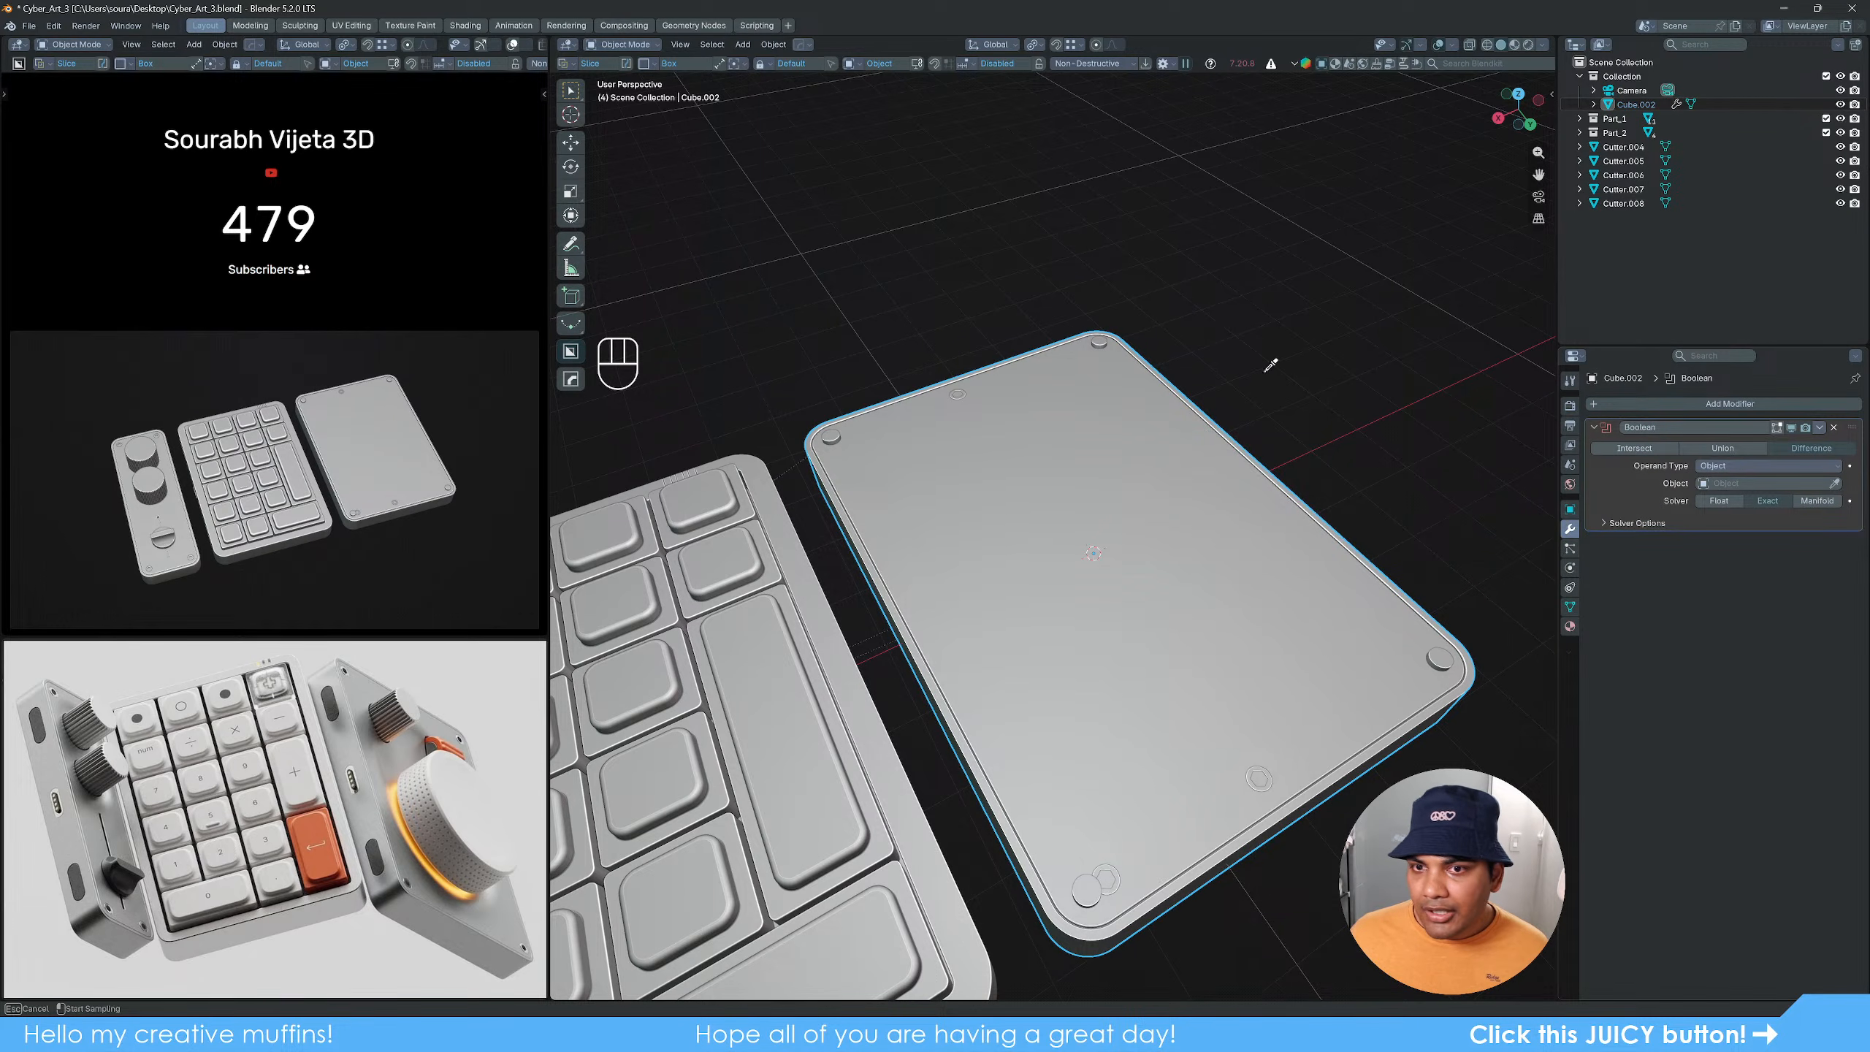
pyautogui.click(1116, 338)
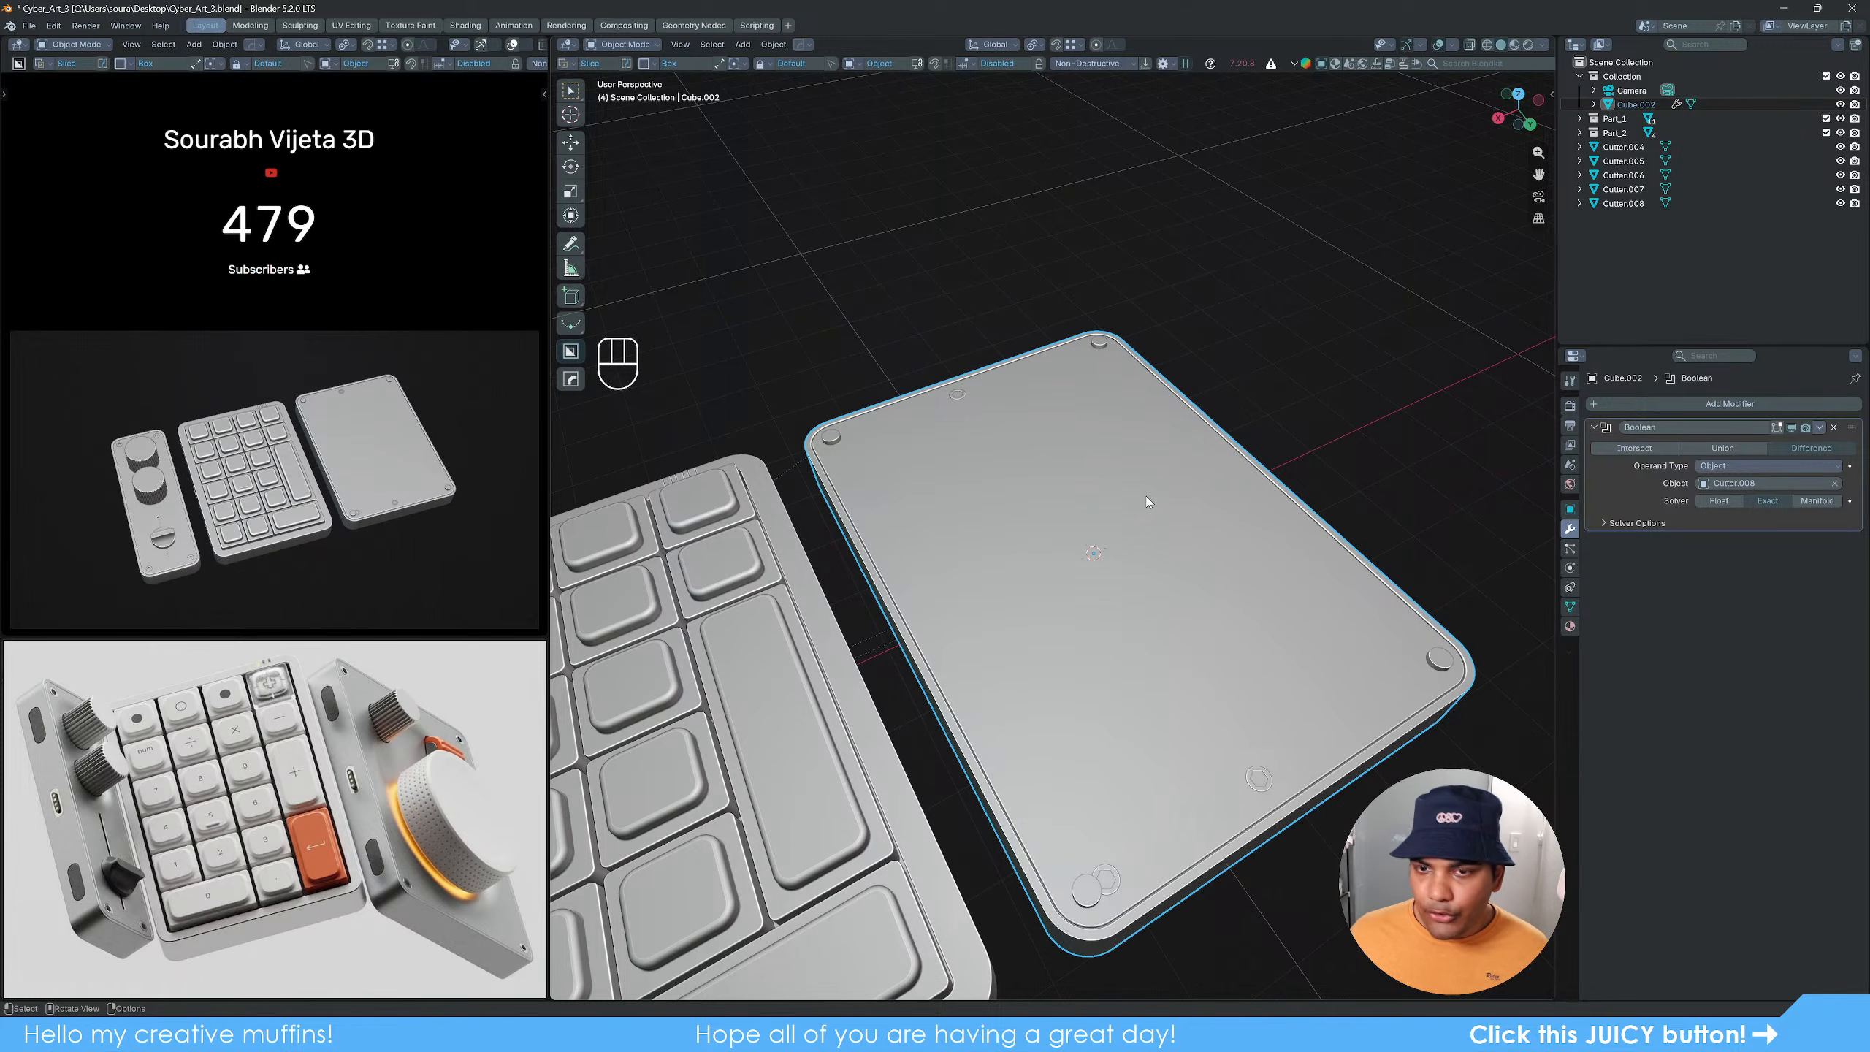
# Step: Apply the panel's Boolean modifier and delete the mirrored cutter object
pyautogui.press('q')
pyautogui.moveTo(1139, 503)
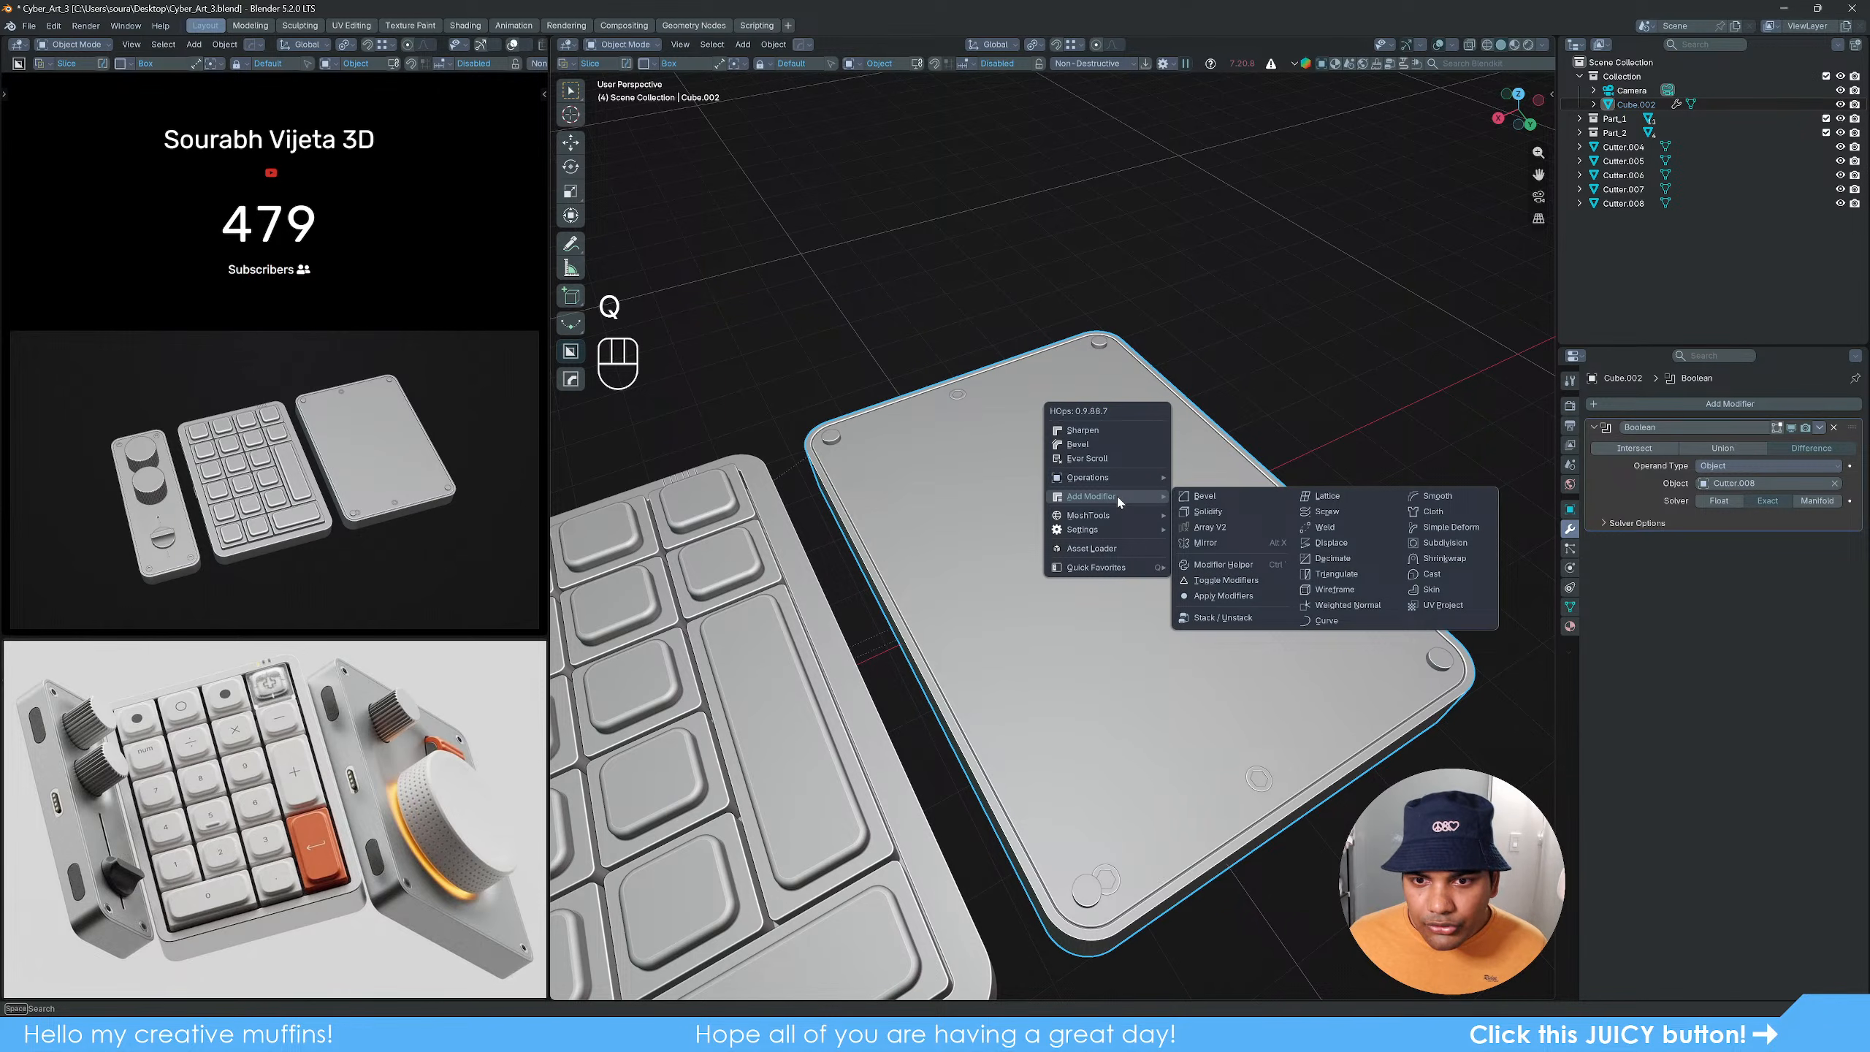
pyautogui.click(1819, 427)
pyautogui.click(1775, 444)
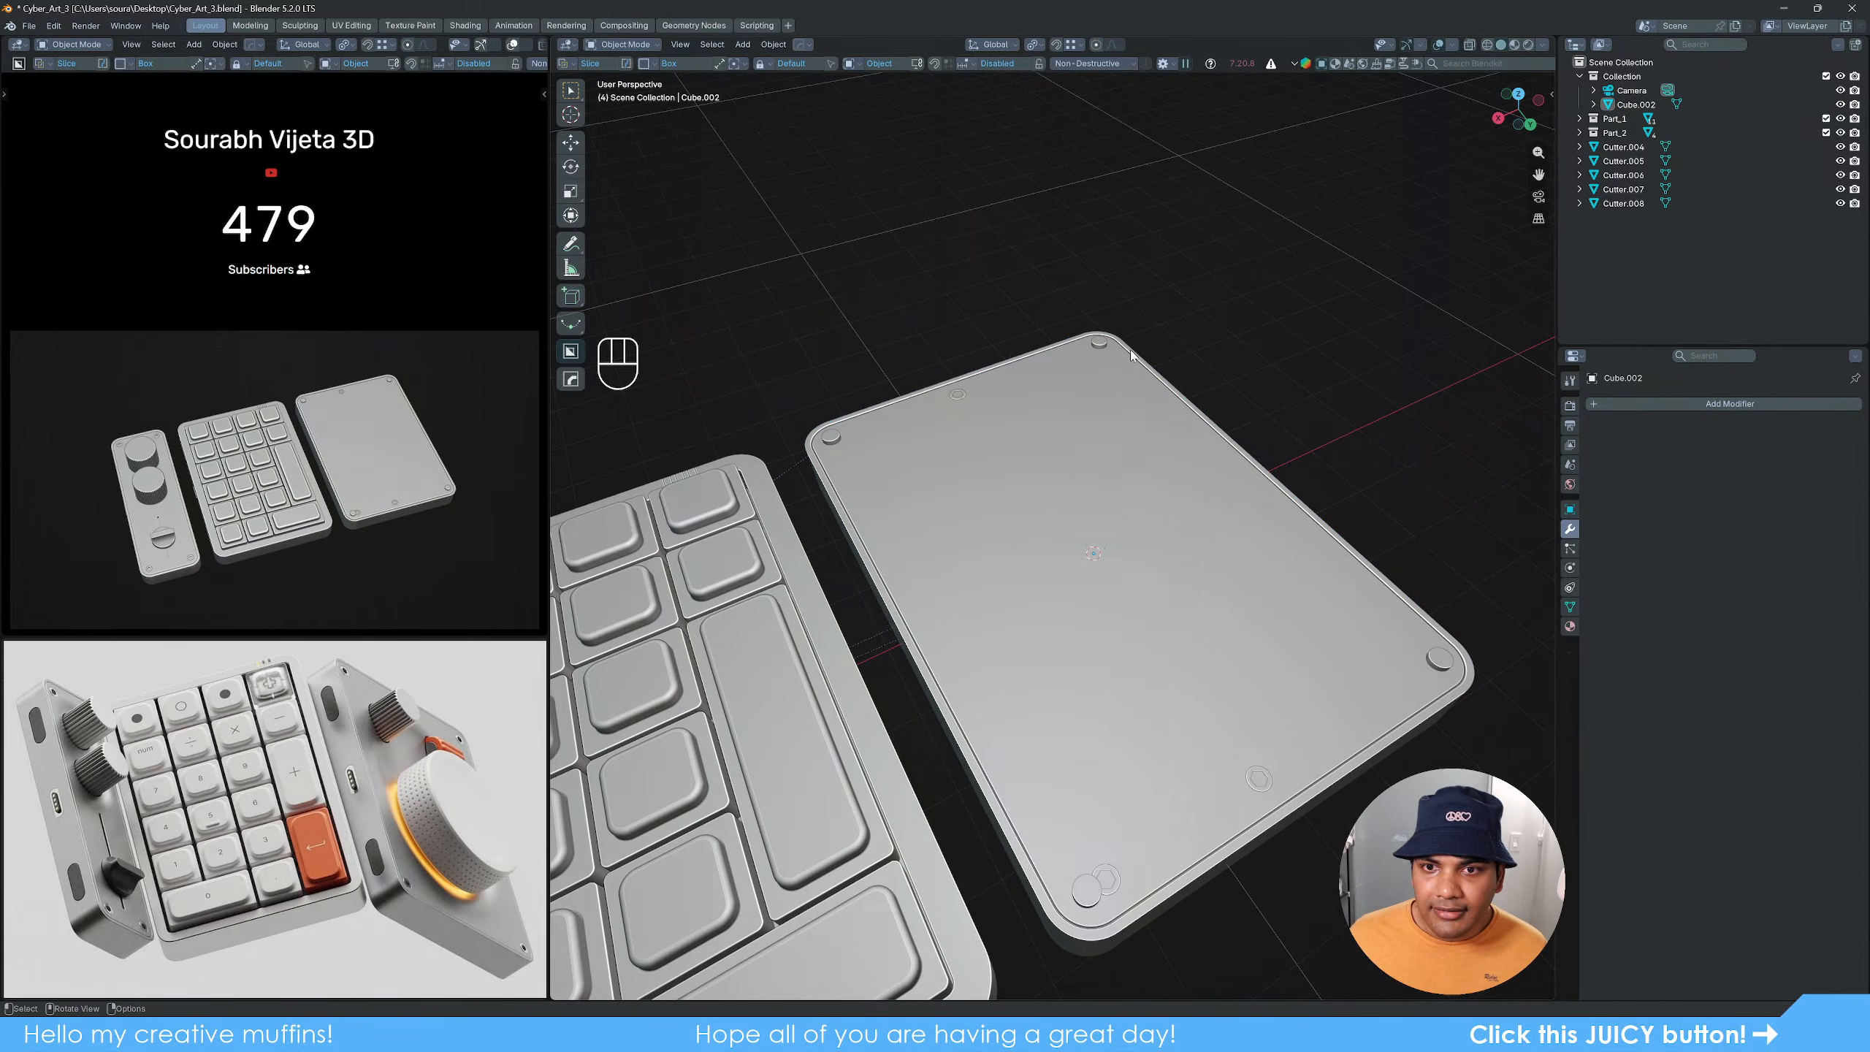
pyautogui.click(1103, 347)
pyautogui.press('Delete')
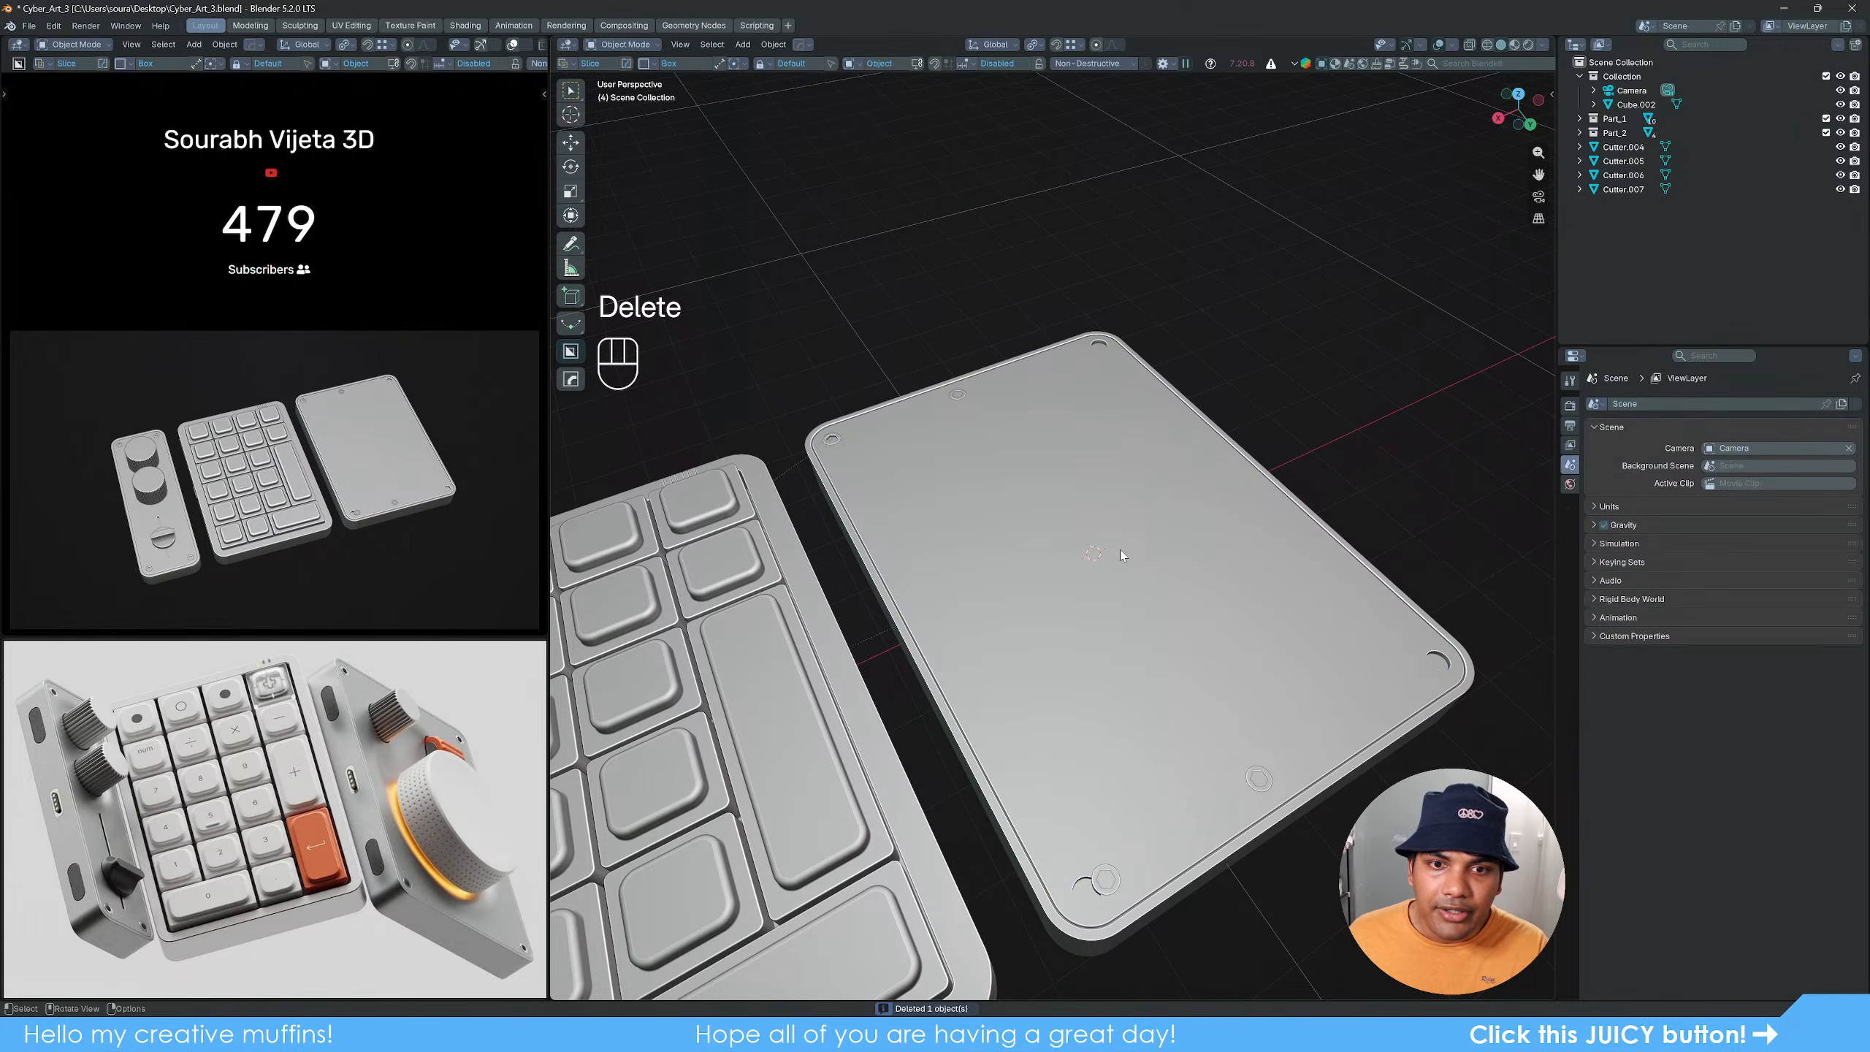
# Step: Select the screw in the panel's corner hole and try to move it away from the hole
pyautogui.moveTo(919, 501); pyautogui.dragTo(1171, 592, button='middle')
pyautogui.scroll(6, 1174, 594)
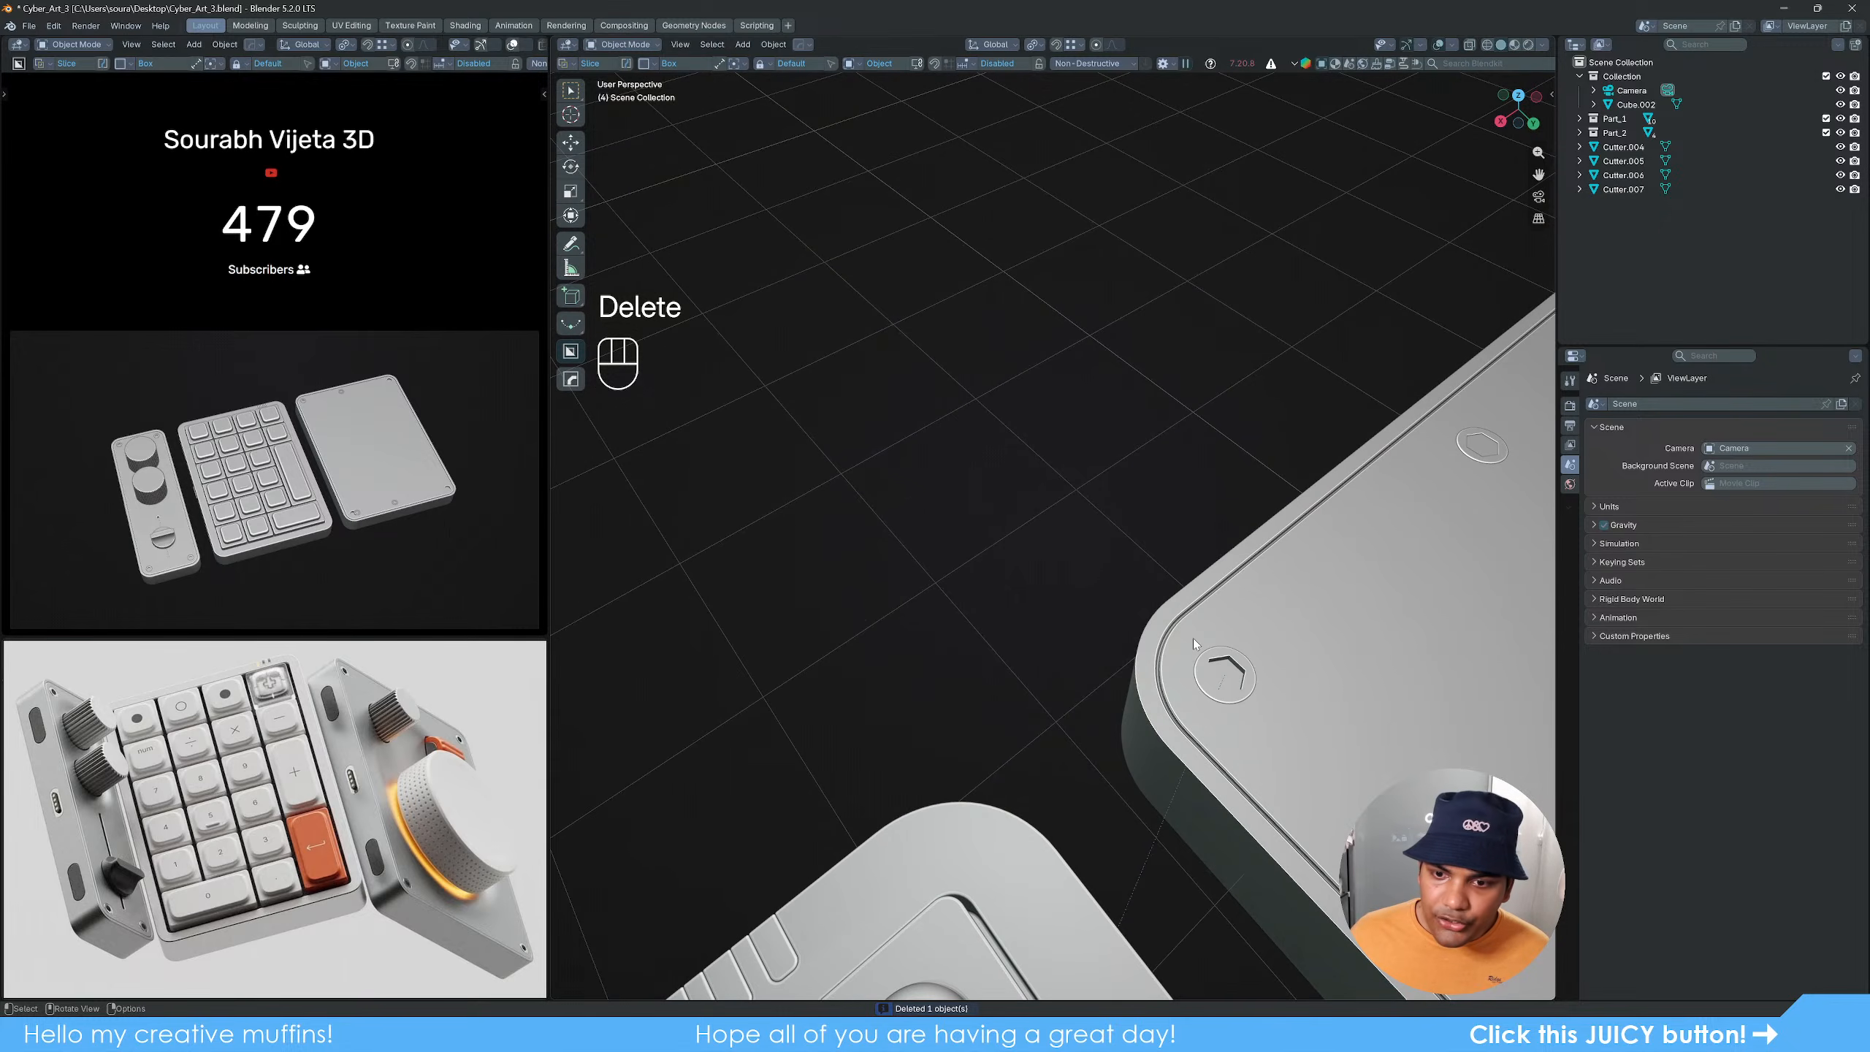
pyautogui.click(1225, 683)
pyautogui.keyDown('shift'); pyautogui.moveTo(1290, 739); pyautogui.dragTo(1180, 607, button='middle'); pyautogui.keyUp('shift')
pyautogui.press('g')
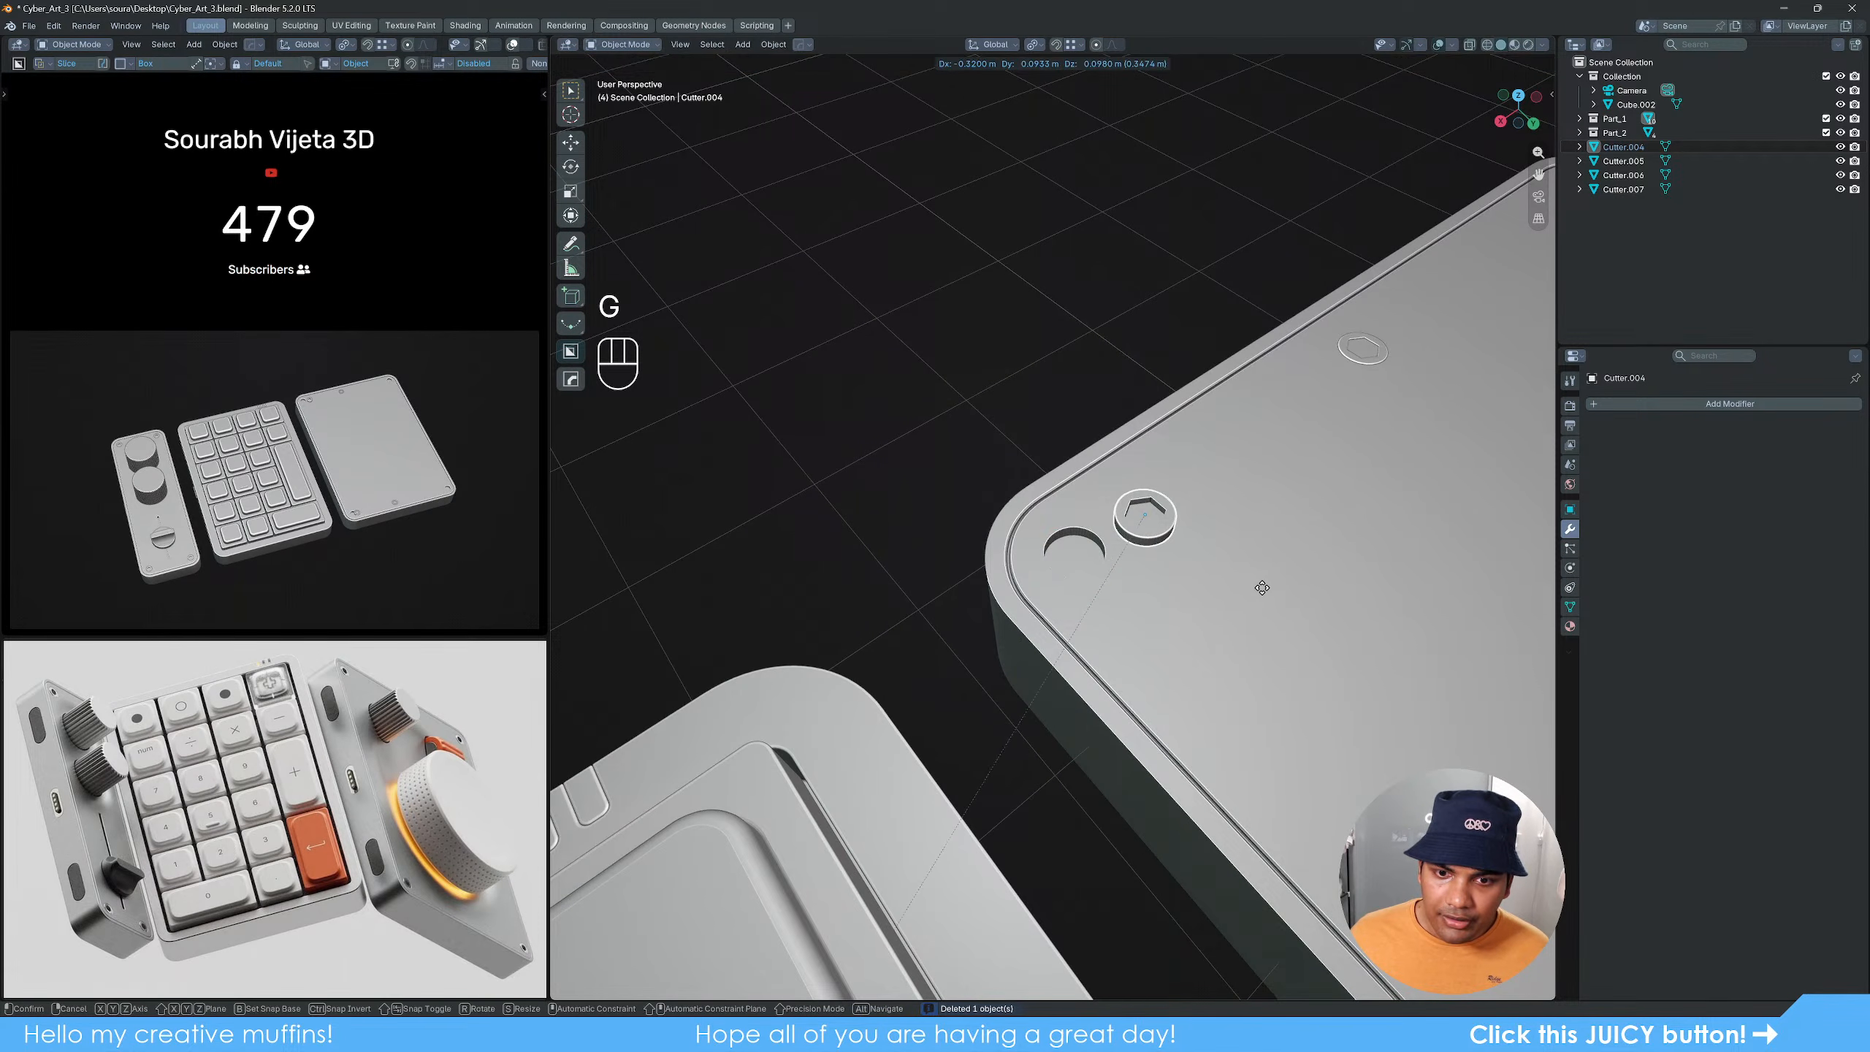
pyautogui.scroll(-6, 1152, 456)
pyautogui.press('g')
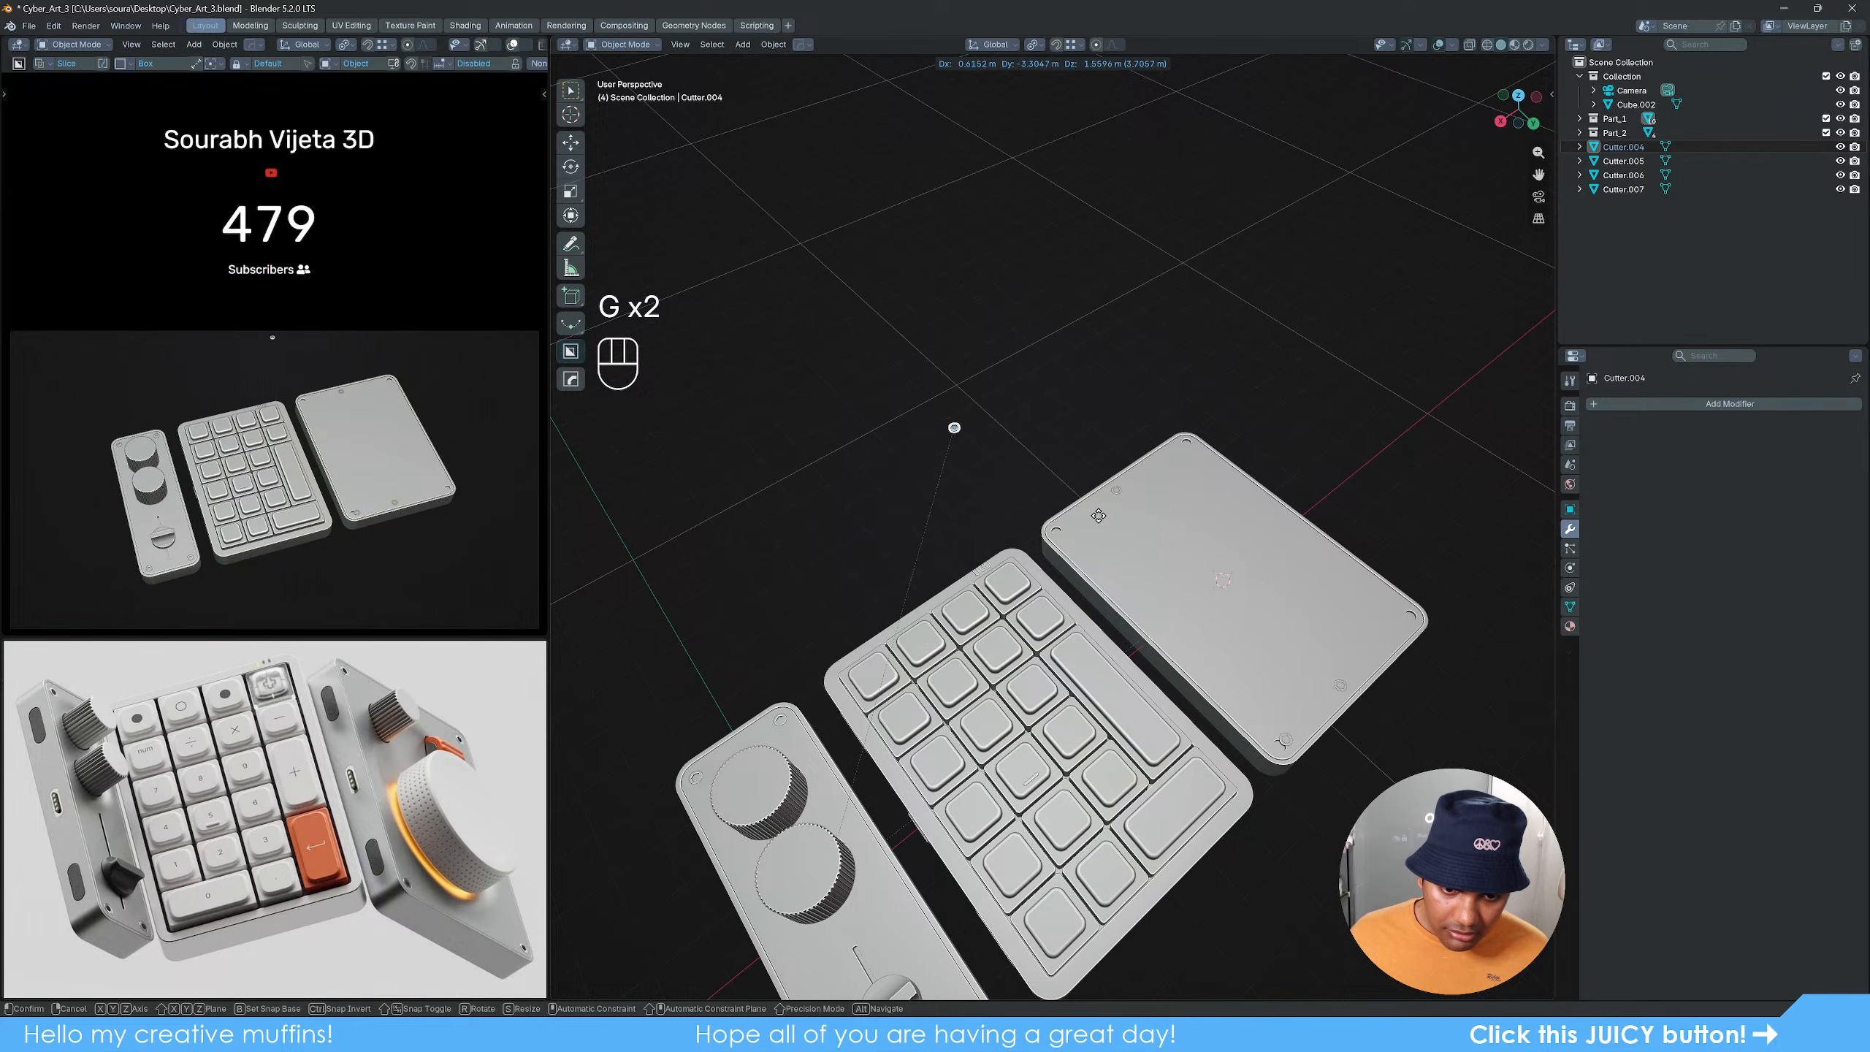
pyautogui.click(1123, 563)
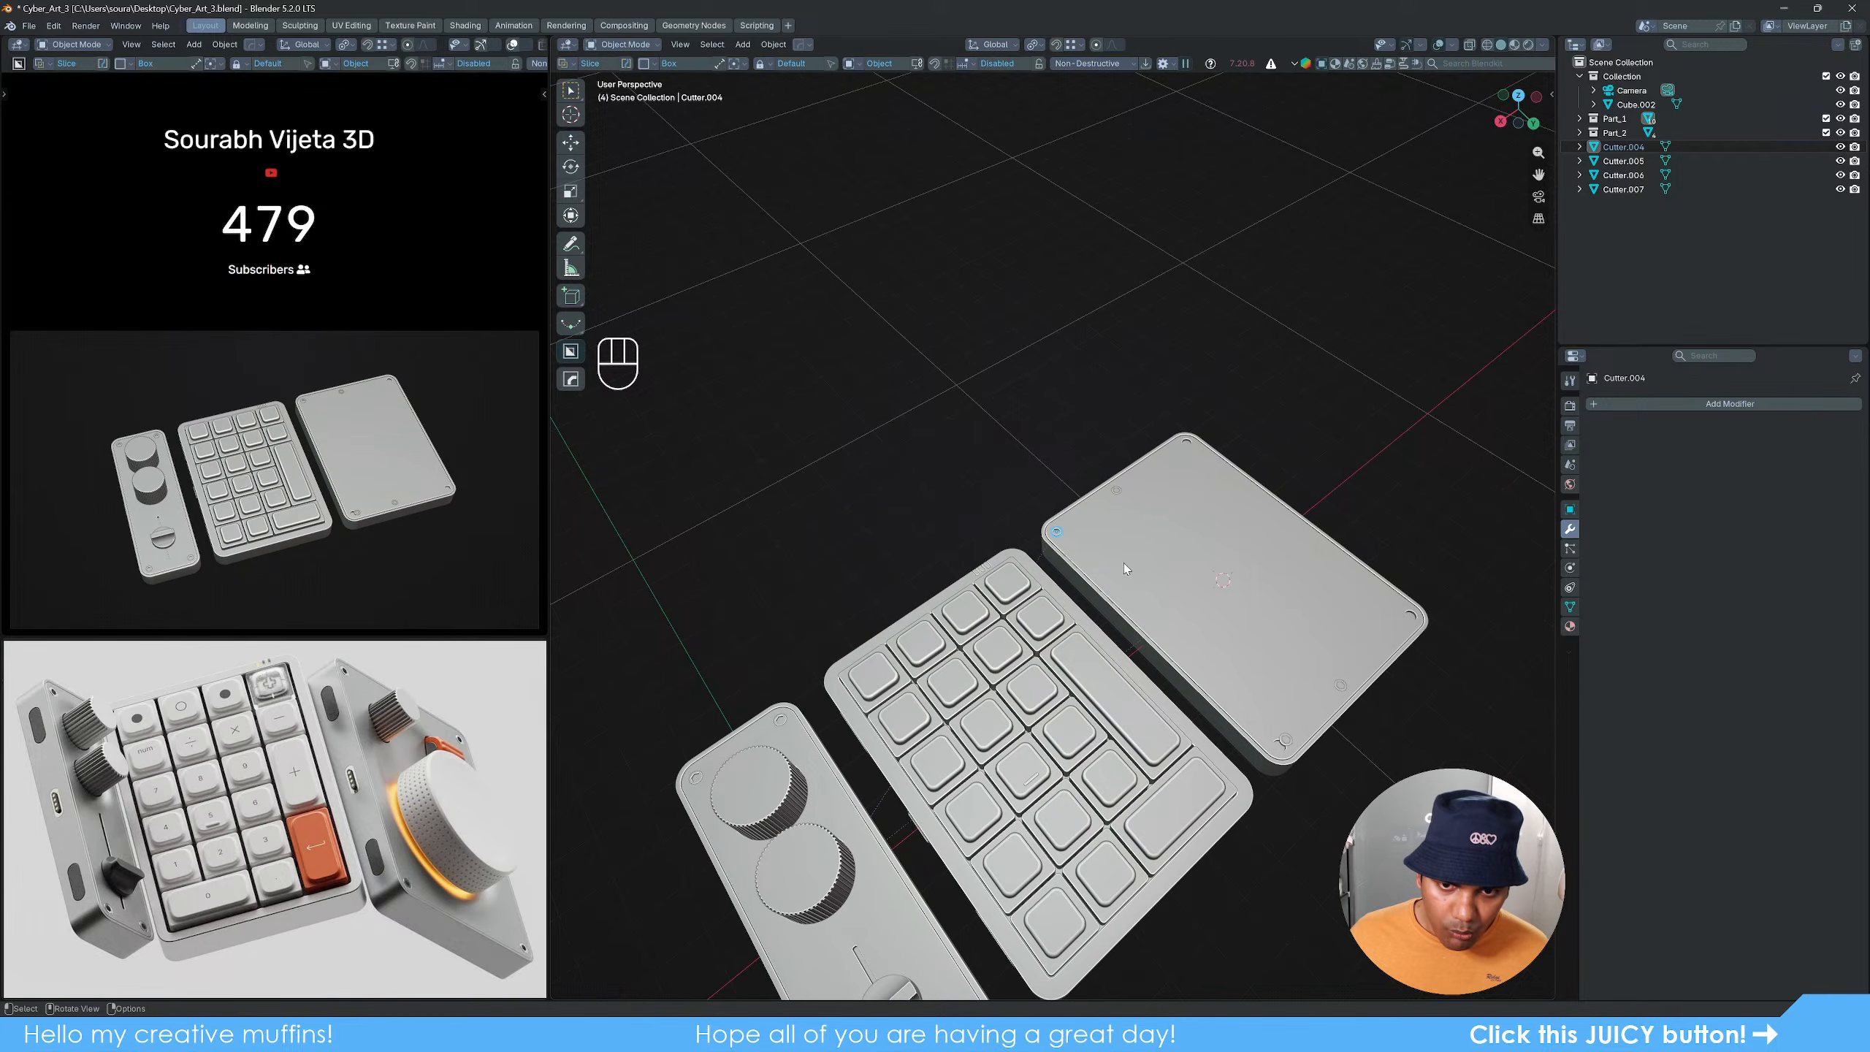
# Step: Clear the selected corner screw's parent while keeping its transformation
pyautogui.scroll(4, 1122, 562)
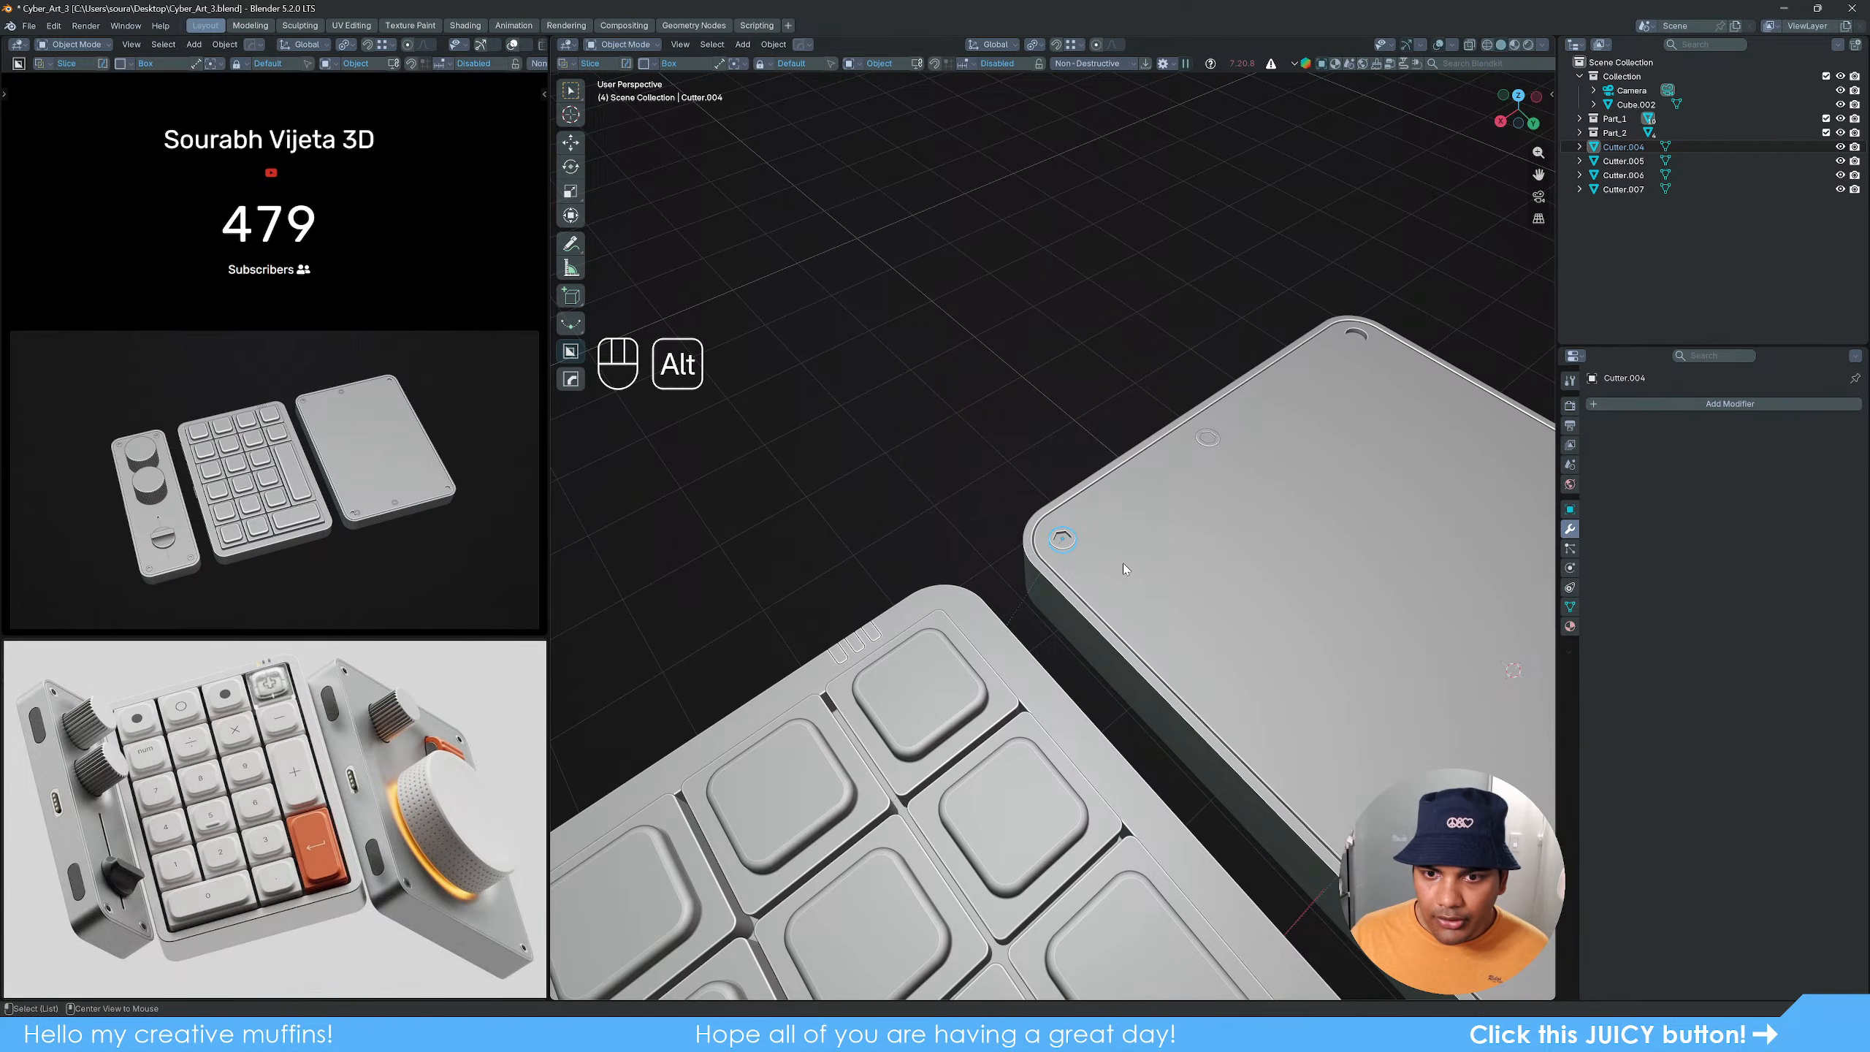
pyautogui.hotkey('alt', 'p')
pyautogui.click(1071, 579)
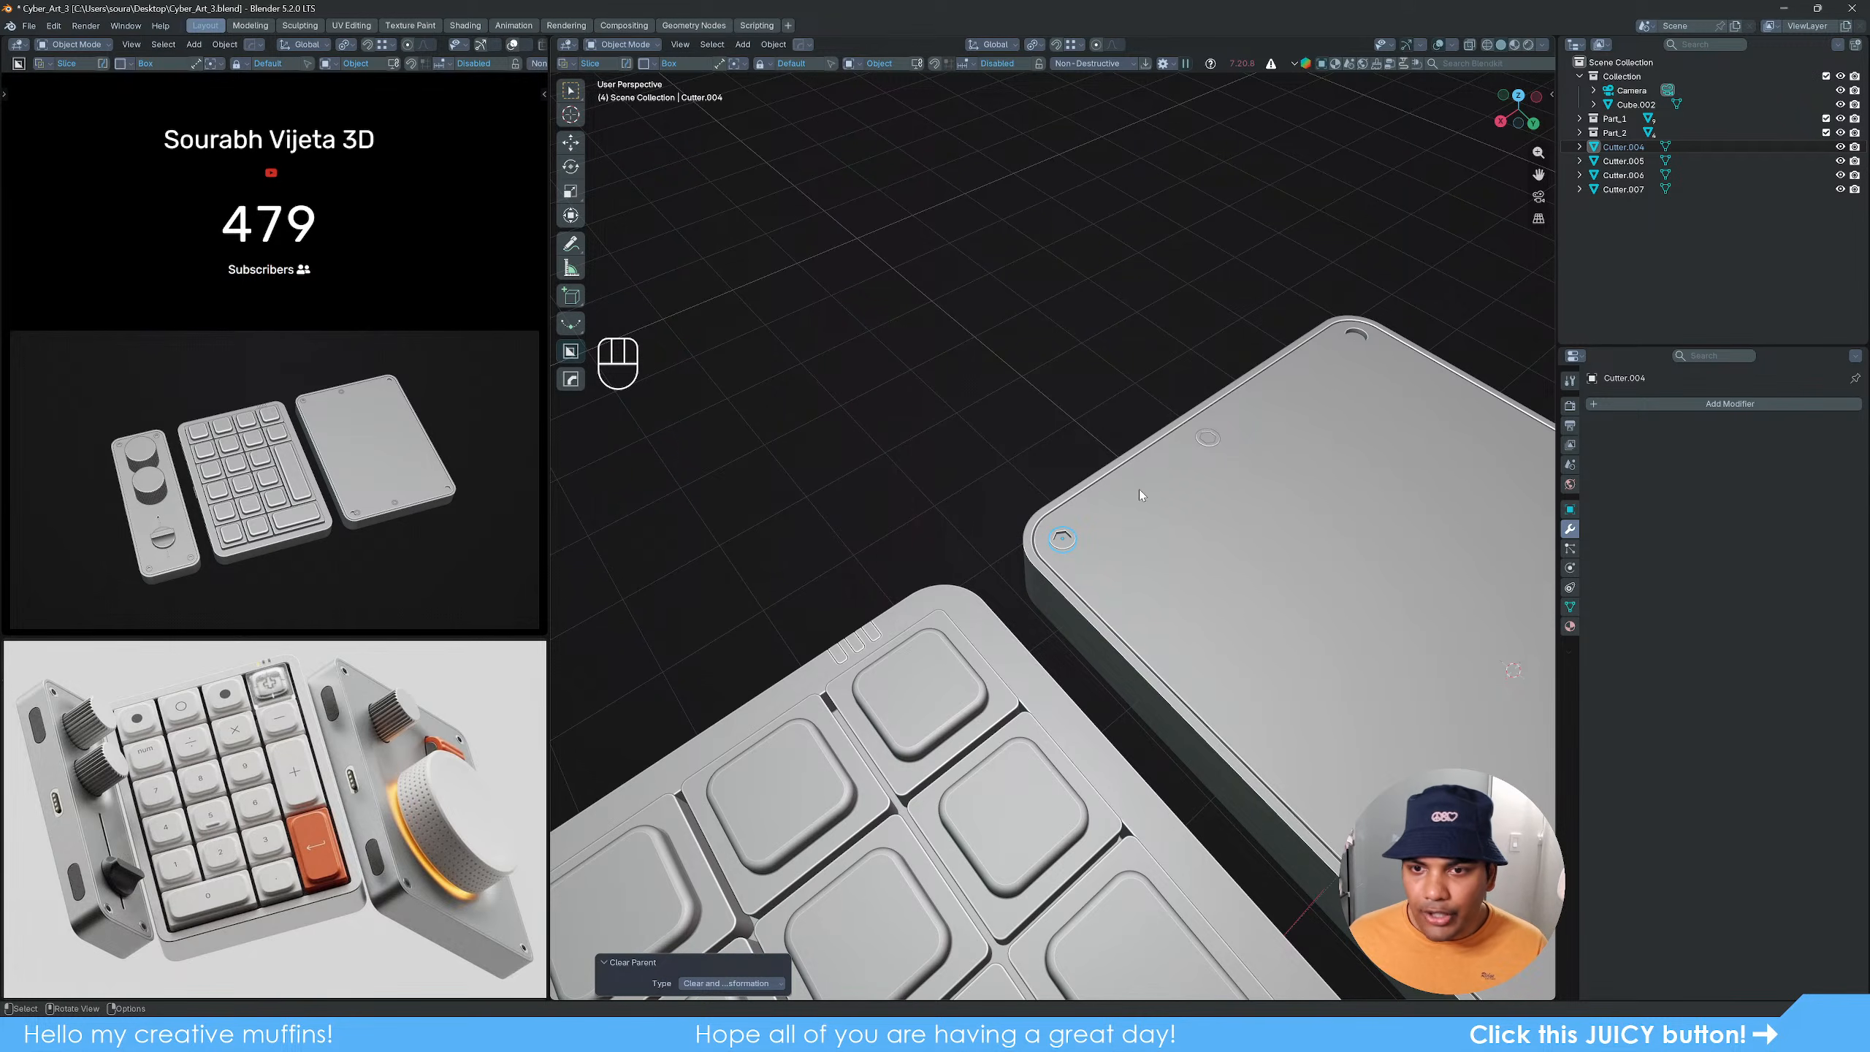
# Step: Select the three other screws that sit off the new corner holes and delete them
pyautogui.click(1211, 448)
pyautogui.scroll(-4, 1215, 451)
pyautogui.keyDown('shift'); pyautogui.moveTo(1280, 542); pyautogui.dragTo(1060, 394, button='middle'); pyautogui.keyUp('shift')
pyautogui.scroll(2, 1119, 434)
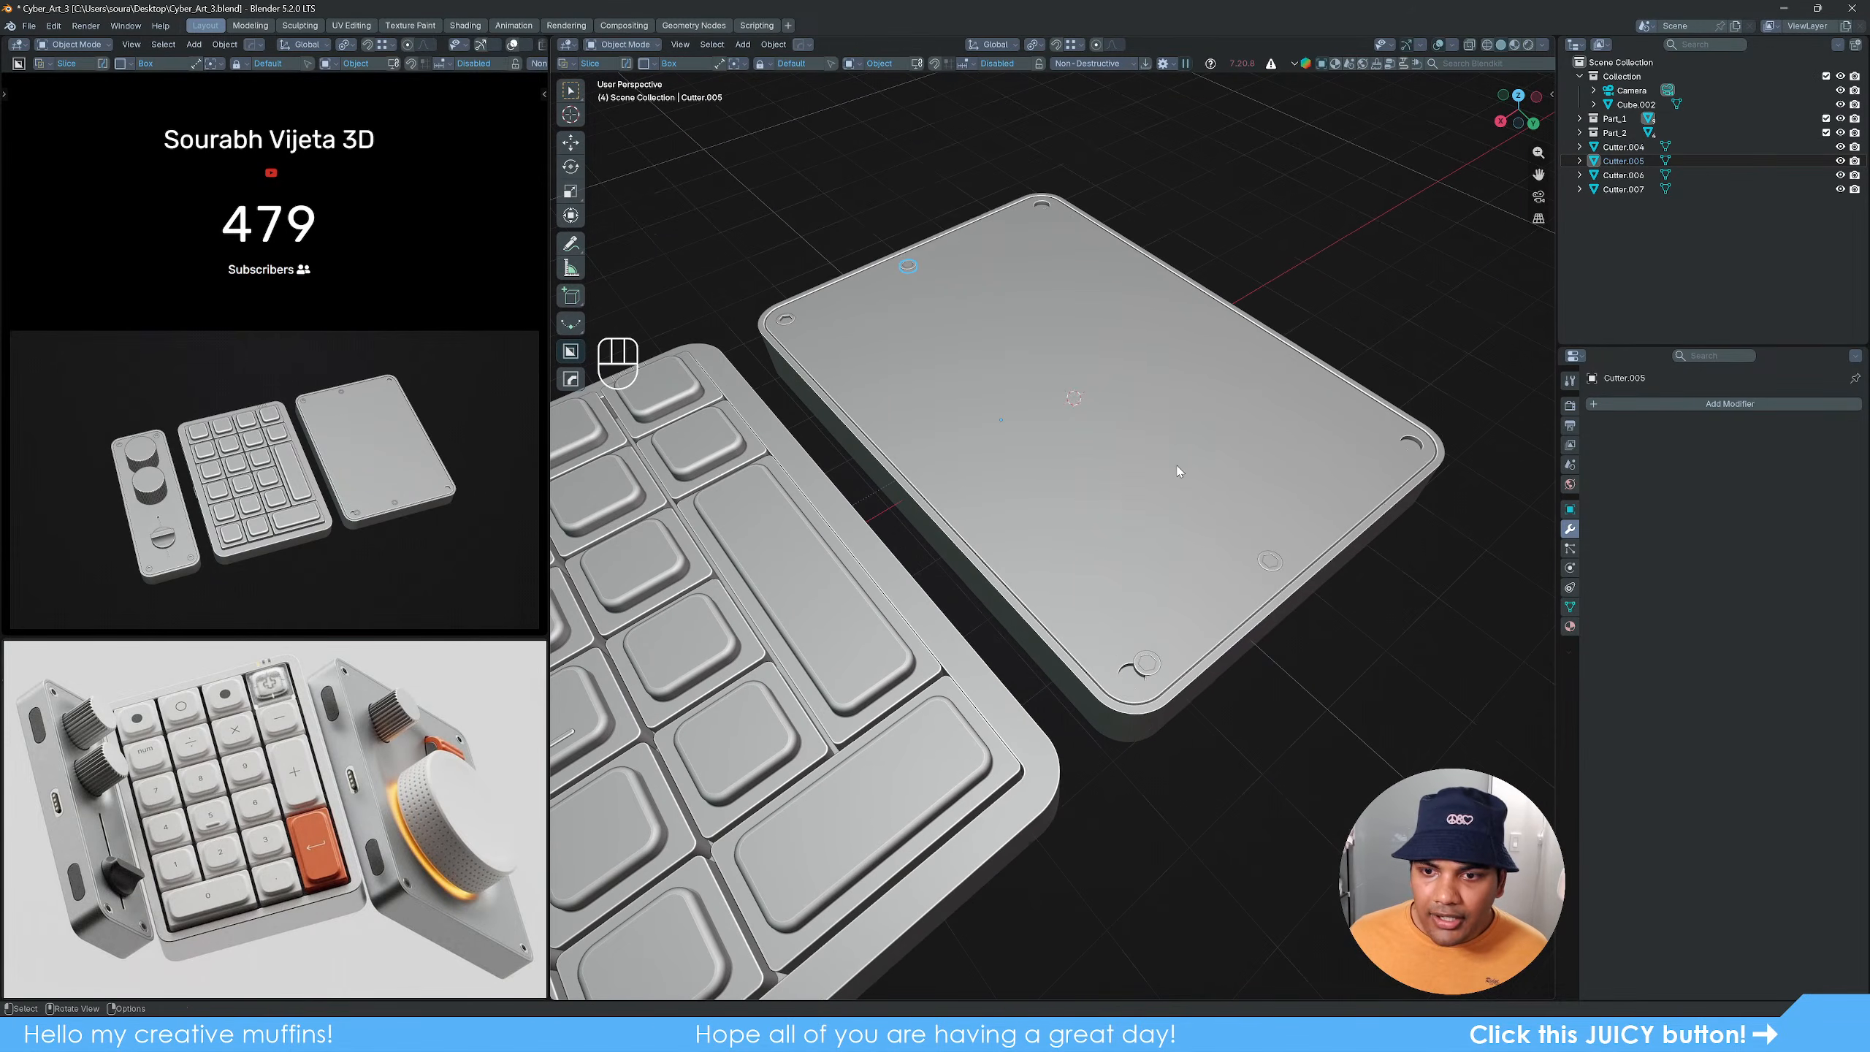
pyautogui.keyDown('shift'); pyautogui.click(1280, 569); pyautogui.keyUp('shift')
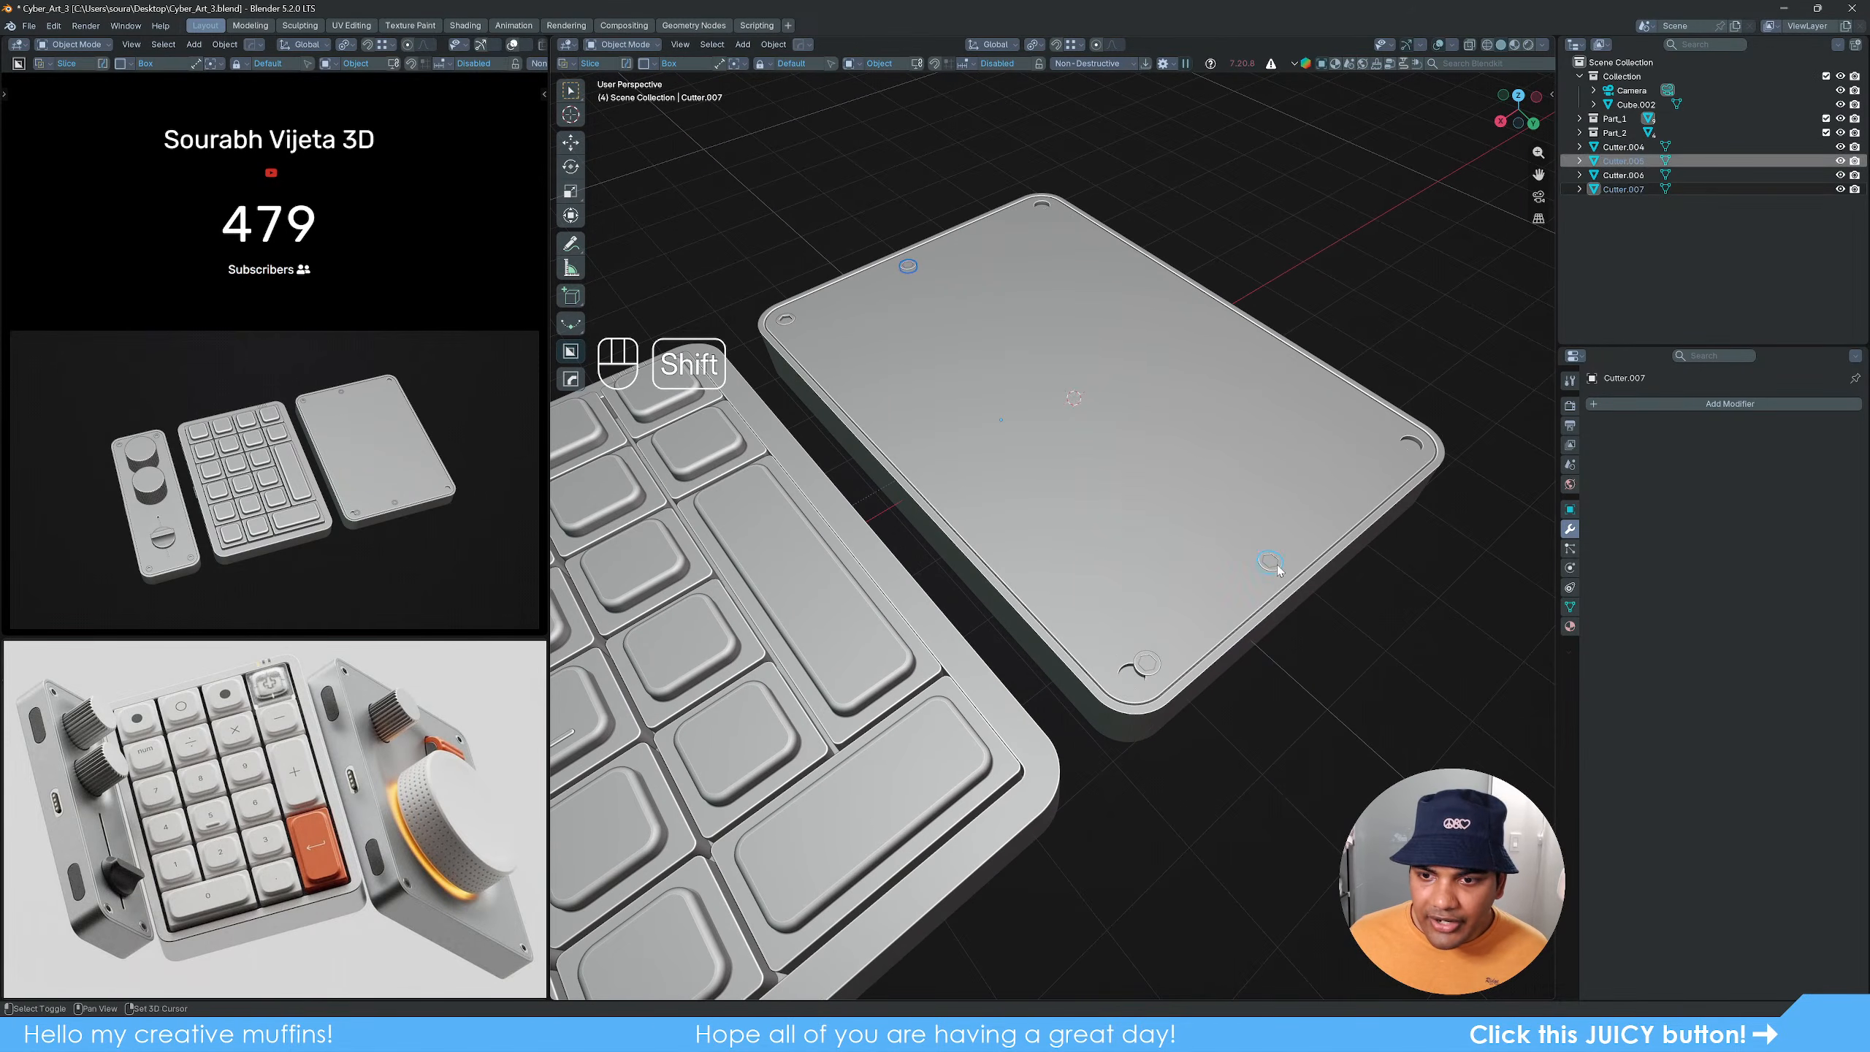
pyautogui.keyDown('shift'); pyautogui.click(1153, 662); pyautogui.keyUp('shift')
pyautogui.press('Delete')
# Step: Select the remaining screw in the panel's corner and temporarily move it out of its hole to check that it moves independently
pyautogui.scroll(-3, 1117, 583)
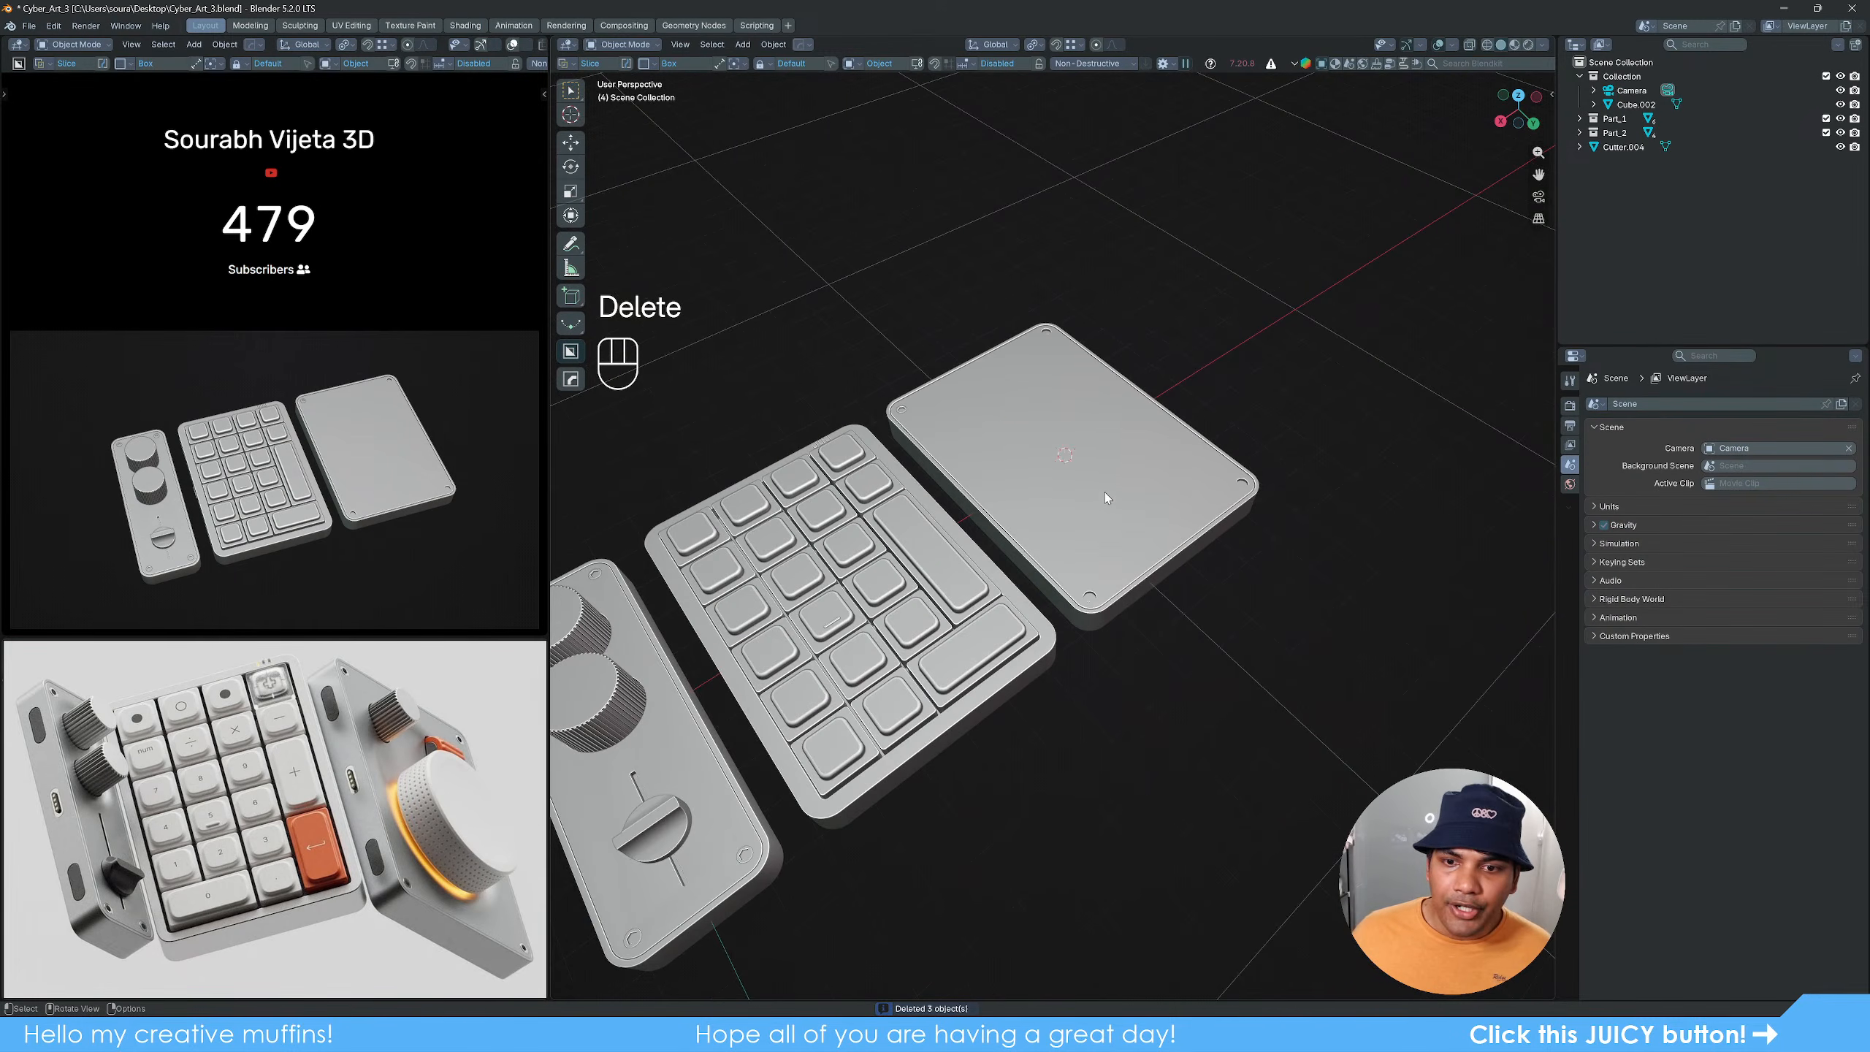
pyautogui.moveTo(1104, 494); pyautogui.dragTo(1078, 552, button='middle')
pyautogui.scroll(2, 1078, 552)
pyautogui.click(942, 471)
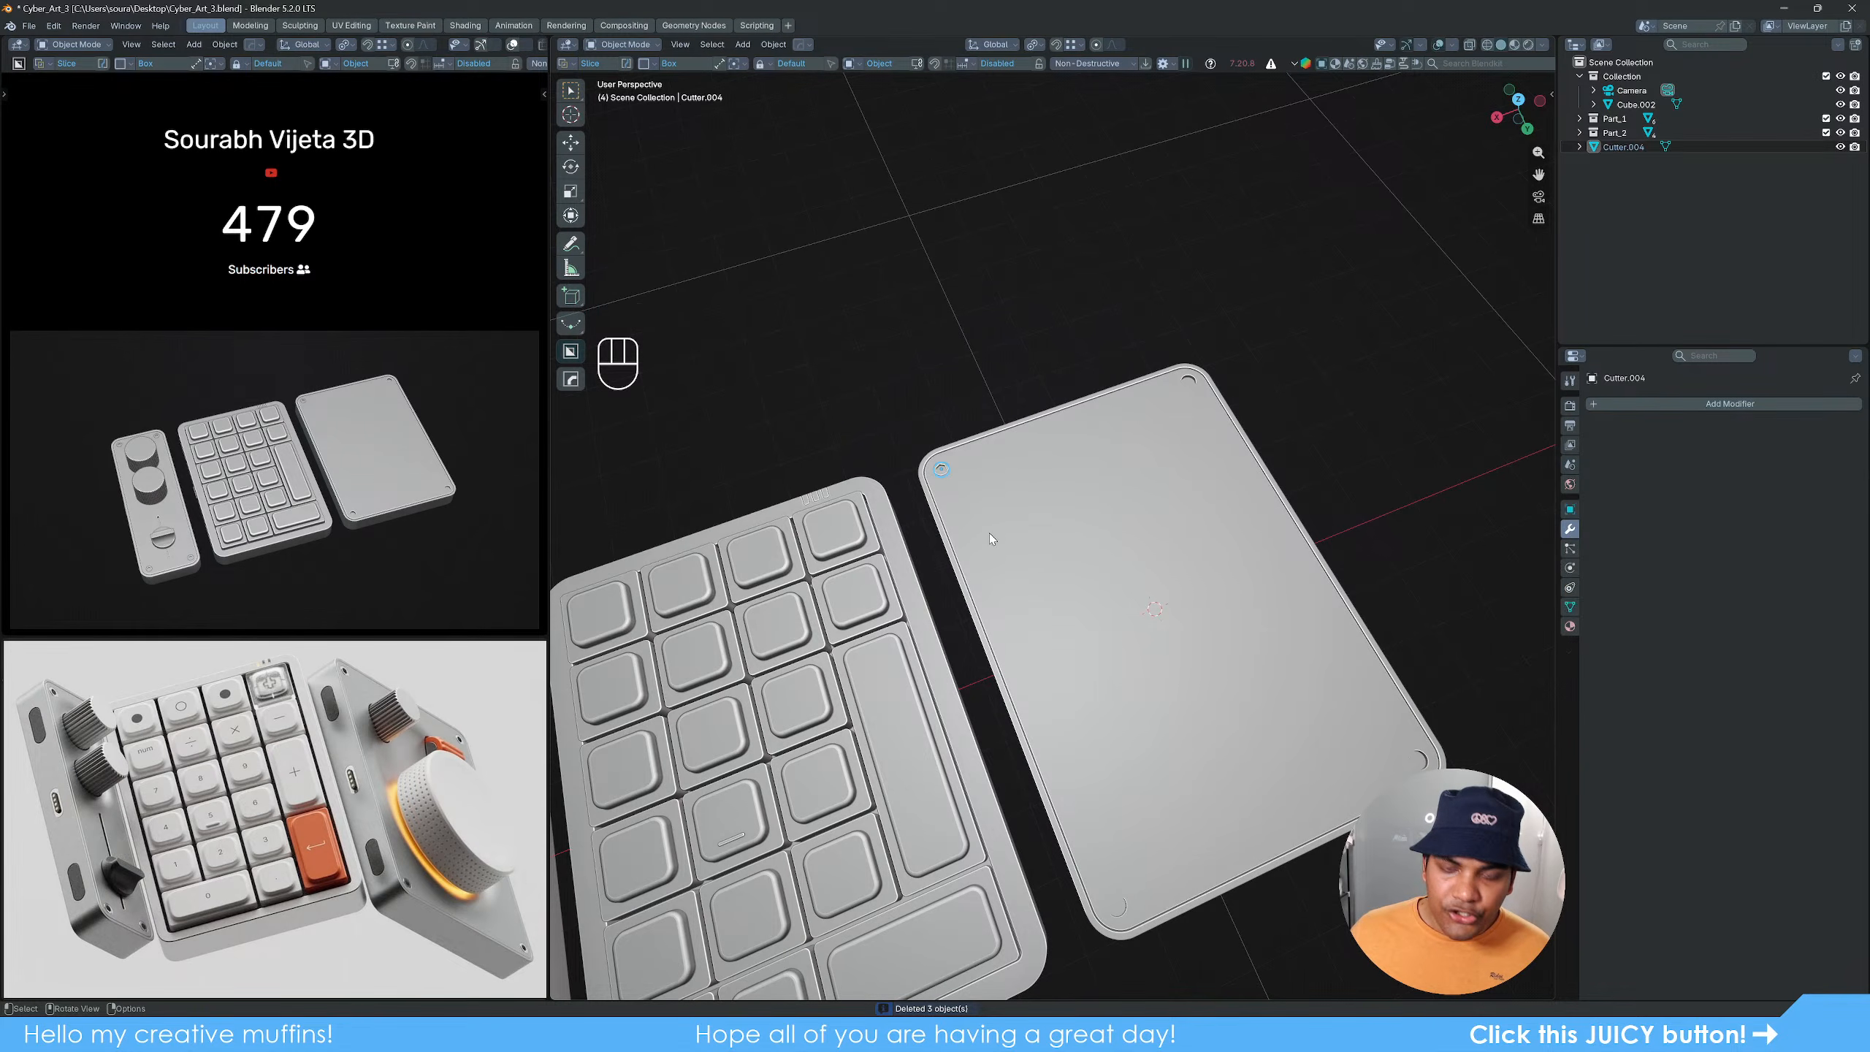
pyautogui.press('KP_Decimal')
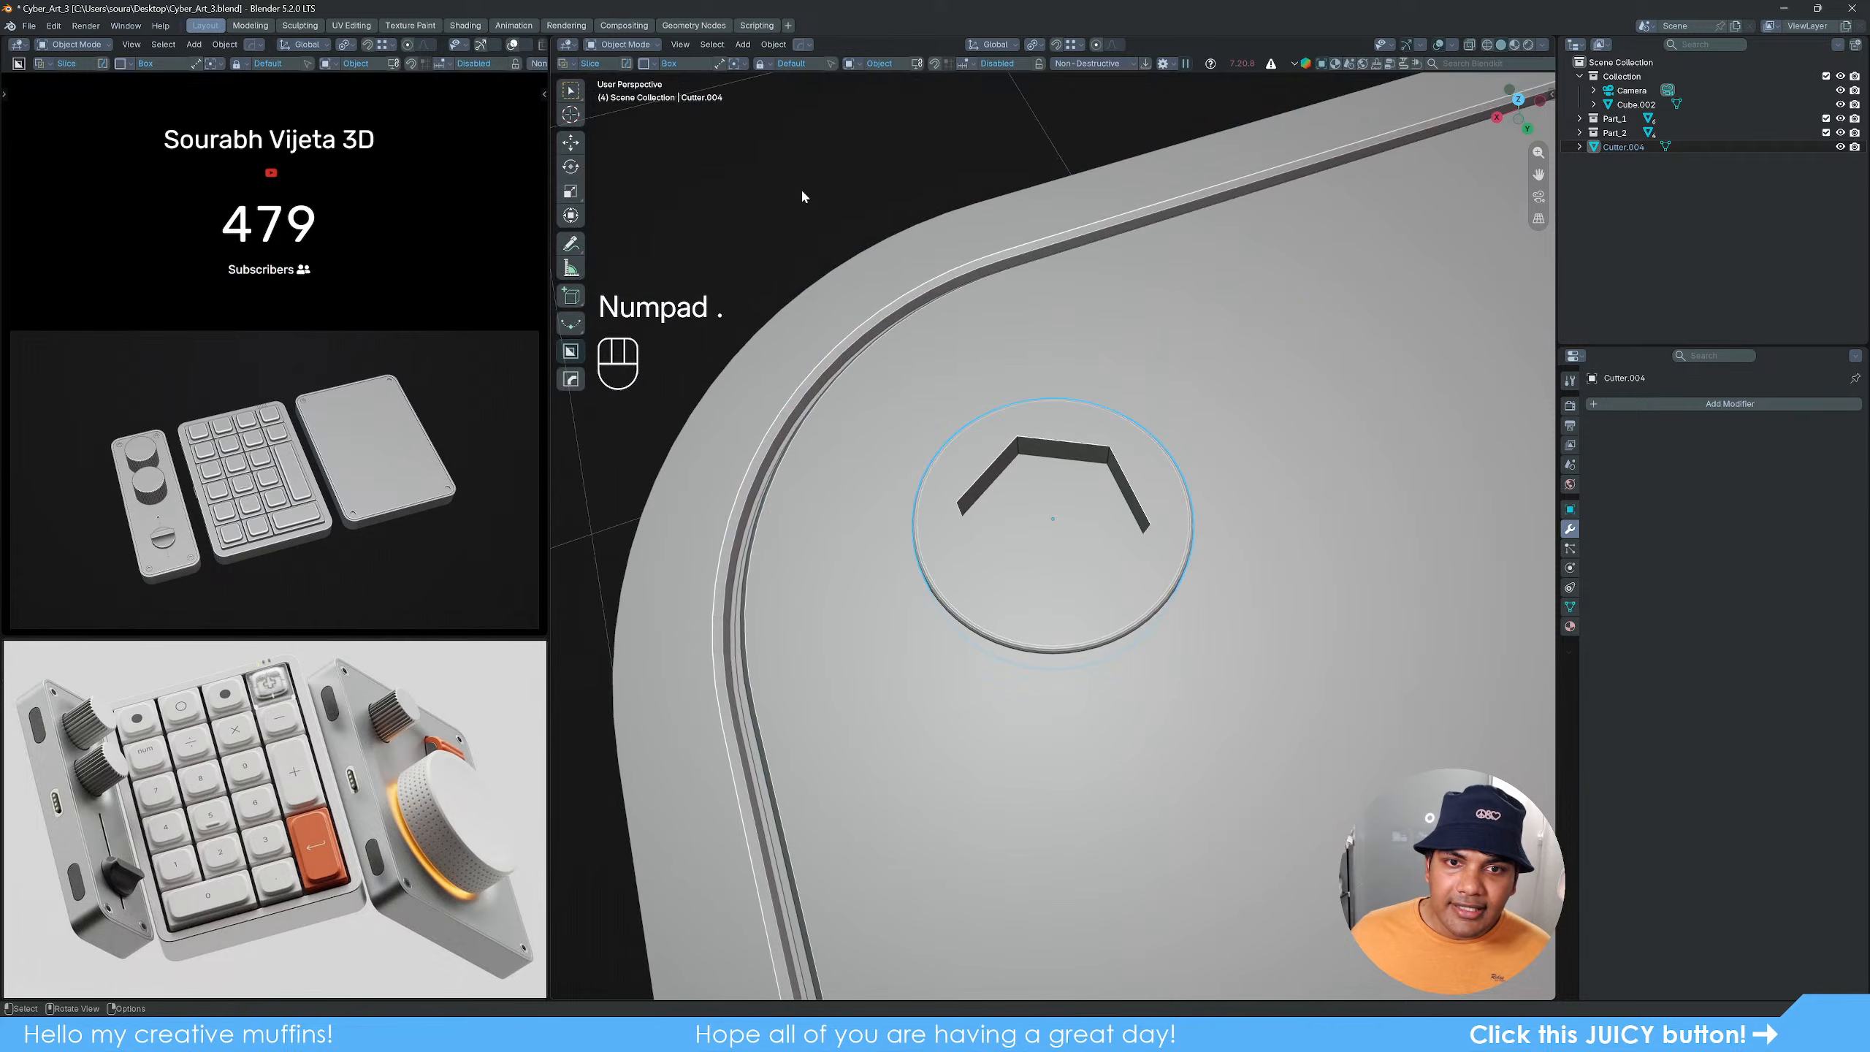
pyautogui.press('g')
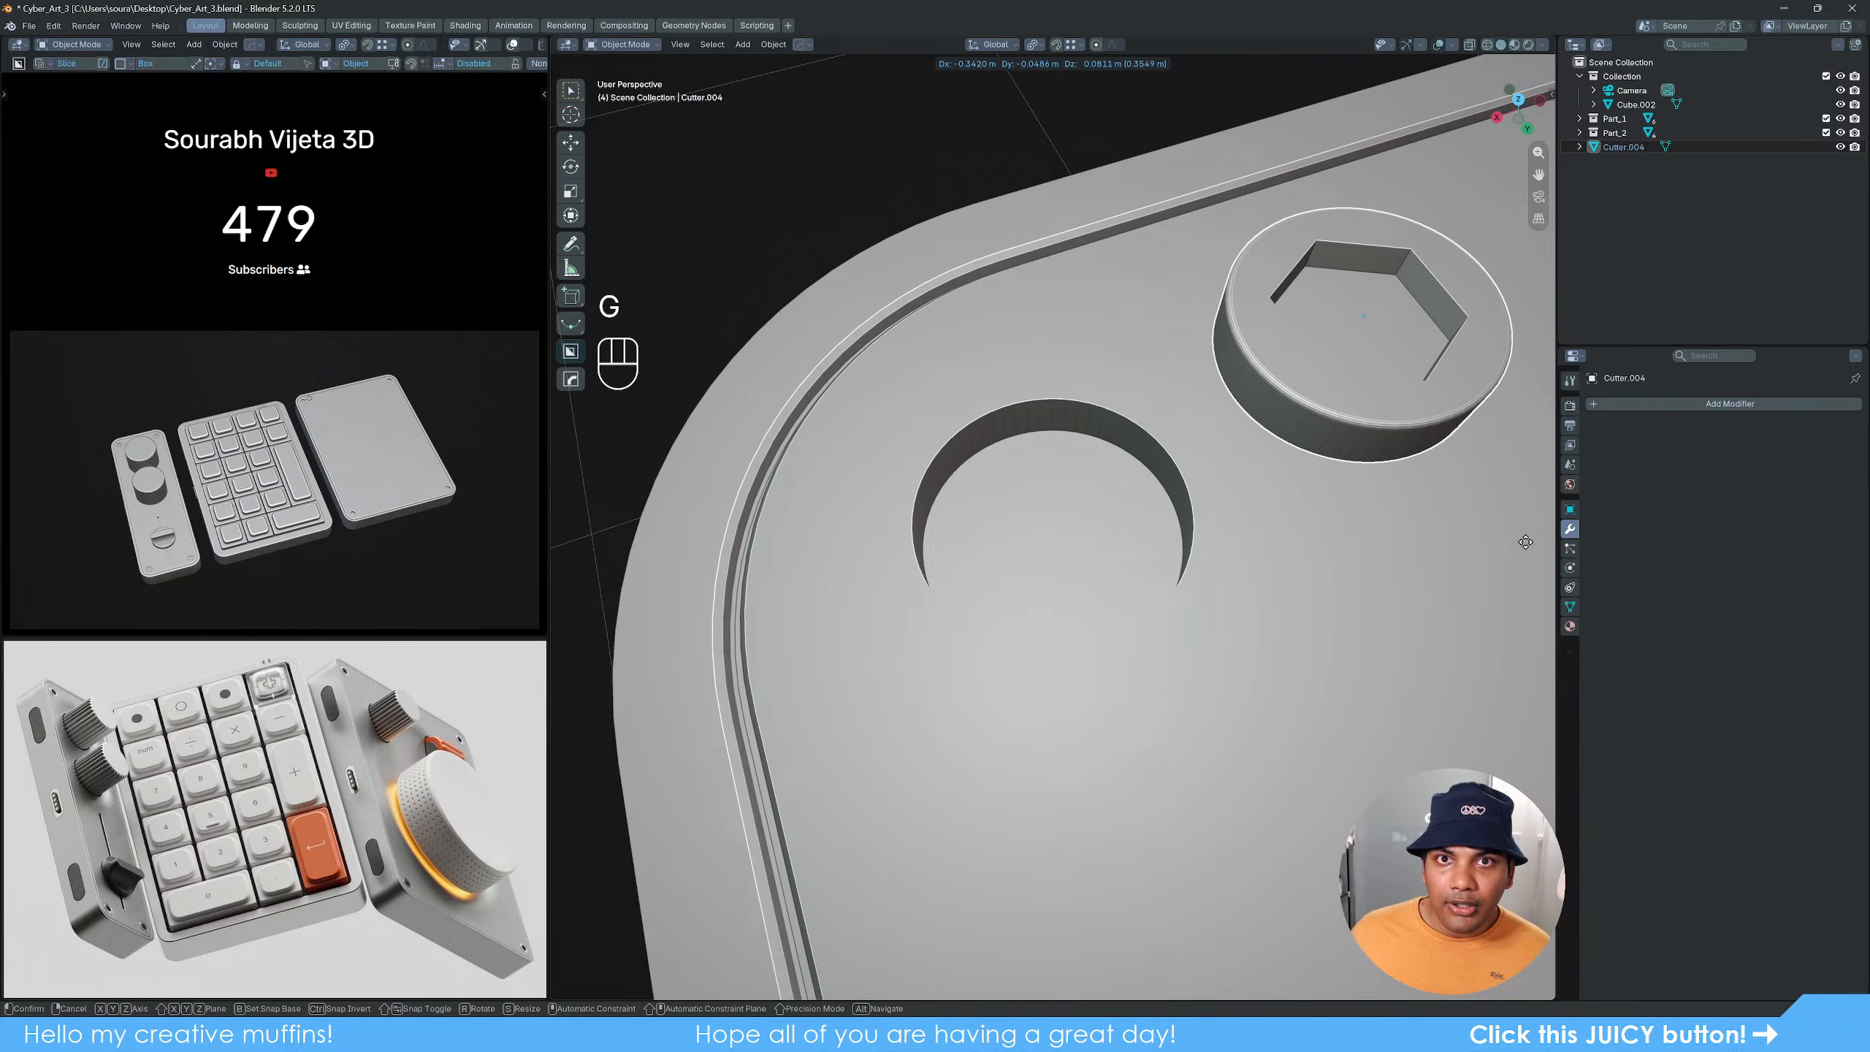
pyautogui.rightClick(1526, 542)
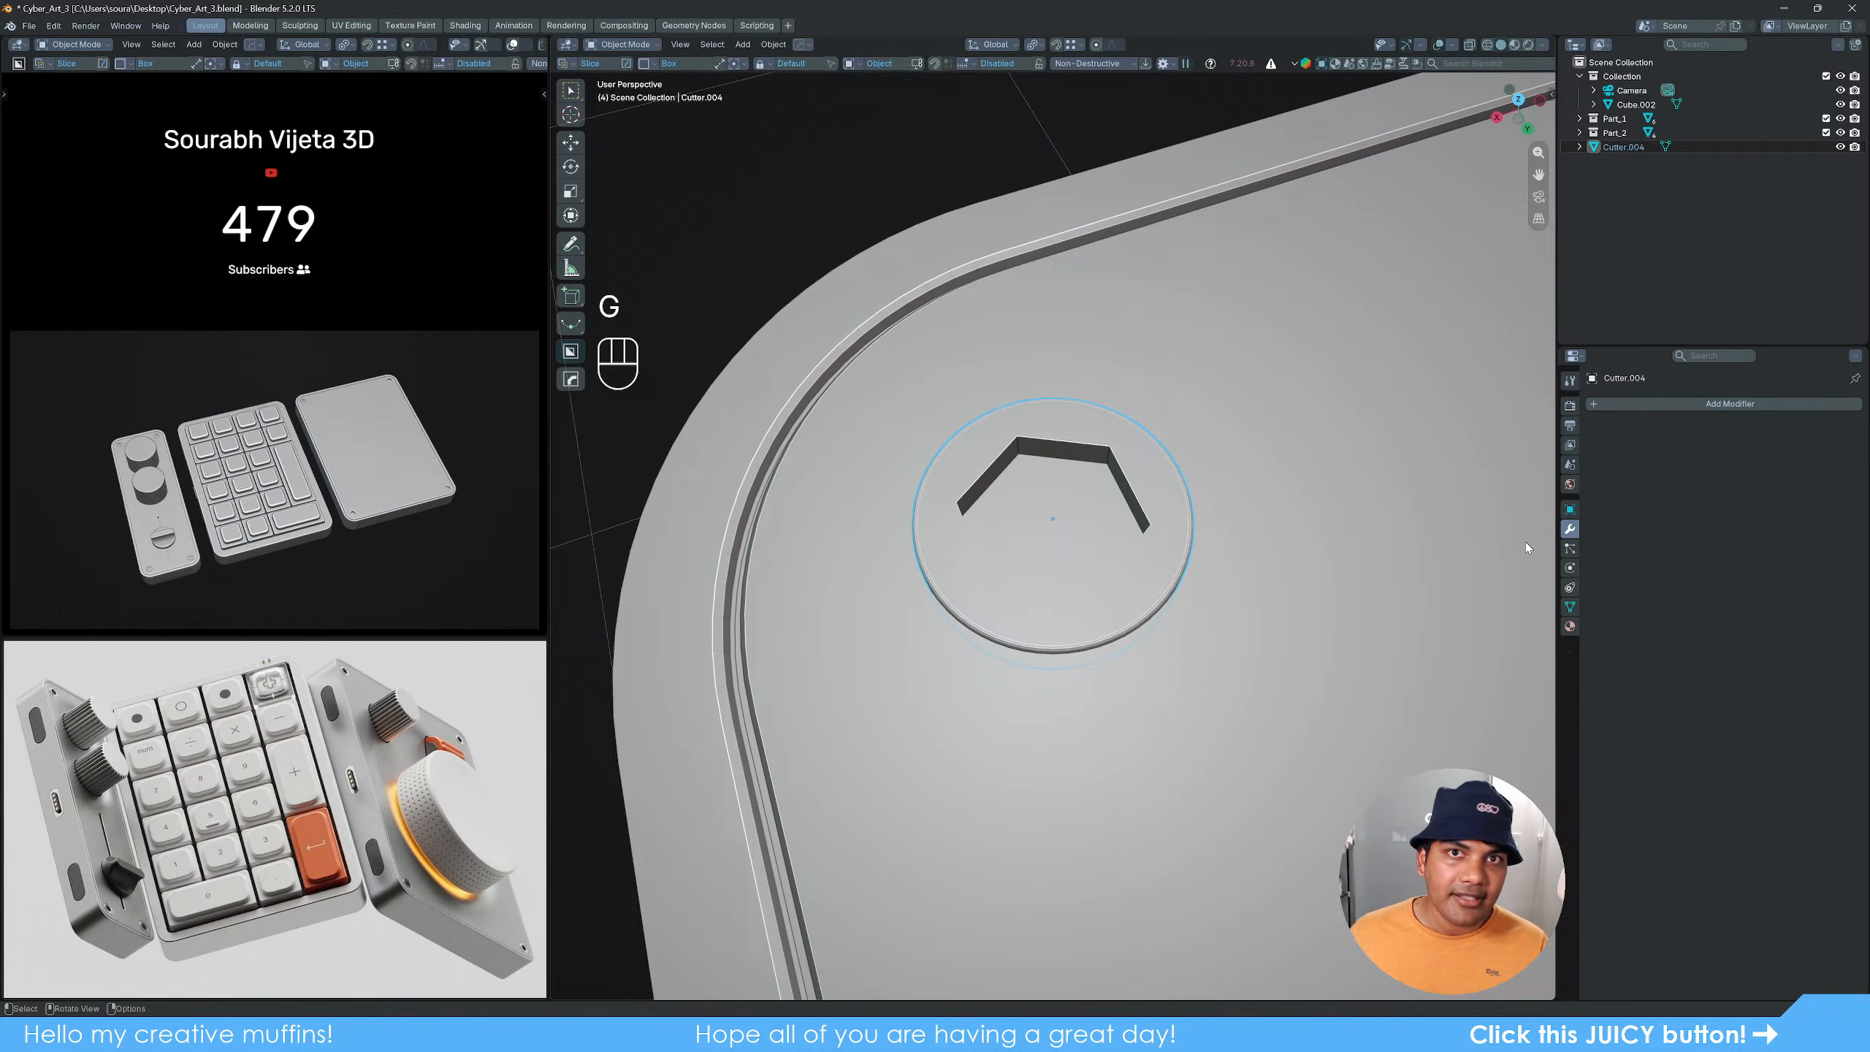
pyautogui.click(789, 221)
# Step: Set the remaining corner screw's origin to the 3D cursor at the panel's centre
pyautogui.scroll(-1, 1058, 517)
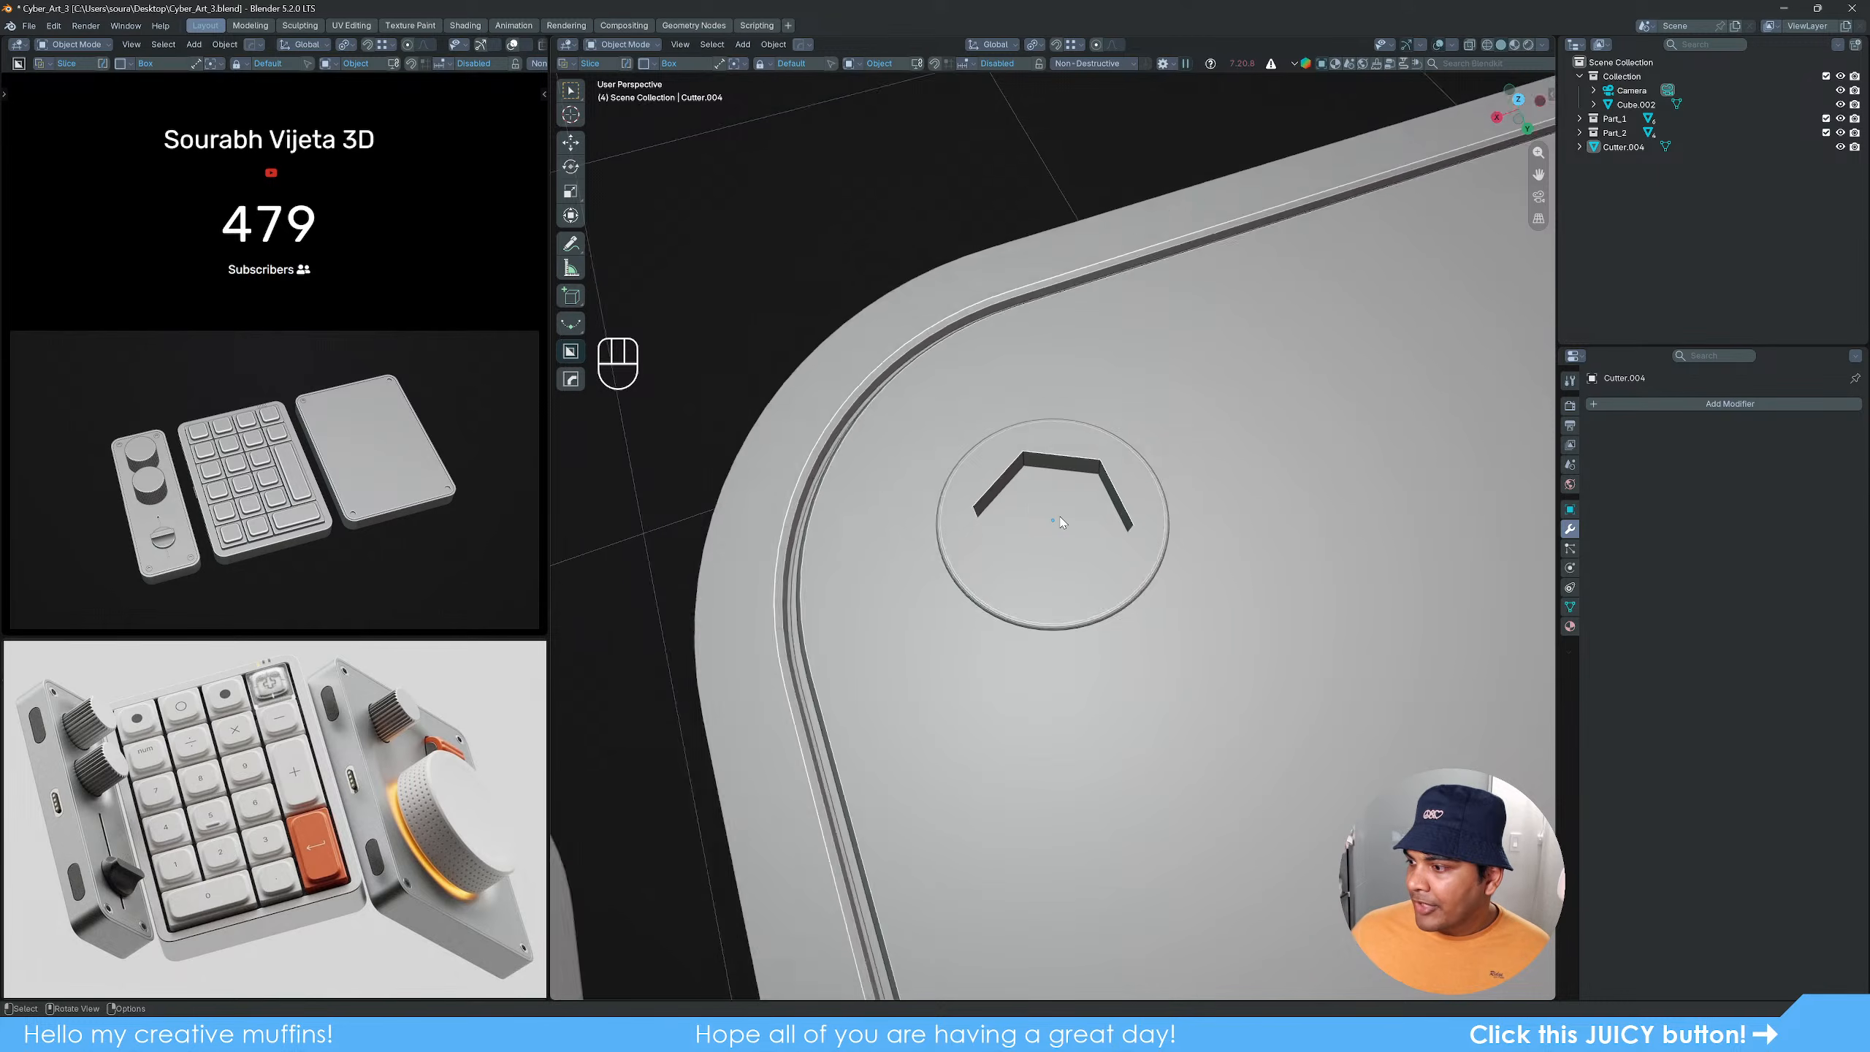
pyautogui.scroll(-5, 1060, 522)
pyautogui.keyDown('shift'); pyautogui.moveTo(1061, 522); pyautogui.dragTo(995, 487, button='middle'); pyautogui.keyUp('shift')
pyautogui.scroll(-1, 1116, 565)
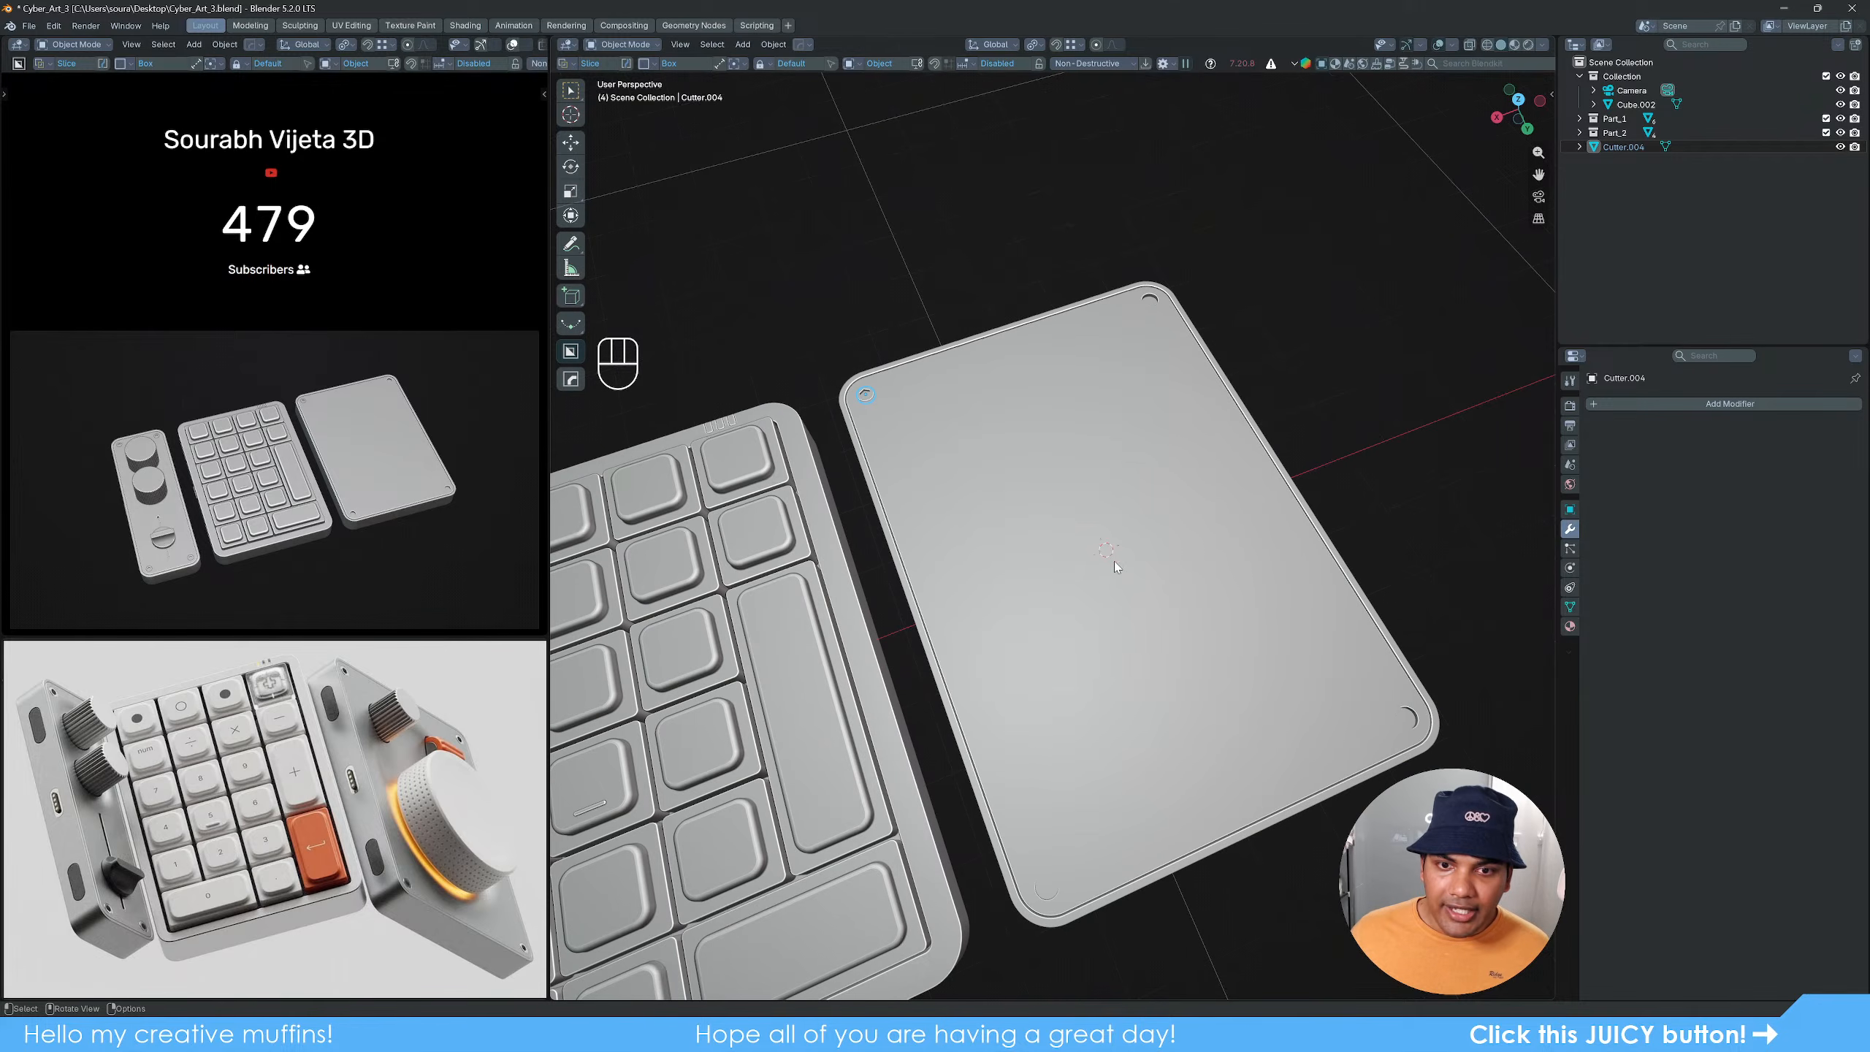
pyautogui.press('q')
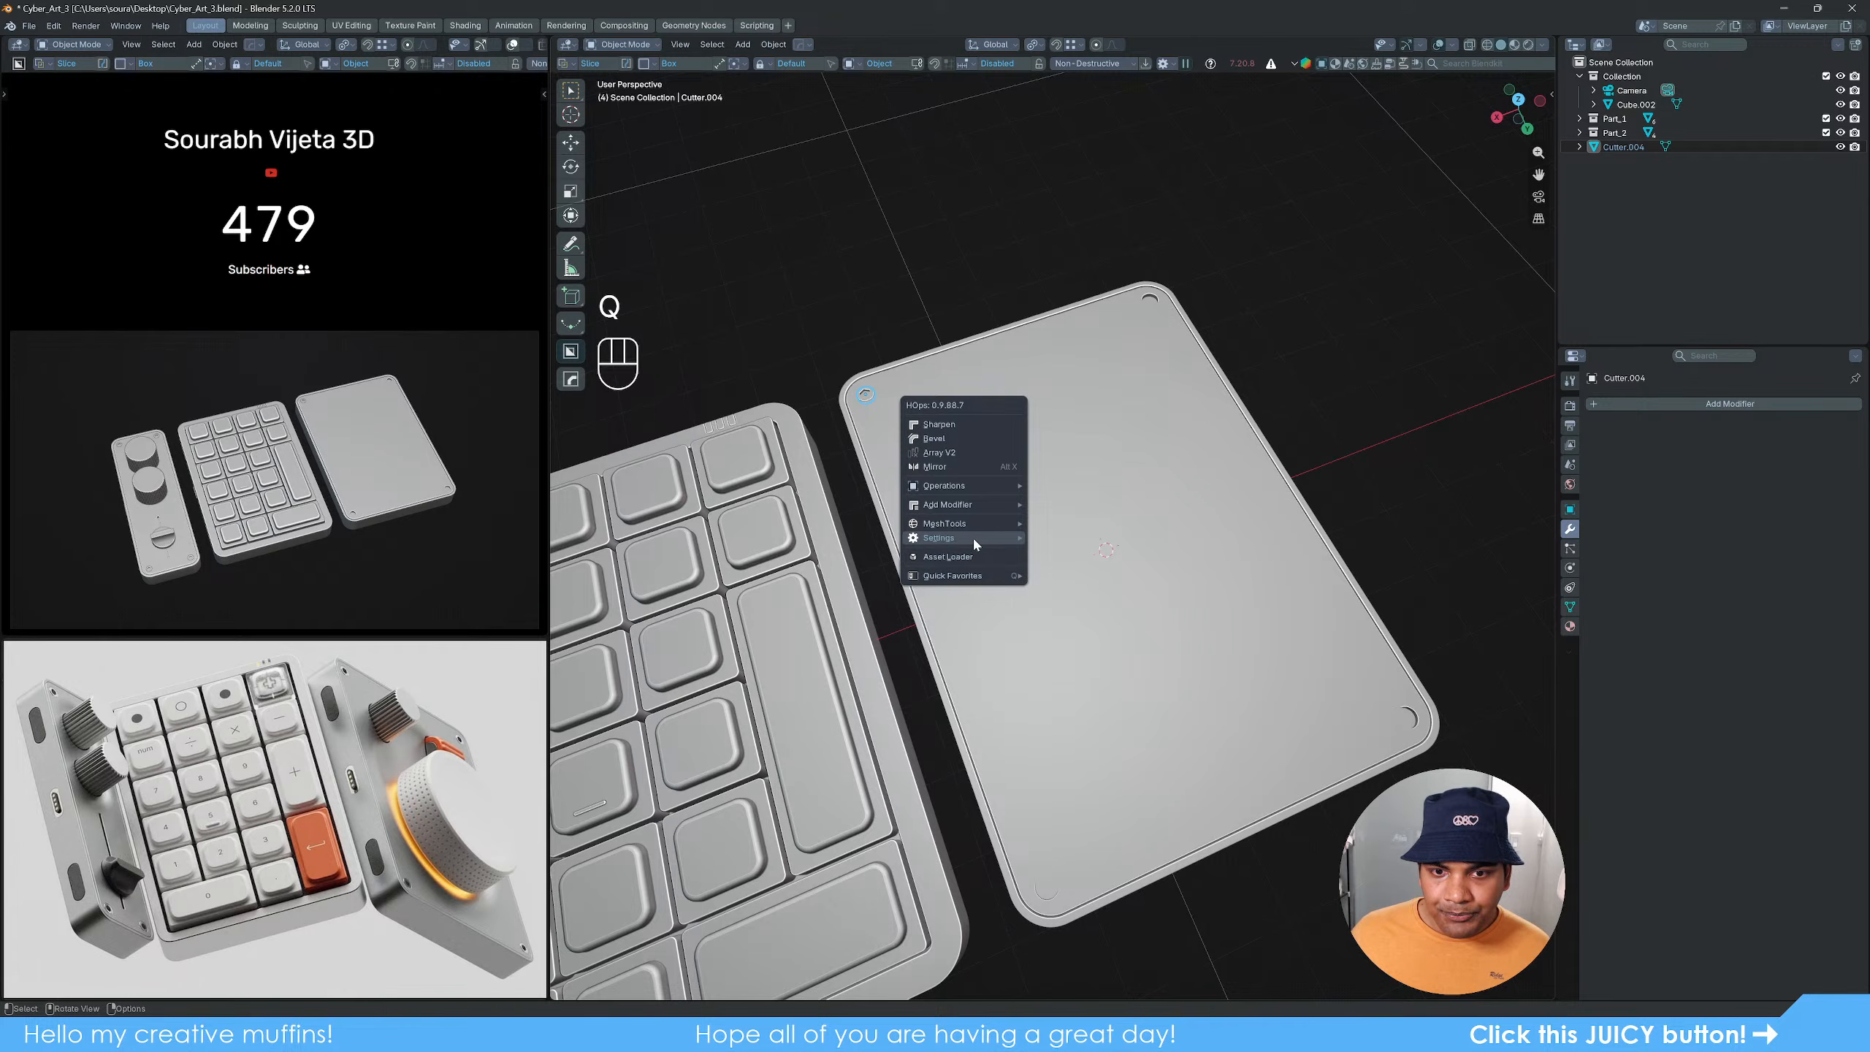
pyautogui.moveTo(954, 577)
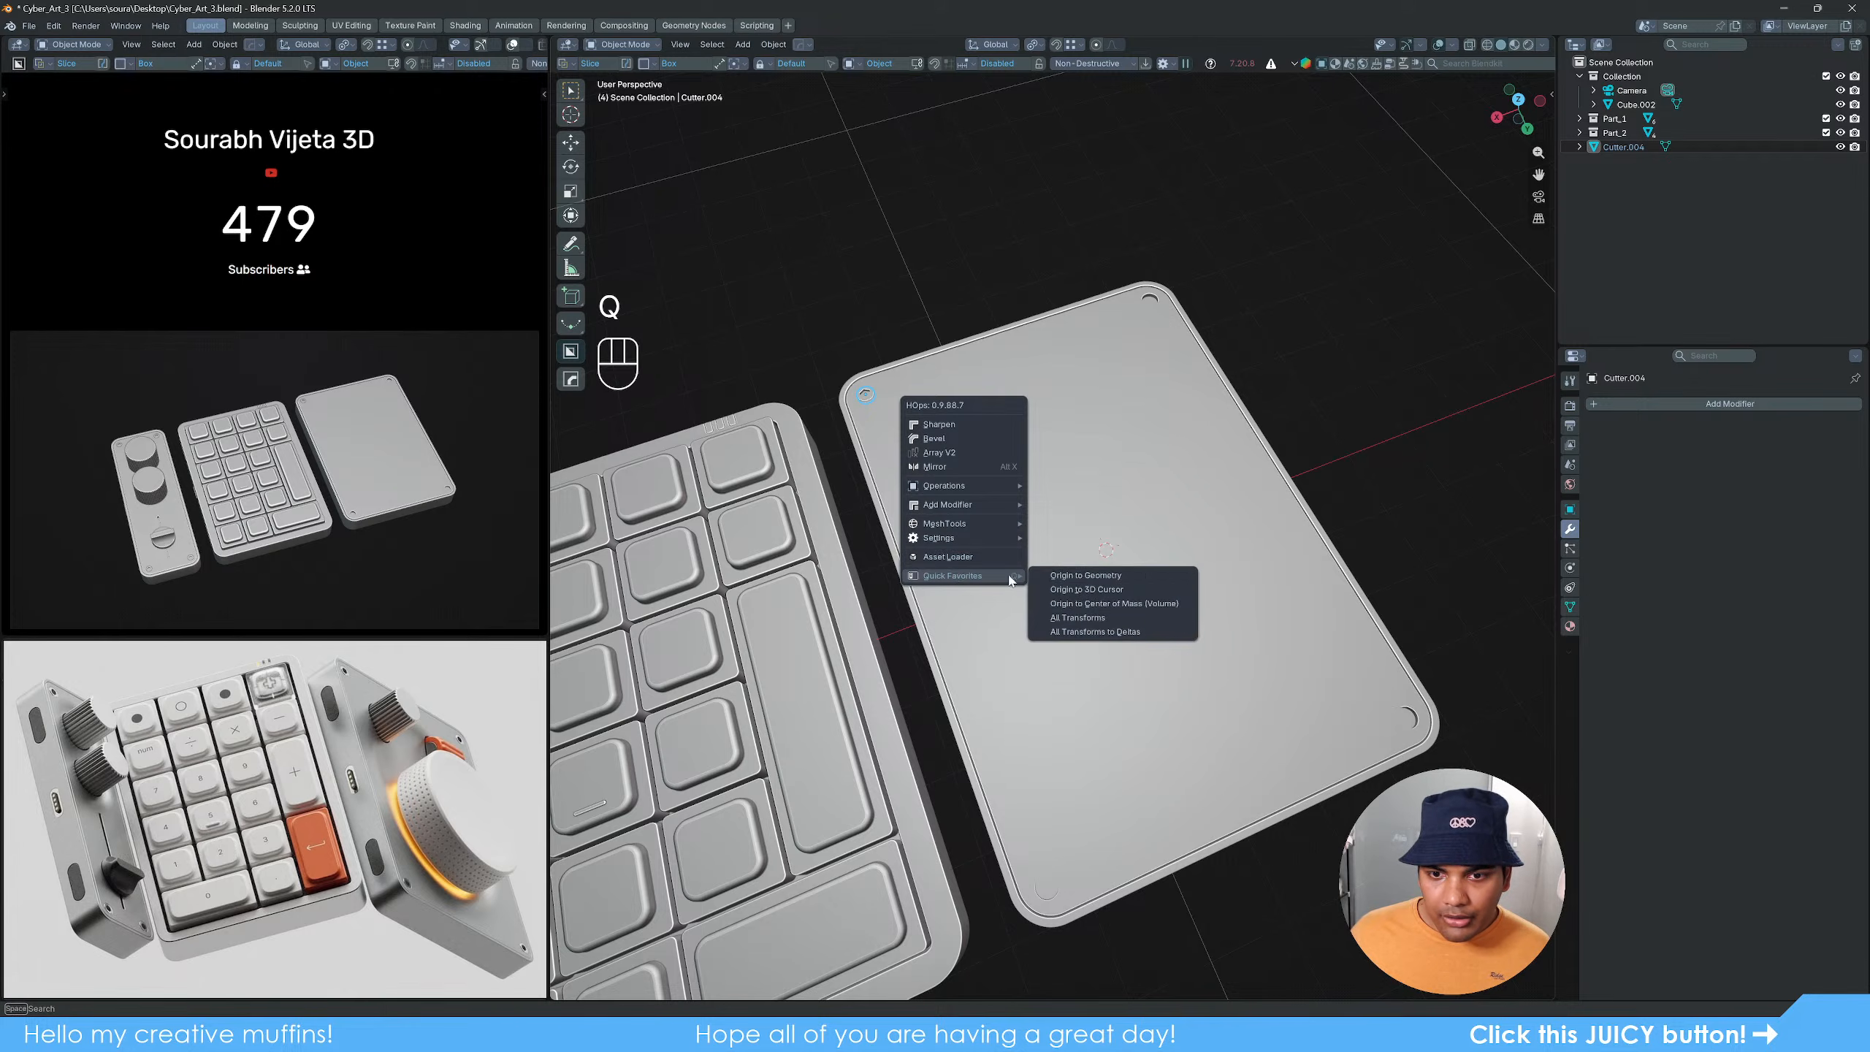
pyautogui.click(1094, 590)
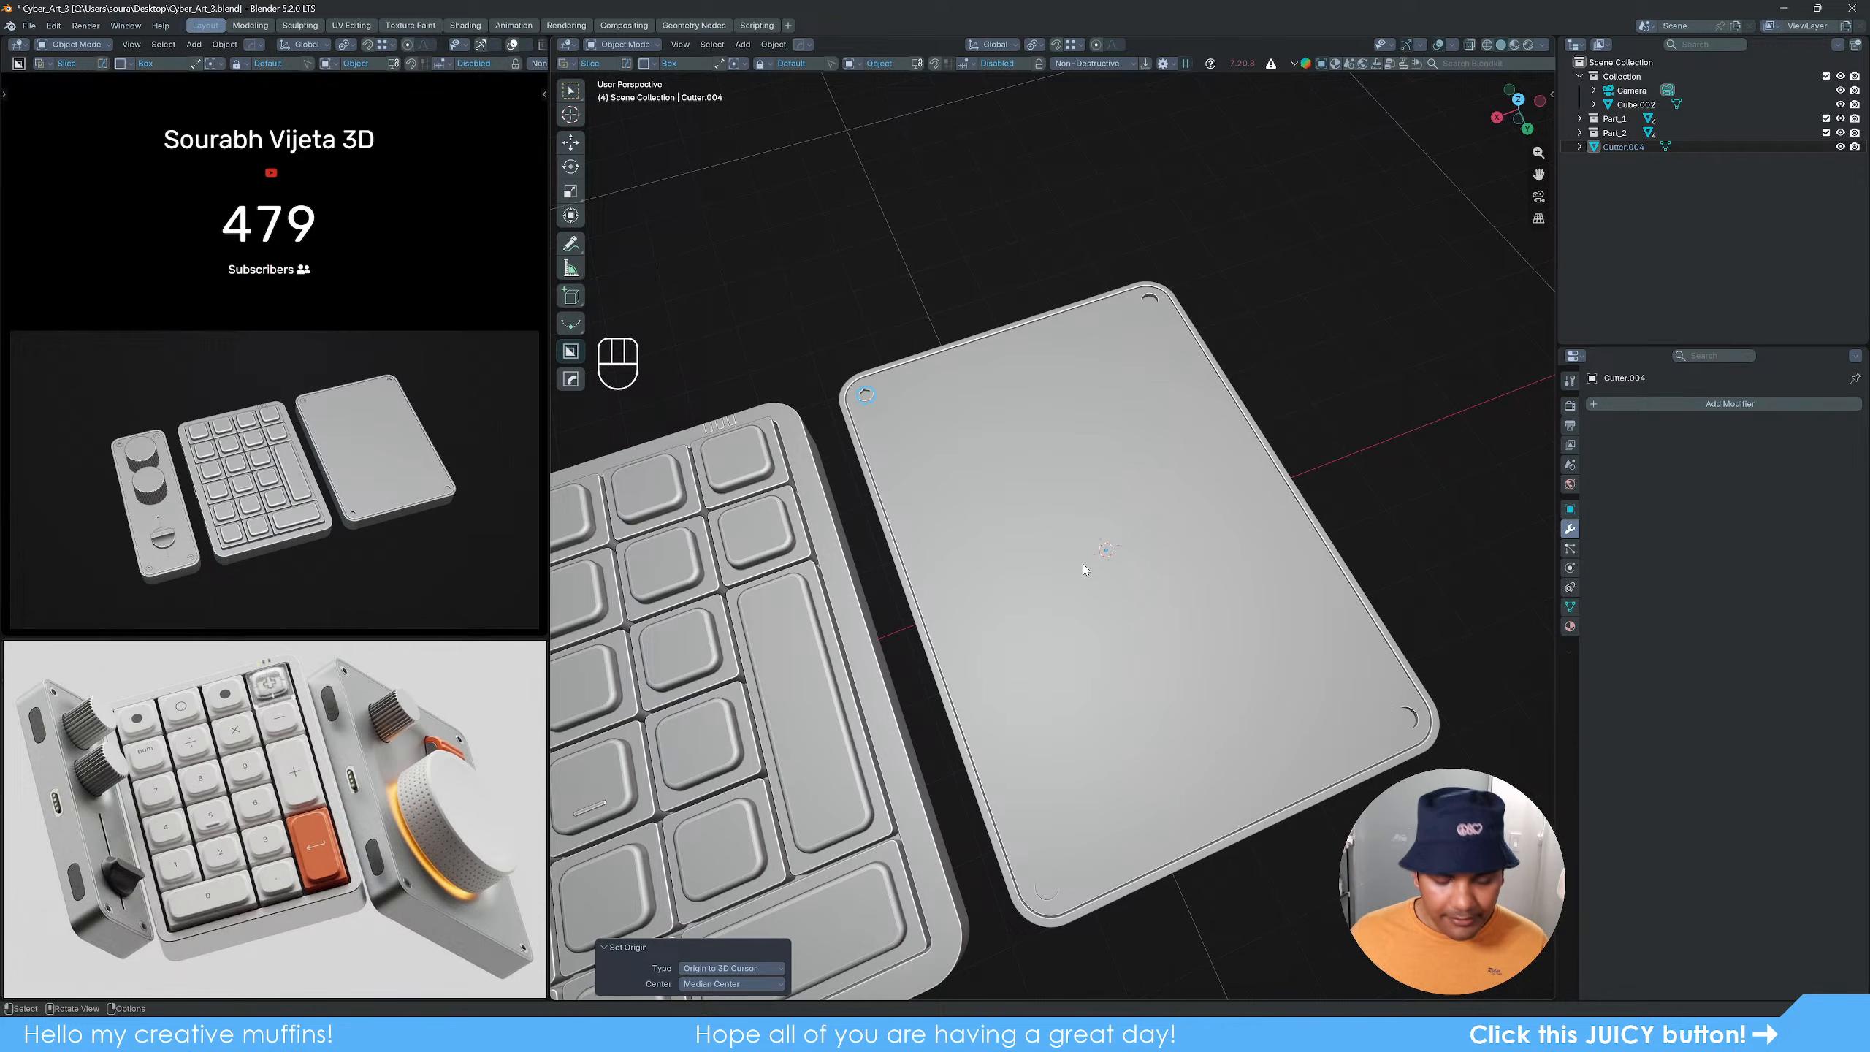
# Step: Mirror the corner hole ring across the X and Y axes to all four corners of the blank plate
pyautogui.hotkey('alt', 'x')
pyautogui.hotkey('alt', 'x')
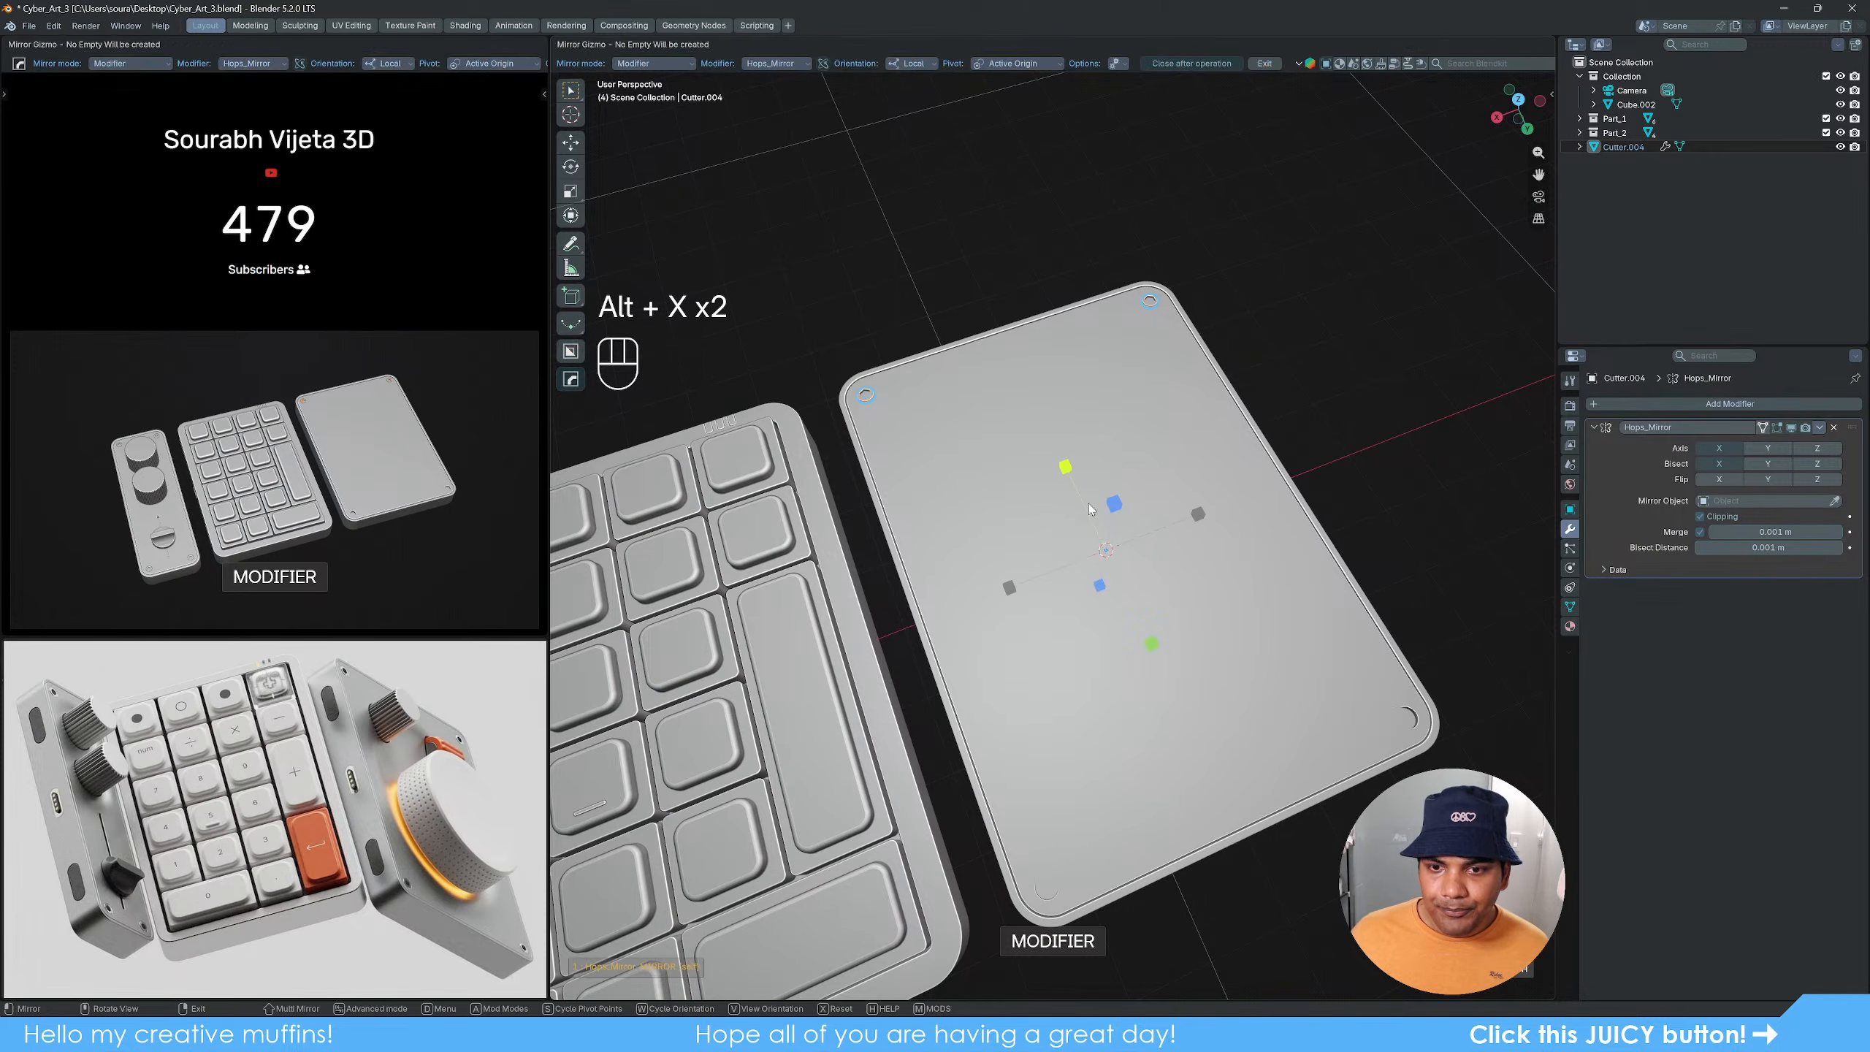
pyautogui.rightClick(1075, 488)
# Step: Select the mirrored corner rings and apply their mirror modifier
pyautogui.moveTo(1300, 439); pyautogui.dragTo(1151, 661, button='middle')
pyautogui.scroll(3, 1151, 661)
pyautogui.scroll(-3, 1151, 661)
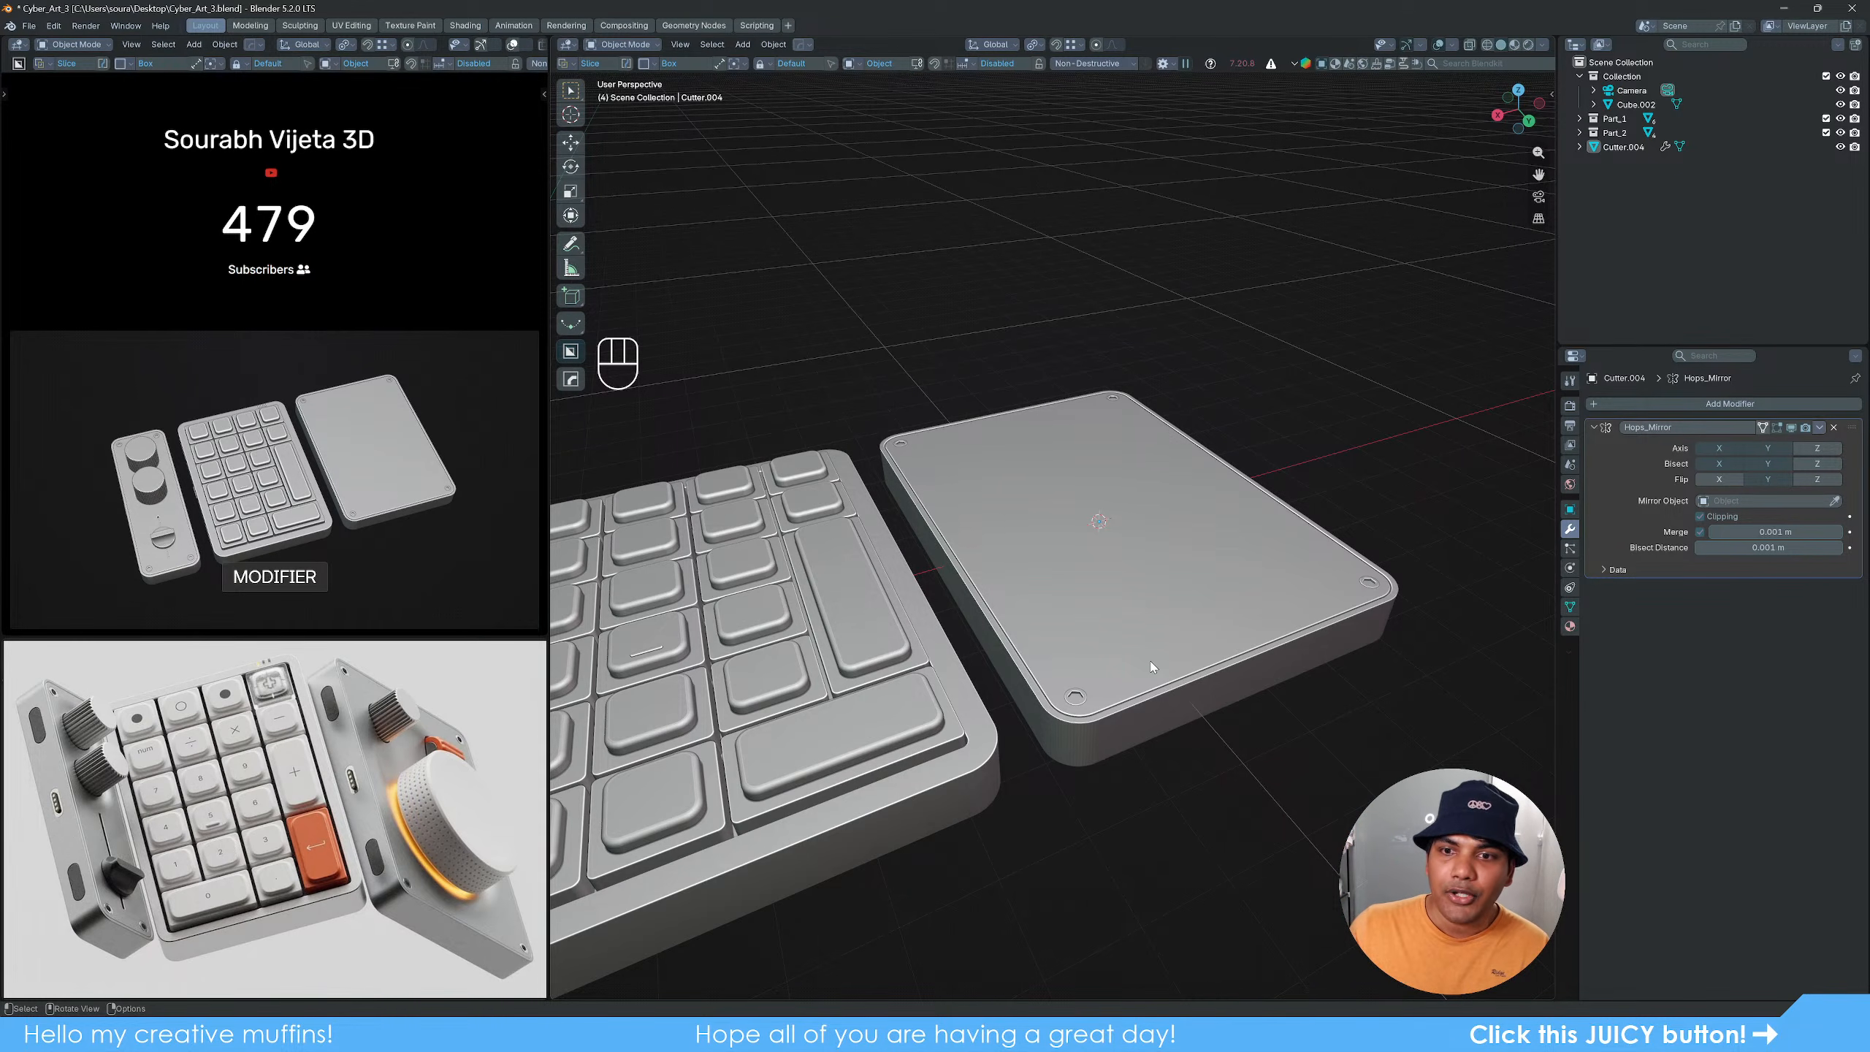
pyautogui.click(1077, 696)
pyautogui.click(1818, 428)
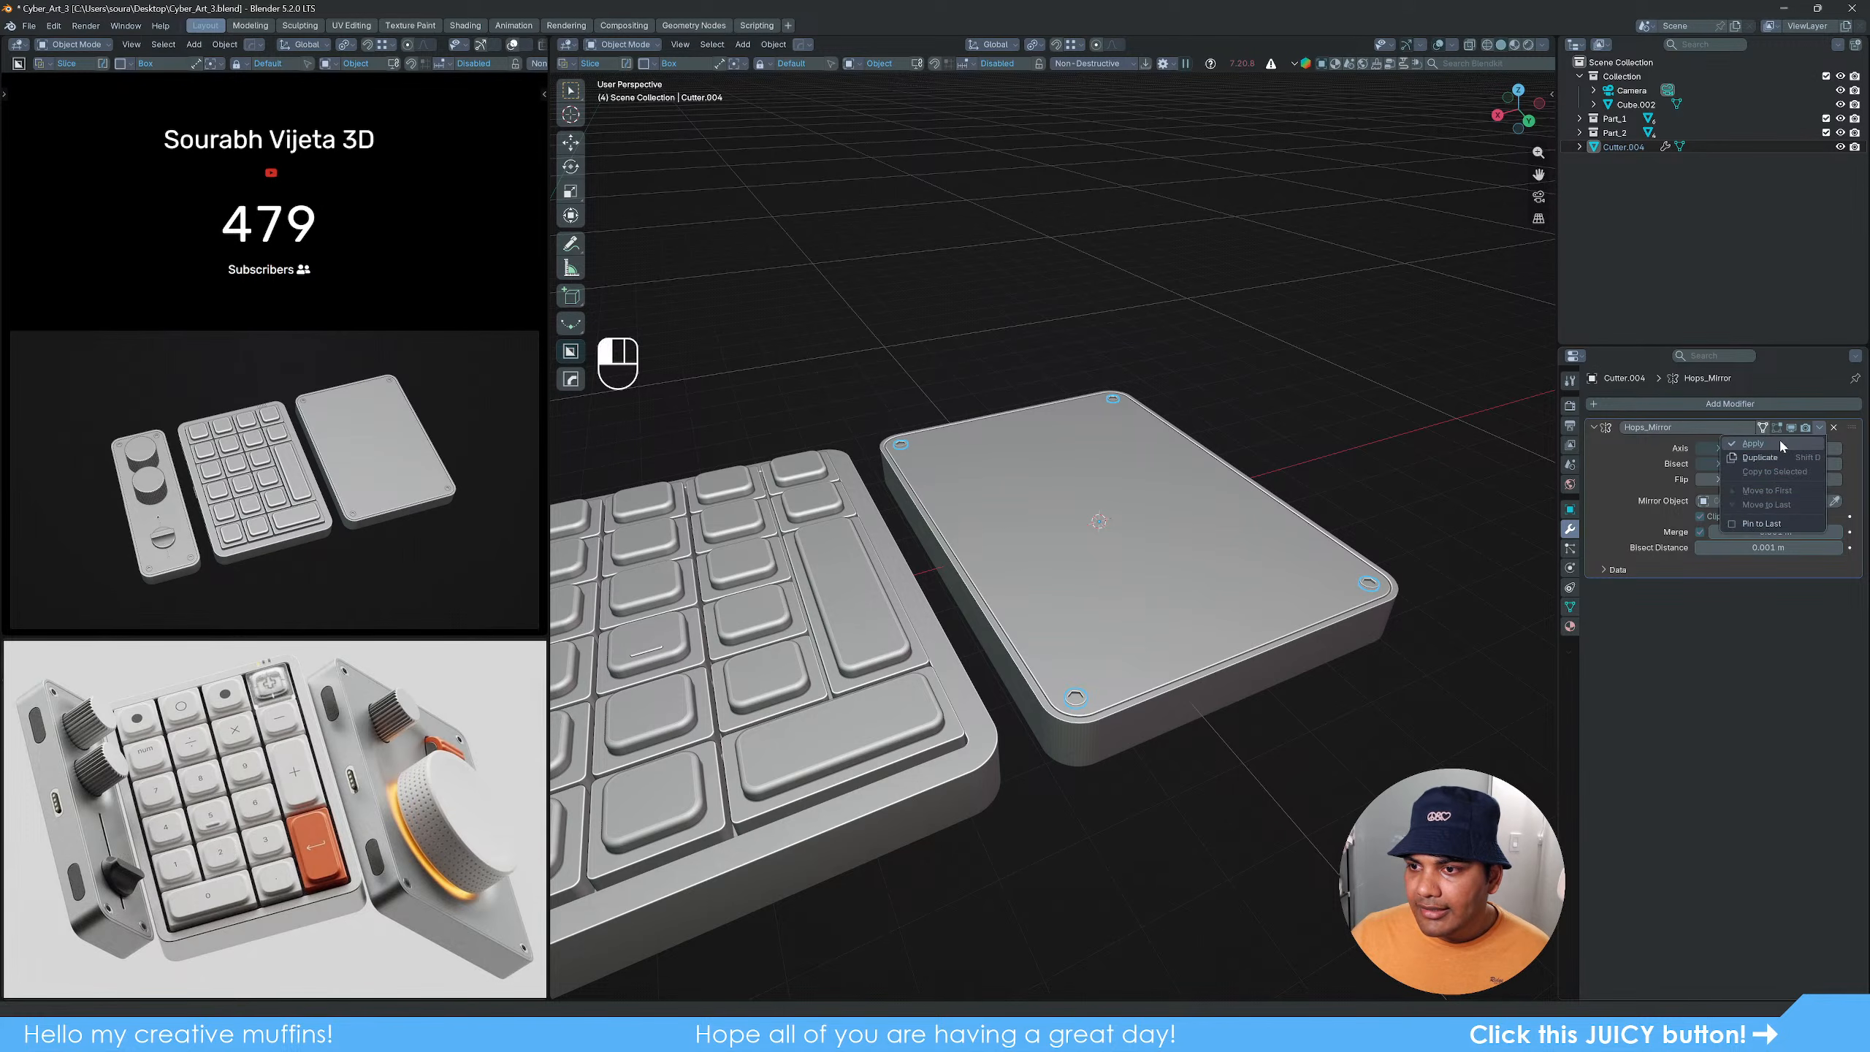
pyautogui.click(1776, 449)
# Step: Duplicate the upper knob of the dial unit and place the copy on the blank plate, about -10 m along X
pyautogui.moveTo(1240, 542); pyautogui.dragTo(1107, 573, button='middle')
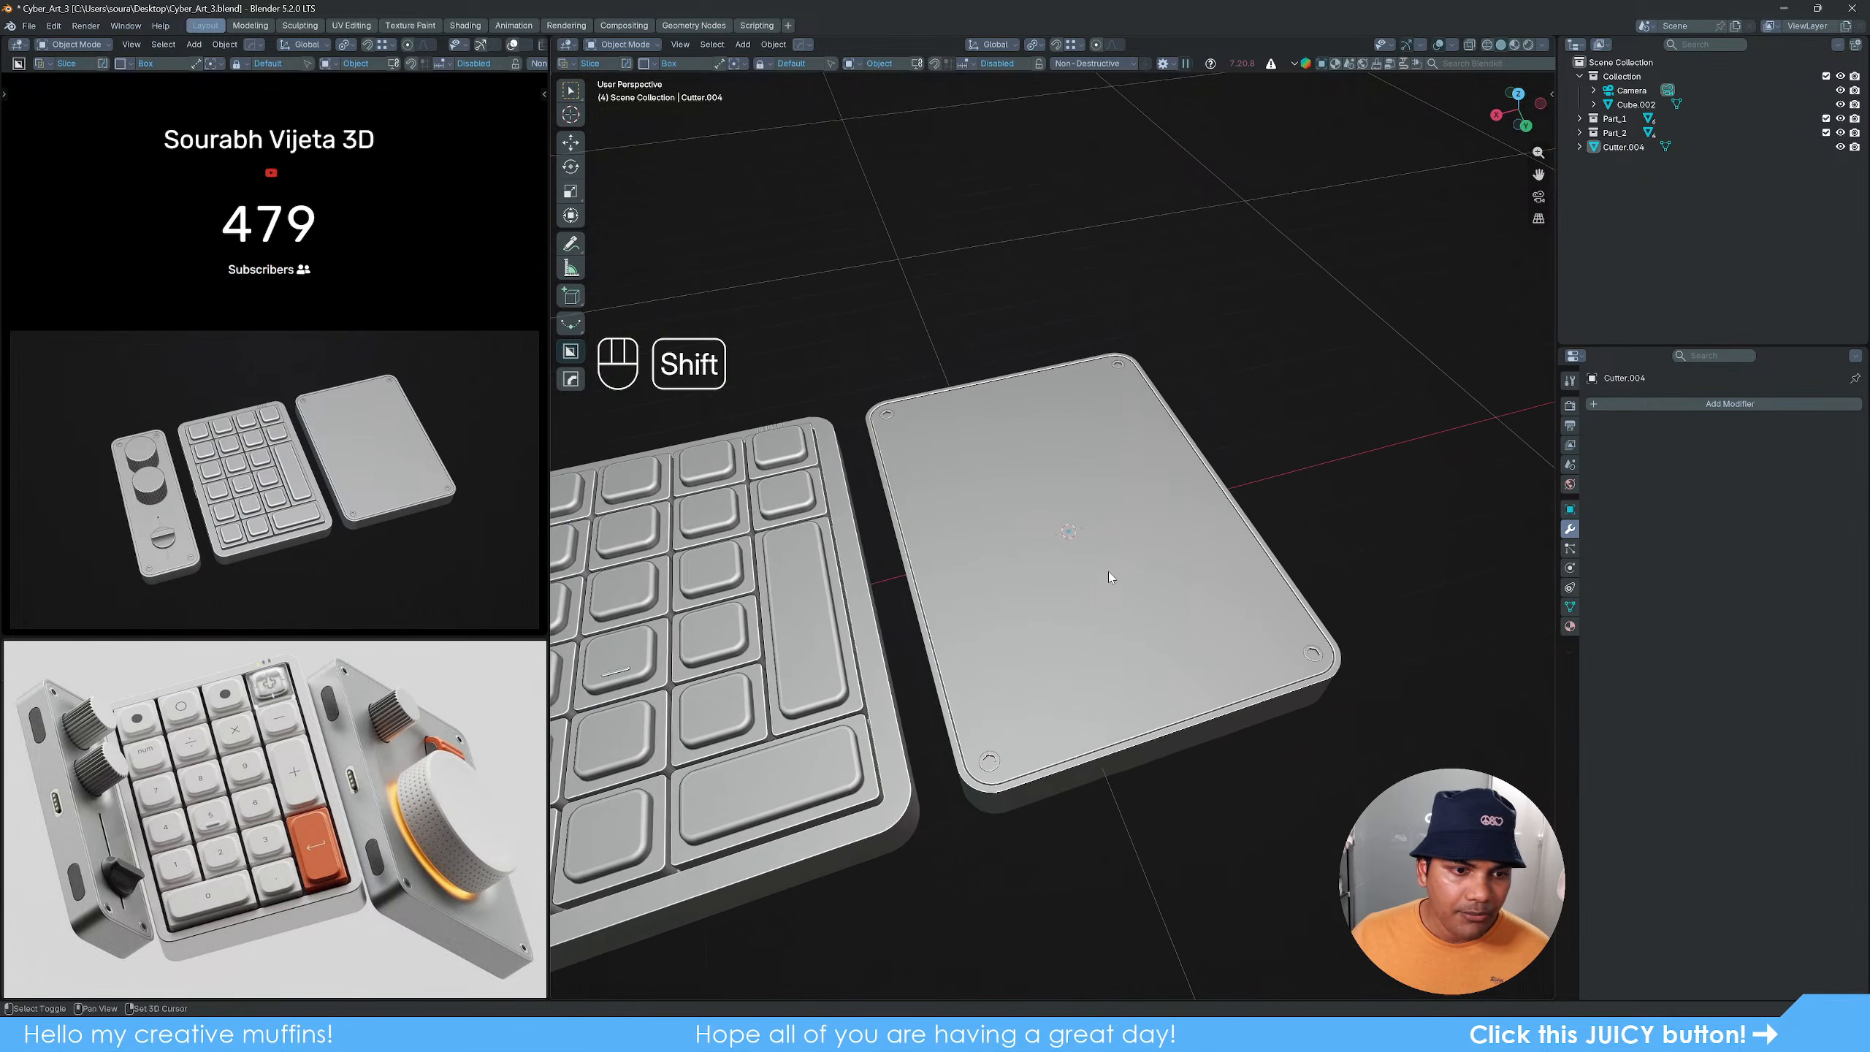
pyautogui.scroll(2, 1102, 573)
pyautogui.scroll(-1, 1098, 572)
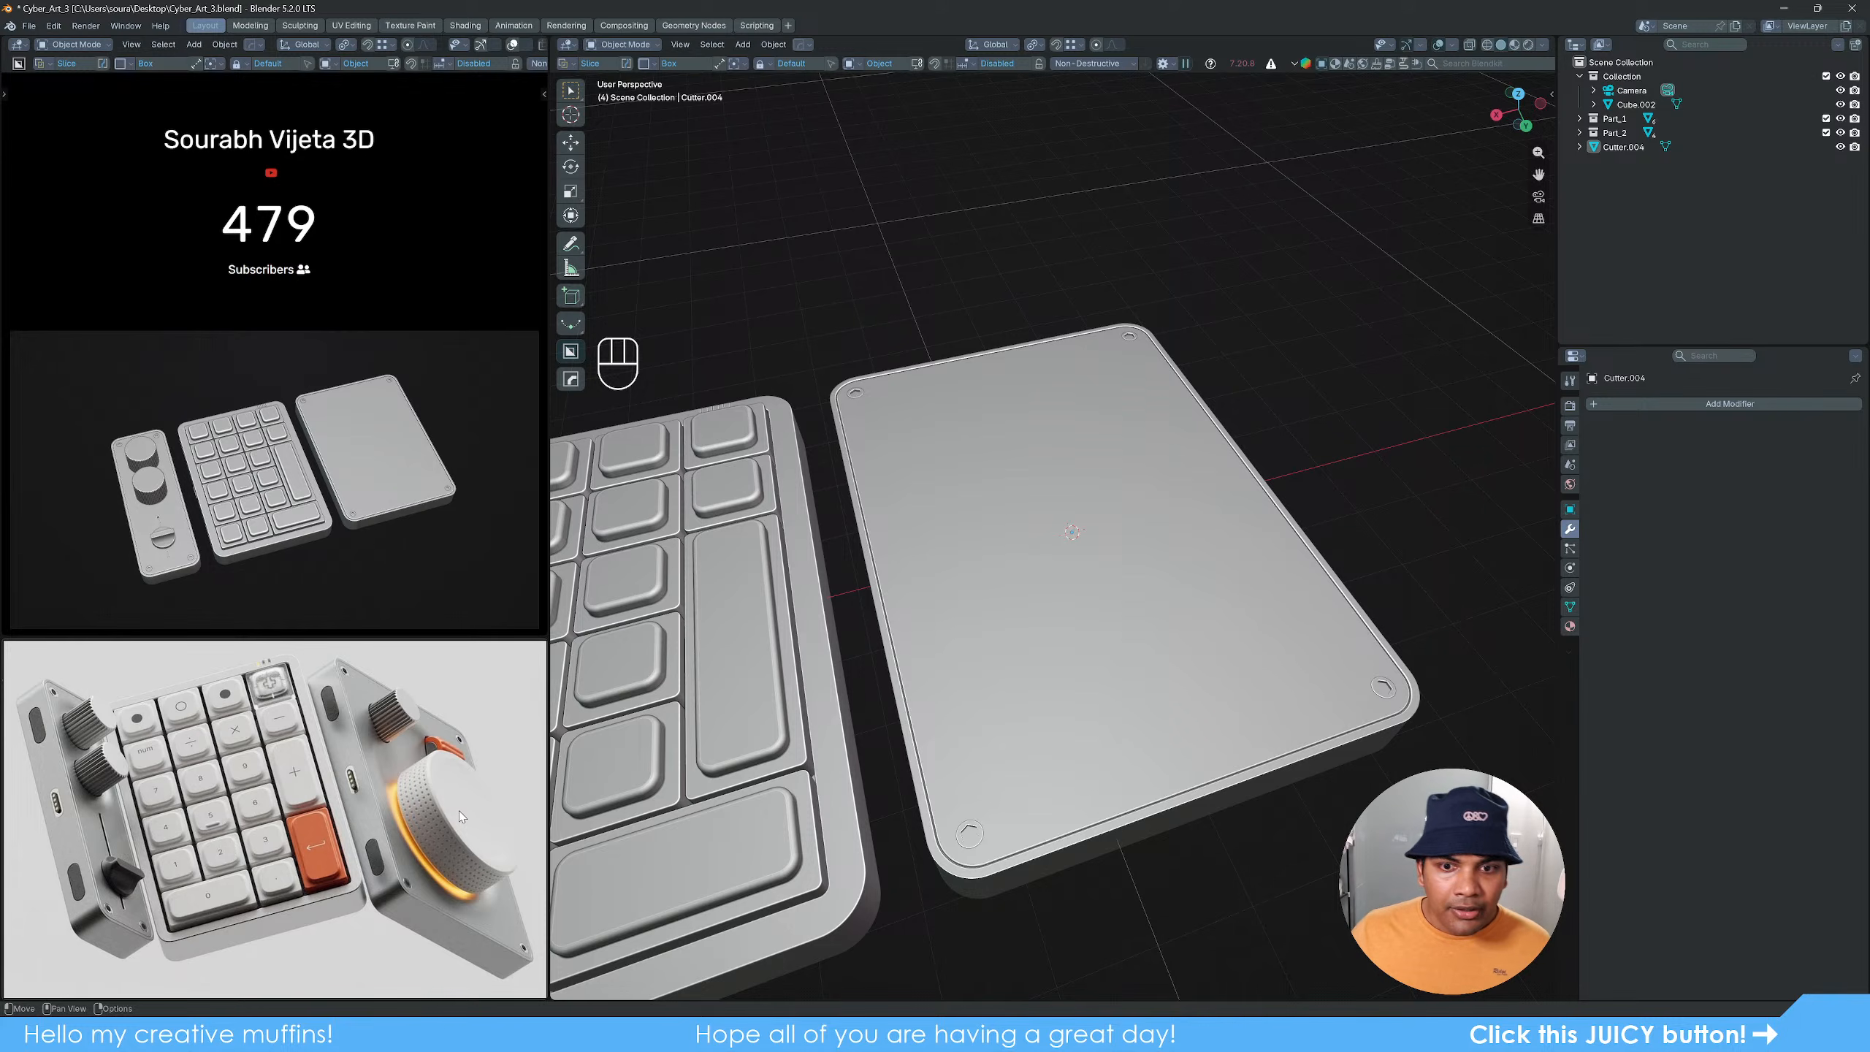
pyautogui.scroll(-5, 1108, 619)
pyautogui.moveTo(1108, 620); pyautogui.dragTo(1061, 629, button='middle')
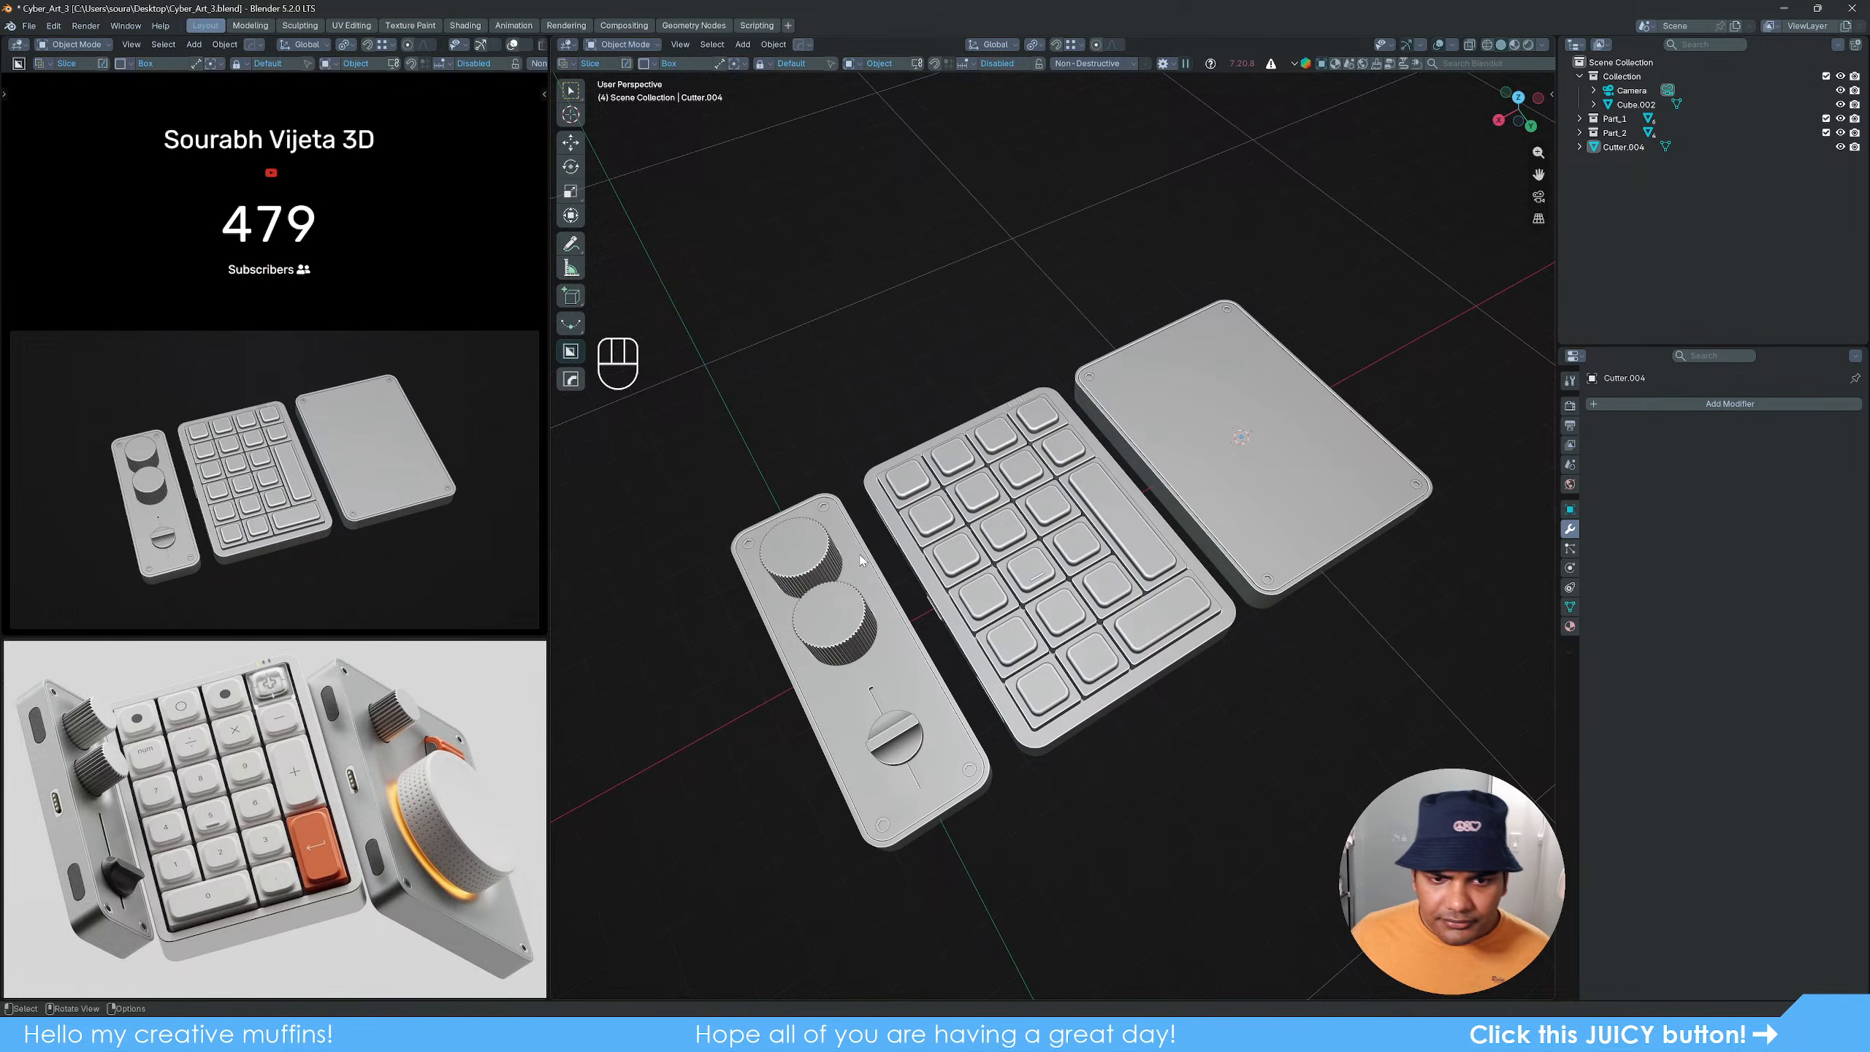
pyautogui.click(788, 564)
pyautogui.moveTo(808, 575); pyautogui.dragTo(997, 663, button='middle')
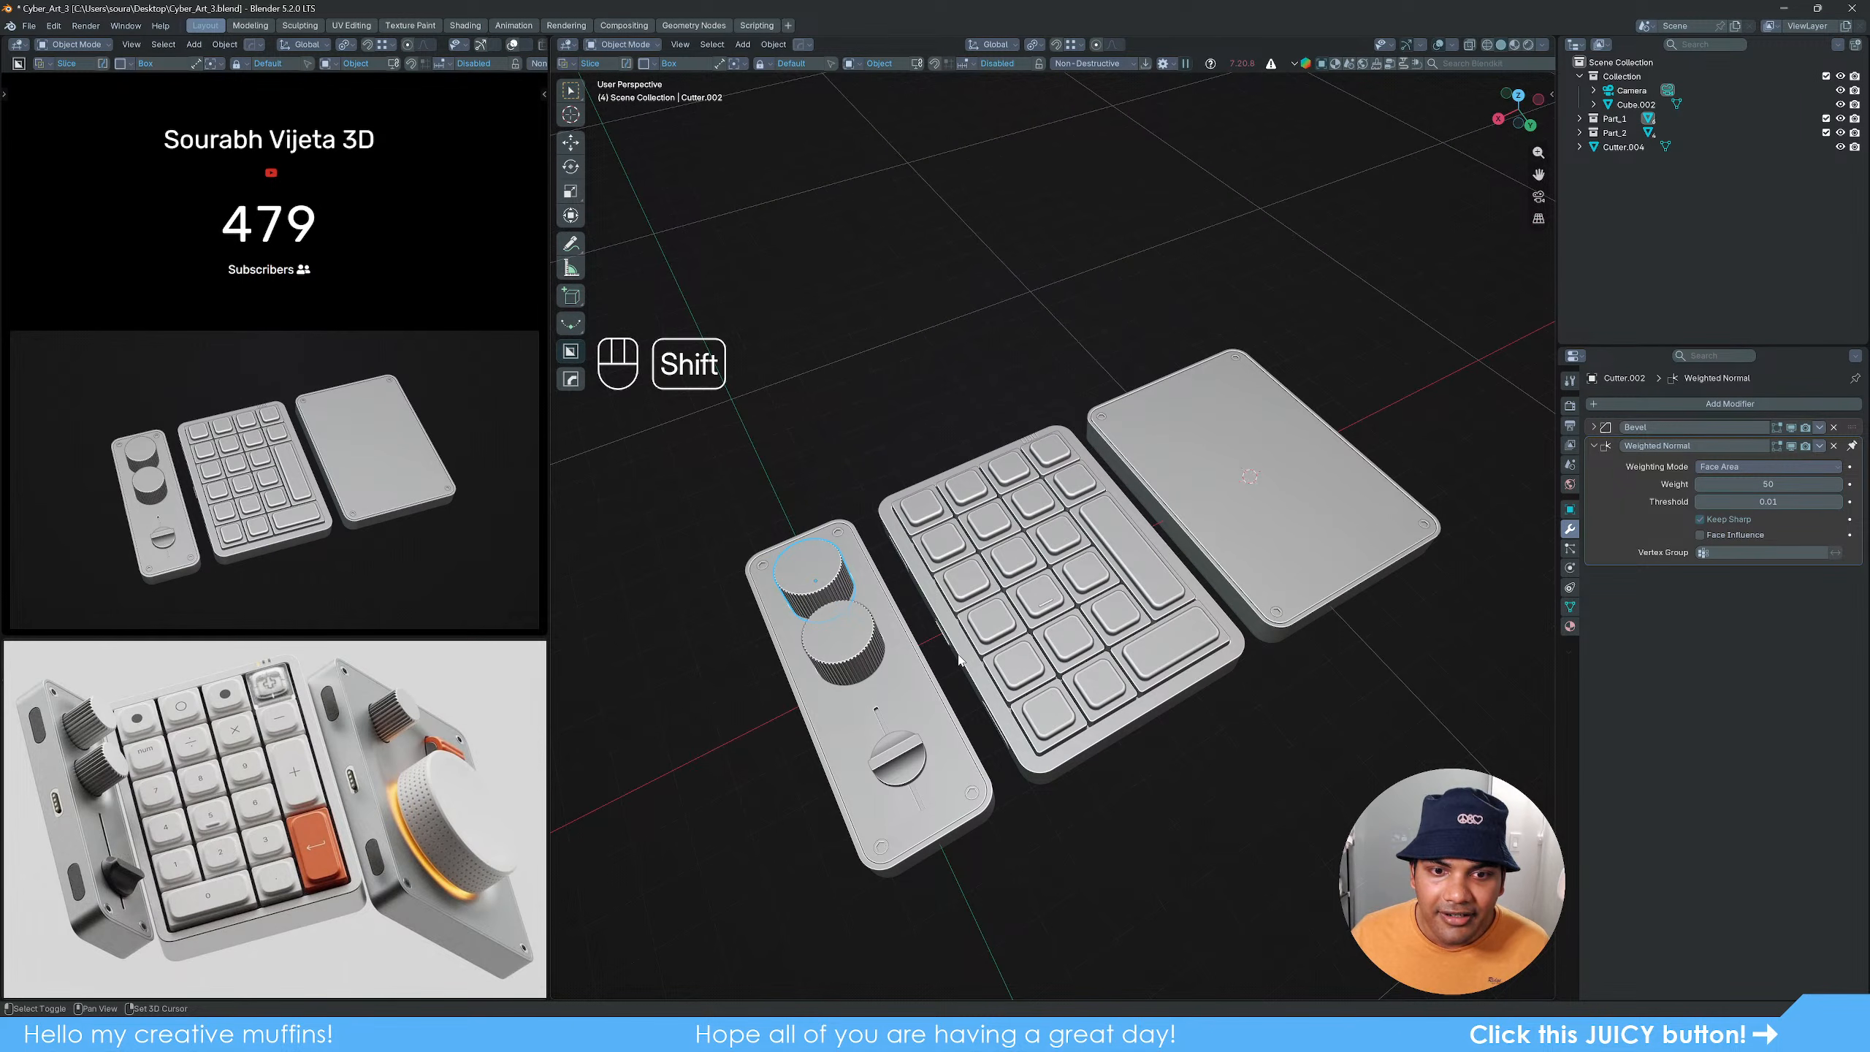
pyautogui.hotkey('shift', 'd')
pyautogui.press('x')
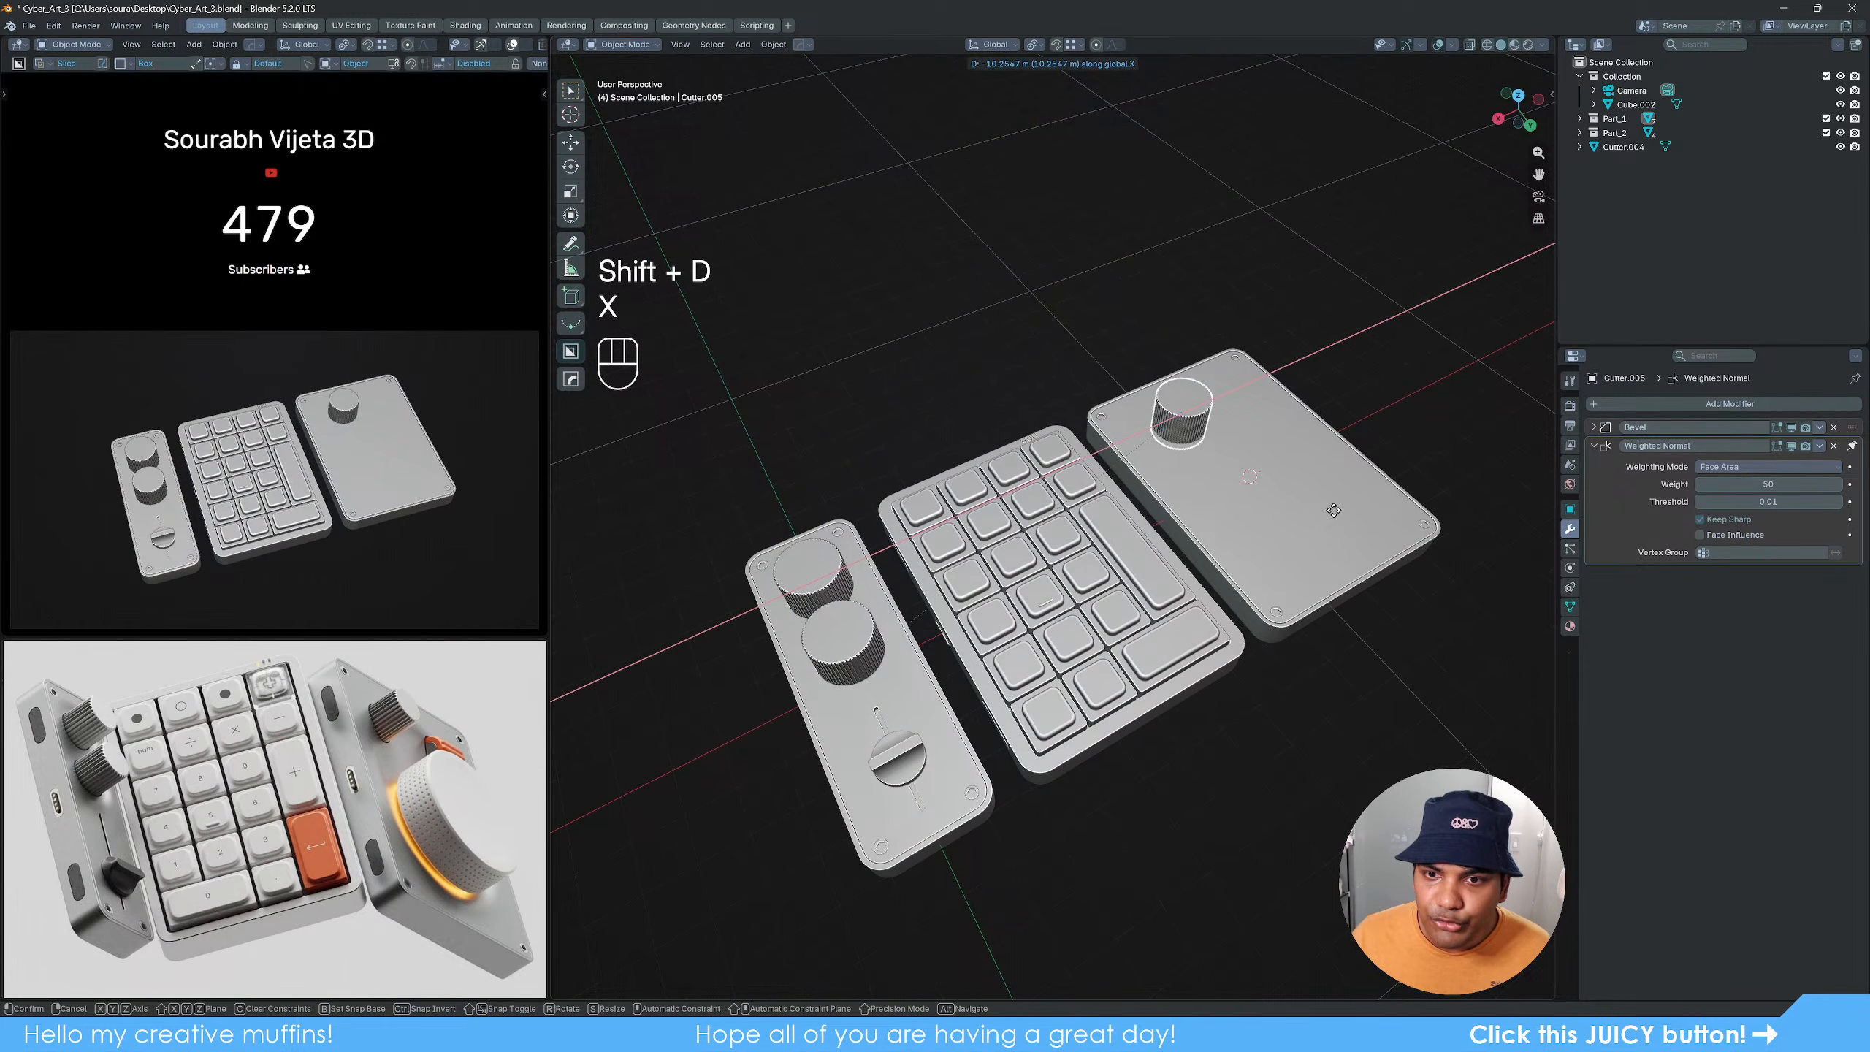
pyautogui.click(1323, 512)
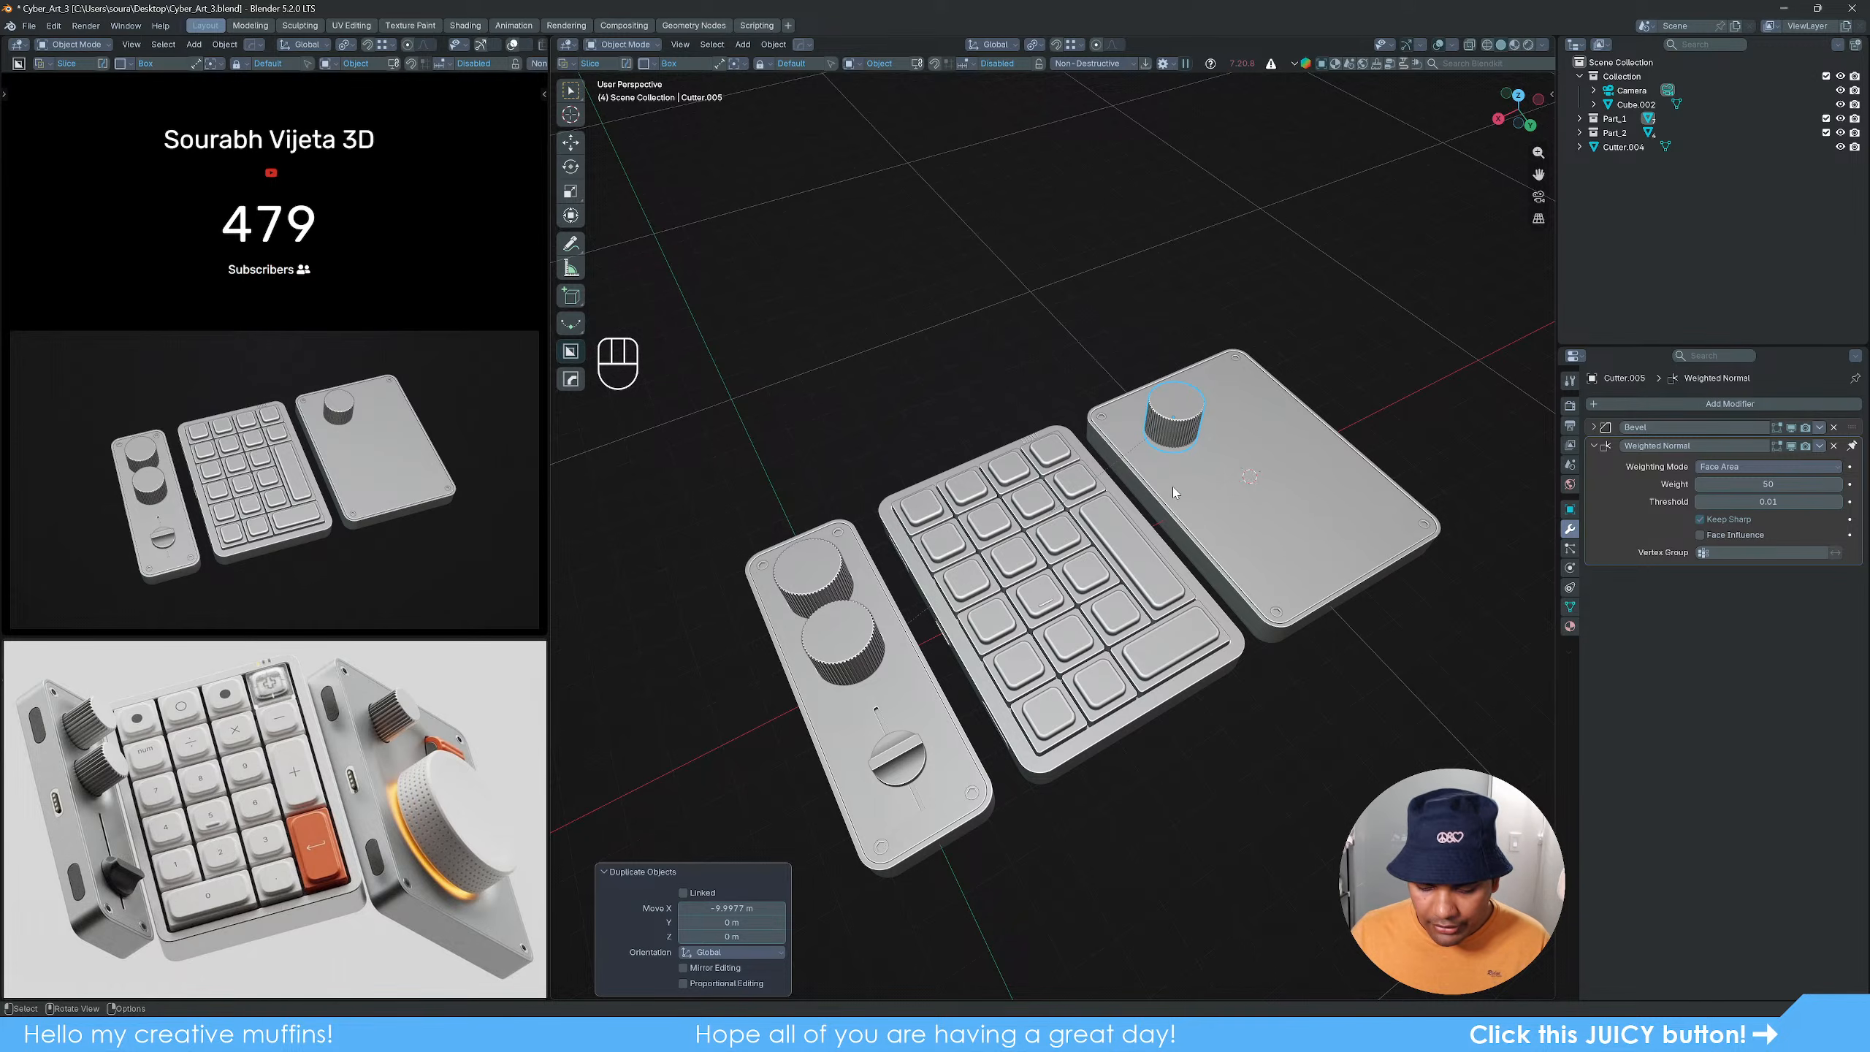
# Step: Move the duplicated knob to the Scene Collection and clear its parent while keeping the transformation
pyautogui.press('m')
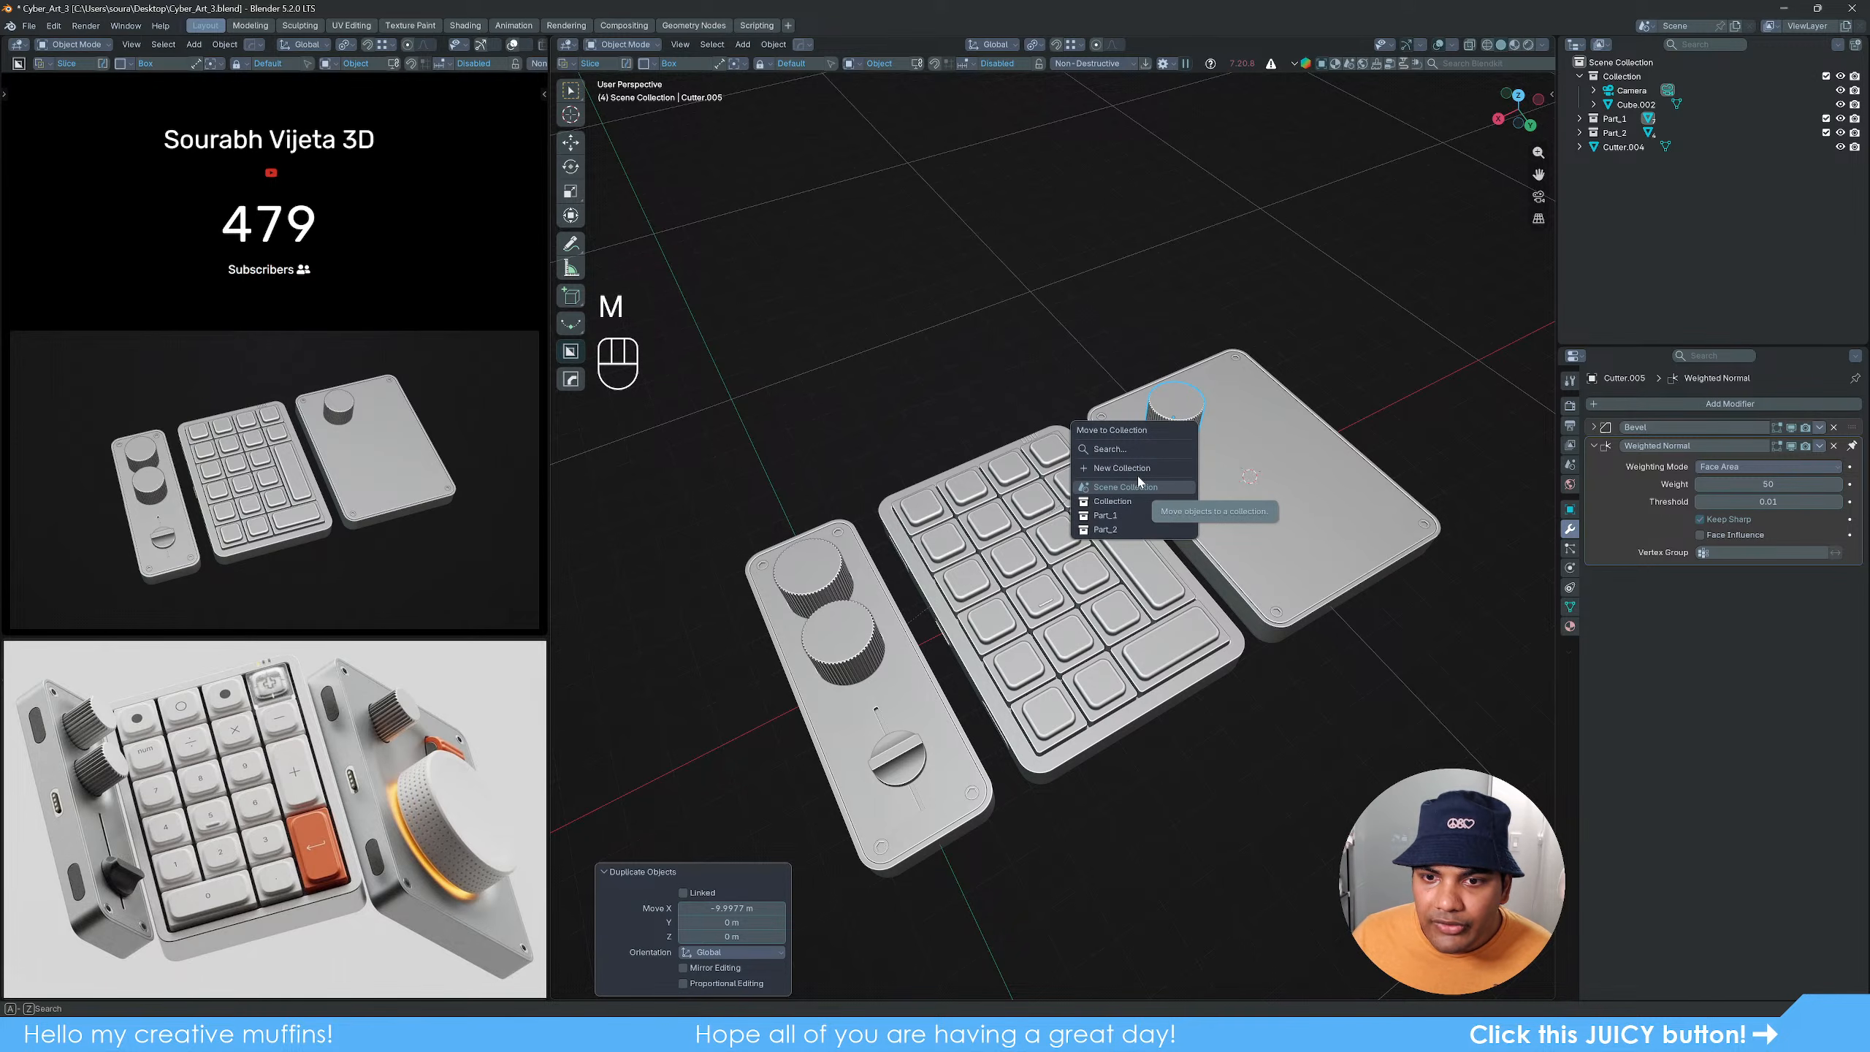
pyautogui.click(1174, 489)
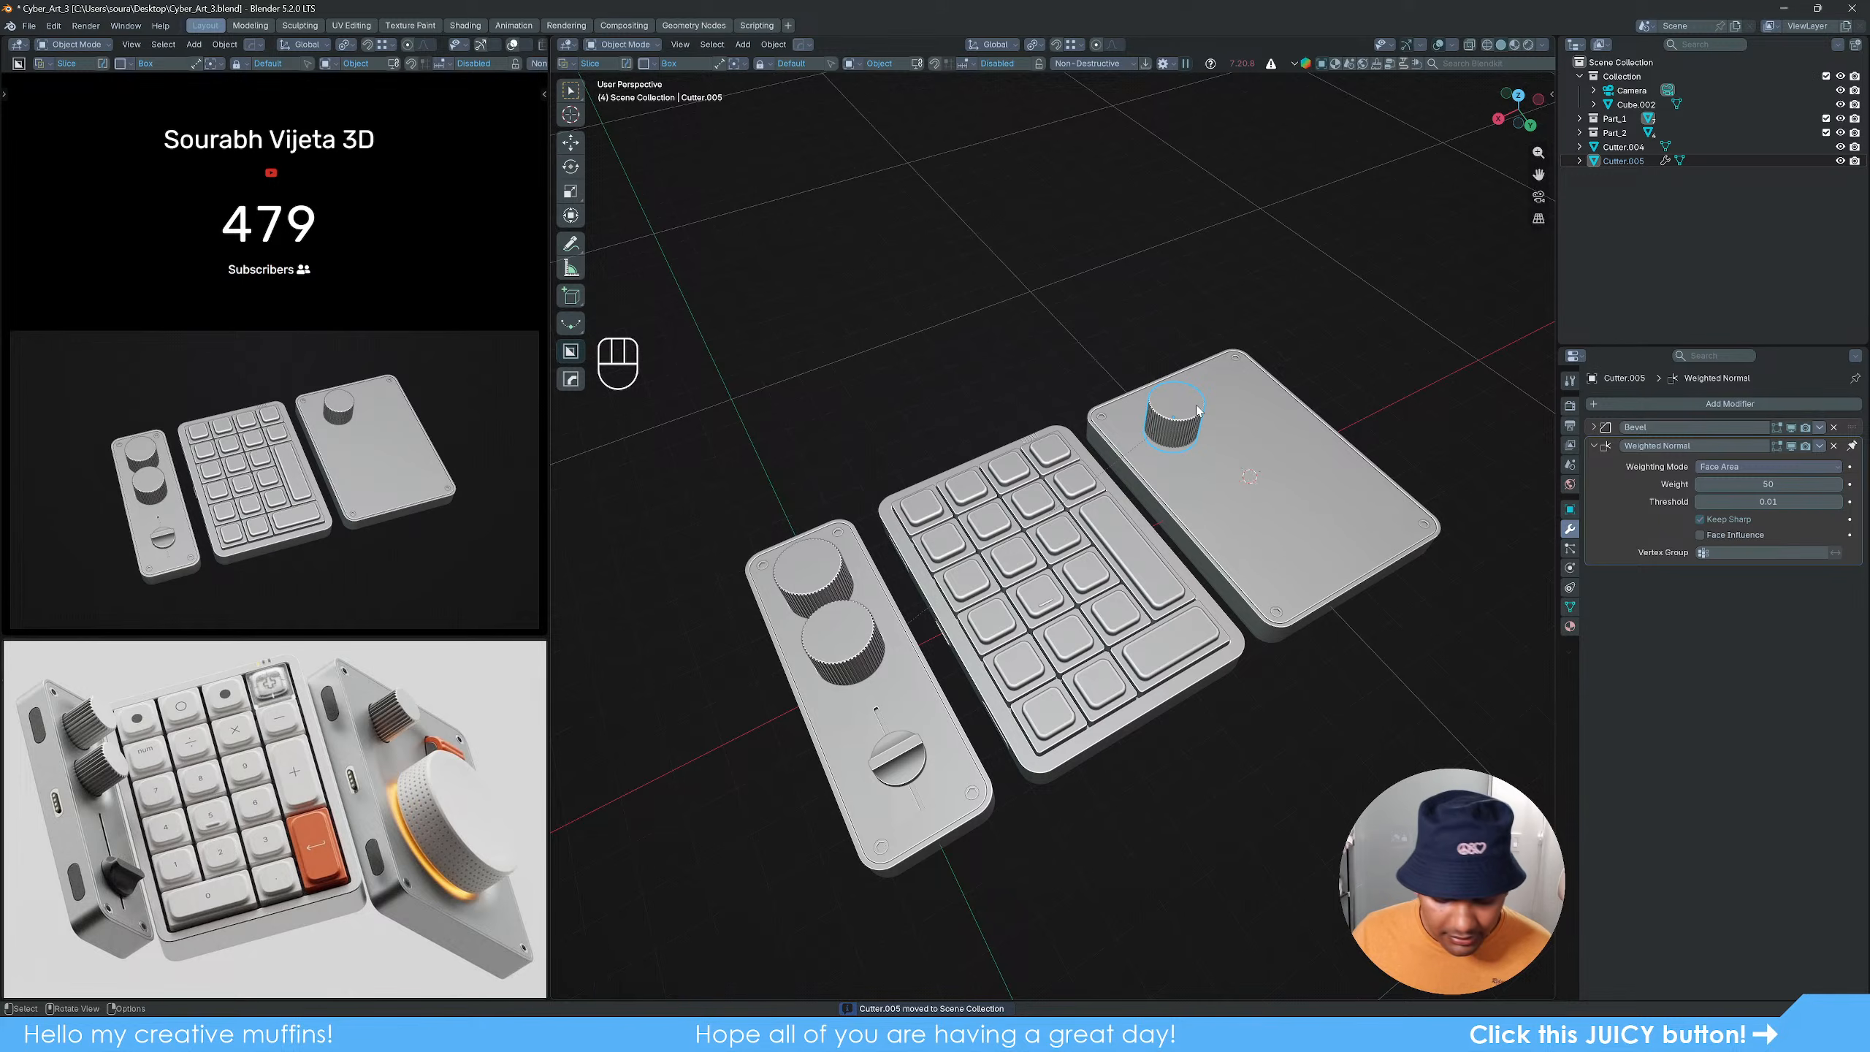
pyautogui.hotkey('alt', 'p')
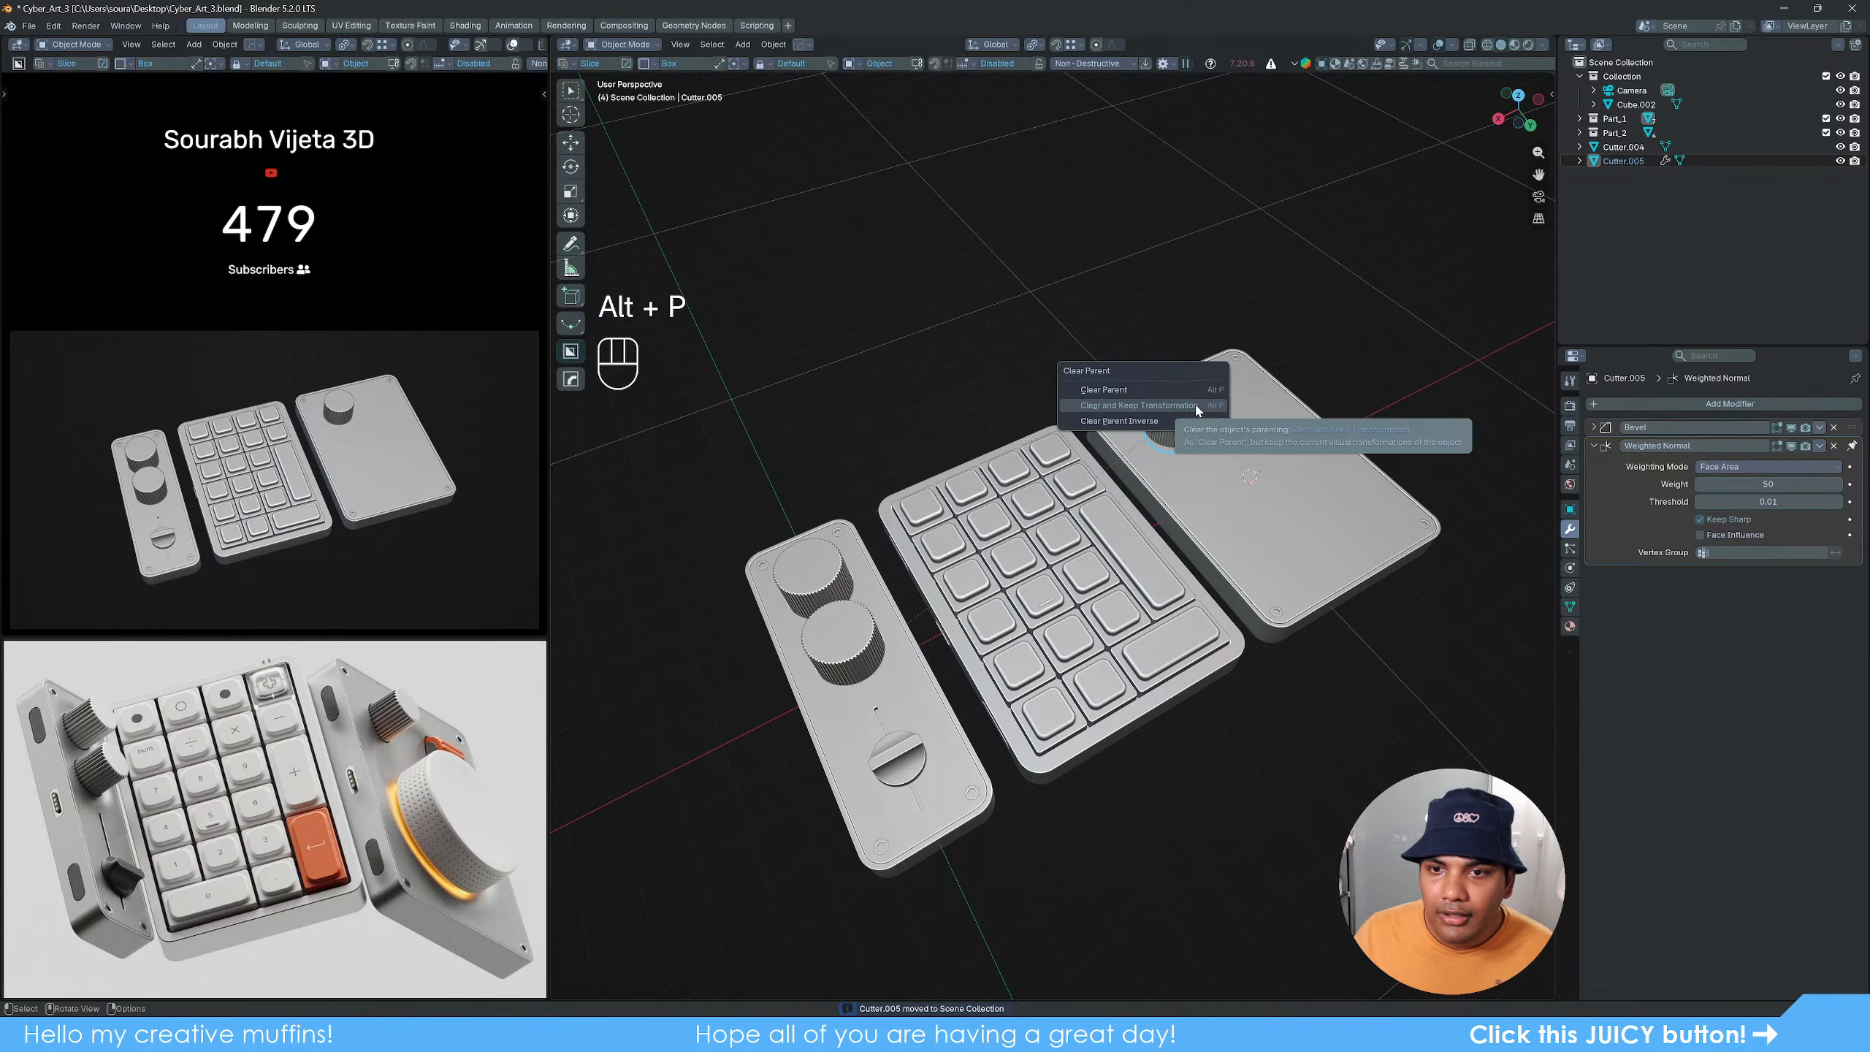
pyautogui.click(1194, 407)
pyautogui.press('g')
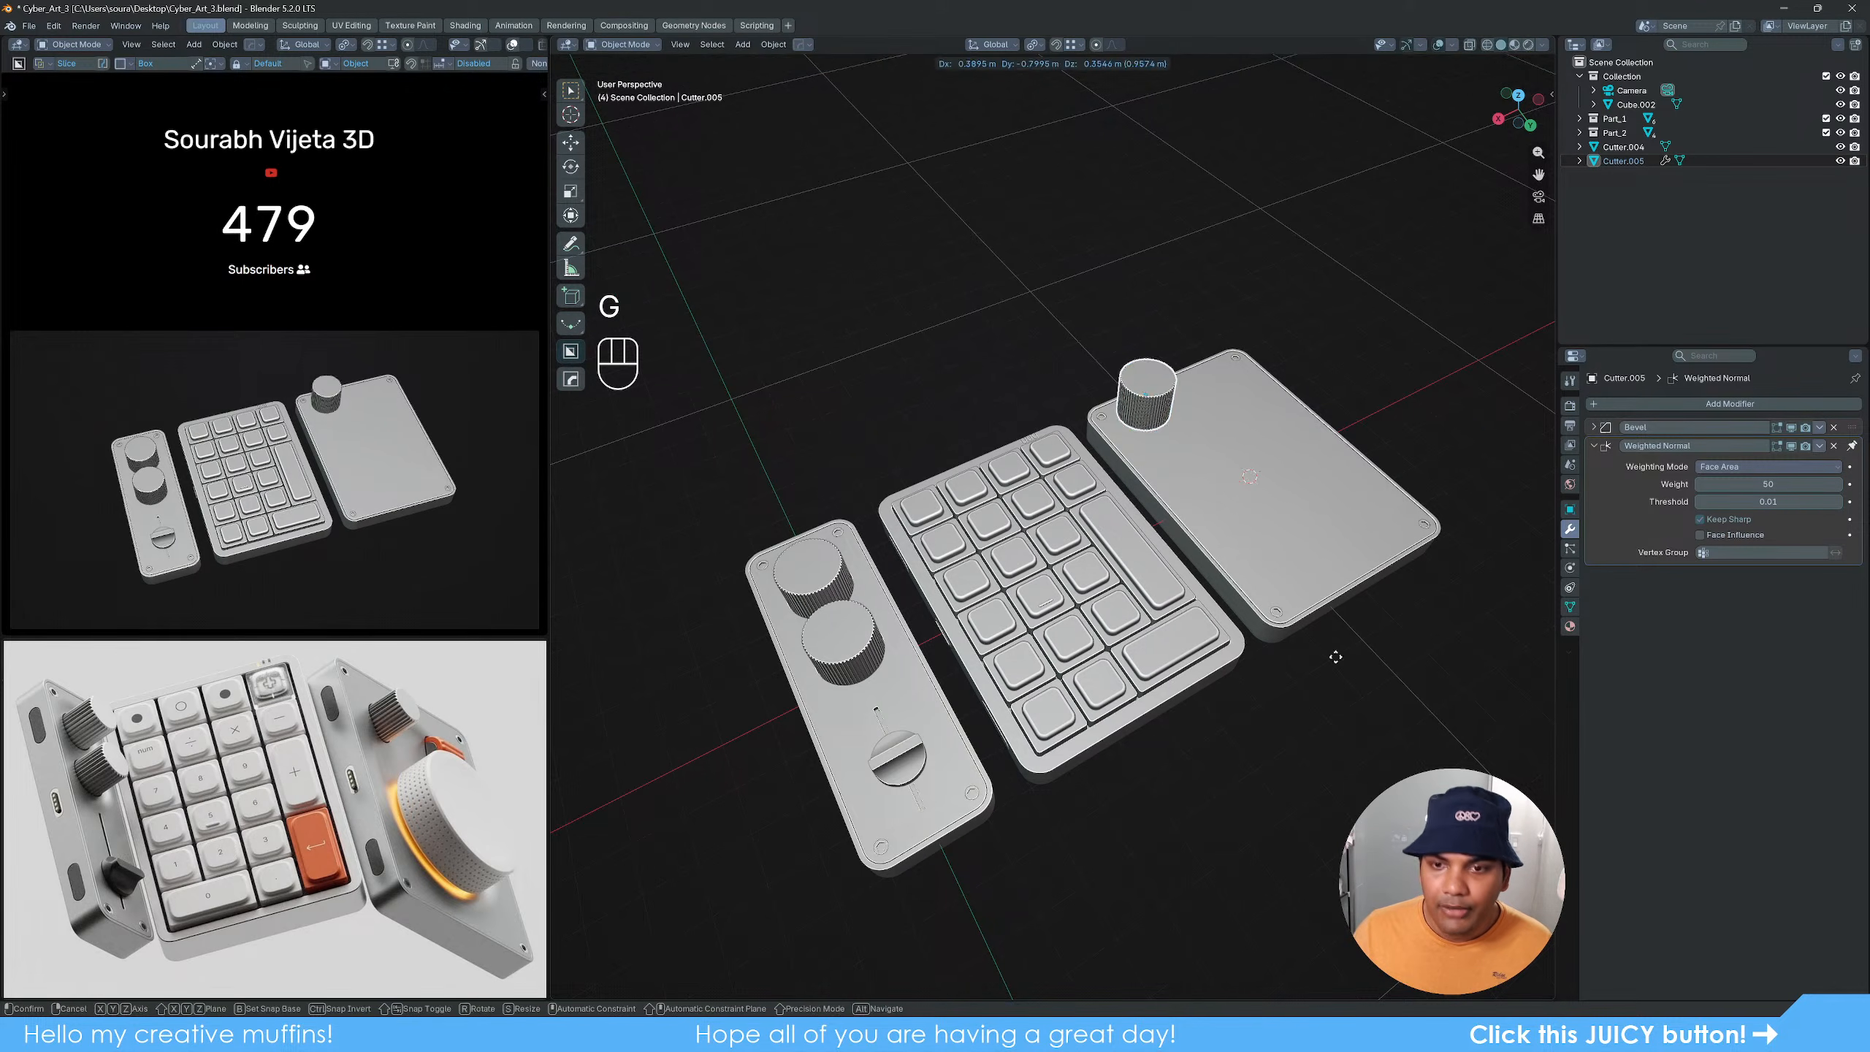
pyautogui.rightClick(1258, 542)
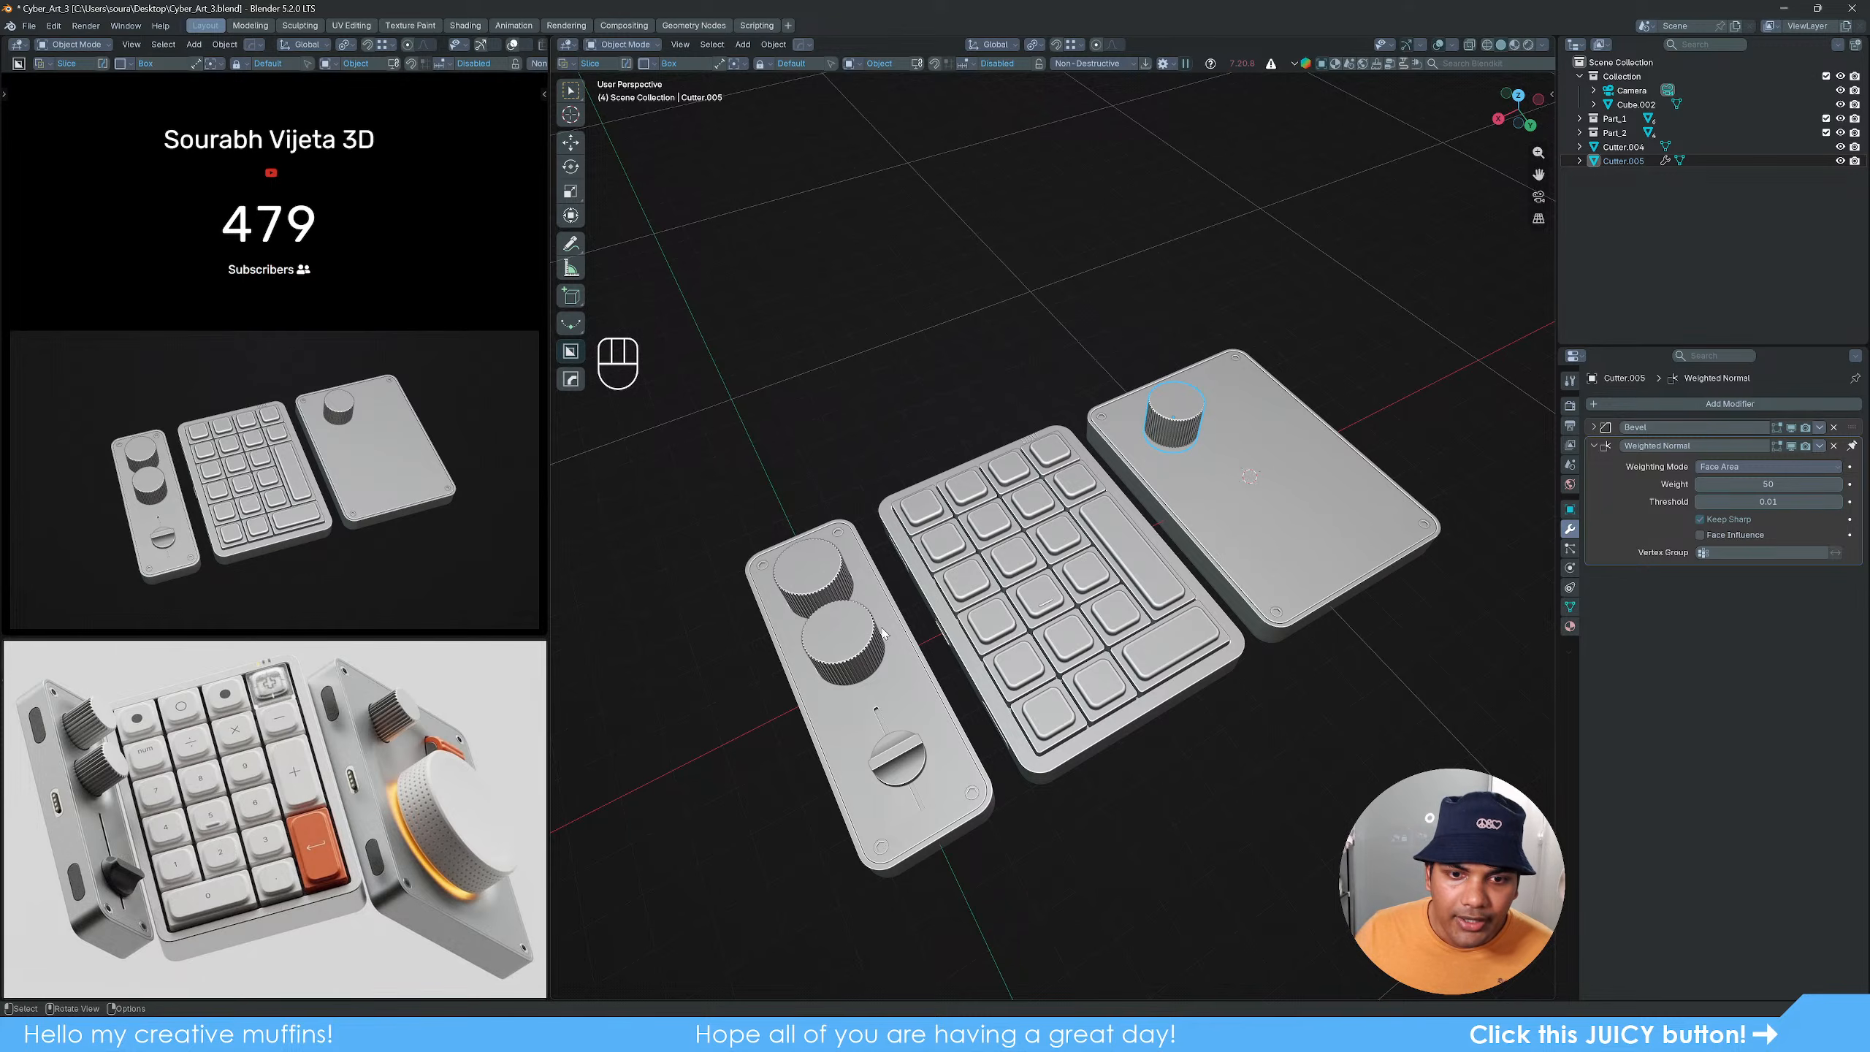
# Step: Isolate the dial unit's base by hiding all other objects
pyautogui.moveTo(1119, 533); pyautogui.dragTo(989, 574, button='middle')
pyautogui.scroll(2, 989, 574)
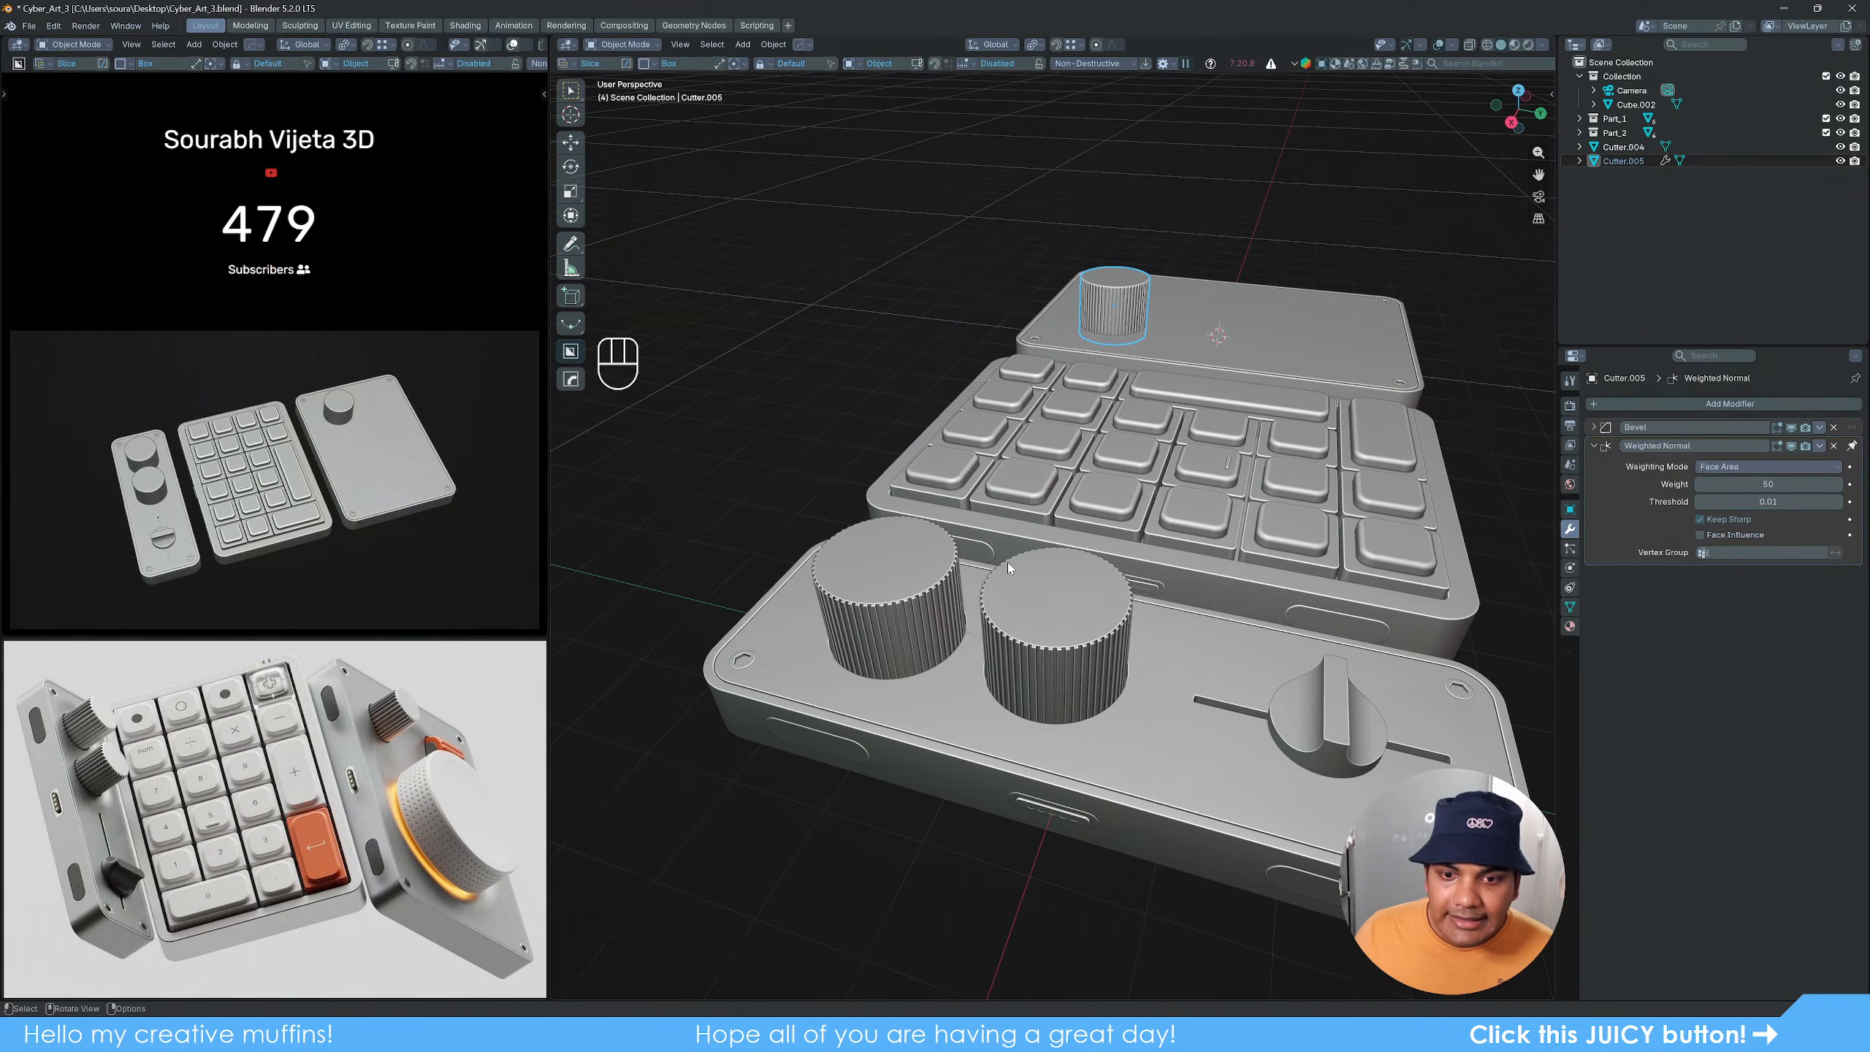
pyautogui.click(962, 695)
pyautogui.hotkey('shift', 'h')
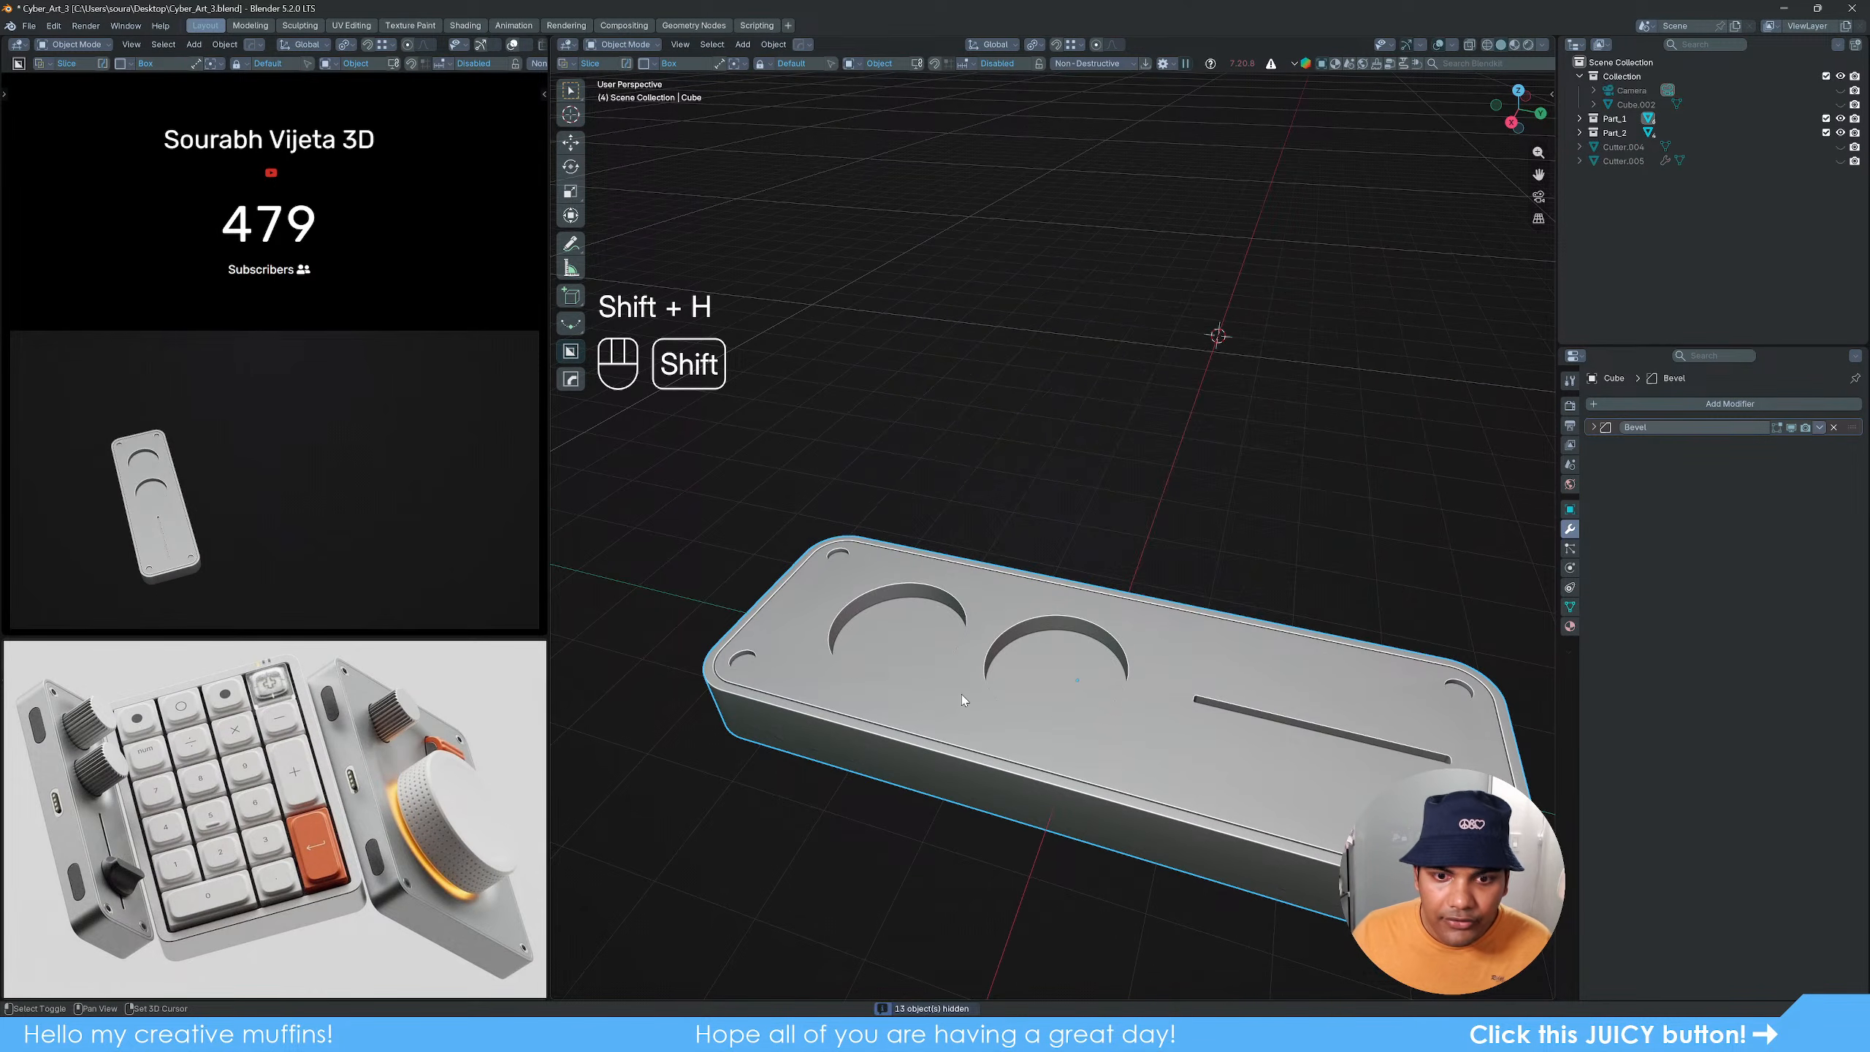
pyautogui.keyDown('shift'); pyautogui.moveTo(959, 634); pyautogui.dragTo(1045, 584, button='middle'); pyautogui.keyUp('shift')
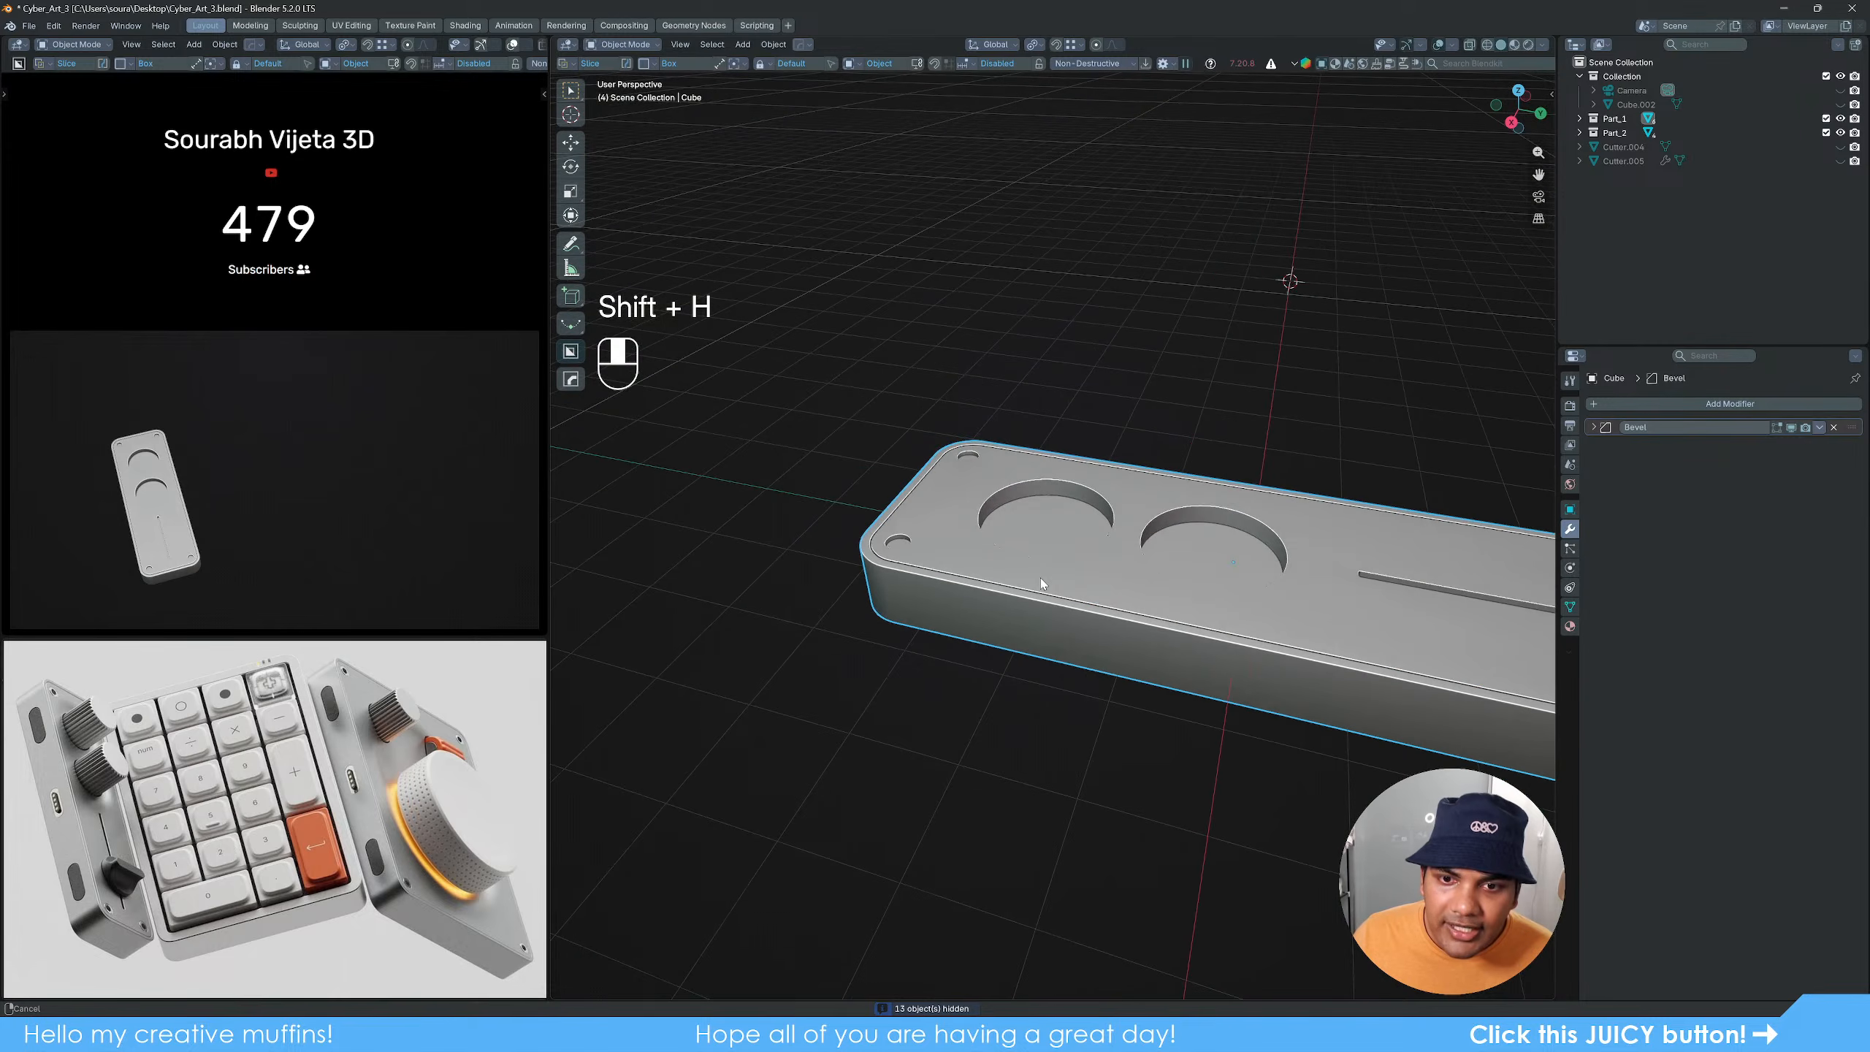
pyautogui.scroll(3, 1074, 529)
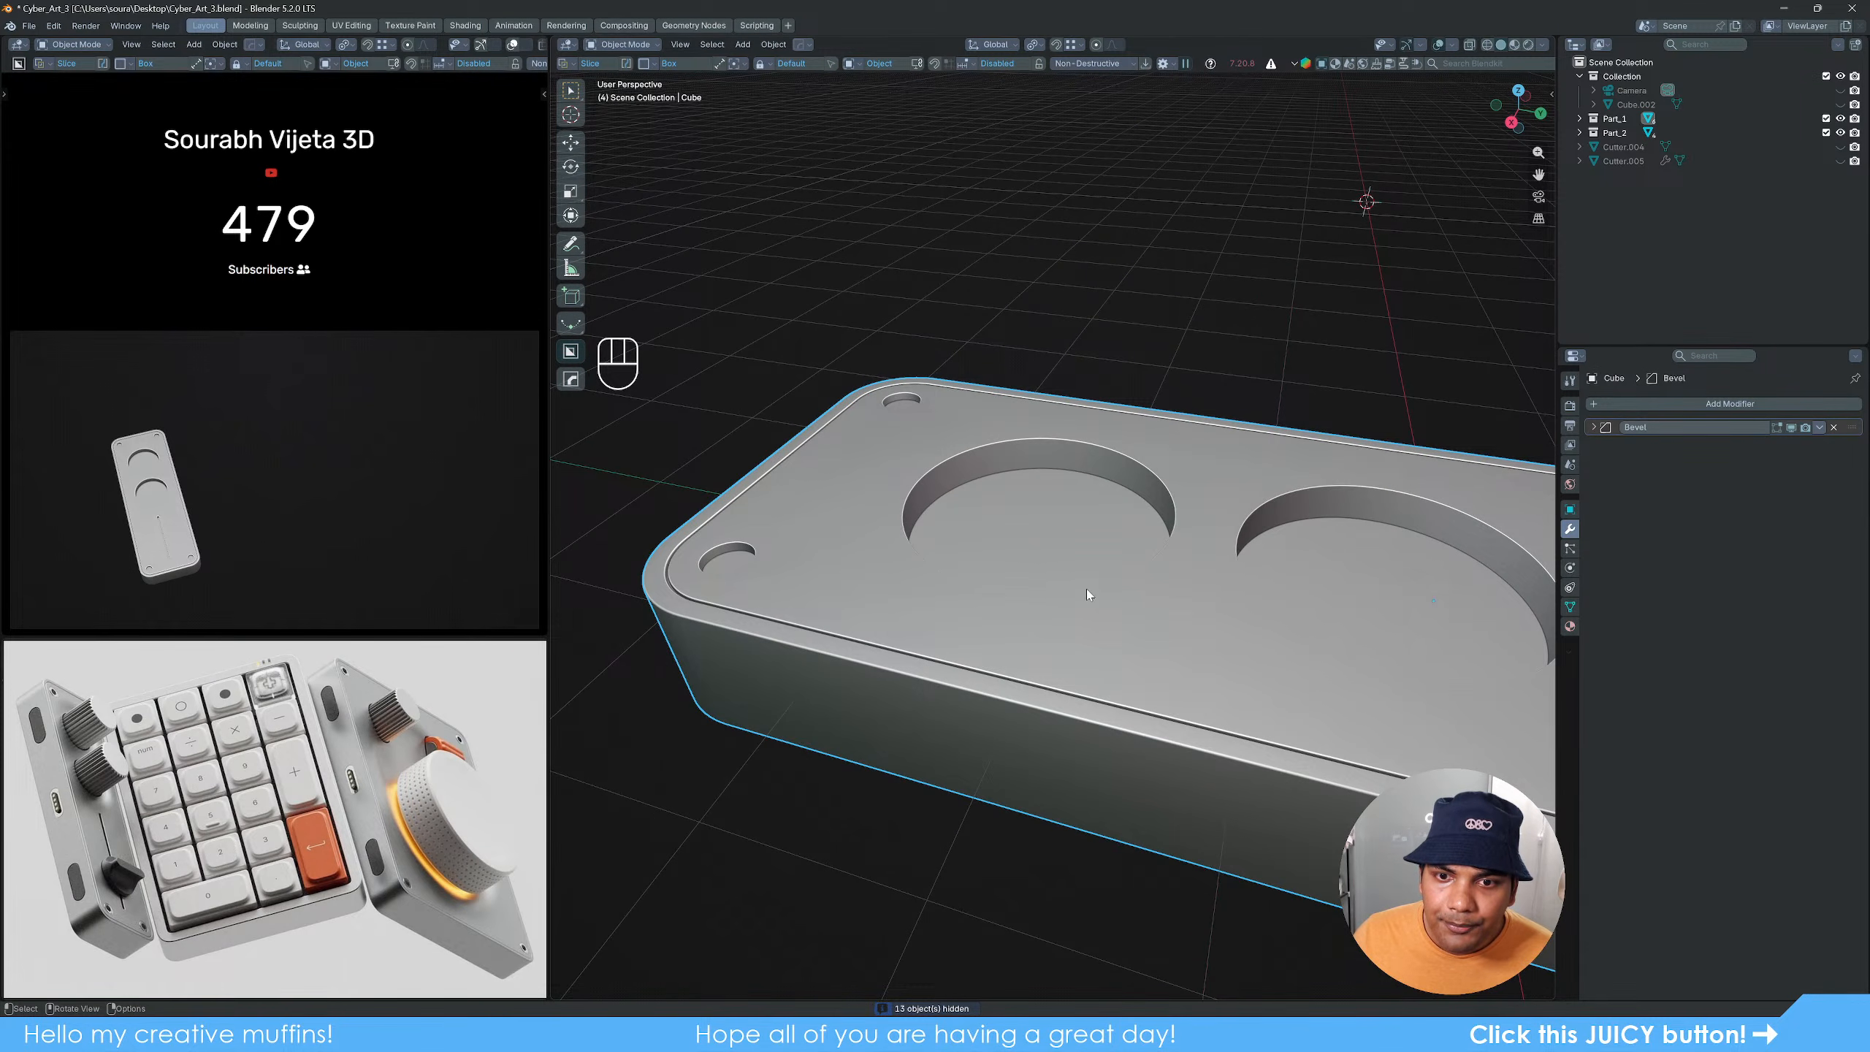
pyautogui.moveTo(1134, 582); pyautogui.dragTo(1117, 576, button='middle')
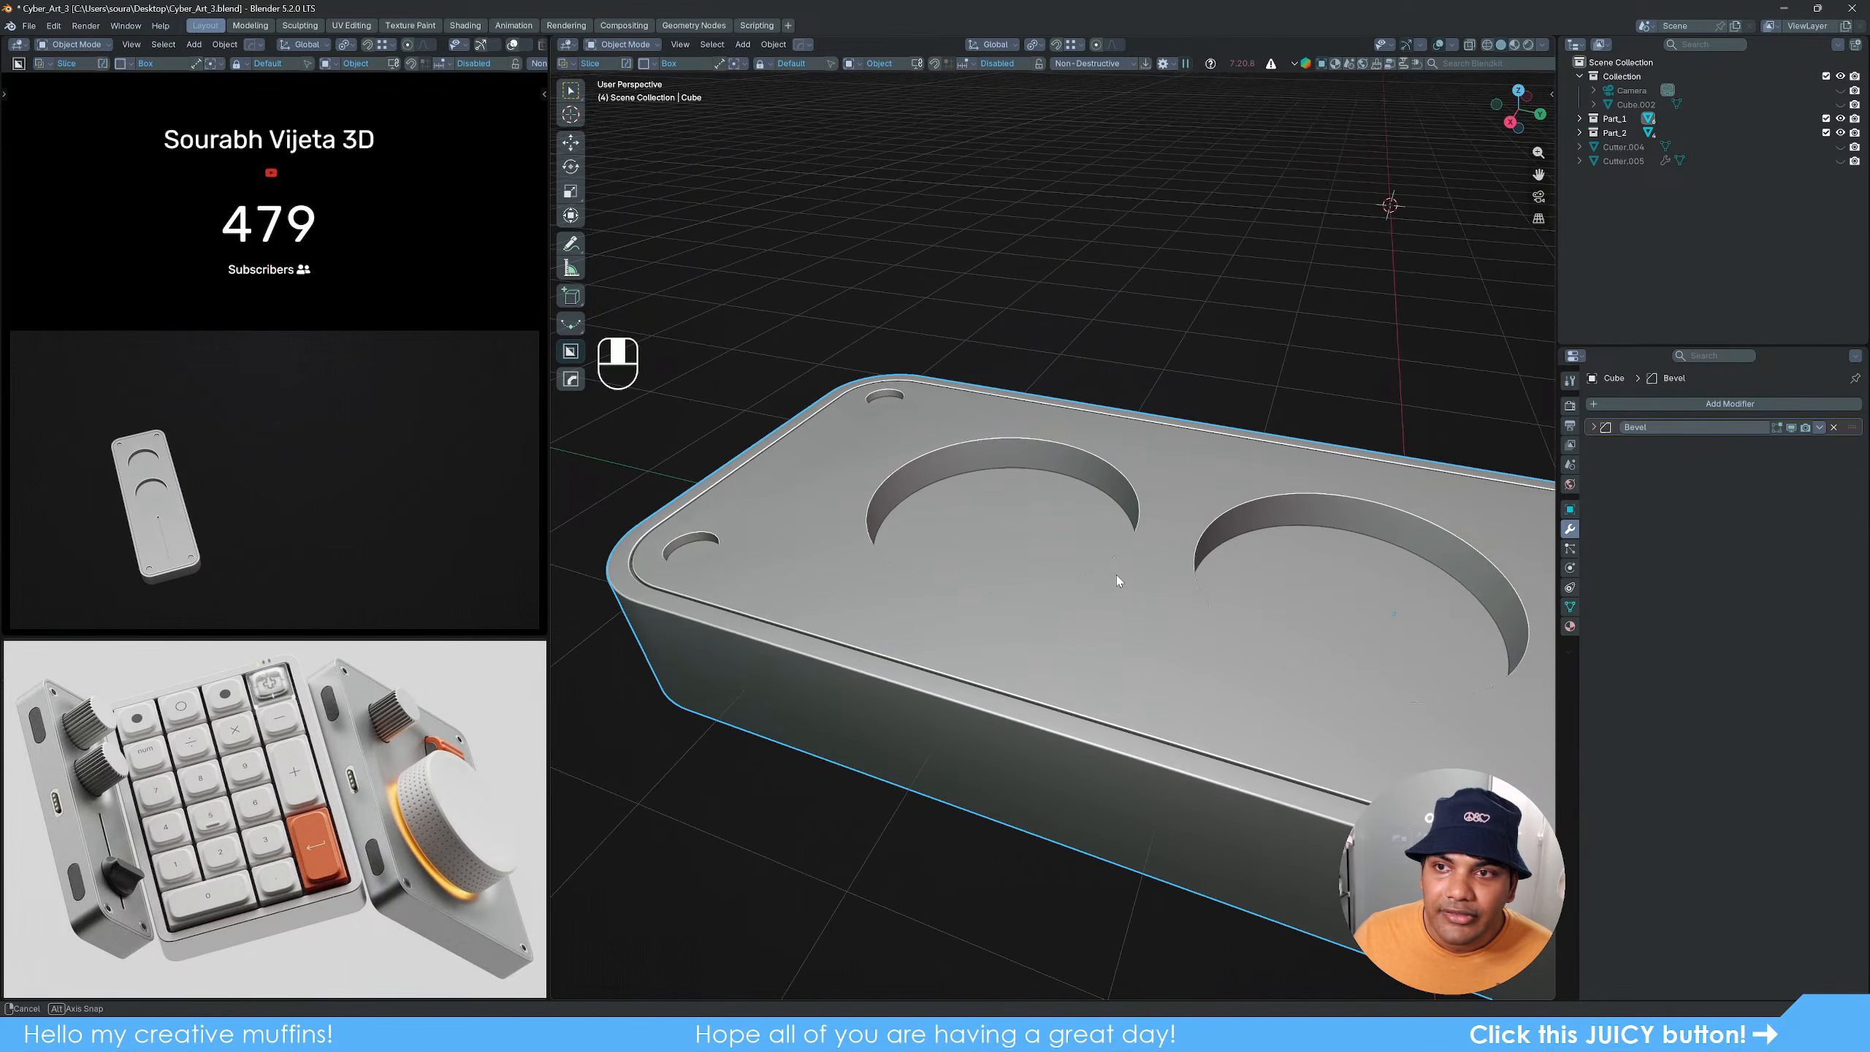
# Step: Duplicate the inner wall face loop of the first knob recess and raise the copy about 1.6 m along Z
pyautogui.press('Tab')
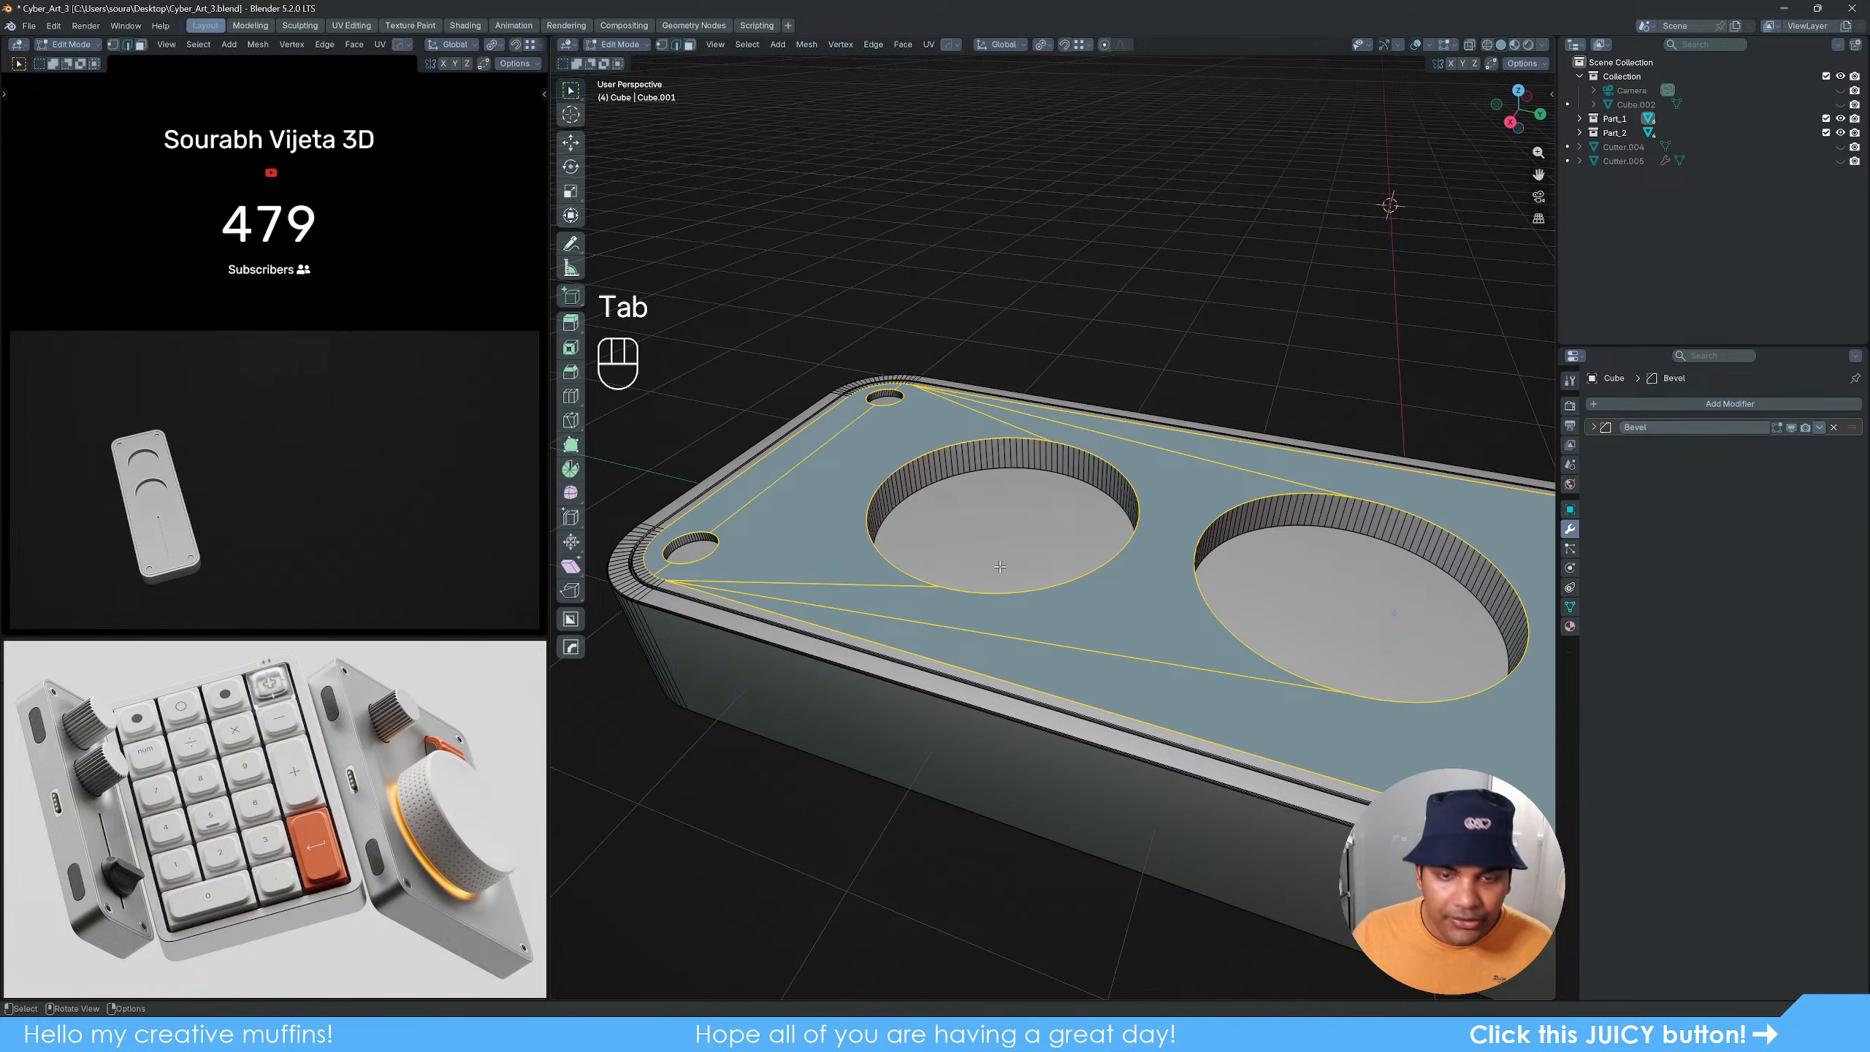
pyautogui.press('3')
pyautogui.keyDown('alt'); pyautogui.click(1007, 454); pyautogui.keyUp('alt')
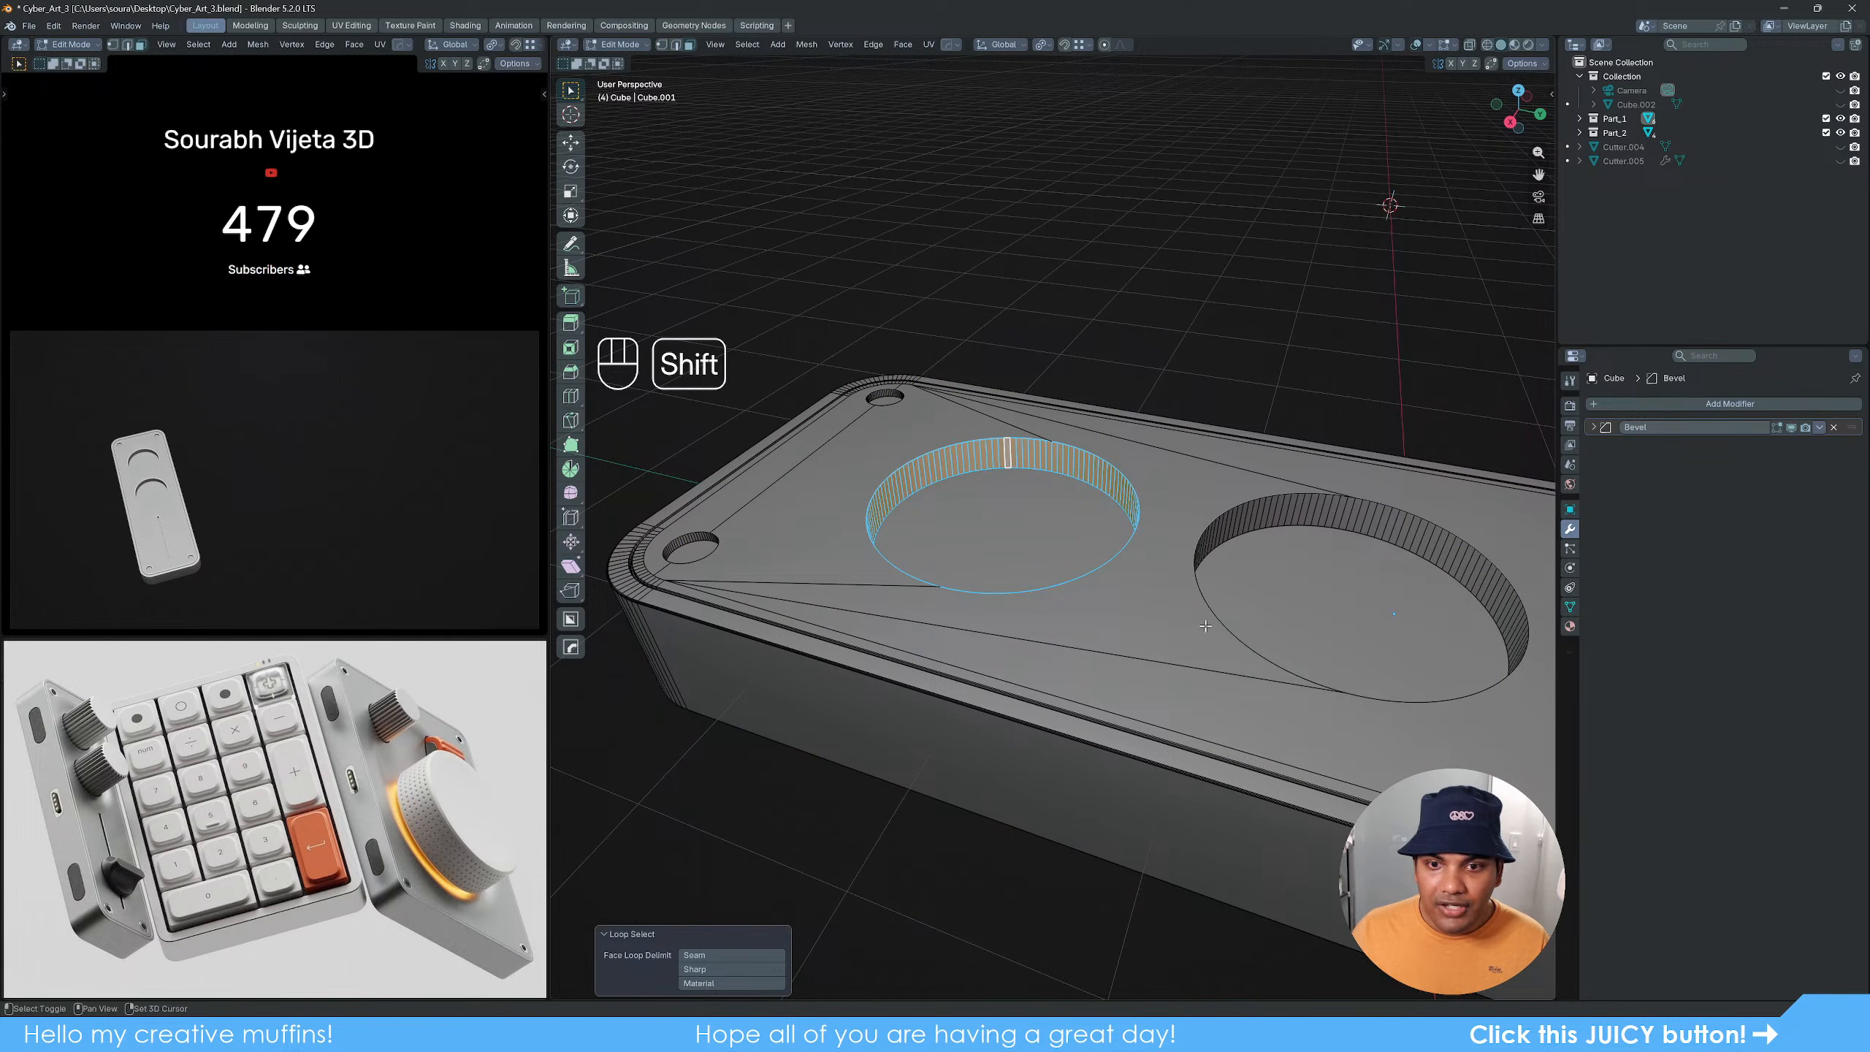
pyautogui.hotkey('shift', 'd')
pyautogui.press('z')
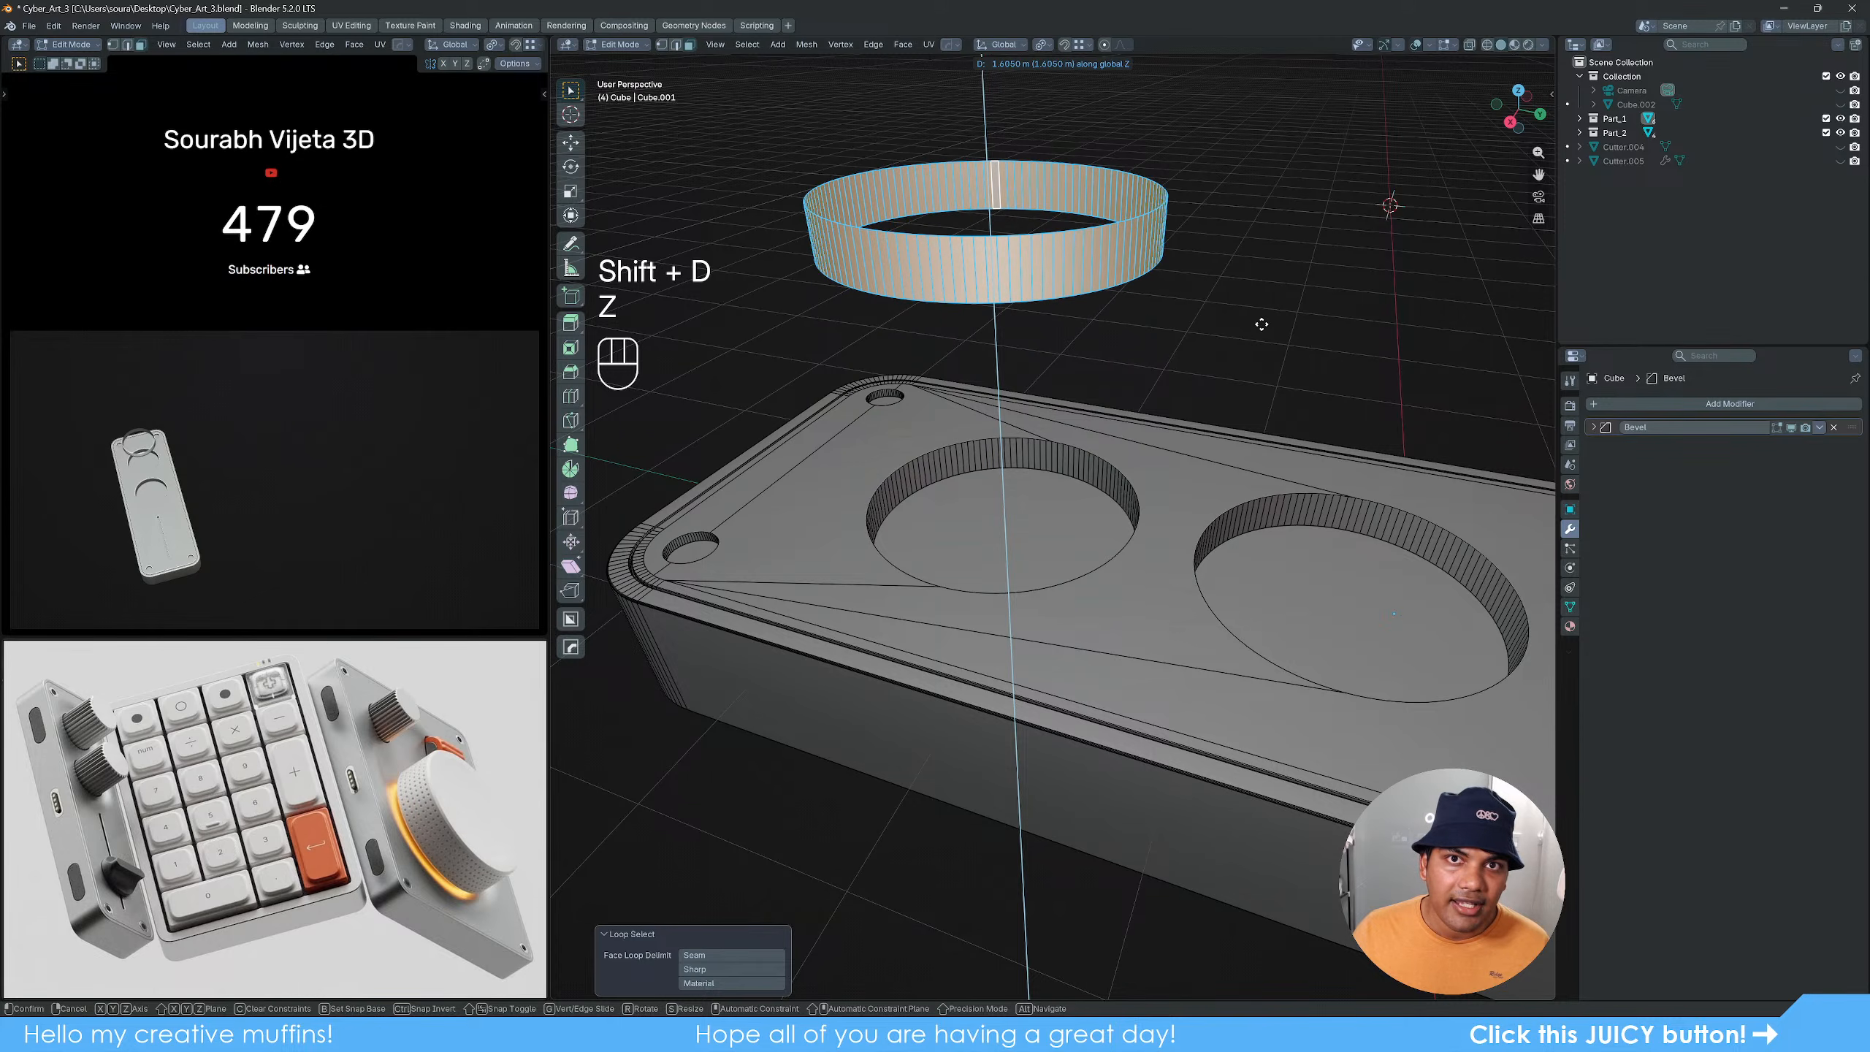
pyautogui.click(1261, 324)
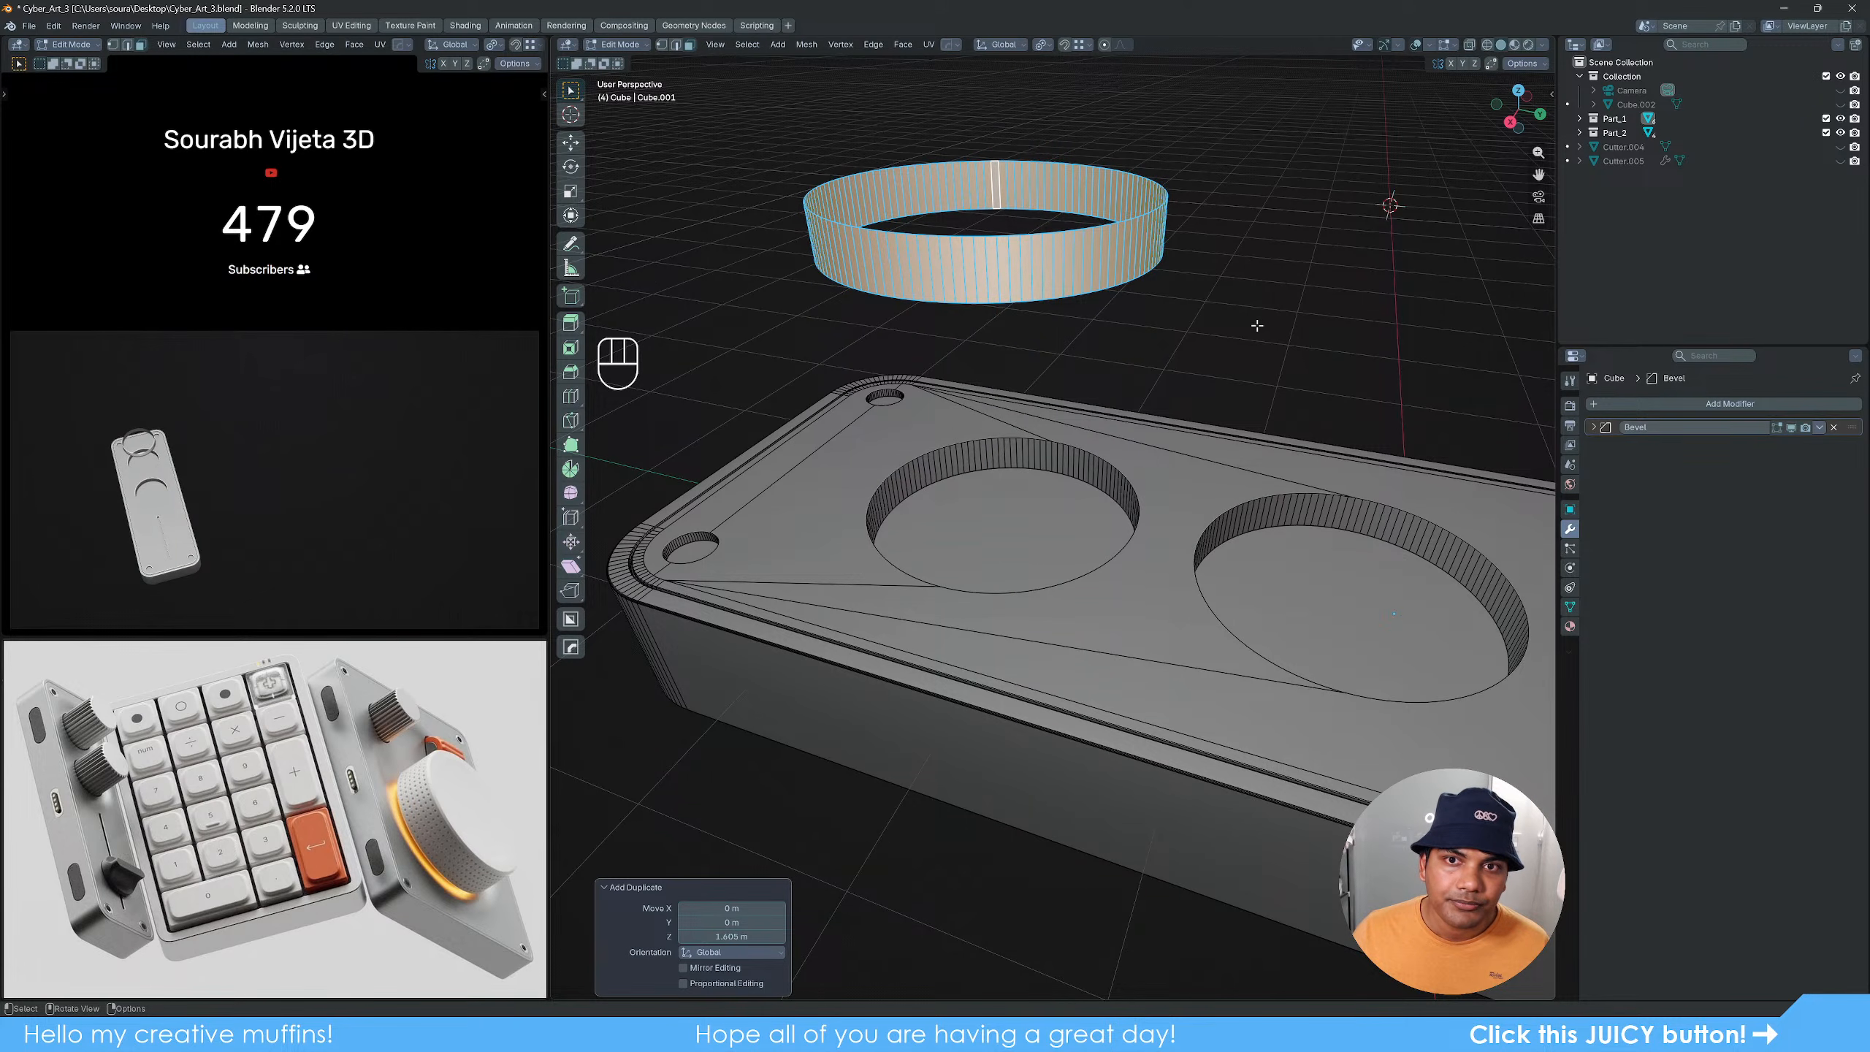
# Step: Select the raised ring's whole face loop and apply Flip Quad Tessellation to its faces
pyautogui.moveTo(1158, 410)
pyautogui.mouseDown(button='middle')
pyautogui.moveTo(1152, 427)
pyautogui.moveTo(1150, 404)
pyautogui.mouseUp(button='middle')
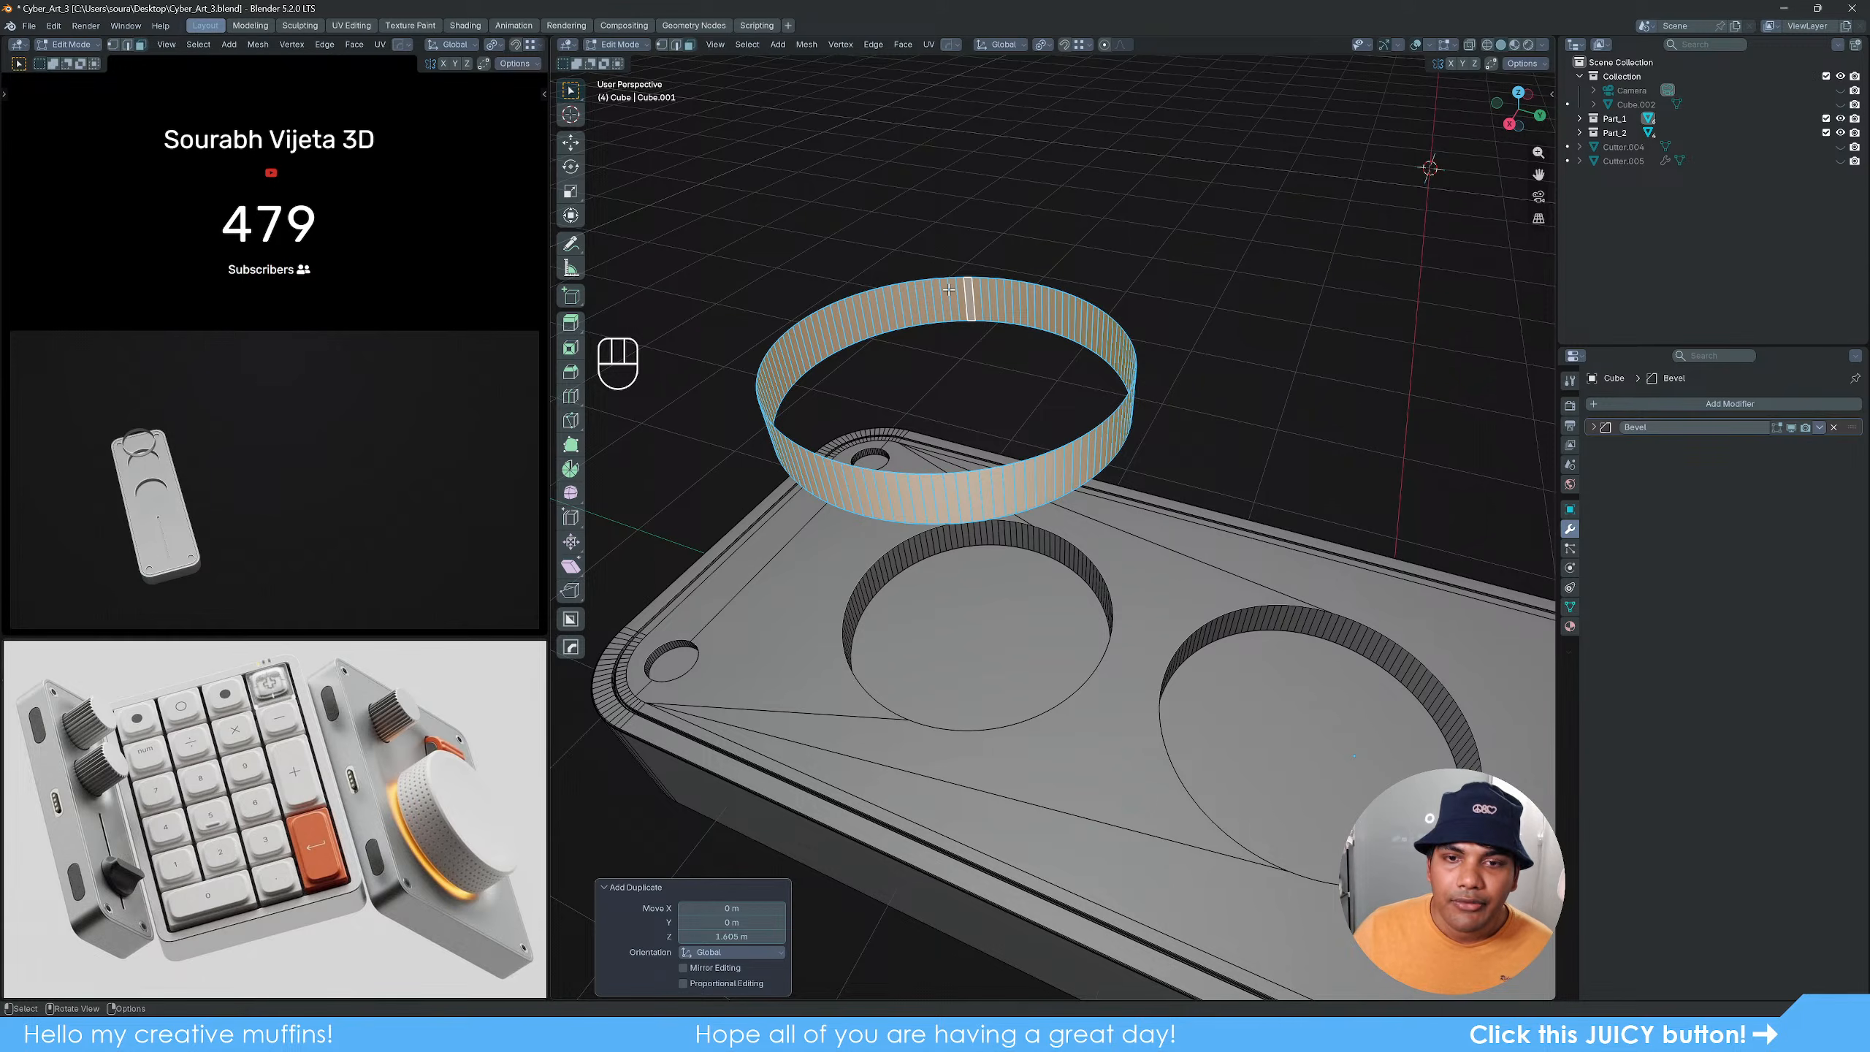
pyautogui.scroll(3, 967, 390)
pyautogui.scroll(-3, 953, 398)
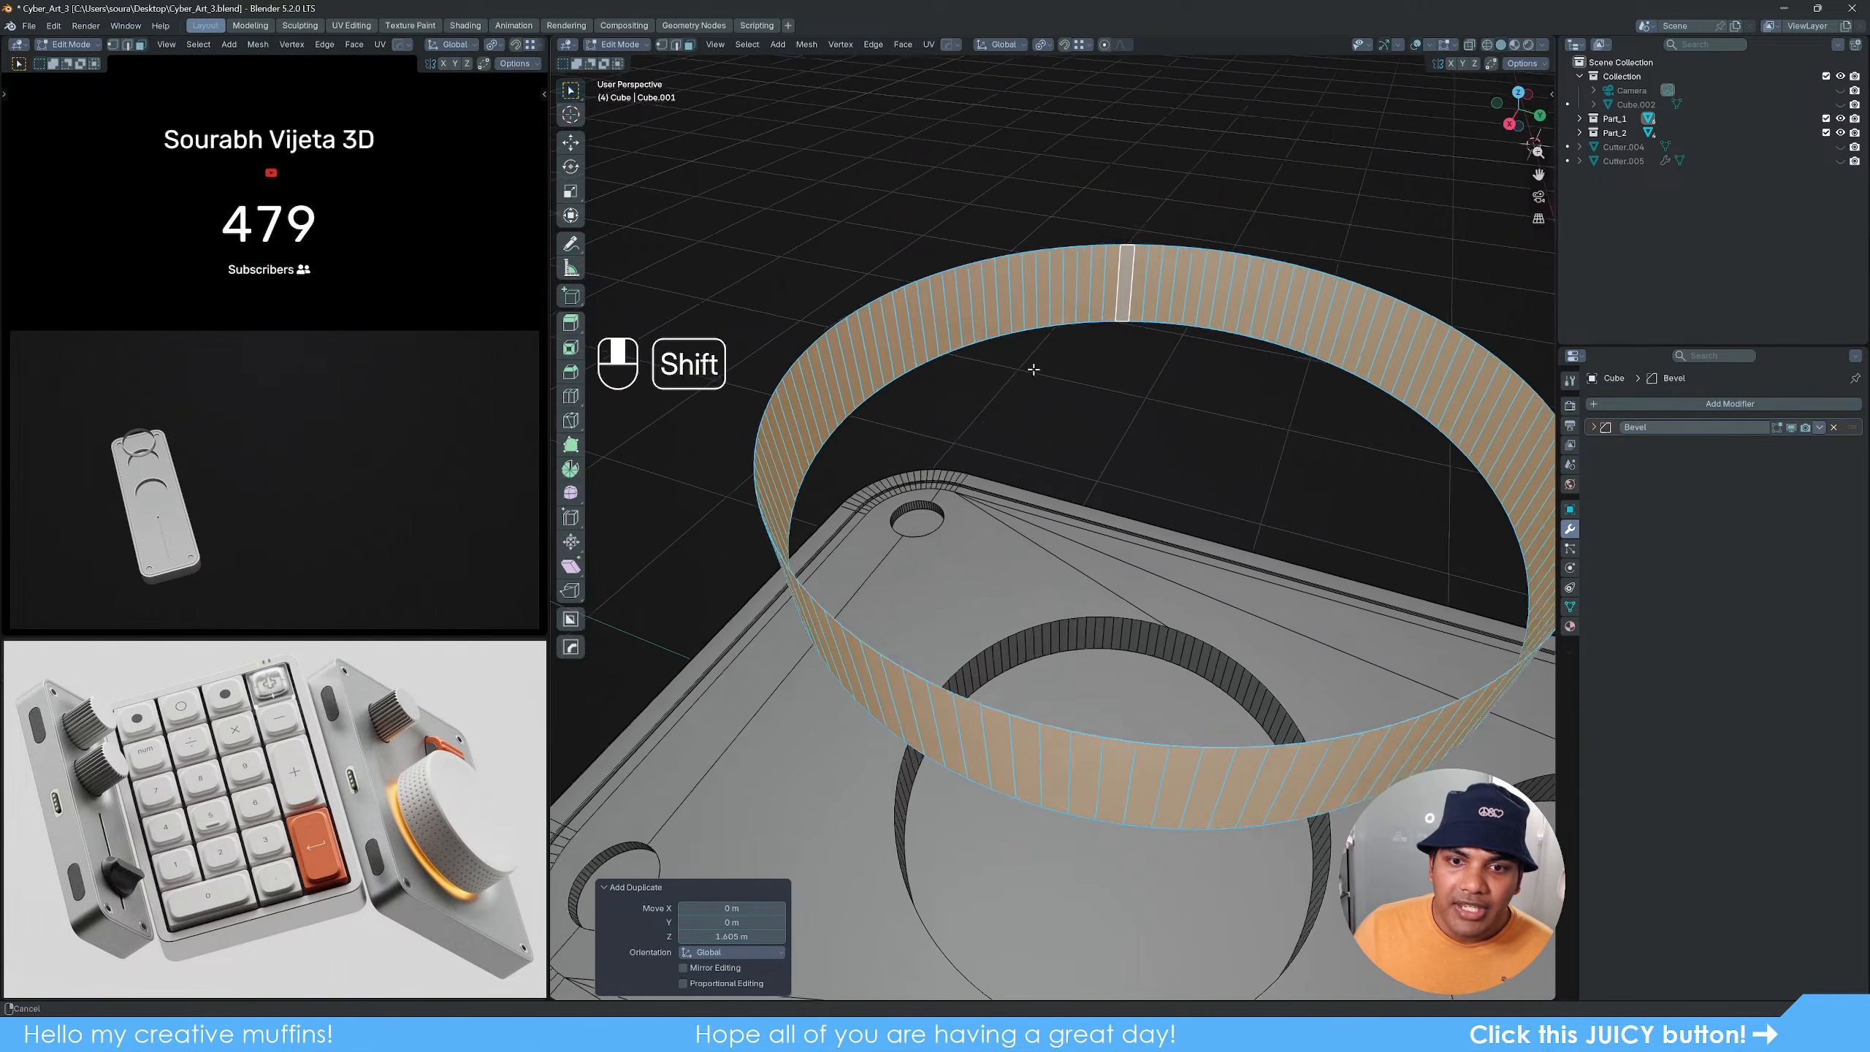
pyautogui.keyDown('shift'); pyautogui.moveTo(1031, 363); pyautogui.dragTo(1098, 397, button='middle'); pyautogui.keyUp('shift')
pyautogui.click(1099, 397)
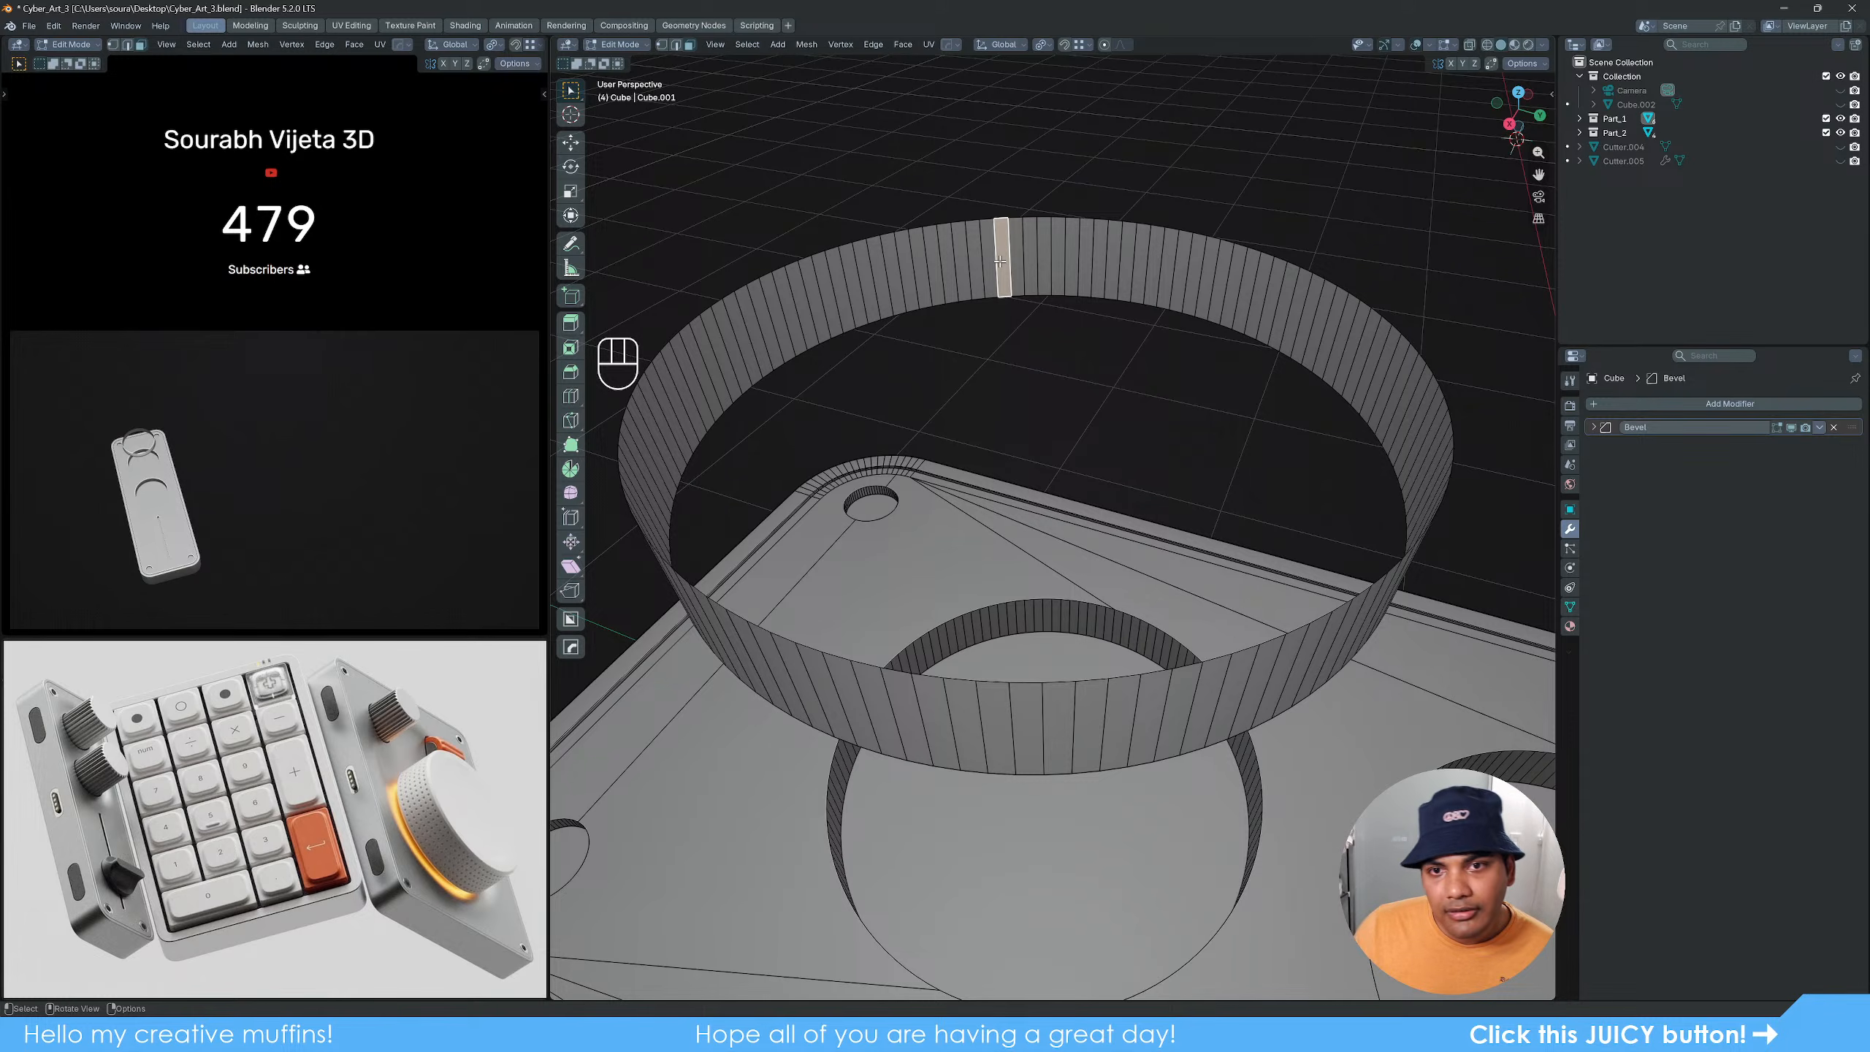
pyautogui.keyDown('alt'); pyautogui.click(999, 261); pyautogui.keyUp('alt')
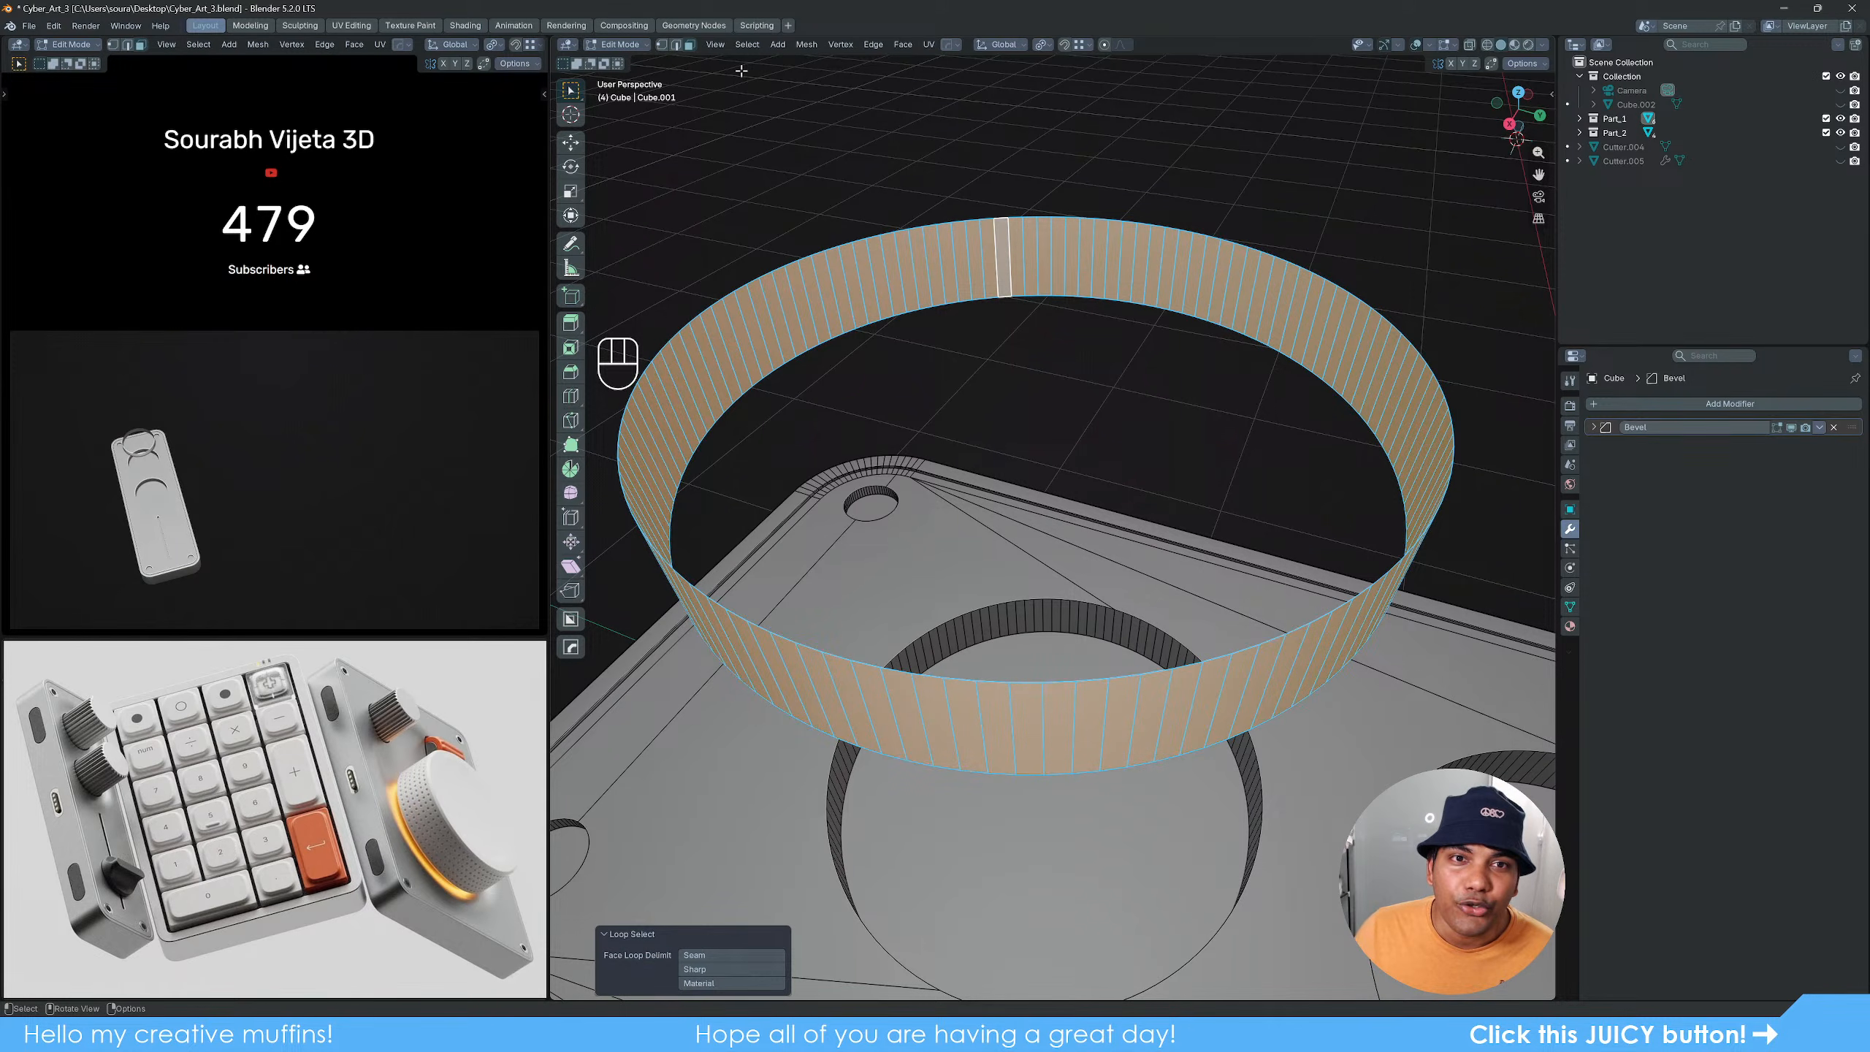
pyautogui.click(717, 46)
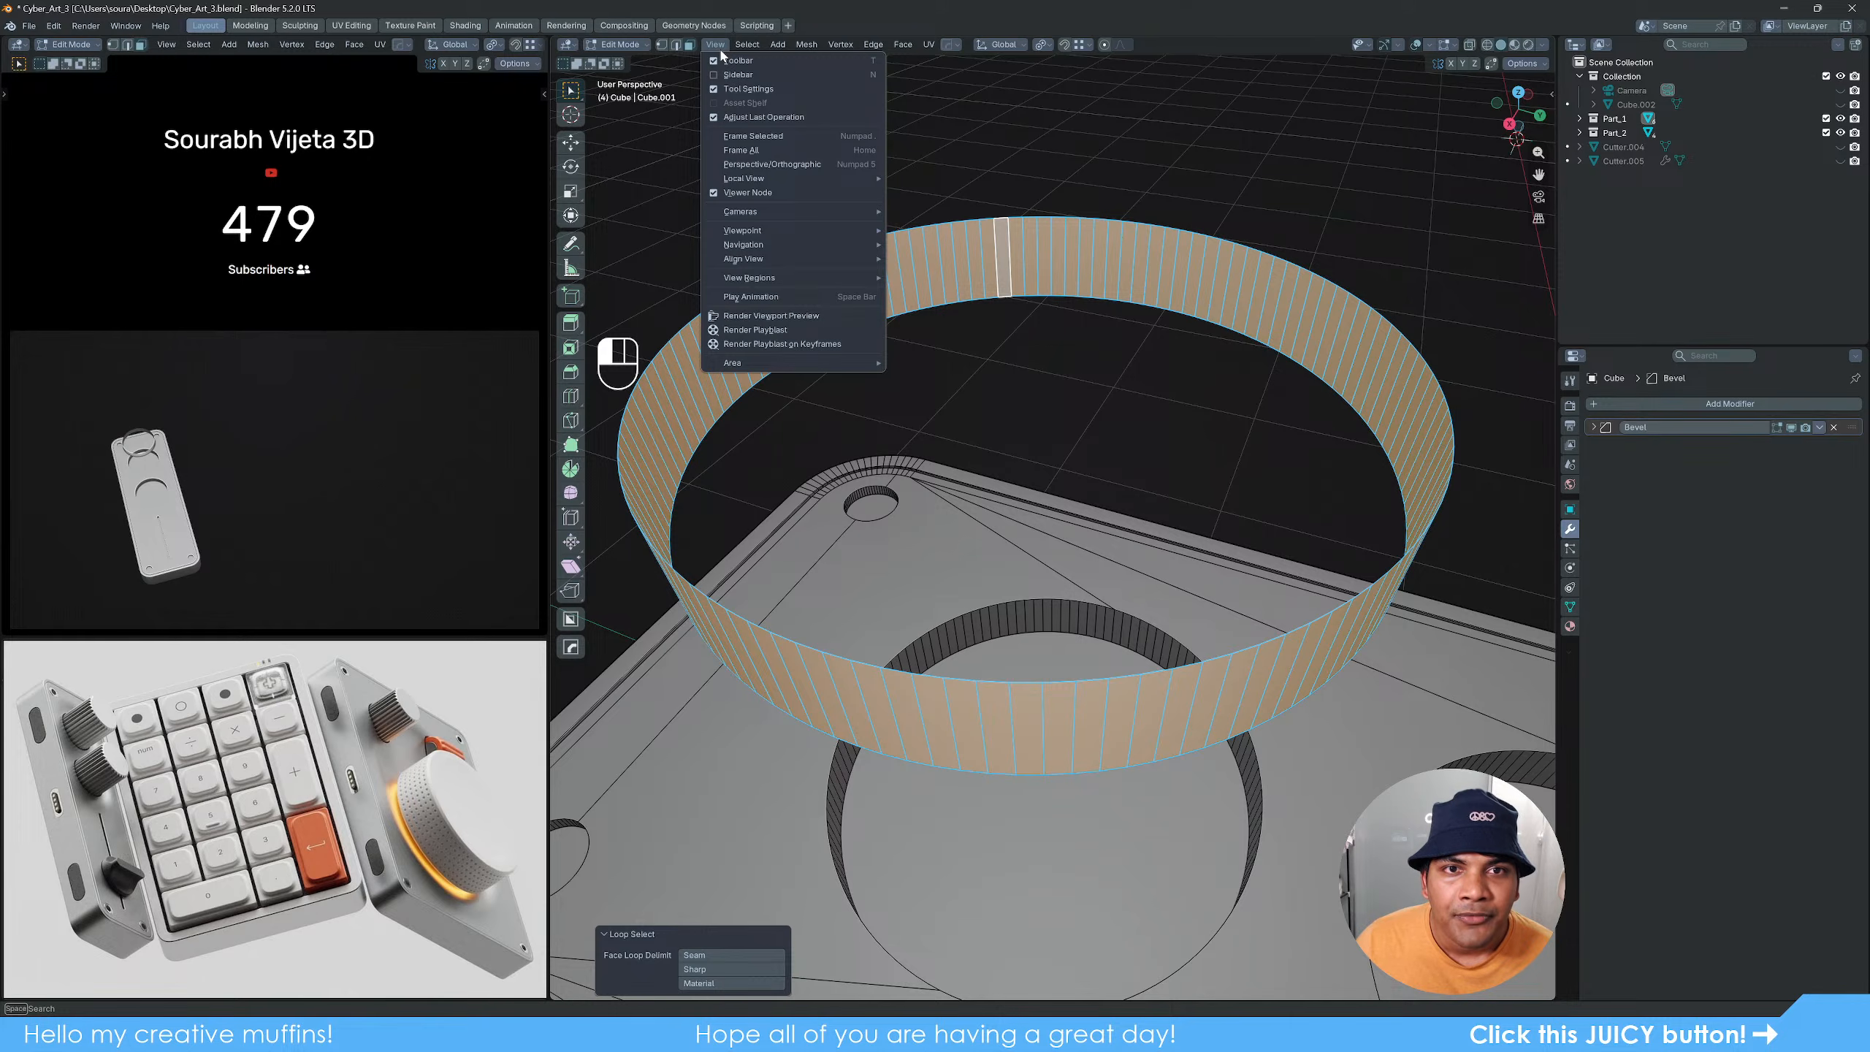
pyautogui.moveTo(816, 42)
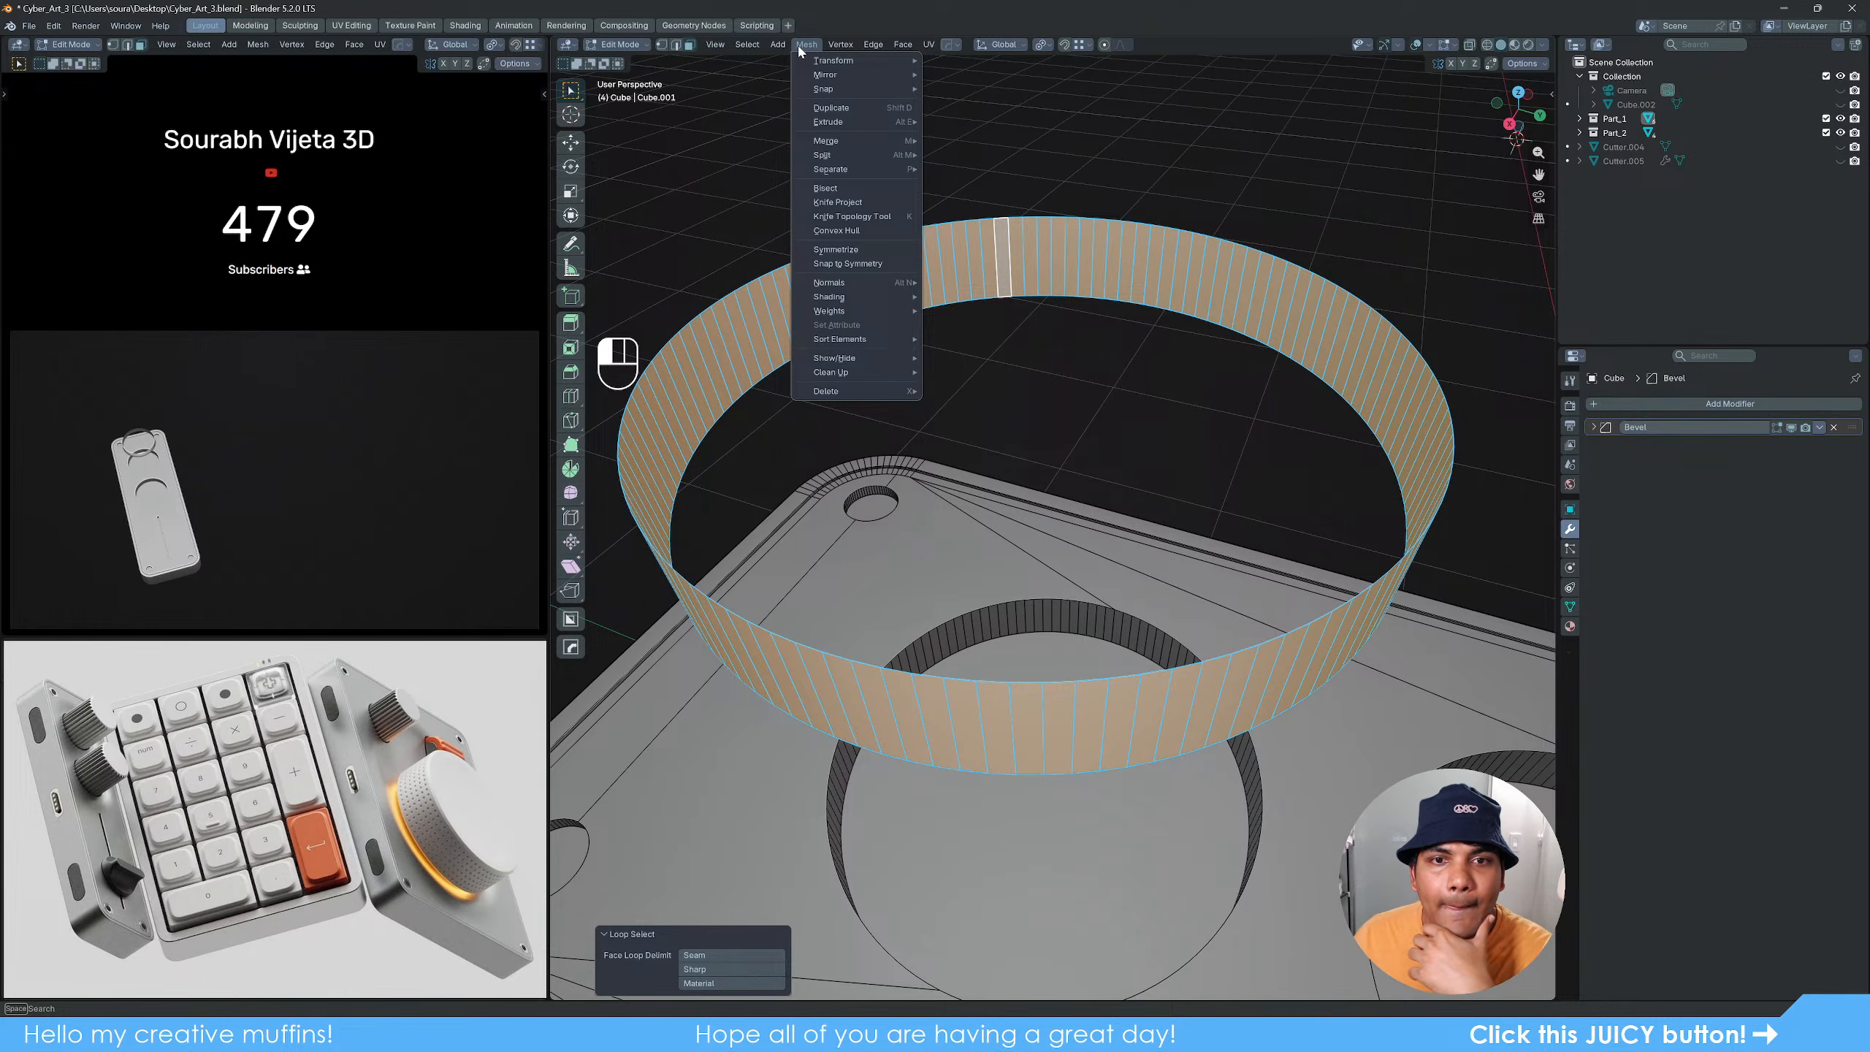
pyautogui.click(869, 52)
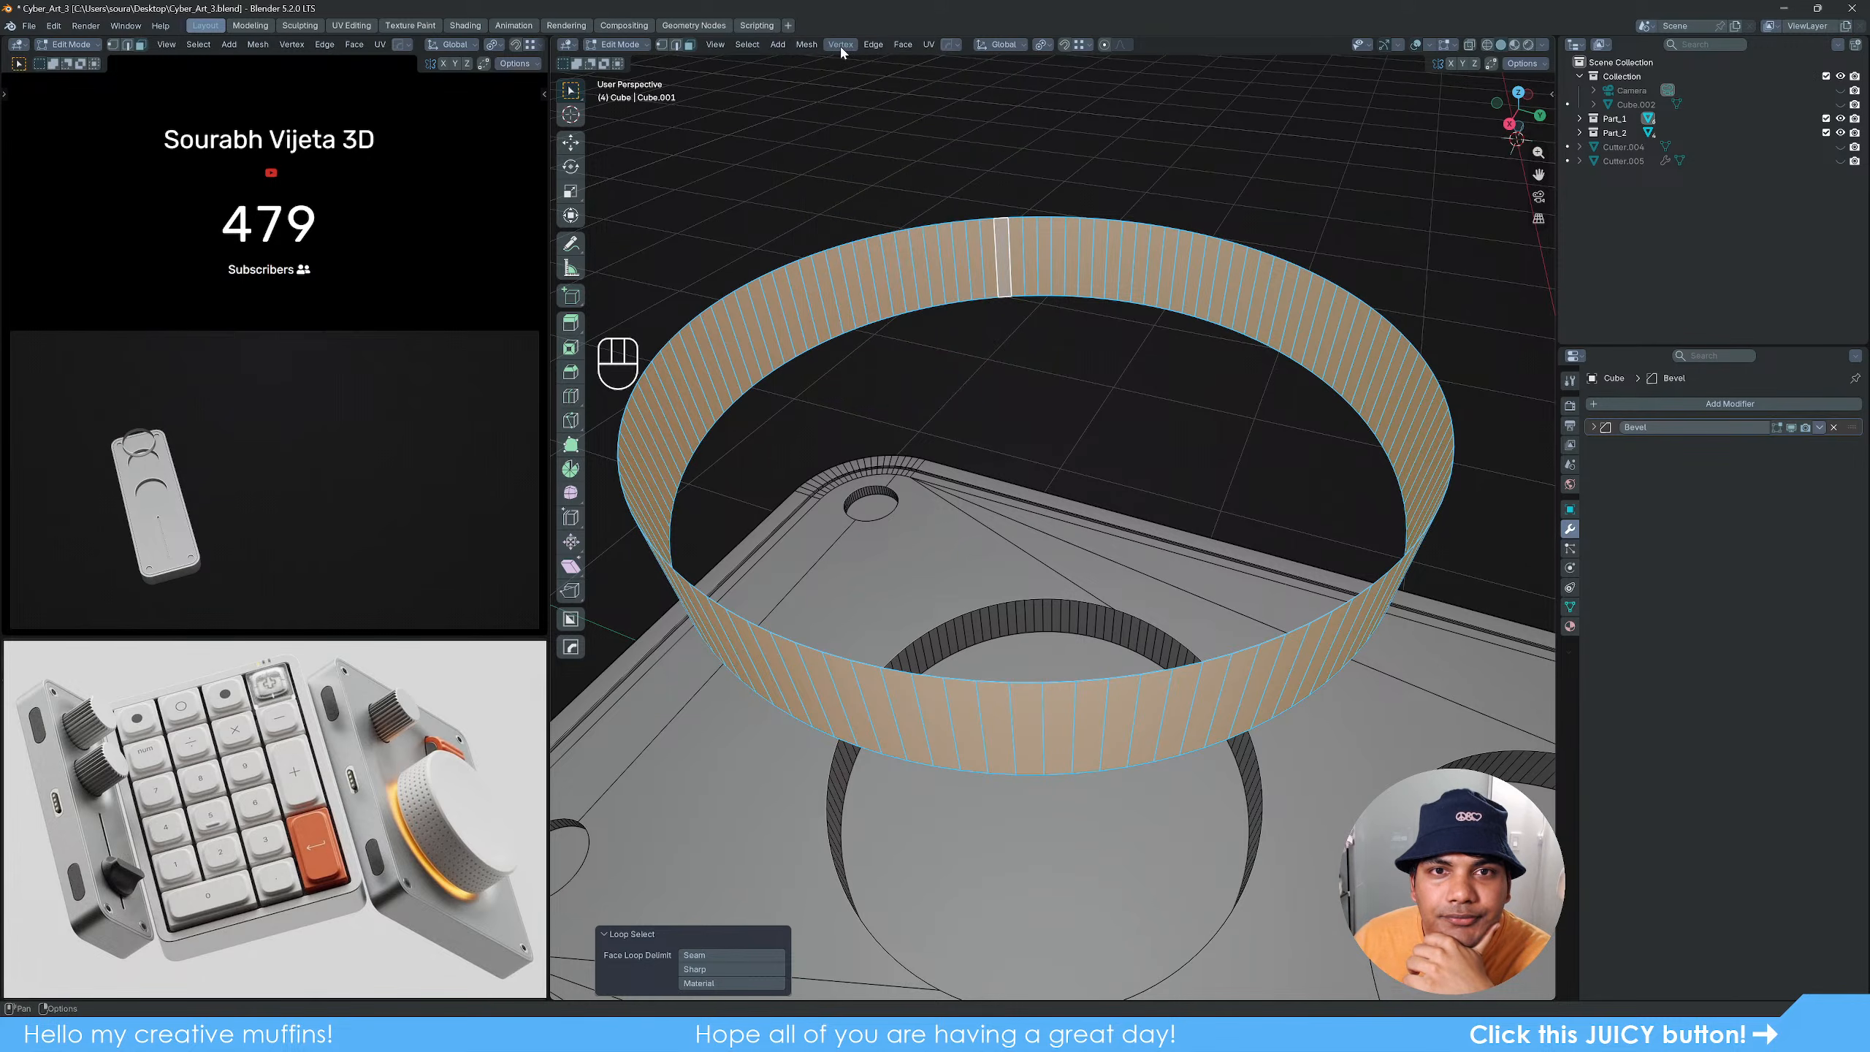
pyautogui.click(906, 49)
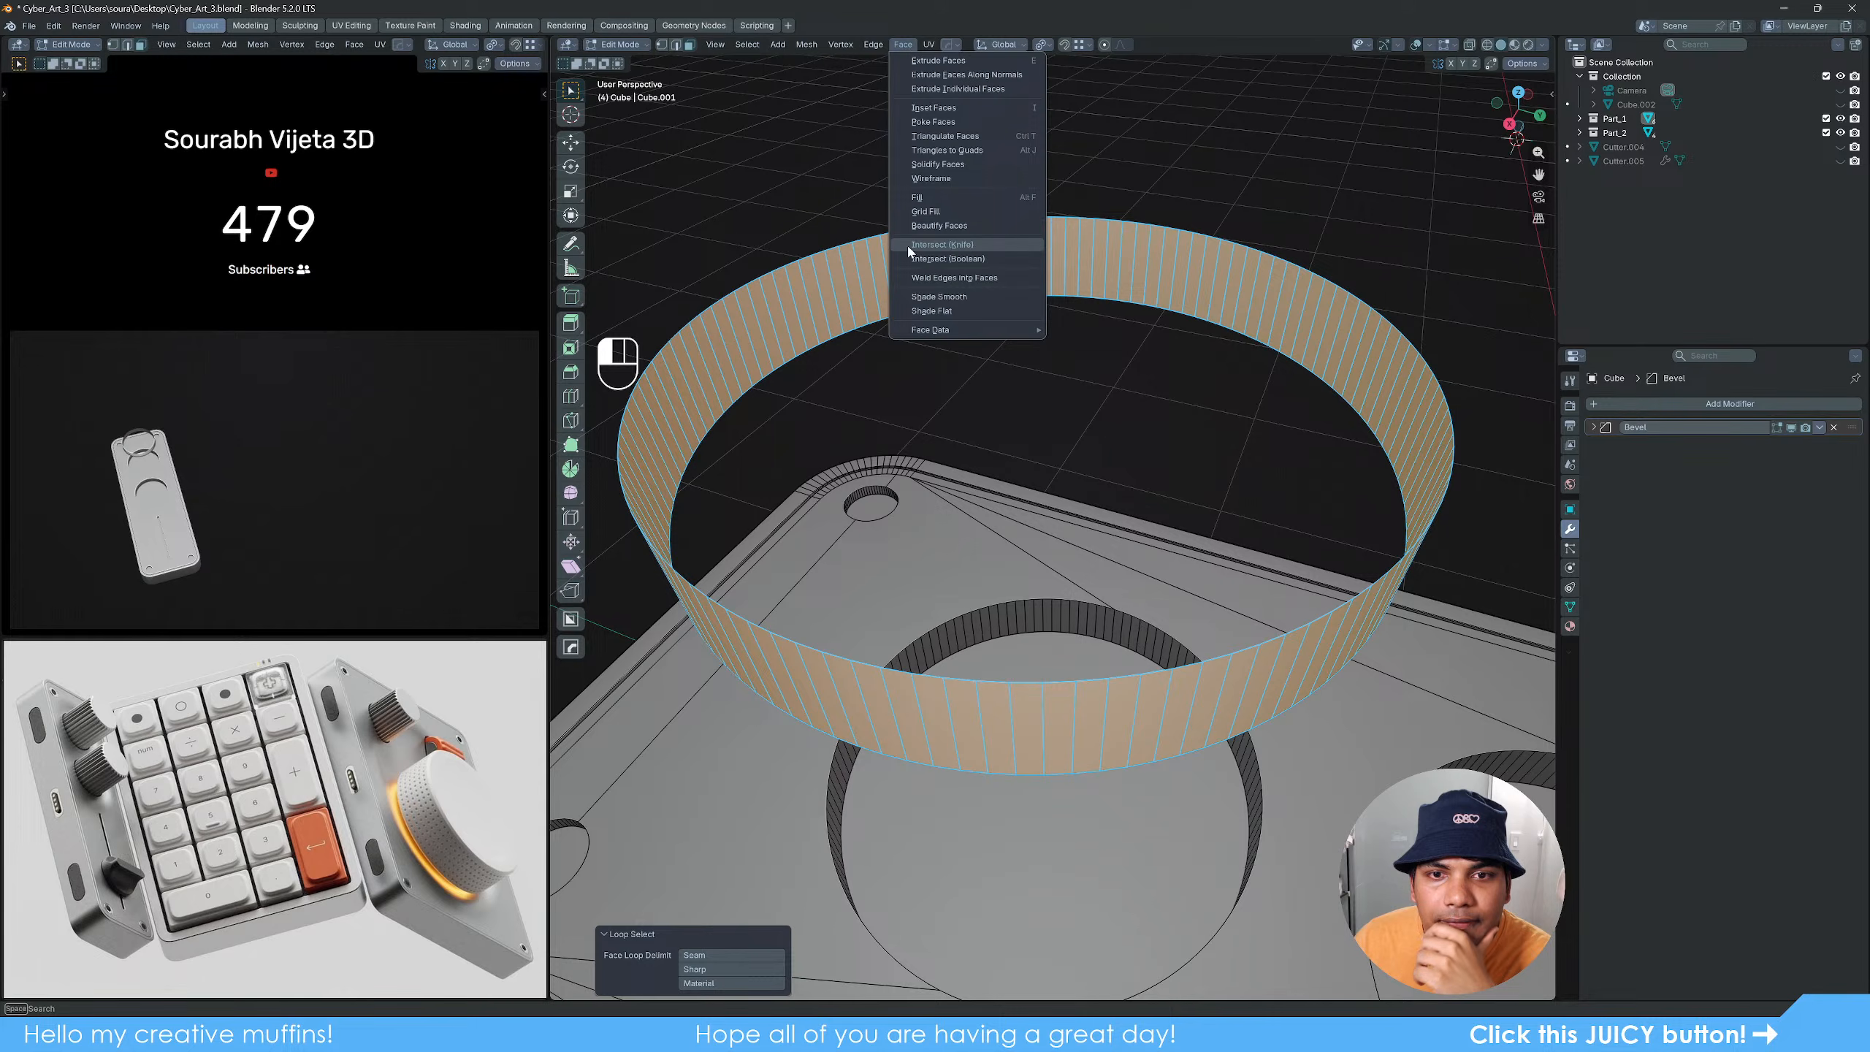
pyautogui.moveTo(962, 336)
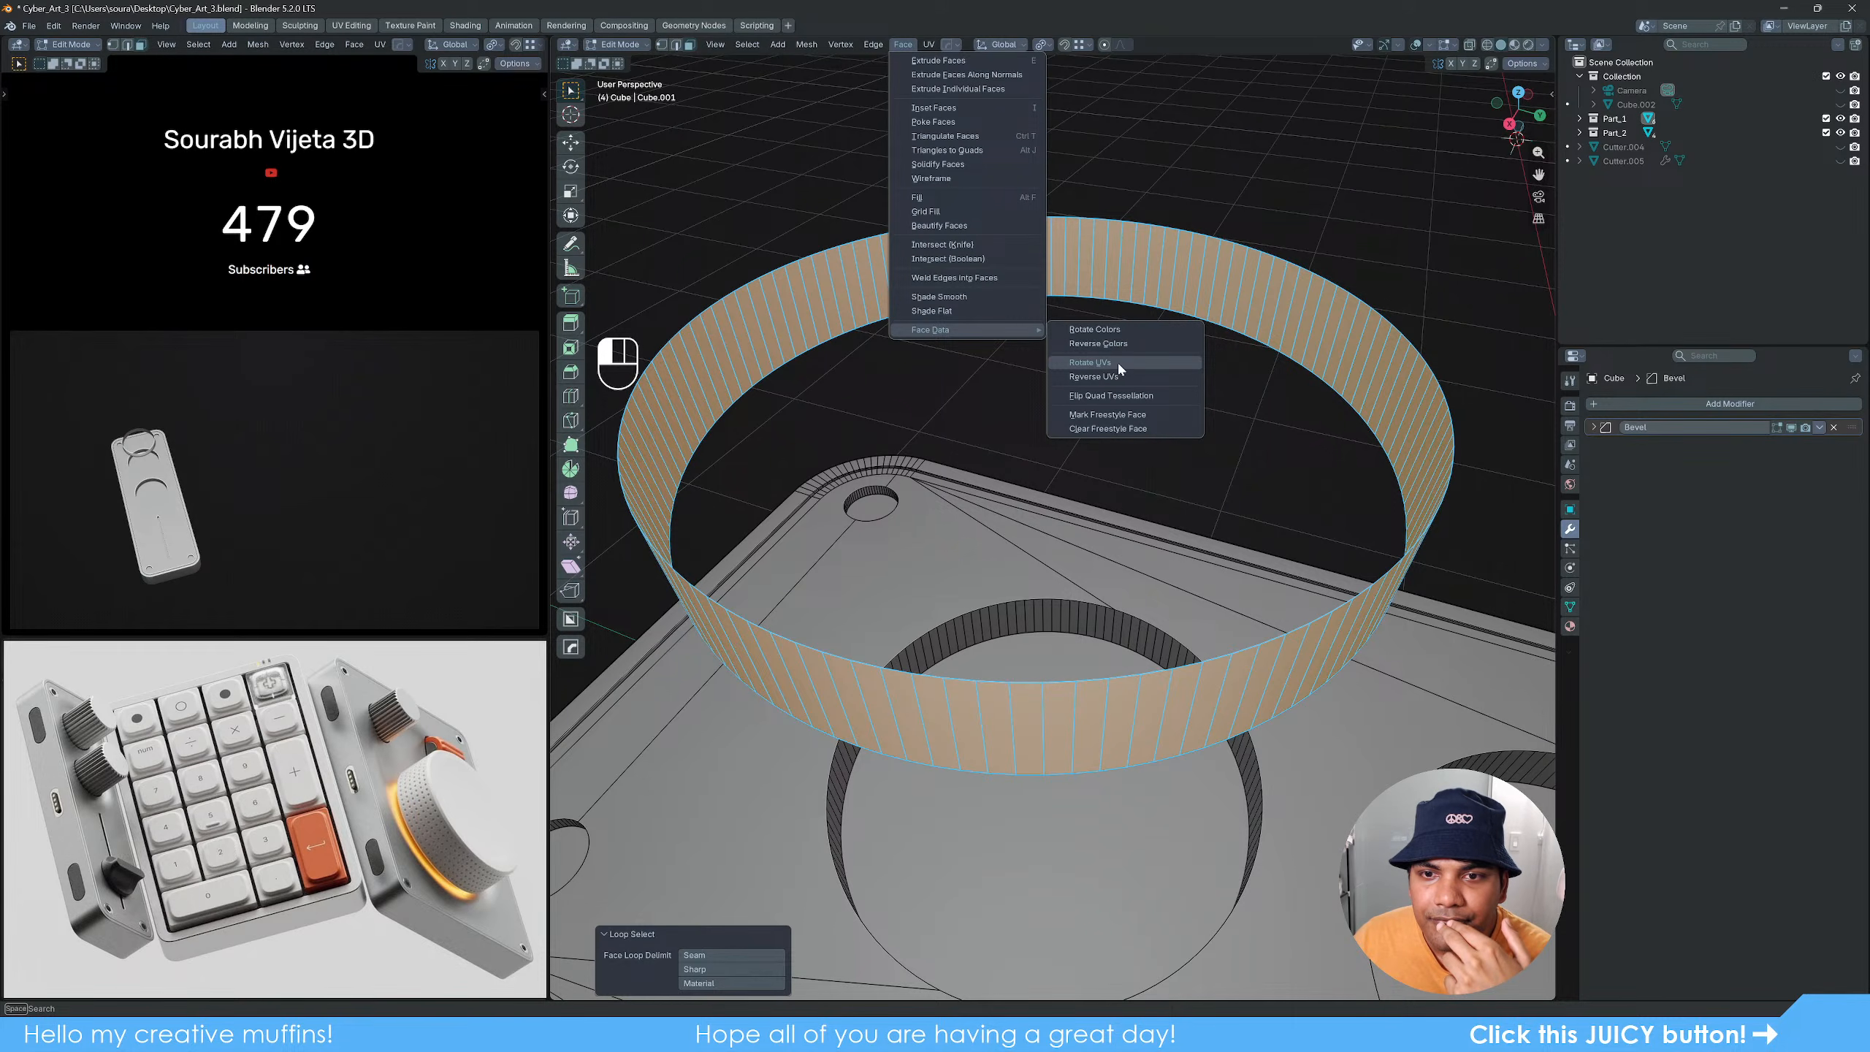
pyautogui.click(1145, 396)
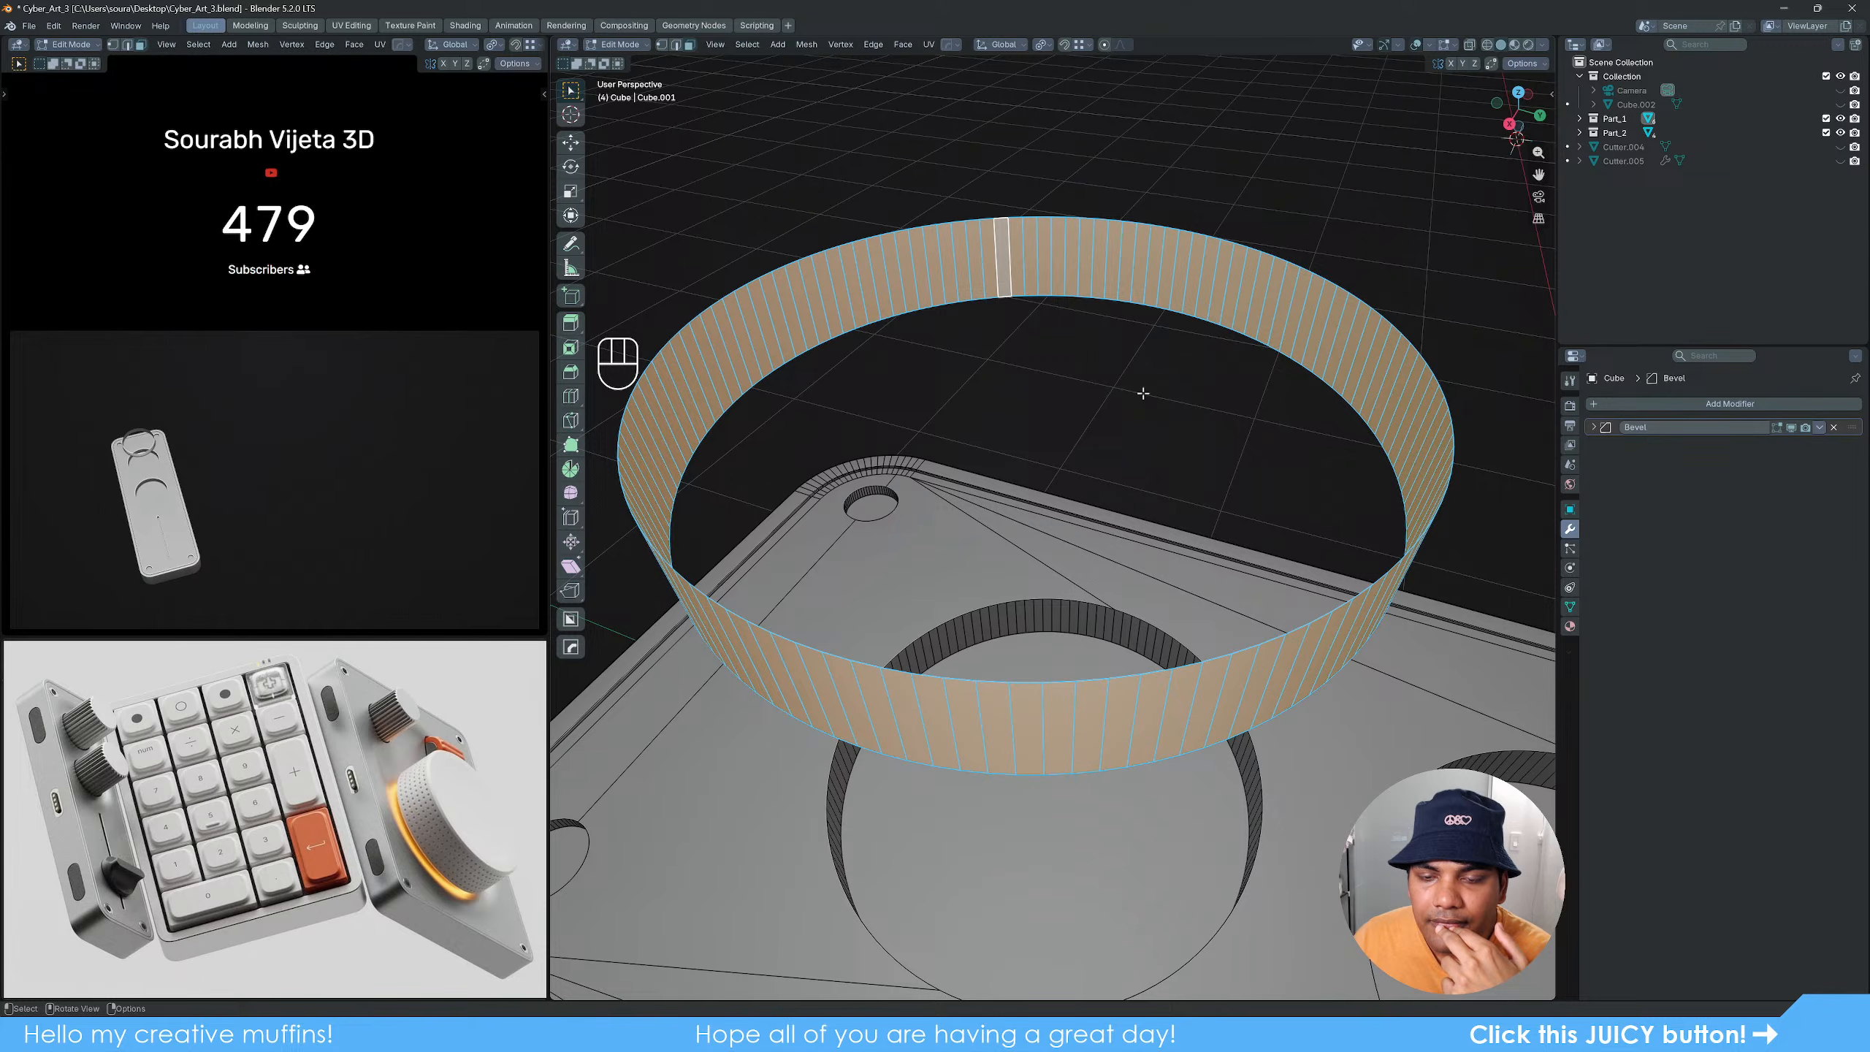
# Step: Separate the raised ring's face loop from the dial unit's base into its own object
pyautogui.hotkey('alt', 'a')
pyautogui.scroll(-4, 1142, 391)
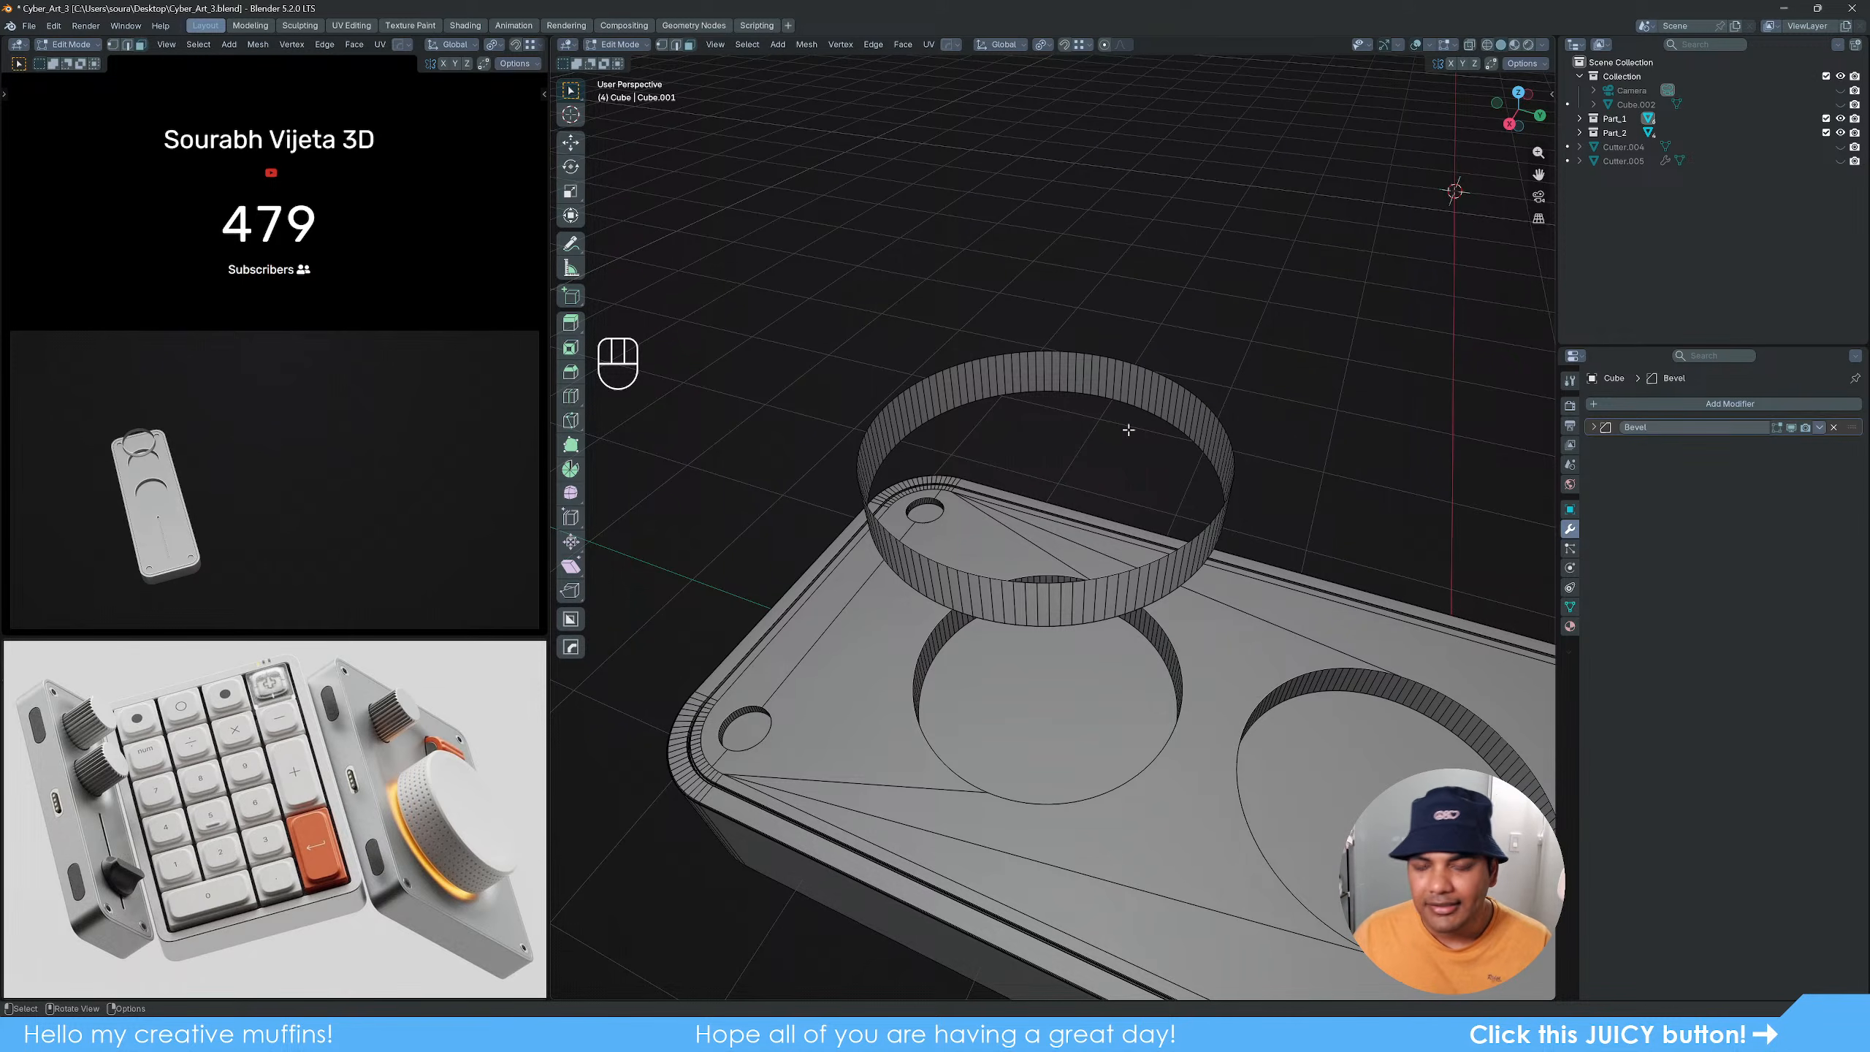
pyautogui.moveTo(1129, 430); pyautogui.dragTo(1020, 377, button='middle')
pyautogui.keyDown('alt'); pyautogui.click(1017, 377); pyautogui.keyUp('alt')
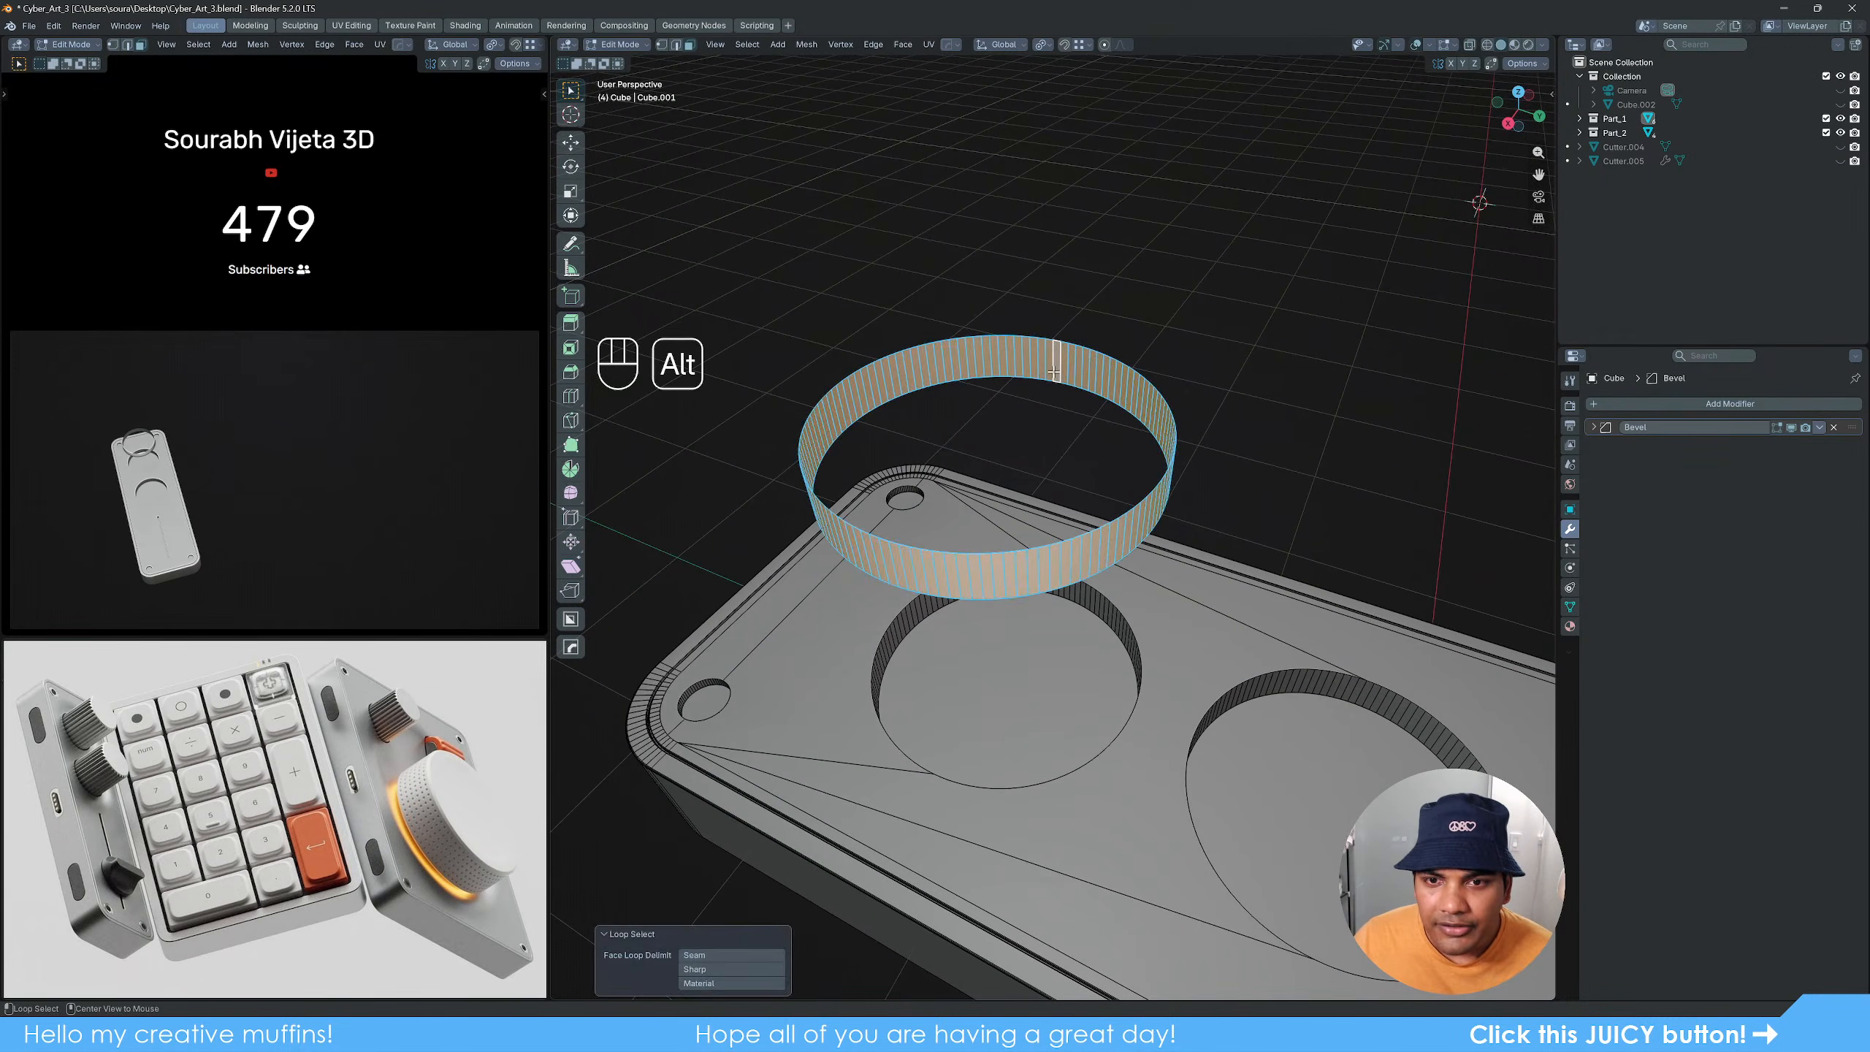
pyautogui.press('p')
pyautogui.click(1017, 375)
pyautogui.press('Tab')
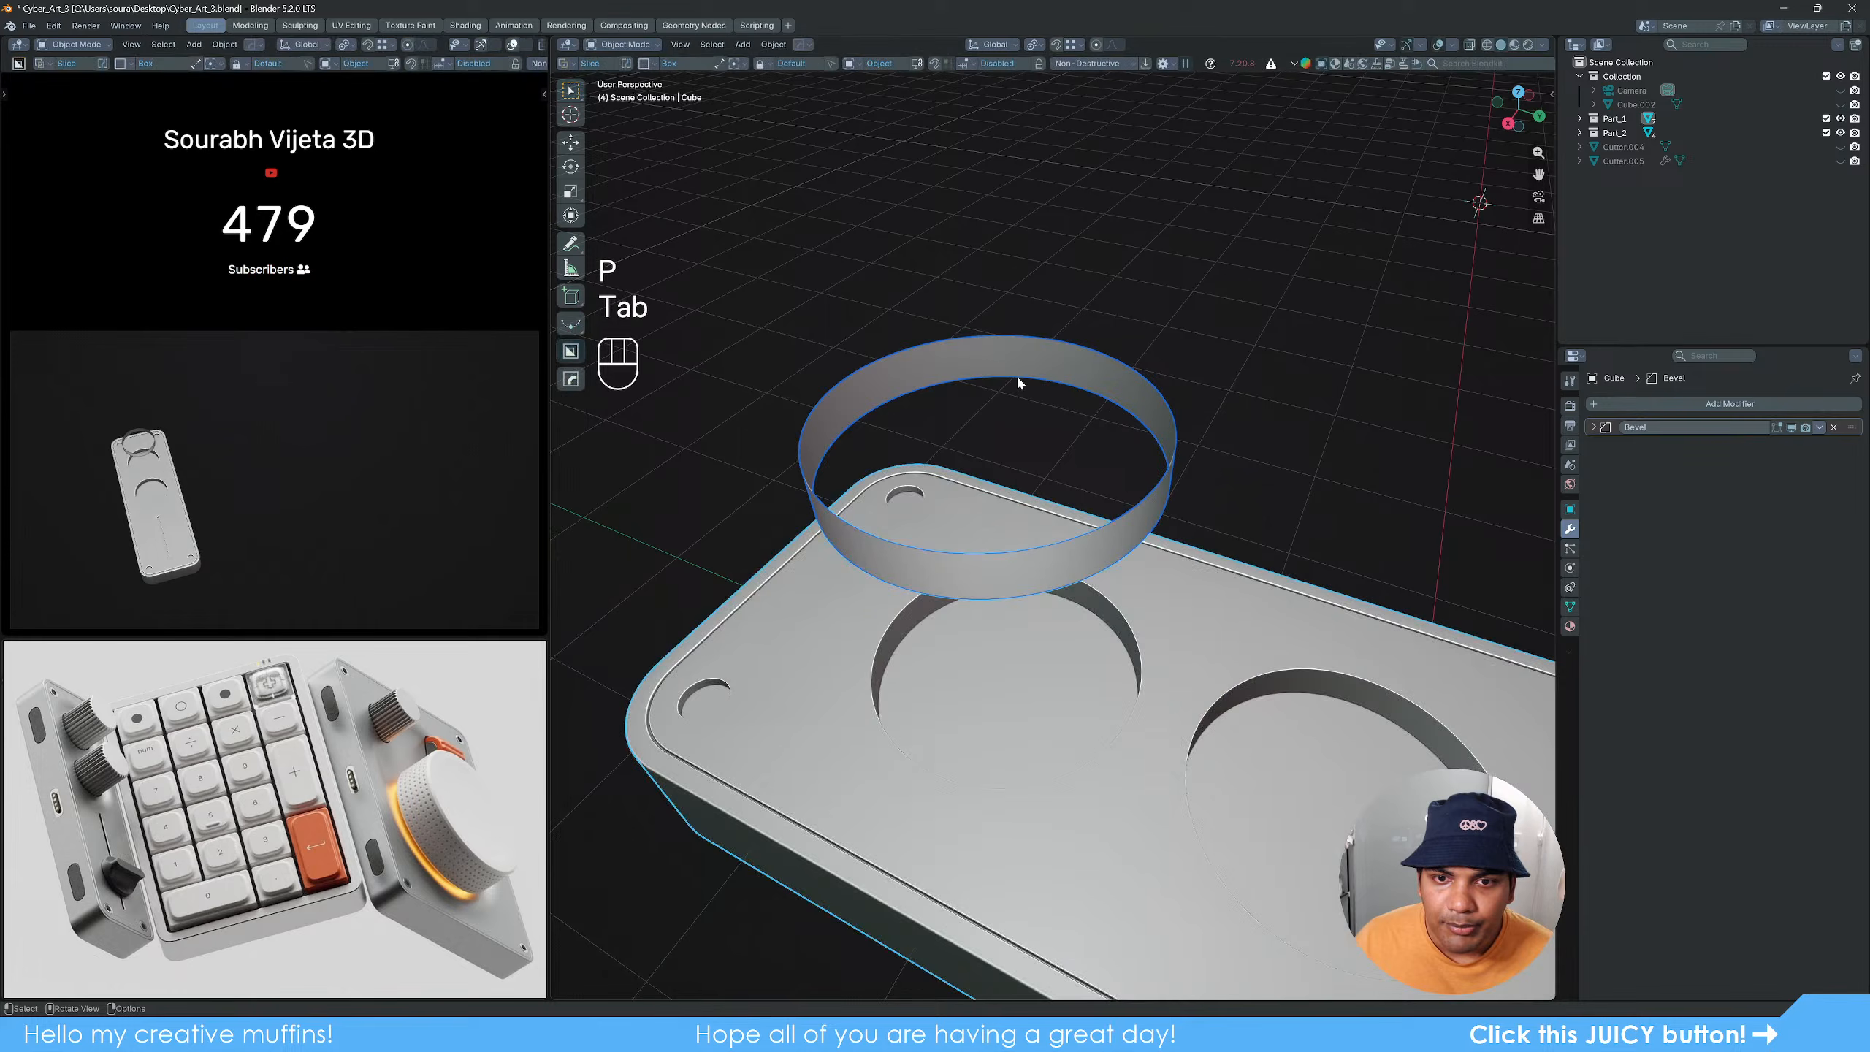
# Step: Reveal all hidden objects of the keyboard set
pyautogui.scroll(-6, 1350, 298)
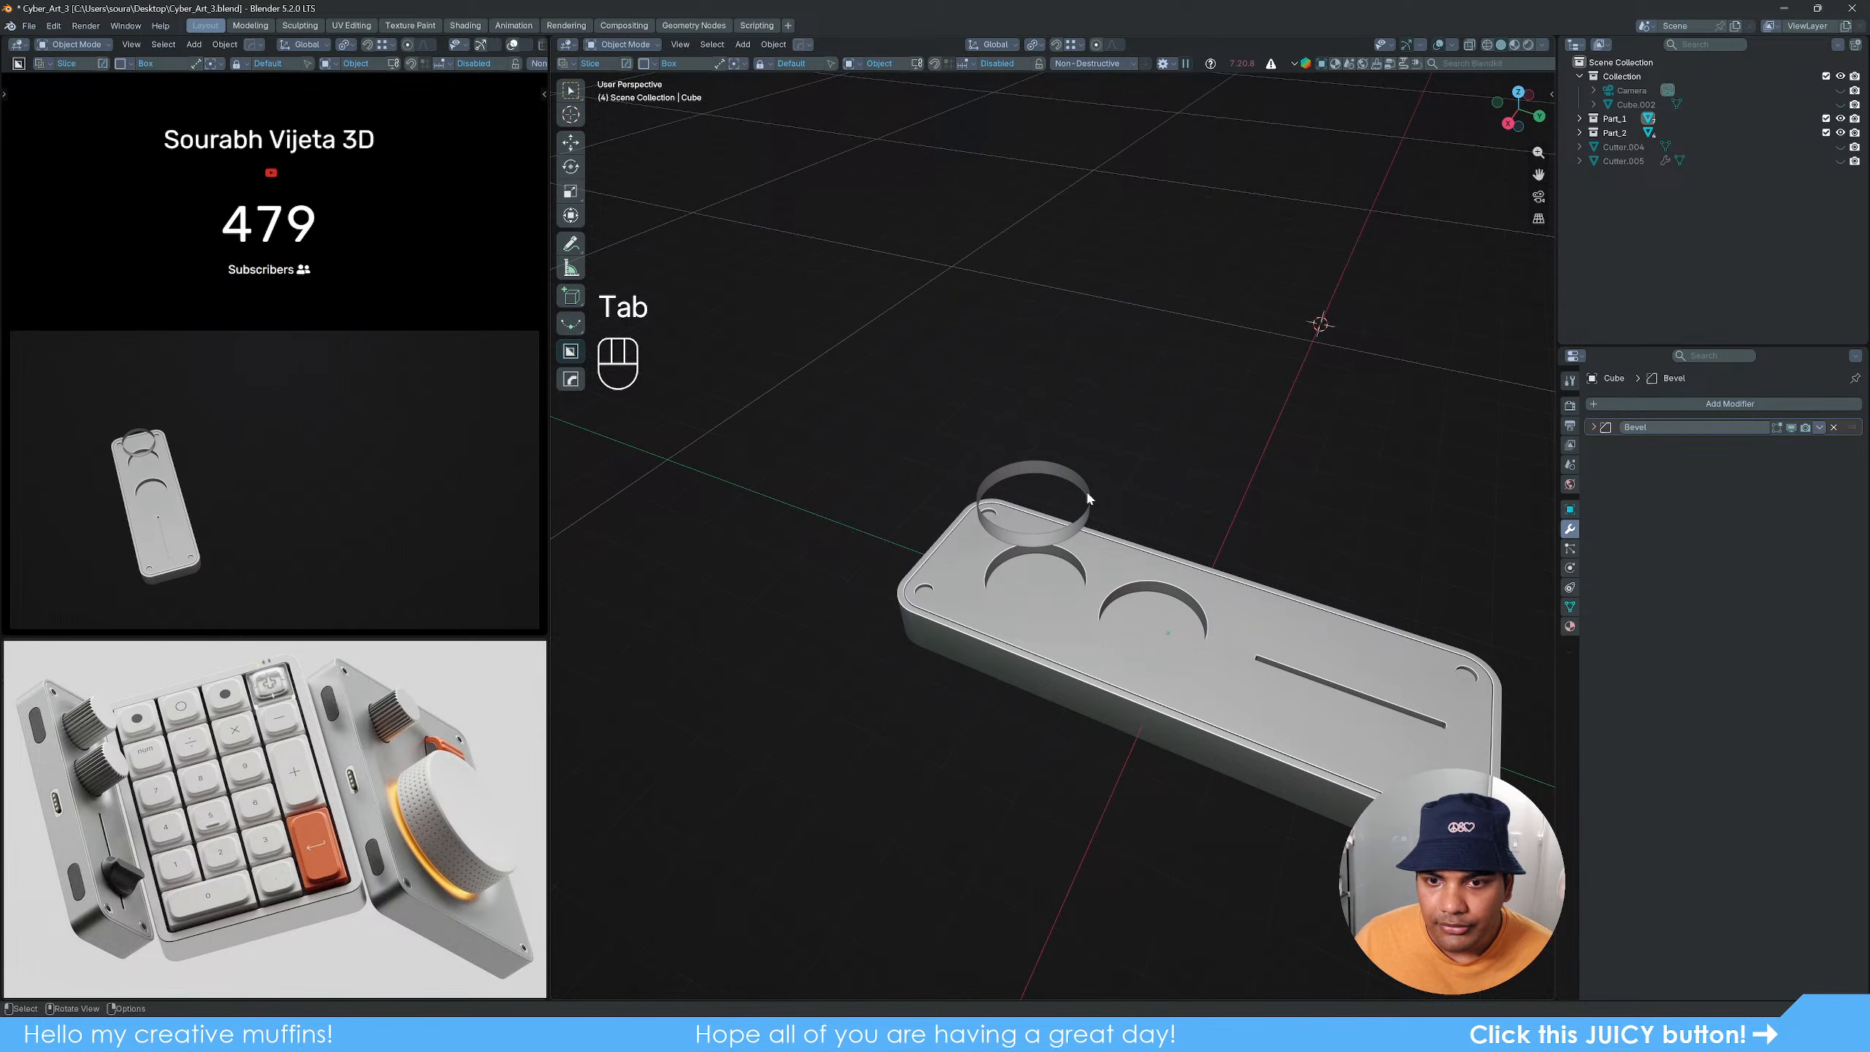
pyautogui.click(1086, 489)
pyautogui.hotkey('alt', 'a')
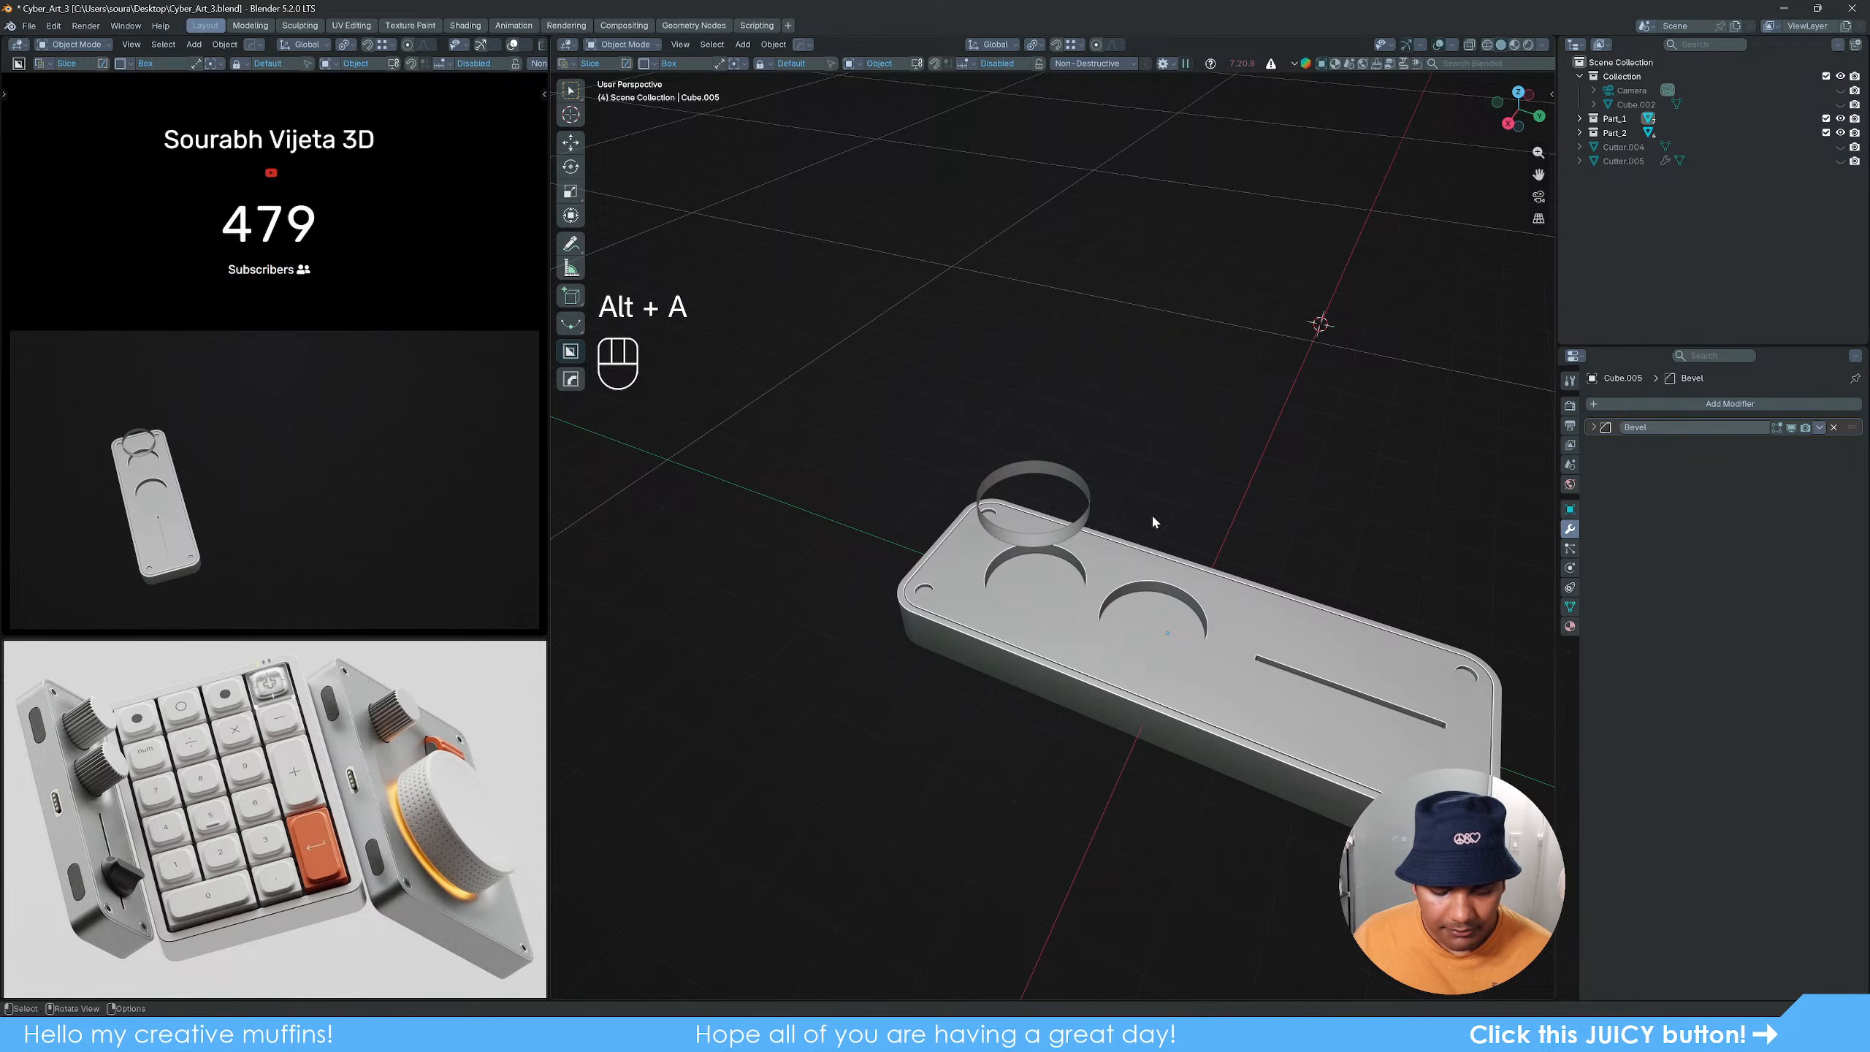
pyautogui.hotkey('ctrl', 'z')
pyautogui.click(1215, 470)
pyautogui.hotkey('alt', 'h')
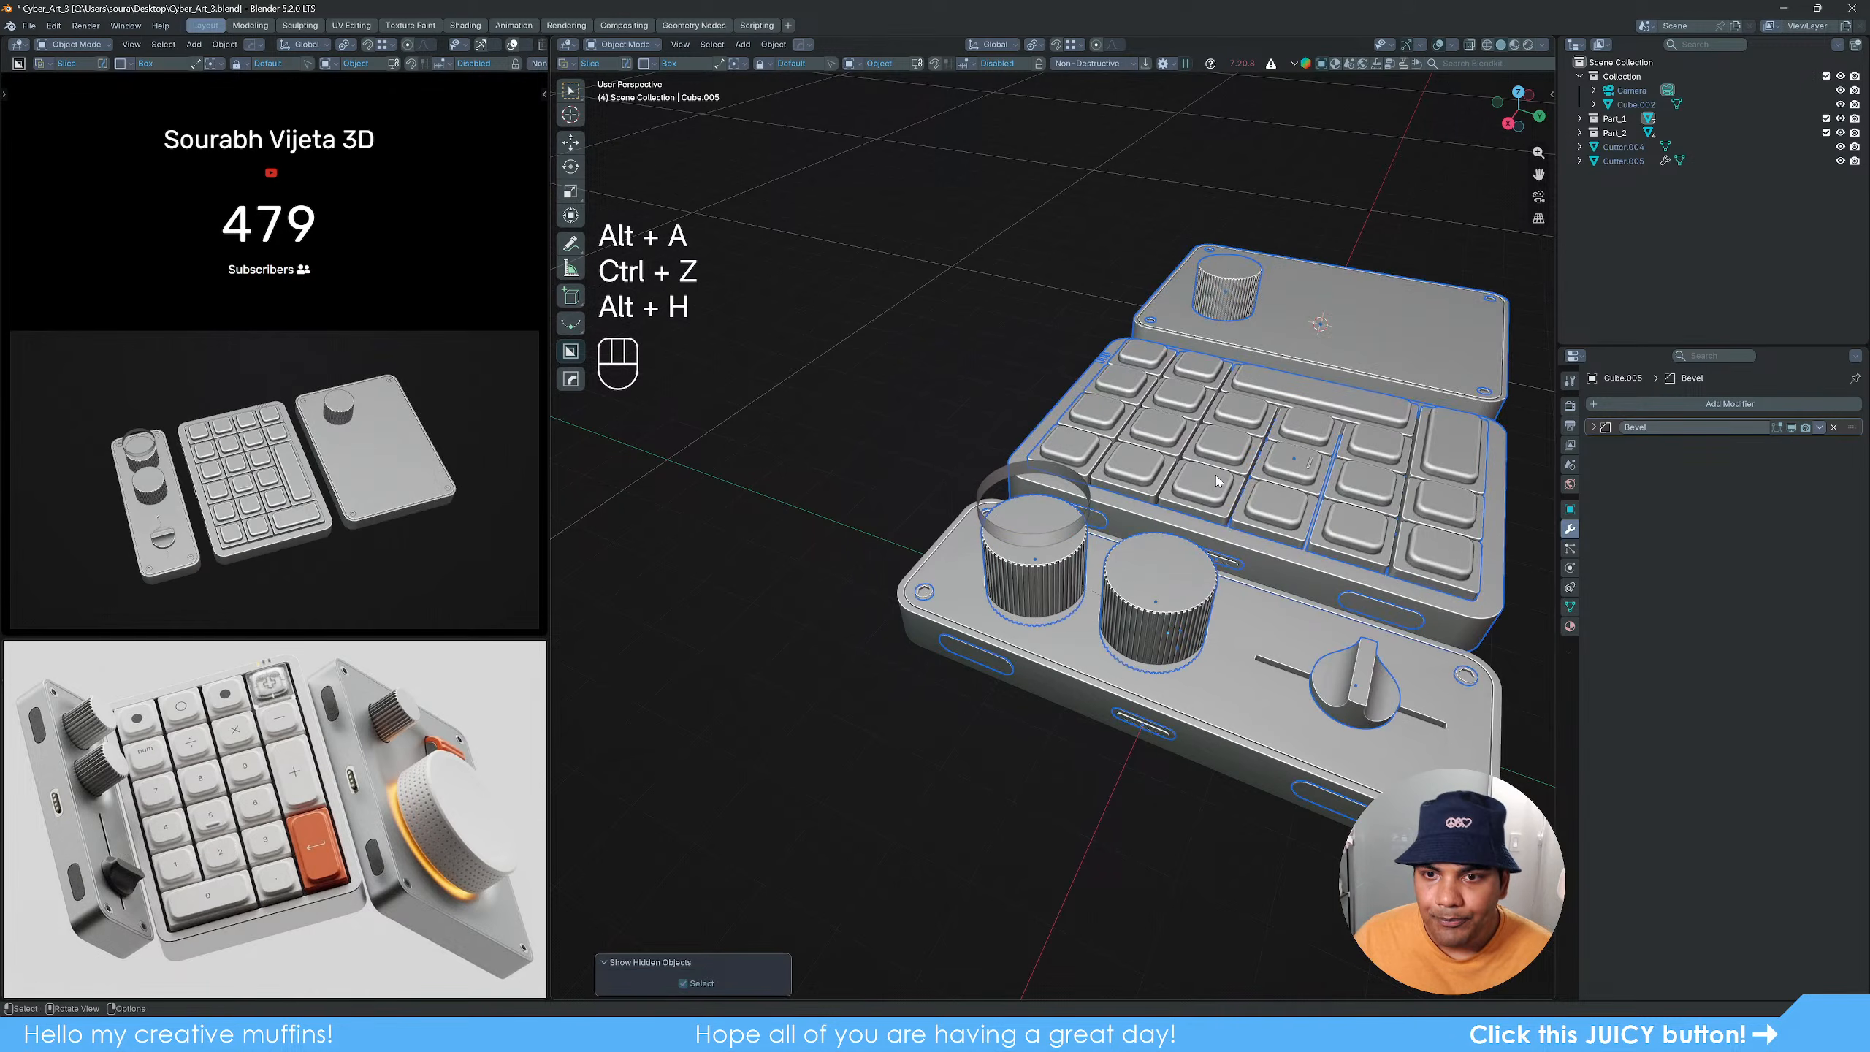
# Step: Move the separated ring object to the Scene Collection
pyautogui.moveTo(1216, 475); pyautogui.dragTo(935, 455, button='middle')
pyautogui.click(955, 471)
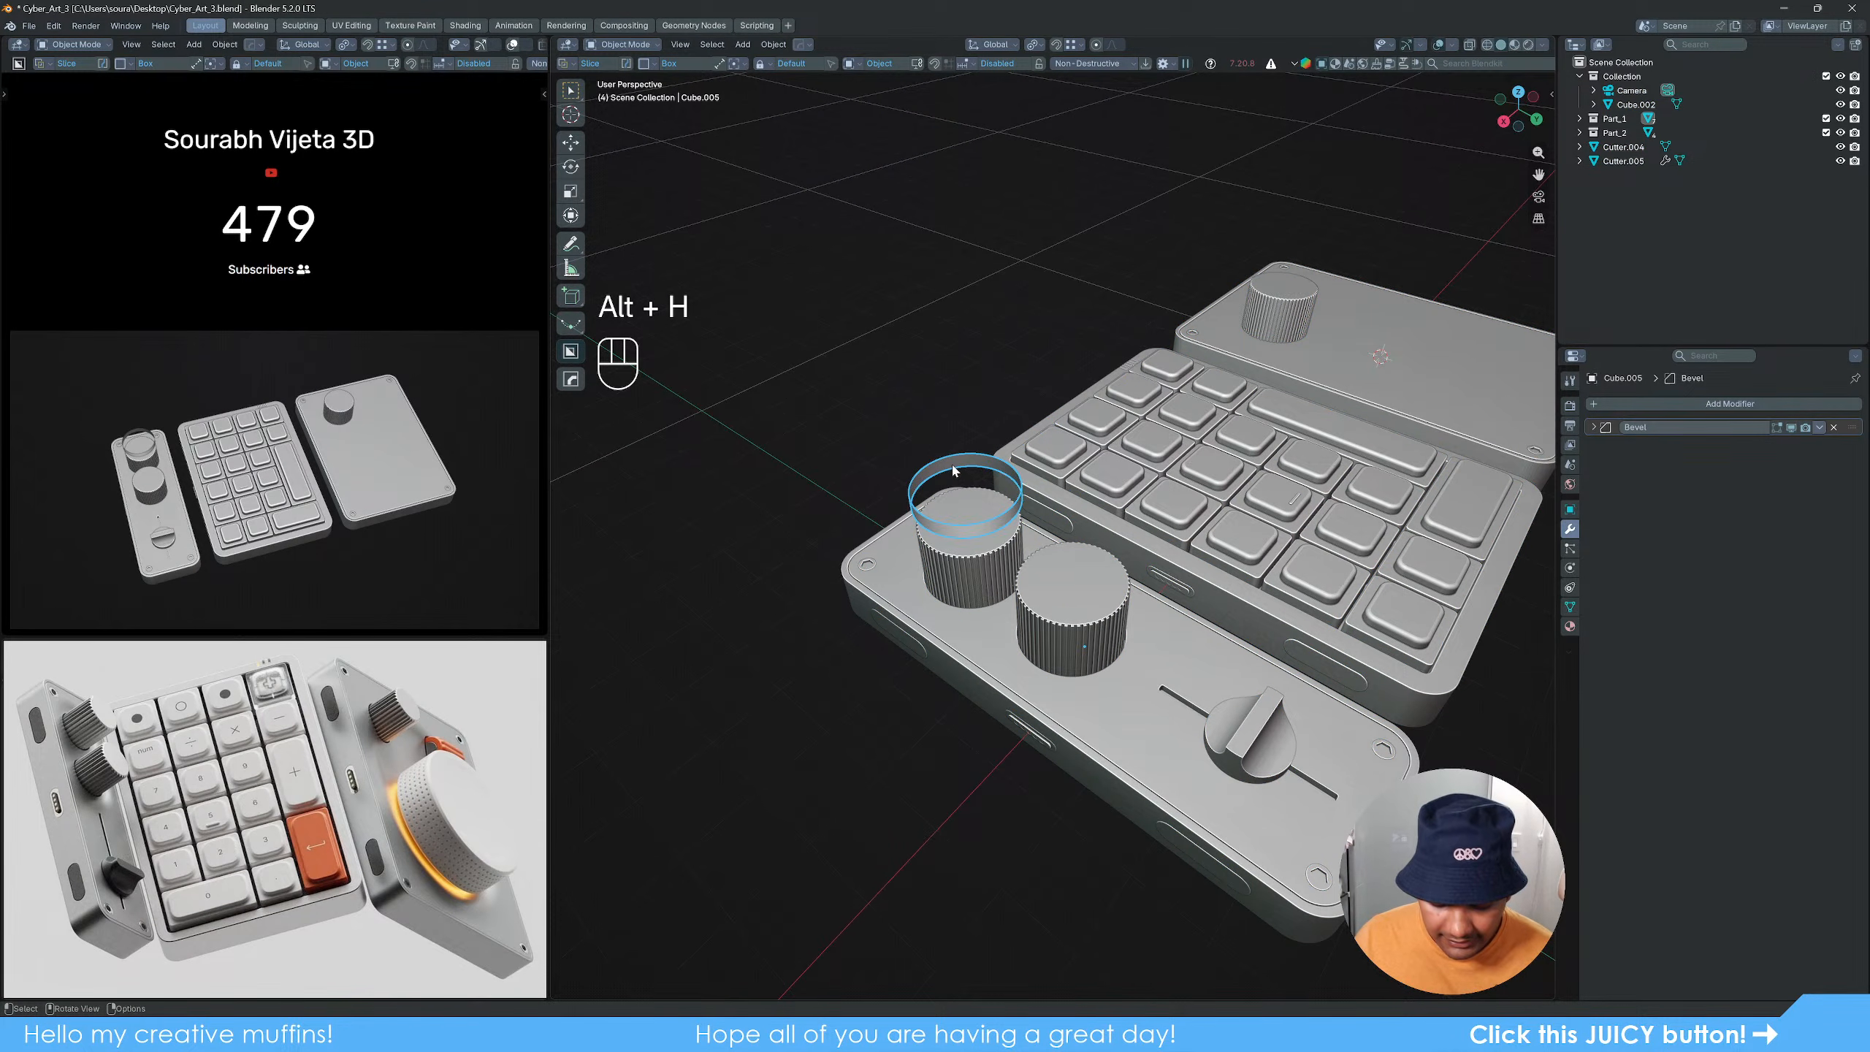
pyautogui.press('m')
pyautogui.click(952, 464)
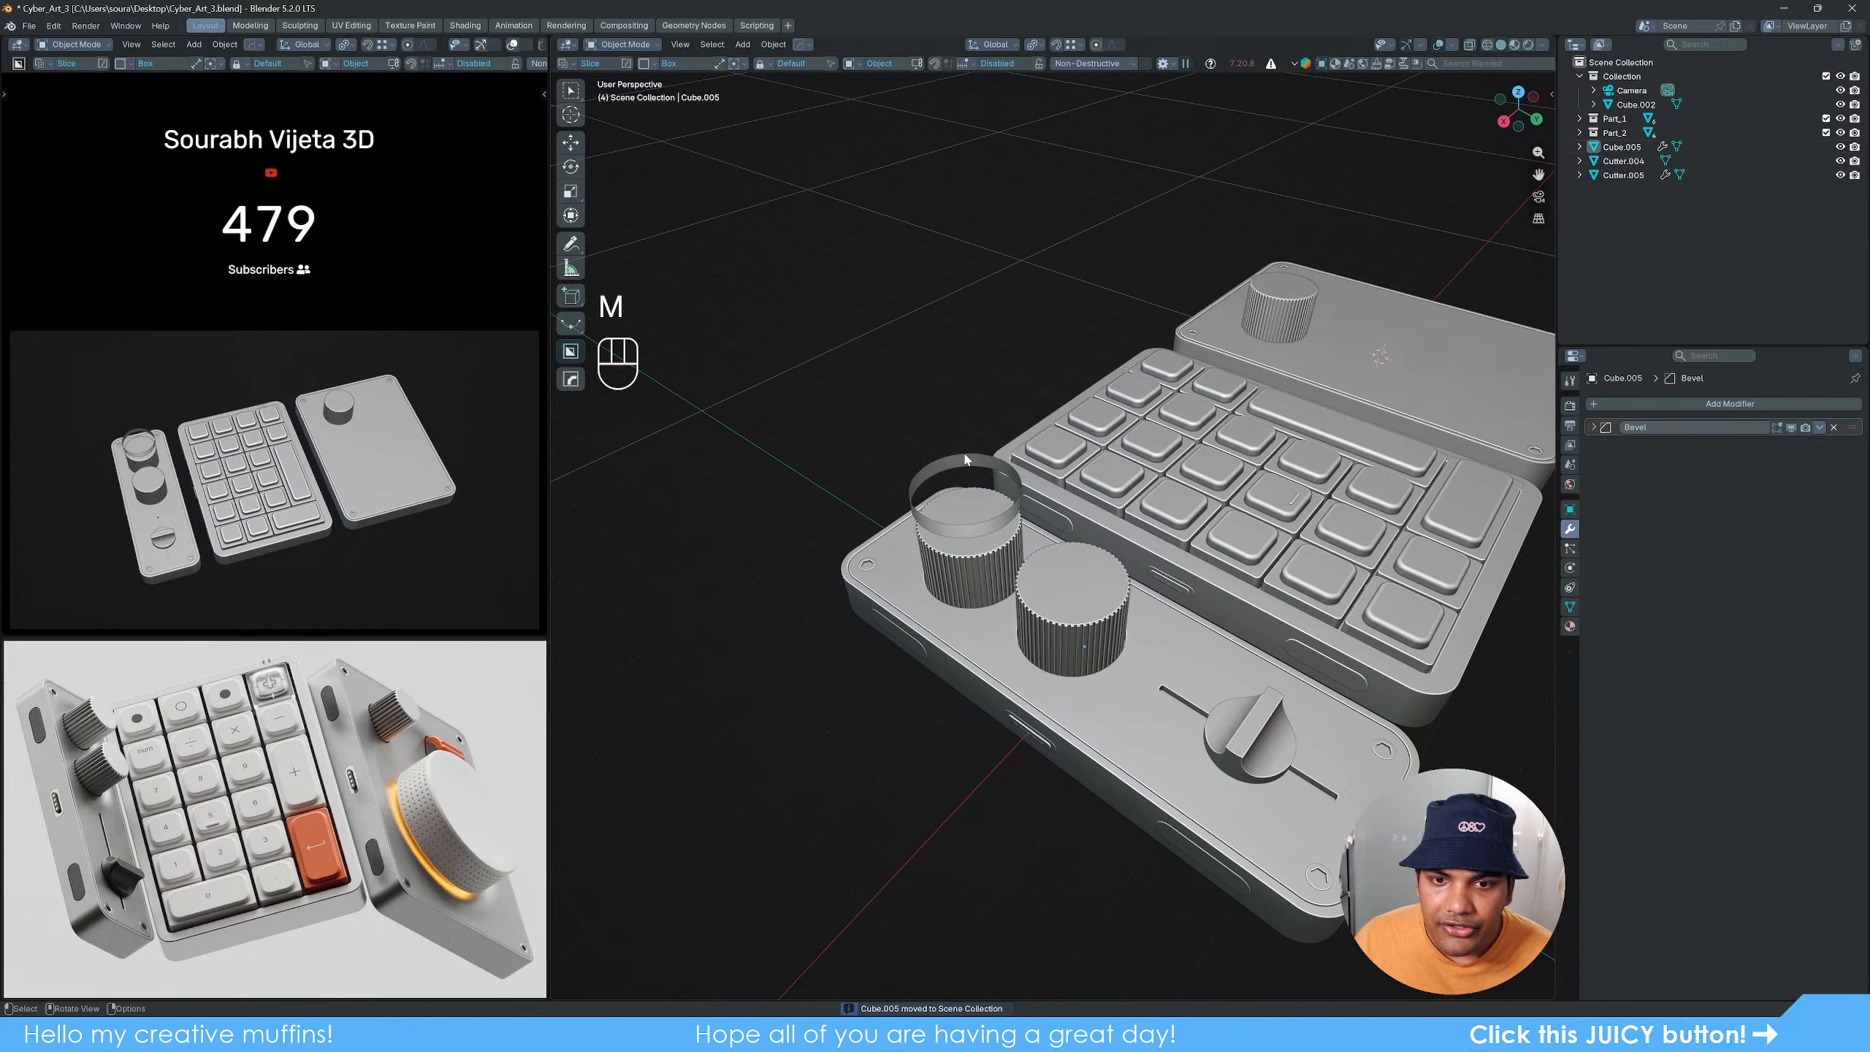
# Step: Move the ring about -9.77 m along X so it sits above the third module's knob
pyautogui.moveTo(1093, 502); pyautogui.dragTo(1120, 530, button='middle')
pyautogui.press('g')
pyautogui.press('z')
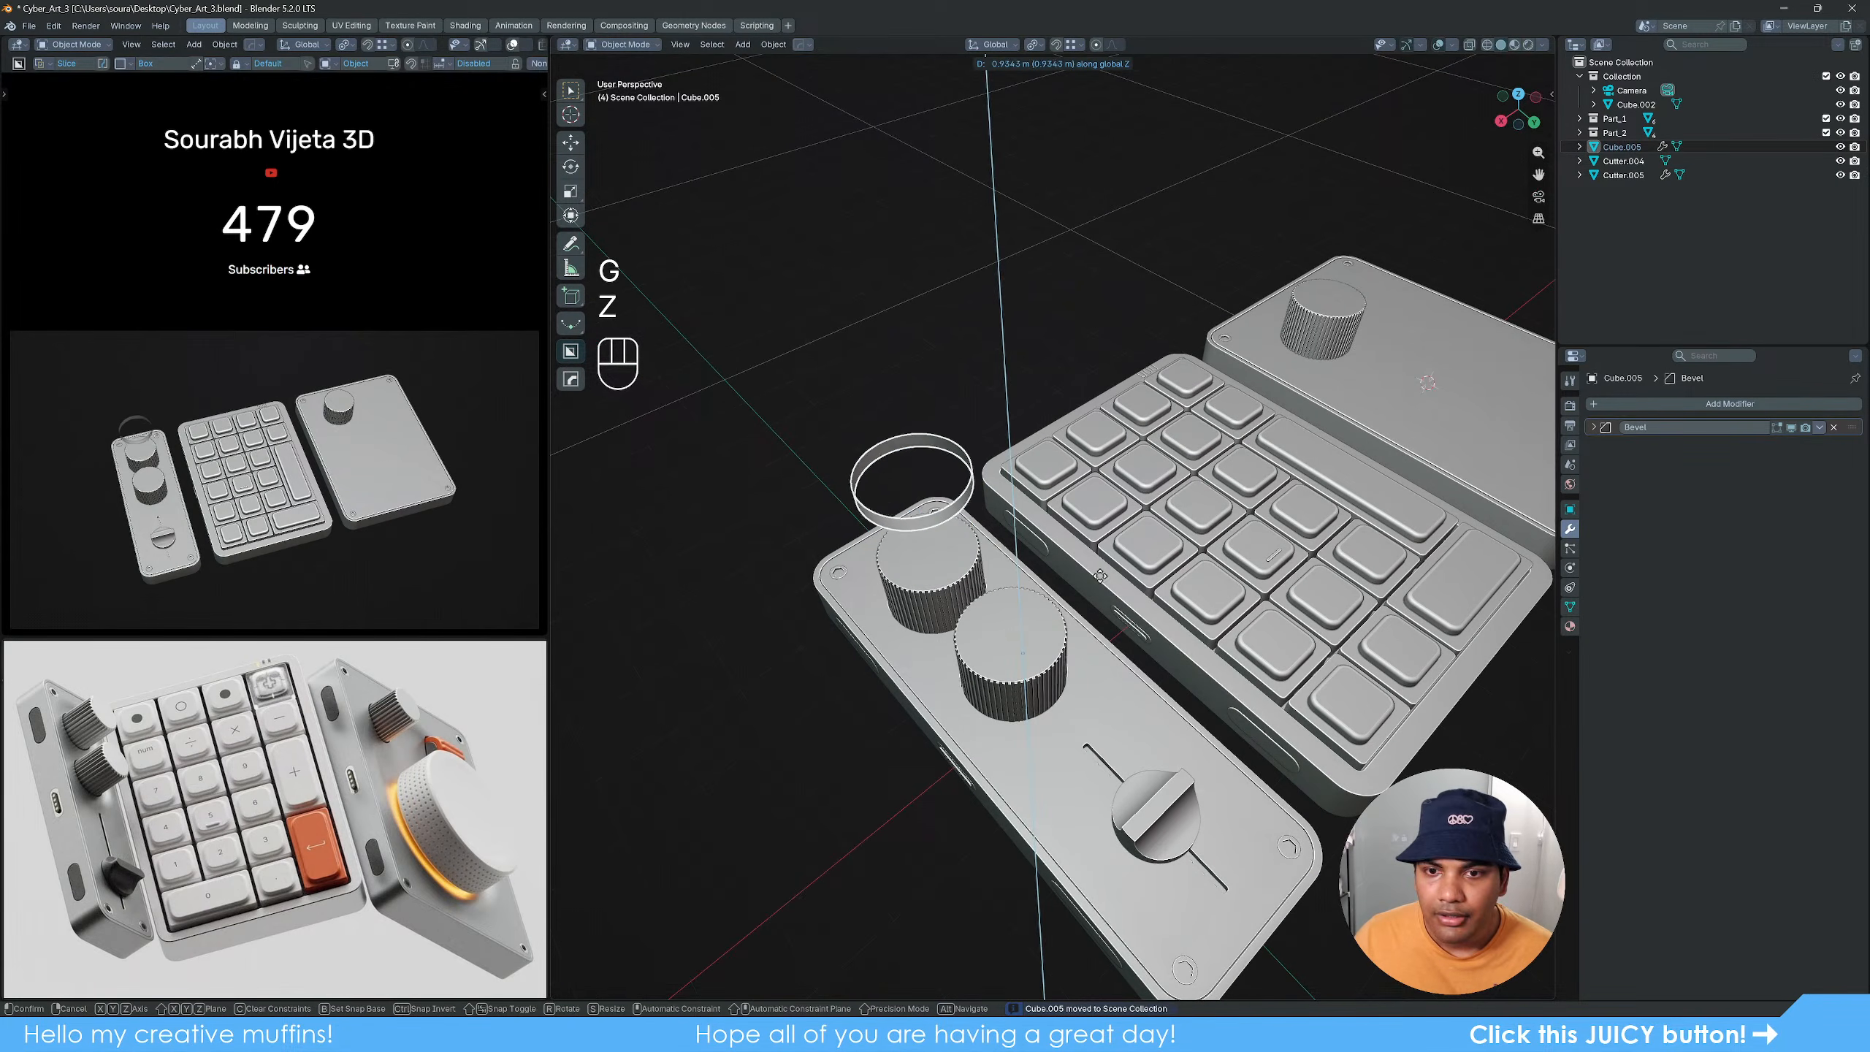
pyautogui.press('x')
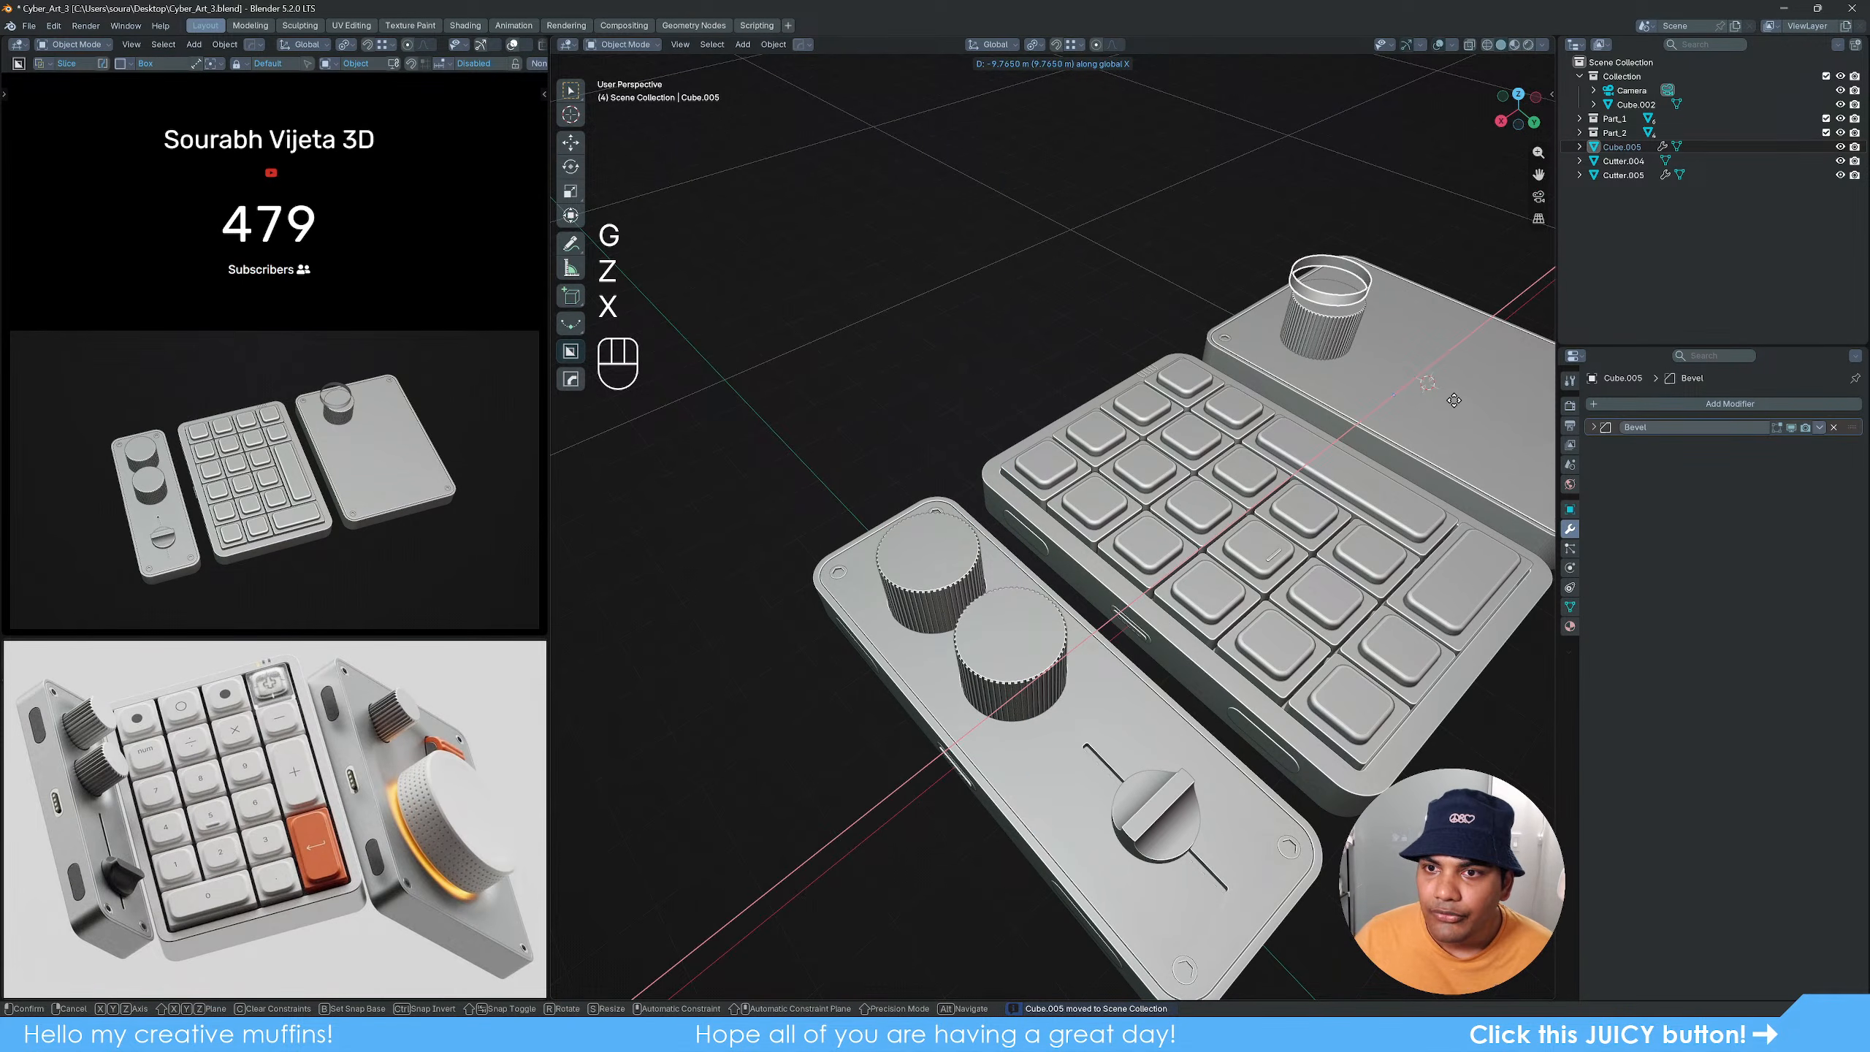
pyautogui.click(1242, 490)
pyautogui.keyDown('shift'); pyautogui.moveTo(1242, 490); pyautogui.dragTo(1164, 574, button='middle'); pyautogui.keyUp('shift')
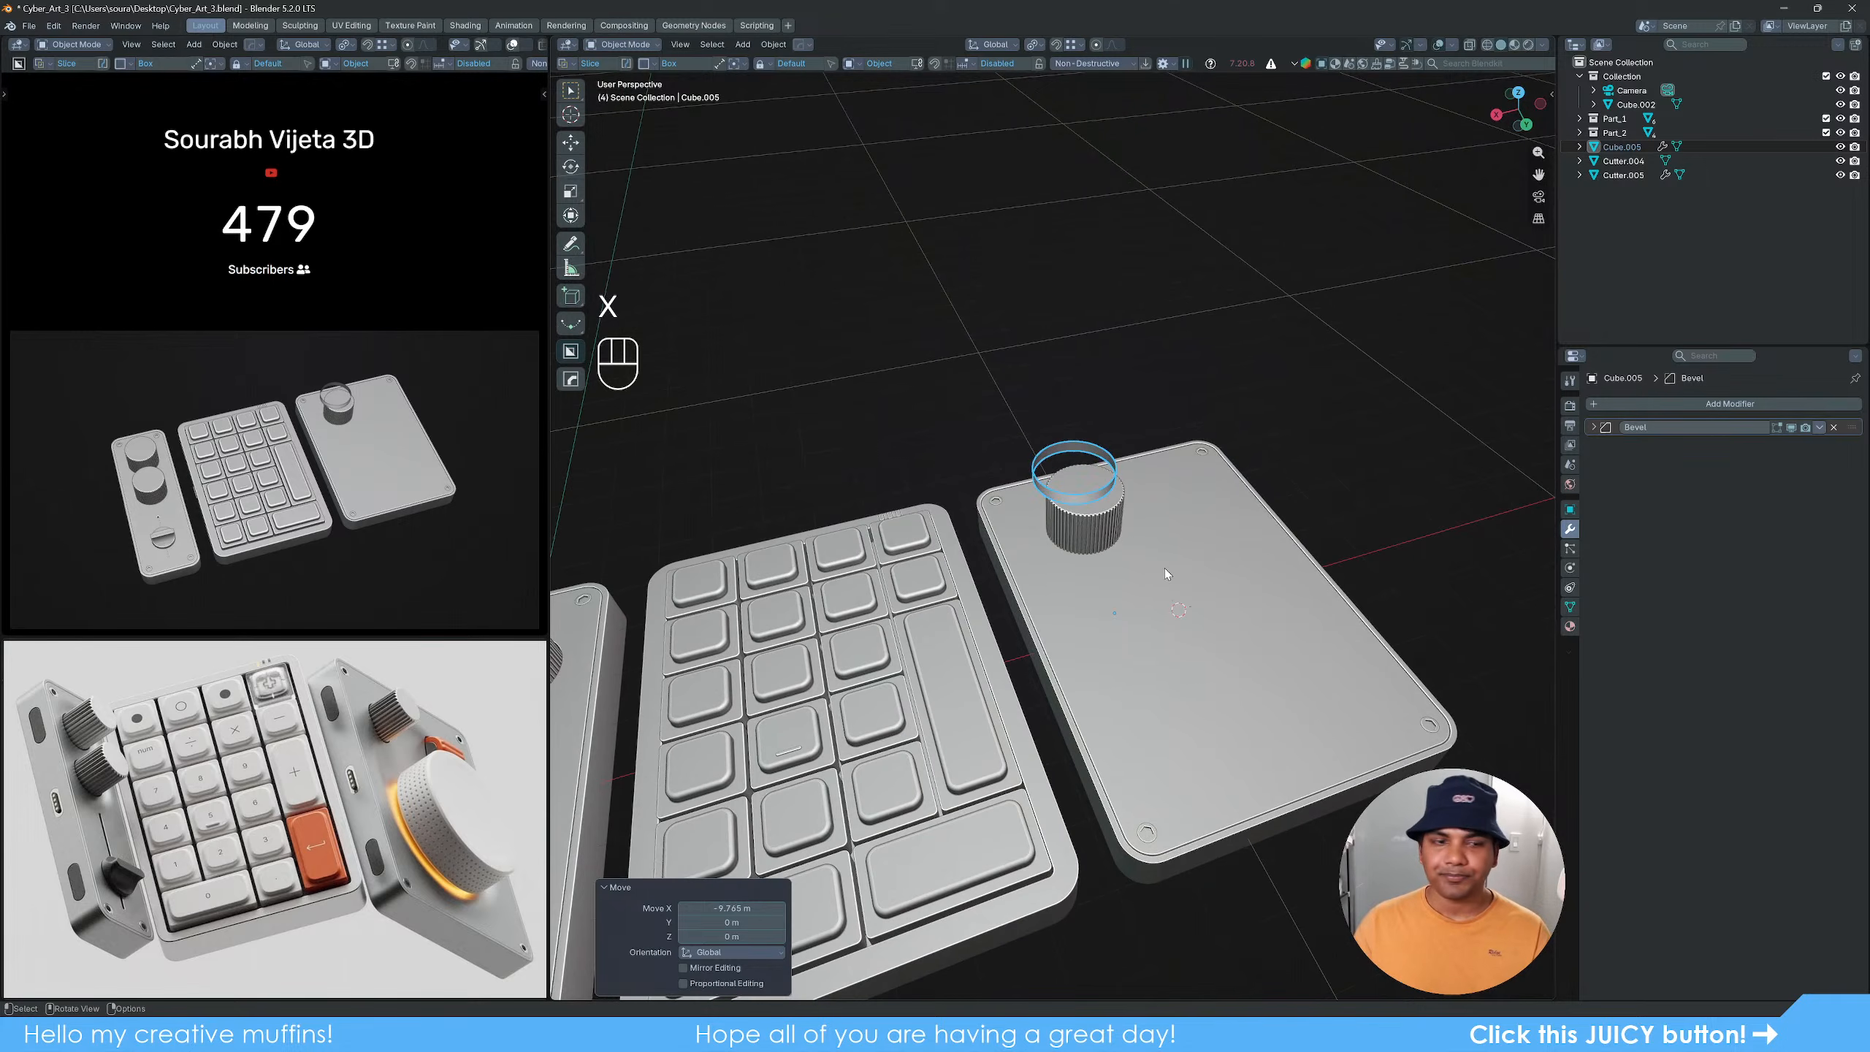
# Step: Shift the third module's knob about 0.18 m along X
pyautogui.click(1116, 502)
pyautogui.scroll(5, 1104, 529)
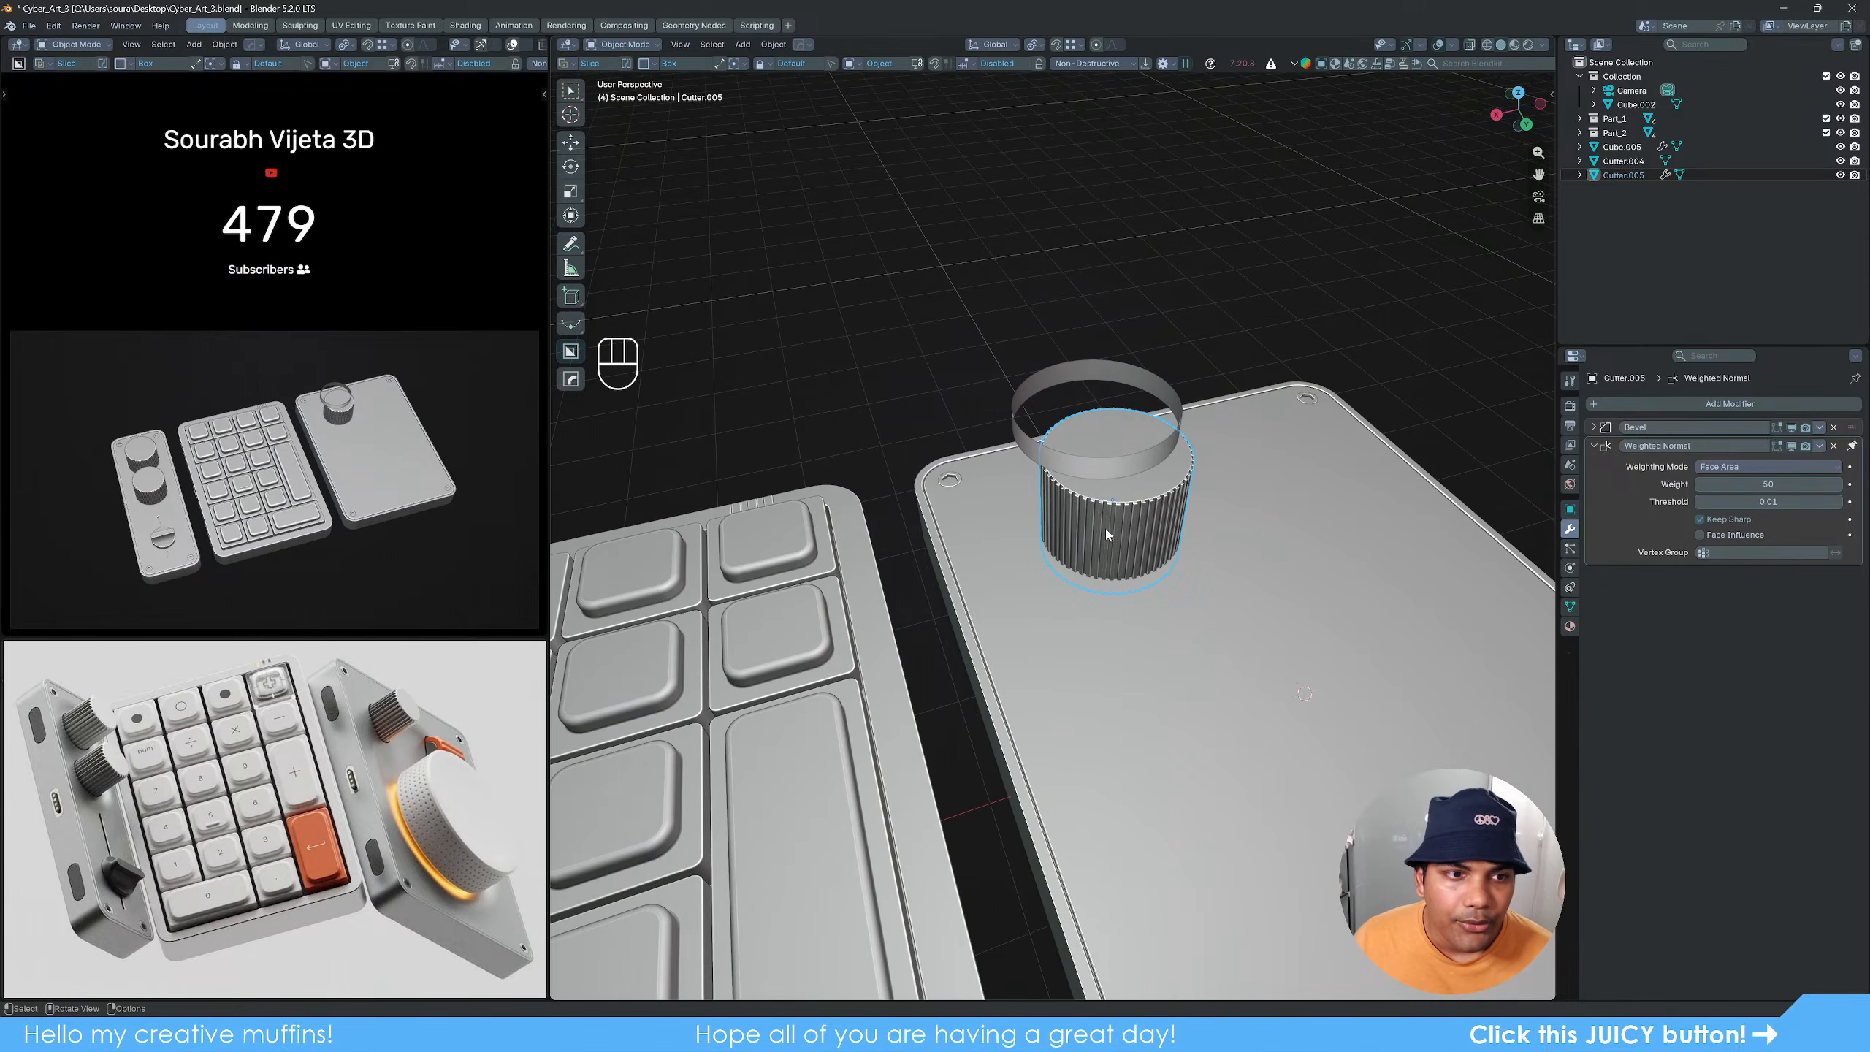
pyautogui.moveTo(1175, 576); pyautogui.dragTo(1189, 576, button='middle')
pyautogui.press('g')
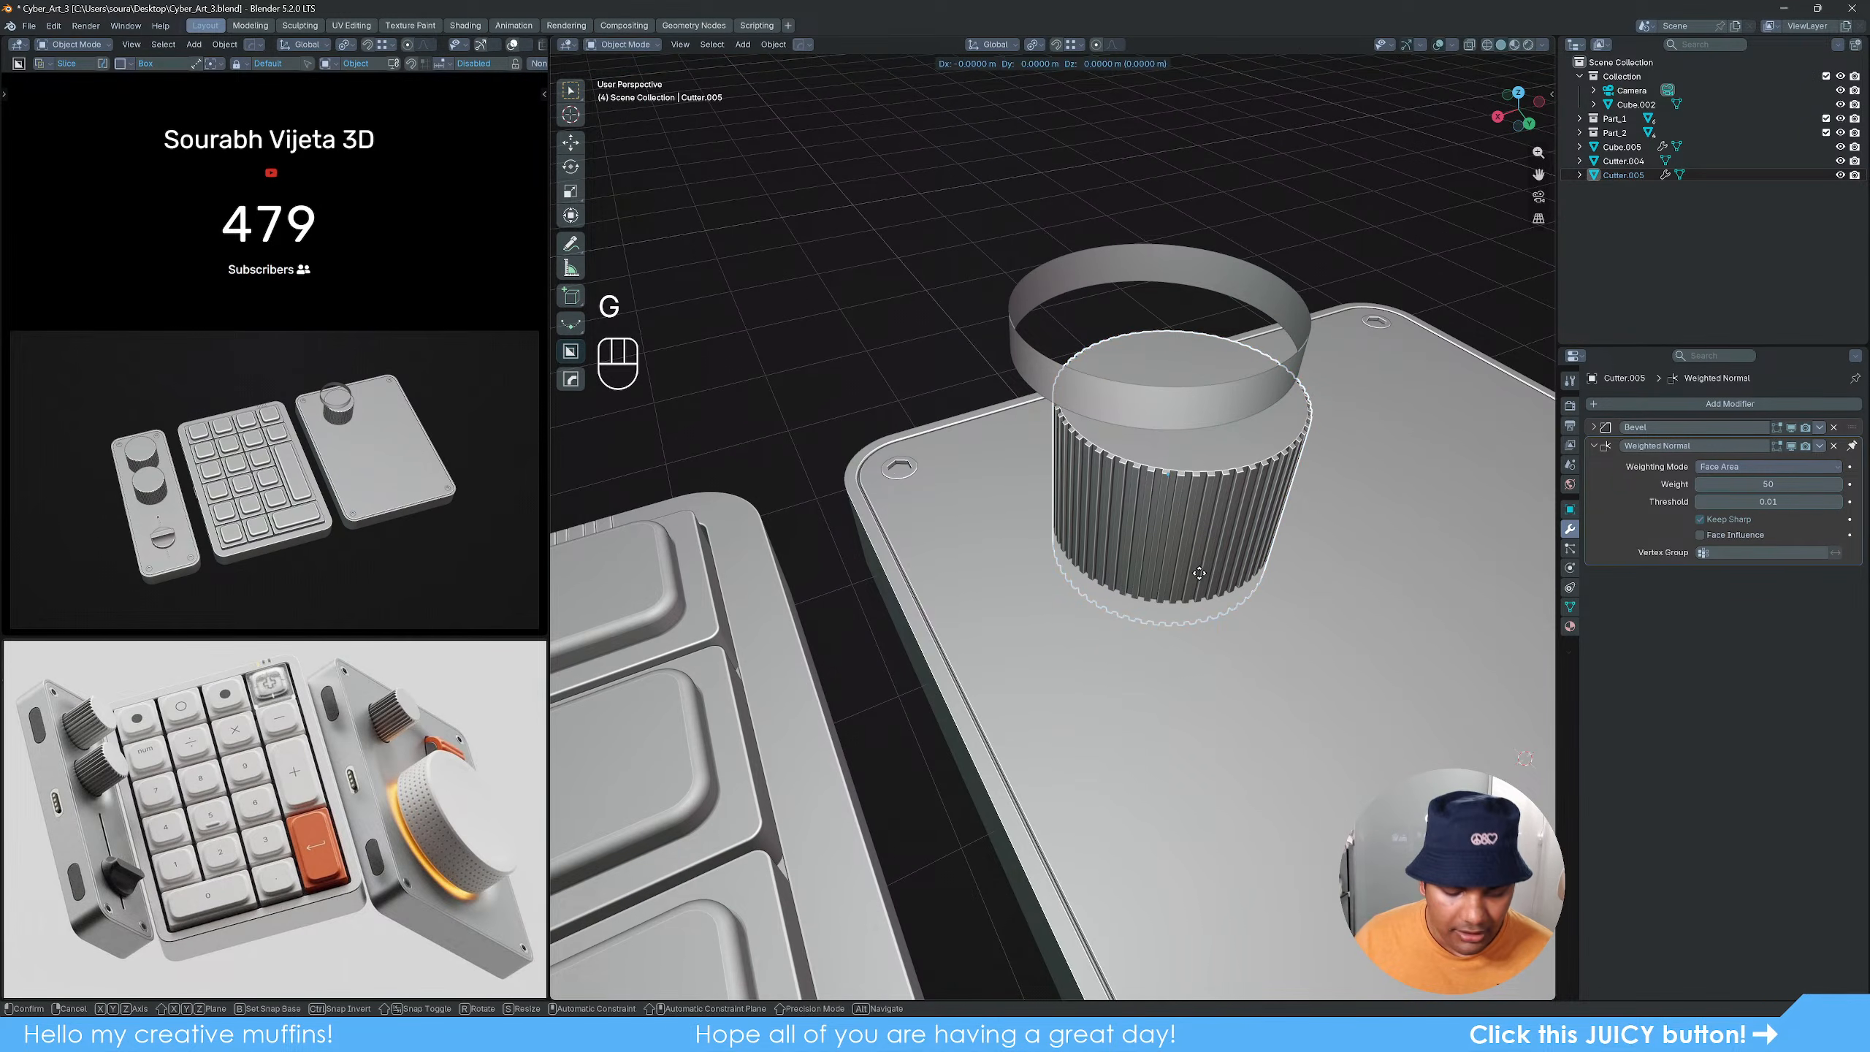
pyautogui.press('x')
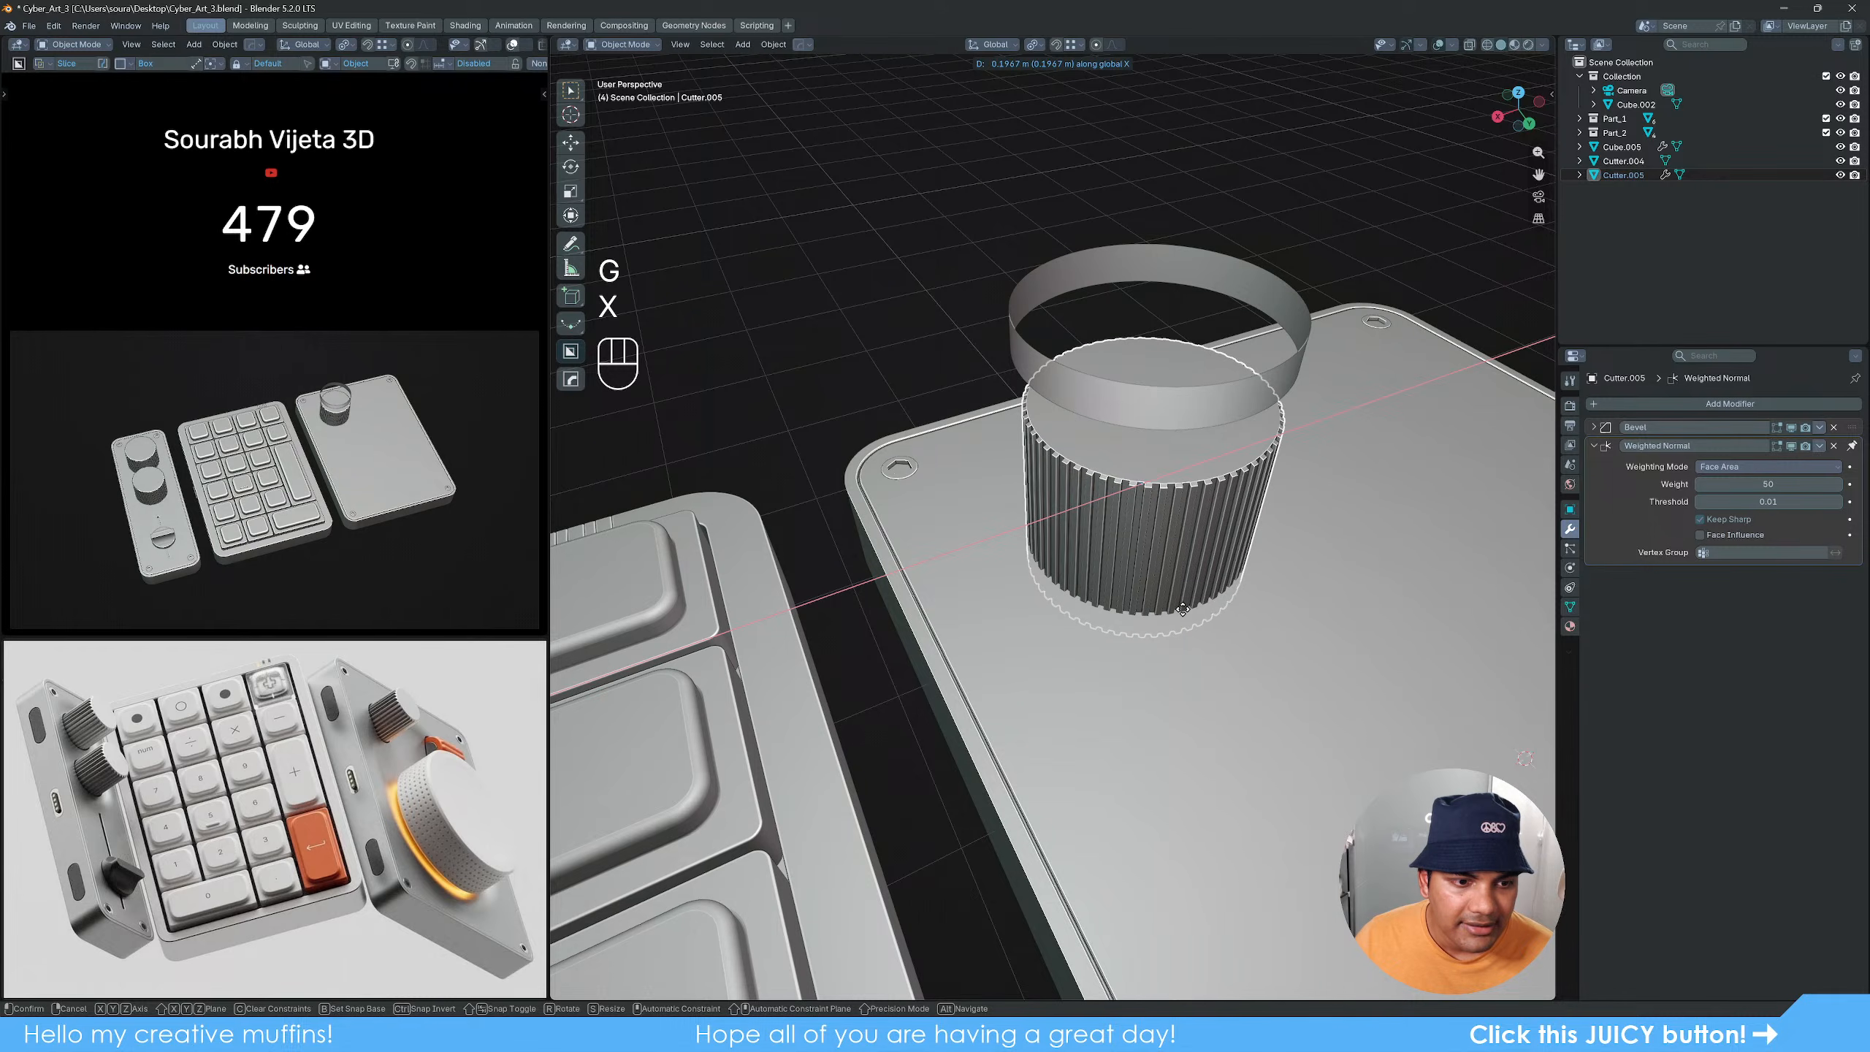
pyautogui.click(1183, 610)
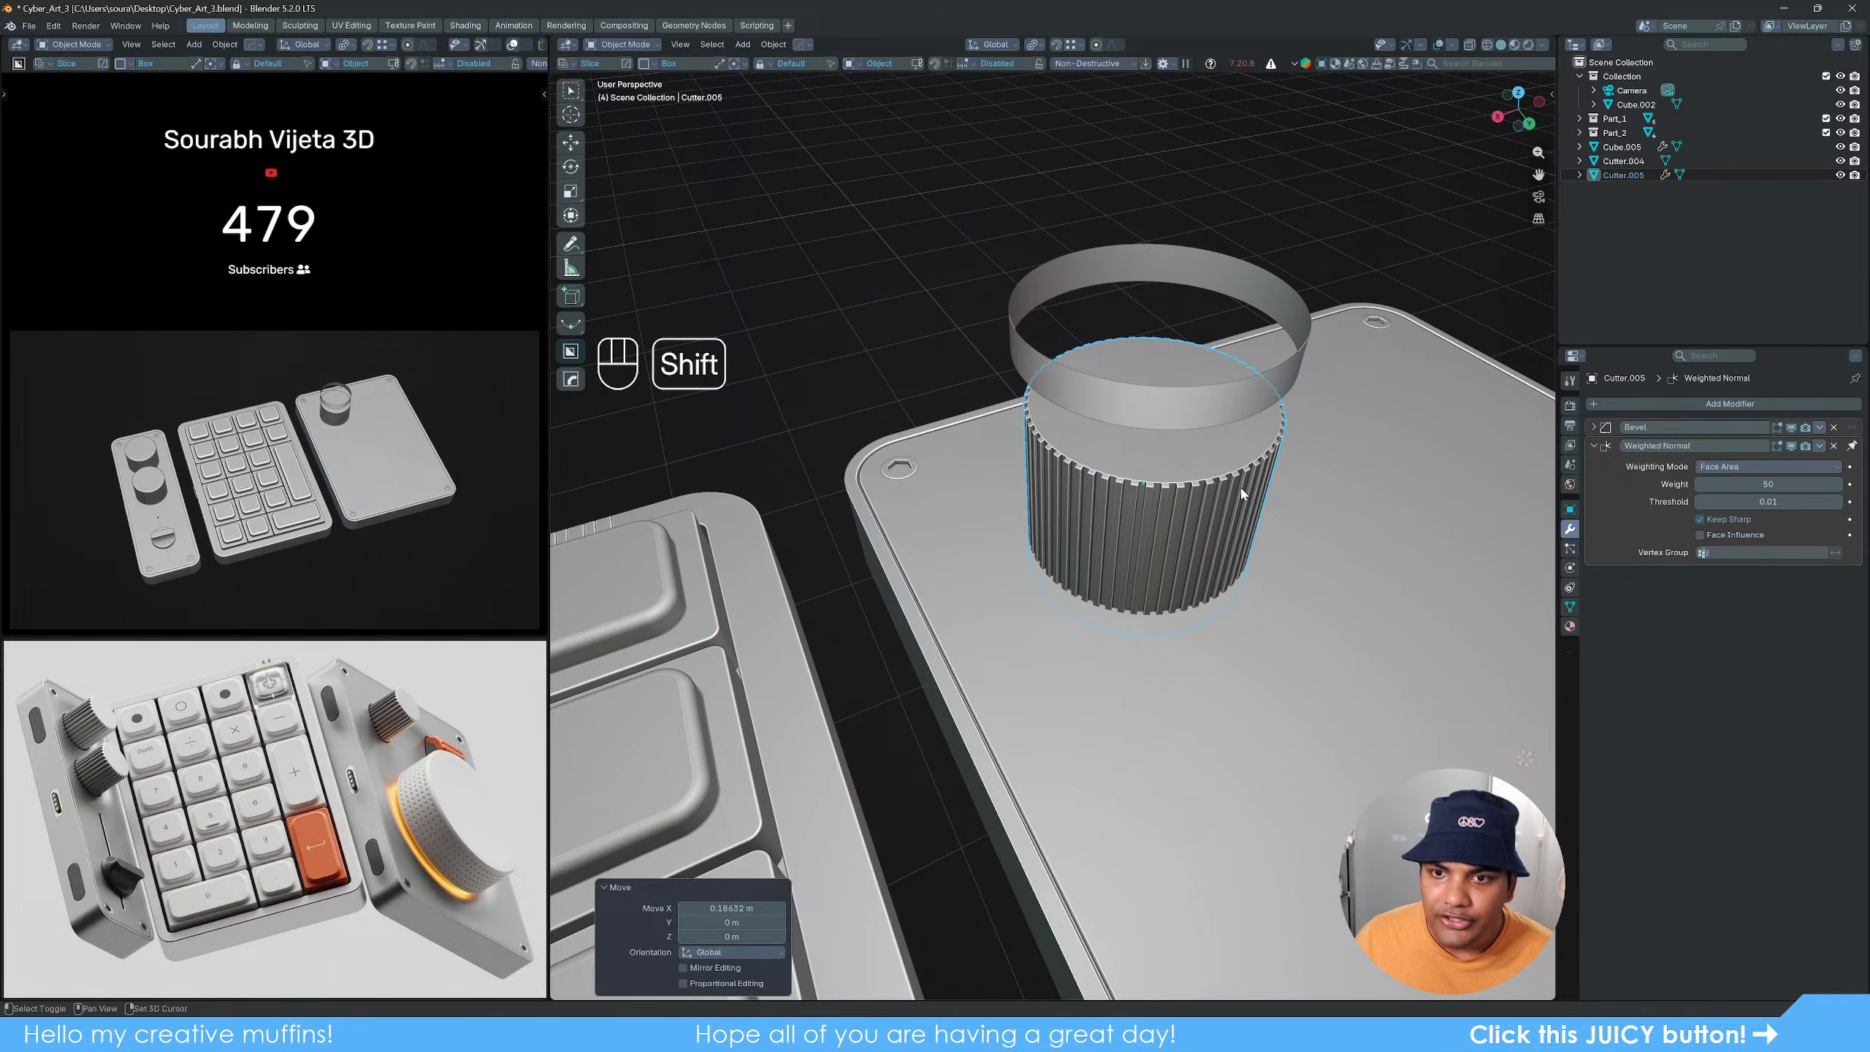
# Step: Snap the 3D cursor to the center of the knob's top face
pyautogui.keyDown('shift'); pyautogui.moveTo(1185, 611); pyautogui.dragTo(1082, 523, button='middle'); pyautogui.keyUp('shift')
pyautogui.scroll(2, 1083, 523)
pyautogui.press('Tab')
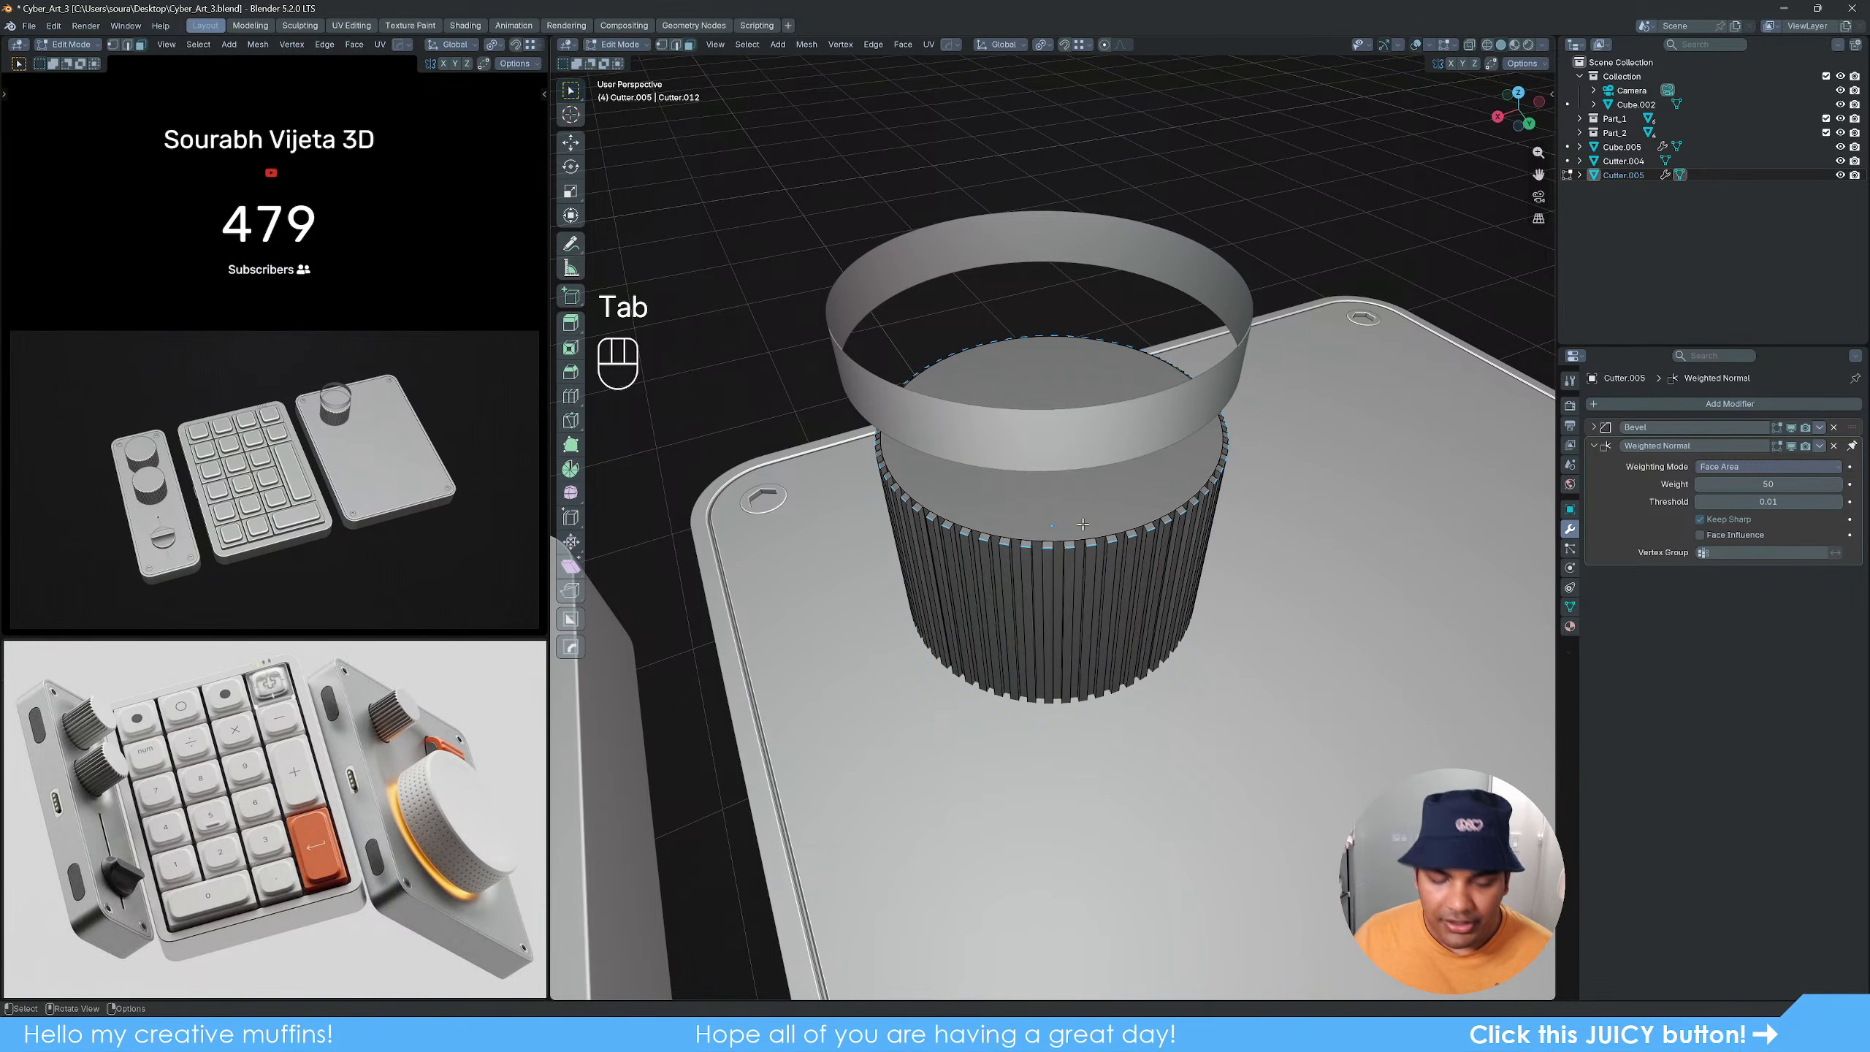
pyautogui.press('3')
pyautogui.click(1056, 499)
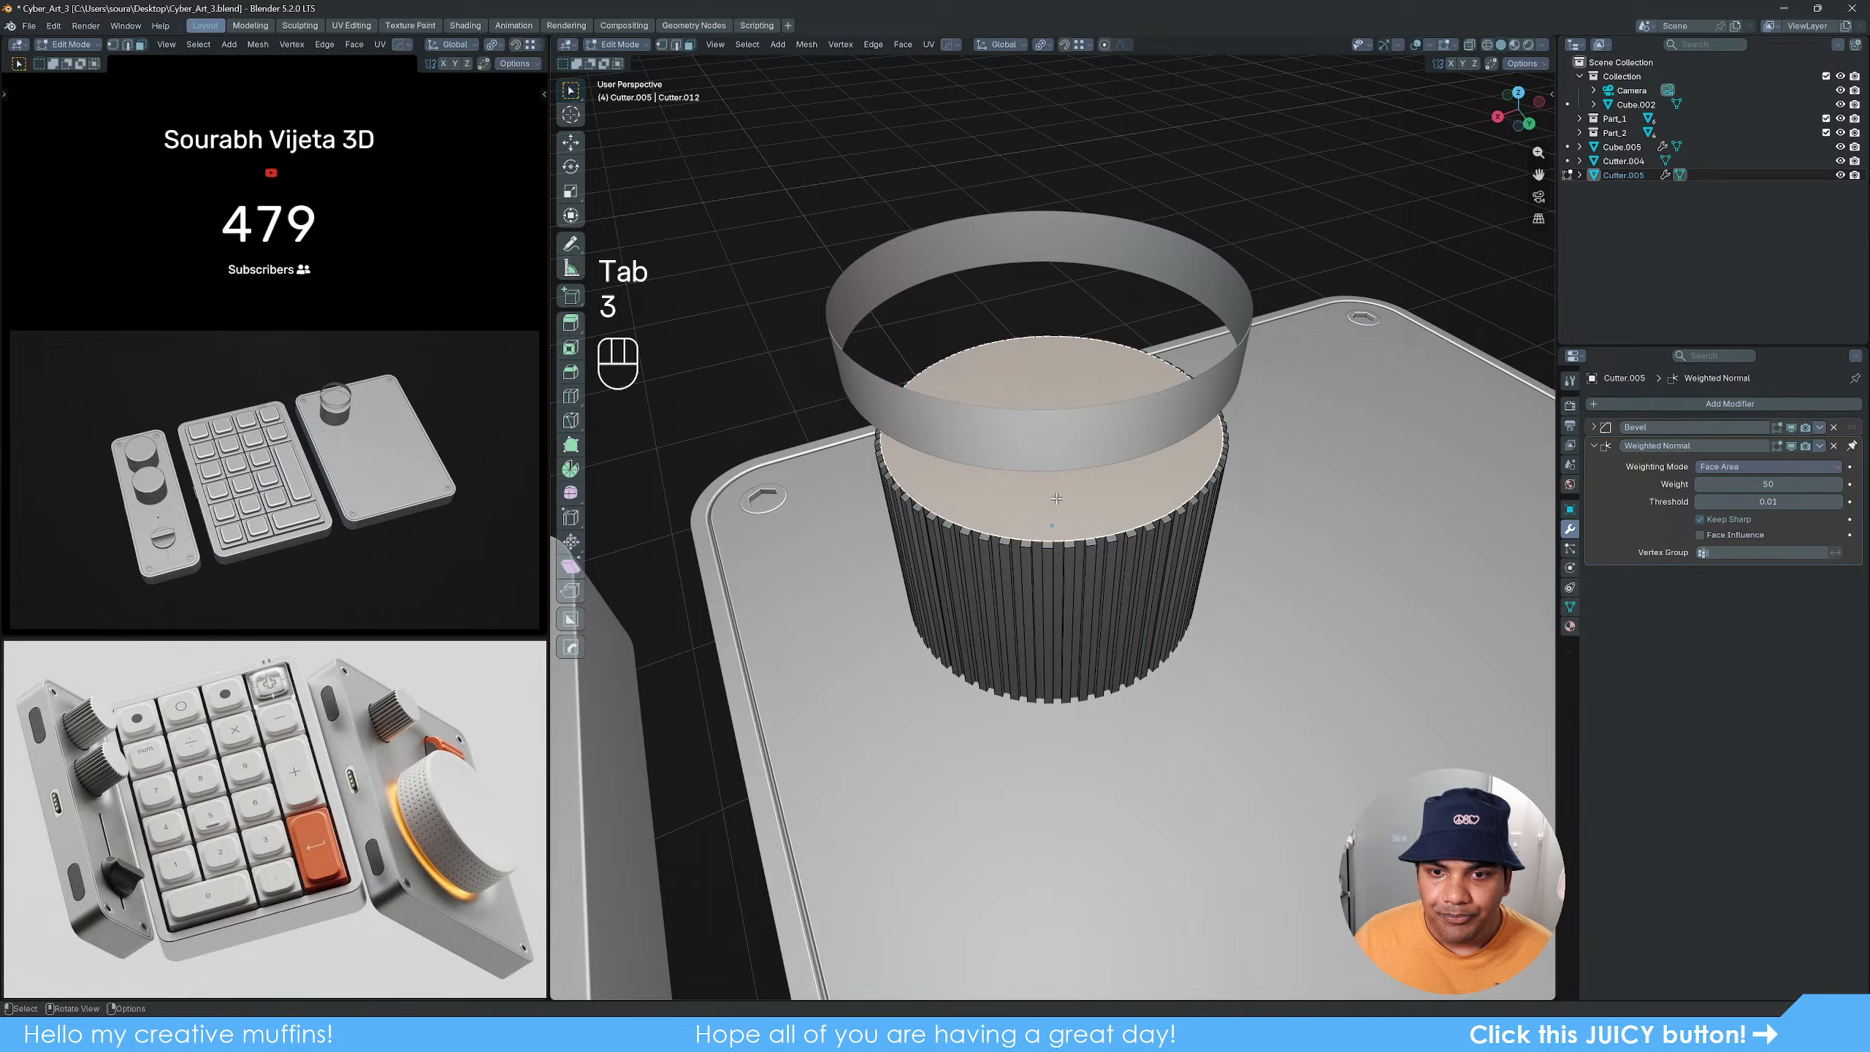
pyautogui.hotkey('shift', 's')
pyautogui.click(1056, 580)
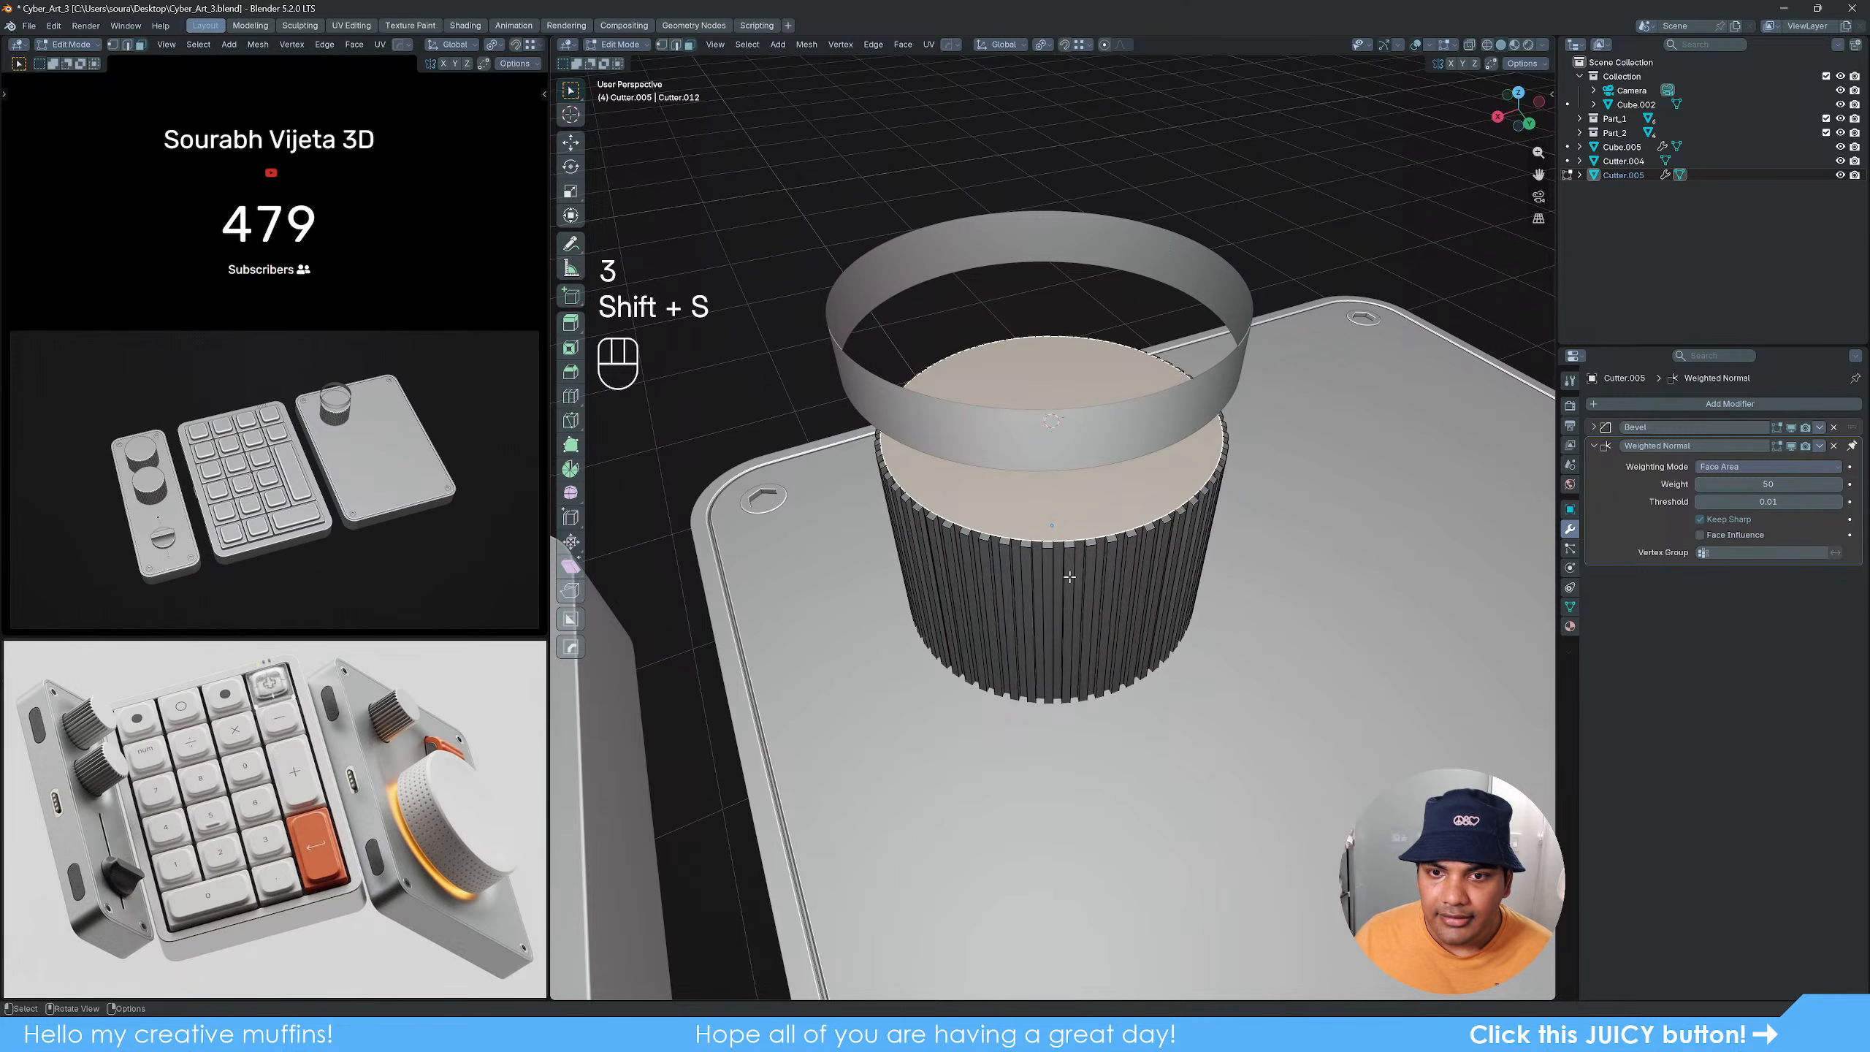
pyautogui.press('Tab')
# Step: Set the ring's origin to its geometry and snap the ring to the 3D cursor
pyautogui.click(1128, 254)
pyautogui.press('q')
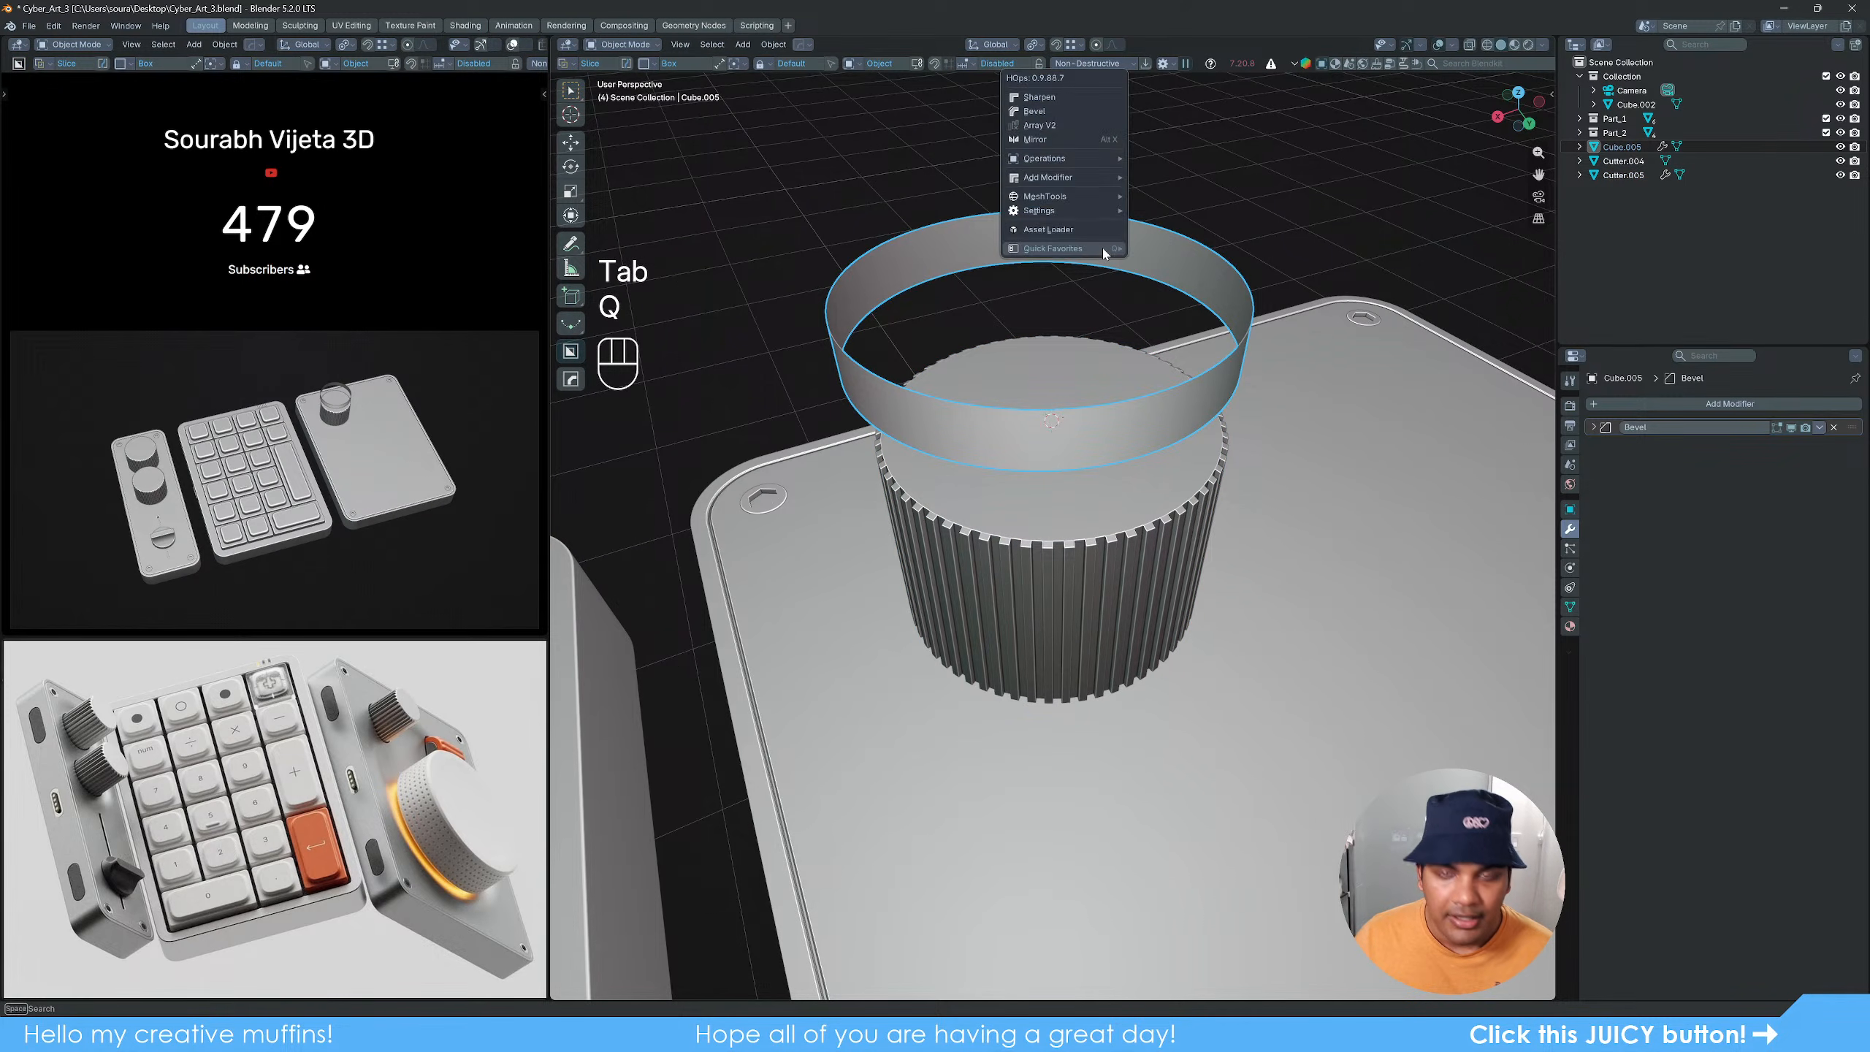
pyautogui.moveTo(1102, 248)
pyautogui.click(1180, 249)
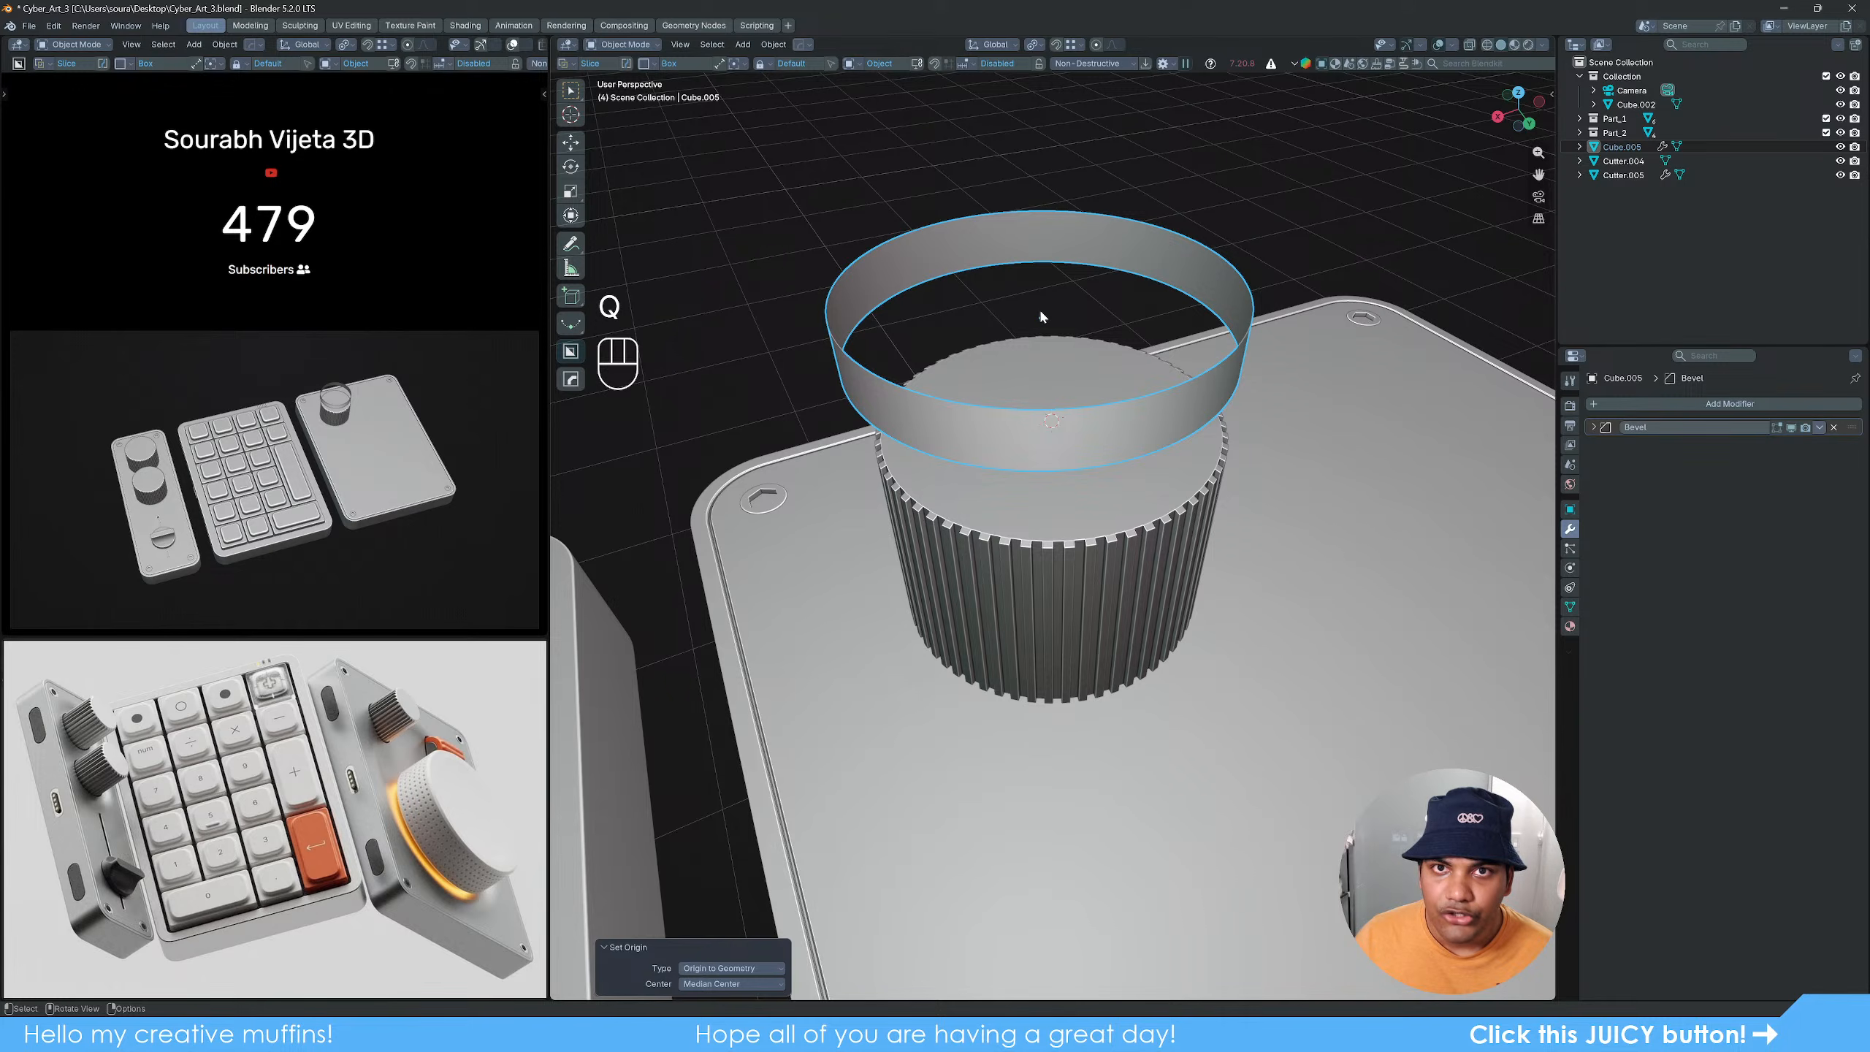
pyautogui.hotkey('shift', 's')
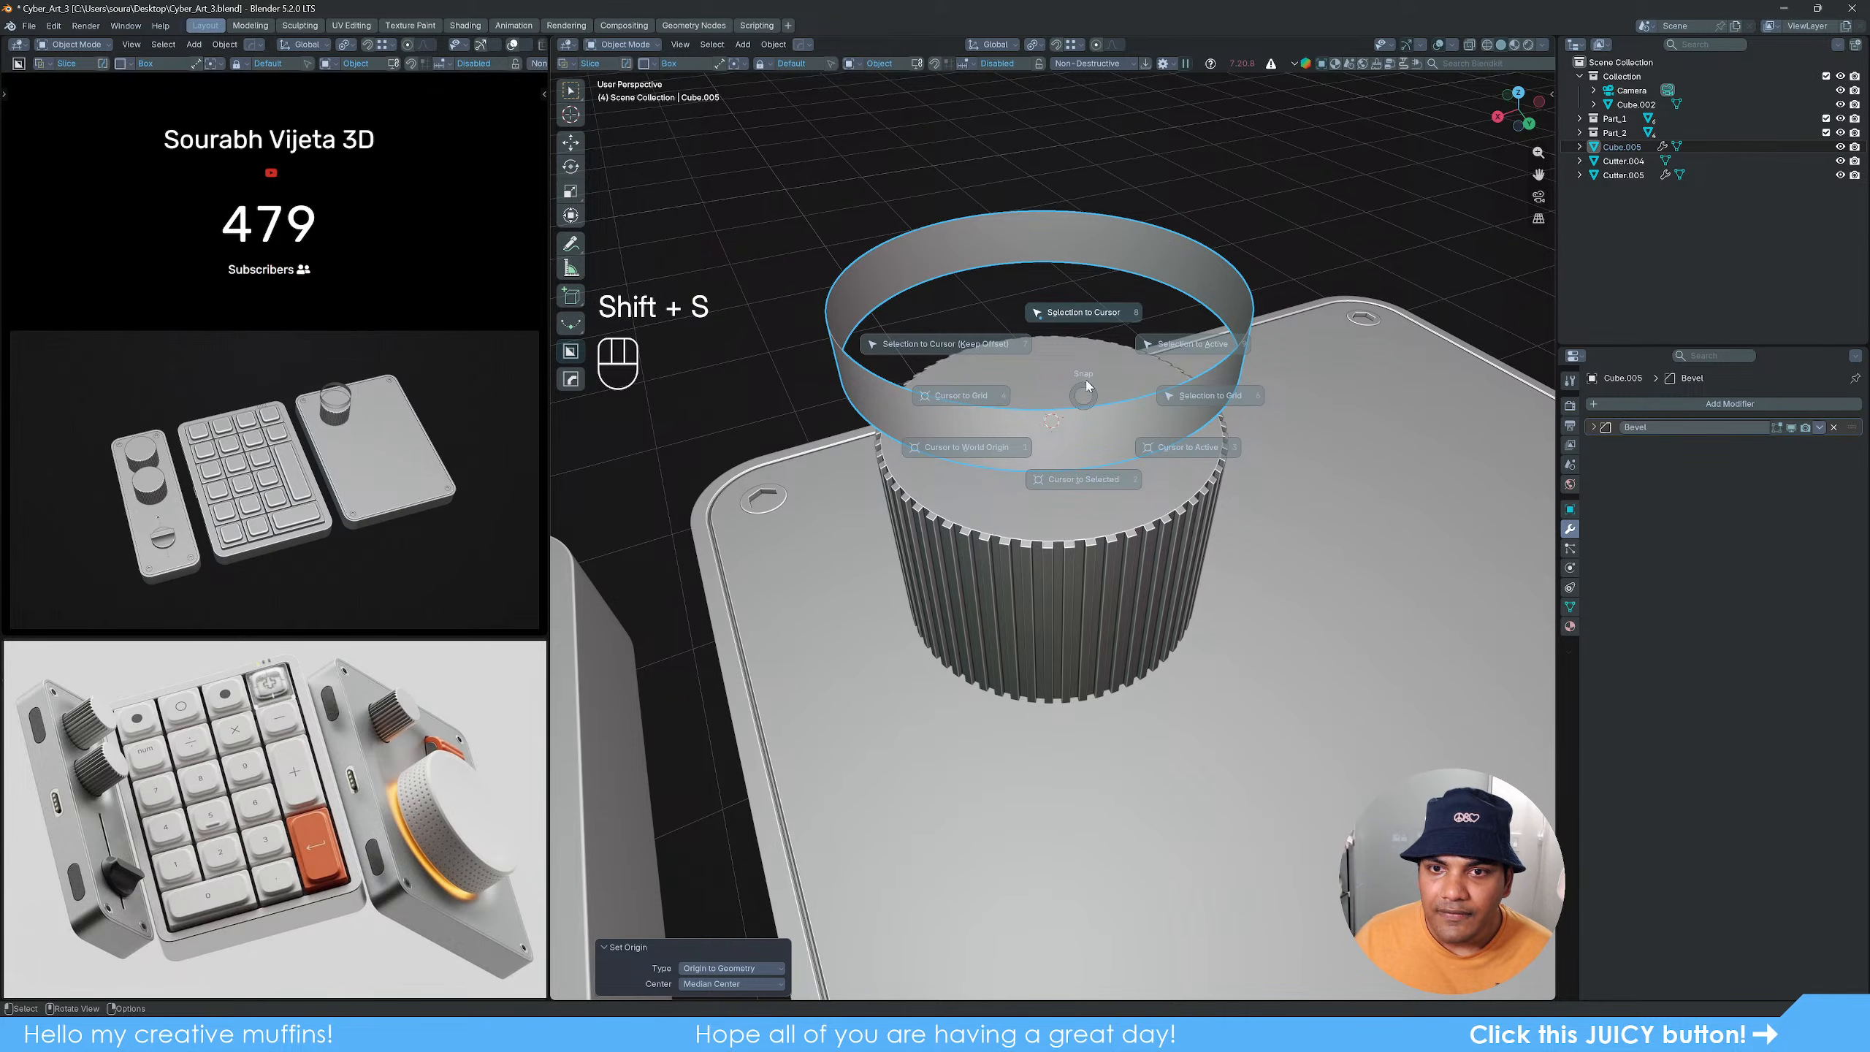
pyautogui.click(1101, 315)
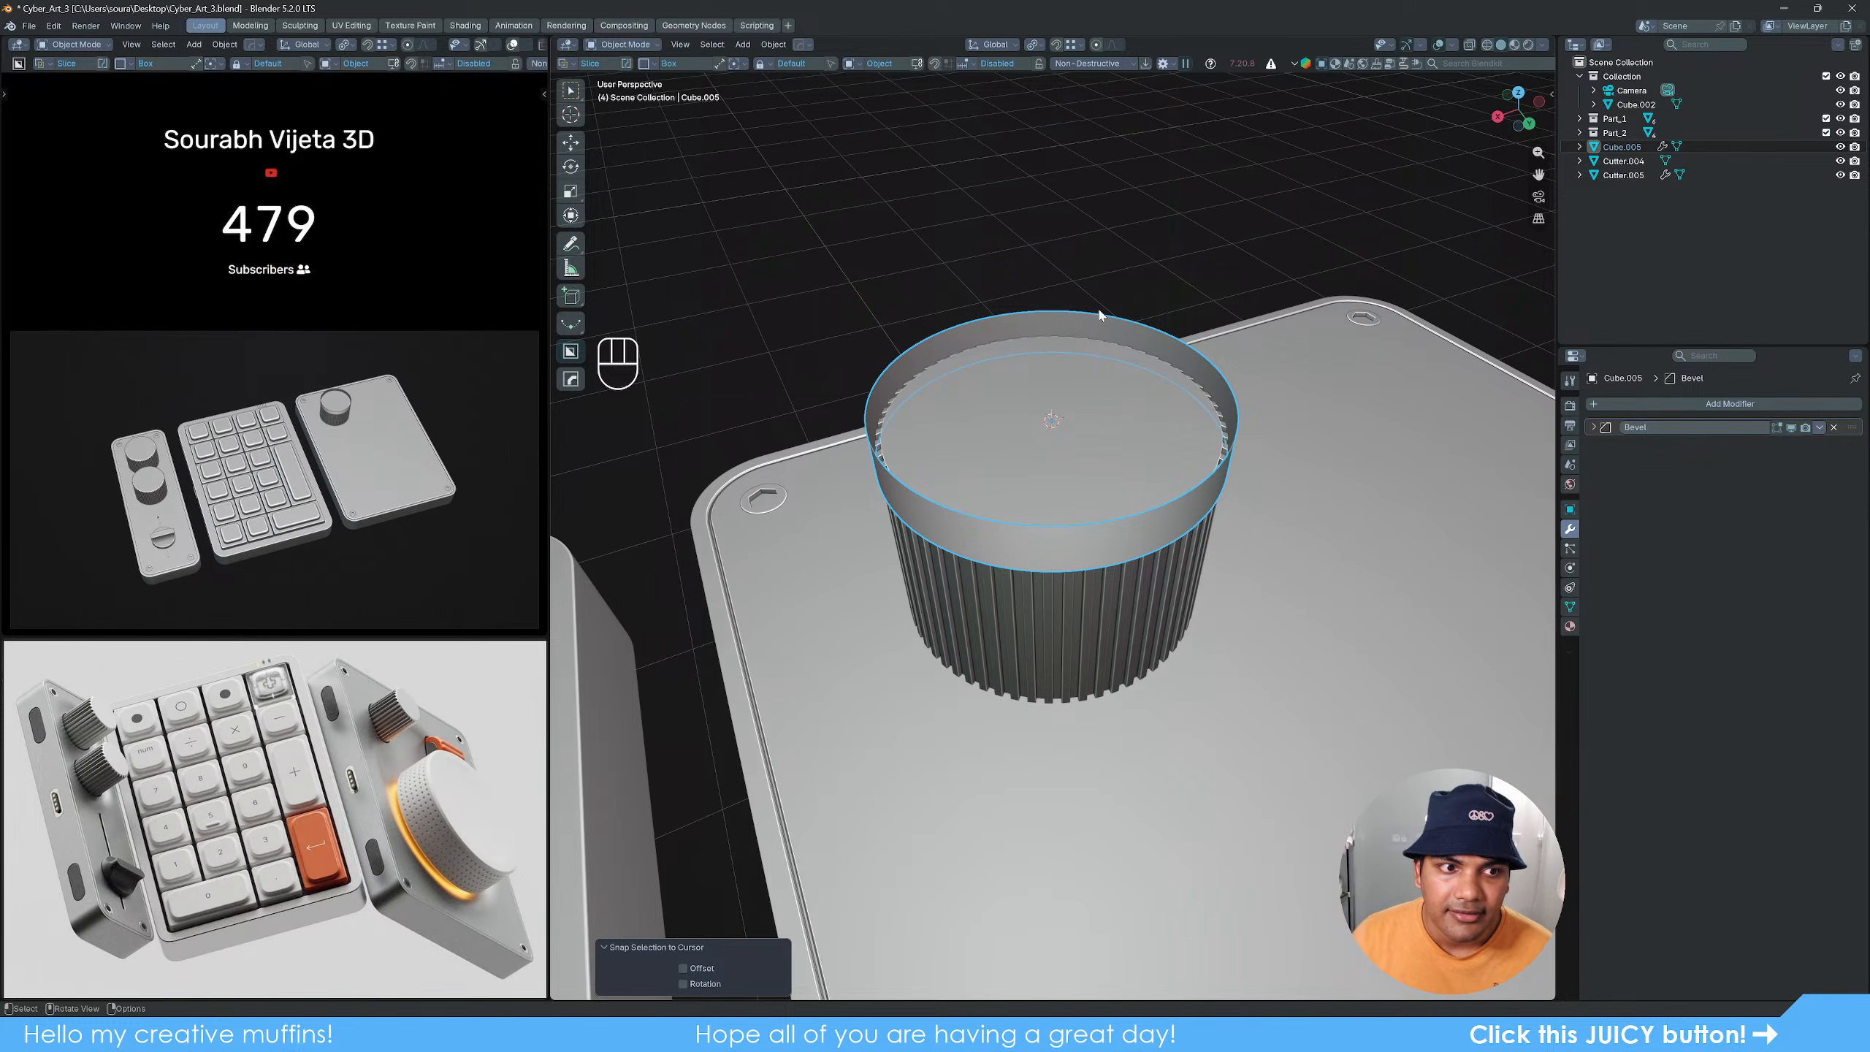
# Step: Scale the ring along Z by about 1.9 to make its wall taller
pyautogui.moveTo(1150, 354)
pyautogui.mouseDown(button='middle')
pyautogui.moveTo(1145, 383)
pyautogui.moveTo(1105, 398)
pyautogui.moveTo(1130, 339)
pyautogui.mouseUp(button='middle')
pyautogui.press('KP_Decimal')
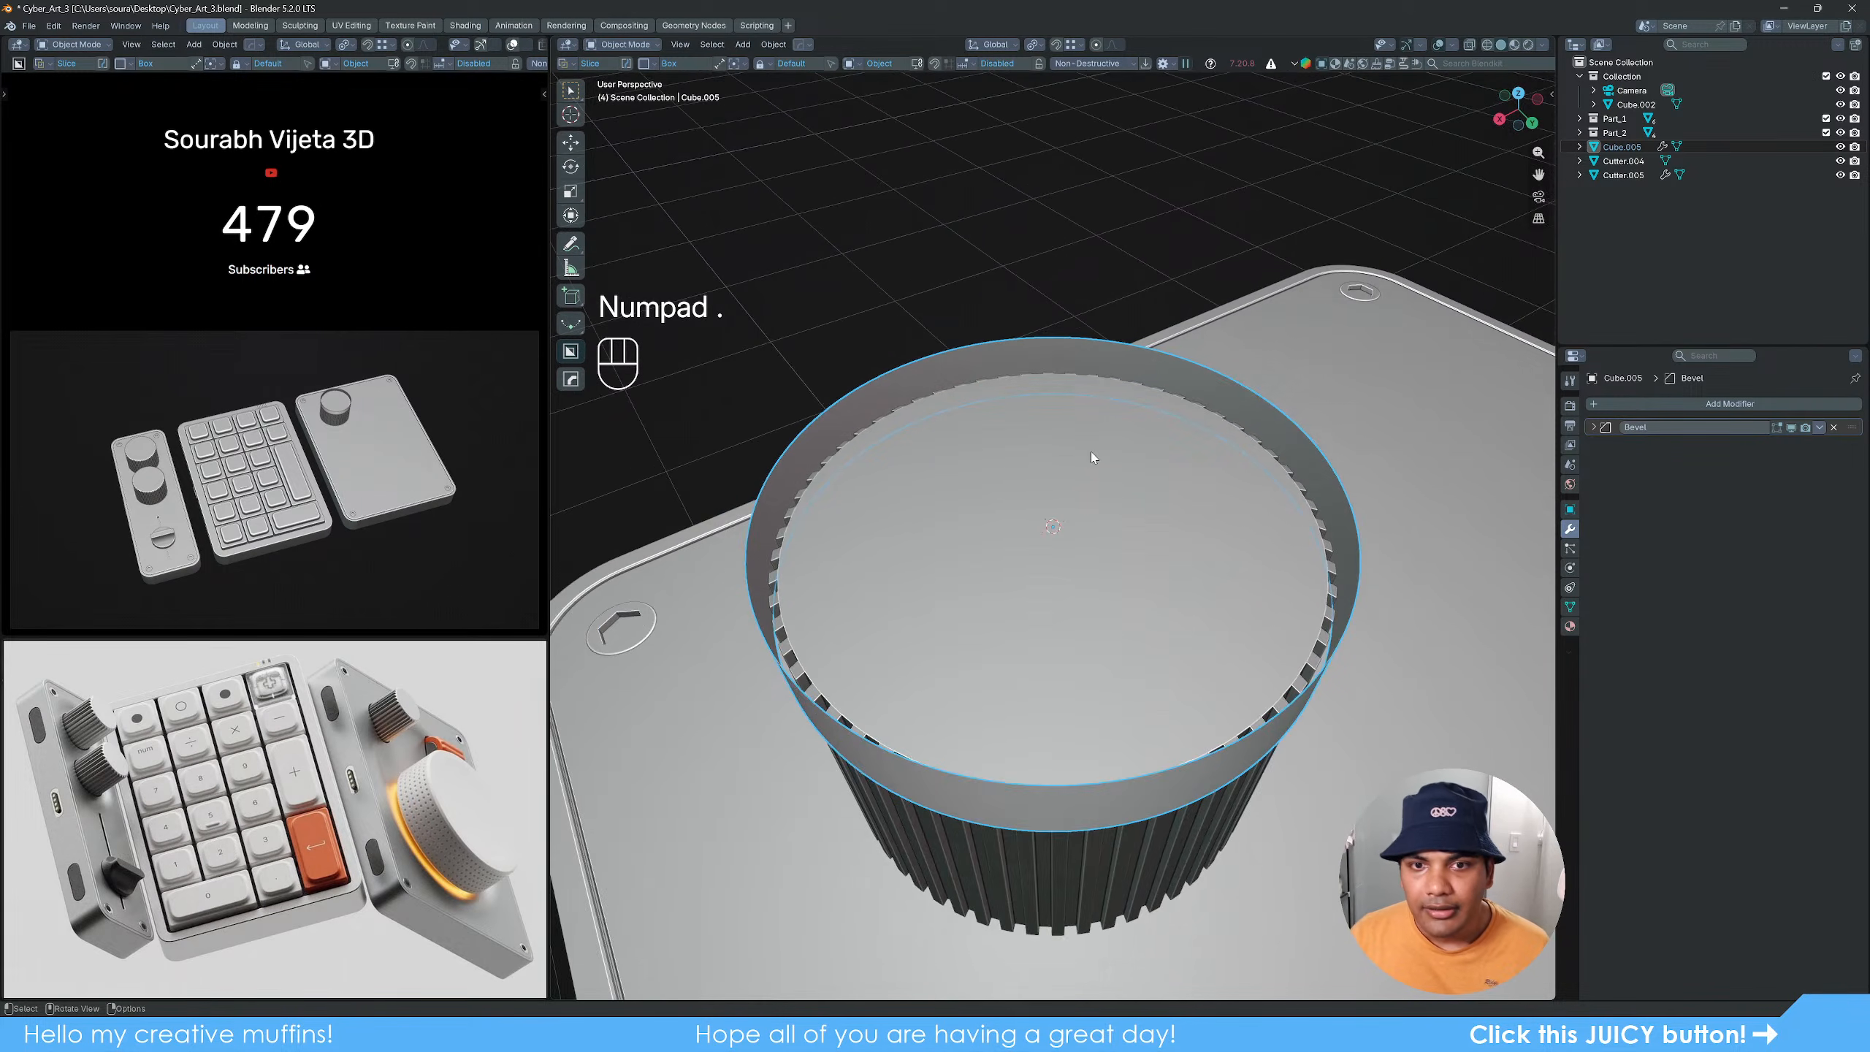
pyautogui.moveTo(1118, 516); pyautogui.dragTo(1178, 584, button='middle')
pyautogui.press('Tab')
pyautogui.press('Tab')
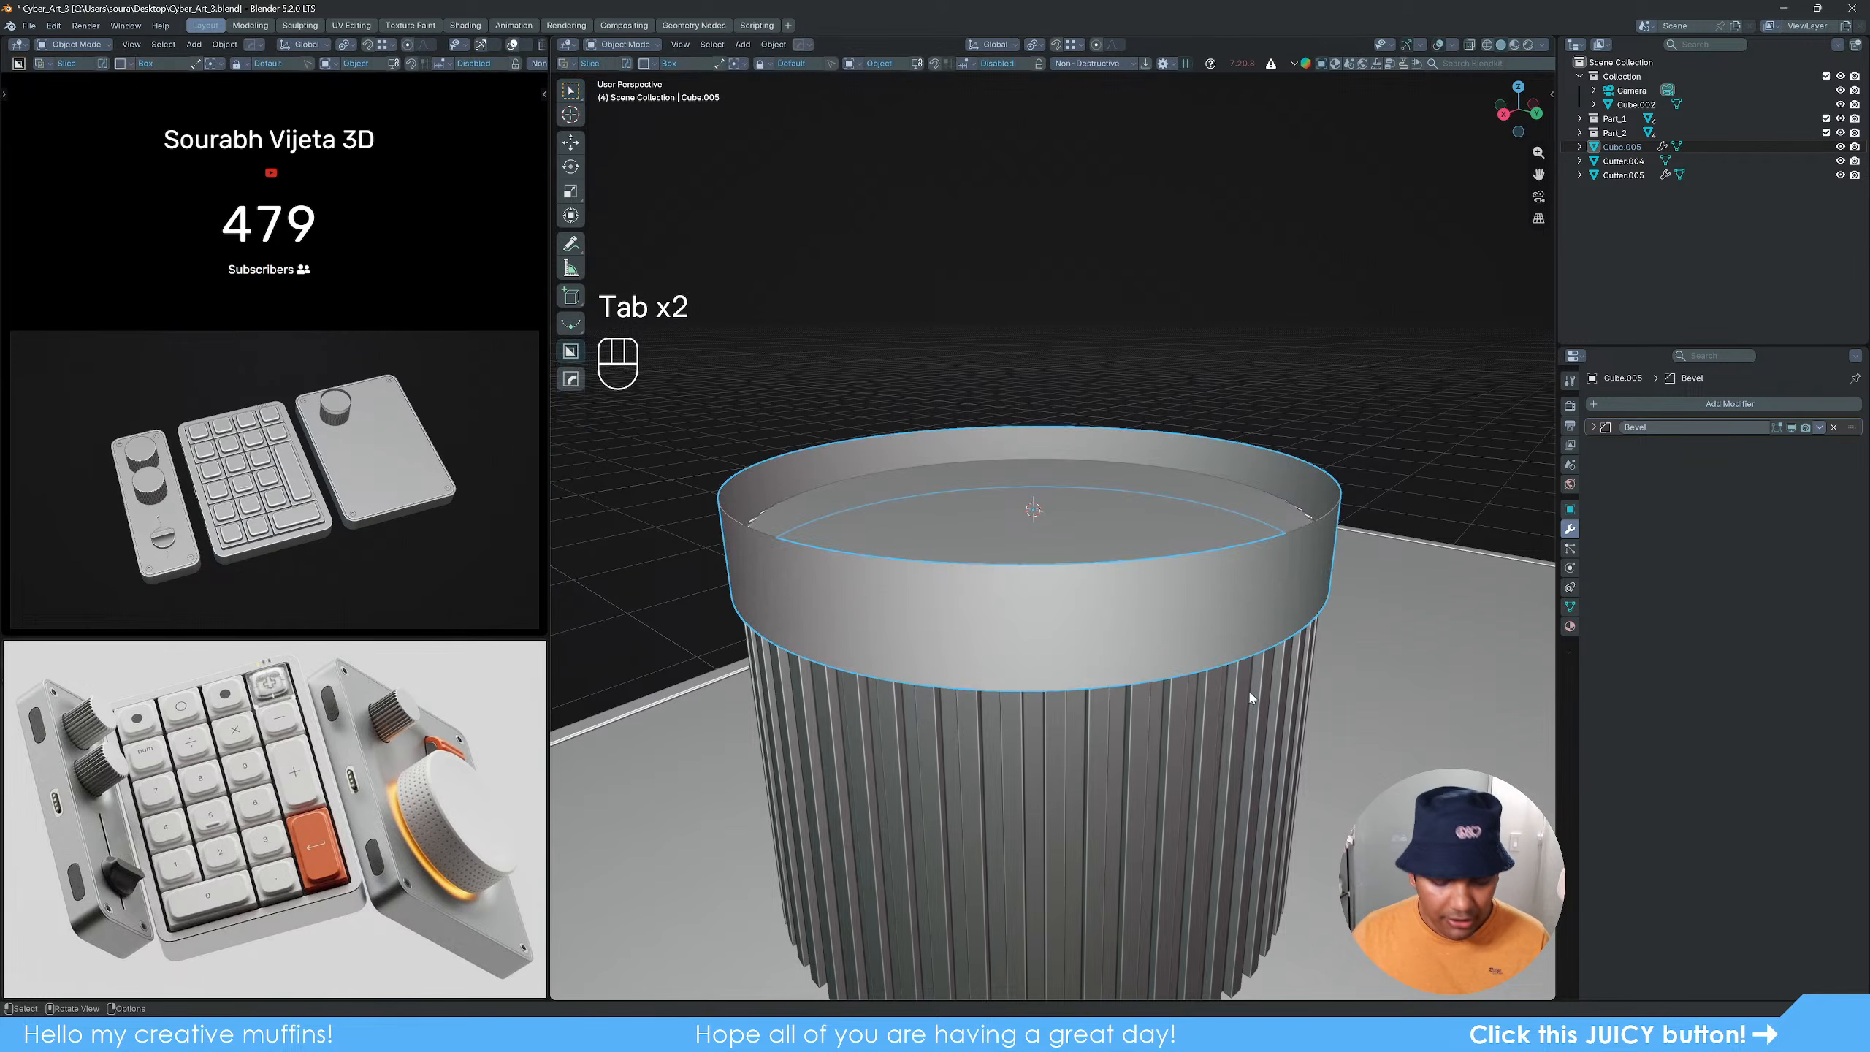
pyautogui.press('s')
pyautogui.press('z')
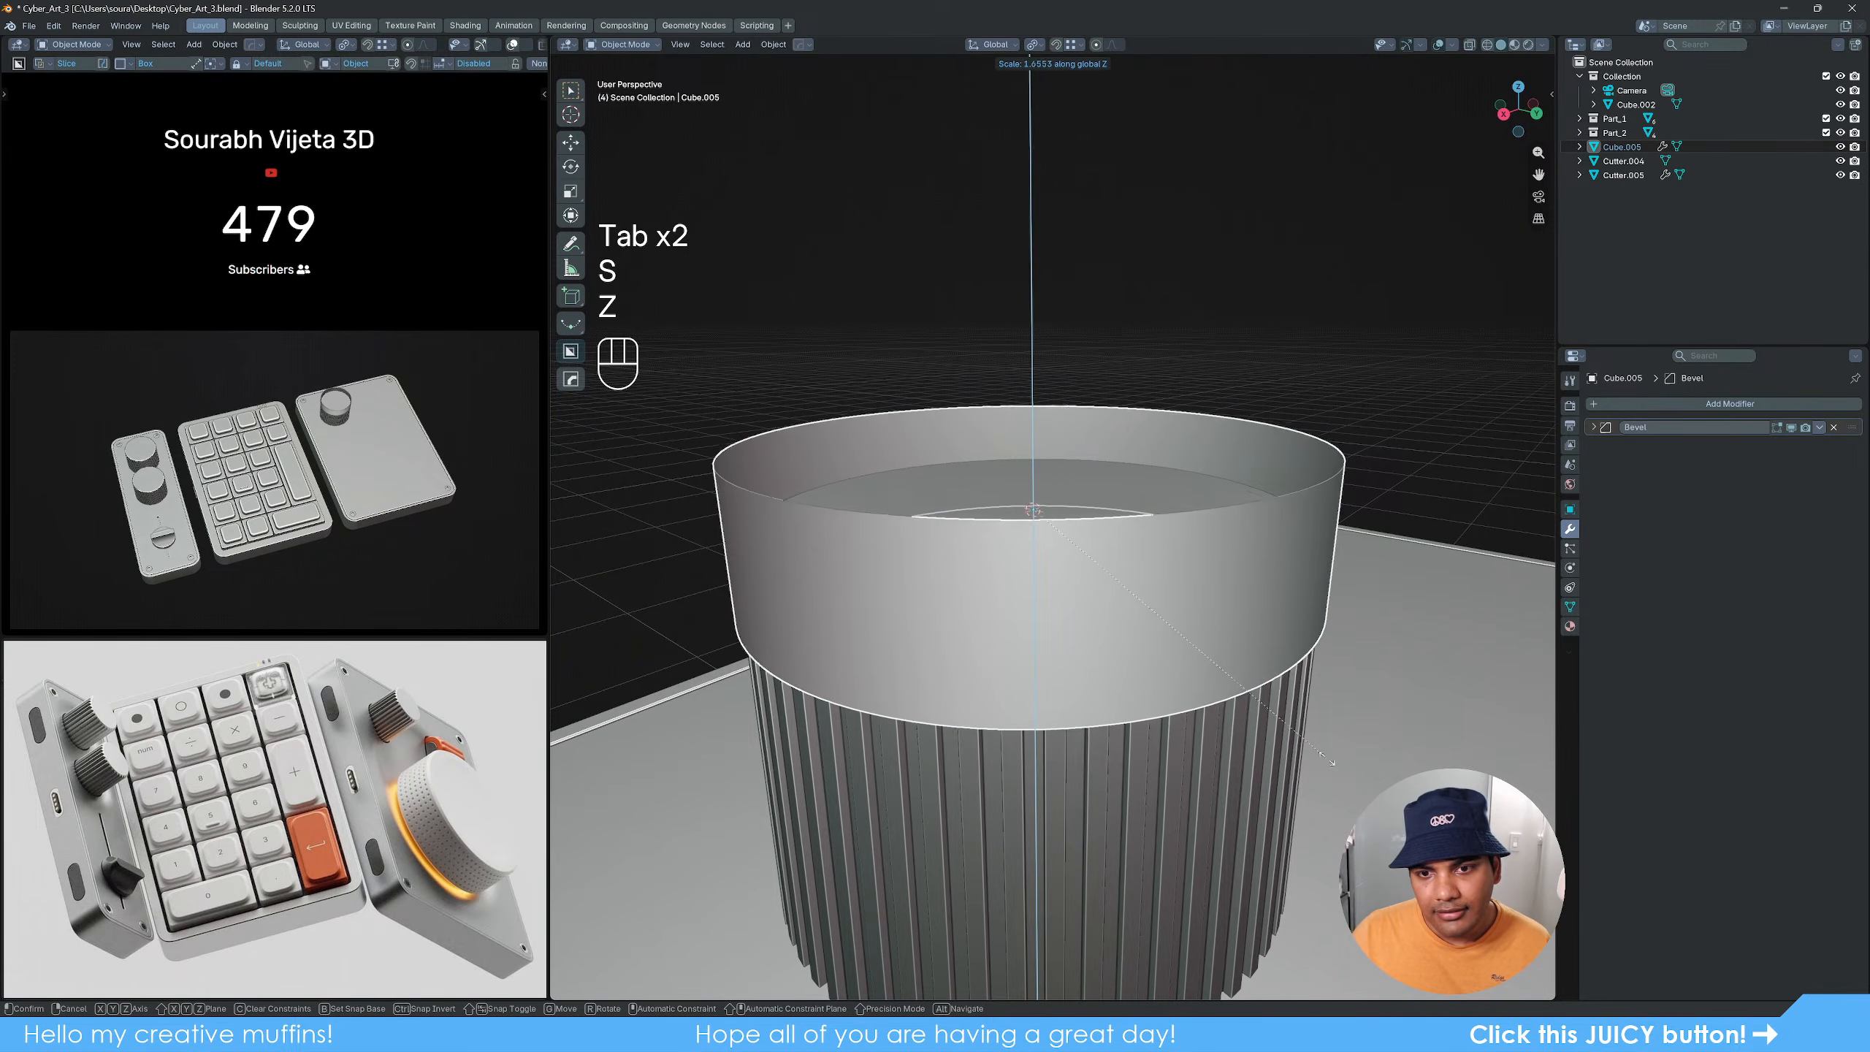
pyautogui.click(1190, 678)
# Step: Fill the ring's lower and upper edge loops with faces, working in wireframe display
pyautogui.press('Tab')
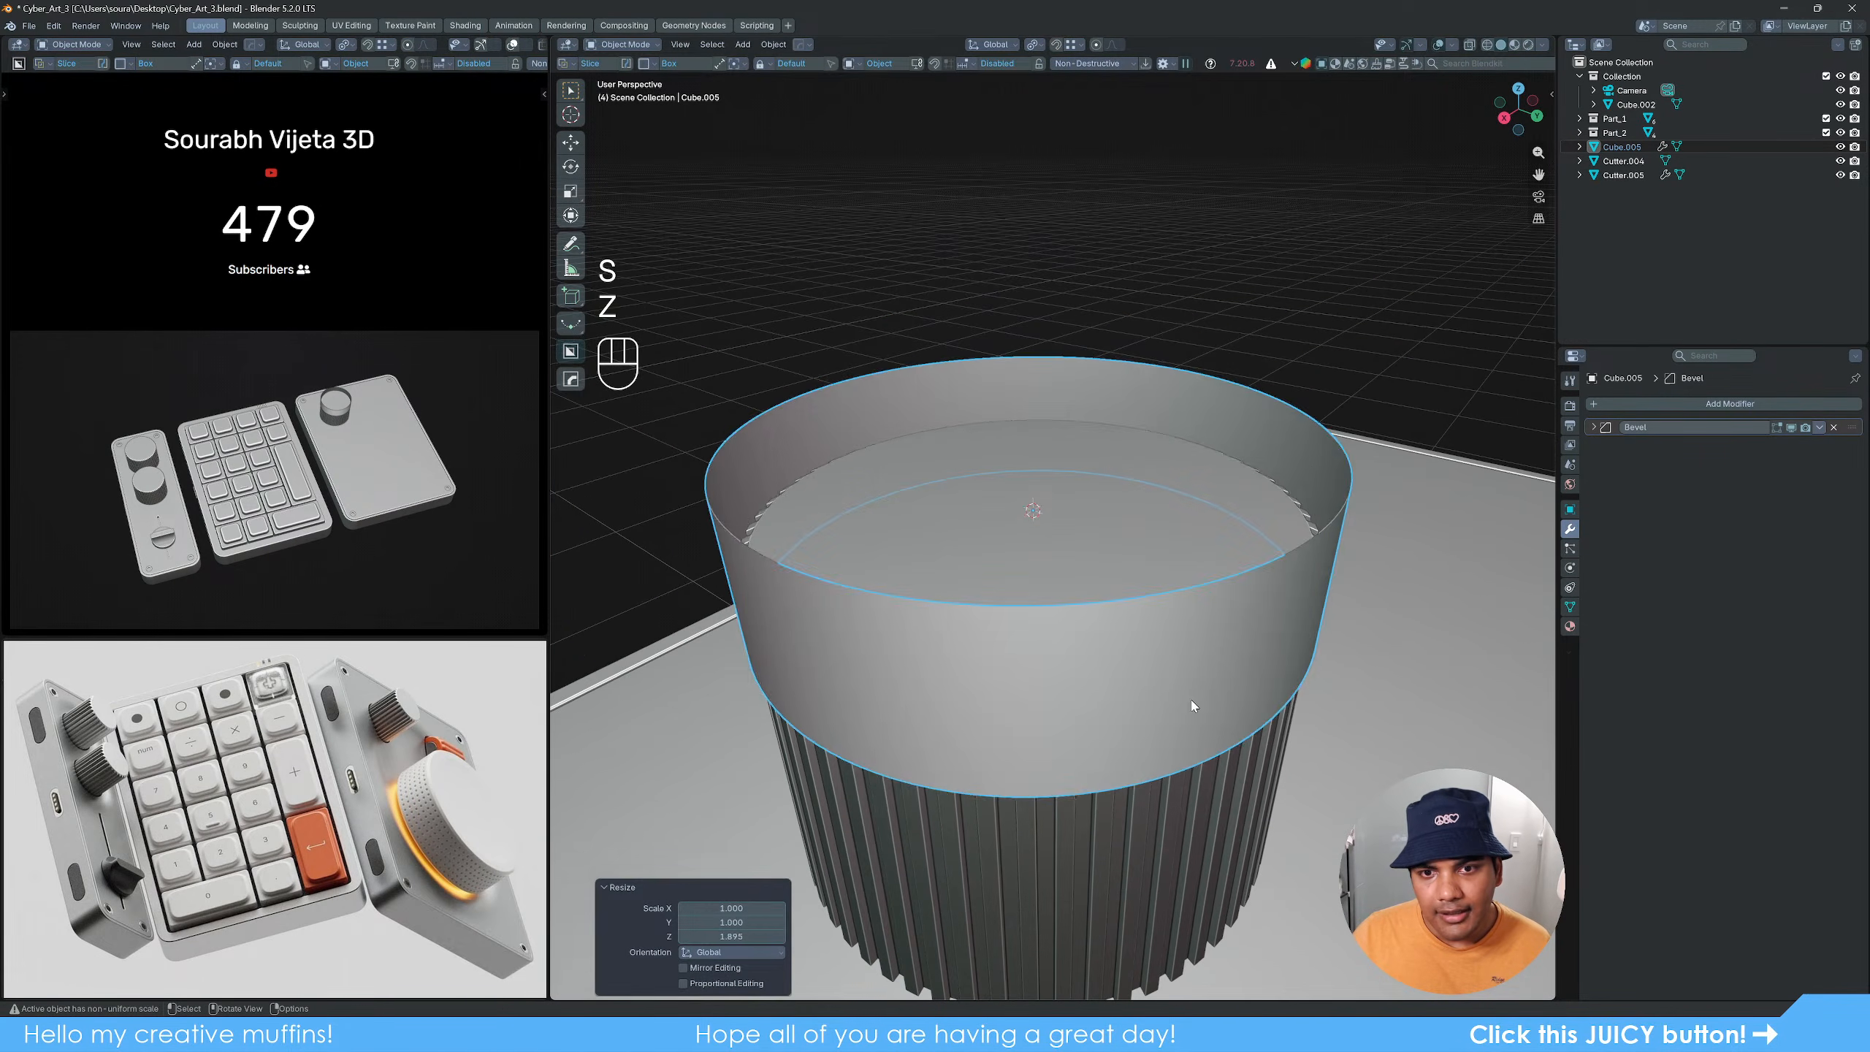
pyautogui.press('z')
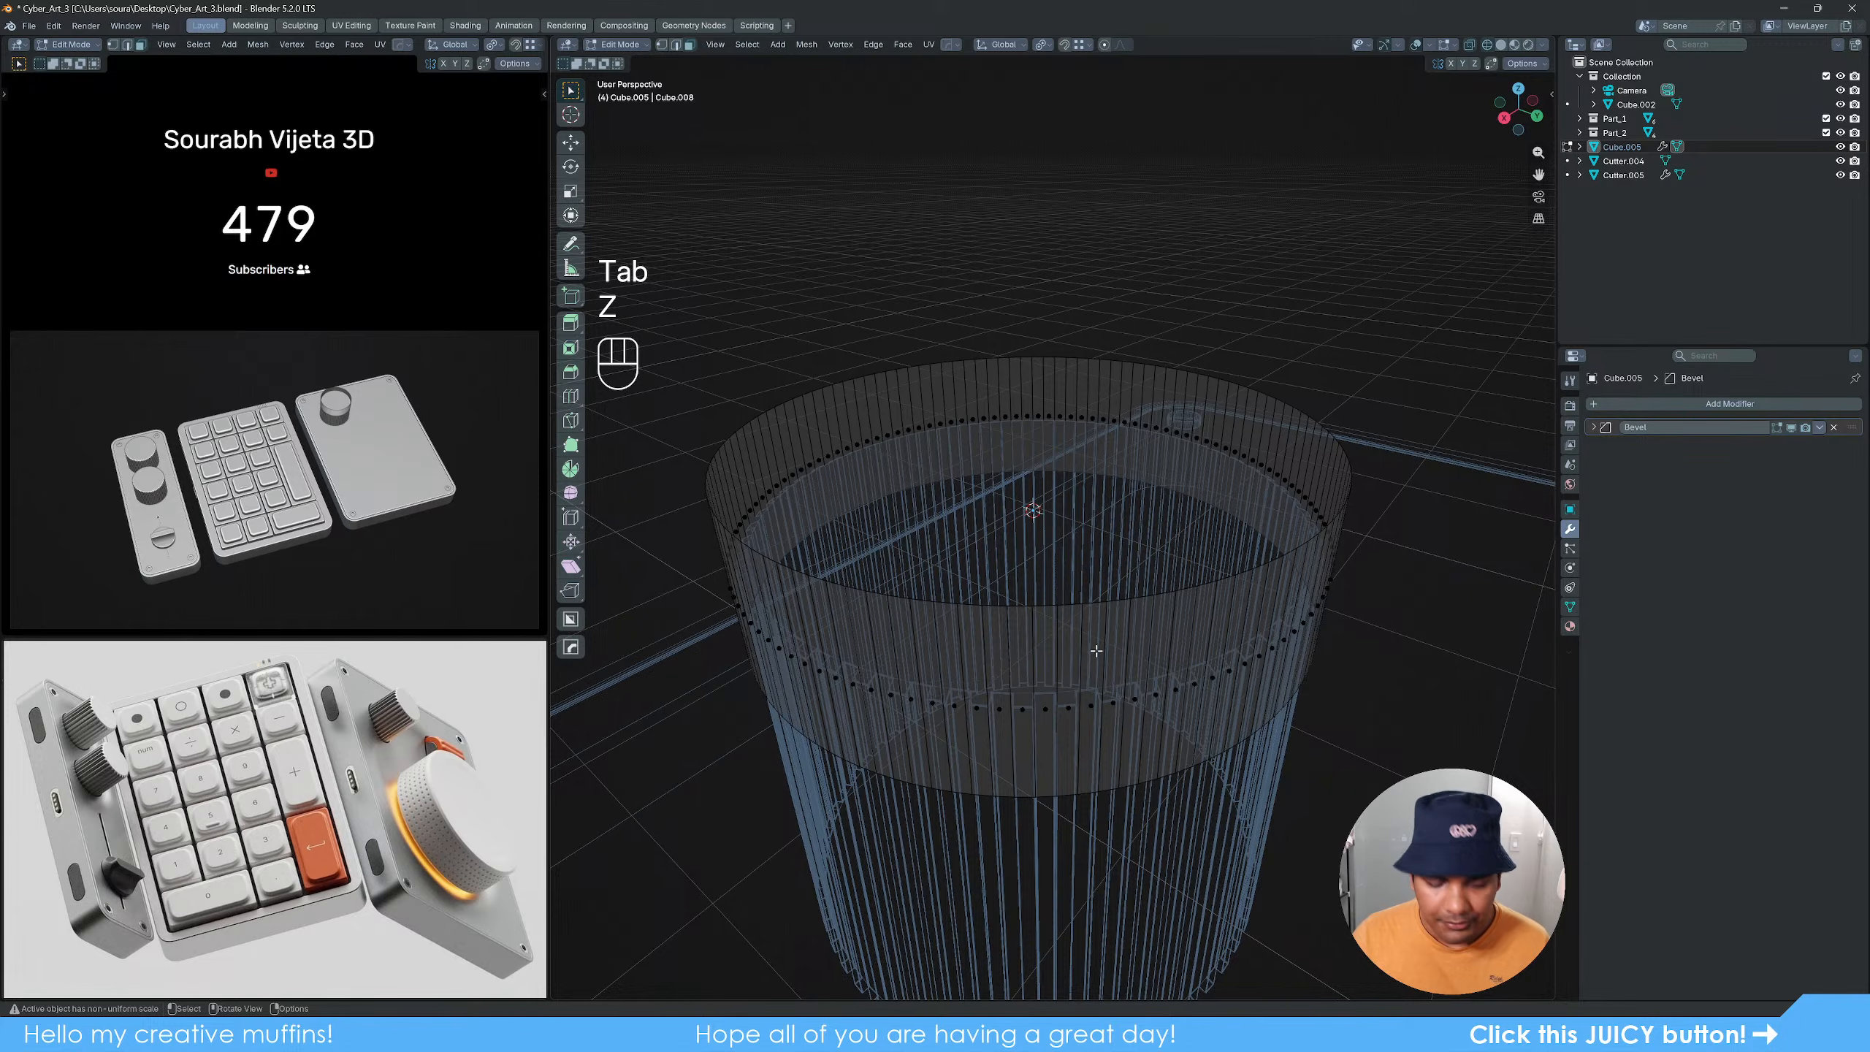
pyautogui.press('2')
pyautogui.keyDown('alt'); pyautogui.click(1056, 795); pyautogui.keyUp('alt')
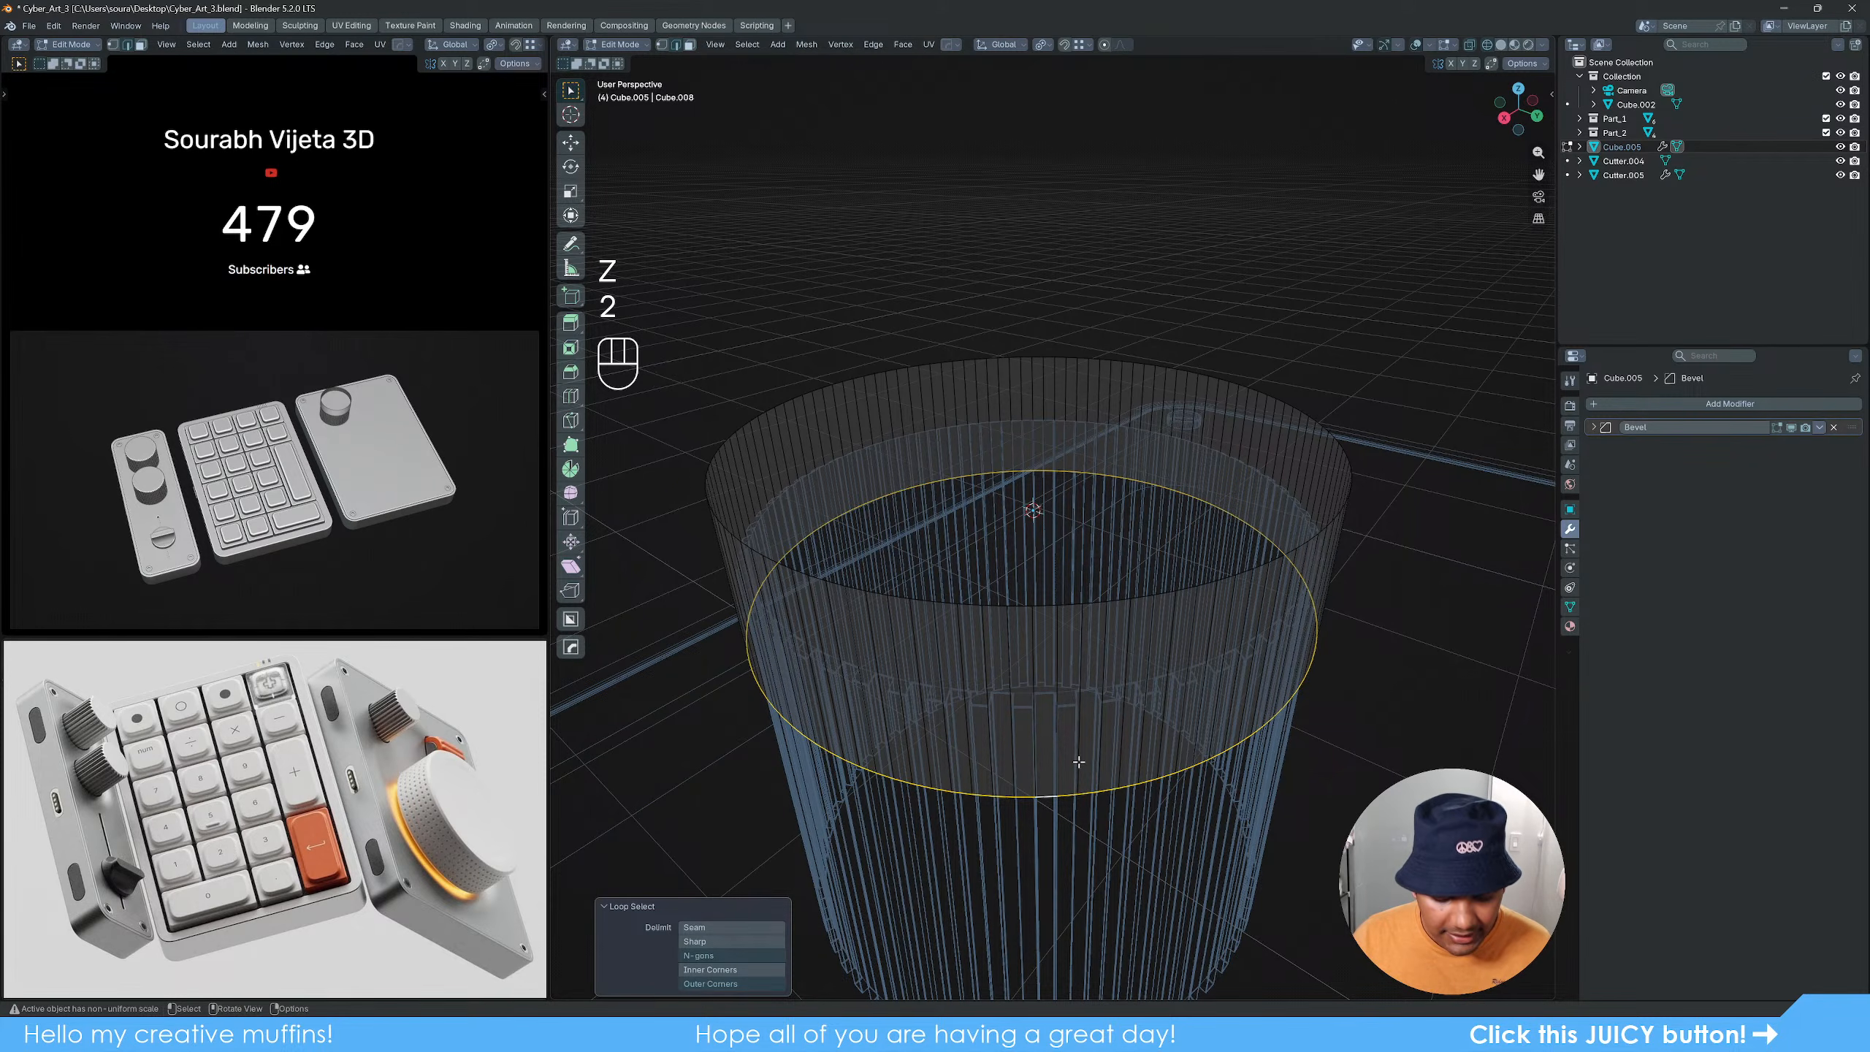
pyautogui.press('f')
pyautogui.keyDown('alt'); pyautogui.click(1047, 354); pyautogui.keyUp('alt')
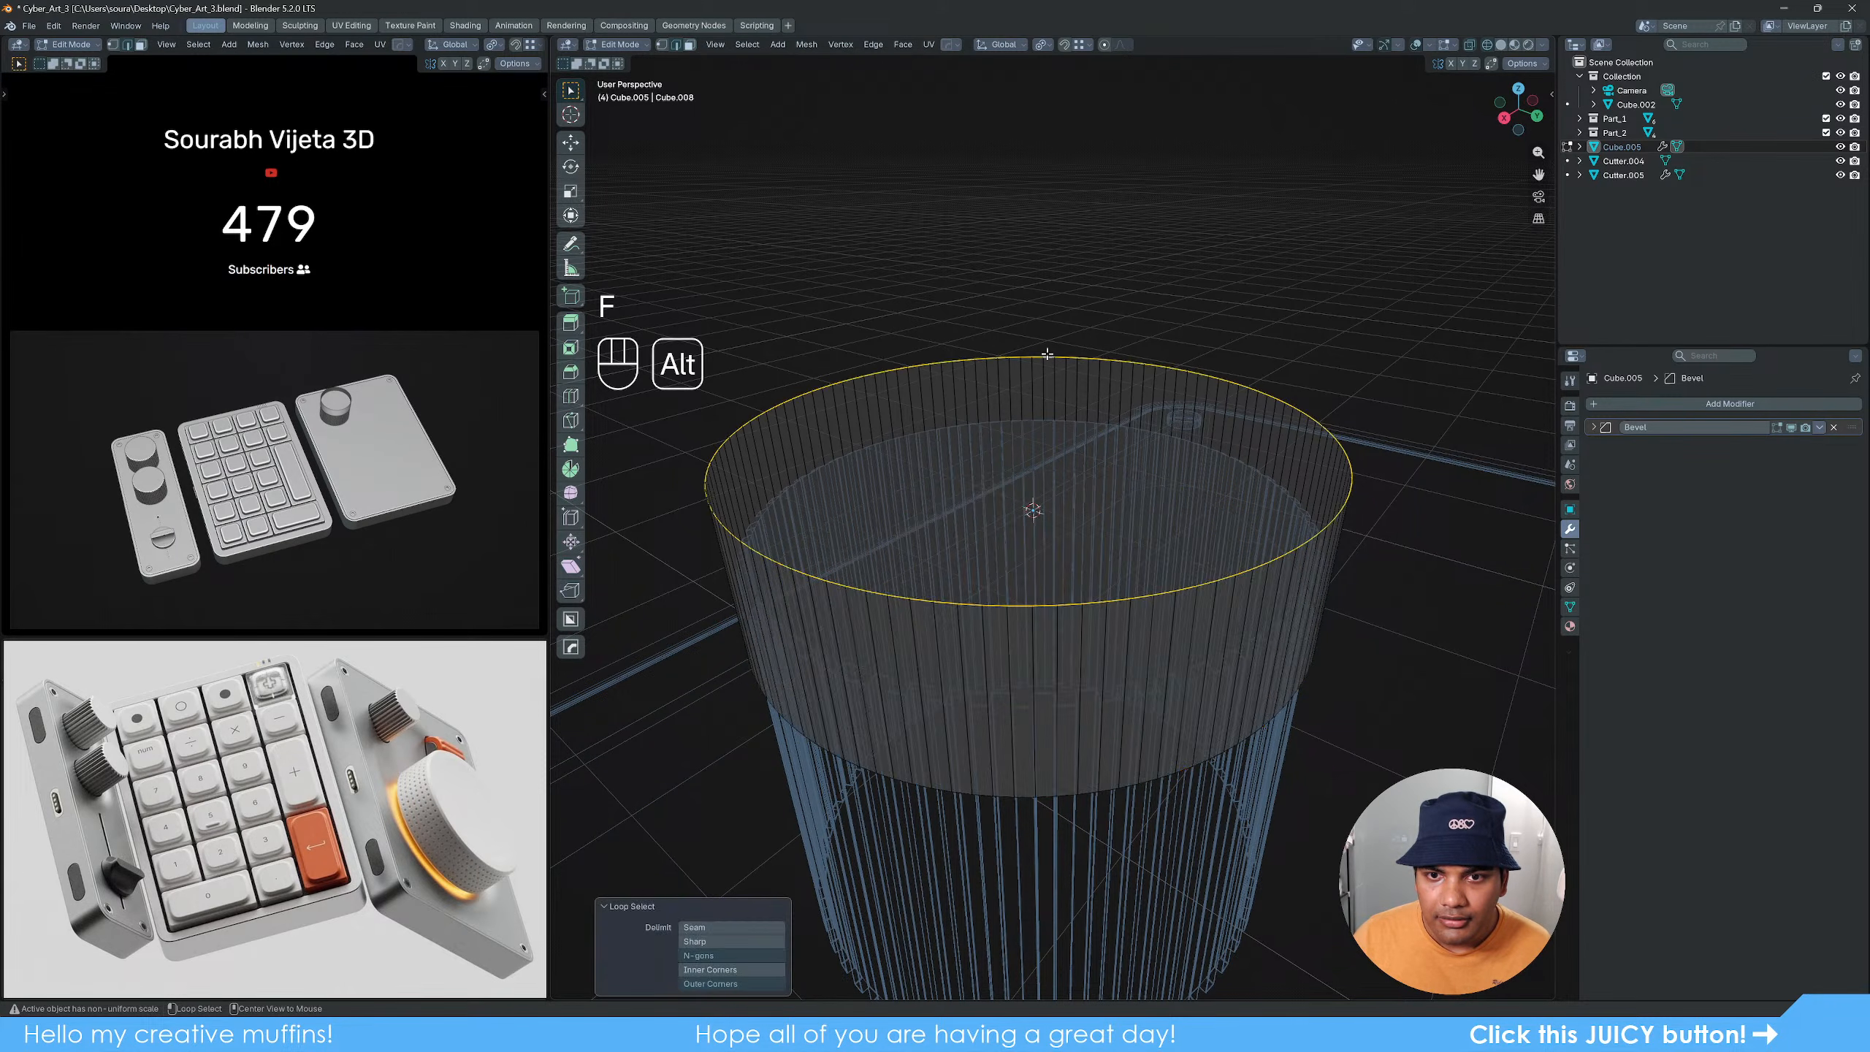
pyautogui.press('f')
pyautogui.press('Tab')
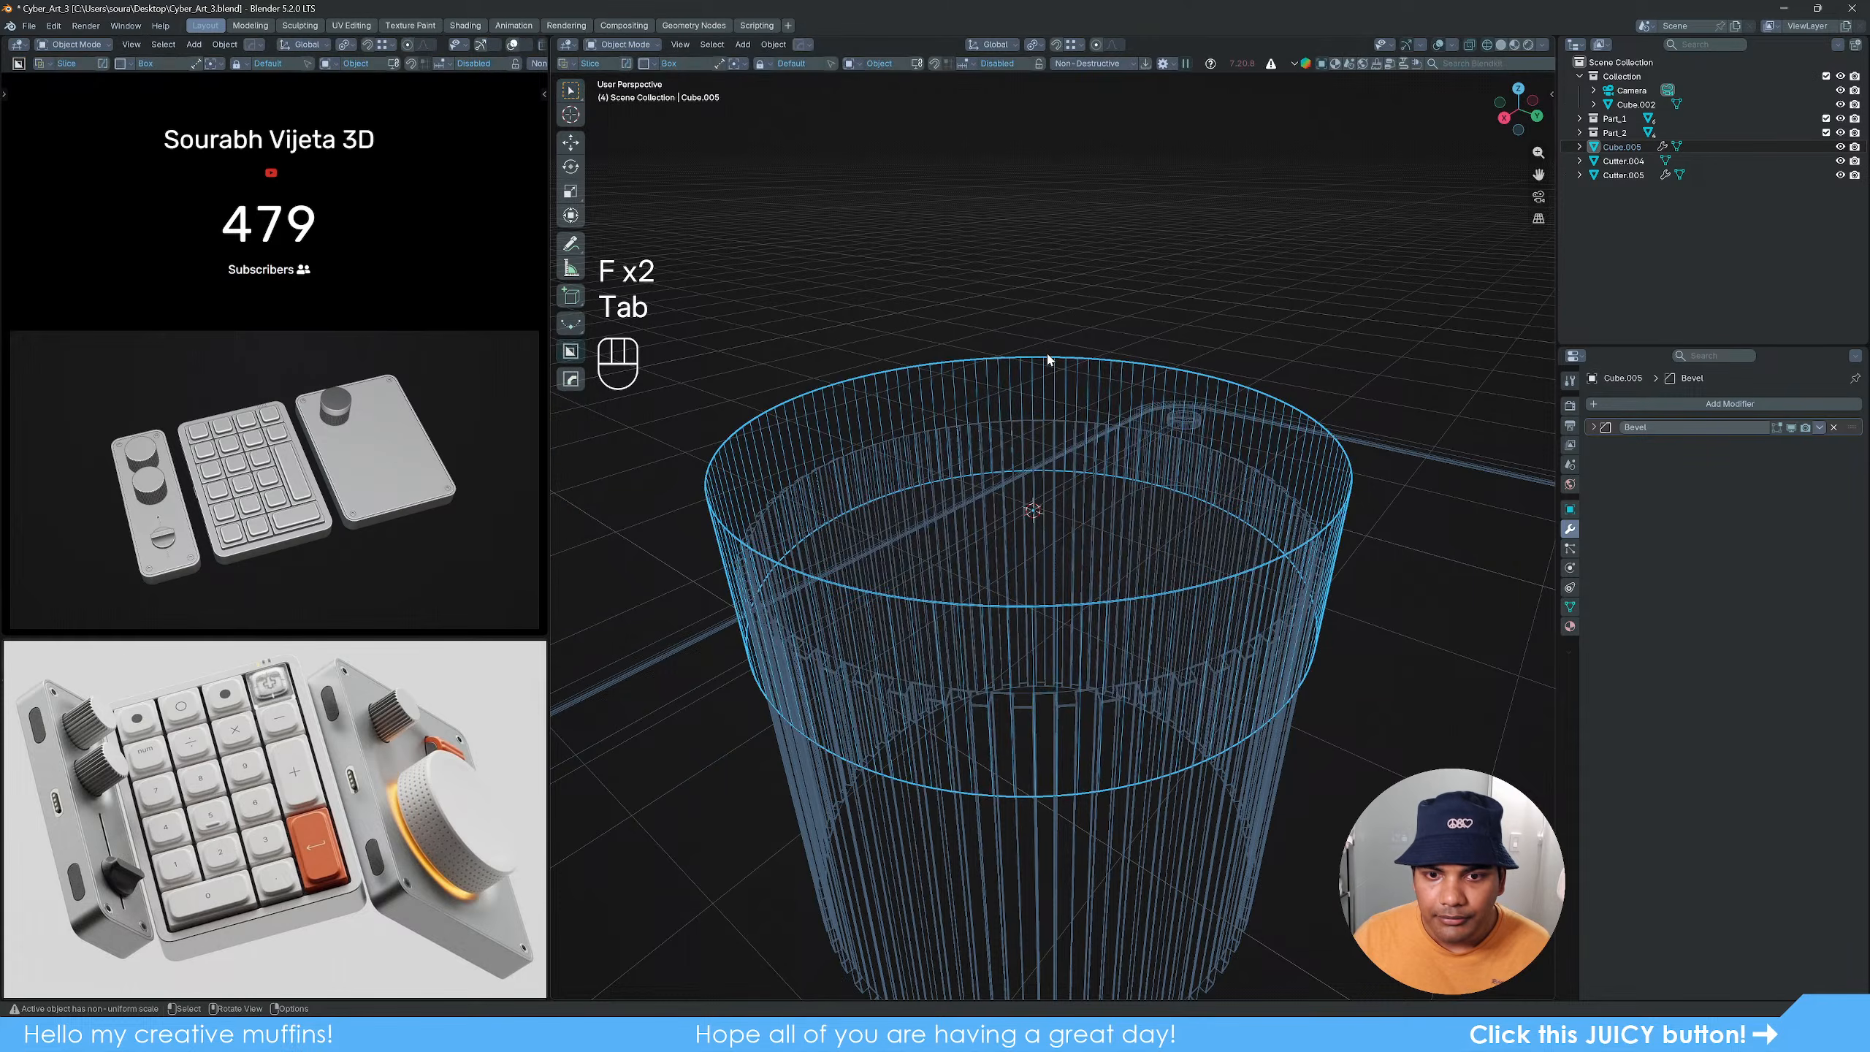
# Step: Lower the capped ring about 1.03 m along Z to the knob's base and return to solid shading
pyautogui.moveTo(1047, 354); pyautogui.dragTo(1144, 656, button='middle')
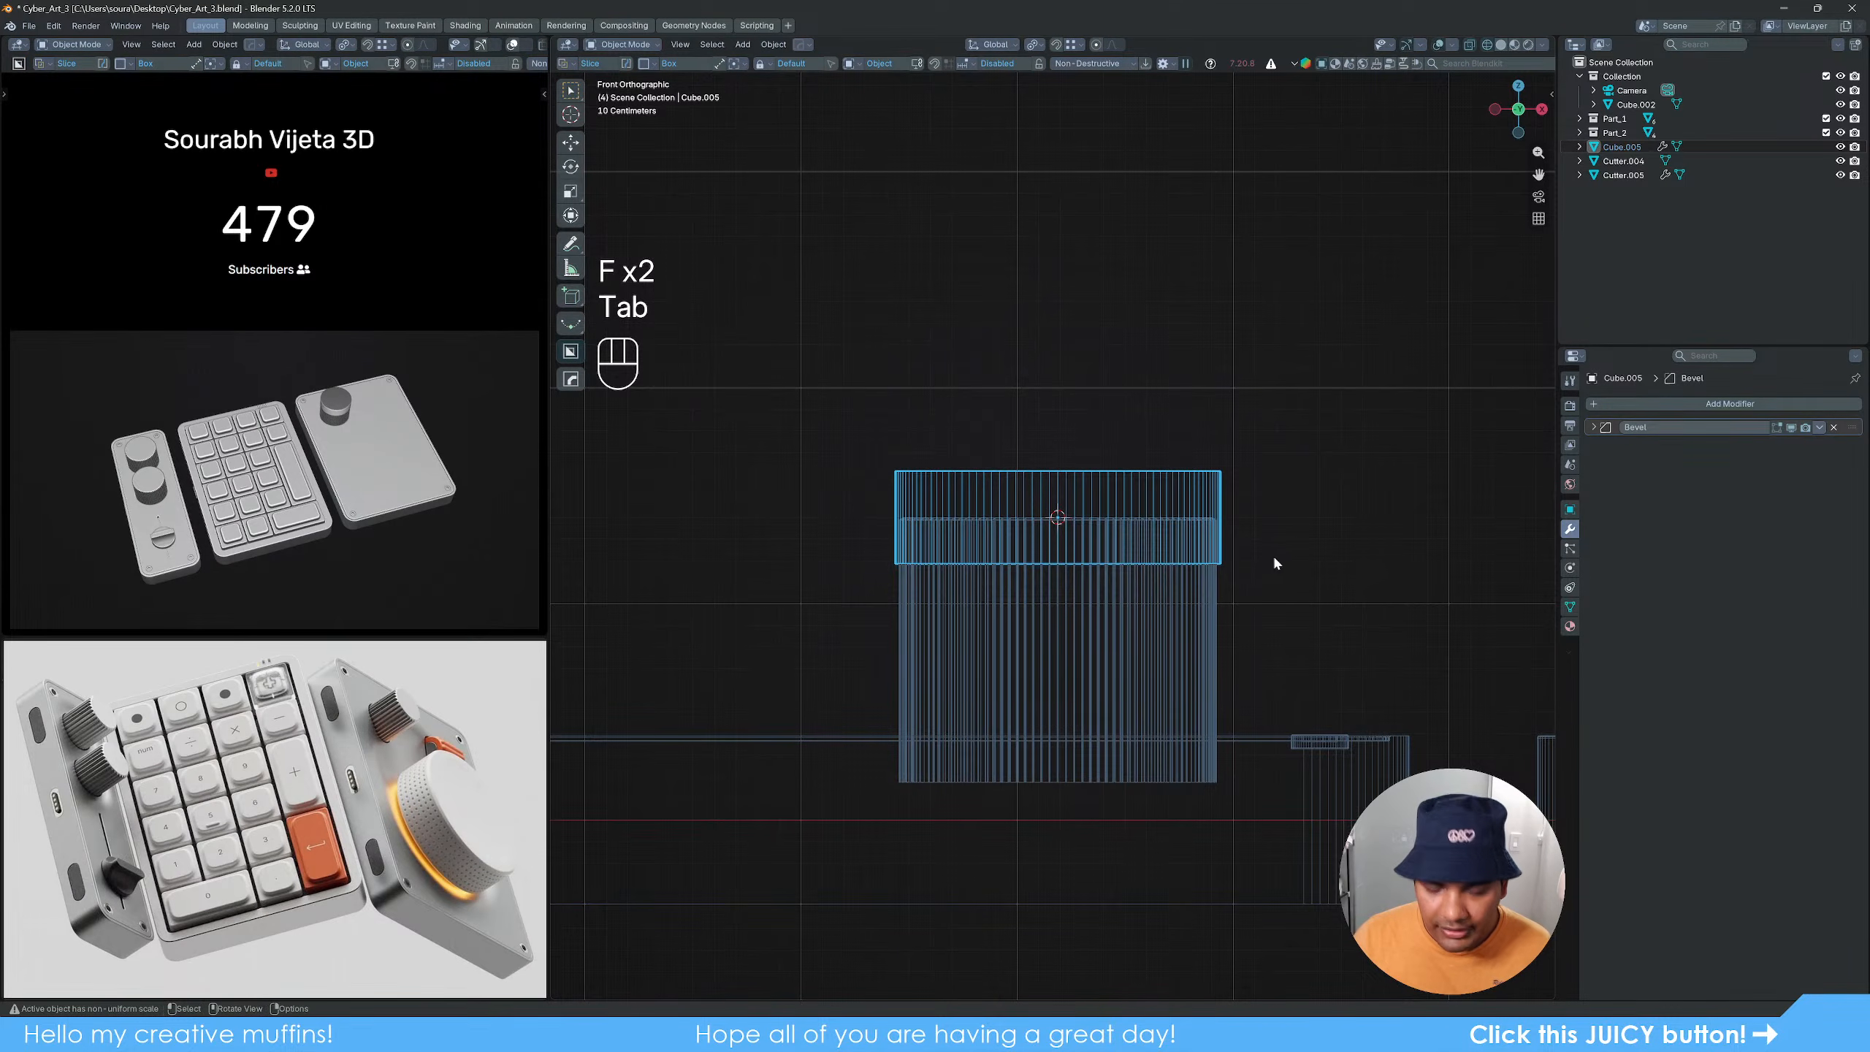
pyautogui.press('g')
pyautogui.press('z')
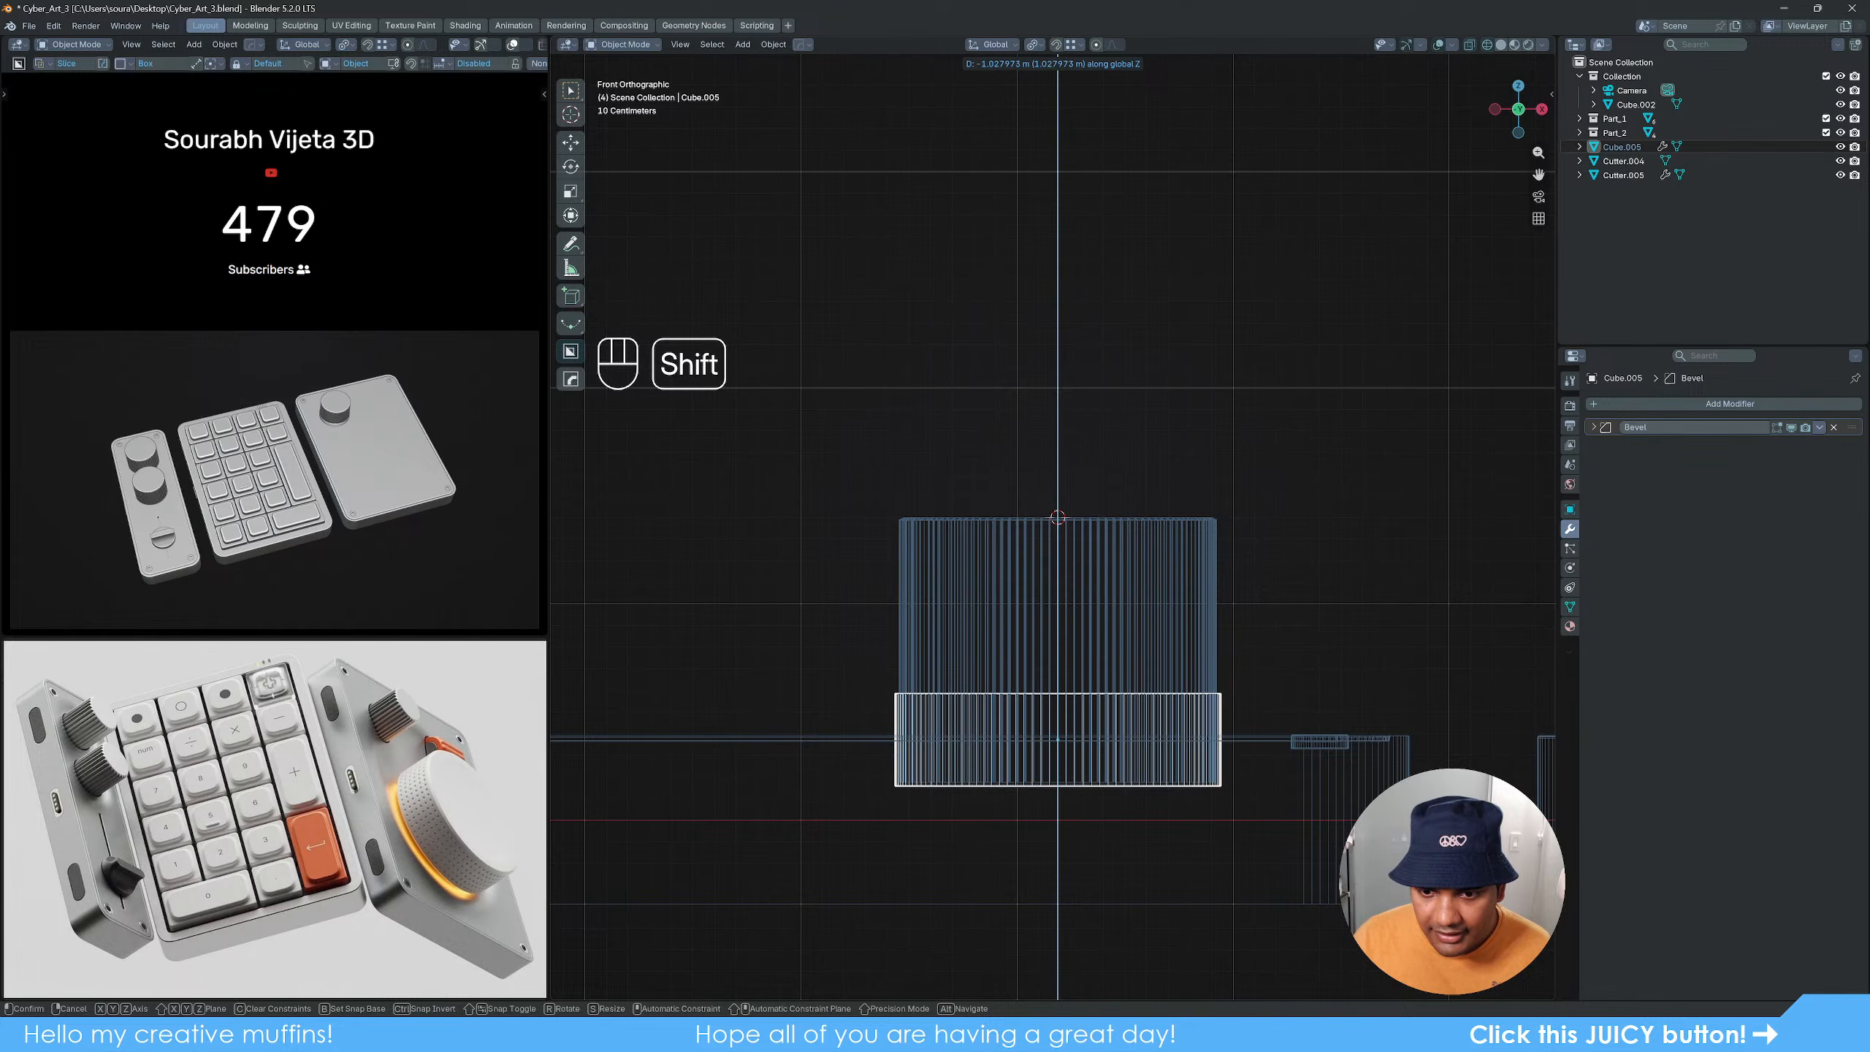
pyautogui.click(1036, 523)
pyautogui.scroll(-5, 1036, 524)
pyautogui.moveTo(1132, 599); pyautogui.dragTo(1048, 613, button='middle')
pyautogui.scroll(3, 1037, 609)
pyautogui.press('z')
pyautogui.click(1321, 613)
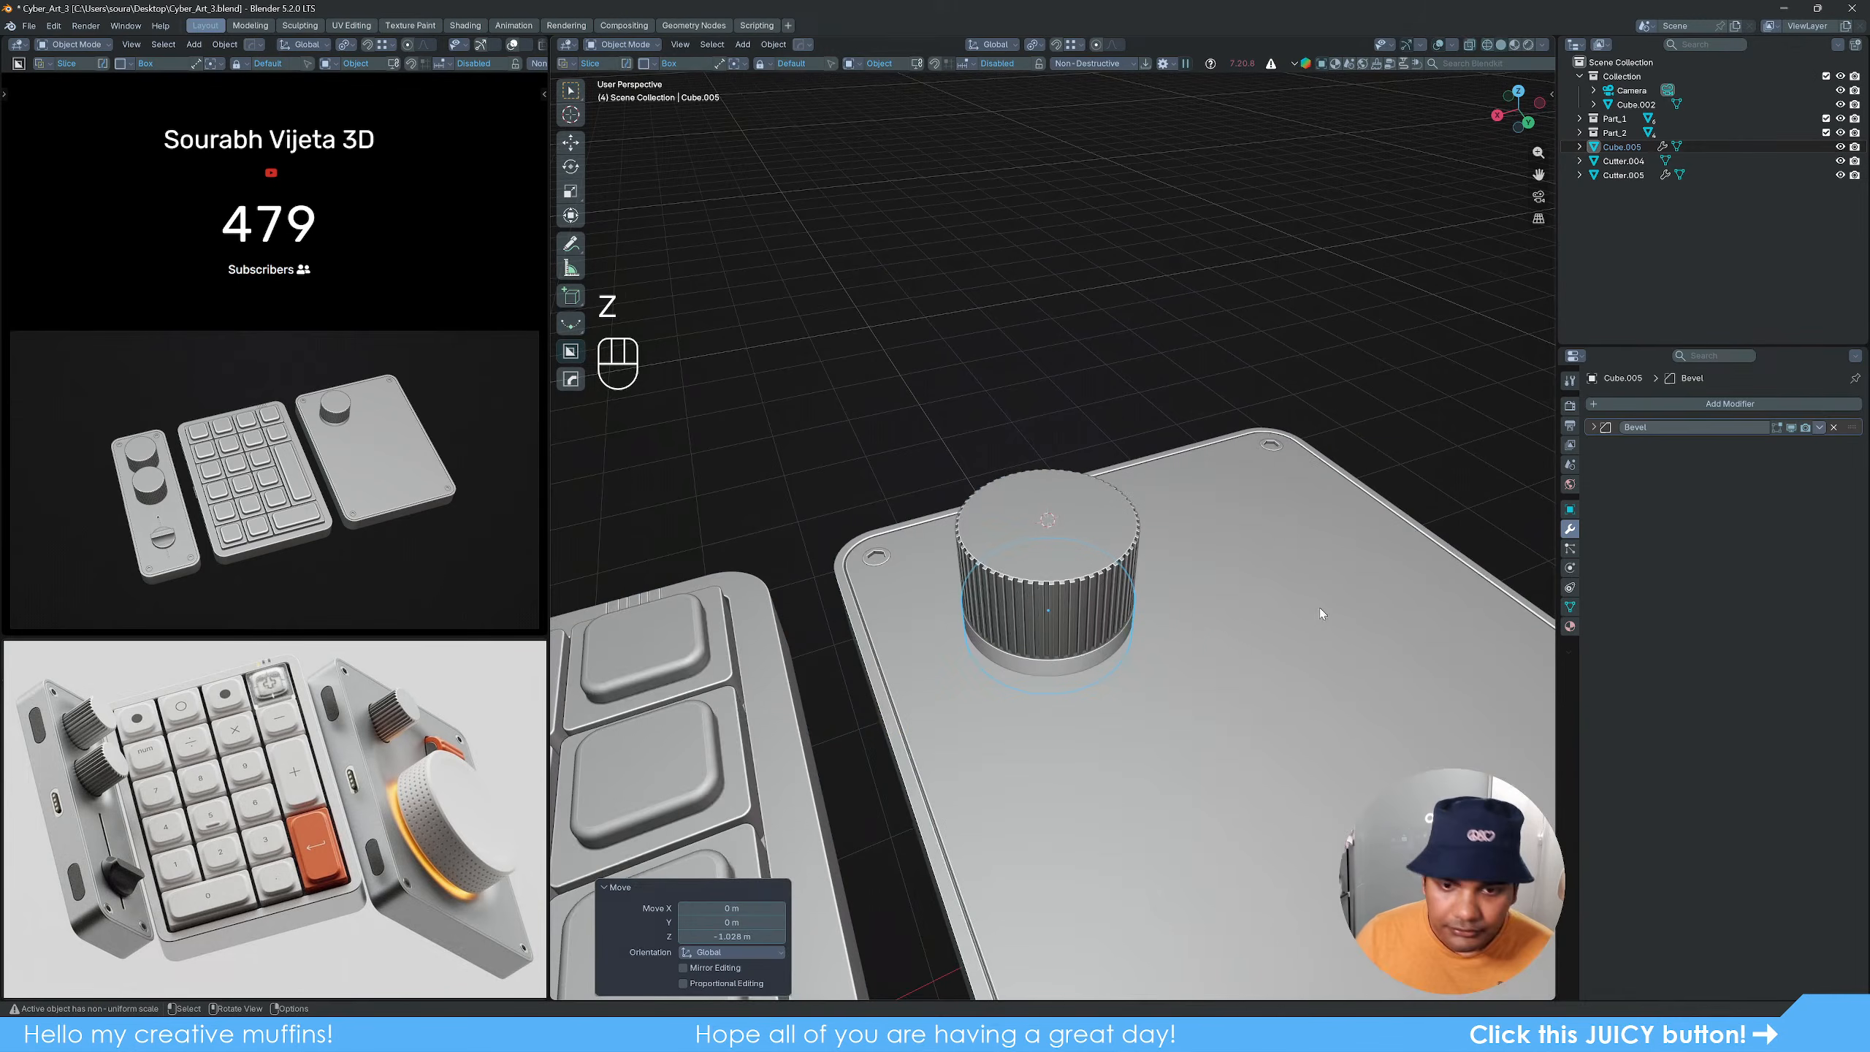
pyautogui.click(1083, 396)
pyautogui.scroll(2, 1115, 624)
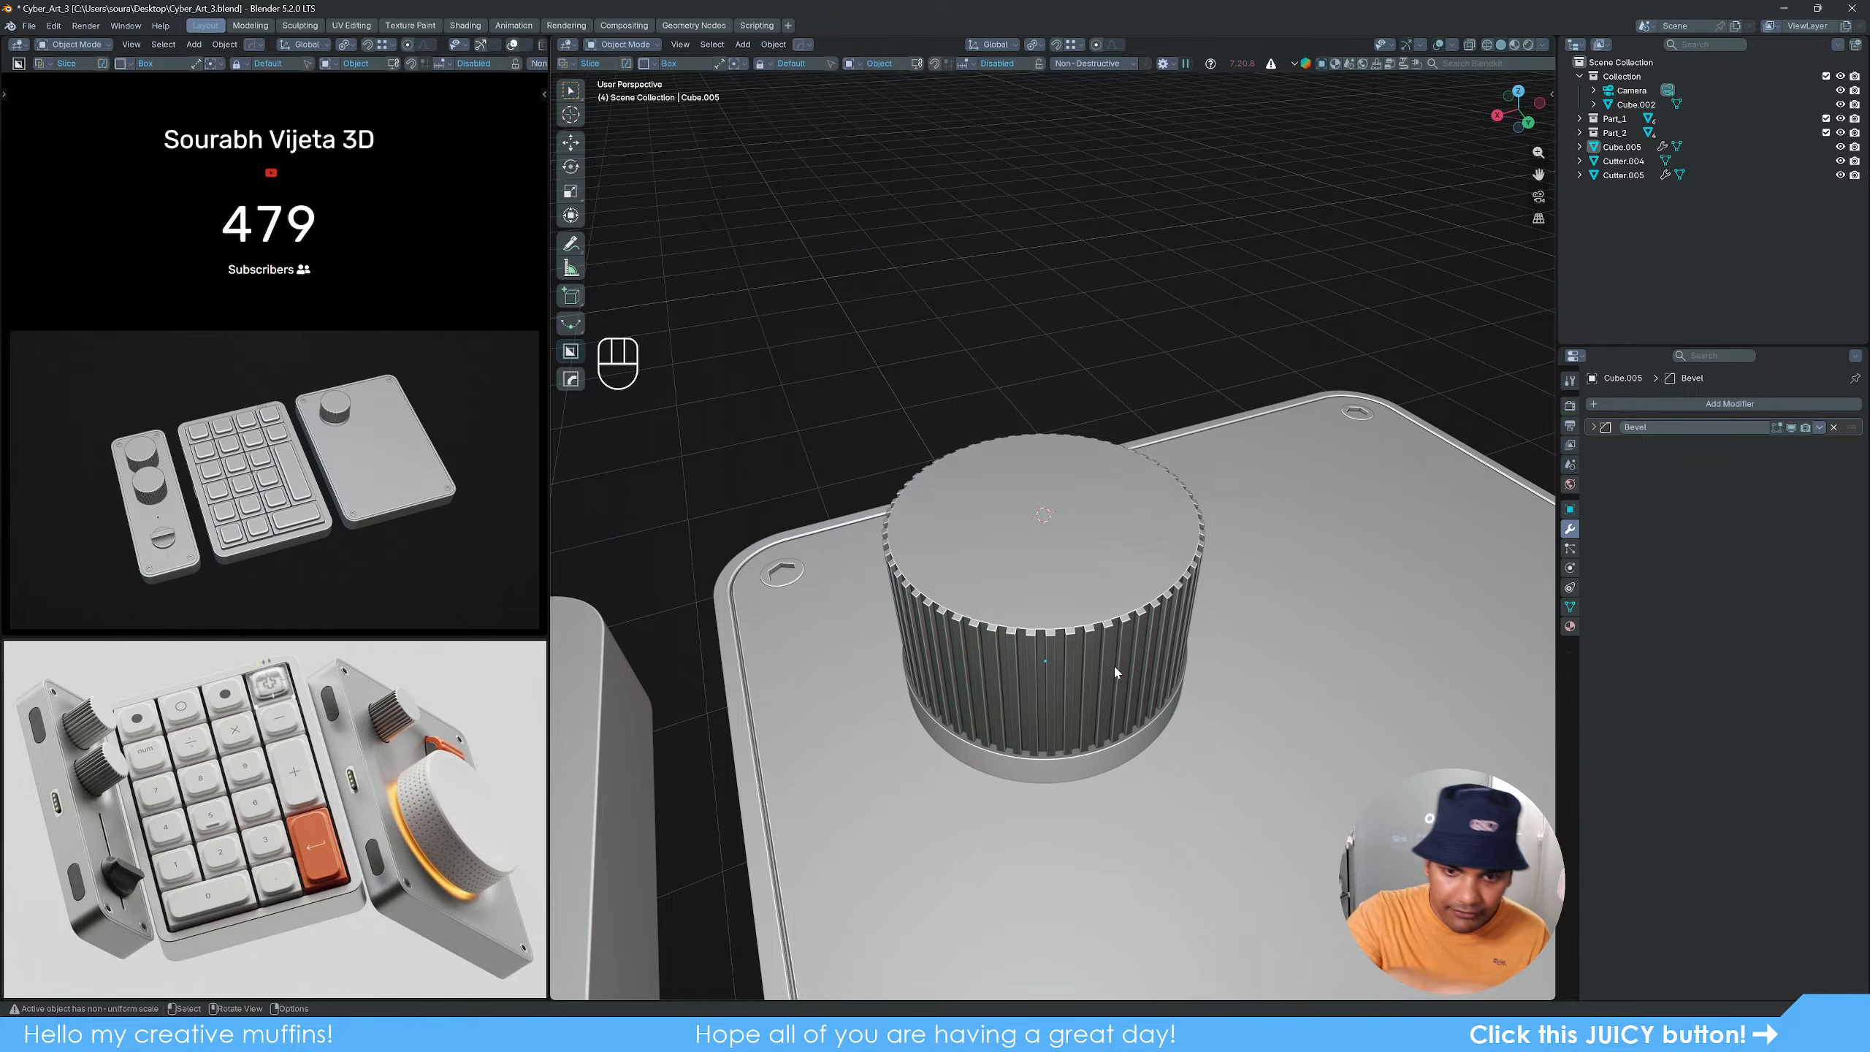
pyautogui.moveTo(1114, 667); pyautogui.dragTo(1145, 617, button='middle')
pyautogui.scroll(1, 1144, 613)
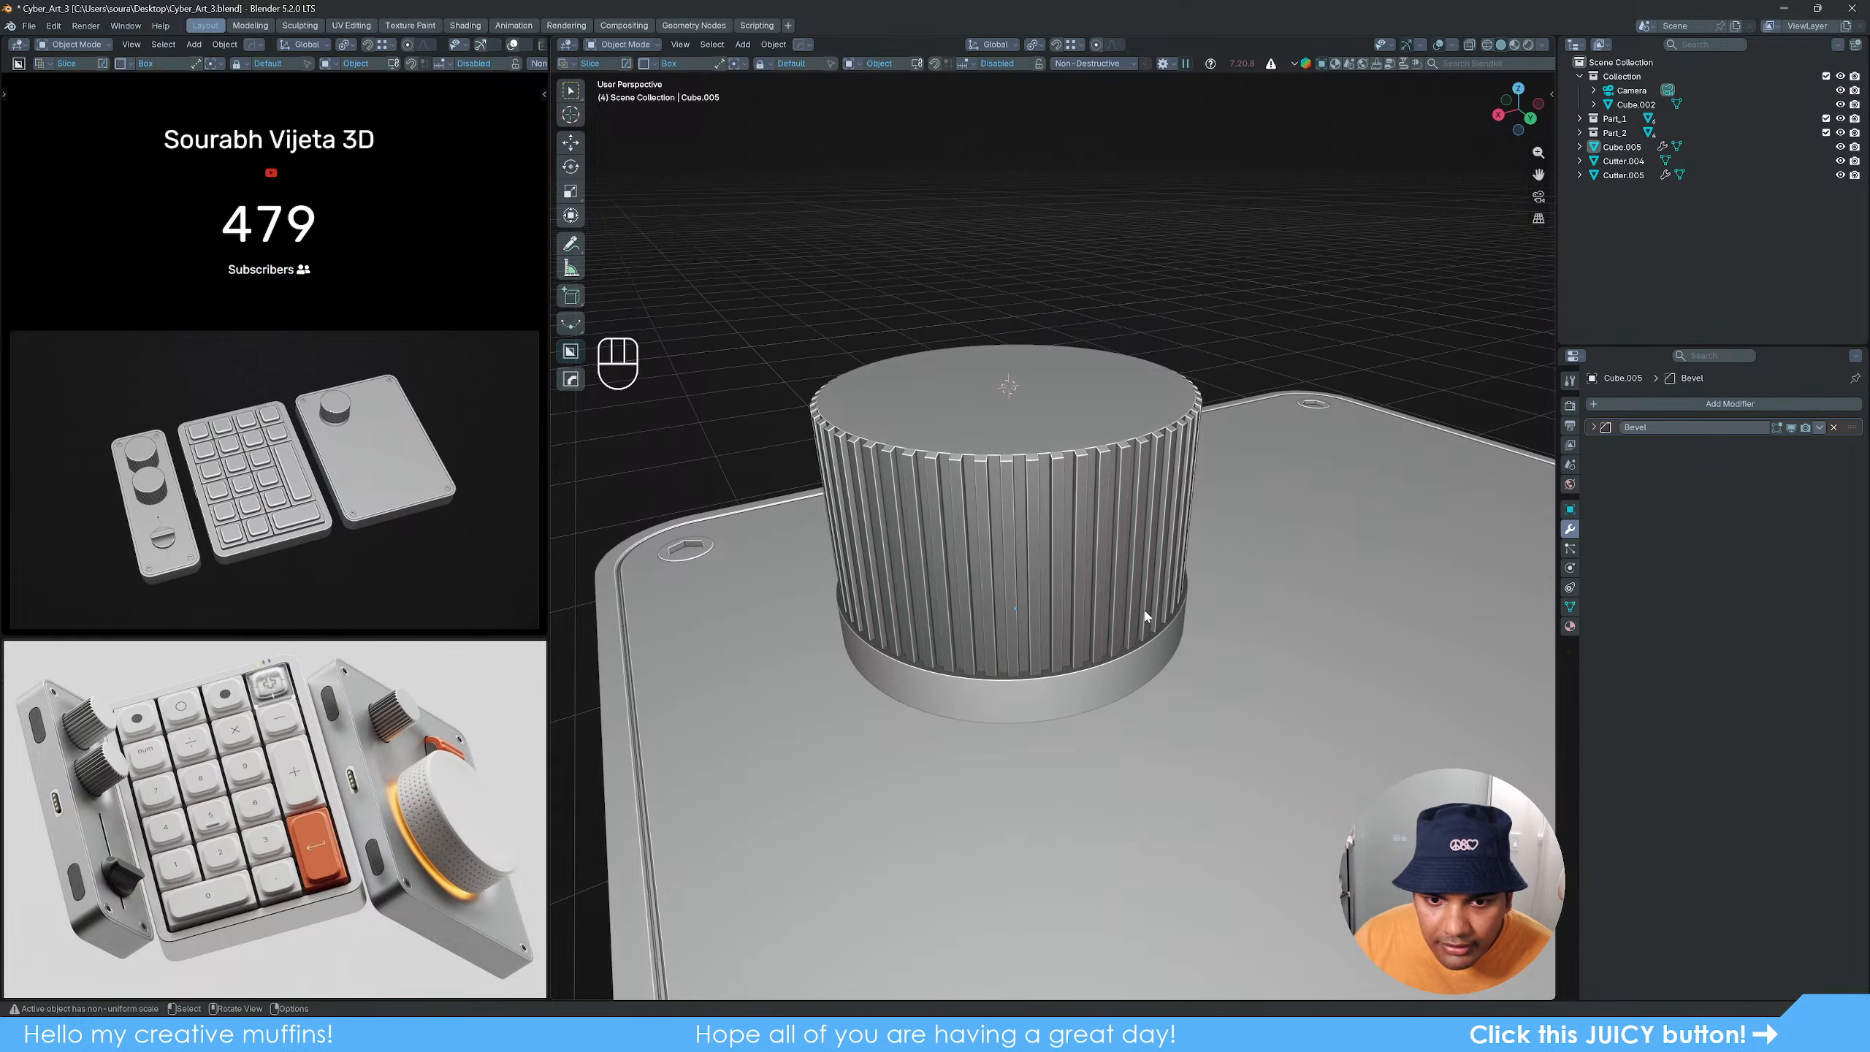
# Step: Isolate the capped ring at the knob's base by hiding all other objects
pyautogui.scroll(-2, 1145, 613)
pyautogui.click(1082, 634)
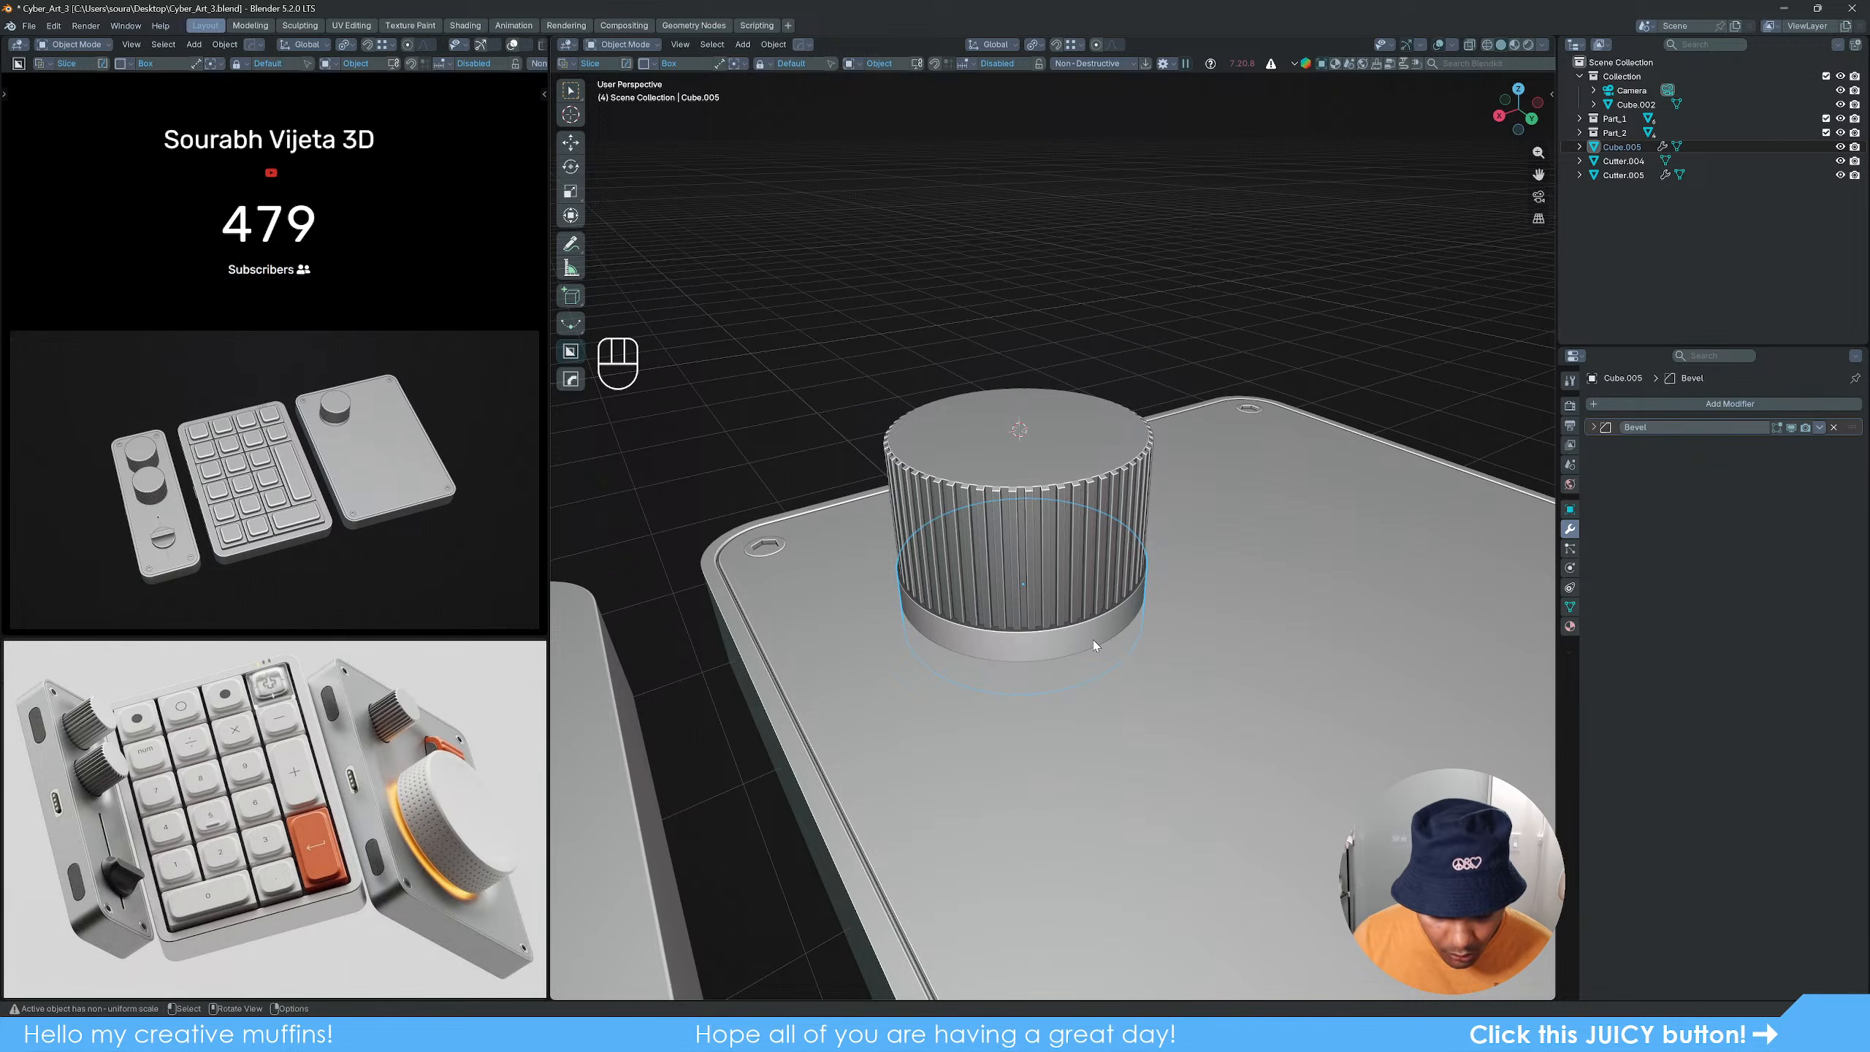
pyautogui.hotkey('shift', 'h')
pyautogui.click(1164, 492)
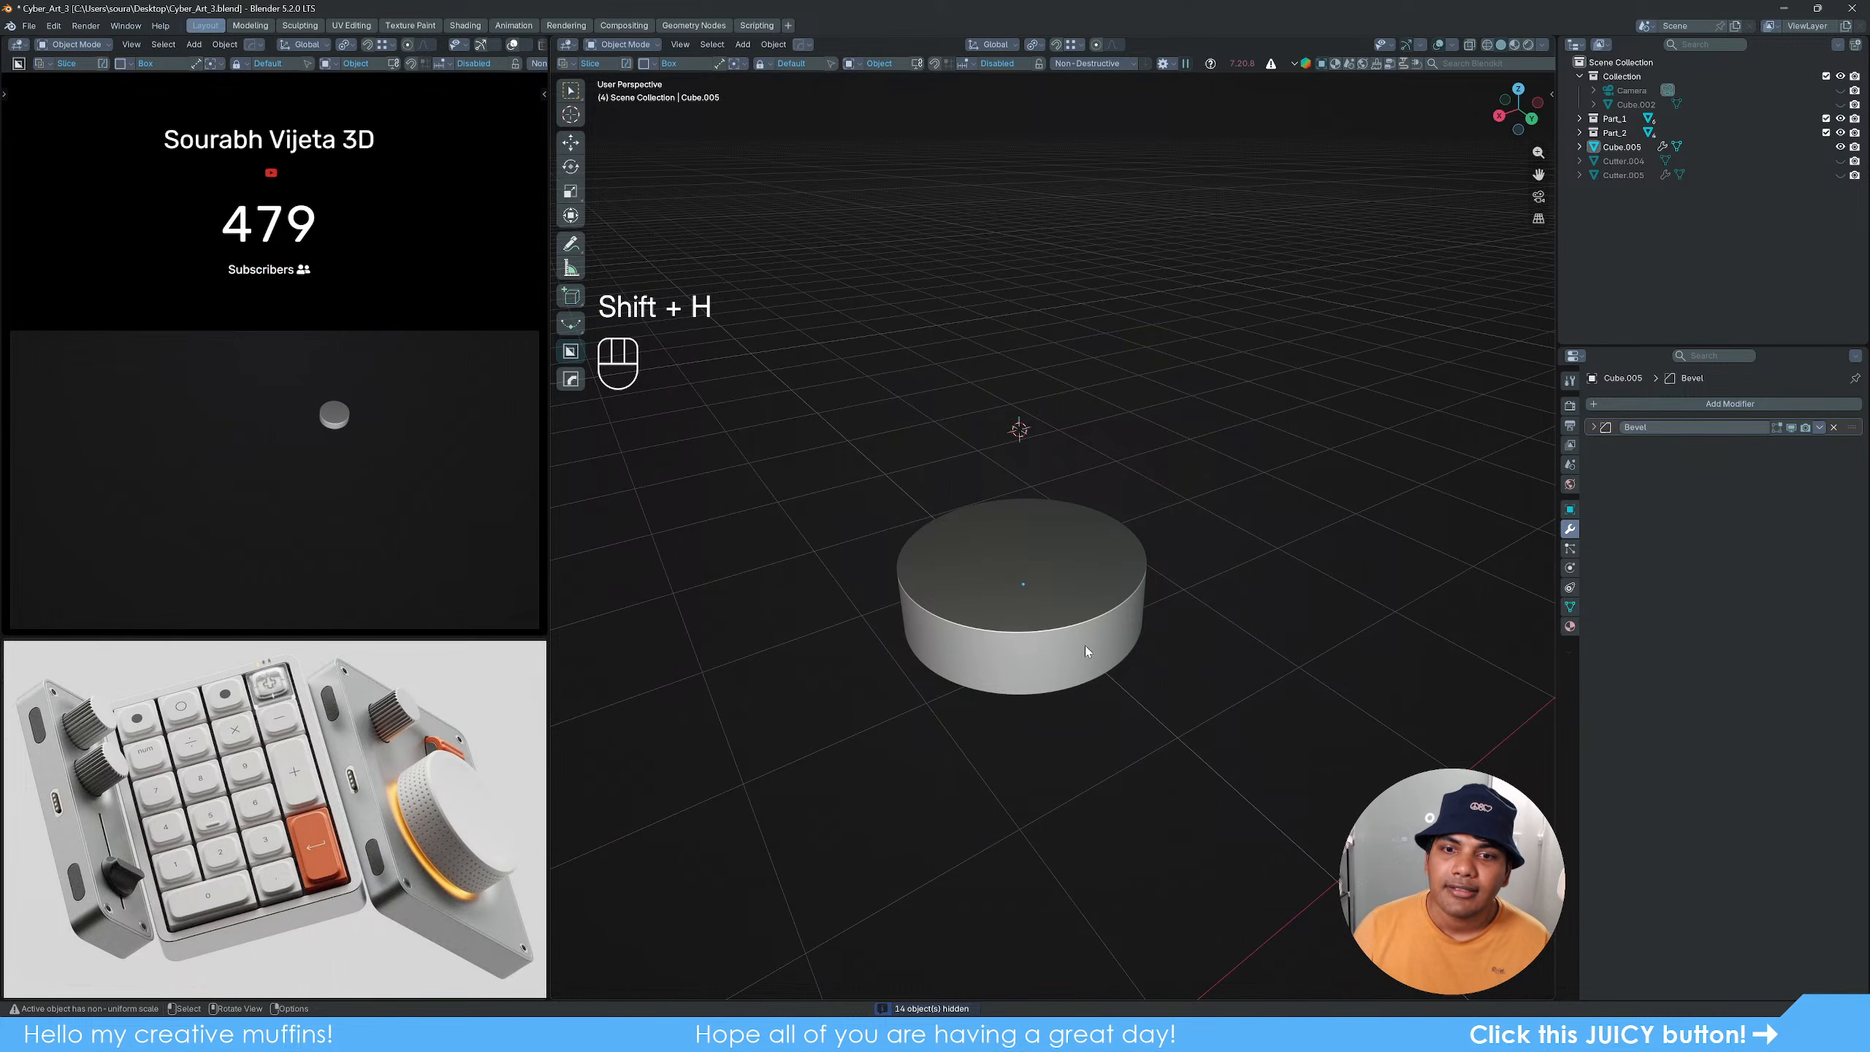
pyautogui.click(1085, 646)
pyautogui.scroll(3, 1082, 648)
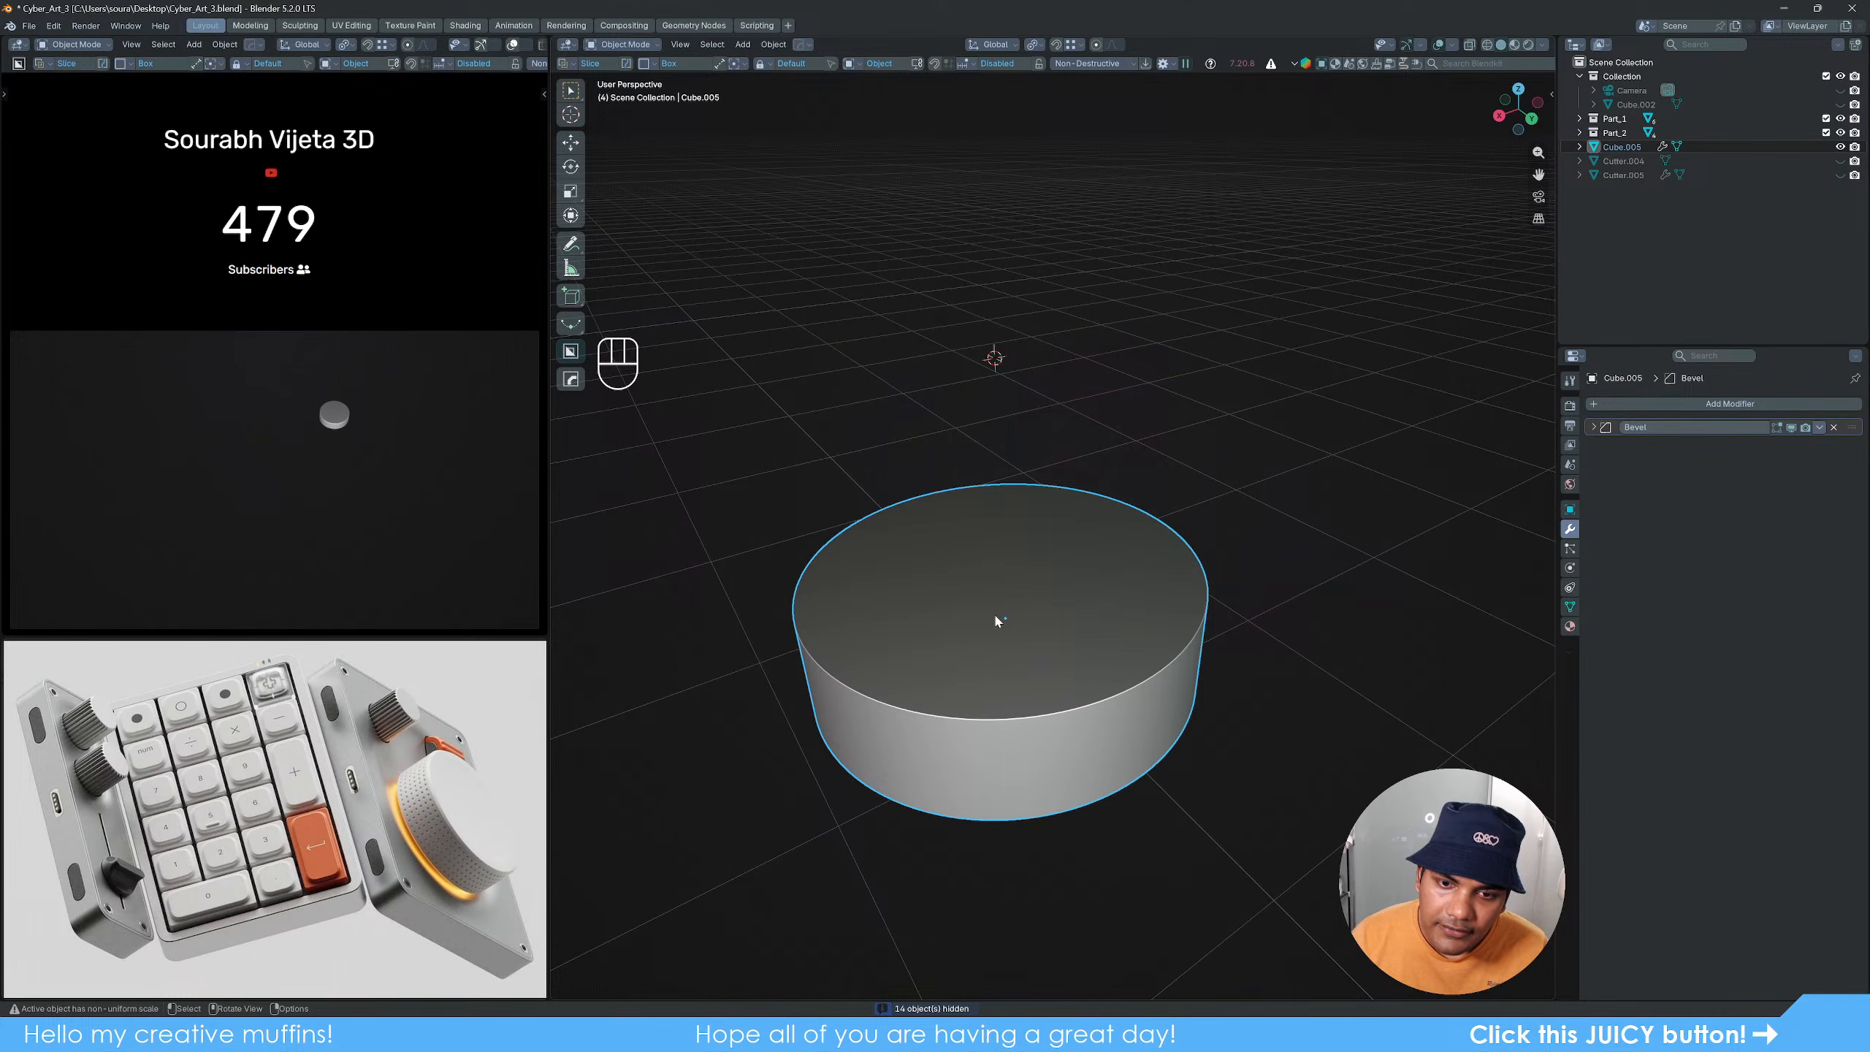
# Step: Try the Sharpen operation on the capped ring and undo it
pyautogui.press('q')
pyautogui.click(955, 475)
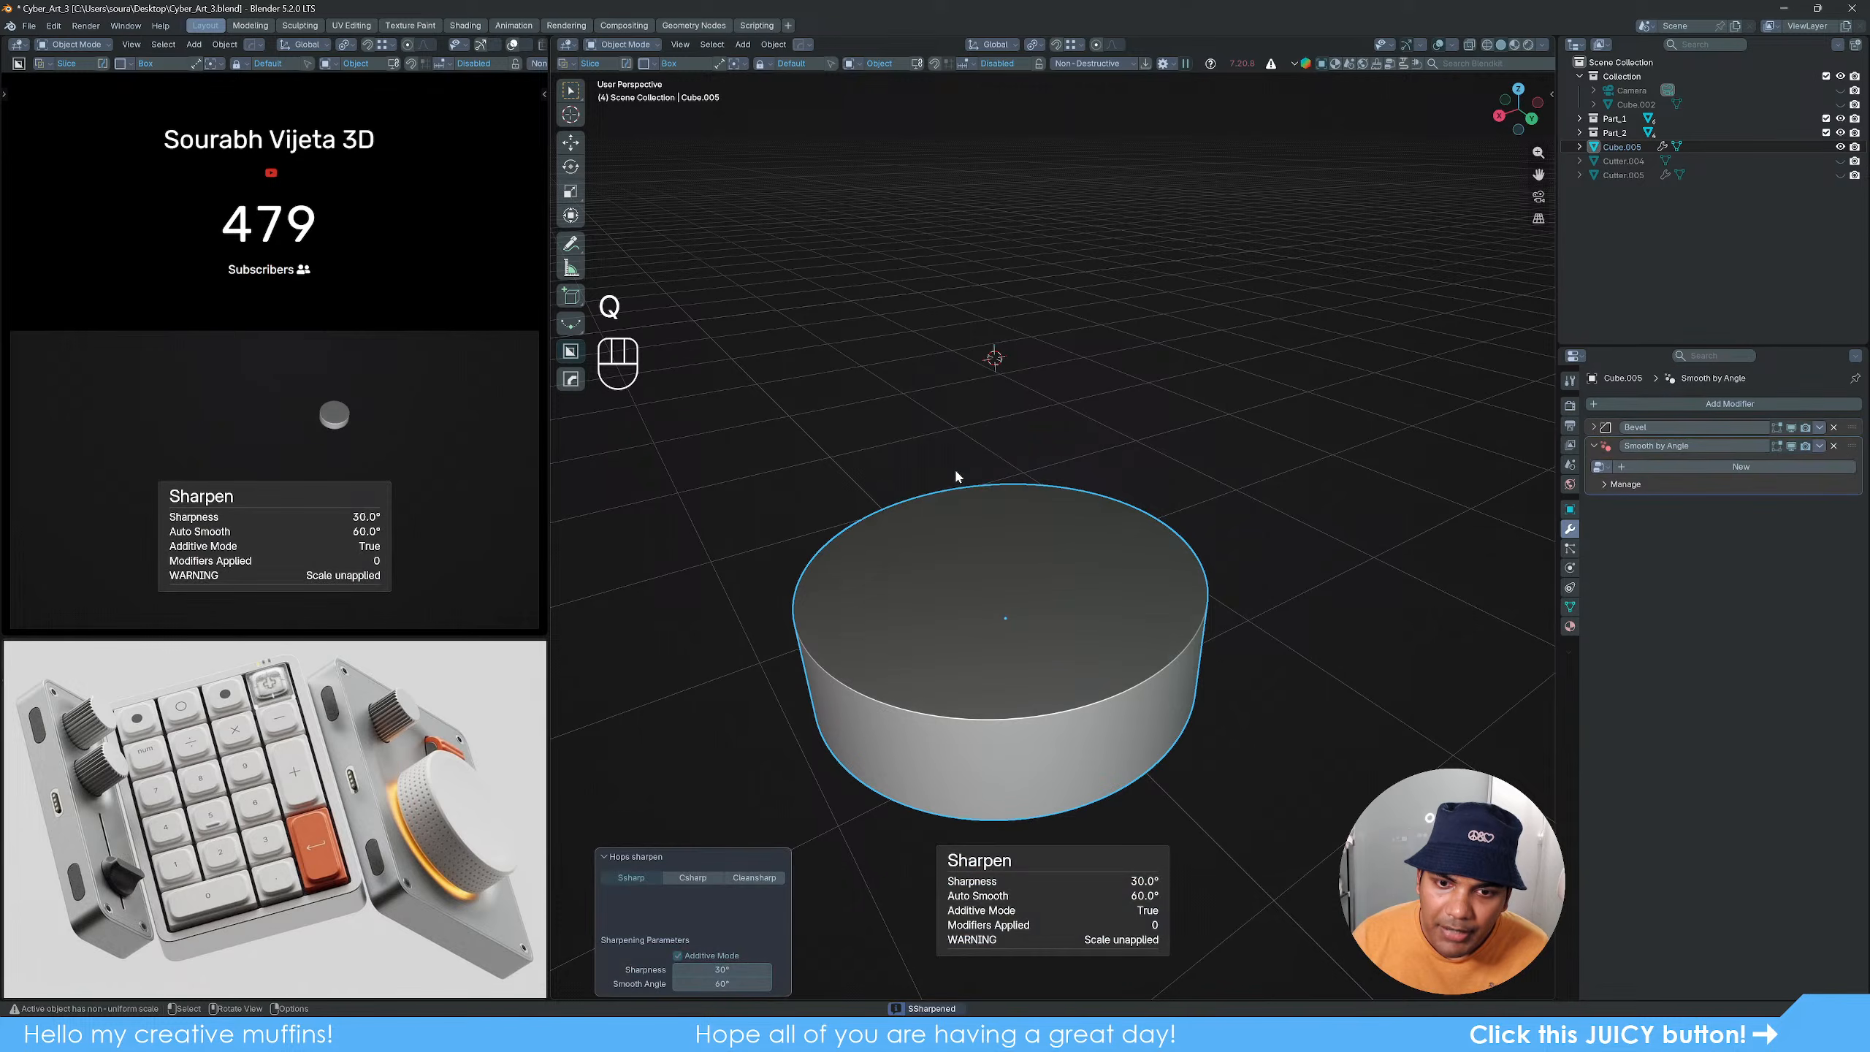
pyautogui.hotkey('ctrl', 'z')
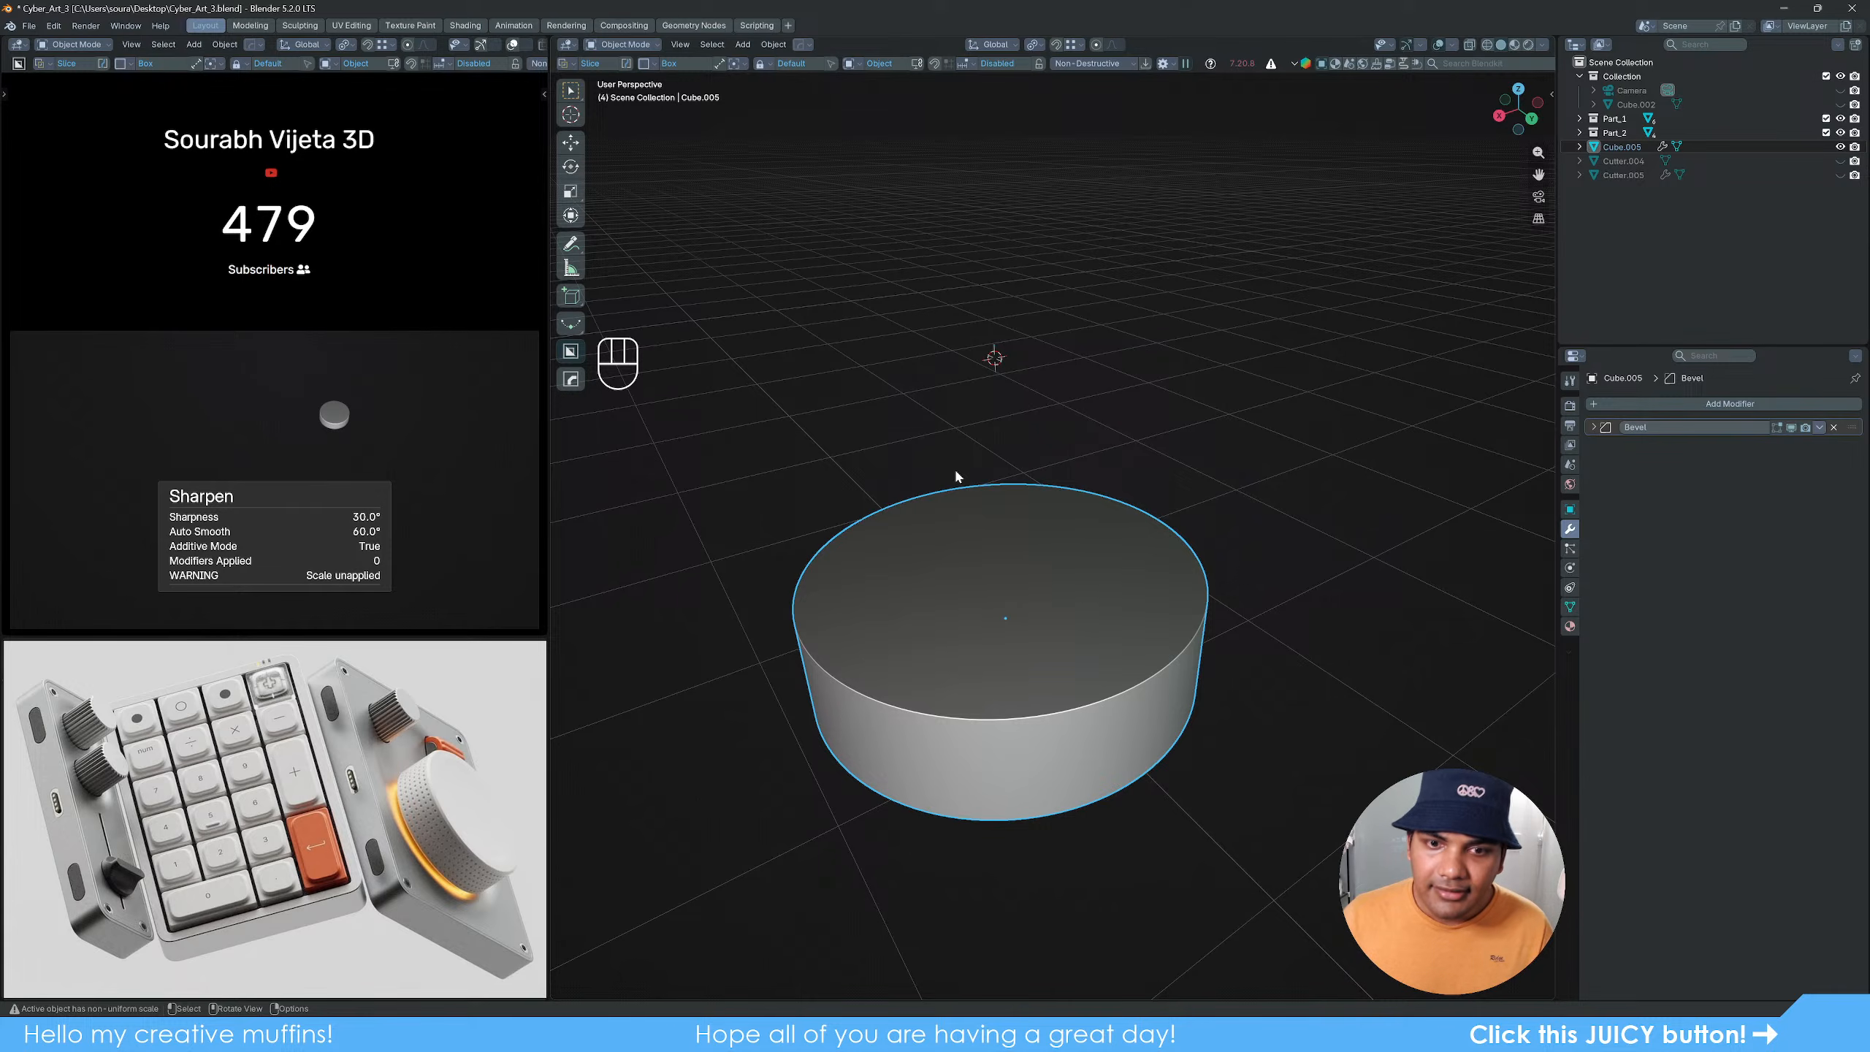
pyautogui.press('Tab')
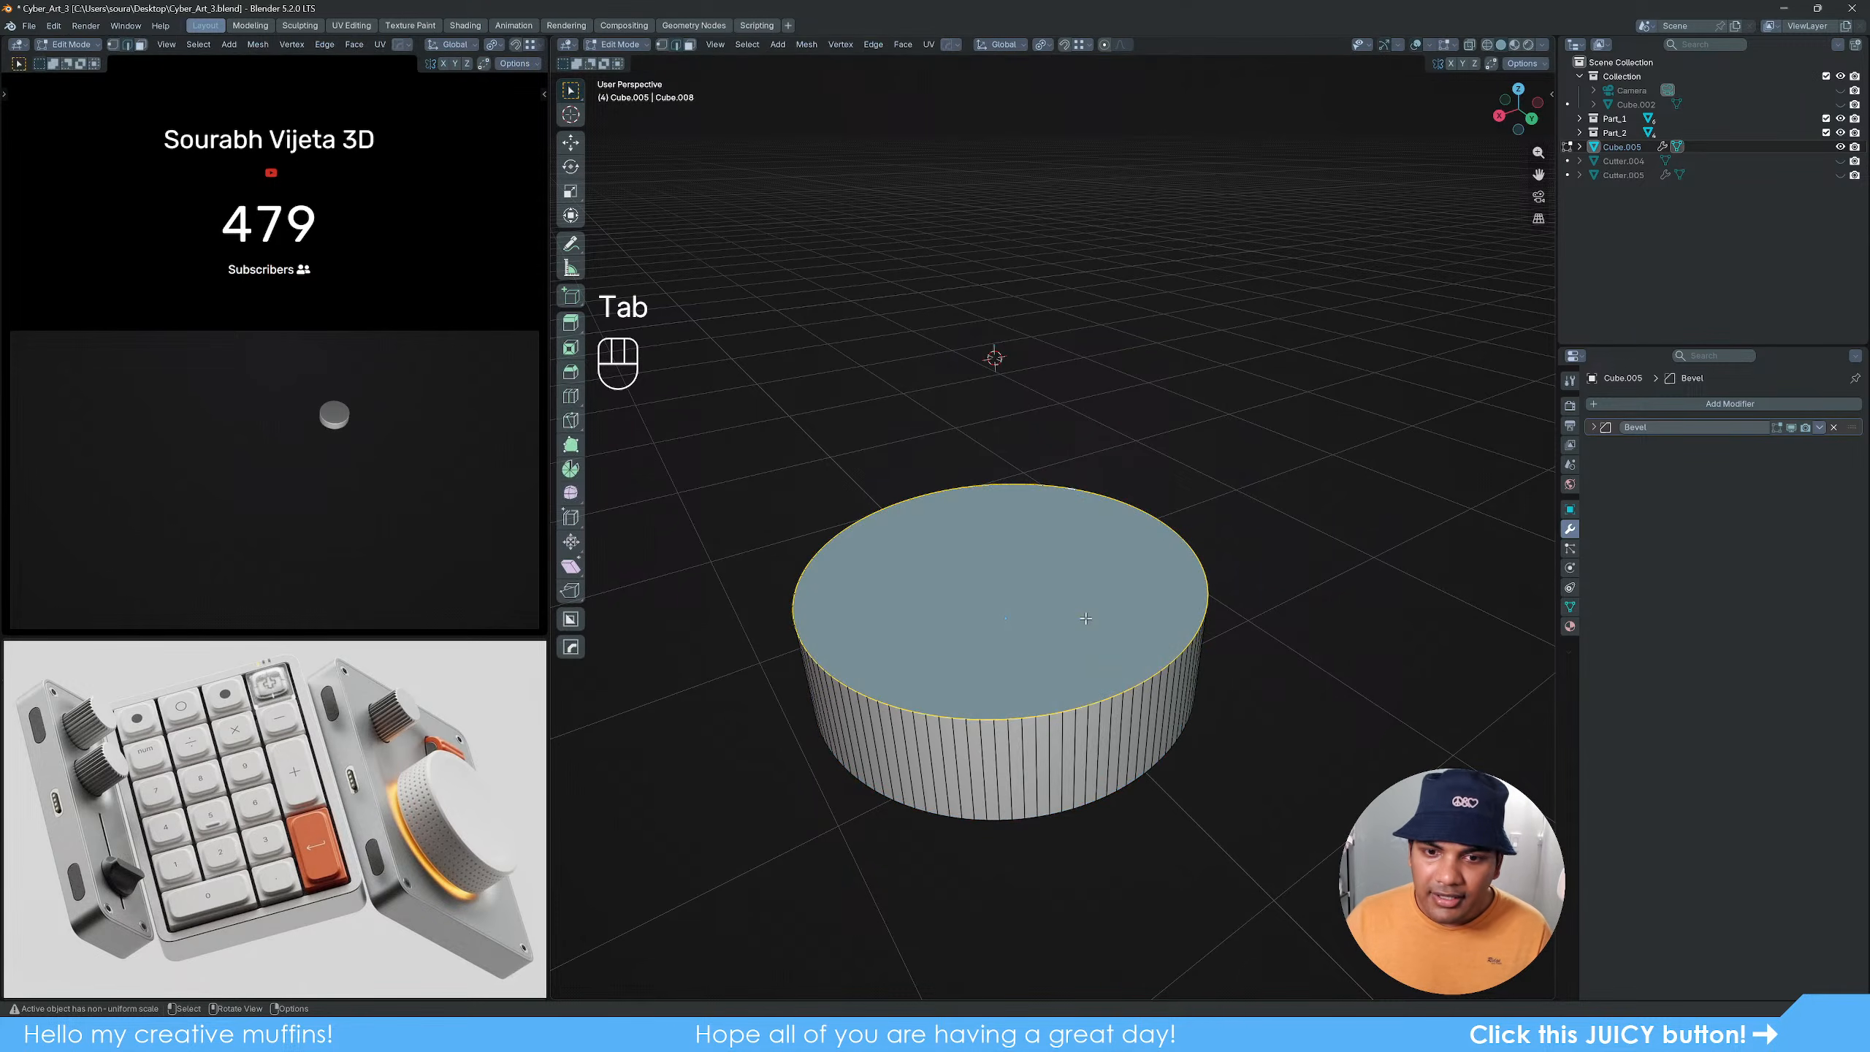
pyautogui.press('3')
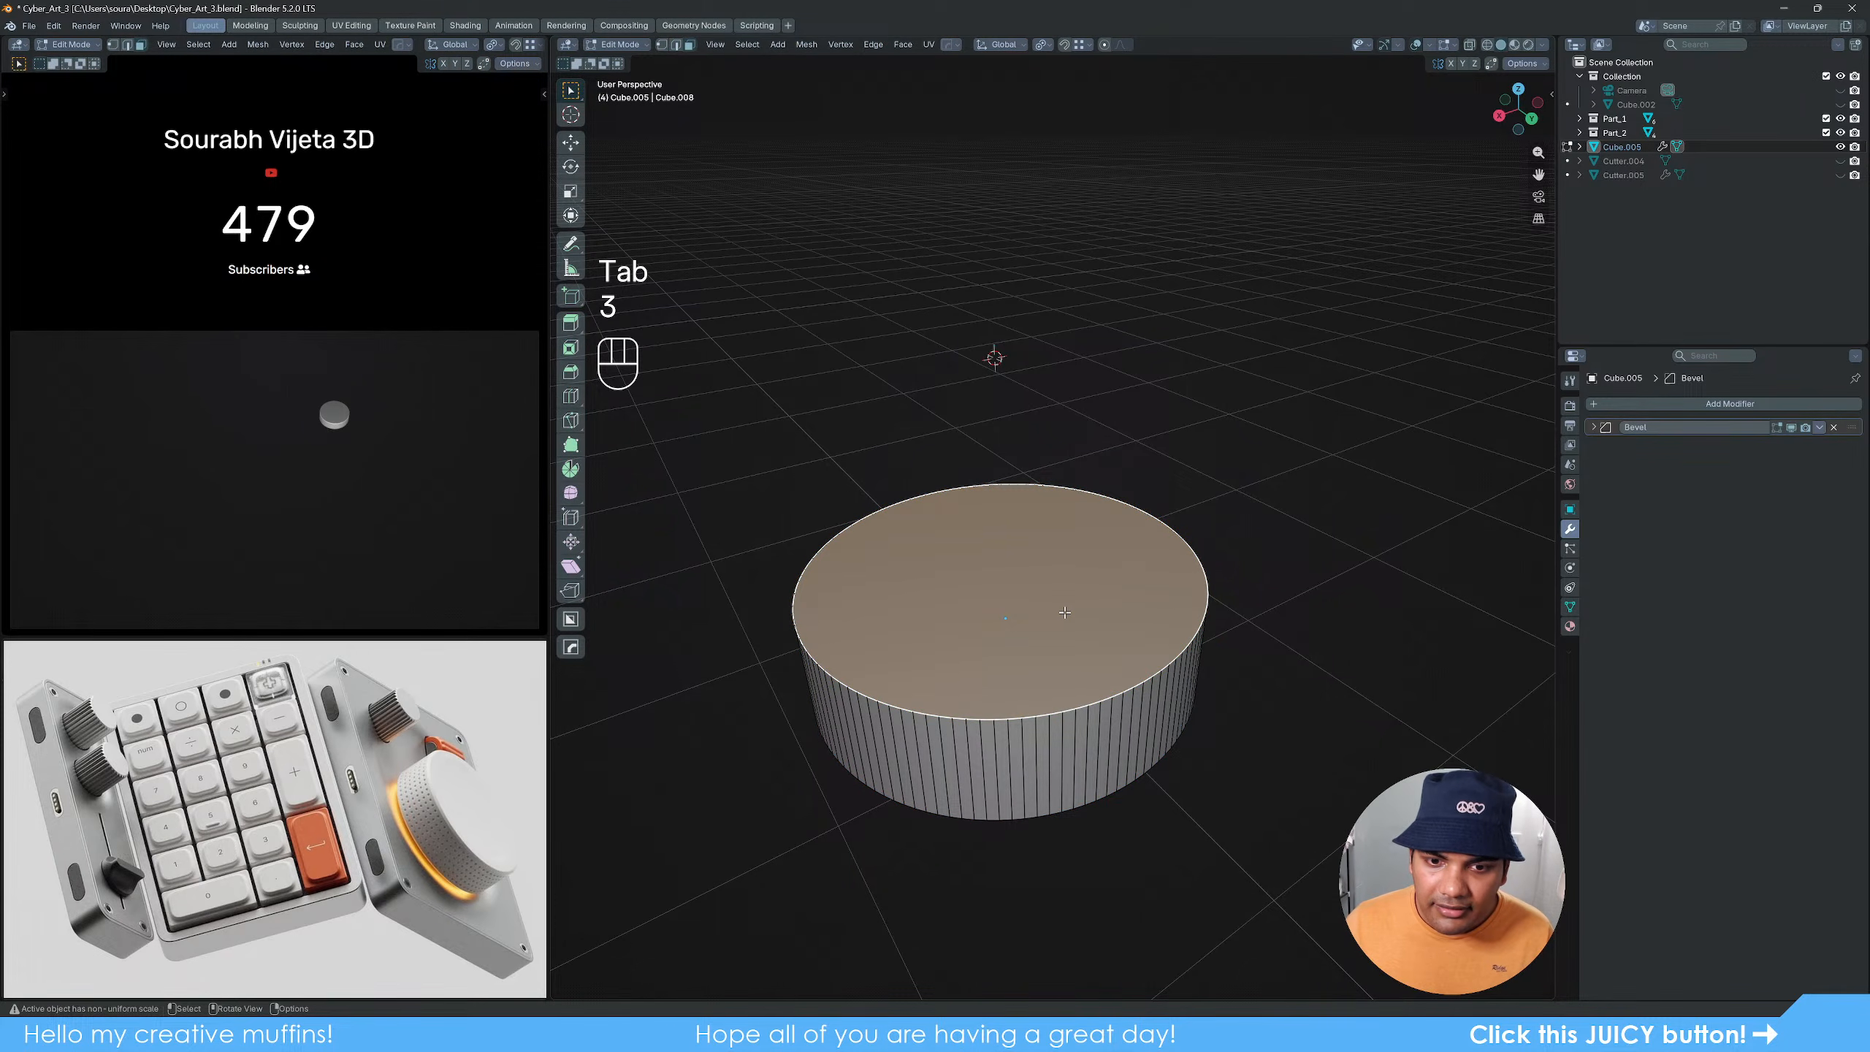
pyautogui.click(905, 46)
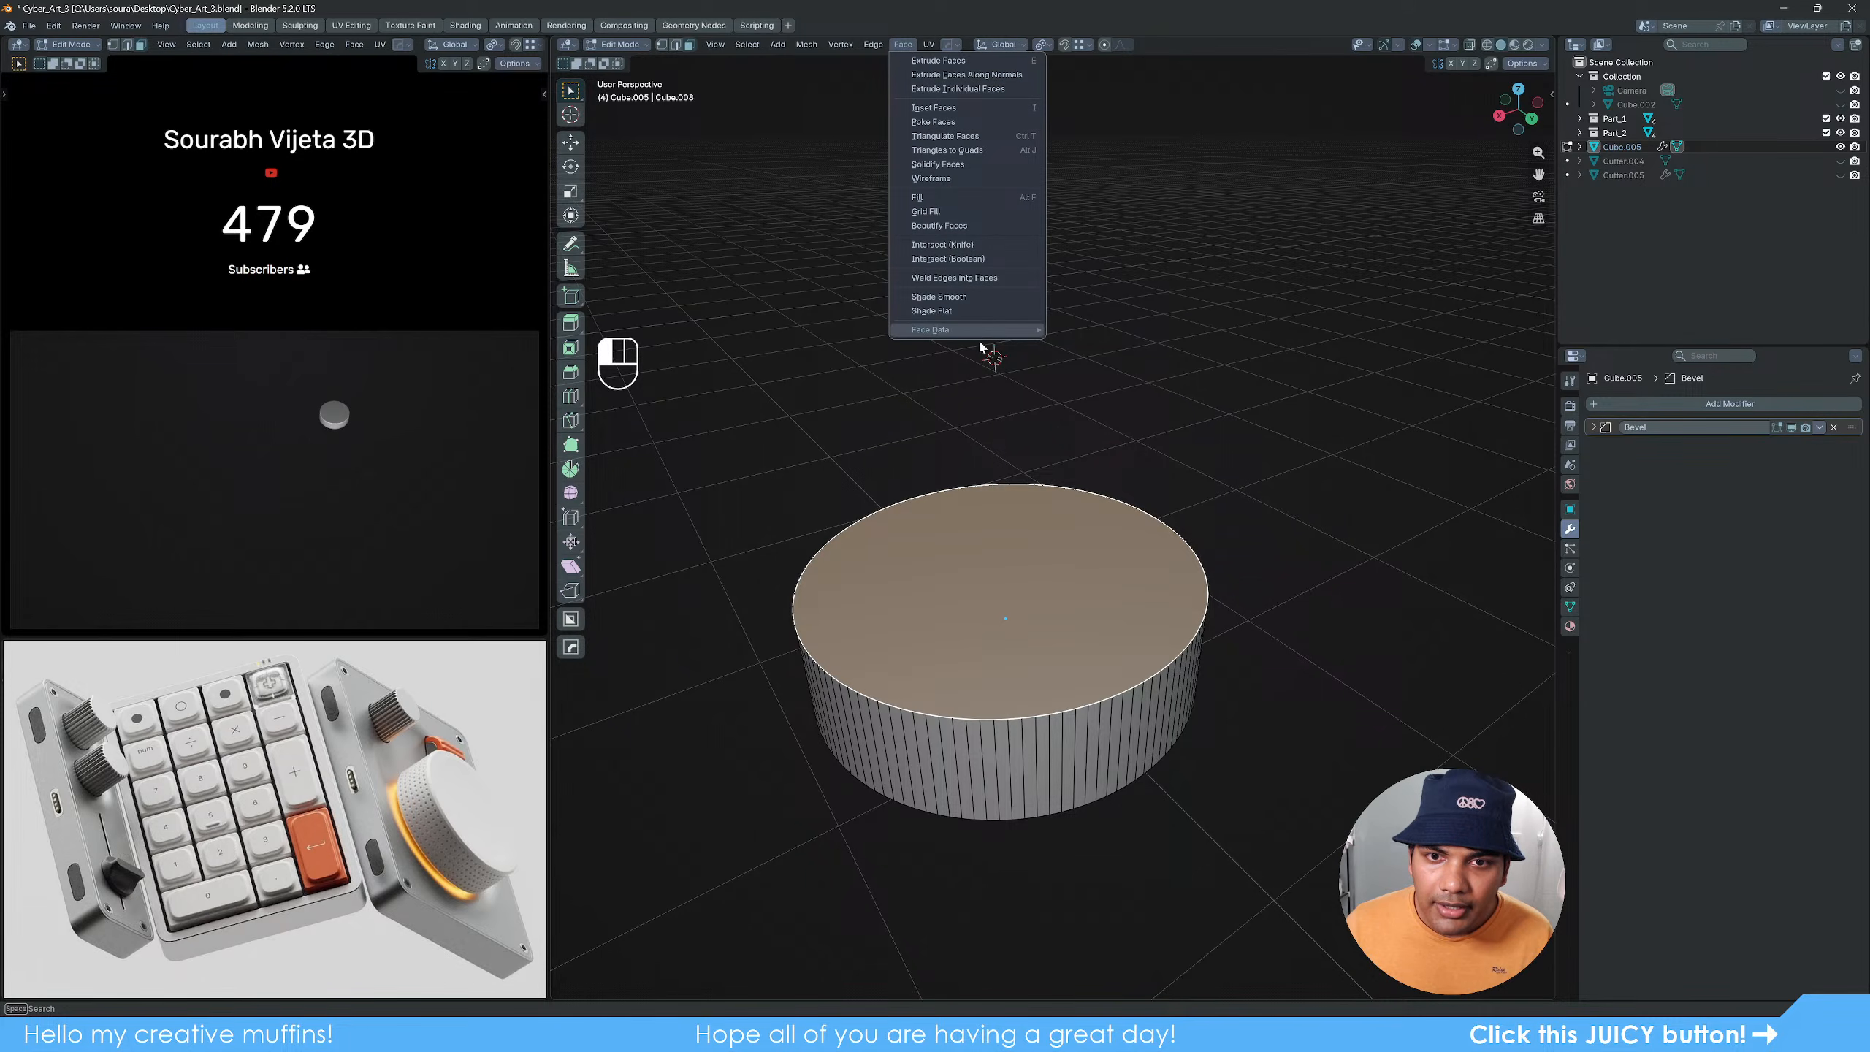
pyautogui.moveTo(979, 330)
pyautogui.click(1120, 341)
pyautogui.press('Tab')
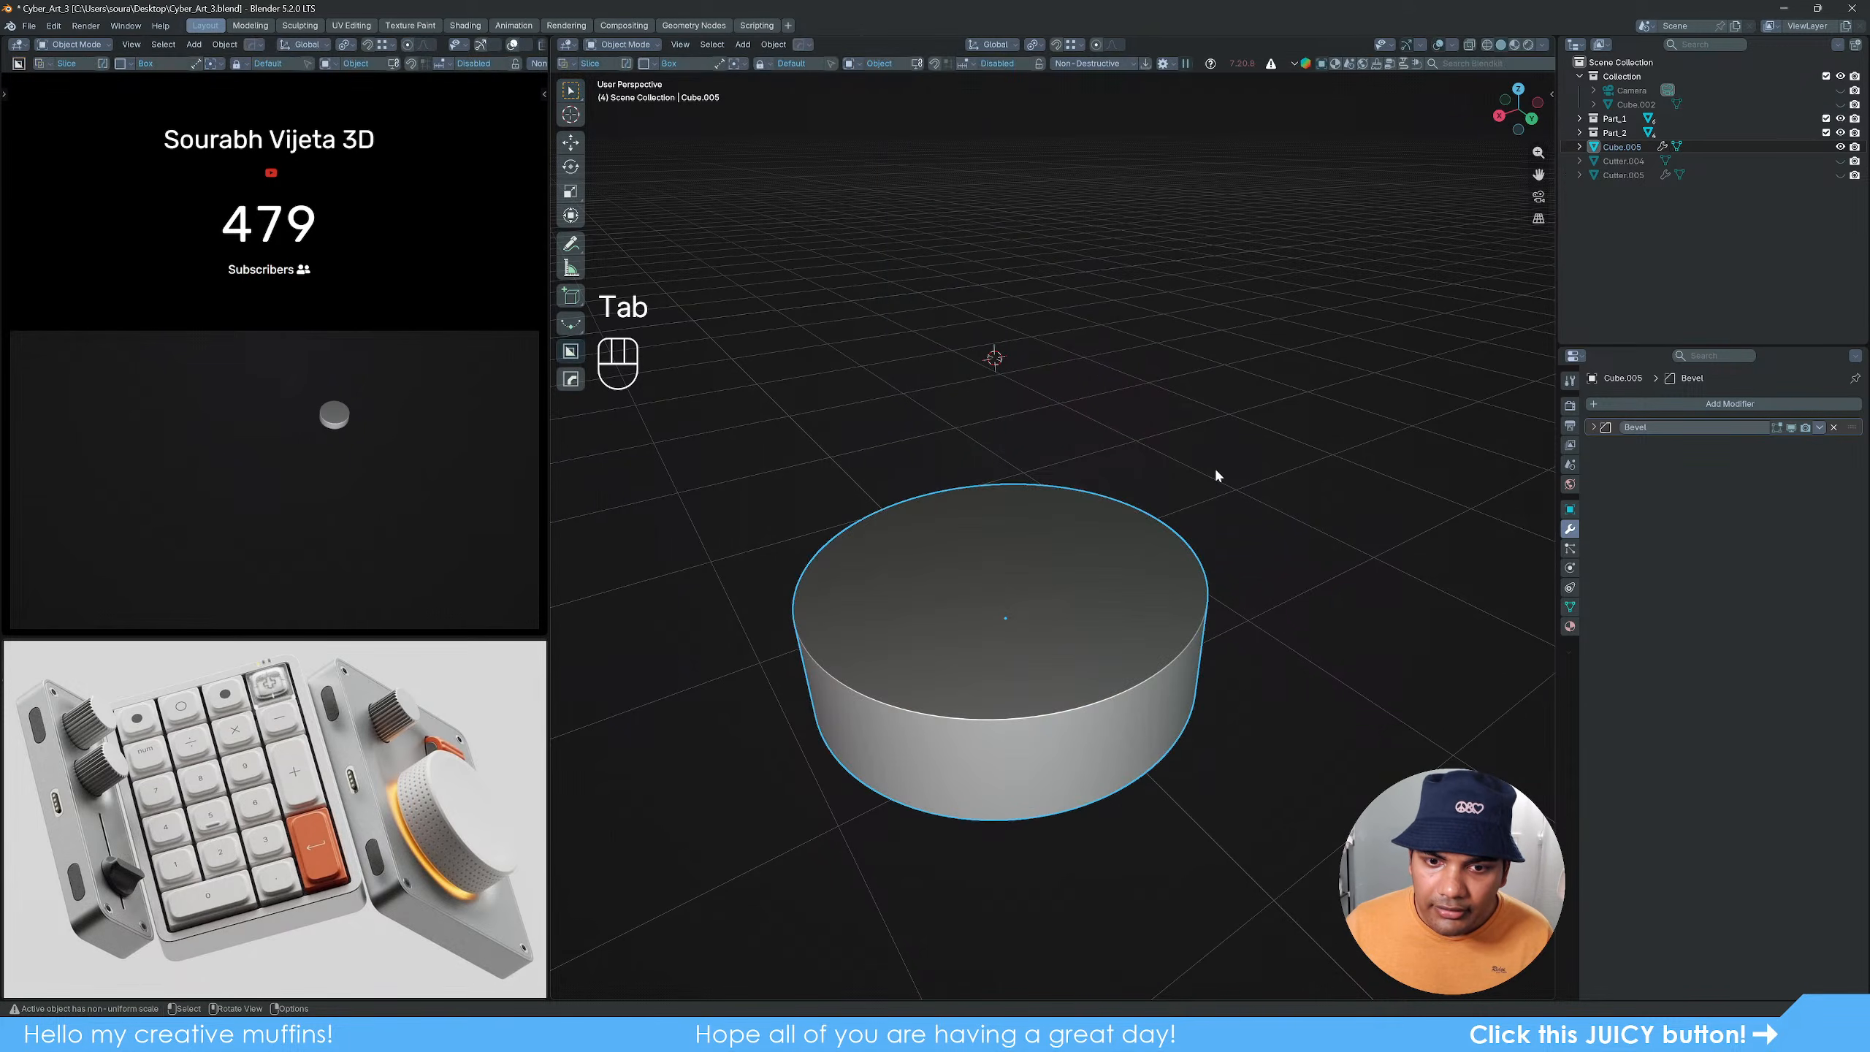
# Step: Apply Shade Flat to the whole capped ring object
pyautogui.click(774, 45)
pyautogui.moveTo(854, 471)
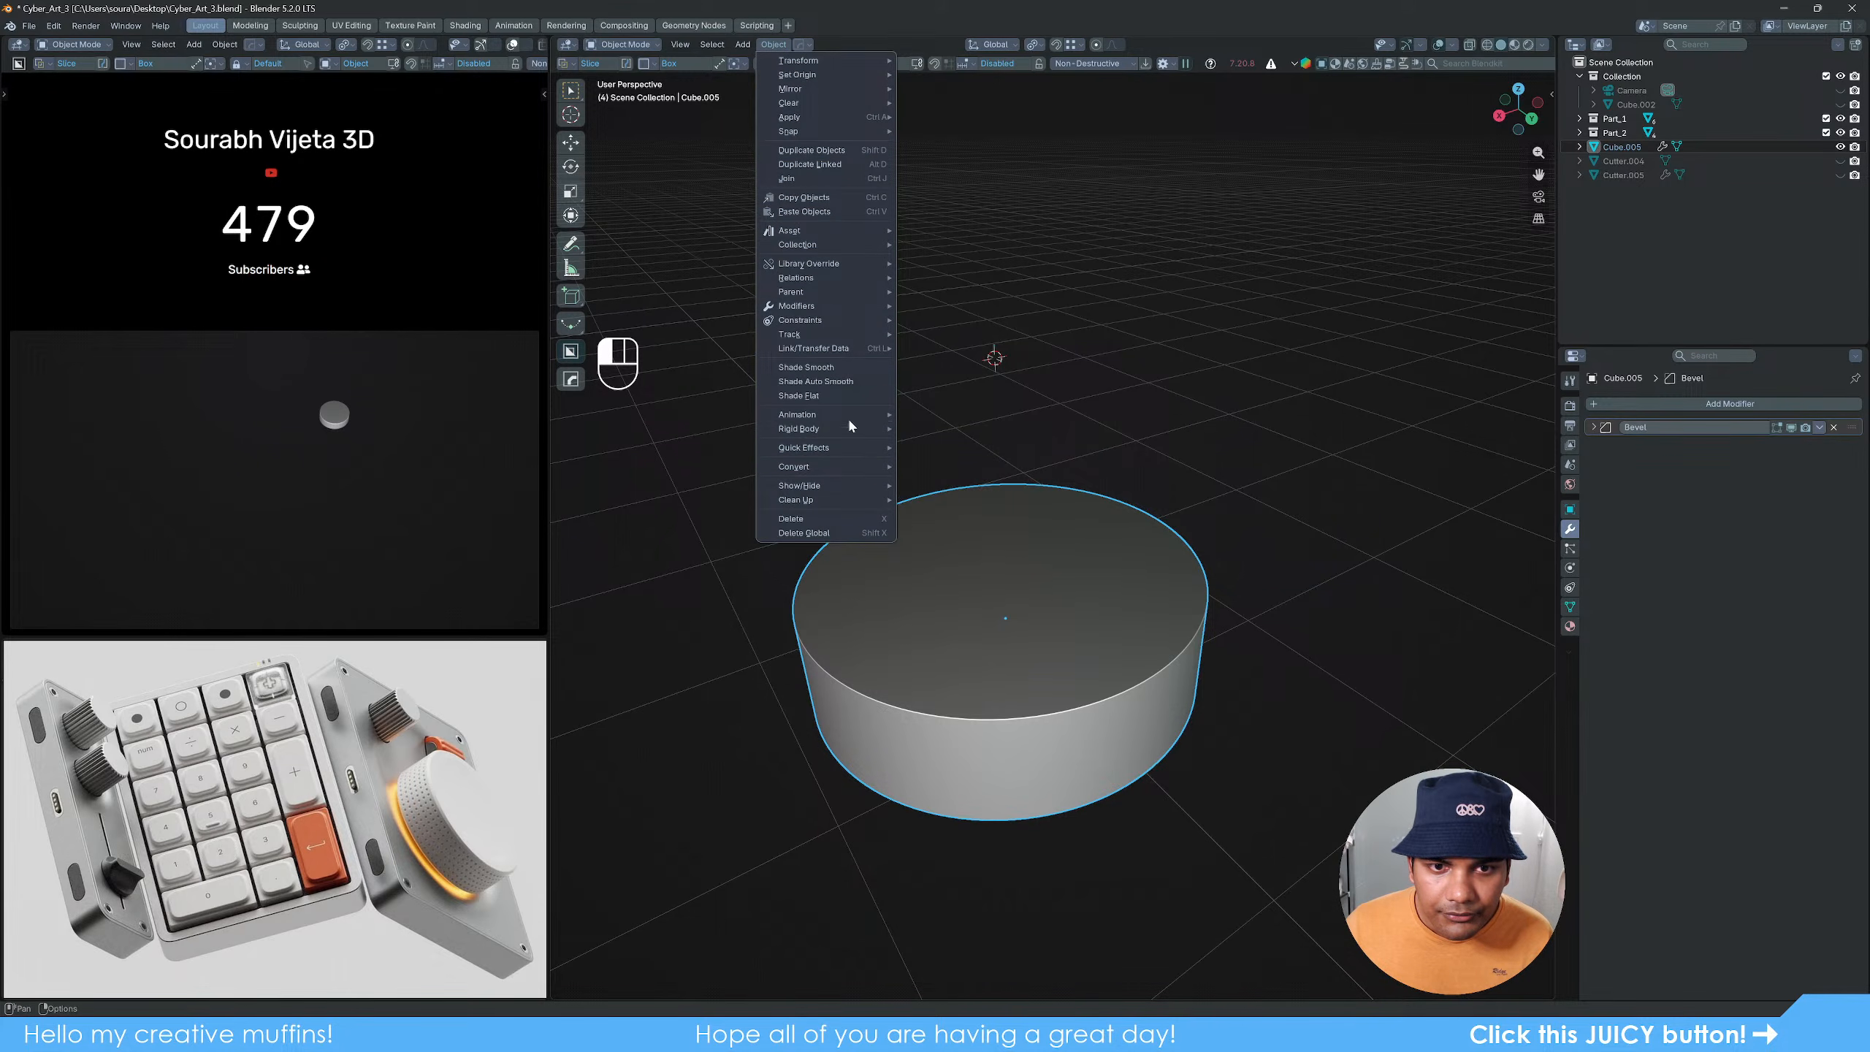
pyautogui.click(827, 396)
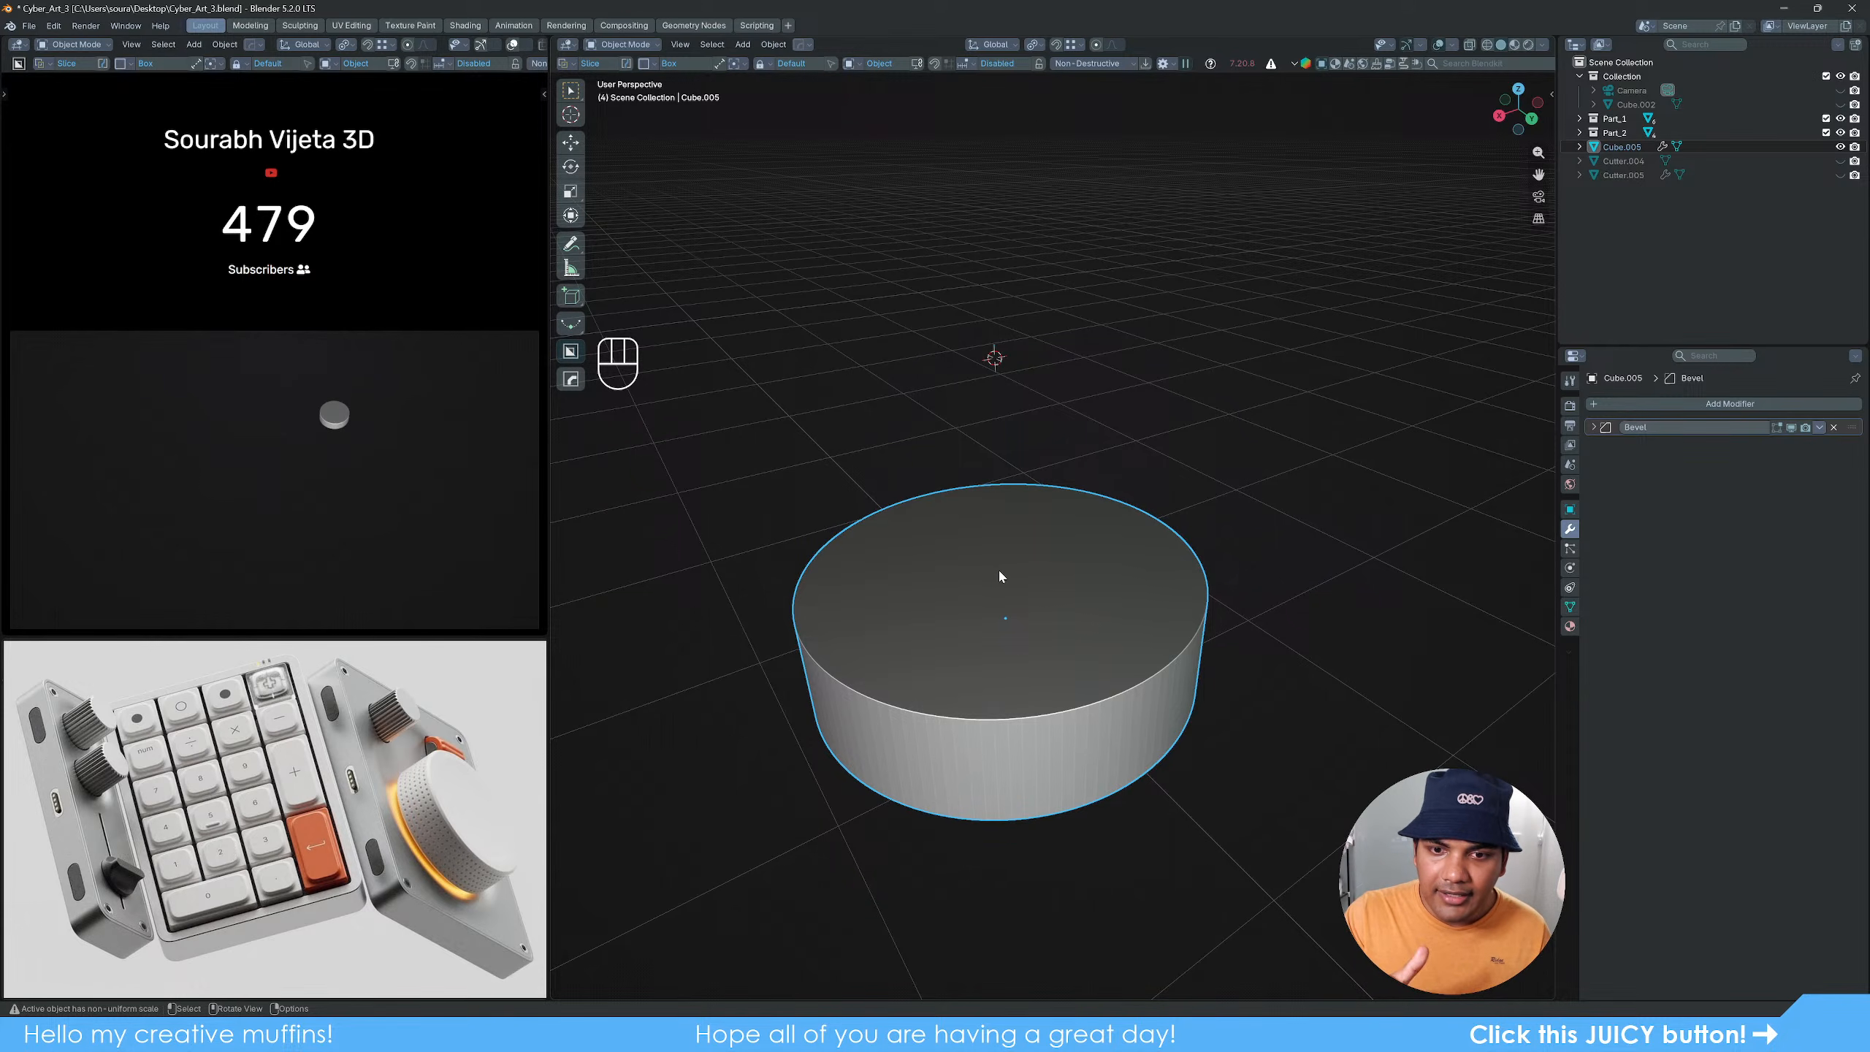
pyautogui.press('Tab')
pyautogui.press('Tab')
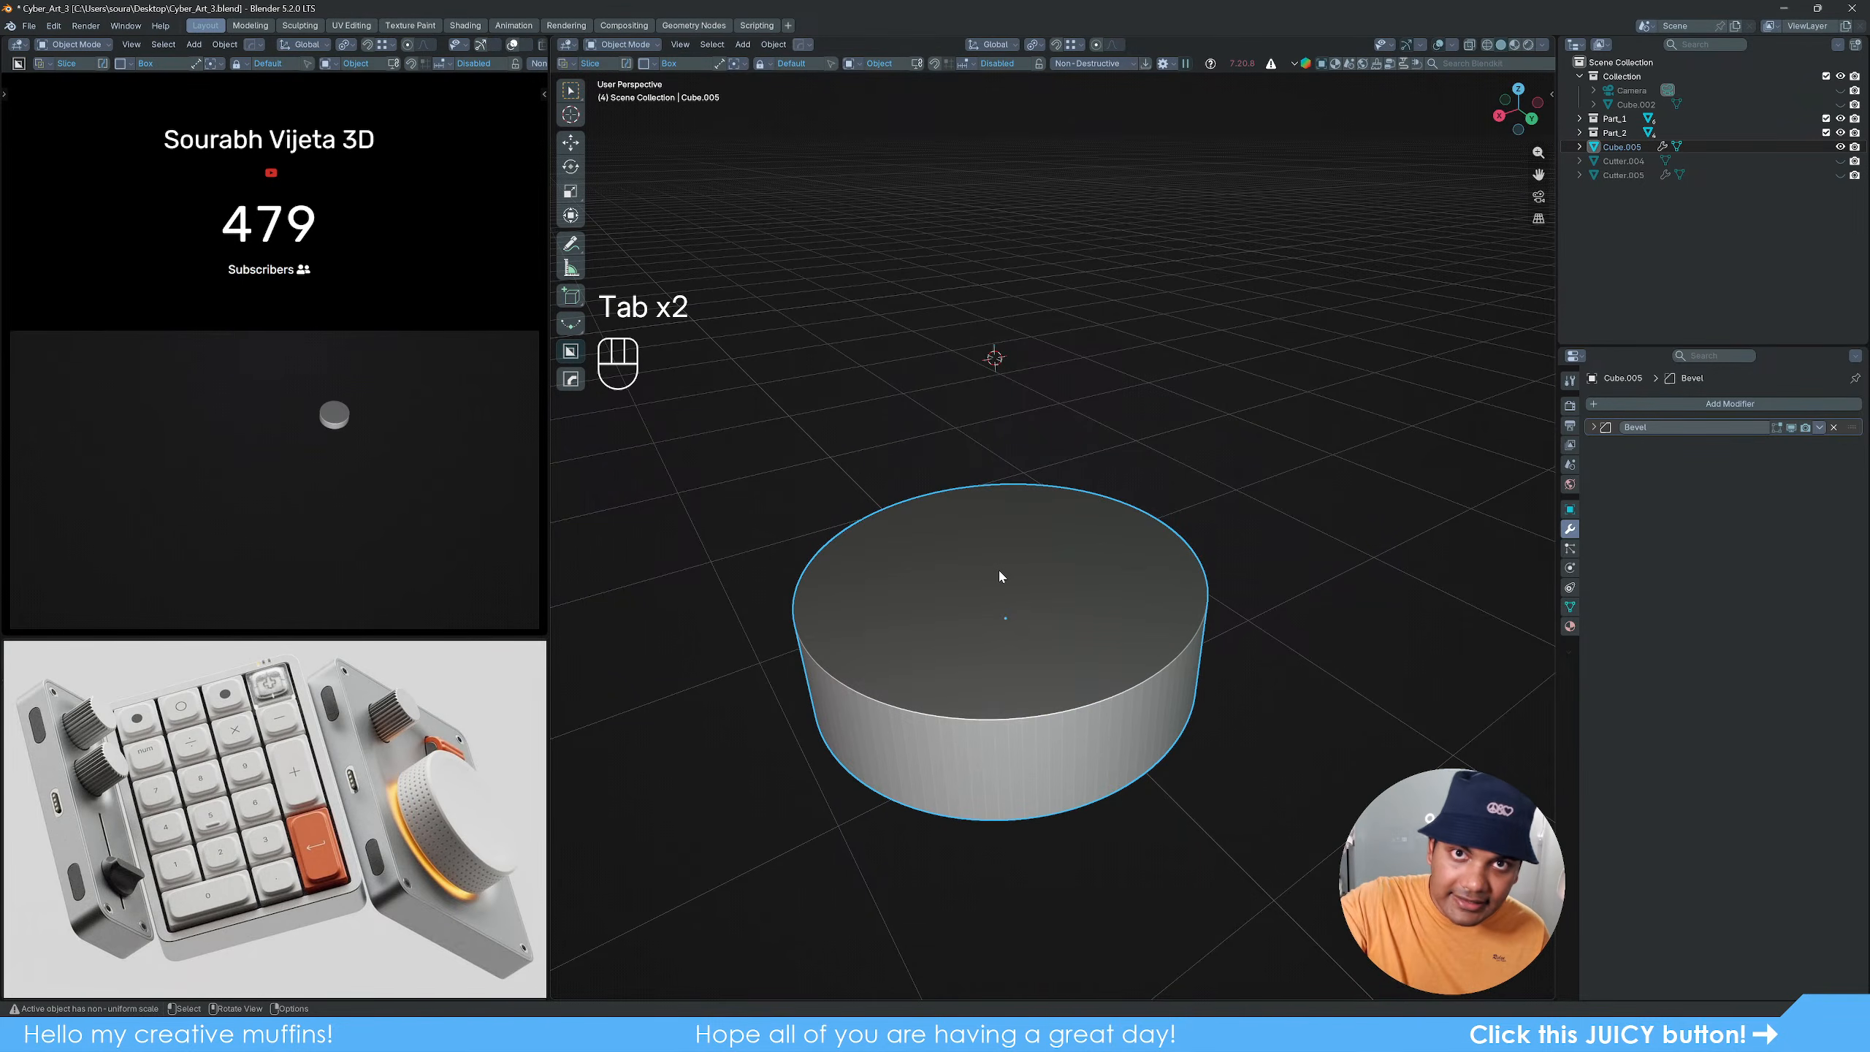
pyautogui.press('Tab')
pyautogui.press('Tab')
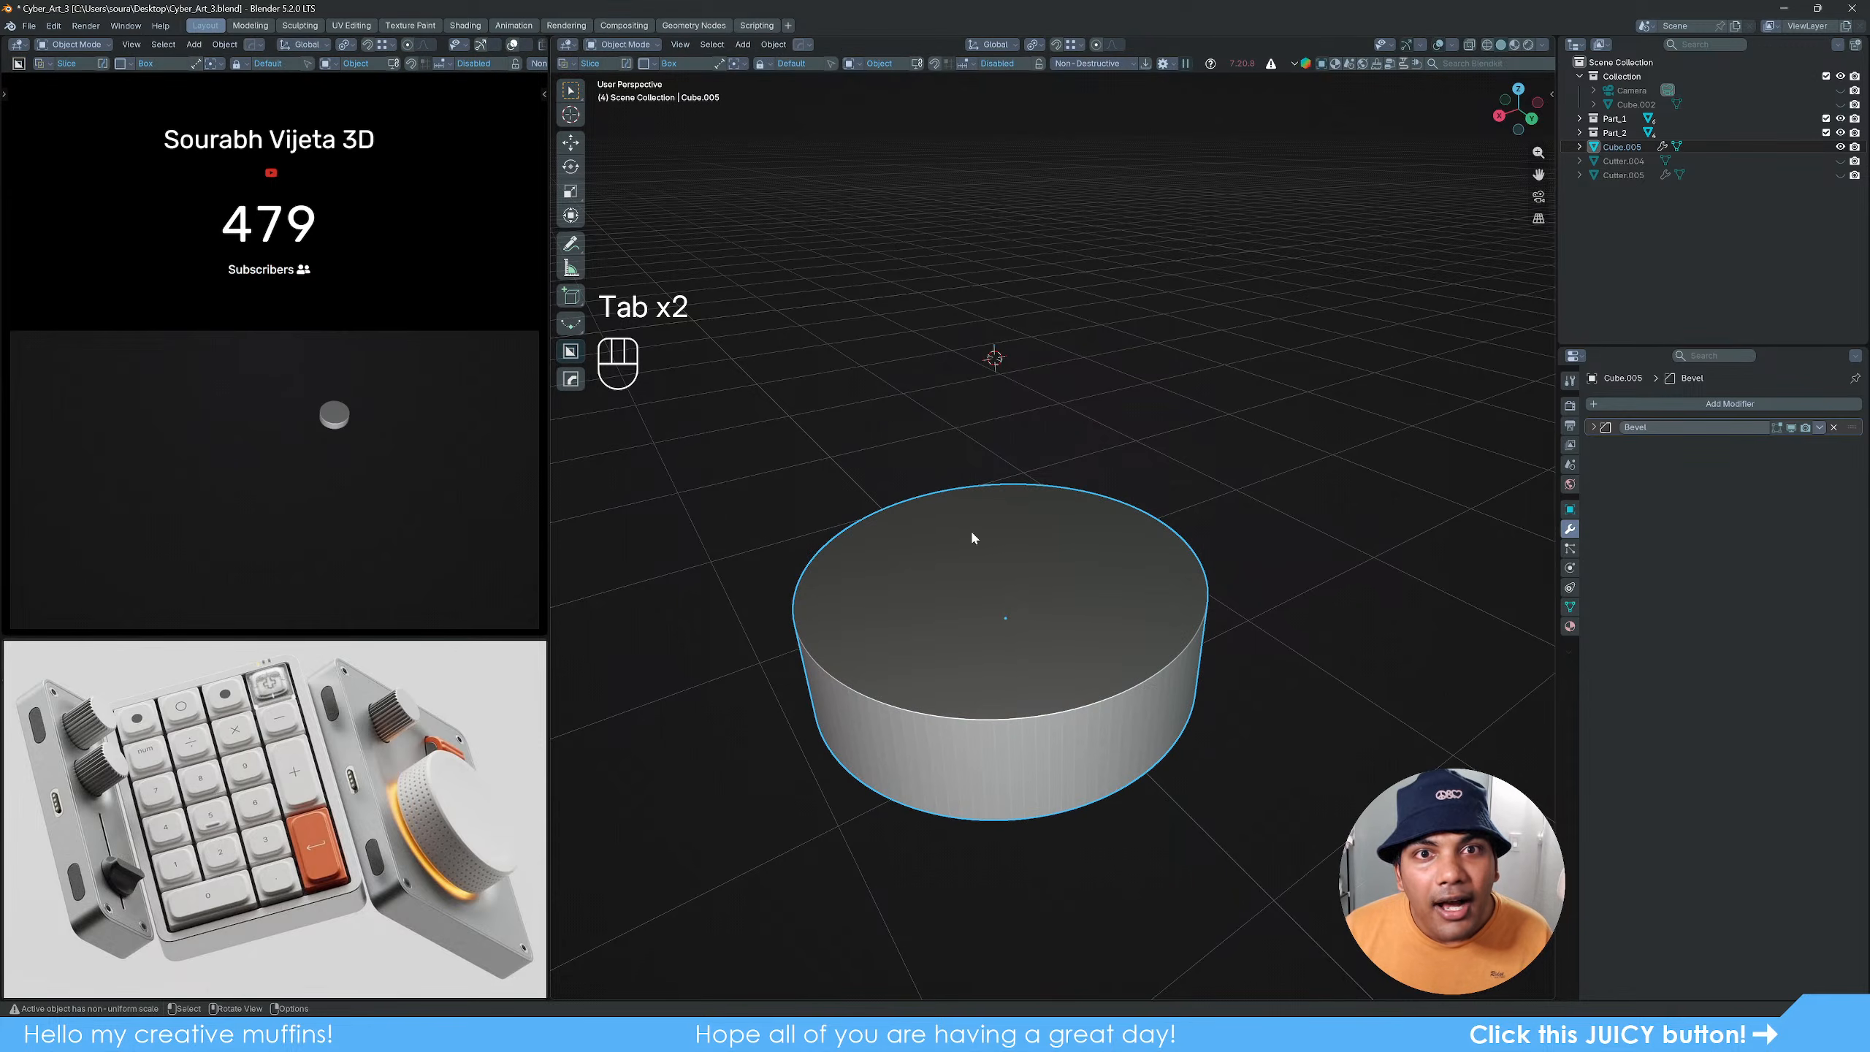
pyautogui.click(773, 45)
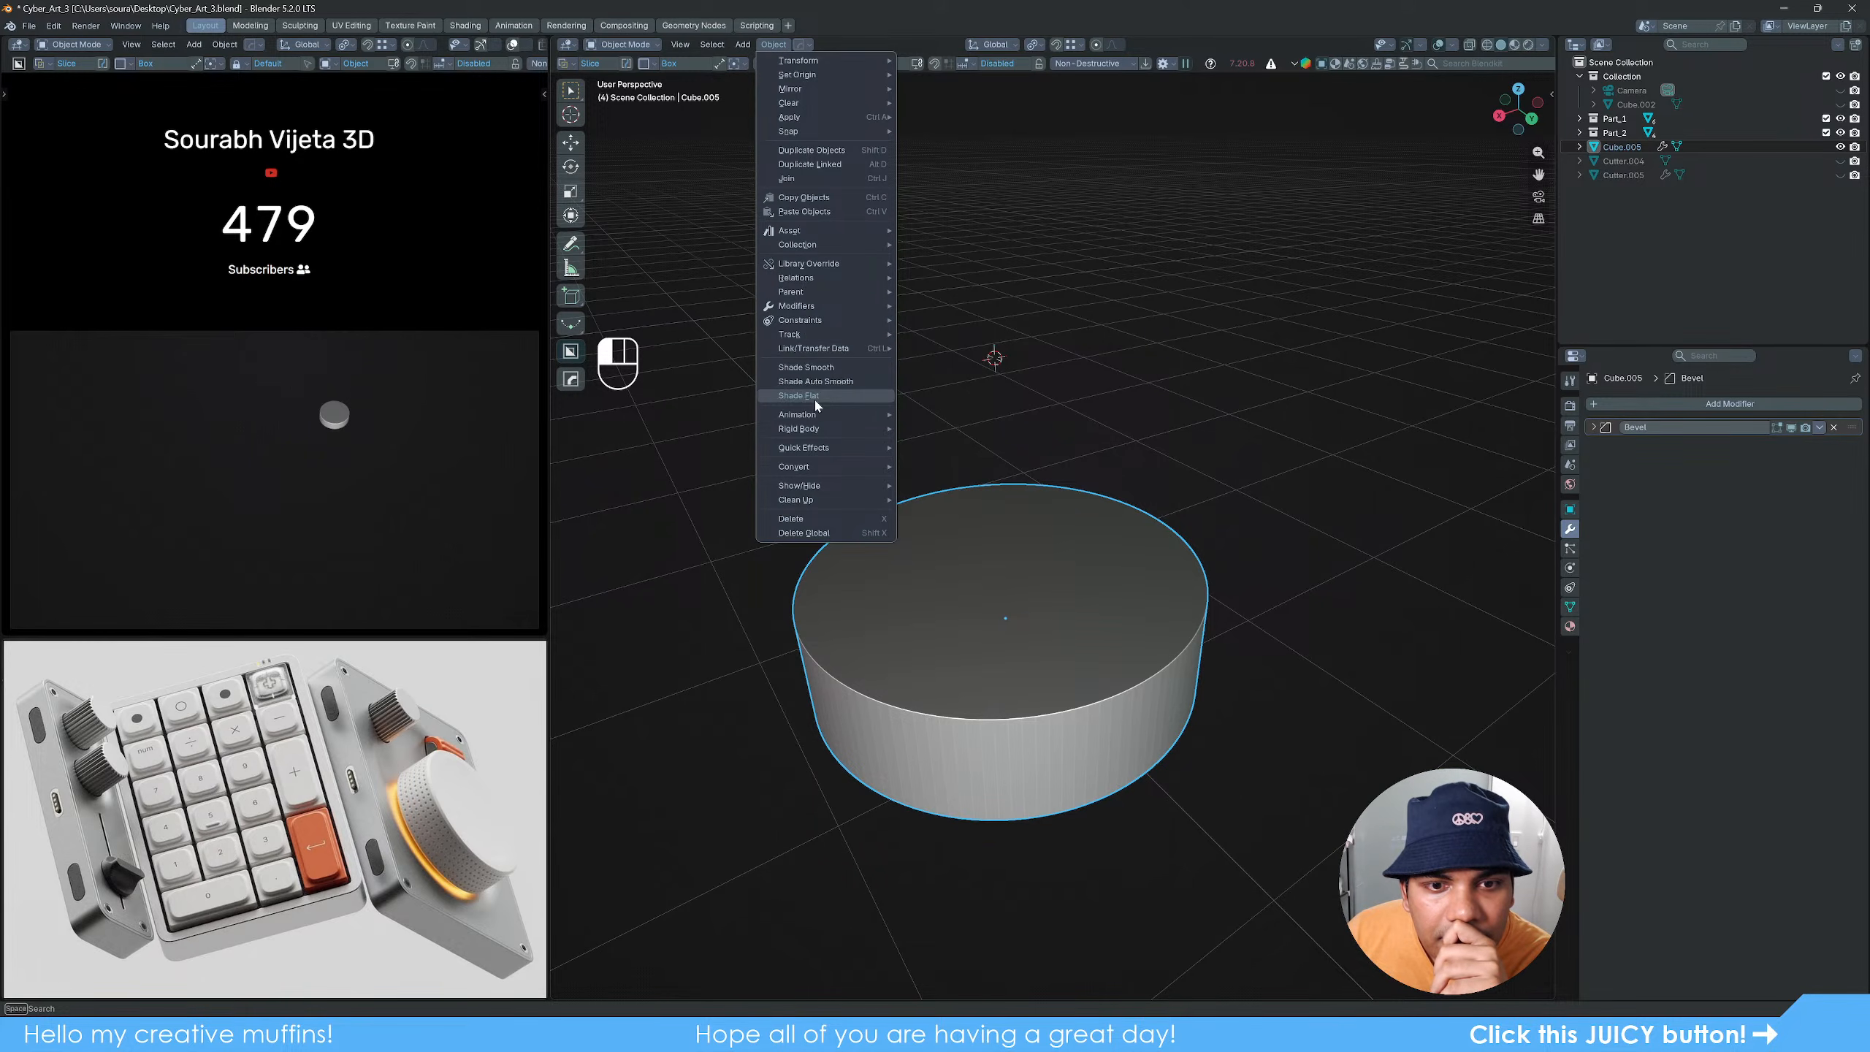
pyautogui.moveTo(826, 487)
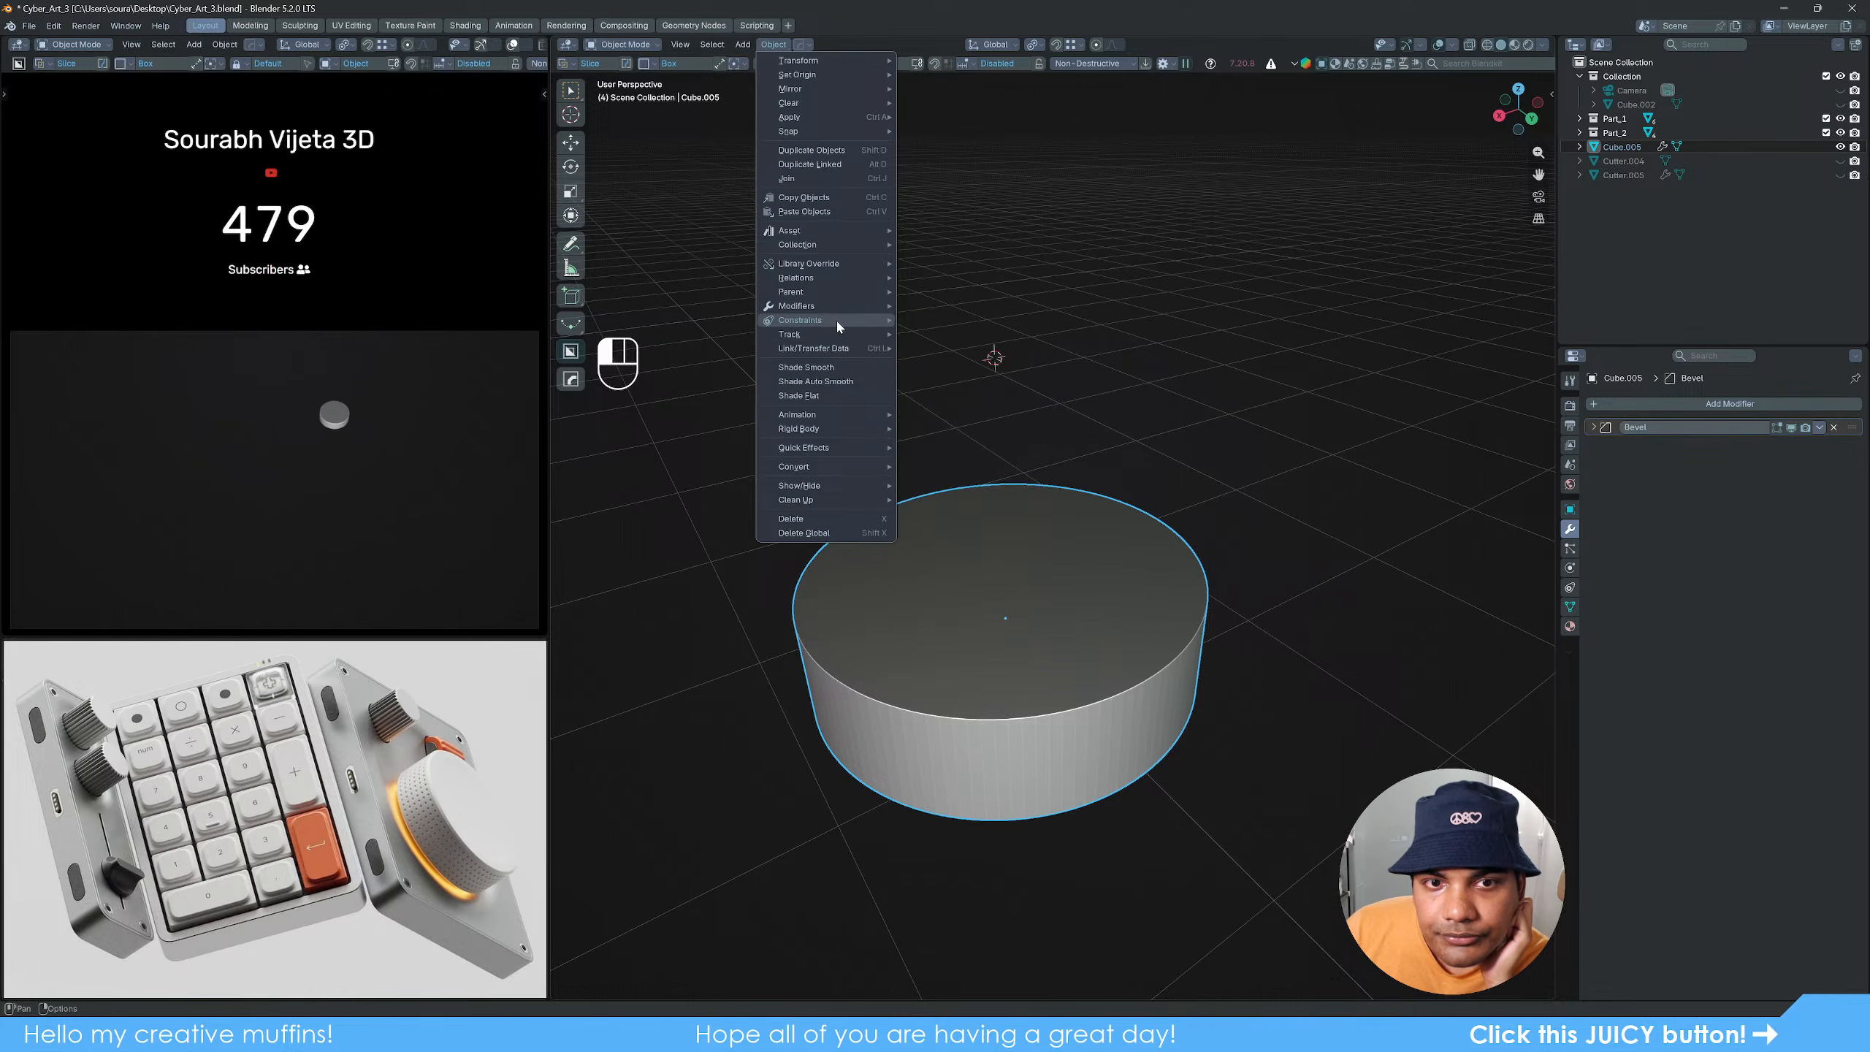
# Step: Select the capped ring's top face in face mode, flip its normal and return to Object Mode
pyautogui.press('Tab')
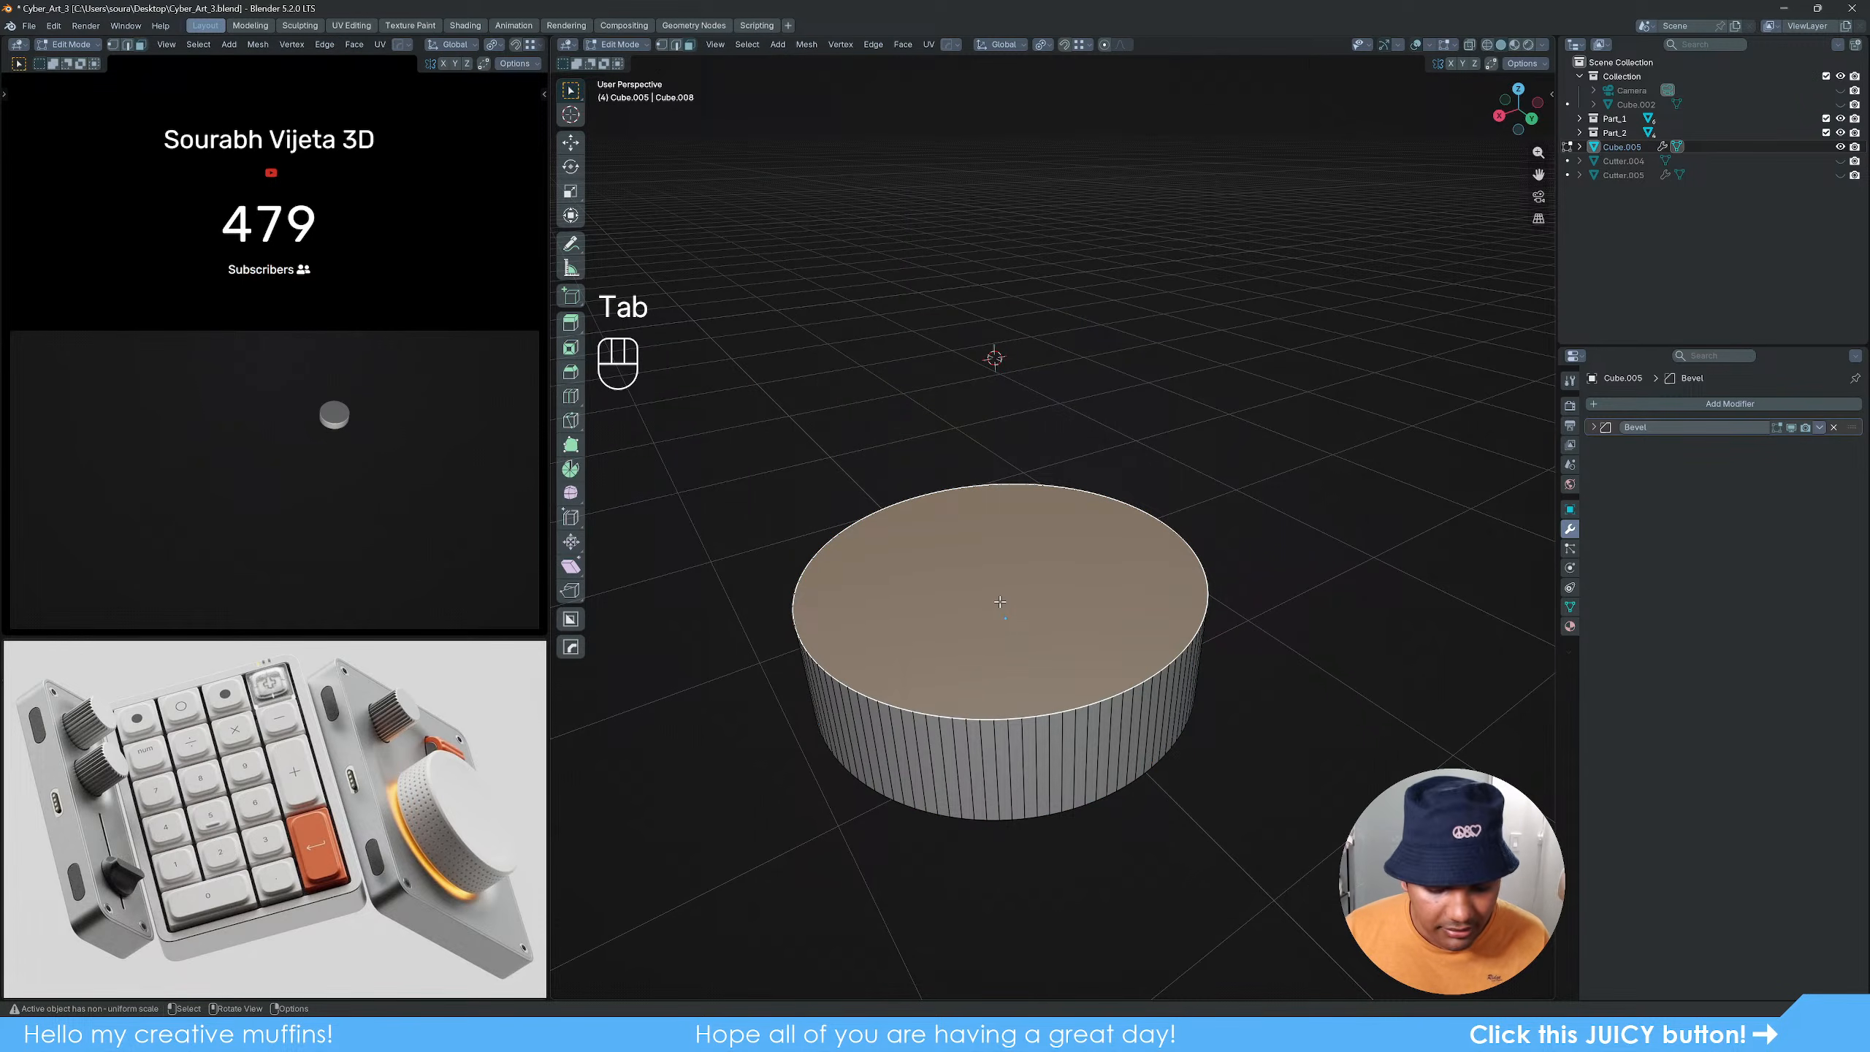
pyautogui.press('3')
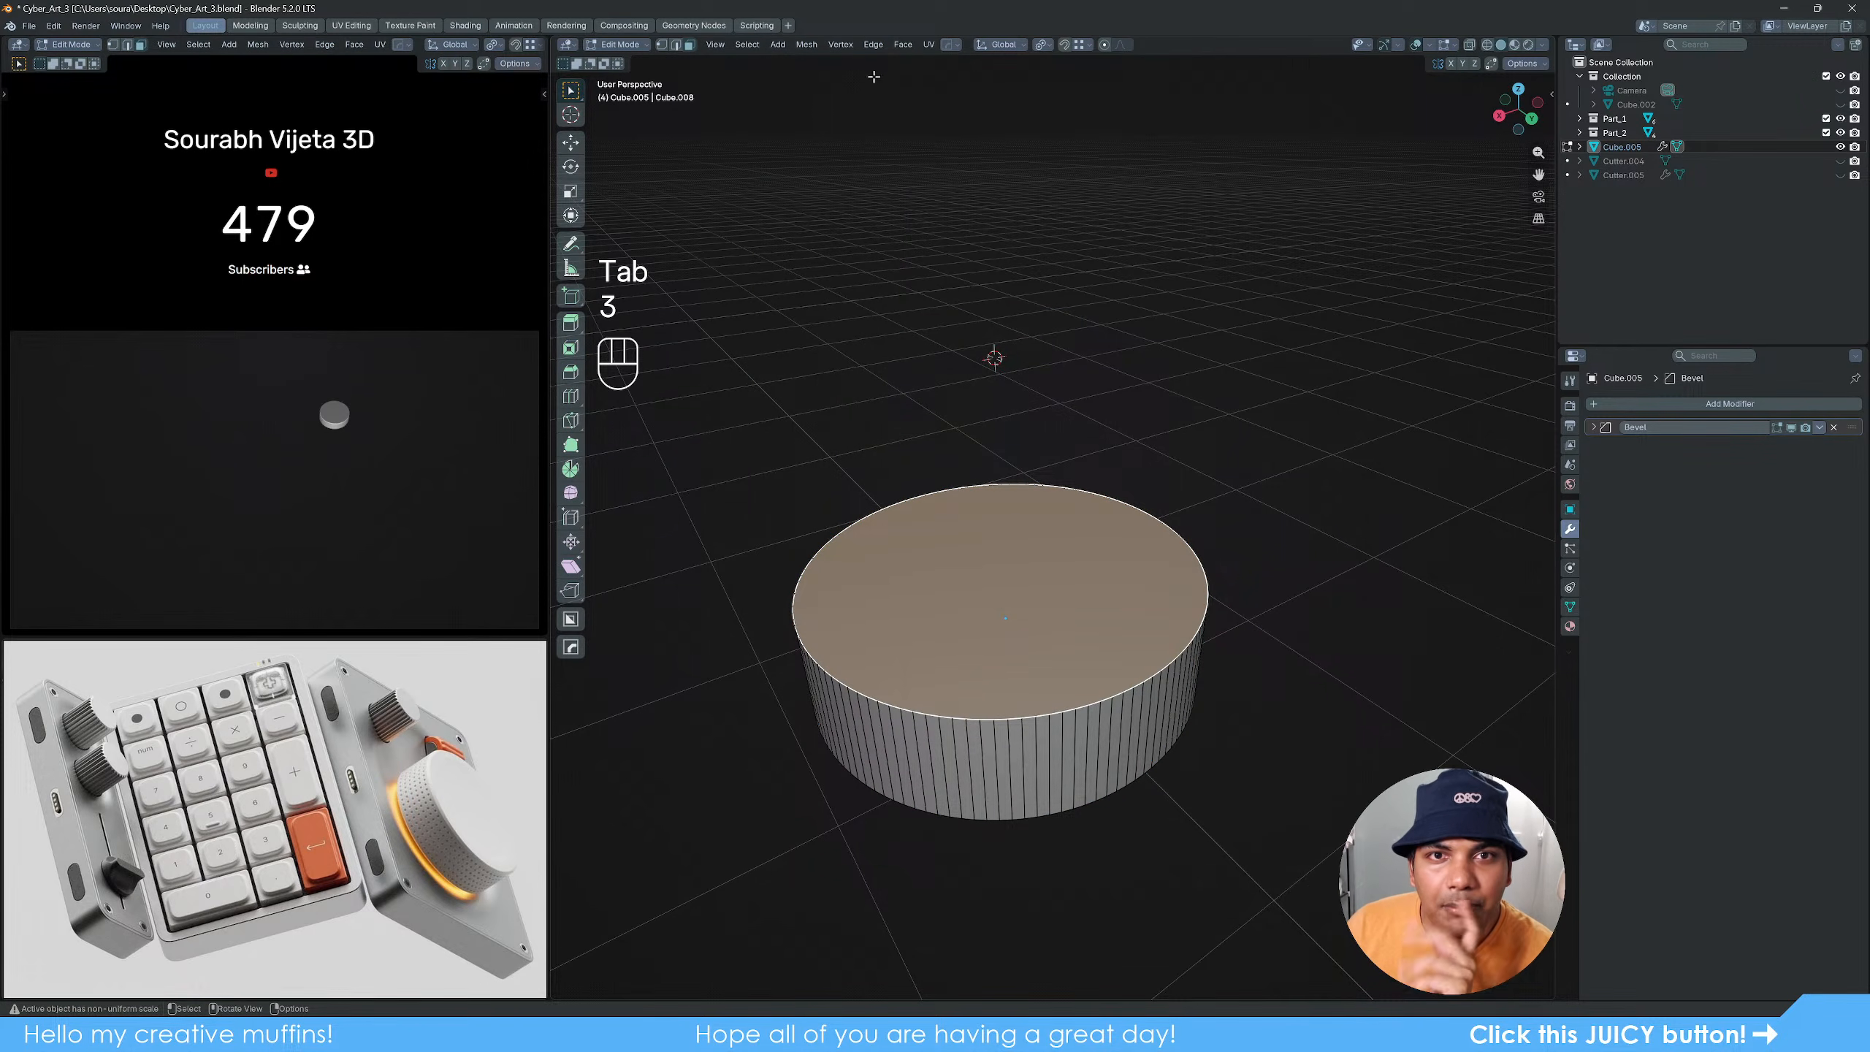
pyautogui.click(808, 45)
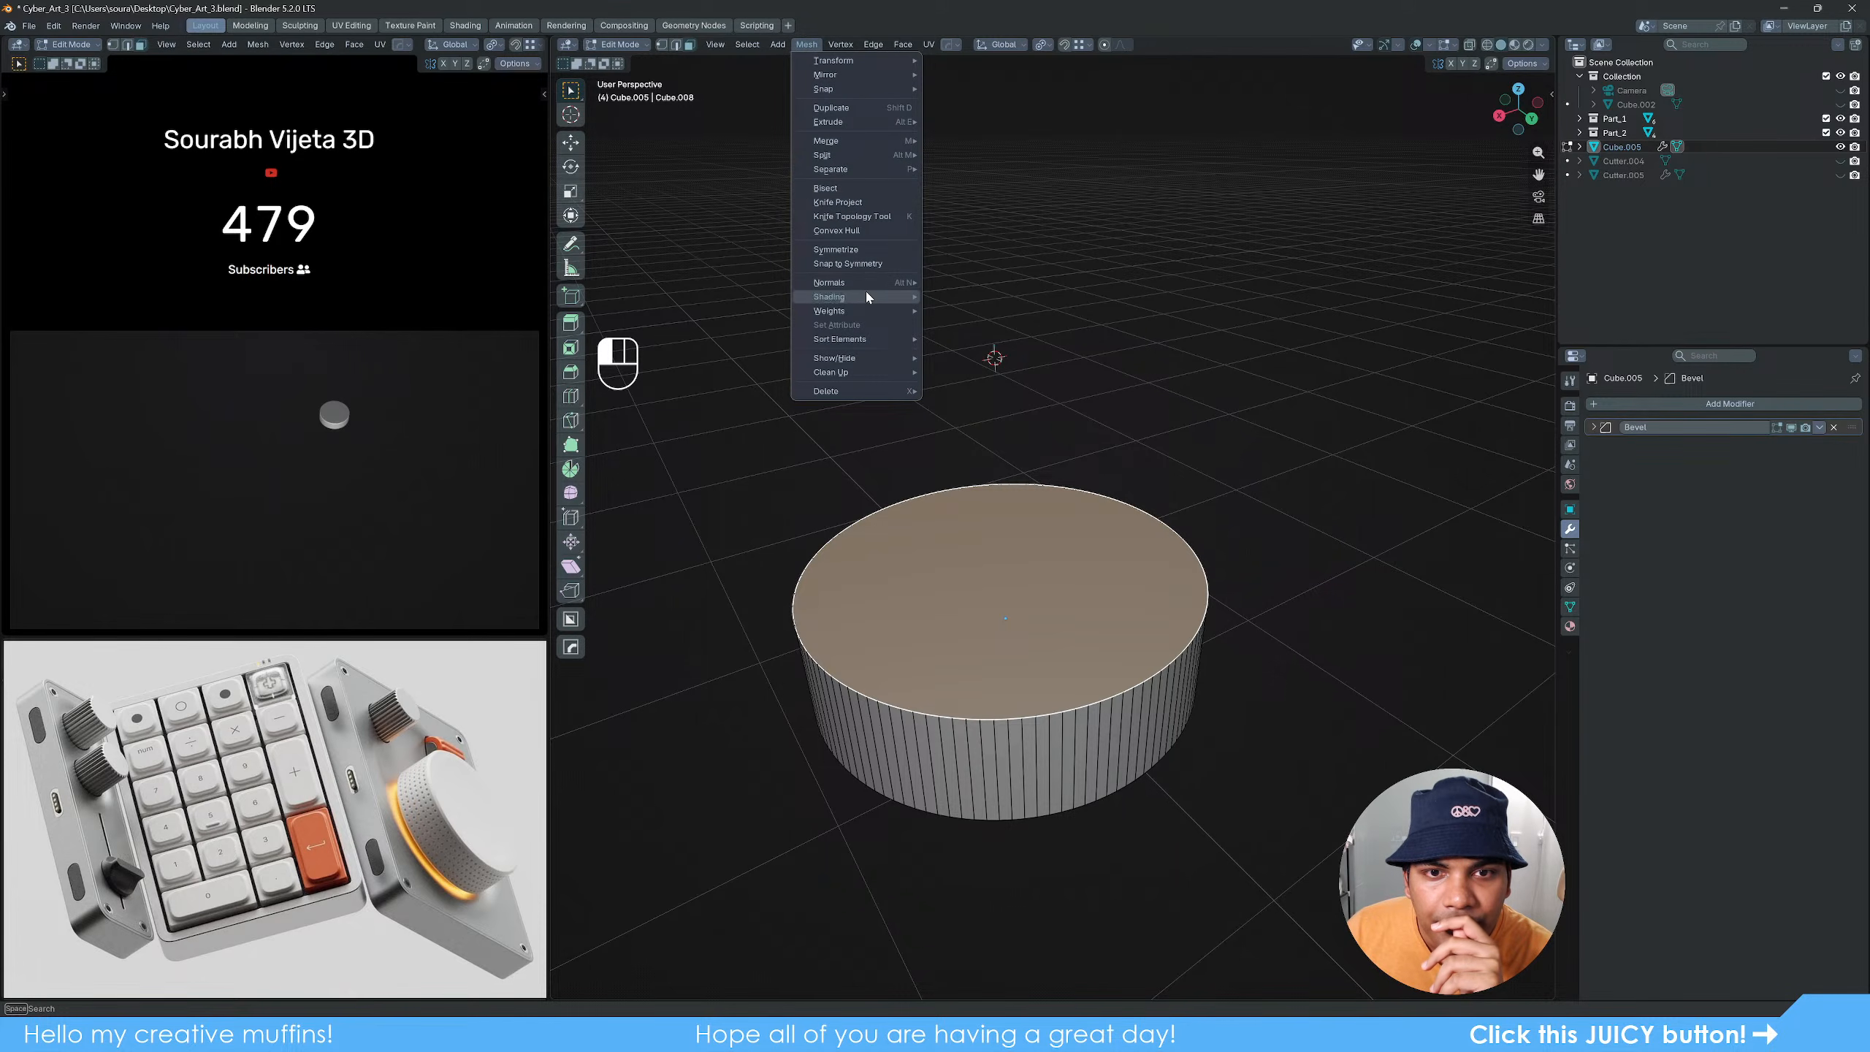
pyautogui.moveTo(890, 289)
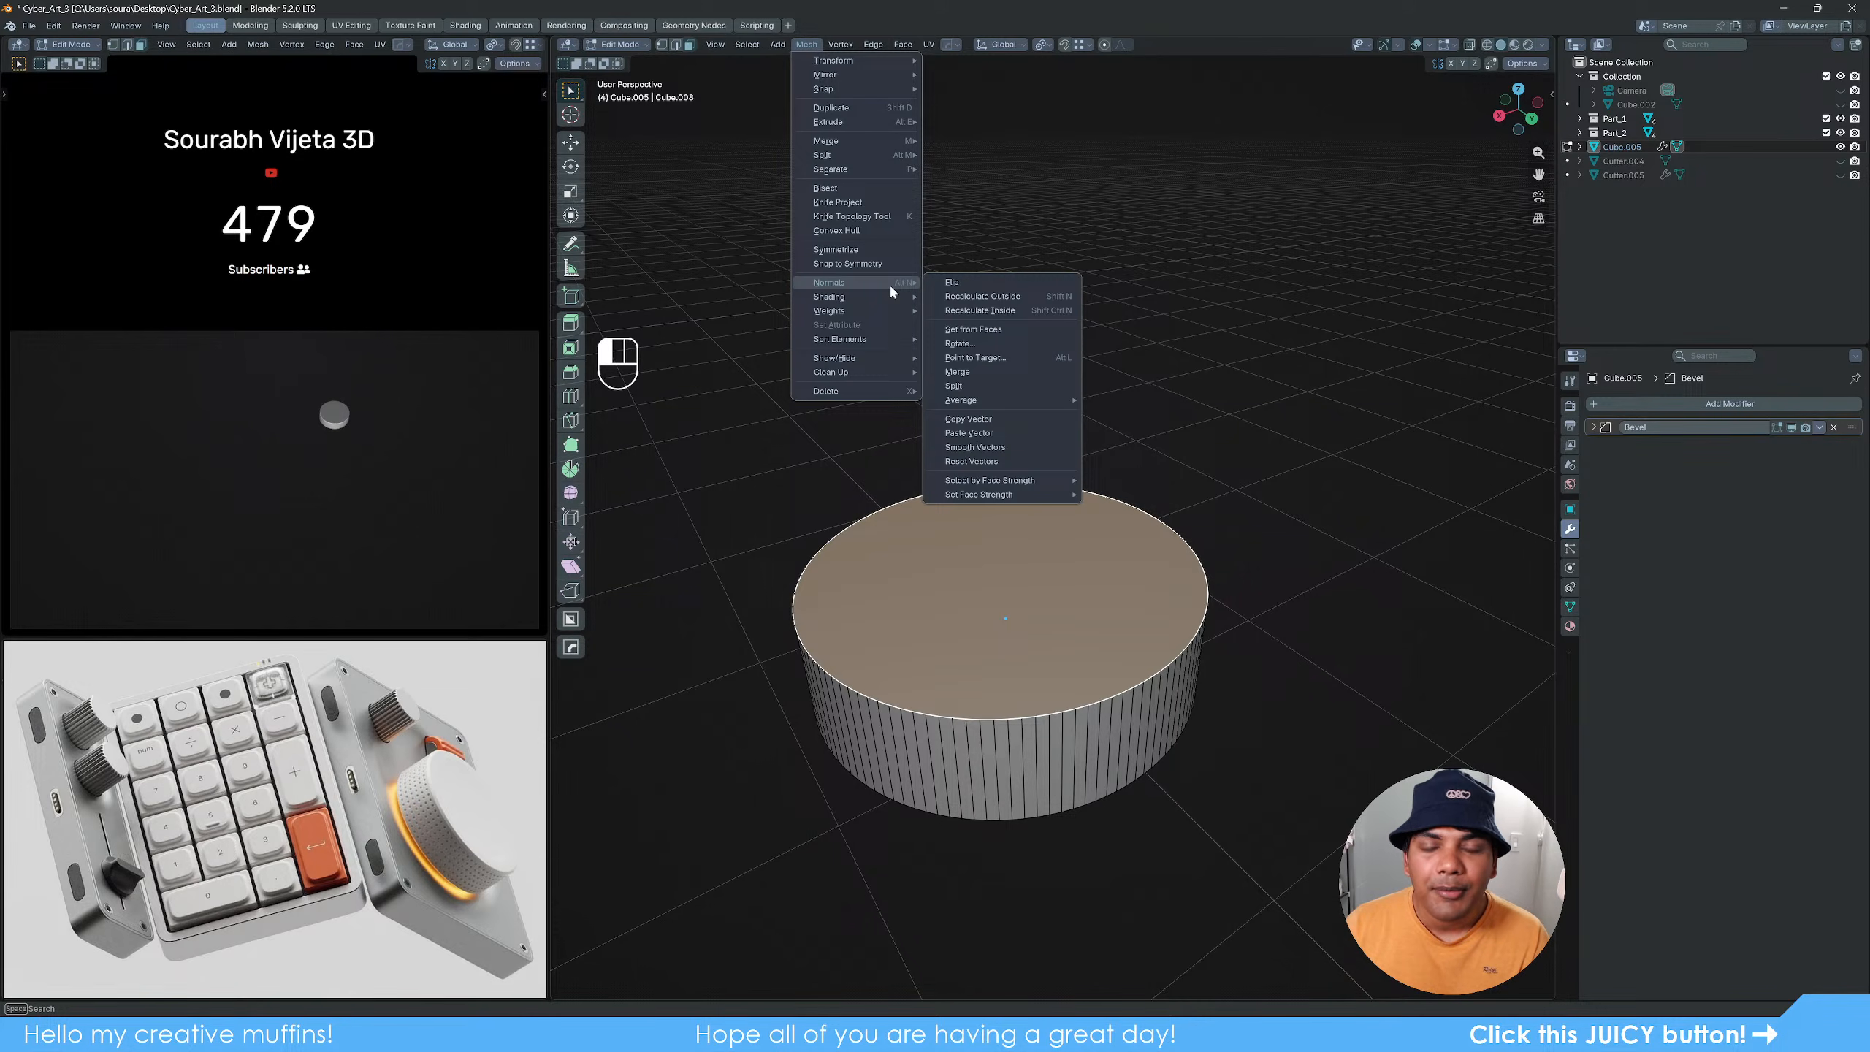
pyautogui.click(1229, 479)
pyautogui.click(1049, 592)
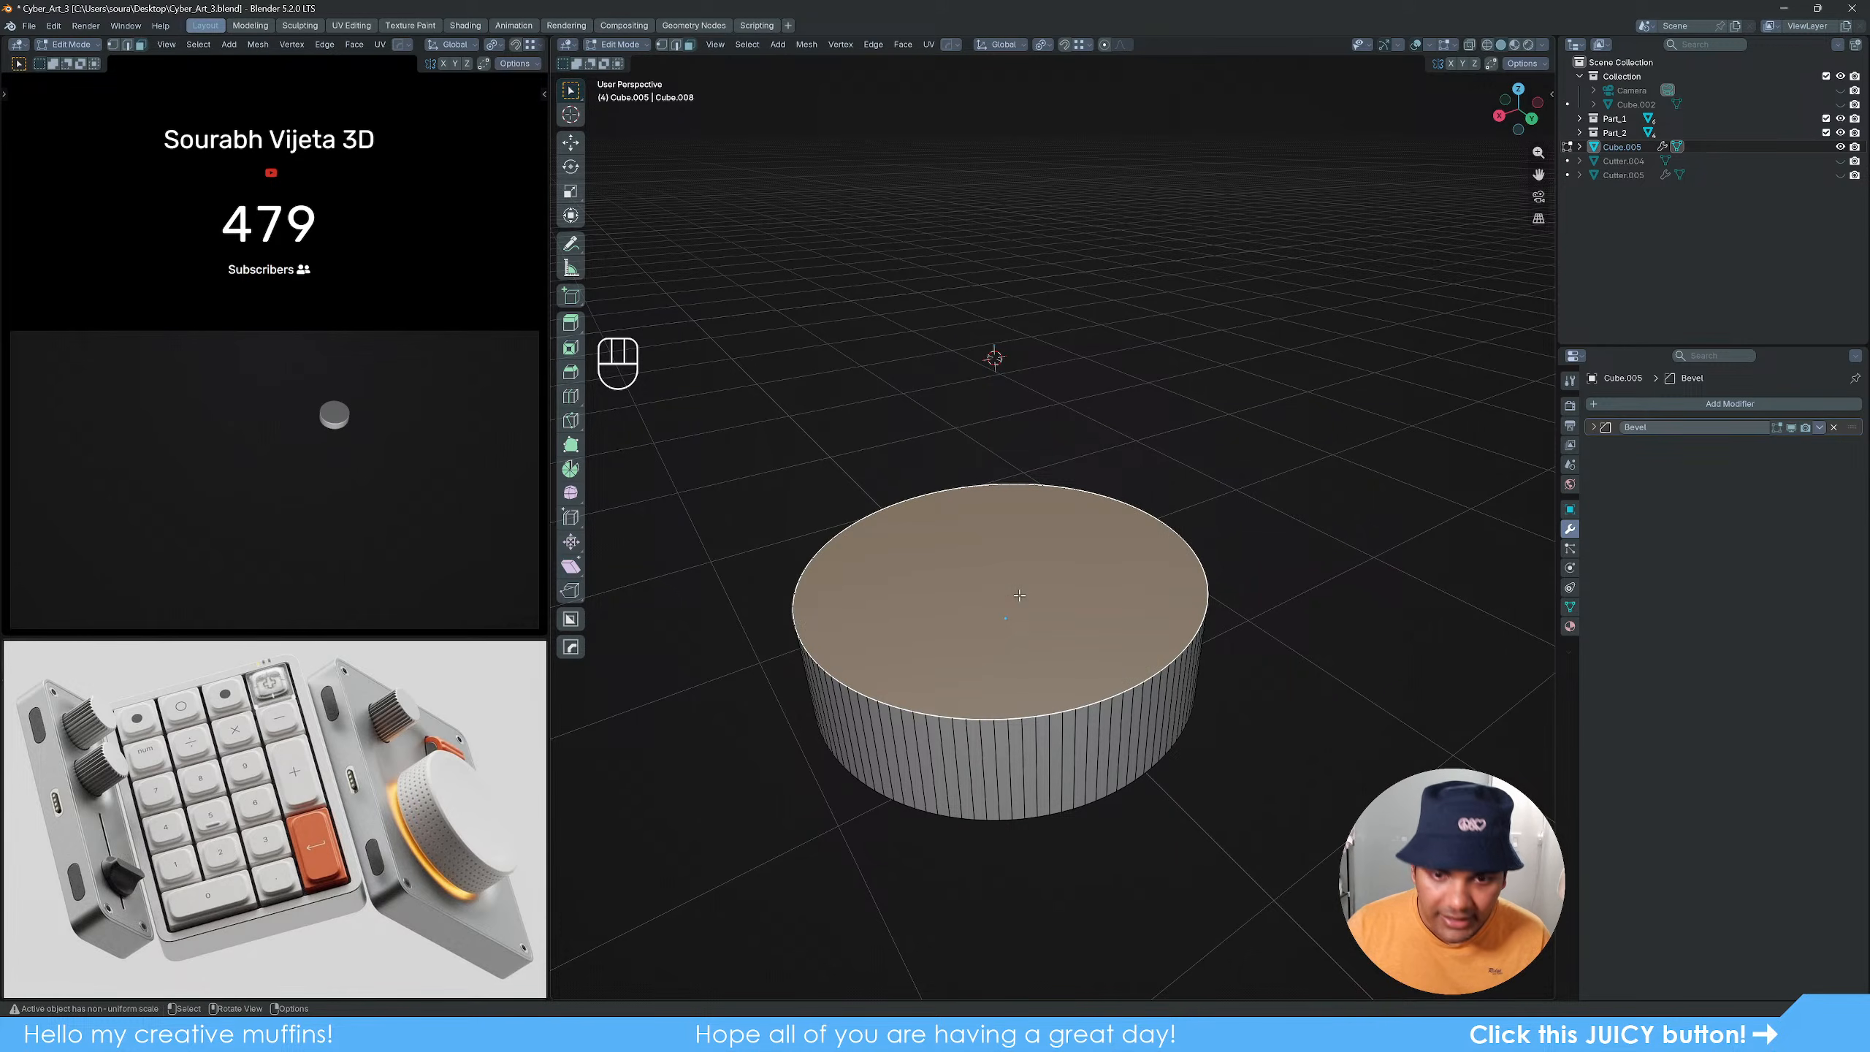
pyautogui.click(1301, 494)
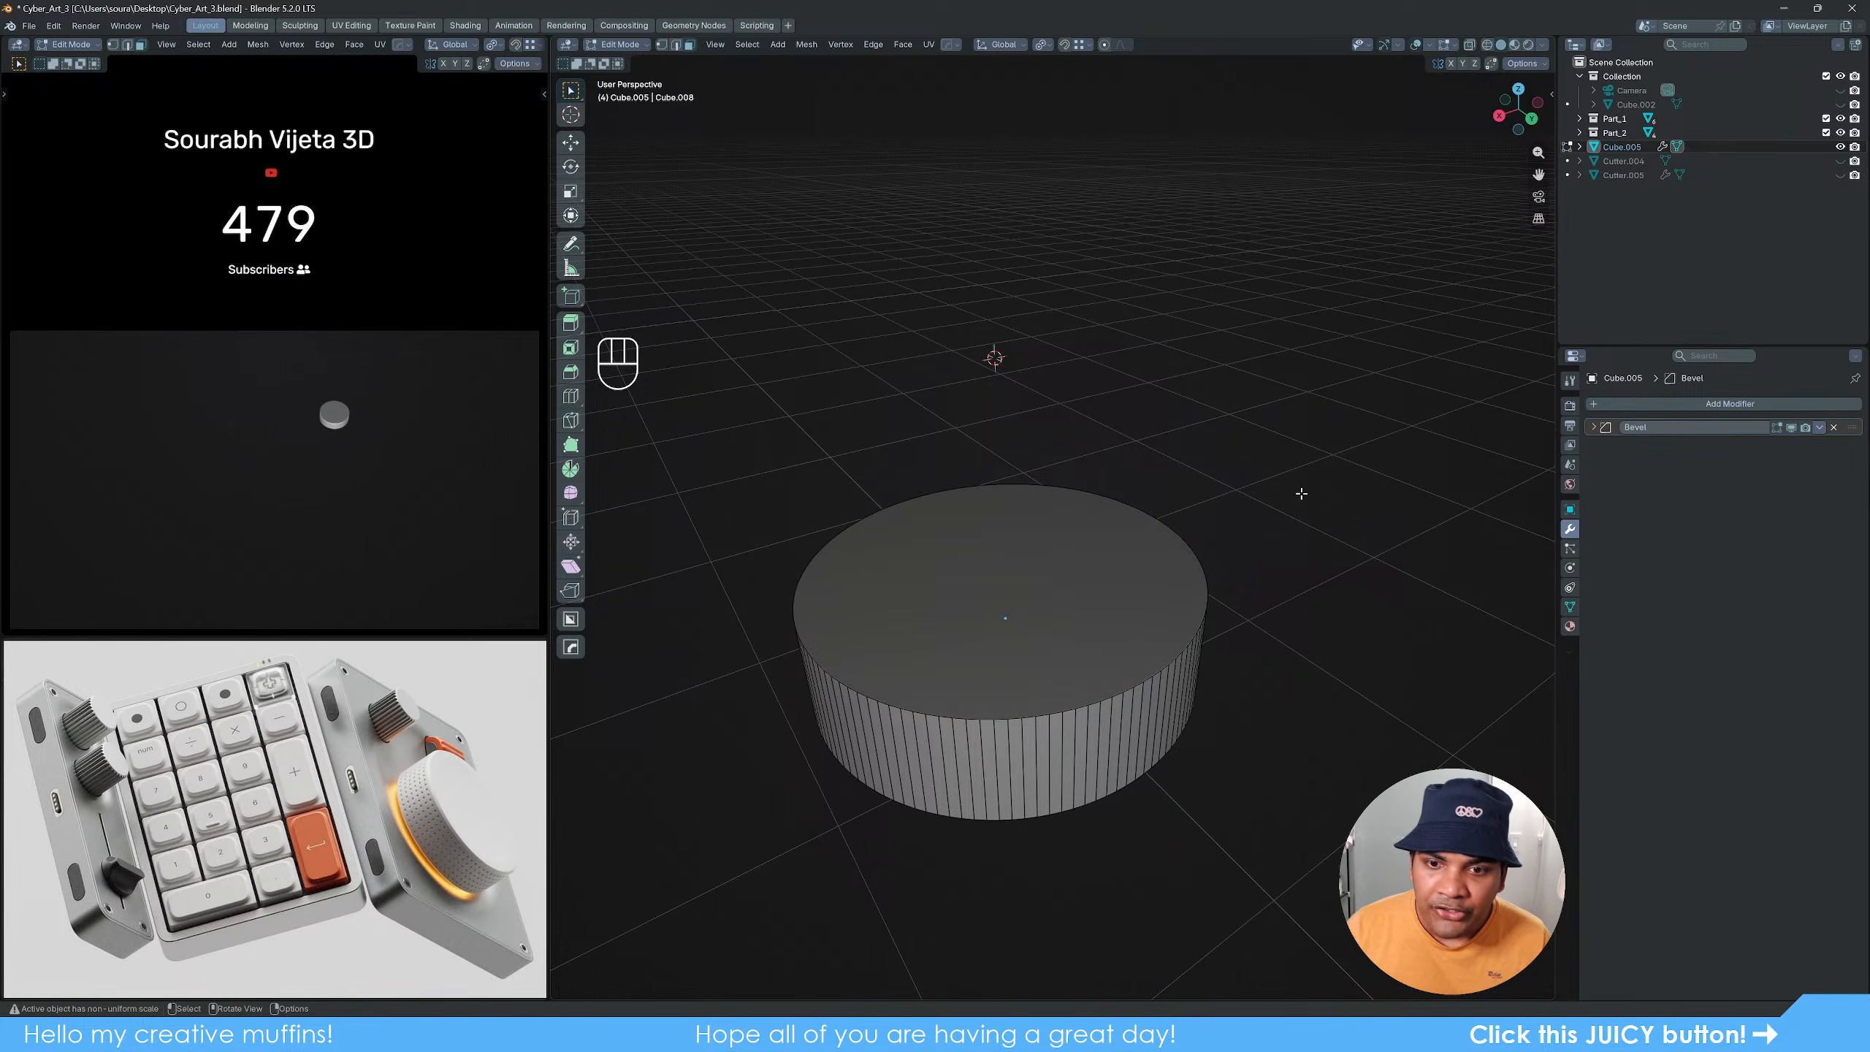
pyautogui.click(1058, 659)
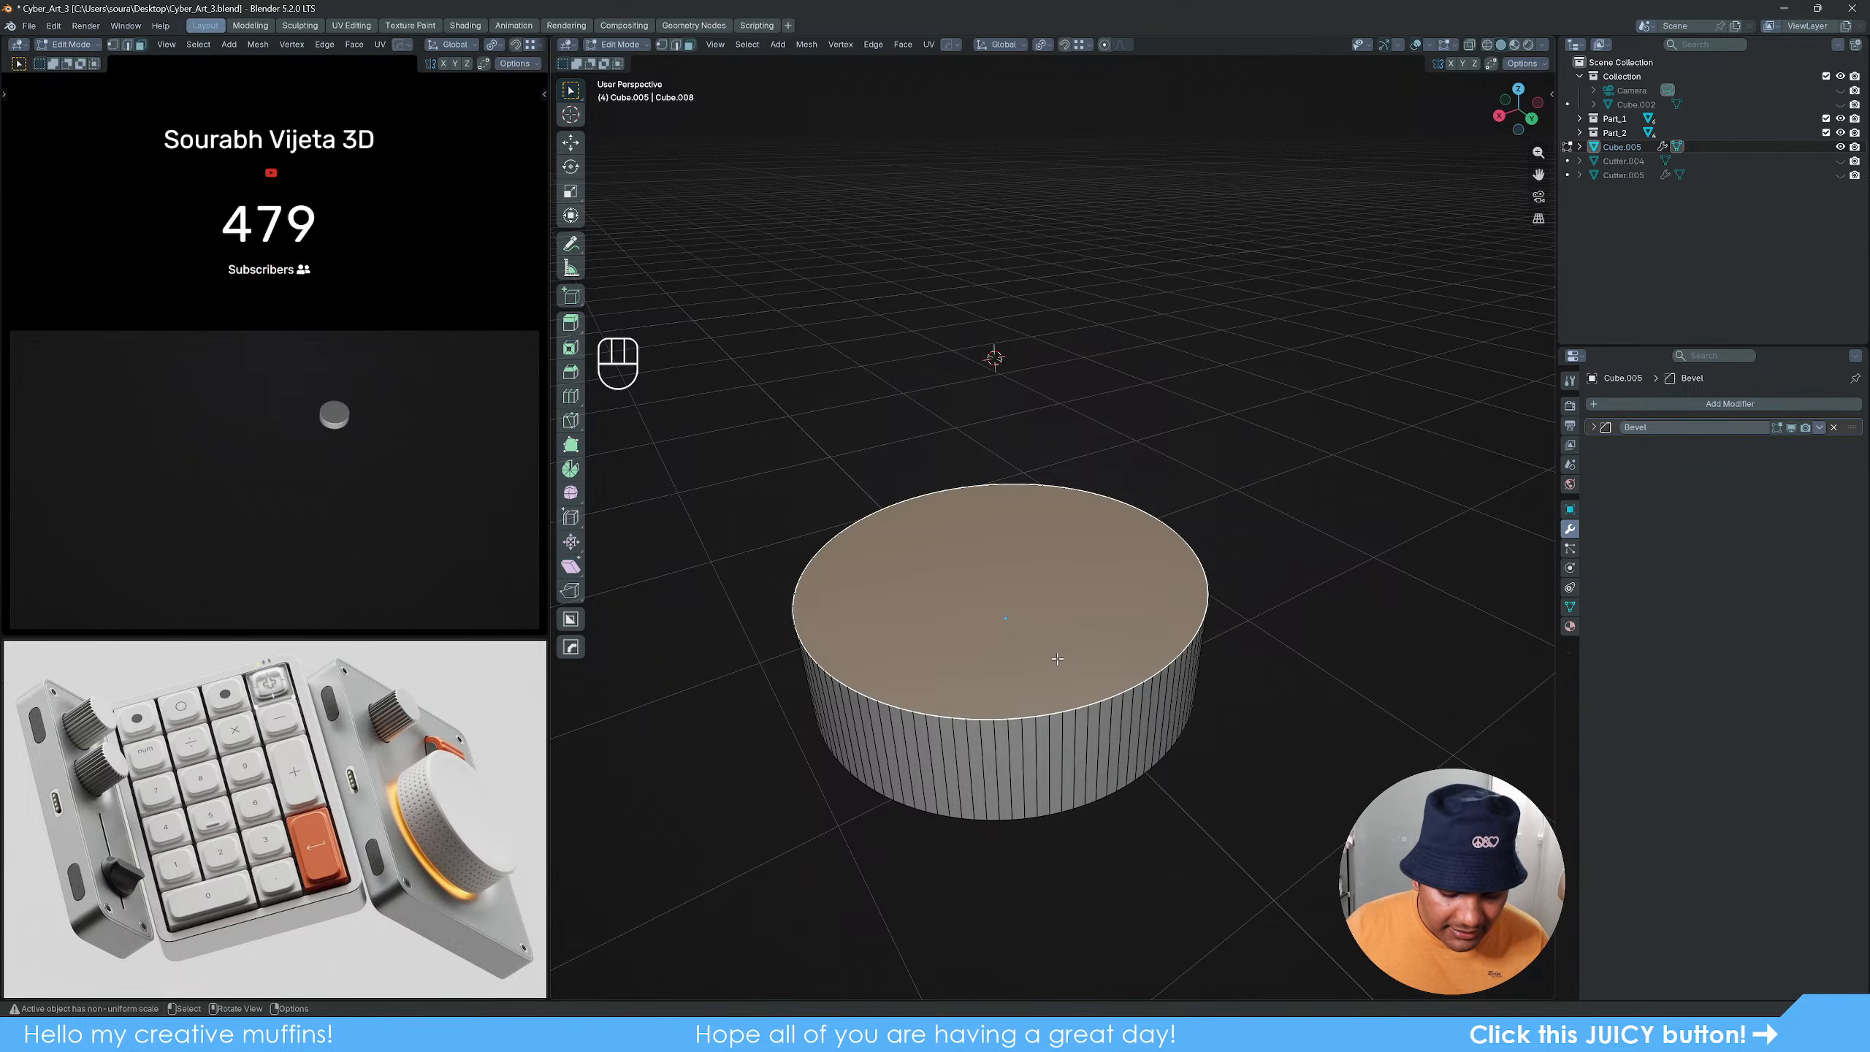
pyautogui.press('alt')
pyautogui.hotkey('alt', 'n')
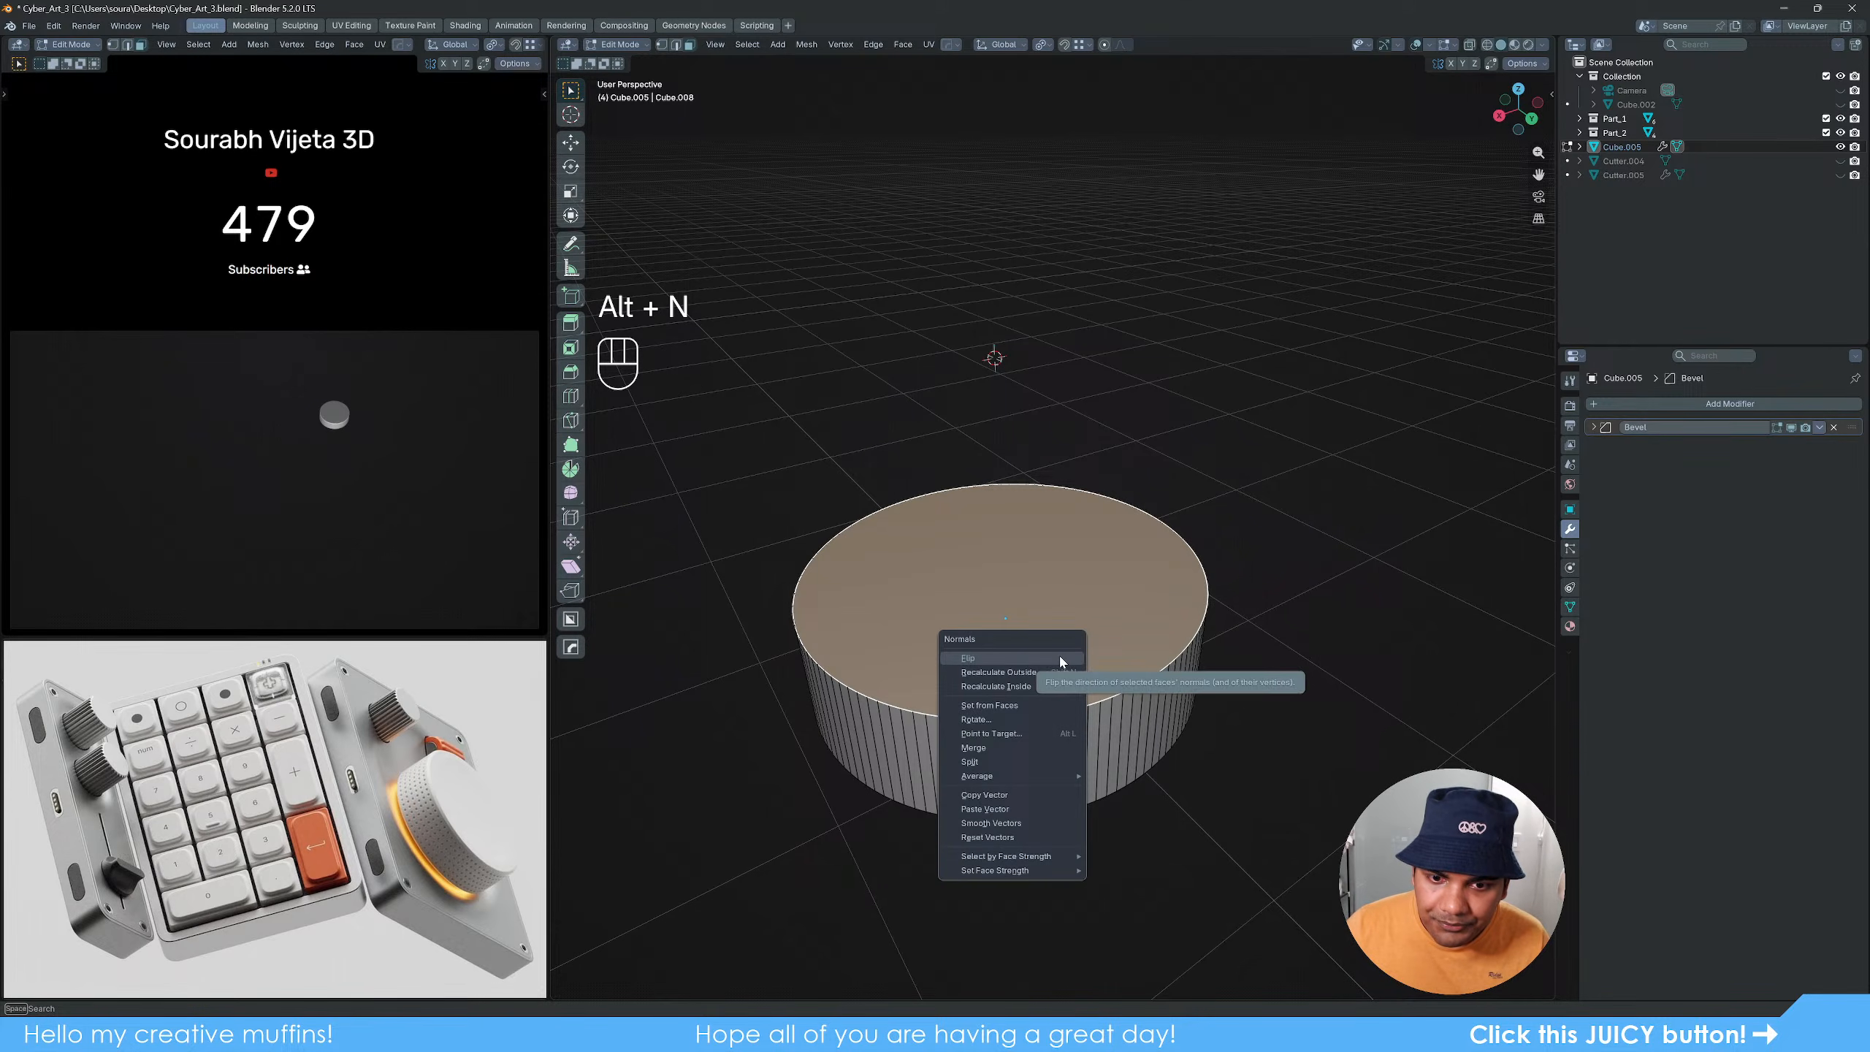
pyautogui.click(1060, 681)
pyautogui.press('Tab')
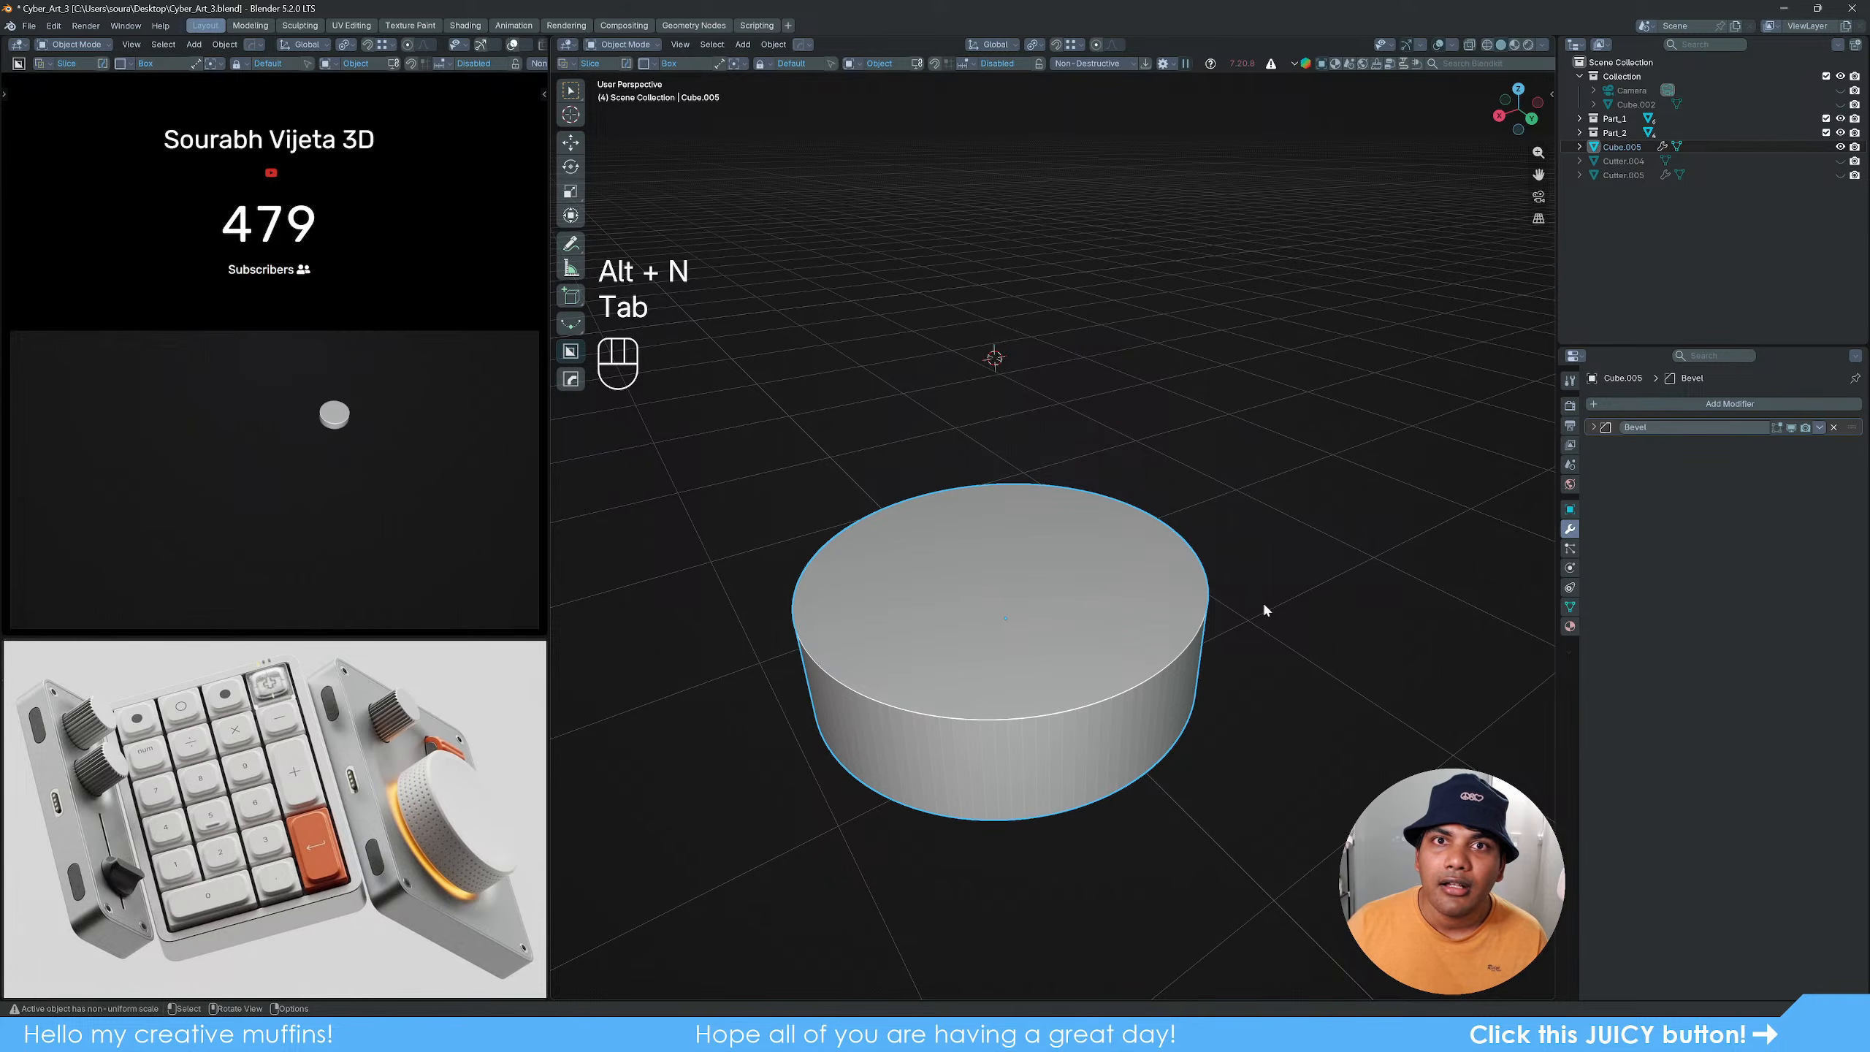
# Step: Select the loop of side faces around the capped ring's wall and flip their normals, finishing in Object Mode
pyautogui.scroll(-3, 1264, 610)
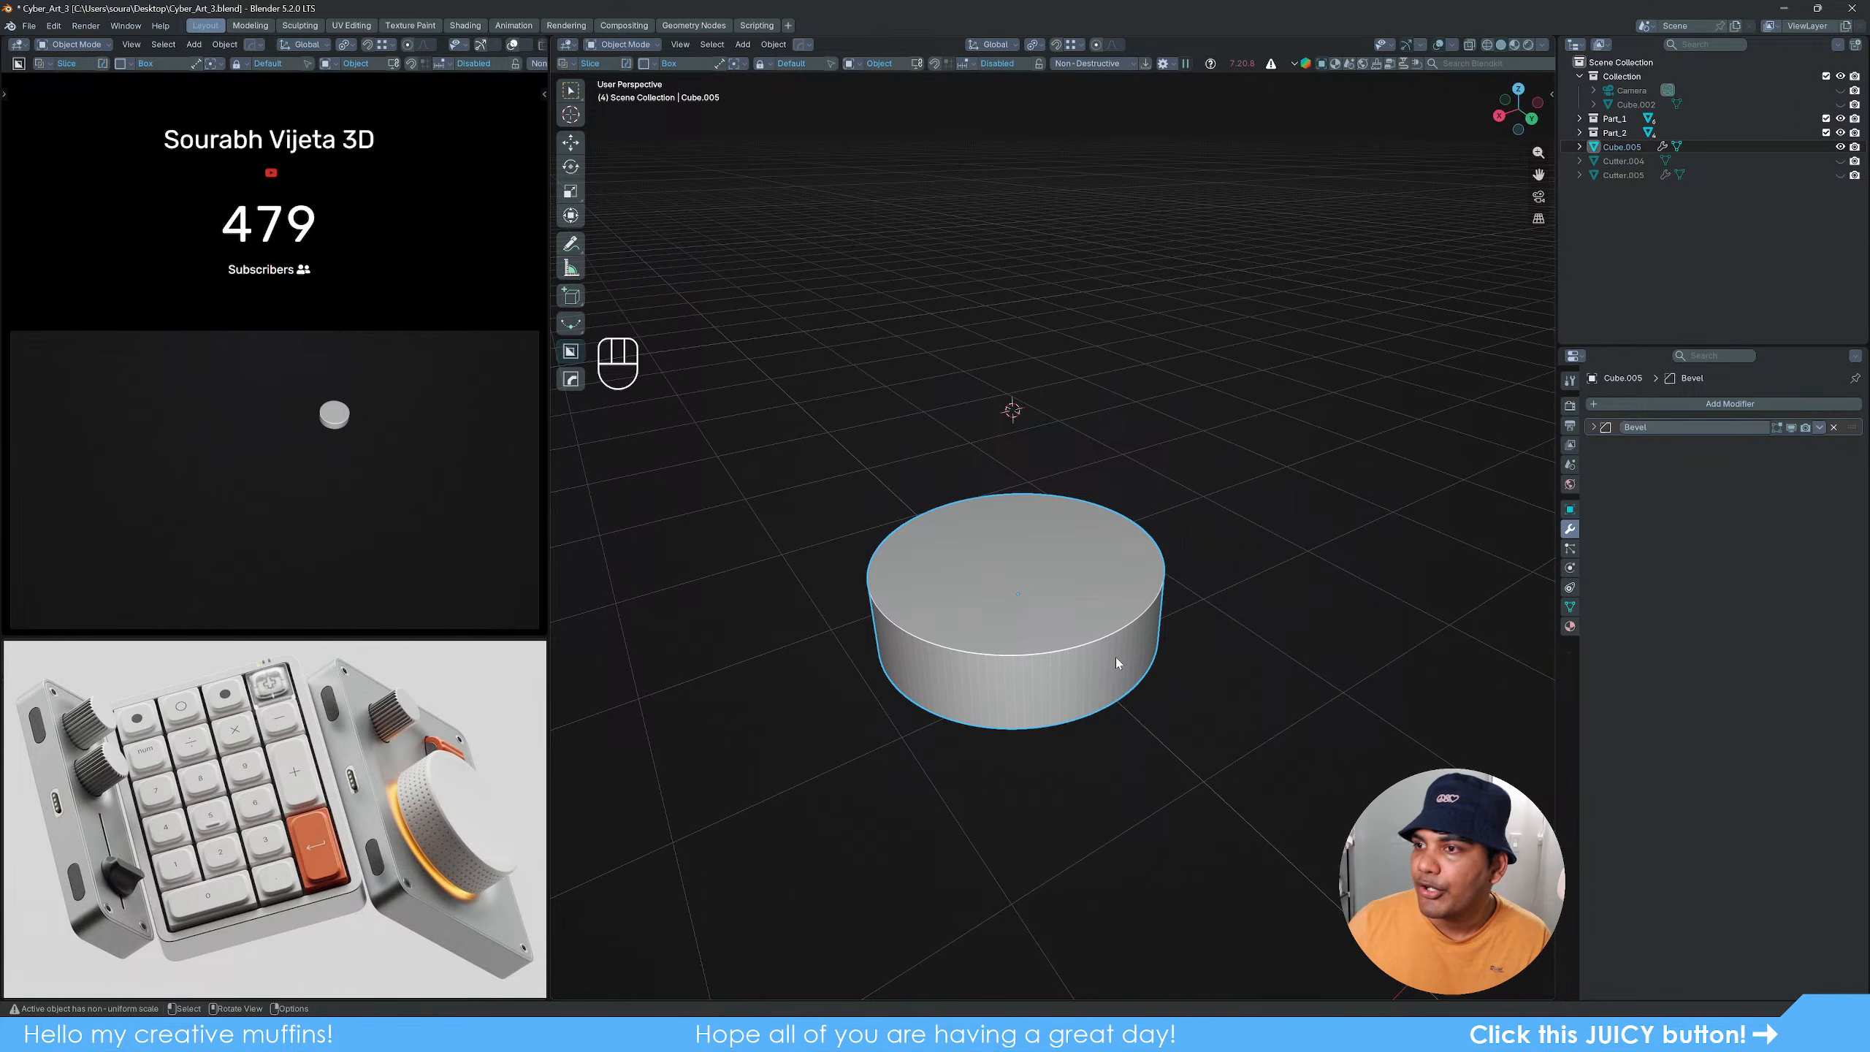
pyautogui.moveTo(1114, 658); pyautogui.dragTo(1070, 501, button='middle')
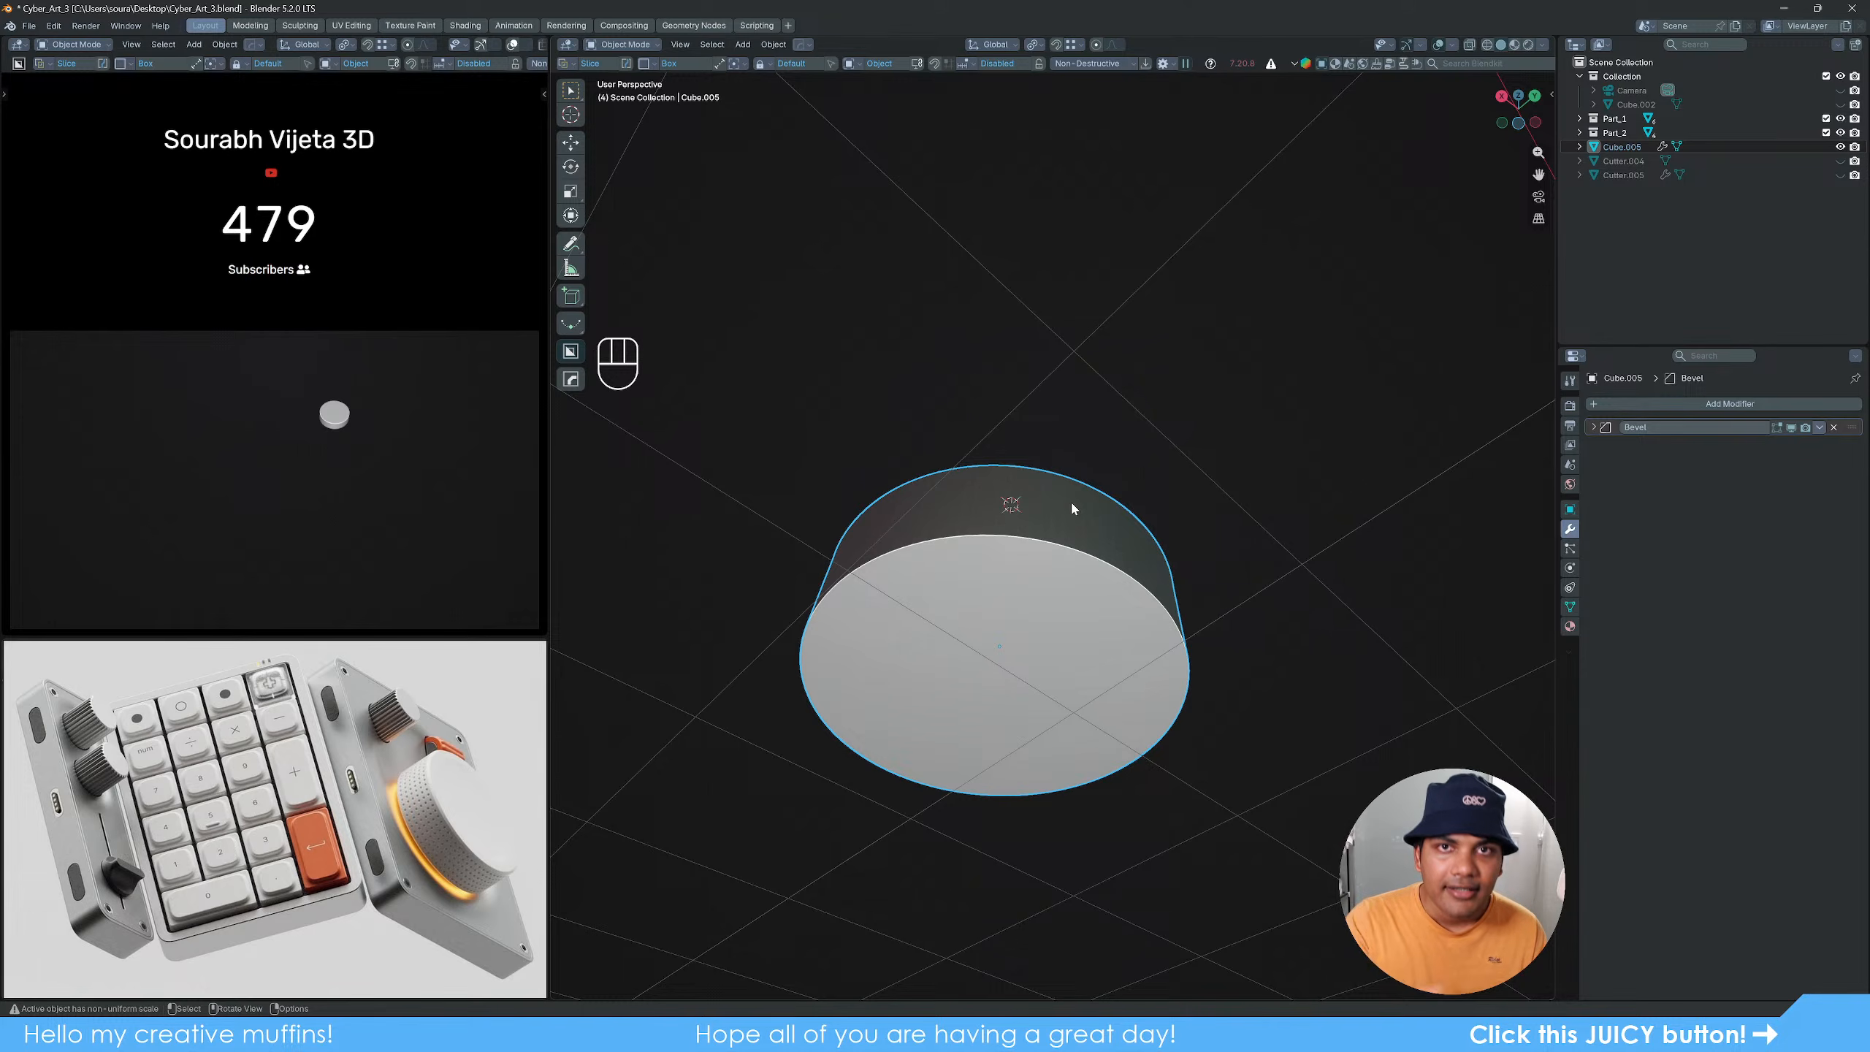
pyautogui.moveTo(1055, 510); pyautogui.dragTo(1024, 649, button='middle')
pyautogui.scroll(4, 1025, 649)
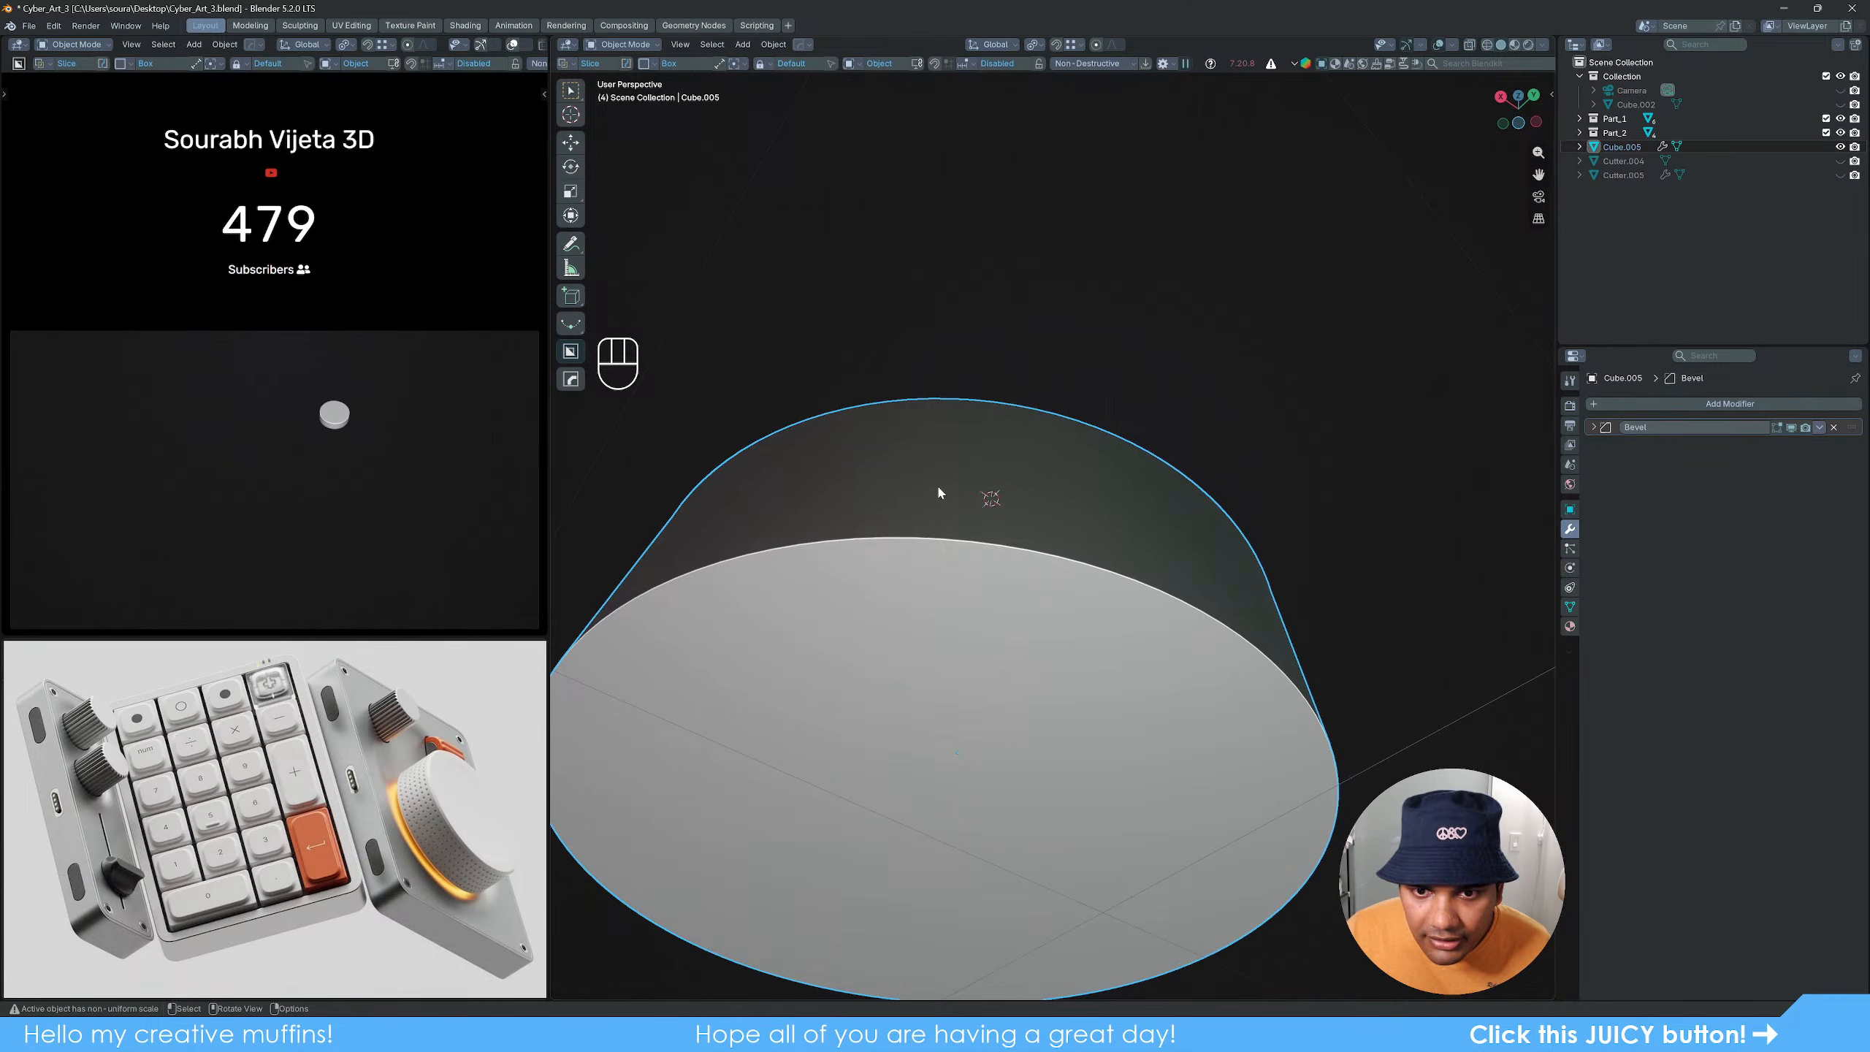
pyautogui.press('Tab')
pyautogui.keyDown('alt'); pyautogui.click(1047, 497); pyautogui.keyUp('alt')
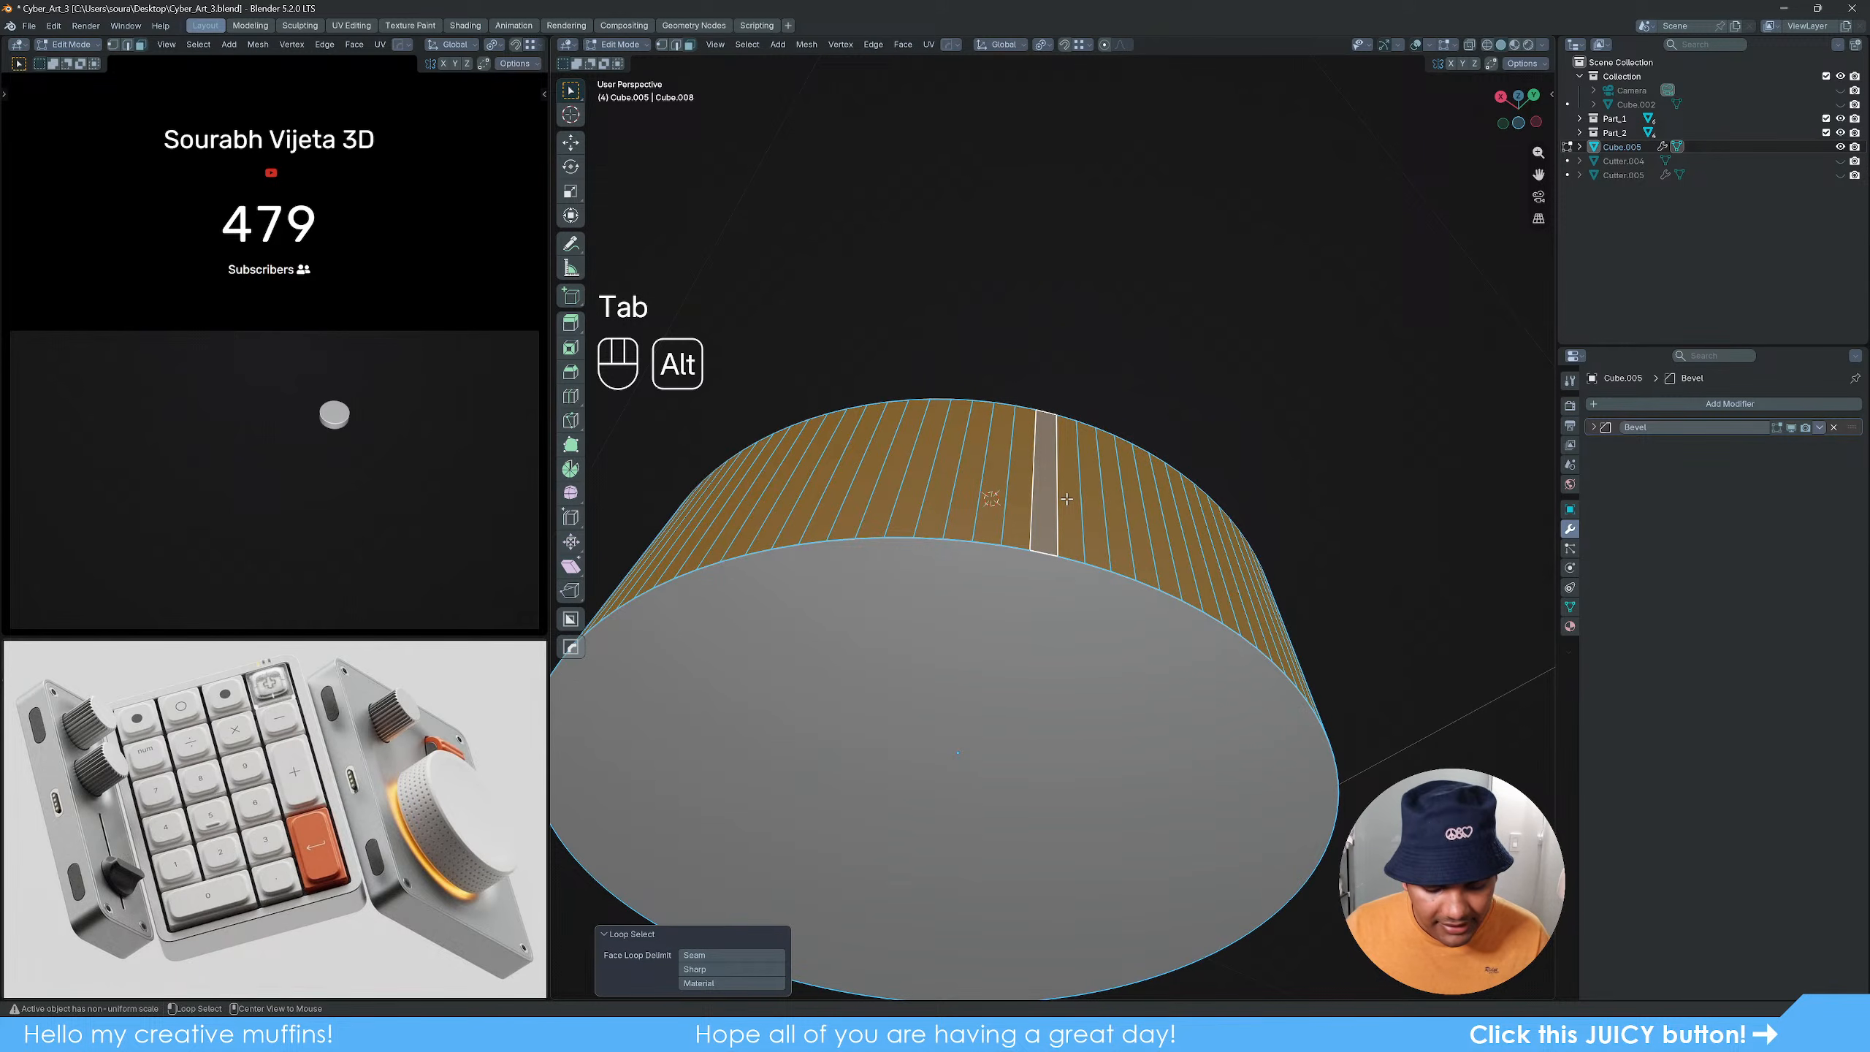
pyautogui.hotkey('alt', 'n')
pyautogui.click(1067, 499)
pyautogui.press('Tab')
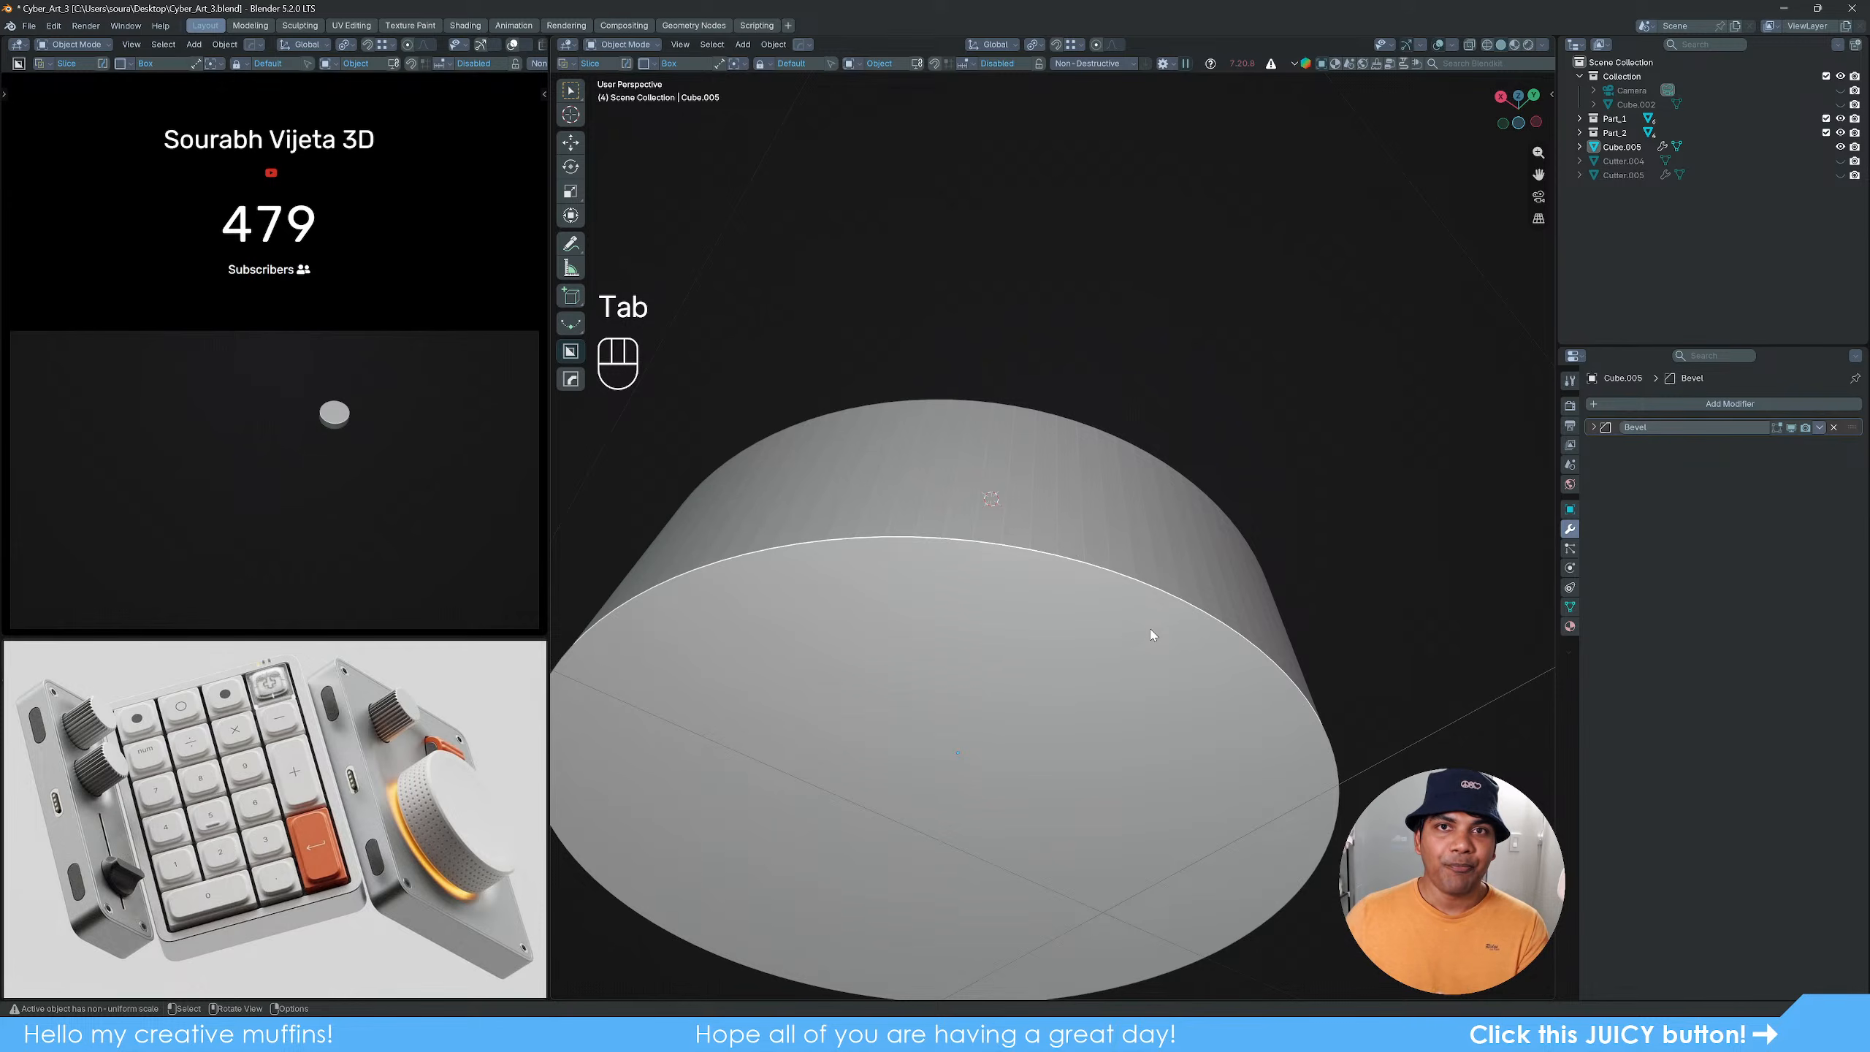
# Step: Reveal all the hidden objects around the capped ring again
pyautogui.scroll(-5, 1152, 635)
pyautogui.moveTo(1149, 626); pyautogui.dragTo(1090, 804, button='middle')
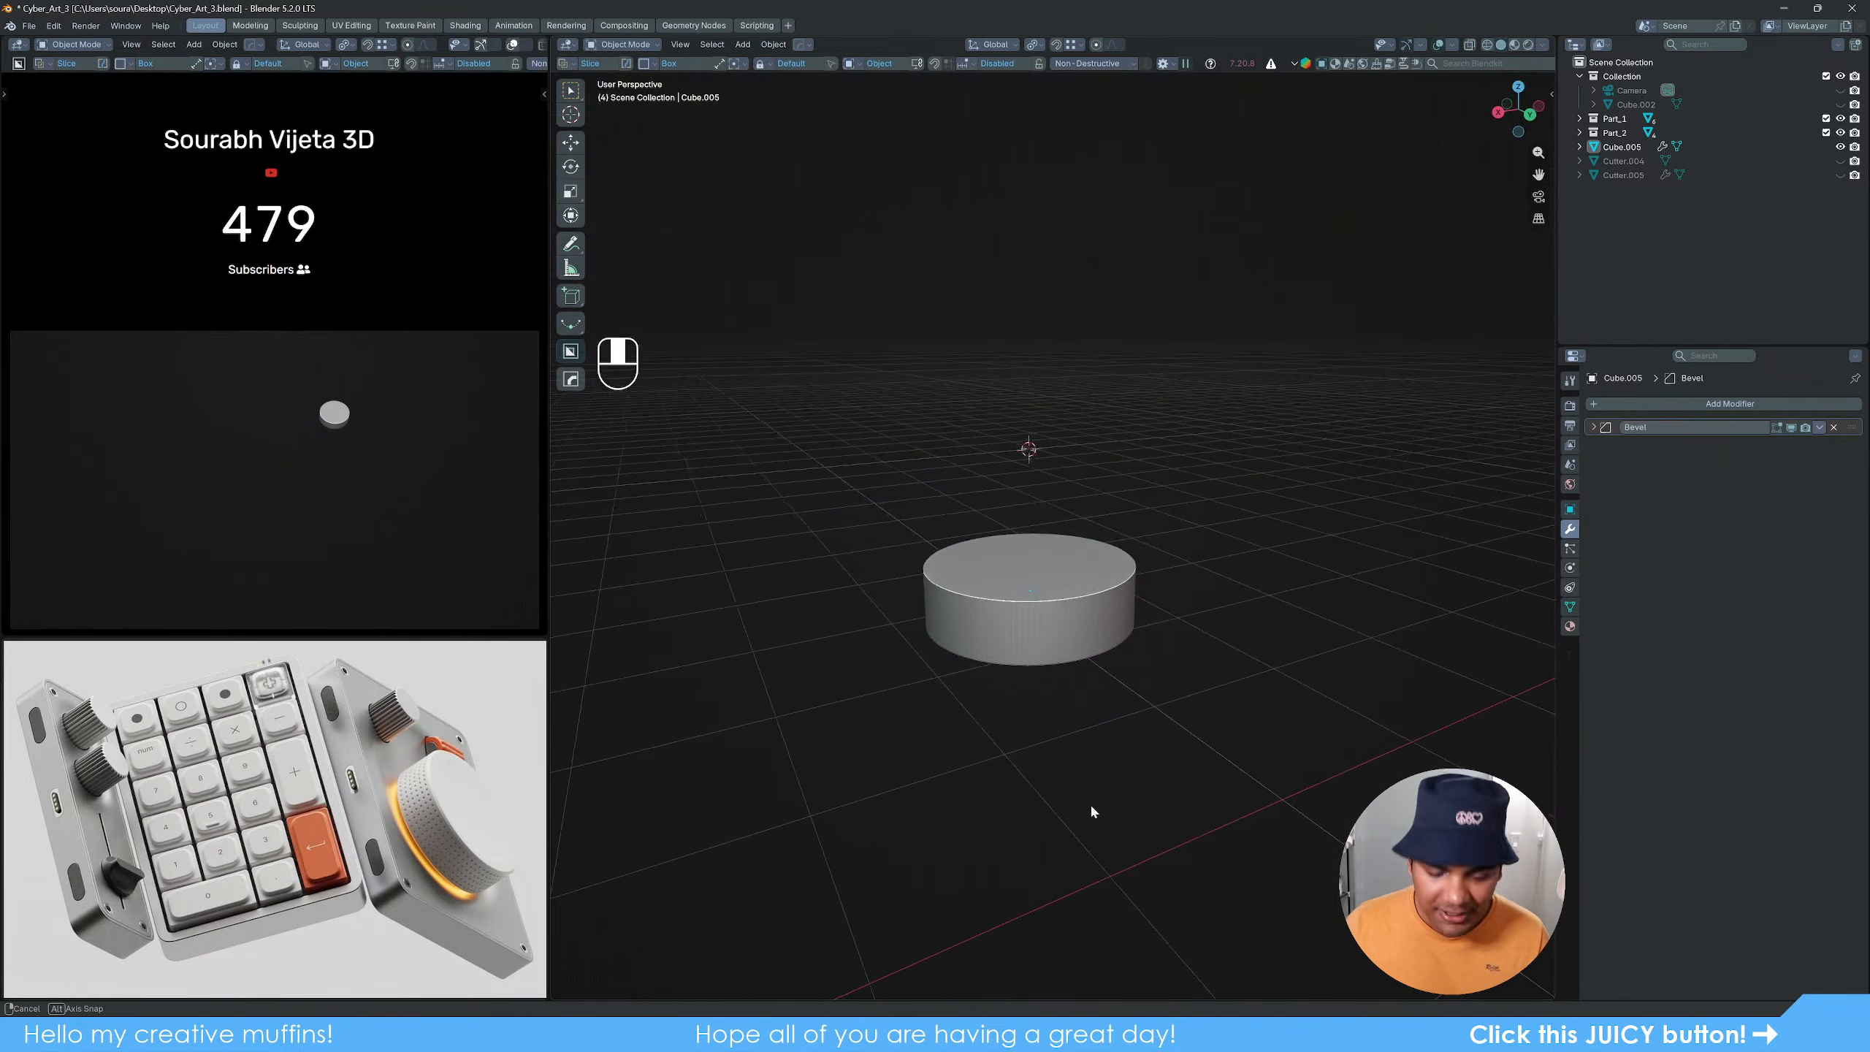
pyautogui.hotkey('alt', 'h')
pyautogui.moveTo(1099, 759); pyautogui.dragTo(1128, 709, button='middle')
# Step: Add a Boolean modifier set to Difference on the third module's body, using the capped ring under the knob as the cutter object
pyautogui.click(1017, 722)
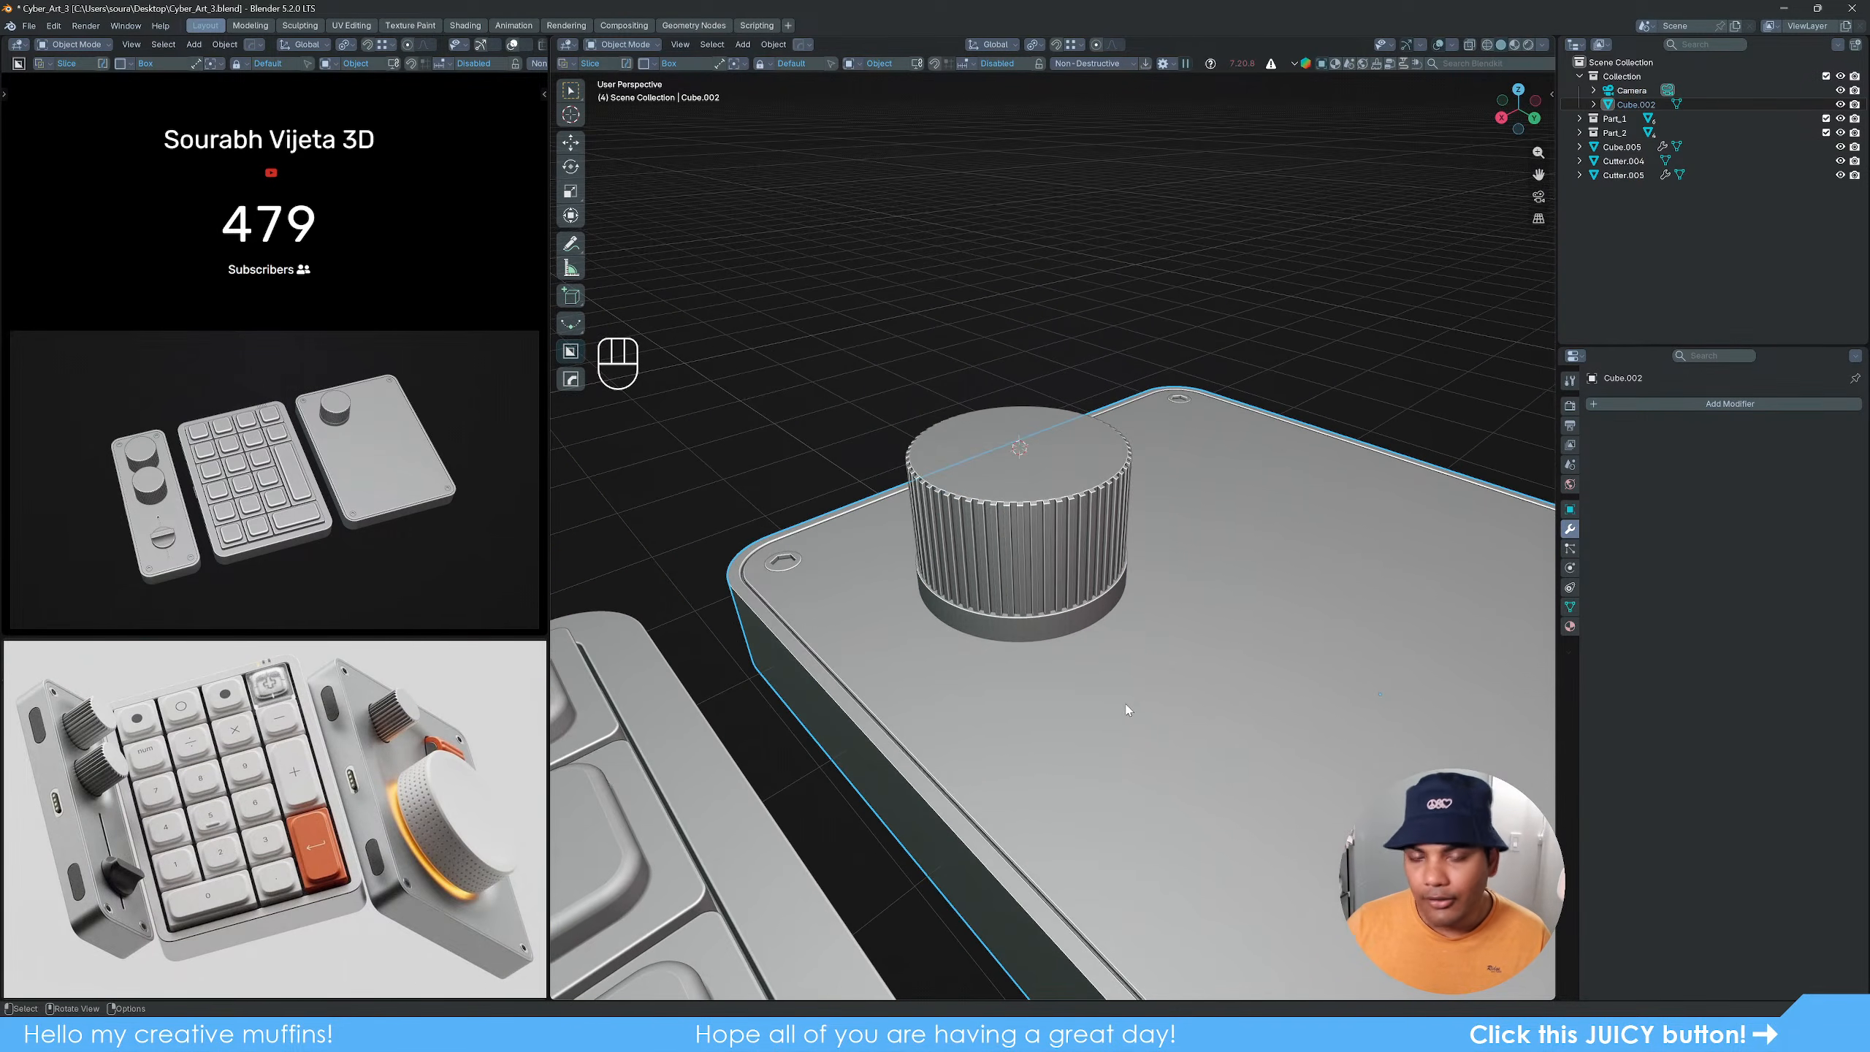
pyautogui.click(1675, 405)
pyautogui.press('space')
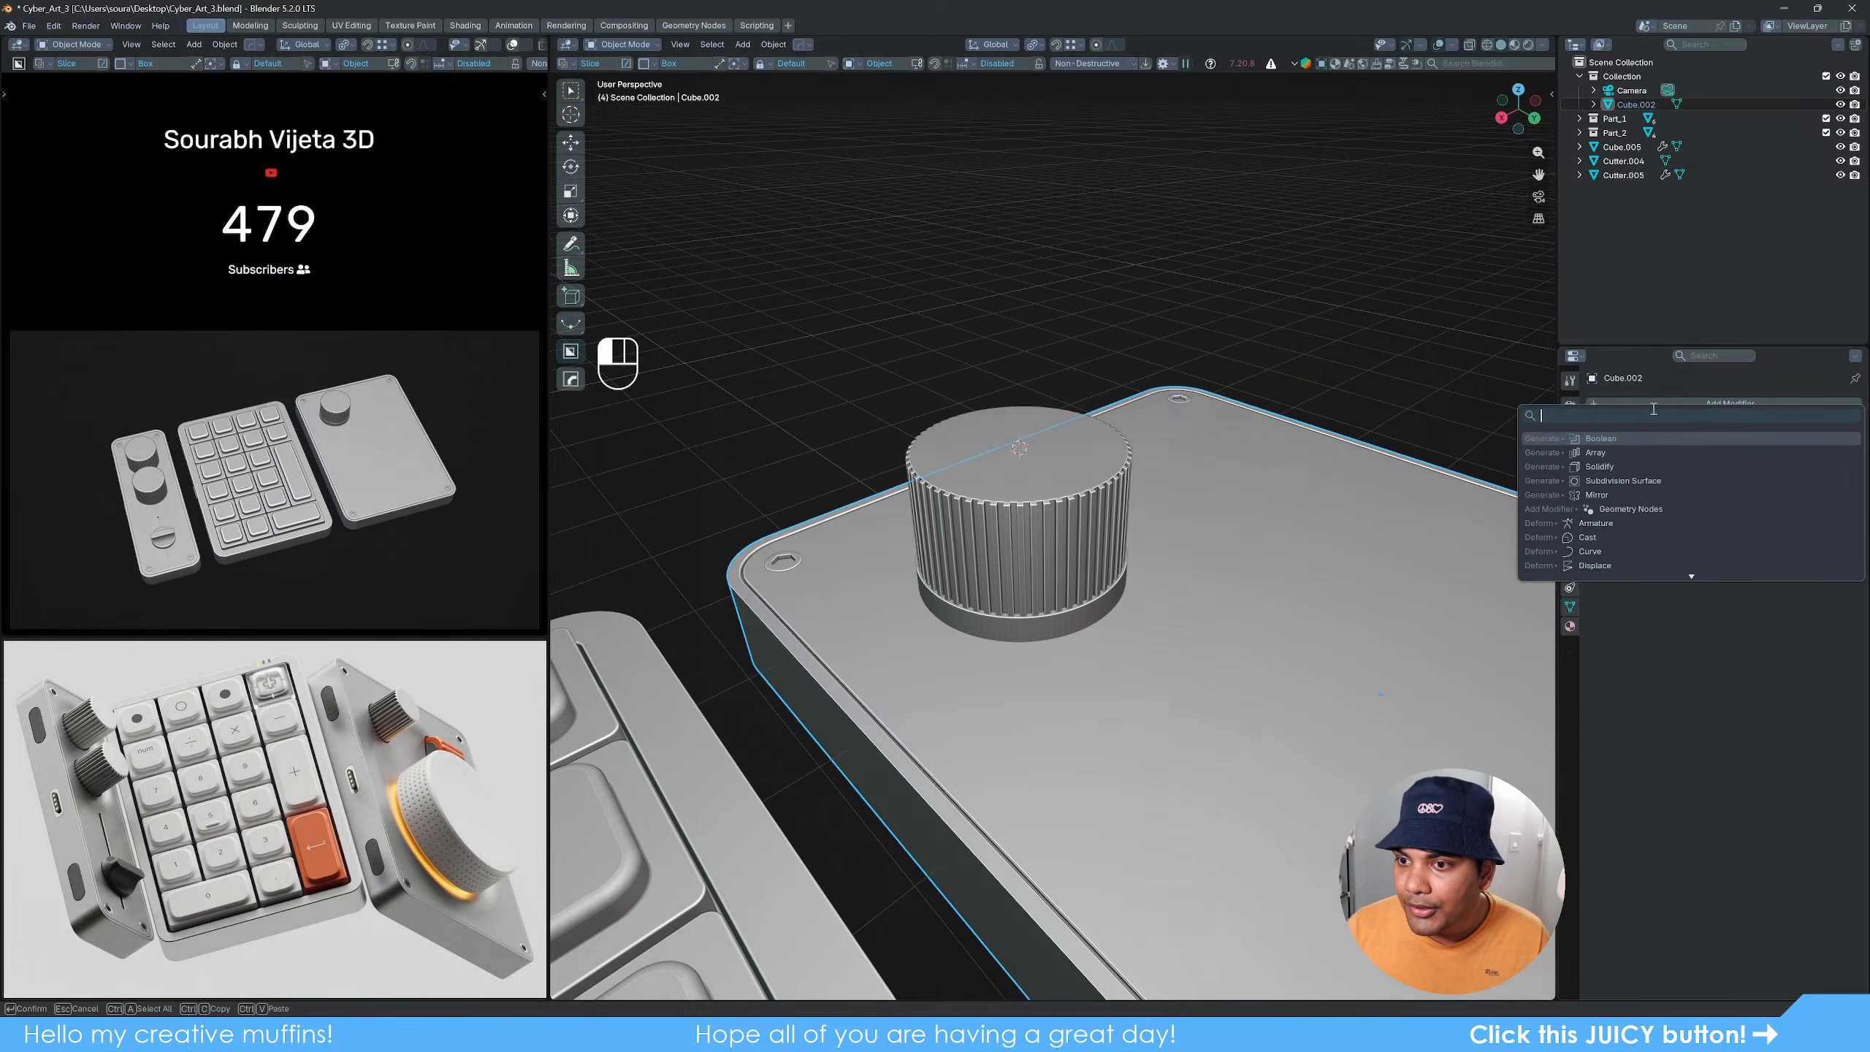
pyautogui.click(1639, 439)
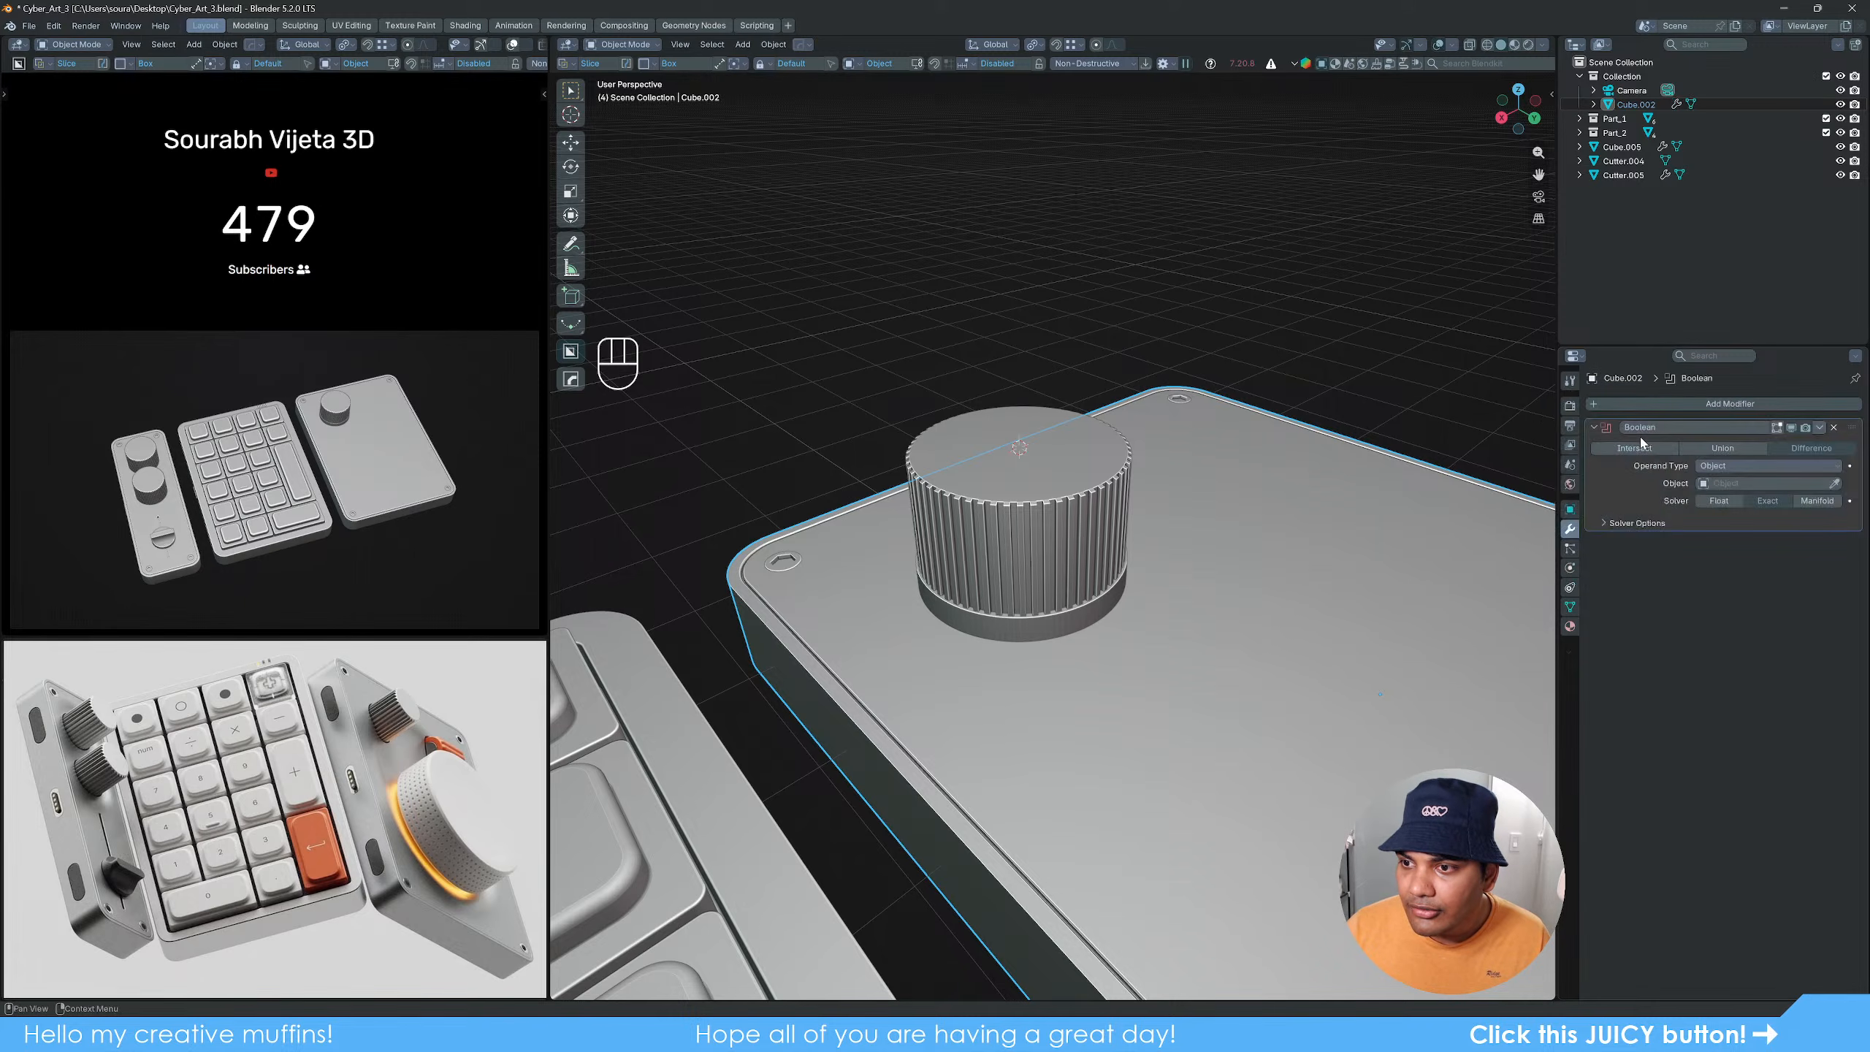
pyautogui.click(1837, 484)
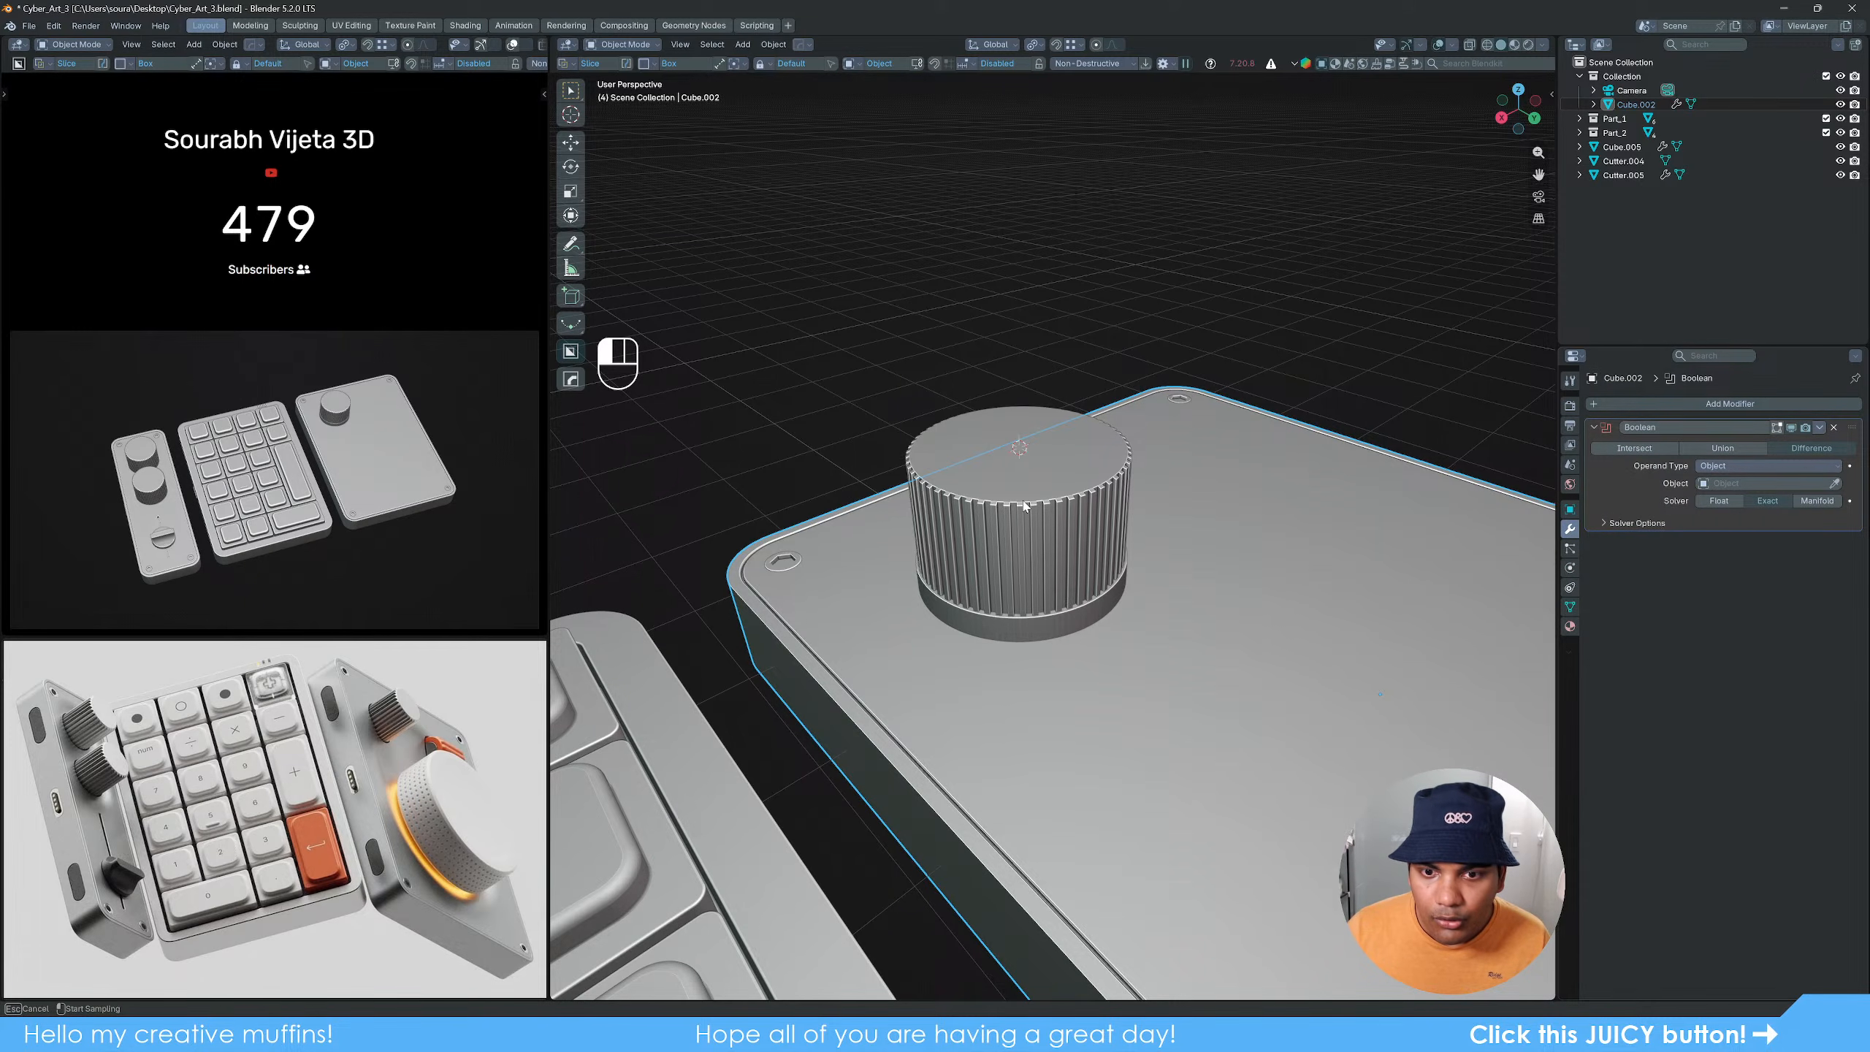
pyautogui.hotkey('ctrl', 'z')
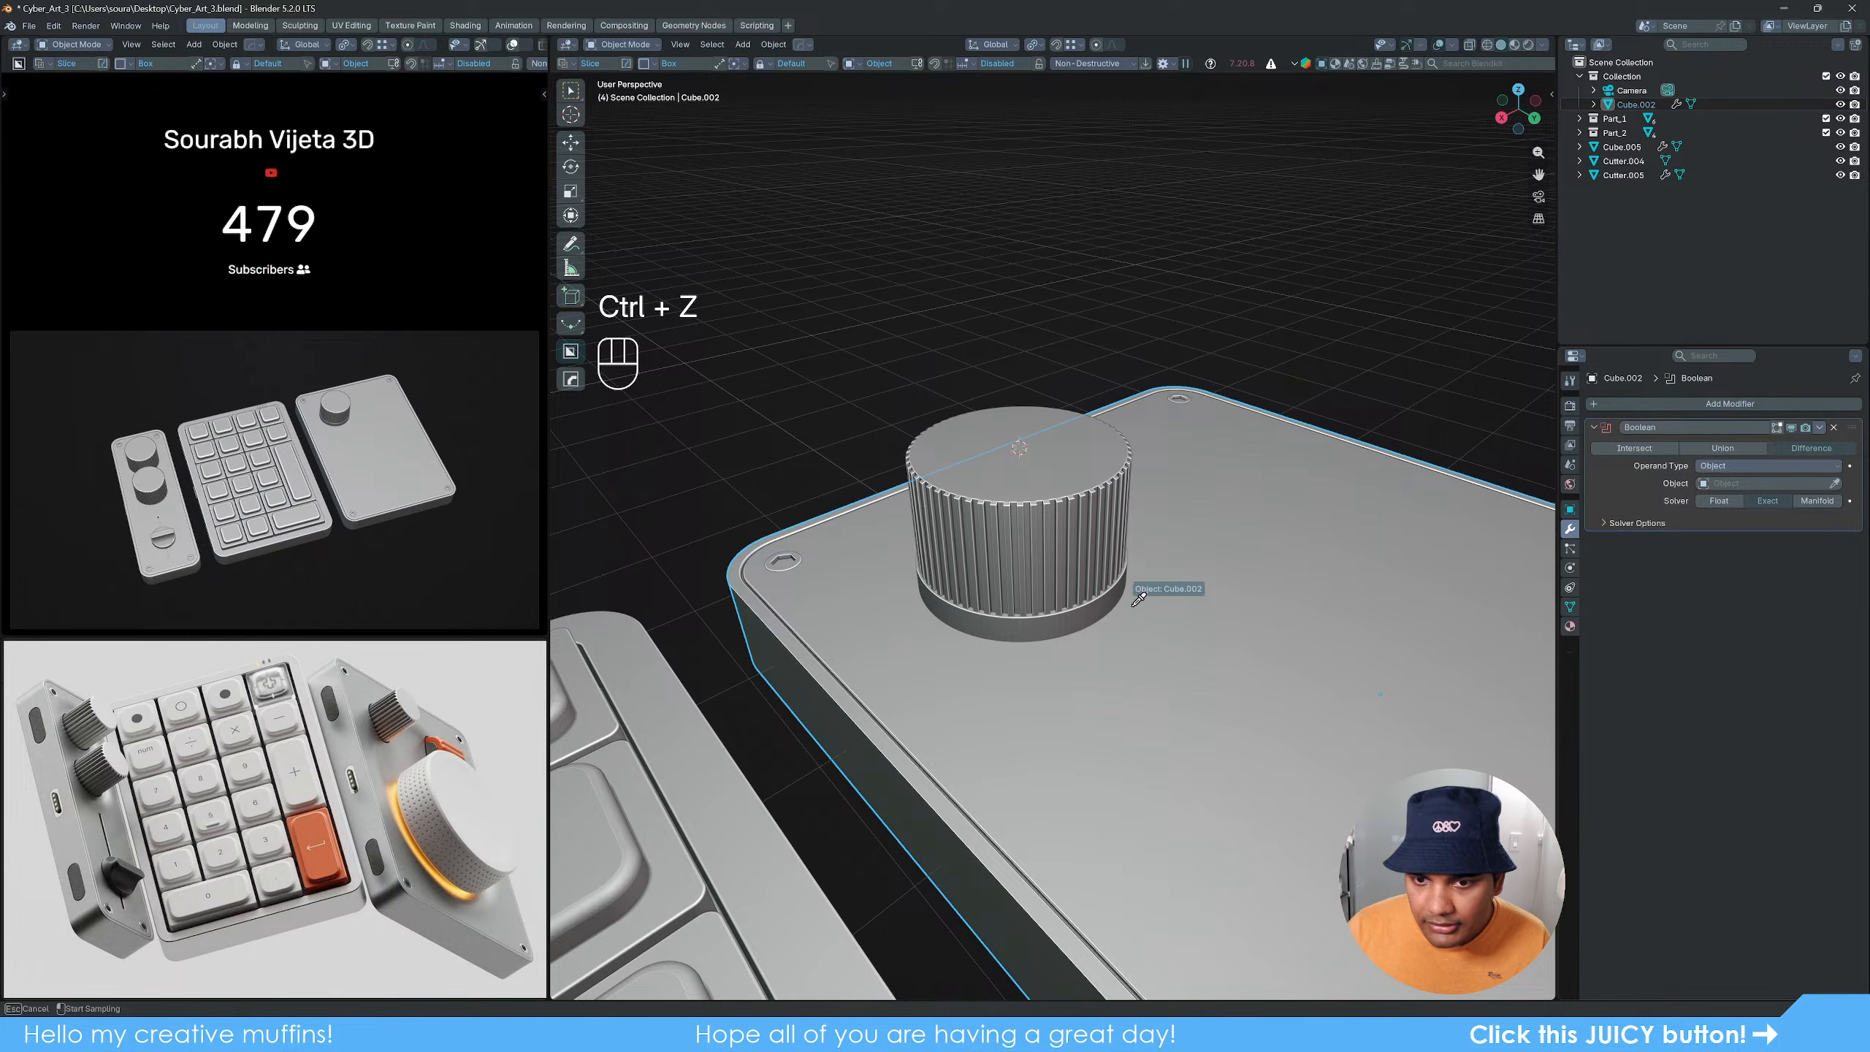
pyautogui.click(1099, 645)
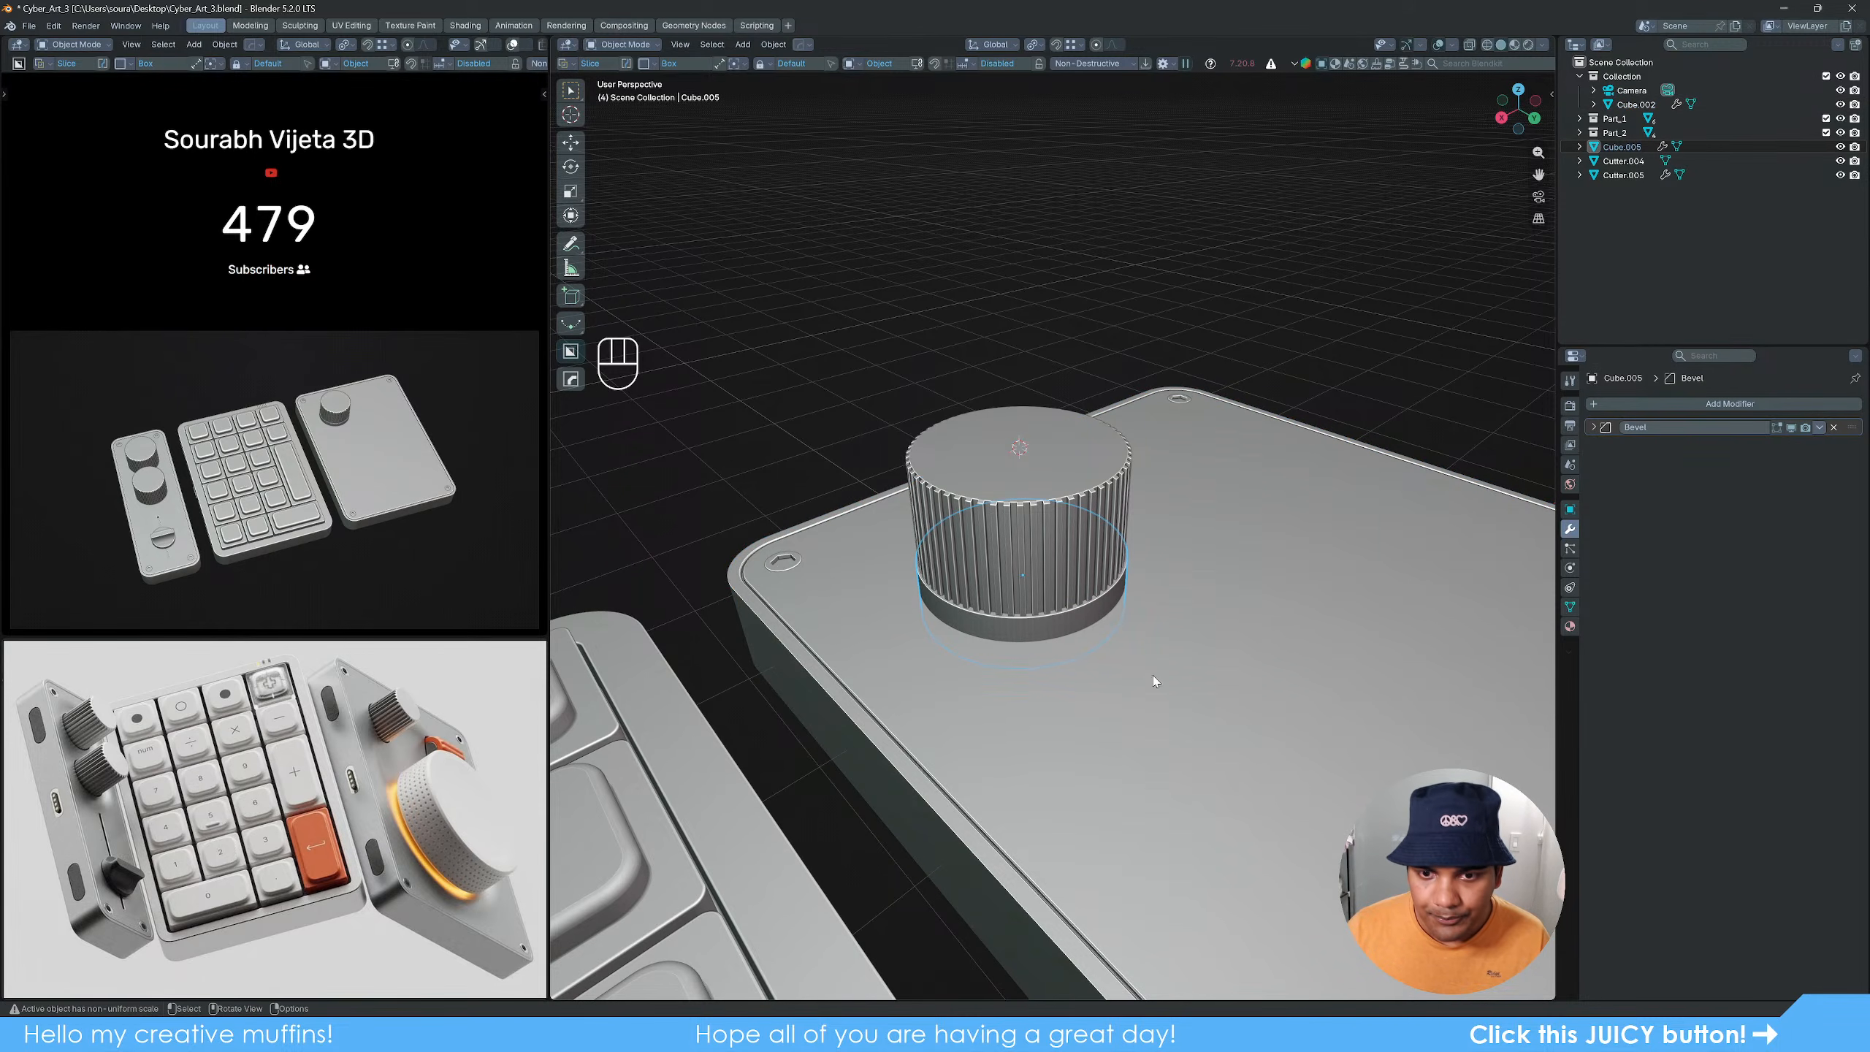
# Step: Check the recess with the capped ring temporarily hidden and apply the Boolean modifier on the body
pyautogui.press('h')
pyautogui.moveTo(1154, 681)
pyautogui.mouseDown(button='middle')
pyautogui.moveTo(1115, 853)
pyautogui.moveTo(1119, 635)
pyautogui.moveTo(1120, 781)
pyautogui.moveTo(1131, 672)
pyautogui.mouseUp(button='middle')
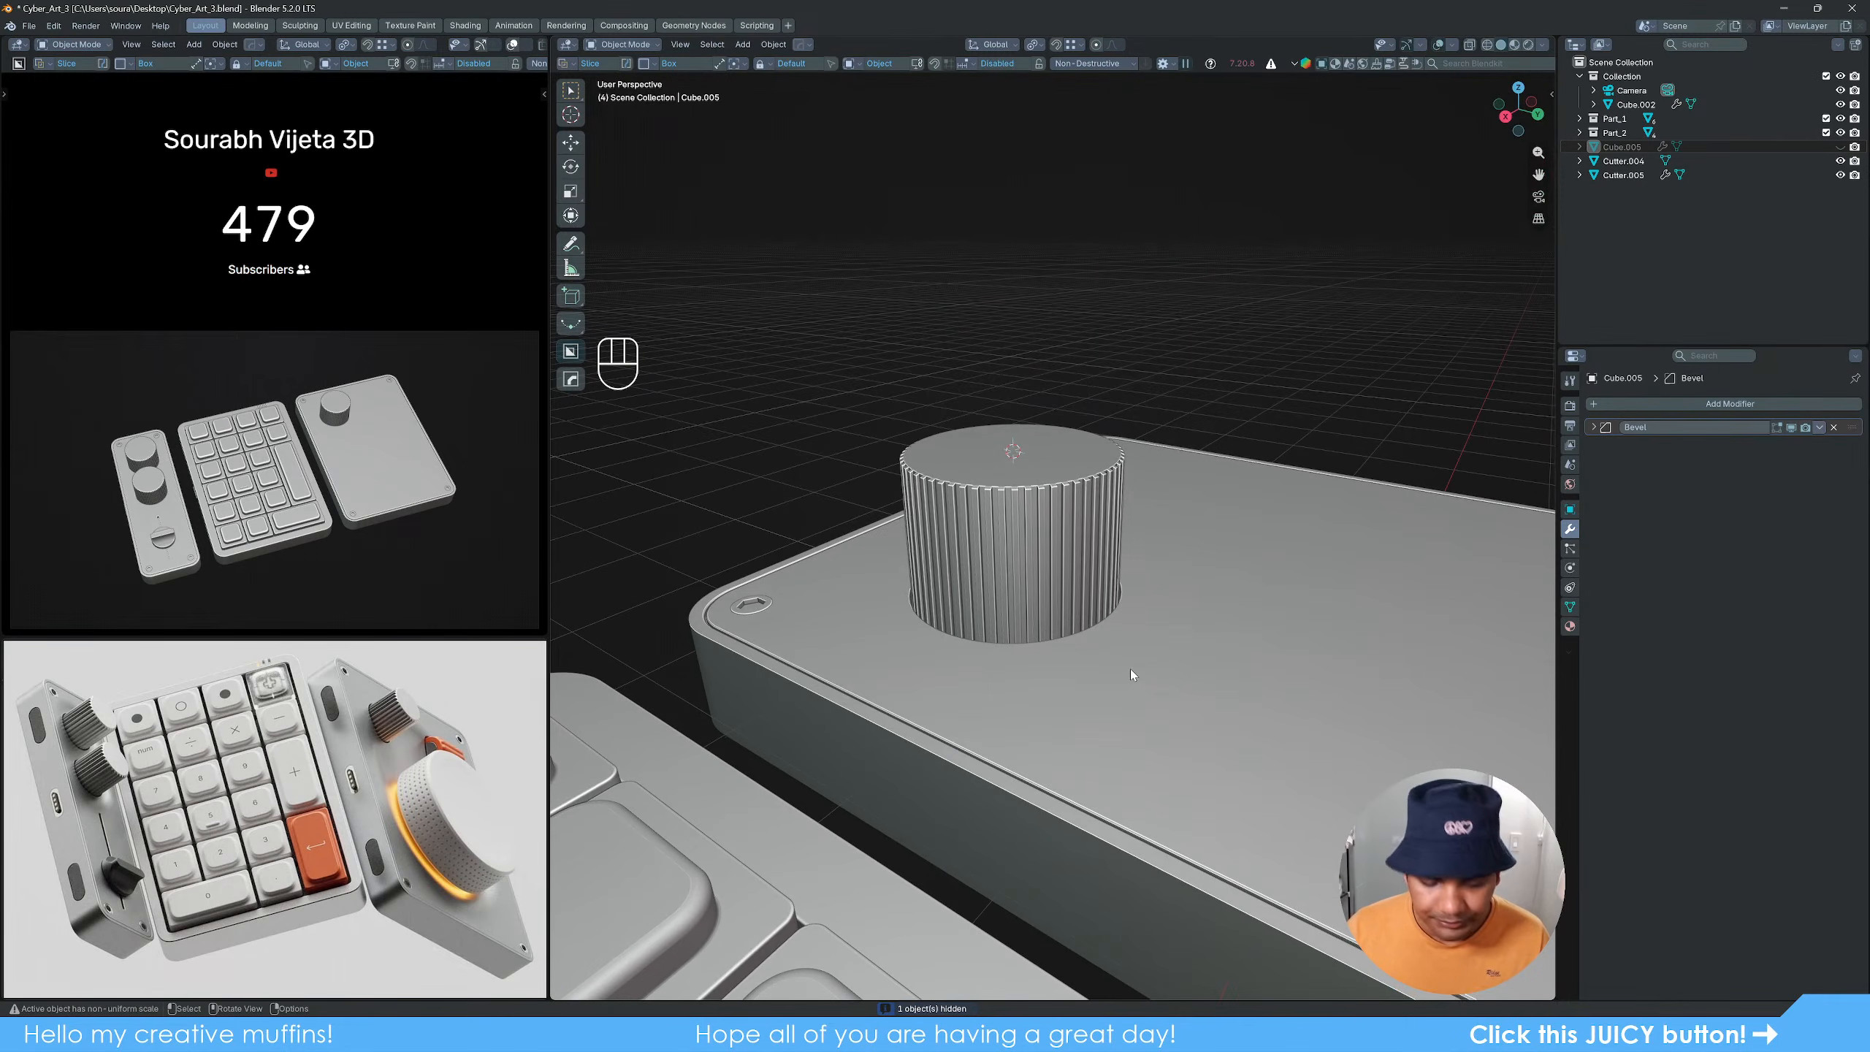
pyautogui.hotkey('alt', 'h')
pyautogui.click(1277, 606)
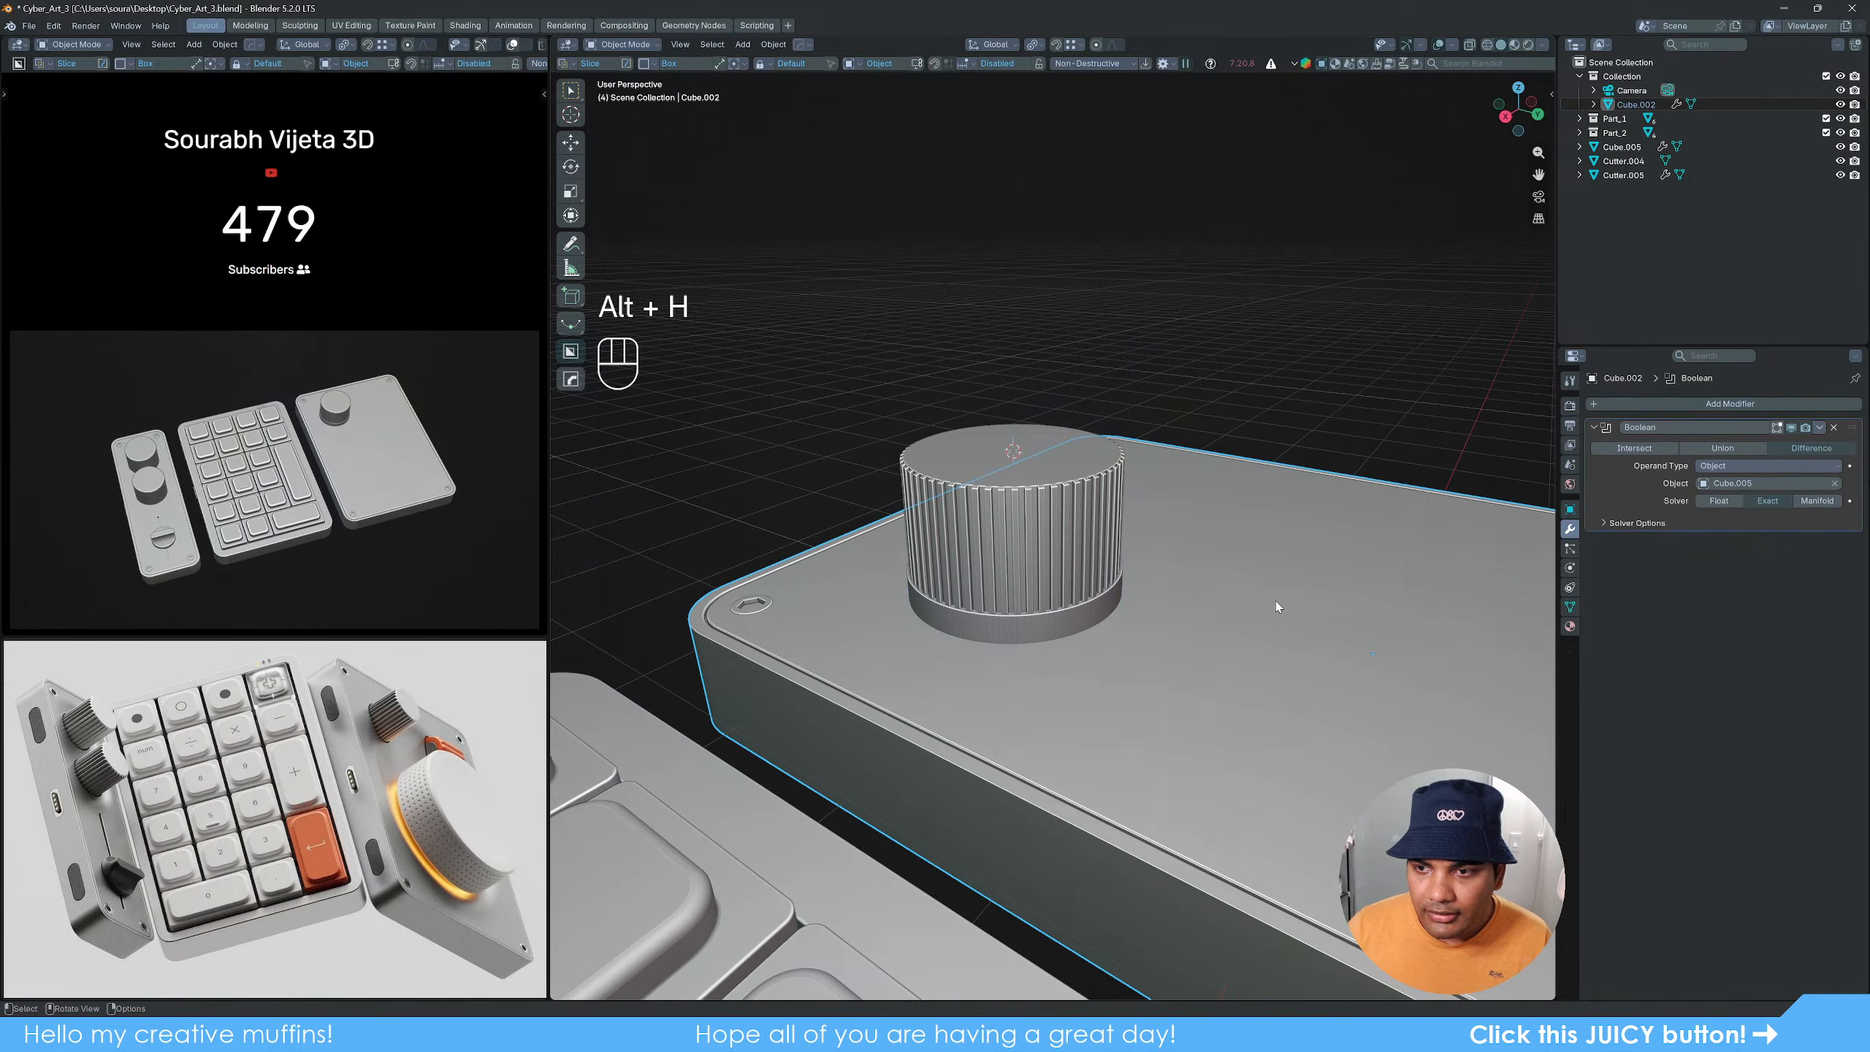
pyautogui.click(1820, 427)
pyautogui.click(1767, 446)
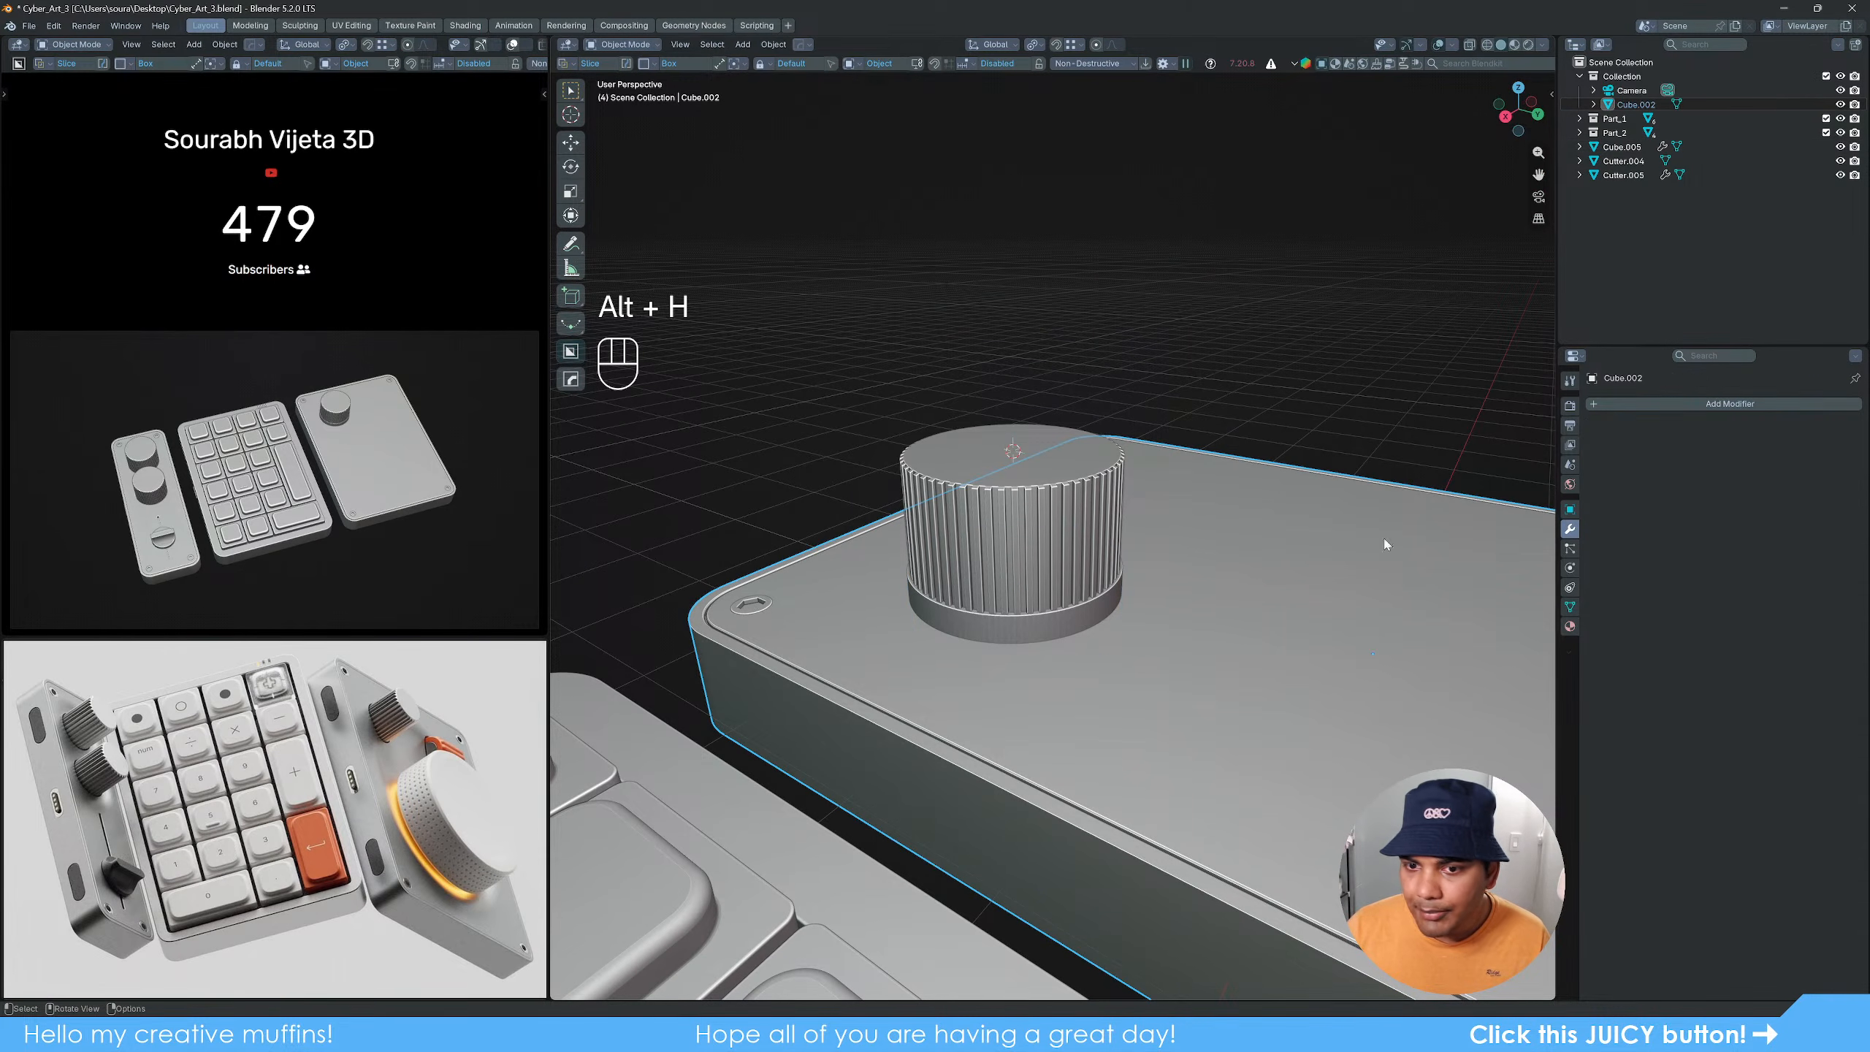
# Step: Delete the capped ring used as the cutter under the knob and save the file
pyautogui.click(1097, 618)
pyautogui.press('Delete')
pyautogui.moveTo(1098, 619); pyautogui.dragTo(1128, 642, button='middle')
pyautogui.scroll(3, 1078, 592)
pyautogui.keyDown('shift'); pyautogui.moveTo(1128, 642); pyautogui.dragTo(1101, 611, button='middle'); pyautogui.keyUp('shift')
pyautogui.hotkey('ctrl', 's')
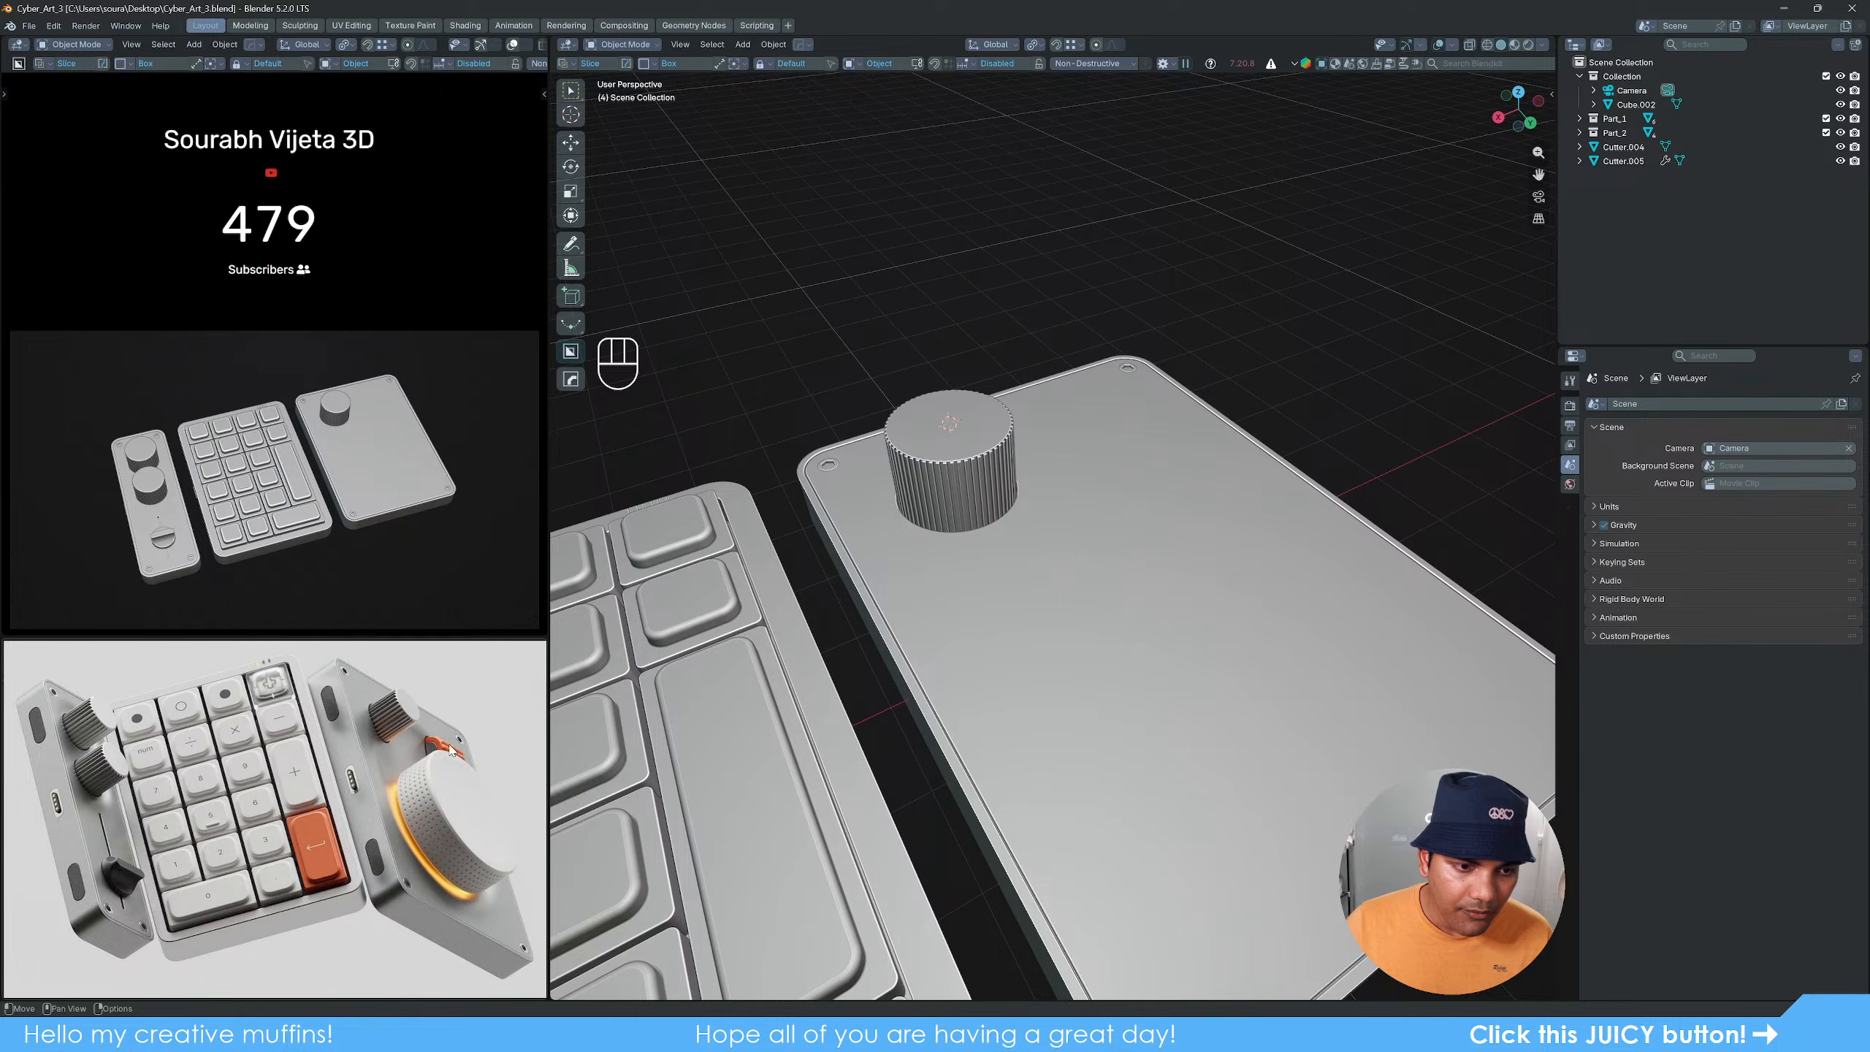
# Step: Select the body's large top face in Edit Mode, snap the 3D cursor to it and return to Object Mode
pyautogui.keyDown('shift'); pyautogui.moveTo(1237, 592); pyautogui.dragTo(1125, 609, button='middle'); pyautogui.keyUp('shift')
pyautogui.click(1088, 571)
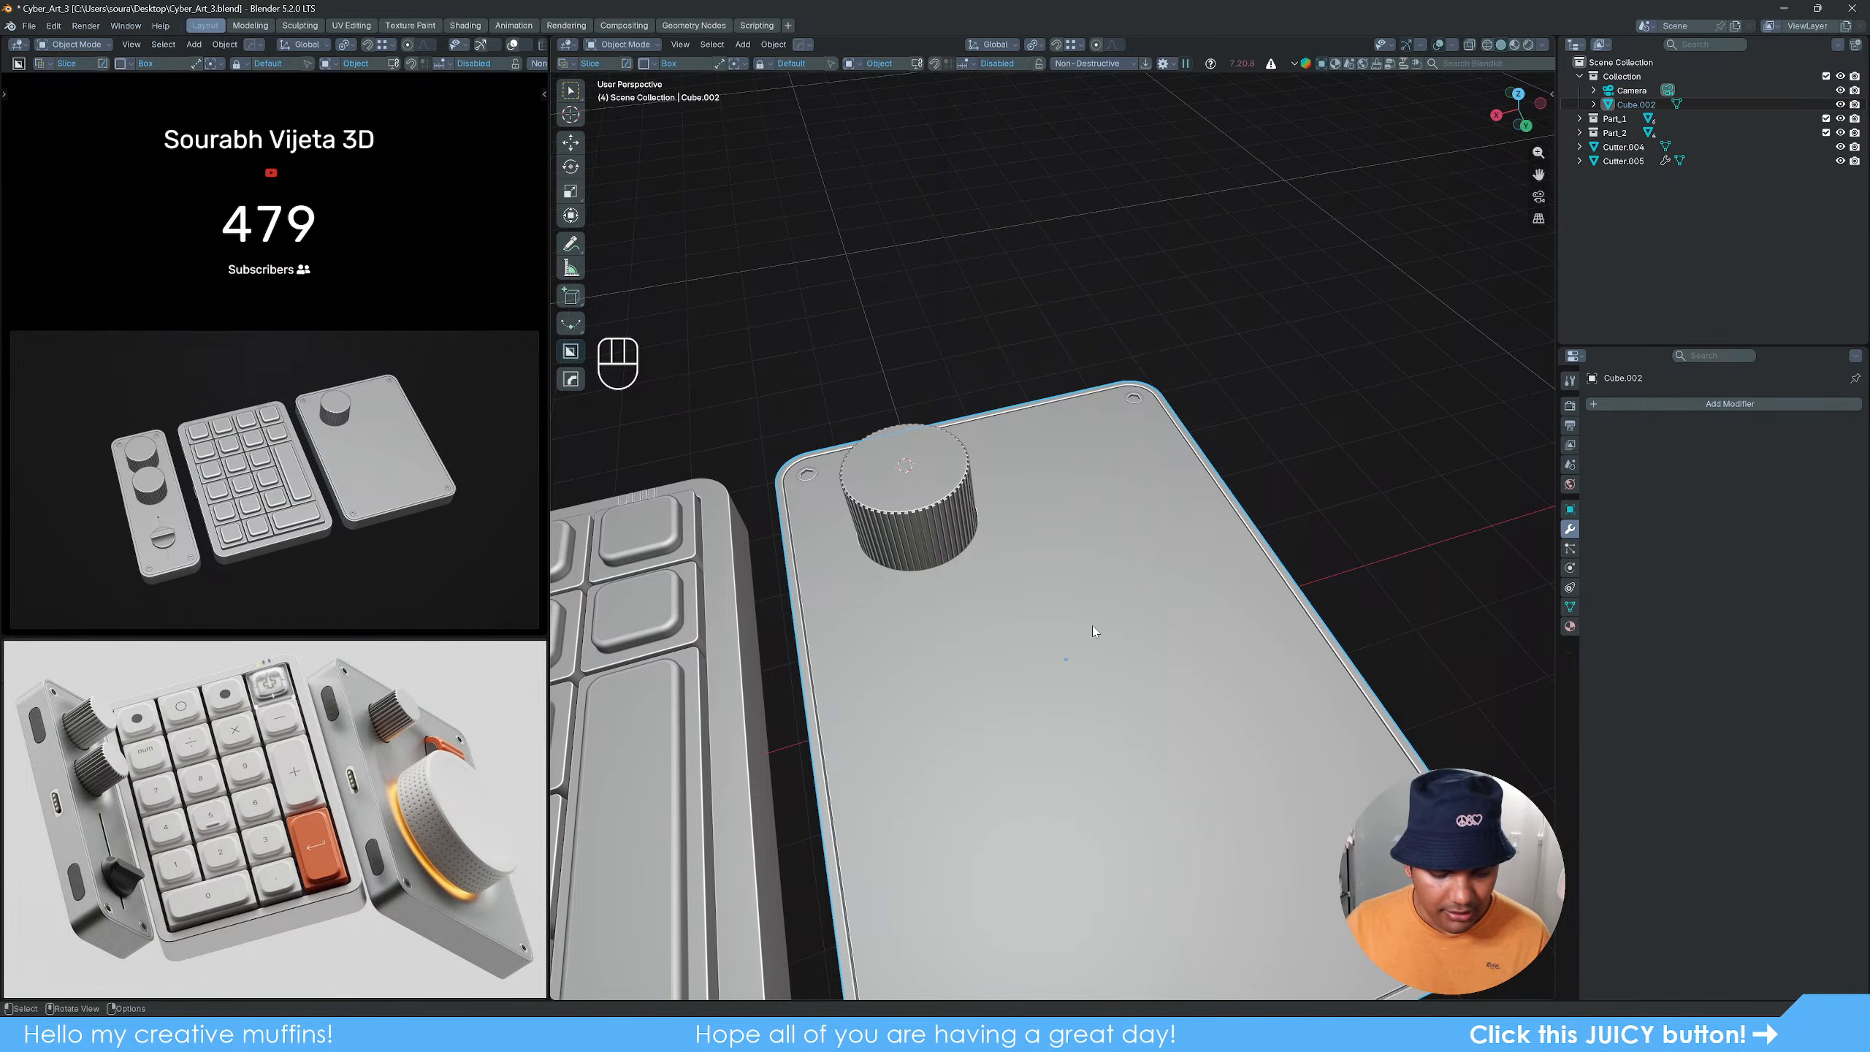
pyautogui.hotkey('shift', 's')
pyautogui.press('Tab')
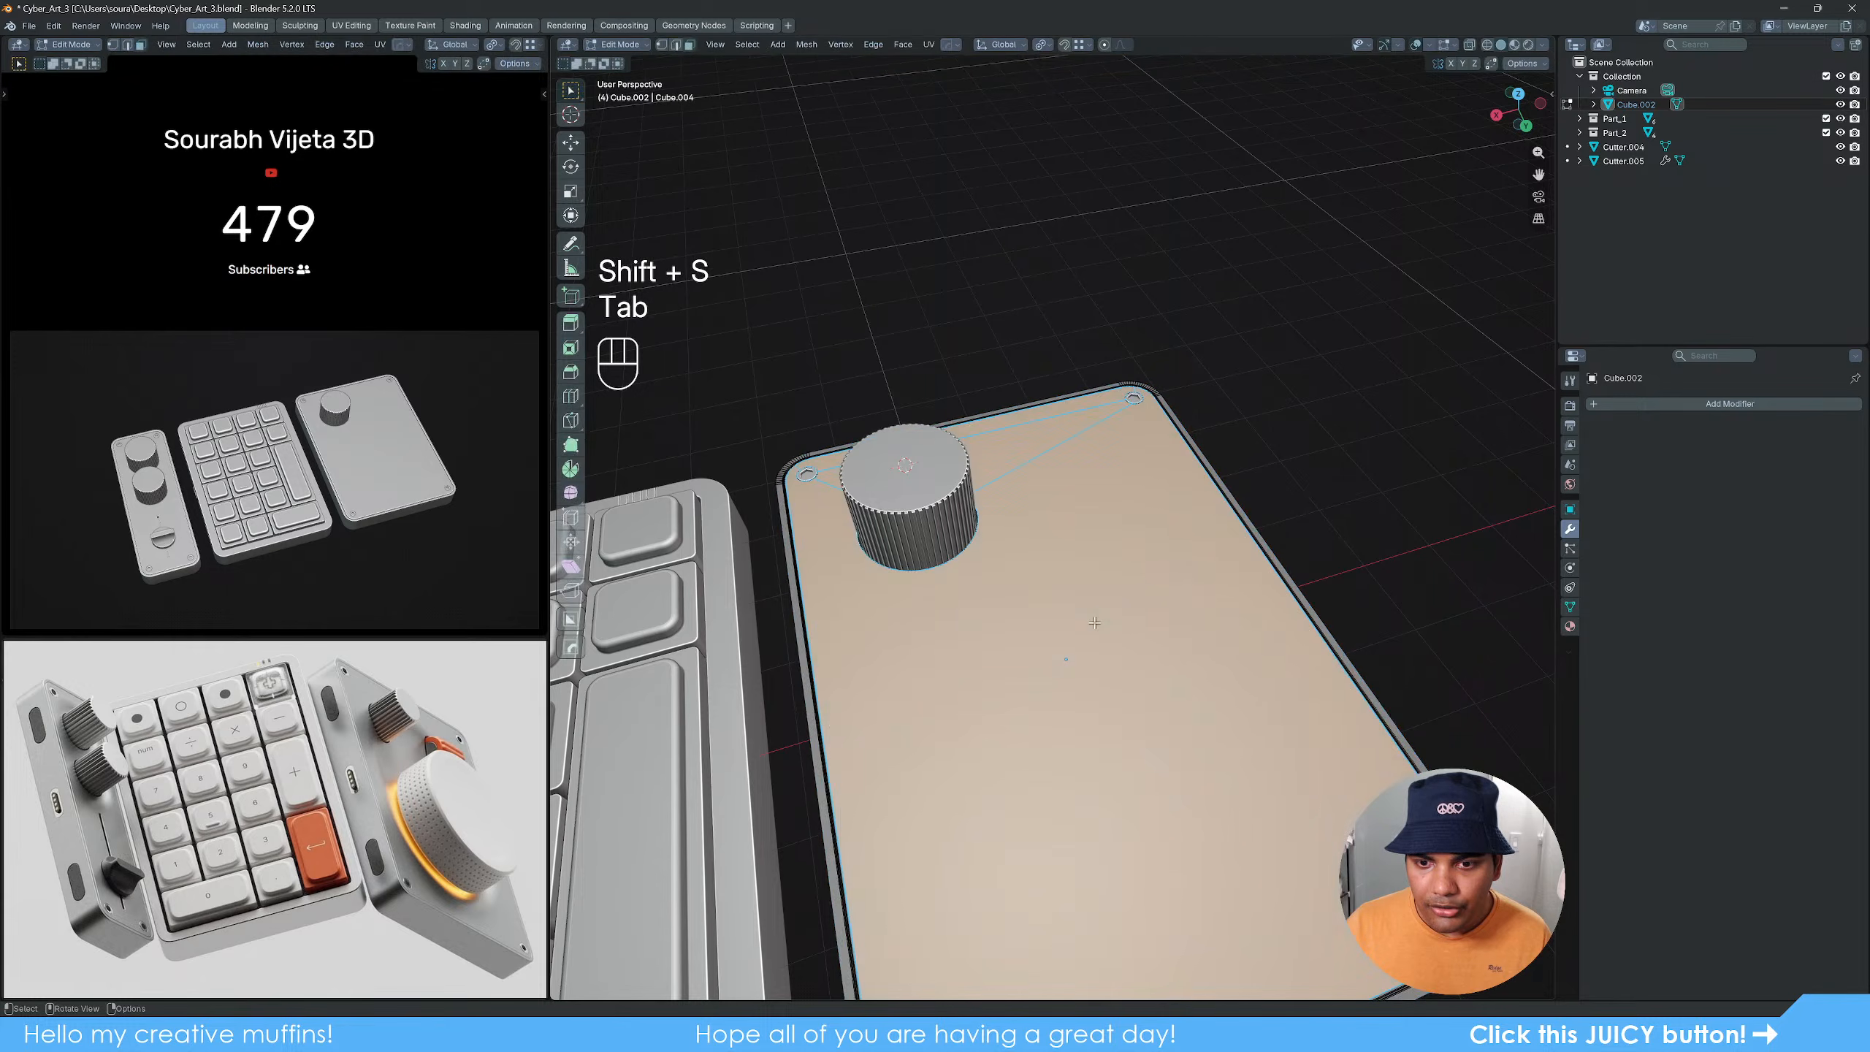
pyautogui.click(1097, 614)
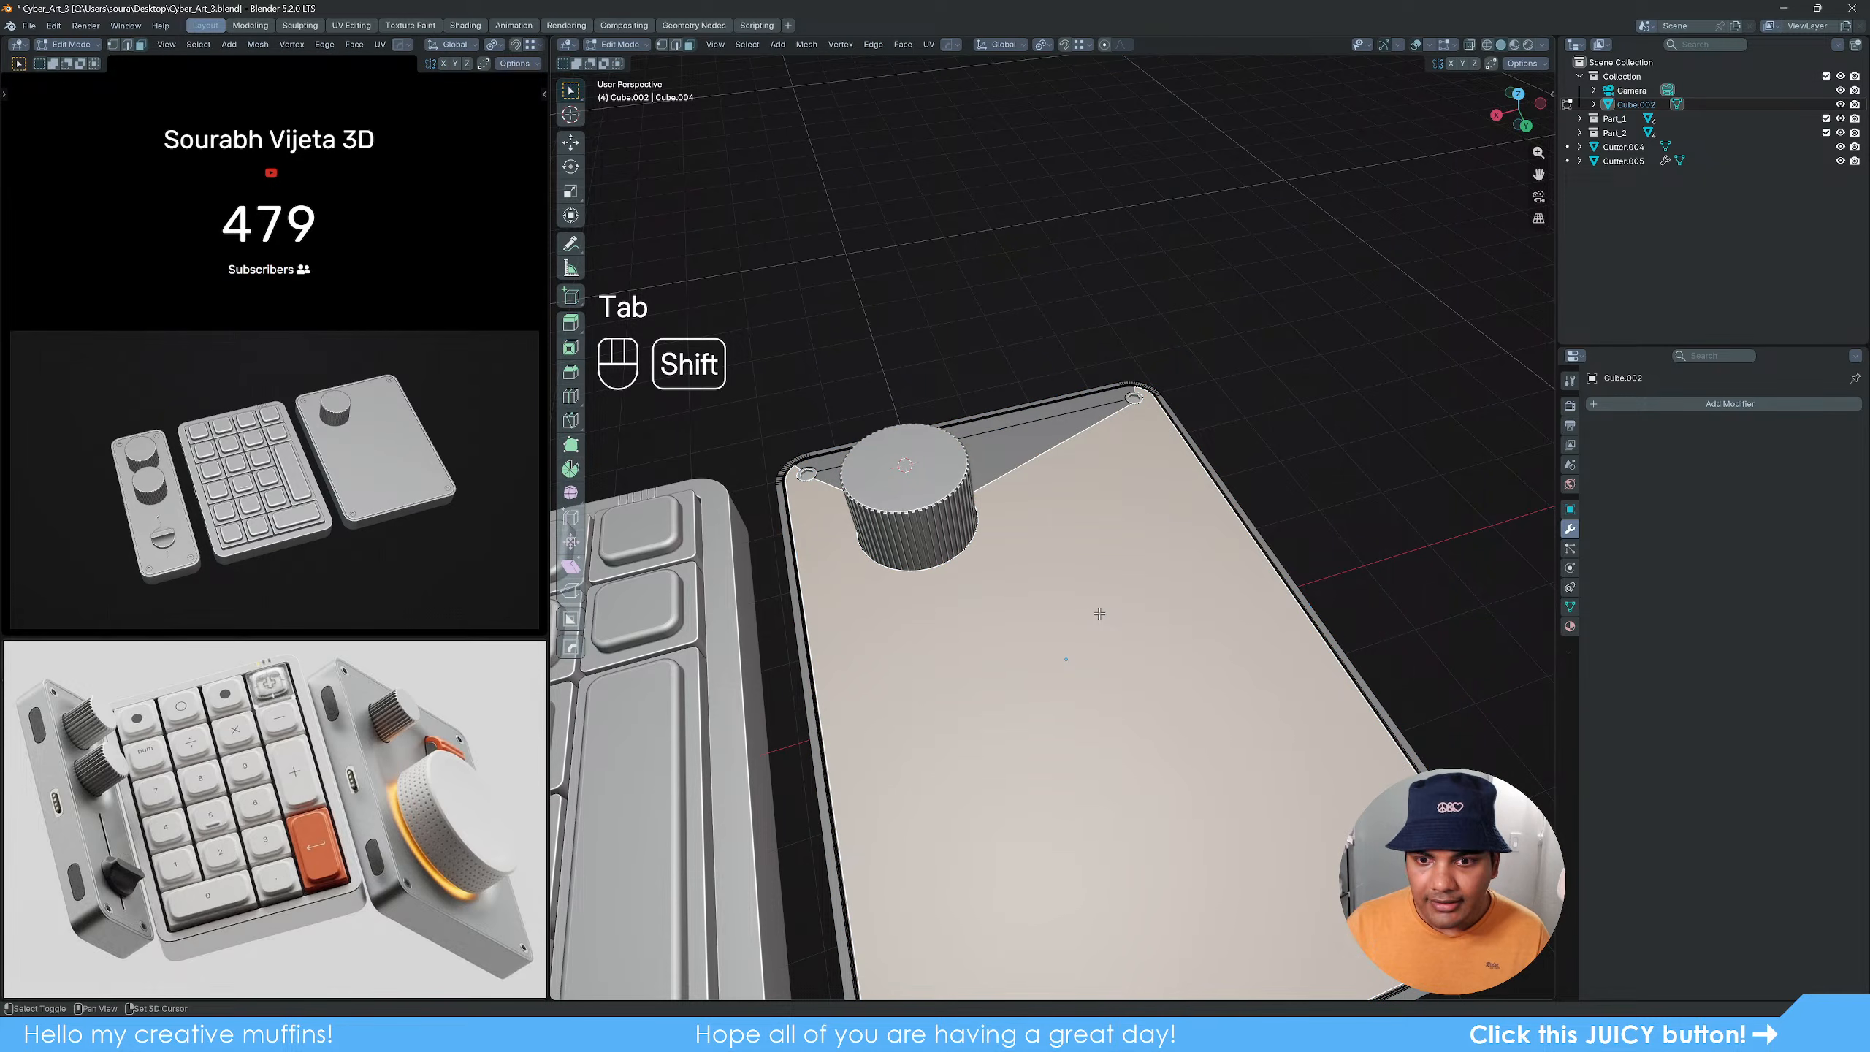
pyautogui.hotkey('shift', 's')
pyautogui.click(1105, 689)
pyautogui.press('Tab')
# Step: Add a cylinder at the 3D cursor on the body's top and set its vertices to 60
pyautogui.moveTo(1106, 655); pyautogui.dragTo(1125, 620, button='middle')
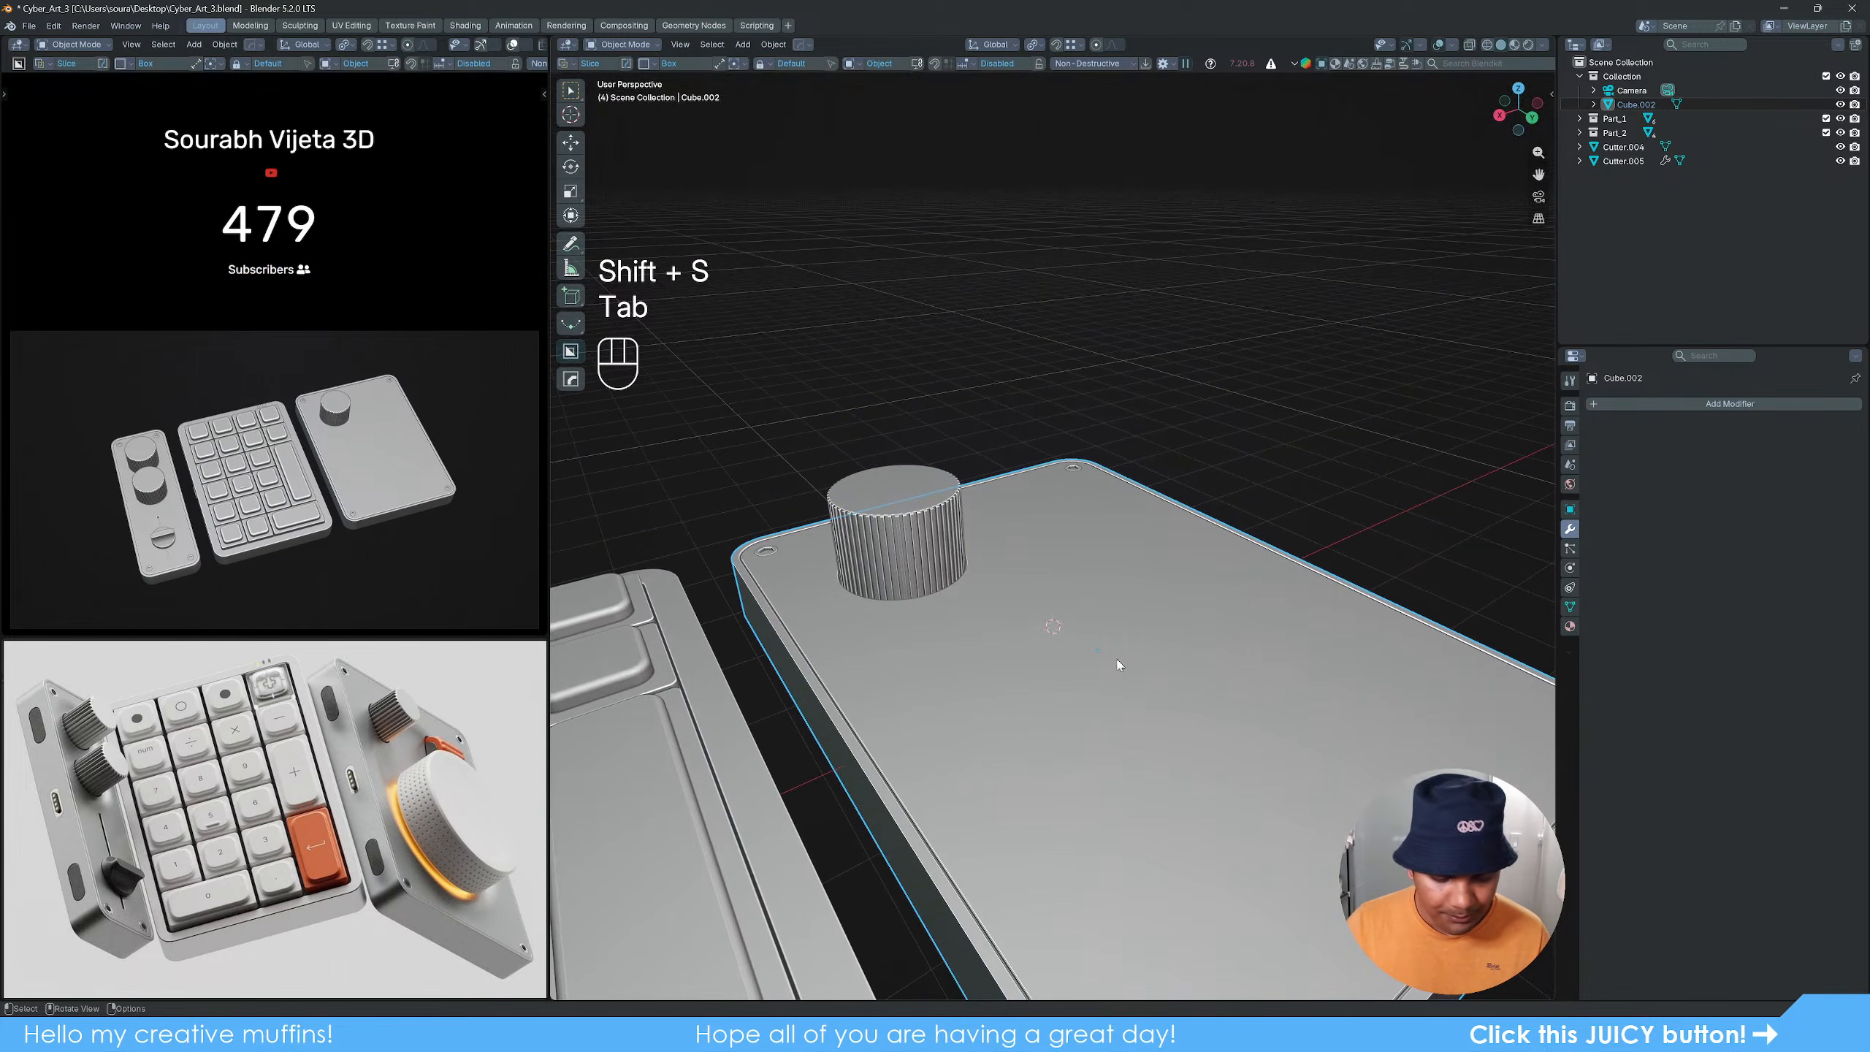
pyautogui.hotkey('shift', 'a')
pyautogui.moveTo(1112, 710)
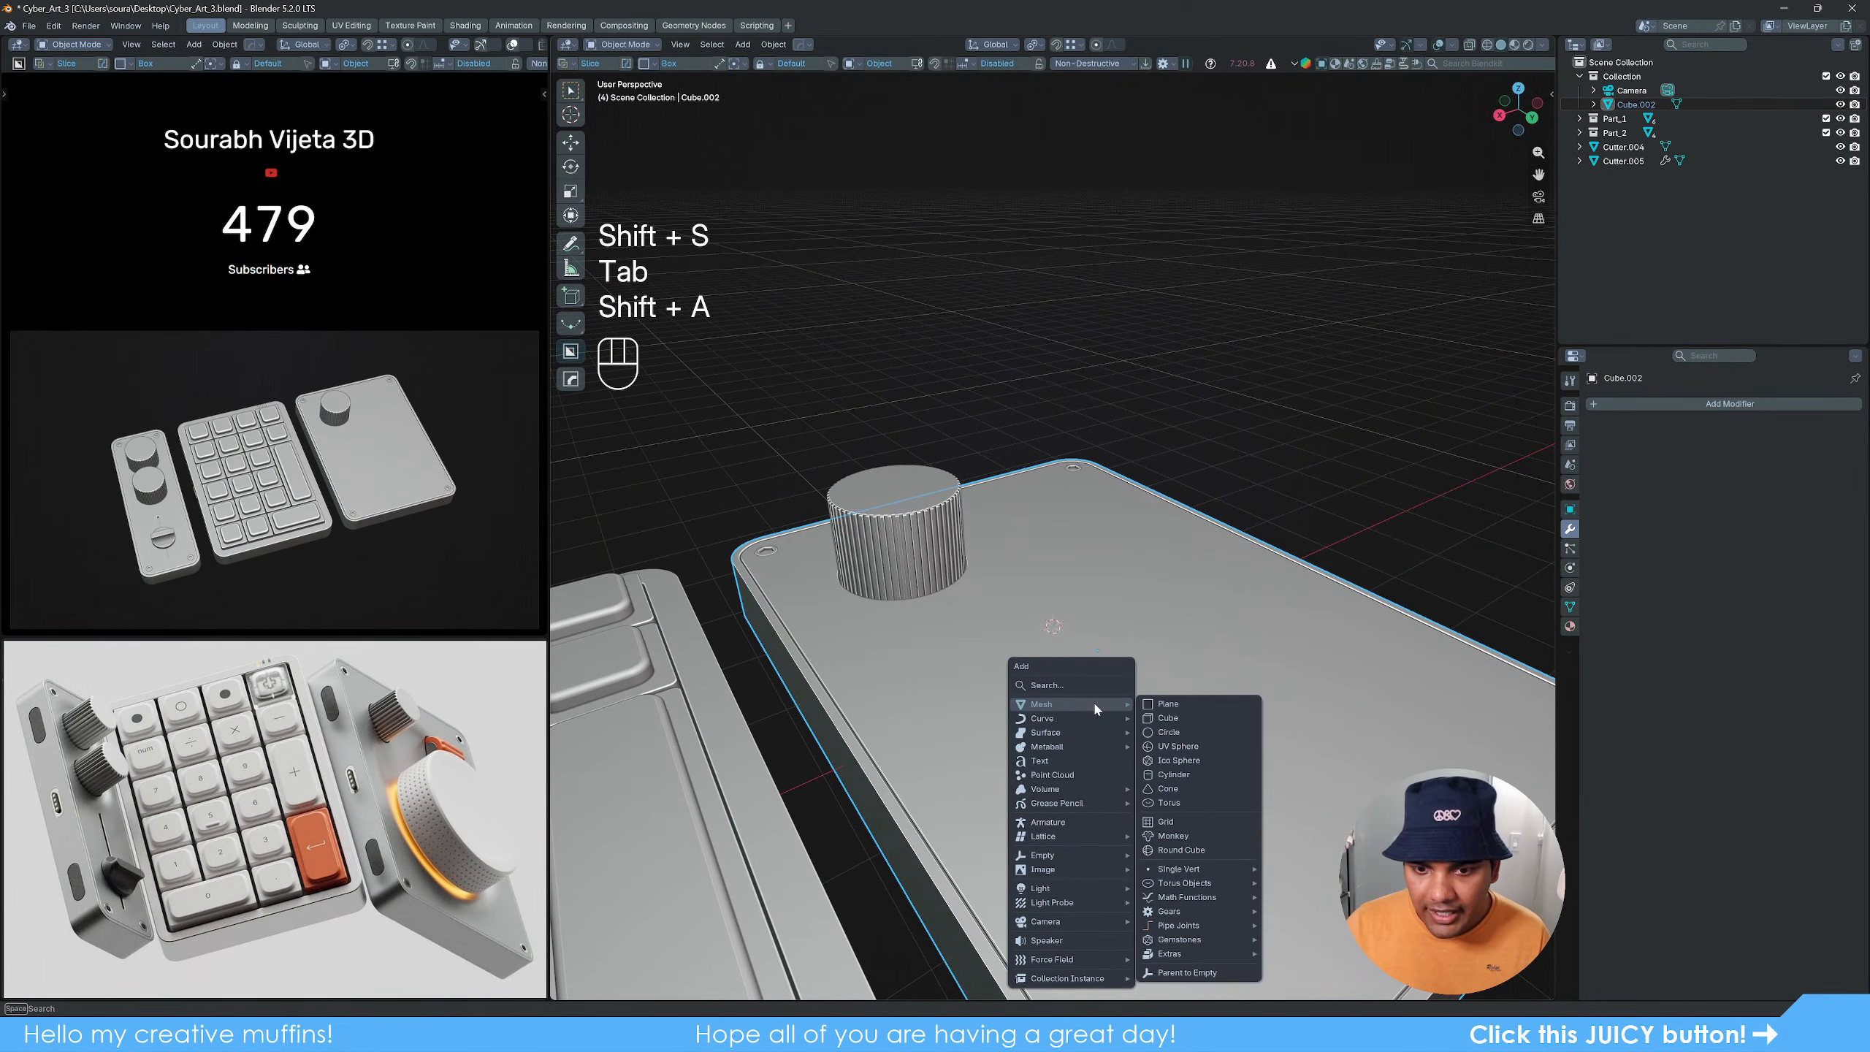
pyautogui.click(1176, 775)
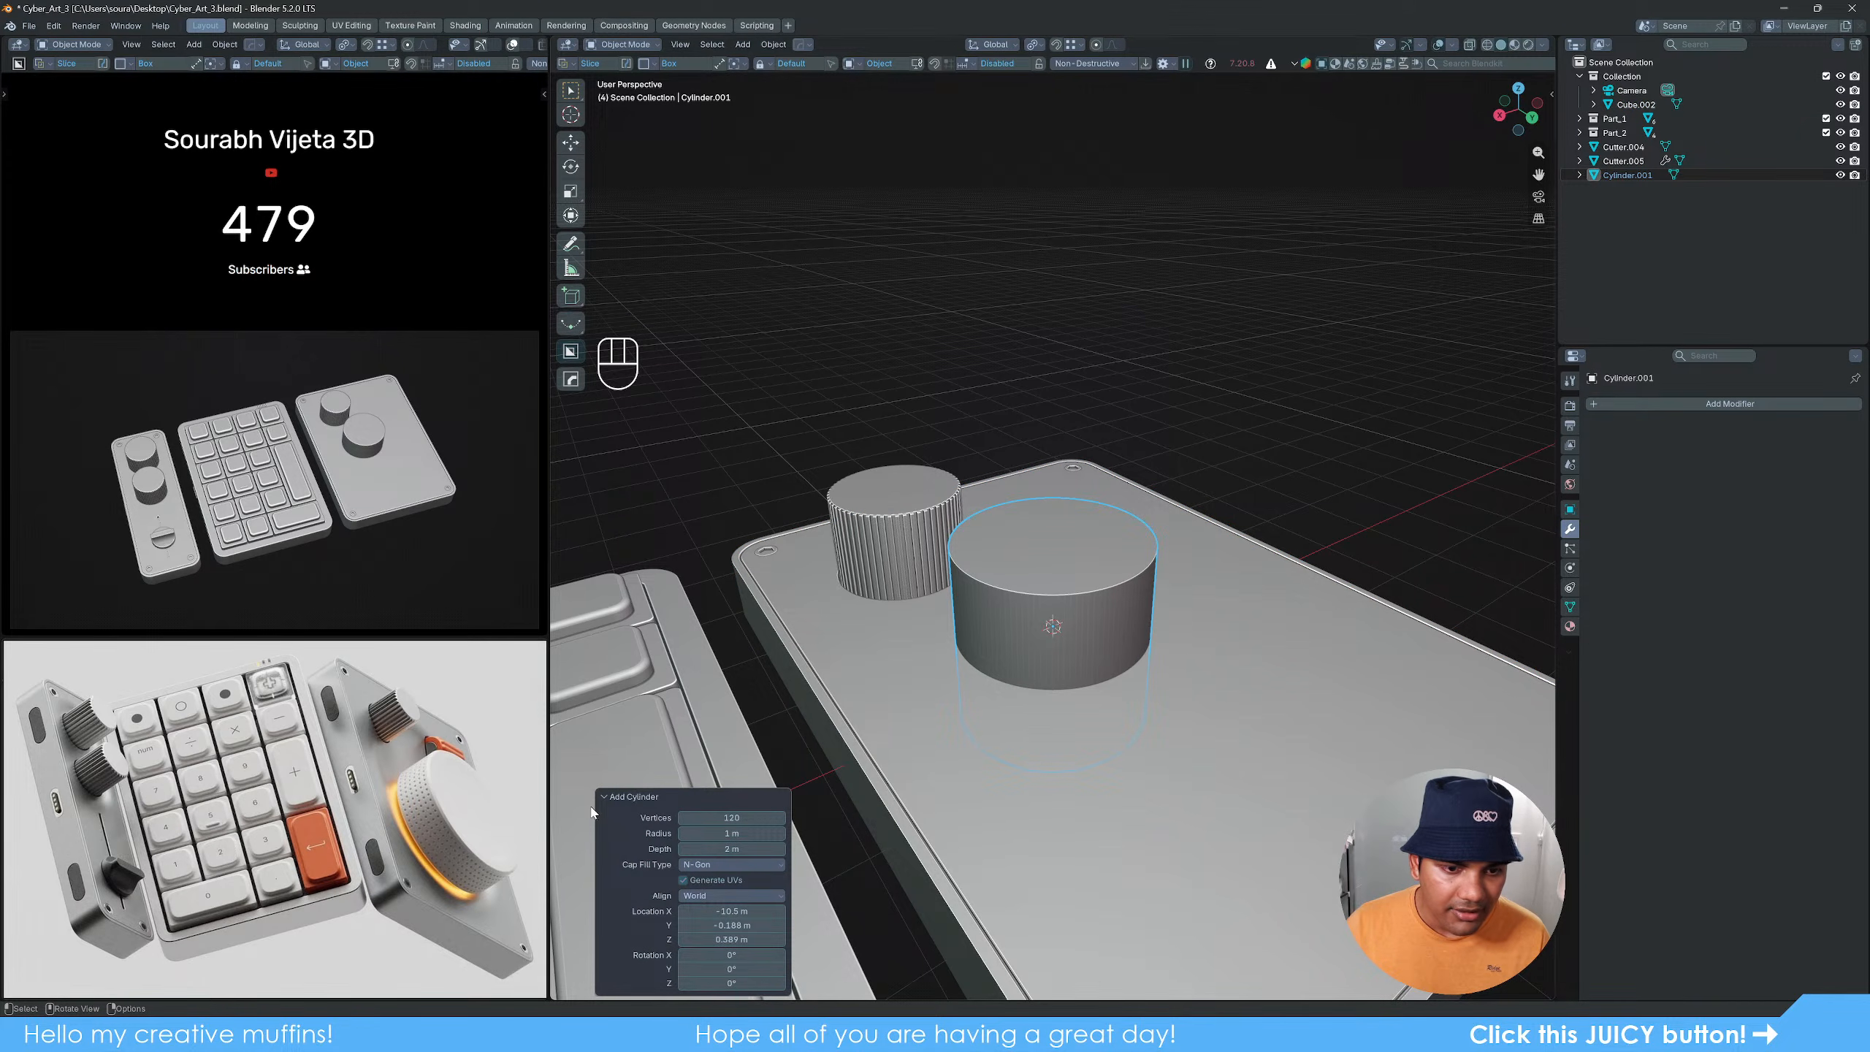
pyautogui.click(731, 817)
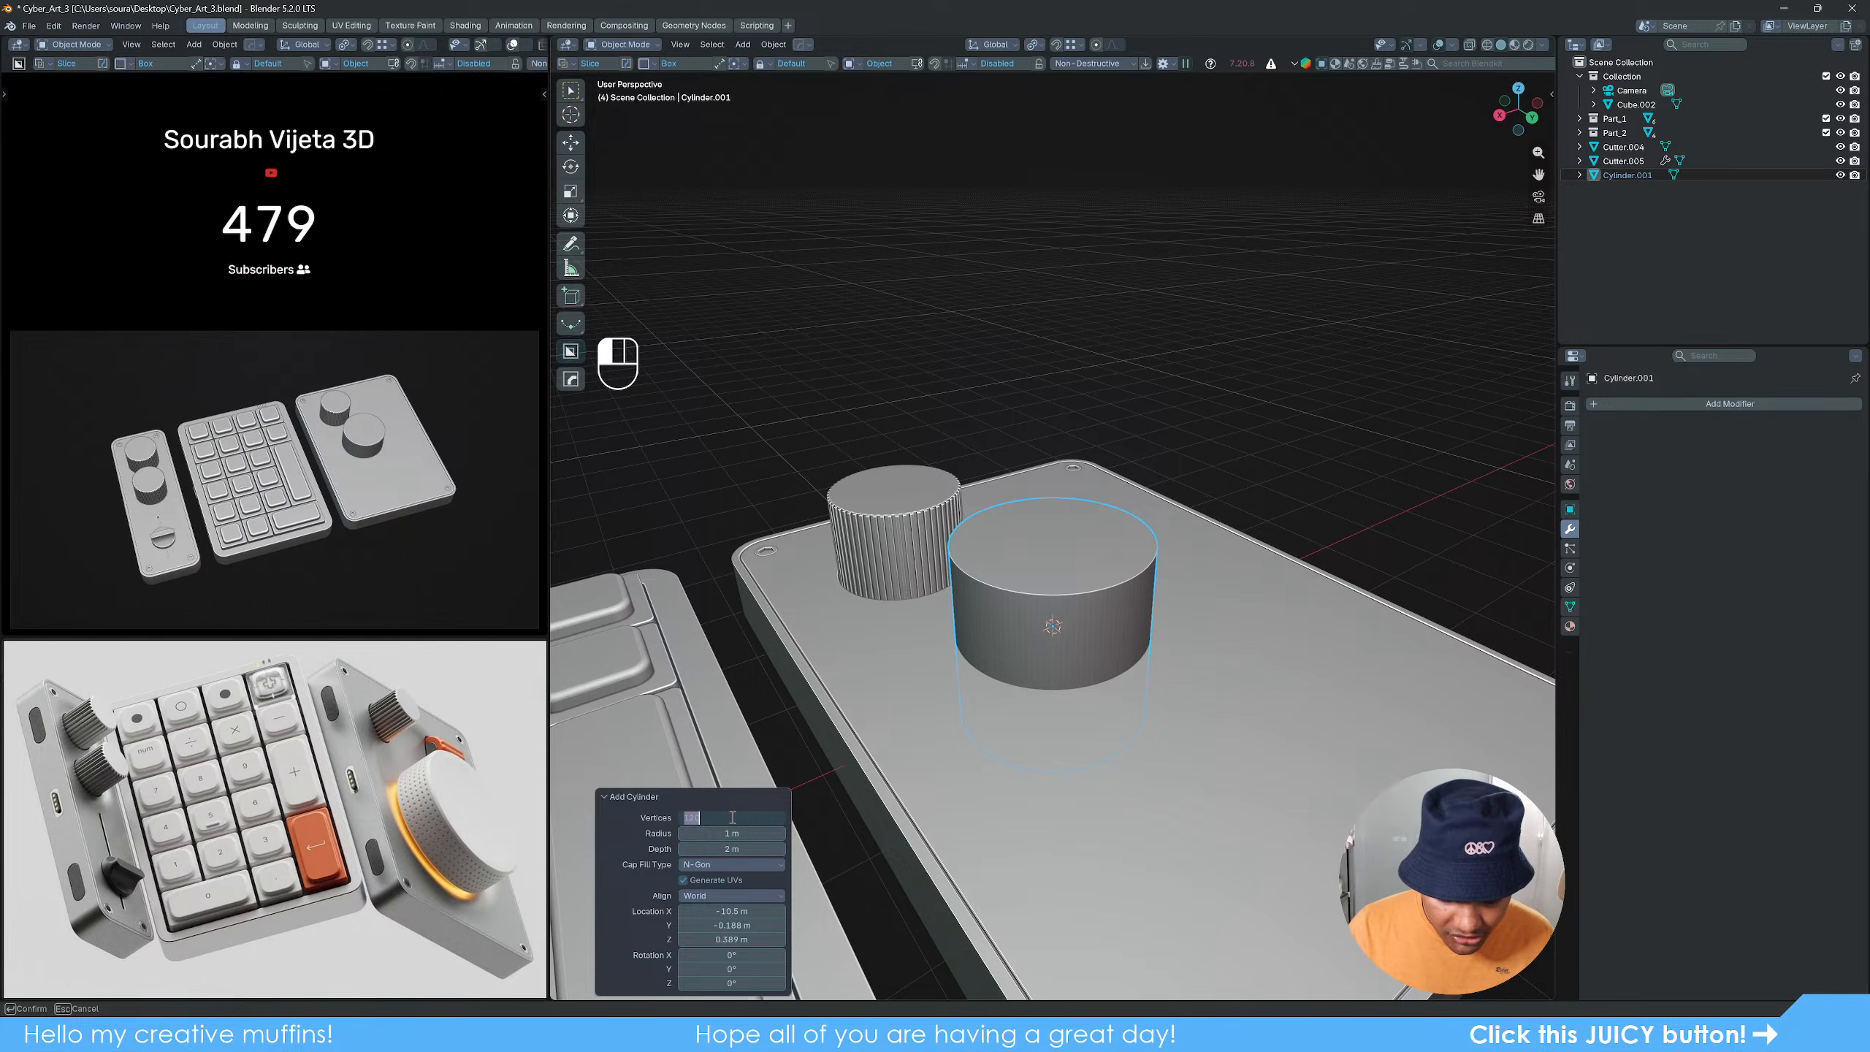
pyautogui.write('60')
pyautogui.press('Return')
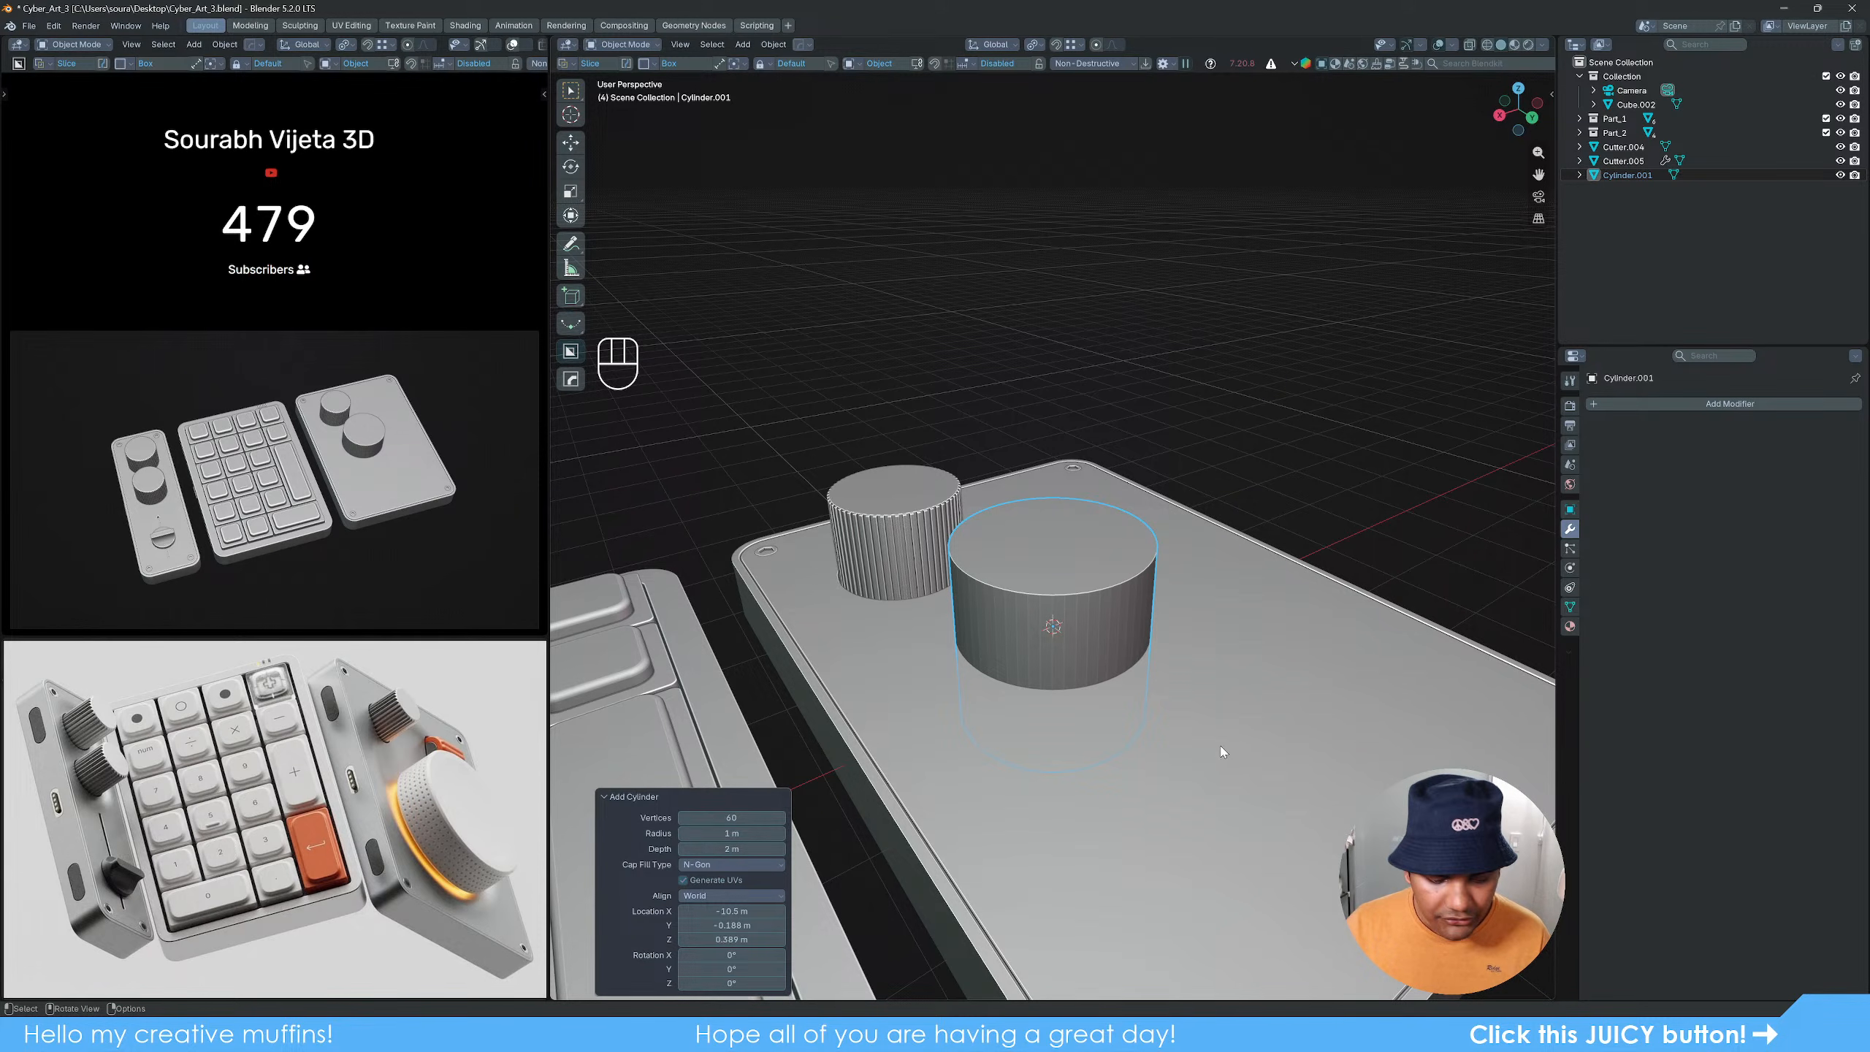
# Step: Rotate the new cylinder 90° about X and 90° about Z so it lies on its side
pyautogui.press('r')
pyautogui.write('x')
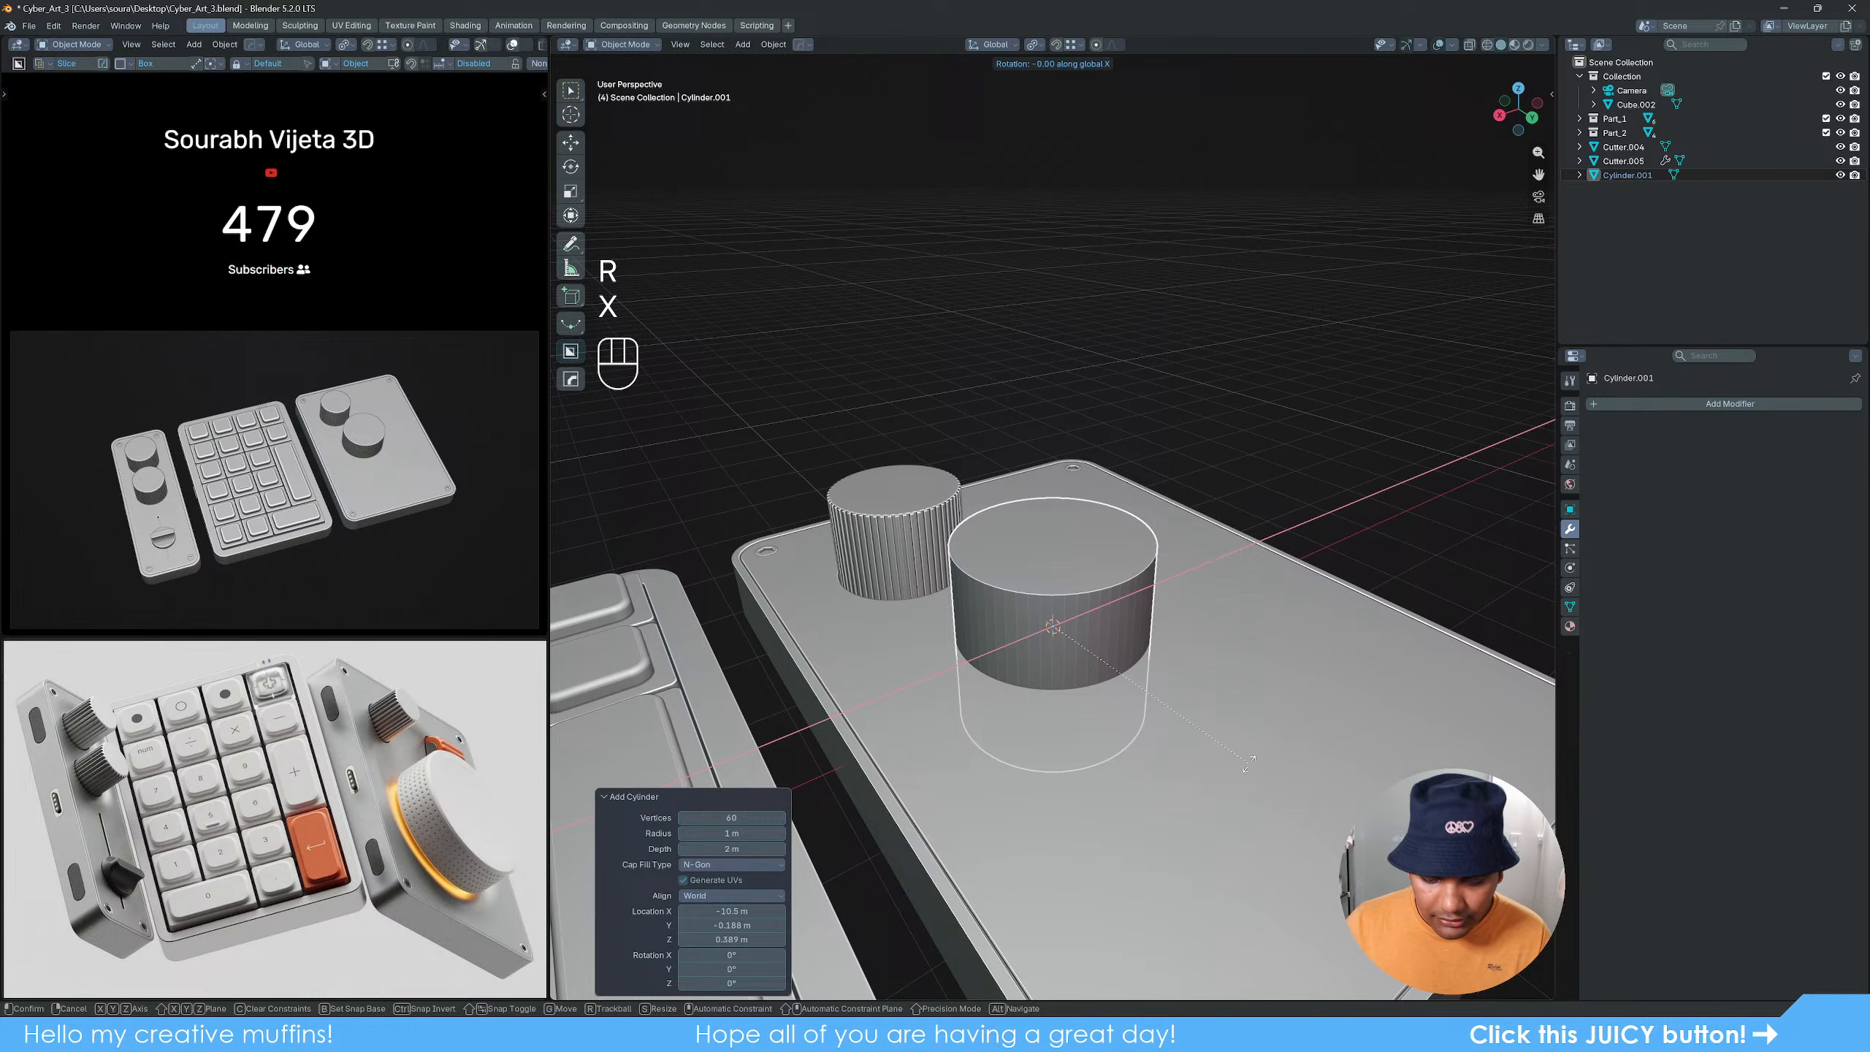
pyautogui.write('90')
pyautogui.press('Return')
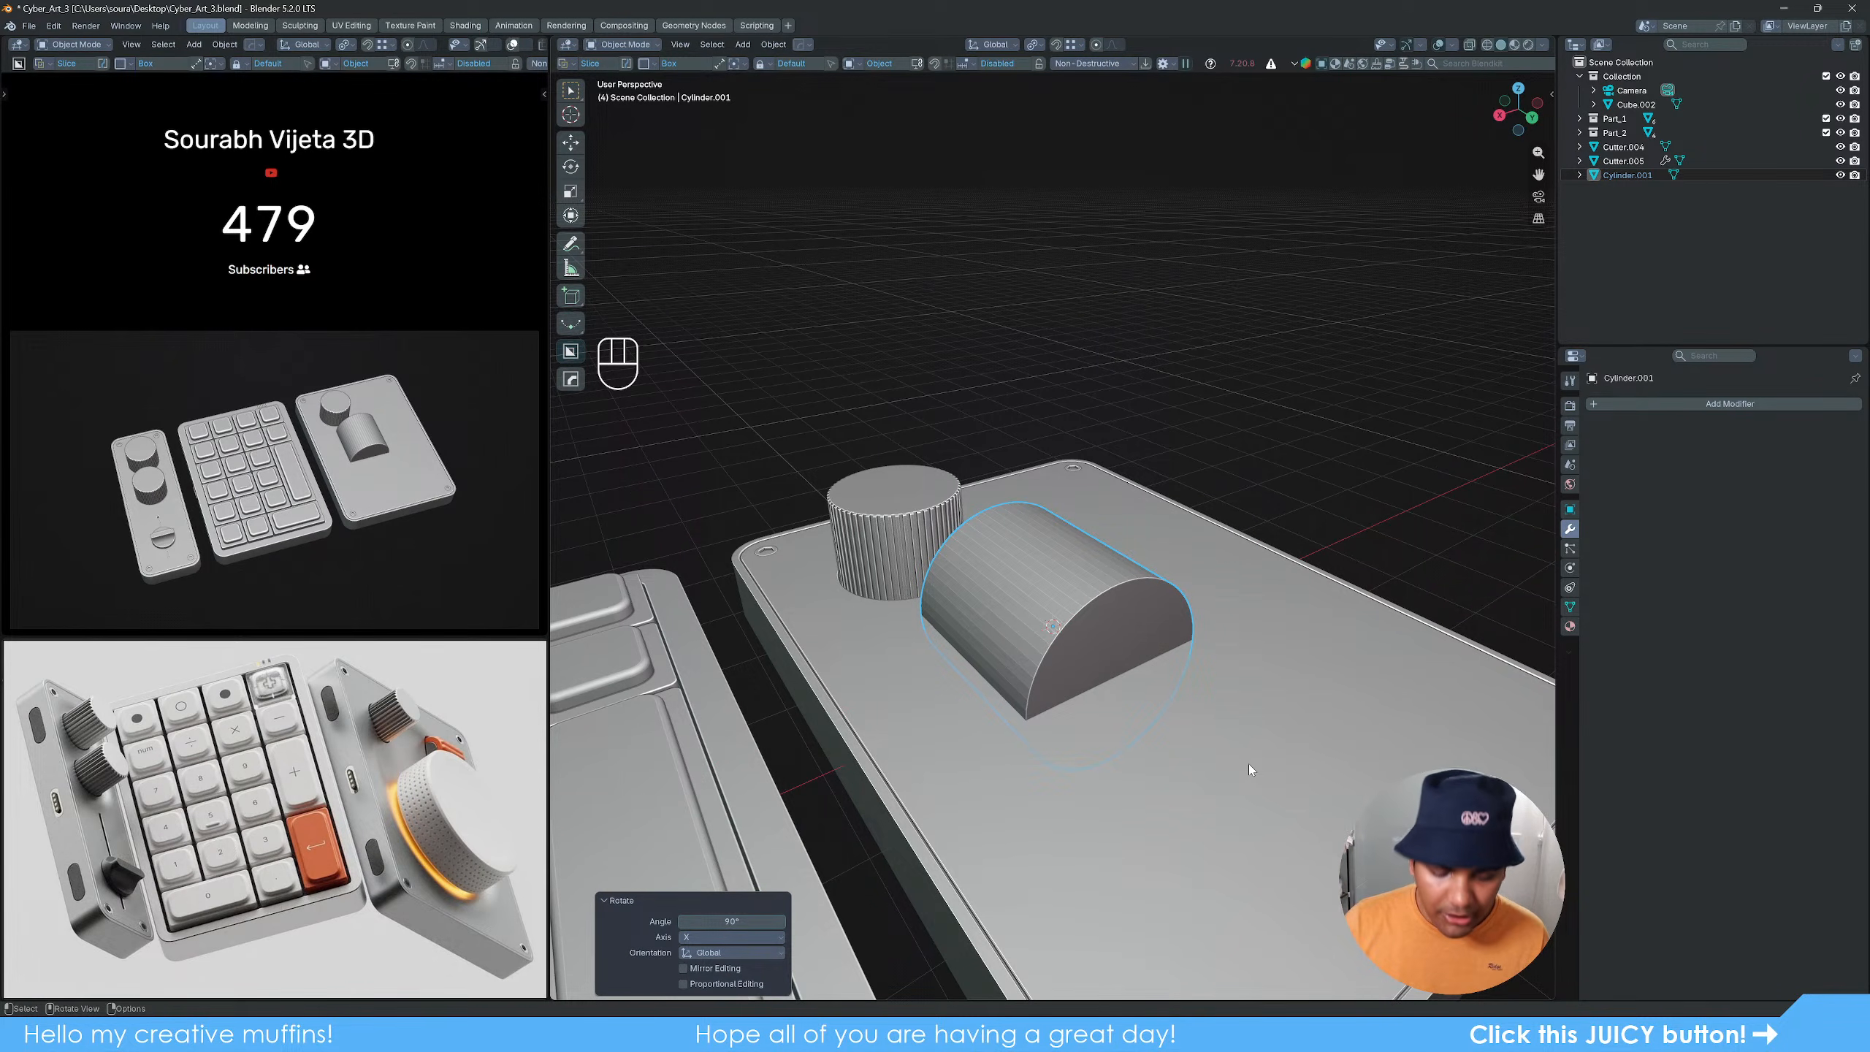
pyautogui.write('rz')
pyautogui.write('90')
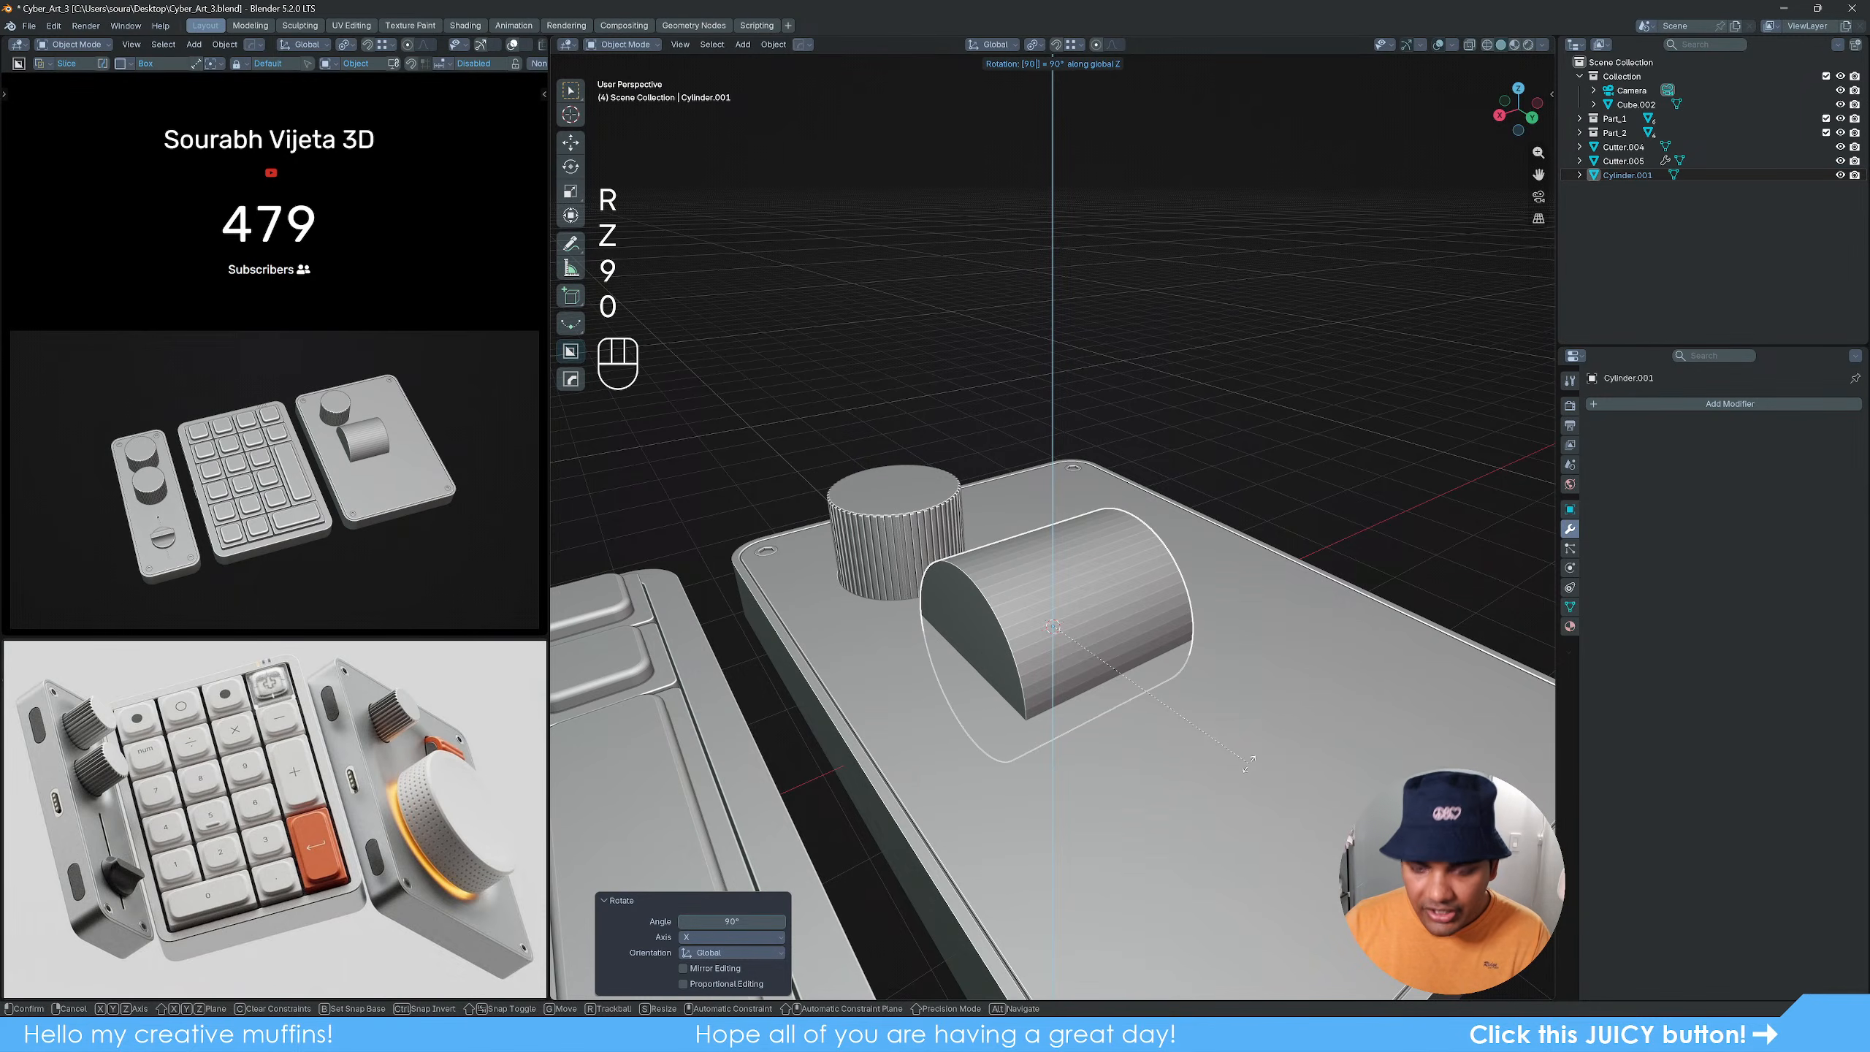
pyautogui.press('Return')
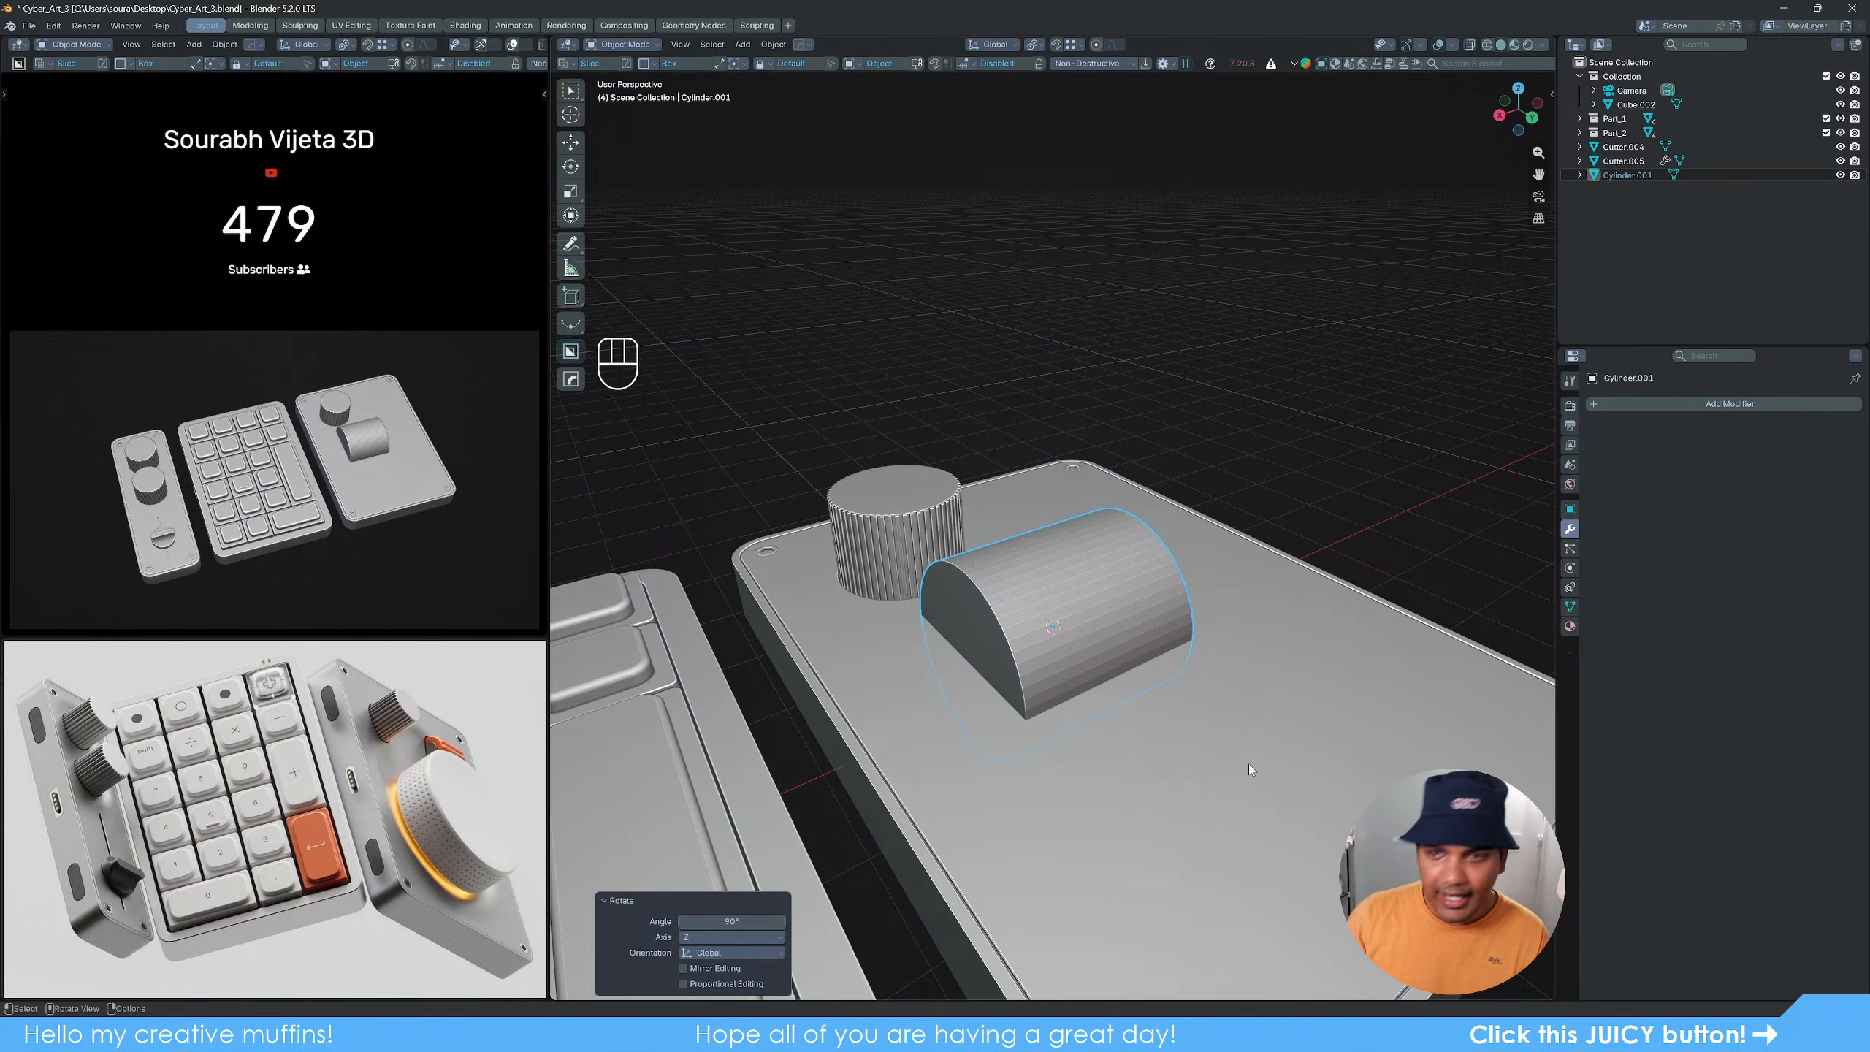
# Step: Align the cylinder's Y location to the knob with Align Tools, working from the top view
pyautogui.moveTo(1098, 743)
pyautogui.keyDown('alt'); pyautogui.mouseDown(button='middle')
pyautogui.moveTo(876, 723)
pyautogui.moveTo(1098, 618)
pyautogui.moveTo(1067, 739)
pyautogui.mouseUp(button='middle'); pyautogui.keyUp('alt')
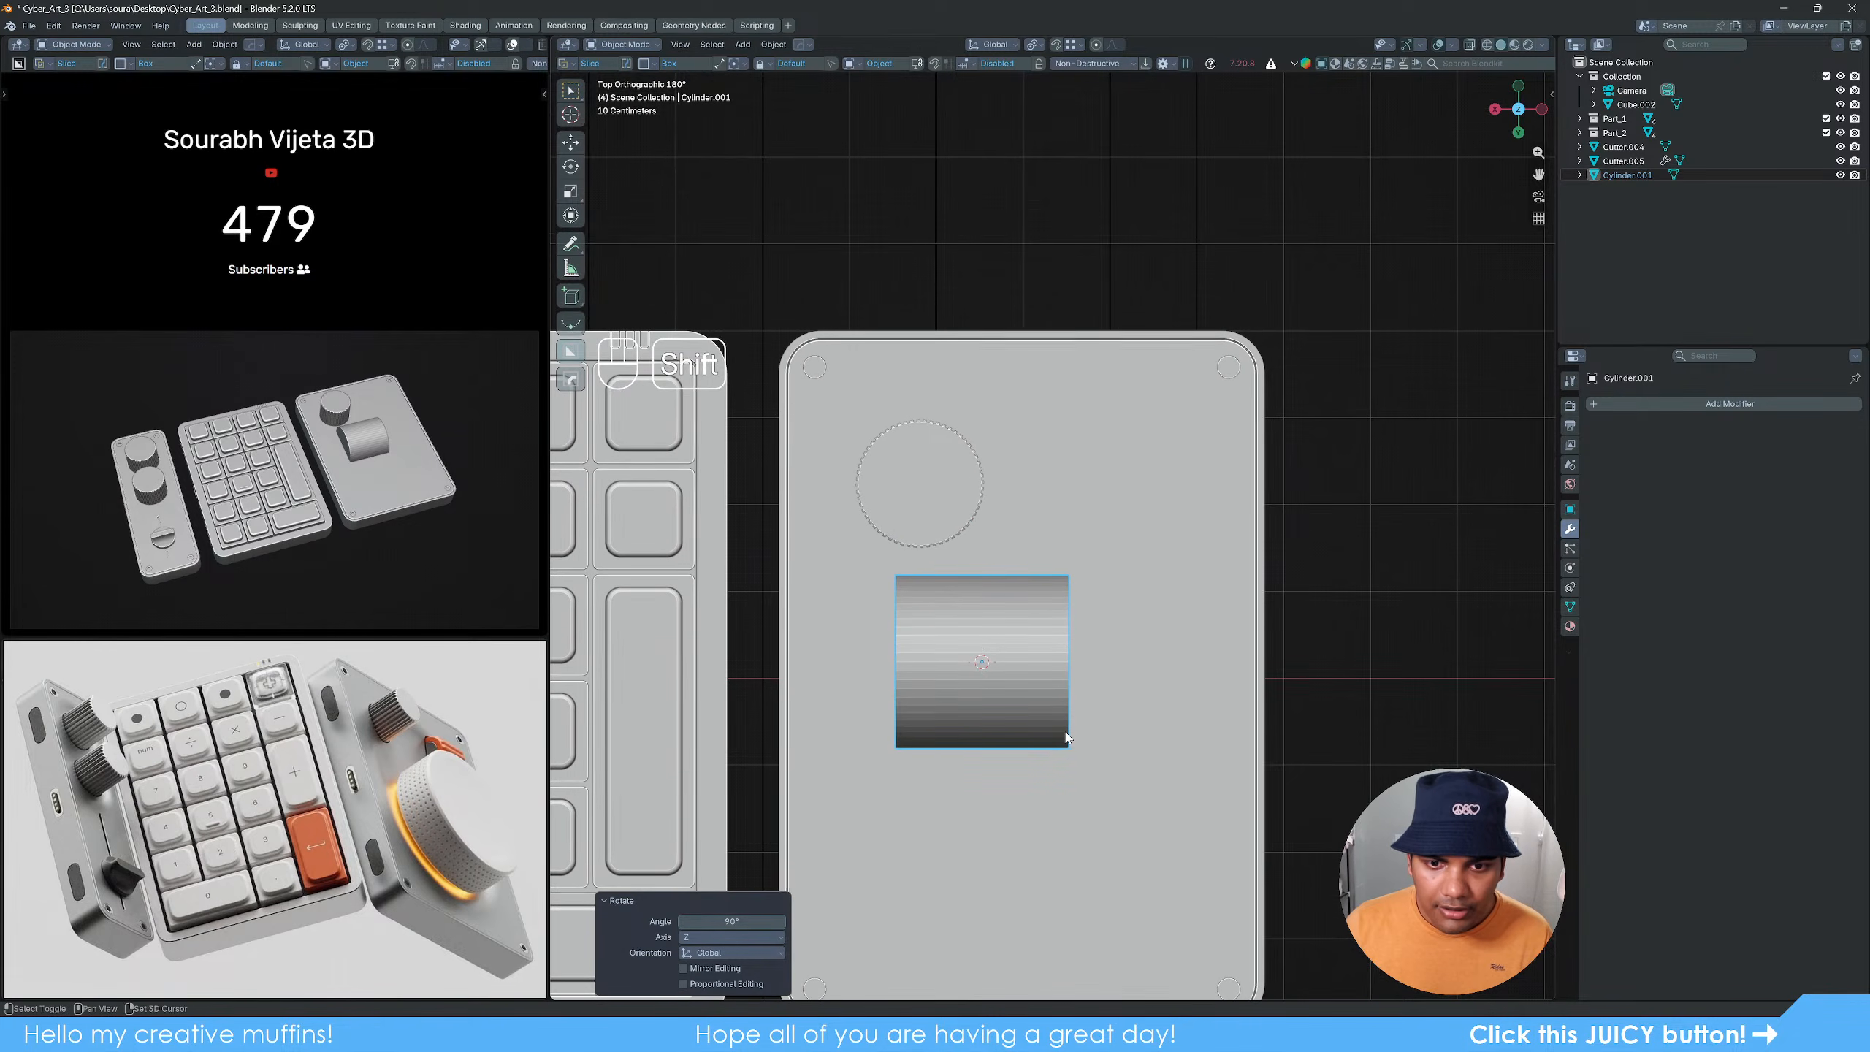
pyautogui.click(941, 484)
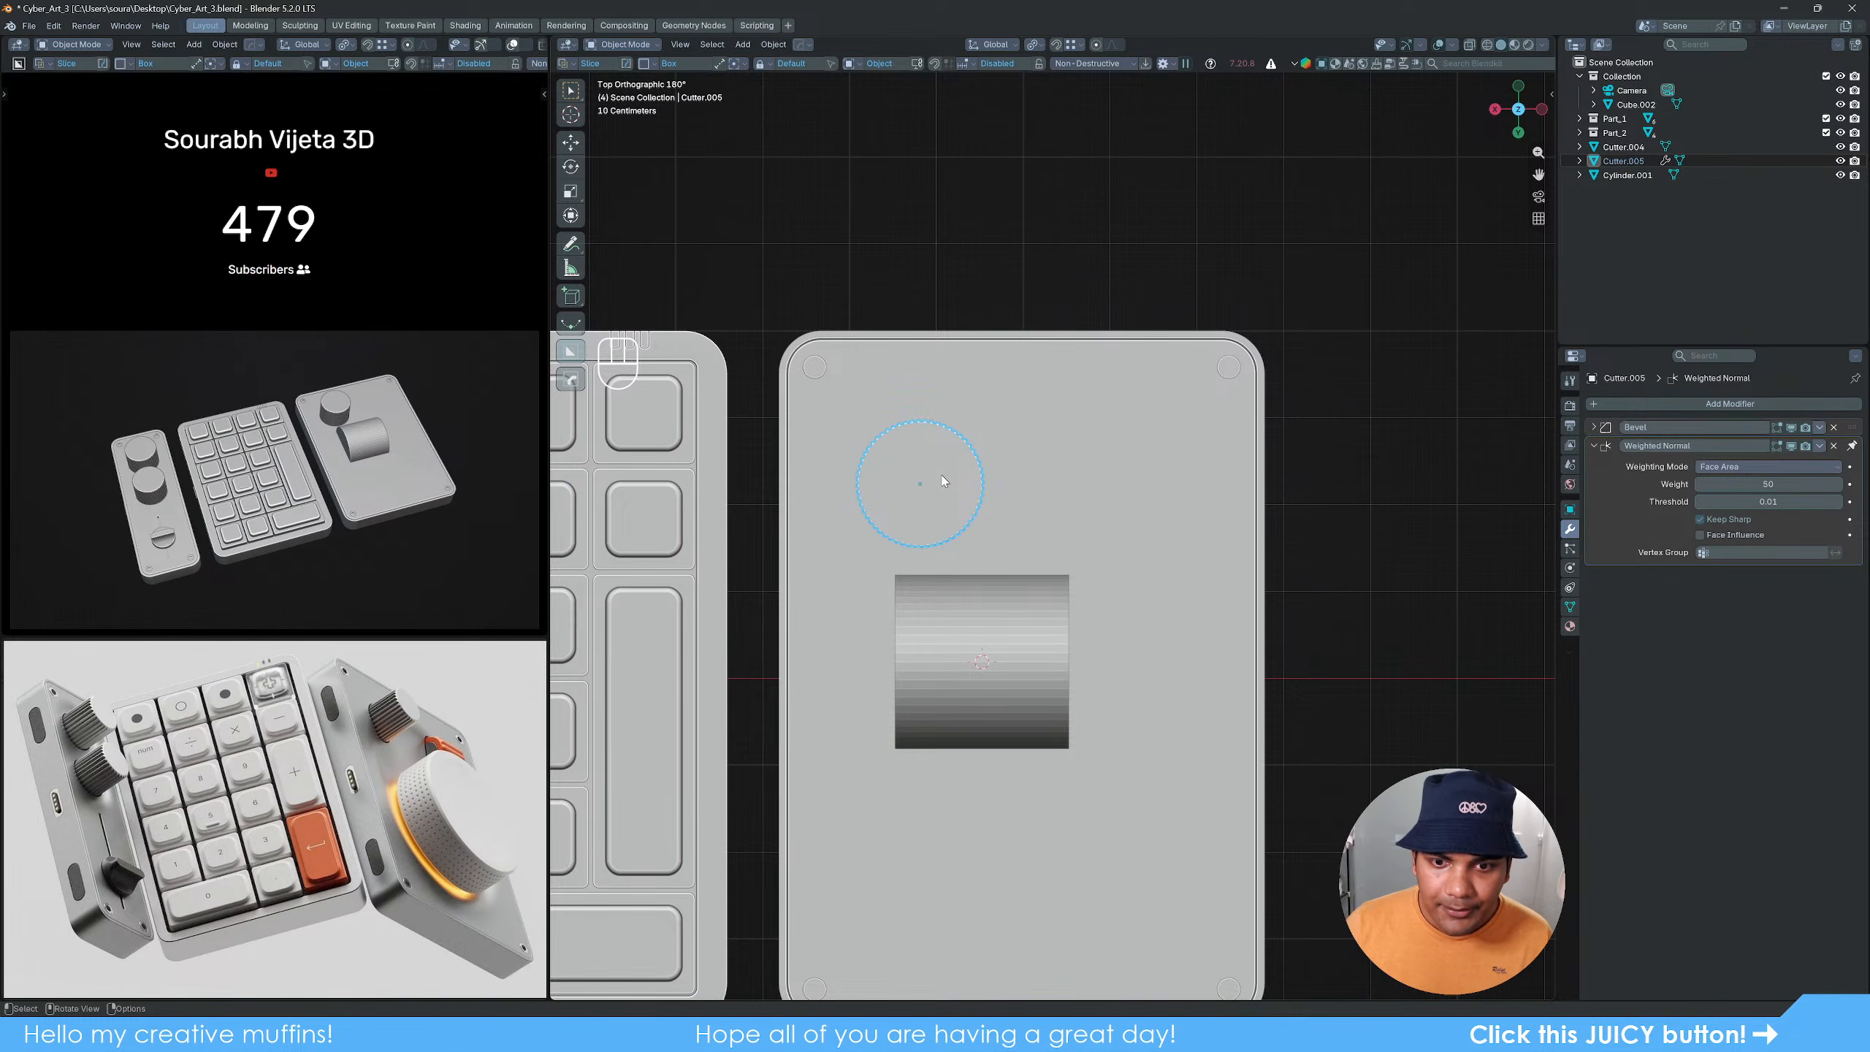
pyautogui.click(1026, 709)
pyautogui.keyDown('shift'); pyautogui.click(942, 496); pyautogui.keyUp('shift')
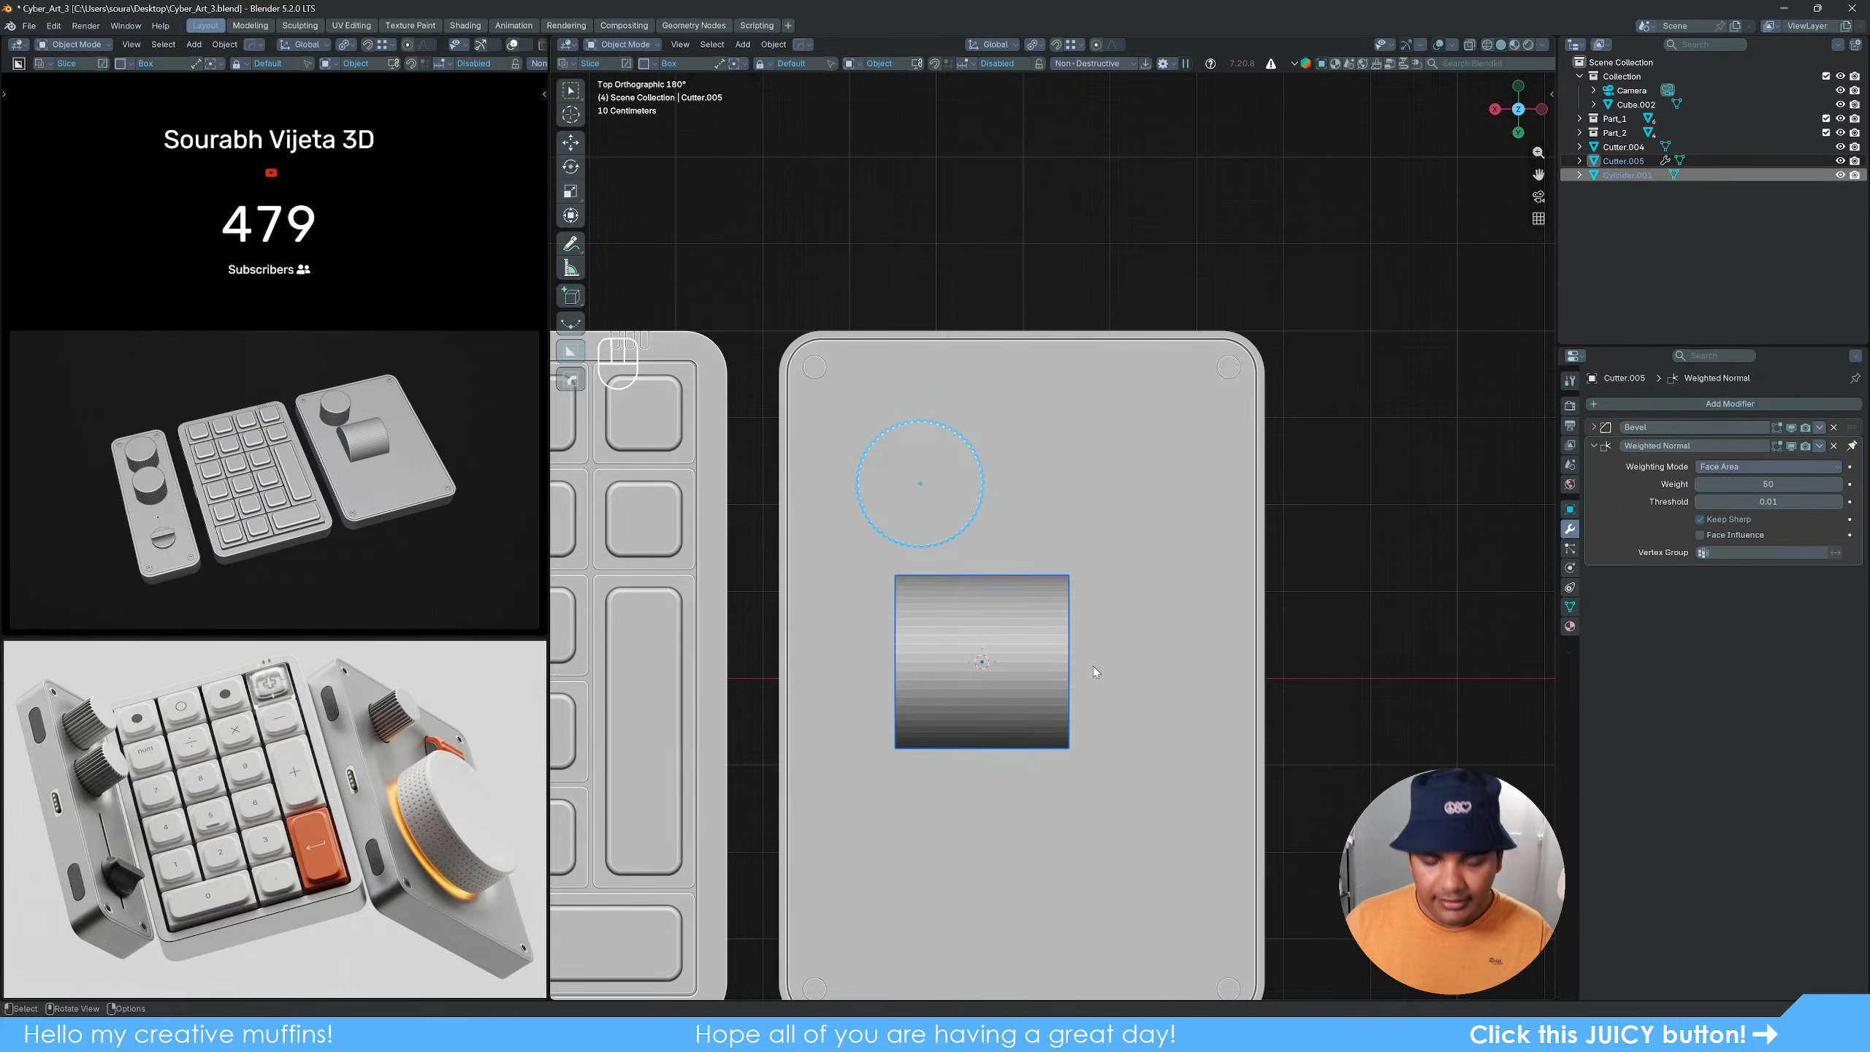
pyautogui.press('n')
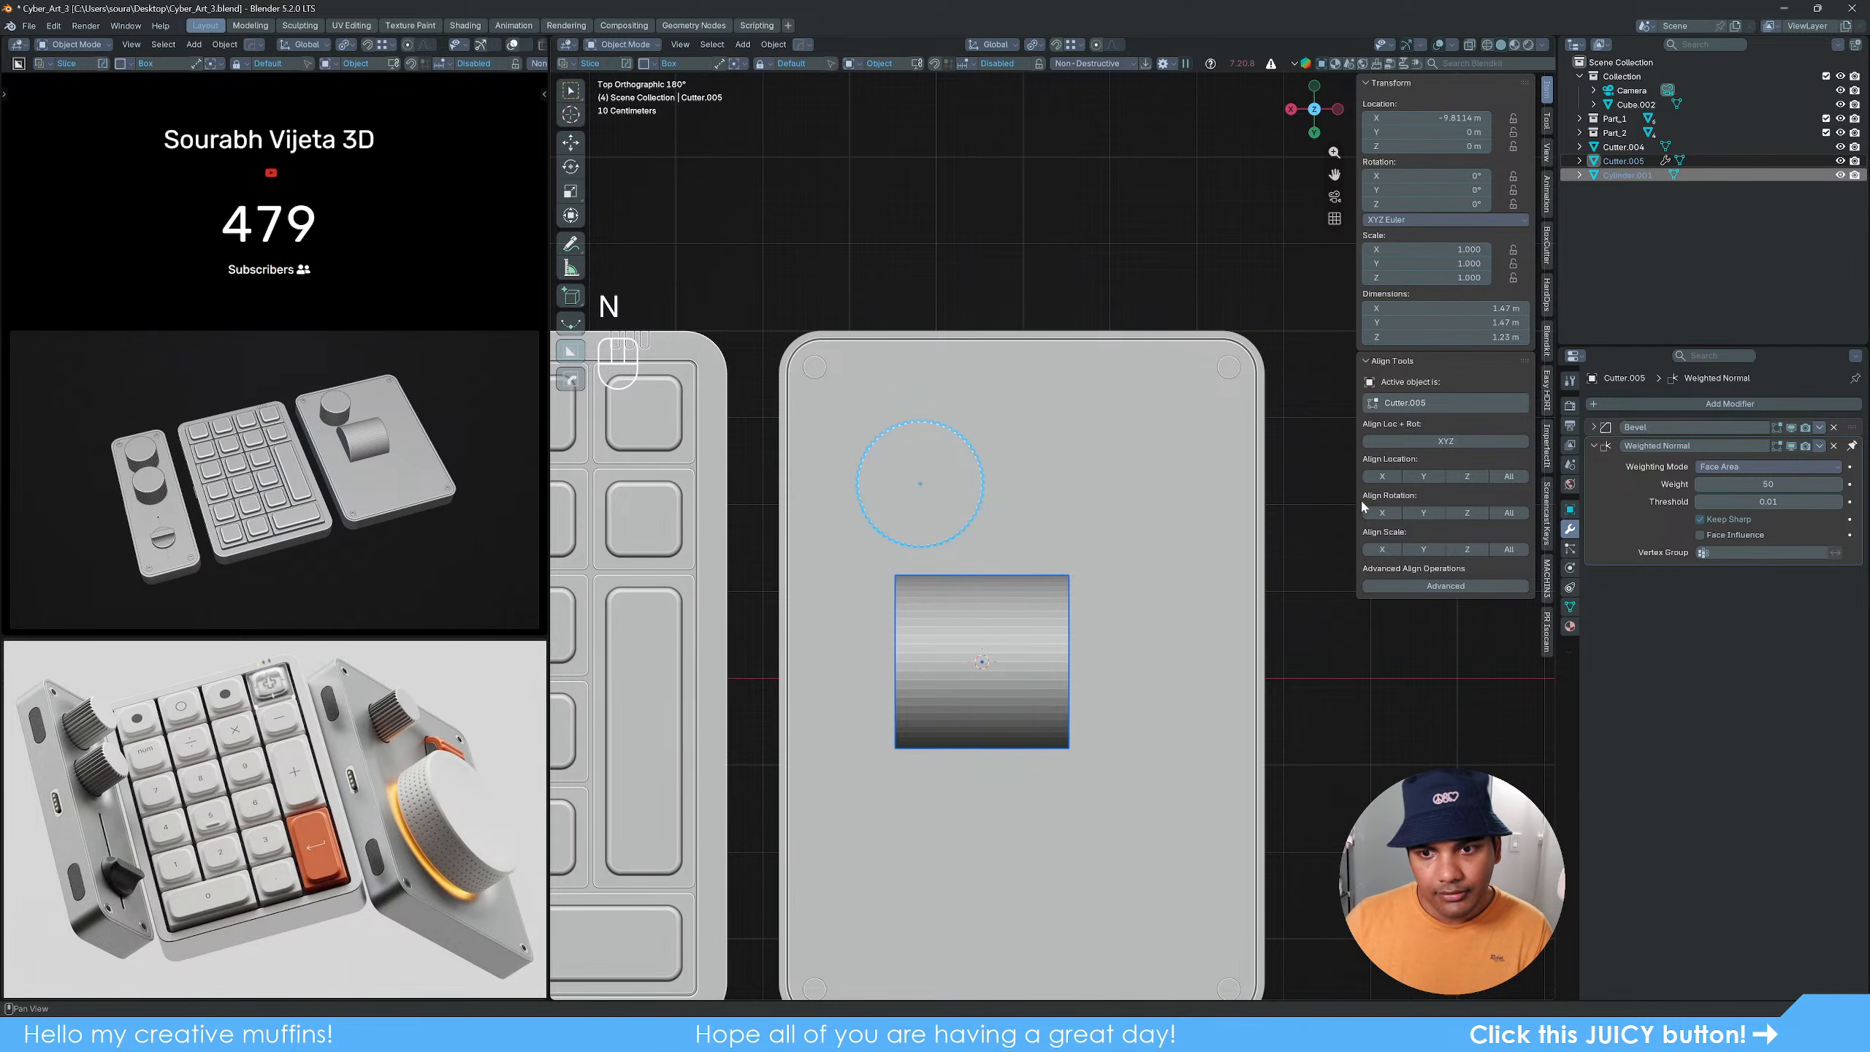
pyautogui.click(1429, 479)
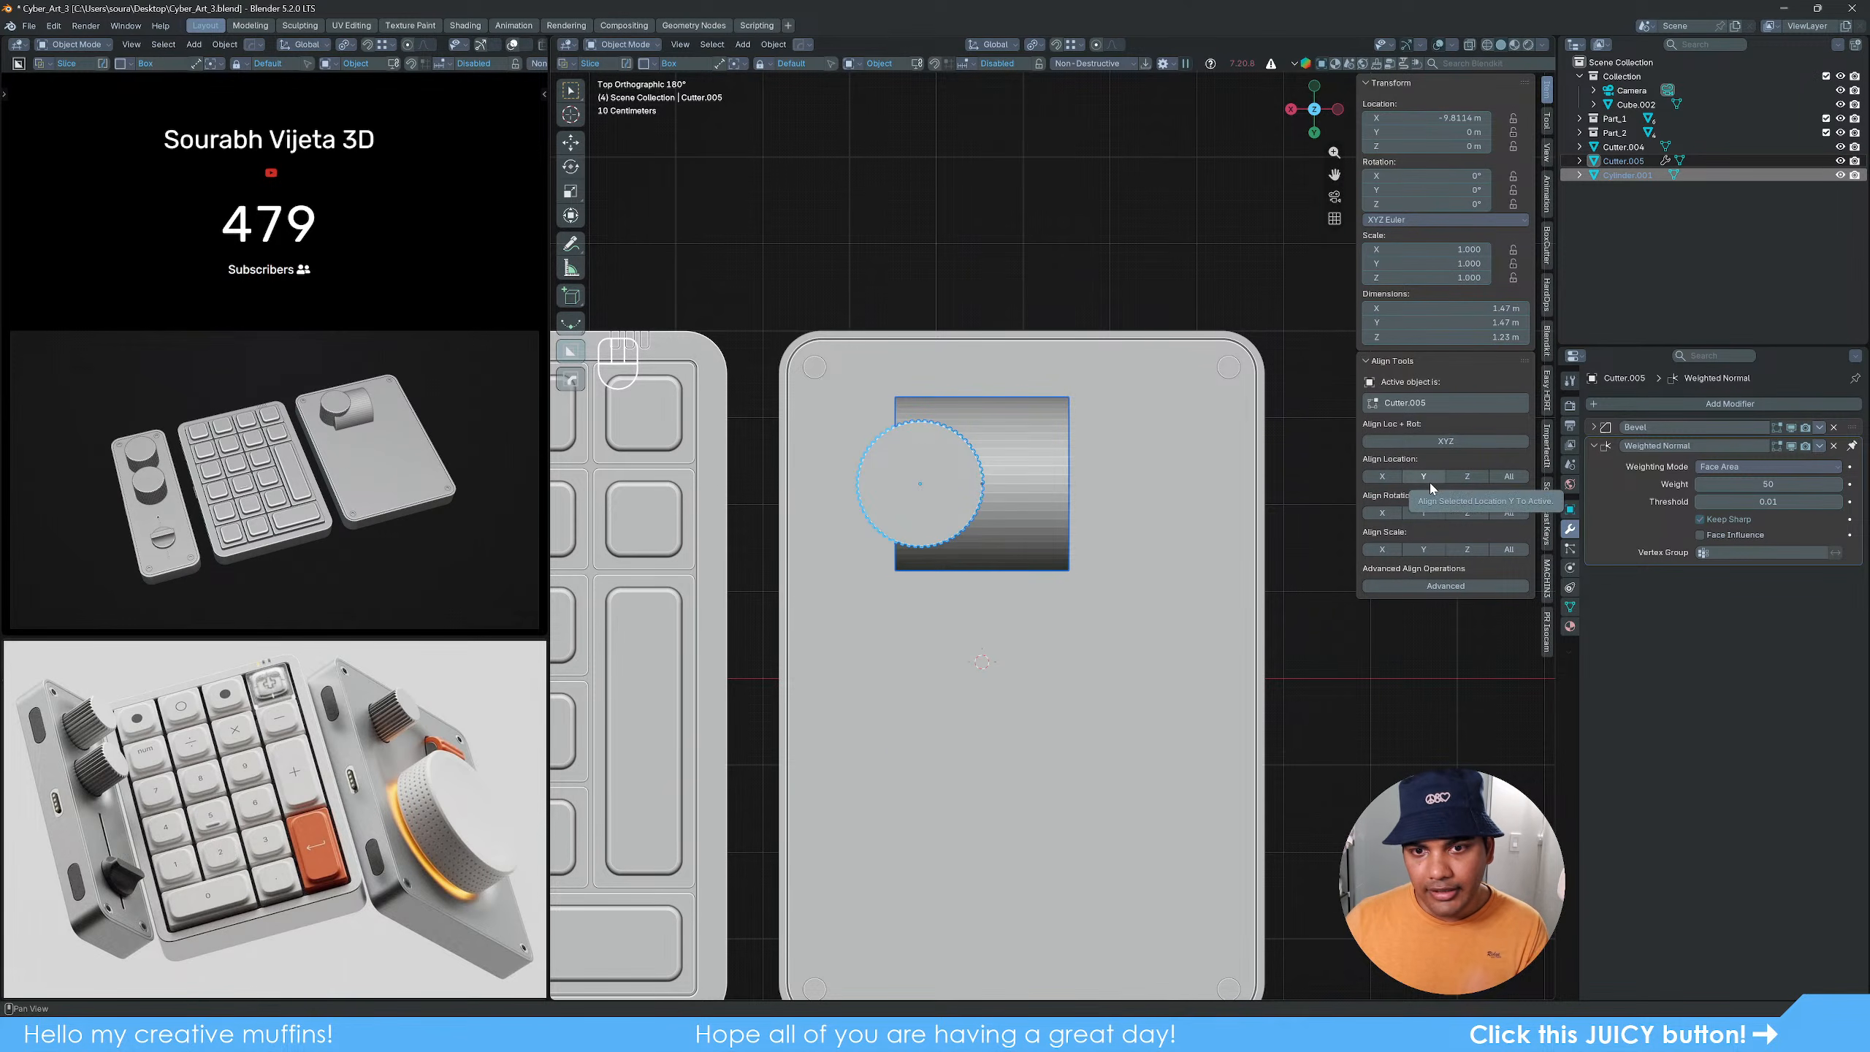
pyautogui.click(1197, 713)
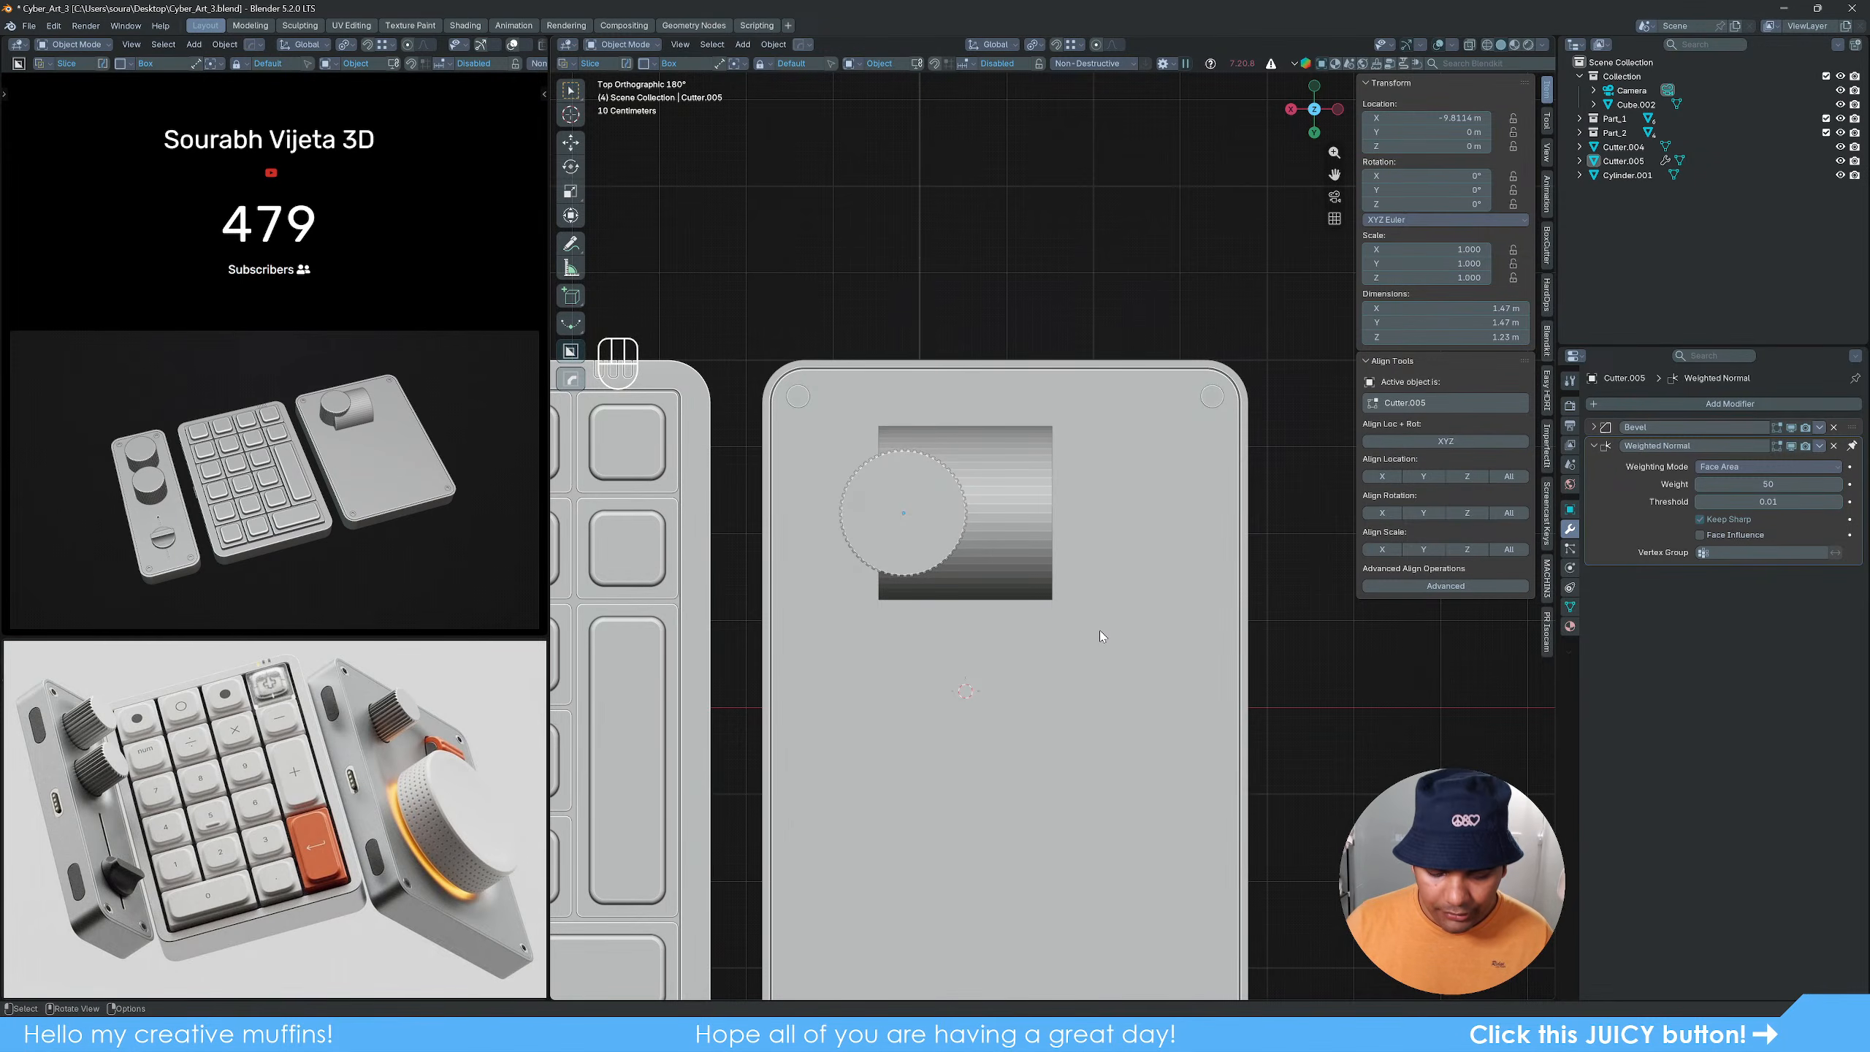
pyautogui.press('n')
# Step: Move the cylinder about -1.52 m along X so it sits beside the knob
pyautogui.scroll(3, 1099, 629)
pyautogui.click(1034, 576)
pyautogui.keyDown('shift'); pyautogui.moveTo(992, 664); pyautogui.dragTo(973, 664, button='middle'); pyautogui.keyUp('shift')
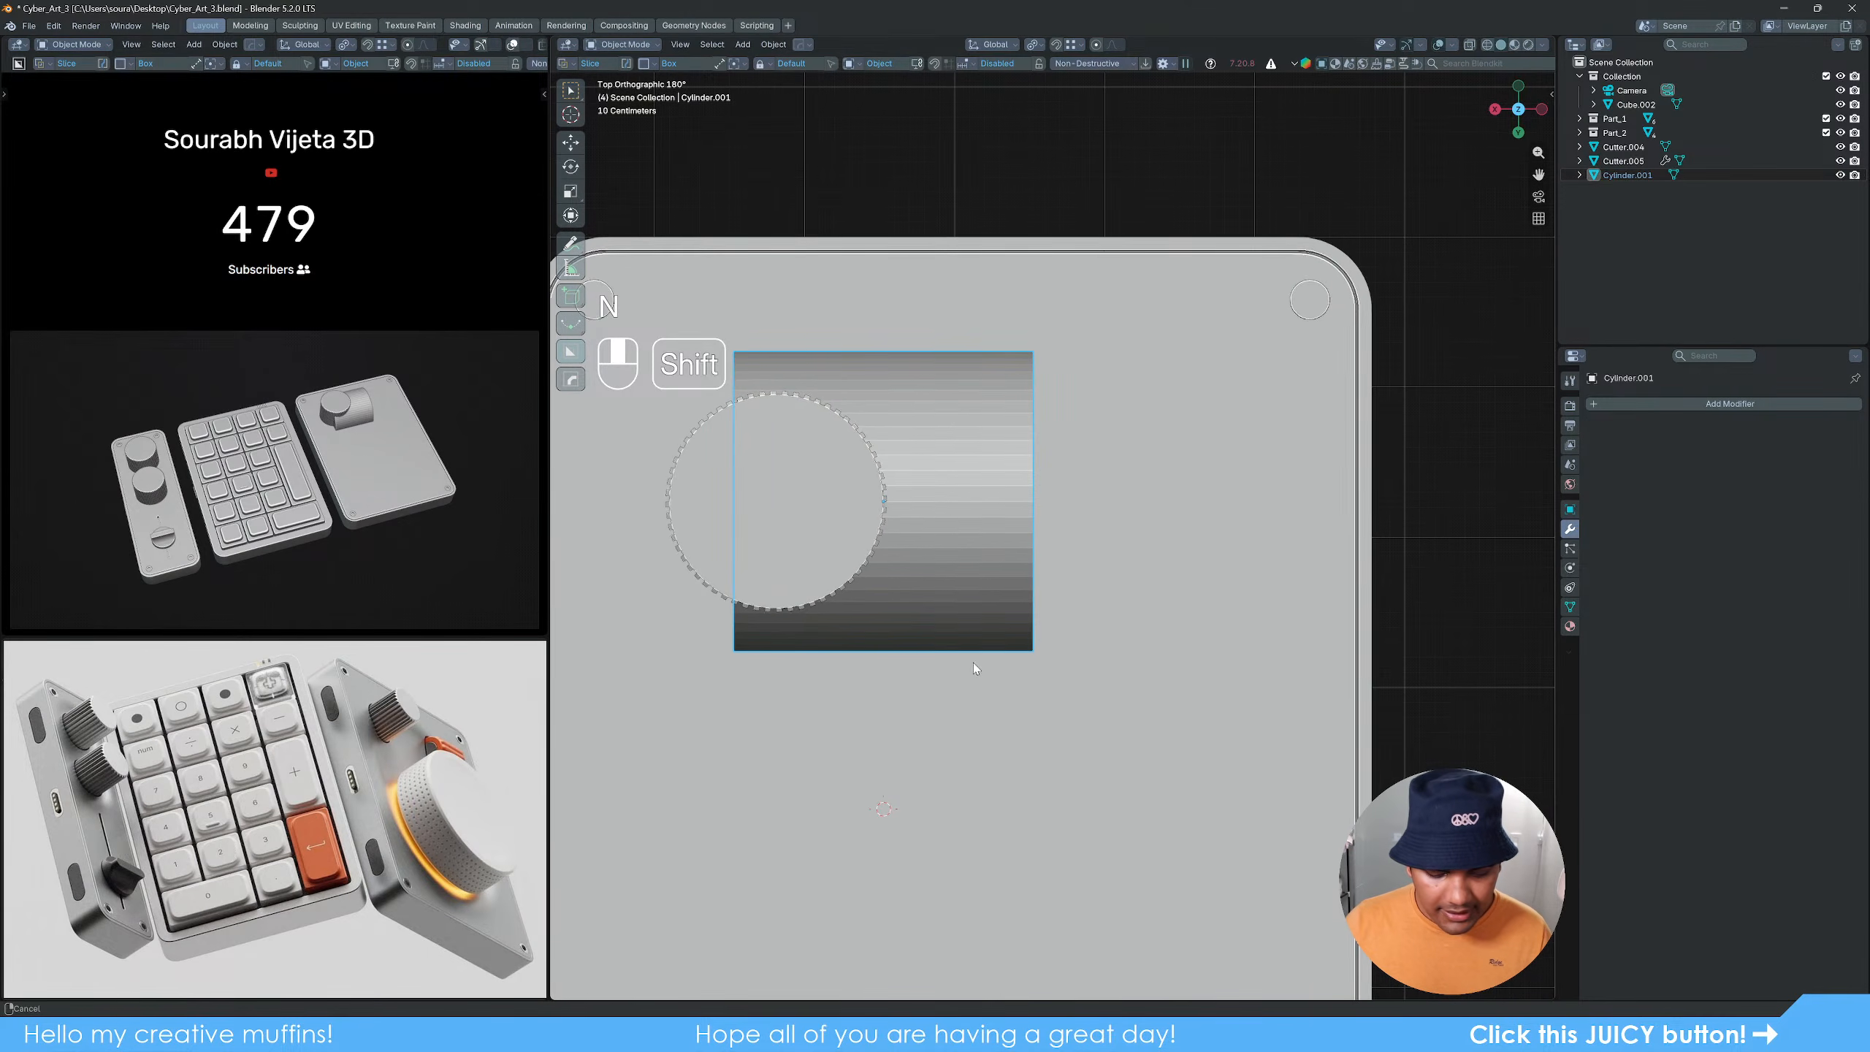
pyautogui.press('g')
pyautogui.press('z')
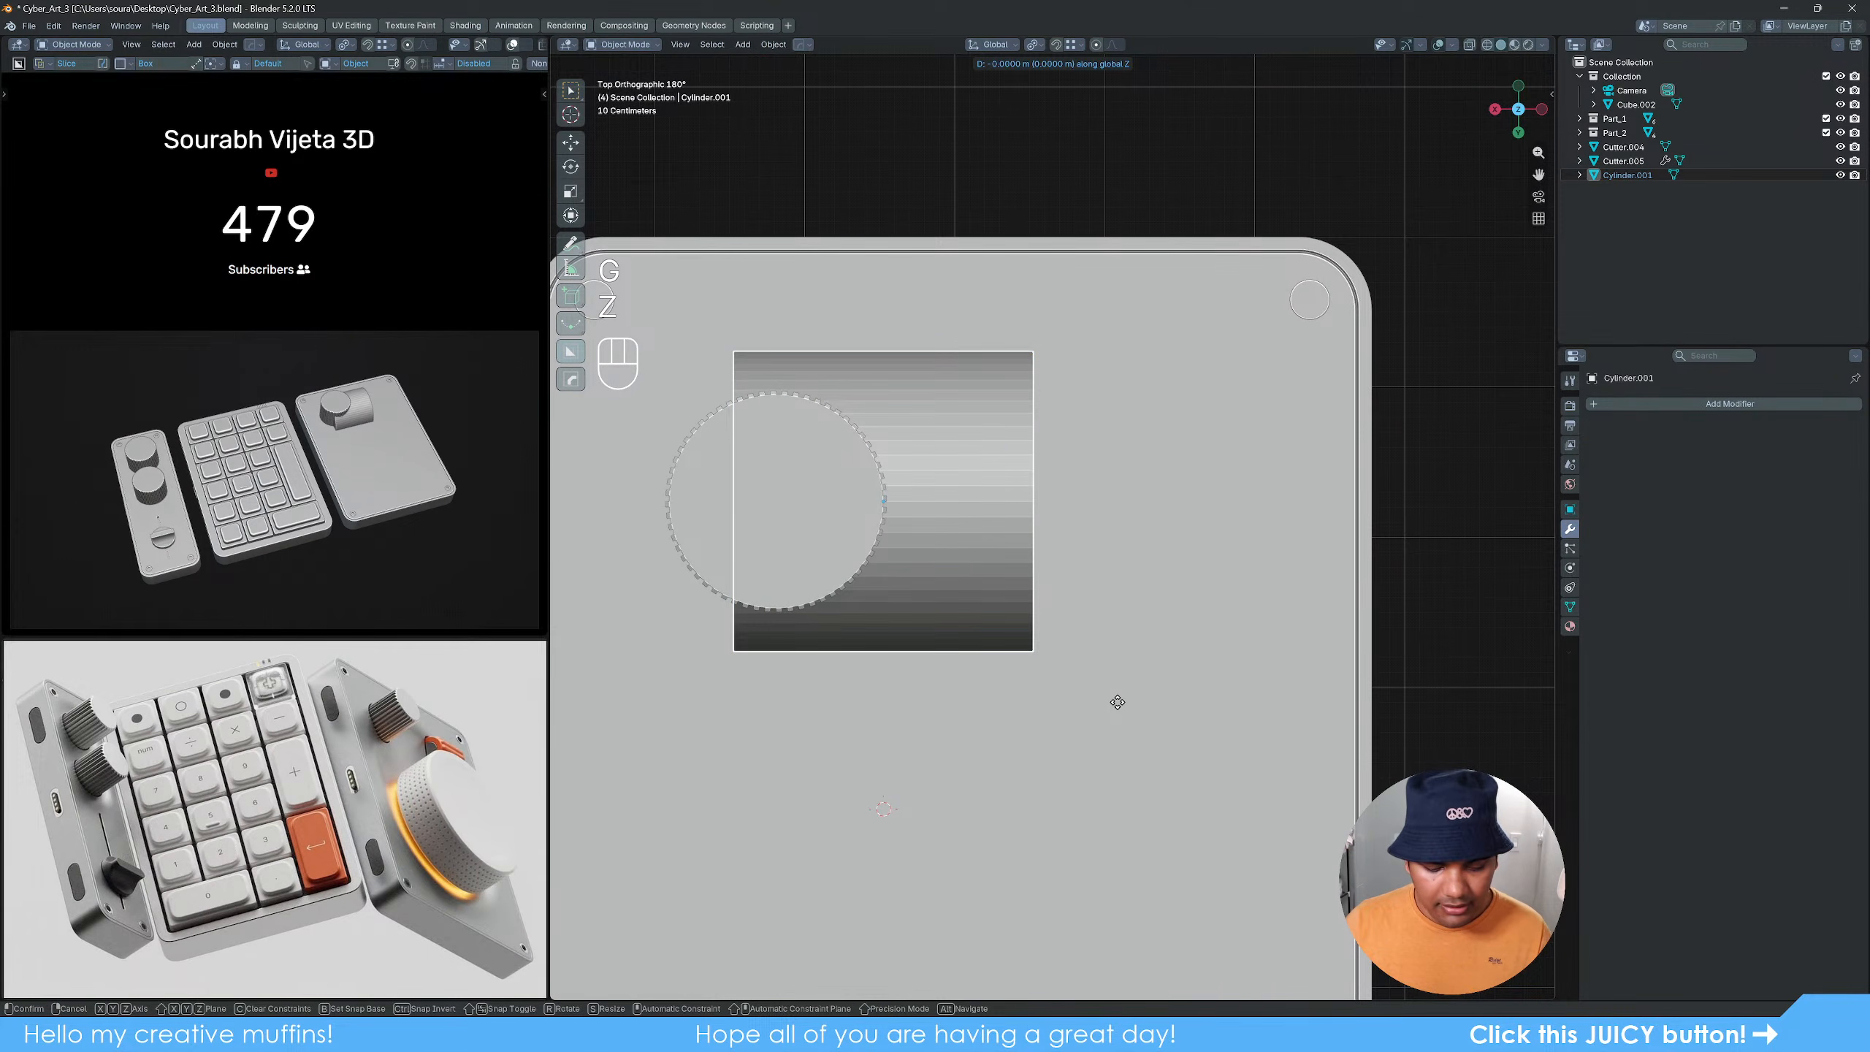
pyautogui.press('x')
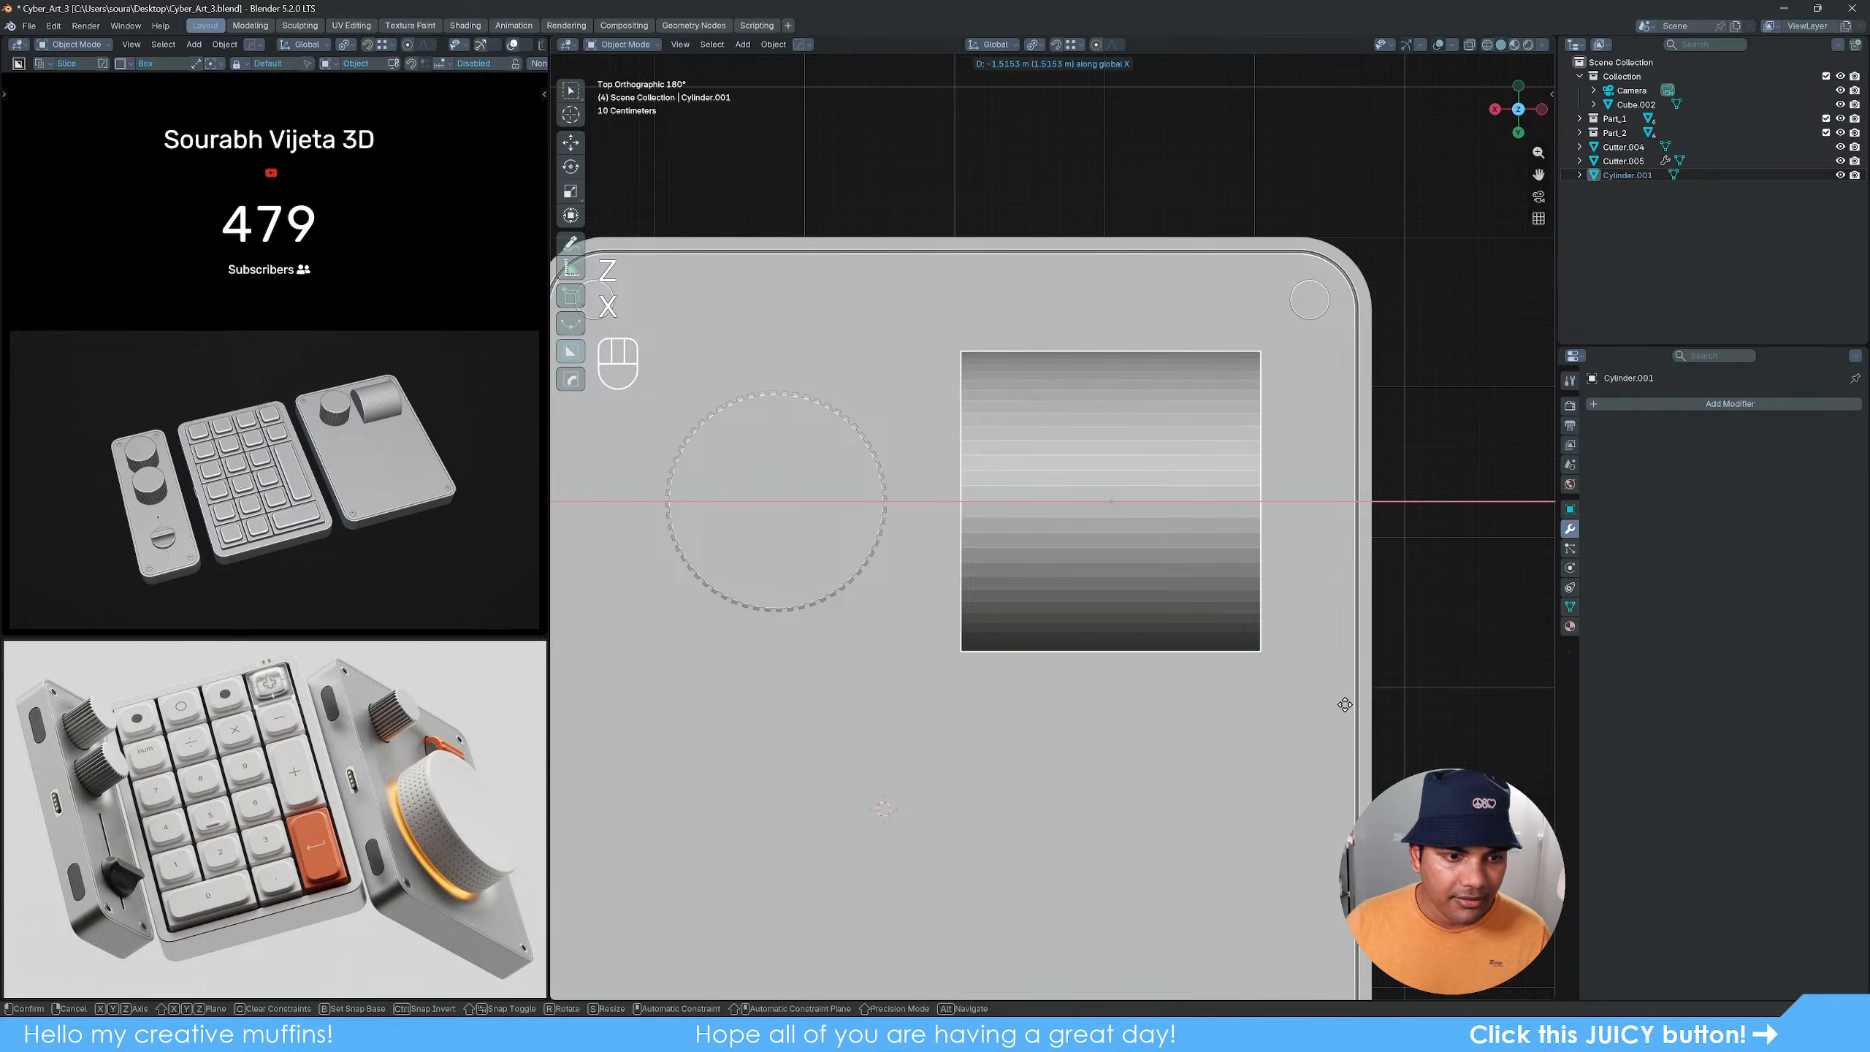
pyautogui.click(1344, 705)
# Step: Scale the cylinder uniformly to about 0.61 and narrow it along X by a factor of about 0.51
pyautogui.press('s')
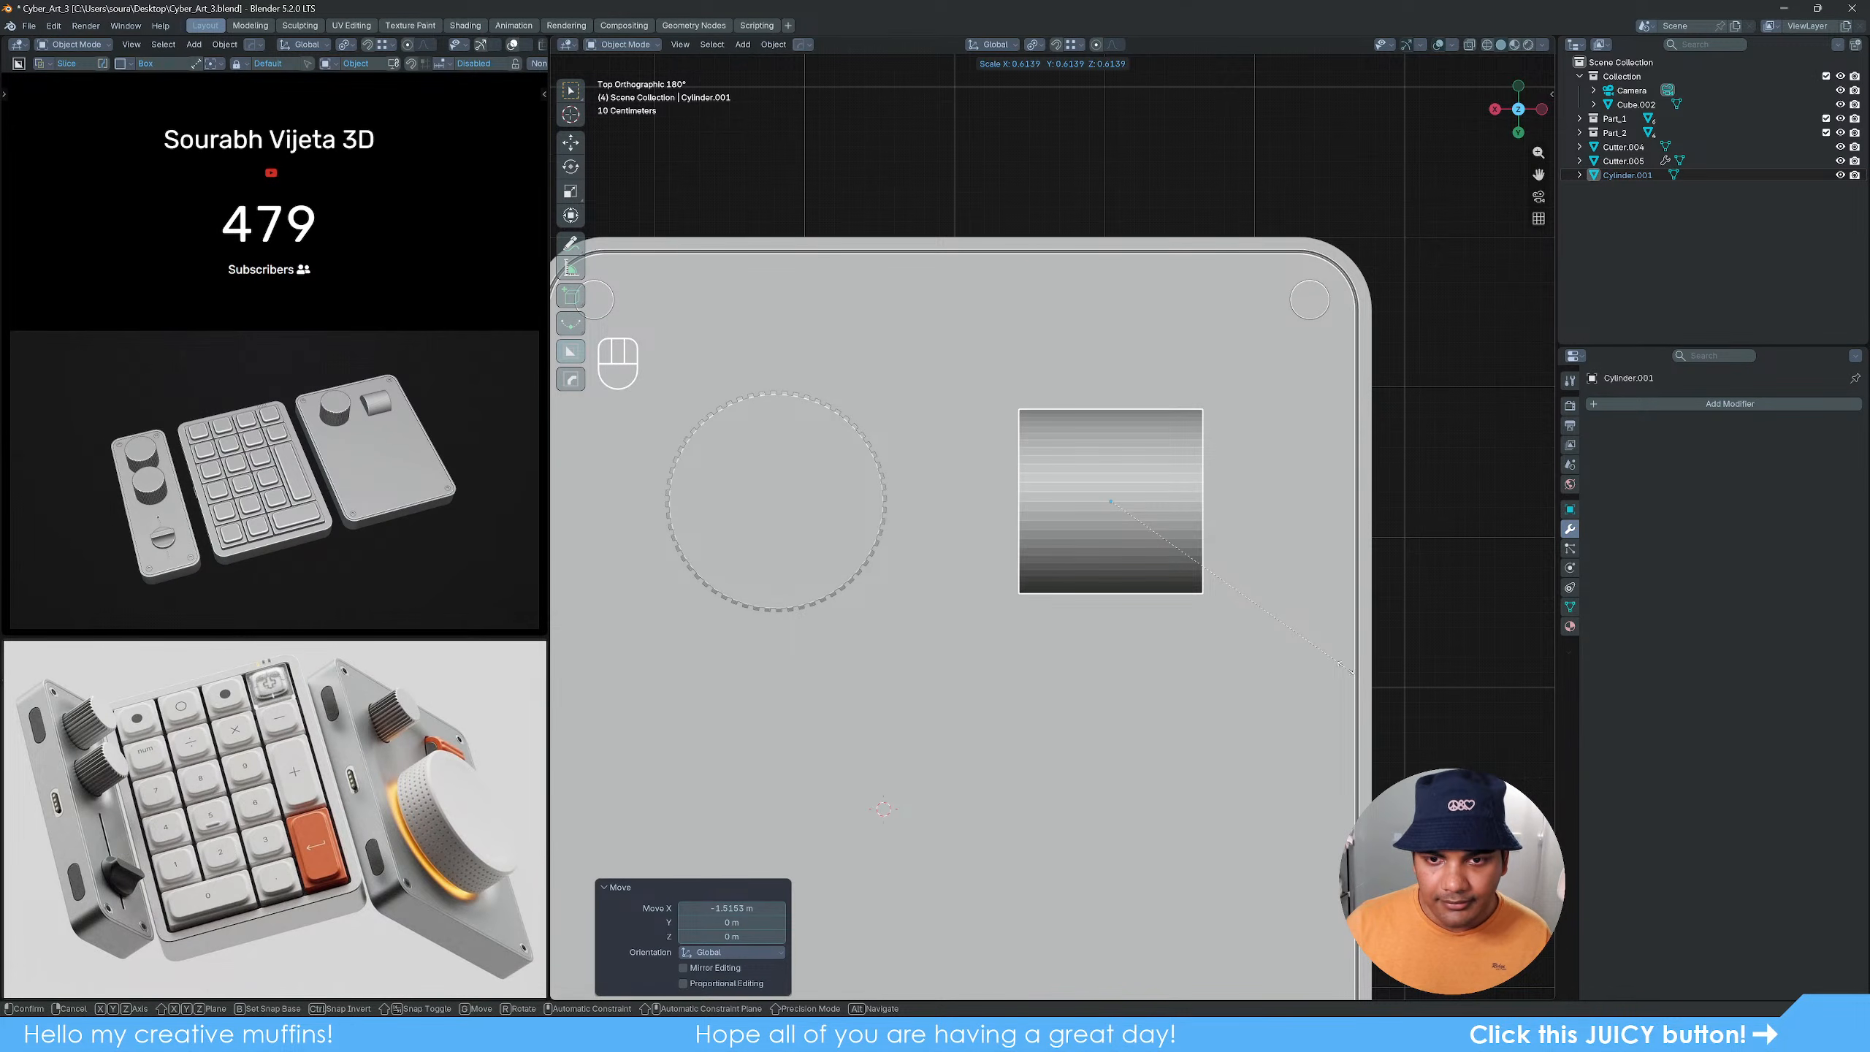
pyautogui.click(1346, 670)
pyautogui.press('s')
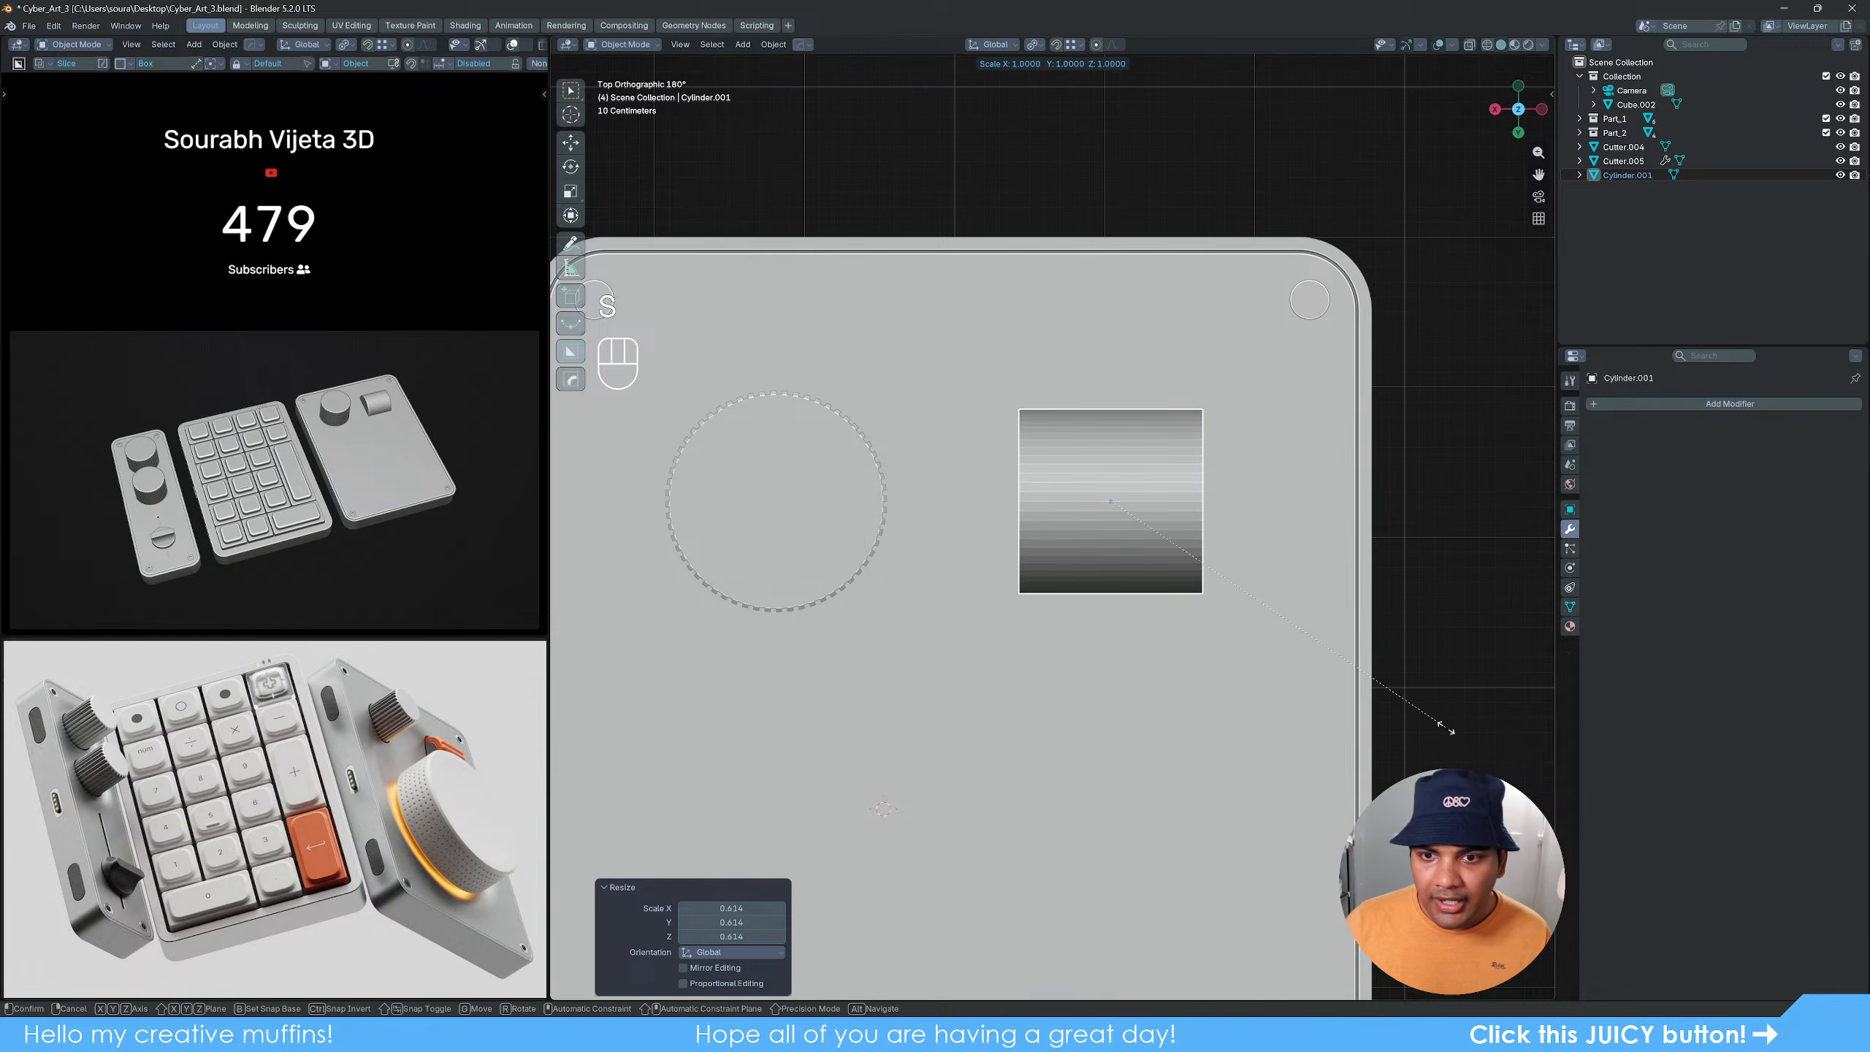
pyautogui.press('x')
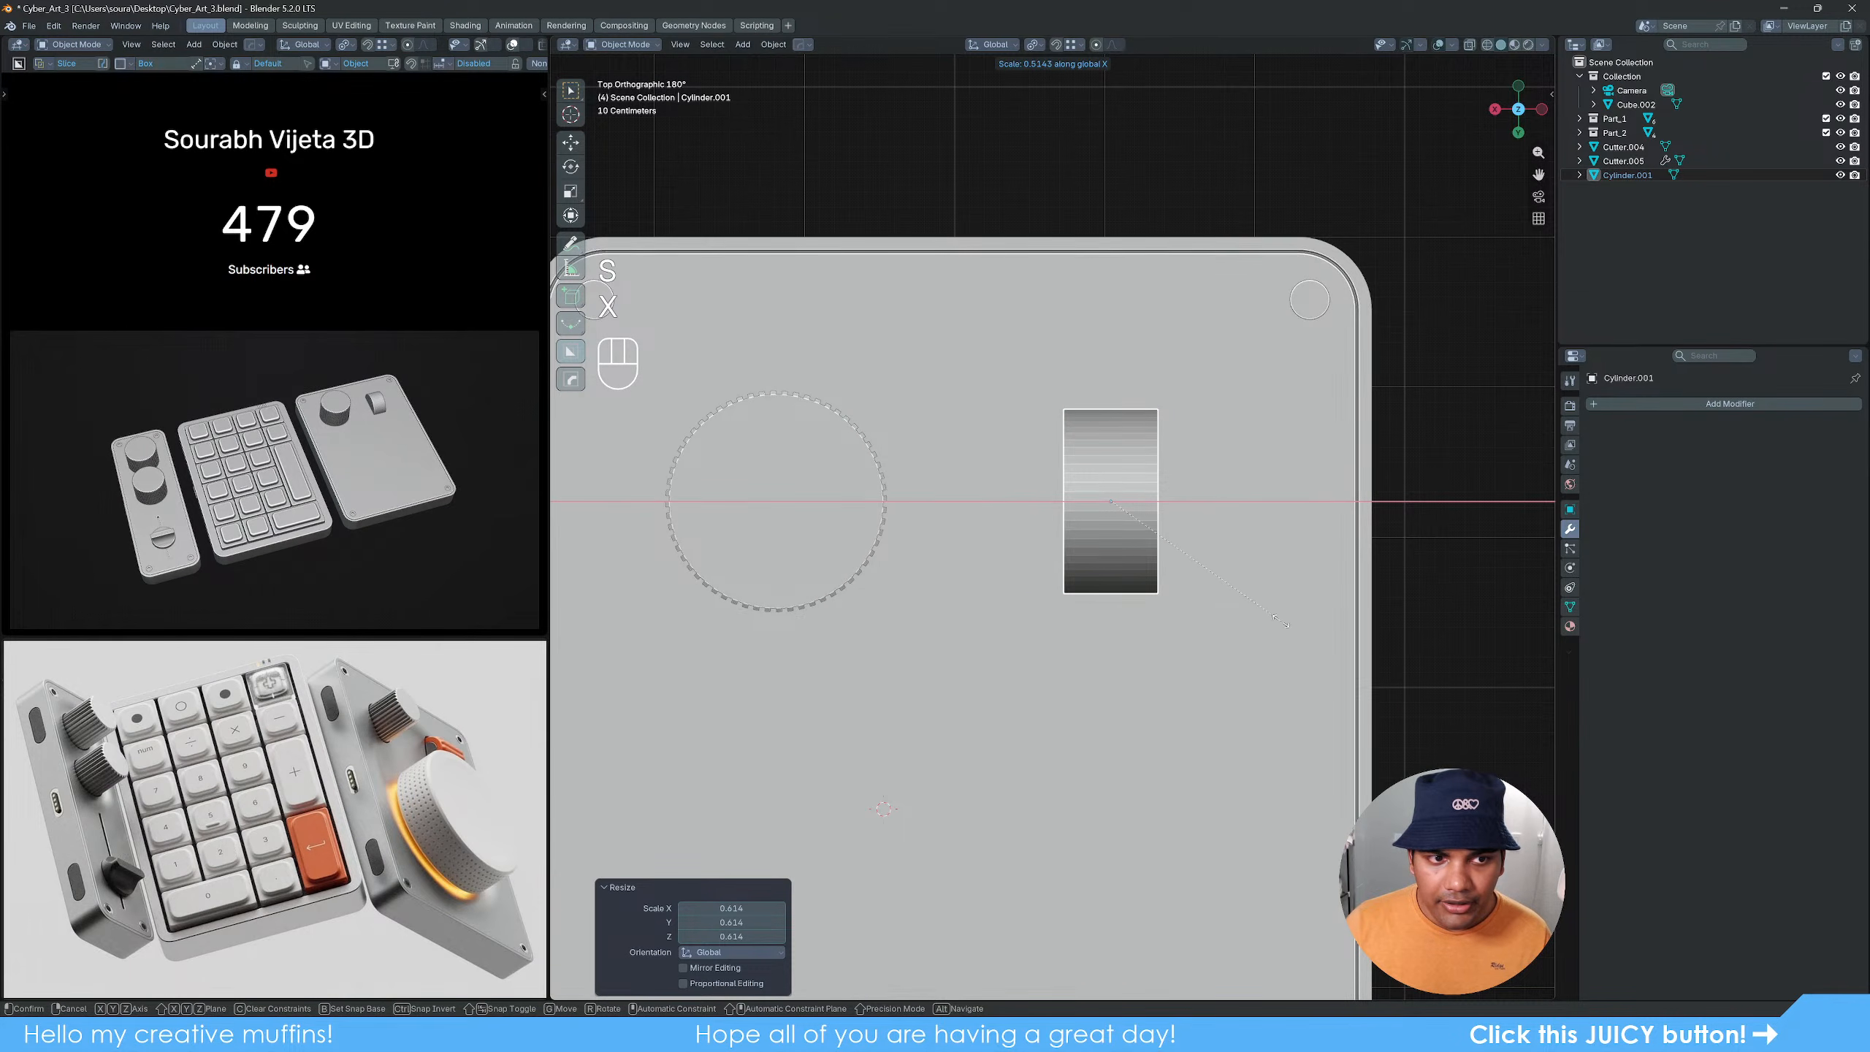
pyautogui.click(1285, 624)
pyautogui.moveTo(1303, 646); pyautogui.dragTo(1124, 633, button='middle')
pyautogui.scroll(5, 1195, 518)
pyautogui.click(1110, 609)
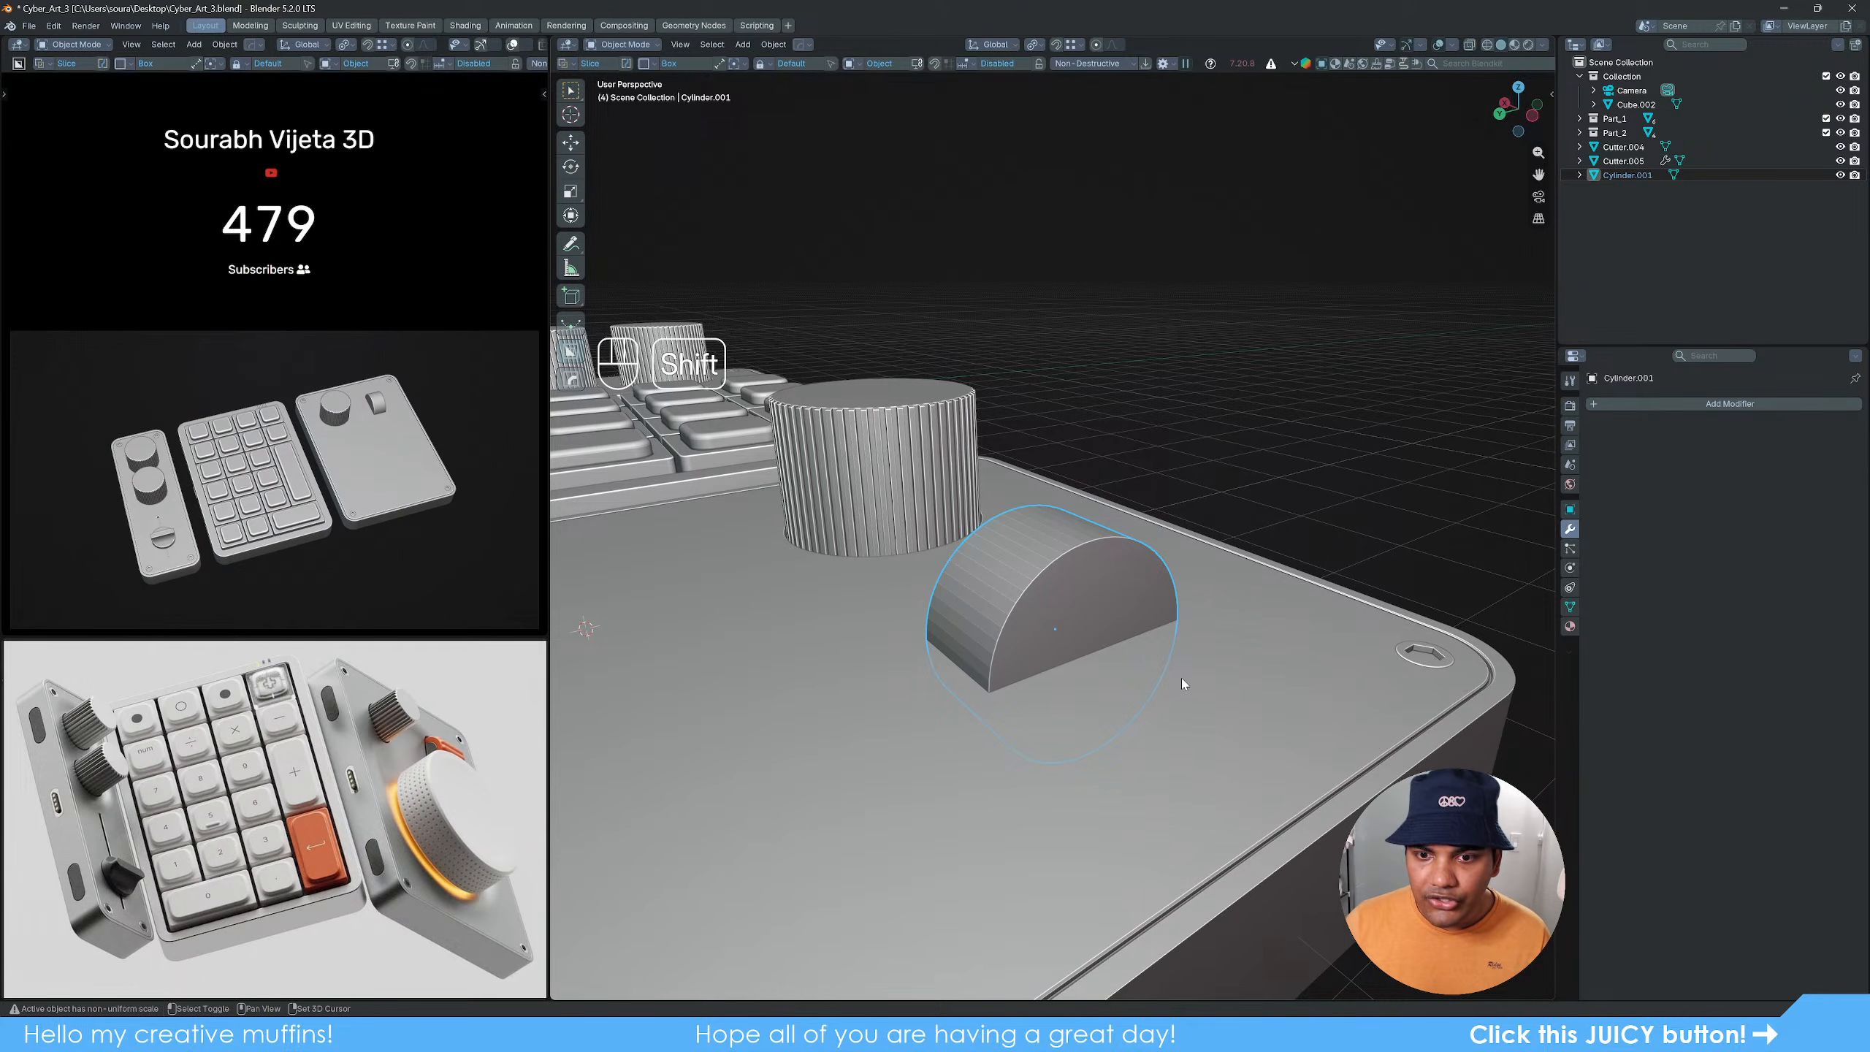
# Step: Duplicate the wheel cylinder and raise the copy about 1.65 m along Z
pyautogui.hotkey('shift', 'd')
pyautogui.press('z')
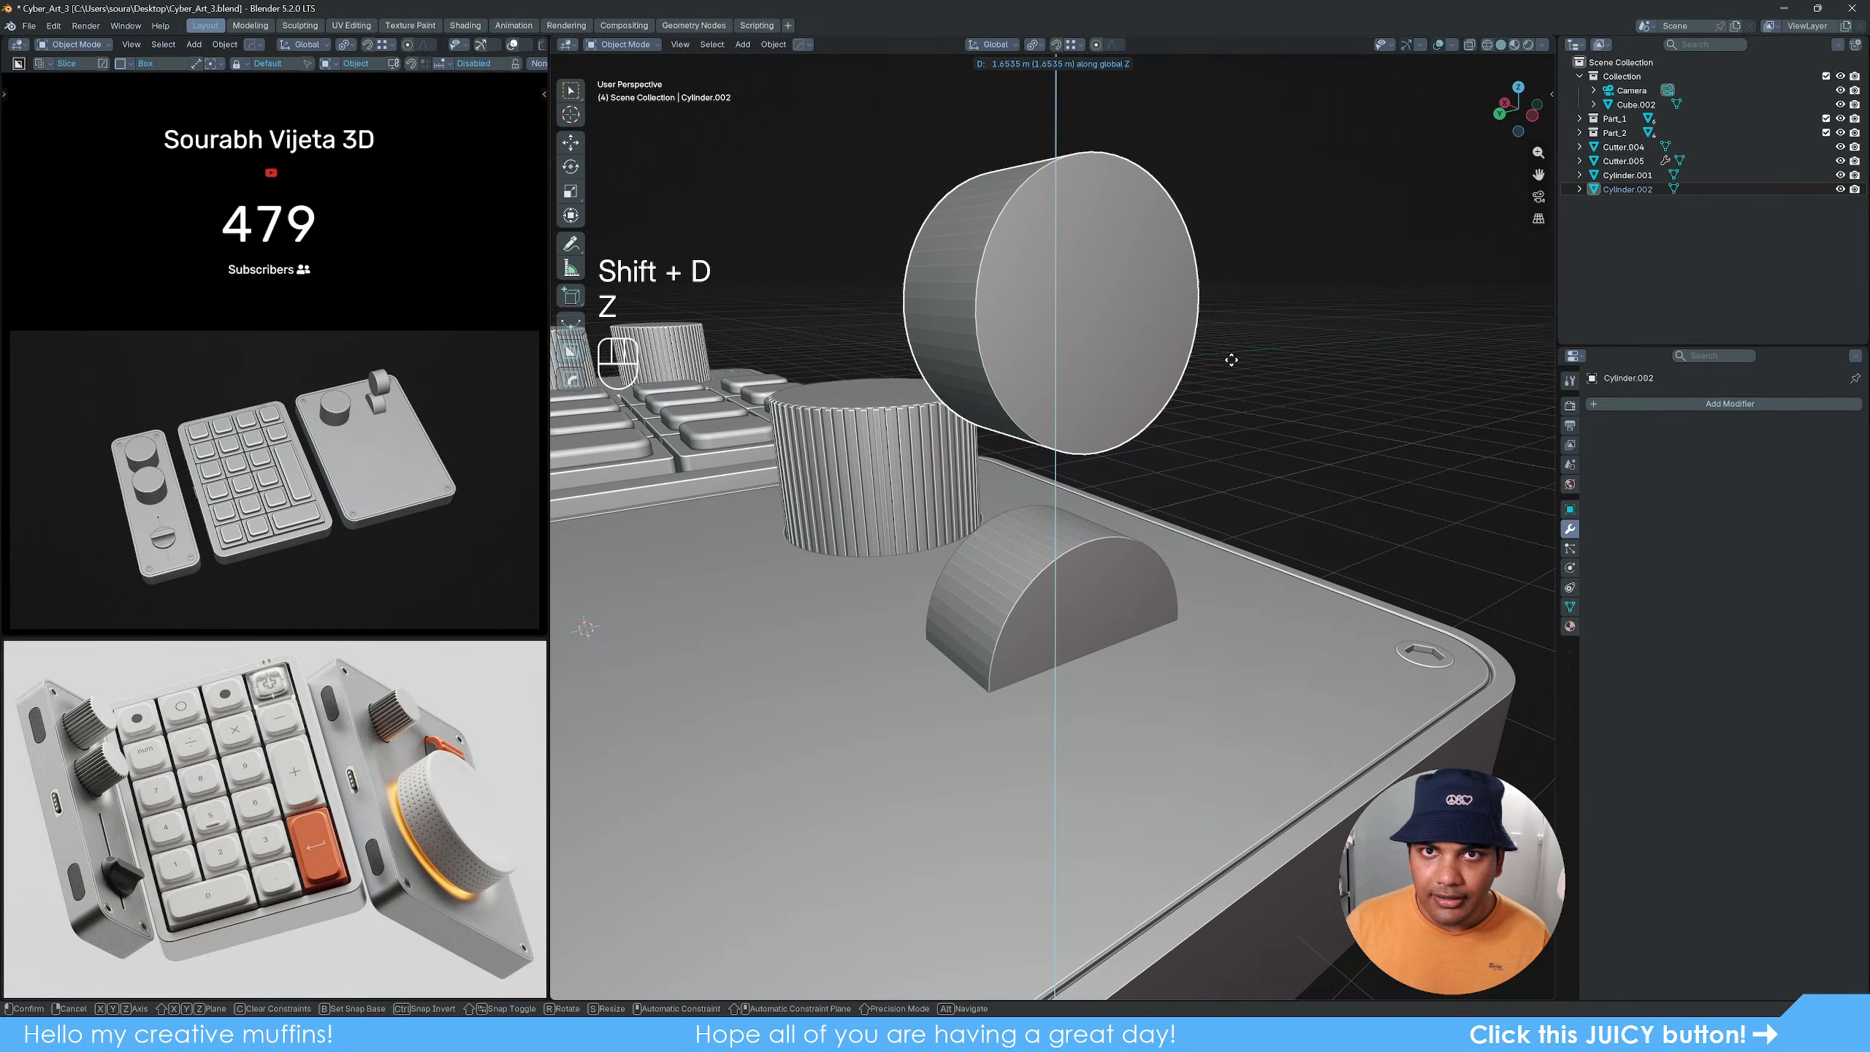
pyautogui.click(1231, 359)
# Step: Delete the faces of the raised copy's lower half, selecting them through the mesh from the back view
pyautogui.press('Tab')
pyautogui.keyDown('alt'); pyautogui.moveTo(1141, 383); pyautogui.dragTo(1193, 361, button='middle'); pyautogui.keyUp('alt')
pyautogui.keyDown('shift'); pyautogui.moveTo(1237, 350); pyautogui.dragTo(1301, 463, button='middle'); pyautogui.keyUp('shift')
pyautogui.scroll(2, 1248, 435)
pyautogui.hotkey('shift', 'z')
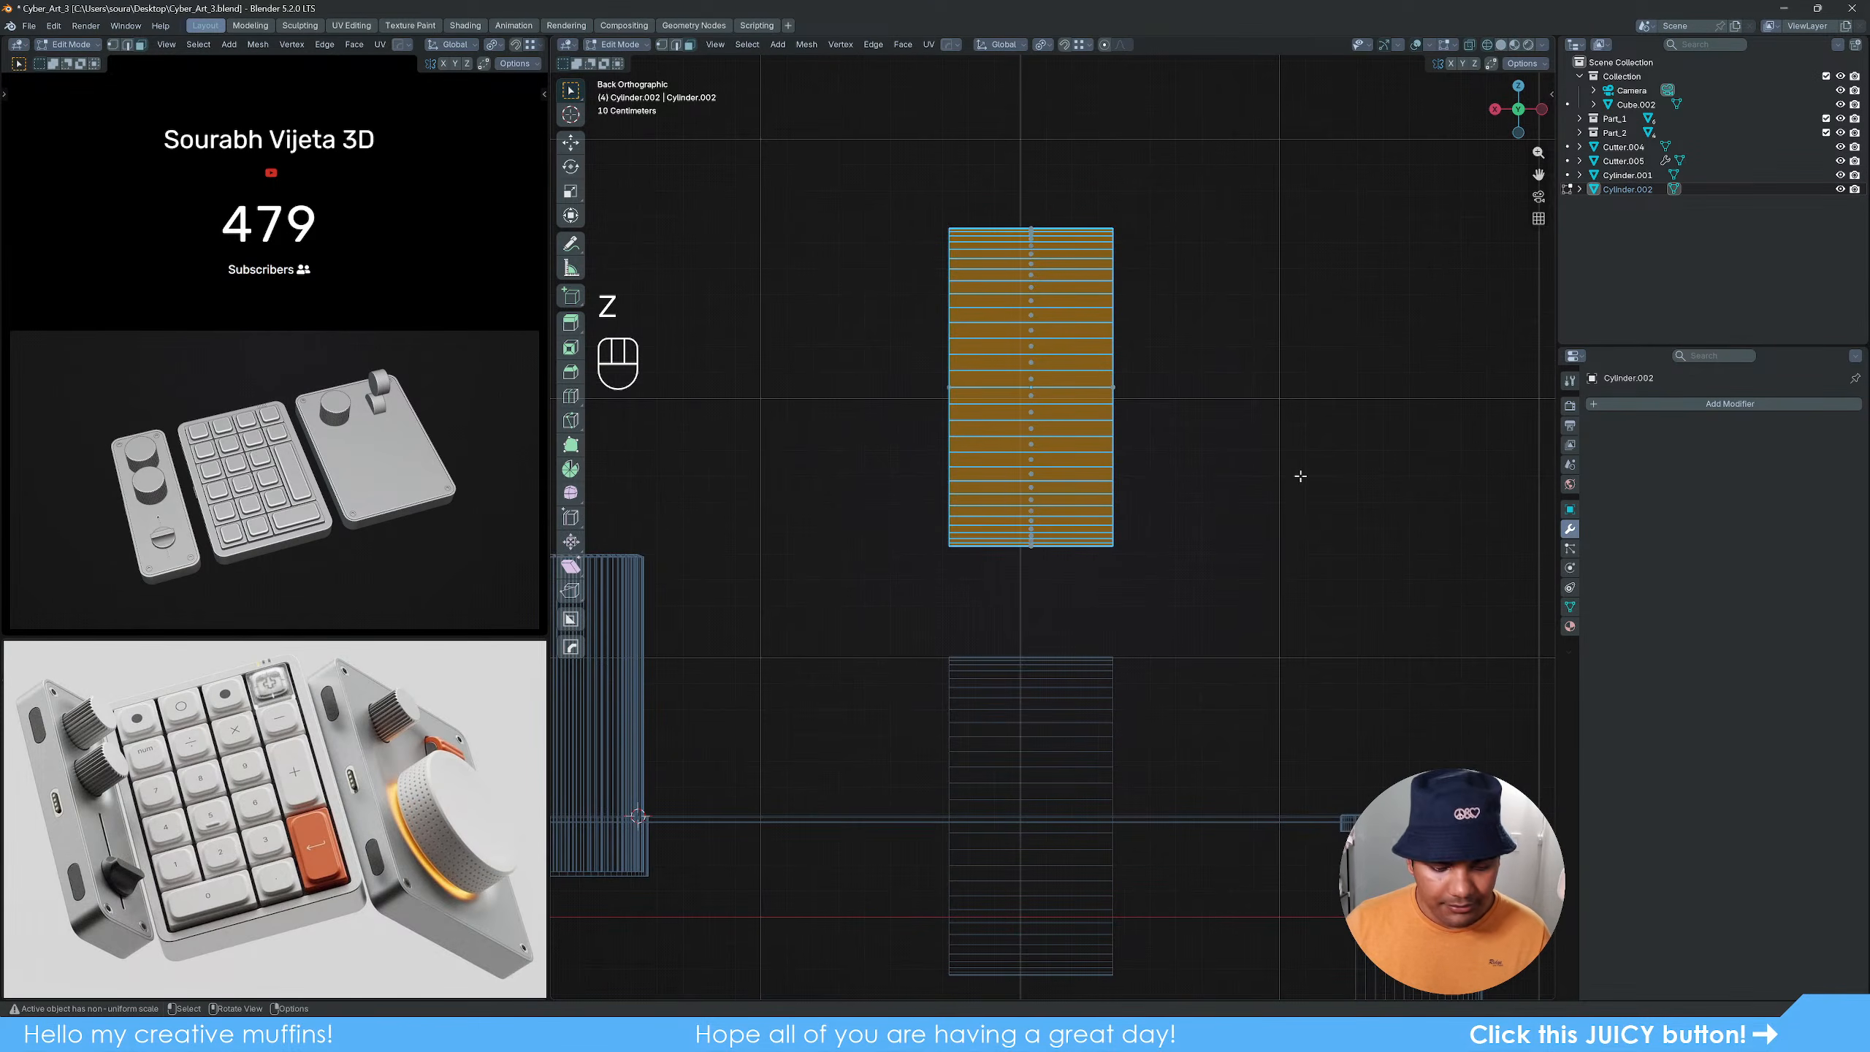
pyautogui.moveTo(1324, 610); pyautogui.dragTo(704, 390)
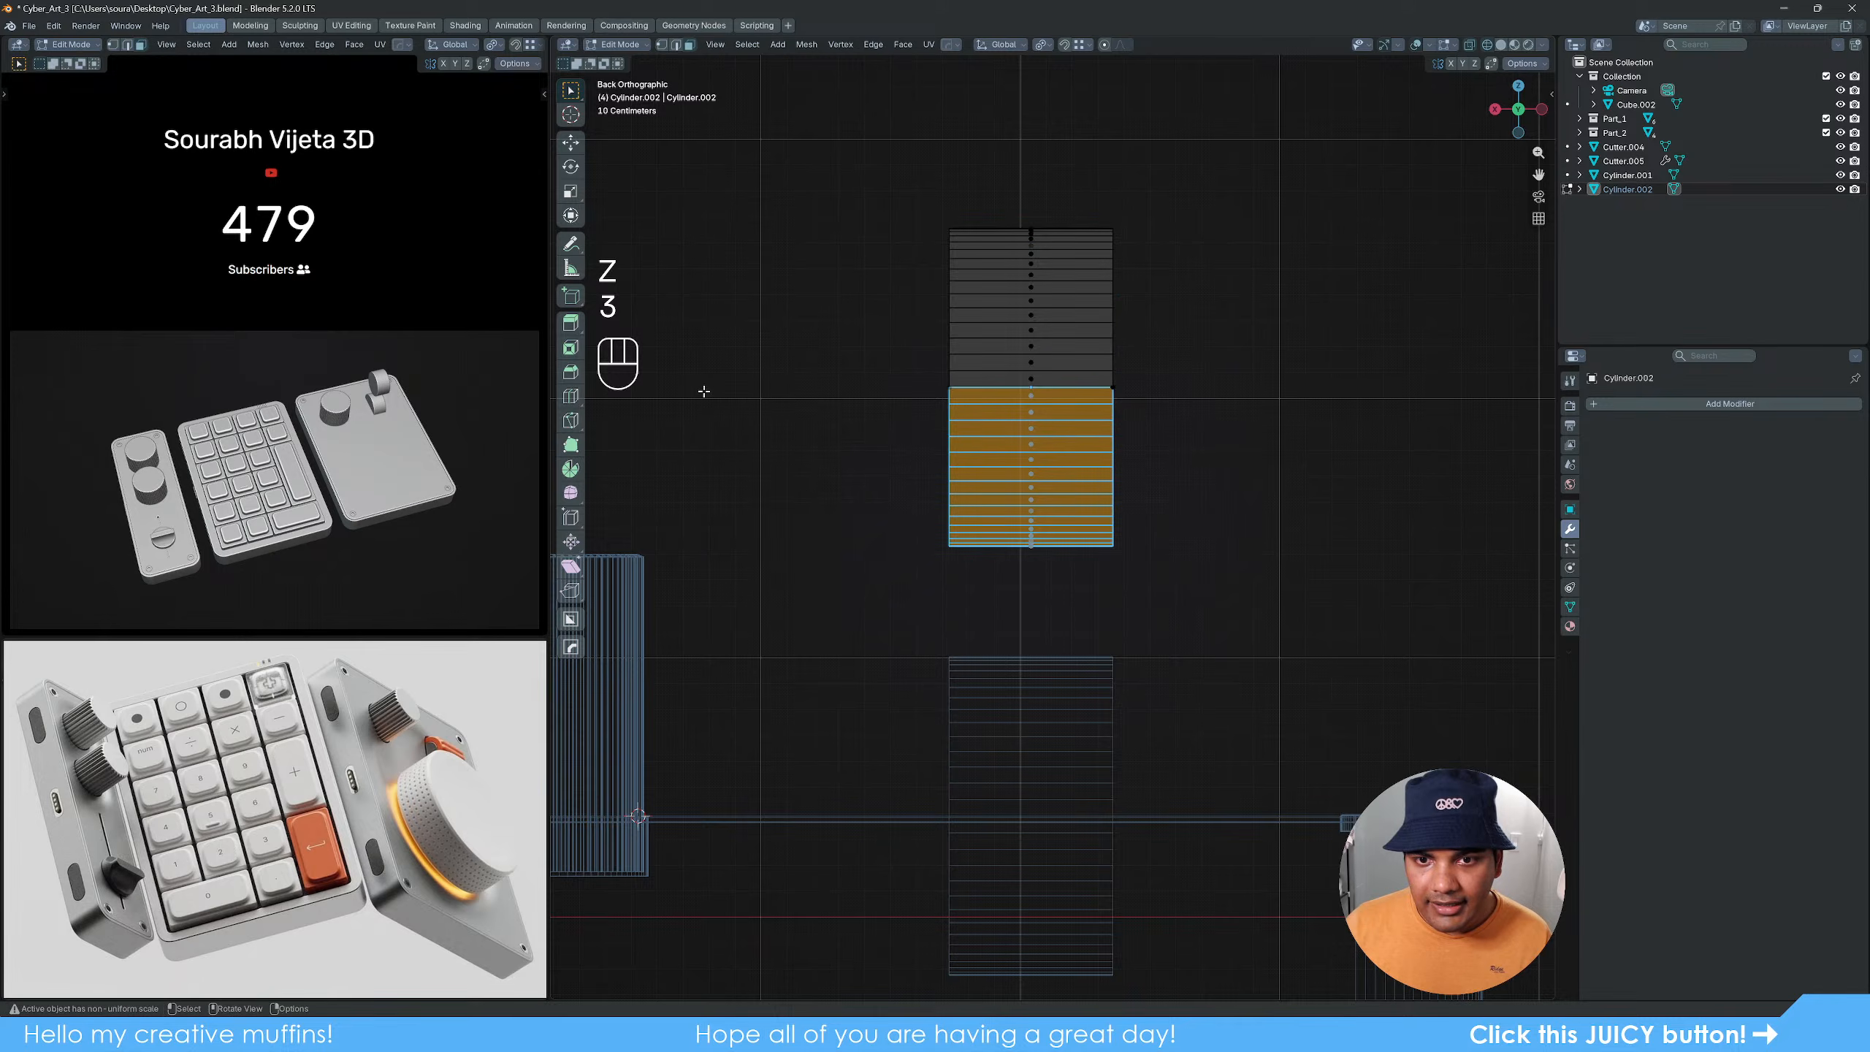
pyautogui.press('x')
pyautogui.click(1190, 475)
# Step: Delete the two flat end faces of the copy, leaving only the curved arch surface
pyautogui.moveTo(1189, 475); pyautogui.dragTo(1100, 473, button='middle')
pyautogui.click(1079, 374)
pyautogui.keyDown('shift'); pyautogui.click(943, 439); pyautogui.keyUp('shift')
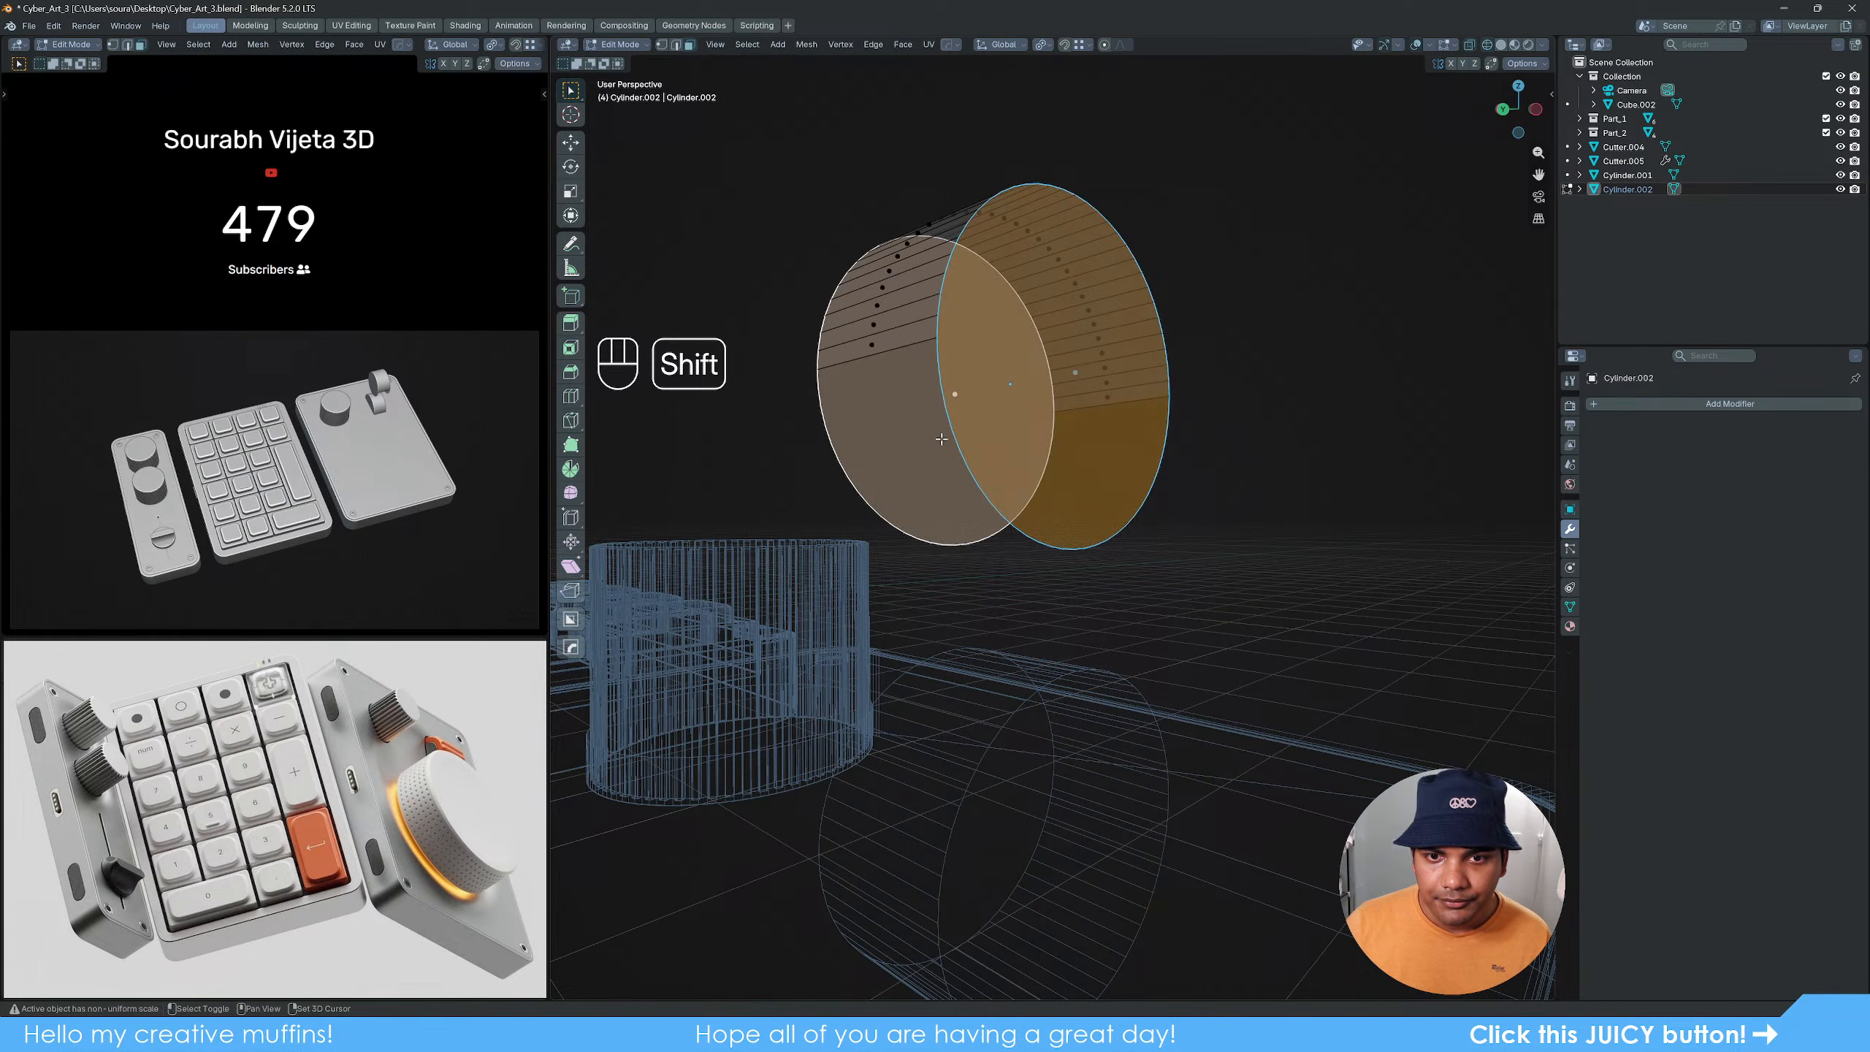
pyautogui.press('x')
pyautogui.click(943, 442)
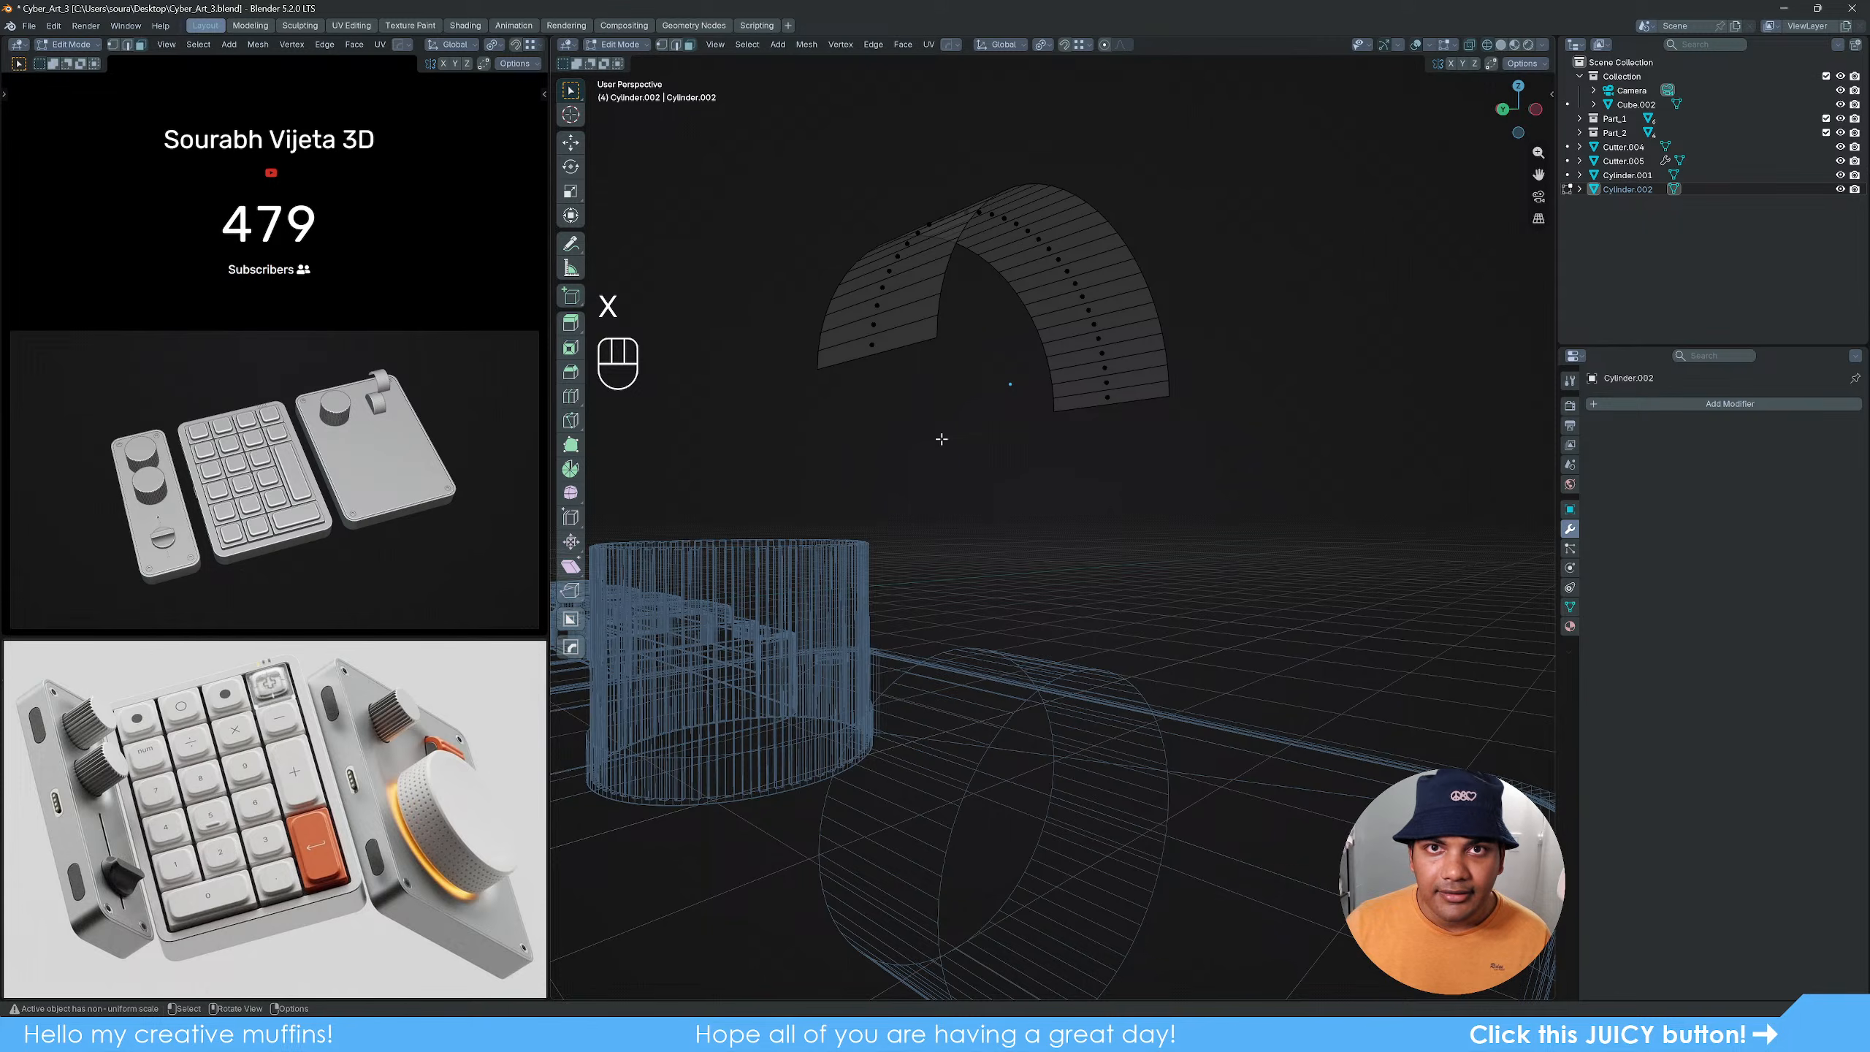
# Step: Extrude the arch's two lower edges straight down along Z and fill a face between them
pyautogui.moveTo(942, 439); pyautogui.dragTo(961, 445, button='middle')
pyautogui.click(936, 362)
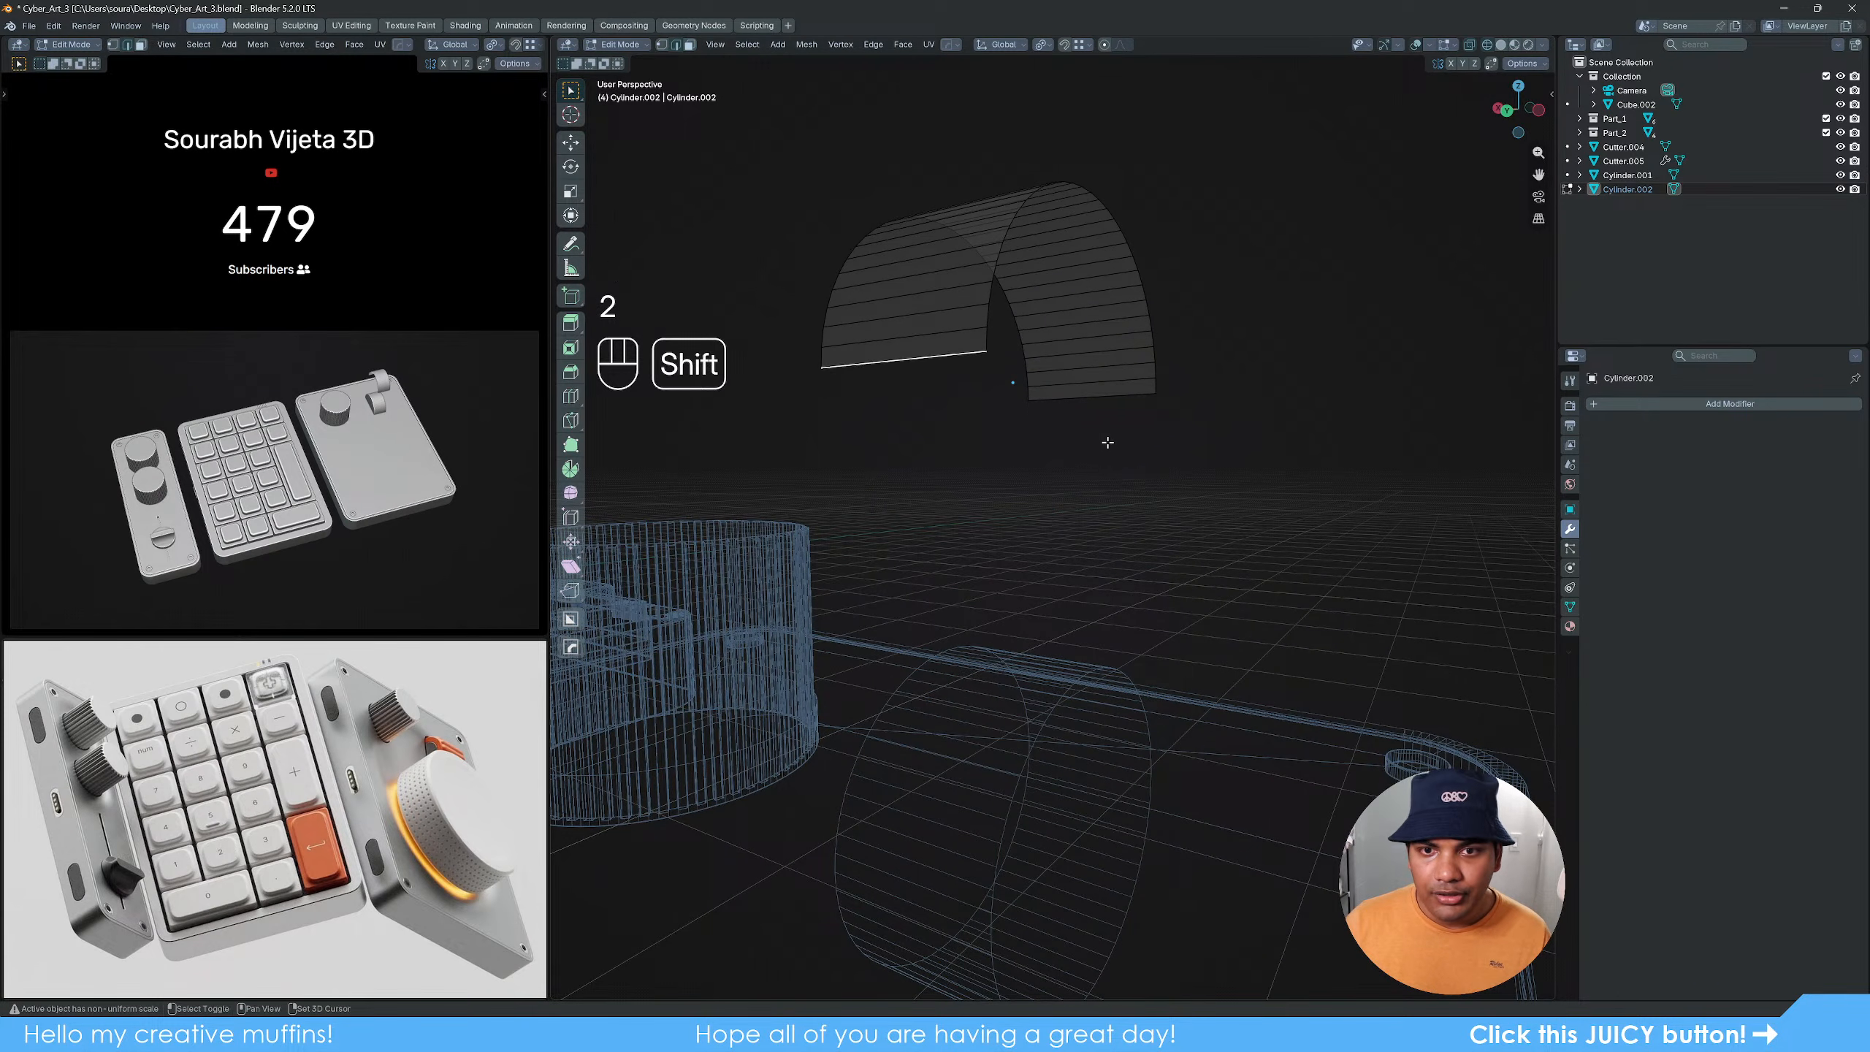
pyautogui.press('e')
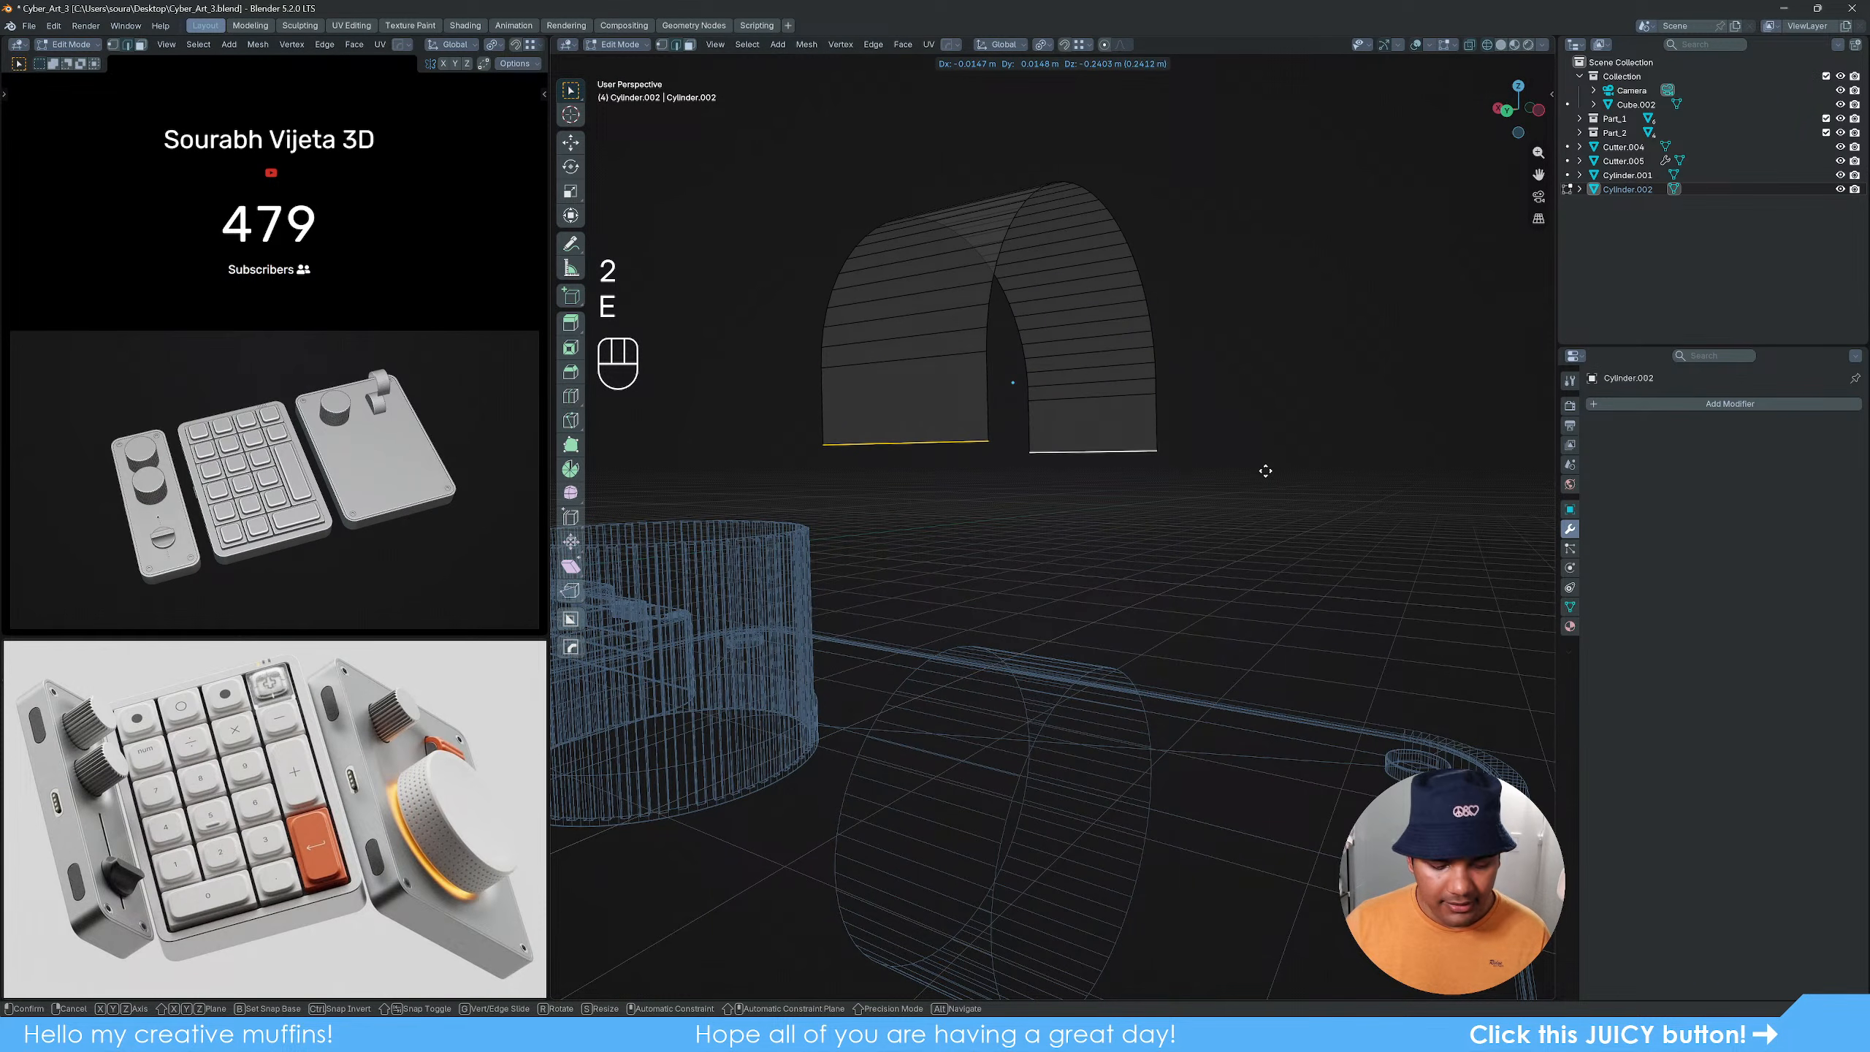
pyautogui.press('z')
pyautogui.click(1271, 529)
pyautogui.press('f')
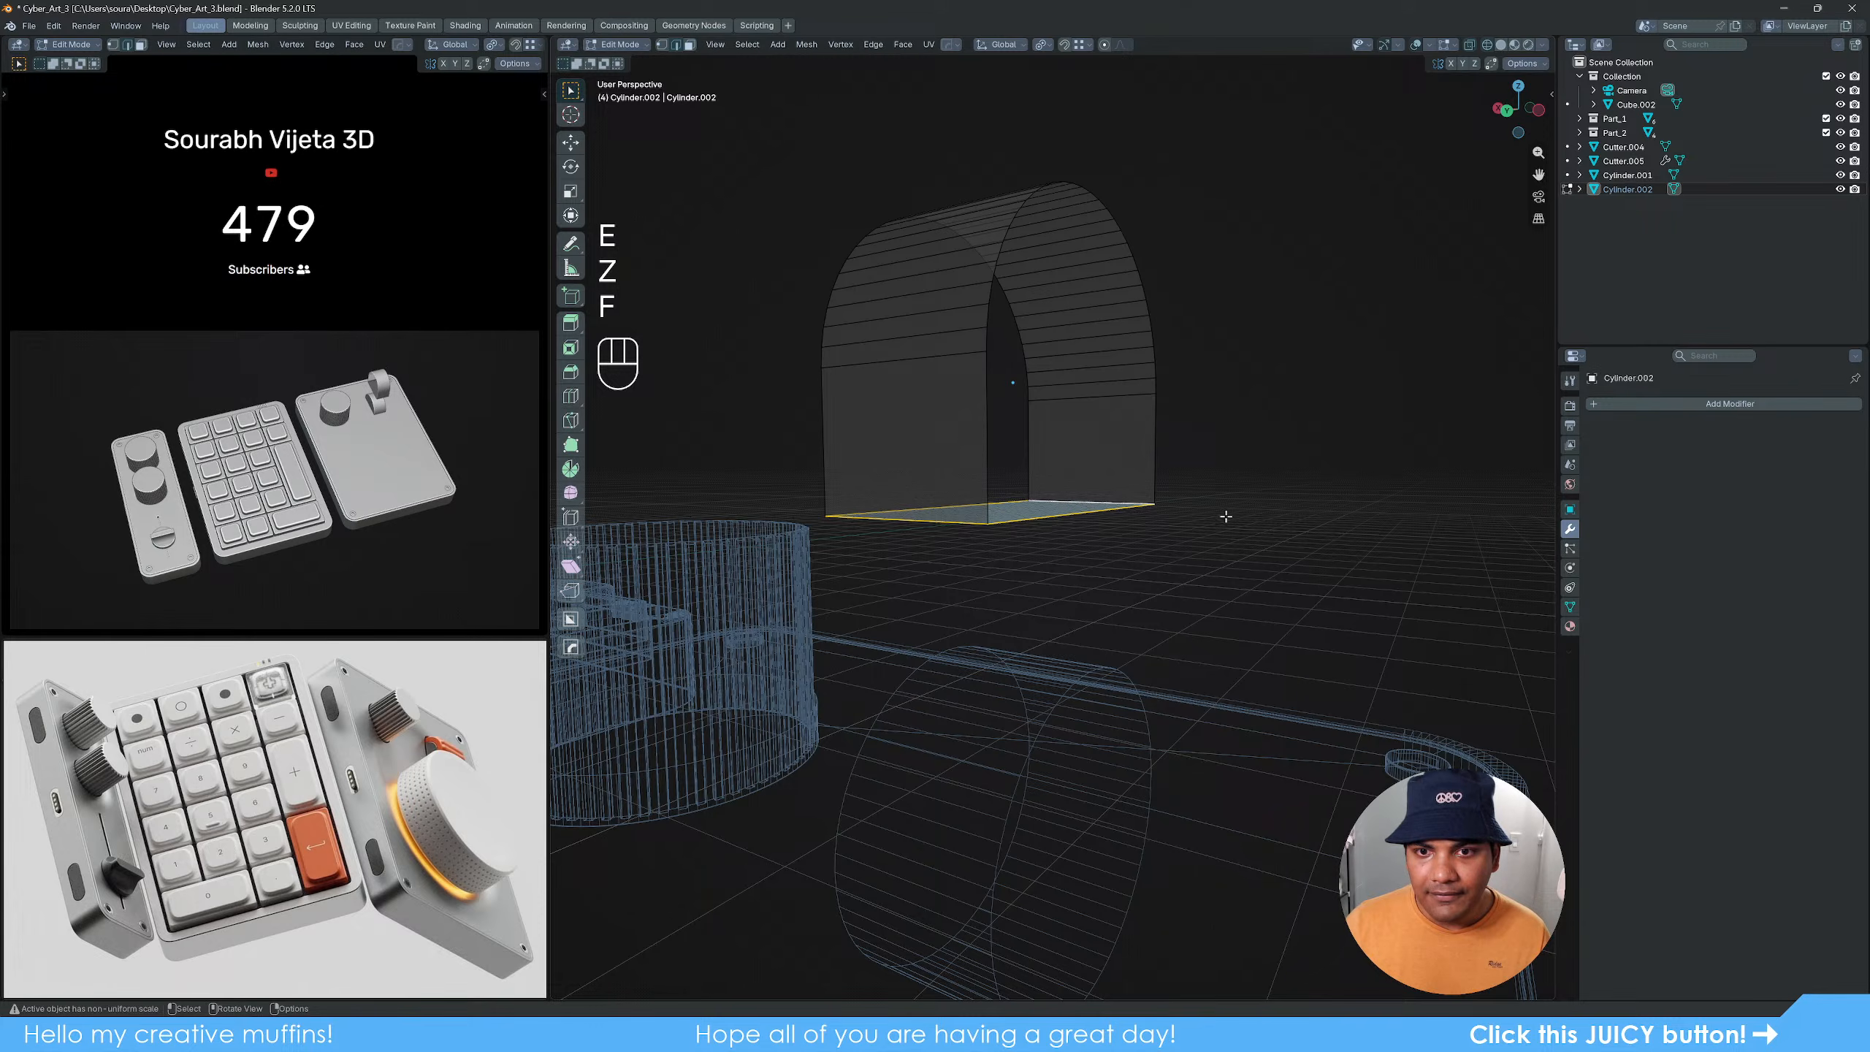
# Step: Fill one open end of the arch with faces, working upward from its bottom edge
pyautogui.moveTo(1271, 530); pyautogui.dragTo(1204, 536, button='middle')
pyautogui.click(1086, 530)
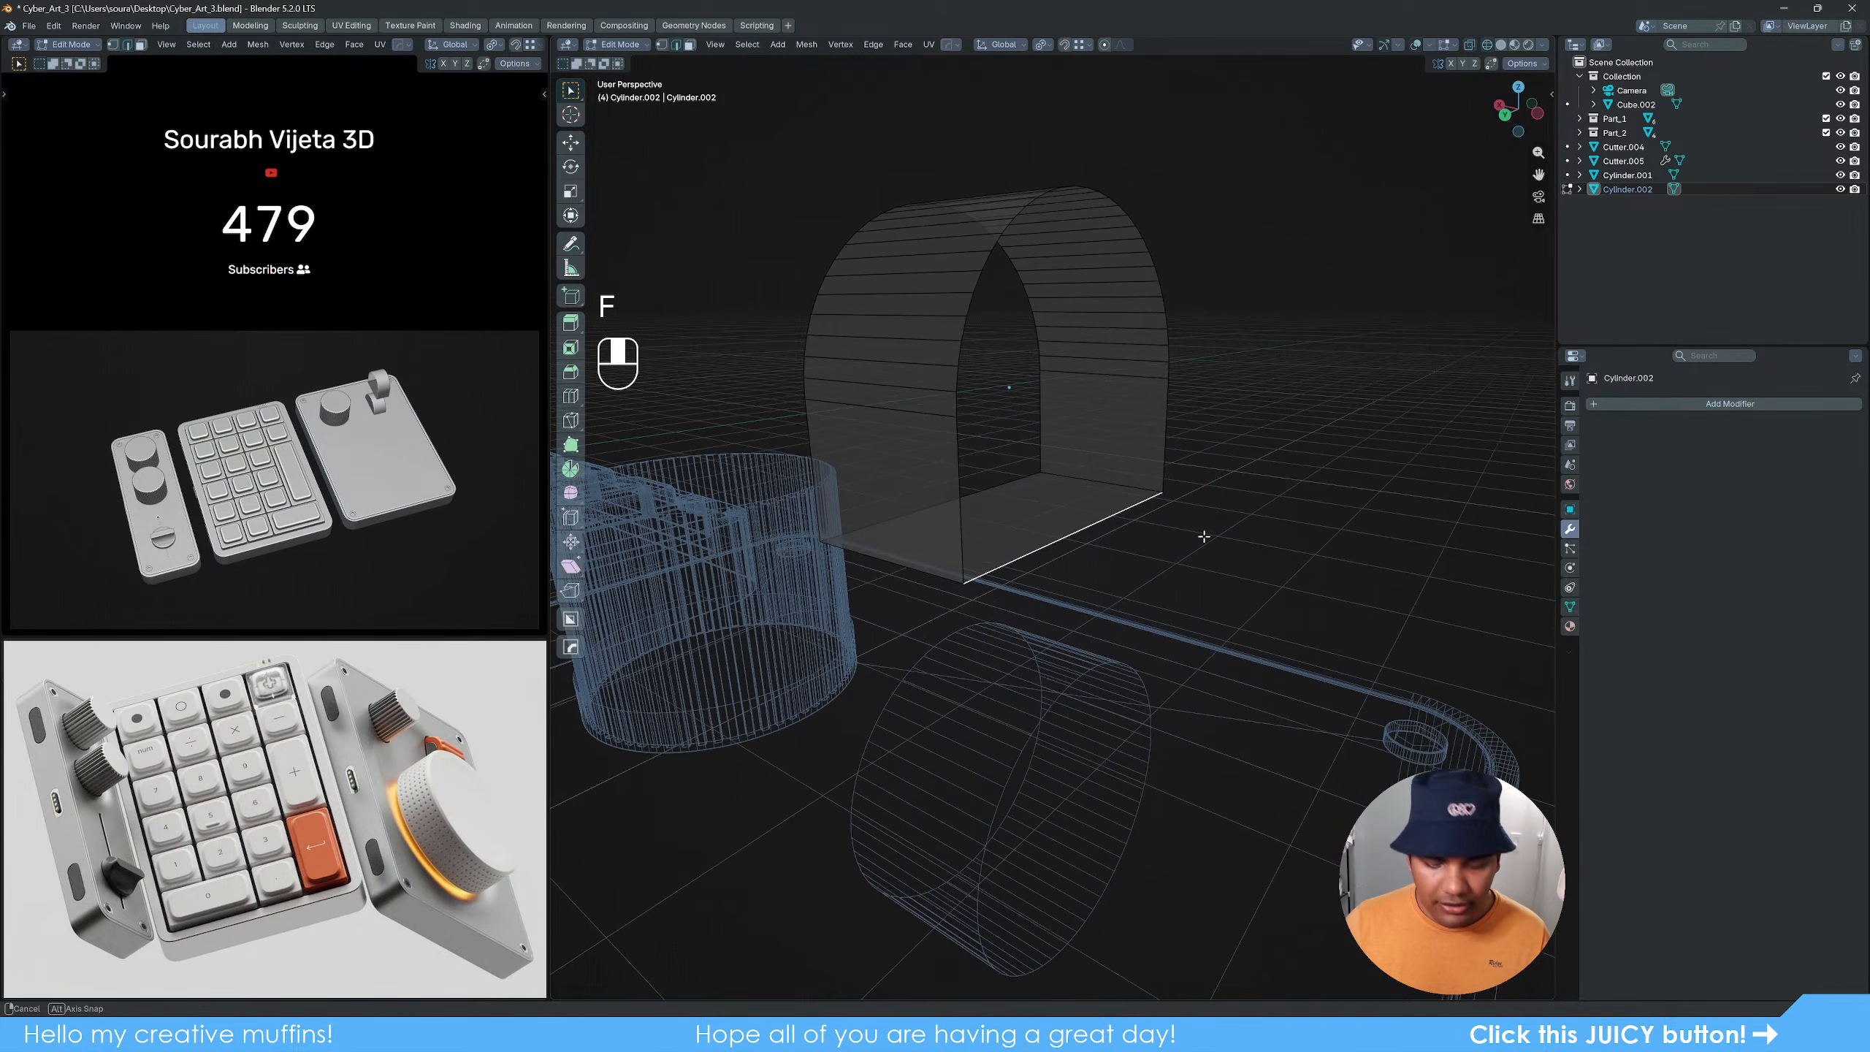
pyautogui.press('f')
pyautogui.press('f')
pyautogui.press('f')
pyautogui.press('f')
pyautogui.press('f')
pyautogui.press('f')
pyautogui.press('f')
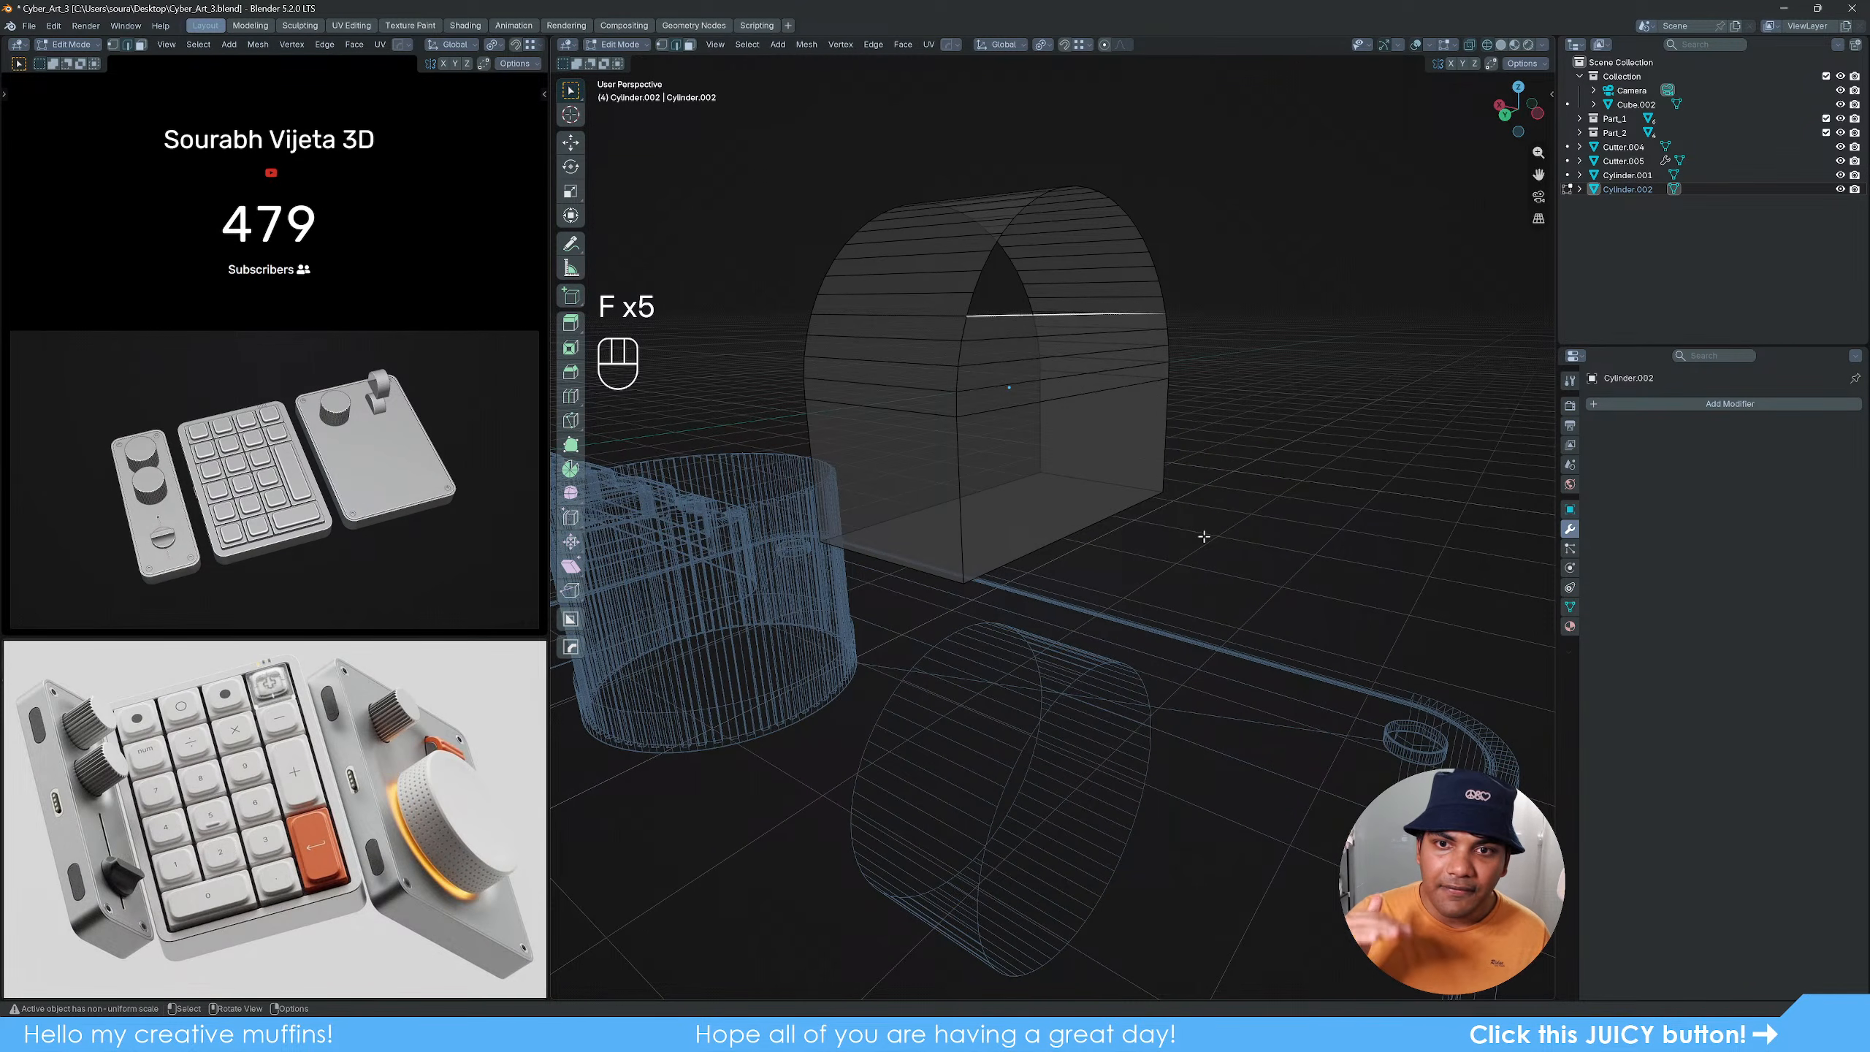
pyautogui.press('f')
pyautogui.press('f')
pyautogui.press('f')
pyautogui.press('f')
pyautogui.press('f')
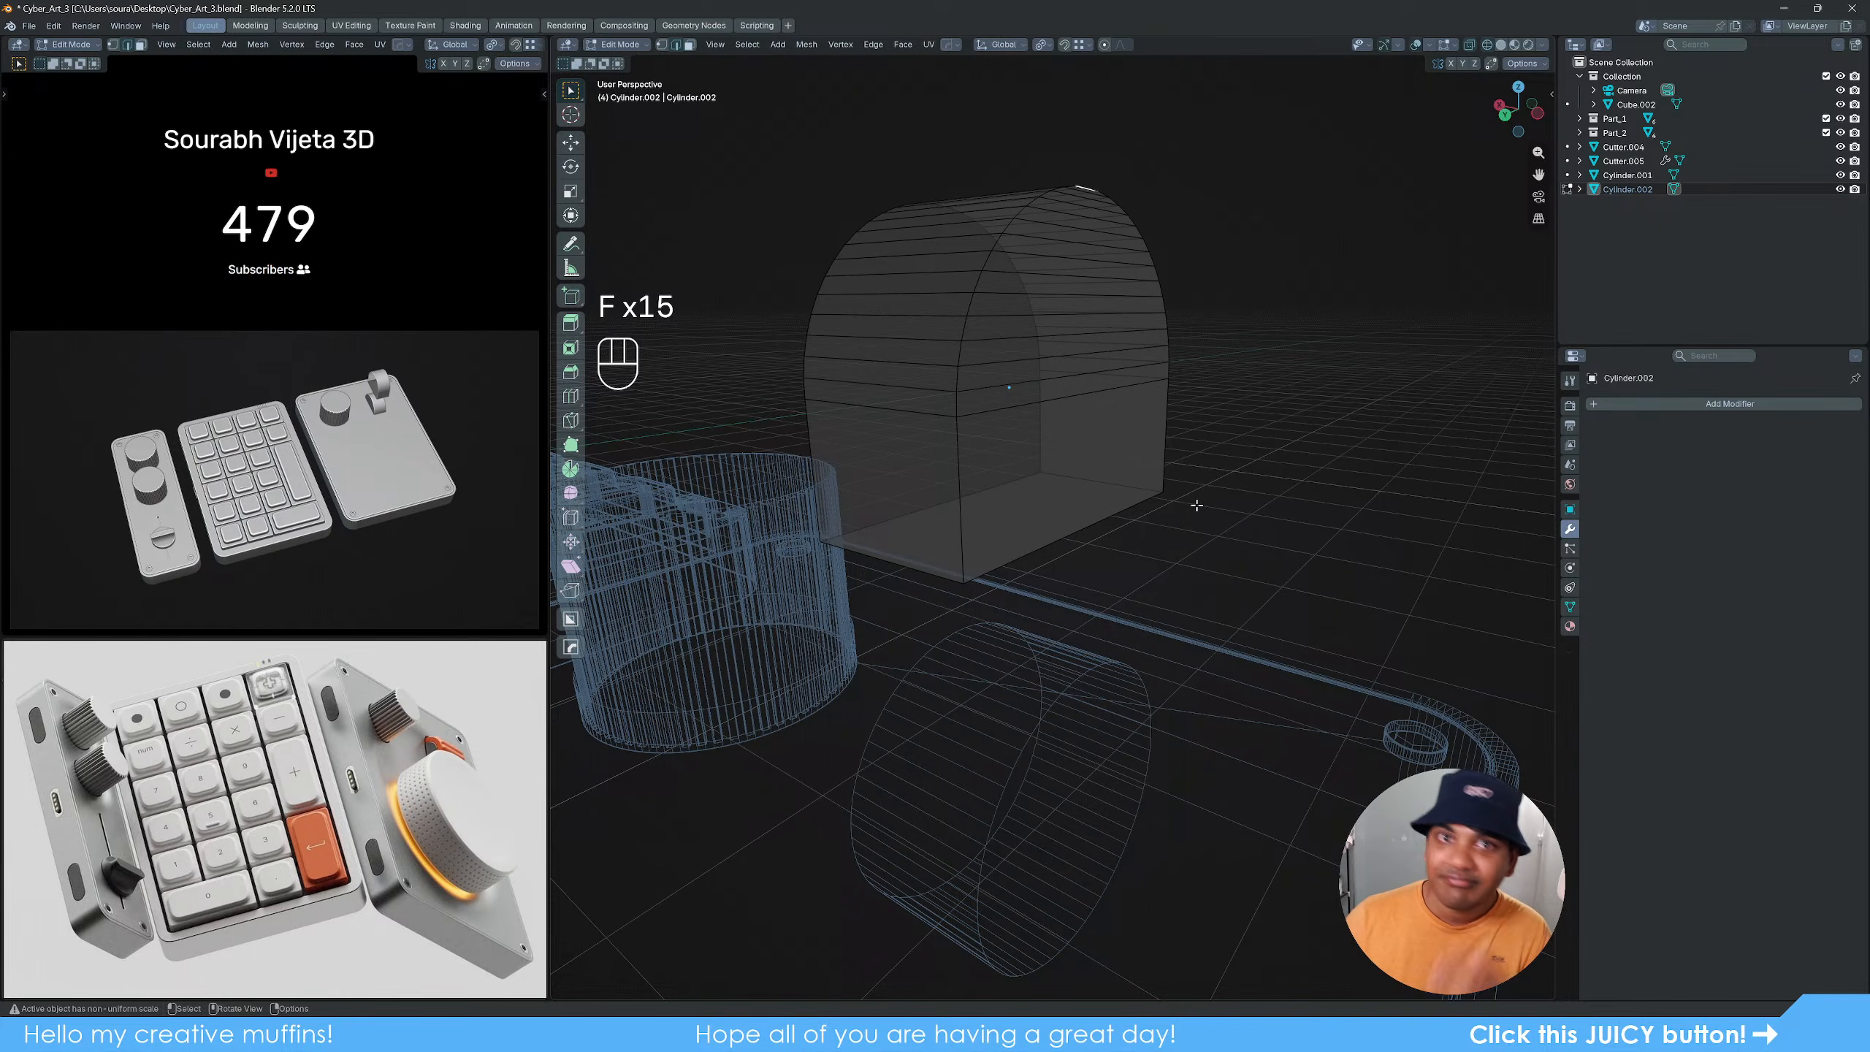
# Step: Fill the opposite open end of the arch with faces, working upward from its bottom edge
pyautogui.moveTo(1196, 505); pyautogui.dragTo(1091, 511, button='middle')
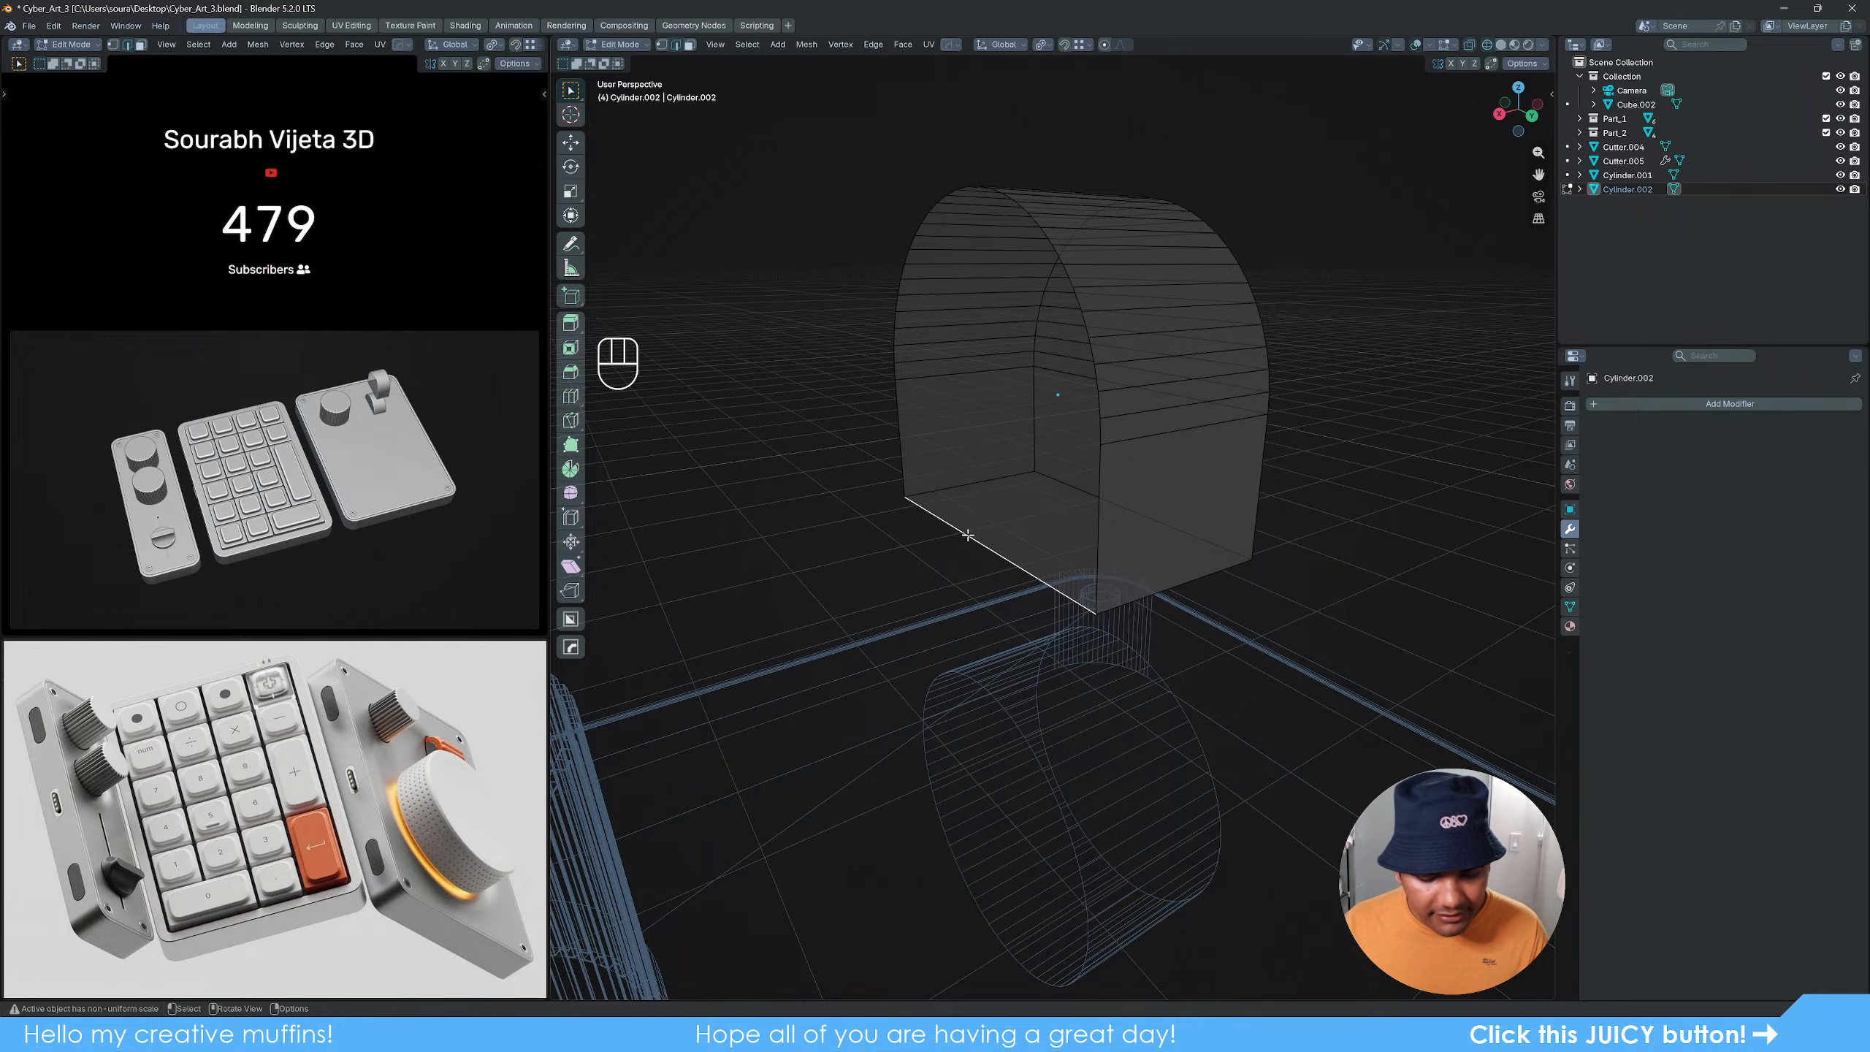
pyautogui.press('f')
pyautogui.press('f')
pyautogui.press('f')
pyautogui.press('f')
pyautogui.press('f')
pyautogui.press('f')
pyautogui.press('f')
pyautogui.press('f')
pyautogui.press('f')
pyautogui.press('f')
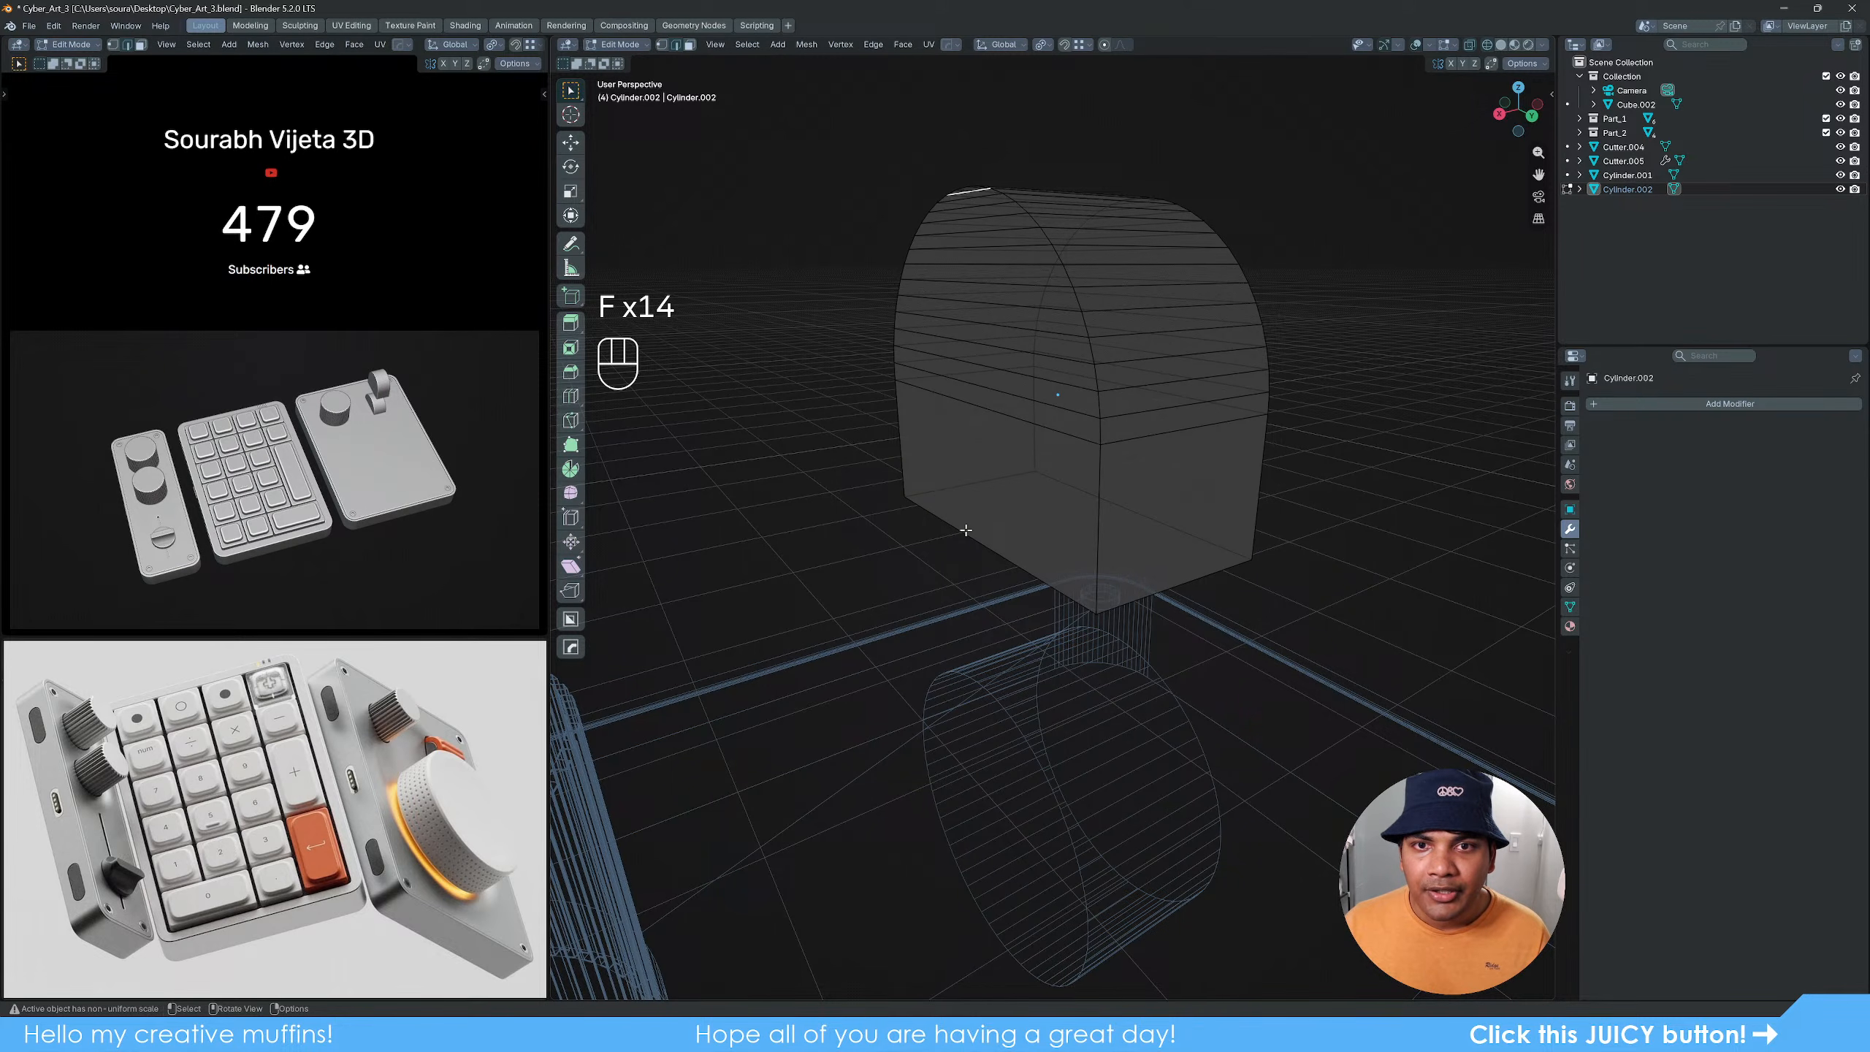
# Step: Scale the closed arch cutter uniformly to about 1.051 so it is slightly larger than the wheel
pyautogui.moveTo(1210, 428); pyautogui.dragTo(1299, 448, button='middle')
pyautogui.hotkey('shift', 'z')
pyautogui.scroll(4, 1175, 402)
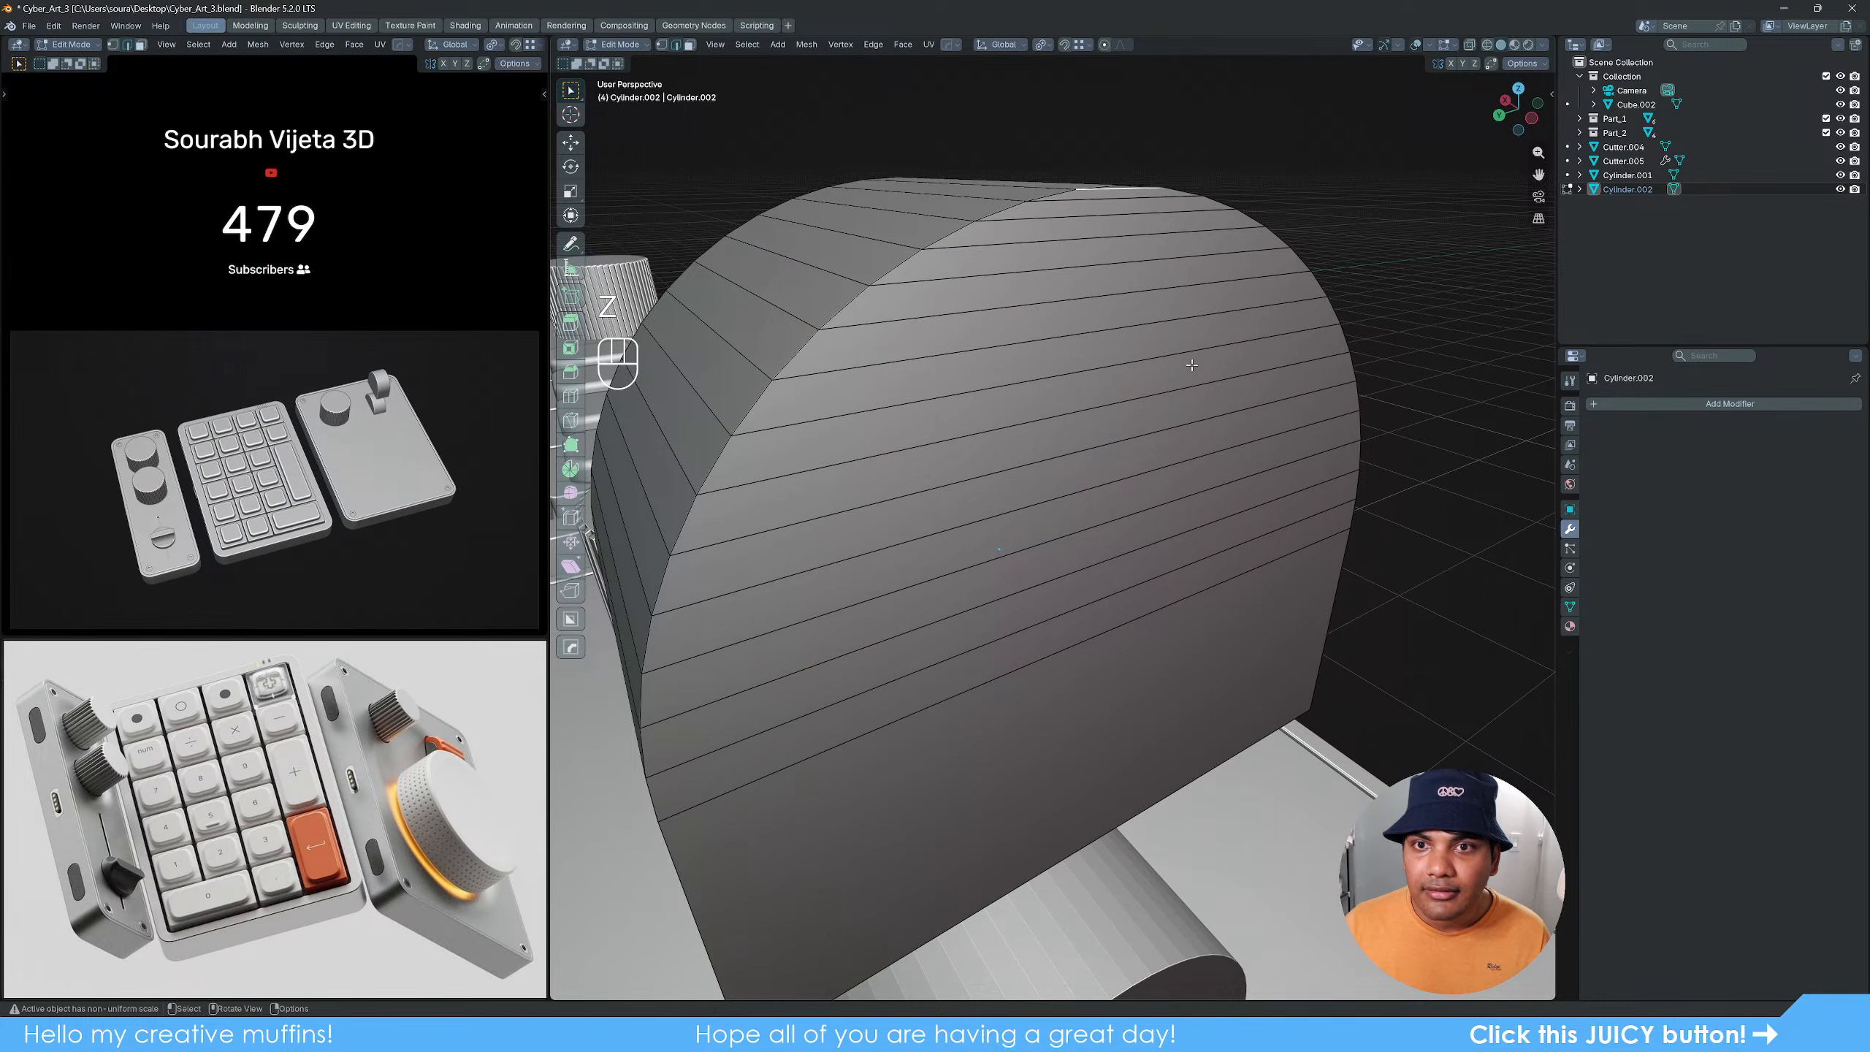
pyautogui.scroll(-5, 1191, 364)
pyautogui.press('Tab')
pyautogui.moveTo(1191, 364)
pyautogui.mouseDown(button='middle')
pyautogui.moveTo(1061, 468)
pyautogui.moveTo(1239, 496)
pyautogui.moveTo(1086, 441)
pyautogui.moveTo(851, 493)
pyautogui.moveTo(1064, 651)
pyautogui.mouseUp(button='middle')
pyautogui.press('z')
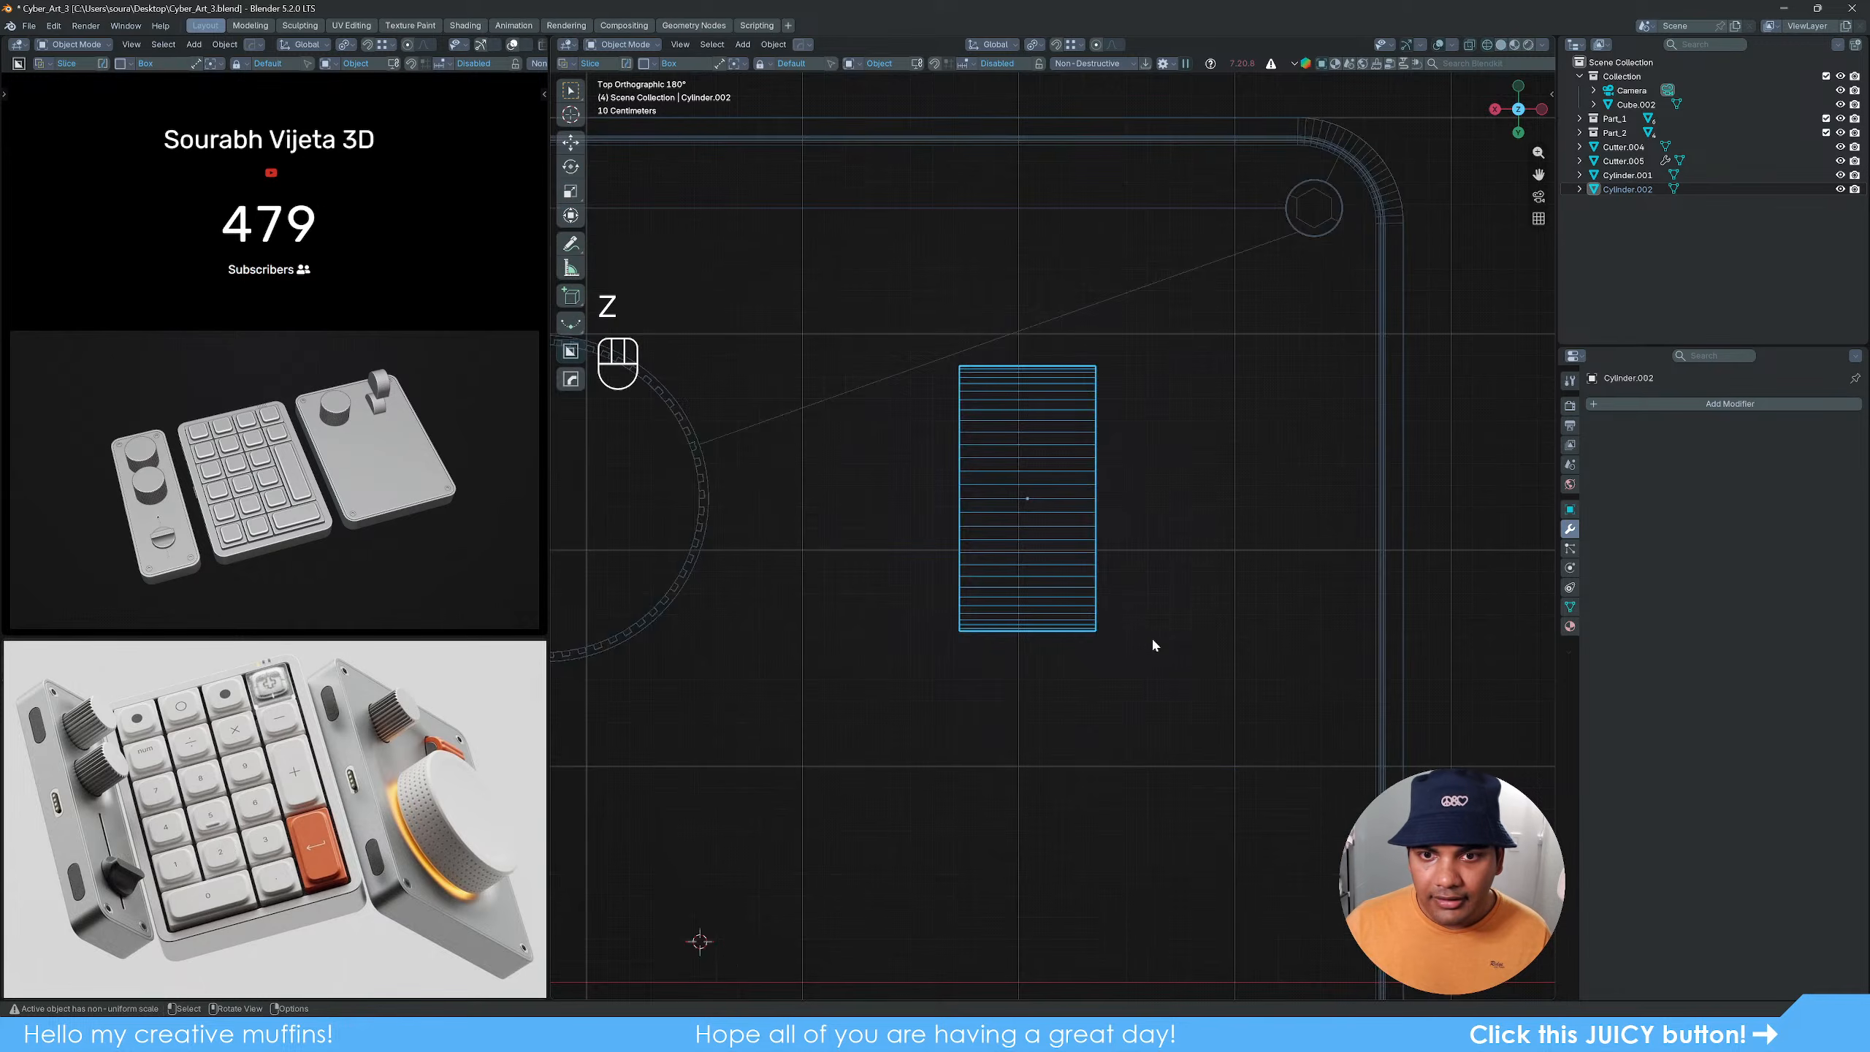
pyautogui.scroll(2, 1153, 644)
pyautogui.press('s')
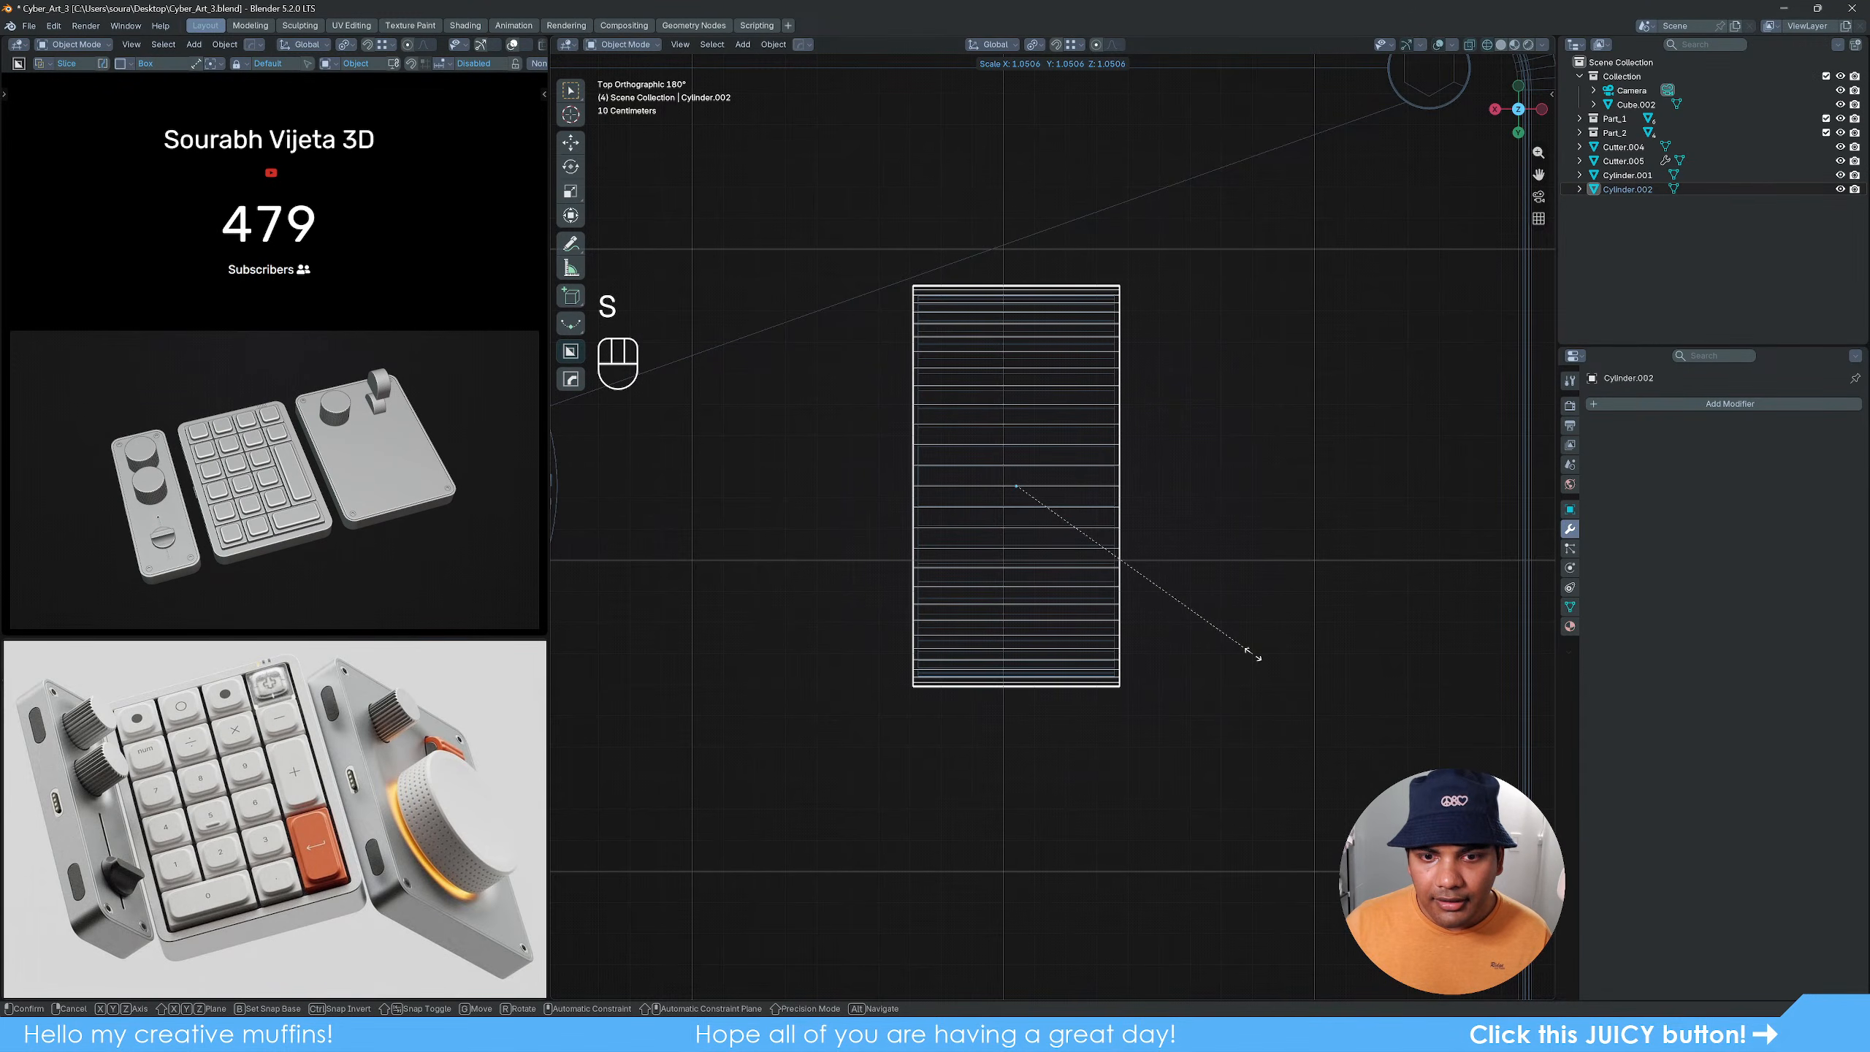
pyautogui.click(1251, 653)
# Step: Scale the arch cutter along Y by about 0.978 to tighten its clearance around the wheel
pyautogui.keyDown('shift'); pyautogui.moveTo(1165, 460); pyautogui.dragTo(1160, 522, button='middle'); pyautogui.keyUp('shift')
pyautogui.scroll(3, 1161, 523)
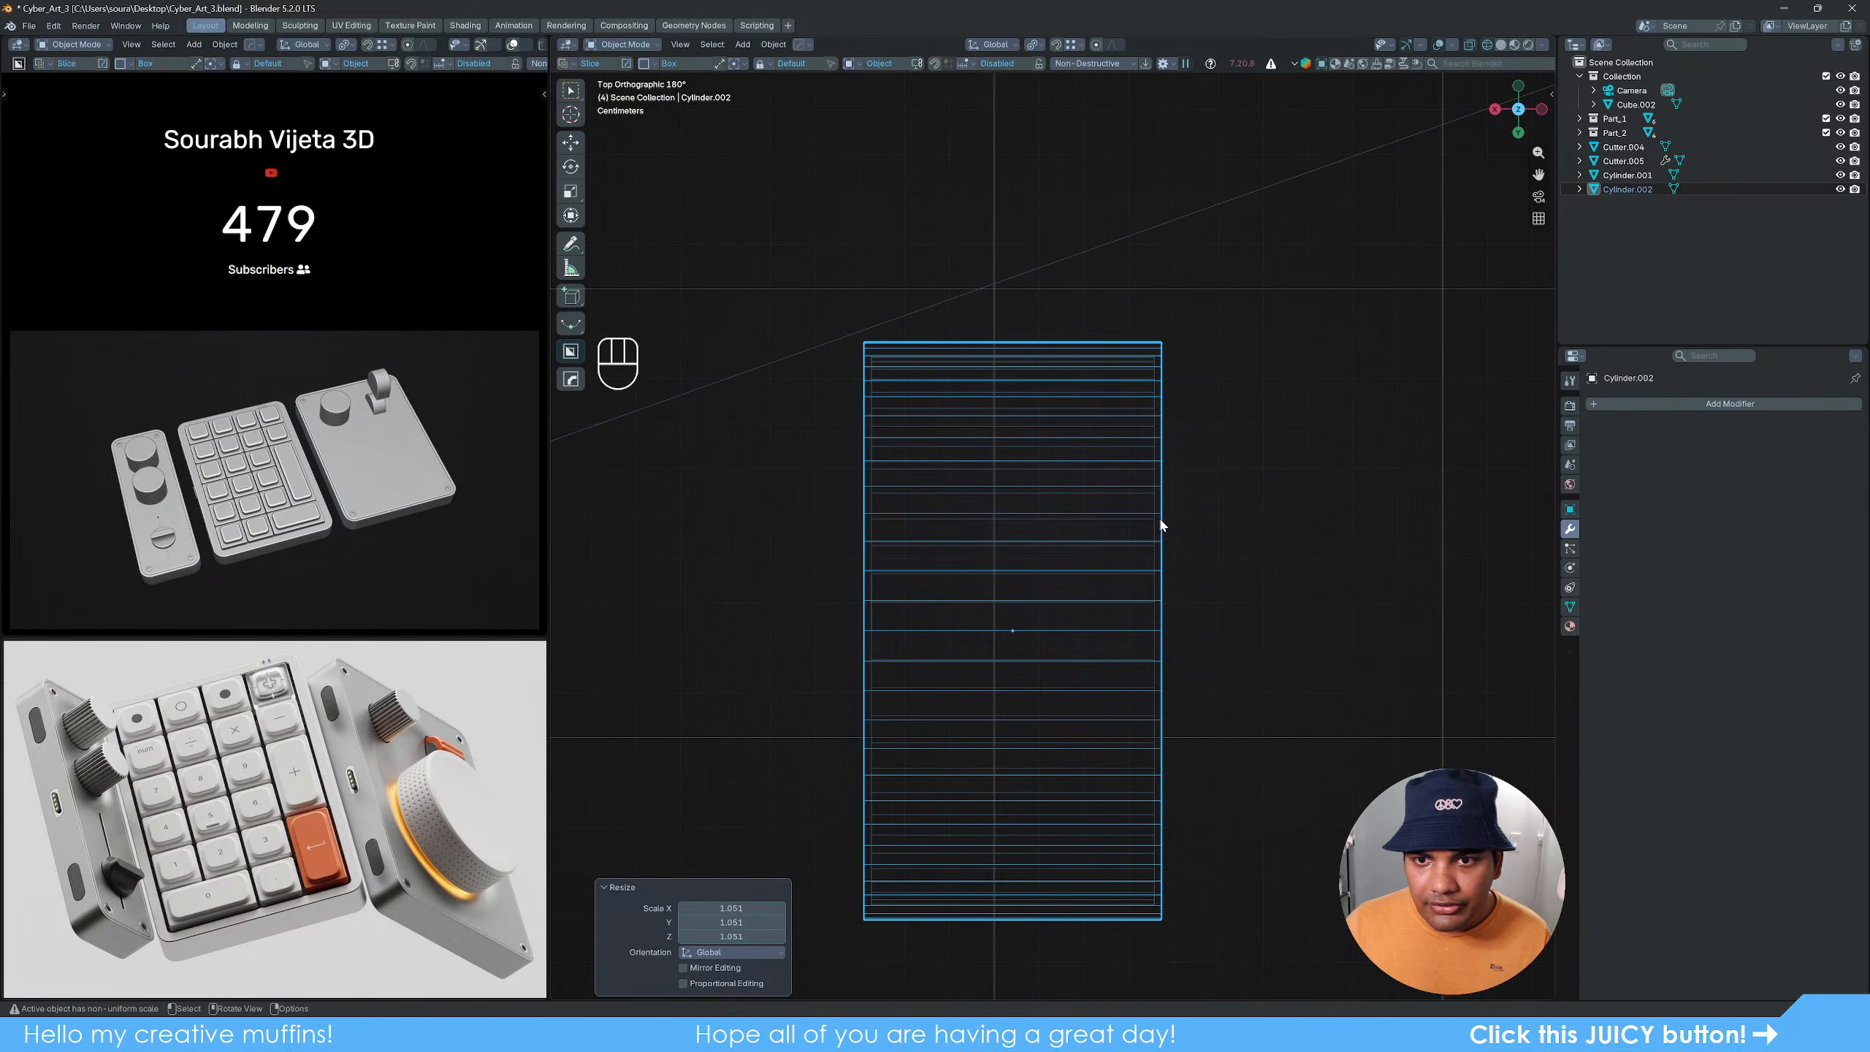
pyautogui.press('s')
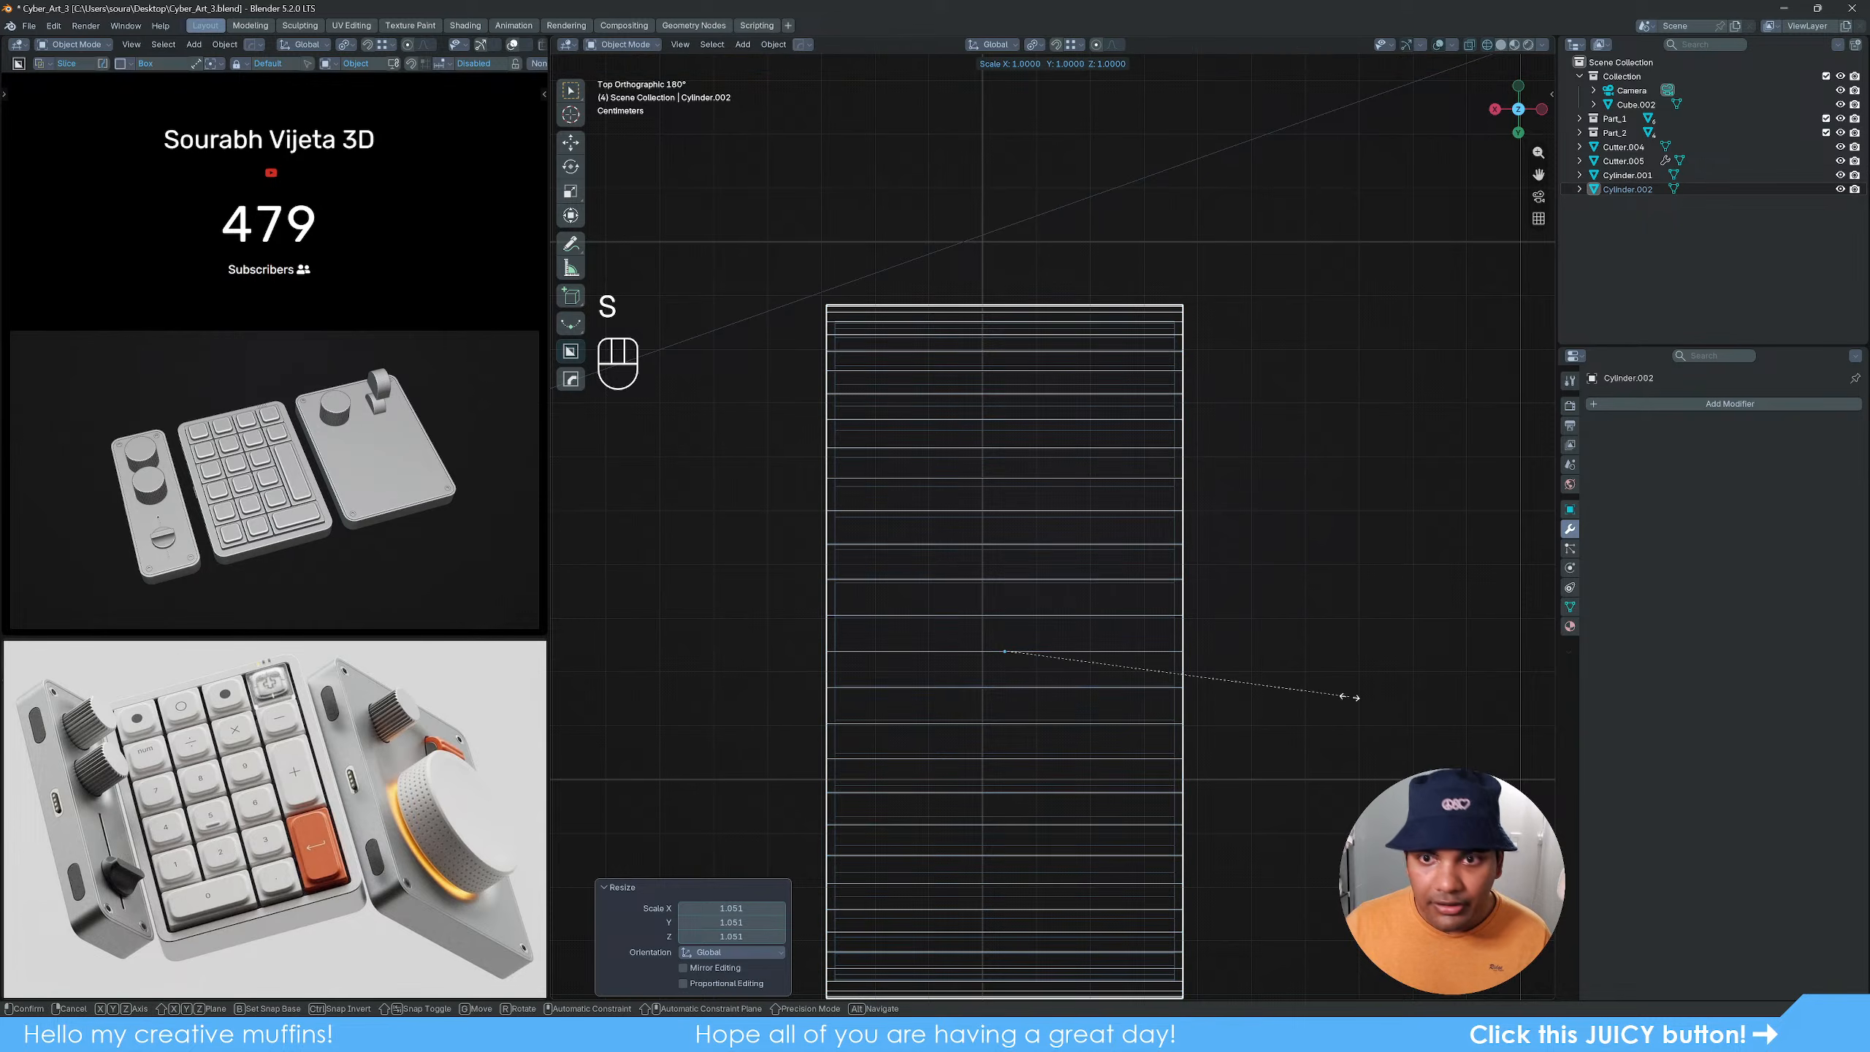
pyautogui.press('x')
pyautogui.press('z')
pyautogui.press('y')
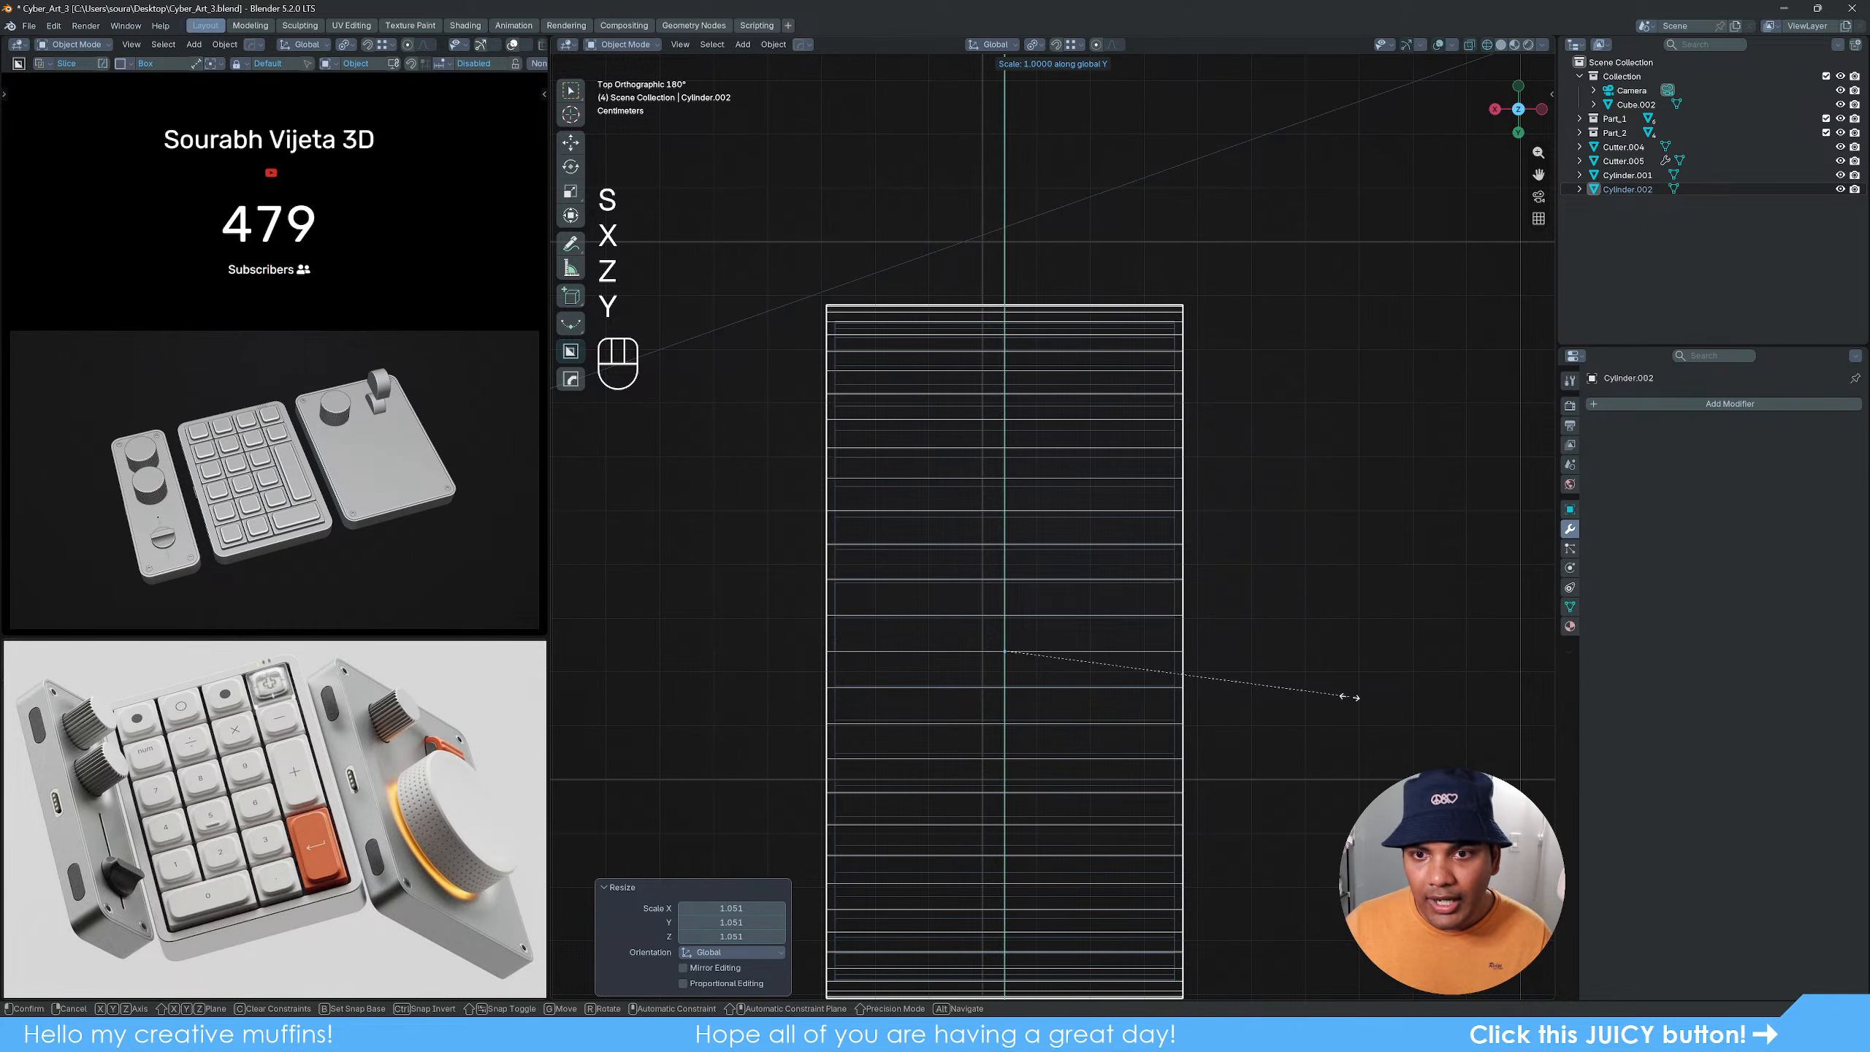
pyautogui.click(1274, 676)
# Step: Move the arch cutter's upper vertices up along Z to make its straight lower part taller
pyautogui.moveTo(1280, 548); pyautogui.dragTo(1058, 525, button='middle')
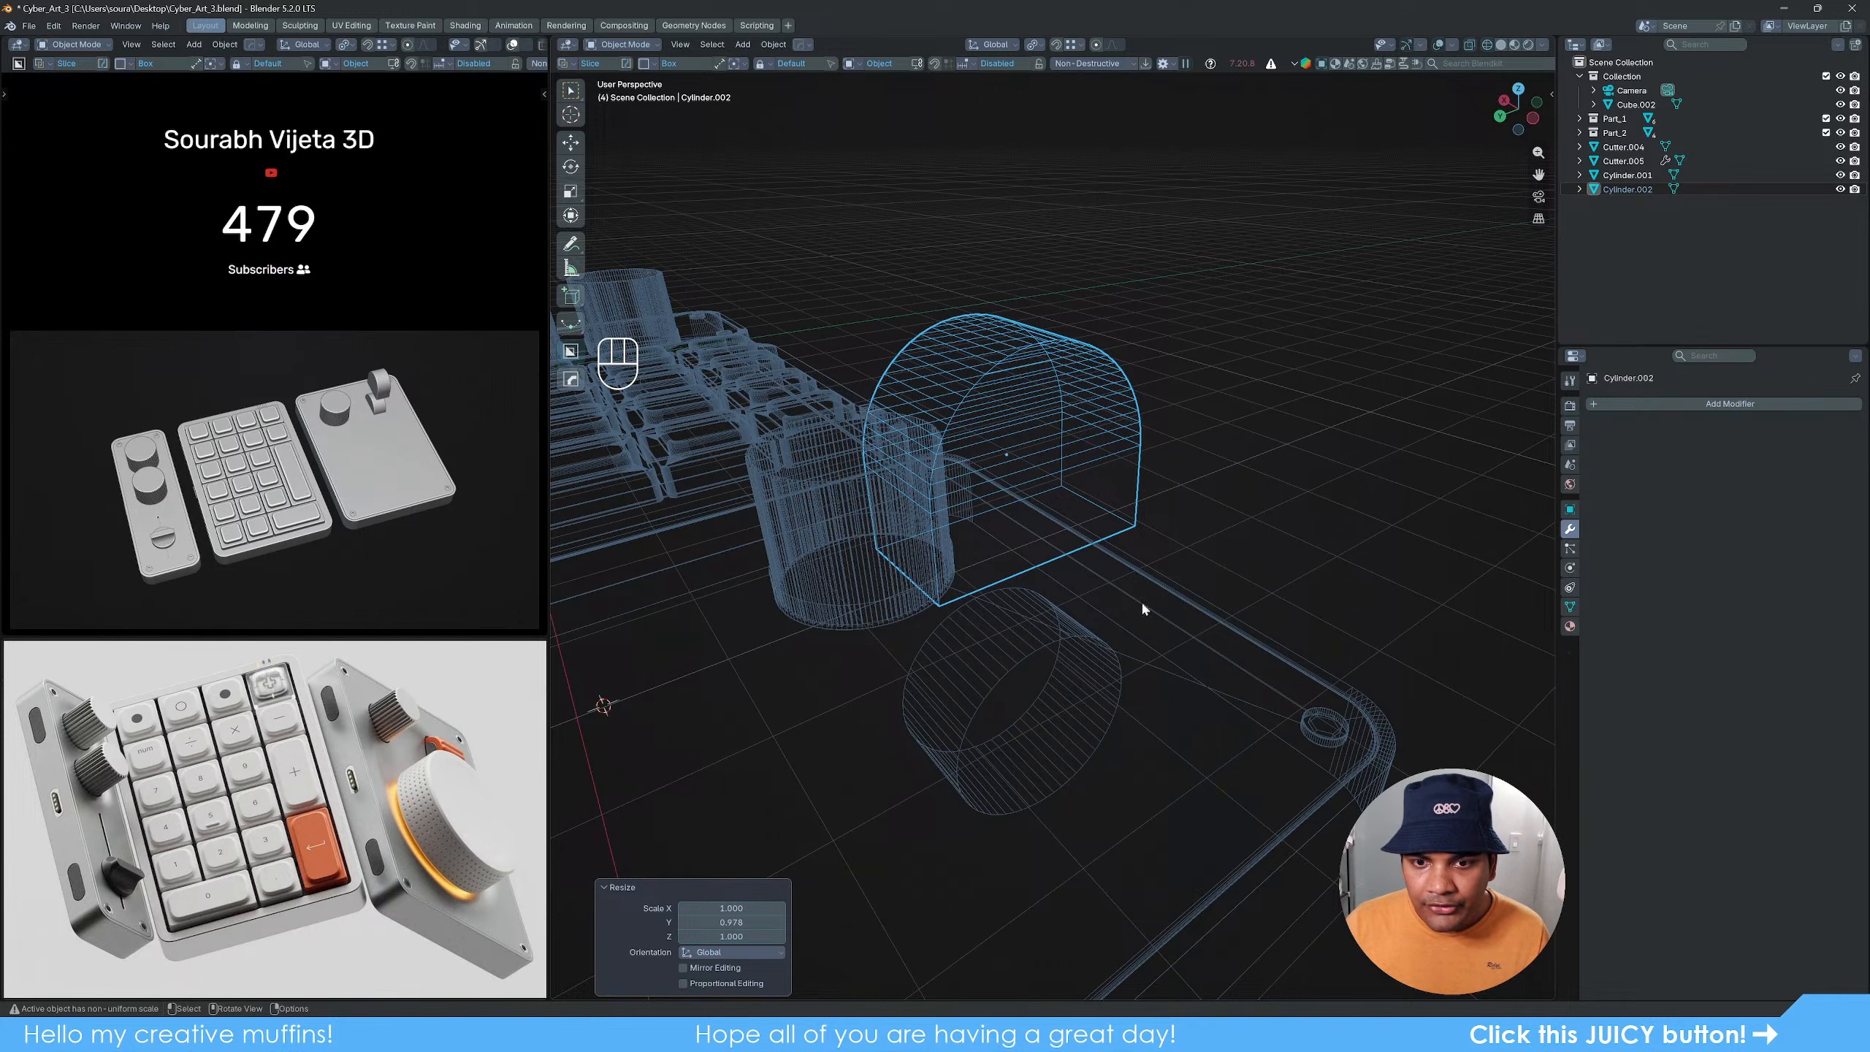
pyautogui.keyDown('alt'); pyautogui.moveTo(1143, 608); pyautogui.dragTo(1183, 545, button='middle'); pyautogui.keyUp('alt')
pyautogui.scroll(1, 1184, 545)
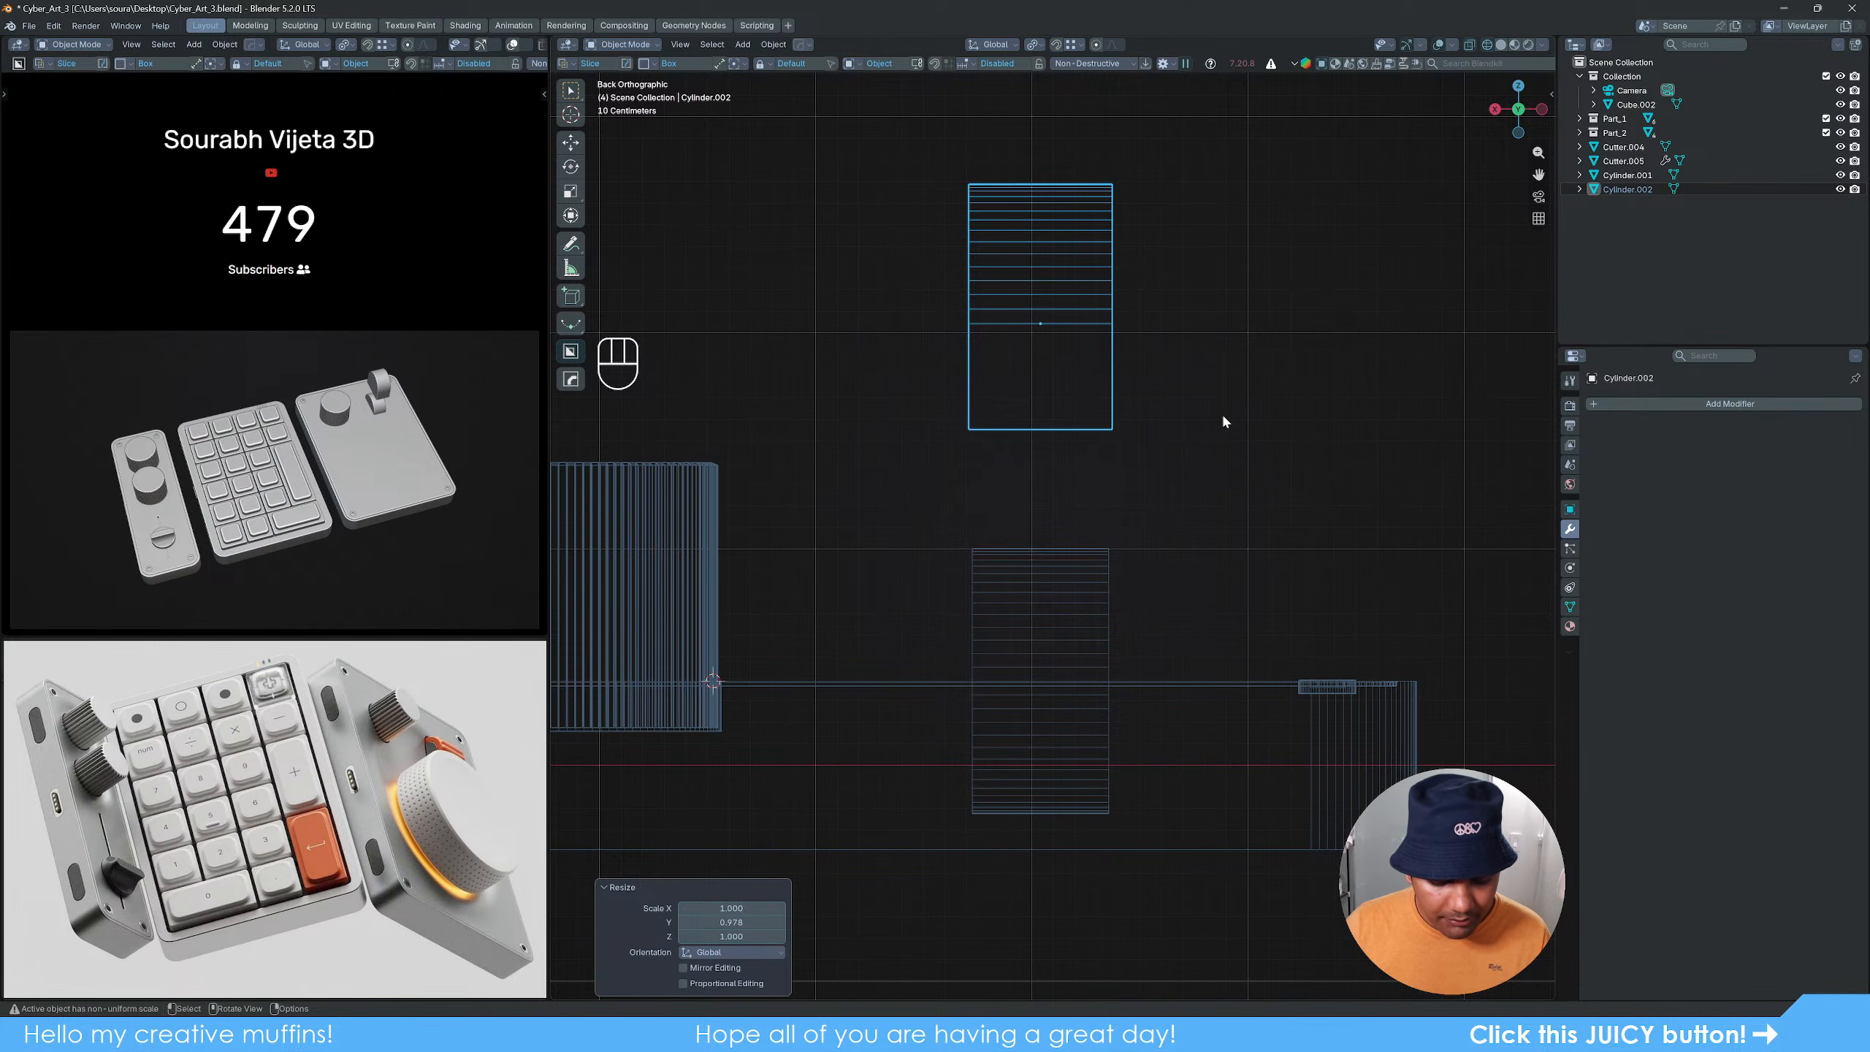
pyautogui.press('Tab')
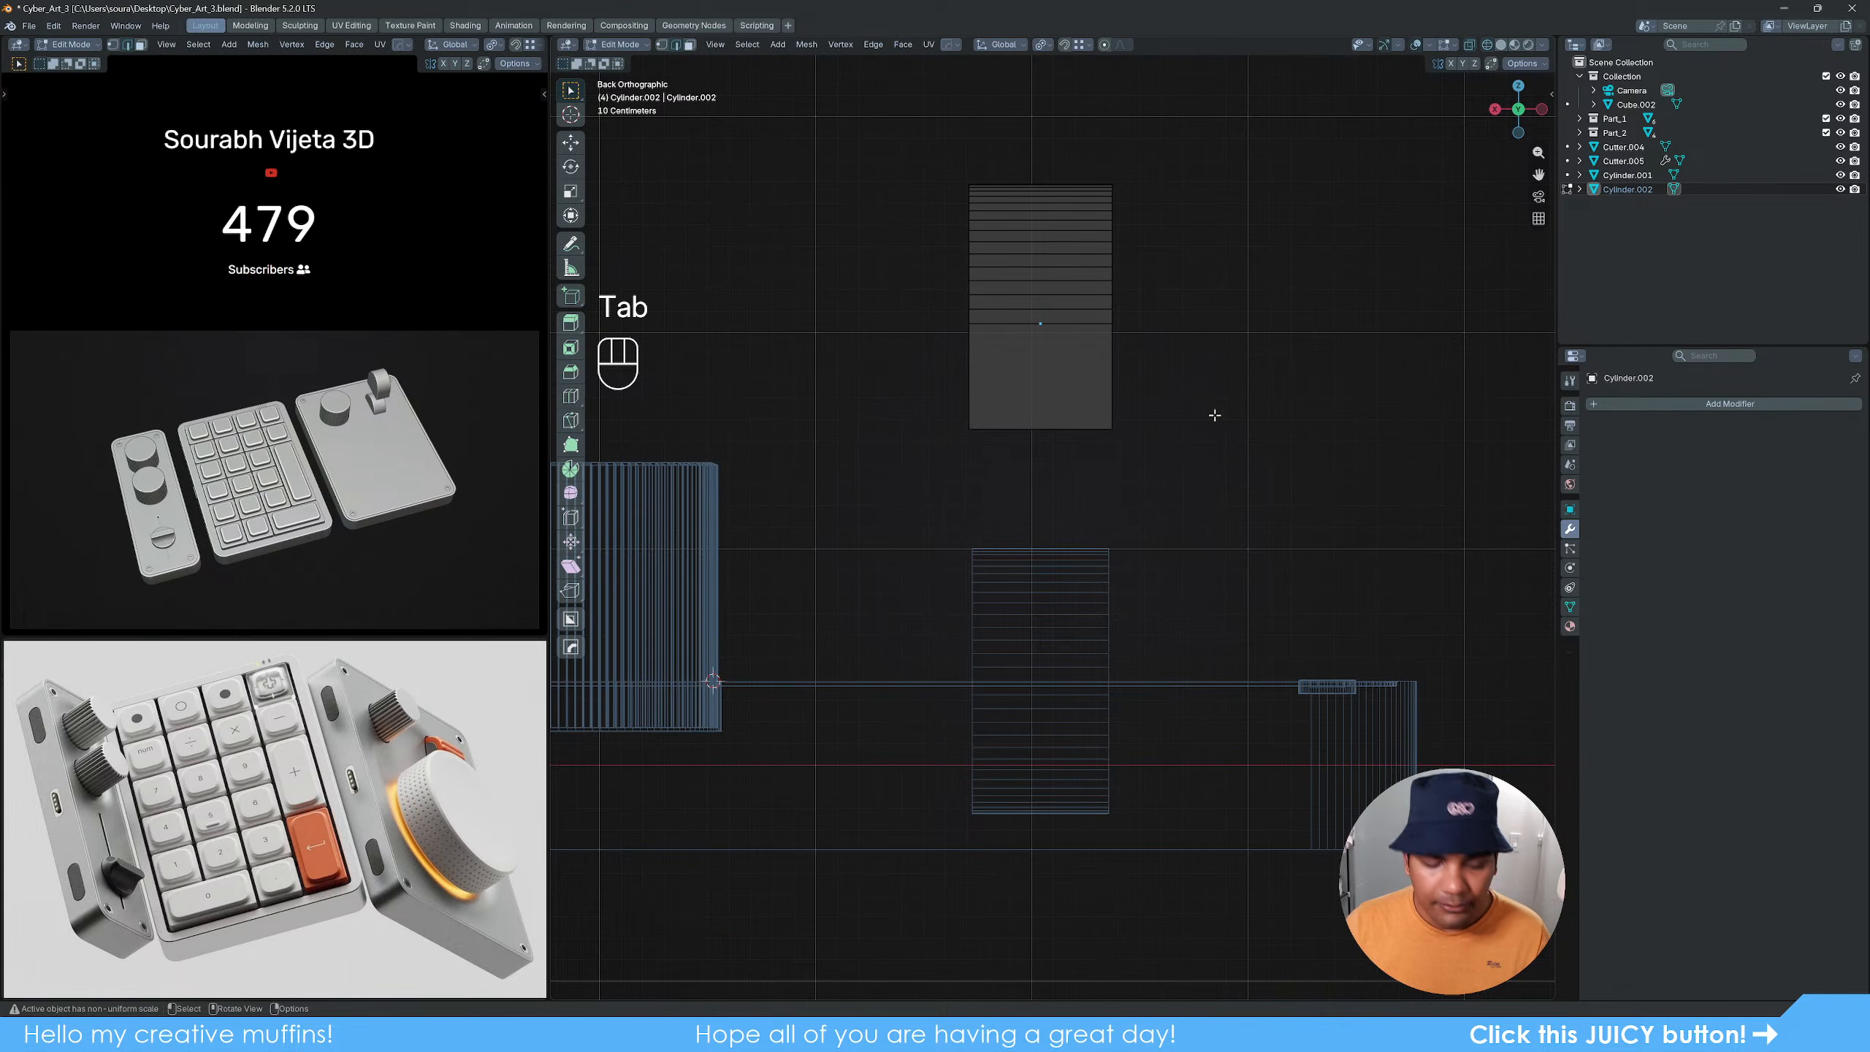
pyautogui.press('1')
pyautogui.moveTo(890, 123); pyautogui.dragTo(1322, 352)
pyautogui.press('g')
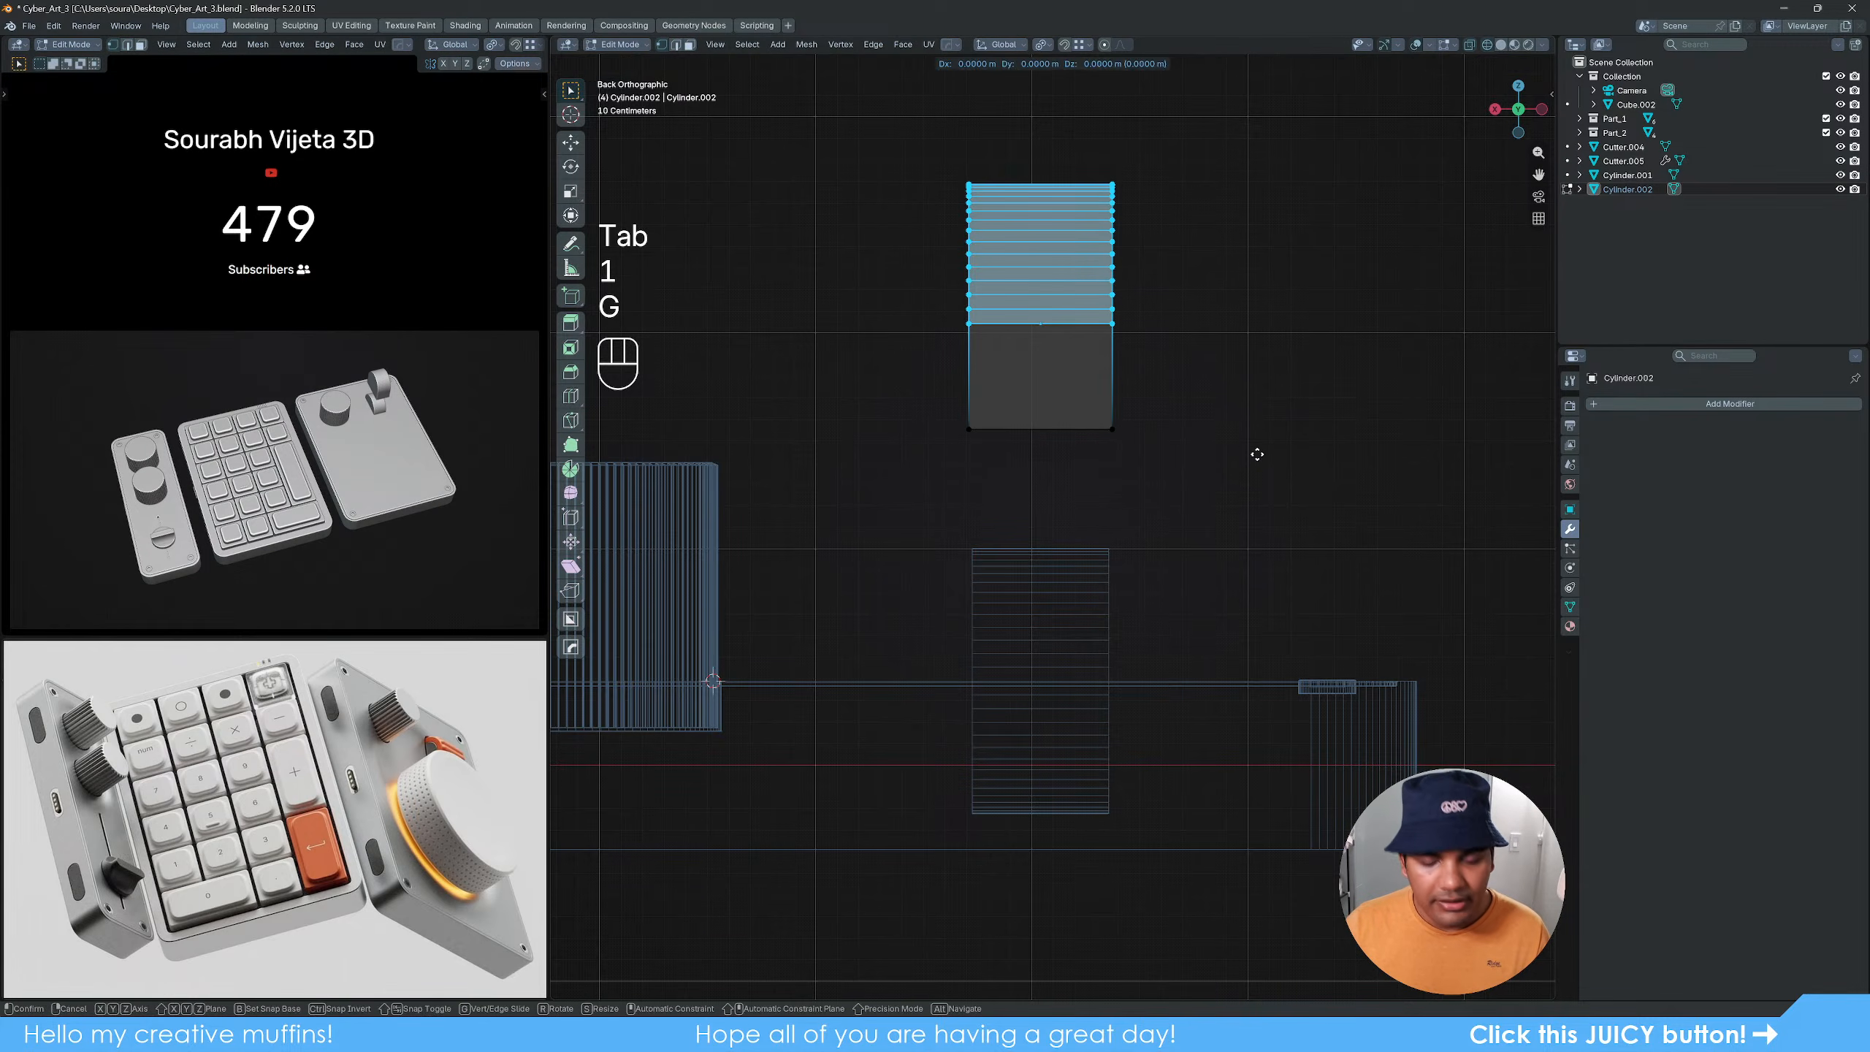
pyautogui.press('z')
pyautogui.click(1166, 336)
# Step: Lower the arch cutter about 1.80 m along Z so it encloses the wheel and sinks into the body
pyautogui.press('Tab')
pyautogui.press('g')
pyautogui.press('z')
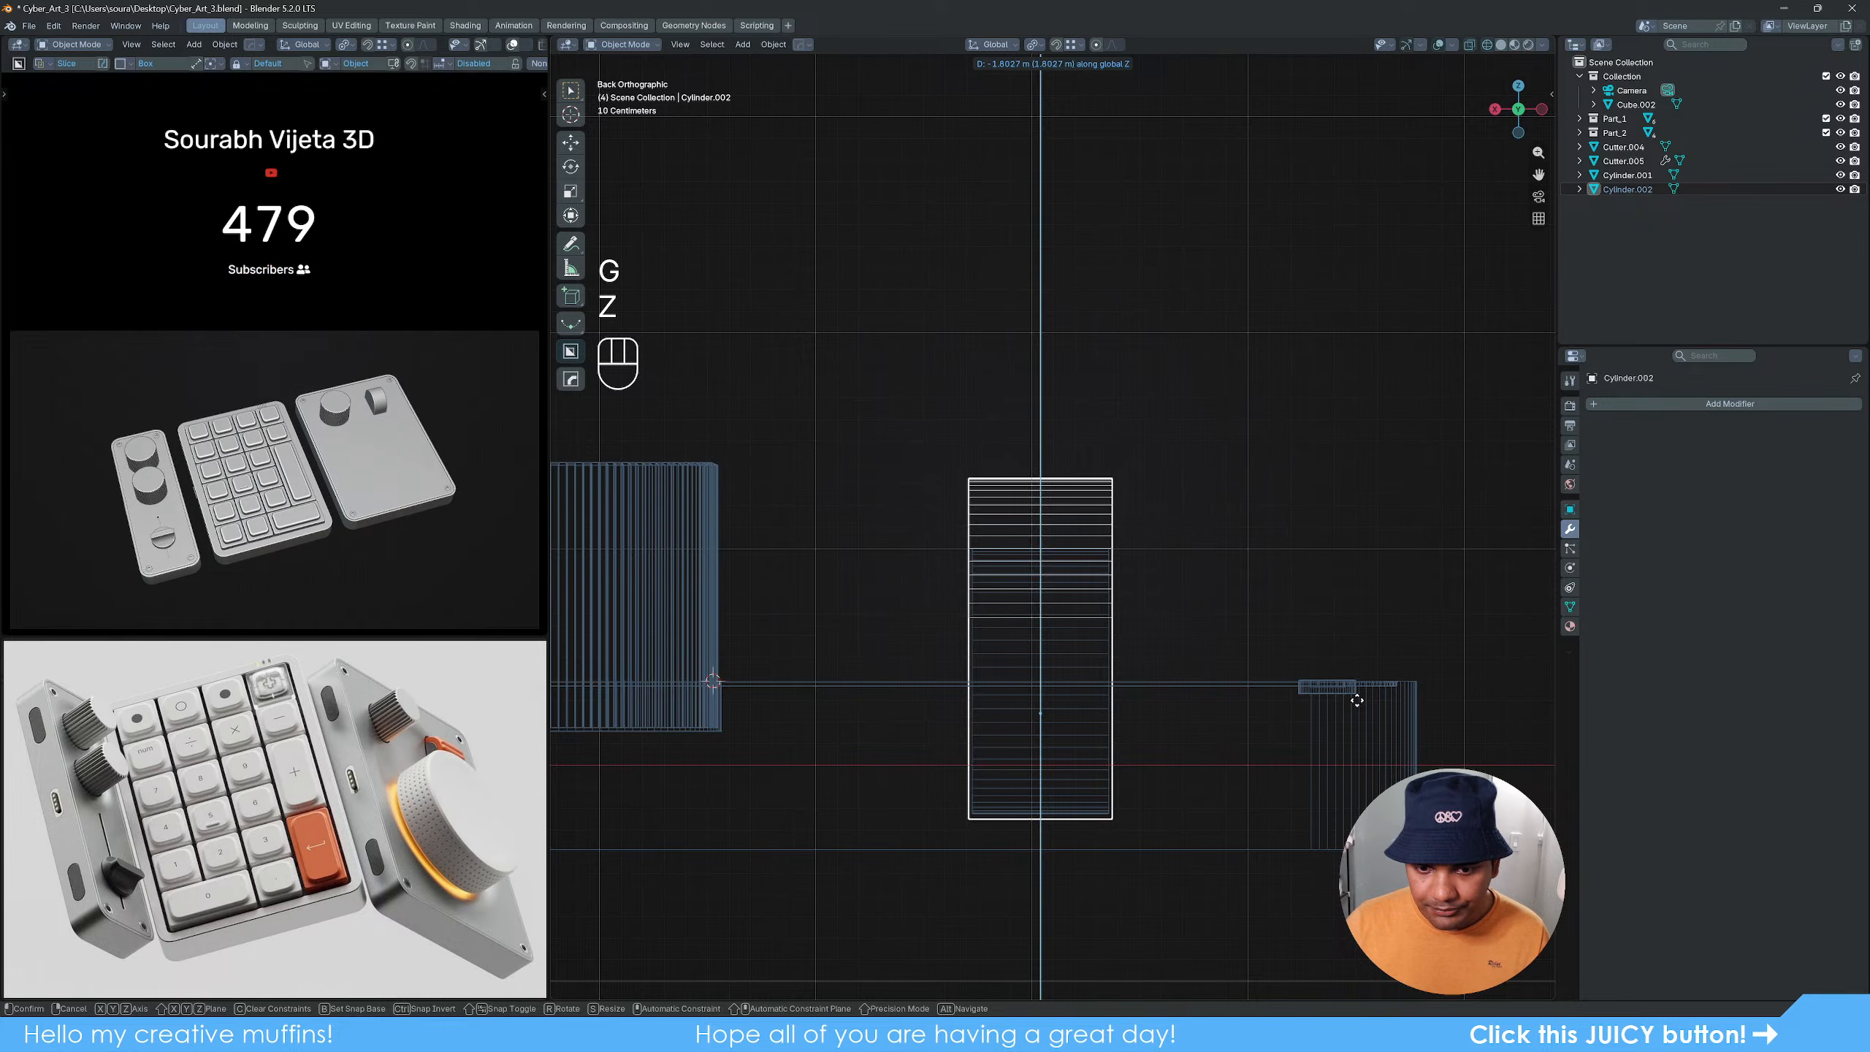
pyautogui.click(1175, 652)
pyautogui.moveTo(1174, 652)
pyautogui.mouseDown(button='middle')
pyautogui.moveTo(1011, 651)
pyautogui.moveTo(1103, 690)
pyautogui.moveTo(1120, 744)
pyautogui.mouseUp(button='middle')
pyautogui.press('z')
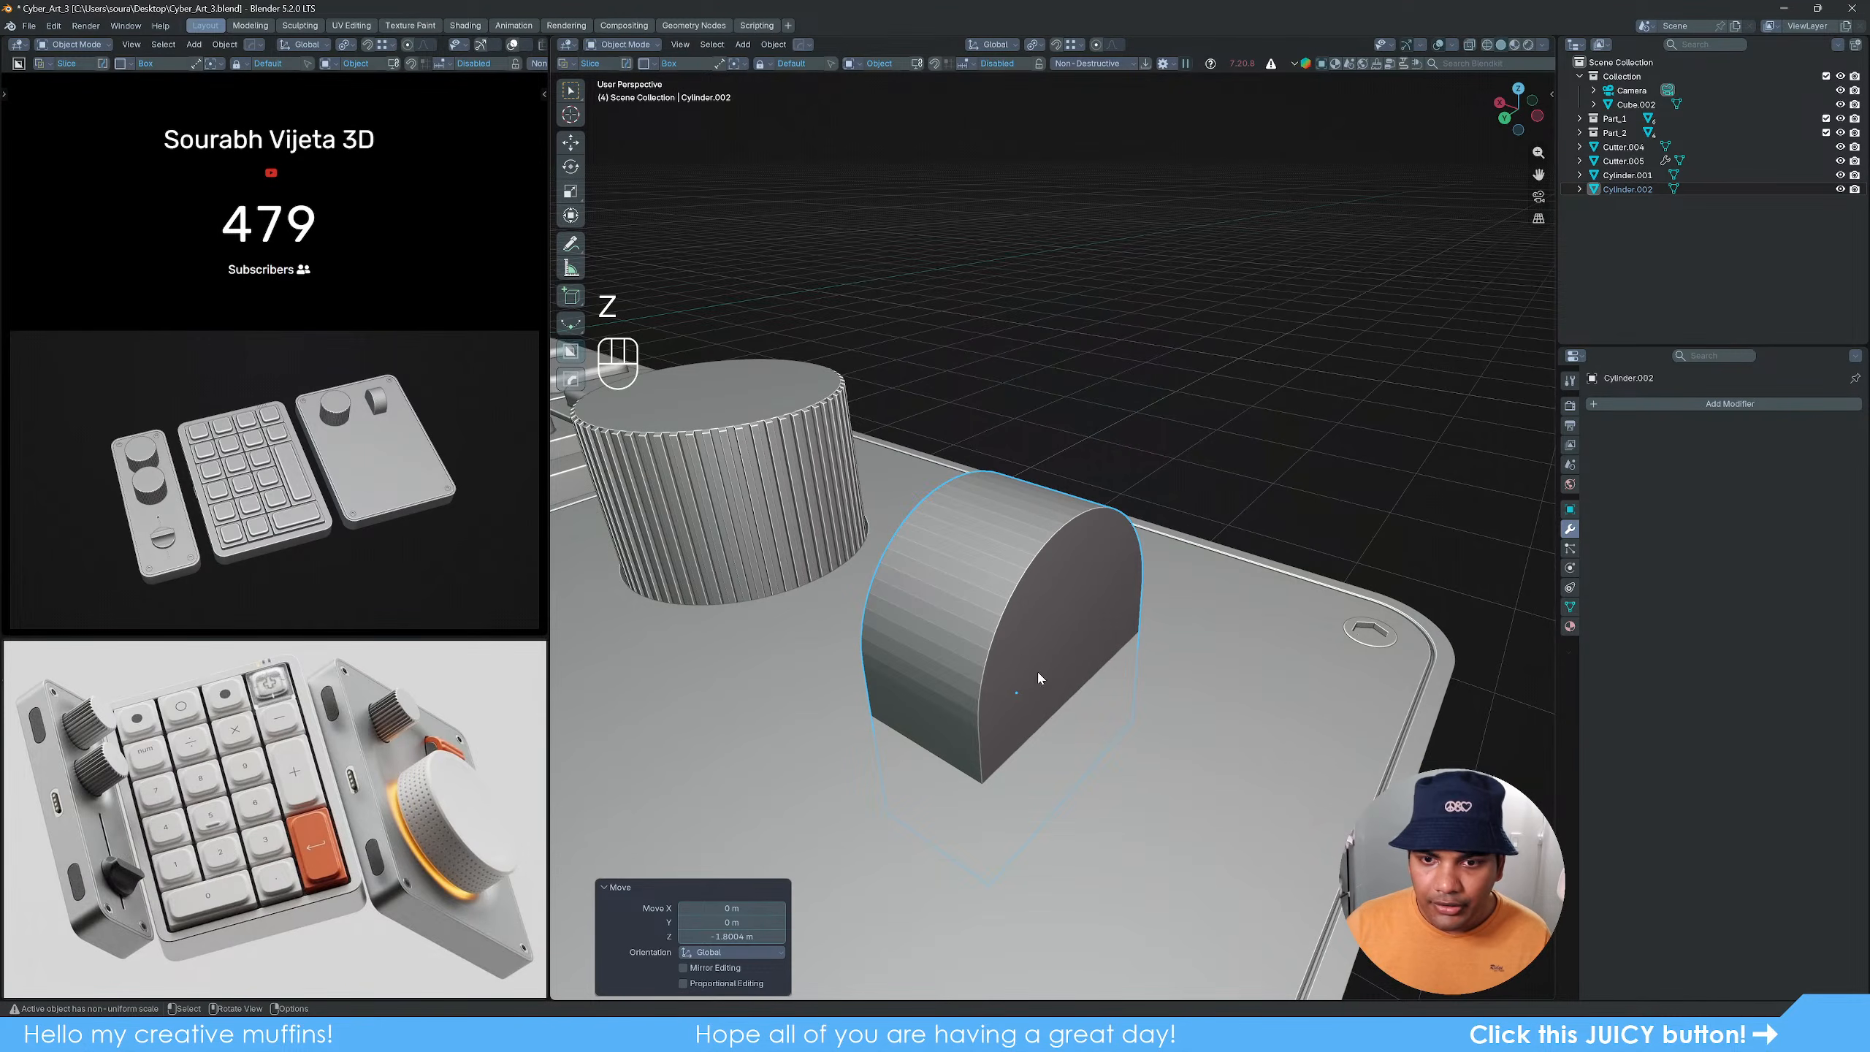
# Step: Subtract the arch cutter from the body with an applied Boolean Difference using the Exact solver, and delete the cutter
pyautogui.press('q')
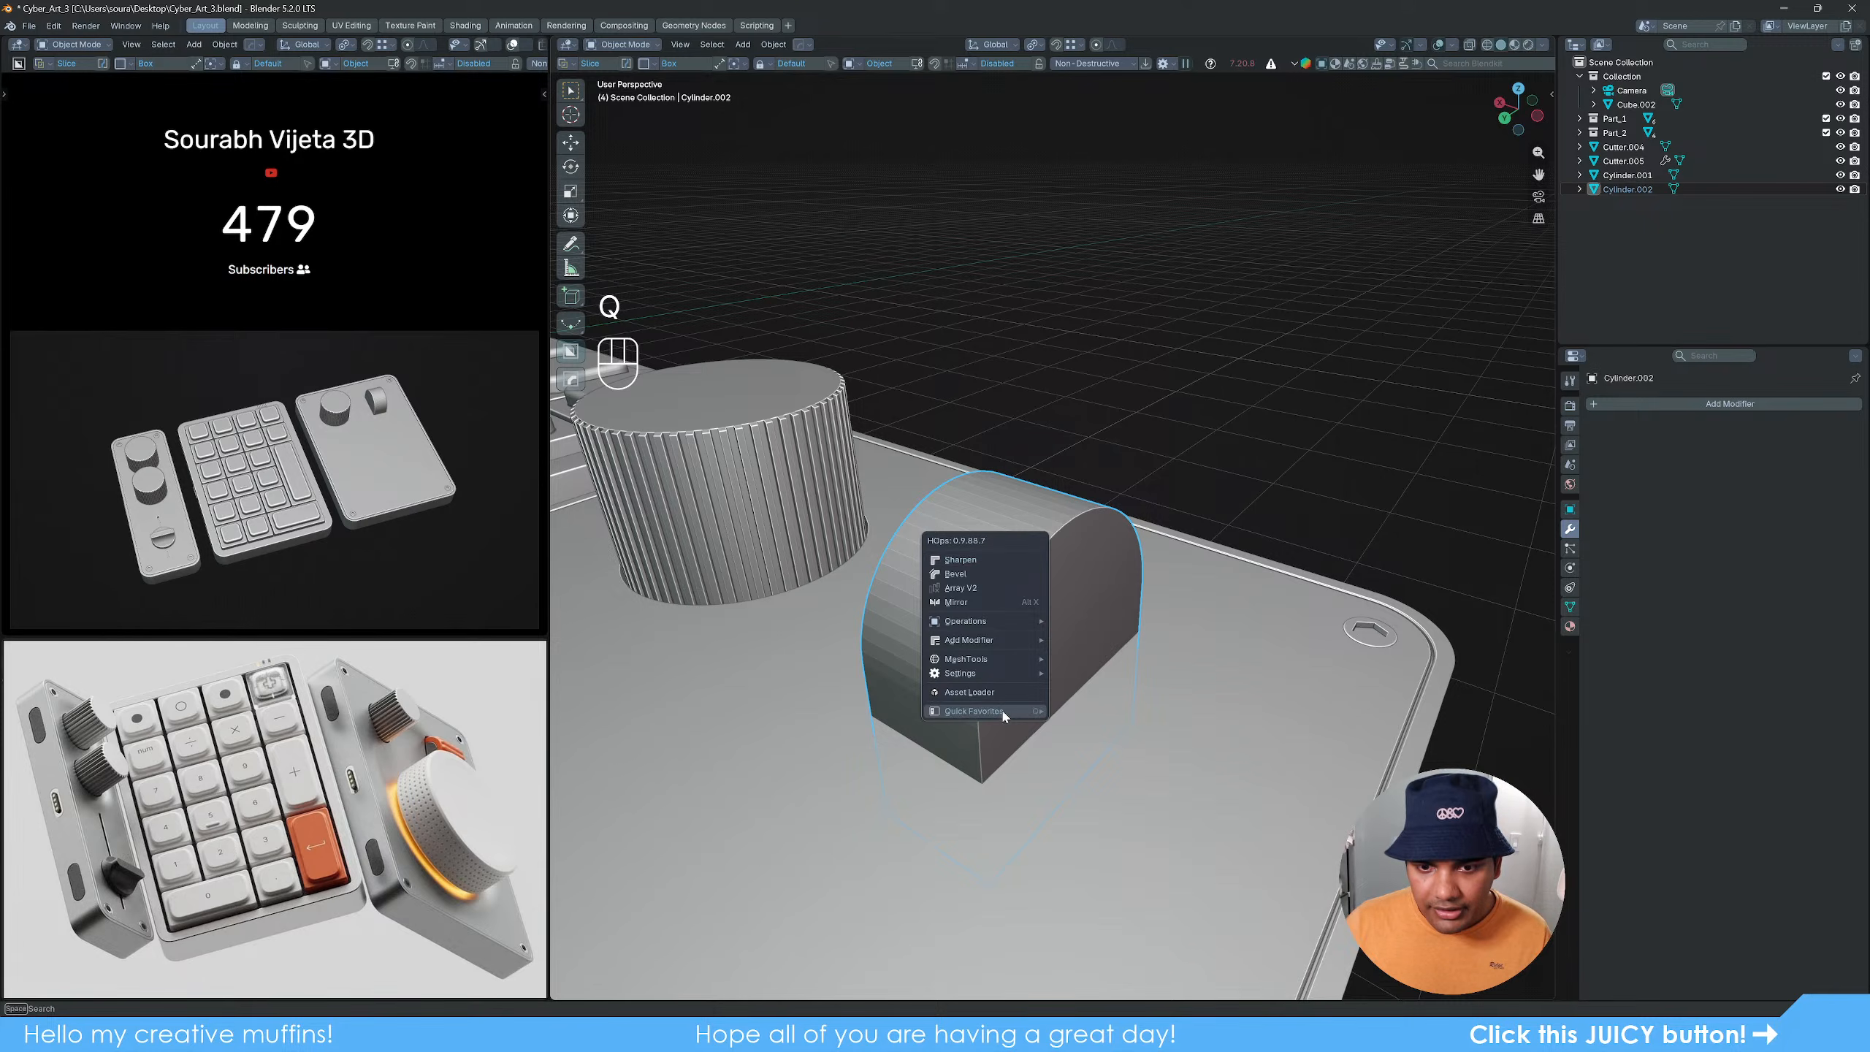
pyautogui.moveTo(999, 708)
pyautogui.click(1107, 751)
pyautogui.click(1239, 740)
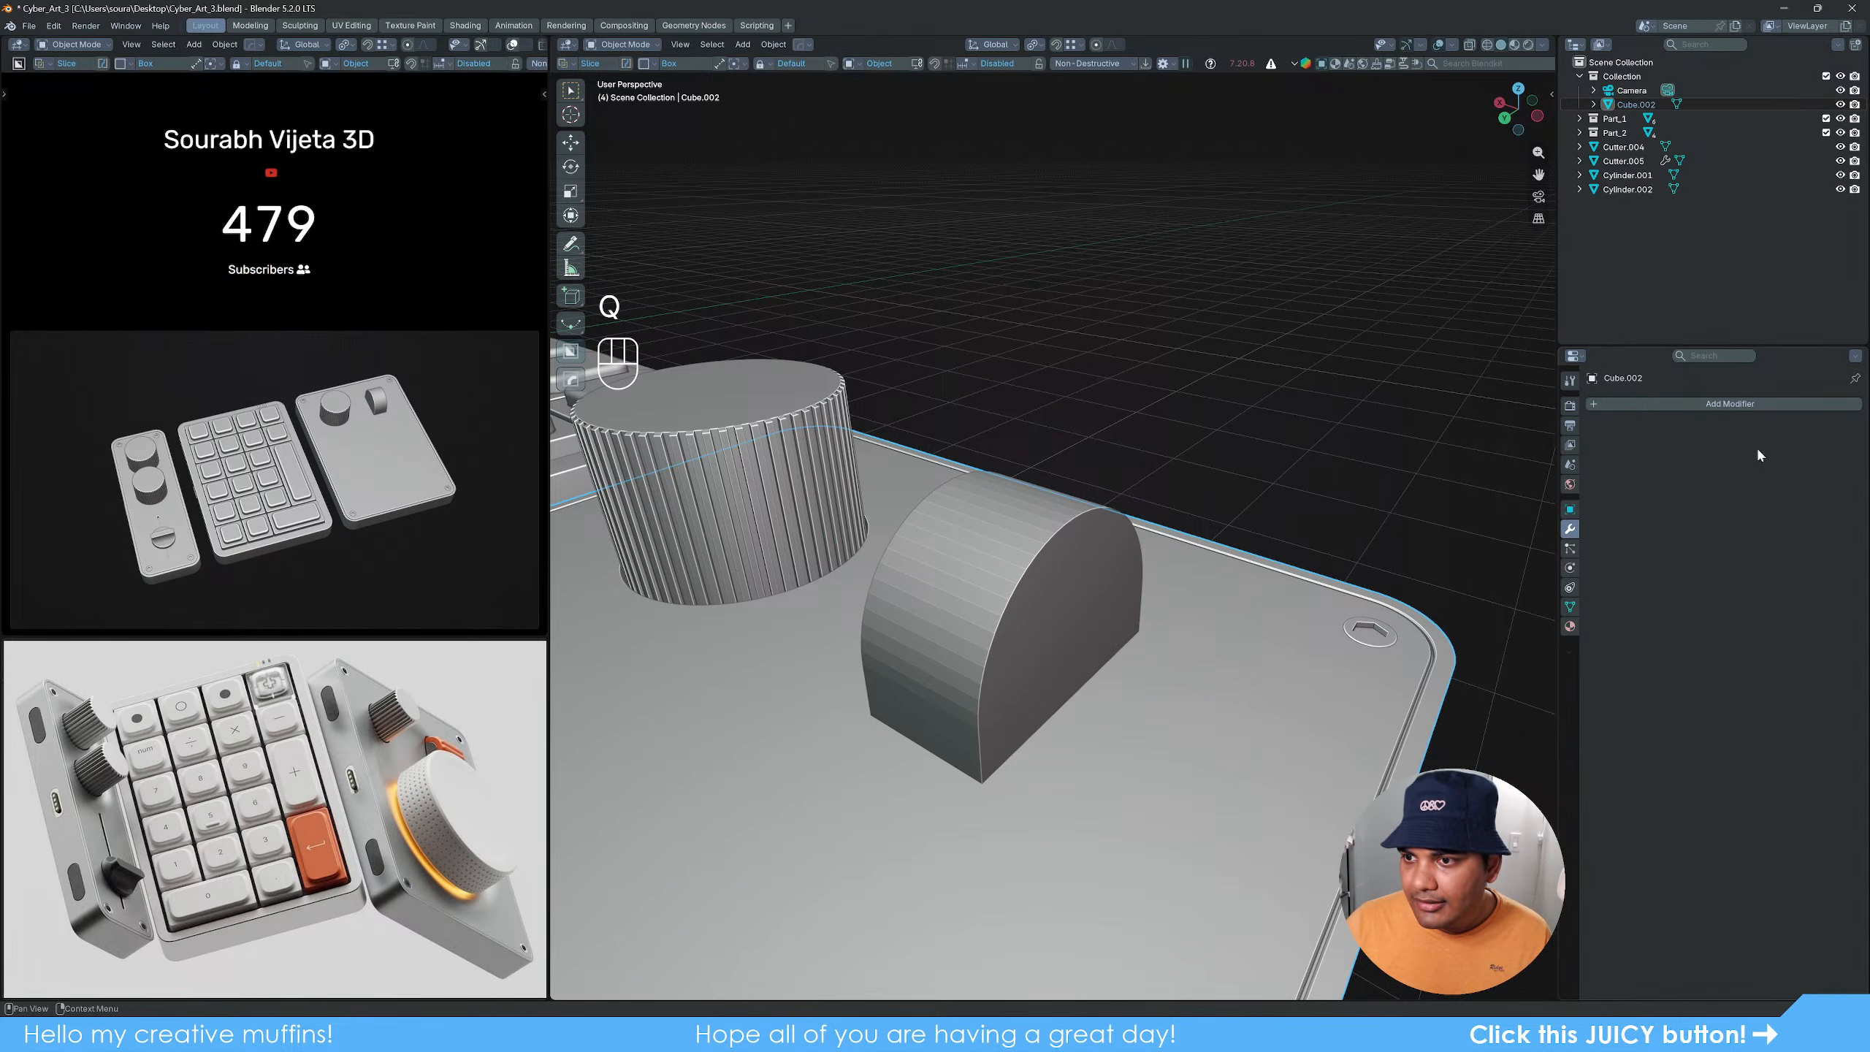
pyautogui.click(1734, 404)
pyautogui.click(1710, 400)
pyautogui.click(1669, 431)
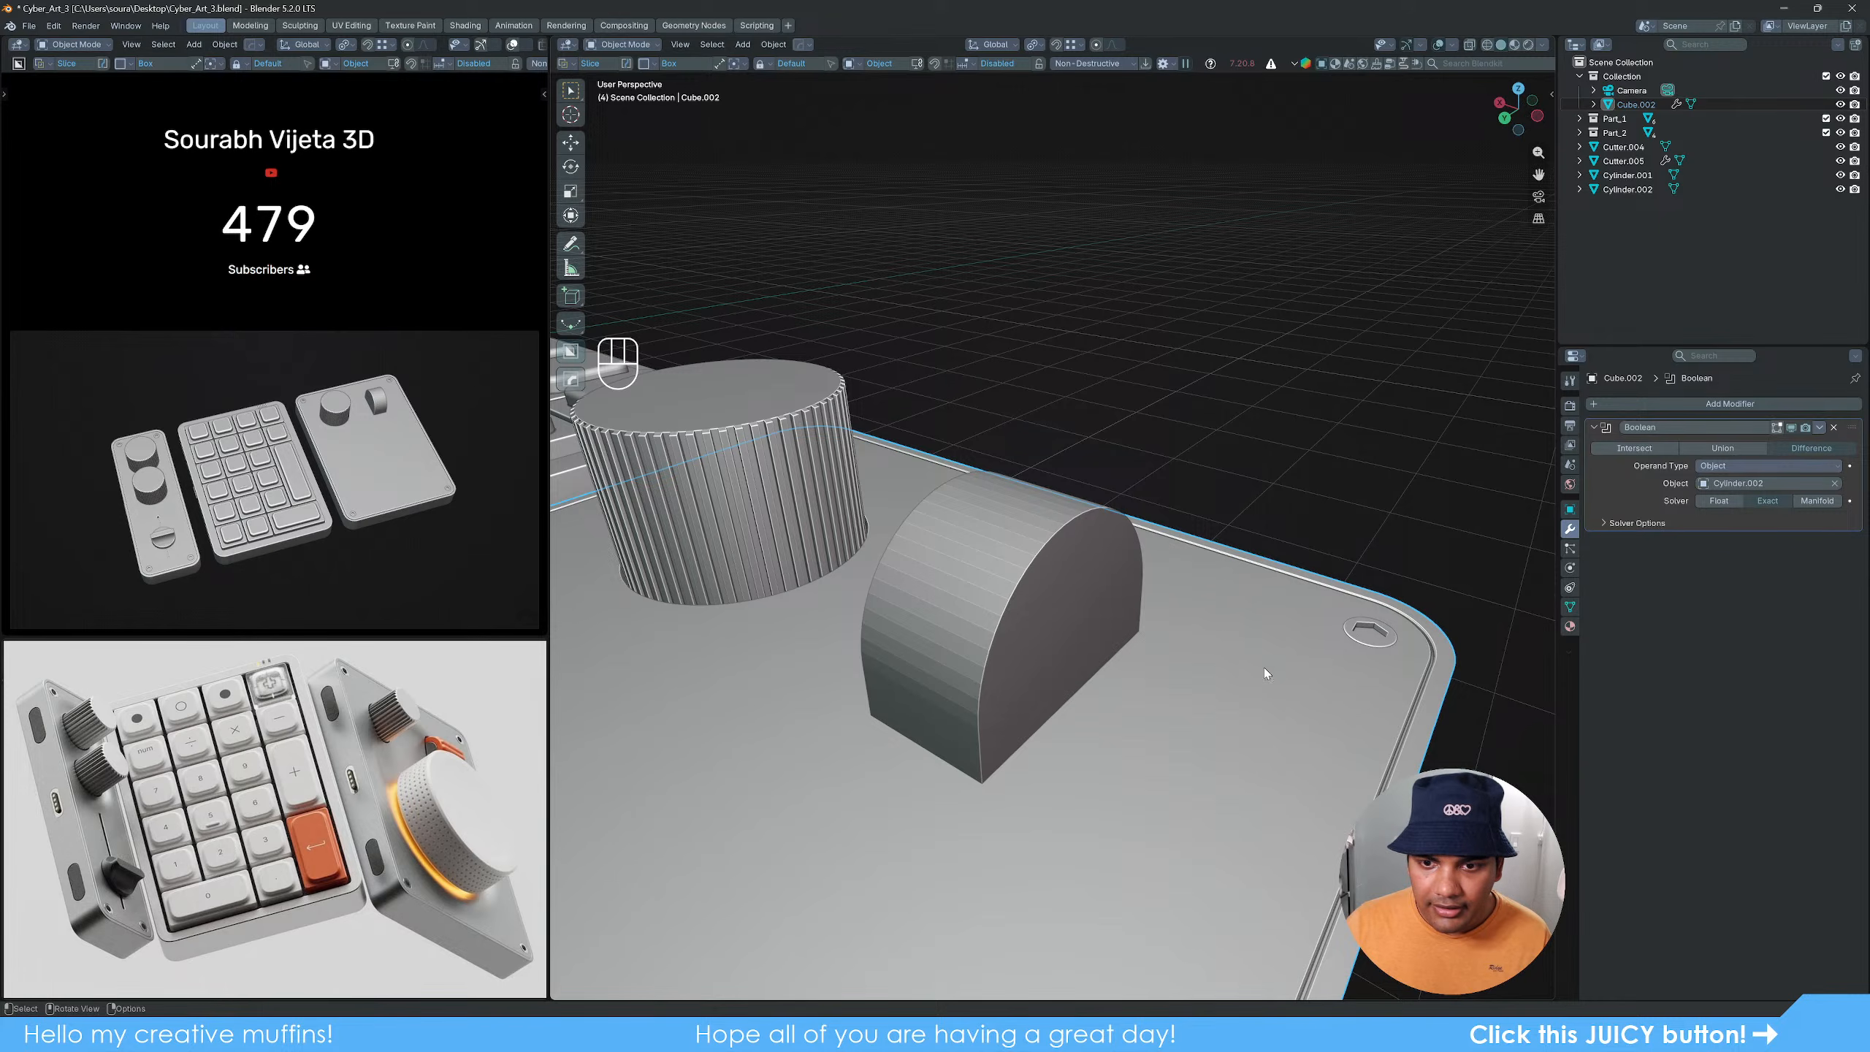
pyautogui.click(1818, 428)
pyautogui.click(1794, 445)
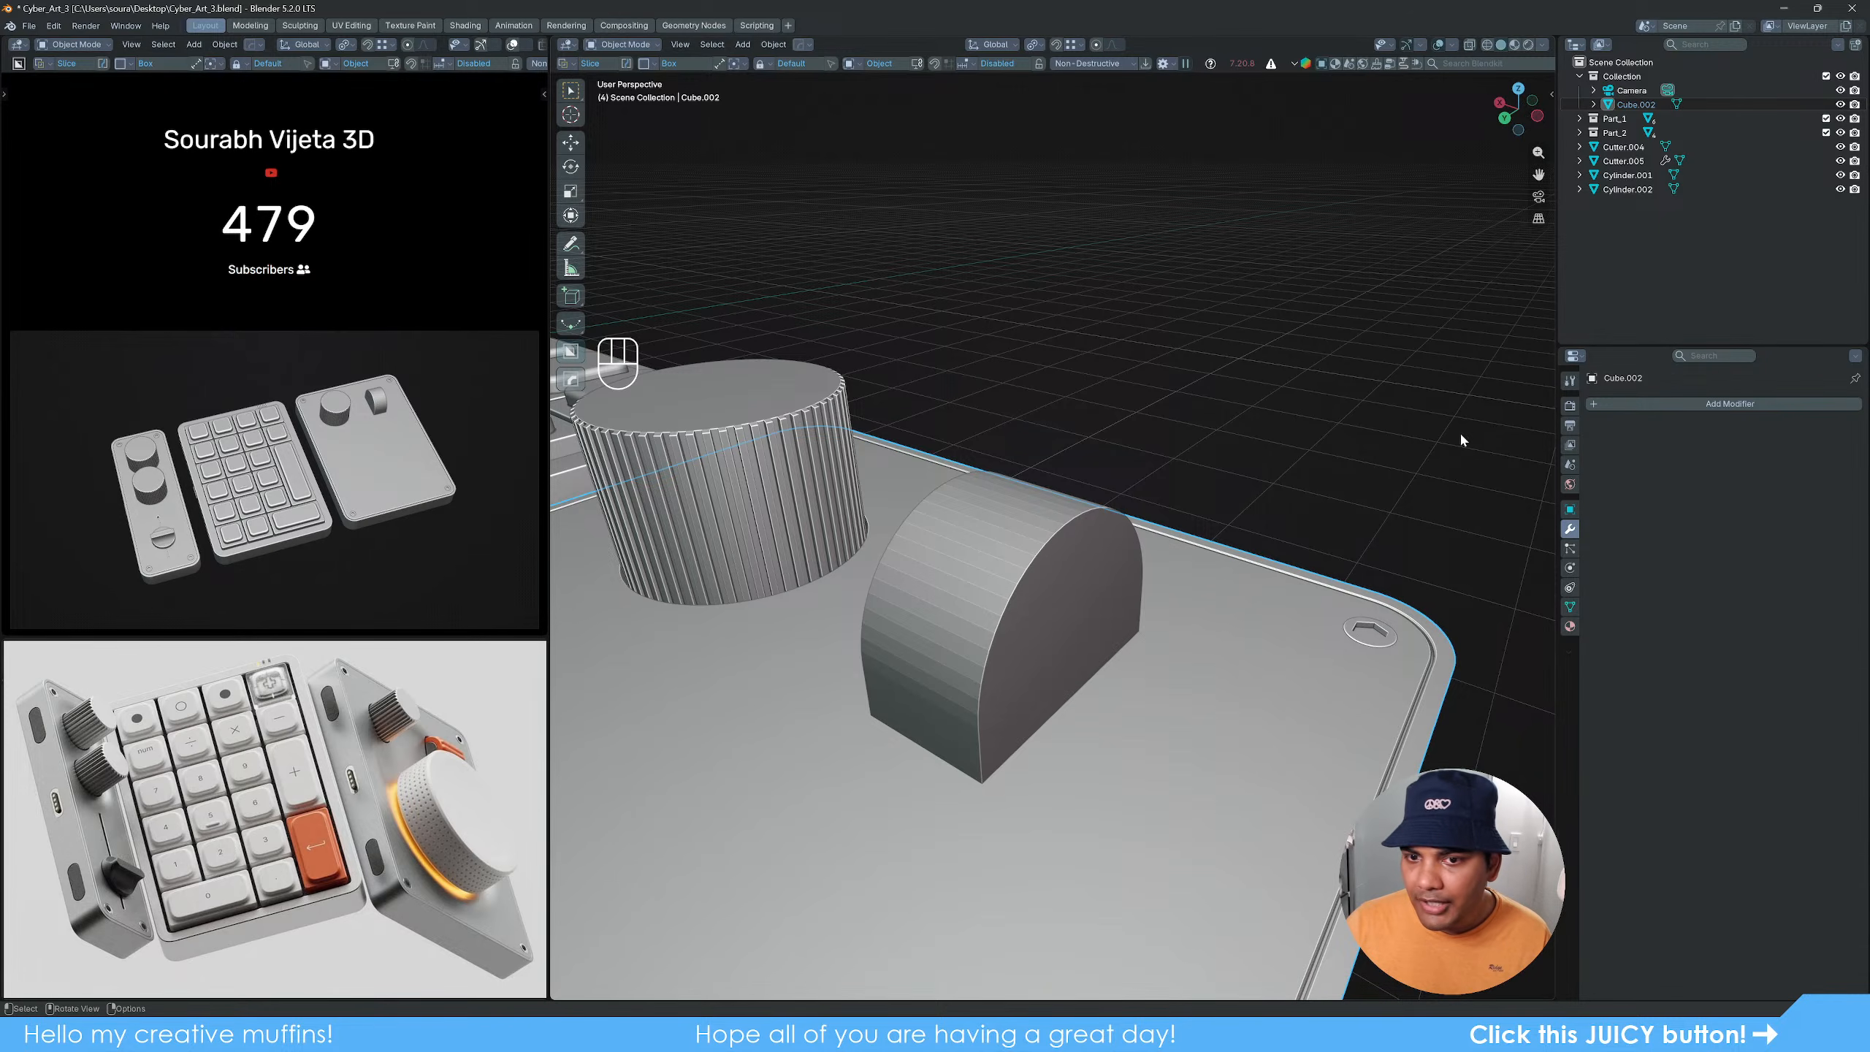
pyautogui.click(1093, 573)
pyautogui.press('Delete')
# Step: Hide the wheel cylinder briefly to inspect the slot cut in the body, and restore it
pyautogui.moveTo(1093, 573); pyautogui.dragTo(1207, 725, button='middle')
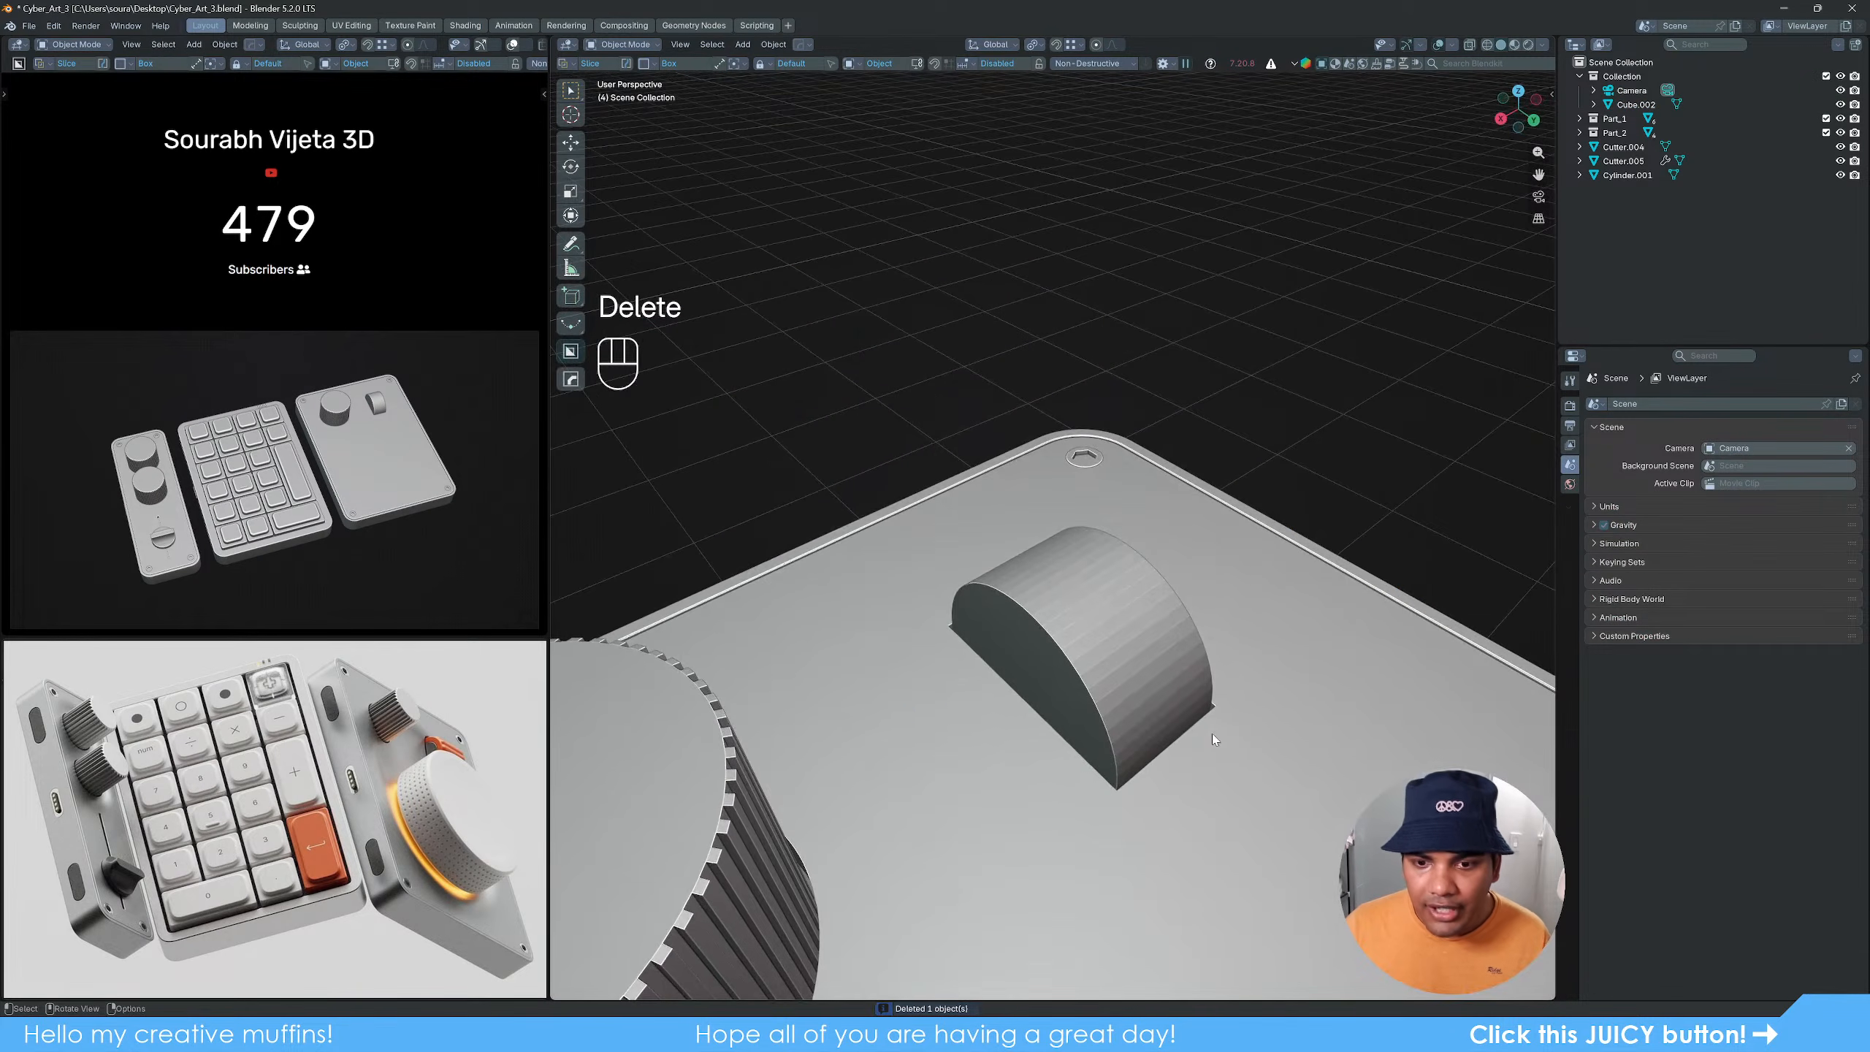
pyautogui.click(1134, 685)
pyautogui.press('h')
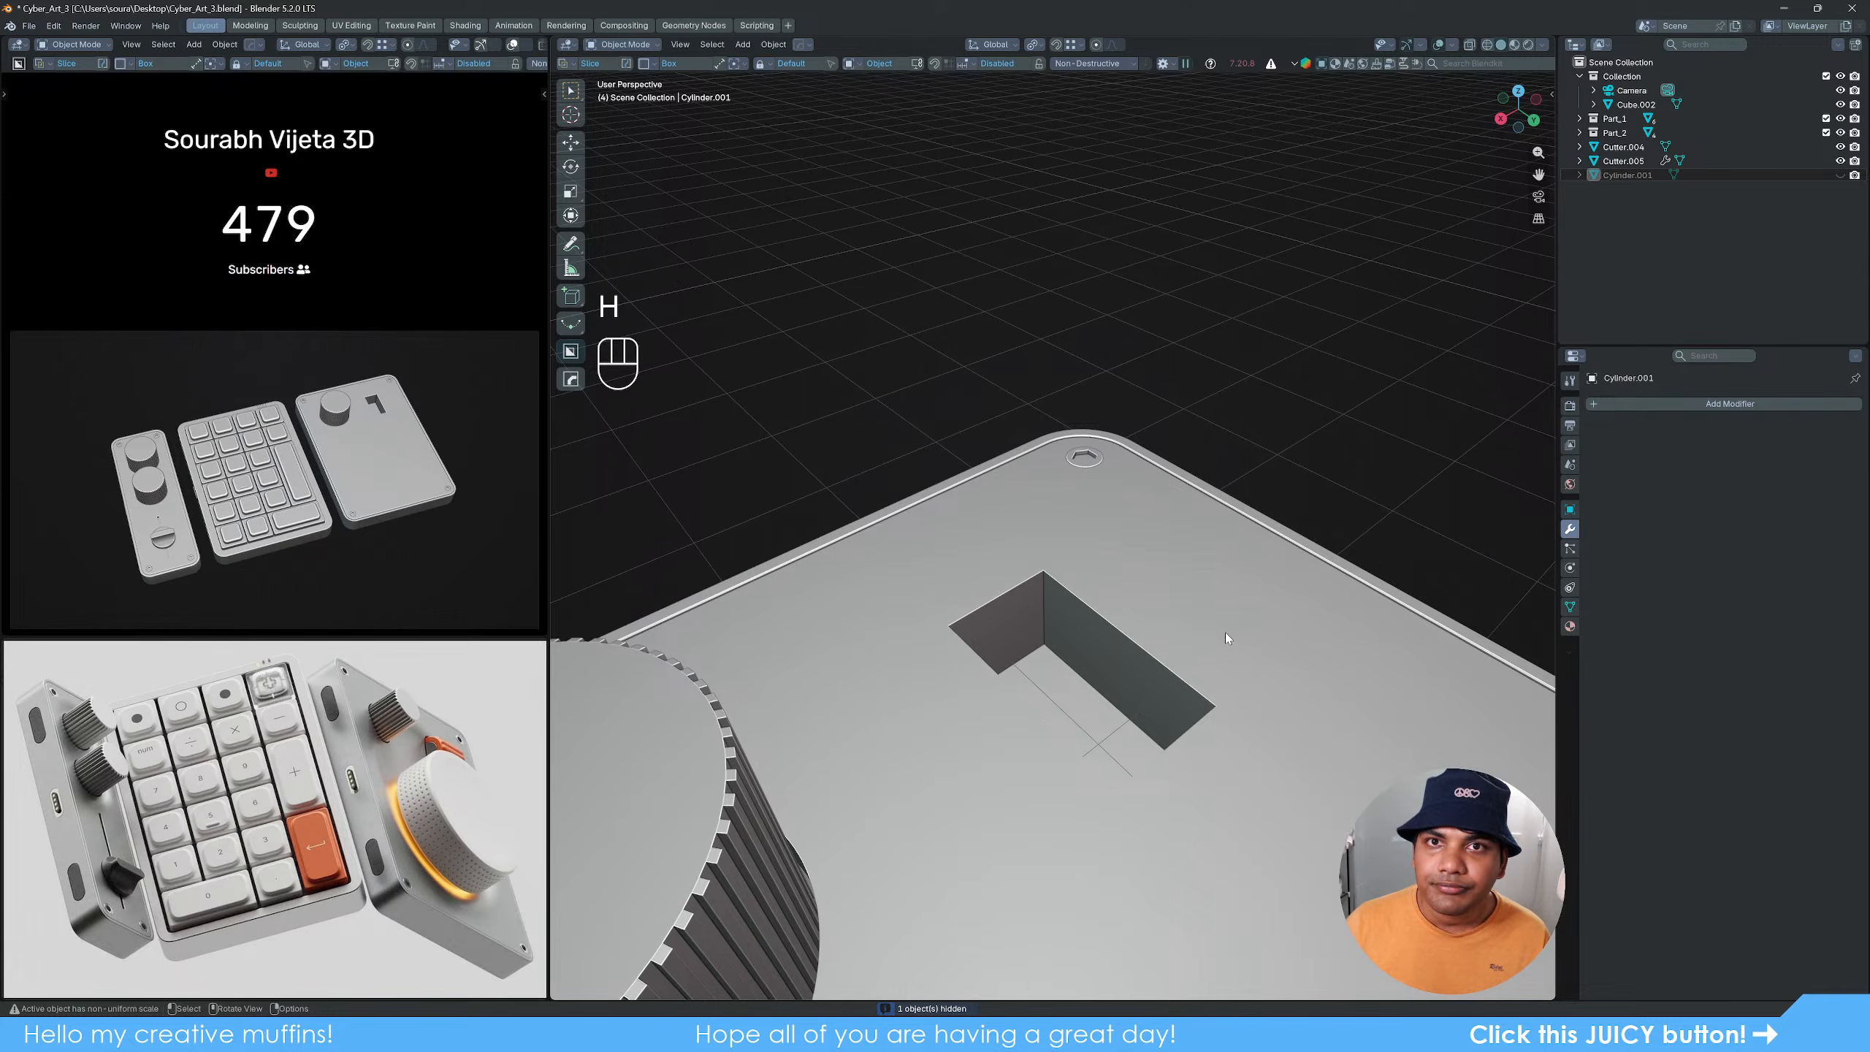
pyautogui.hotkey('ctrl', 'z')
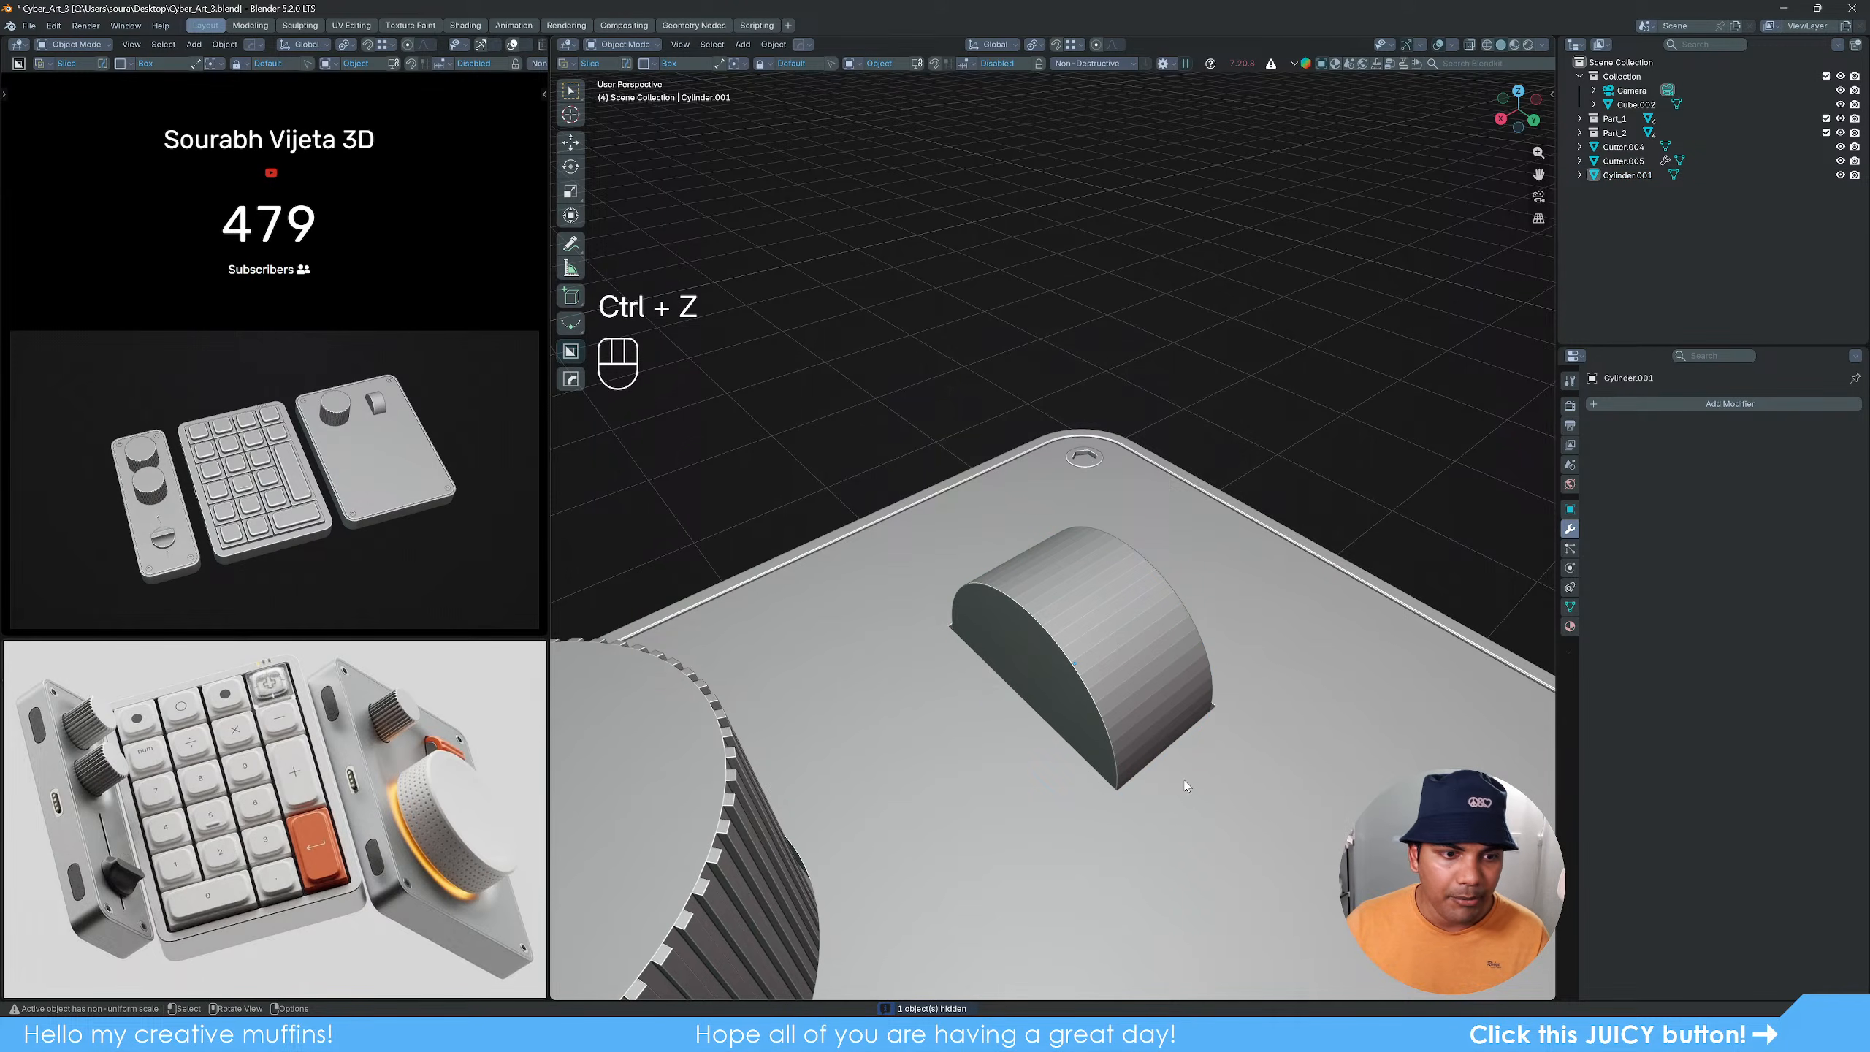
# Step: Inset both flat end faces of the wheel cylinder by about 0.176 m
pyautogui.moveTo(1343, 402); pyautogui.dragTo(1030, 667, button='middle')
pyautogui.scroll(5, 1109, 650)
pyautogui.click(1085, 652)
pyautogui.press('Tab')
pyautogui.press('3')
pyautogui.click(1188, 675)
pyautogui.keyDown('shift'); pyautogui.click(1104, 674); pyautogui.keyUp('shift')
pyautogui.scroll(1, 1098, 670)
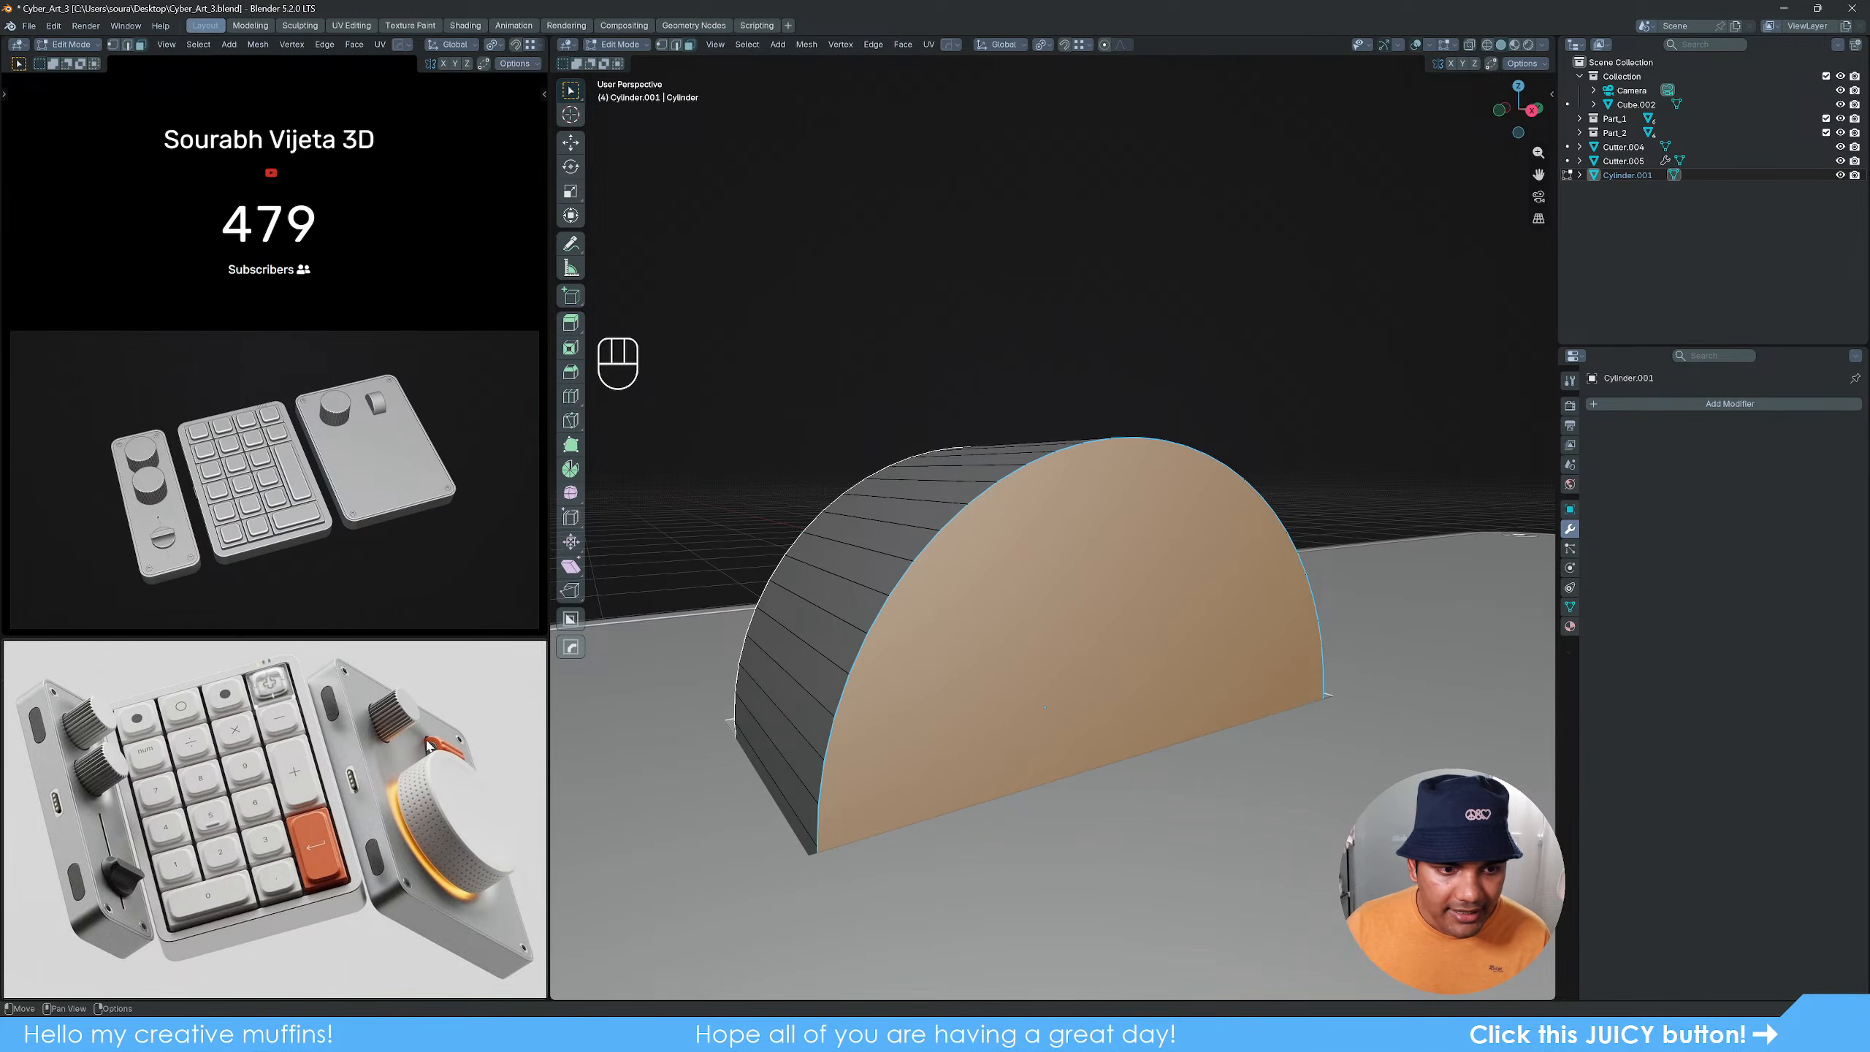
pyautogui.press('i')
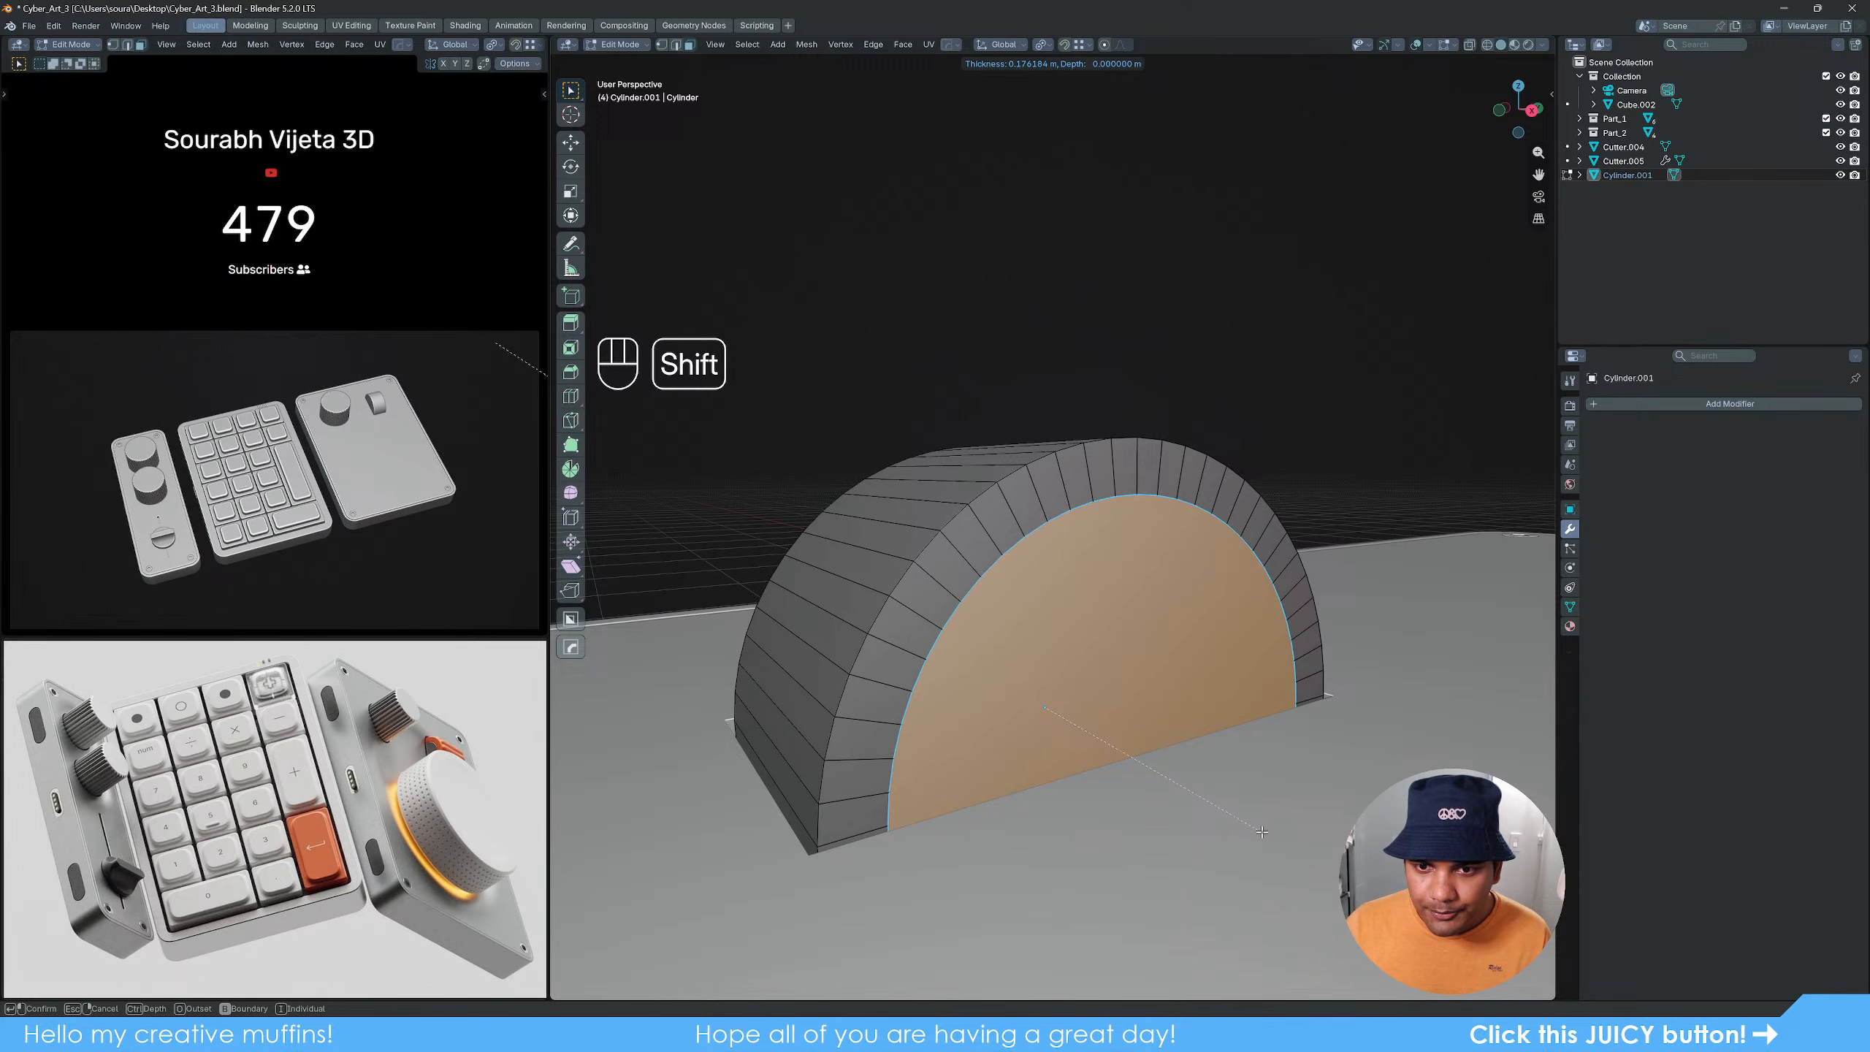
pyautogui.click(1261, 831)
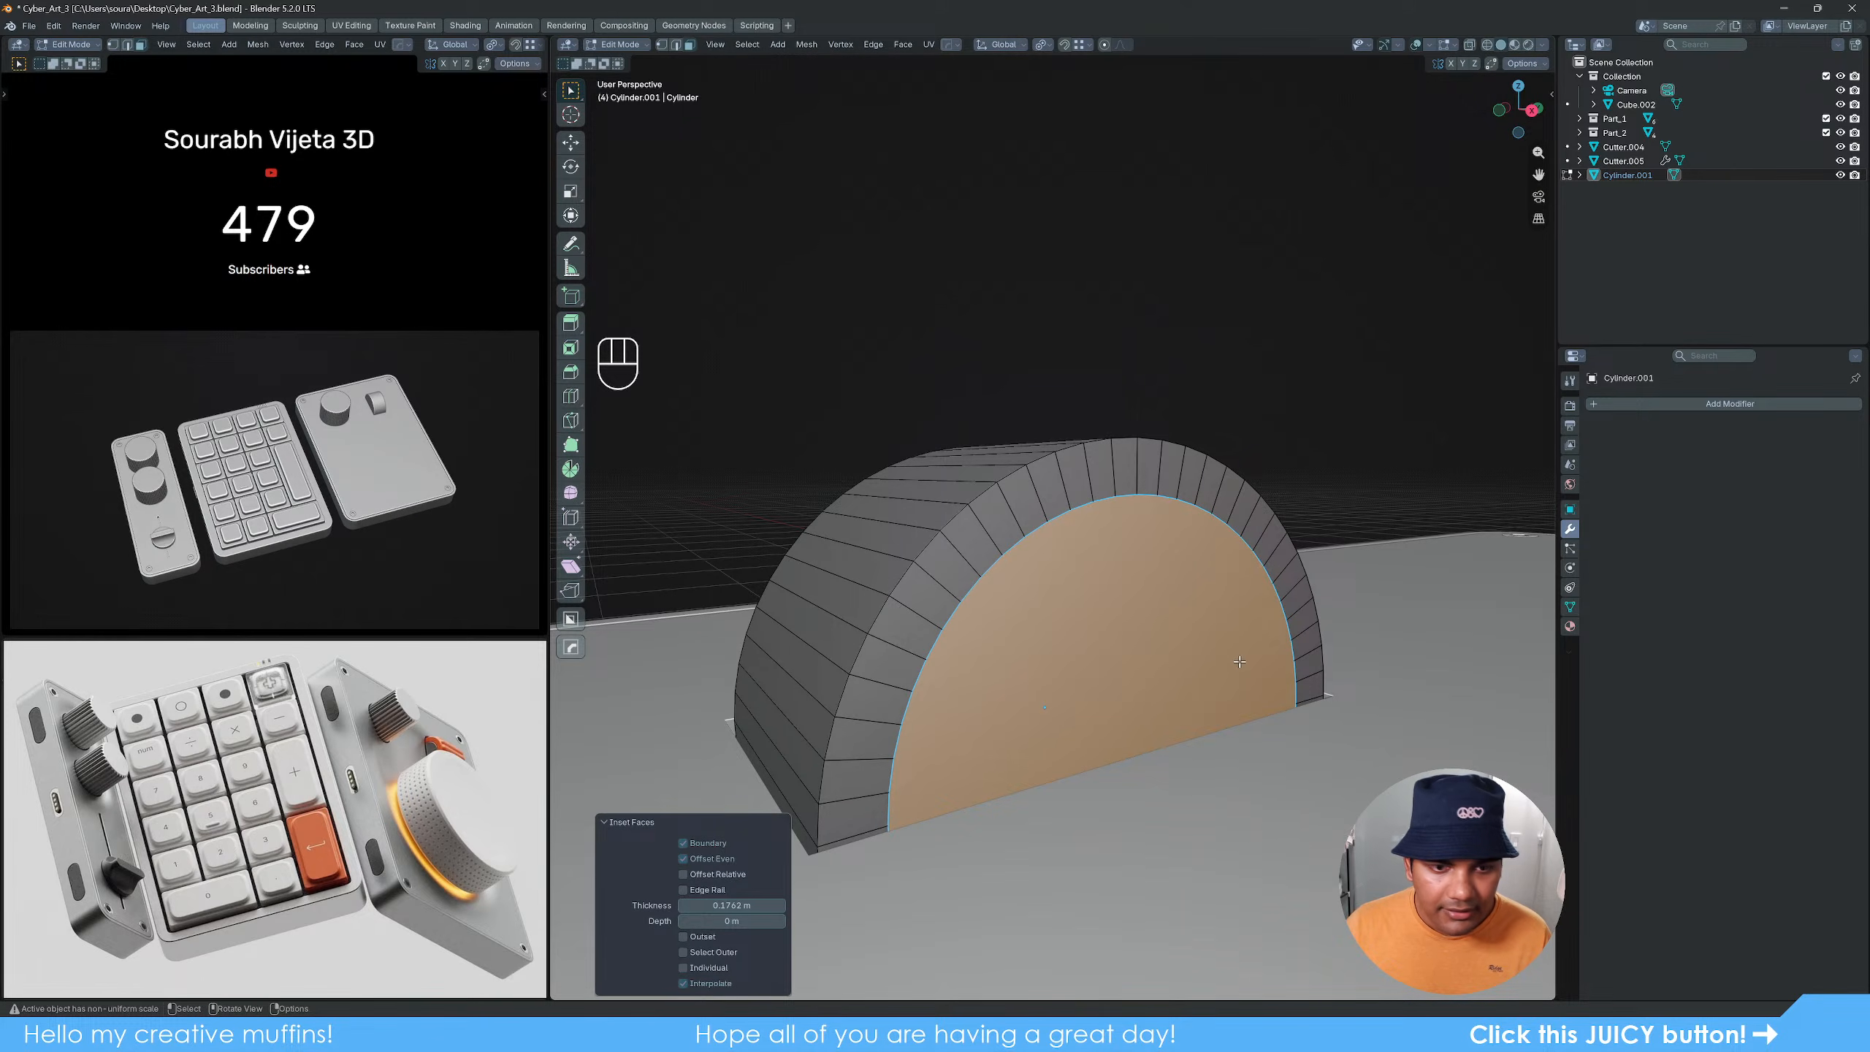
# Step: Bevel the inset outline on the wheel's flat faces about 0.0044 m wide and extrude the strip inward along its normals
pyautogui.keyDown('ctrl'); pyautogui.moveTo(1259, 832); pyautogui.dragTo(1269, 717, button='middle'); pyautogui.keyUp('ctrl')
pyautogui.hotkey('ctrl', 'b')
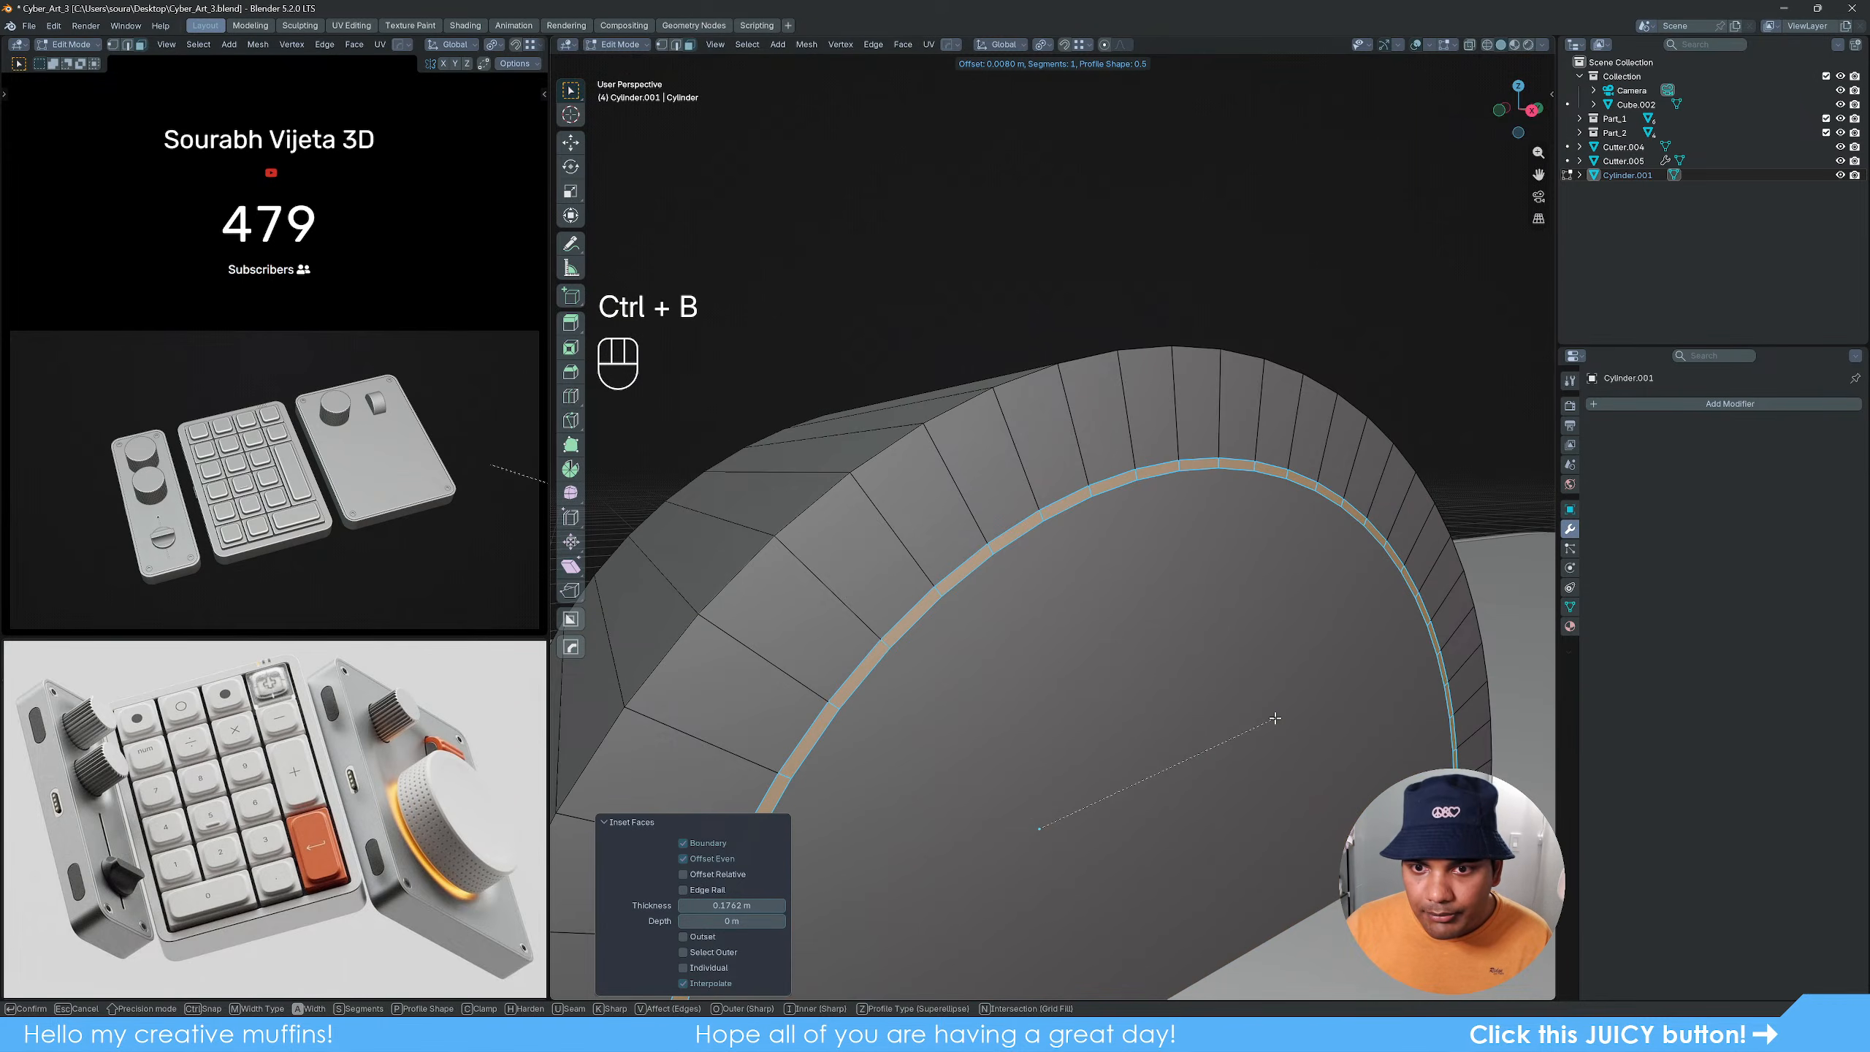
pyautogui.press('shift')
pyautogui.click(1258, 715)
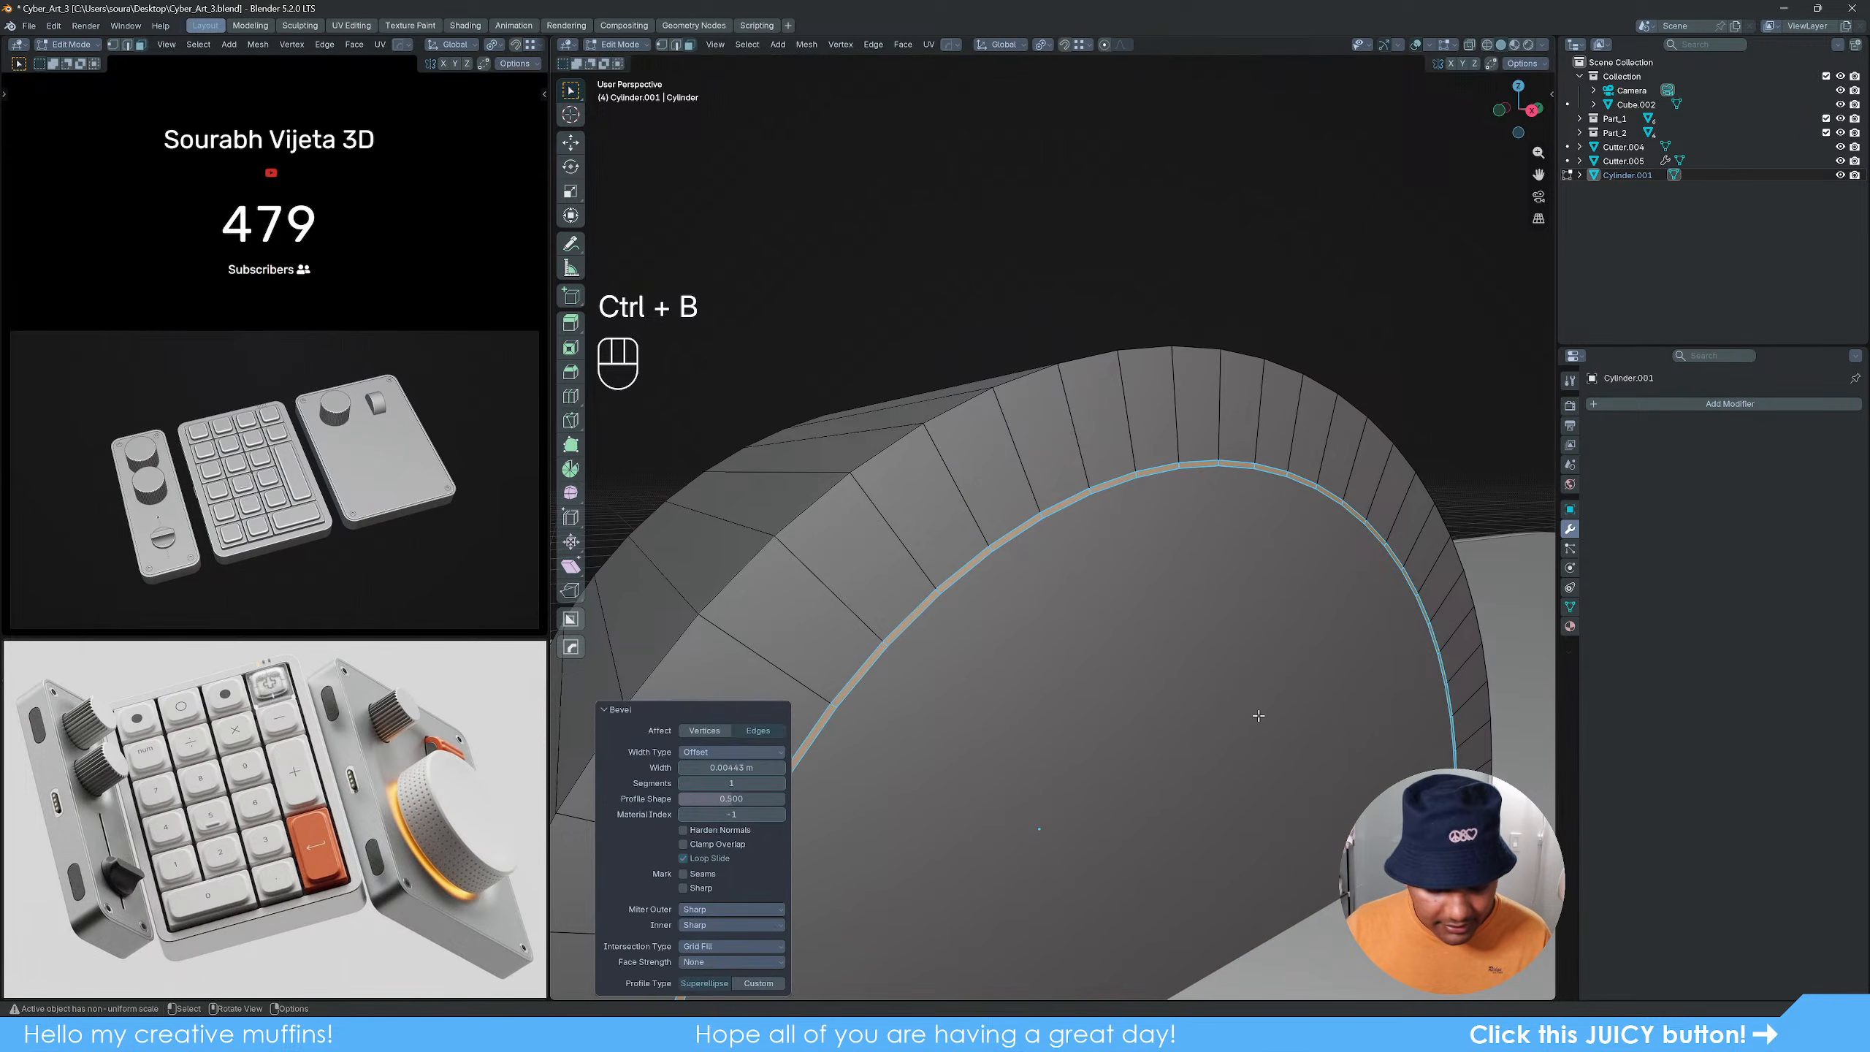
pyautogui.hotkey('alt', 'e')
pyautogui.click(1258, 718)
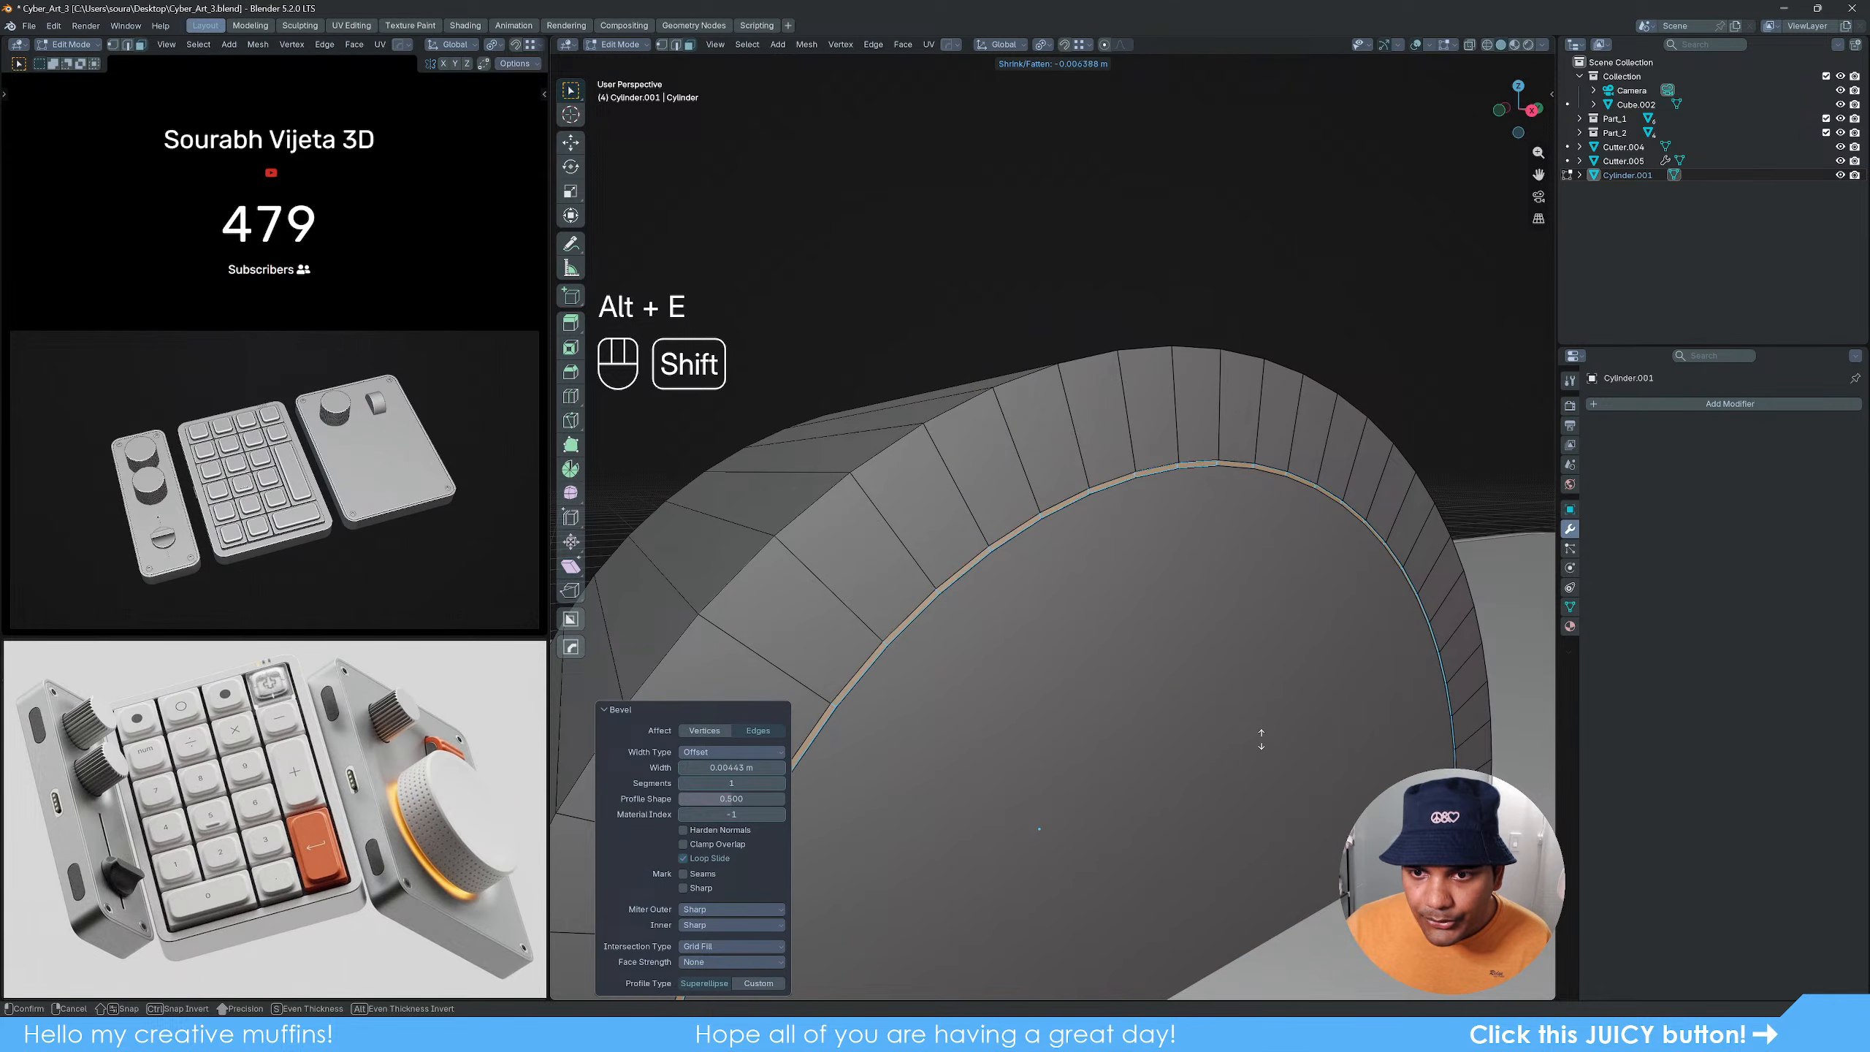
pyautogui.click(1258, 830)
# Step: Bevel the edge loops bordering the groove on the wheel's flat face by about 0.006 m
pyautogui.press('2')
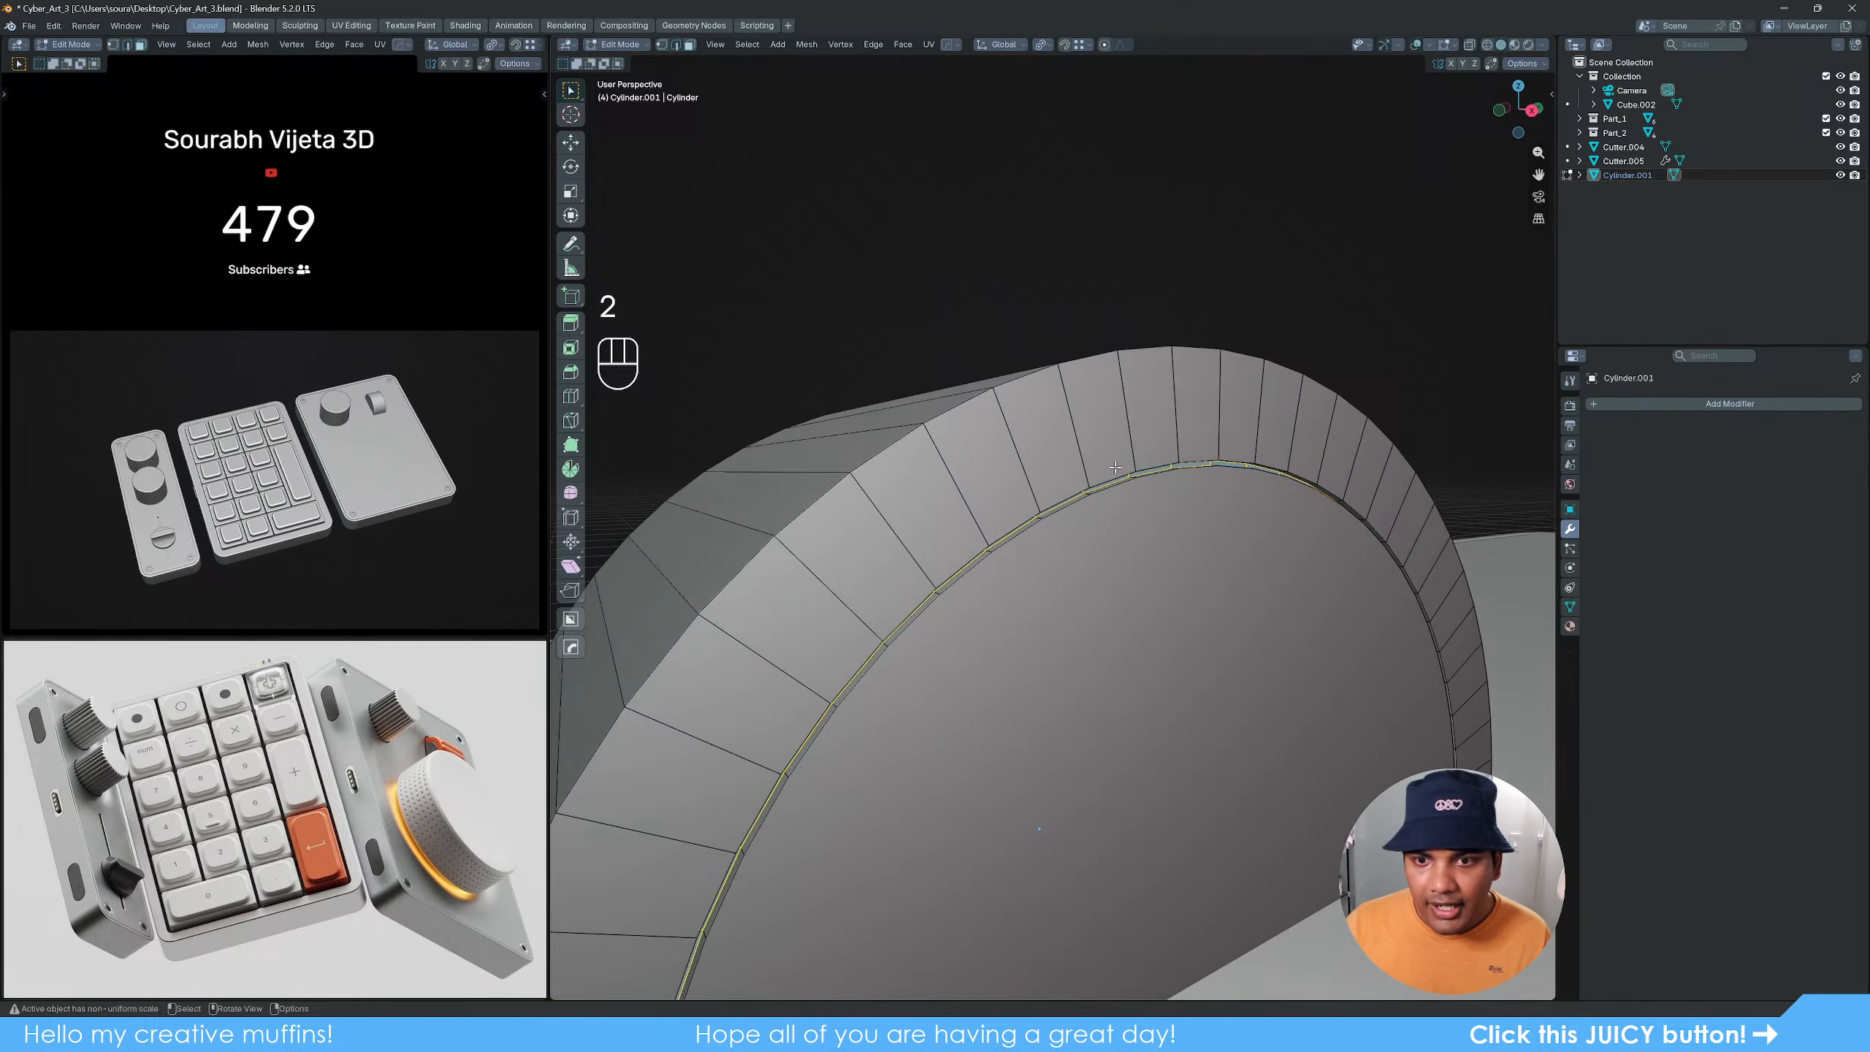
pyautogui.keyDown('alt'); pyautogui.click(1119, 480); pyautogui.keyUp('alt')
pyautogui.keyDown('alt'); pyautogui.keyDown('shift'); pyautogui.click(1127, 500); pyautogui.keyUp('shift'); pyautogui.keyUp('alt')
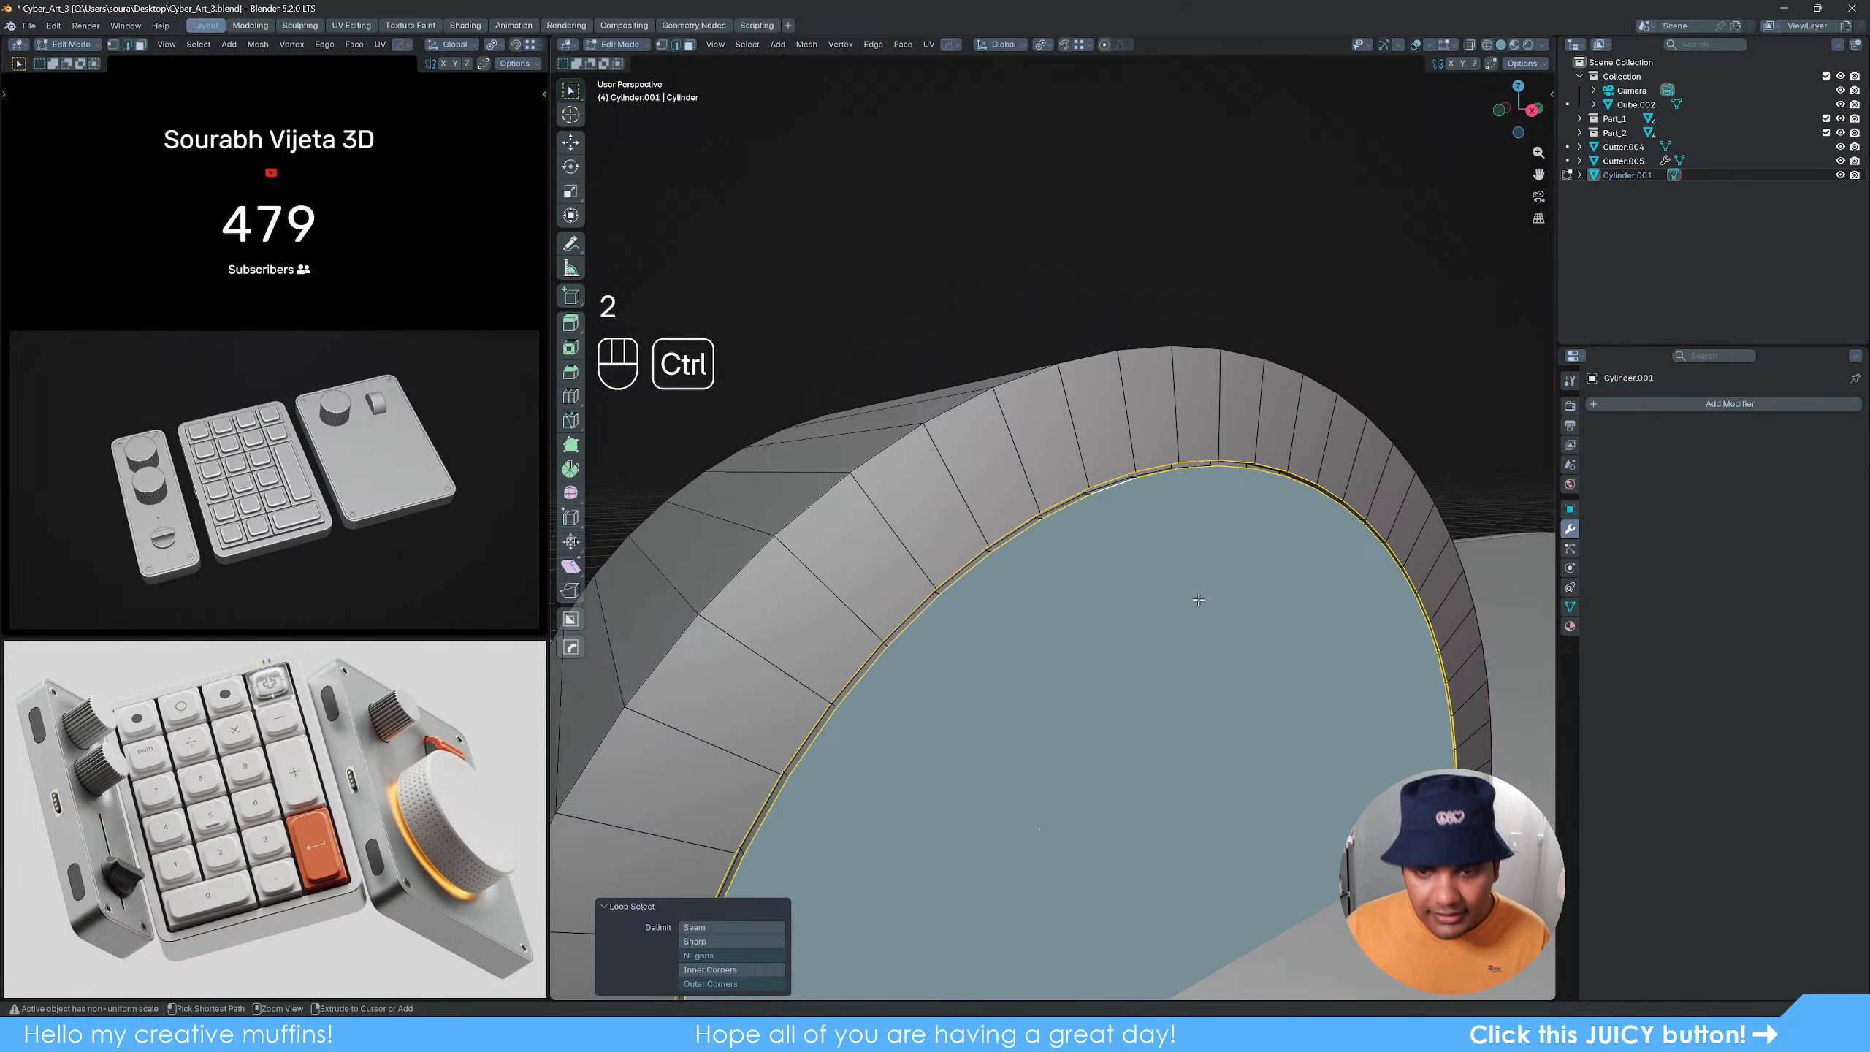
pyautogui.hotkey('ctrl', 'b')
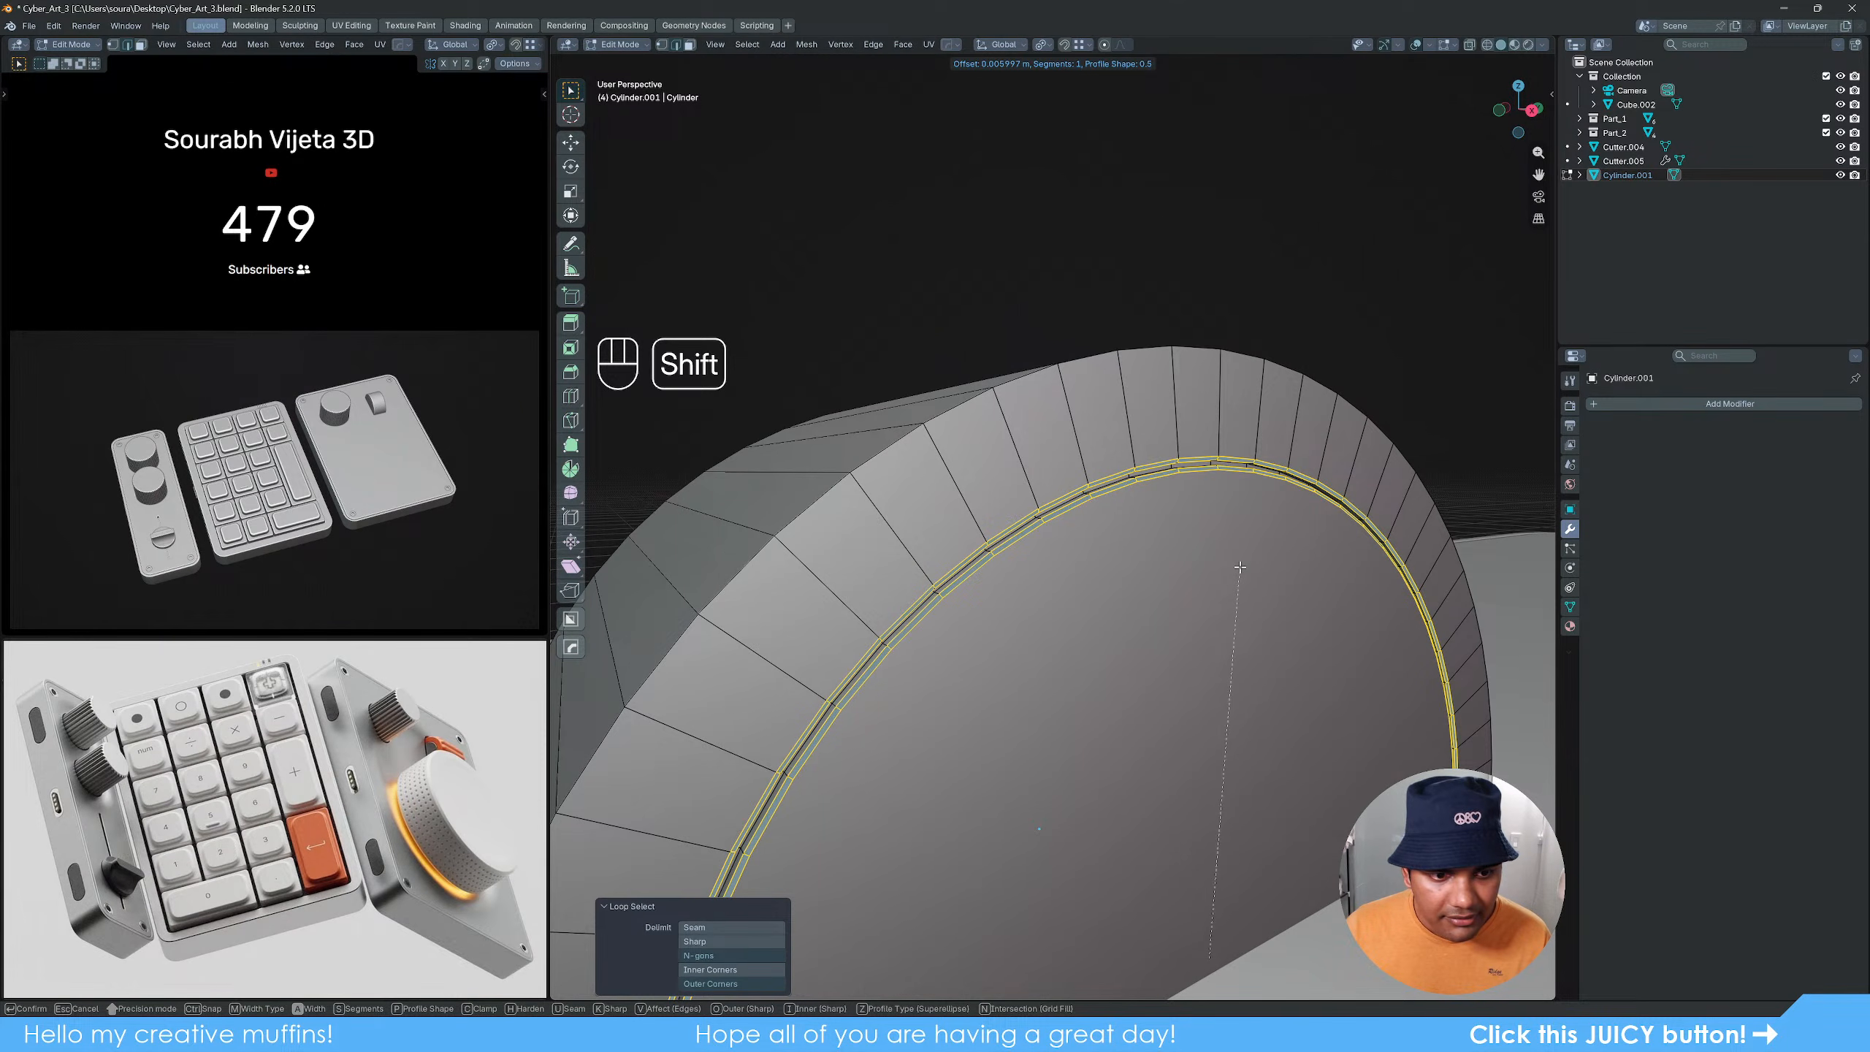
pyautogui.click(1240, 567)
pyautogui.press('Tab')
pyautogui.scroll(-5, 1208, 632)
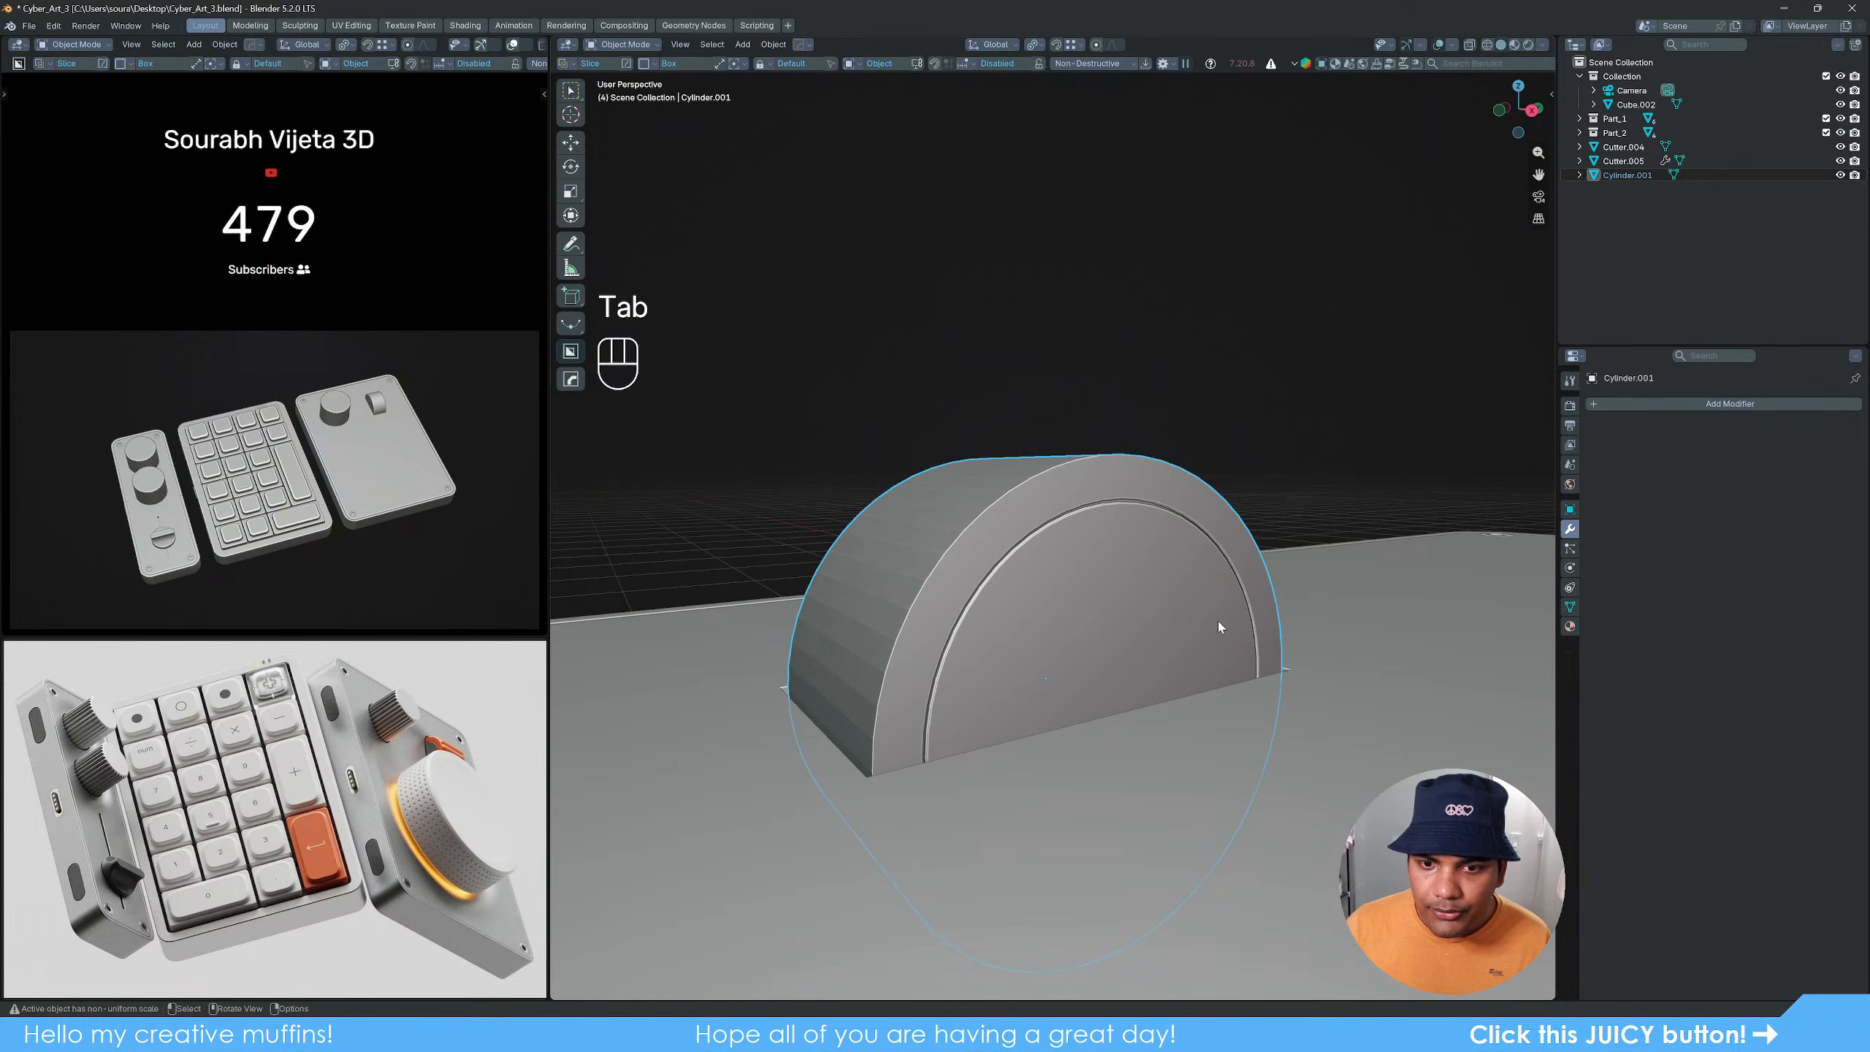
# Step: Select the loop of outer faces running around the wheel's rim
pyautogui.moveTo(1219, 627); pyautogui.dragTo(1060, 582, button='middle')
pyautogui.press('Tab')
pyautogui.press('3')
pyautogui.keyDown('alt'); pyautogui.click(1046, 571); pyautogui.keyUp('alt')
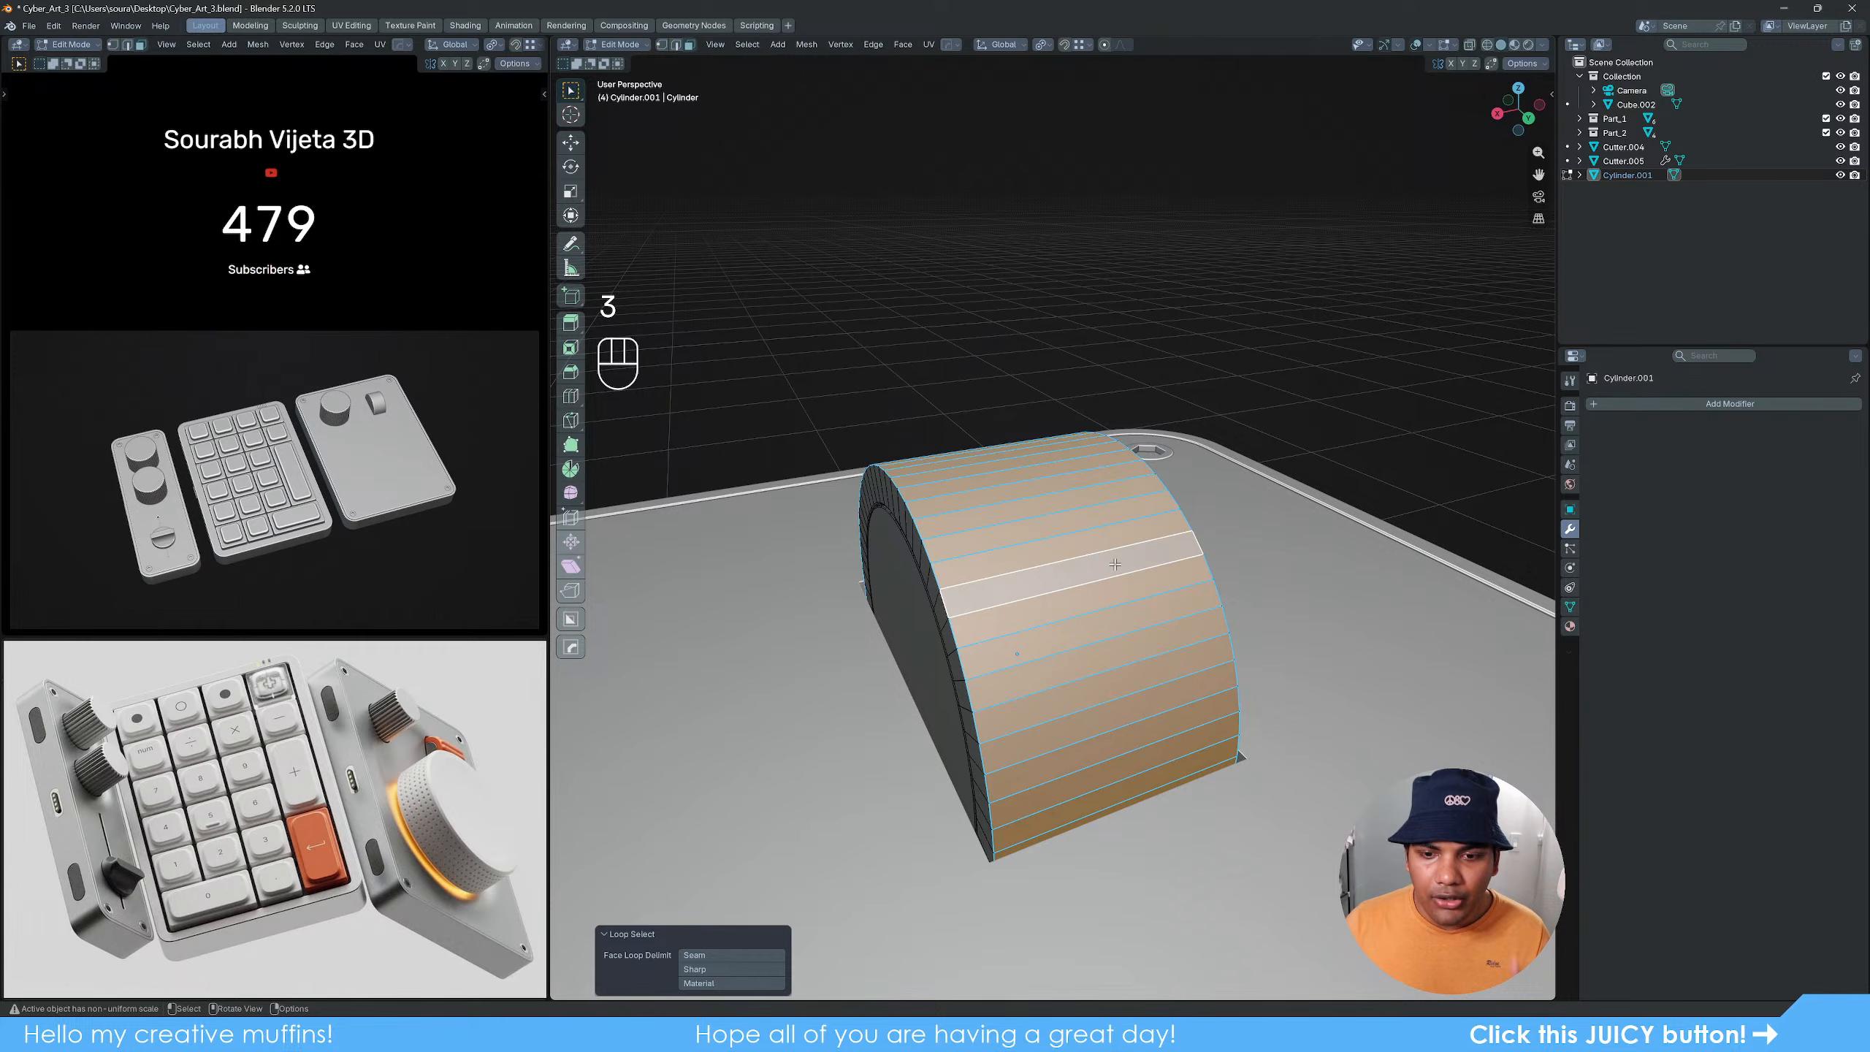
# Step: Scale the whole wheel uniformly to about 0.962 to leave clearance inside the slot, checking it in wireframe from above
pyautogui.moveTo(1115, 563); pyautogui.dragTo(1338, 782, button='middle')
pyautogui.press('Tab')
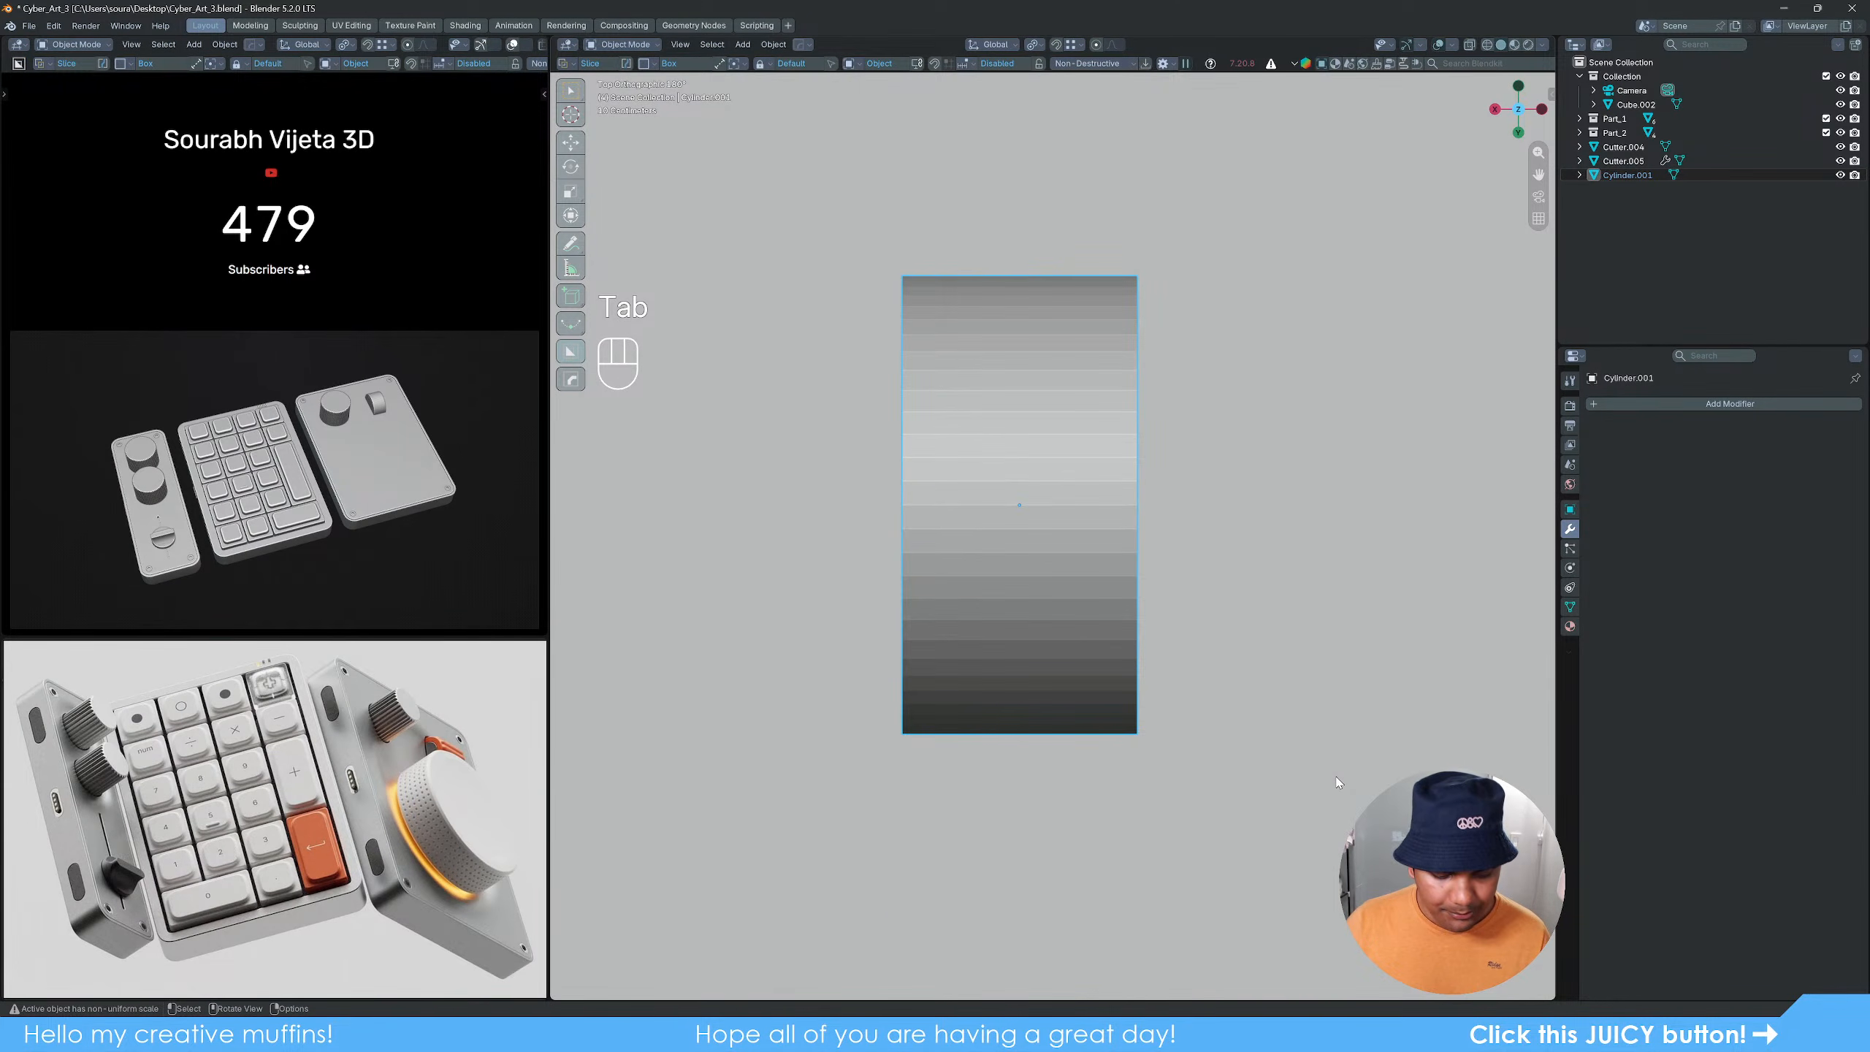
pyautogui.press('z')
pyautogui.press('s')
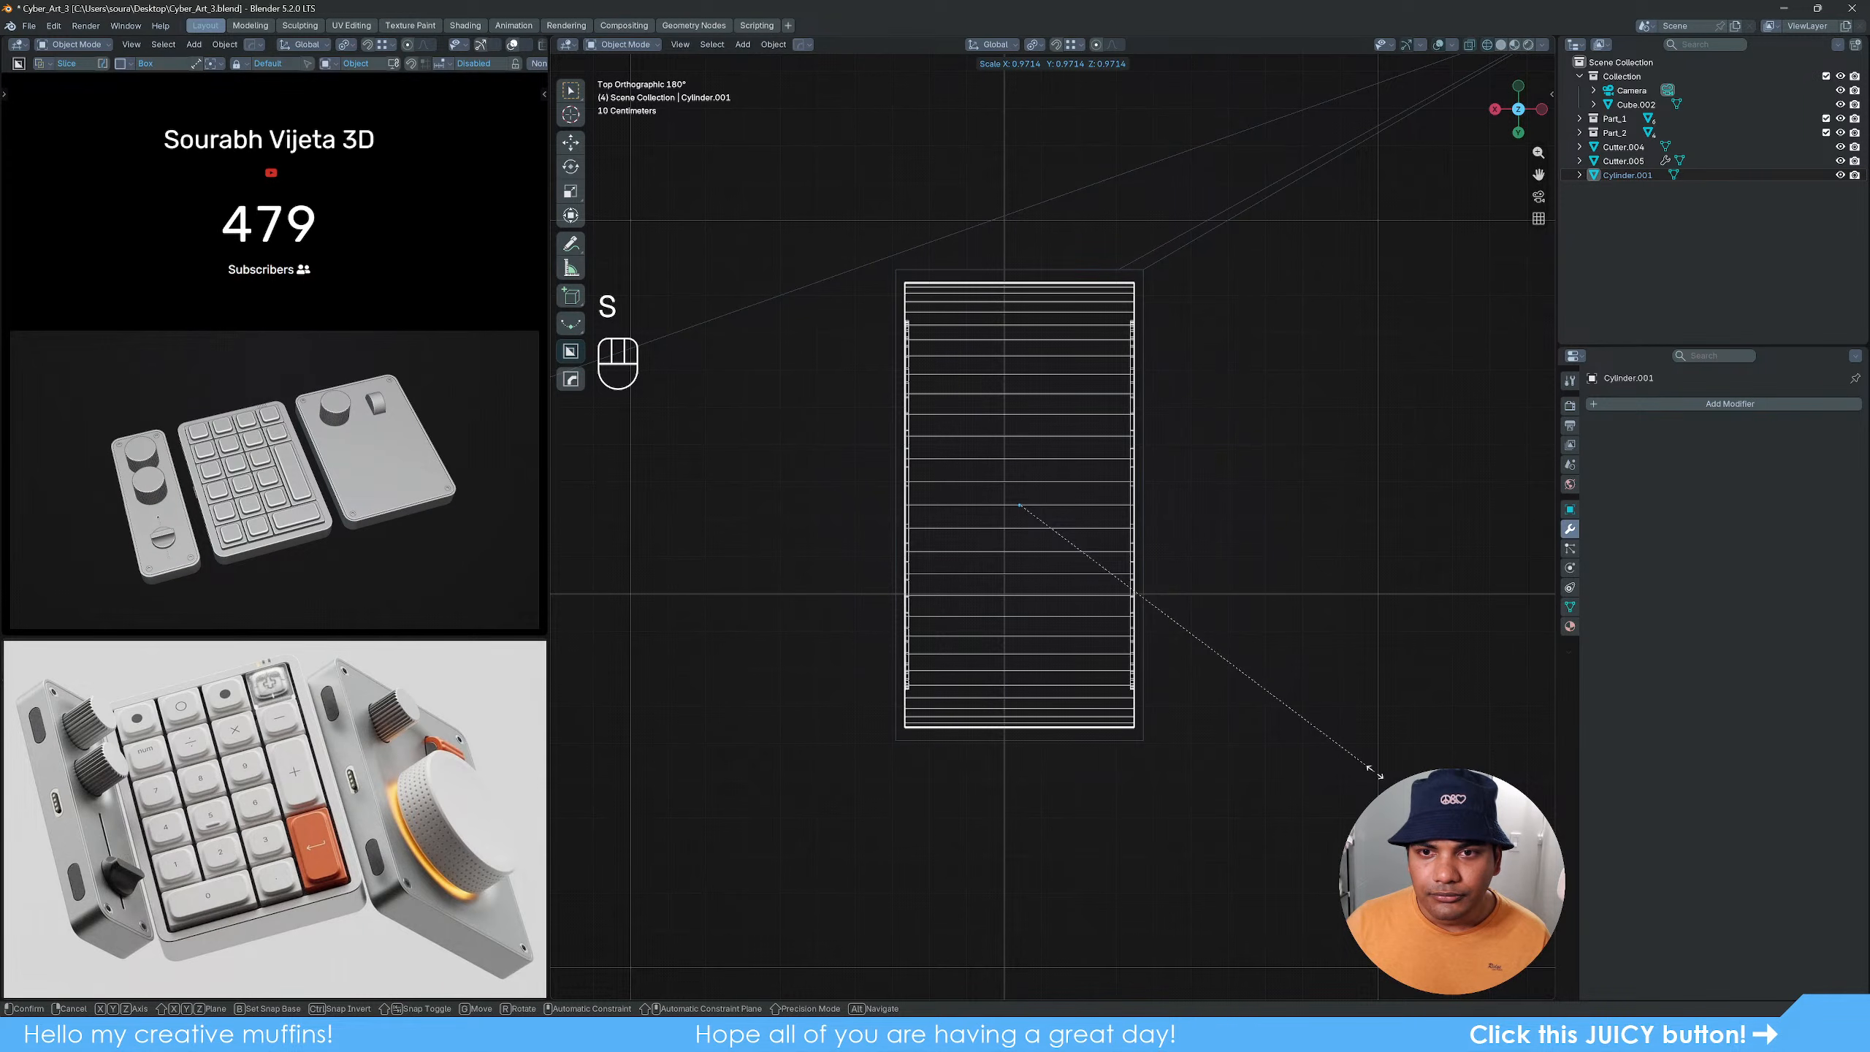
pyautogui.click(1370, 772)
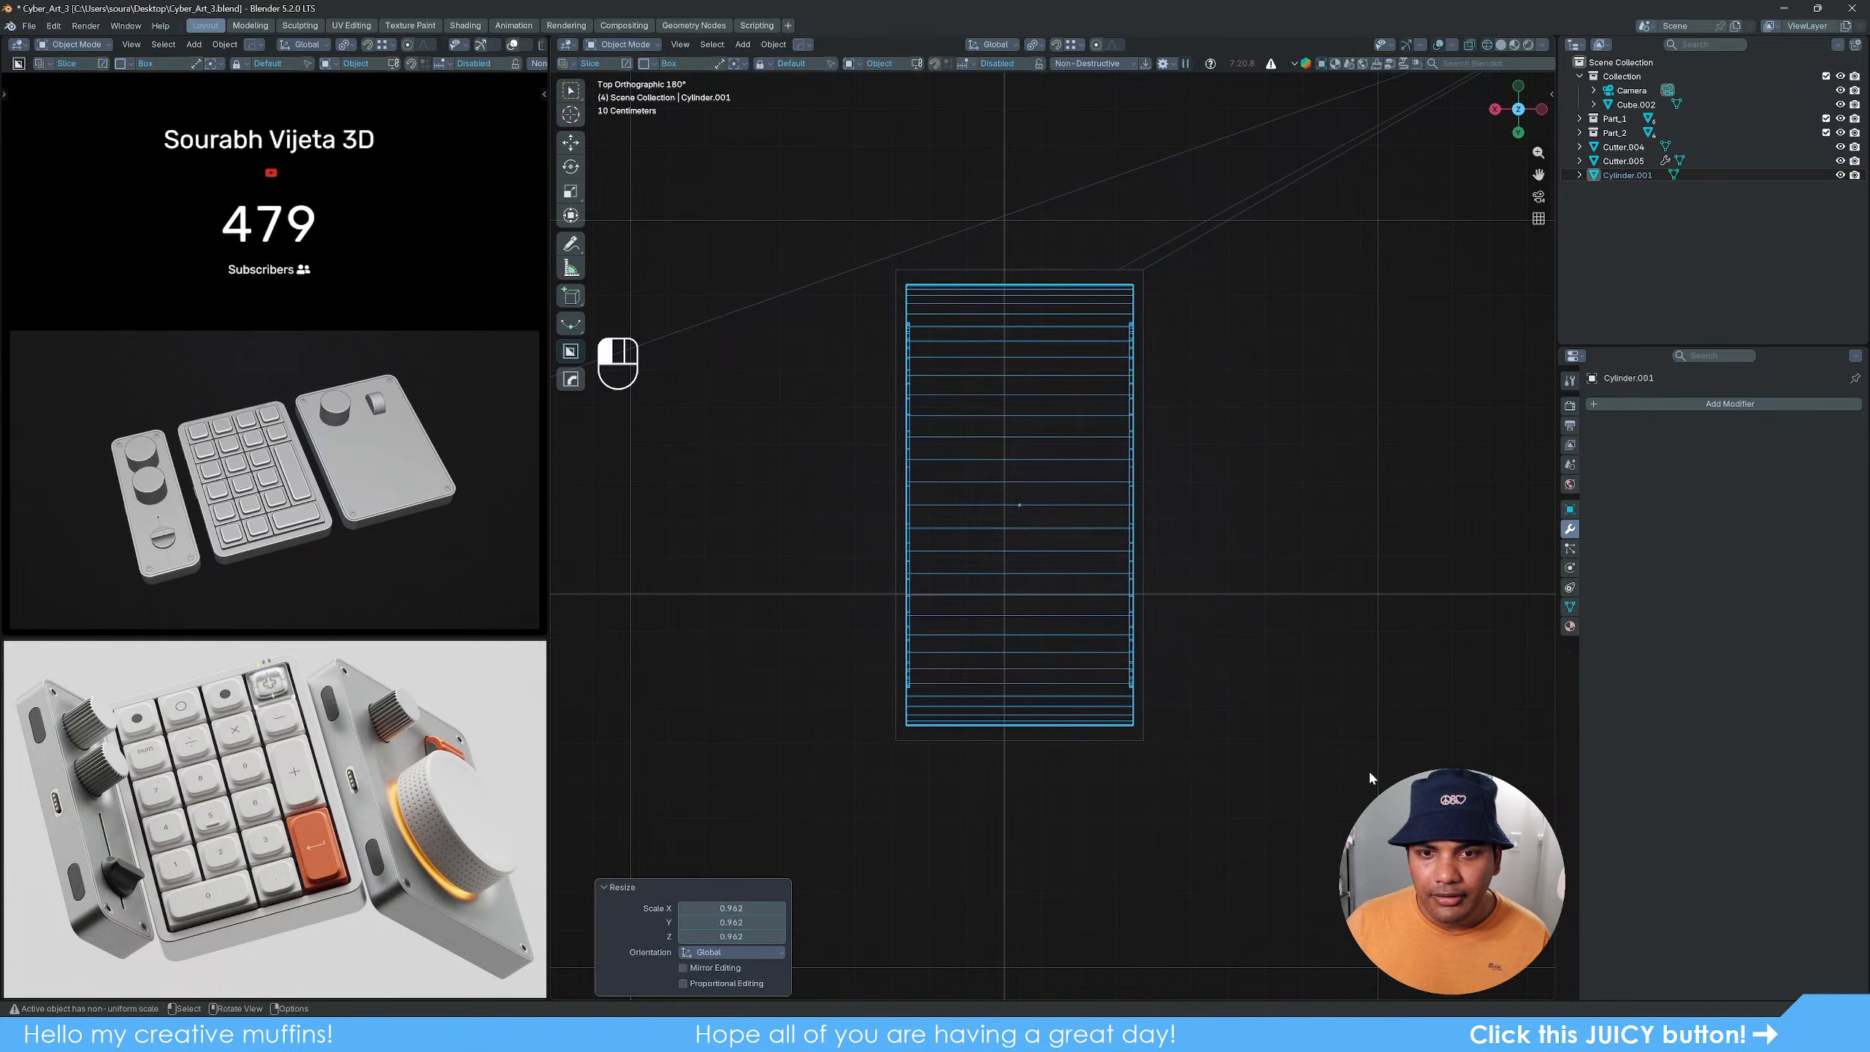
pyautogui.moveTo(1368, 770); pyautogui.dragTo(1083, 564, button='middle')
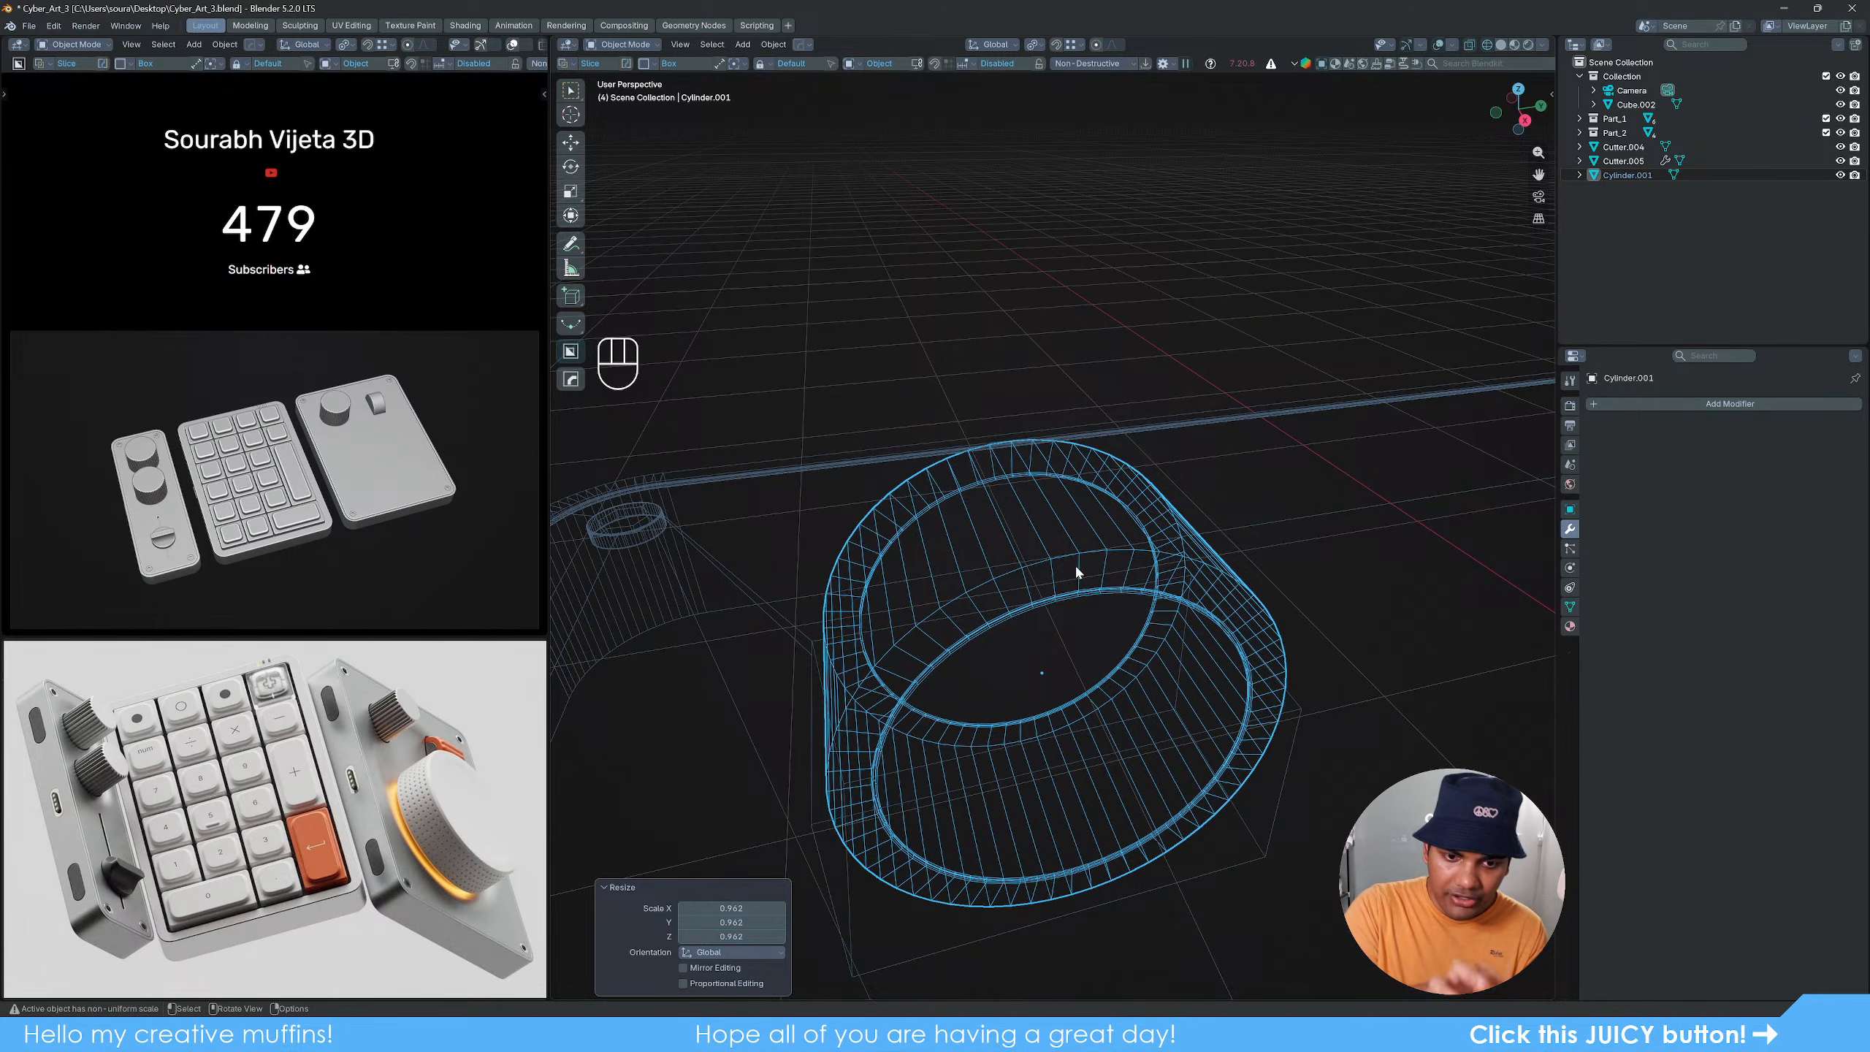
pyautogui.press('z')
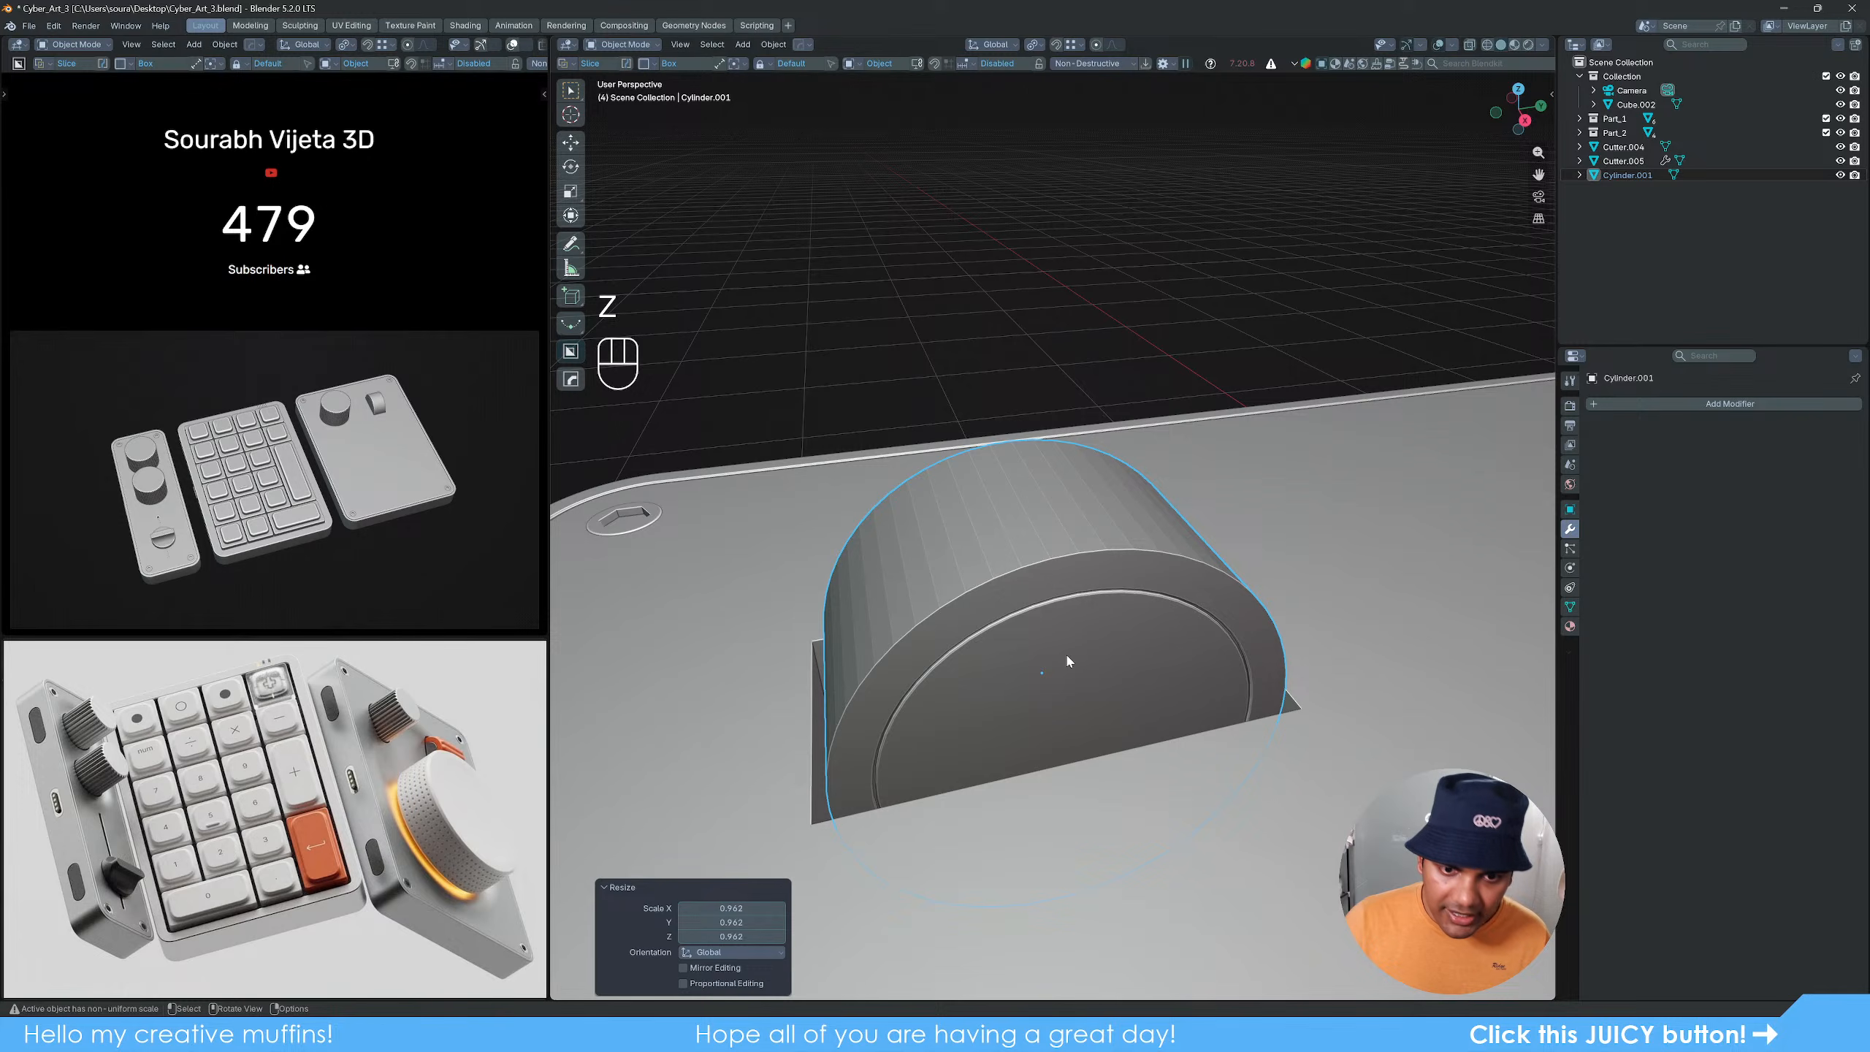
# Step: Reduce the rim selection to every other face with Checker Deselect and extrude those faces outward about 0.053 m along normals
pyautogui.press('Tab')
pyautogui.moveTo(1028, 644); pyautogui.dragTo(1031, 640, button='middle')
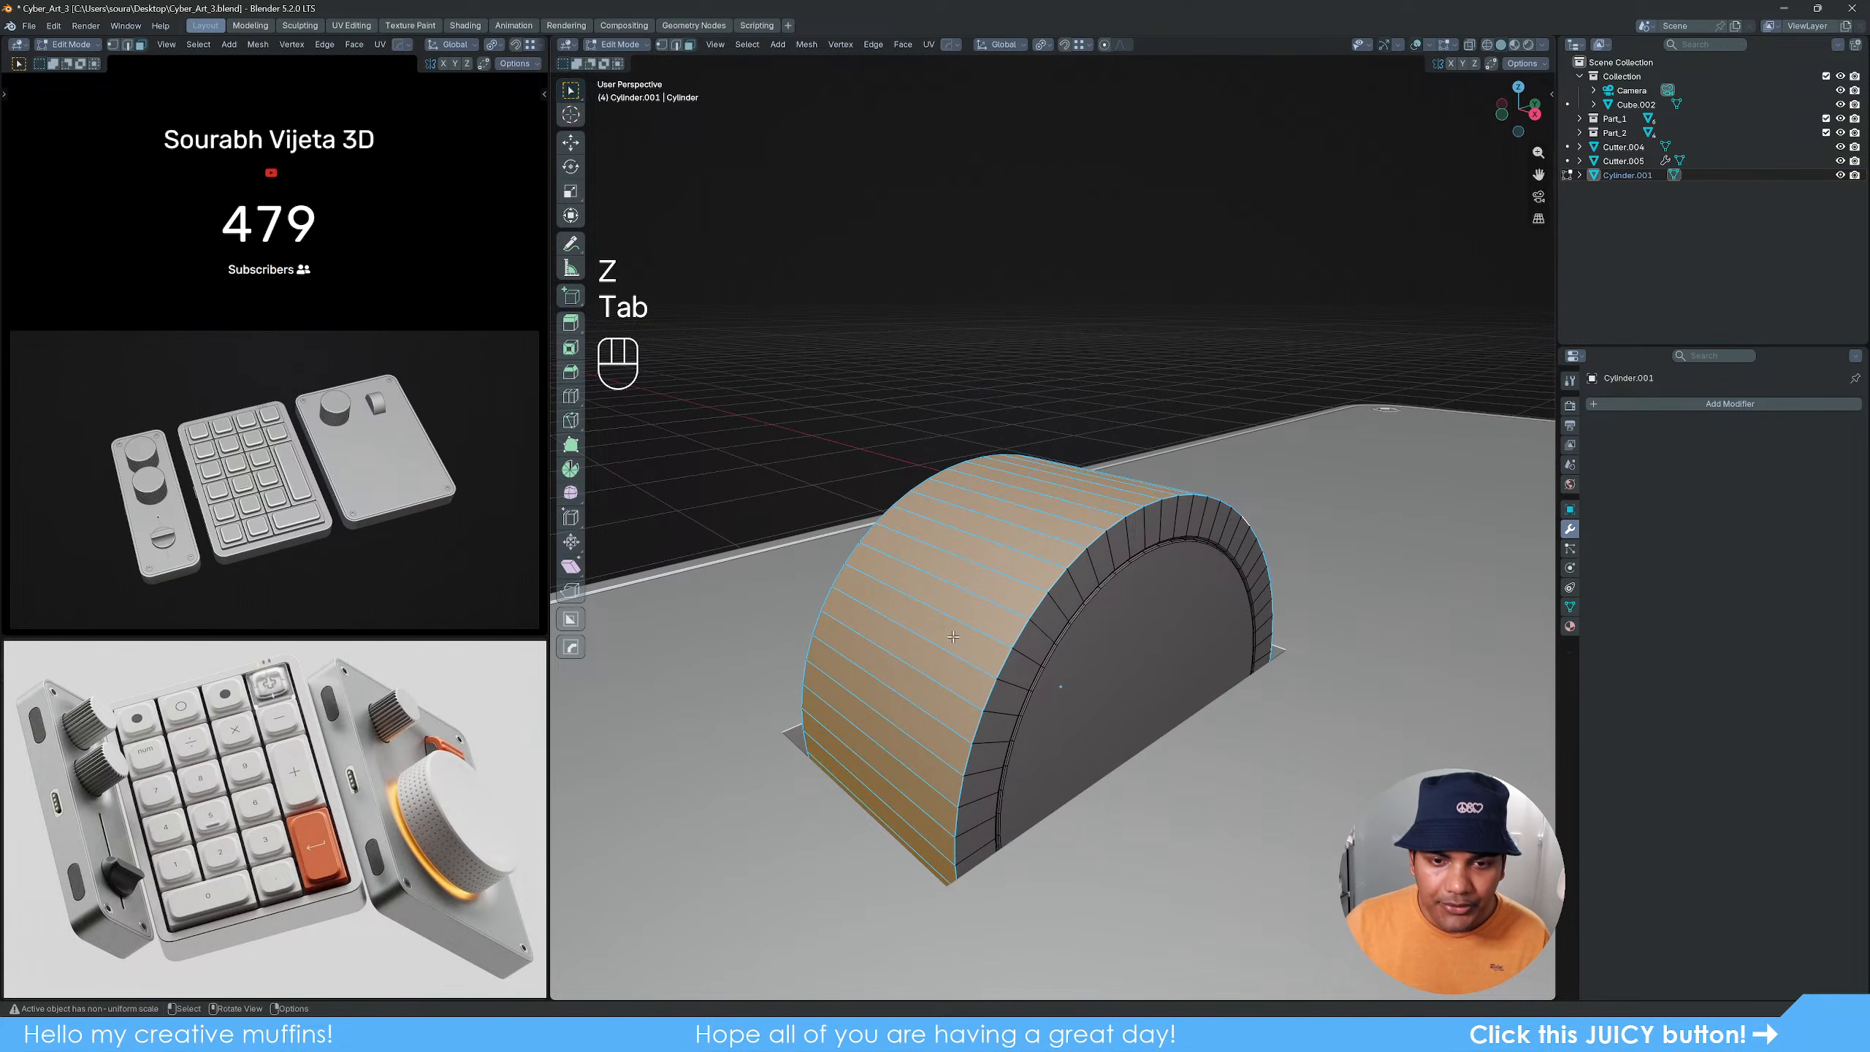
pyautogui.click(747, 44)
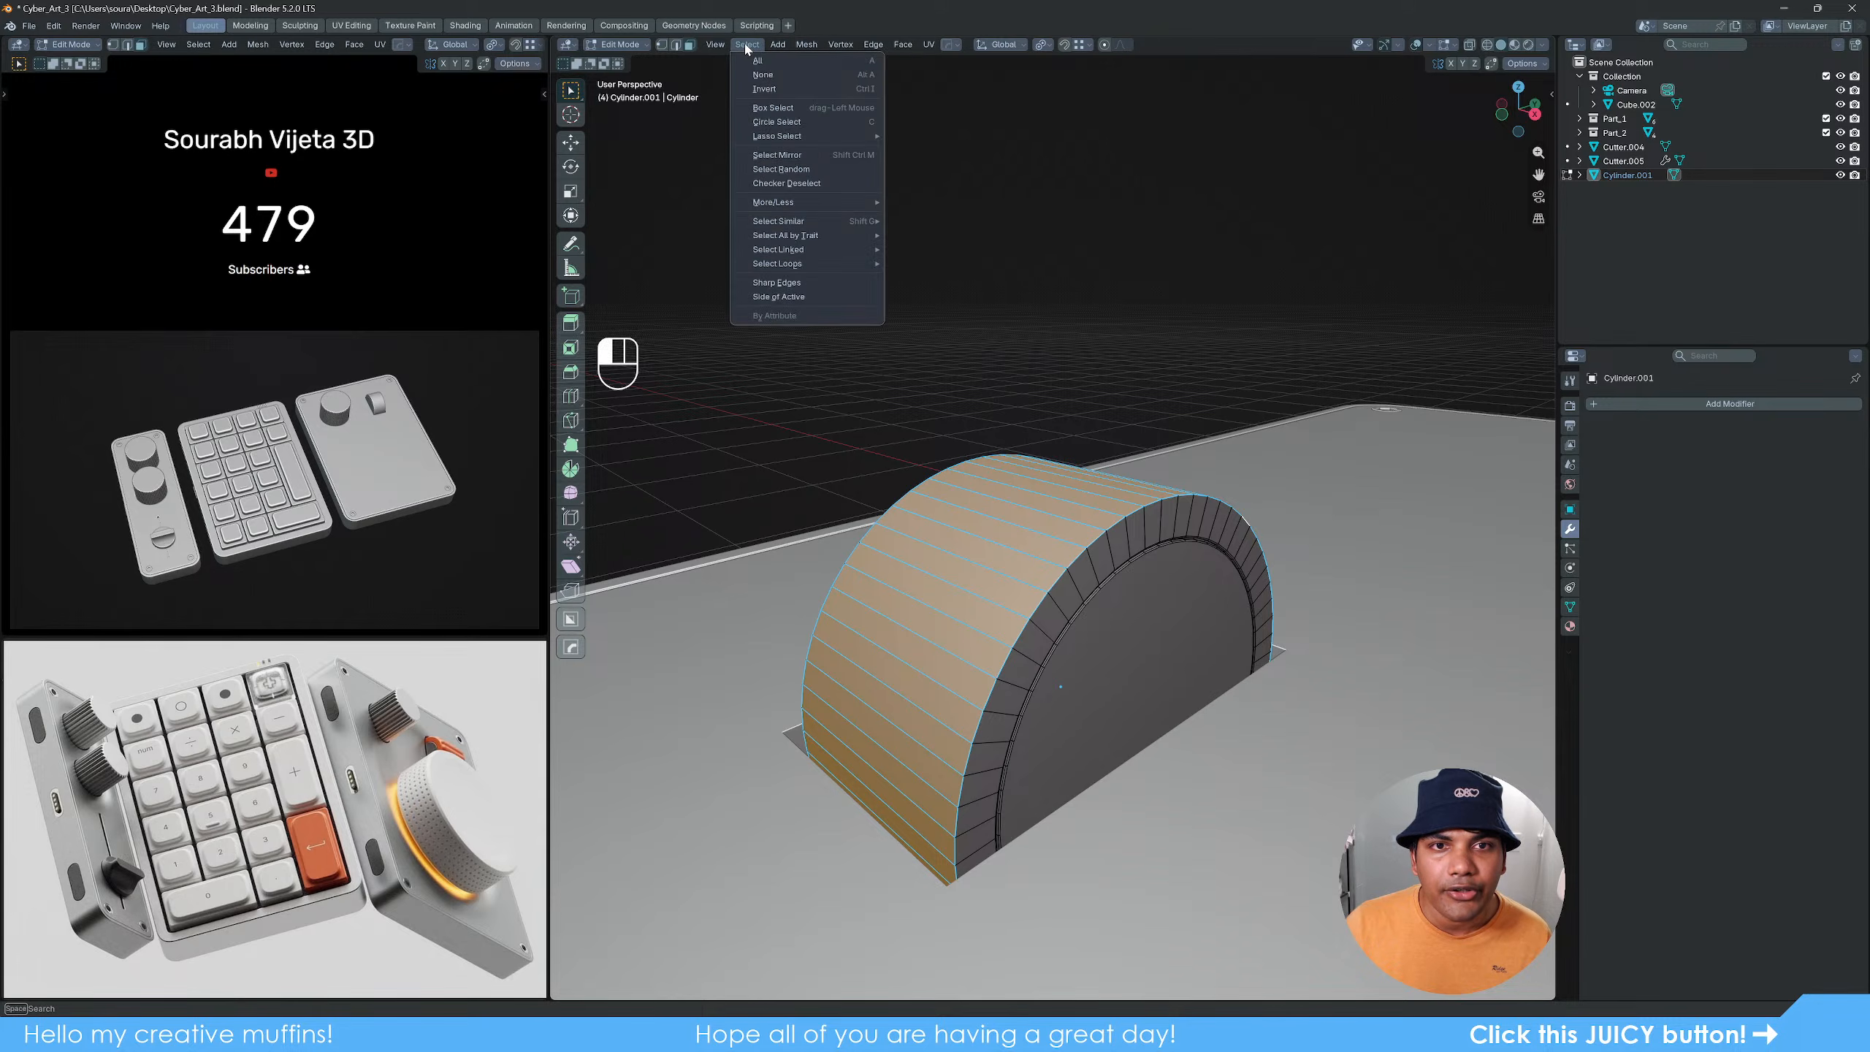
pyautogui.click(790, 184)
pyautogui.moveTo(898, 410); pyautogui.dragTo(1141, 583, button='middle')
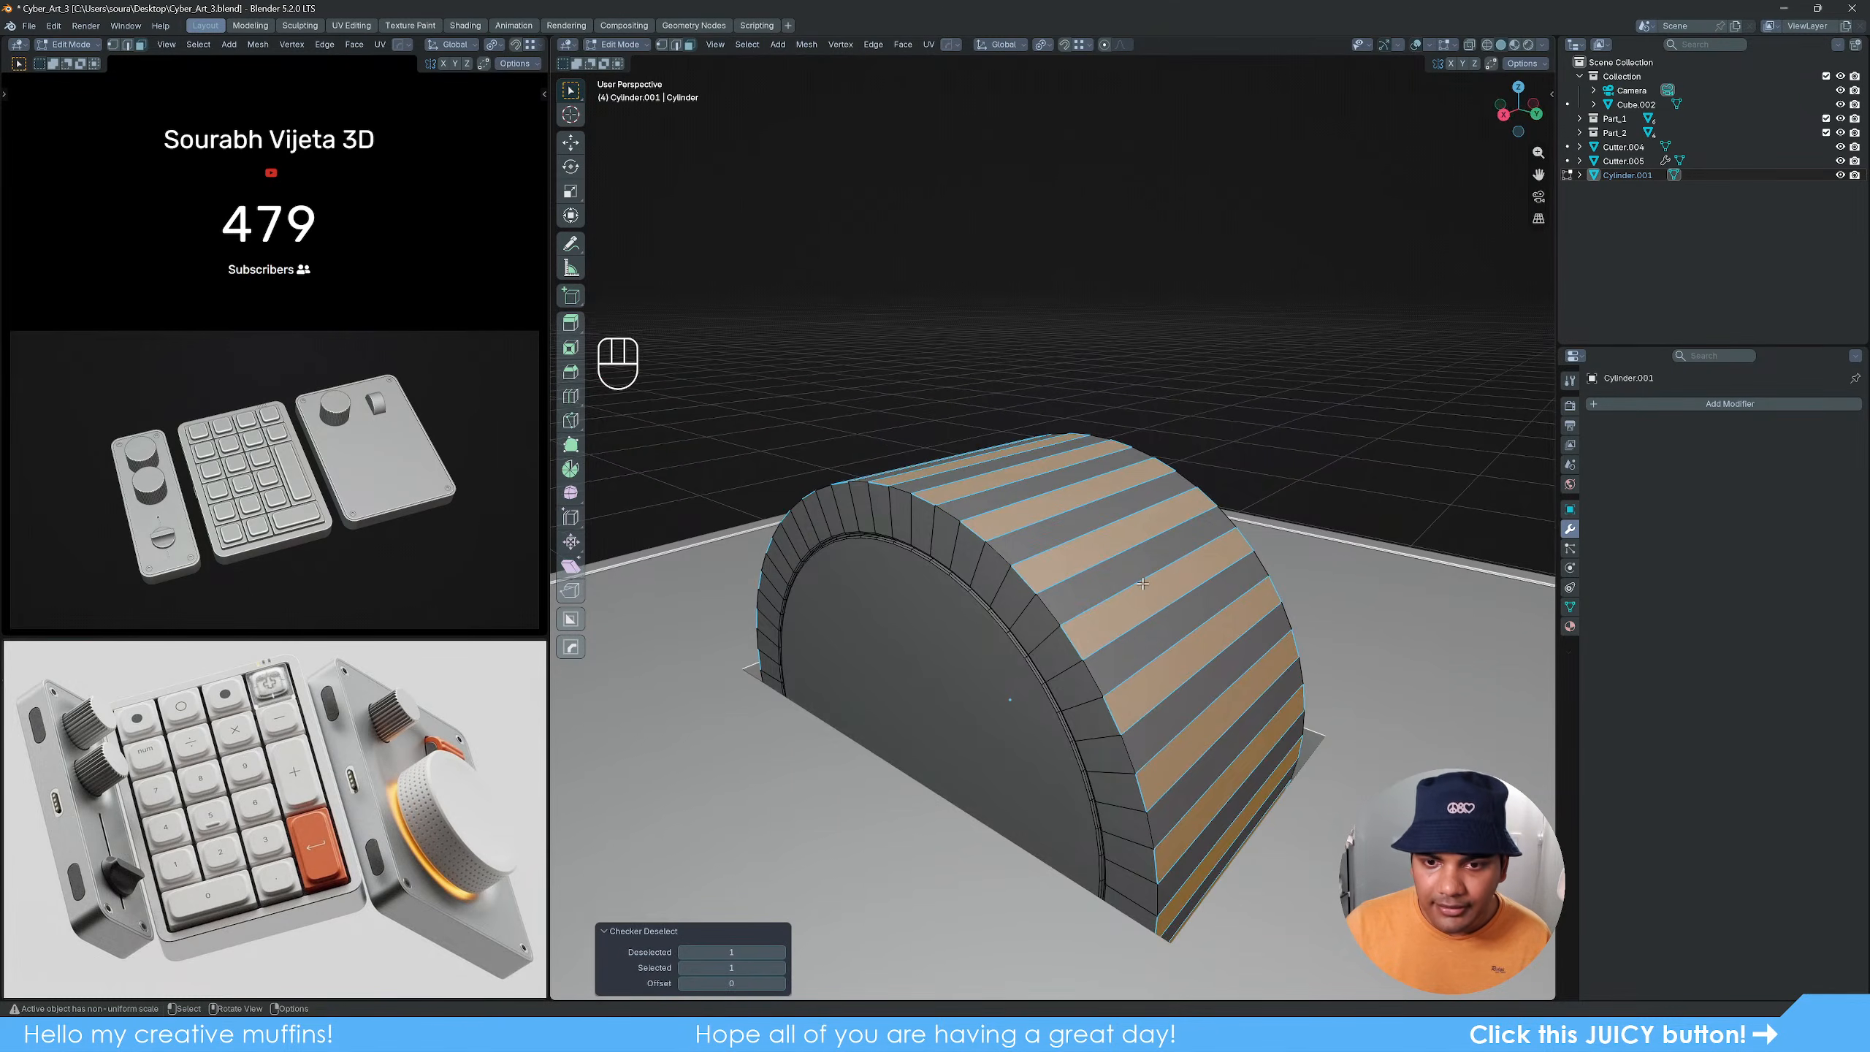
pyautogui.hotkey('alt', 'e')
pyautogui.click(1177, 613)
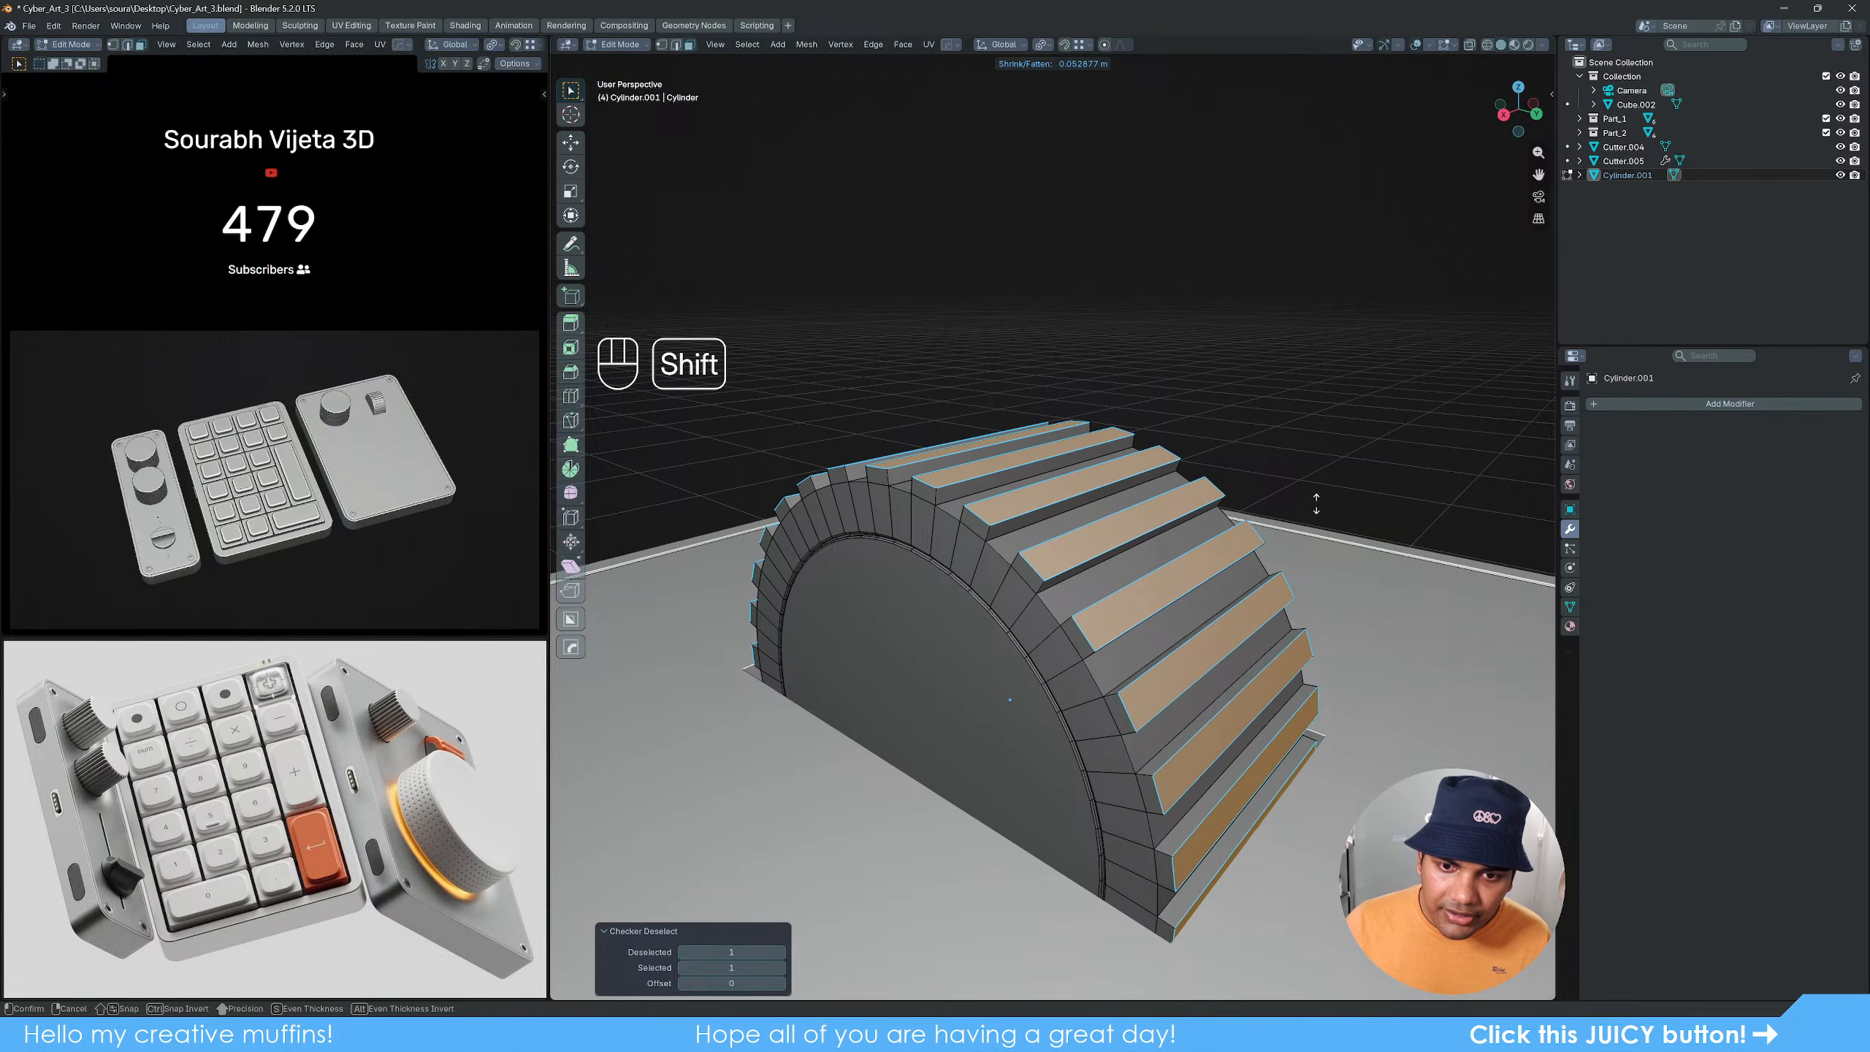
pyautogui.click(1317, 505)
# Step: Taper the ends of the wheel's ribs by scaling their outer faces inward along X
pyautogui.moveTo(969, 609); pyautogui.dragTo(1086, 617, button='middle')
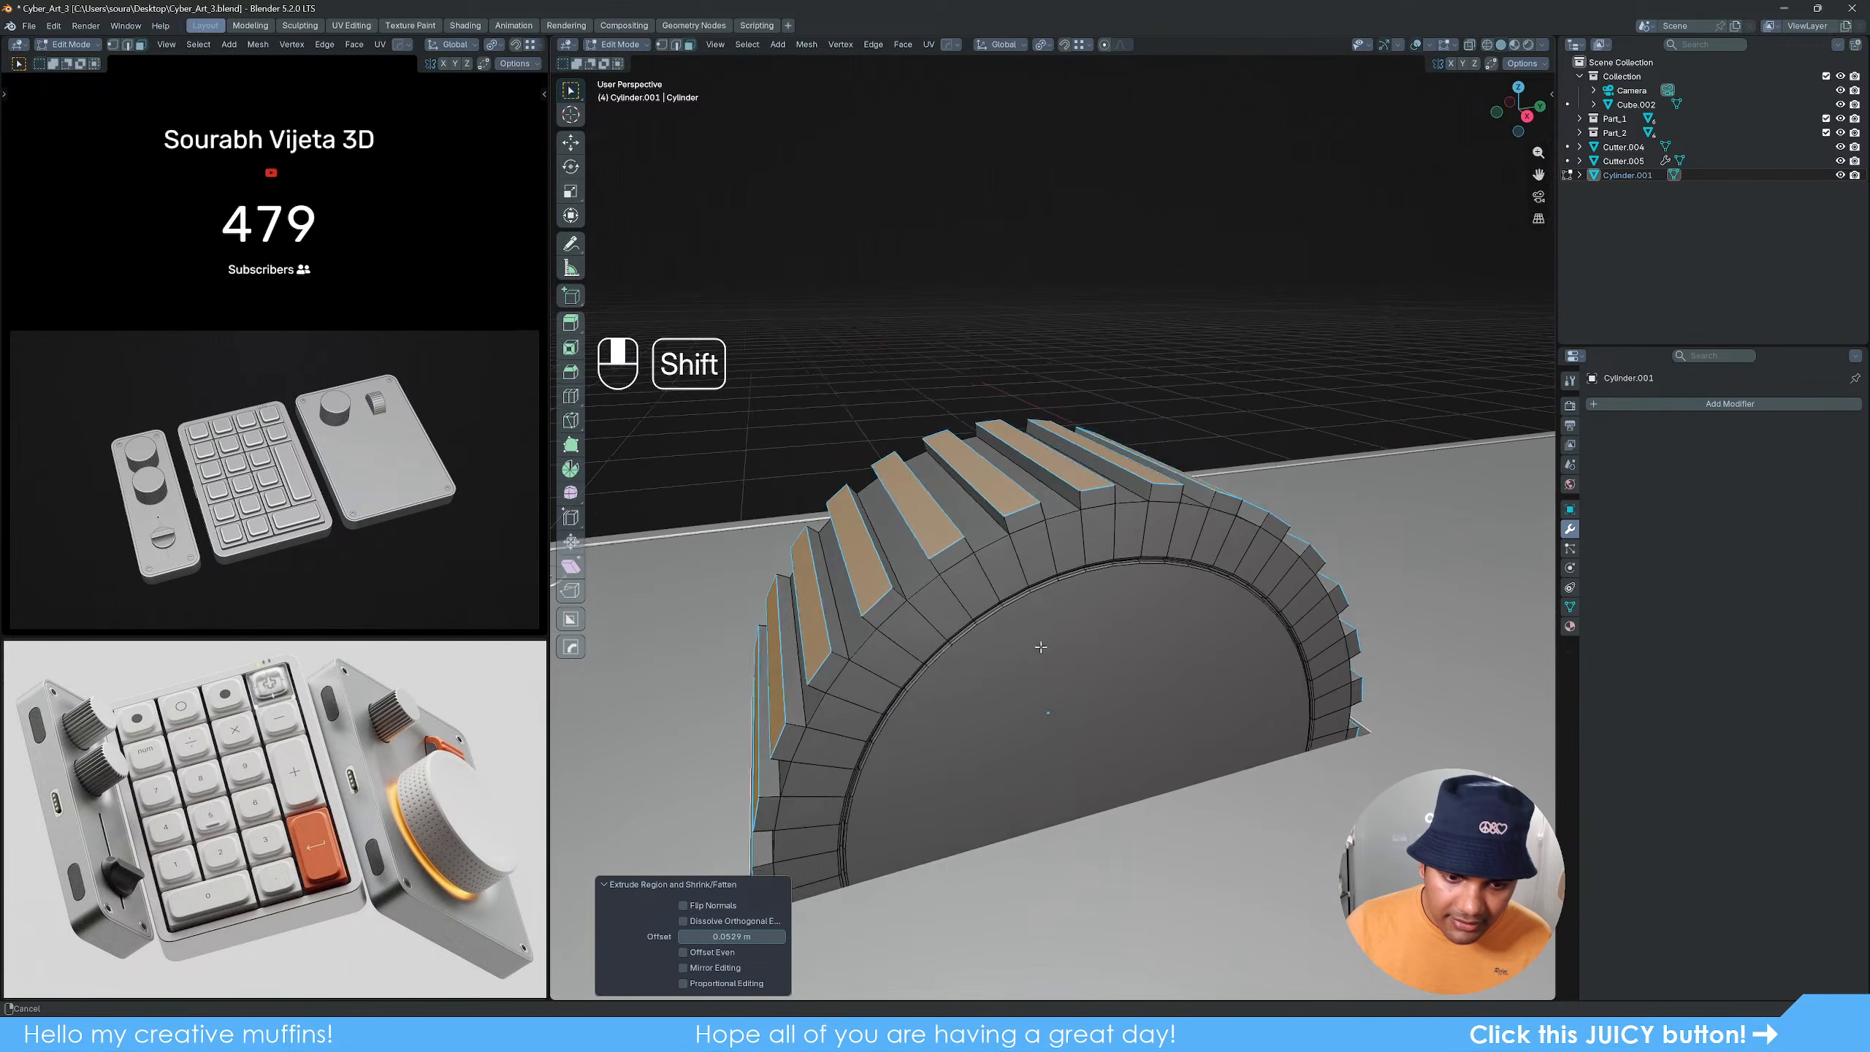
pyautogui.keyDown('shift'); pyautogui.moveTo(1020, 681); pyautogui.dragTo(1121, 629, button='middle'); pyautogui.keyUp('shift')
pyautogui.scroll(4, 1121, 629)
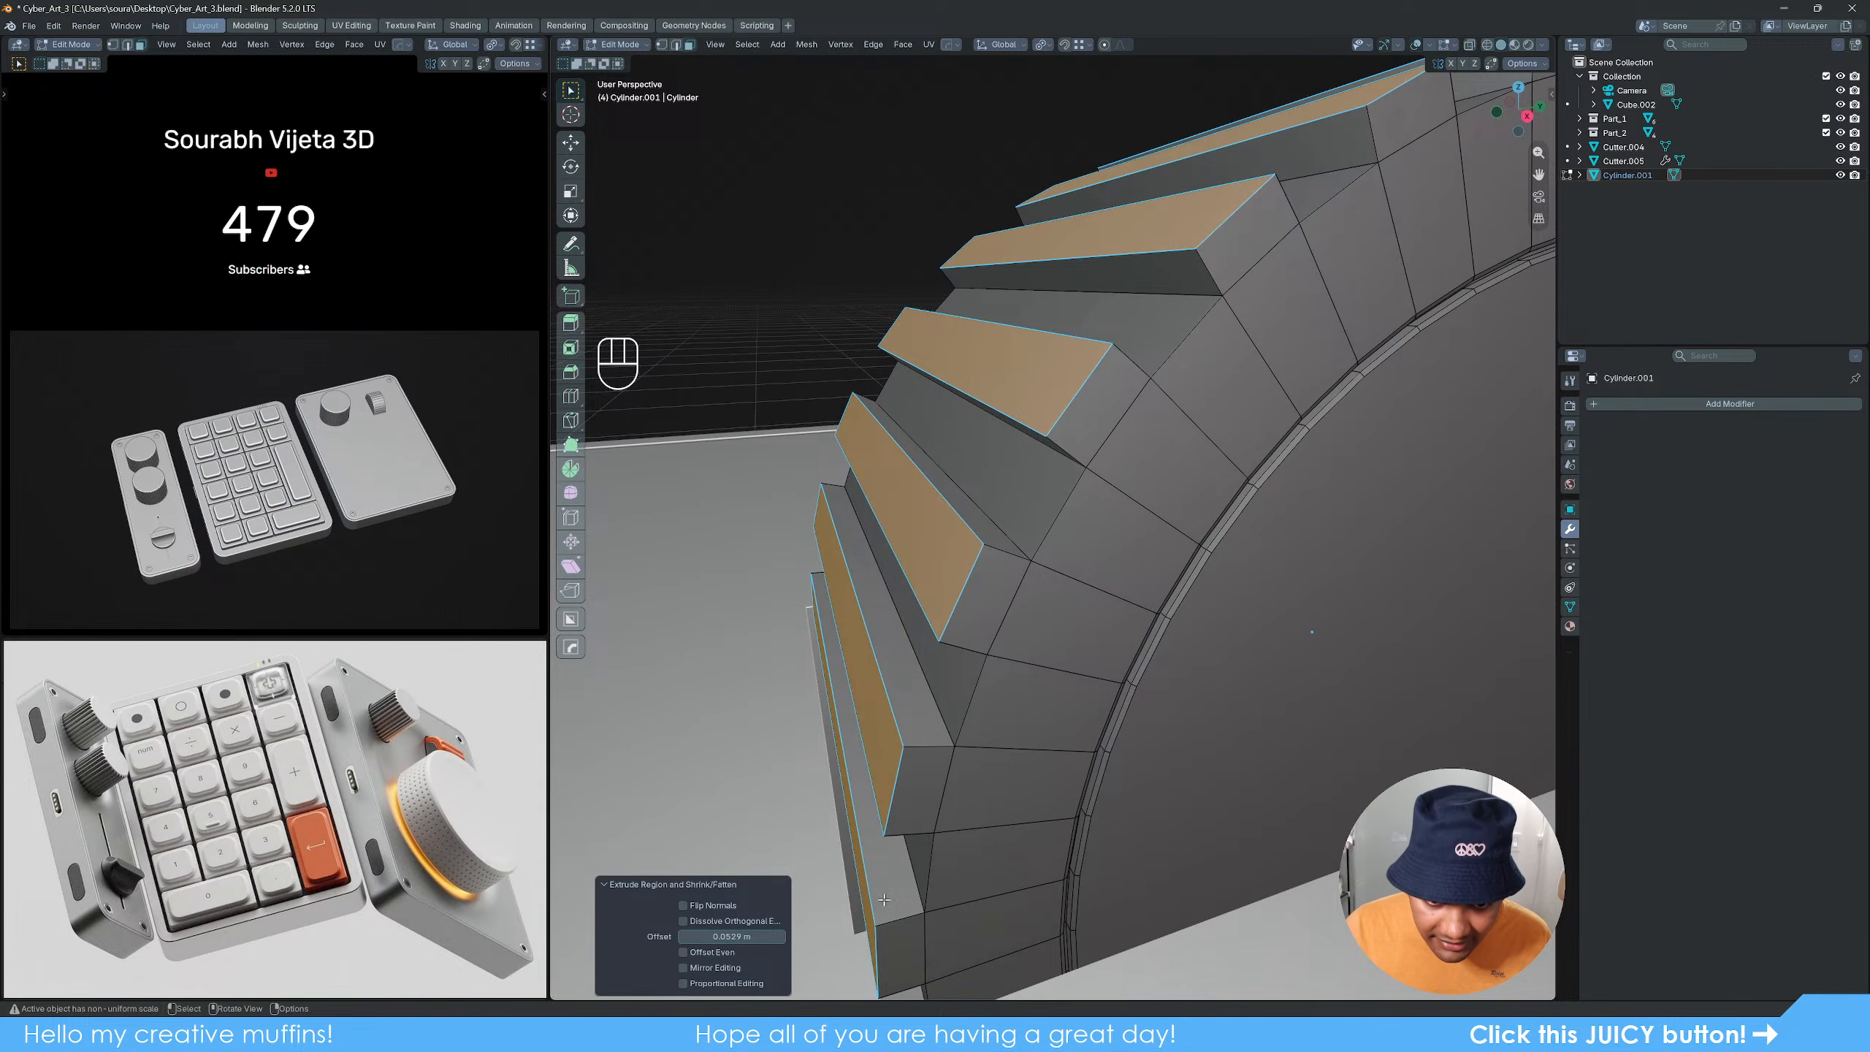
pyautogui.scroll(-2, 922, 844)
pyautogui.moveTo(1220, 681); pyautogui.dragTo(1308, 686, button='middle')
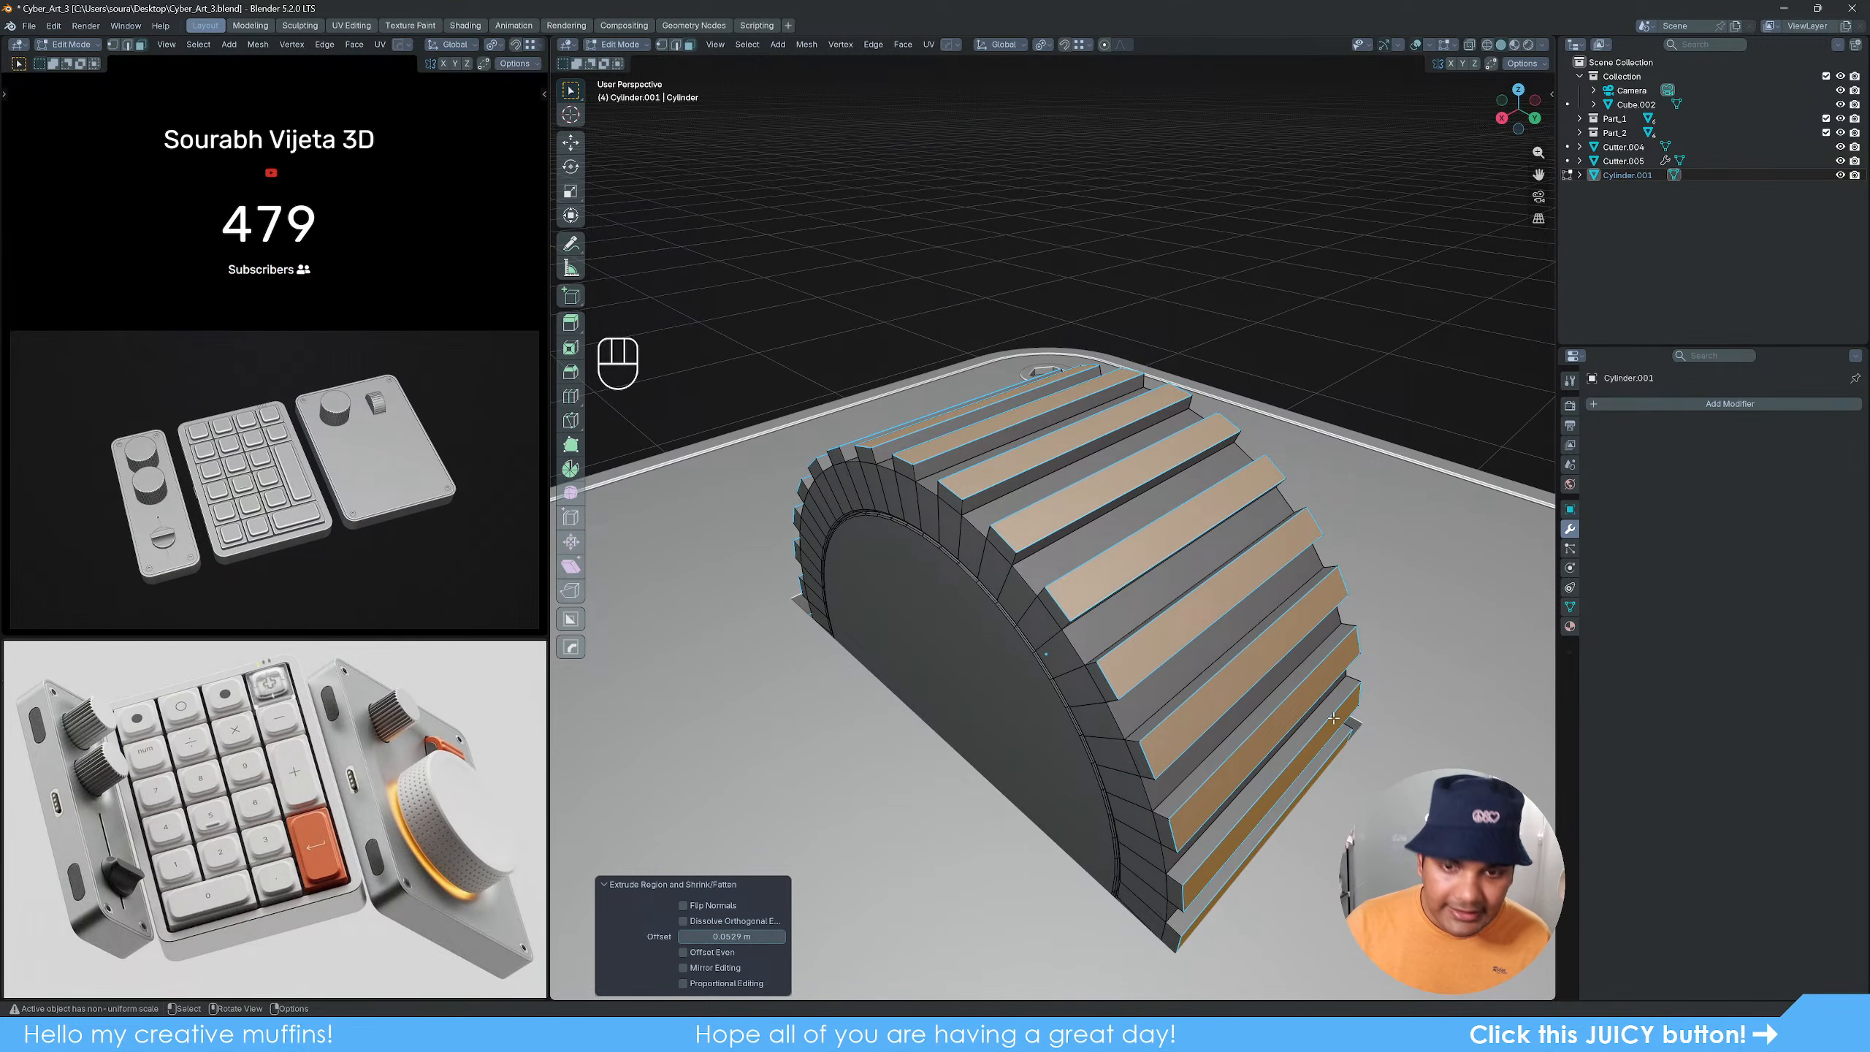
pyautogui.press('s')
pyautogui.press('x')
pyautogui.press('shift')
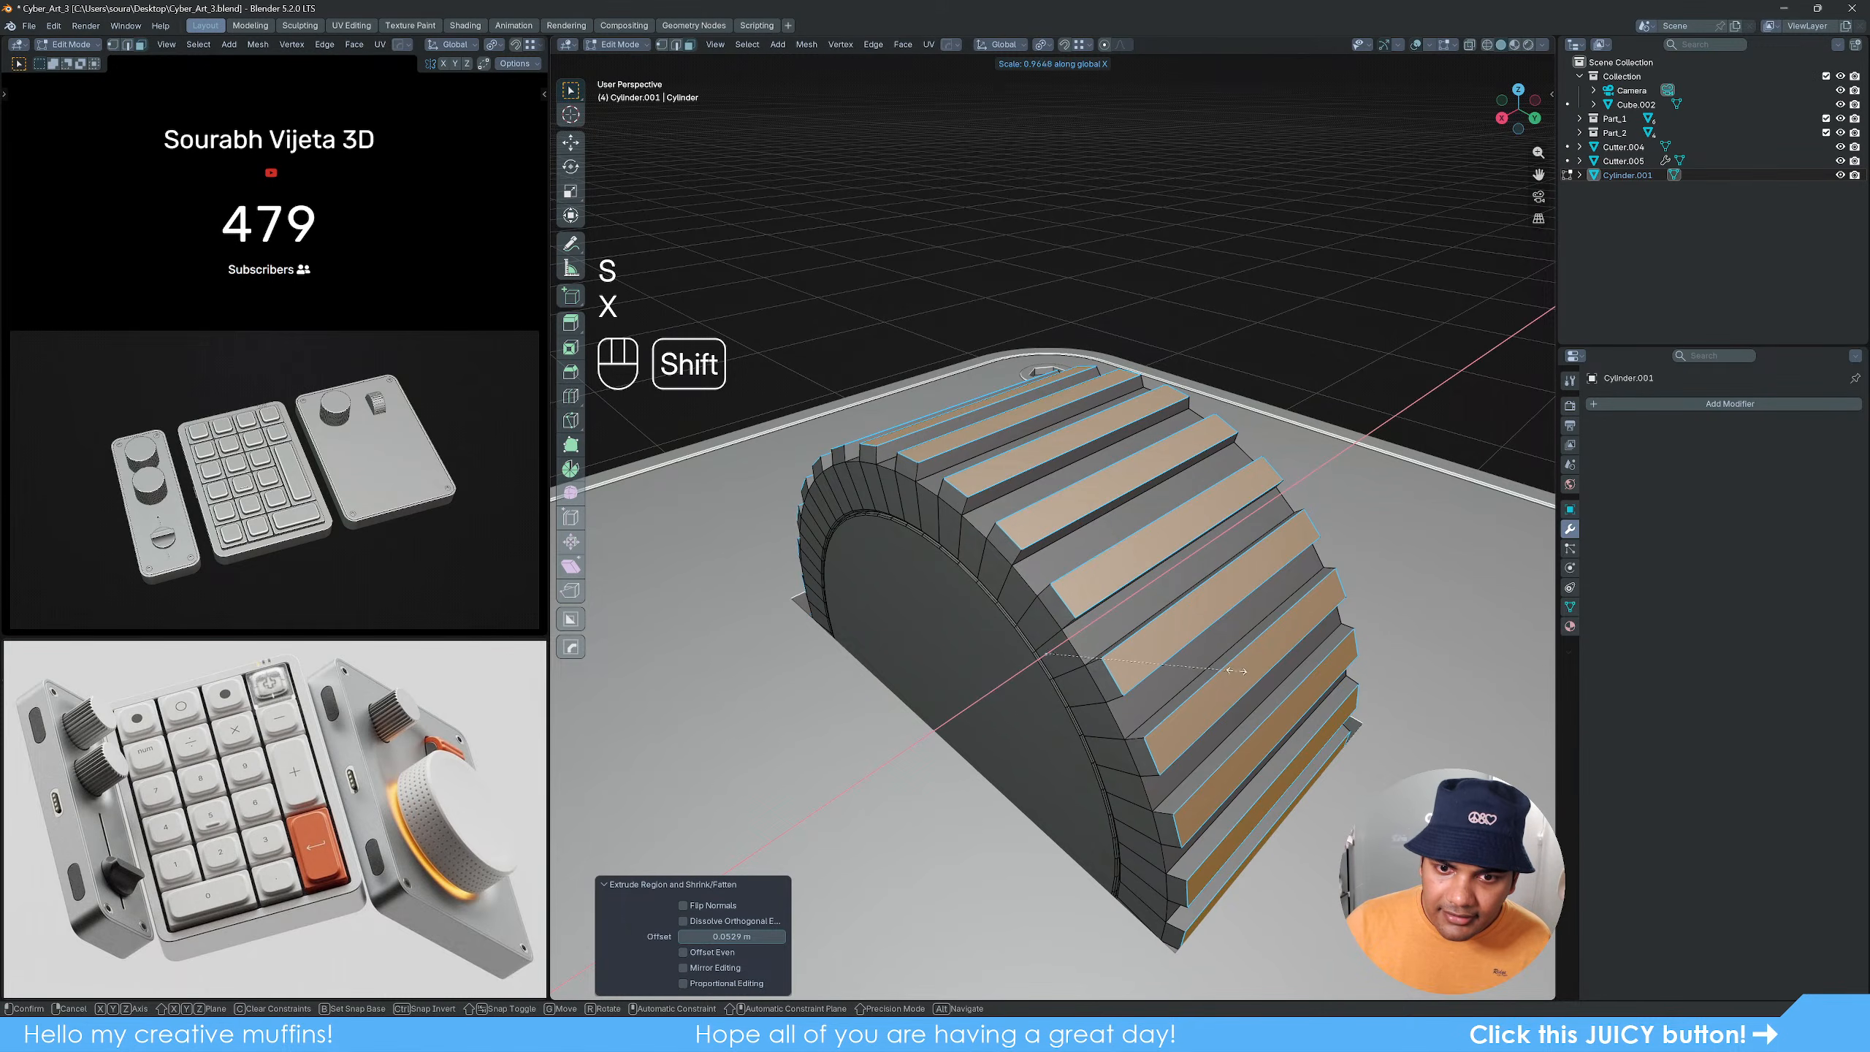
pyautogui.click(1155, 625)
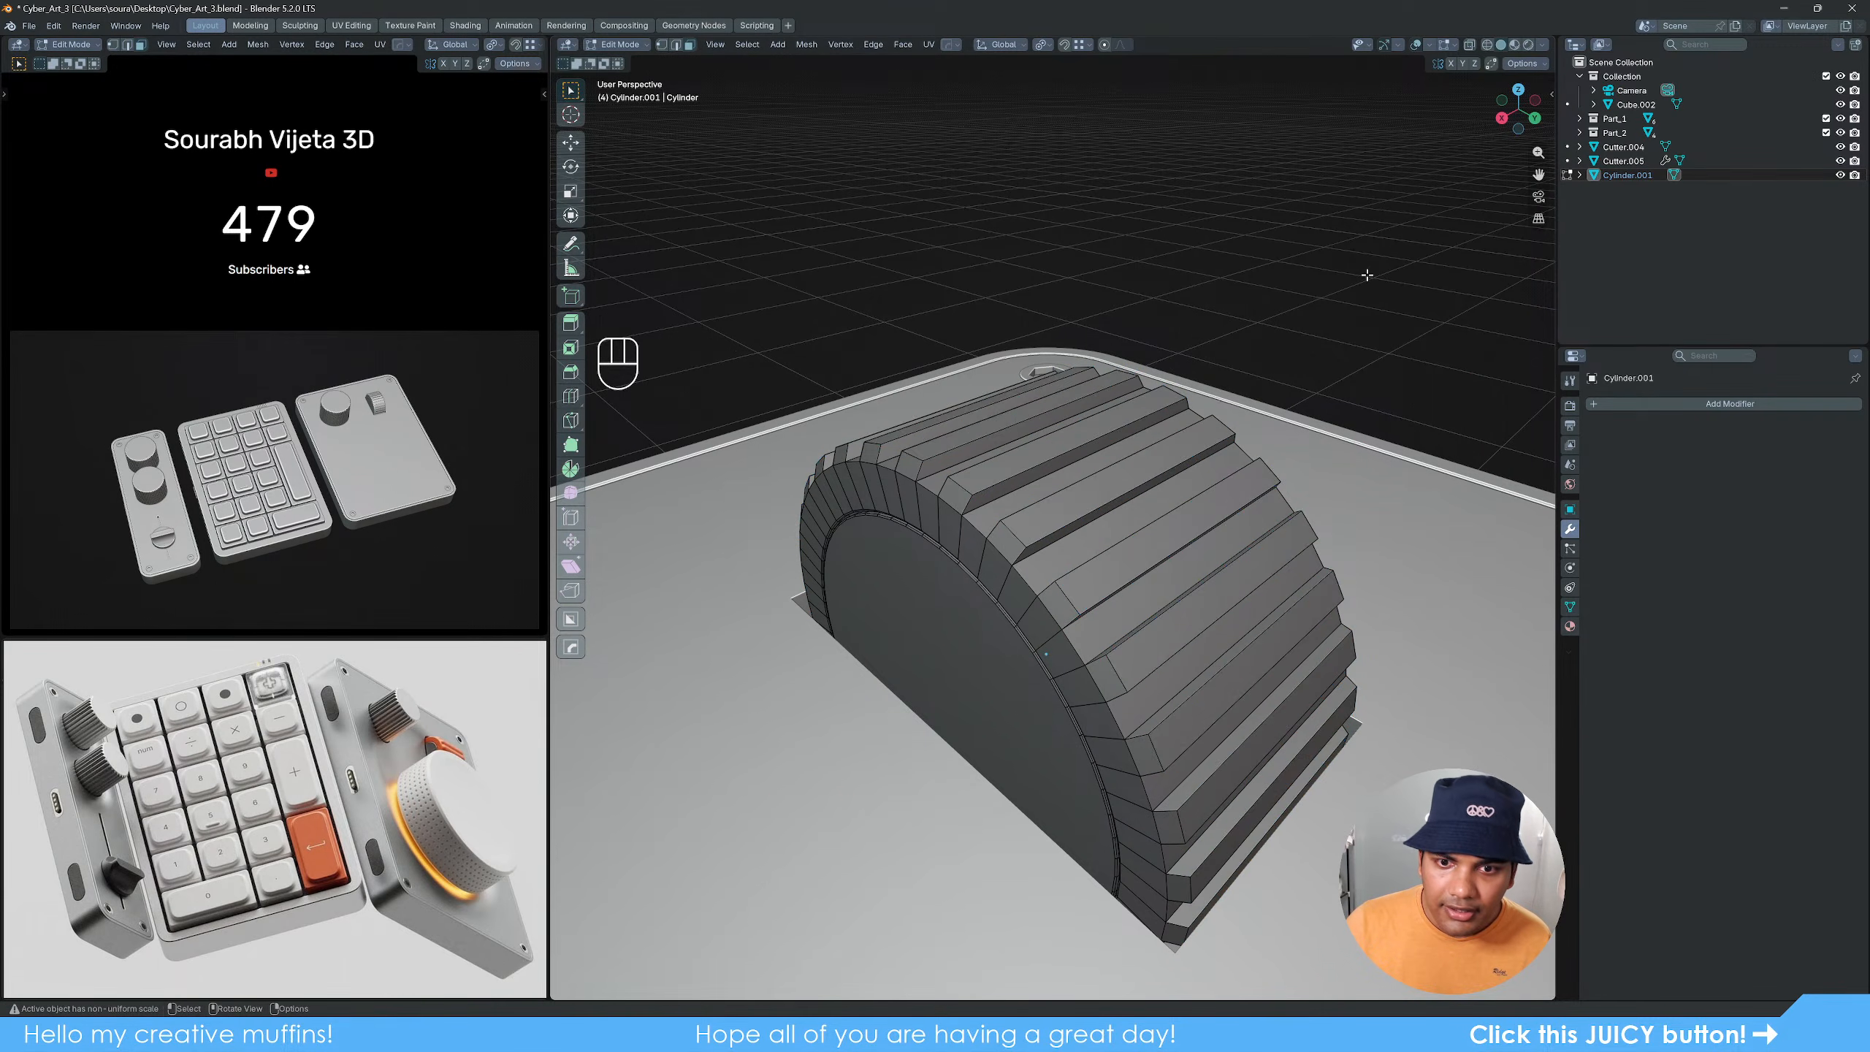
pyautogui.press('Tab')
# Step: Lower the ribbed wheel about 0.074 m along Z into the slot beside the knob
pyautogui.scroll(-3, 1033, 669)
pyautogui.moveTo(1034, 668); pyautogui.dragTo(1101, 716, button='middle')
pyautogui.scroll(-6, 1250, 634)
pyautogui.keyDown('shift'); pyautogui.moveTo(1101, 716); pyautogui.dragTo(1188, 545, button='middle'); pyautogui.keyUp('shift')
pyautogui.scroll(-3, 1166, 619)
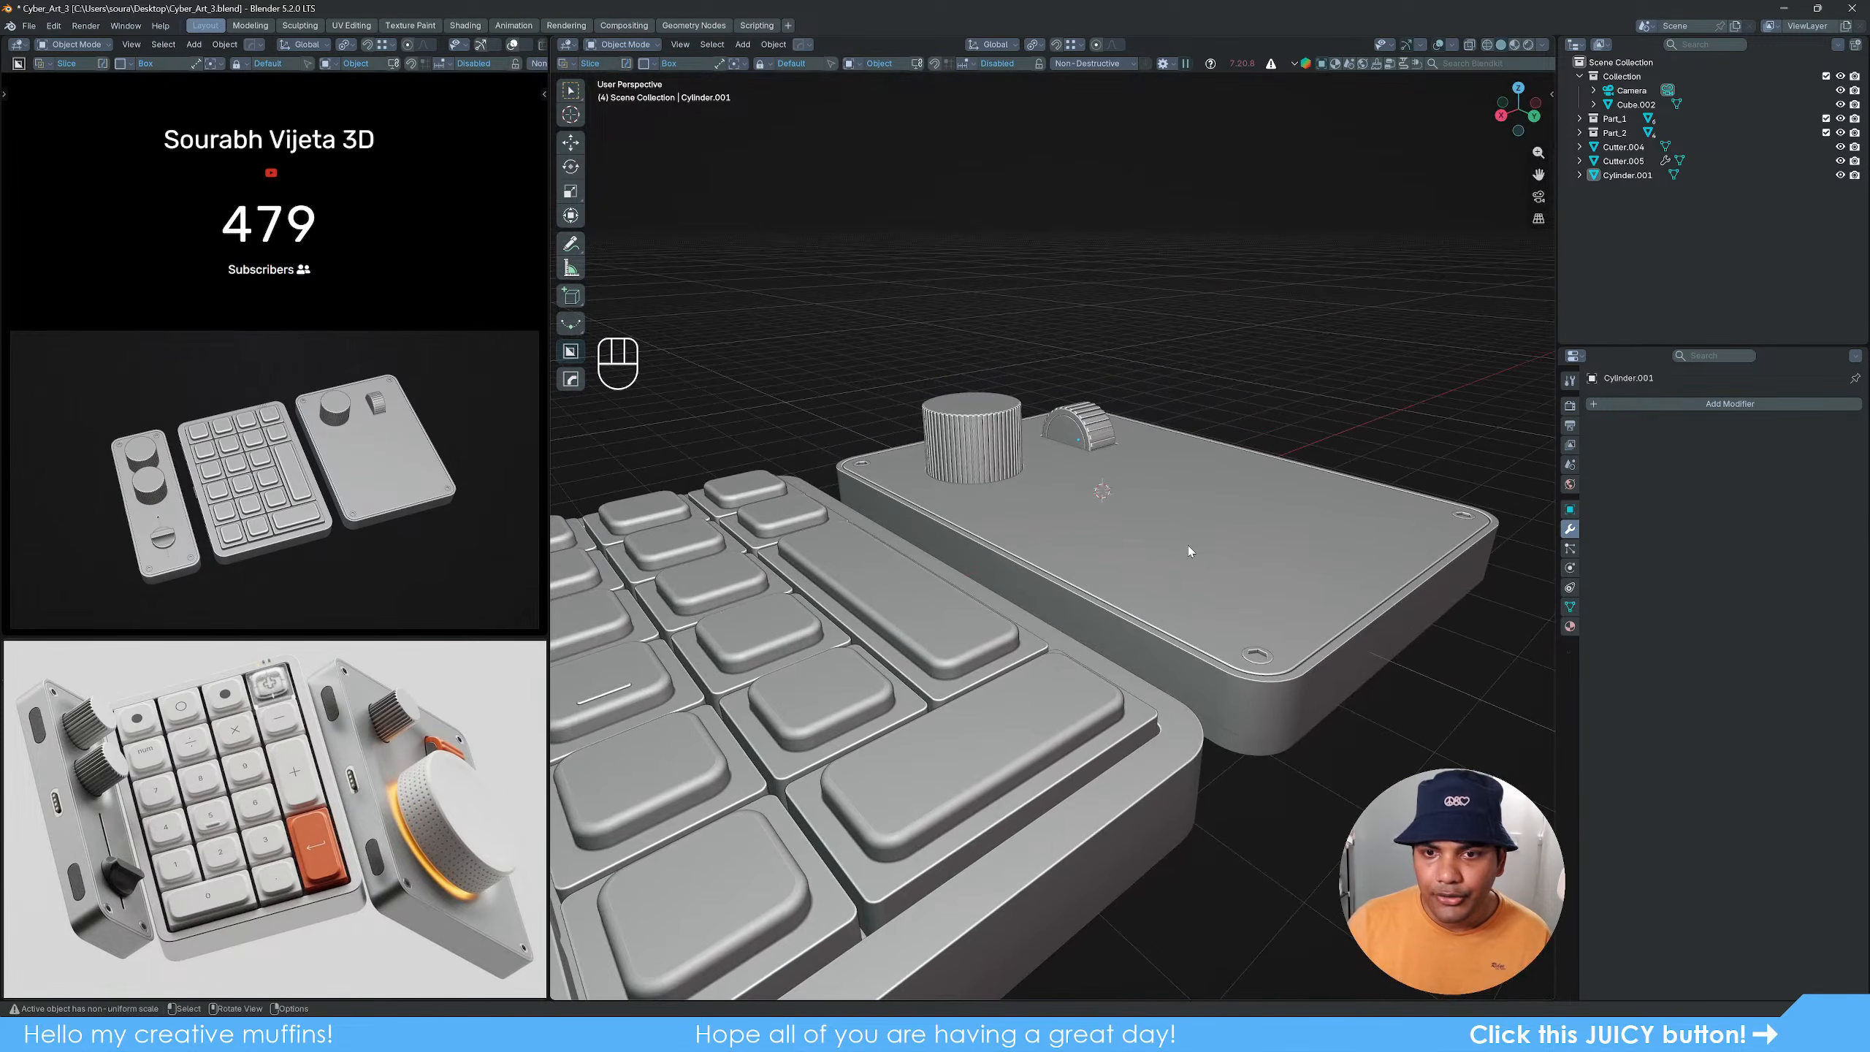
pyautogui.keyDown('shift'); pyautogui.moveTo(1134, 424); pyautogui.dragTo(1151, 504, button='middle'); pyautogui.keyUp('shift')
pyautogui.scroll(5, 1152, 504)
pyautogui.click(1051, 502)
pyautogui.press('g')
pyautogui.press('z')
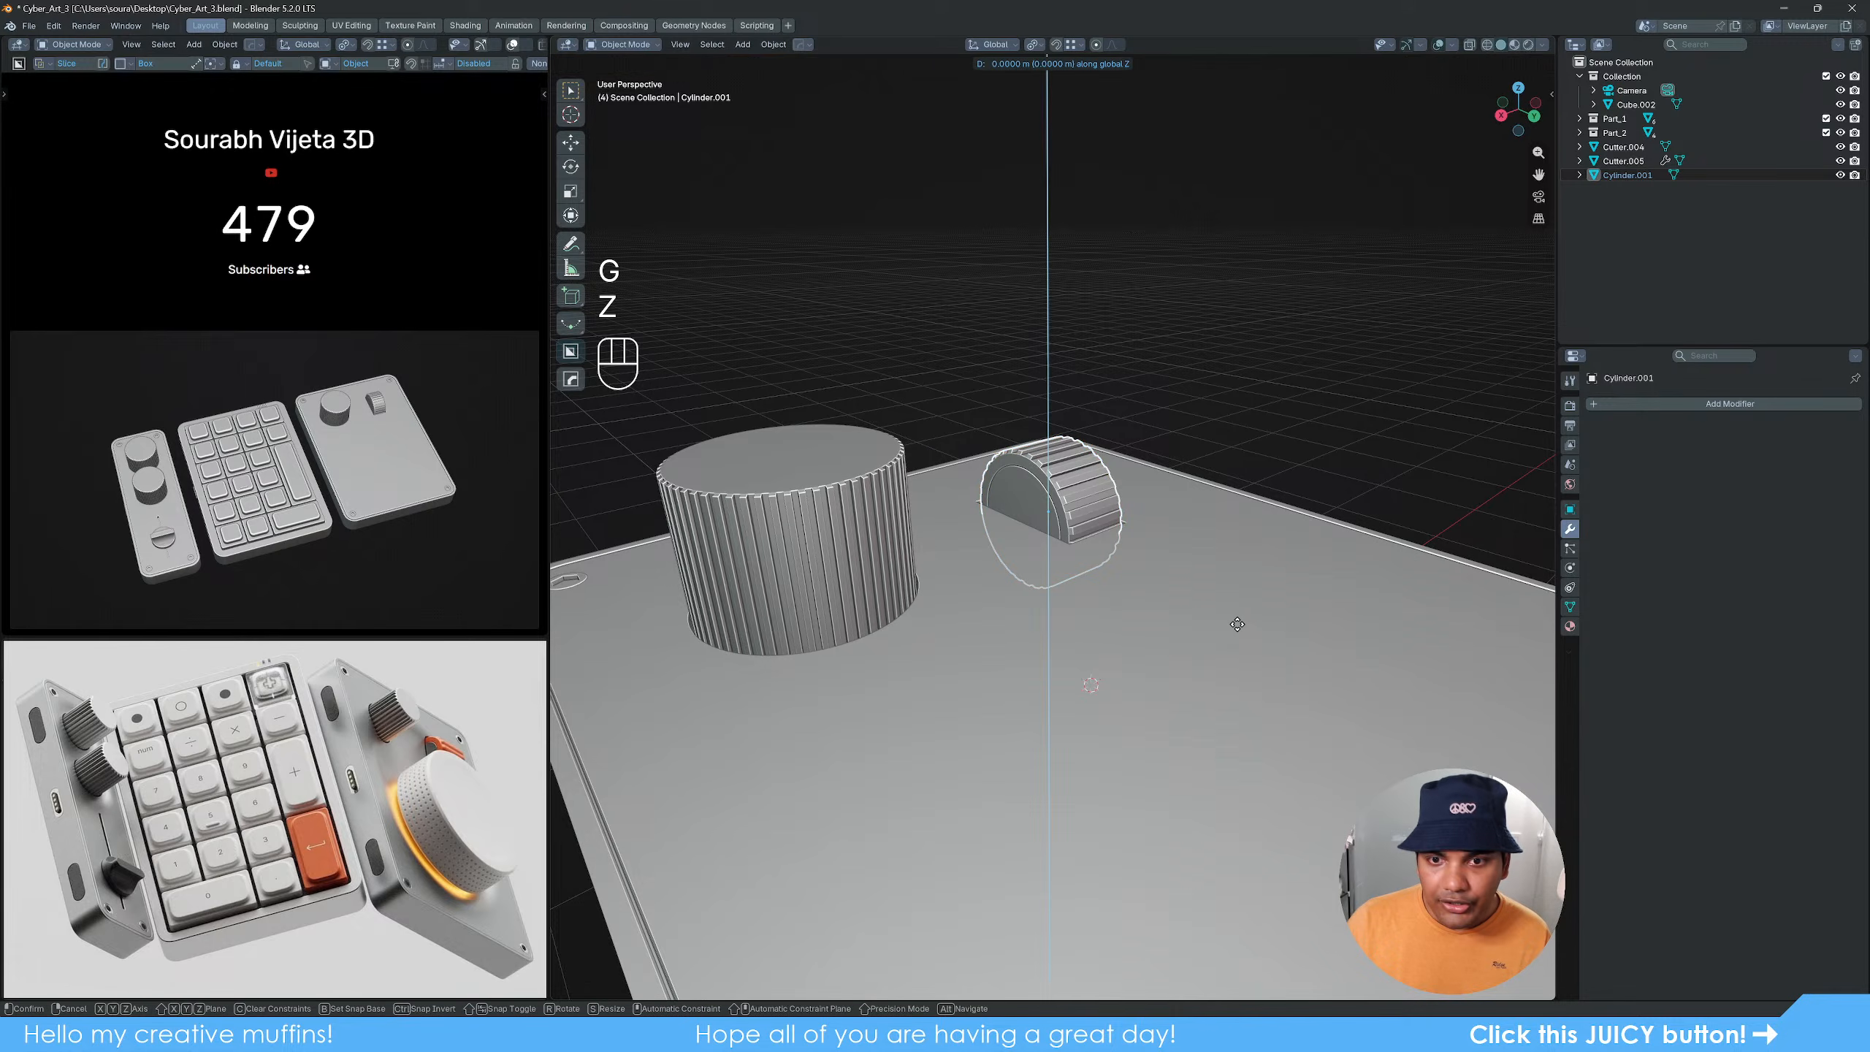
pyautogui.press('shift')
pyautogui.click(1296, 702)
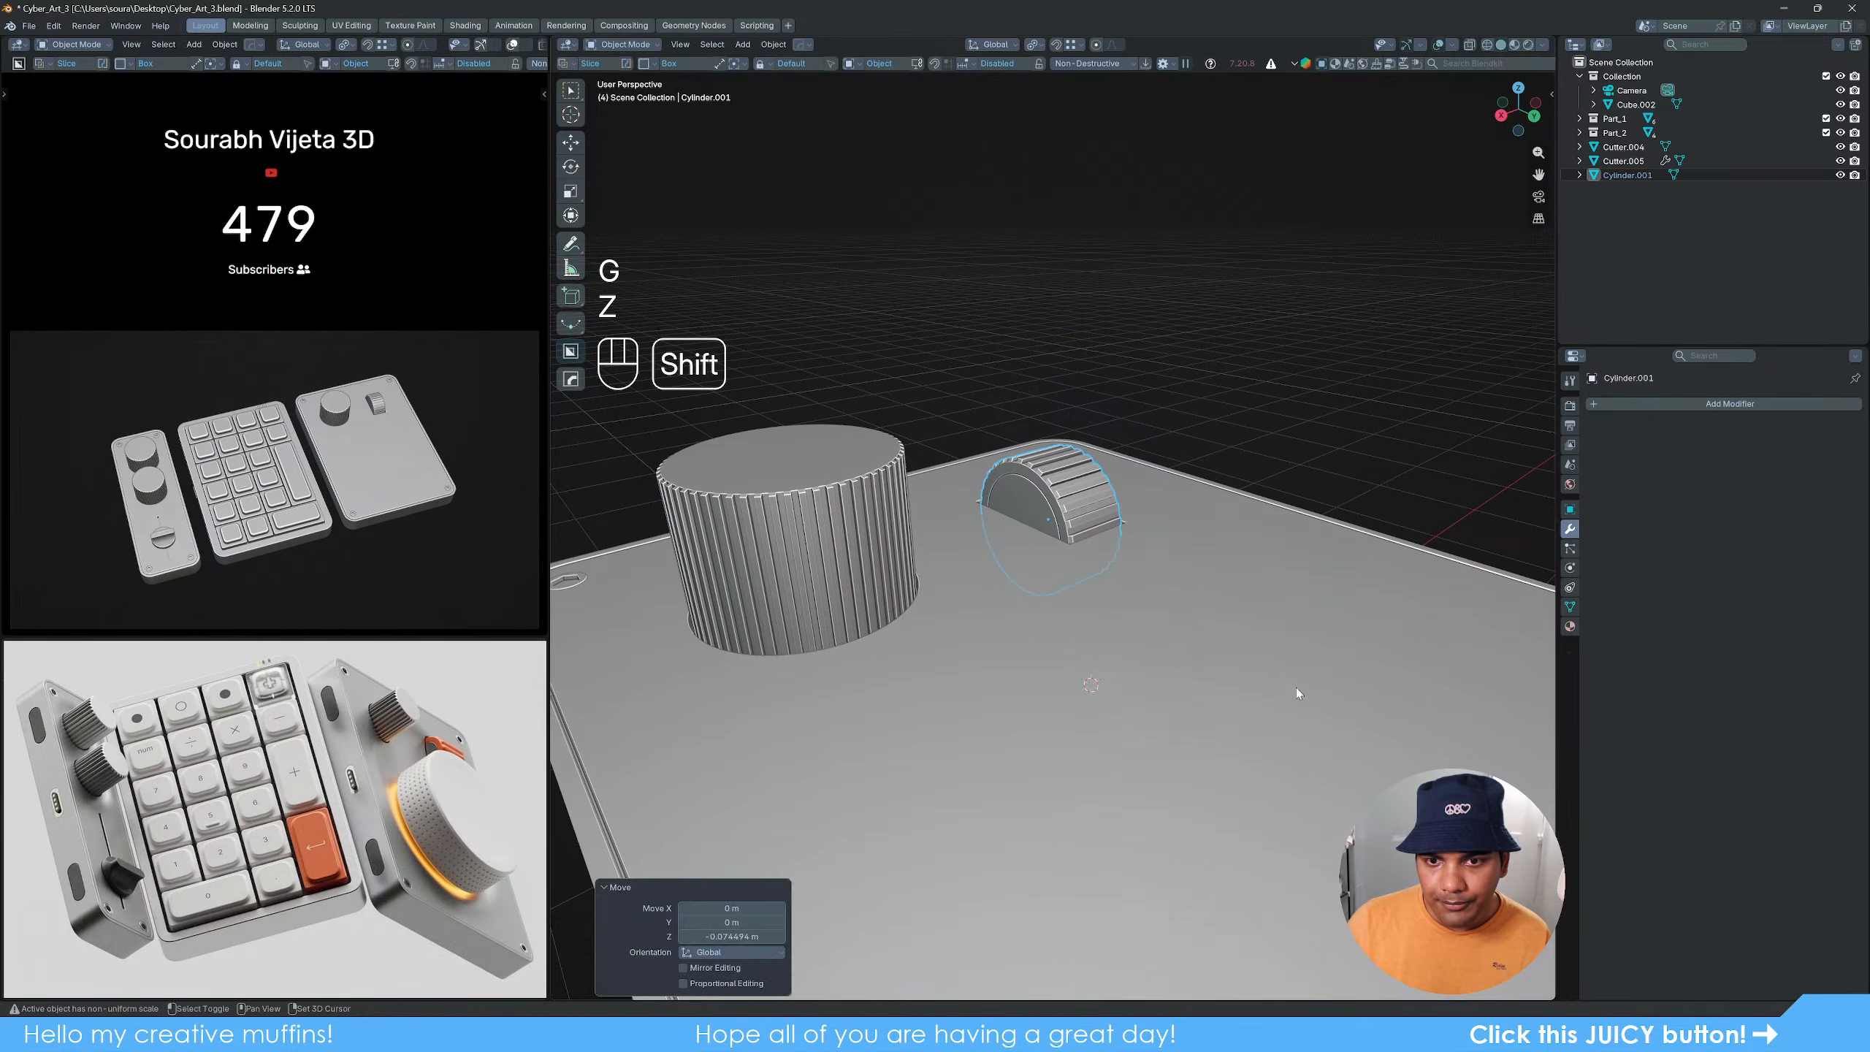
# Step: Review the third module beside the keypad and save the file
pyautogui.scroll(-3, 1187, 588)
pyautogui.scroll(-3, 1188, 593)
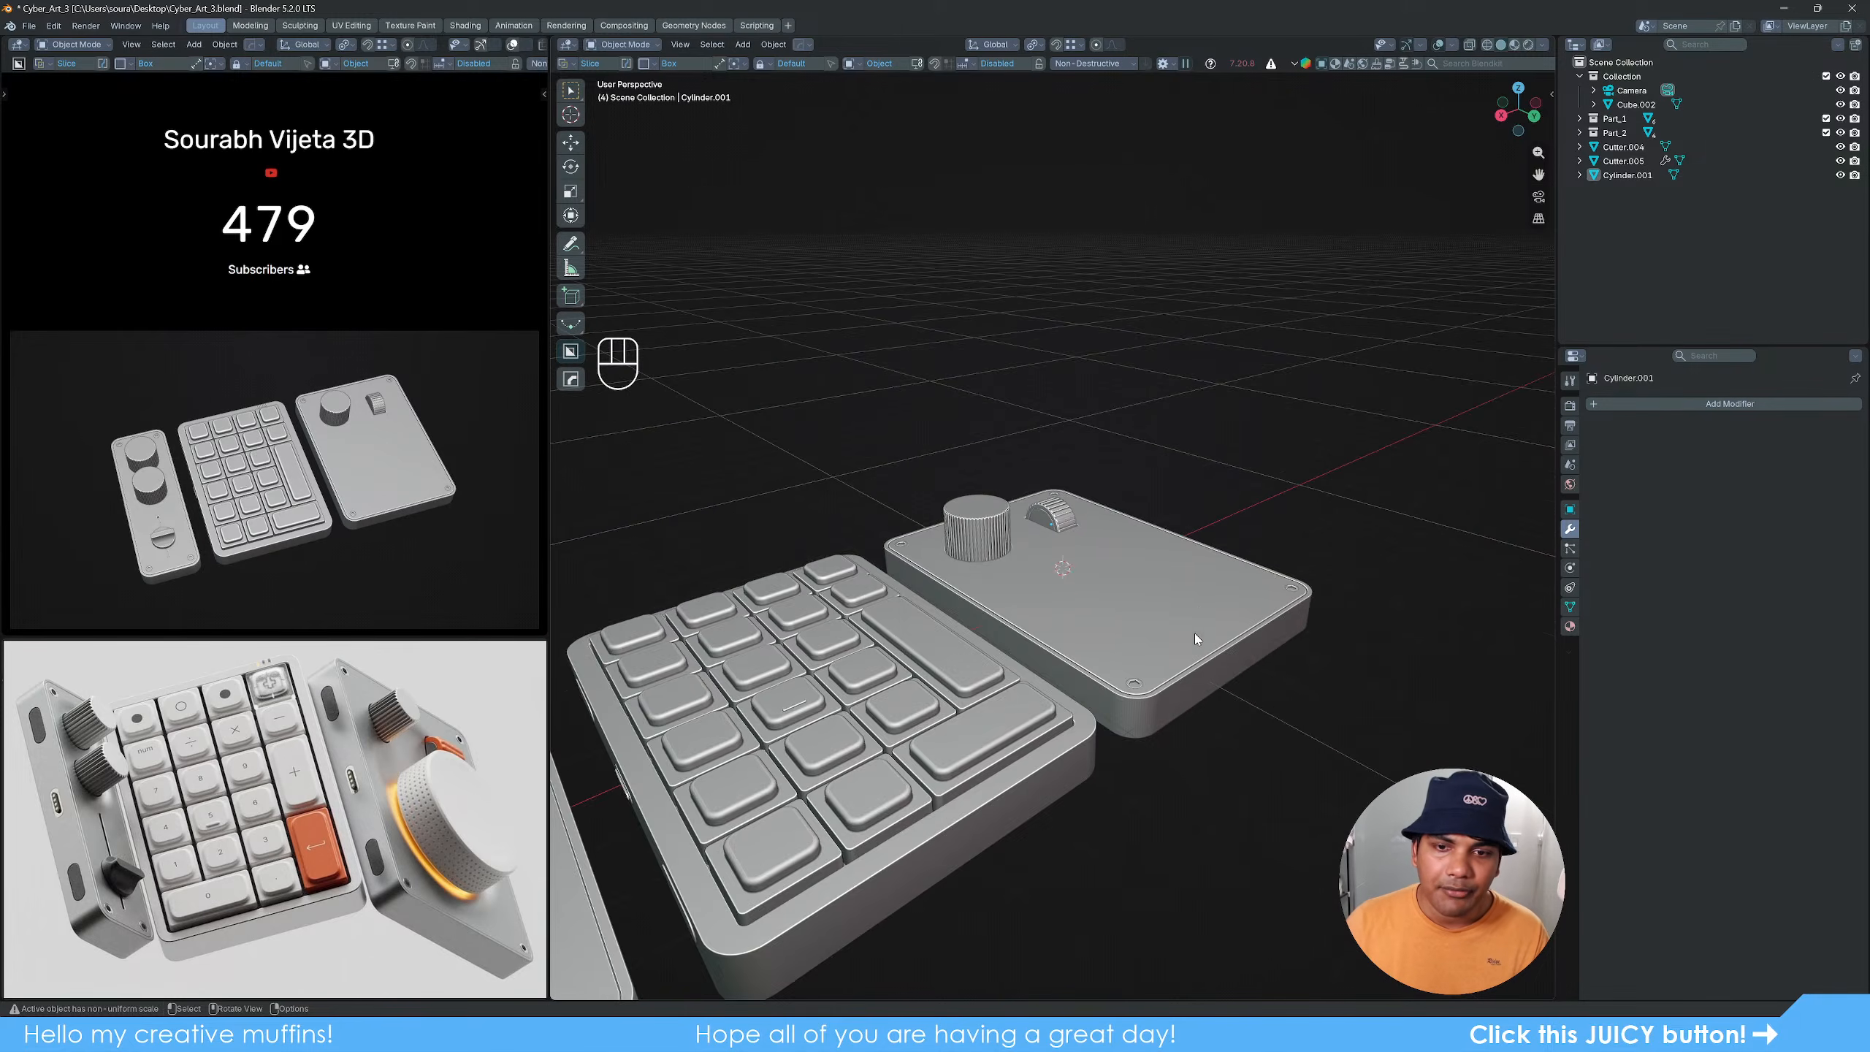
pyautogui.moveTo(1195, 633); pyautogui.dragTo(1078, 675, button='middle')
pyautogui.scroll(3, 1044, 675)
pyautogui.hotkey('ctrl', 's')
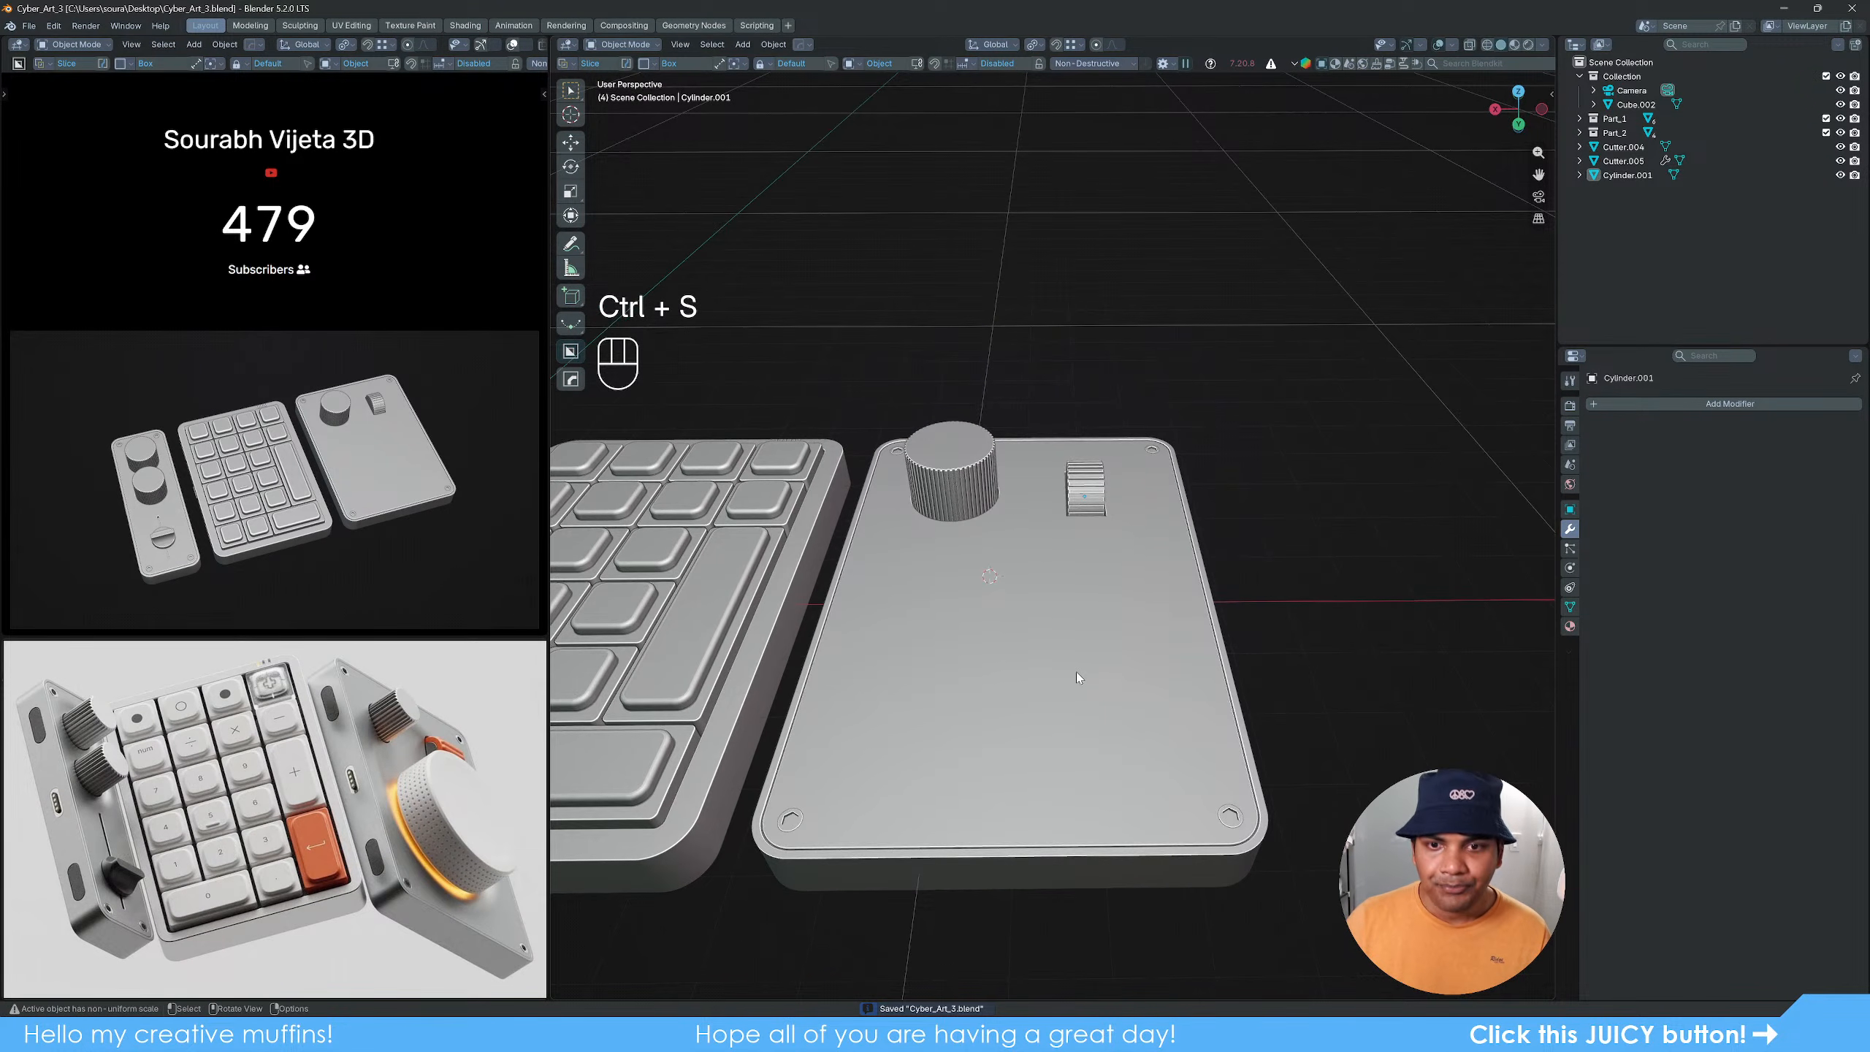
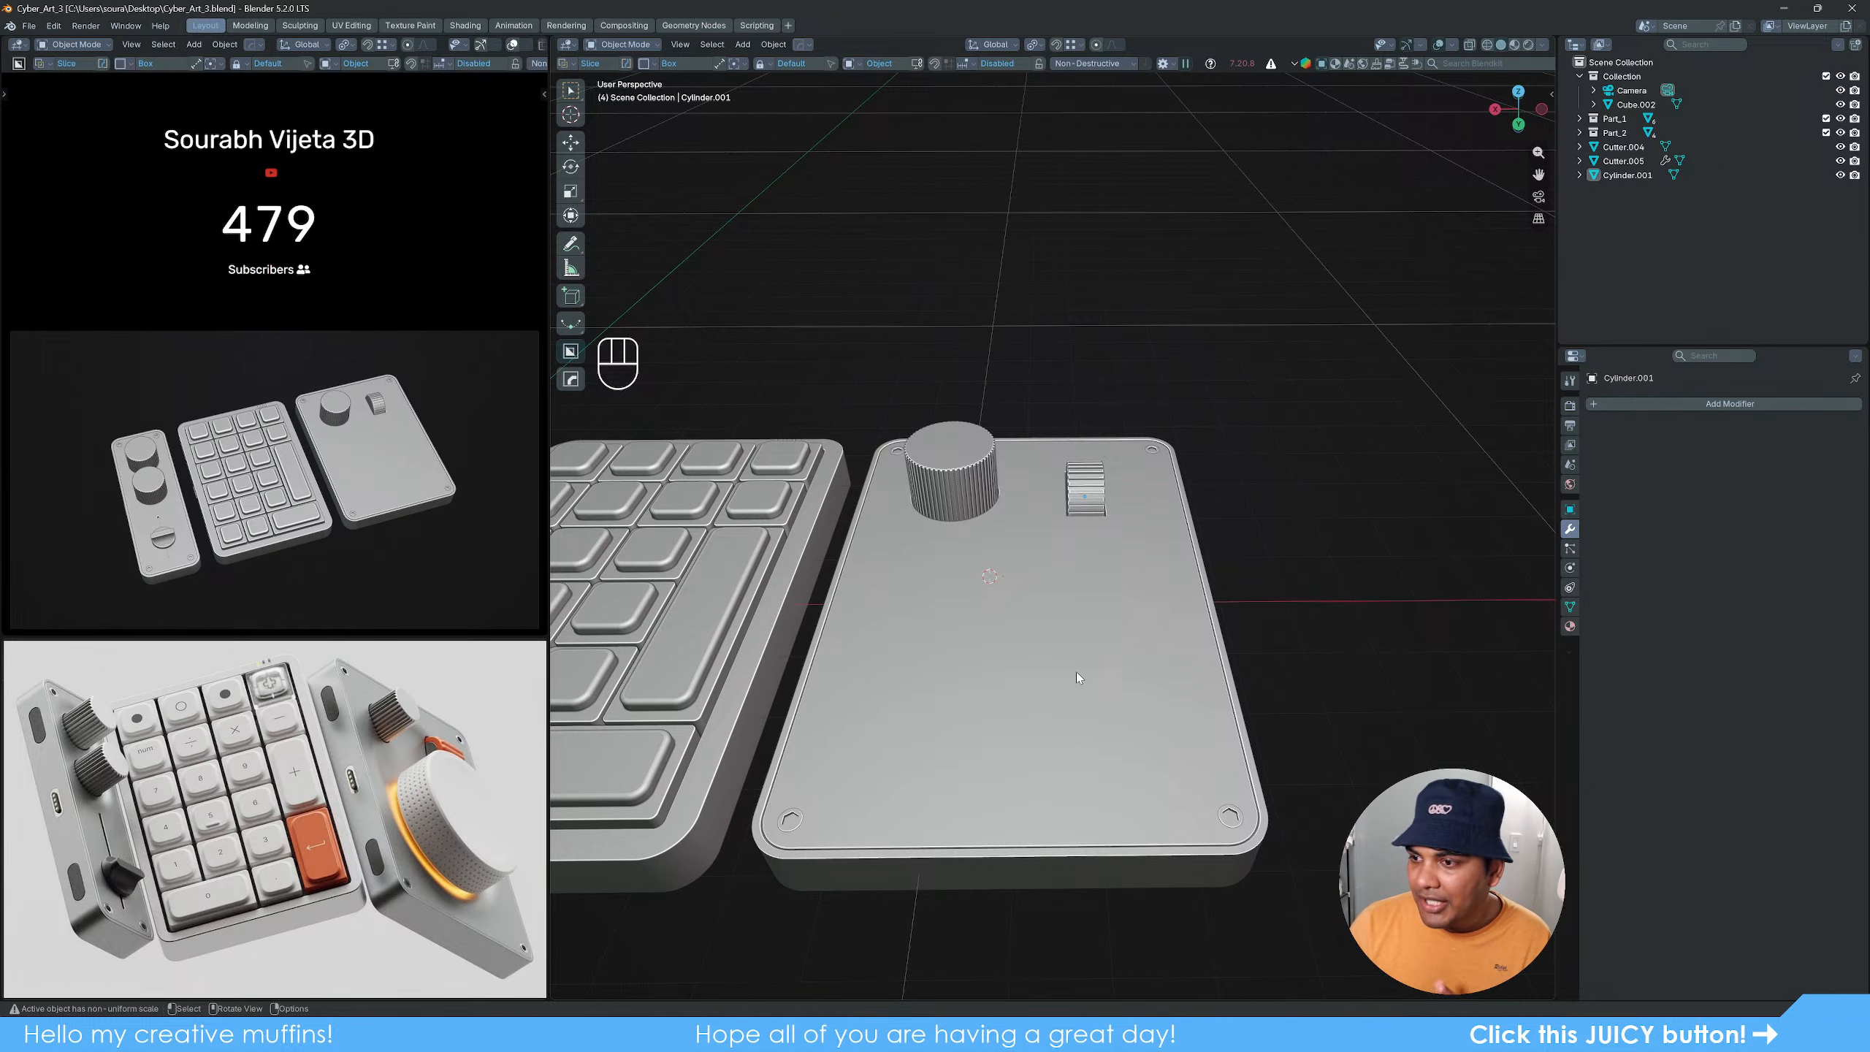
pyautogui.scroll(-3, 1075, 673)
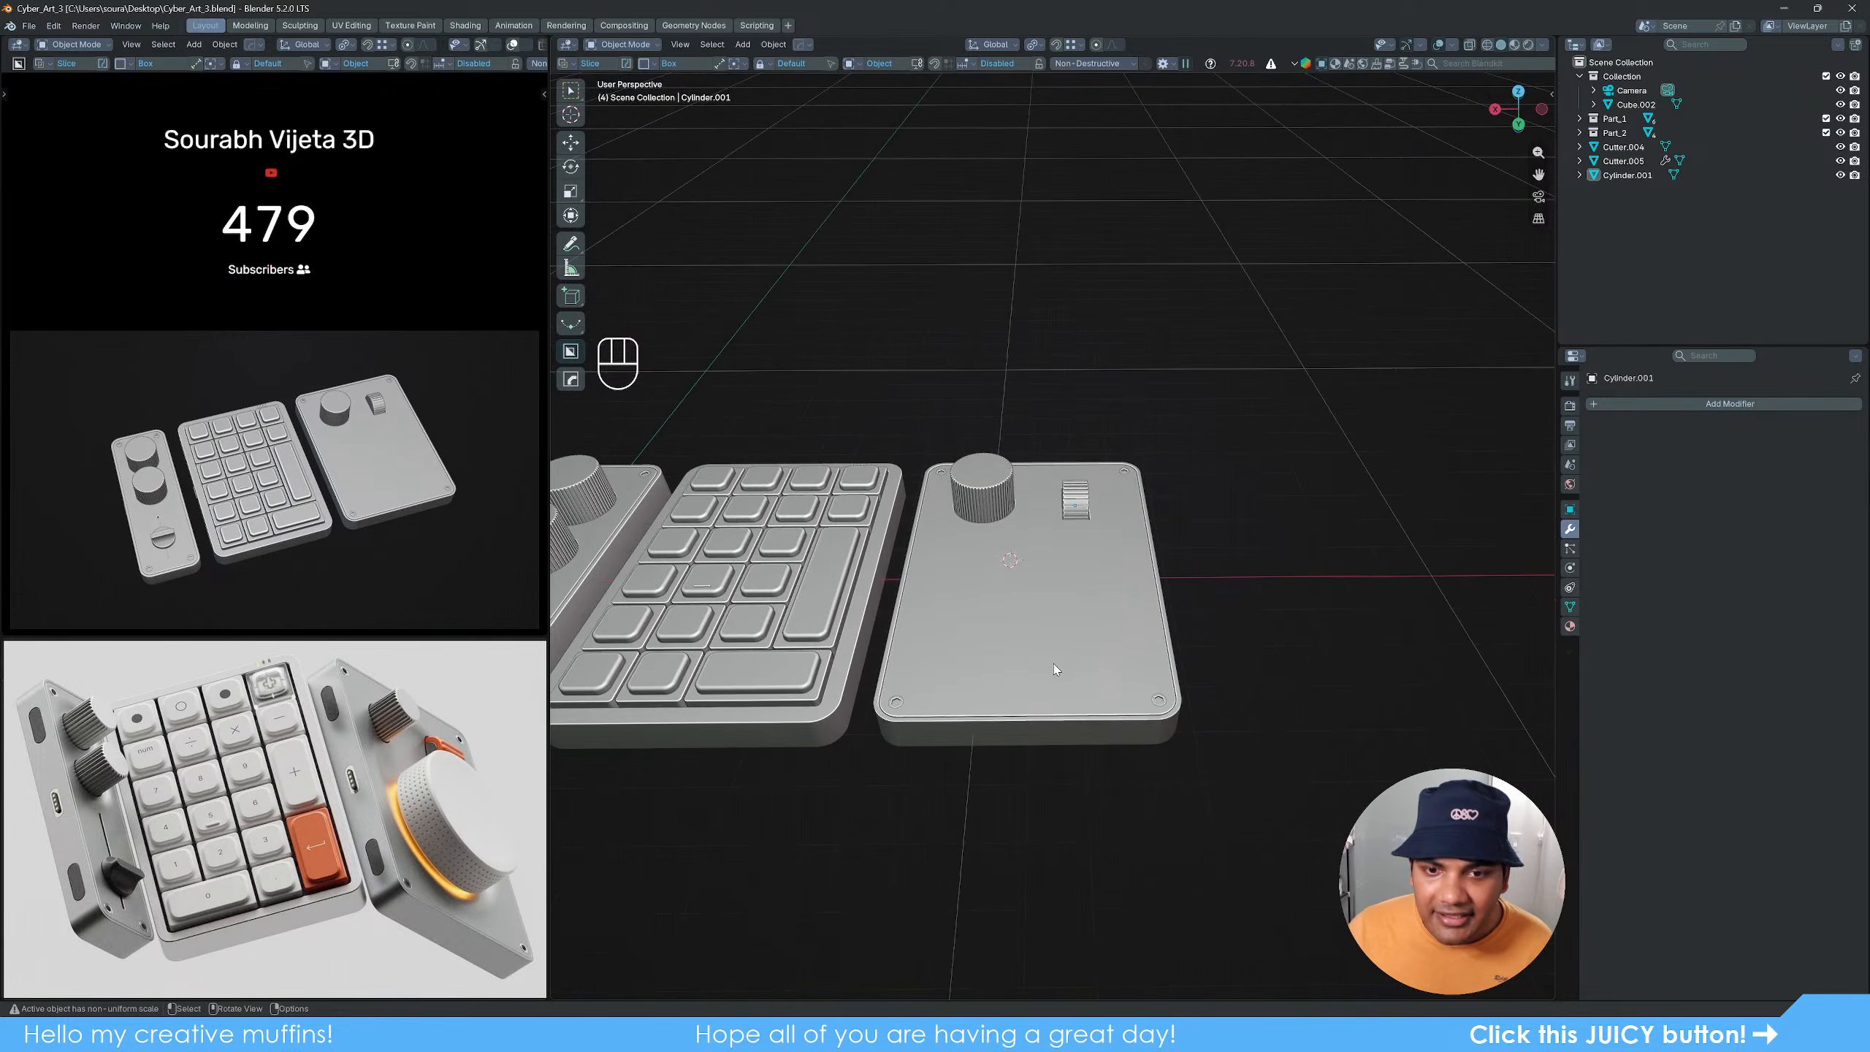
pyautogui.scroll(3, 1054, 664)
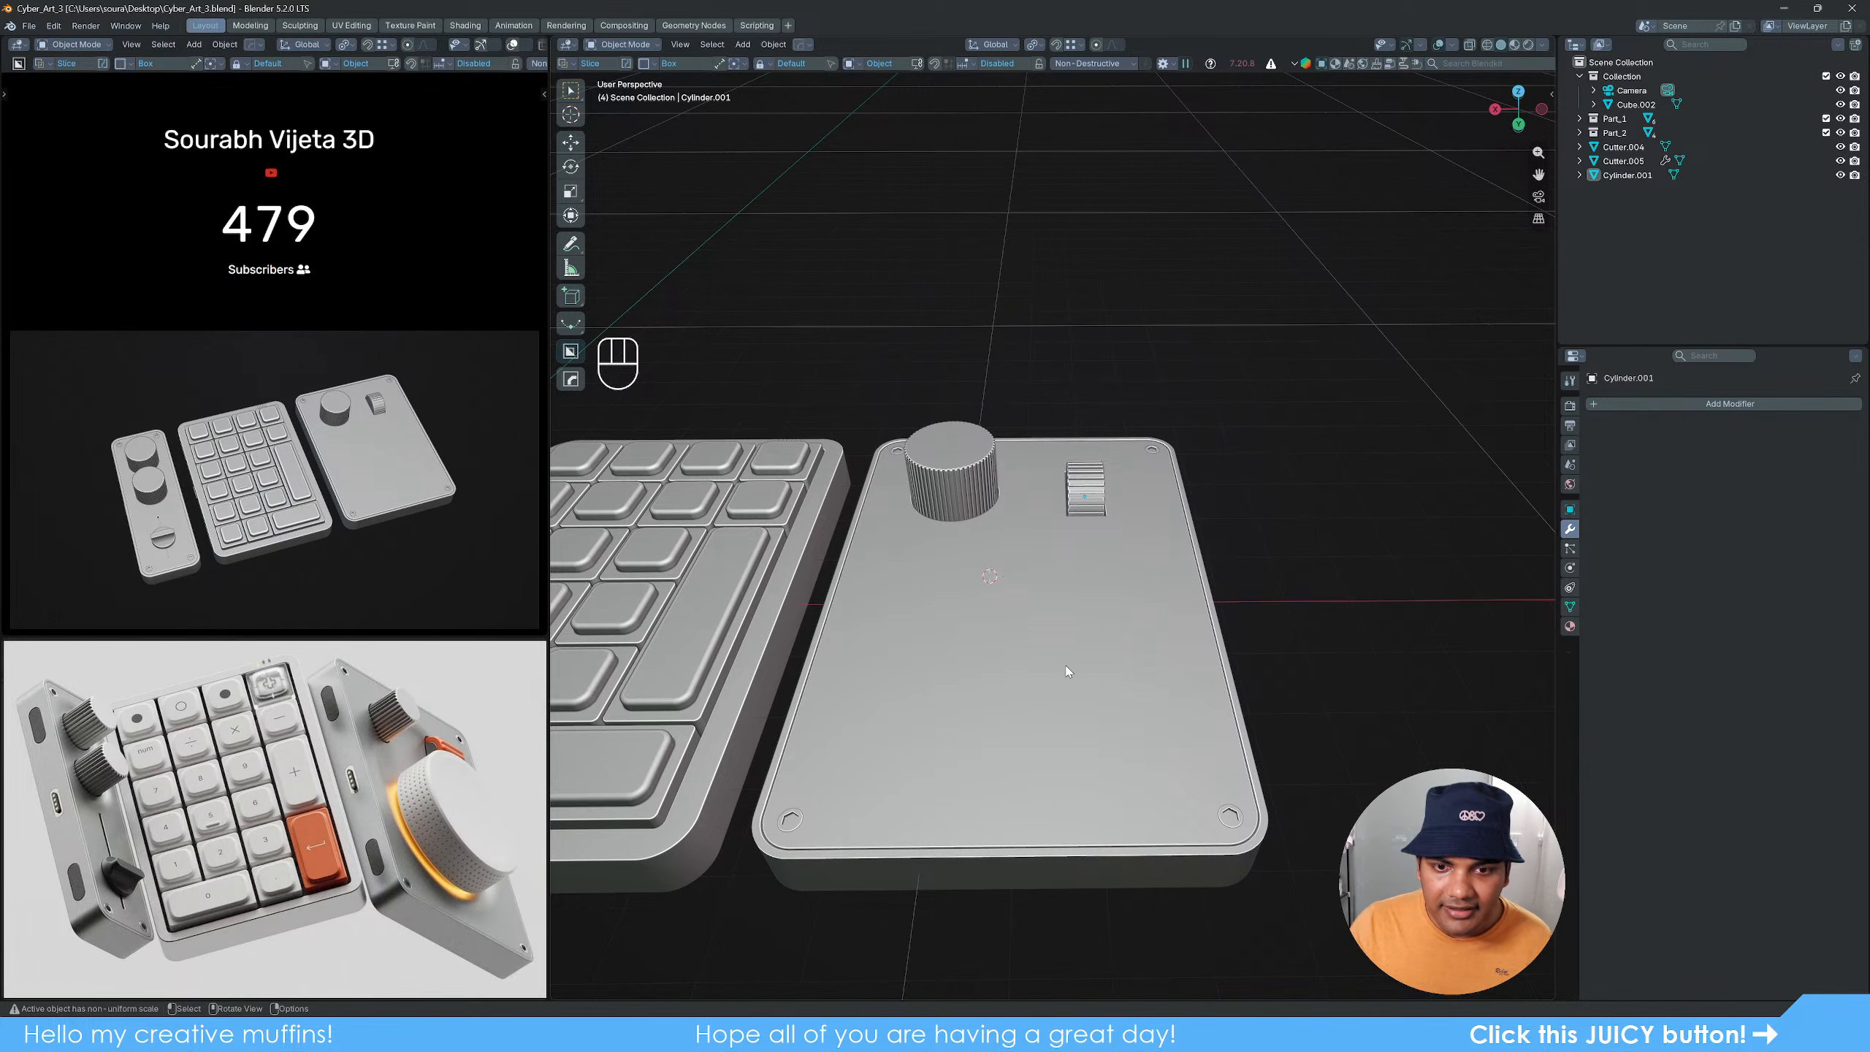
pyautogui.moveTo(1013, 690); pyautogui.dragTo(1053, 603, button='middle')
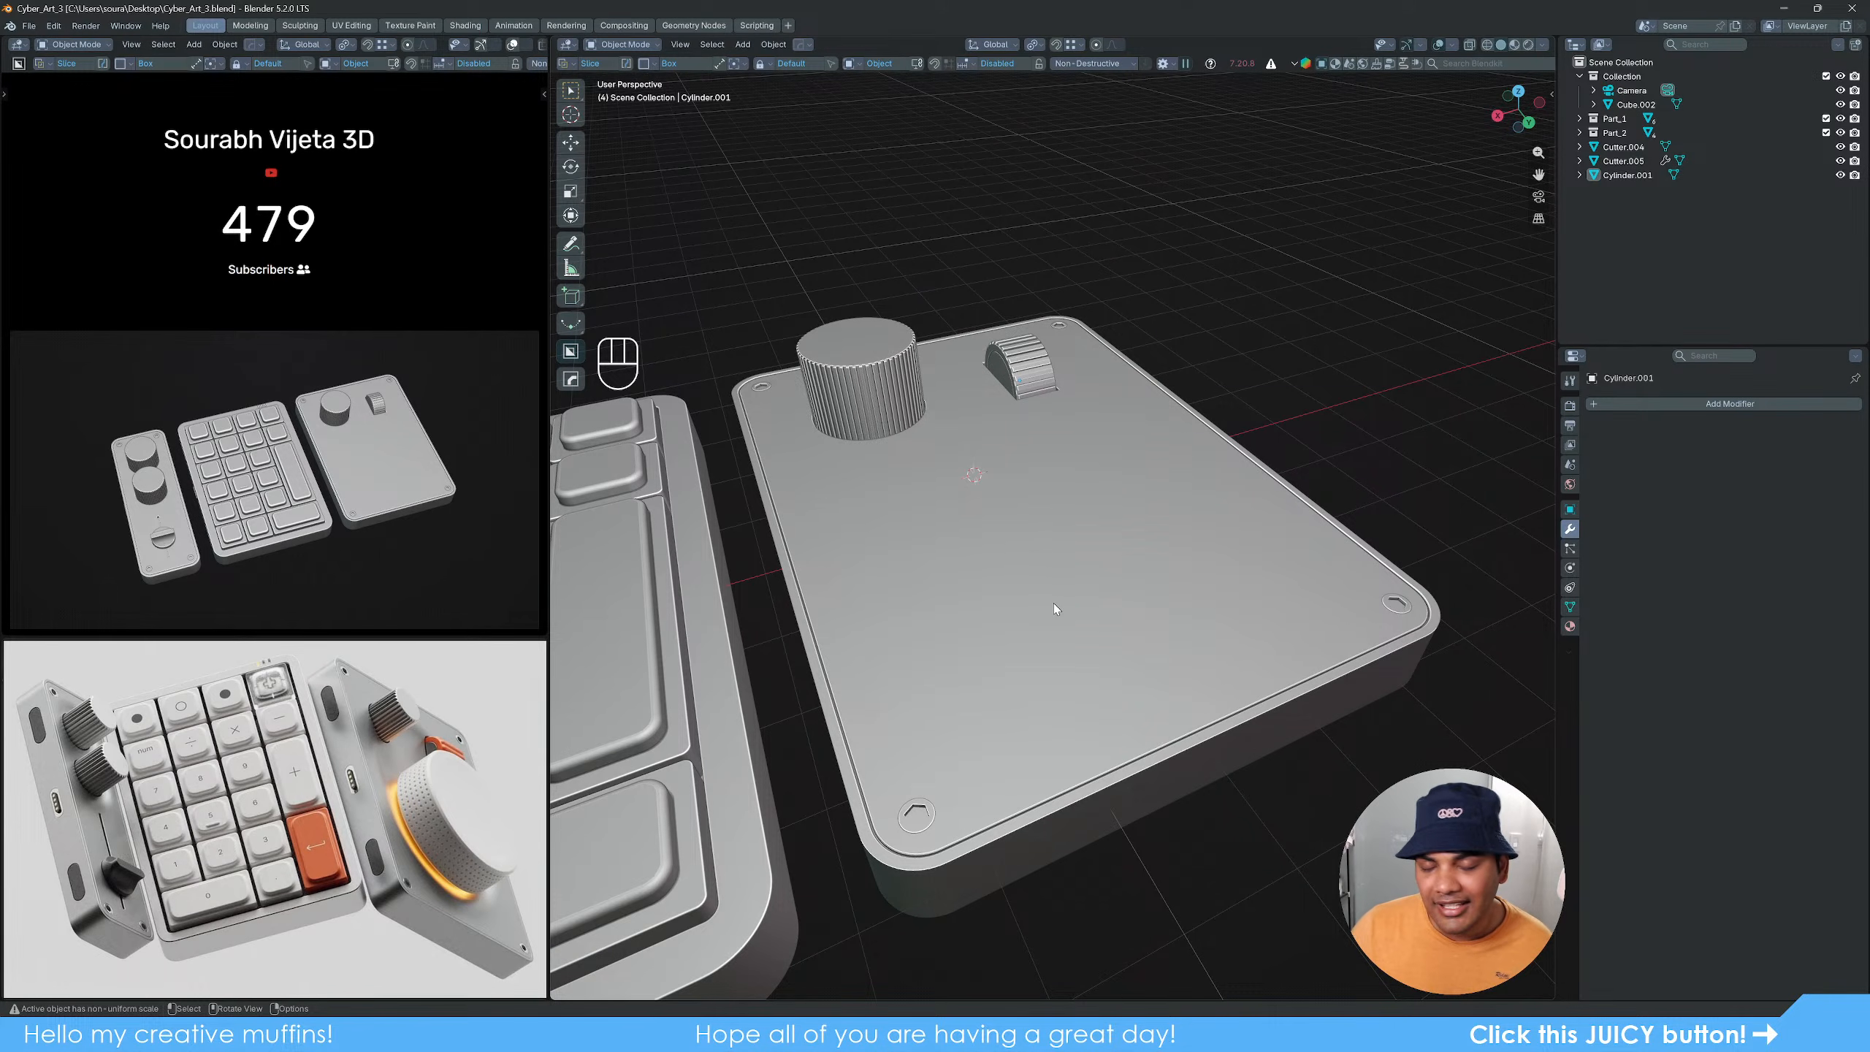
pyautogui.click(1054, 603)
pyautogui.press('Tab')
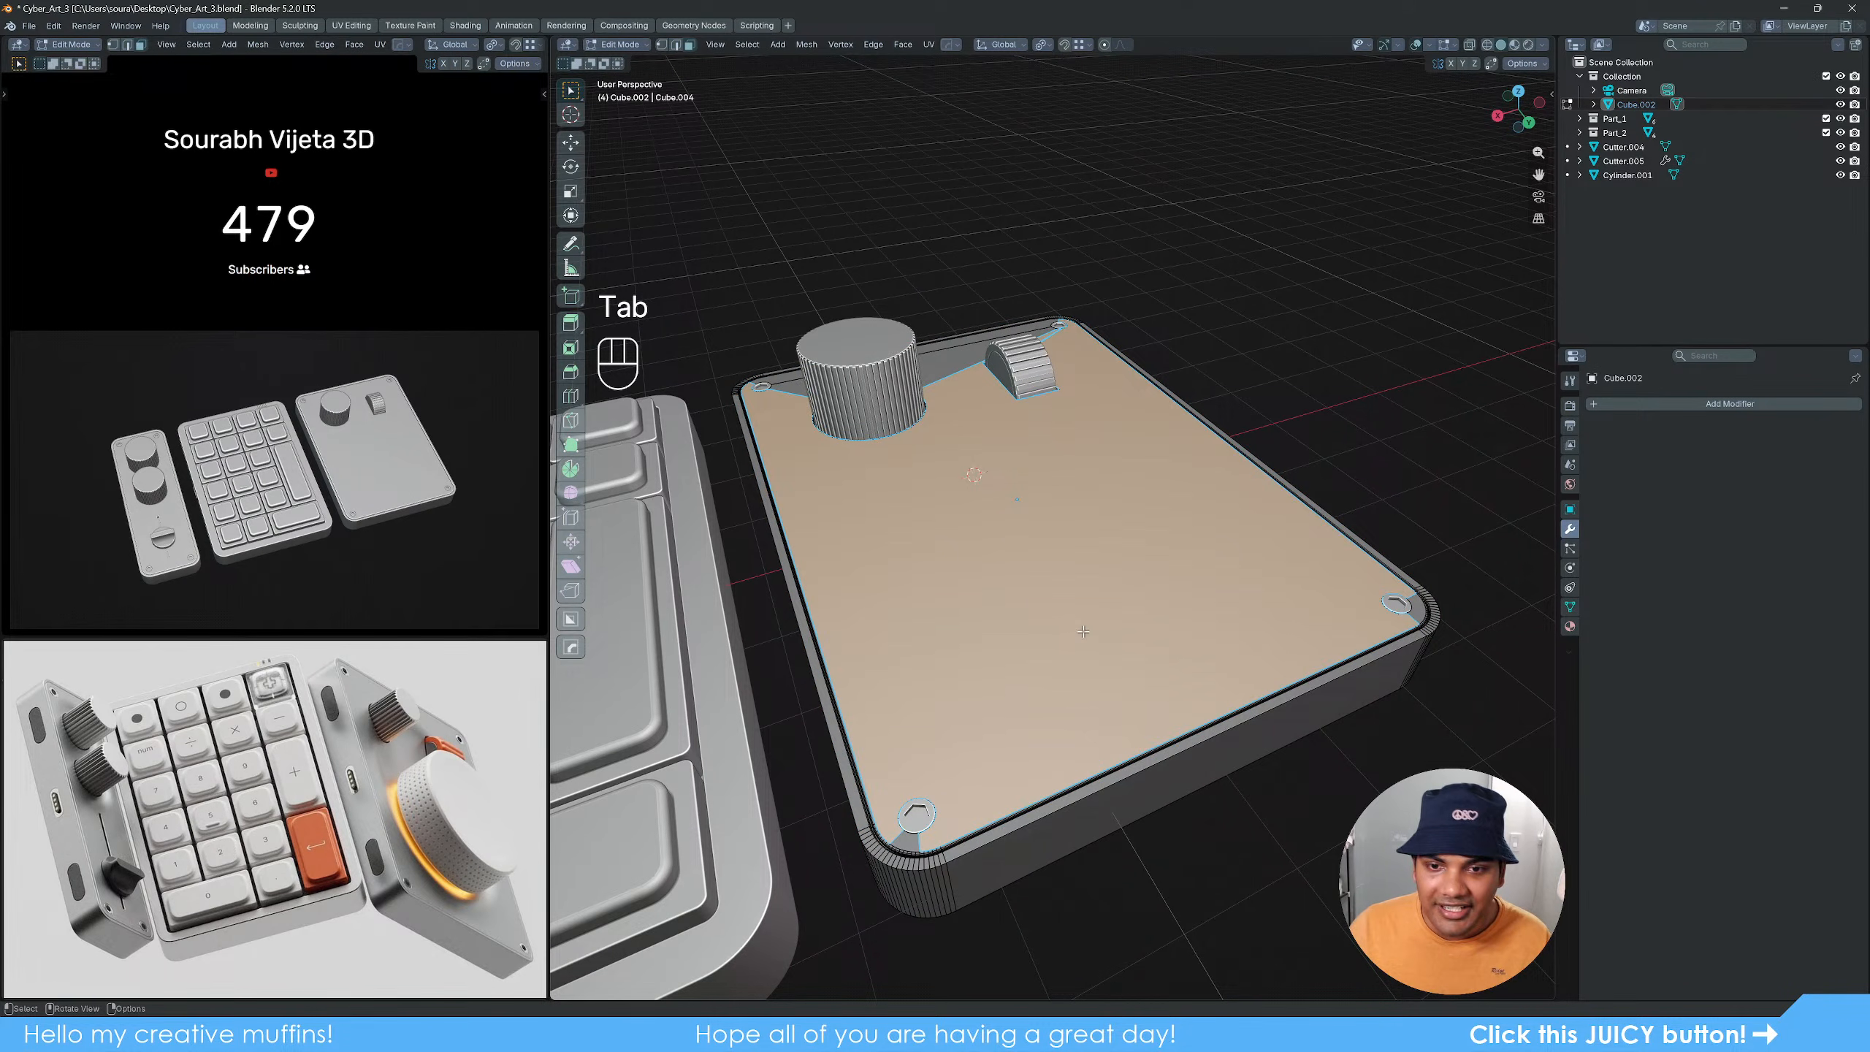
pyautogui.press('Tab')
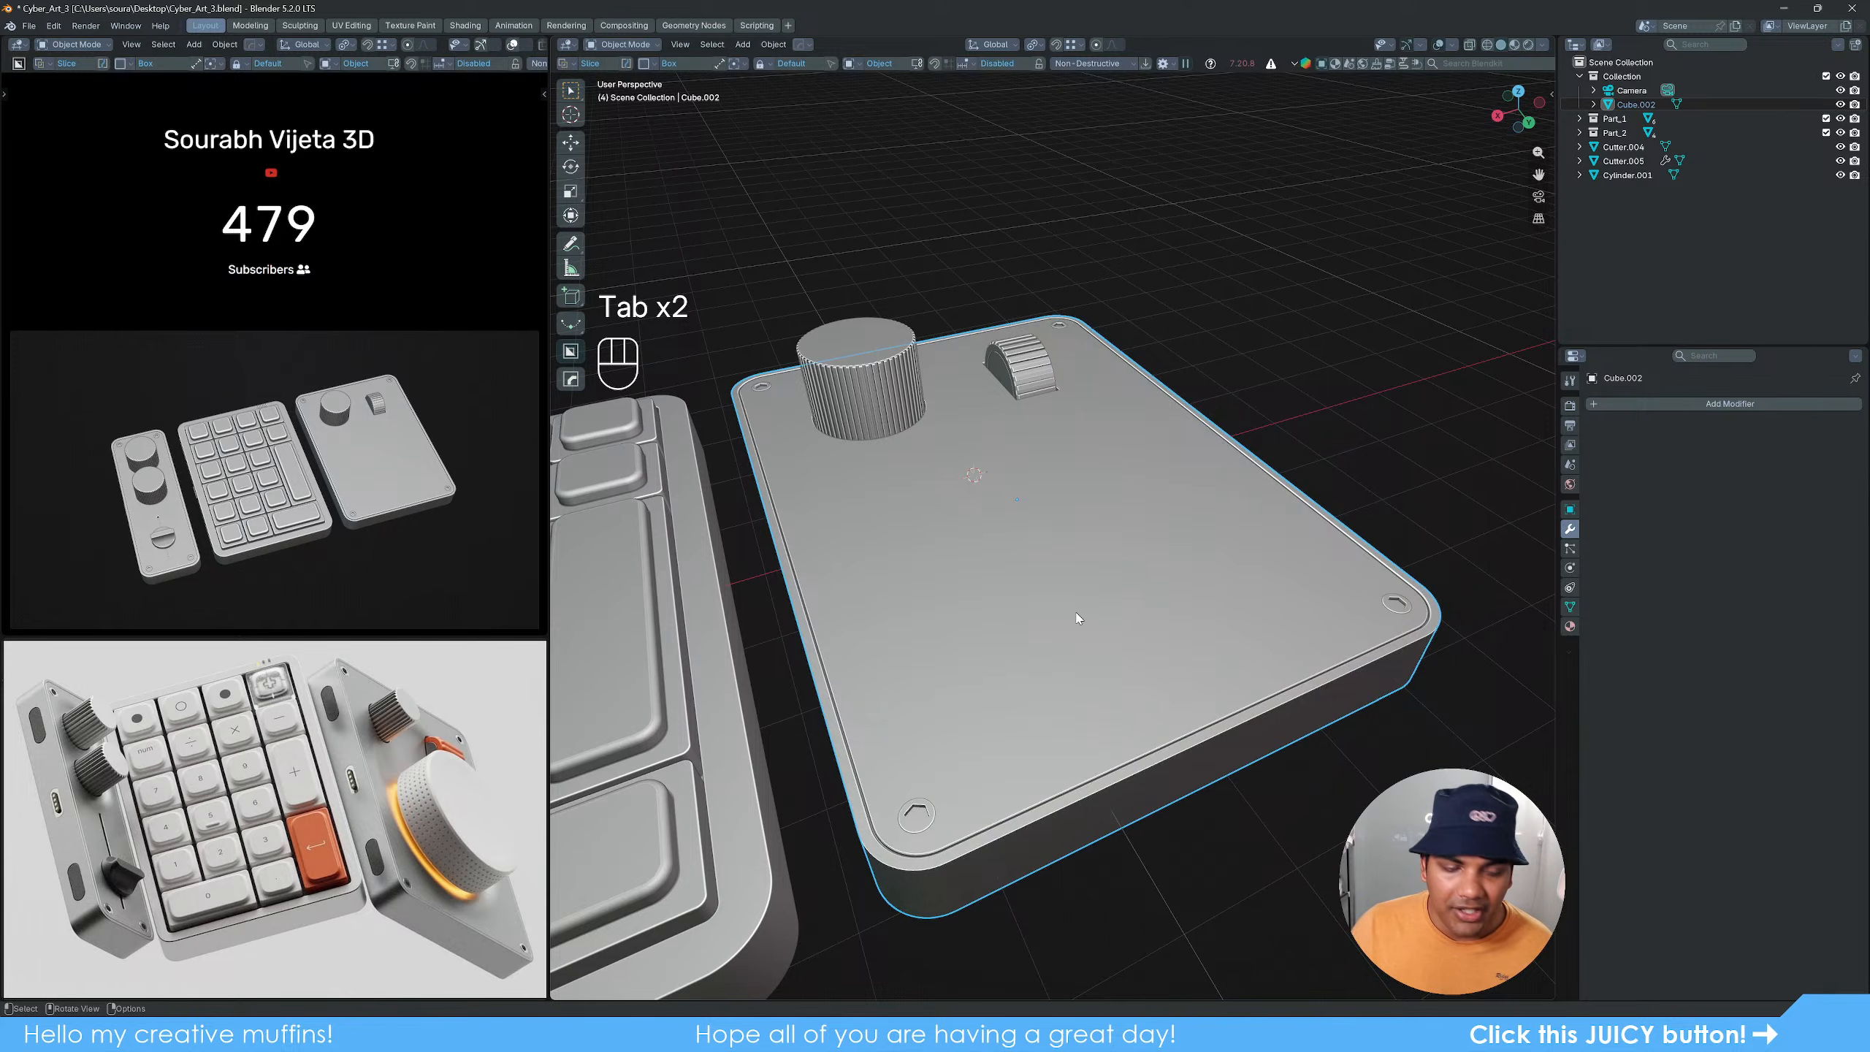
# Step: Add a mesh cylinder with 60 vertices, 1 m radius and 2 m depth at the 3D cursor on the third module
pyautogui.hotkey('shift', 'a')
pyautogui.moveTo(1075, 612)
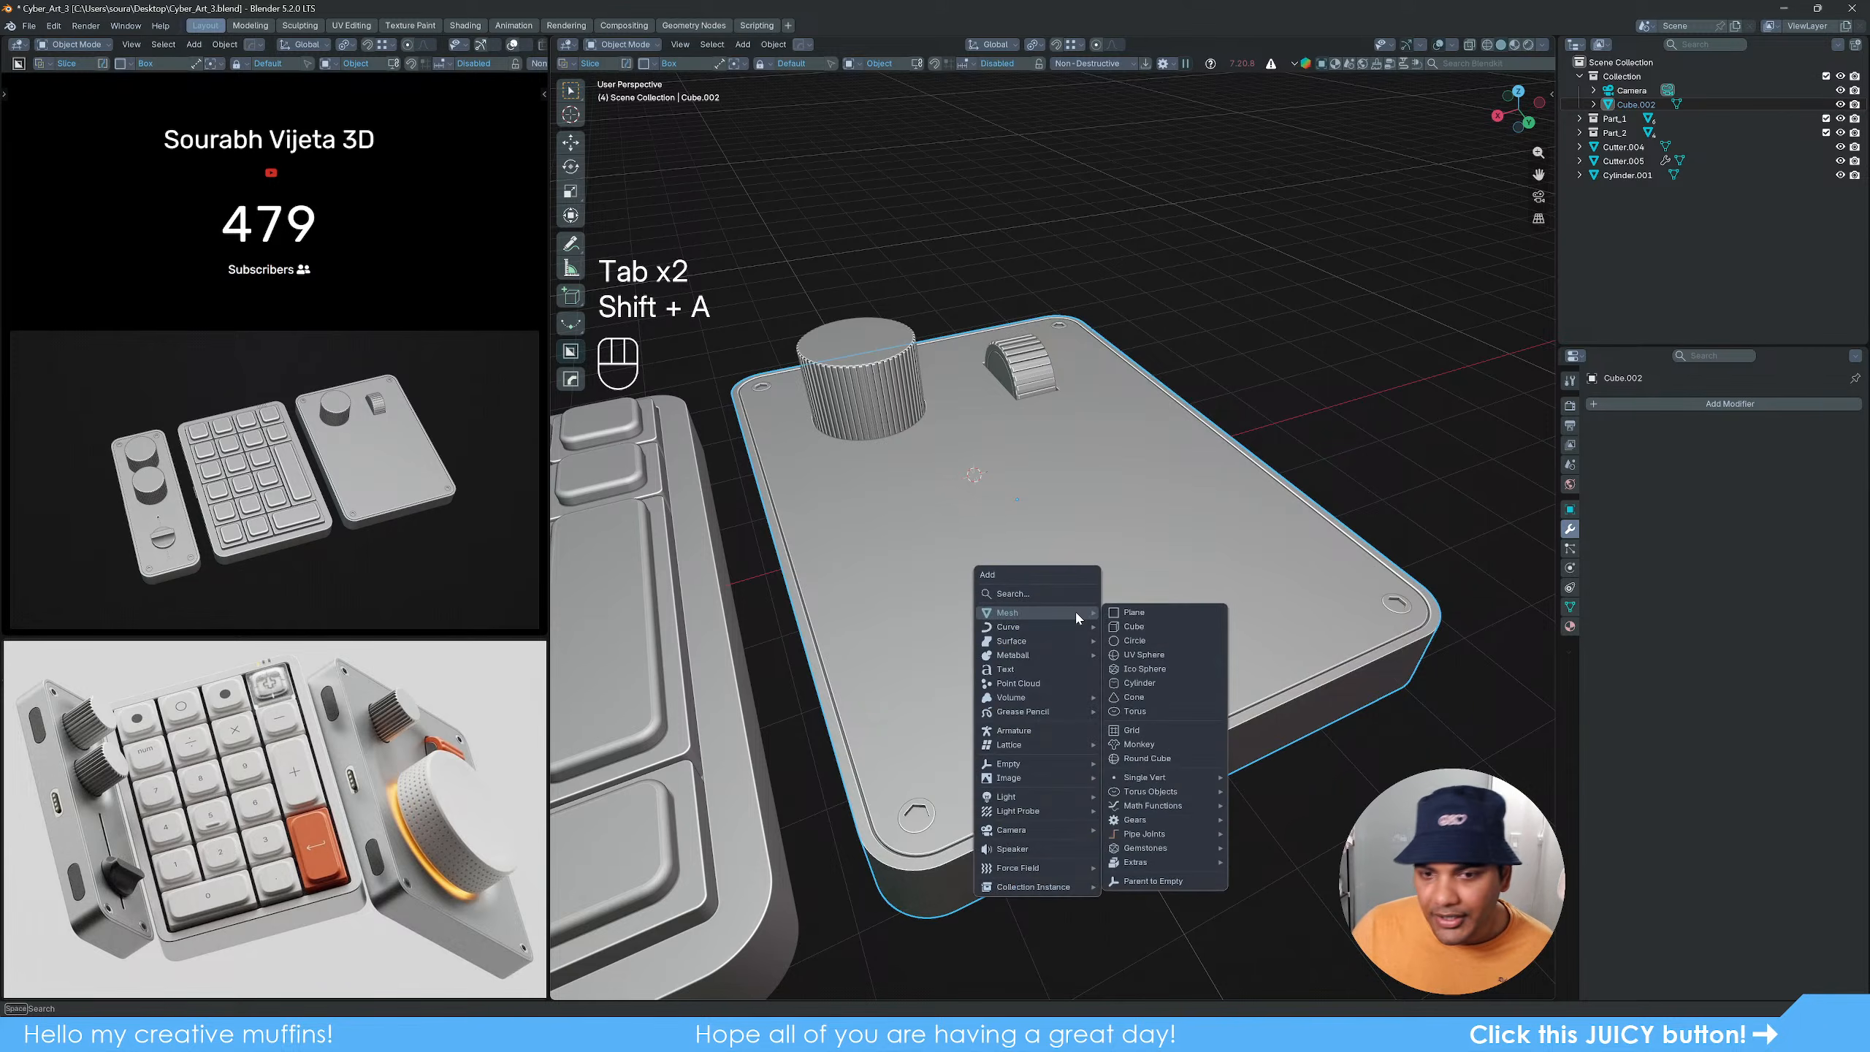
pyautogui.click(1154, 684)
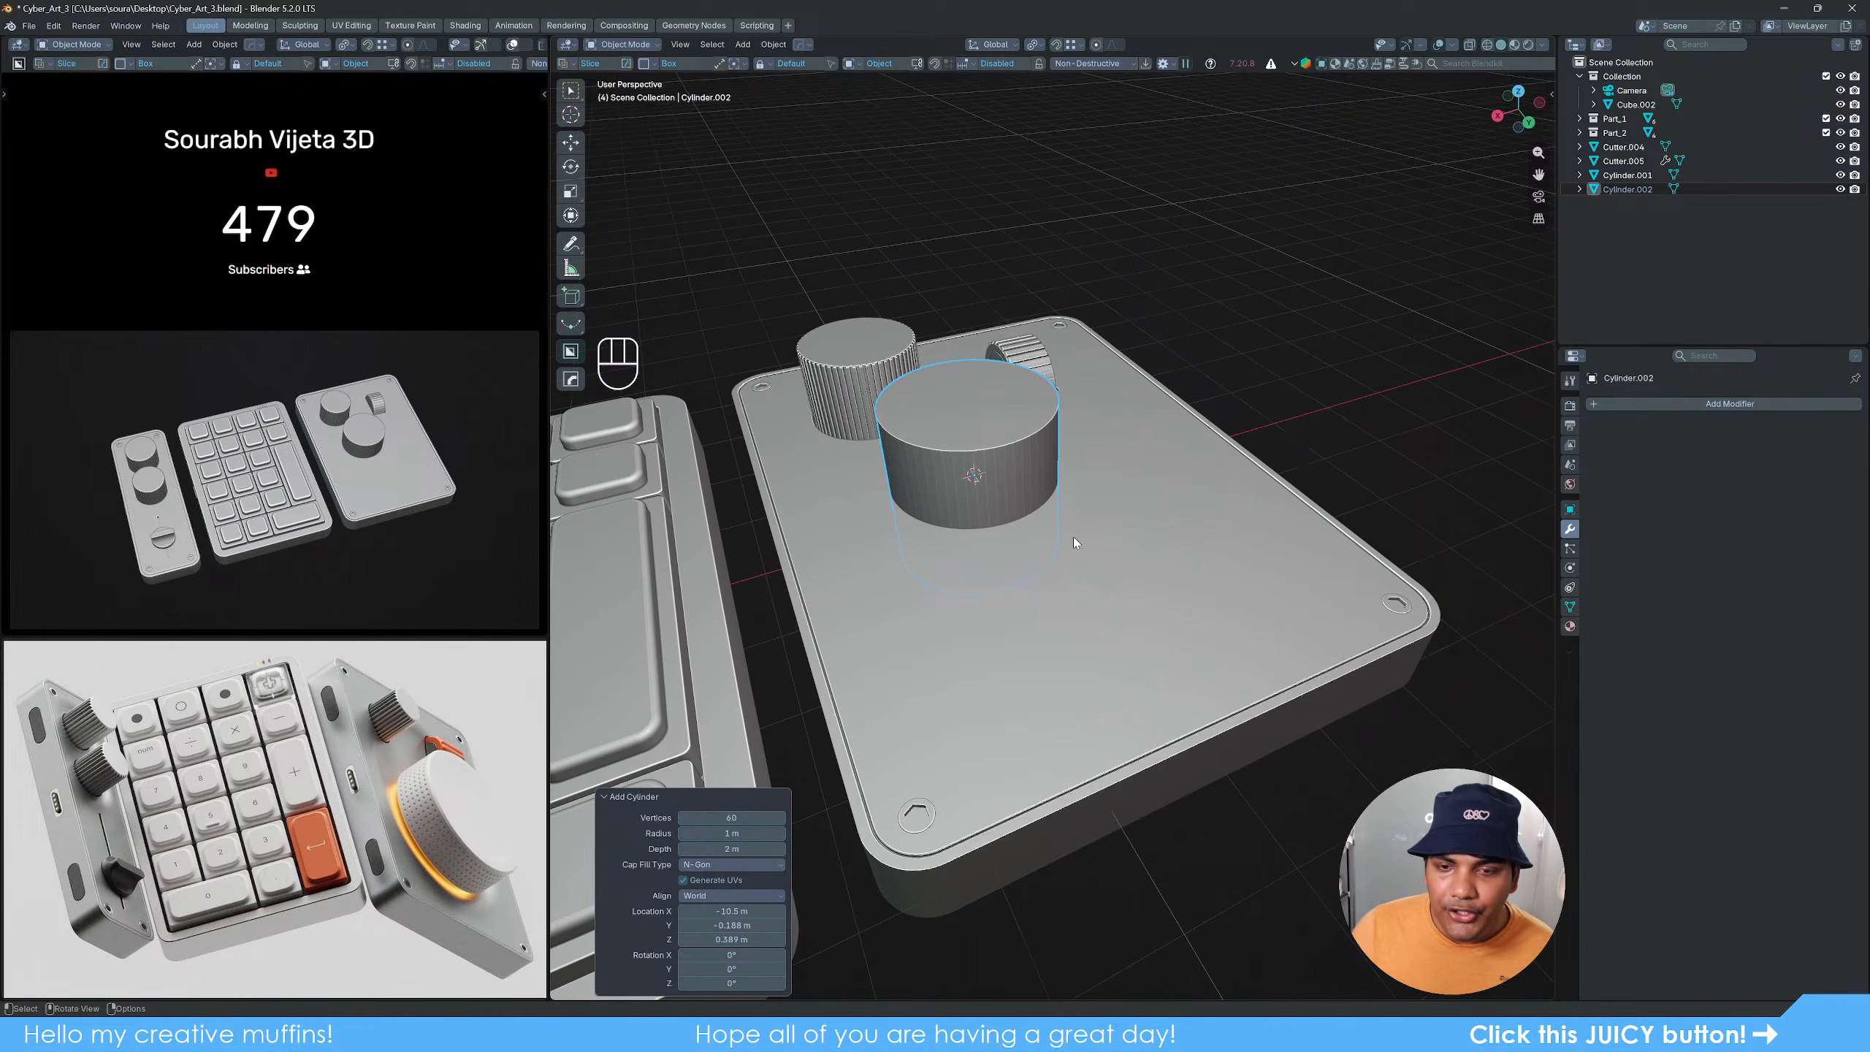
# Step: Snap the 3D cursor to the third module's body and align the large cylinder's X location to the body
pyautogui.click(1093, 635)
pyautogui.hotkey('shift', 's')
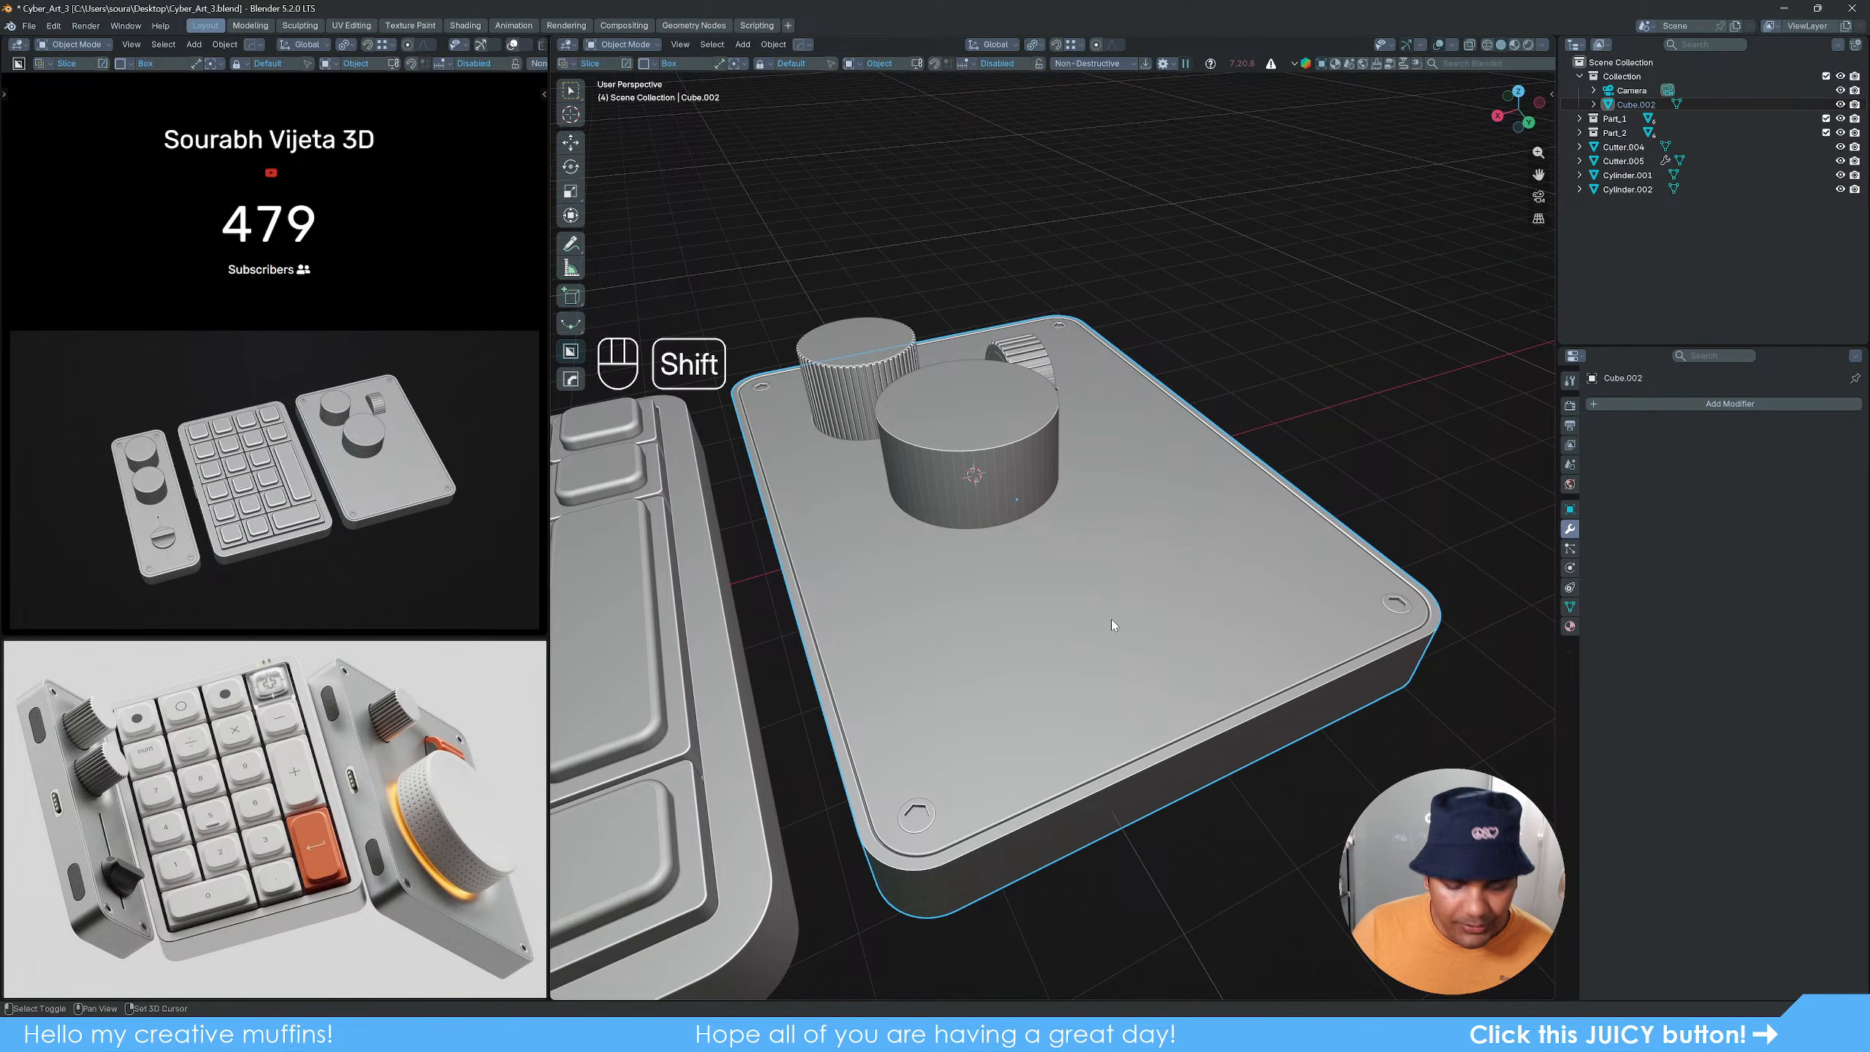
pyautogui.click(1116, 672)
pyautogui.click(983, 485)
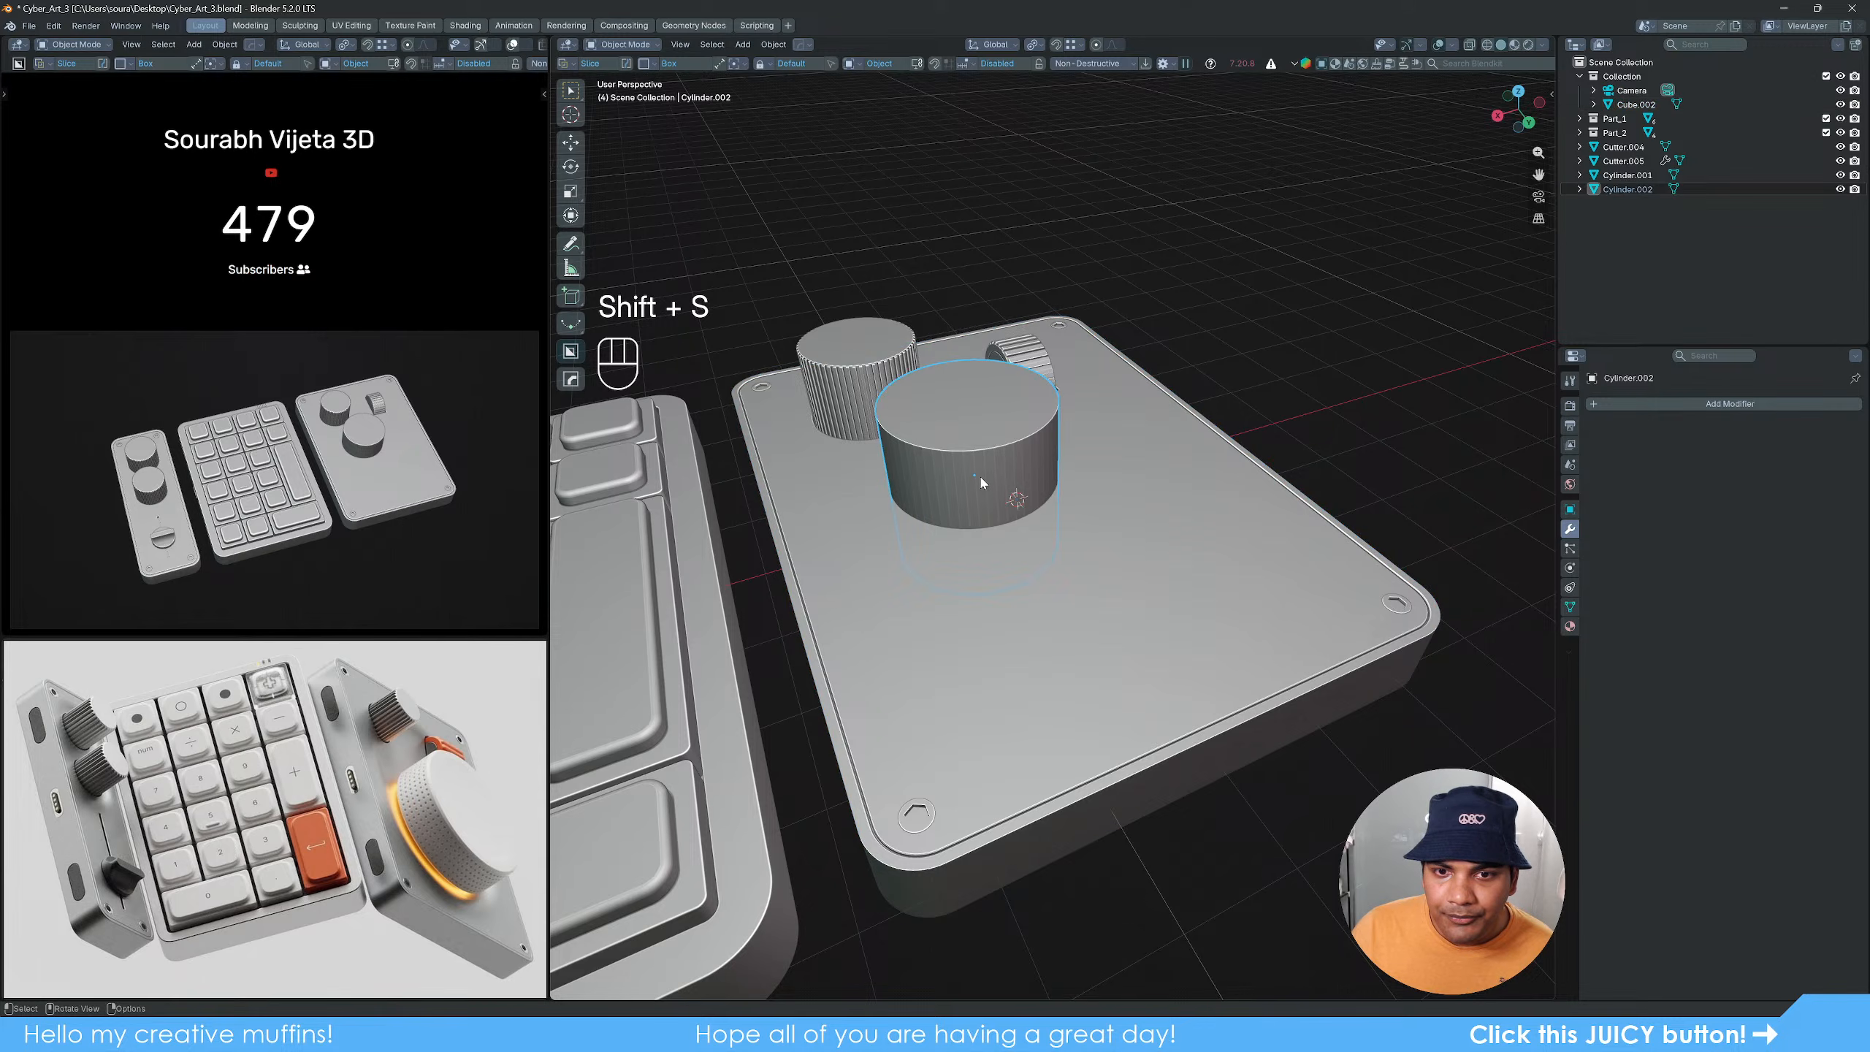
pyautogui.keyDown('shift'); pyautogui.click(1145, 648); pyautogui.keyUp('shift')
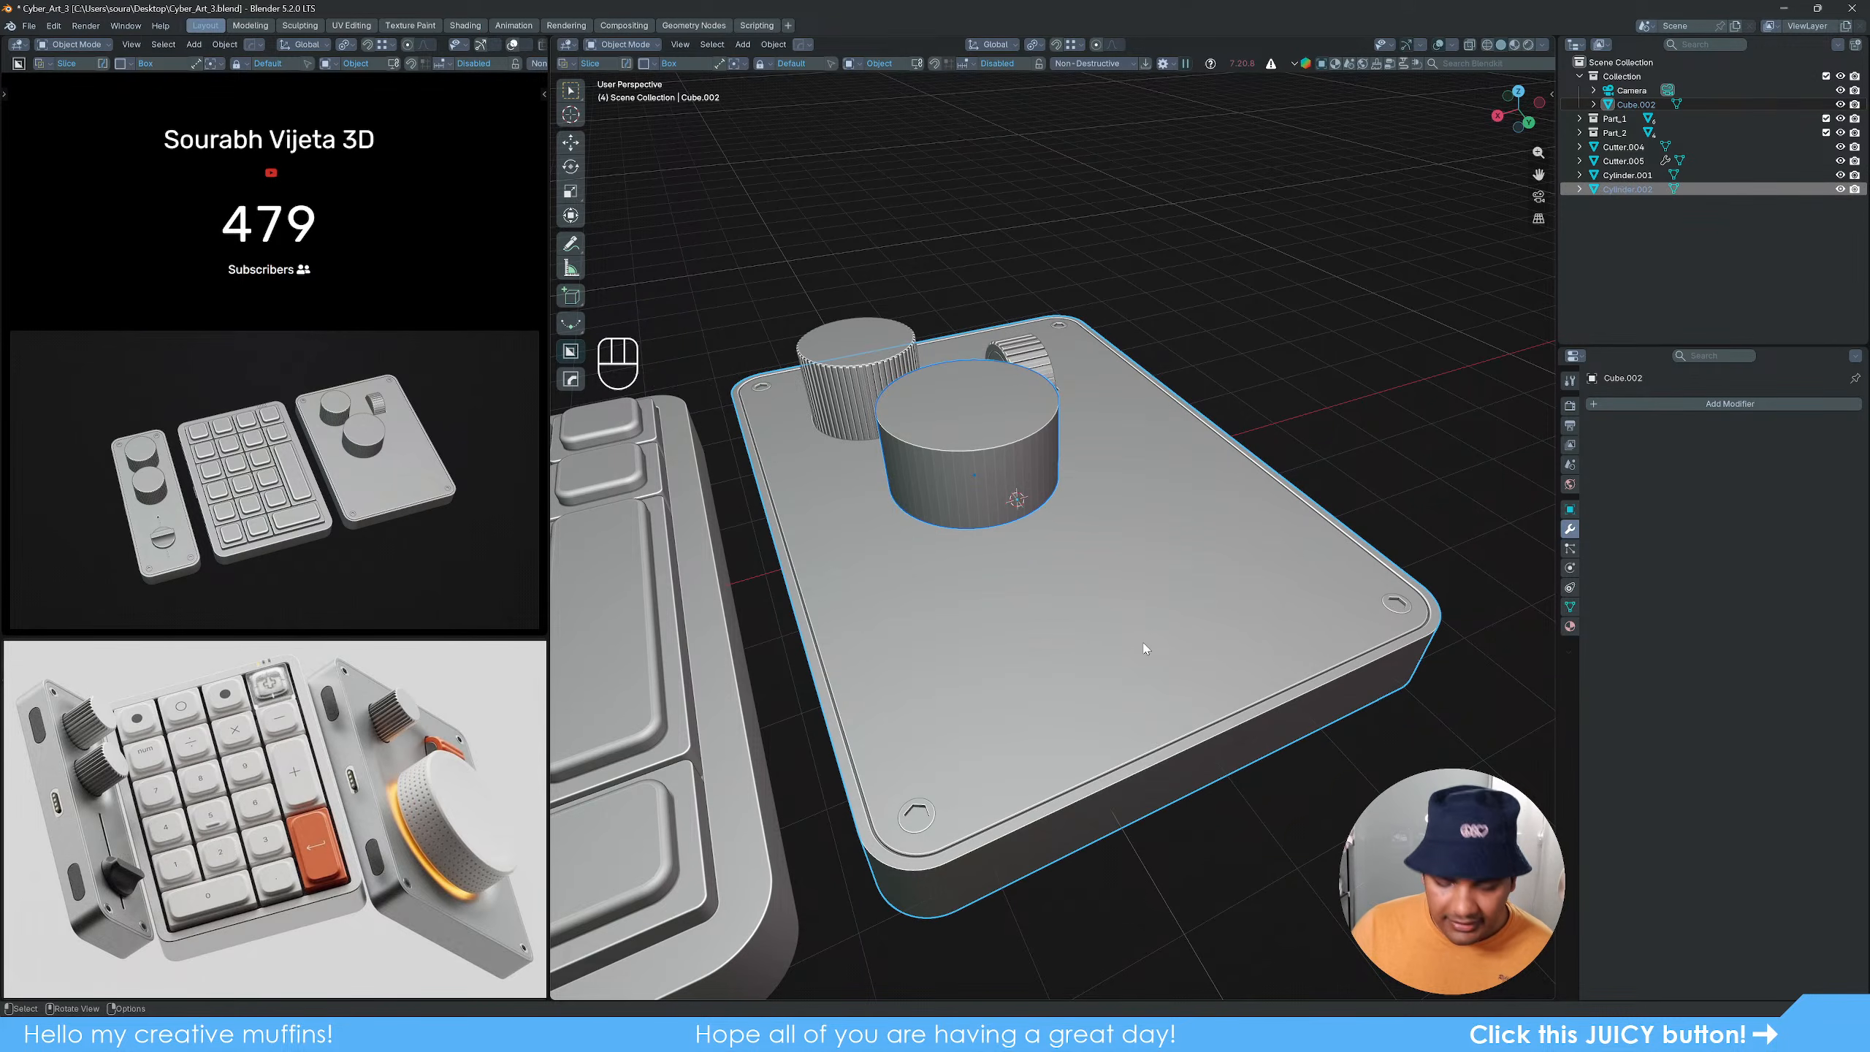
pyautogui.press('n')
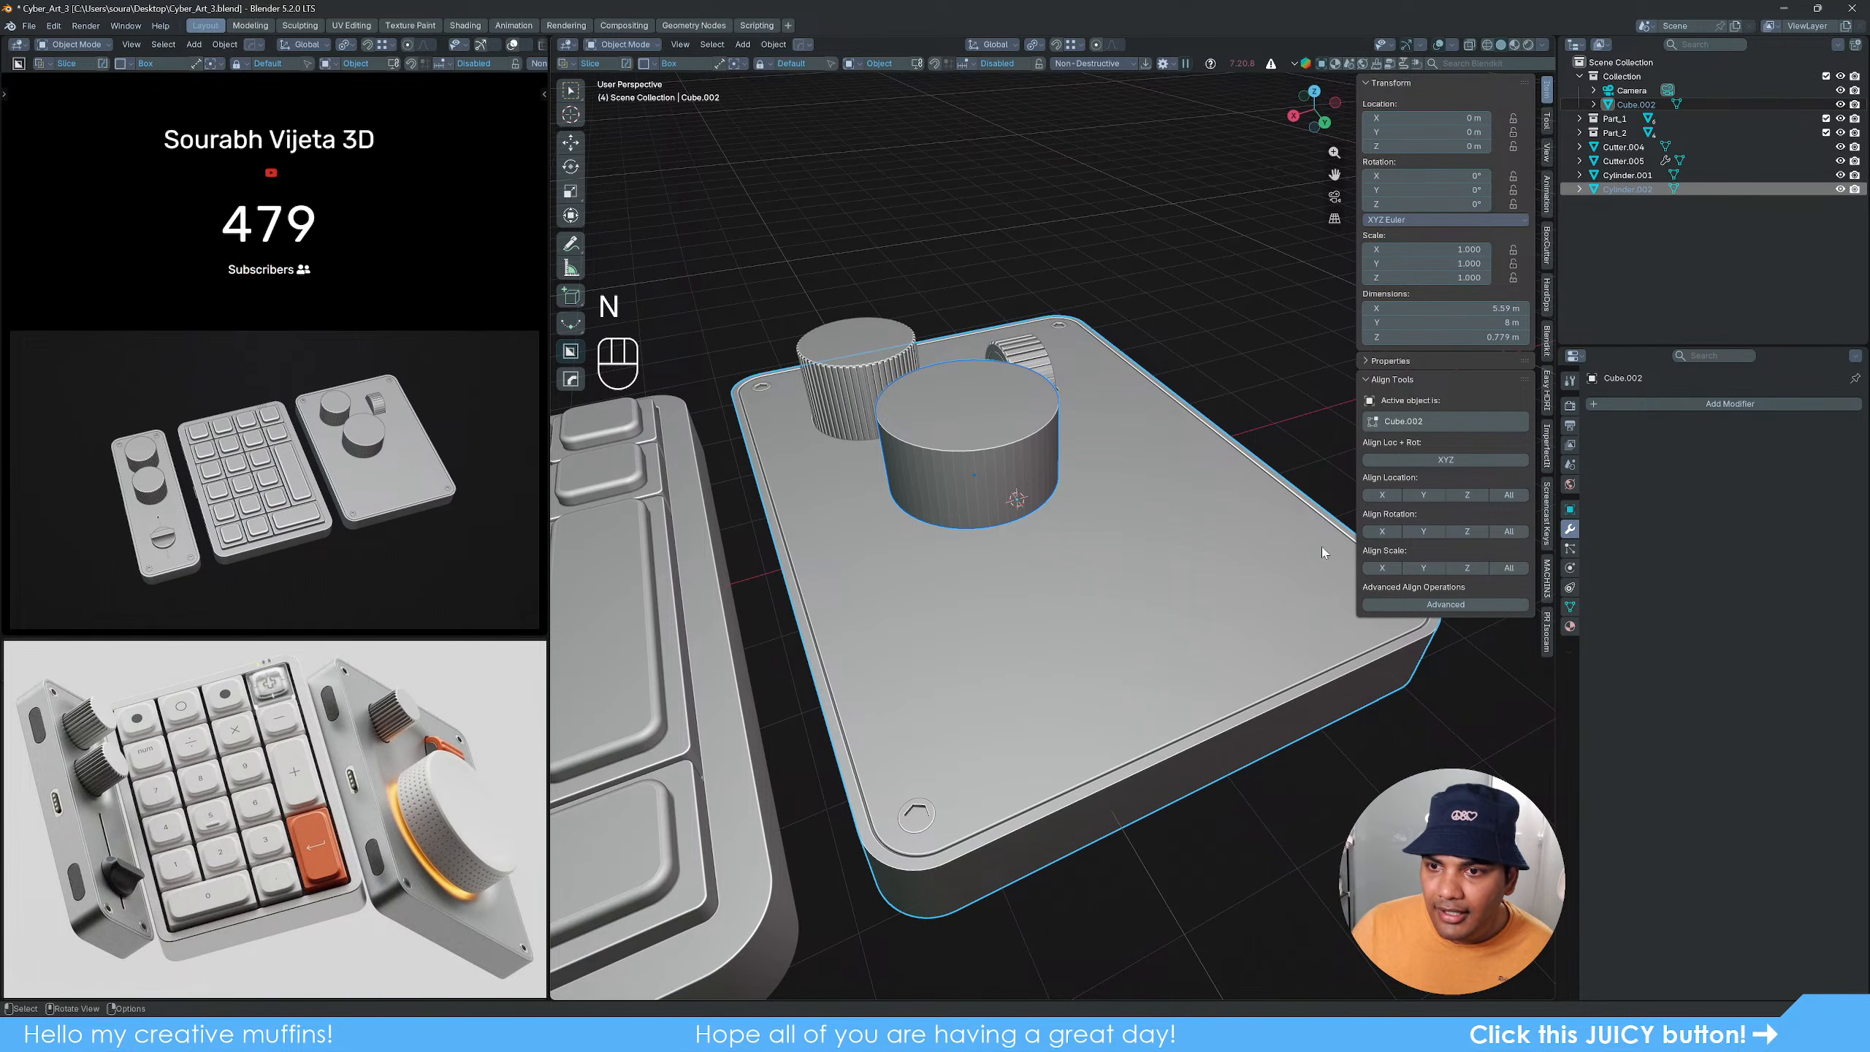
pyautogui.click(1381, 495)
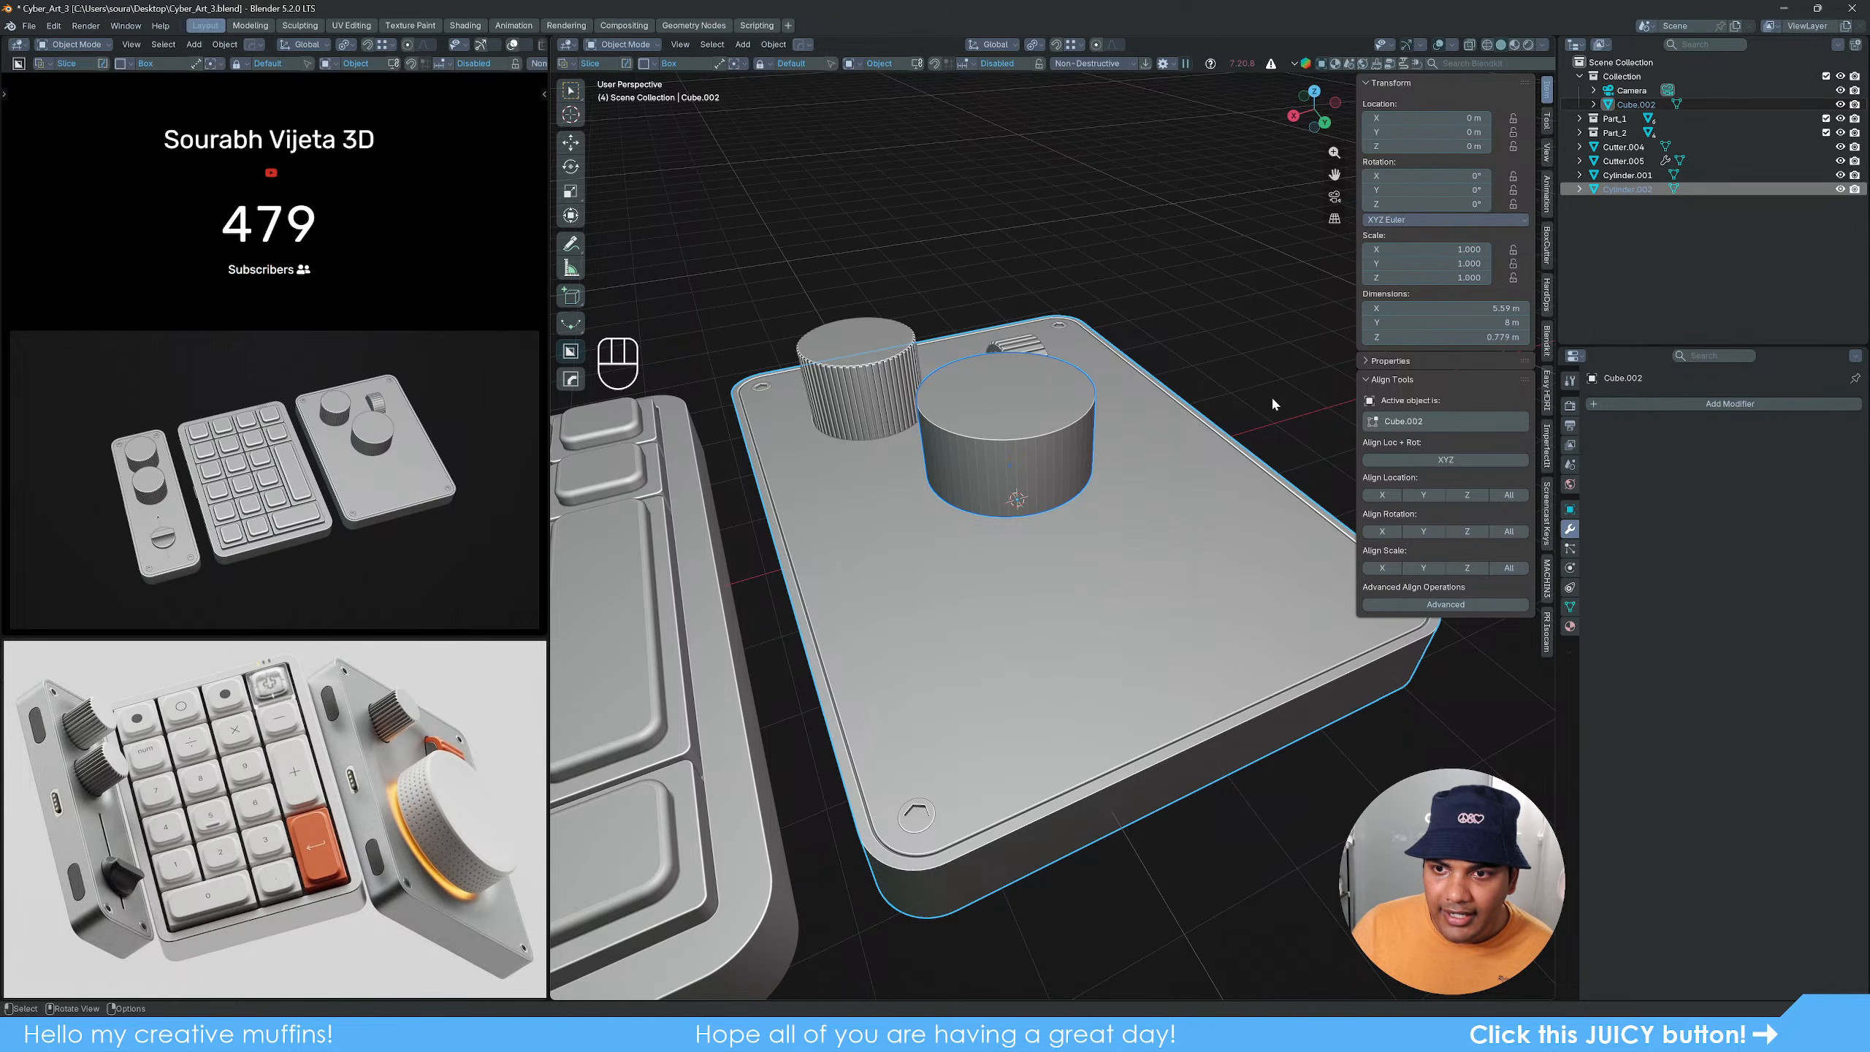
pyautogui.press('n')
# Step: Move the large cylinder about 1.5 m along Y toward the empty end of the third module
pyautogui.click(1627, 189)
pyautogui.scroll(-4, 1153, 549)
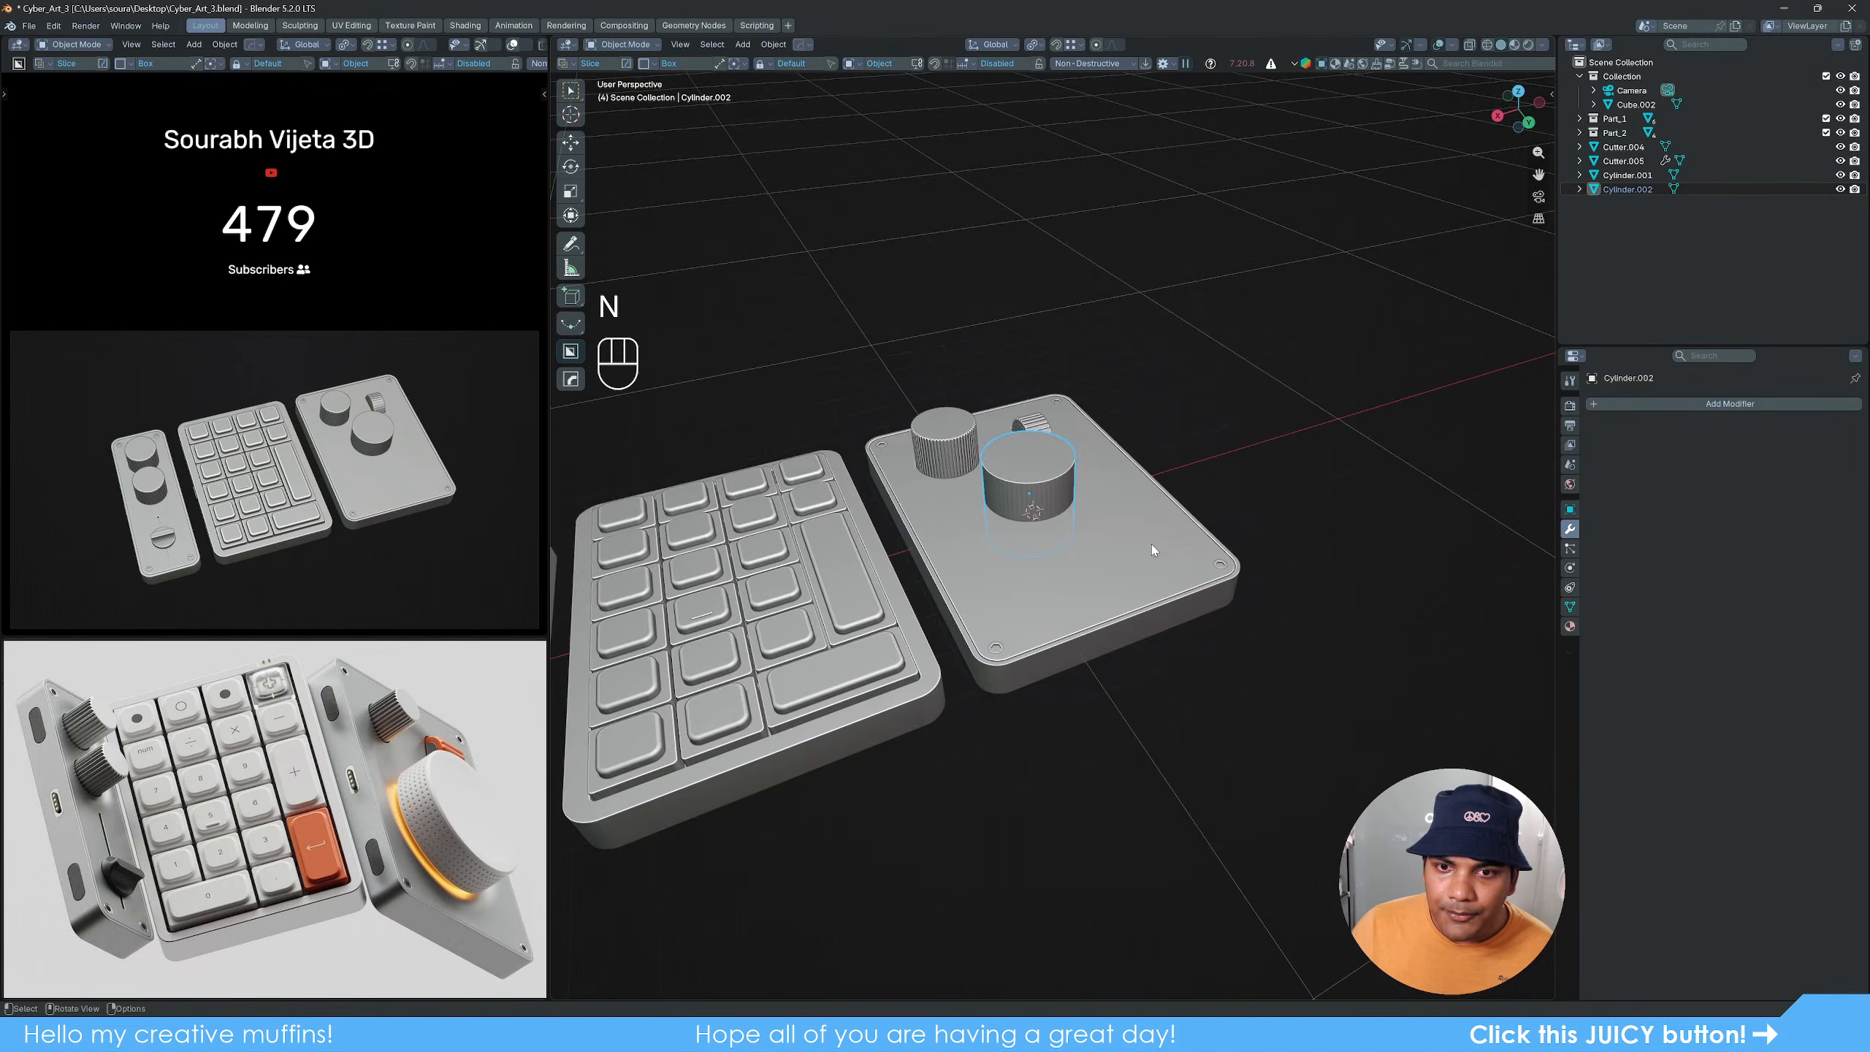
pyautogui.keyDown('alt'); pyautogui.moveTo(1153, 550); pyautogui.dragTo(1114, 622, button='middle'); pyautogui.keyUp('alt')
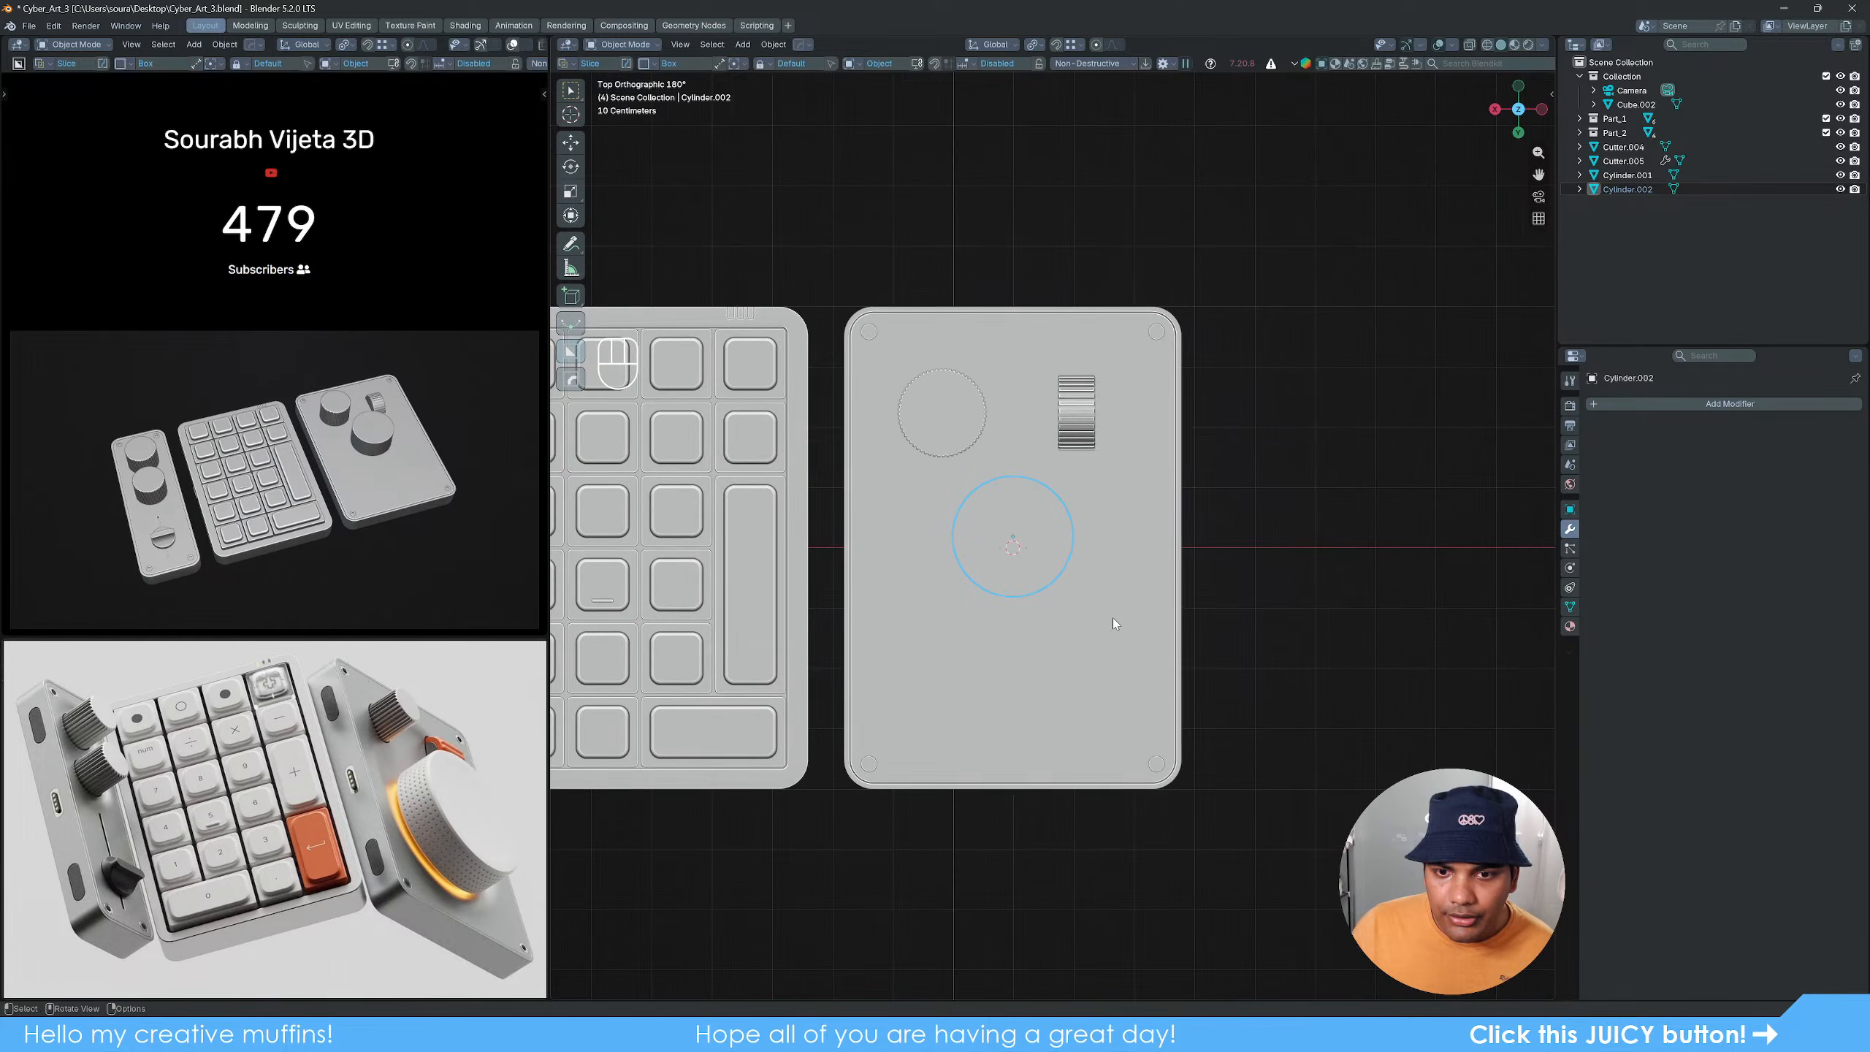
pyautogui.press('g')
pyautogui.press('x')
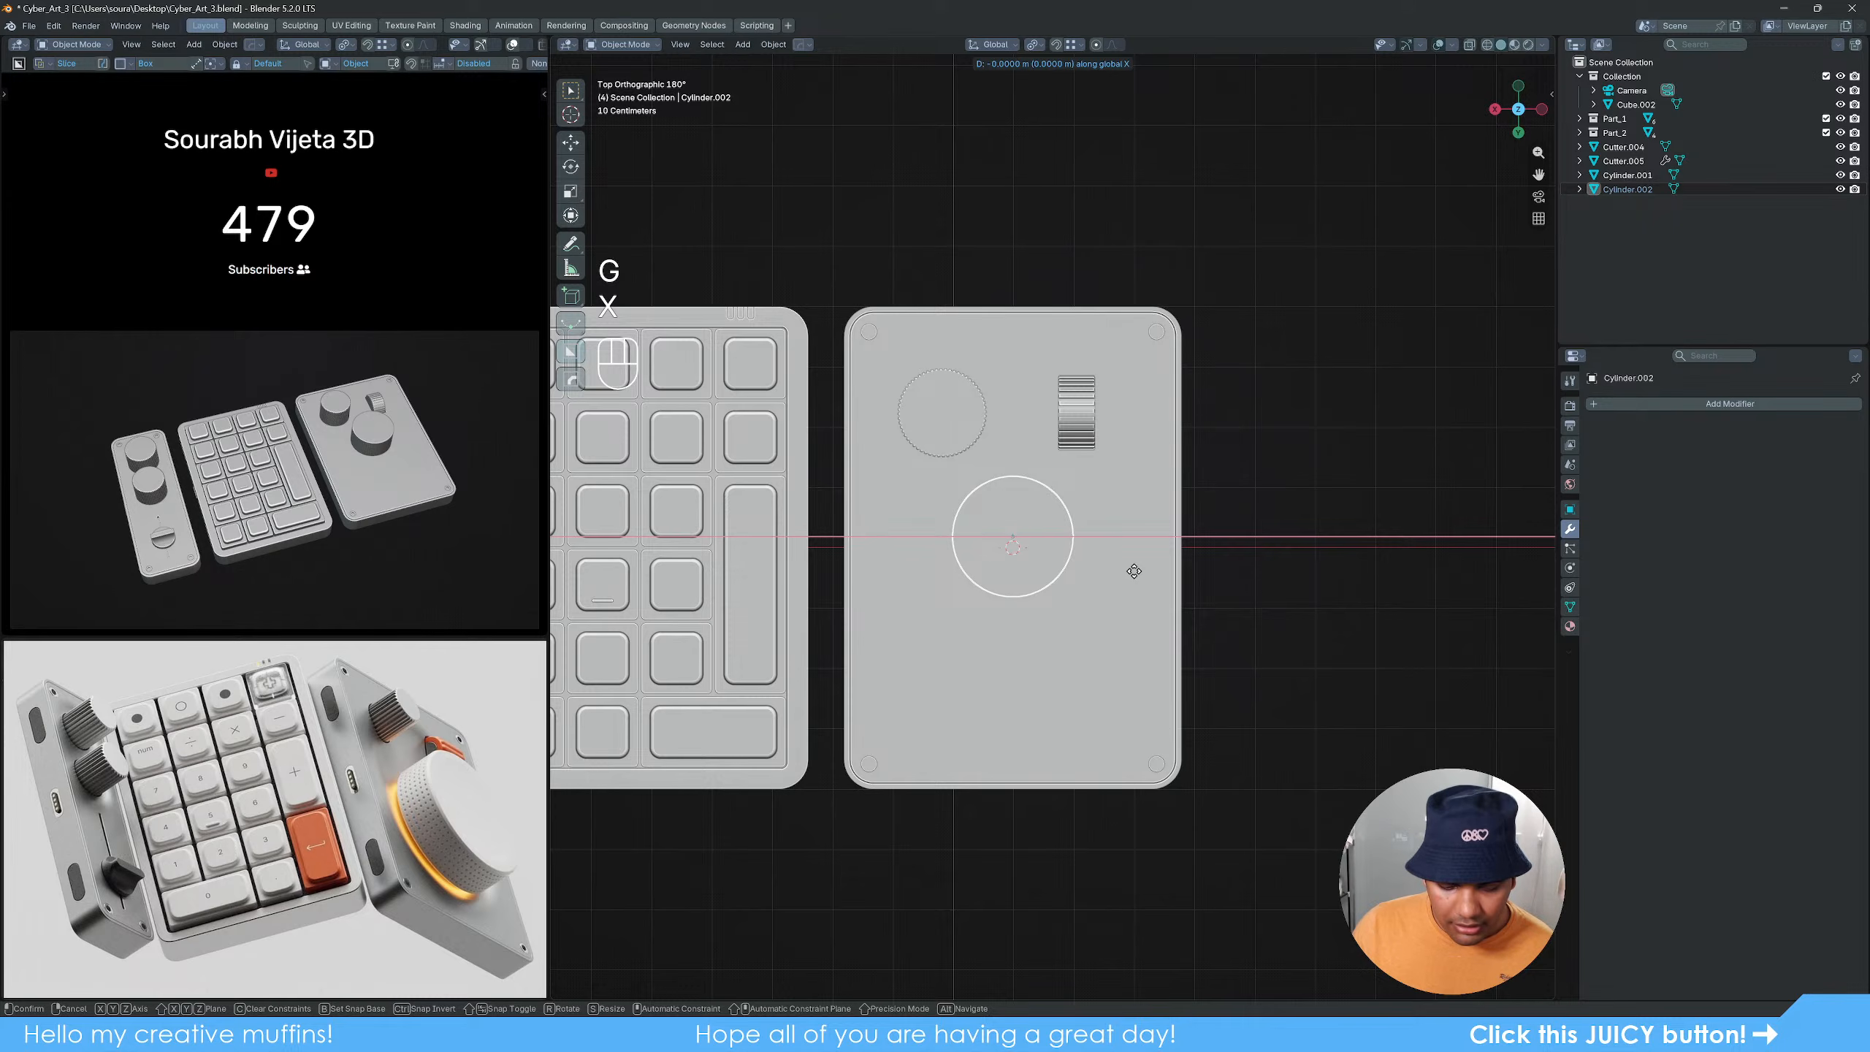
pyautogui.press('y')
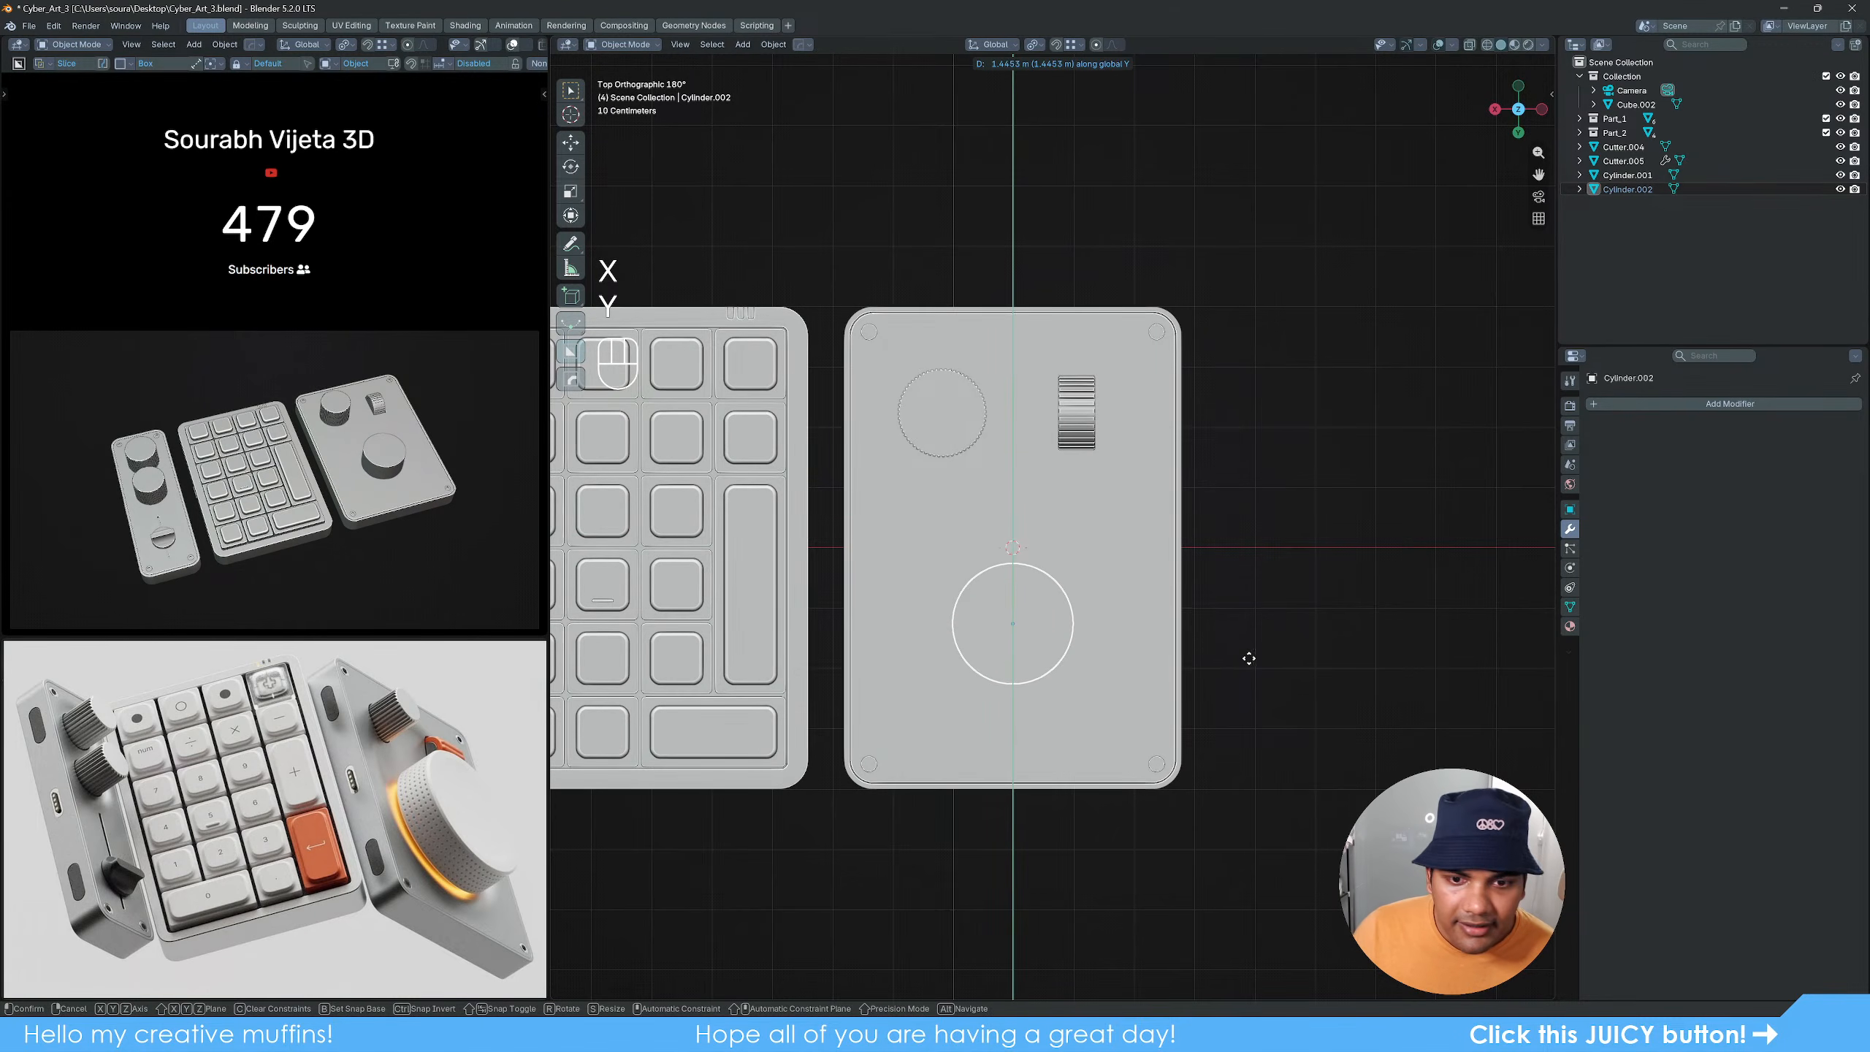
pyautogui.click(1261, 662)
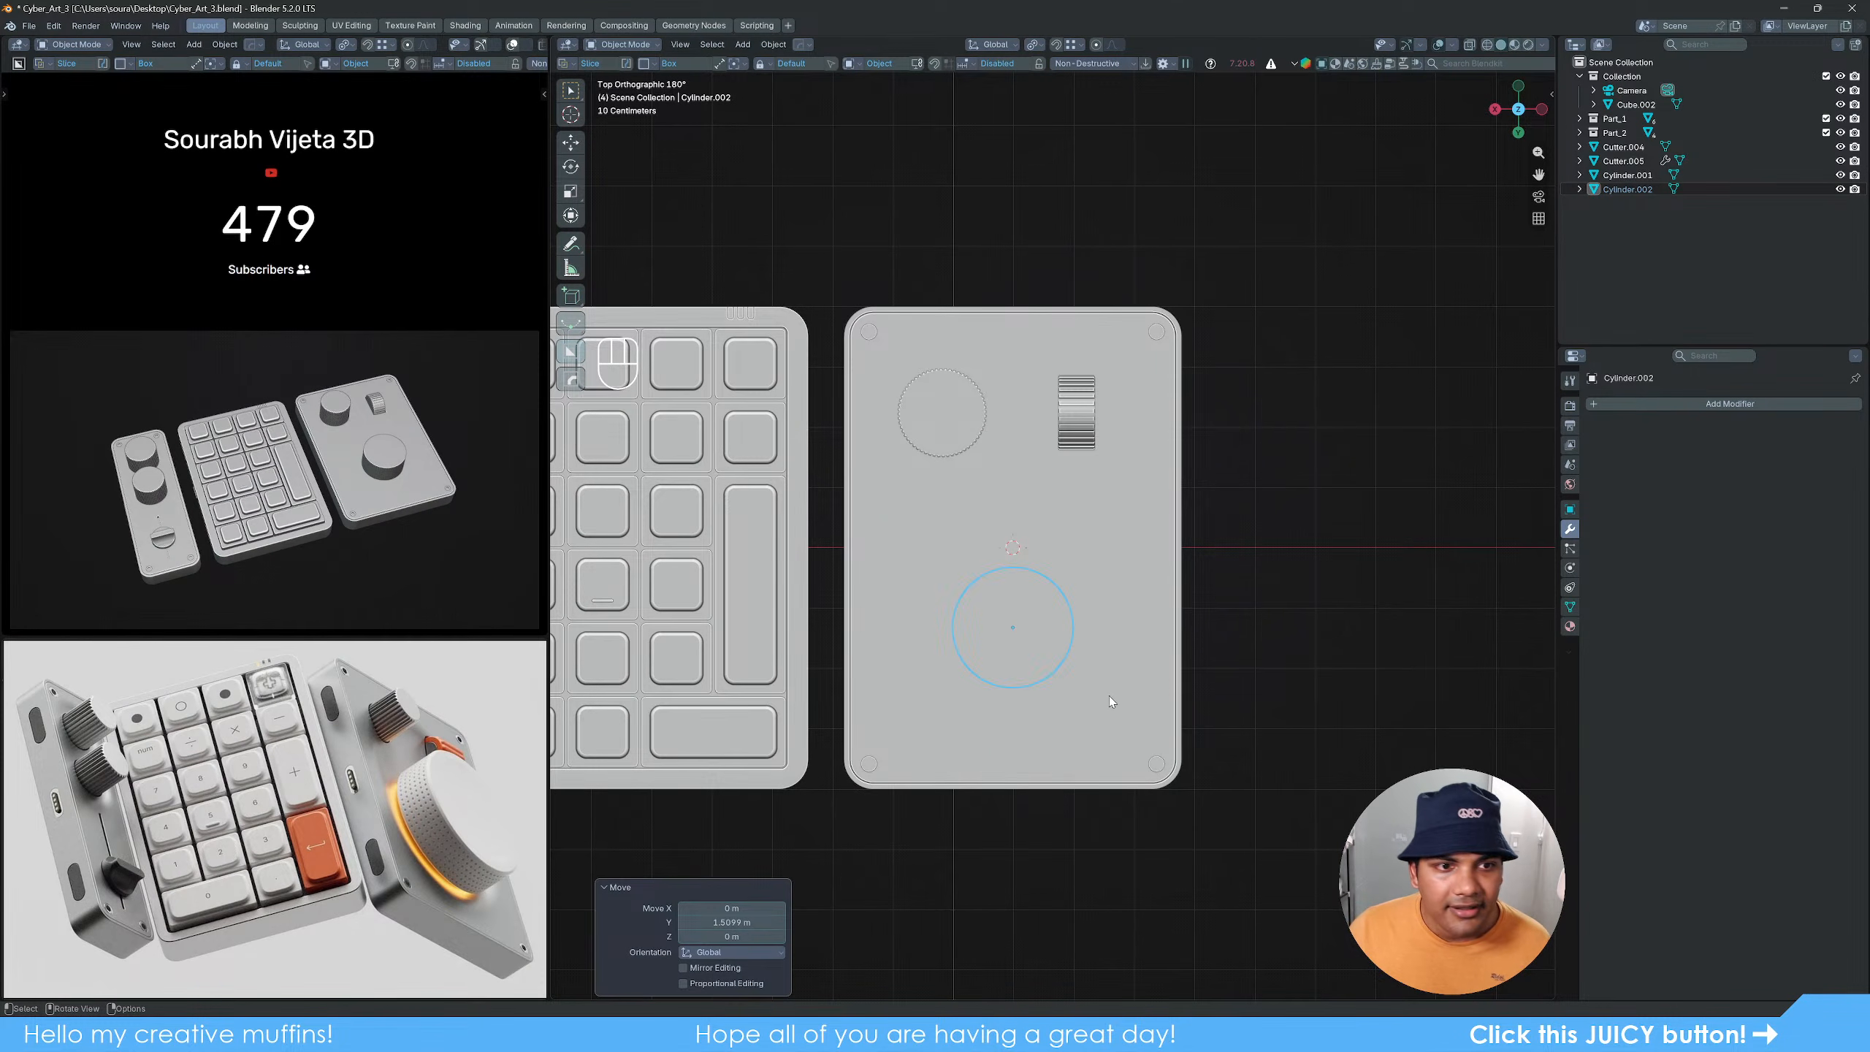
# Step: Scale the large cylinder up by about 1.974 and shift it about -0.178 m along Y
pyautogui.press('s')
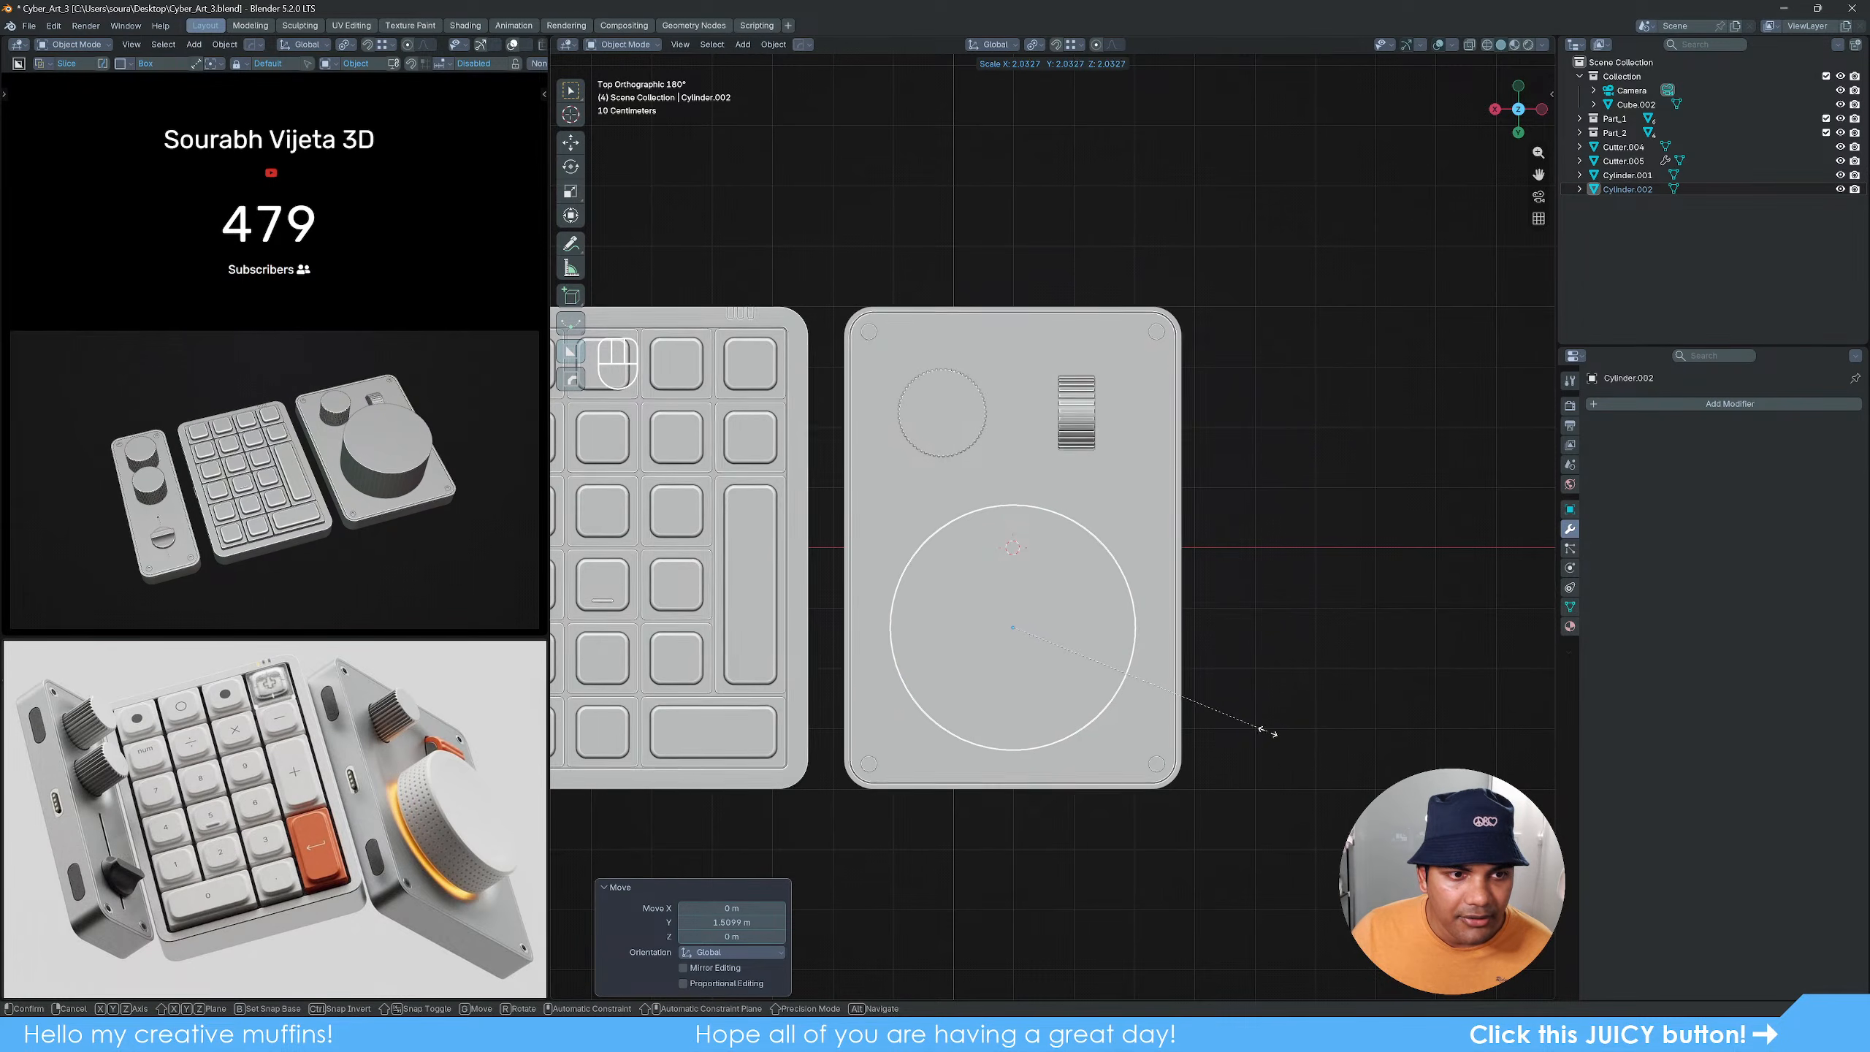
pyautogui.click(1260, 735)
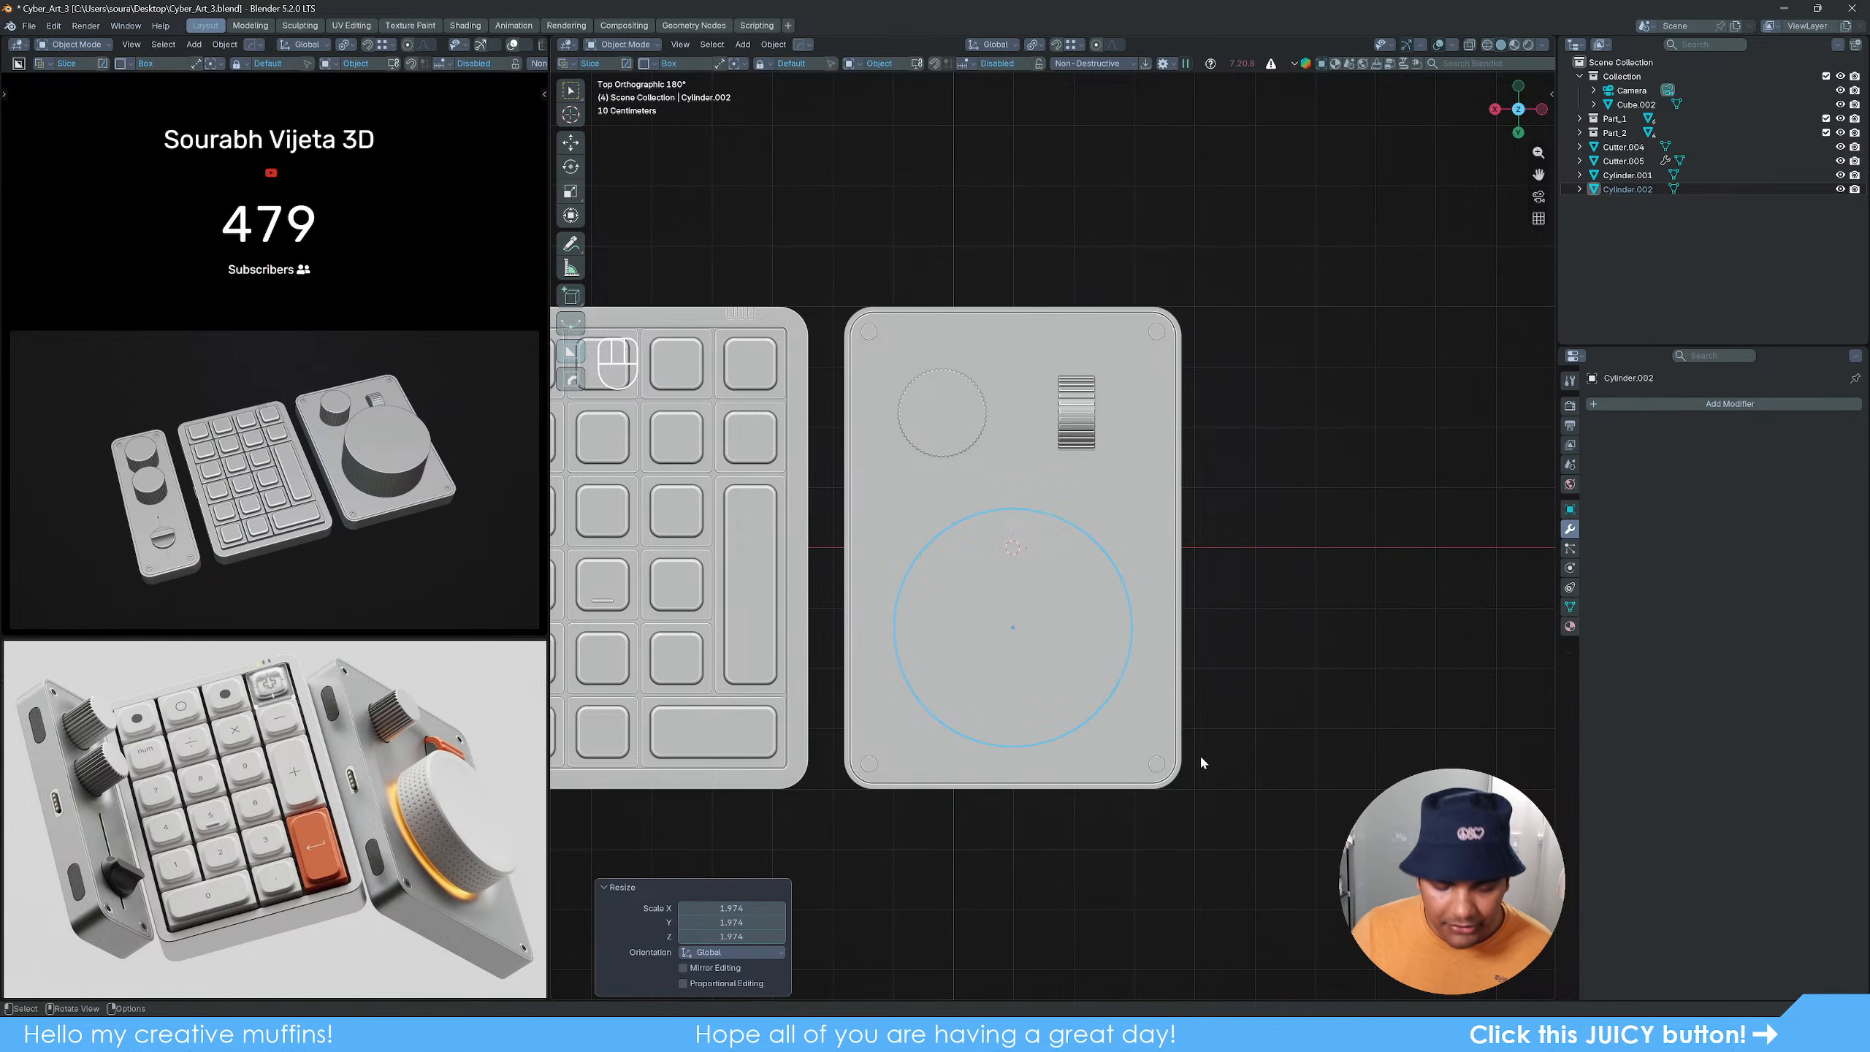
pyautogui.press('g')
pyautogui.press('y')
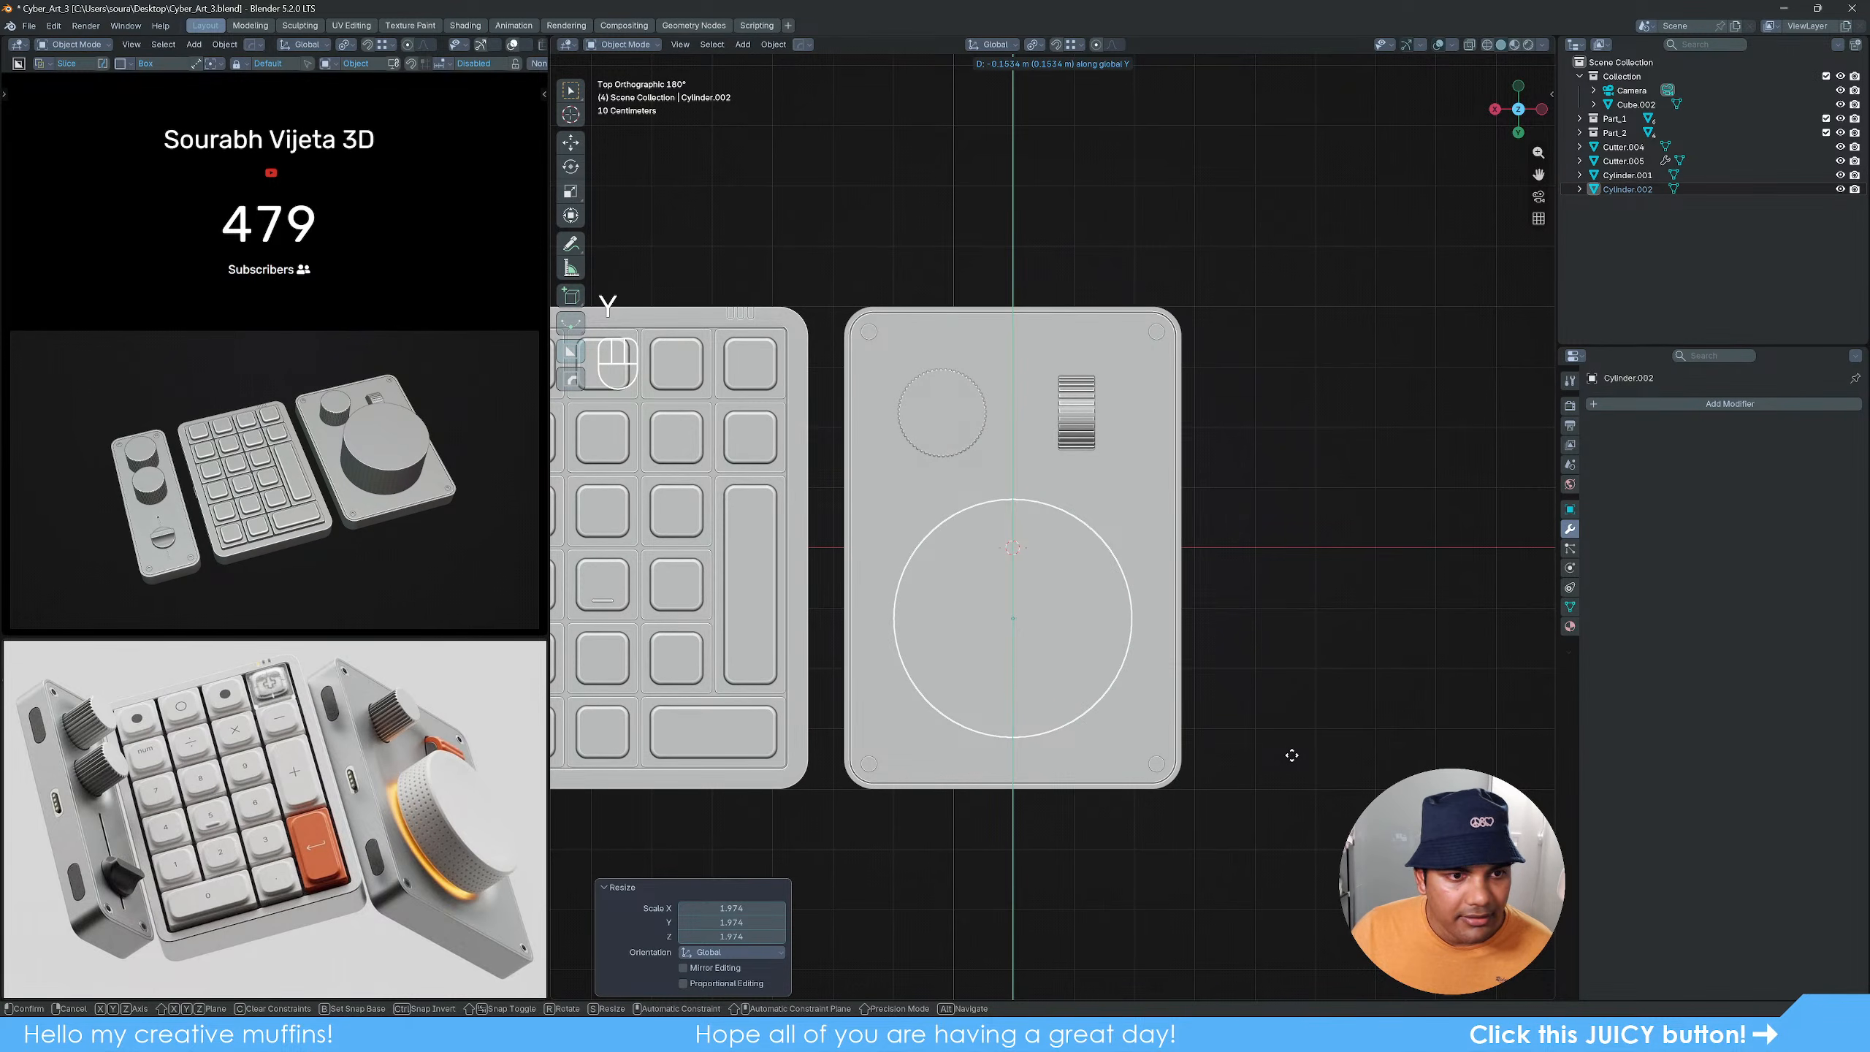
pyautogui.click(1300, 753)
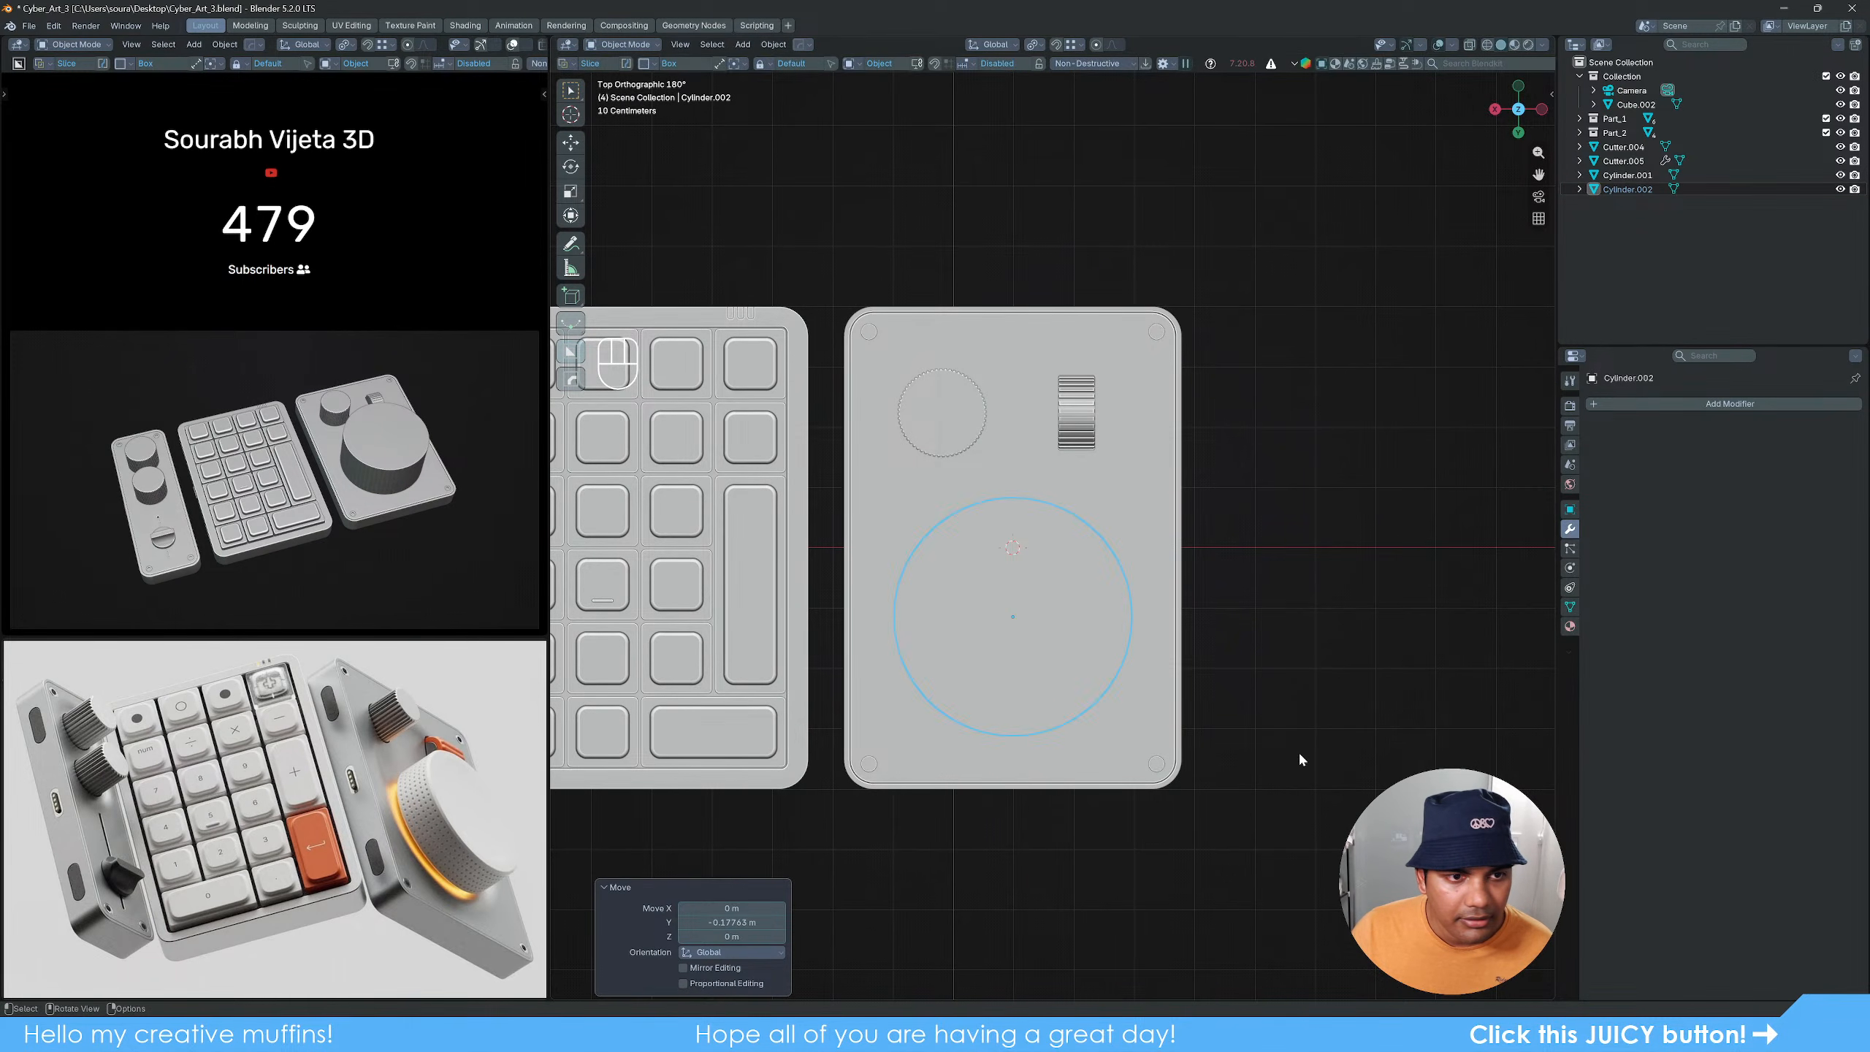
# Step: Flatten the large cylinder into a dial by scaling it along Z by about 0.231
pyautogui.keyDown('alt'); pyautogui.moveTo(1132, 840); pyautogui.dragTo(1146, 718, button='middle'); pyautogui.keyUp('alt')
pyautogui.press('s')
pyautogui.press('z')
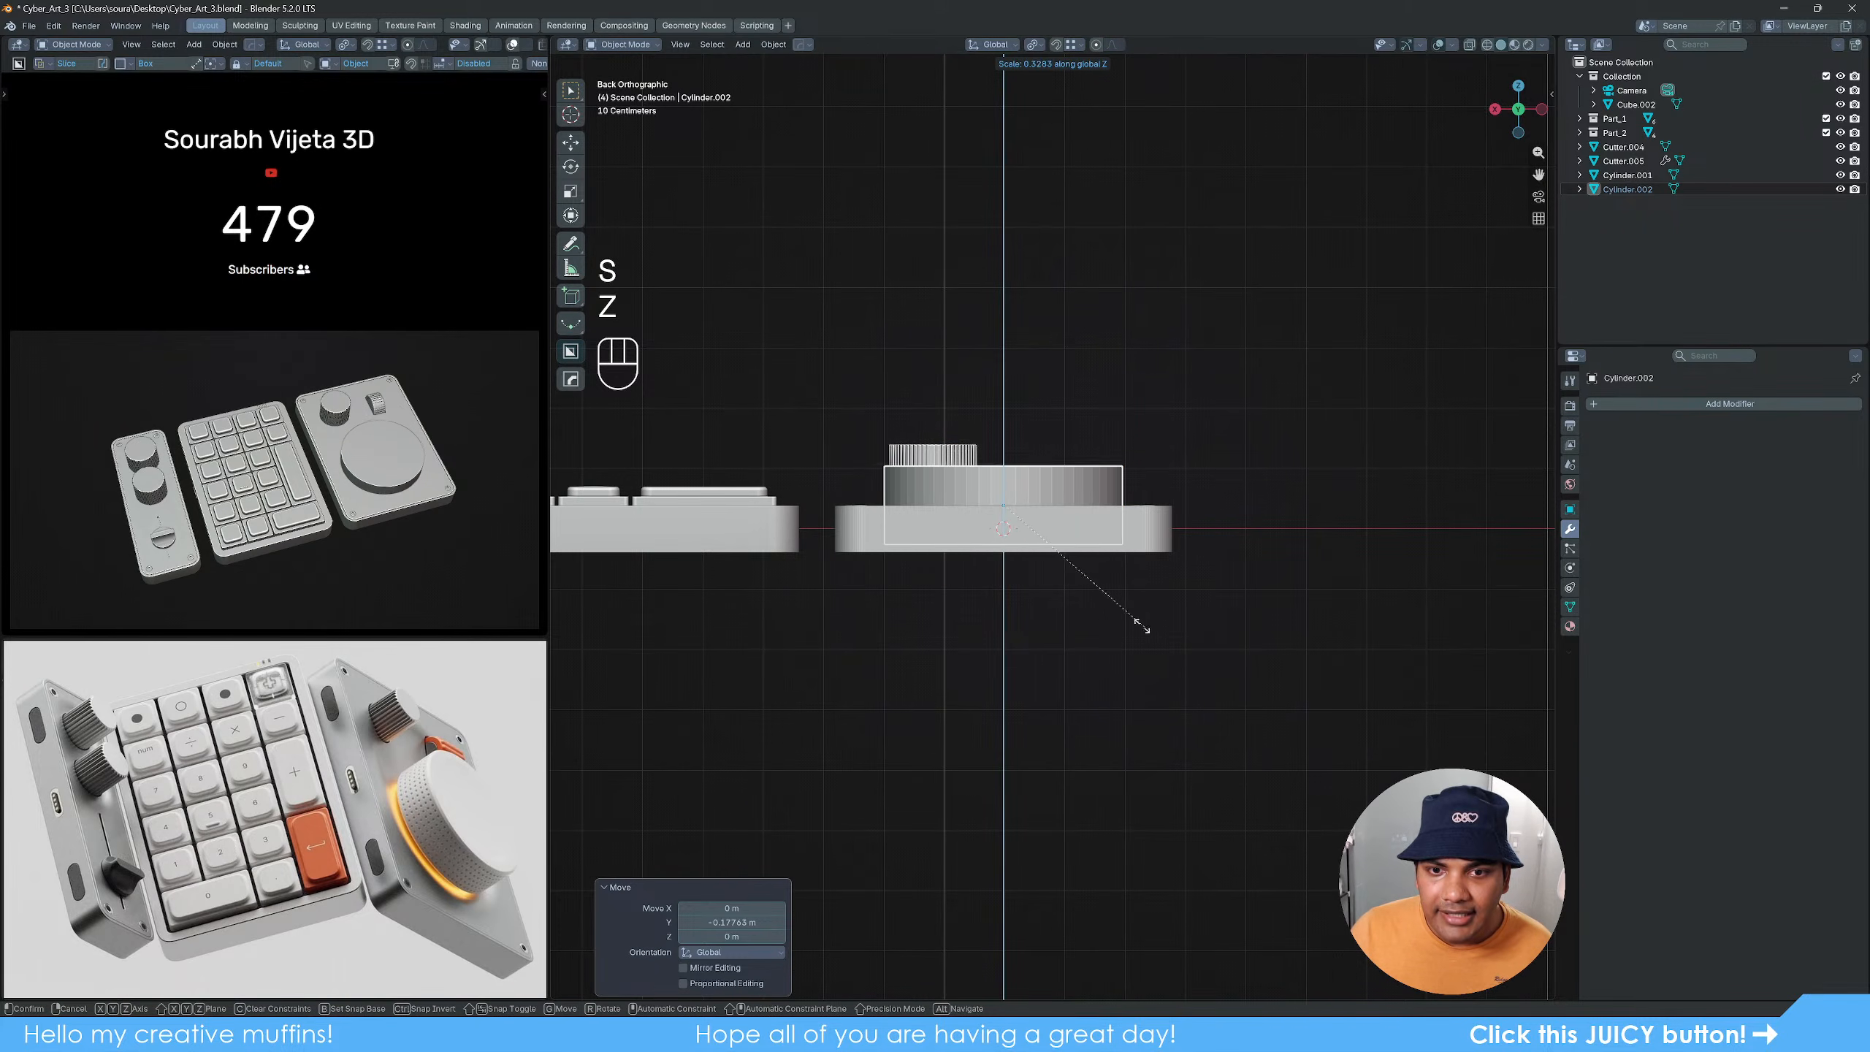
pyautogui.click(1103, 597)
# Step: Raise the flattened dial about 0.547 m along Z so a small gap remains above the module body
pyautogui.scroll(4, 1105, 588)
pyautogui.keyDown('shift'); pyautogui.moveTo(1105, 588); pyautogui.dragTo(1319, 756, button='middle'); pyautogui.keyUp('shift')
pyautogui.press('g')
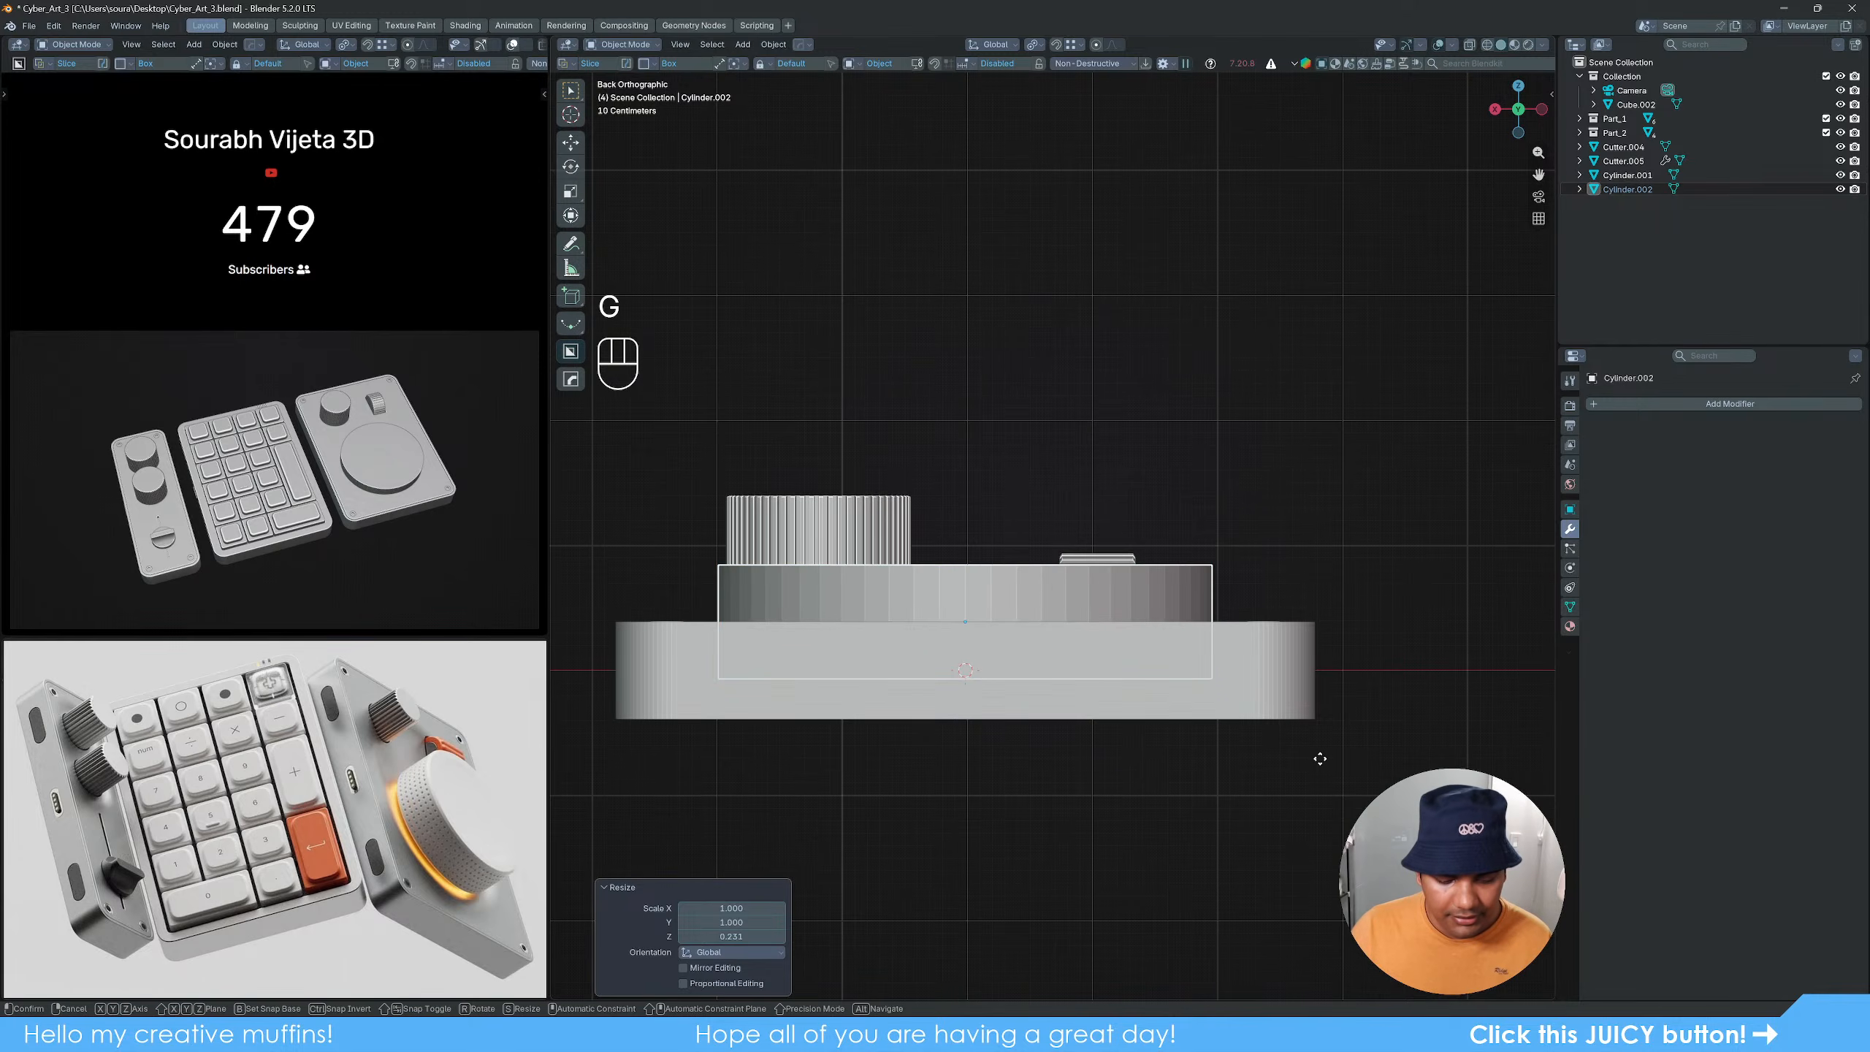
pyautogui.press('z')
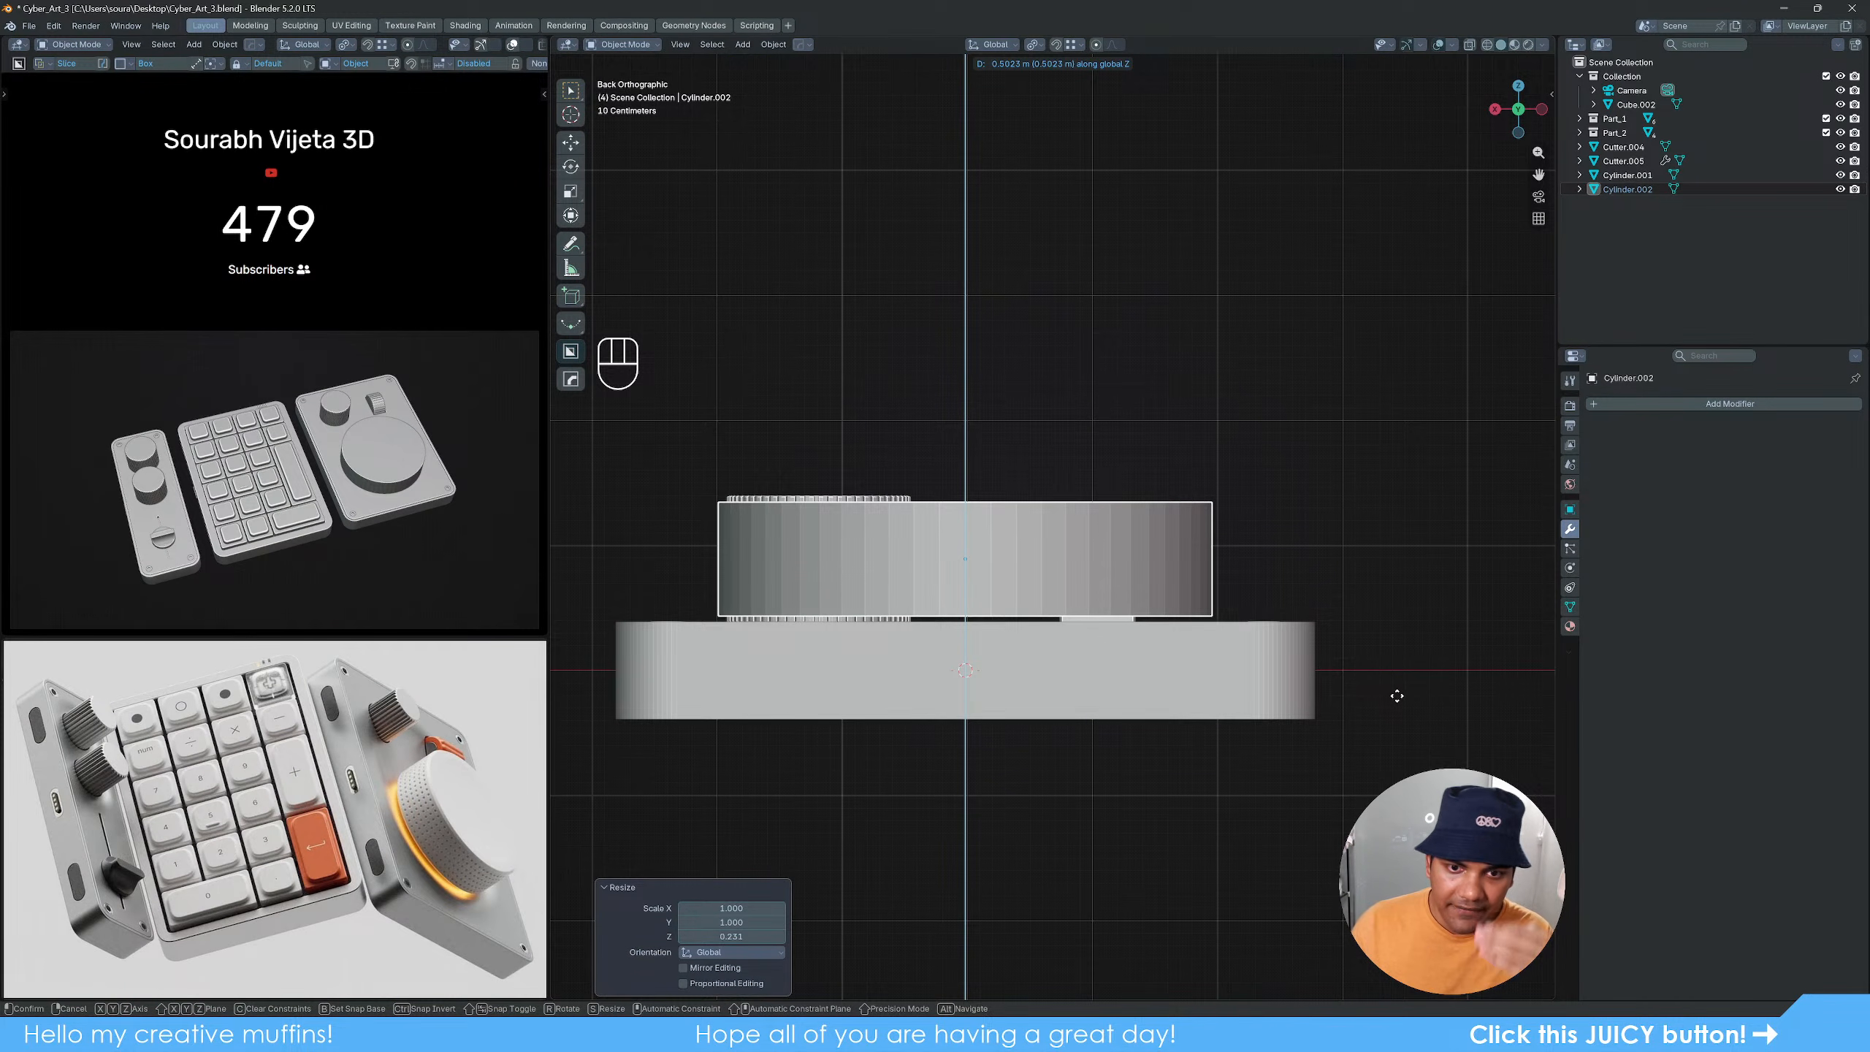
pyautogui.press('shift')
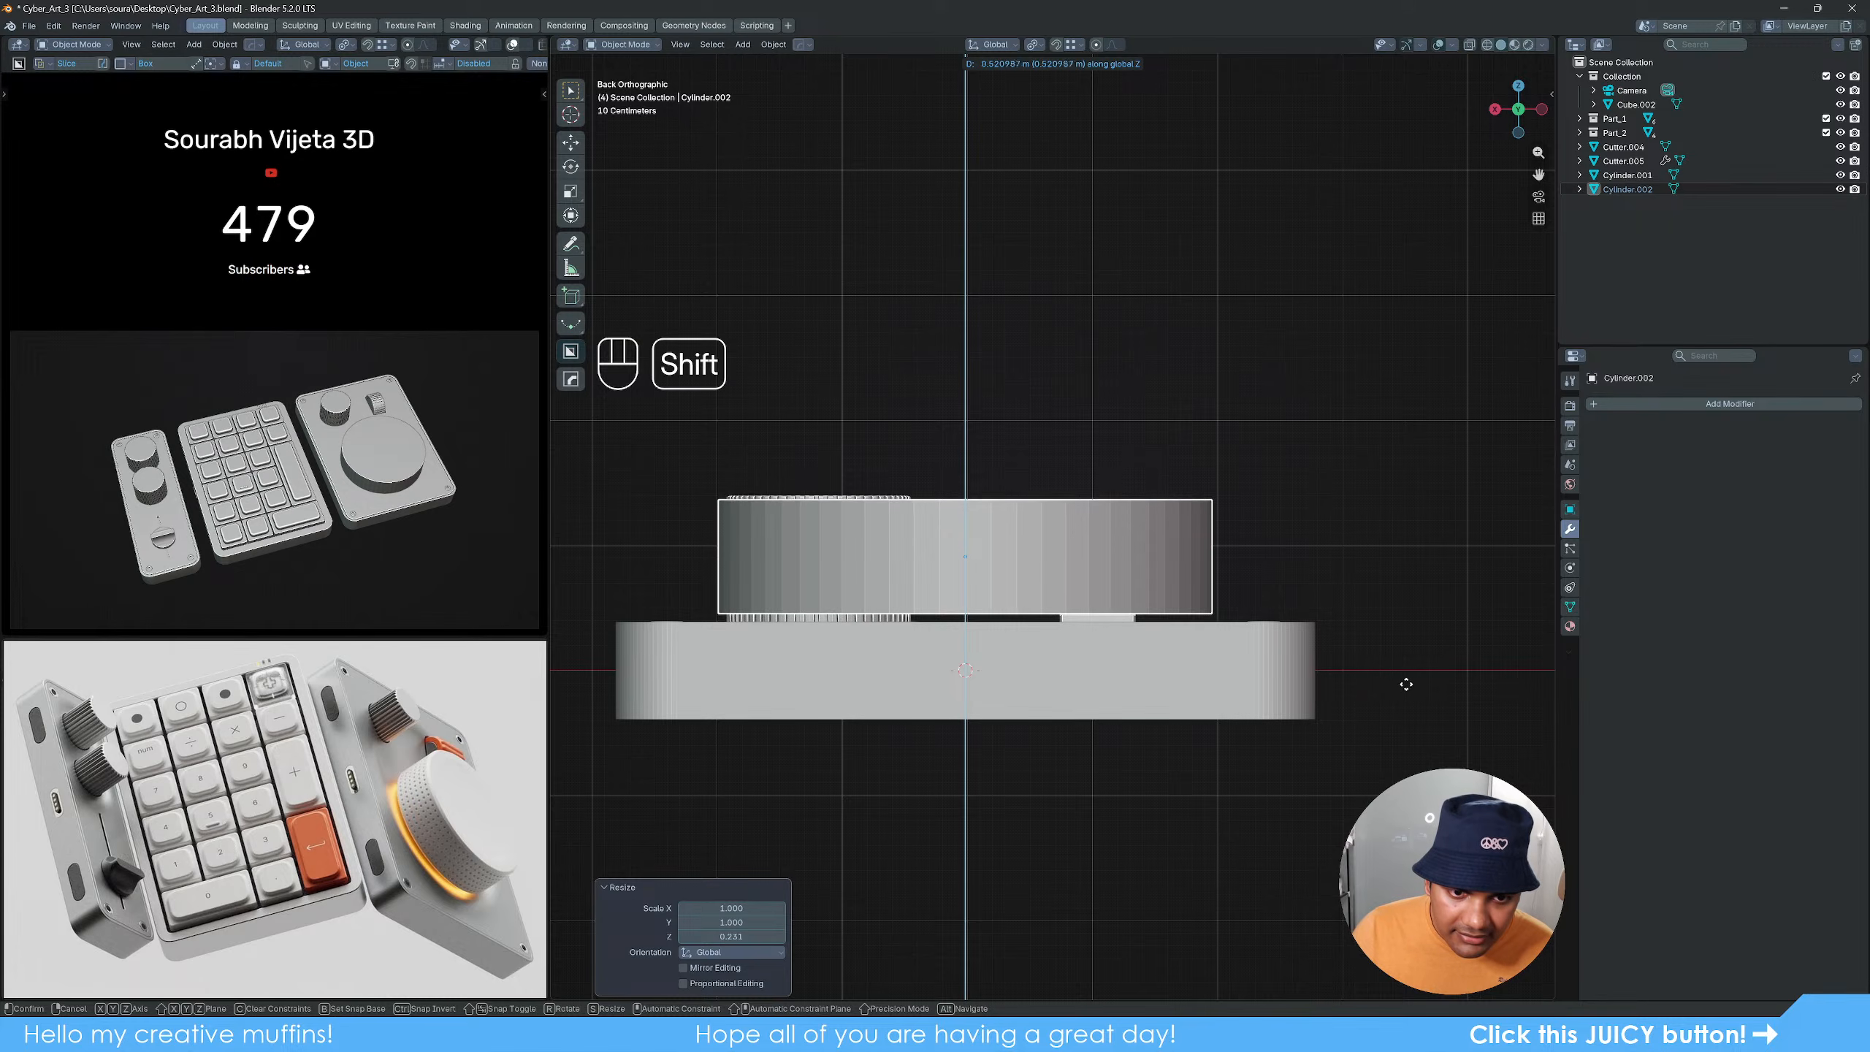
pyautogui.click(1430, 652)
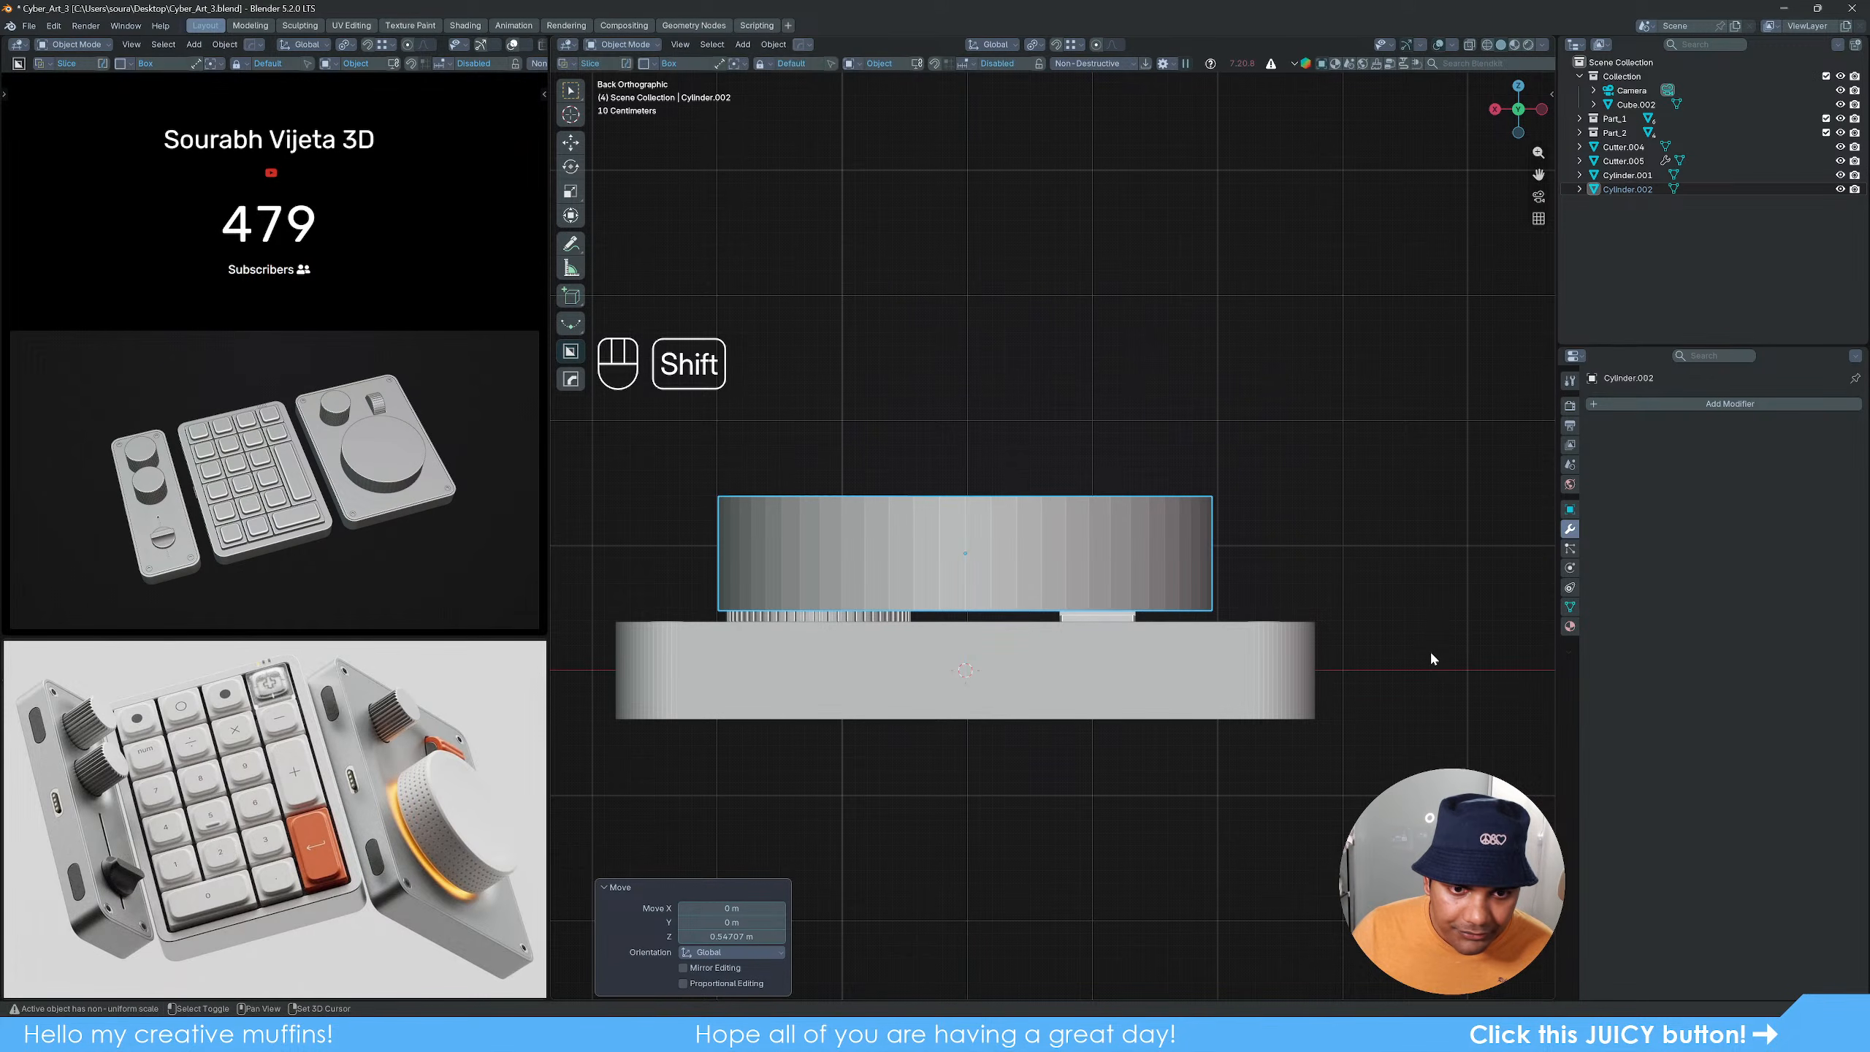
# Step: Isolate the large dial and inset its bottom face by about 0.102 m in Edit Mode
pyautogui.moveTo(993, 607); pyautogui.dragTo(1071, 670, button='middle')
pyautogui.scroll(-3, 1079, 713)
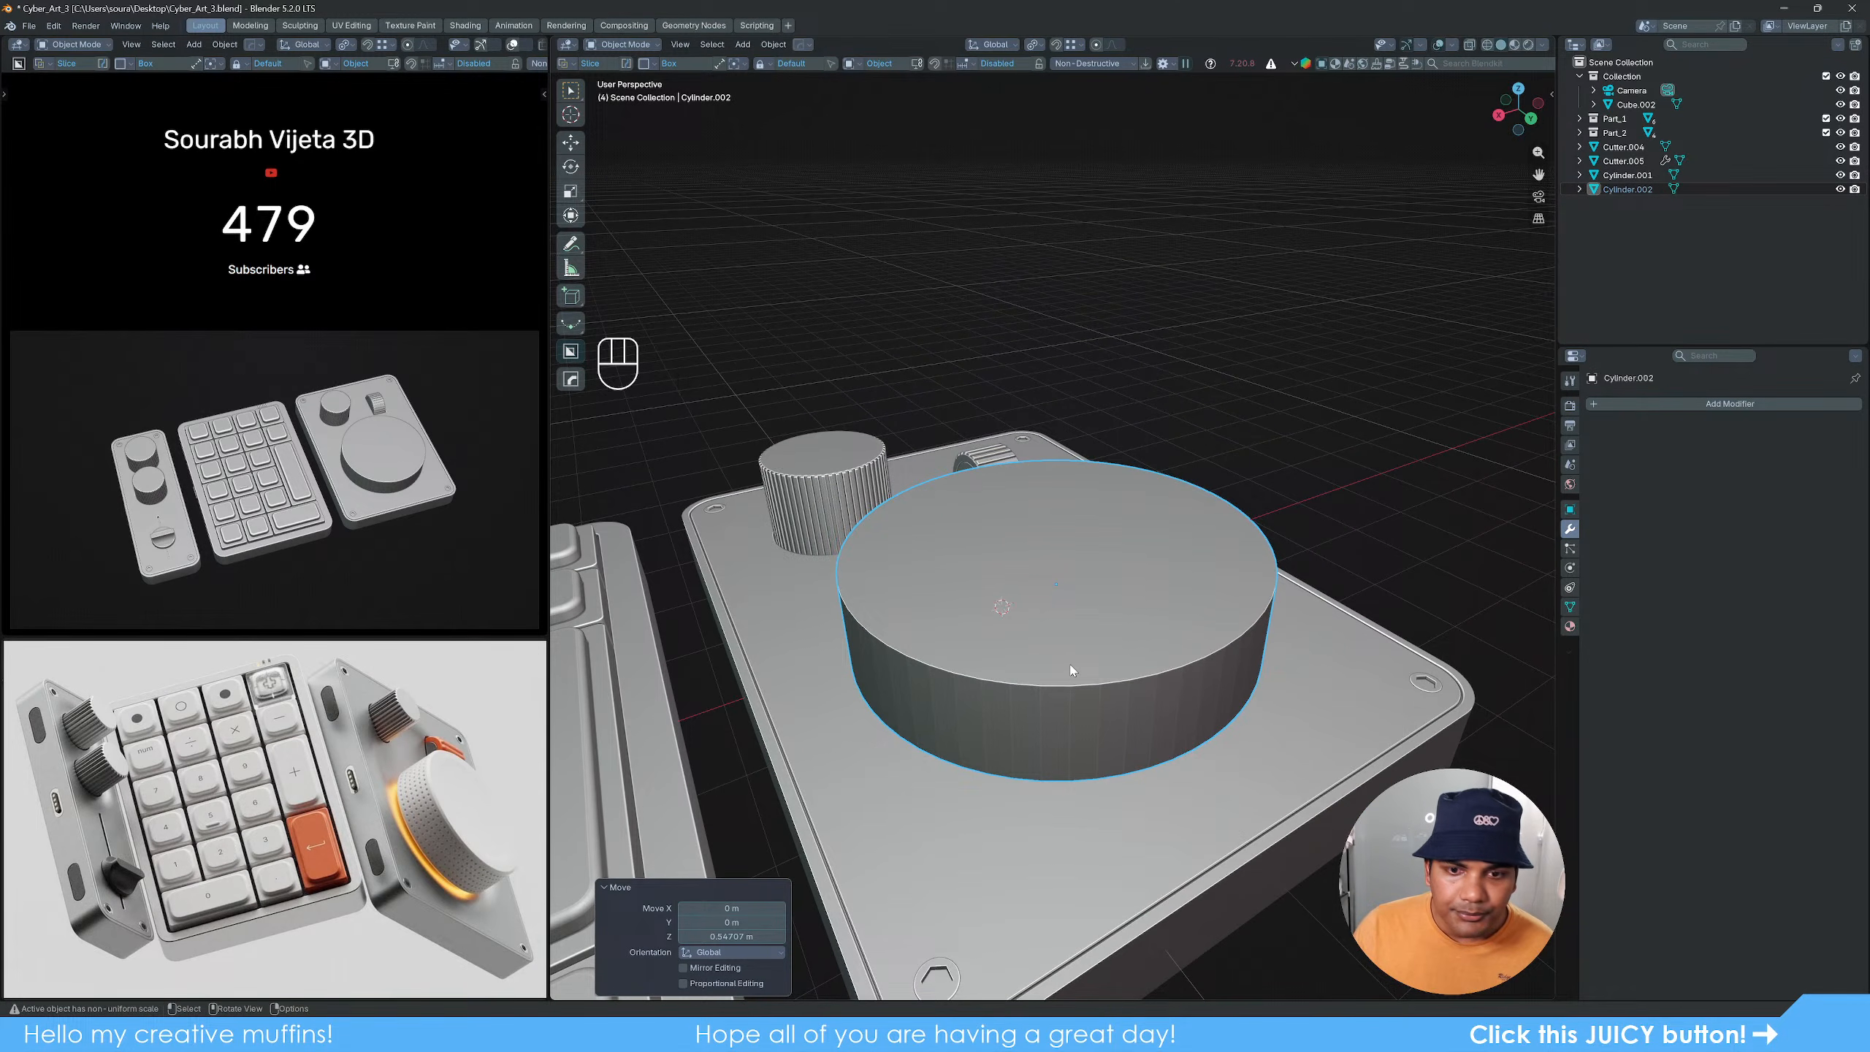
pyautogui.scroll(2, 1071, 670)
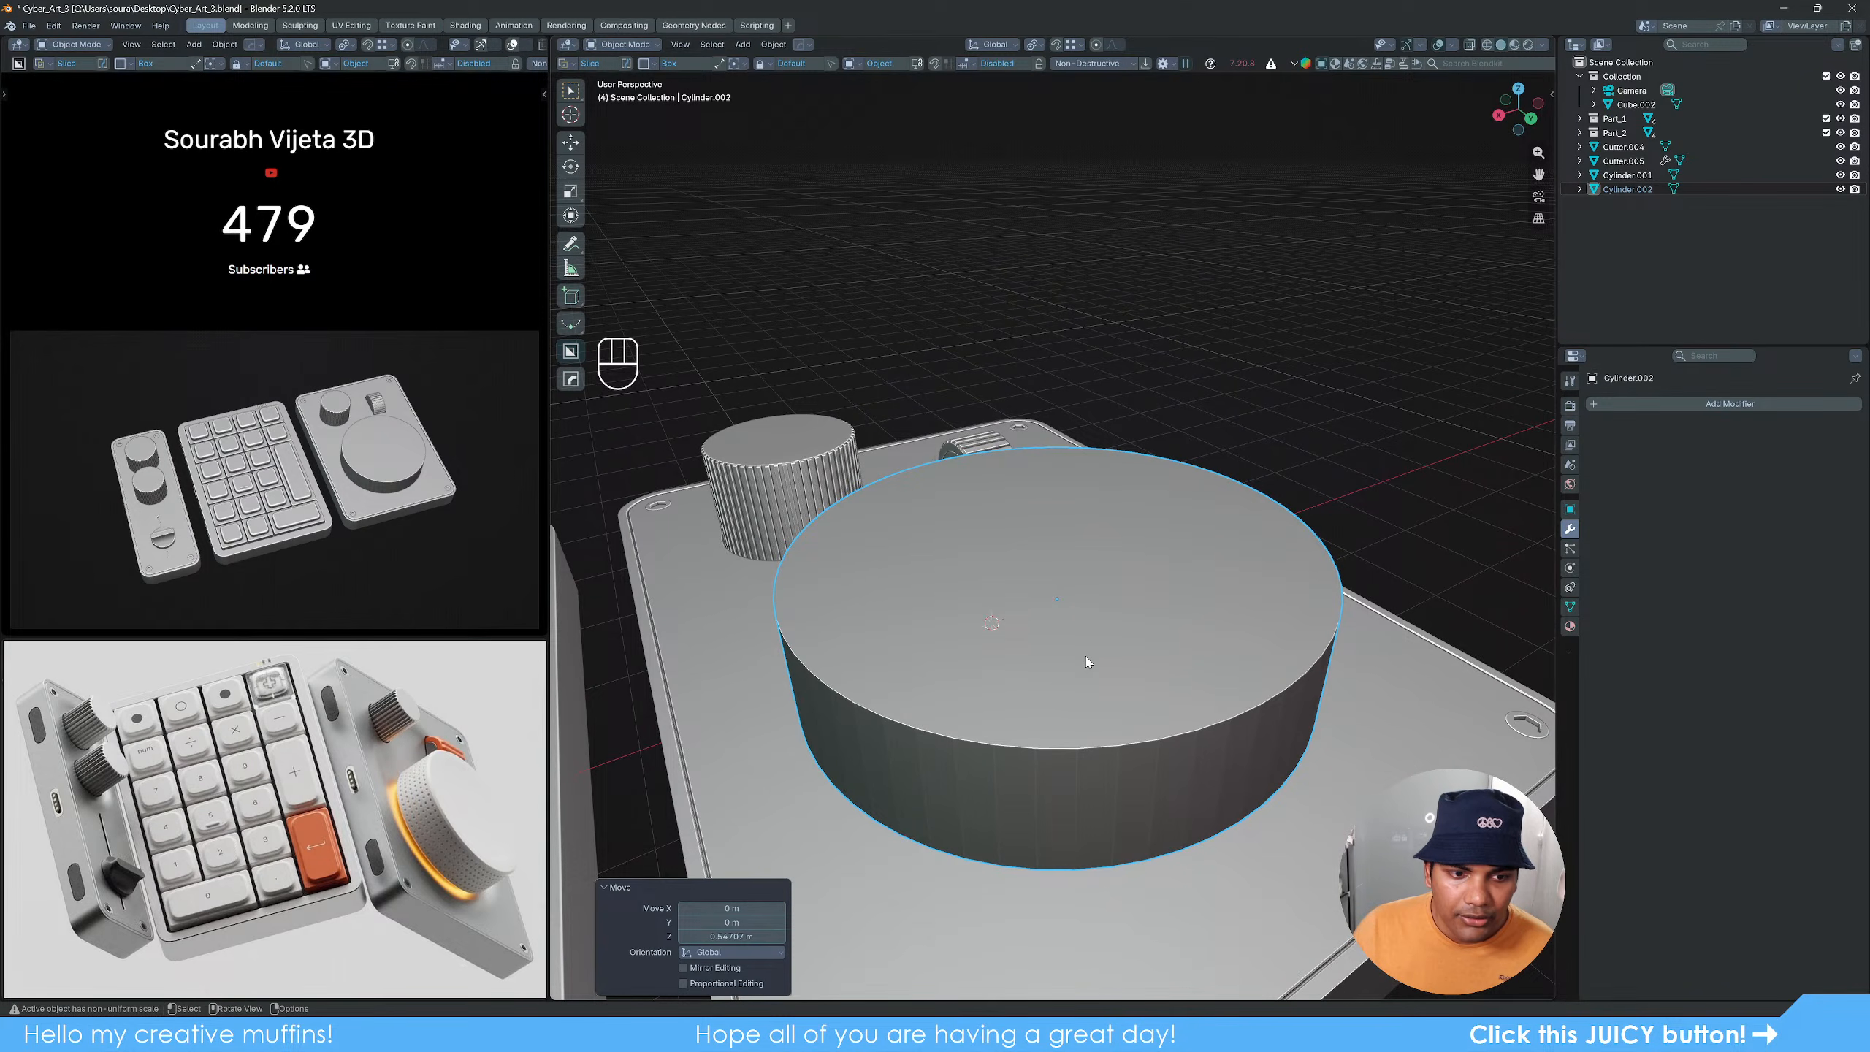
pyautogui.moveTo(1099, 650); pyautogui.dragTo(1115, 497, button='middle')
pyautogui.hotkey('shift', 'h')
pyautogui.press('Tab')
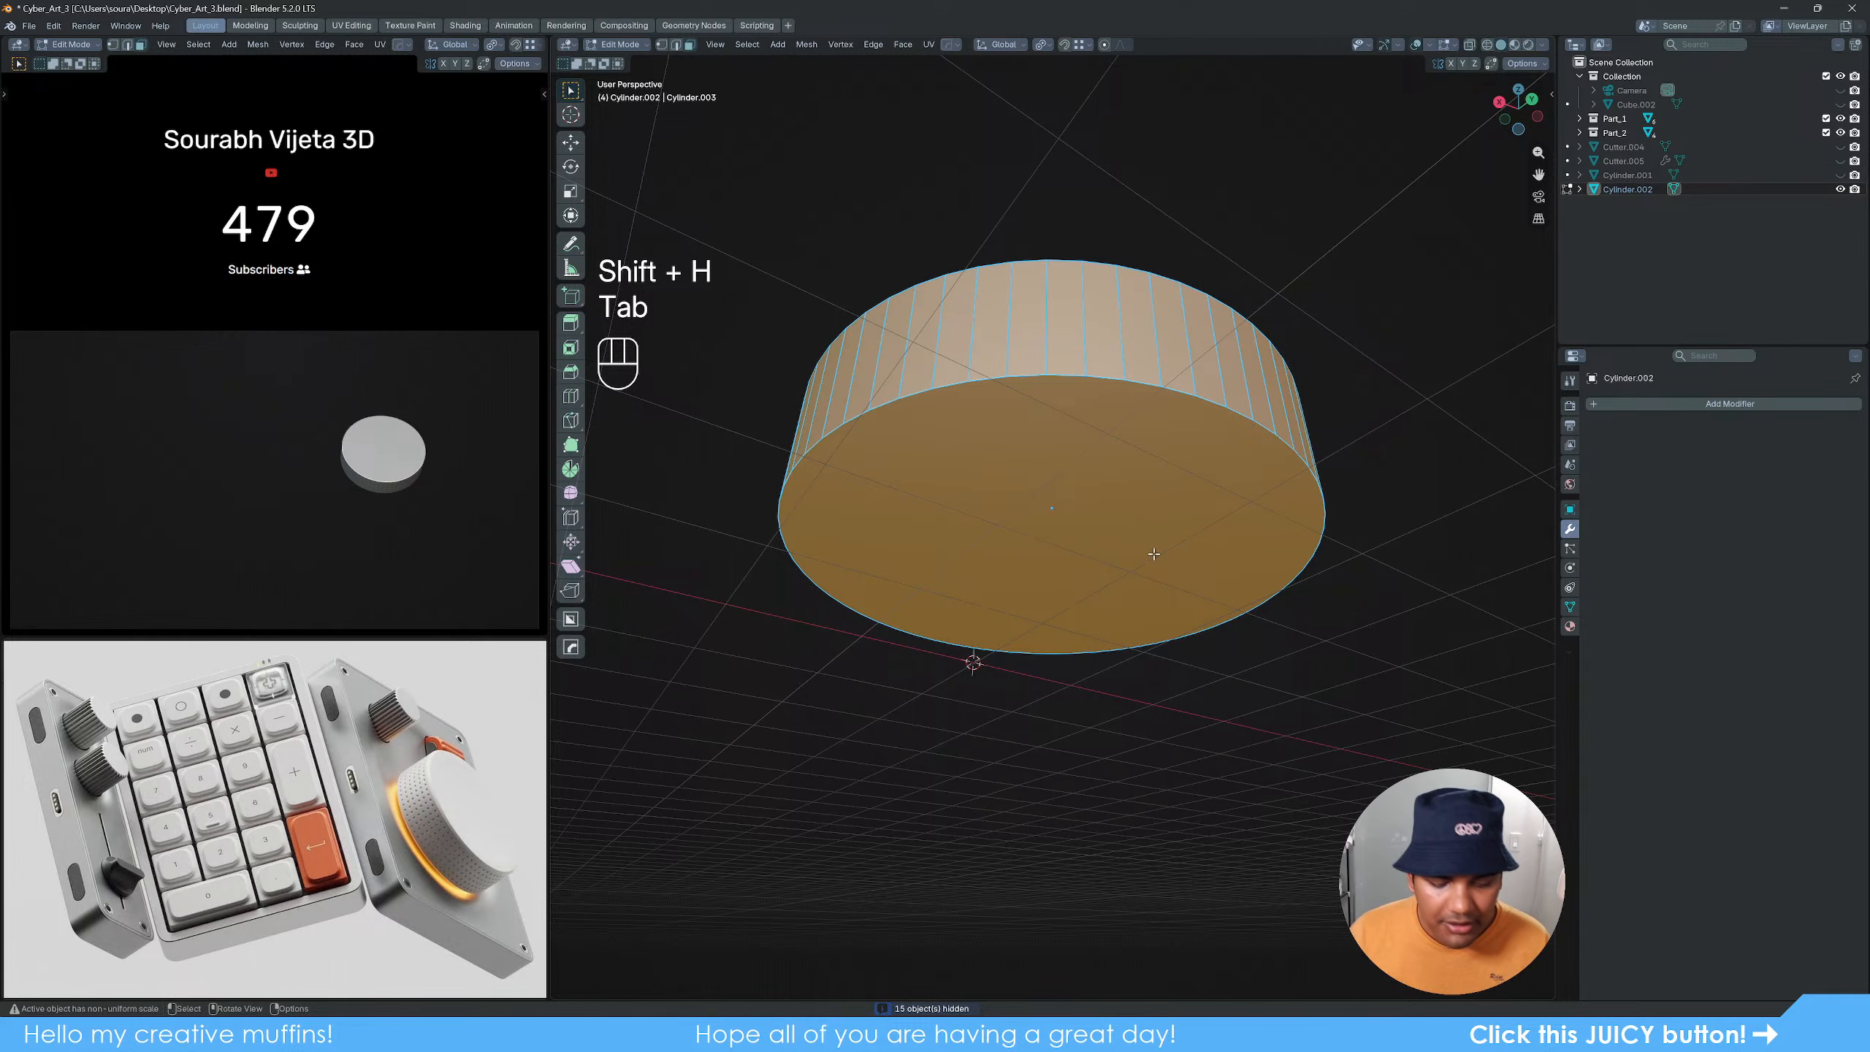
pyautogui.press('3')
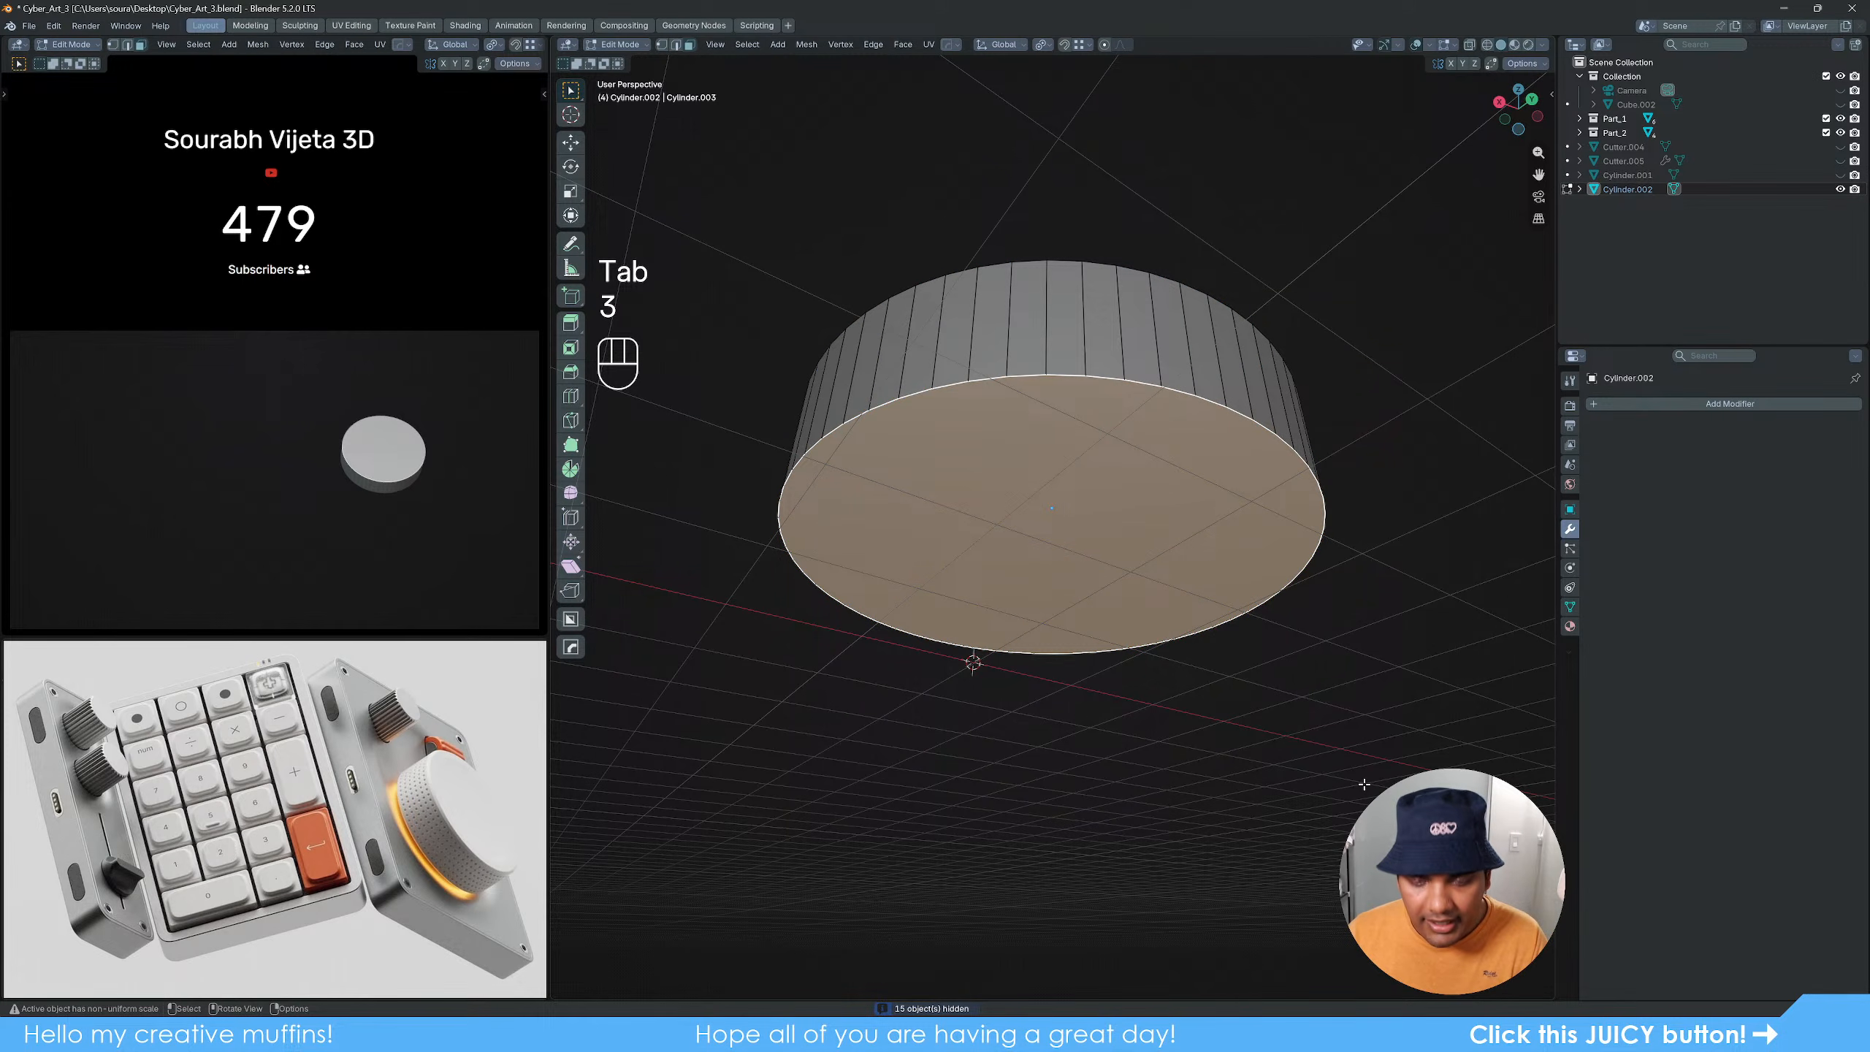
pyautogui.press('i')
pyautogui.press('shift')
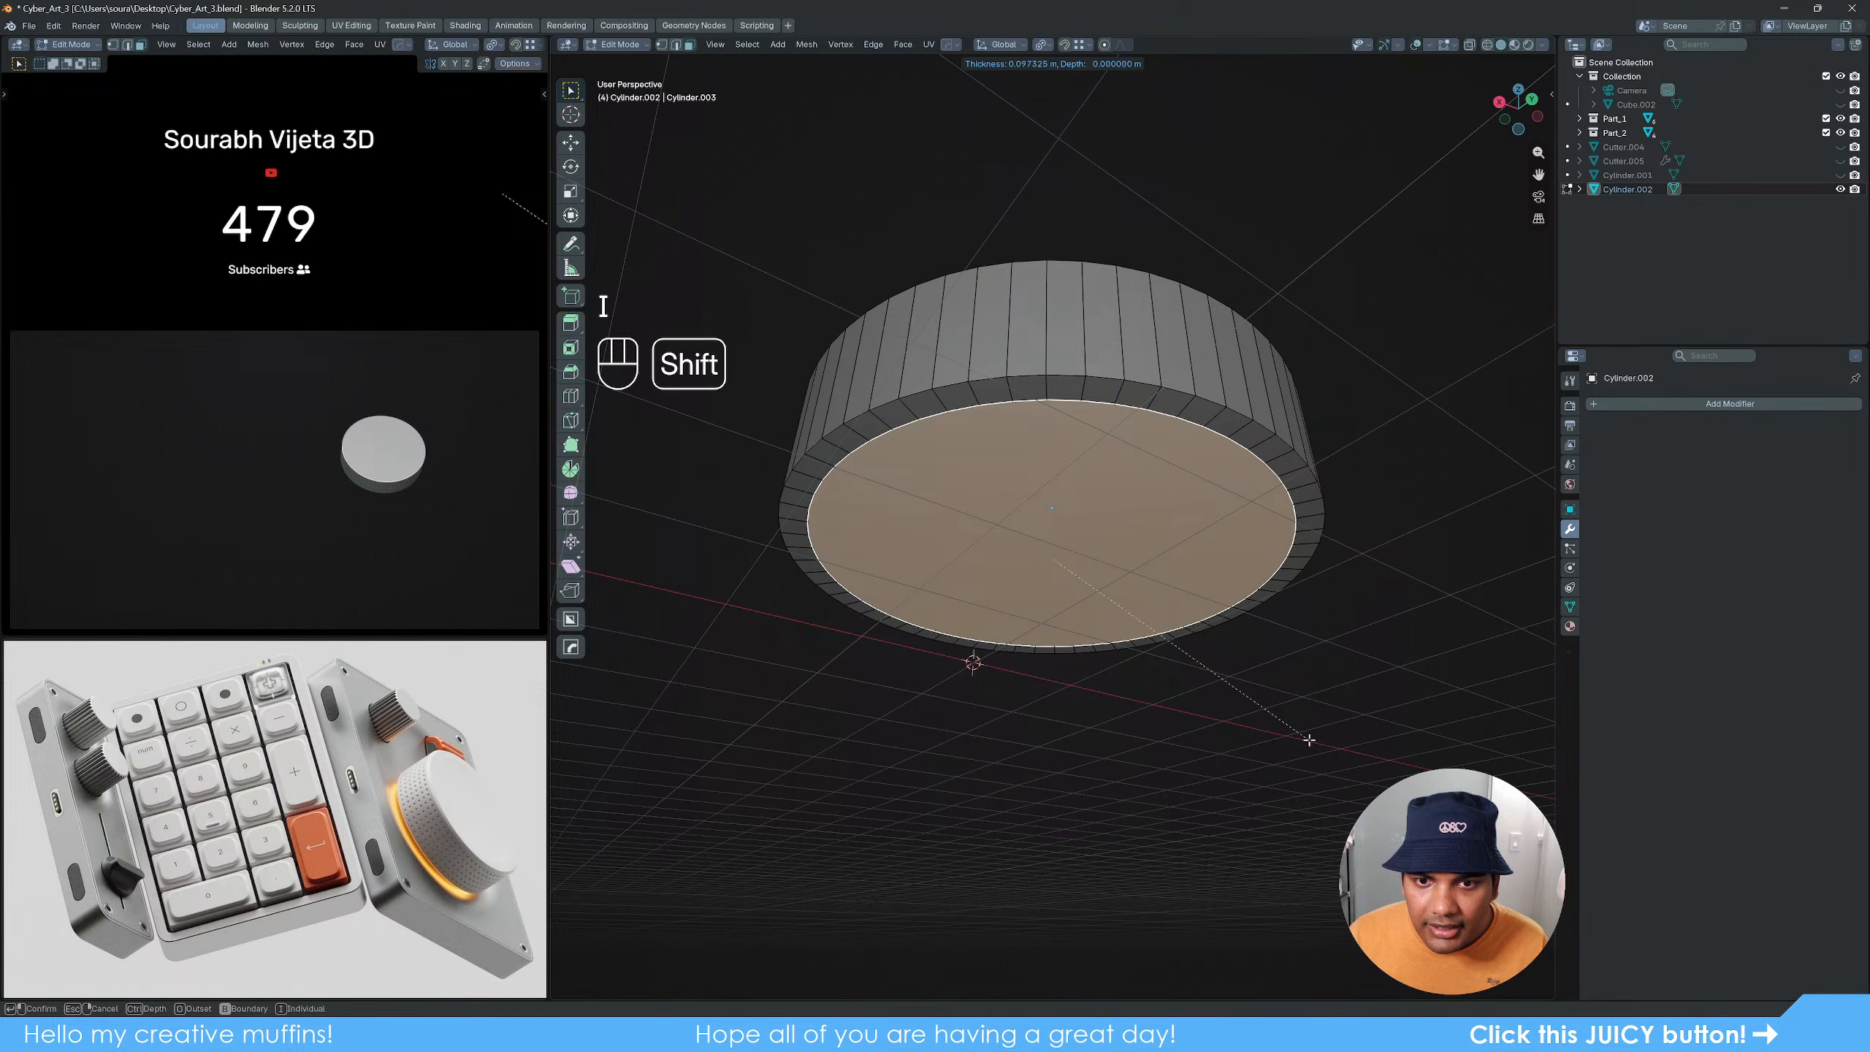
pyautogui.click(1302, 711)
# Step: Extrude the inset bottom face downward along global Z, return to Object Mode and unhide all objects
pyautogui.press('e')
pyautogui.press('z')
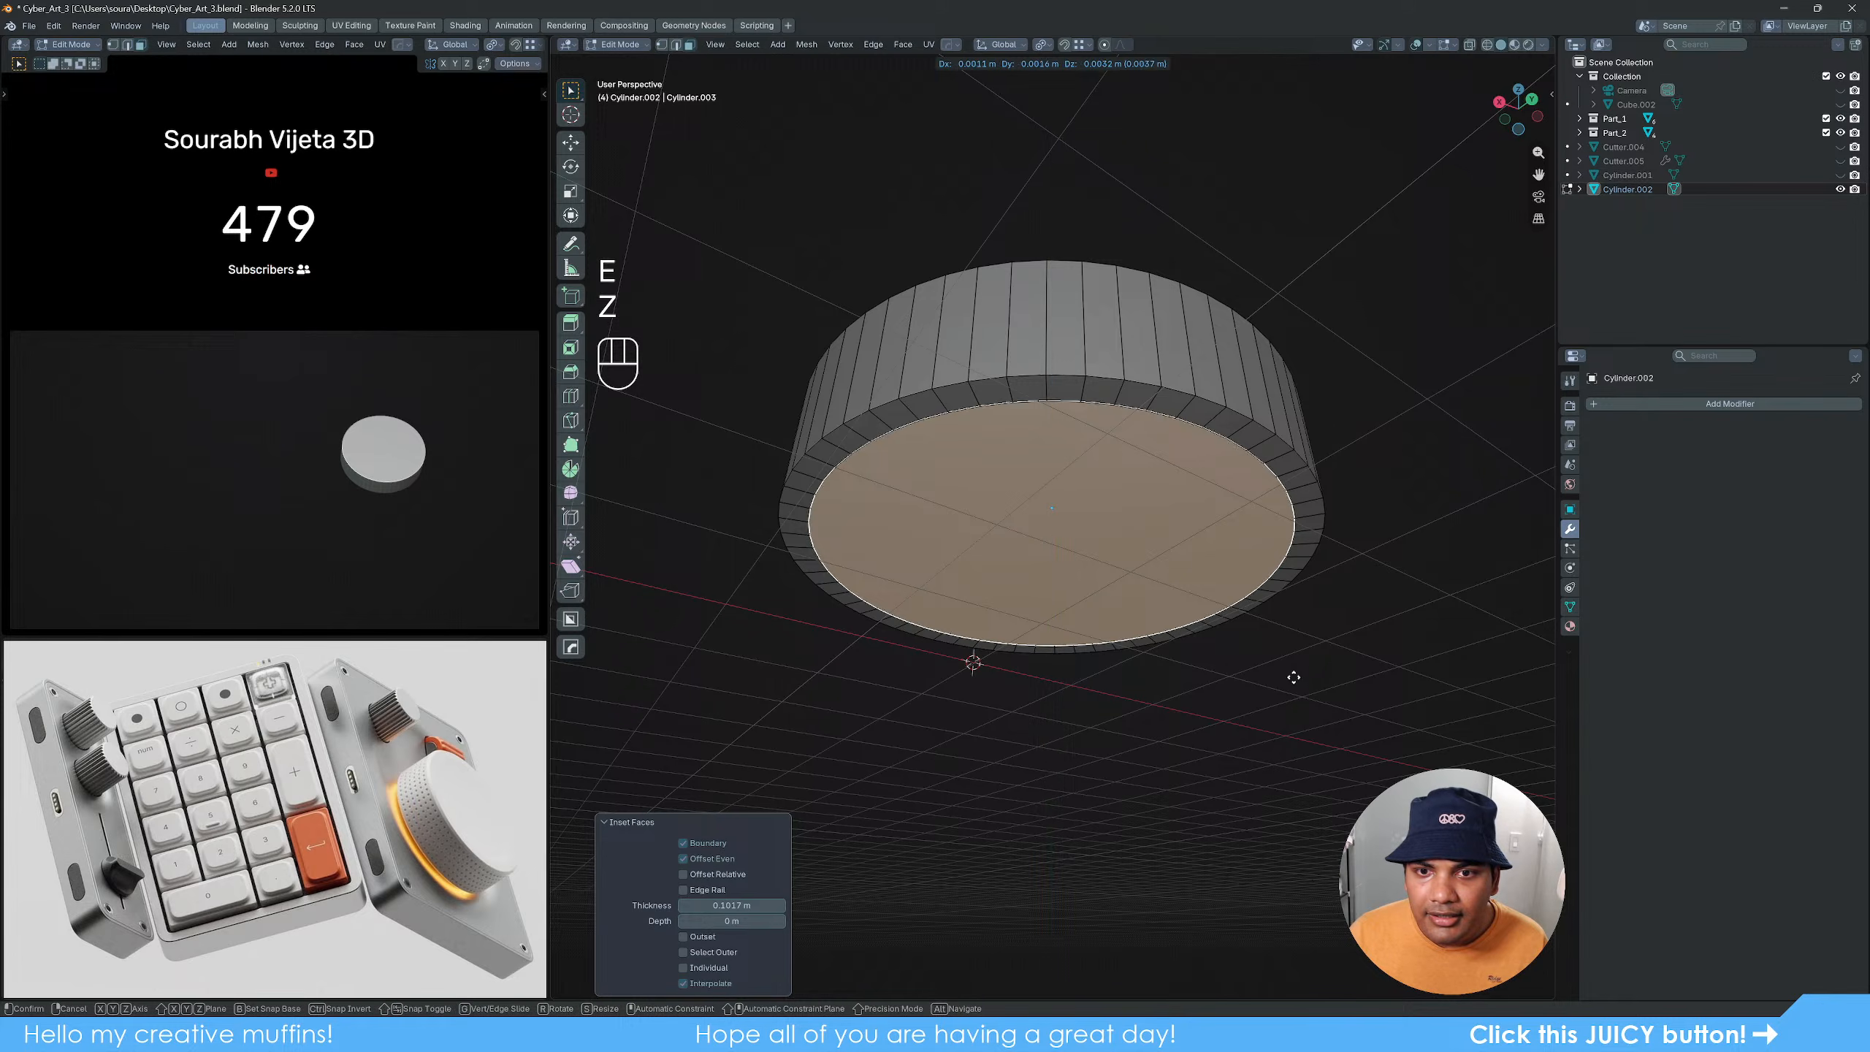
pyautogui.press('z')
pyautogui.click(1291, 726)
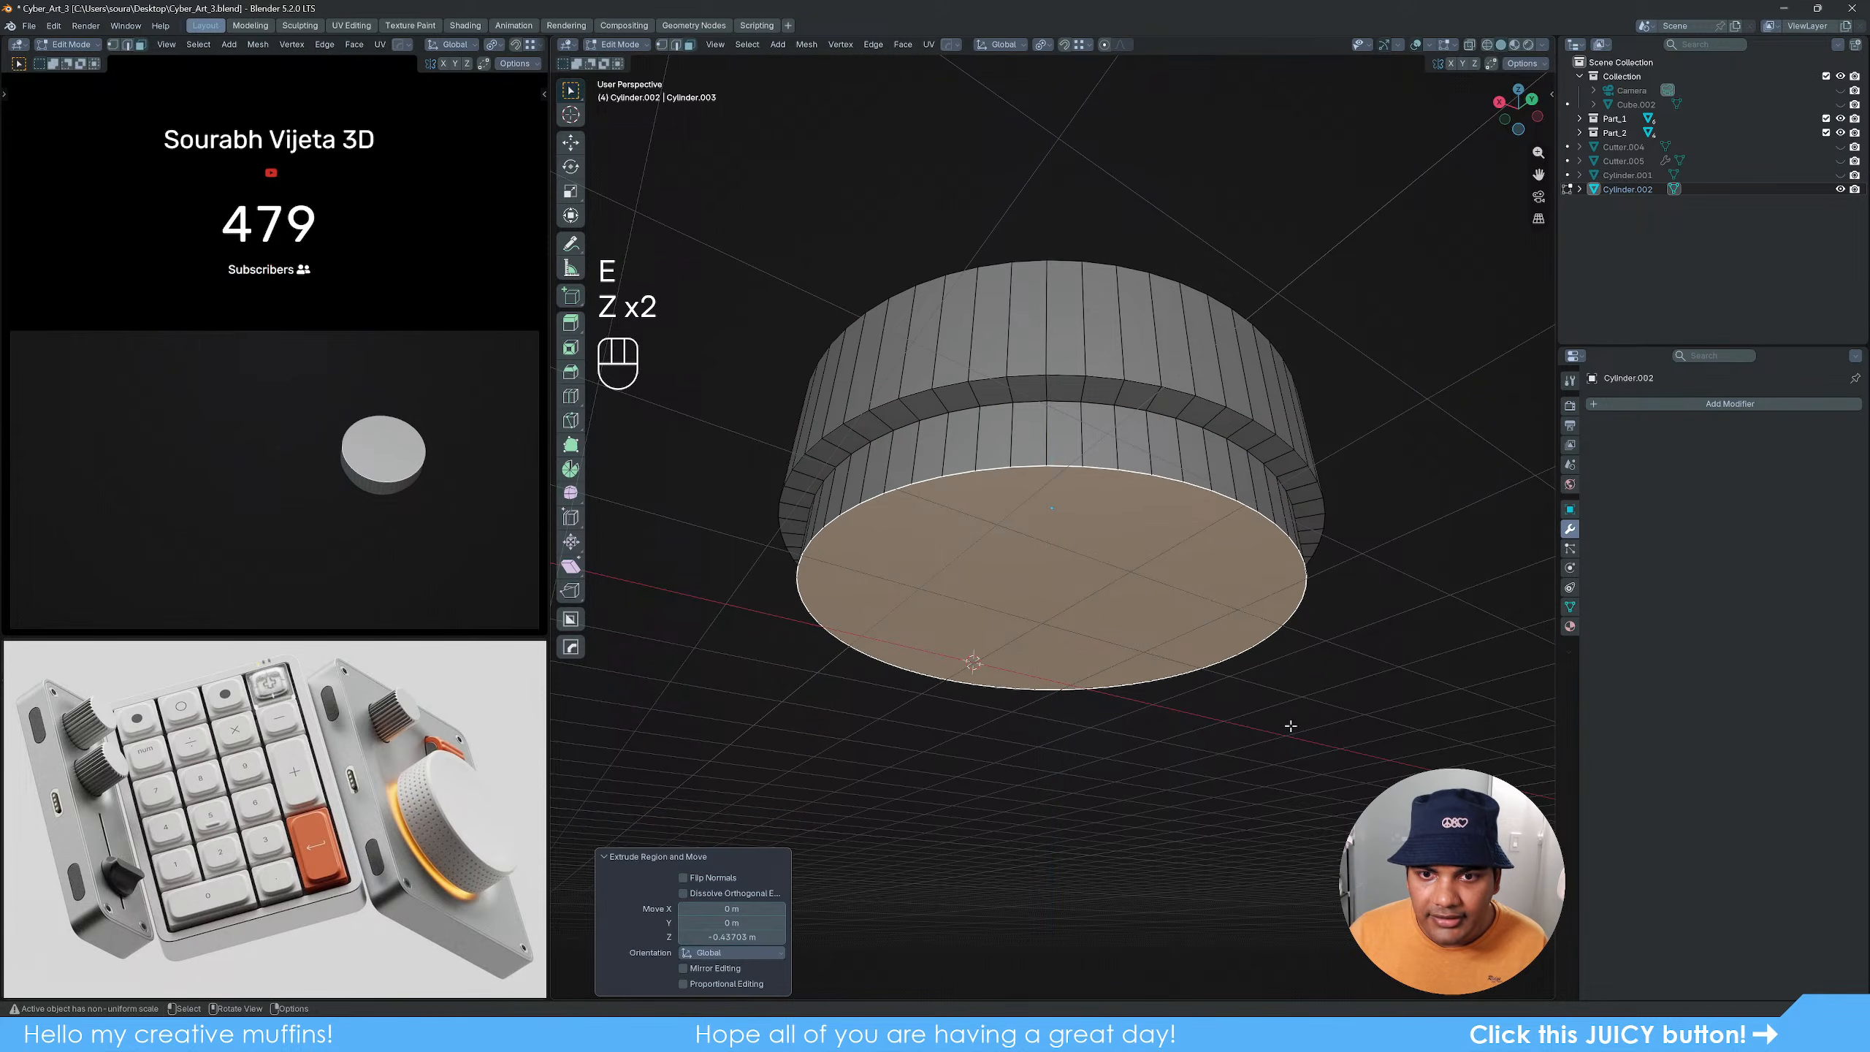
pyautogui.press('Tab')
pyautogui.hotkey('alt', 'h')
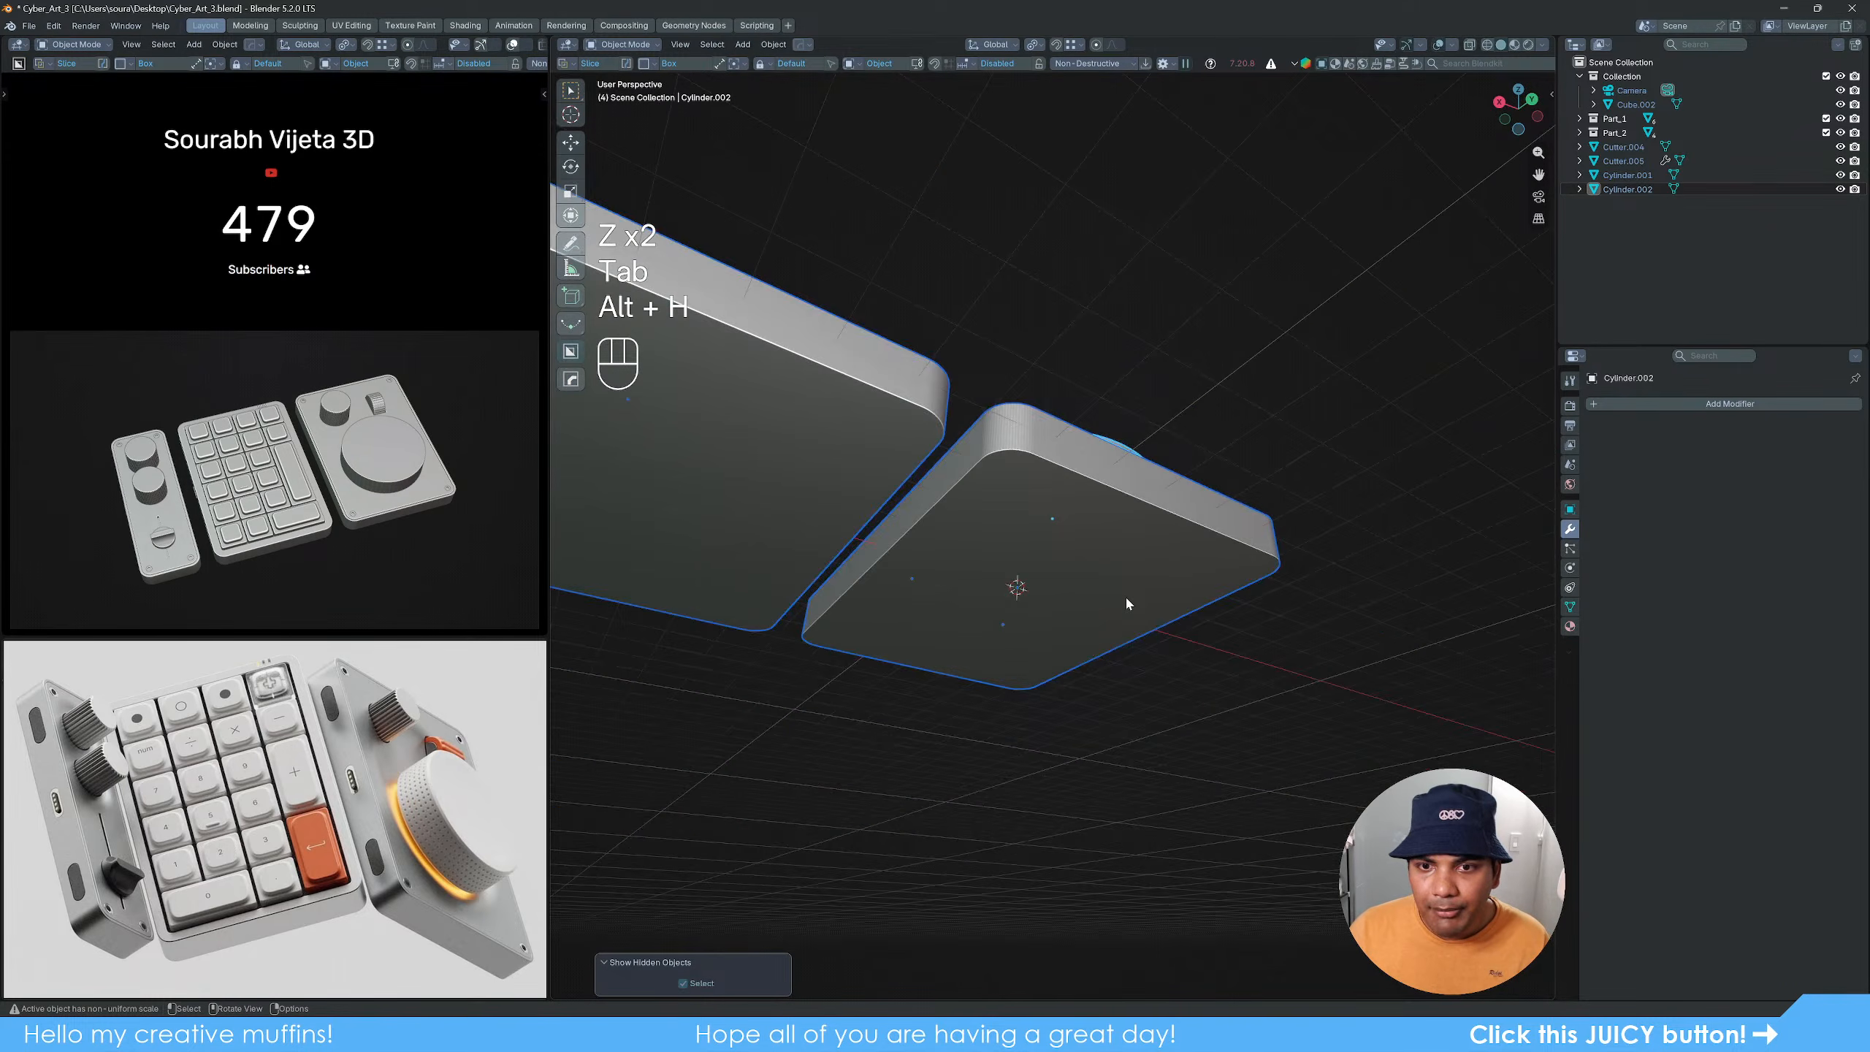
# Step: Select the large dial and inspect from the back how its stepped base sits in the module body
pyautogui.moveTo(1126, 598); pyautogui.dragTo(1097, 652, button='middle')
pyautogui.click(1185, 526)
pyautogui.click(1101, 581)
pyautogui.keyDown('alt'); pyautogui.moveTo(1102, 582); pyautogui.dragTo(1093, 591, button='middle'); pyautogui.keyUp('alt')
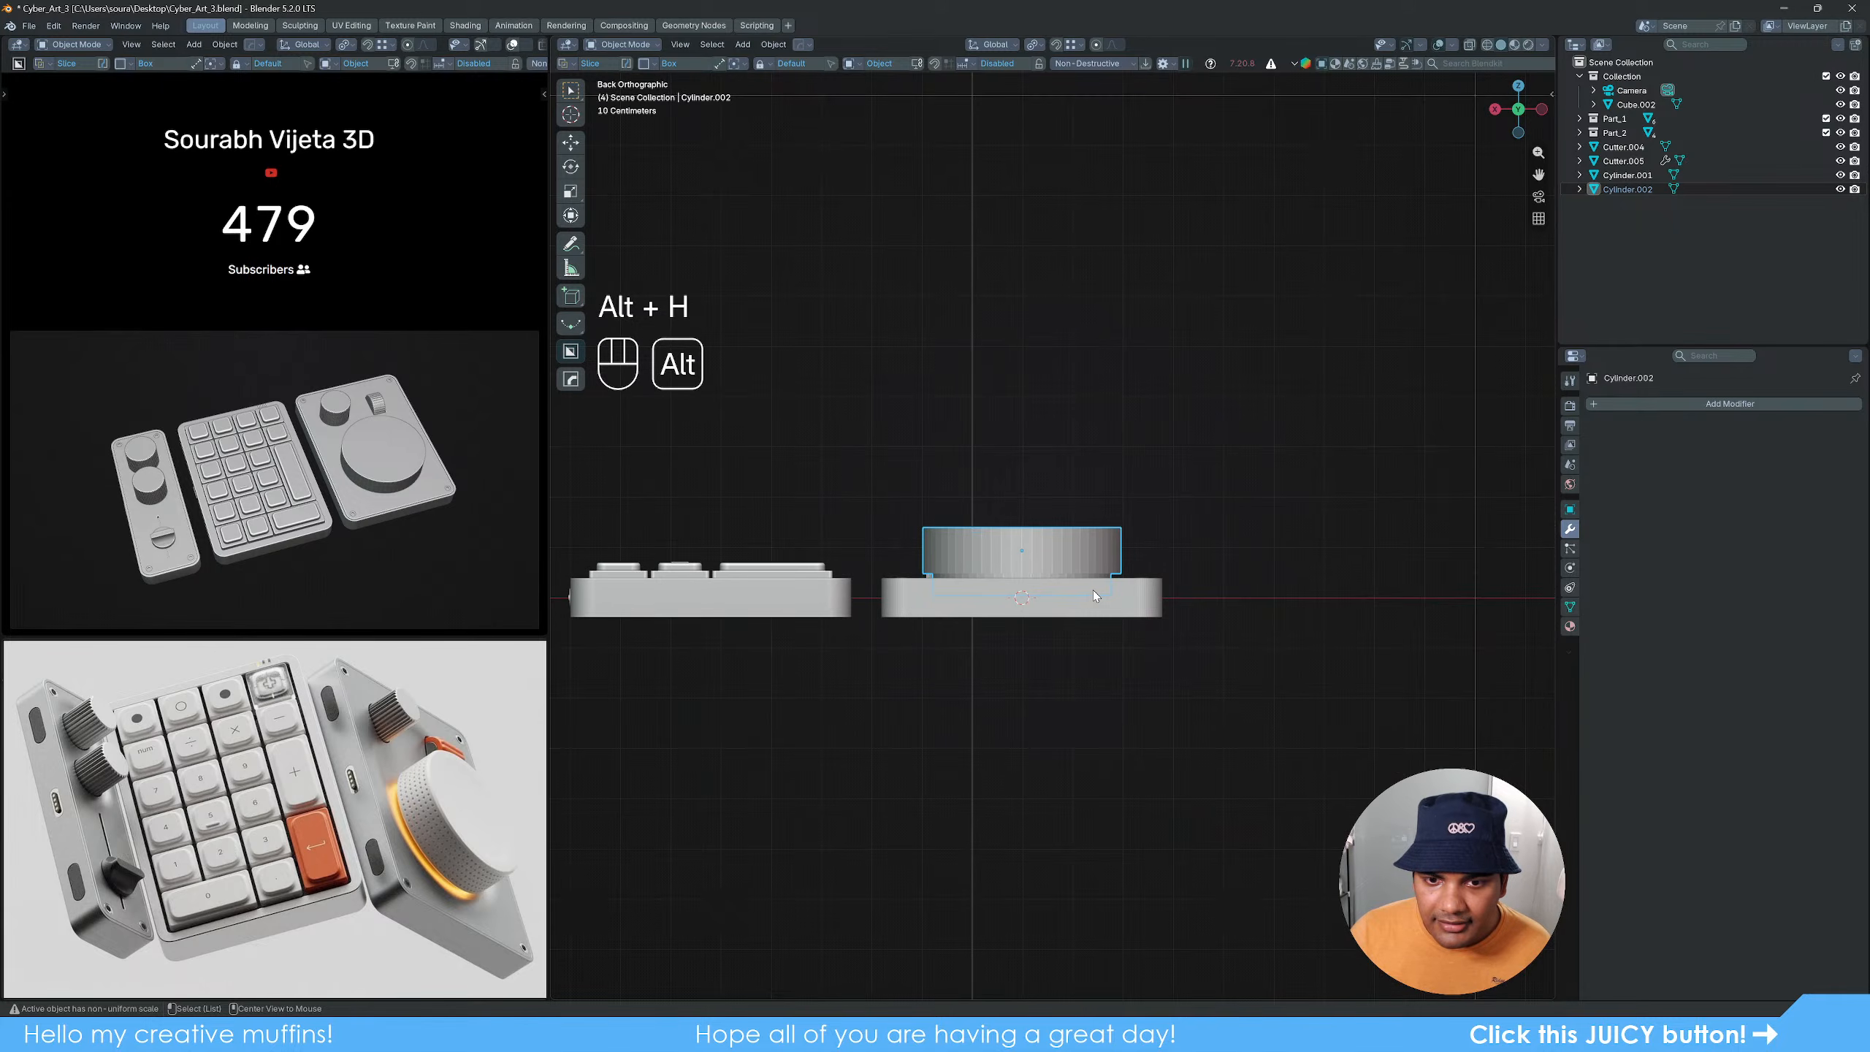
pyautogui.scroll(4, 1091, 594)
pyautogui.press('z')
pyautogui.click(952, 660)
pyautogui.moveTo(952, 738)
pyautogui.keyDown('alt'); pyautogui.mouseDown(button='middle')
pyautogui.moveTo(823, 724)
pyautogui.moveTo(1068, 733)
pyautogui.moveTo(1064, 790)
pyautogui.moveTo(1093, 727)
pyautogui.moveTo(1082, 764)
pyautogui.moveTo(1079, 744)
pyautogui.mouseUp(button='middle'); pyautogui.keyUp('alt')
pyautogui.press('z')
pyautogui.click(1400, 734)
pyautogui.scroll(4, 1092, 729)
pyautogui.click(1079, 749)
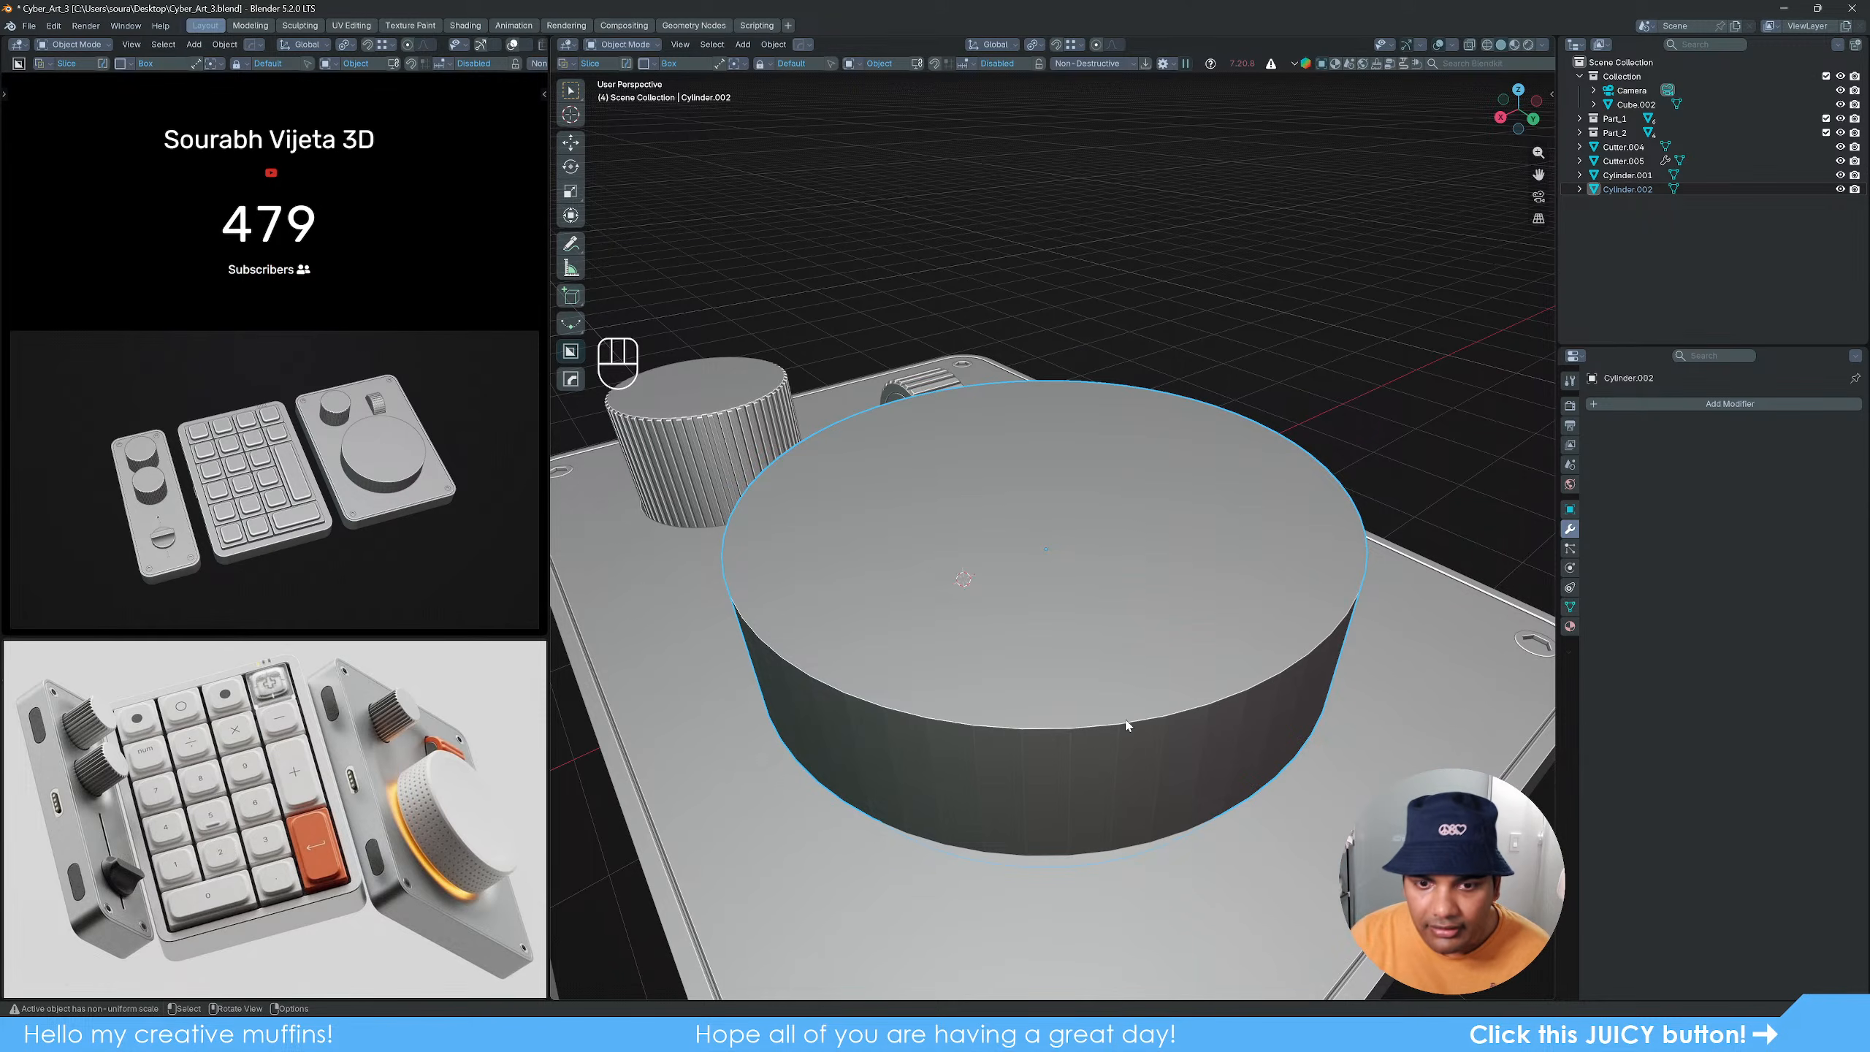
# Step: Snap the 3D cursor to the large dial's origin
pyautogui.scroll(-2, 1028, 710)
pyautogui.click(1247, 537)
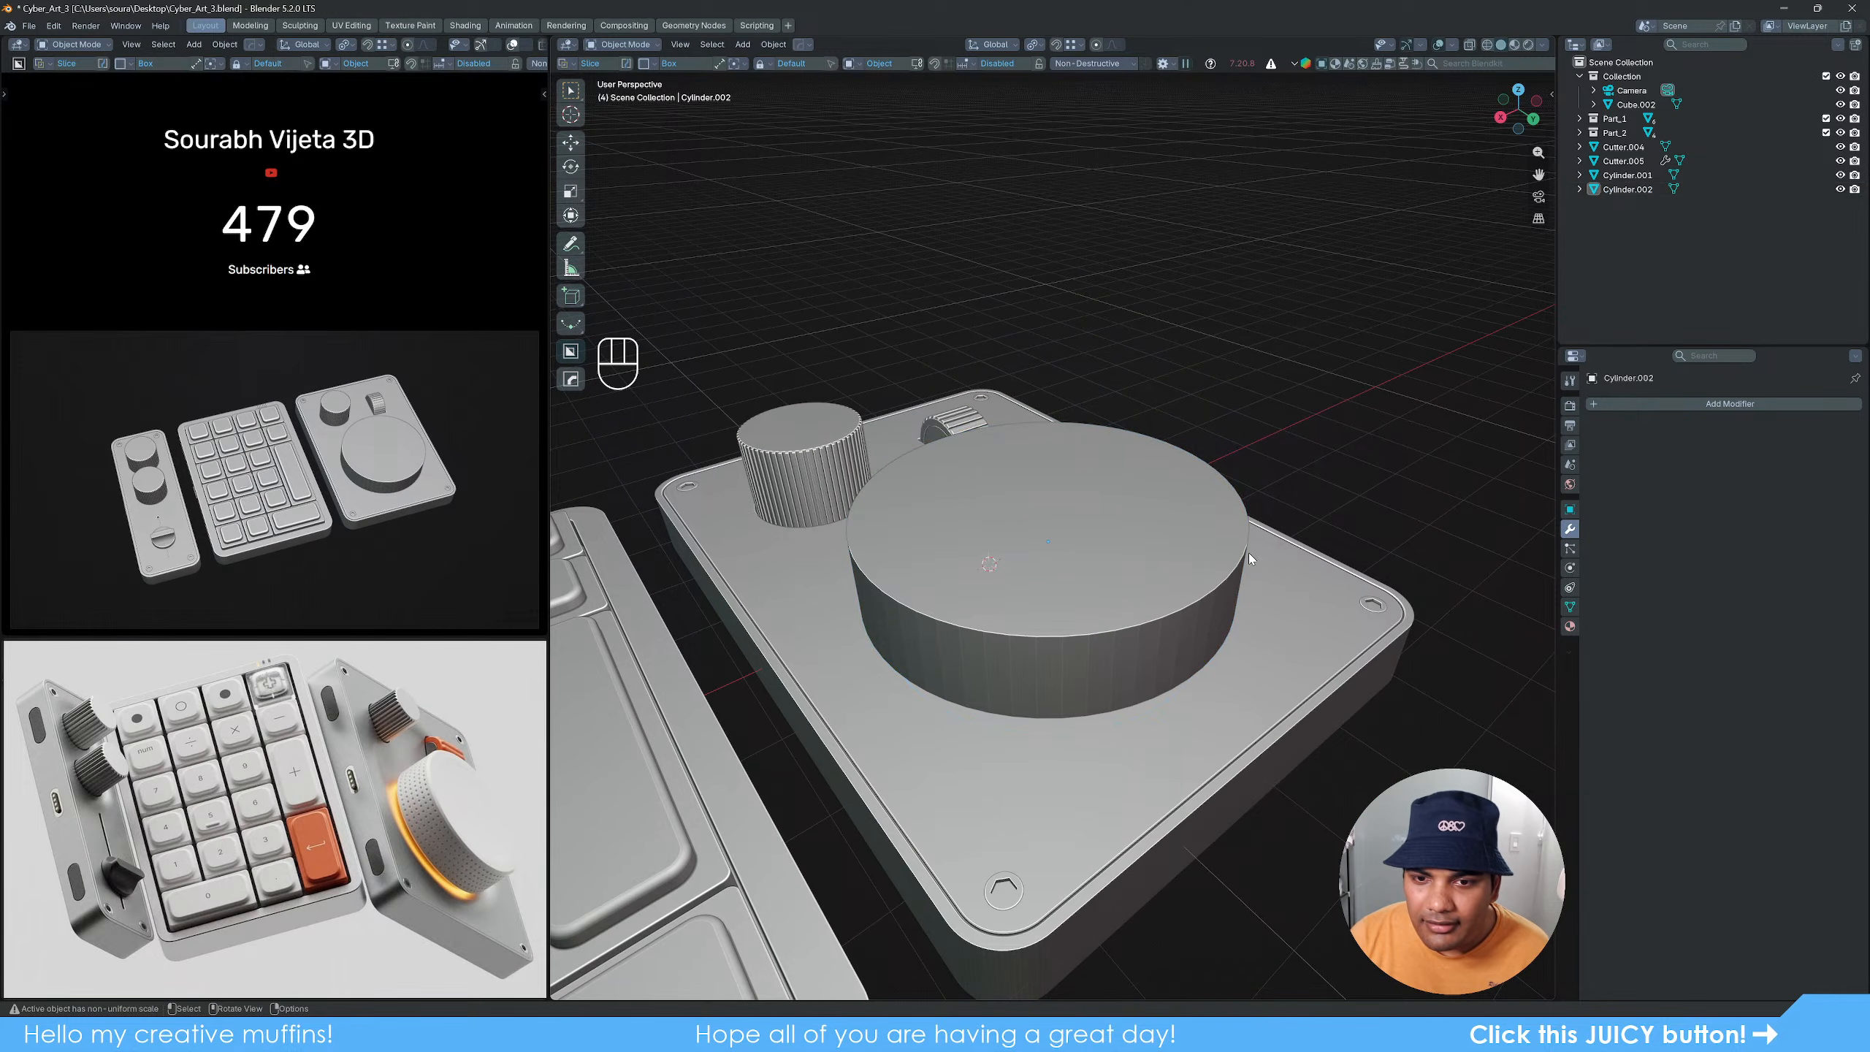
pyautogui.click(1120, 590)
pyautogui.hotkey('shift', 's')
pyautogui.click(1113, 669)
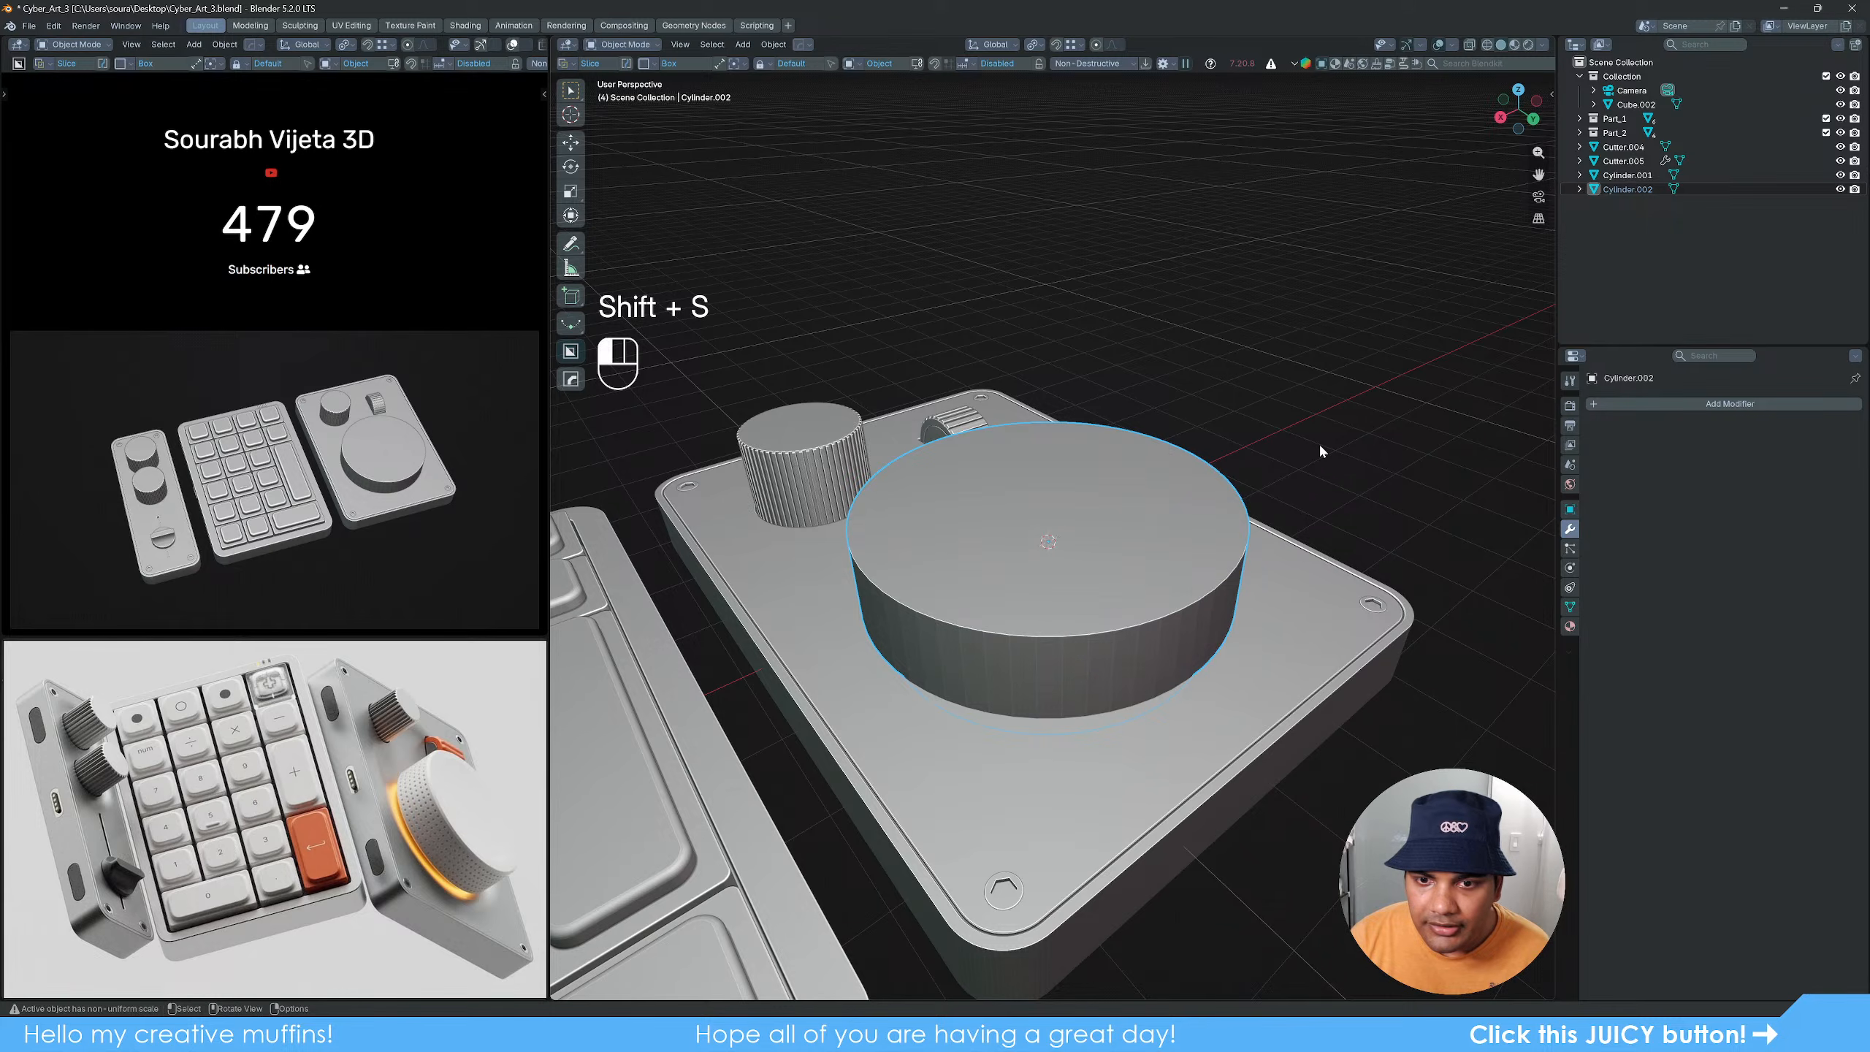
# Step: Add a mesh cylinder of 1 m radius and 2 m depth at the dial's centre and edit its vertex count
pyautogui.click(1319, 444)
pyautogui.hotkey('shift', 'a')
pyautogui.moveTo(1142, 573)
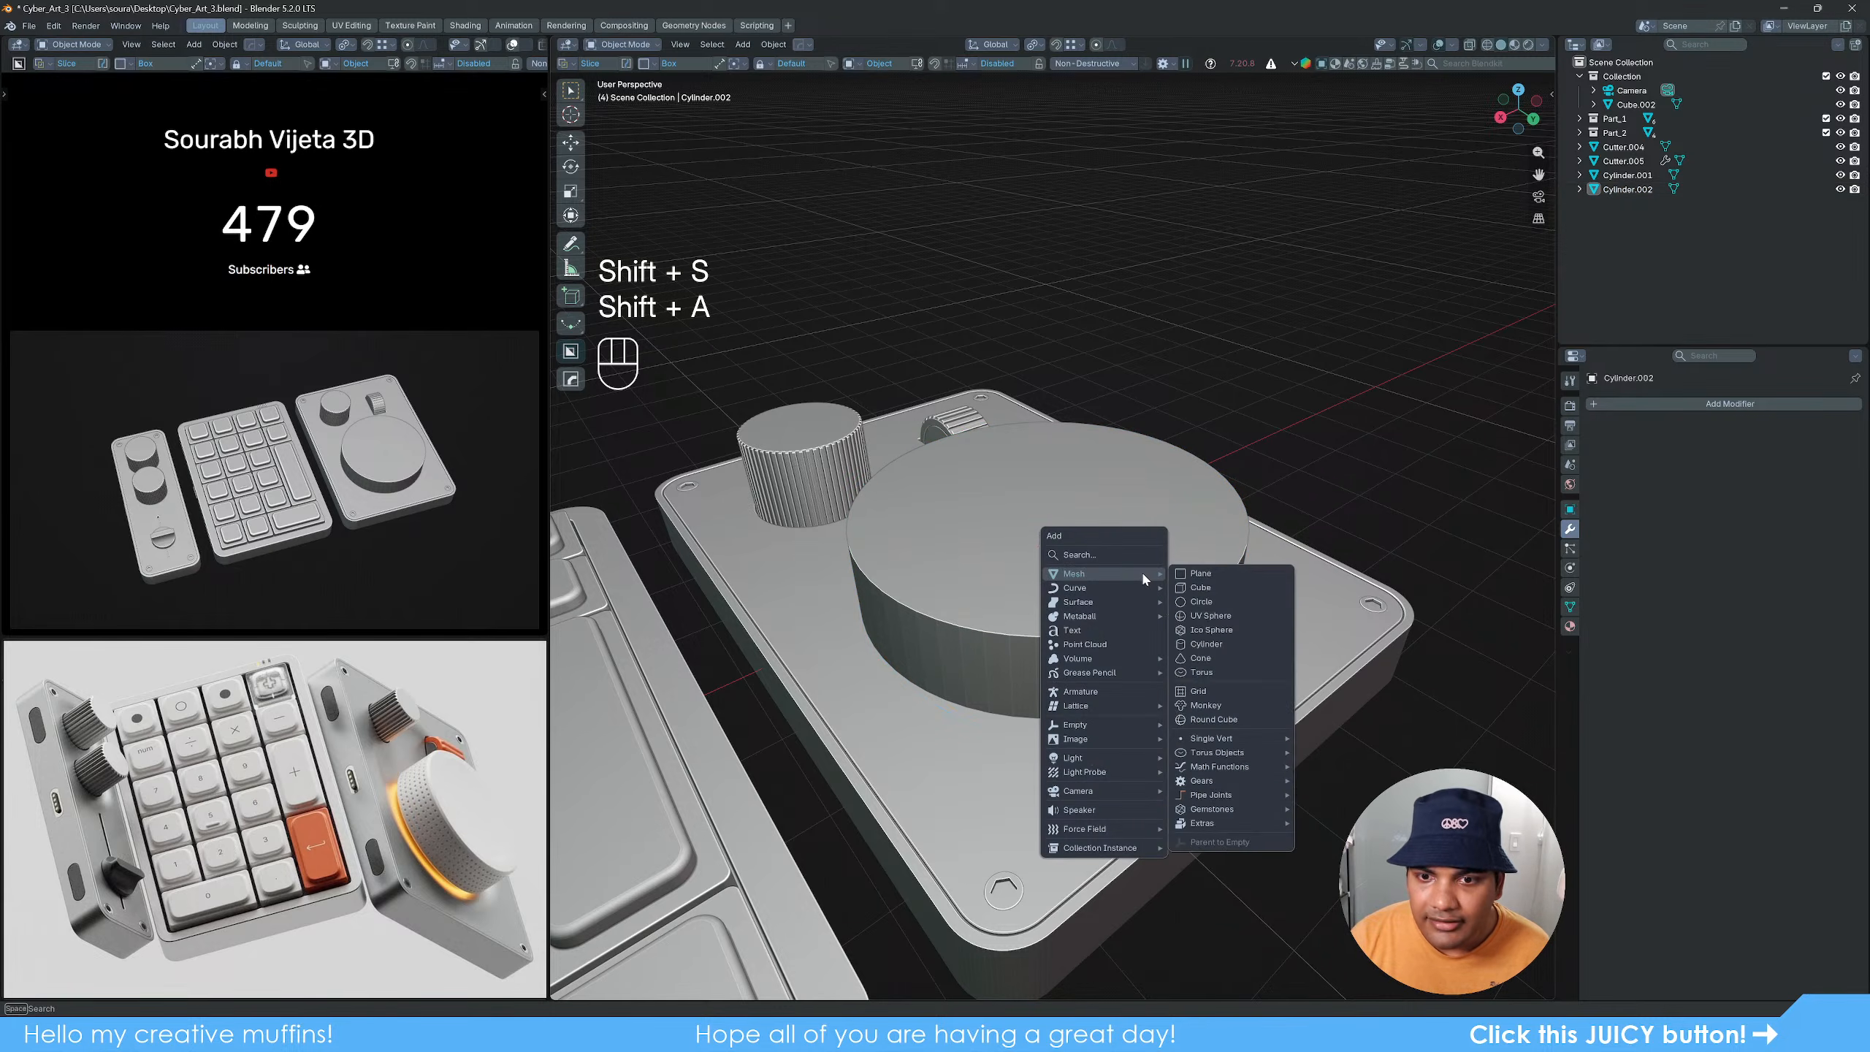
pyautogui.click(1225, 643)
pyautogui.click(740, 819)
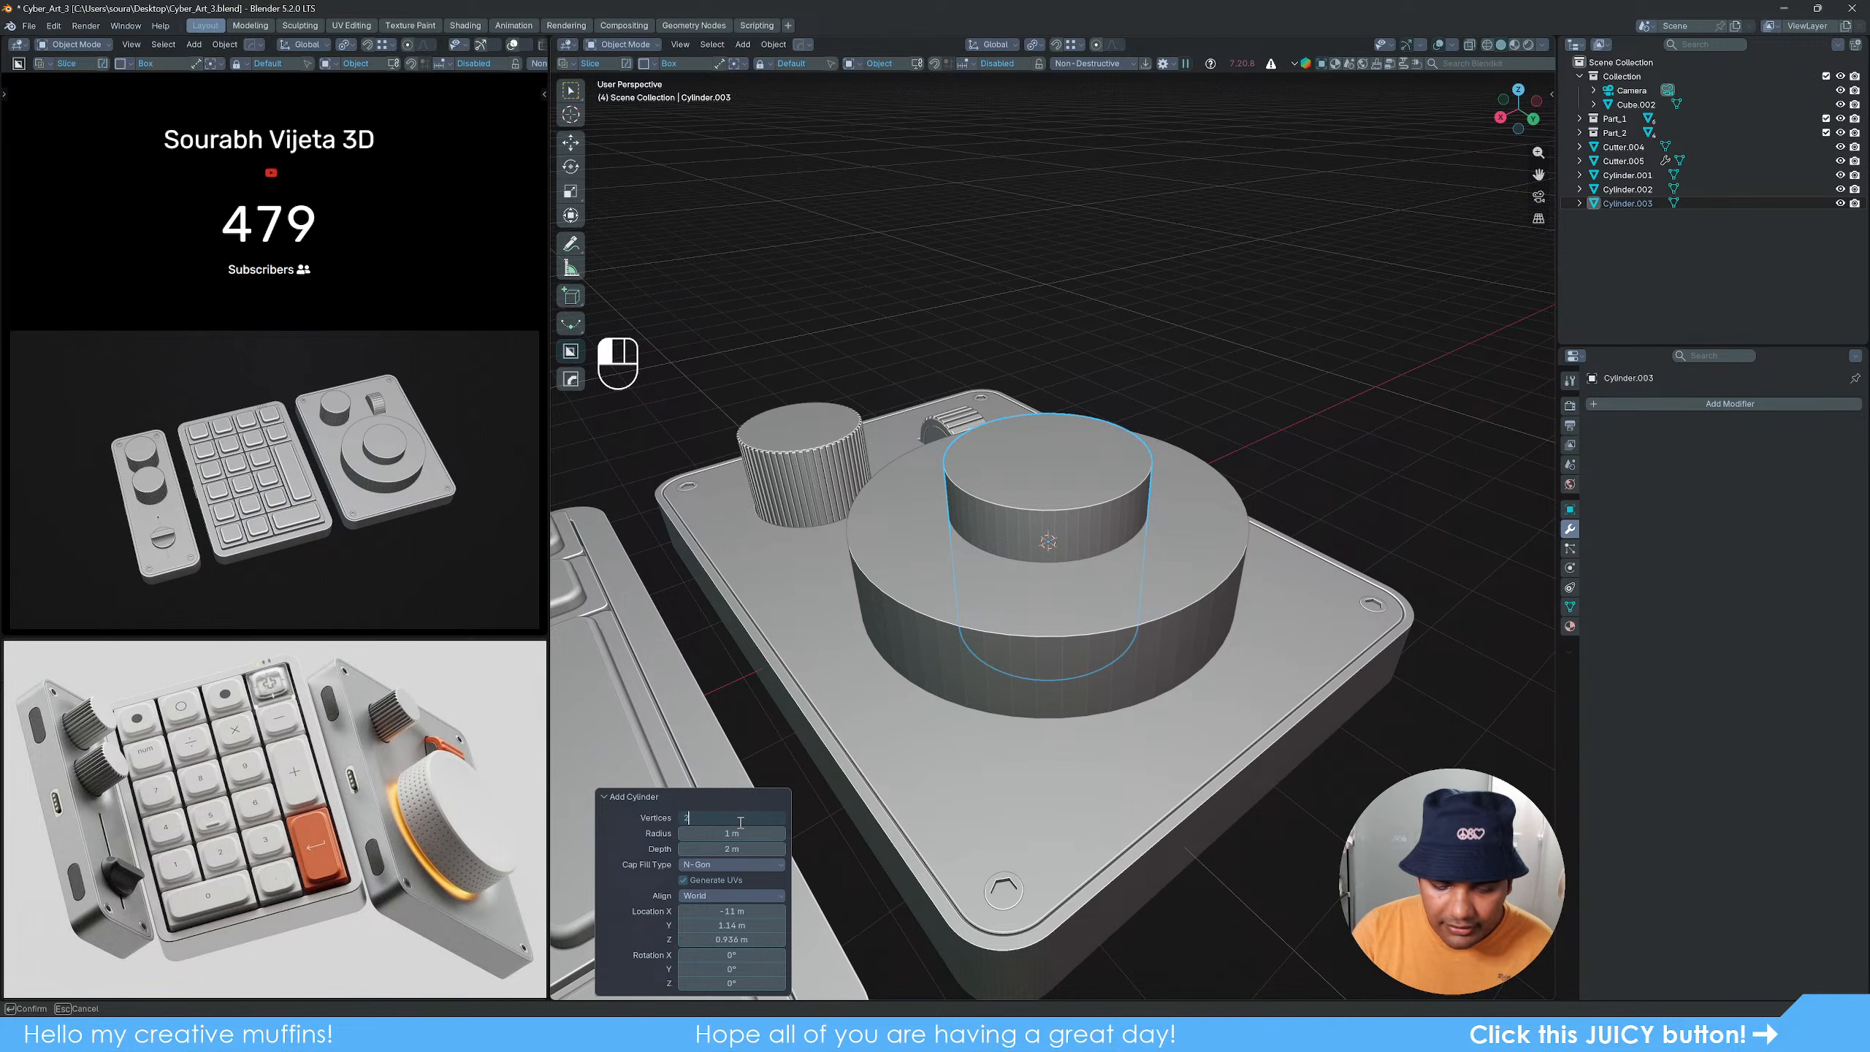
pyautogui.click(1394, 407)
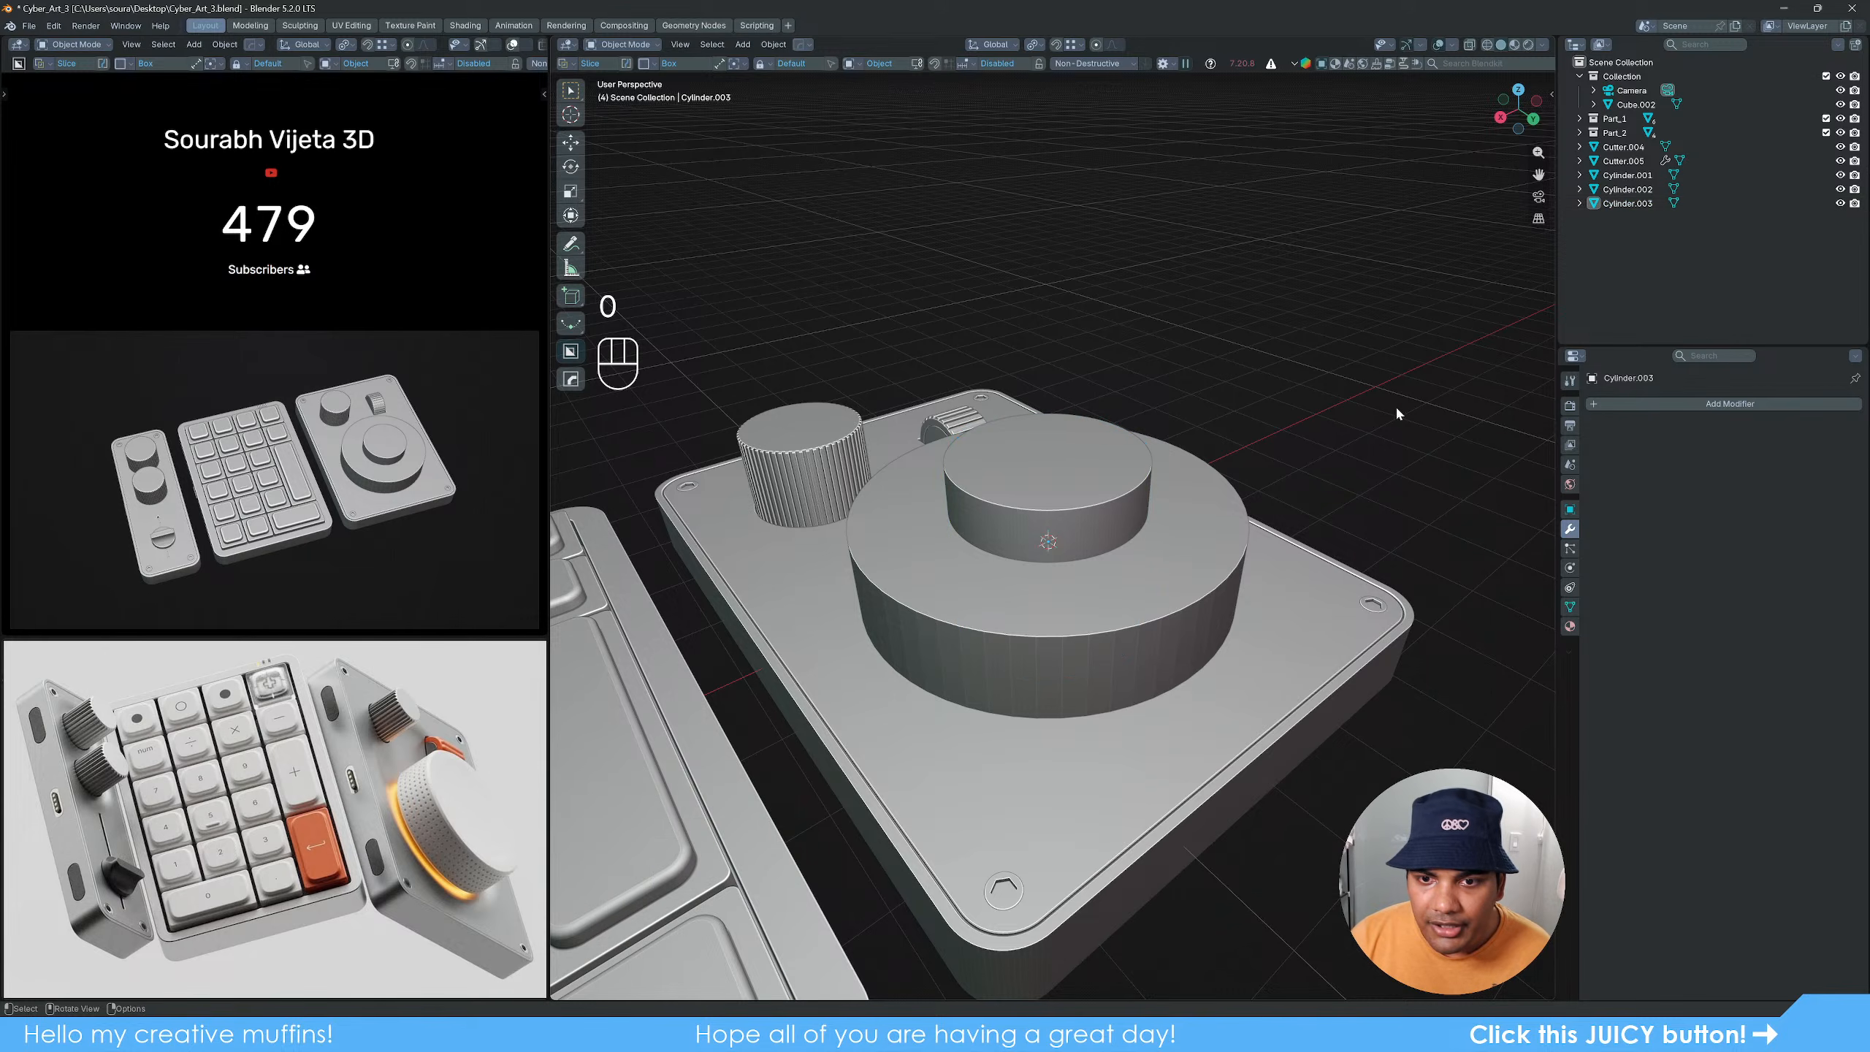
# Step: Scale the new cylinder up by about 1.96 in top view to match the large dial's outer diameter
pyautogui.click(1108, 490)
pyautogui.keyDown('alt'); pyautogui.moveTo(1194, 576); pyautogui.dragTo(1113, 700, button='middle'); pyautogui.keyUp('alt')
pyautogui.scroll(3, 1113, 703)
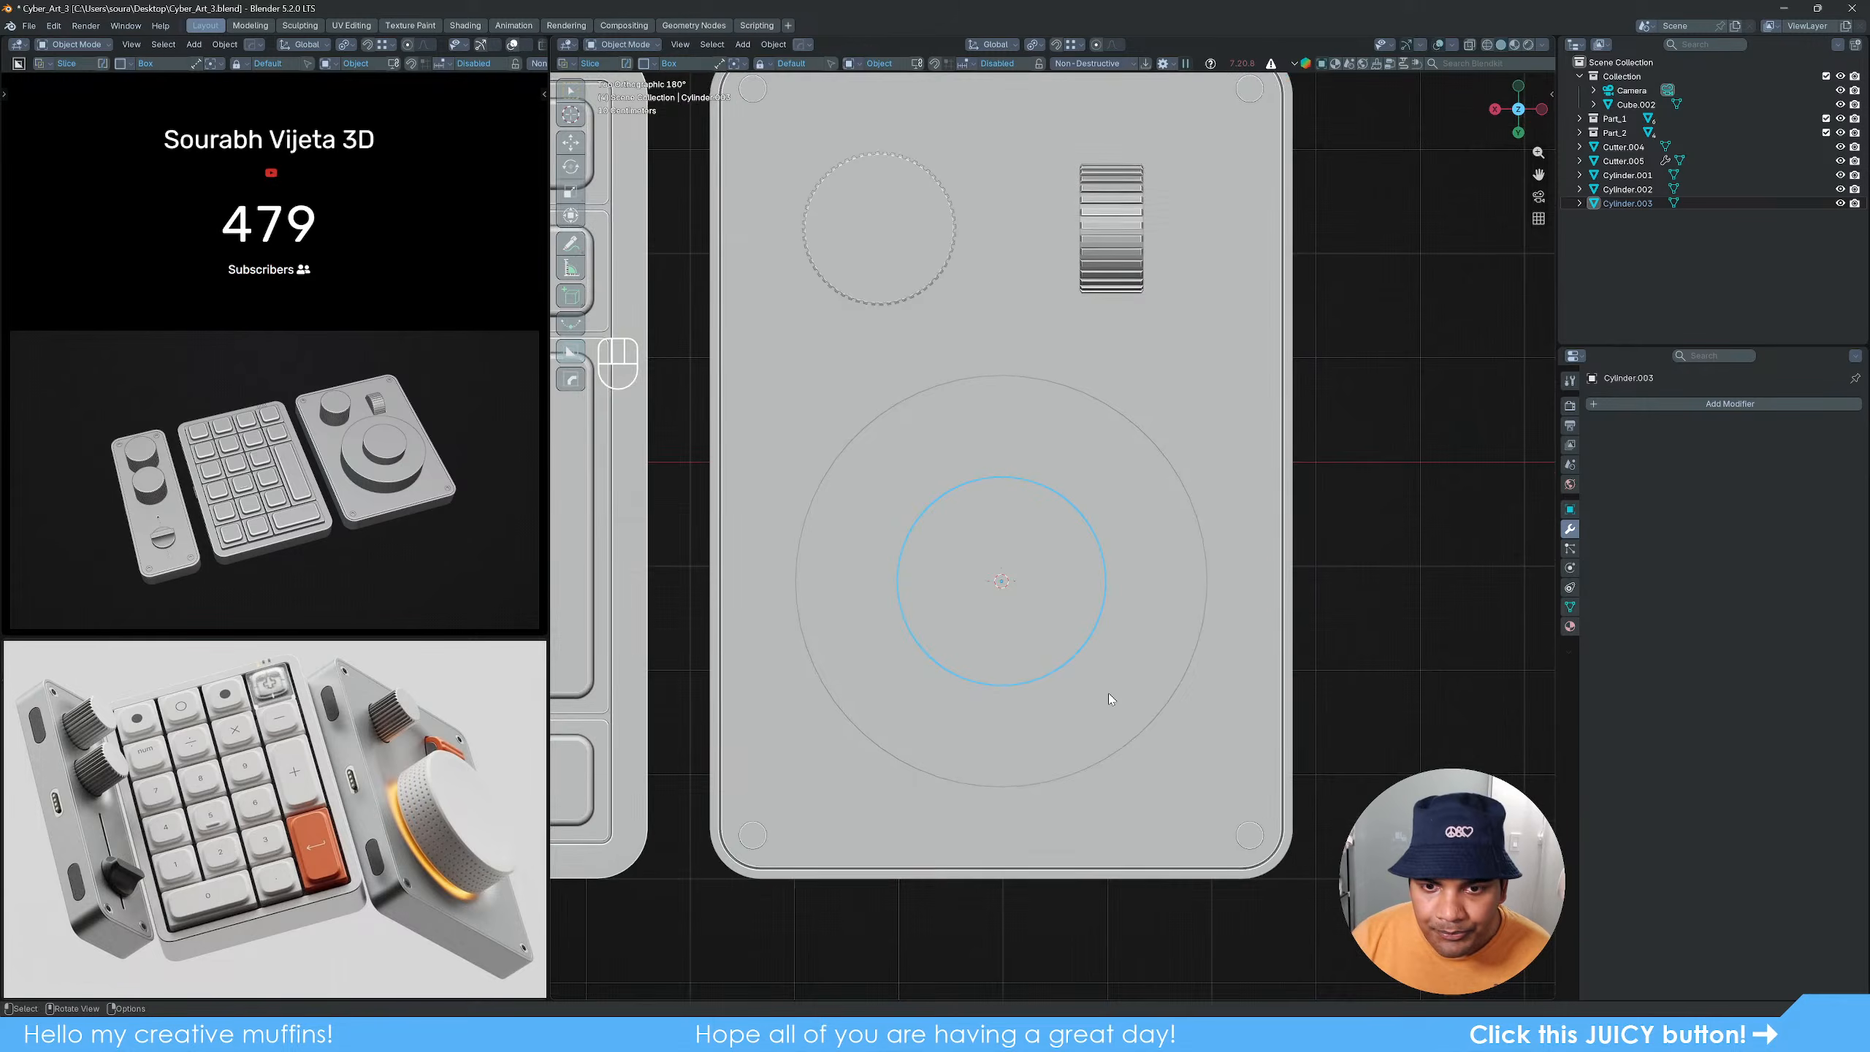
pyautogui.press('z')
pyautogui.press('s')
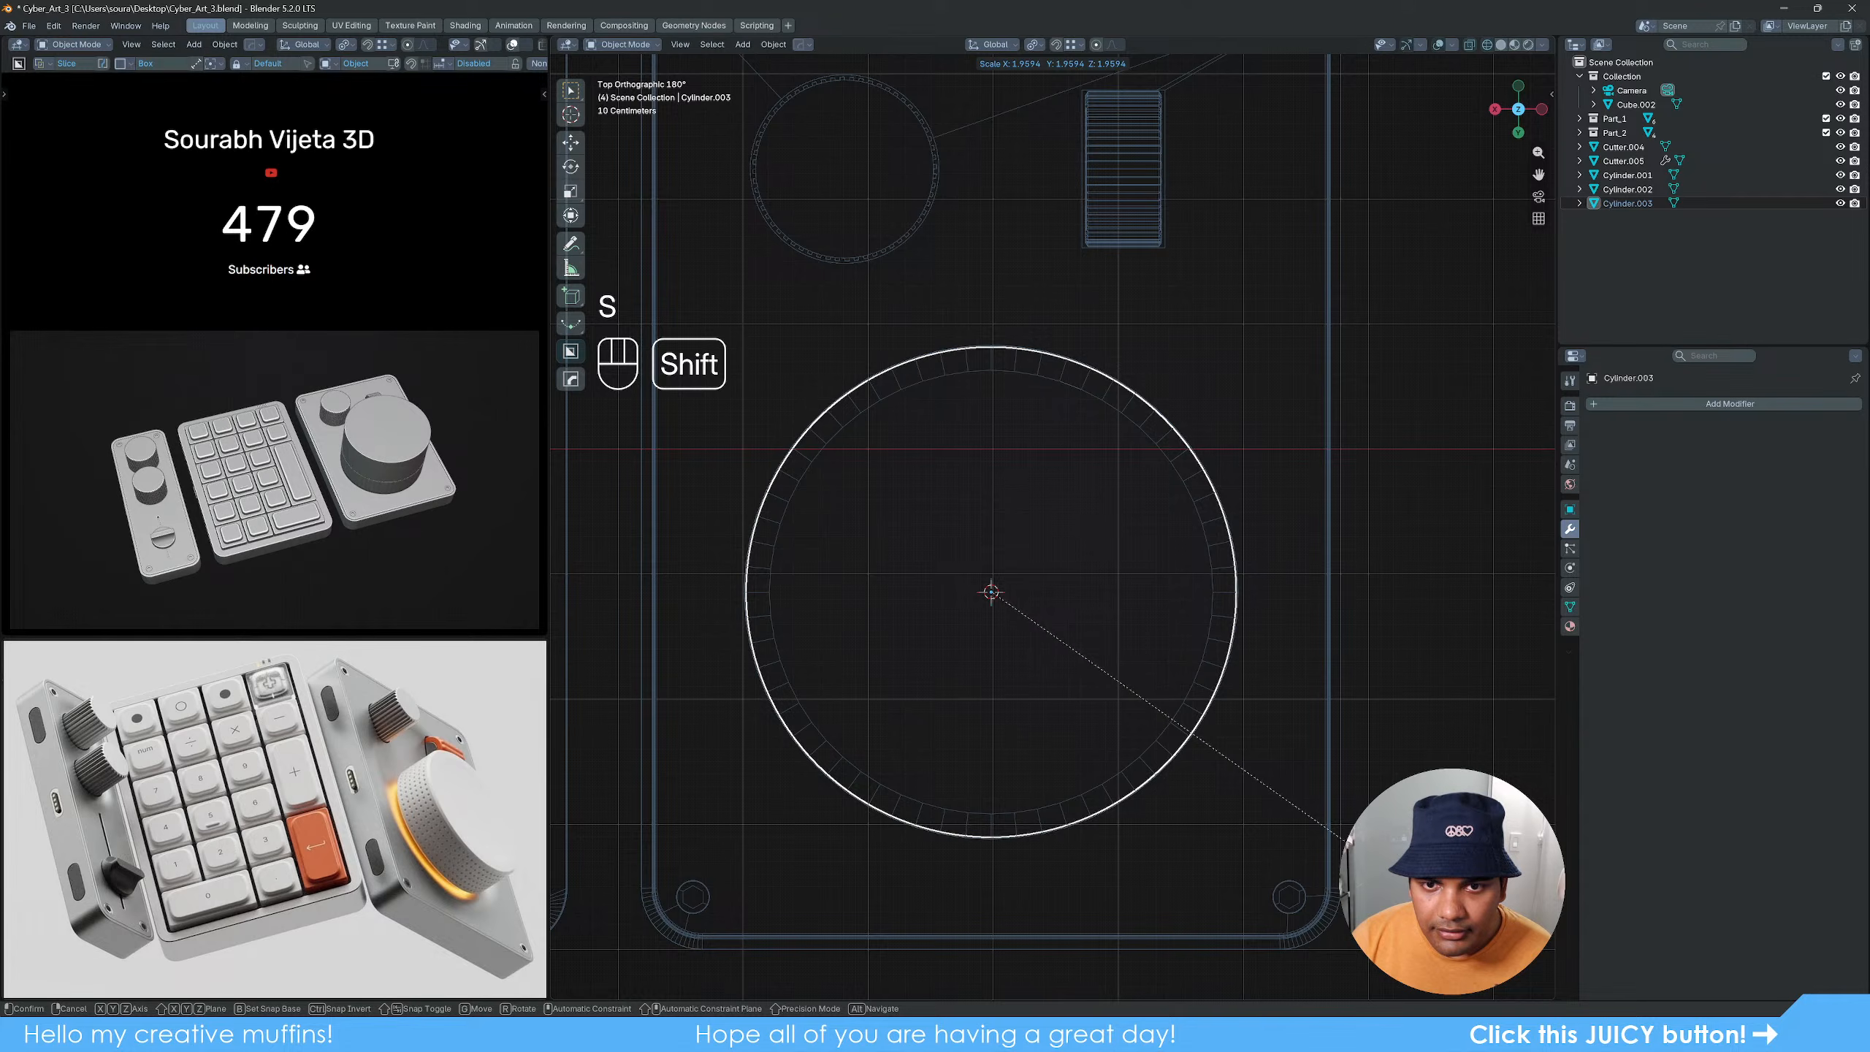
pyautogui.click(1355, 844)
pyautogui.moveTo(1355, 844); pyautogui.dragTo(1309, 648, button='middle')
# Step: Exclude the Part_1 and Part_2 collections from the view layer
pyautogui.keyDown('alt'); pyautogui.moveTo(1022, 635); pyautogui.dragTo(1061, 524, button='middle'); pyautogui.keyUp('alt')
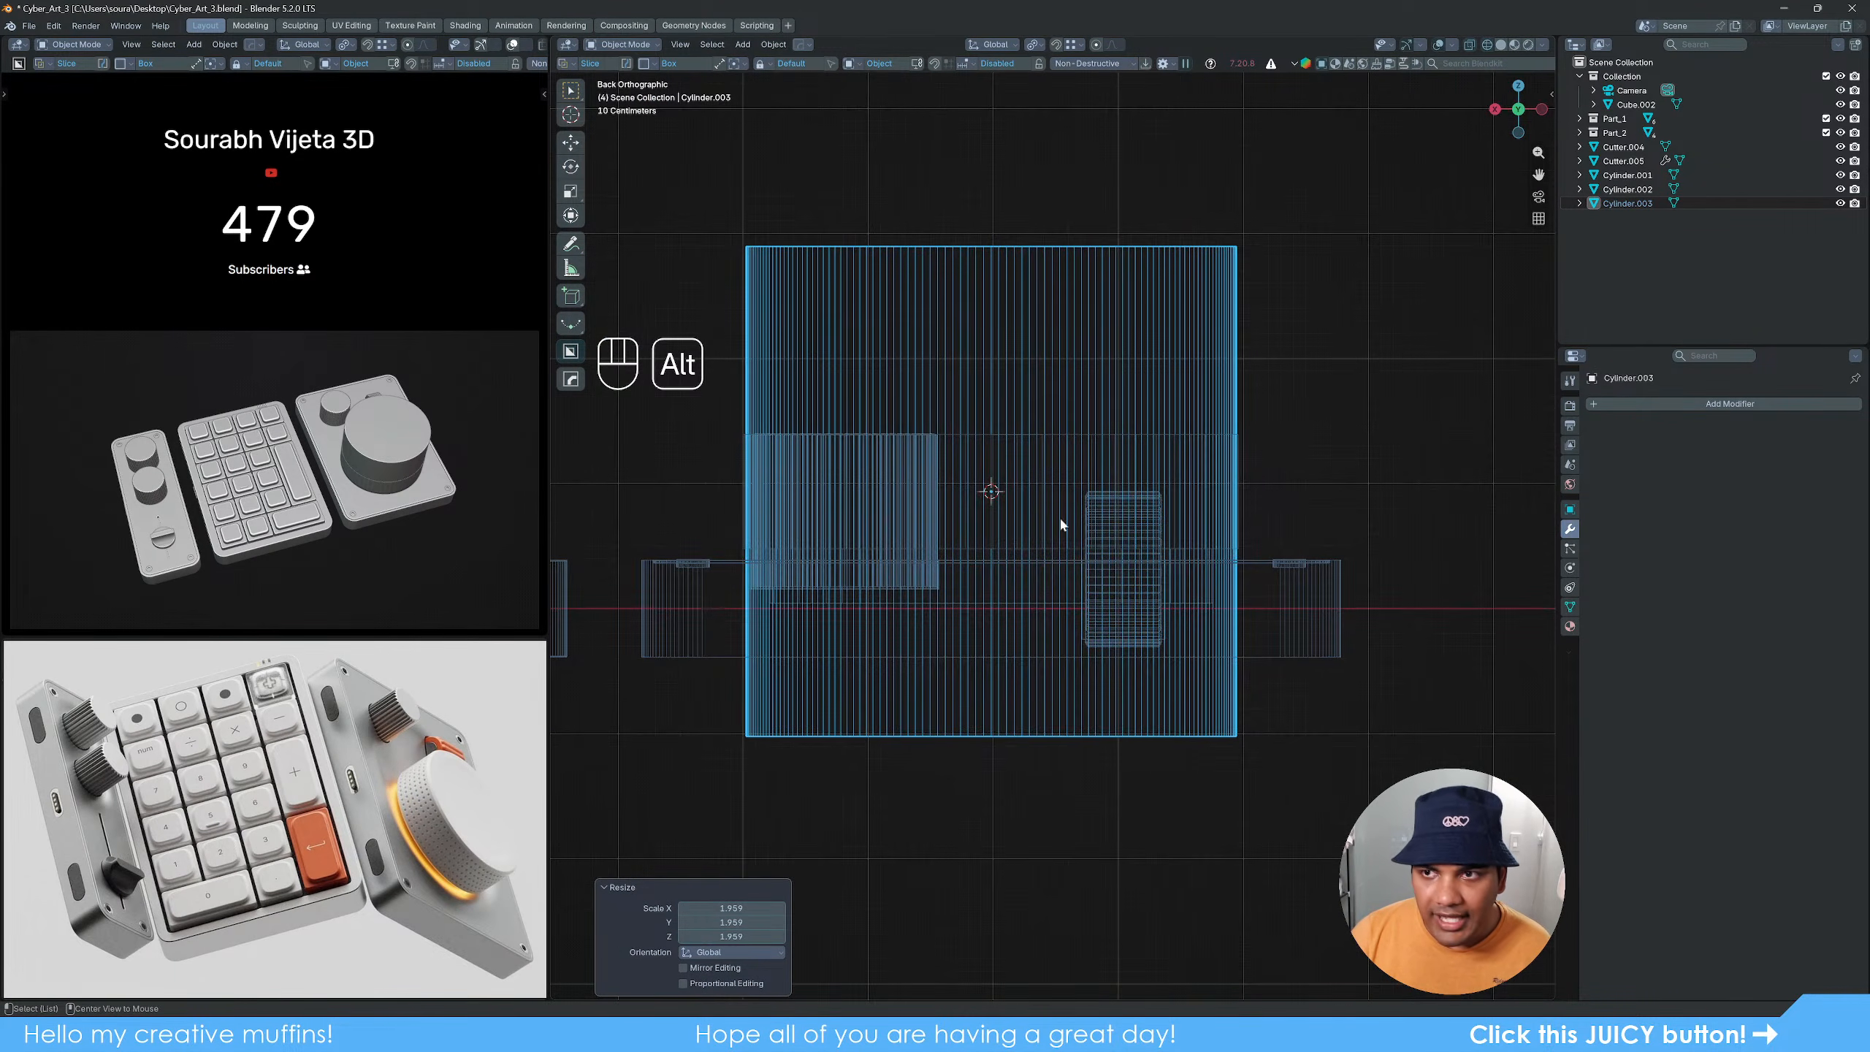
pyautogui.click(1827, 118)
pyautogui.click(1827, 132)
# Step: Lower the new cylinder's top vertices about 1.5 m along Z to the height of the old dial's top
pyautogui.keyDown('alt'); pyautogui.moveTo(1400, 445); pyautogui.dragTo(1095, 483, button='middle'); pyautogui.keyUp('alt')
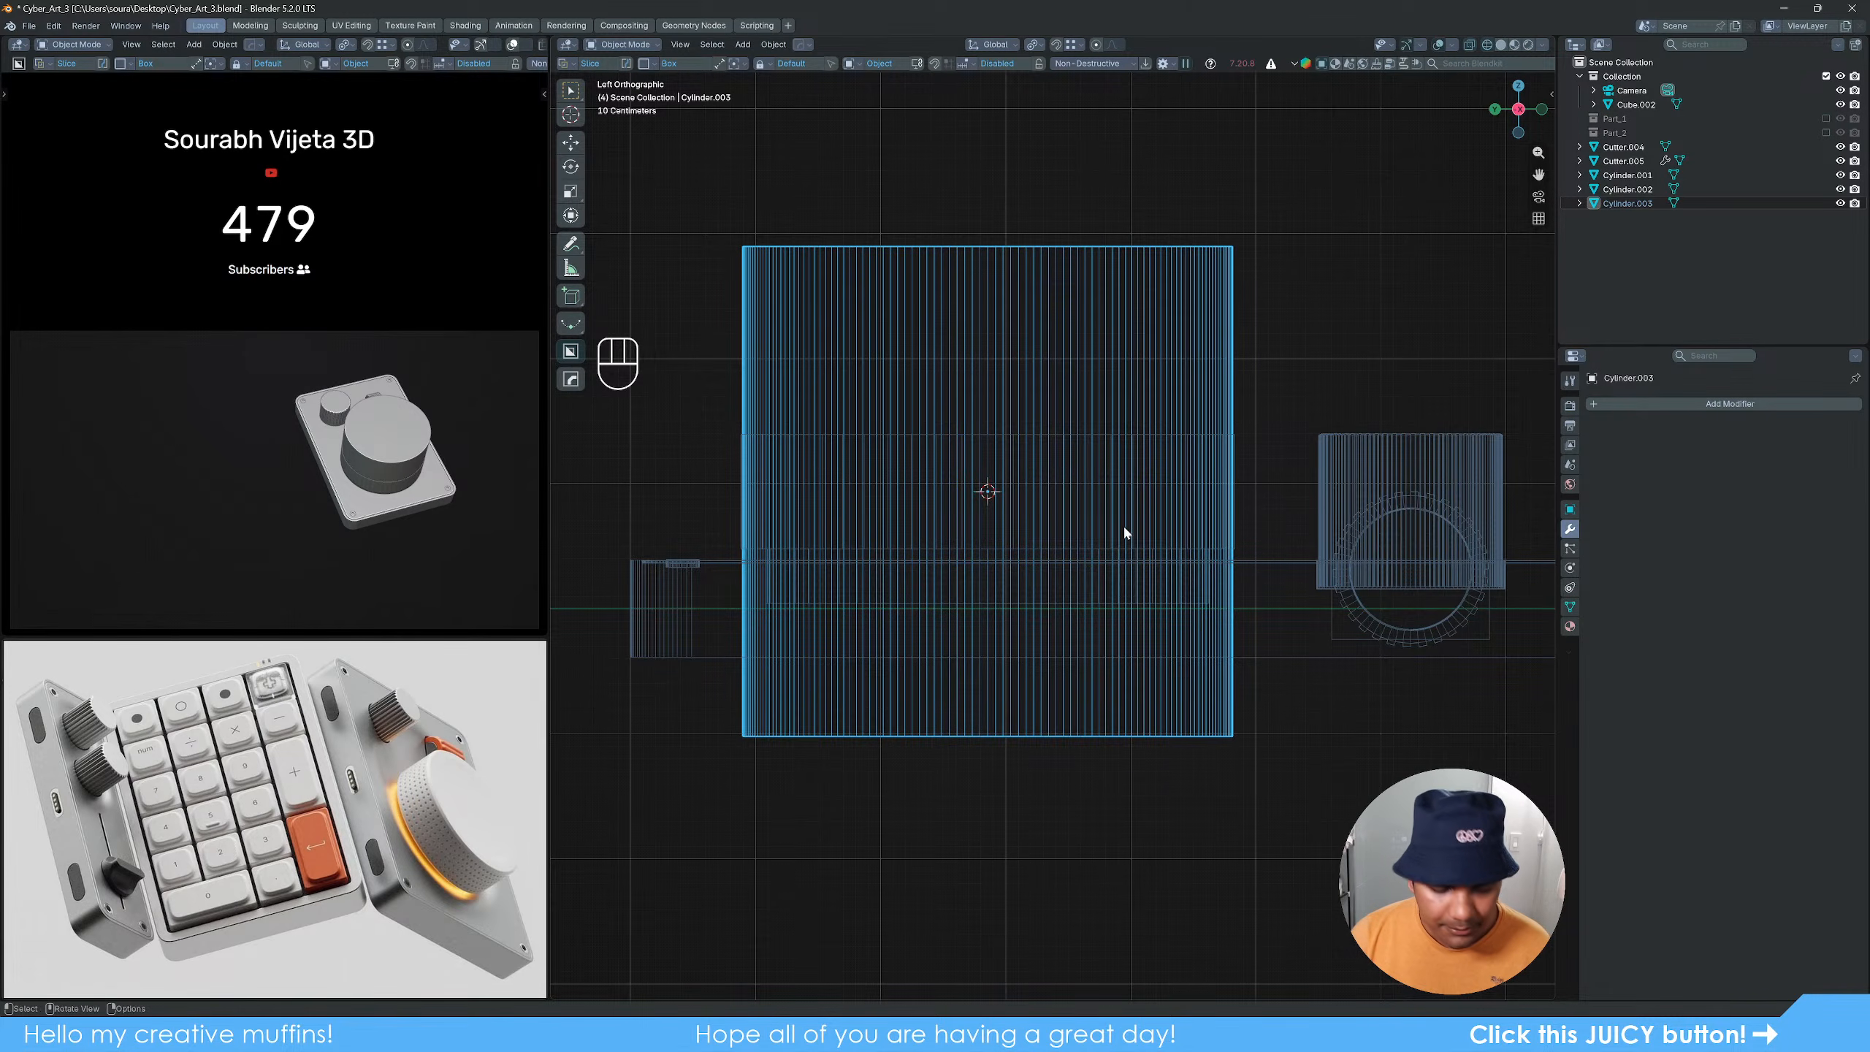
pyautogui.press('Tab')
pyautogui.press('1')
pyautogui.moveTo(718, 180); pyautogui.dragTo(1318, 279)
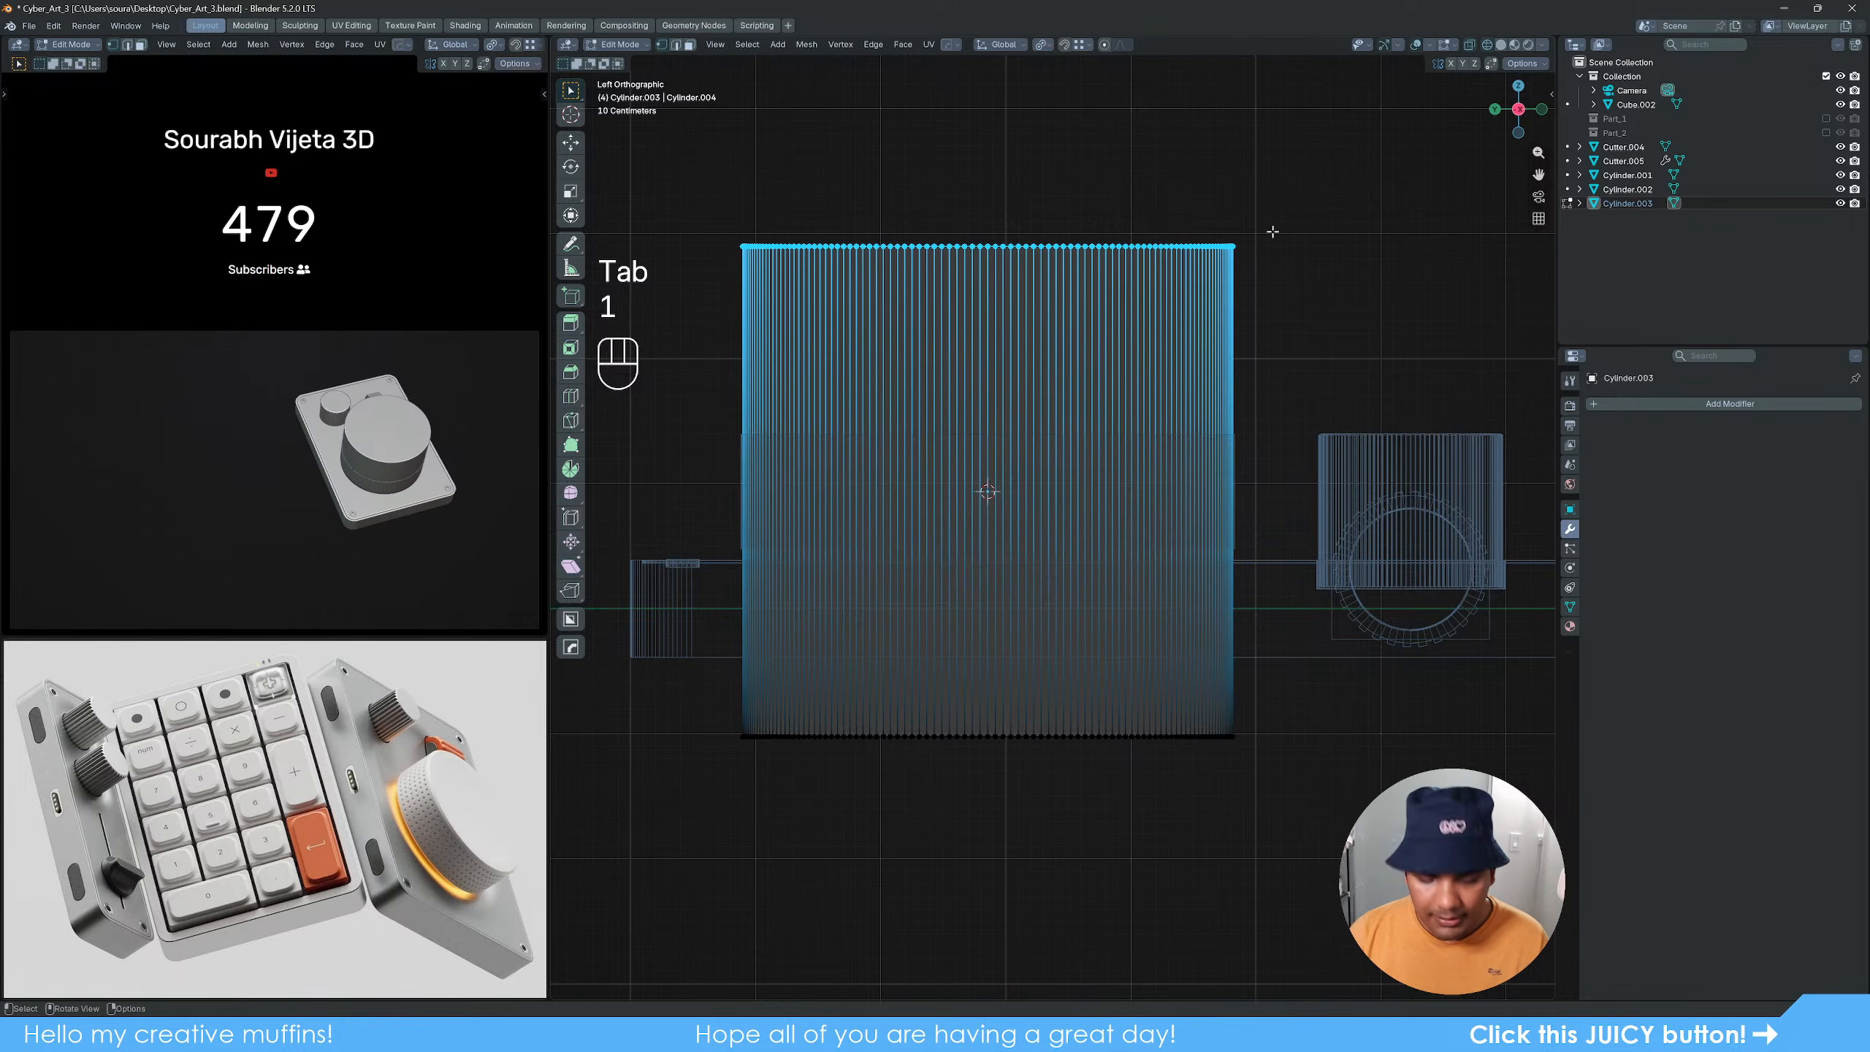
pyautogui.press('g')
pyautogui.press('z')
pyautogui.keyDown('ctrl'); pyautogui.click(1244, 433); pyautogui.keyUp('ctrl')
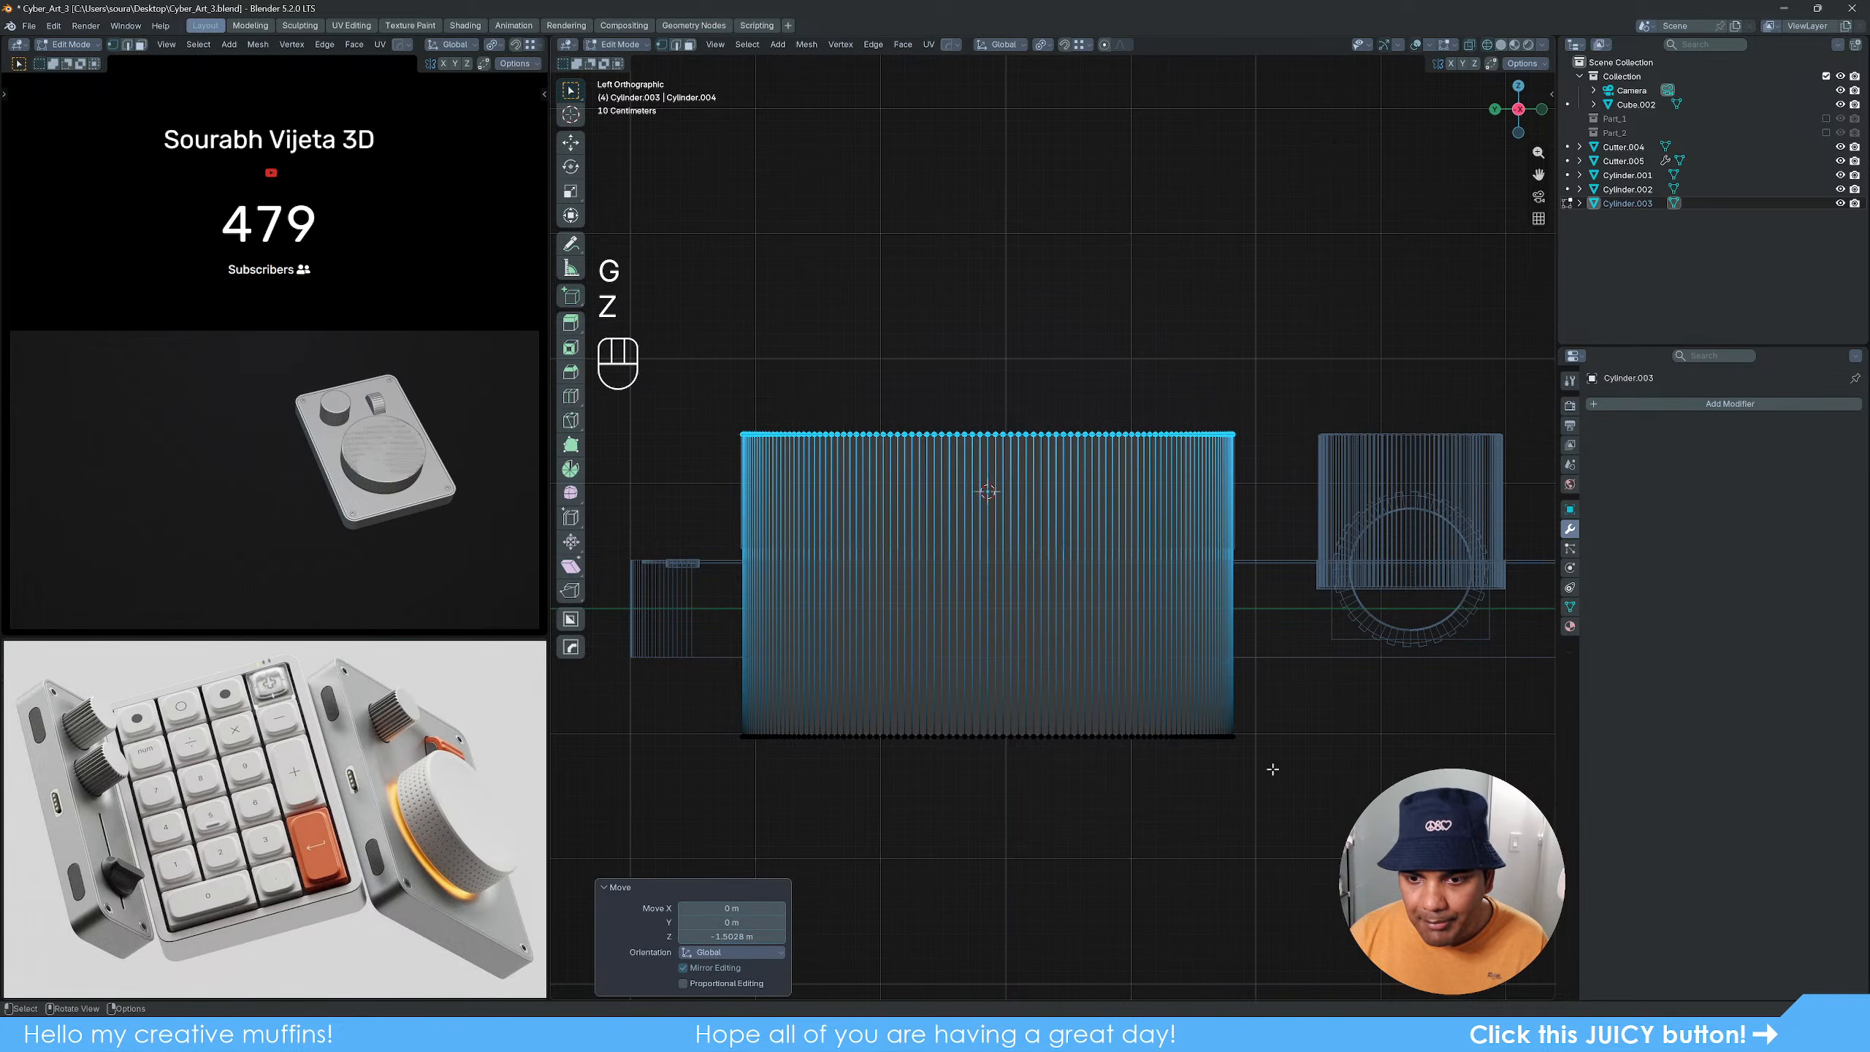
# Step: Raise the new cylinder's bottom vertices along Z to the underside of the old dial's wide upper section
pyautogui.moveTo(1276, 770); pyautogui.dragTo(732, 714)
pyautogui.press('g')
pyautogui.press('z')
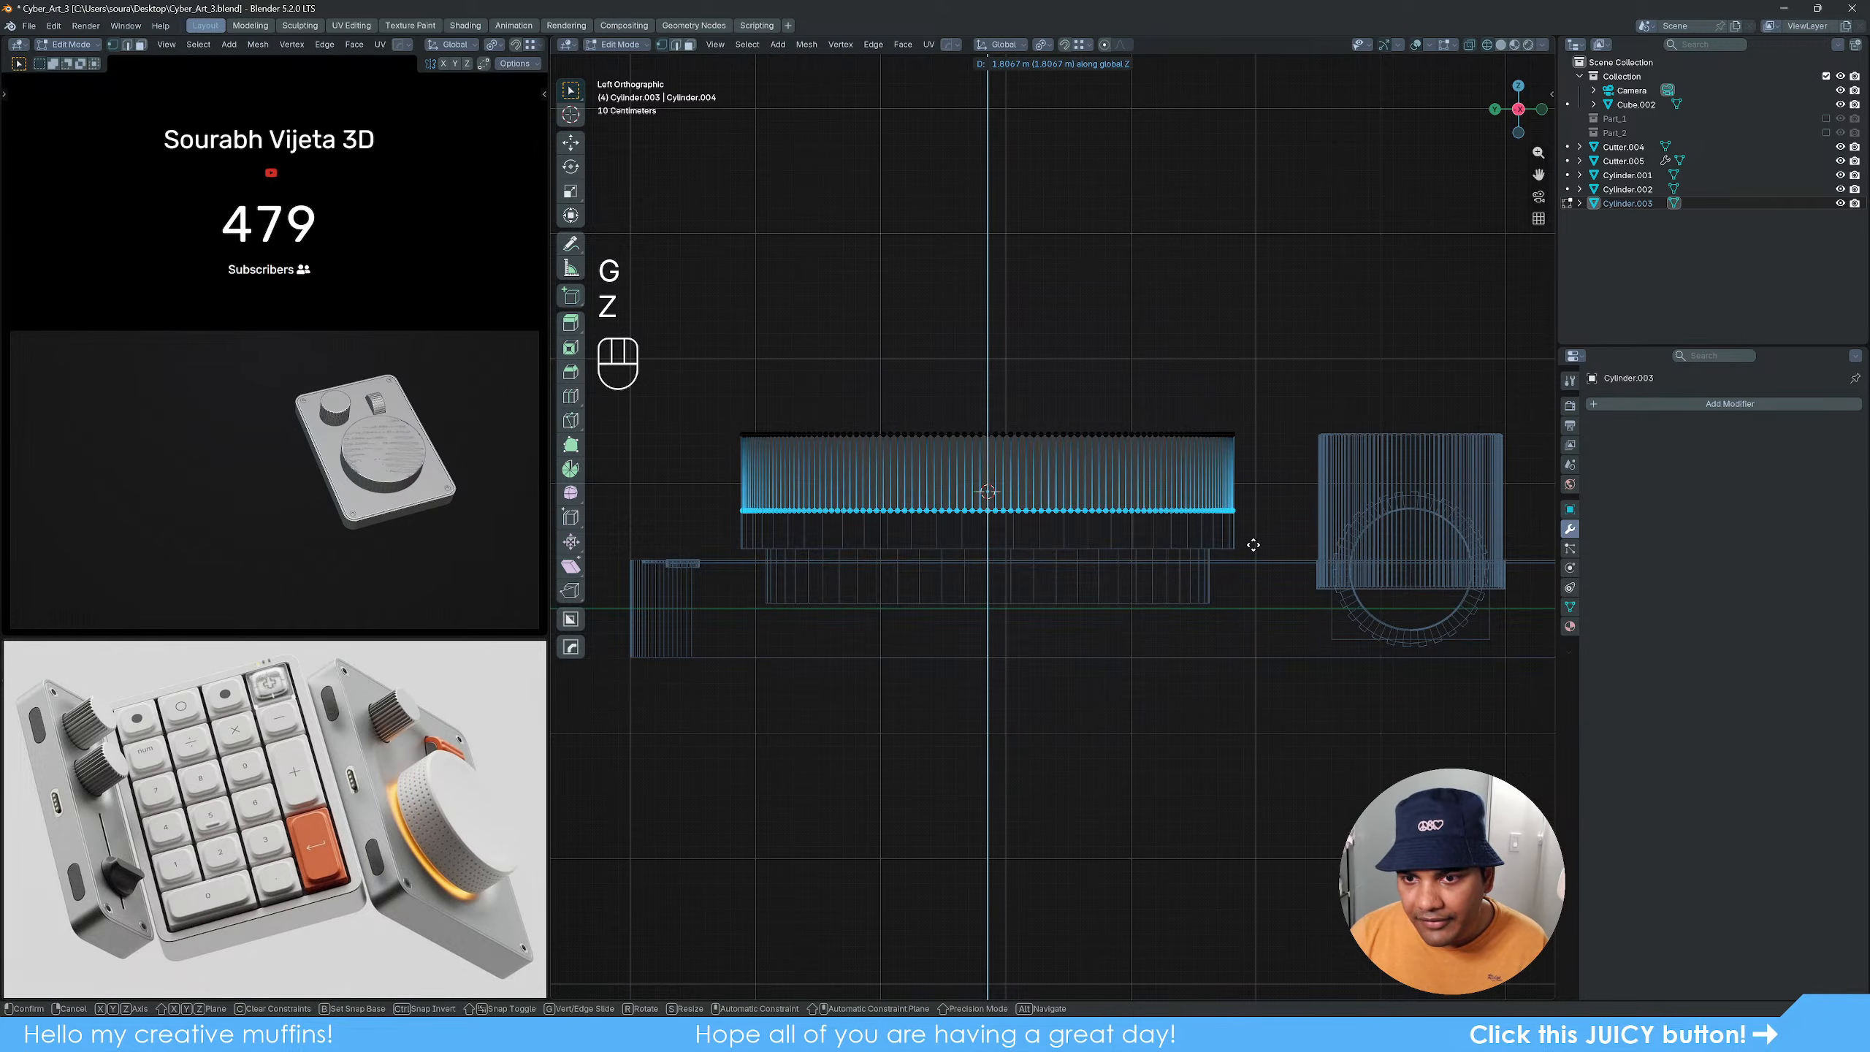
pyautogui.keyDown('ctrl'); pyautogui.click(1246, 549); pyautogui.keyUp('ctrl')
pyautogui.moveTo(1007, 601); pyautogui.dragTo(994, 551, button='middle')
pyautogui.press('Tab')
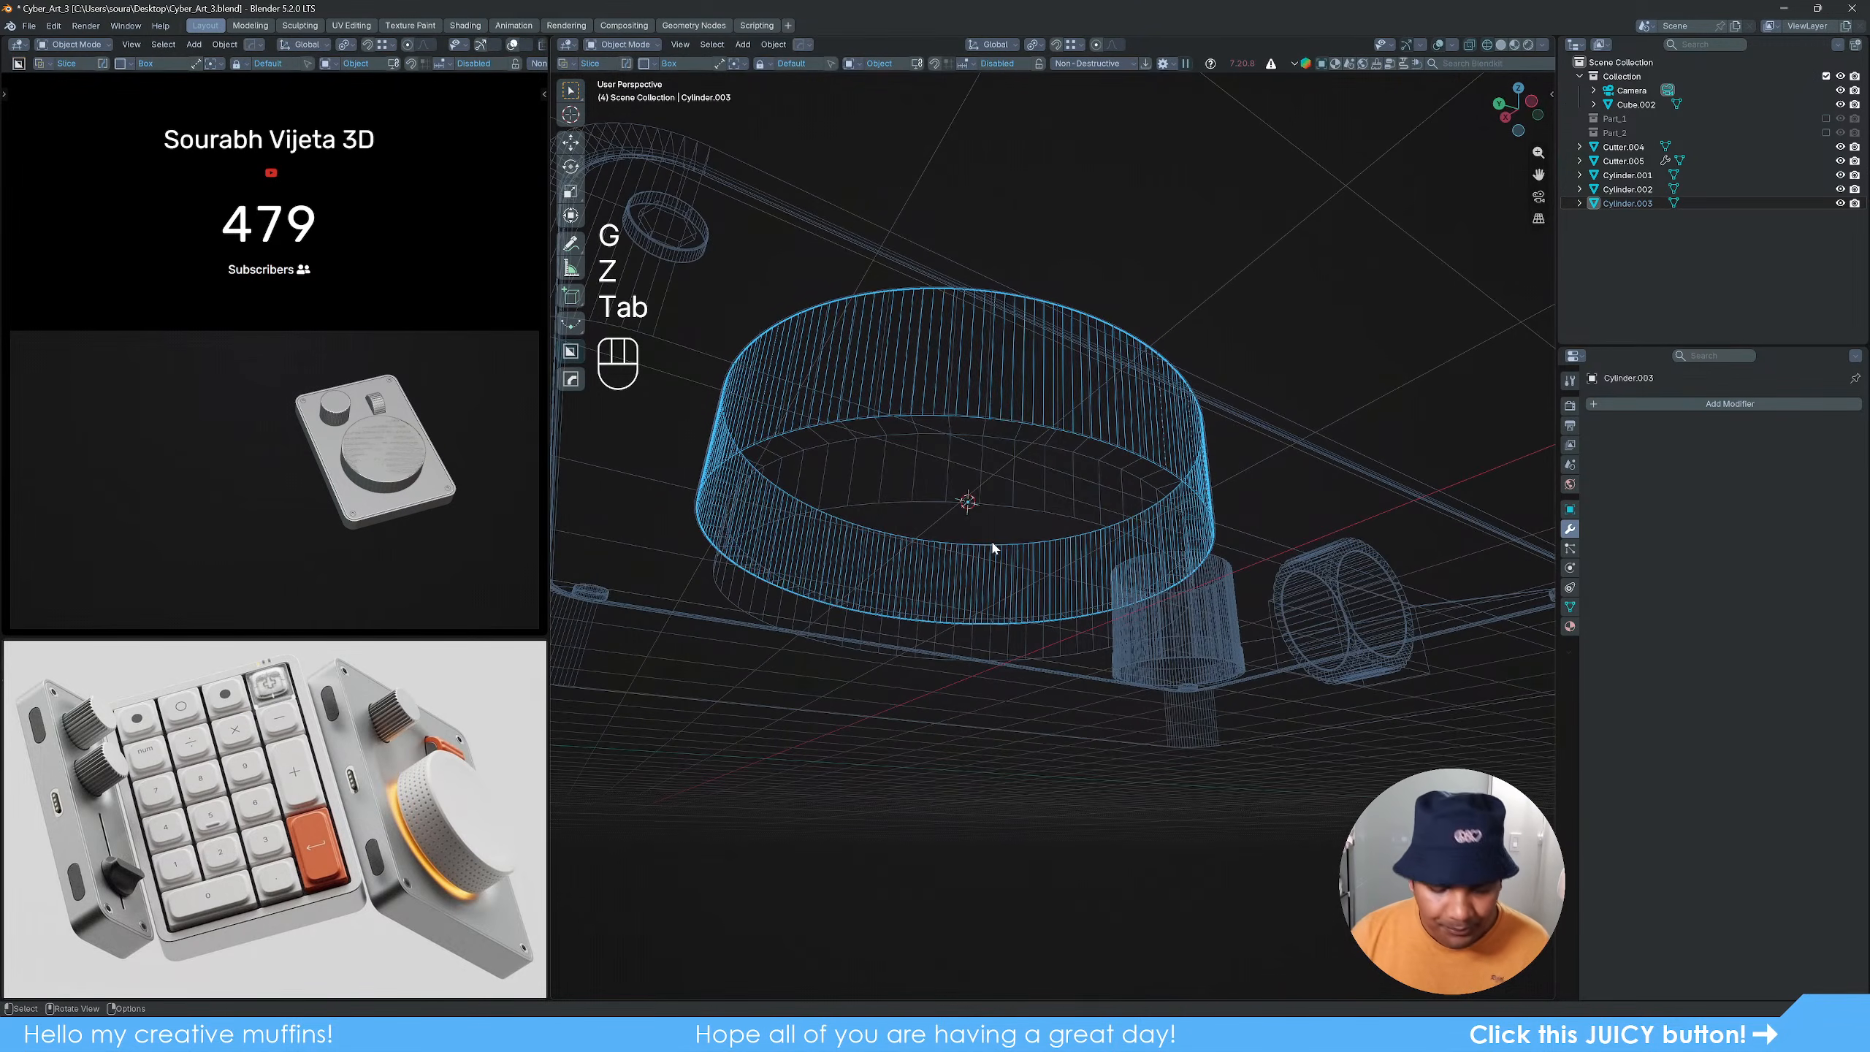
# Step: Inset the new cylinder's bottom face by about 0.098 m to match the old dial's narrower base
pyautogui.press('3')
pyautogui.press('Tab')
pyautogui.press('3')
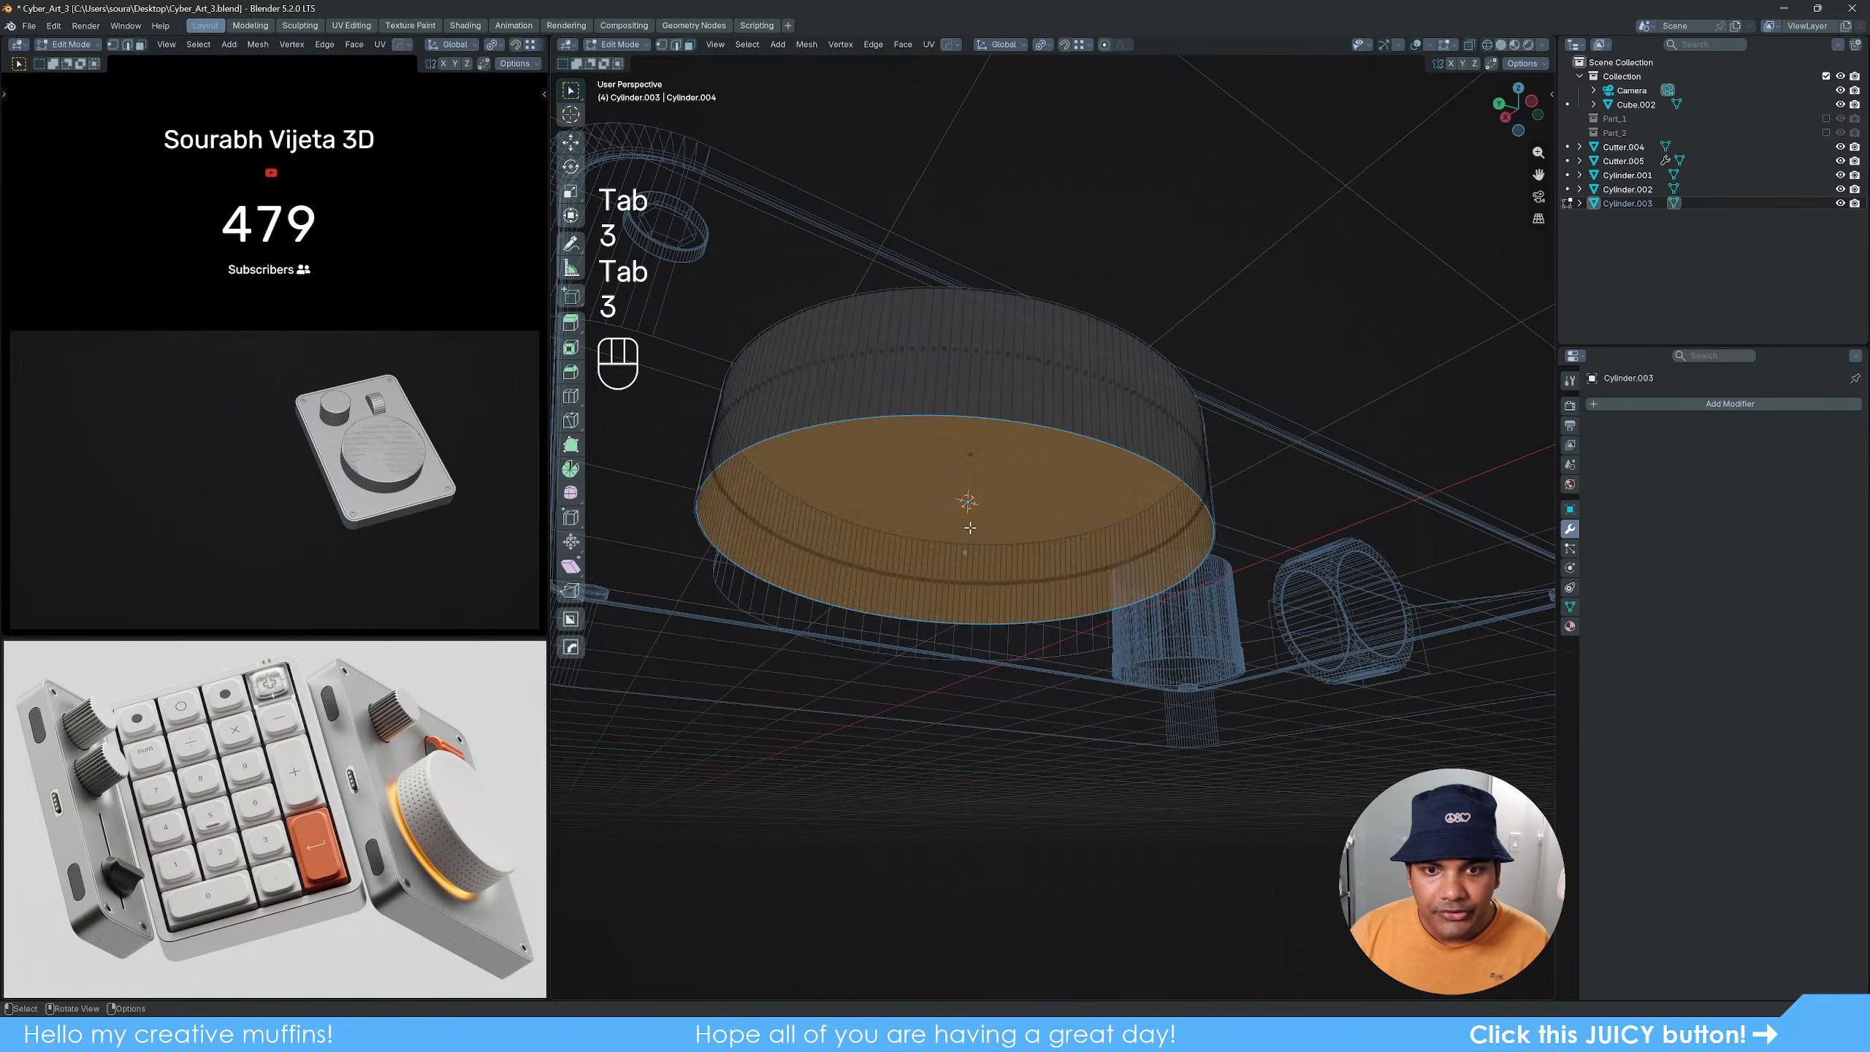
pyautogui.click(977, 561)
pyautogui.moveTo(976, 561); pyautogui.dragTo(998, 533, button='middle')
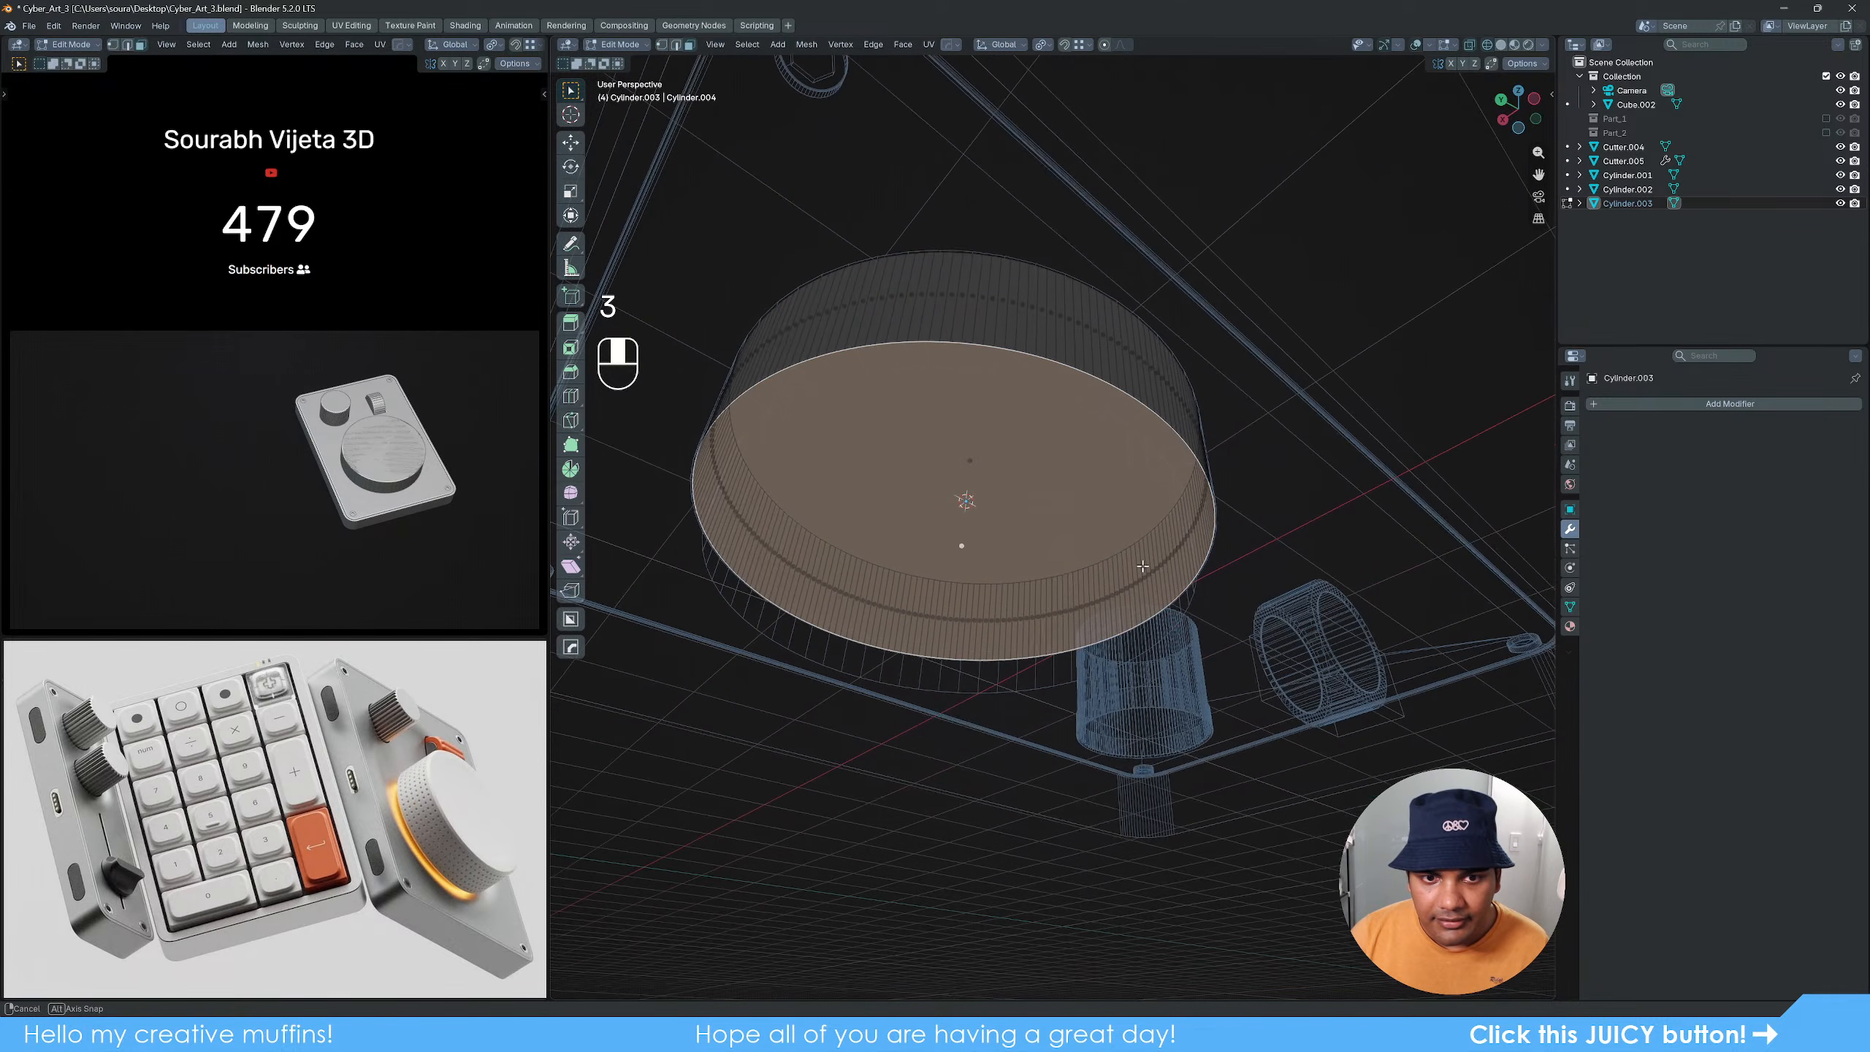
pyautogui.press('i')
pyautogui.press('shift')
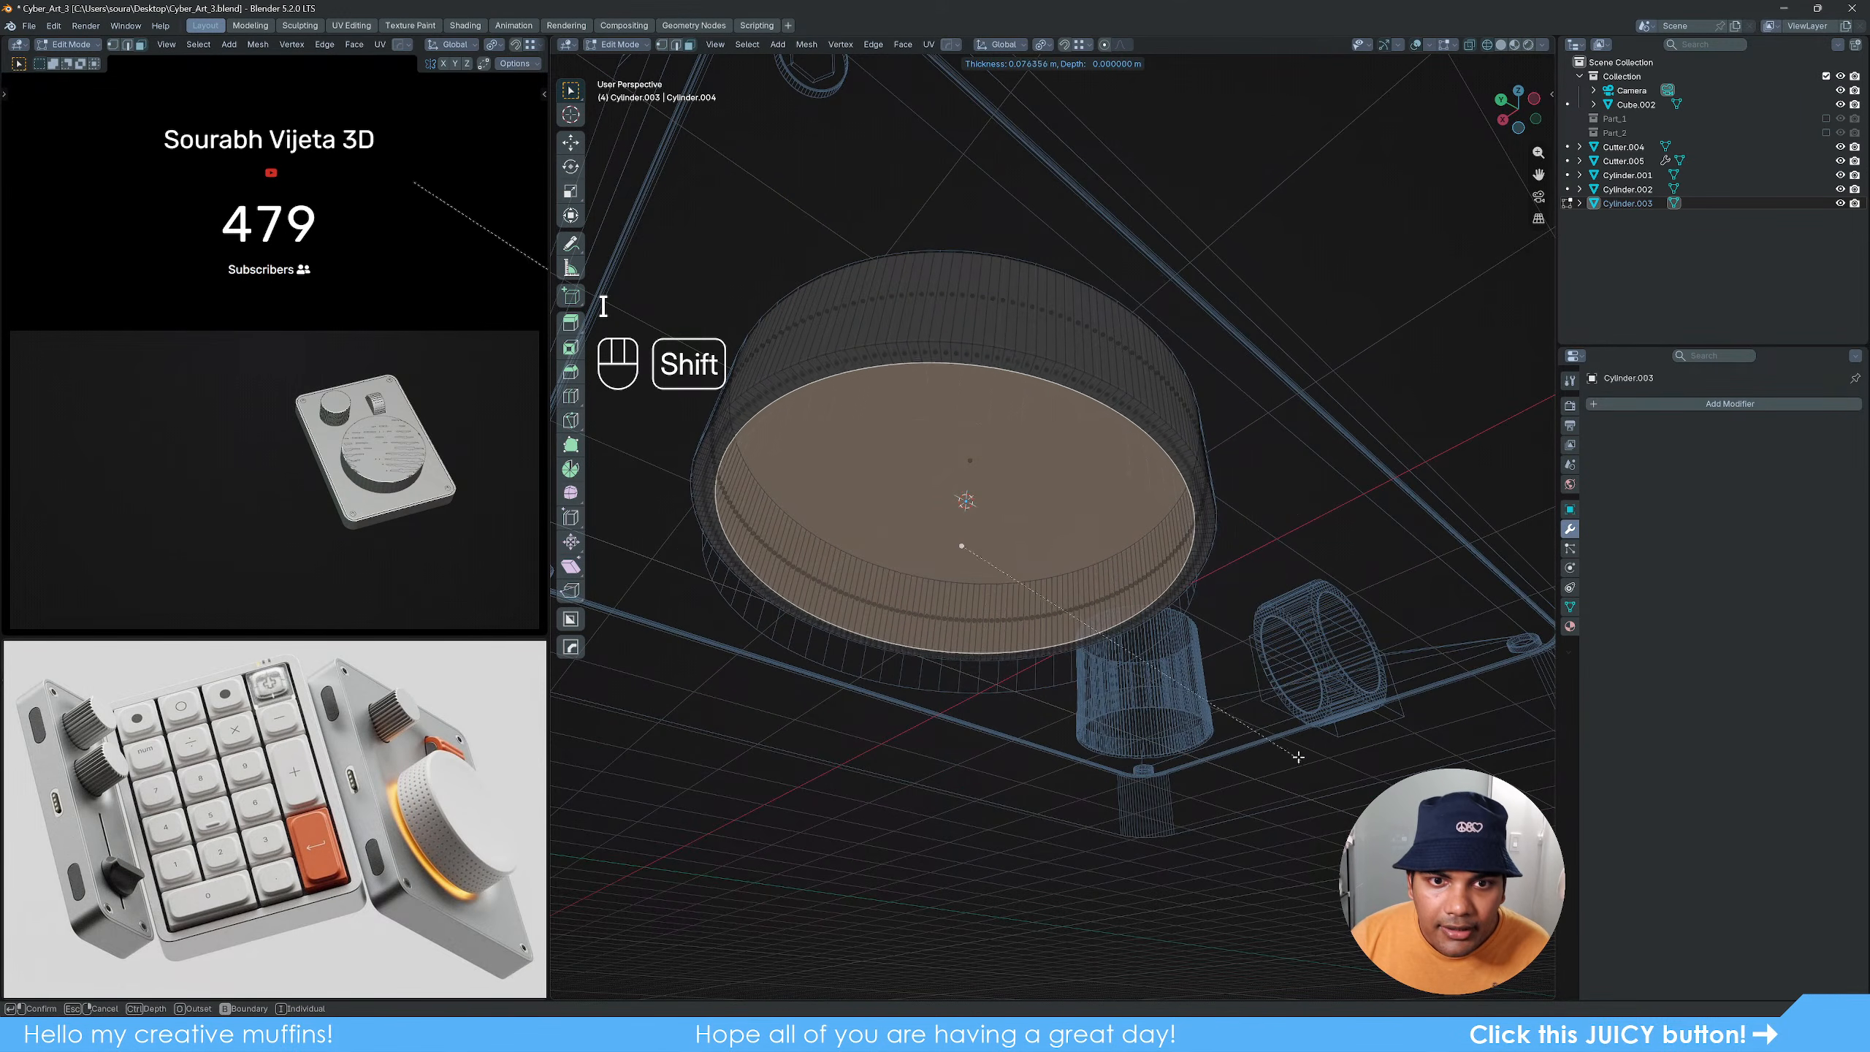
pyautogui.click(1262, 719)
# Step: Extrude the inset bottom face about 0.43 m down along global Z, then return to Object Mode with solid shading
pyautogui.moveTo(1262, 718)
pyautogui.keyDown('alt'); pyautogui.mouseDown(button='middle')
pyautogui.moveTo(1356, 720)
pyautogui.moveTo(1251, 716)
pyautogui.mouseUp(button='middle'); pyautogui.keyUp('alt')
pyautogui.press('e')
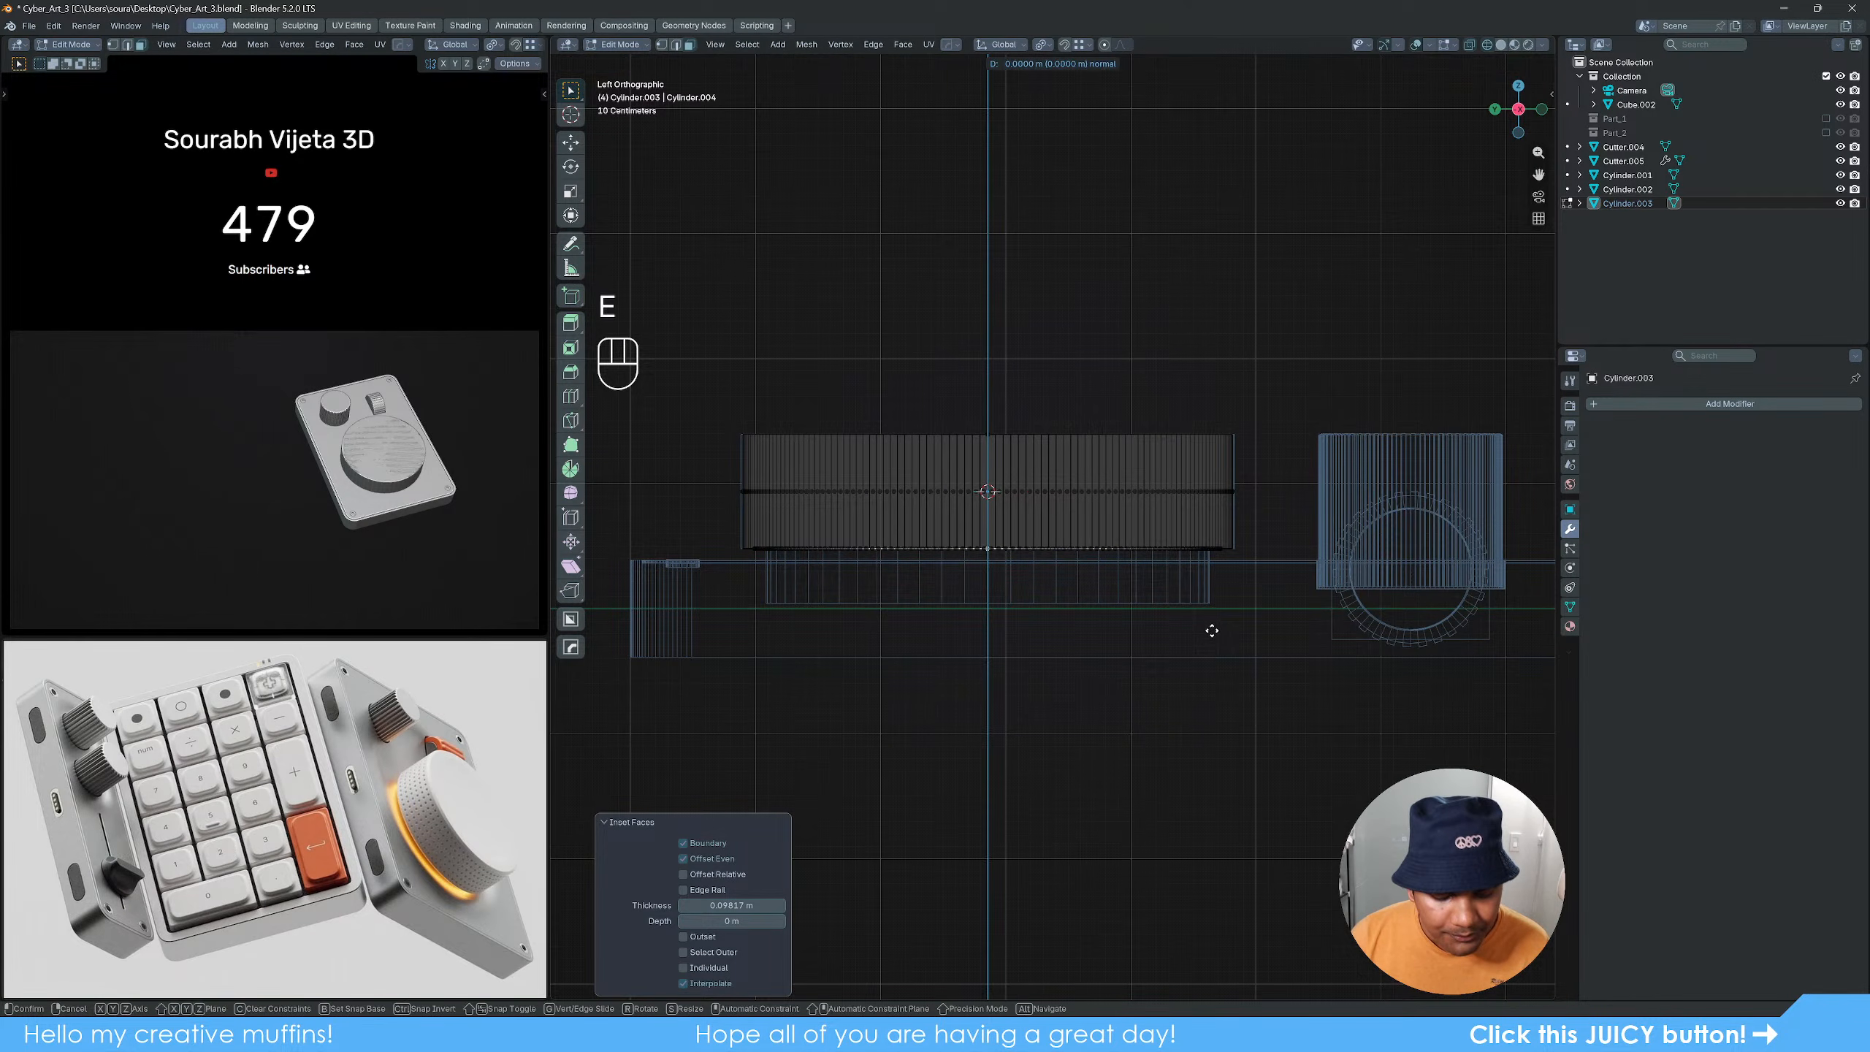
pyautogui.press('z')
pyautogui.press('shift')
pyautogui.press('z')
pyautogui.press('shift')
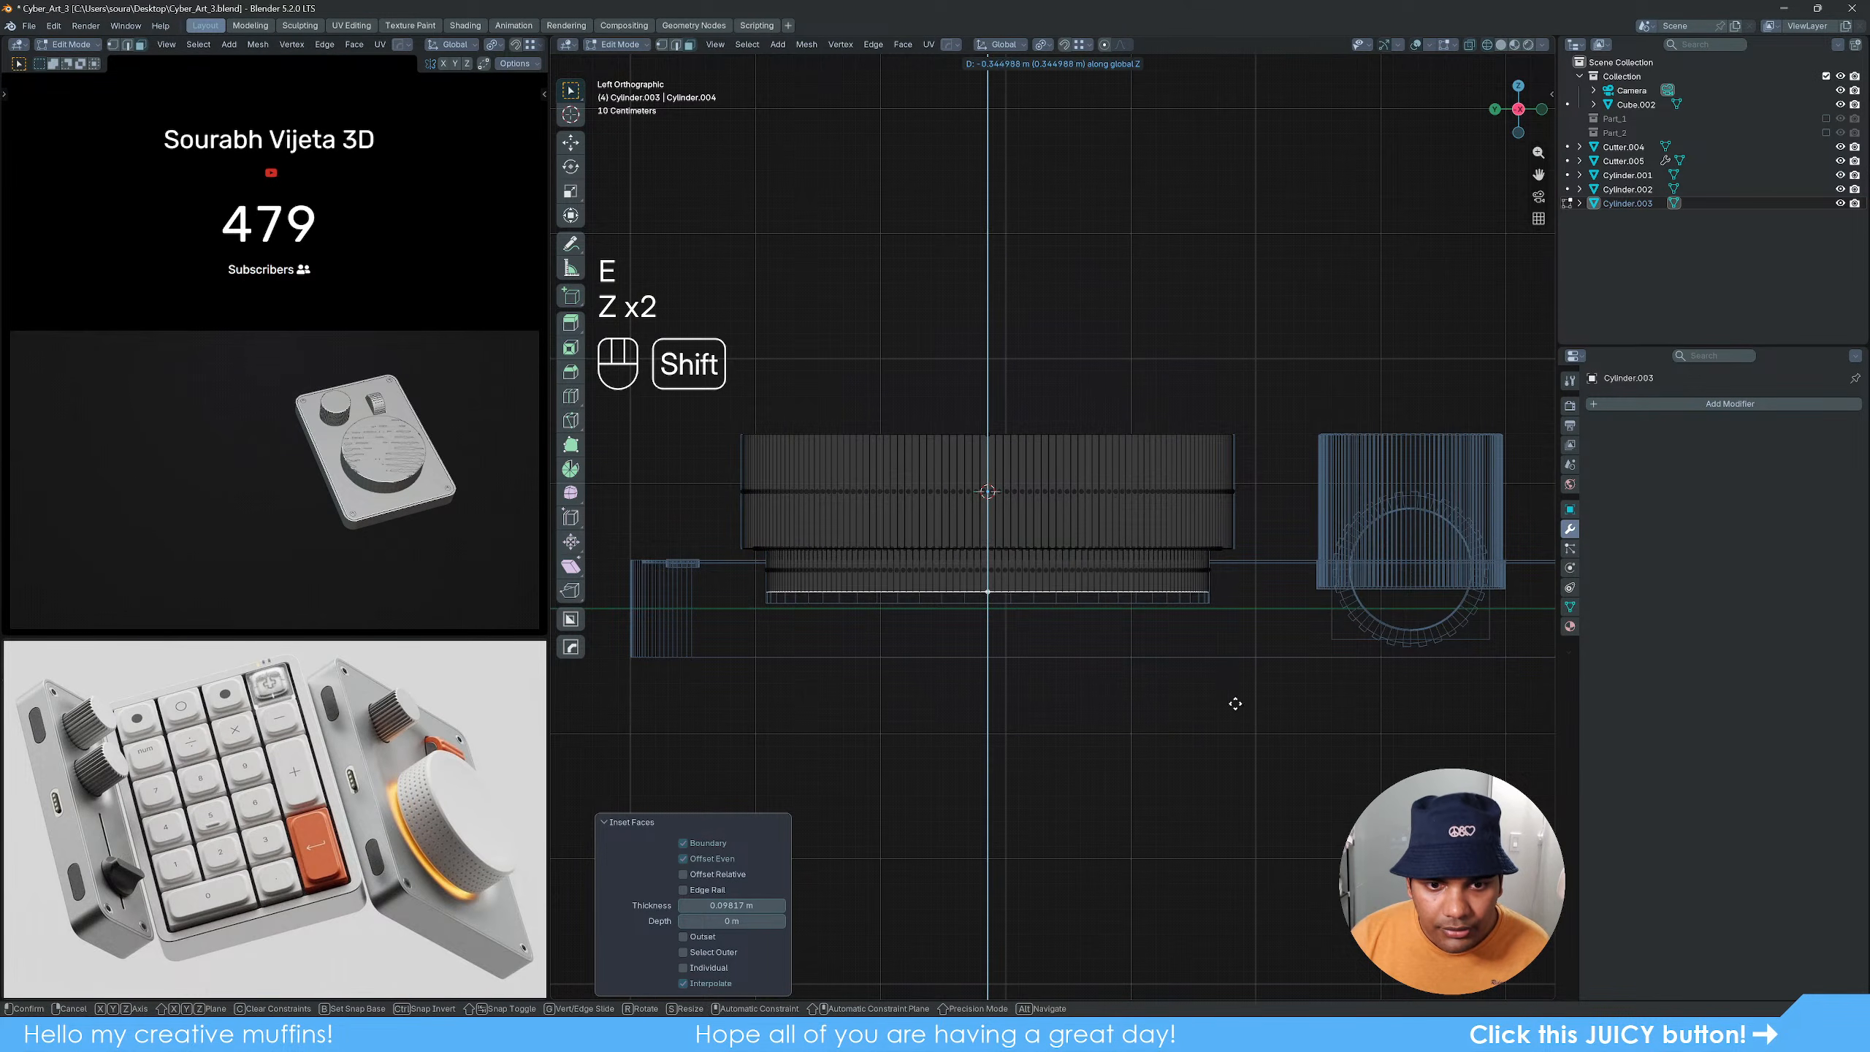
pyautogui.click(1214, 759)
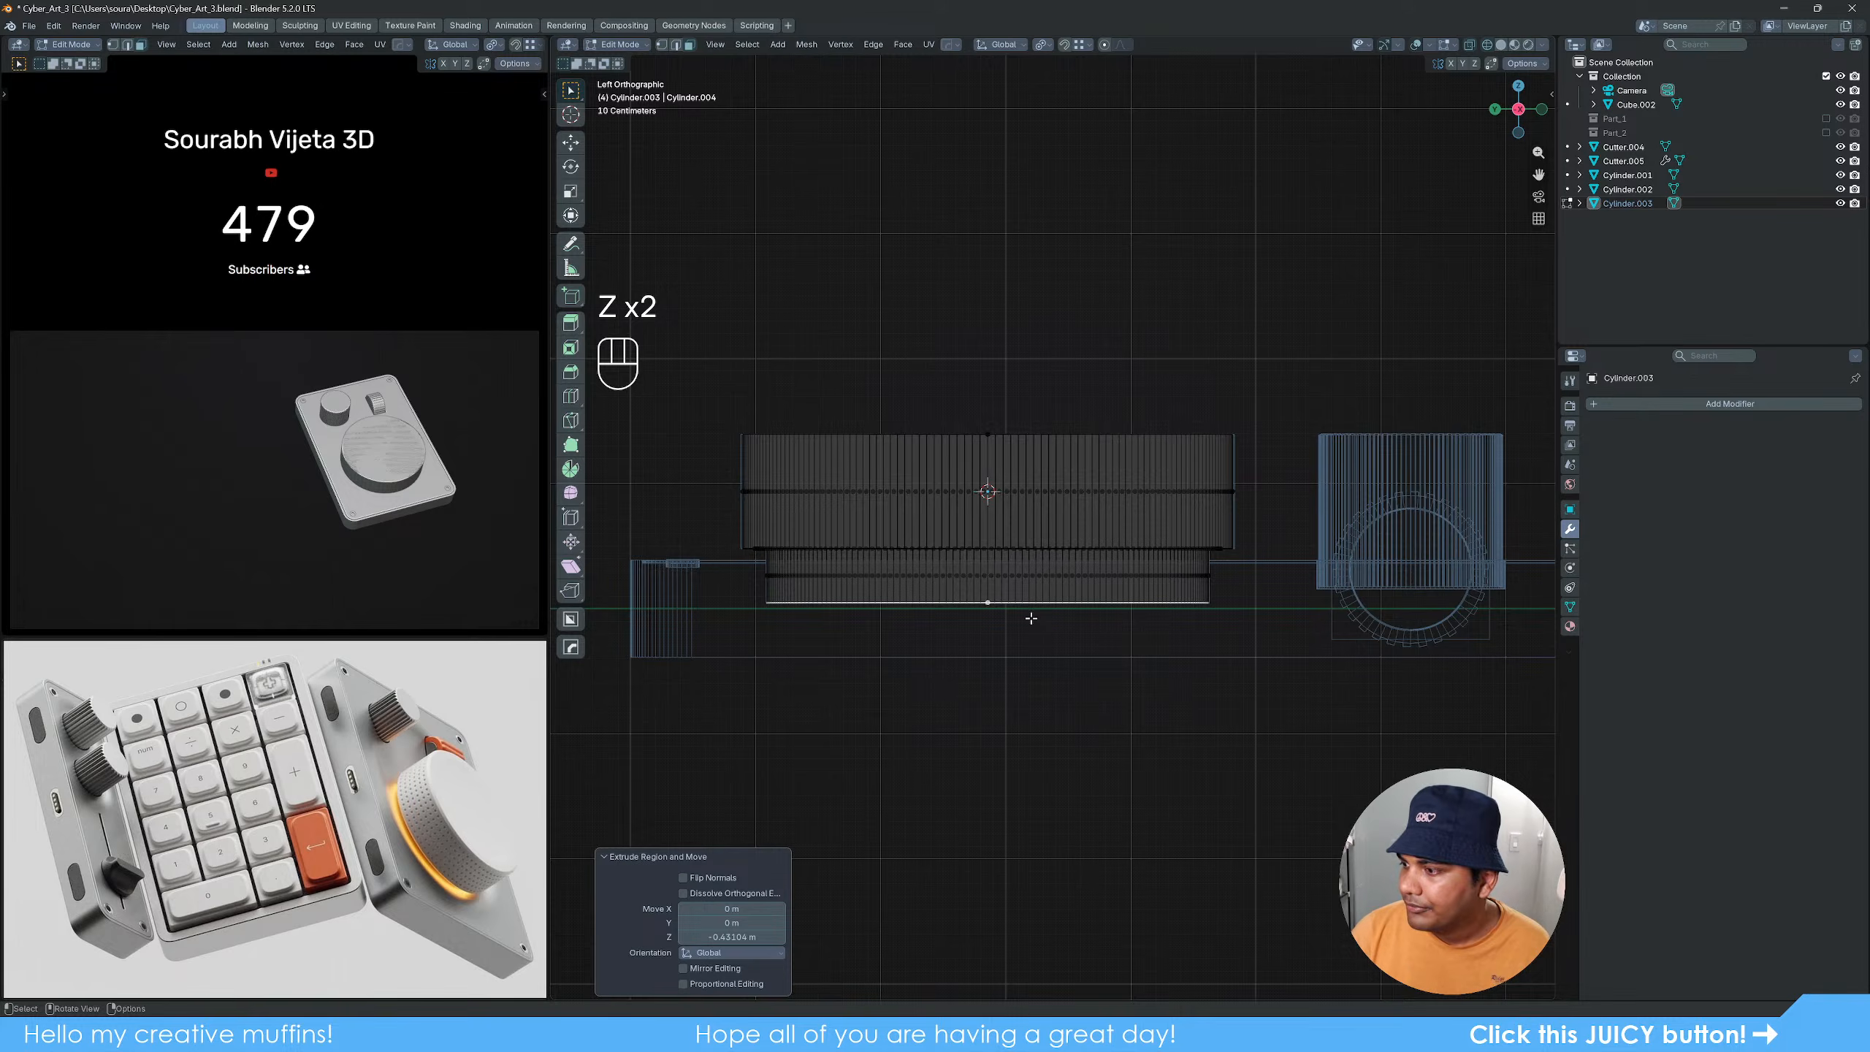
pyautogui.press('Tab')
pyautogui.moveTo(961, 624)
pyautogui.mouseDown(button='middle')
pyautogui.moveTo(954, 593)
pyautogui.moveTo(1223, 640)
pyautogui.mouseUp(button='middle')
pyautogui.press('z')
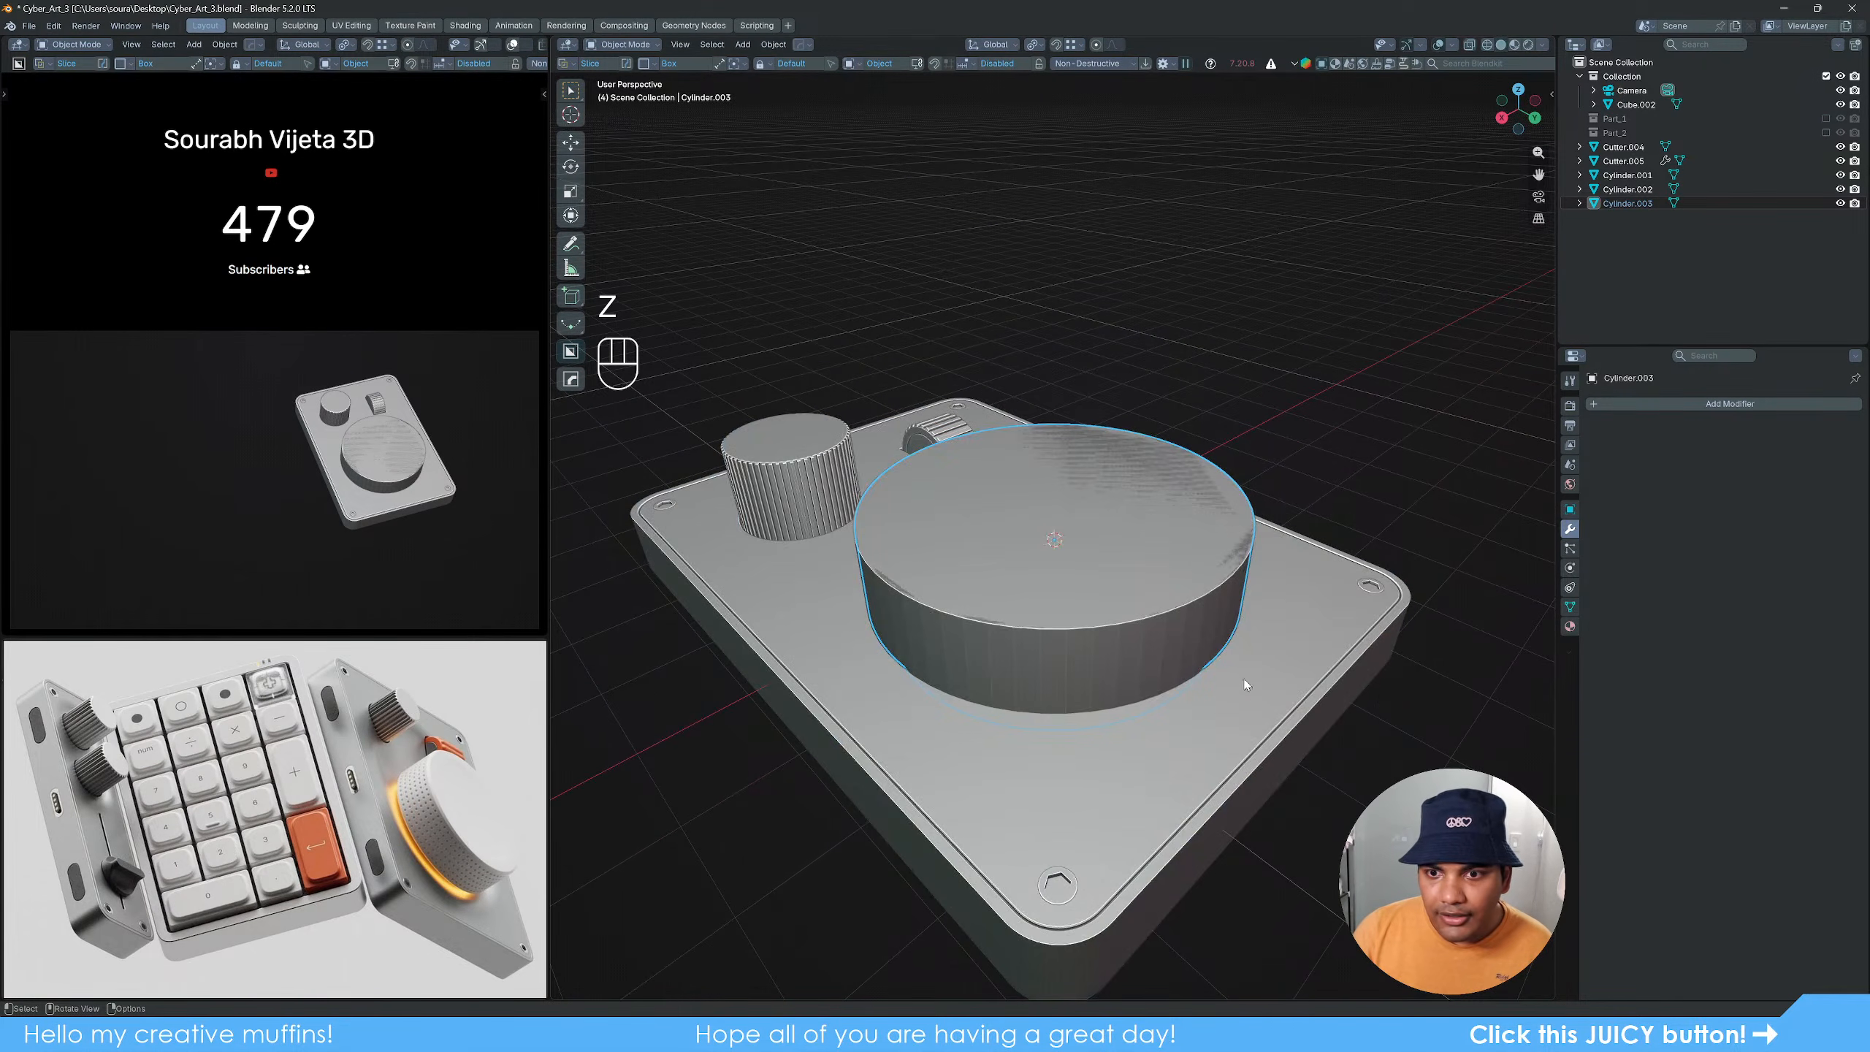
# Step: Delete the old dial Cylinder.002 that overlaps the new one
pyautogui.scroll(4, 1234, 632)
pyautogui.click(1292, 555)
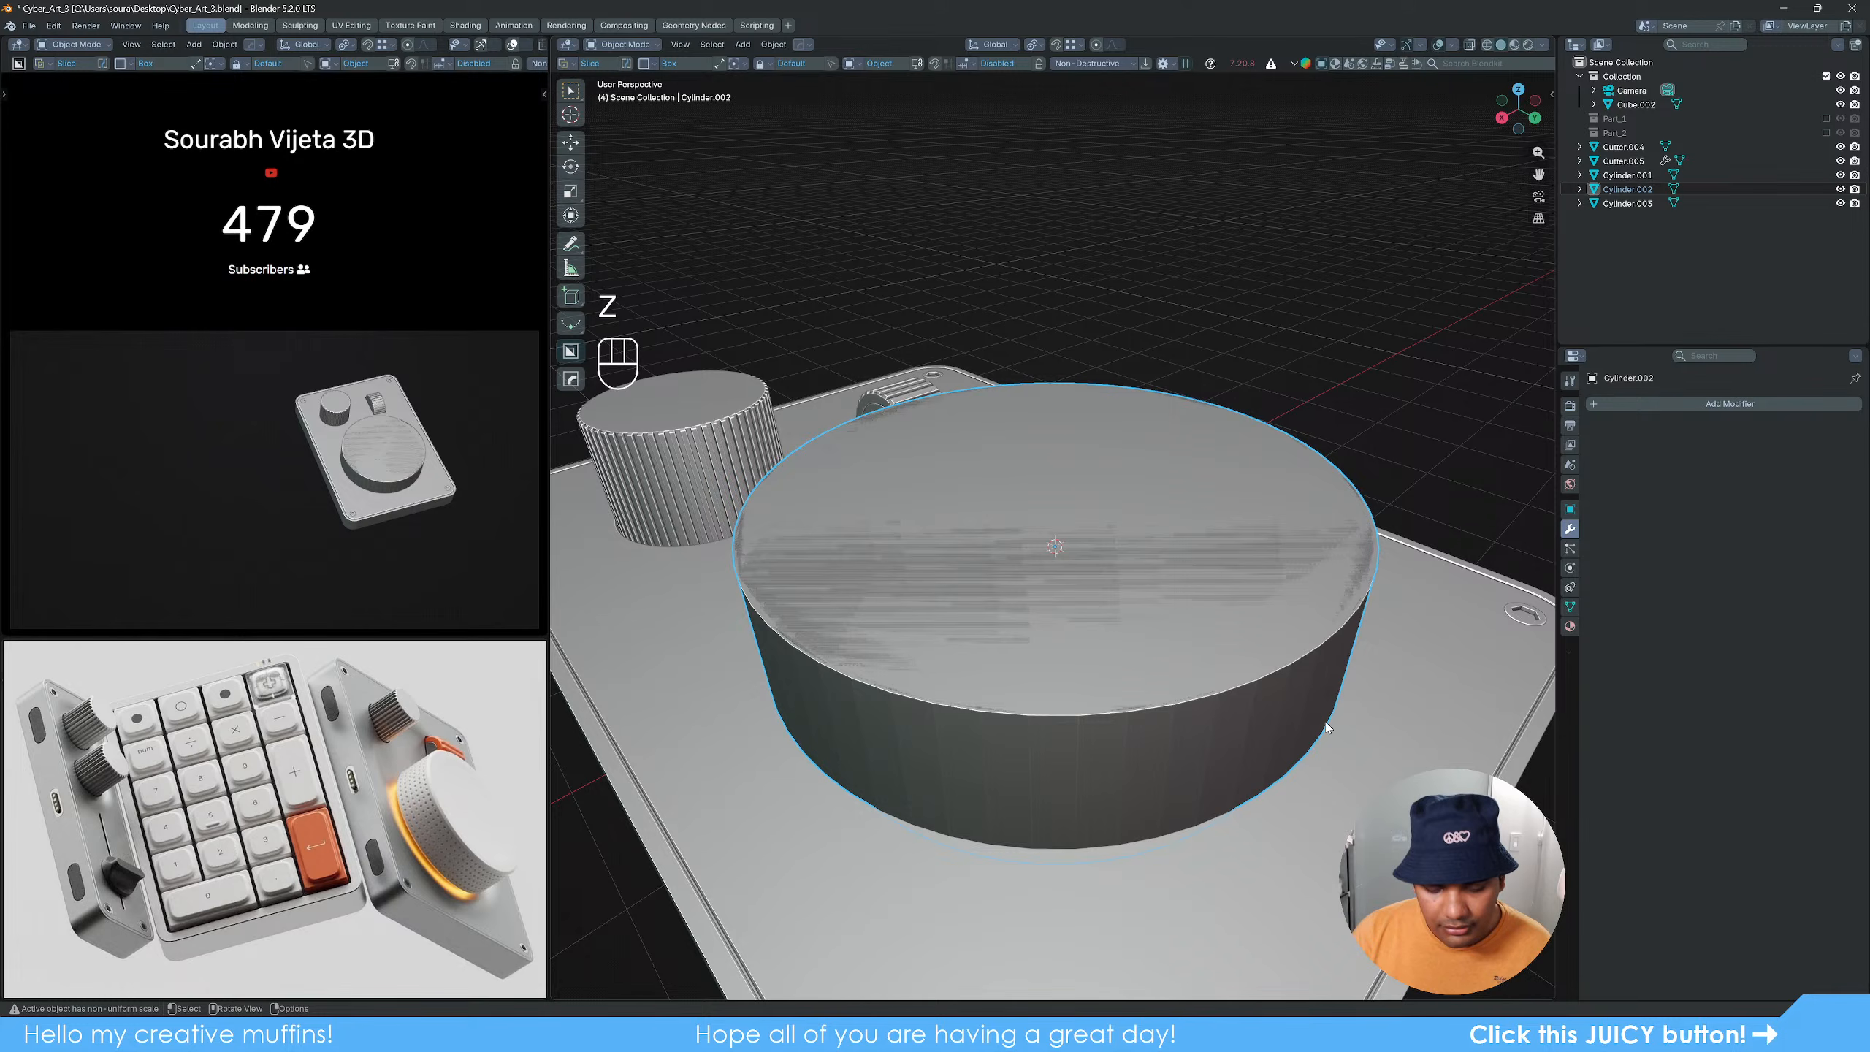
pyautogui.press('g')
pyautogui.click(1362, 772)
pyautogui.press('Delete')
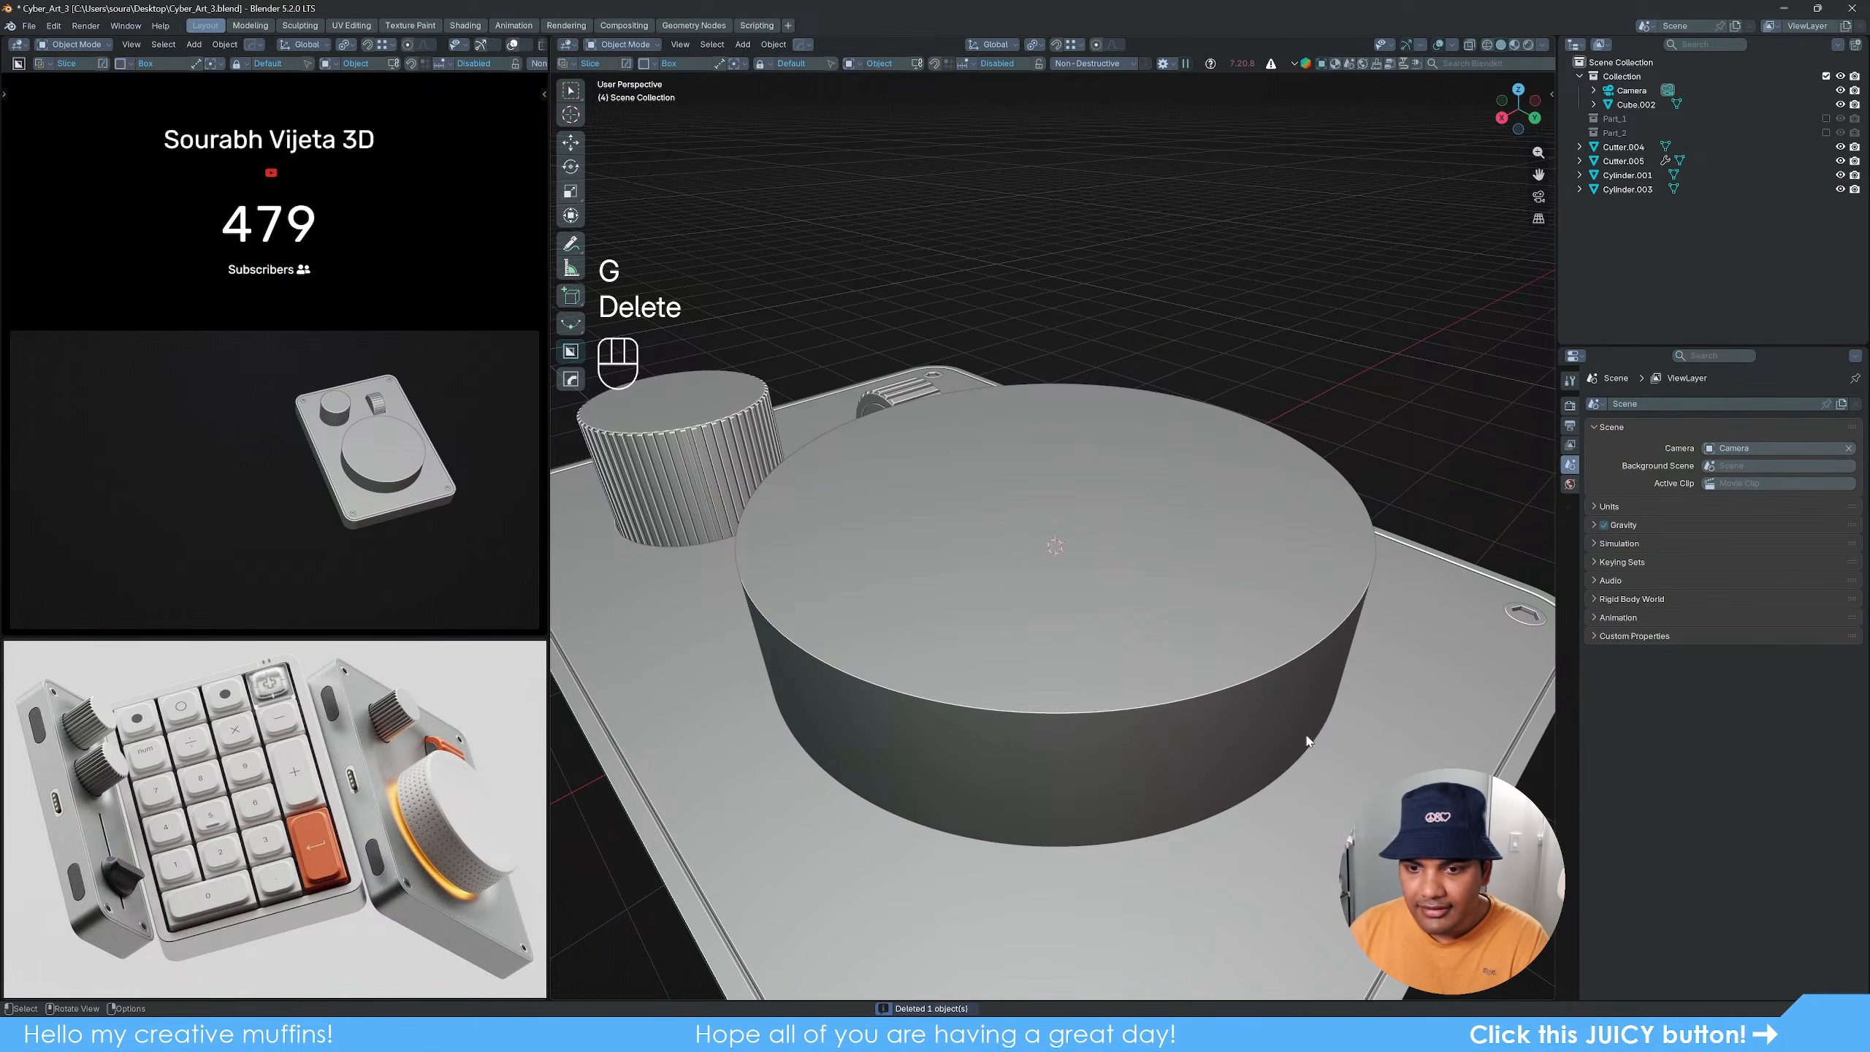
# Step: Select the new dial and apply all its transforms
pyautogui.click(1108, 655)
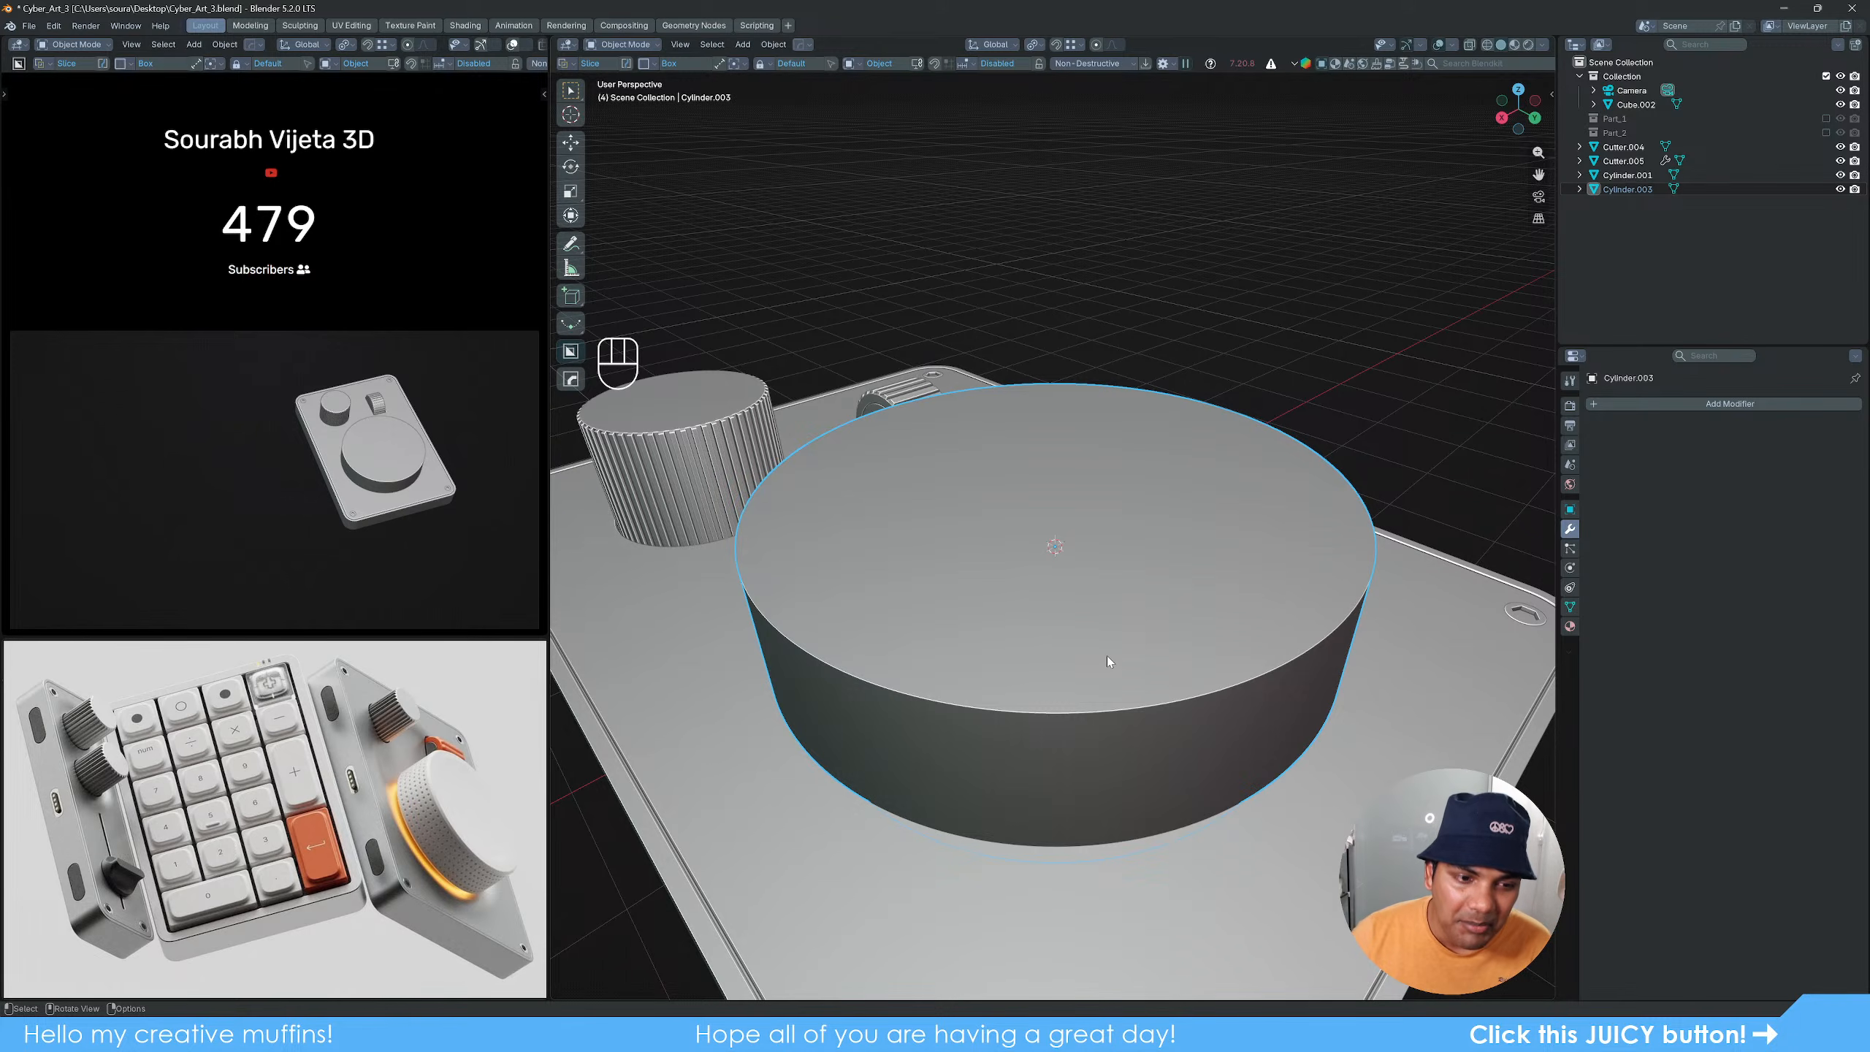
pyautogui.moveTo(1107, 648)
pyautogui.mouseDown(button='middle')
pyautogui.moveTo(1093, 635)
pyautogui.moveTo(1109, 643)
pyautogui.mouseUp(button='middle')
pyautogui.scroll(2, 1109, 643)
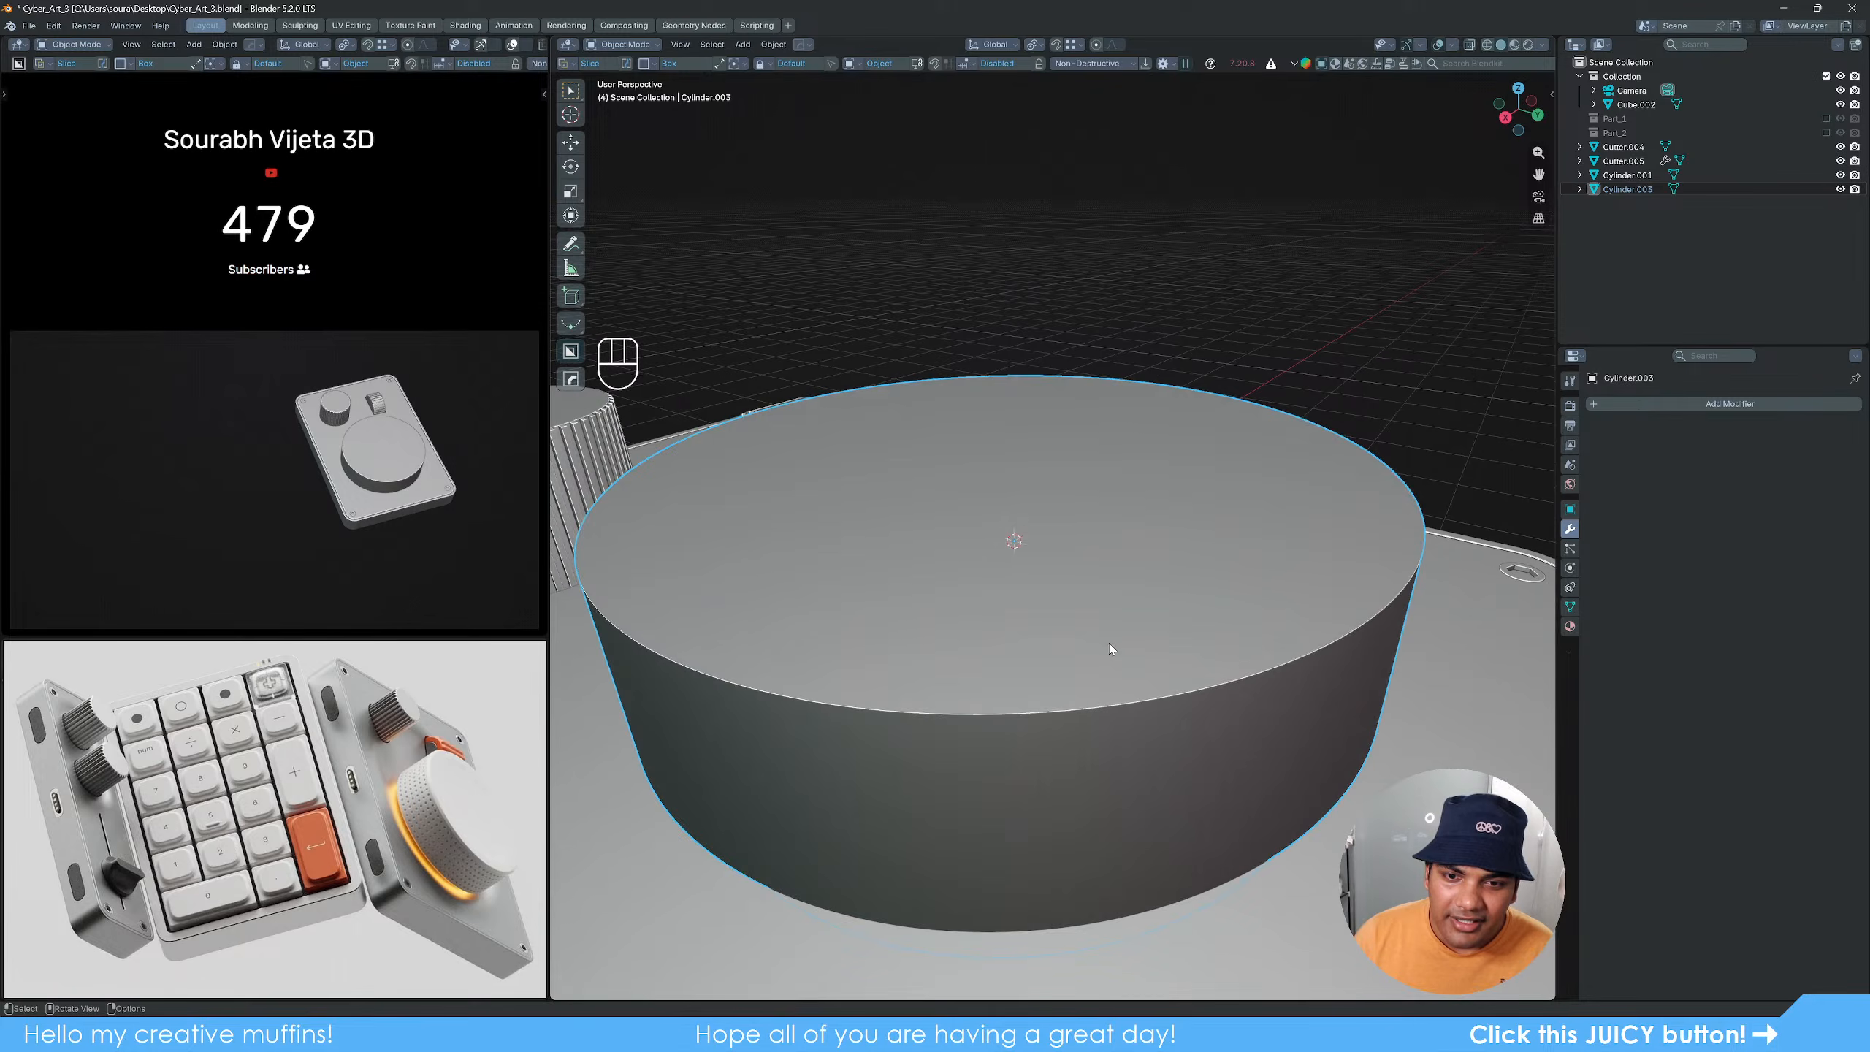
pyautogui.press('Tab')
pyautogui.scroll(-2, 1109, 643)
pyautogui.press('Tab')
pyautogui.press('q')
pyautogui.moveTo(1089, 644)
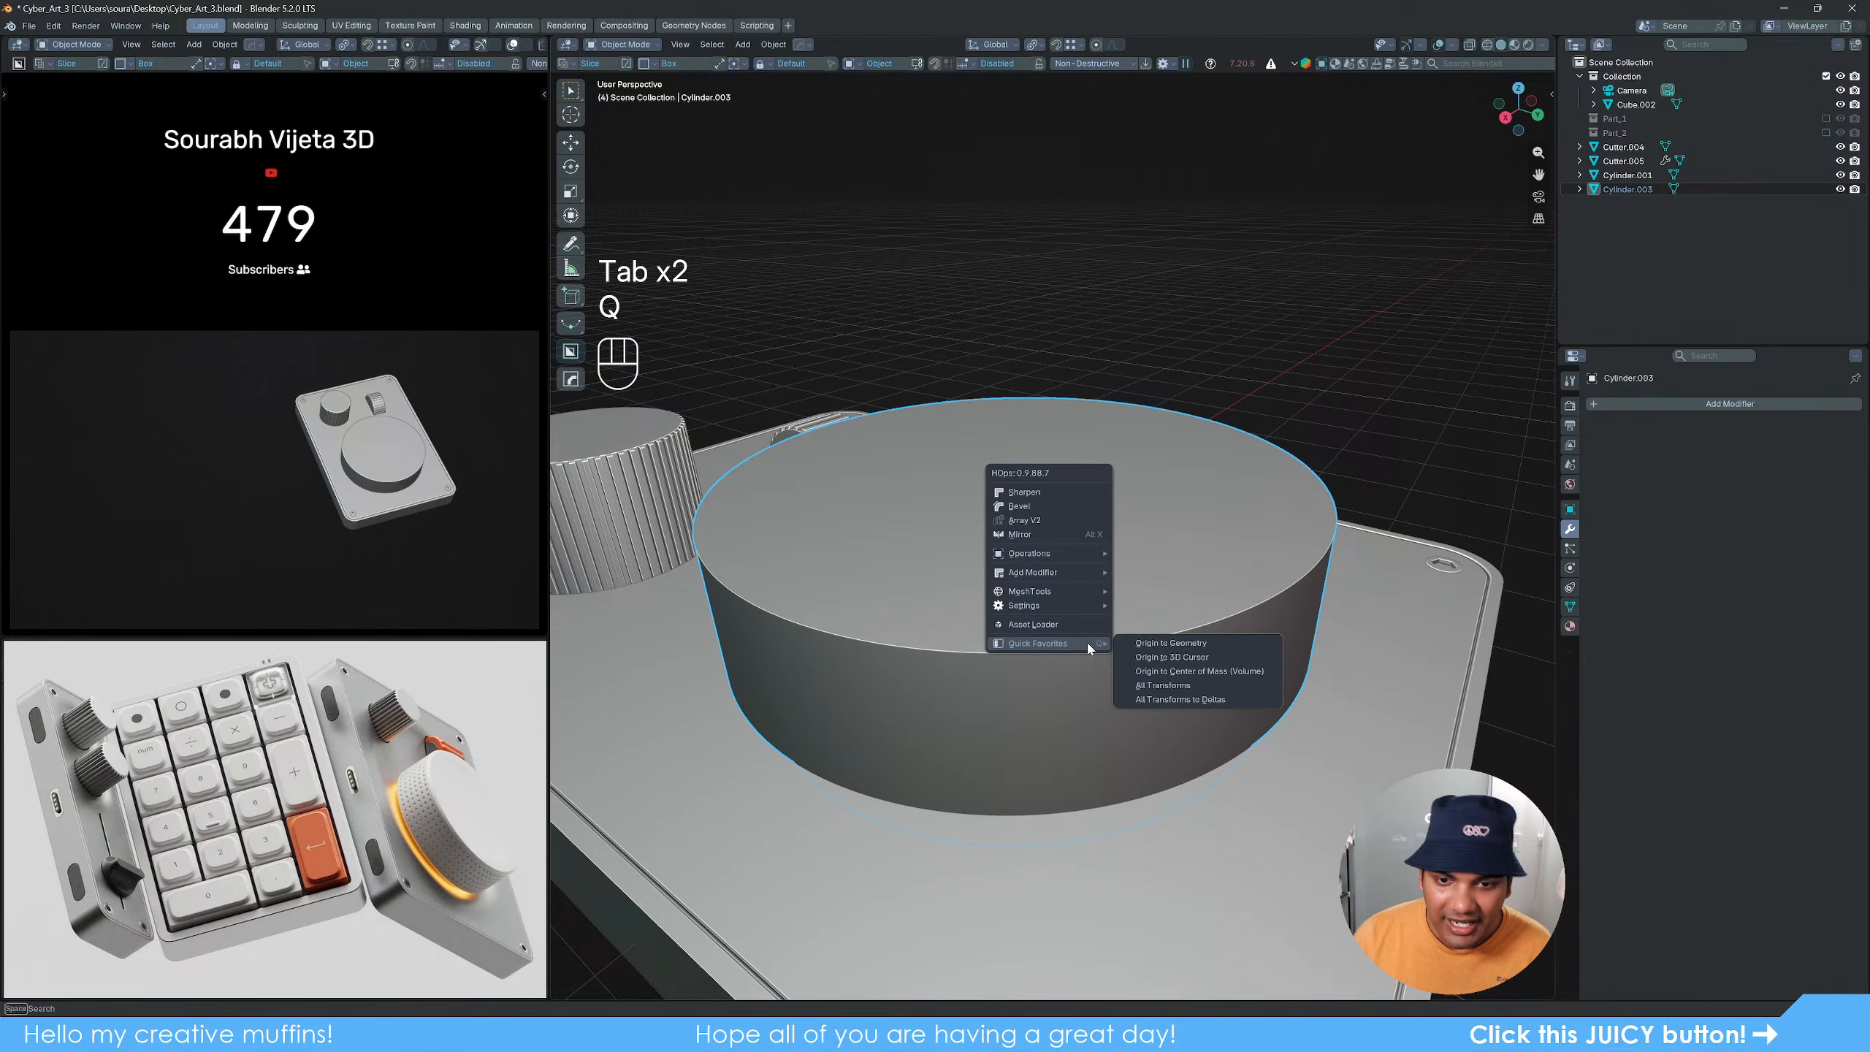
pyautogui.click(1163, 685)
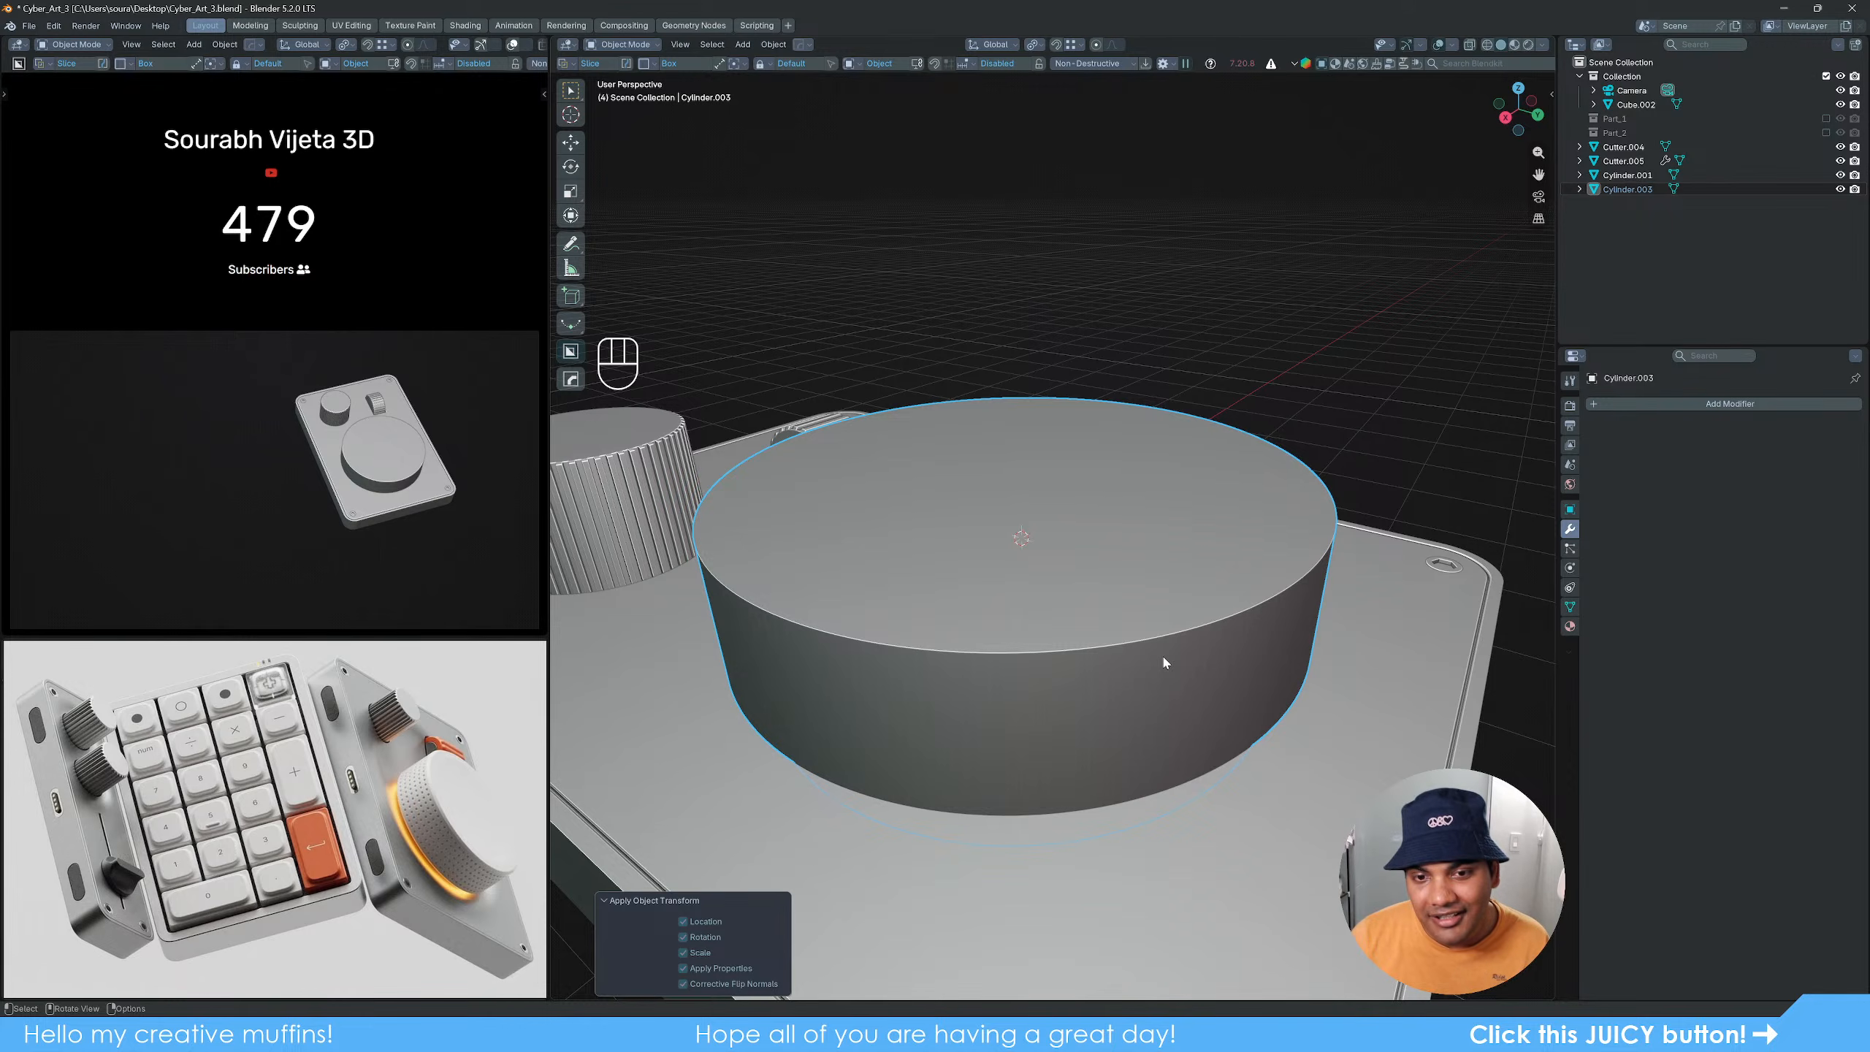
# Step: Bevel the rim of the dial's top face with a width of about 0.0535 m and one segment
pyautogui.press('Tab')
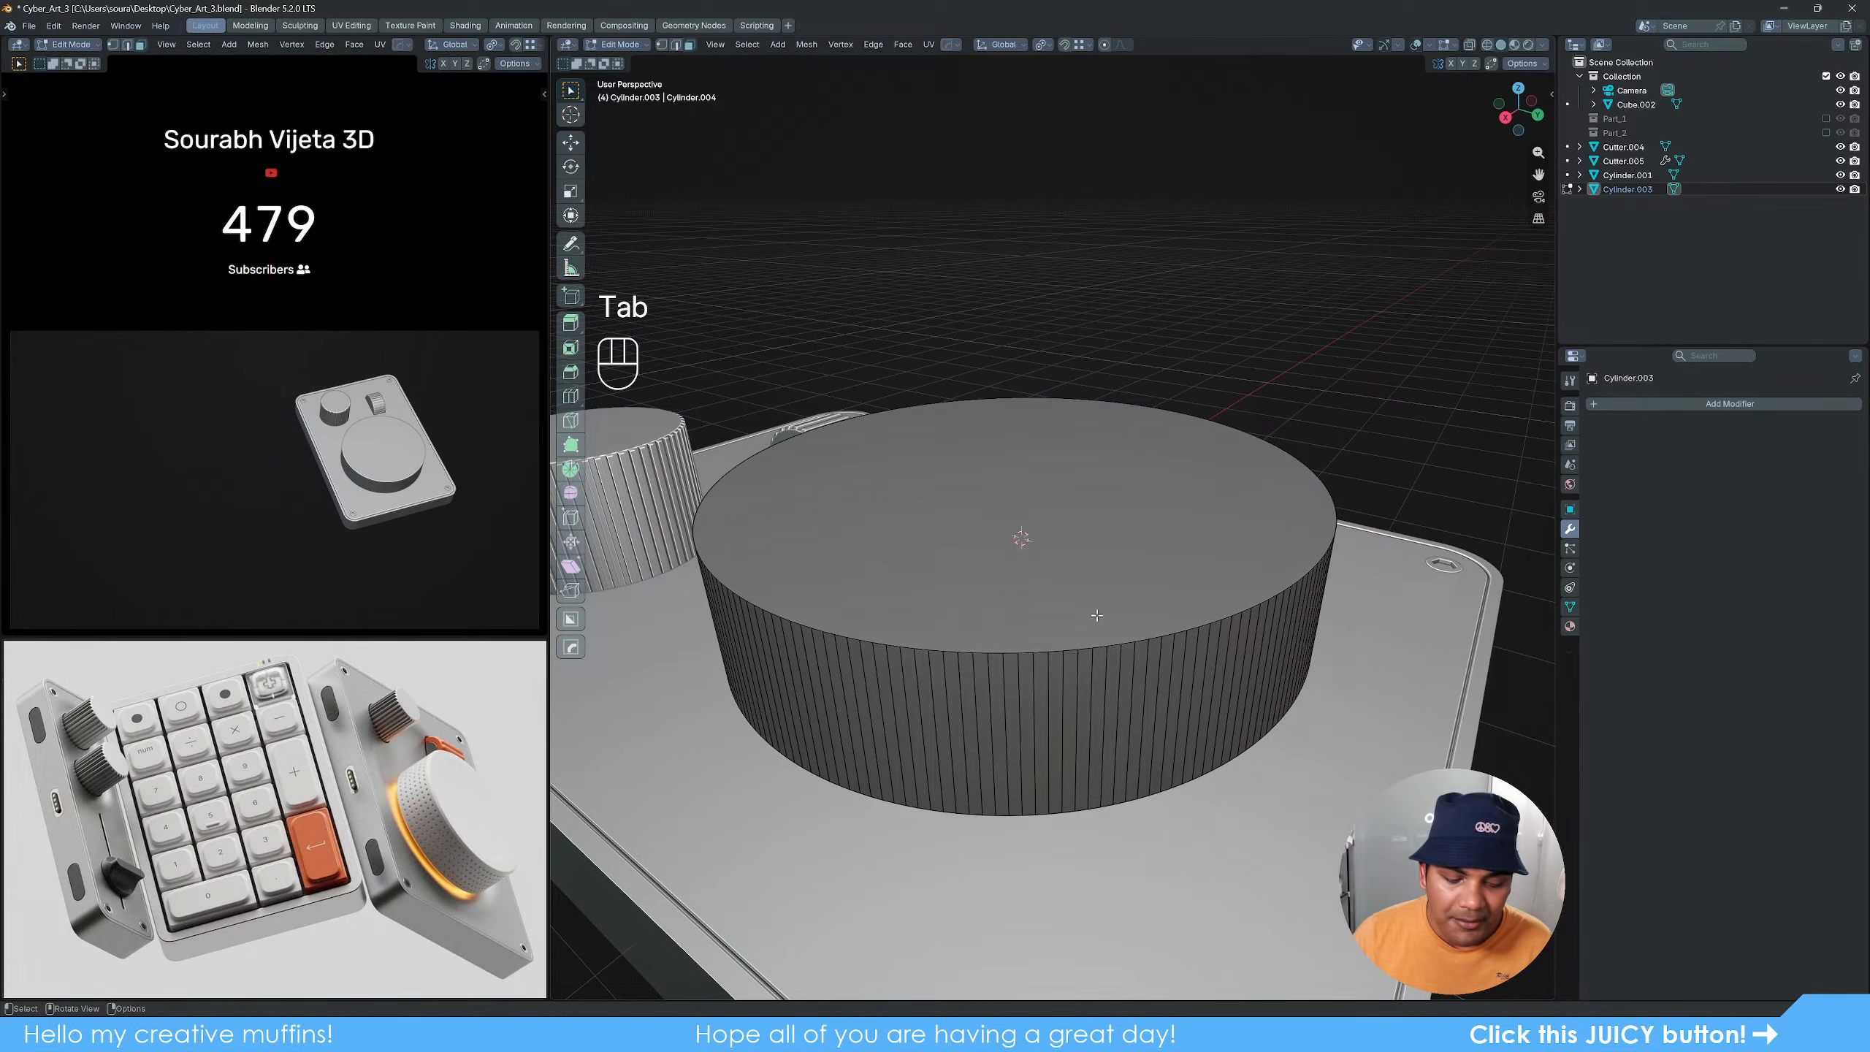
pyautogui.press('3')
pyautogui.click(1059, 585)
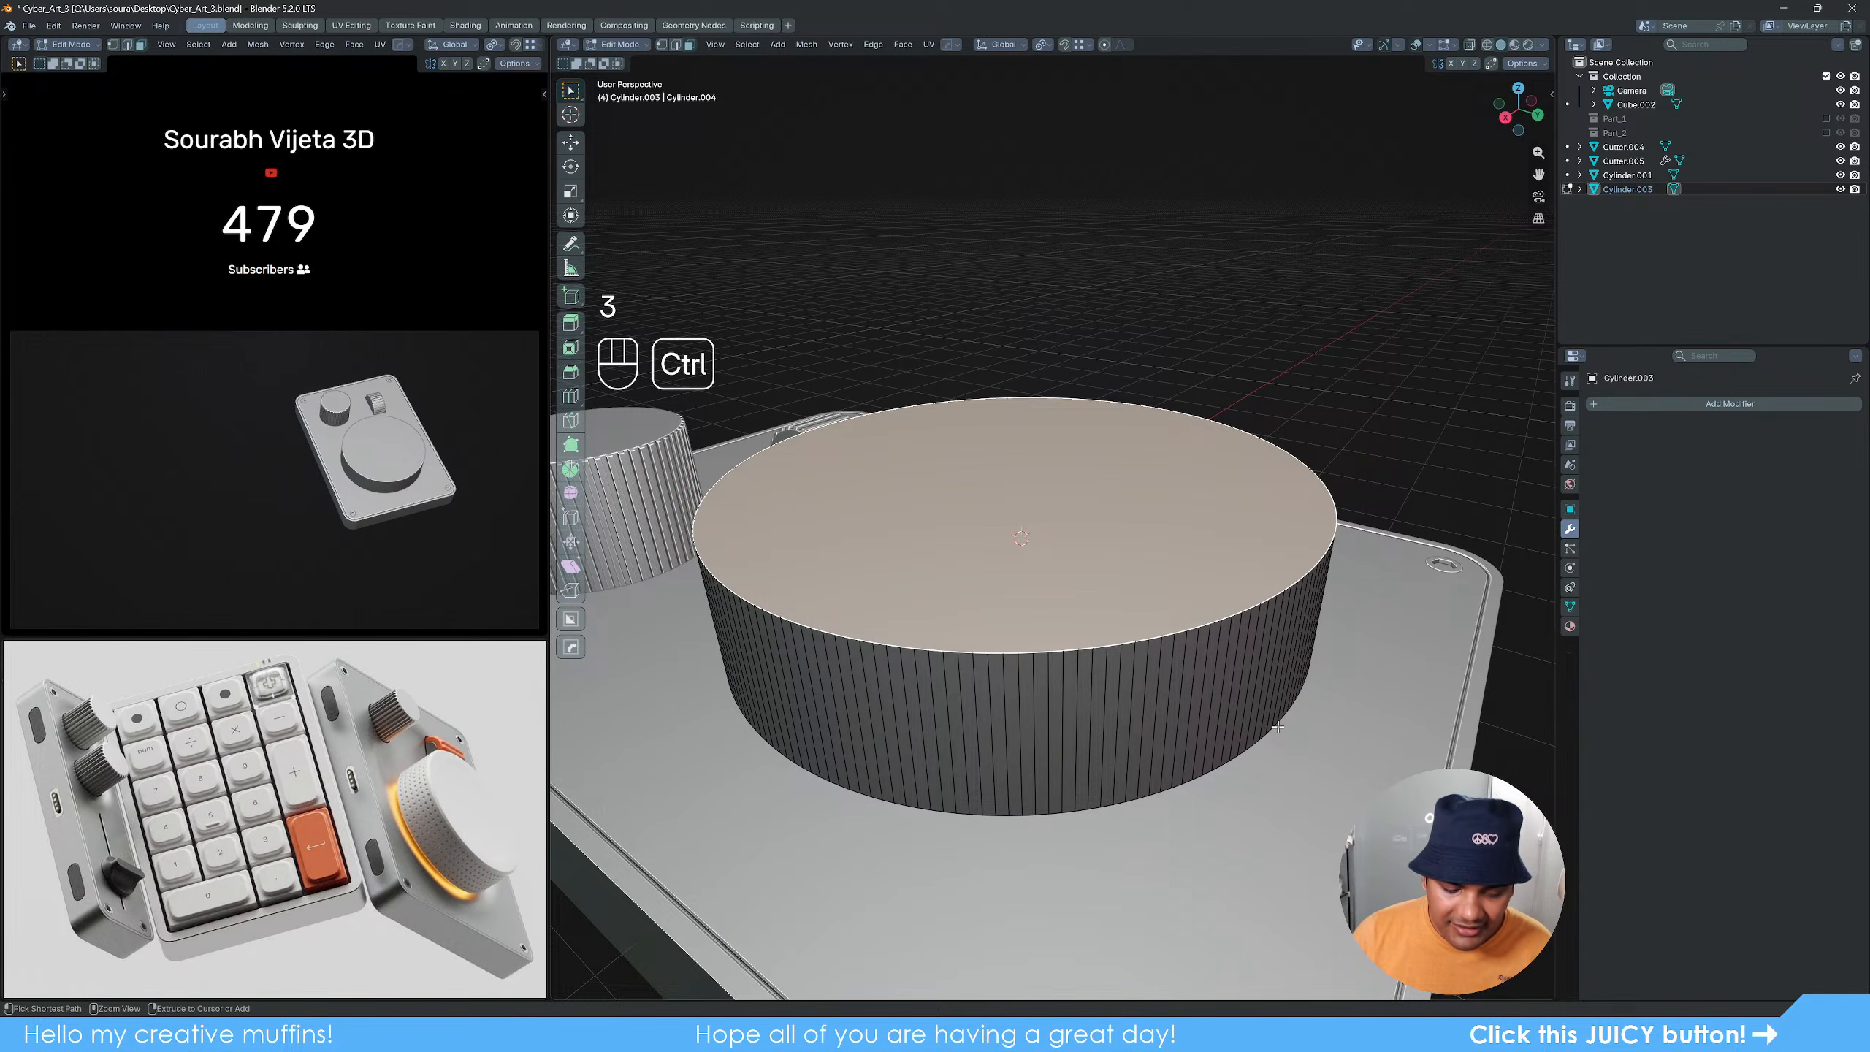
pyautogui.hotkey('ctrl', 'b')
pyautogui.press('shift')
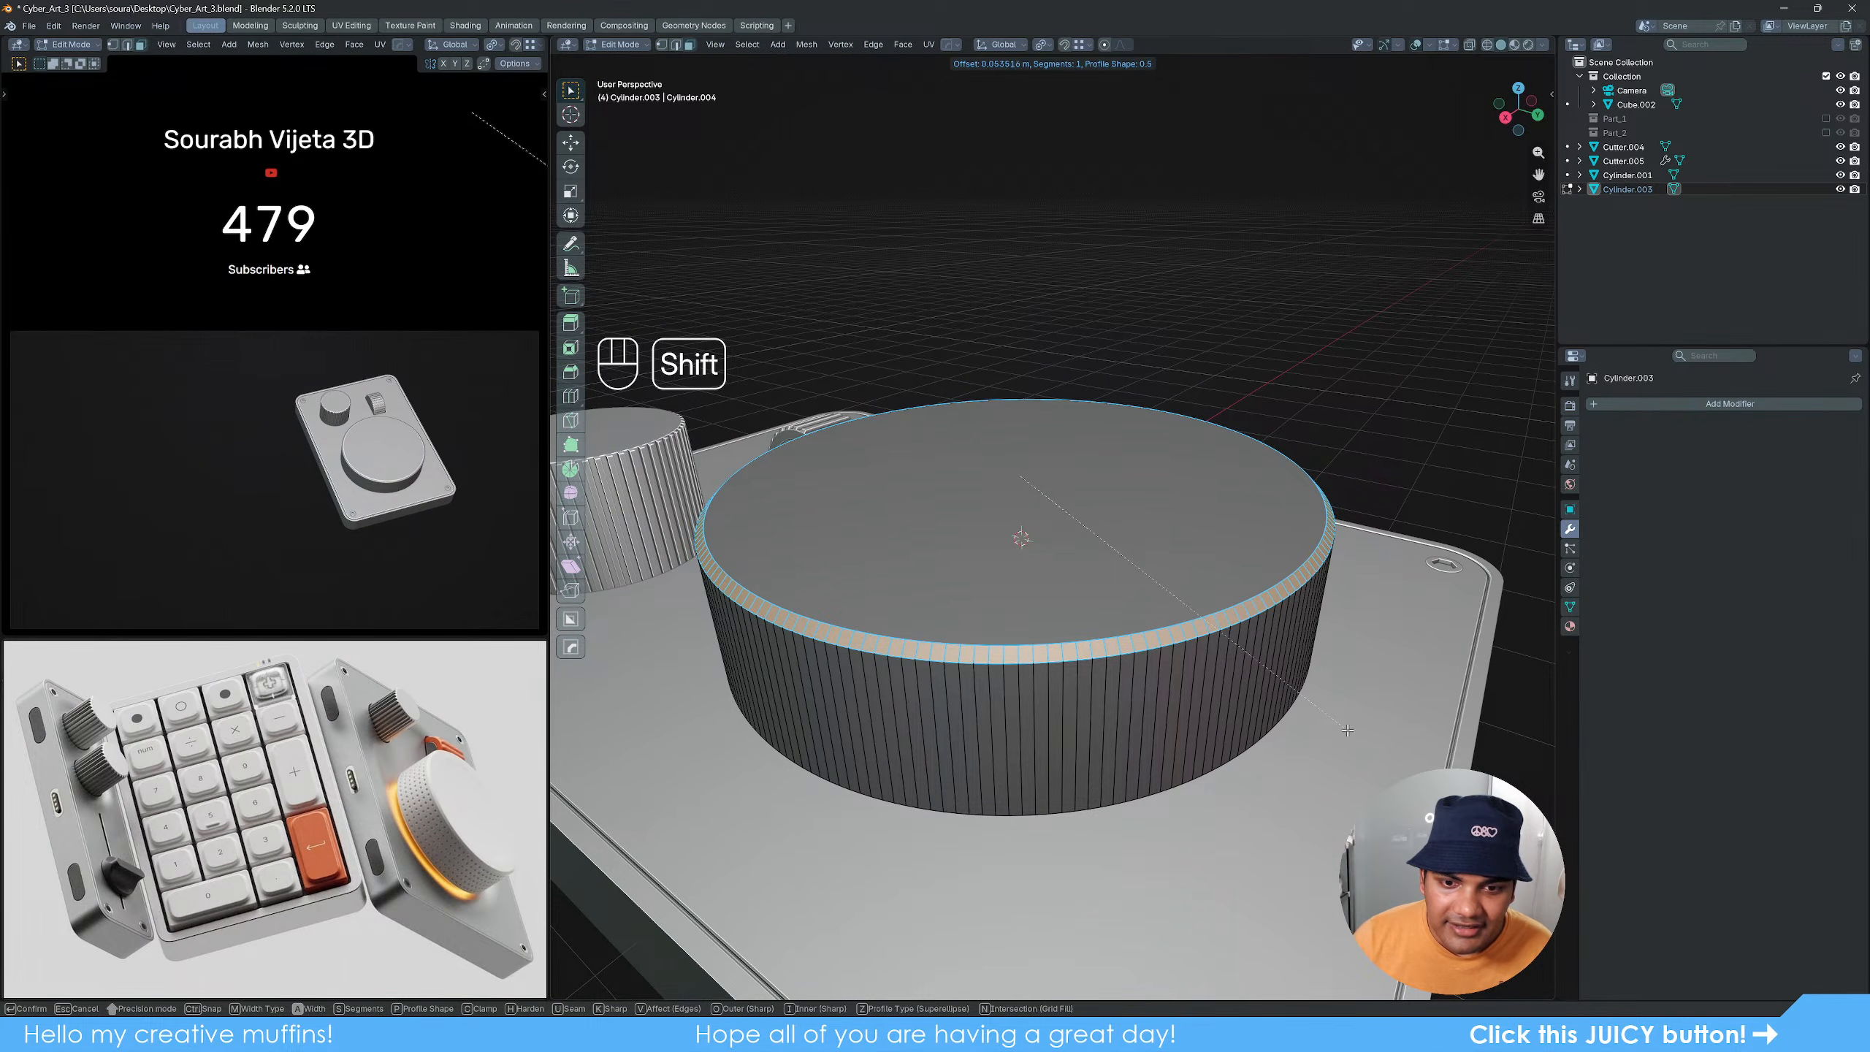
pyautogui.click(1347, 730)
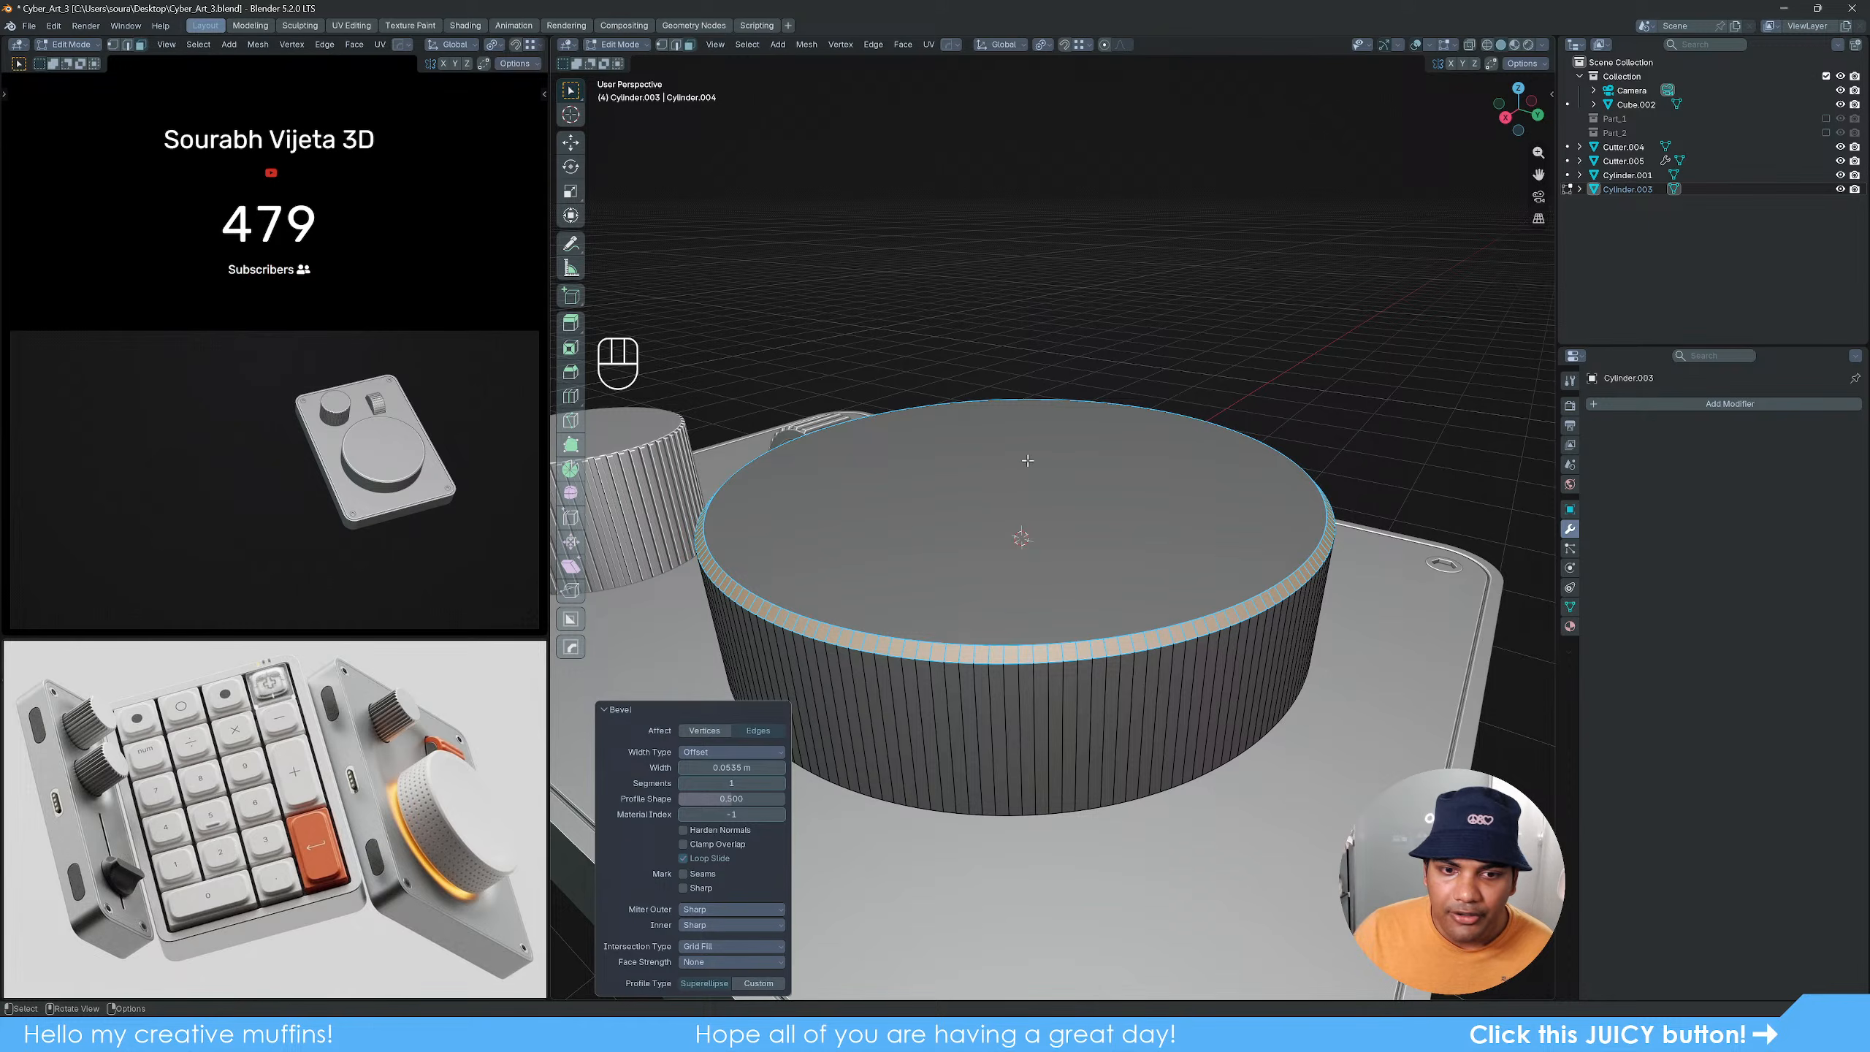
# Step: Bevel the lower outer edge loop of the dial's wide section with a narrow single segment and return to Object Mode
pyautogui.moveTo(1080, 578); pyautogui.dragTo(1065, 561, button='middle')
pyautogui.scroll(3, 1065, 561)
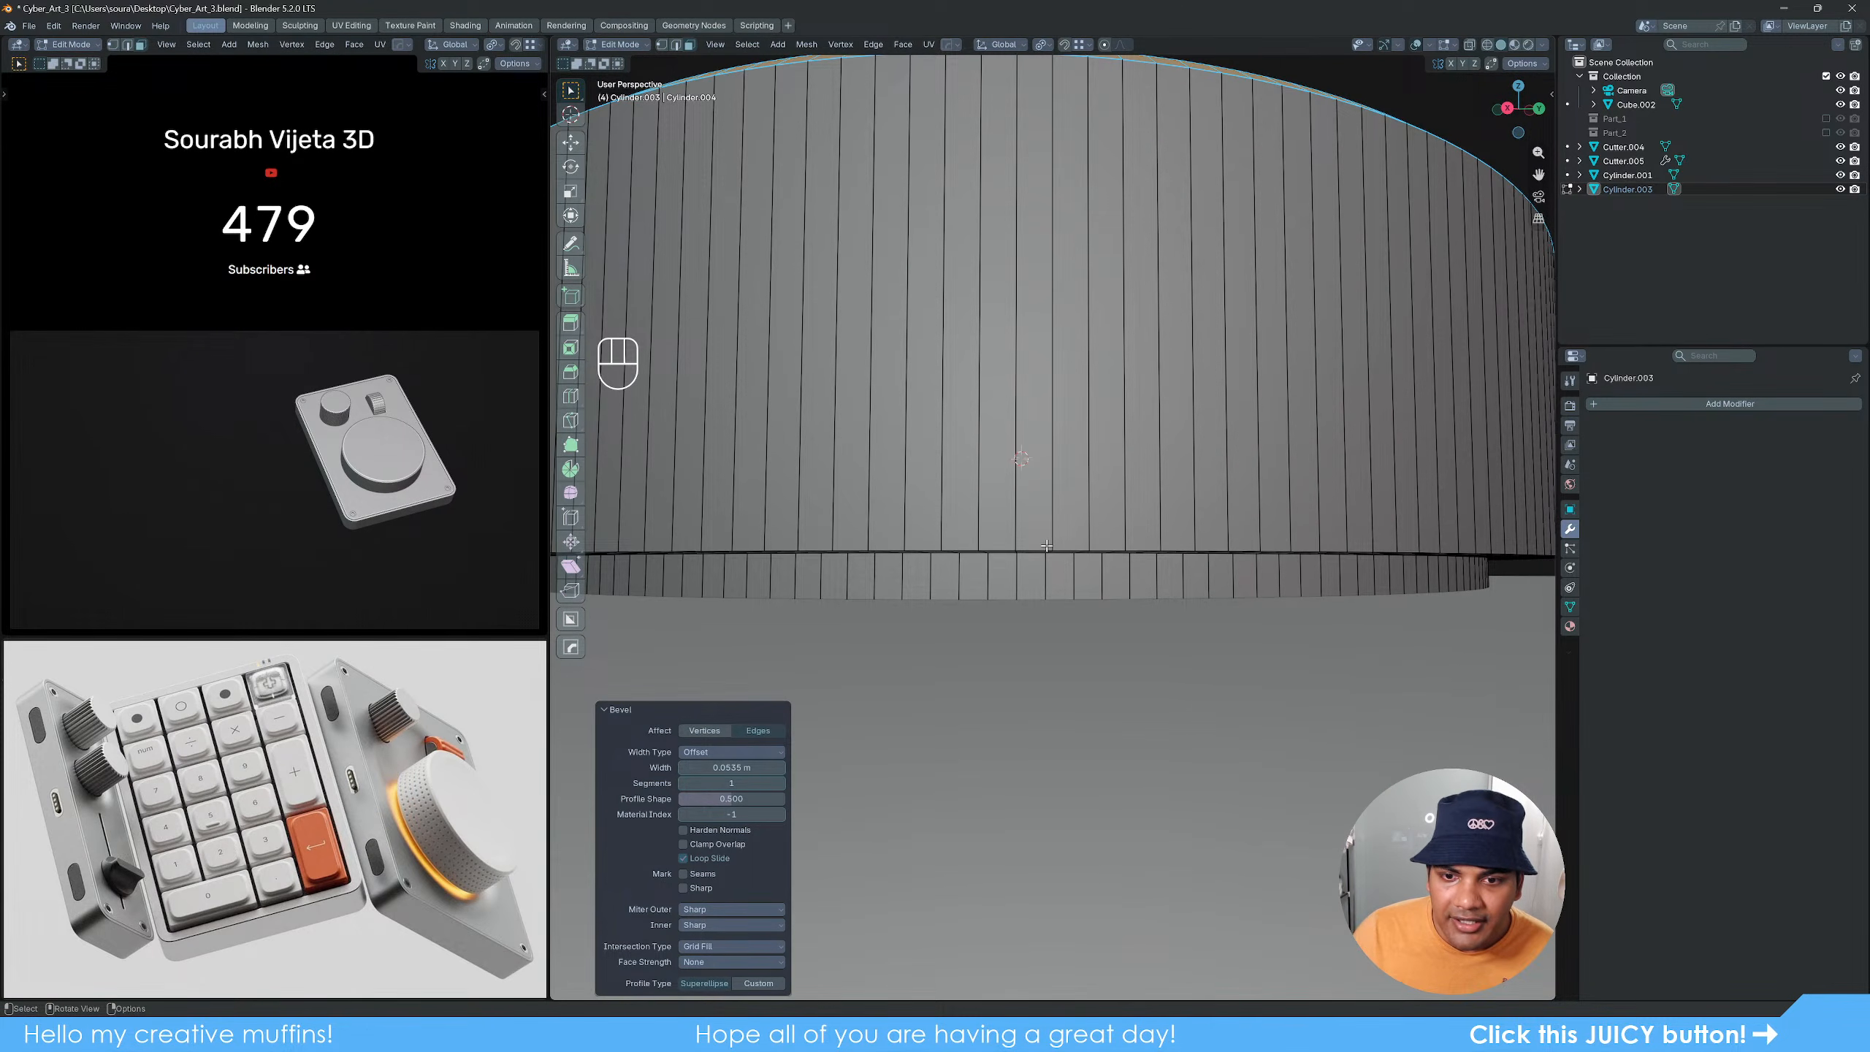
pyautogui.keyDown('alt'); pyautogui.click(1049, 549); pyautogui.keyUp('alt')
pyautogui.press('2')
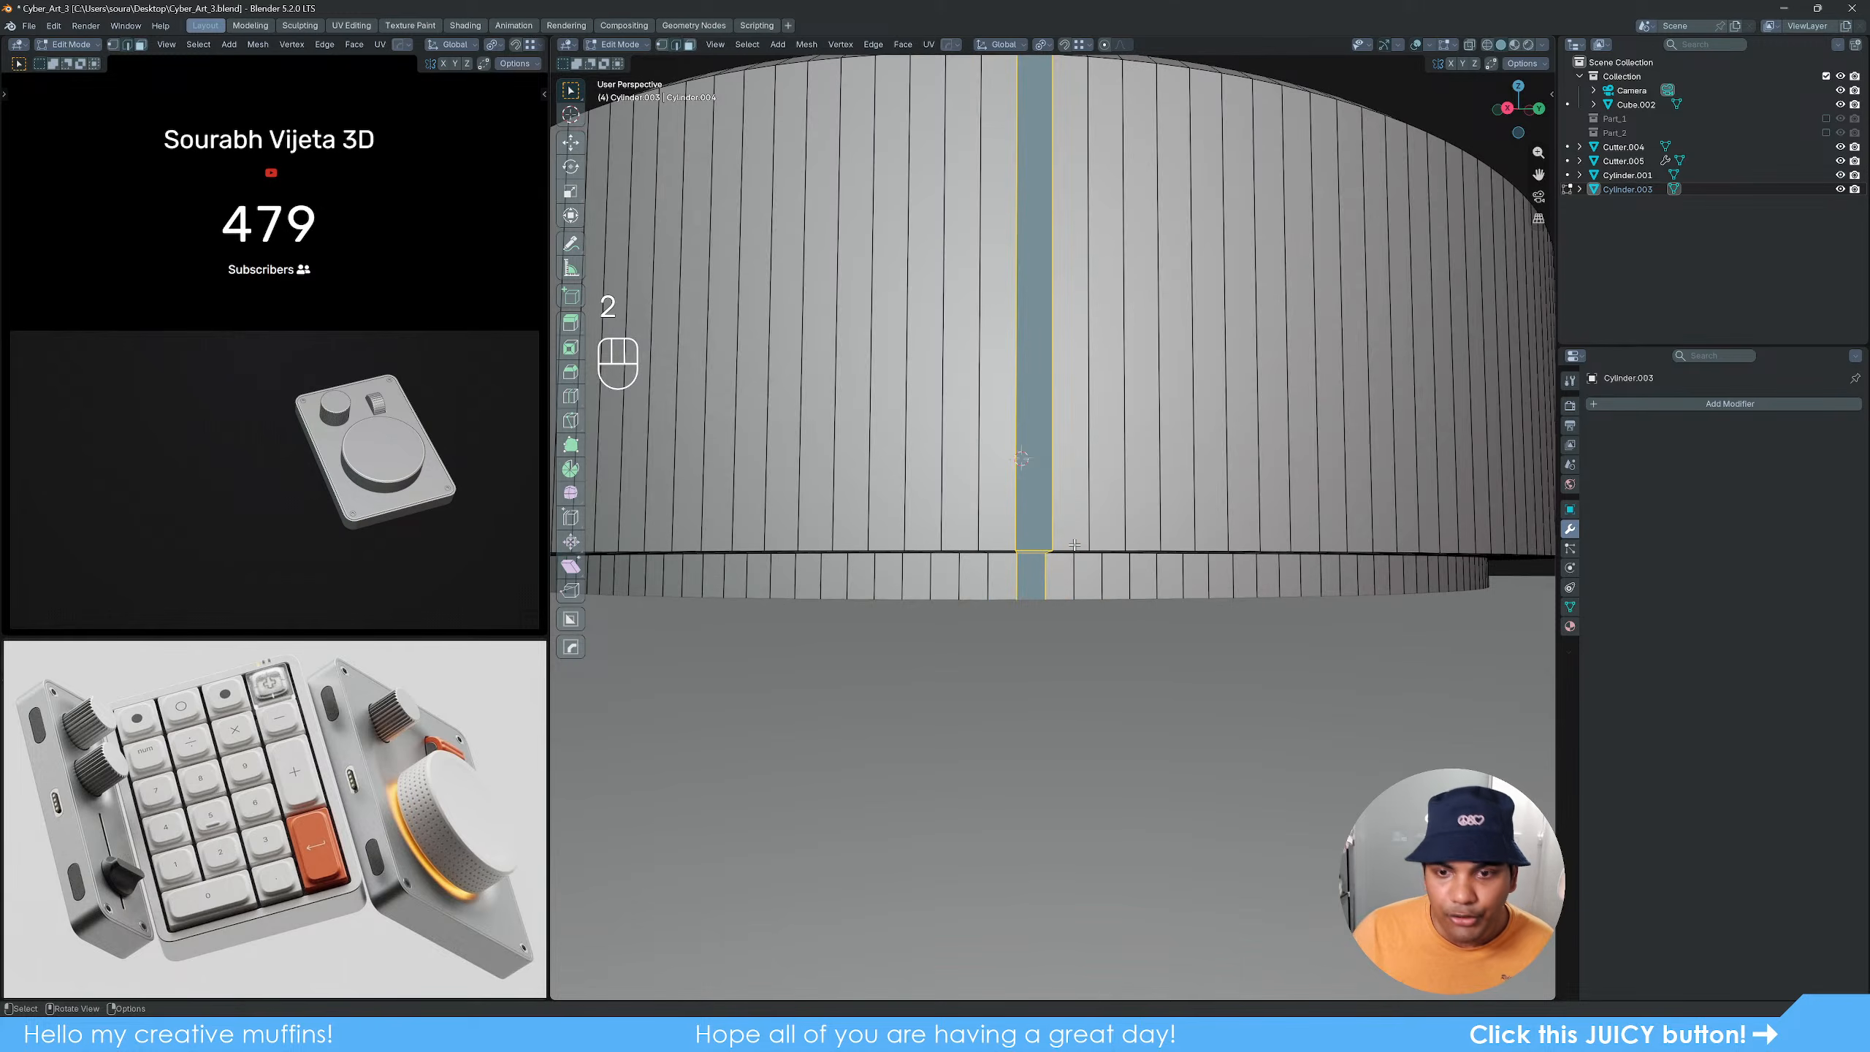
pyautogui.keyDown('alt'); pyautogui.click(1123, 577); pyautogui.keyUp('alt')
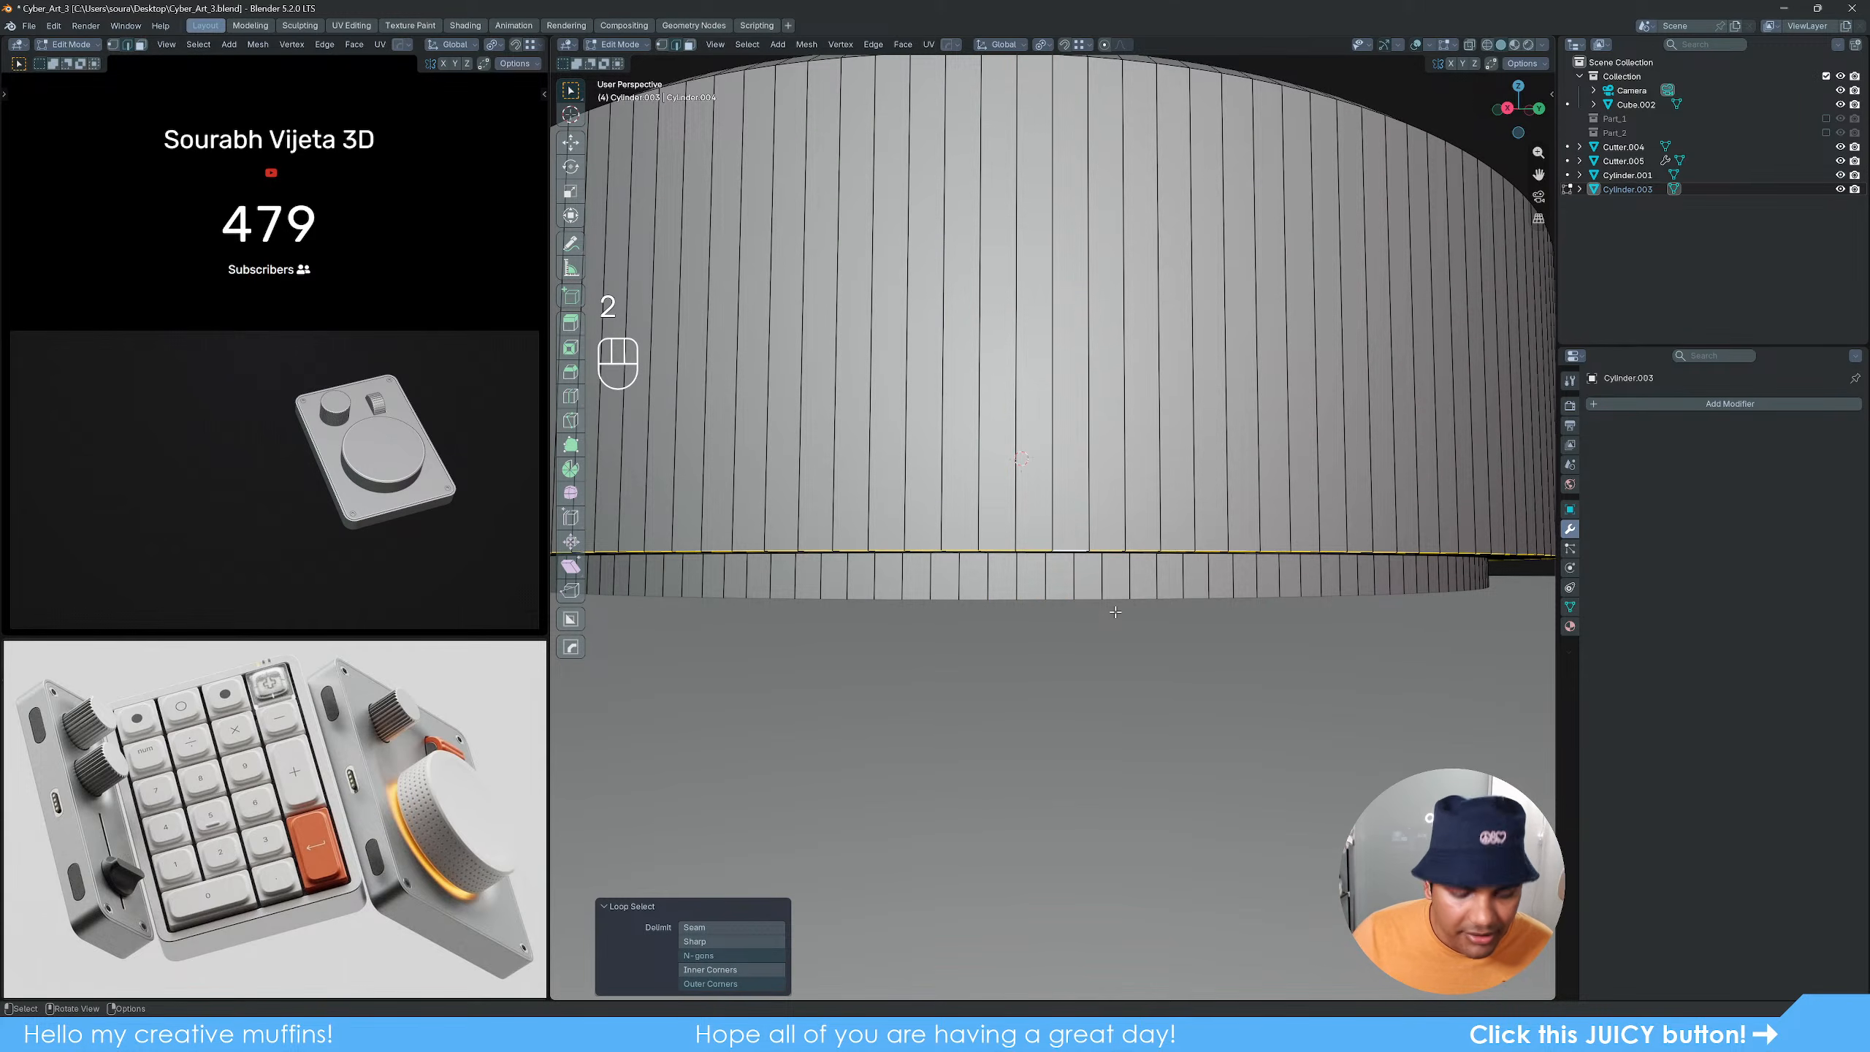
pyautogui.hotkey('ctrl', 'b')
pyautogui.hotkey('ctrl', 'n')
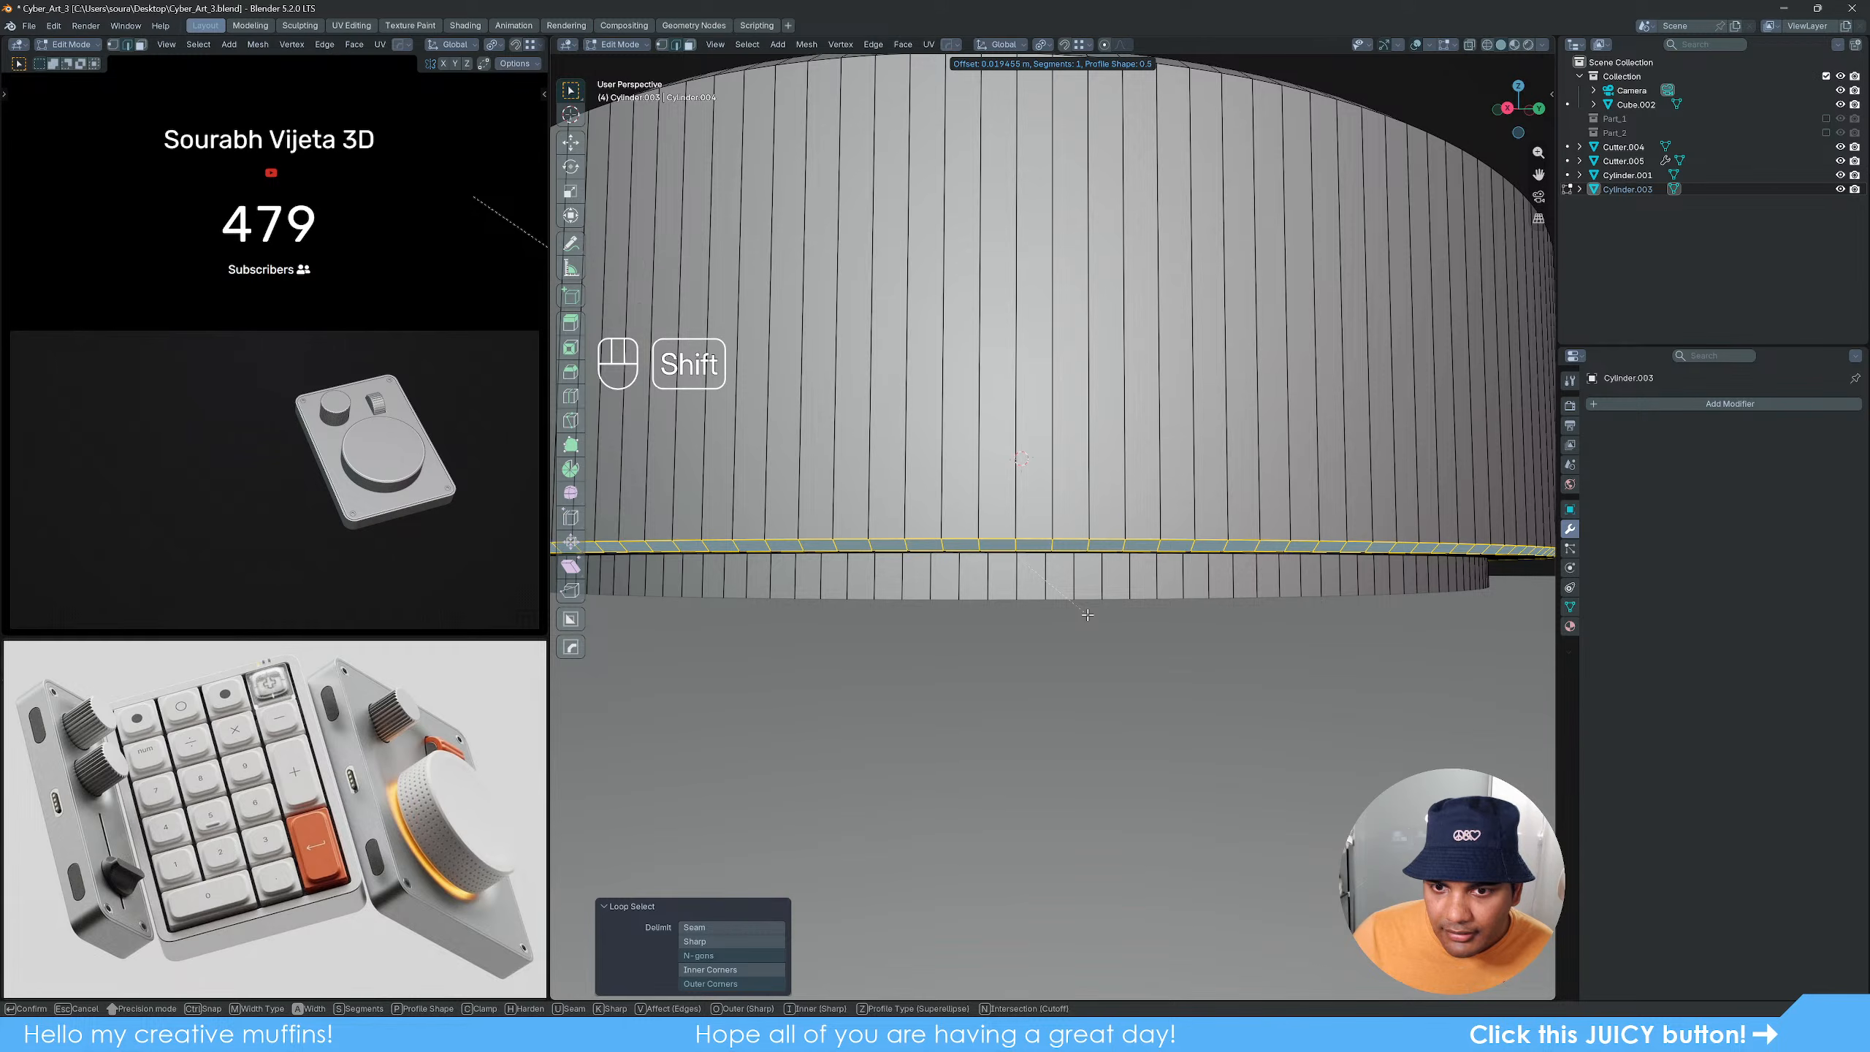
pyautogui.click(1088, 610)
pyautogui.scroll(-3, 1089, 609)
pyautogui.moveTo(1089, 601); pyautogui.dragTo(1070, 618, button='middle')
pyautogui.press('Tab')
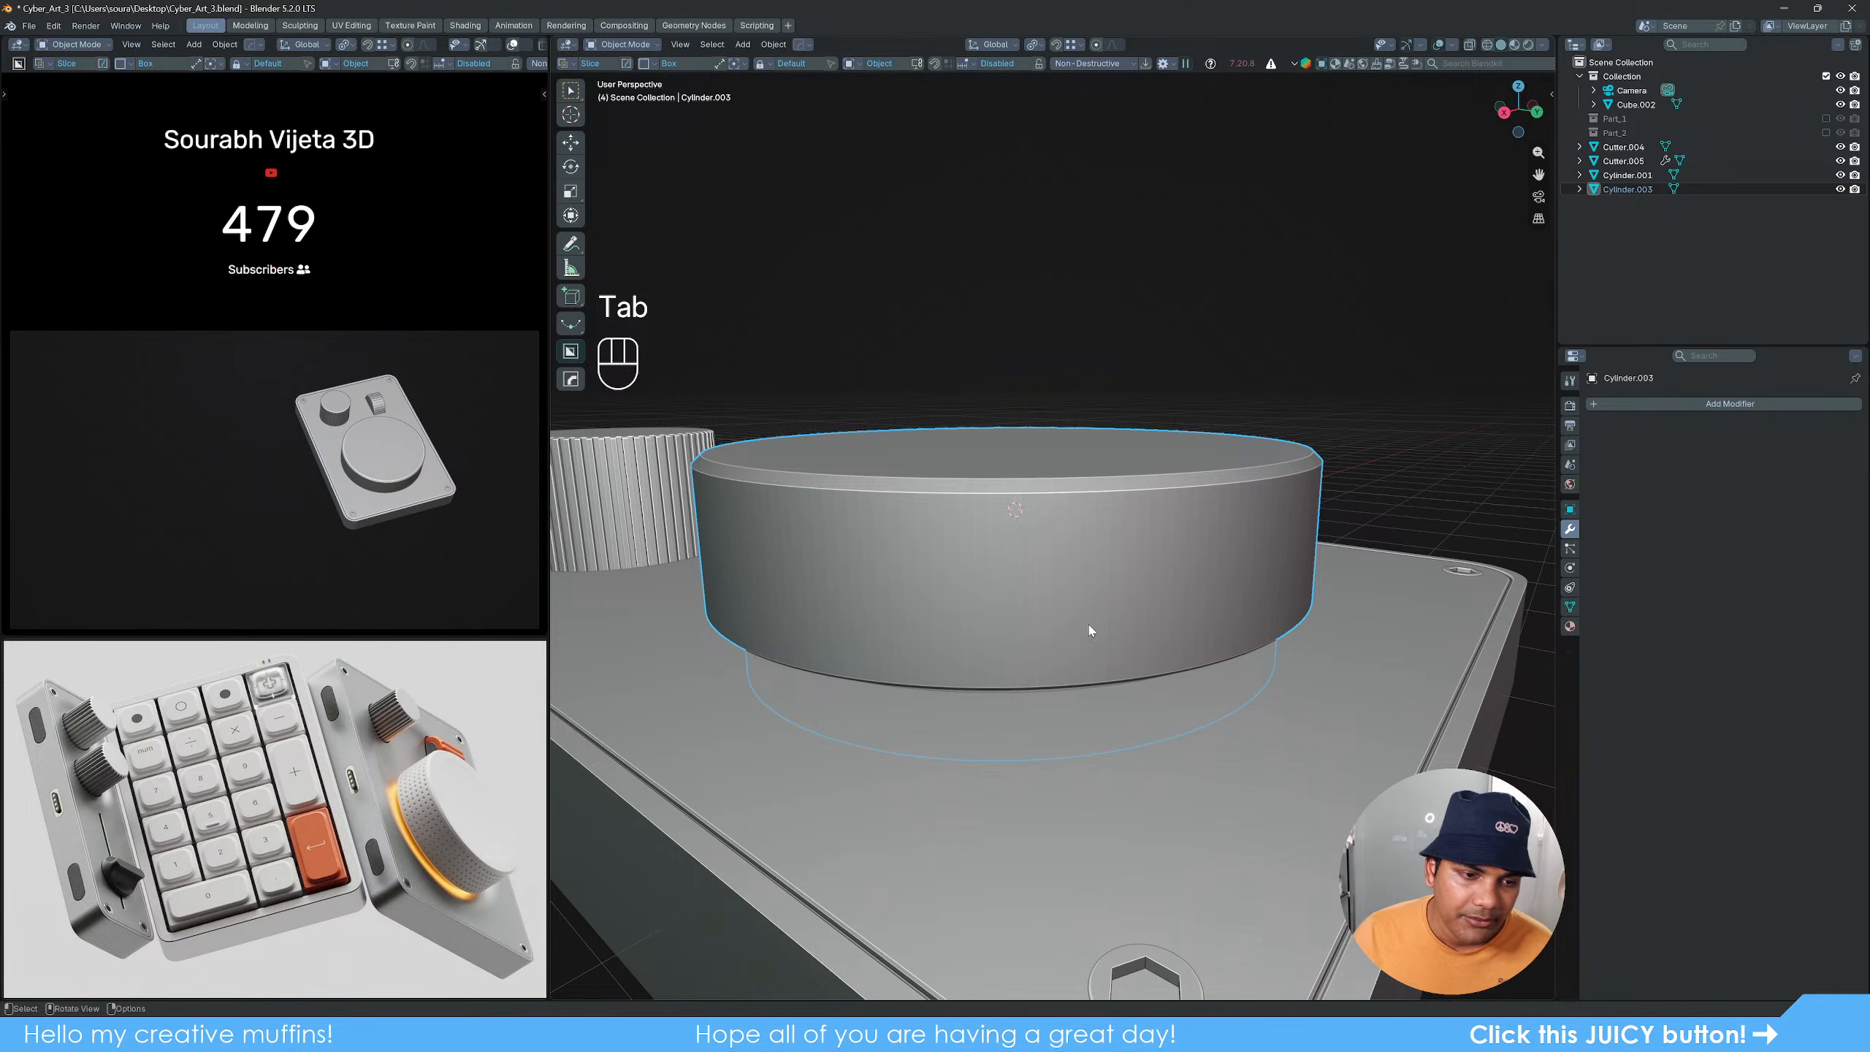
# Step: Add five evenly spaced horizontal loop cuts around the dial's side wall, without sliding them
pyautogui.scroll(2, 1071, 647)
pyautogui.scroll(-2, 1073, 646)
pyautogui.press('Tab')
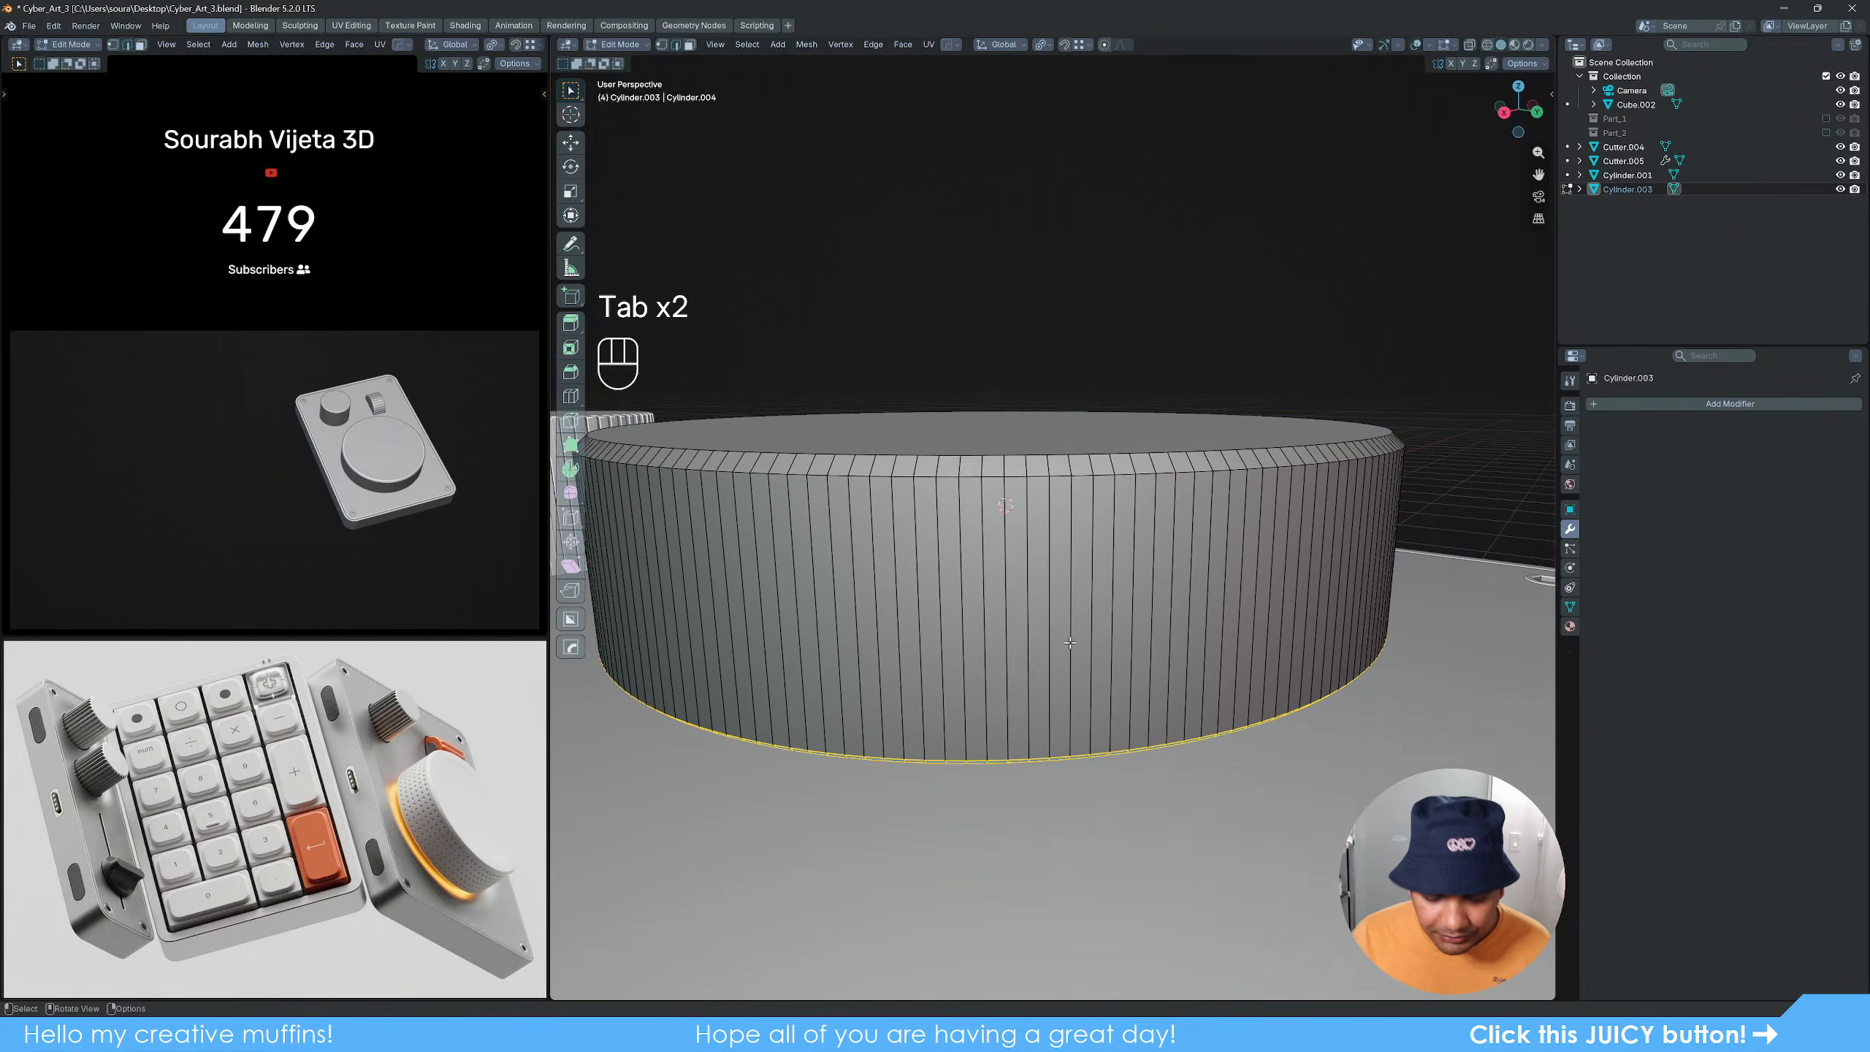
pyautogui.hotkey('ctrl', 'r')
pyautogui.scroll(2, 1072, 604)
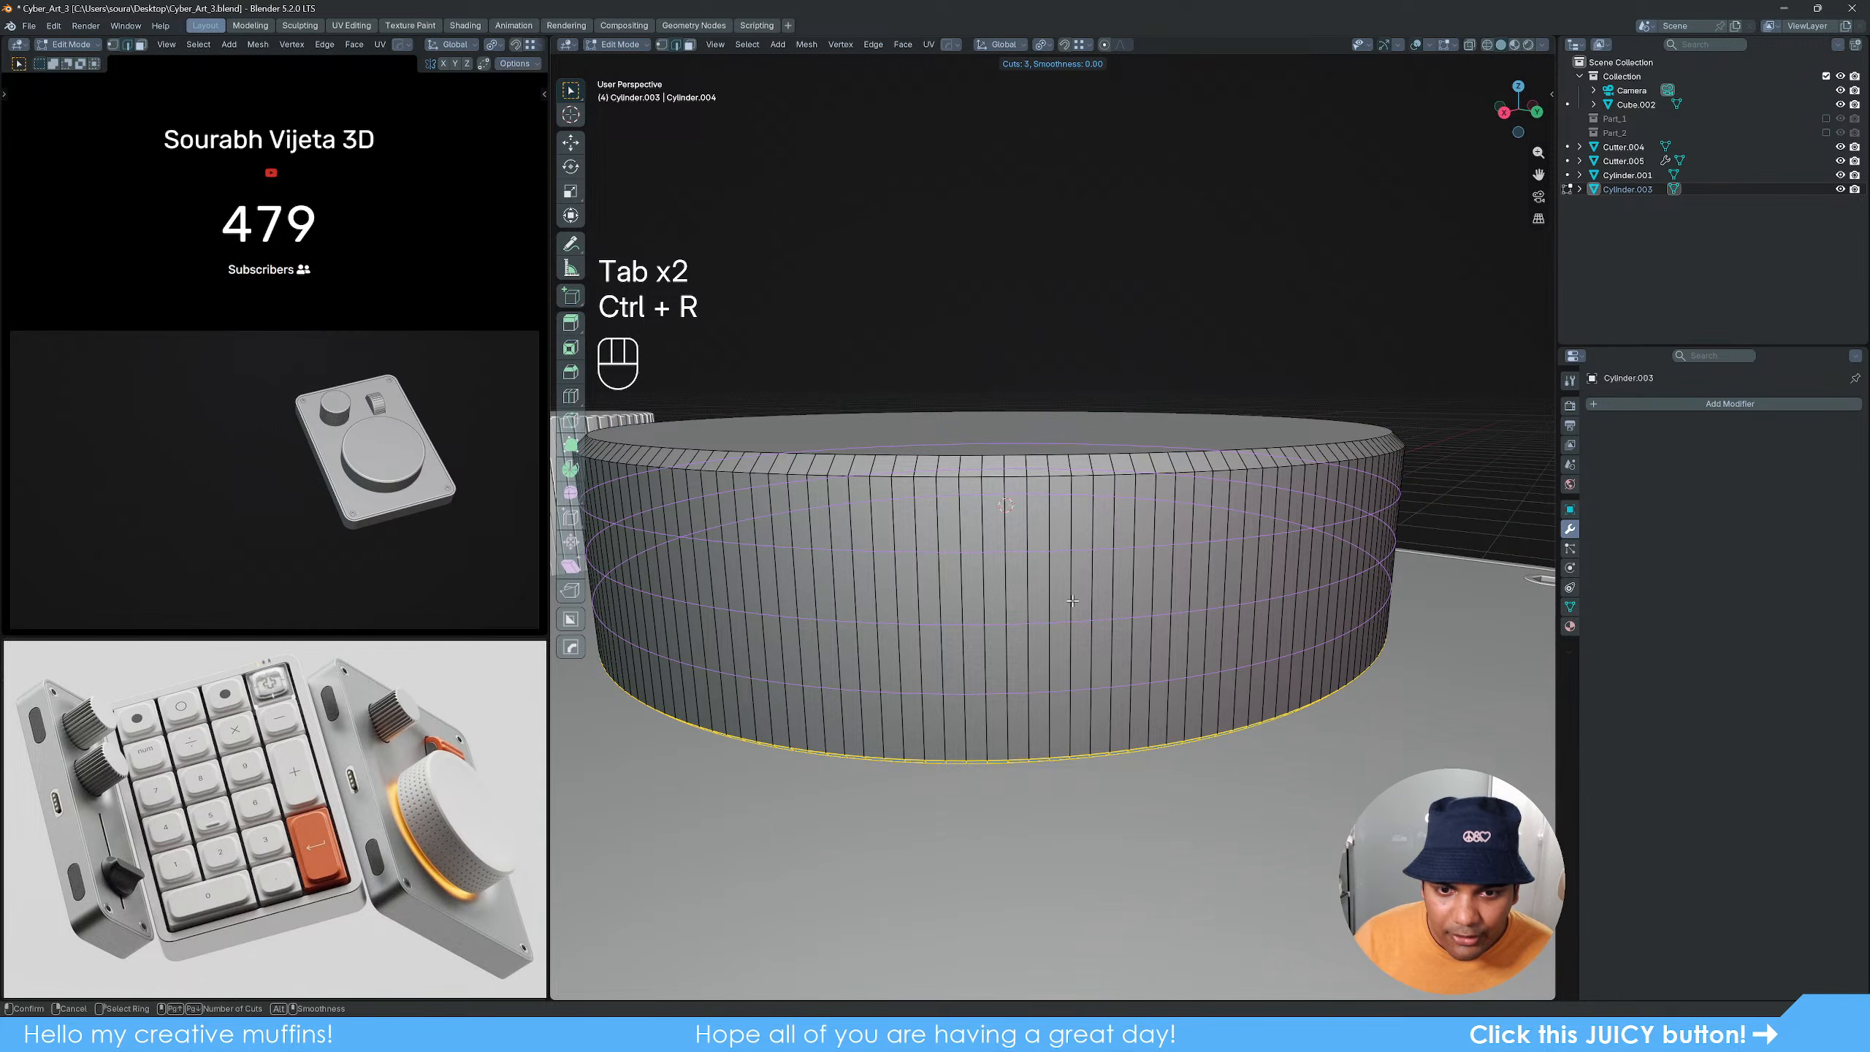
pyautogui.scroll(1, 1073, 601)
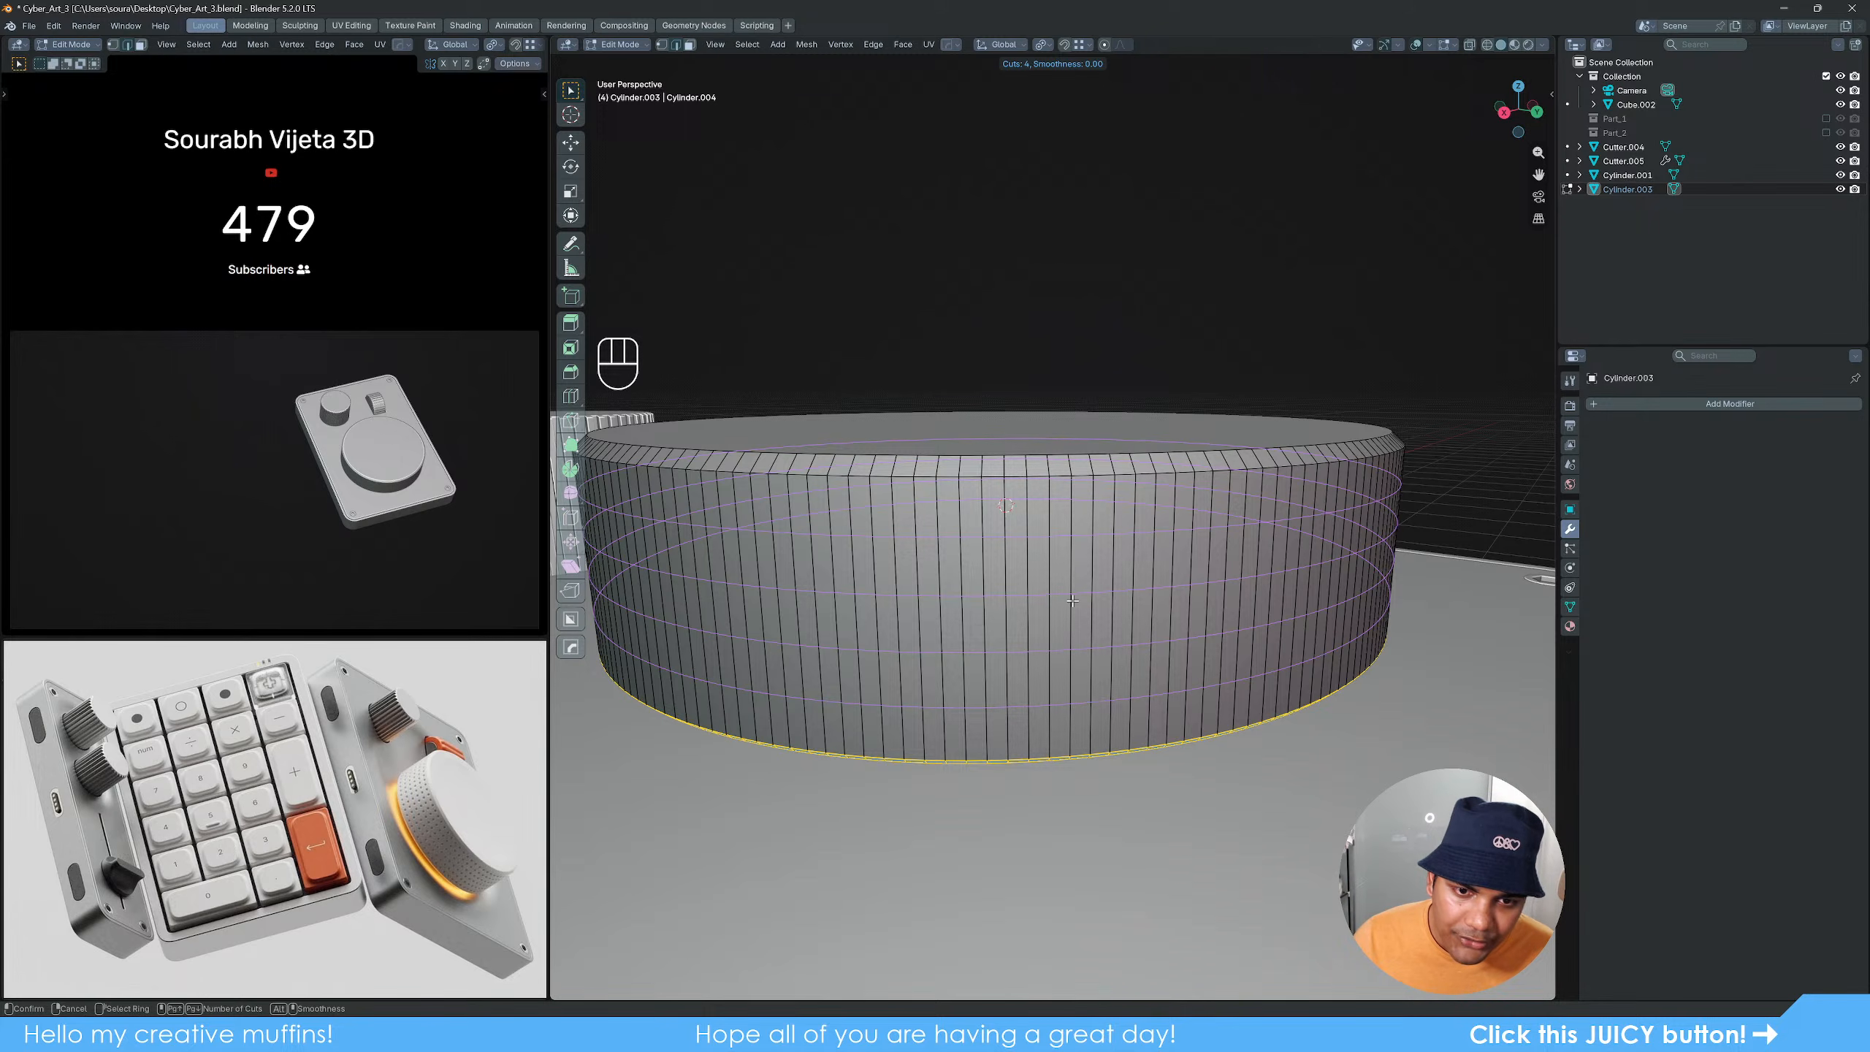
pyautogui.scroll(1, 1072, 601)
pyautogui.click(1073, 601)
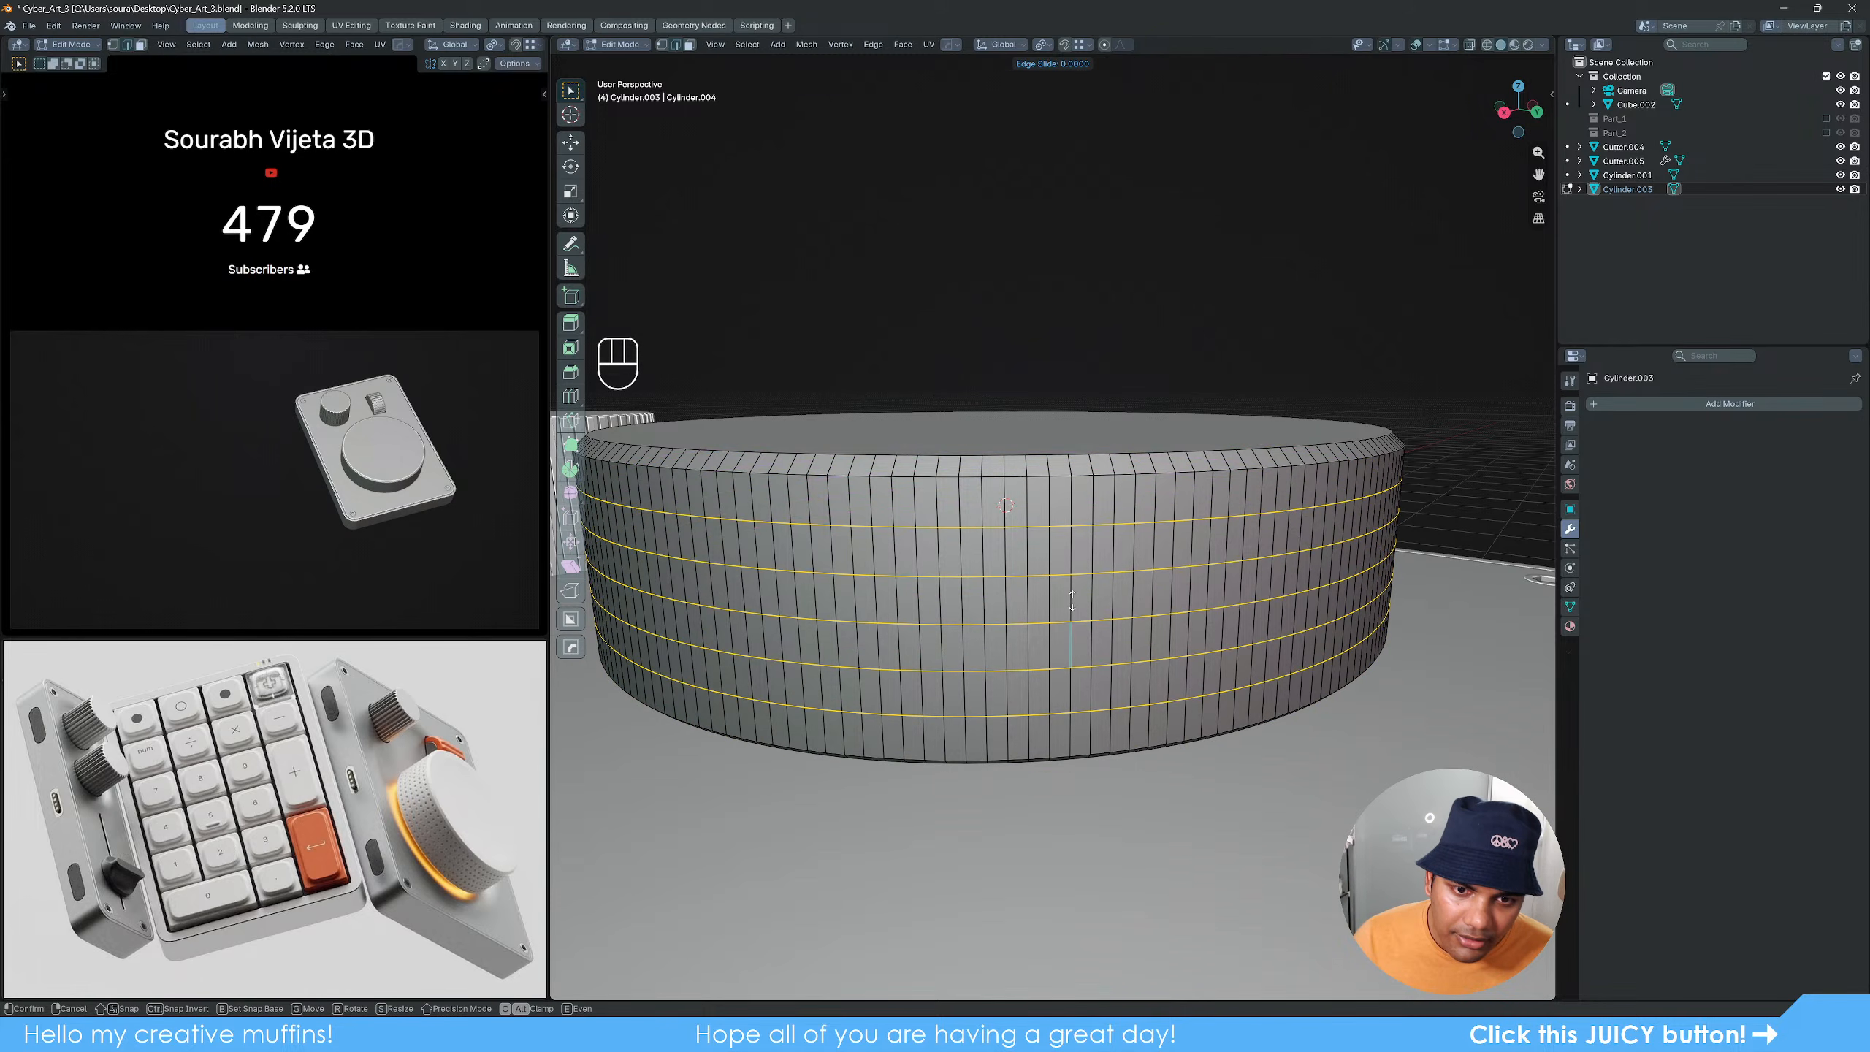
pyautogui.click(1072, 601)
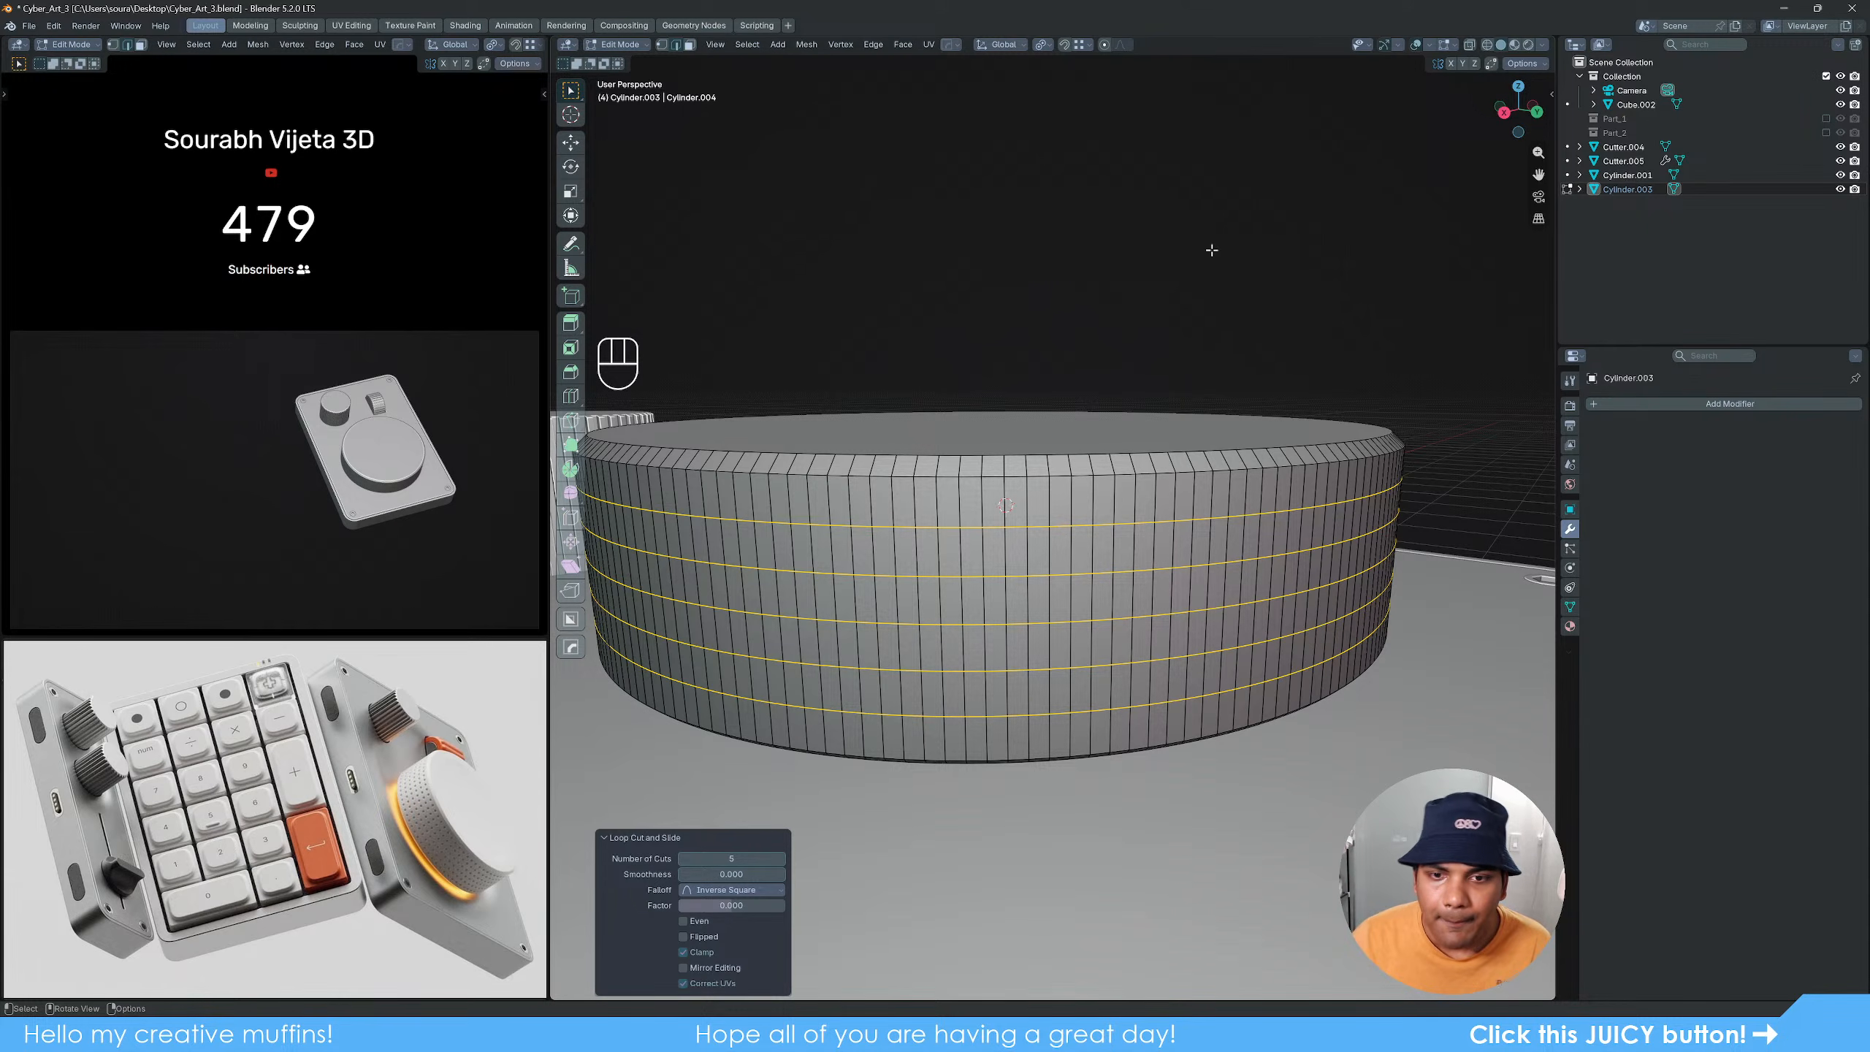
# Step: Switch to vertex selection and select a single vertex on the uppermost loop cut of the dial's side wall
pyautogui.scroll(2, 1080, 518)
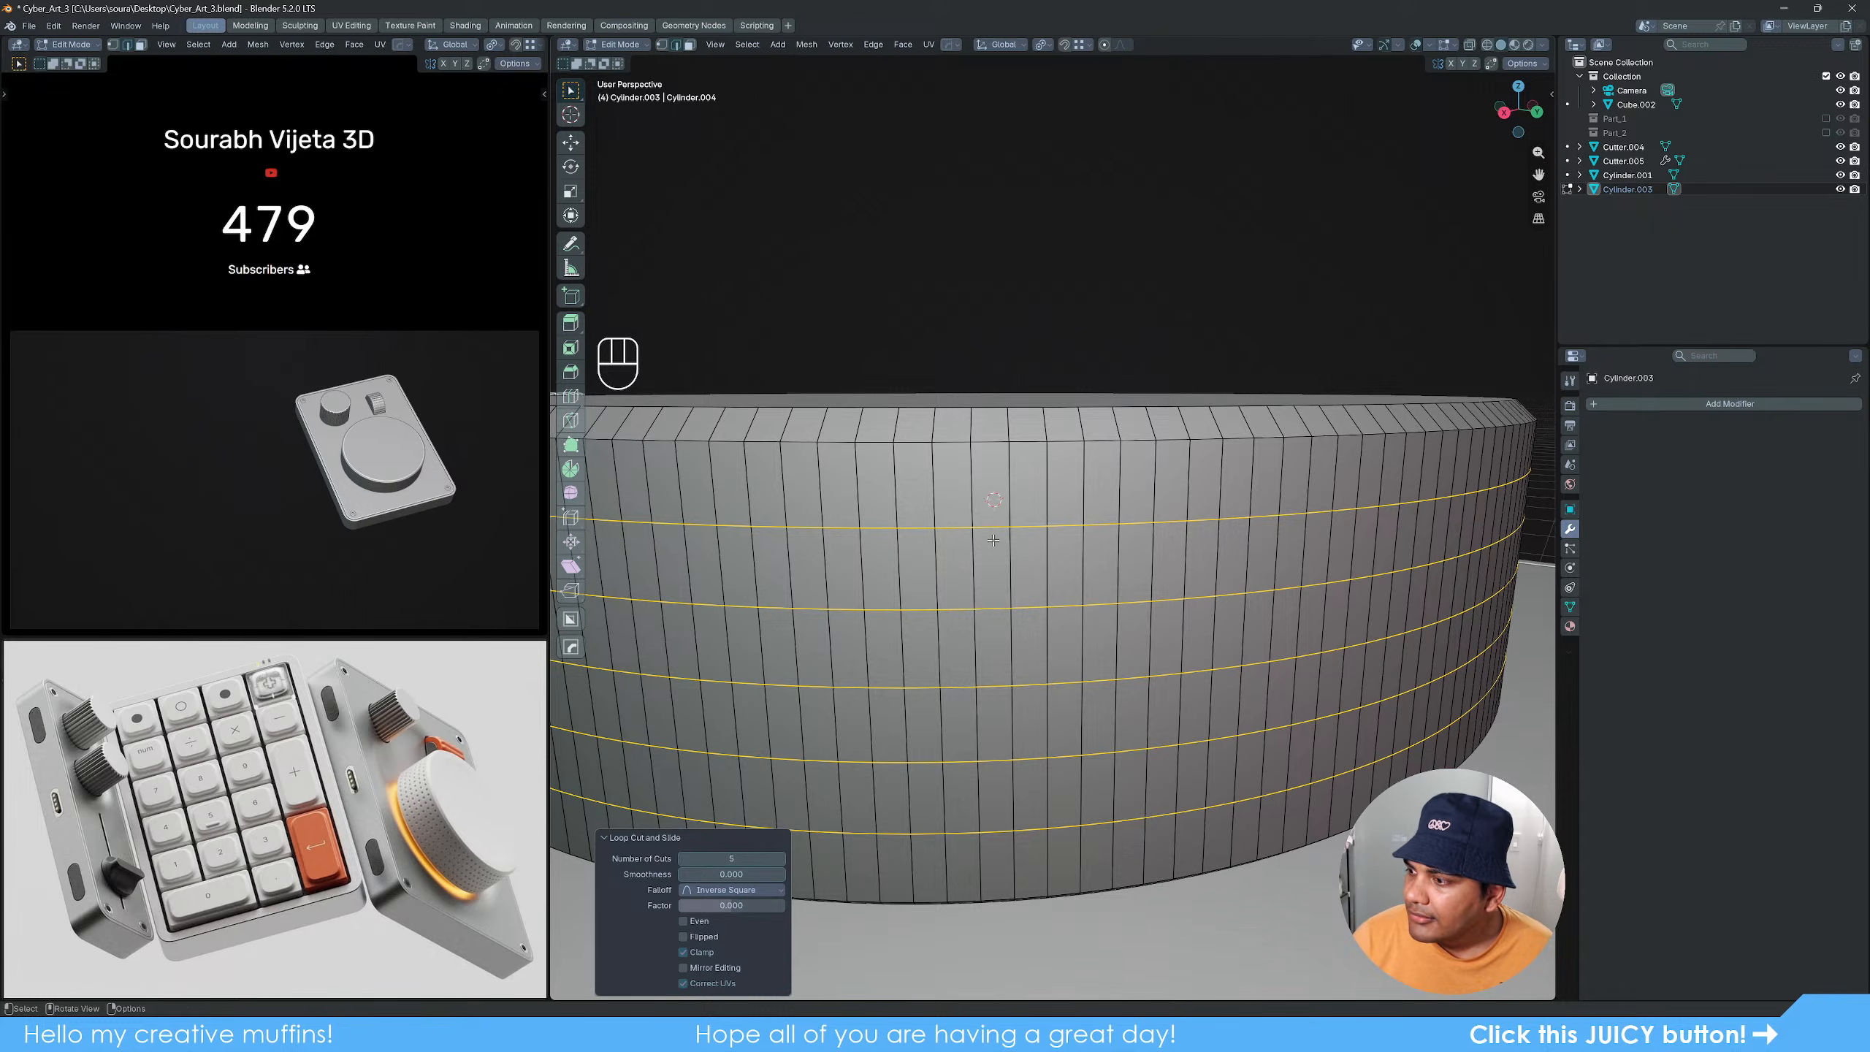
pyautogui.keyDown('shift'); pyautogui.moveTo(993, 540); pyautogui.dragTo(1000, 509, button='middle'); pyautogui.keyUp('shift')
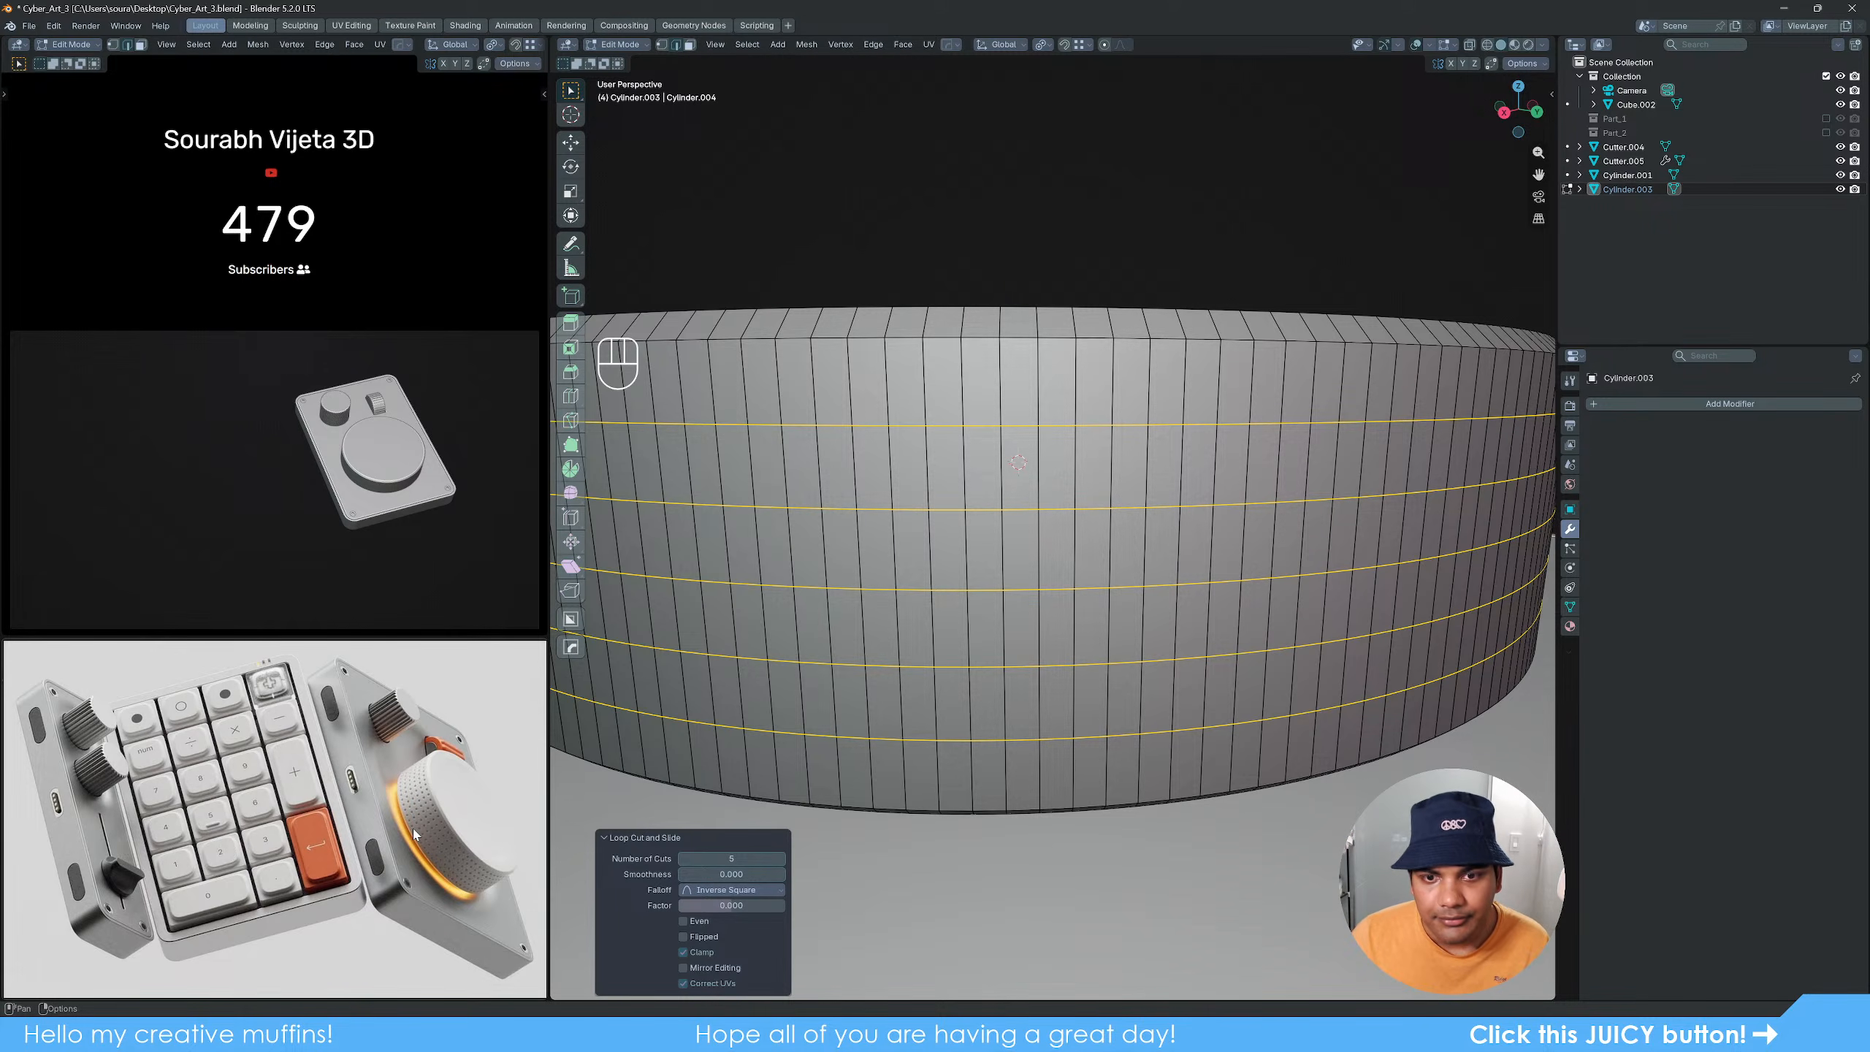
pyautogui.press('1')
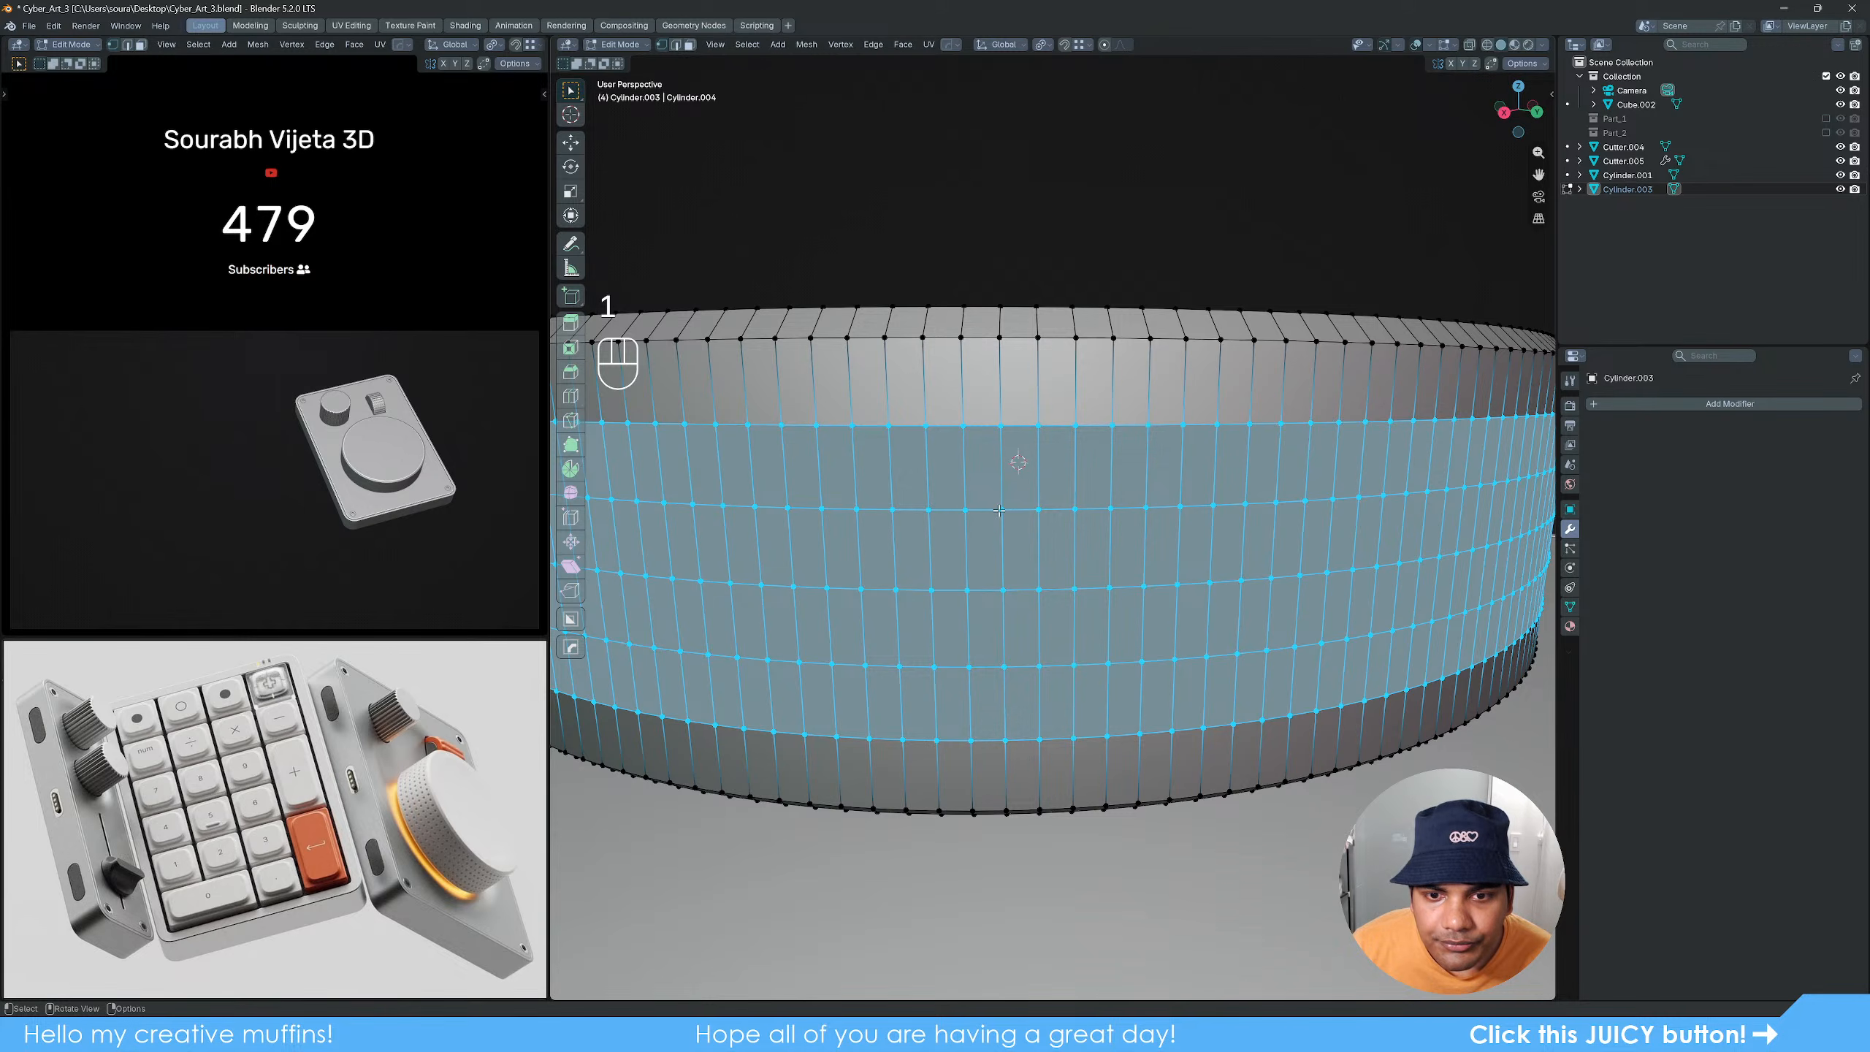
pyautogui.scroll(4, 1002, 512)
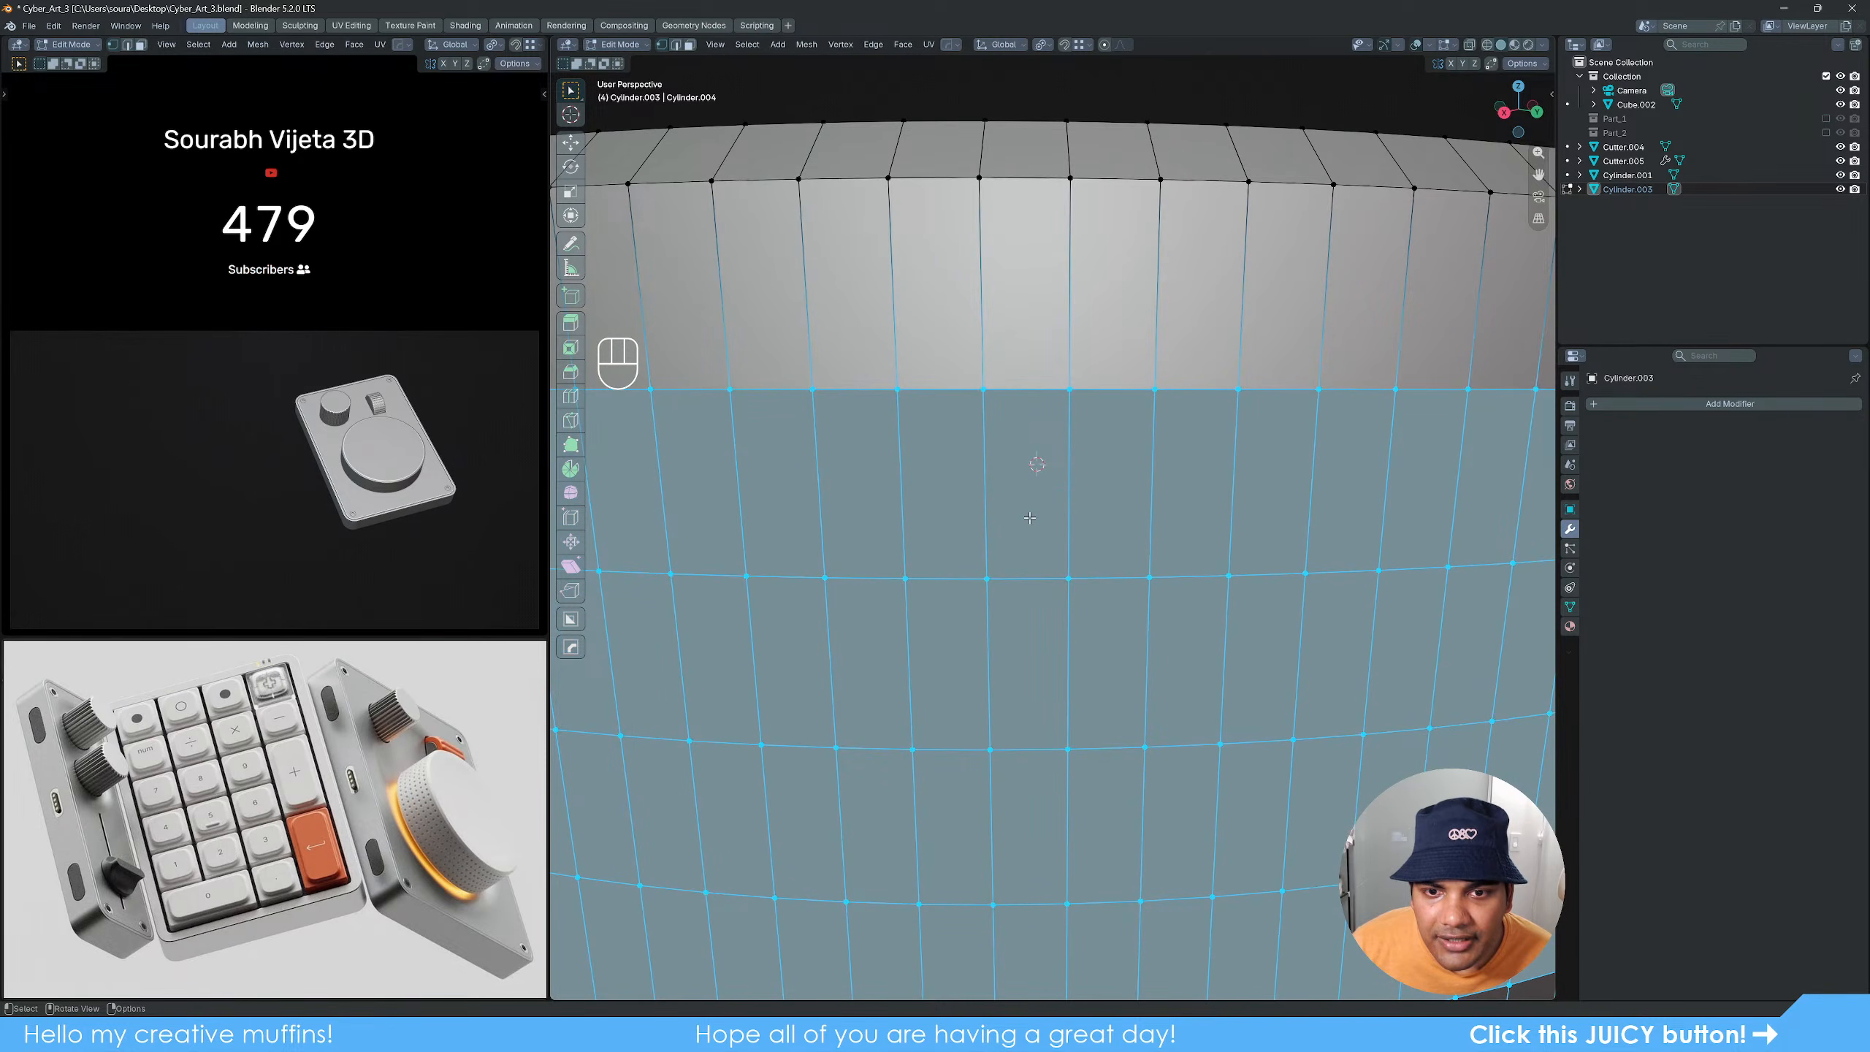
pyautogui.keyDown('ctrl'); pyautogui.moveTo(1031, 518); pyautogui.dragTo(1039, 525, button='middle'); pyautogui.keyUp('ctrl')
pyautogui.click(974, 456)
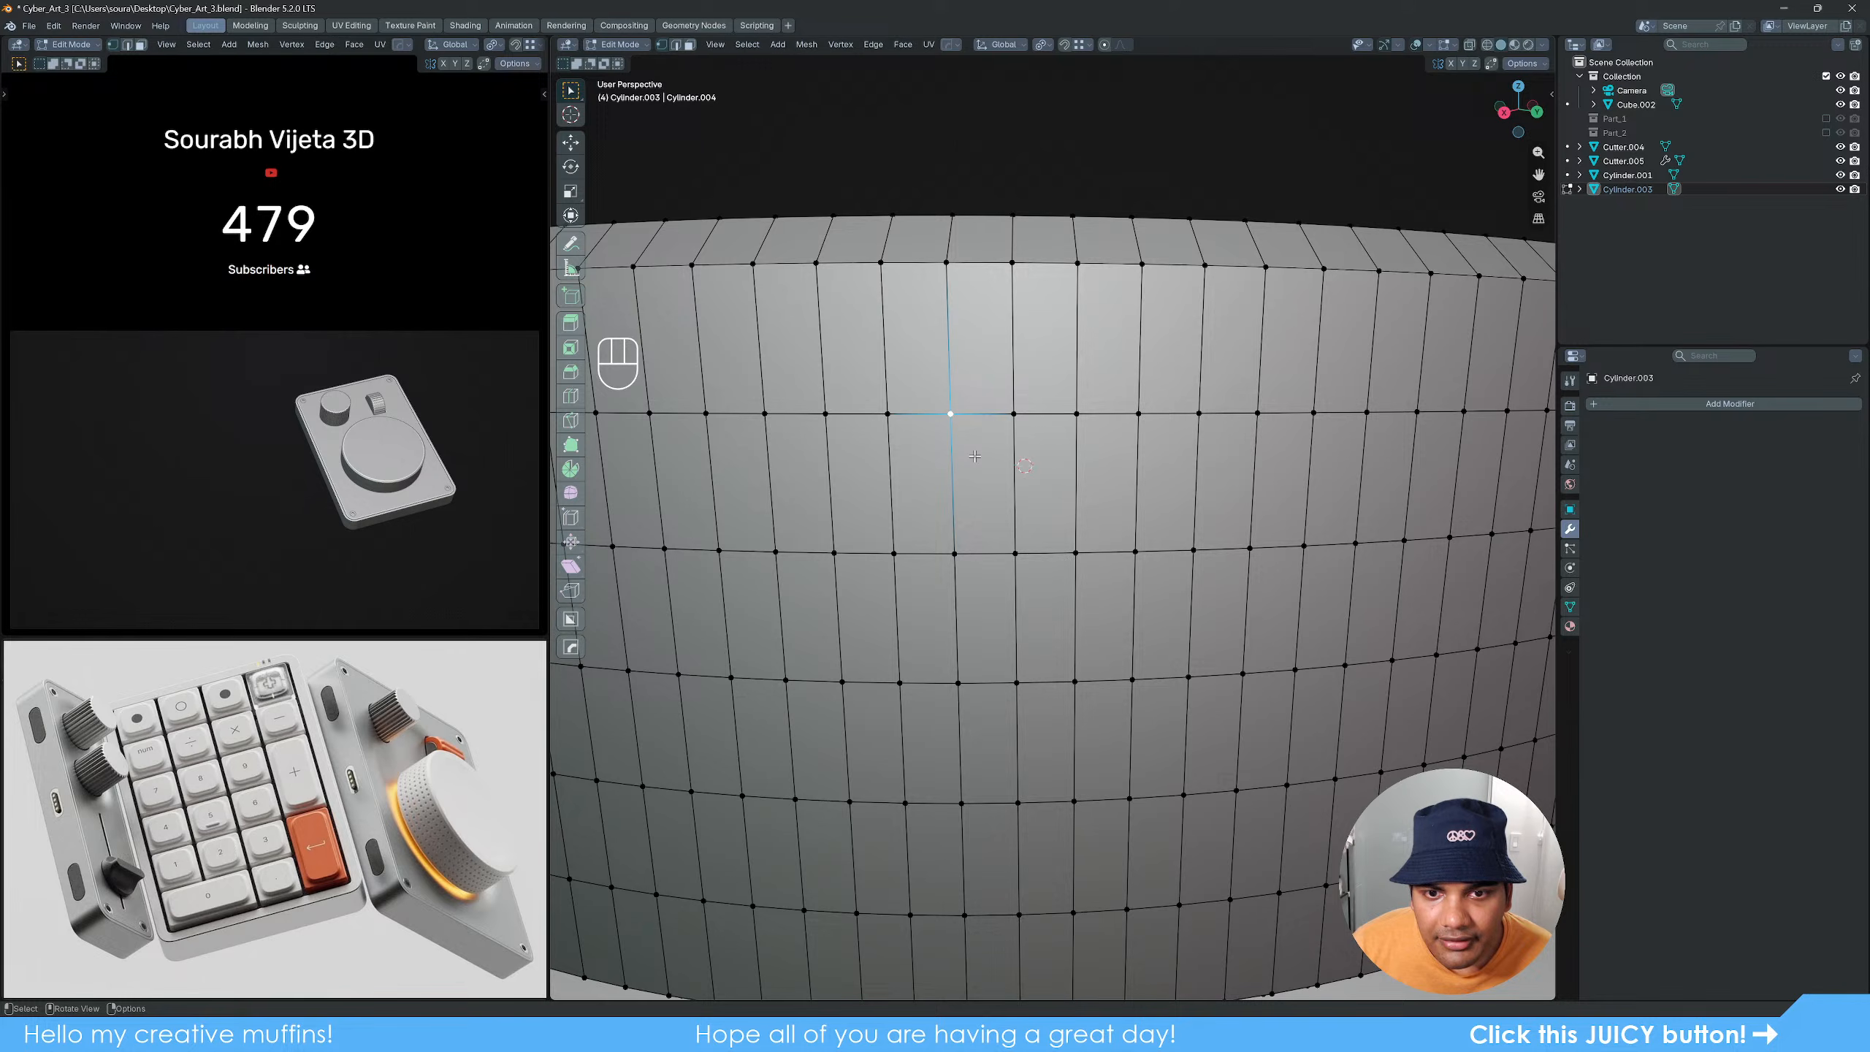
# Step: Try to bevel the single selected vertex on the dial's side wall
pyautogui.rightClick(973, 456)
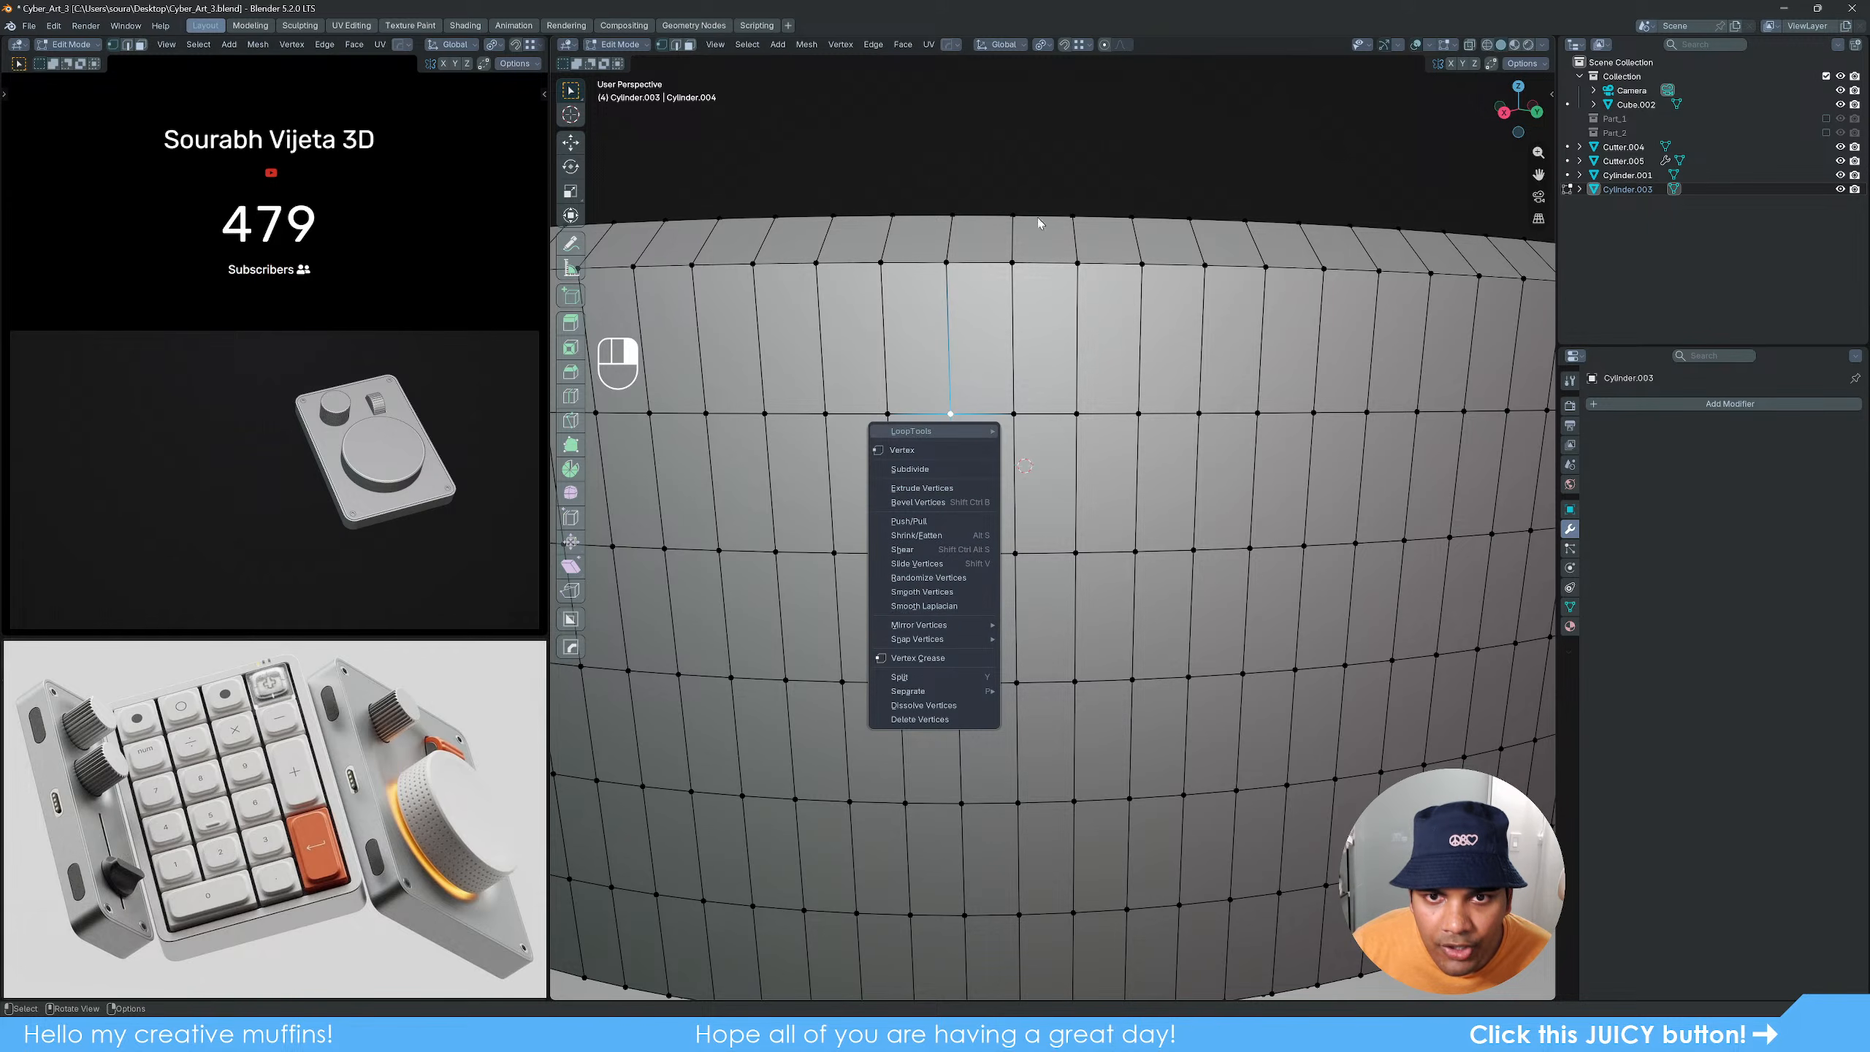
pyautogui.hotkey('ctrl', 'b')
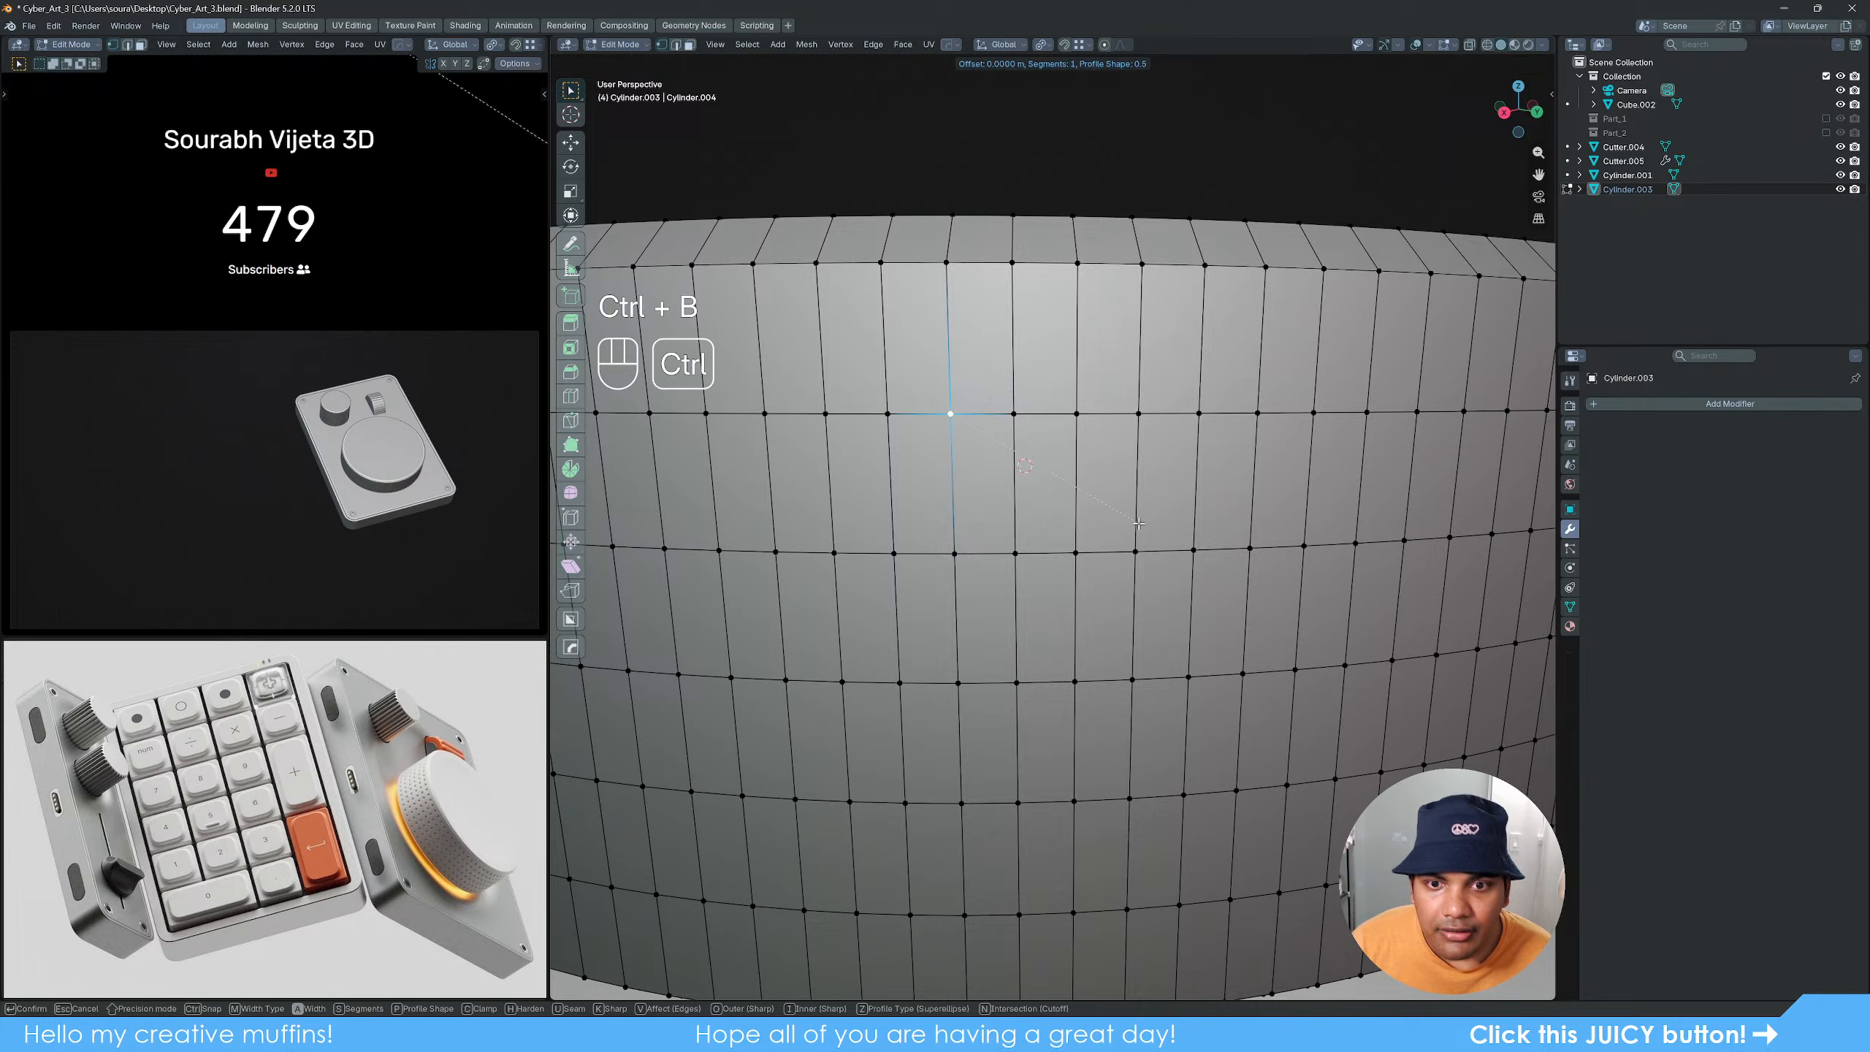
pyautogui.hotkey('ctrl', 'z')
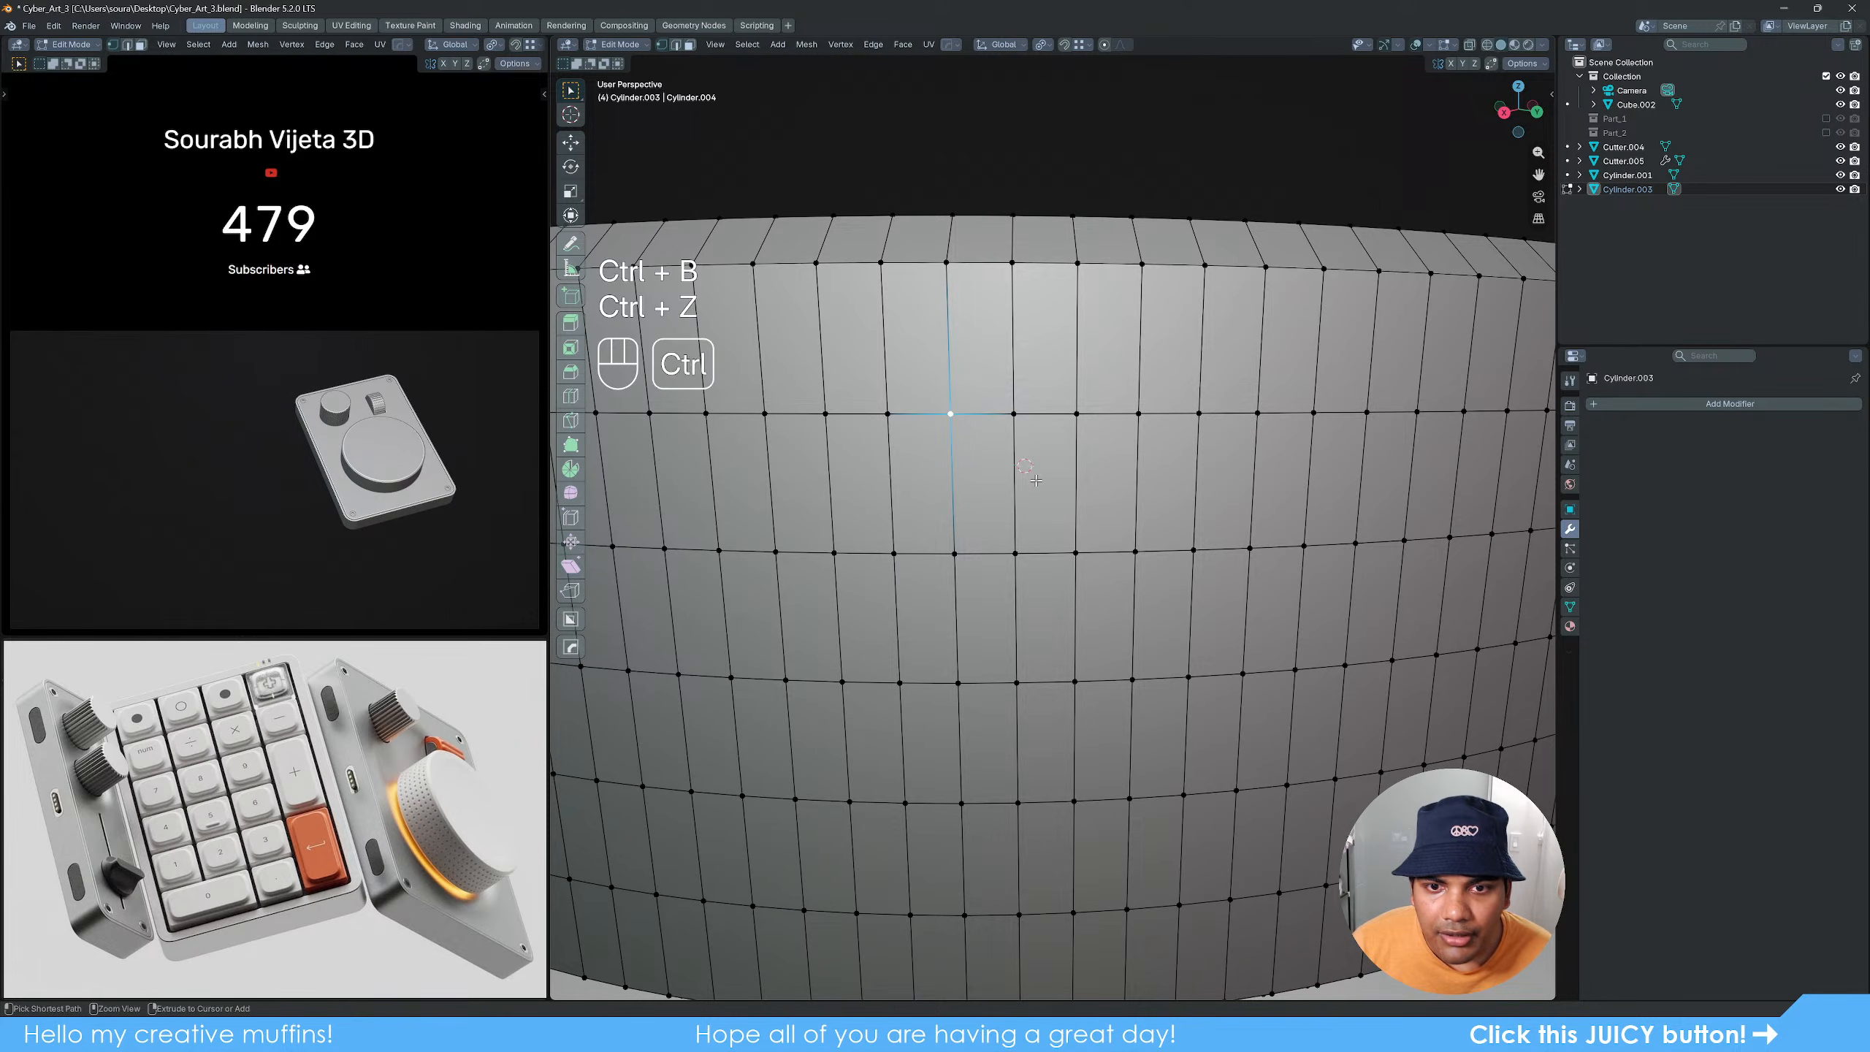
# Step: Look through the available vertex operations, including mirror, split and bevel options, for the selected side-wall vertex
pyautogui.rightClick(955, 425)
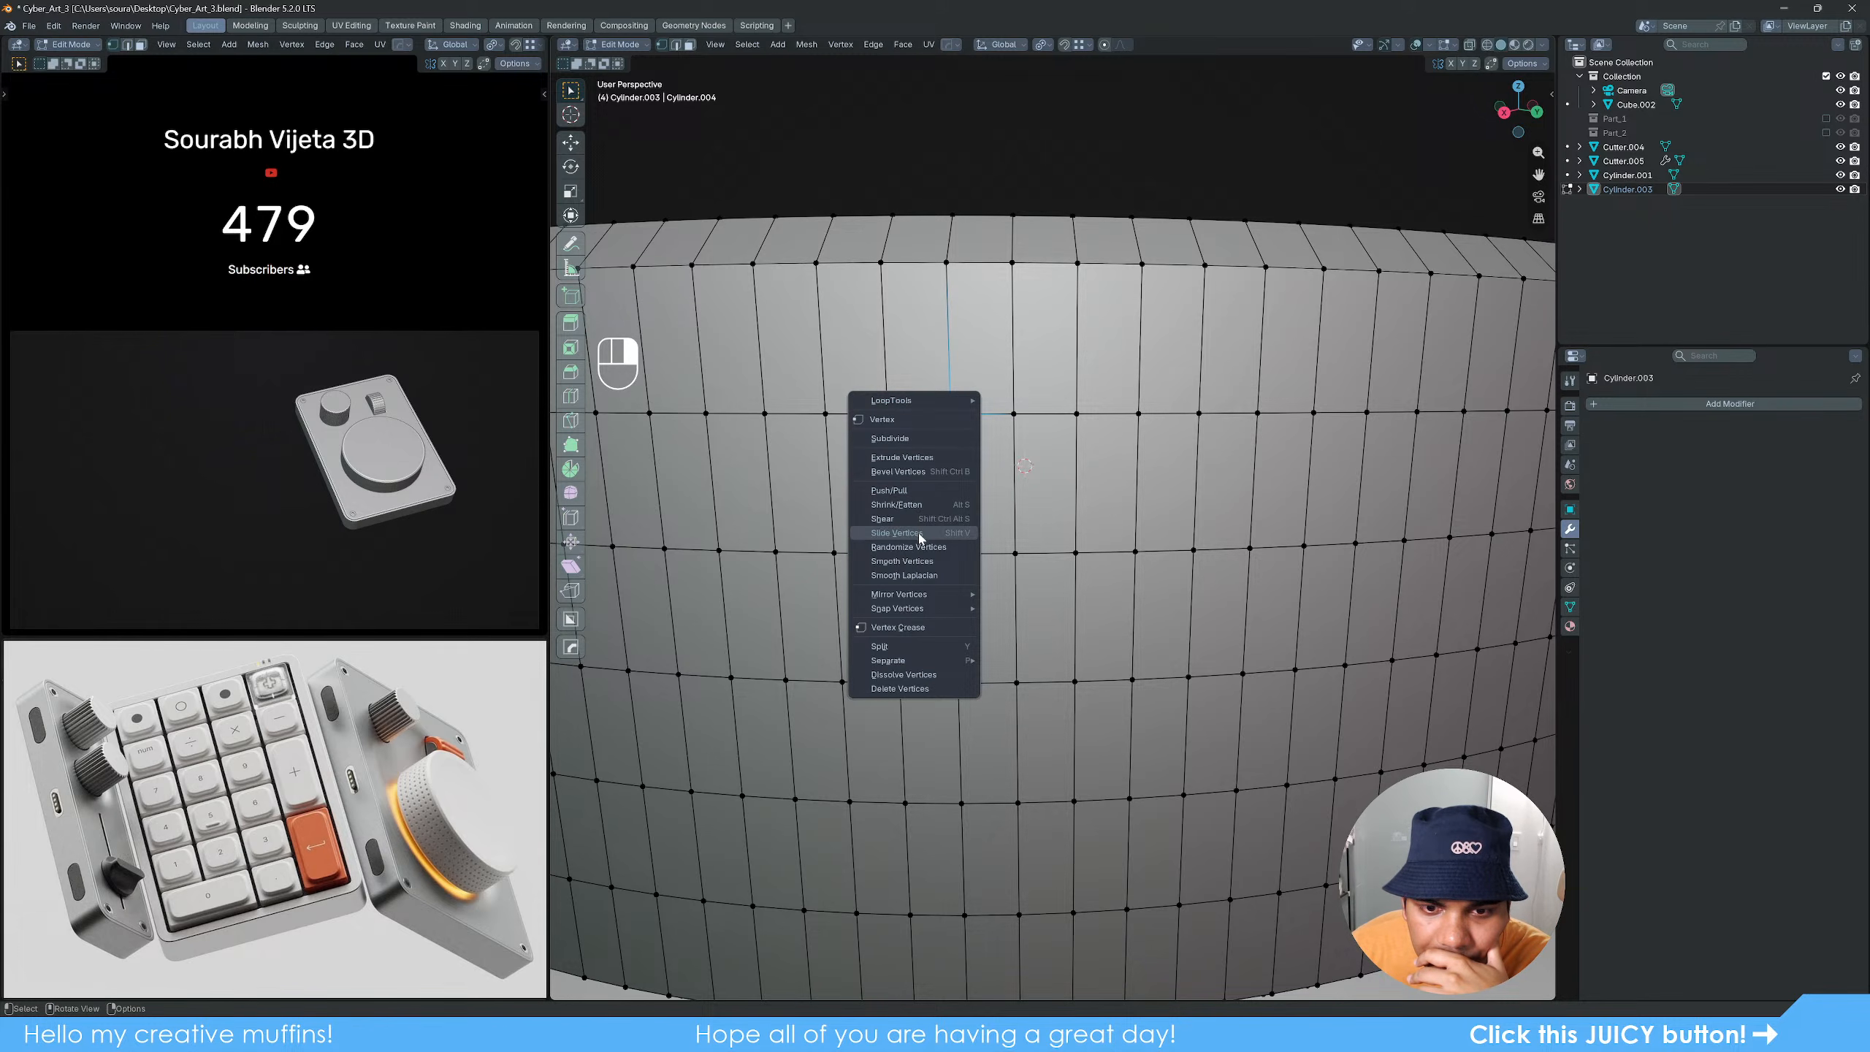
pyautogui.moveTo(923, 594)
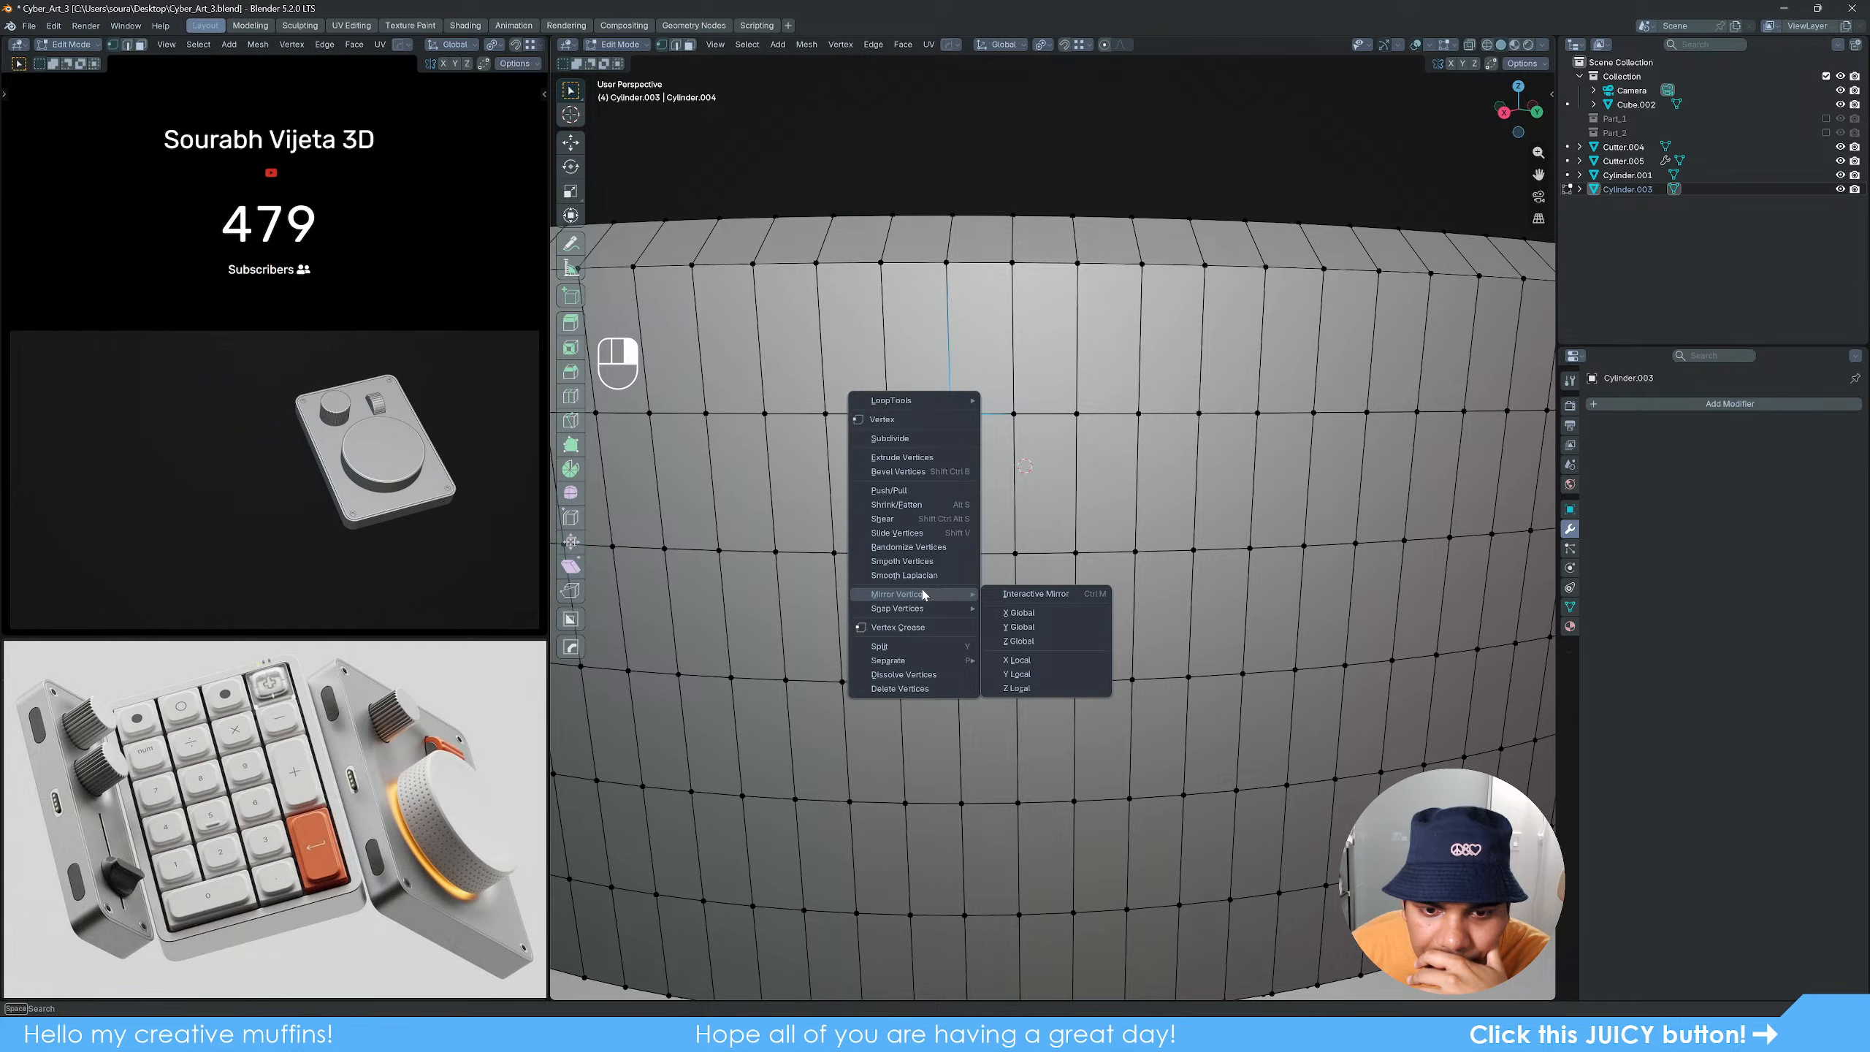
pyautogui.moveTo(926, 666)
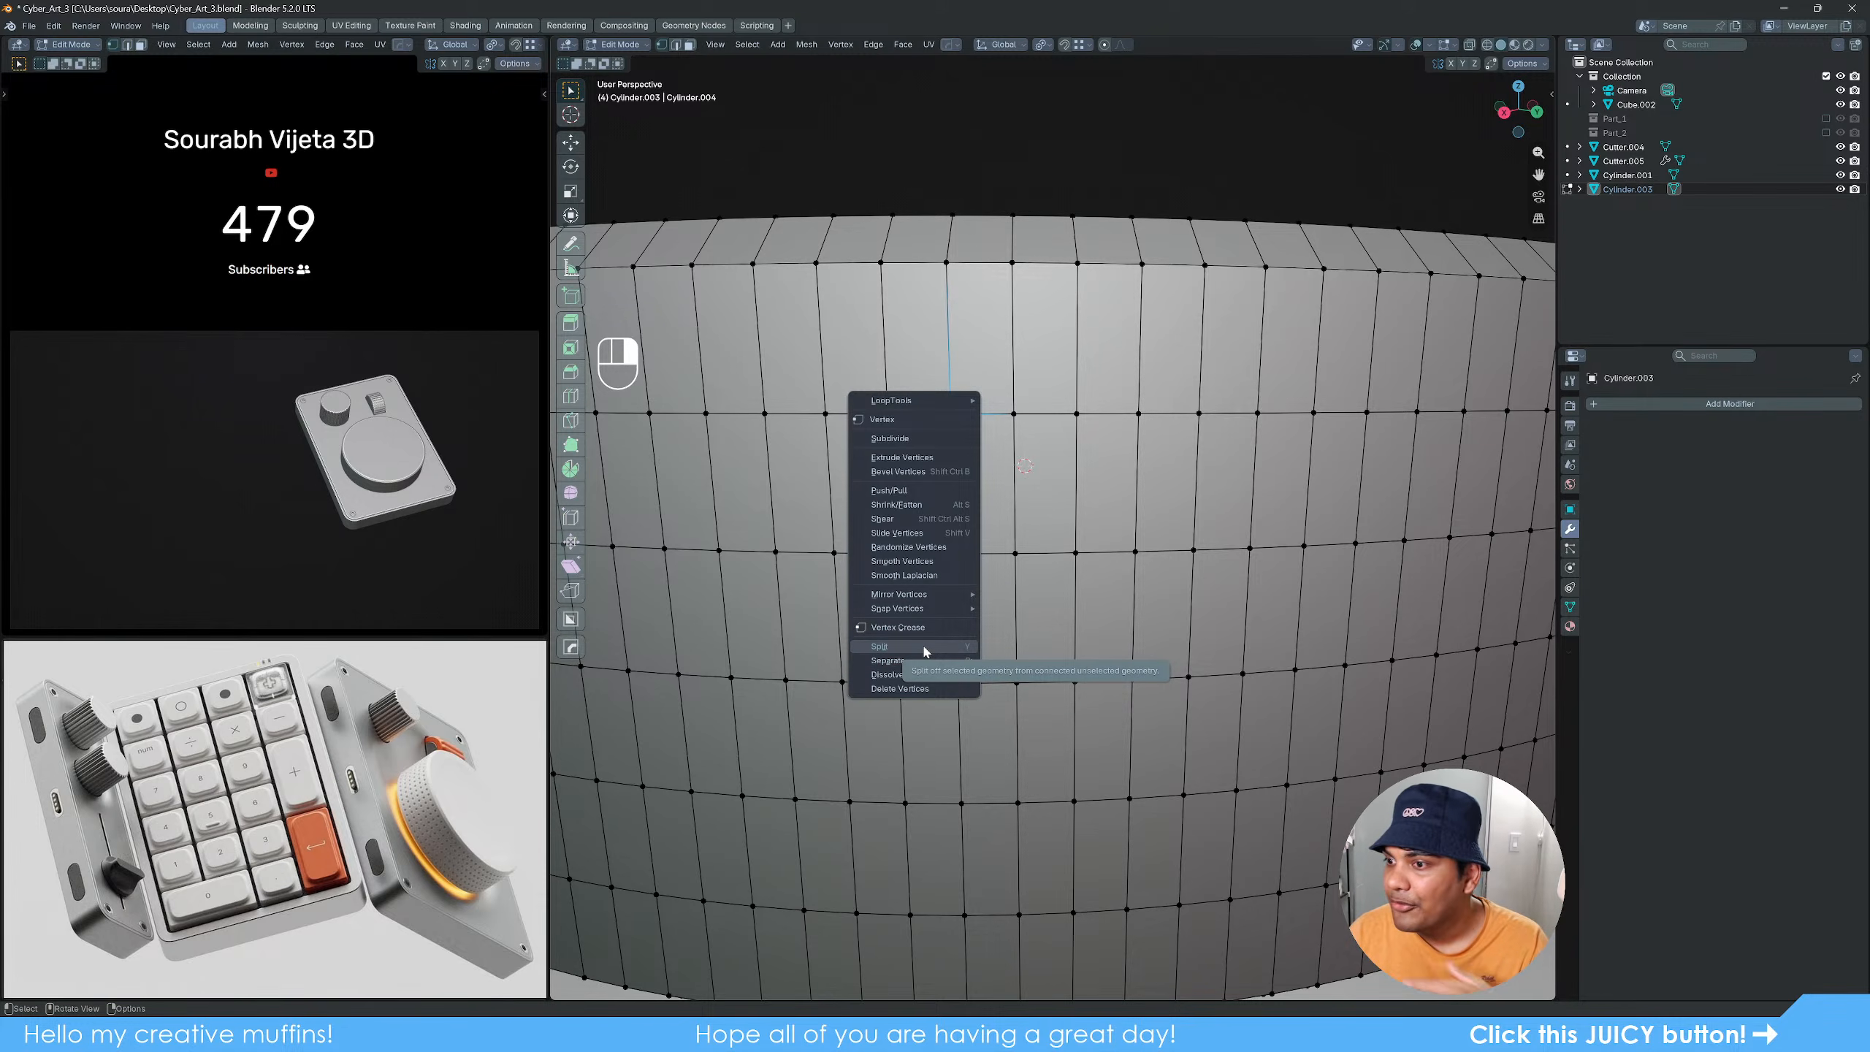
pyautogui.click(923, 646)
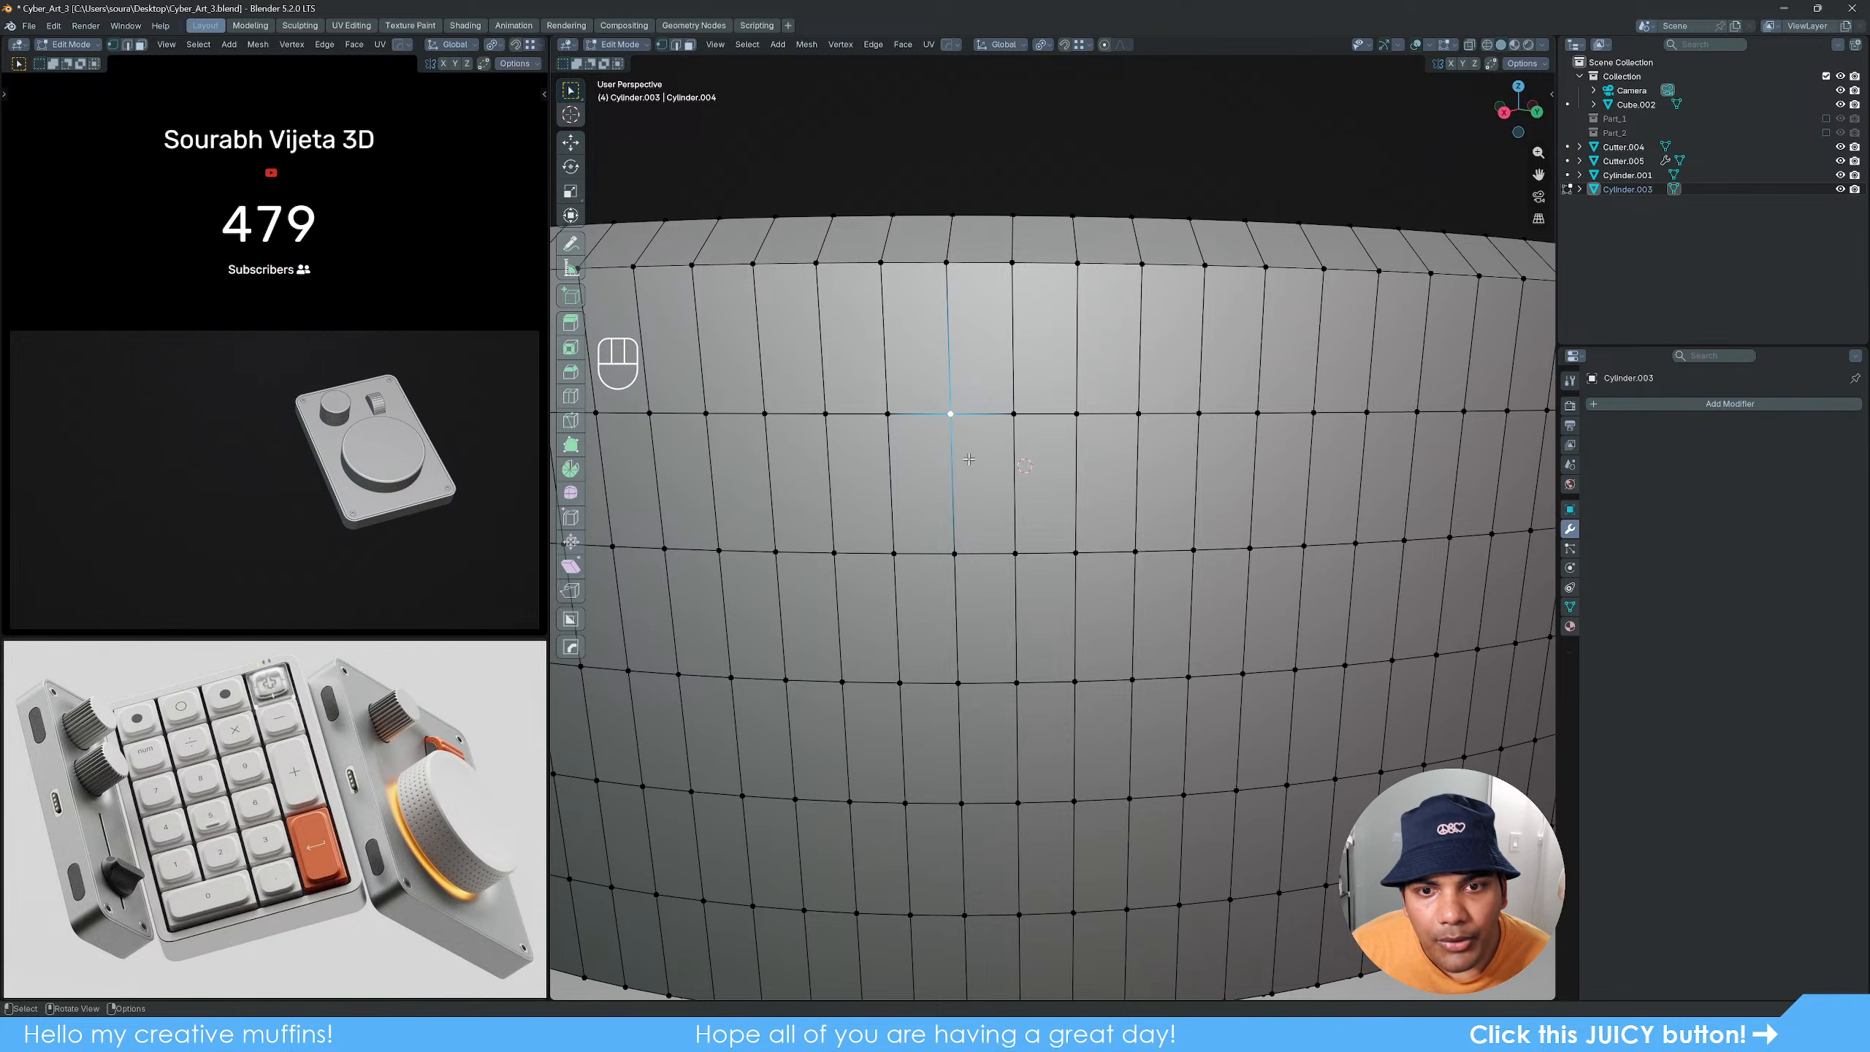
pyautogui.press('g')
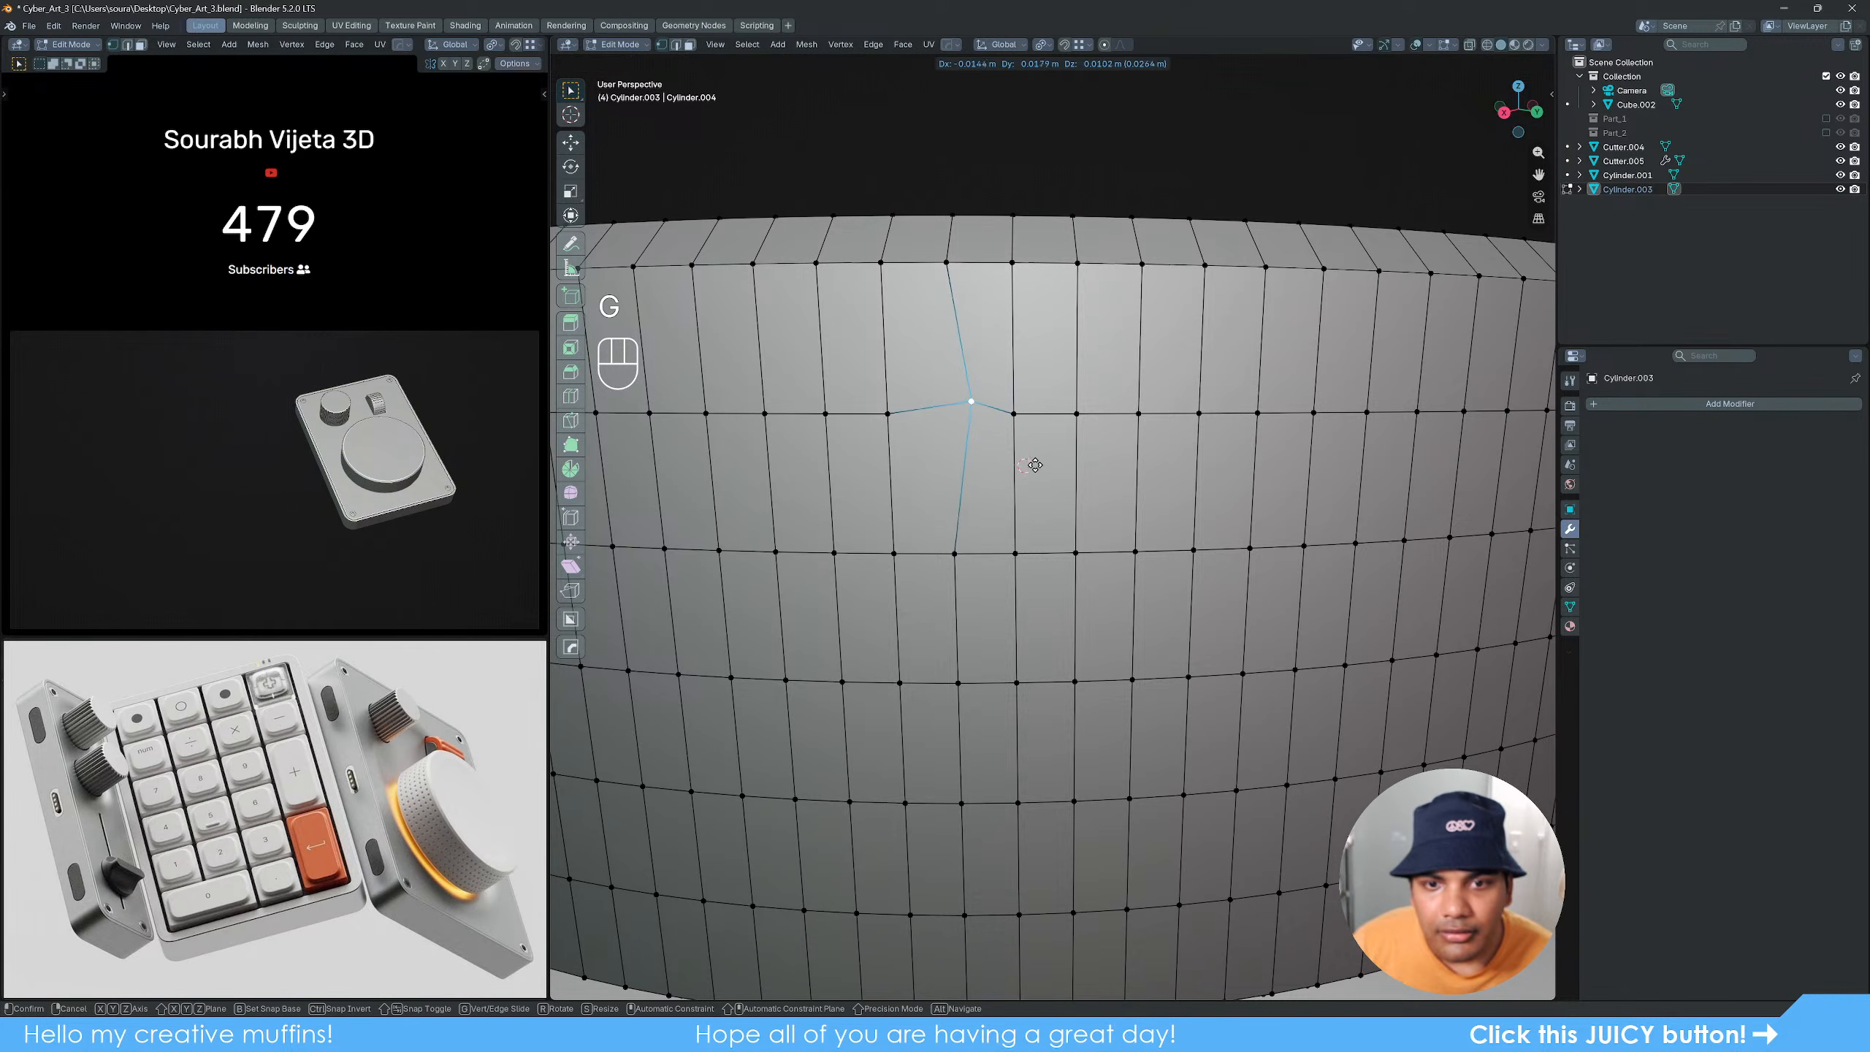
pyautogui.rightClick(1010, 478)
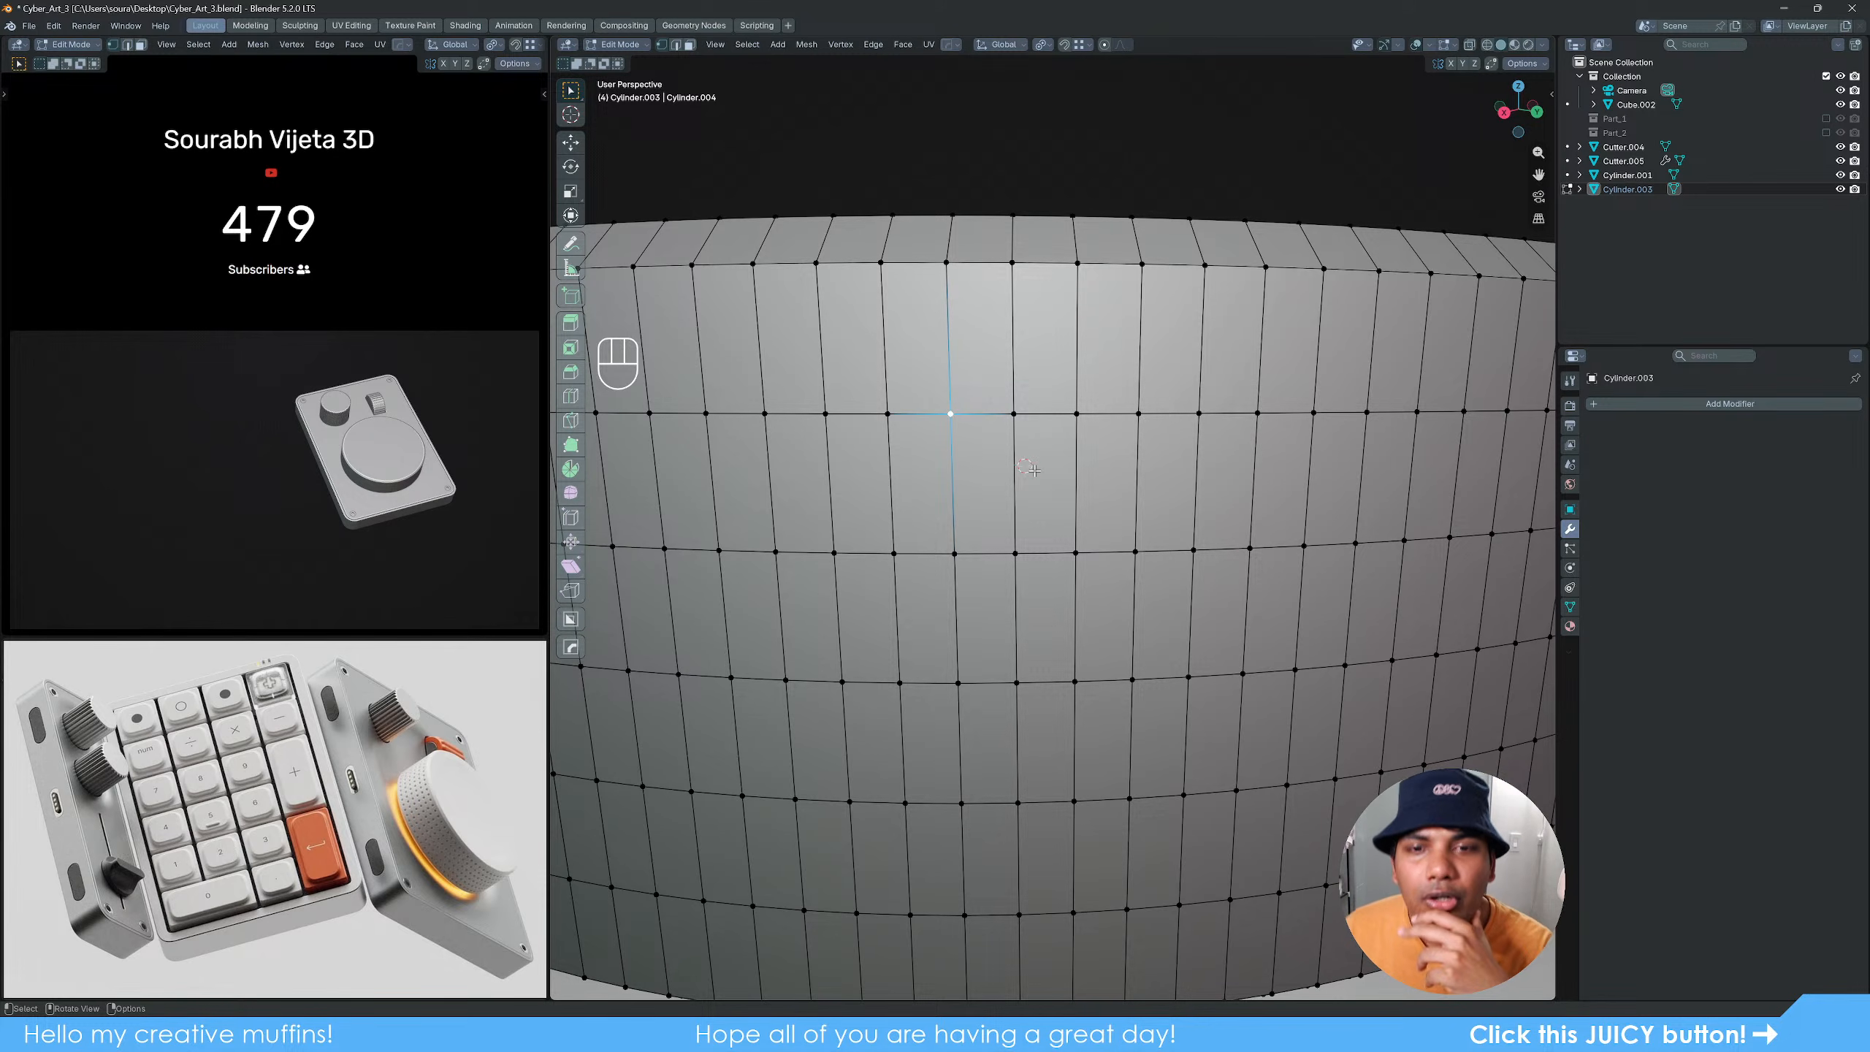
pyautogui.click(841, 45)
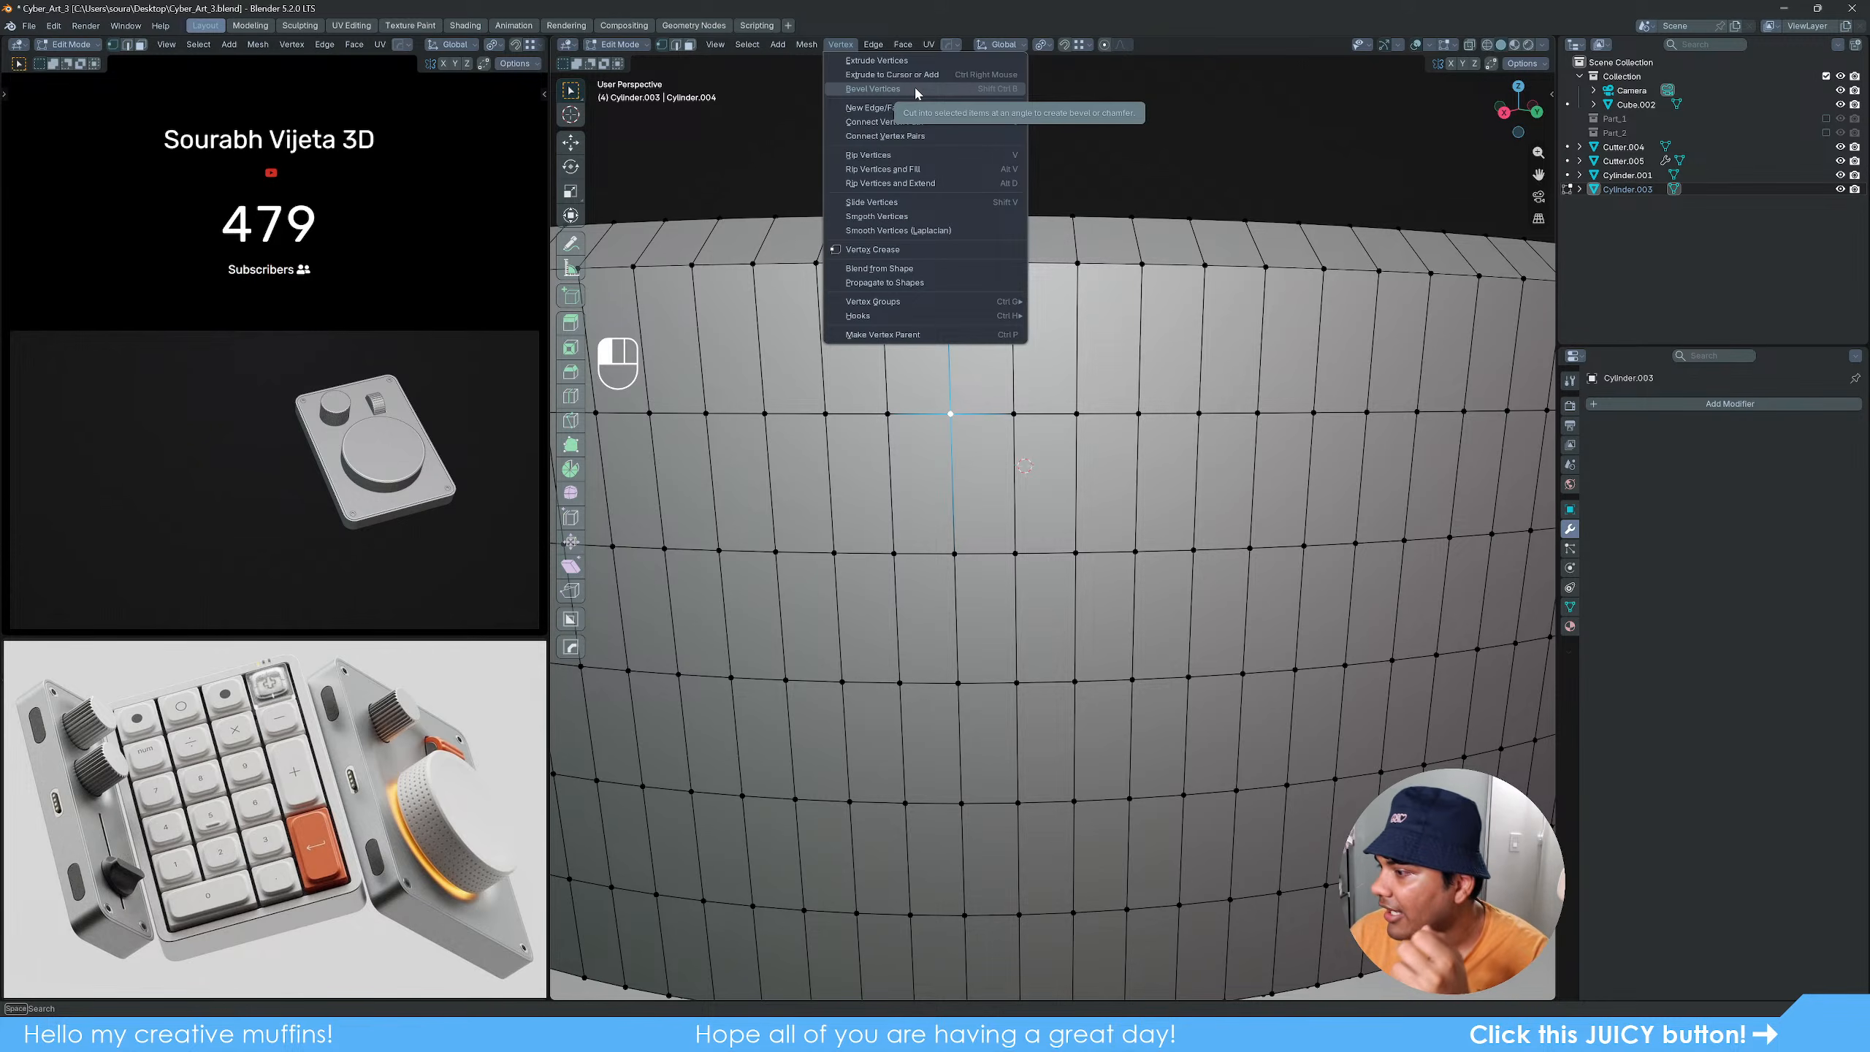
pyautogui.click(1163, 159)
# Step: Select another vertex on the side wall's uppermost loop cut and try moving it freely
pyautogui.scroll(-4, 911, 463)
pyautogui.moveTo(911, 462); pyautogui.dragTo(957, 440, button='middle')
pyautogui.scroll(5, 957, 440)
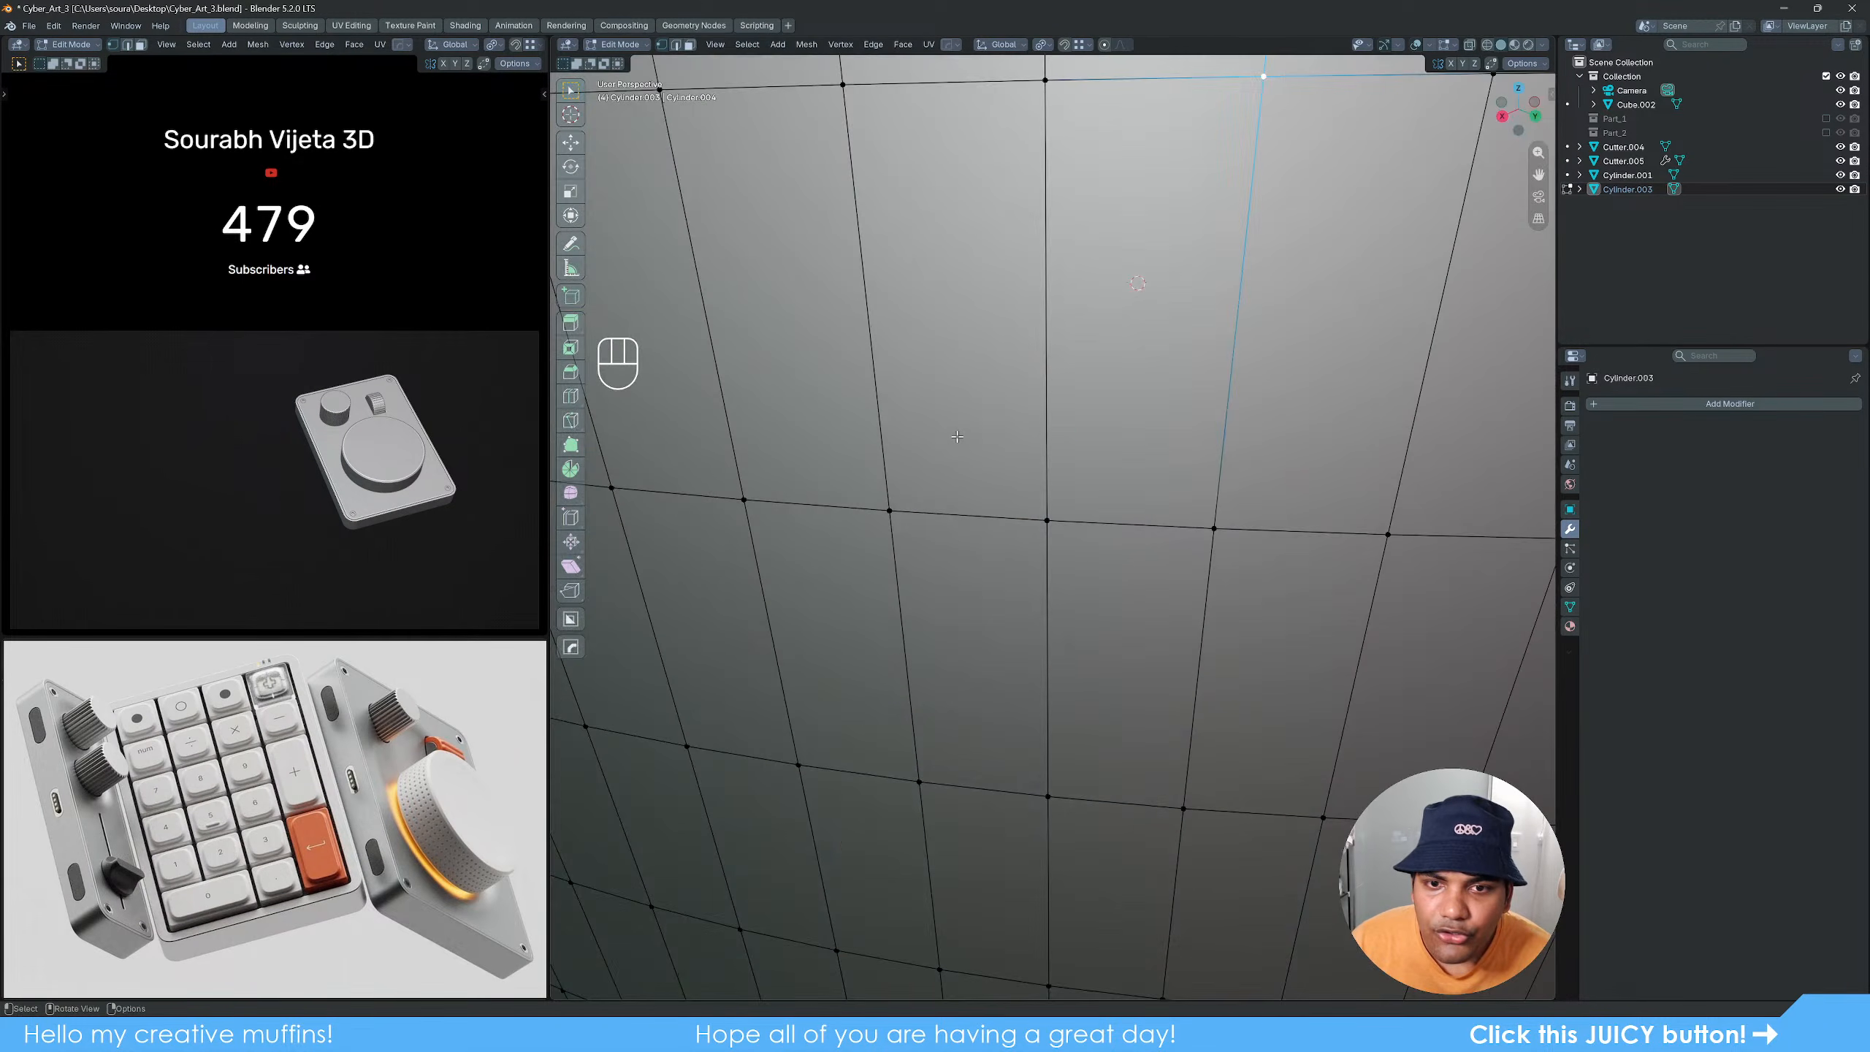
pyautogui.scroll(-3, 957, 439)
pyautogui.click(1001, 416)
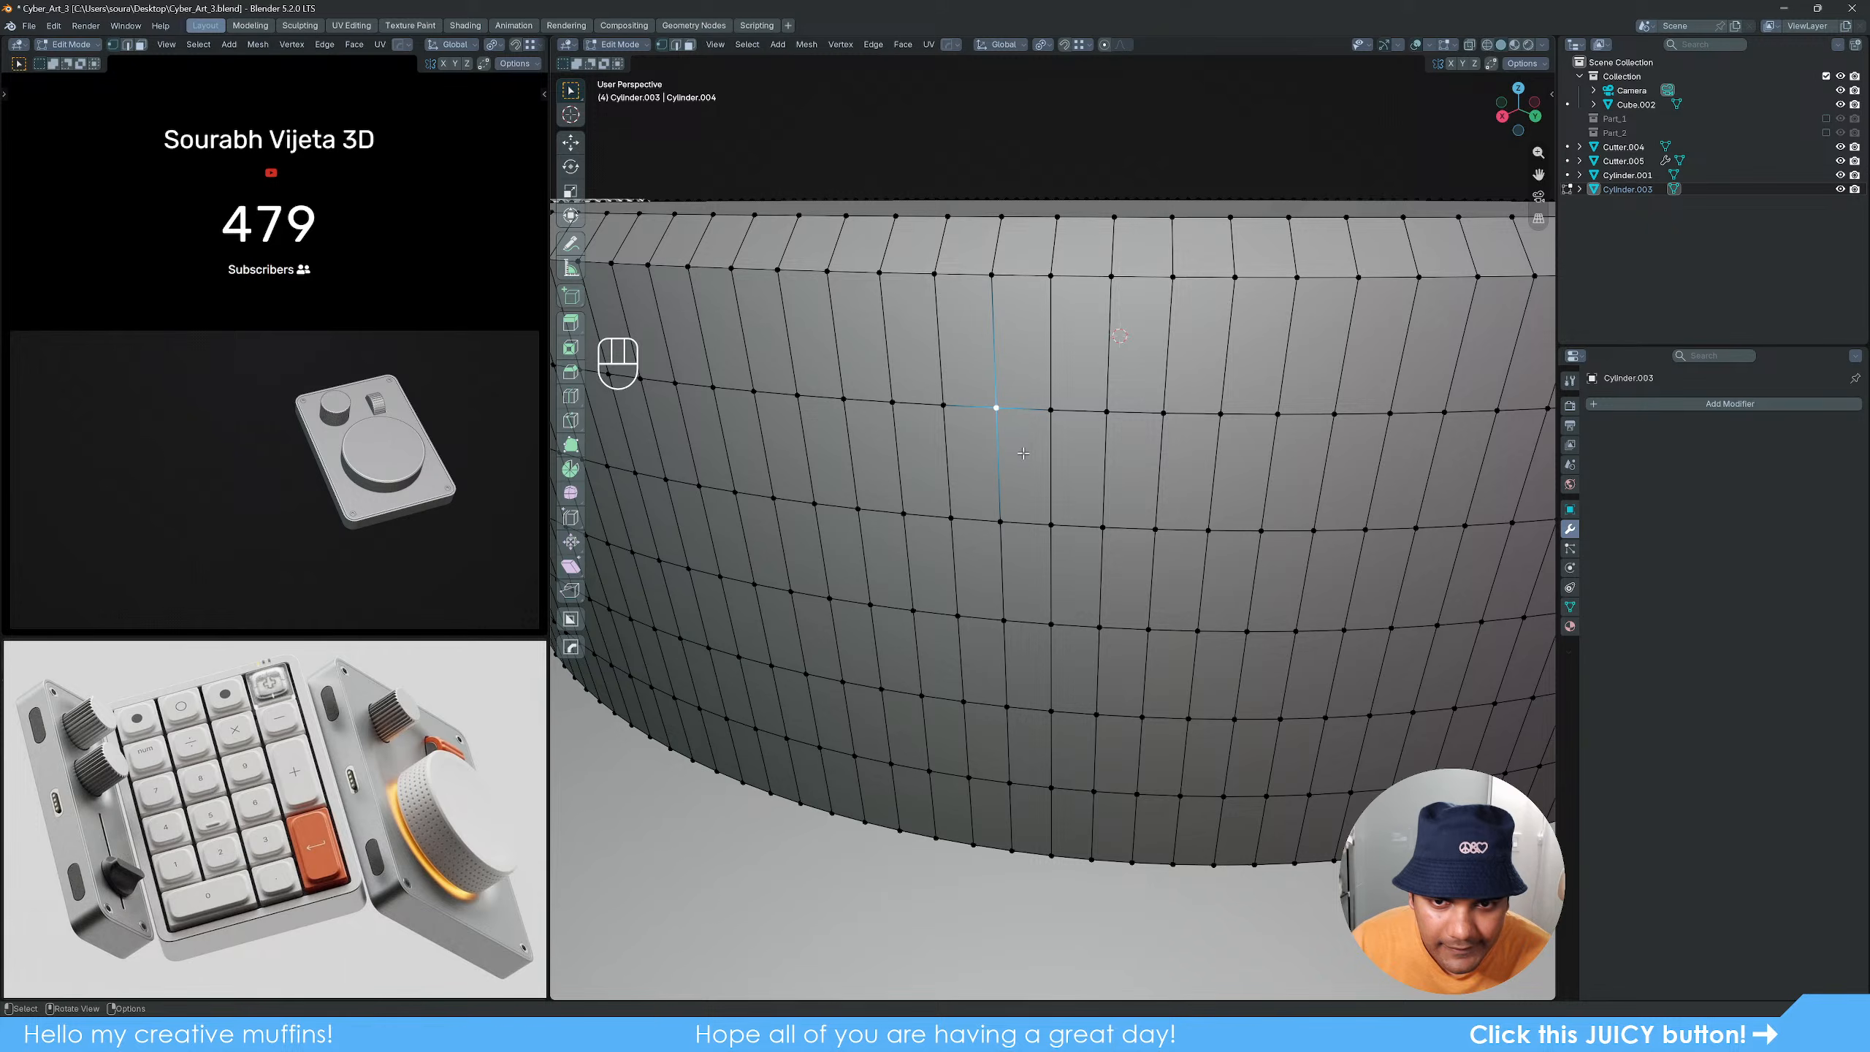
pyautogui.scroll(7, 1024, 452)
pyautogui.keyDown('shift'); pyautogui.moveTo(1024, 453); pyautogui.dragTo(972, 382, button='middle'); pyautogui.keyUp('shift')
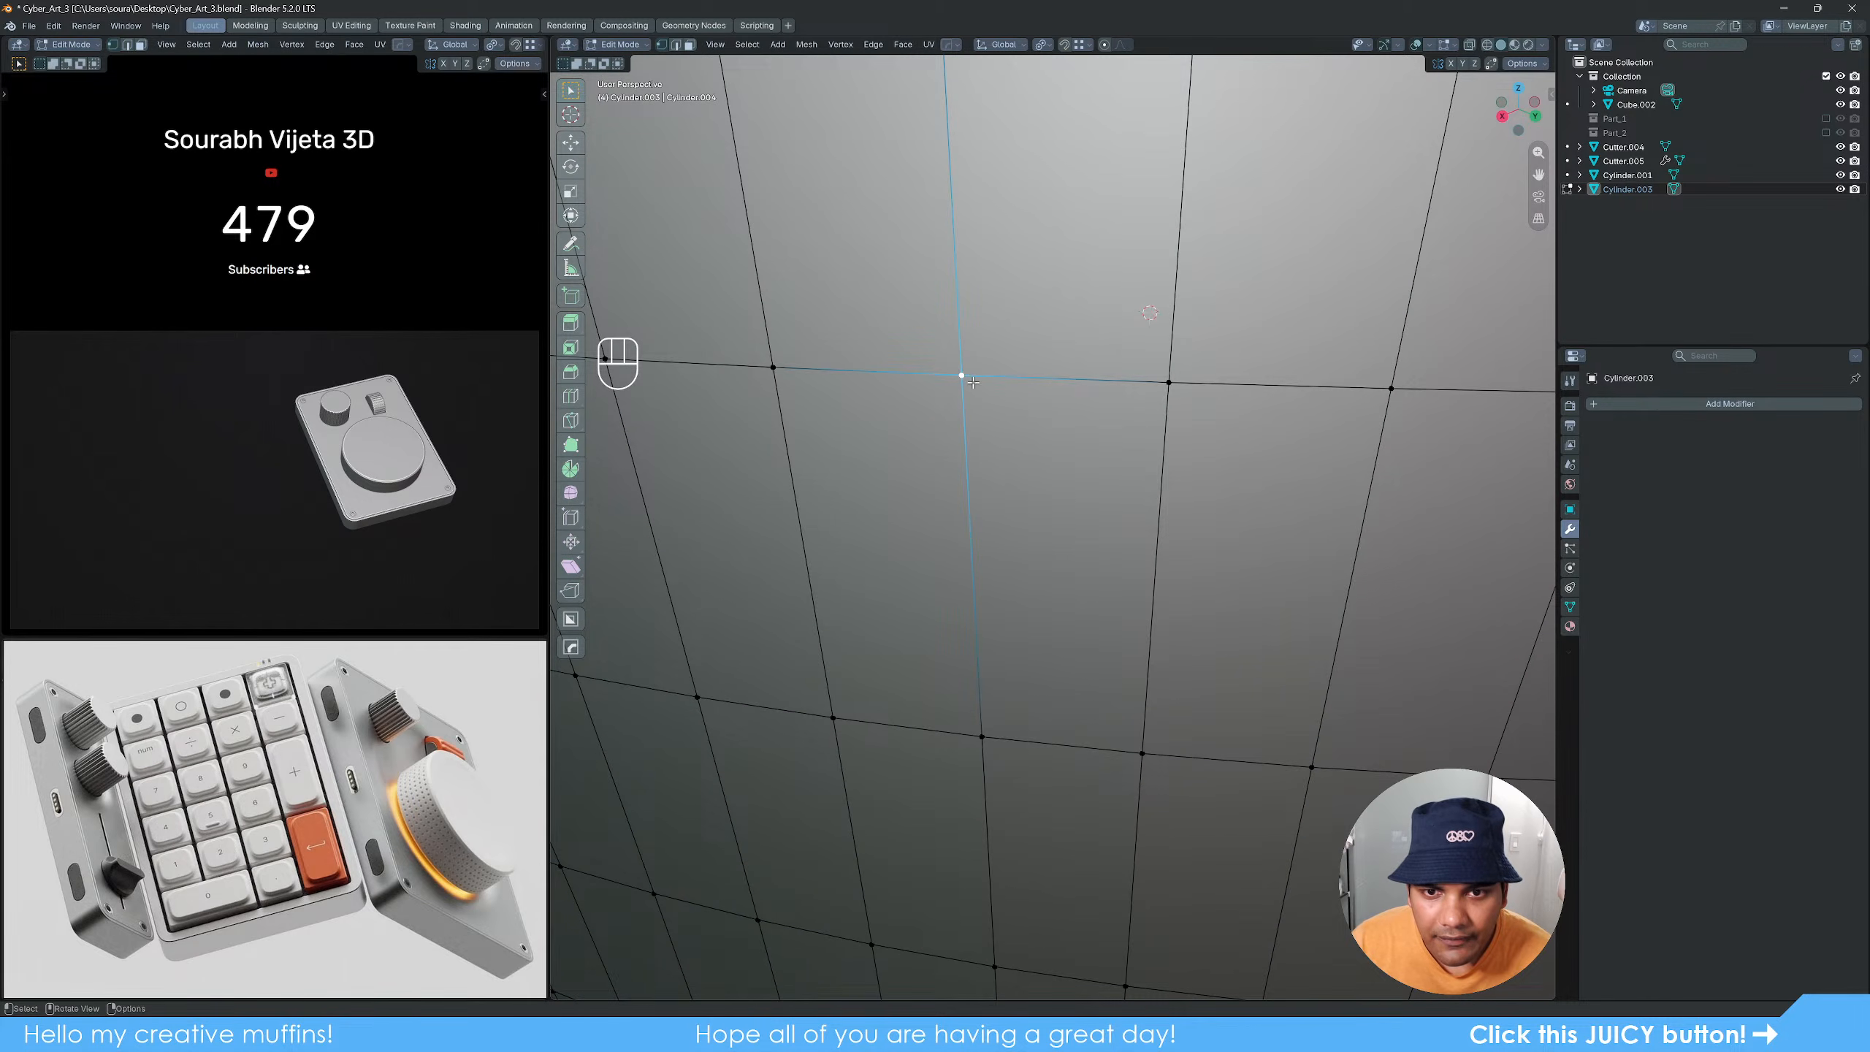
pyautogui.press('g')
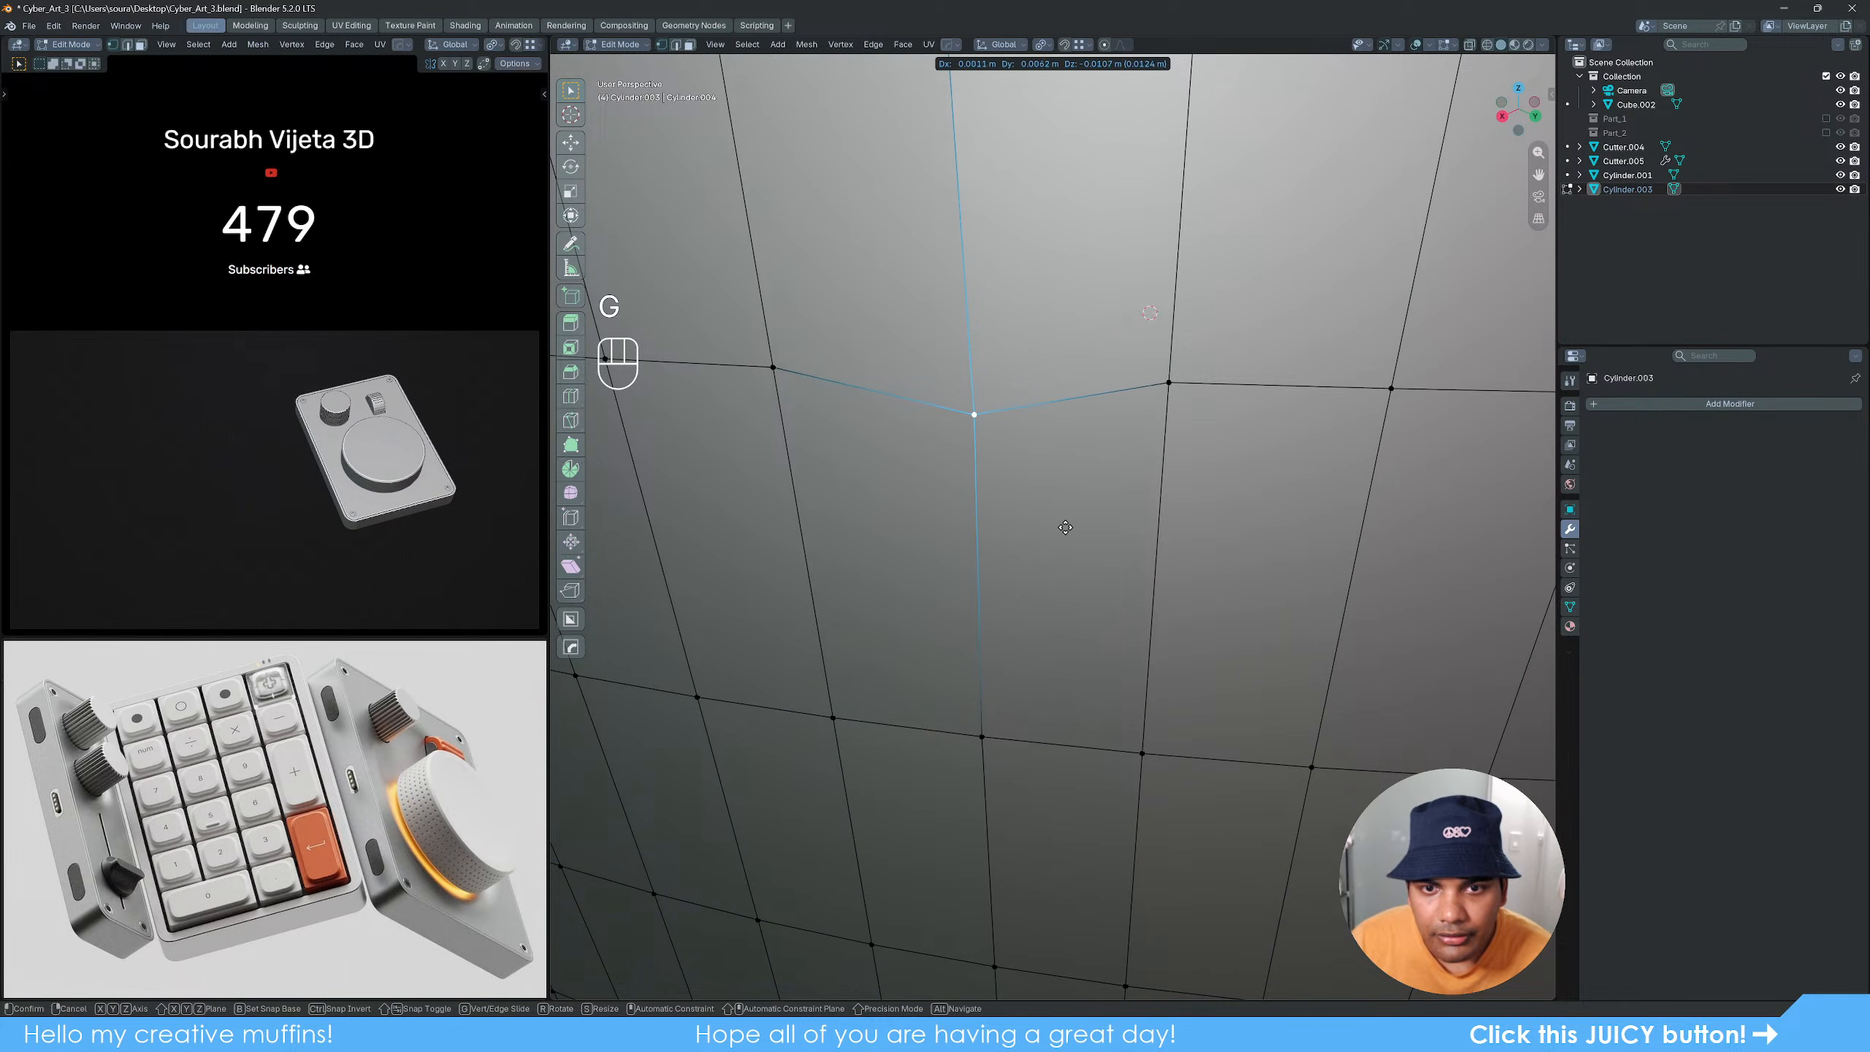
pyautogui.click(1065, 522)
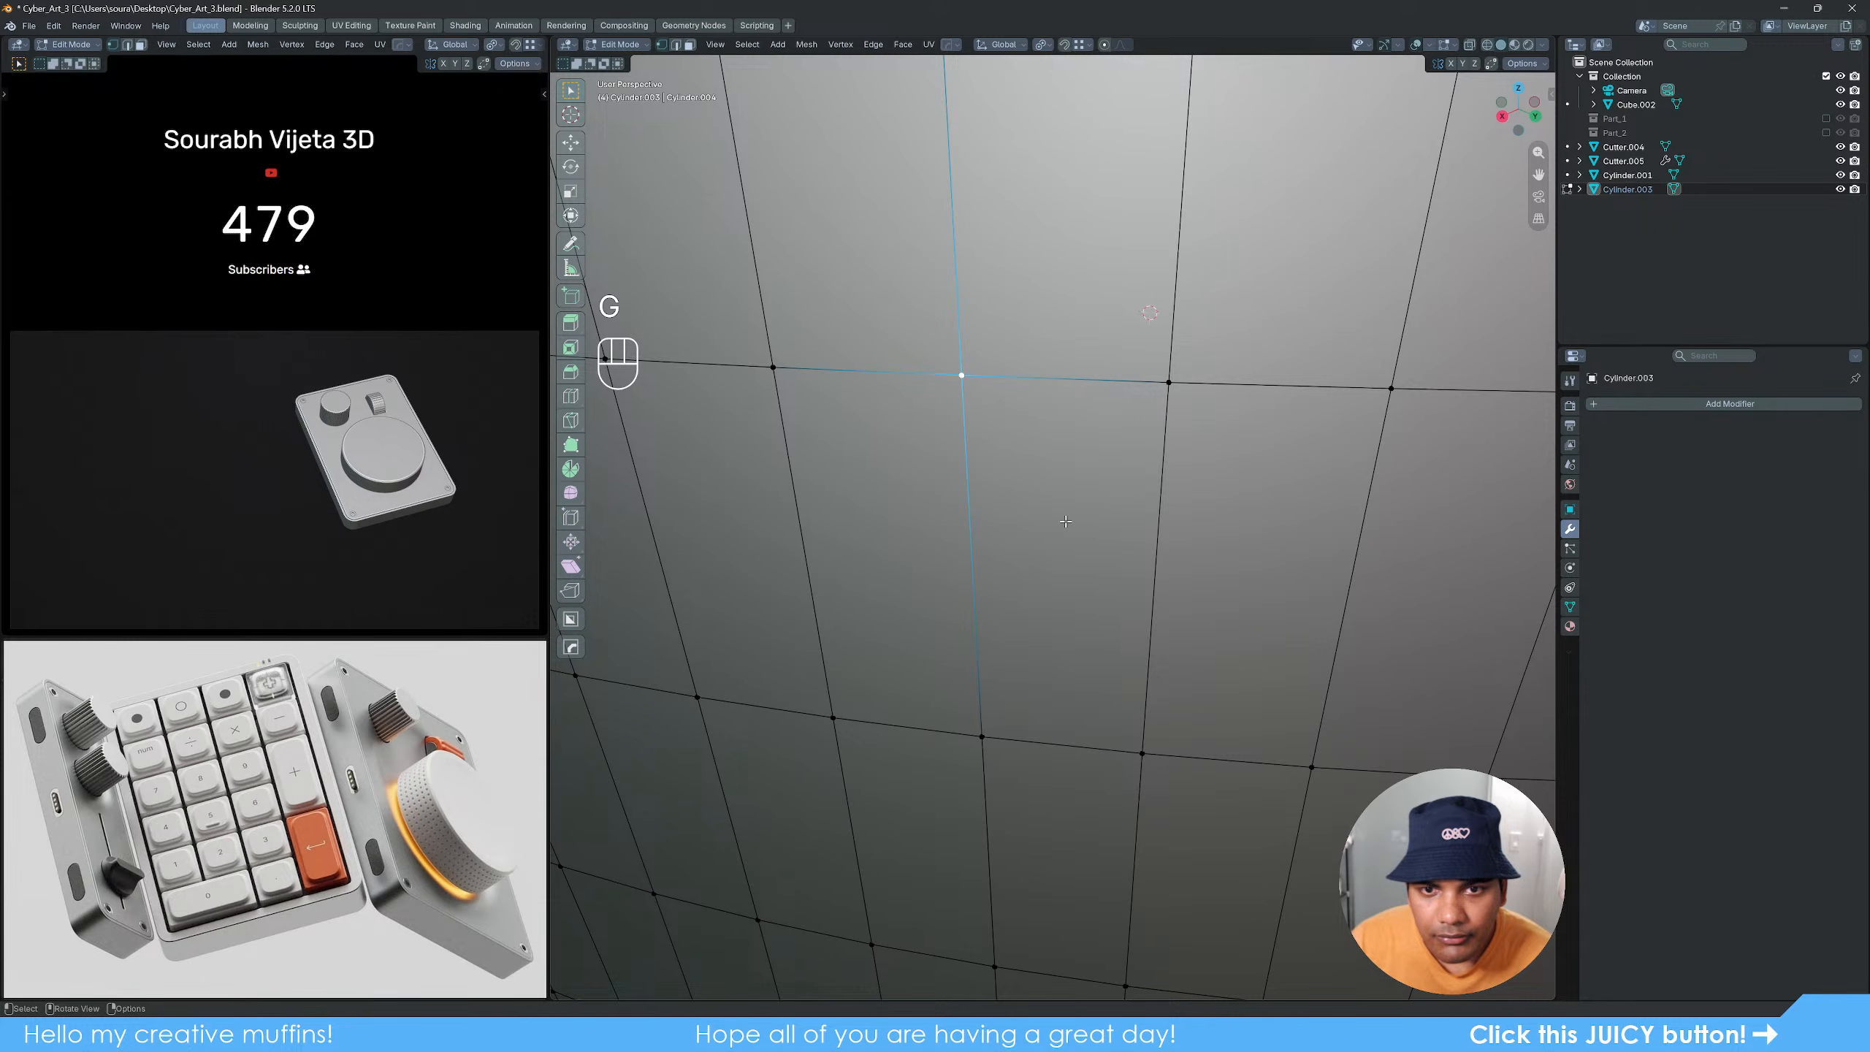
# Step: Select the four edges meeting at that side-wall vertex and try bevelling them with an offset of about 0.0053 m
pyautogui.press('2')
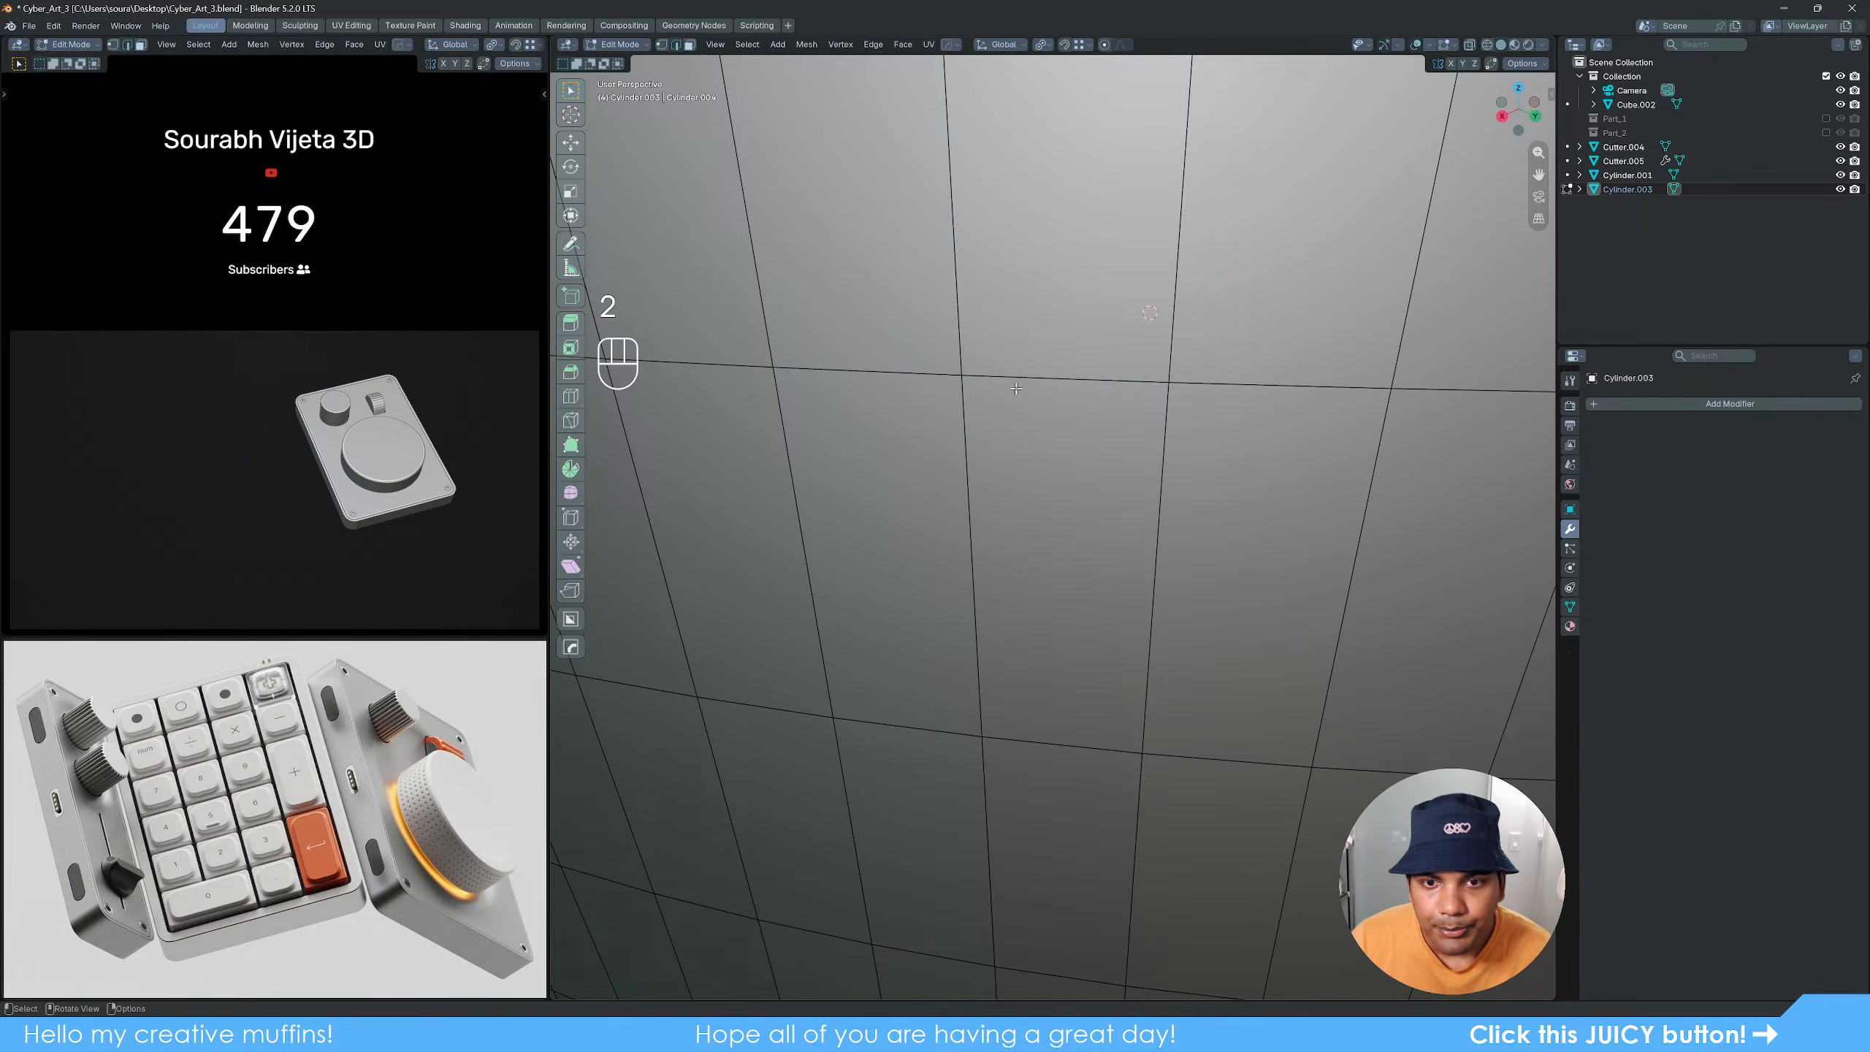
pyautogui.click(956, 294)
pyautogui.keyDown('shift'); pyautogui.click(909, 372); pyautogui.keyUp('shift')
pyautogui.keyDown('shift'); pyautogui.click(1024, 377); pyautogui.keyUp('shift')
pyautogui.keyDown('shift'); pyautogui.click(967, 471); pyautogui.keyUp('shift')
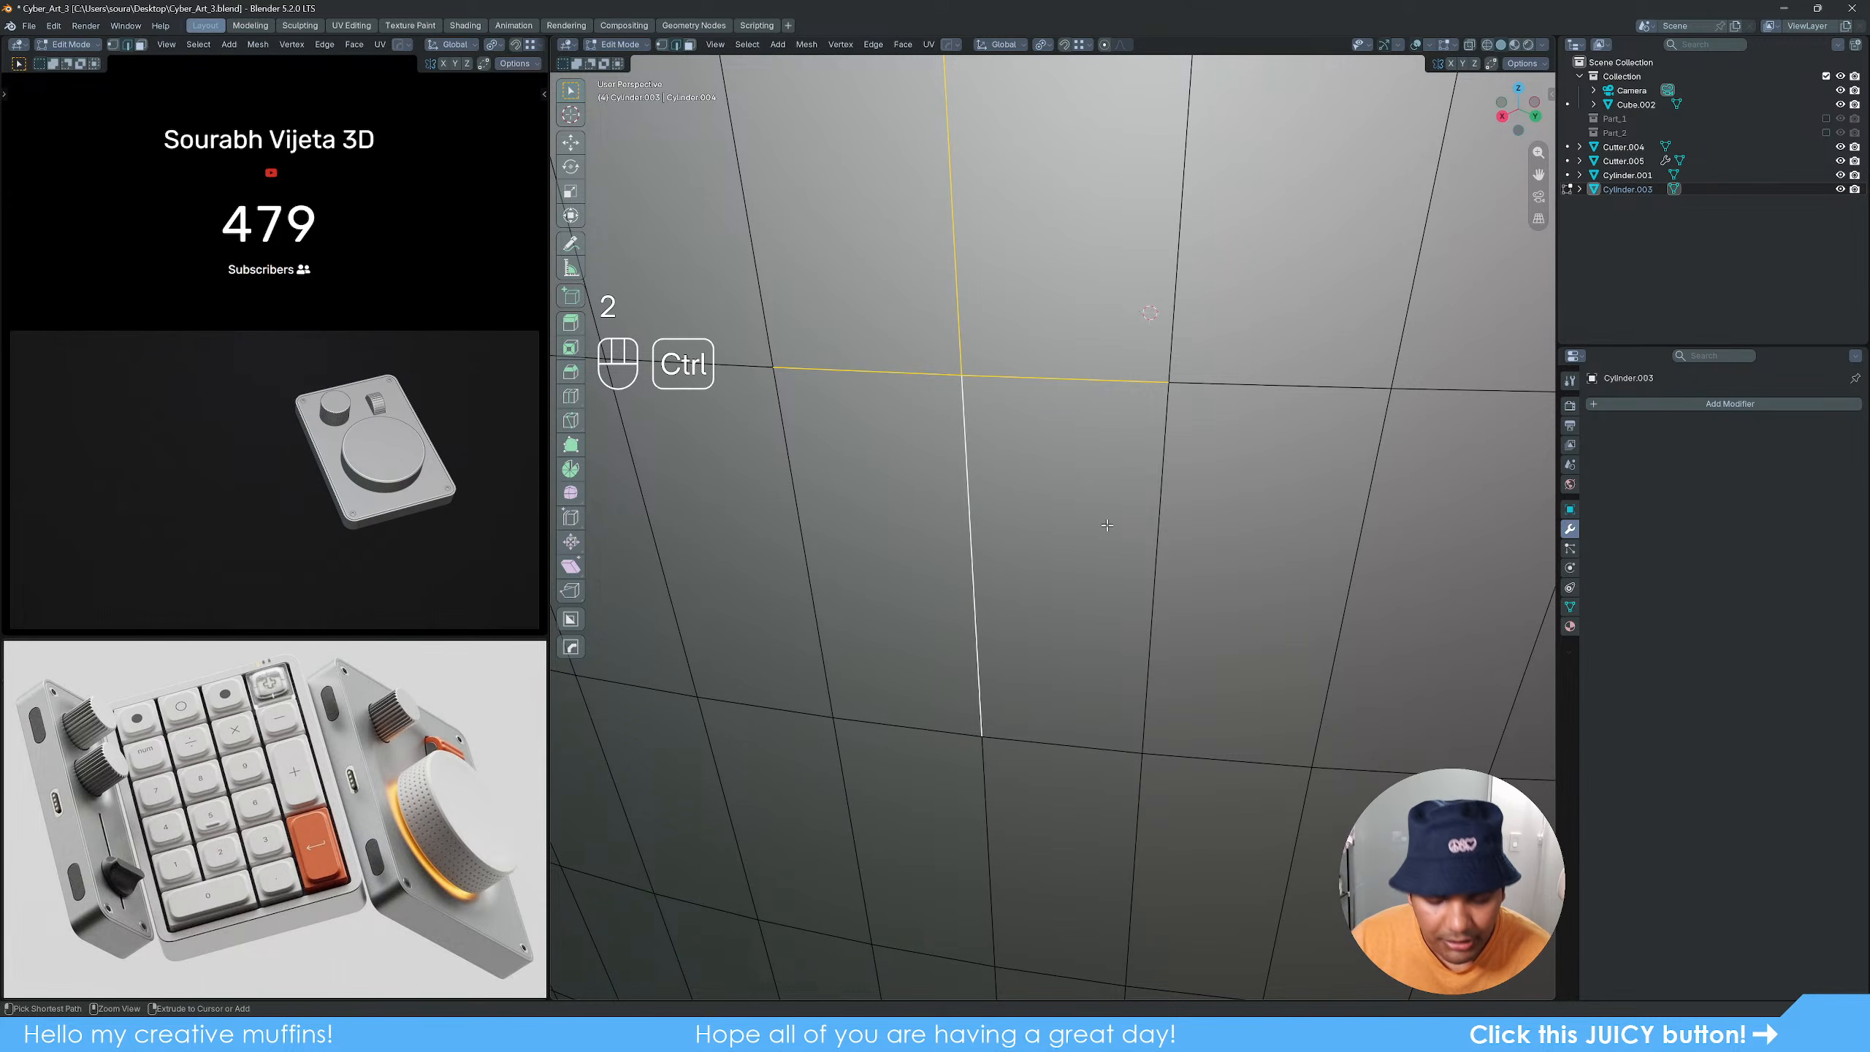
pyautogui.hotkey('ctrl', 'b')
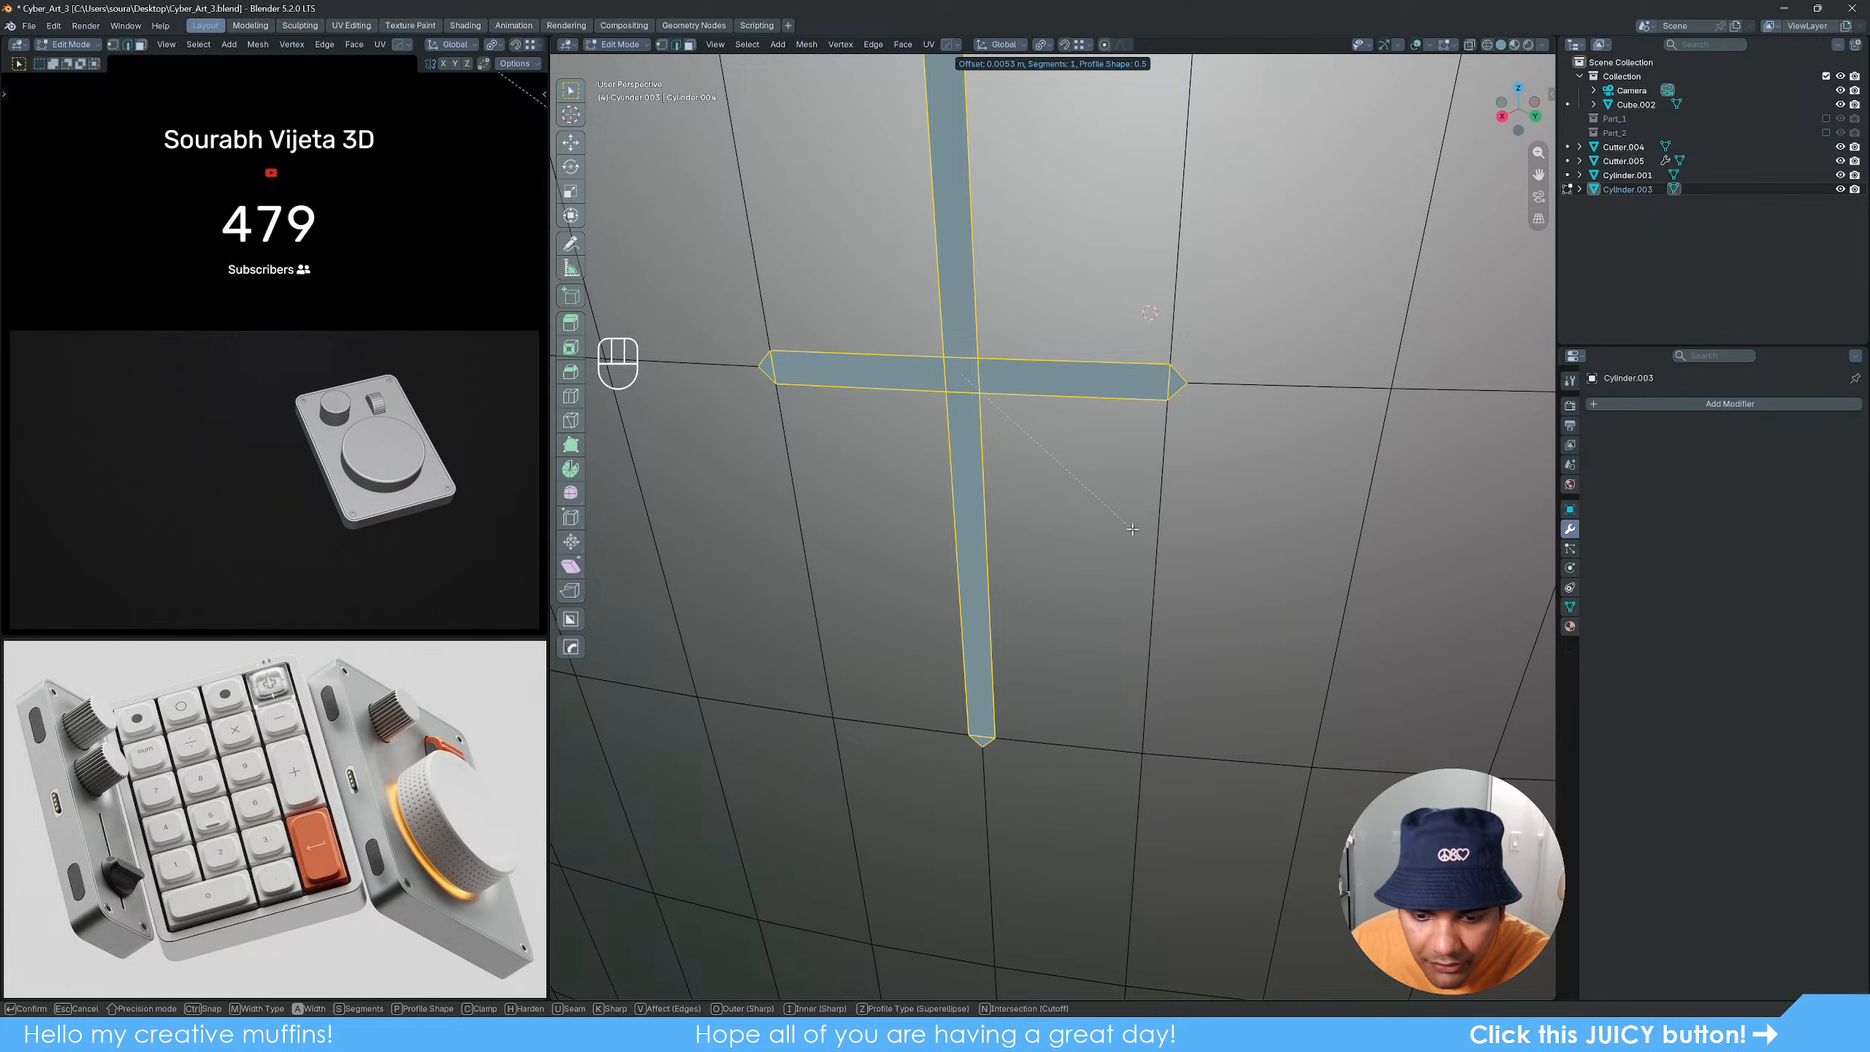
pyautogui.press('Escape')
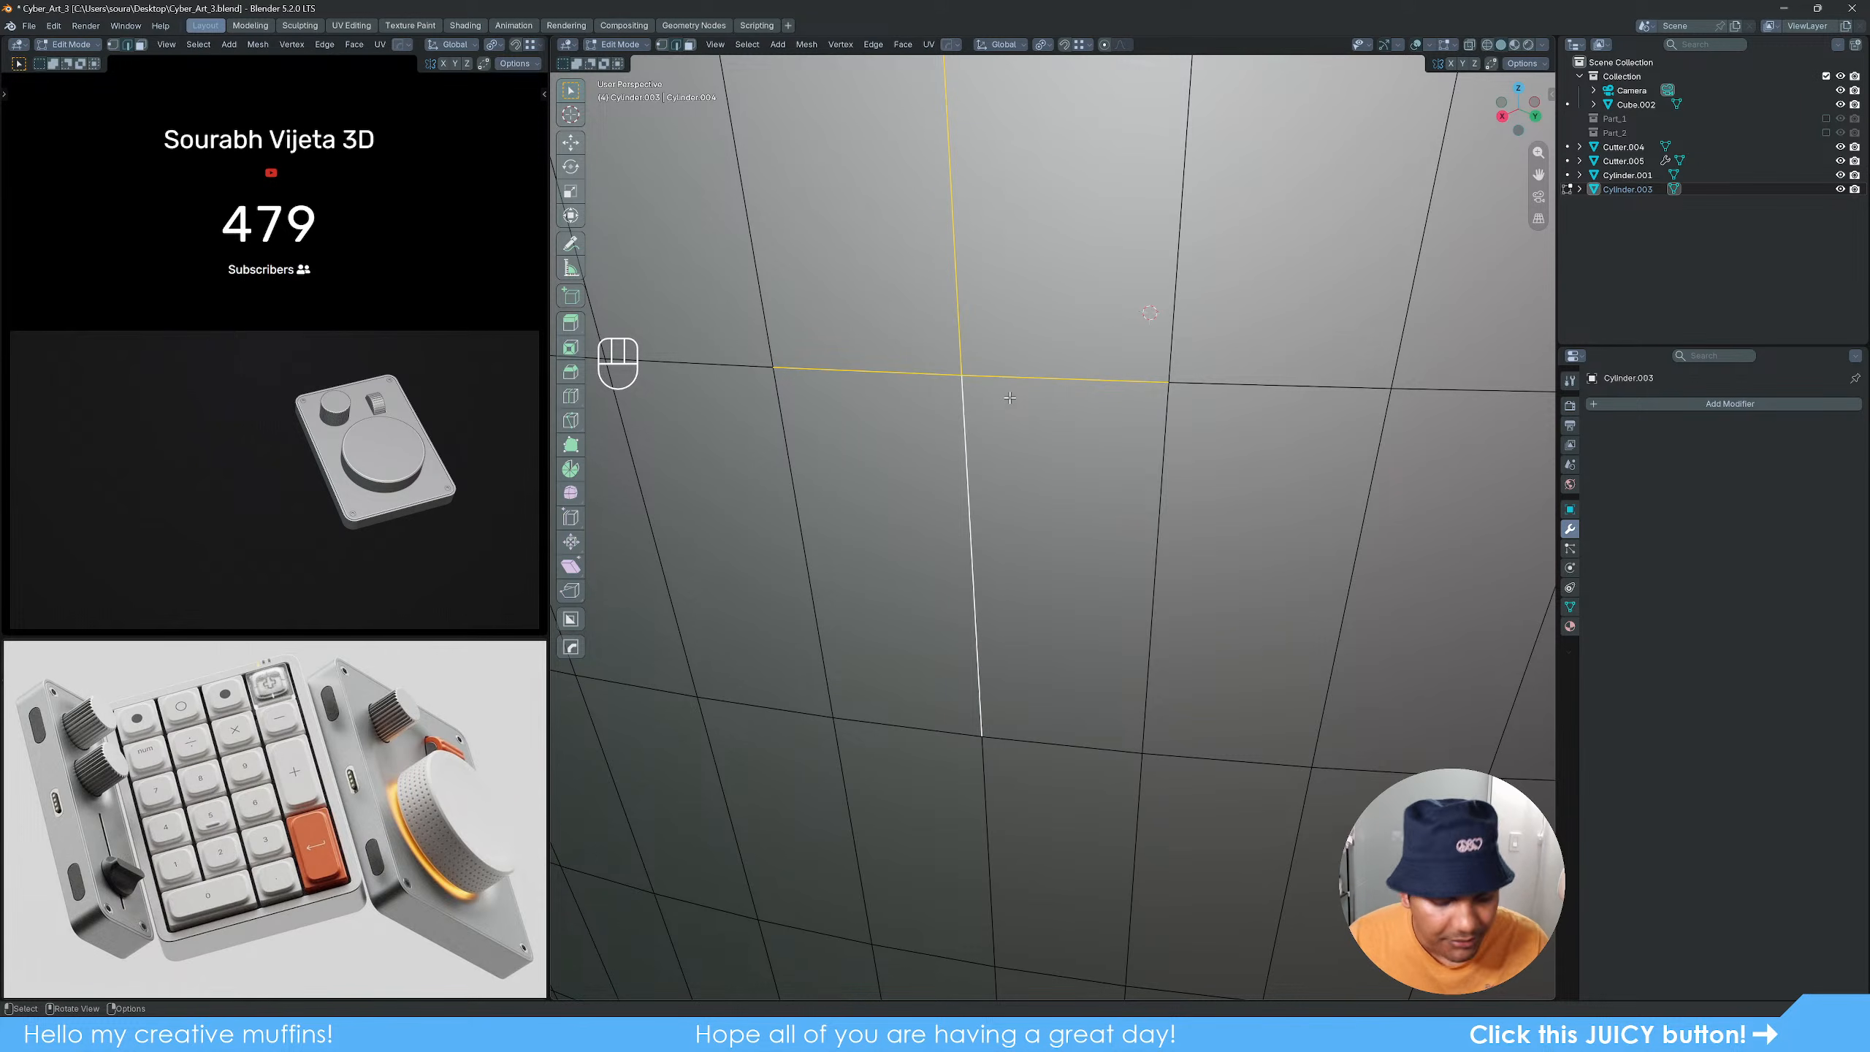
# Step: Return to vertex selection with only the vertex joining those four edges selected, and review its available operations
pyautogui.press('1')
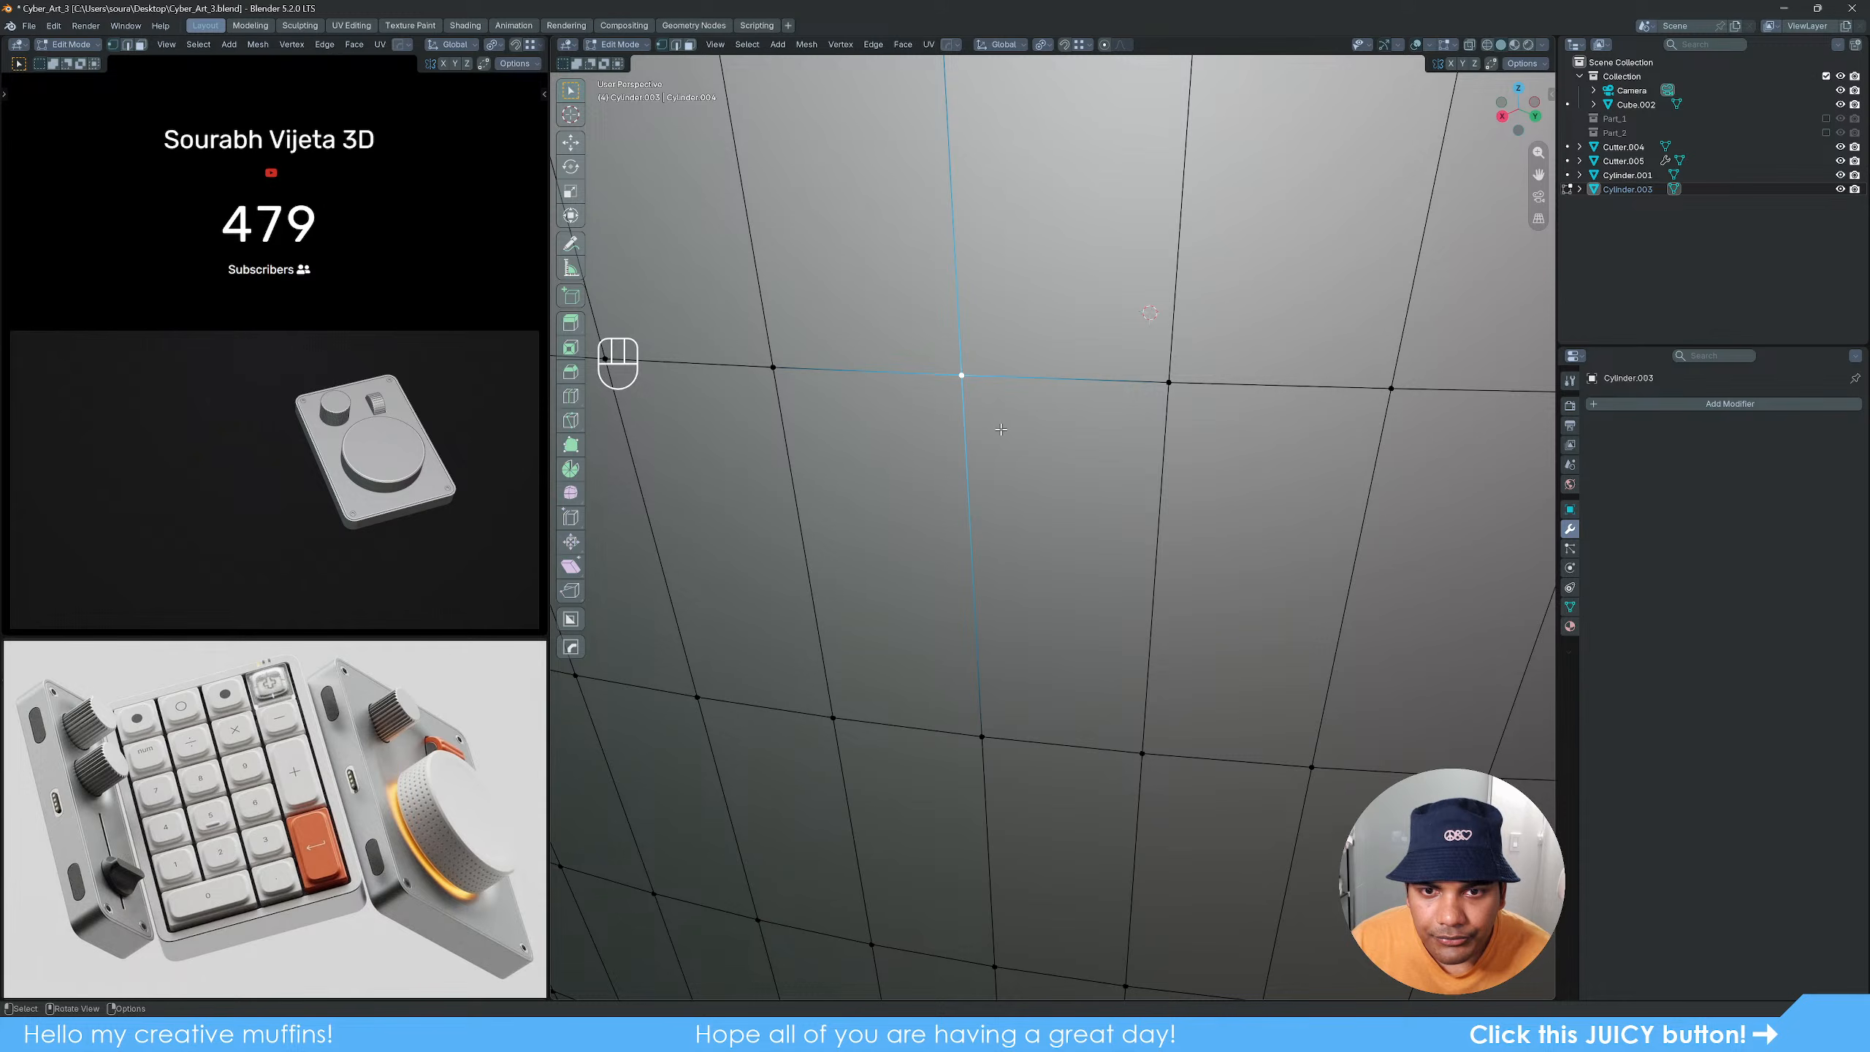
pyautogui.rightClick(991, 417)
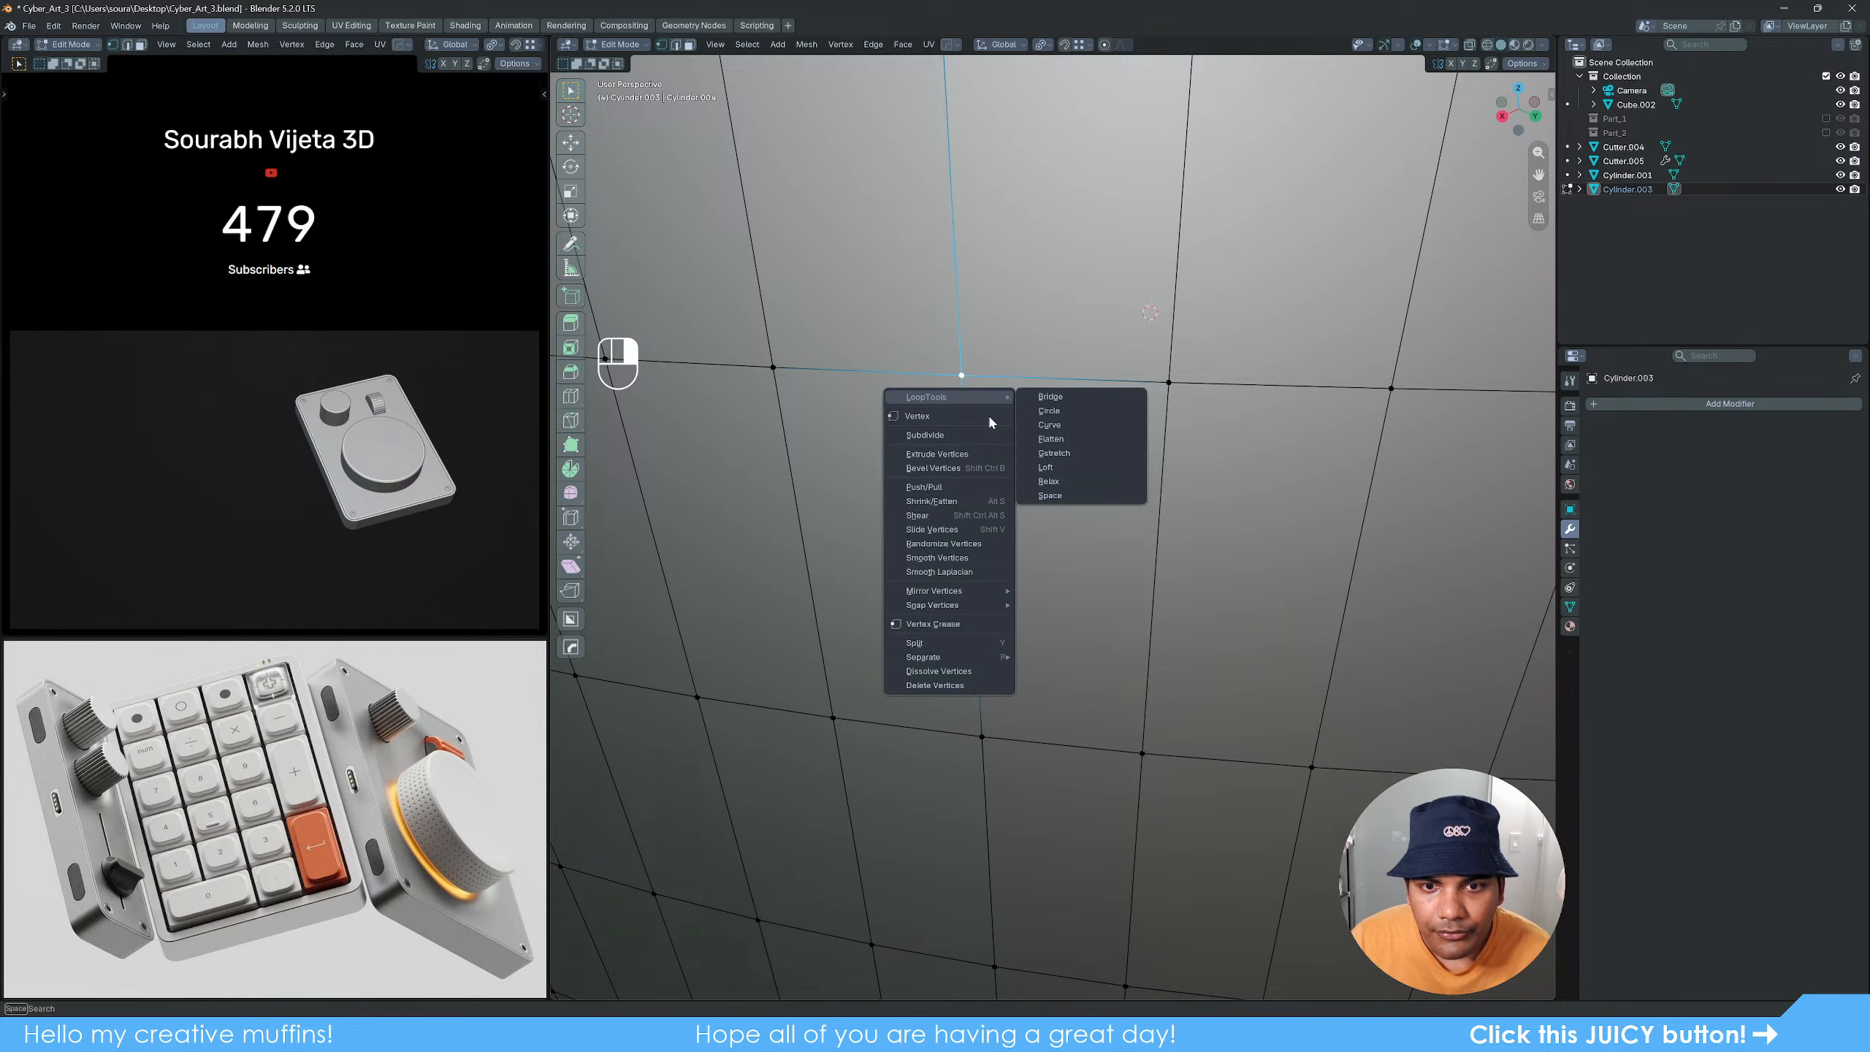
pyautogui.moveTo(964, 397)
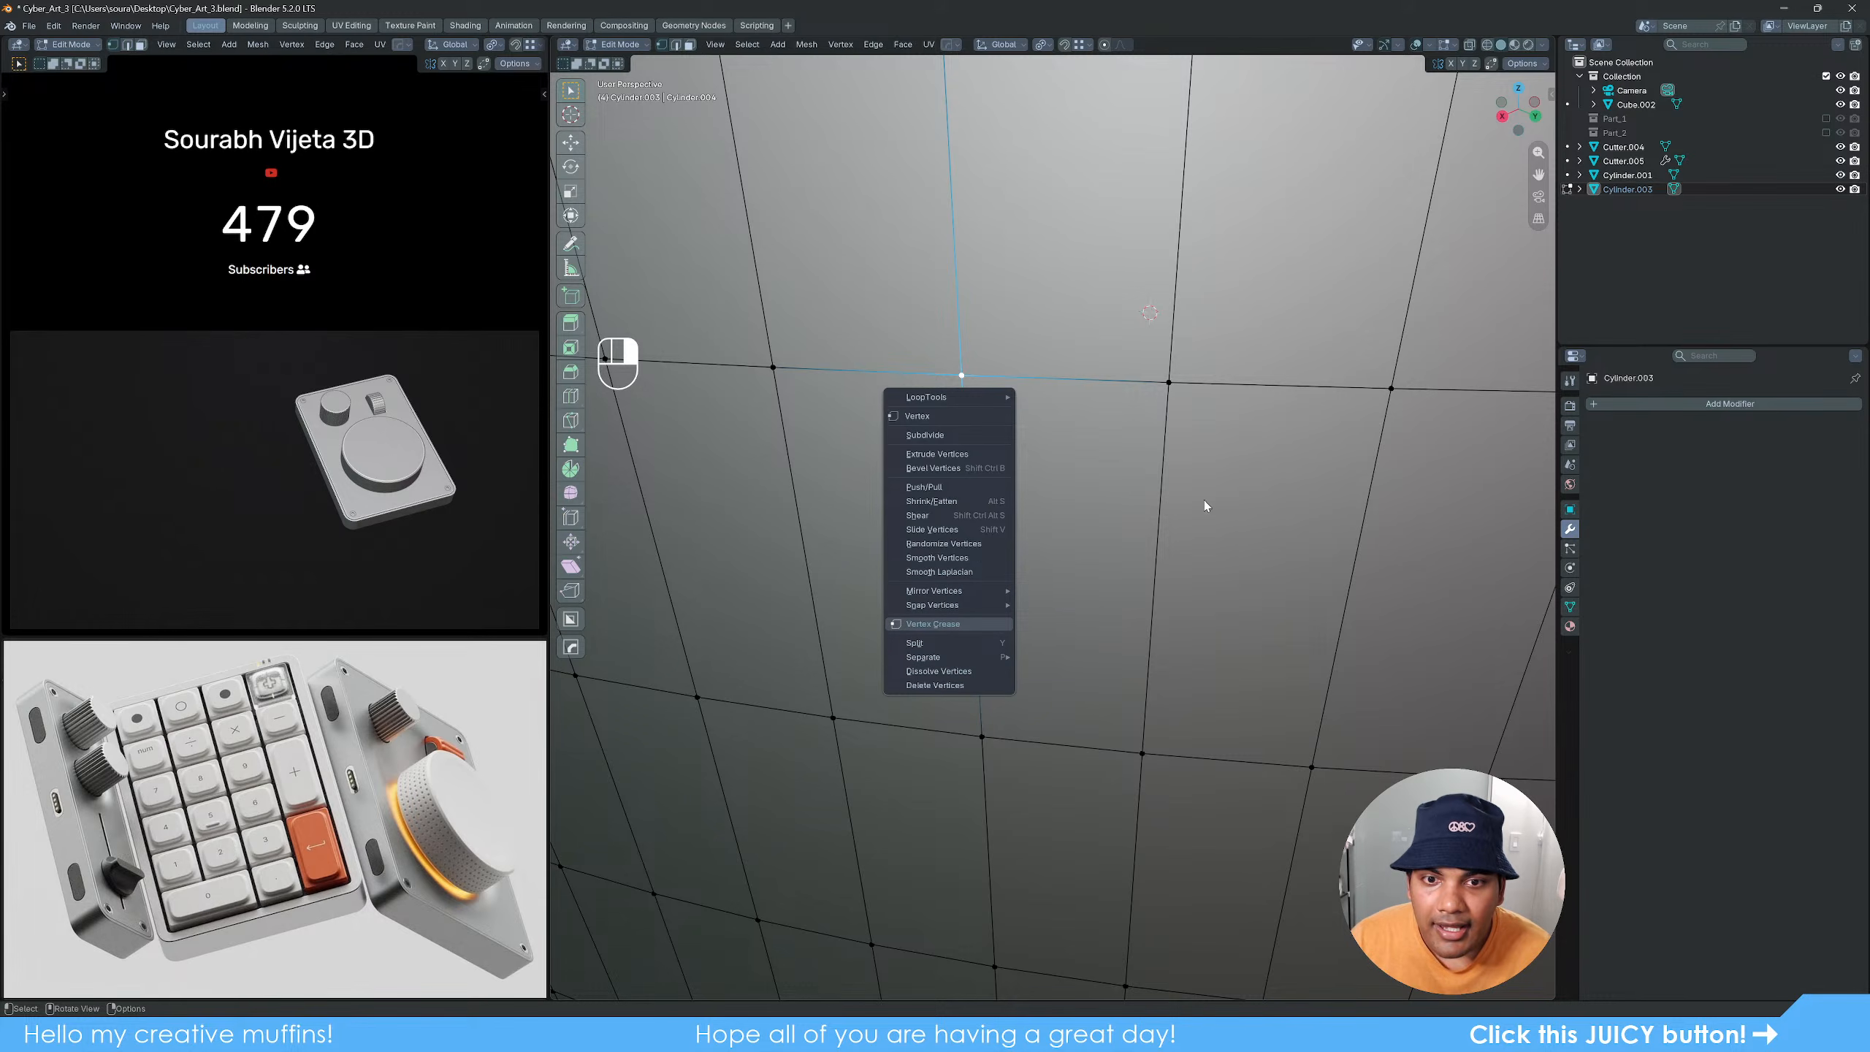
pyautogui.click(958, 433)
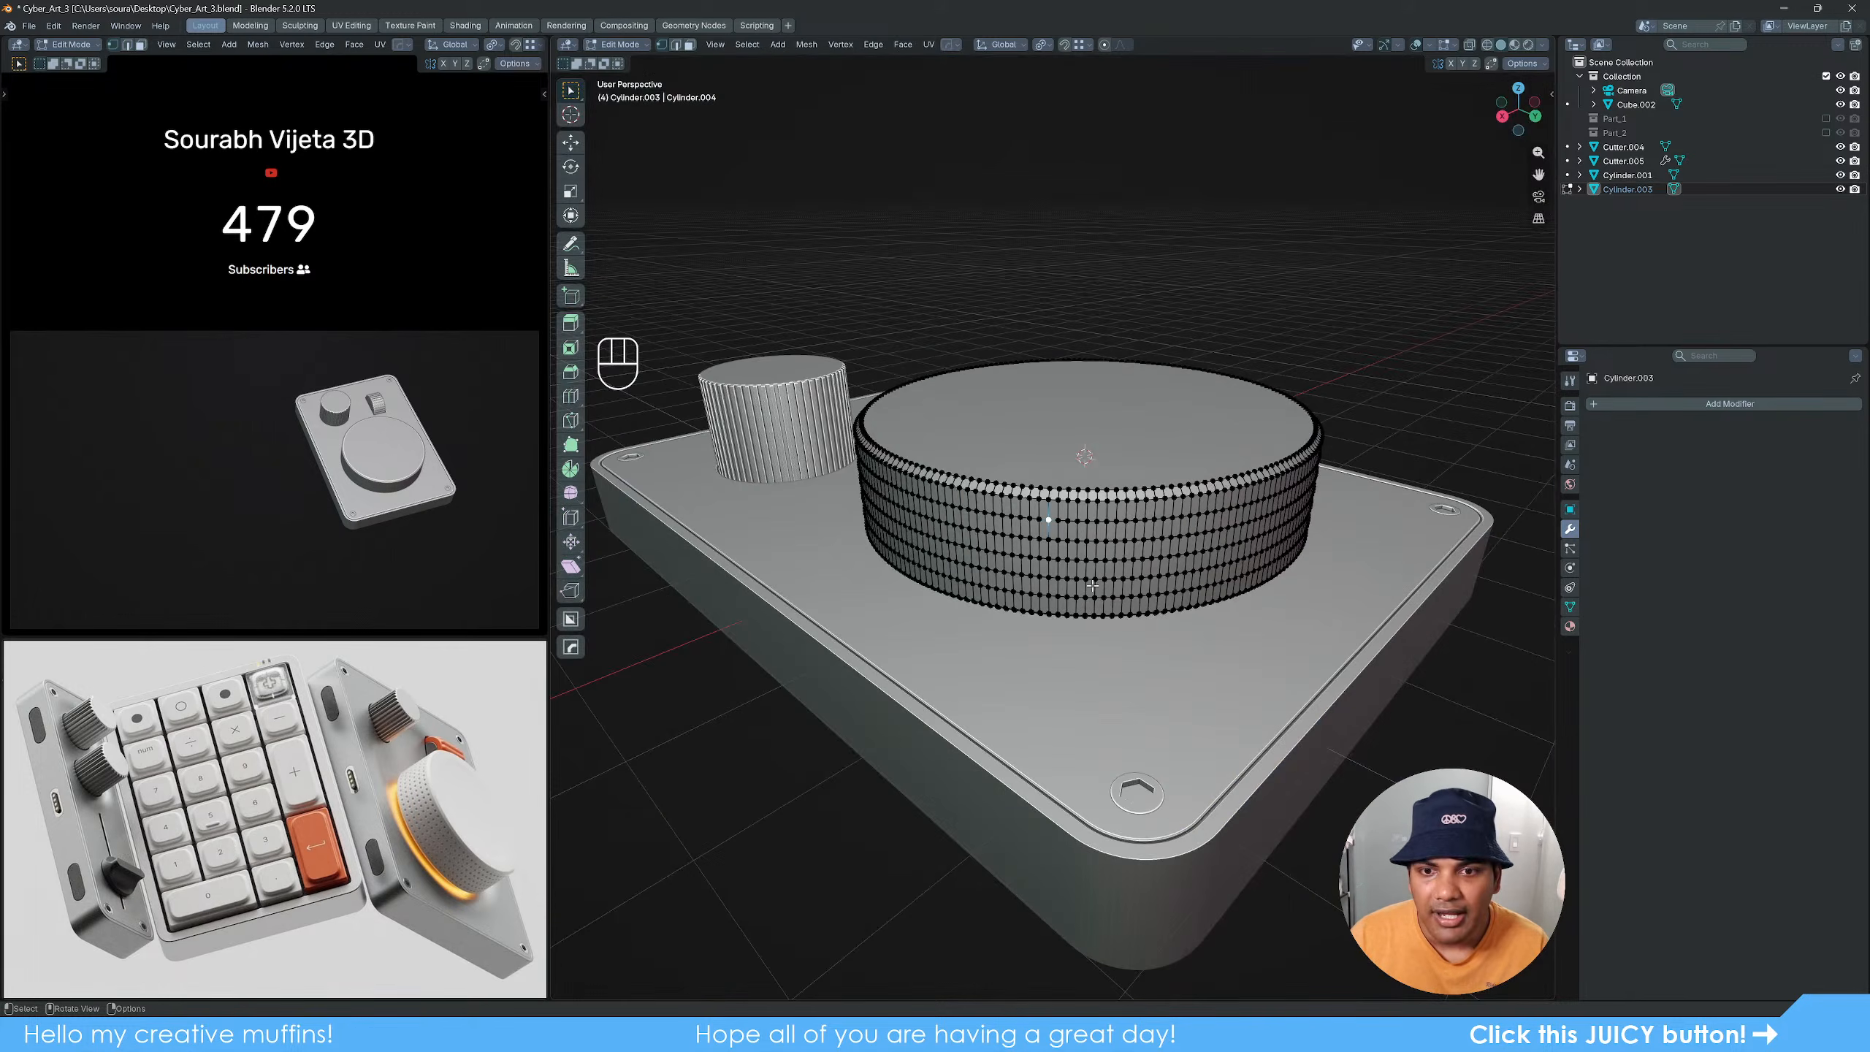
# Step: Return the dial to Object Mode and examine its overall shape and side wall
pyautogui.press('Tab')
pyautogui.press('Tab')
pyautogui.press('Tab')
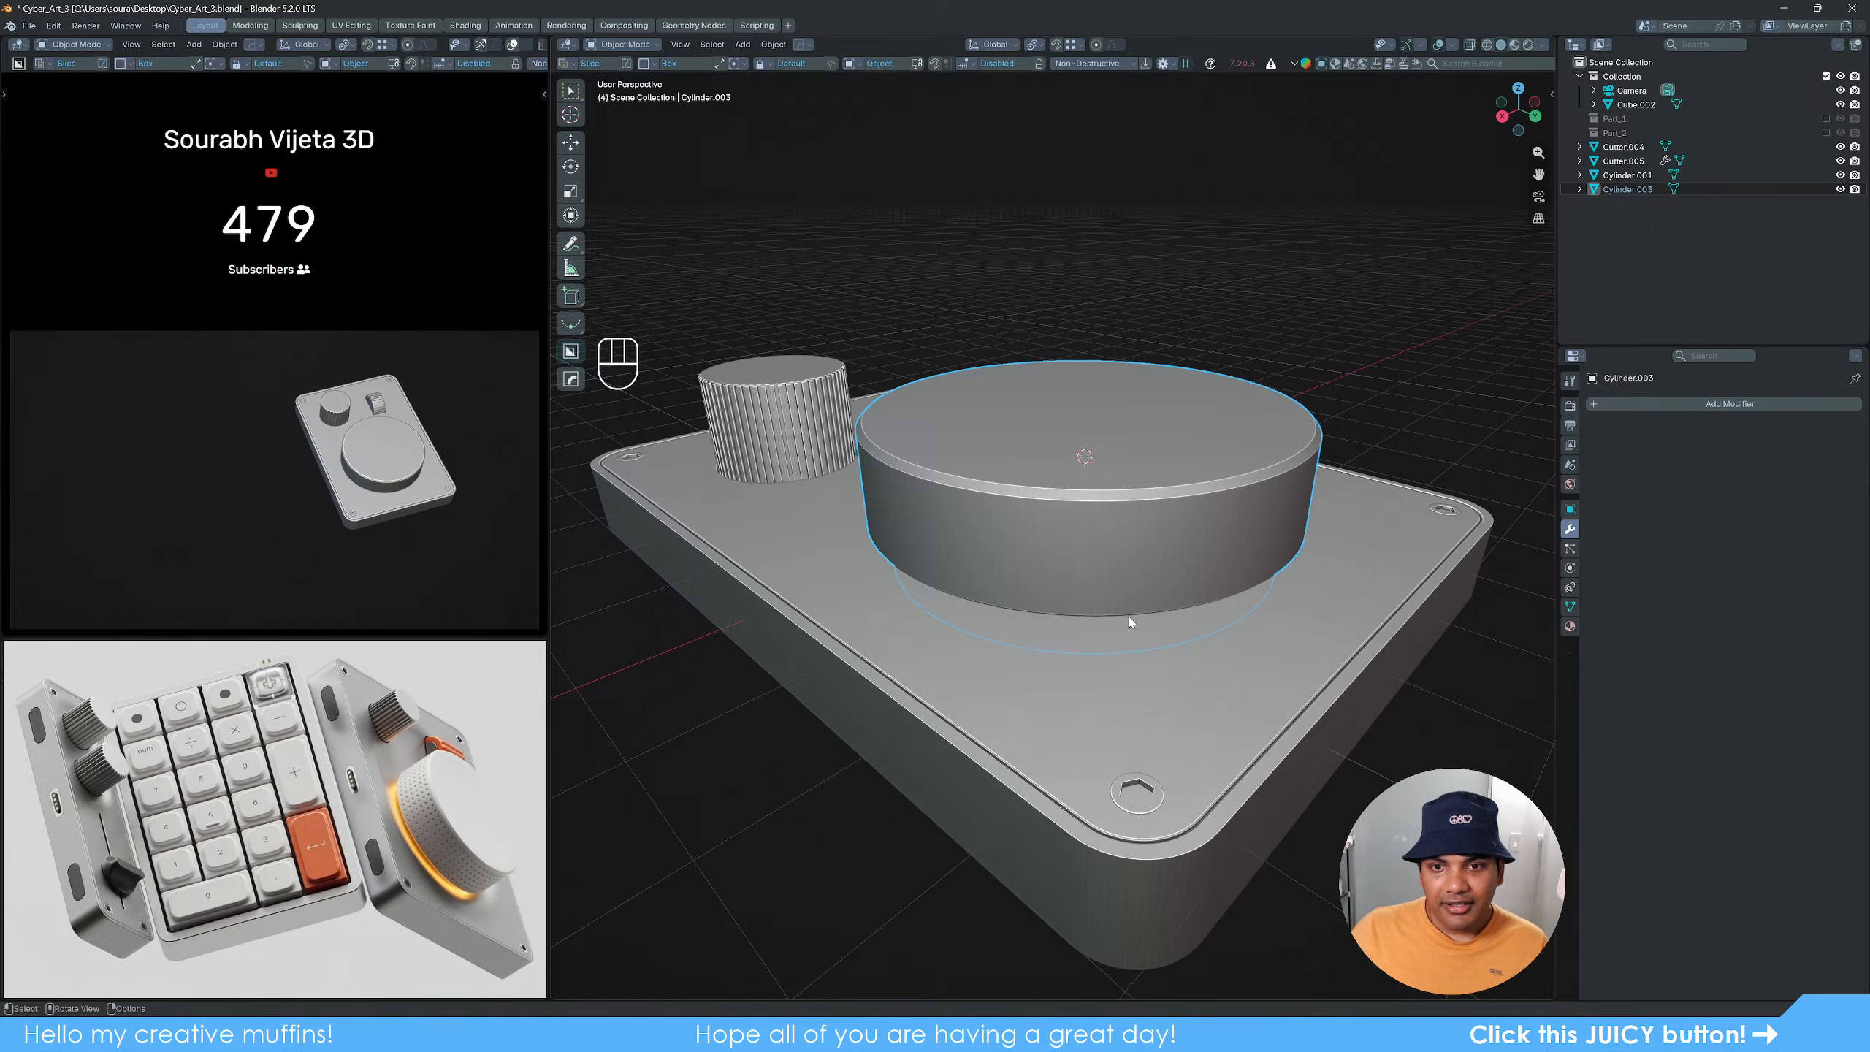
pyautogui.scroll(5, 1085, 582)
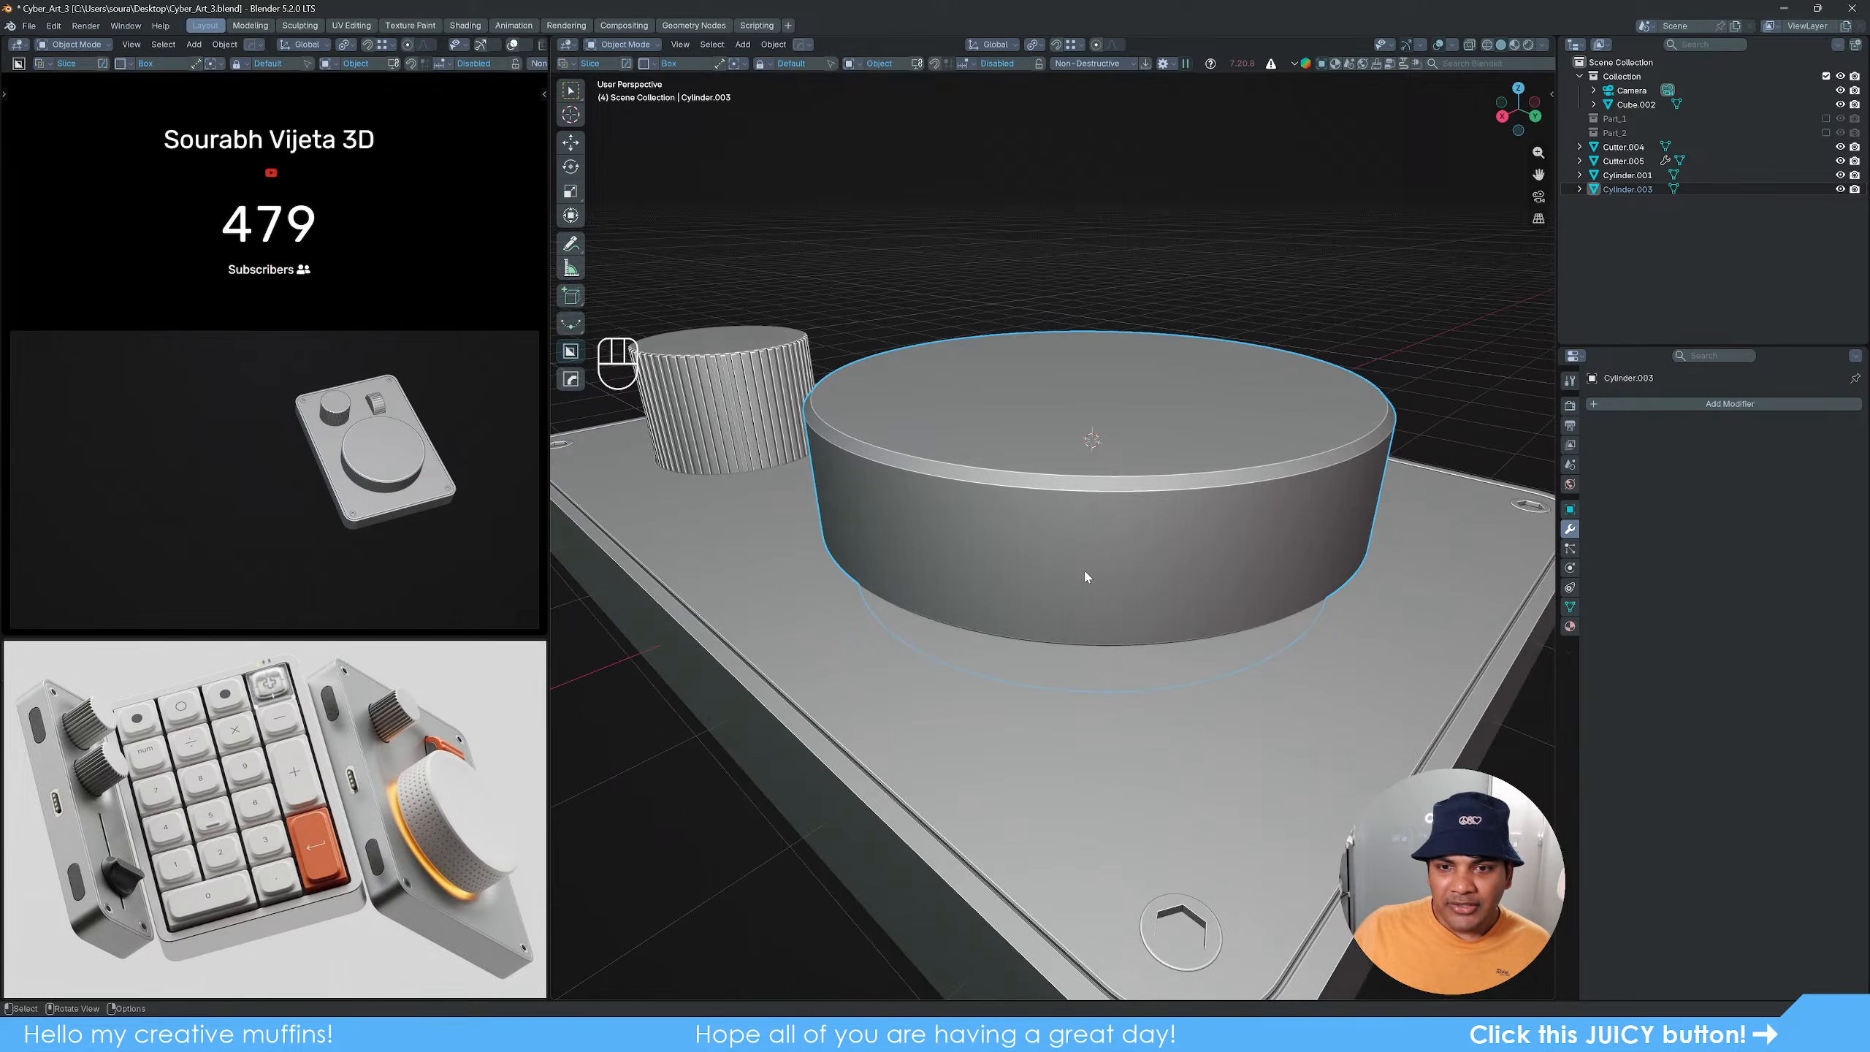
pyautogui.scroll(-4, 1085, 577)
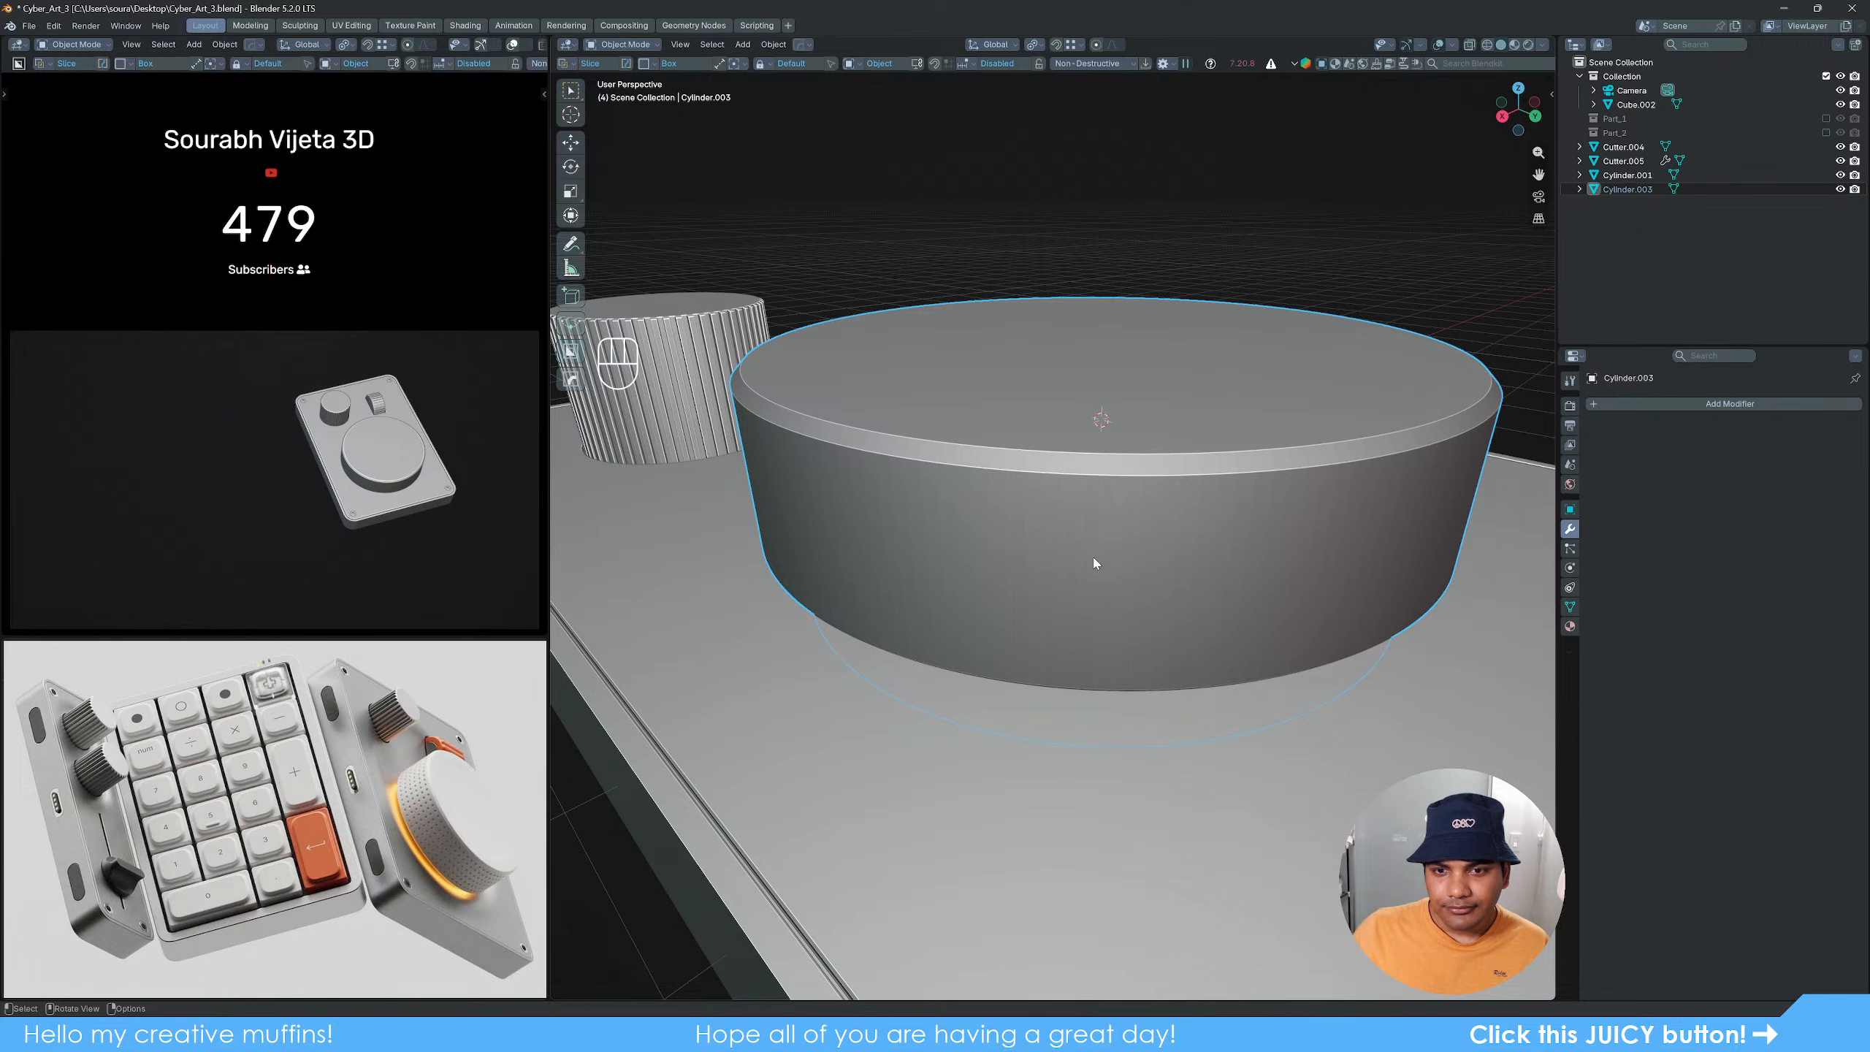
# Step: Open the large dial's mesh for editing and review the operations available for the selected side-wall vertex
pyautogui.press('Tab')
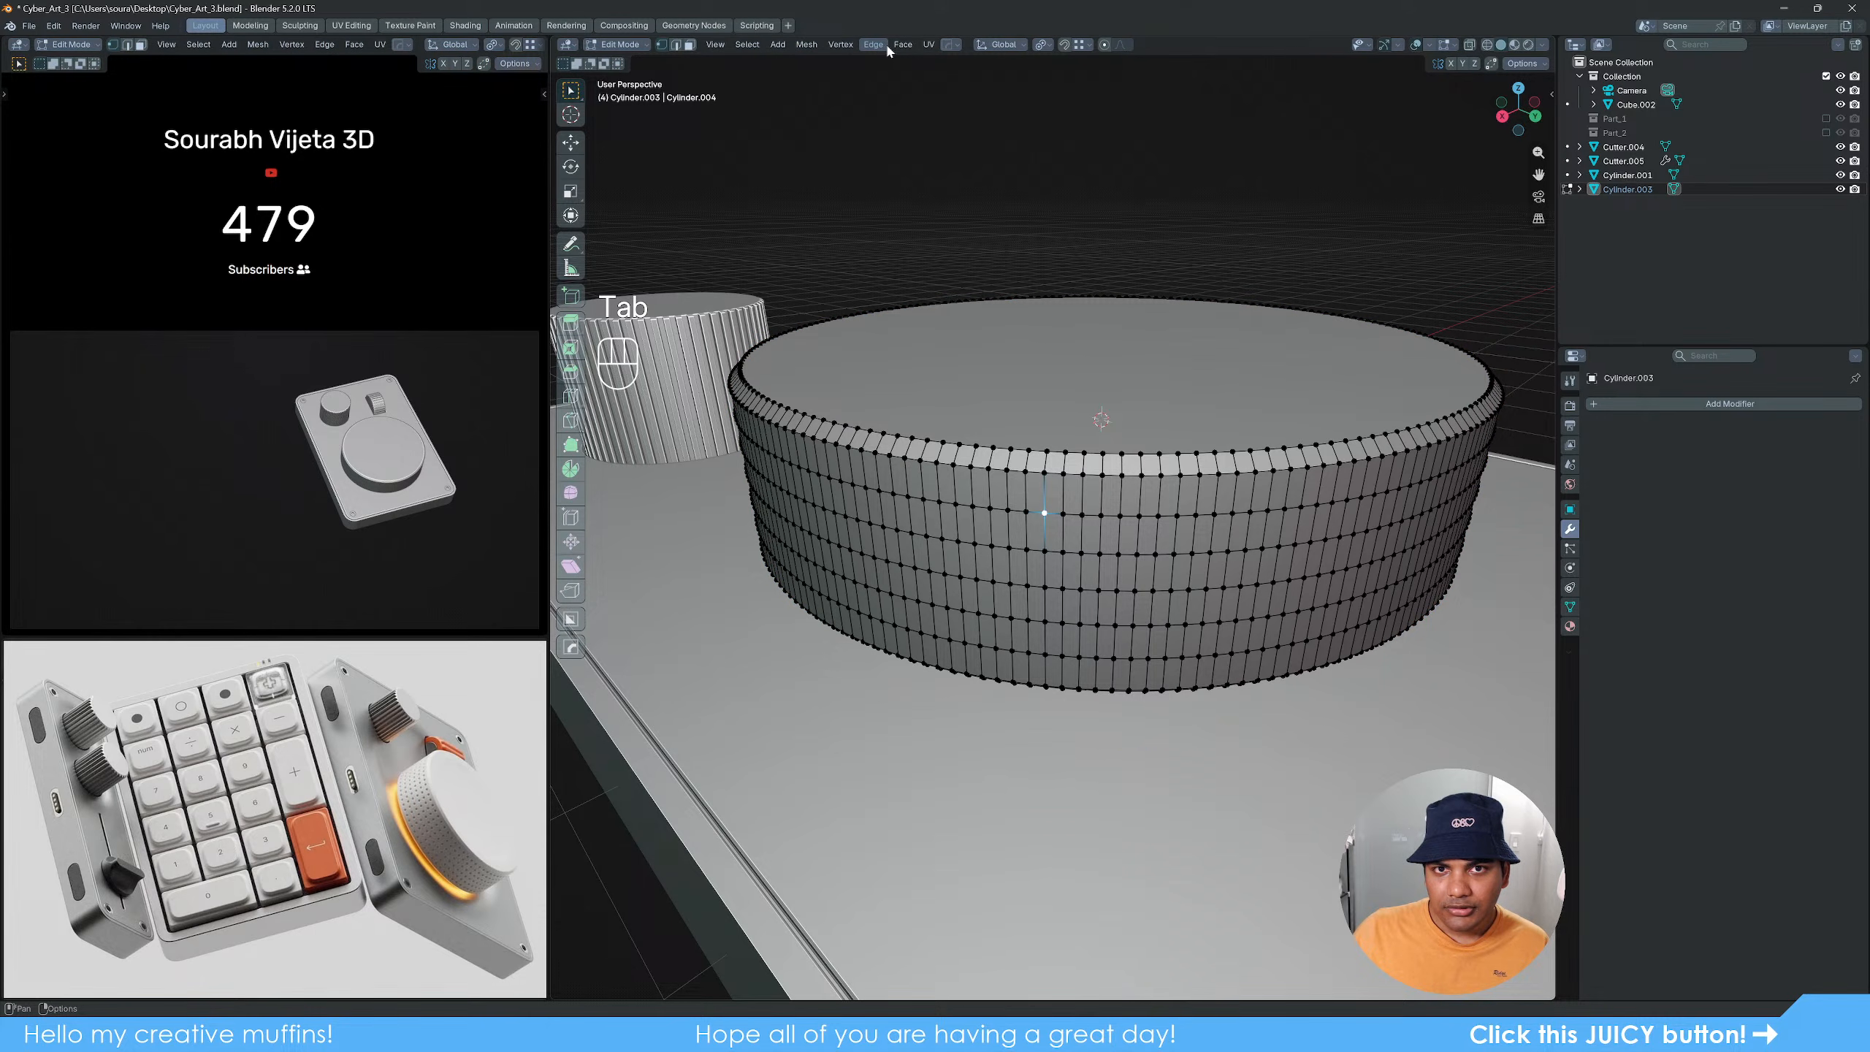
pyautogui.scroll(5, 1025, 459)
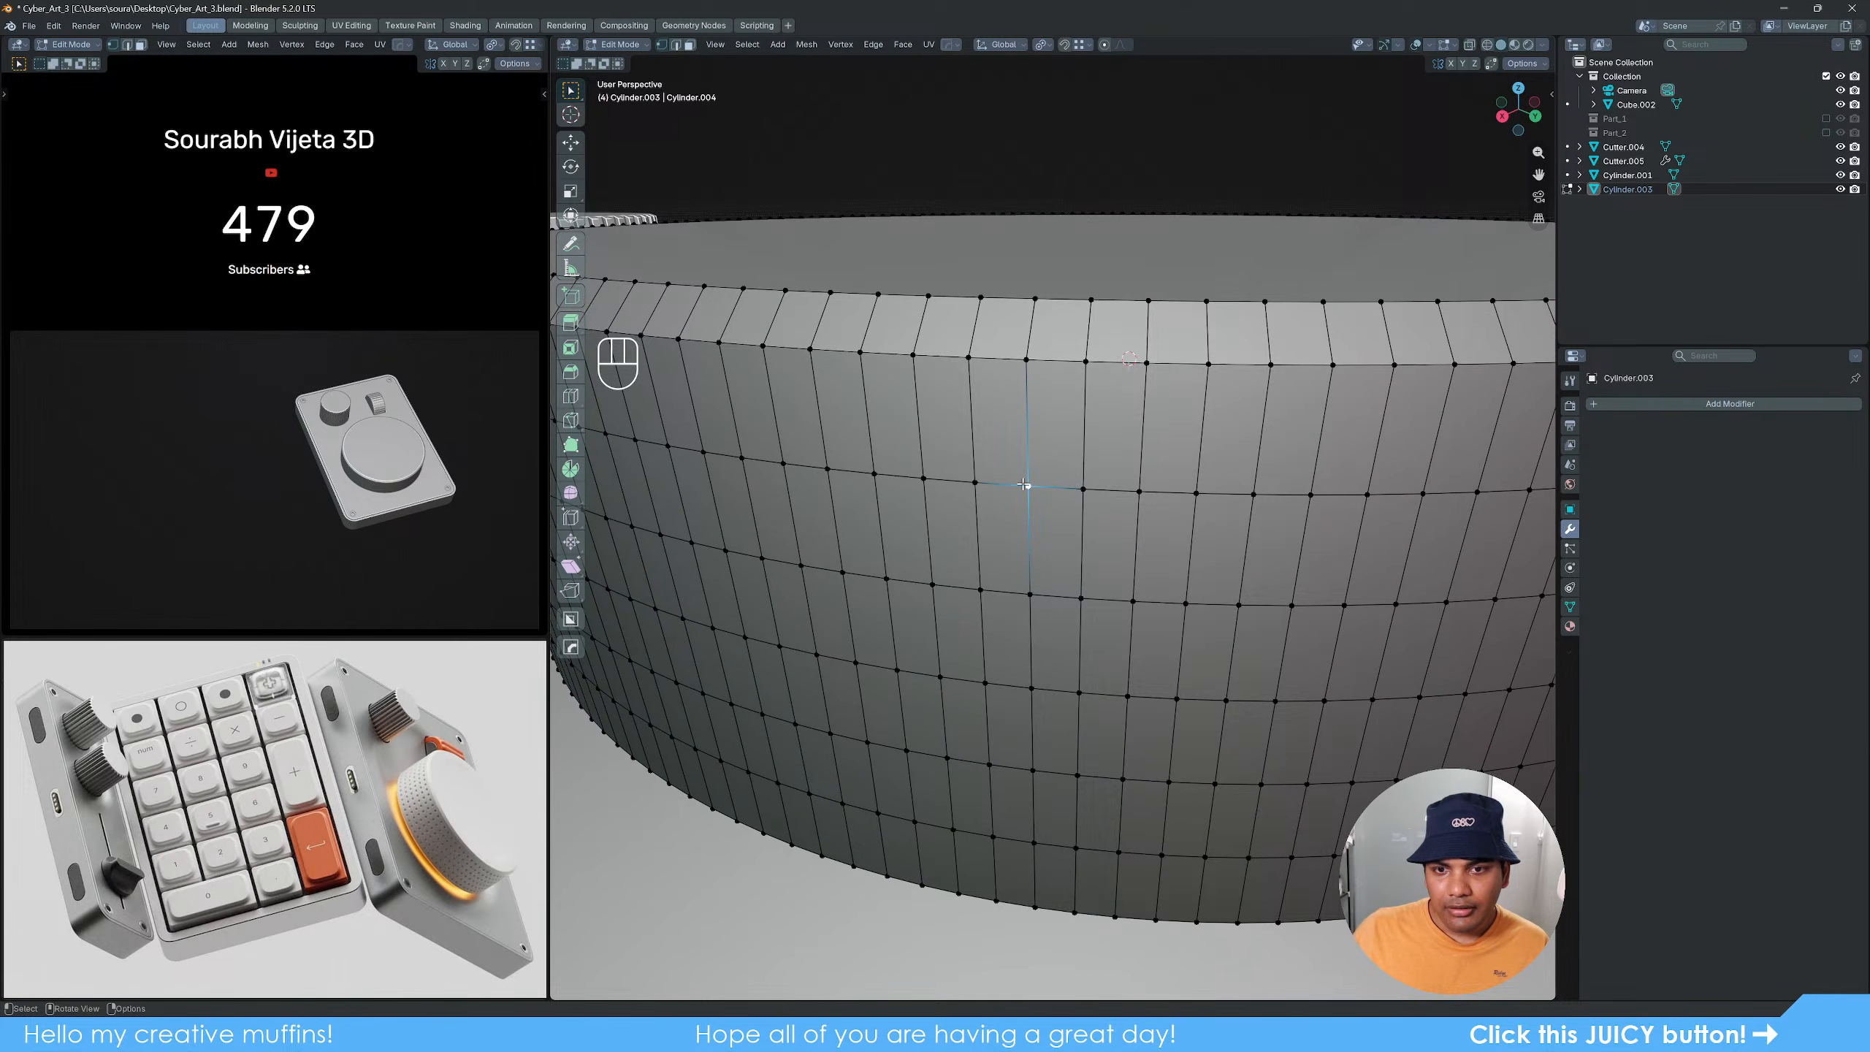
pyautogui.click(747, 45)
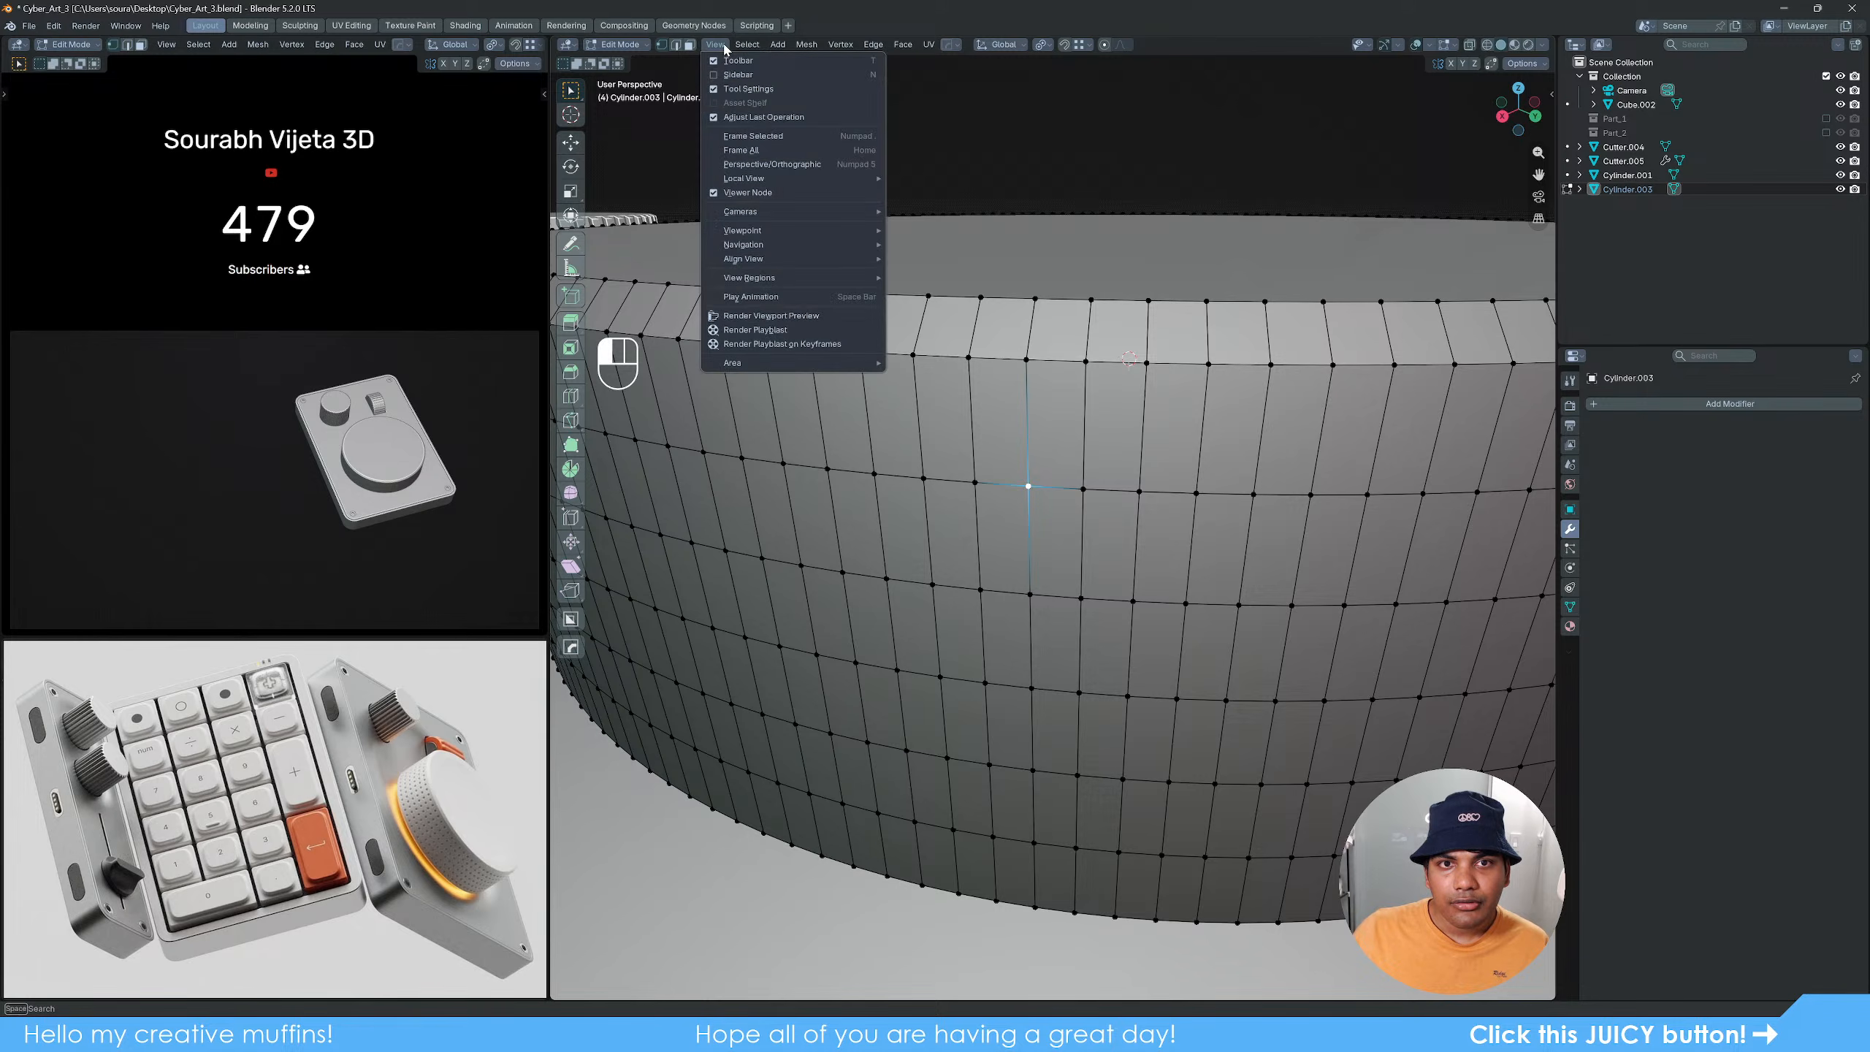
pyautogui.moveTo(778, 45)
pyautogui.moveTo(854, 51)
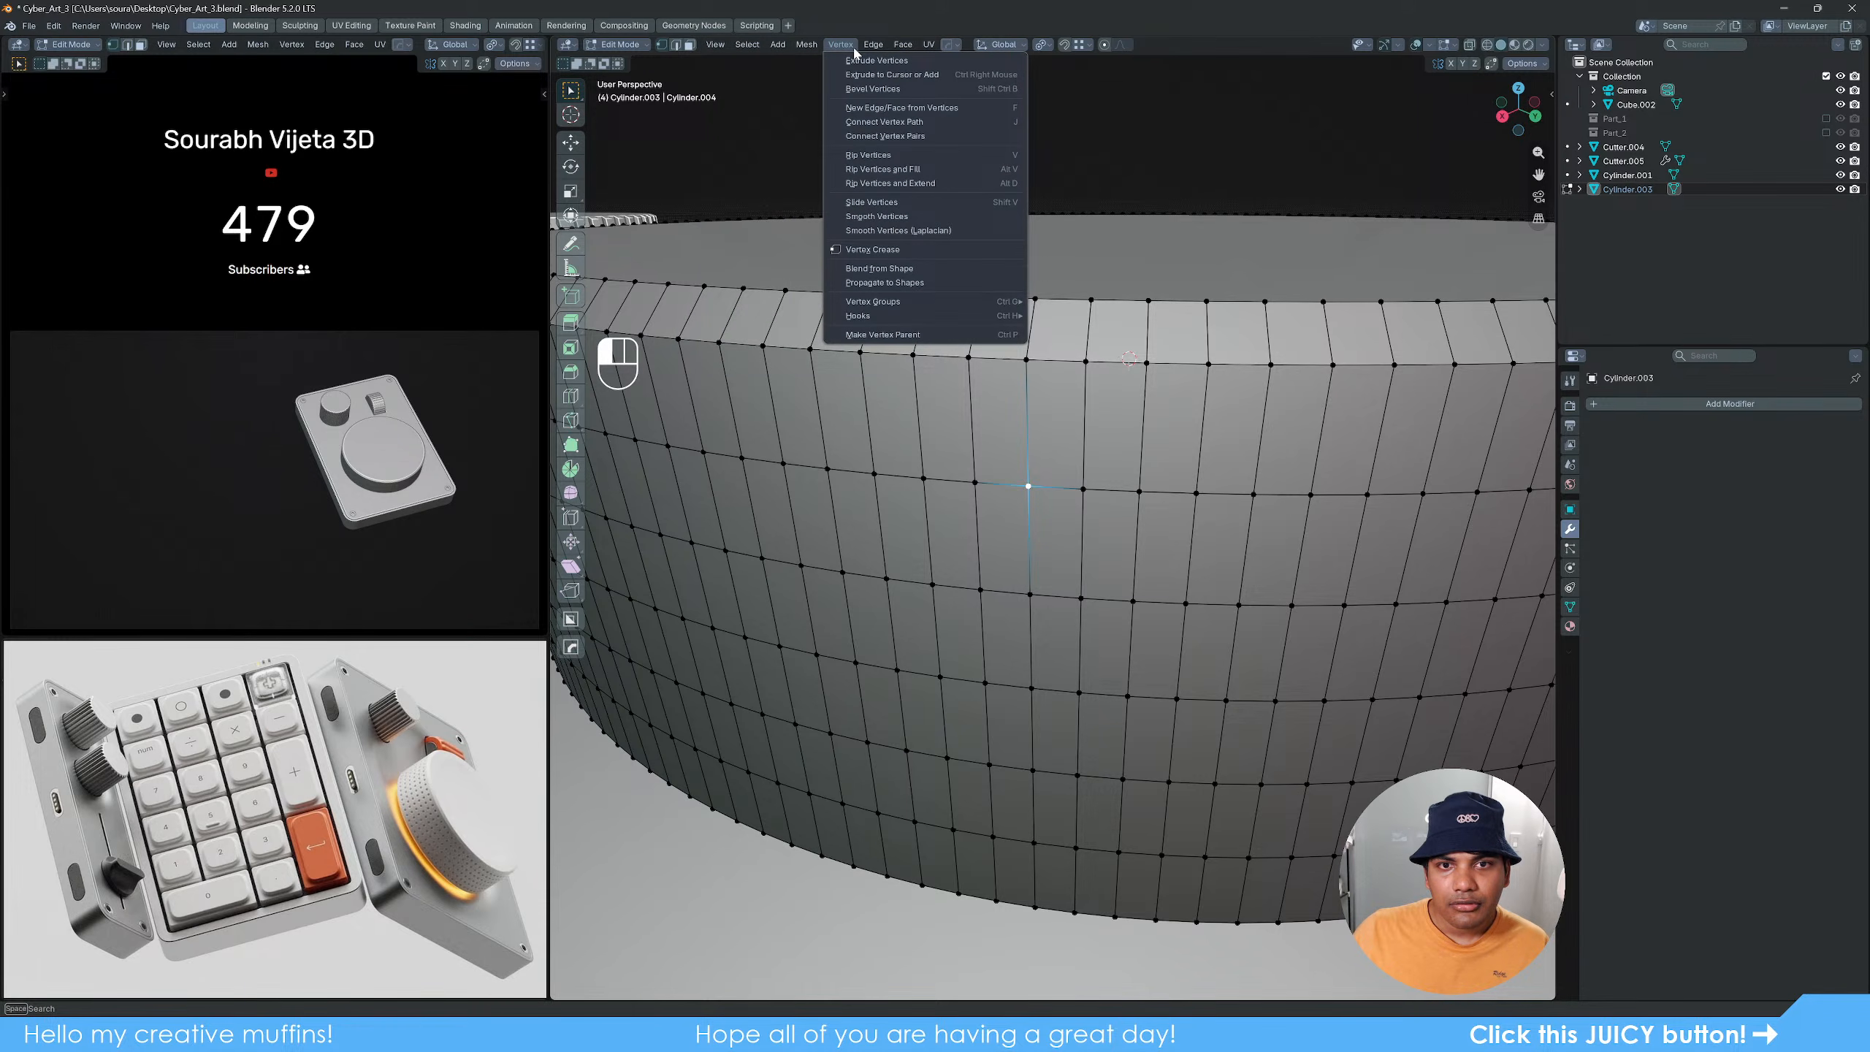
pyautogui.click(784, 153)
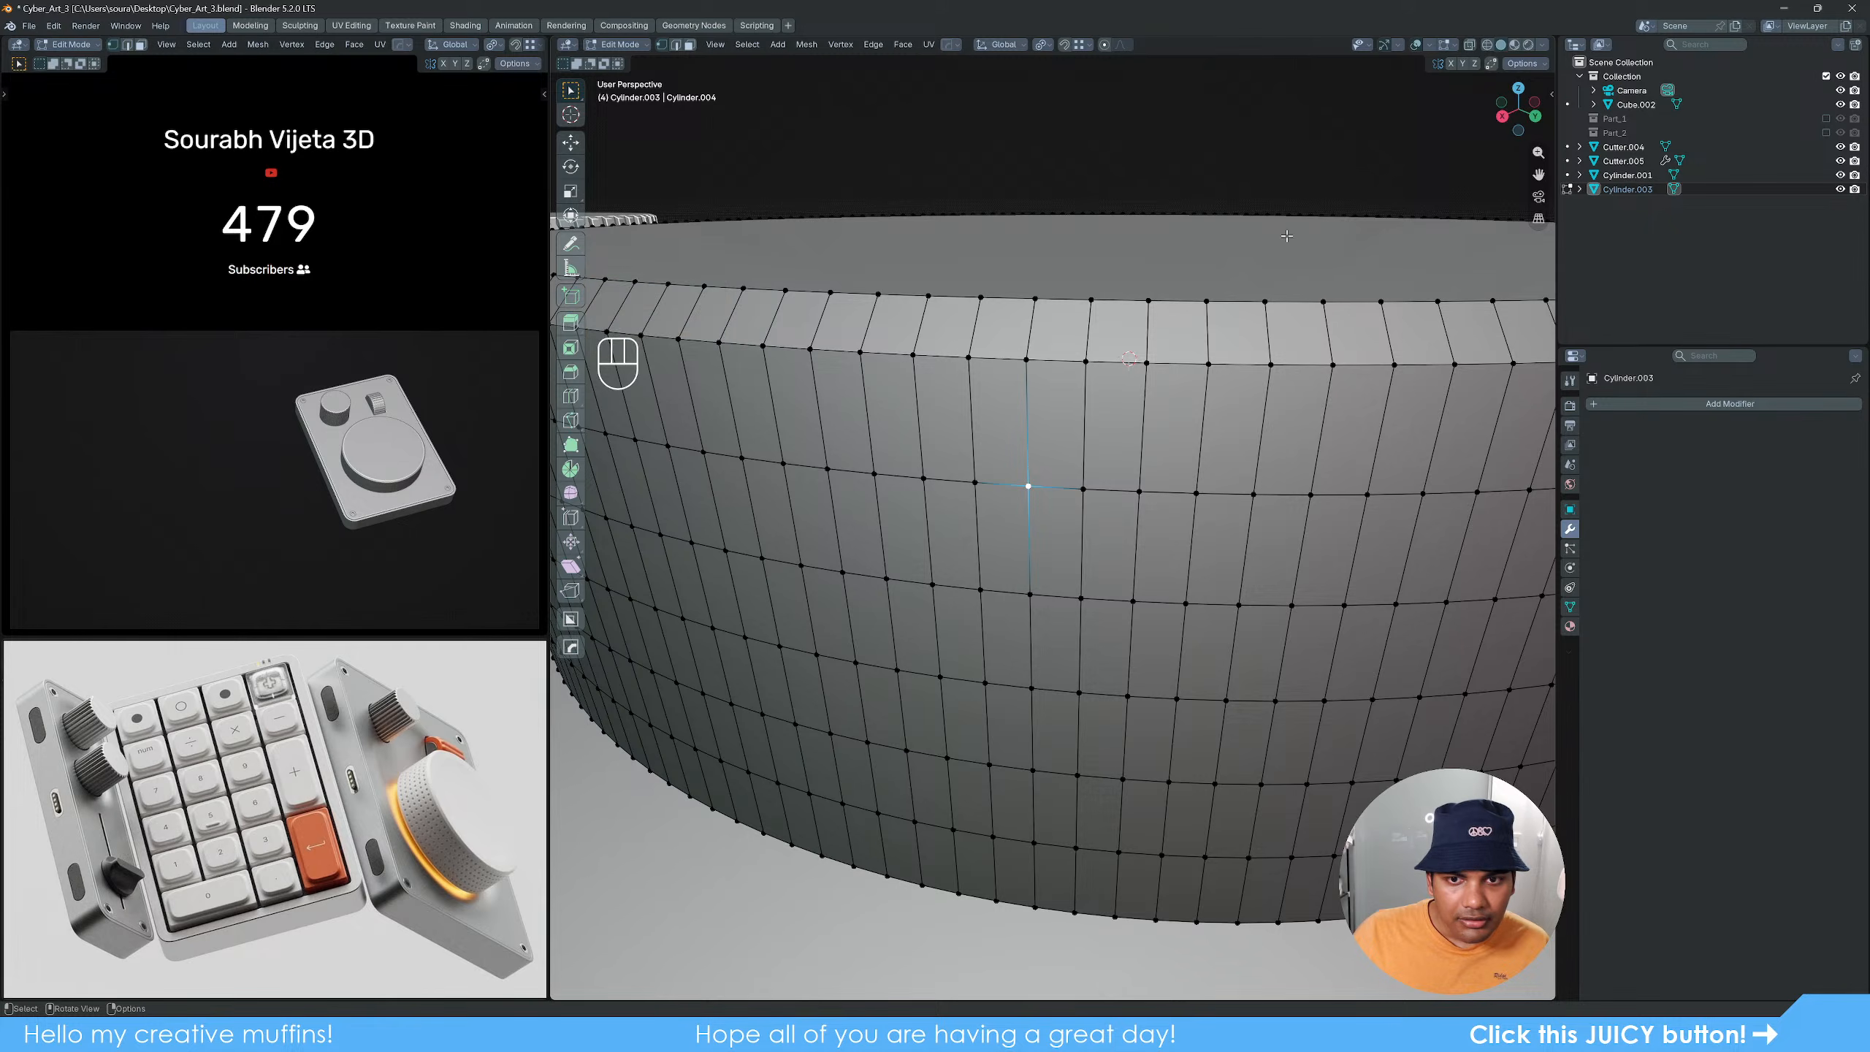
pyautogui.hotkey('alt', 'a')
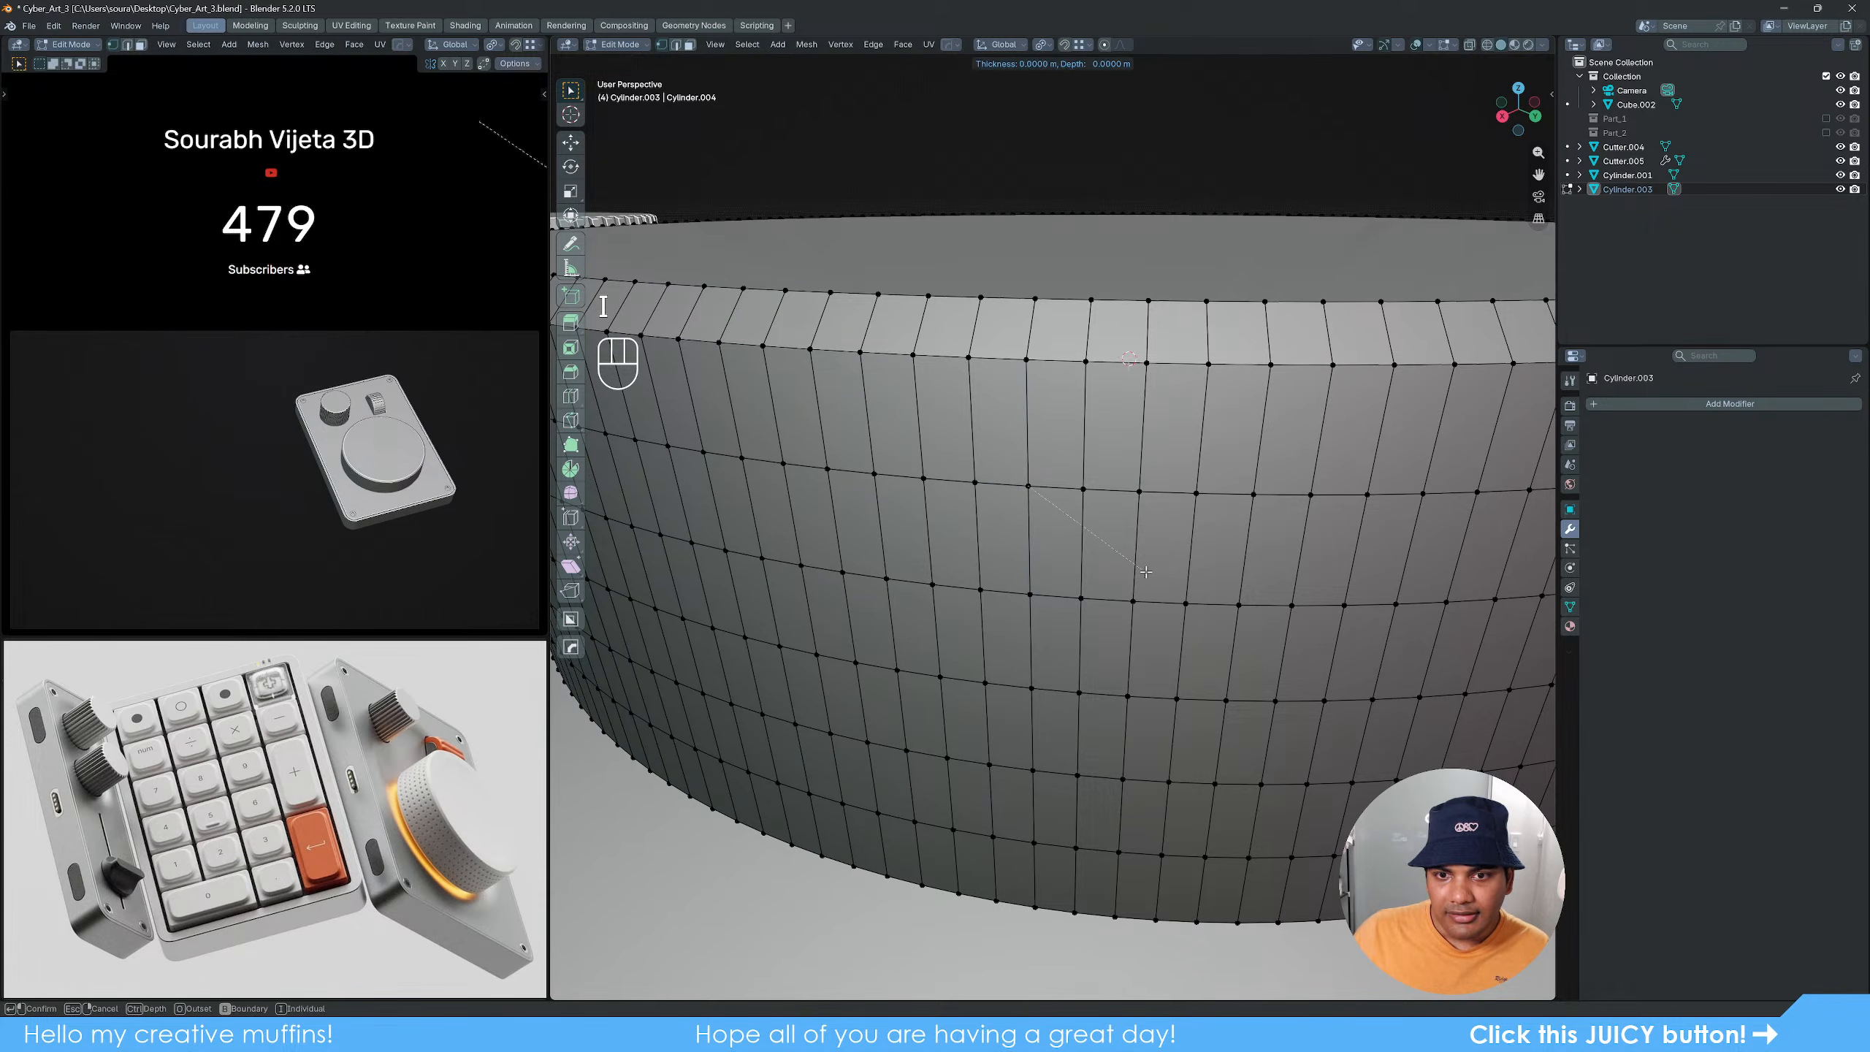
pyautogui.press('i')
pyautogui.rightClick(1182, 546)
pyautogui.hotkey('ctrl', 'z')
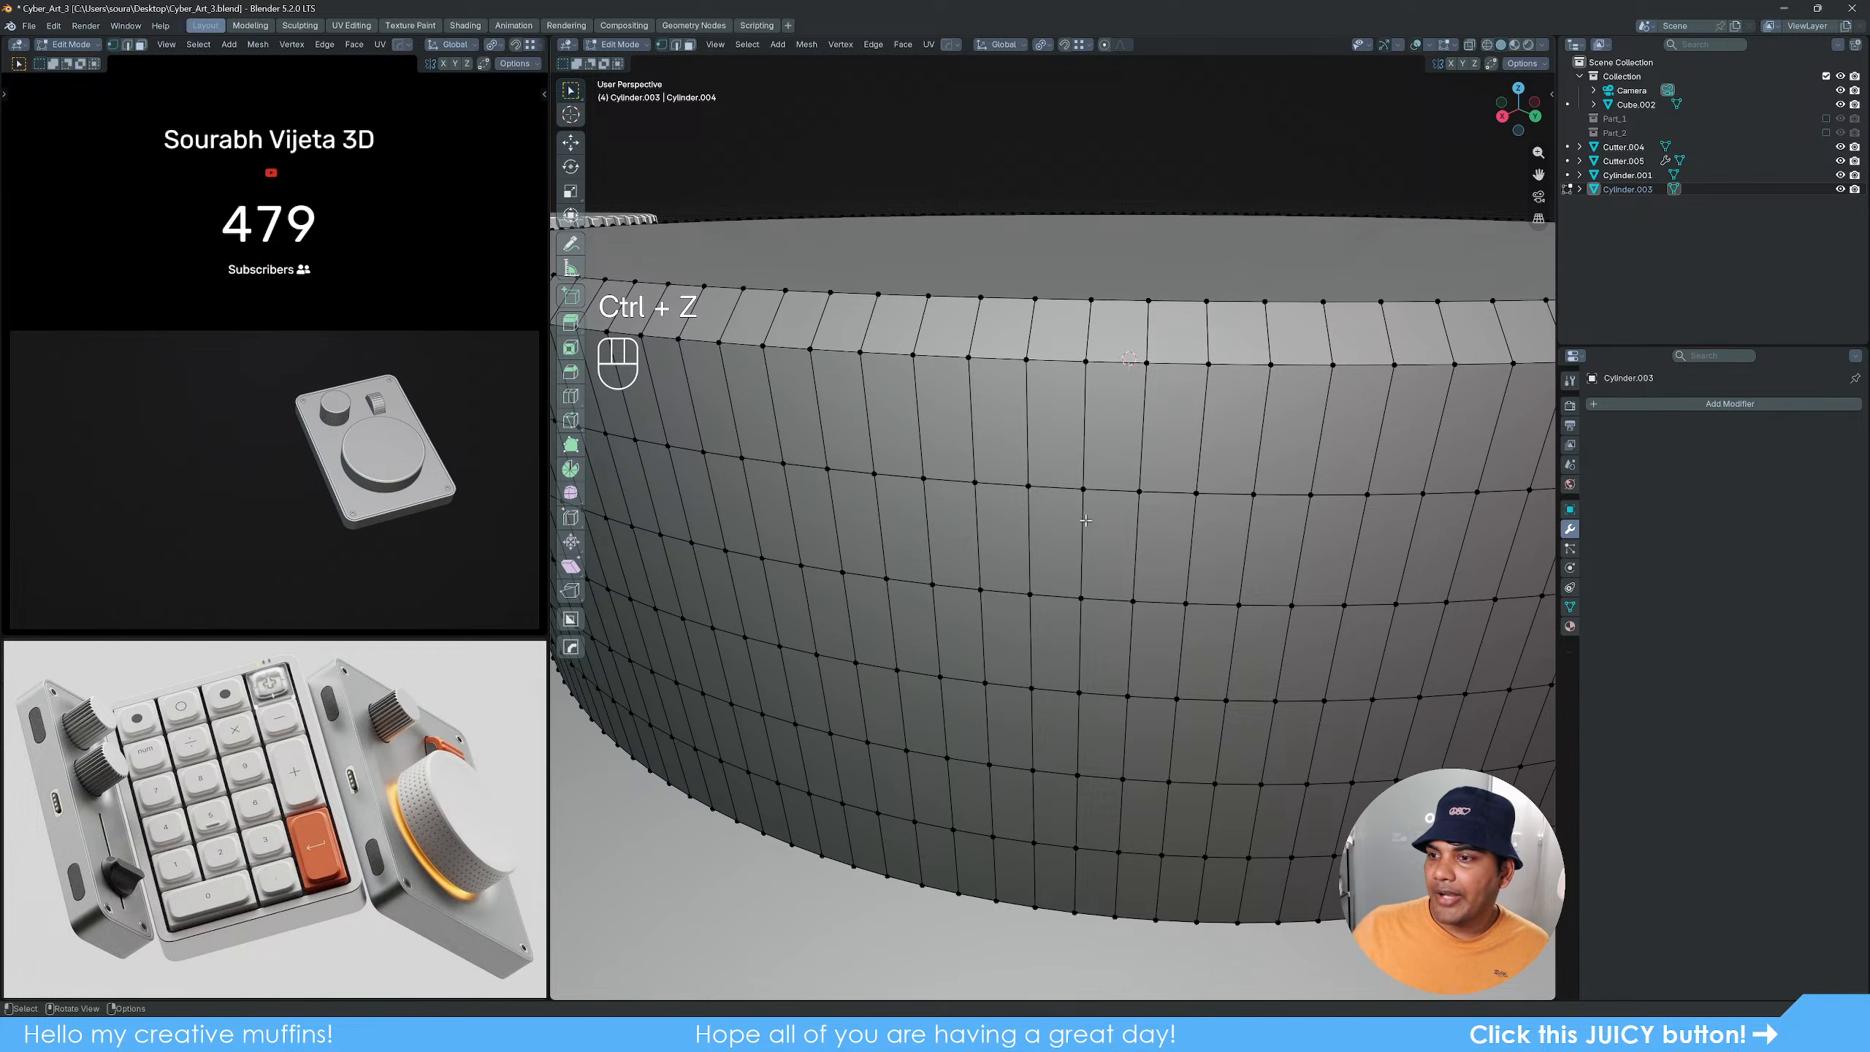
# Step: Leave mesh editing and examine the whole third module with its dial, small knob and roller
pyautogui.press('Tab')
pyautogui.scroll(-10, 1086, 521)
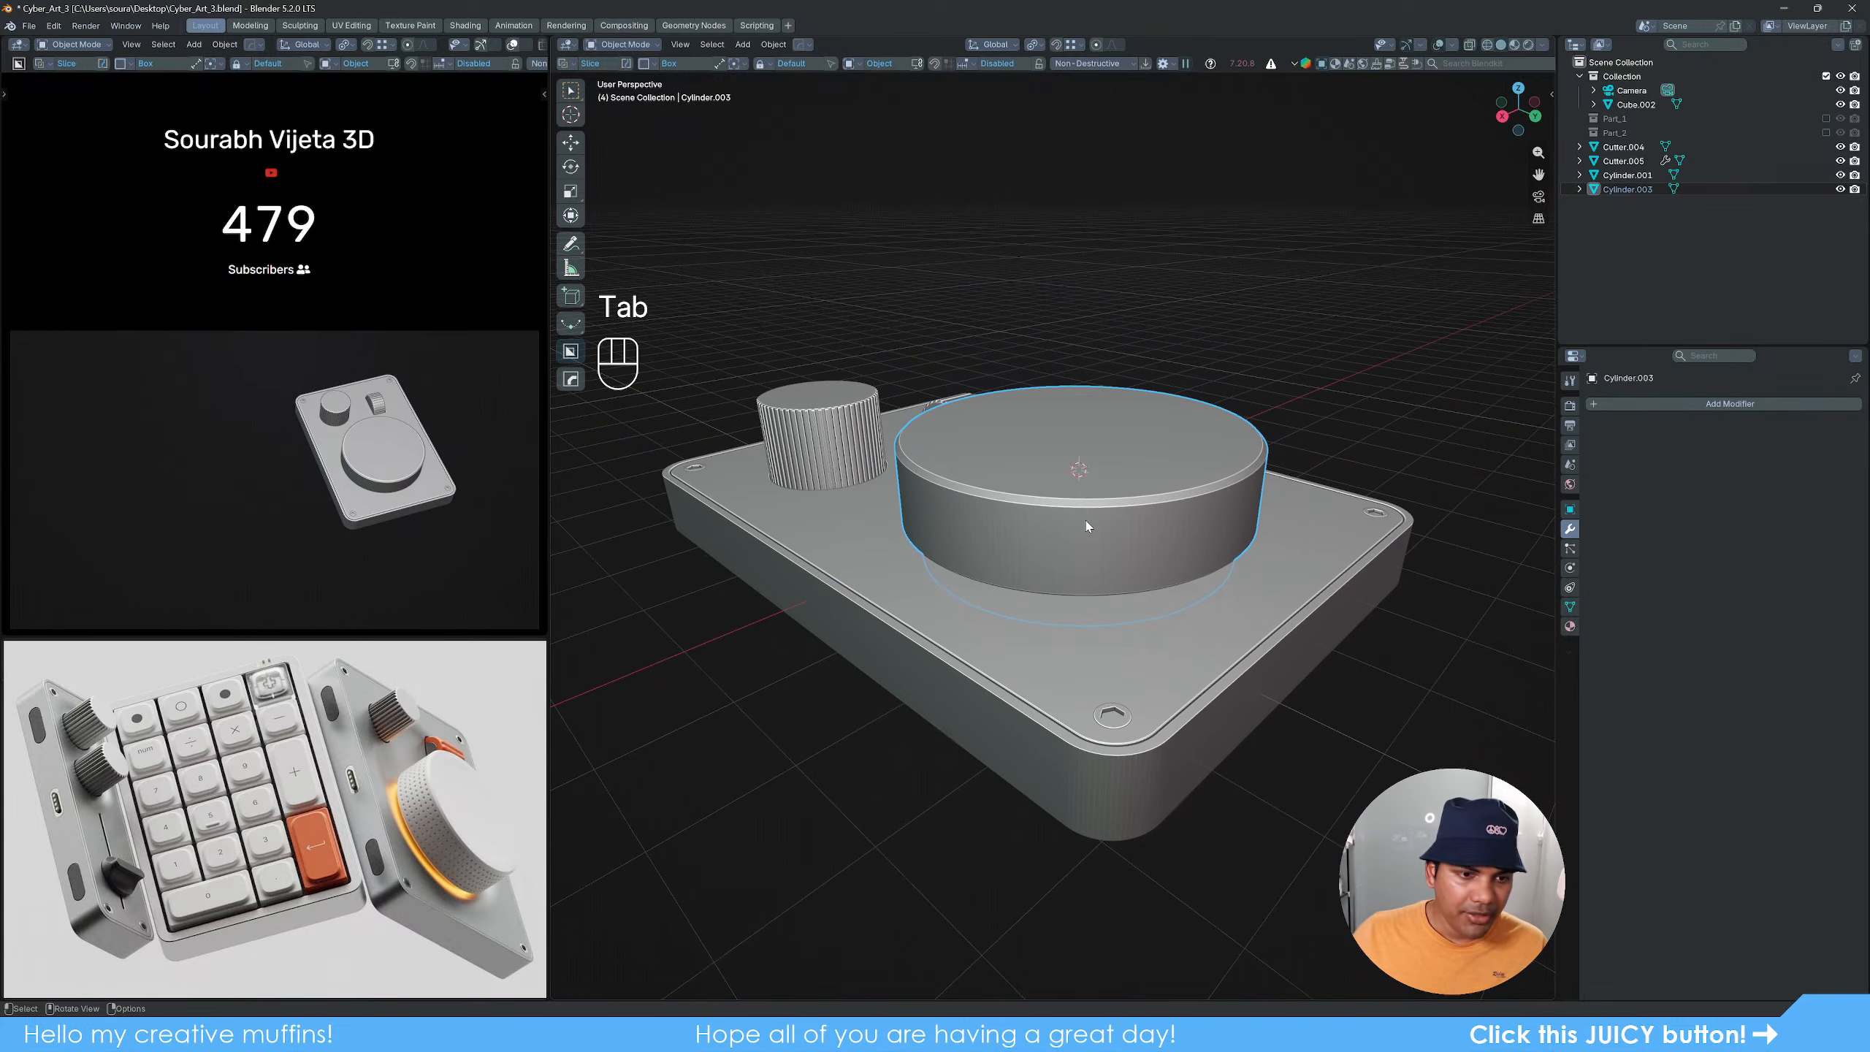
pyautogui.moveTo(1095, 603); pyautogui.dragTo(1101, 680, button='middle')
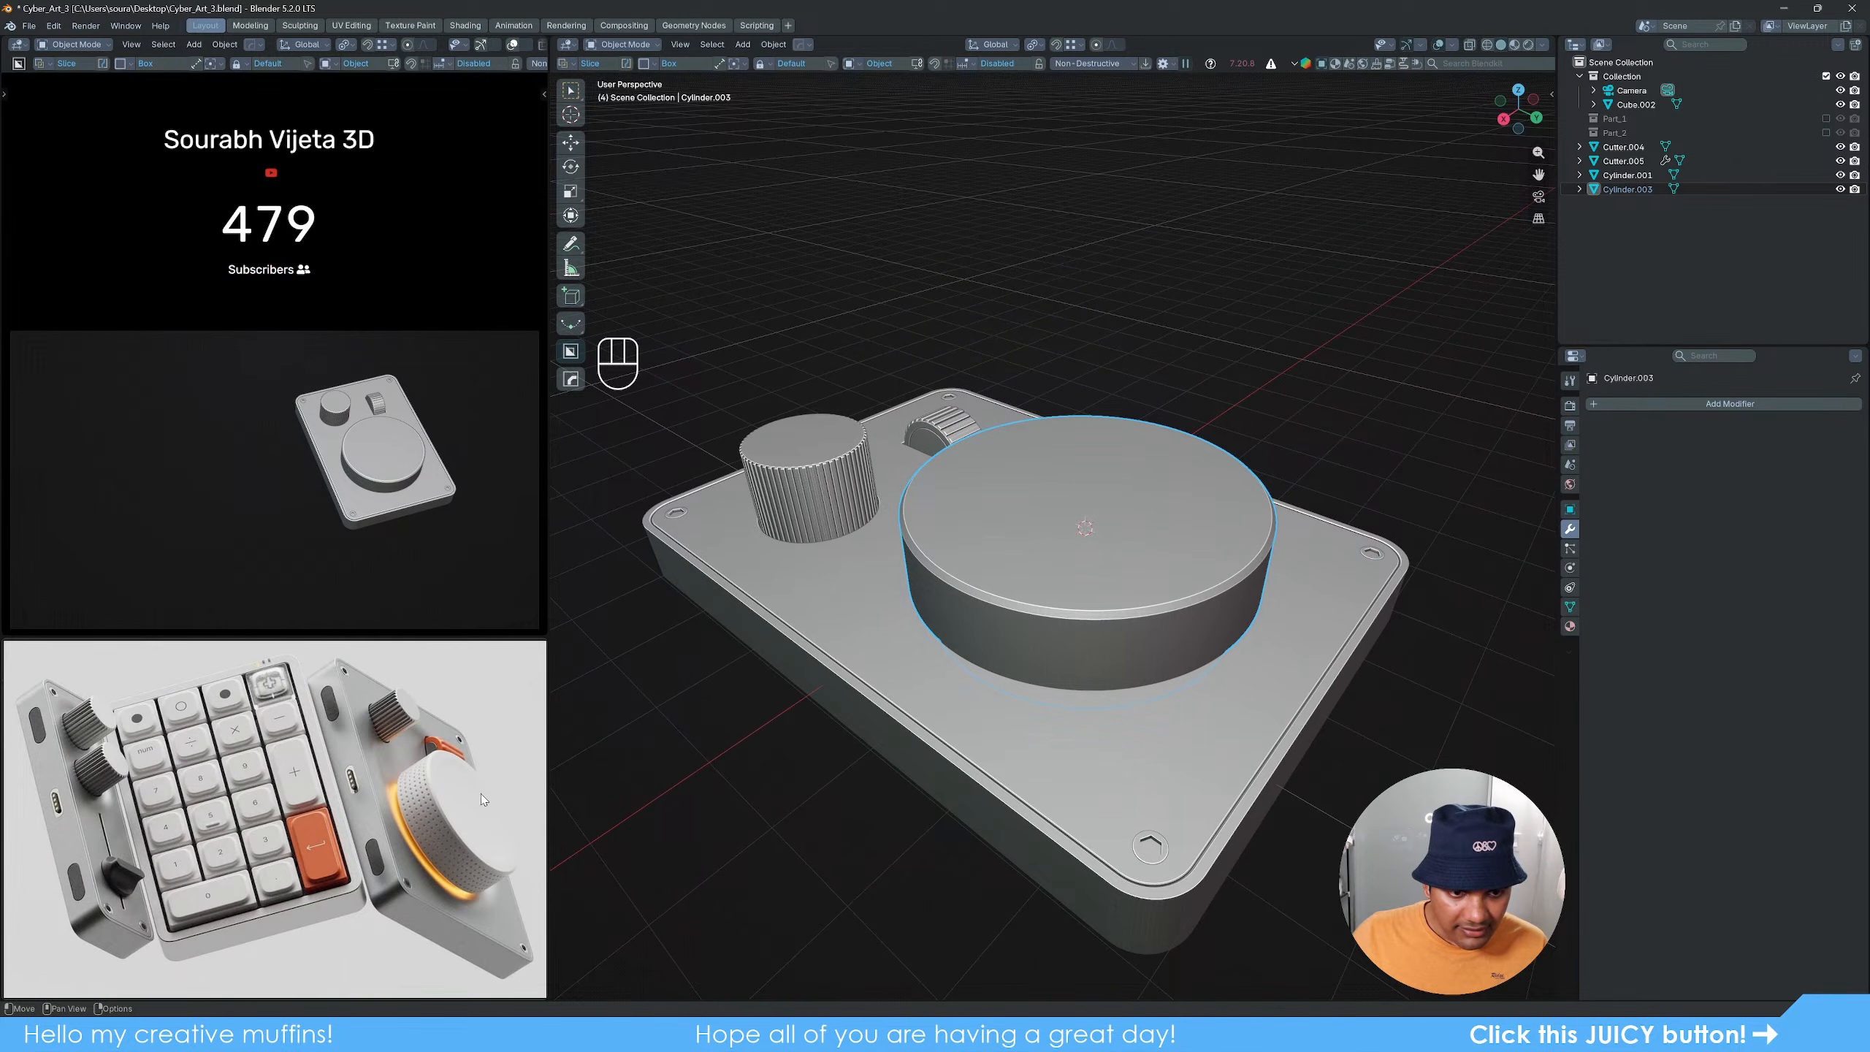
pyautogui.scroll(3, 1238, 602)
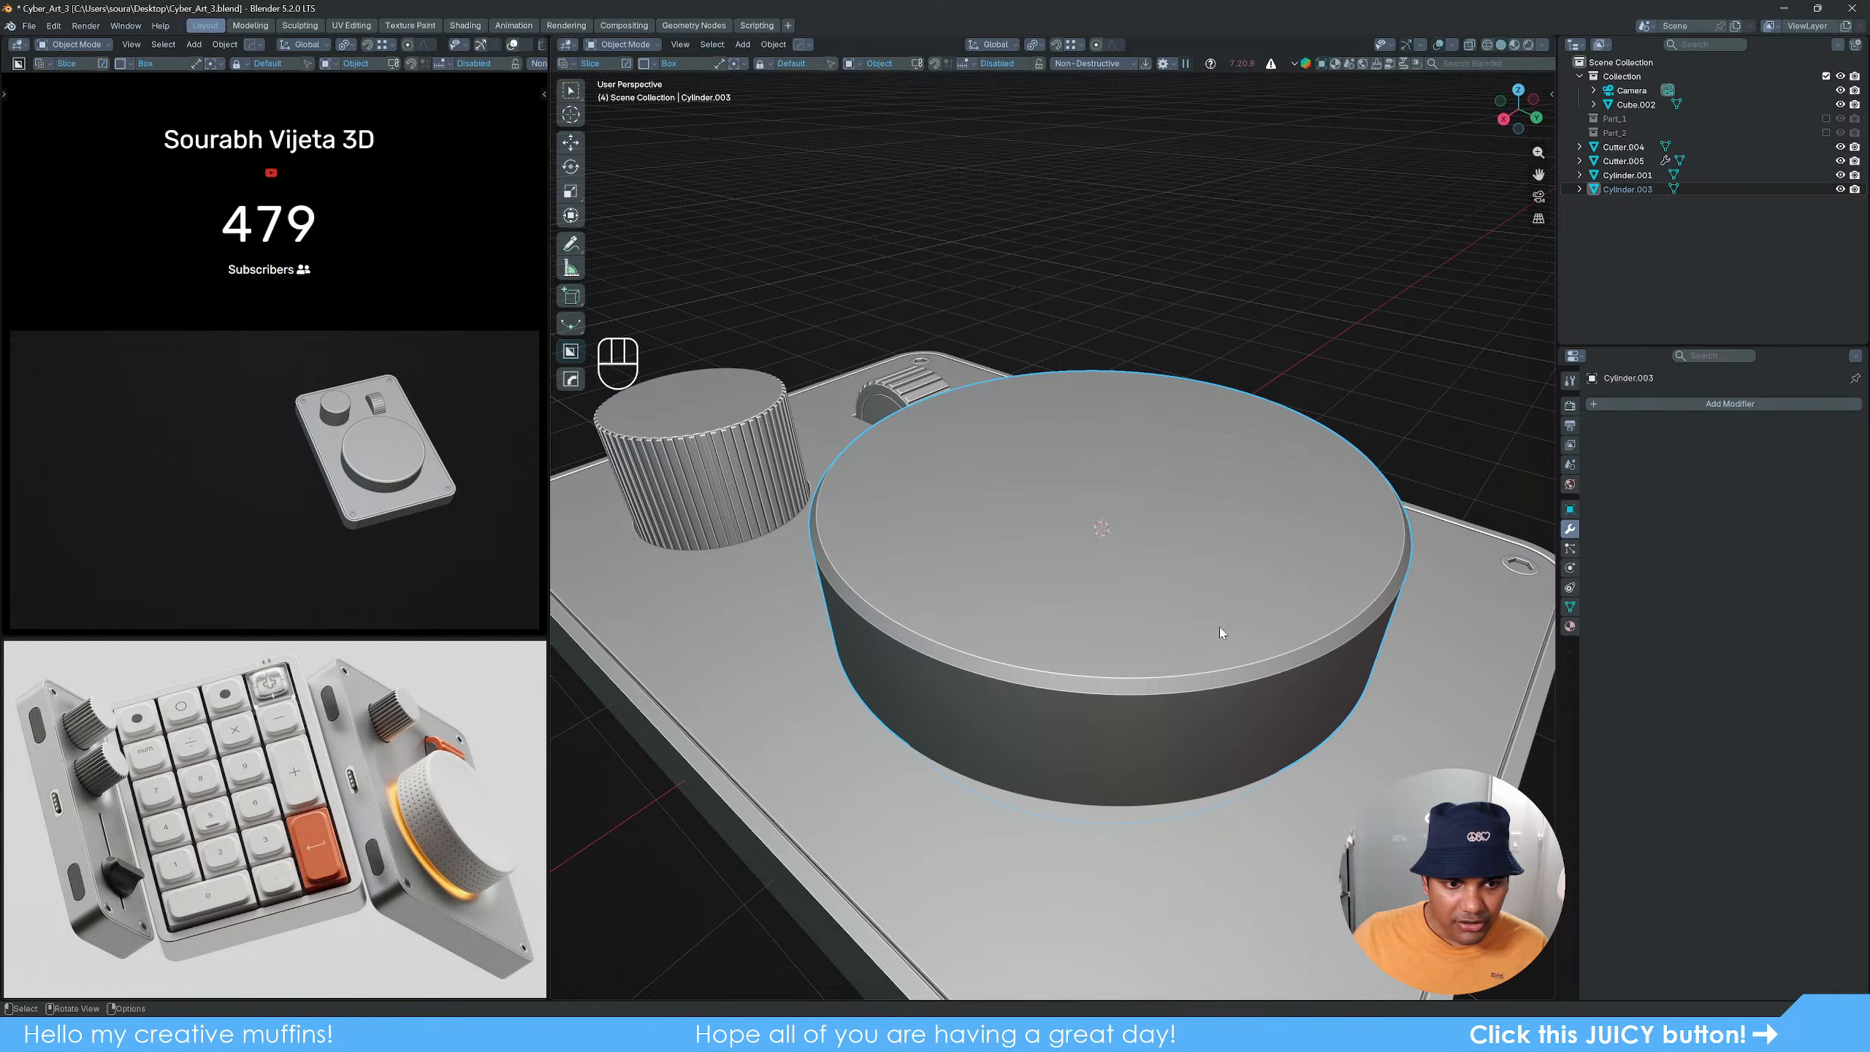
pyautogui.scroll(-5, 1219, 634)
pyautogui.moveTo(1217, 633)
pyautogui.mouseDown(button='middle')
pyautogui.moveTo(1113, 642)
pyautogui.moveTo(1208, 675)
pyautogui.moveTo(1222, 609)
pyautogui.mouseUp(button='middle')
pyautogui.scroll(1, 1121, 636)
# Step: Check the module's parts for modifiers and apply the small knob's Bevel and Weighted Normal modifiers
pyautogui.click(1184, 647)
pyautogui.click(859, 529)
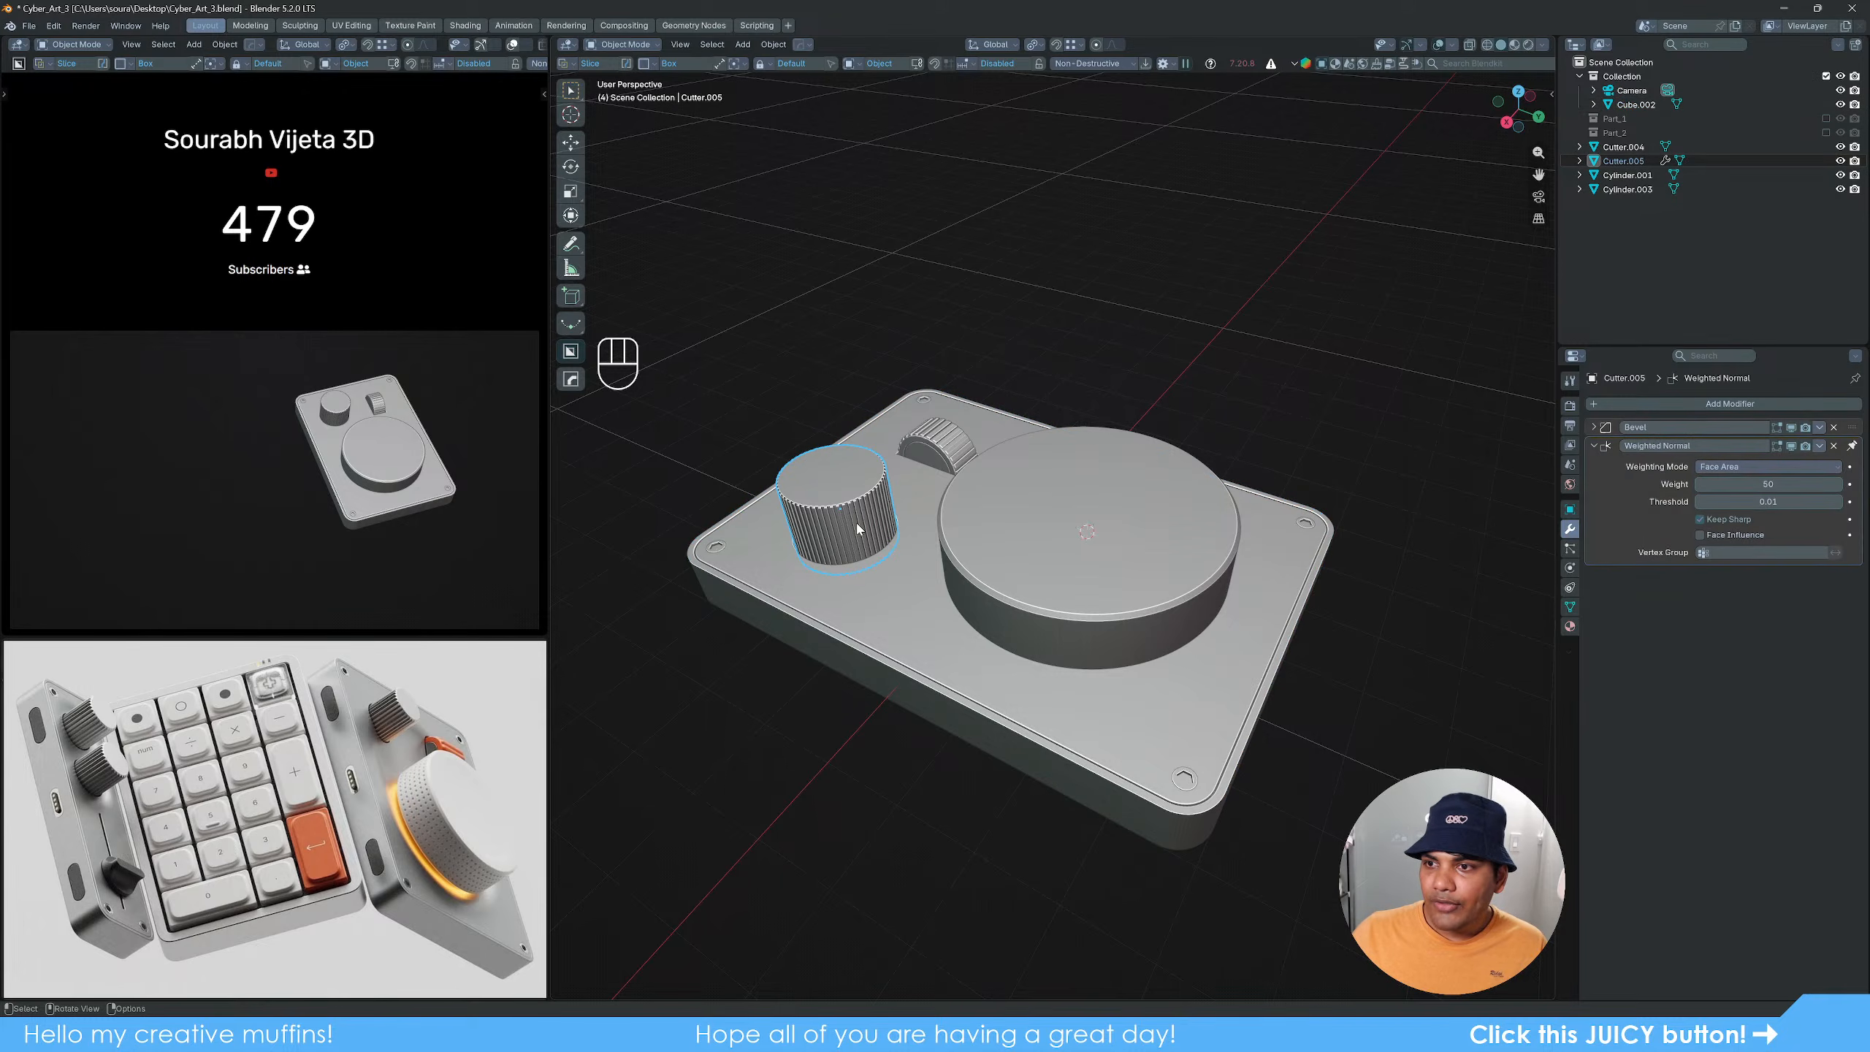
pyautogui.click(942, 453)
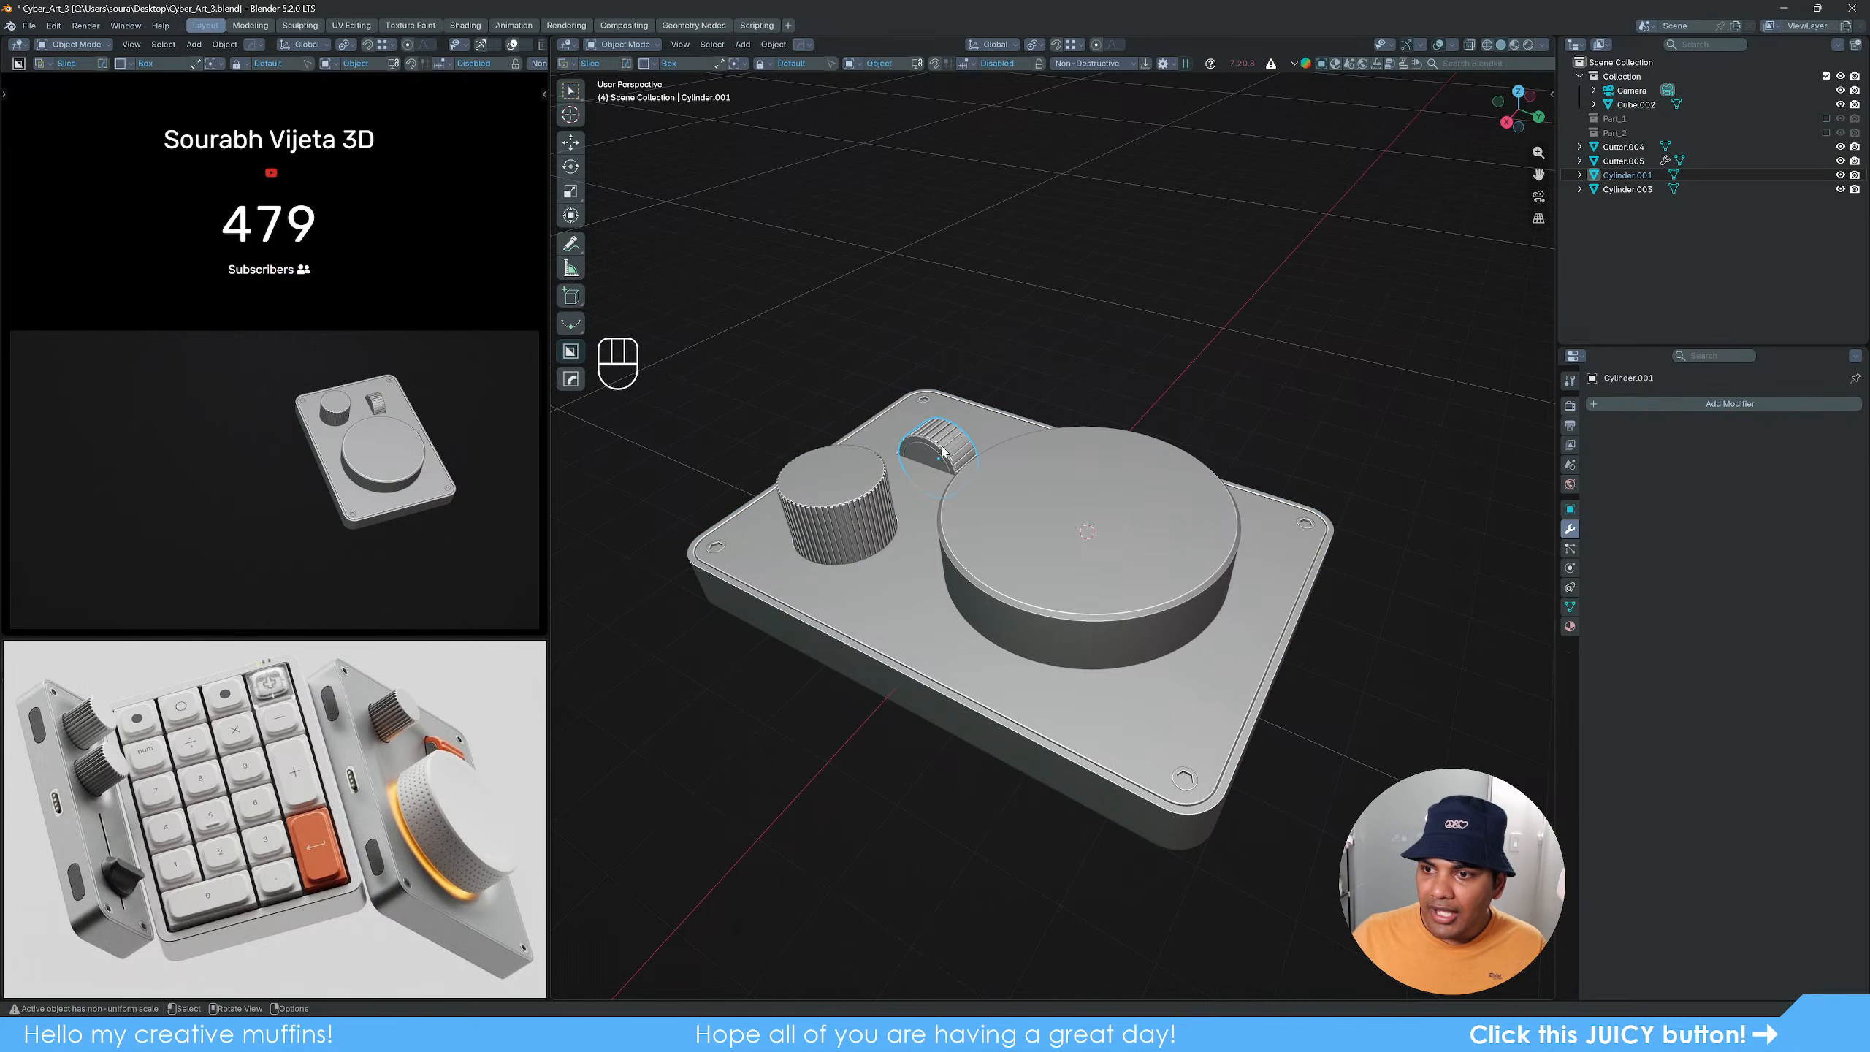
pyautogui.click(872, 505)
pyautogui.press('q')
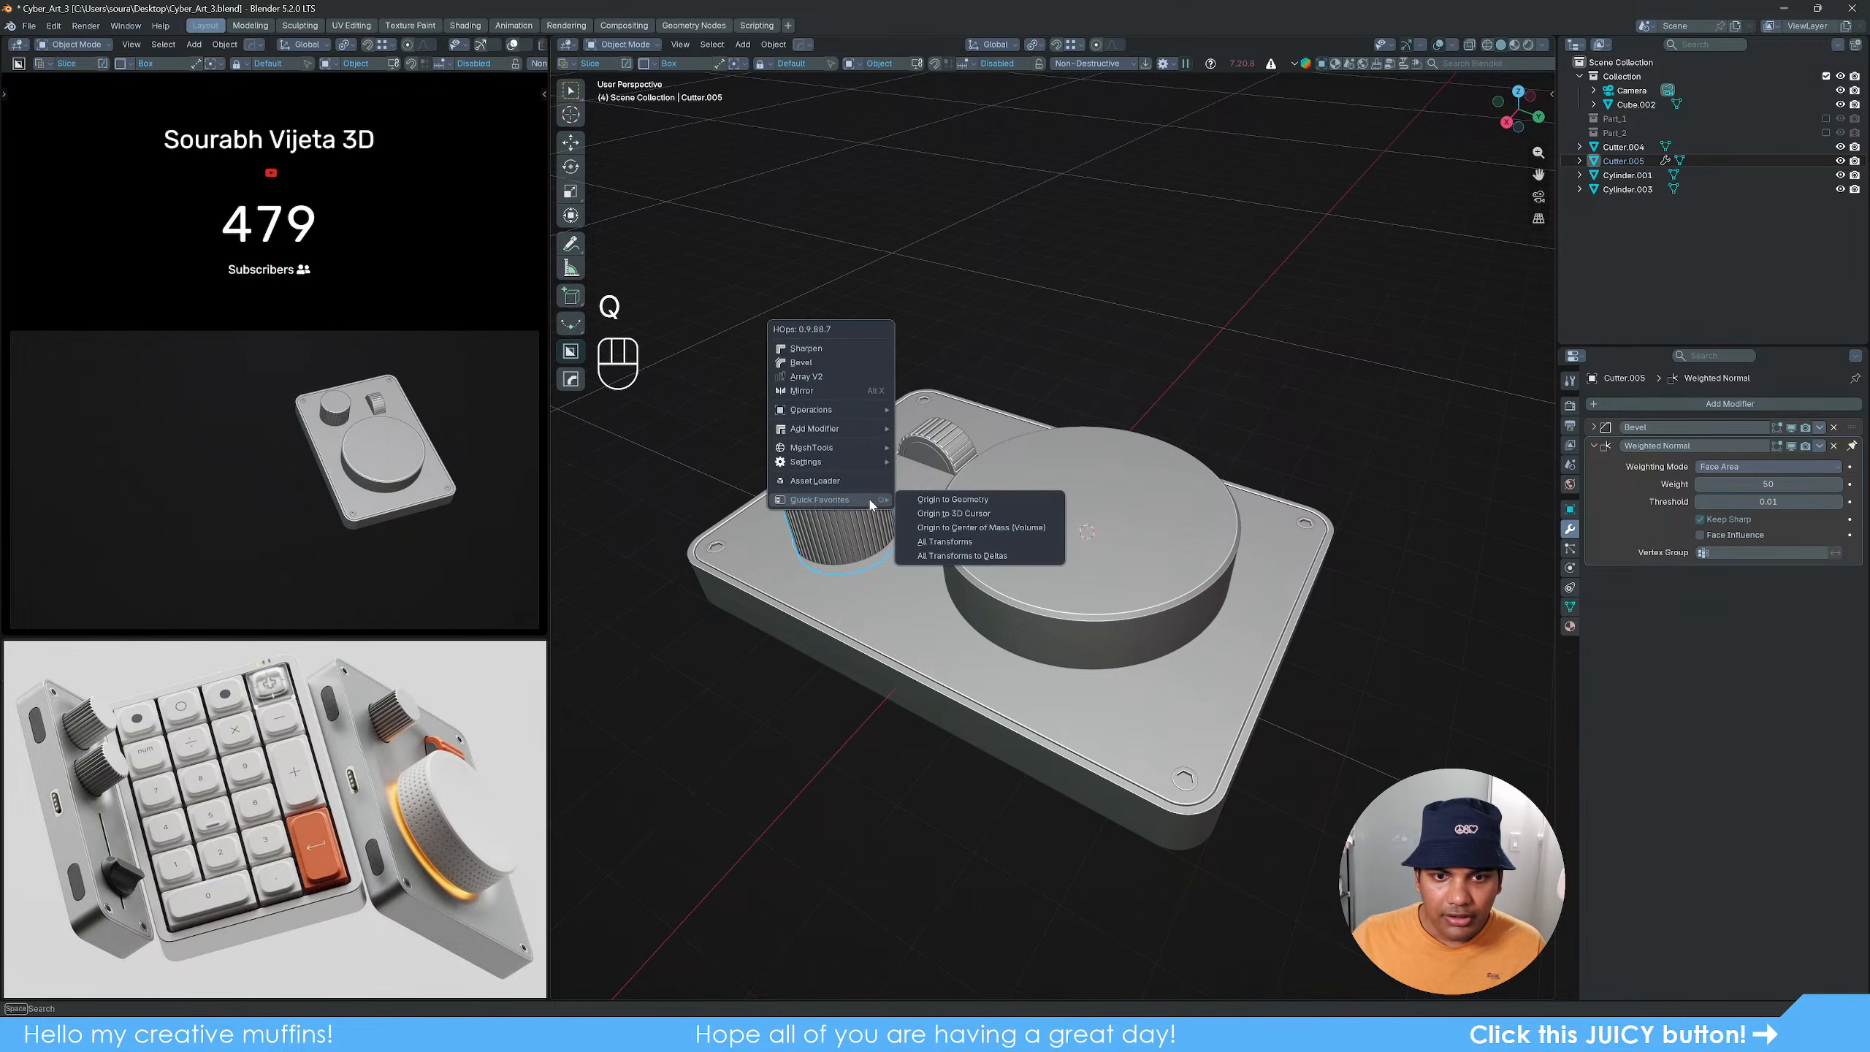
pyautogui.moveTo(830, 429)
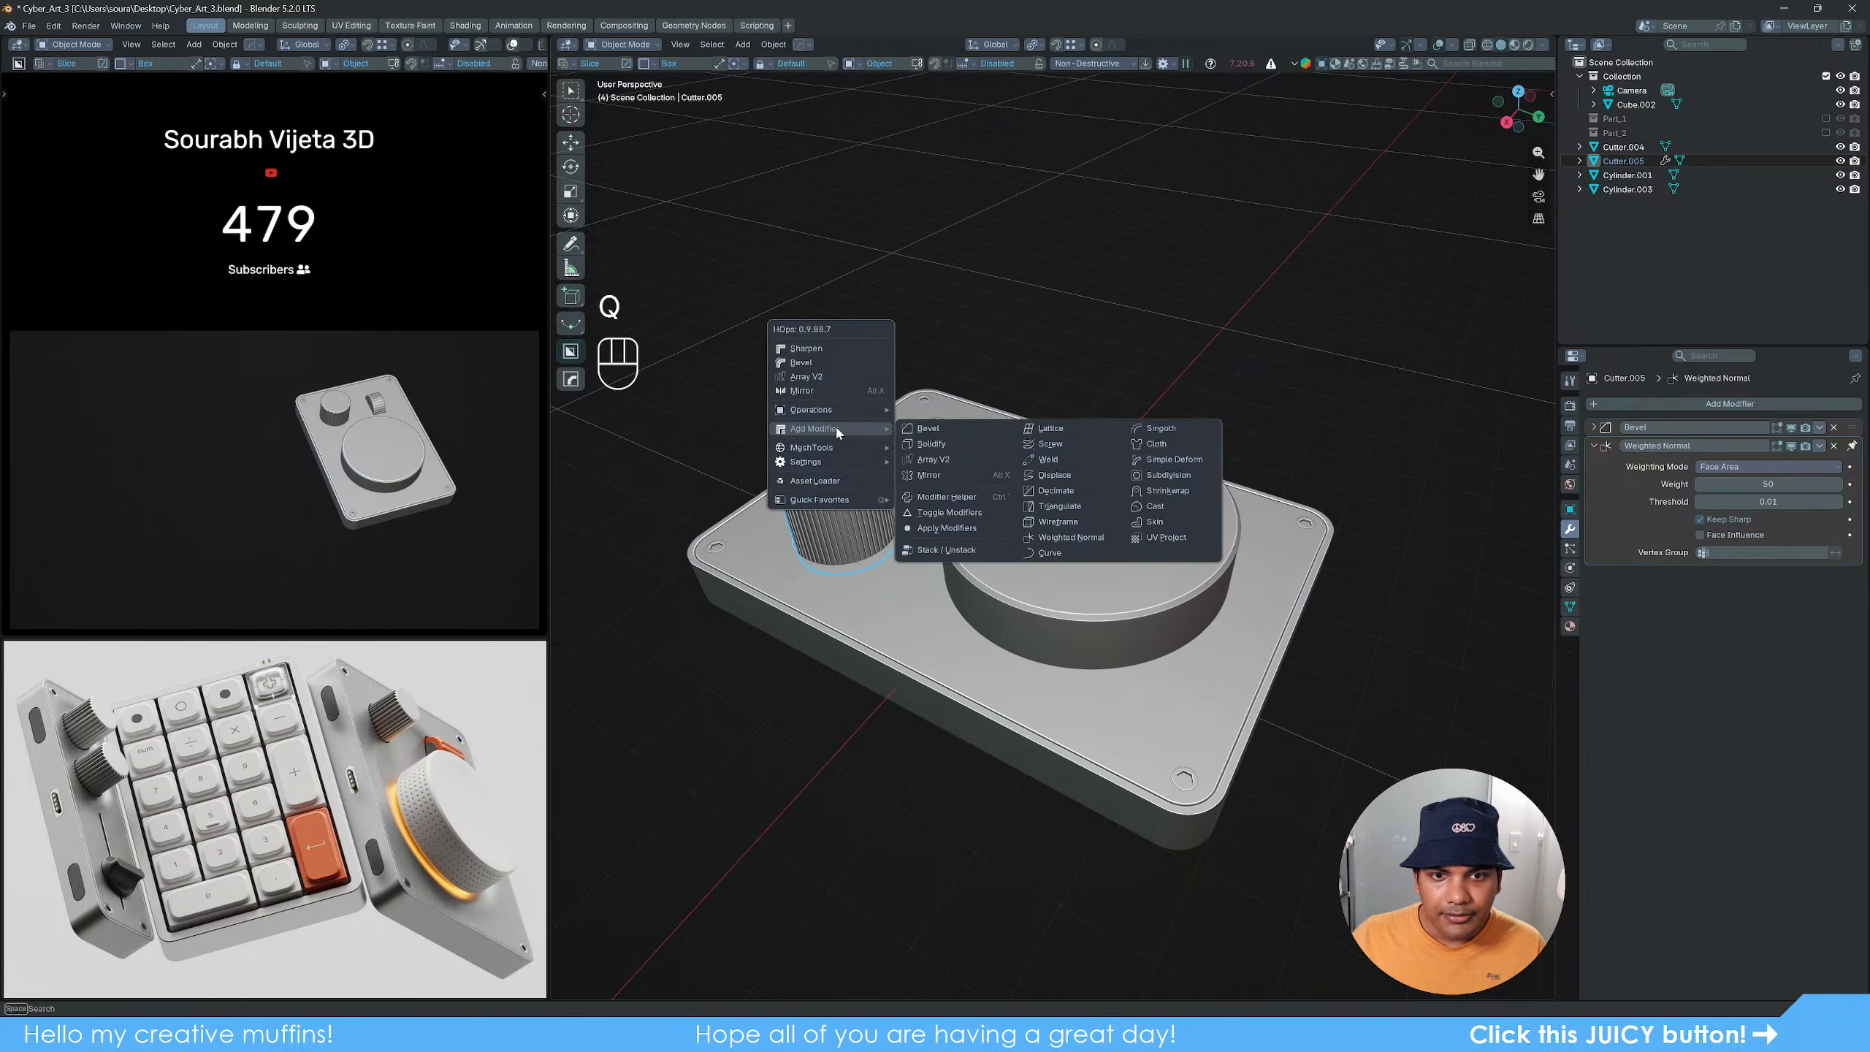
pyautogui.click(947, 528)
# Step: Check the roller, base plate and corner screws for remaining modifiers
pyautogui.click(942, 450)
pyautogui.click(909, 581)
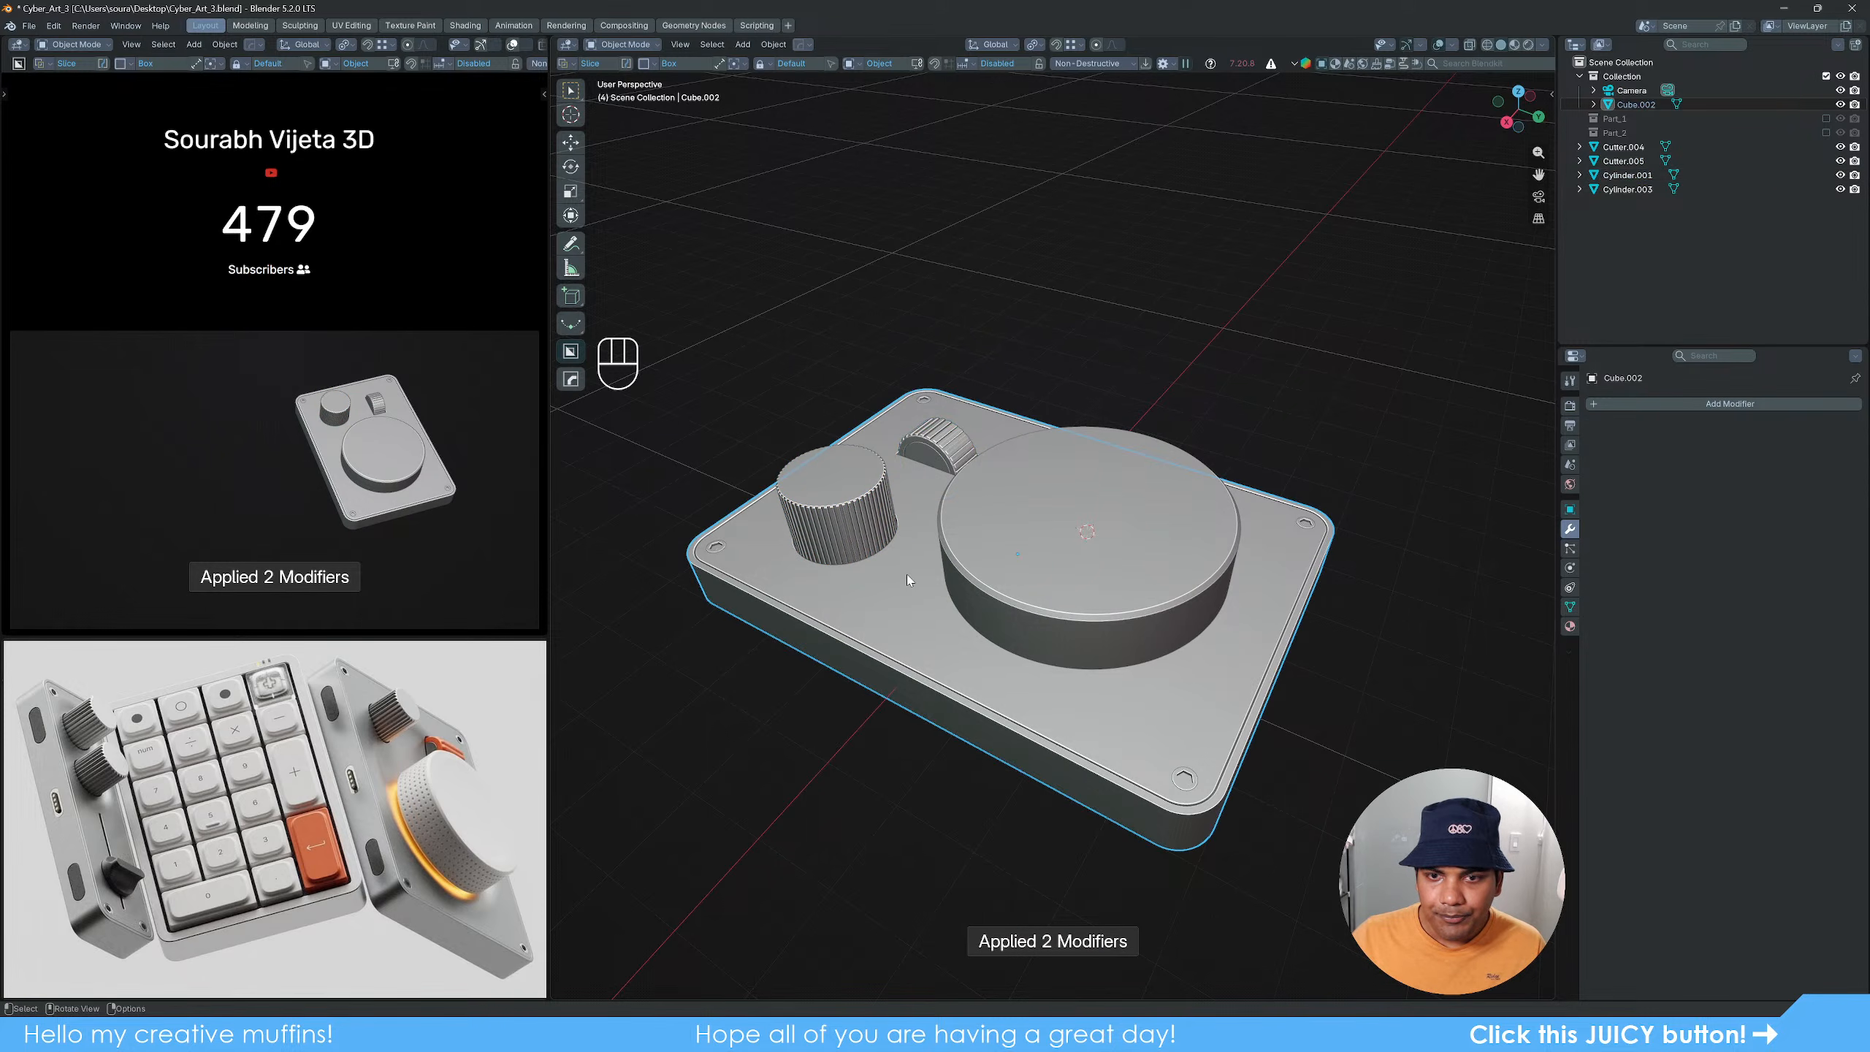
pyautogui.click(718, 547)
pyautogui.click(1290, 398)
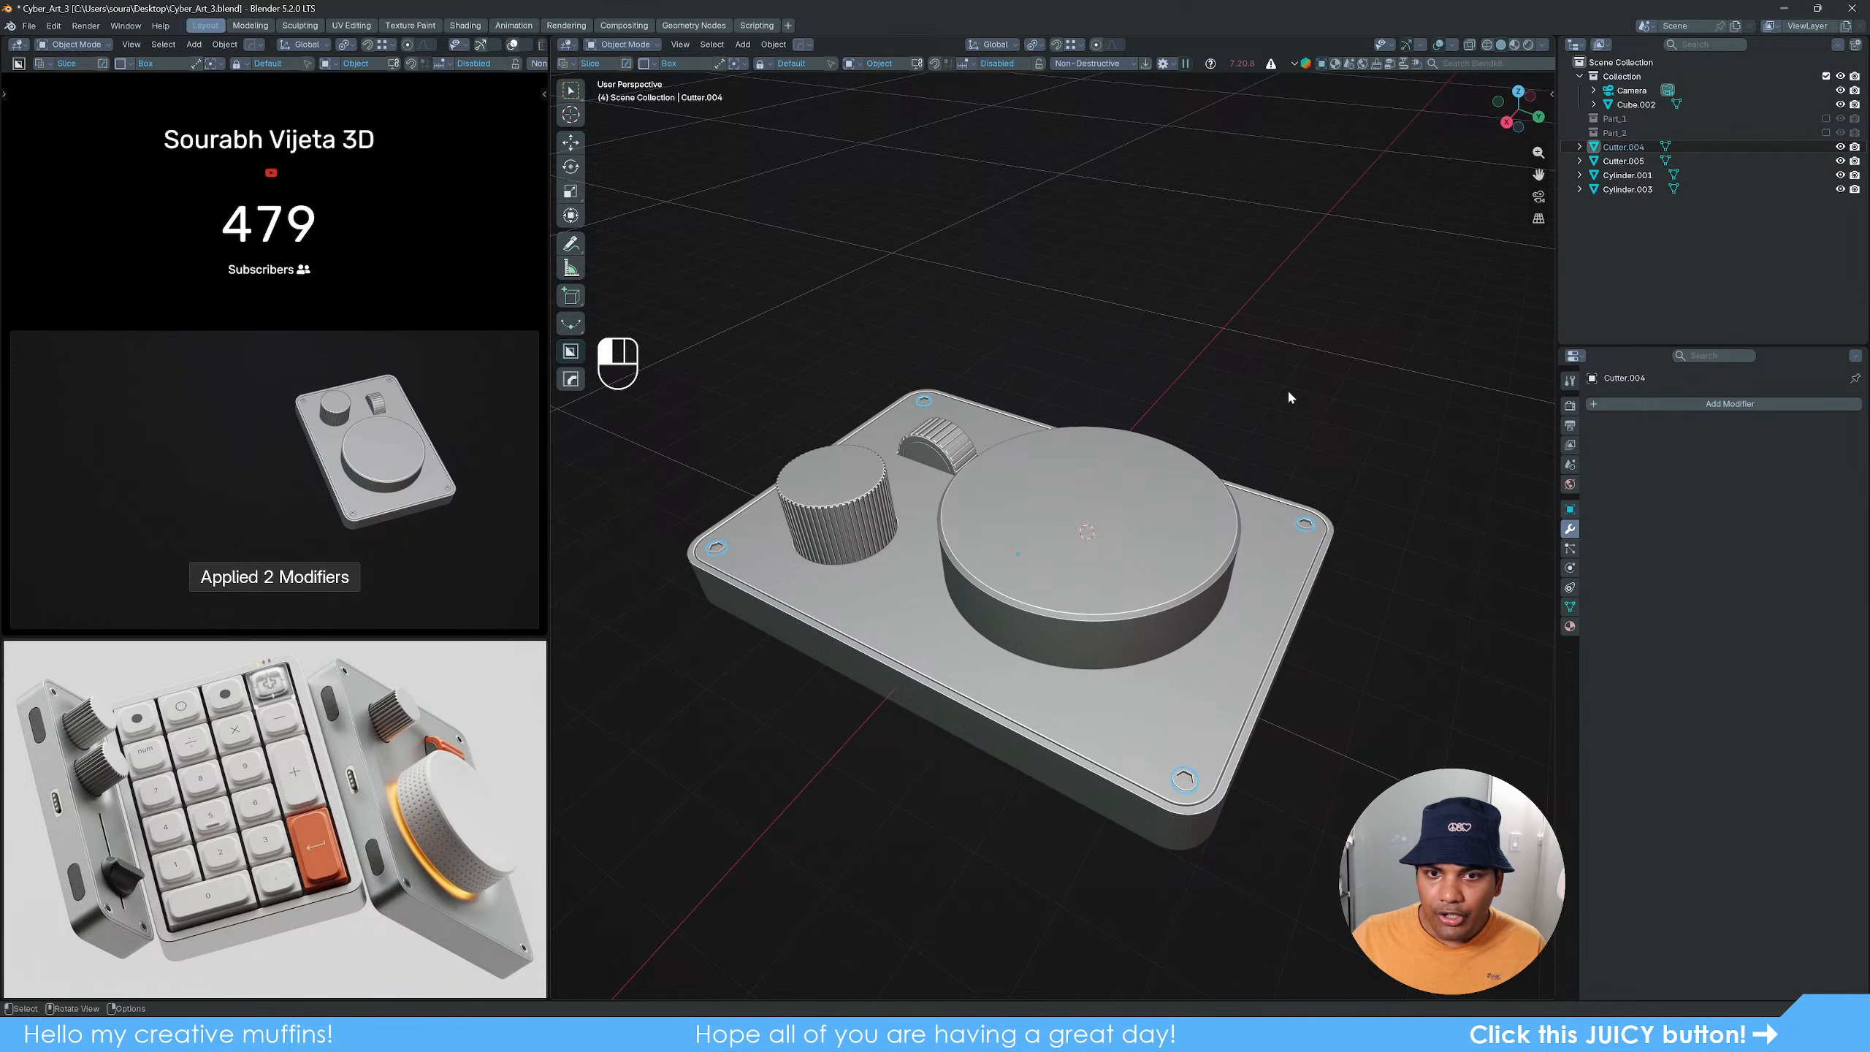
# Step: Select all parts of the third module with the box selection tool and apply all their transforms
pyautogui.moveTo(657, 303); pyautogui.dragTo(756, 359)
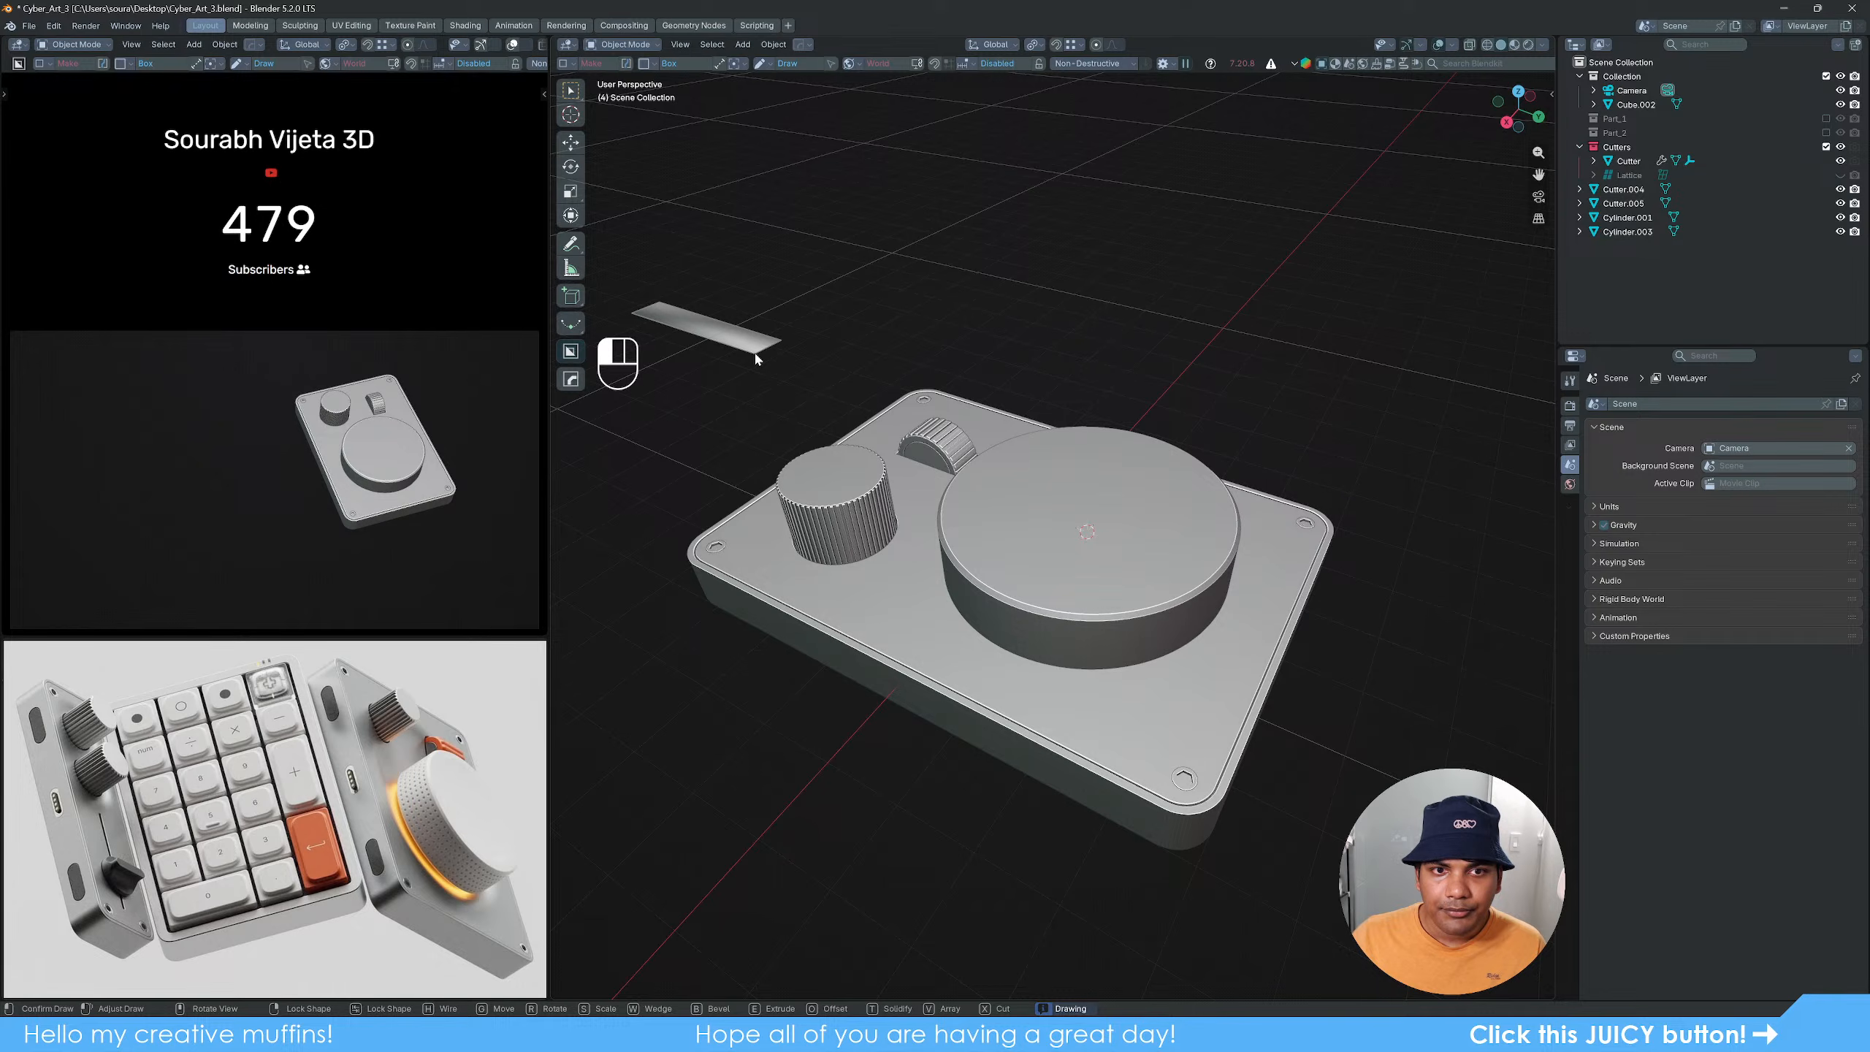
pyautogui.press('Escape')
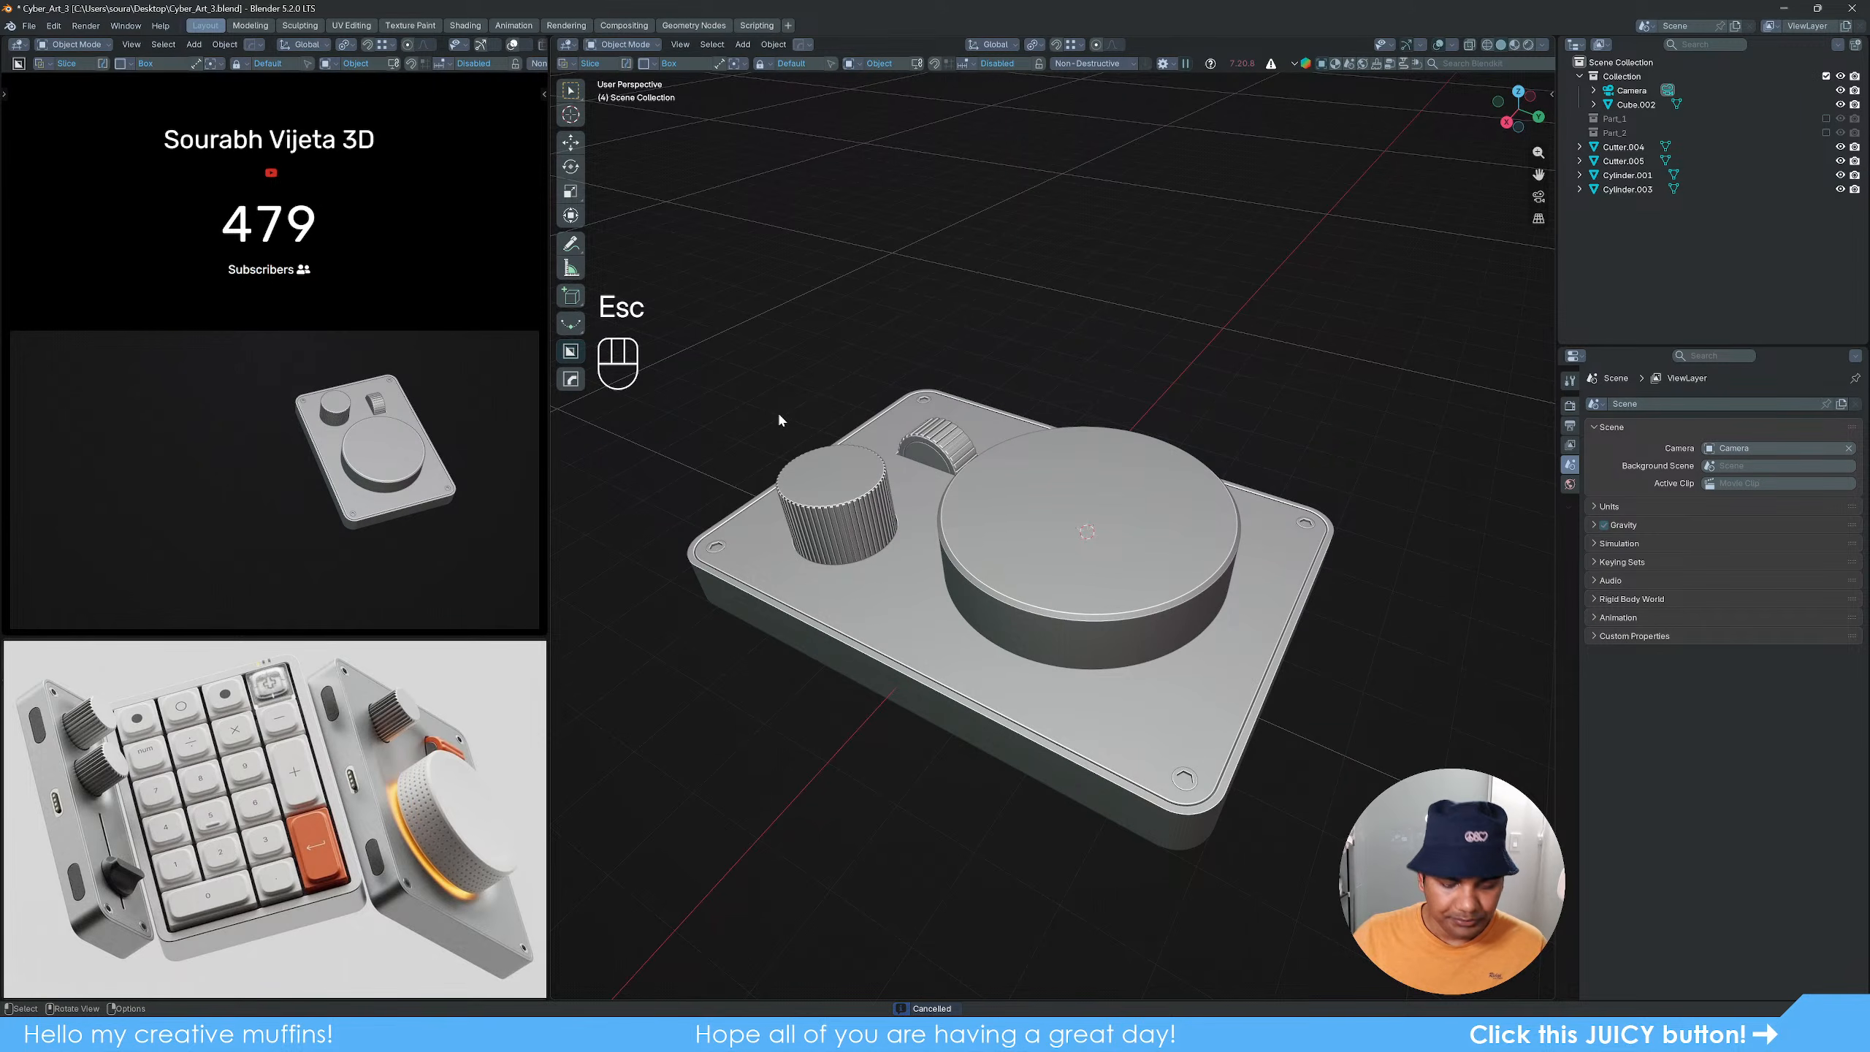
pyautogui.press('w')
pyautogui.moveTo(663, 301); pyautogui.dragTo(1388, 880)
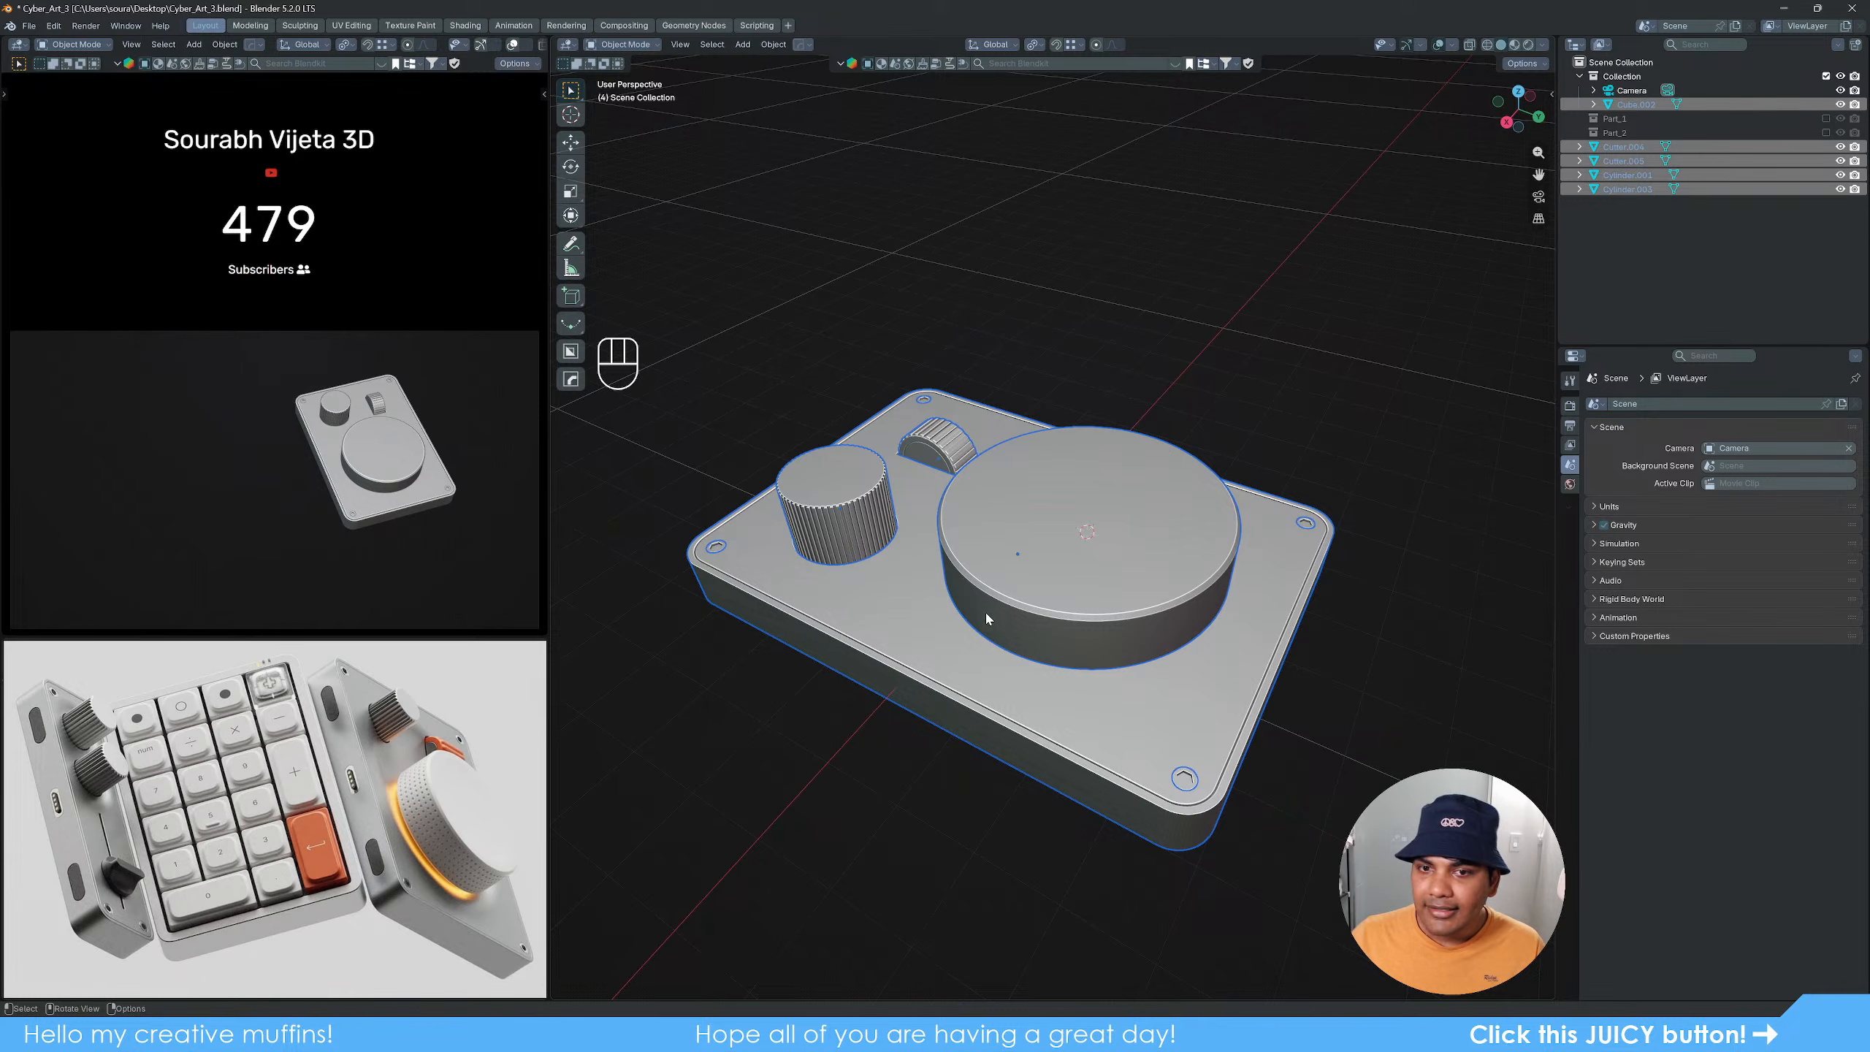
pyautogui.press('q')
pyautogui.moveTo(941, 749)
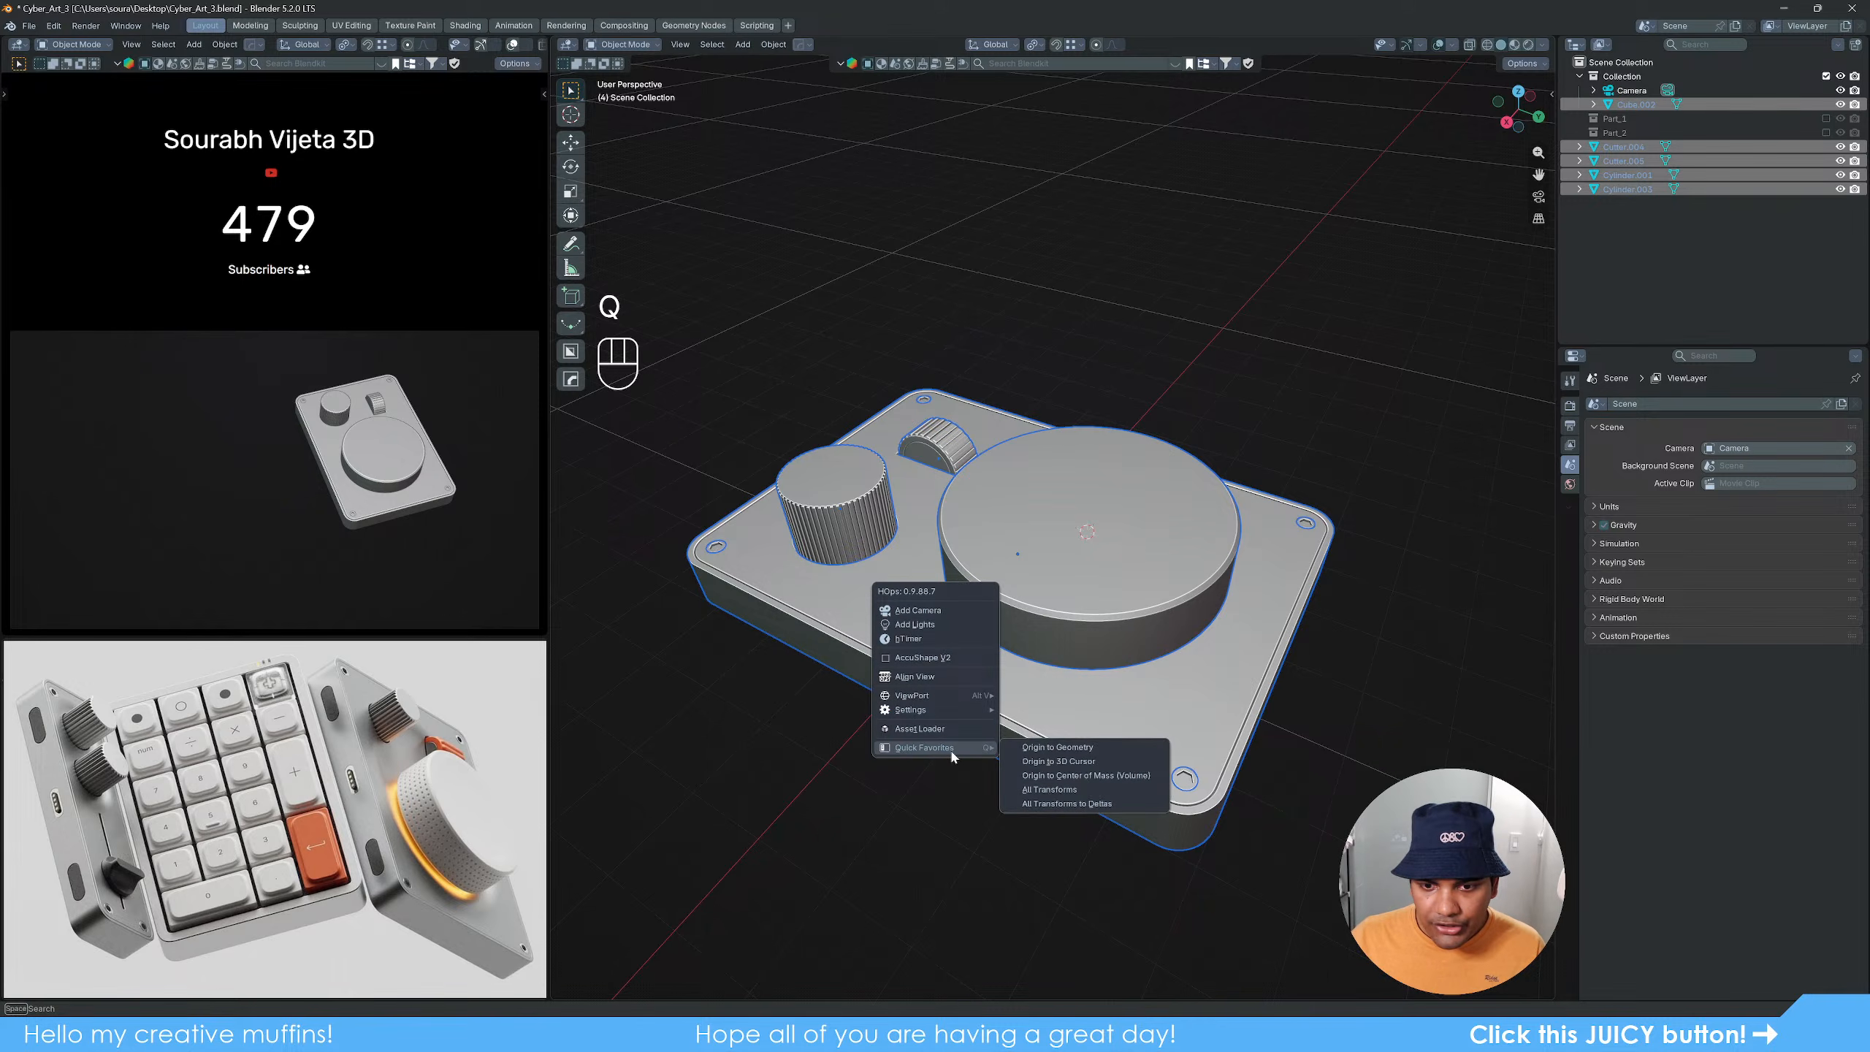
pyautogui.click(1066, 789)
# Step: Set the selected parts' origins to geometry and join them into one object with the large dial active
pyautogui.press('q')
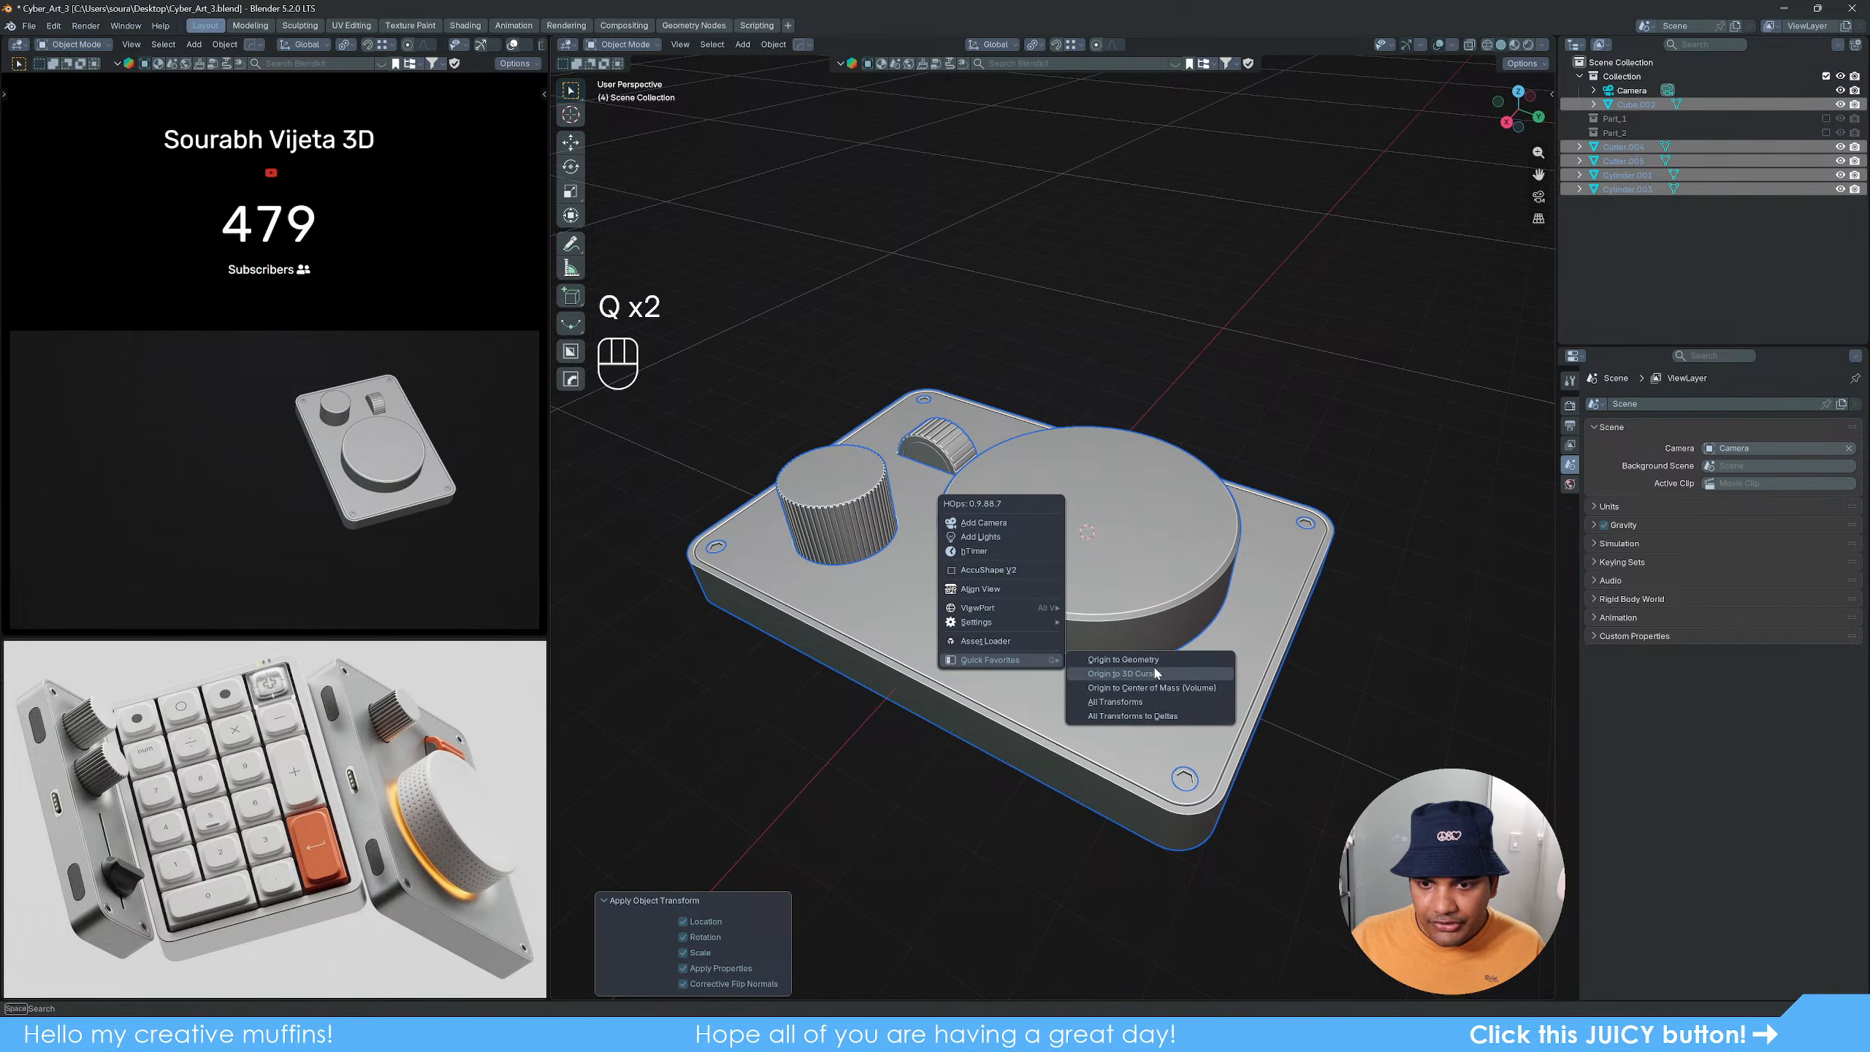
pyautogui.click(1157, 666)
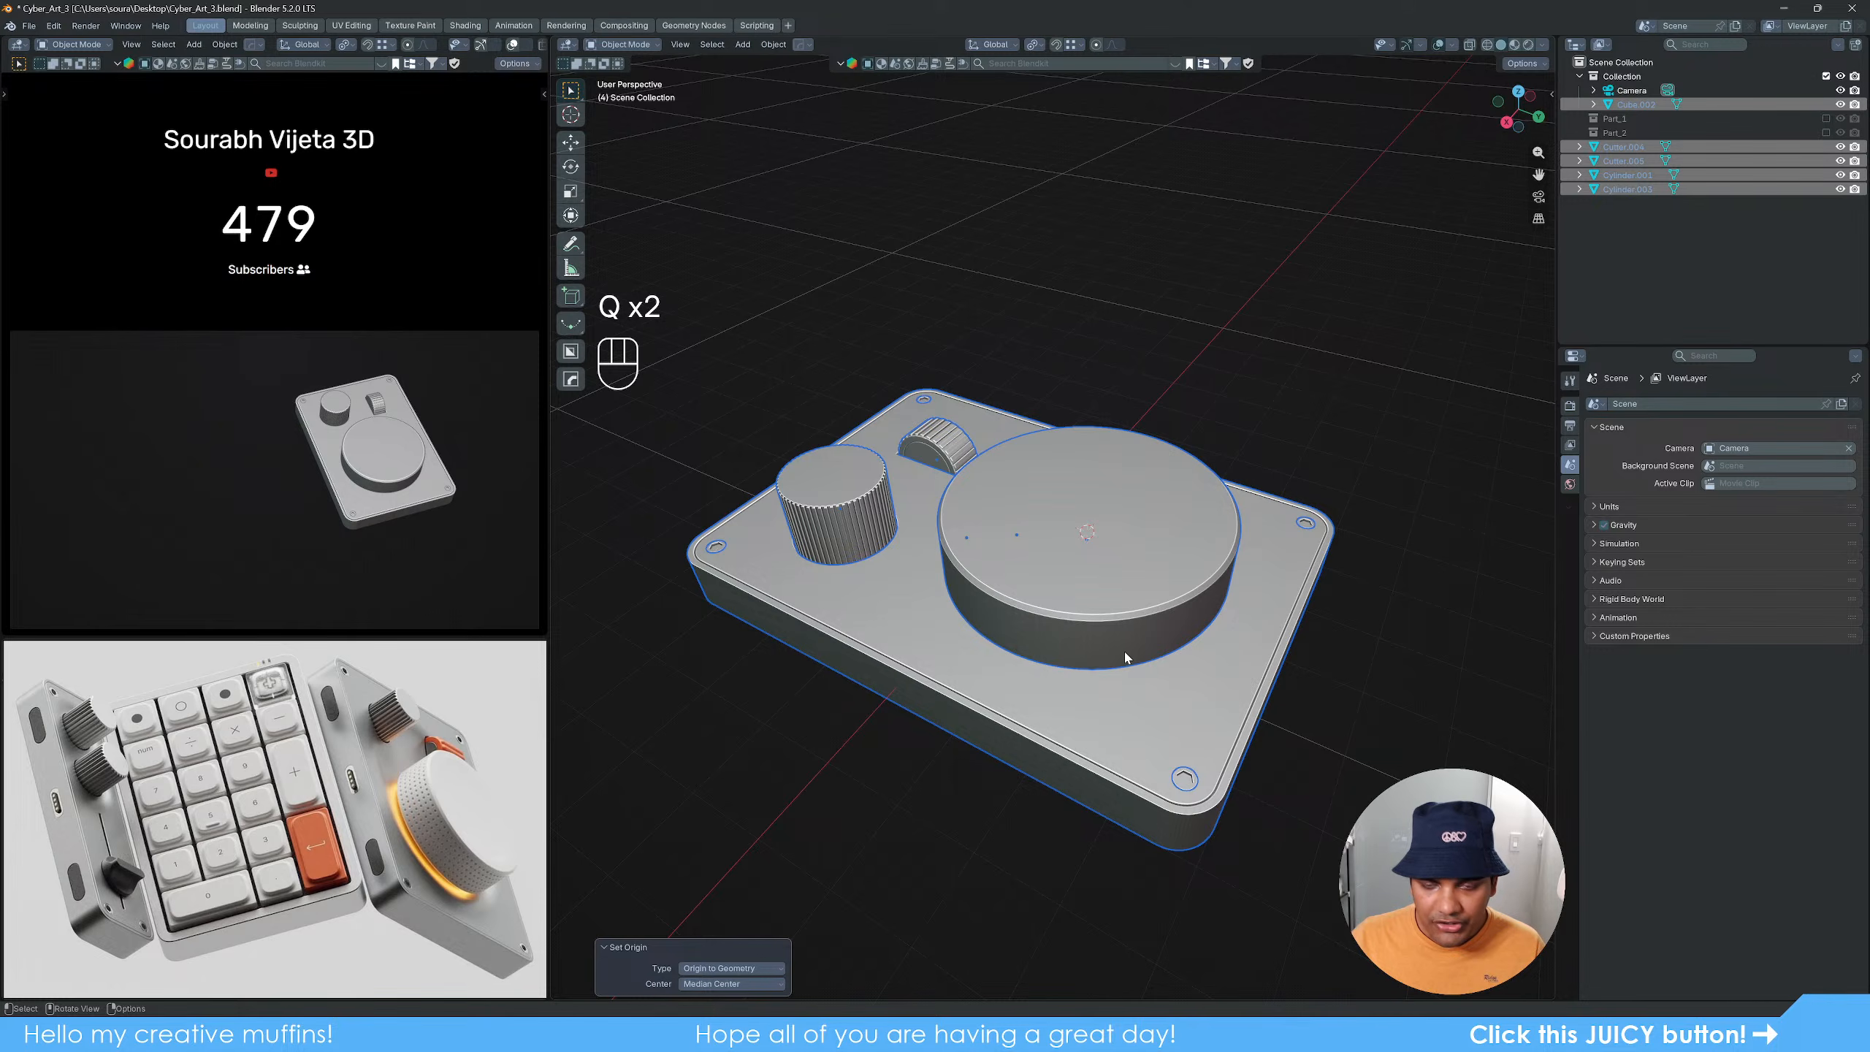
pyautogui.keyDown('shift'); pyautogui.click(1105, 598); pyautogui.keyUp('shift')
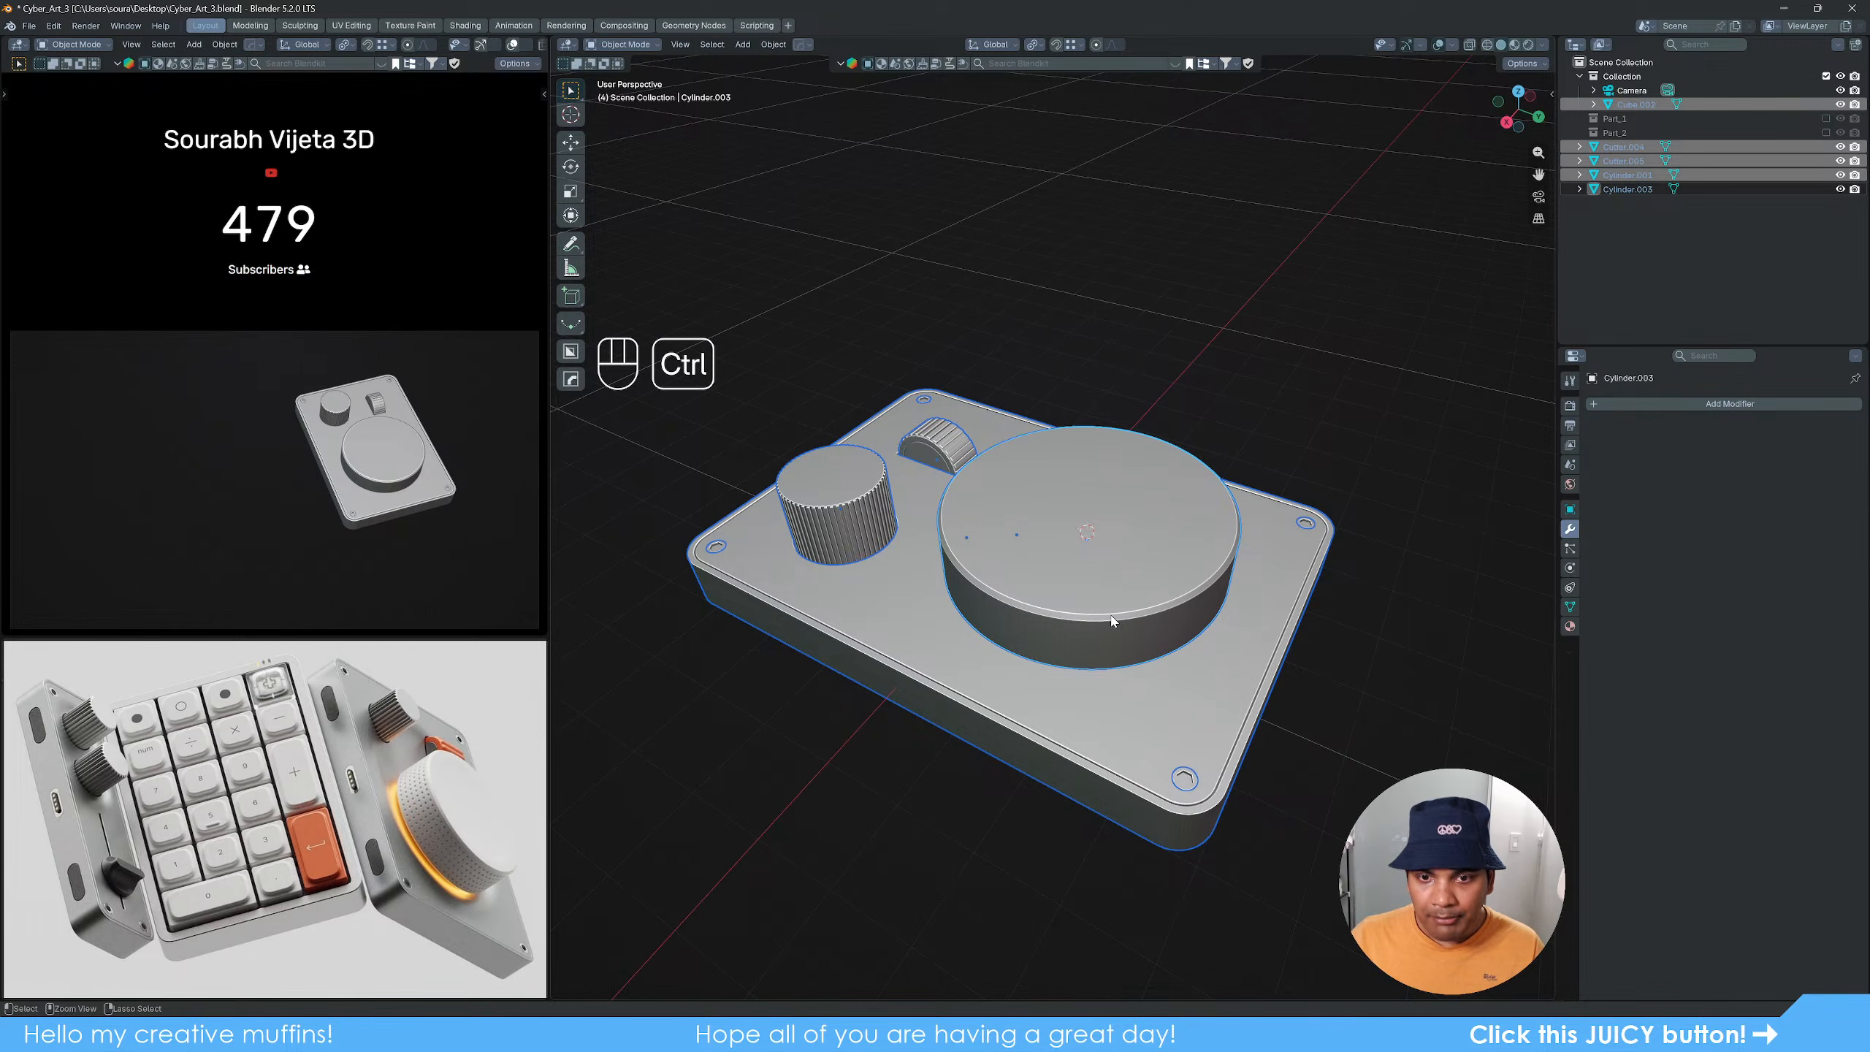
pyautogui.hotkey('ctrl', 'j')
# Step: In a wireframe top view, shift the small knob and roller vertices together about 0.10 m along negative X
pyautogui.keyDown('alt'); pyautogui.moveTo(1196, 609); pyautogui.dragTo(1084, 567, button='middle'); pyautogui.keyUp('alt')
pyautogui.scroll(1, 1084, 567)
pyautogui.press('z')
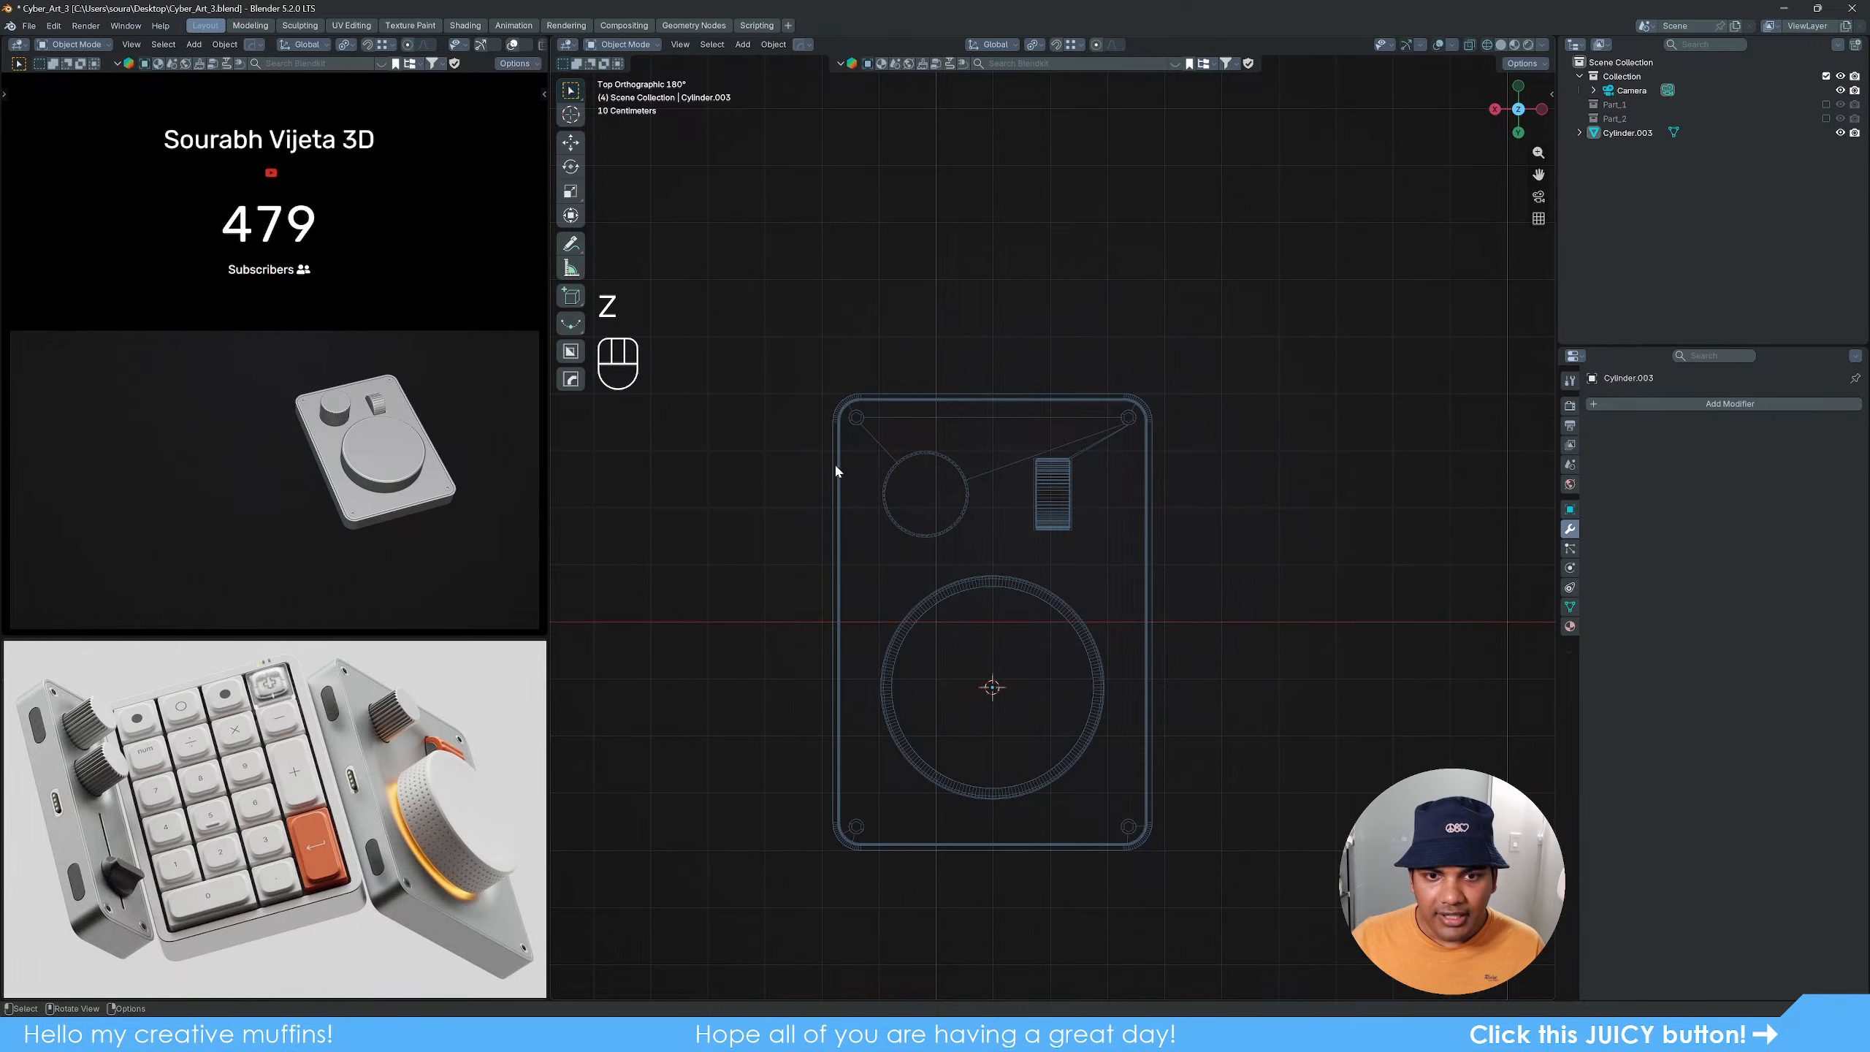
pyautogui.press('Tab')
pyautogui.press('1')
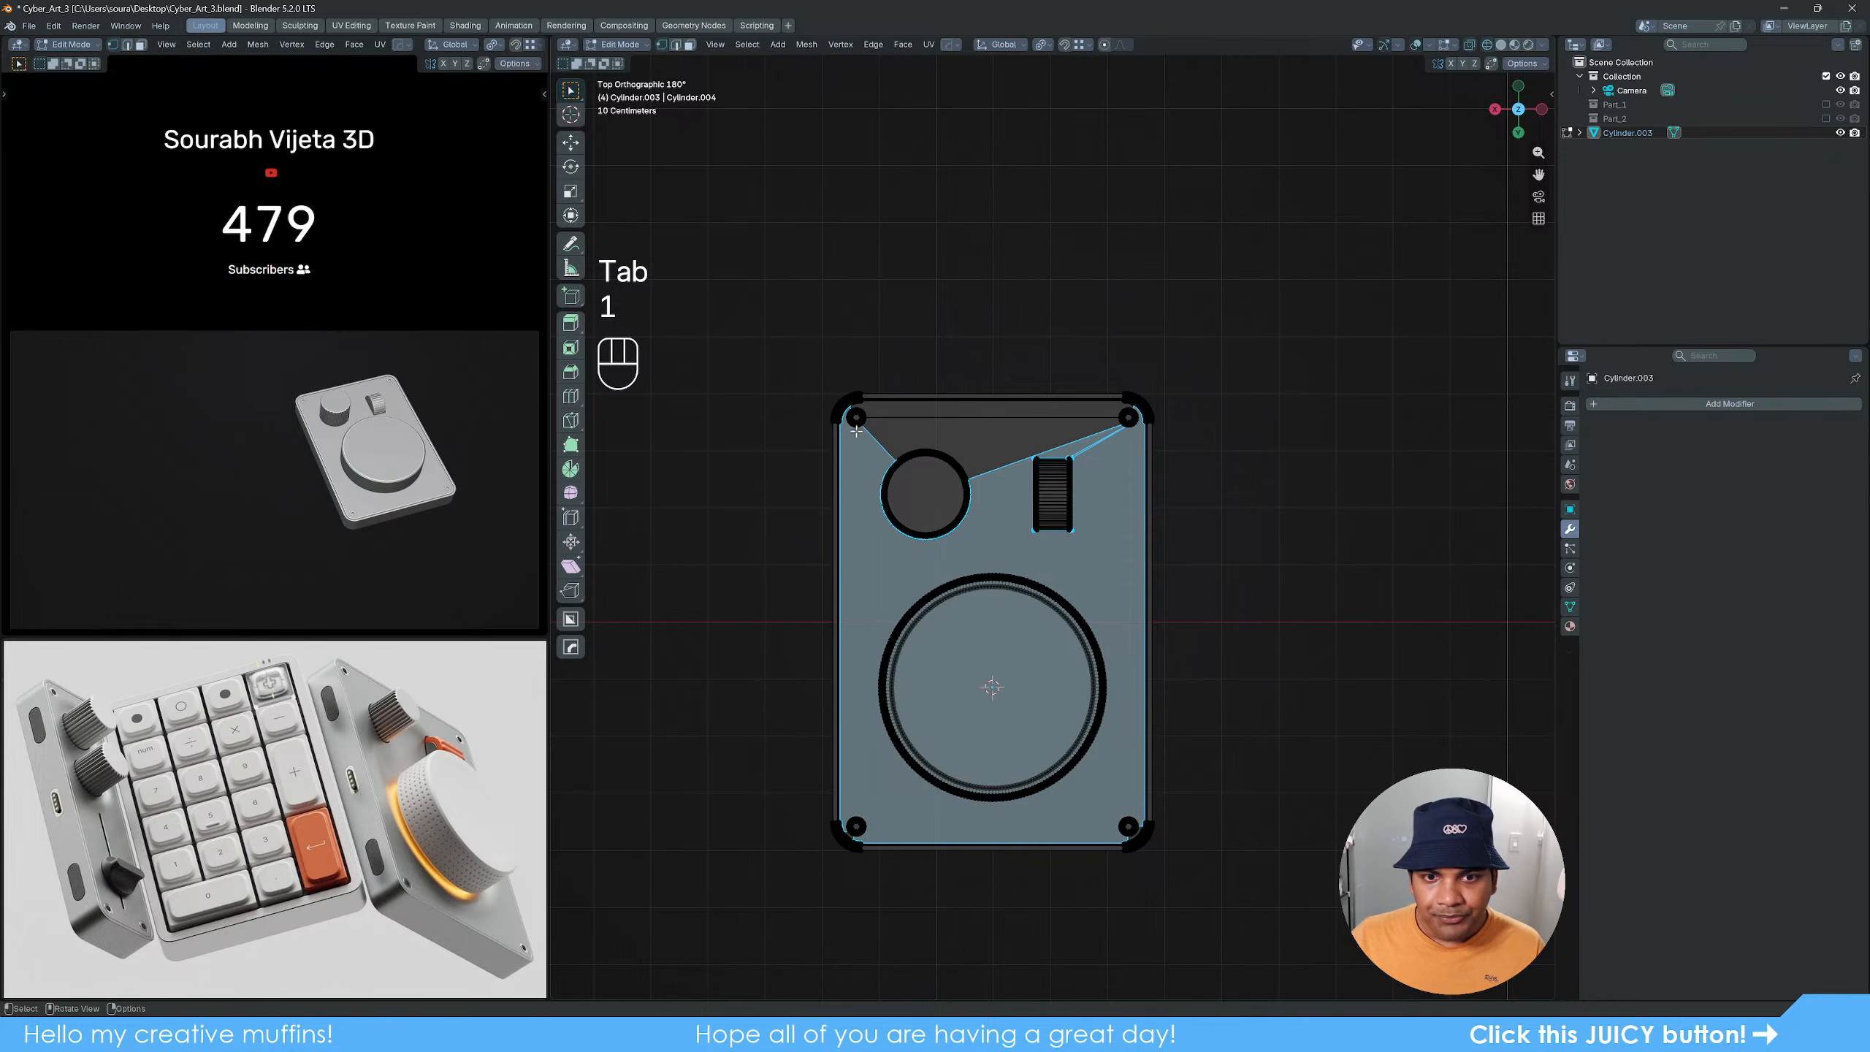
pyautogui.moveTo(856, 431); pyautogui.dragTo(1099, 571)
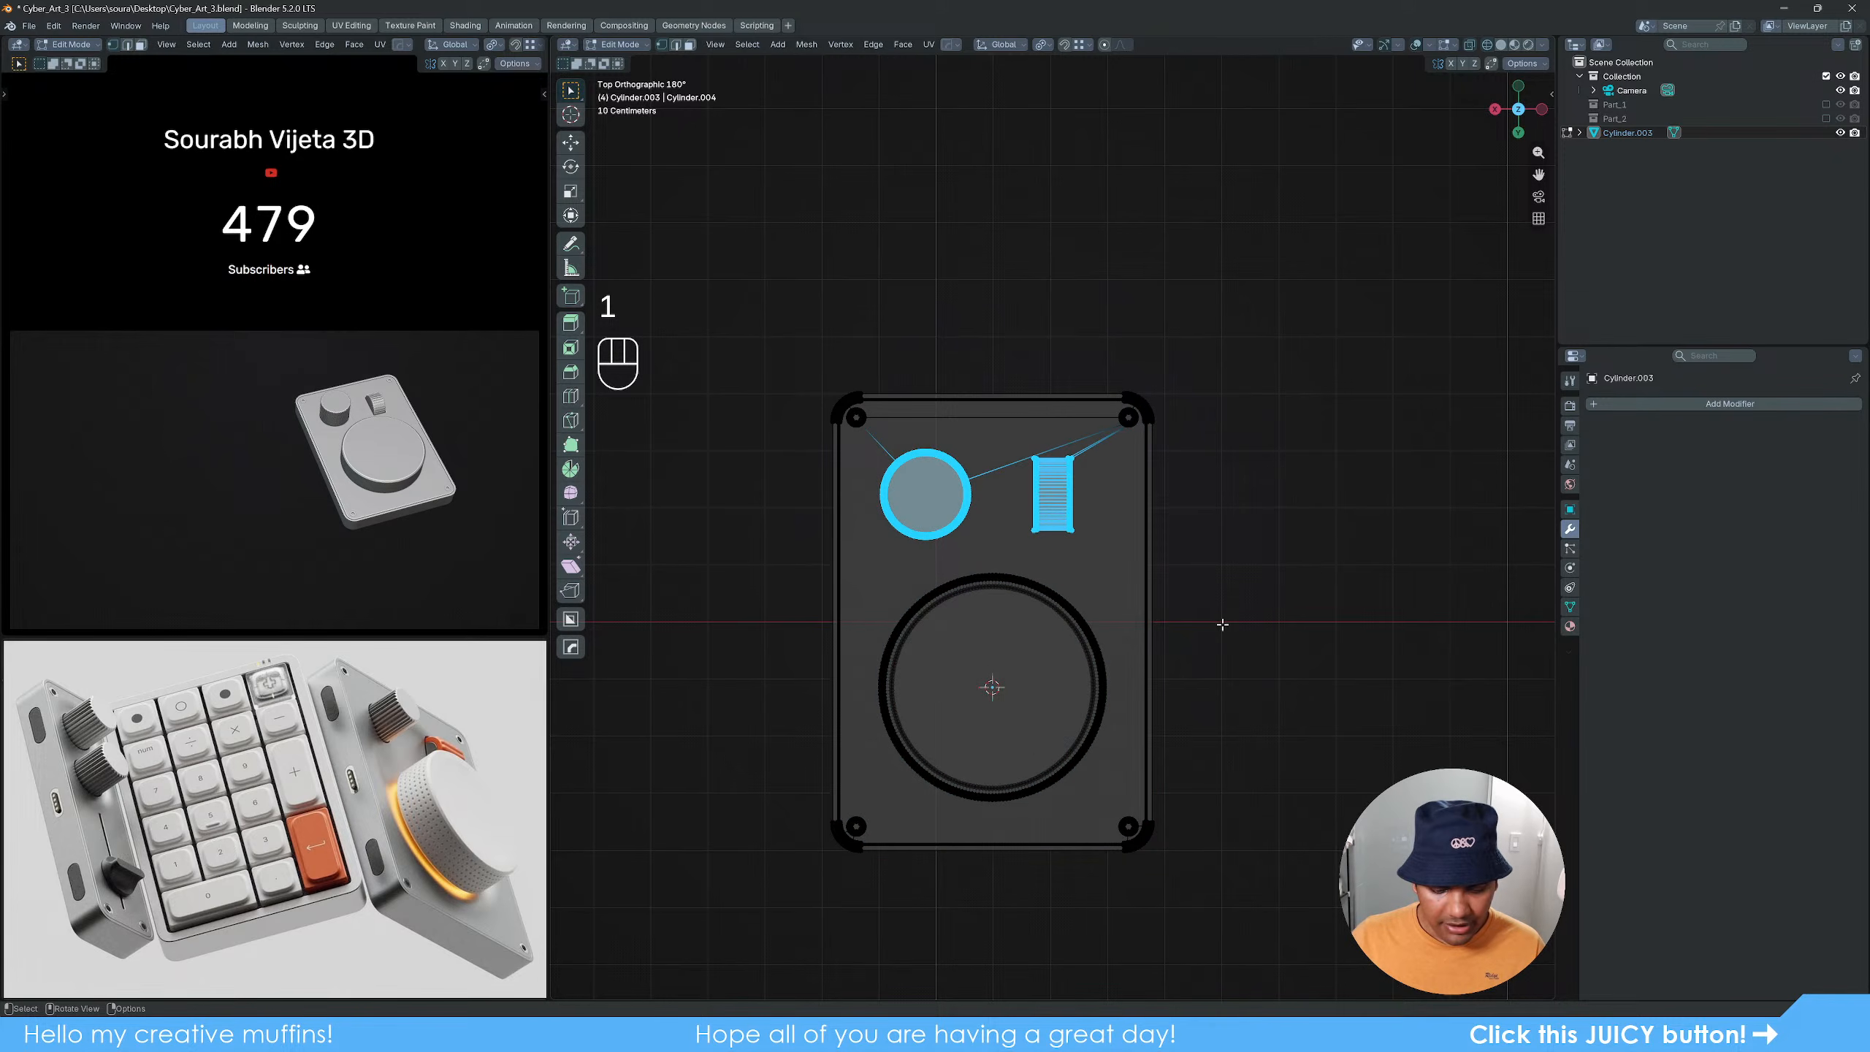
pyautogui.press('g')
pyautogui.press('x')
pyautogui.press('shift')
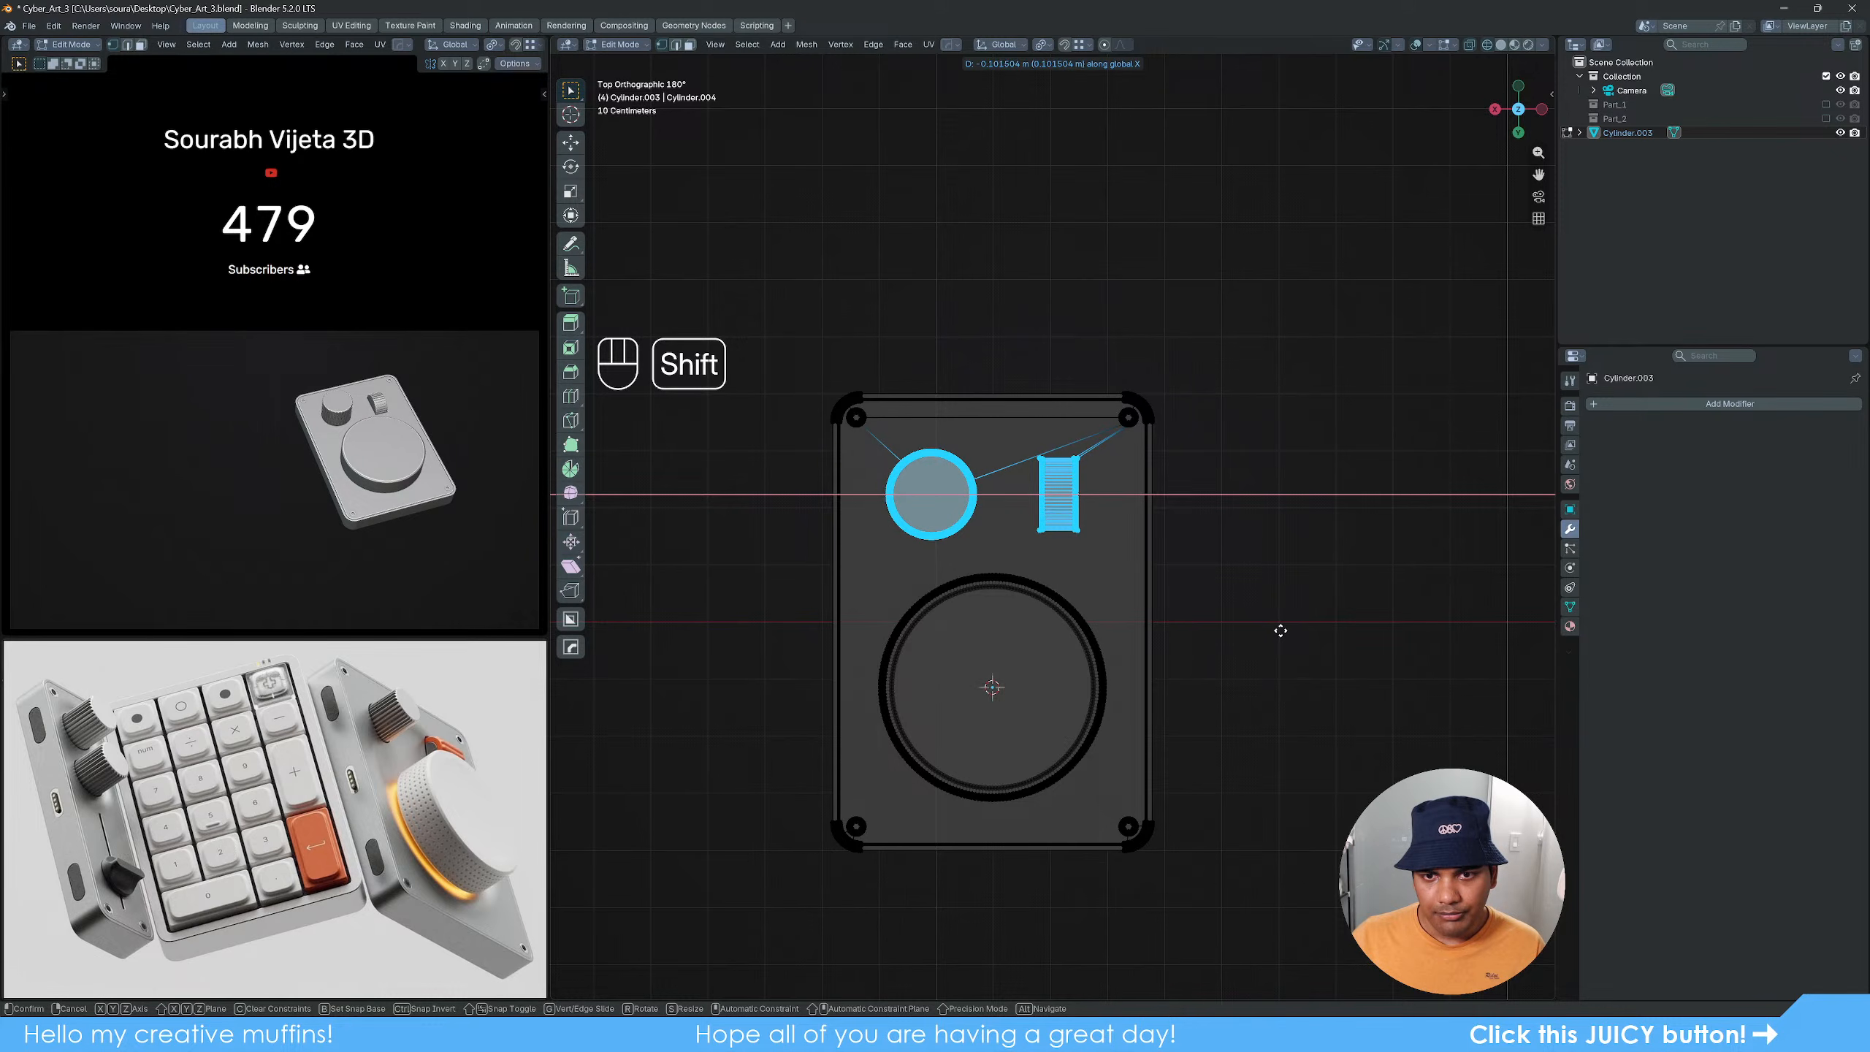
pyautogui.click(1280, 630)
pyautogui.press('Tab')
pyautogui.click(1216, 551)
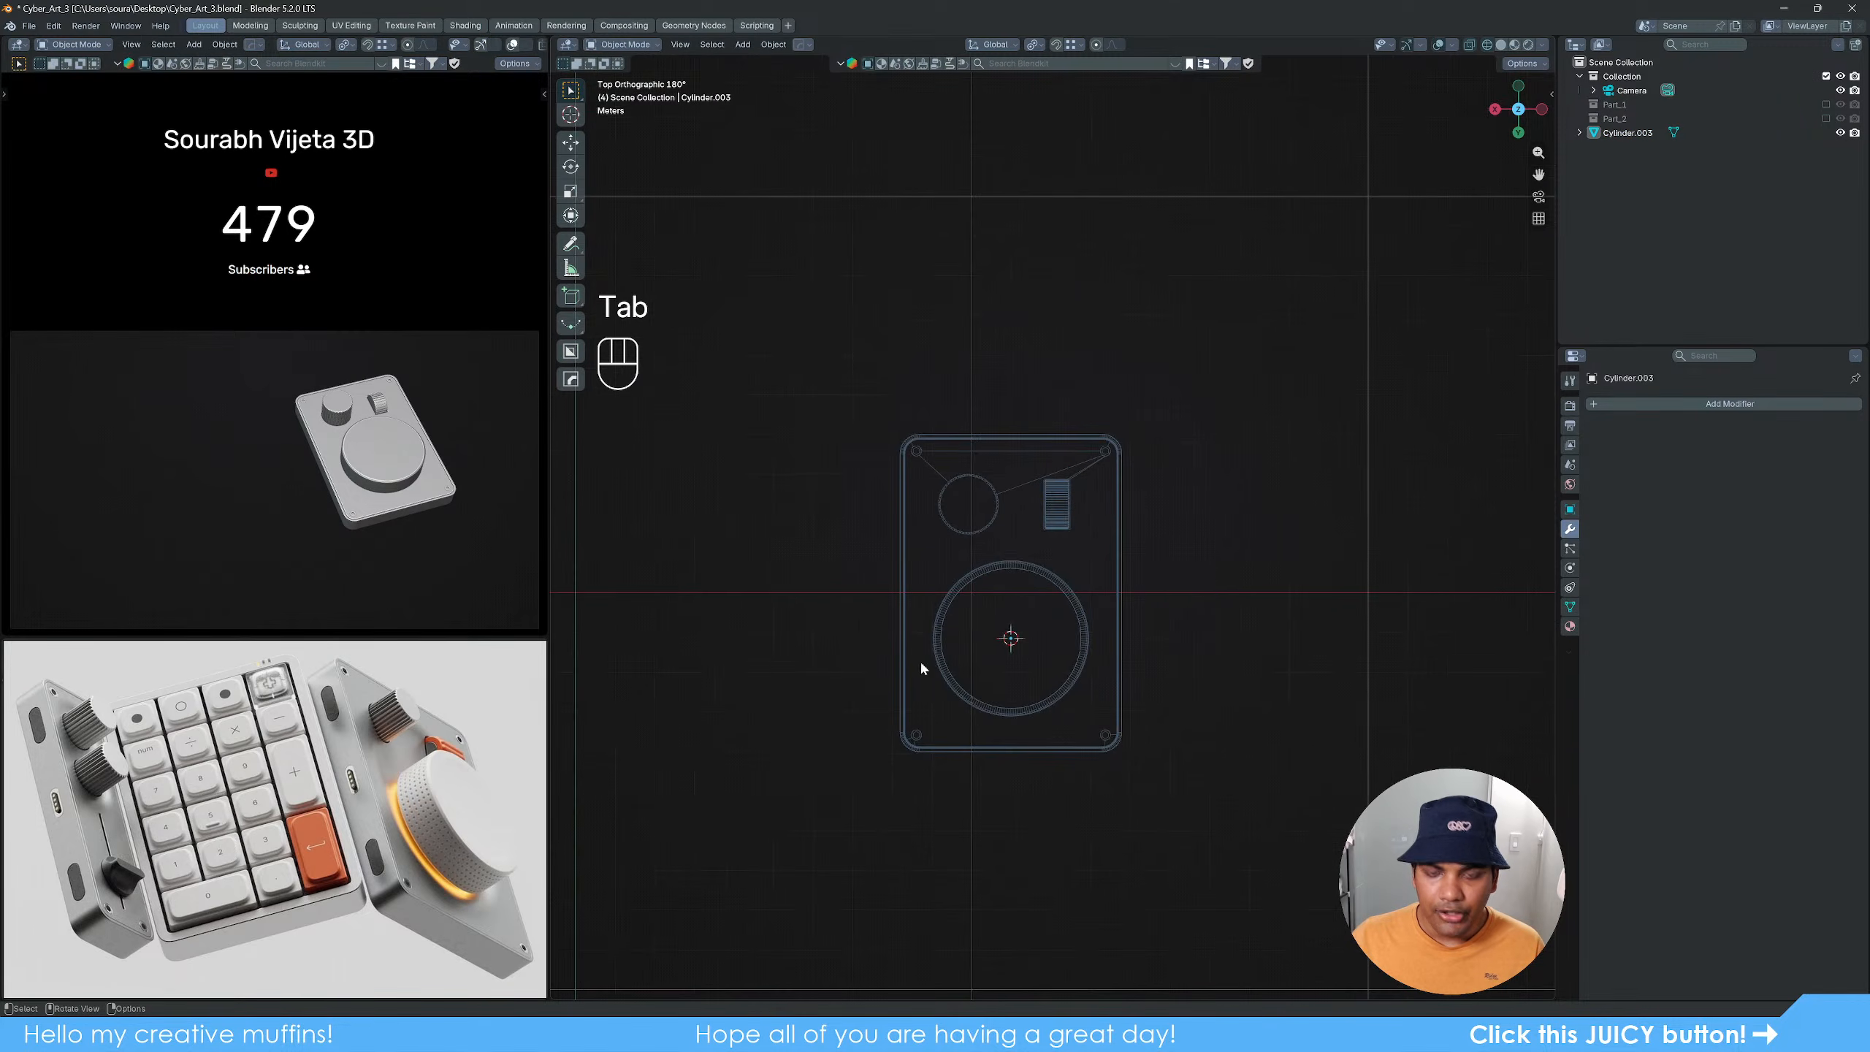
# Step: Restore solid shading and re-enable the Part_1 and Part_2 collections to show all three modules together
pyautogui.press('z')
pyautogui.moveTo(1090, 719); pyautogui.dragTo(1150, 625, button='middle')
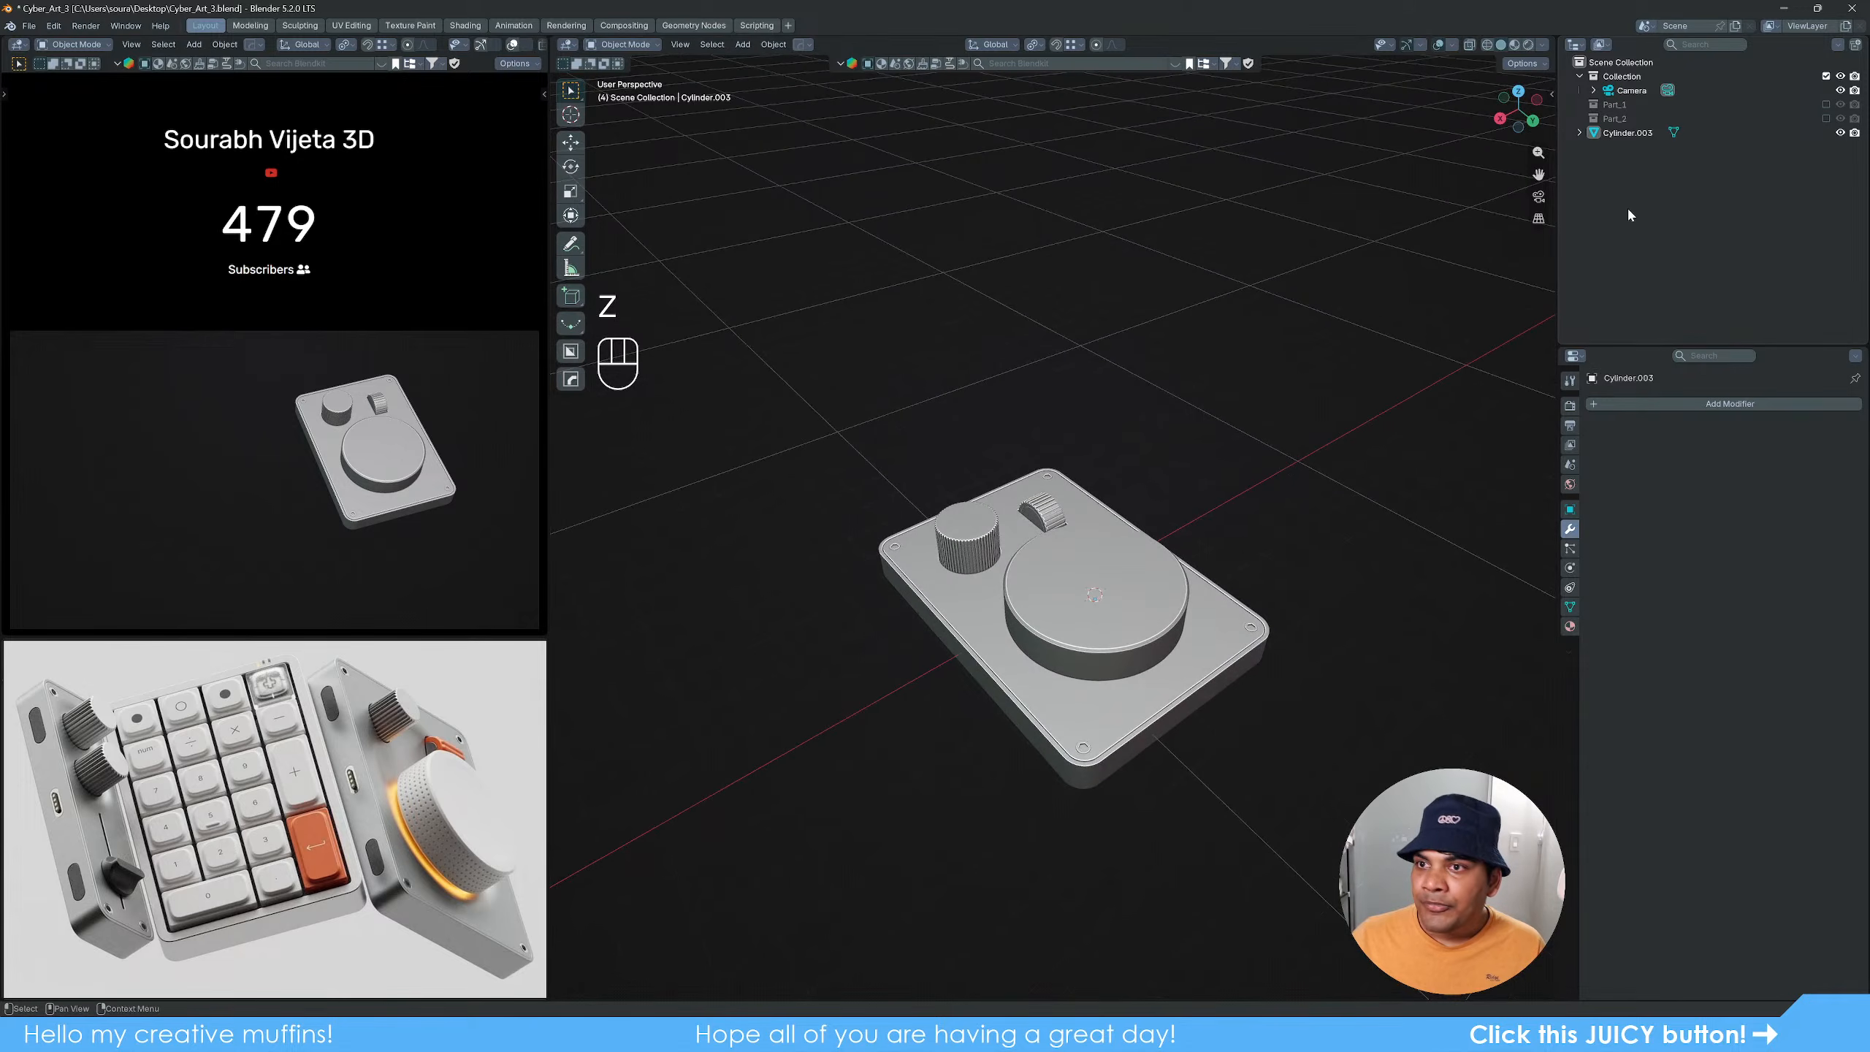
pyautogui.click(1827, 104)
pyautogui.click(1826, 117)
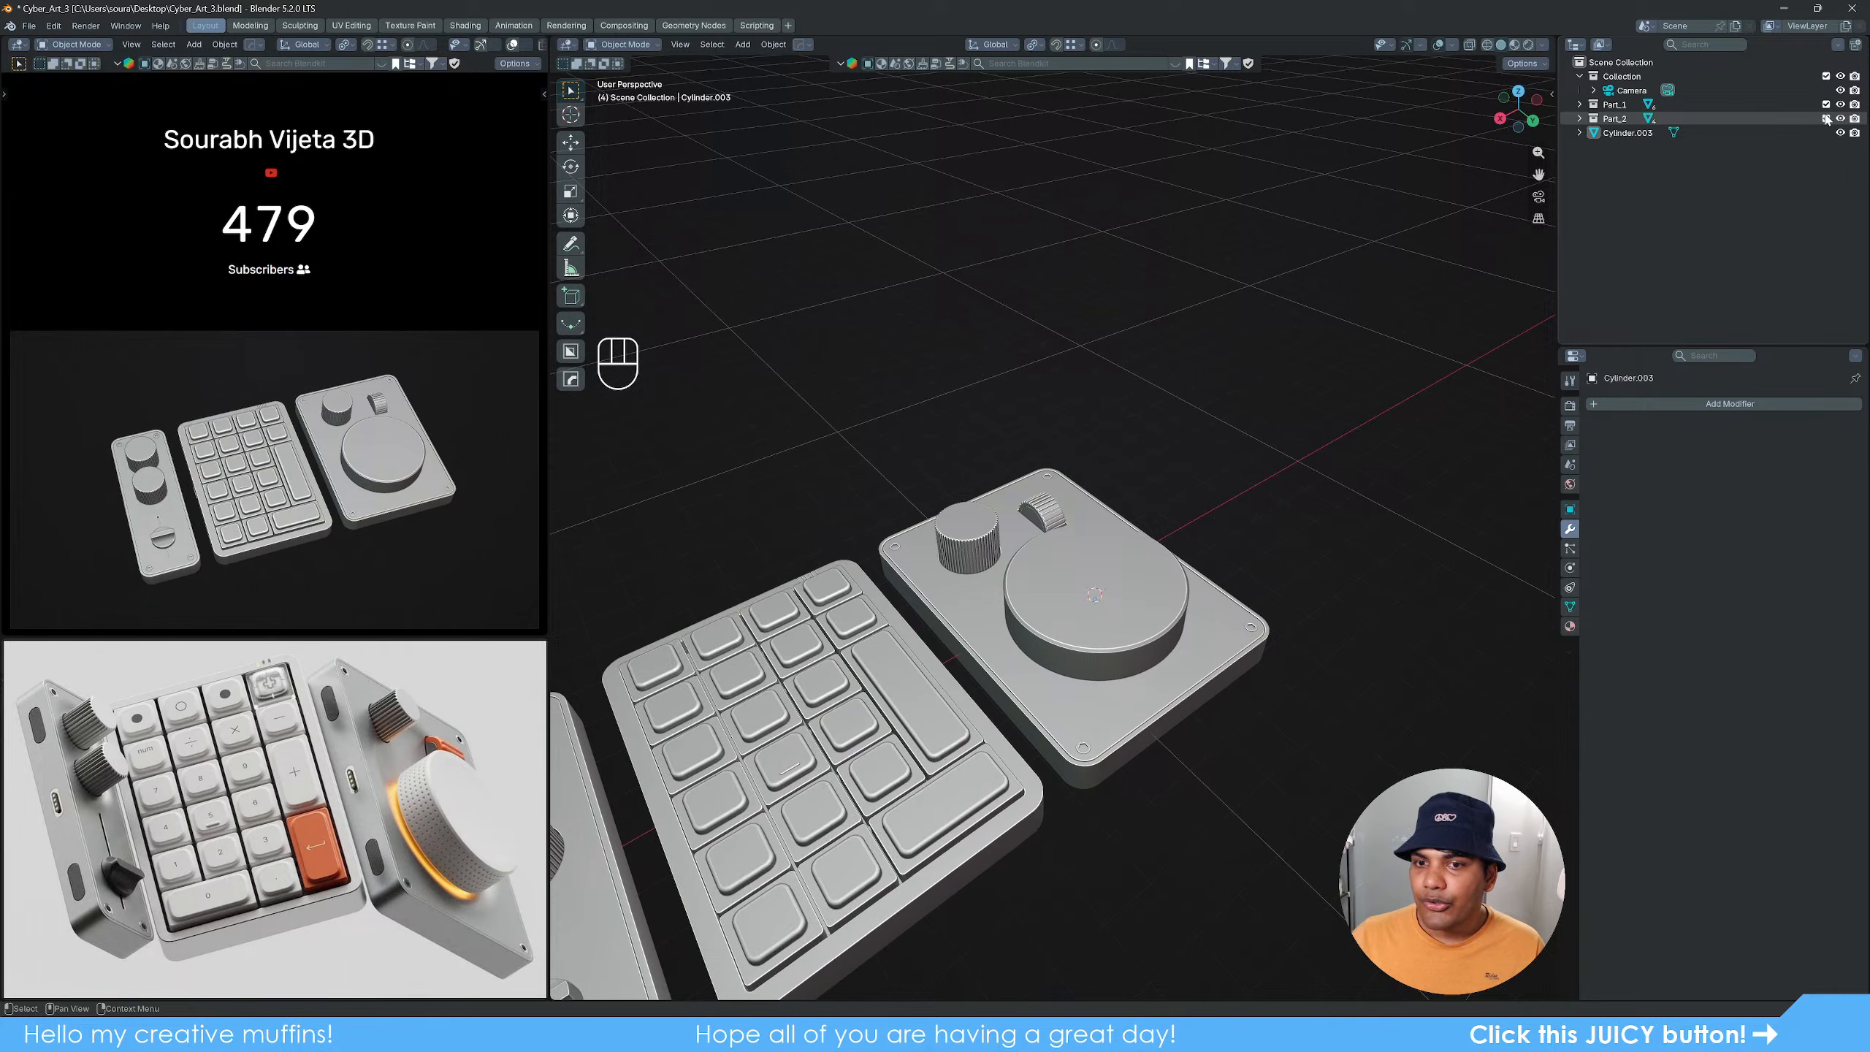
pyautogui.keyDown('shift'); pyautogui.moveTo(1099, 761); pyautogui.dragTo(1205, 712, button='middle'); pyautogui.keyUp('shift')
pyautogui.scroll(-4, 1197, 613)
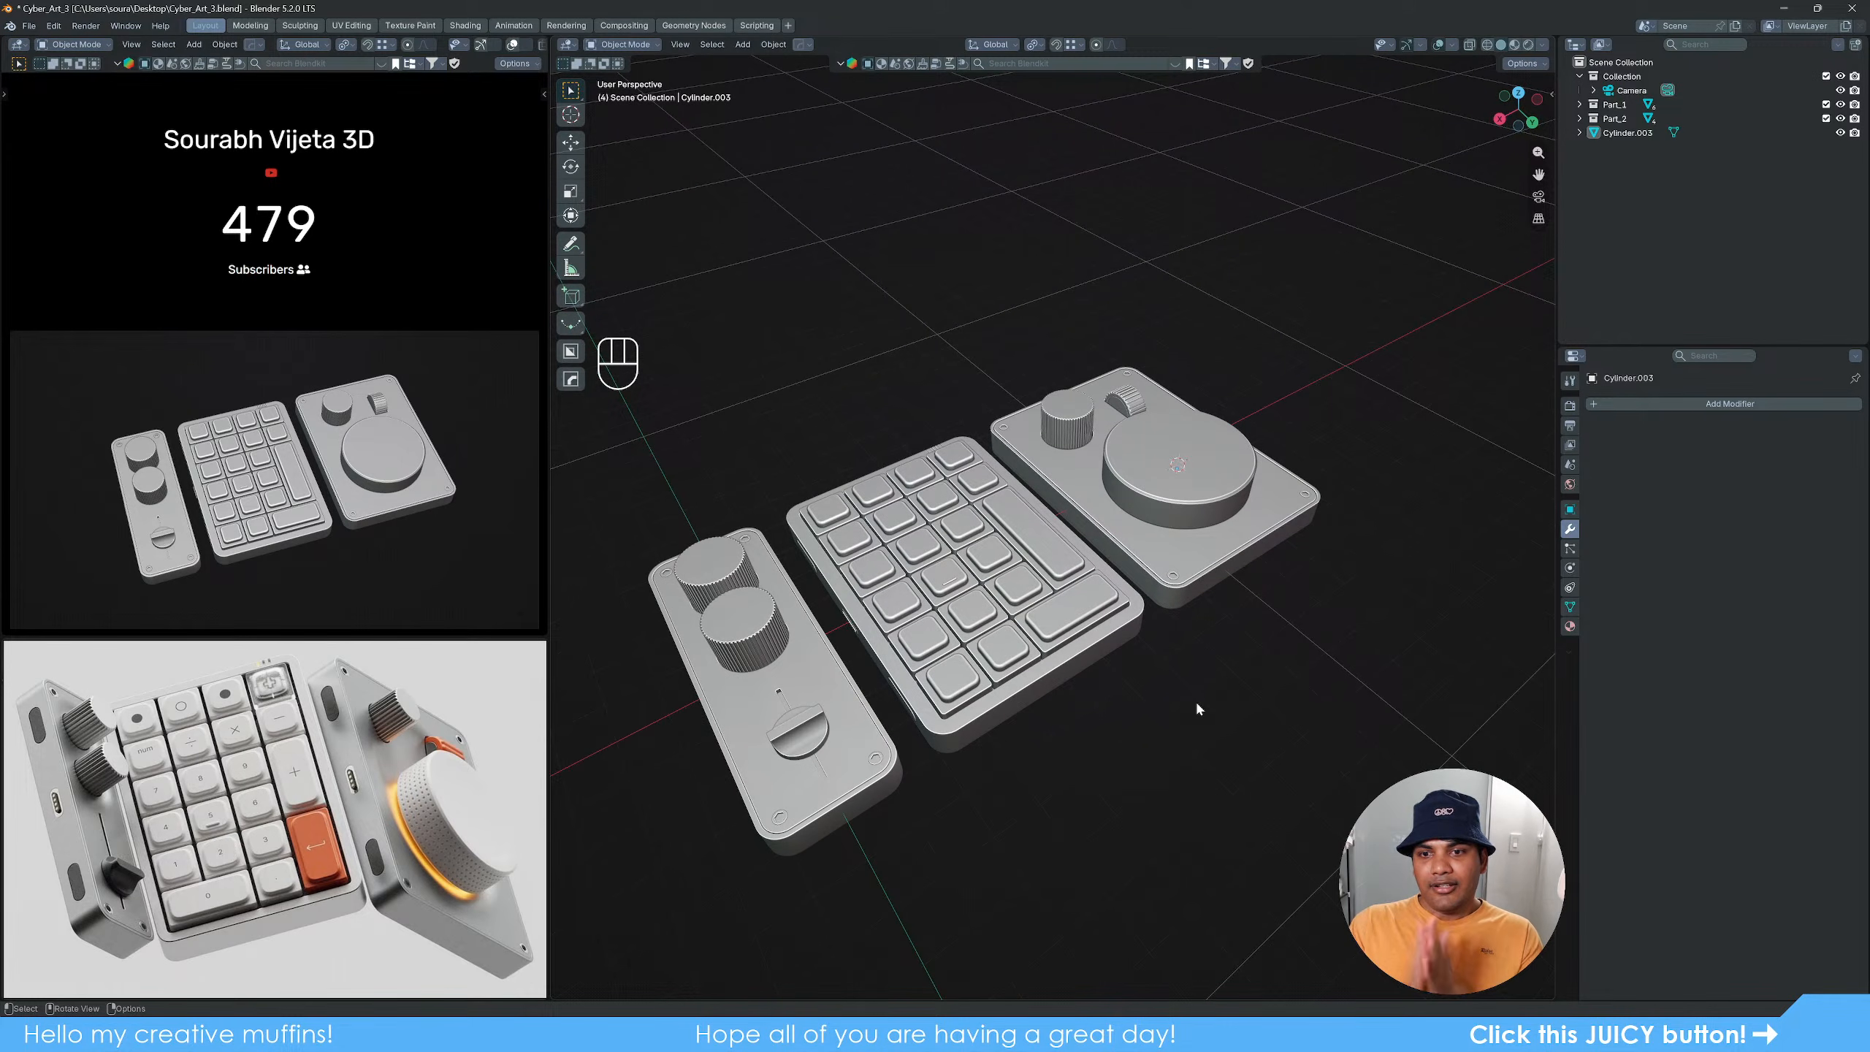
# Step: Separate the third module's joined mesh by loose parts and select its base plate
pyautogui.scroll(6, 1281, 646)
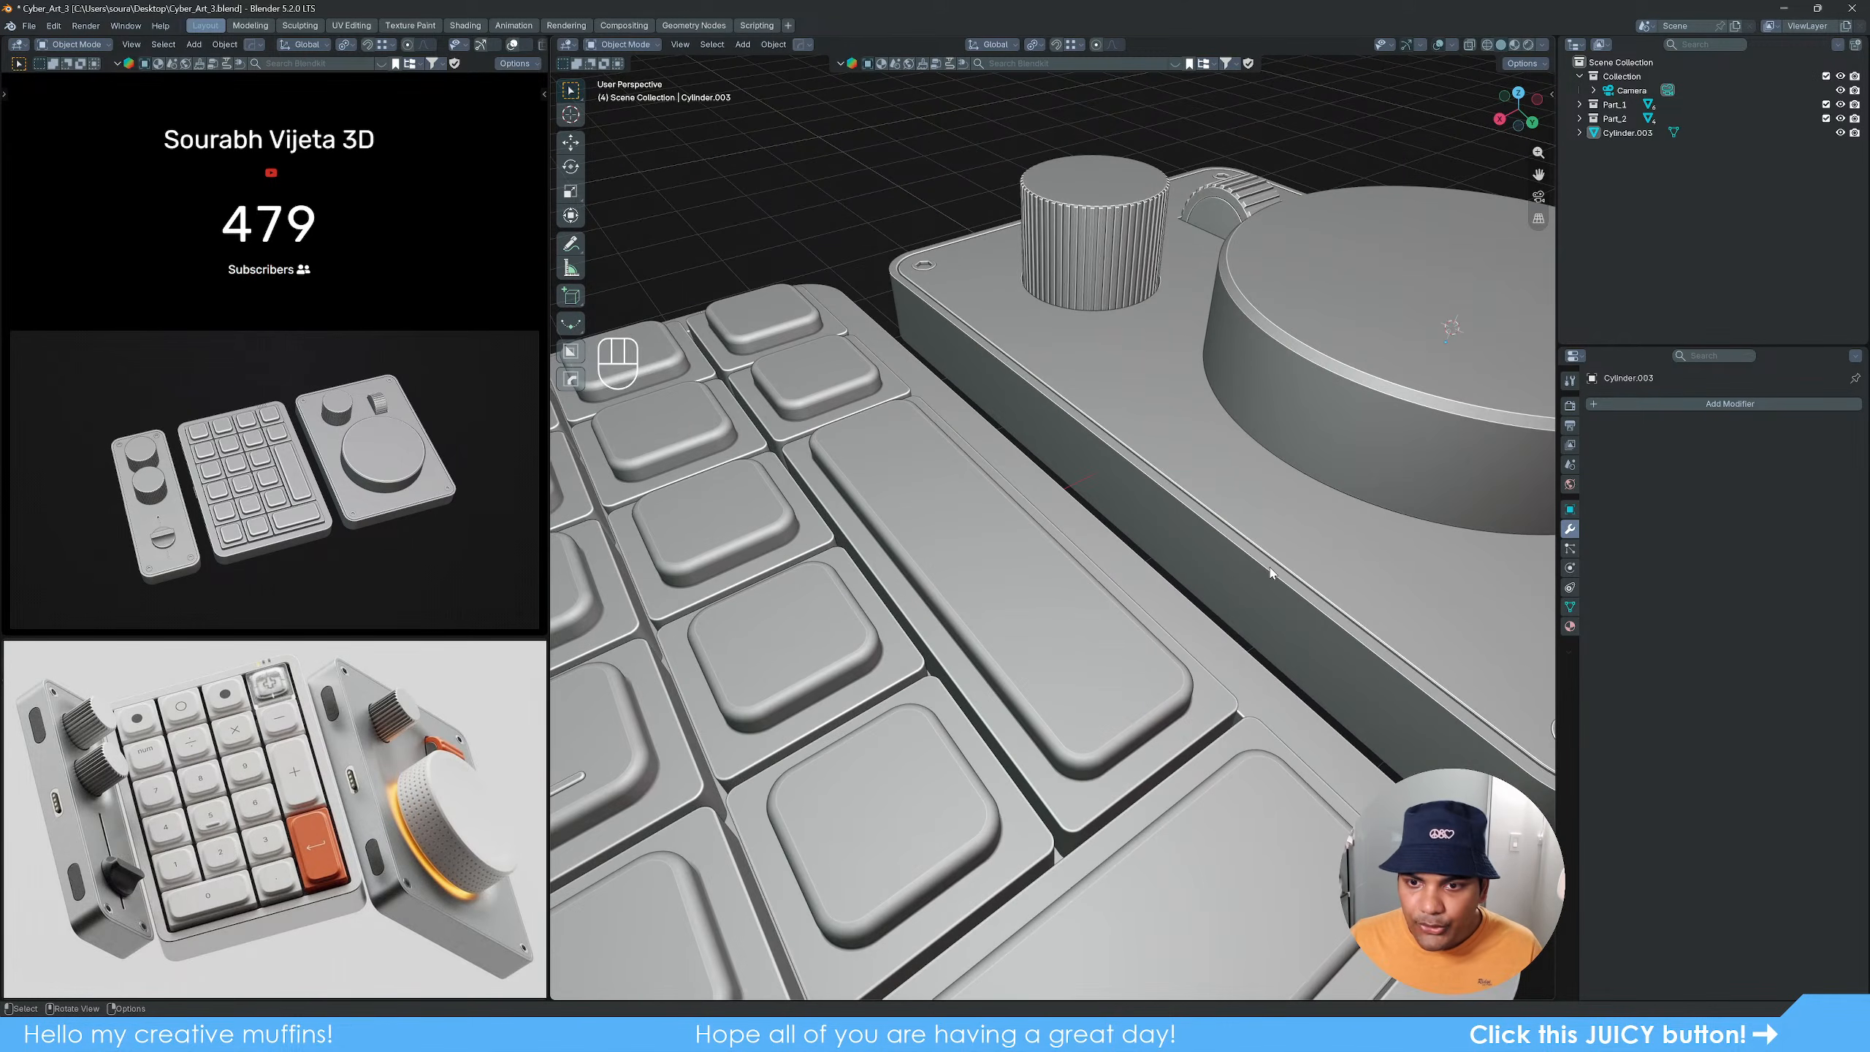
pyautogui.keyDown('shift'); pyautogui.moveTo(1274, 569); pyautogui.dragTo(1149, 560, button='middle'); pyautogui.keyUp('shift')
pyautogui.click(1123, 629)
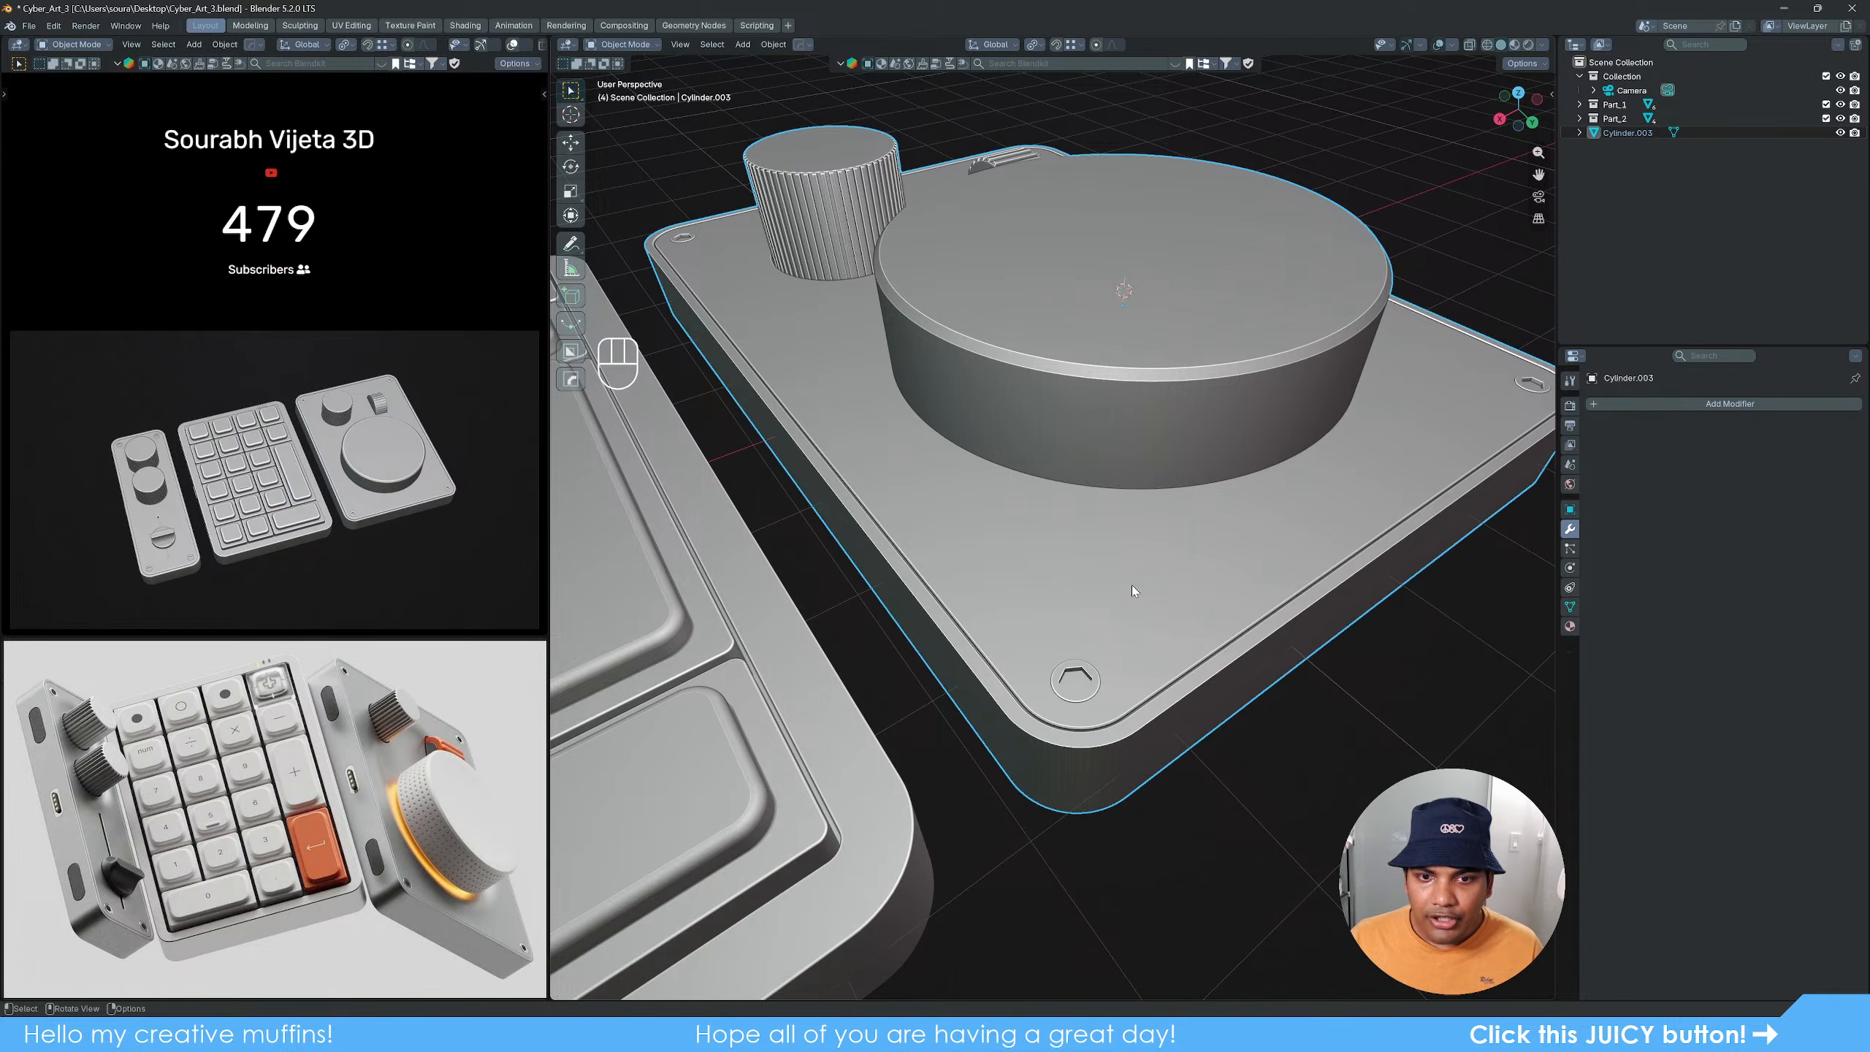
pyautogui.press('Tab')
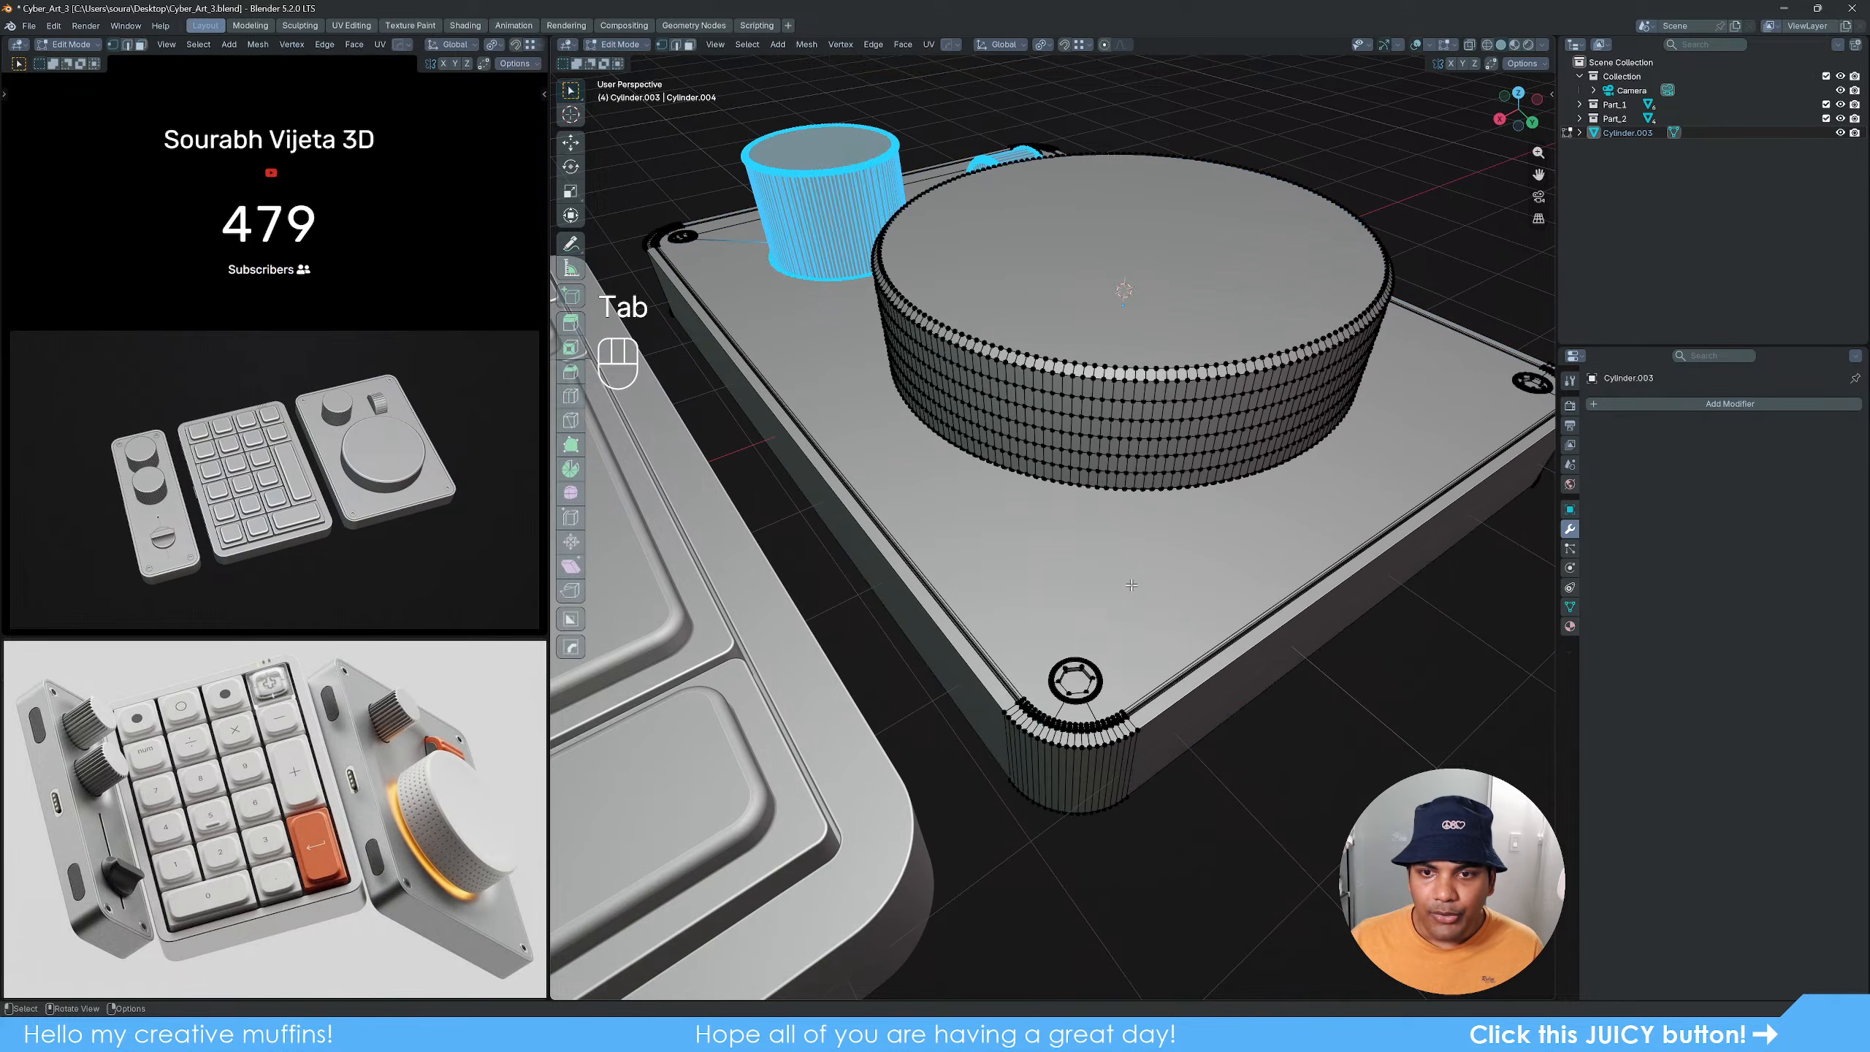
pyautogui.press('p')
pyautogui.click(1182, 572)
pyautogui.press('Tab')
pyautogui.click(1152, 632)
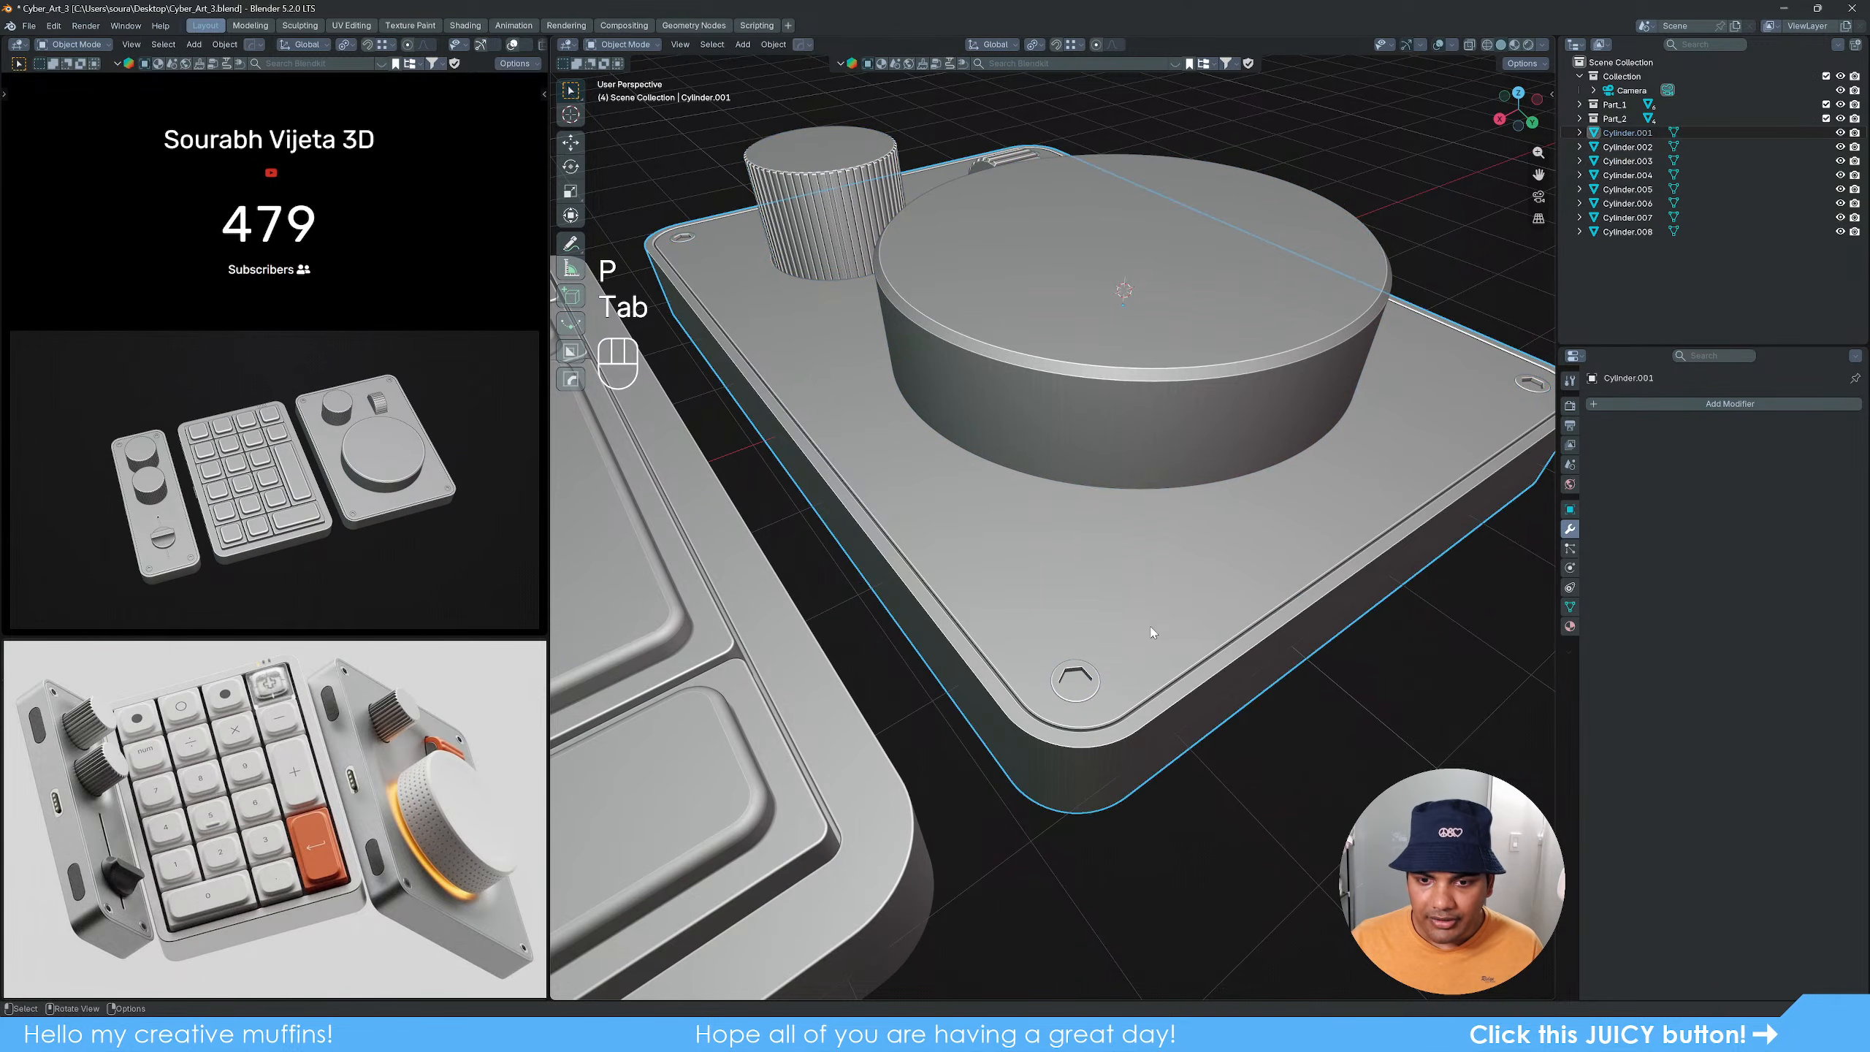
# Step: Bevel the base plate's upper and lower outer edge loops with four segments and an offset of about 0.0075 m
pyautogui.scroll(6, 1141, 612)
pyautogui.press('q')
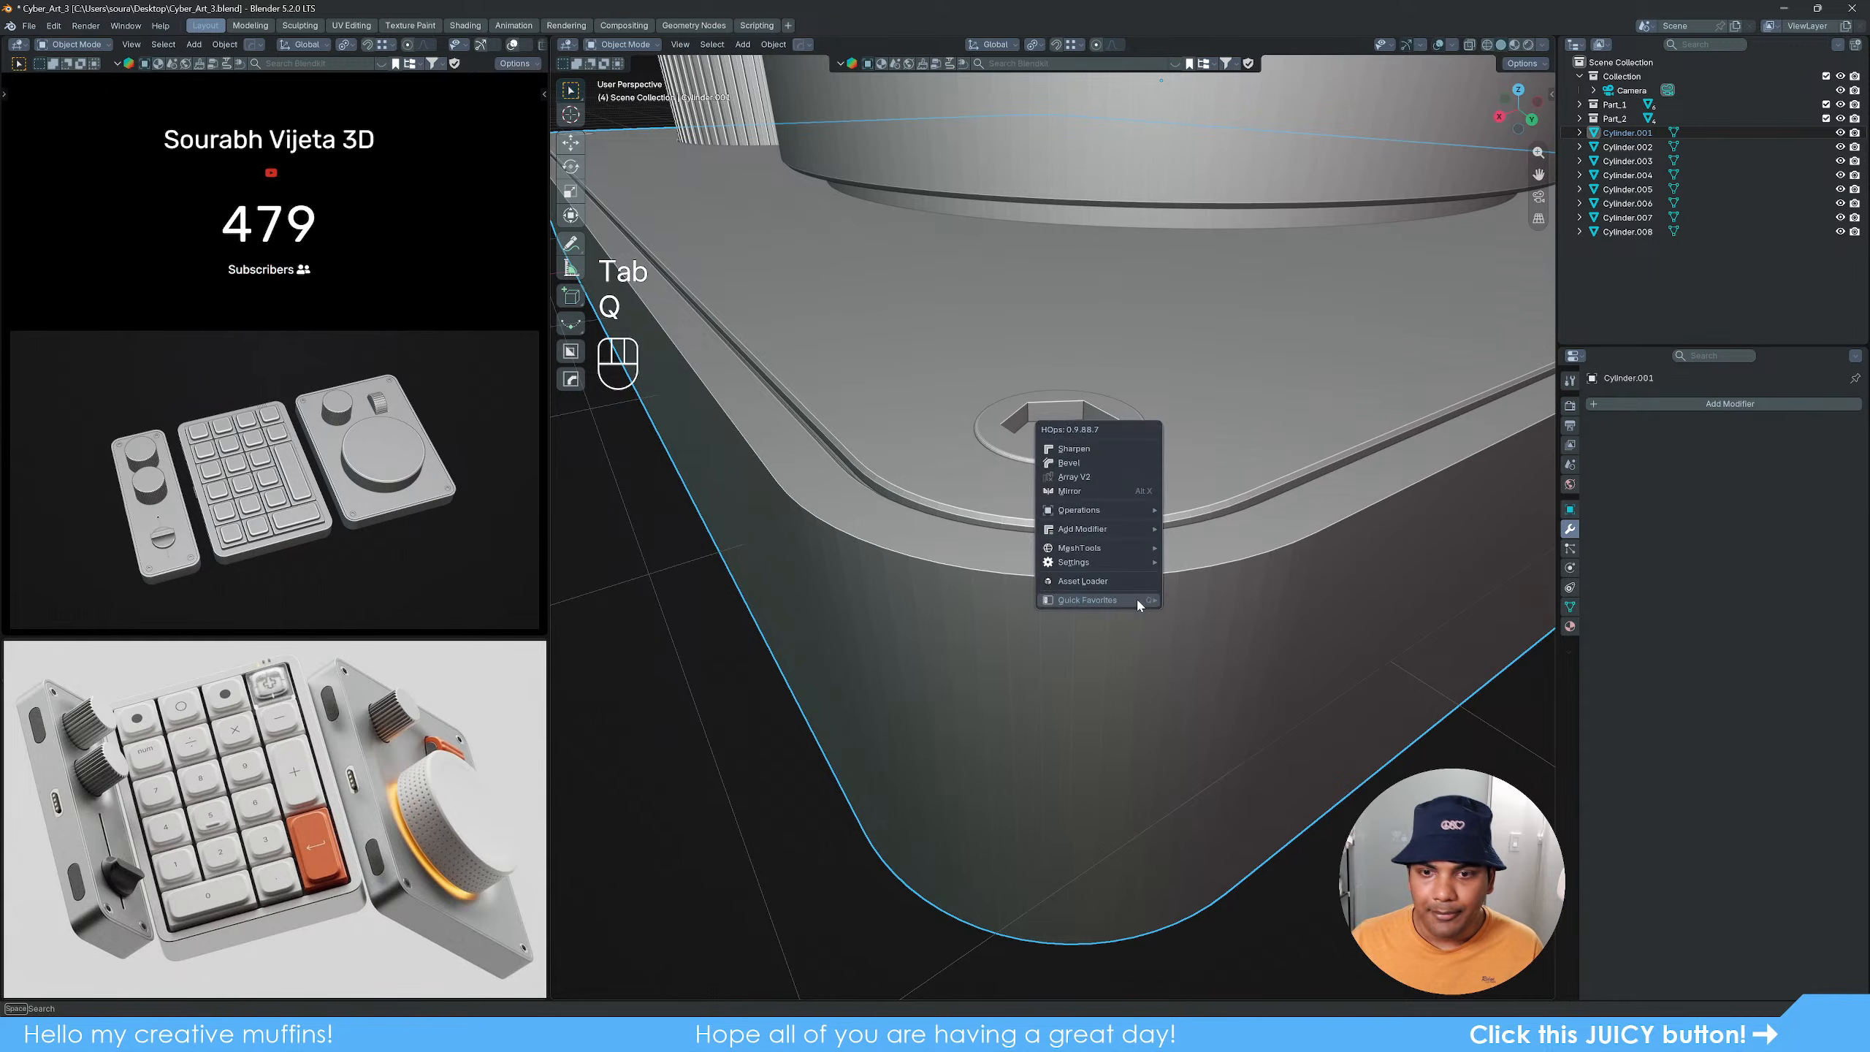
pyautogui.press('Tab')
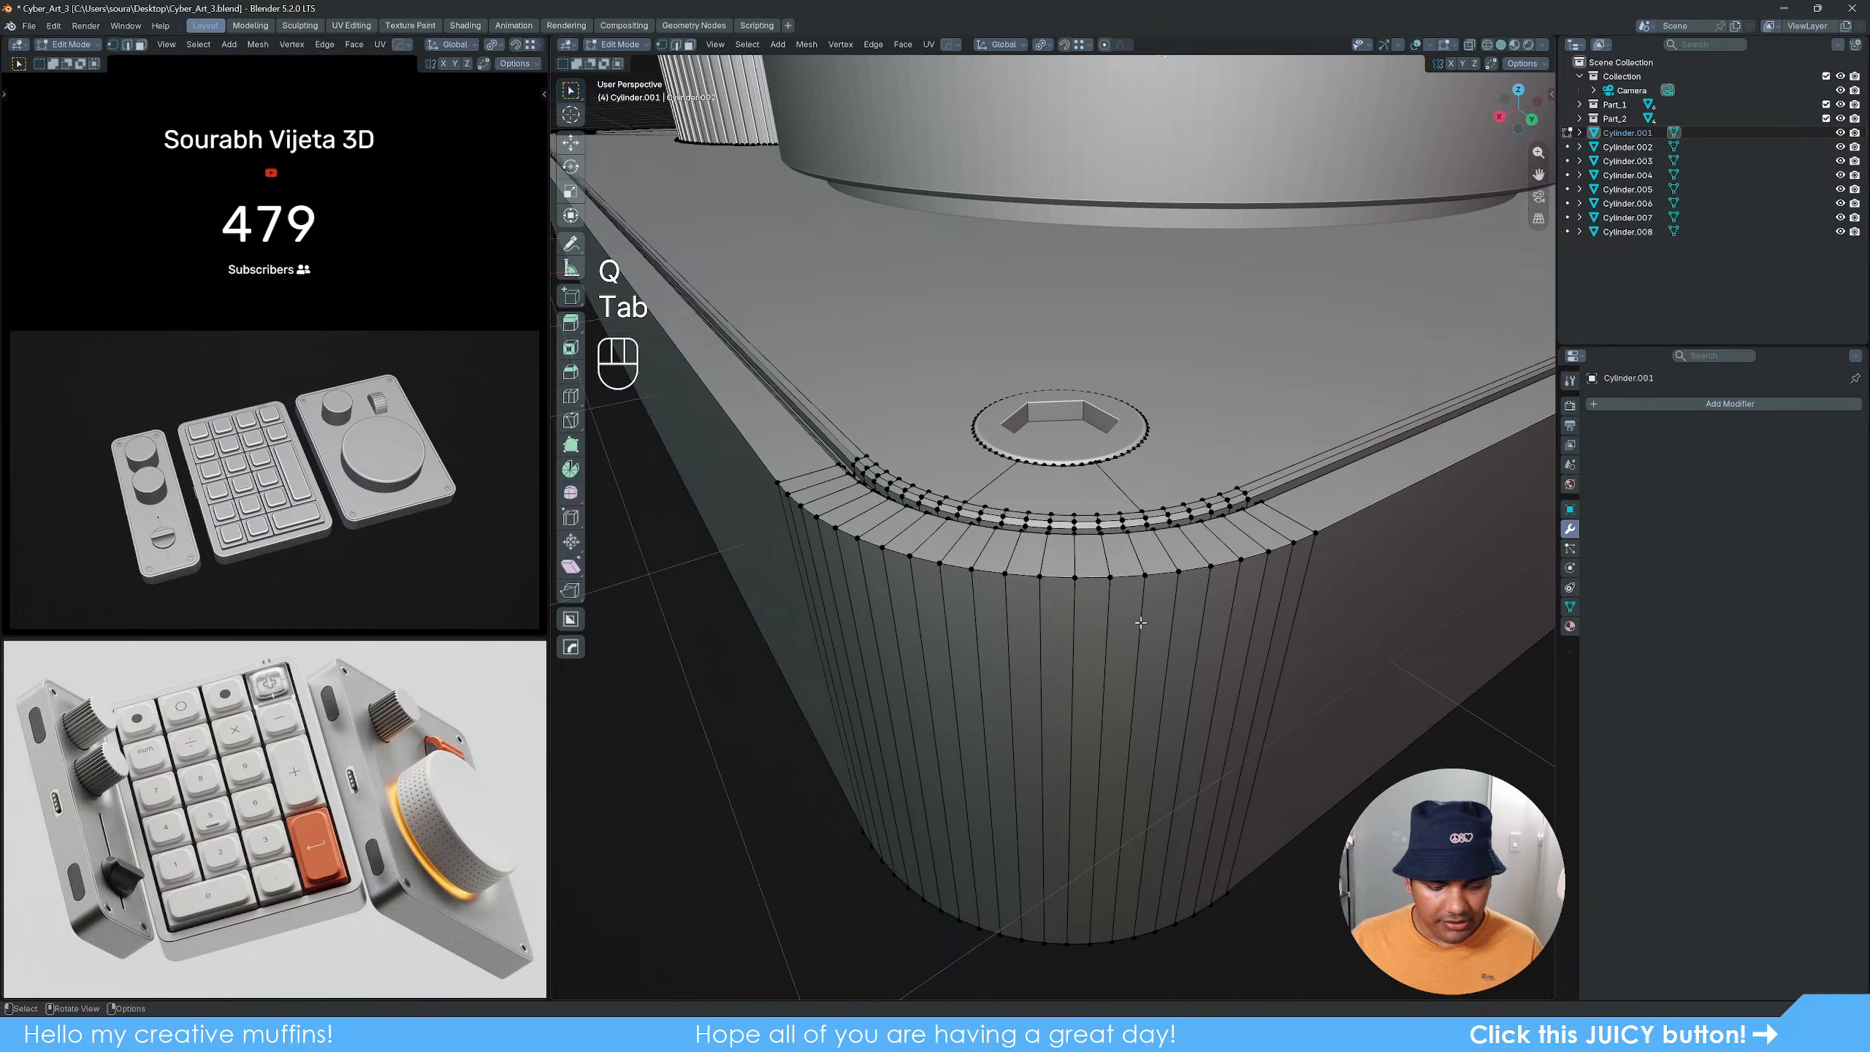
pyautogui.press('2')
pyautogui.keyDown('alt'); pyautogui.click(1141, 579); pyautogui.keyUp('alt')
pyautogui.keyDown('alt'); pyautogui.keyDown('shift'); pyautogui.click(1300, 788); pyautogui.keyUp('shift'); pyautogui.keyUp('alt')
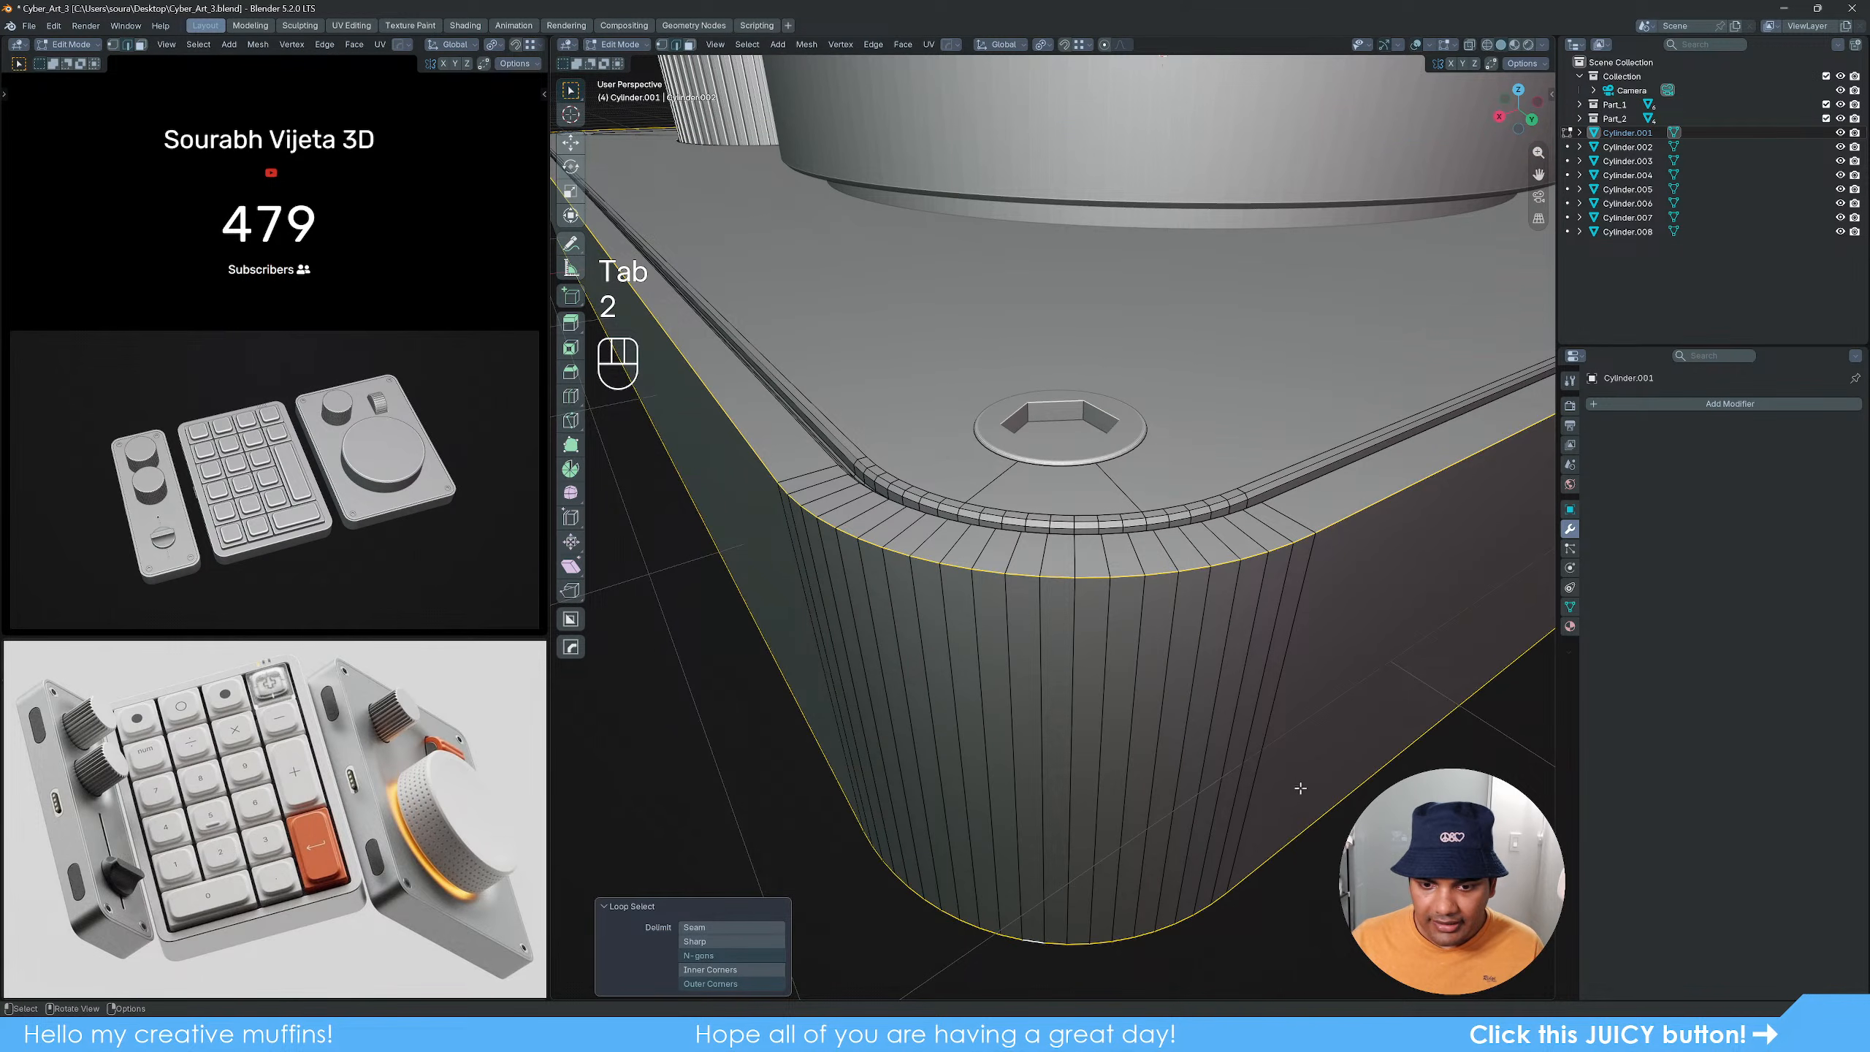
pyautogui.hotkey('ctrl', 'b')
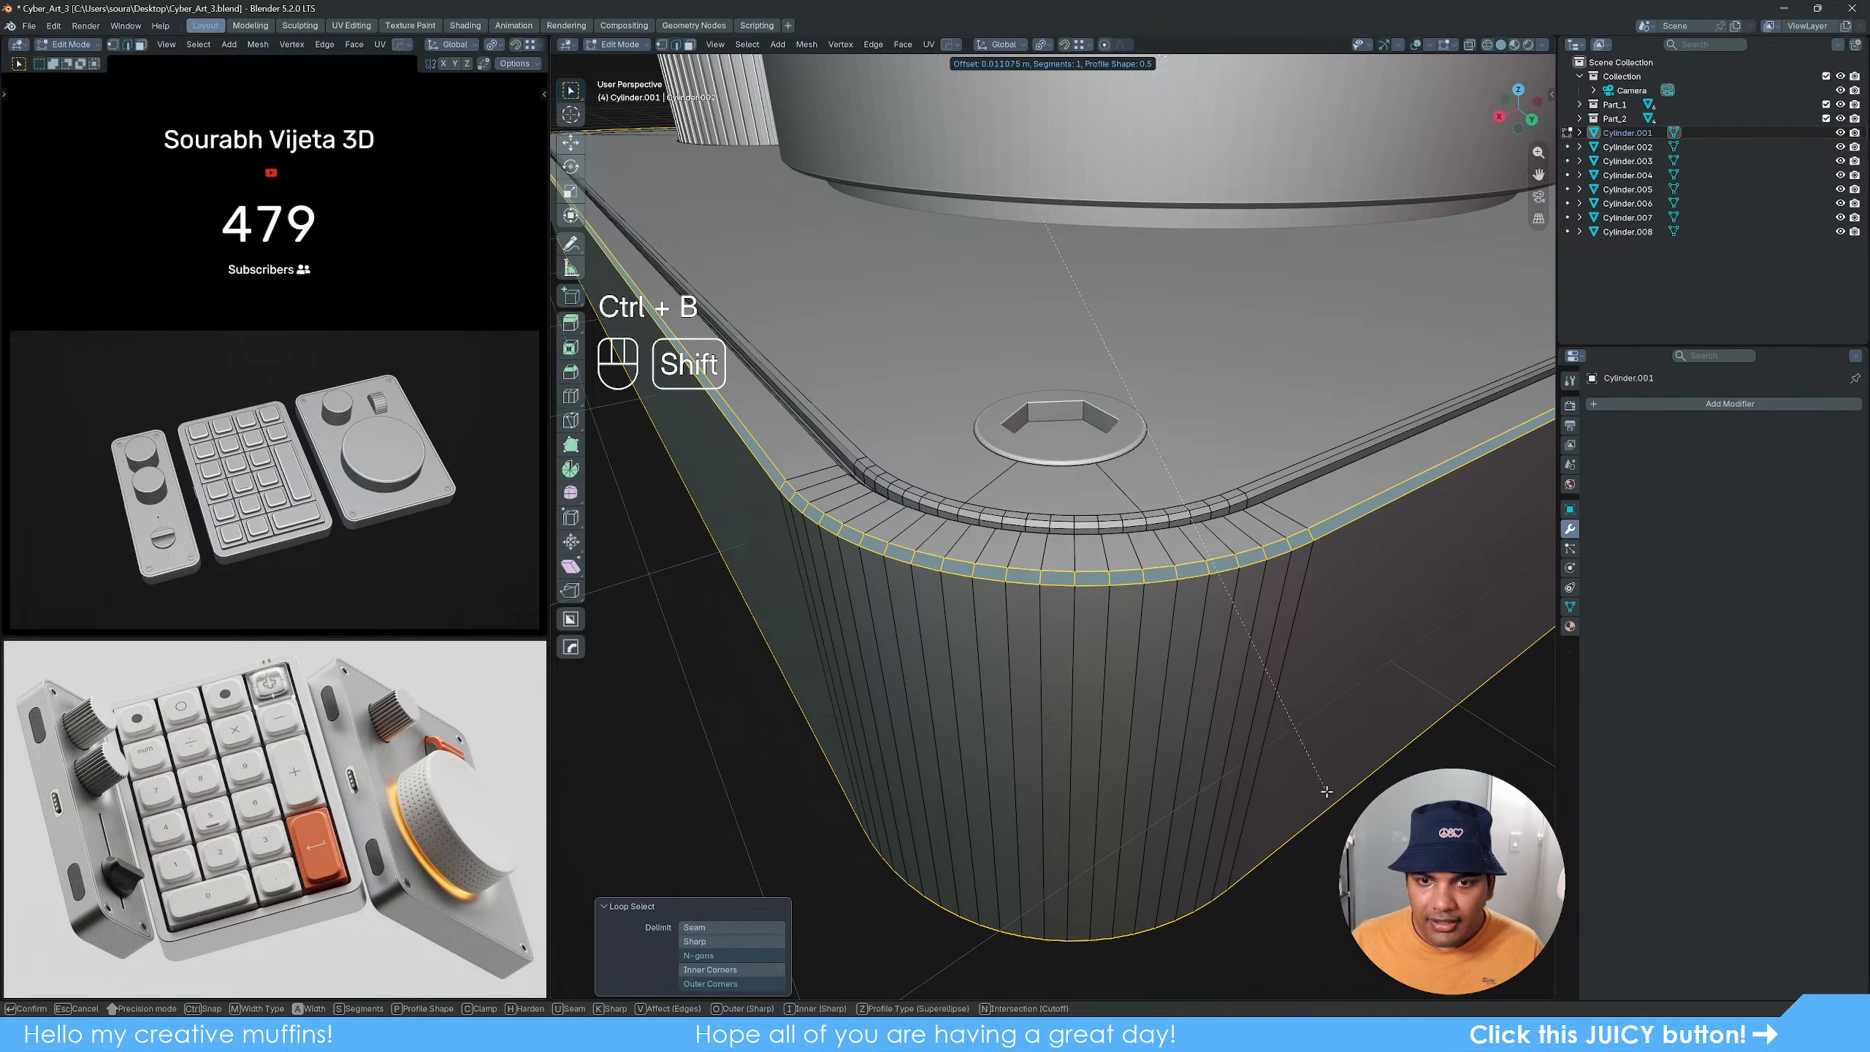
pyautogui.scroll(3, 1326, 791)
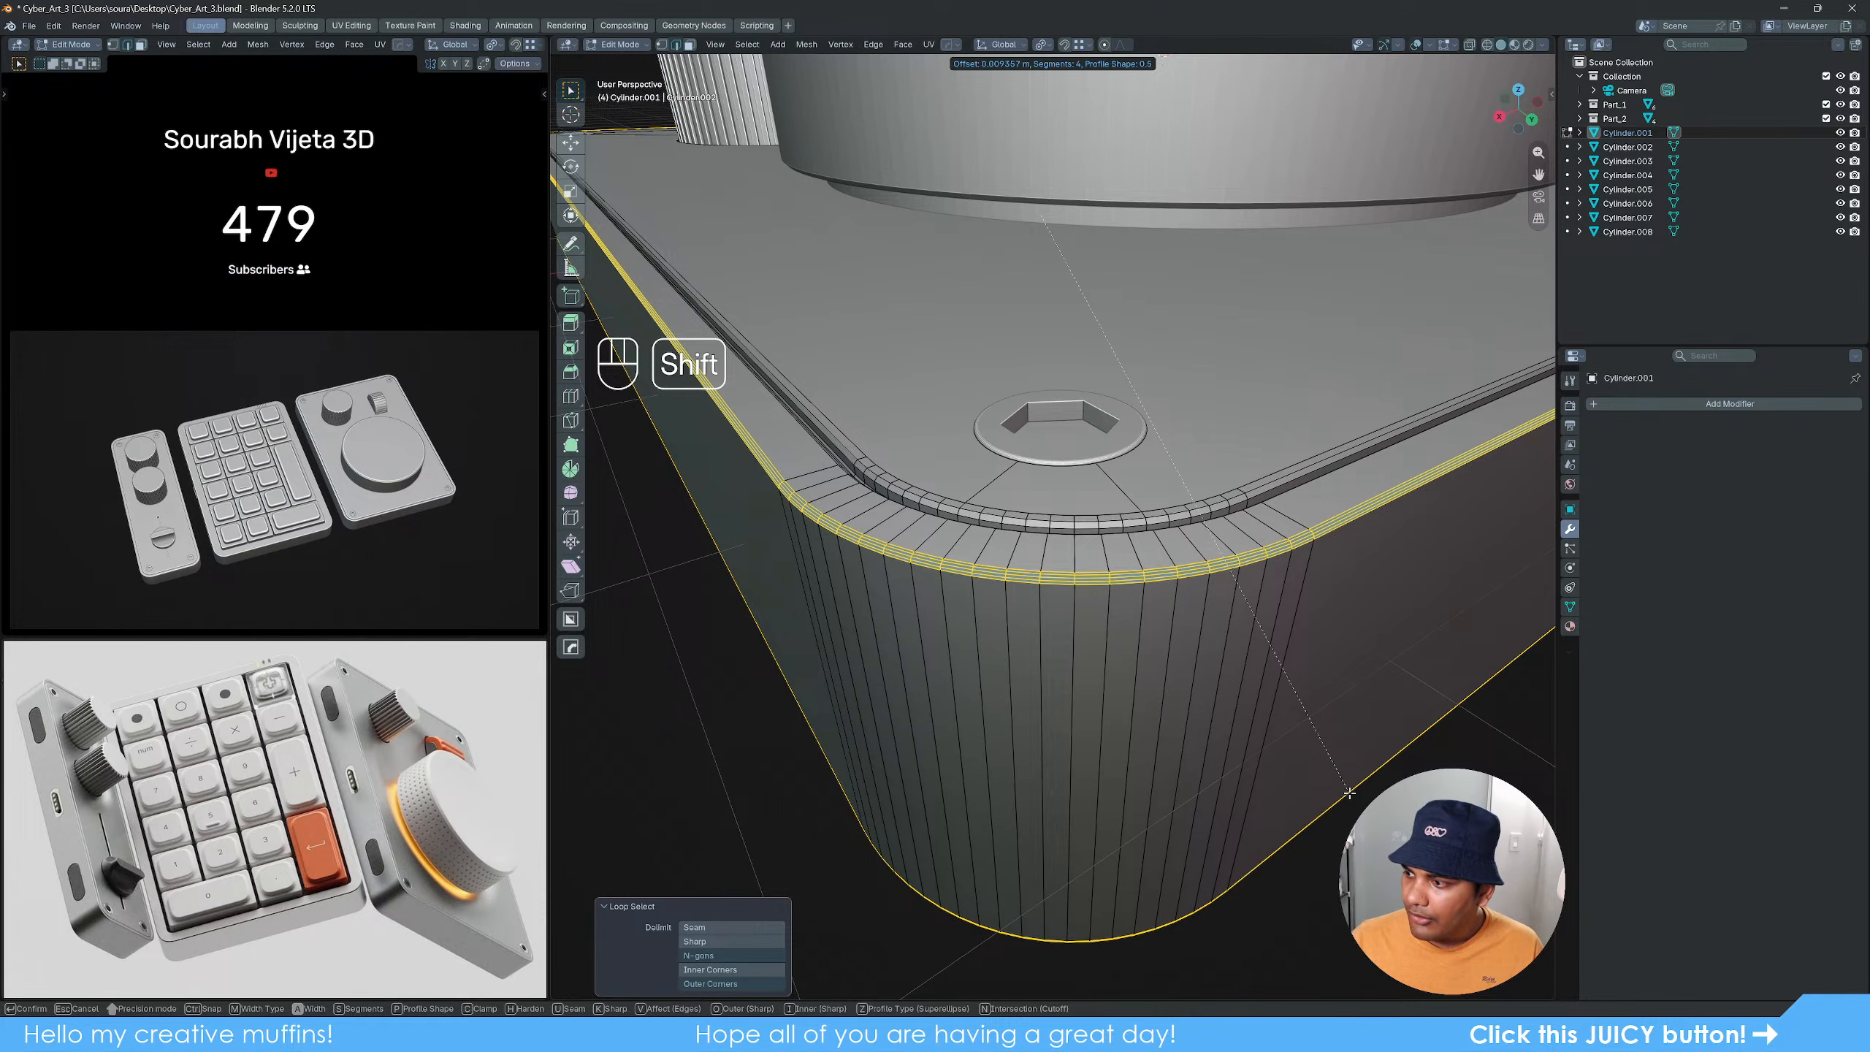
pyautogui.click(1349, 793)
pyautogui.press('Tab')
pyautogui.scroll(-5, 1260, 749)
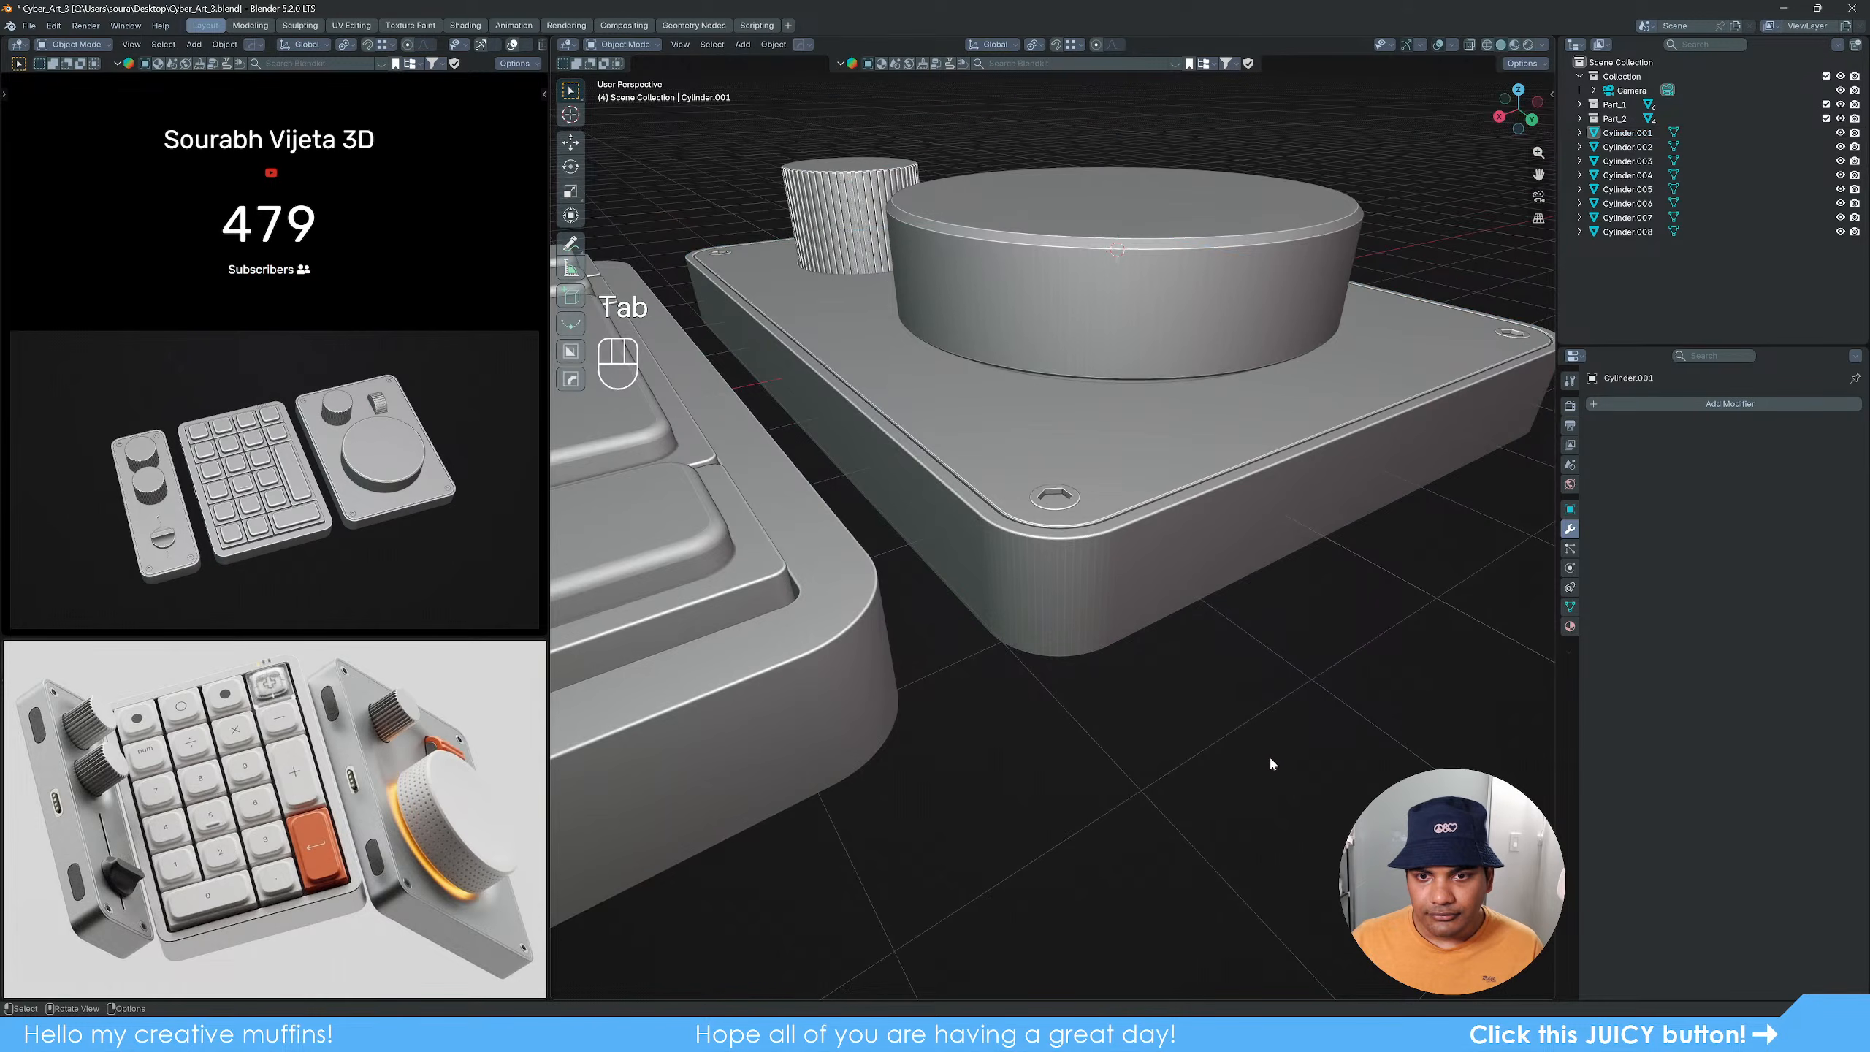
# Step: Duplicate the keypad module's side port and slot object and offset the copy about 0.158 m along X
pyautogui.moveTo(1268, 755); pyautogui.dragTo(1212, 632, button='middle')
pyautogui.scroll(-3, 1152, 675)
pyautogui.scroll(1, 1053, 598)
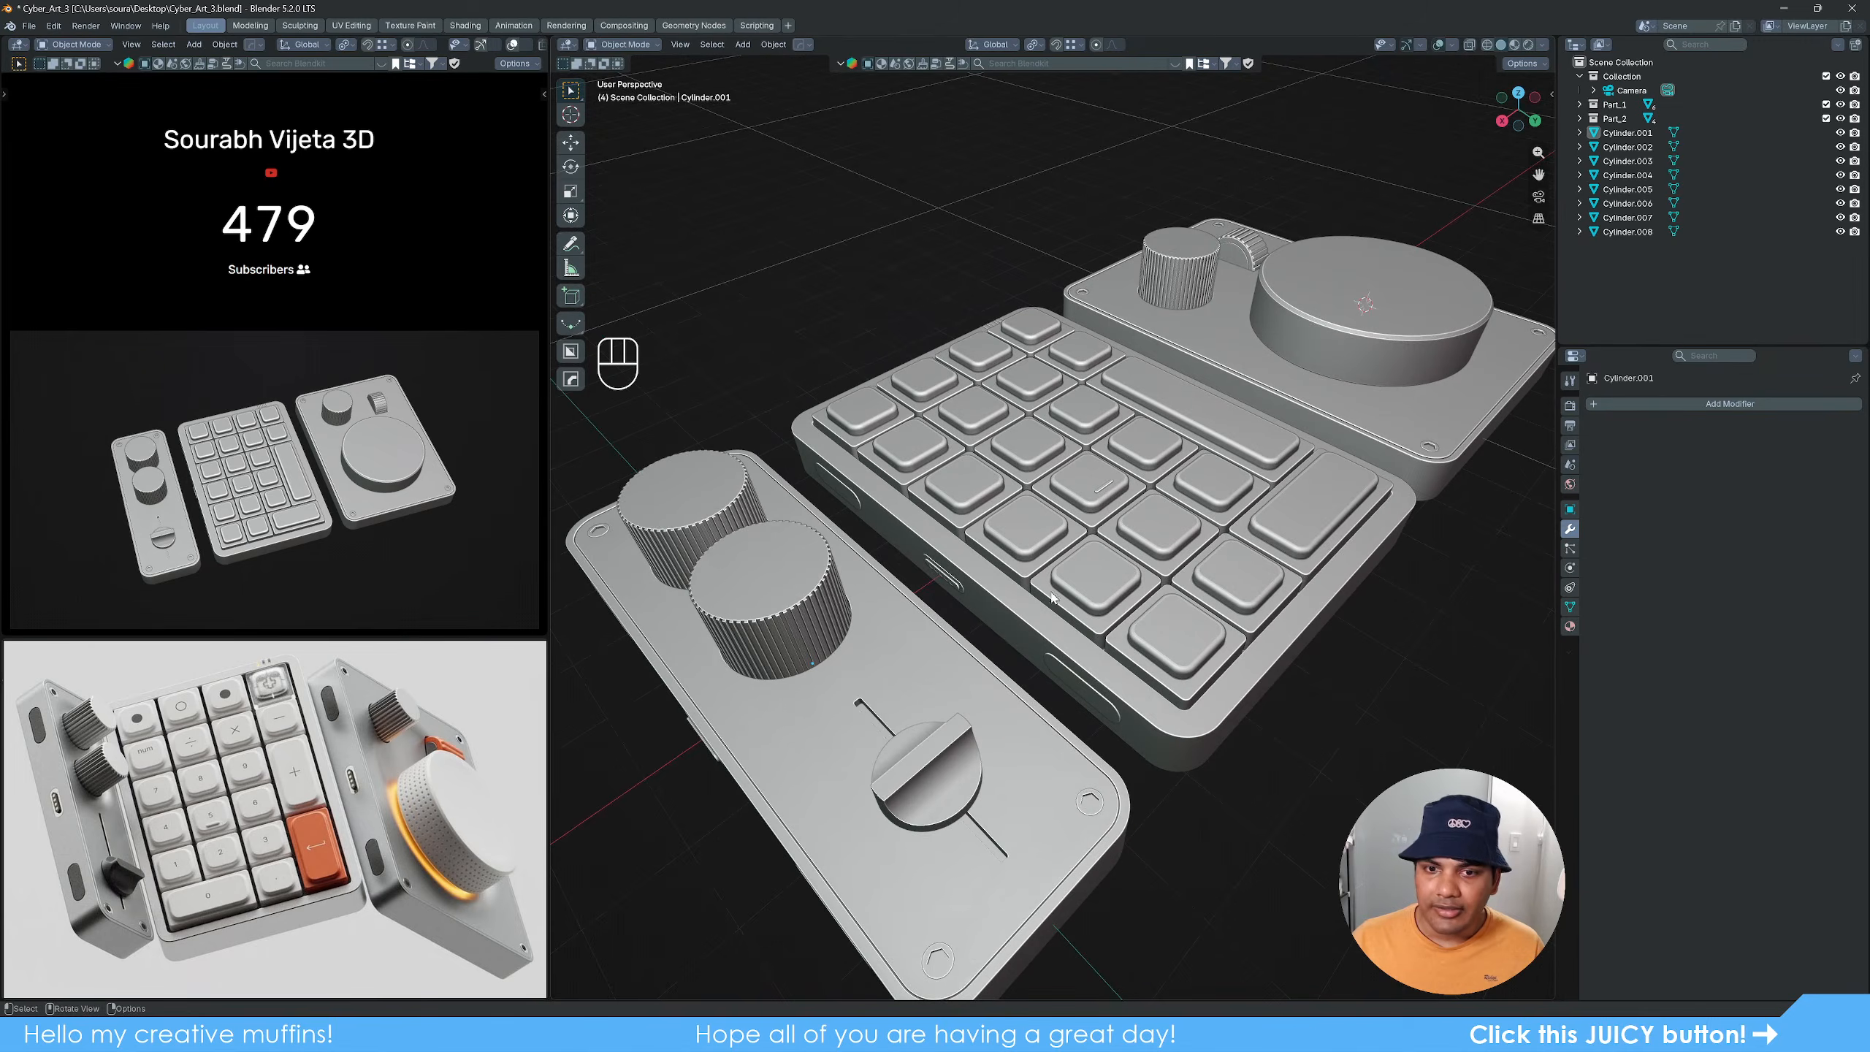
pyautogui.click(955, 590)
pyautogui.hotkey('shift', 'd')
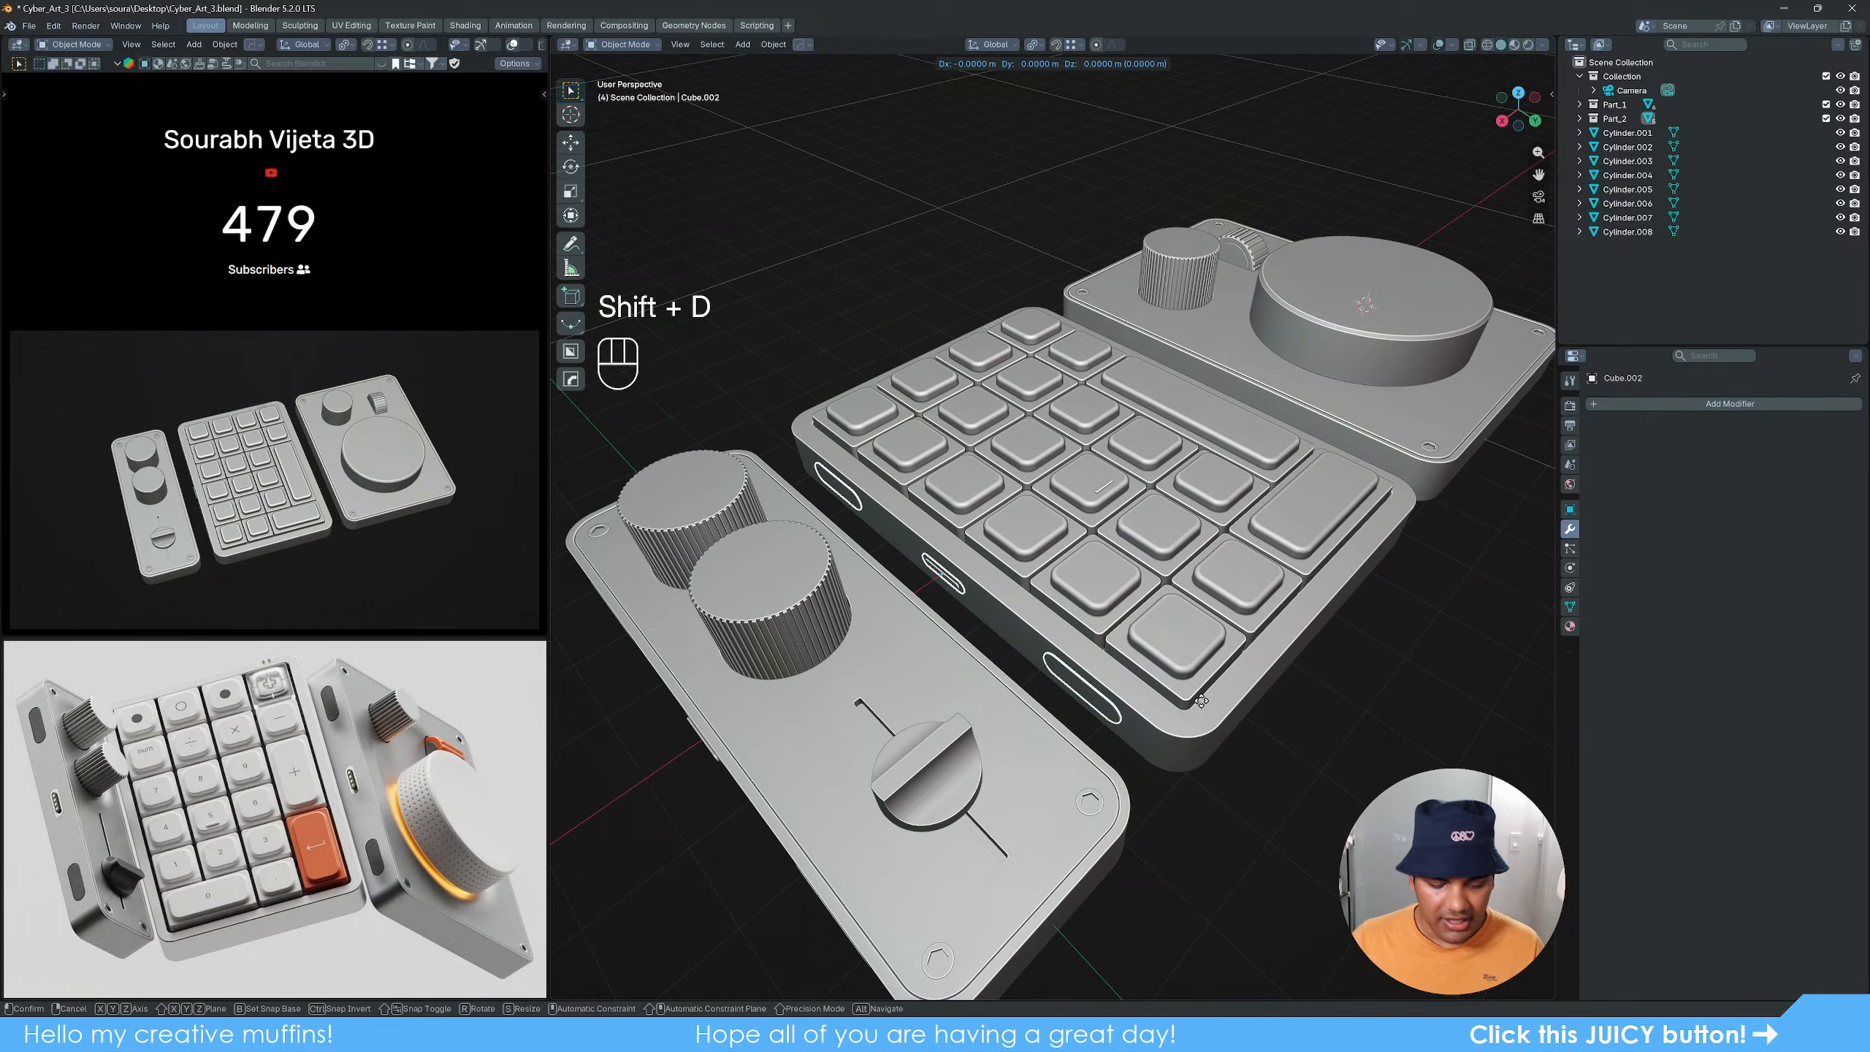
pyautogui.press('x')
pyautogui.click(1192, 706)
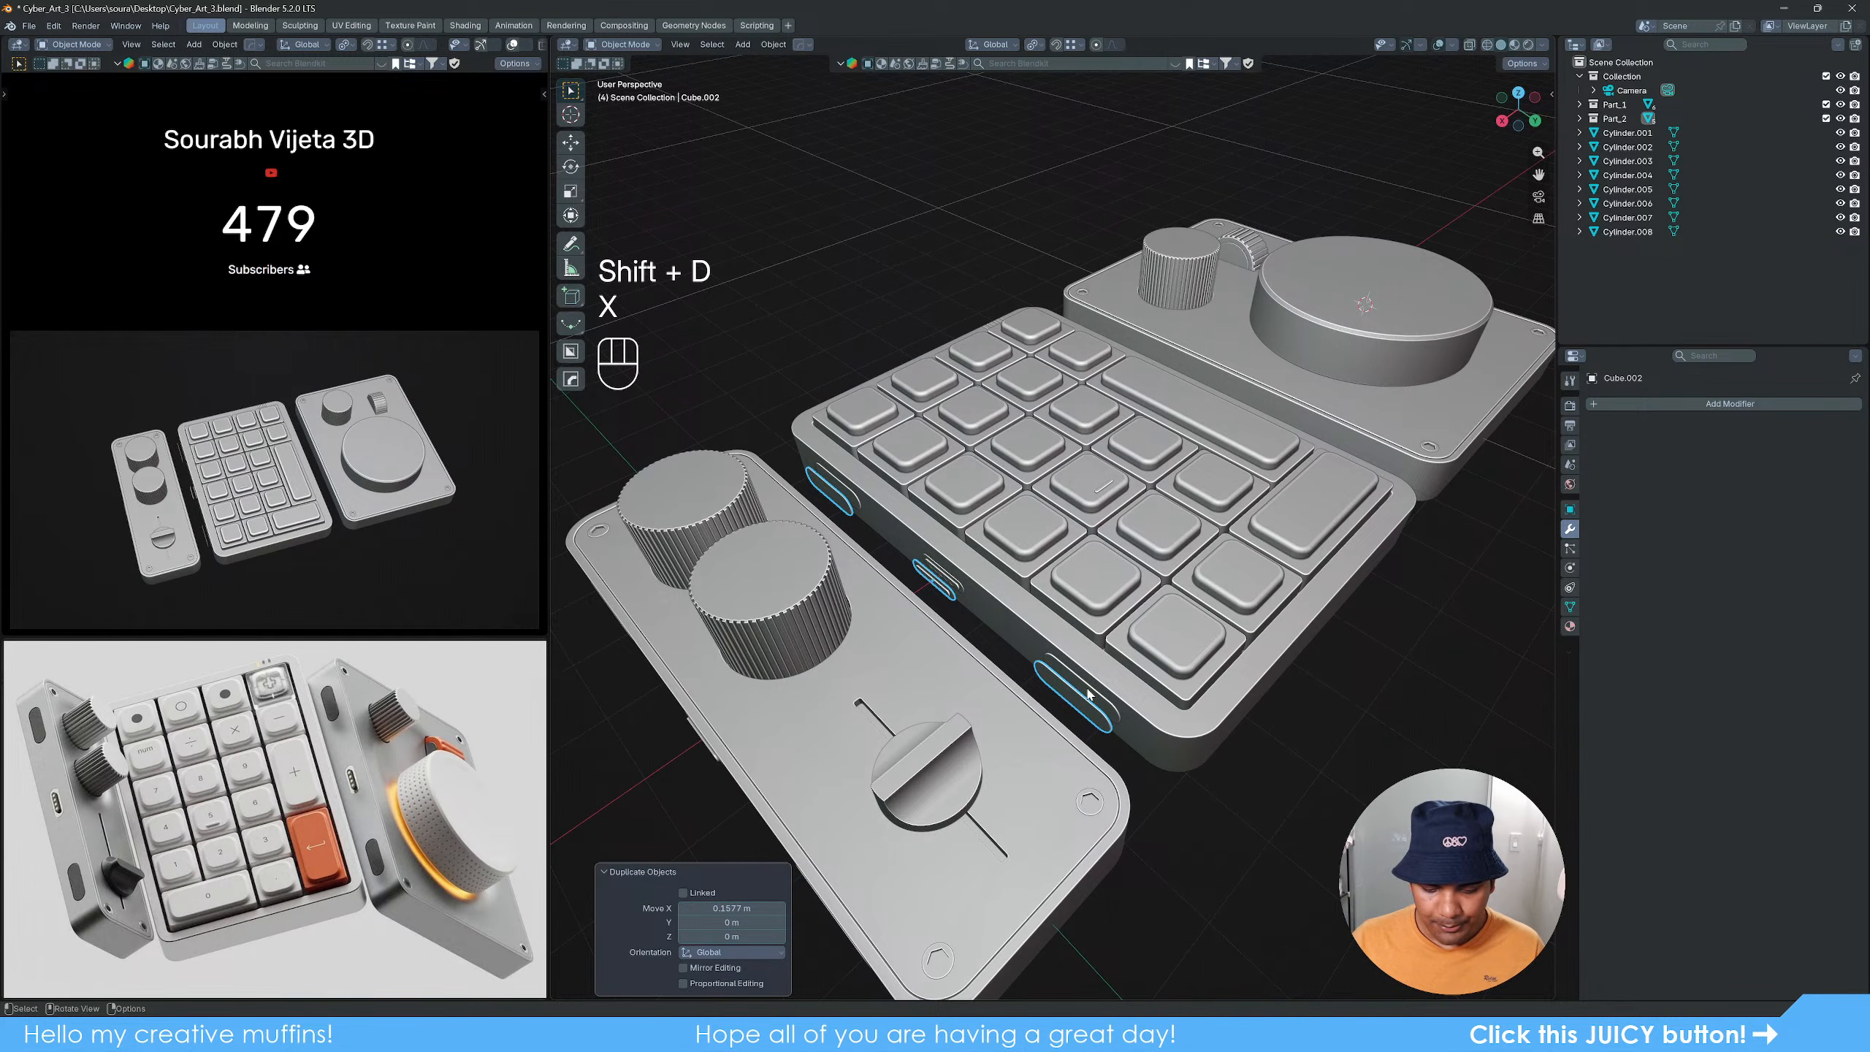
# Step: Move the duplicated side ports to the Scene Collection and shift them along X to the side of the large-dial unit
pyautogui.press('m')
pyautogui.click(1044, 689)
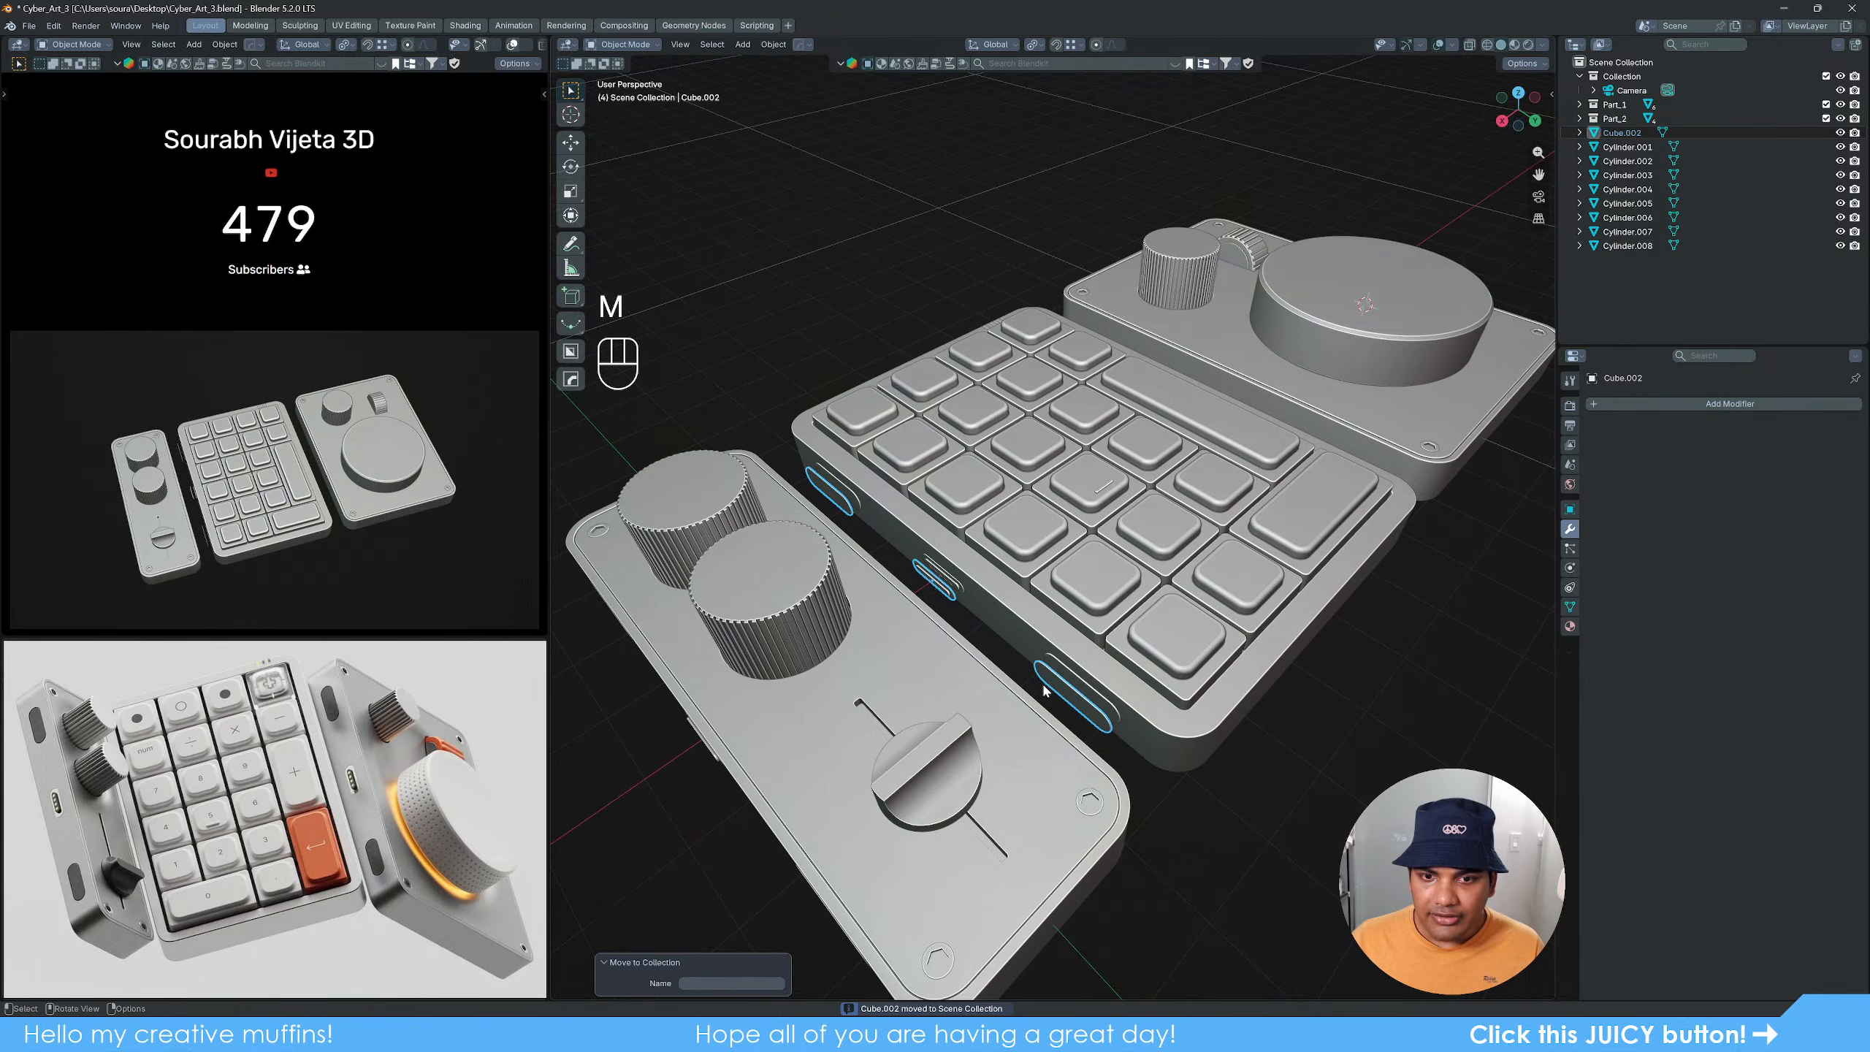
pyautogui.scroll(-4, 1130, 729)
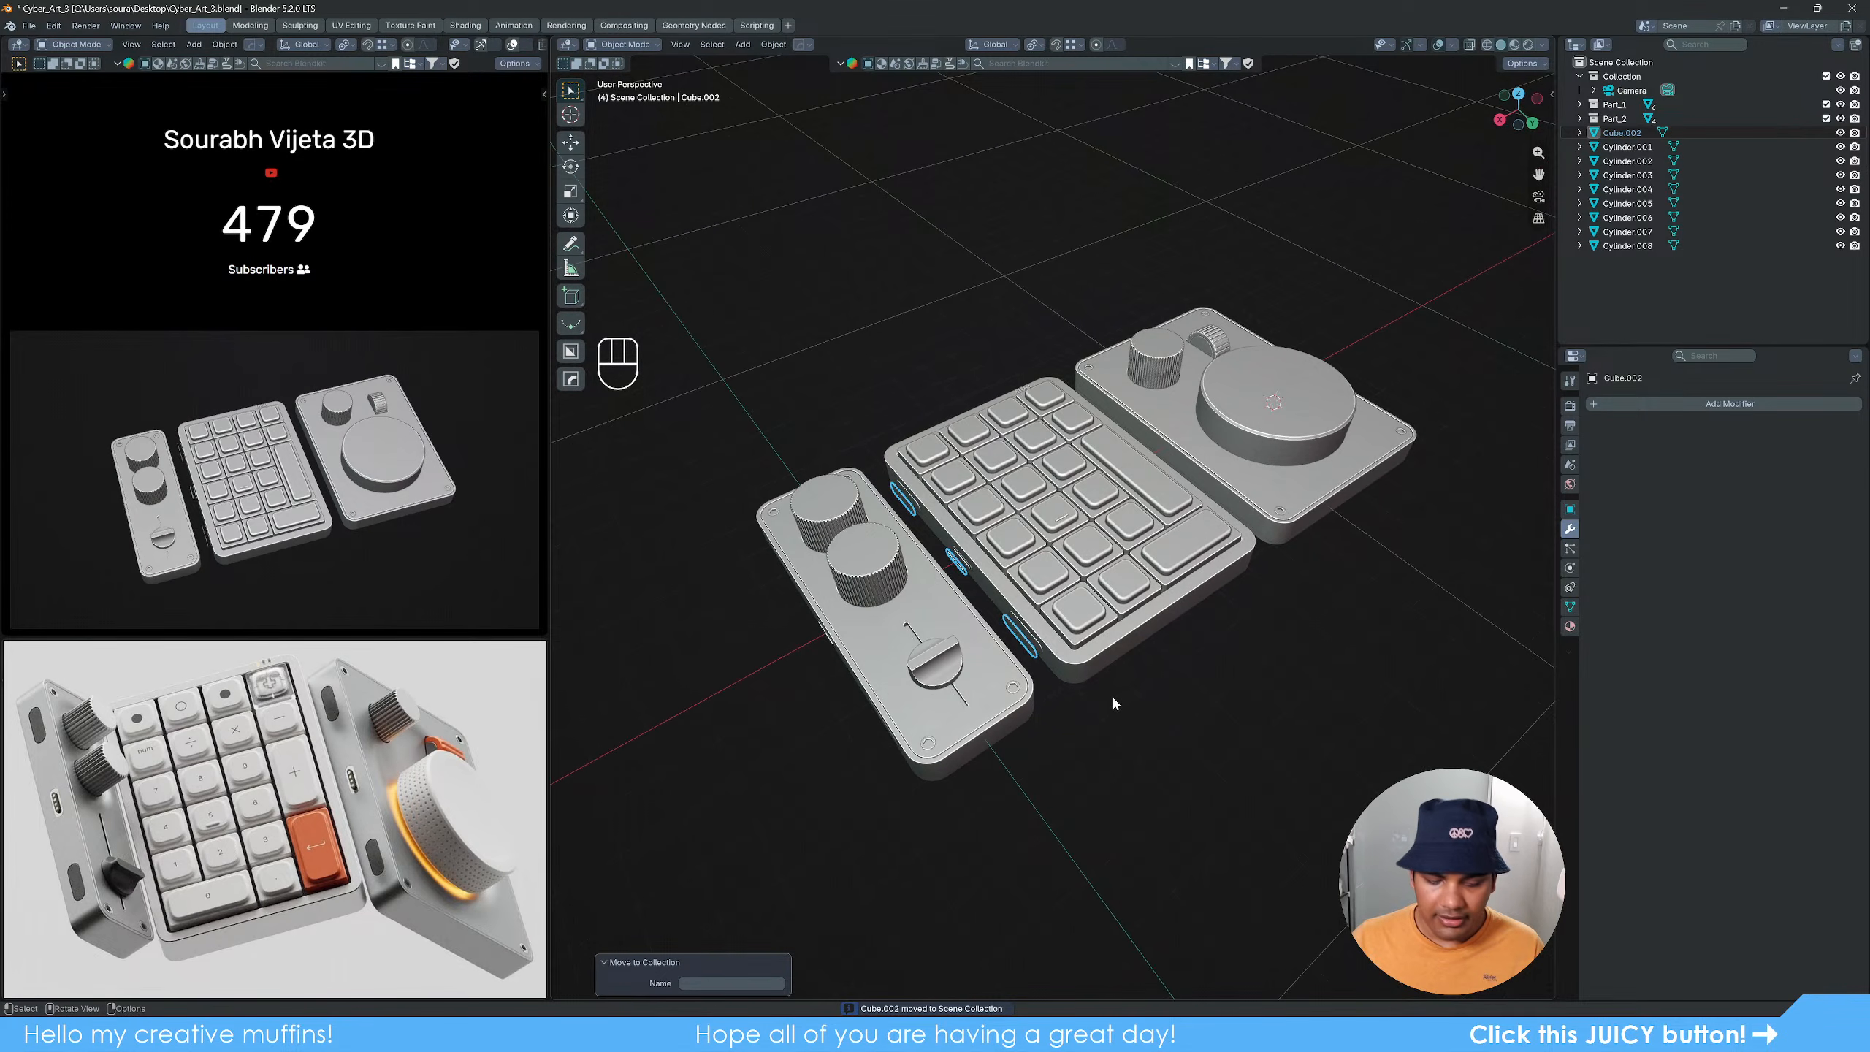
pyautogui.press('g')
pyautogui.press('x')
pyautogui.click(1319, 607)
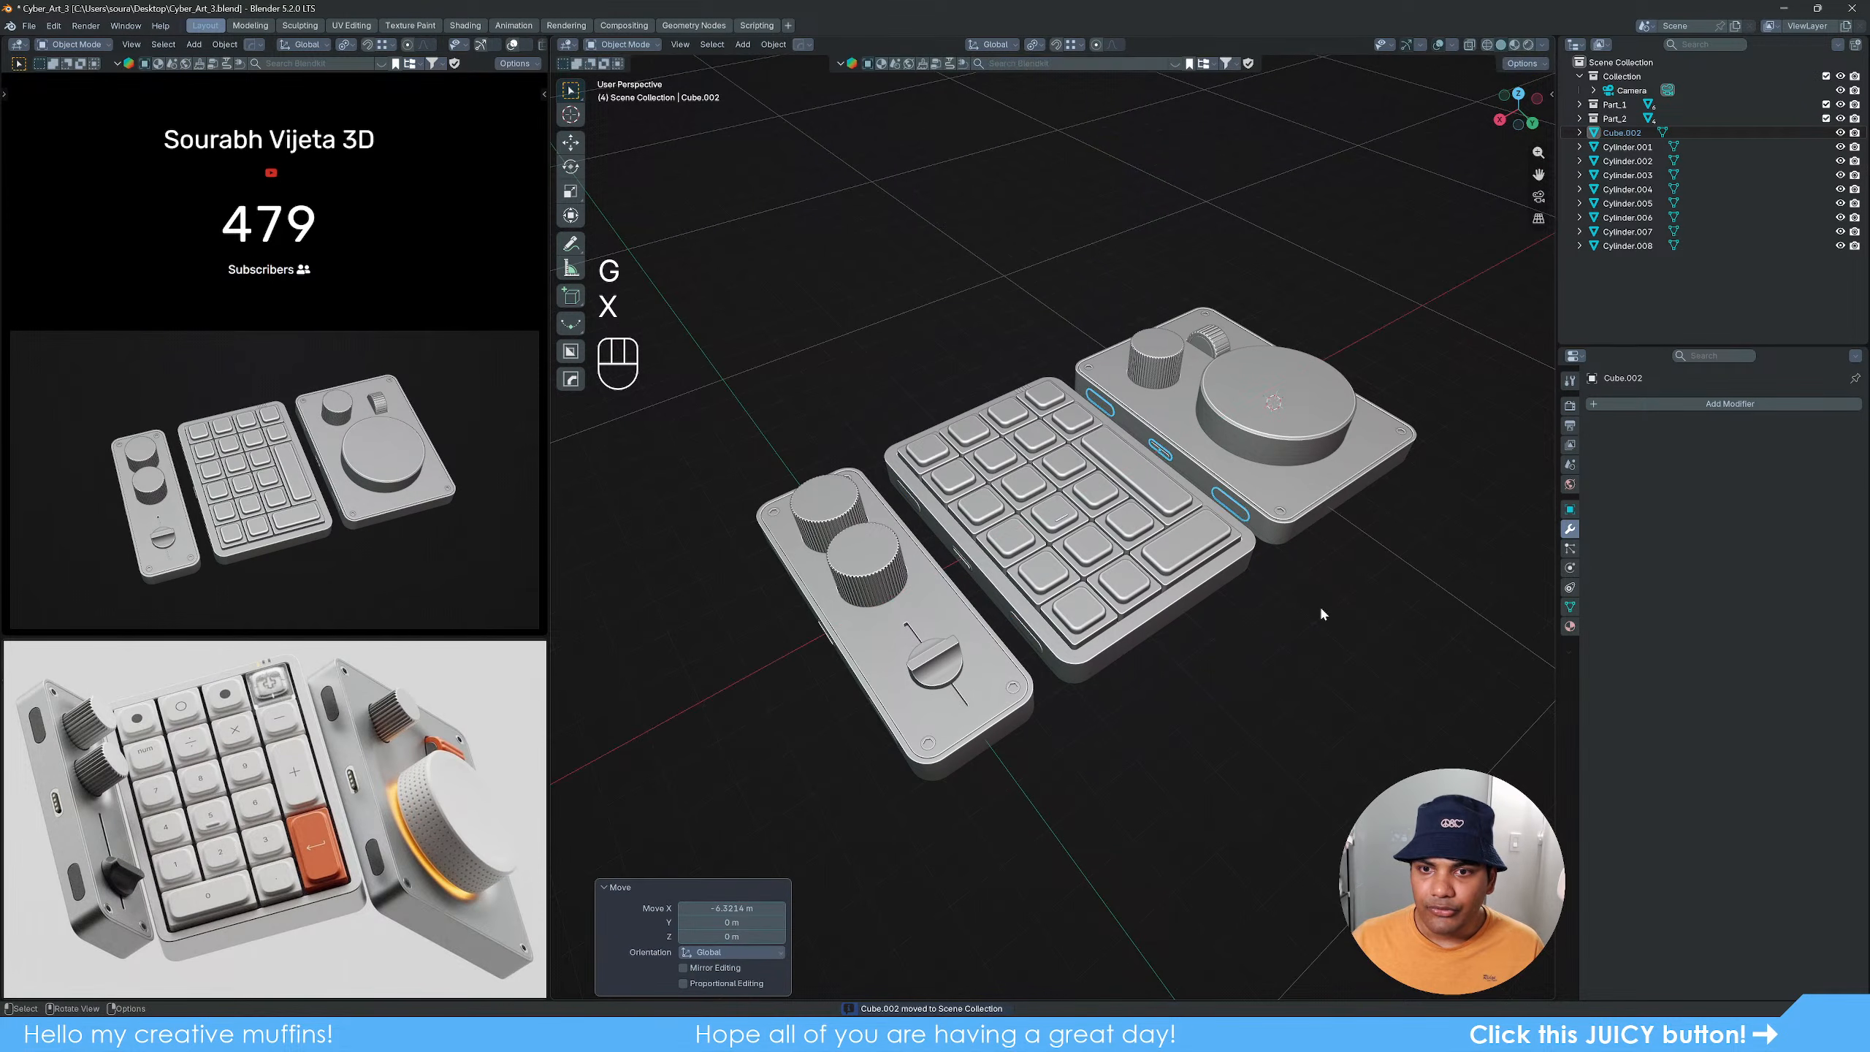
# Step: In wireframe shading, snap the duplicated ports along X so that their inner edge sits flush against the large-dial unit's side face
pyautogui.moveTo(1319, 605)
pyautogui.keyDown('alt'); pyautogui.mouseDown(button='middle')
pyautogui.moveTo(1147, 614)
pyautogui.moveTo(1198, 685)
pyautogui.moveTo(1149, 524)
pyautogui.mouseUp(button='middle'); pyautogui.keyUp('alt')
pyautogui.moveTo(1149, 524)
pyautogui.keyDown('alt'); pyautogui.mouseDown(button='middle')
pyautogui.moveTo(1194, 515)
pyautogui.moveTo(1186, 629)
pyautogui.mouseUp(button='middle'); pyautogui.keyUp('alt')
pyautogui.keyDown('shift'); pyautogui.moveTo(1187, 629); pyautogui.dragTo(1152, 600, button='middle'); pyautogui.keyUp('shift')
pyautogui.press('z')
pyautogui.click(999, 632)
pyautogui.scroll(6, 1131, 626)
pyautogui.keyDown('shift'); pyautogui.moveTo(1255, 665); pyautogui.dragTo(1191, 725, button='middle'); pyautogui.keyUp('shift')
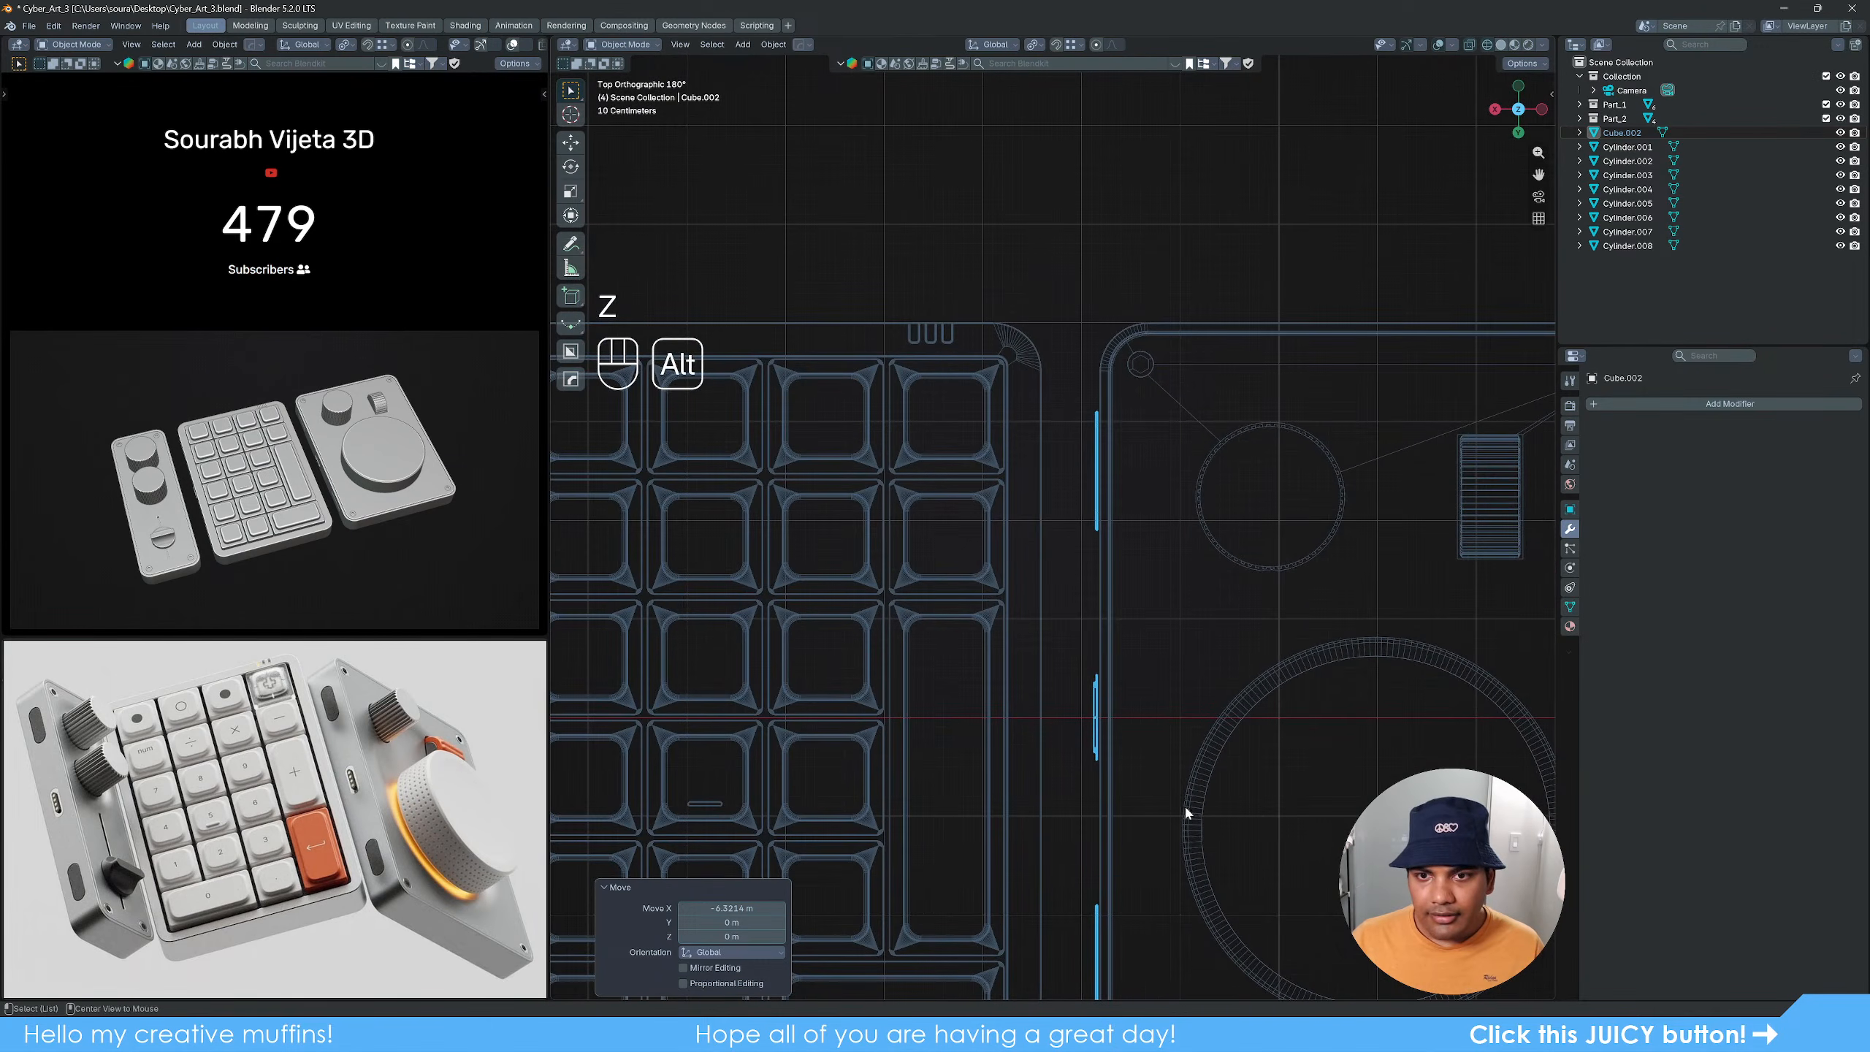
pyautogui.keyDown('alt'); pyautogui.moveTo(1184, 803); pyautogui.dragTo(1191, 569, button='middle'); pyautogui.keyUp('alt')
pyautogui.keyDown('shift'); pyautogui.moveTo(1179, 159); pyautogui.dragTo(1140, 637, button='middle'); pyautogui.keyUp('shift')
pyautogui.scroll(9, 1115, 535)
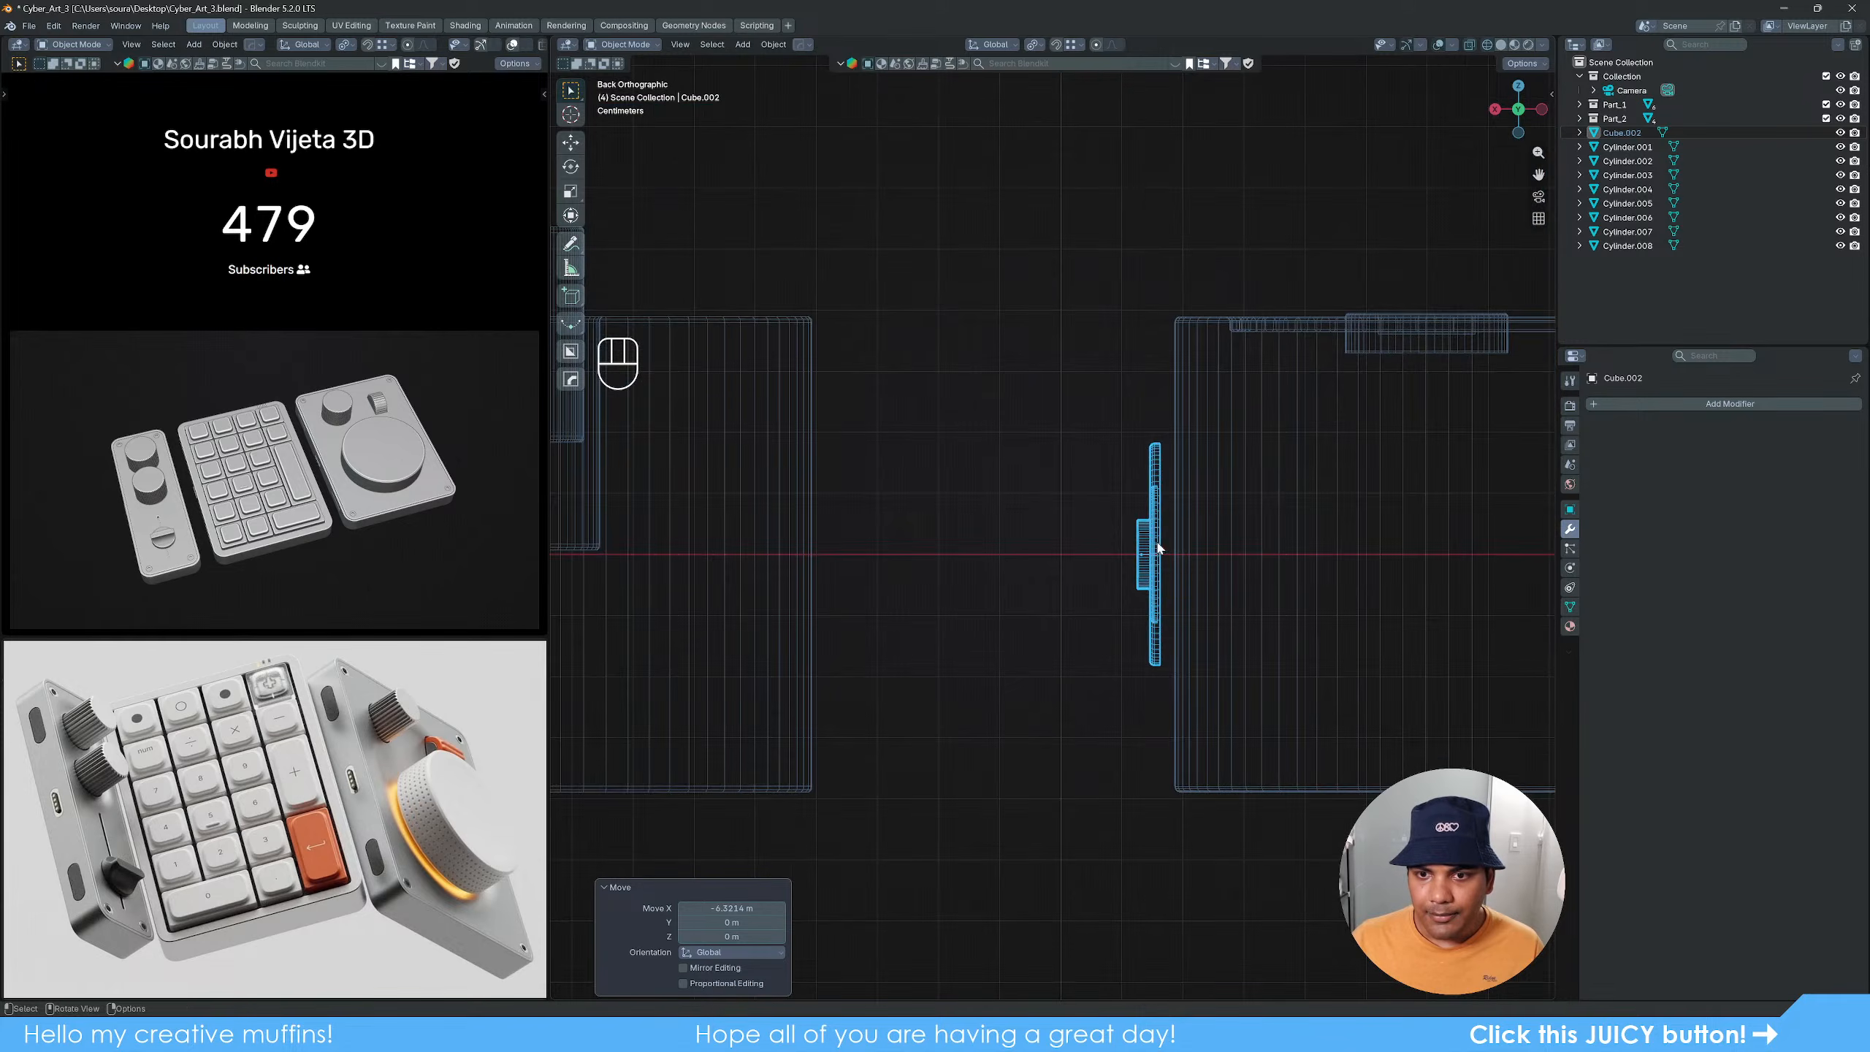
pyautogui.keyDown('shift'); pyautogui.moveTo(1200, 501); pyautogui.dragTo(1131, 577, button='middle'); pyautogui.keyUp('shift')
pyautogui.scroll(1, 1132, 486)
pyautogui.press('g')
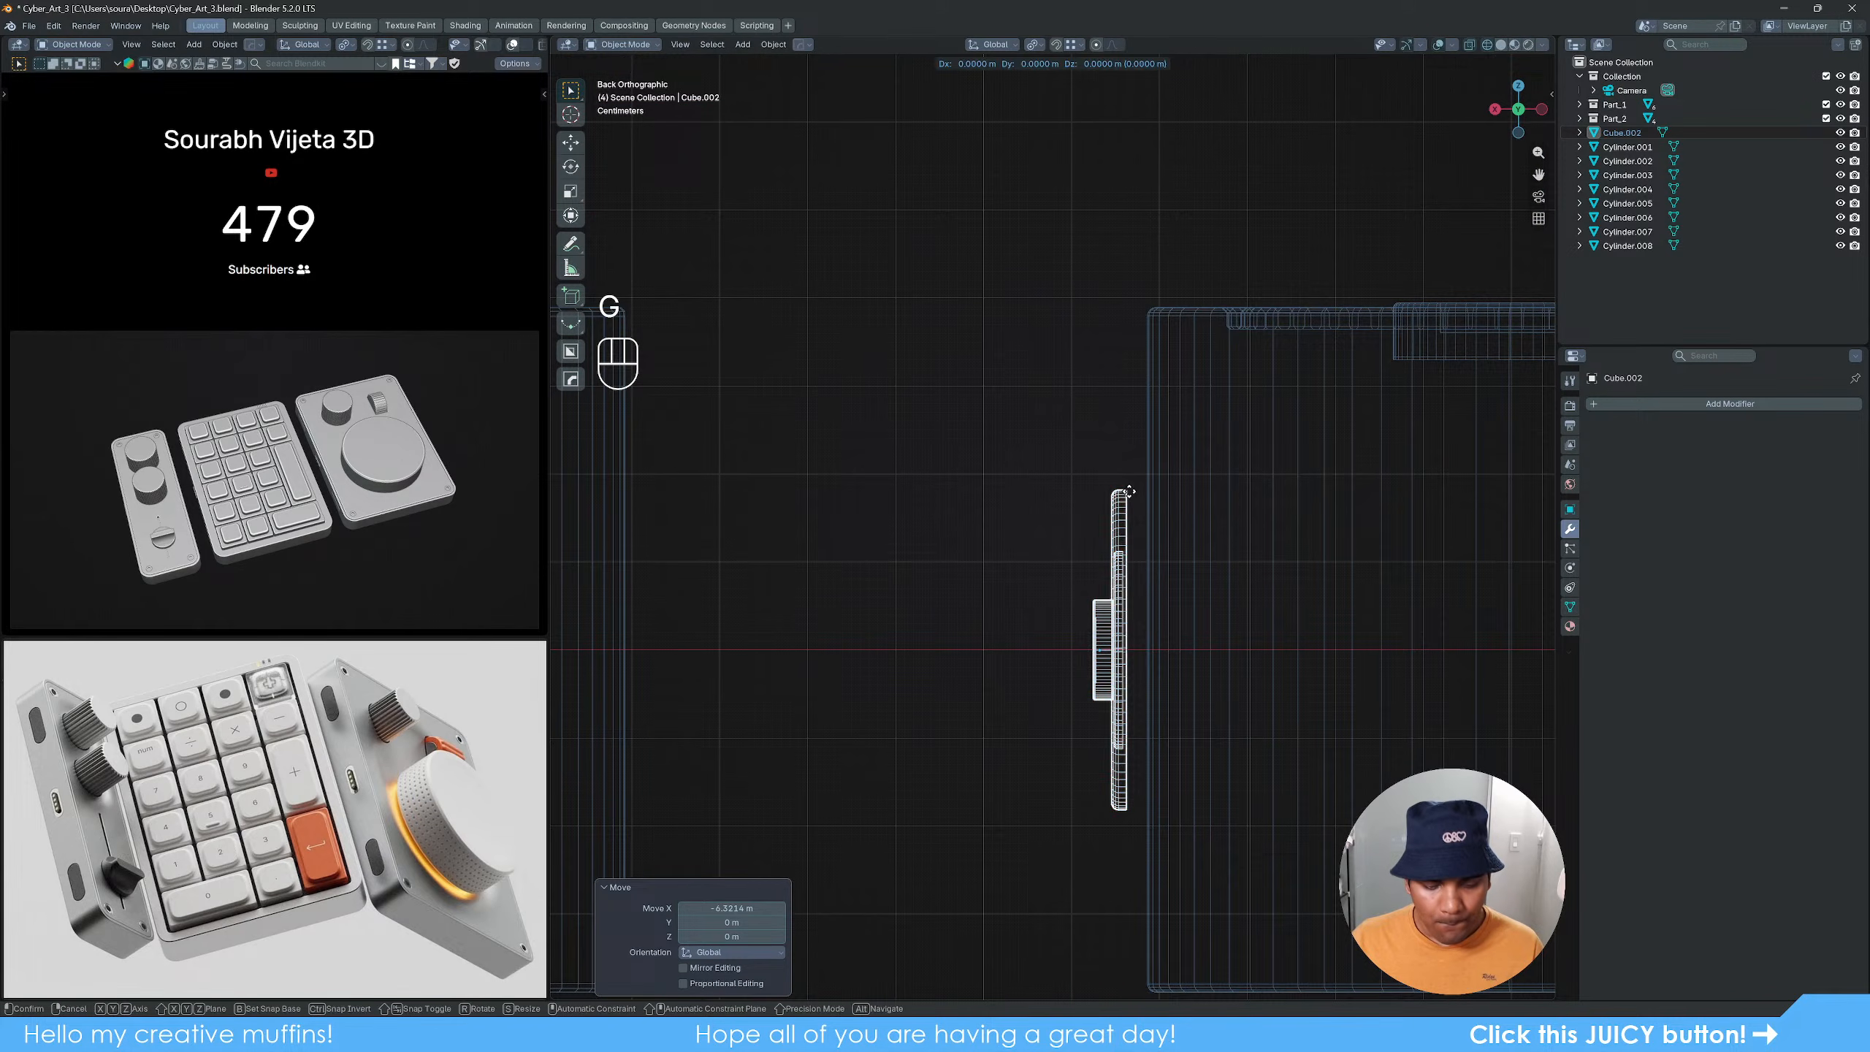
pyautogui.press('x')
pyautogui.press('ctrl')
pyautogui.click(1138, 319)
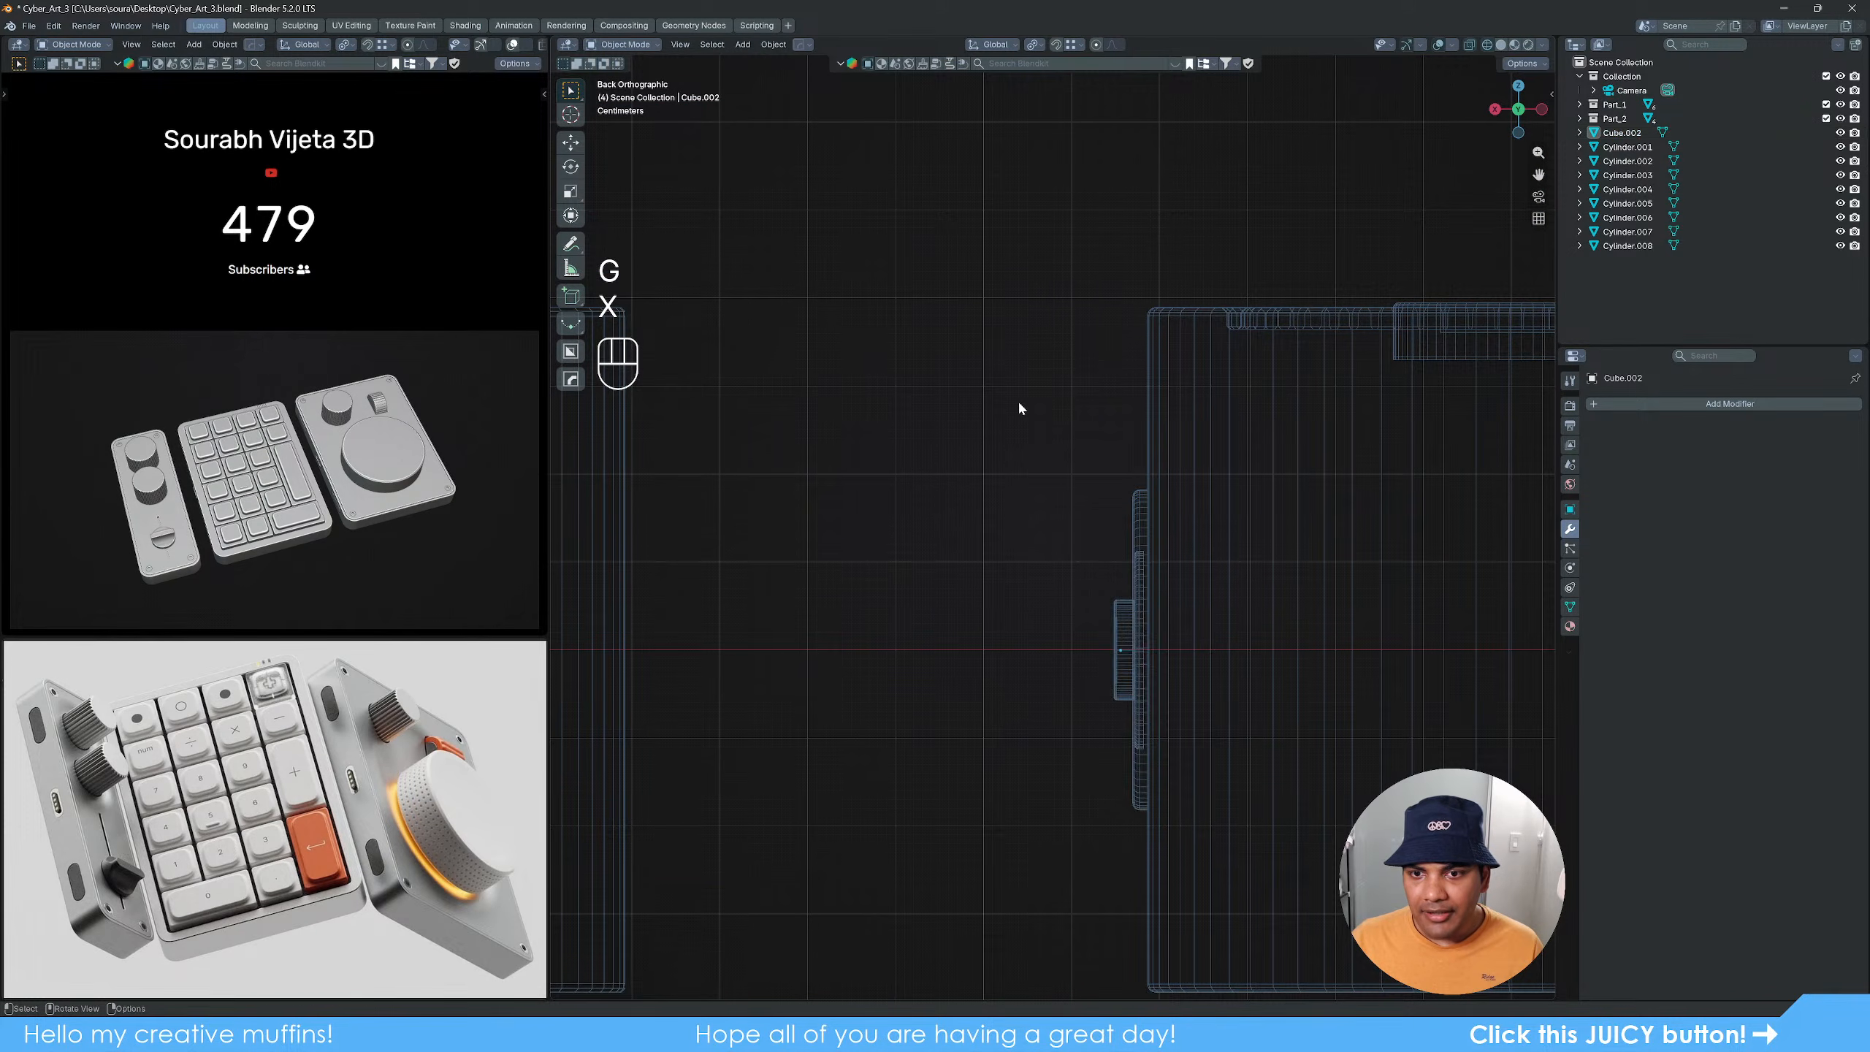
# Step: Return the viewport to solid shading and save the file
pyautogui.scroll(-8, 1018, 427)
pyautogui.moveTo(1018, 501); pyautogui.dragTo(1215, 590, button='middle')
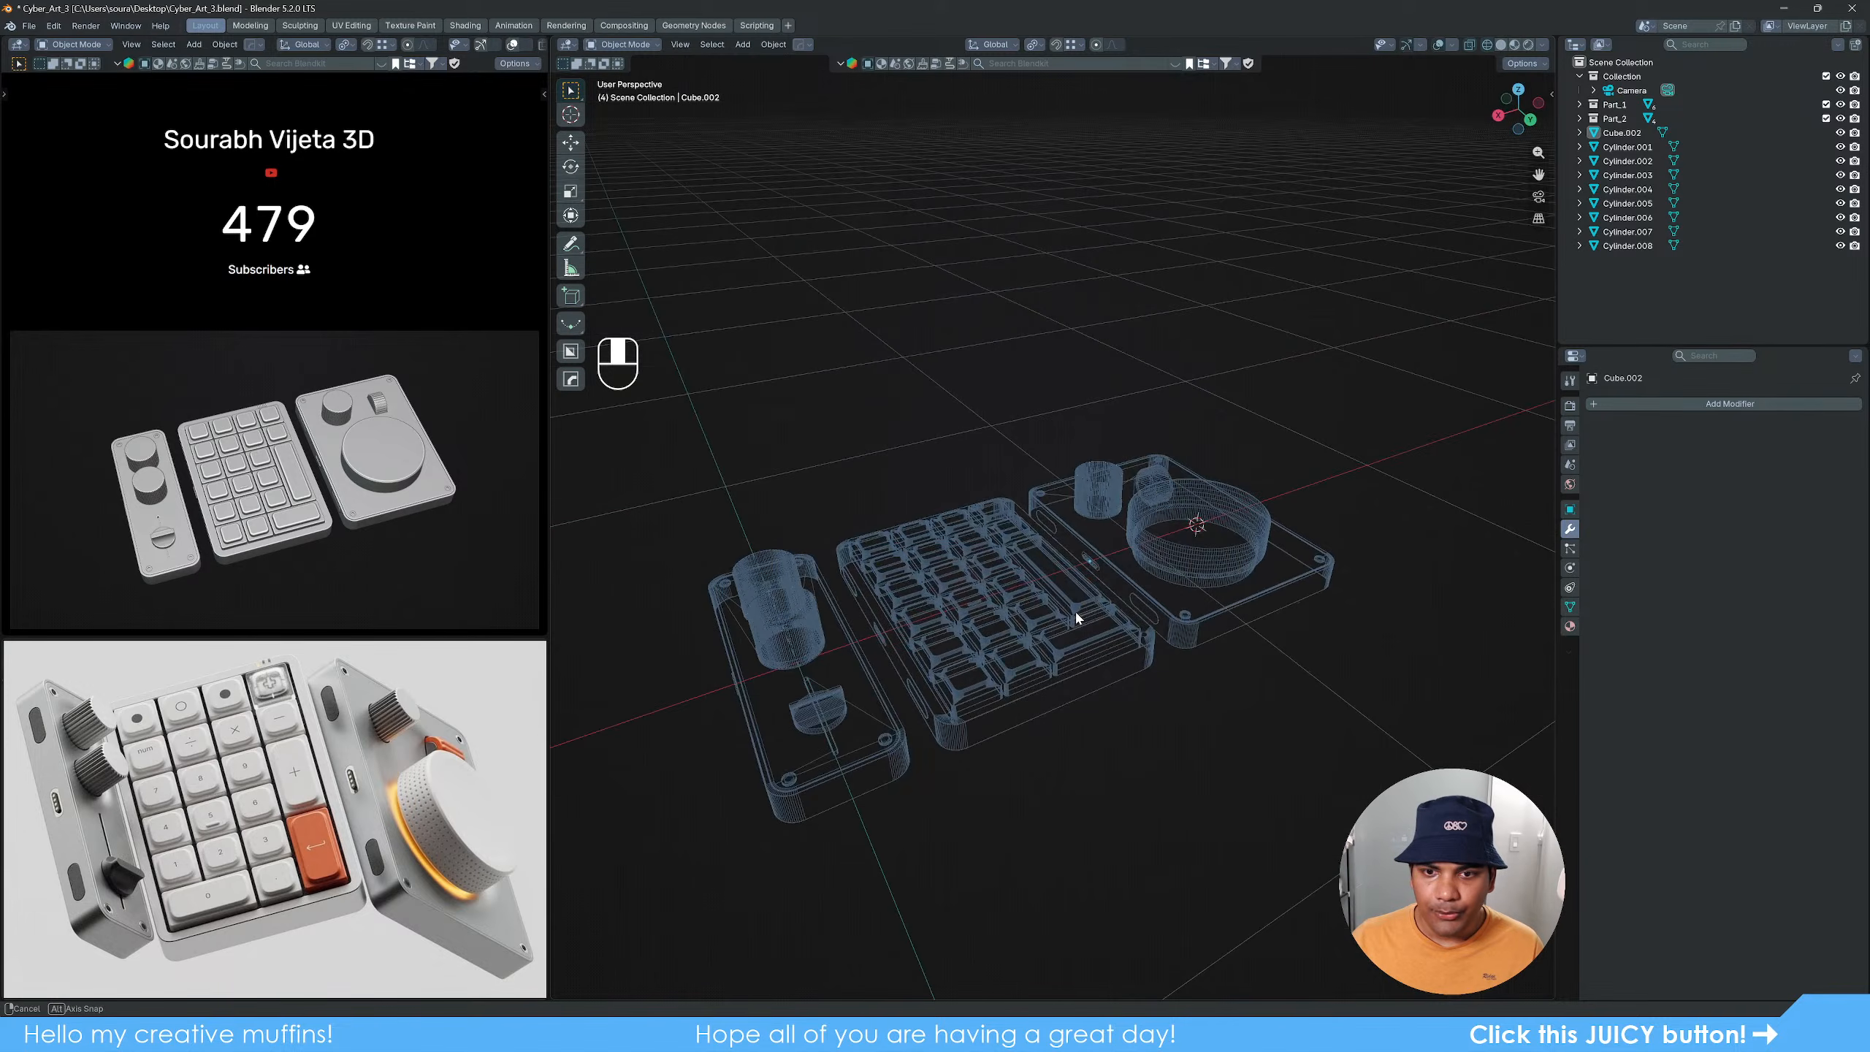
pyautogui.press('z')
pyautogui.click(1246, 610)
pyautogui.hotkey('ctrl', 's')
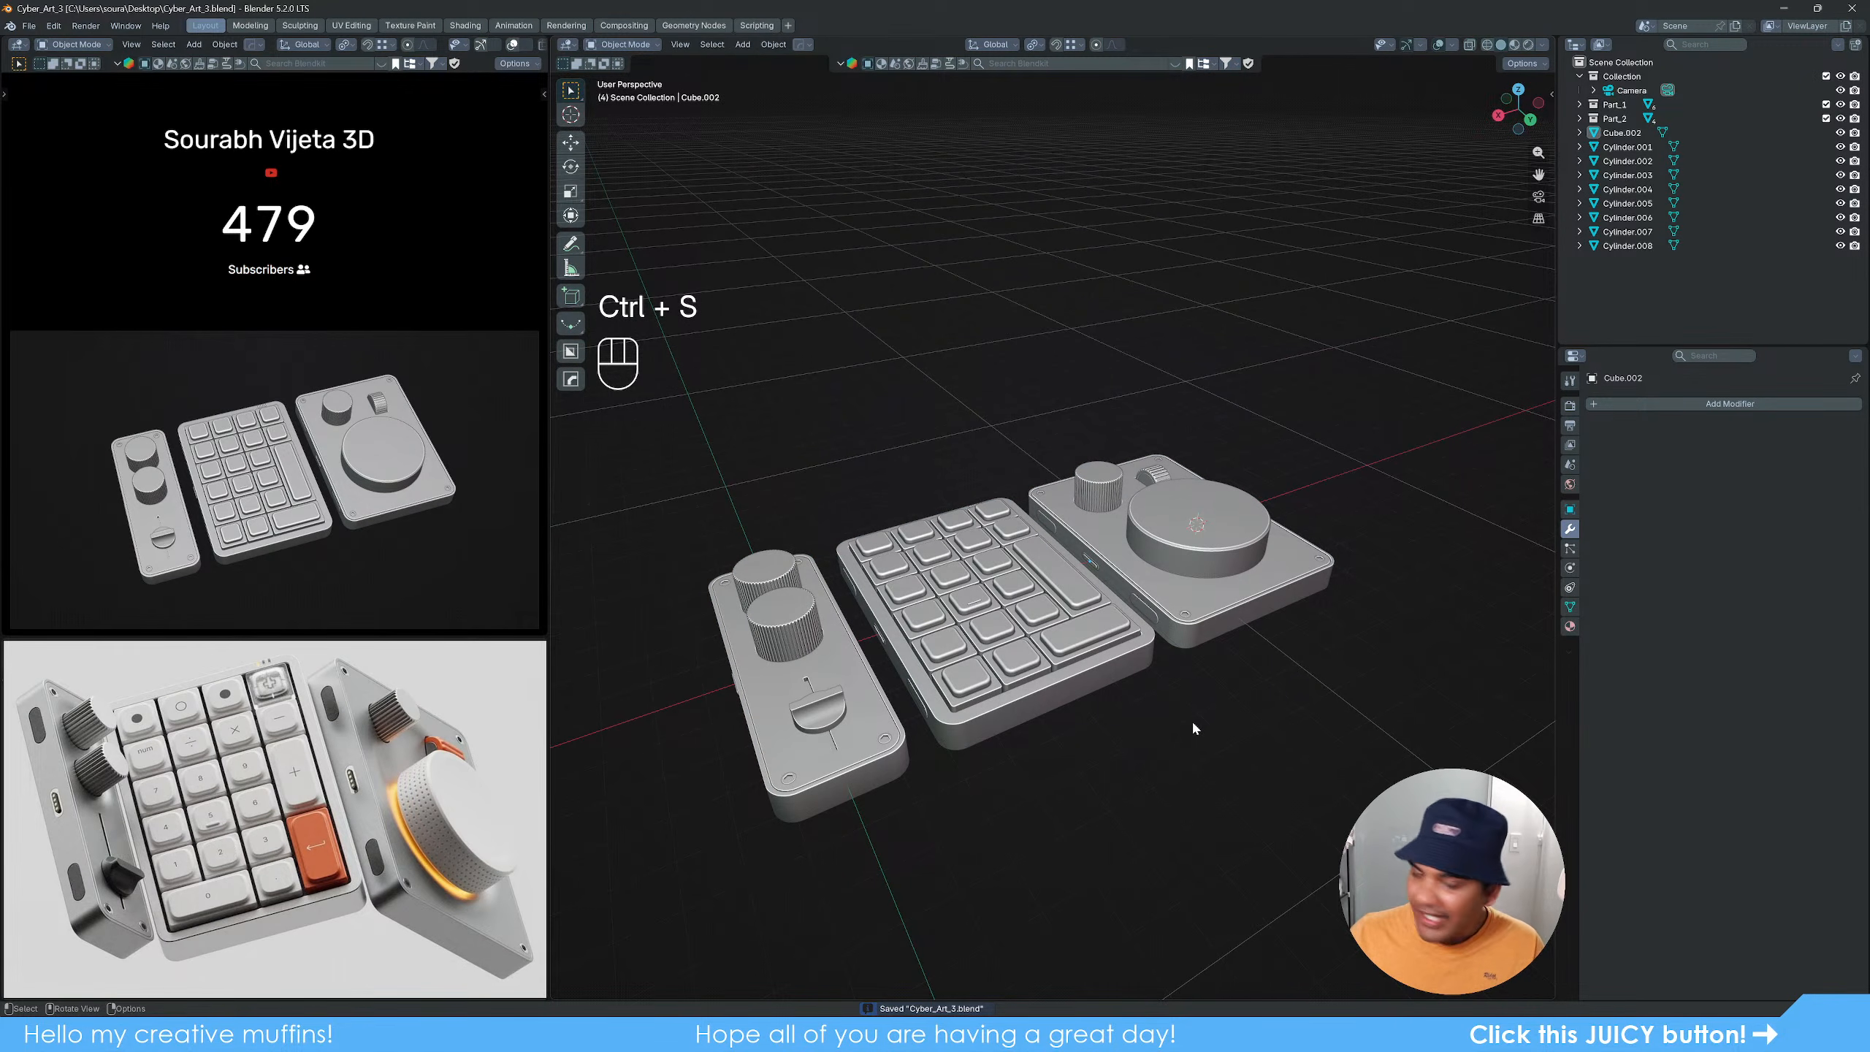
pyautogui.moveTo(1177, 718); pyautogui.dragTo(1154, 722, button='middle')
pyautogui.keyDown('shift'); pyautogui.moveTo(1156, 719); pyautogui.dragTo(1181, 705, button='middle'); pyautogui.keyUp('shift')
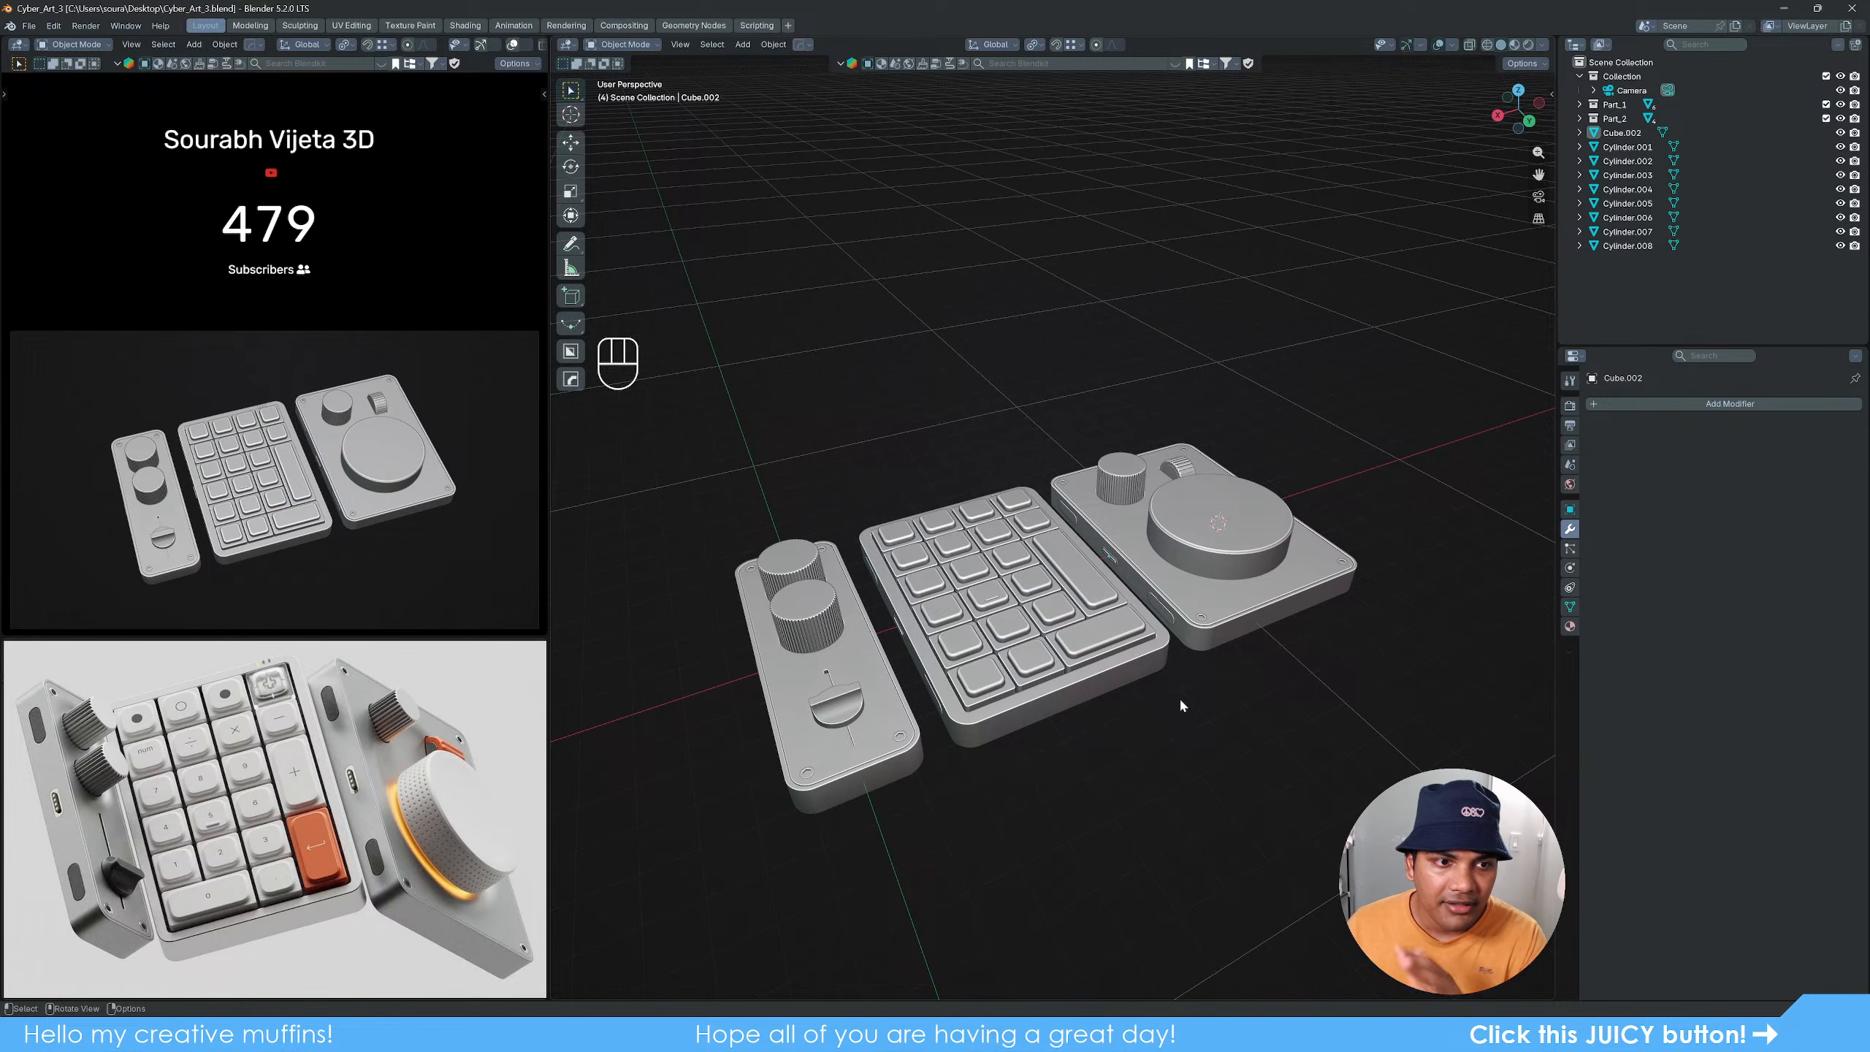
# Step: Join all parts of the large-dial unit into one object, with the large dial as the active object
pyautogui.scroll(3, 1189, 690)
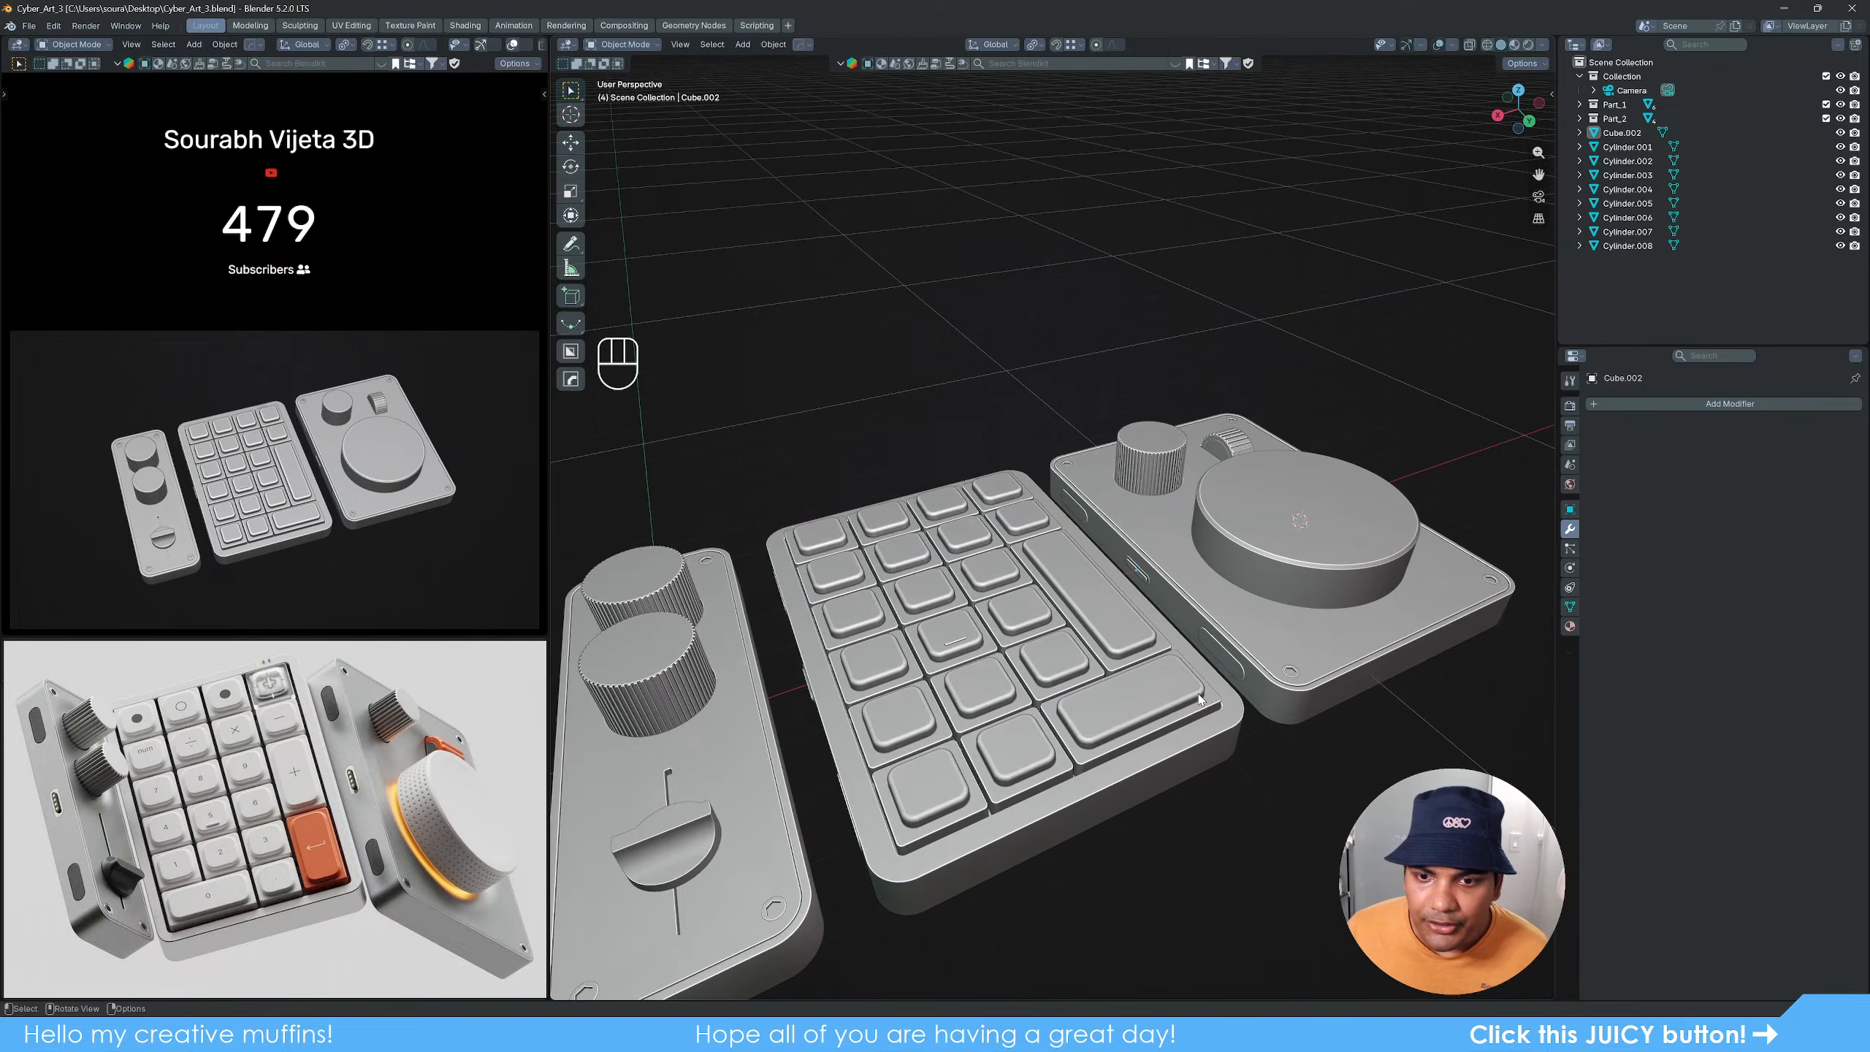
pyautogui.moveTo(1190, 691)
pyautogui.keyDown('shift'); pyautogui.mouseDown(button='middle')
pyautogui.moveTo(1086, 670)
pyautogui.moveTo(1219, 769)
pyautogui.moveTo(1229, 667)
pyautogui.moveTo(1125, 679)
pyautogui.moveTo(1160, 667)
pyautogui.mouseUp(button='middle'); pyautogui.keyUp('shift')
pyautogui.scroll(-3, 1227, 667)
pyautogui.scroll(5, 1125, 679)
pyautogui.scroll(2, 1144, 653)
pyautogui.click(1142, 648)
pyautogui.scroll(-2, 1139, 670)
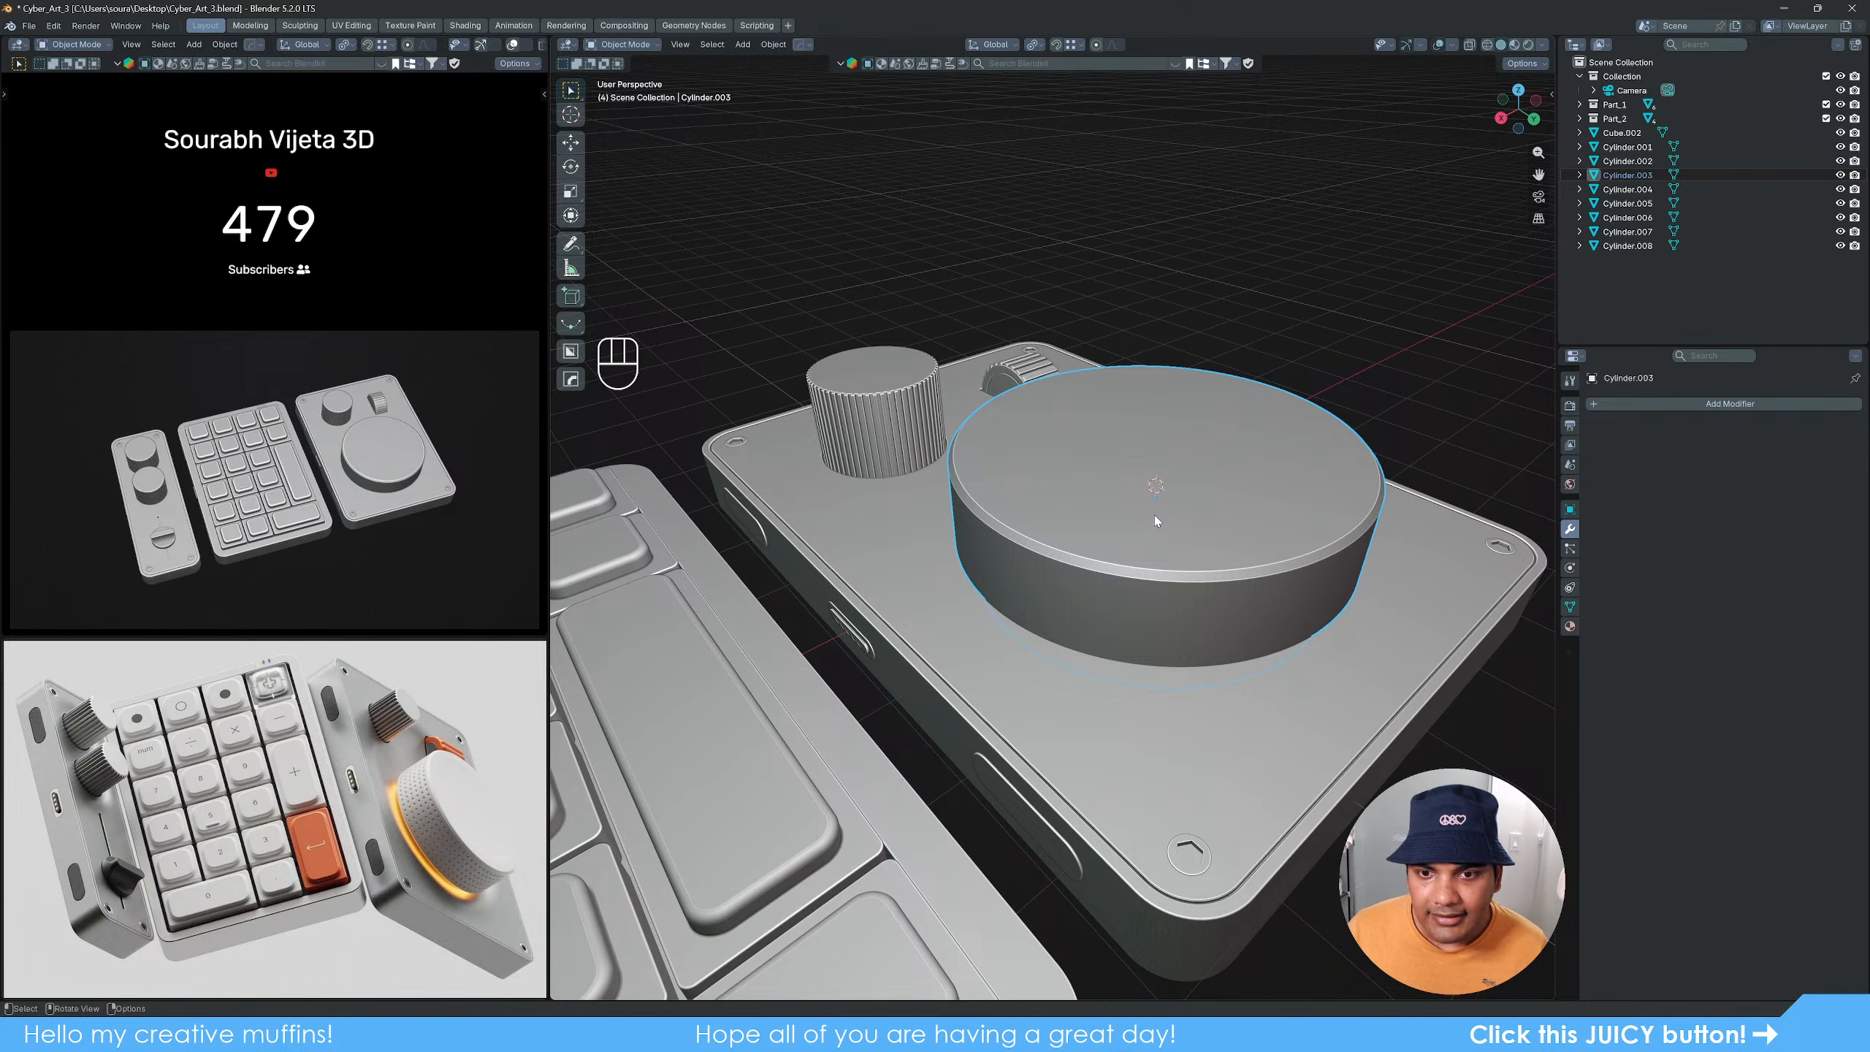
pyautogui.moveTo(1155, 520); pyautogui.dragTo(1035, 667, button='middle')
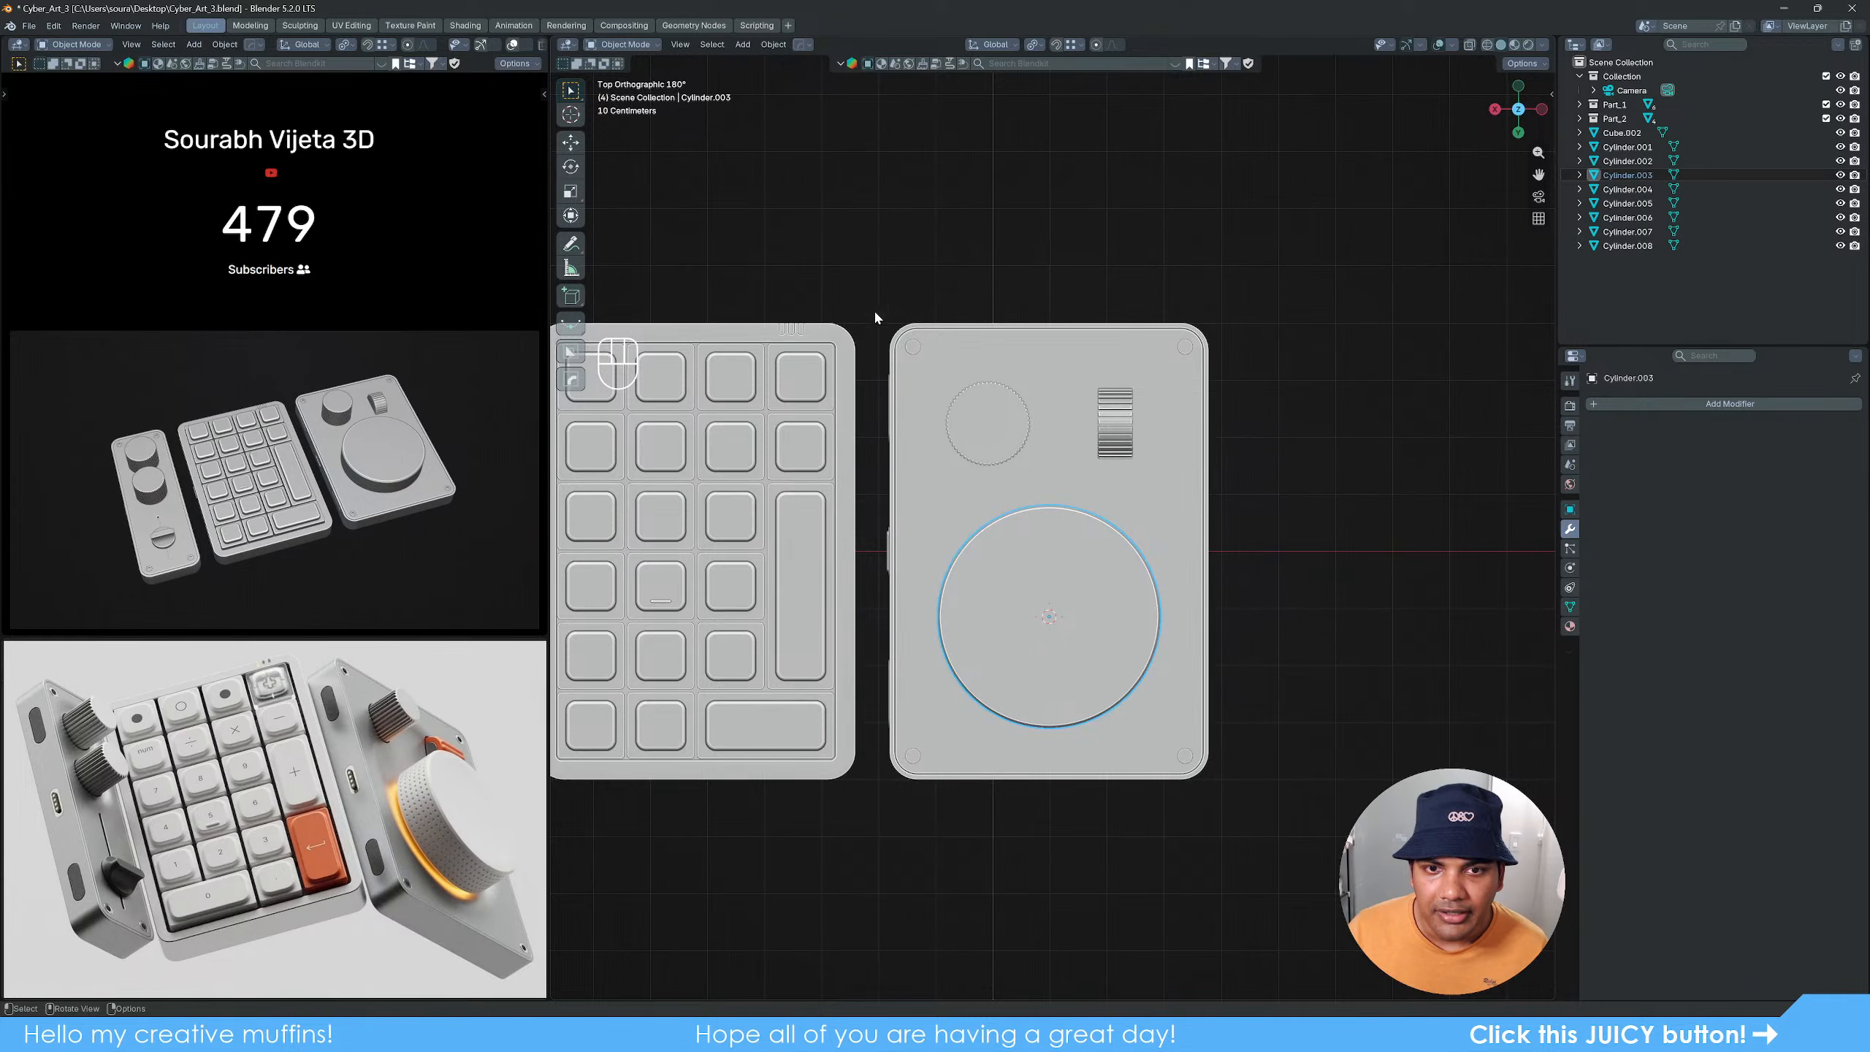
pyautogui.moveTo(871, 296); pyautogui.dragTo(1244, 761)
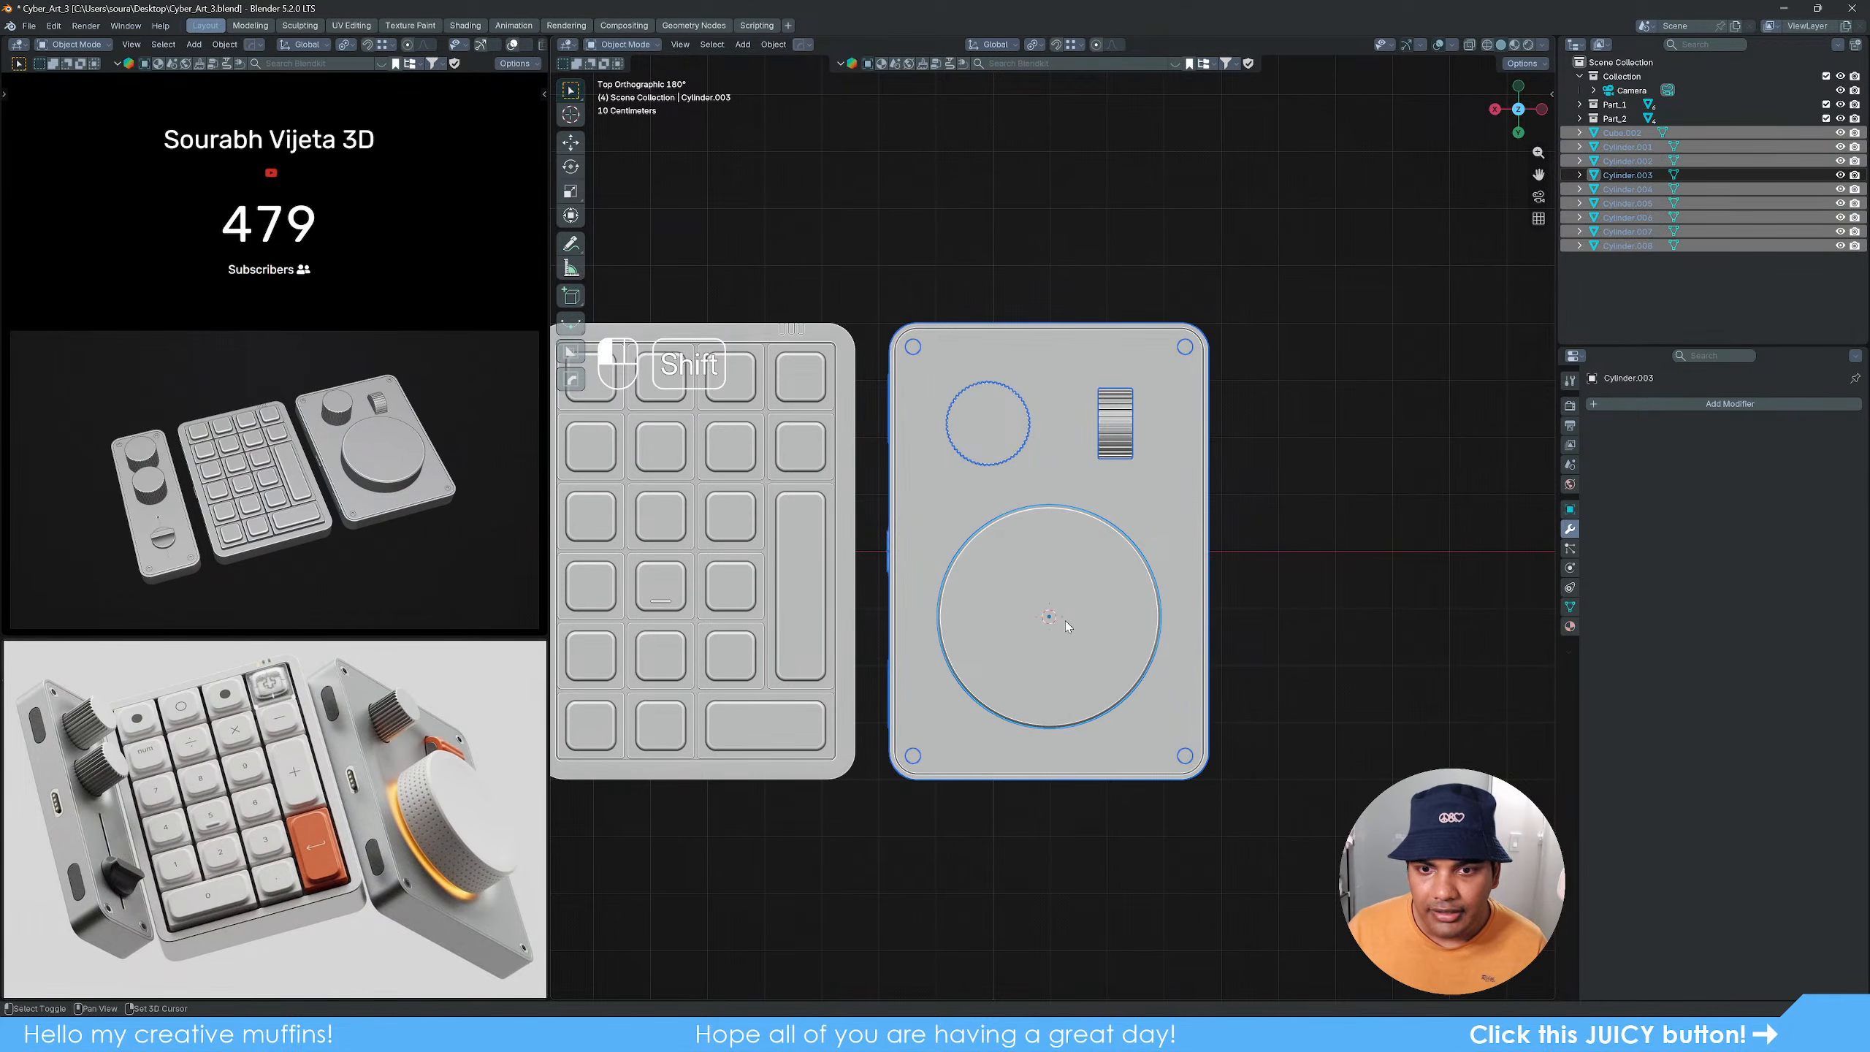
pyautogui.hotkey('ctrl', 'j')
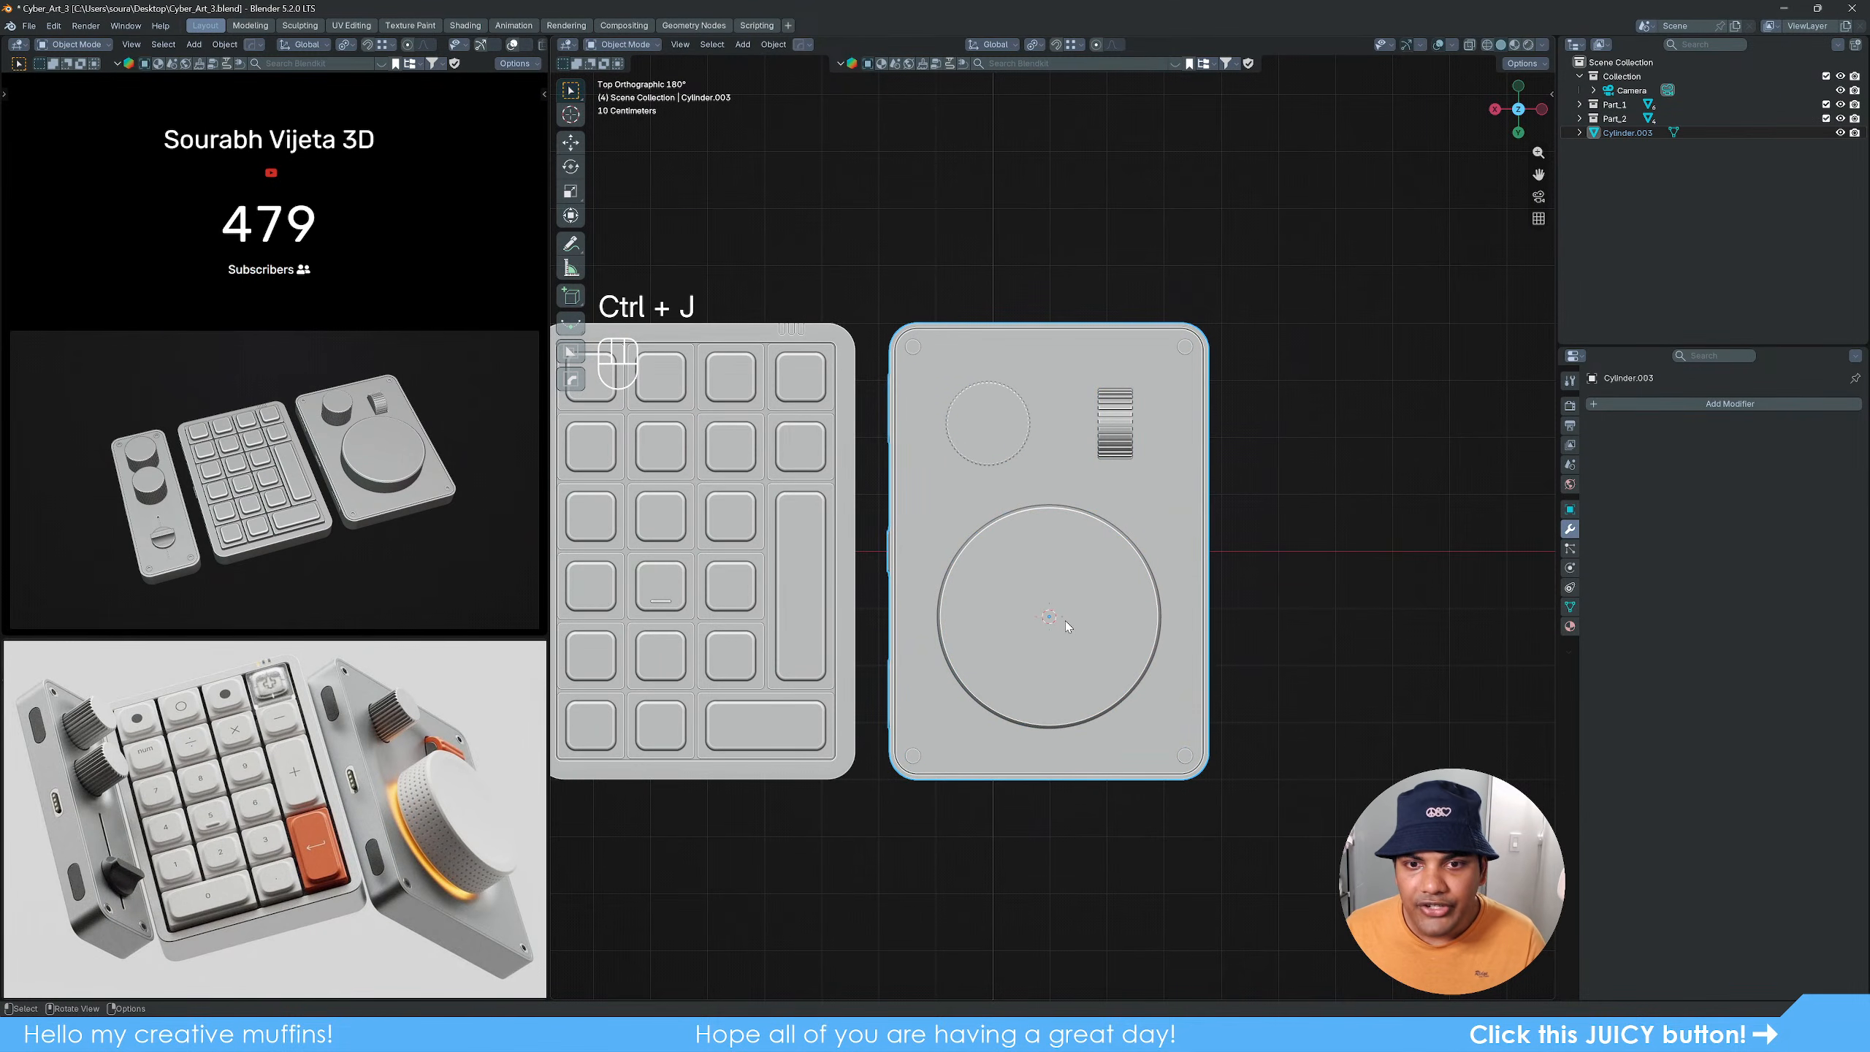
# Step: Join the keypad's body, keys and side ports into one object
pyautogui.keyDown('shift'); pyautogui.moveTo(1012, 660); pyautogui.dragTo(1321, 669, button='middle'); pyautogui.keyUp('shift')
pyautogui.moveTo(827, 295); pyautogui.dragTo(1170, 842)
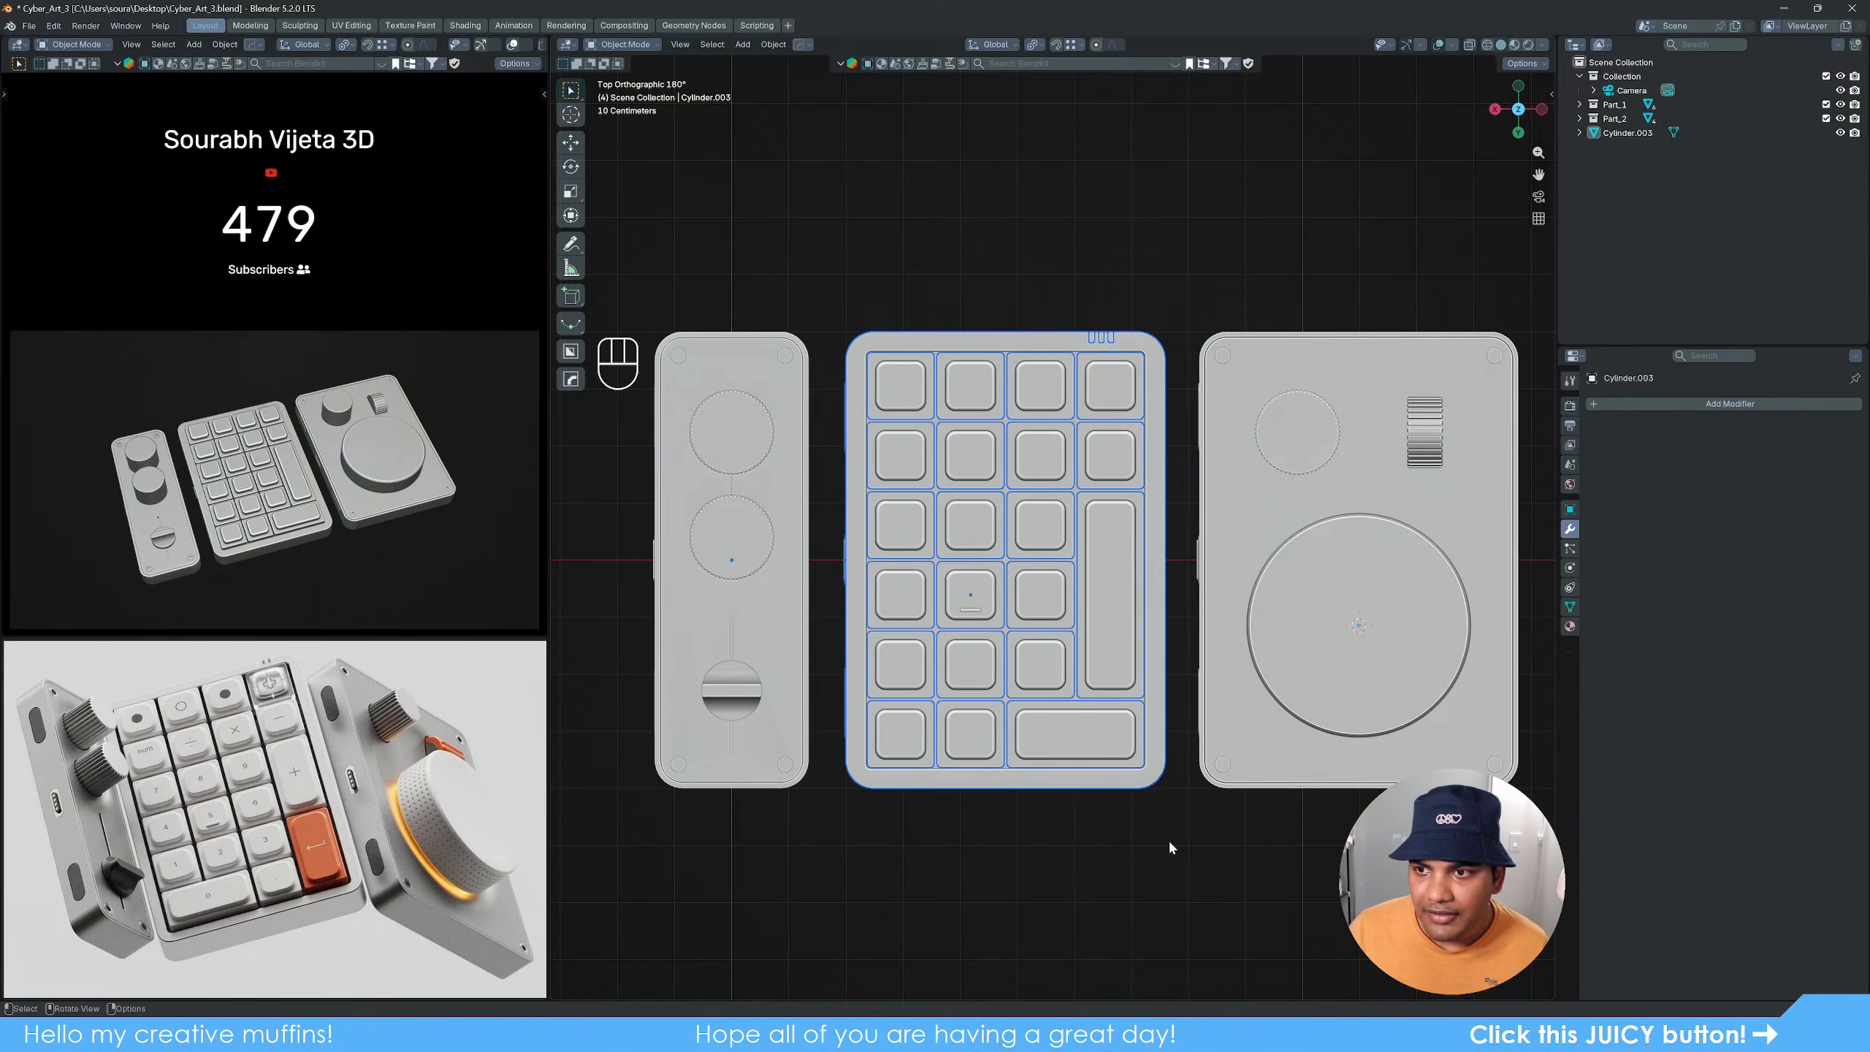
pyautogui.keyDown('shift'); pyautogui.click(1041, 593); pyautogui.keyUp('shift')
pyautogui.hotkey('ctrl', 'j')
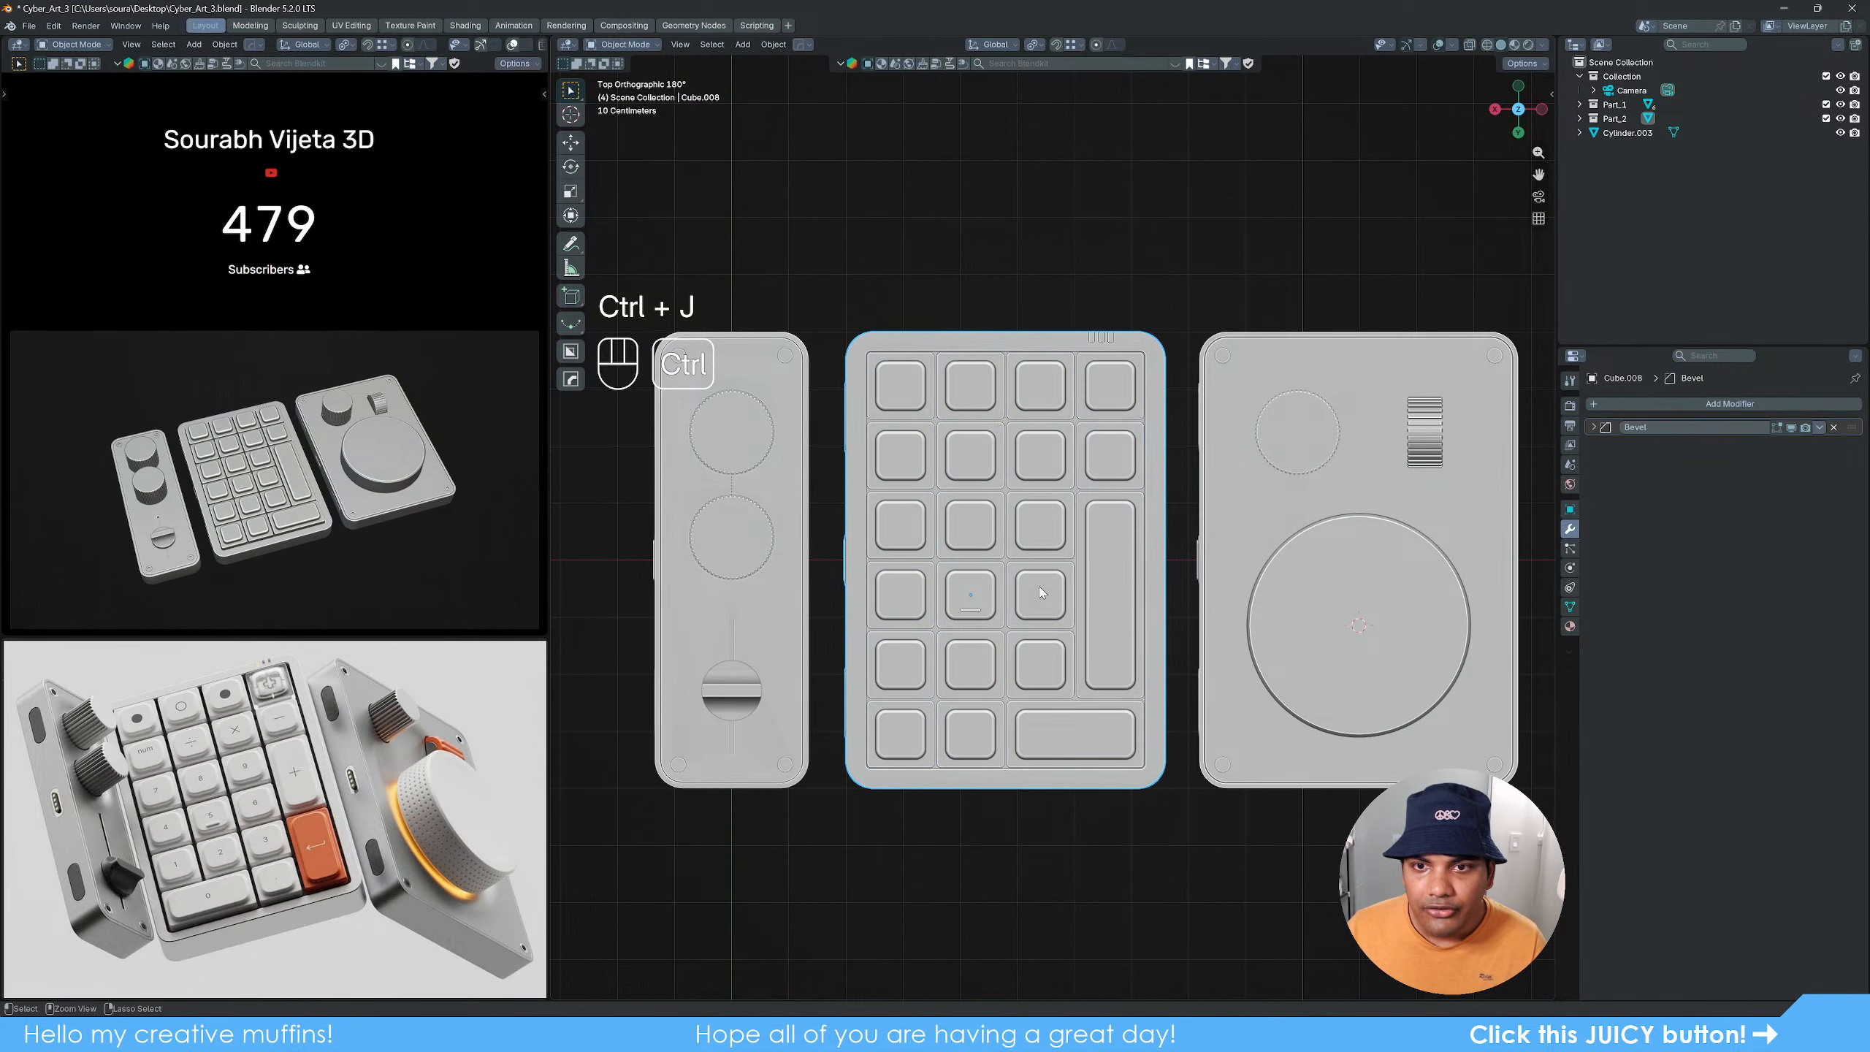
pyautogui.press('g')
pyautogui.click(1167, 755)
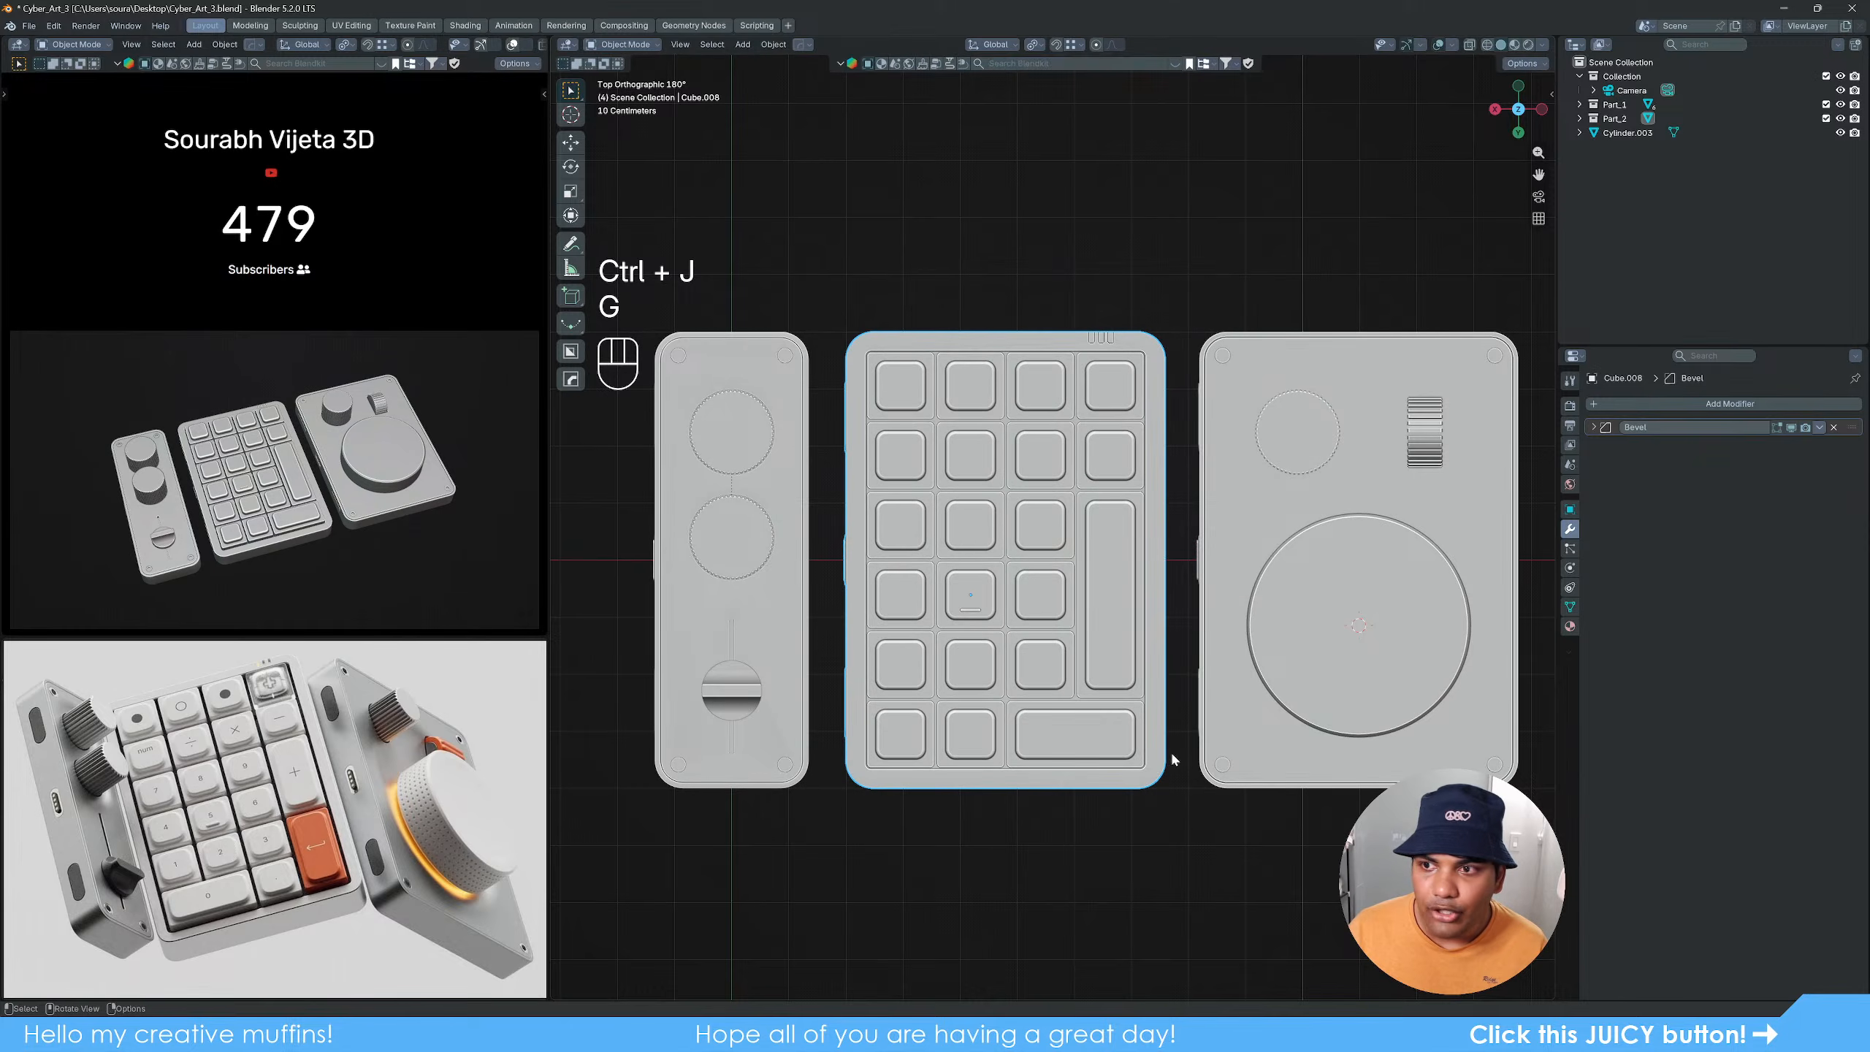
pyautogui.keyDown('shift'); pyautogui.moveTo(897, 647); pyautogui.dragTo(1065, 663, button='middle'); pyautogui.keyUp('shift')
pyautogui.moveTo(779, 301); pyautogui.dragTo(998, 837)
pyautogui.keyDown('shift'); pyautogui.click(926, 604); pyautogui.keyUp('shift')
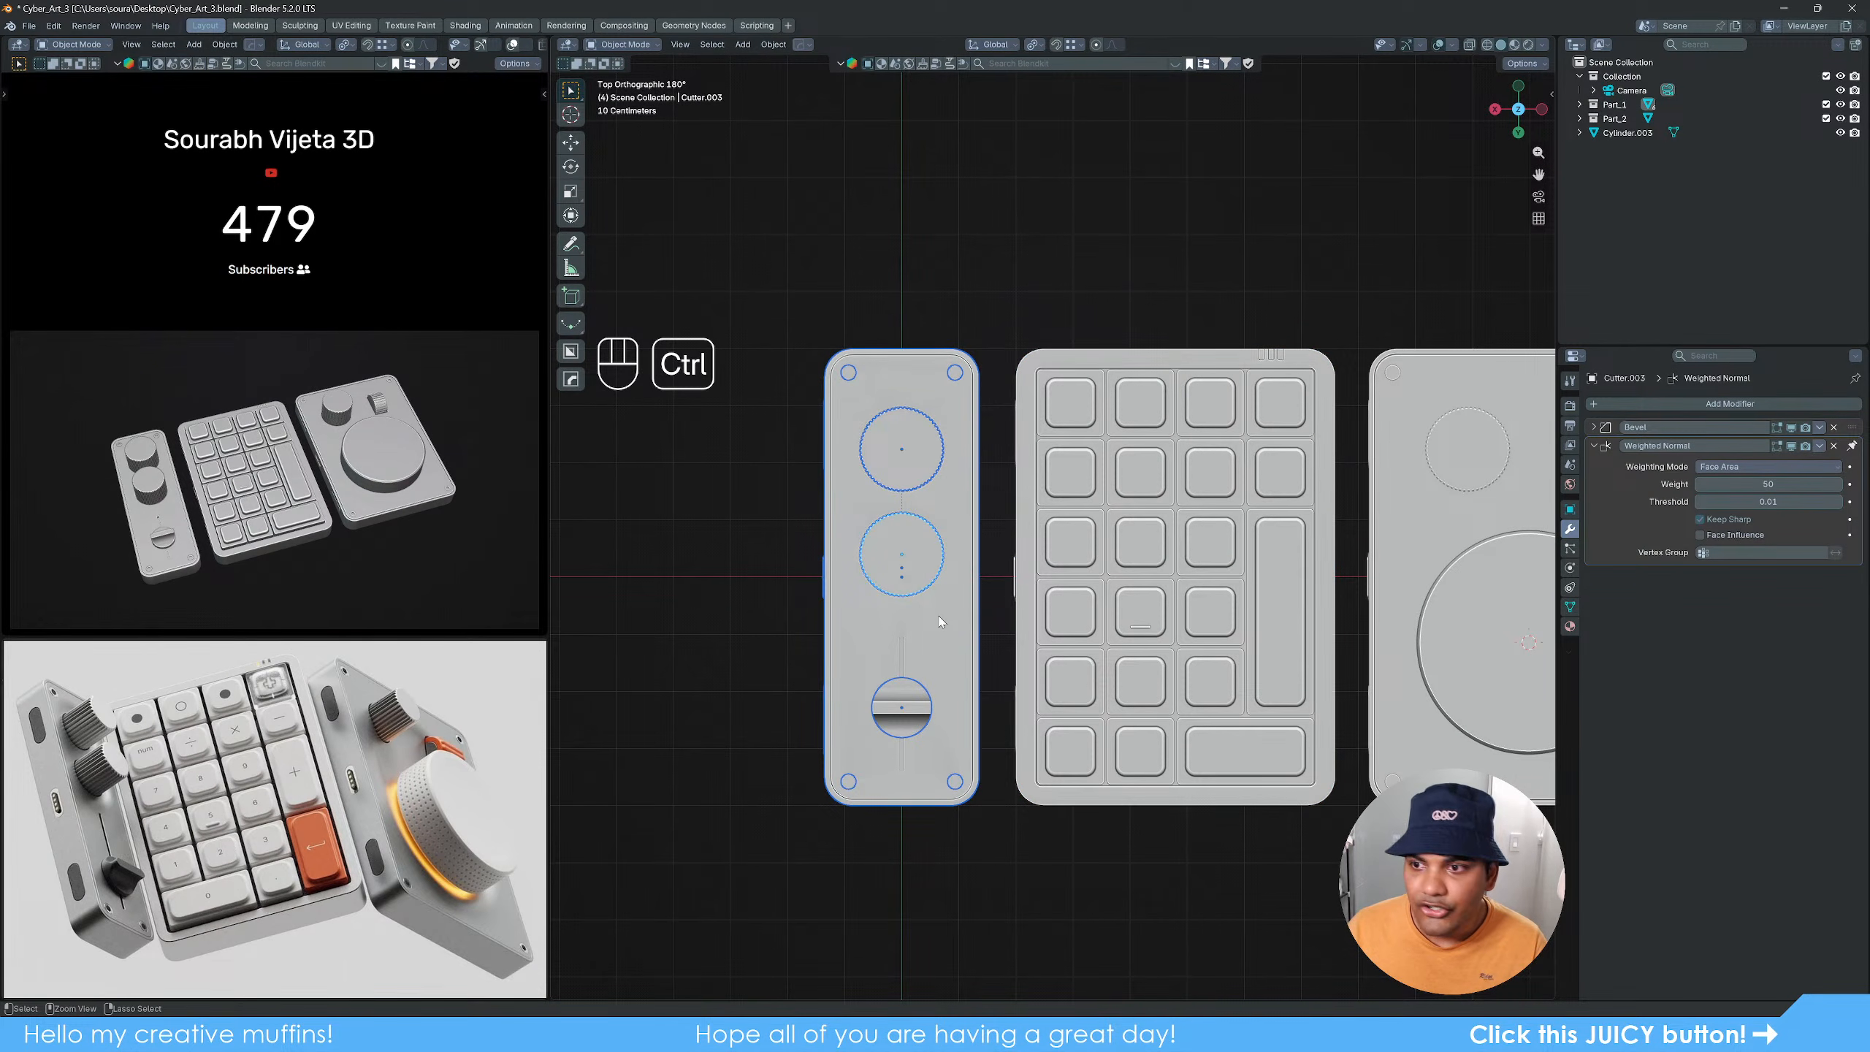
pyautogui.press('q')
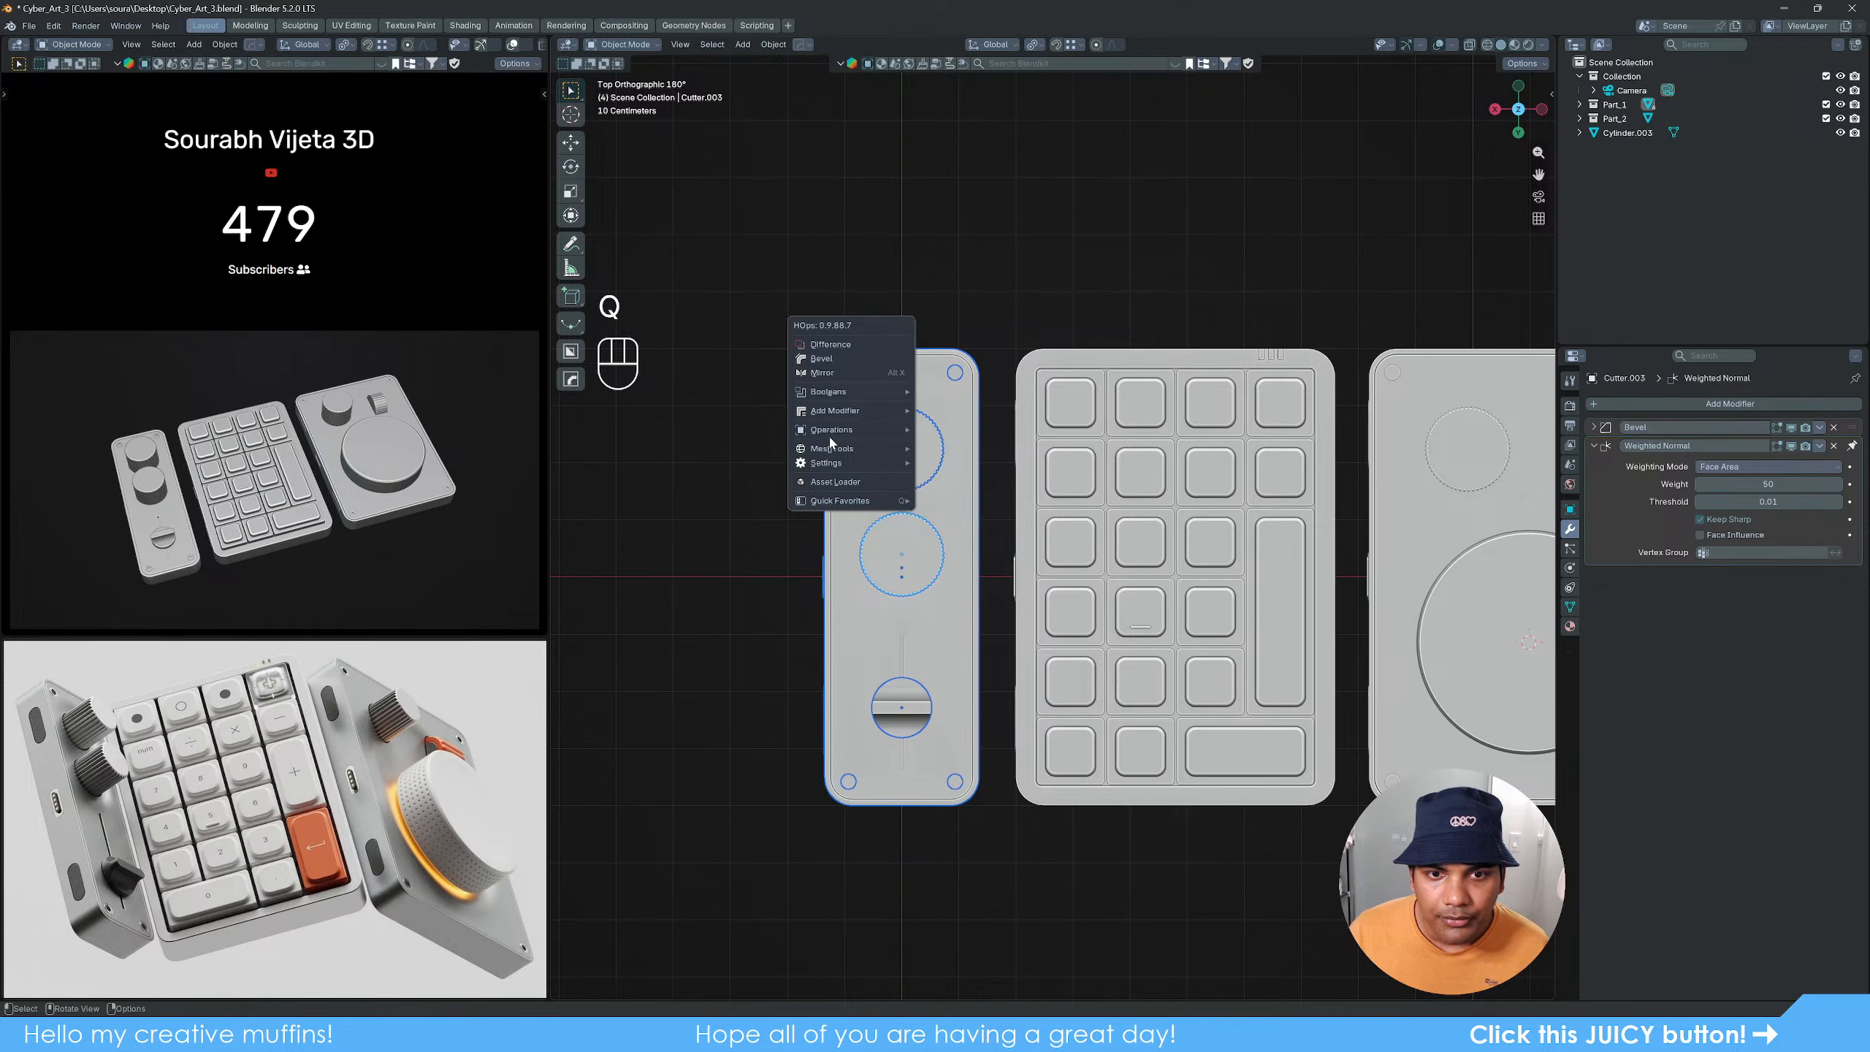
pyautogui.moveTo(858, 413)
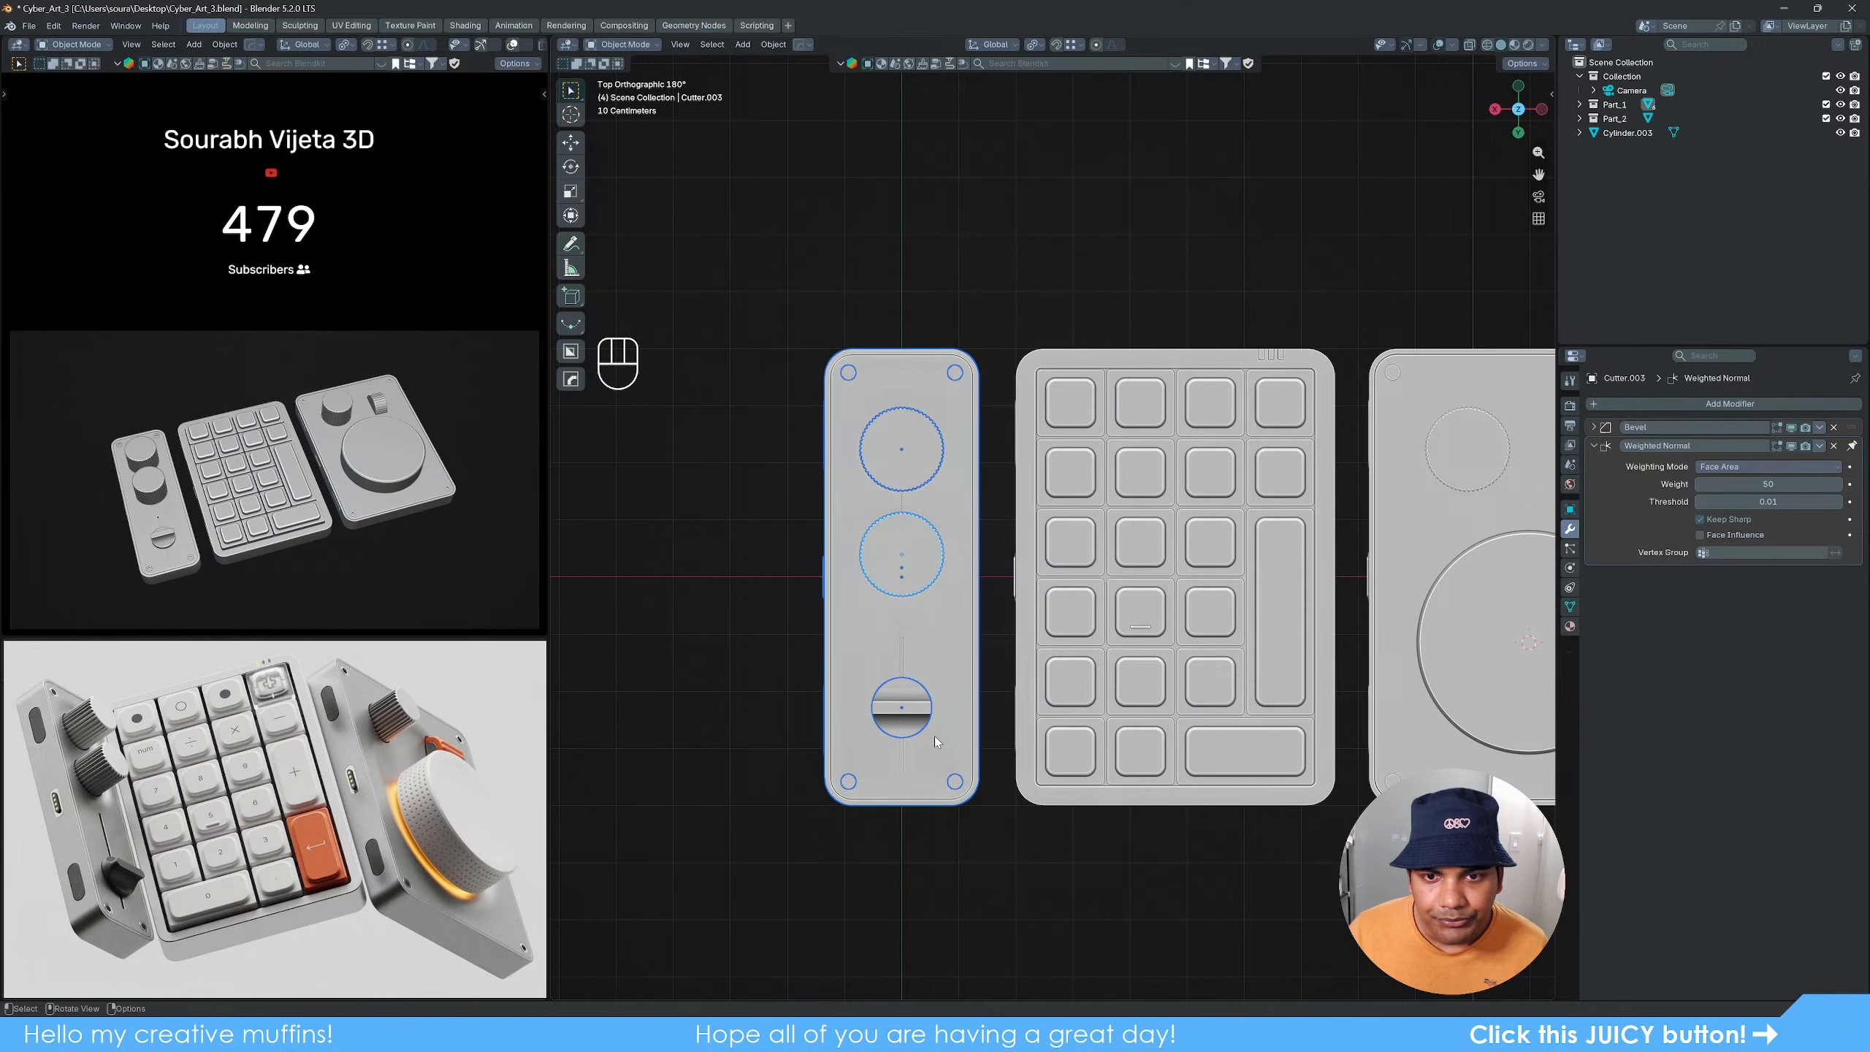
pyautogui.moveTo(935, 736); pyautogui.dragTo(1027, 613, button='middle')
pyautogui.click(859, 790)
pyautogui.scroll(2, 865, 790)
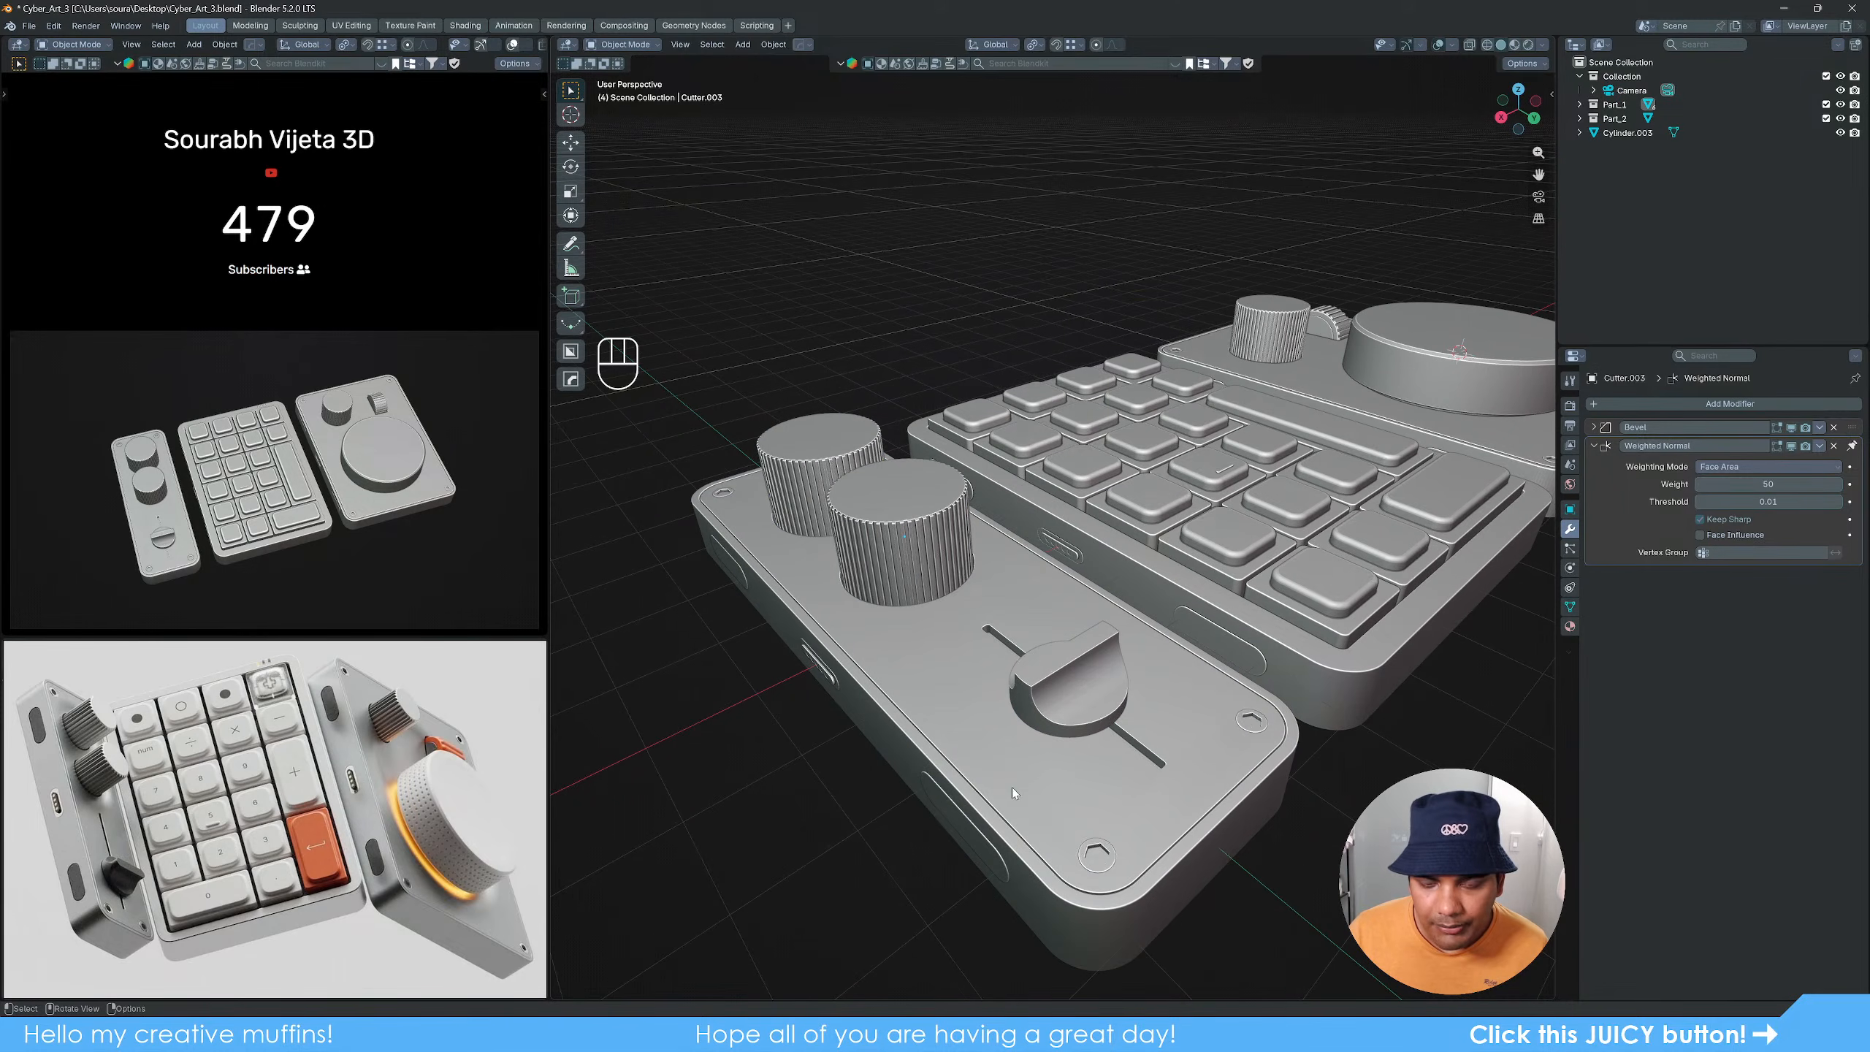
pyautogui.moveTo(1011, 787); pyautogui.dragTo(1044, 750, button='middle')
pyautogui.keyDown('shift'); pyautogui.moveTo(1044, 750); pyautogui.dragTo(997, 716, button='middle'); pyautogui.keyUp('shift')
pyautogui.scroll(3, 1056, 738)
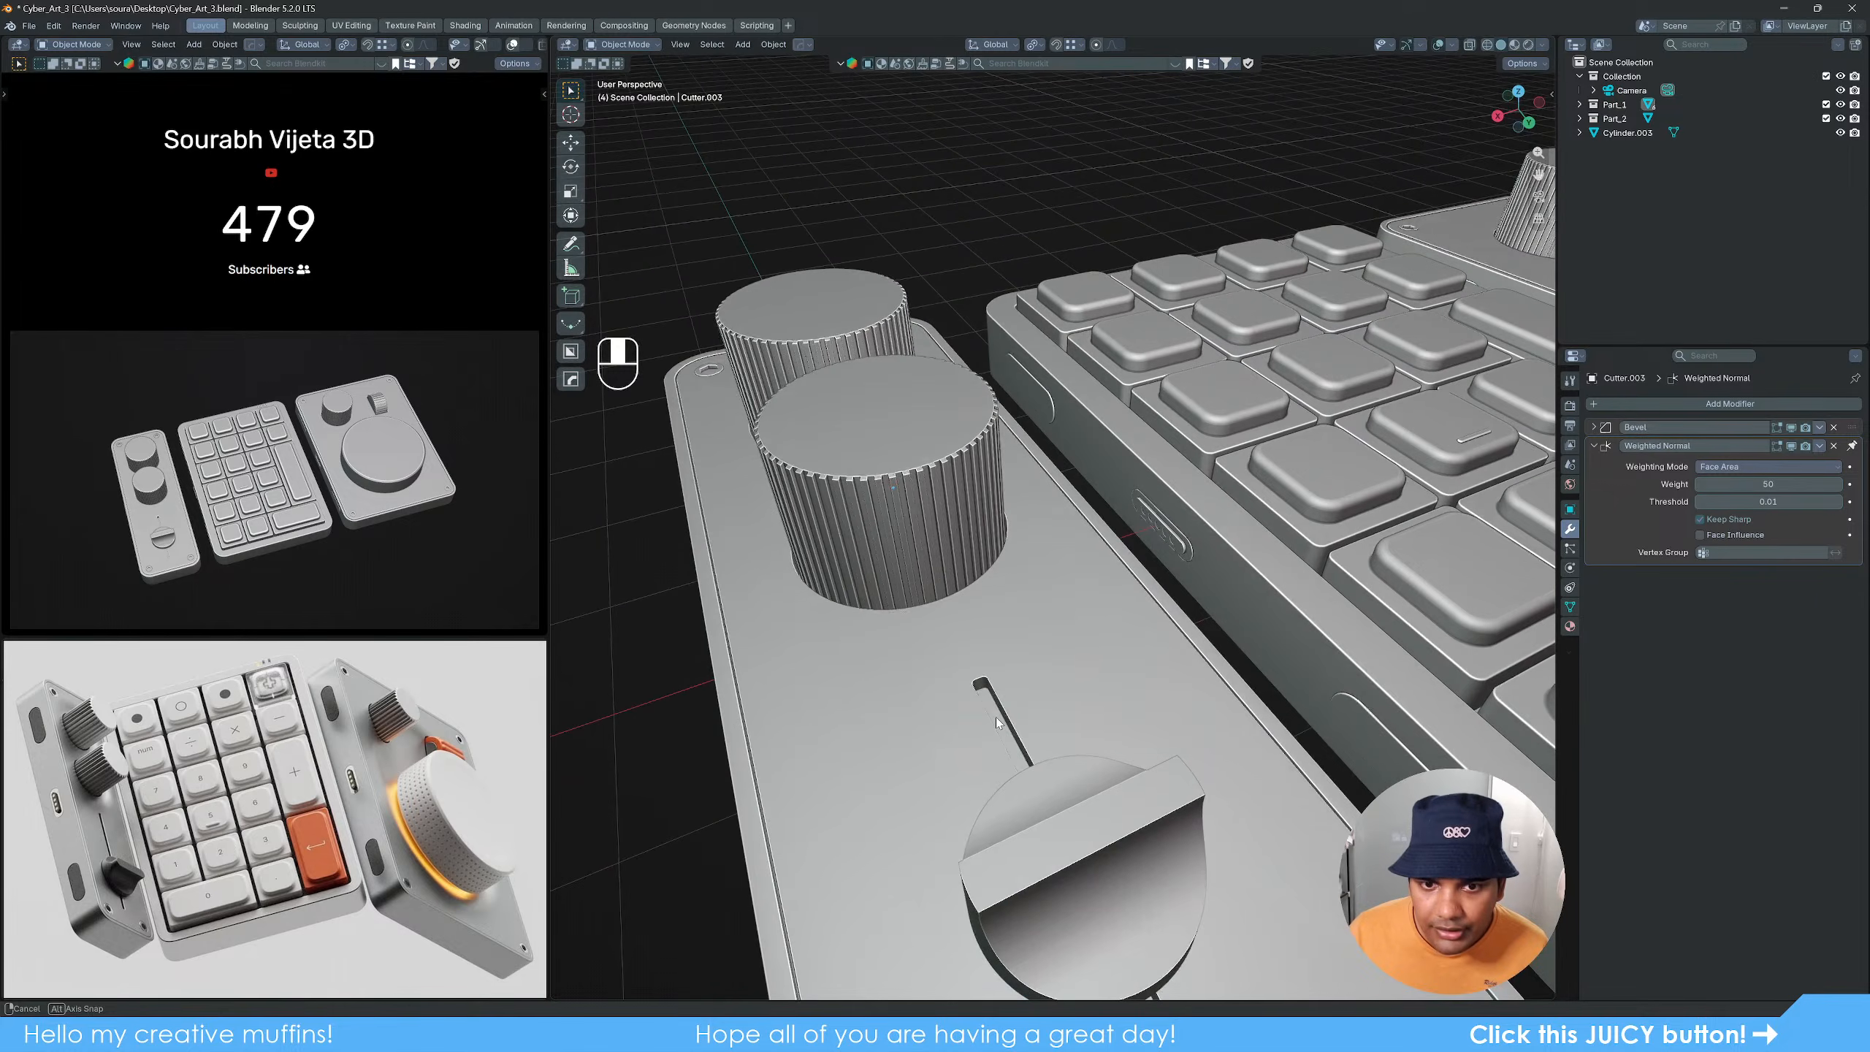
pyautogui.scroll(1, 997, 716)
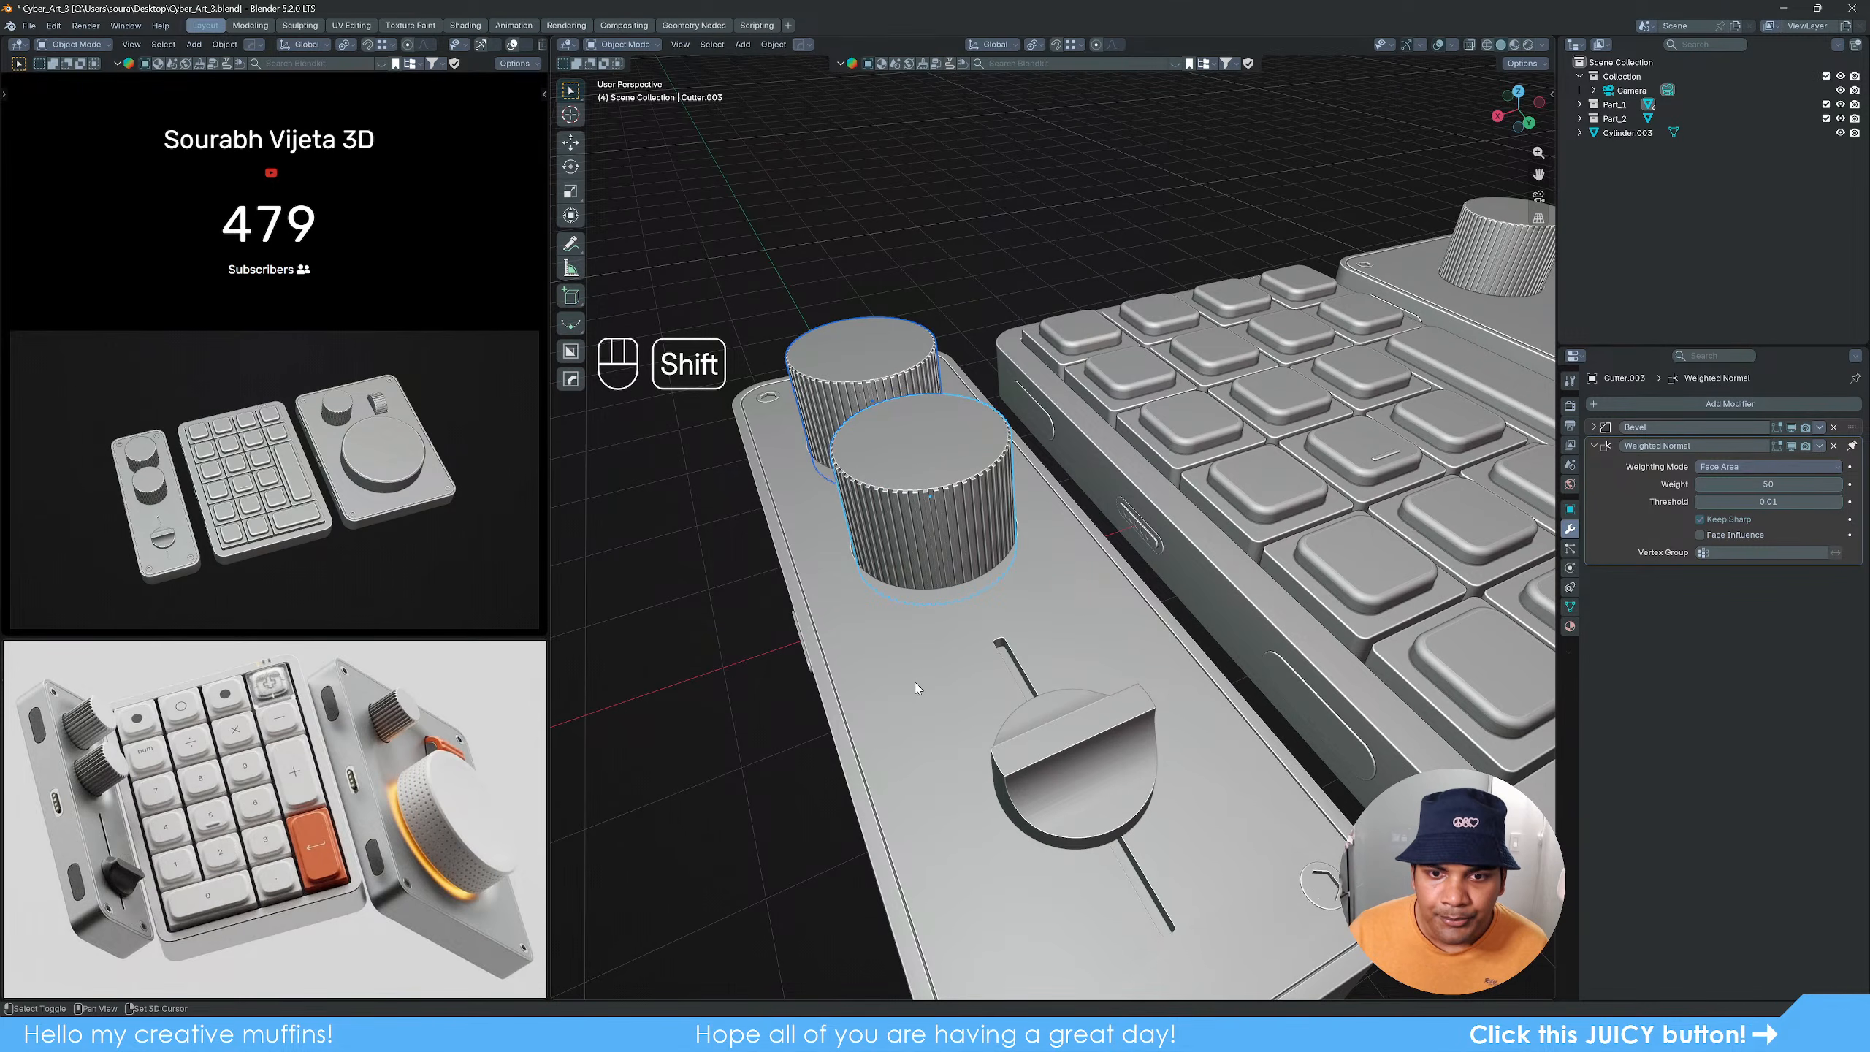
# Step: Apply the modifiers on all parts of the two-knob unit, with its body as the active object
pyautogui.keyDown('shift'); pyautogui.click(891, 470); pyautogui.keyUp('shift')
pyautogui.scroll(-4, 959, 642)
pyautogui.moveTo(949, 629); pyautogui.dragTo(825, 442, button='middle')
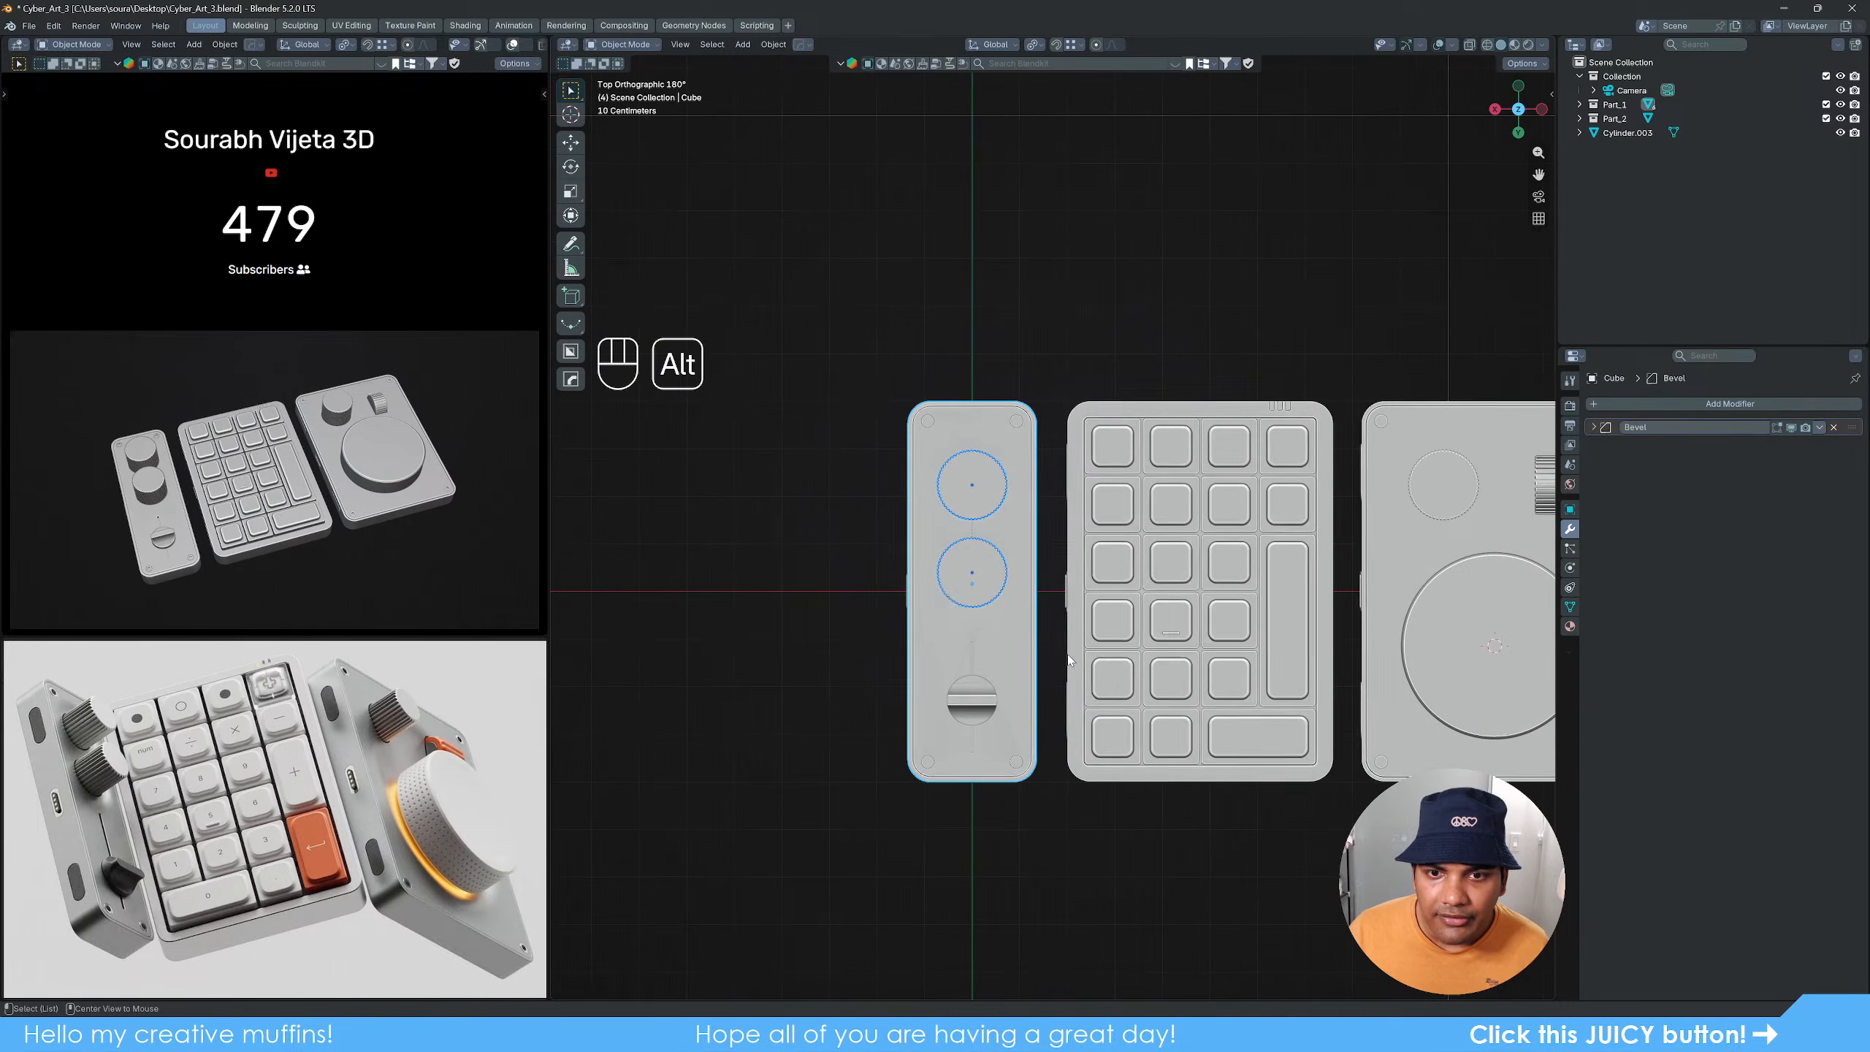
pyautogui.moveTo(856, 336); pyautogui.dragTo(1056, 800)
pyautogui.press('q')
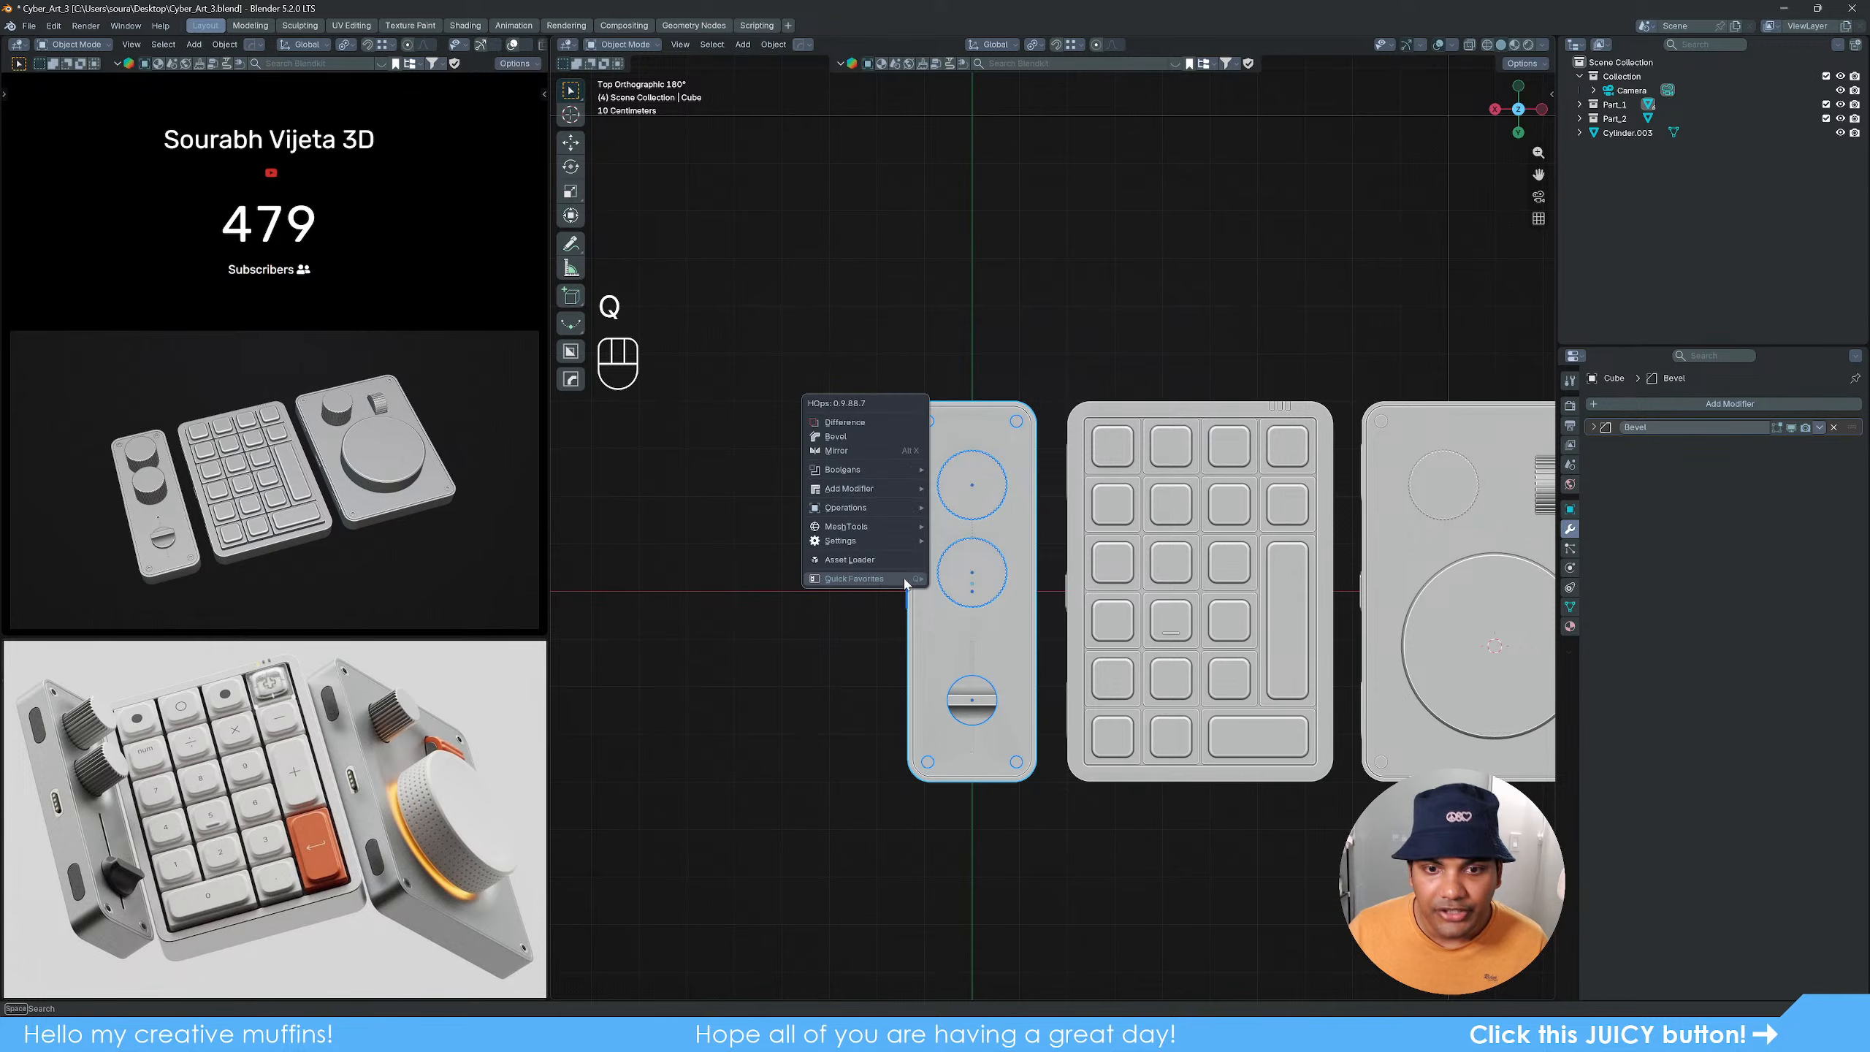
pyautogui.moveTo(857, 494)
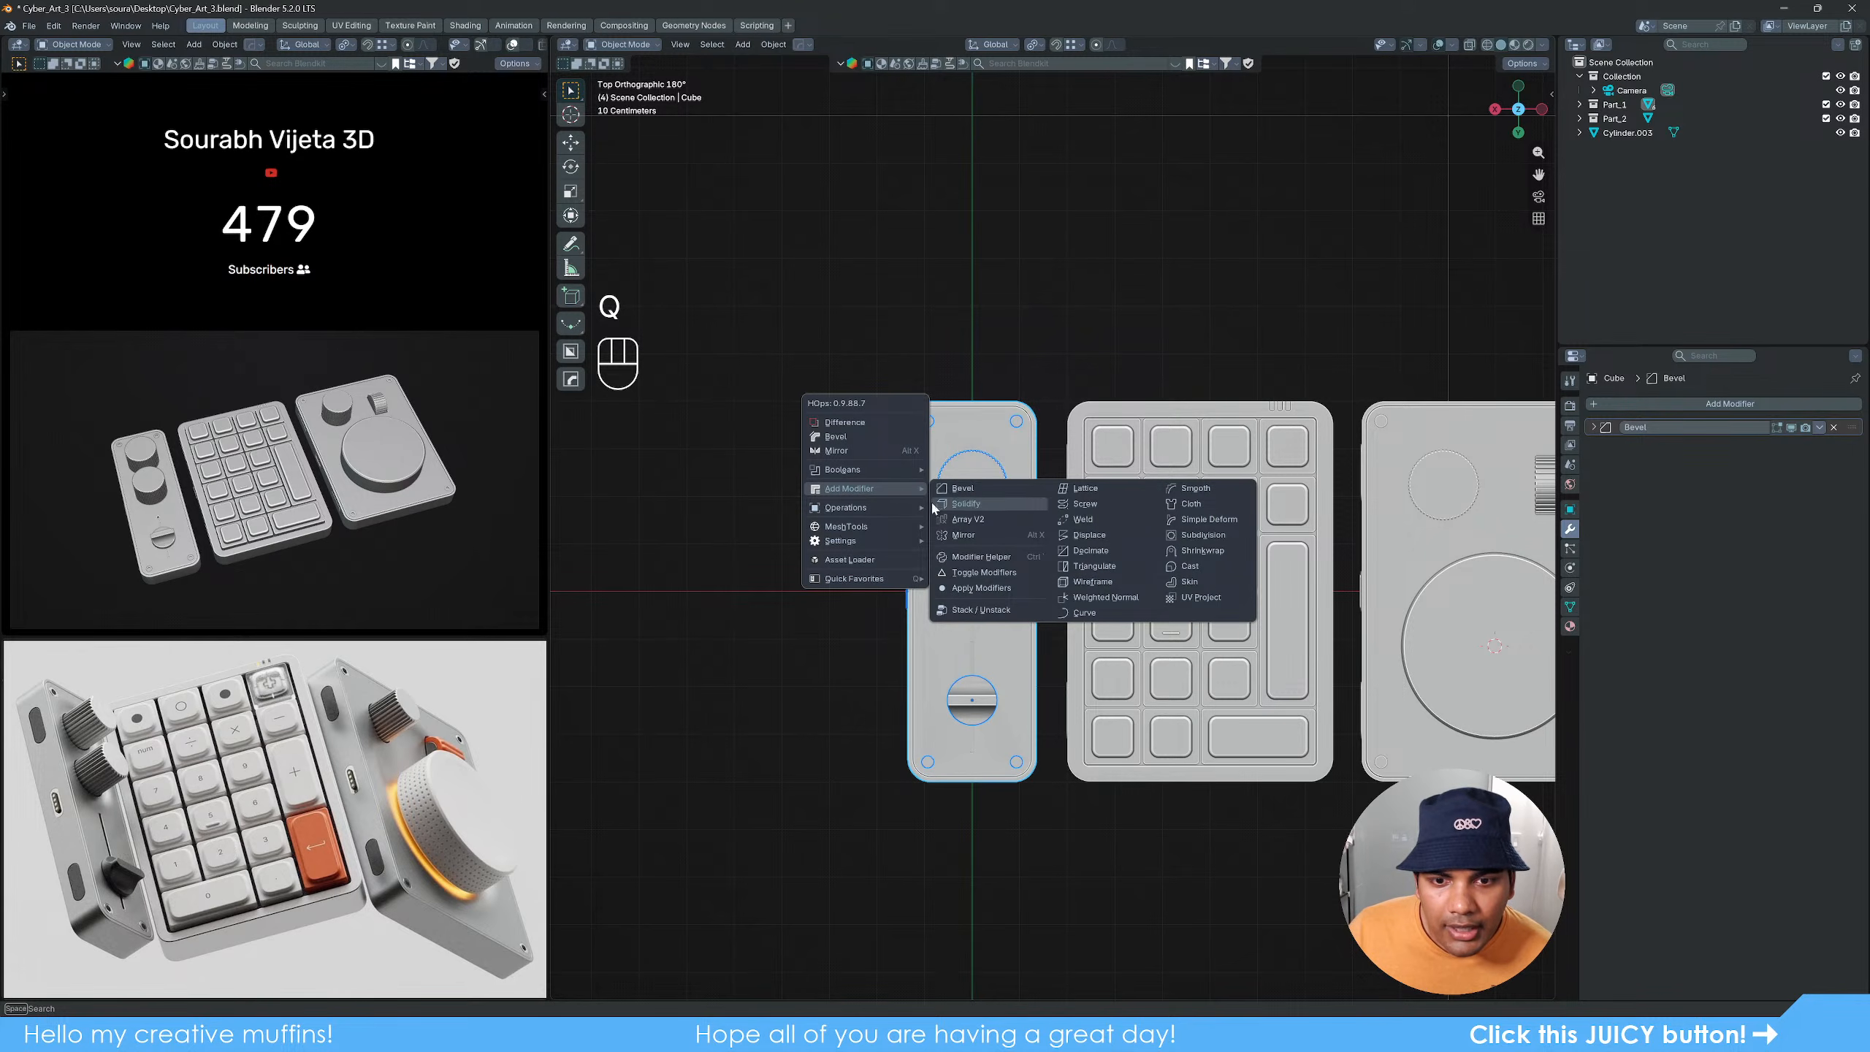
pyautogui.click(982, 588)
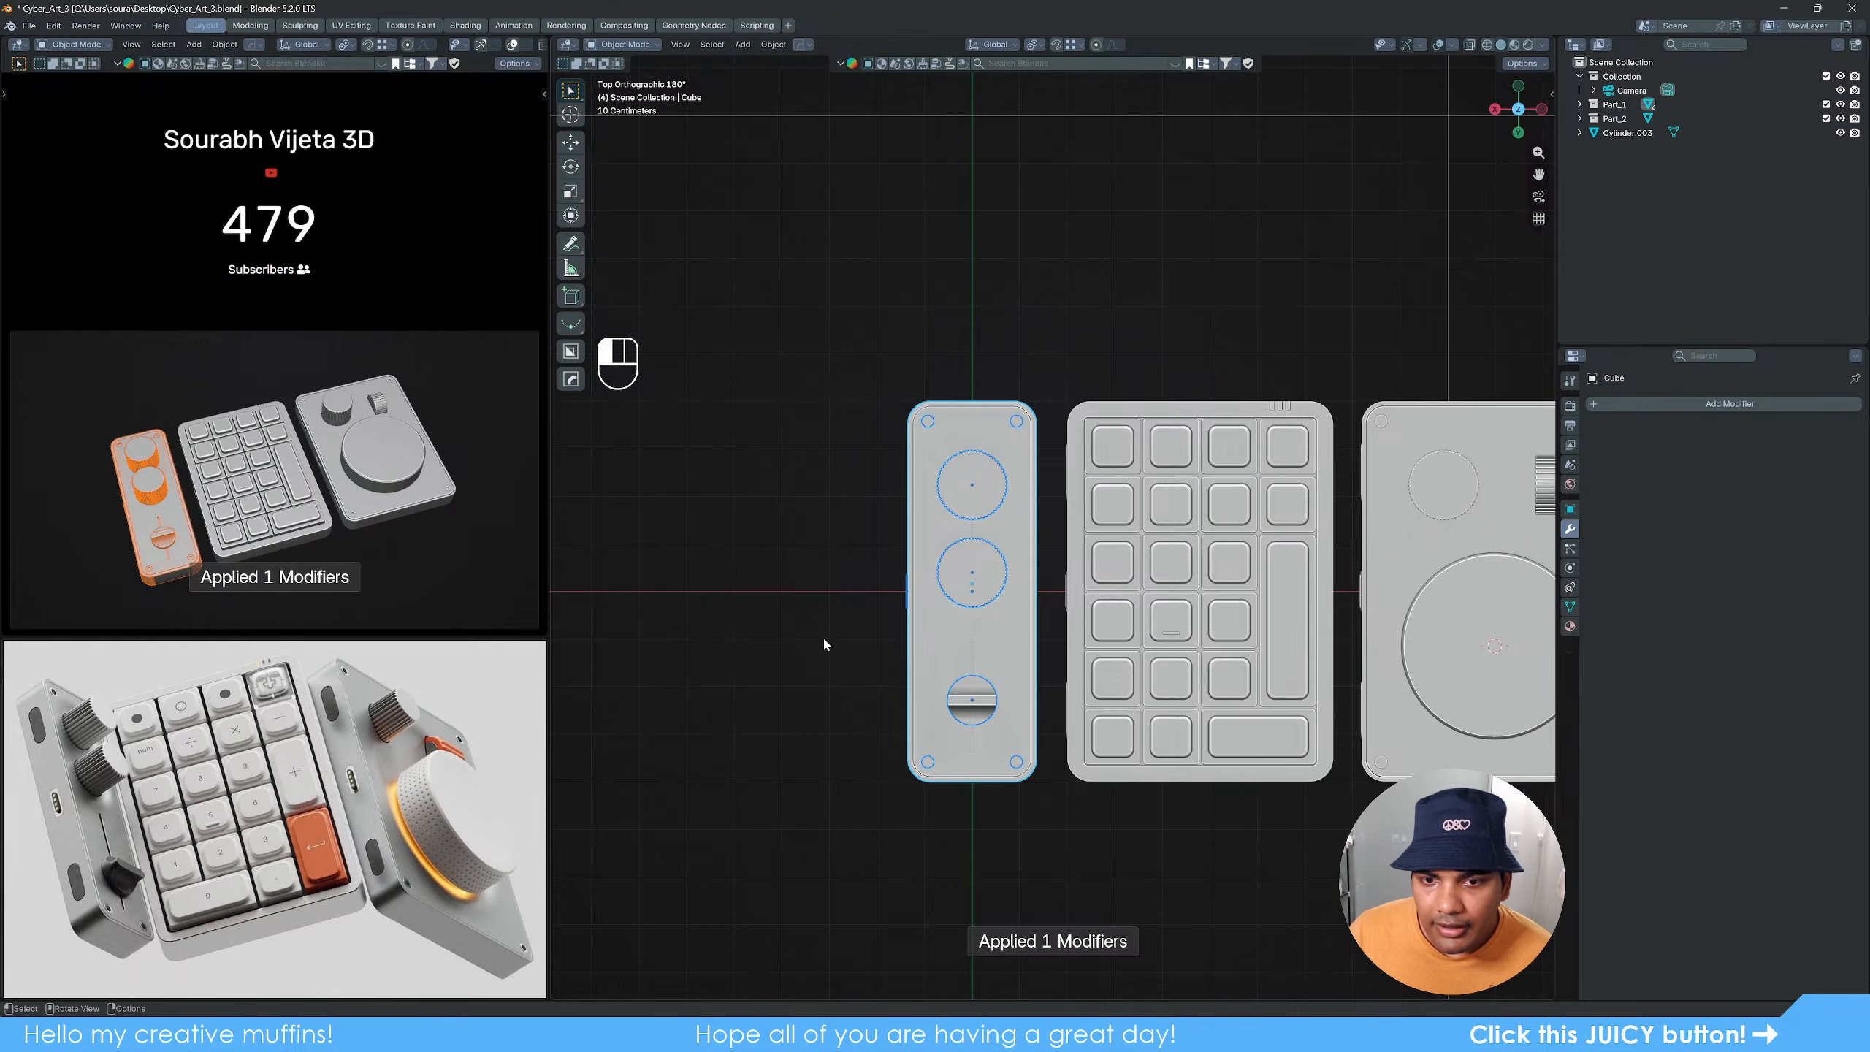
# Step: Join all parts of the two-knob unit into one object, with the front knob as the active object
pyautogui.moveTo(825, 643); pyautogui.dragTo(1105, 589, button='middle')
pyautogui.moveTo(815, 314); pyautogui.dragTo(1058, 836)
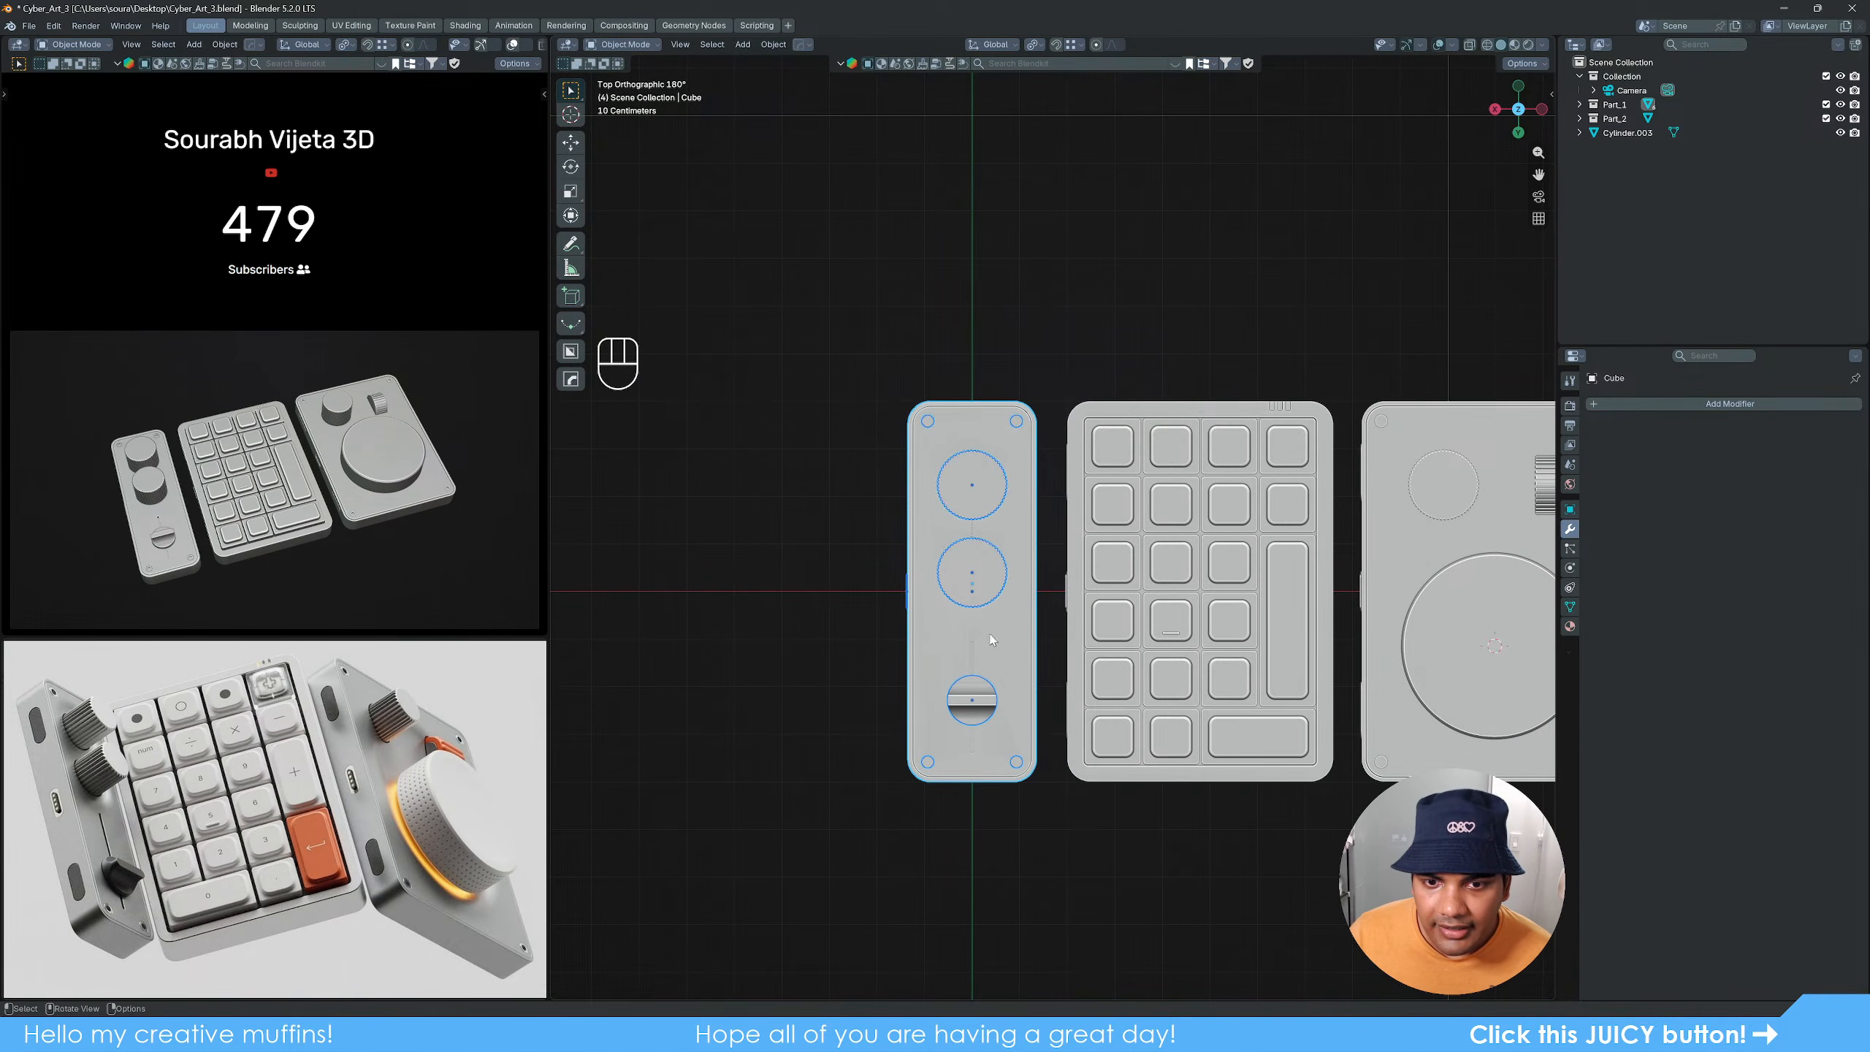
pyautogui.keyDown('shift'); pyautogui.click(1013, 683); pyautogui.keyUp('shift')
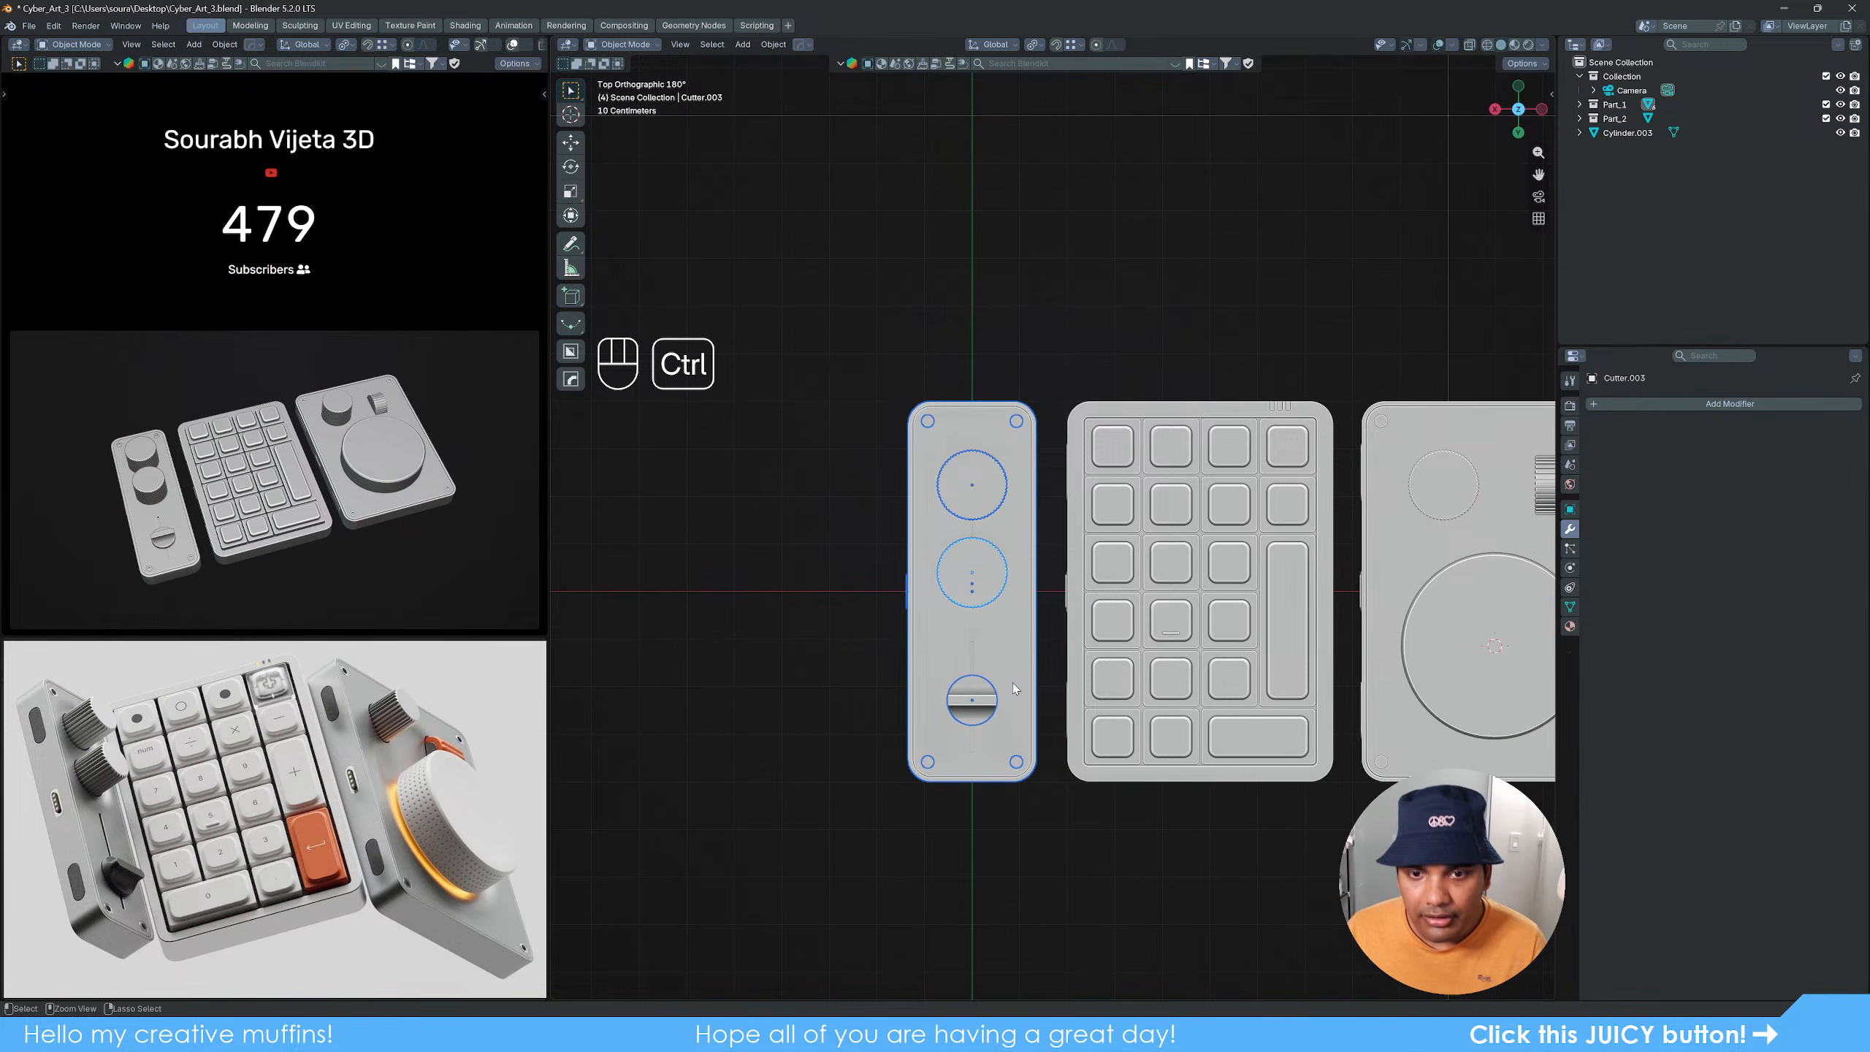
pyautogui.hotkey('ctrl', 'j')
pyautogui.moveTo(1118, 857); pyautogui.dragTo(1188, 700, button='middle')
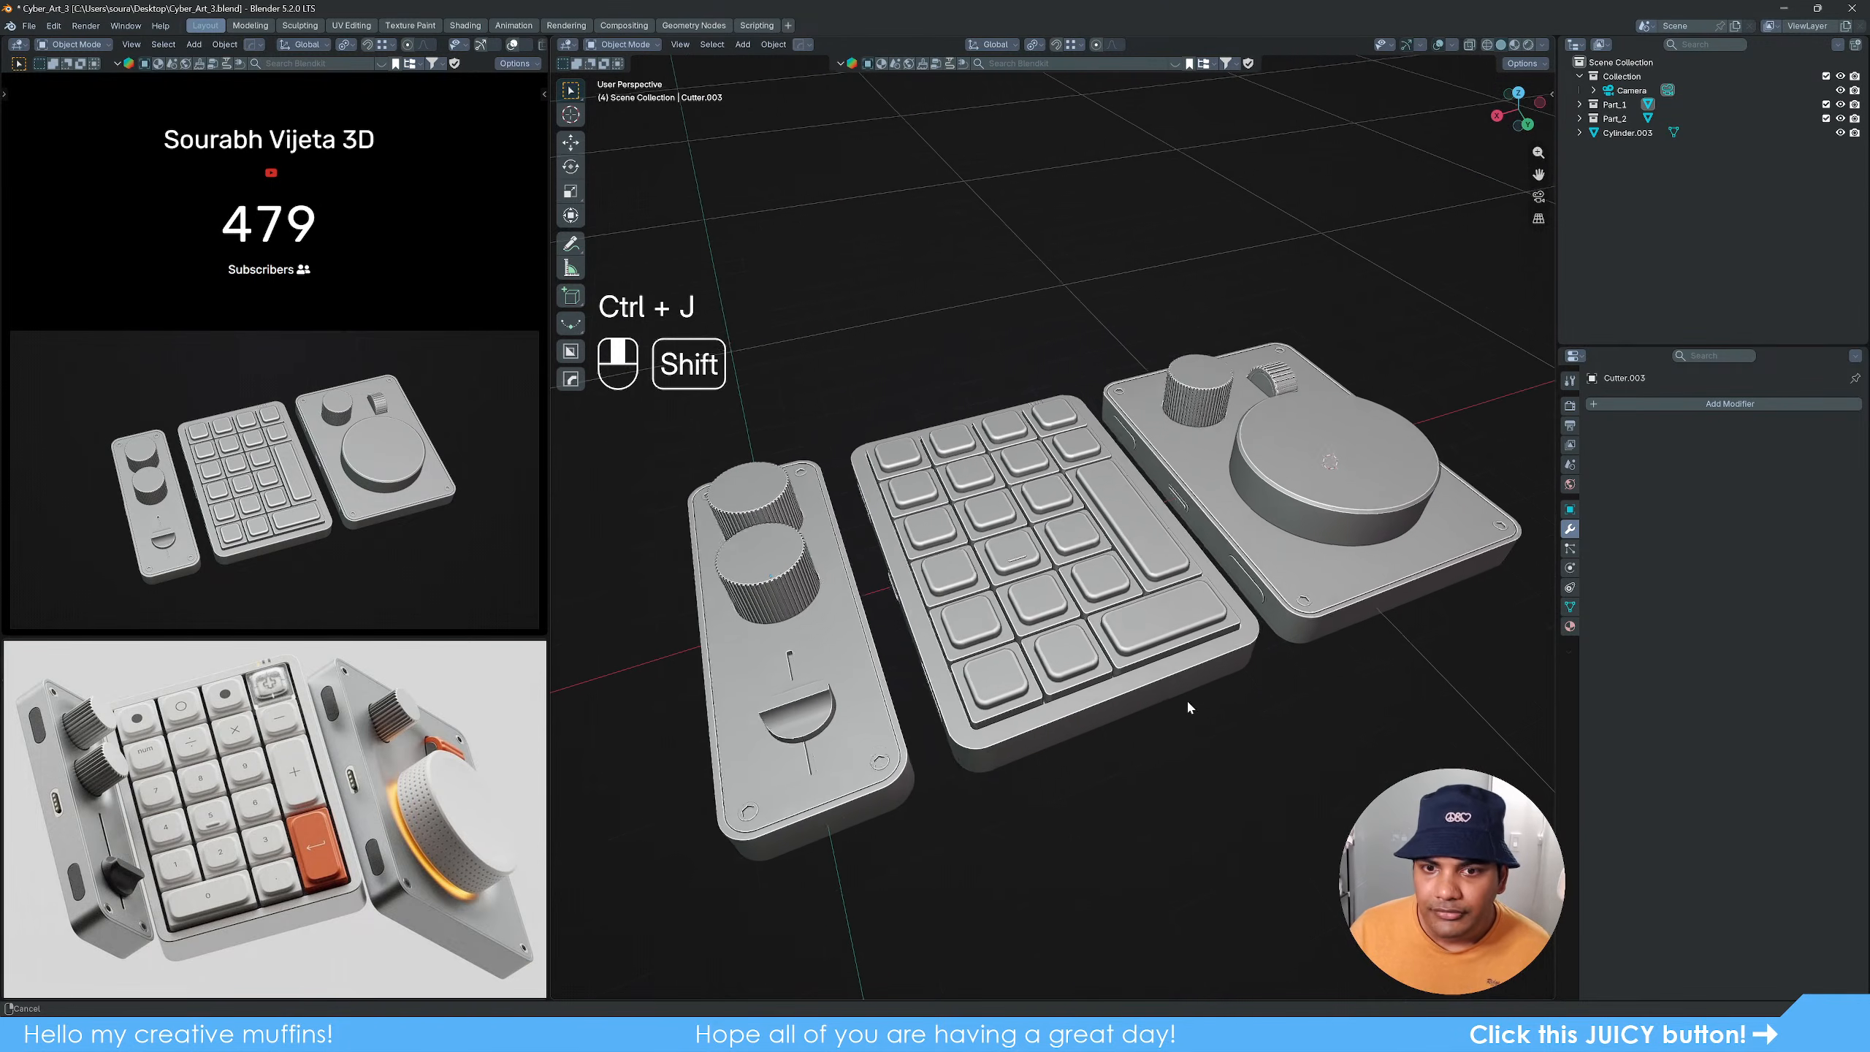
# Step: Select the three joined units, including those inside Part_1 and Part_2, and move them to the Scene Collection
pyautogui.click(1581, 104)
pyautogui.click(1579, 133)
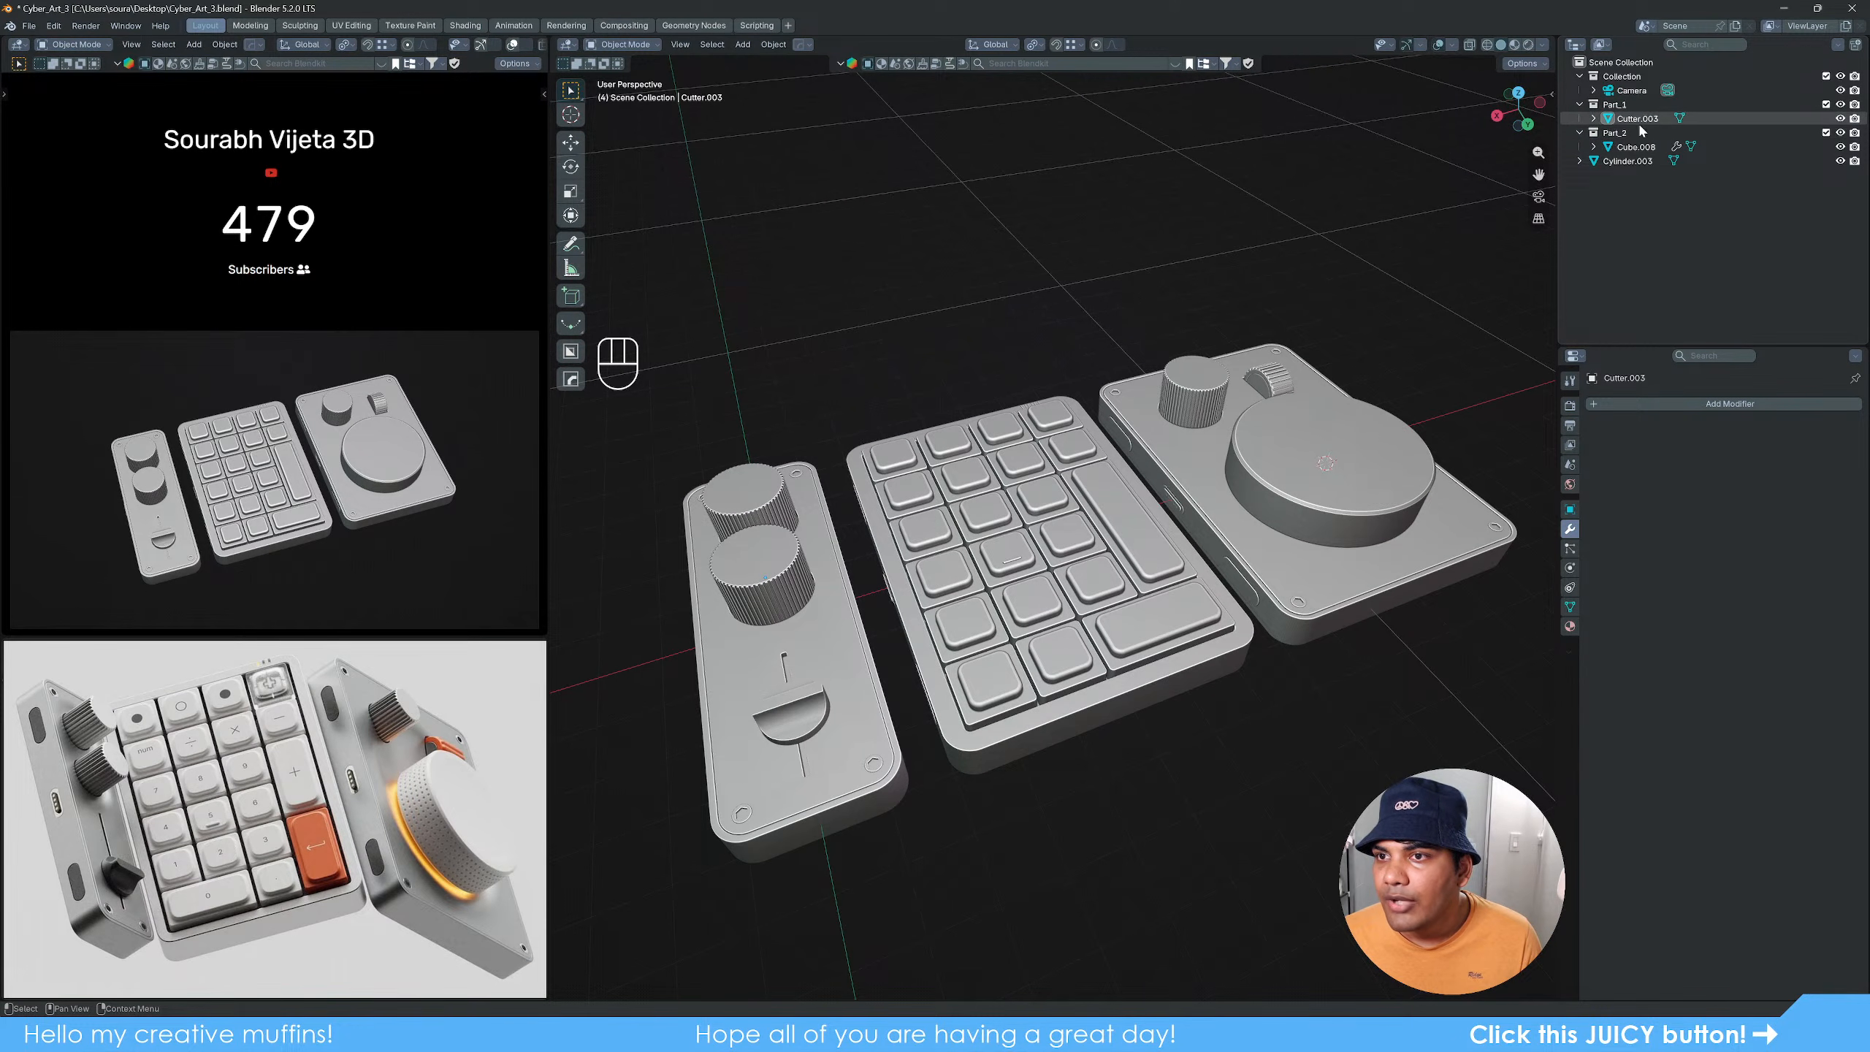
pyautogui.click(1635, 147)
pyautogui.keyDown('shift'); pyautogui.click(1641, 161); pyautogui.keyUp('shift')
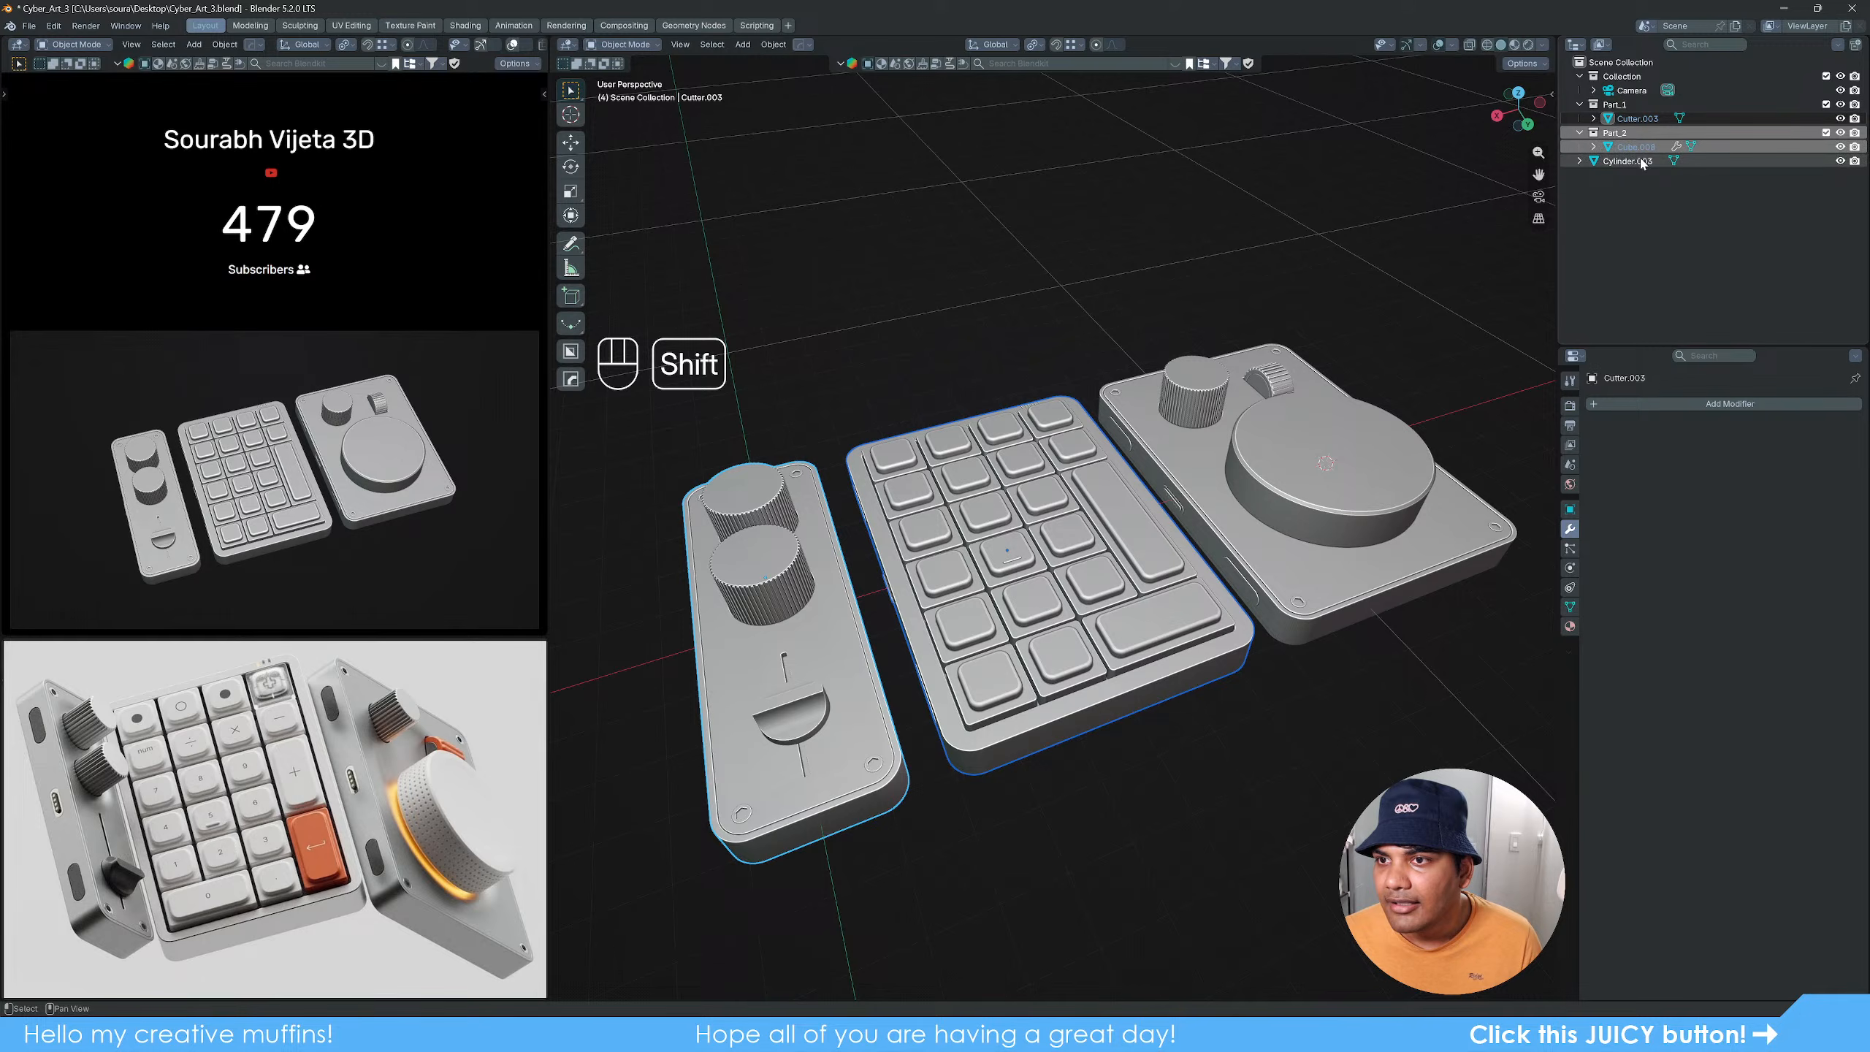
pyautogui.click(1639, 120)
pyautogui.keyDown('ctrl'); pyautogui.click(1636, 147); pyautogui.keyUp('ctrl')
pyautogui.keyDown('ctrl'); pyautogui.click(1628, 161); pyautogui.keyUp('ctrl')
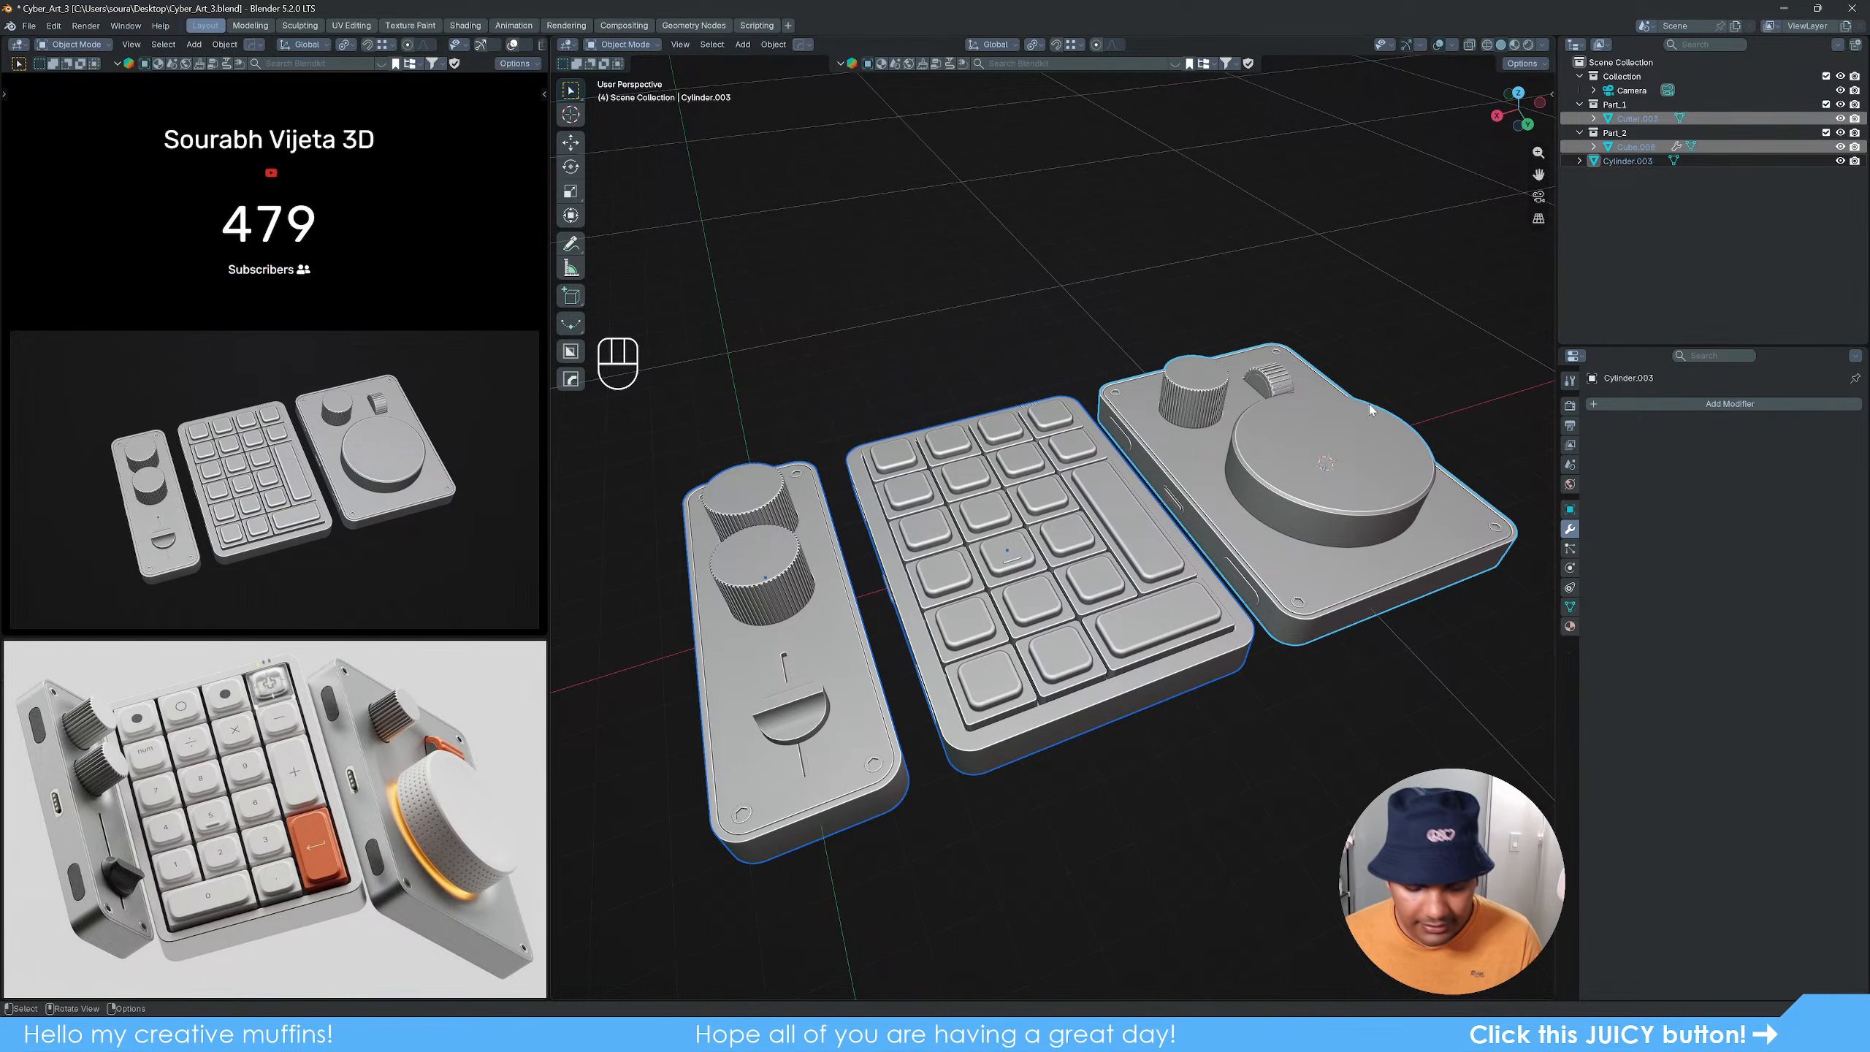
pyautogui.press('m')
pyautogui.click(1267, 575)
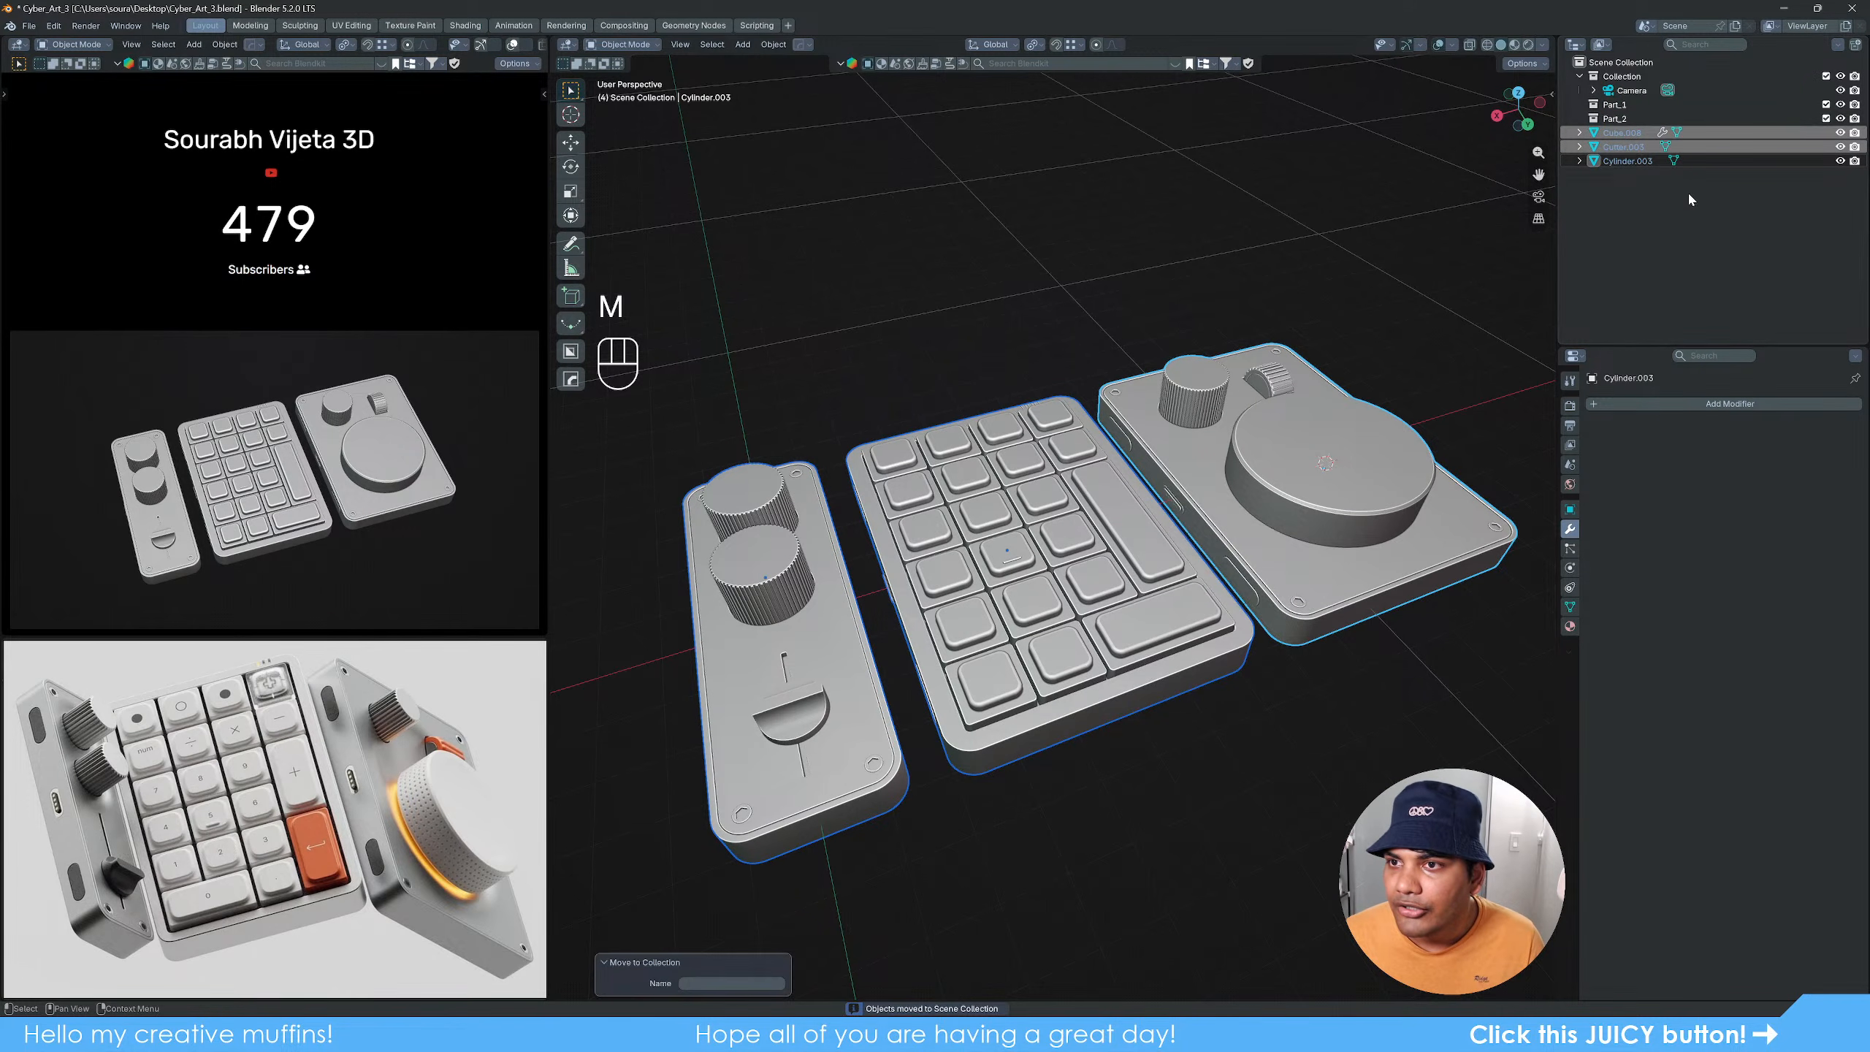
# Step: Delete the empty Part_1 and Part_2 collections together with their hierarchy
pyautogui.keyDown('shift'); pyautogui.click(1620, 105); pyautogui.keyUp('shift')
pyautogui.rightClick(1612, 114)
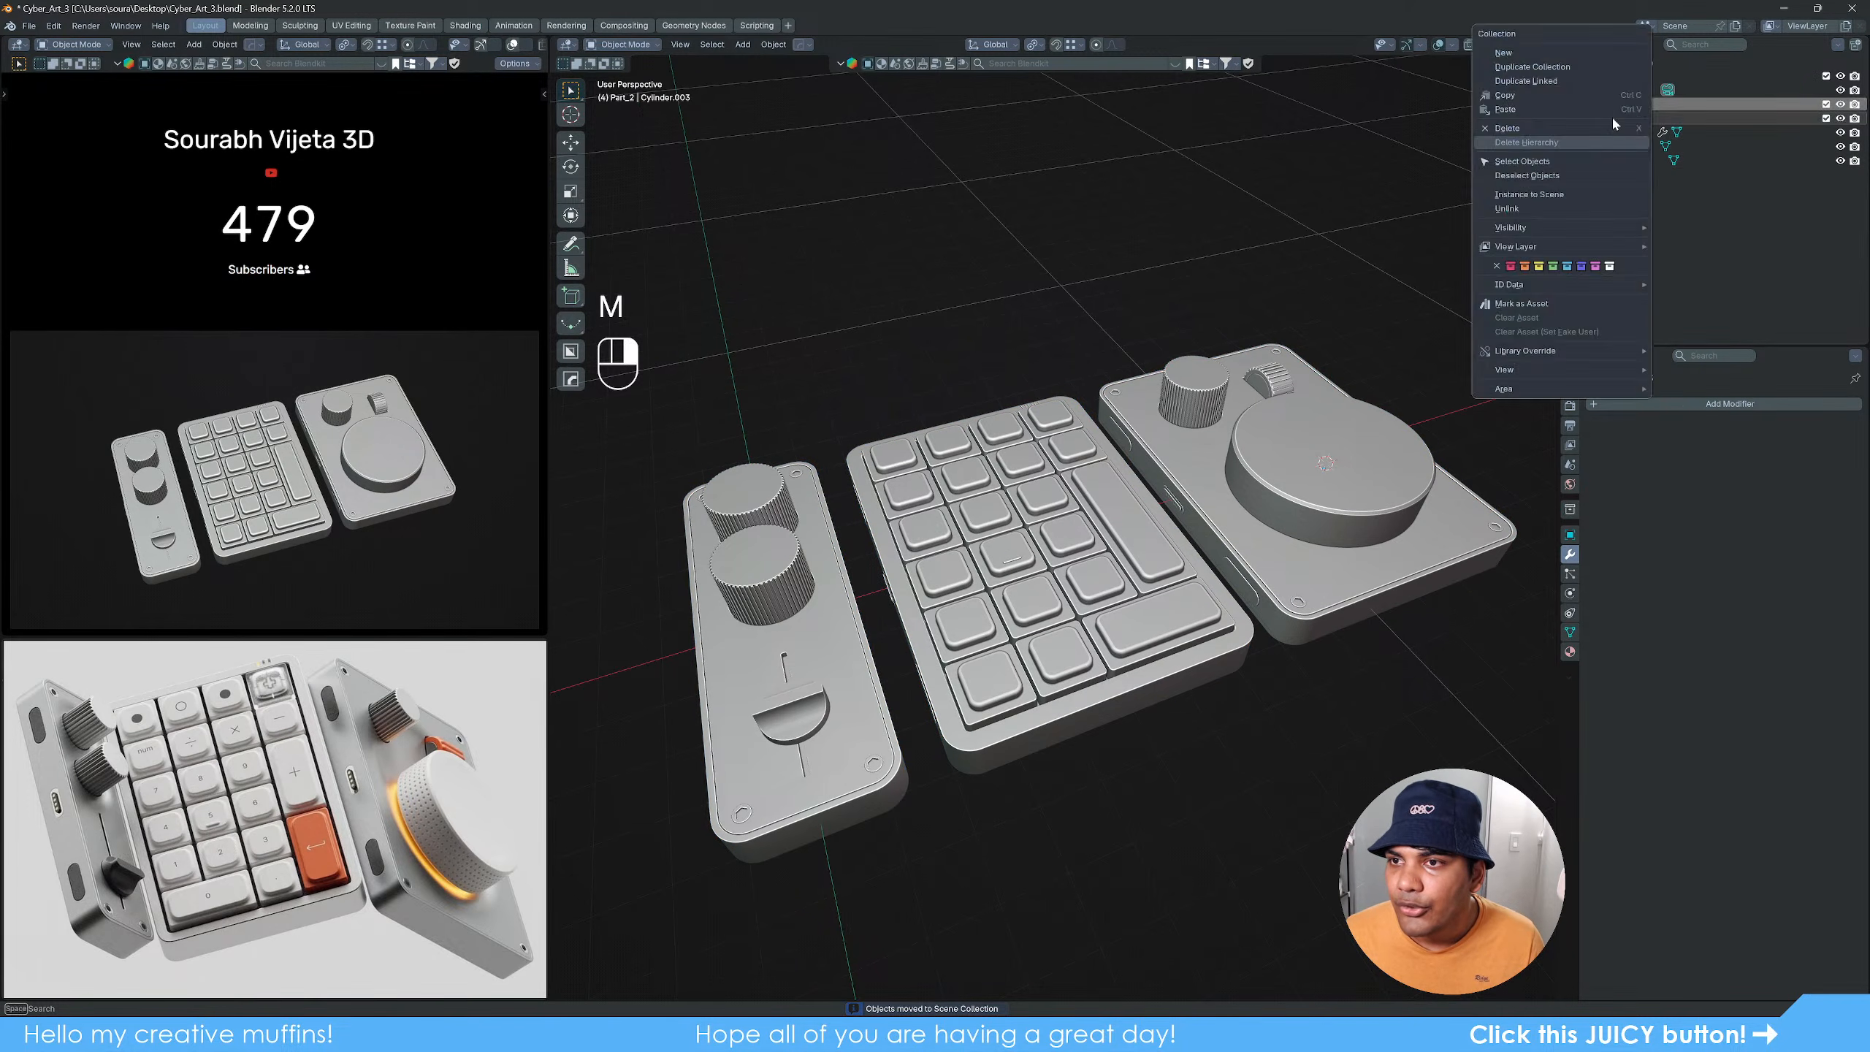
pyautogui.click(1563, 140)
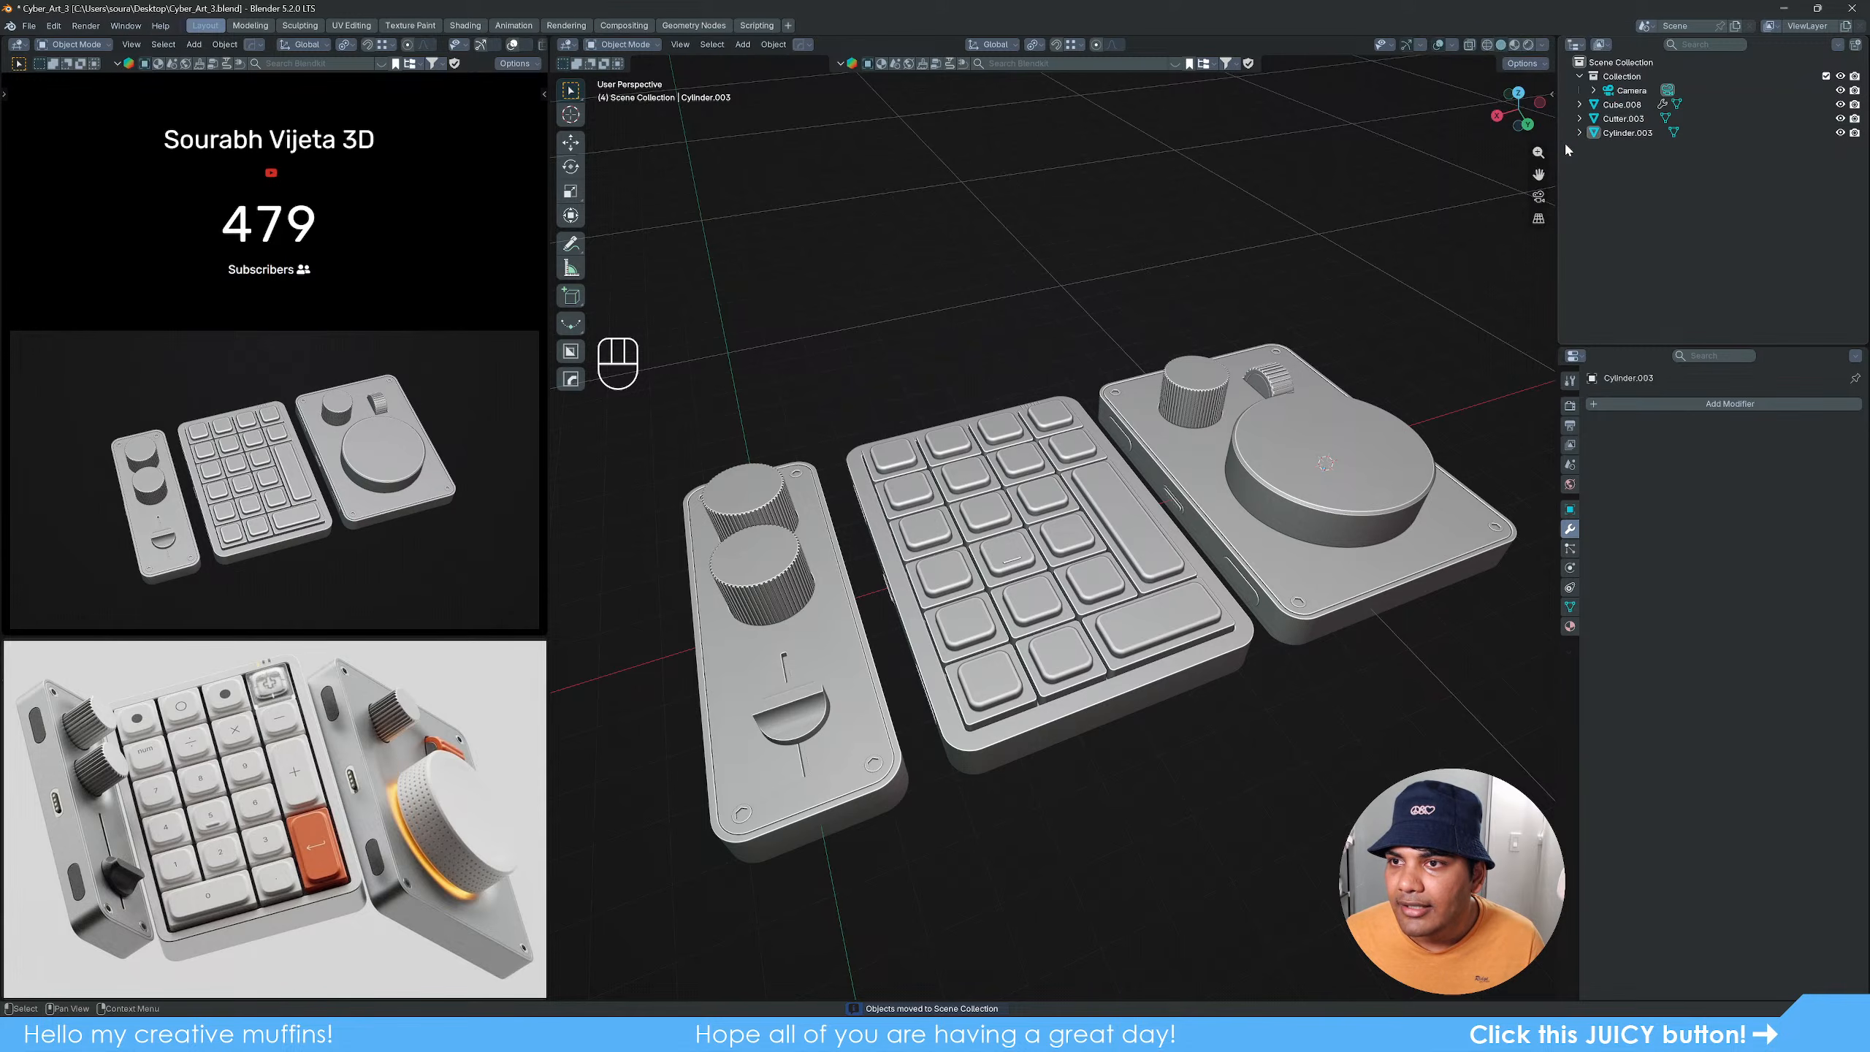
# Step: Rename the joined two-knob unit to Part1
pyautogui.click(847, 696)
pyautogui.press('F2')
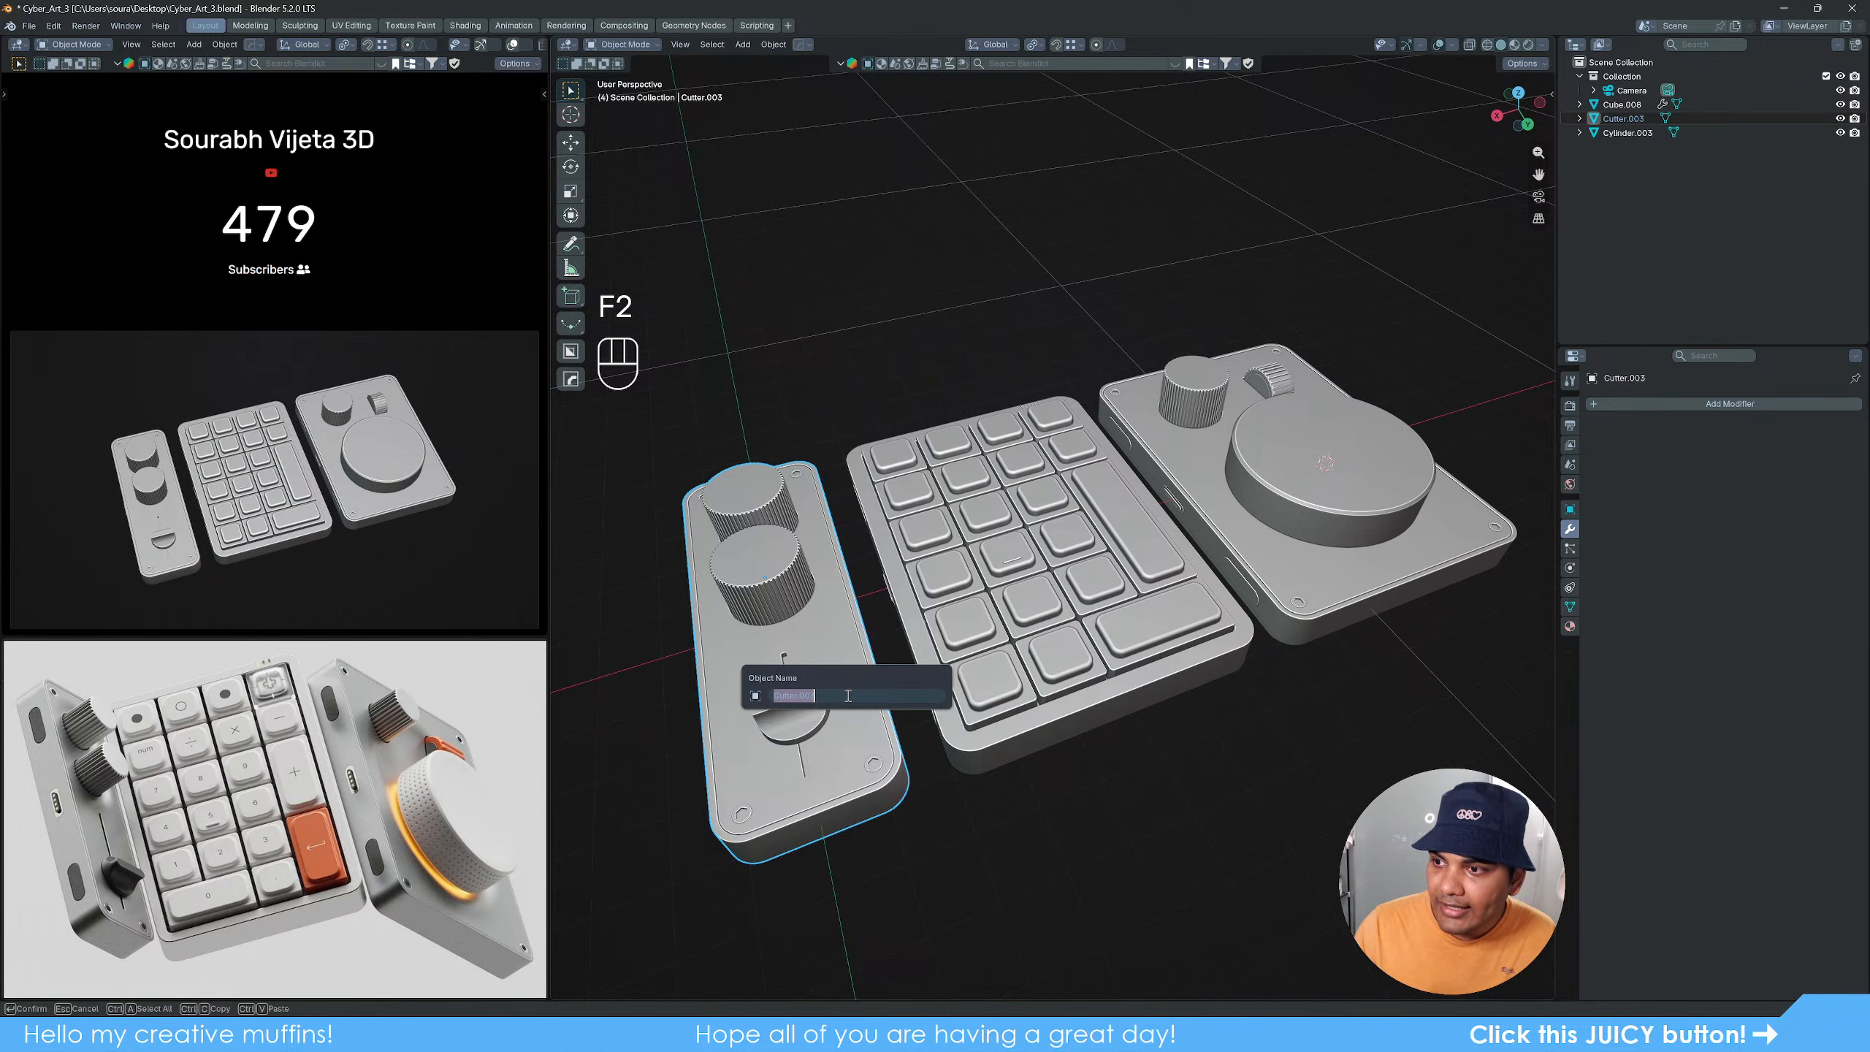
pyautogui.write('F')
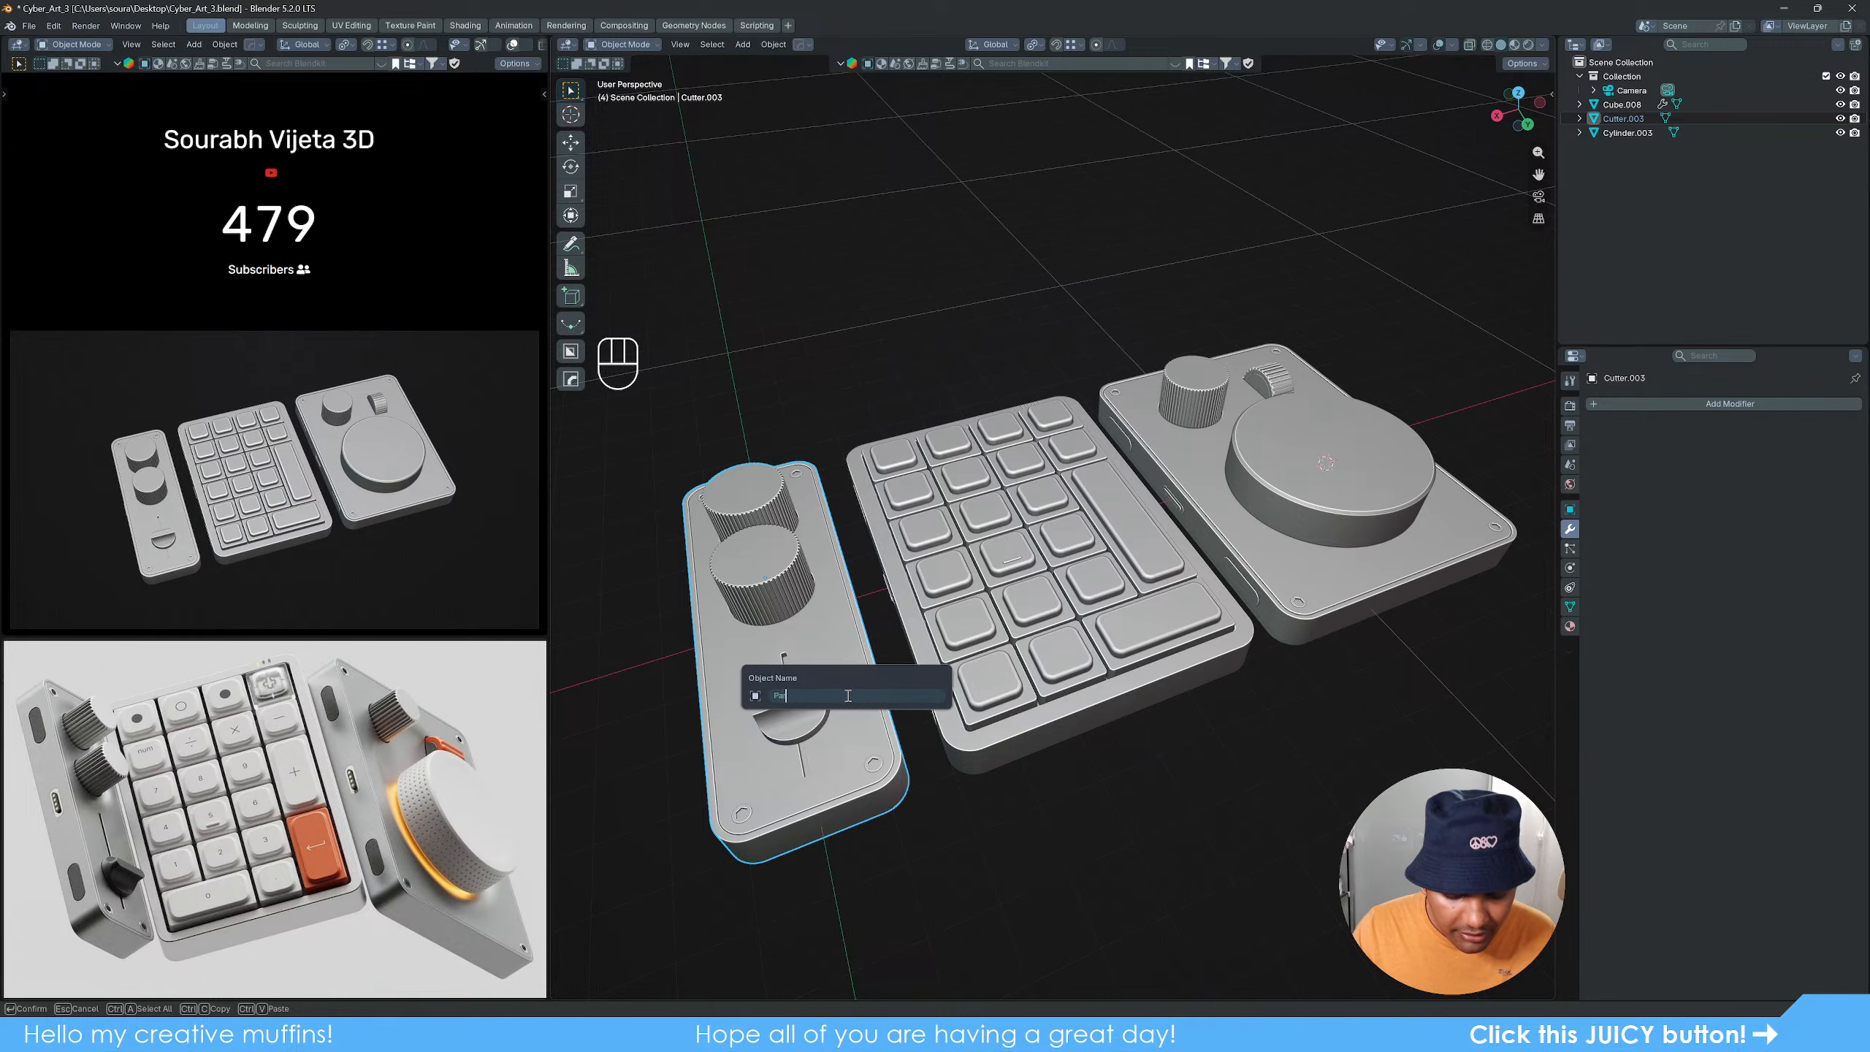
pyautogui.write('art1')
pyautogui.press('Return')
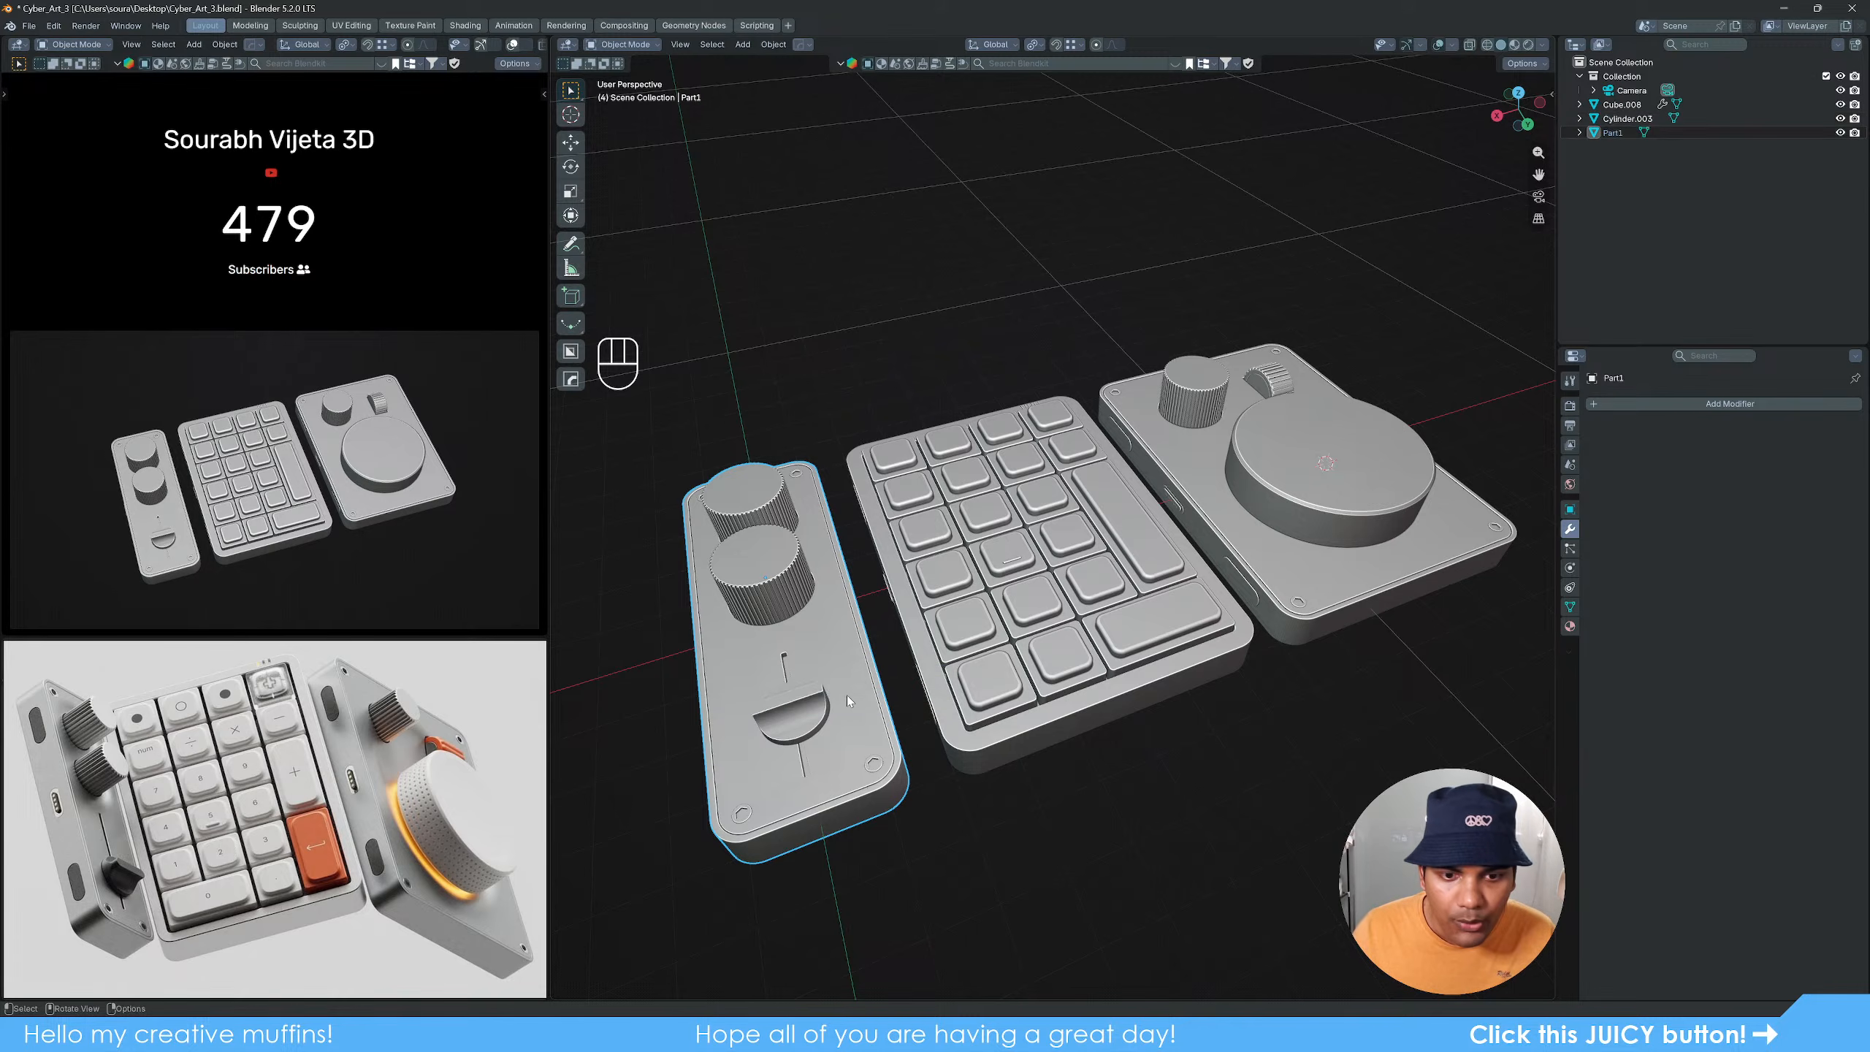
# Step: Rename the joined keypad object to Part2
pyautogui.click(1087, 663)
pyautogui.press('F2')
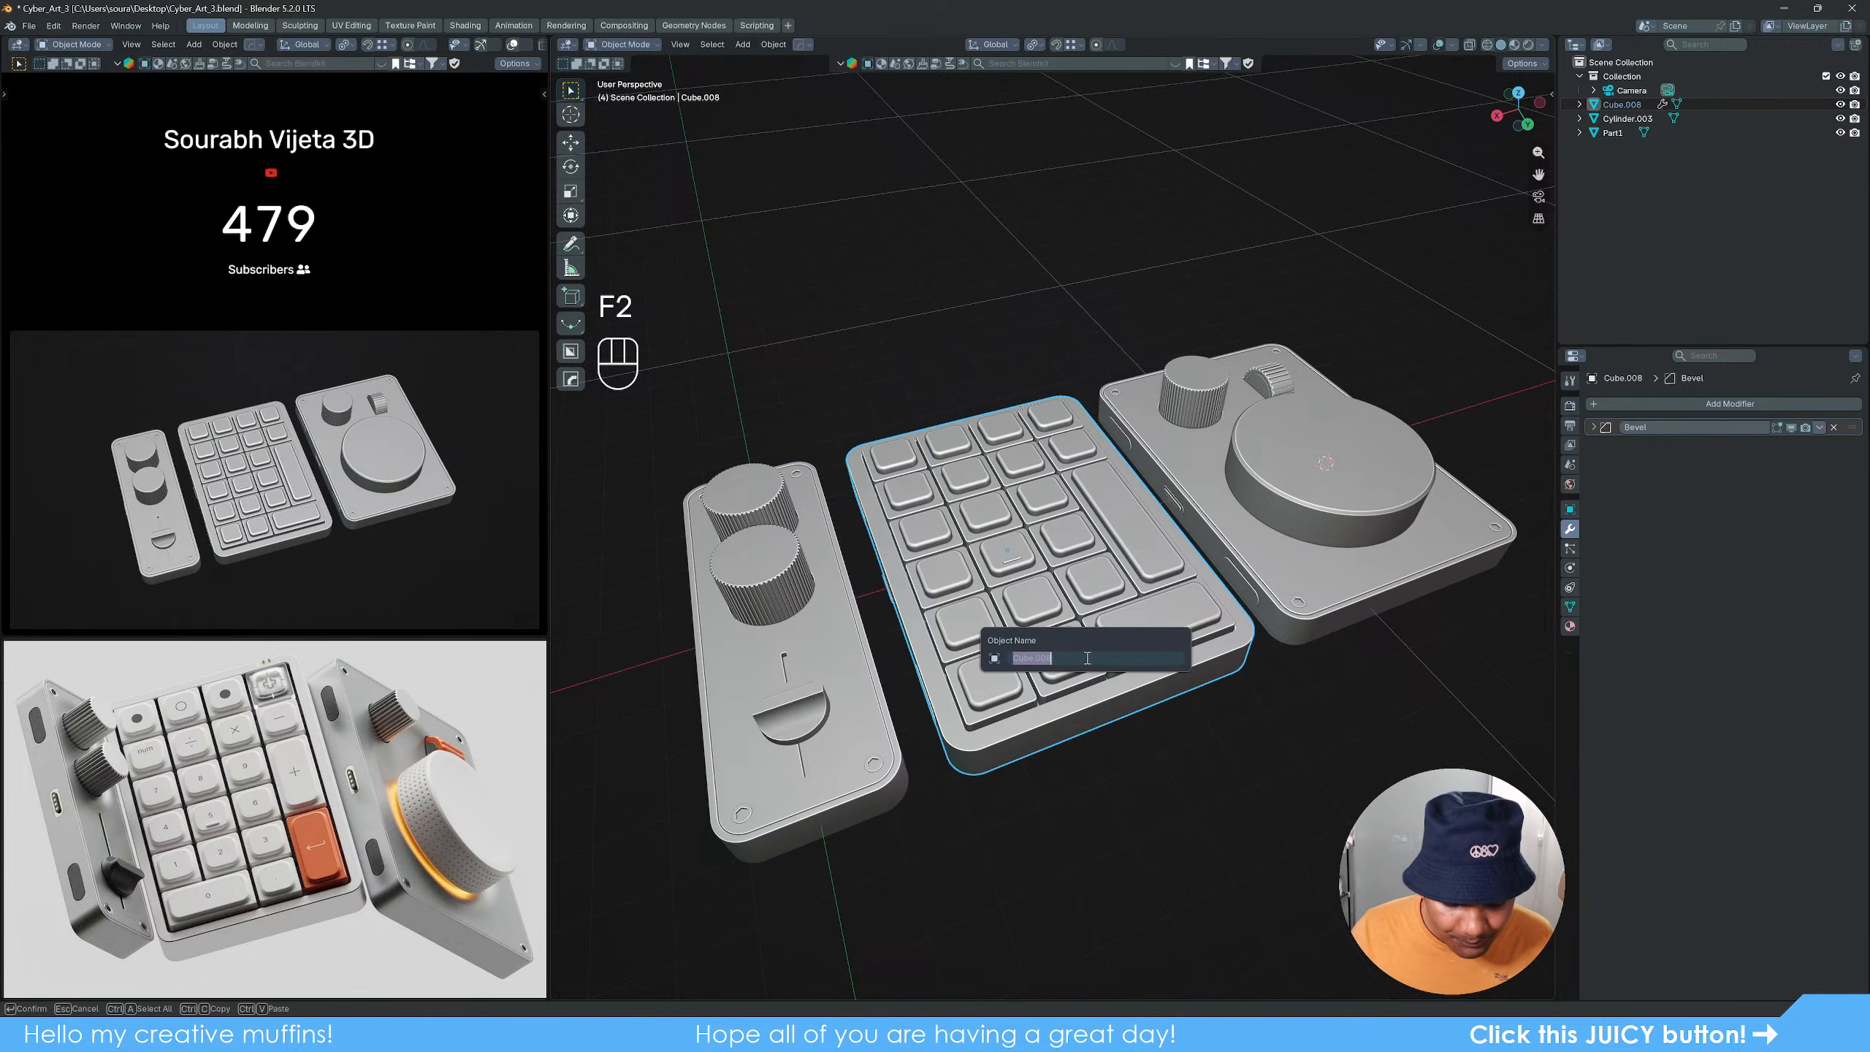
pyautogui.write('Part2')
pyautogui.press('Return')
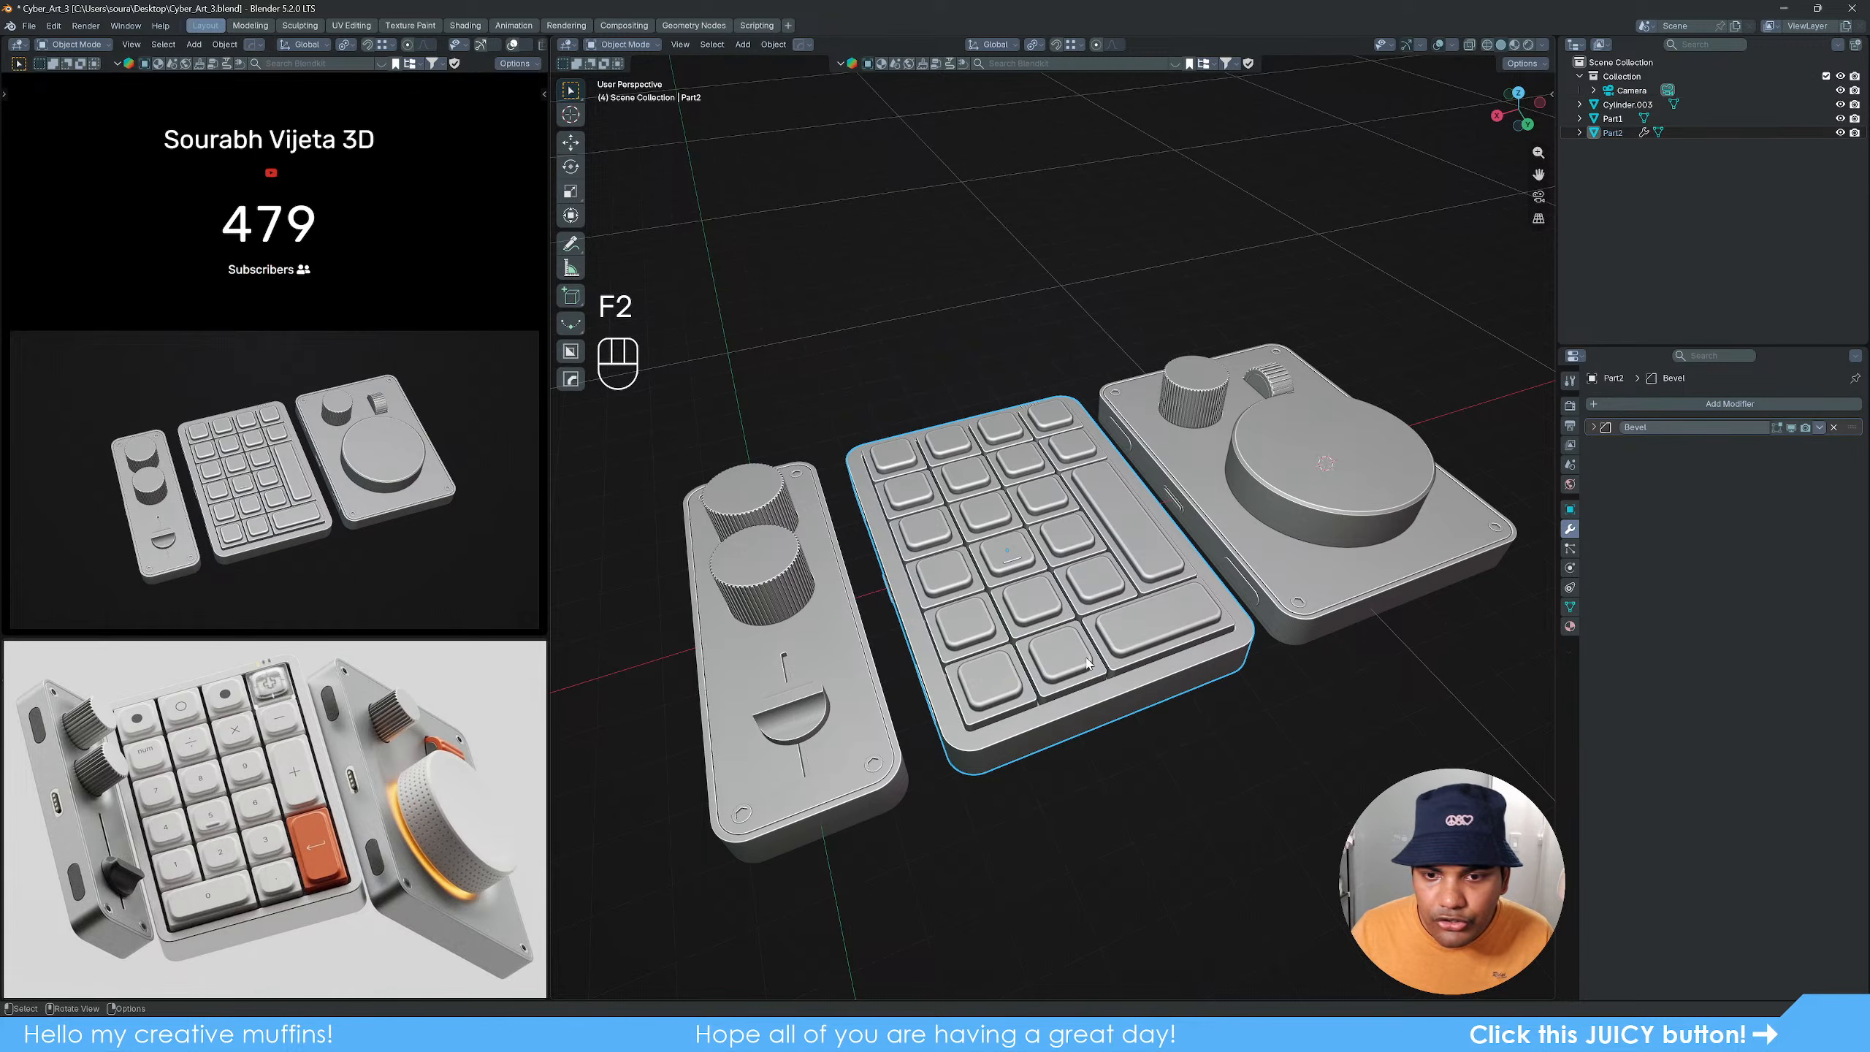
# Step: Rename the joined dial unit to Part3, then deselect it and save the file
pyautogui.click(1295, 543)
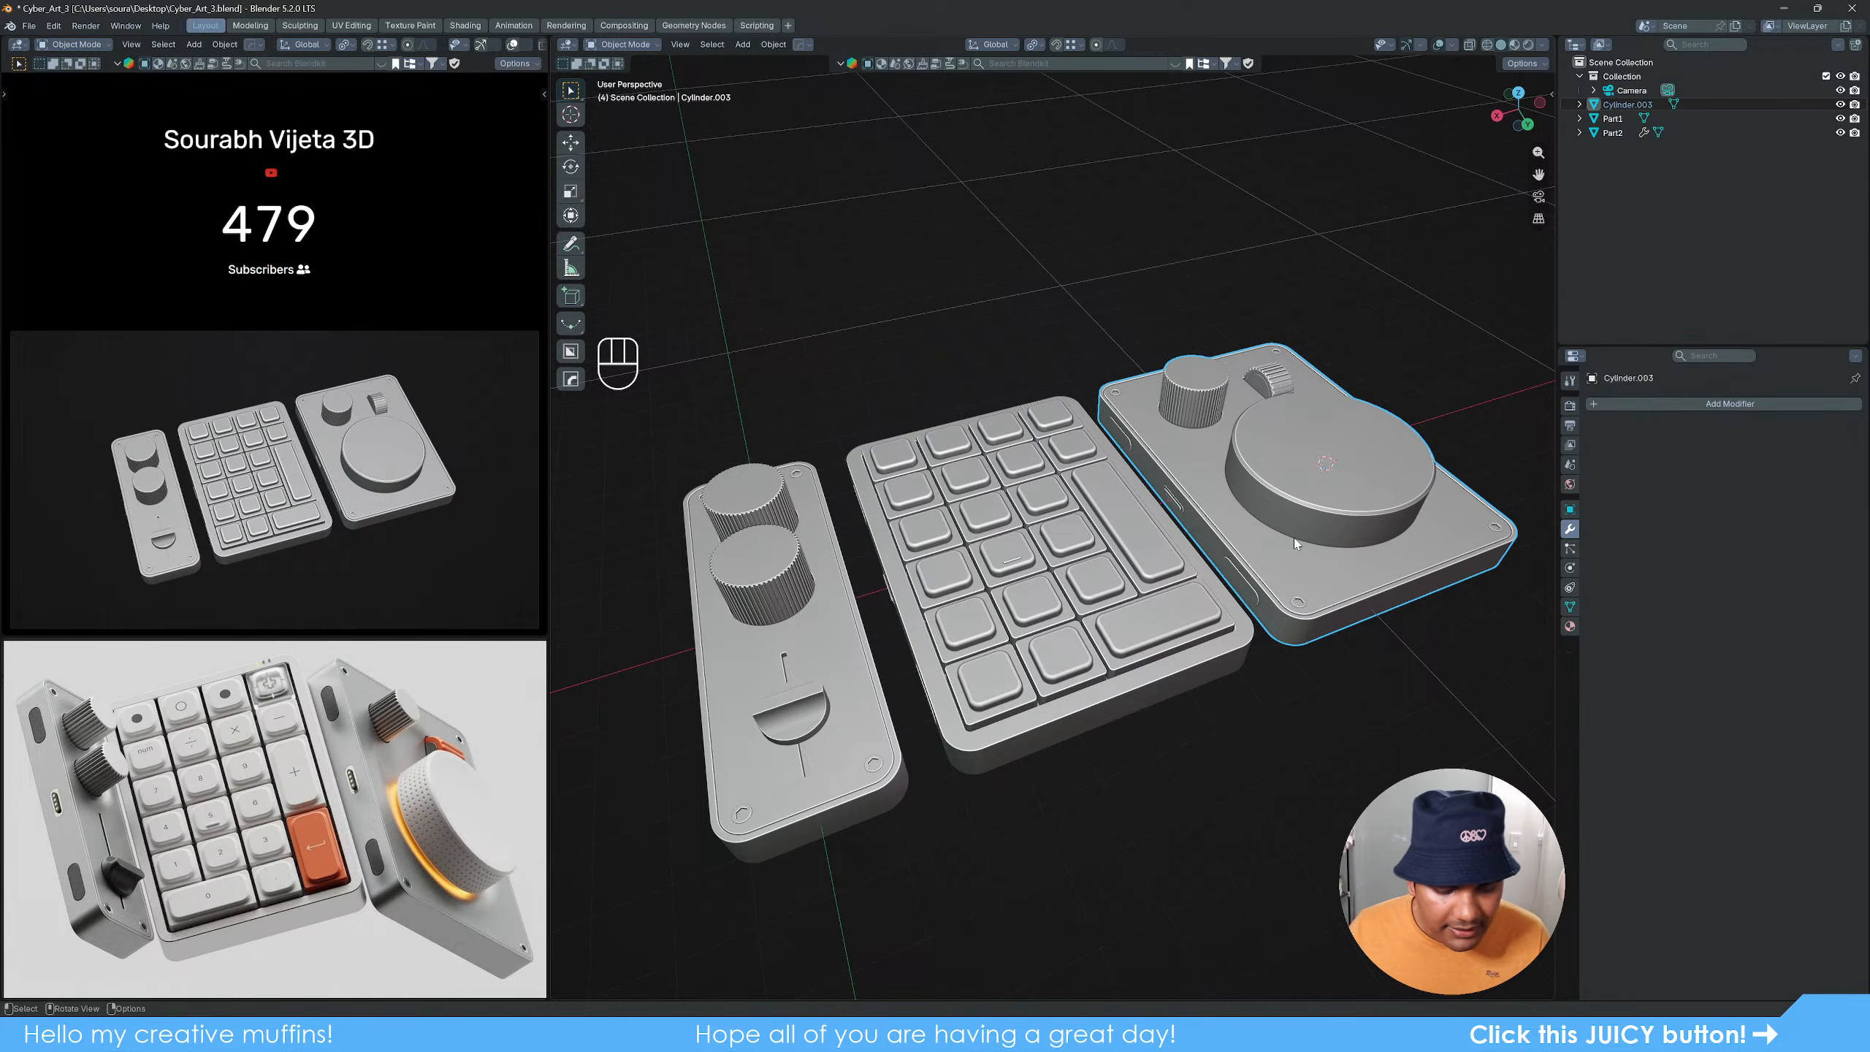
pyautogui.press('F2')
pyautogui.write('Part3')
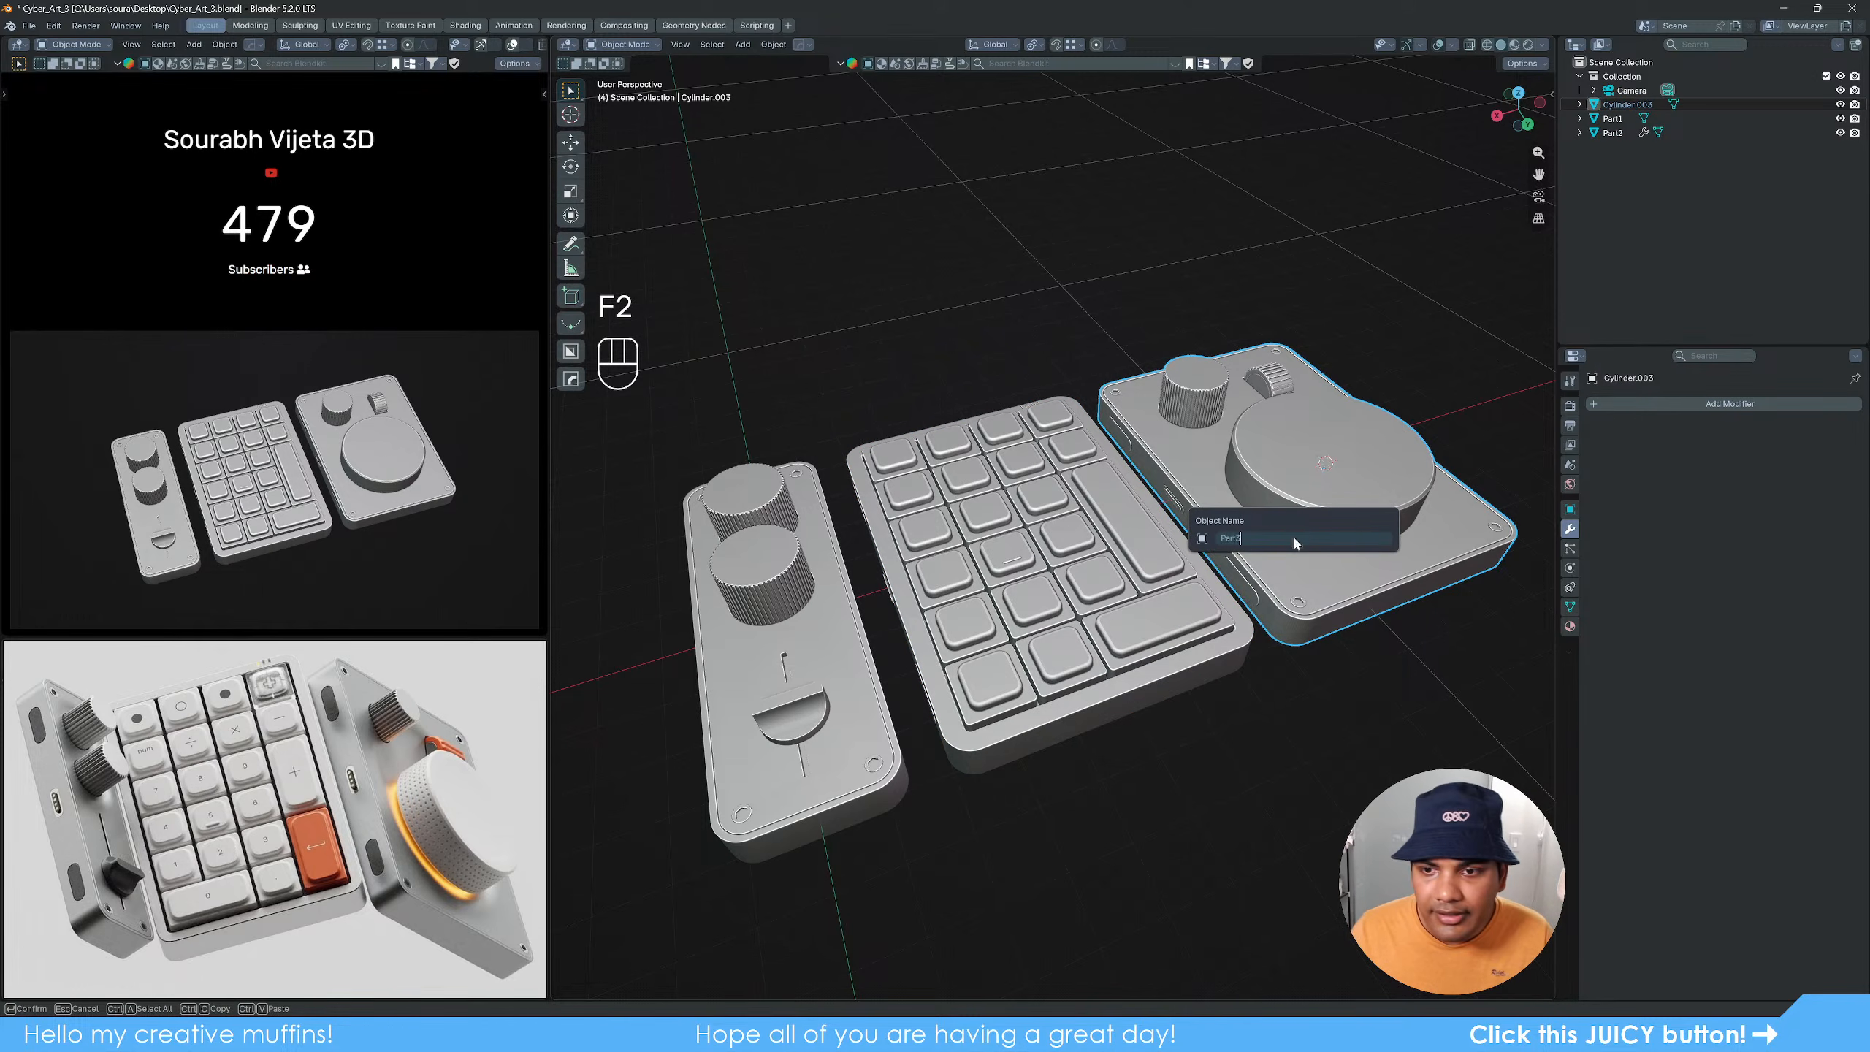
pyautogui.press('Return')
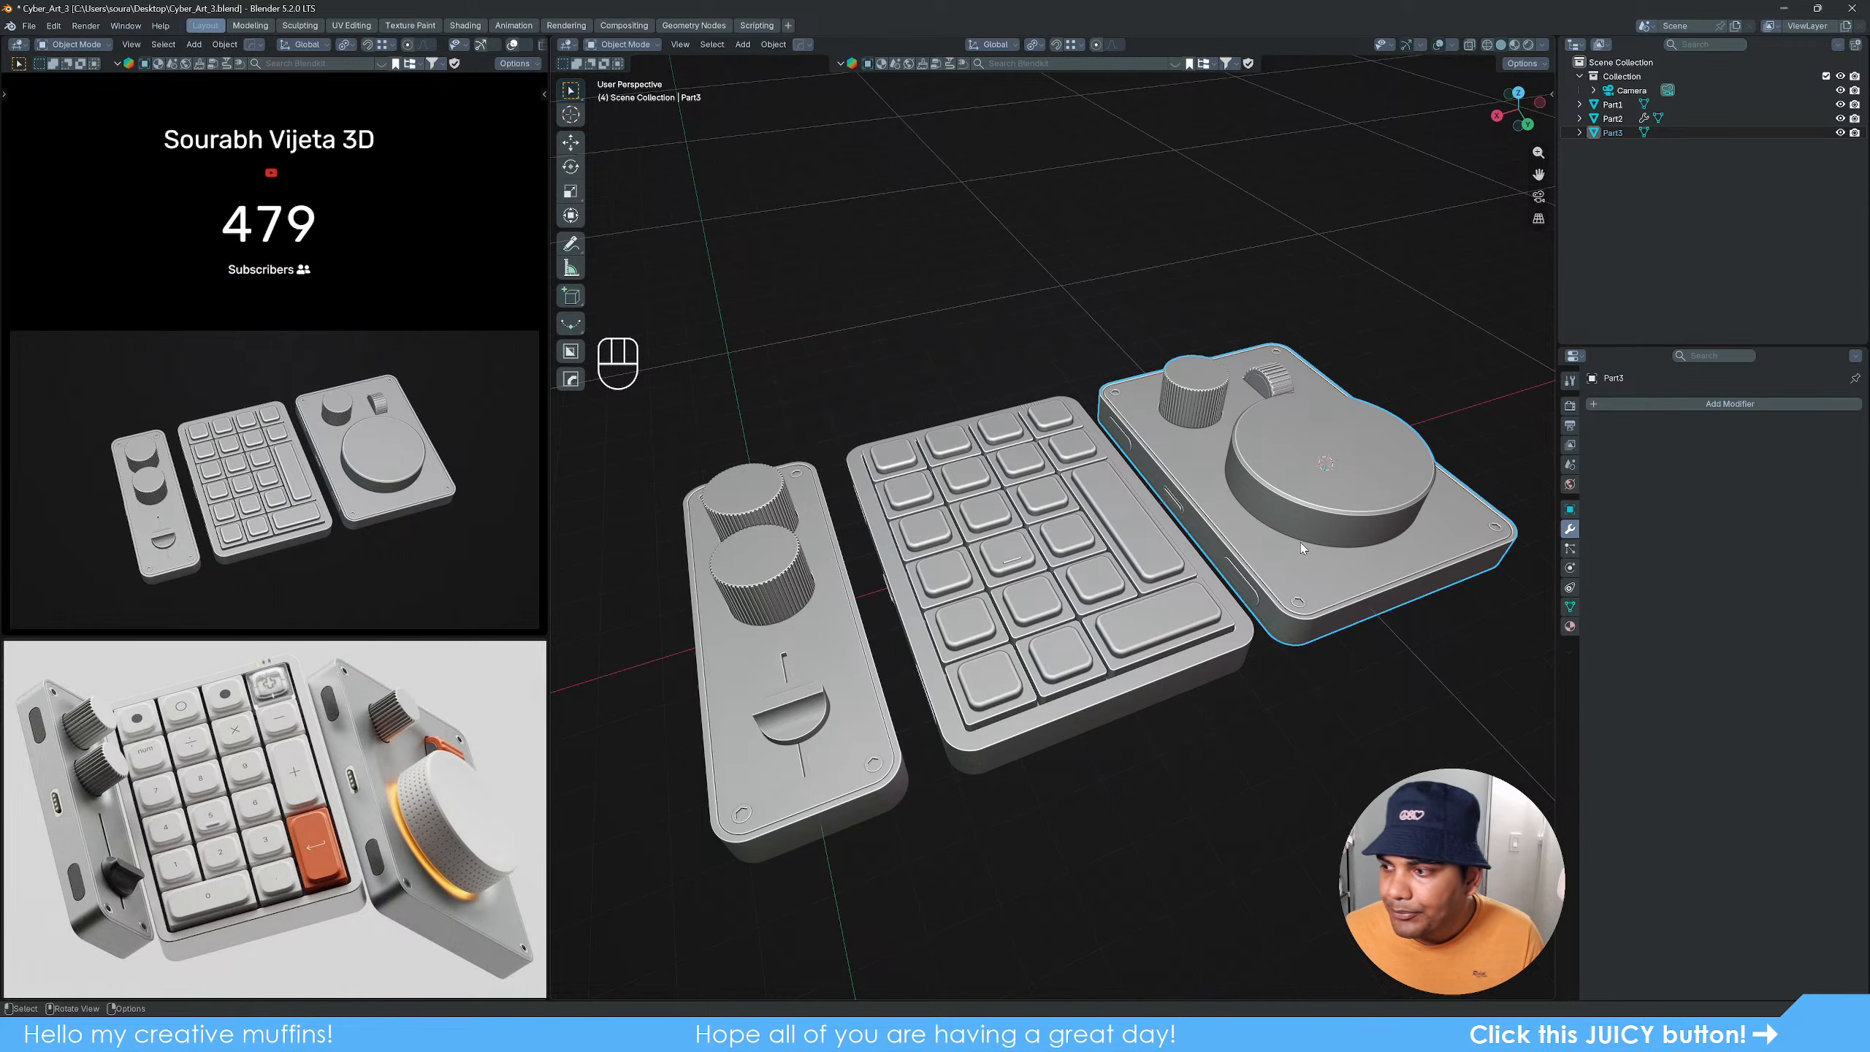
pyautogui.click(1294, 703)
pyautogui.keyDown('shift'); pyautogui.moveTo(1295, 702); pyautogui.dragTo(1245, 642, button='middle'); pyautogui.keyUp('shift')
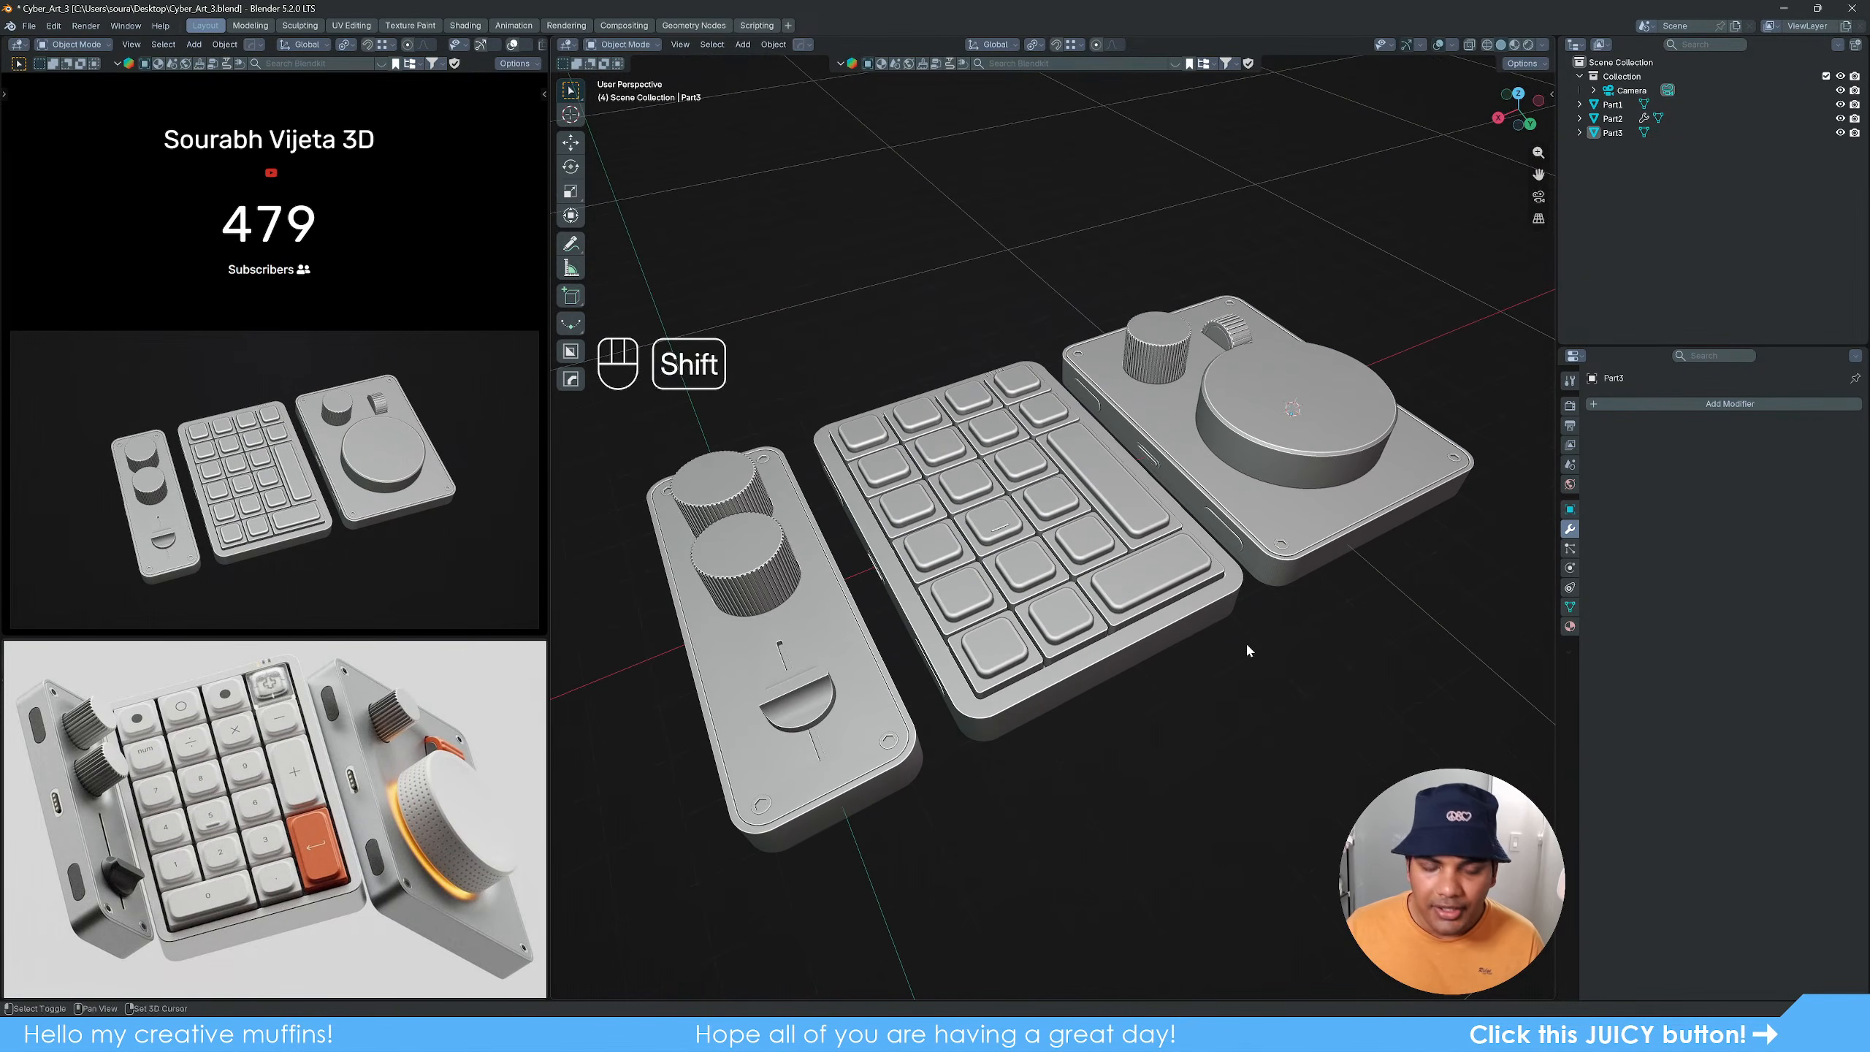
pyautogui.hotkey('ctrl', 's')
# Step: Apply all transforms on the three units and set their origins to Center of Mass (Volume)
pyautogui.click(851, 736)
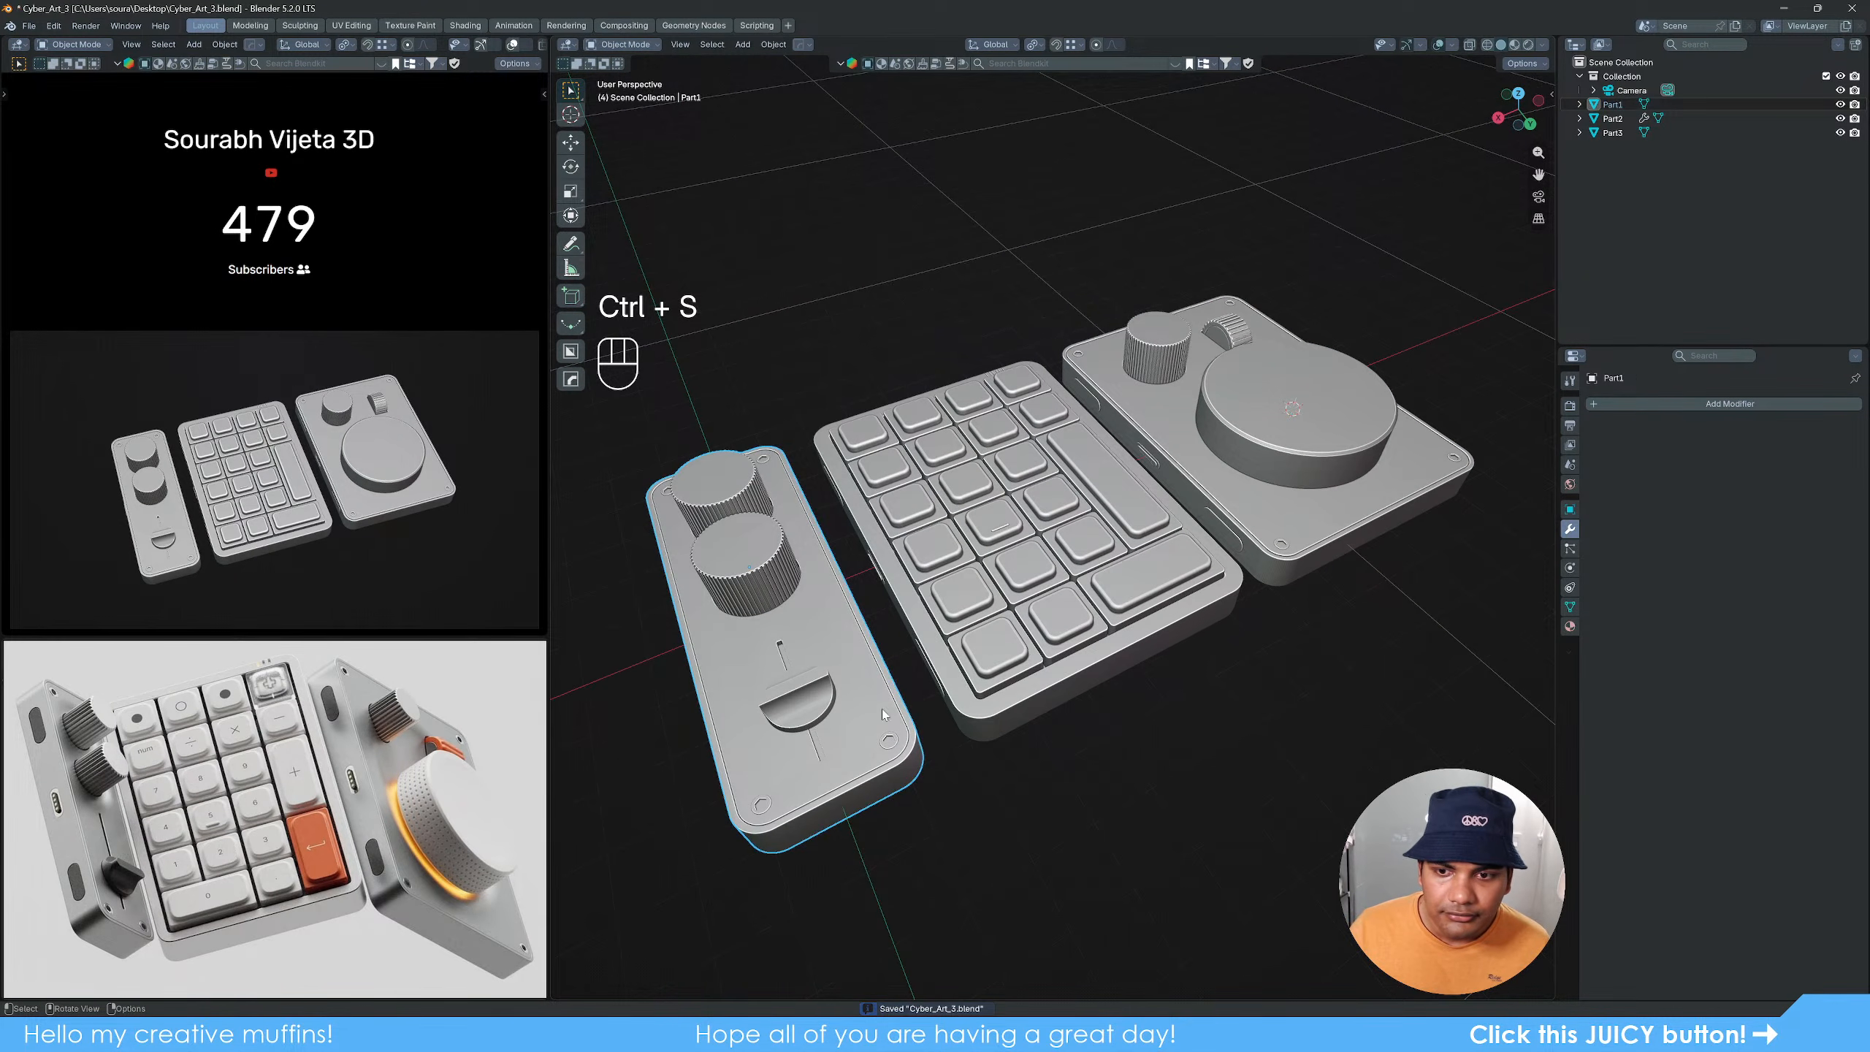
pyautogui.keyDown('shift'); pyautogui.click(1016, 605); pyautogui.keyUp('shift')
pyautogui.keyDown('shift'); pyautogui.click(1246, 512); pyautogui.keyUp('shift')
pyautogui.press('q')
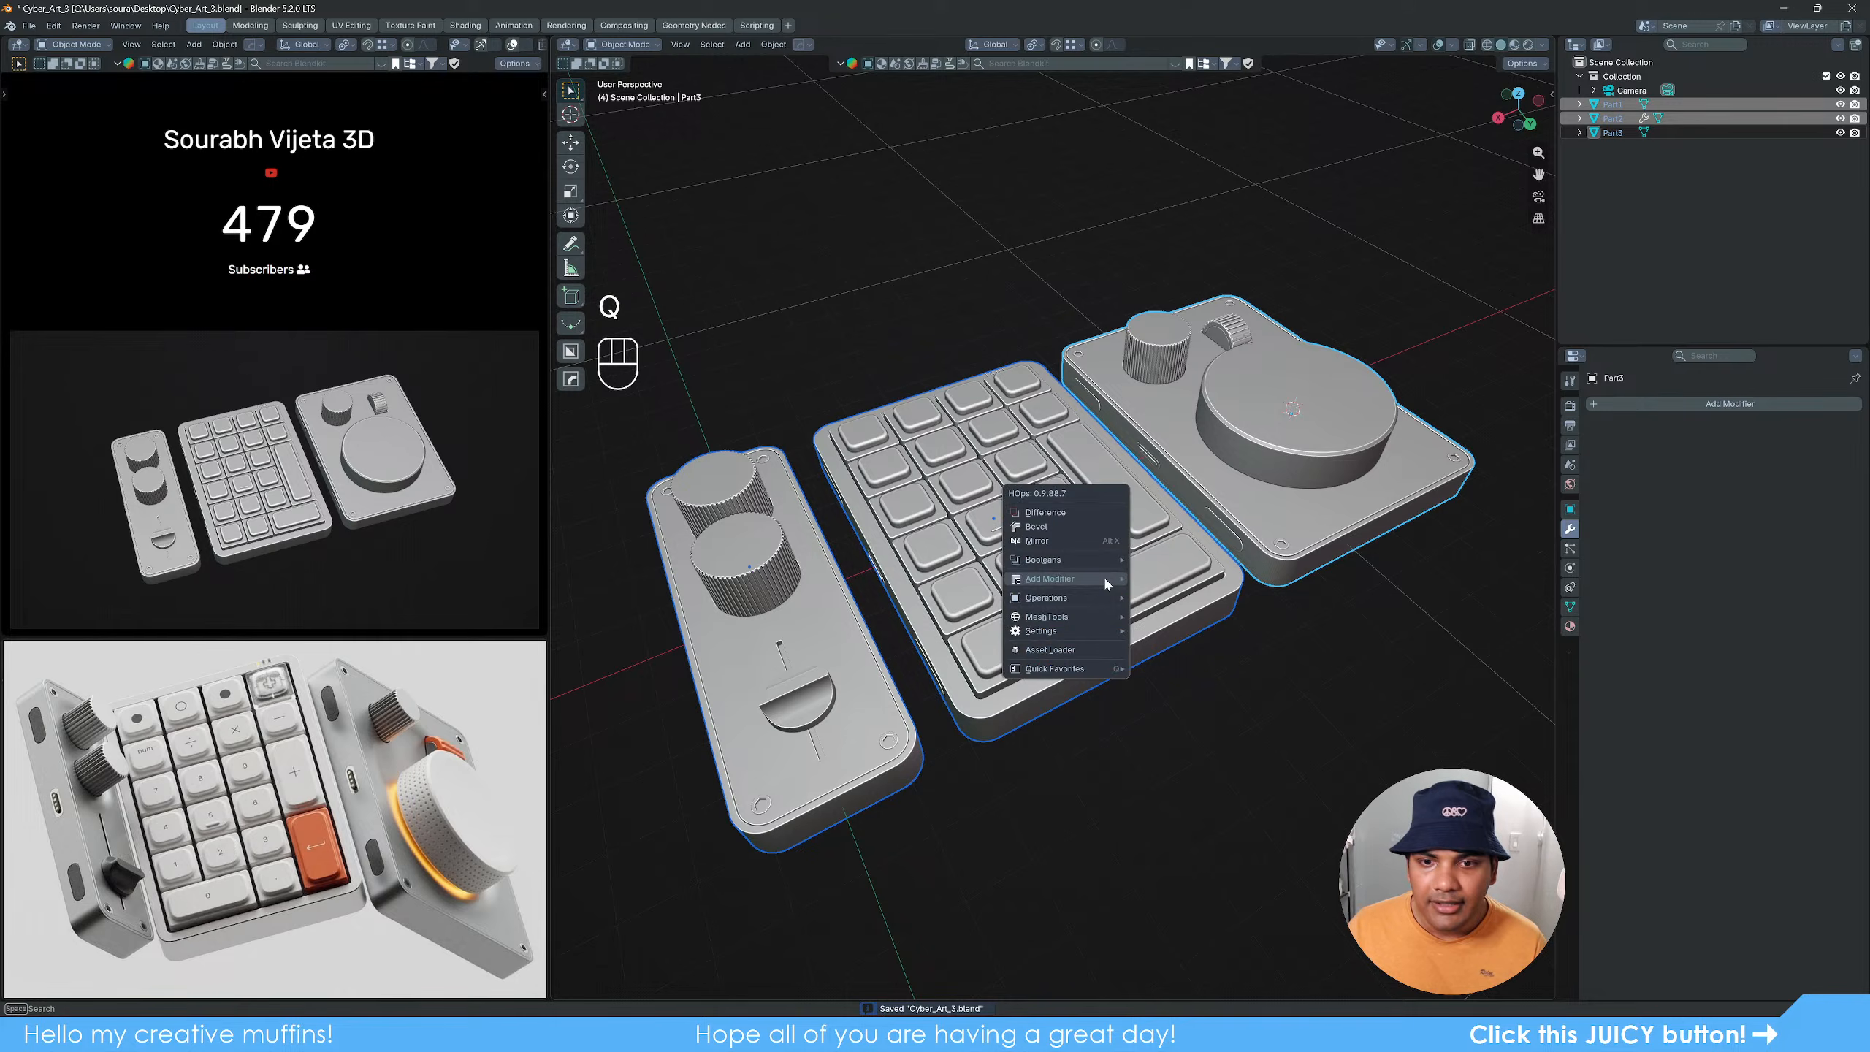
pyautogui.moveTo(1068, 669)
pyautogui.click(1196, 709)
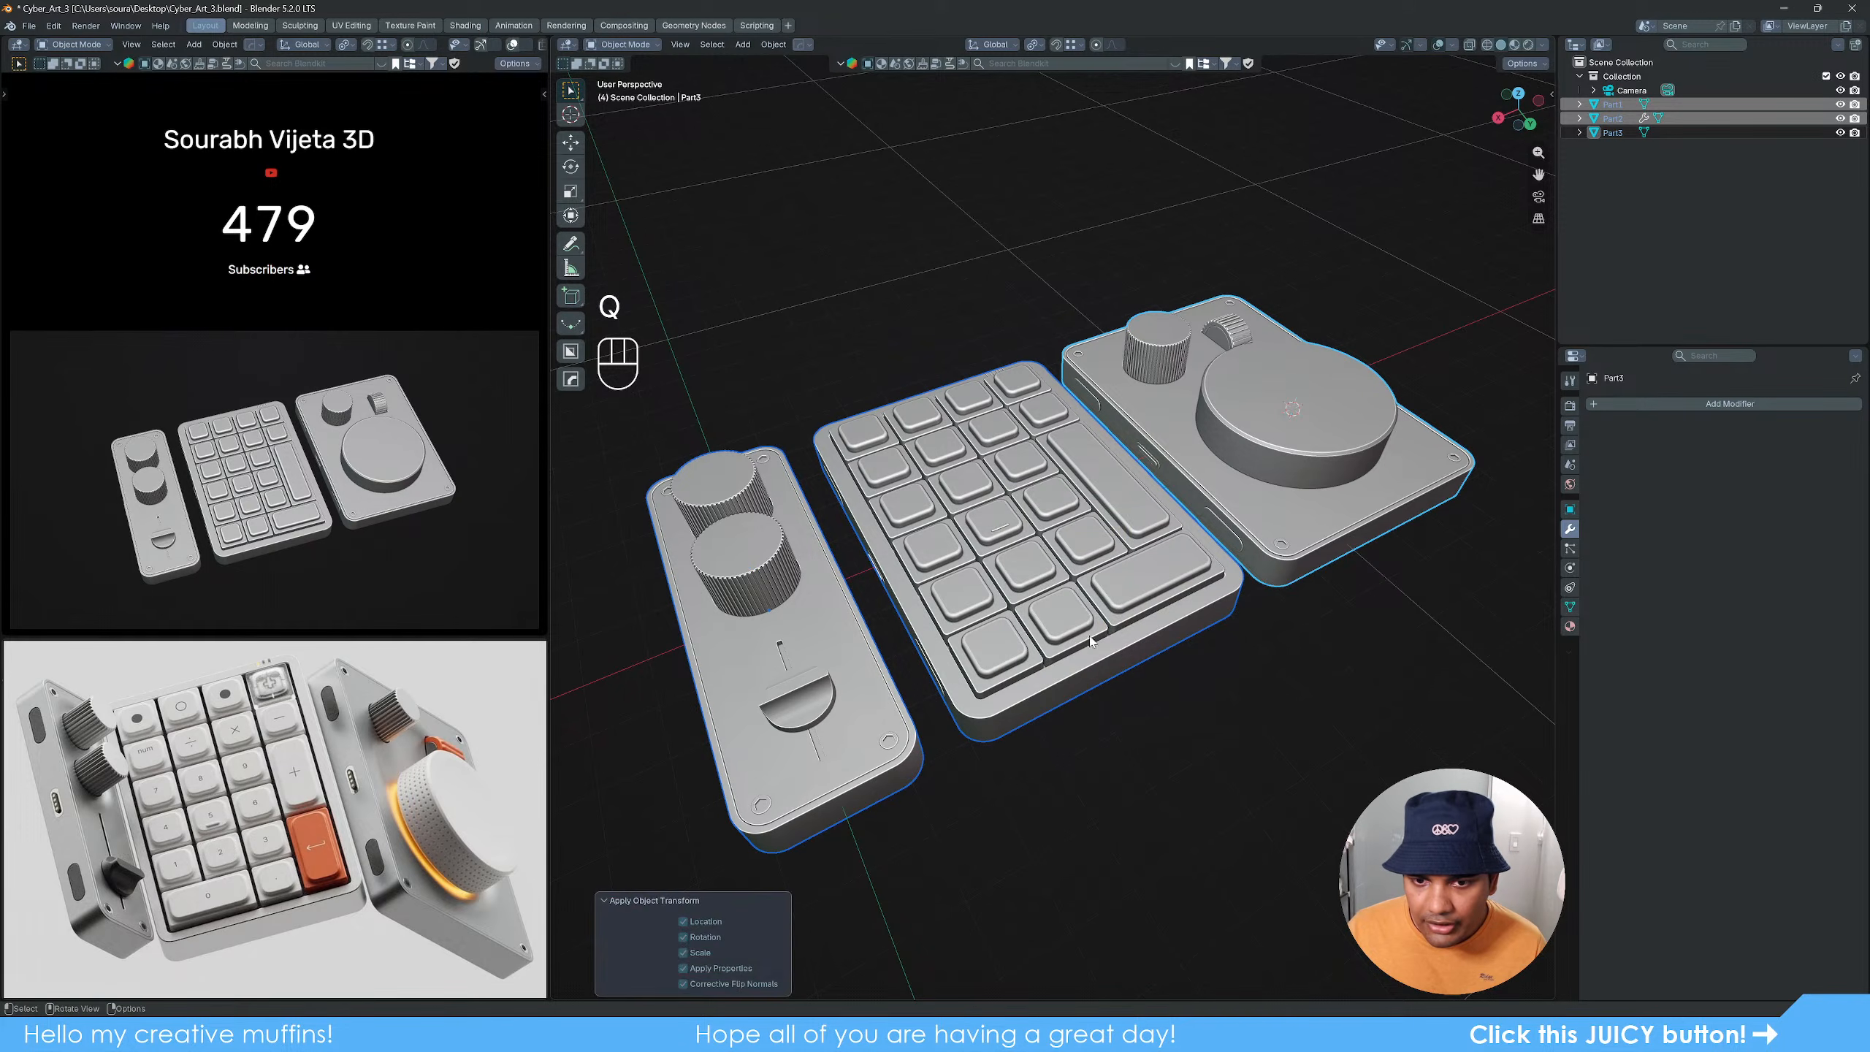
pyautogui.press('q')
pyautogui.moveTo(1088, 635)
pyautogui.click(1178, 655)
# Step: Apply All Transforms to Deltas on the three units, then save the file
pyautogui.press('q')
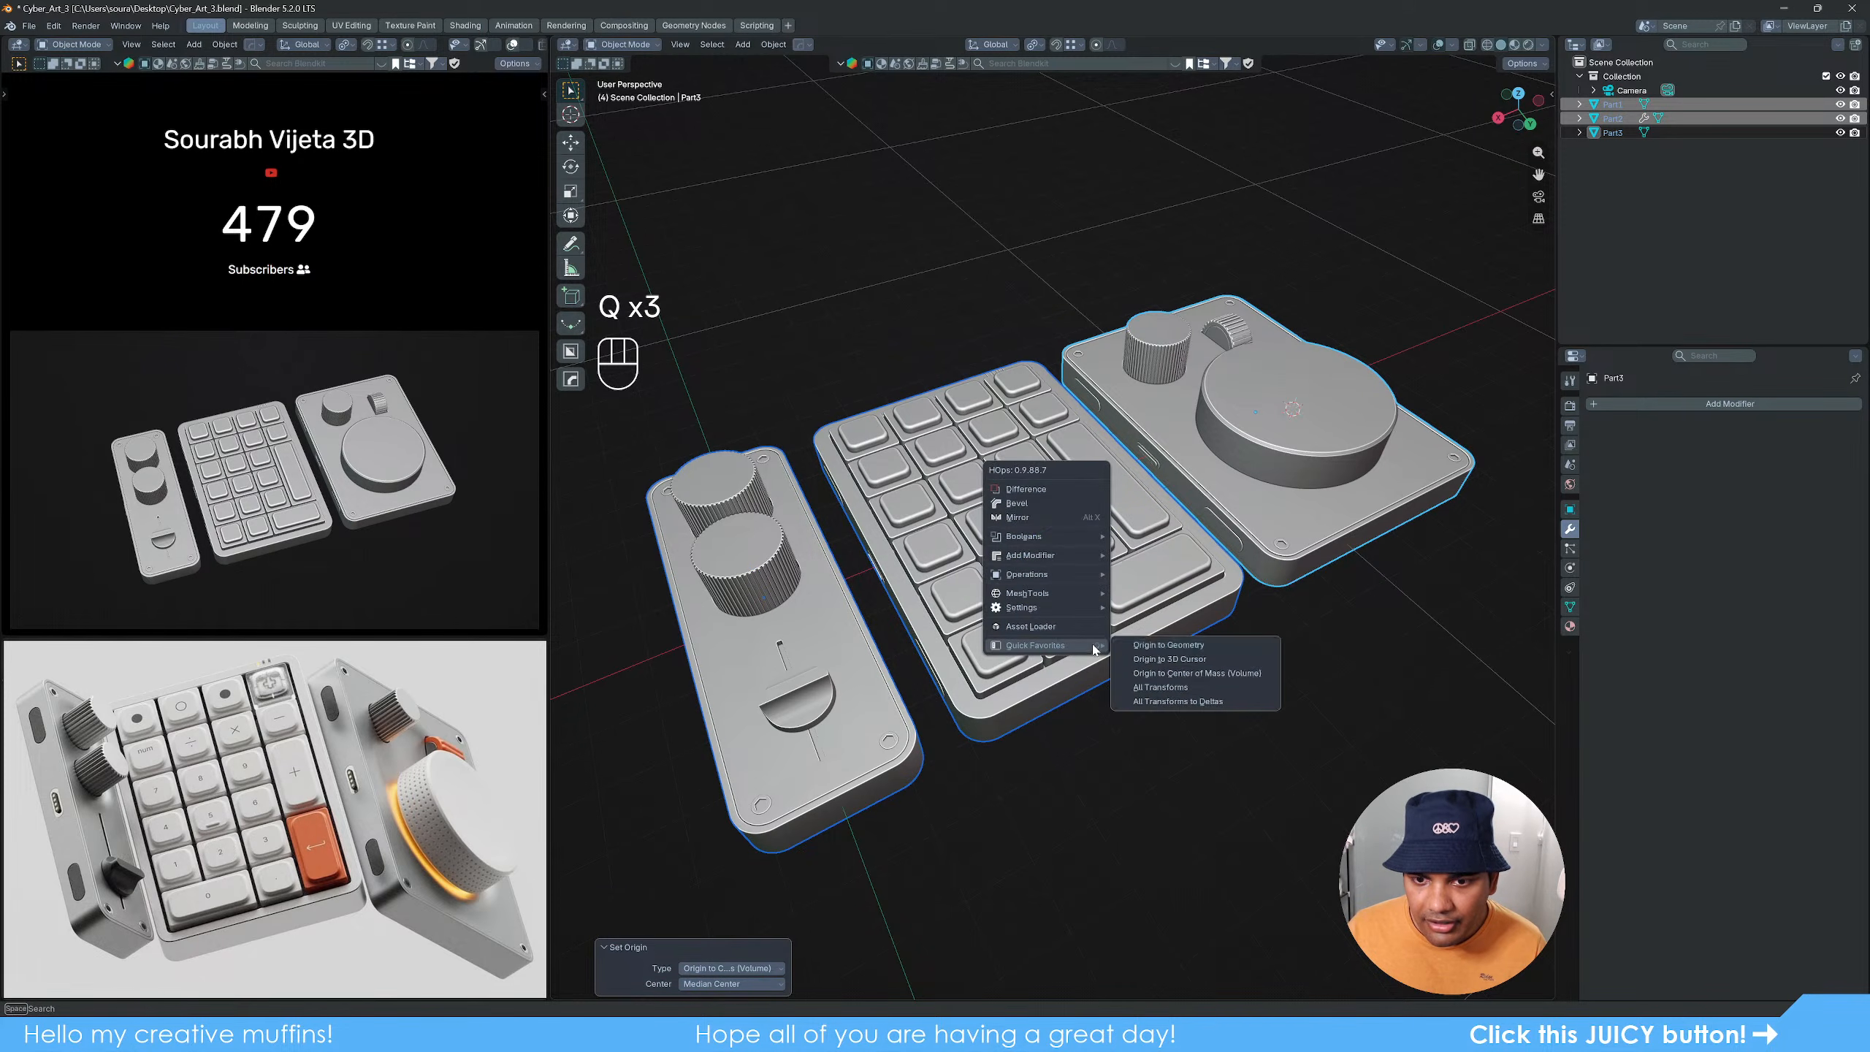
pyautogui.click(1209, 699)
pyautogui.click(1201, 696)
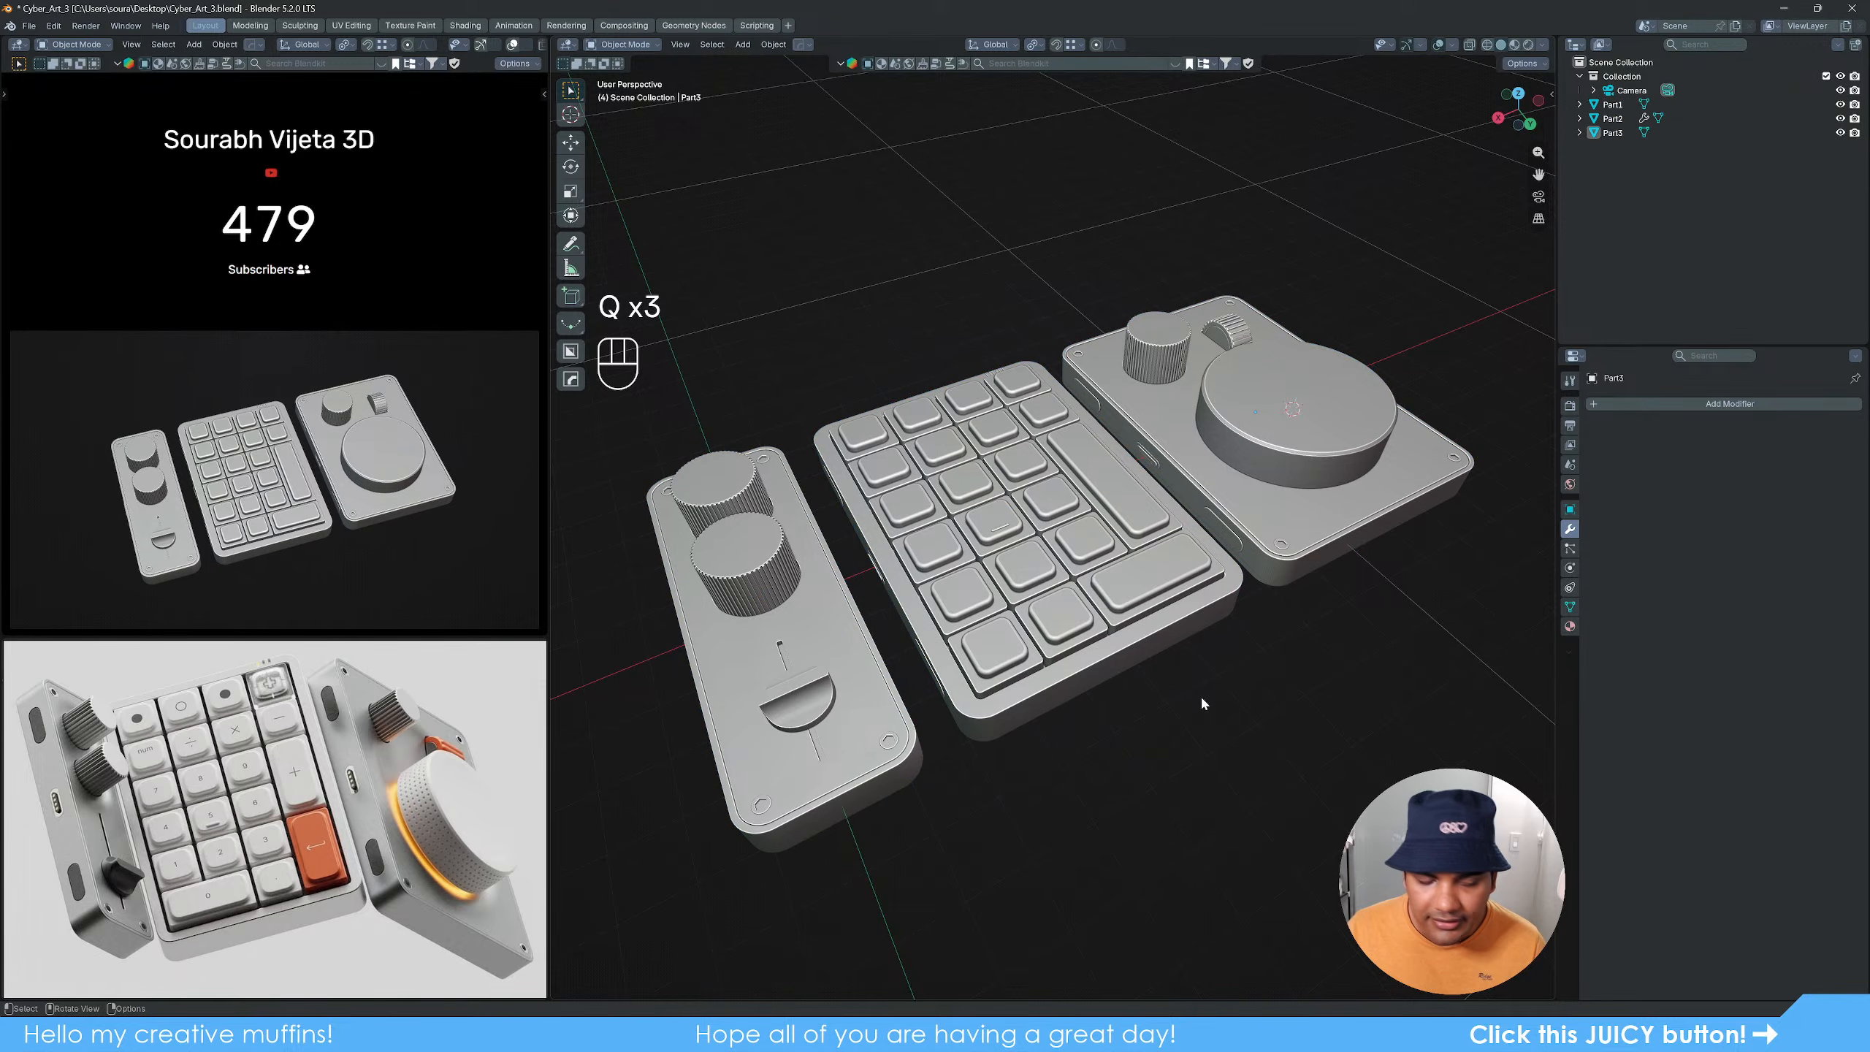
pyautogui.hotkey('ctrl', 's')
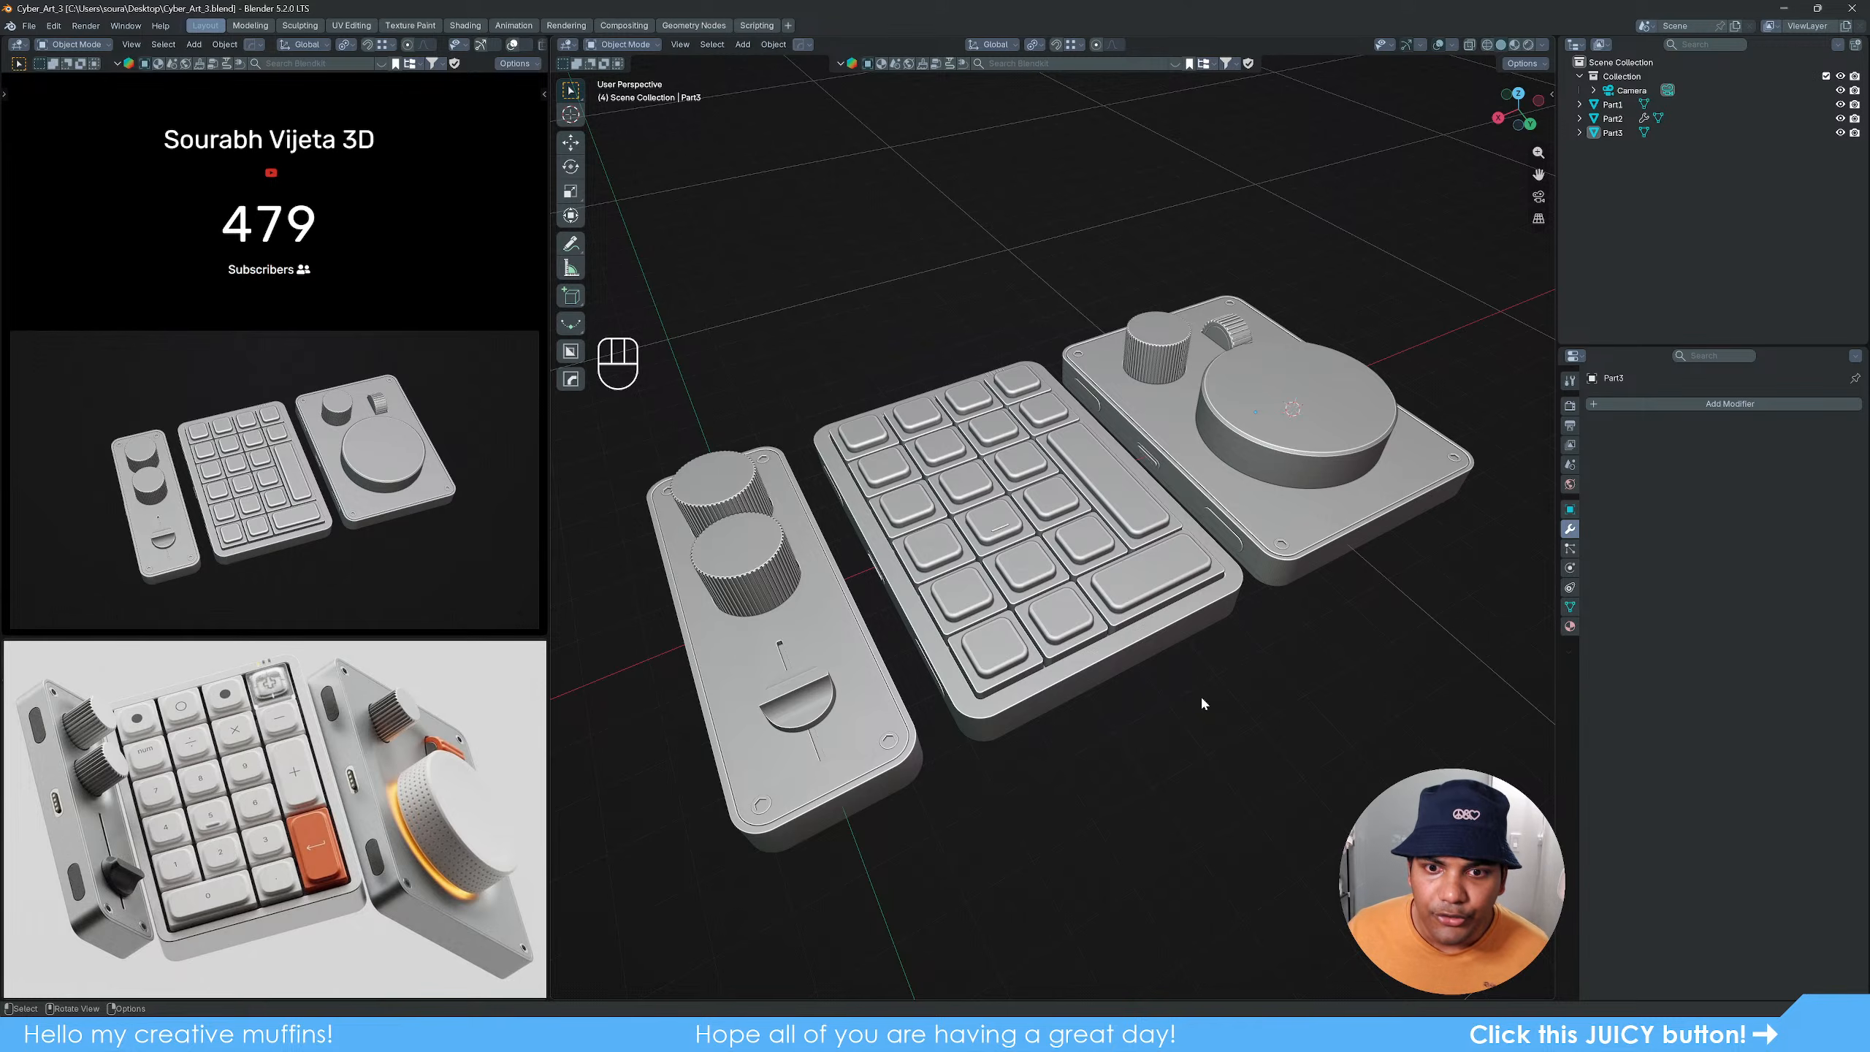
# Step: Apply the HardOps Sharpen operation to the dial unit
pyautogui.moveTo(1182, 637); pyautogui.dragTo(1243, 608, button='middle')
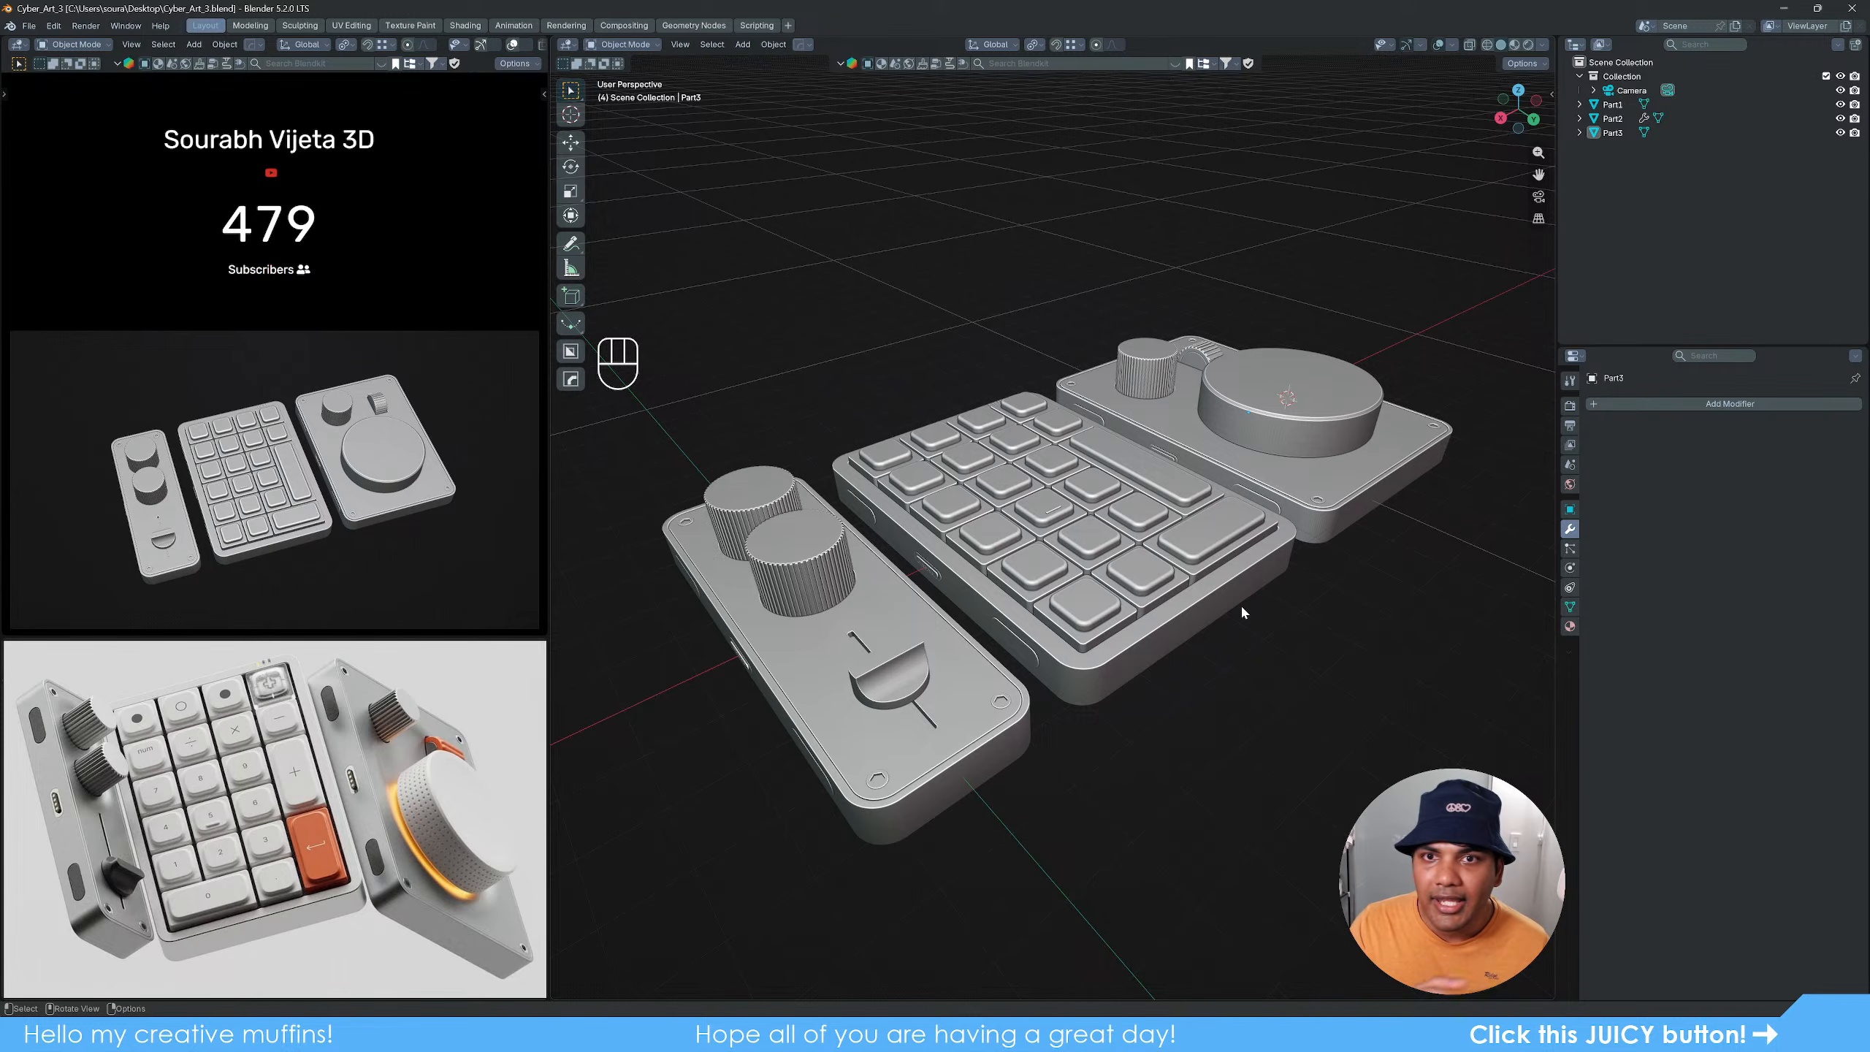
pyautogui.moveTo(1222, 620); pyautogui.dragTo(1269, 567, button='middle')
pyautogui.keyDown('shift'); pyautogui.moveTo(1305, 503); pyautogui.dragTo(1200, 567, button='middle'); pyautogui.keyUp('shift')
pyautogui.scroll(5, 1194, 566)
pyautogui.click(1242, 531)
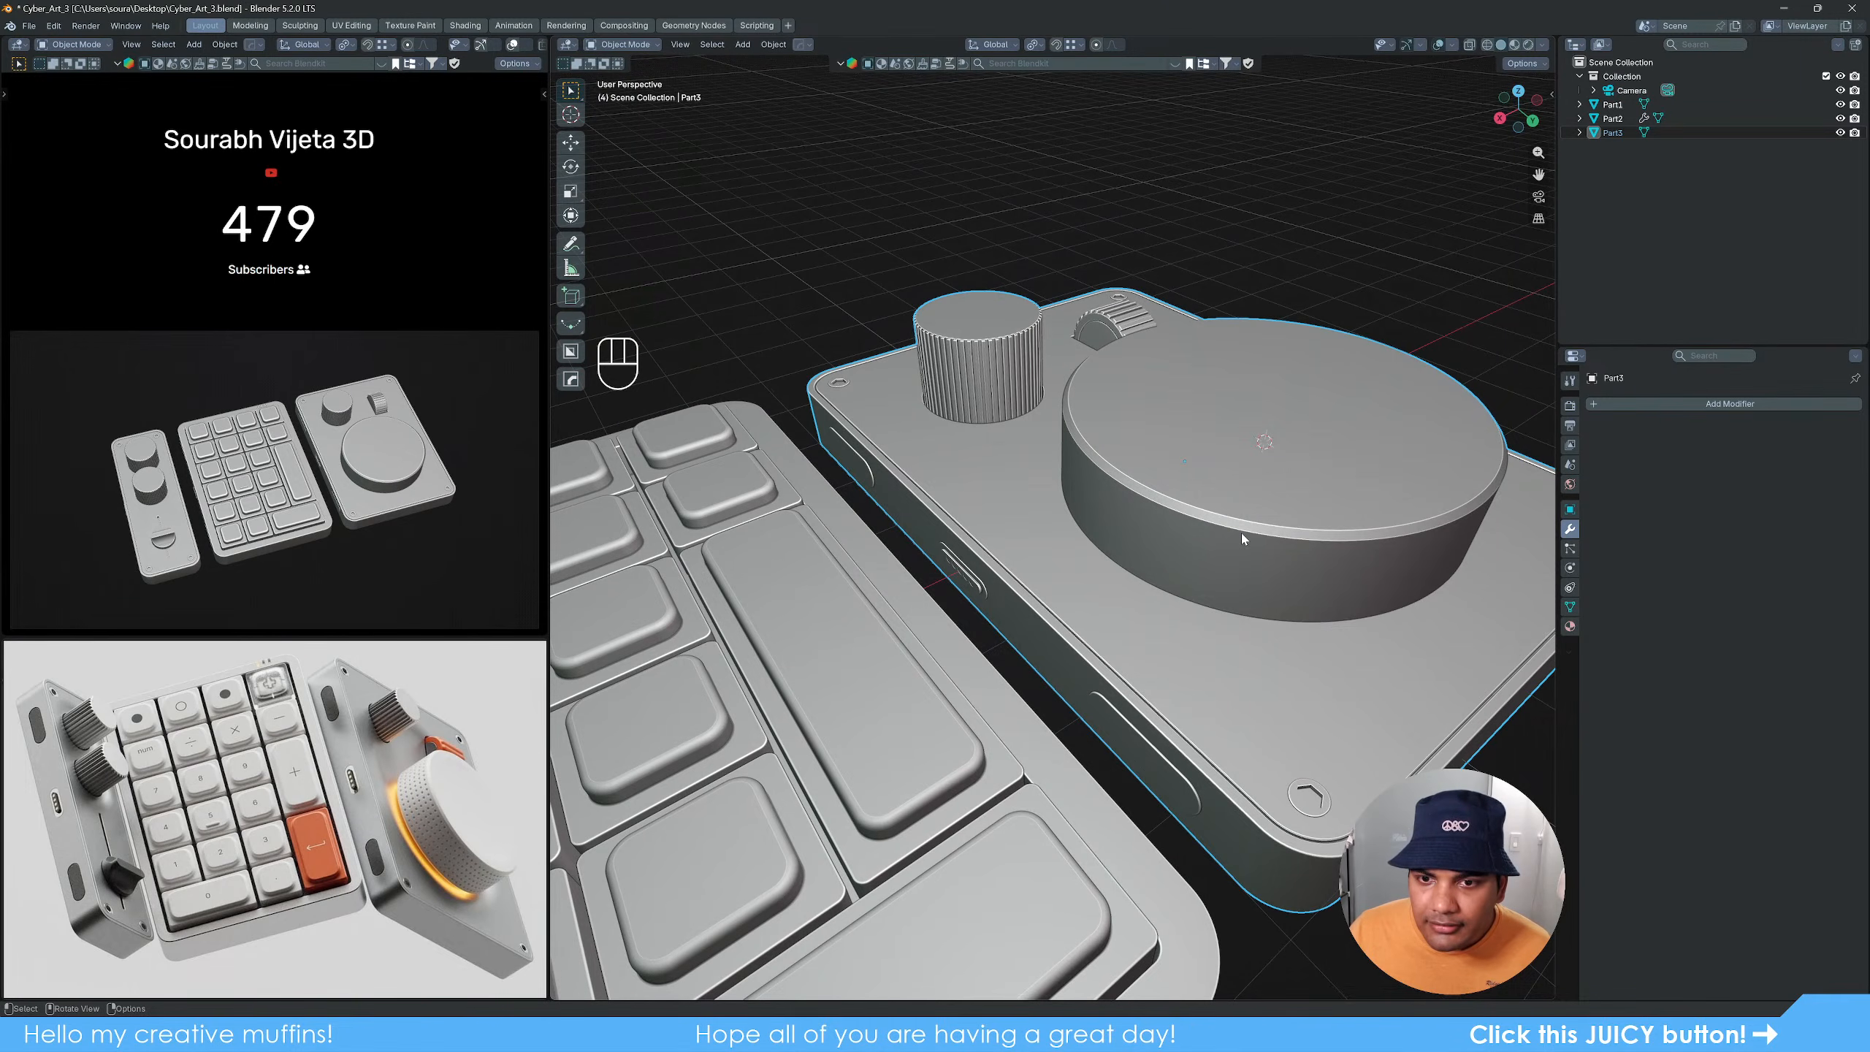
pyautogui.press('q')
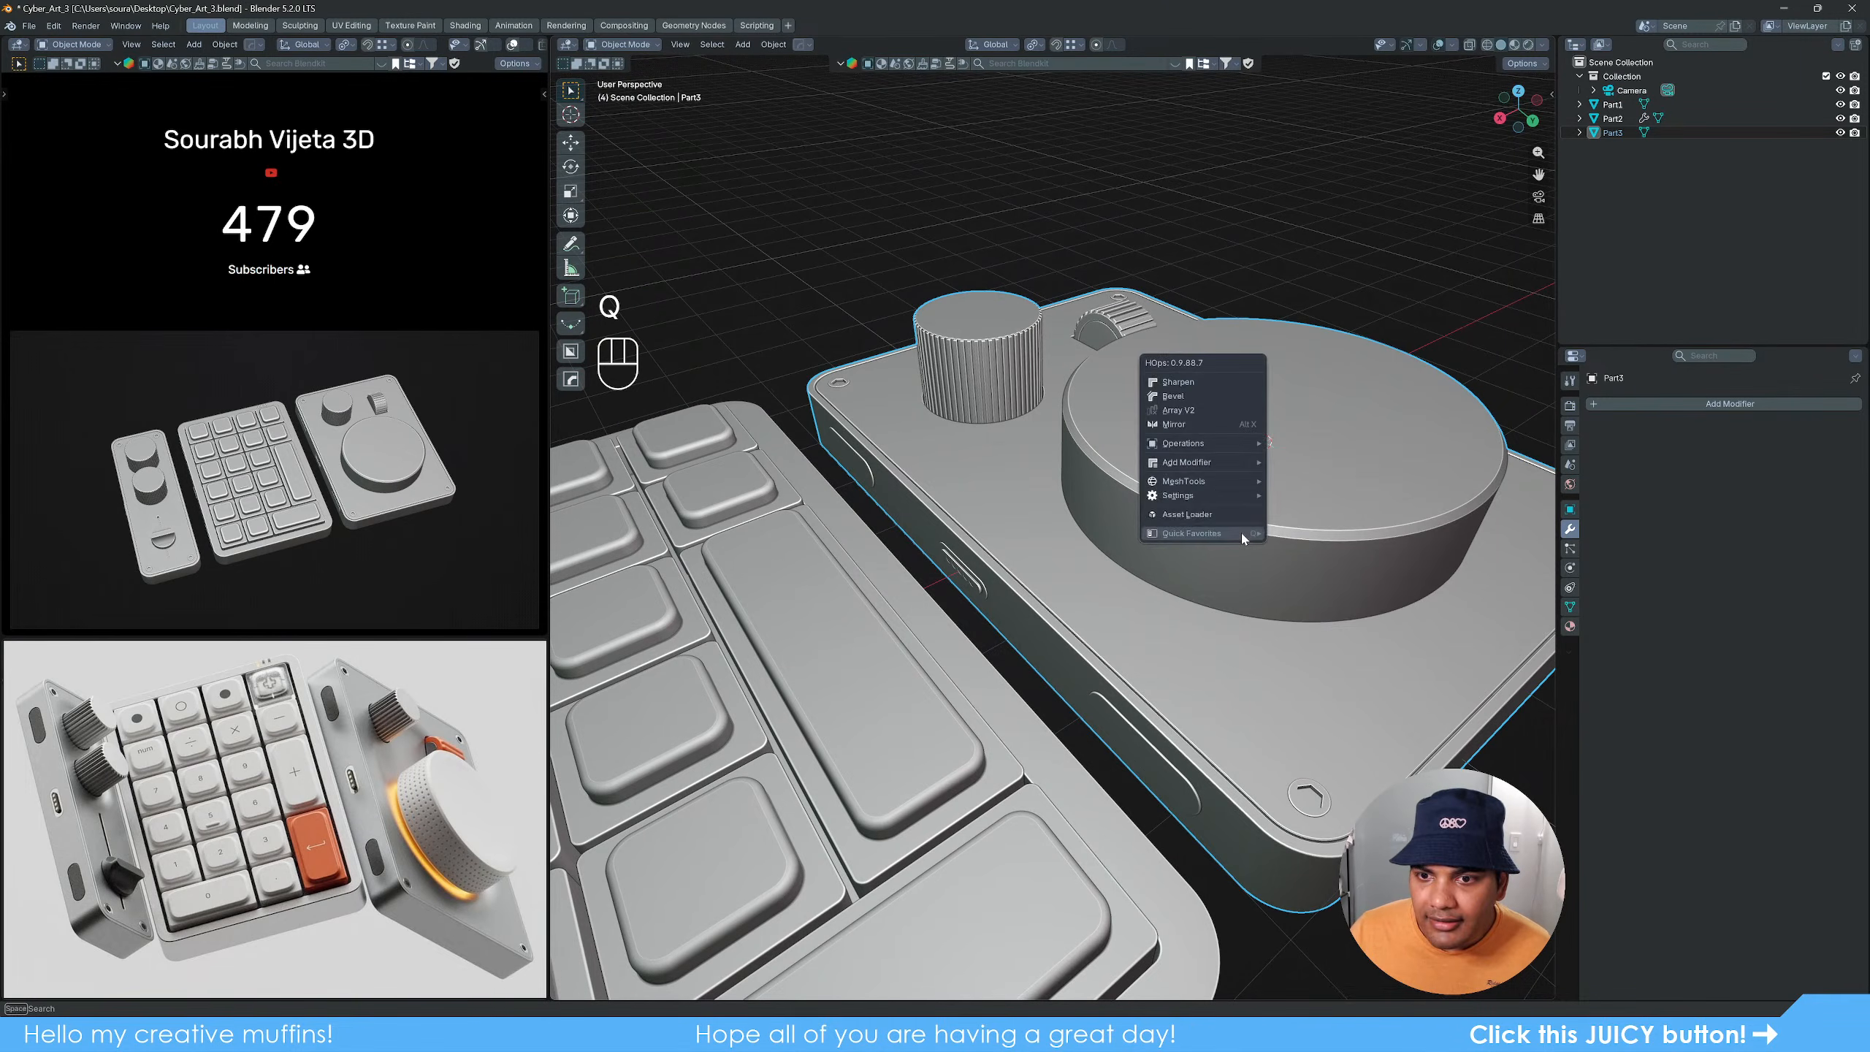
pyautogui.click(1220, 382)
# Step: Examine the shading and mesh edges of the dial unit's ribbed half-wheel from both sides
pyautogui.moveTo(1219, 390); pyautogui.dragTo(1140, 563, button='middle')
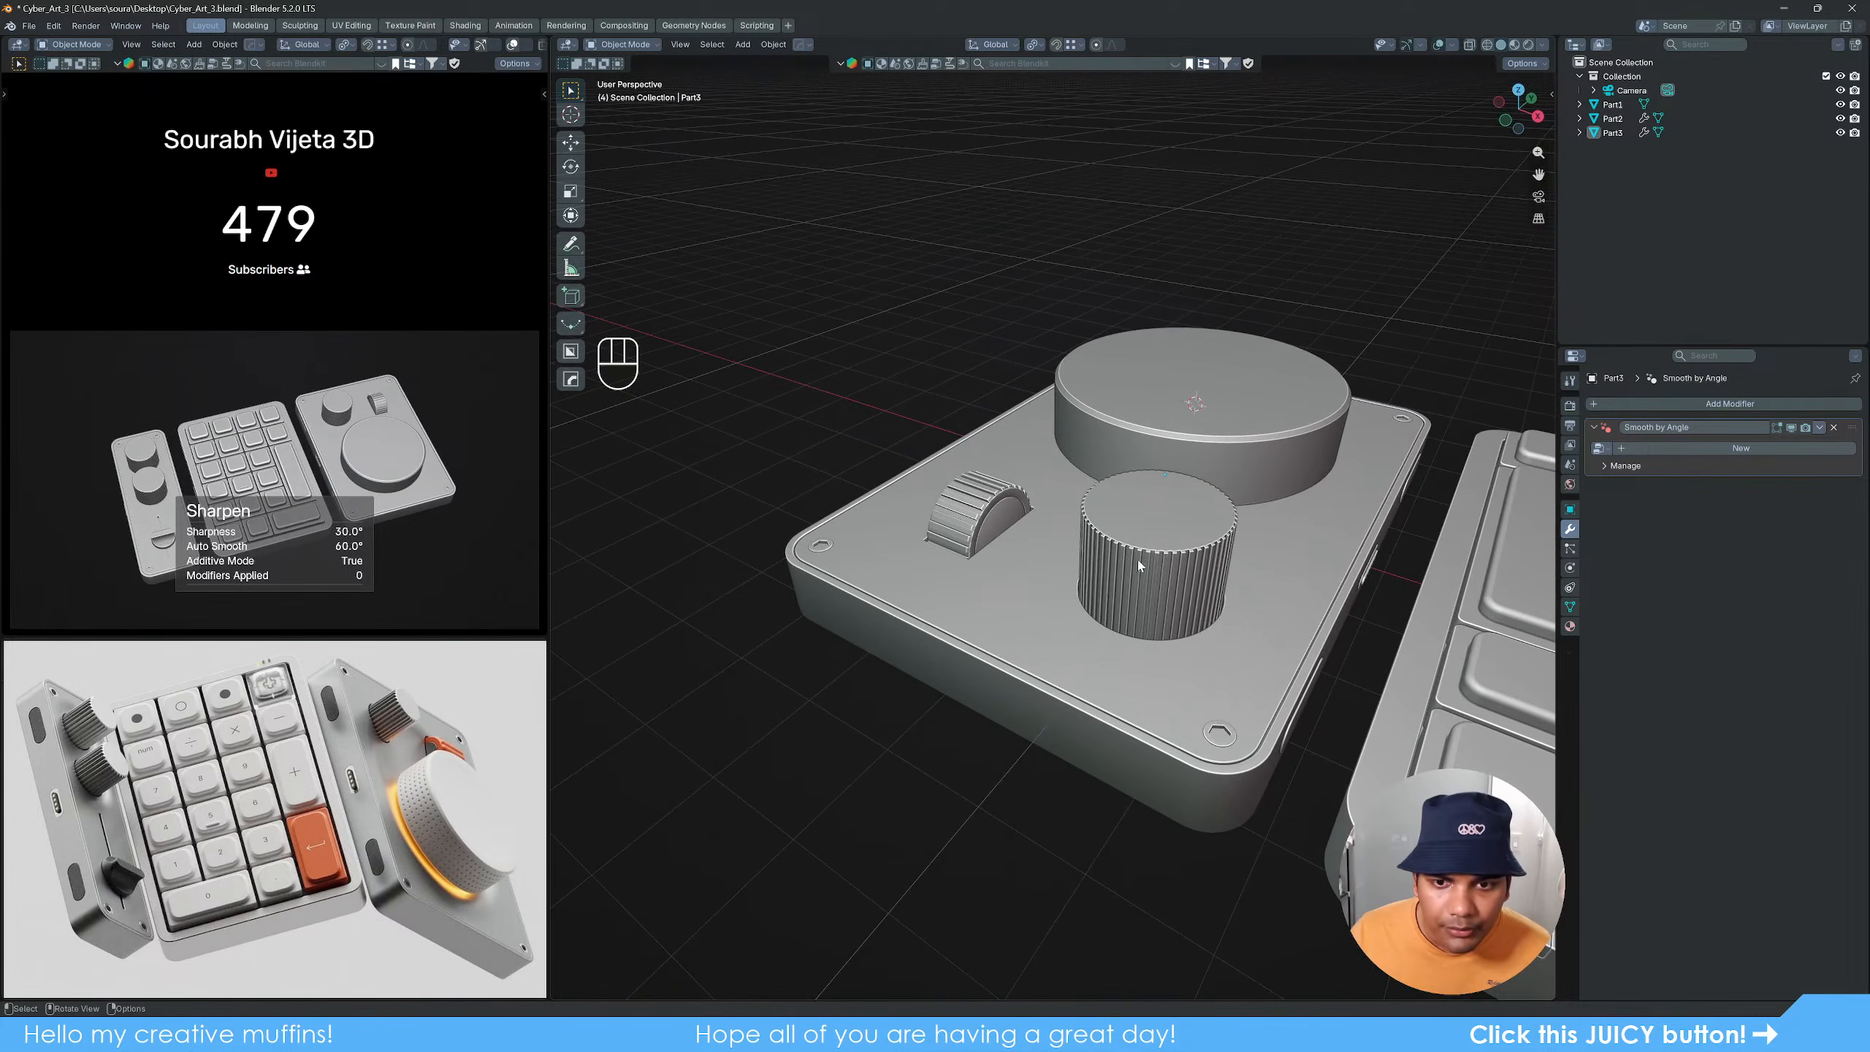
pyautogui.scroll(7, 932, 547)
pyautogui.moveTo(933, 546); pyautogui.dragTo(862, 501, button='middle')
pyautogui.press('Tab')
pyautogui.press('Tab')
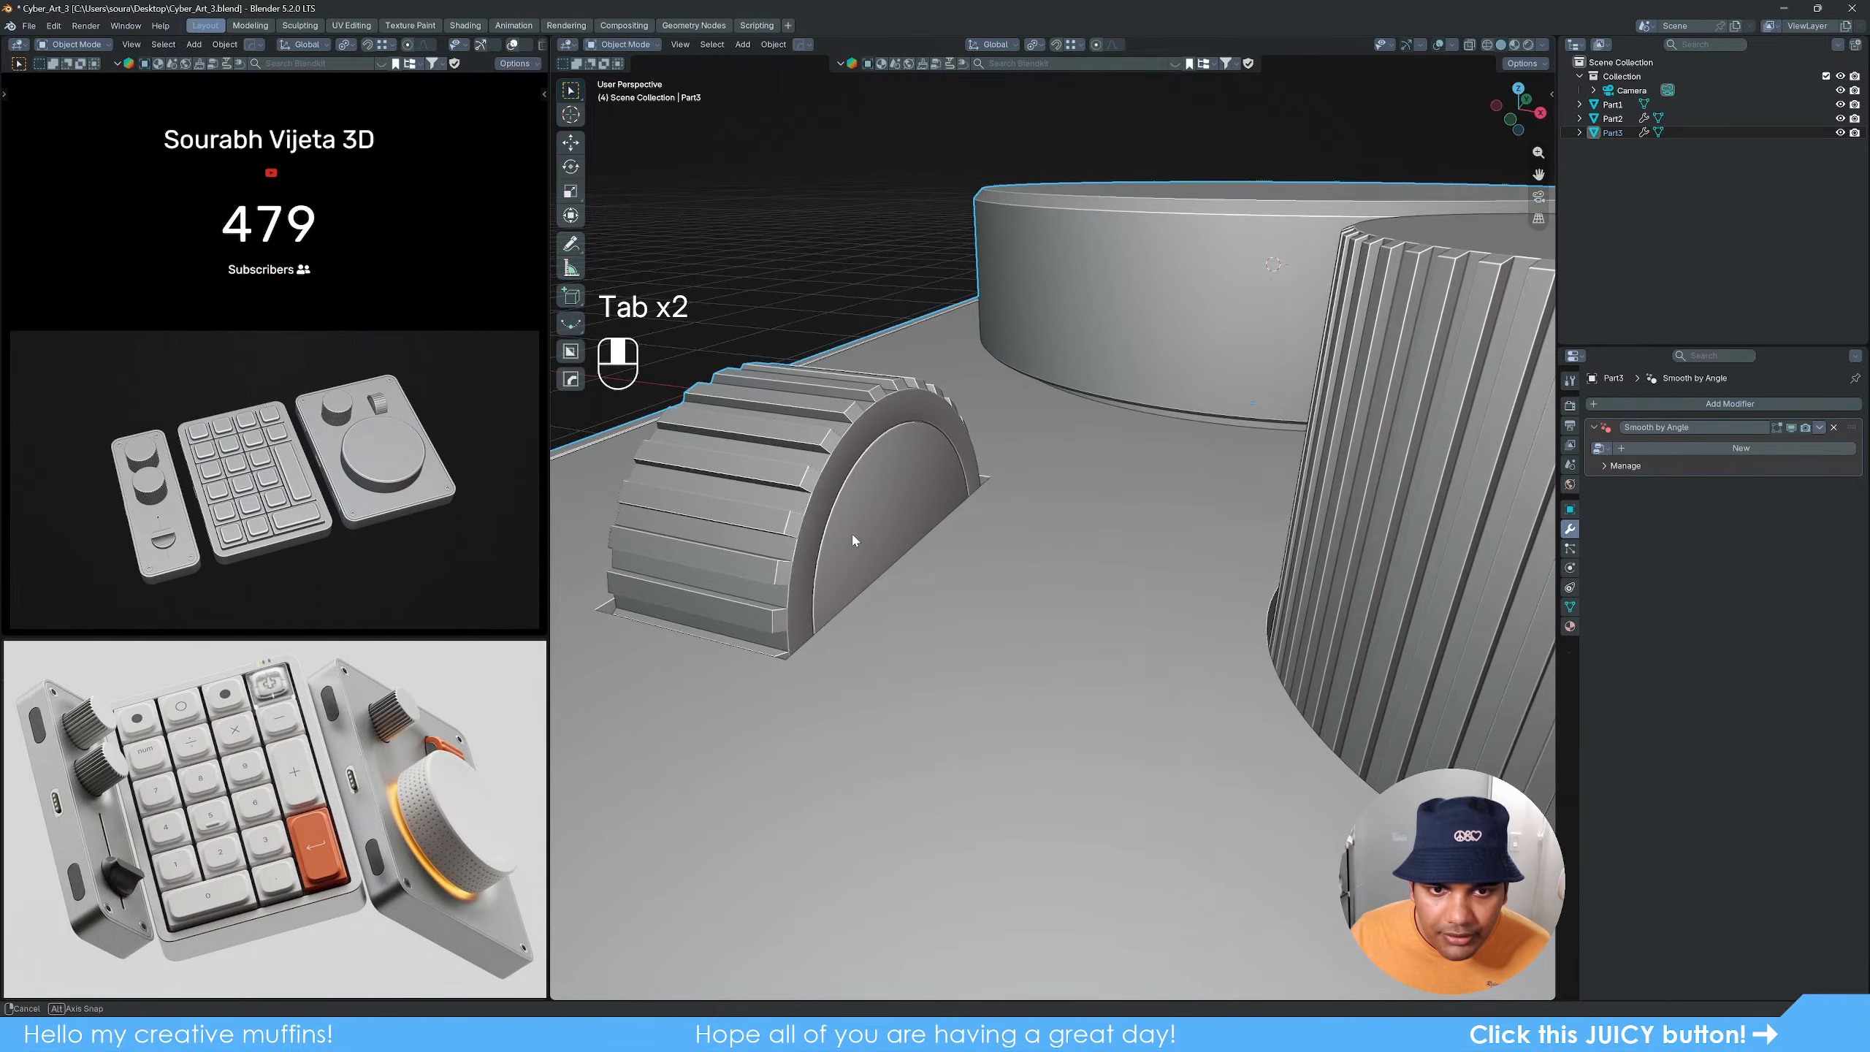
pyautogui.press('Tab')
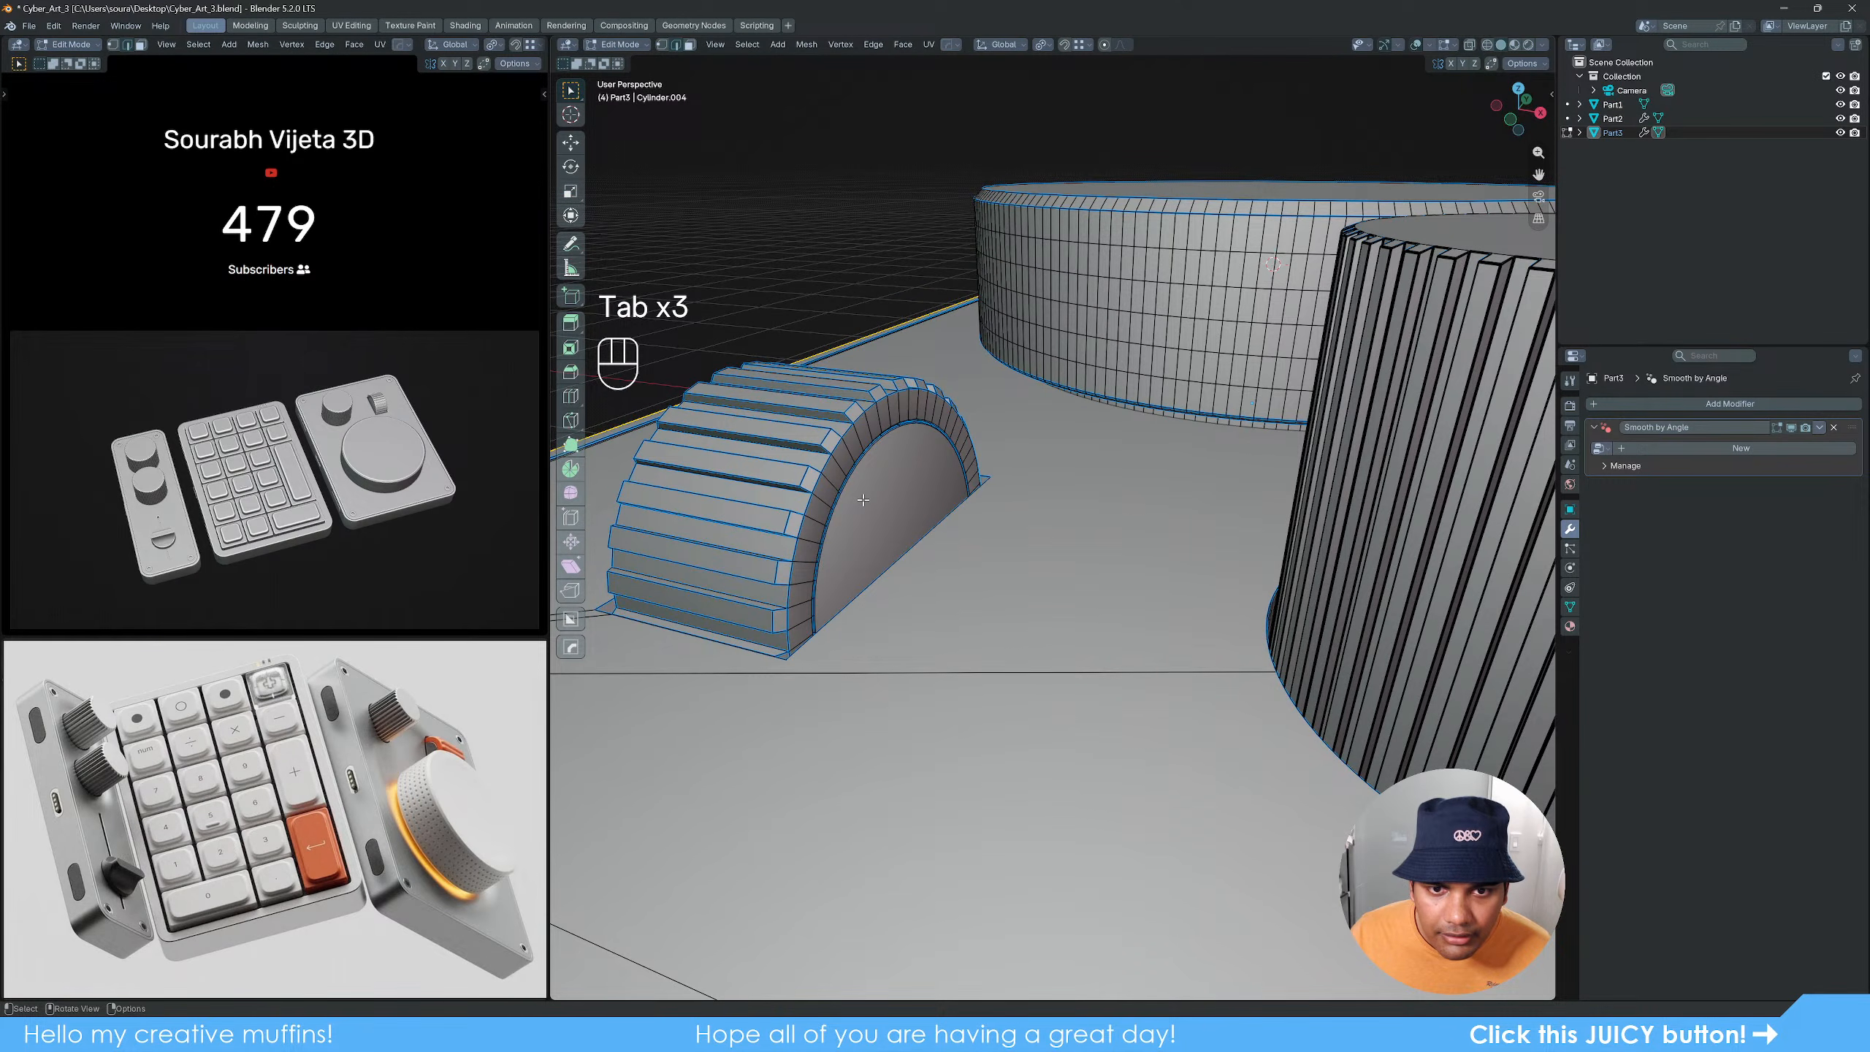
pyautogui.press('Tab')
pyautogui.moveTo(863, 500); pyautogui.dragTo(1155, 508, button='middle')
pyautogui.press('Tab')
pyautogui.scroll(5, 1104, 503)
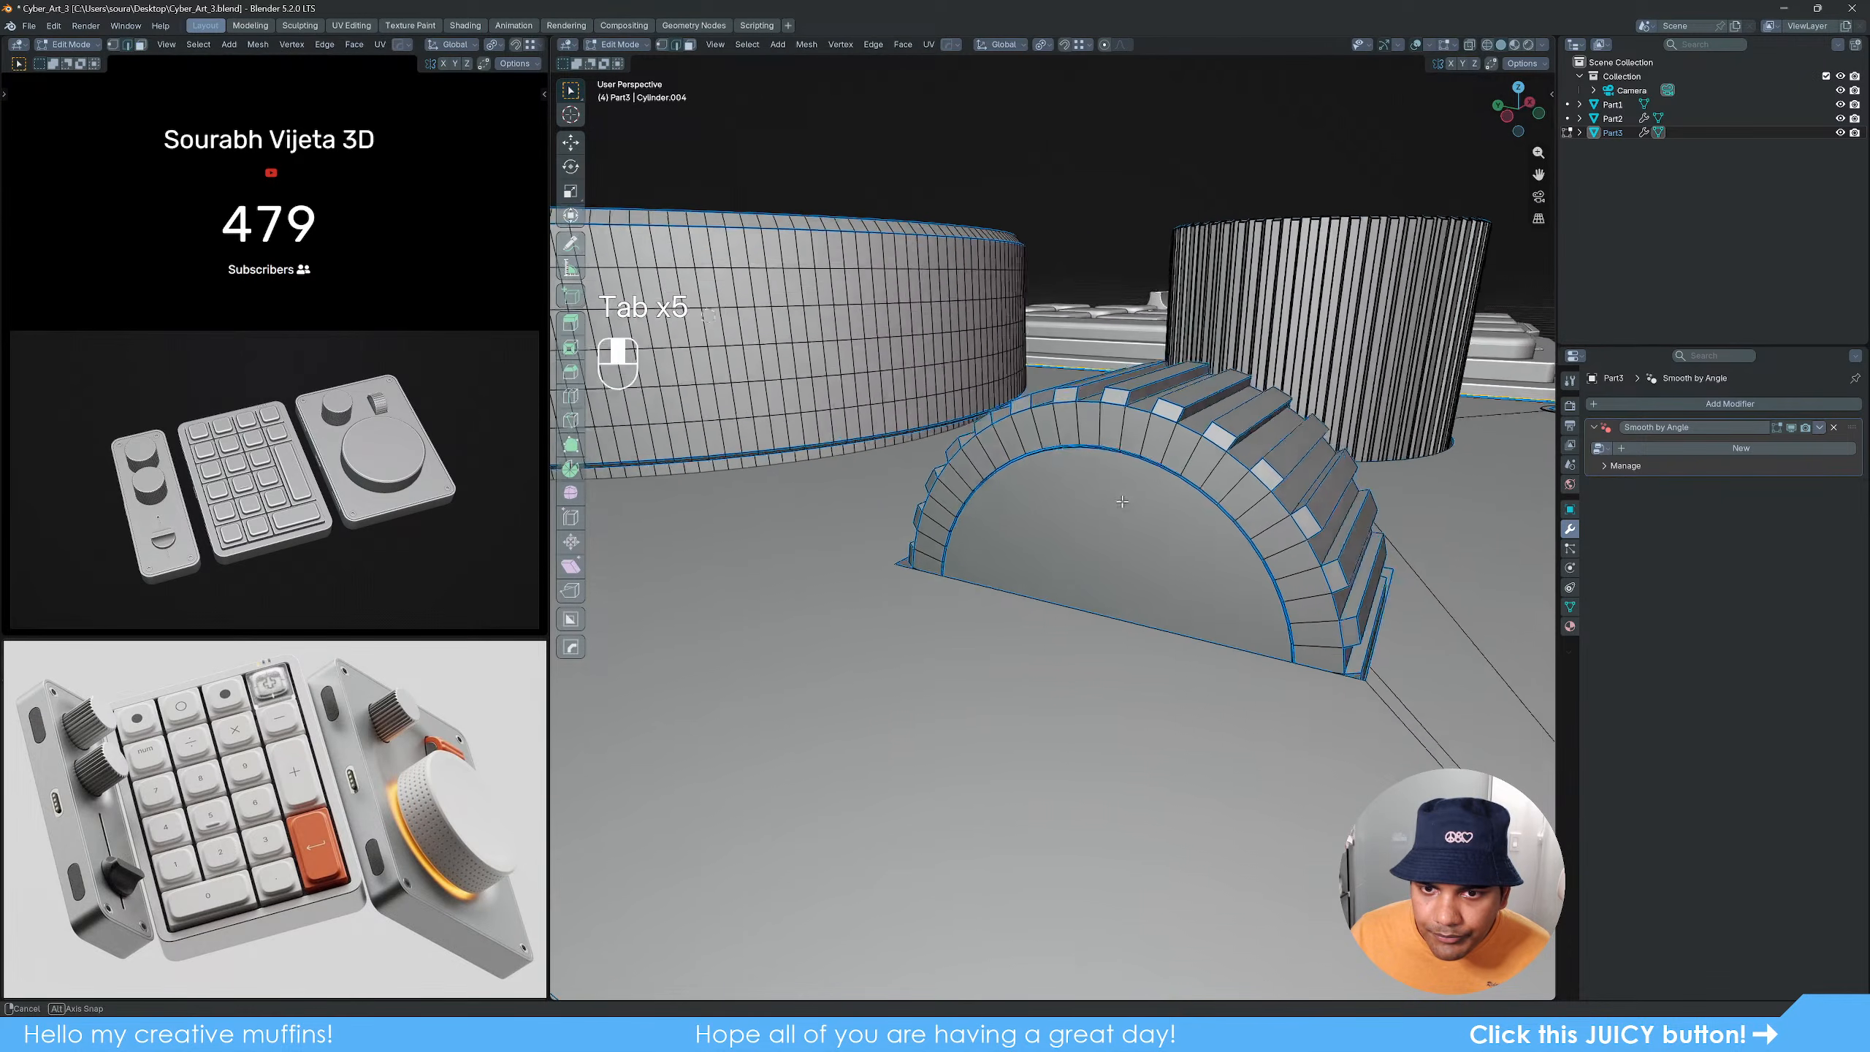
pyautogui.press('Tab')
pyautogui.scroll(-5, 1101, 502)
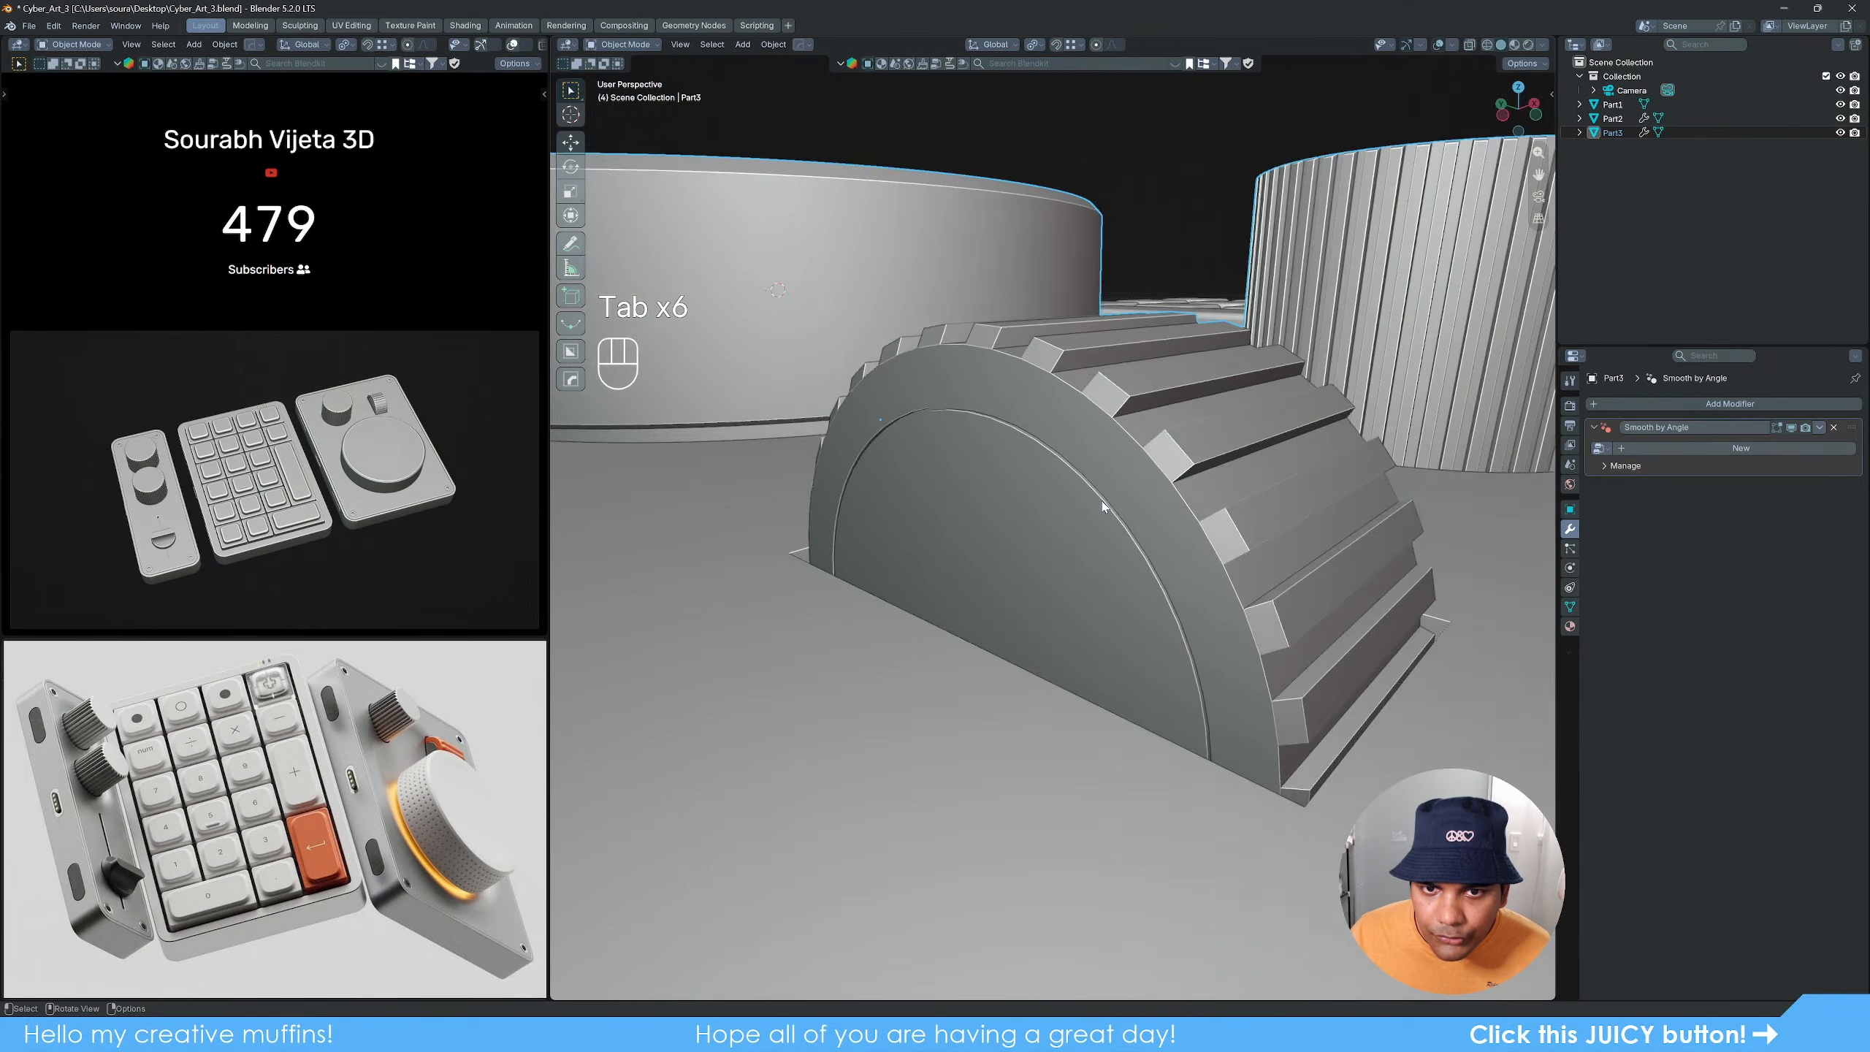
pyautogui.moveTo(1047, 510); pyautogui.dragTo(1026, 417, button='middle')
pyautogui.scroll(1, 1023, 488)
pyautogui.scroll(3, 1024, 488)
# Step: Inset the flat semicircular side face of the ribbed half-wheel by about 0.017 m
pyautogui.press('Tab')
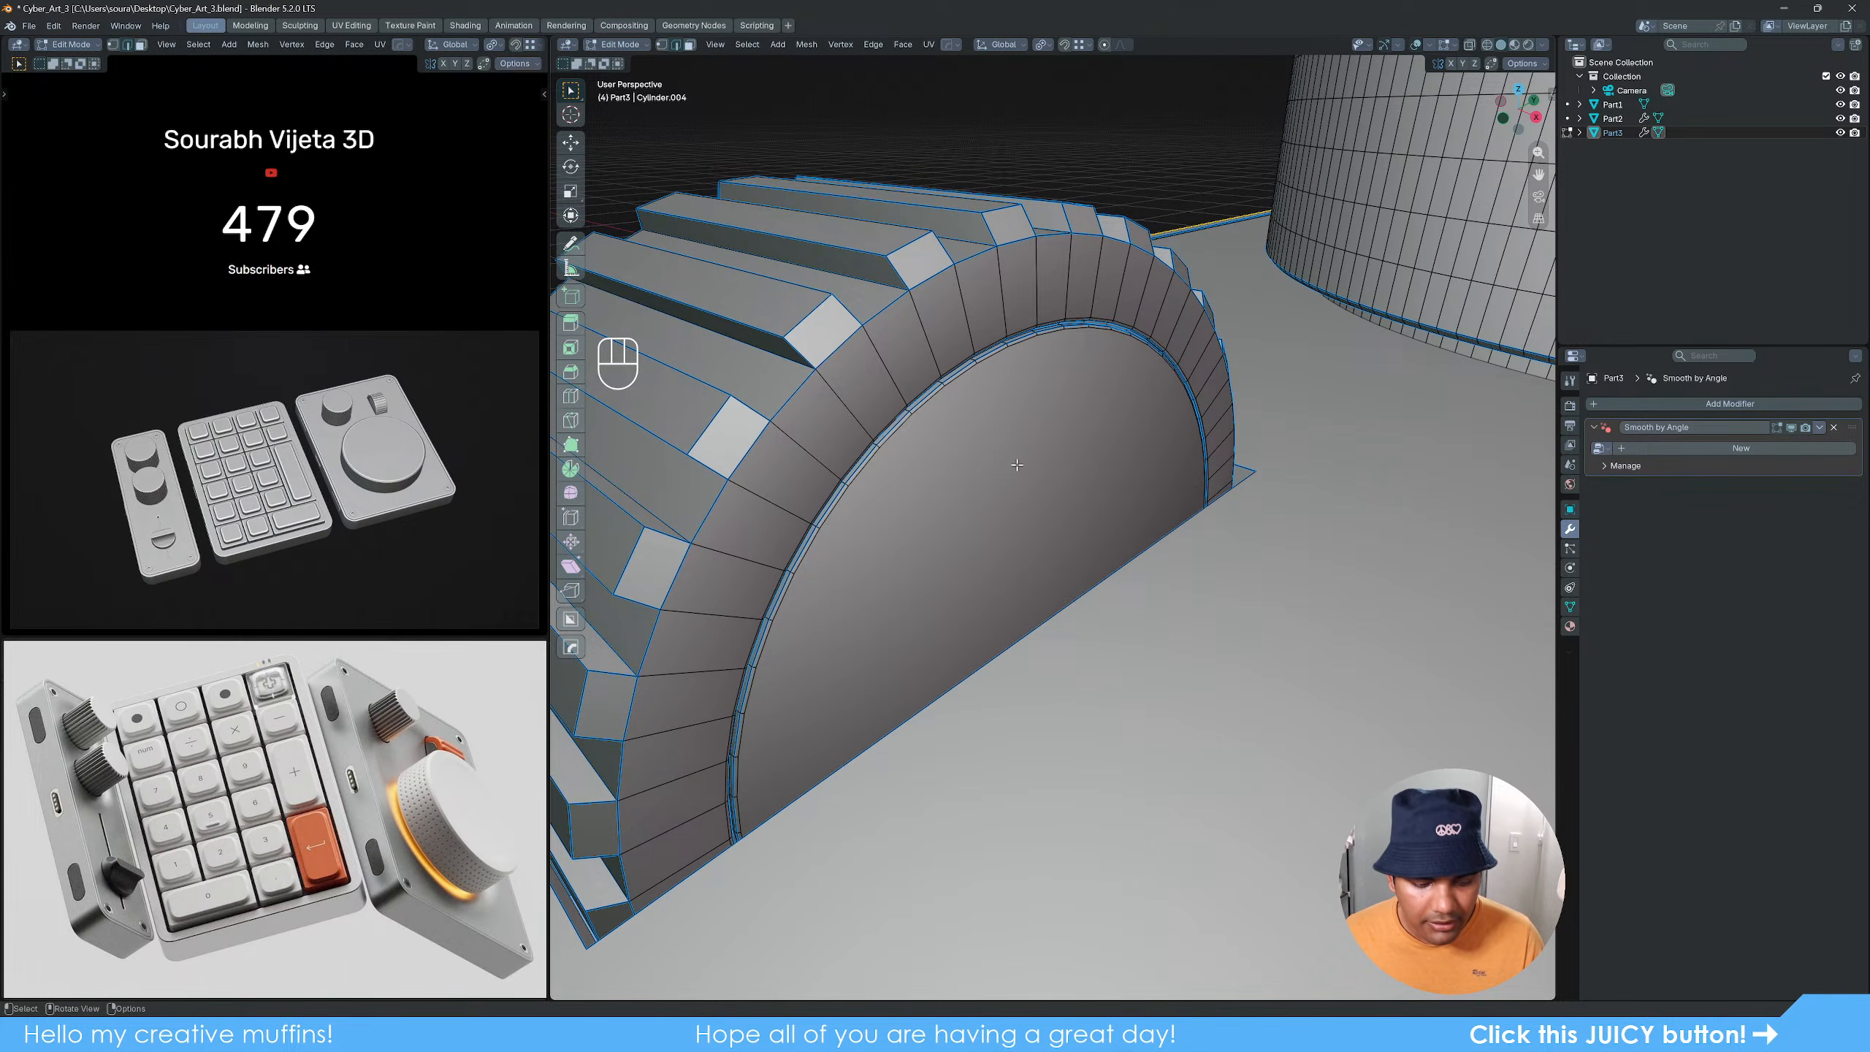
pyautogui.press('3')
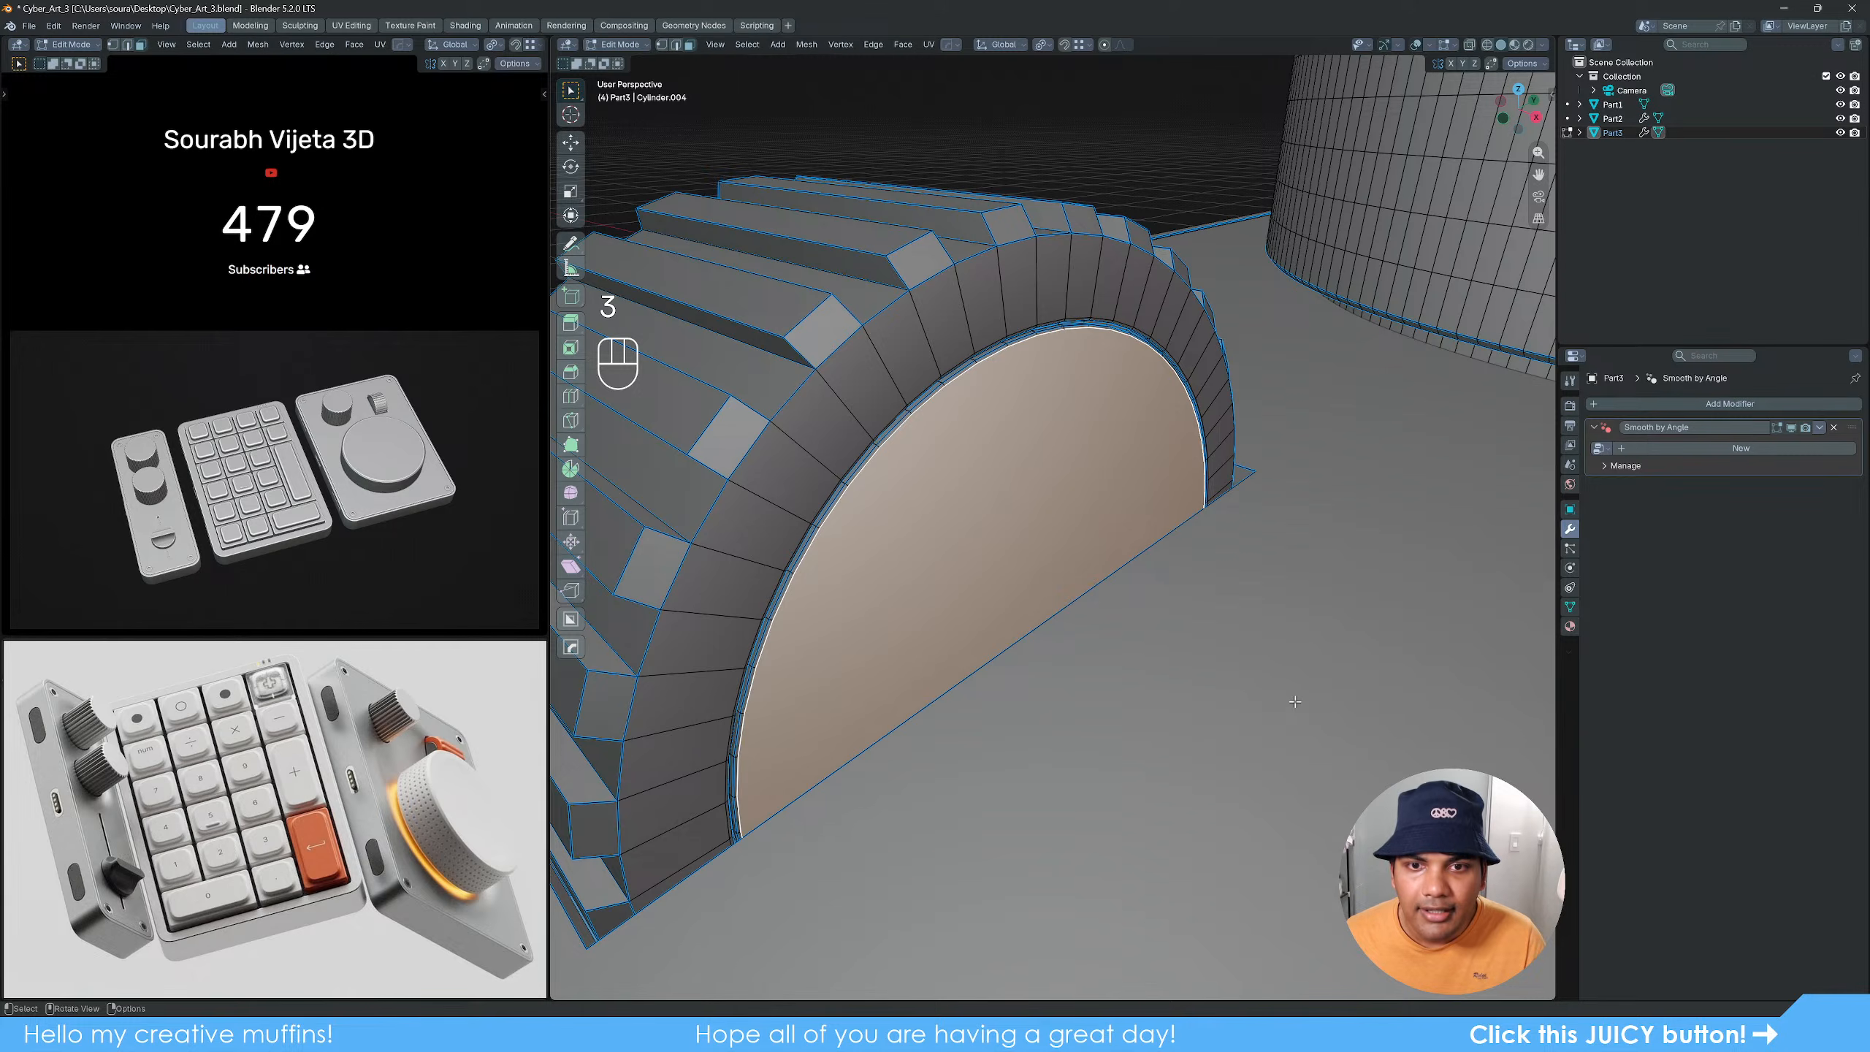
pyautogui.press('i')
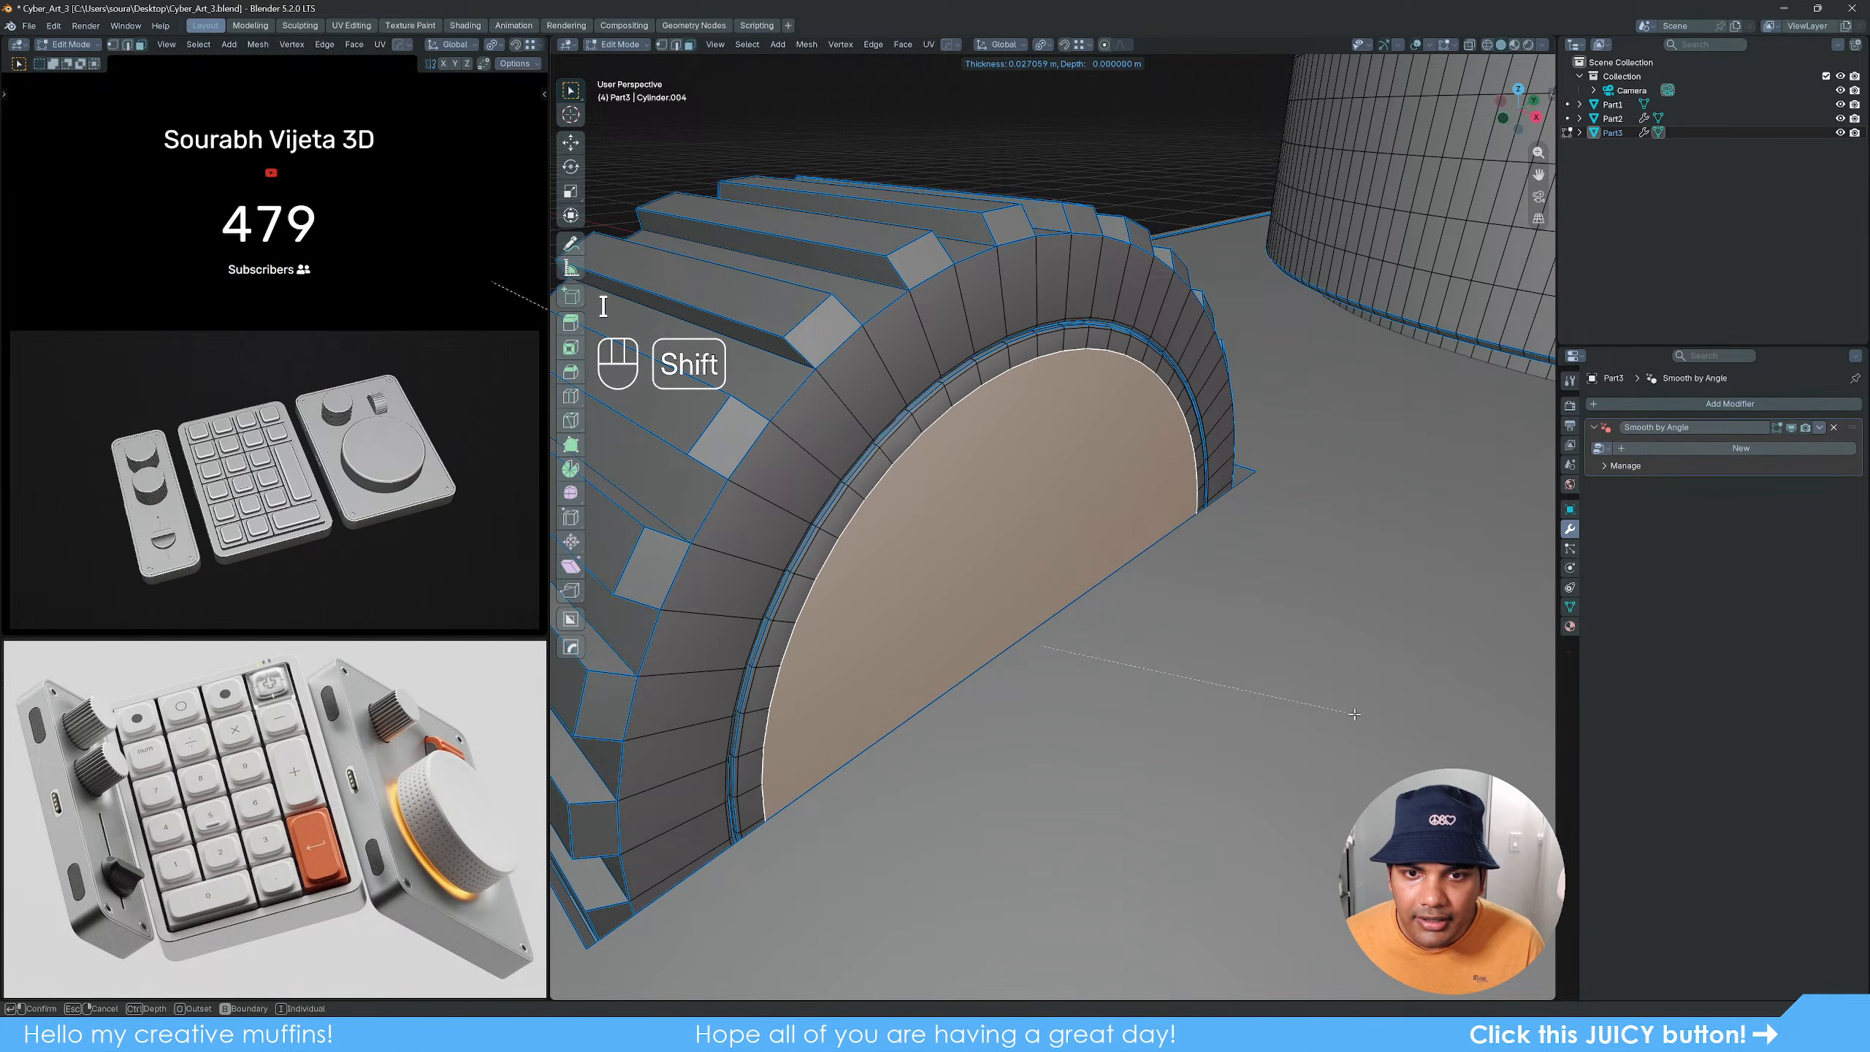
pyautogui.click(1355, 714)
pyautogui.press('Tab')
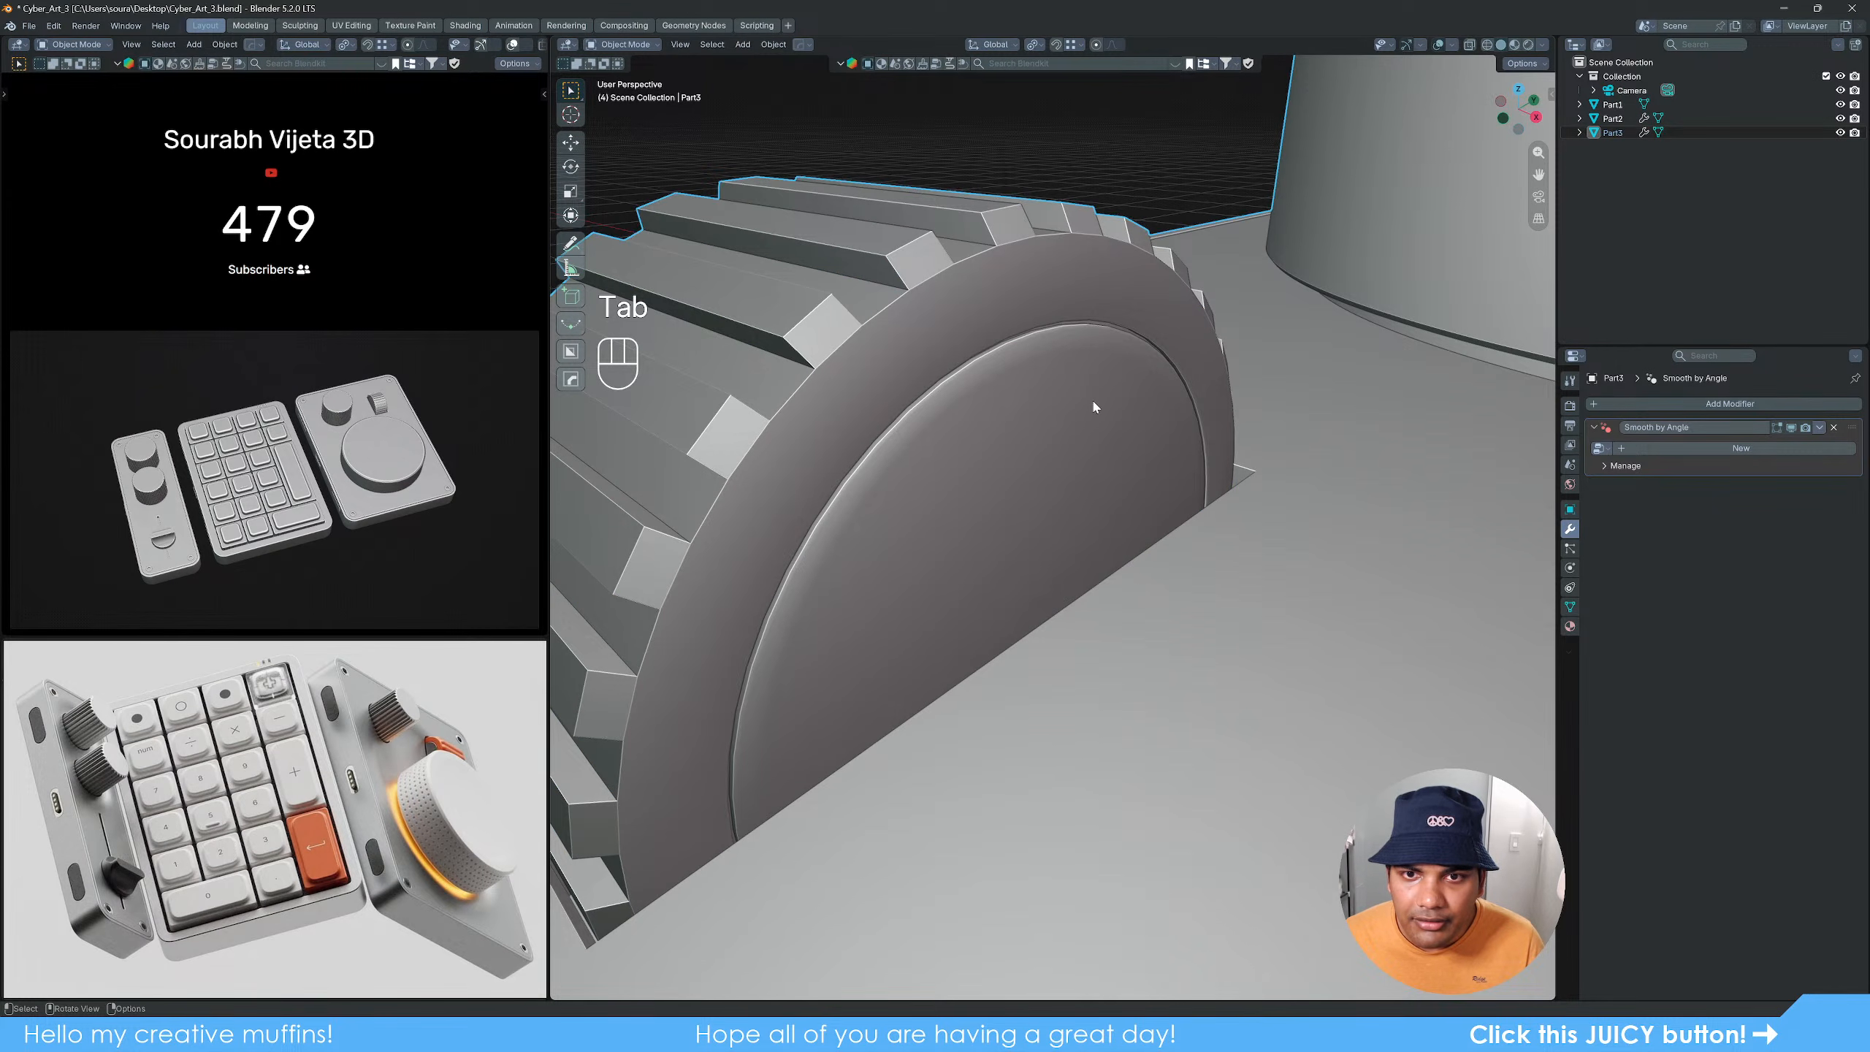
# Step: Apply the Smooth by Angle modifier on the dial unit and deselect it
pyautogui.moveTo(1094, 406); pyautogui.dragTo(1069, 500, button='middle')
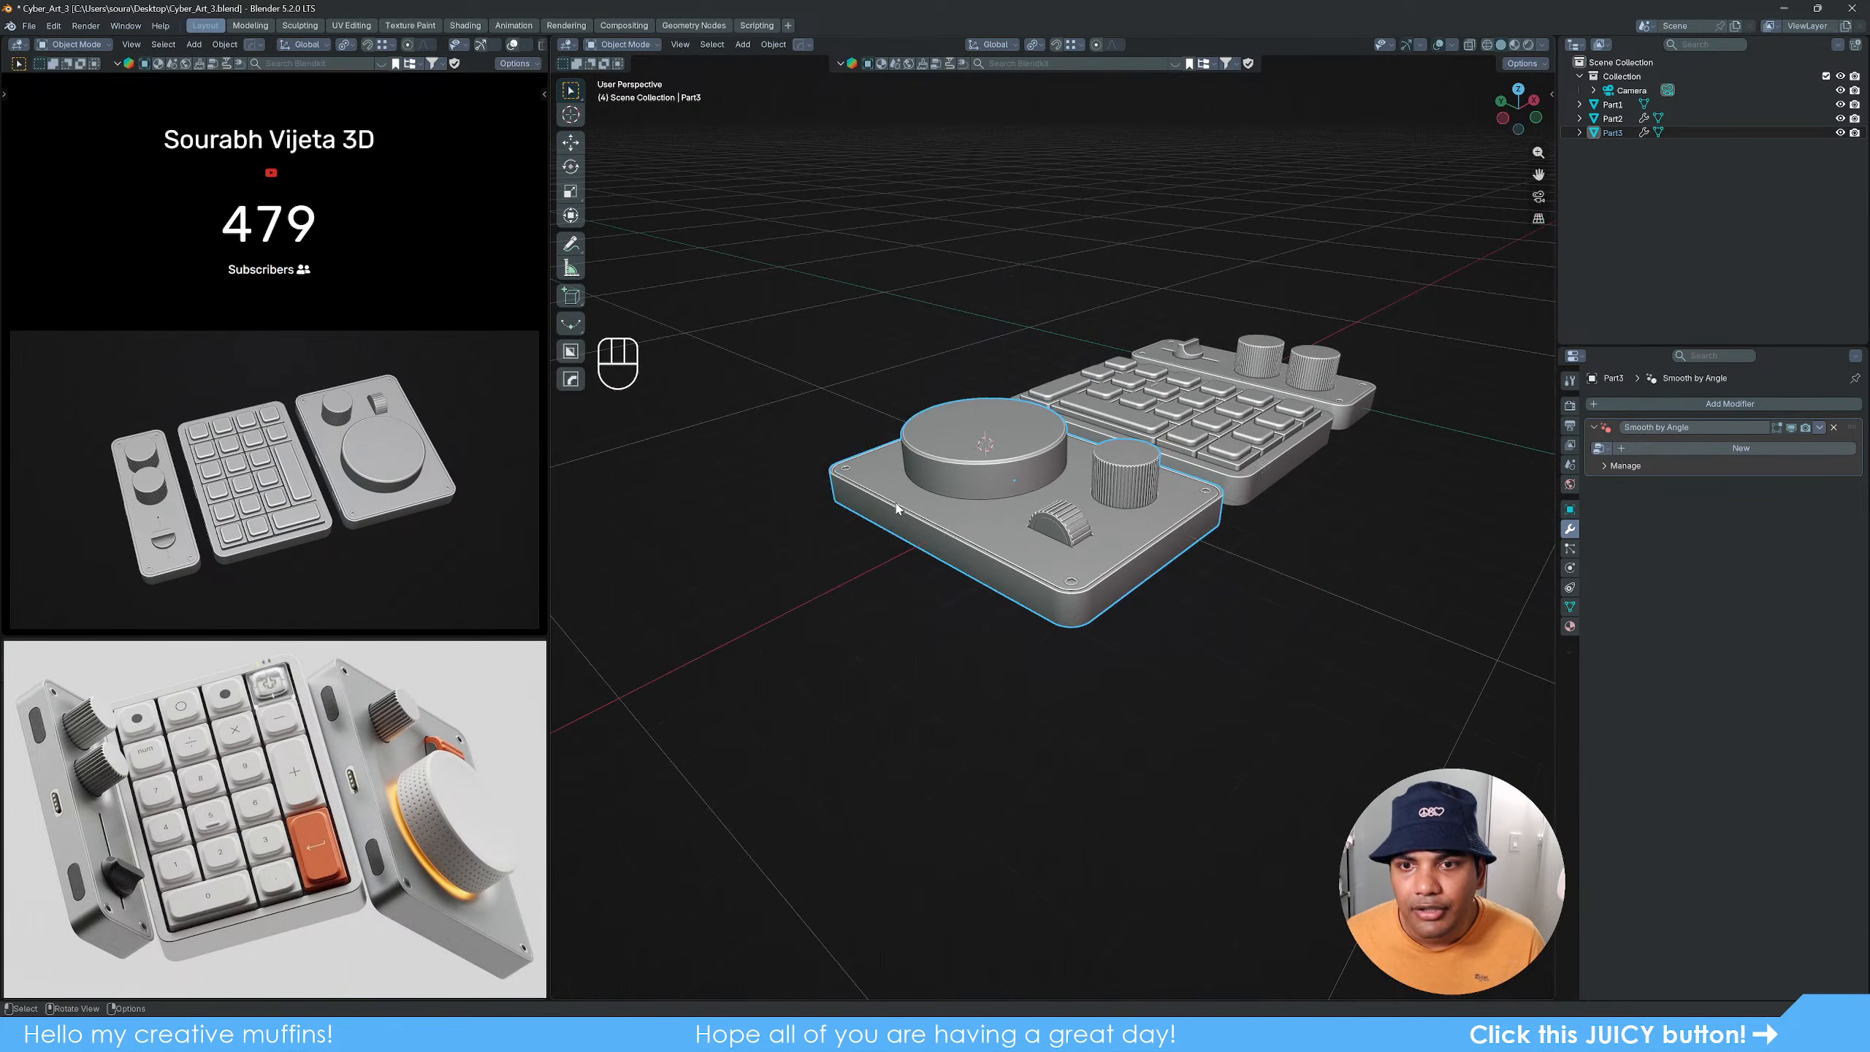
pyautogui.moveTo(1105, 508); pyautogui.dragTo(1204, 511, button='middle')
pyautogui.keyDown('shift'); pyautogui.moveTo(811, 748); pyautogui.dragTo(1168, 505, button='middle'); pyautogui.keyUp('shift')
pyautogui.moveTo(1215, 564); pyautogui.dragTo(1252, 549, button='middle')
pyautogui.press('q')
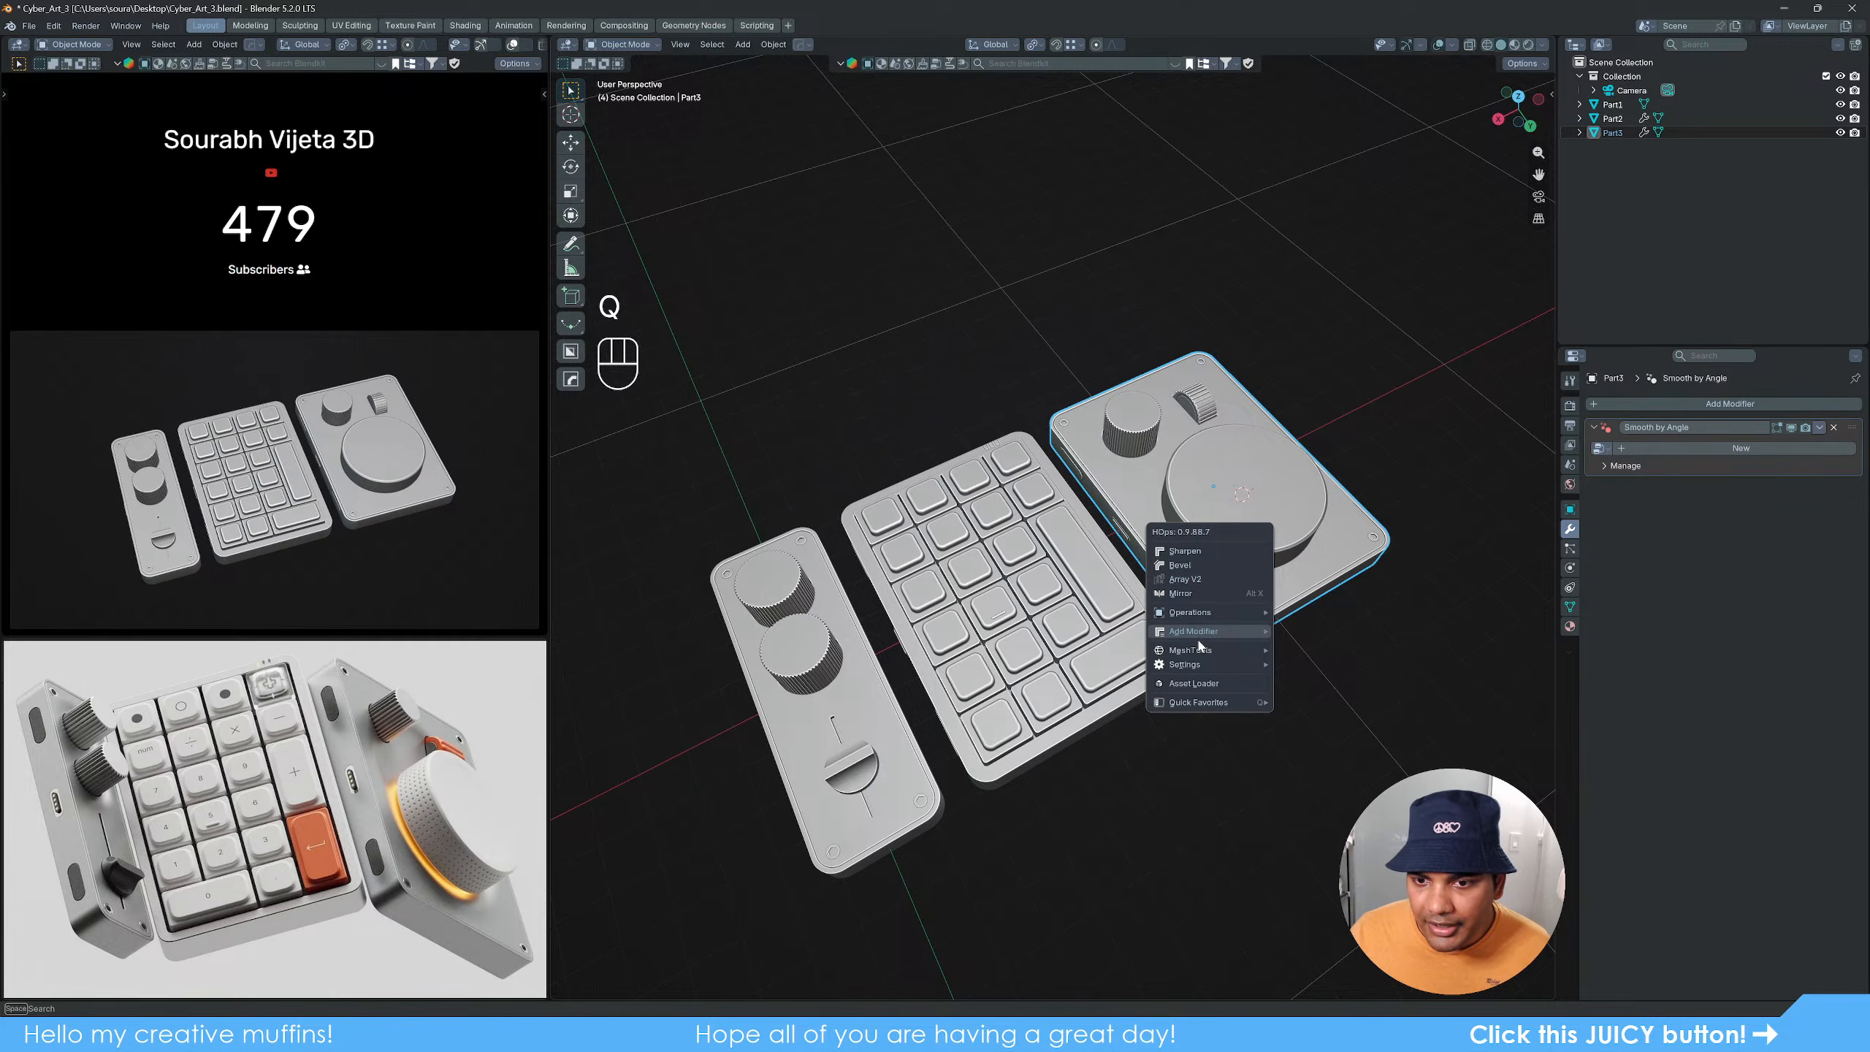
pyautogui.press('Escape')
pyautogui.press('q')
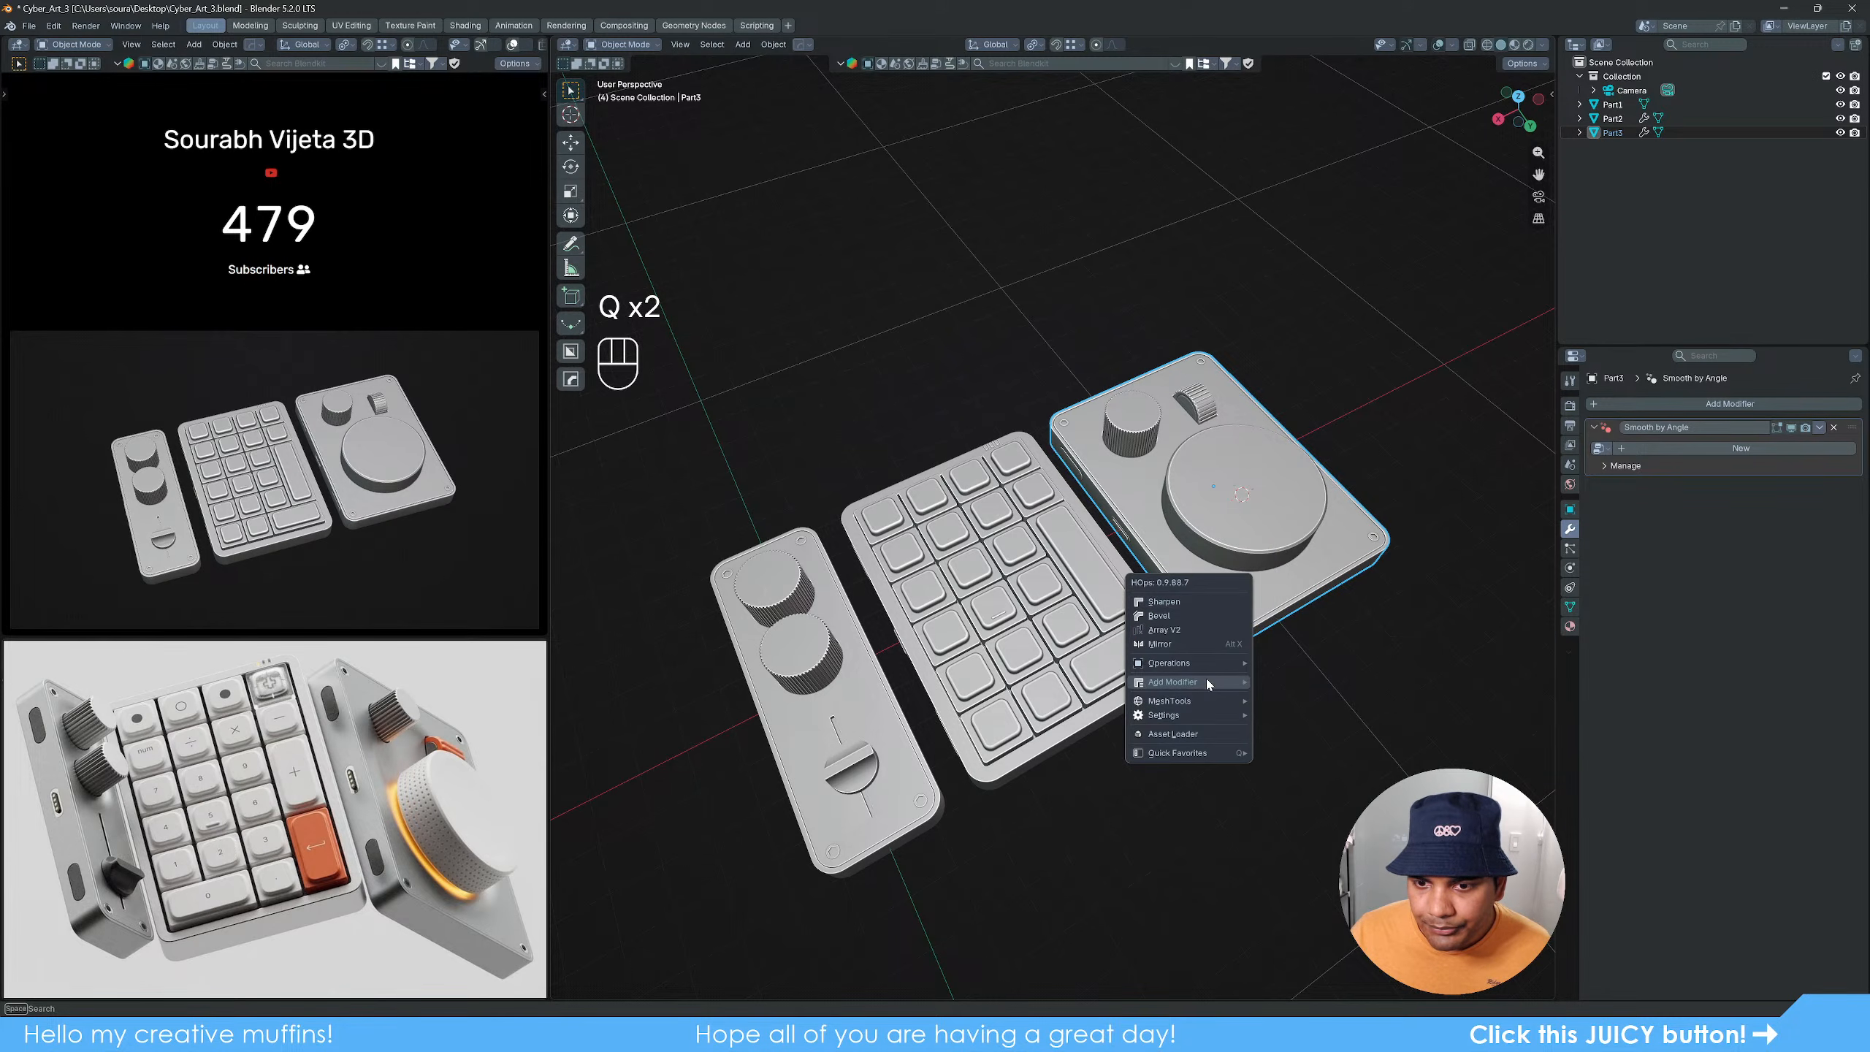
pyautogui.moveTo(1207, 679)
pyautogui.click(1331, 767)
pyautogui.click(1329, 762)
# Step: Switch the viewport shading to Material Preview and save the file
pyautogui.moveTo(1227, 704); pyautogui.dragTo(1150, 588, button='middle')
pyautogui.scroll(2, 1152, 593)
pyautogui.press('z')
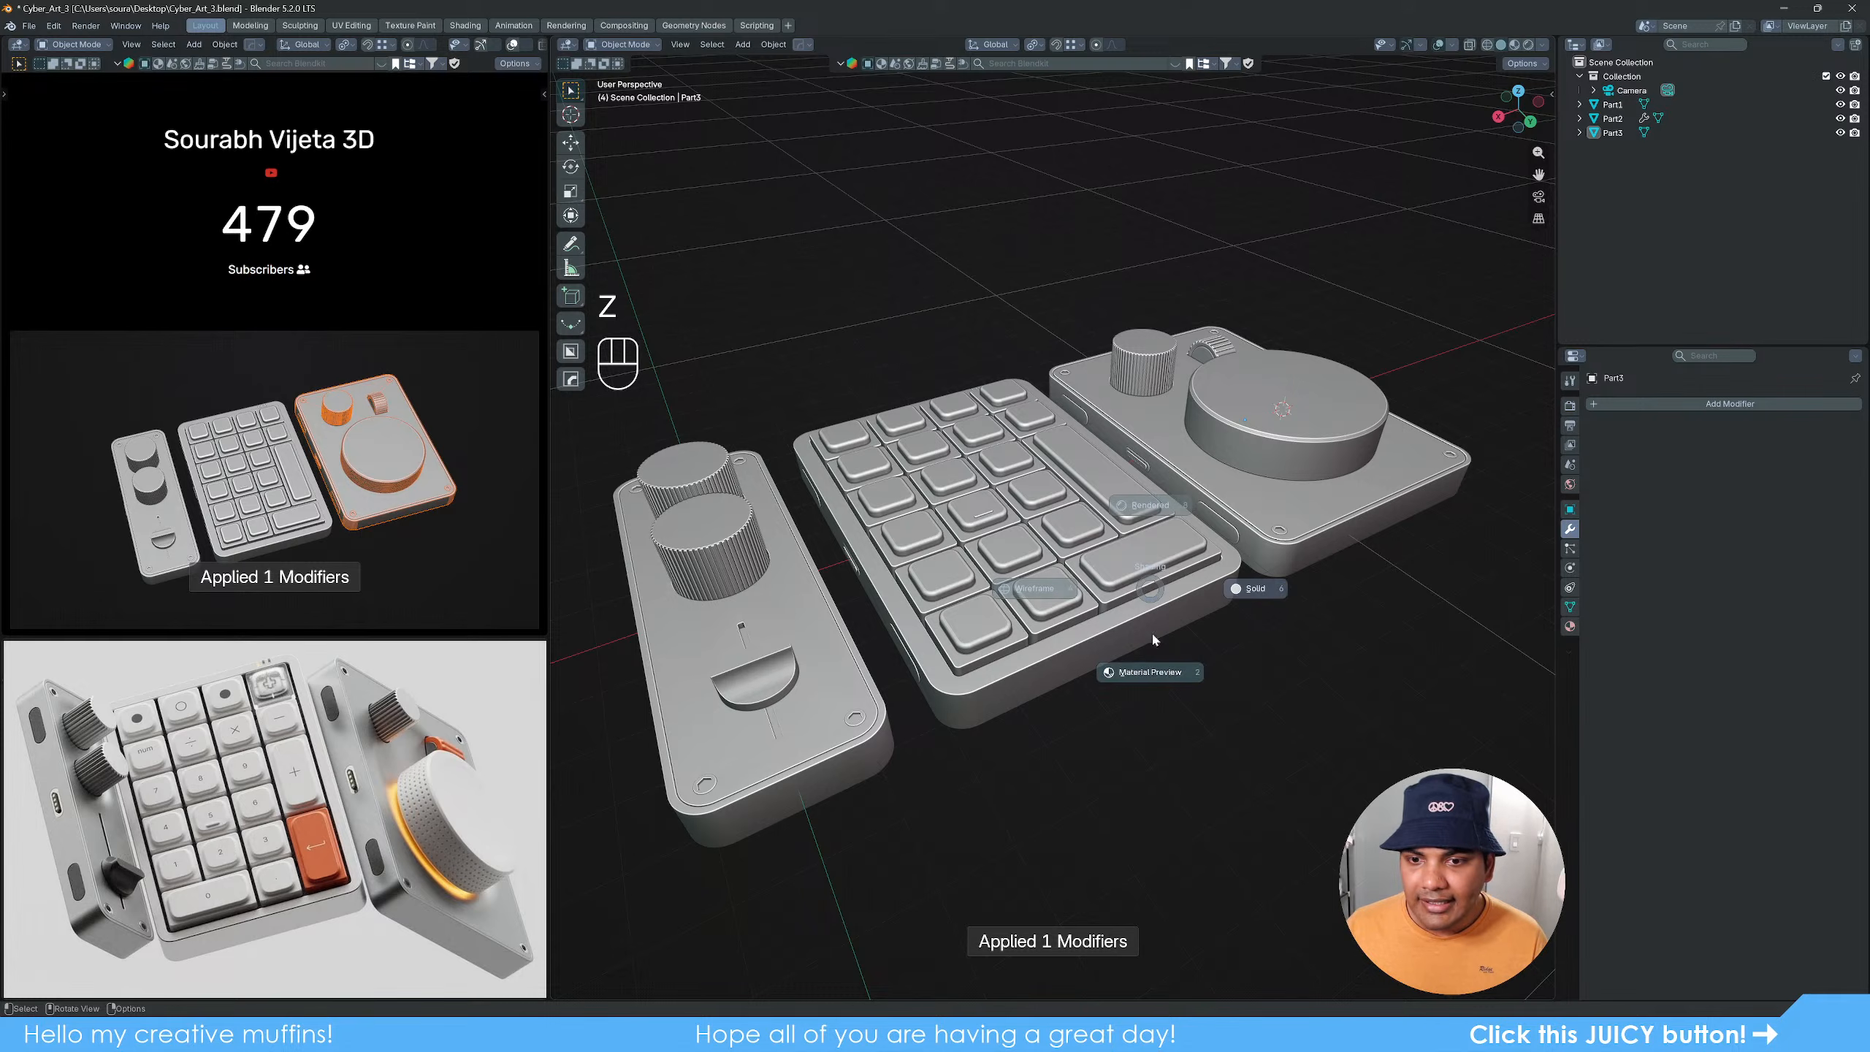
pyautogui.click(1155, 675)
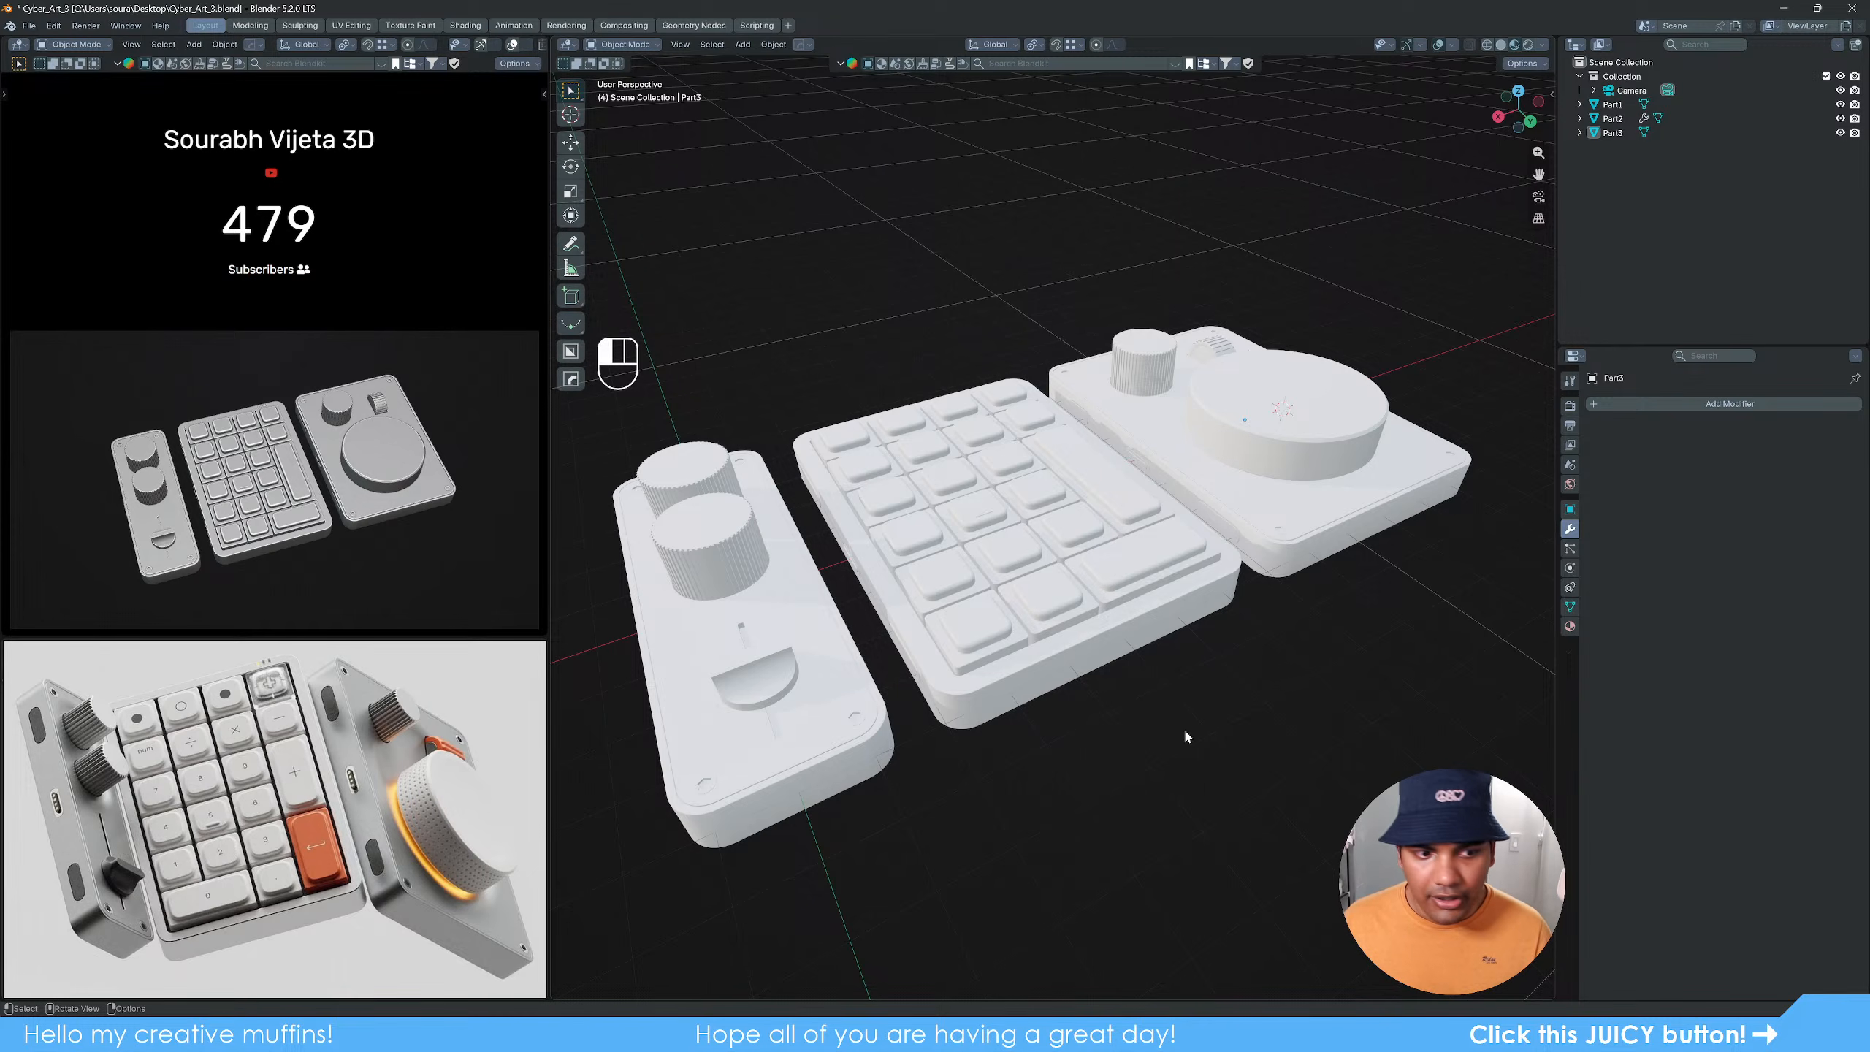
pyautogui.hotkey('ctrl', 's')
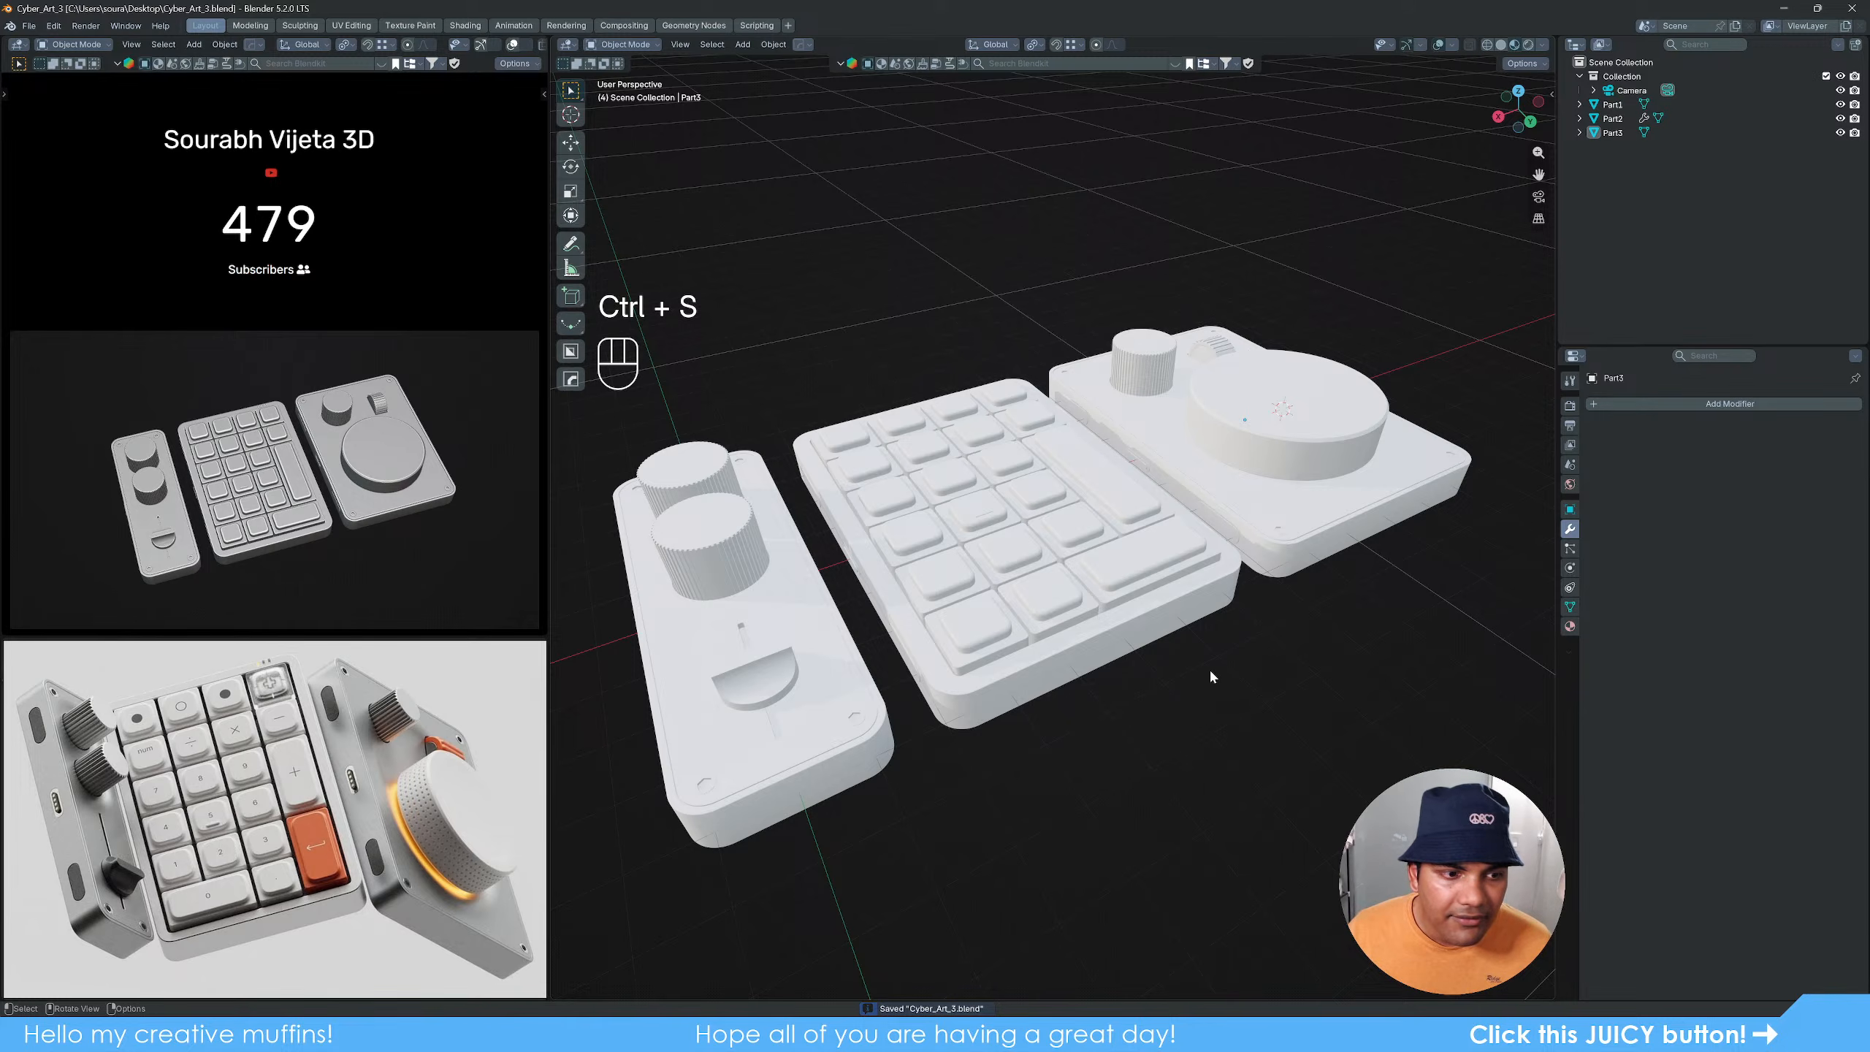
# Step: Create a new material named Metal on the narrow two-knob unit, Part1
pyautogui.moveTo(1210, 669); pyautogui.dragTo(1204, 710, button='middle')
pyautogui.press('shift')
pyautogui.keyDown('shift'); pyautogui.moveTo(1277, 656); pyautogui.dragTo(1168, 652, button='middle'); pyautogui.keyUp('shift')
pyautogui.keyDown('shift'); pyautogui.moveTo(1062, 677); pyautogui.dragTo(1113, 608, button='middle'); pyautogui.keyUp('shift')
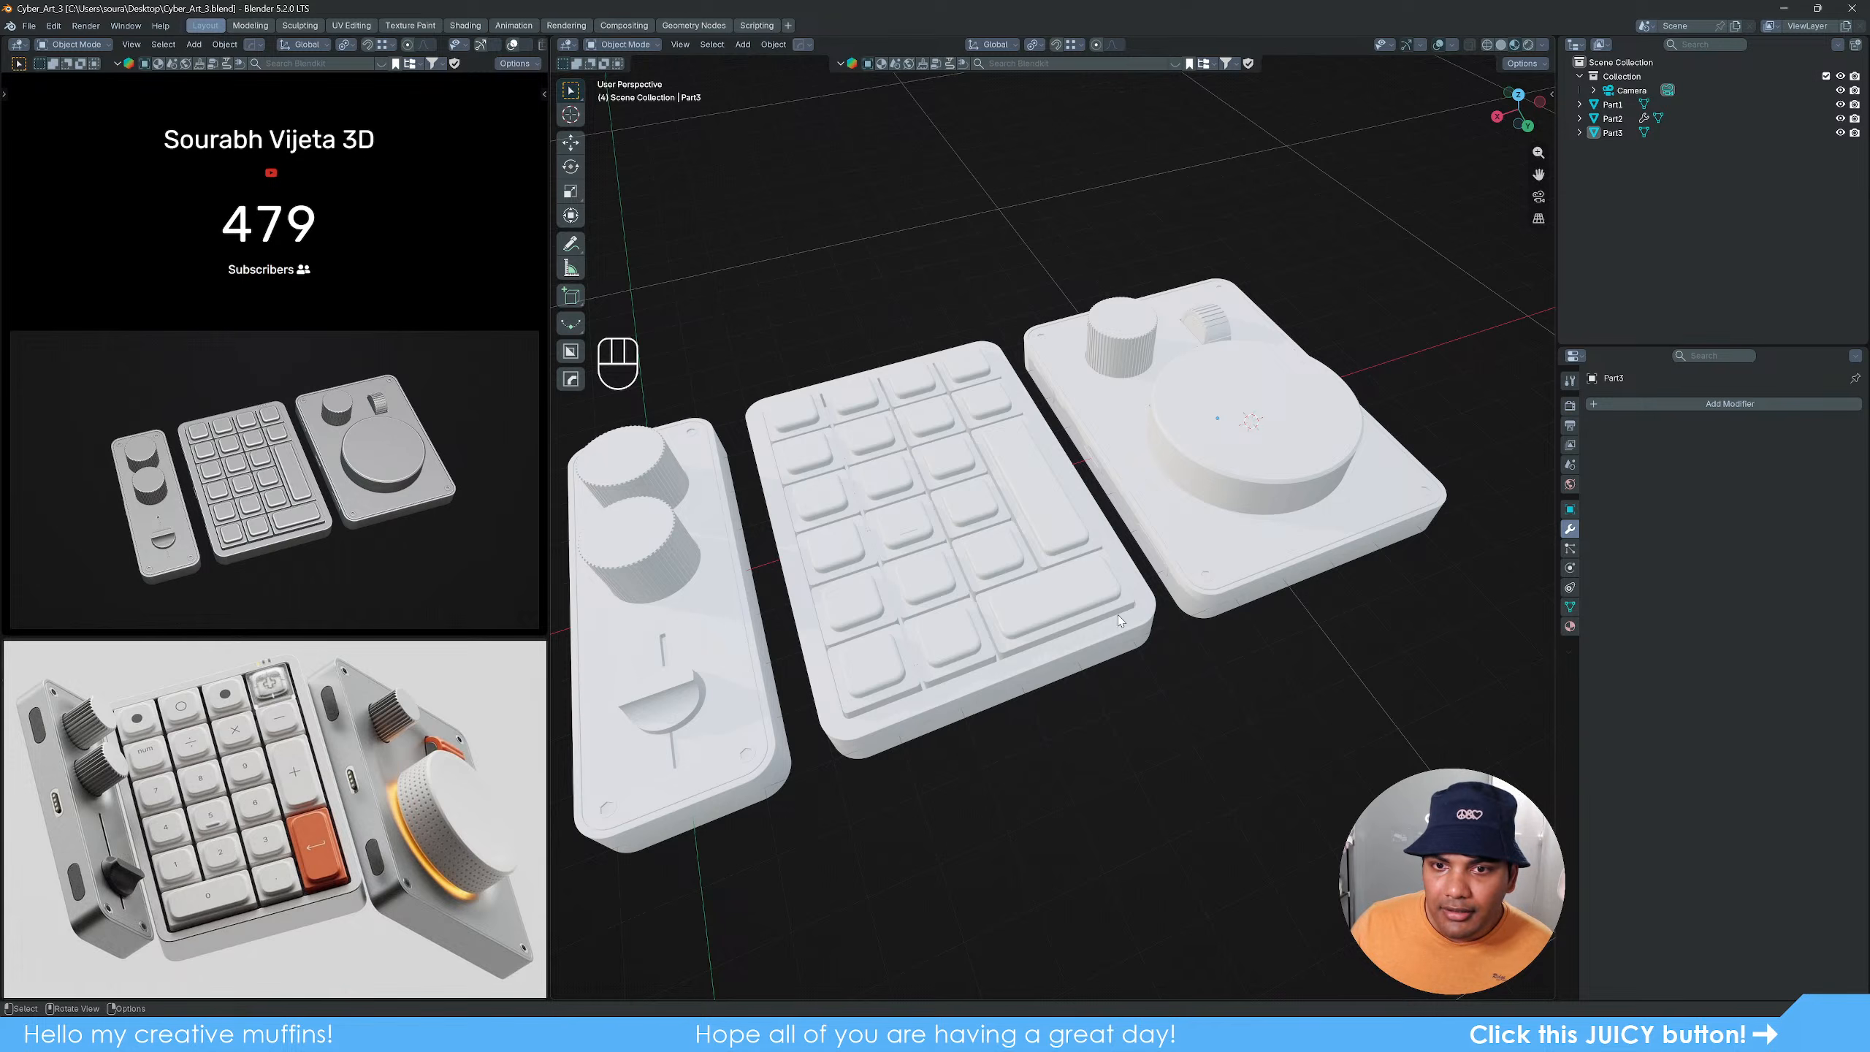
pyautogui.moveTo(1118, 618); pyautogui.dragTo(1042, 594, button='middle')
pyautogui.click(1085, 585)
pyautogui.press('KP_Decimal')
pyautogui.scroll(2, 1128, 599)
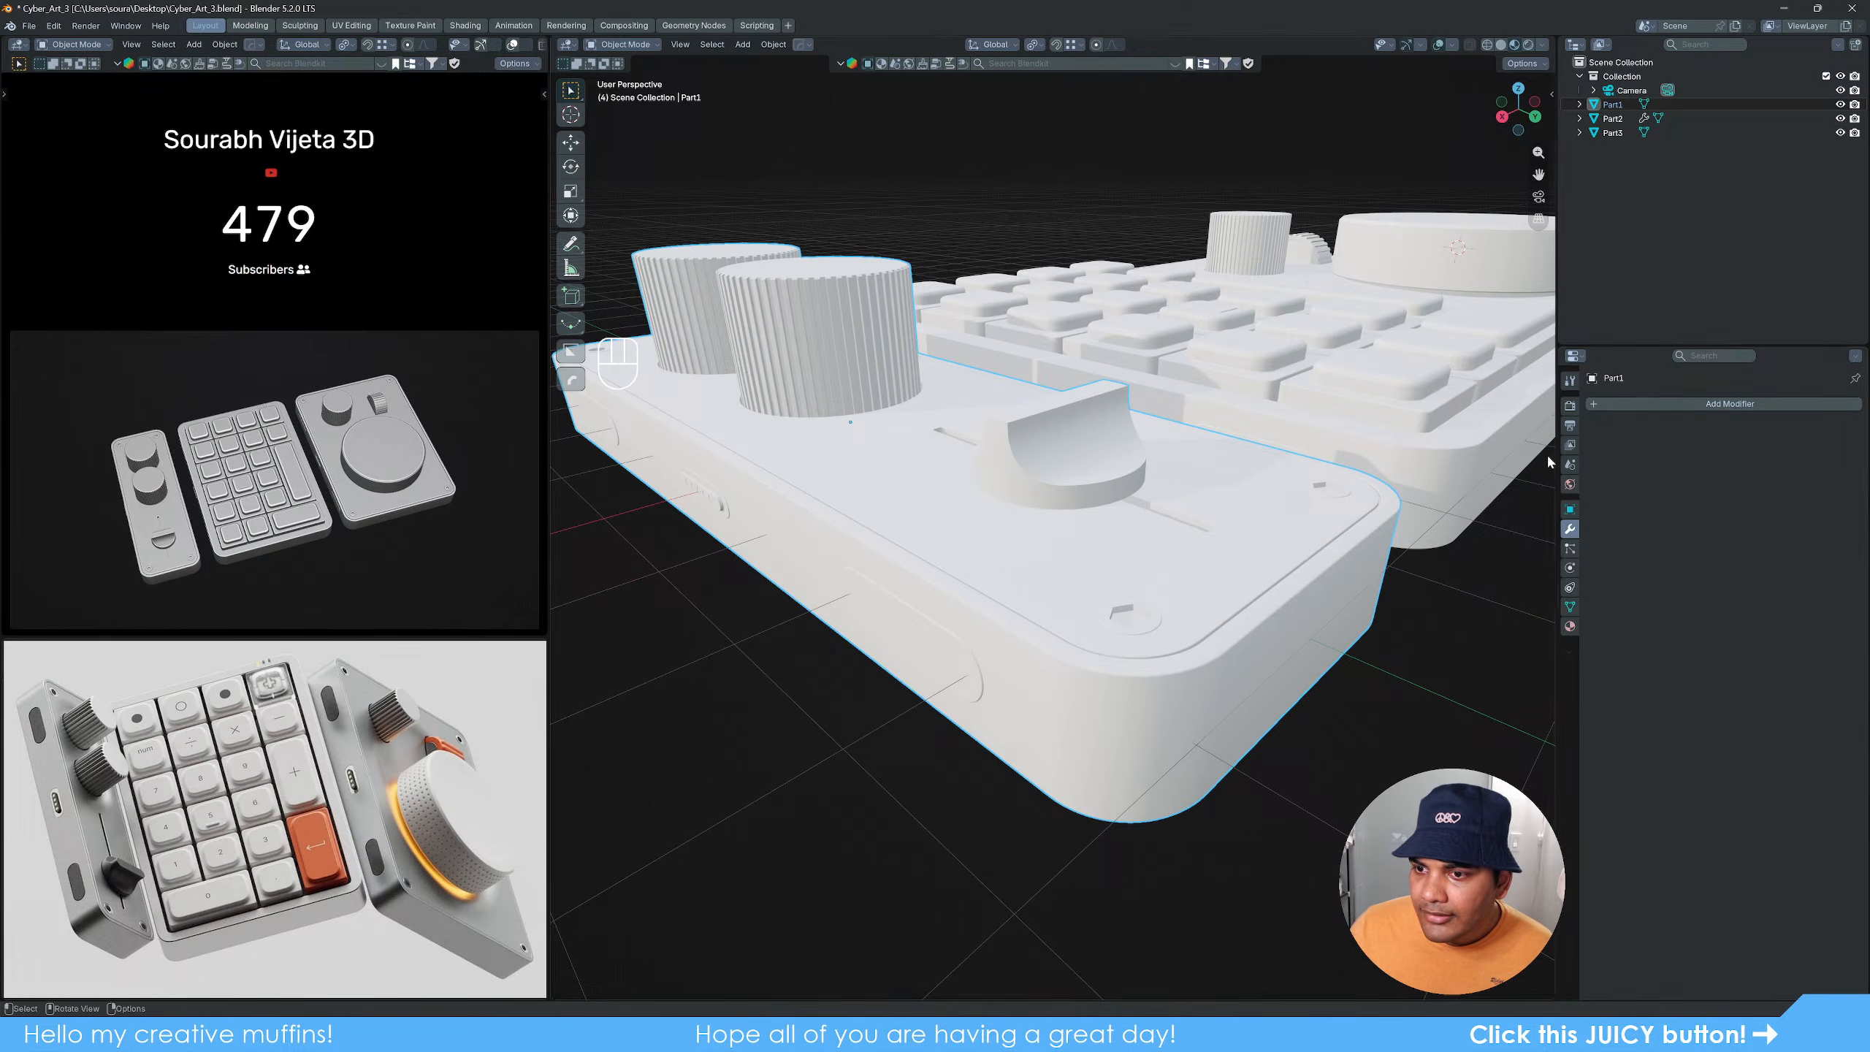
pyautogui.click(1571, 626)
pyautogui.click(1723, 464)
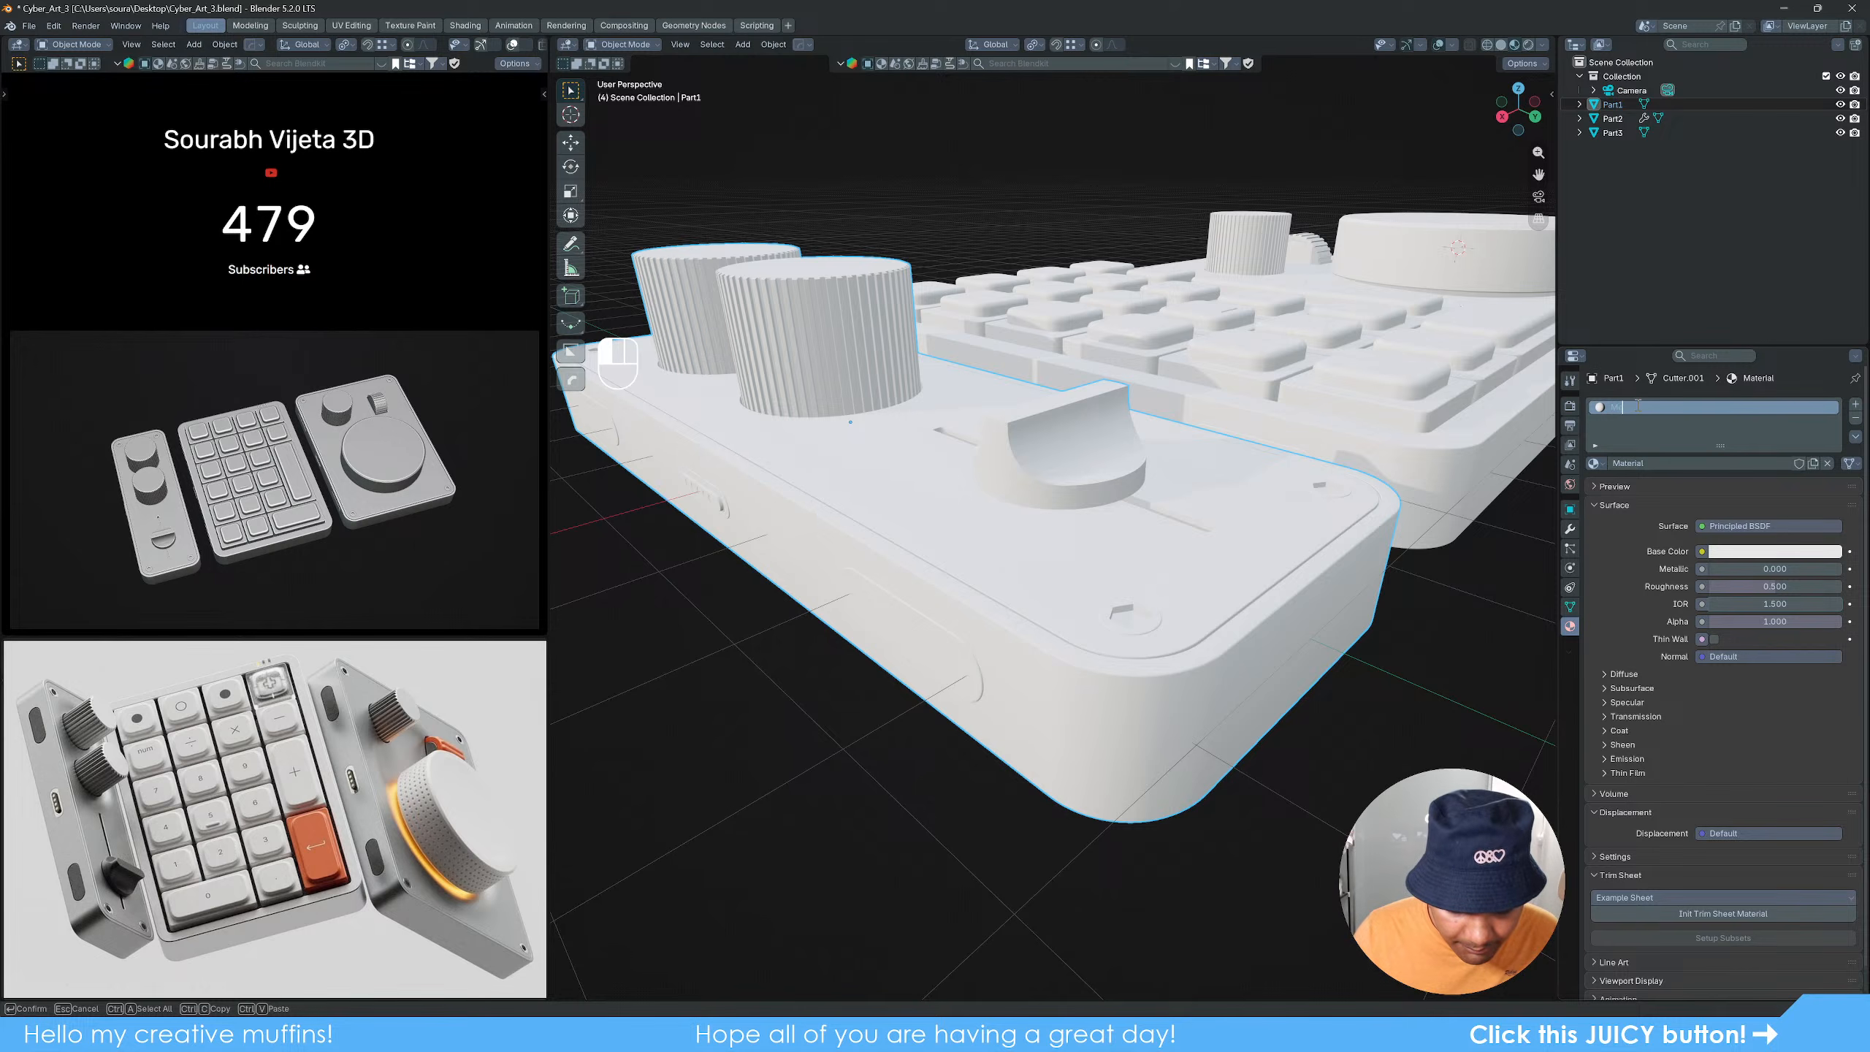
pyautogui.press('Return')
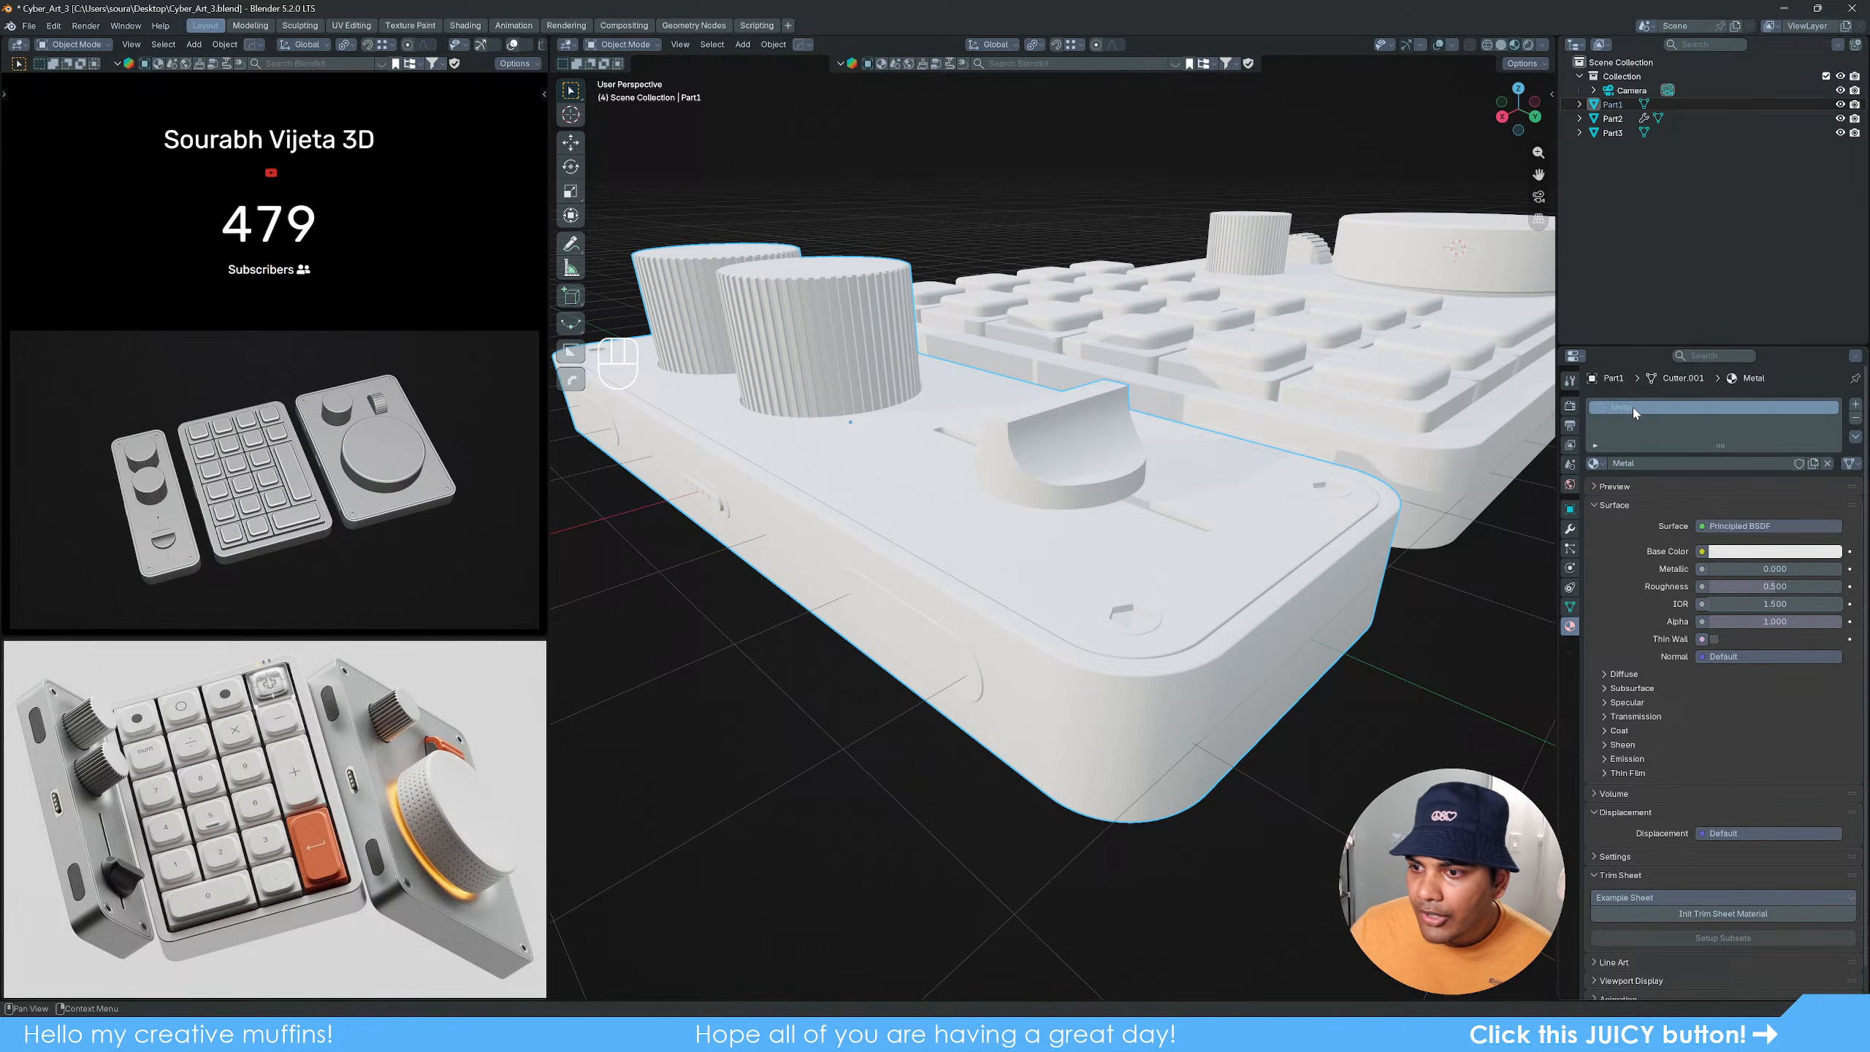
# Step: Set the Metal material's metallic value to 1.000 and its roughness to 0.400
pyautogui.moveTo(1742, 567); pyautogui.dragTo(1845, 575)
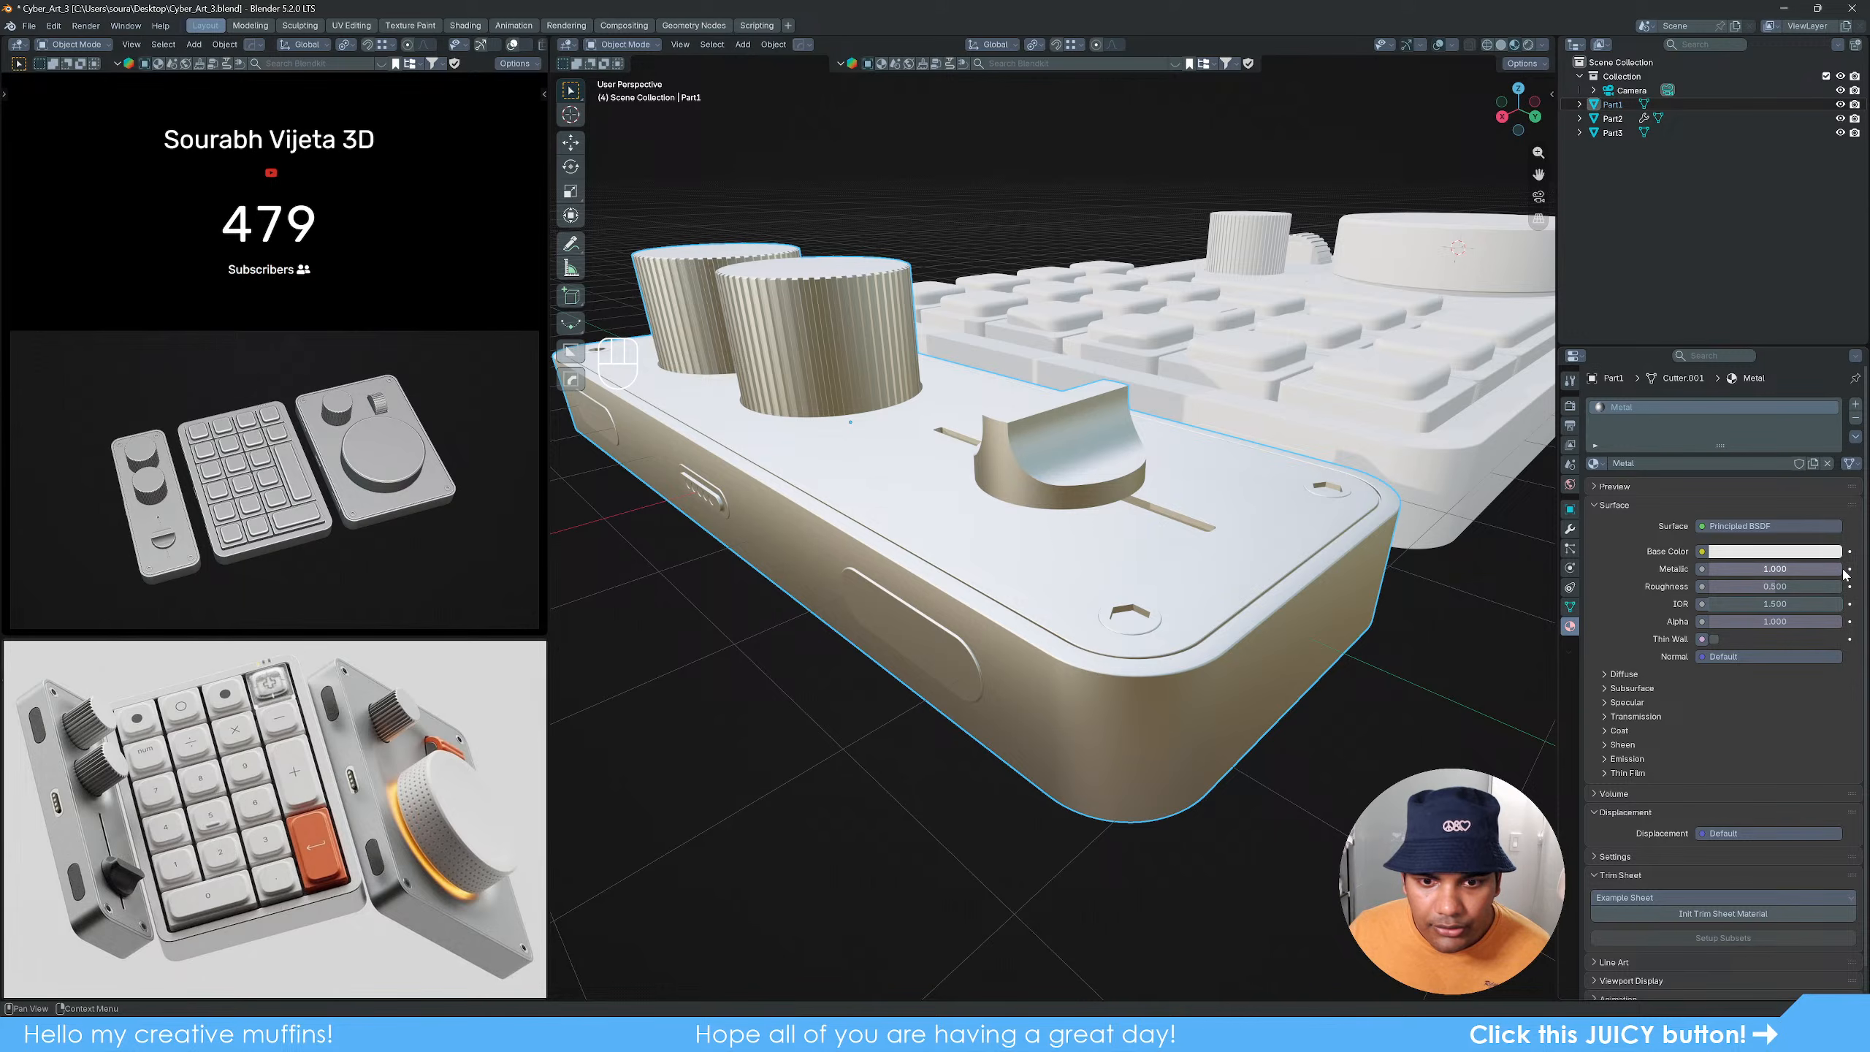
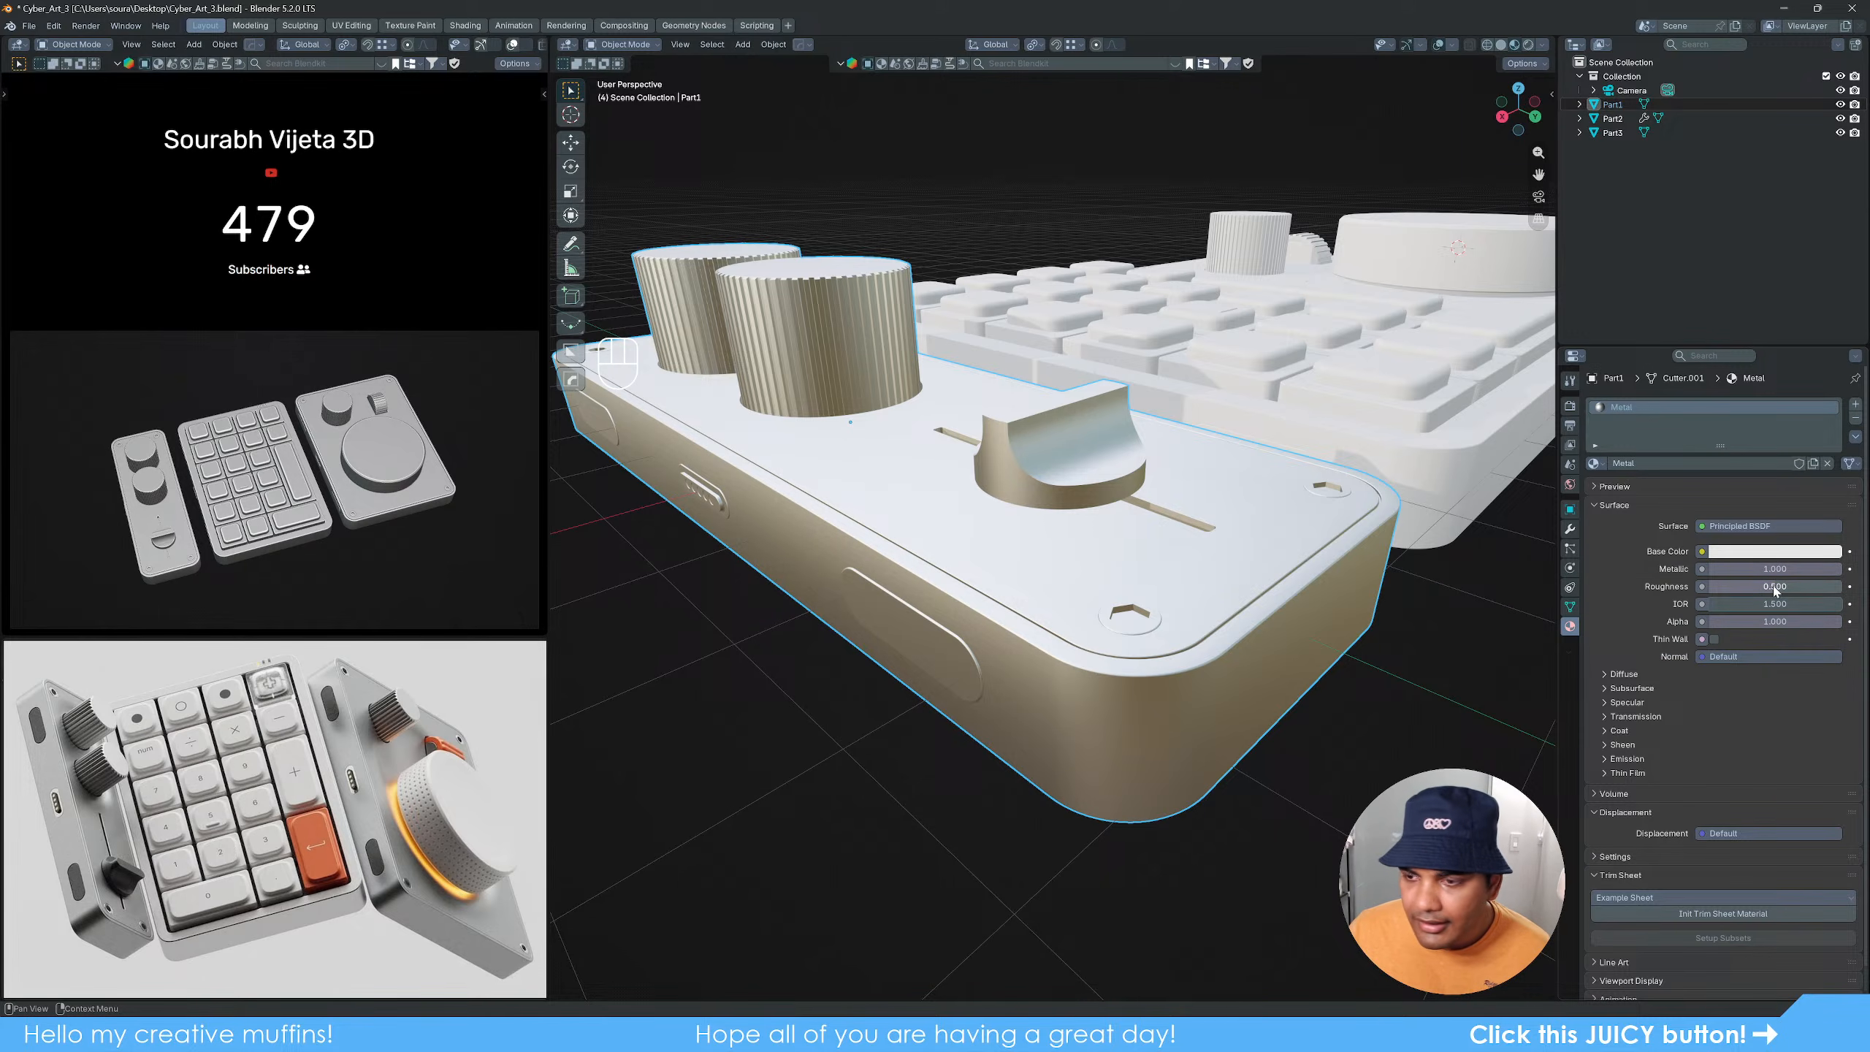
pyautogui.moveTo(1774, 588)
pyautogui.keyDown('shift'); pyautogui.mouseDown()
pyautogui.moveTo(1756, 588)
pyautogui.moveTo(1791, 586)
pyautogui.mouseUp(); pyautogui.keyUp('shift')
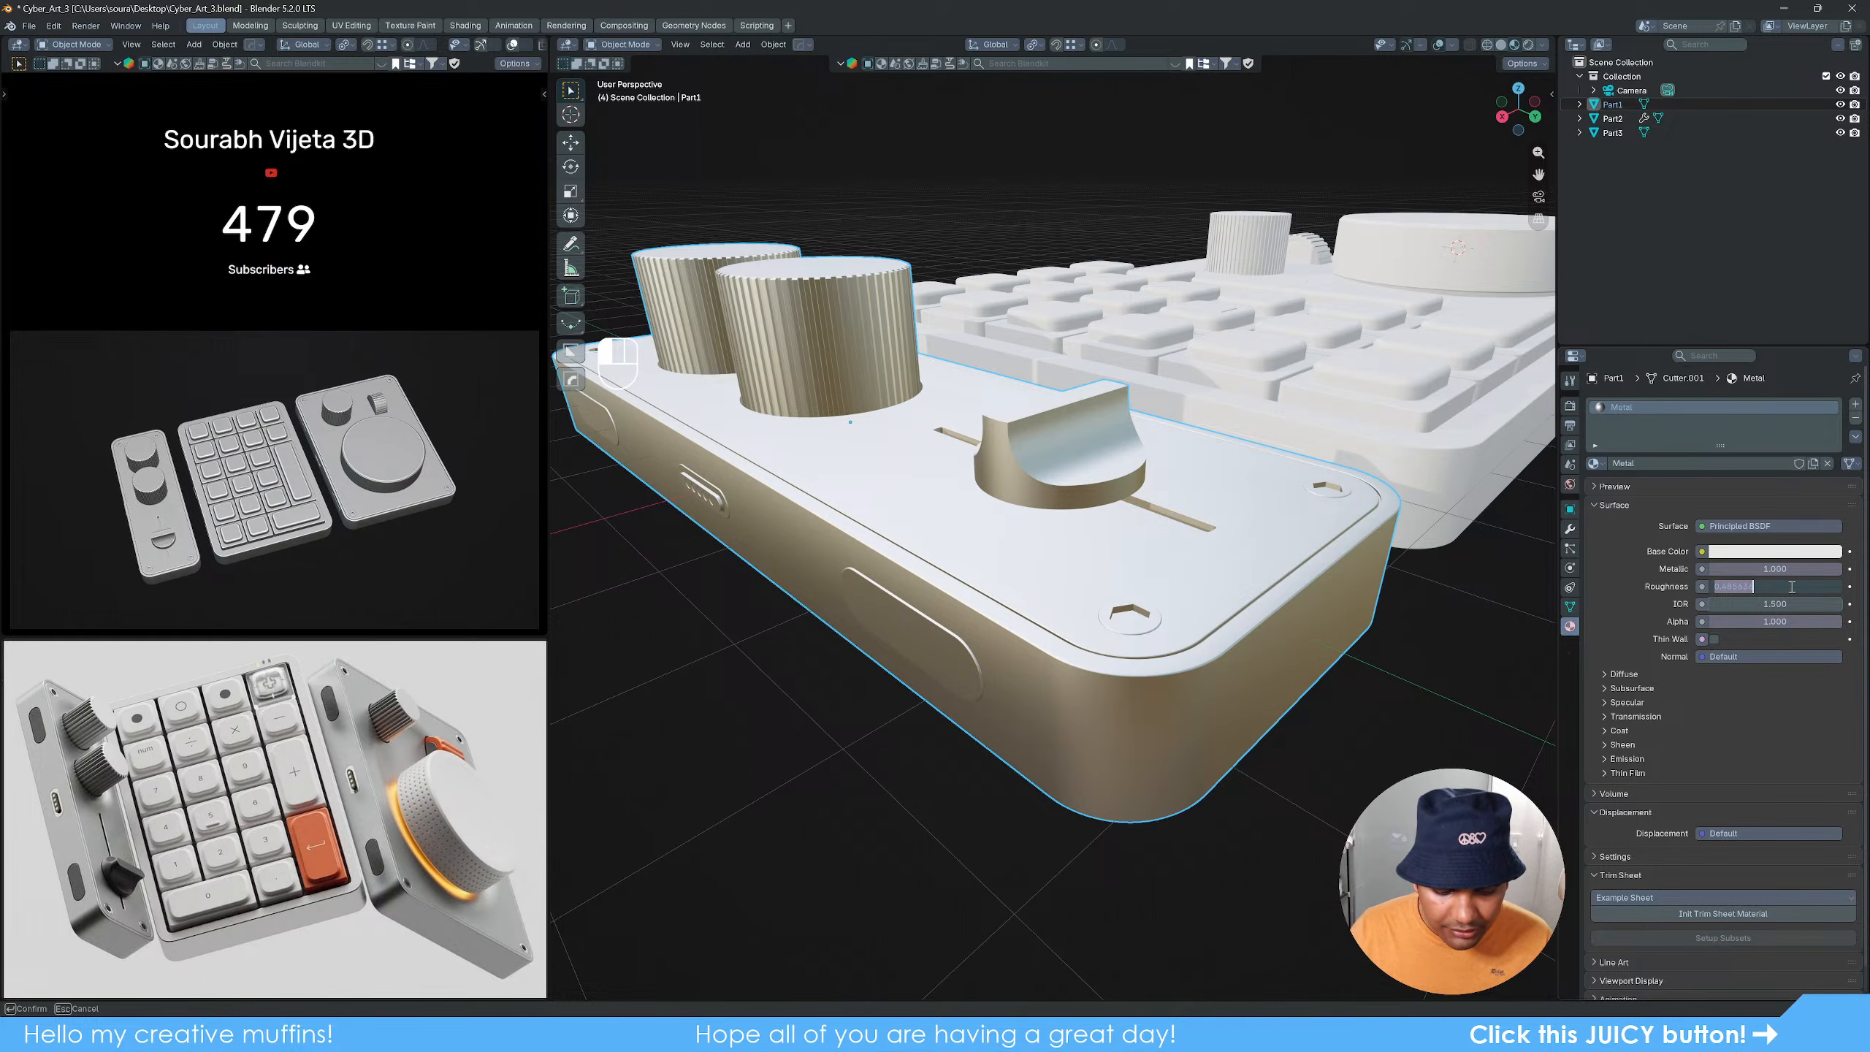
pyautogui.scroll(-4, 990, 582)
pyautogui.moveTo(989, 582); pyautogui.dragTo(1141, 623, button='middle')
pyautogui.scroll(2, 1030, 617)
pyautogui.scroll(1, 1140, 617)
# Step: Darken the Metal material's base color to a neutral grey with a value of about 0.742
pyautogui.click(1770, 551)
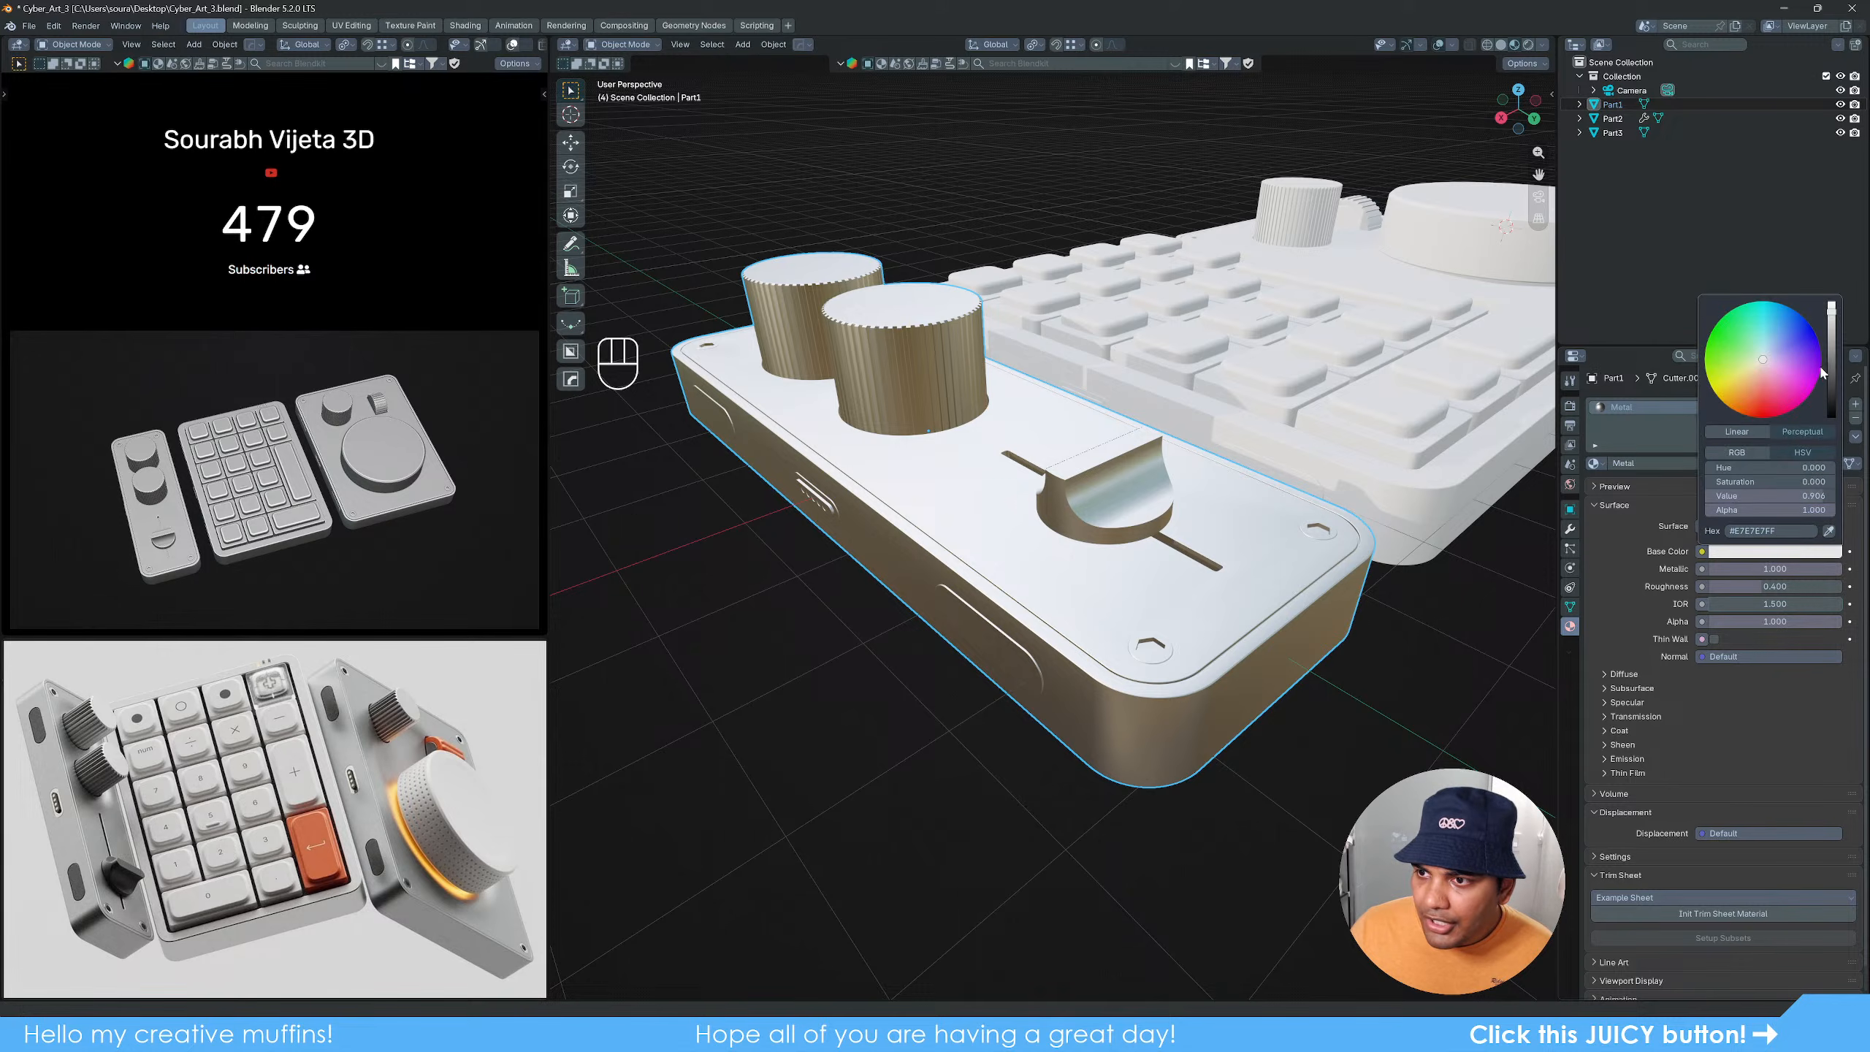
pyautogui.moveTo(1832, 312); pyautogui.dragTo(1831, 332)
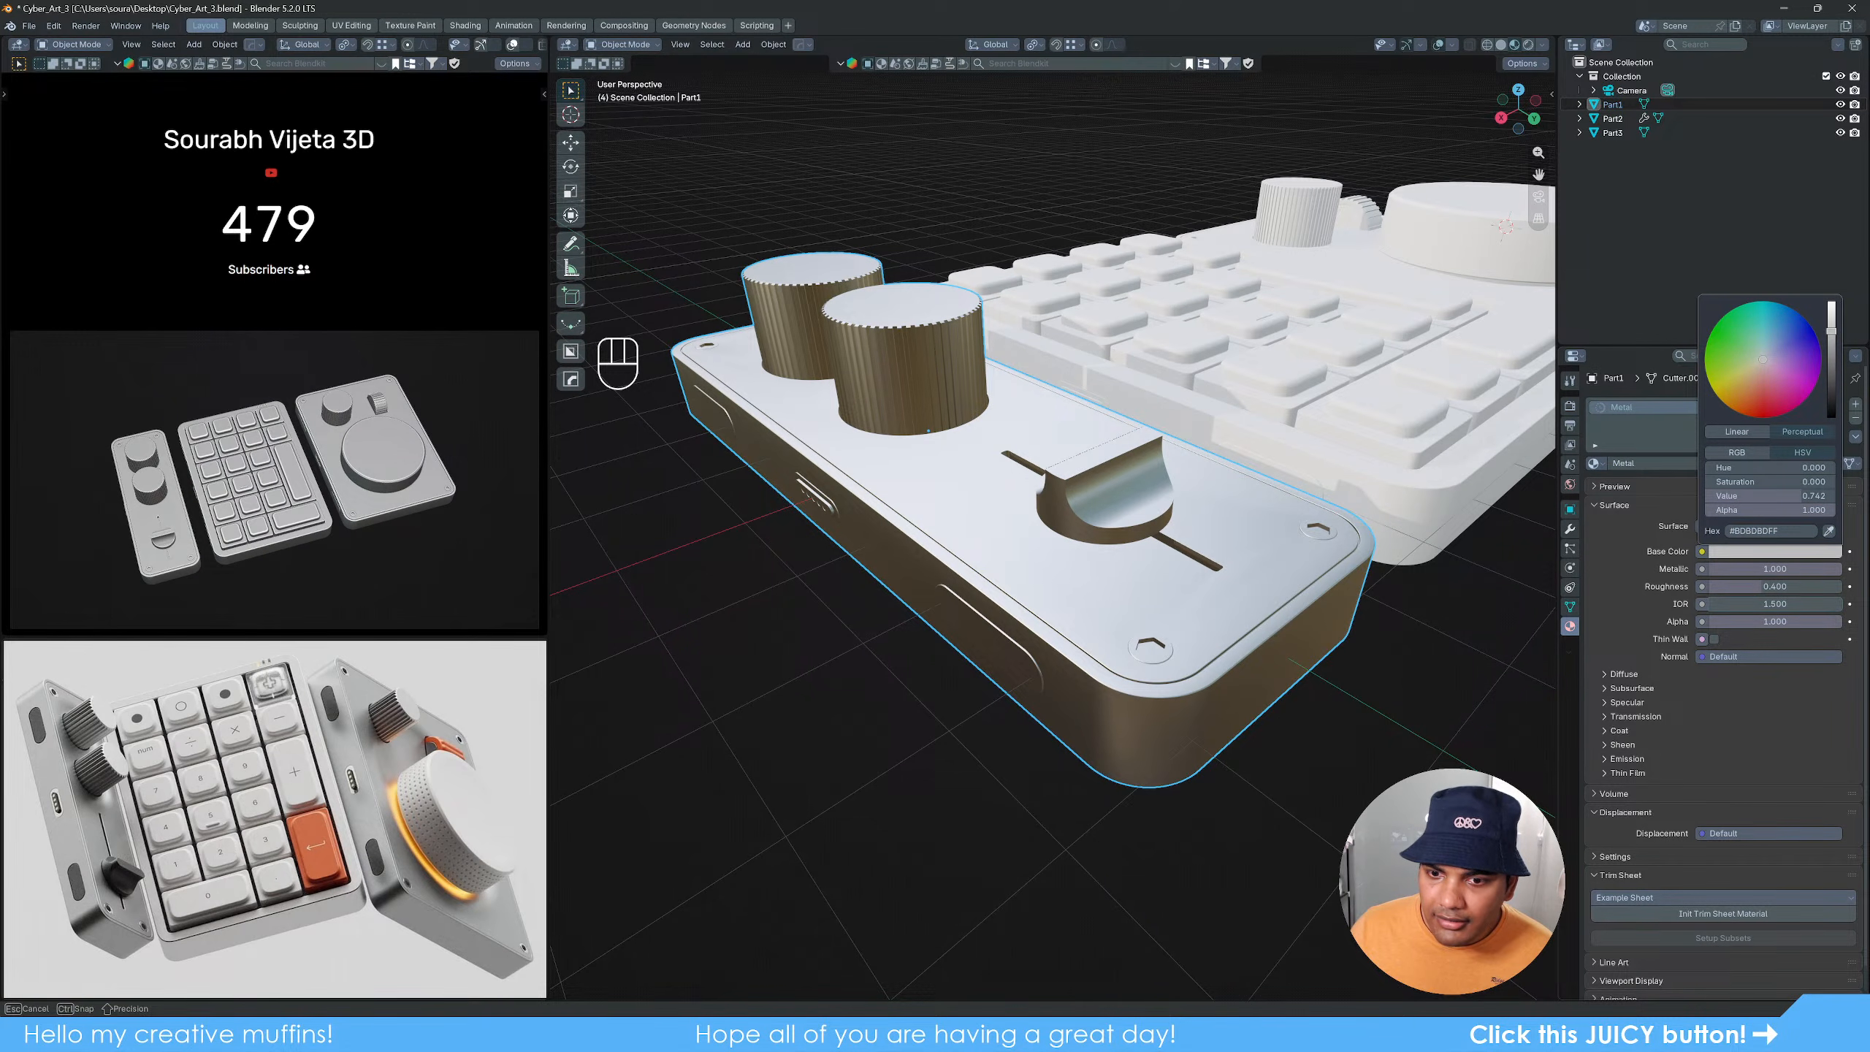
pyautogui.press('Tab')
pyautogui.press('Tab')
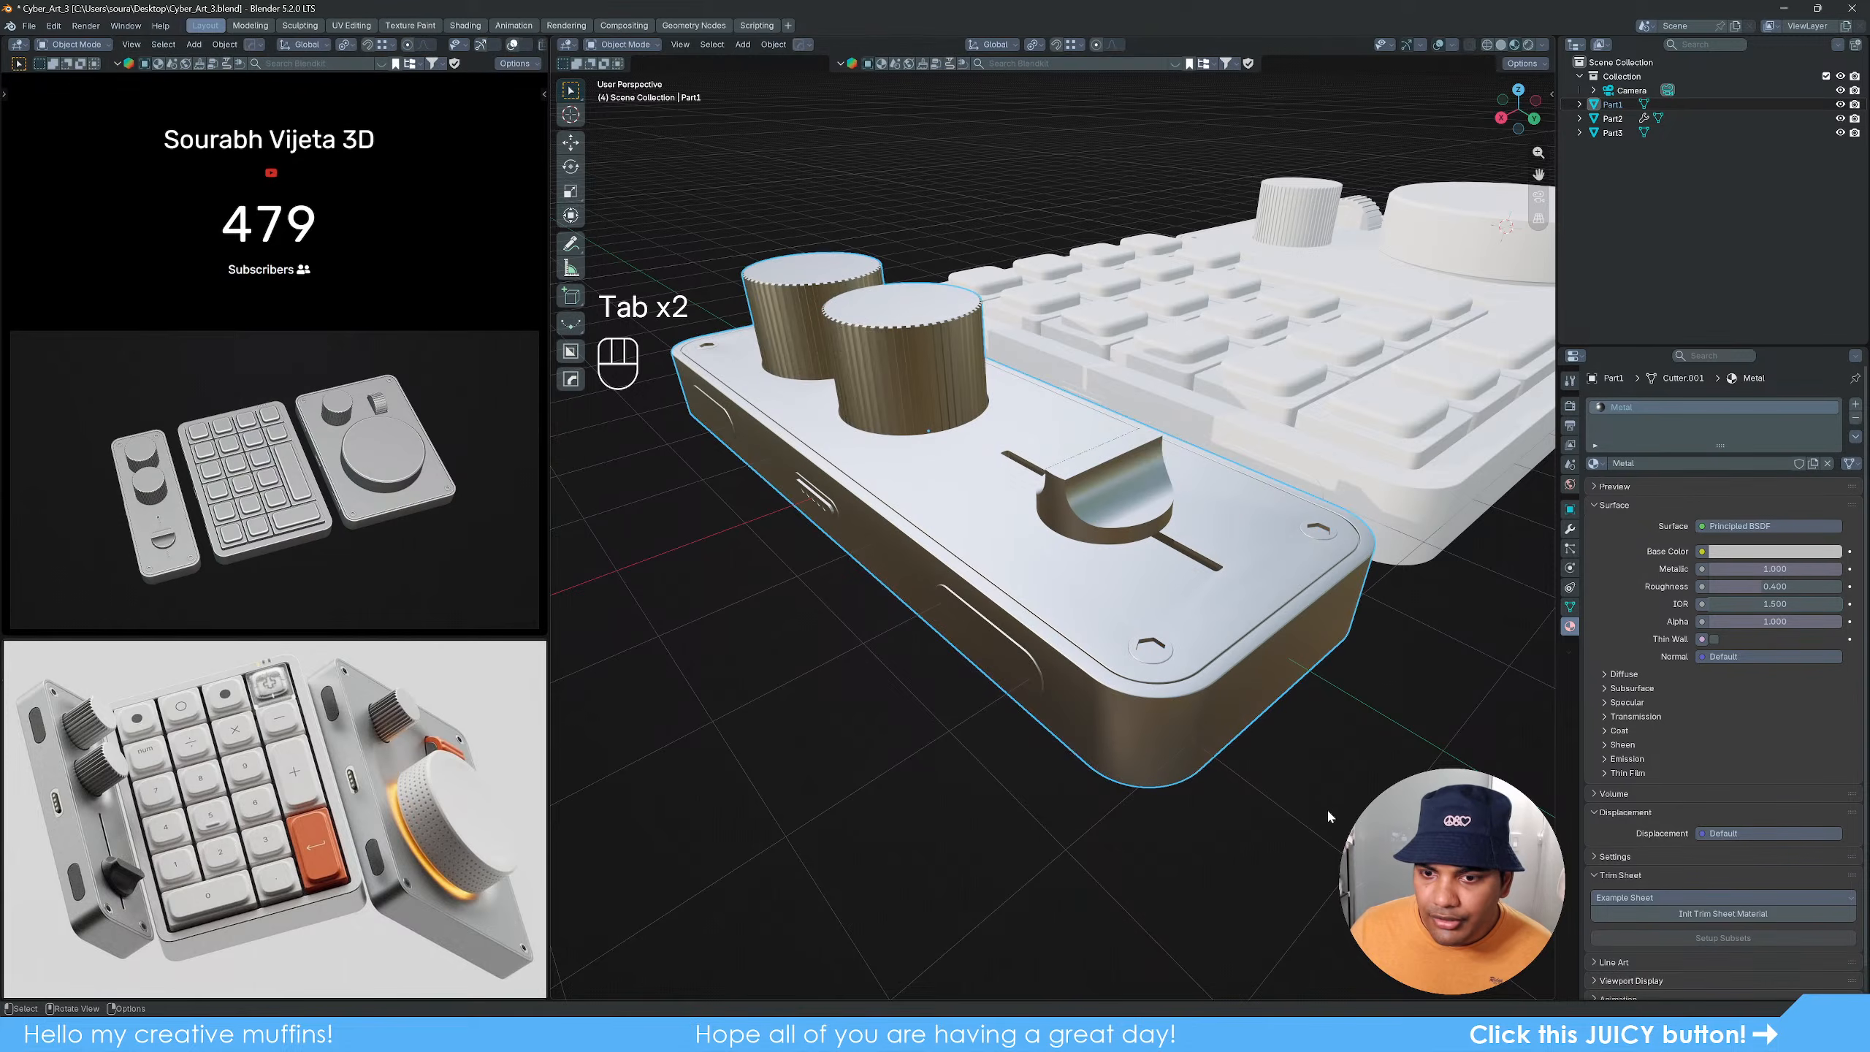
# Step: Add a Weighted Normal modifier with Keep Sharp to Part1 through HardOps Sharpen and inspect the metallic shading
pyautogui.click(1179, 623)
pyautogui.press('q')
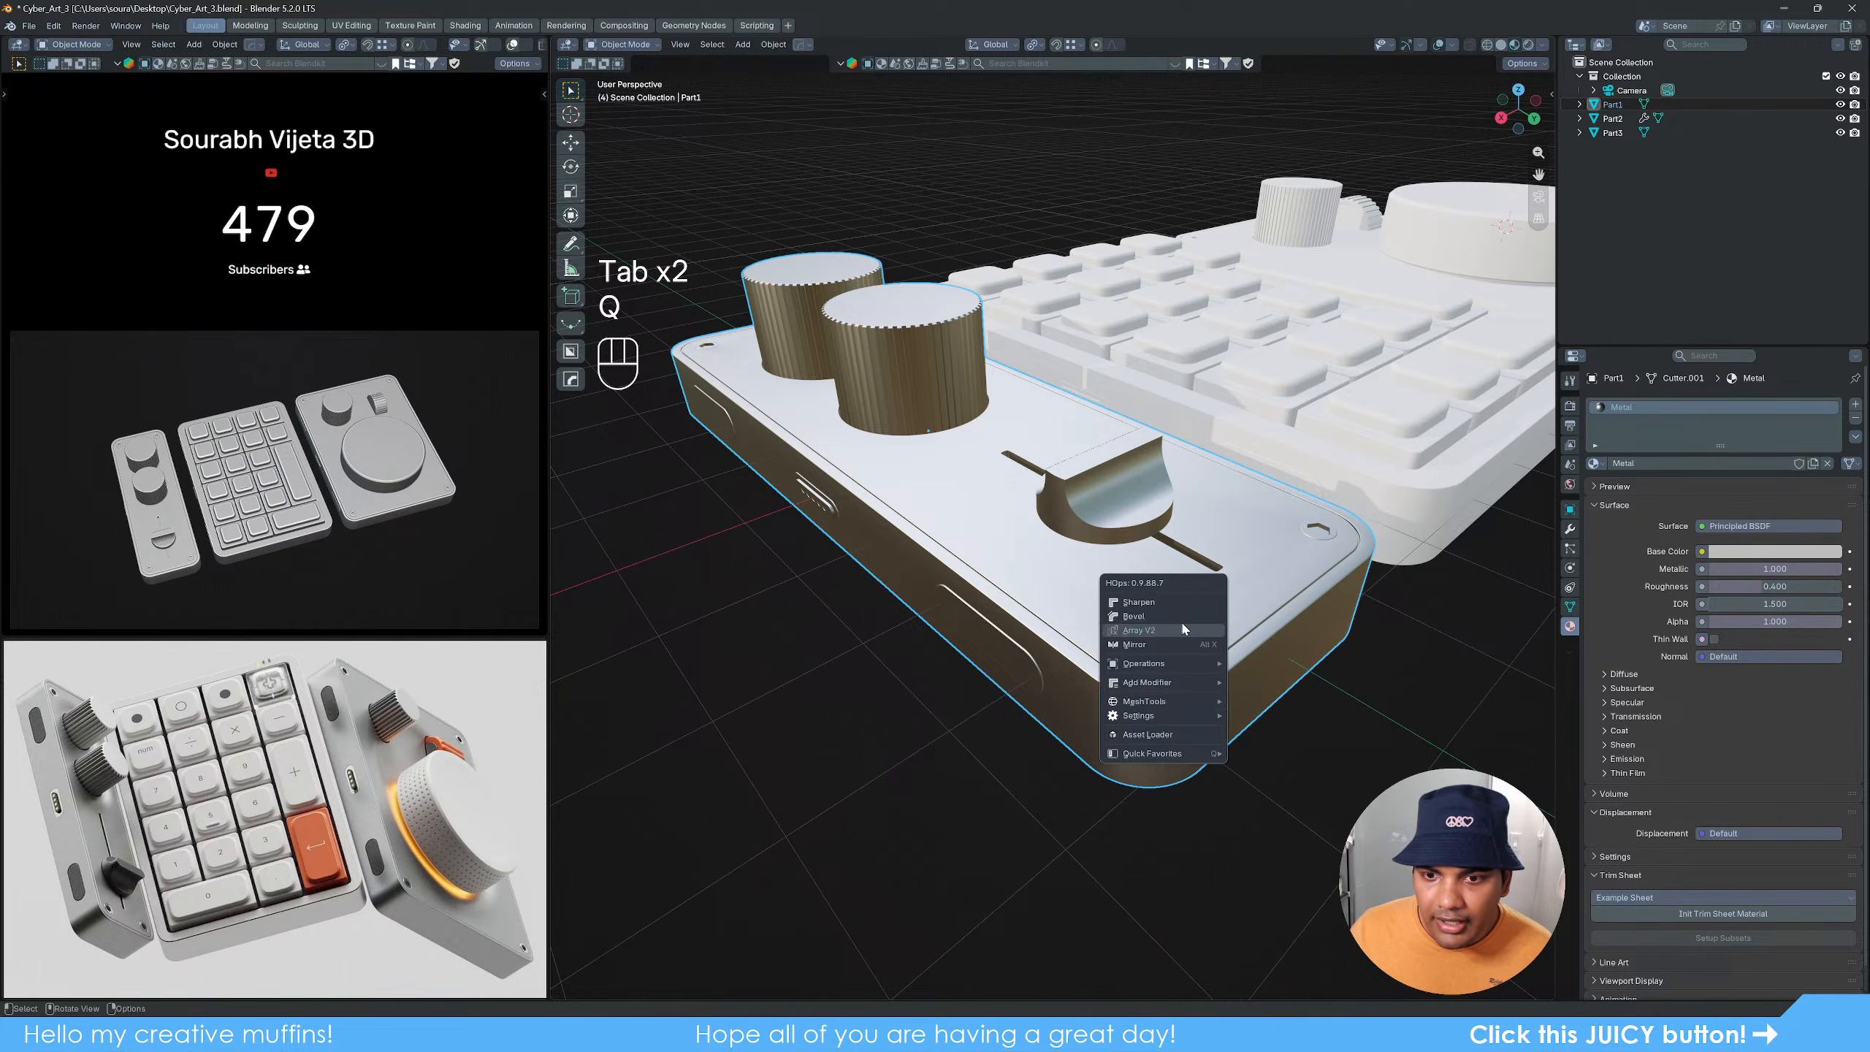
pyautogui.keyDown('alt'); pyautogui.click(1163, 603); pyautogui.keyUp('alt')
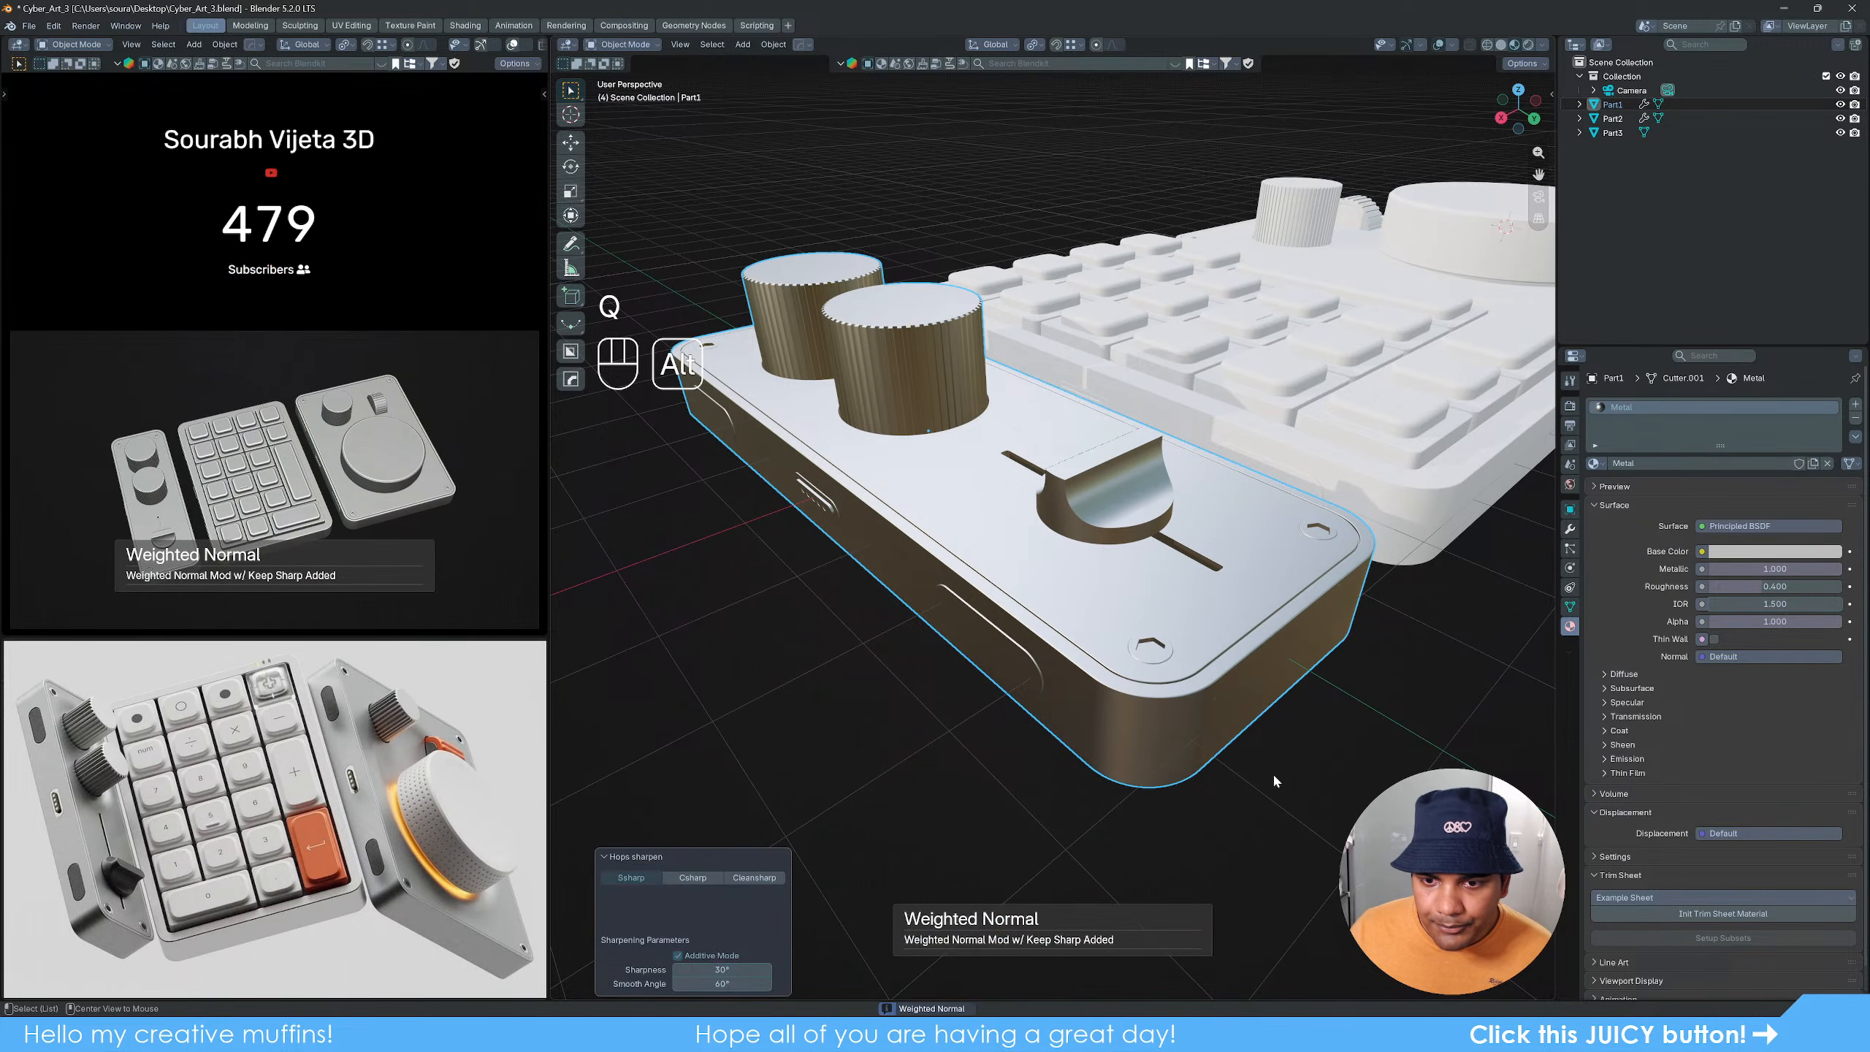
pyautogui.scroll(-4, 1299, 773)
pyautogui.moveTo(1340, 583); pyautogui.dragTo(1136, 667, button='middle')
pyautogui.scroll(2, 1134, 675)
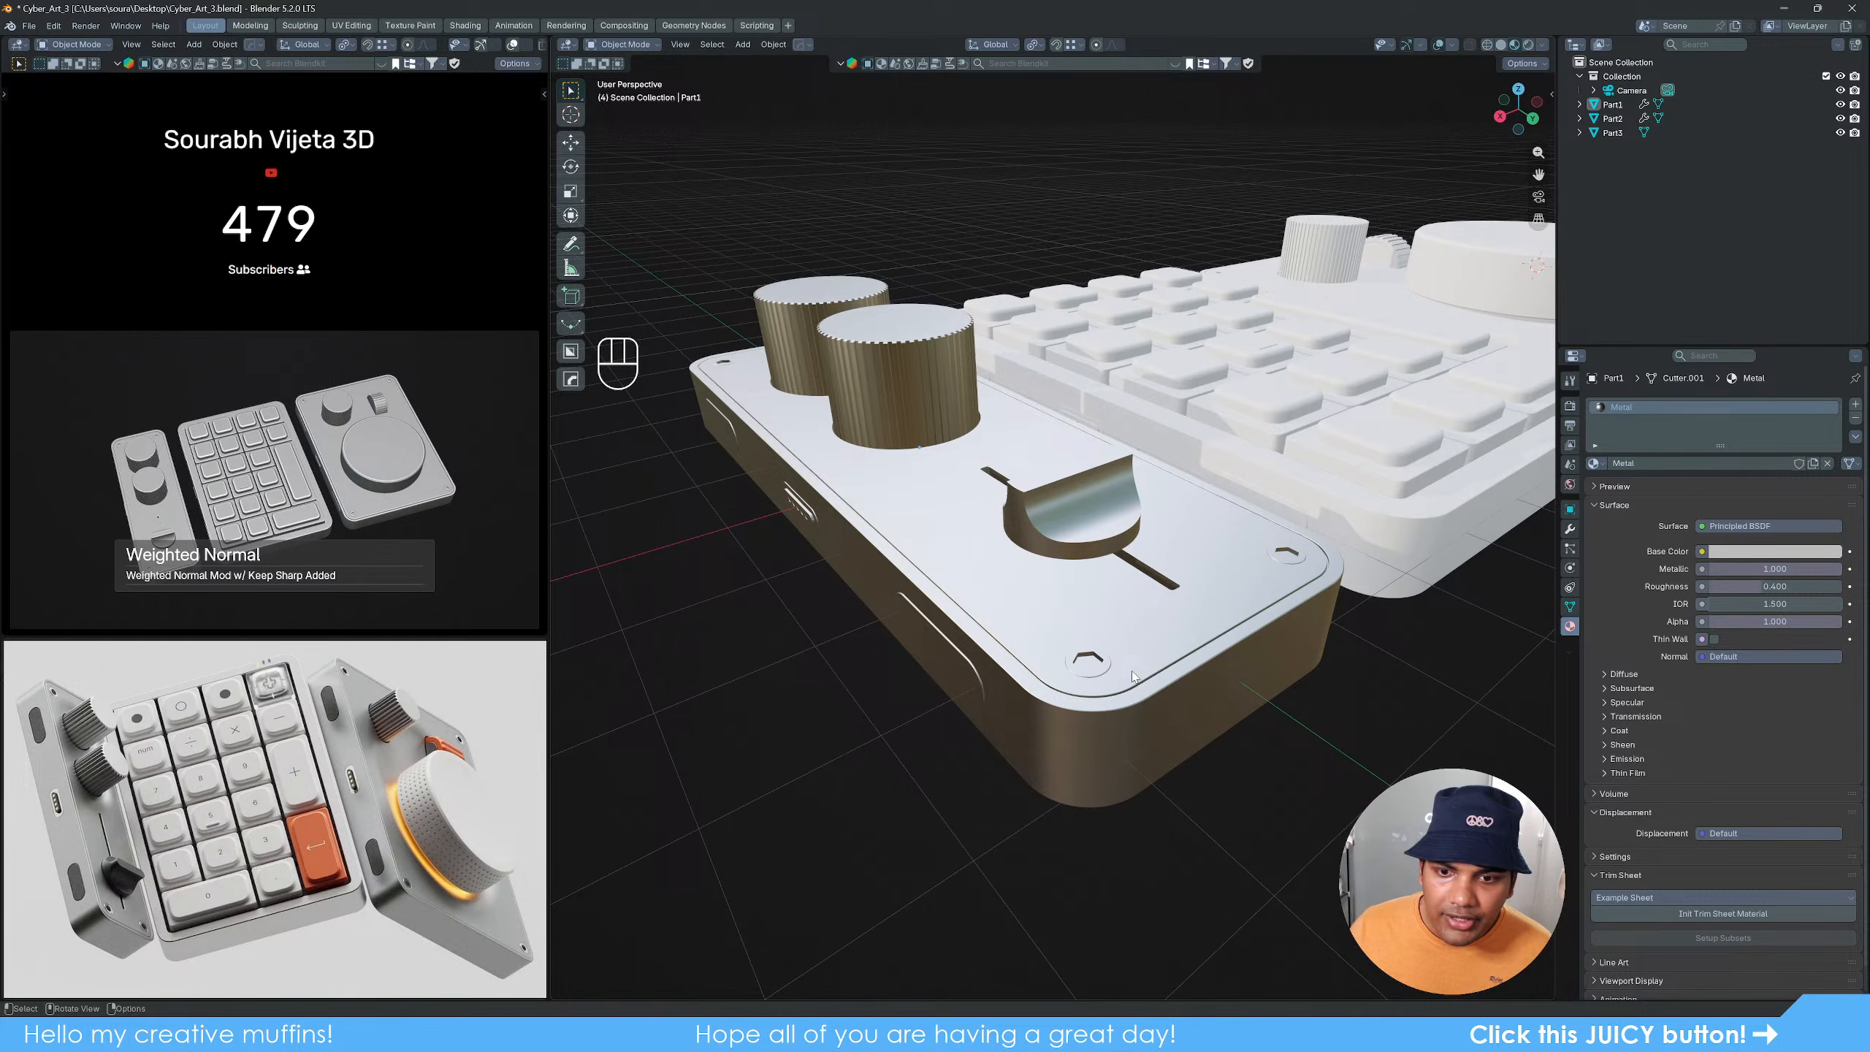
pyautogui.moveTo(1161, 689); pyautogui.dragTo(1157, 628, button='middle')
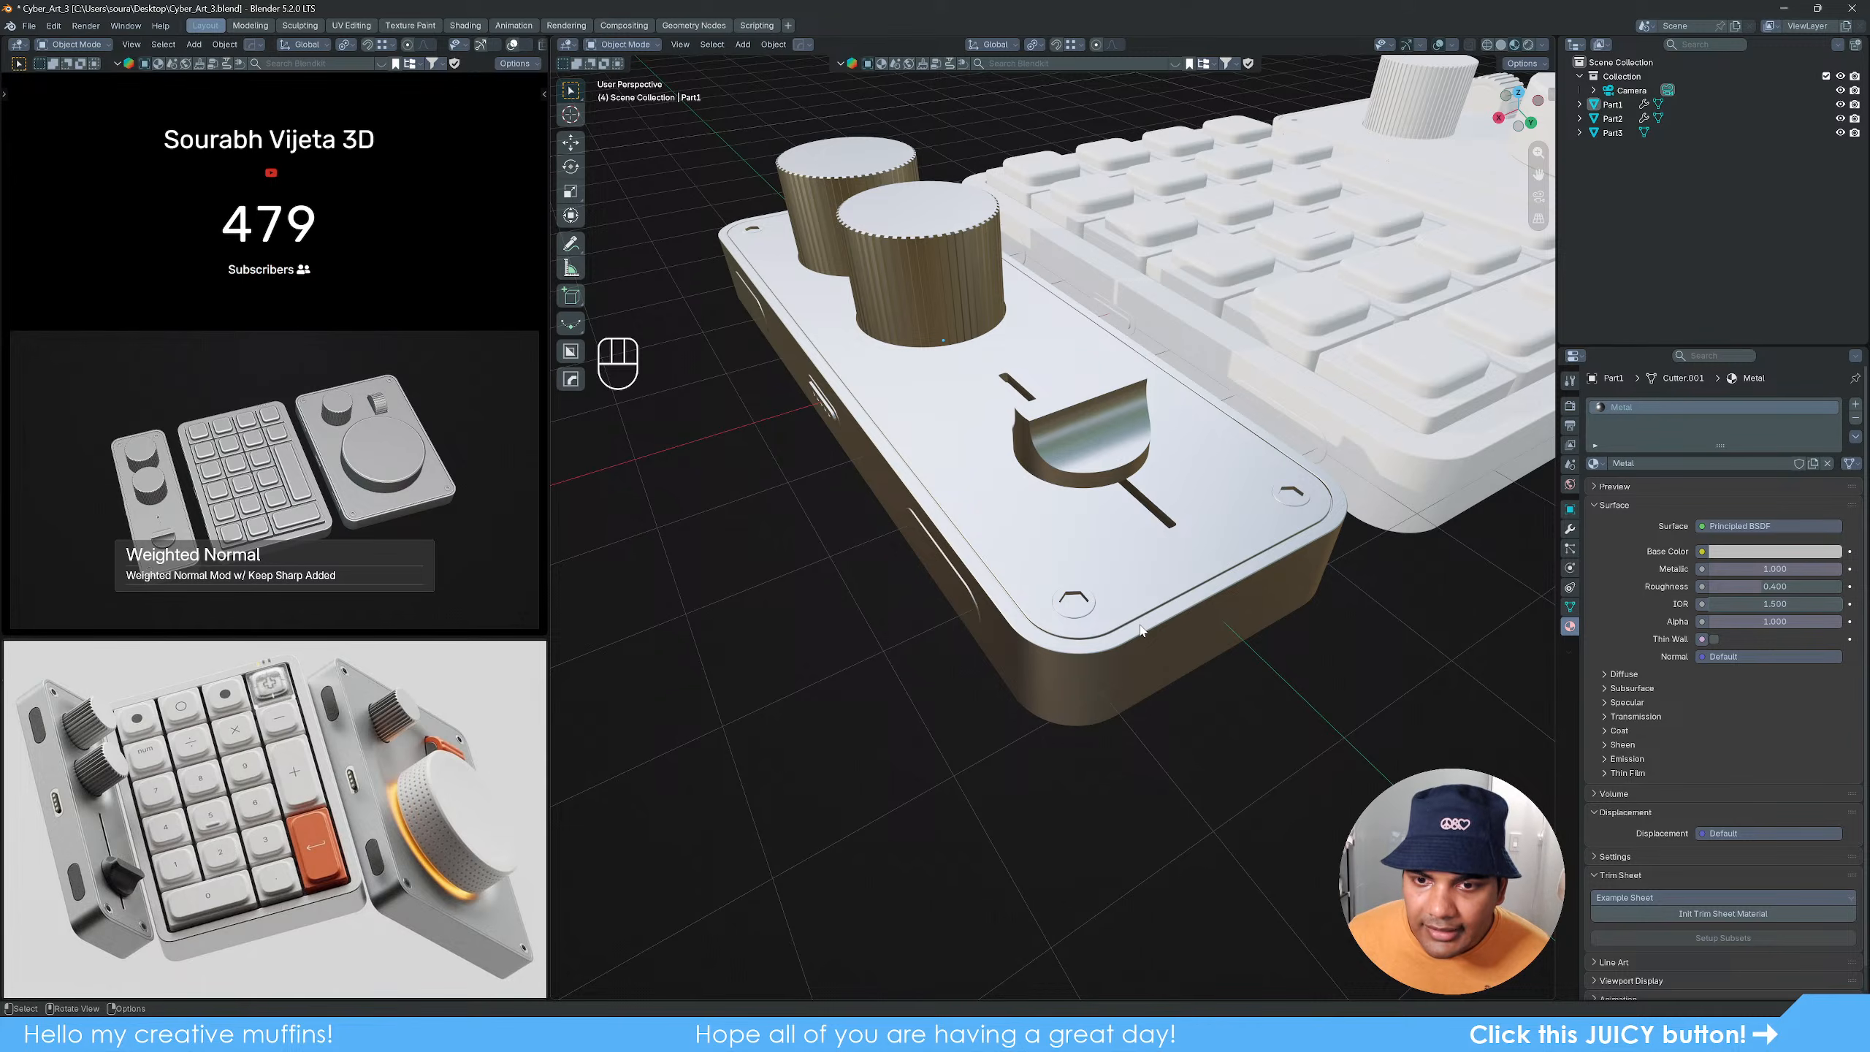
pyautogui.scroll(1, 1141, 630)
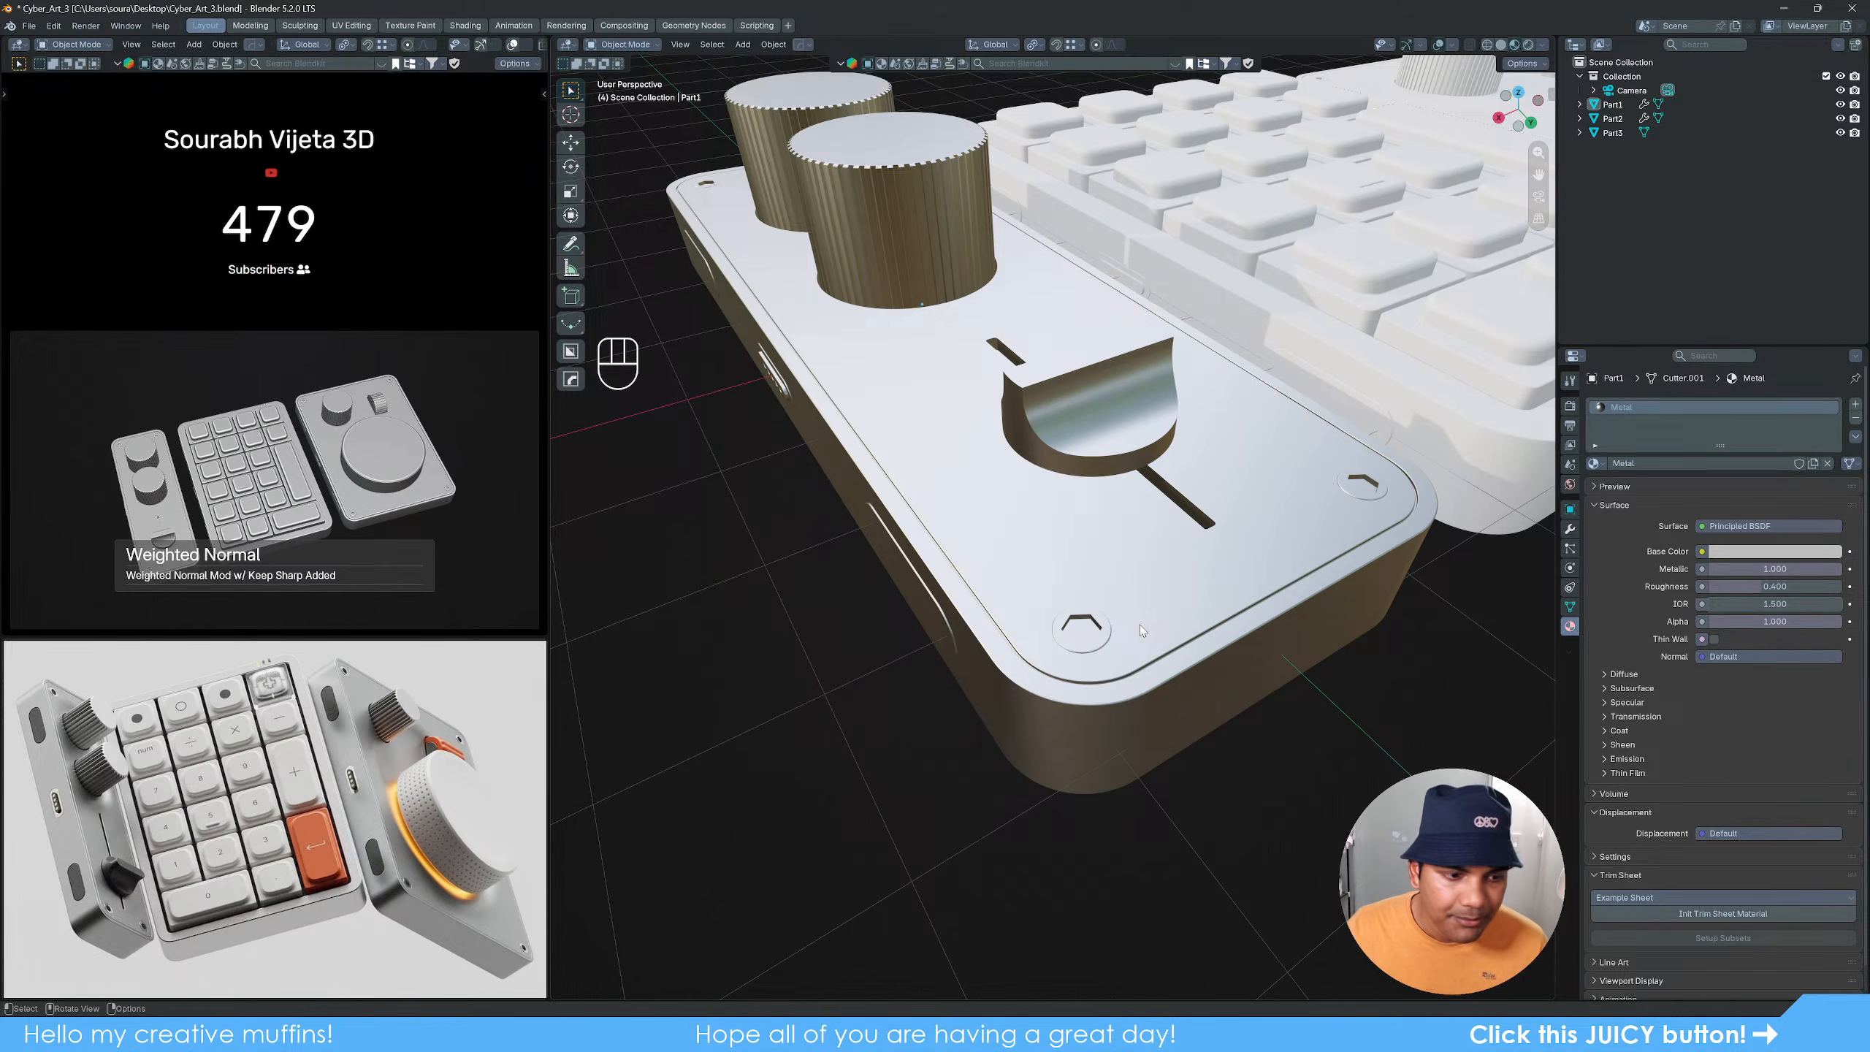
pyautogui.moveTo(1140, 625); pyautogui.dragTo(1127, 671, button='middle')
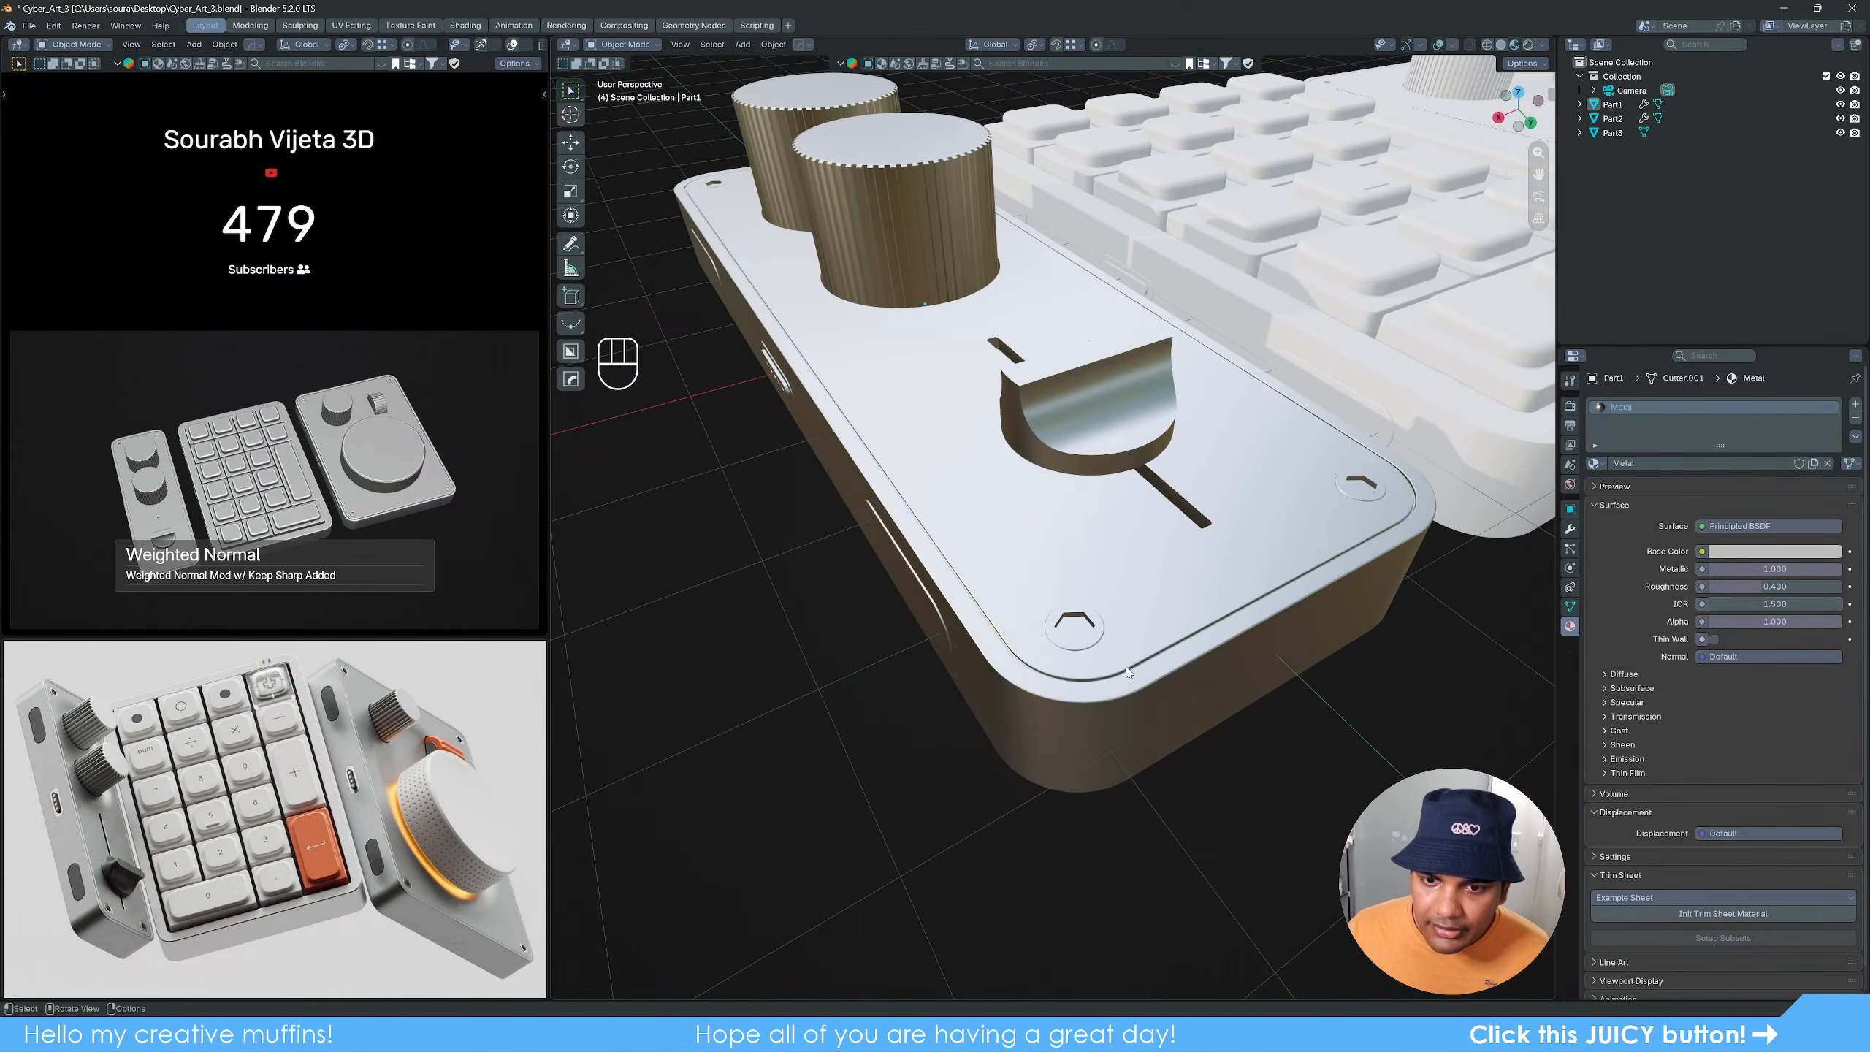
# Step: Select the floor and wall faces of the four hexagonal screw recesses on Part1's top plate
pyautogui.scroll(3, 1127, 670)
pyautogui.press('Tab')
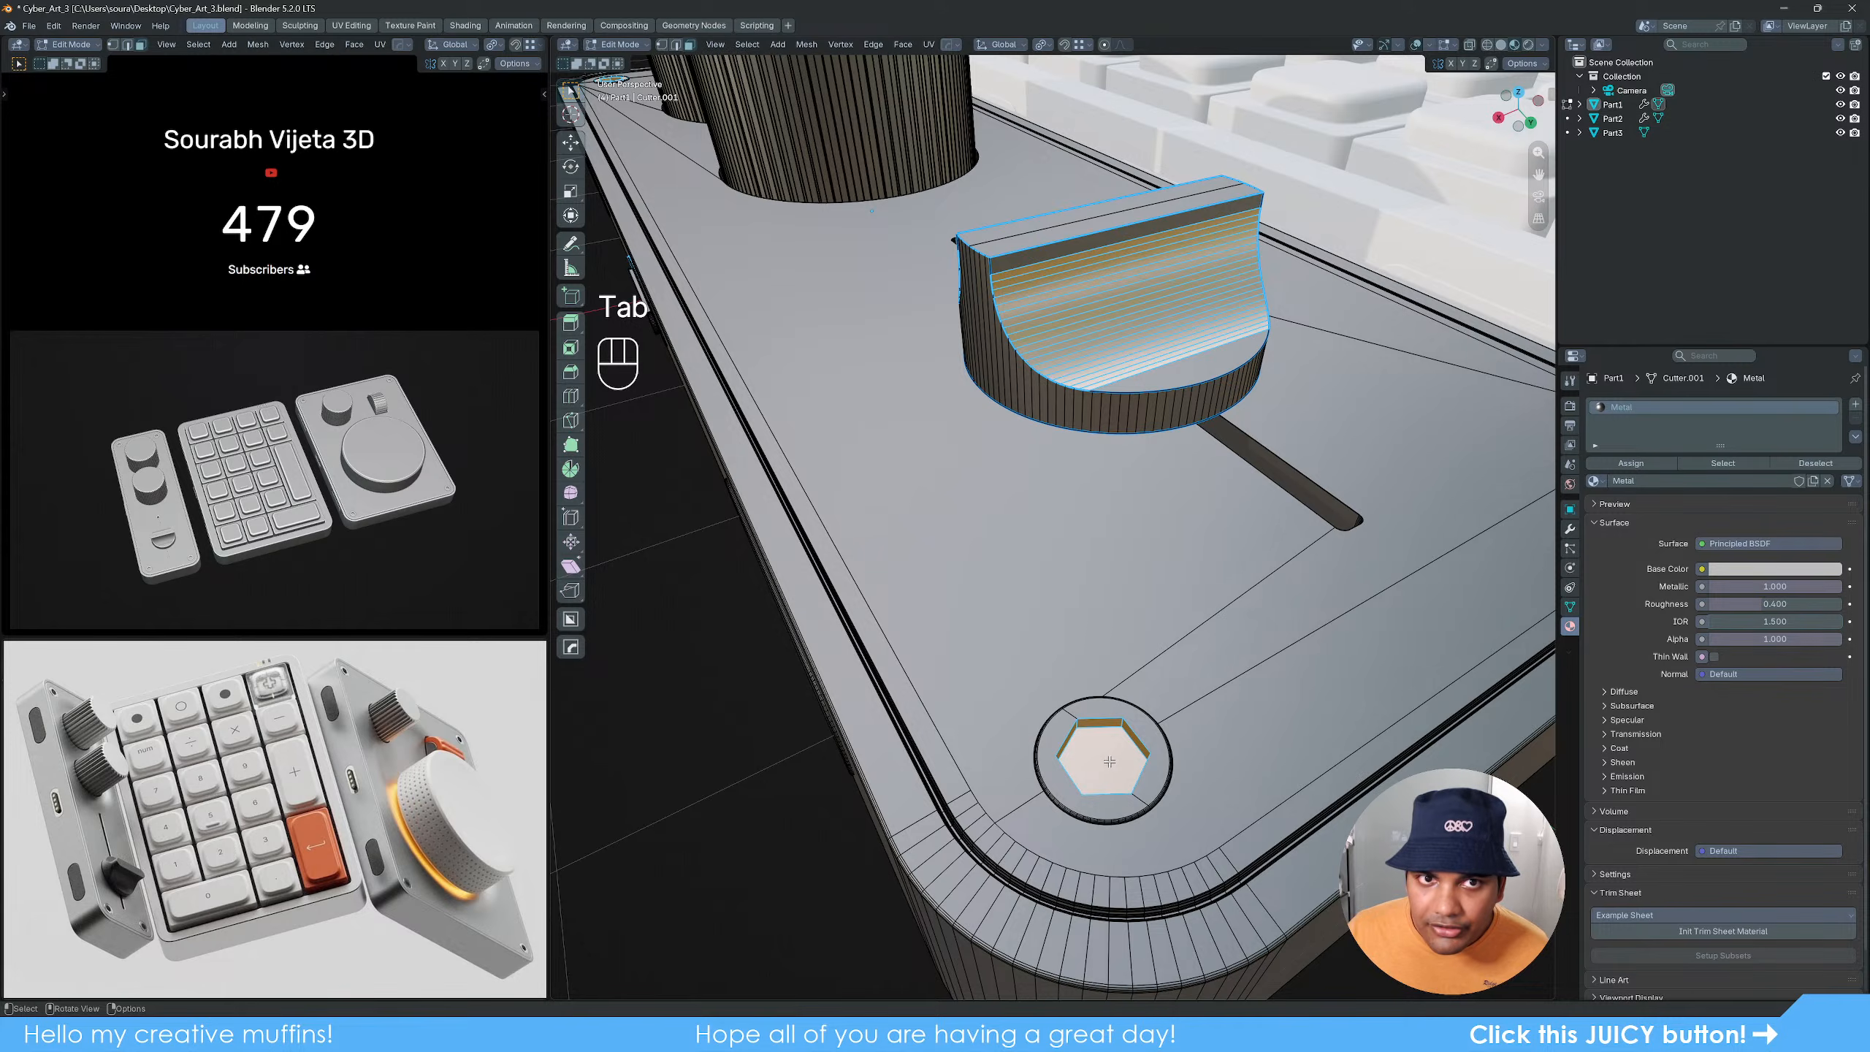
pyautogui.scroll(-5, 1110, 761)
pyautogui.scroll(4, 1165, 653)
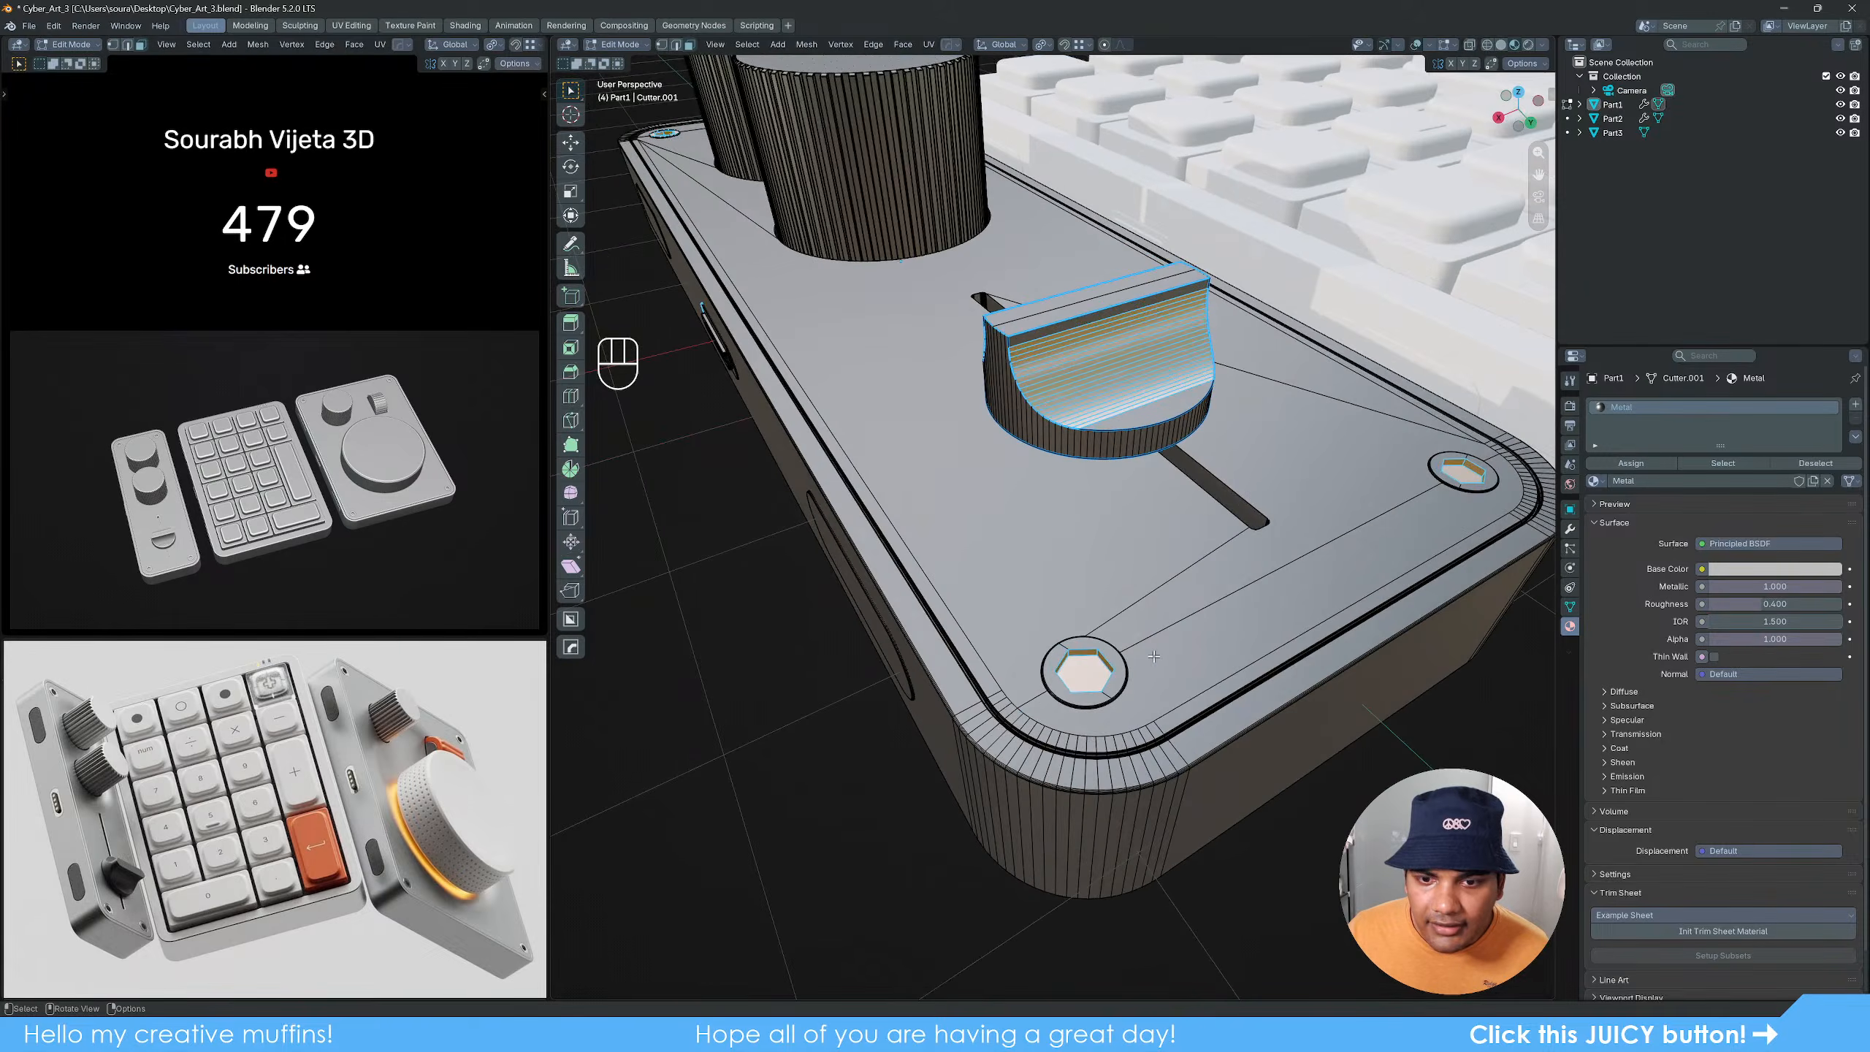
pyautogui.click(1103, 752)
pyautogui.scroll(-3, 1262, 710)
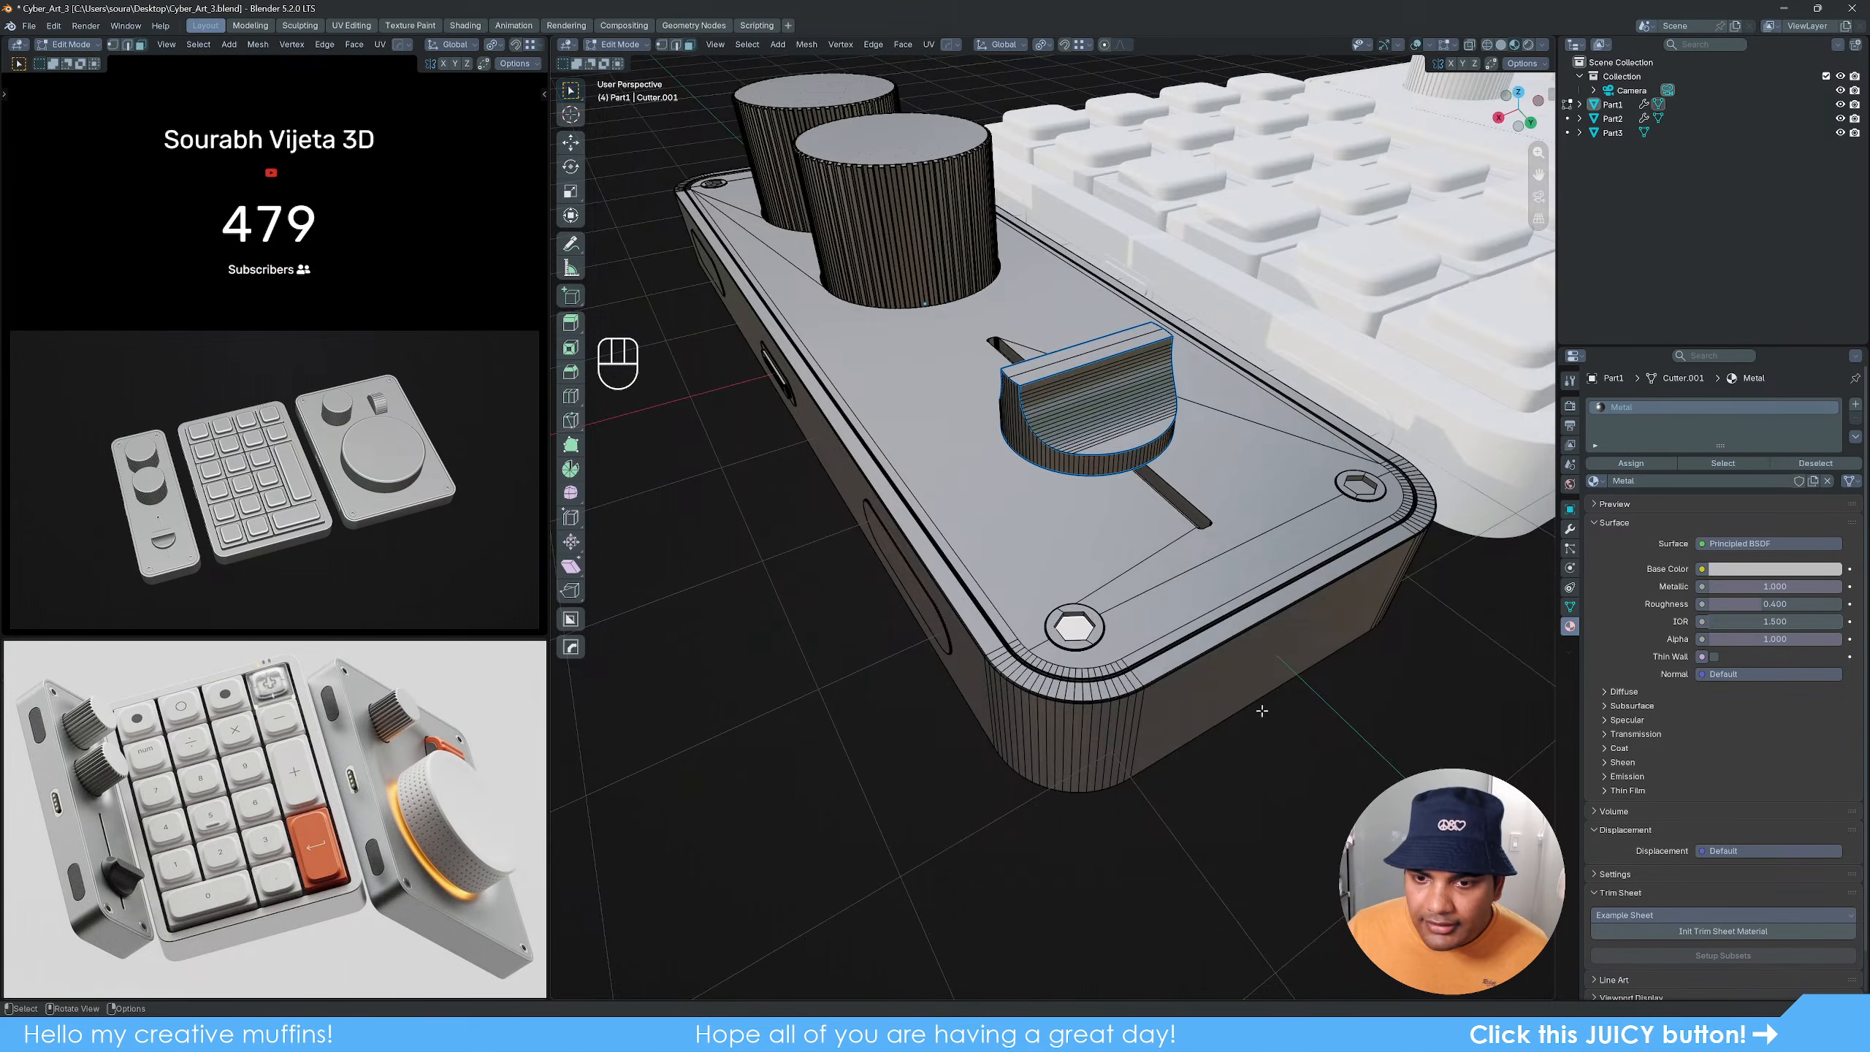
pyautogui.keyDown('shift'); pyautogui.click(1361, 487); pyautogui.keyUp('shift')
pyautogui.moveTo(1016, 635); pyautogui.dragTo(1202, 647, button='middle')
pyautogui.keyDown('shift'); pyautogui.moveTo(1097, 648); pyautogui.dragTo(792, 543, button='middle'); pyautogui.keyUp('shift')
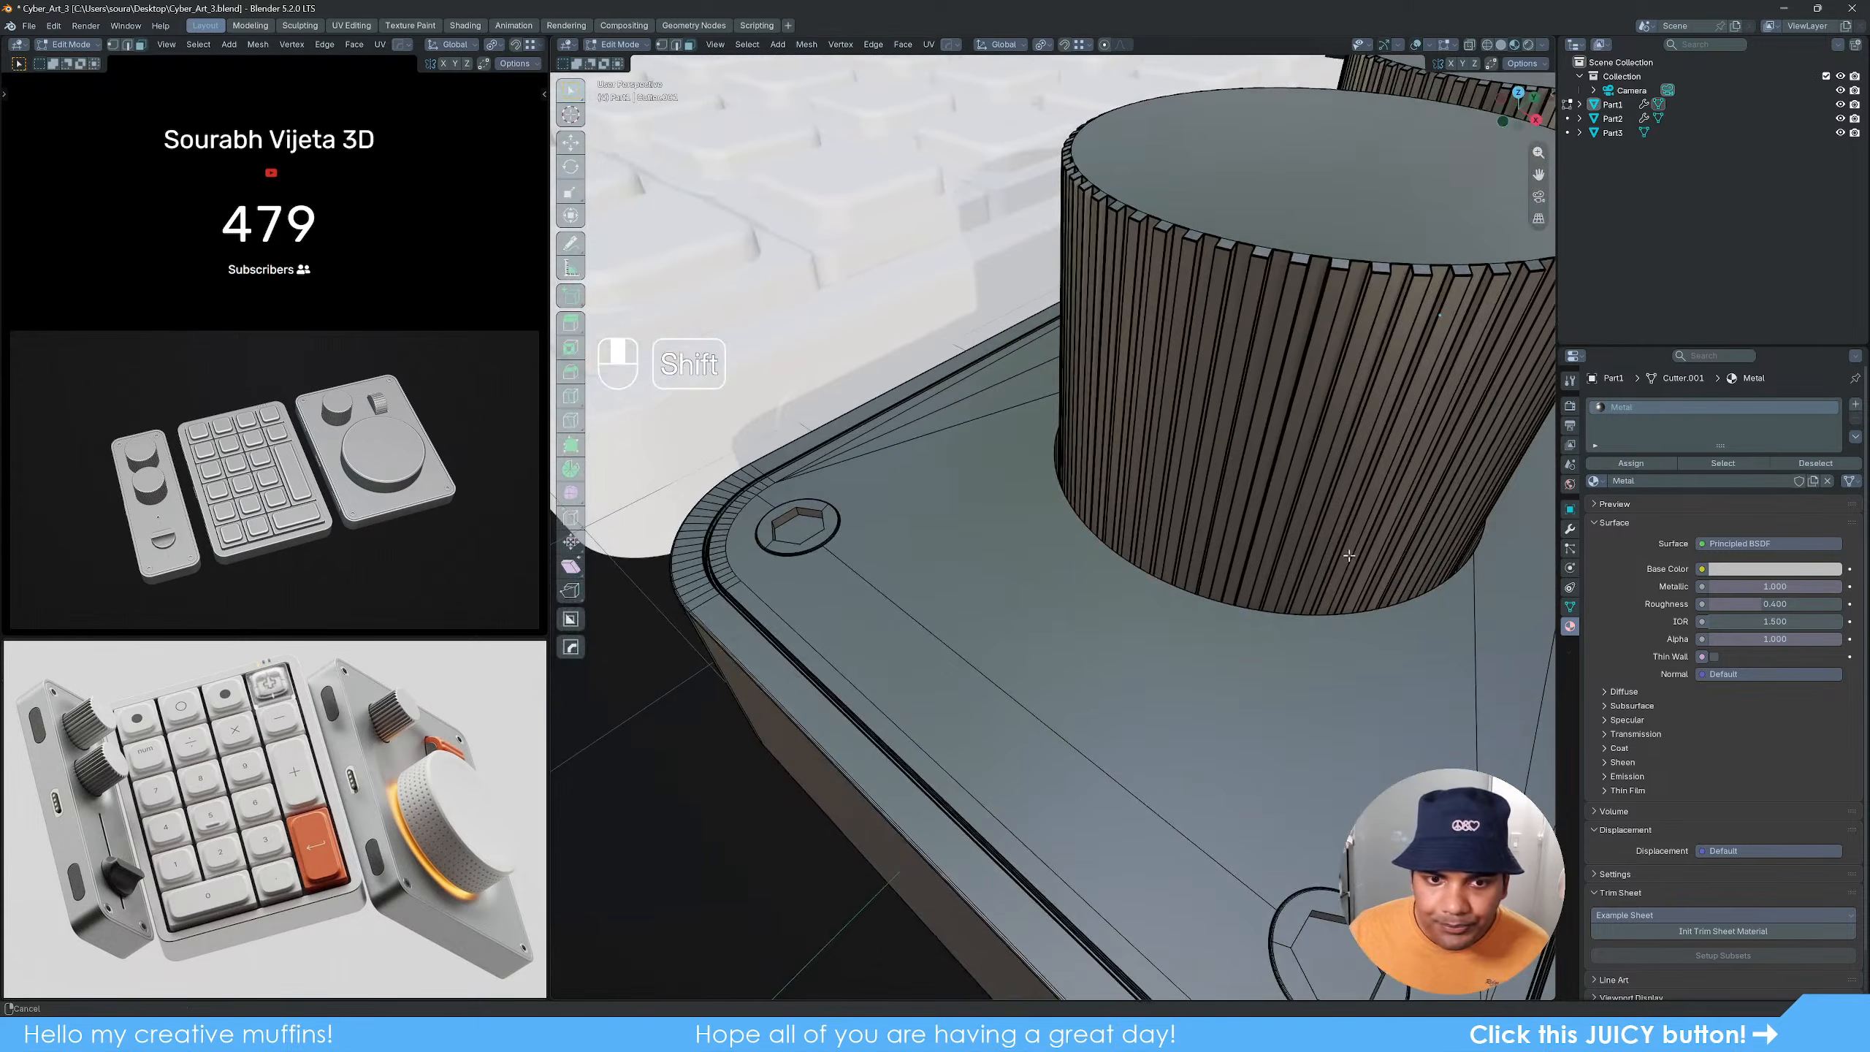
pyautogui.keyDown('shift'); pyautogui.click(1341, 946); pyautogui.keyUp('shift')
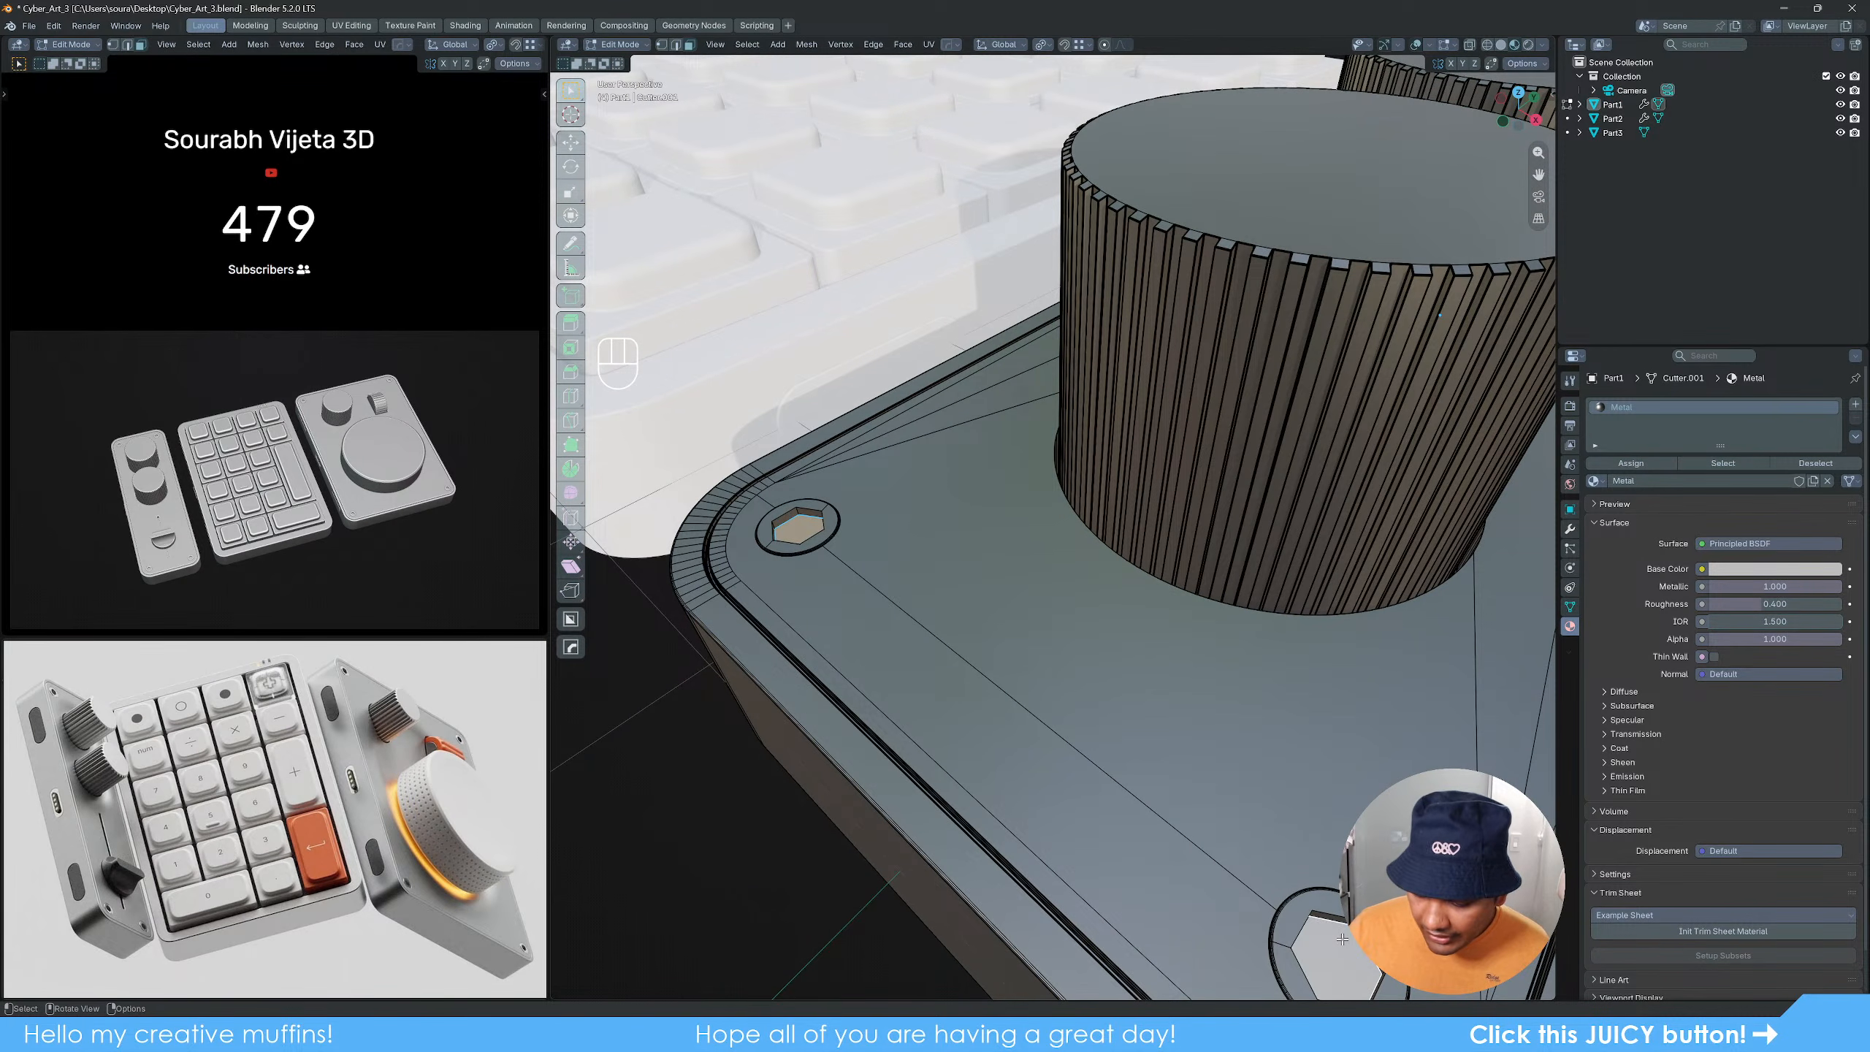
pyautogui.press('ctrl+KP_Add')
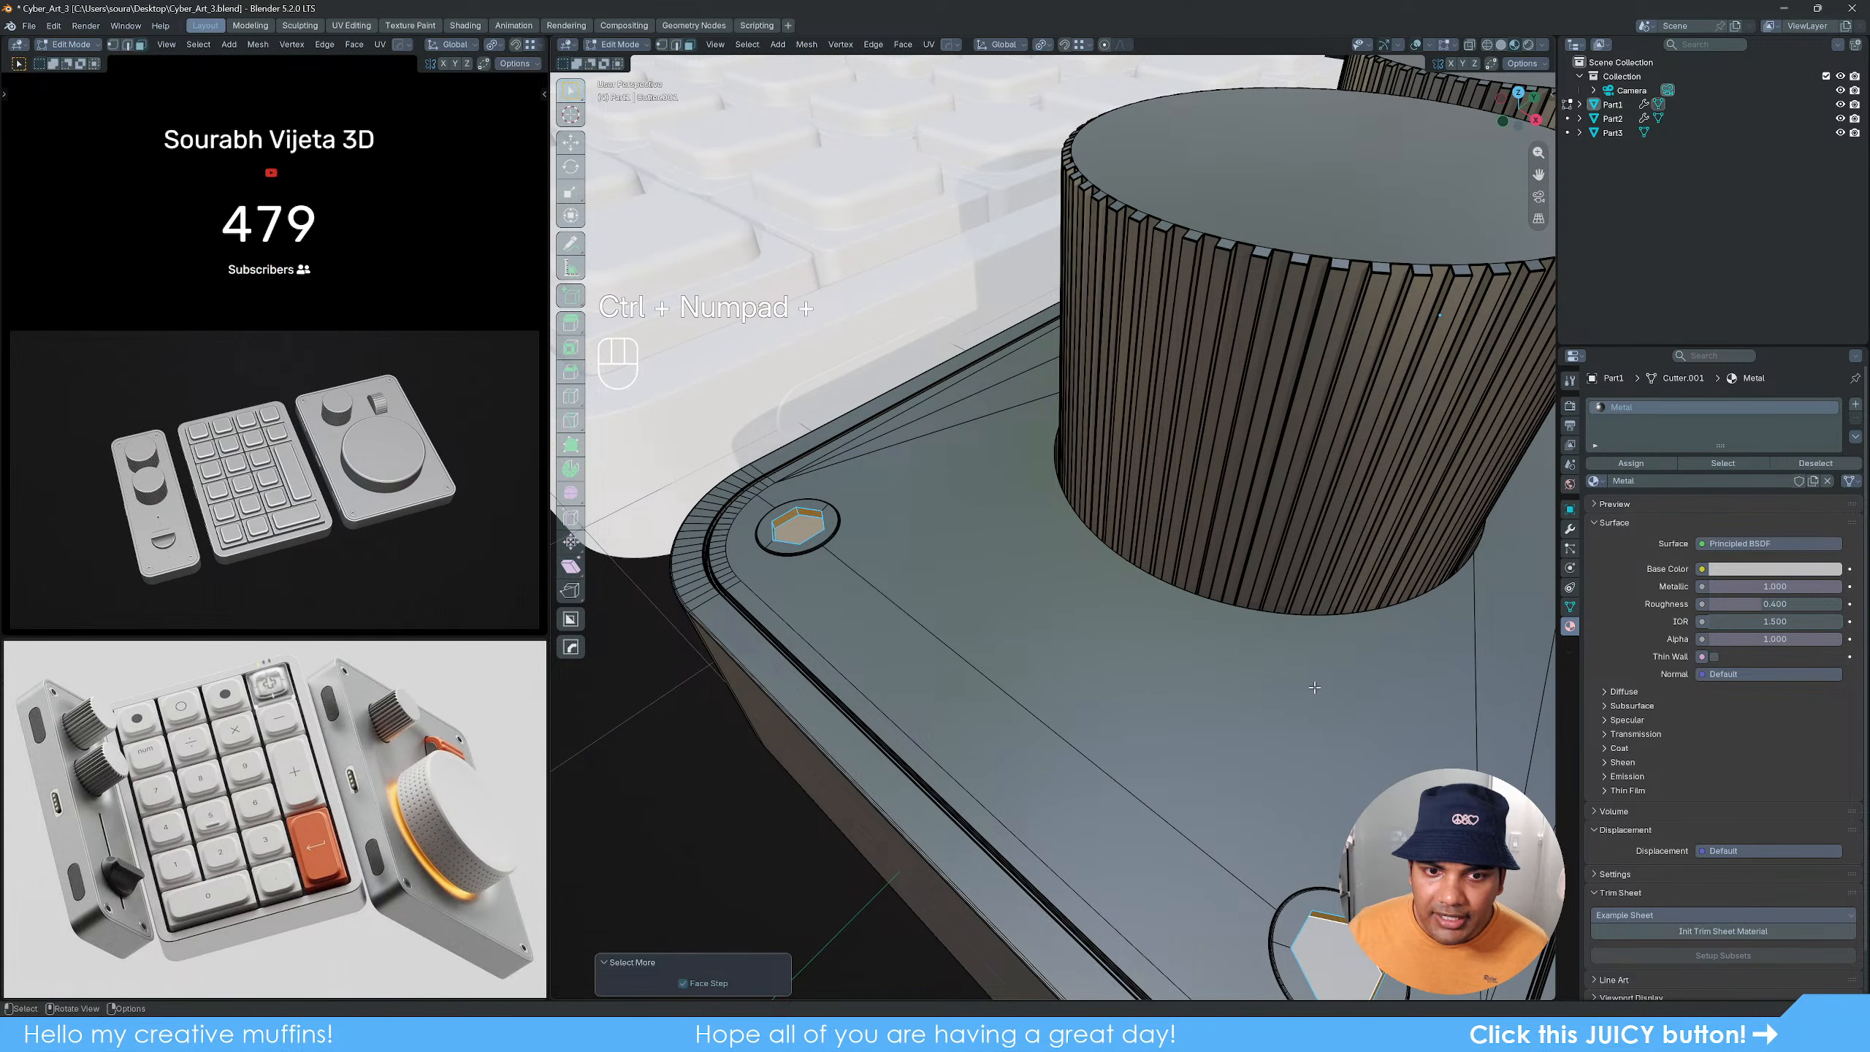
pyautogui.scroll(-5, 1314, 687)
pyautogui.moveTo(1315, 688); pyautogui.dragTo(1160, 676, button='middle')
pyautogui.scroll(4, 1105, 599)
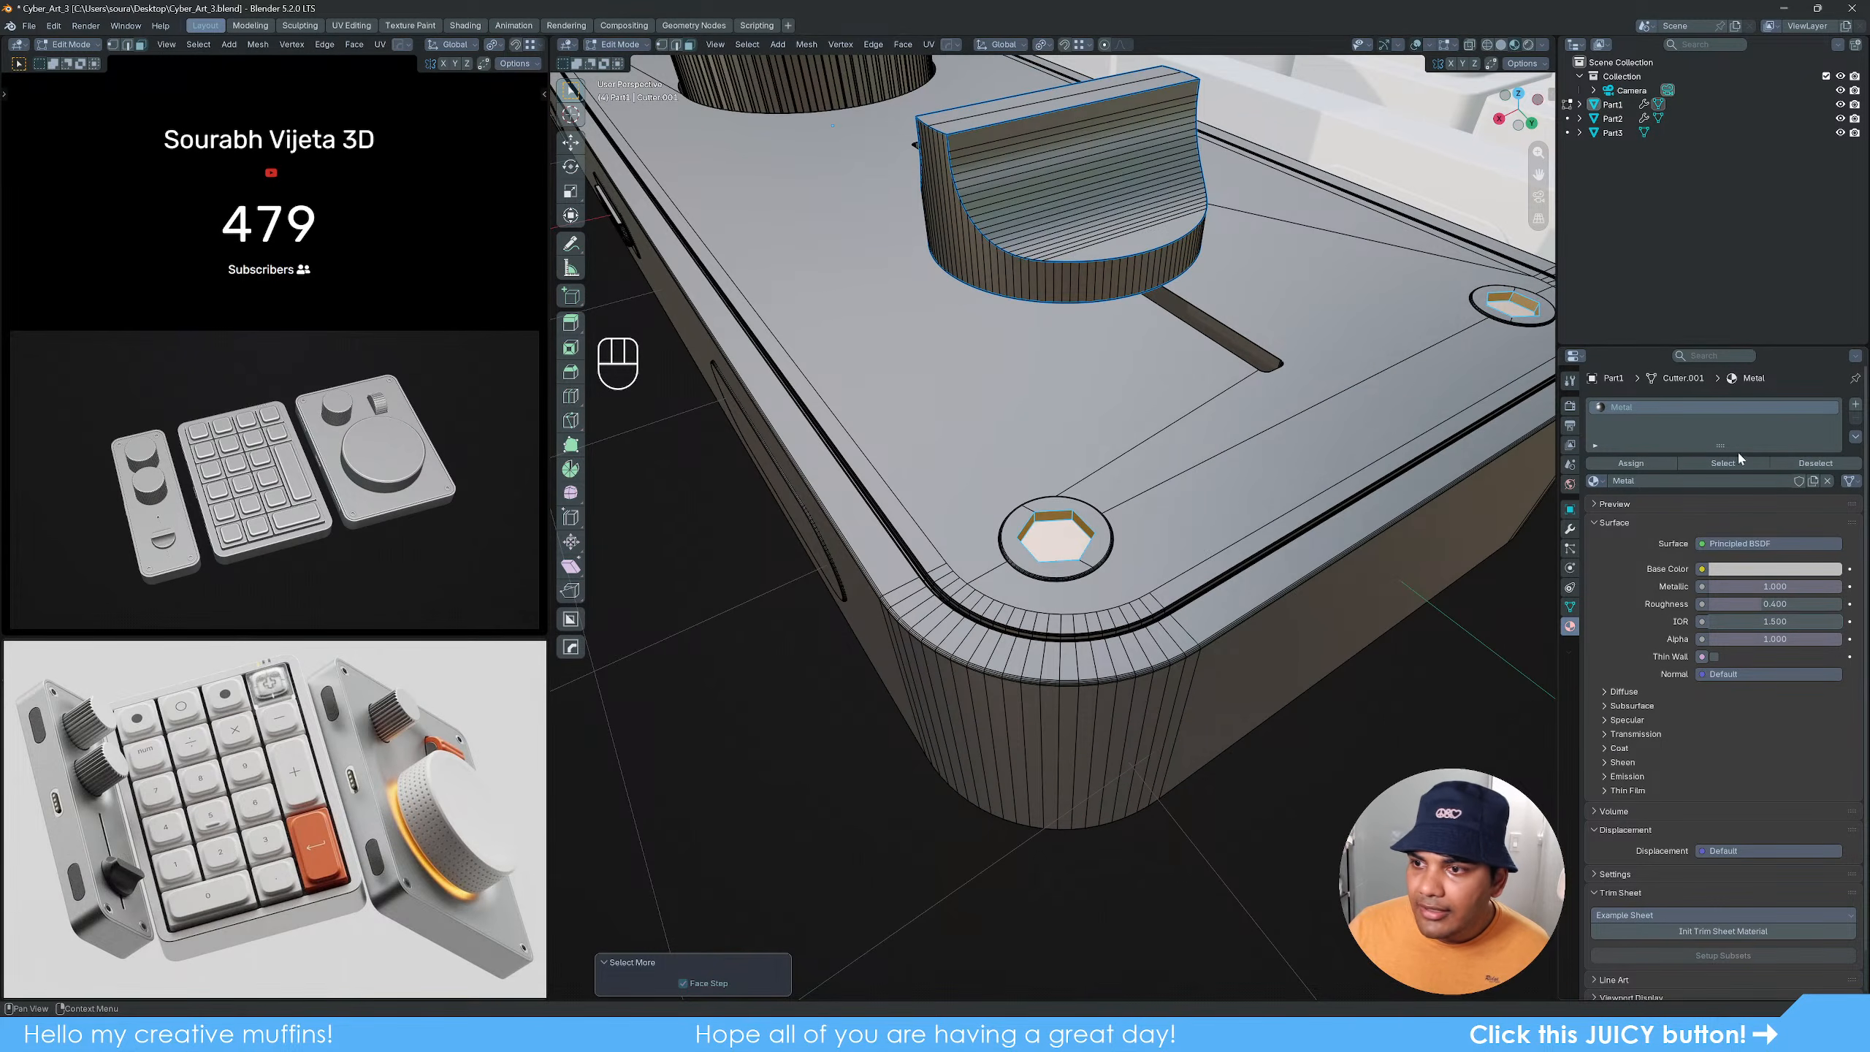
# Step: Add a second material slot to Part1, assign it to the selected recess faces and name its new material Black_Metal
pyautogui.click(1856, 404)
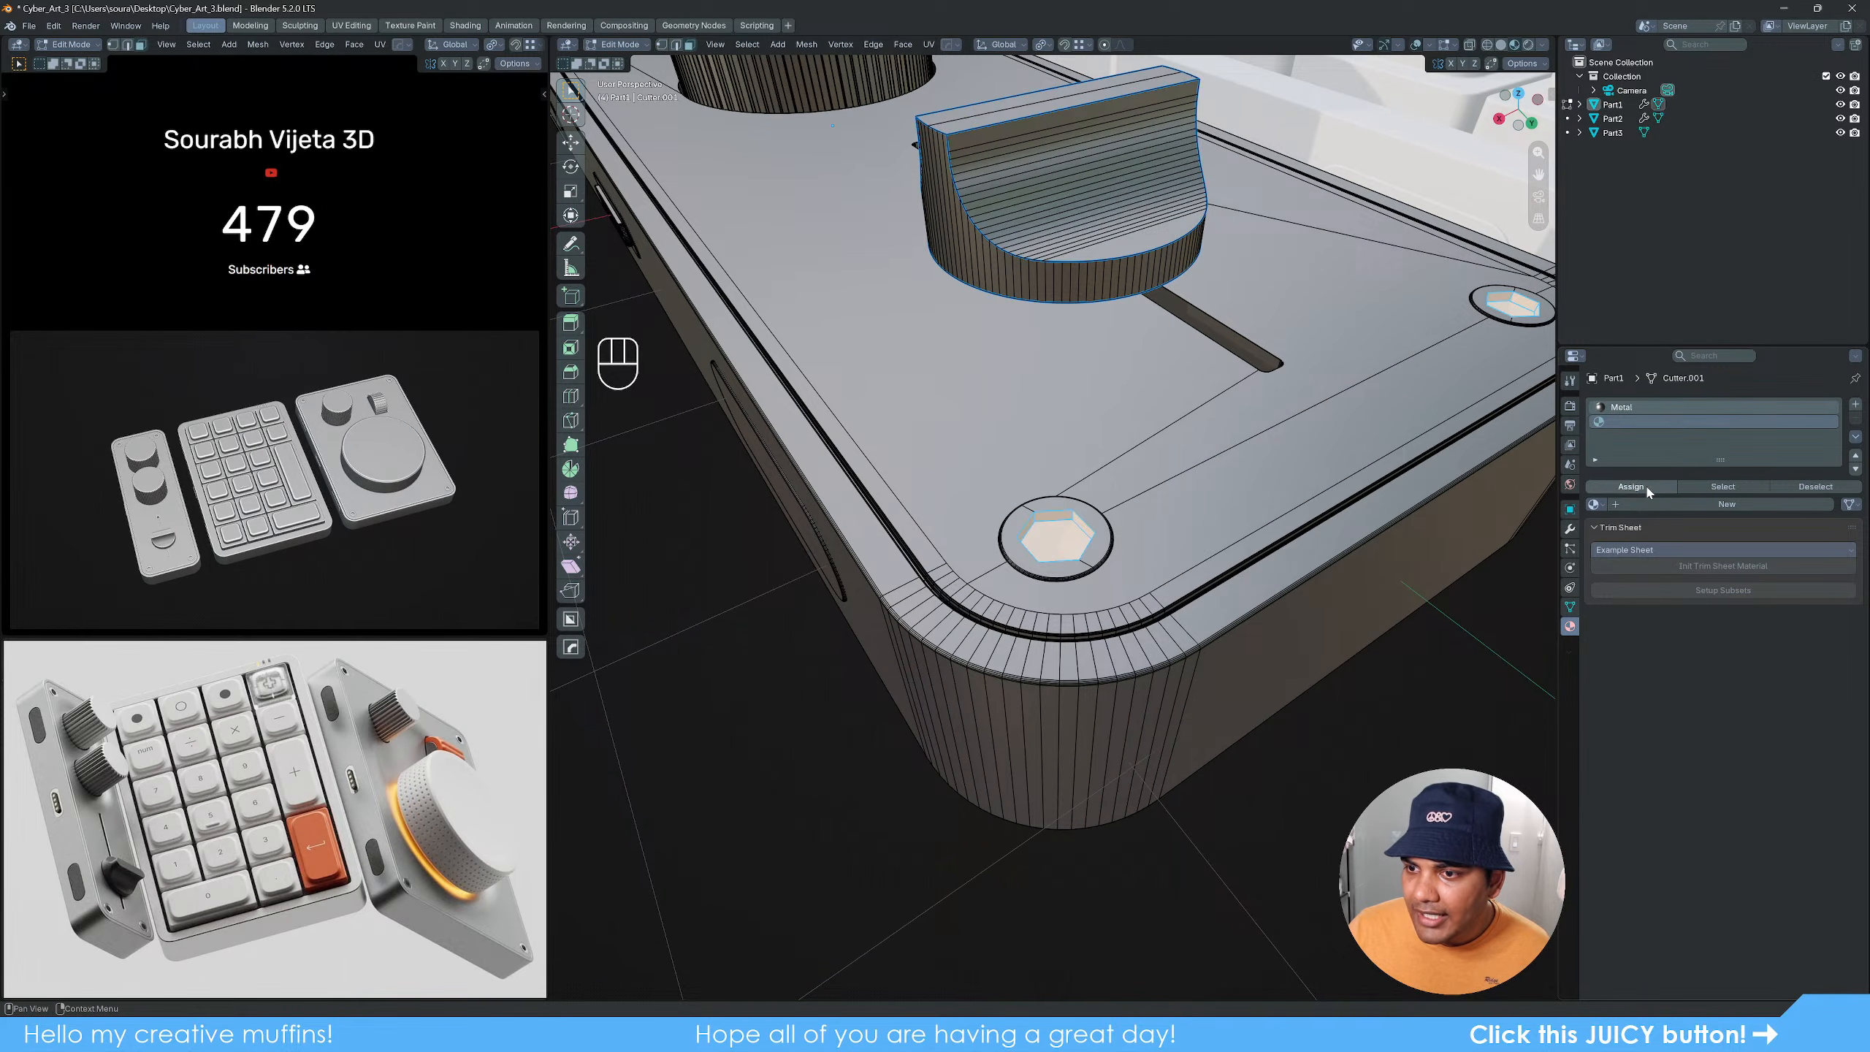
pyautogui.click(1695, 506)
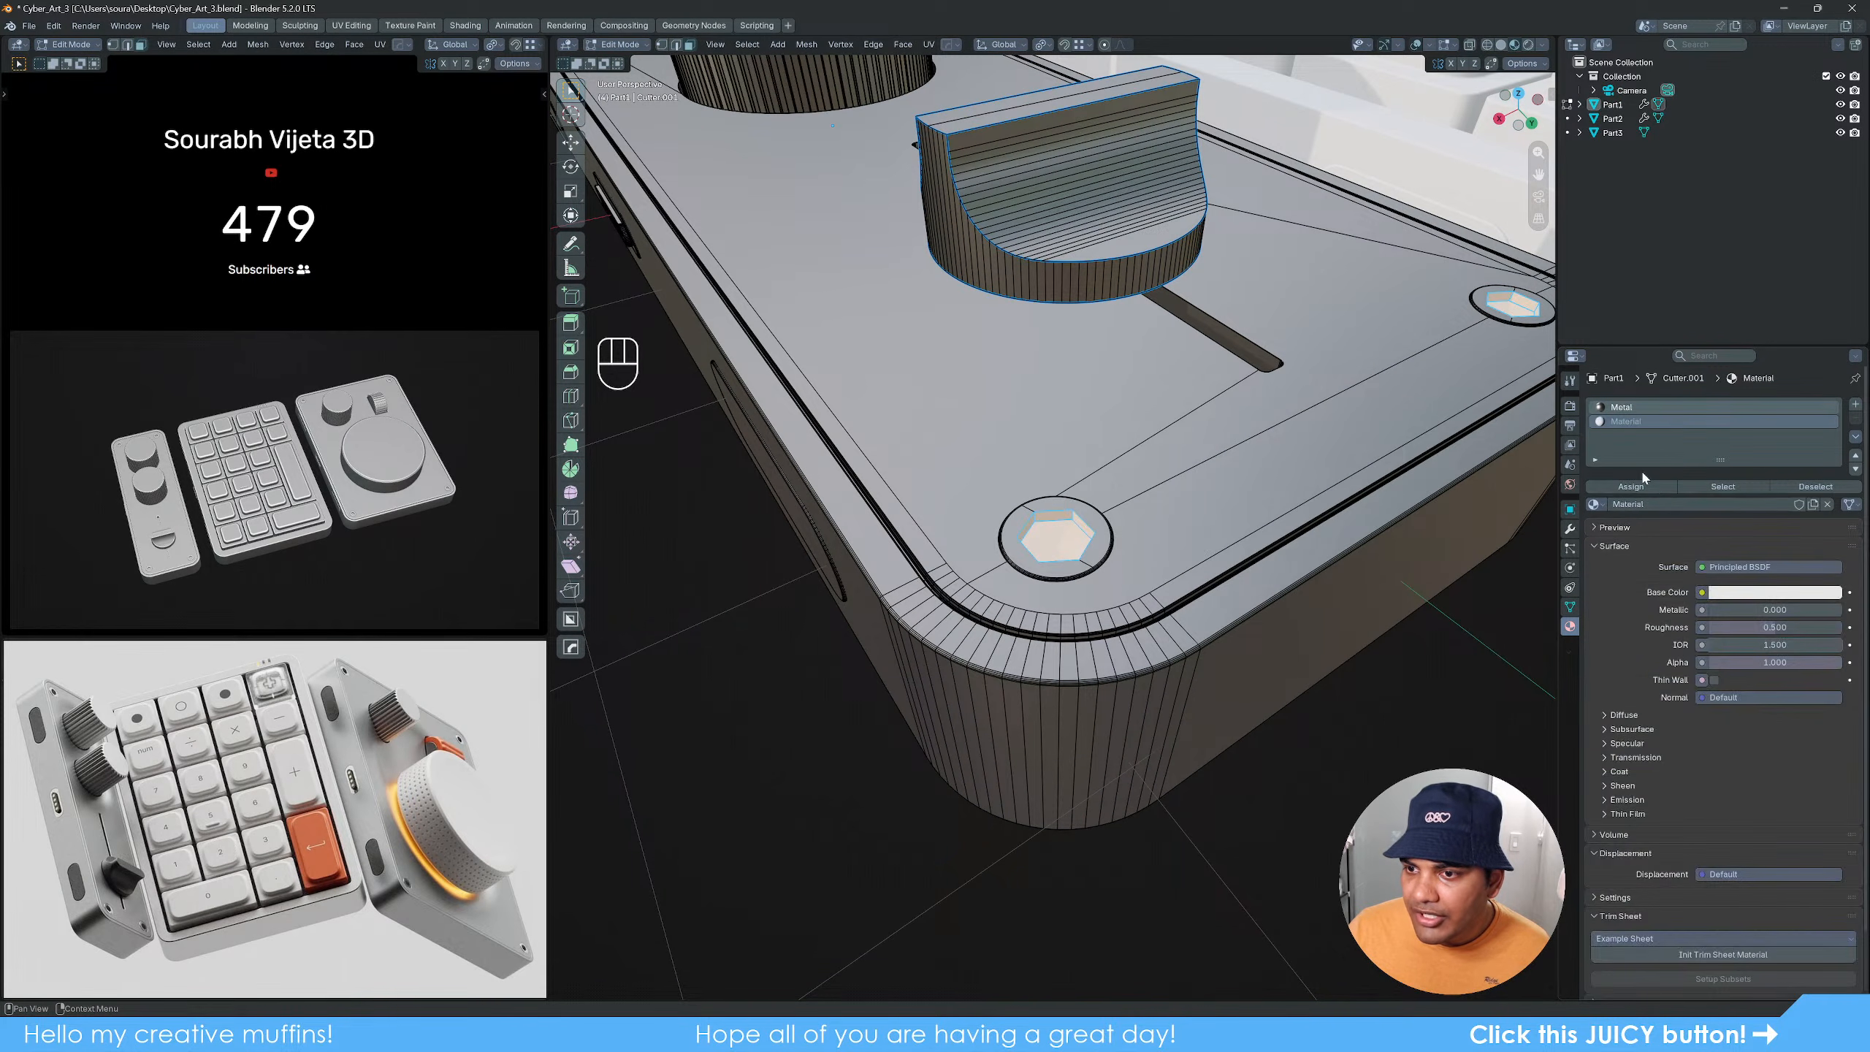
pyautogui.doubleClick(1634, 421)
pyautogui.write('Bla')
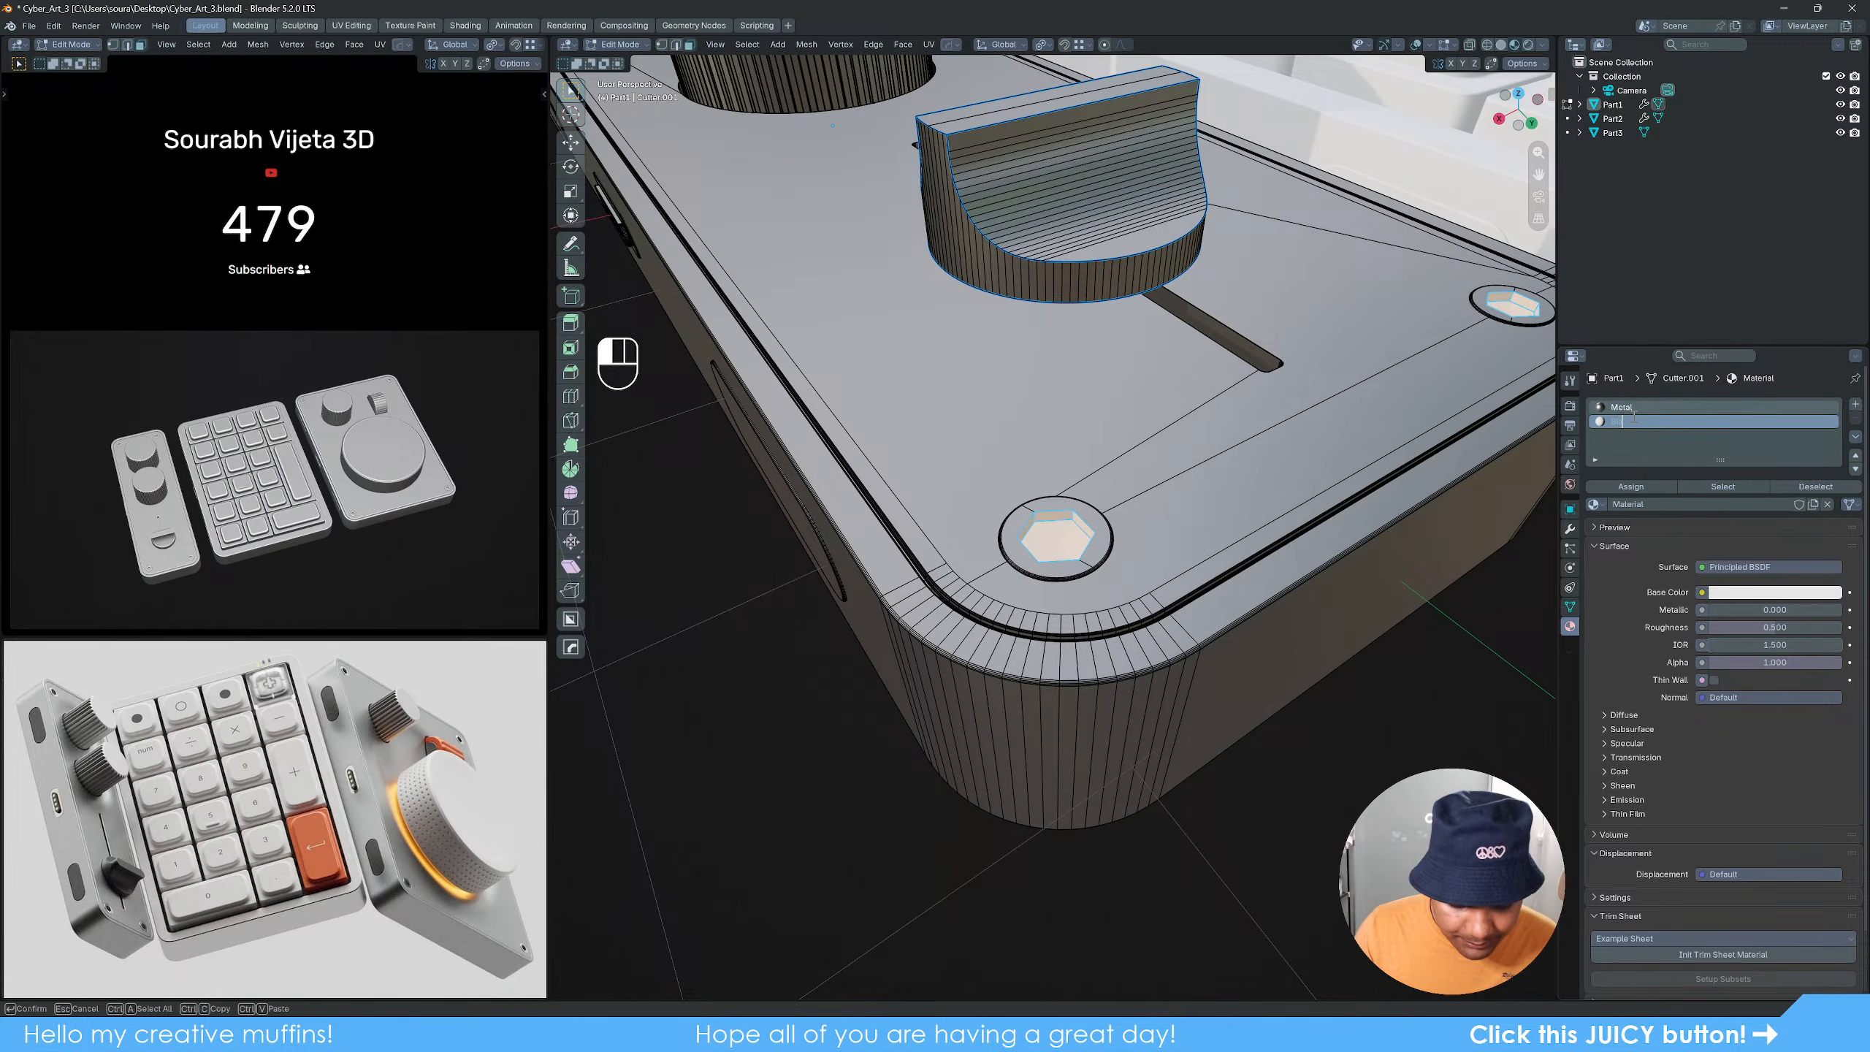
pyautogui.write('ck')
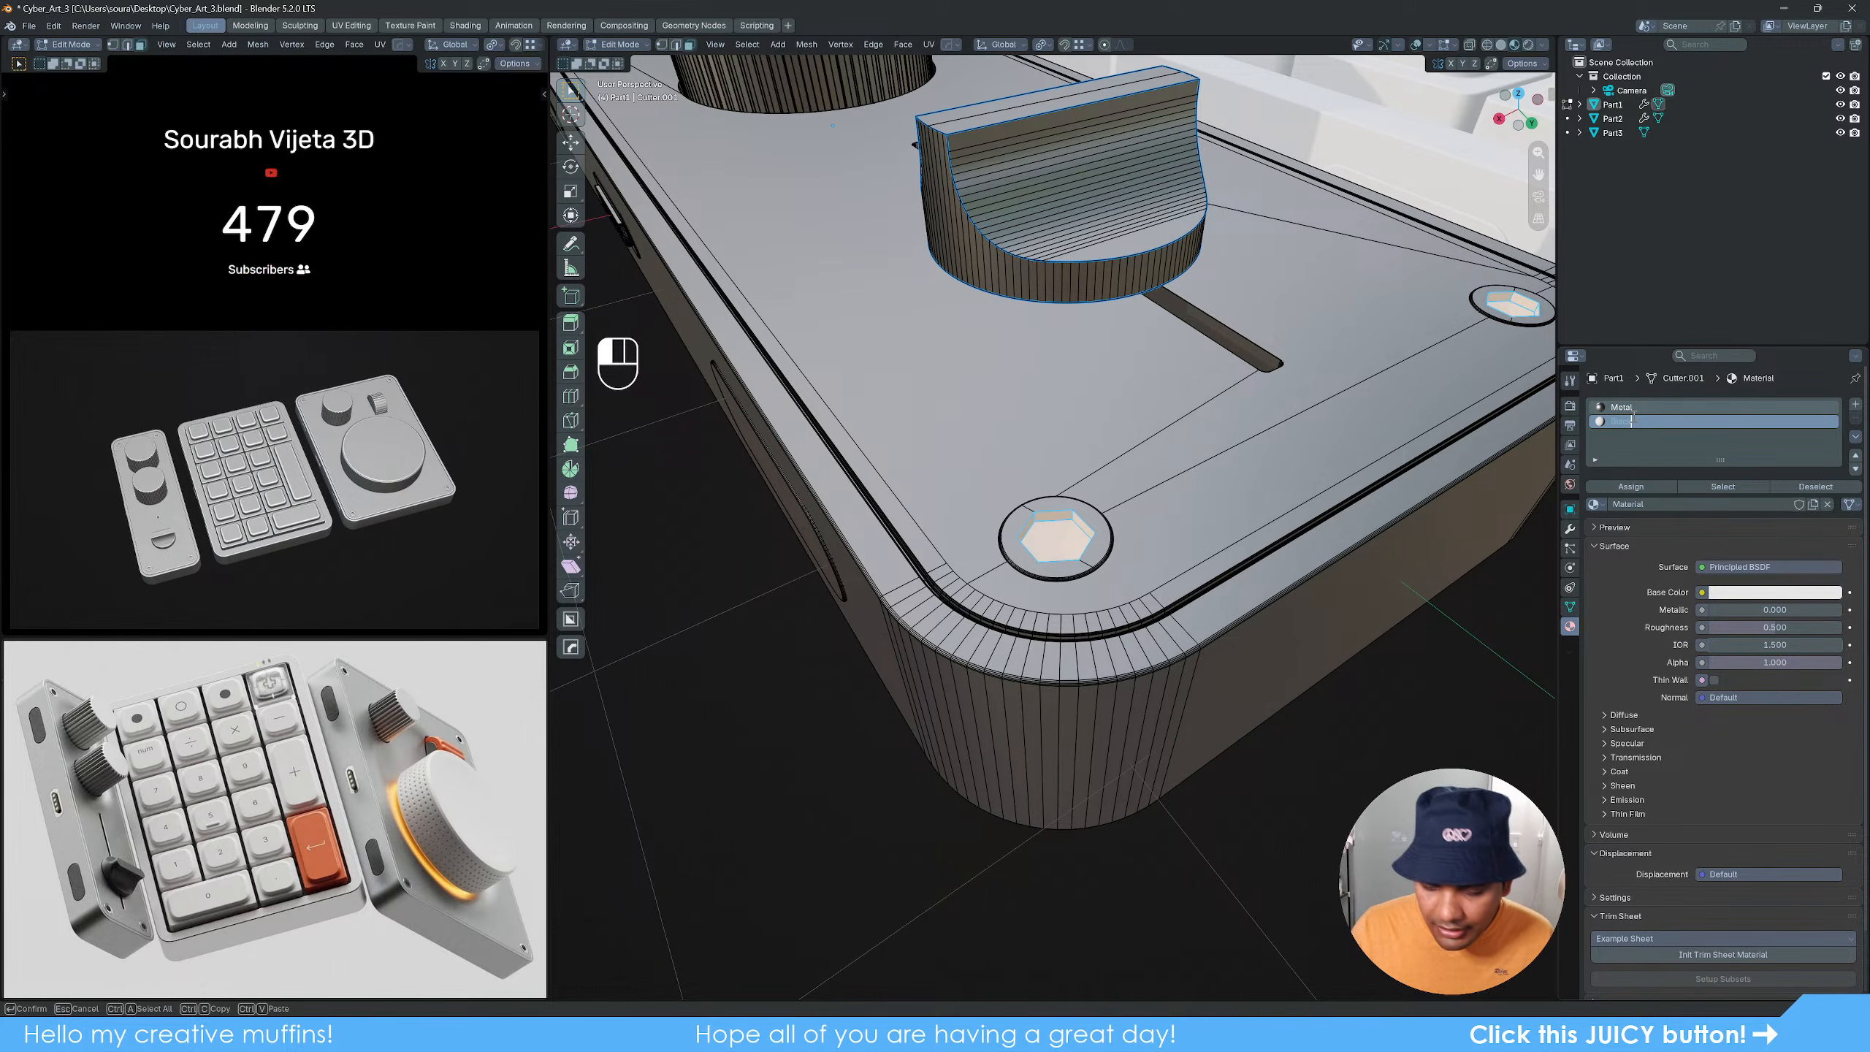
pyautogui.write('_Me')
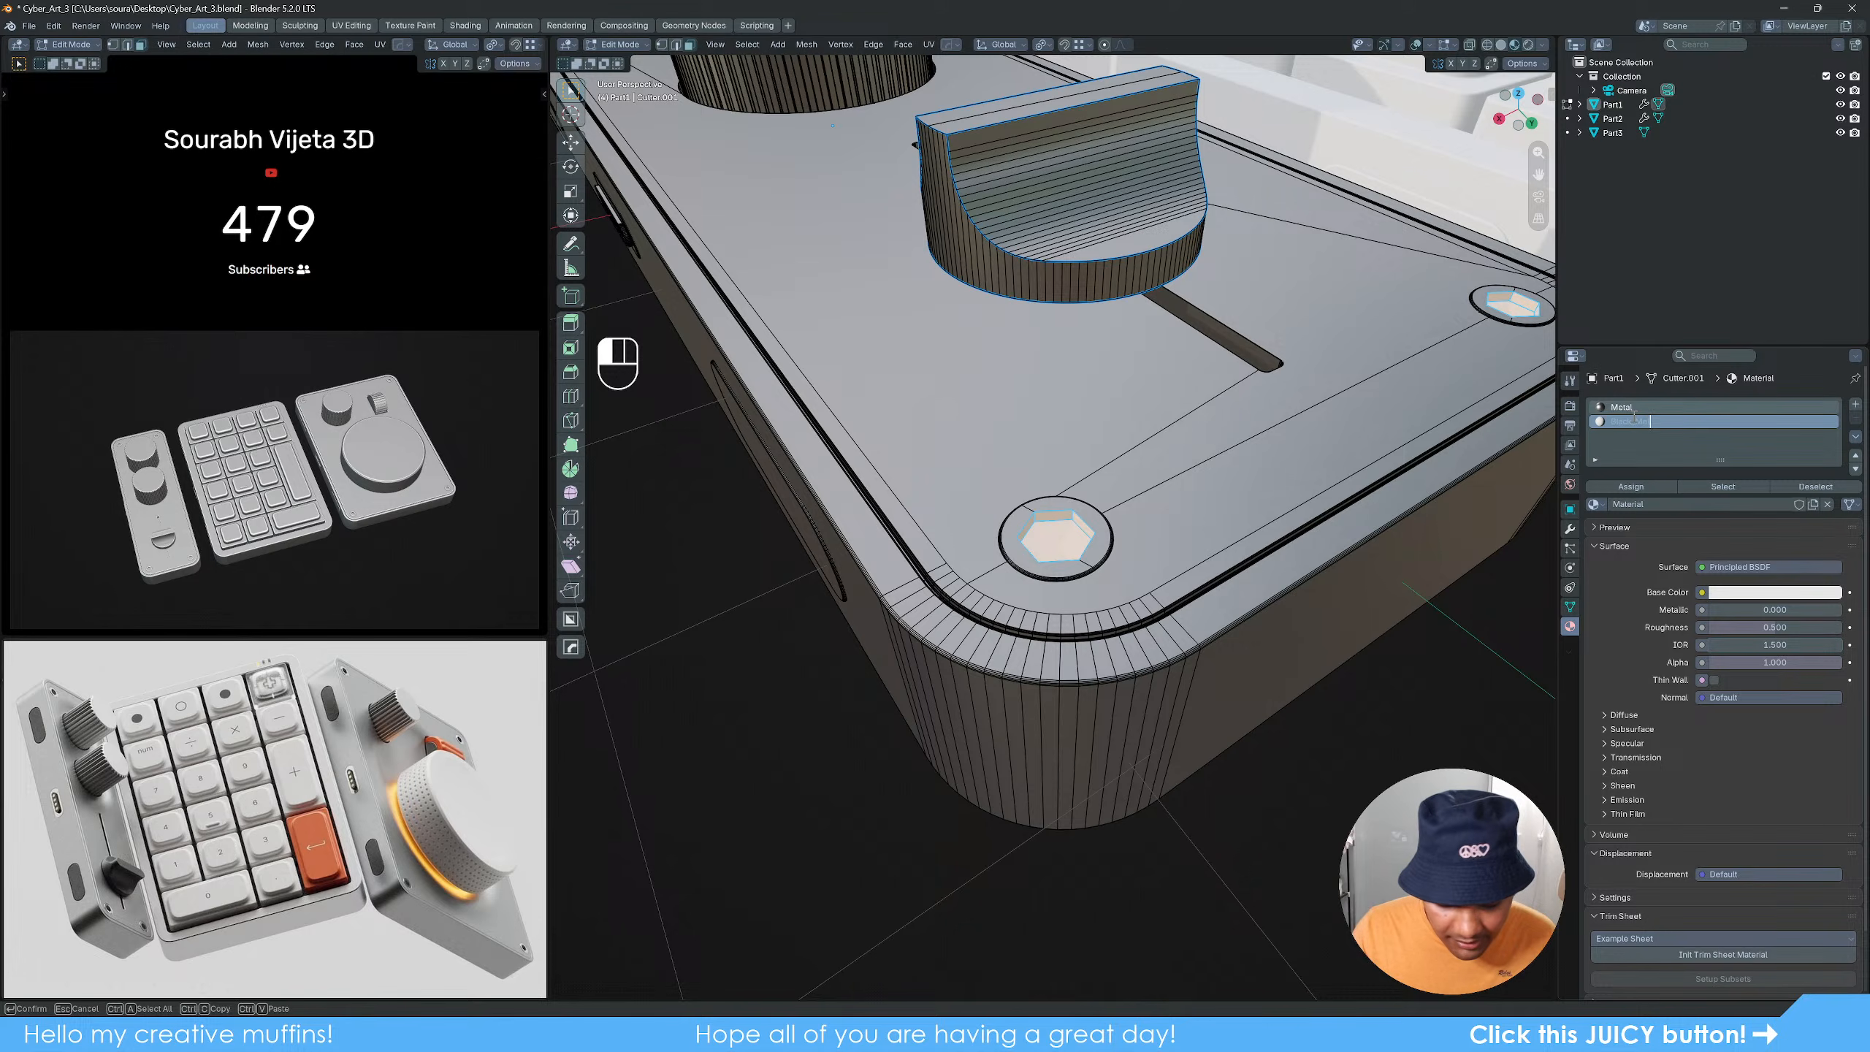
pyautogui.write('tal')
pyautogui.press('Return')
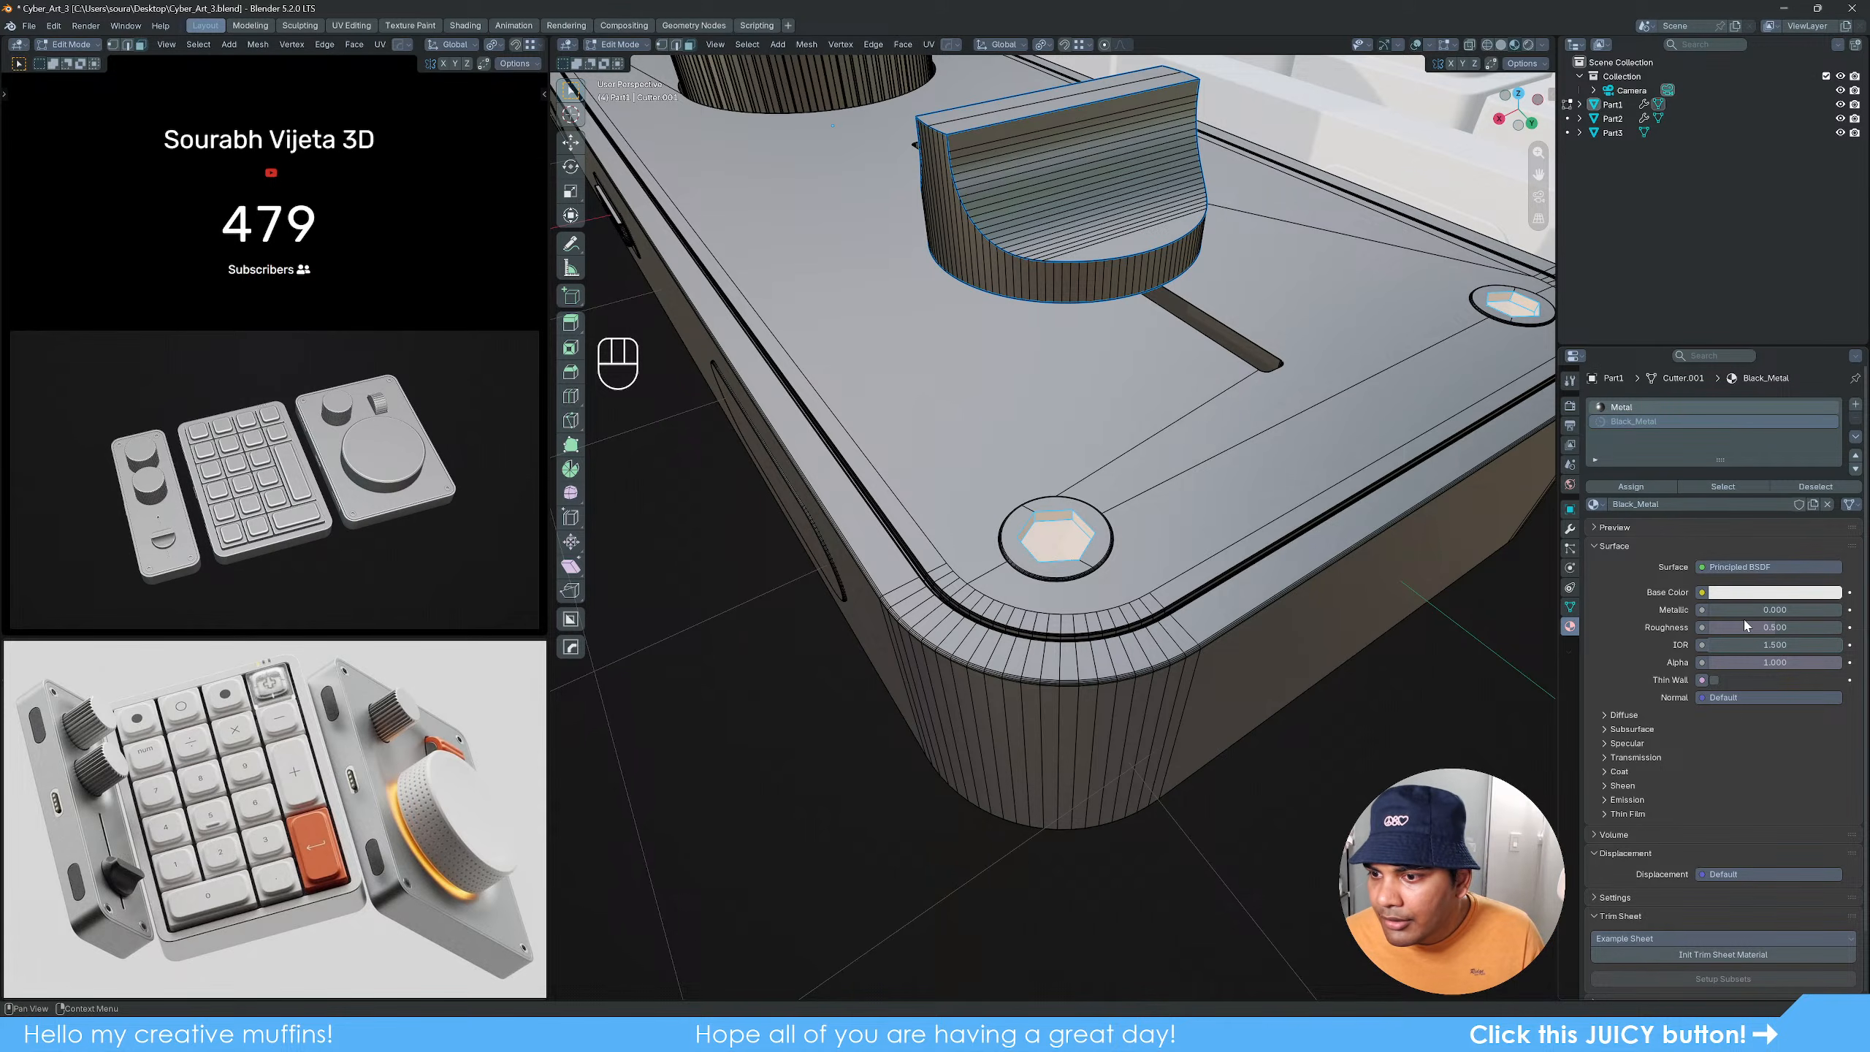
# Step: Set Black_Metal's metallic value to 1.000 and its base color to near-black with a value of about 0.047
pyautogui.moveTo(1738, 610); pyautogui.dragTo(1841, 609)
pyautogui.click(1789, 592)
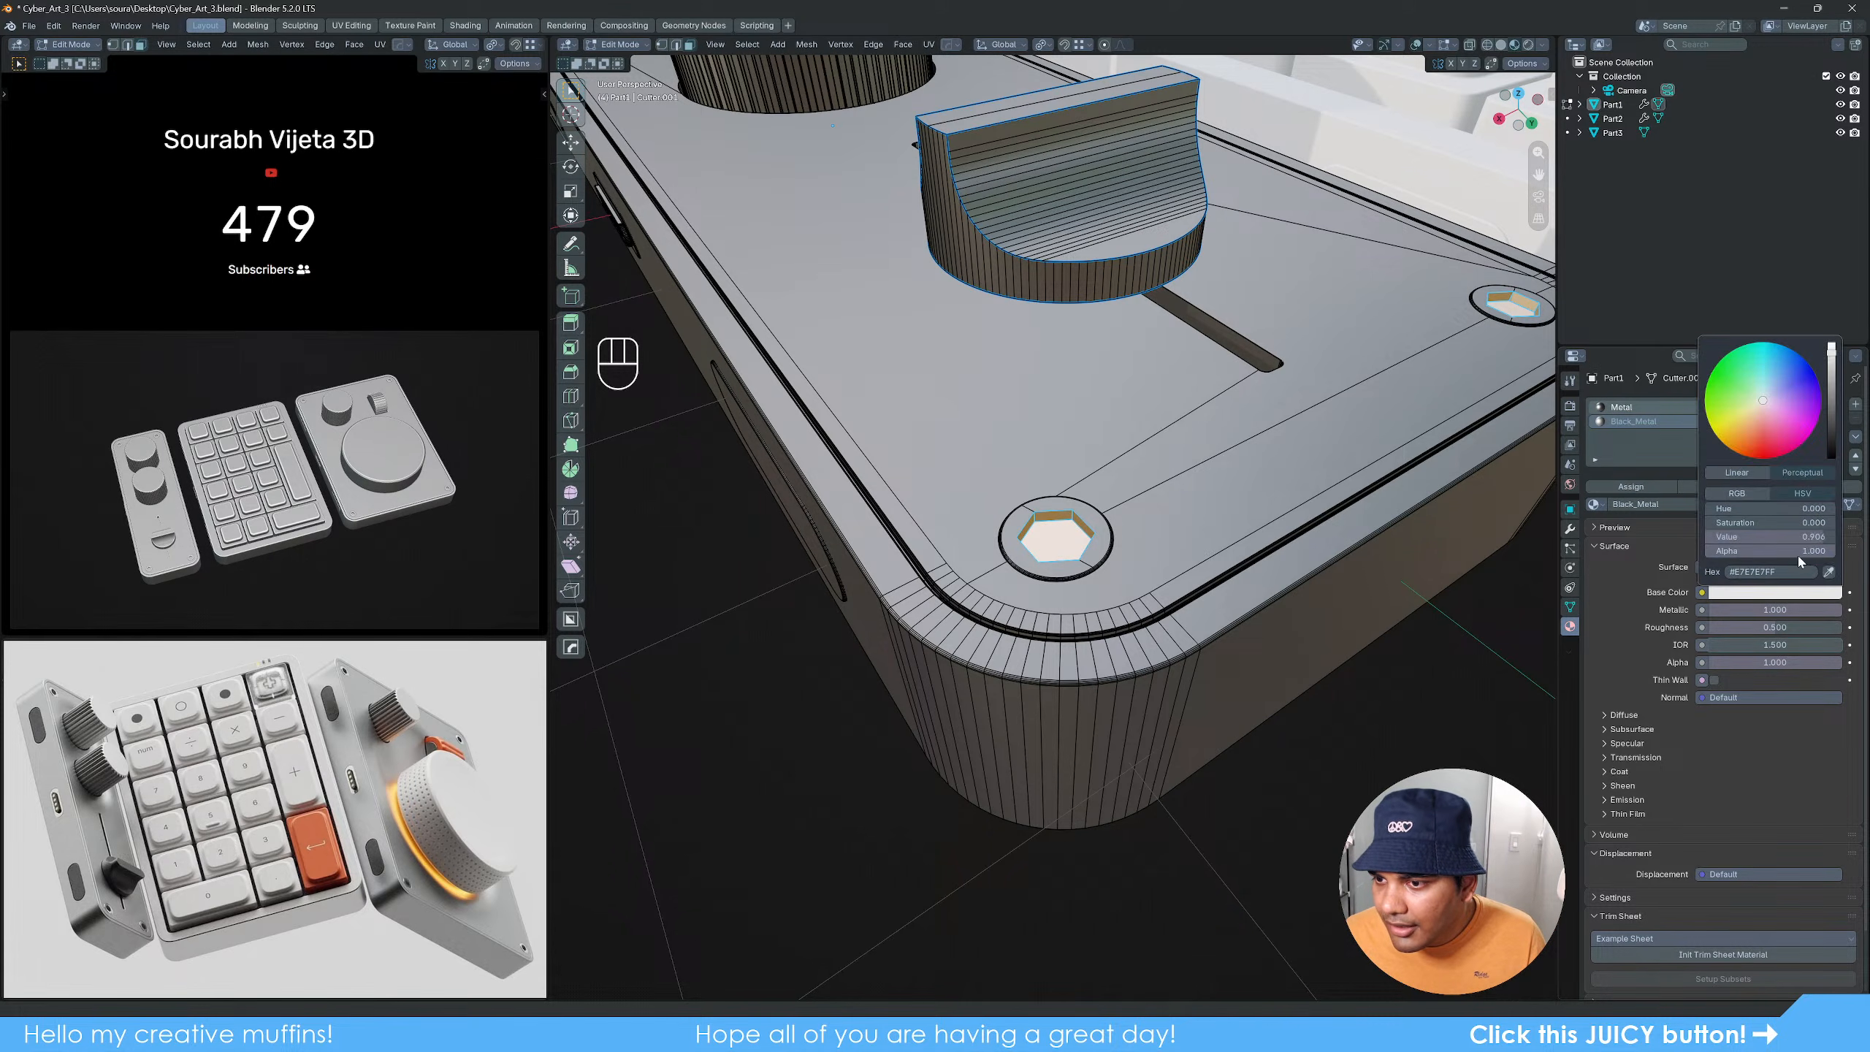
pyautogui.moveTo(1796, 536); pyautogui.dragTo(1694, 536)
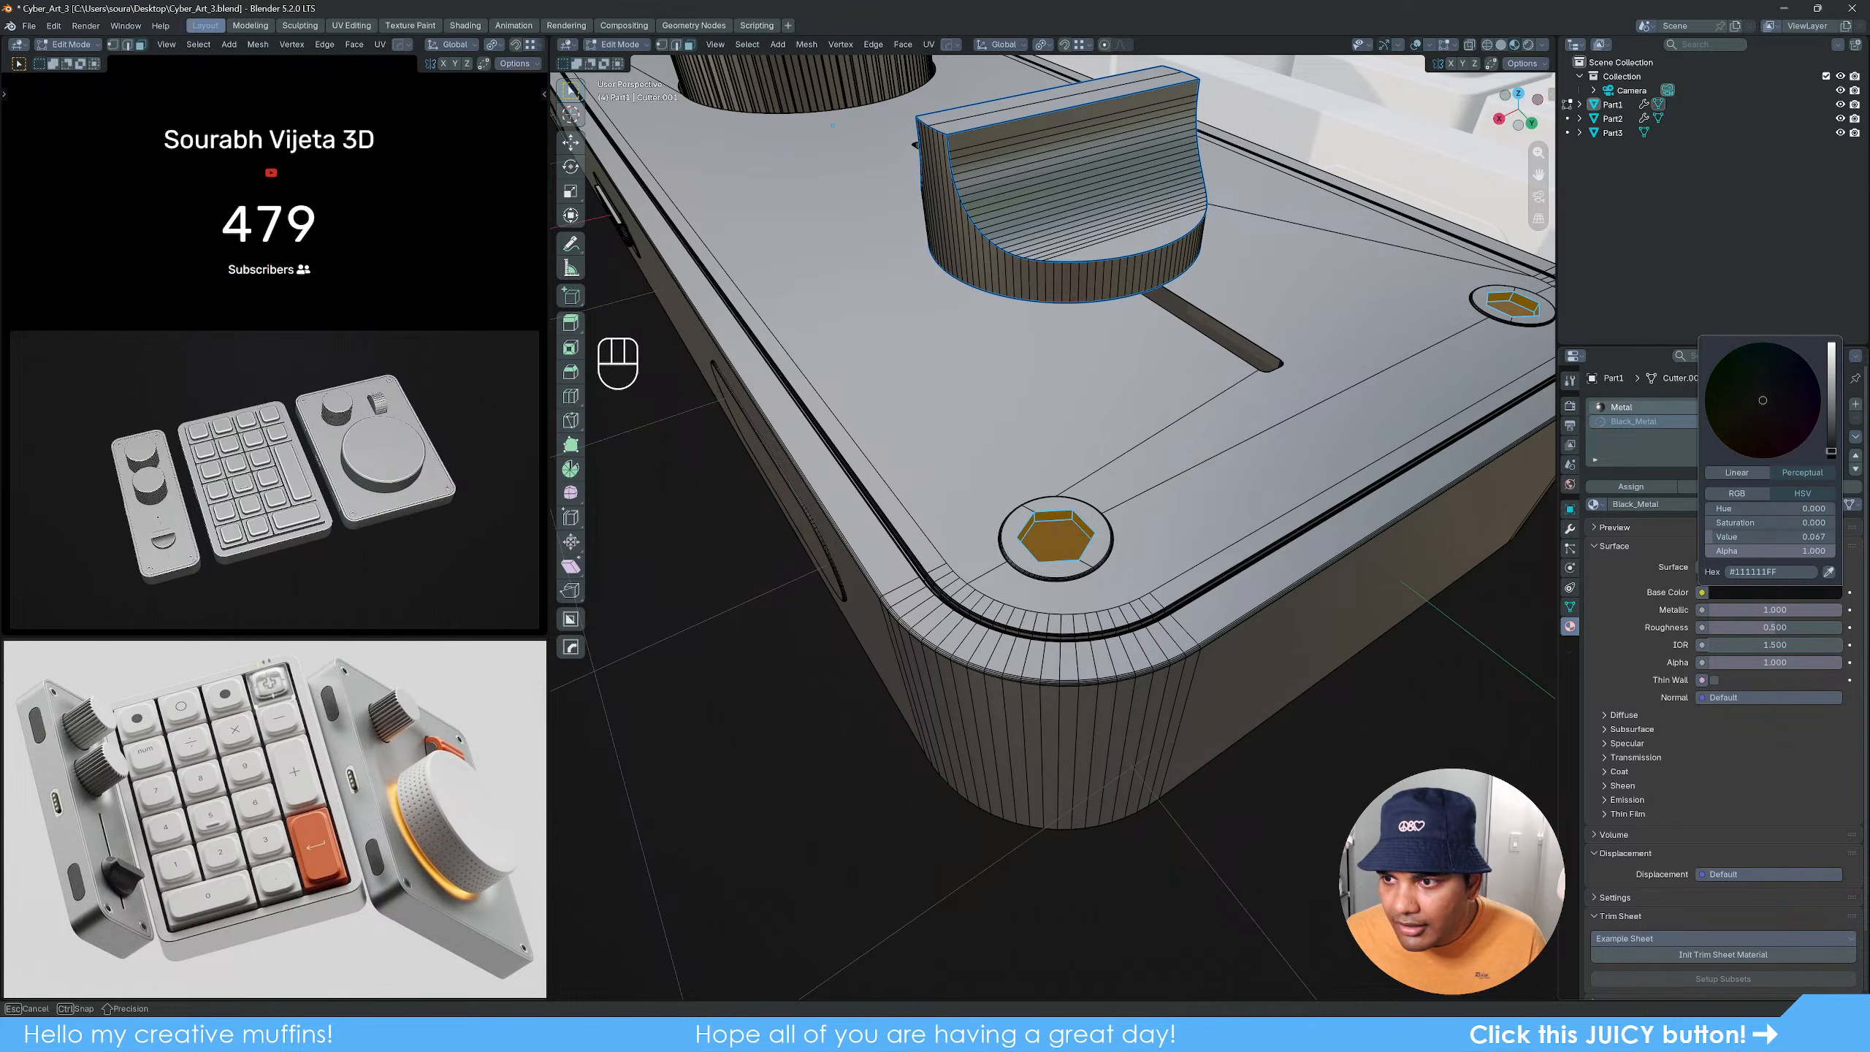
pyautogui.press('Tab')
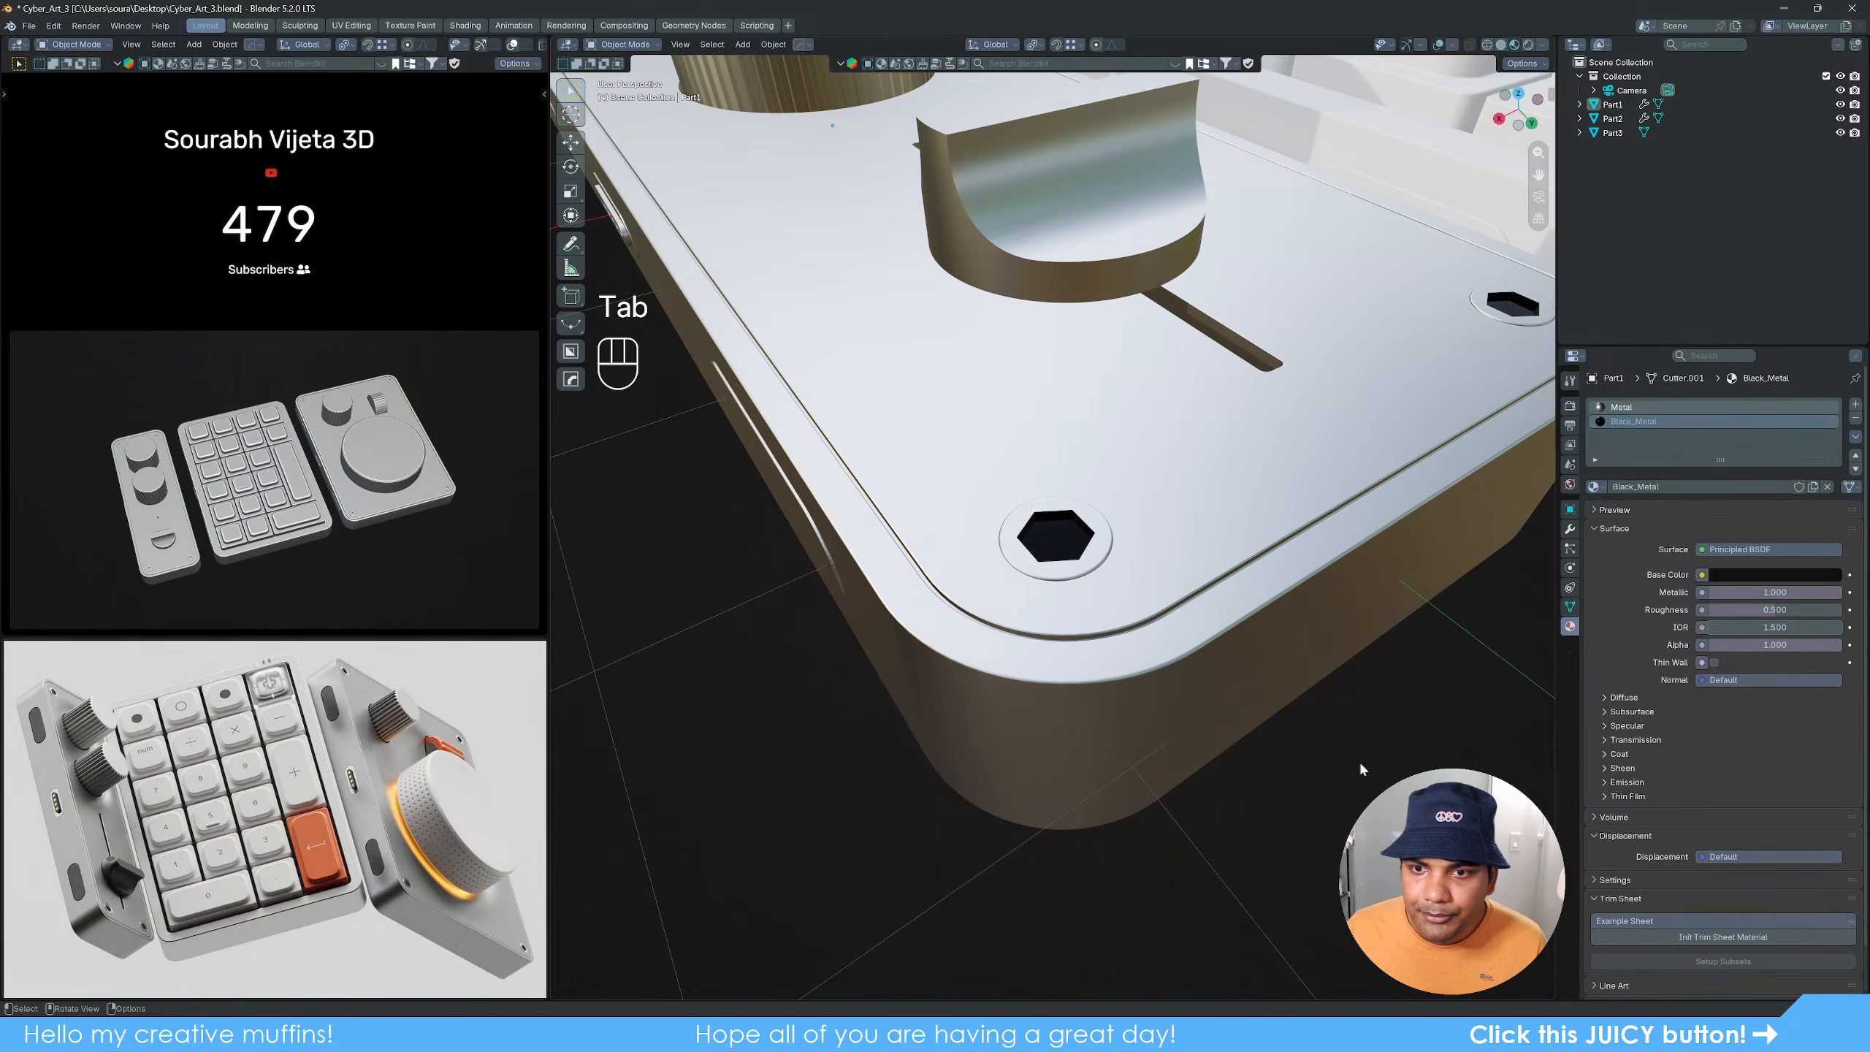
pyautogui.scroll(-5, 1193, 663)
pyautogui.moveTo(1193, 664)
pyautogui.mouseDown(button='middle')
pyautogui.moveTo(1171, 648)
pyautogui.moveTo(1150, 677)
pyautogui.moveTo(1187, 681)
pyautogui.mouseUp(button='middle')
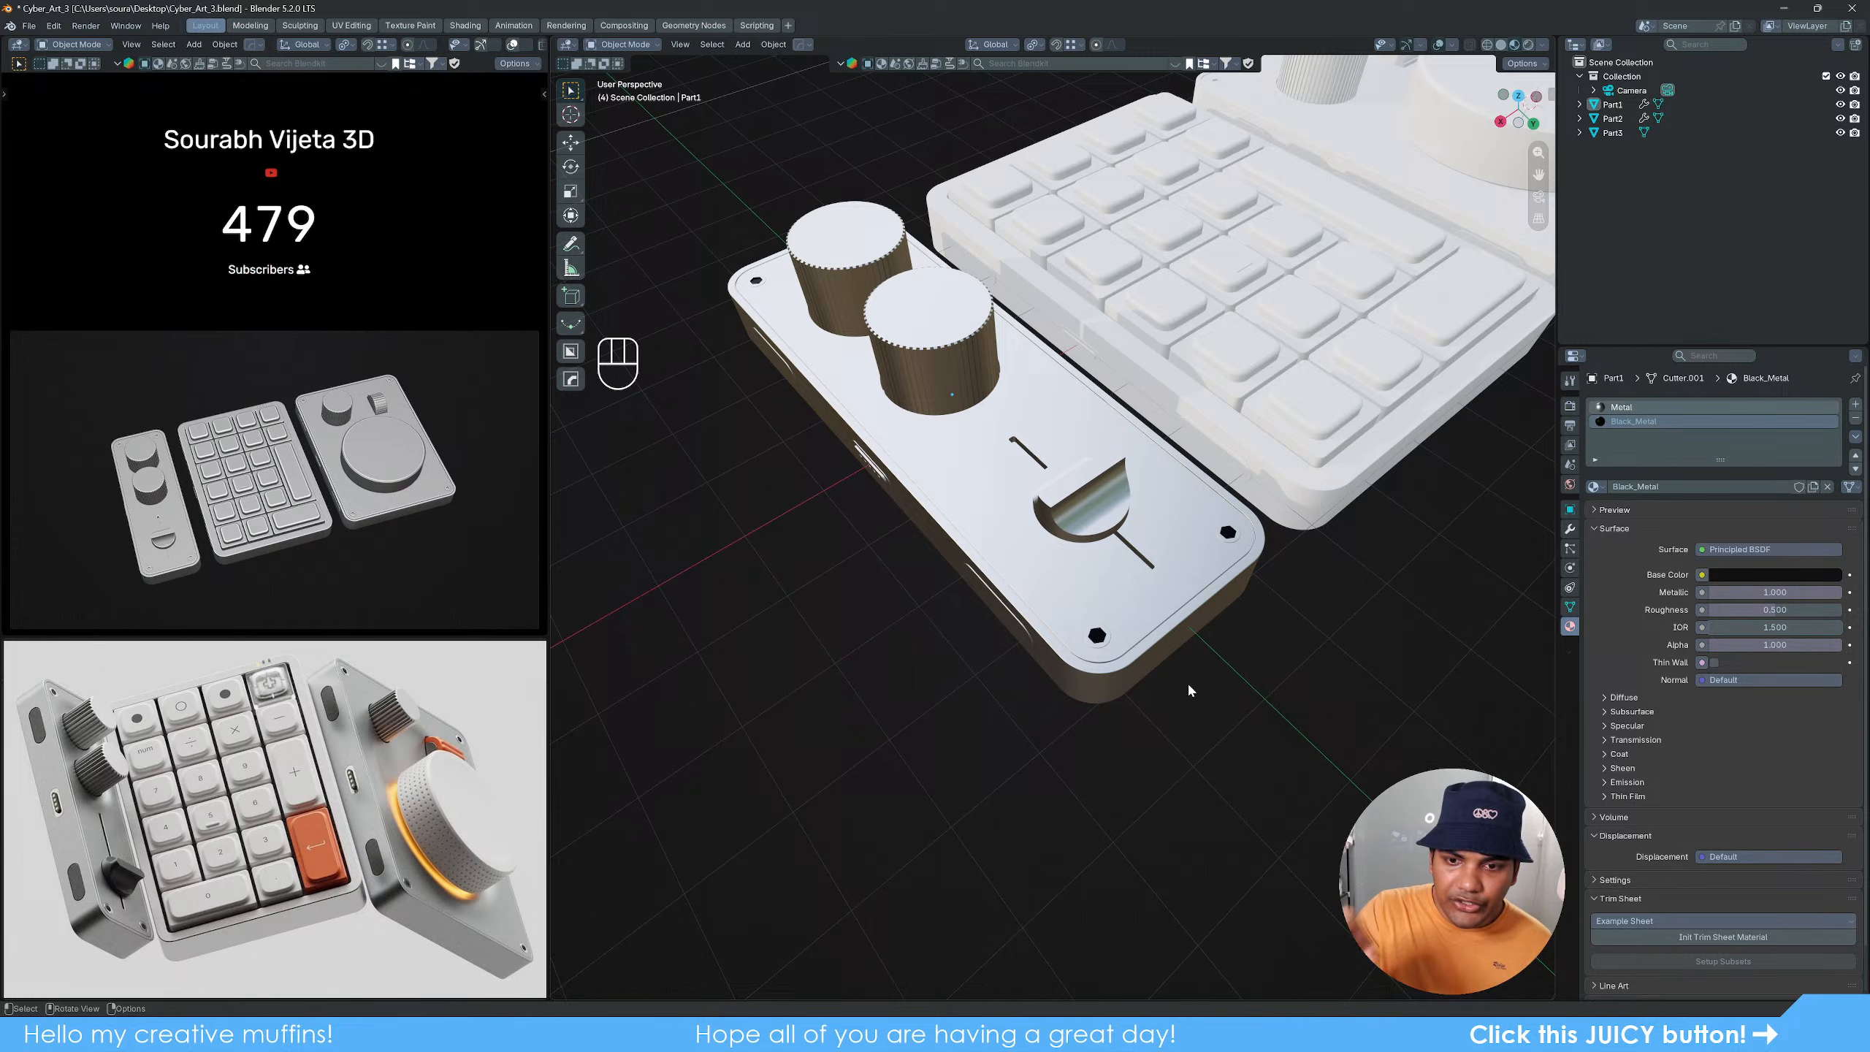
# Step: Select the floor and wall faces of the slider slot on Part1's top plate and assign them the Black_Metal material
pyautogui.scroll(4, 1062, 560)
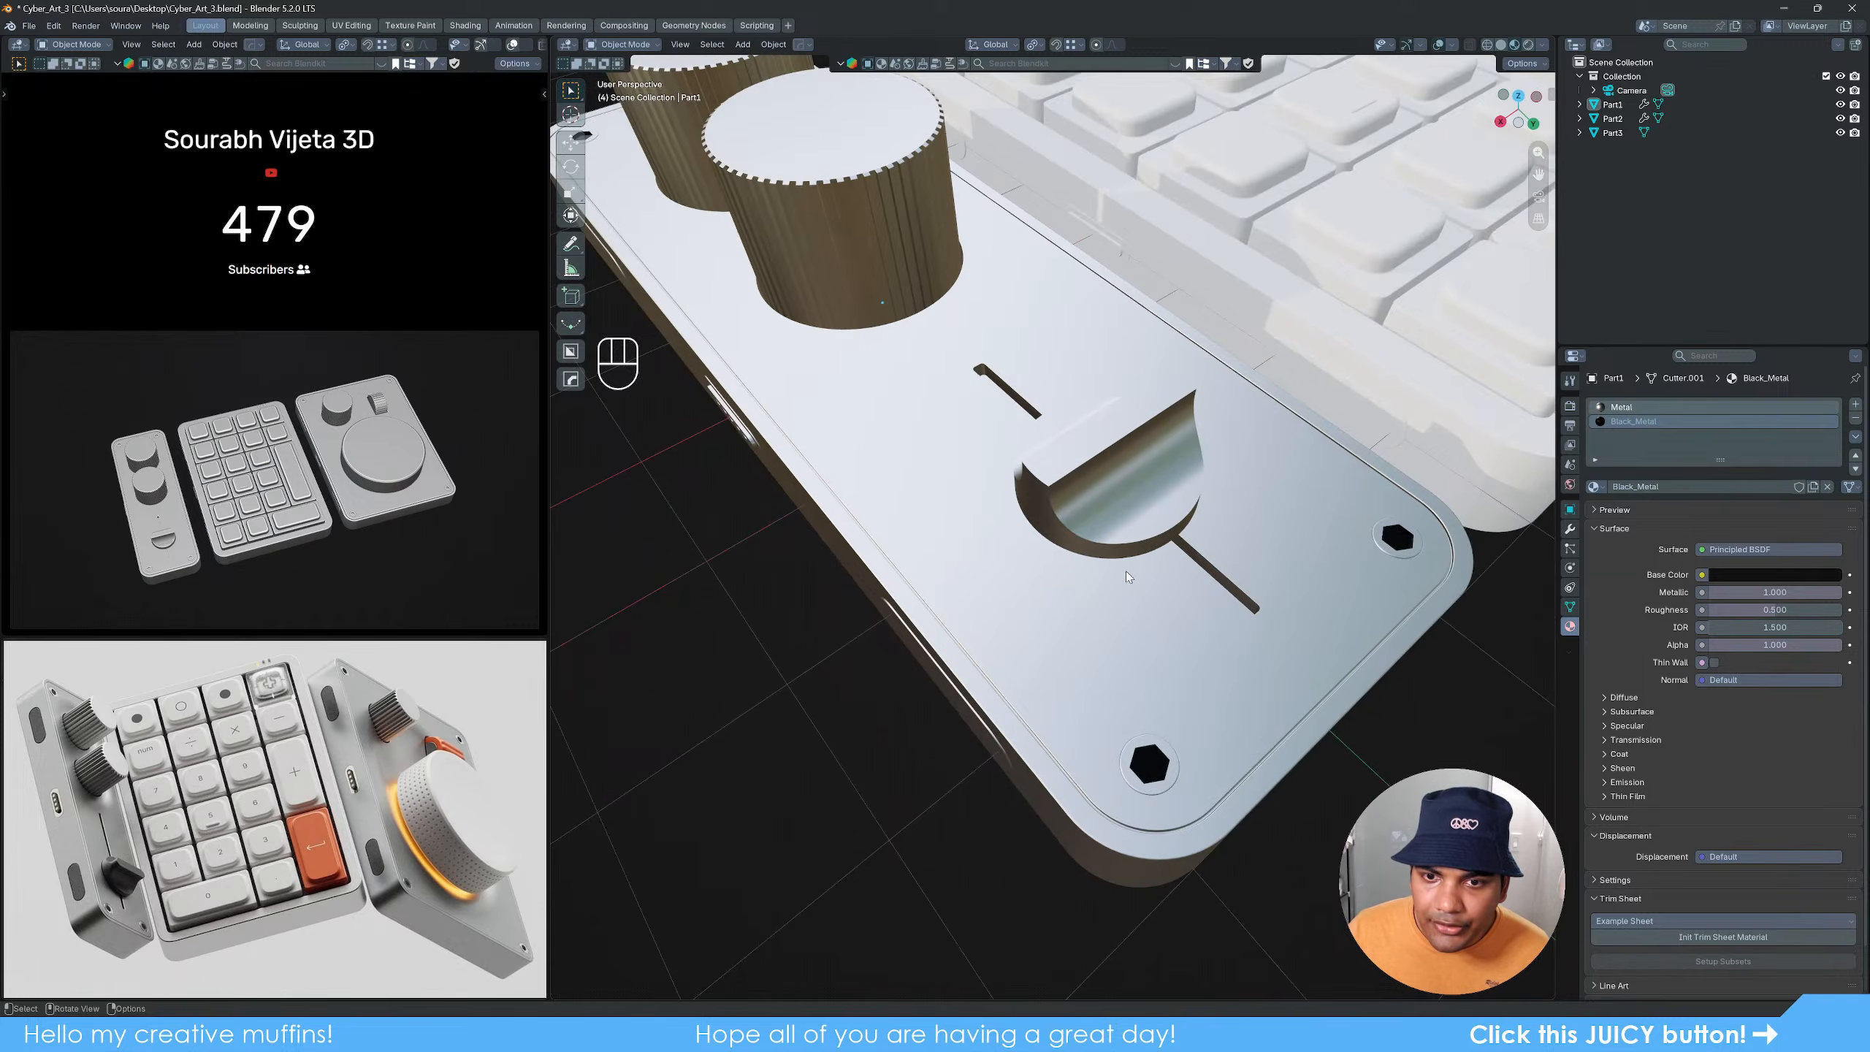
pyautogui.moveTo(1125, 571); pyautogui.dragTo(1086, 583, button='middle')
pyautogui.scroll(3, 1087, 583)
pyautogui.press('Tab')
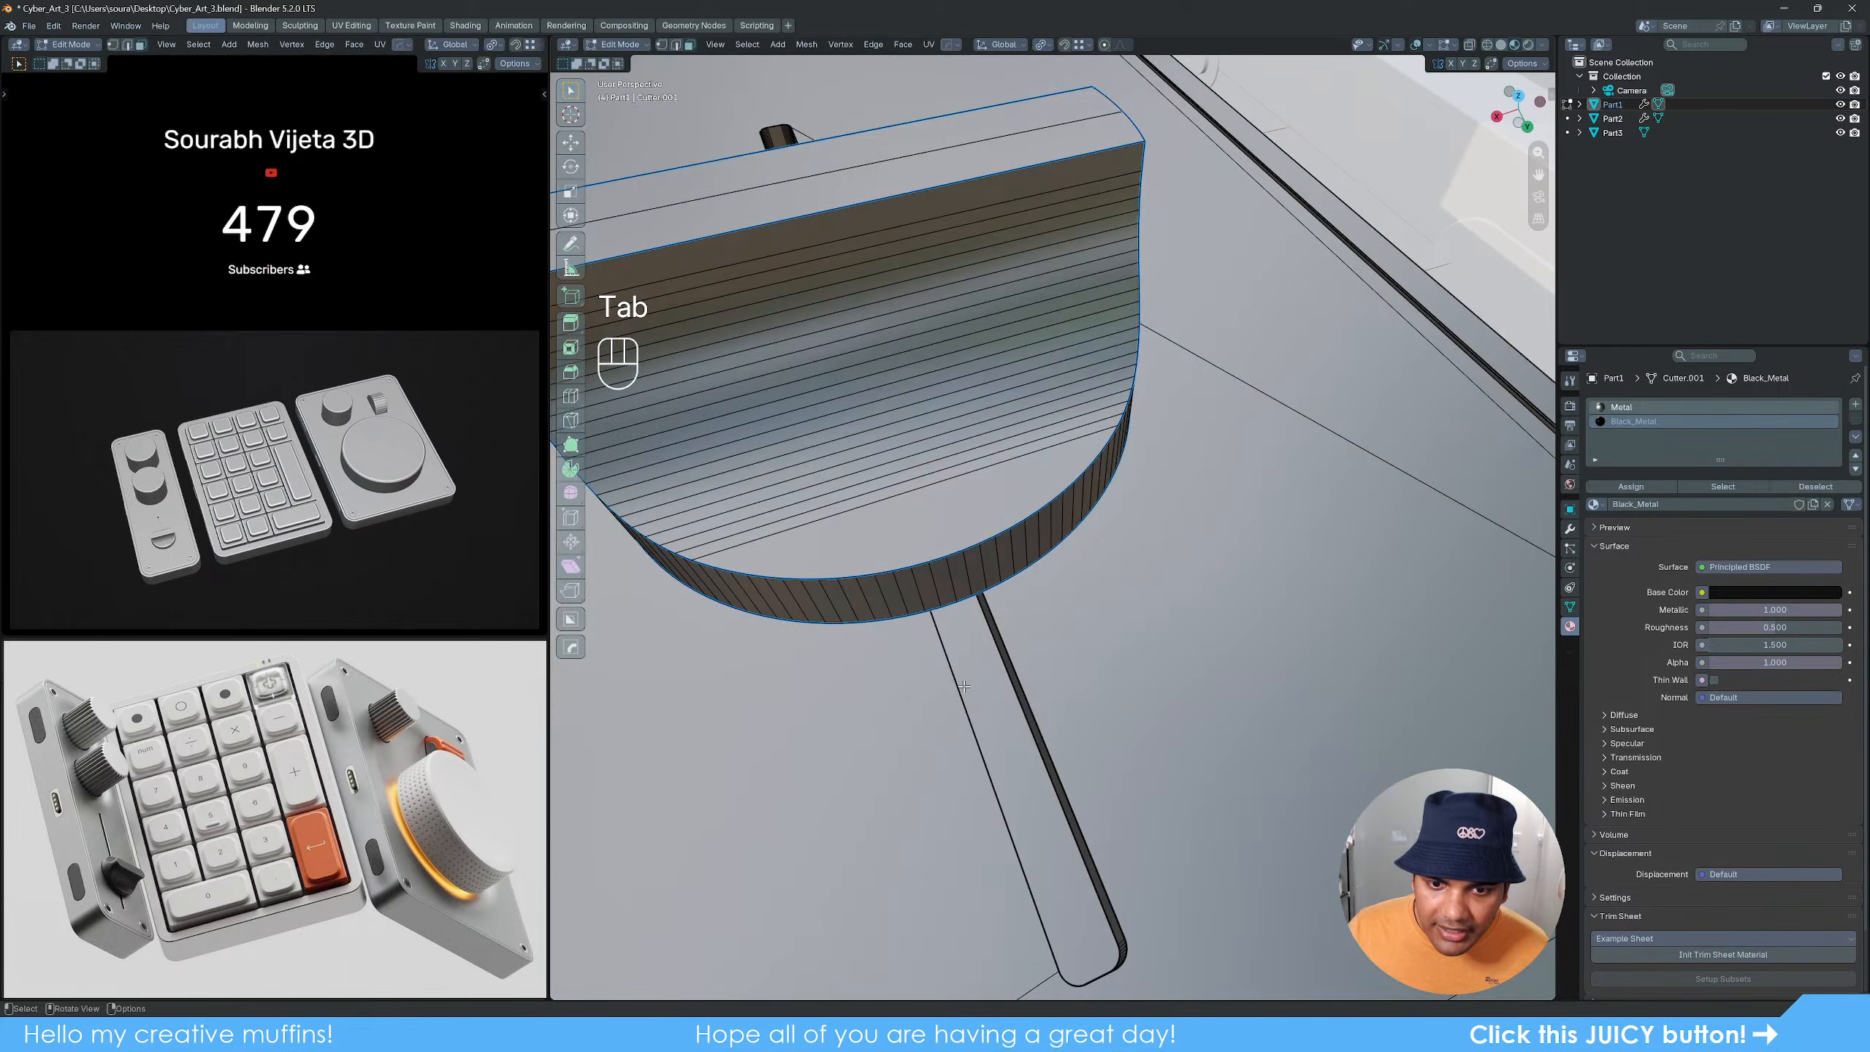
pyautogui.click(978, 678)
pyautogui.moveTo(978, 679); pyautogui.dragTo(1086, 635, button='middle')
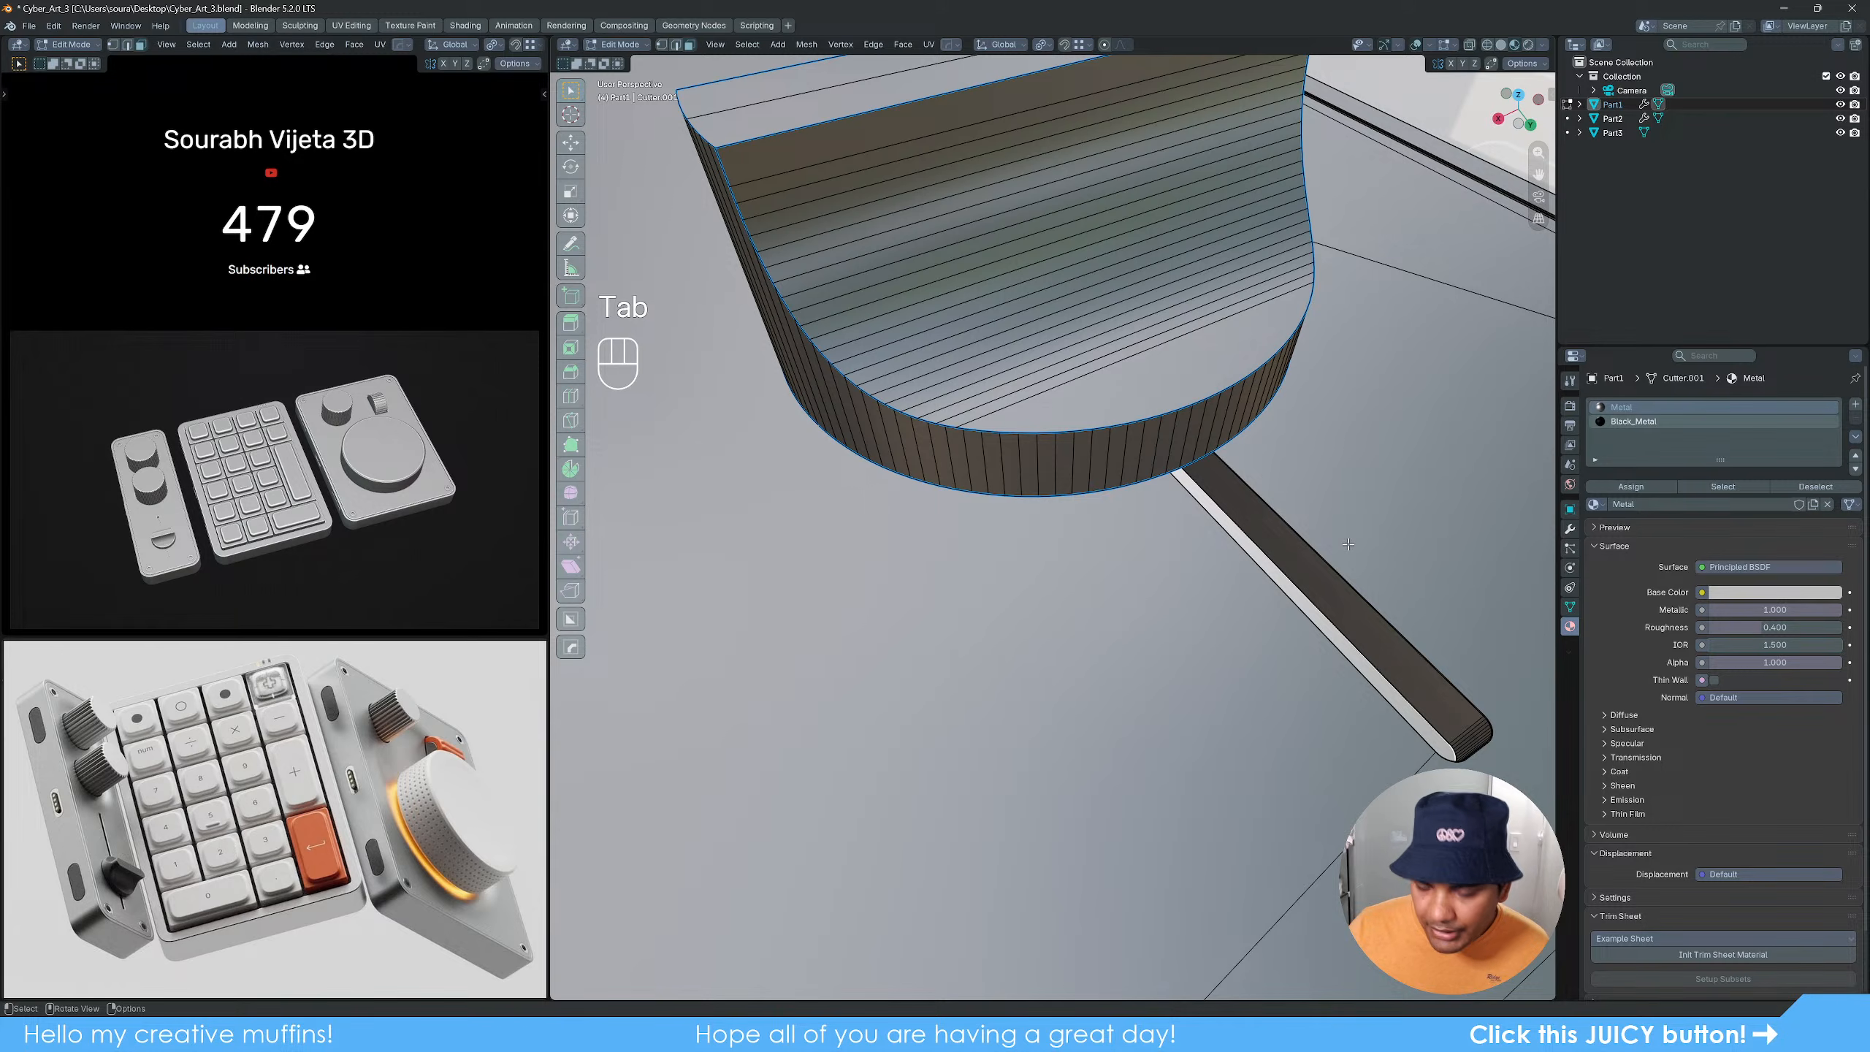
pyautogui.press('ctrl+KP_Add')
pyautogui.press('ctrl+KP_Add')
pyautogui.press('ctrl+KP_Add')
pyautogui.press('ctrl+KP_Add')
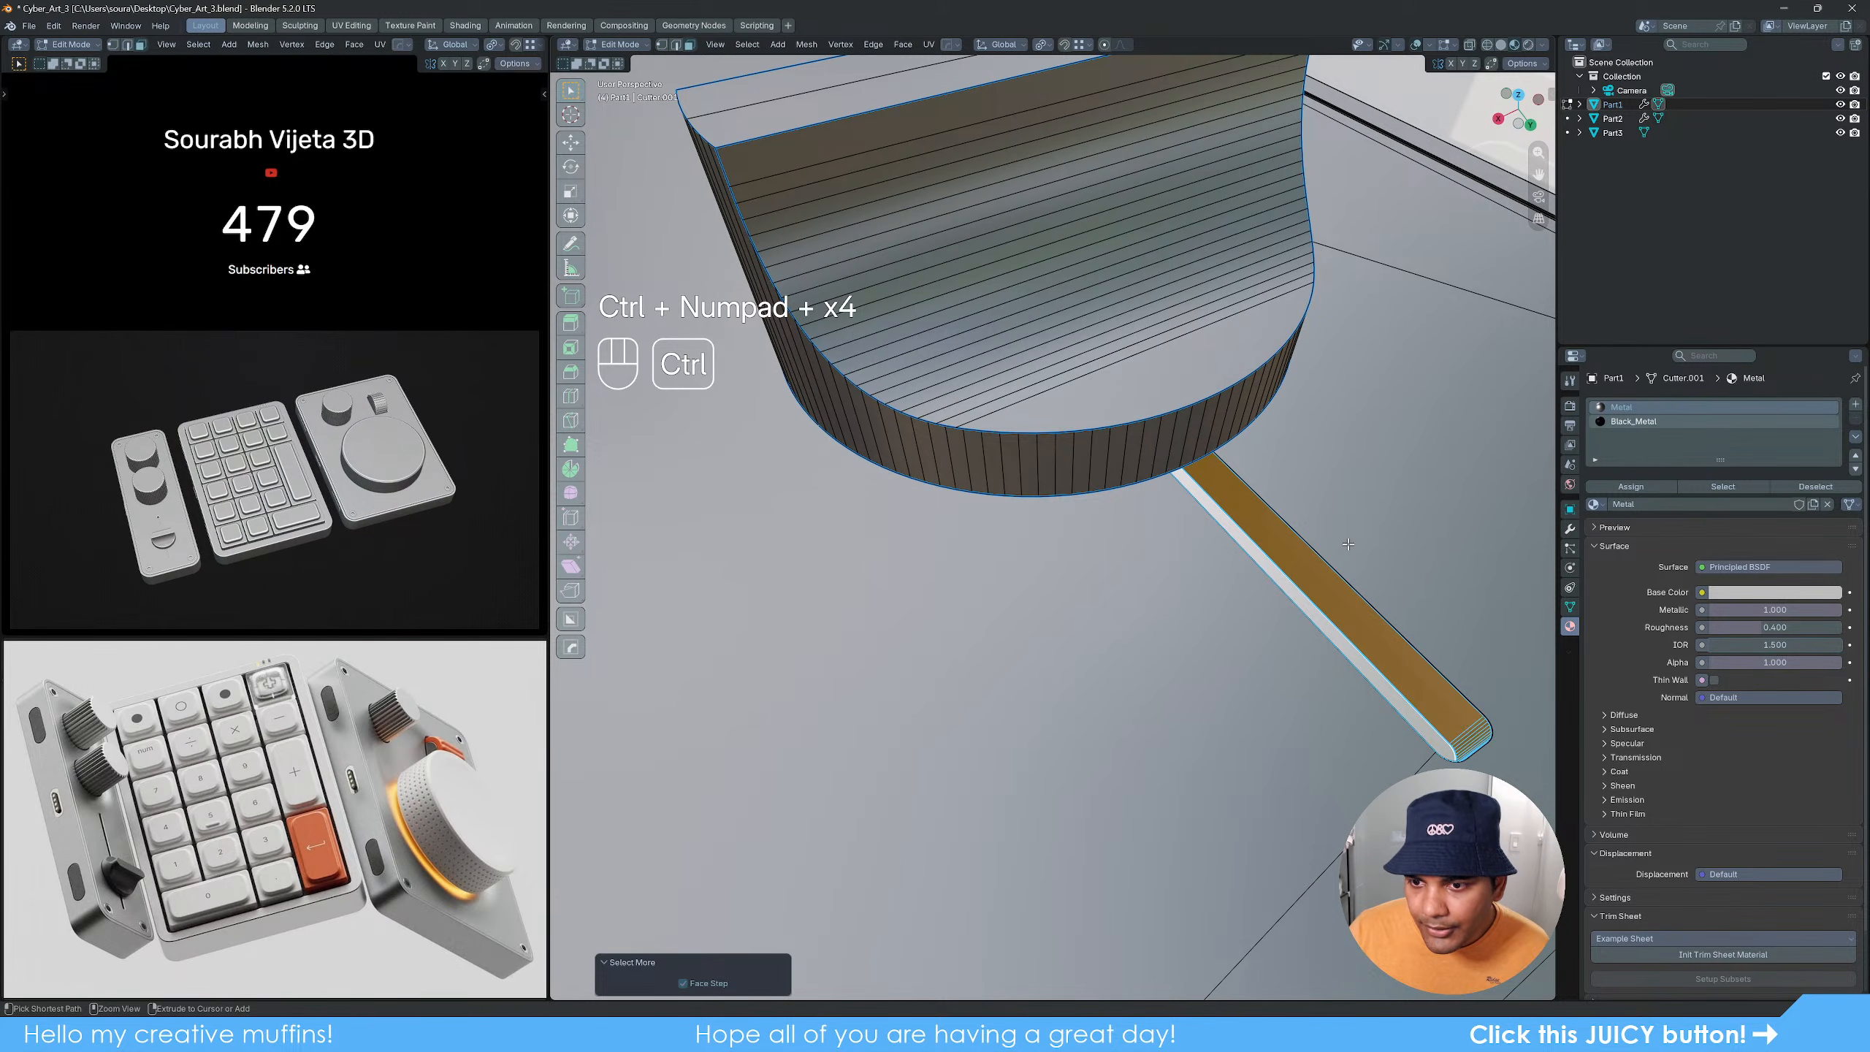
pyautogui.click(1642, 422)
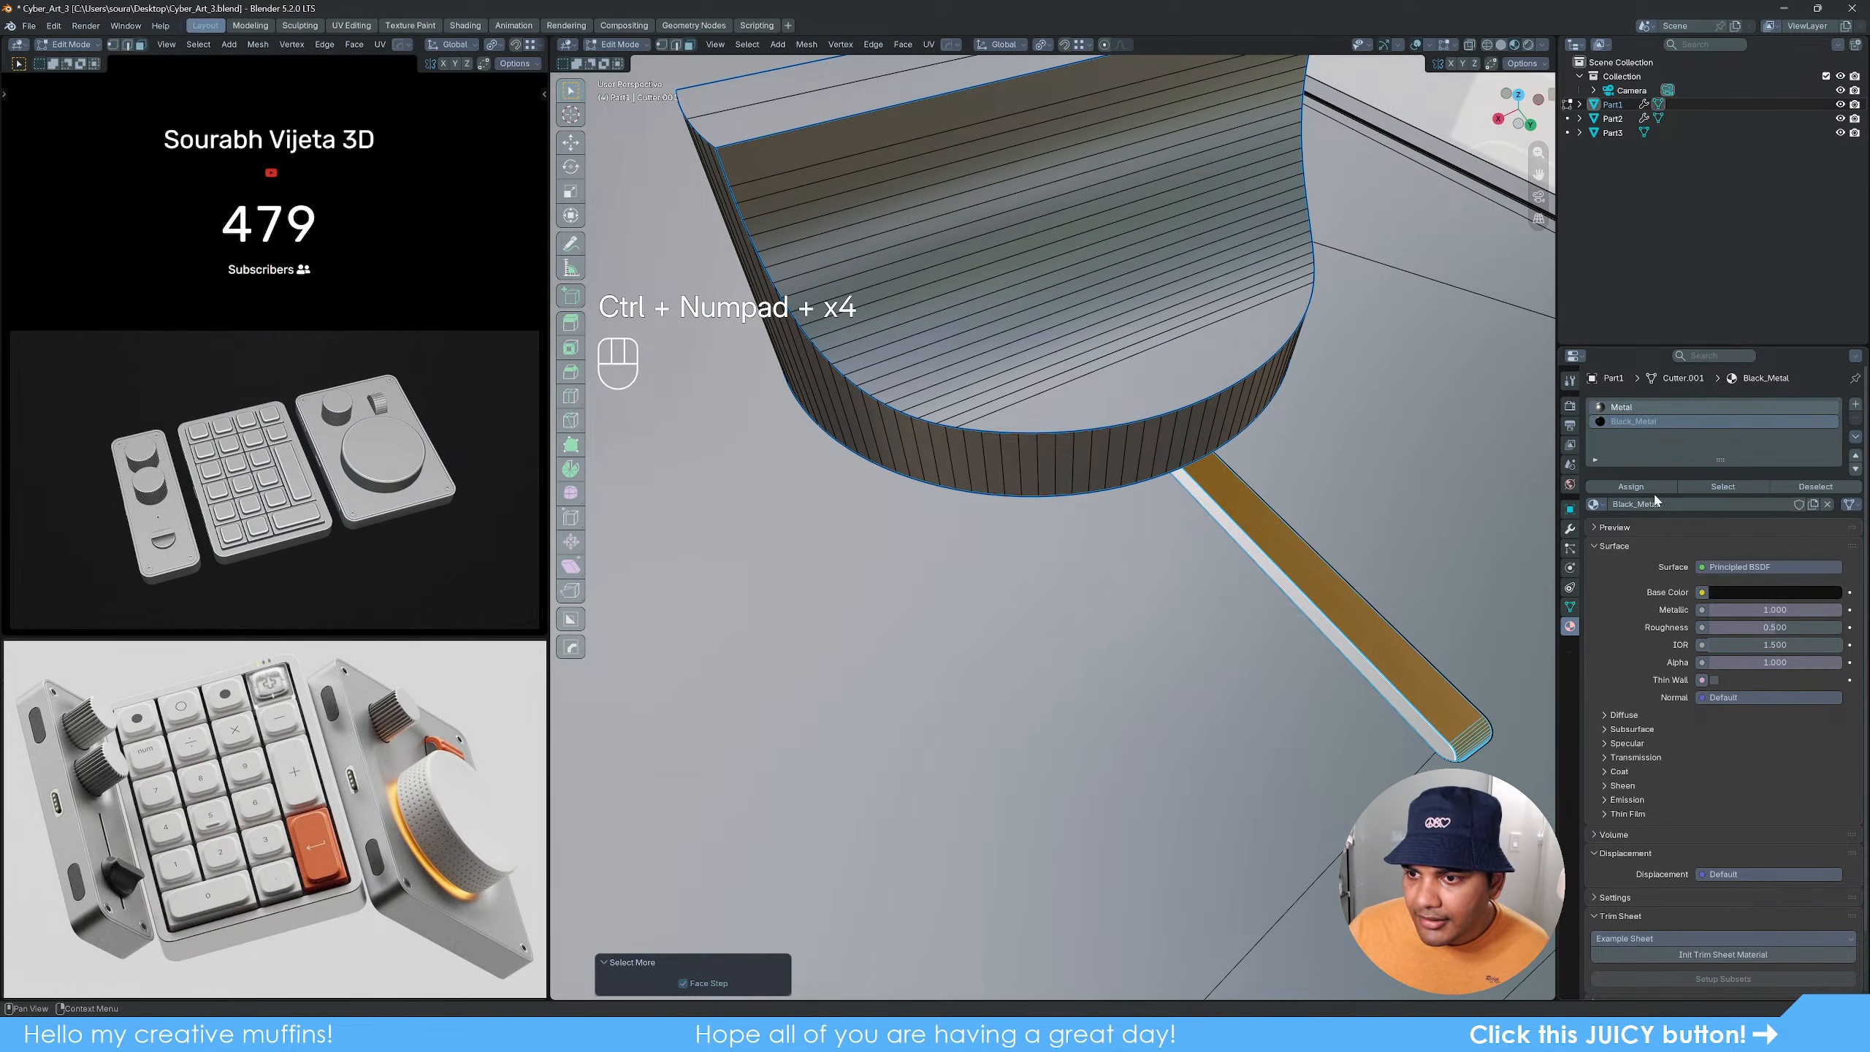
pyautogui.click(1650, 491)
pyautogui.press('Tab')
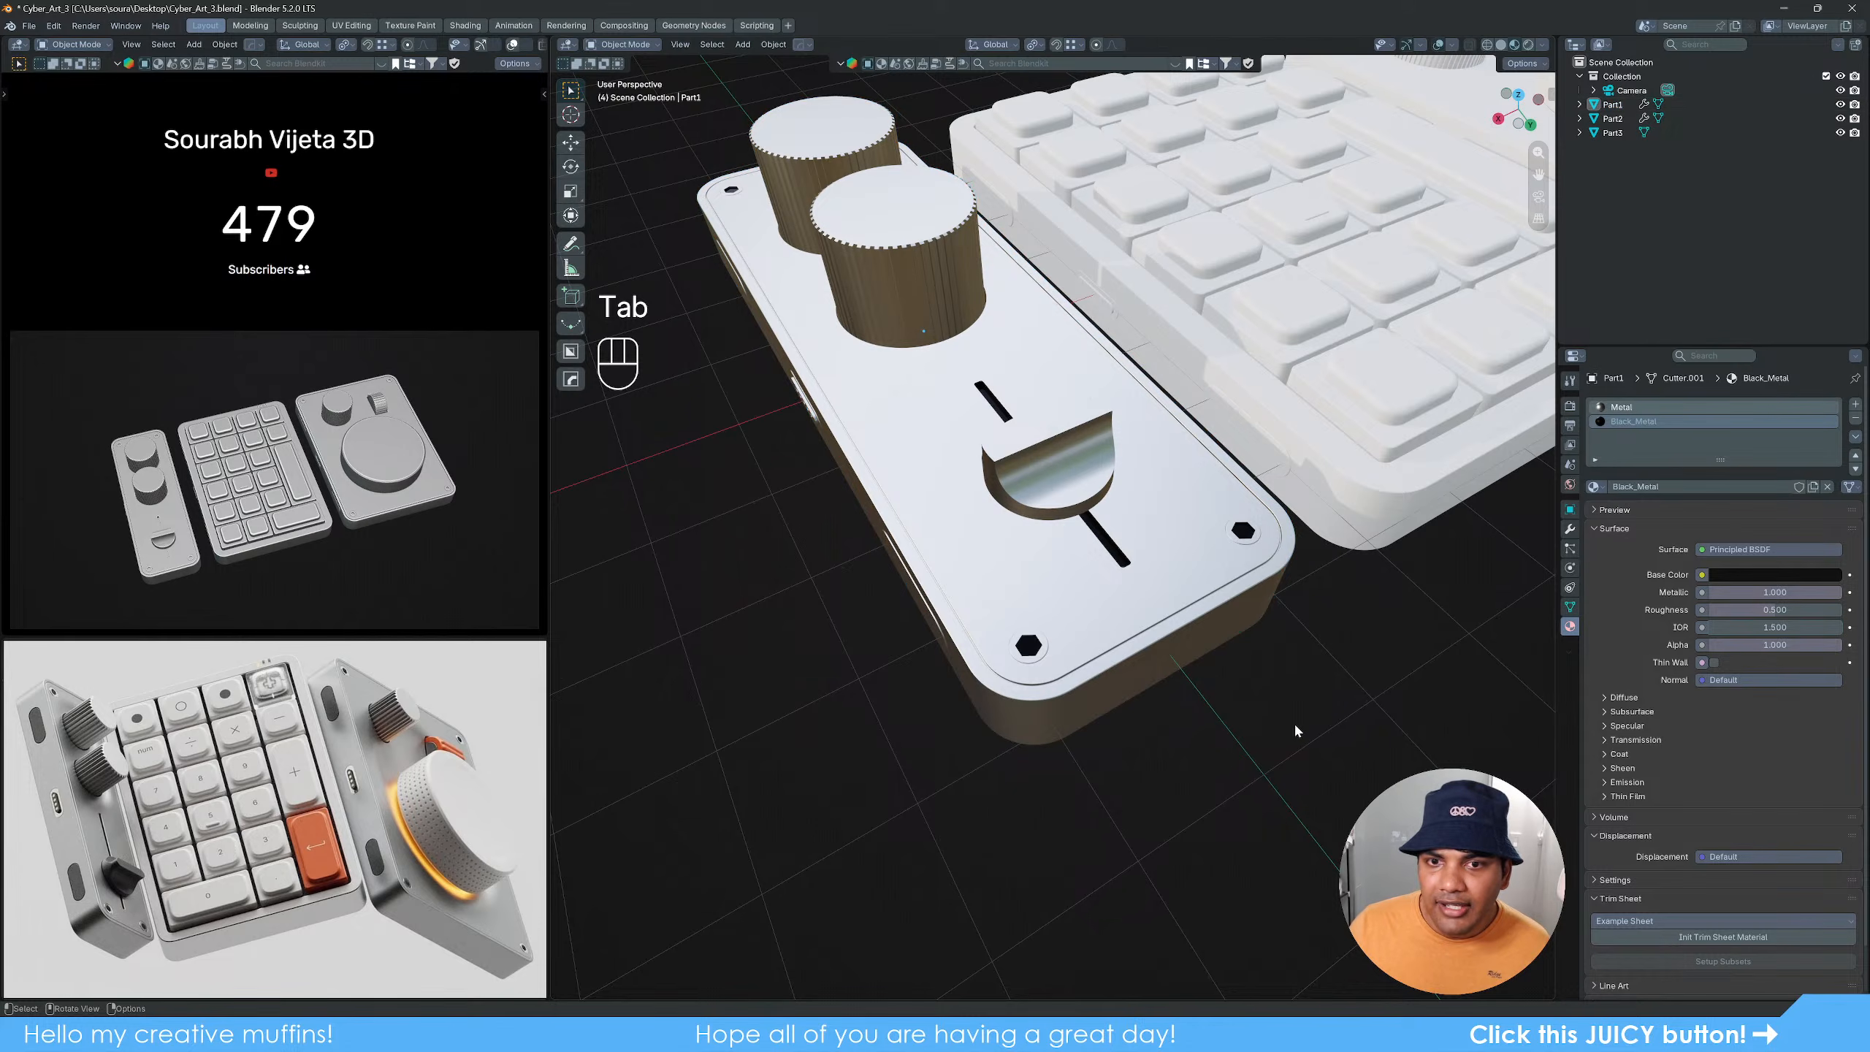
pyautogui.moveTo(1297, 727); pyautogui.dragTo(1357, 736, button='middle')
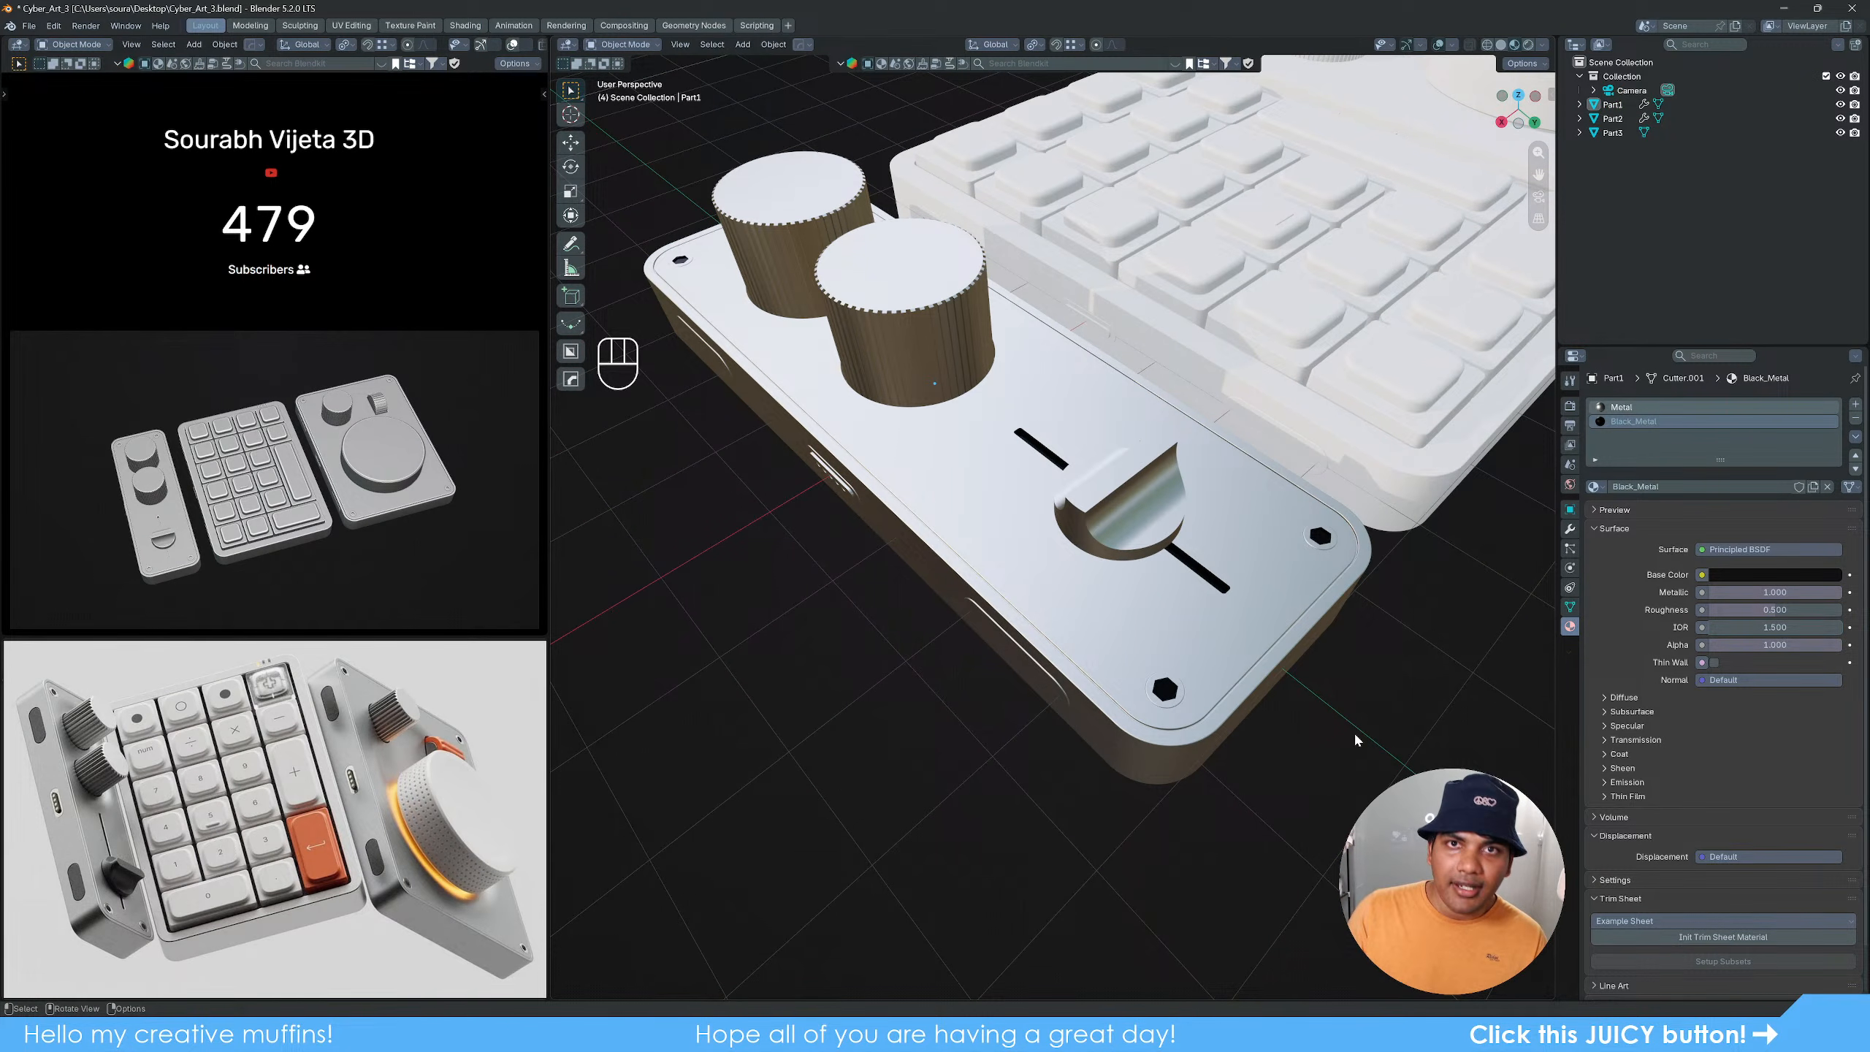
# Step: Examine Part1's side recesses, port and the geometry beneath the two knobs in wireframe display
pyautogui.moveTo(813, 519)
pyautogui.mouseDown(button='middle')
pyautogui.moveTo(988, 525)
pyautogui.moveTo(1188, 571)
pyautogui.moveTo(1046, 612)
pyautogui.moveTo(1060, 604)
pyautogui.moveTo(943, 598)
pyautogui.mouseUp(button='middle')
pyautogui.scroll(6, 1179, 573)
pyautogui.press('Tab')
pyautogui.press('z')
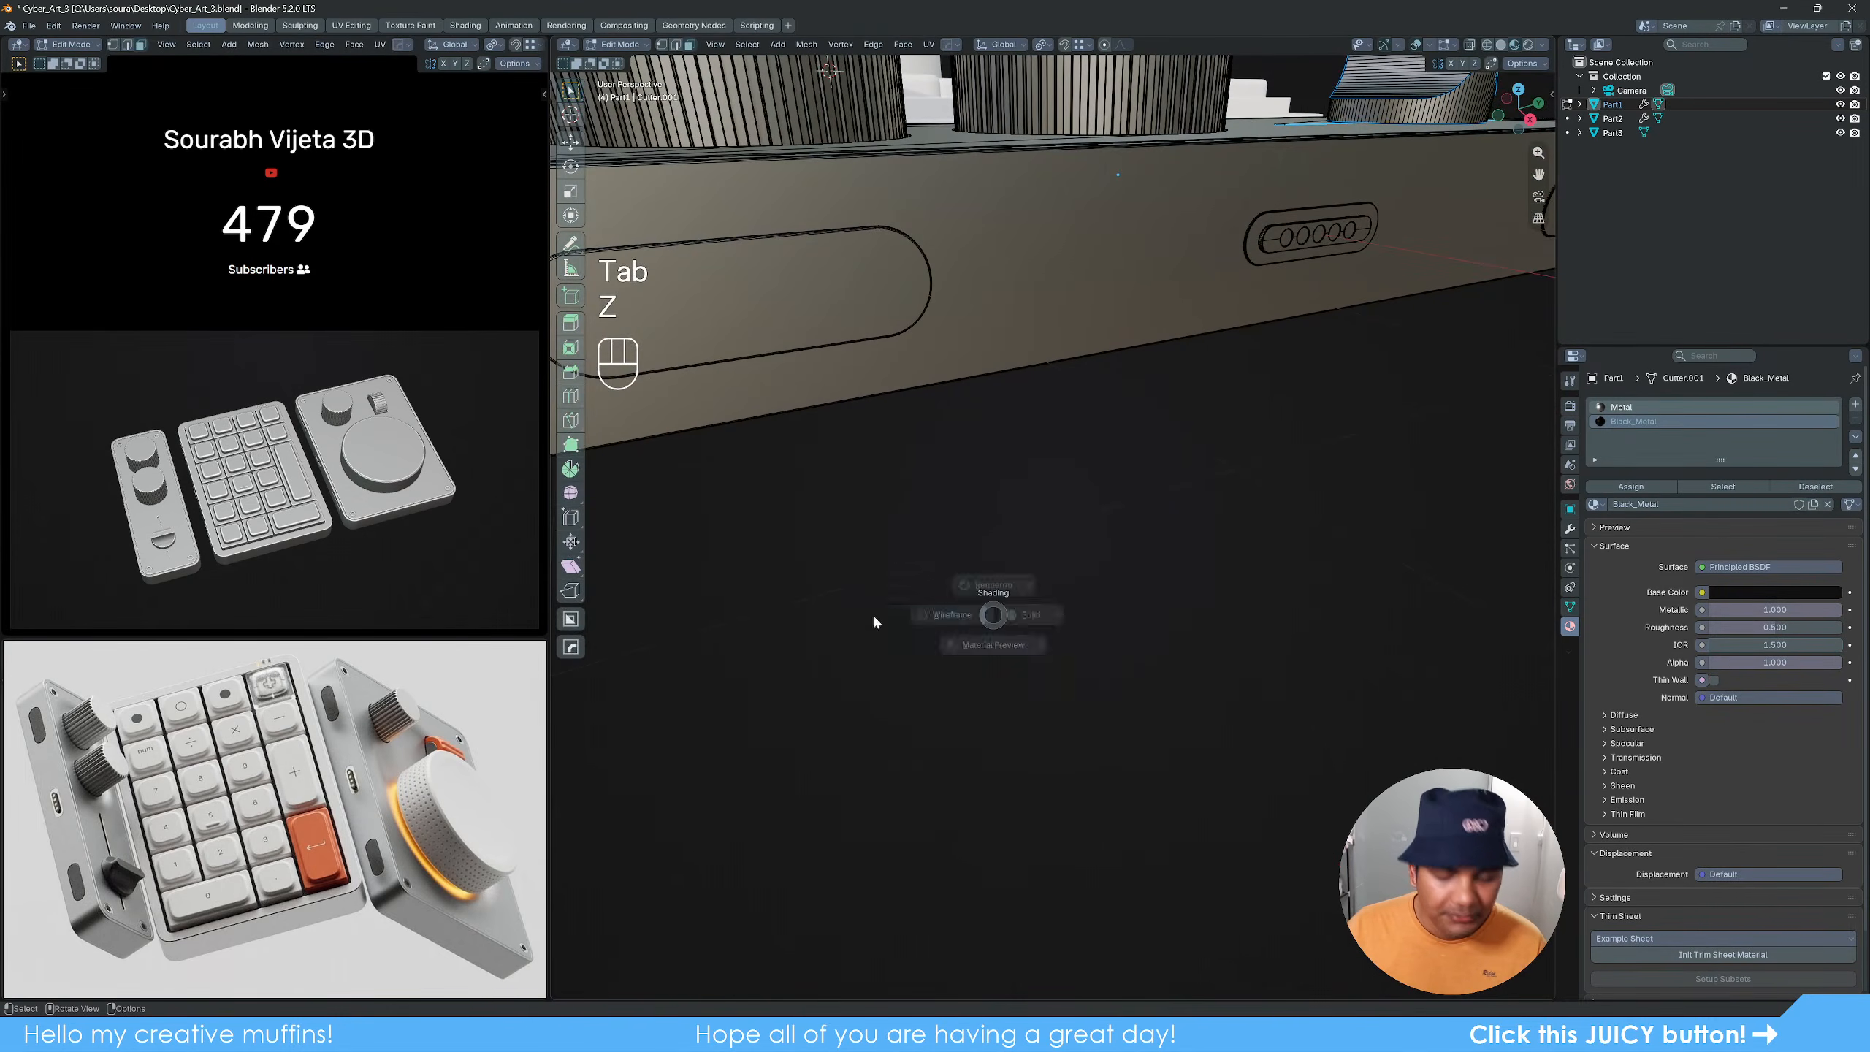
pyautogui.scroll(-6, 1131, 590)
pyautogui.keyDown('shift'); pyautogui.moveTo(1105, 483); pyautogui.dragTo(1112, 556, button='middle'); pyautogui.keyUp('shift')
pyautogui.scroll(2, 1112, 555)
pyautogui.click(1014, 566)
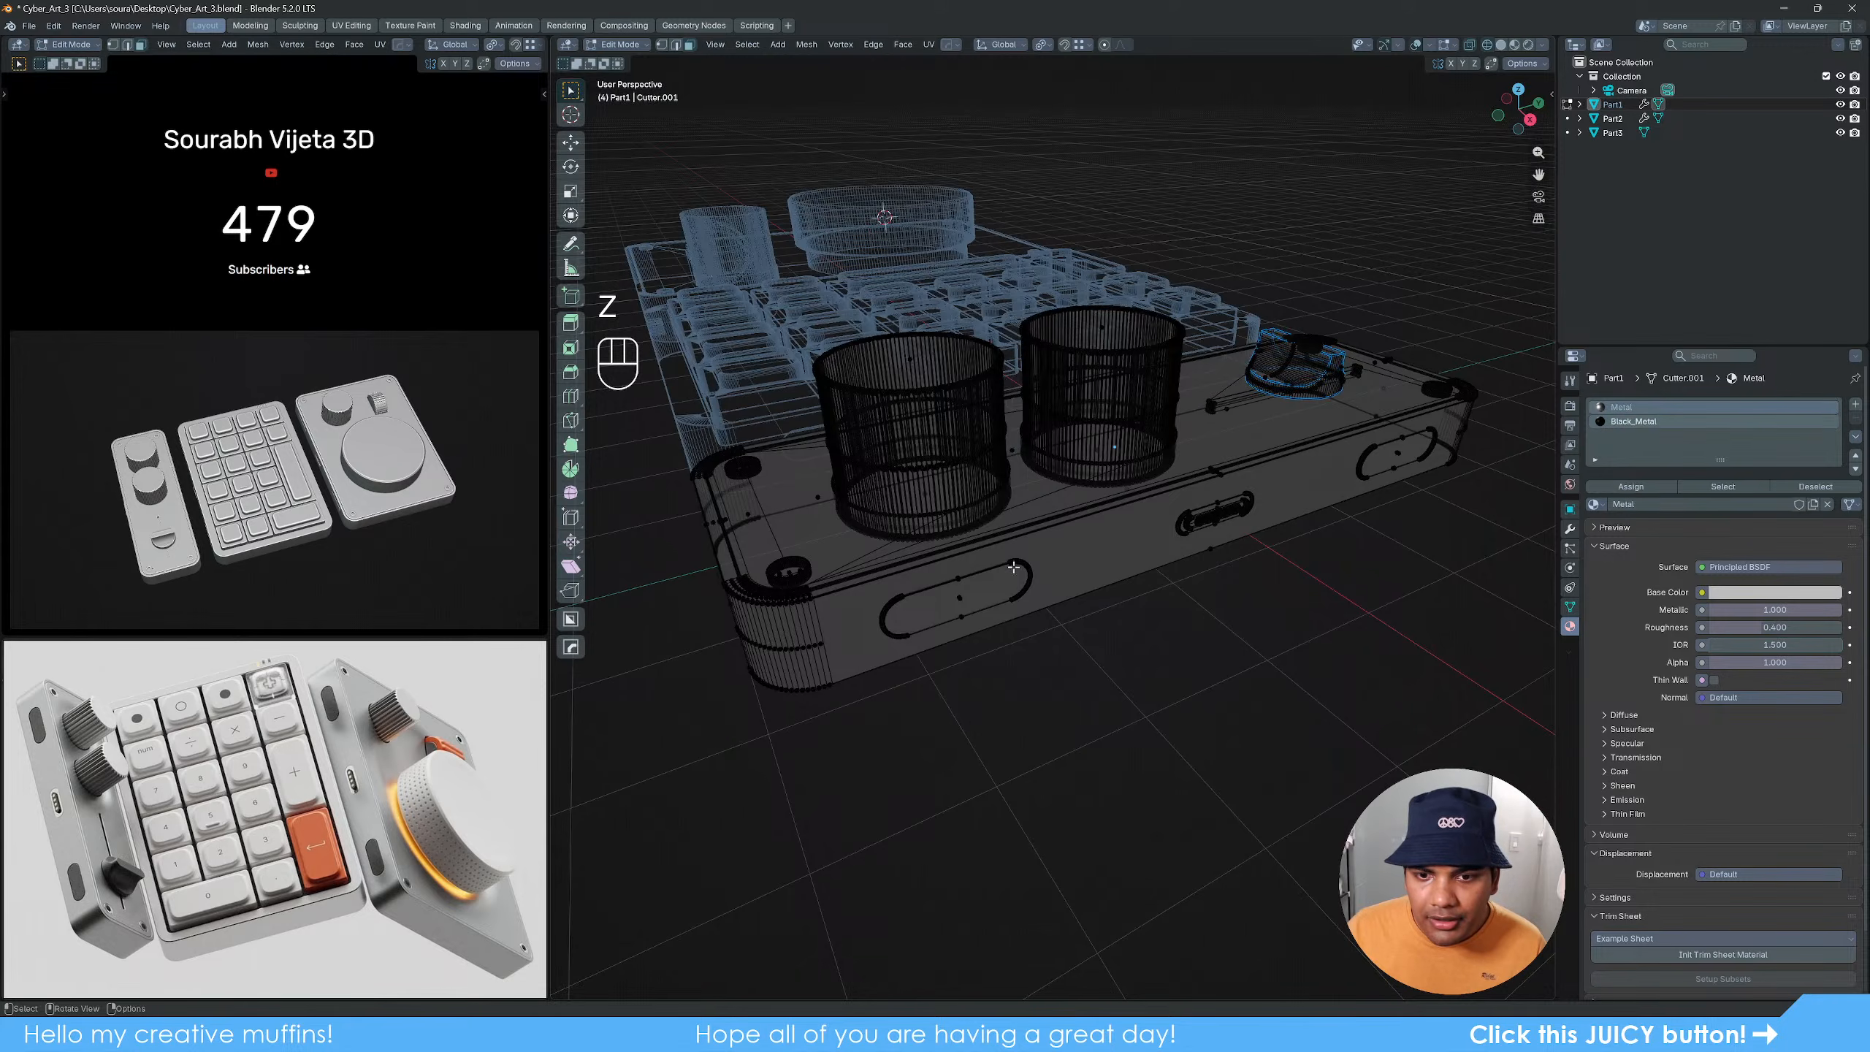
pyautogui.press('KP_Decimal')
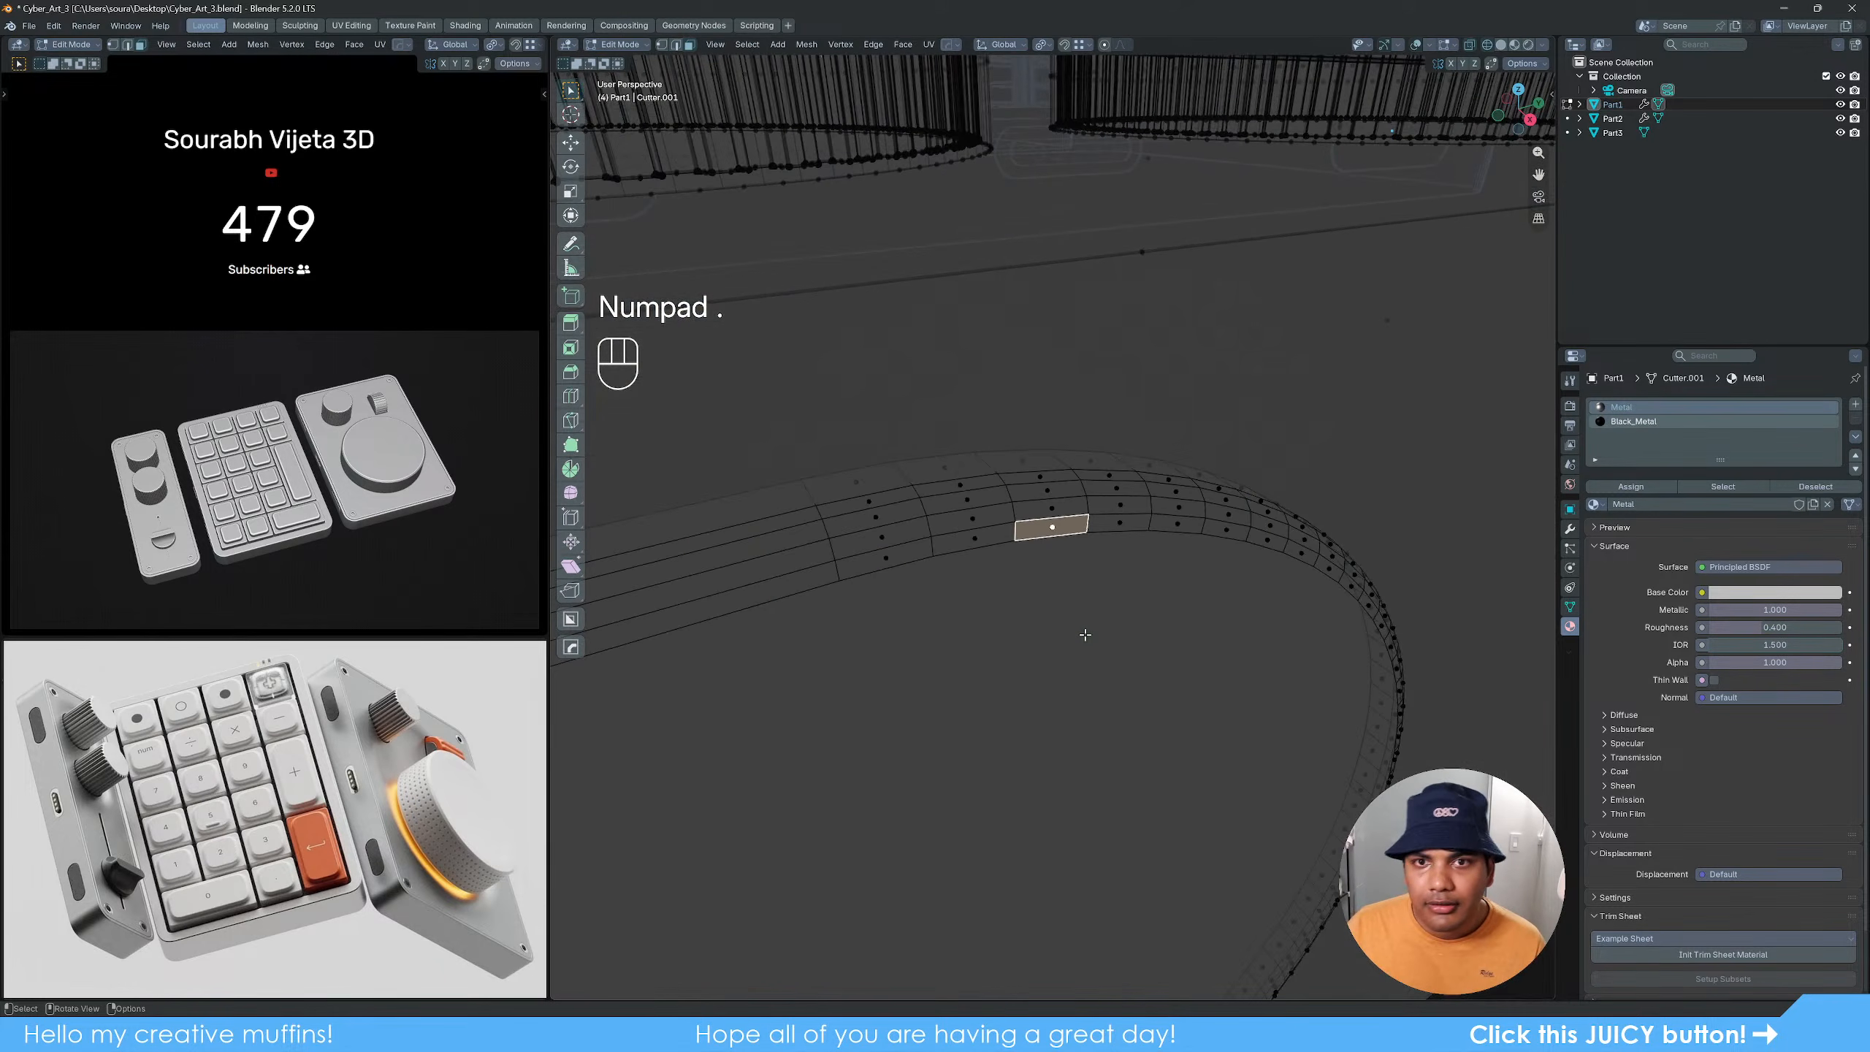
pyautogui.scroll(-4, 1086, 634)
pyautogui.moveTo(1140, 718); pyautogui.dragTo(1150, 608, button='middle')
pyautogui.scroll(-5, 1160, 626)
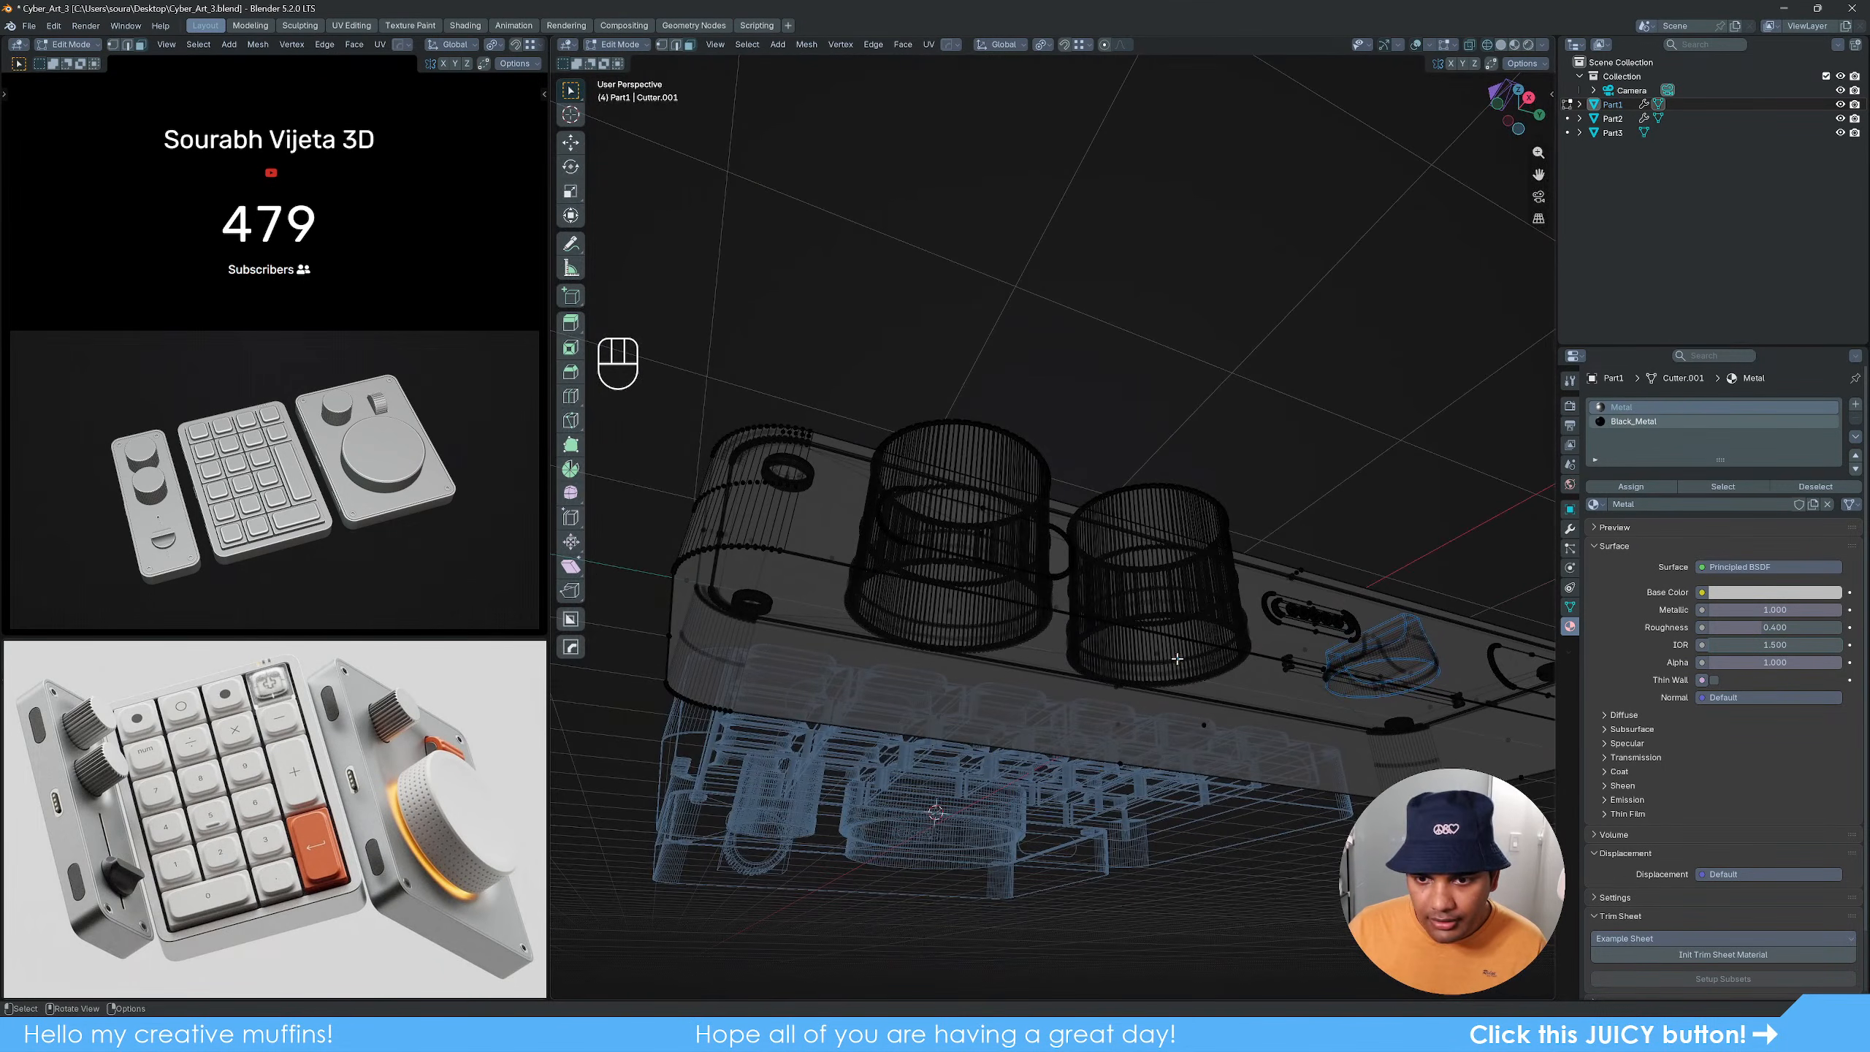
pyautogui.scroll(3, 1183, 695)
pyautogui.moveTo(1213, 712)
pyautogui.mouseDown(button='middle')
pyautogui.moveTo(1193, 773)
pyautogui.moveTo(1221, 732)
pyautogui.mouseUp(button='middle')
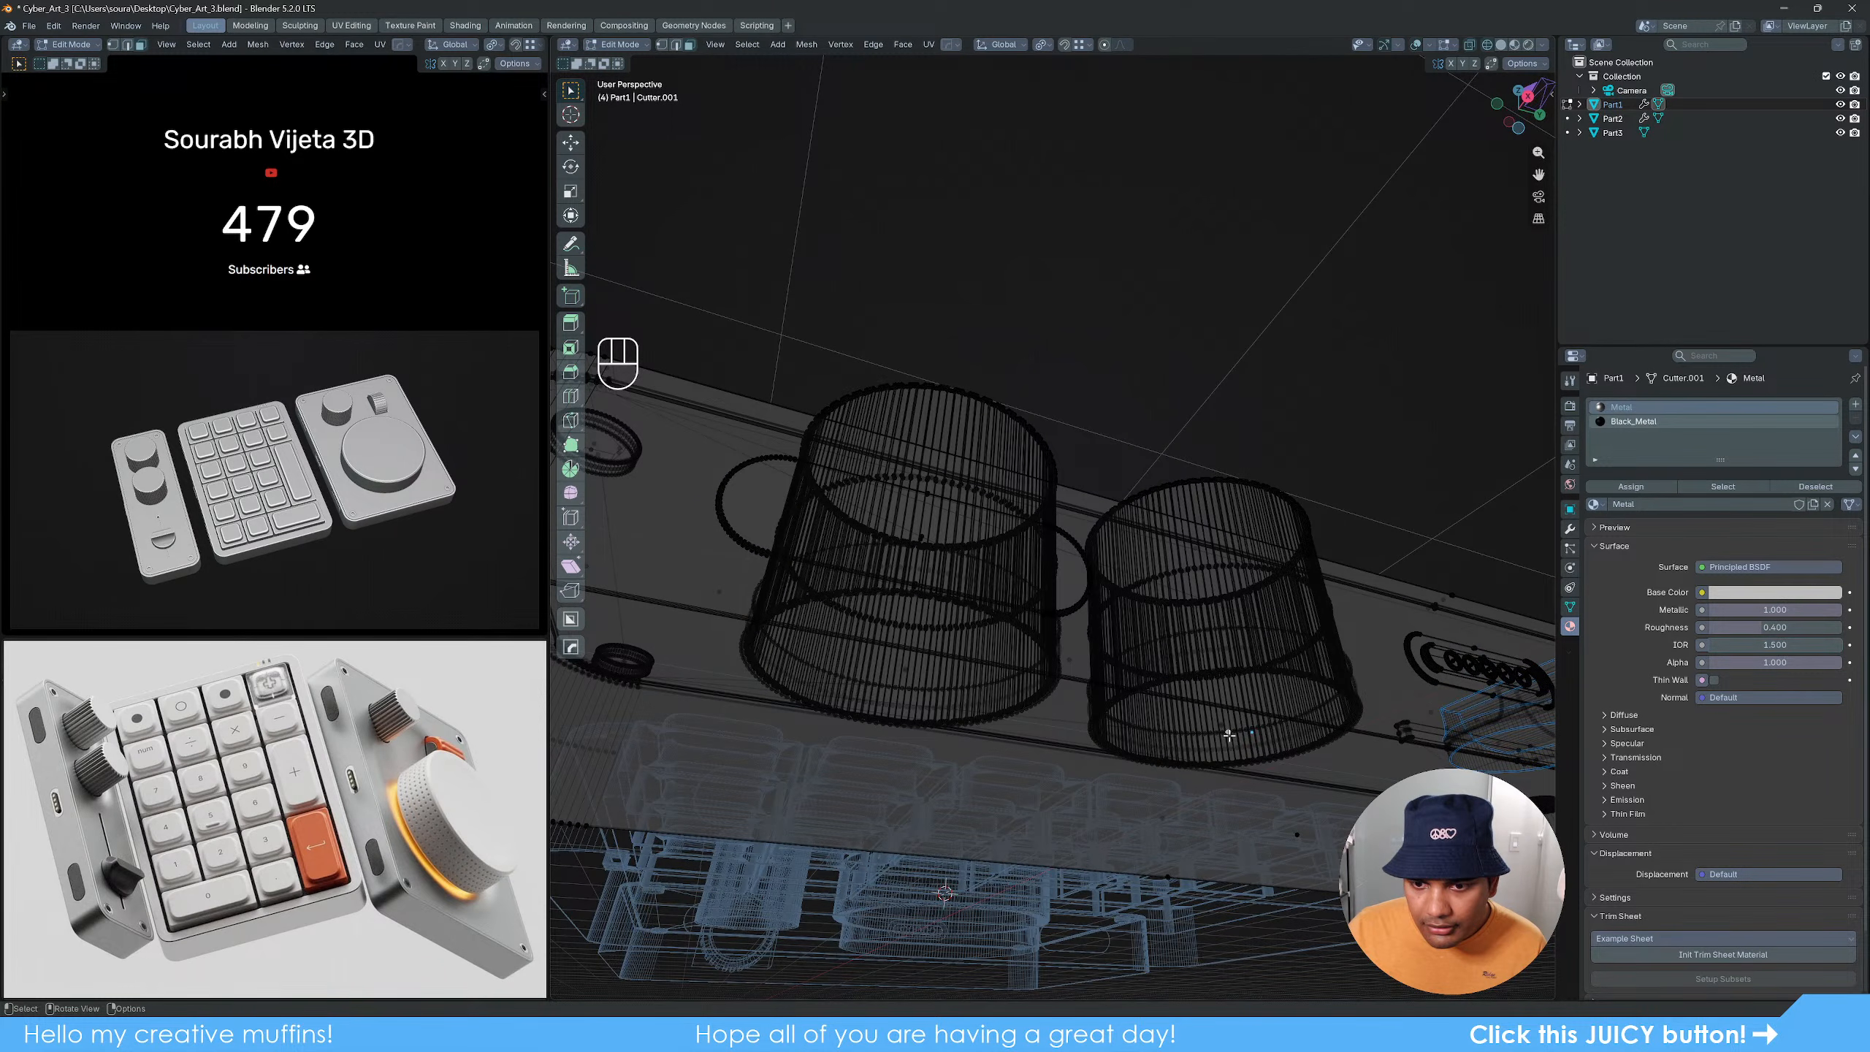
pyautogui.moveTo(1235, 817); pyautogui.dragTo(1031, 781, button='middle')
pyautogui.keyDown('shift'); pyautogui.moveTo(1031, 781); pyautogui.dragTo(1098, 673, button='middle'); pyautogui.keyUp('shift')
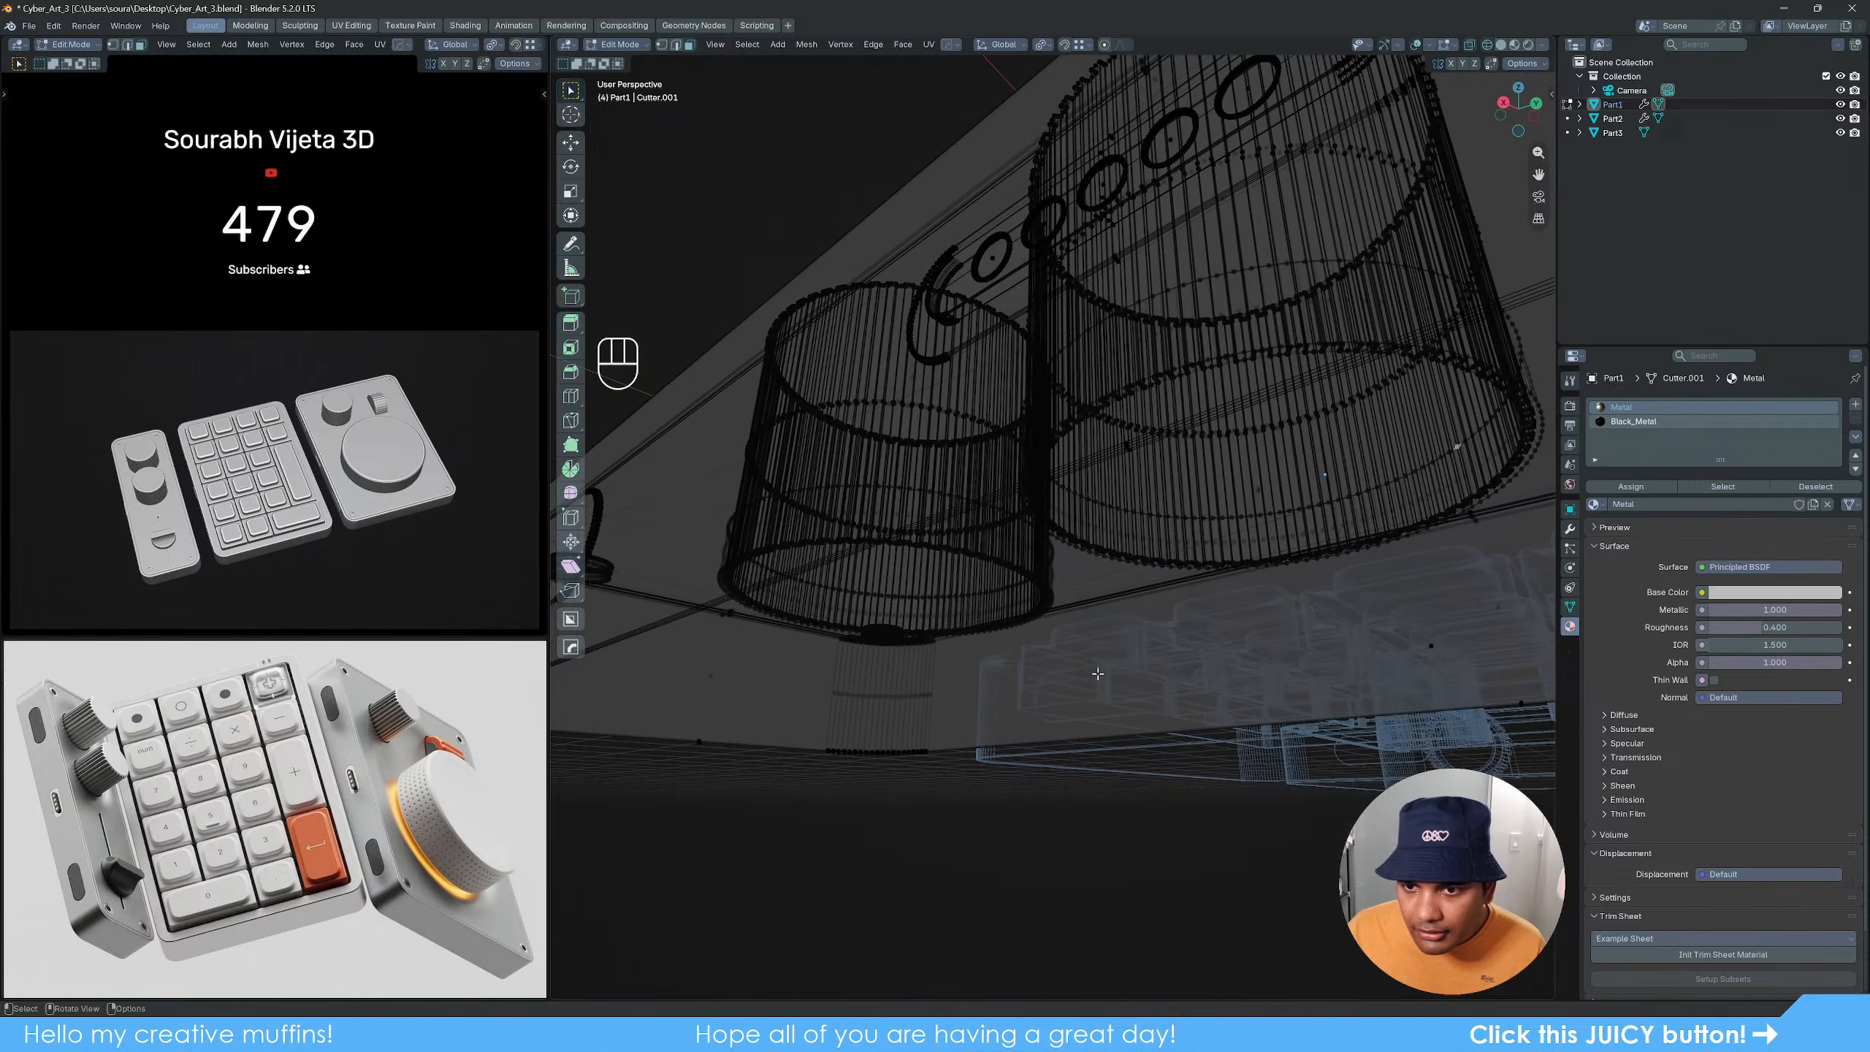
# Step: Try to move the base faces beneath both knobs down along the Z axis
pyautogui.click(1262, 490)
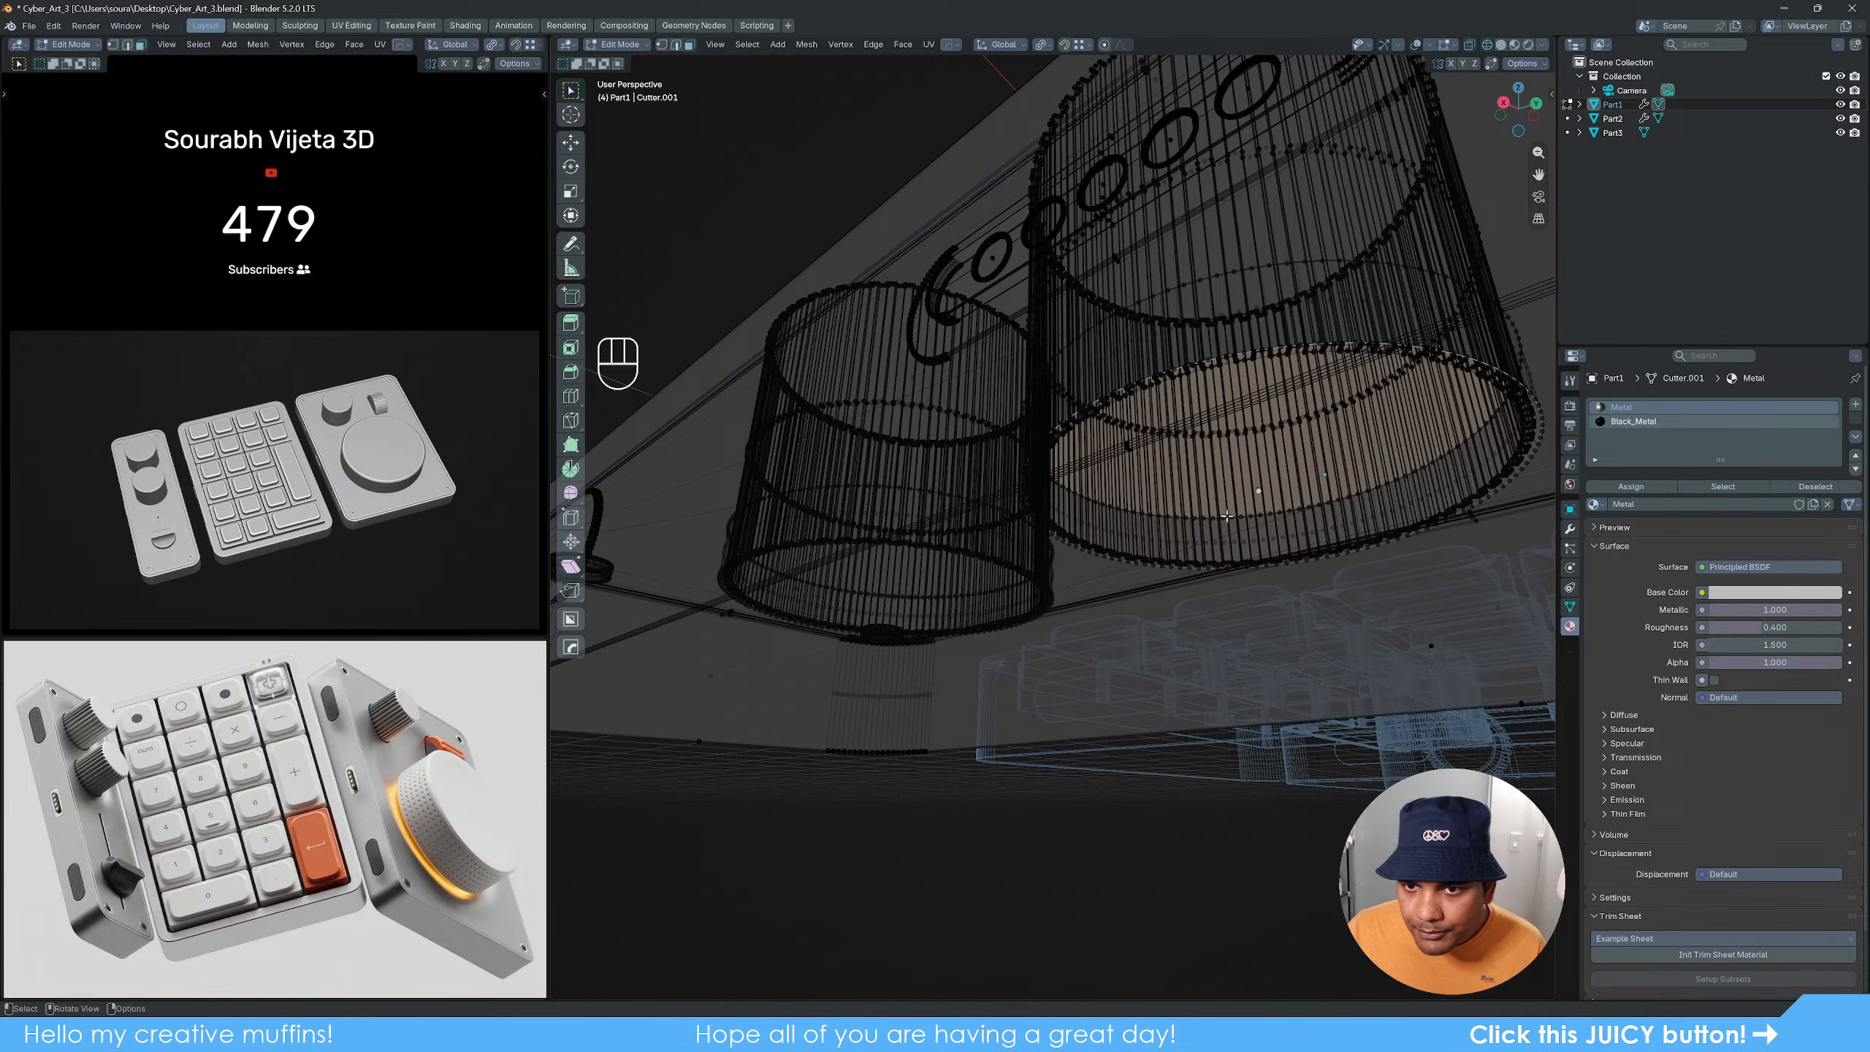
pyautogui.moveTo(1226, 515); pyautogui.dragTo(1156, 625, button='middle')
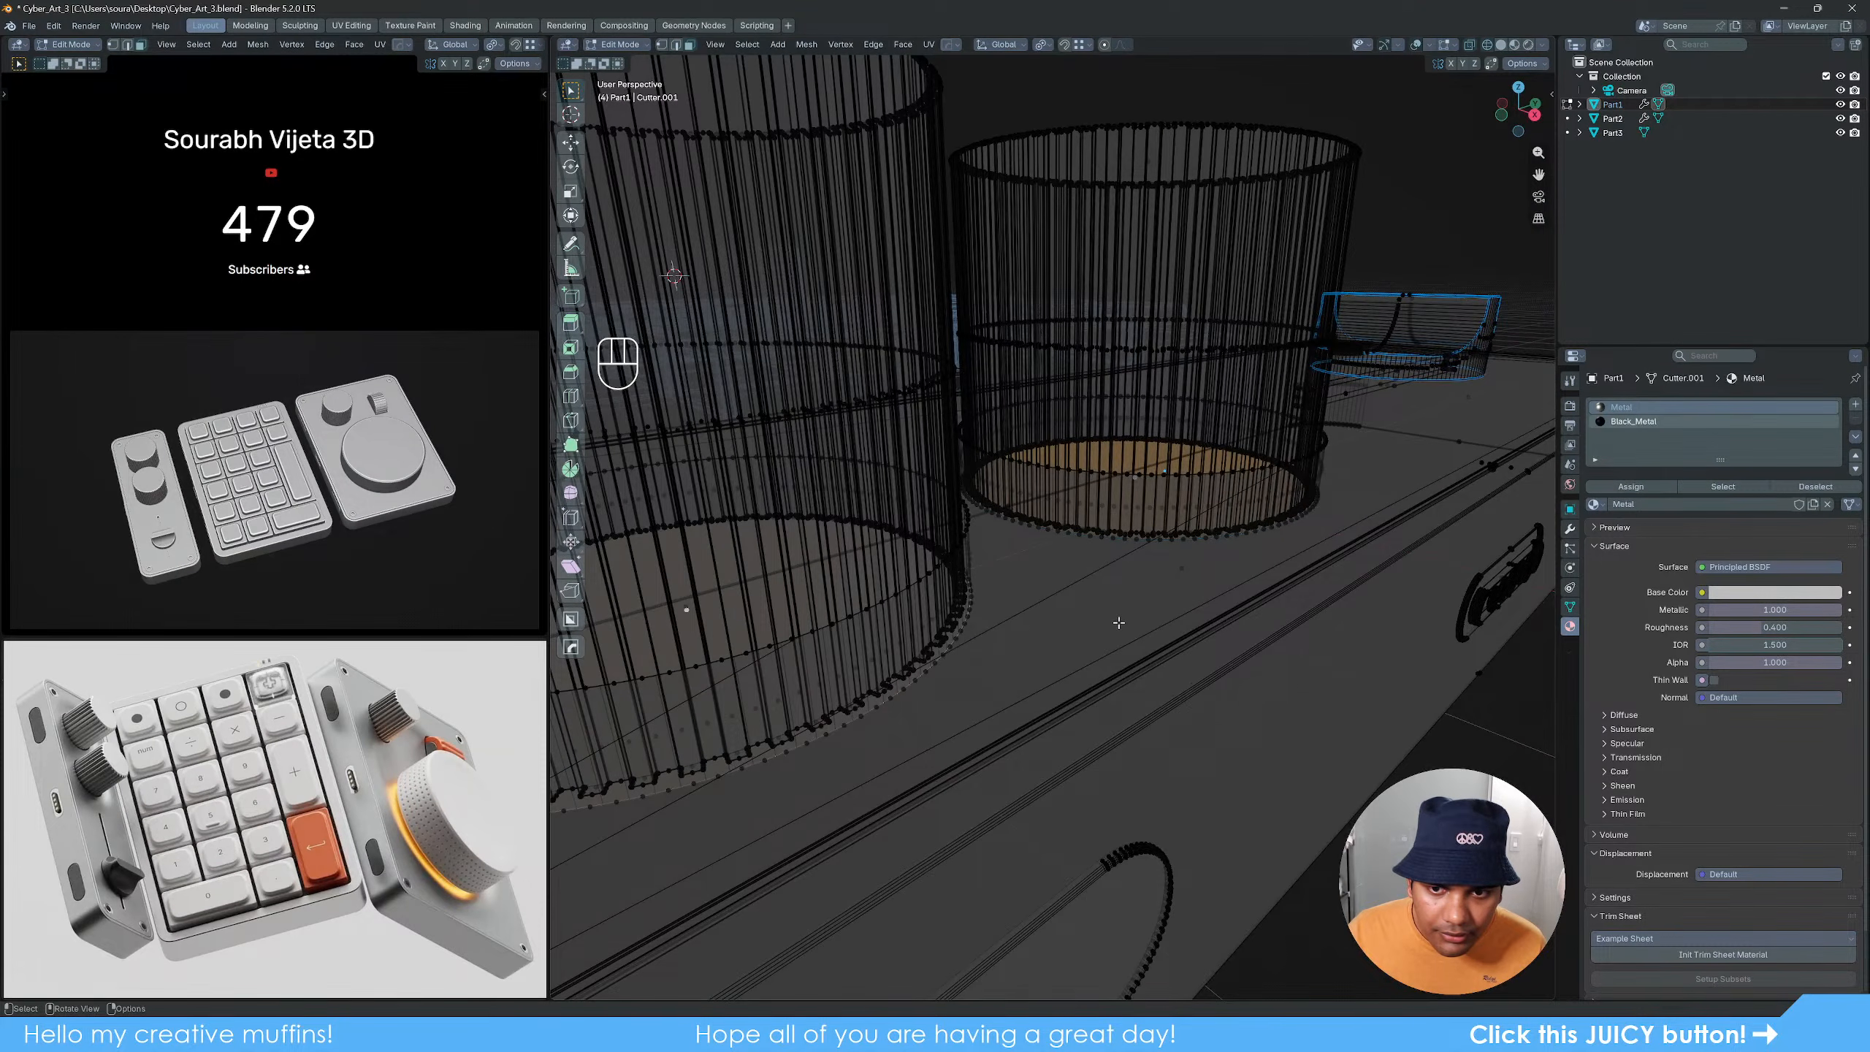
pyautogui.press('g')
pyautogui.press('z')
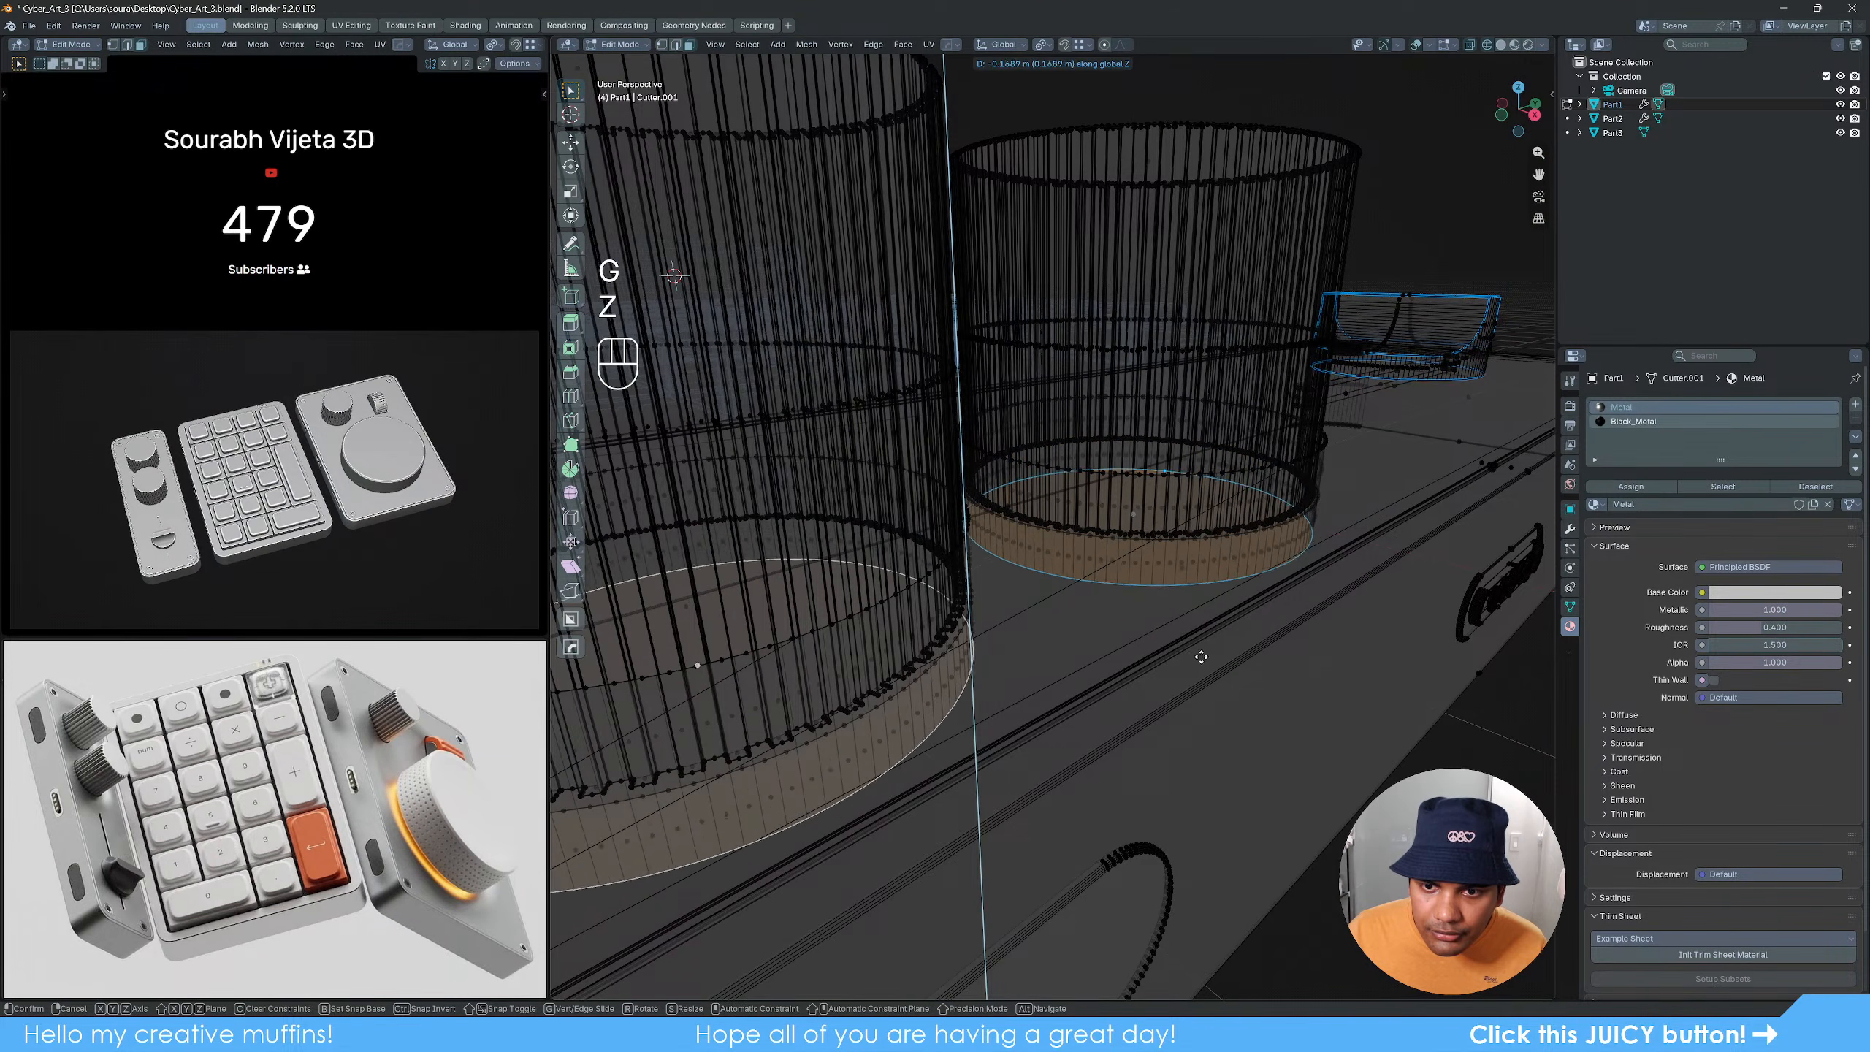
pyautogui.rightClick(1201, 656)
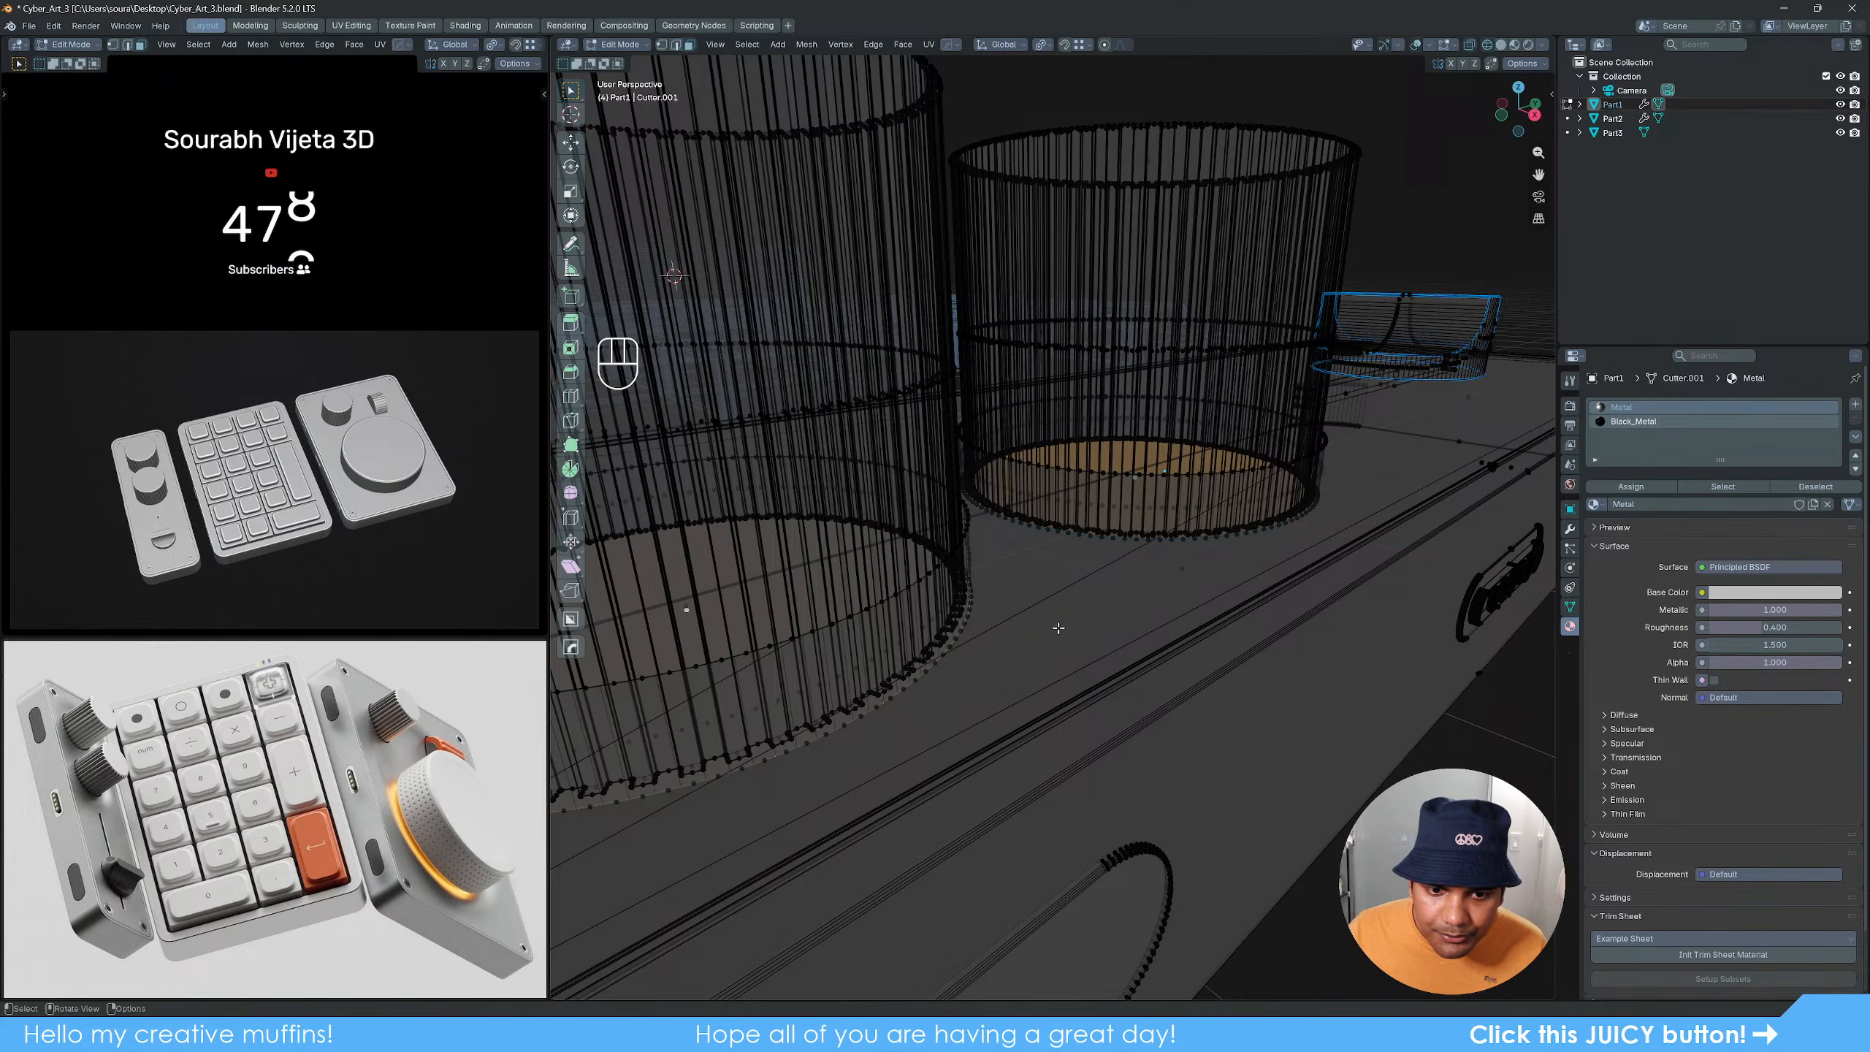
# Step: Inspect the narrow gap around the knob's base in wireframe, comparing Part1 in Edit Mode and Object Mode
pyautogui.keyDown('shift'); pyautogui.moveTo(1057, 628); pyautogui.dragTo(1200, 587, button='middle'); pyautogui.keyUp('shift')
pyautogui.scroll(2, 1106, 616)
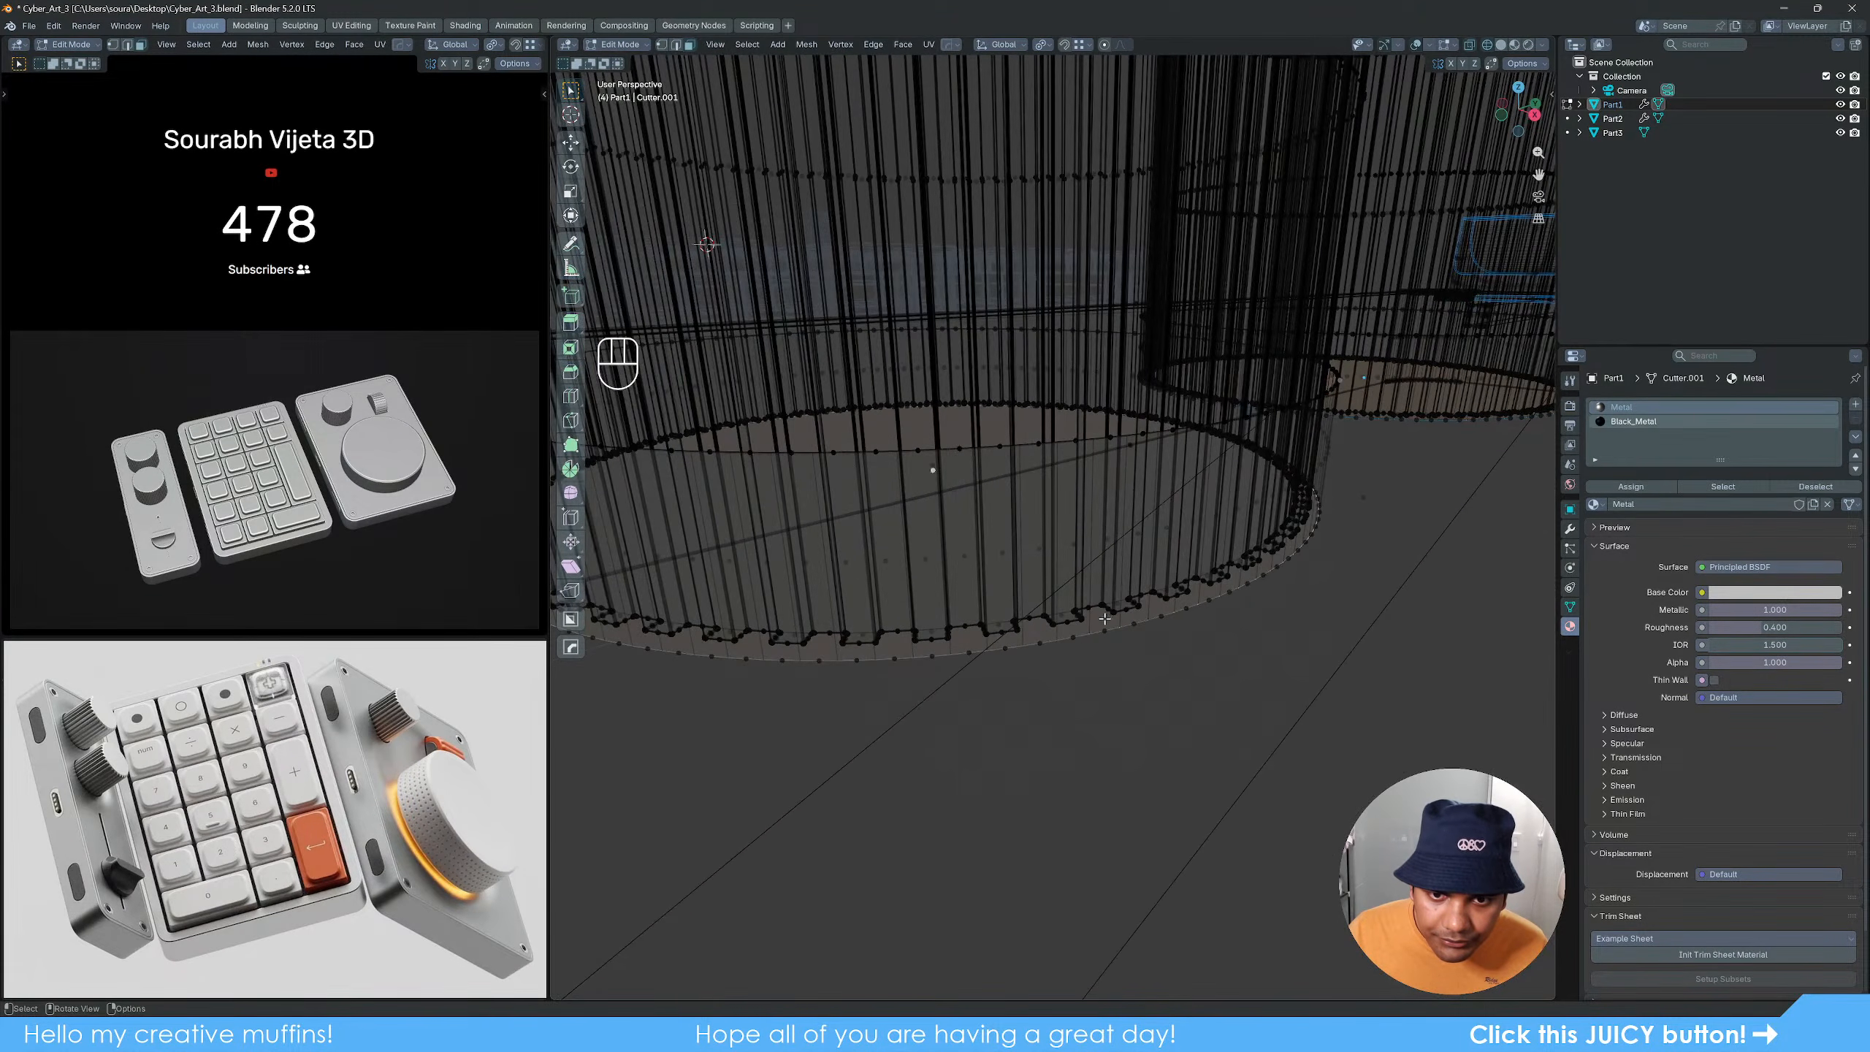
pyautogui.click(1043, 642)
pyautogui.press('Tab')
pyautogui.press('Tab')
pyautogui.press('Tab')
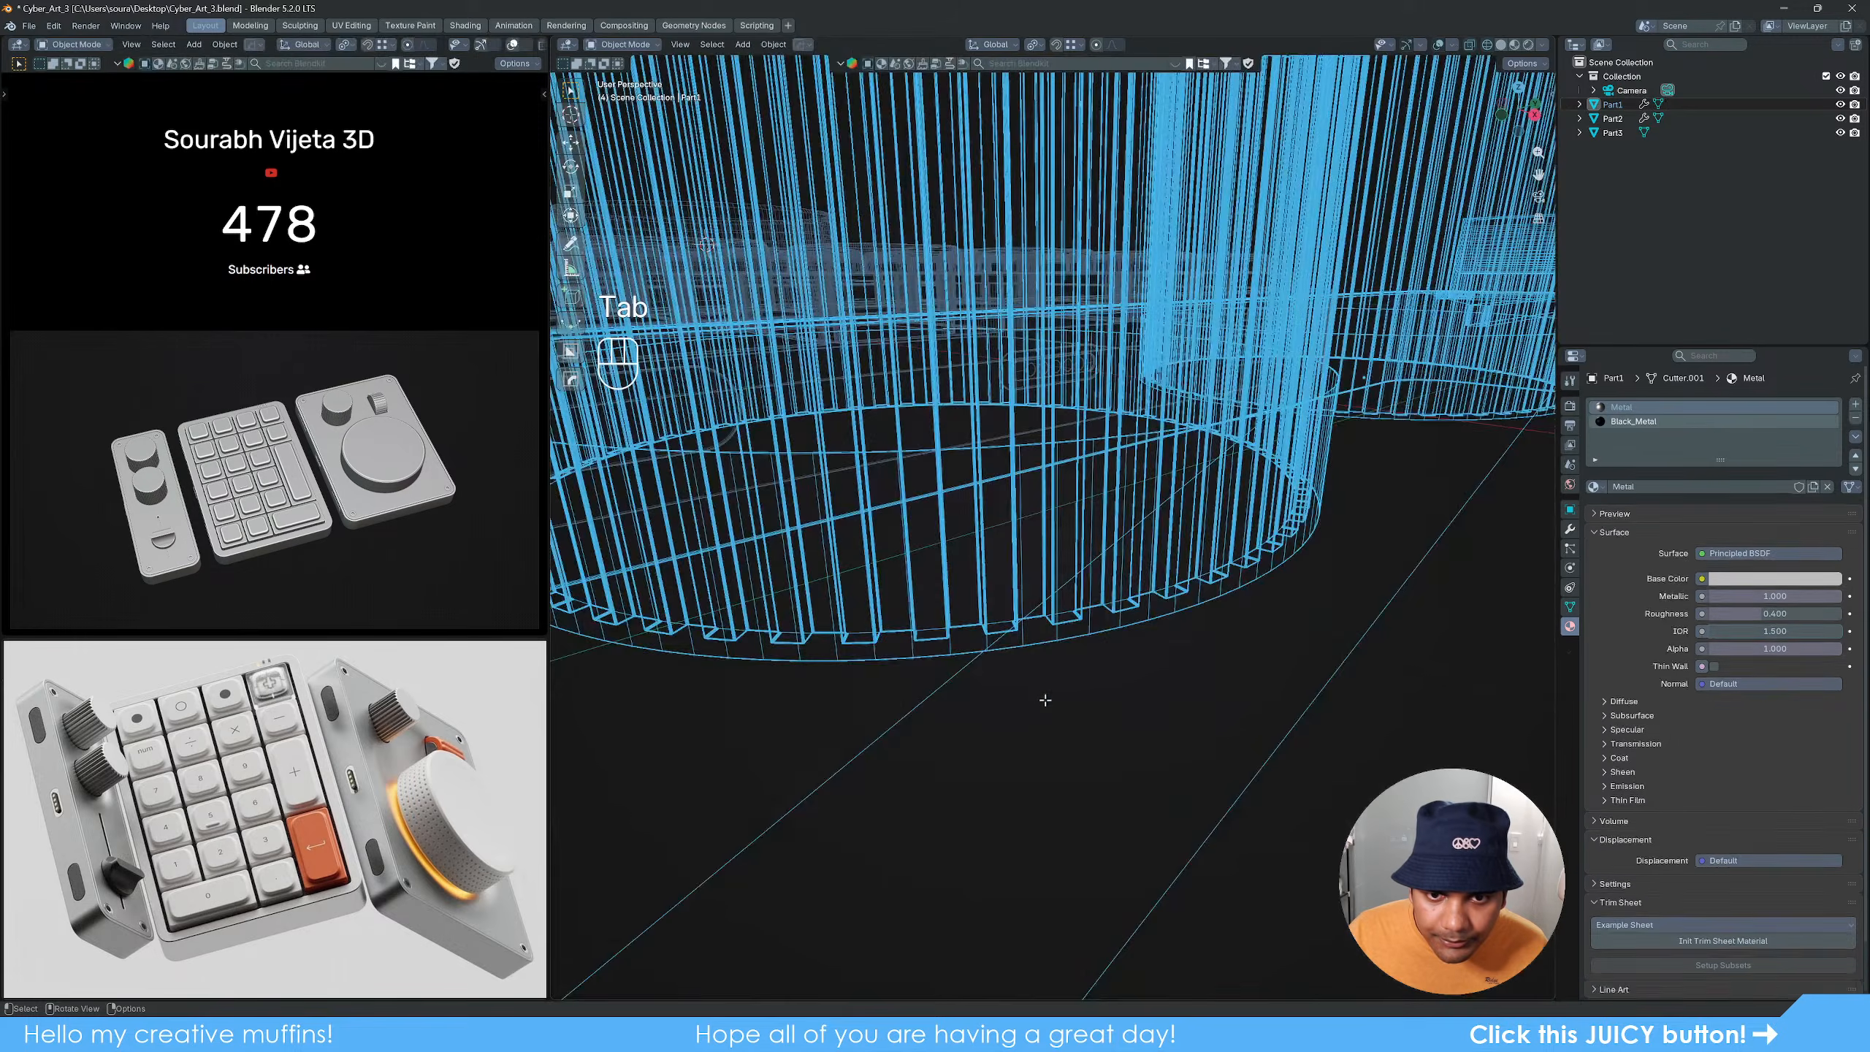
pyautogui.scroll(-3, 1043, 698)
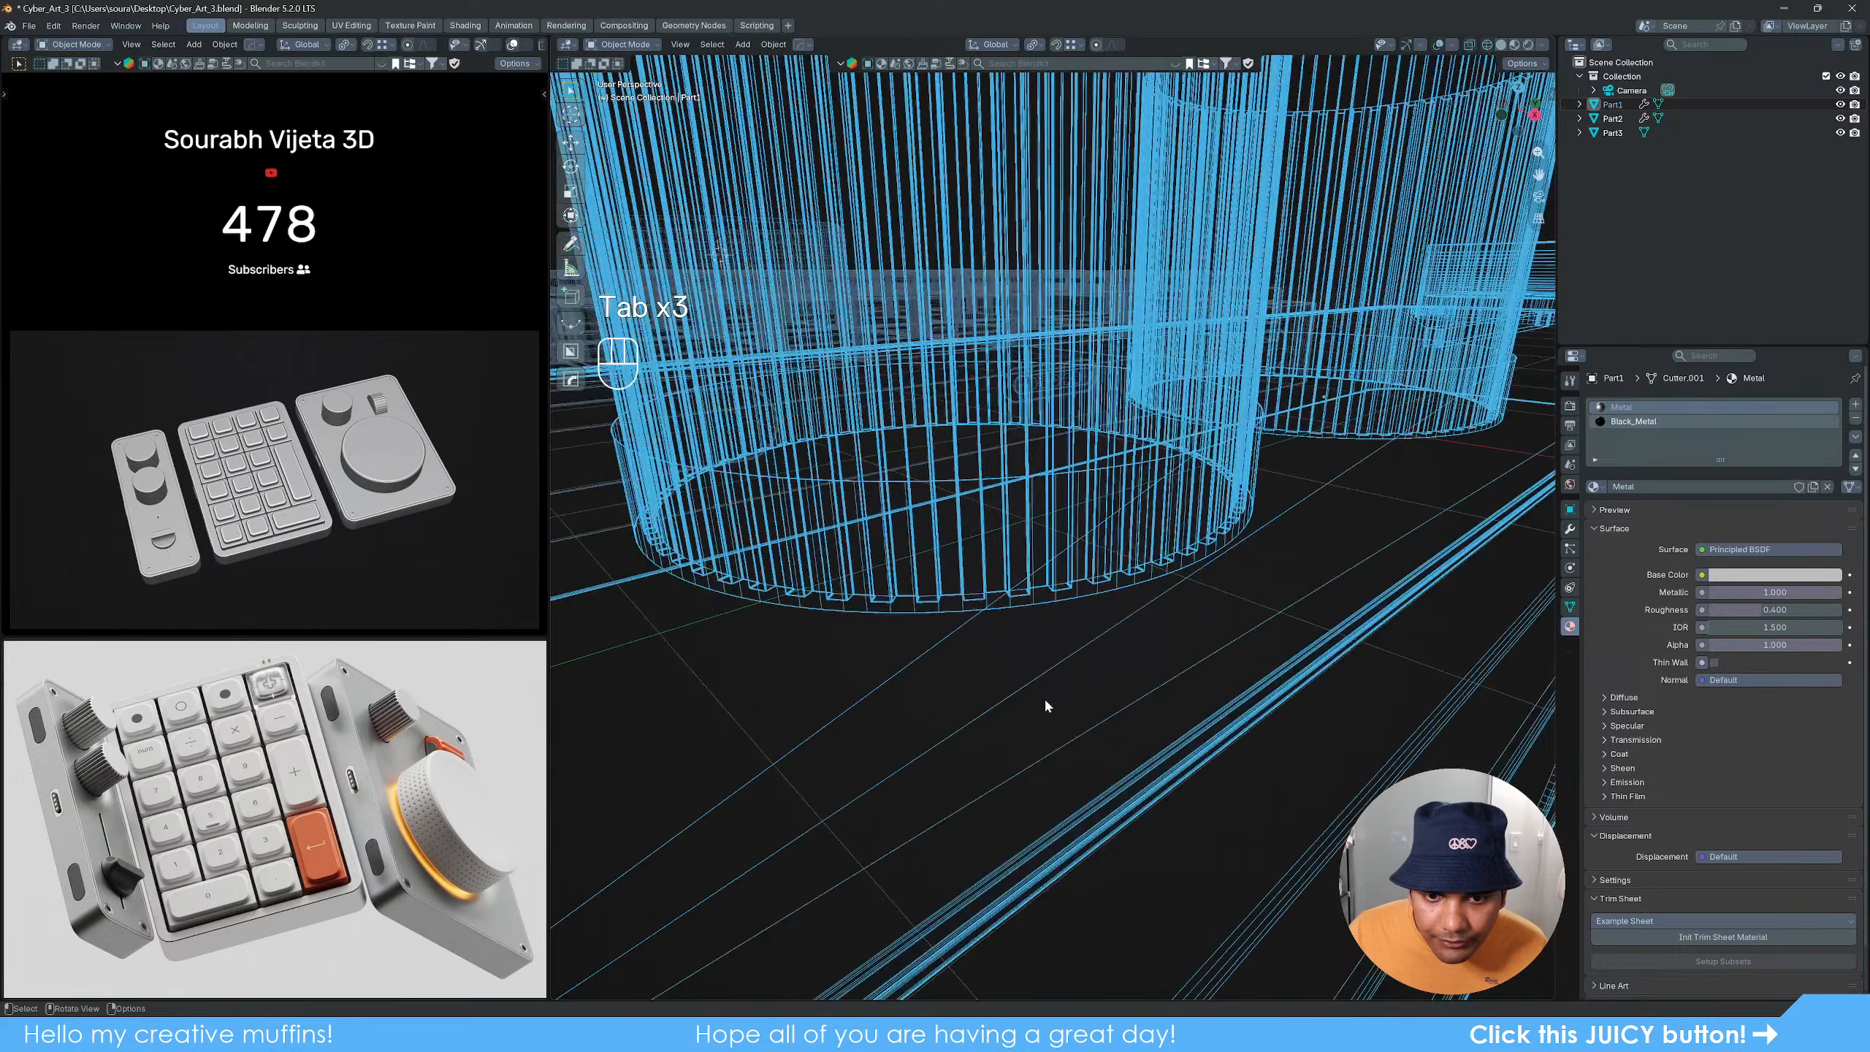
pyautogui.moveTo(1043, 698); pyautogui.dragTo(943, 626, button='middle')
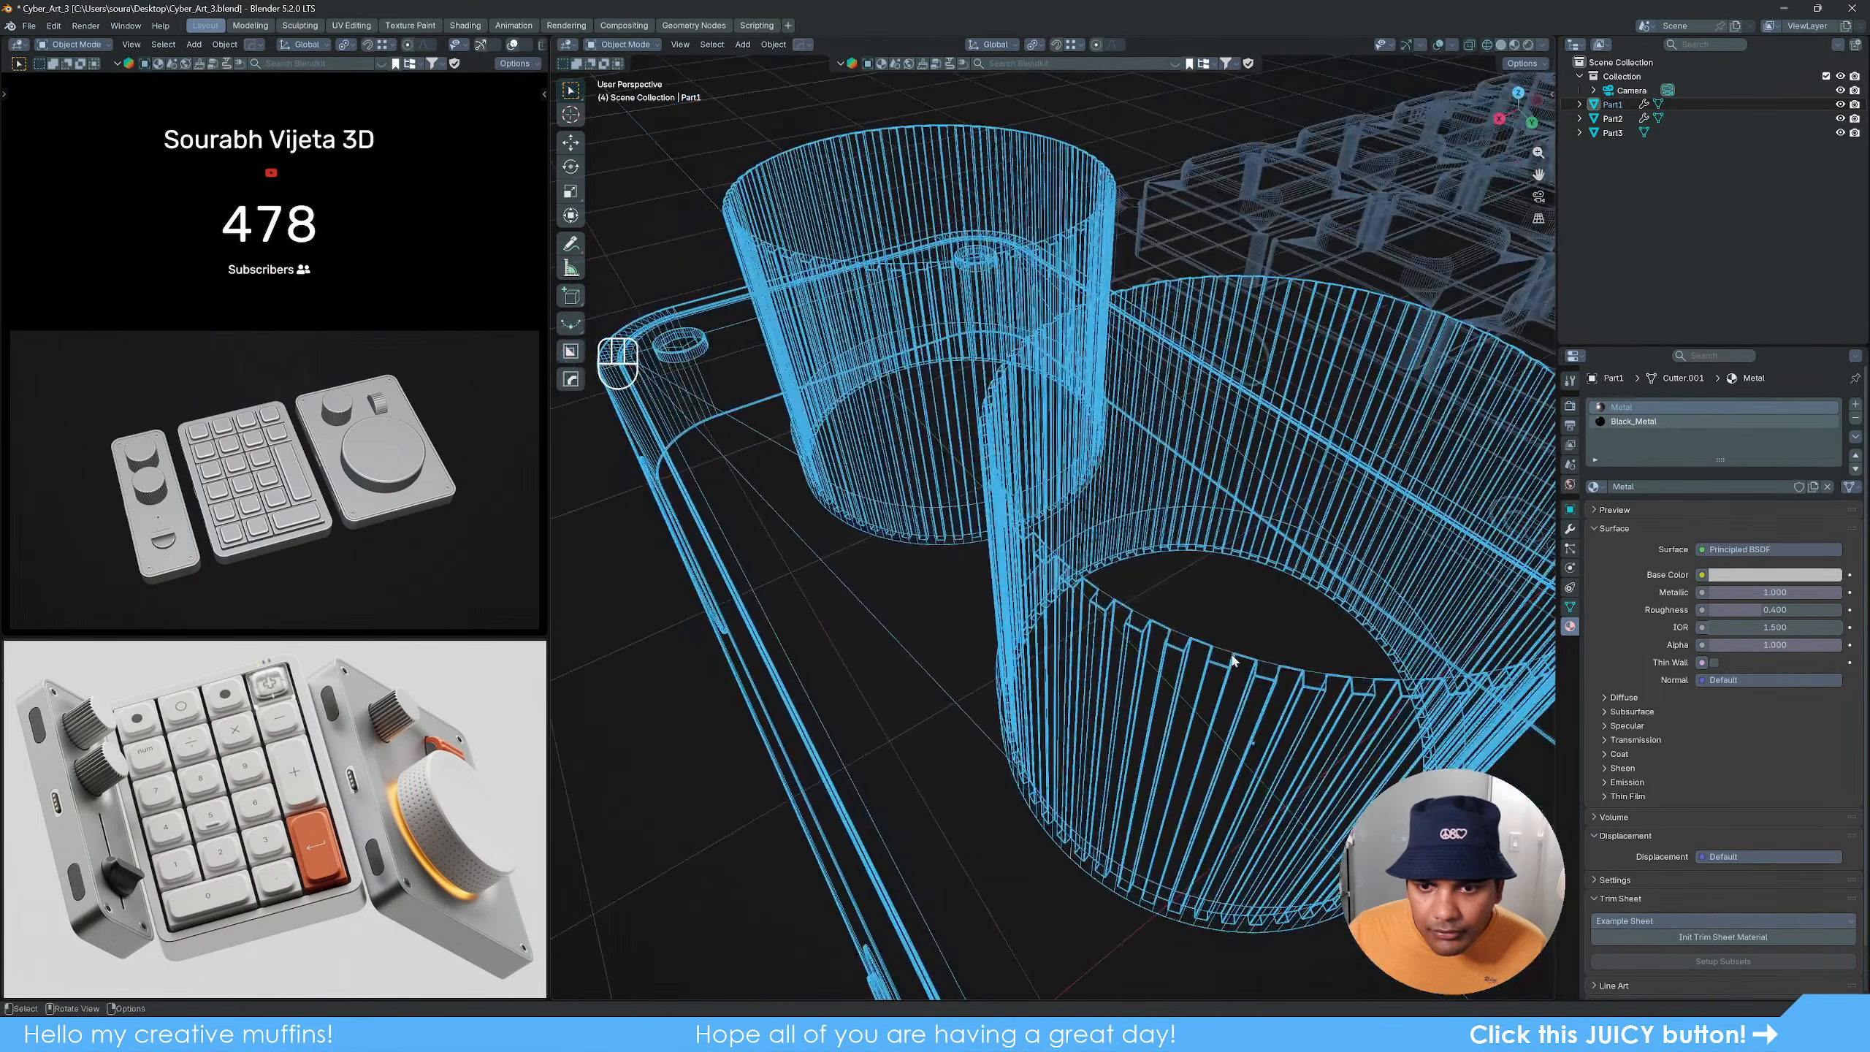
# Step: Return Part1 to Edit Mode with Material Preview shading and face selection near the knob's ribbed side
pyautogui.press('Tab')
pyautogui.press('z')
pyautogui.moveTo(1131, 768)
pyautogui.keyDown('shift'); pyautogui.mouseDown(button='middle')
pyautogui.moveTo(949, 516)
pyautogui.moveTo(1099, 672)
pyautogui.mouseUp(button='middle'); pyautogui.keyUp('shift')
pyautogui.press('z')
pyautogui.moveTo(975, 689)
pyautogui.mouseDown(button='middle')
pyautogui.moveTo(968, 723)
pyautogui.moveTo(1063, 661)
pyautogui.mouseUp(button='middle')
pyautogui.scroll(5, 1063, 661)
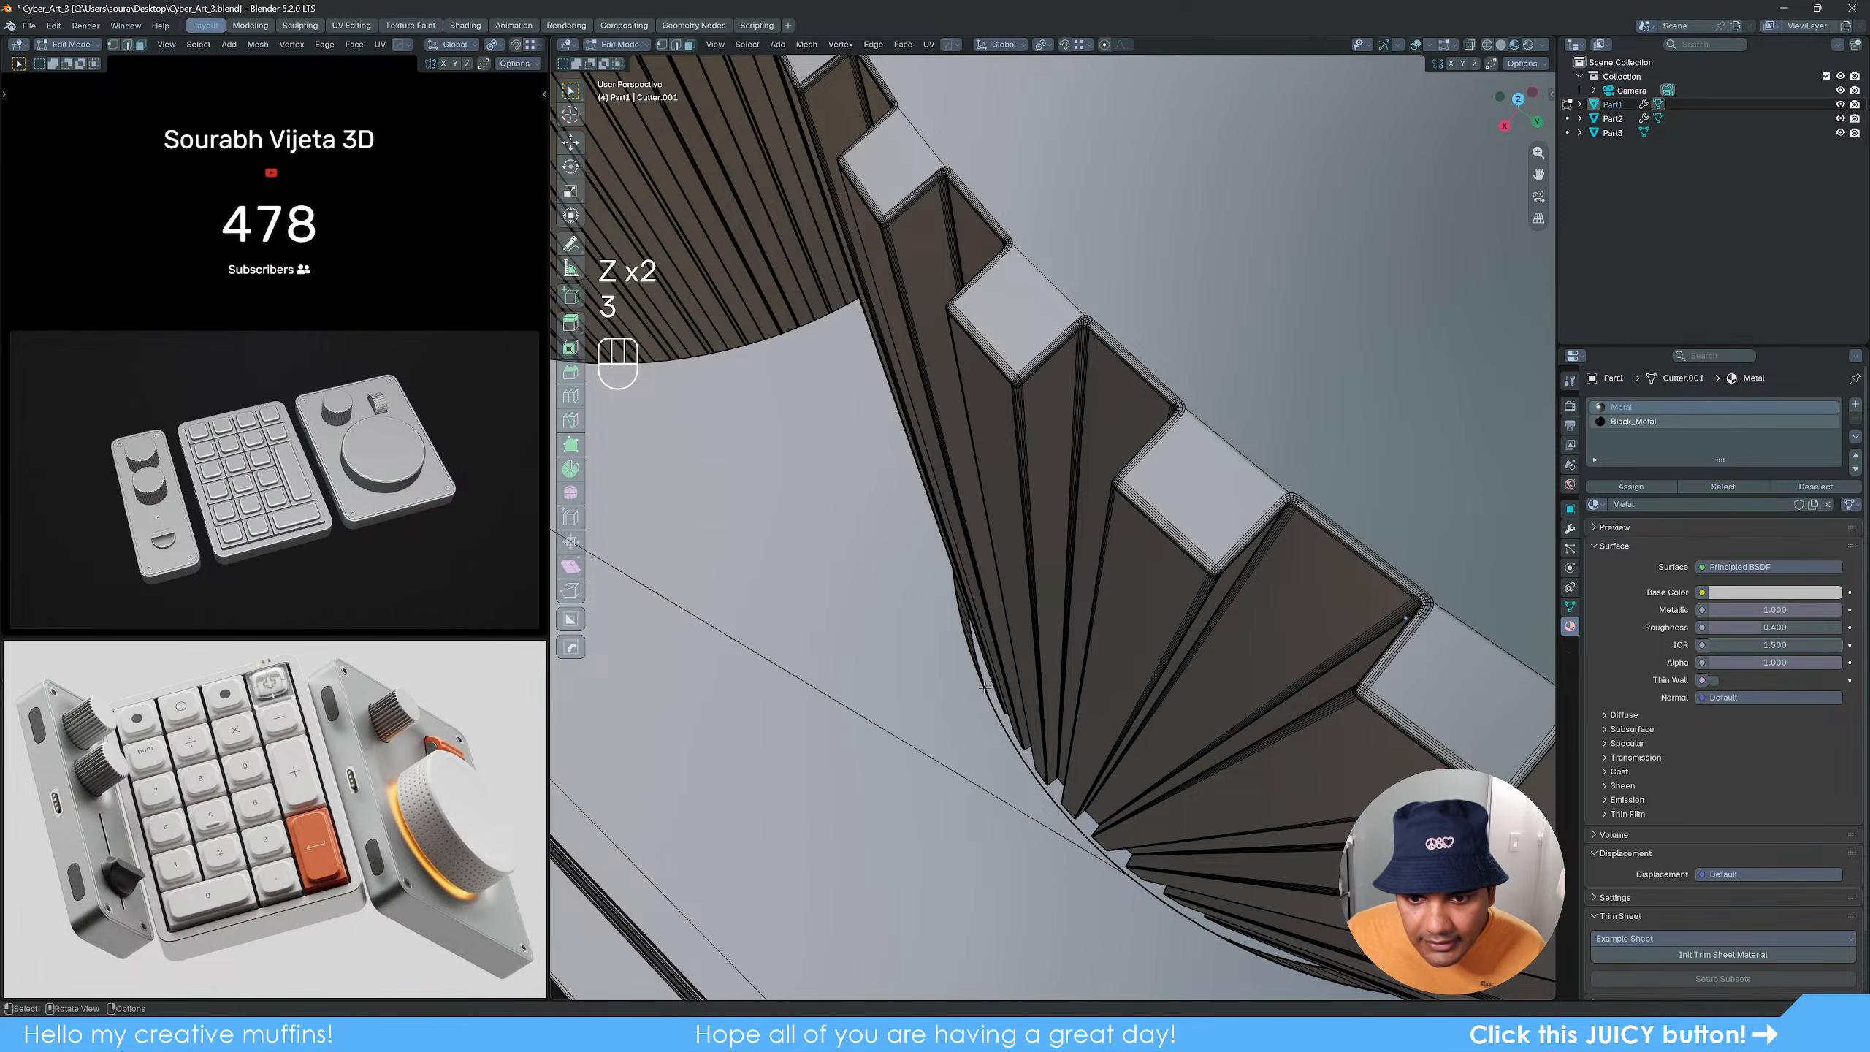
# Step: Select the recessed gap faces around the bases of both knobs and assign them the Black_Metal material
pyautogui.scroll(-6, 989, 682)
pyautogui.moveTo(861, 682); pyautogui.dragTo(1031, 639, button='middle')
pyautogui.scroll(7, 1064, 635)
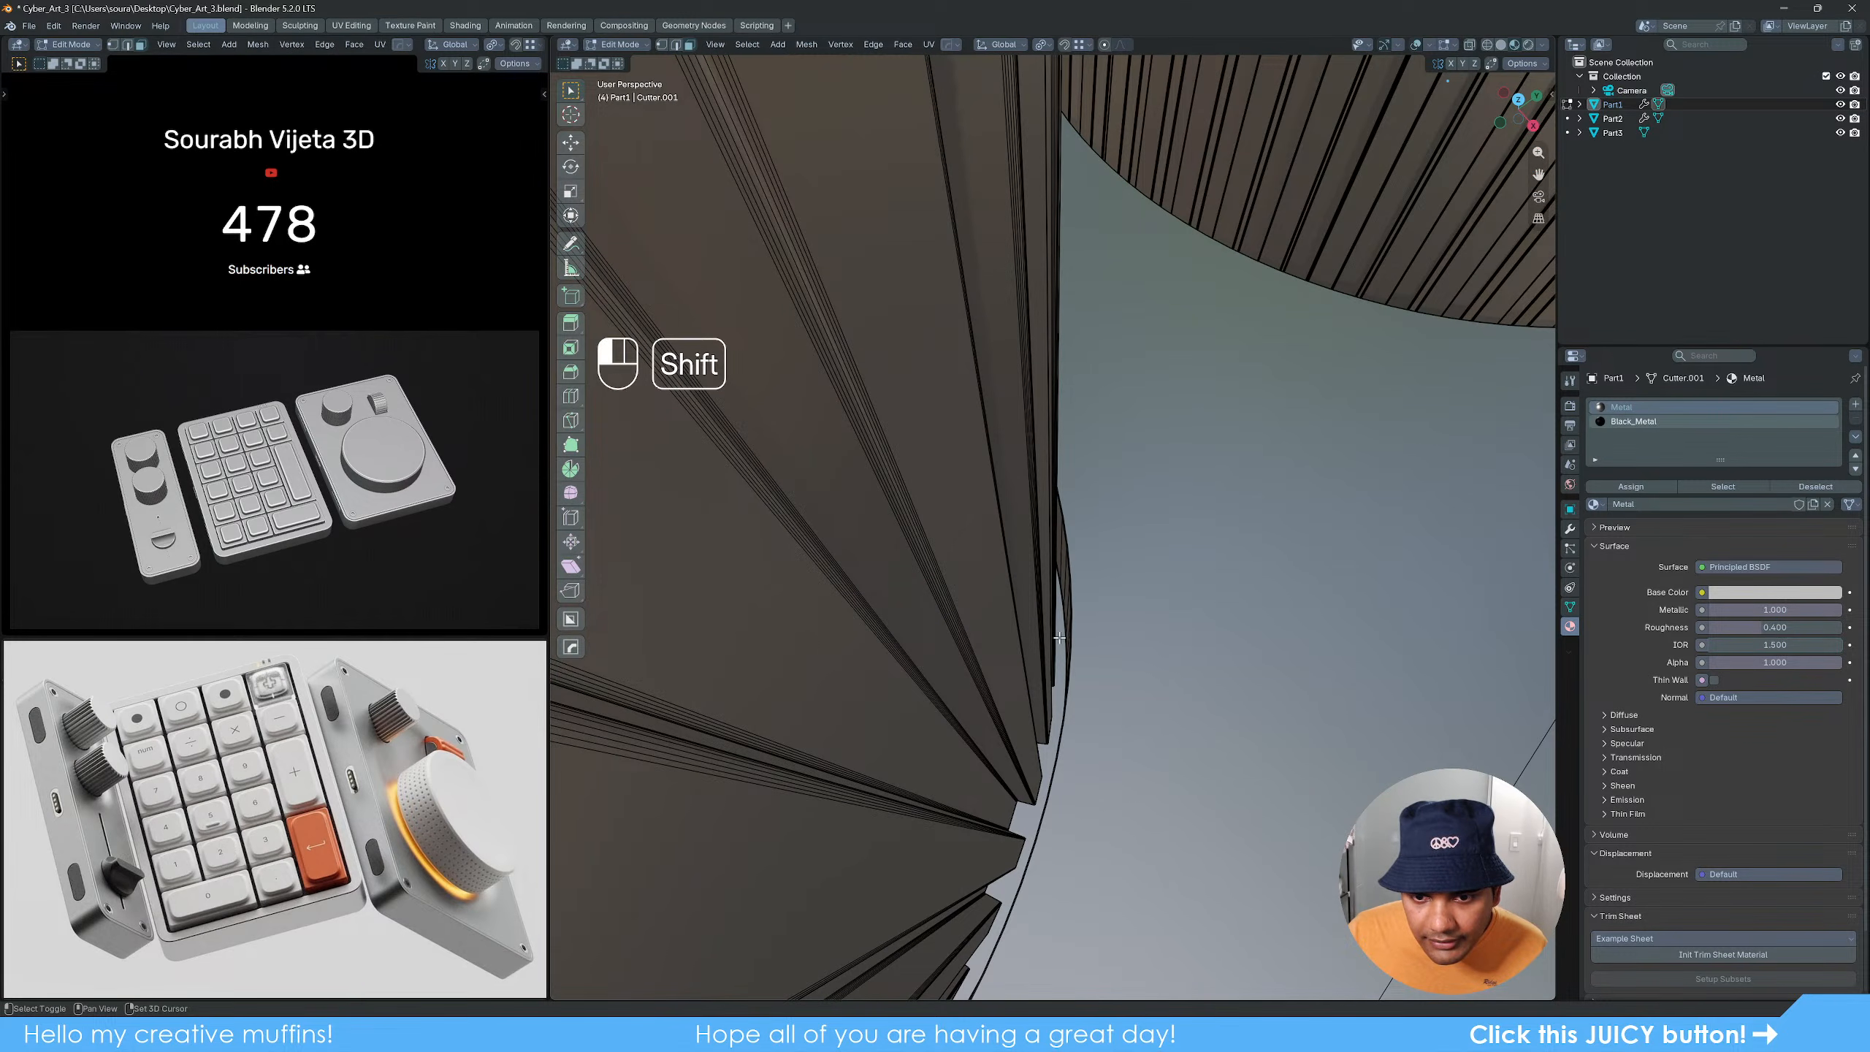
pyautogui.keyDown('shift'); pyautogui.click(1059, 638); pyautogui.keyUp('shift')
pyautogui.press('ctrl+KP_Add')
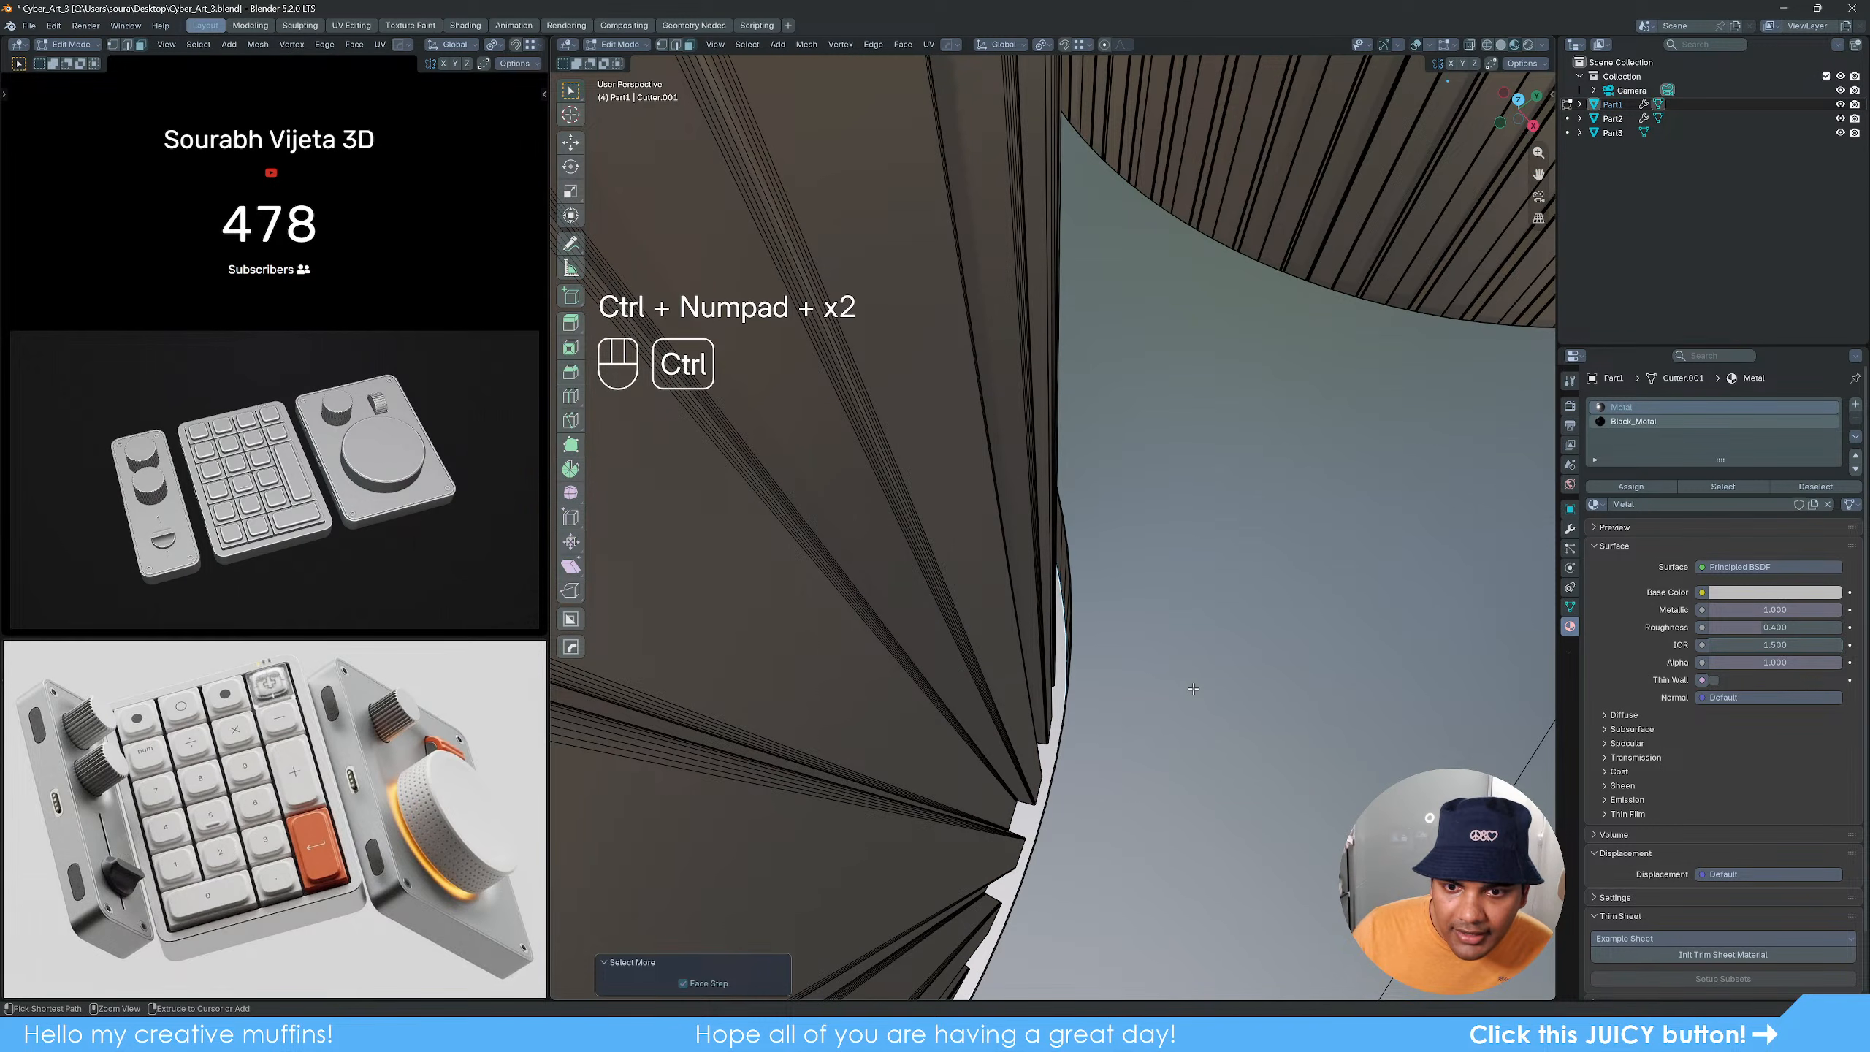
pyautogui.press('ctrl+KP_Add')
pyautogui.press('ctrl+KP_Add')
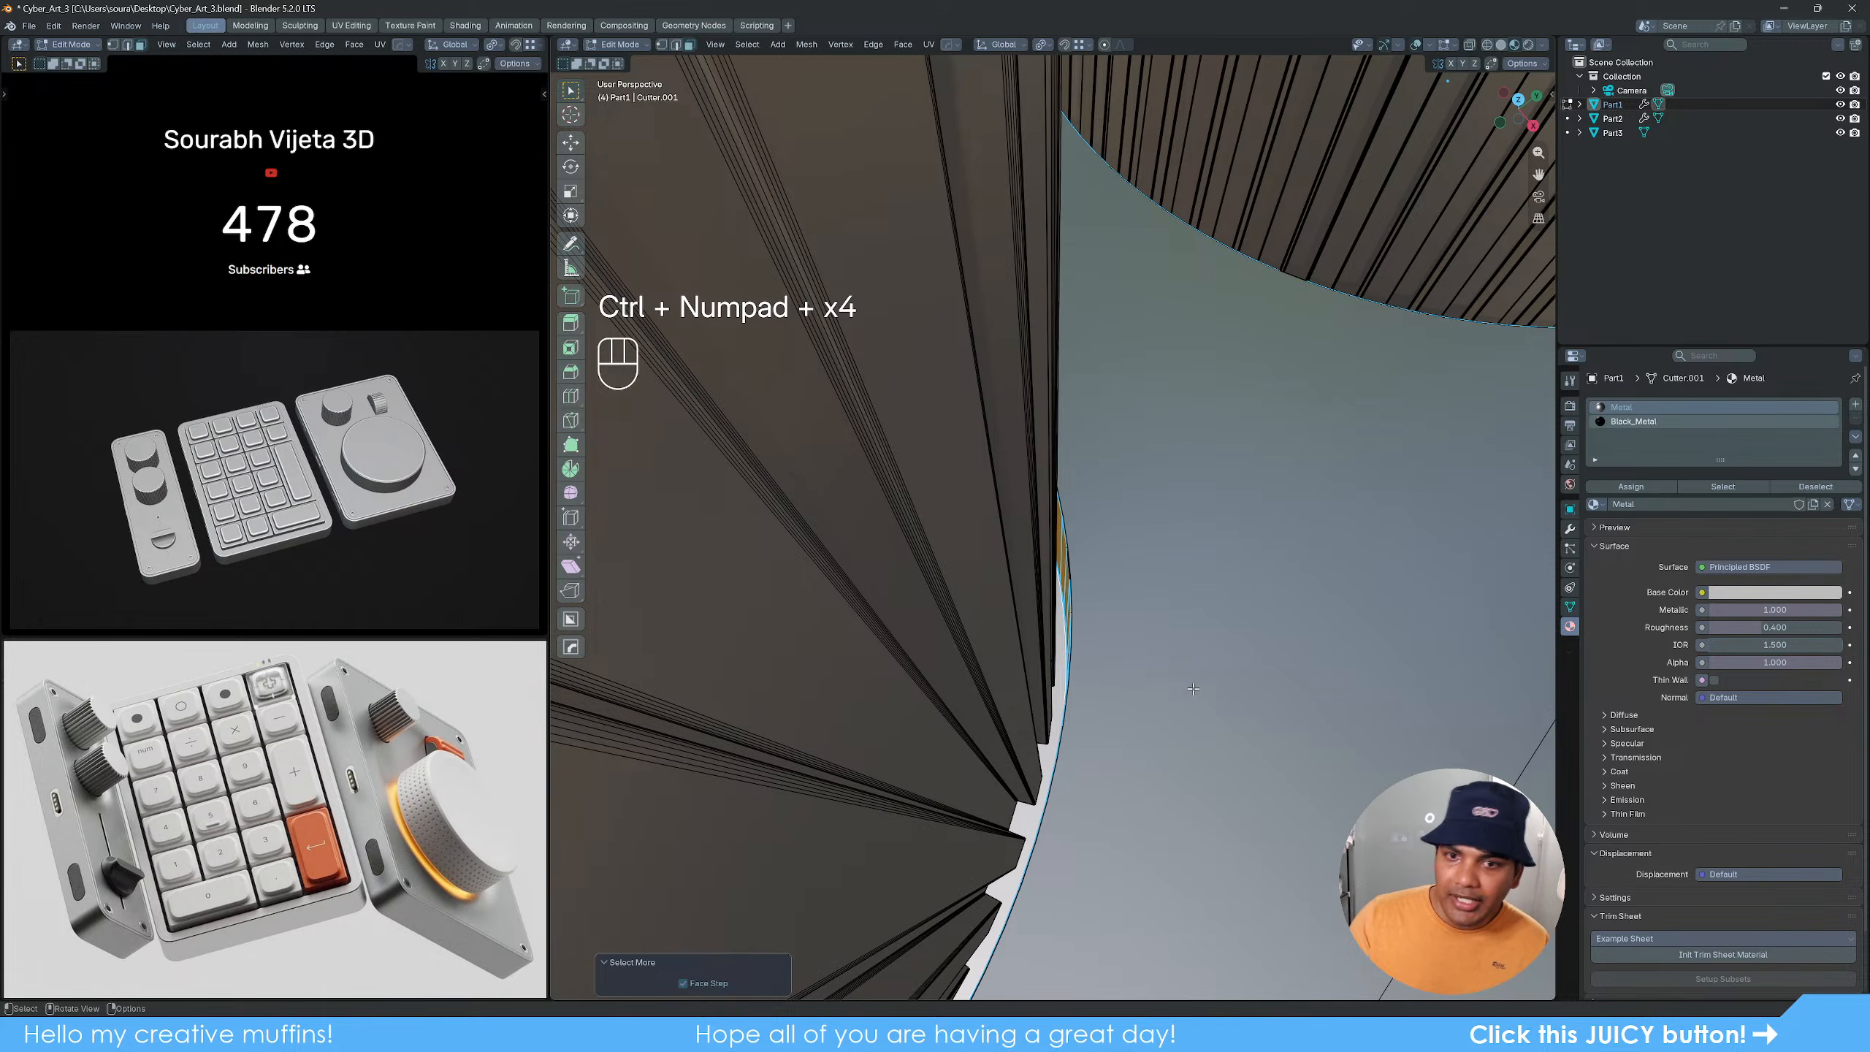
pyautogui.scroll(-10, 1219, 707)
pyautogui.moveTo(1219, 707); pyautogui.dragTo(987, 640, button='middle')
pyautogui.click(1635, 422)
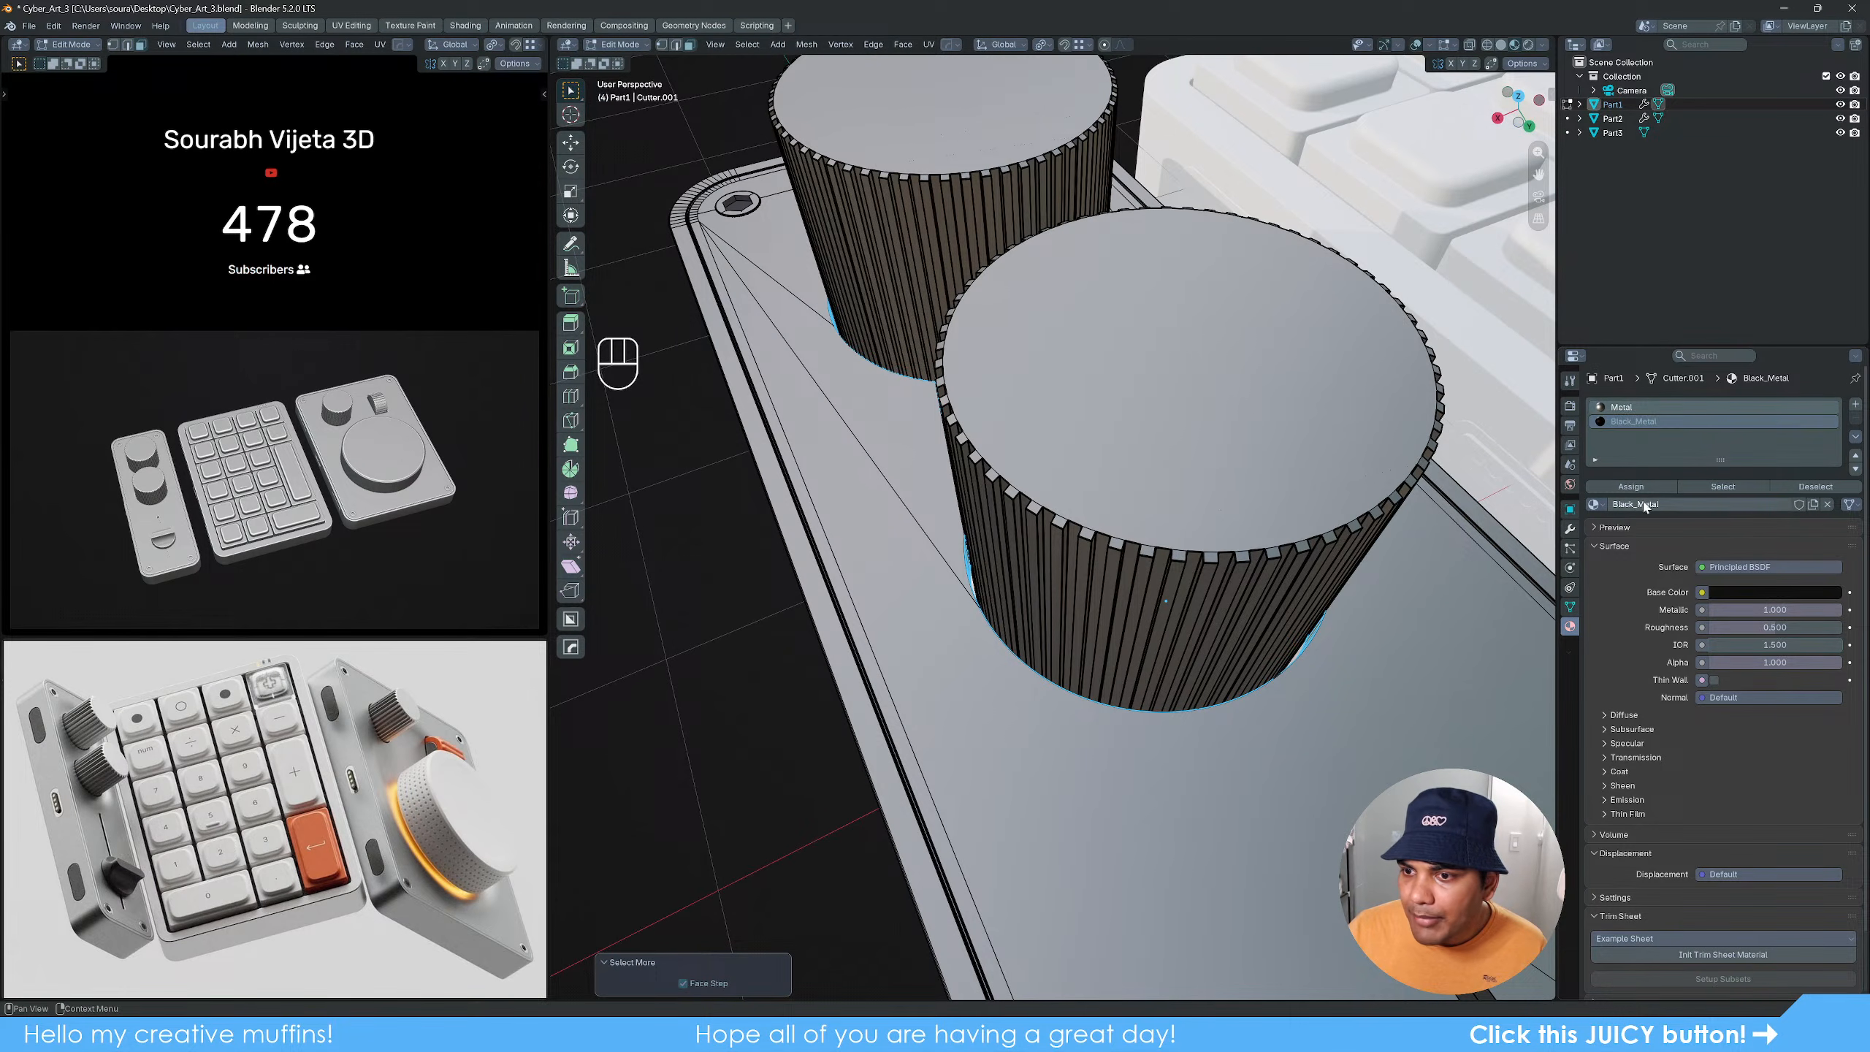
pyautogui.click(1630, 487)
pyautogui.press('Tab')
pyautogui.scroll(-5, 1195, 602)
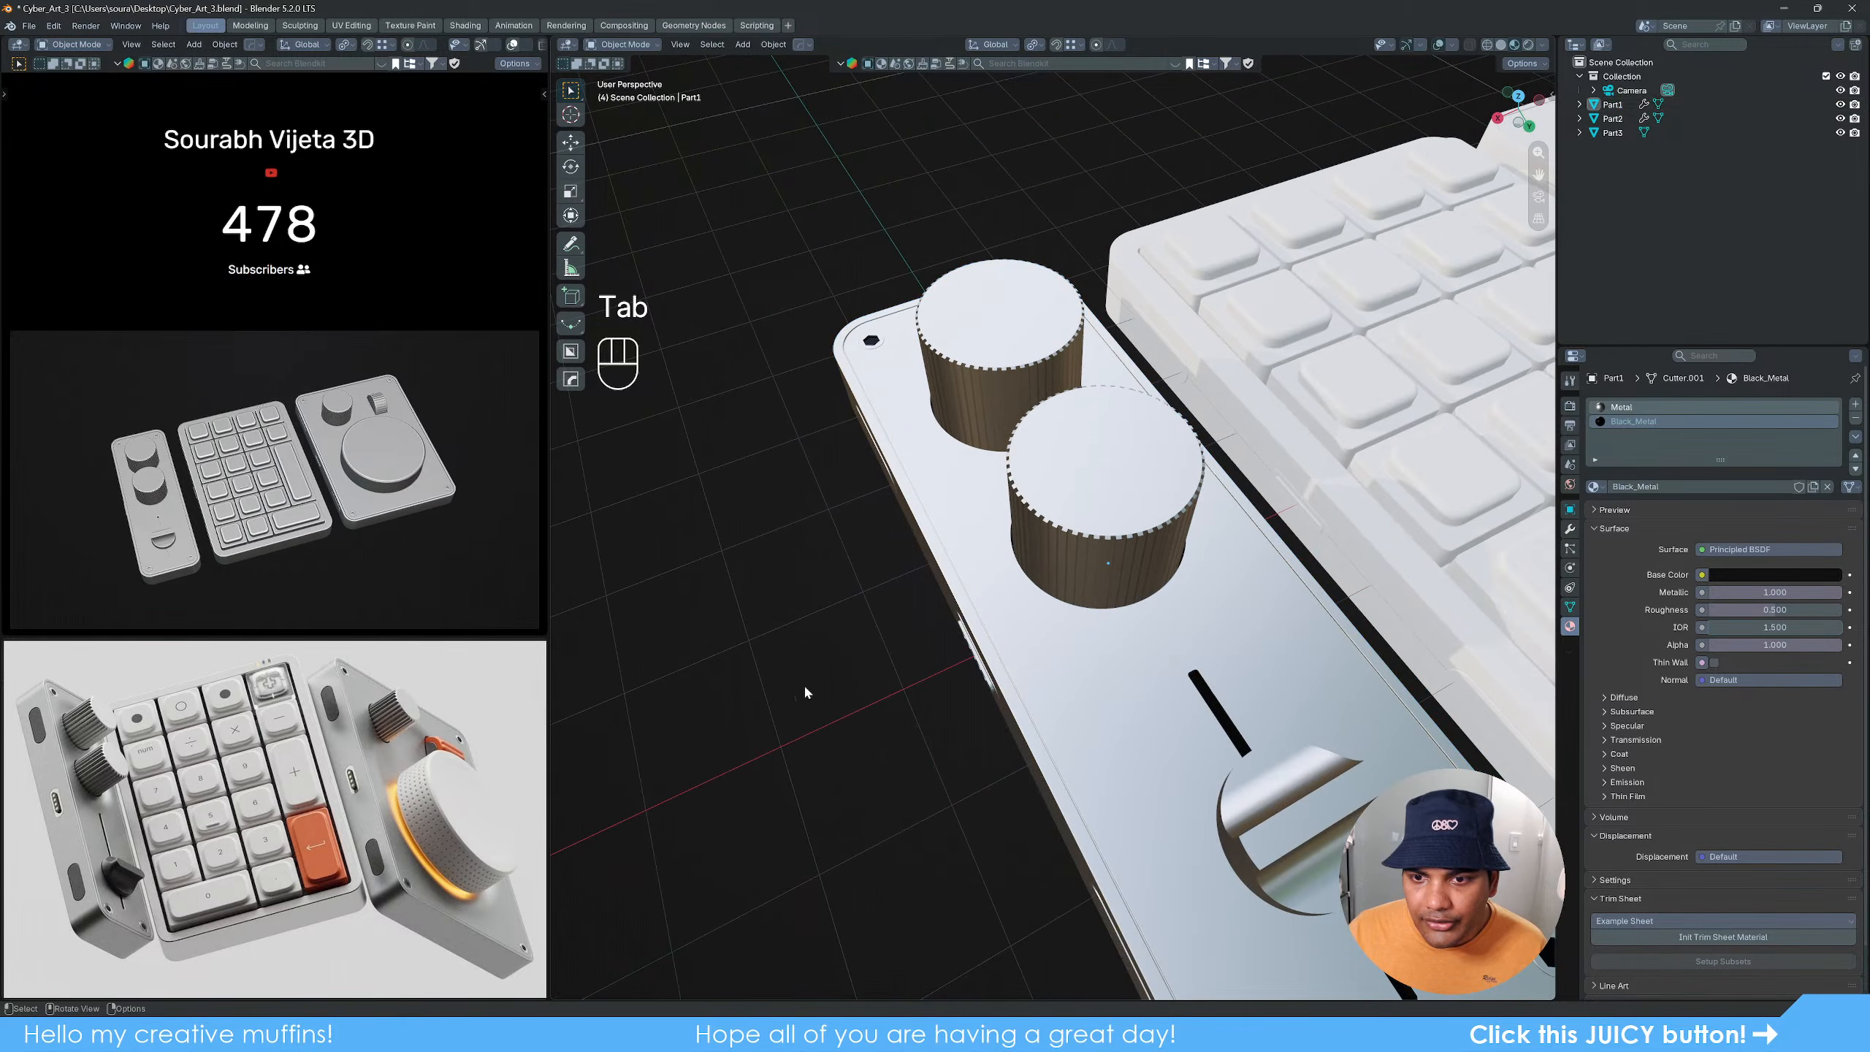
# Step: Add a third material slot to Part1 and name its new material Magnets
pyautogui.moveTo(1196, 602)
pyautogui.mouseDown(button='middle')
pyautogui.moveTo(1041, 673)
pyautogui.moveTo(1080, 564)
pyautogui.moveTo(1122, 539)
pyautogui.moveTo(1096, 536)
pyautogui.moveTo(1171, 598)
pyautogui.mouseUp(button='middle')
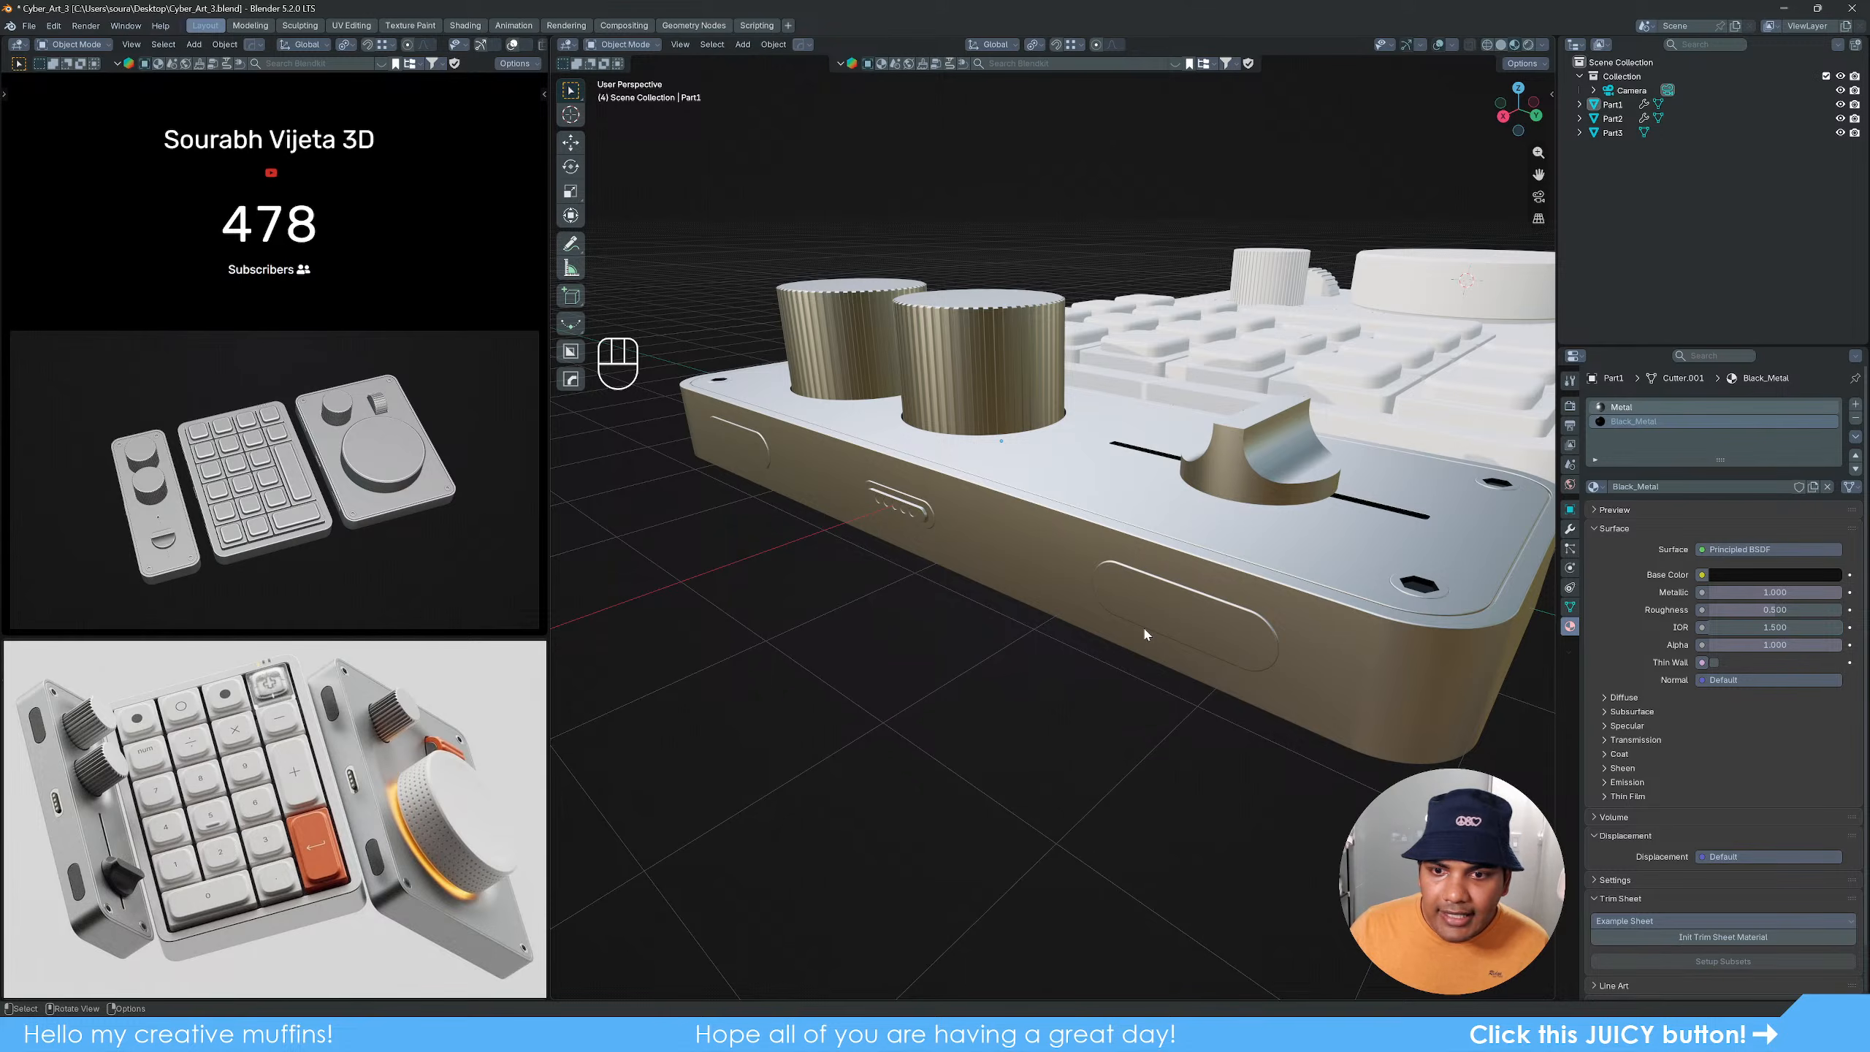
pyautogui.click(1179, 607)
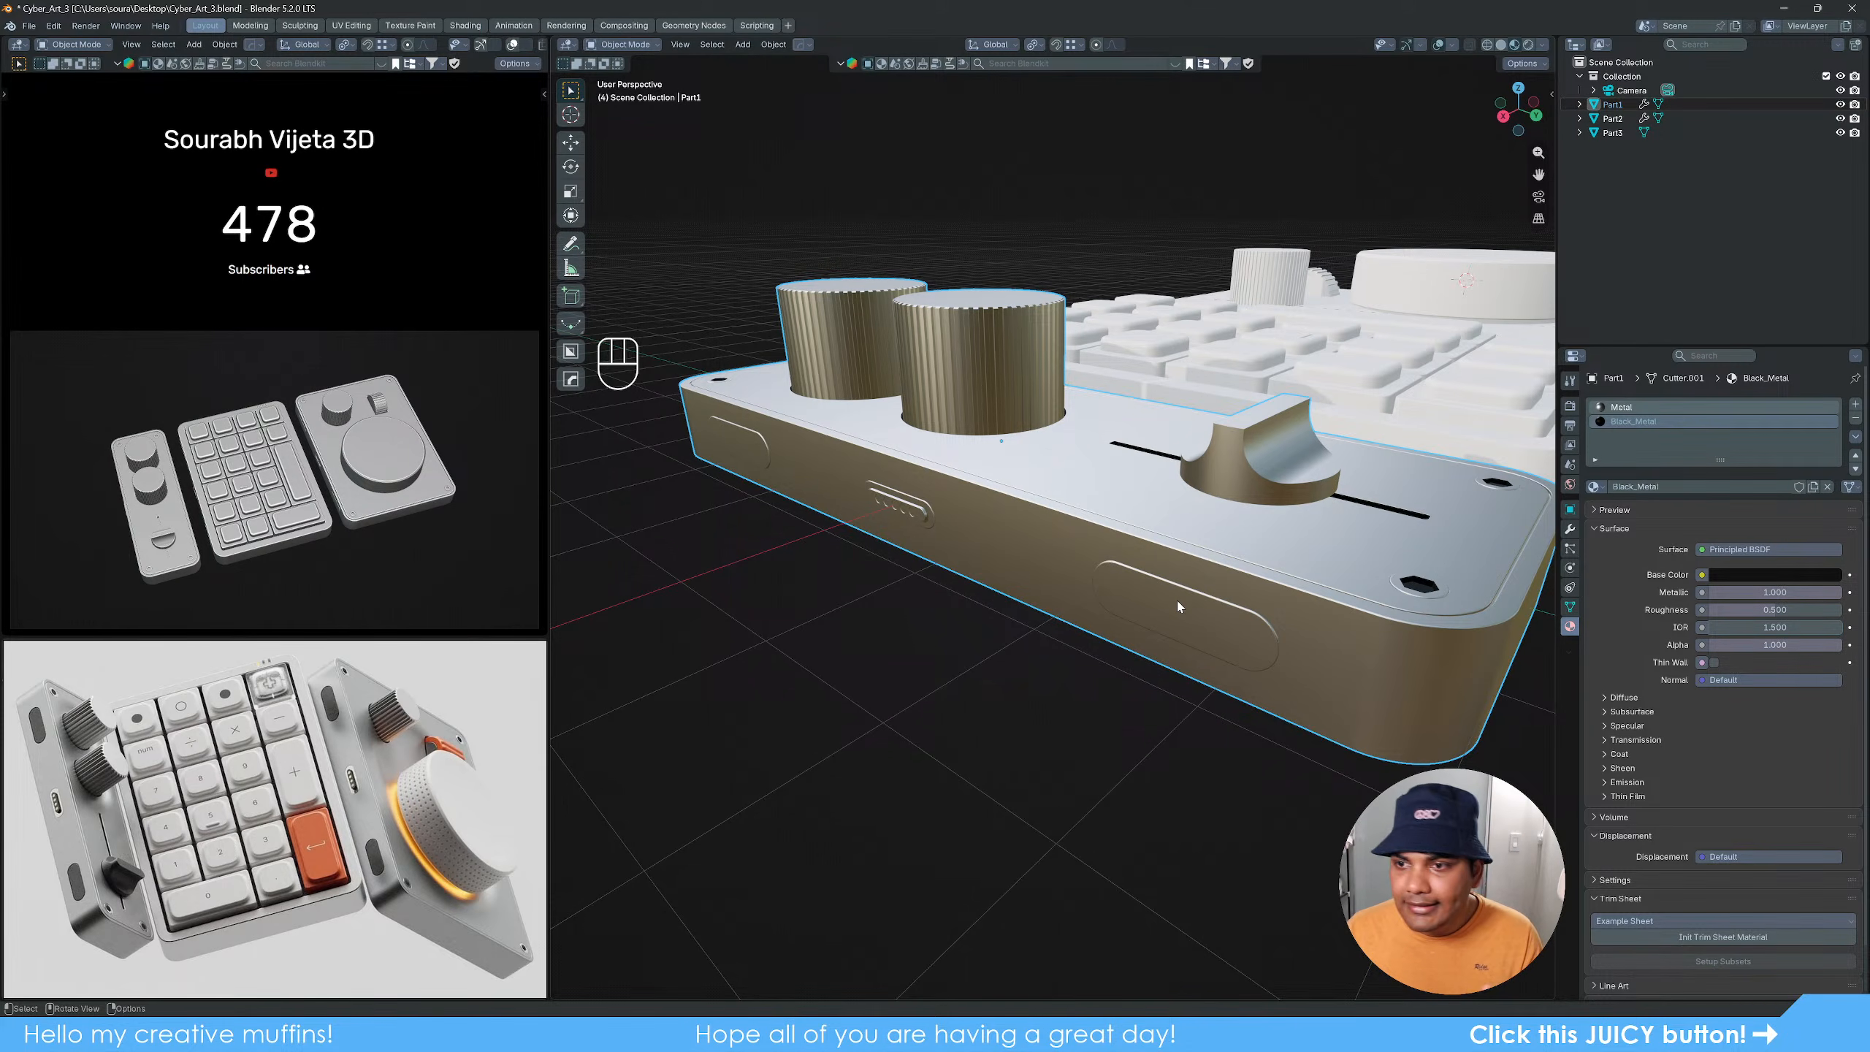
pyautogui.click(1856, 404)
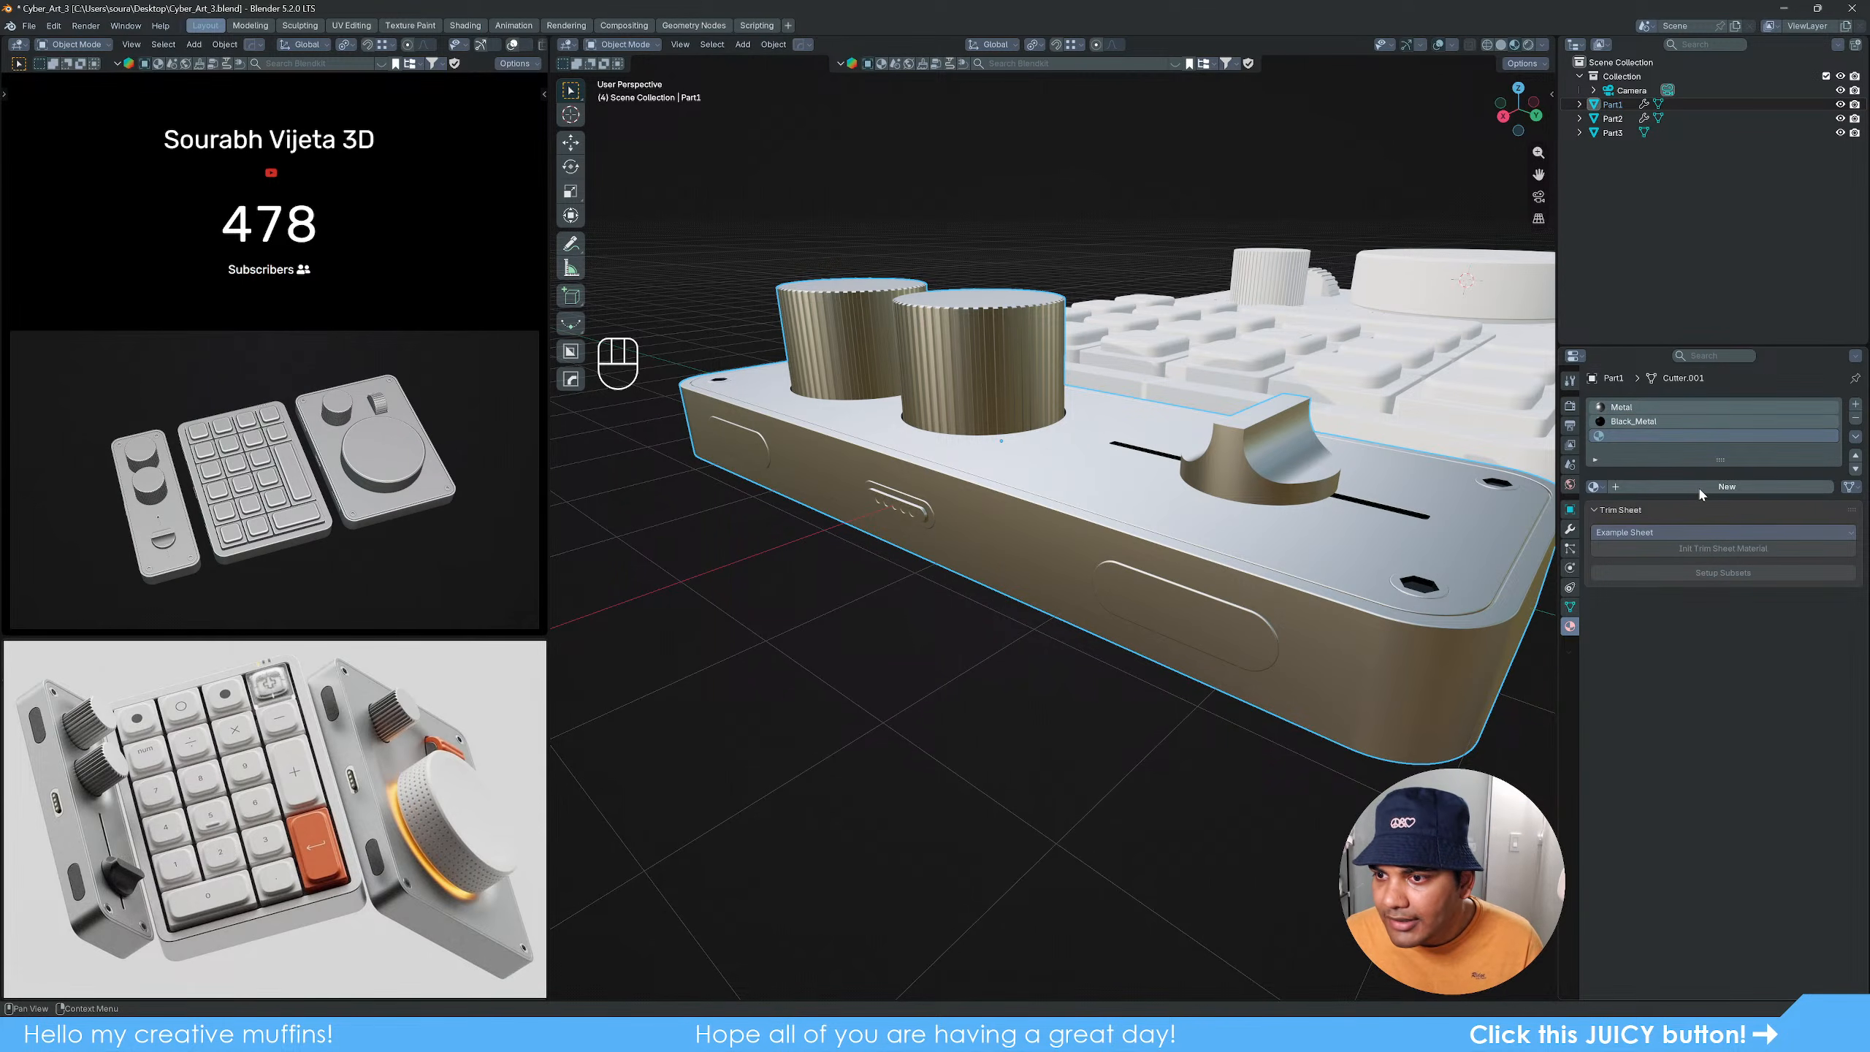
pyautogui.click(1698, 485)
pyautogui.doubleClick(1630, 435)
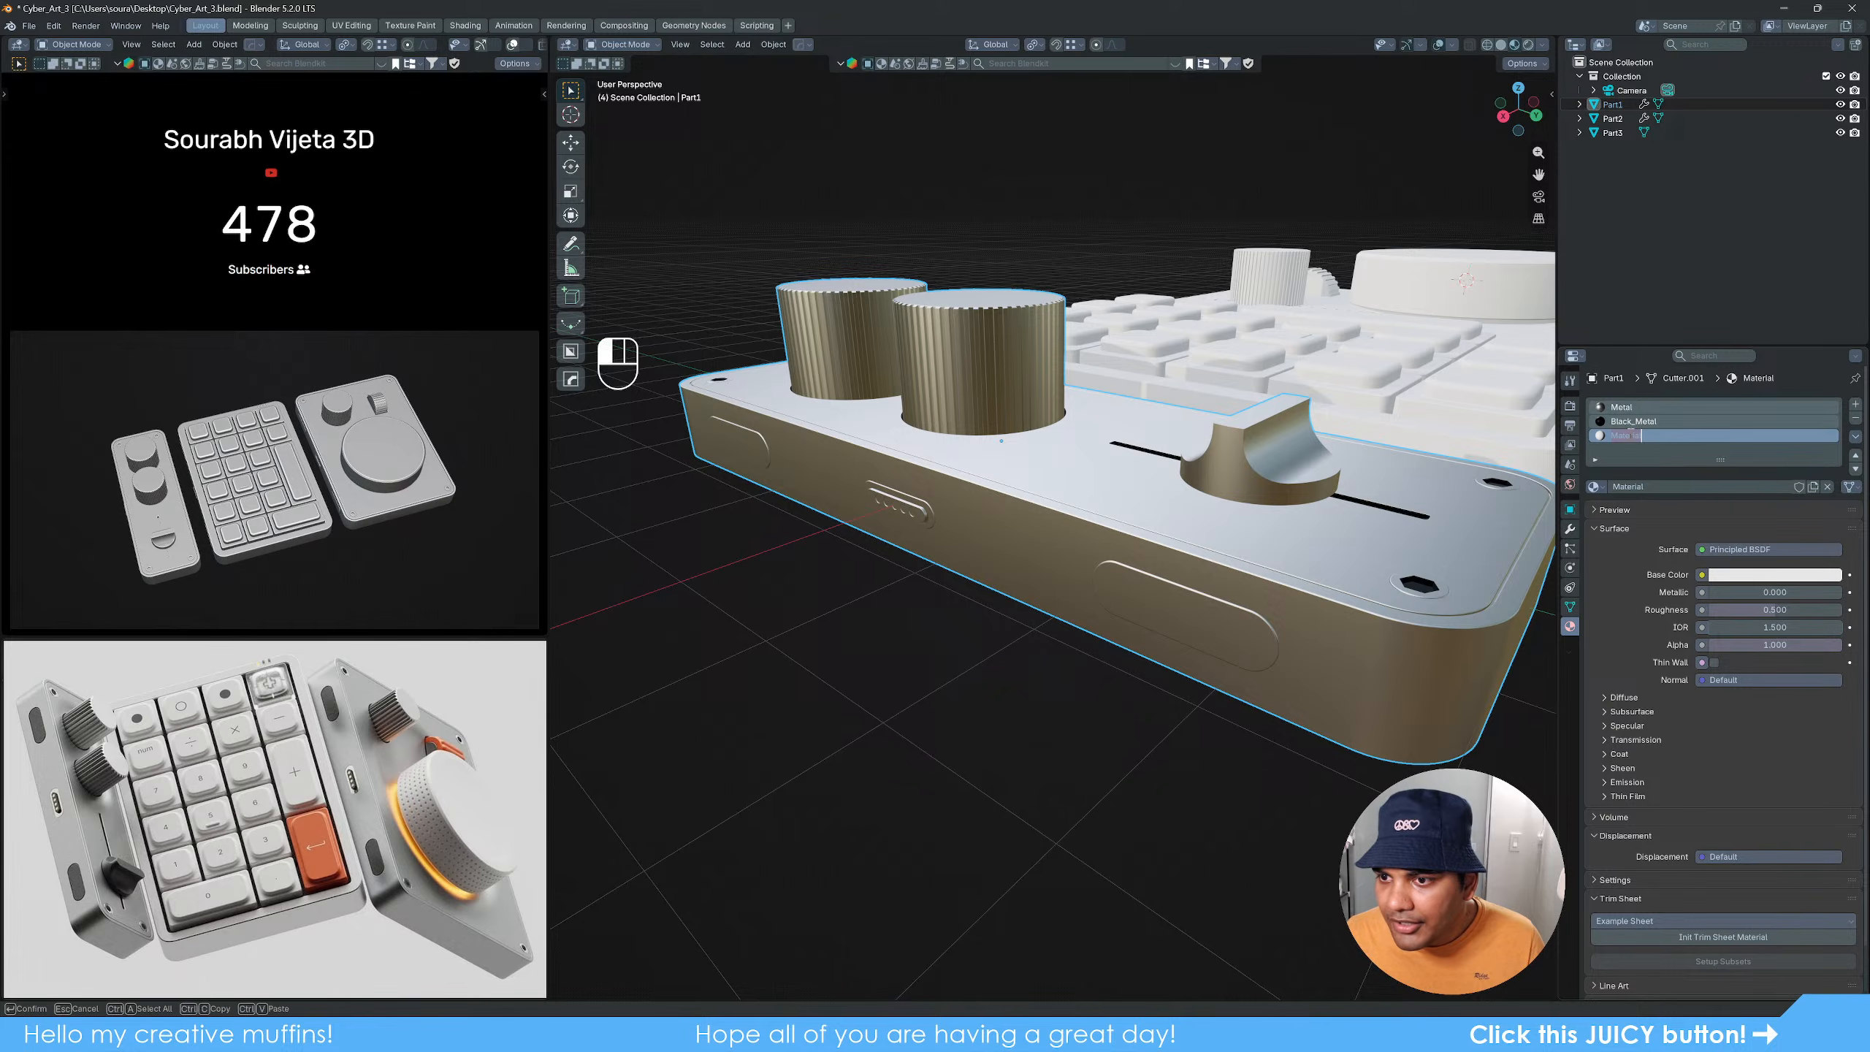
pyautogui.write('Ma')
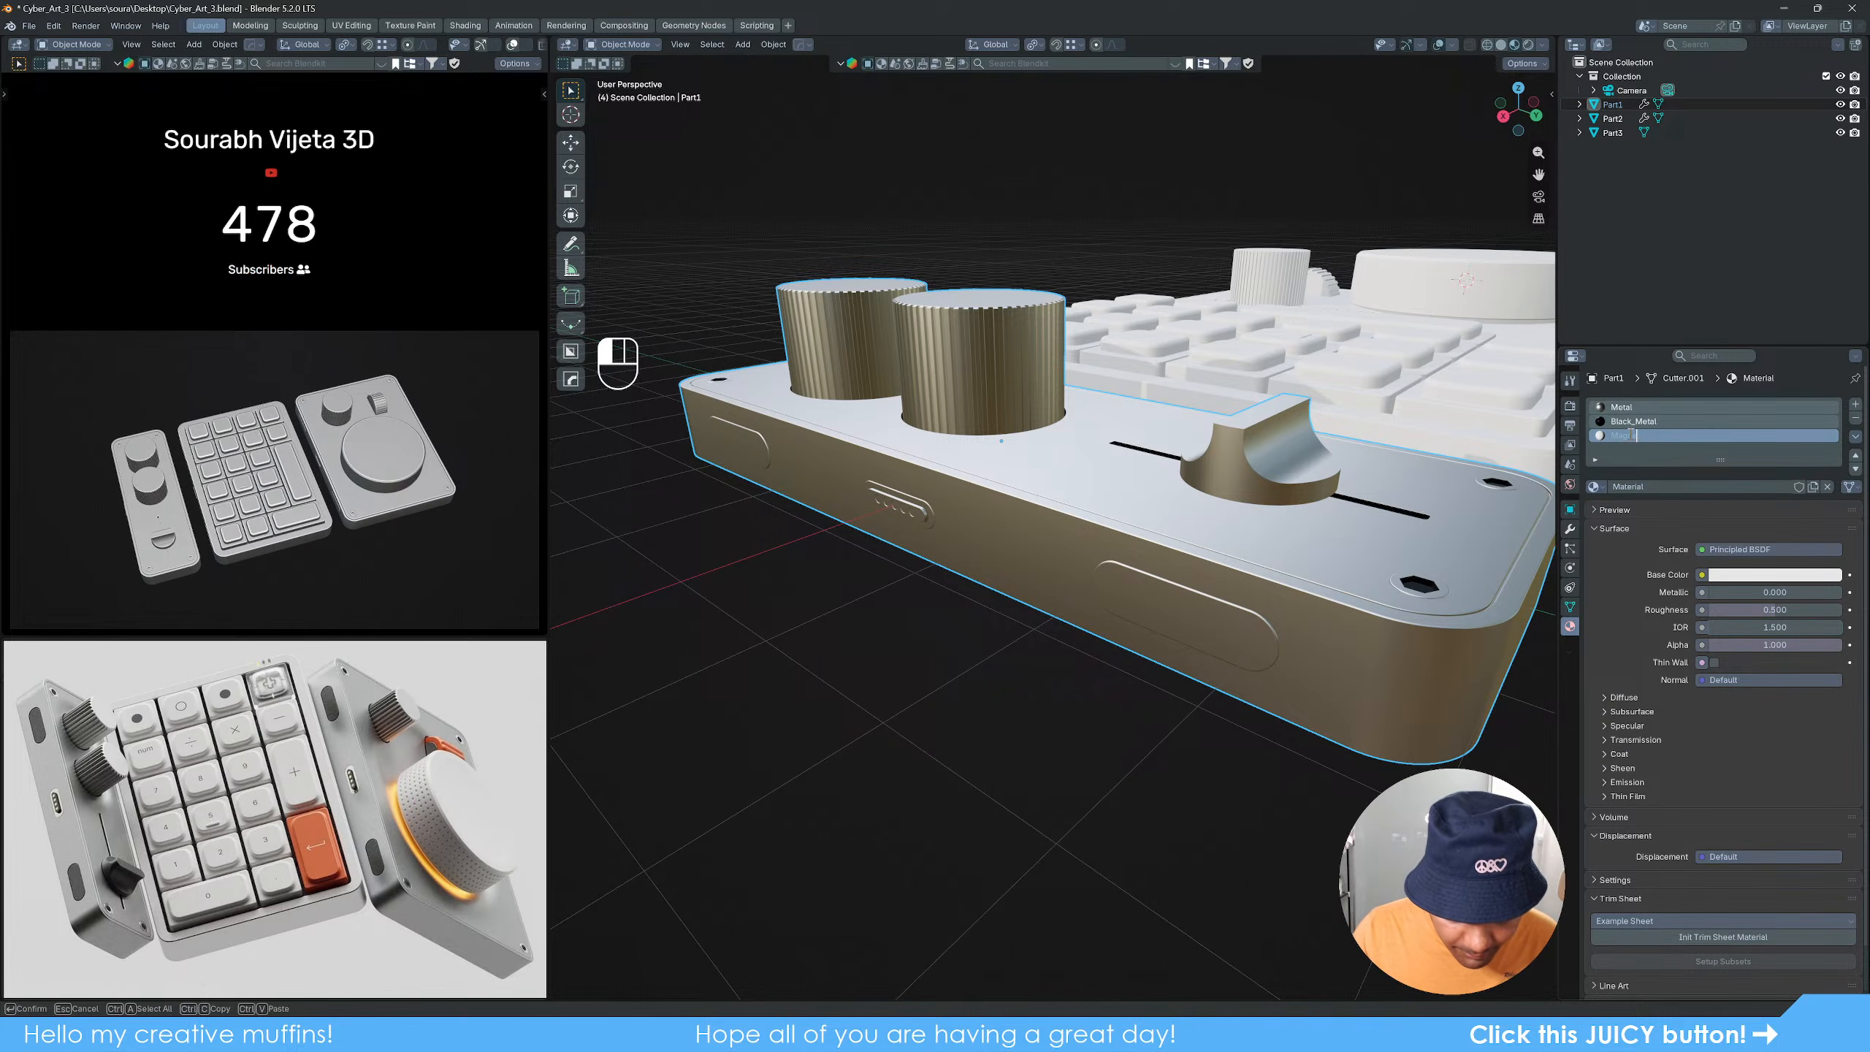
pyautogui.write('gnets')
pyautogui.press('Return')
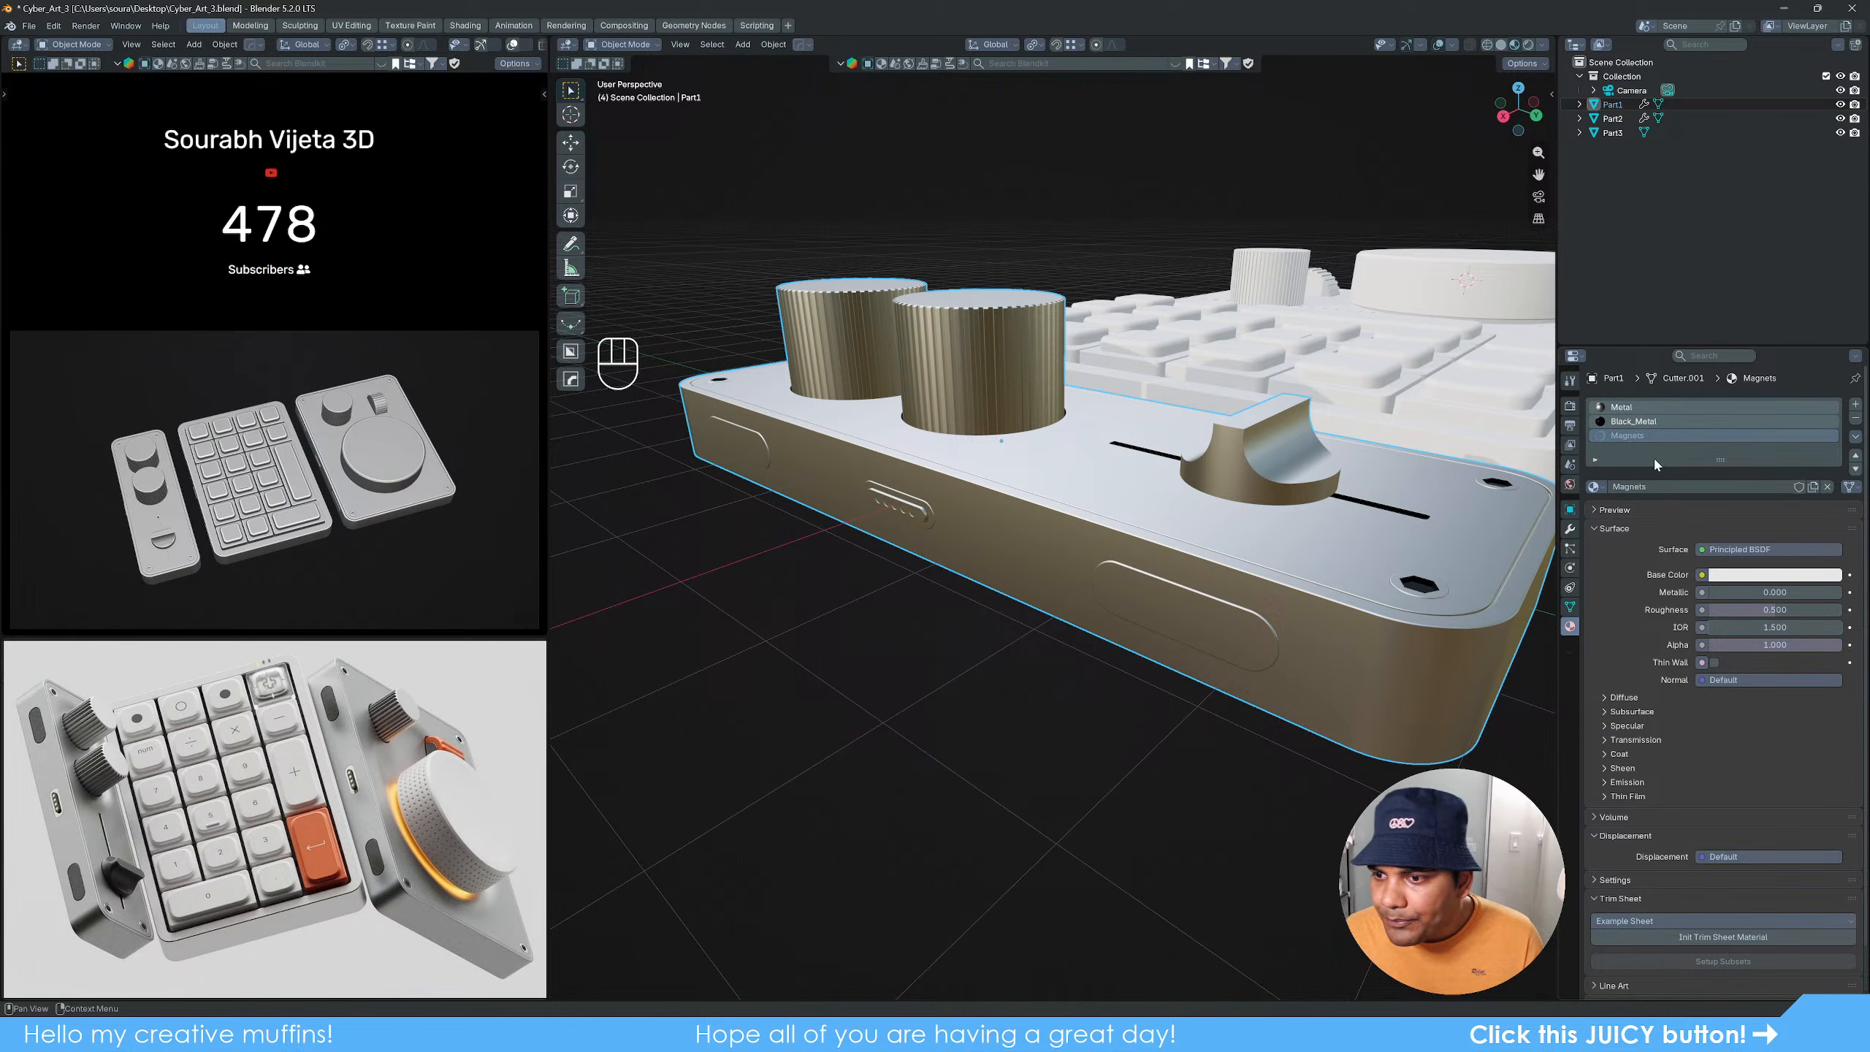
# Step: Set the Magnets material's metallic value to 0.5
pyautogui.click(1759, 595)
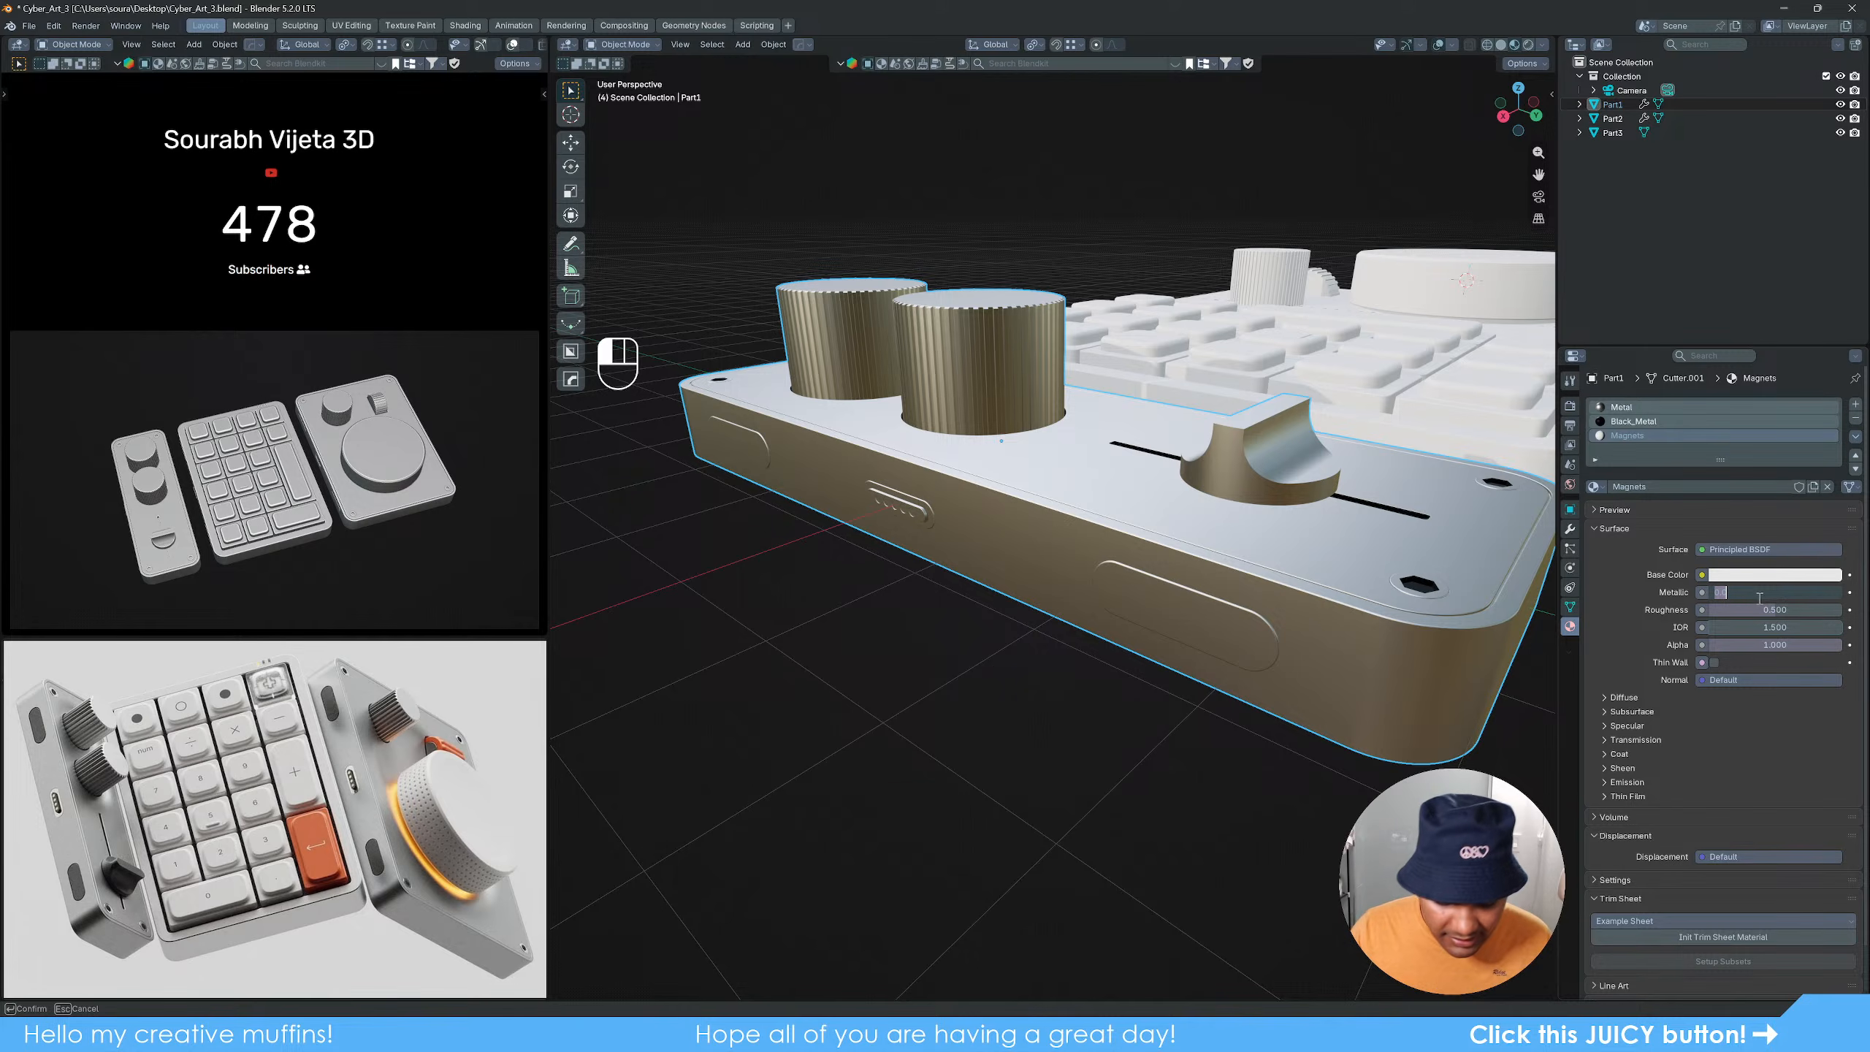
pyautogui.write('0.5')
pyautogui.press('Return')
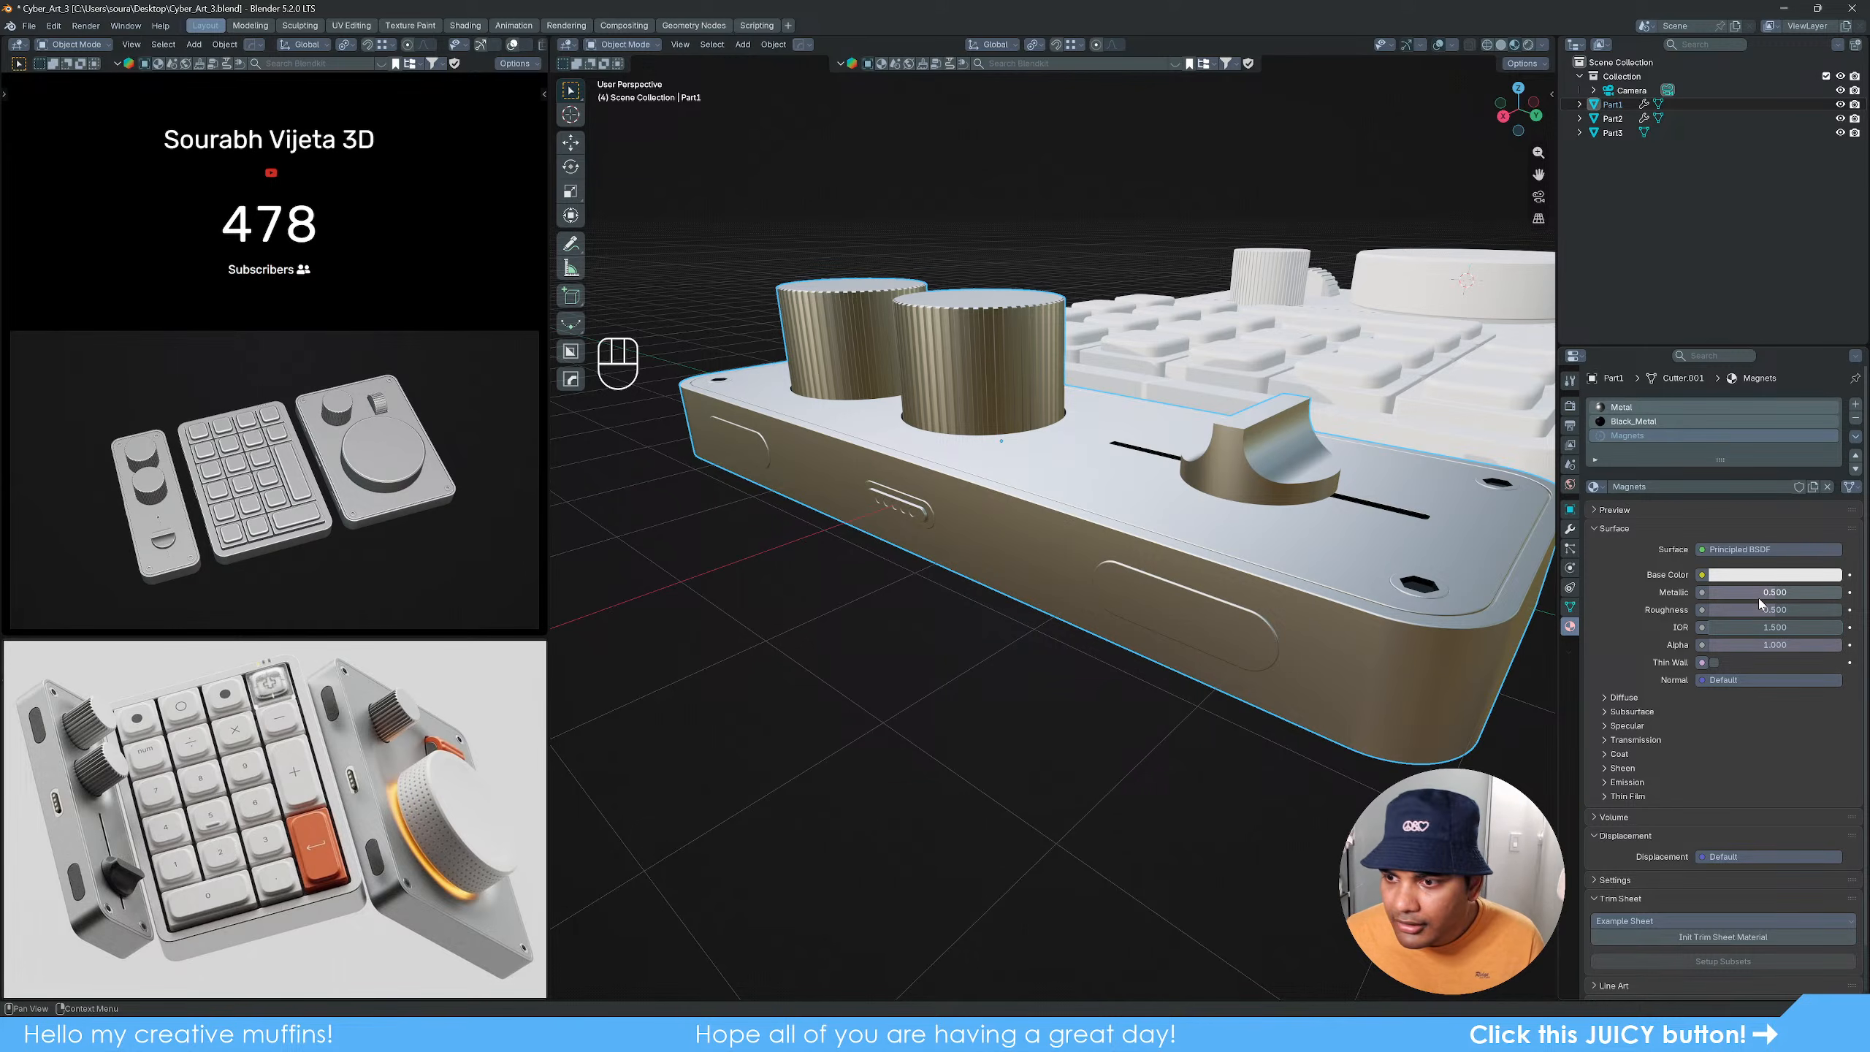
# Step: Set the Magnets material's roughness to 0.55 and darken its base color to a dark grey
pyautogui.click(1776, 611)
pyautogui.press('BackSpace')
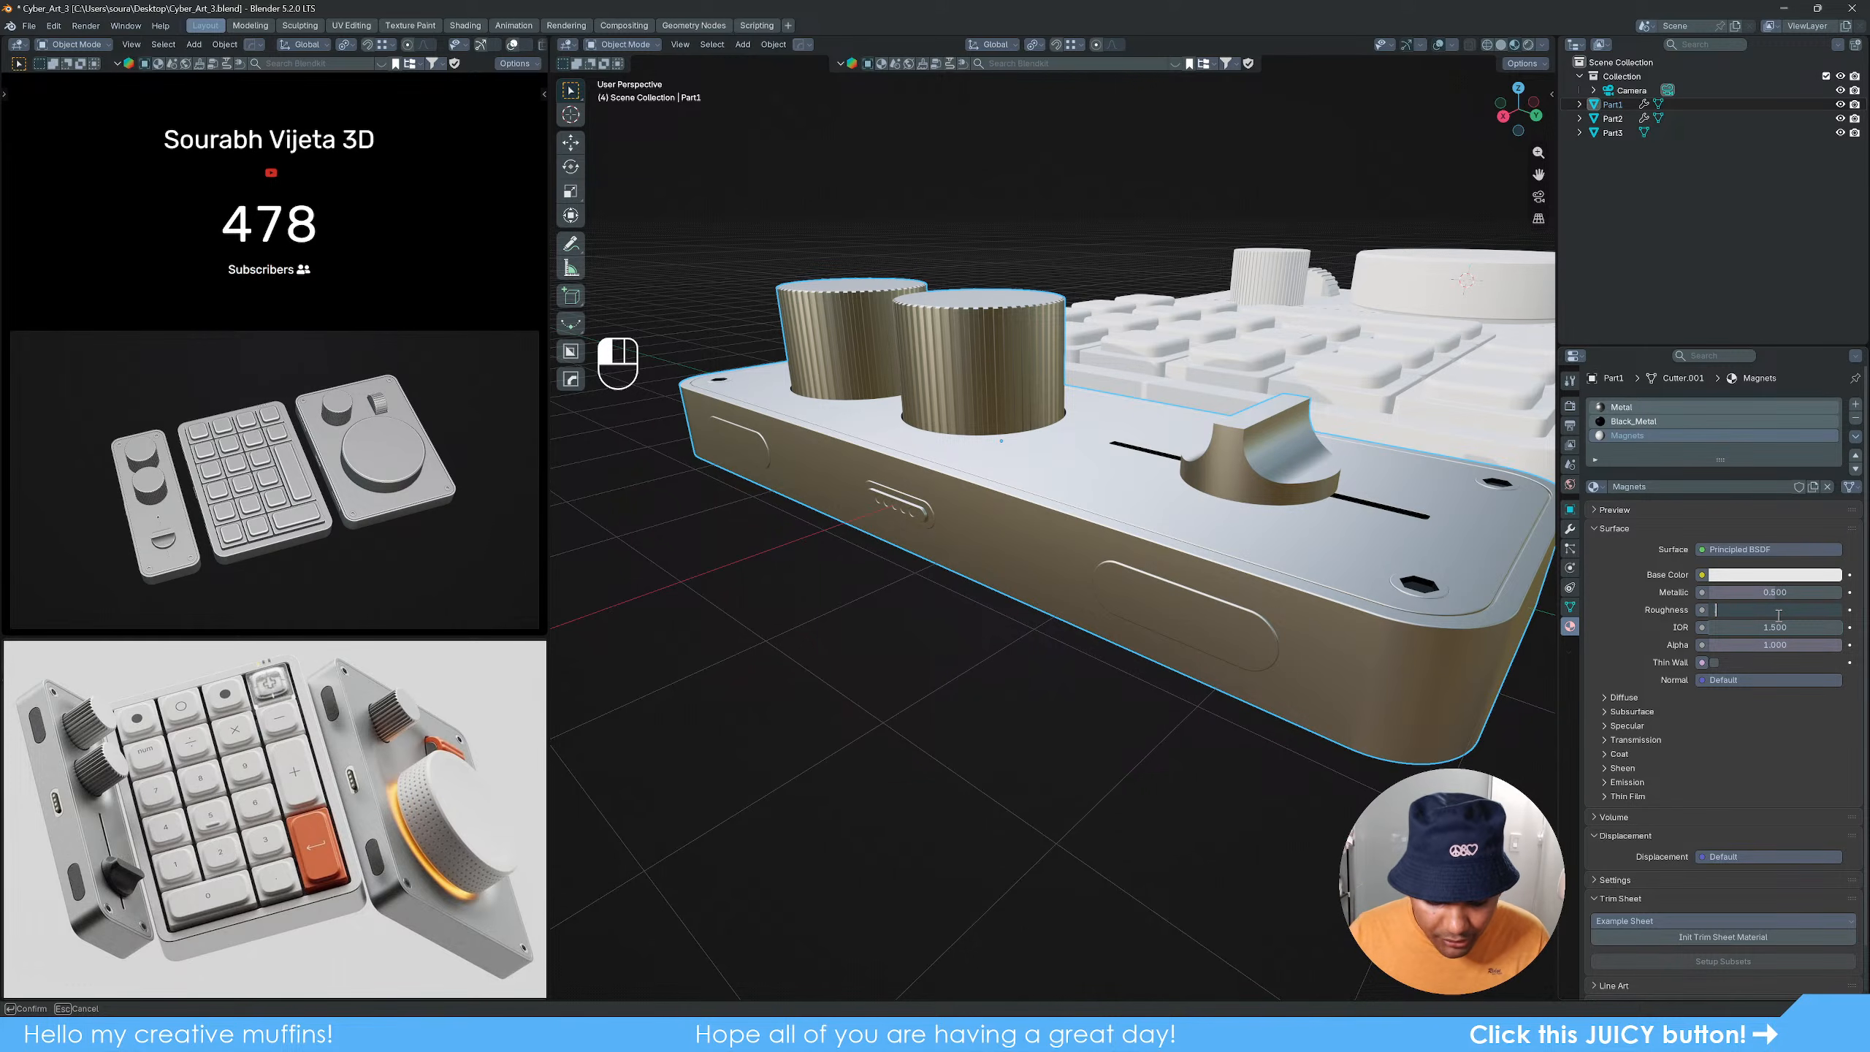
pyautogui.write('.55')
pyautogui.press('Return')
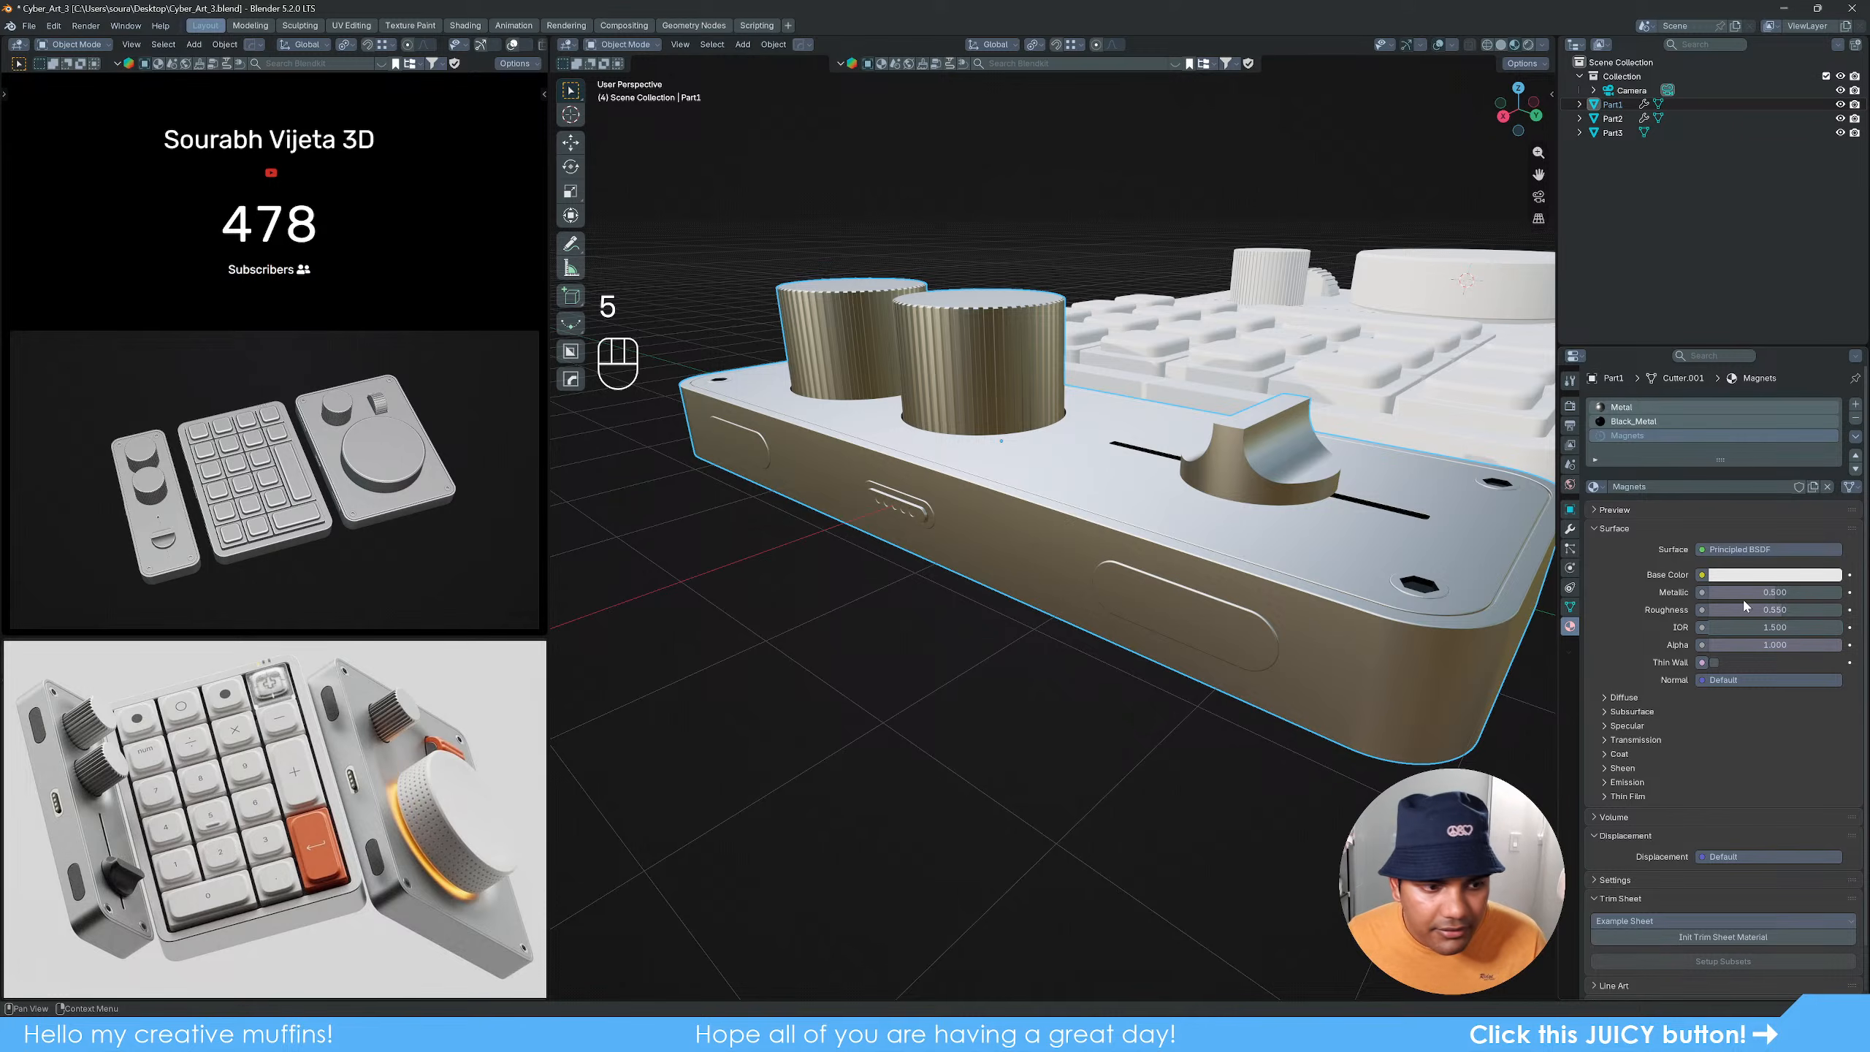
pyautogui.click(1775, 575)
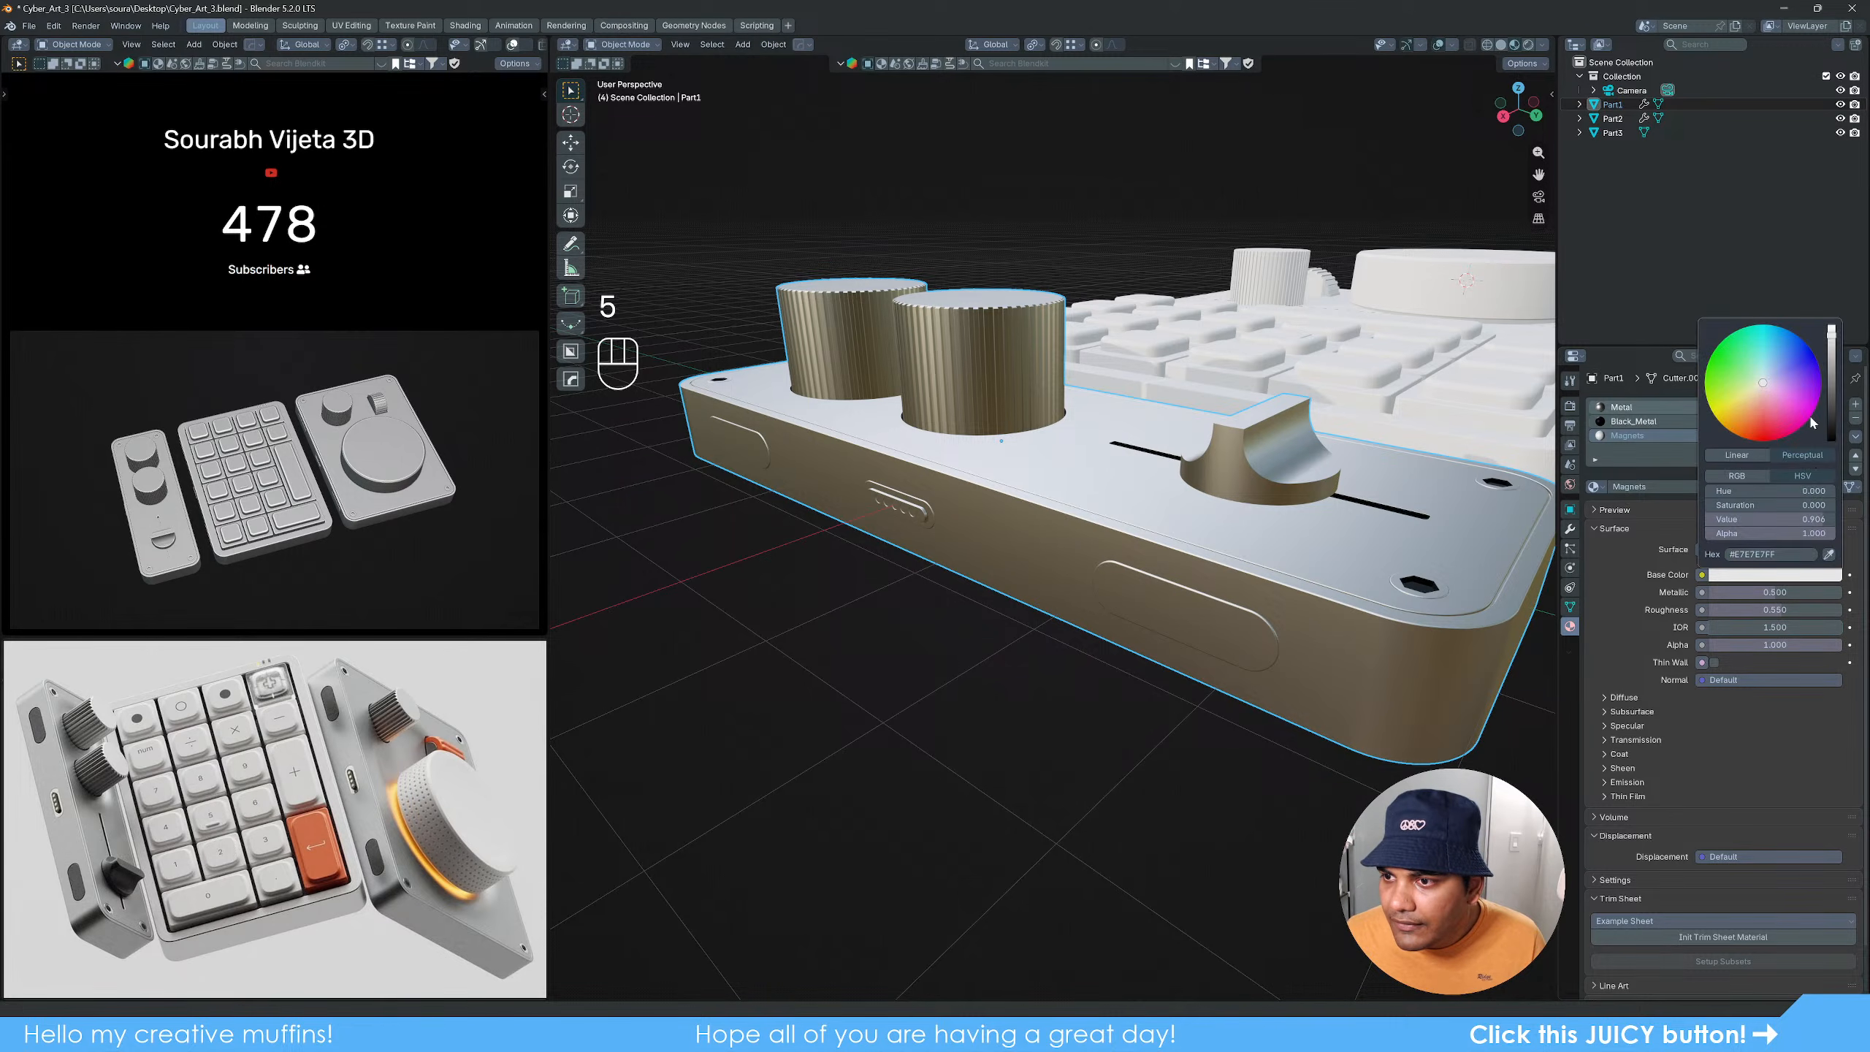
pyautogui.moveTo(1833, 383); pyautogui.dragTo(1836, 404)
# Step: Select the two rounded magnet inlay faces with their seam-linked faces on Part1's long side wall and assign them the Magnets material
pyautogui.press('Tab')
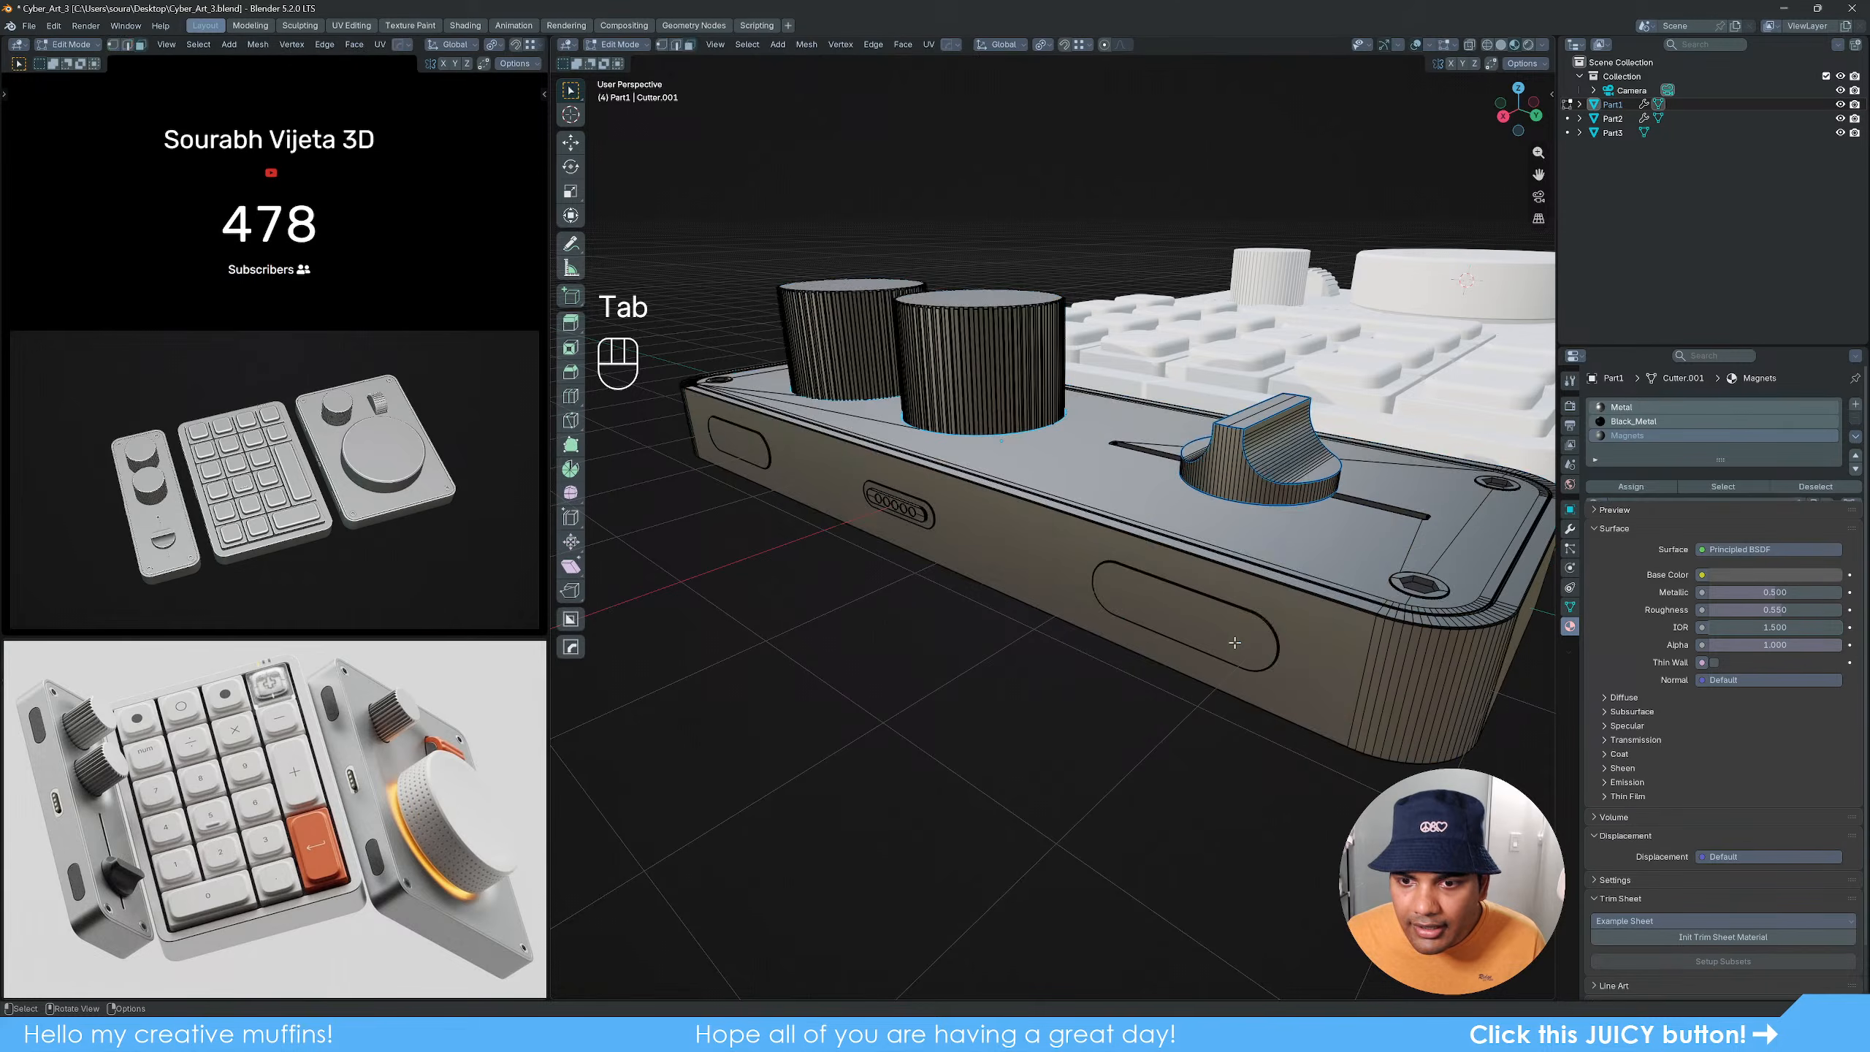
pyautogui.press('3')
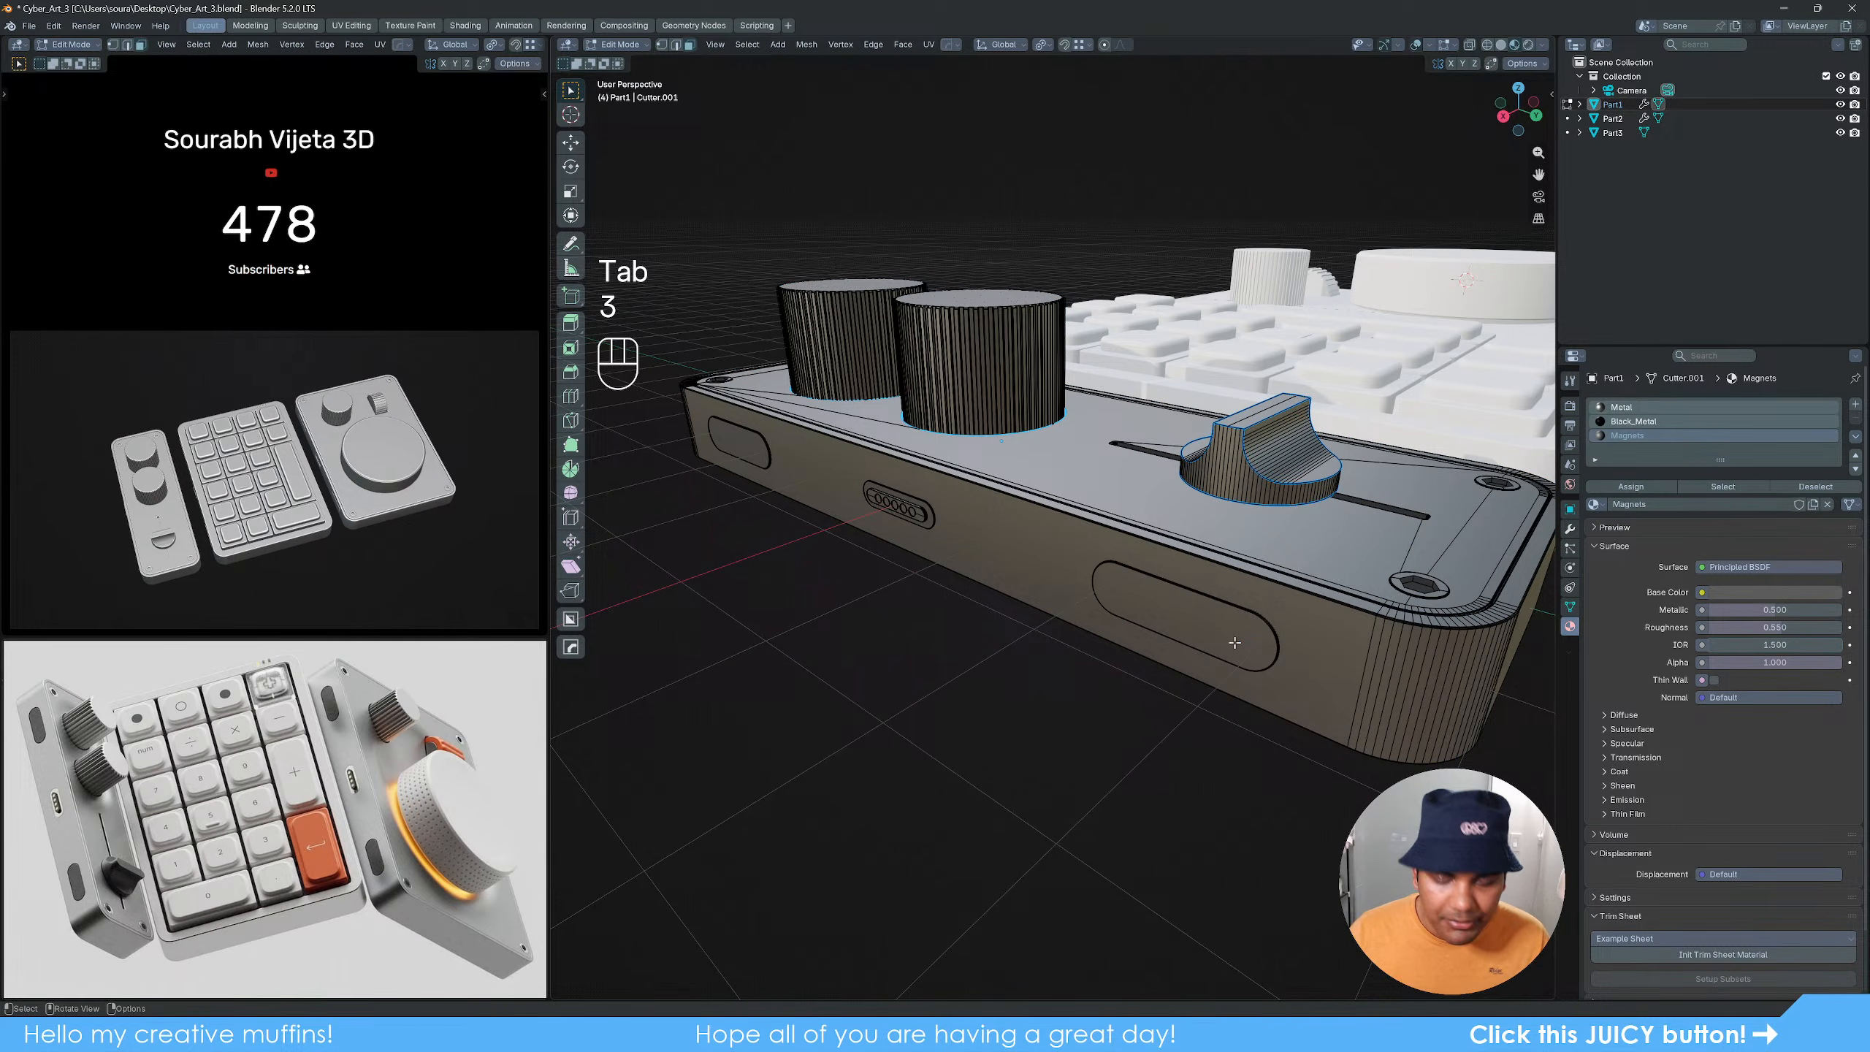
pyautogui.click(1235, 643)
pyautogui.keyDown('shift'); pyautogui.click(738, 444); pyautogui.keyUp('shift')
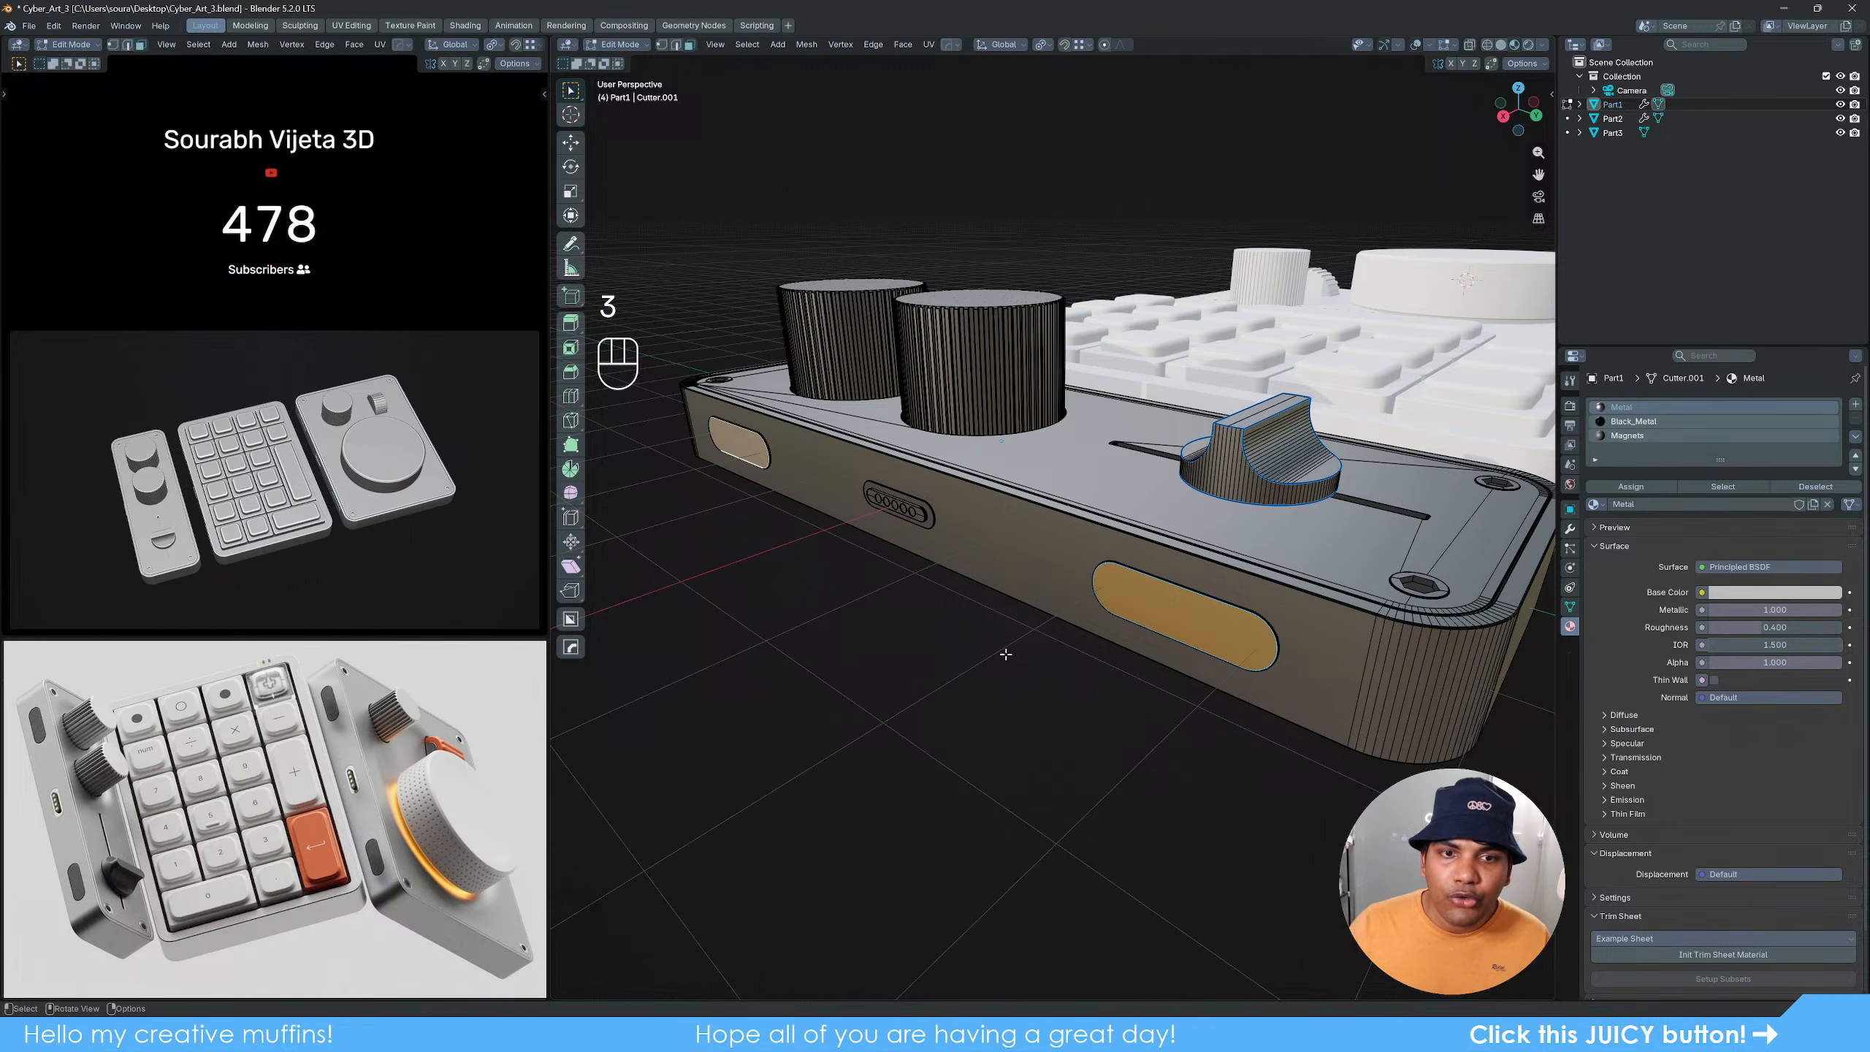
pyautogui.moveTo(1006, 653); pyautogui.dragTo(1096, 724, button='middle')
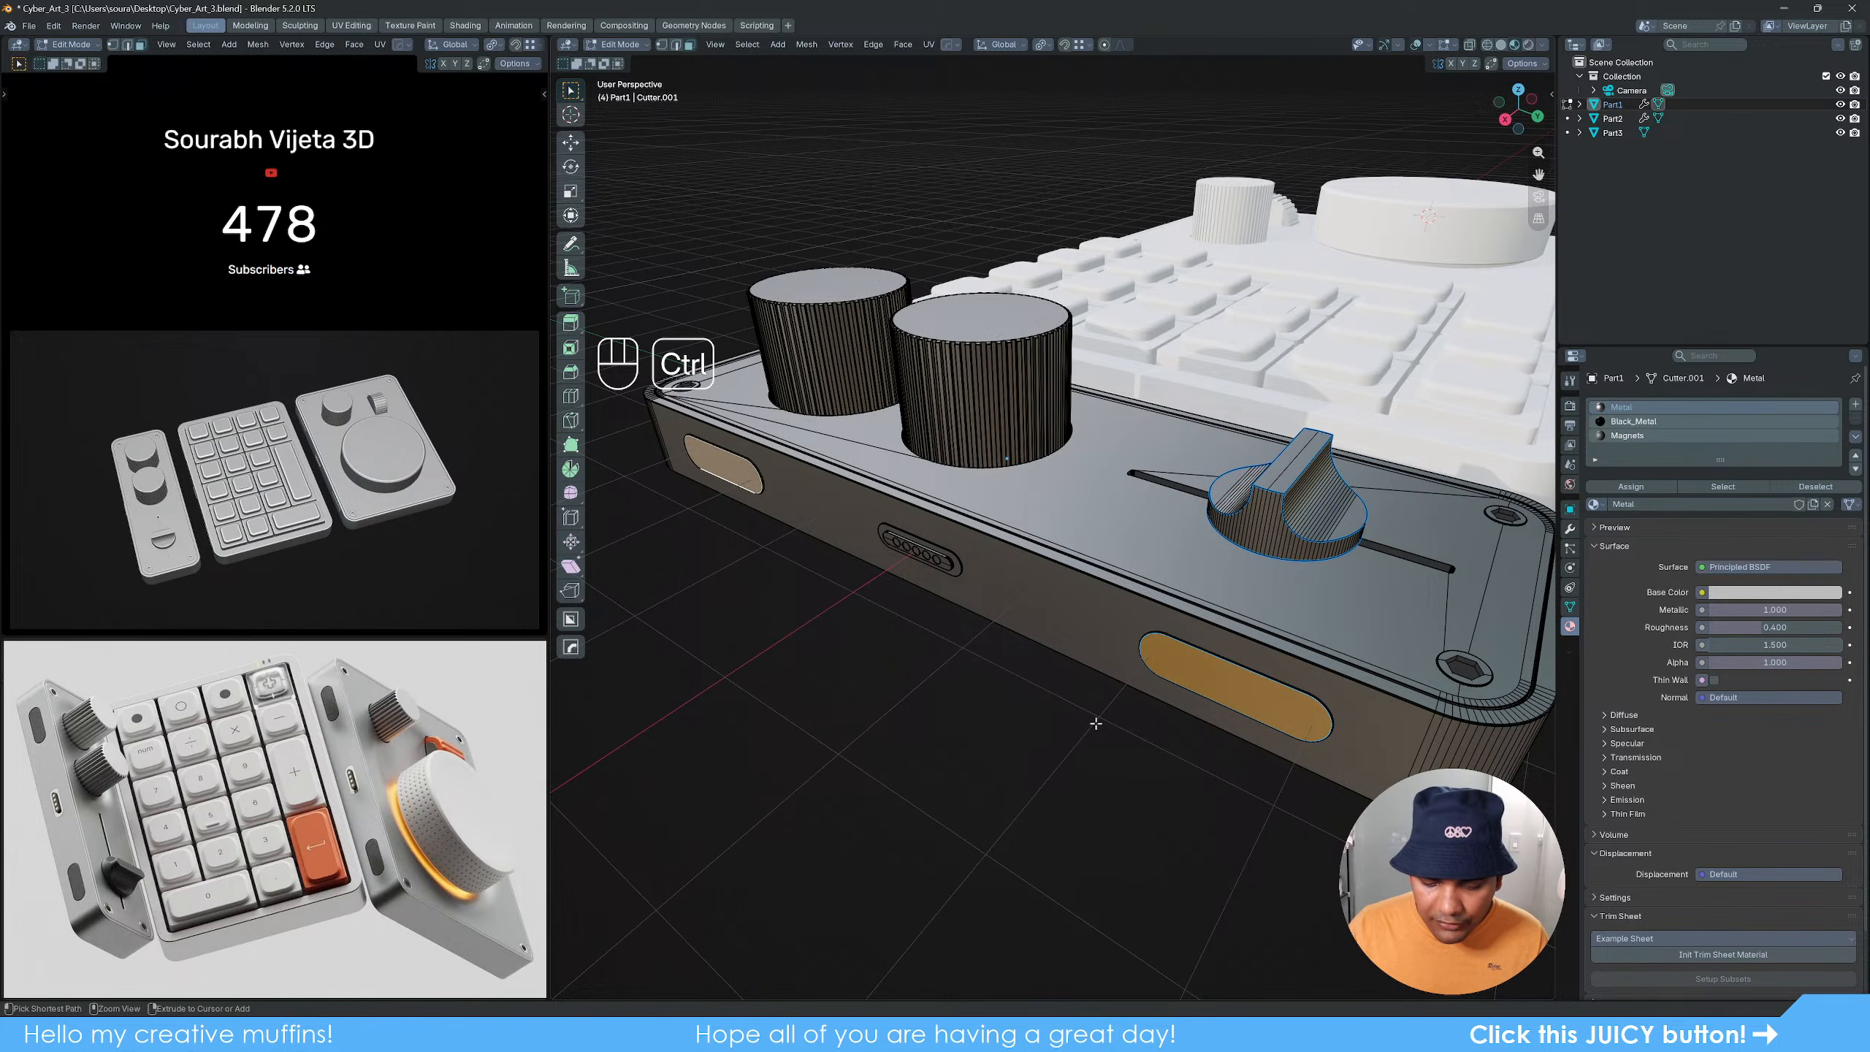
pyautogui.hotkey('ctrl', 'l')
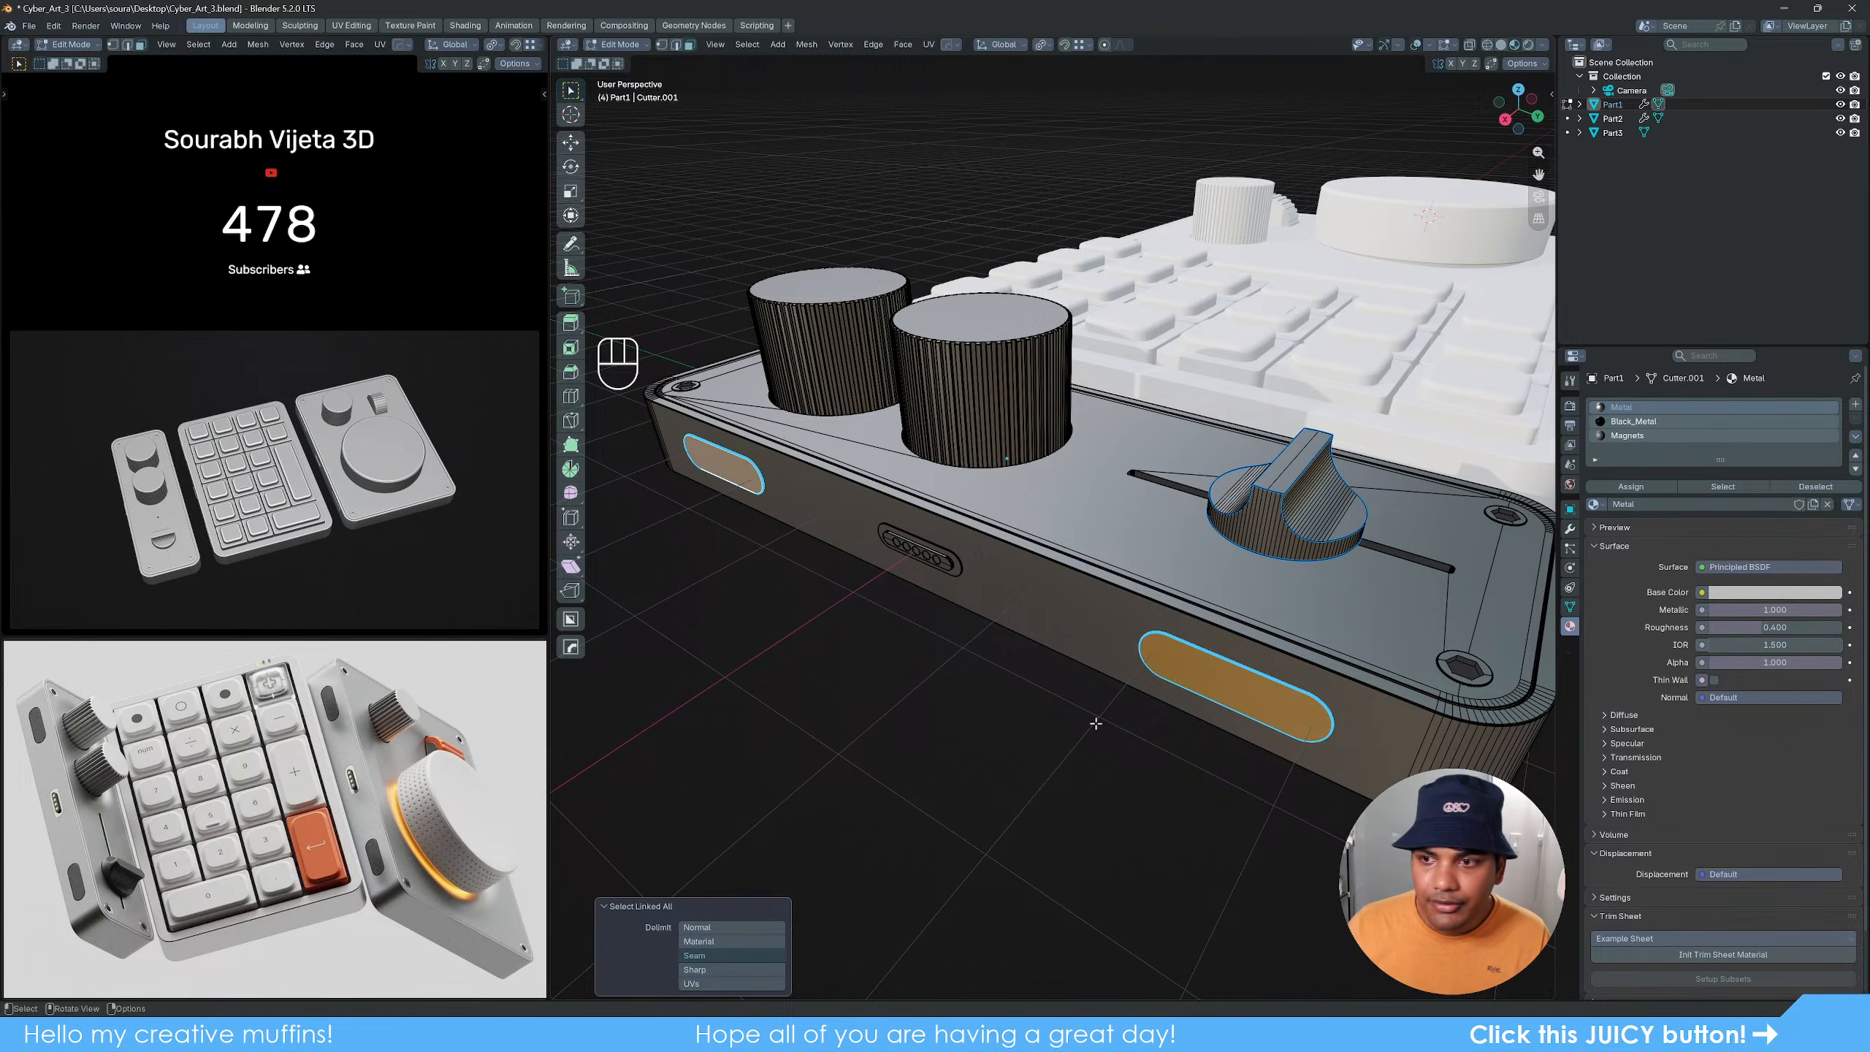
pyautogui.click(1642, 436)
pyautogui.click(1630, 487)
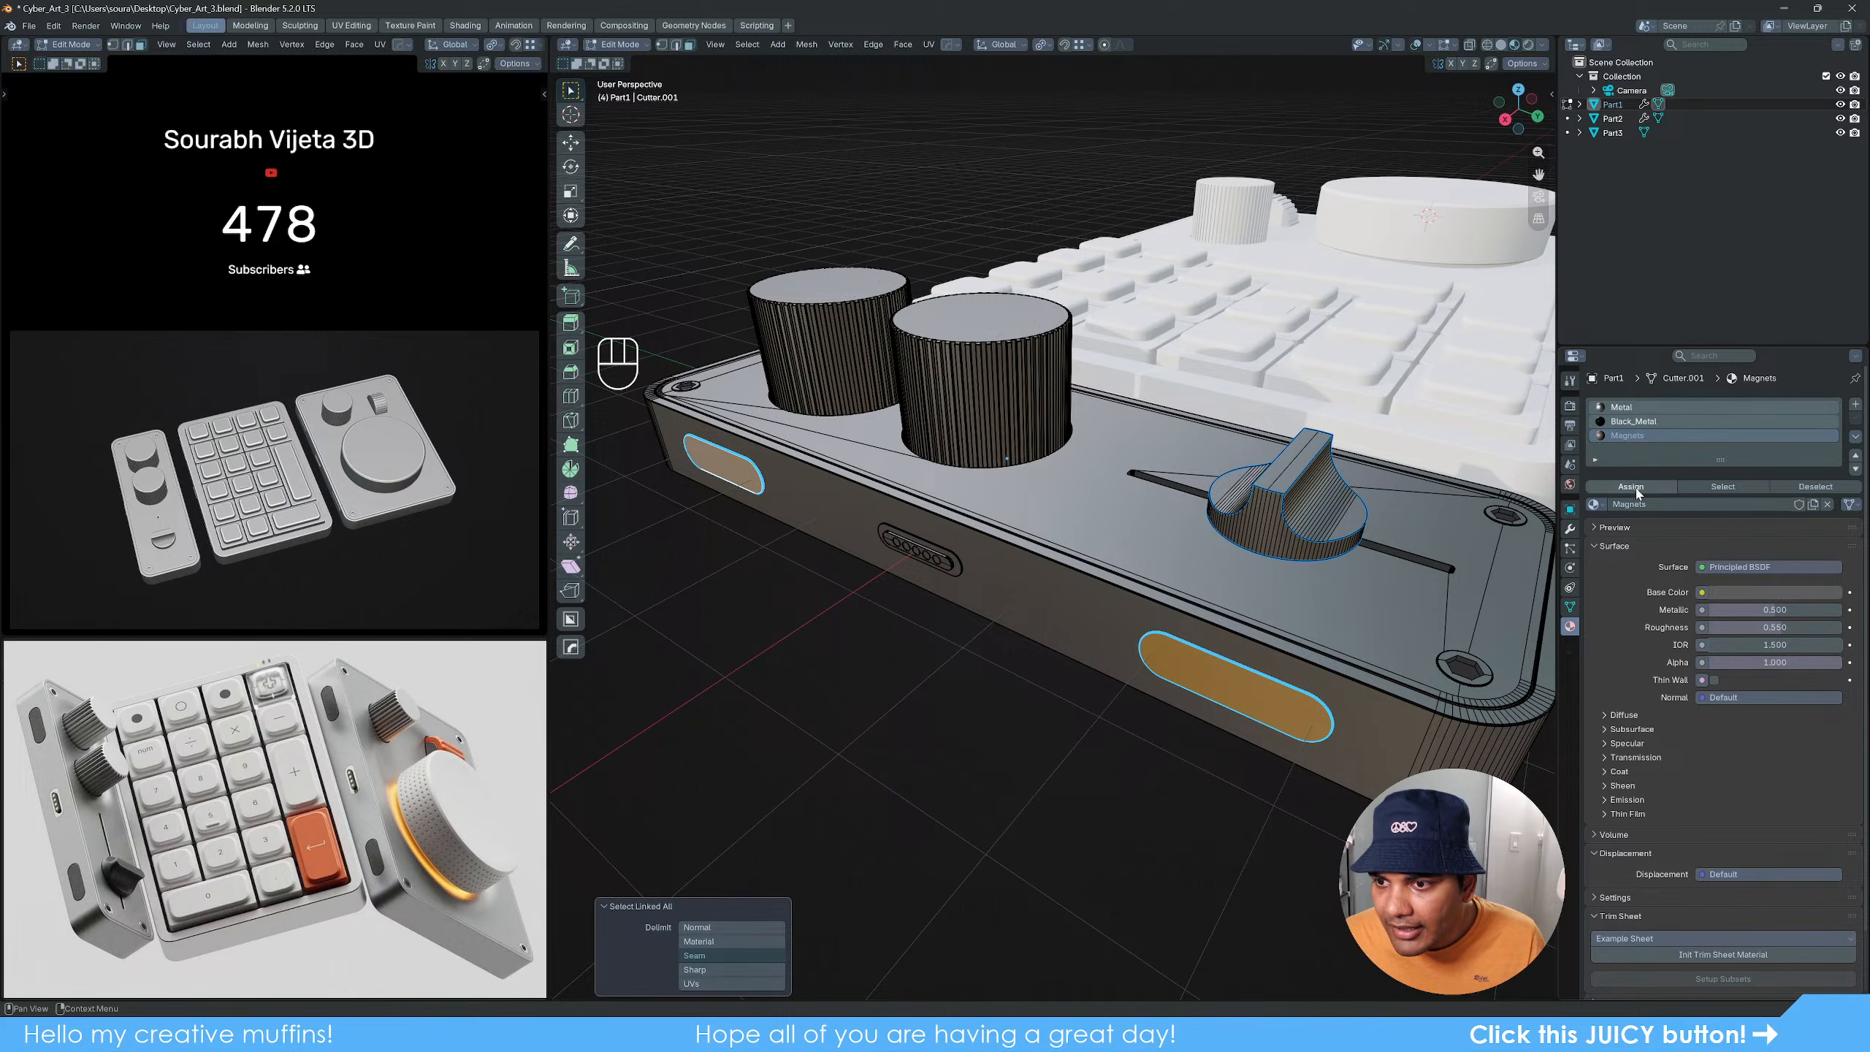
pyautogui.press('Tab')
pyautogui.moveTo(1041, 794); pyautogui.dragTo(1076, 715, button='middle')
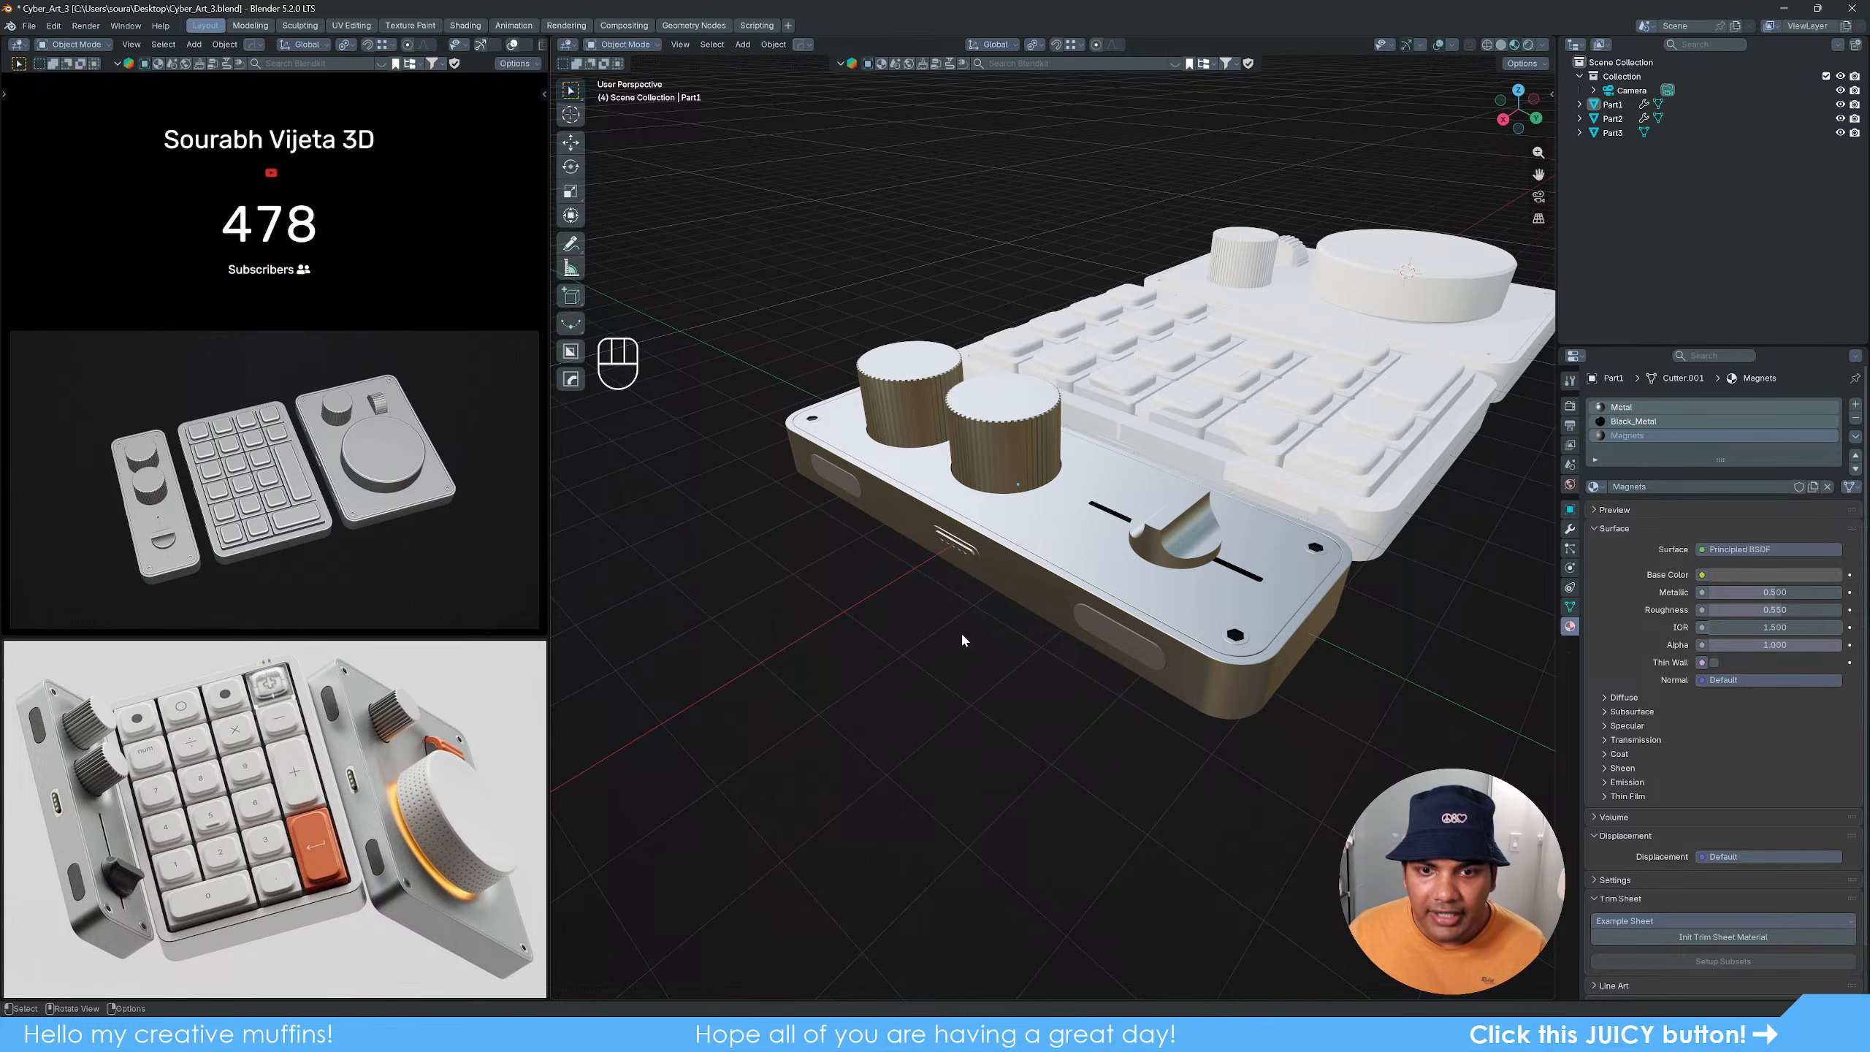
# Step: Add a fourth material slot to Part1 and name its new material Shiny
pyautogui.moveTo(964, 635); pyautogui.dragTo(1097, 591, button='middle')
pyautogui.scroll(10, 1098, 591)
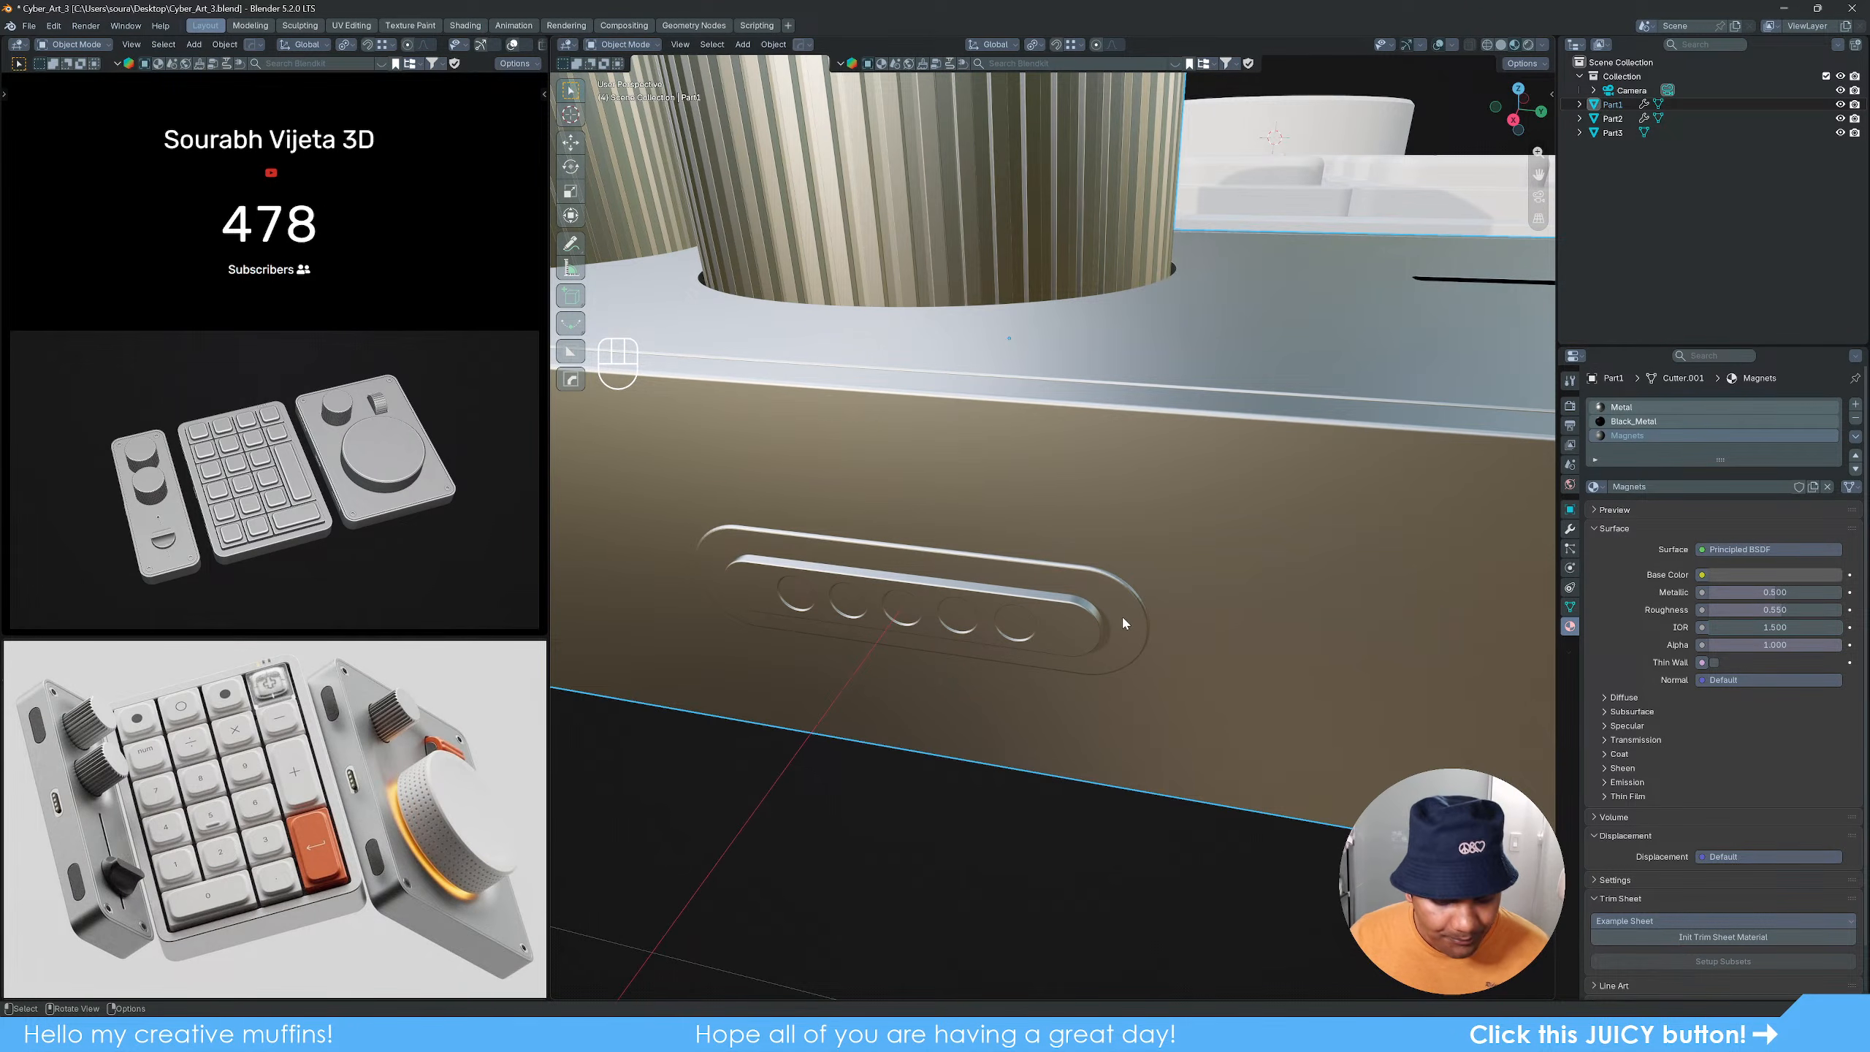
pyautogui.keyDown('shift'); pyautogui.moveTo(1122, 614); pyautogui.dragTo(1019, 581, button='middle'); pyautogui.keyUp('shift')
pyautogui.press('Tab')
pyautogui.press('Tab')
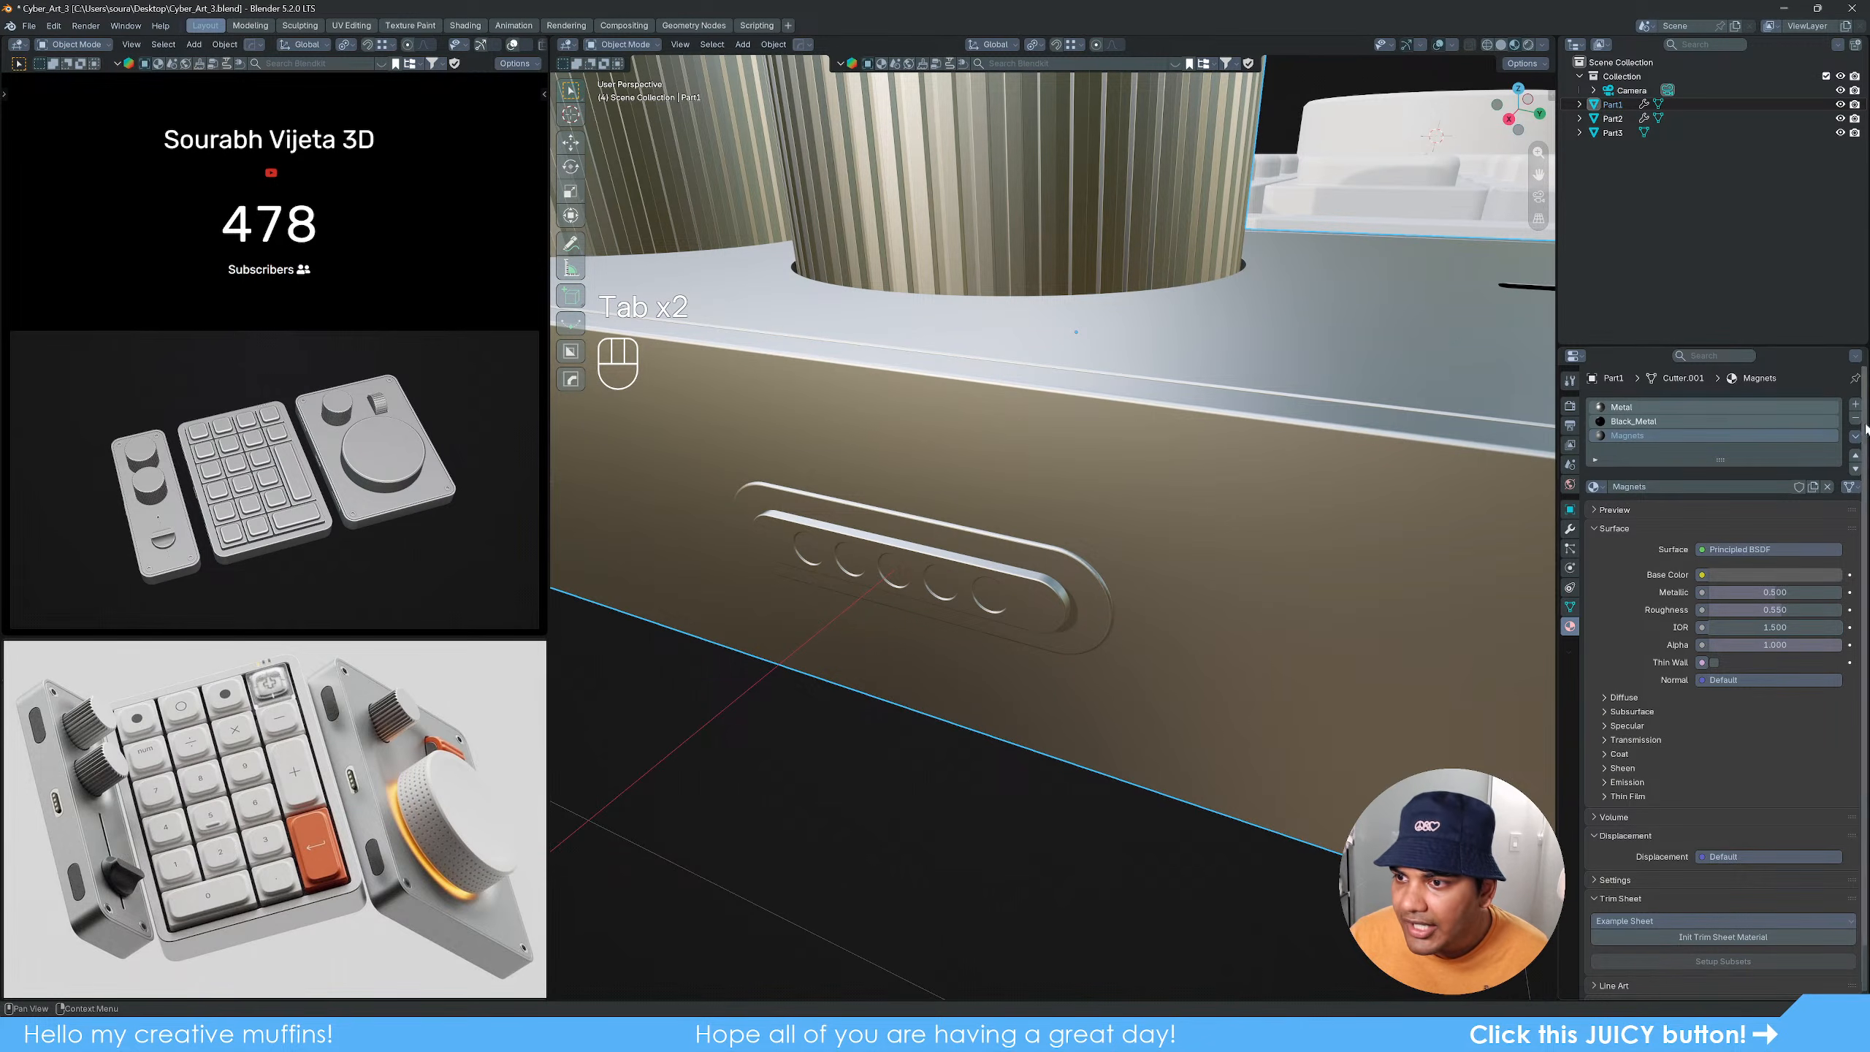
pyautogui.click(1856, 404)
pyautogui.click(1702, 486)
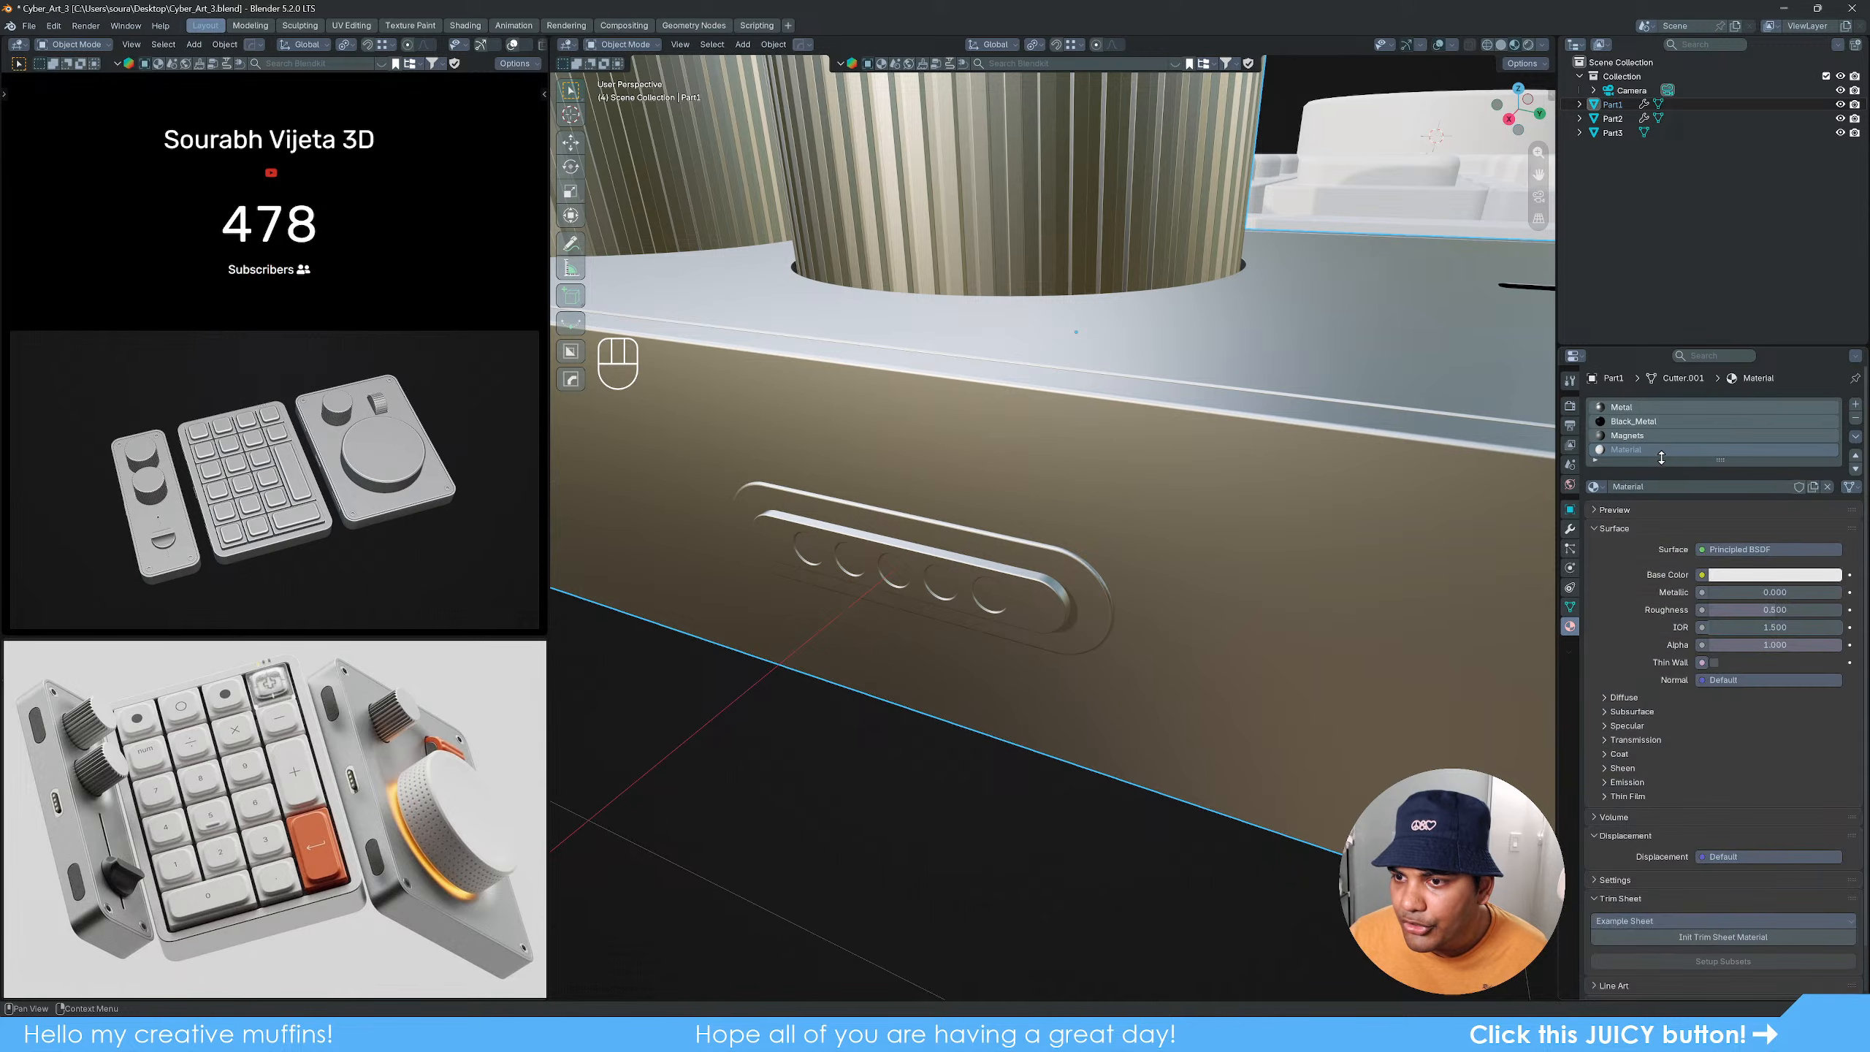
pyautogui.doubleClick(1650, 451)
pyautogui.press('BackSpace')
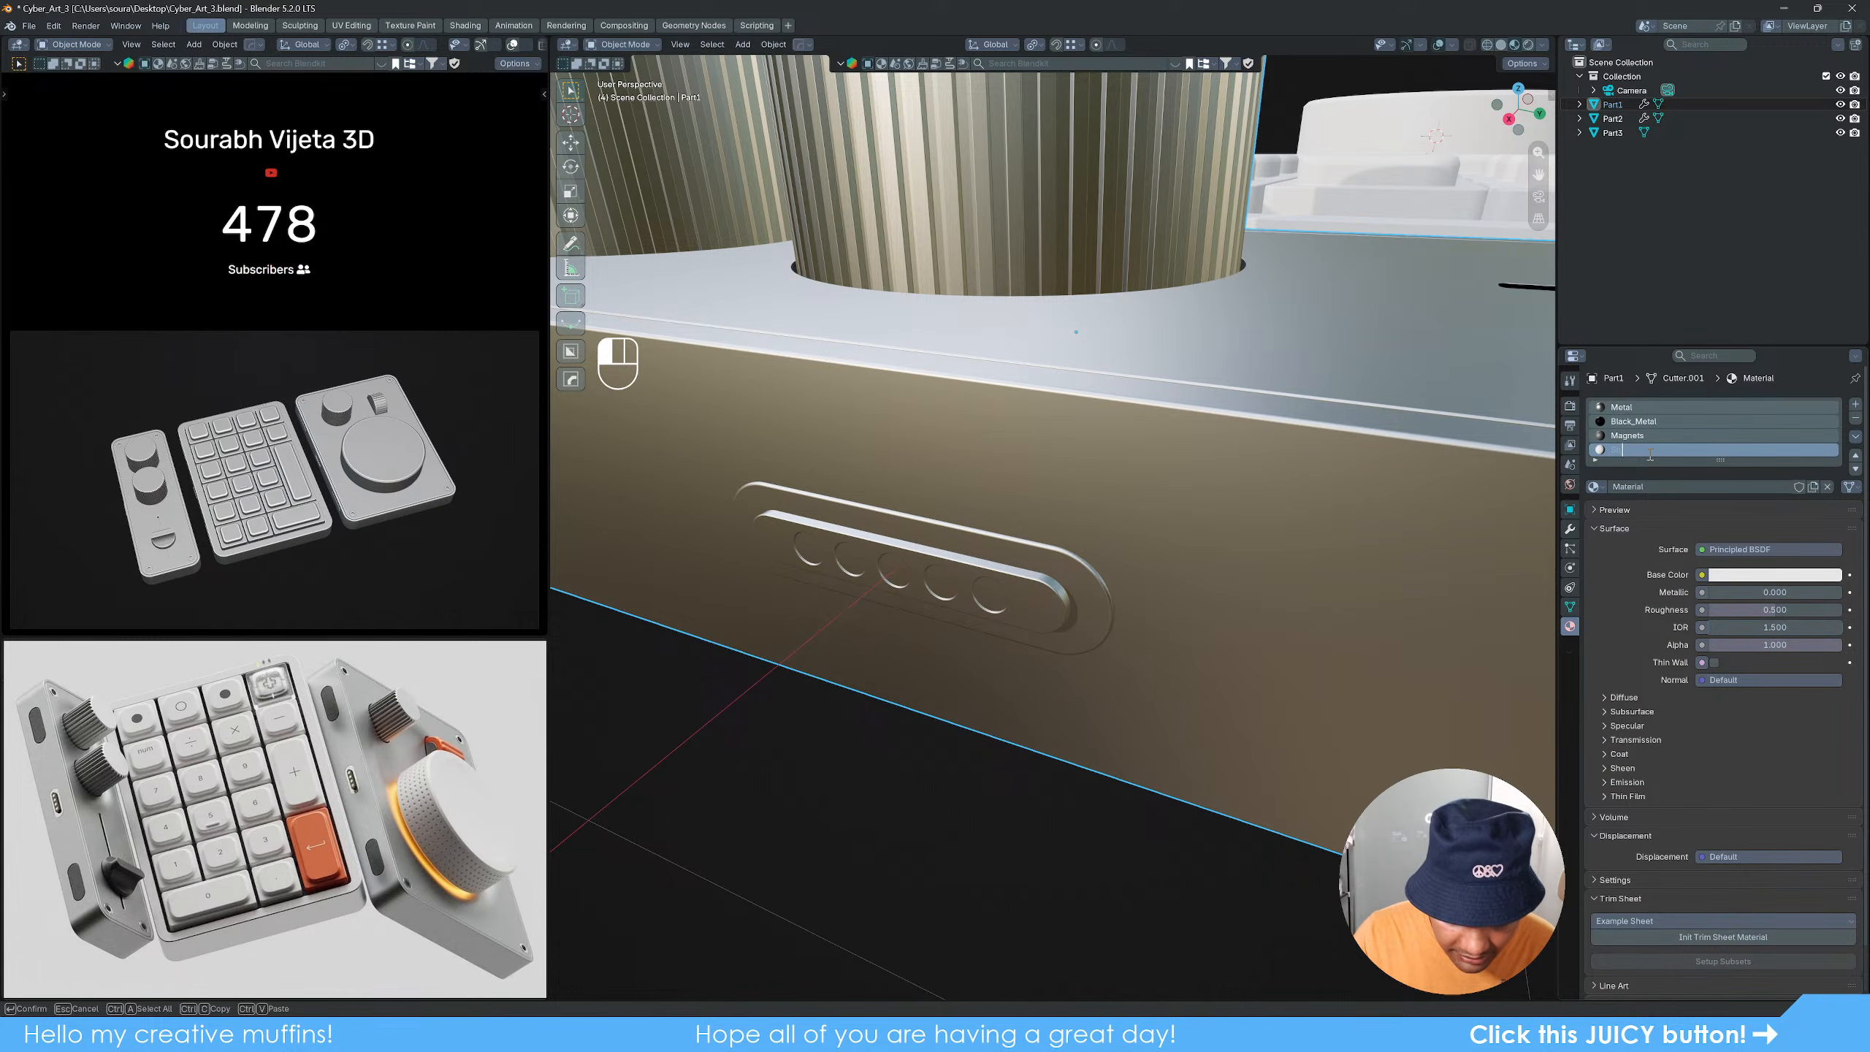
pyautogui.press('BackSpace')
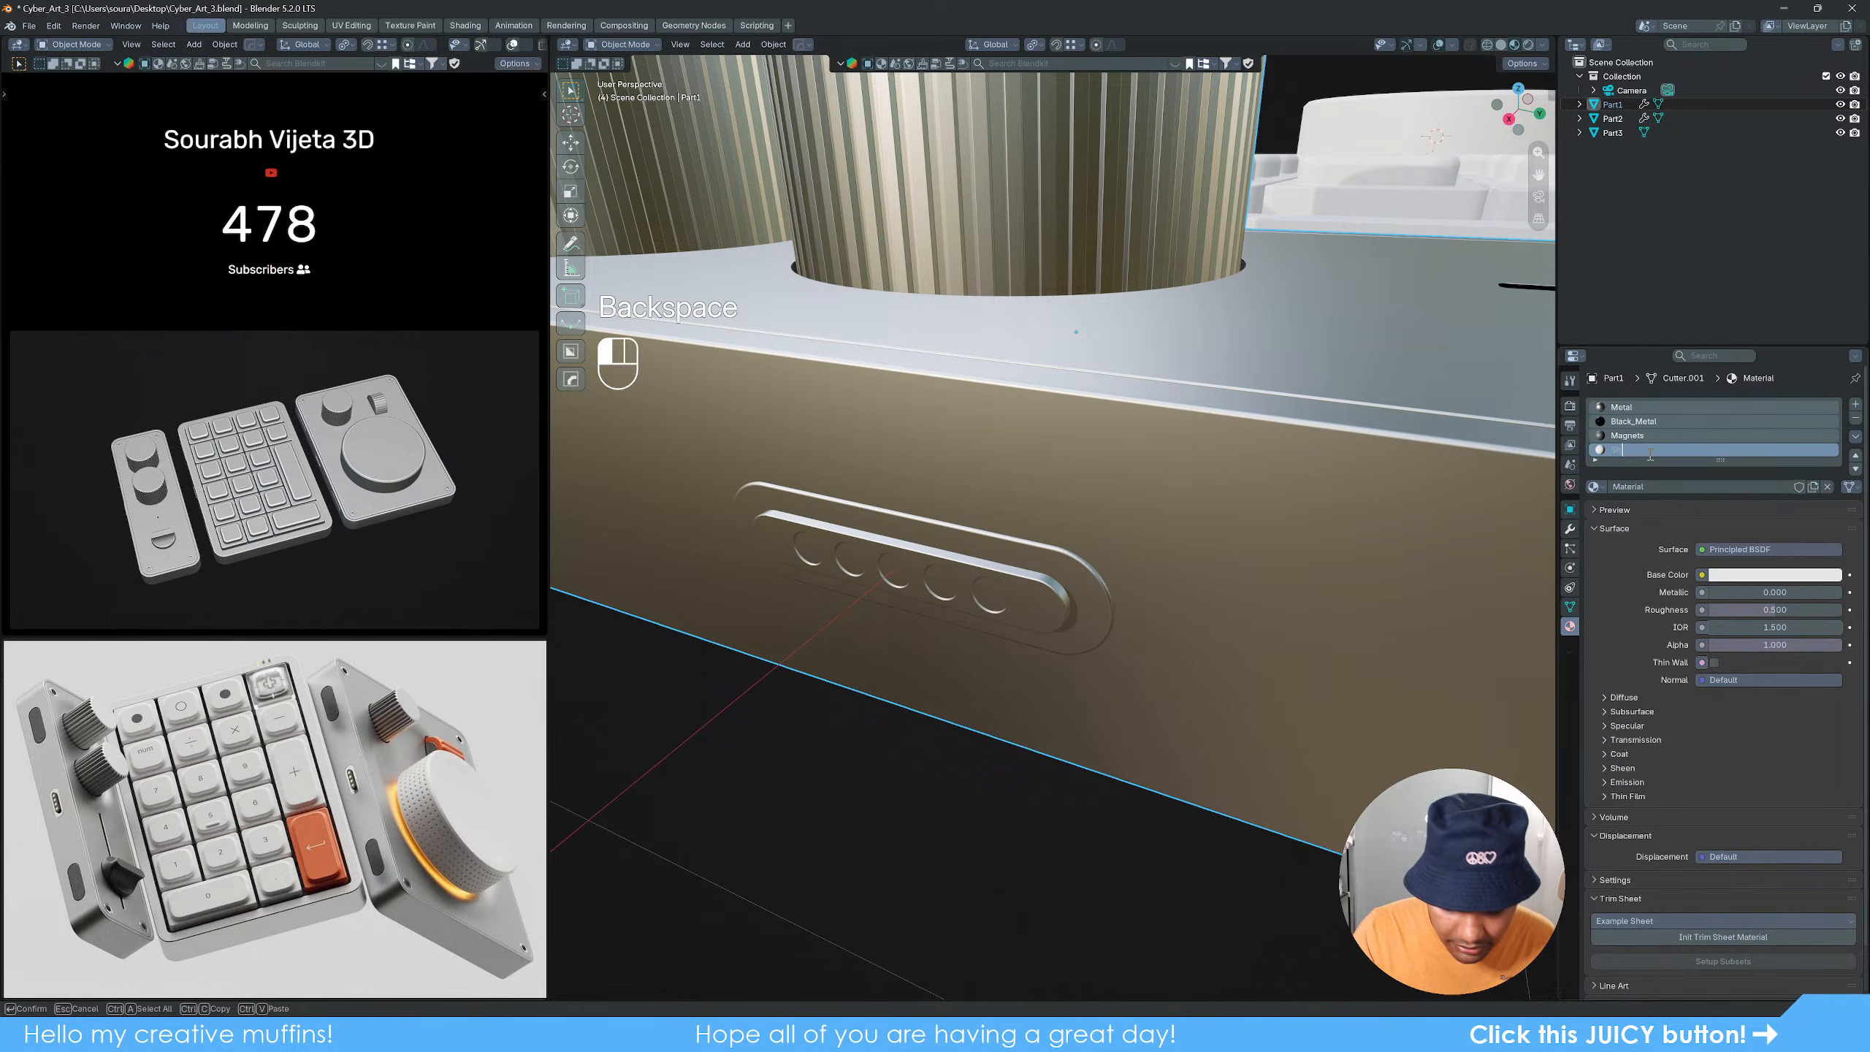
pyautogui.press('Return')
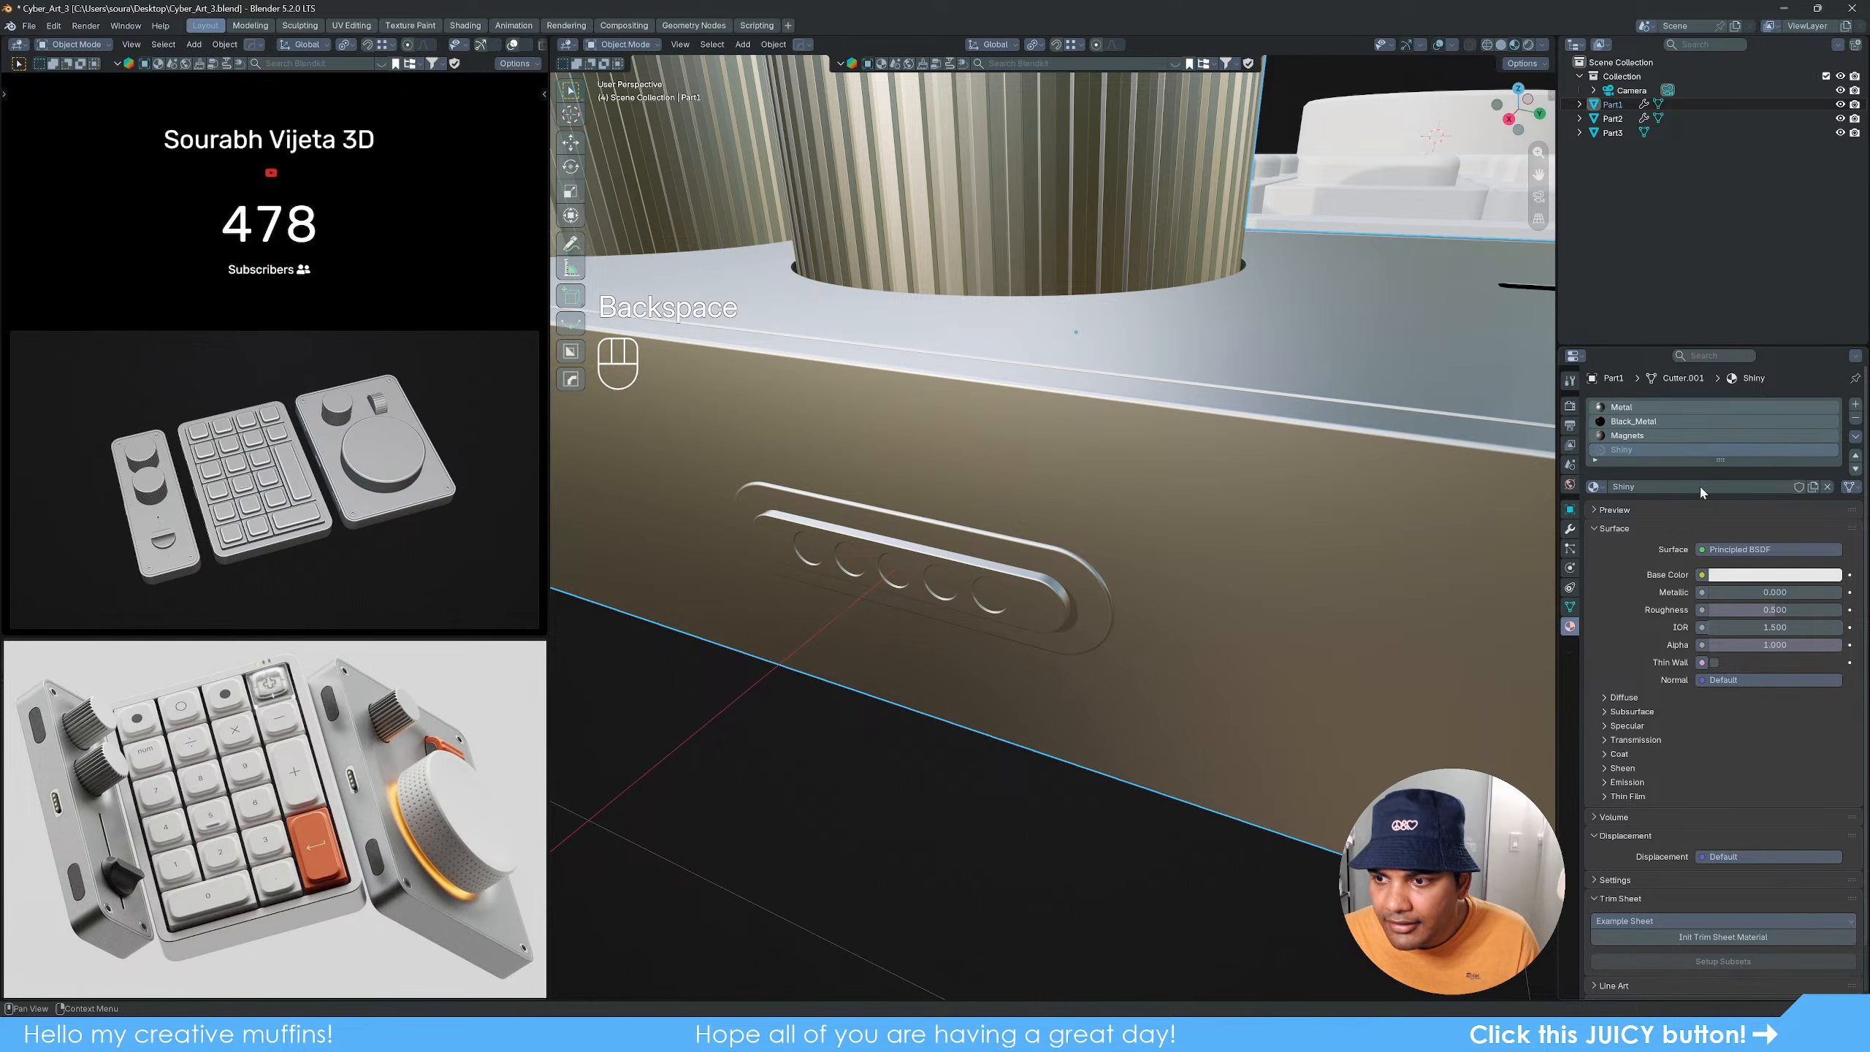
# Step: Set the Shiny material's metallic value to 1.0 and its roughness to 0.15
pyautogui.moveTo(1766, 591)
pyautogui.mouseDown()
pyautogui.moveTo(1841, 592)
pyautogui.moveTo(1738, 611)
pyautogui.mouseUp()
pyautogui.click(1738, 611)
pyautogui.write('.15')
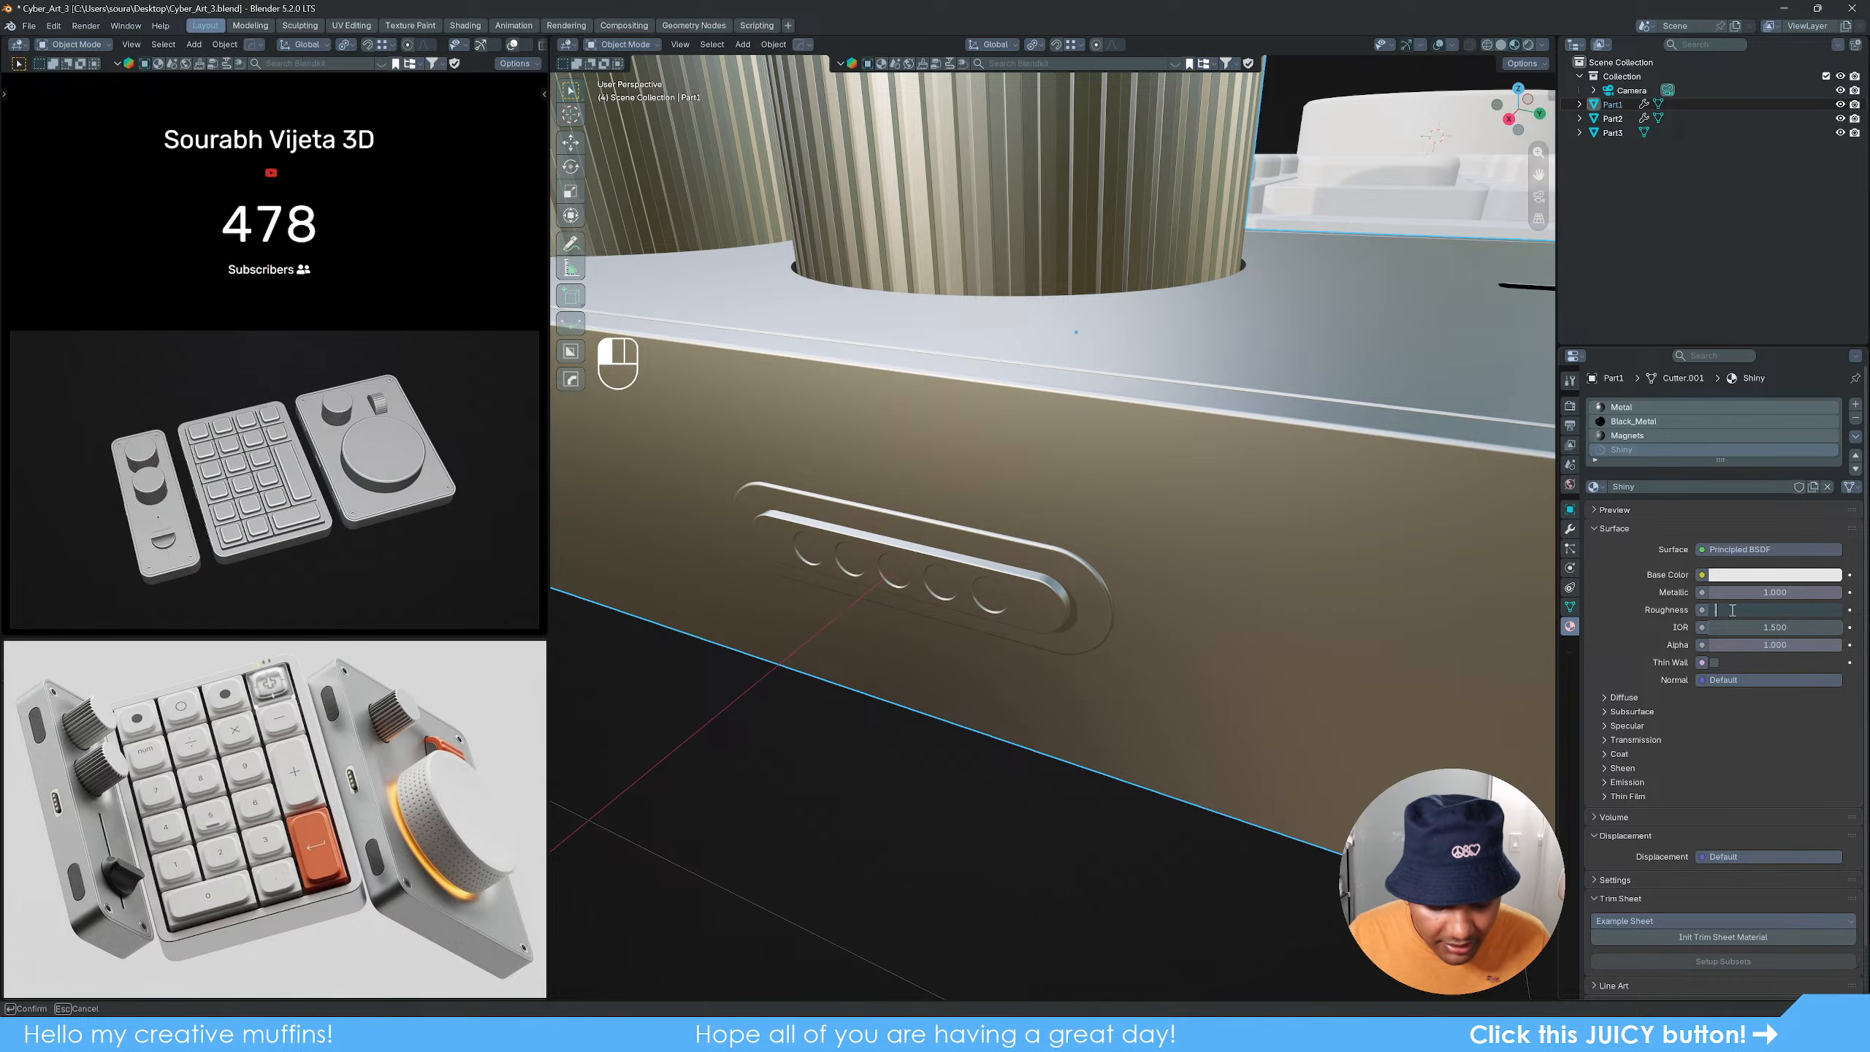
pyautogui.press('Return')
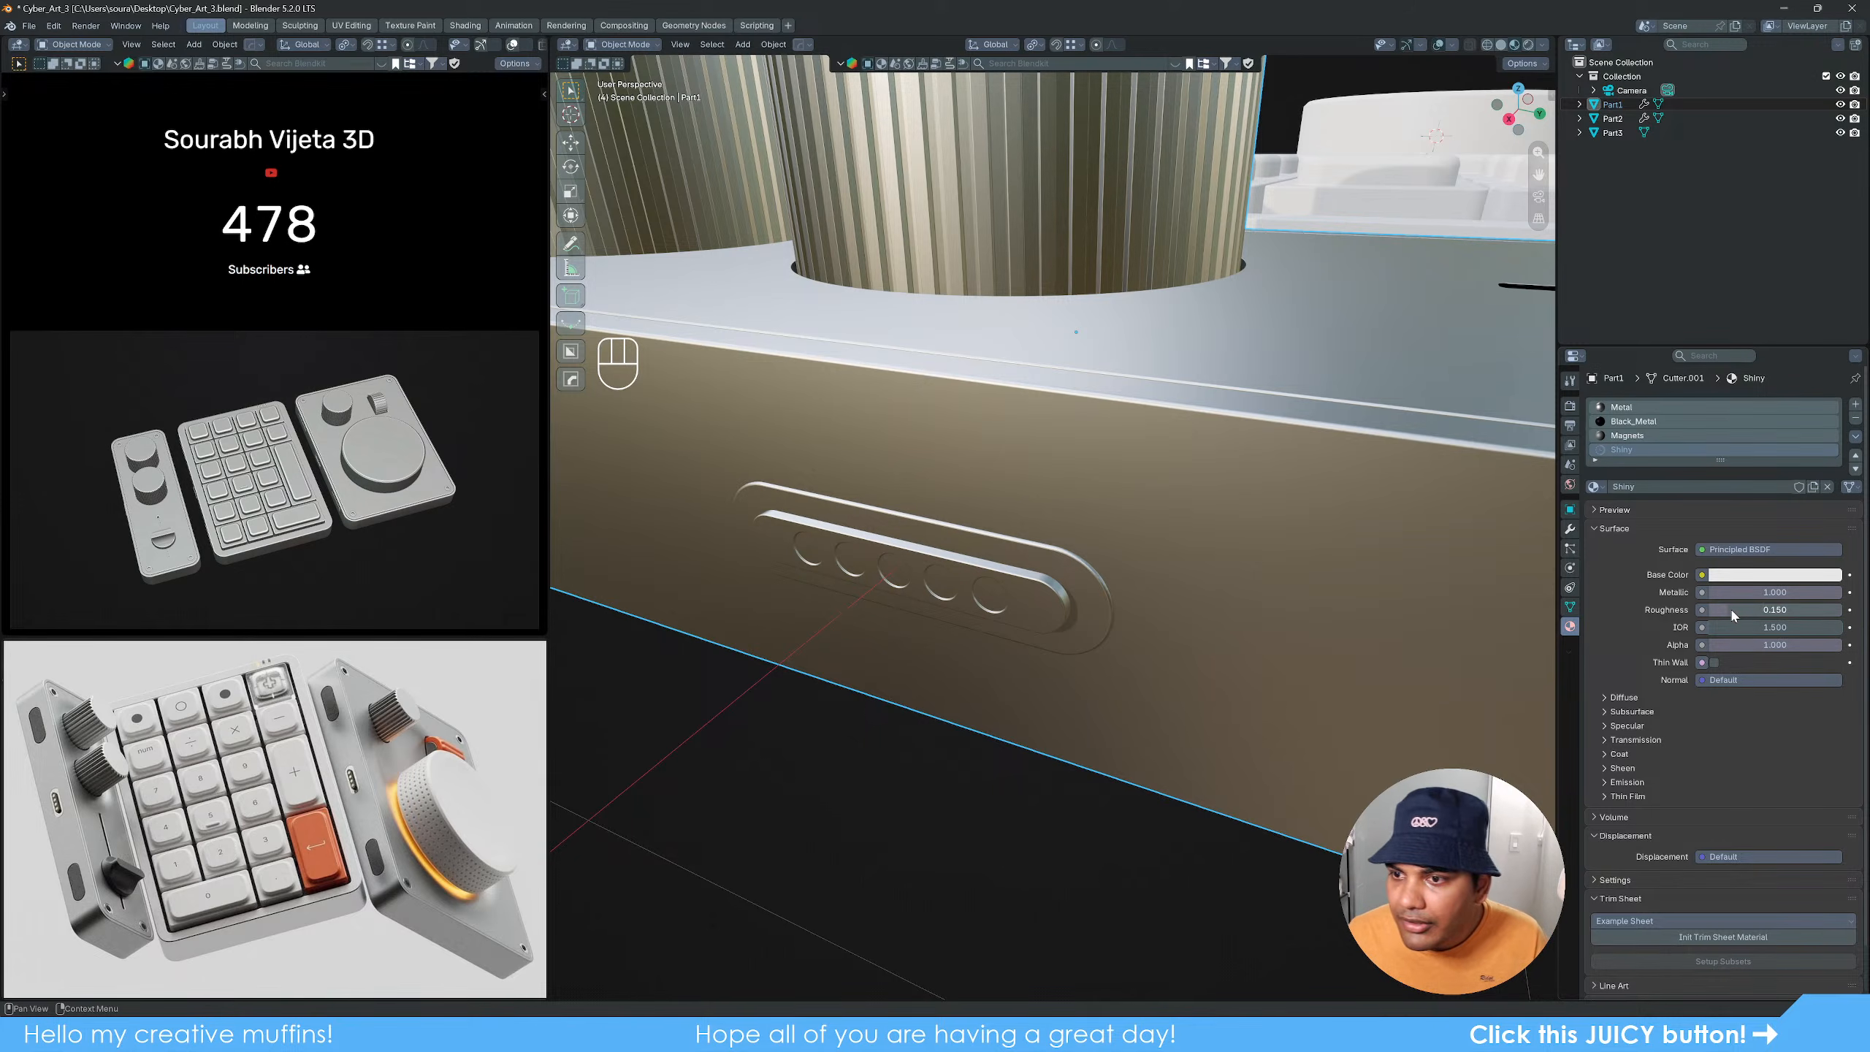
pyautogui.click(1777, 577)
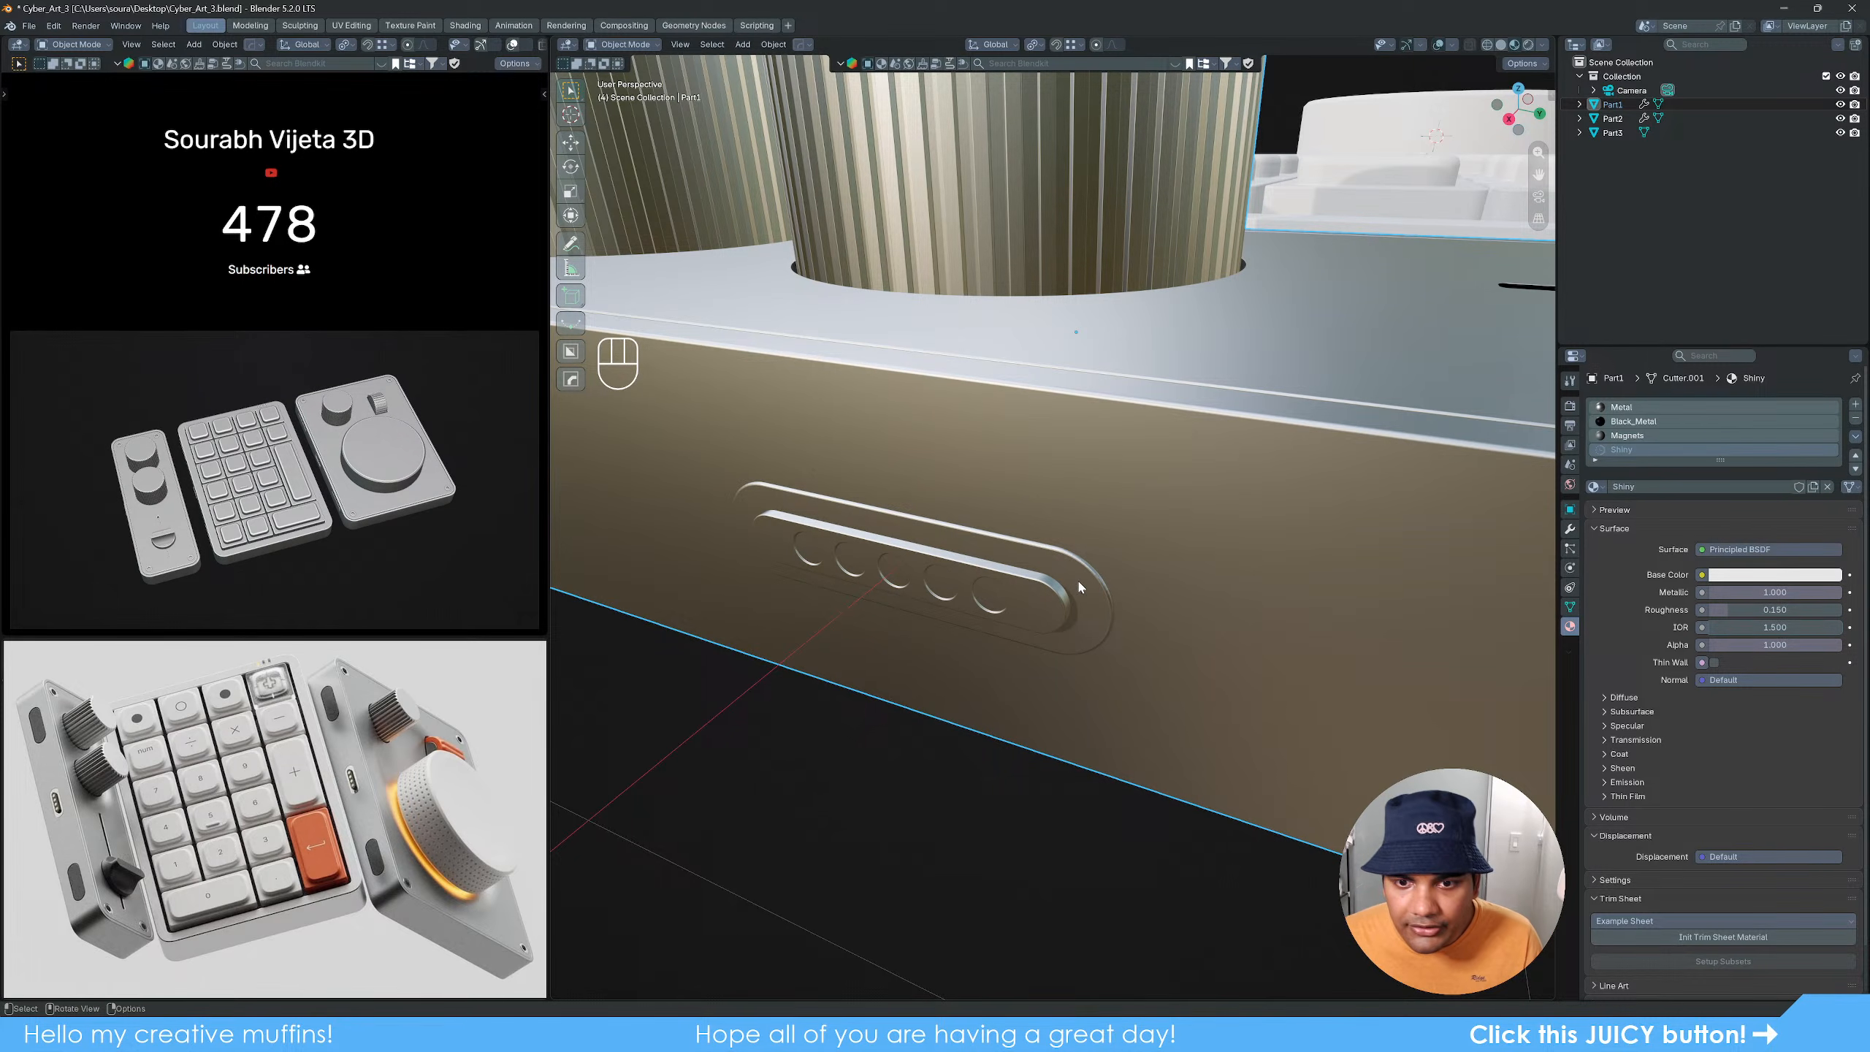
# Step: Select the outer pill-shaped rim of the side connector up to its seams and assign it the Shiny material
pyautogui.press('Tab')
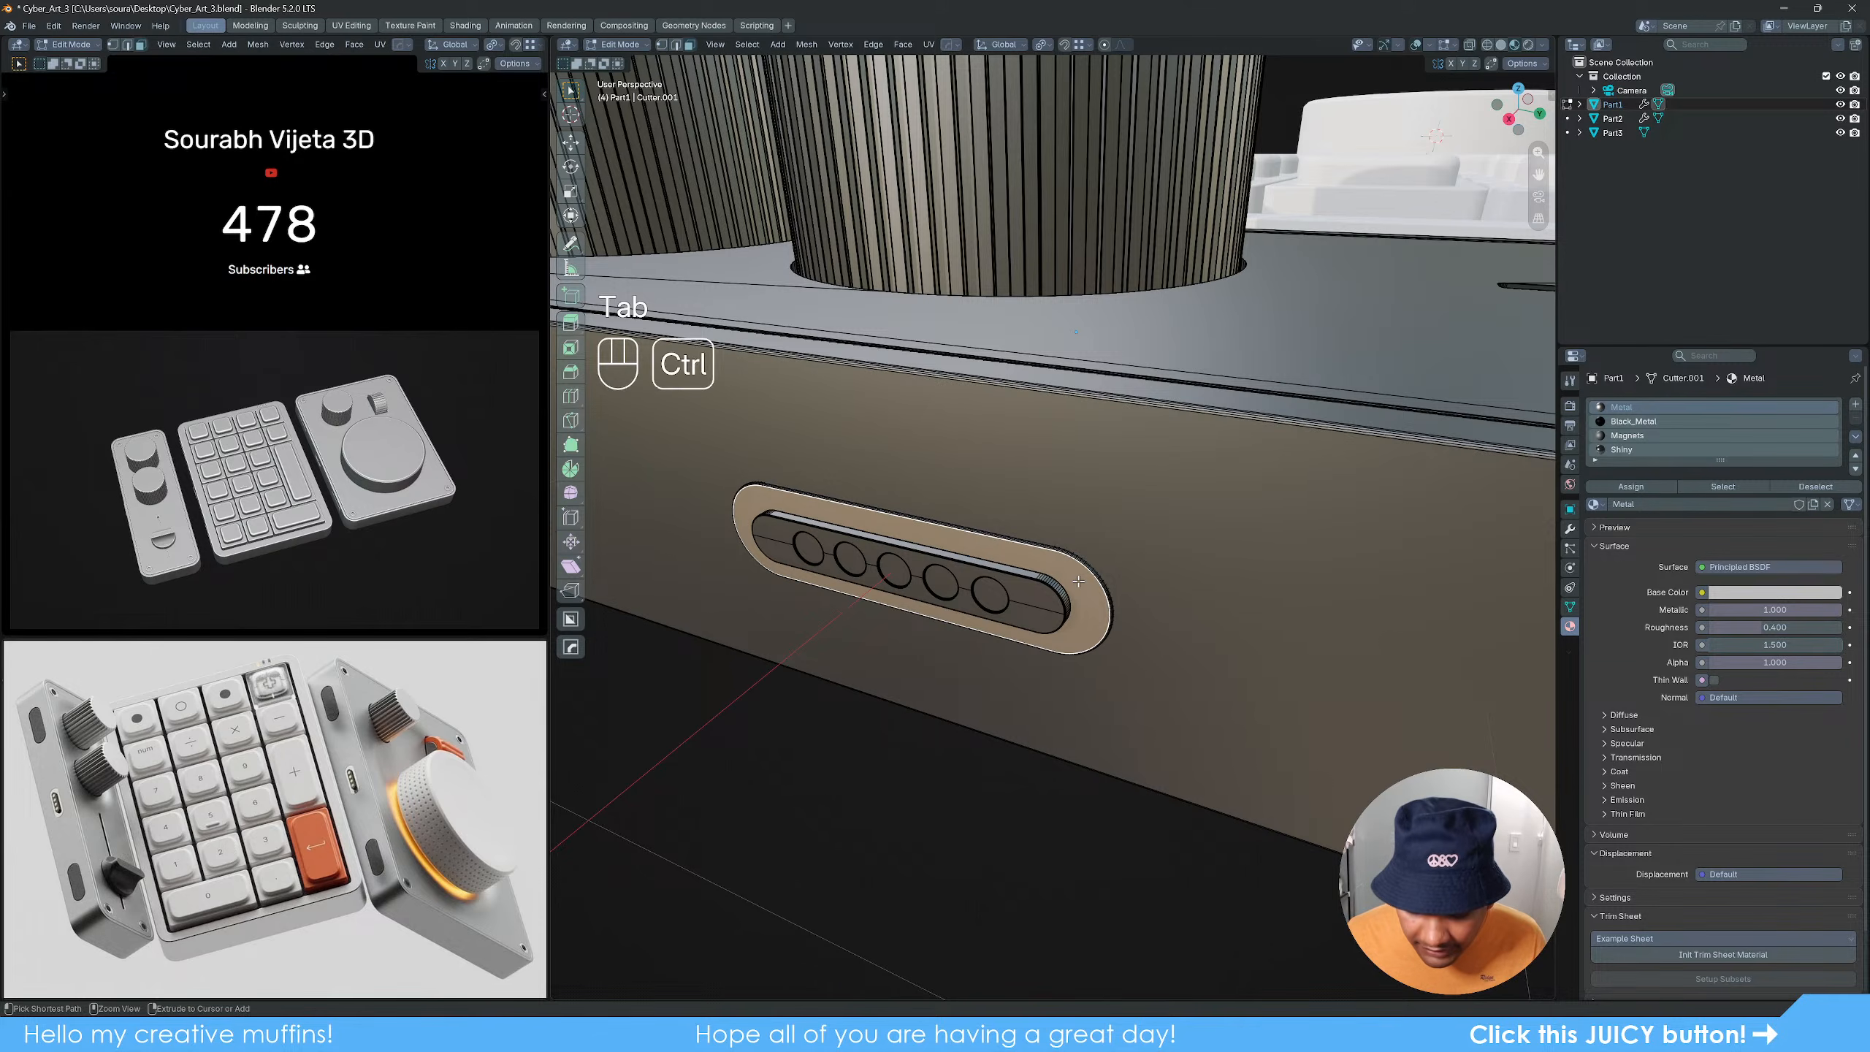
pyautogui.hotkey('ctrl', 'l')
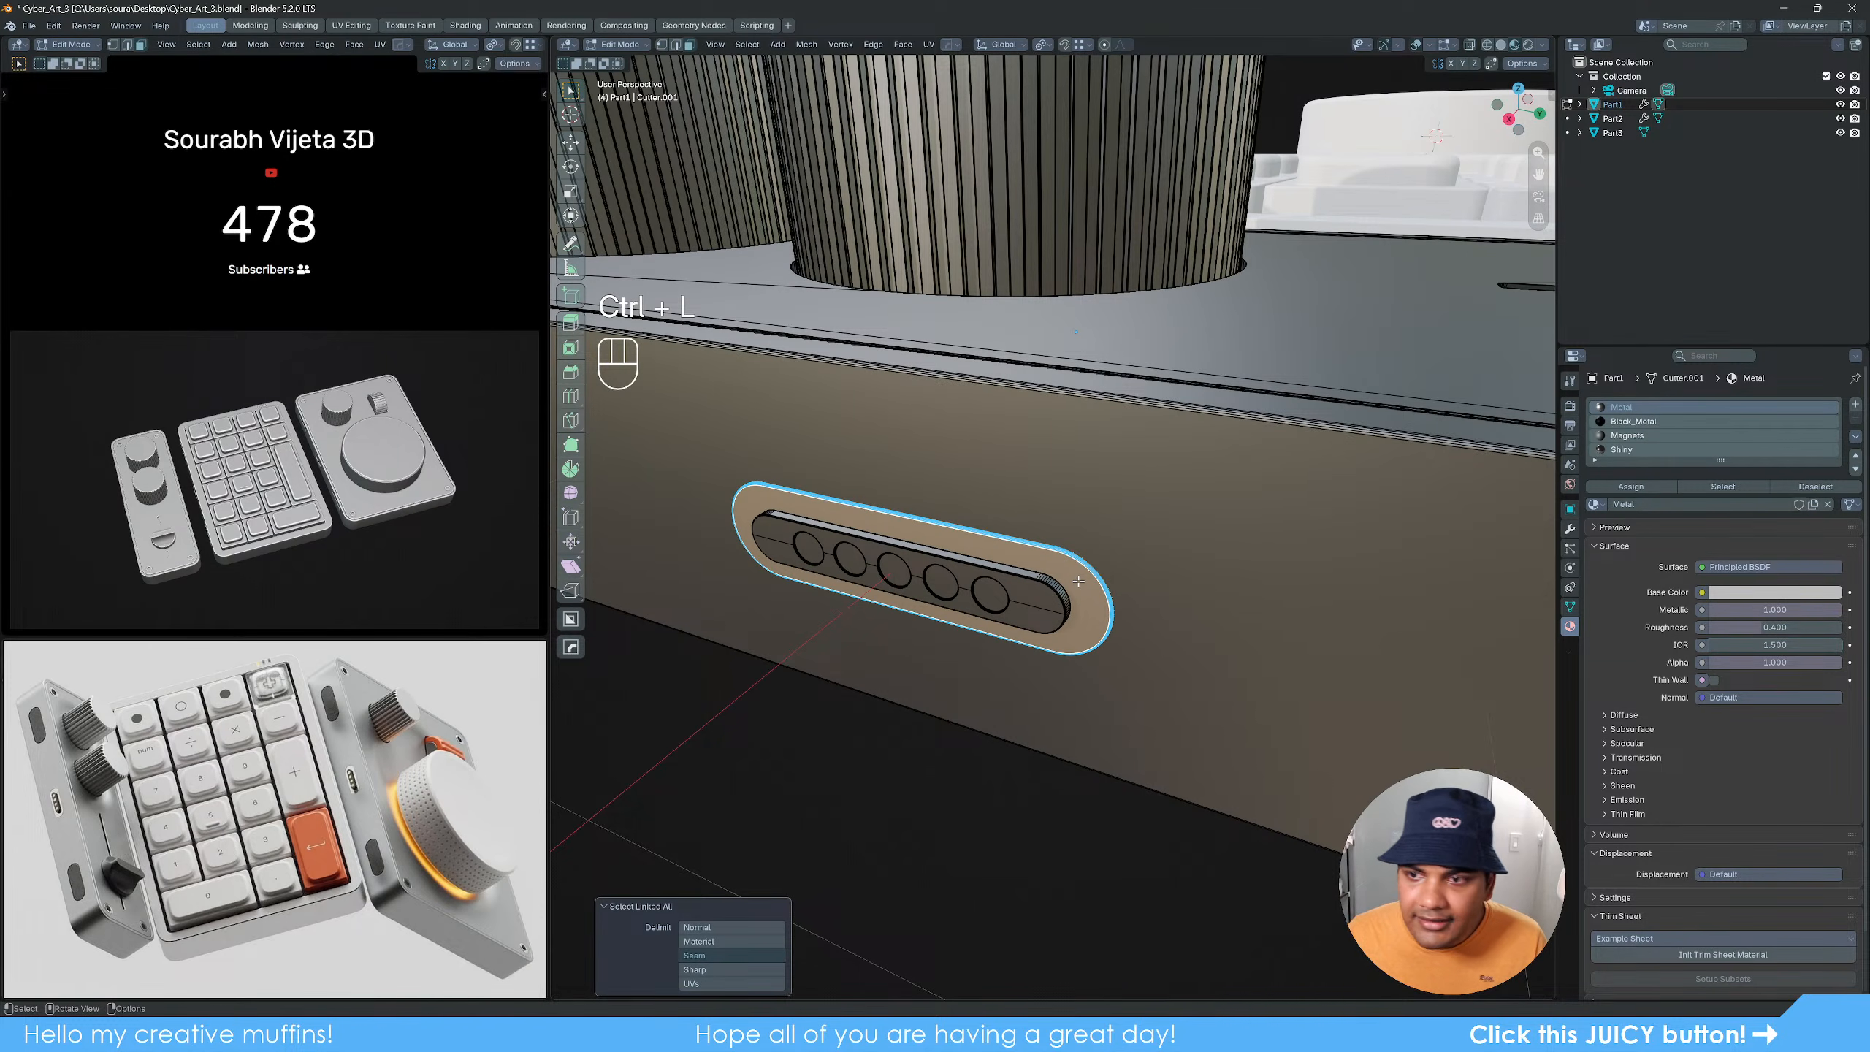
pyautogui.click(1622, 449)
pyautogui.click(1630, 486)
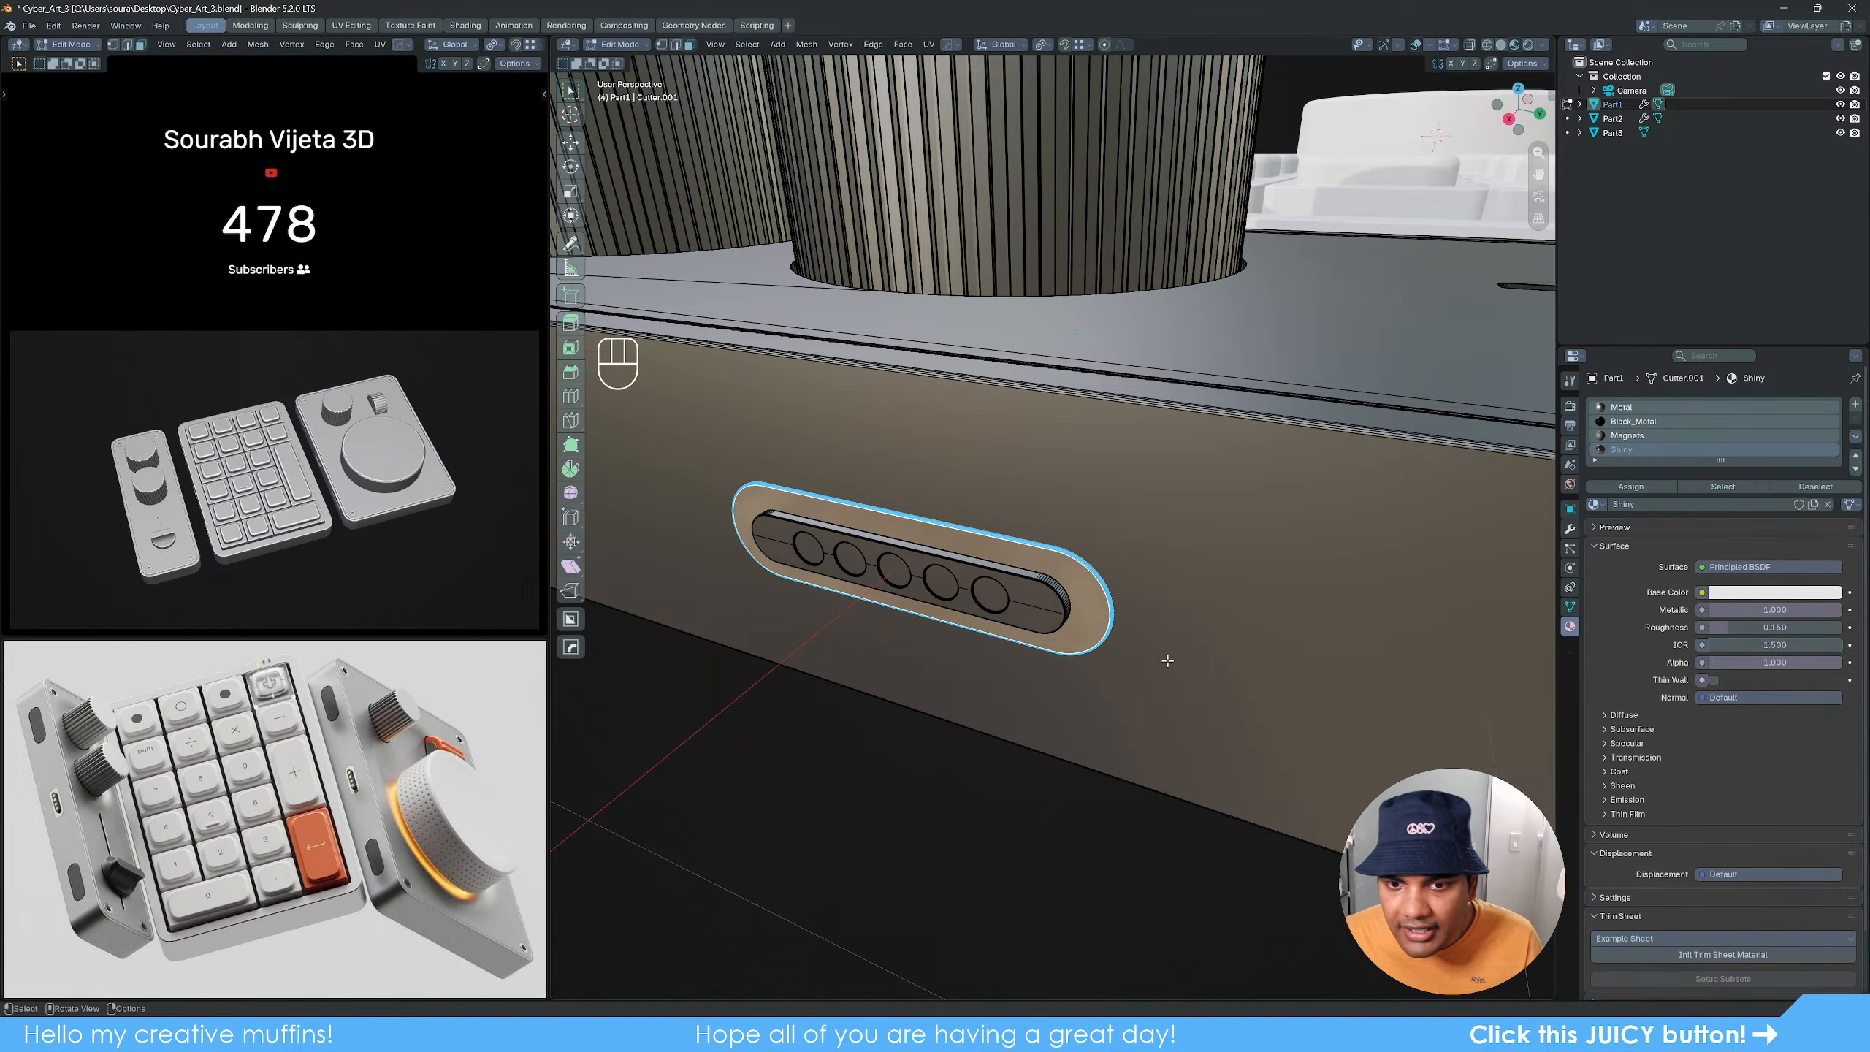
pyautogui.press('Tab')
pyautogui.moveTo(1094, 723)
pyautogui.mouseDown(button='middle')
pyautogui.moveTo(1148, 698)
pyautogui.moveTo(1106, 722)
pyautogui.mouseUp(button='middle')
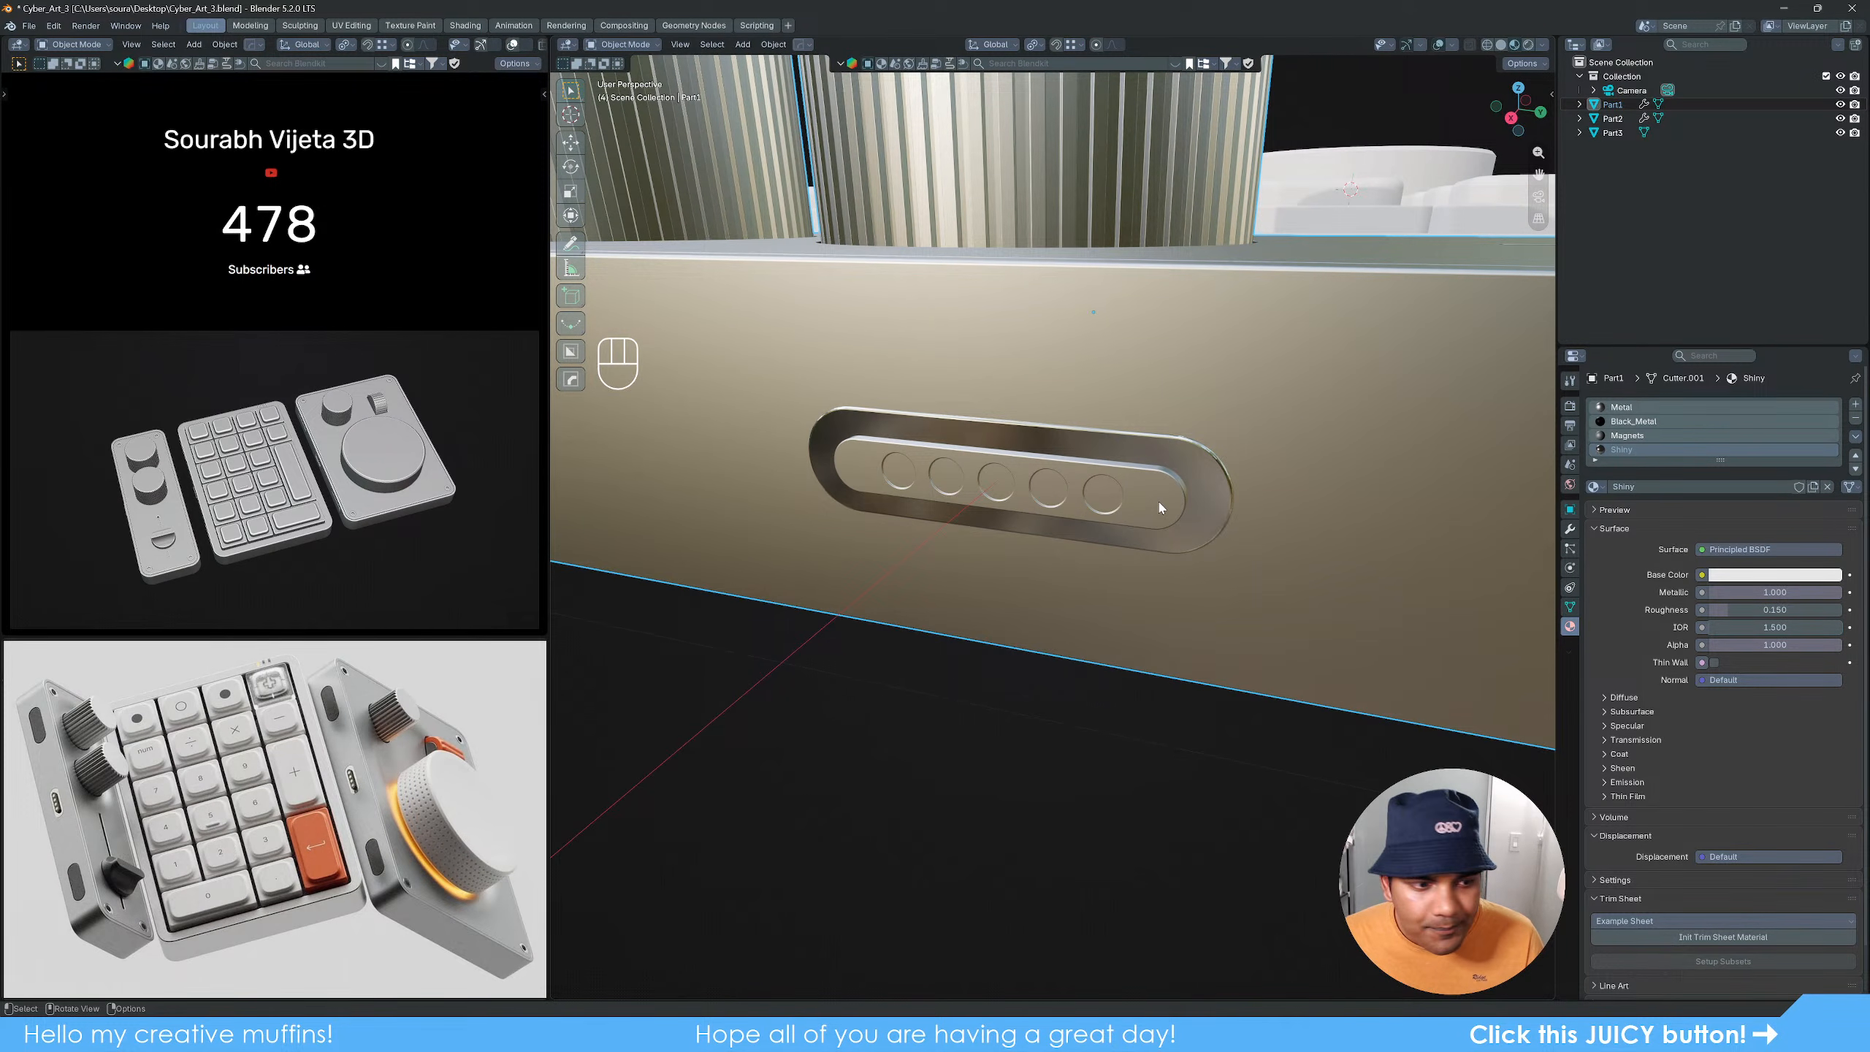
# Step: Select the seam-linked inner faces of the side connector and assign them the Black_Metal material
pyautogui.press('Tab')
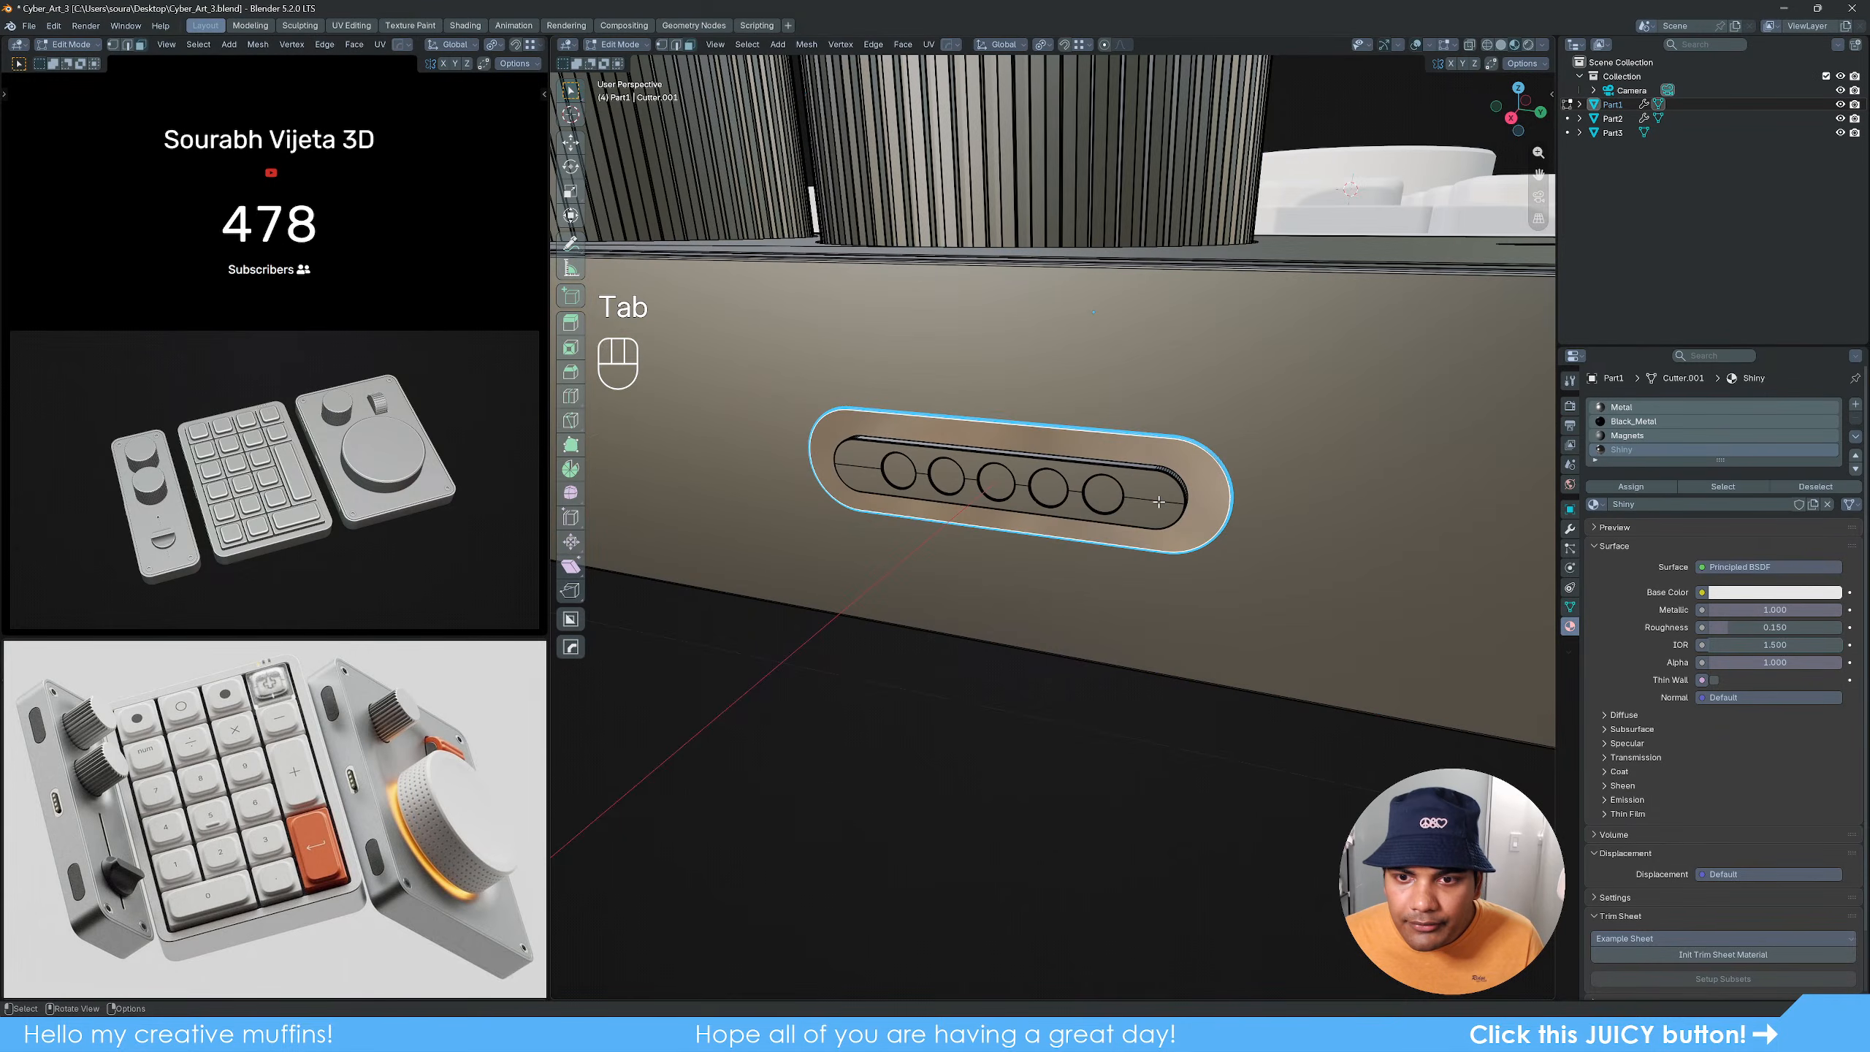
pyautogui.click(1158, 503)
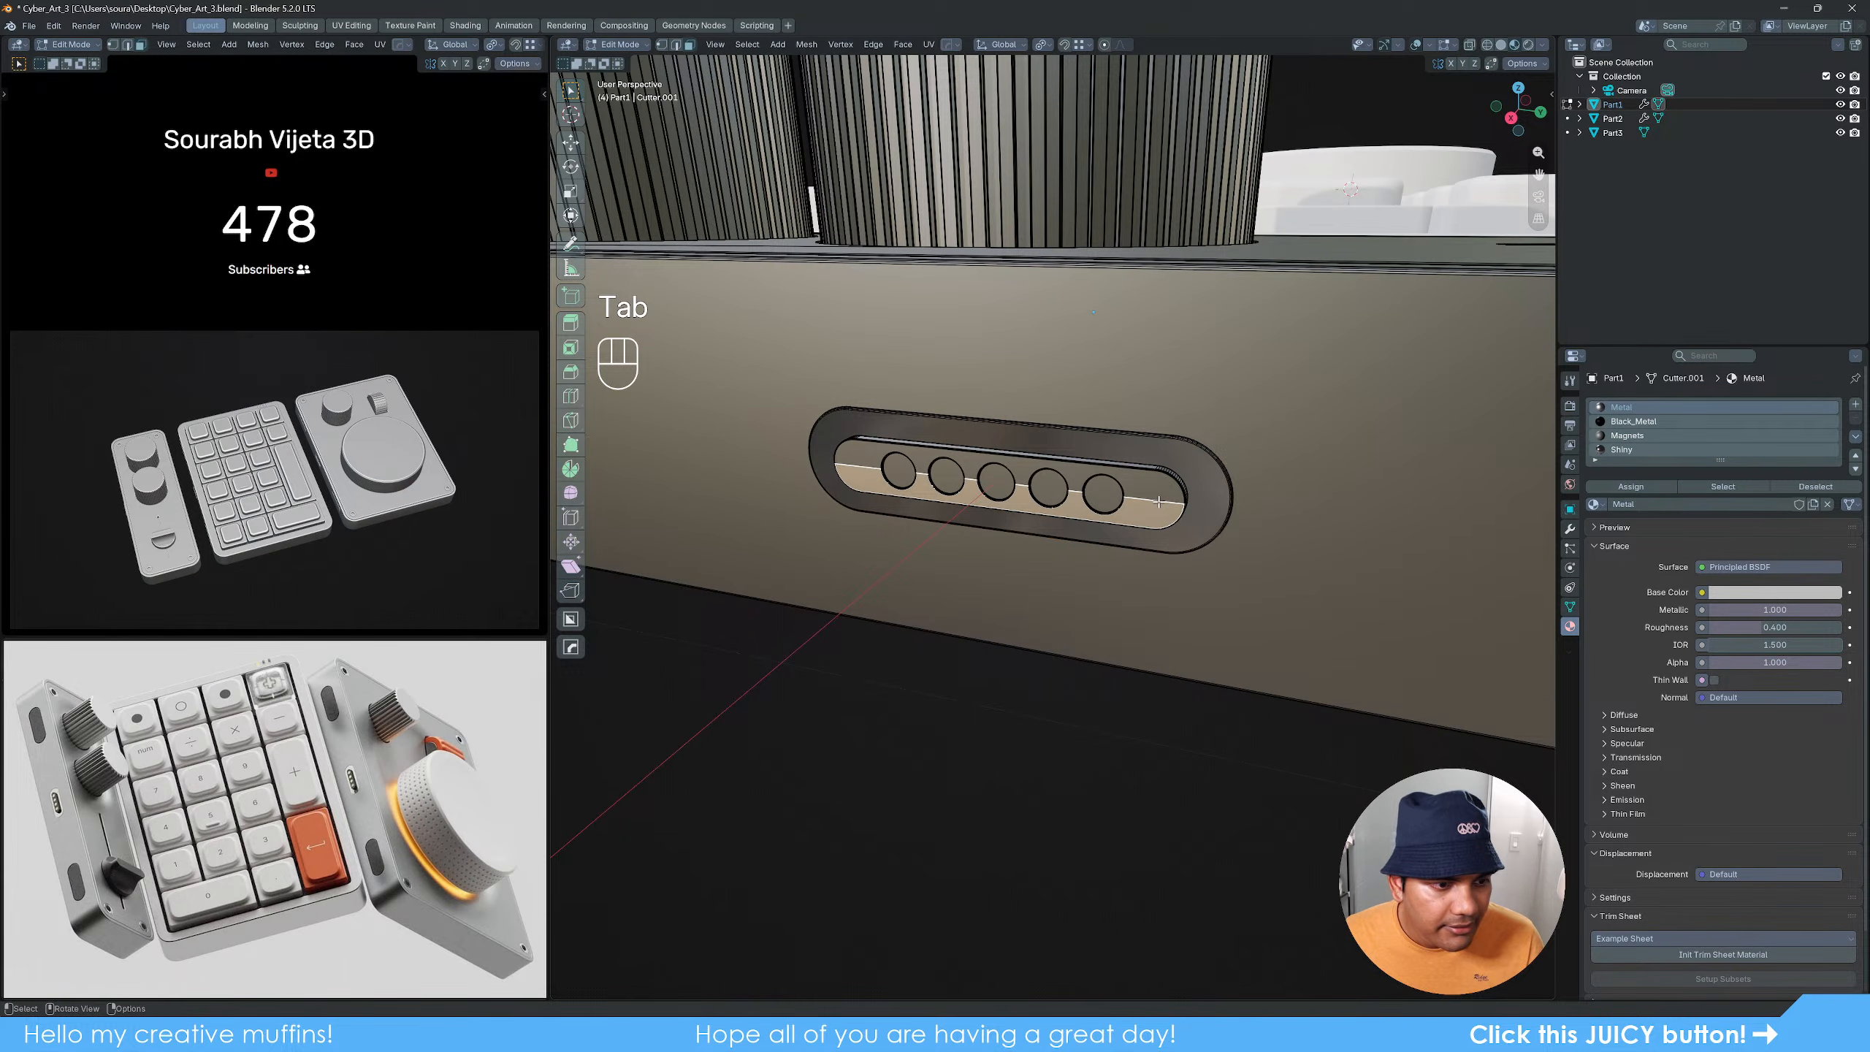
pyautogui.hotkey('ctrl', 'l')
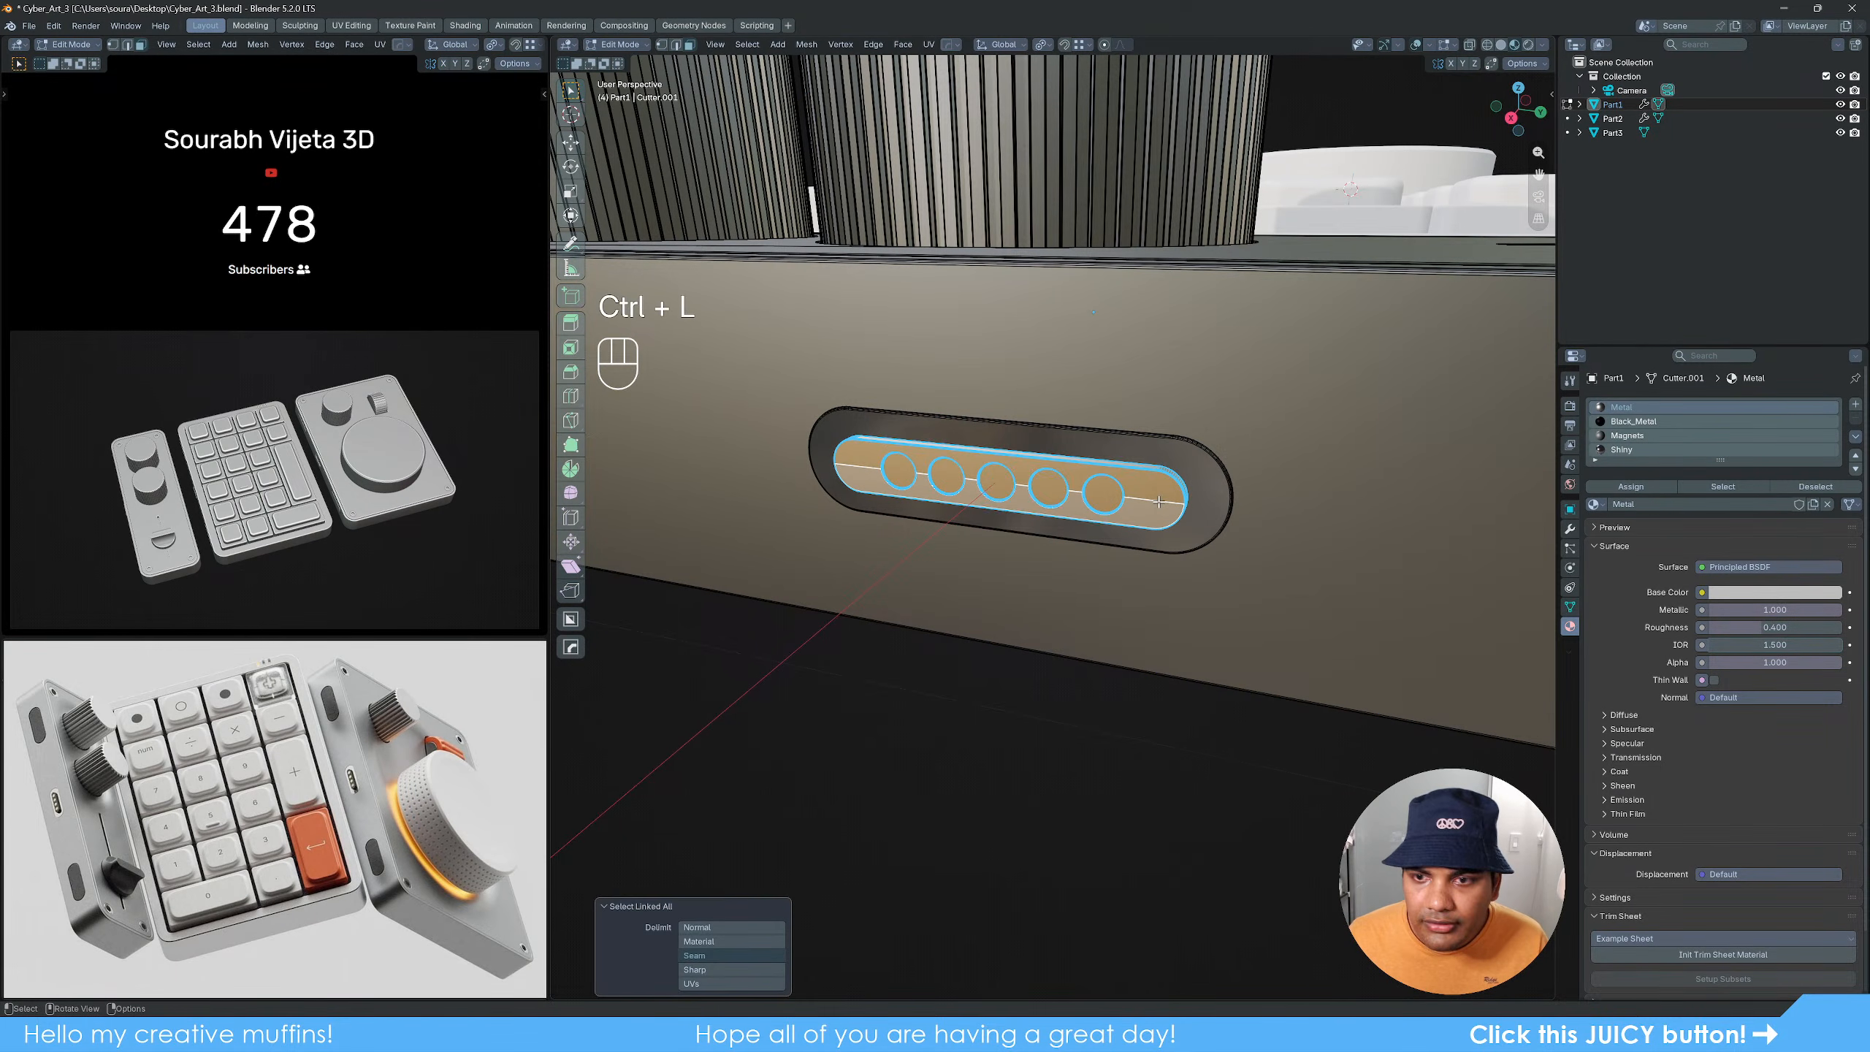
pyautogui.click(1633, 420)
pyautogui.click(1631, 487)
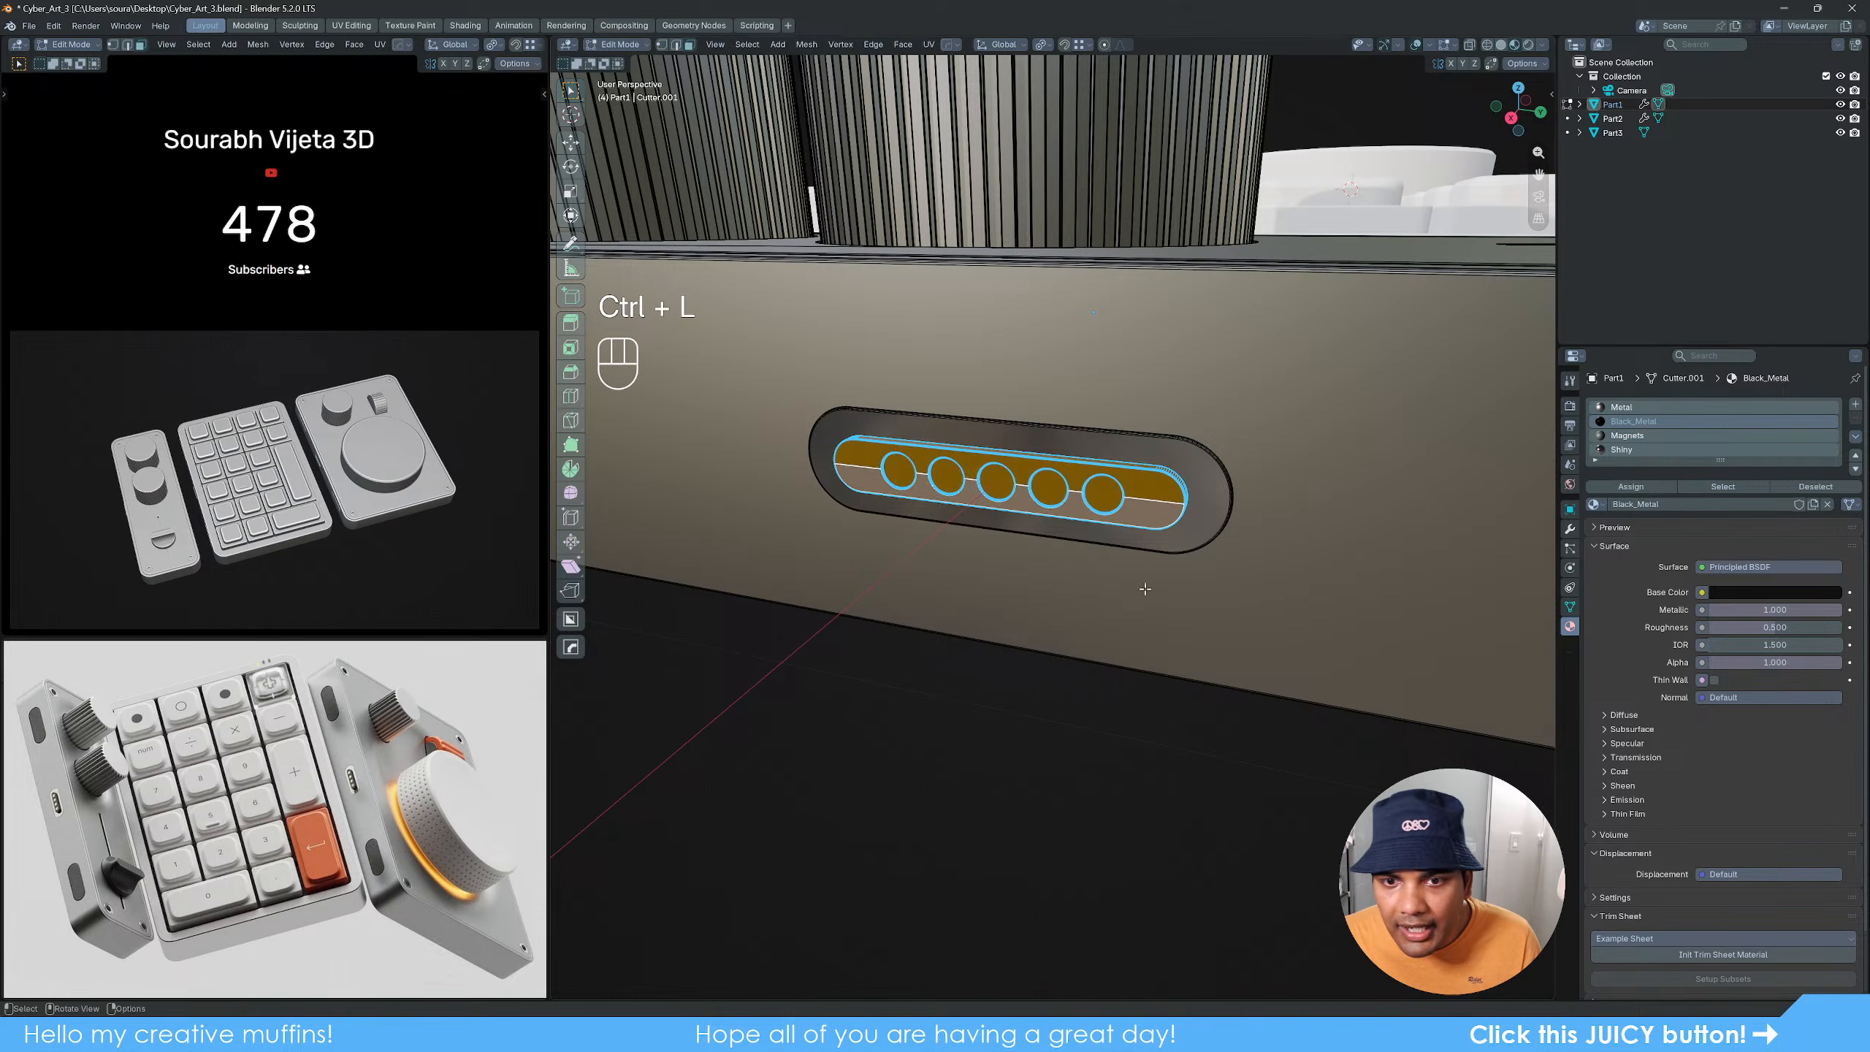
pyautogui.press('Tab')
# Step: Select the five round contact faces inside the side connector and assign them the Shiny material
pyautogui.press('Tab')
pyautogui.click(898, 471)
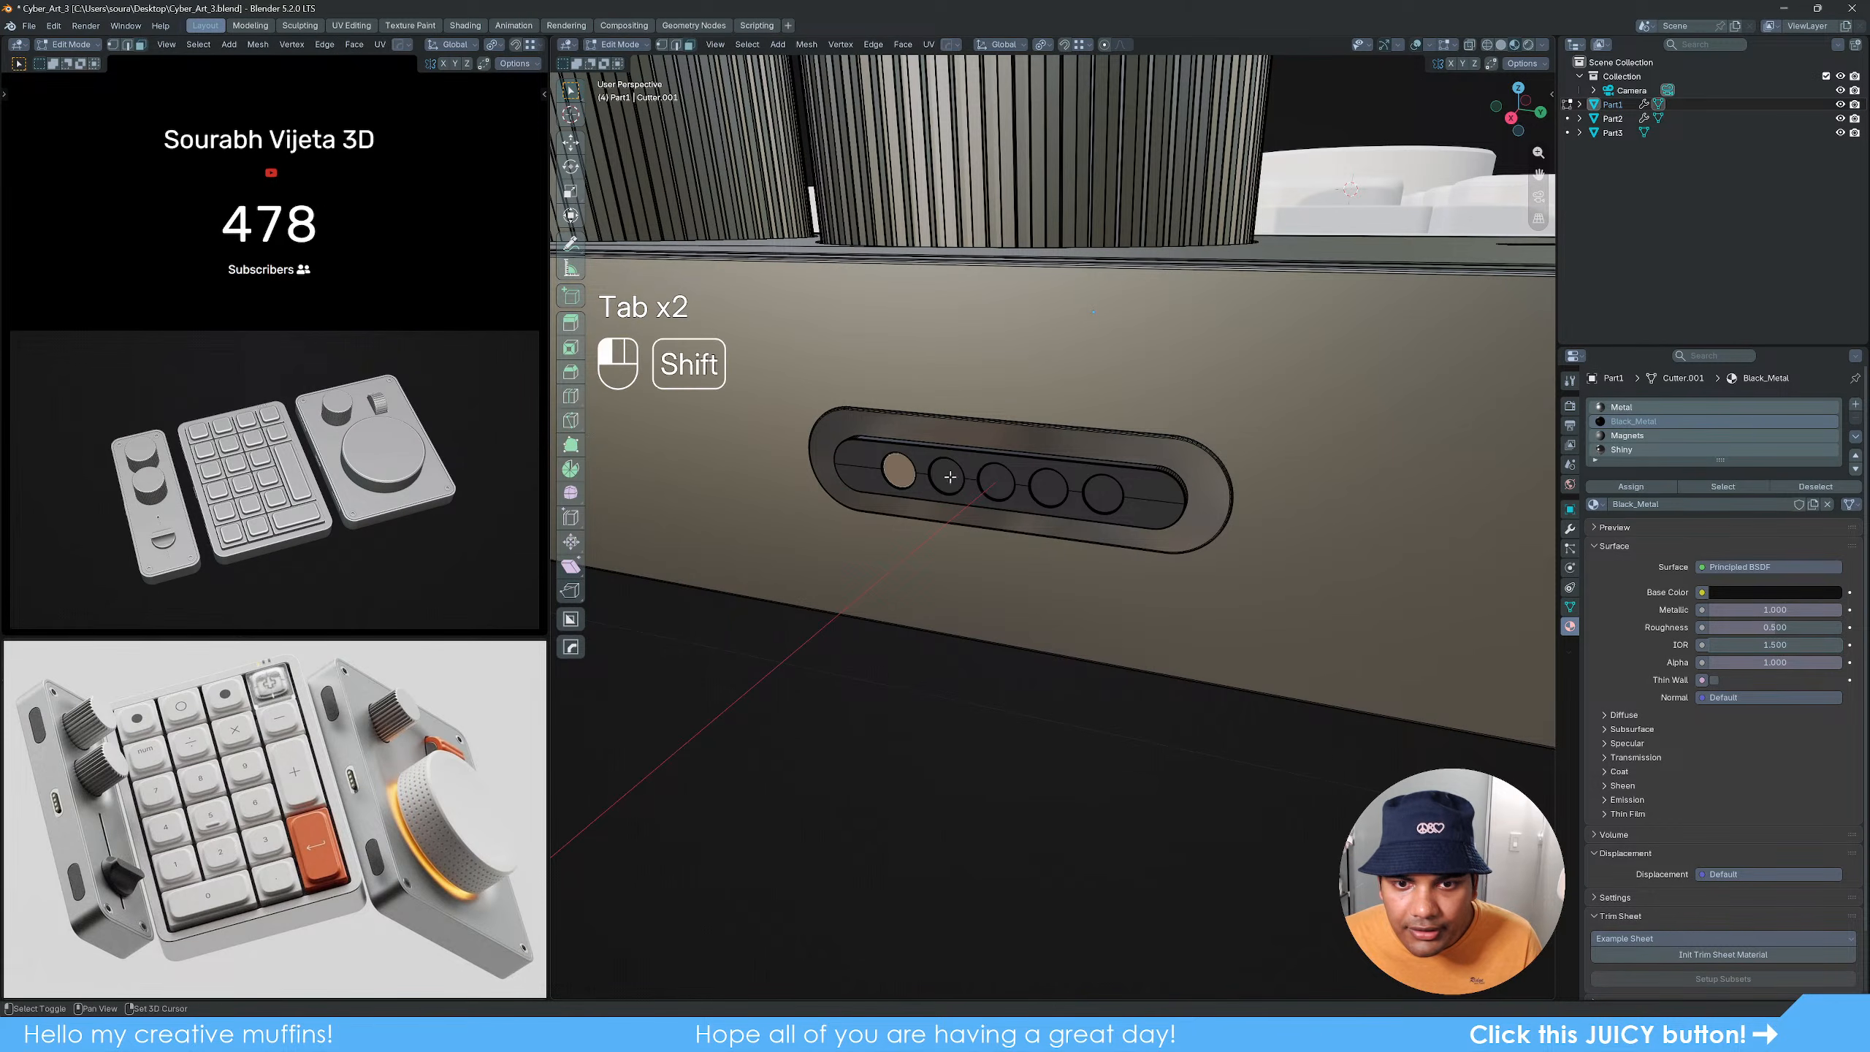
pyautogui.keyDown('shift'); pyautogui.click(947, 476); pyautogui.keyUp('shift')
pyautogui.keyDown('shift'); pyautogui.click(997, 481); pyautogui.keyUp('shift')
pyautogui.keyDown('shift'); pyautogui.click(1049, 488); pyautogui.keyUp('shift')
pyautogui.keyDown('shift'); pyautogui.click(1104, 494); pyautogui.keyUp('shift')
pyautogui.scroll(8, 1115, 511)
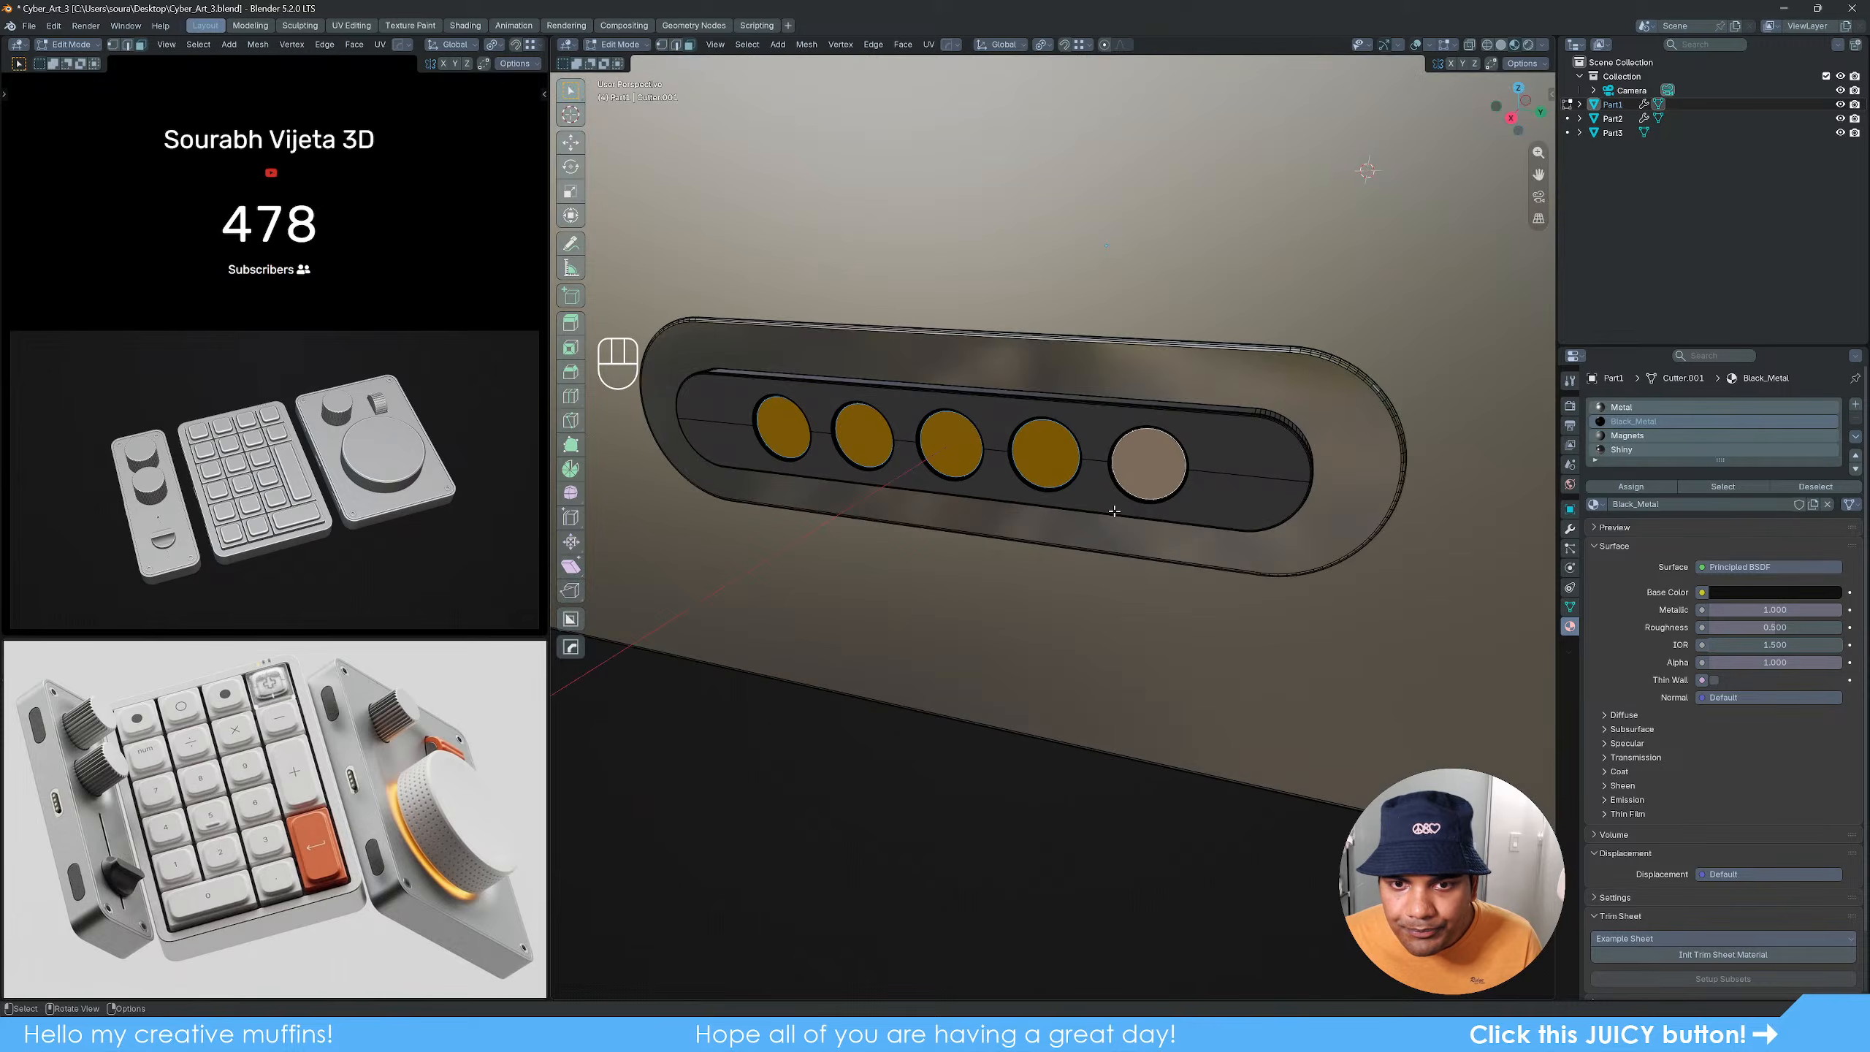
pyautogui.scroll(-8, 1115, 512)
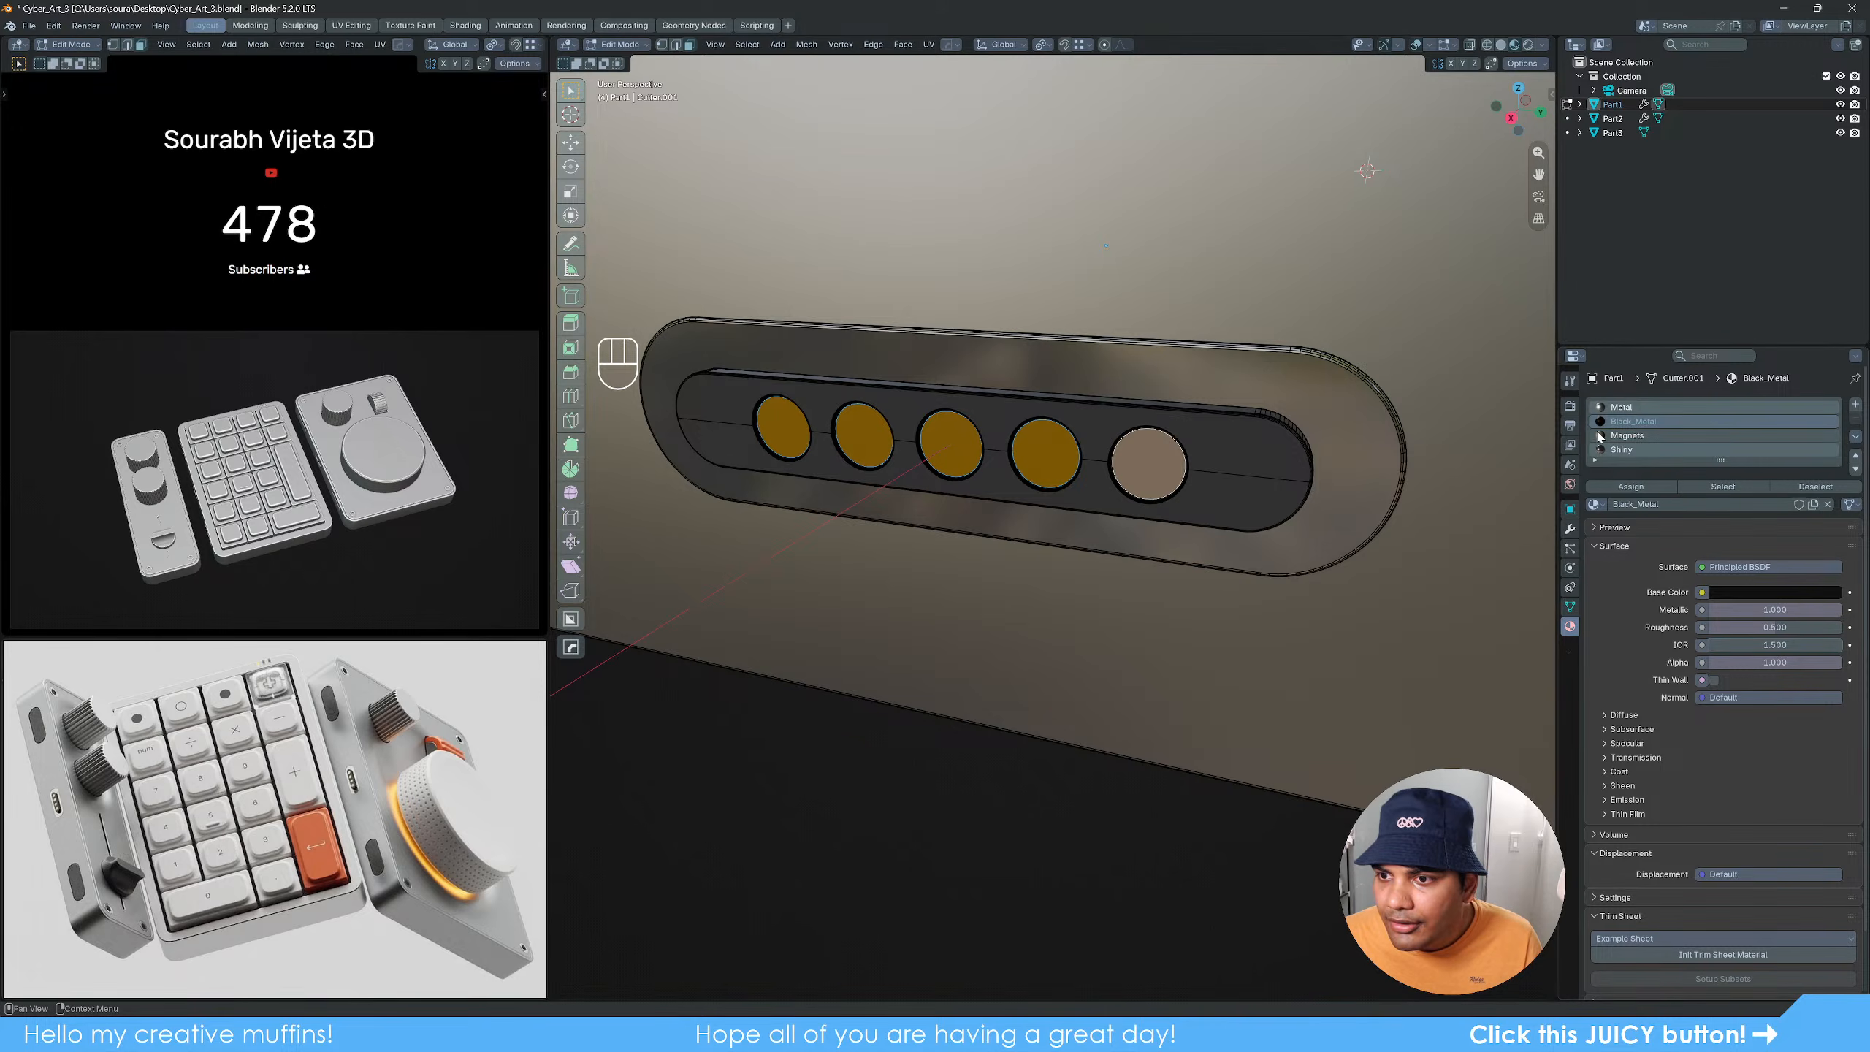
pyautogui.click(1631, 450)
pyautogui.click(1630, 487)
pyautogui.press('Tab')
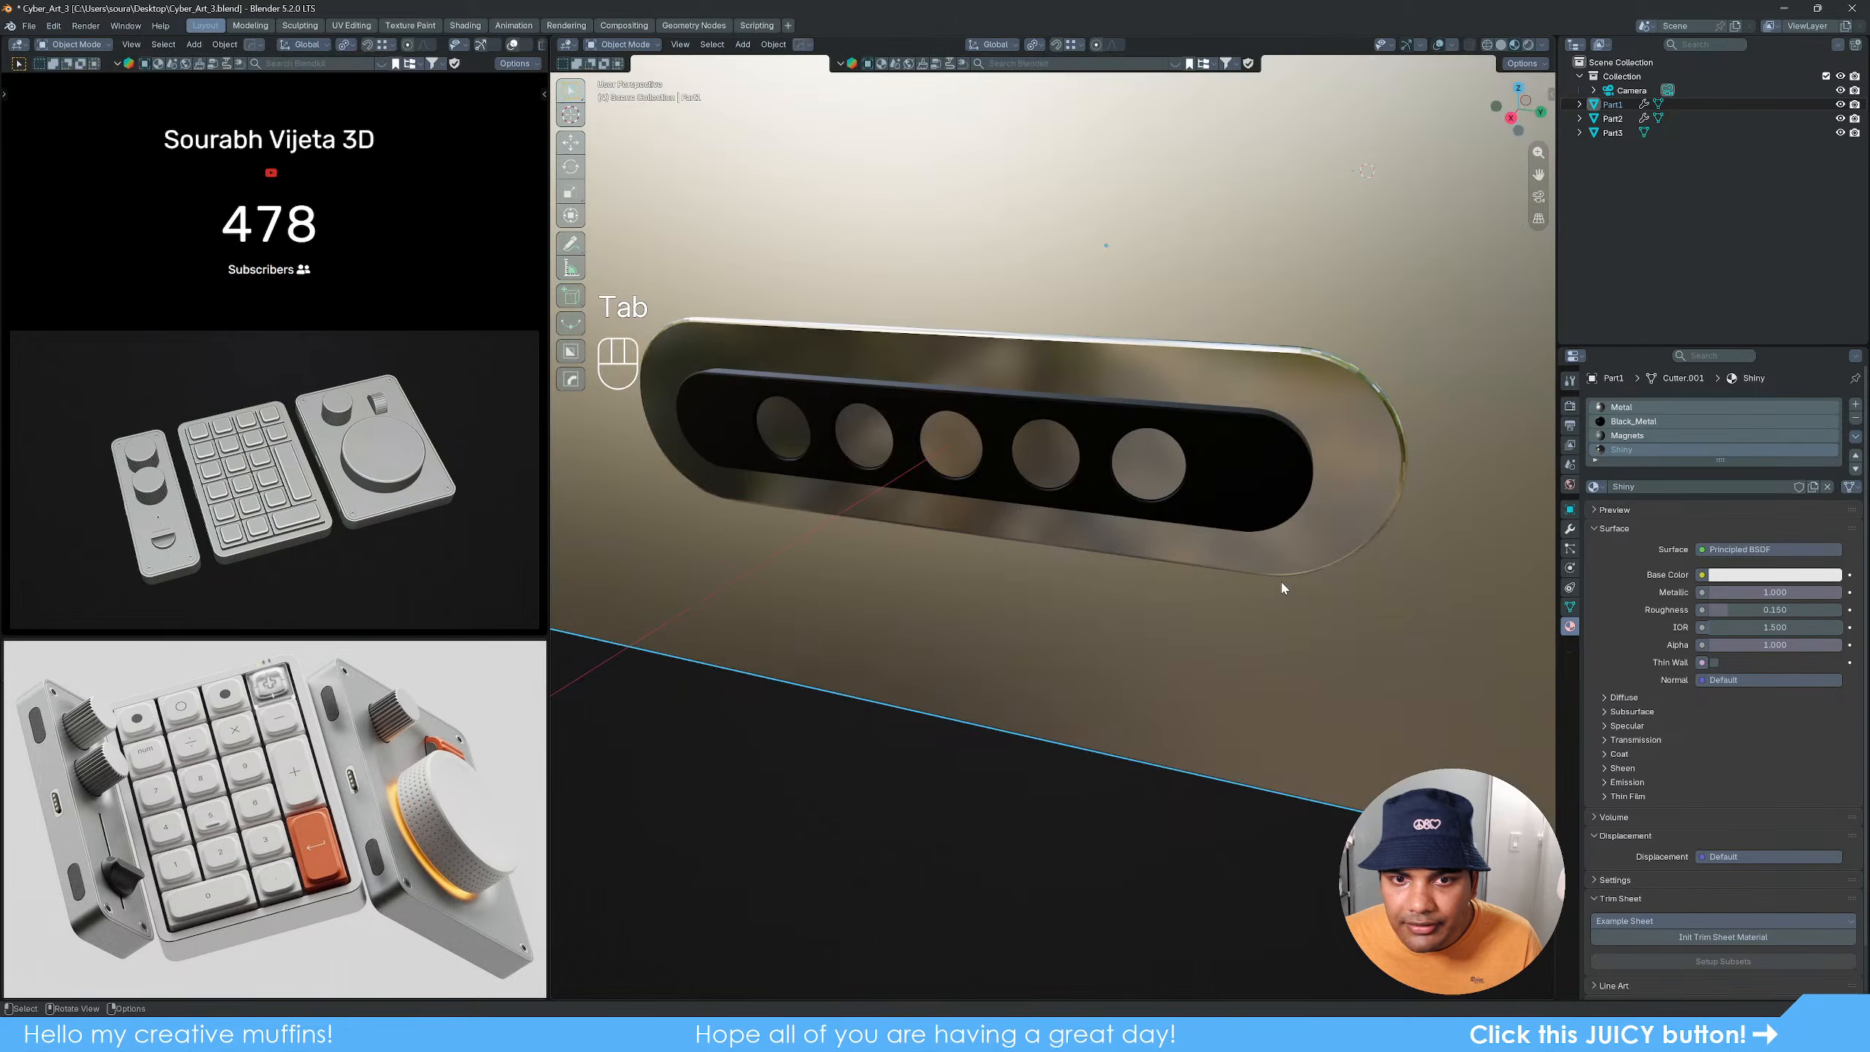
pyautogui.scroll(-5, 1286, 586)
pyautogui.moveTo(1179, 691); pyautogui.dragTo(1215, 652, button='middle')
pyautogui.scroll(4, 1087, 561)
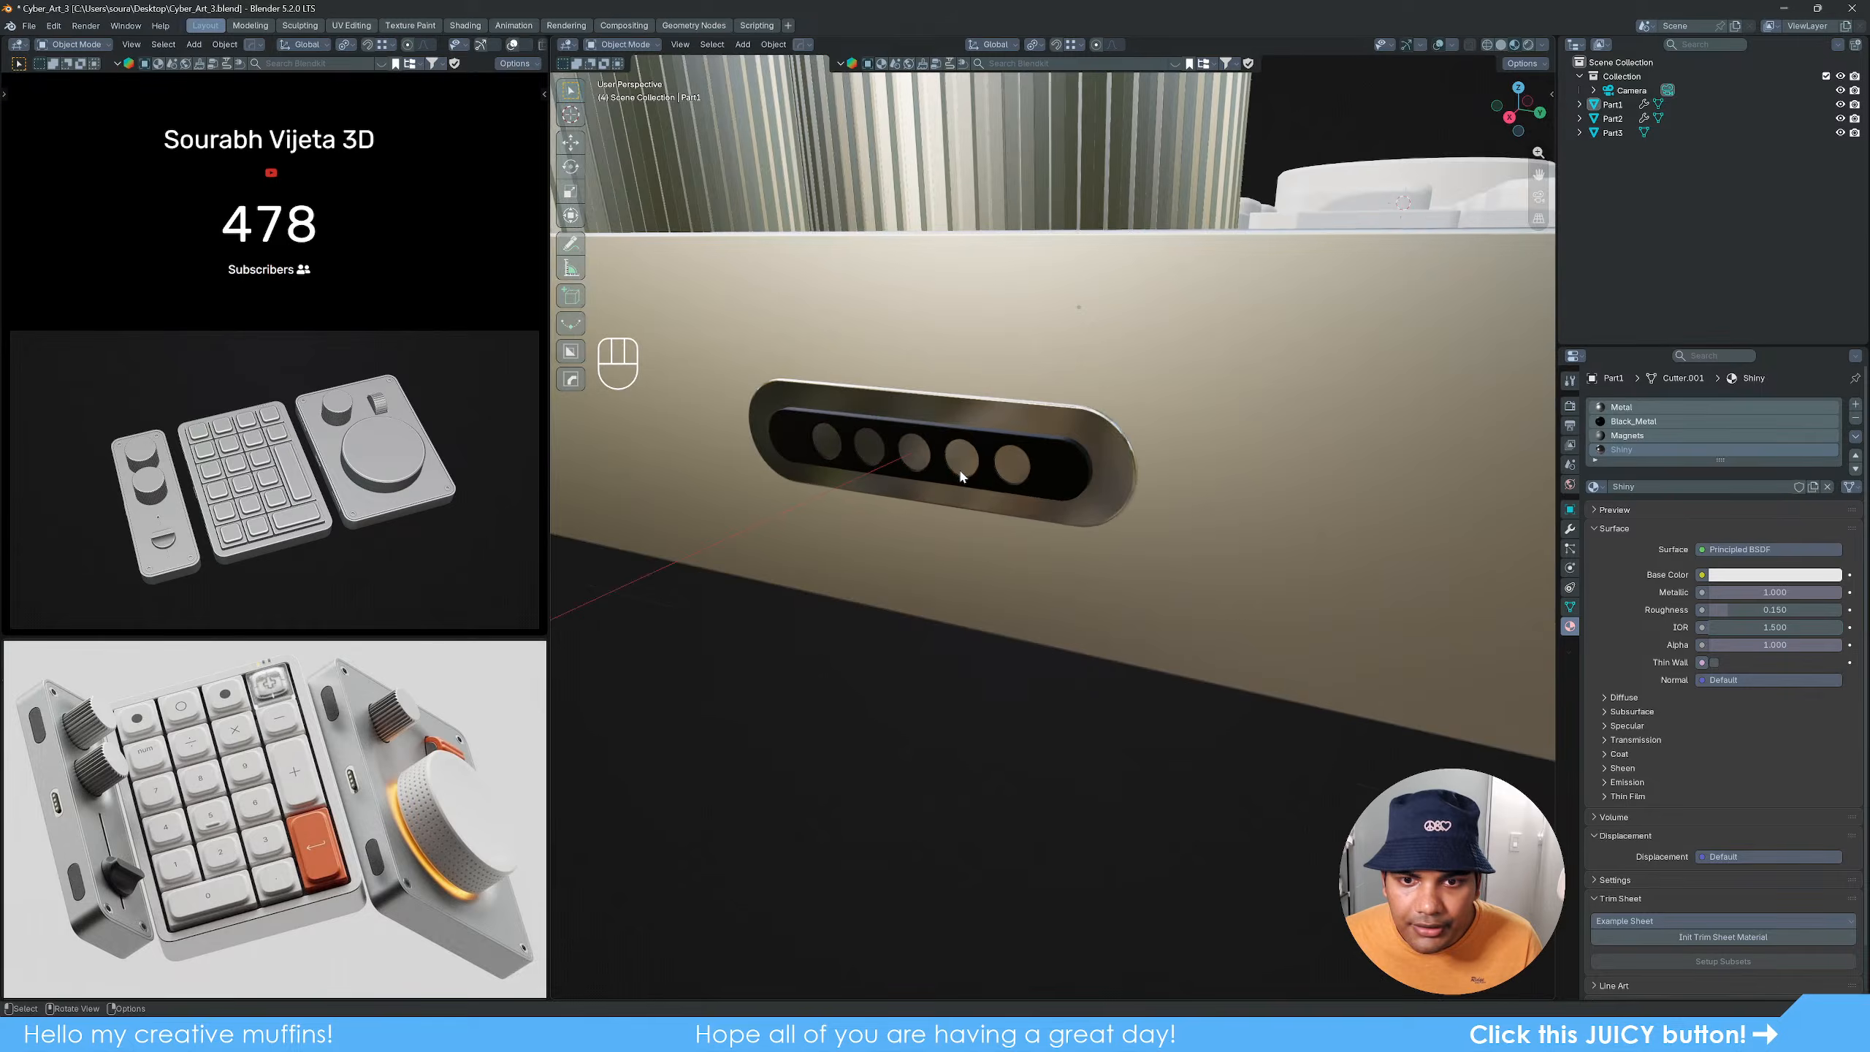
# Step: Reassign the five selected contact faces of the side connector to the Metal material and return to Object Mode
pyautogui.press('Tab')
pyautogui.click(1619, 407)
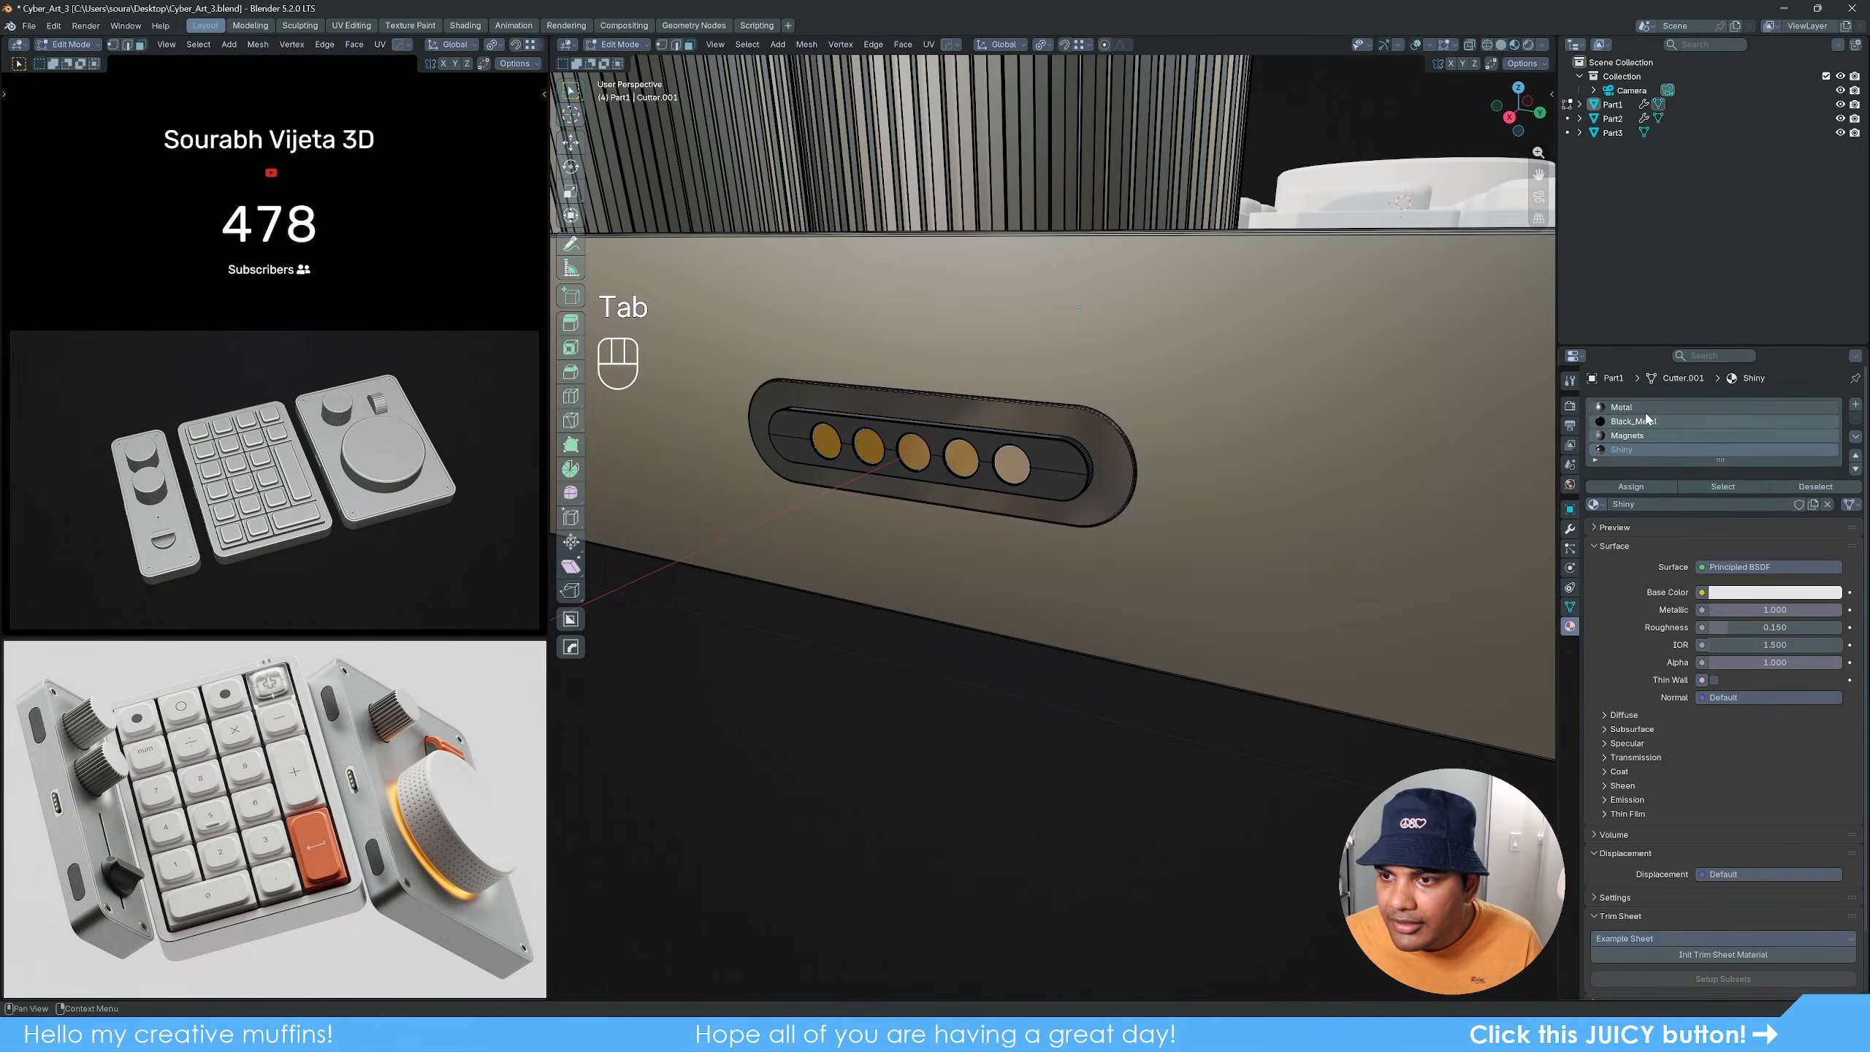
pyautogui.click(1630, 487)
pyautogui.press('Tab')
pyautogui.scroll(-4, 1148, 624)
pyautogui.scroll(-5, 1128, 666)
pyautogui.moveTo(1108, 672)
pyautogui.mouseDown(button='middle')
pyautogui.moveTo(1098, 698)
pyautogui.moveTo(1201, 665)
pyautogui.moveTo(1115, 655)
pyautogui.moveTo(1096, 689)
pyautogui.mouseUp(button='middle')
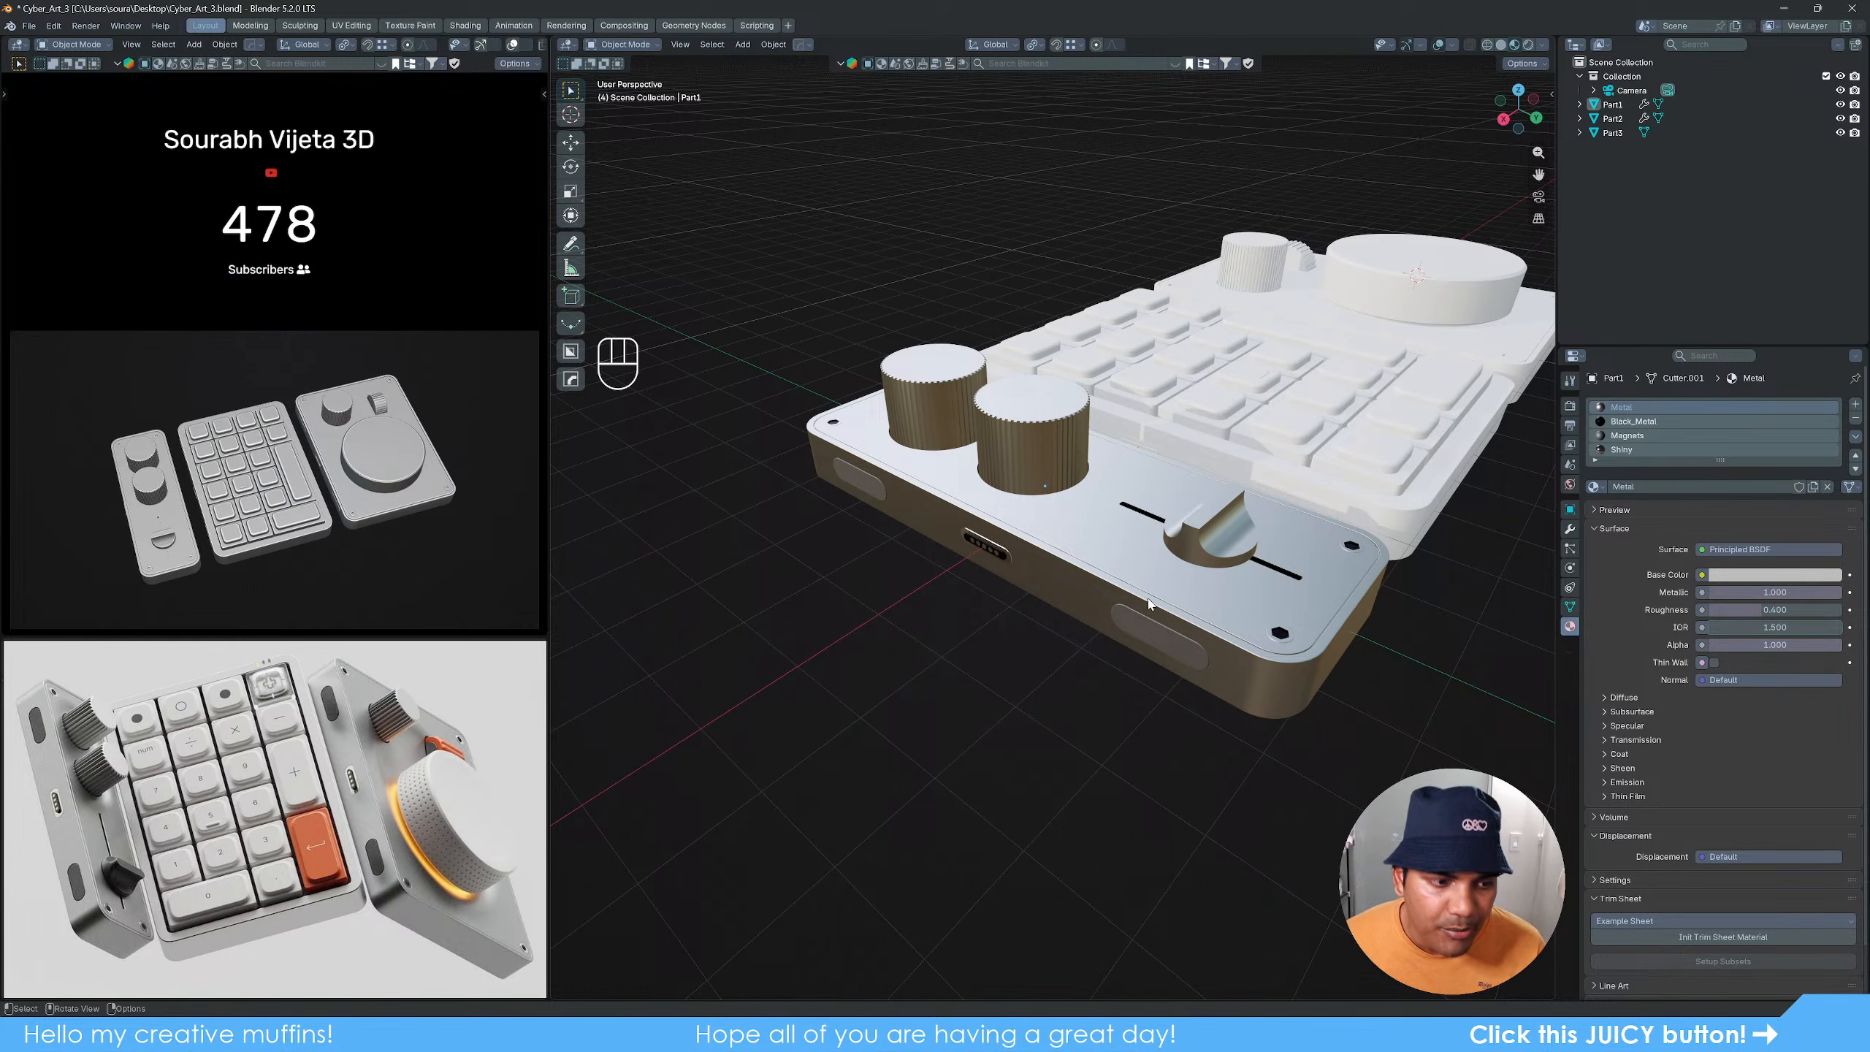
pyautogui.moveTo(1226, 573); pyautogui.dragTo(1115, 561, button='middle')
pyautogui.scroll(3, 1127, 561)
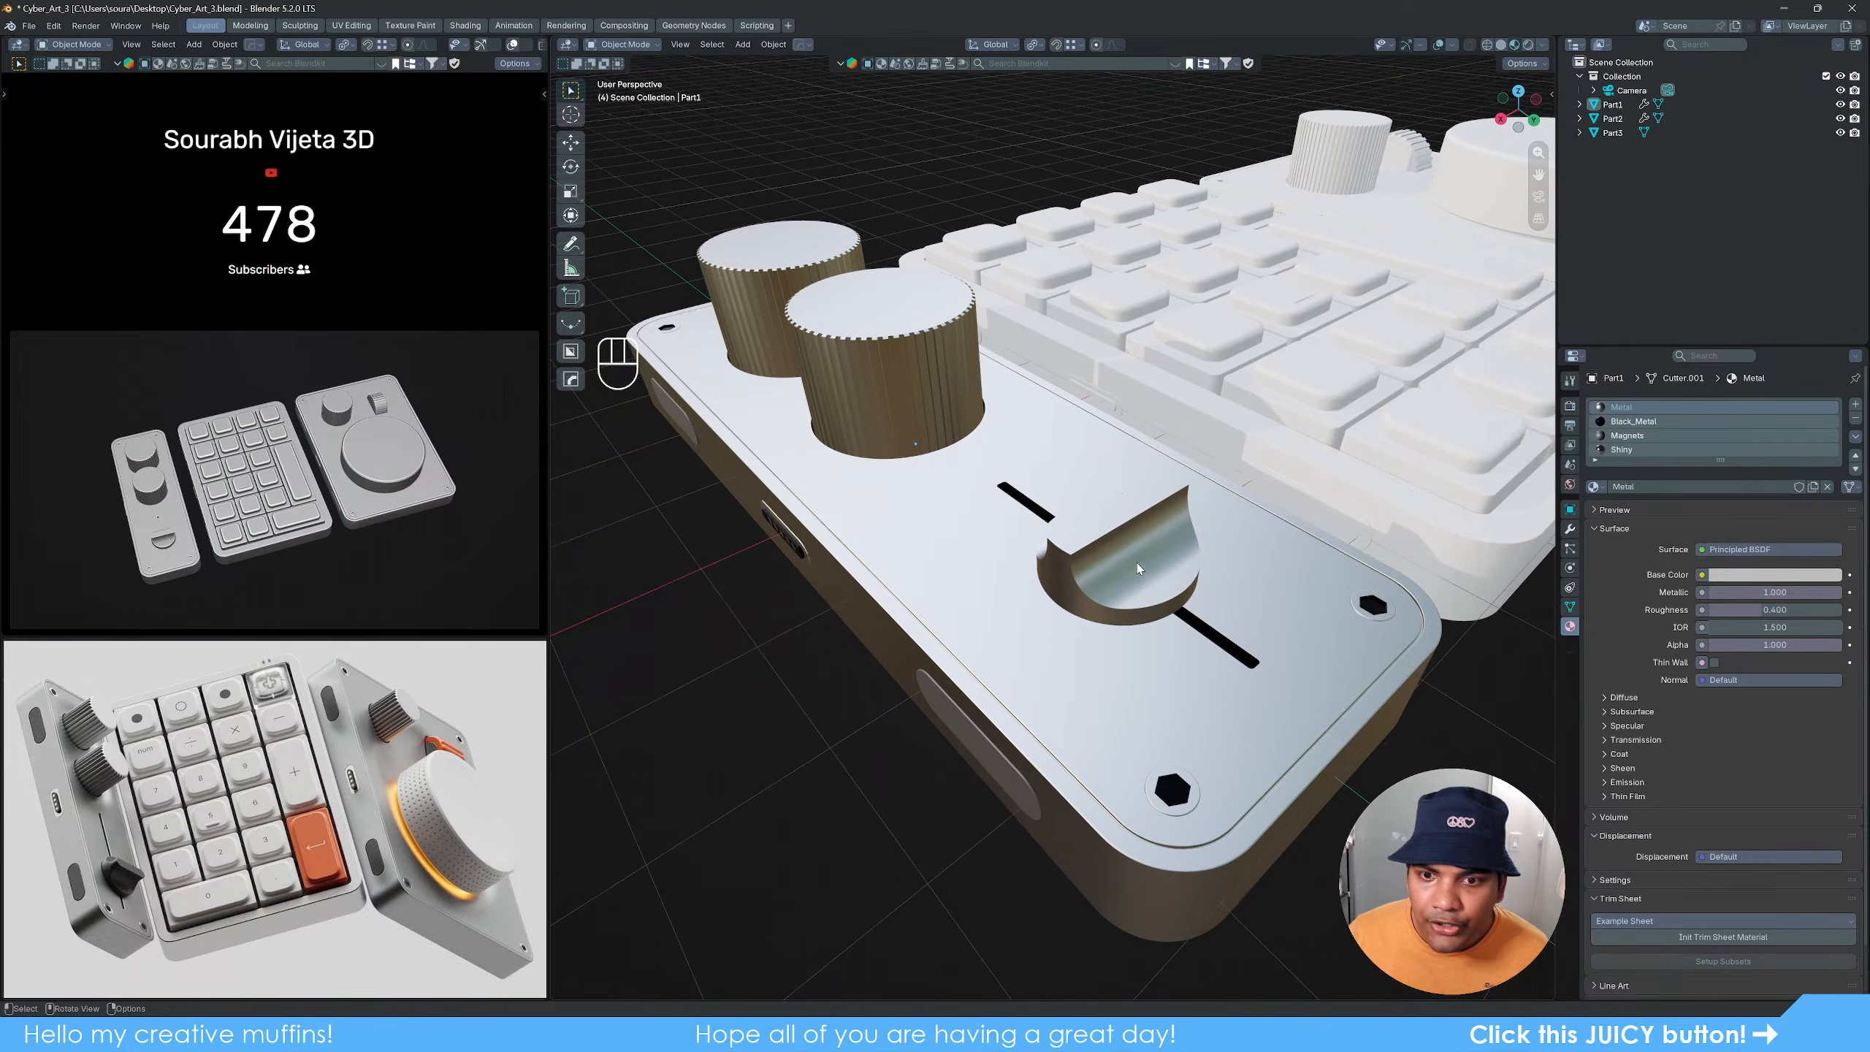
# Step: Add a fifth material slot to Part1 with a new material named knob_black
pyautogui.click(1115, 564)
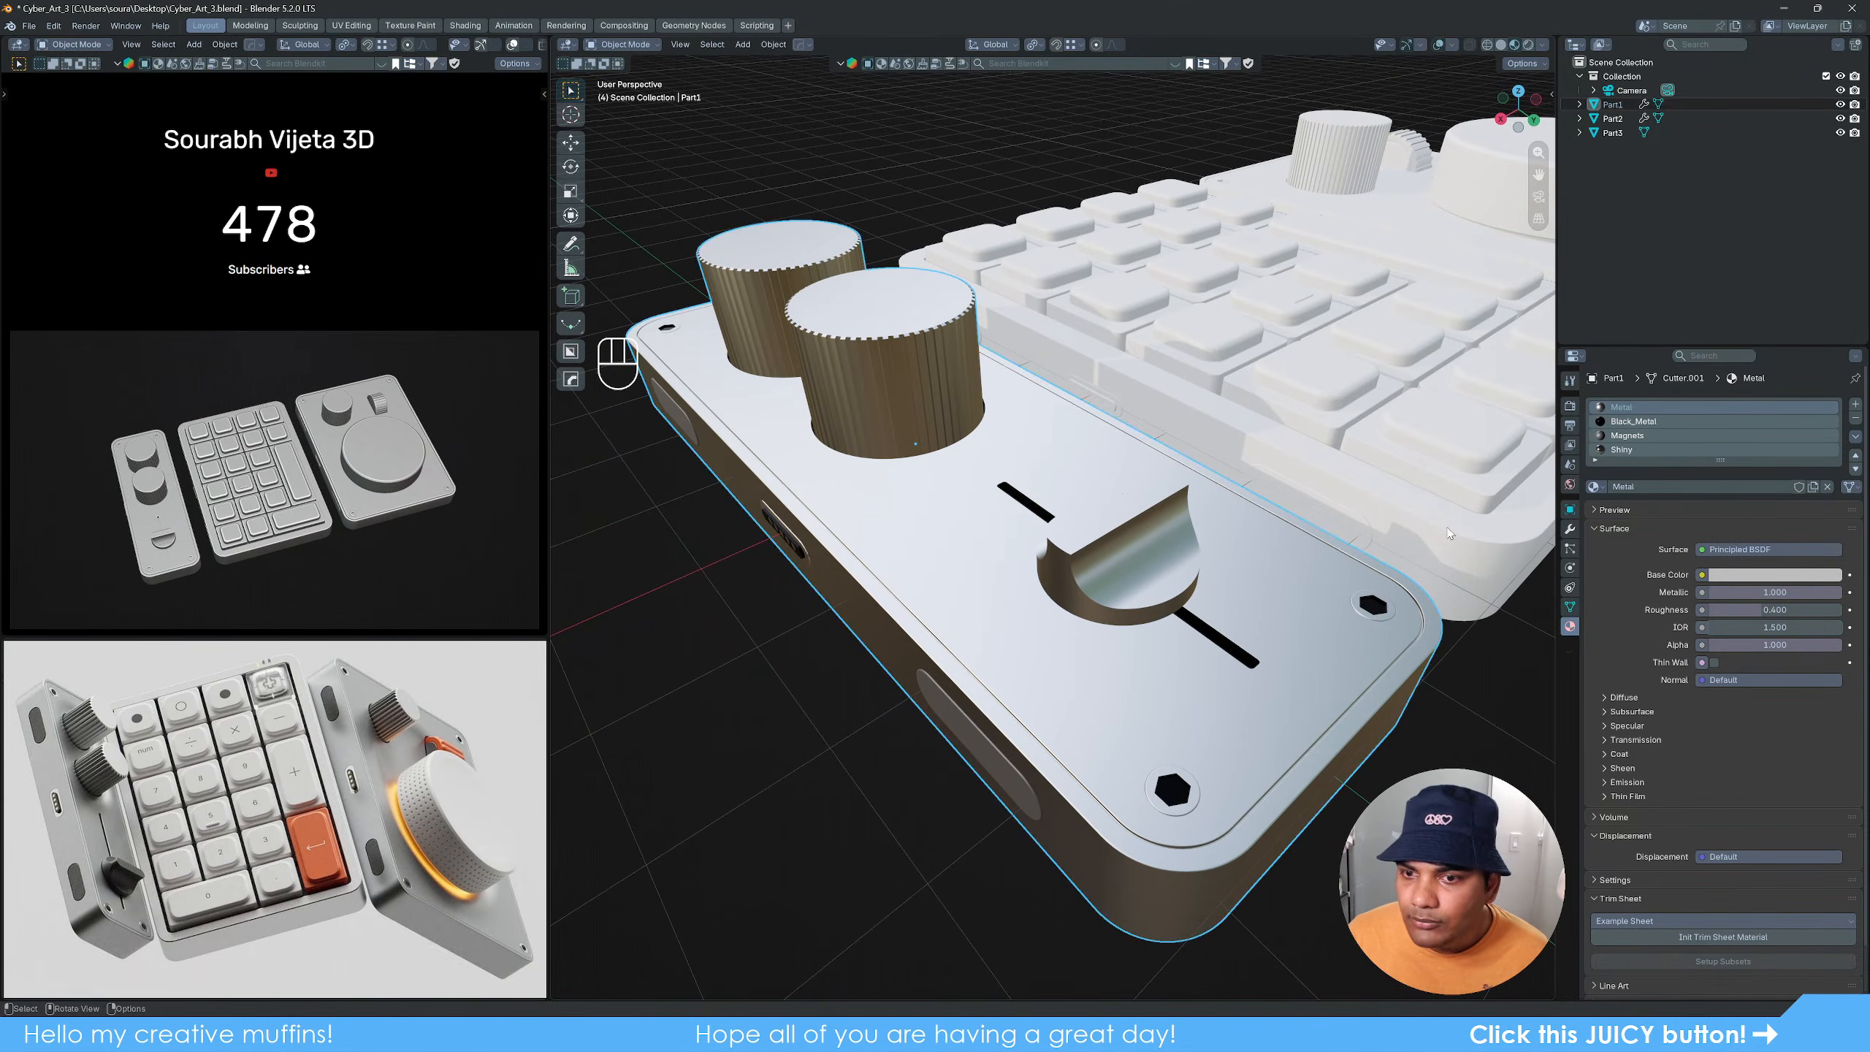
pyautogui.click(1856, 404)
pyautogui.click(1657, 491)
pyautogui.doubleClick(1640, 464)
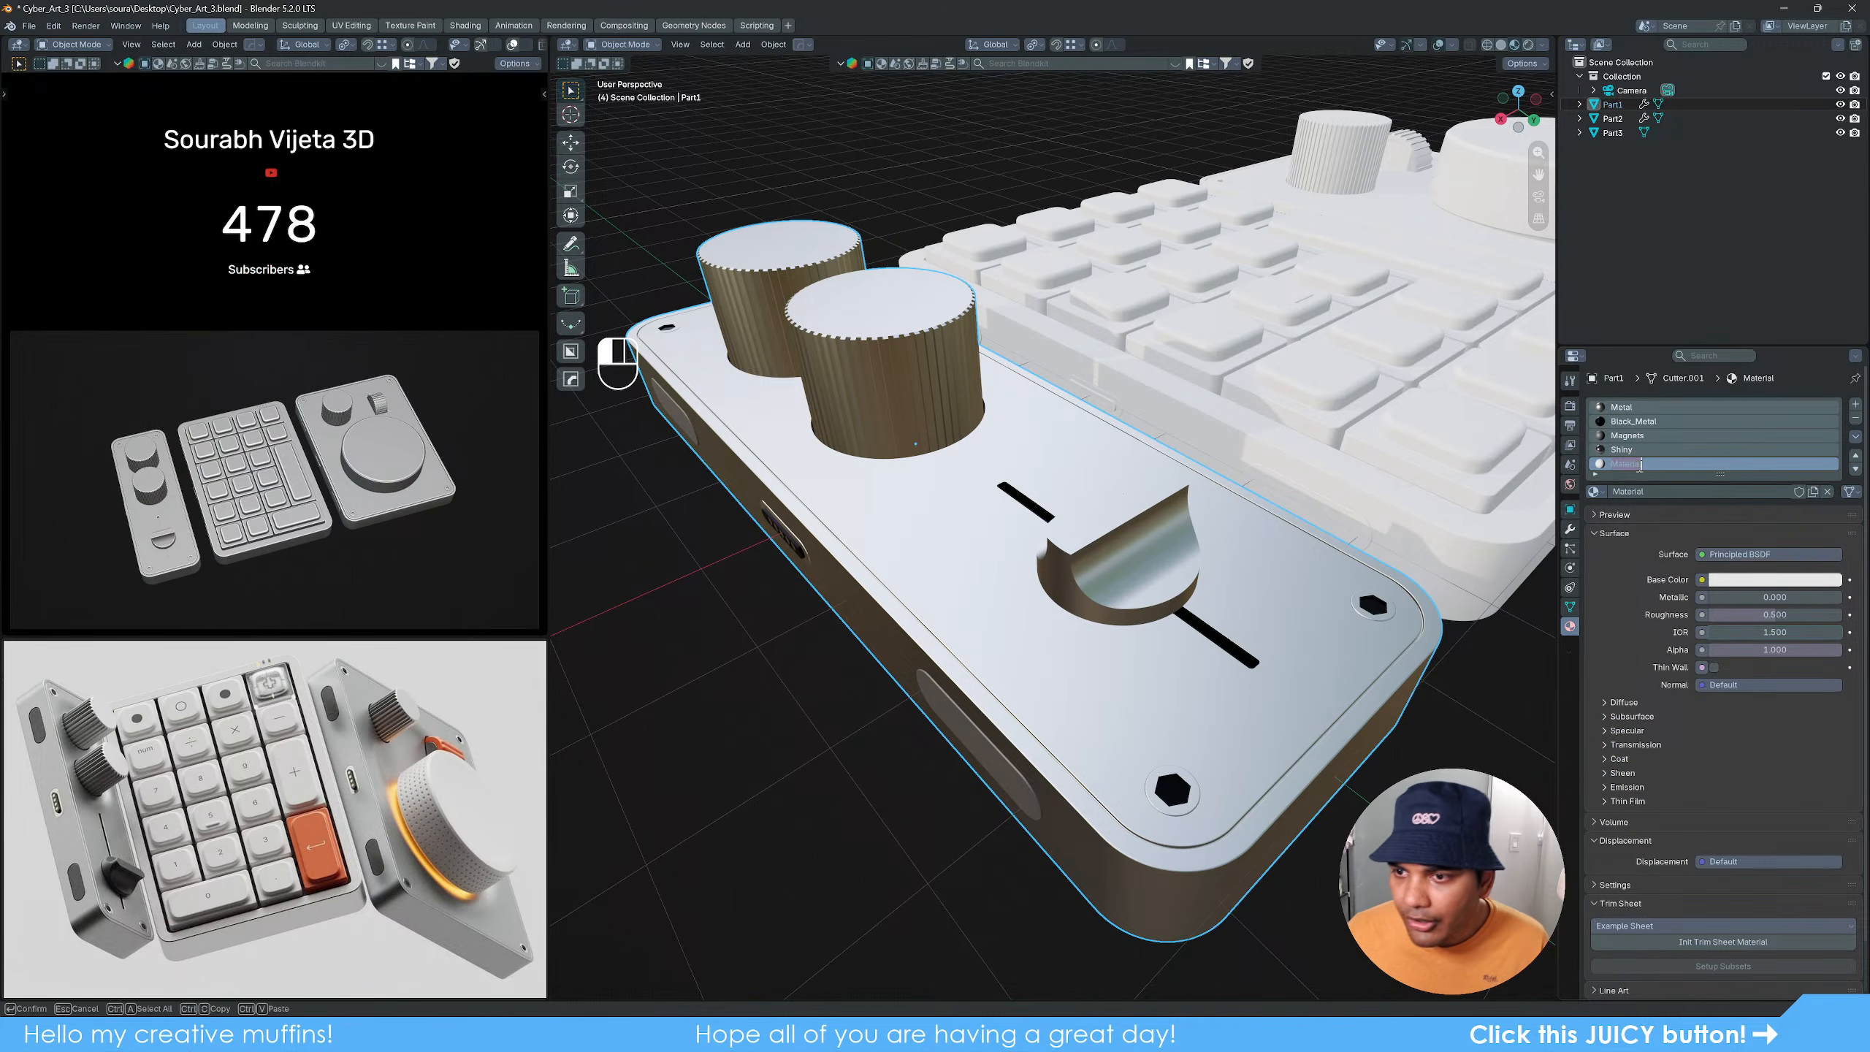
pyautogui.press('BackSpace')
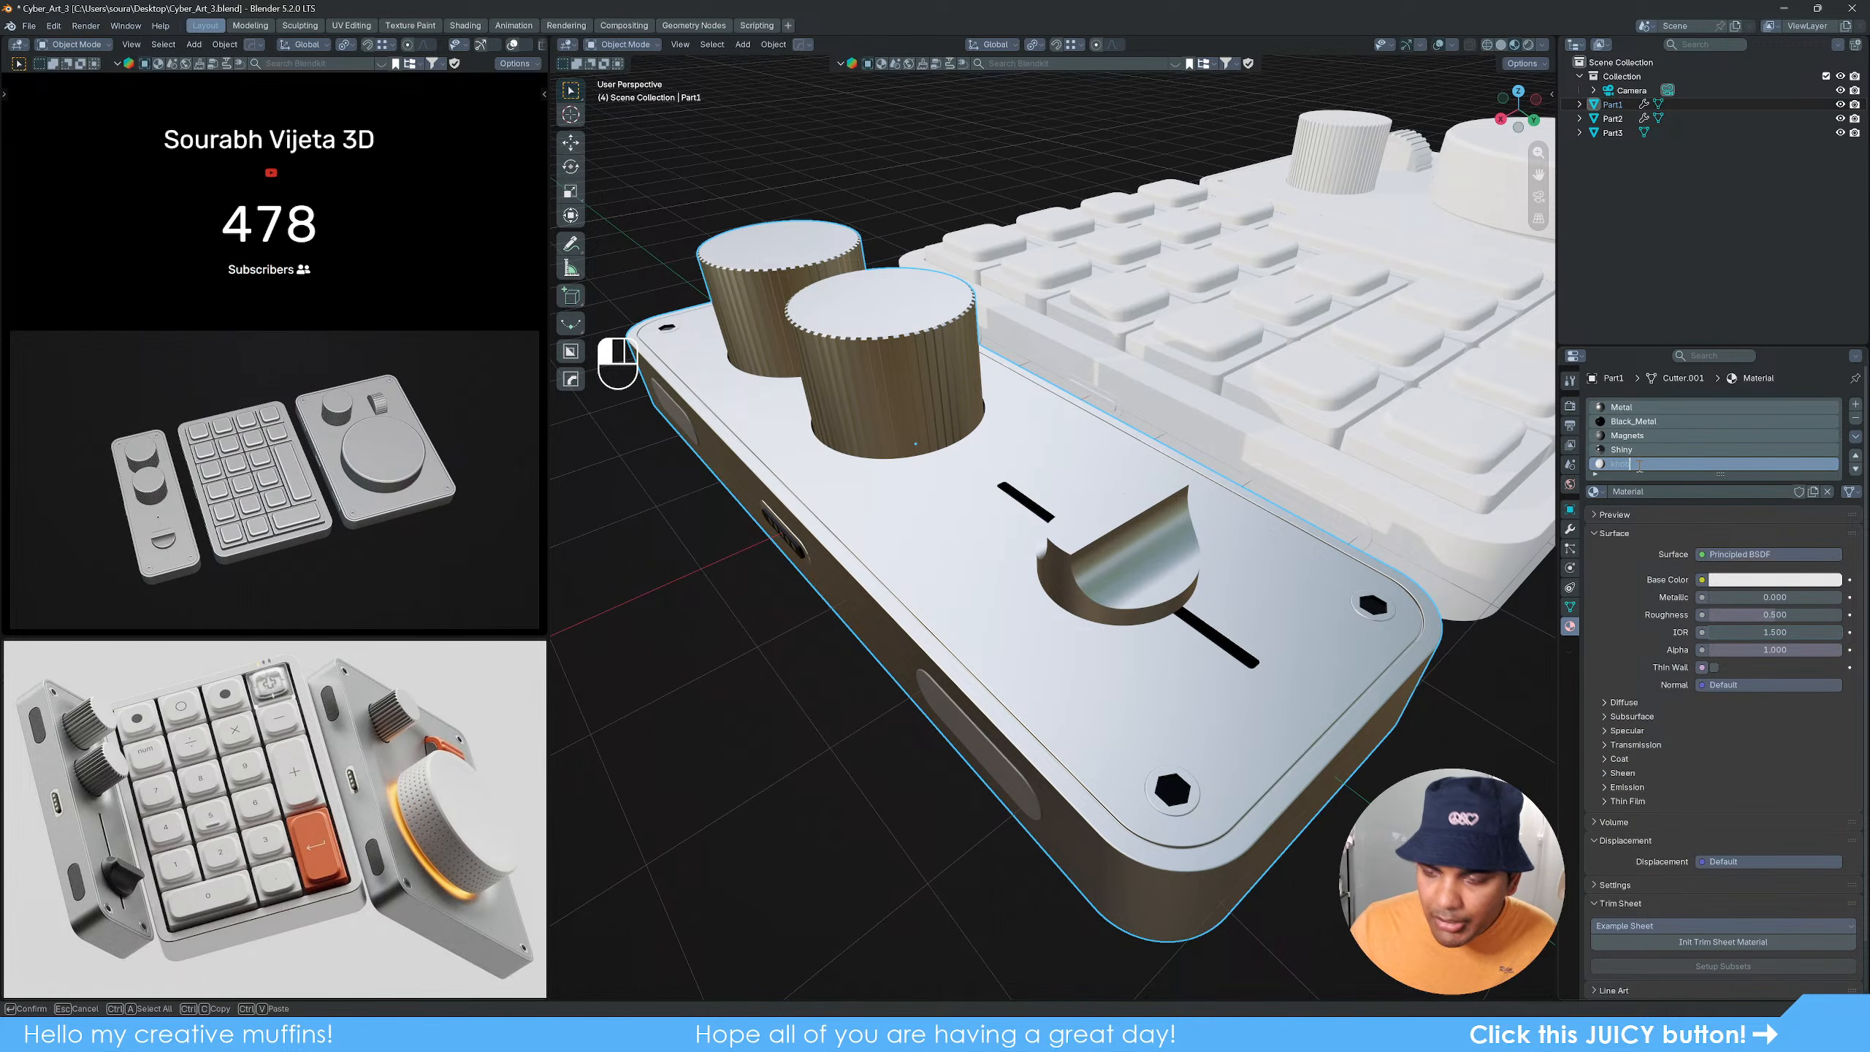
pyautogui.write('knob_')
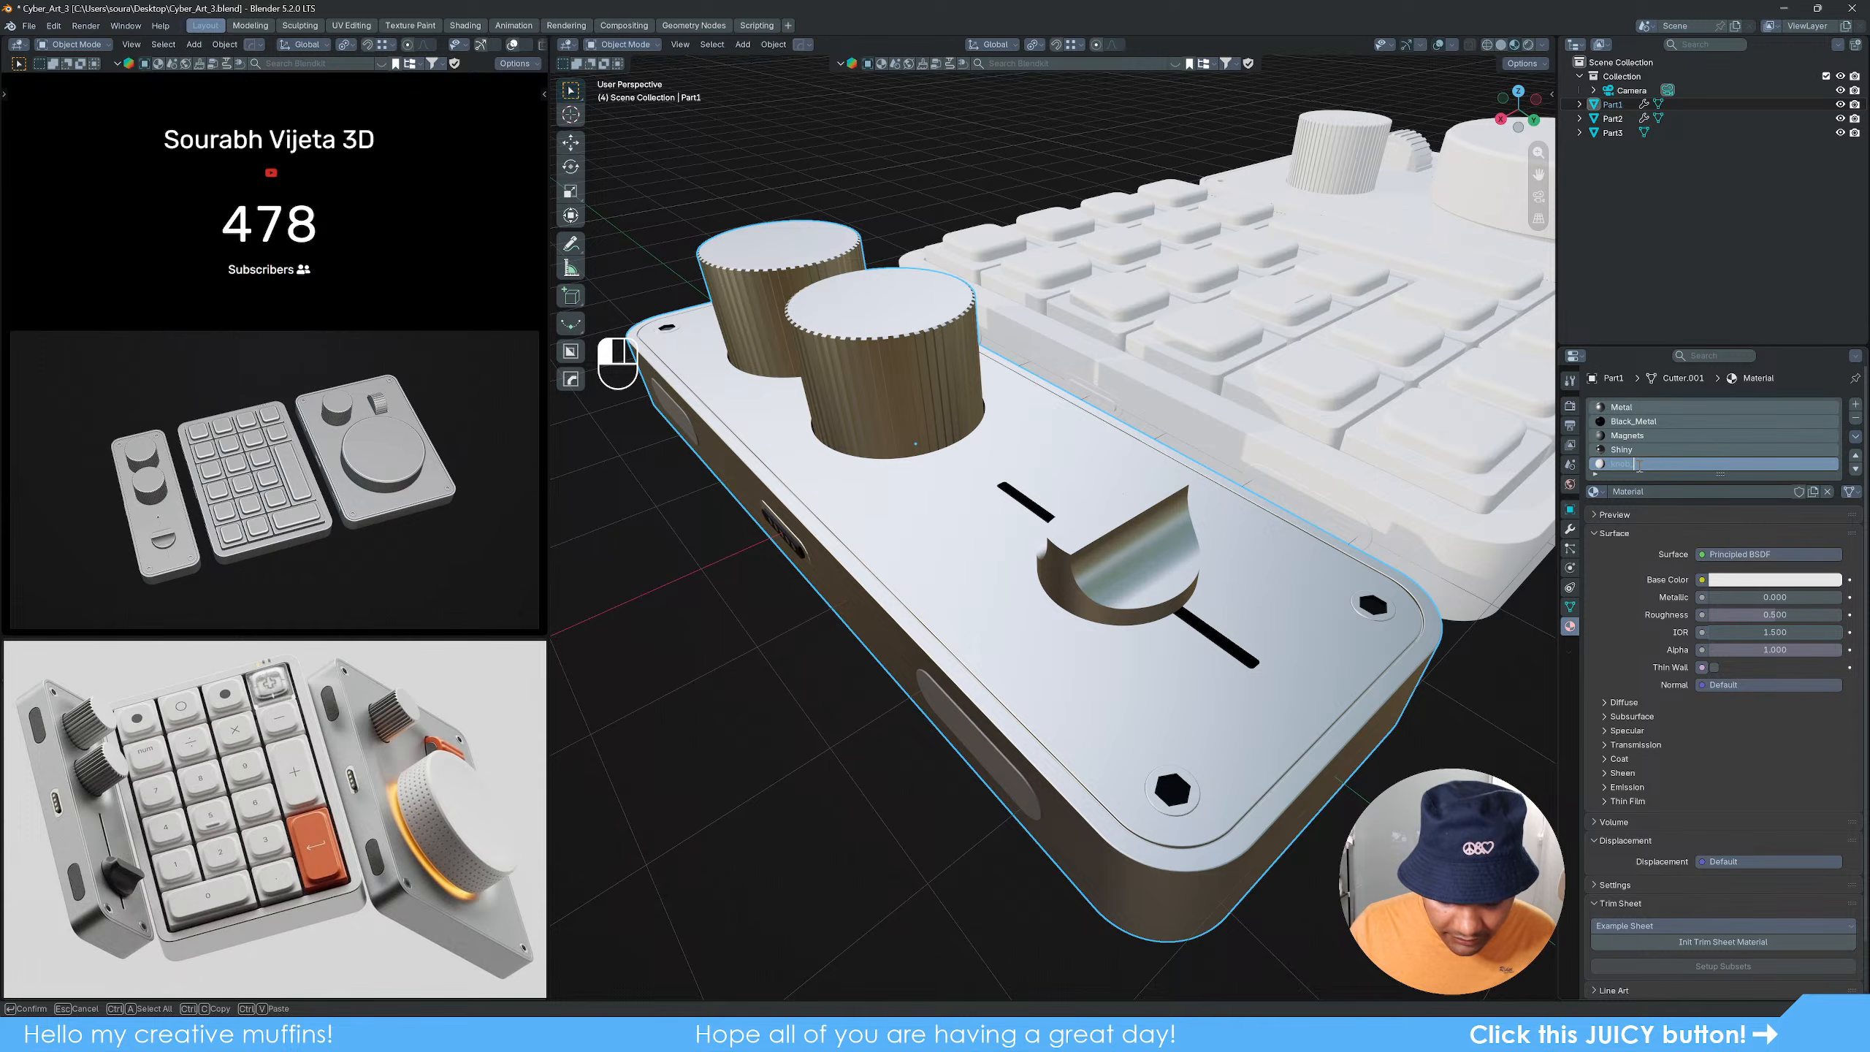
pyautogui.write('black')
pyautogui.press('Return')
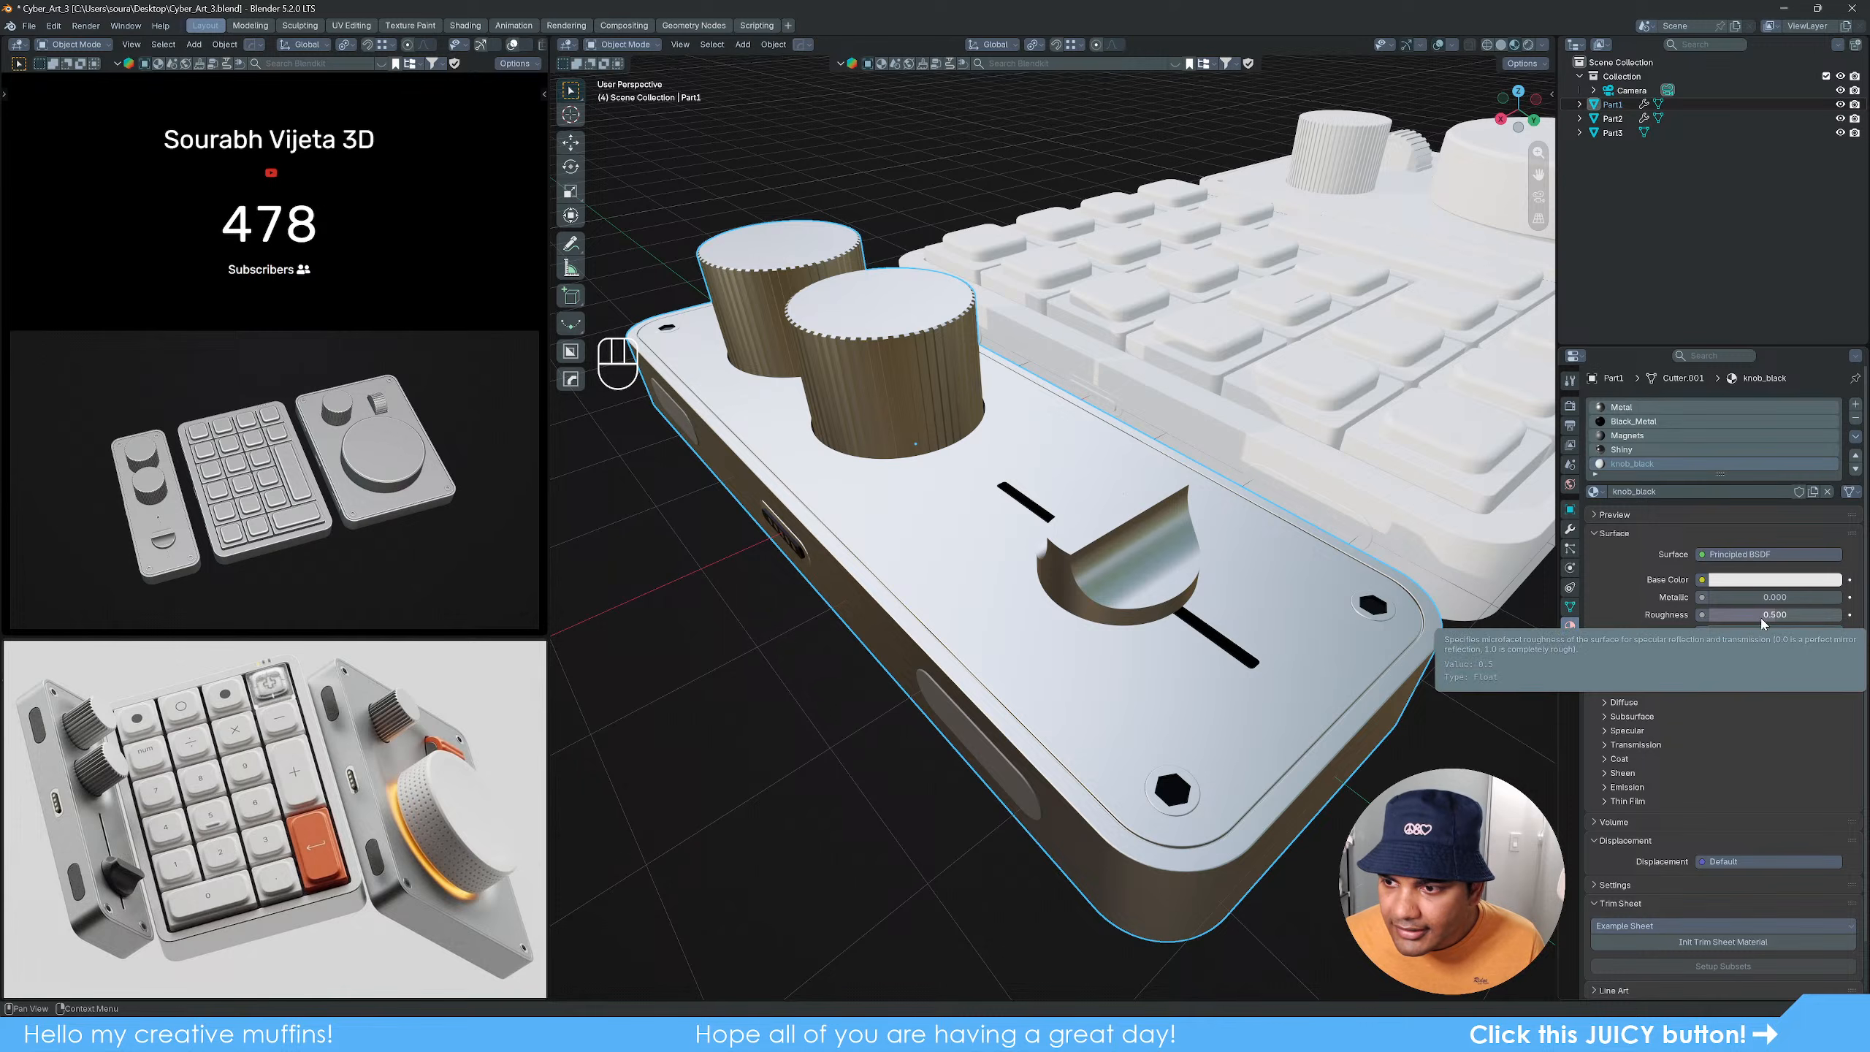
# Step: Set the roughness of the knob_black material to 0.6
pyautogui.click(1793, 616)
pyautogui.press('BackSpace')
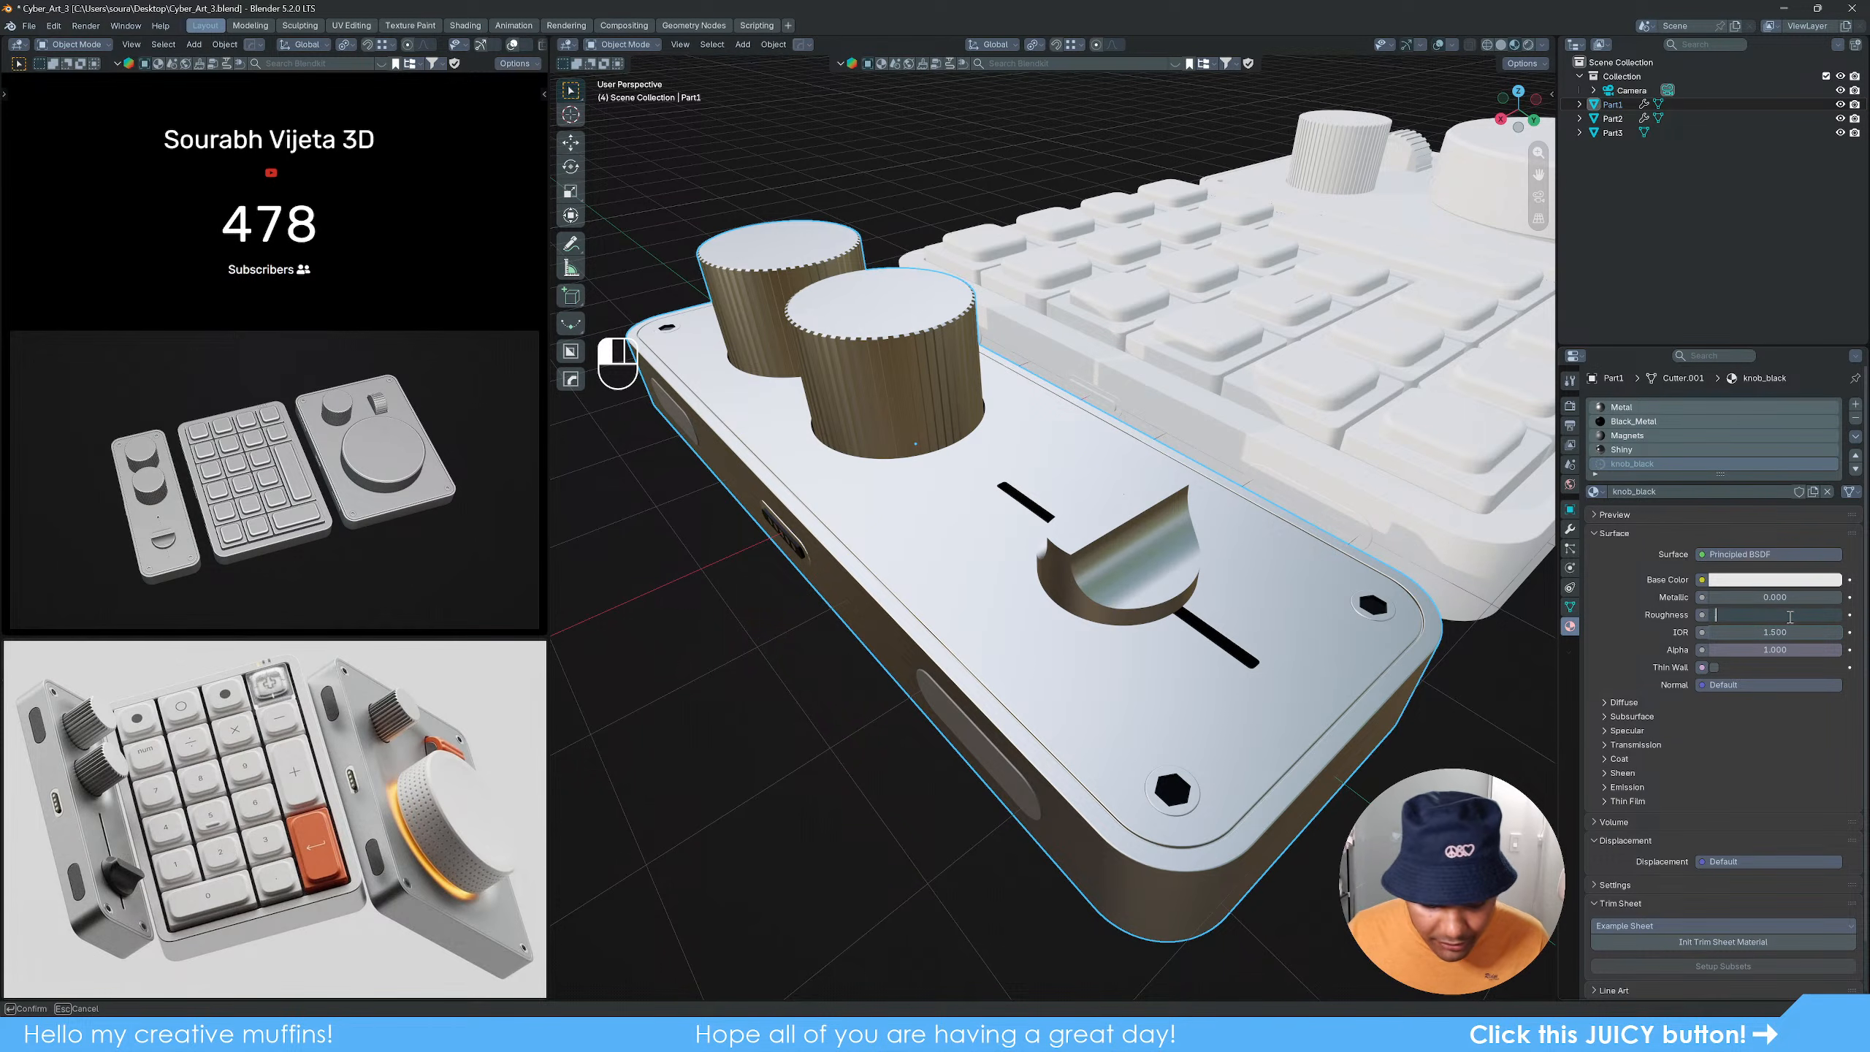
pyautogui.write('.6')
pyautogui.press('Return')
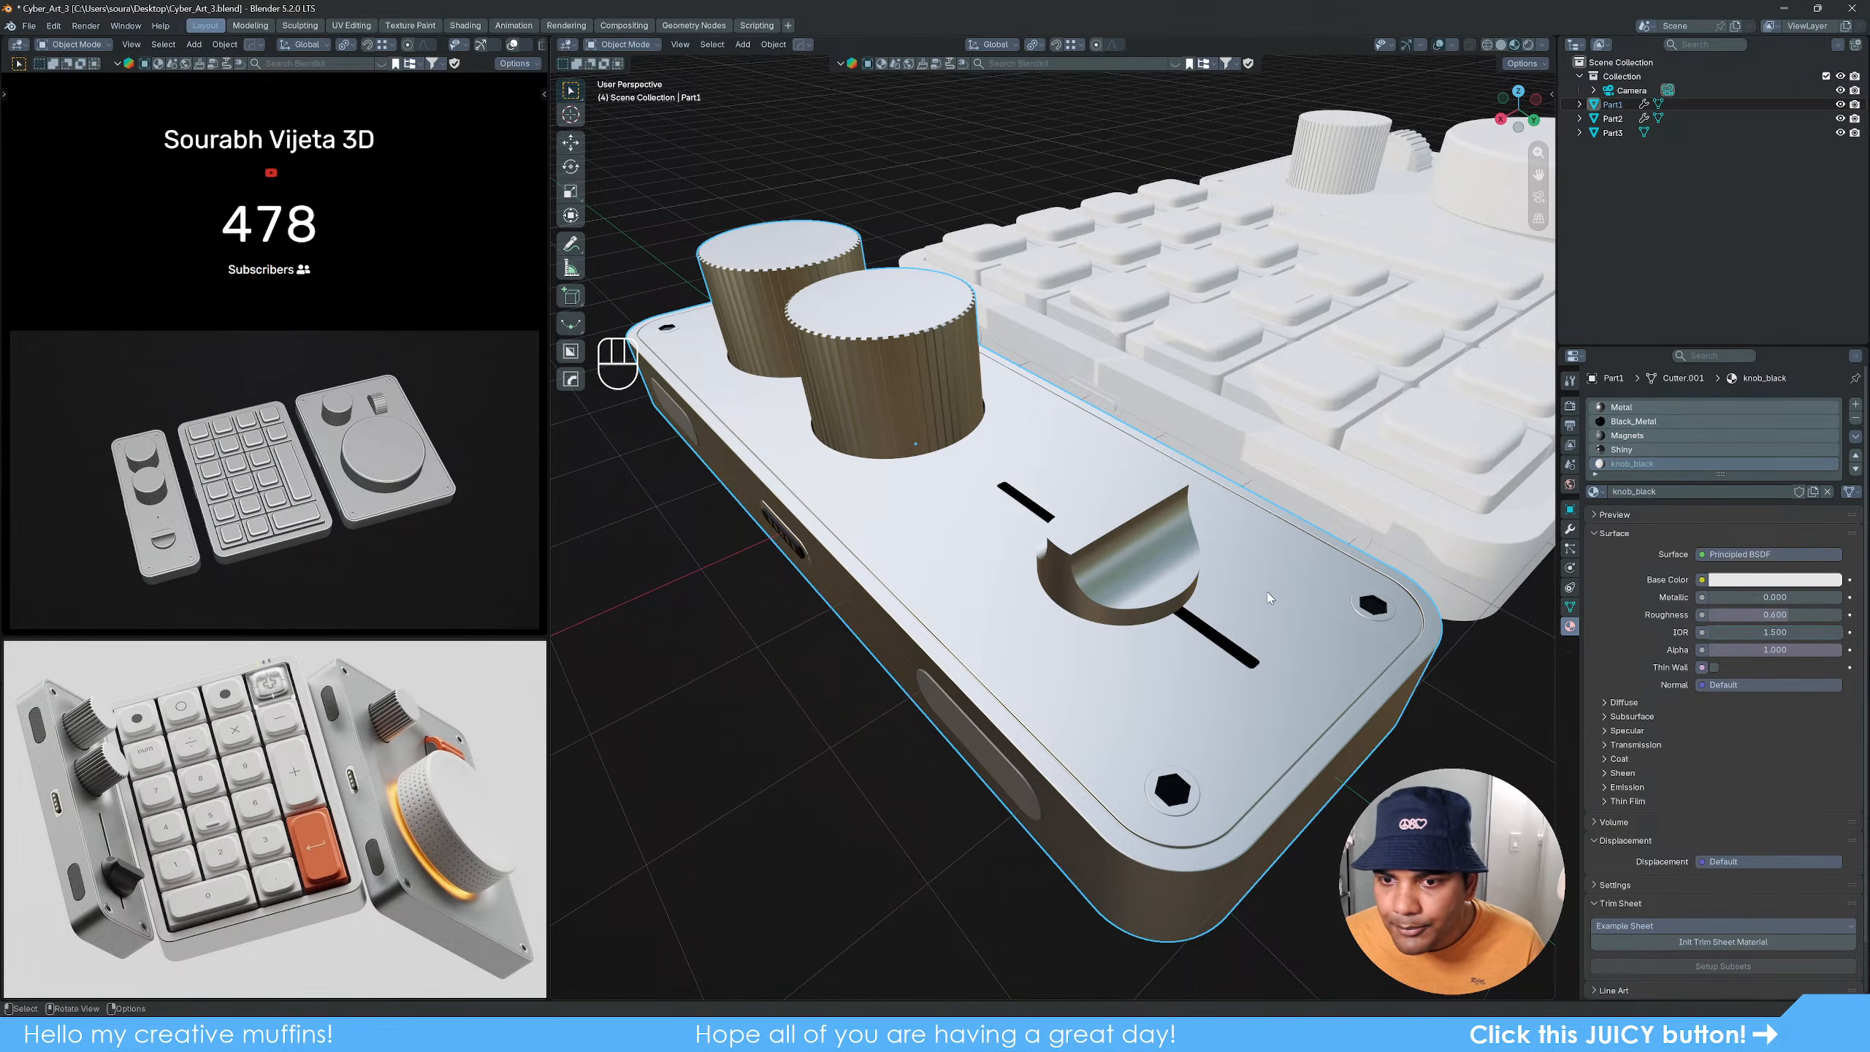
# Step: Select all seam-linked faces of Part1's slider knob and assign them the knob_black material, returning to Object Mode
pyautogui.press('Tab')
pyautogui.click(1116, 540)
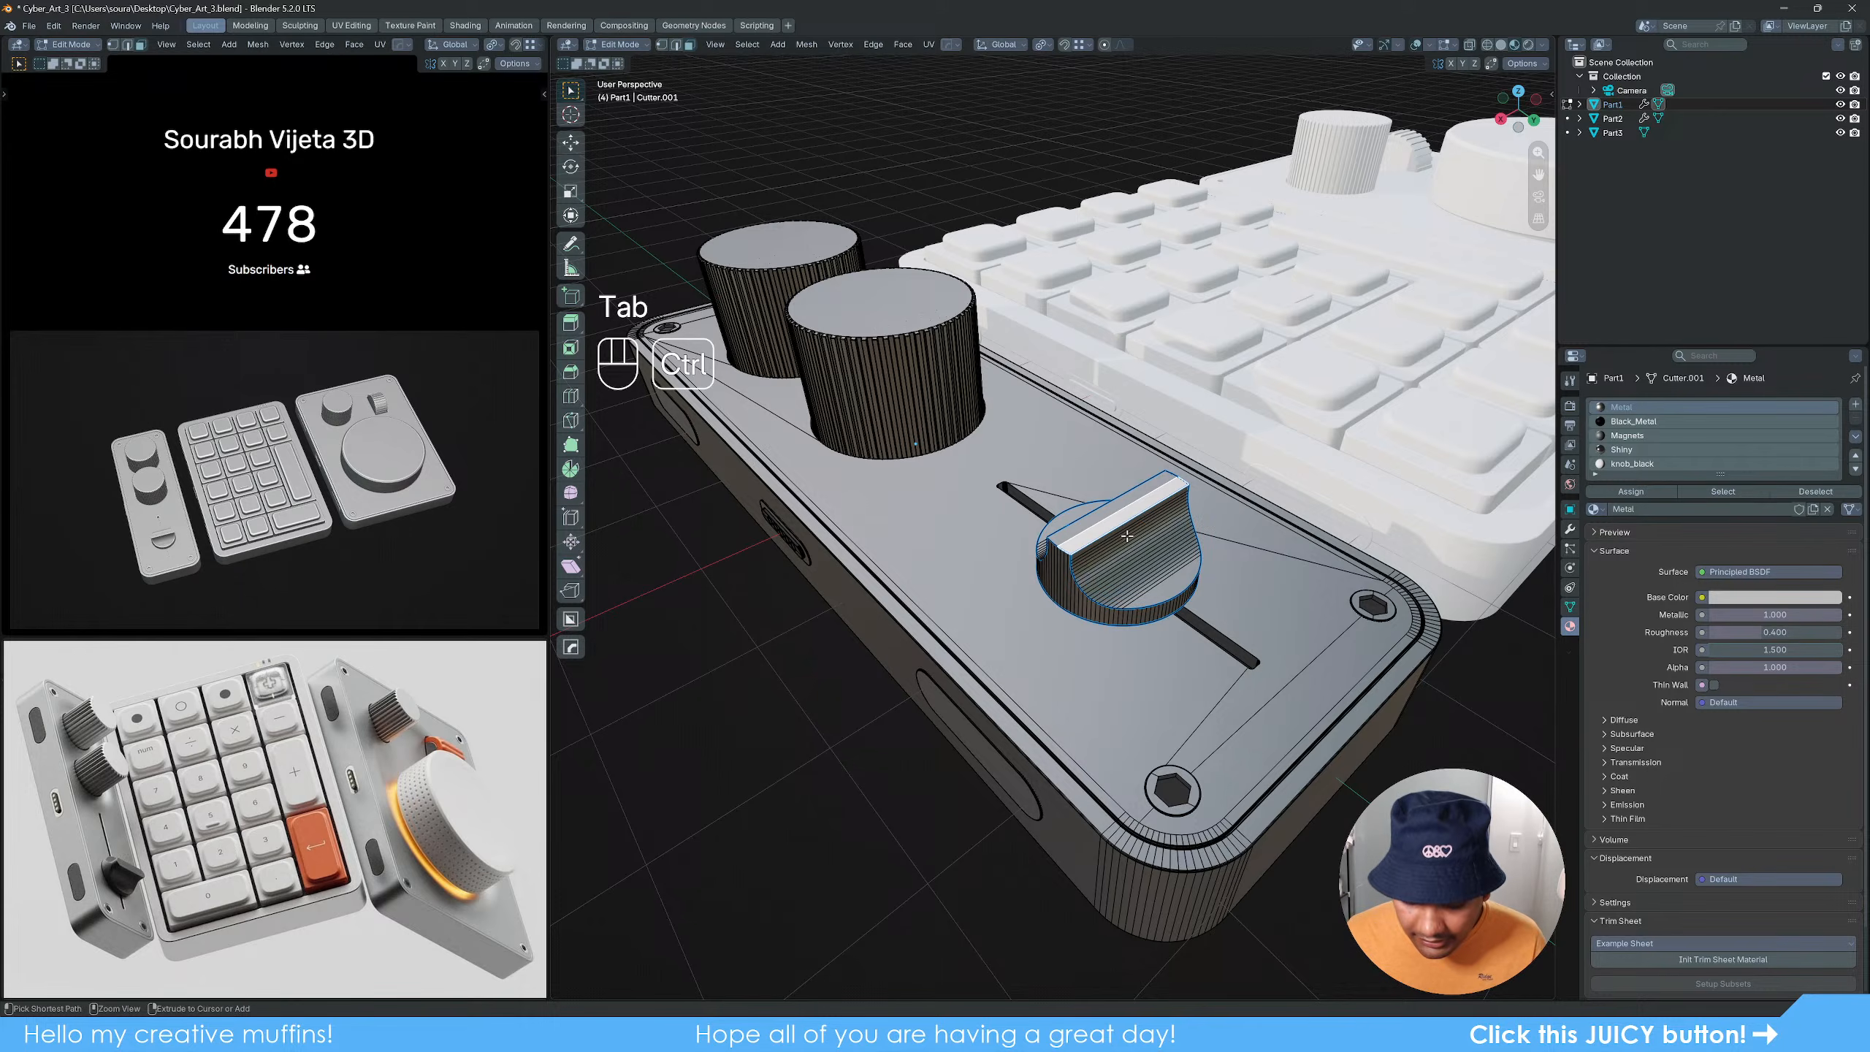
pyautogui.hotkey('ctrl', 'l')
pyautogui.click(1632, 463)
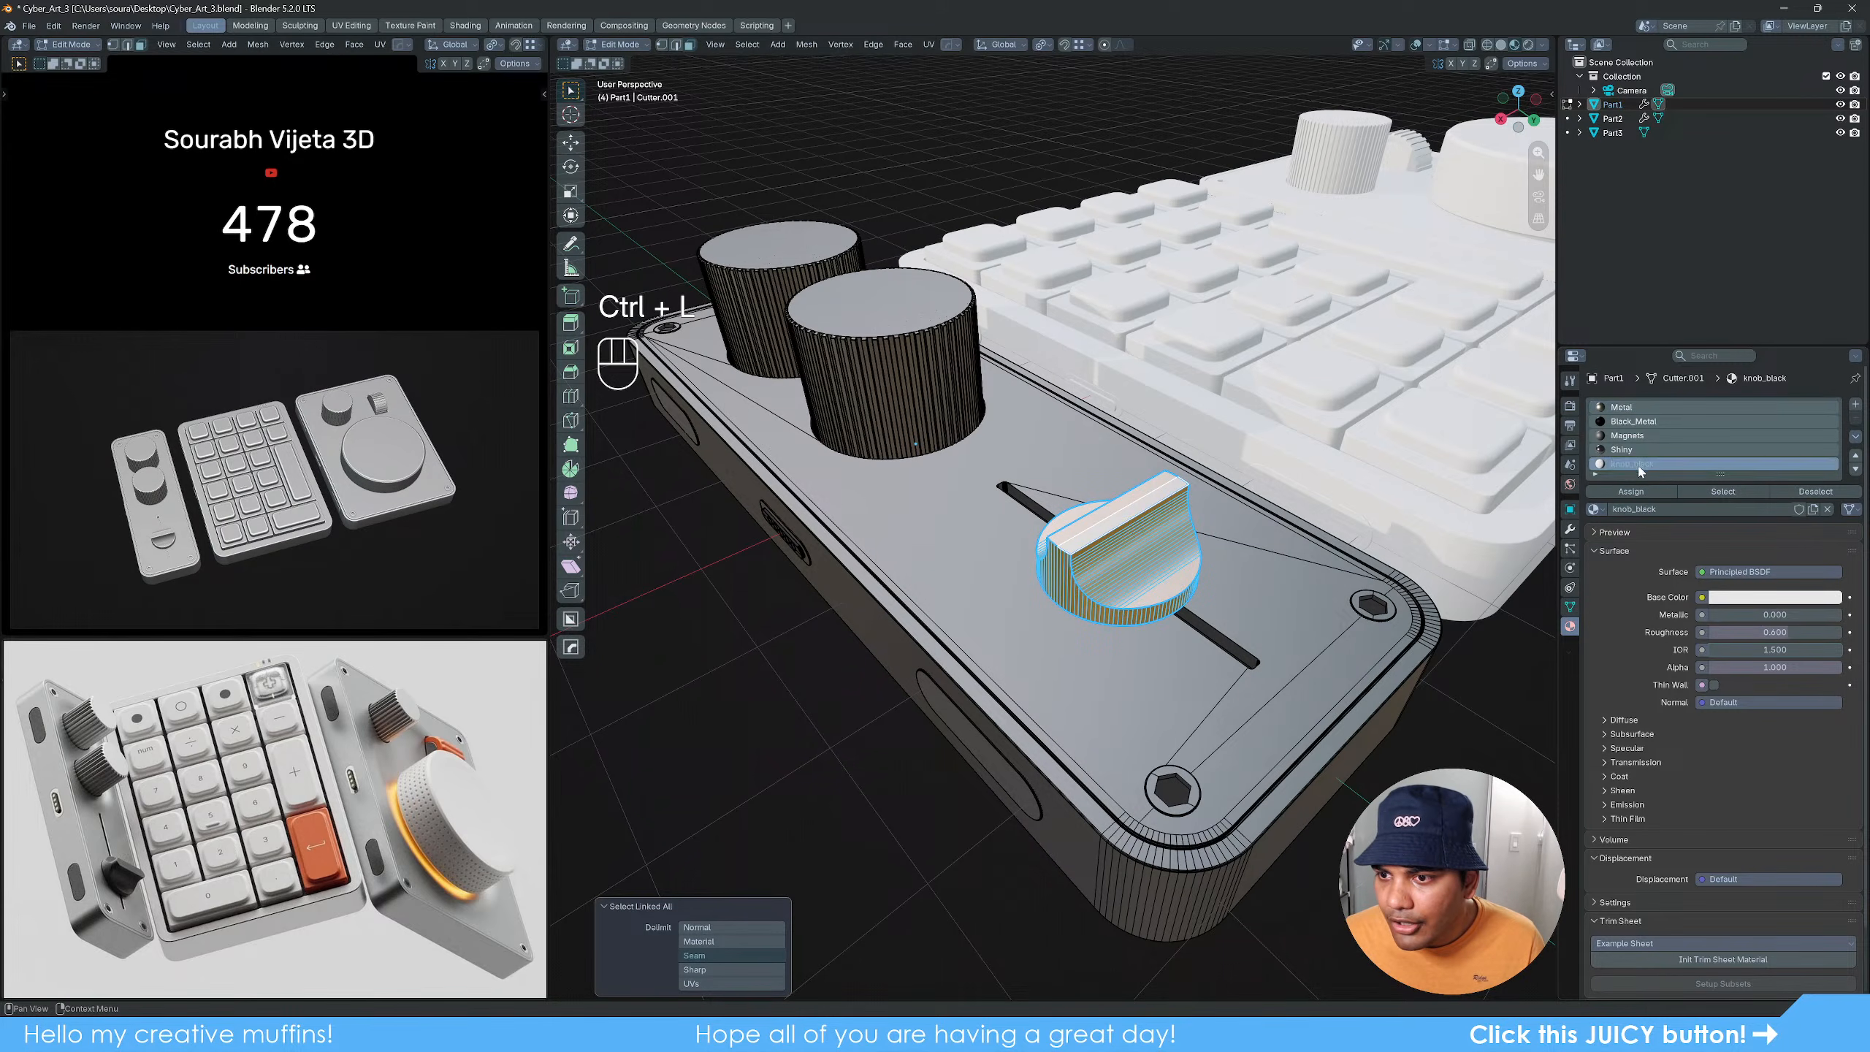
pyautogui.click(1630, 492)
pyautogui.press('Tab')
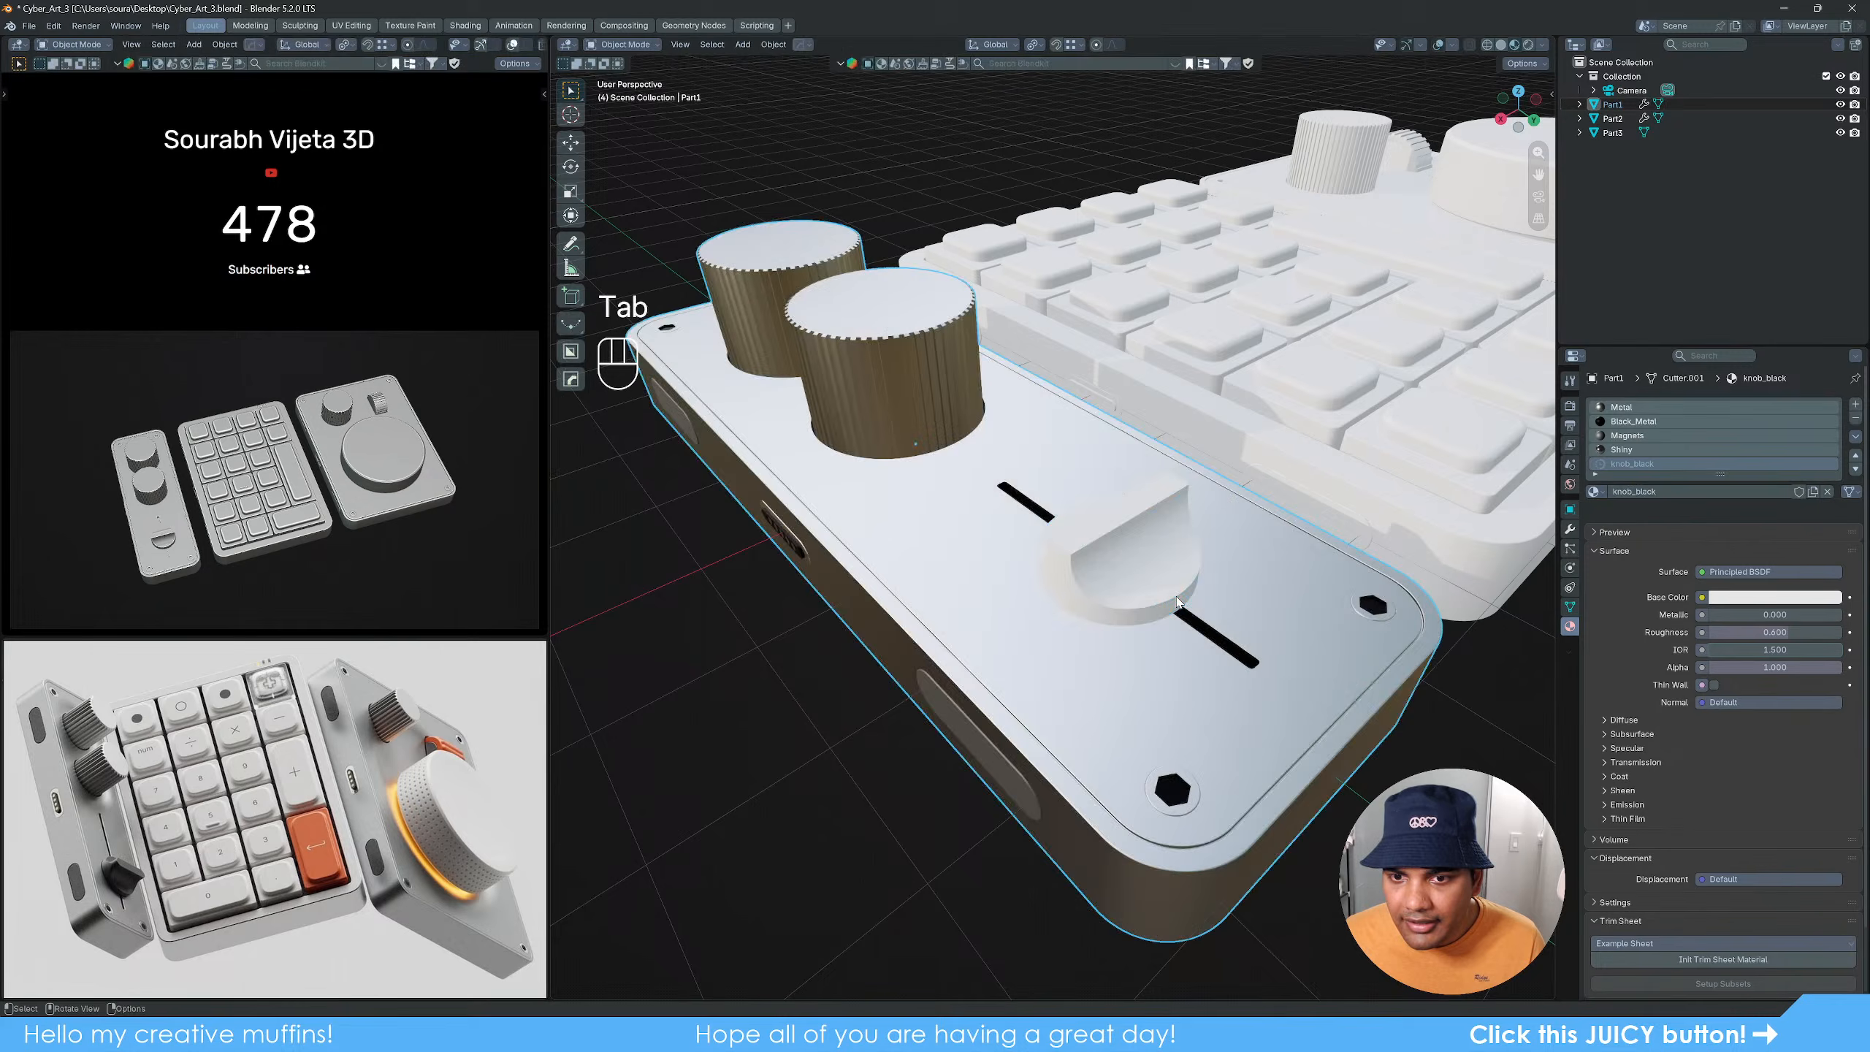
# Step: Darken the base color of knob_black to a dark grey with a value of about 0.22
pyautogui.click(1745, 581)
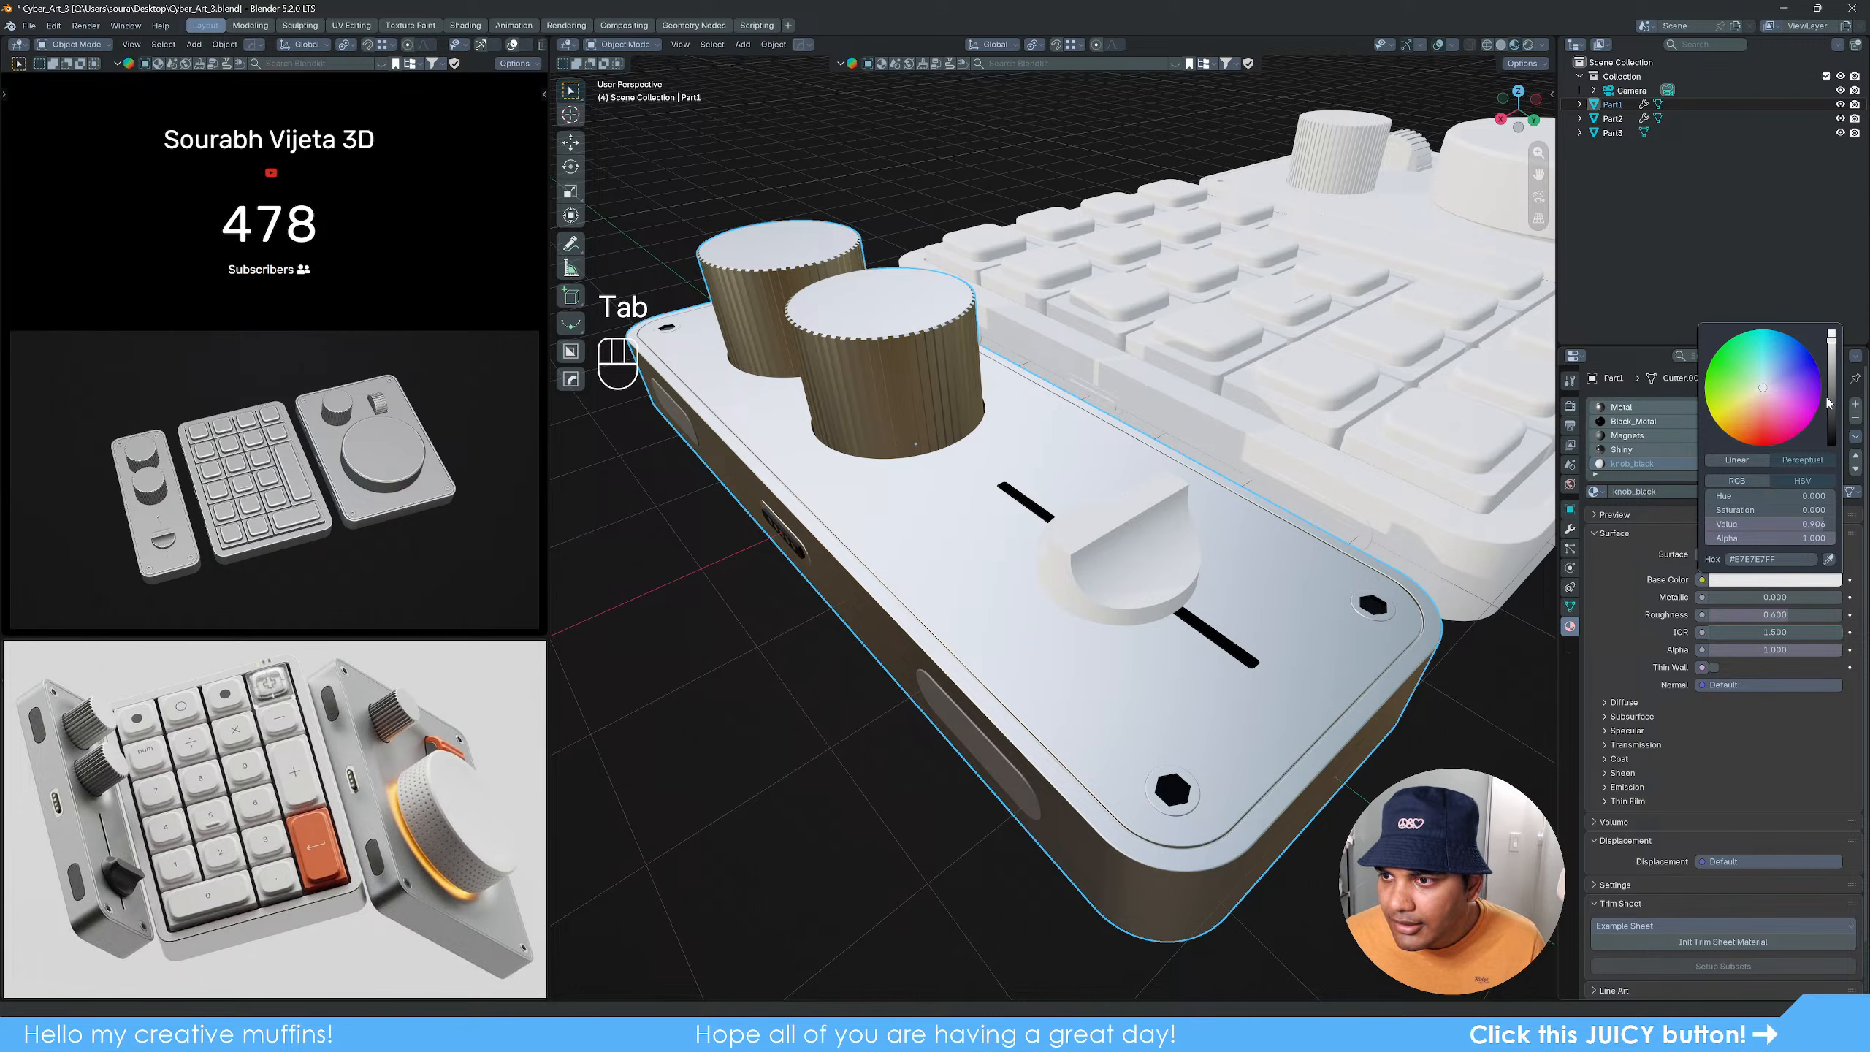
pyautogui.moveTo(1832, 333); pyautogui.dragTo(1831, 424)
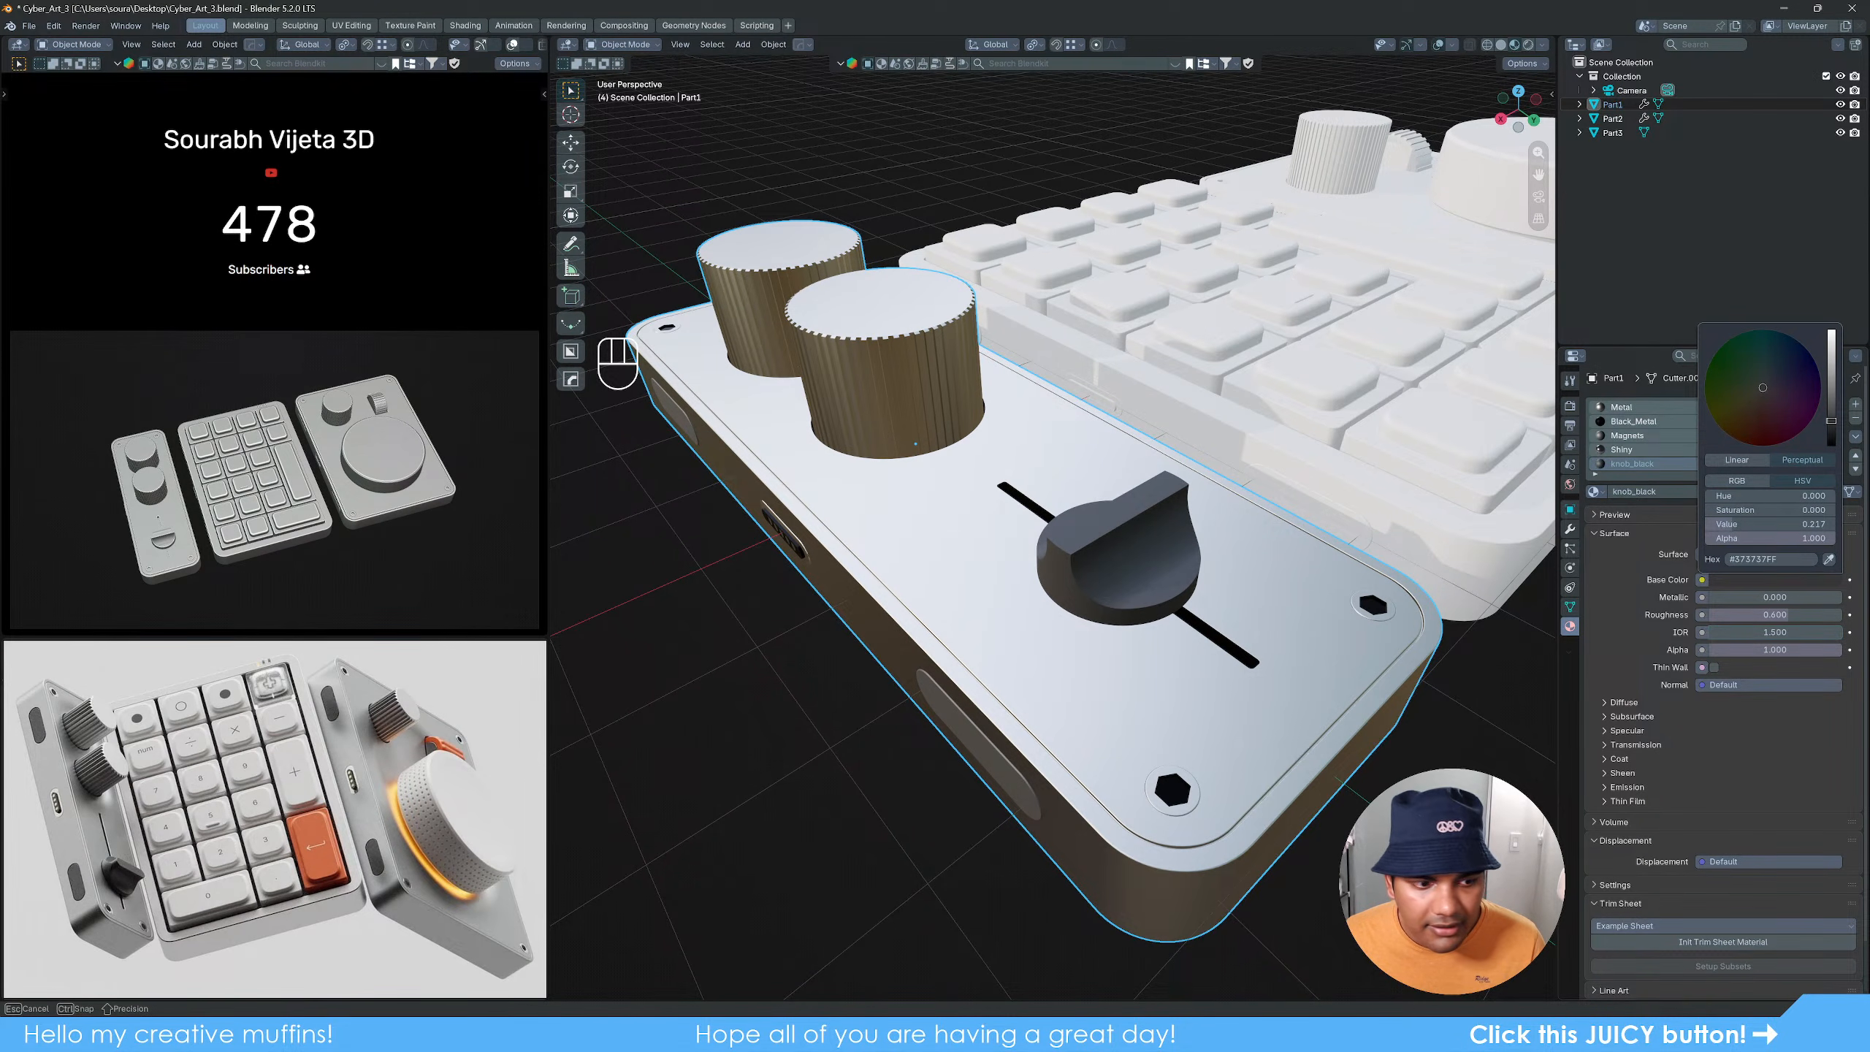
pyautogui.scroll(-4, 1102, 725)
pyautogui.moveTo(1101, 724); pyautogui.dragTo(1046, 685, button='middle')
pyautogui.scroll(5, 1105, 642)
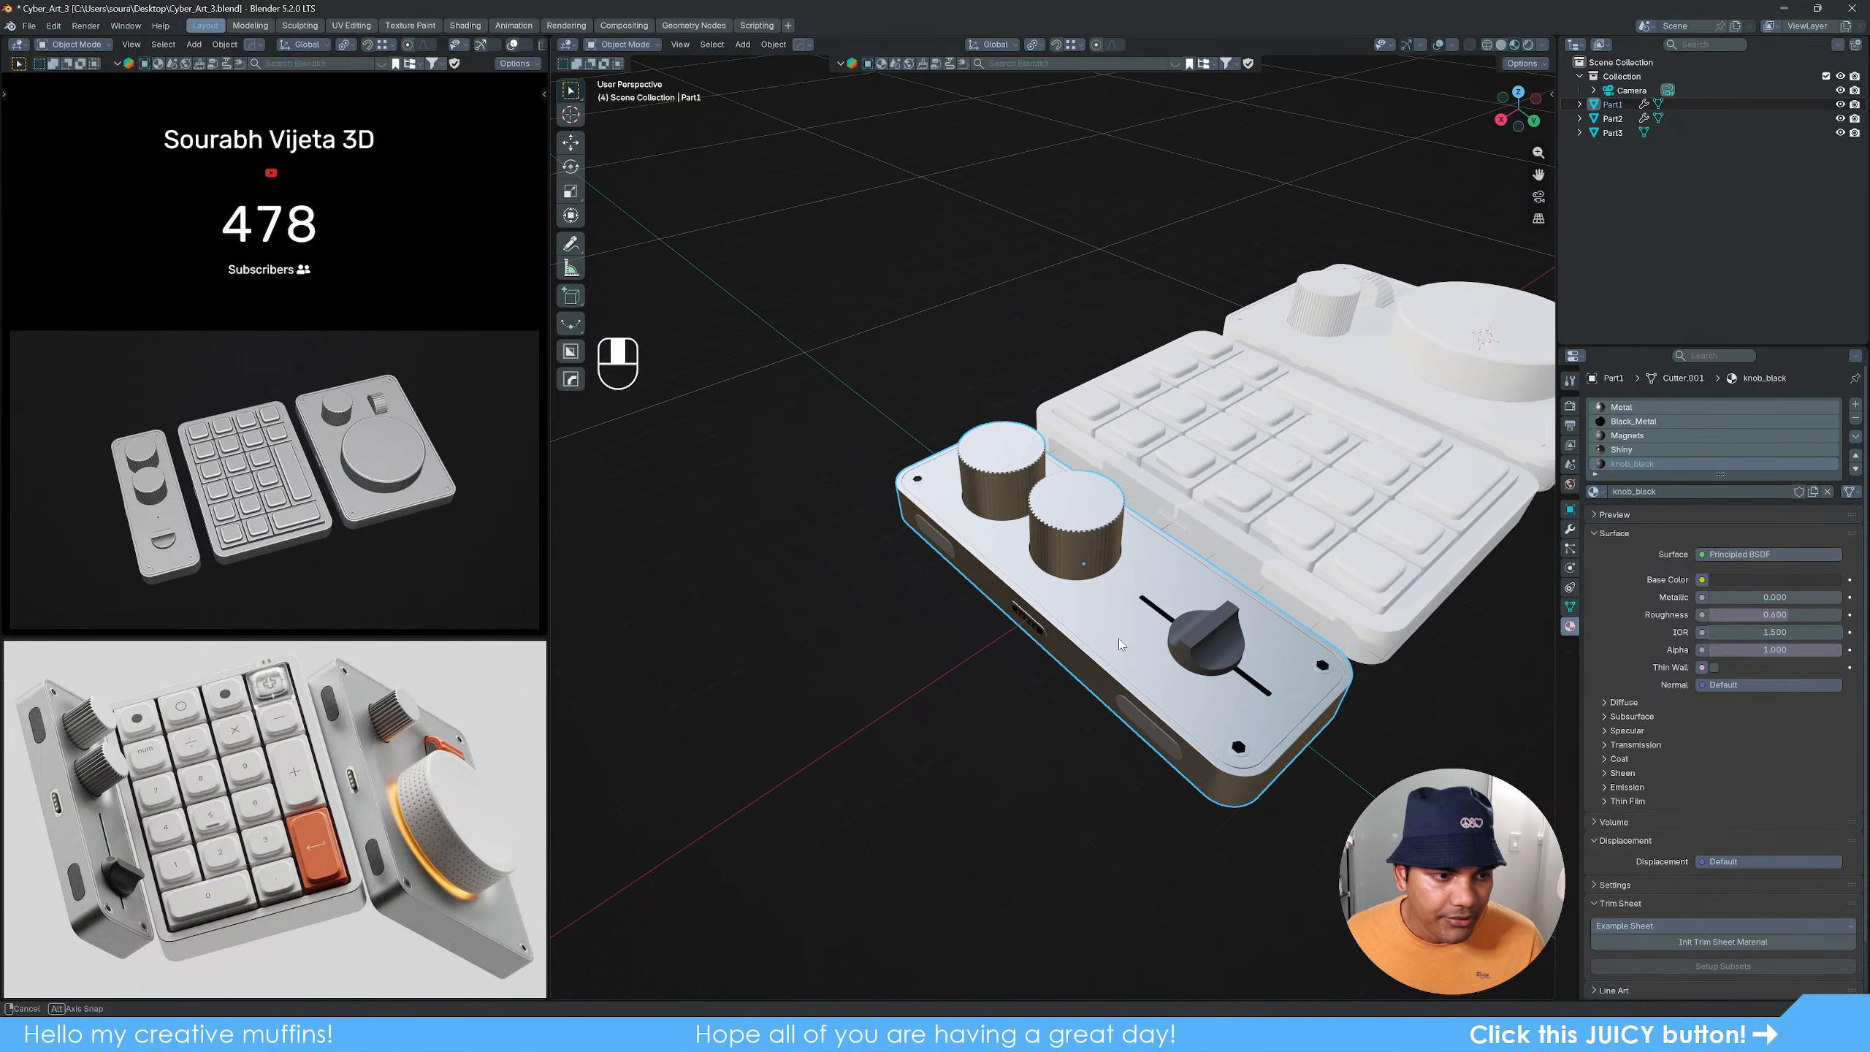
pyautogui.scroll(2, 1104, 641)
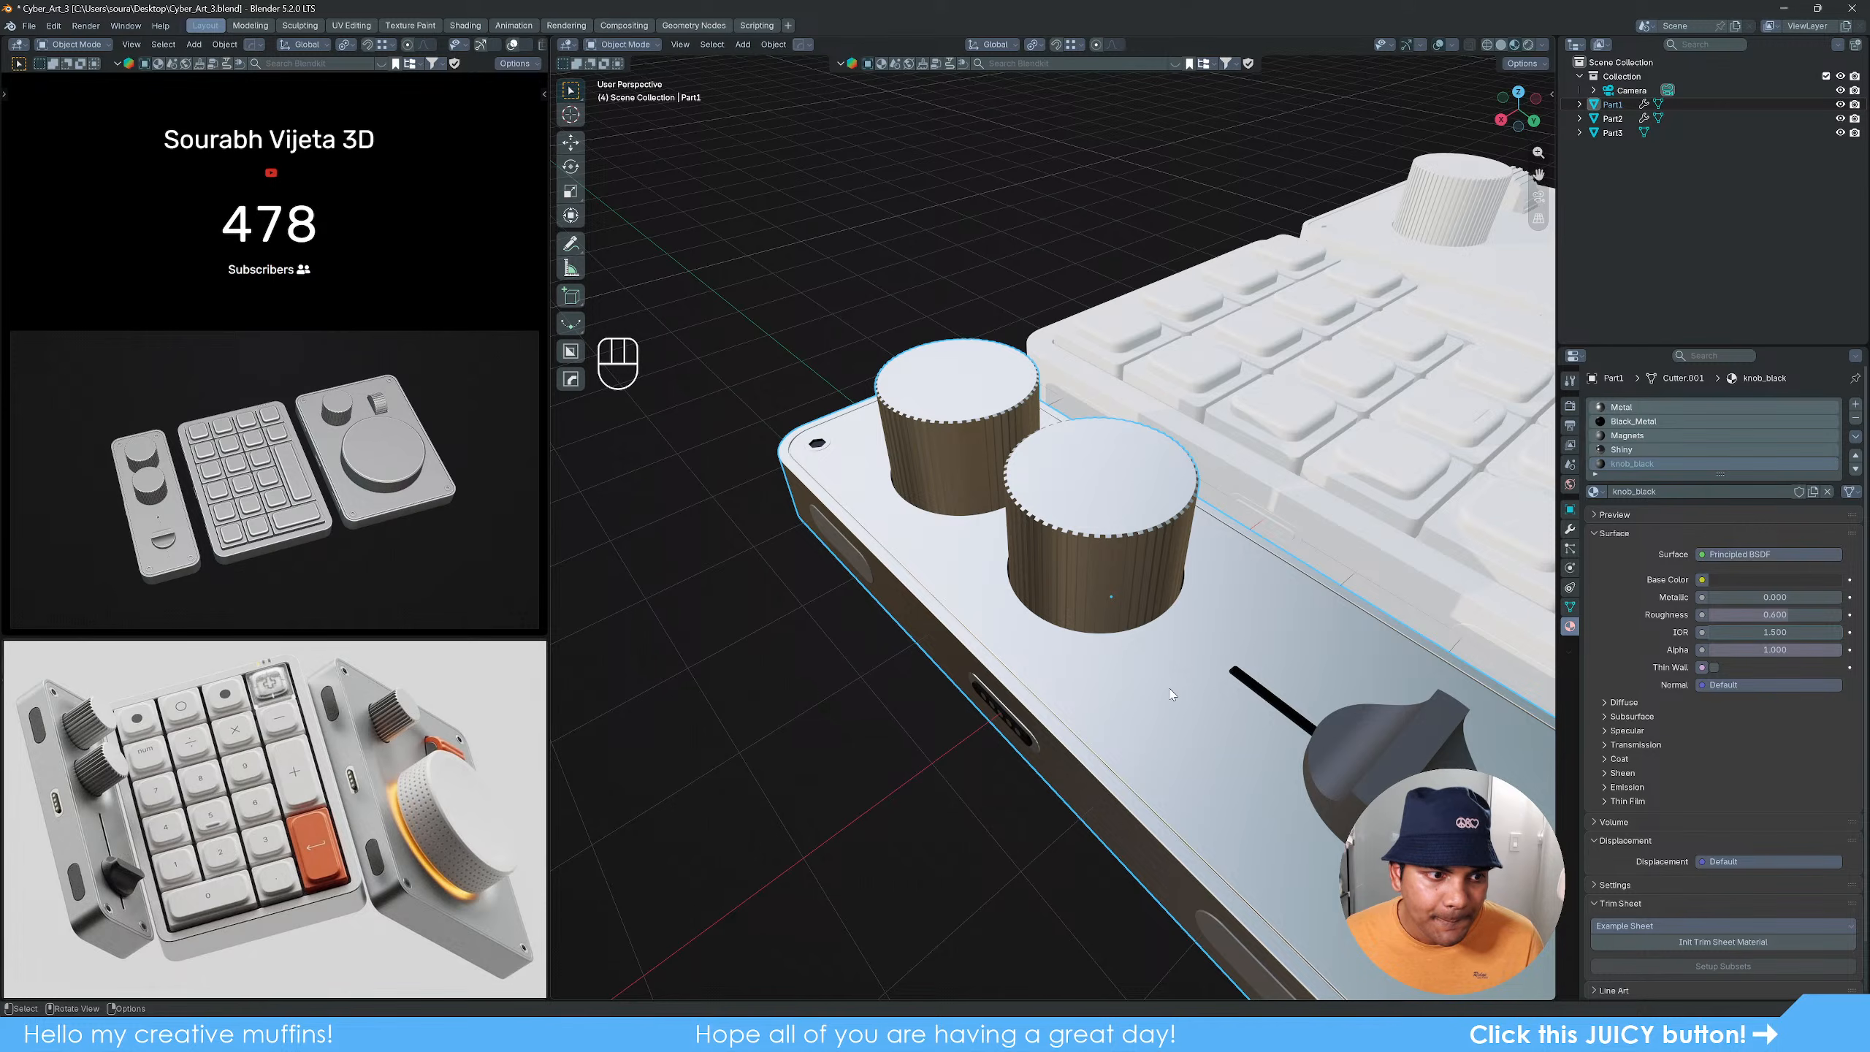
# Step: Select the keypad body Part2 and give it the existing Metal material
pyautogui.scroll(-4, 1159, 693)
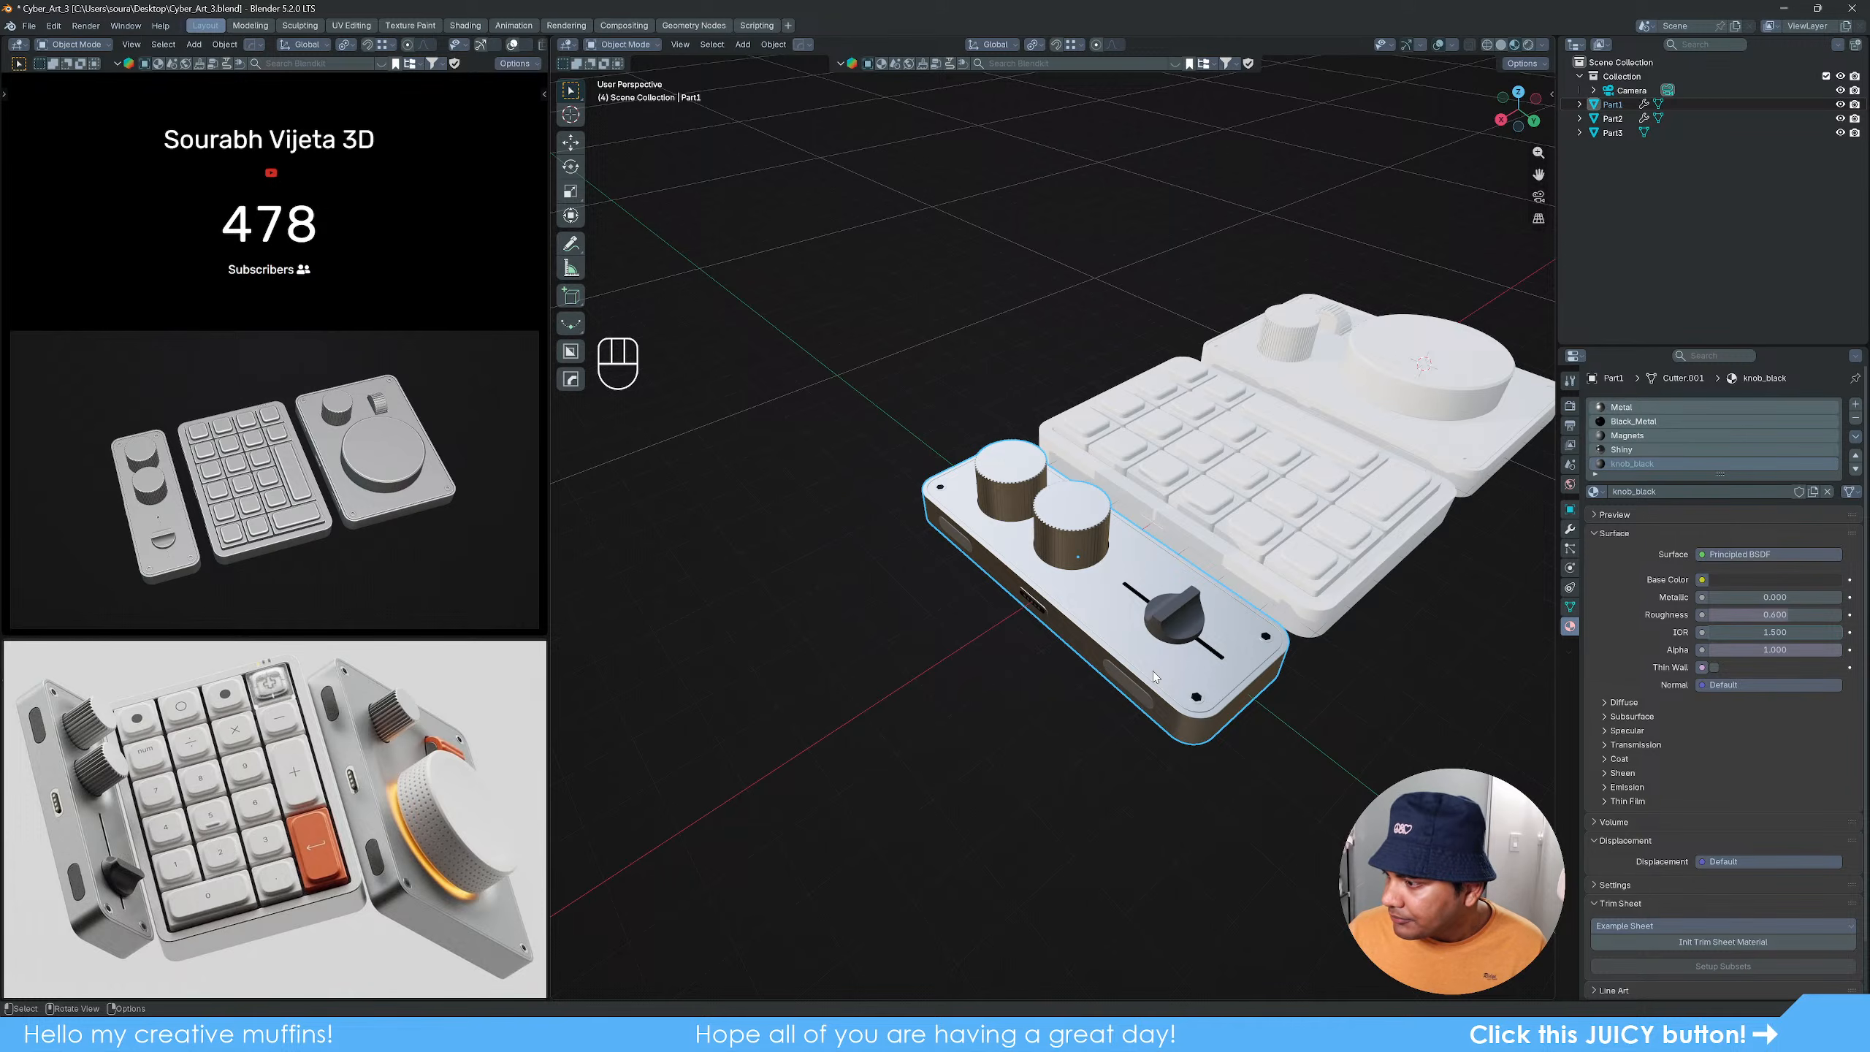
pyautogui.moveTo(1177, 574); pyautogui.dragTo(1084, 610, button='middle')
pyautogui.scroll(2, 1040, 640)
pyautogui.click(1148, 689)
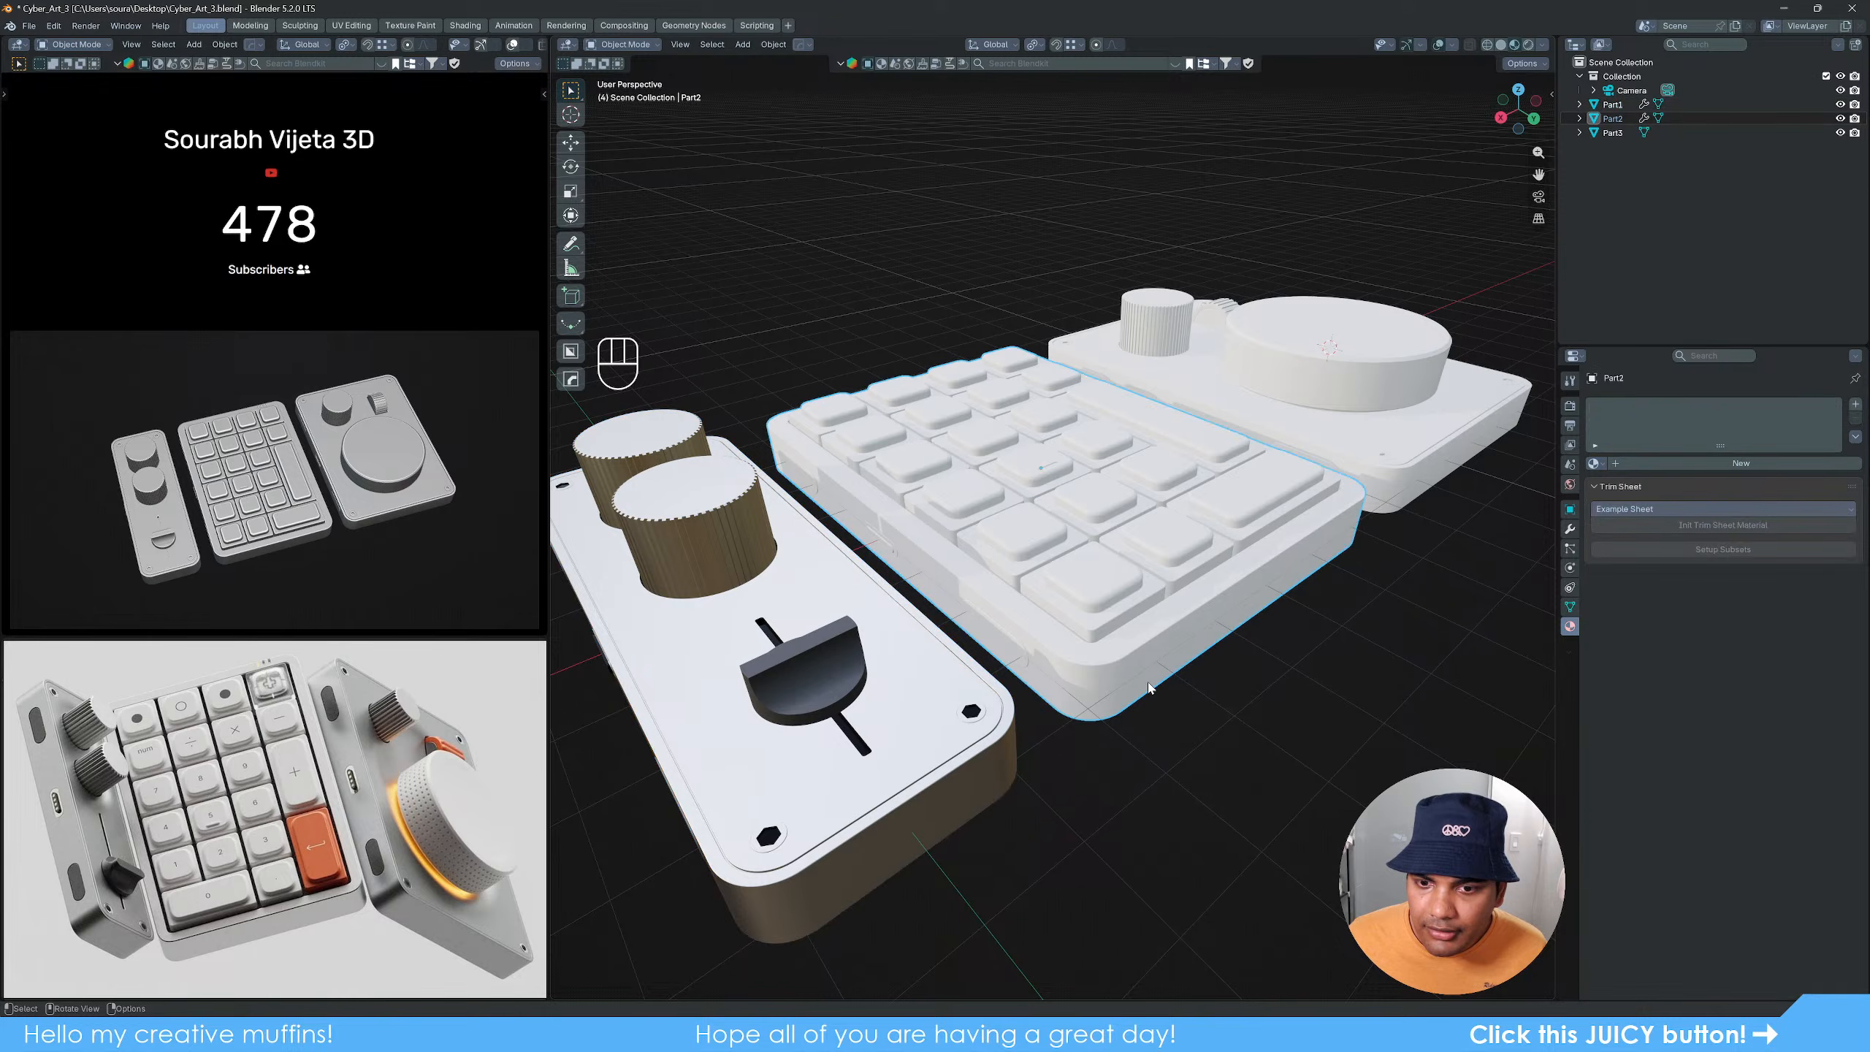
pyautogui.click(1595, 462)
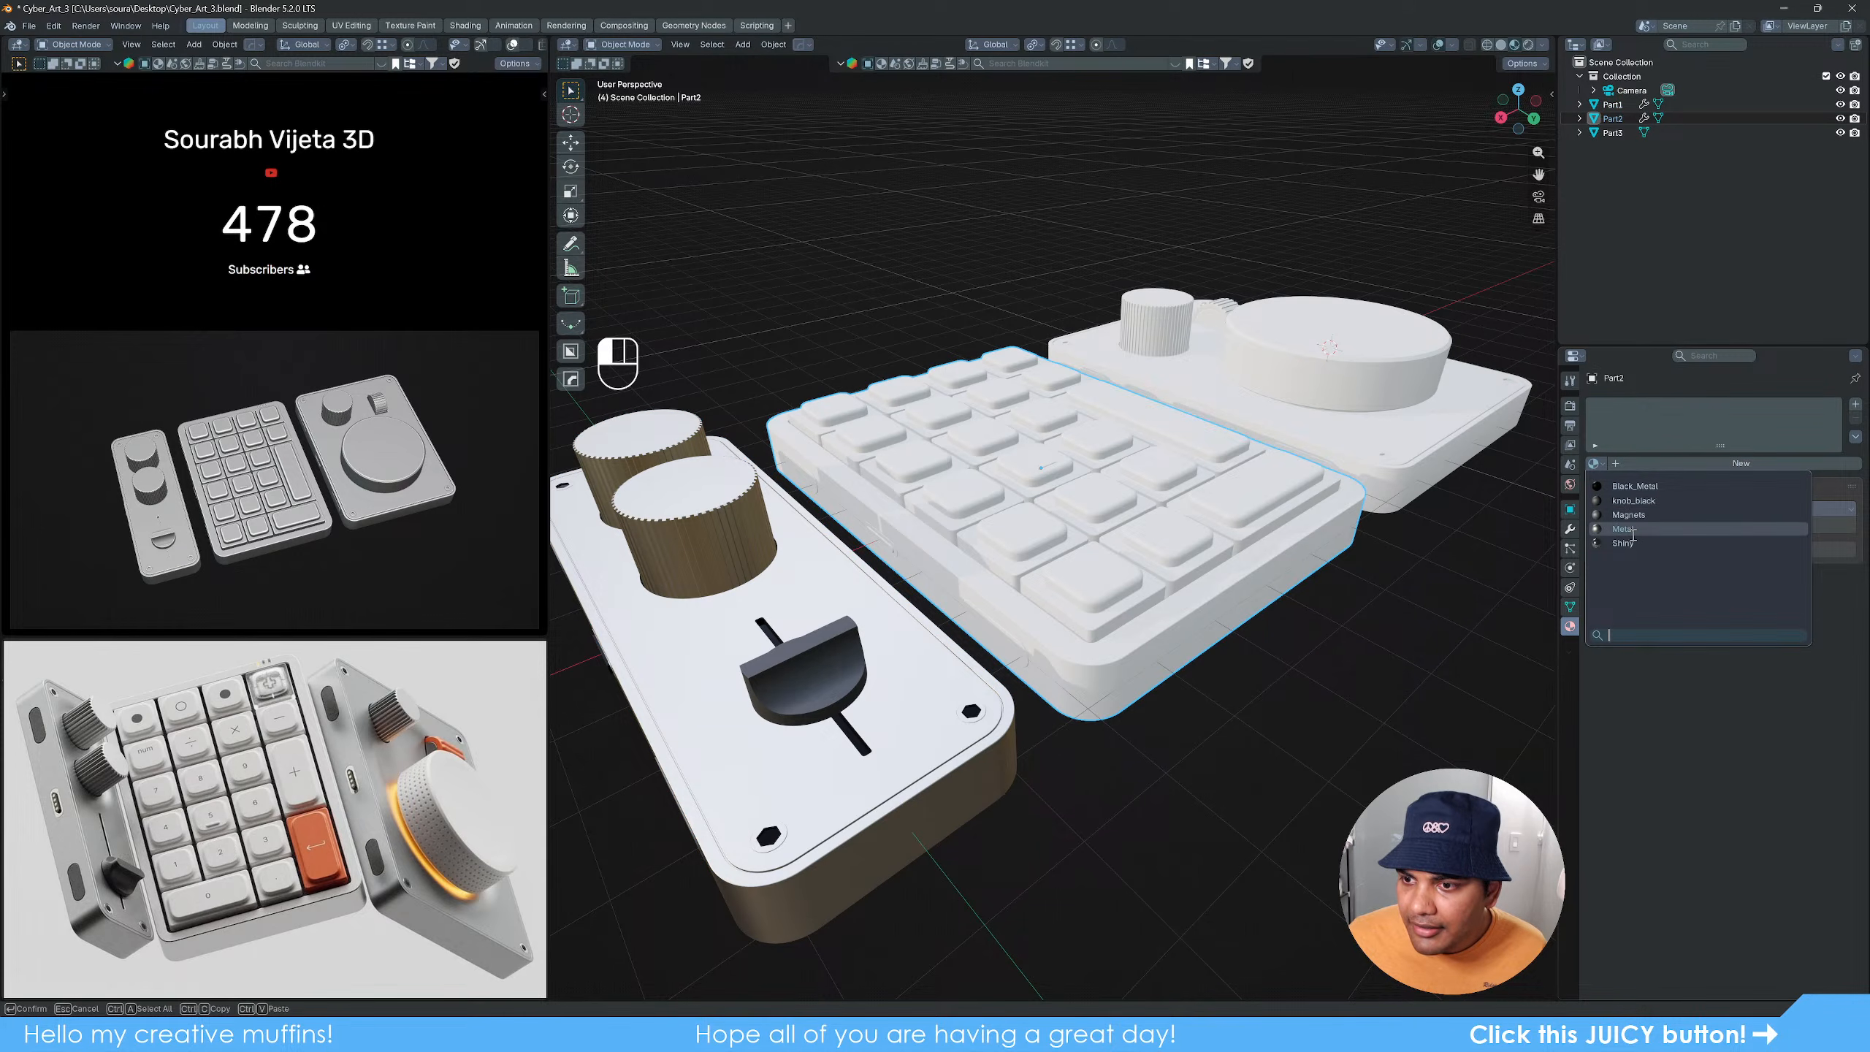
pyautogui.click(1624, 529)
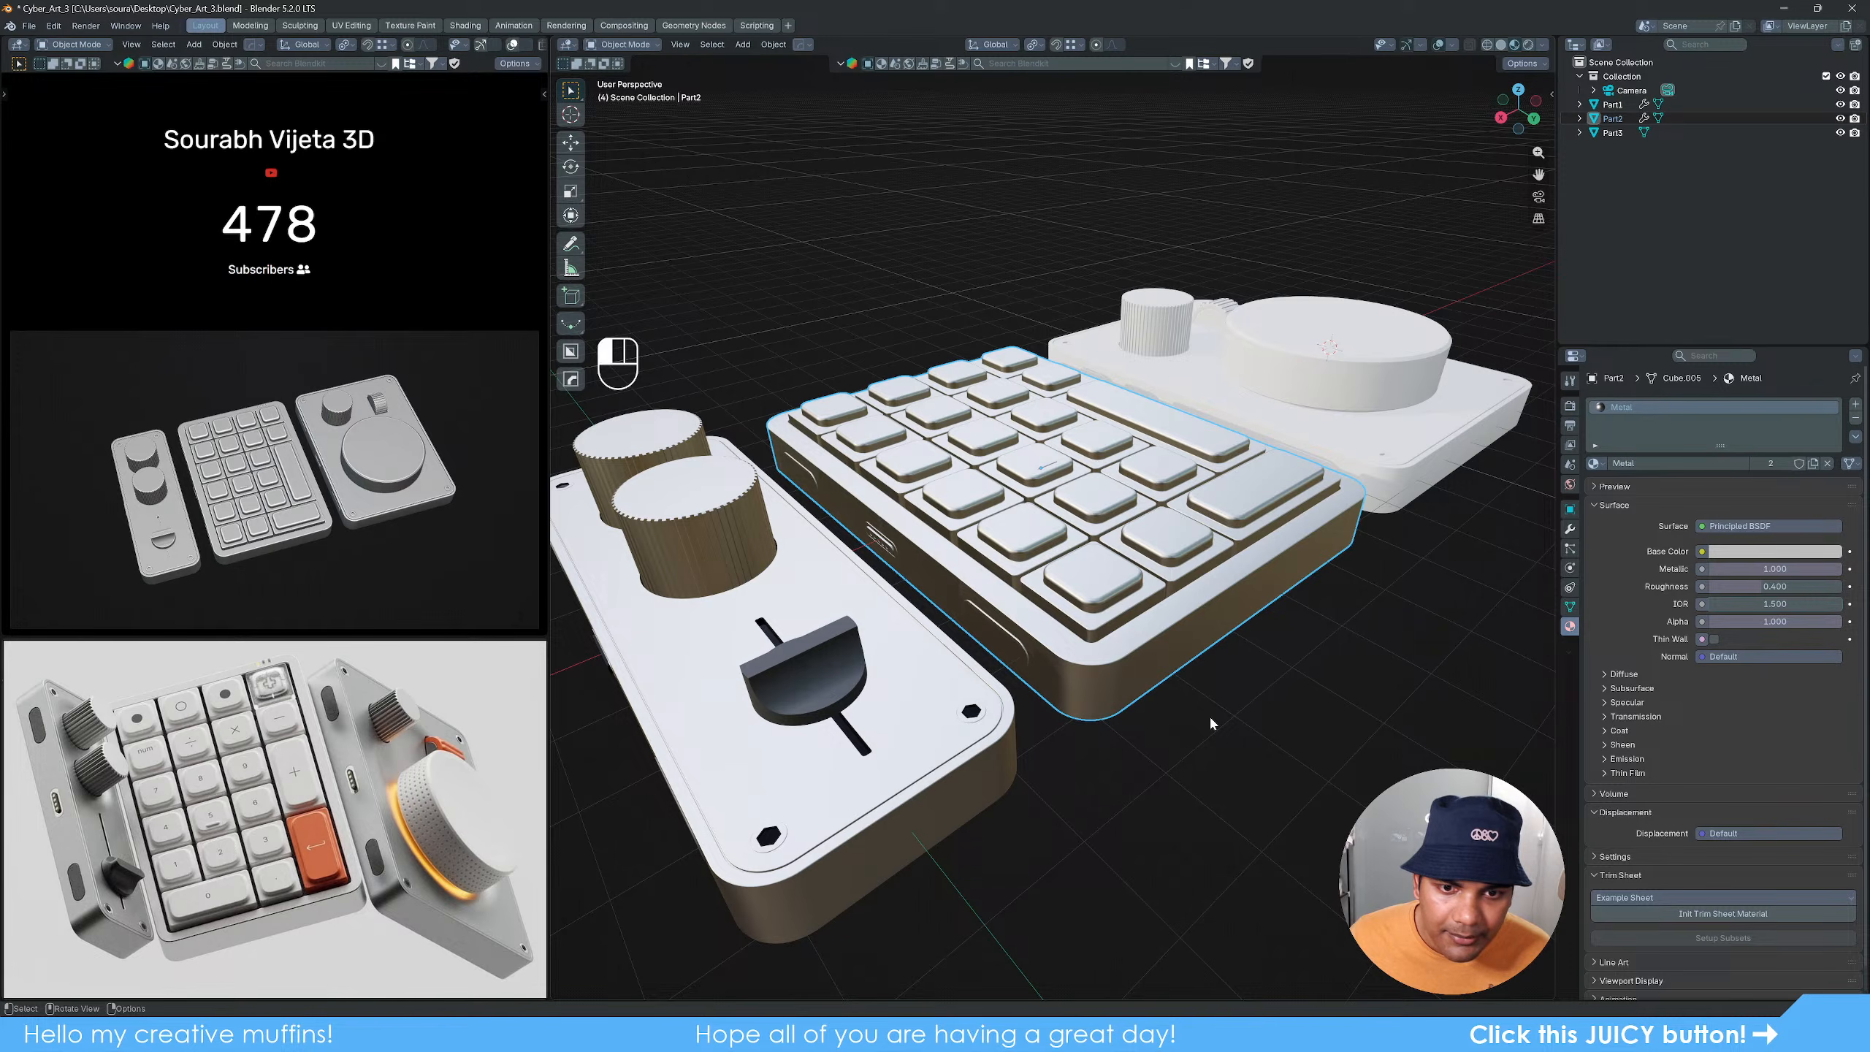
# Step: Select both pill-shaped magnet areas on Part2's side up to their seams and assign them the Magnets material in a new slot
pyautogui.click(1210, 724)
pyautogui.moveTo(1210, 723); pyautogui.dragTo(1114, 595, button='middle')
pyautogui.click(1113, 596)
pyautogui.press('Tab')
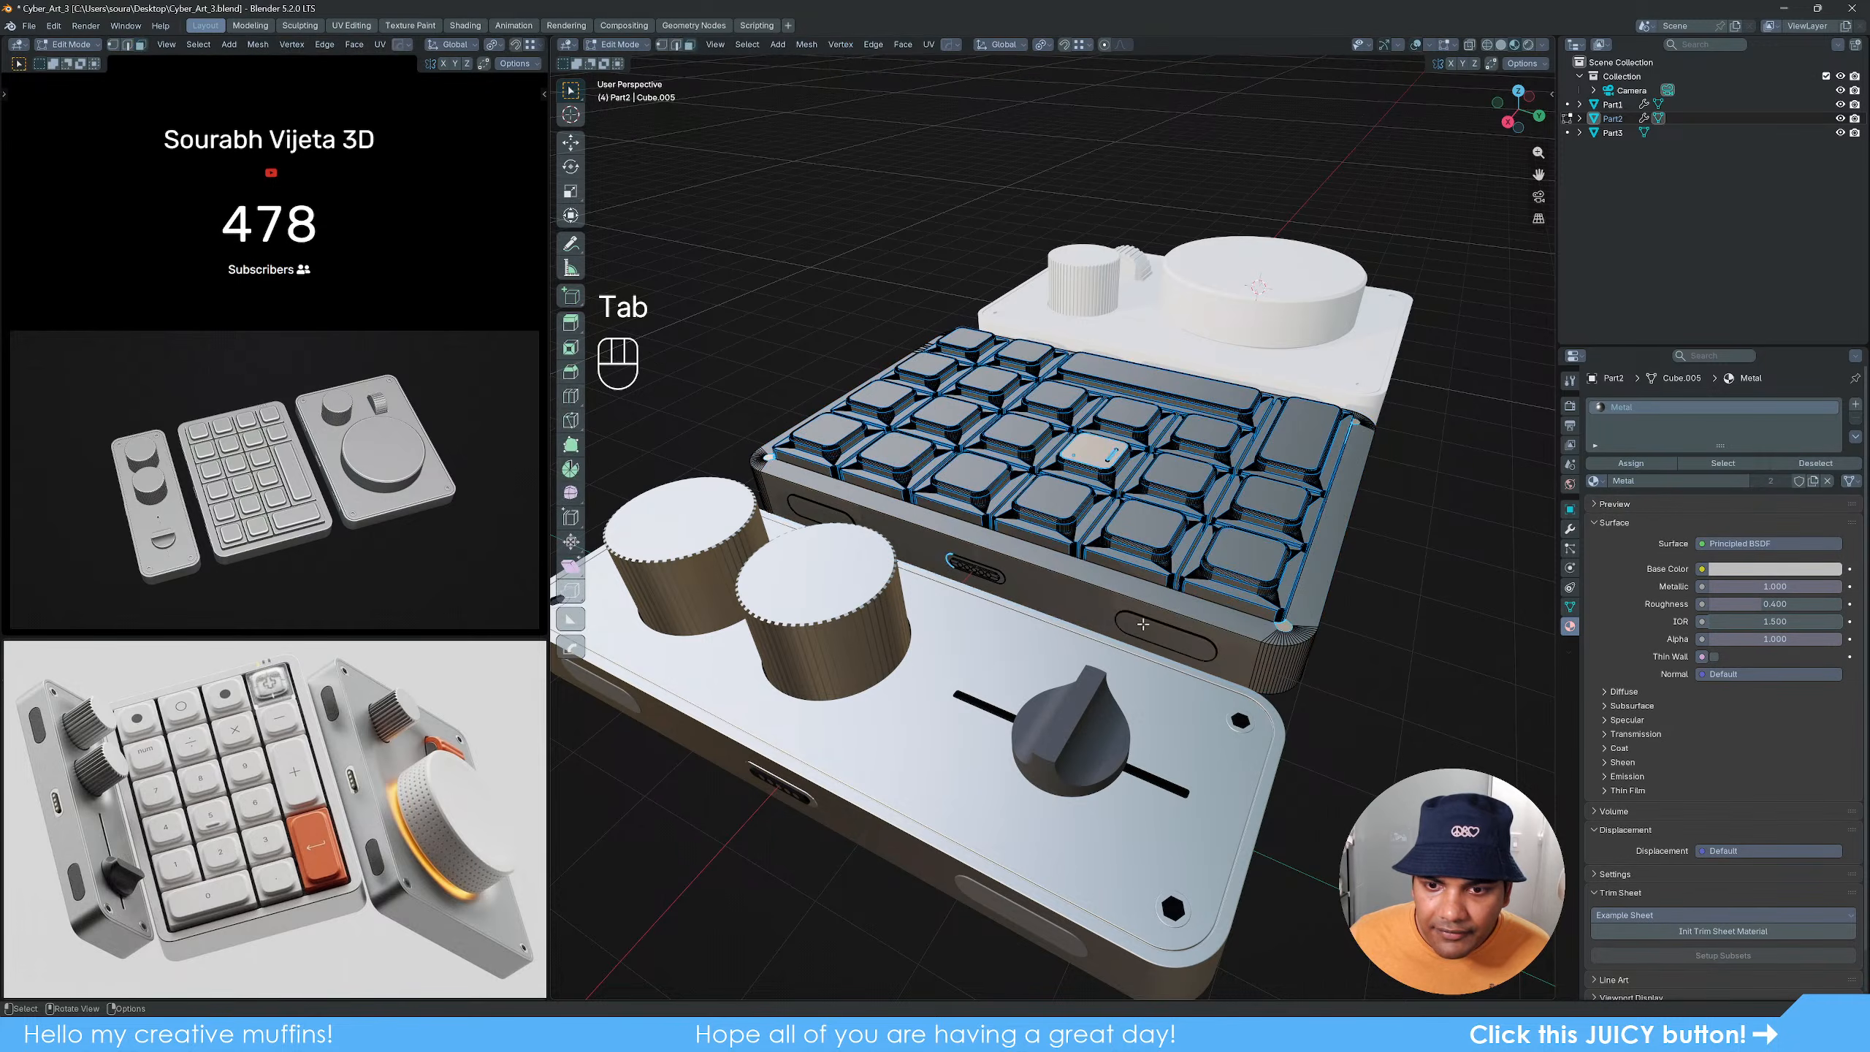
pyautogui.keyDown('shift'); pyautogui.click(829, 515); pyautogui.keyUp('shift')
pyautogui.hotkey('ctrl', 'l')
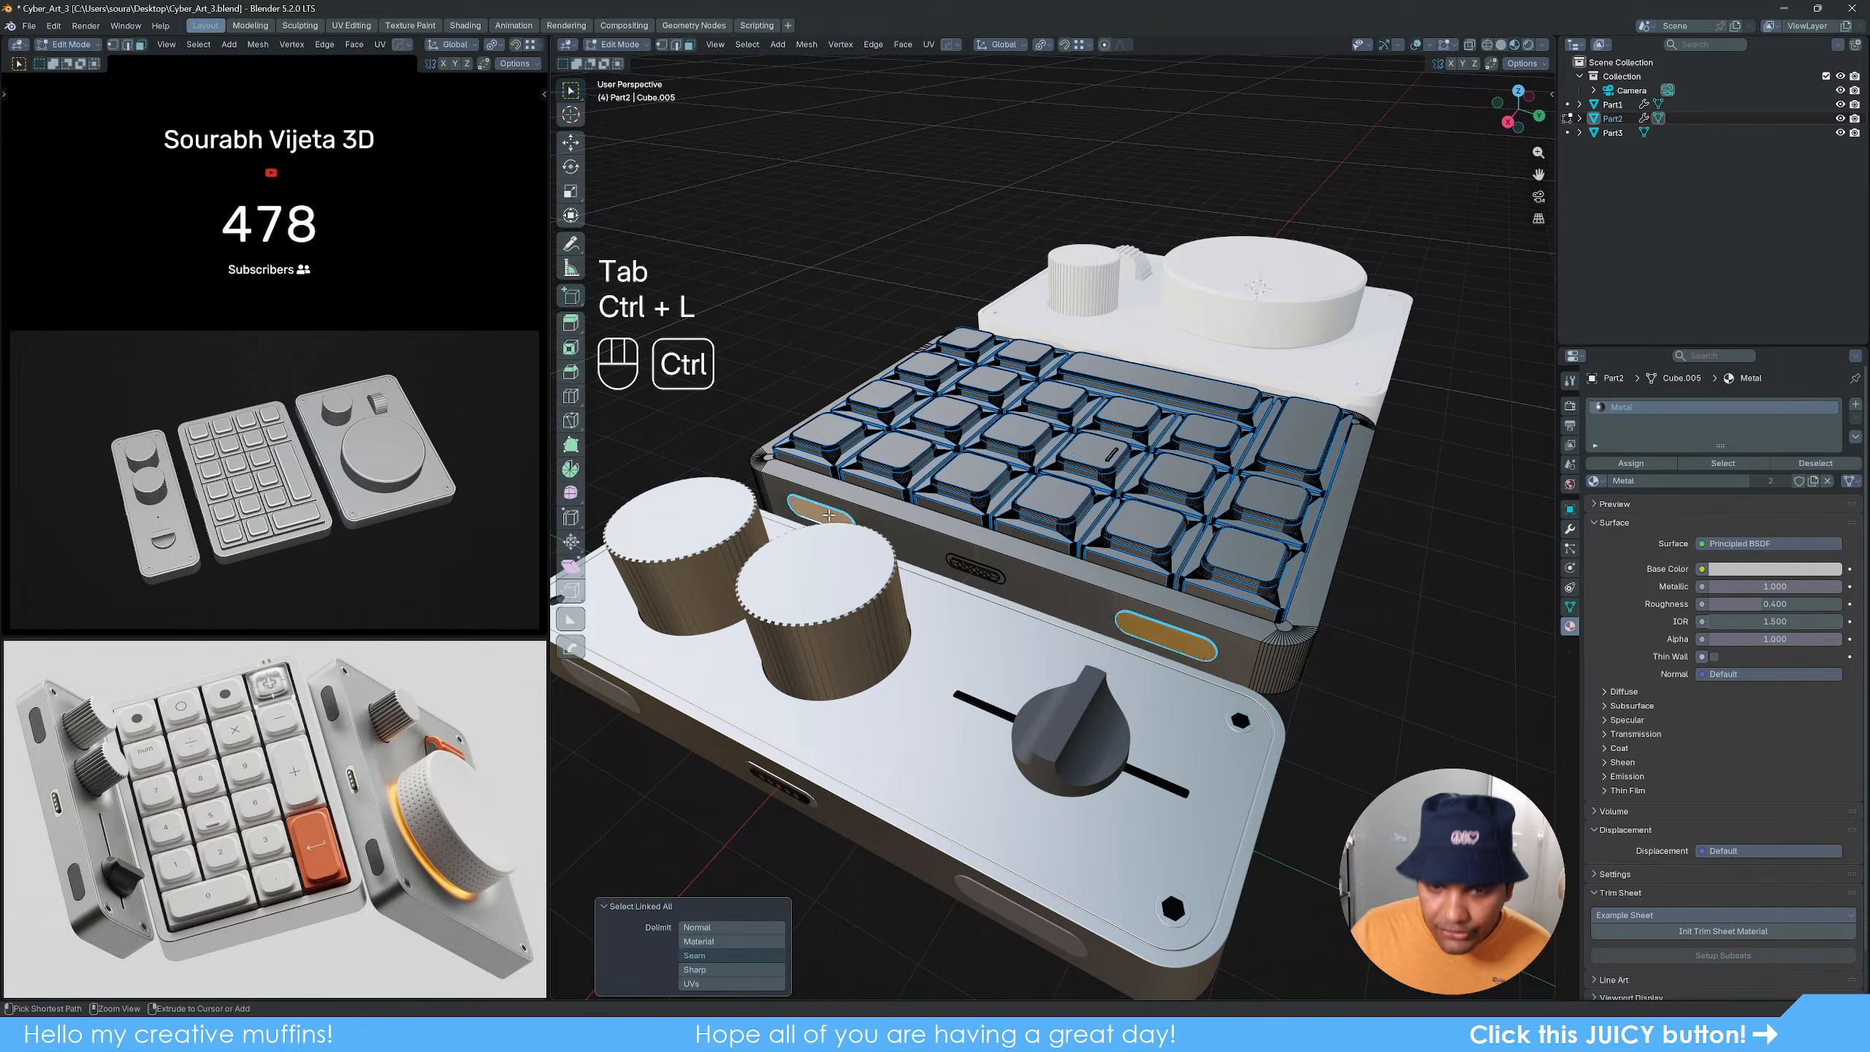
pyautogui.click(1855, 407)
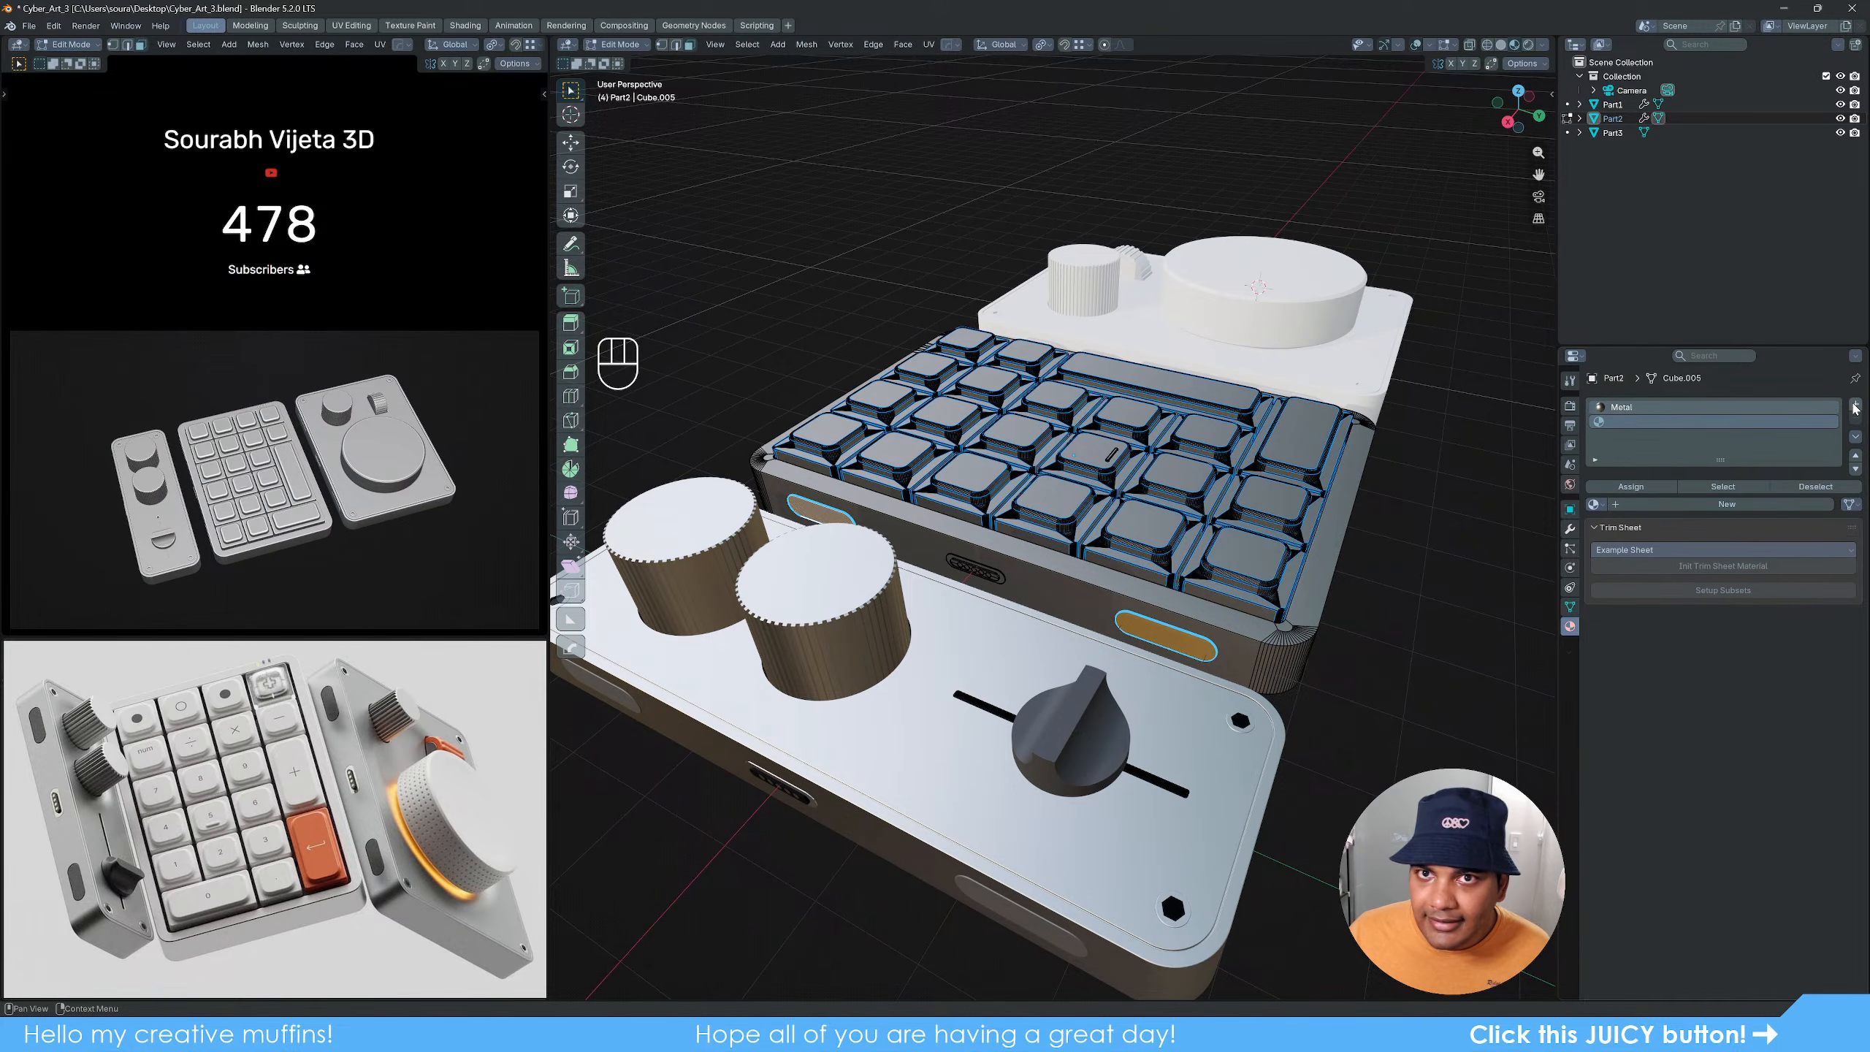
pyautogui.click(1594, 504)
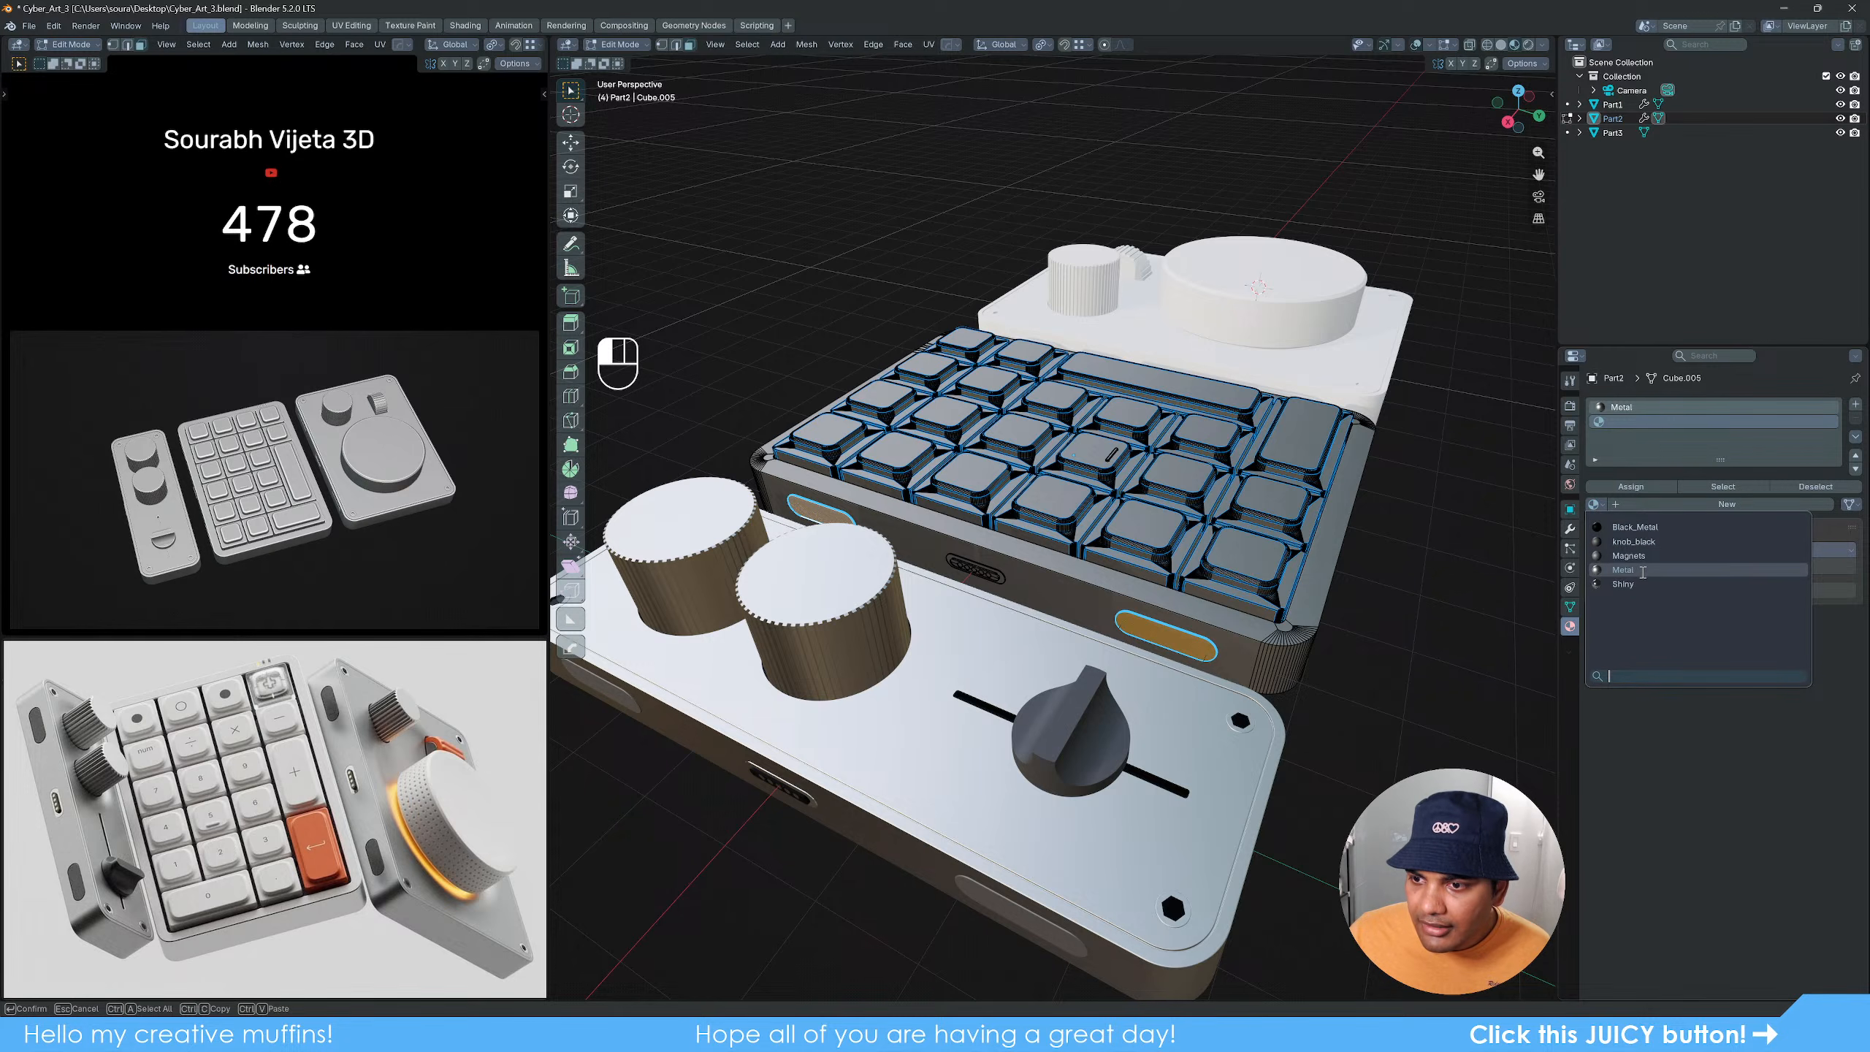
pyautogui.click(1629, 555)
pyautogui.click(1635, 489)
pyautogui.press('Tab')
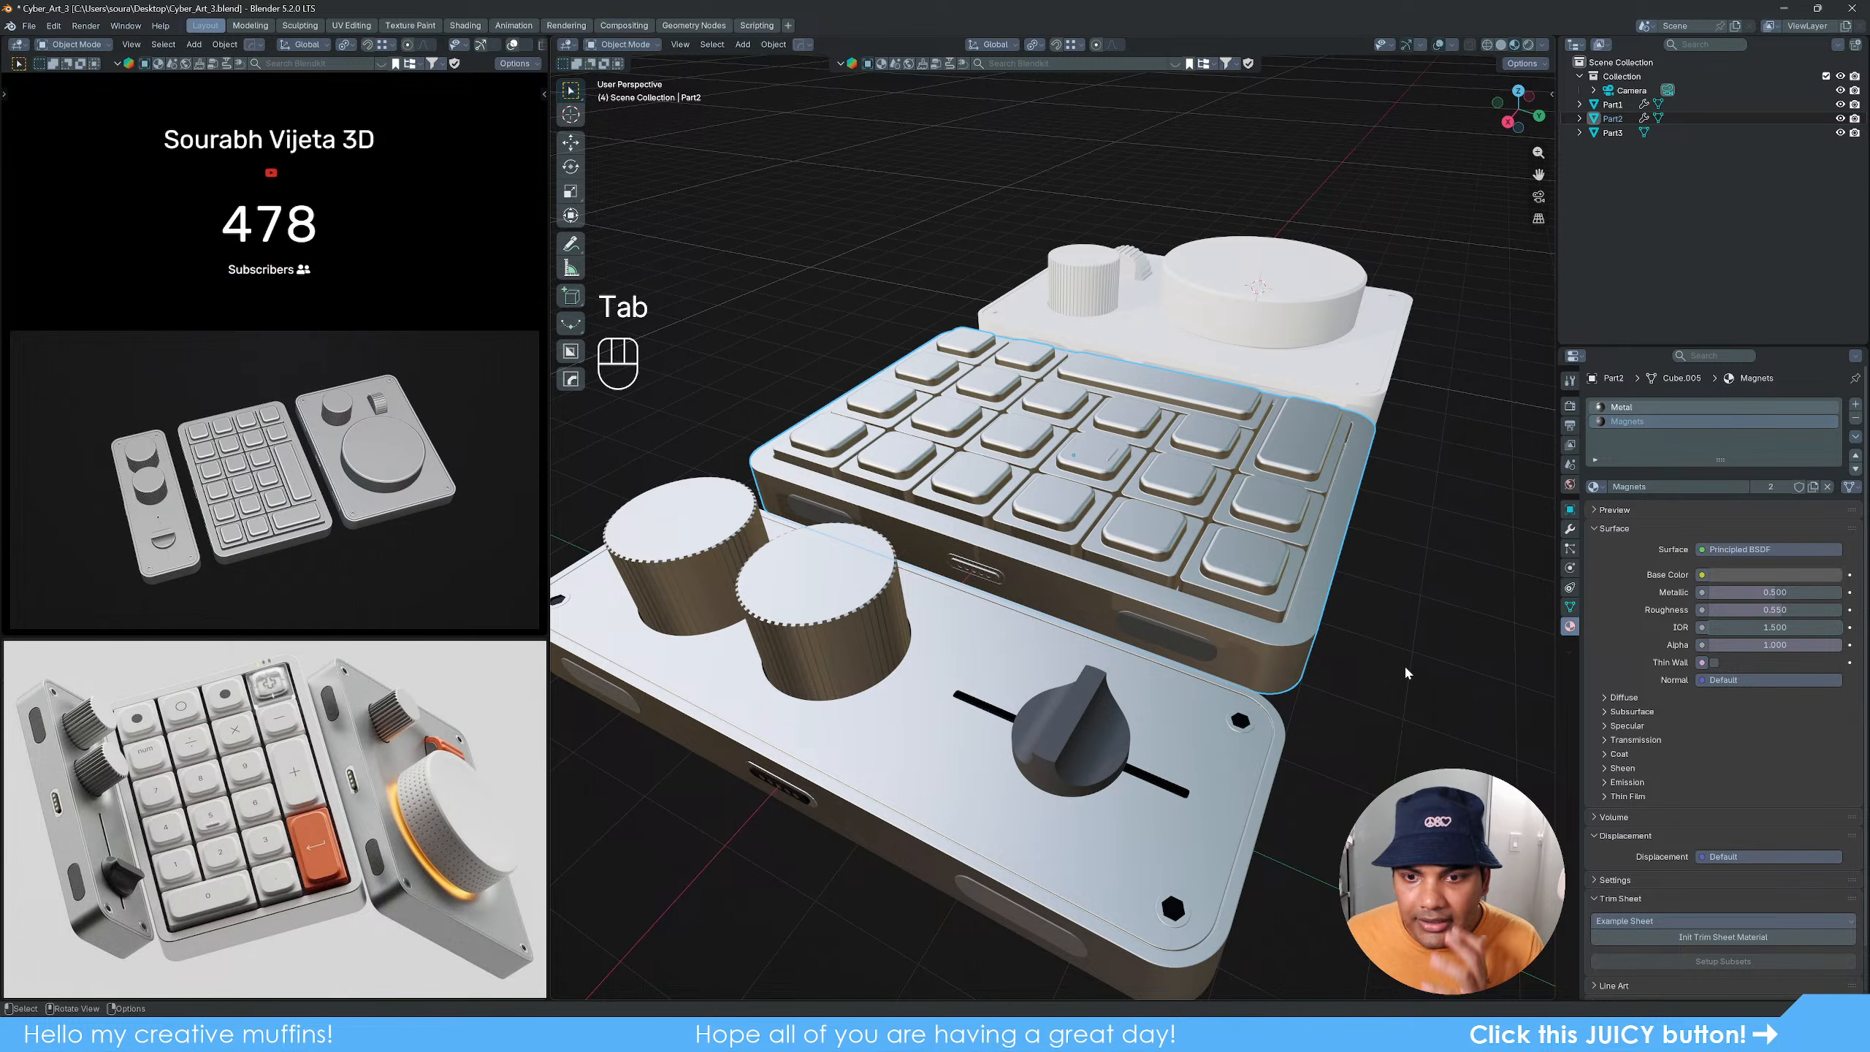
# Step: Select the outer rim of Part2's side connector up to its seams and assign it the Shiny material in a new slot
pyautogui.moveTo(1405, 673); pyautogui.dragTo(1055, 565, button='middle')
pyautogui.press('Tab')
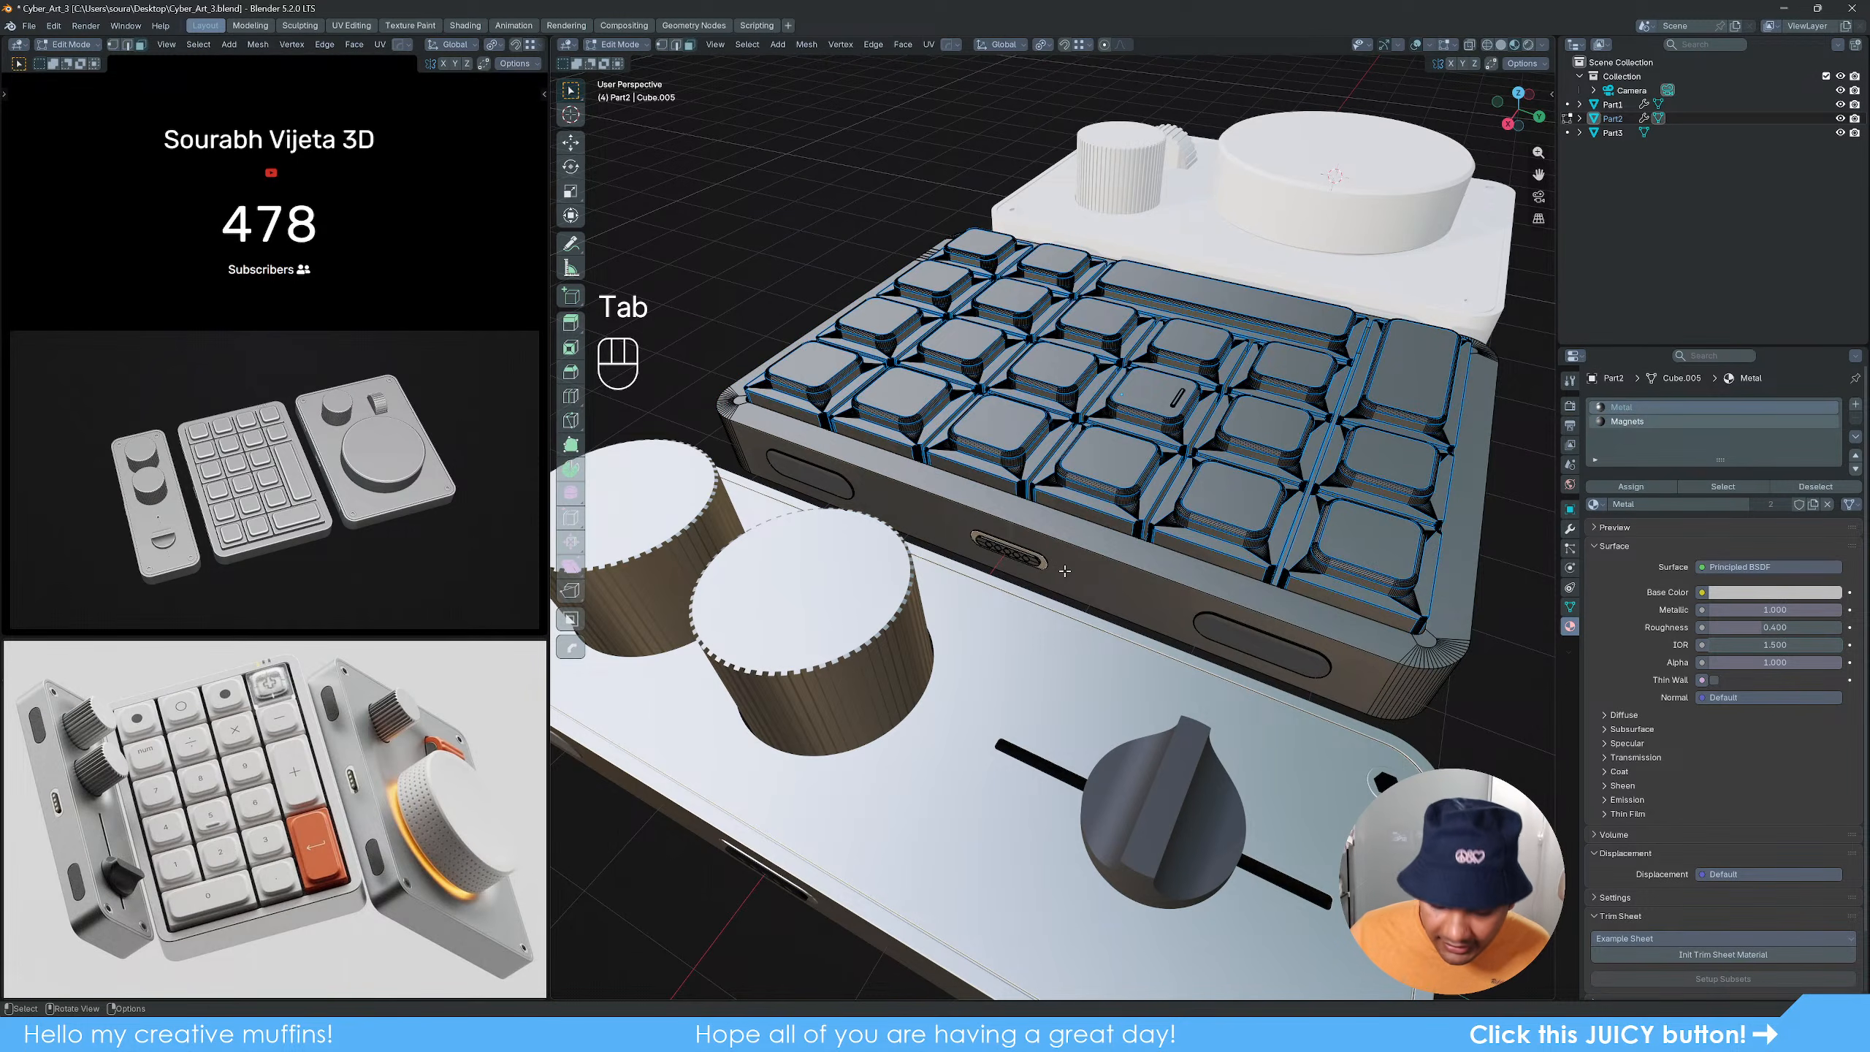
pyautogui.hotkey('ctrl', 'l')
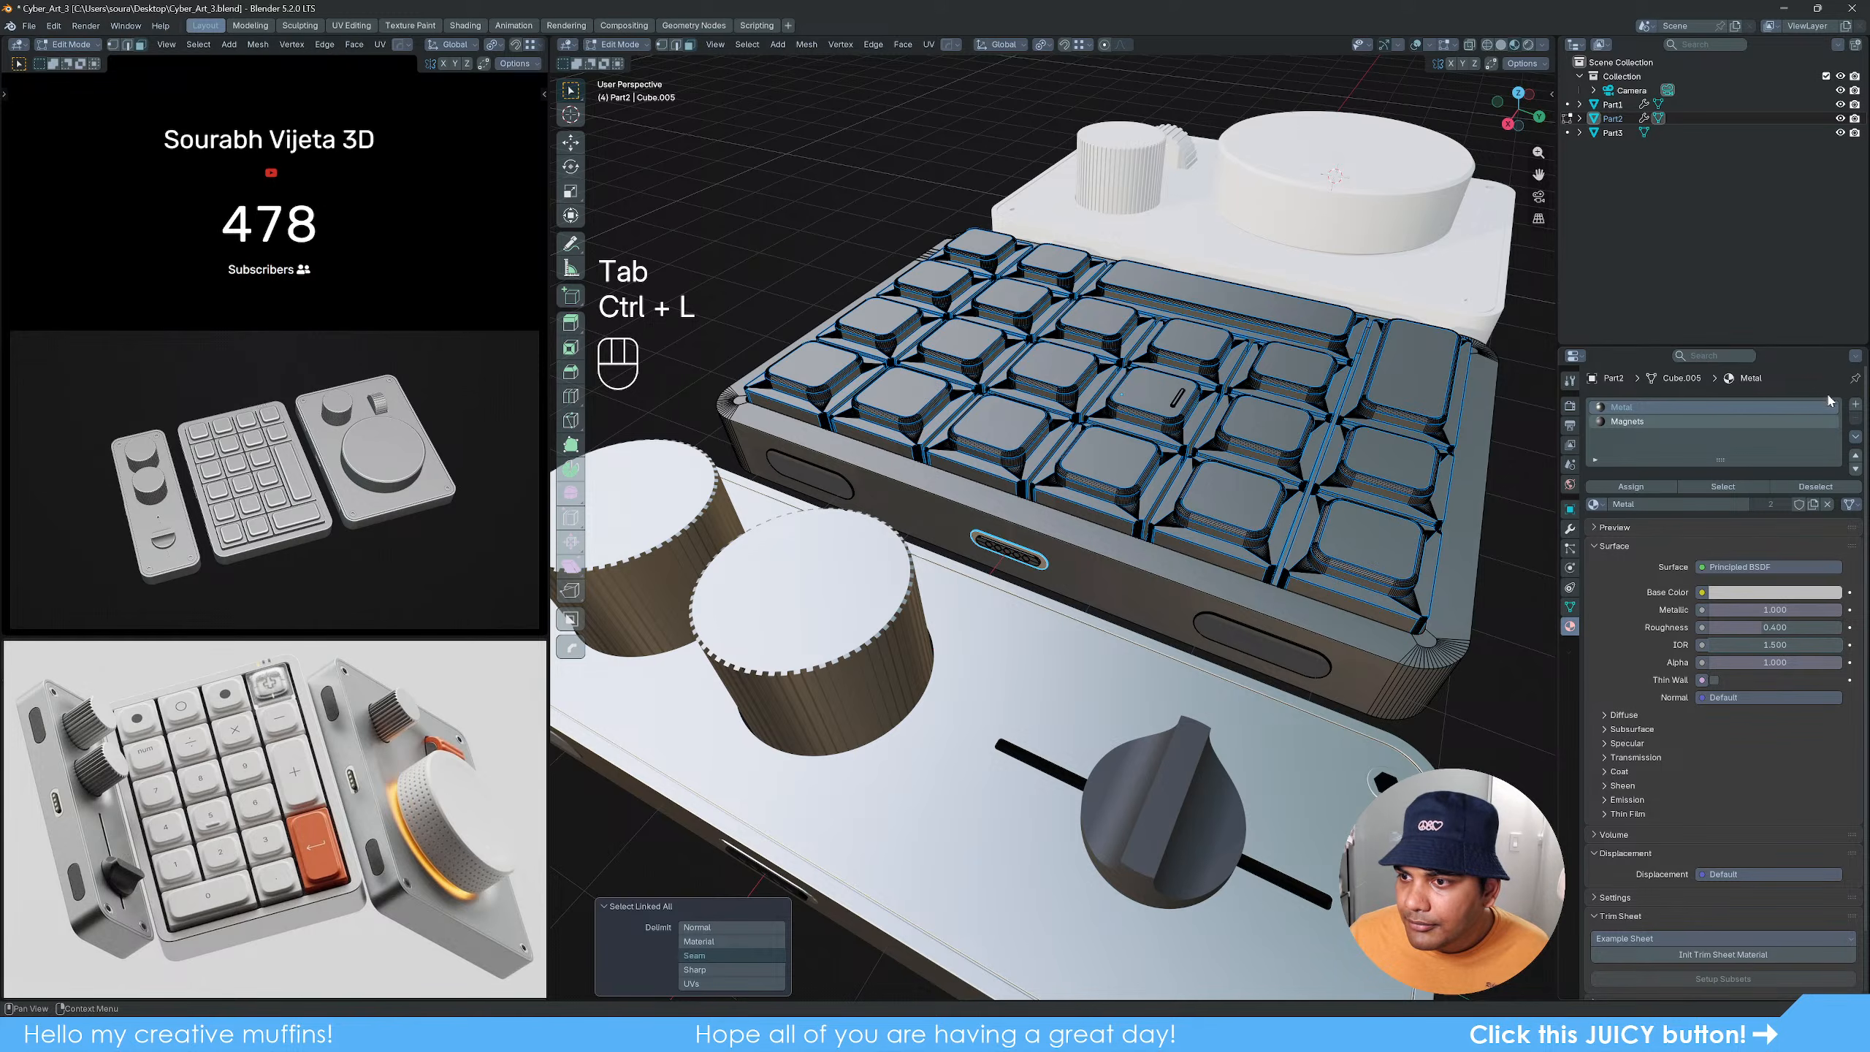
pyautogui.click(1856, 404)
pyautogui.click(1595, 505)
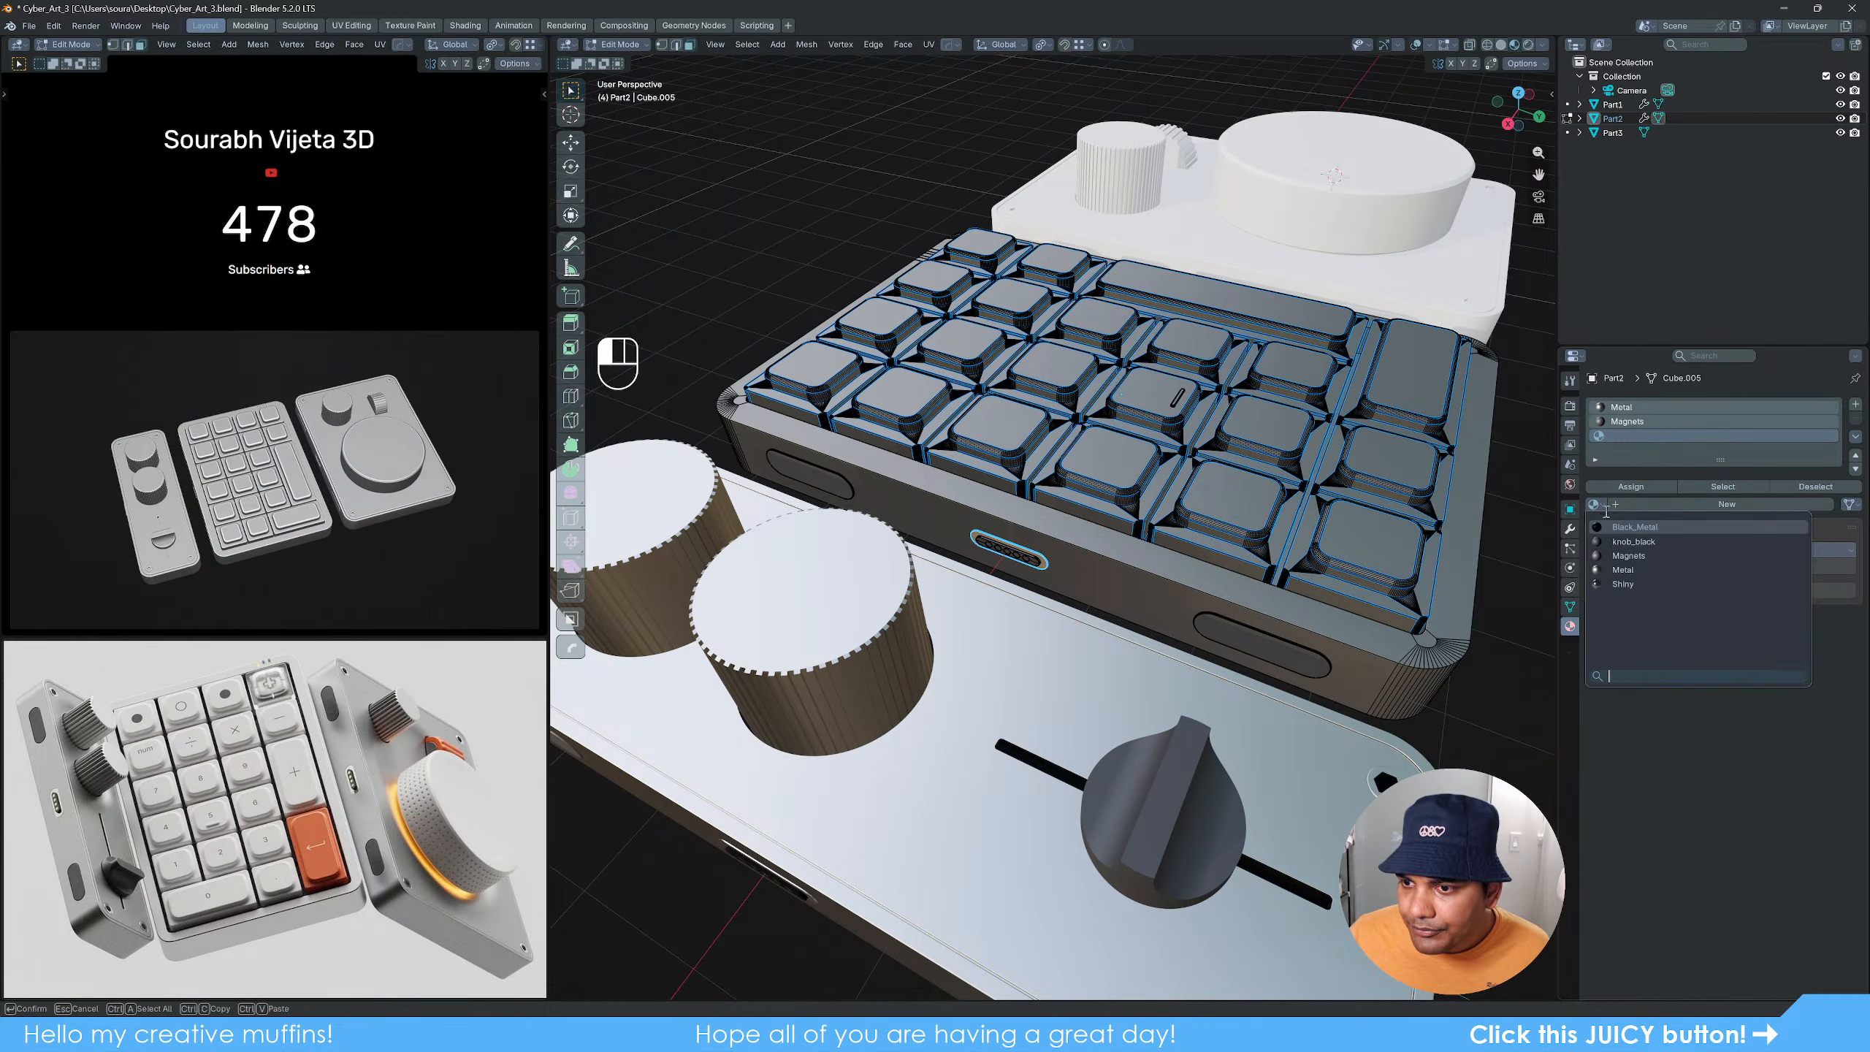
pyautogui.click(1622, 584)
pyautogui.click(1636, 488)
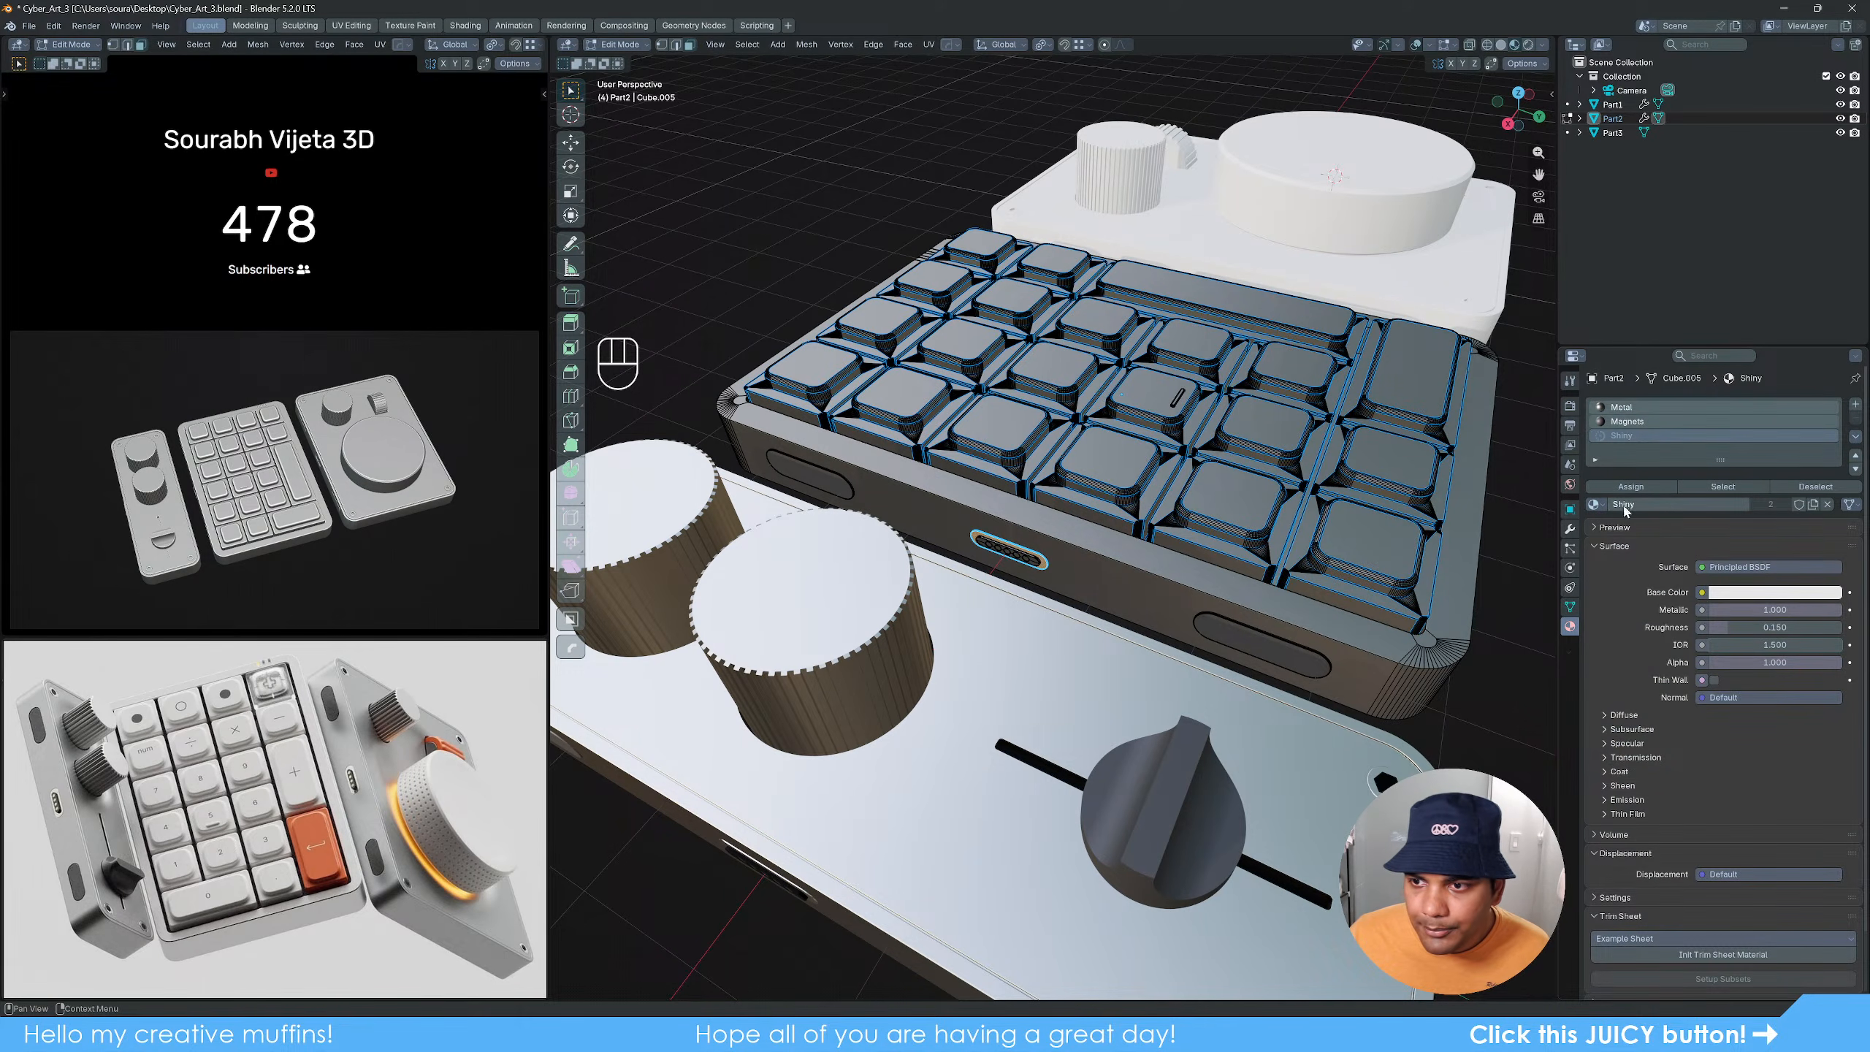
# Step: Select the seam-linked inner faces of Part2's side connector and assign them the Black_Metal material in a new slot
pyautogui.press('KP_Decimal')
pyautogui.click(989, 532)
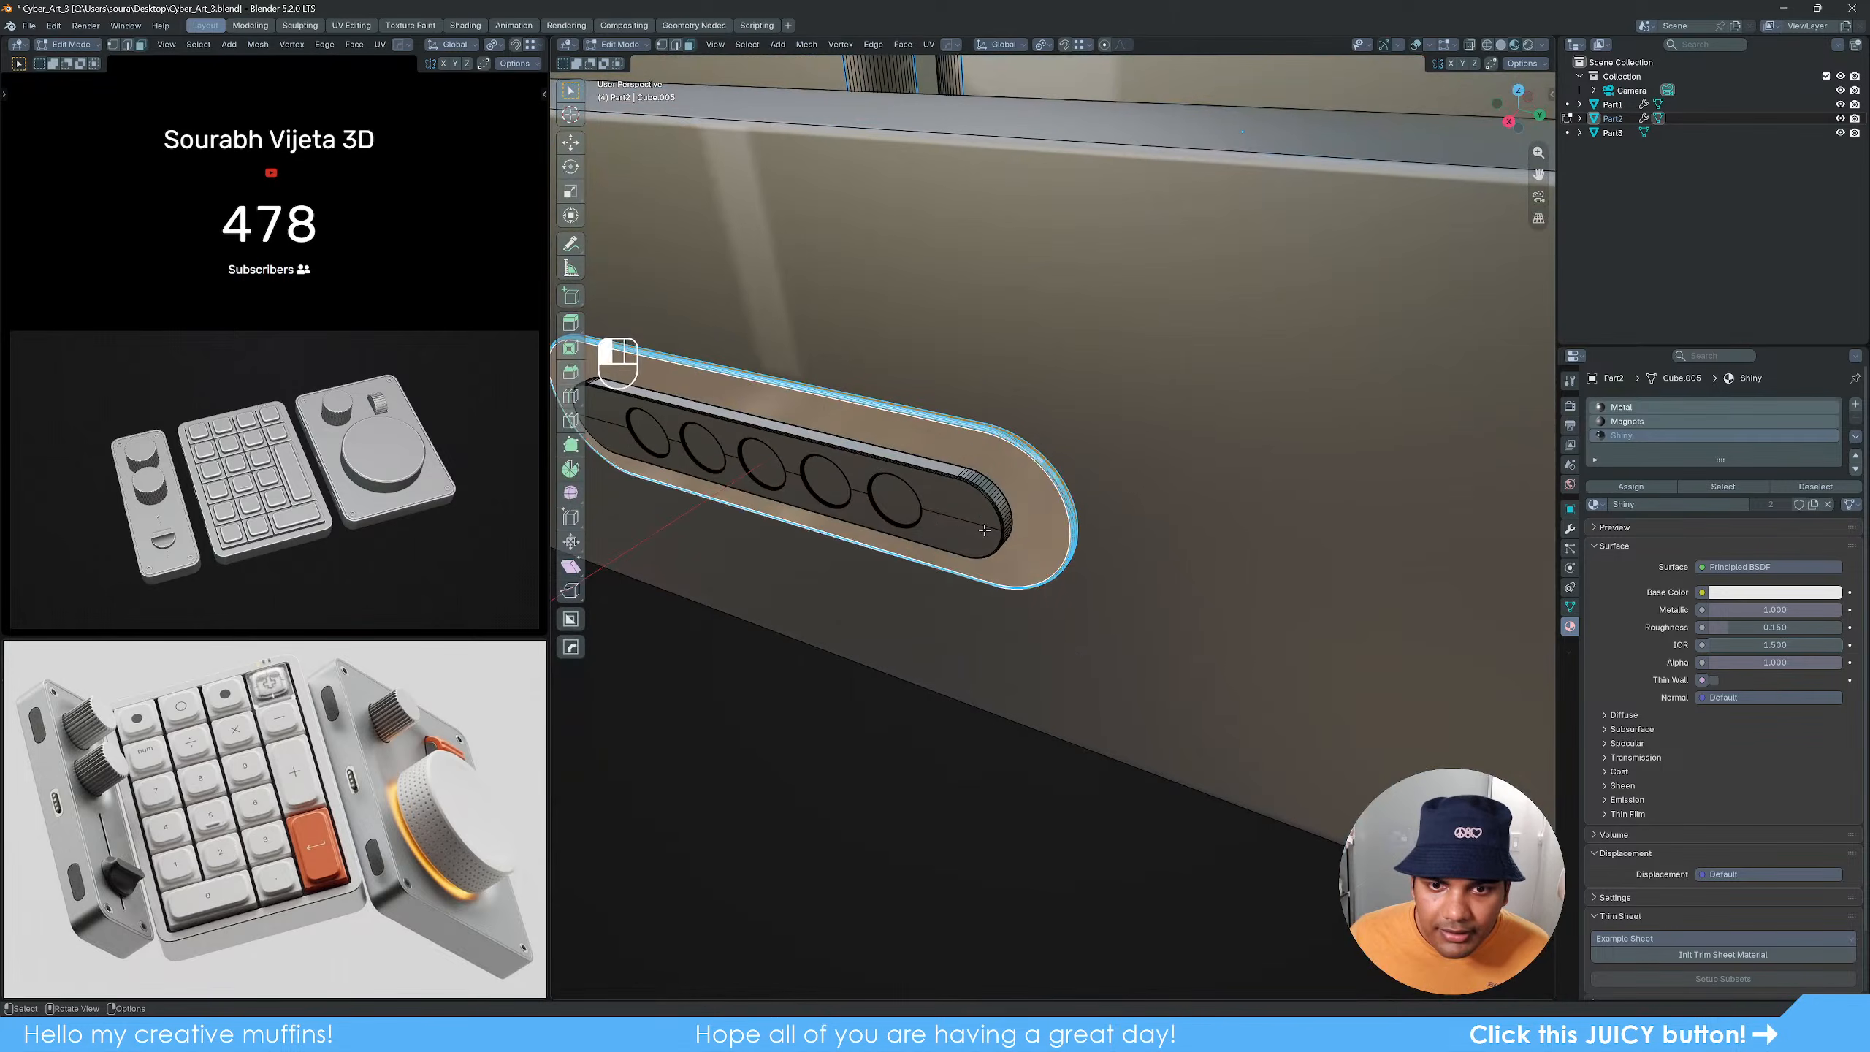
pyautogui.hotkey('ctrl', 'l')
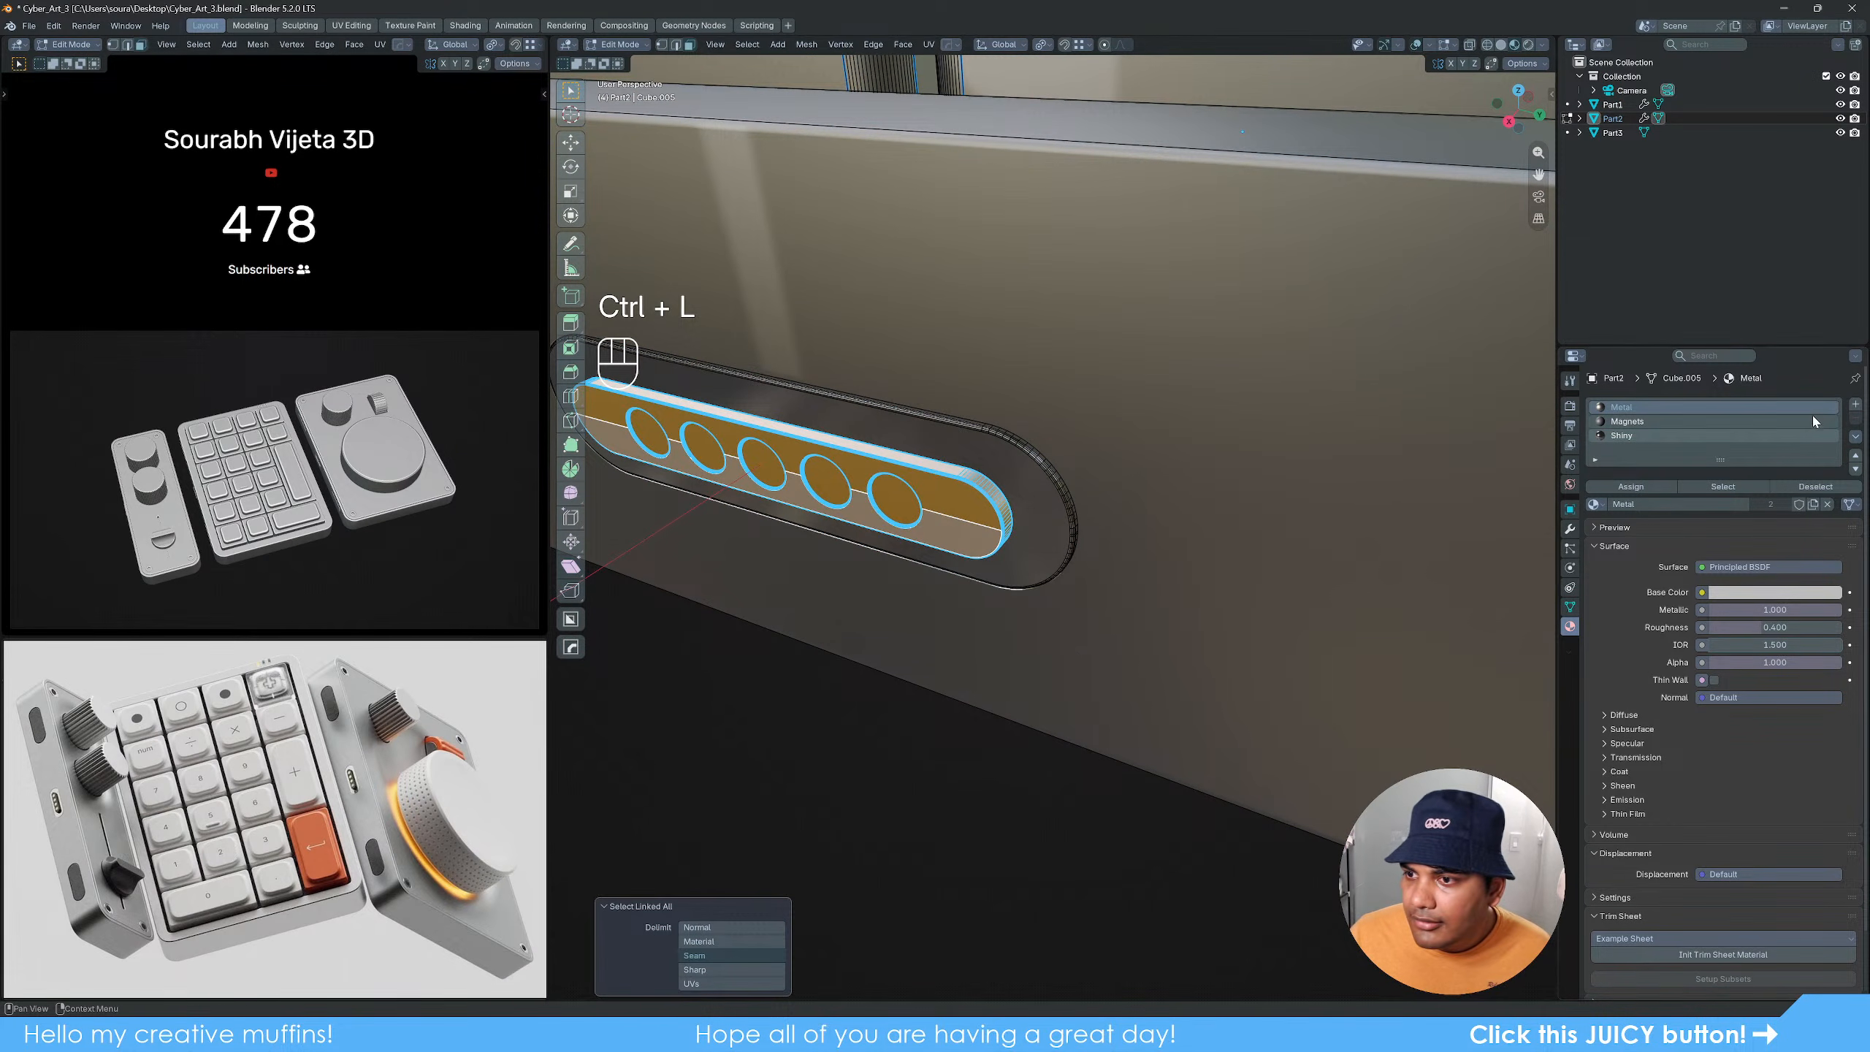
pyautogui.click(1856, 404)
pyautogui.click(1594, 504)
pyautogui.click(1625, 525)
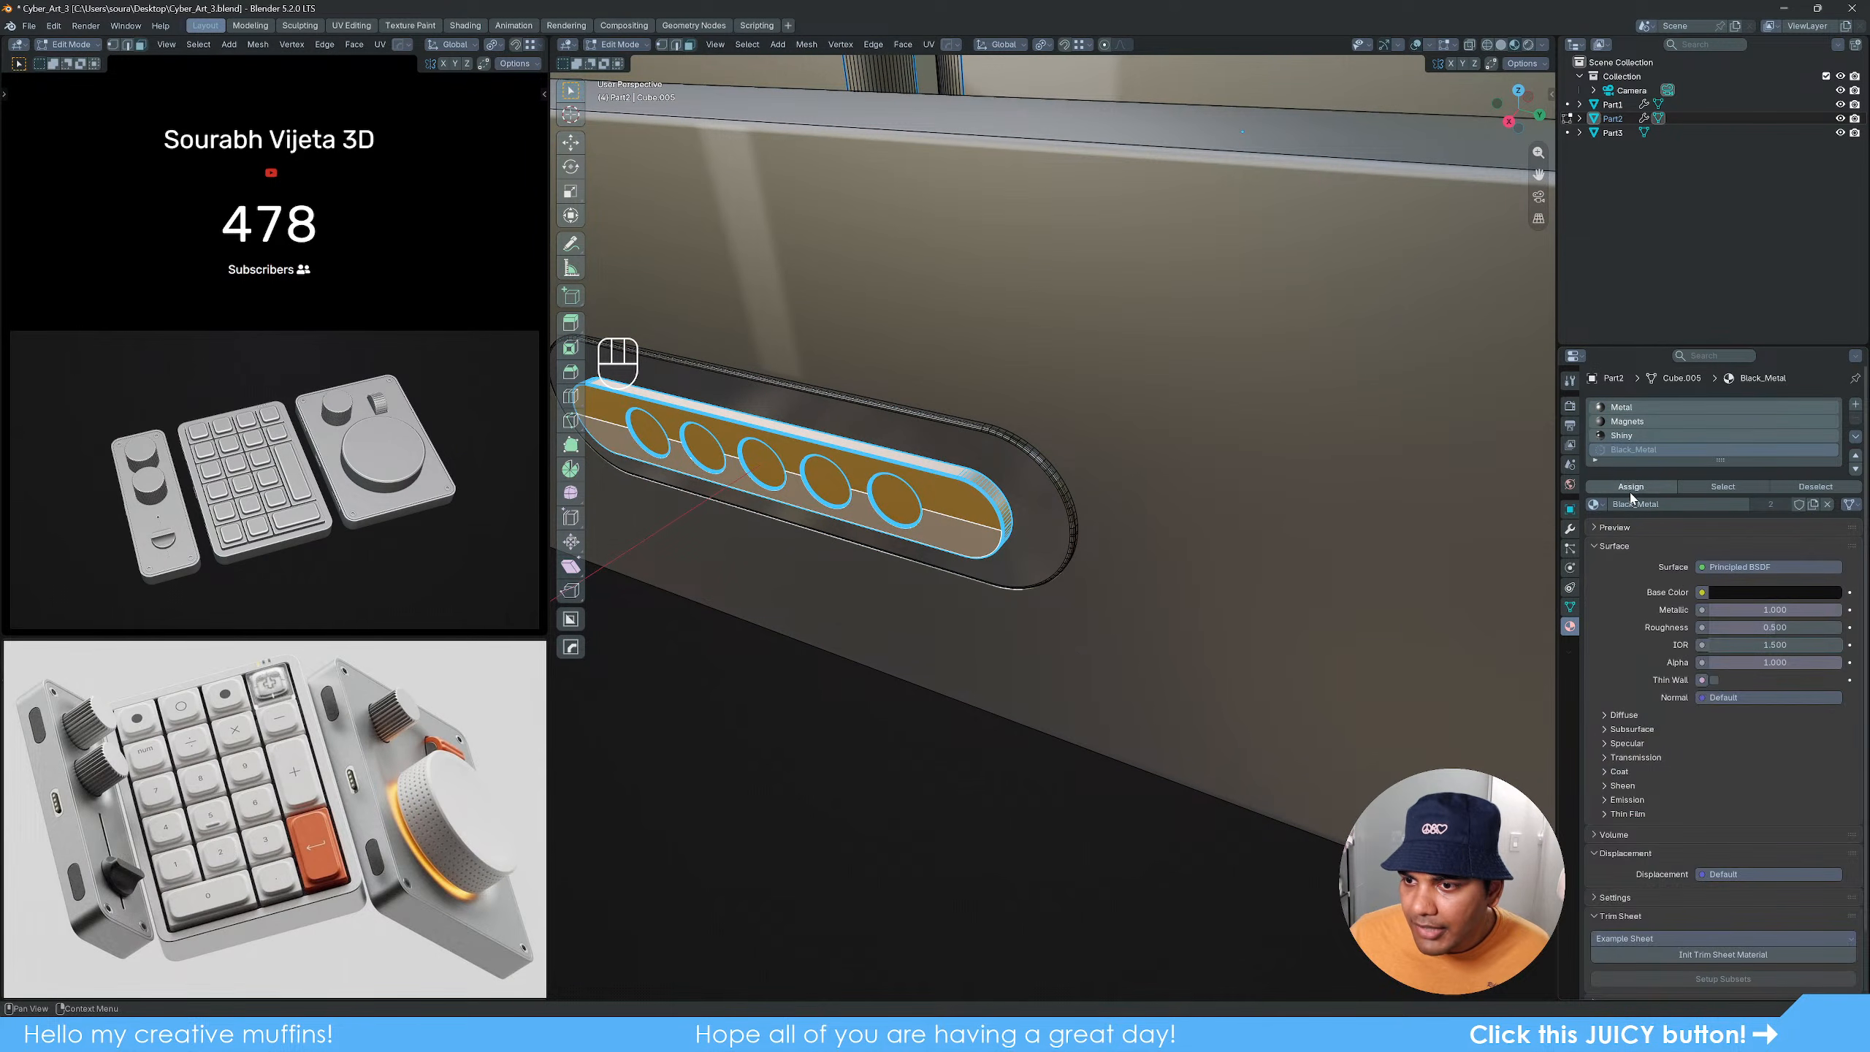
pyautogui.click(1630, 487)
# Step: Select the five round contact faces inside Part2's side connector, assign them the Metal material and return to Object Mode
pyautogui.click(895, 501)
pyautogui.keyDown('shift'); pyautogui.click(828, 484); pyautogui.keyUp('shift')
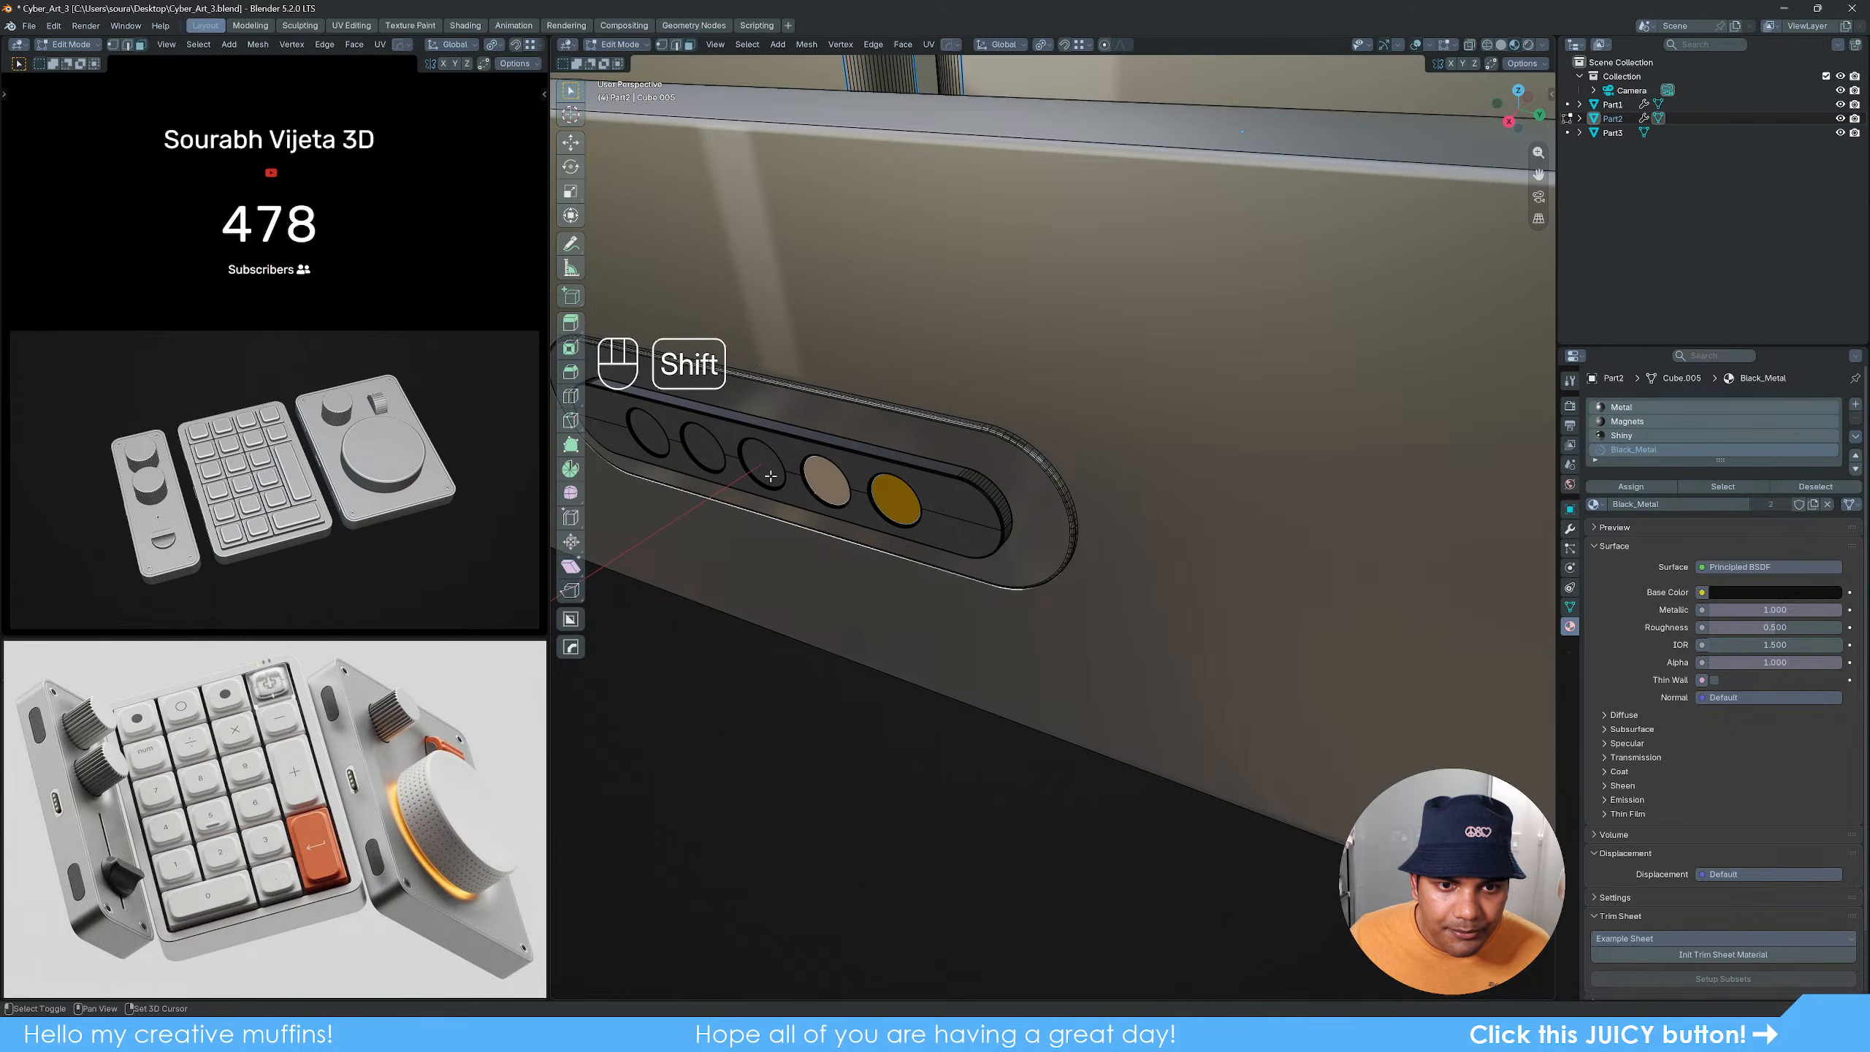
pyautogui.keyDown('shift'); pyautogui.click(762, 463); pyautogui.keyUp('shift')
pyautogui.keyDown('shift'); pyautogui.click(705, 446); pyautogui.keyUp('shift')
pyautogui.keyDown('shift'); pyautogui.click(648, 432); pyautogui.keyUp('shift')
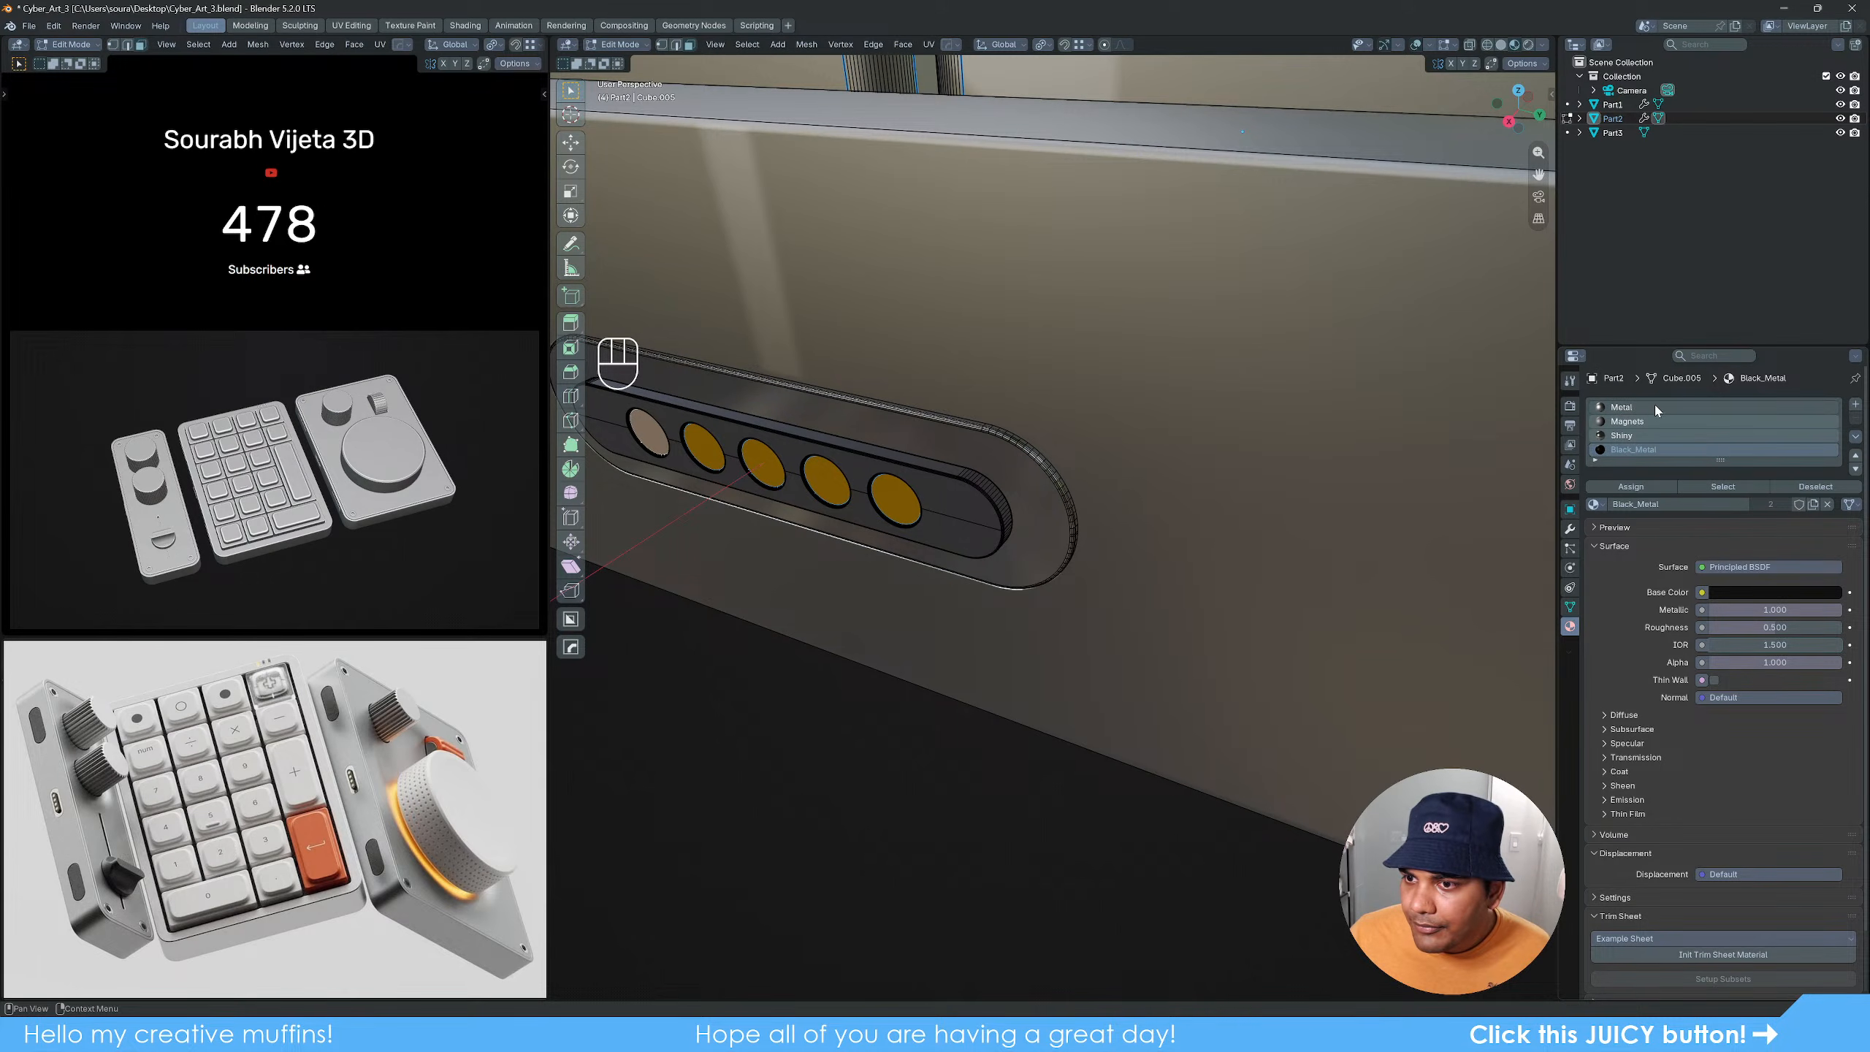
pyautogui.click(1631, 487)
pyautogui.press('Tab')
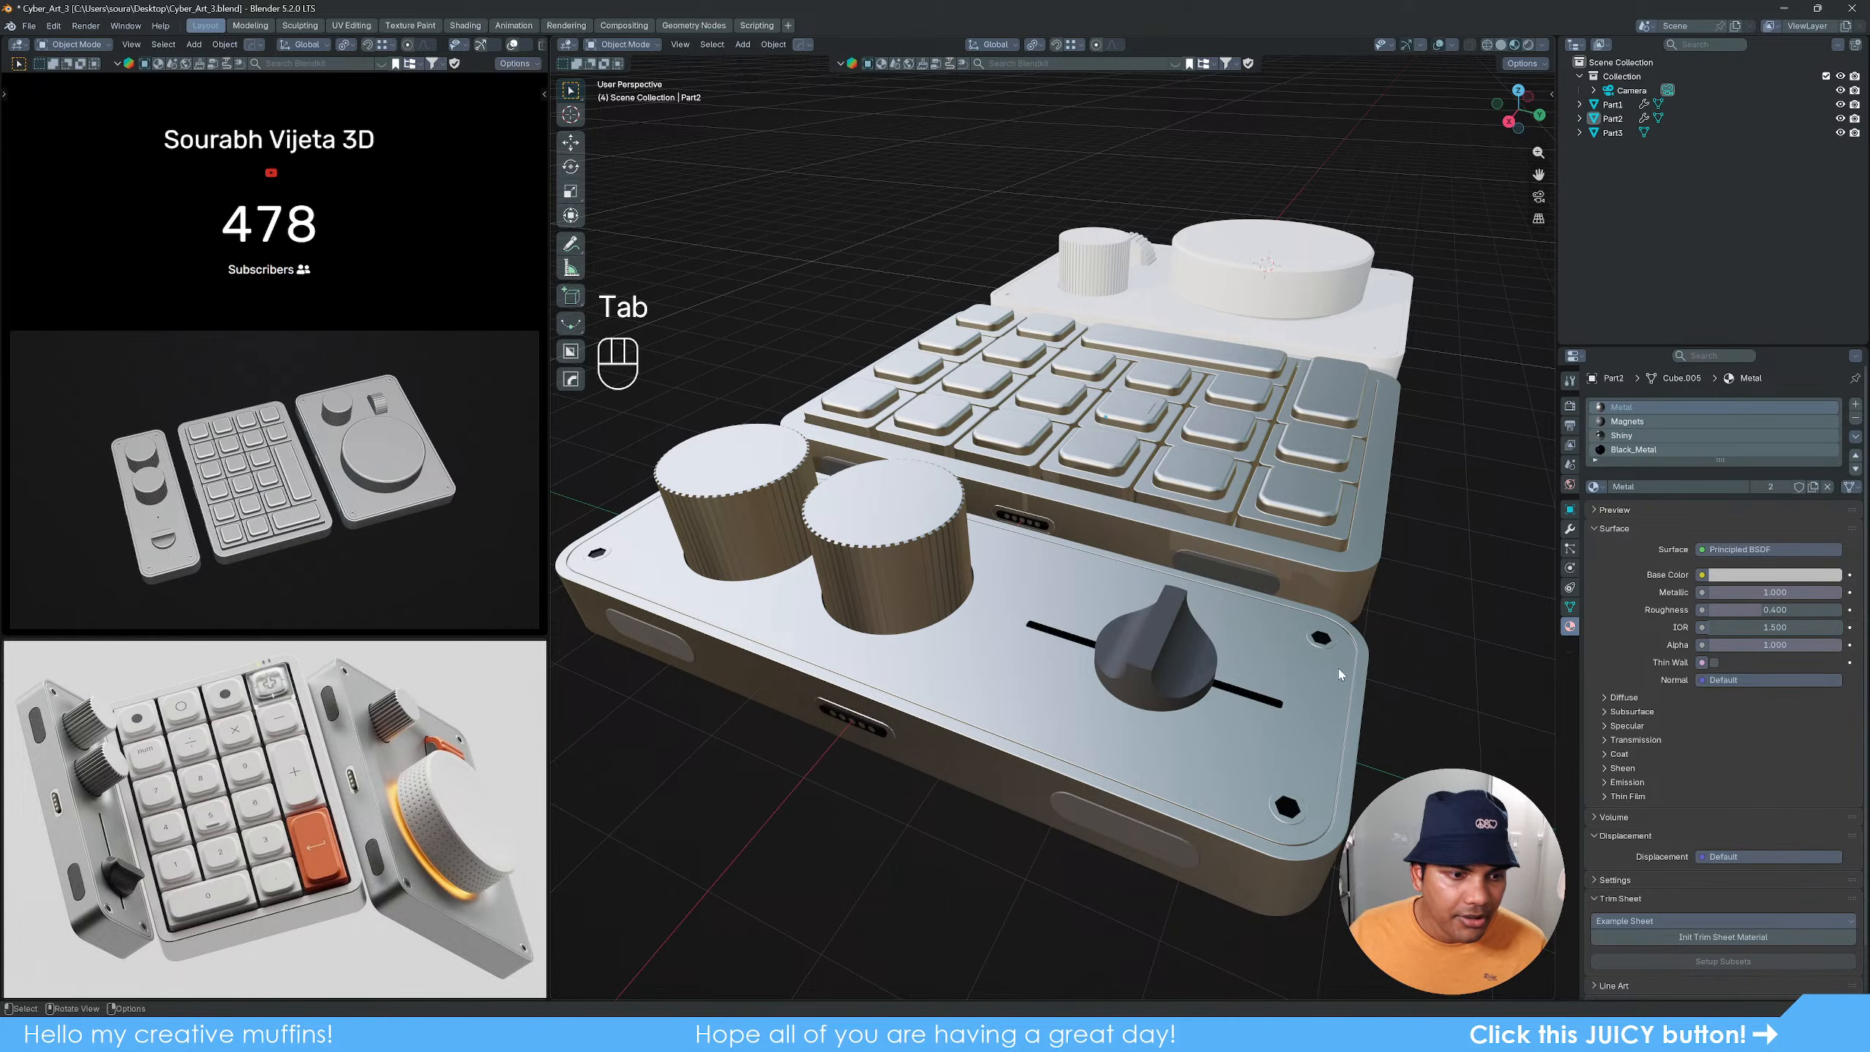
# Step: Select the top faces of all the keycaps on Part2 and extend the selection to linked faces up to their seams
pyautogui.moveTo(1465, 606); pyautogui.dragTo(1178, 605, button='middle')
pyautogui.scroll(2, 1167, 599)
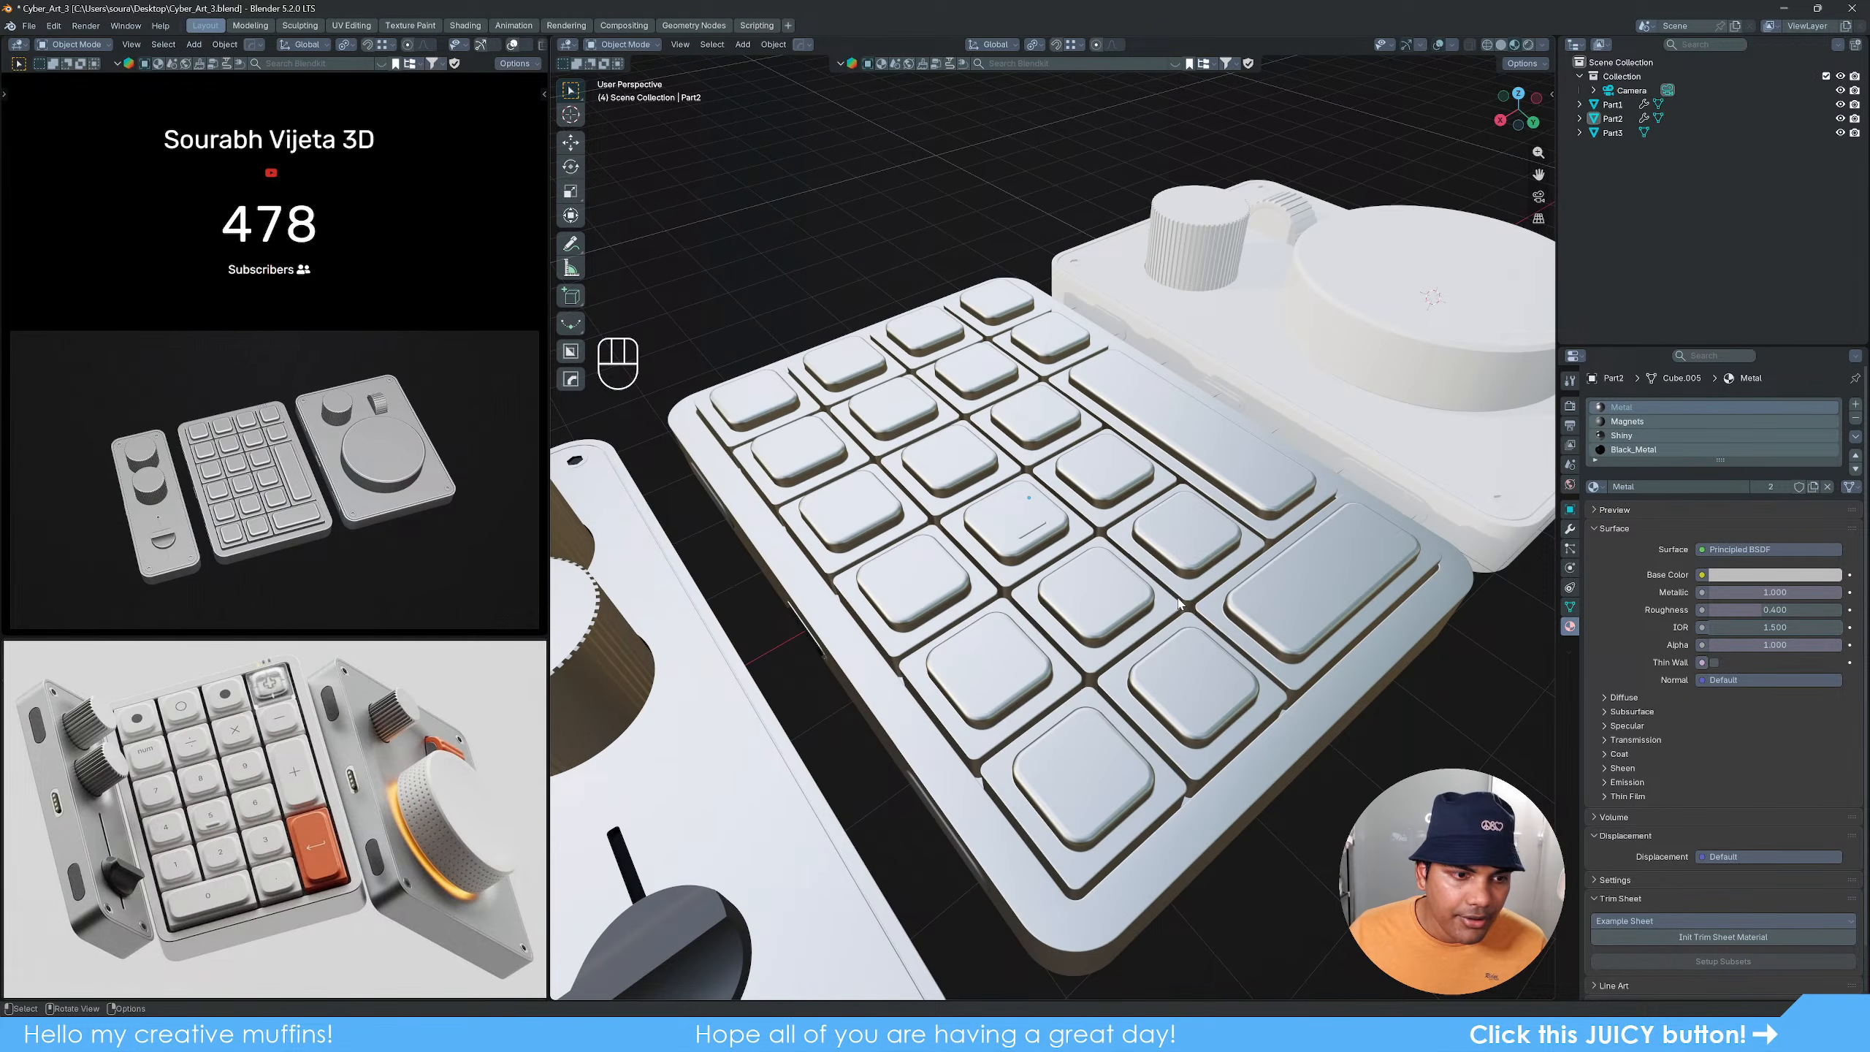
pyautogui.press('Tab')
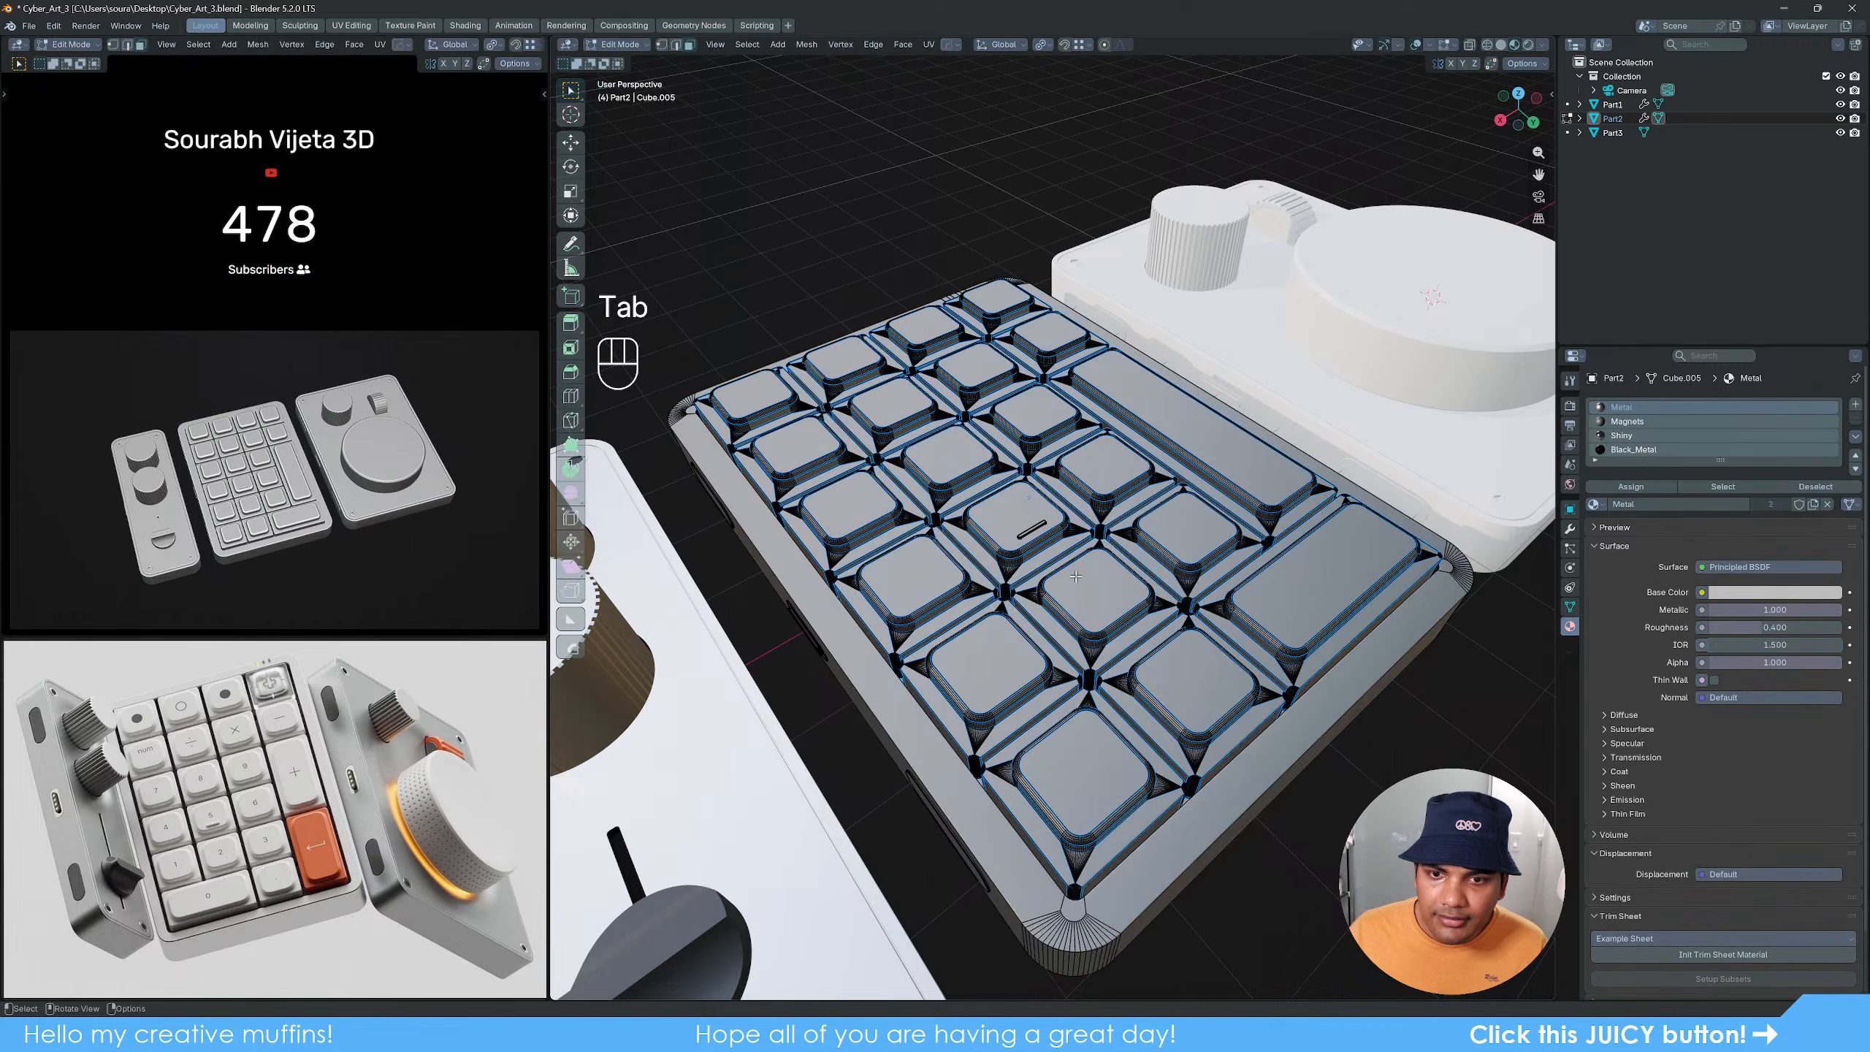
pyautogui.click(738, 440)
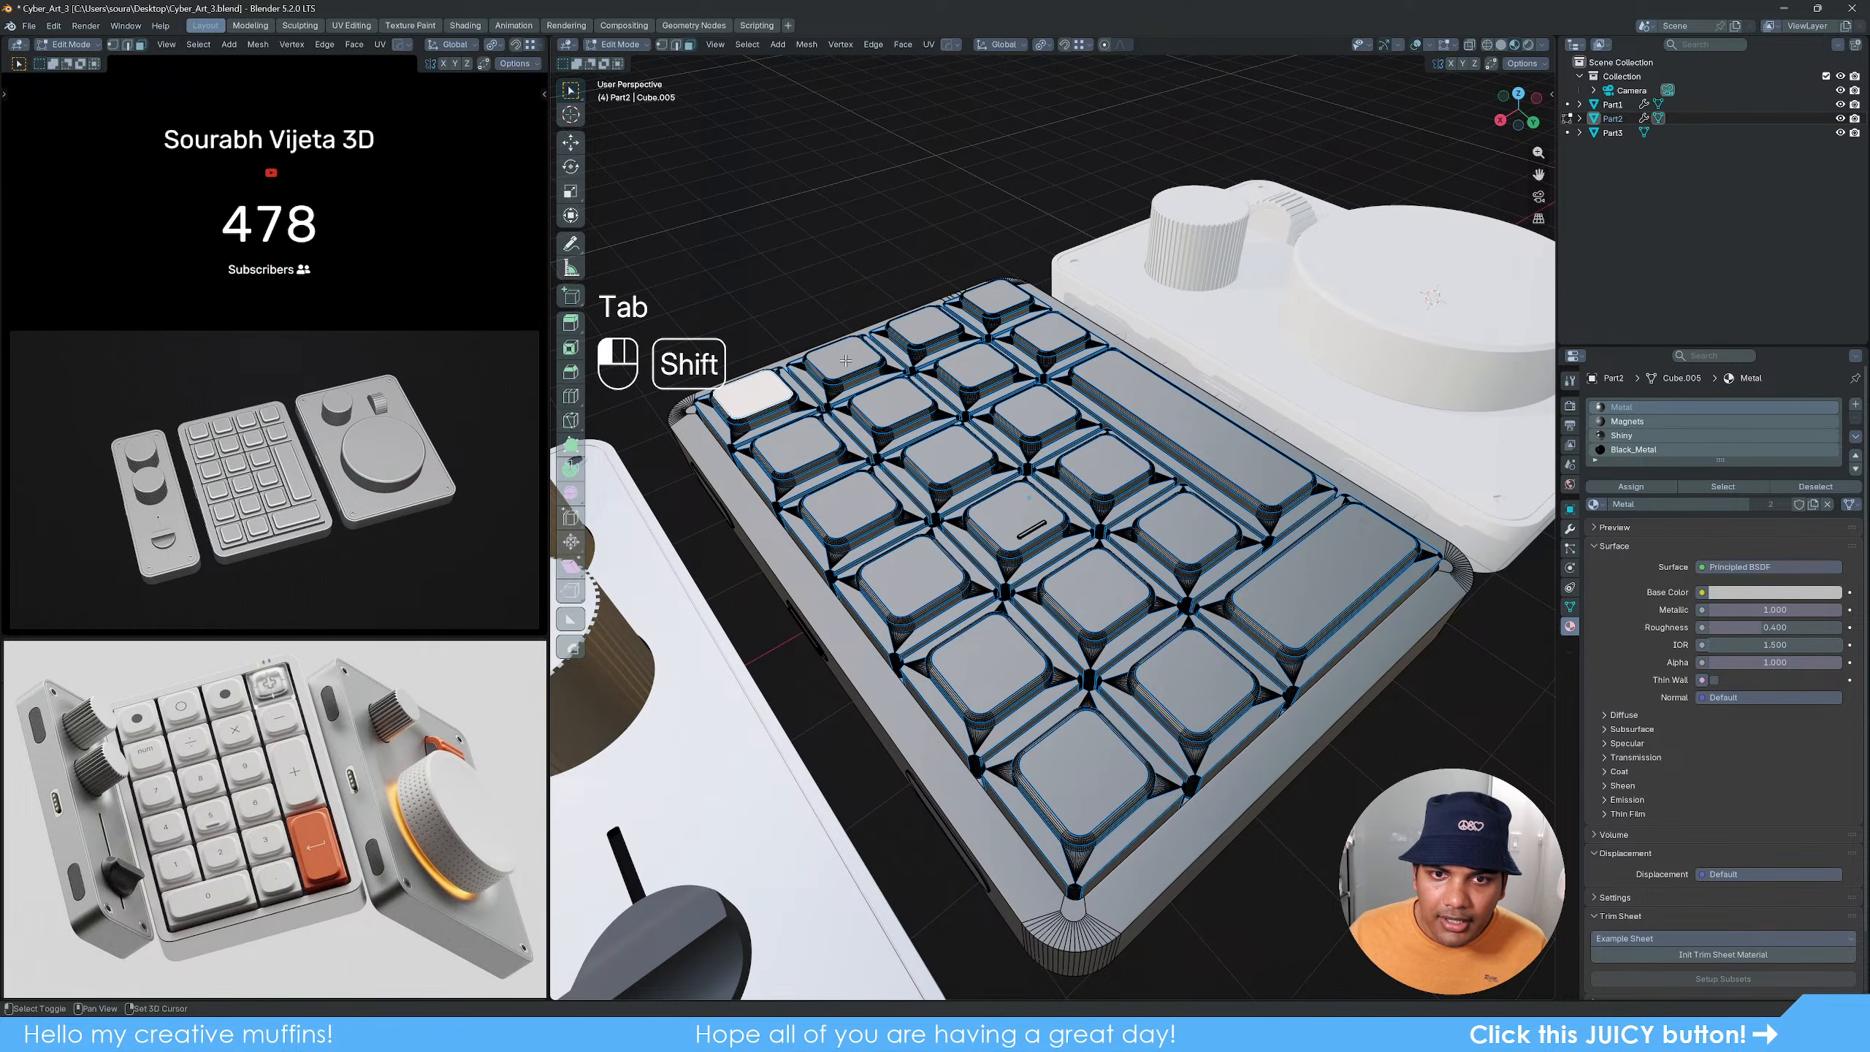
pyautogui.keyDown('shift'); pyautogui.click(839, 401); pyautogui.keyUp('shift')
pyautogui.keyDown('shift'); pyautogui.click(920, 368); pyautogui.keyUp('shift')
pyautogui.keyDown('shift'); pyautogui.click(989, 343); pyautogui.keyUp('shift')
pyautogui.keyDown('shift'); pyautogui.click(1052, 336); pyautogui.keyUp('shift')
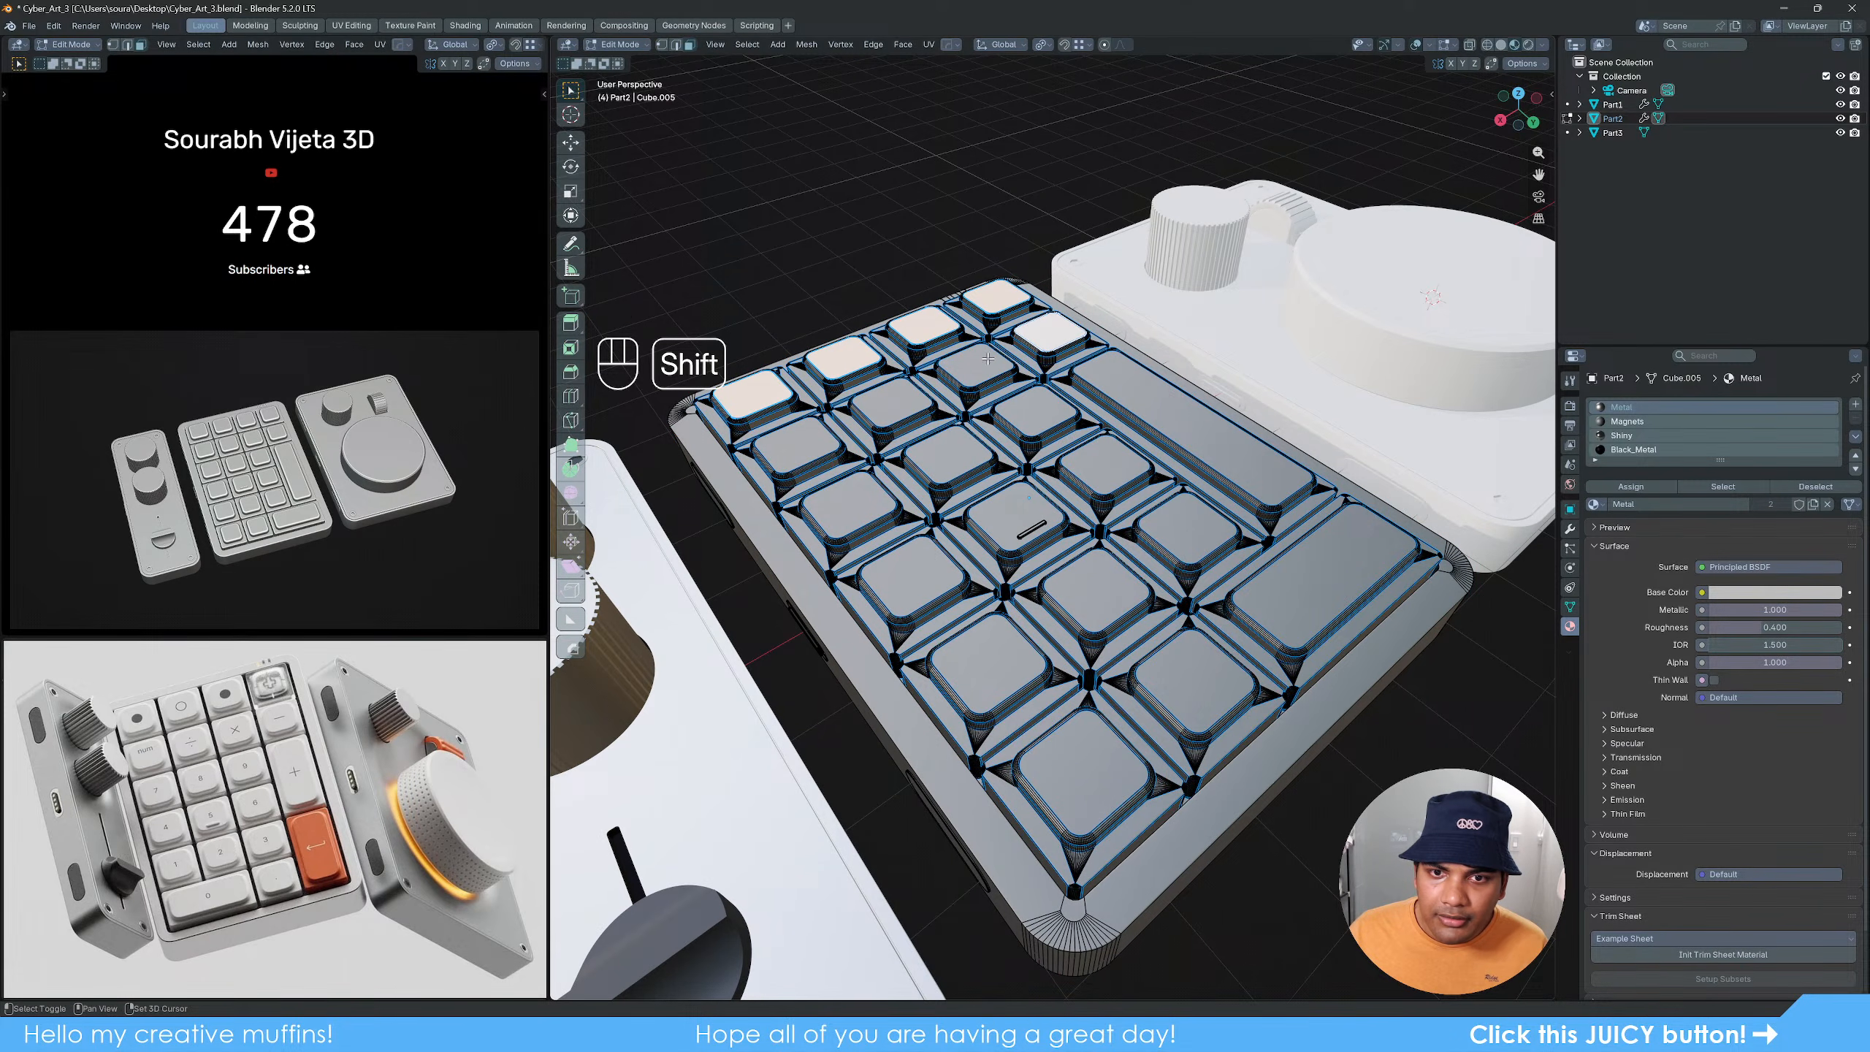
pyautogui.keyDown('shift'); pyautogui.click(975, 363); pyautogui.keyUp('shift')
pyautogui.keyDown('shift'); pyautogui.click(893, 402); pyautogui.keyUp('shift')
pyautogui.keyDown('shift'); pyautogui.click(798, 446); pyautogui.keyUp('shift')
pyautogui.keyDown('shift'); pyautogui.click(849, 505); pyautogui.keyUp('shift')
pyautogui.keyDown('shift'); pyautogui.click(946, 453); pyautogui.keyUp('shift')
pyautogui.keyDown('shift'); pyautogui.click(1034, 411); pyautogui.keyUp('shift')
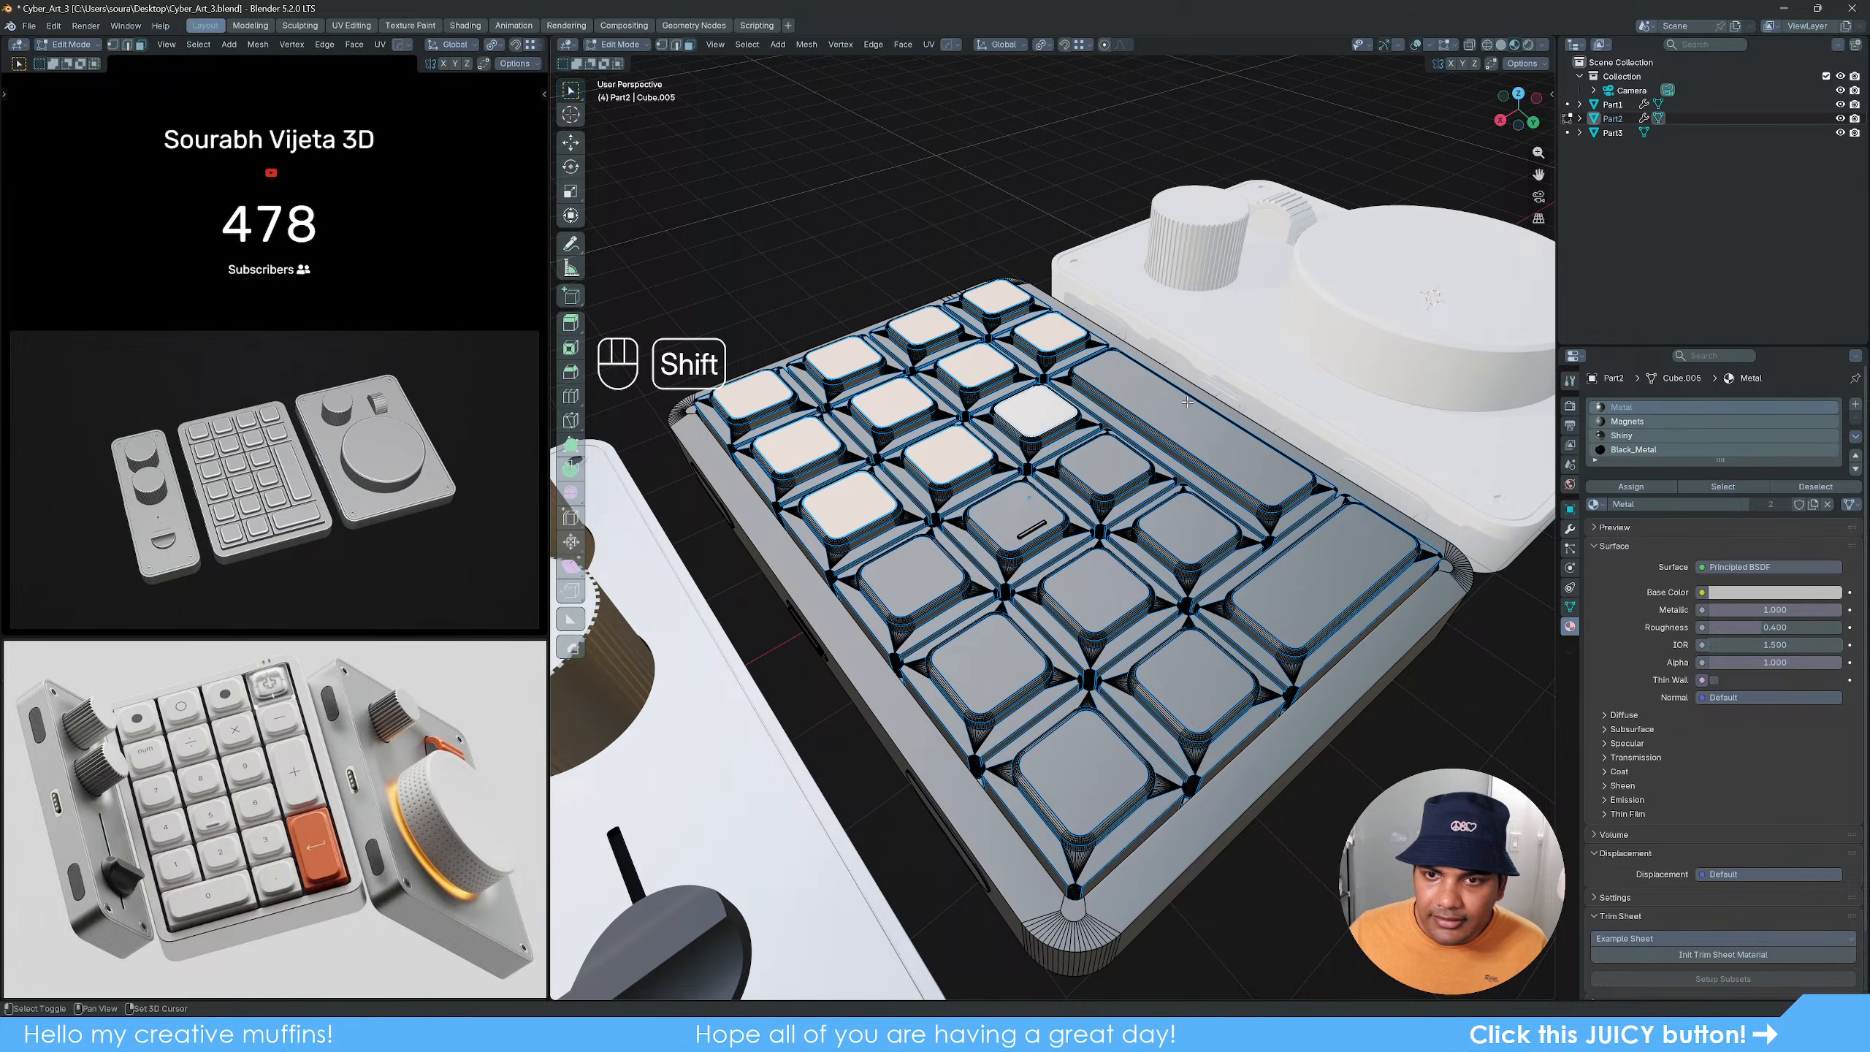
pyautogui.keyDown('shift'); pyautogui.click(1193, 428); pyautogui.keyUp('shift')
pyautogui.keyDown('shift'); pyautogui.click(1104, 464); pyautogui.keyUp('shift')
pyautogui.keyDown('shift'); pyautogui.click(1024, 519); pyautogui.keyUp('shift')
pyautogui.keyDown('shift'); pyautogui.click(1034, 527); pyautogui.keyUp('shift')
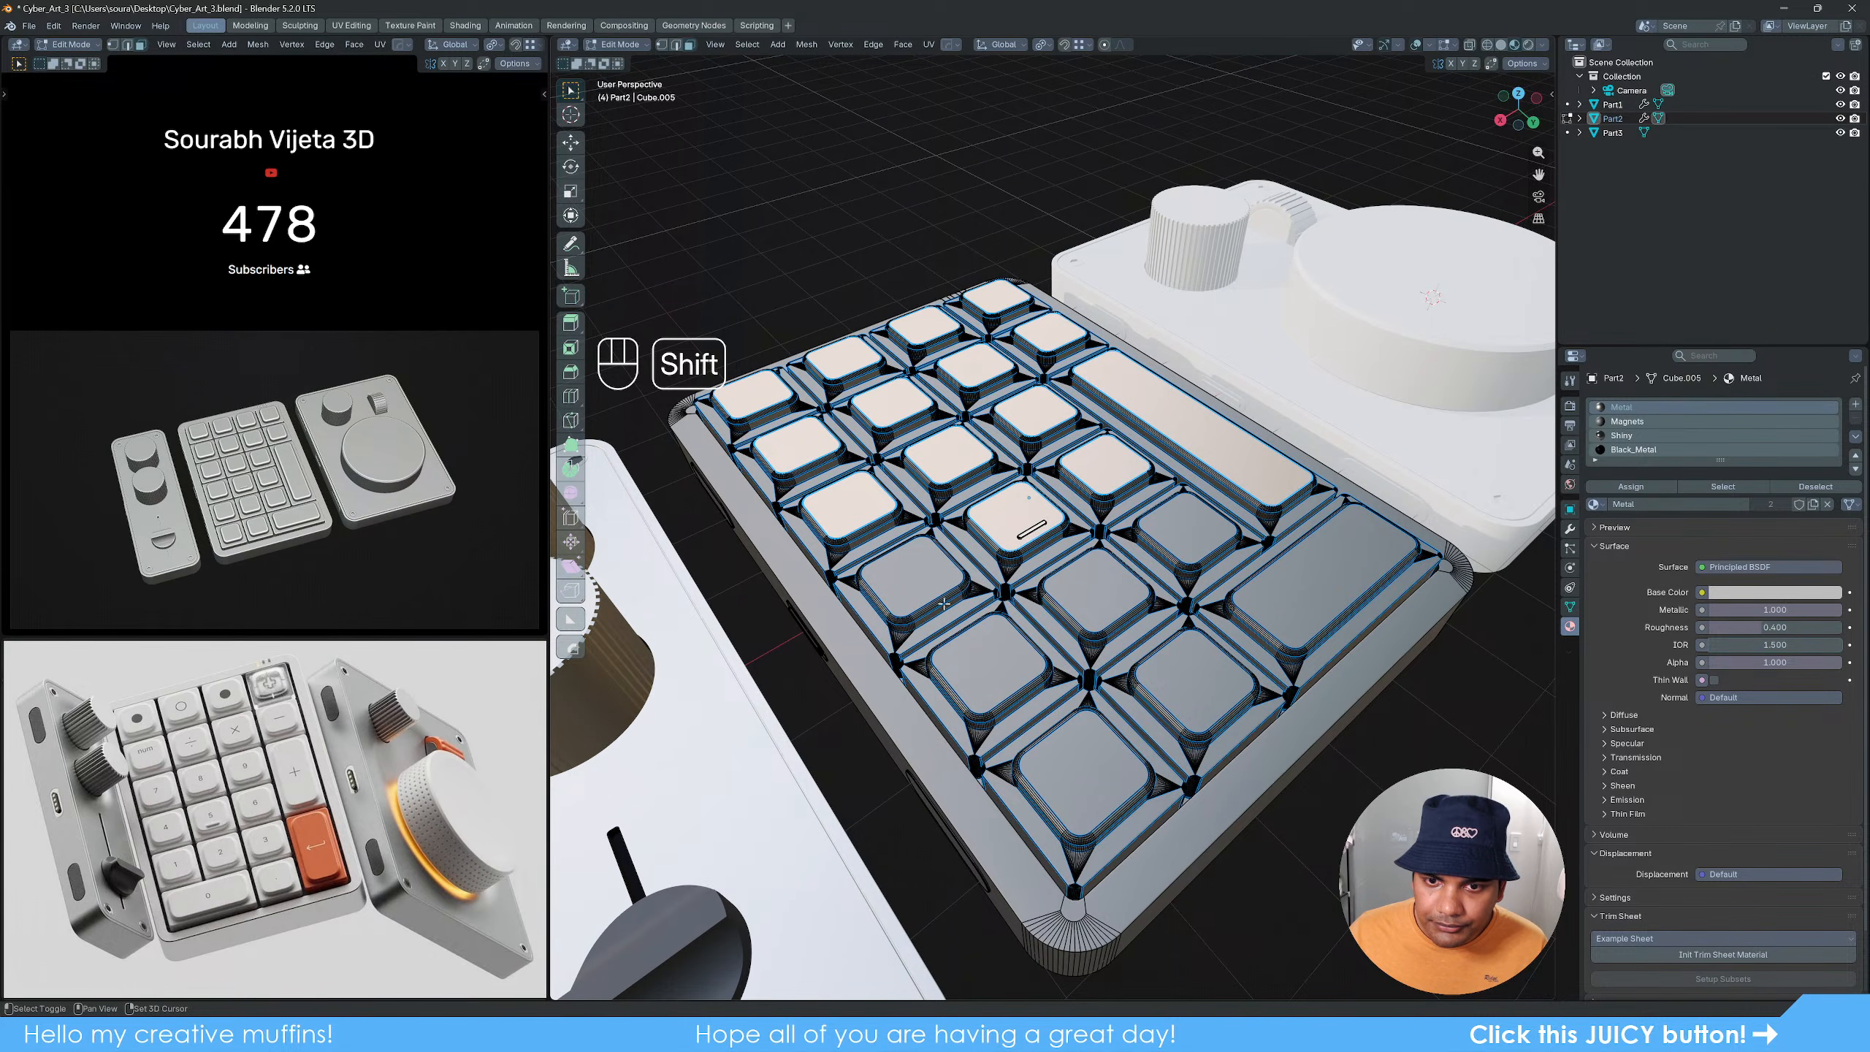
pyautogui.keyDown('shift'); pyautogui.click(902, 576); pyautogui.keyUp('shift')
pyautogui.keyDown('shift'); pyautogui.click(989, 664); pyautogui.keyUp('shift')
pyautogui.keyDown('shift'); pyautogui.click(1097, 589); pyautogui.keyUp('shift')
pyautogui.keyDown('shift'); pyautogui.click(1188, 529); pyautogui.keyUp('shift')
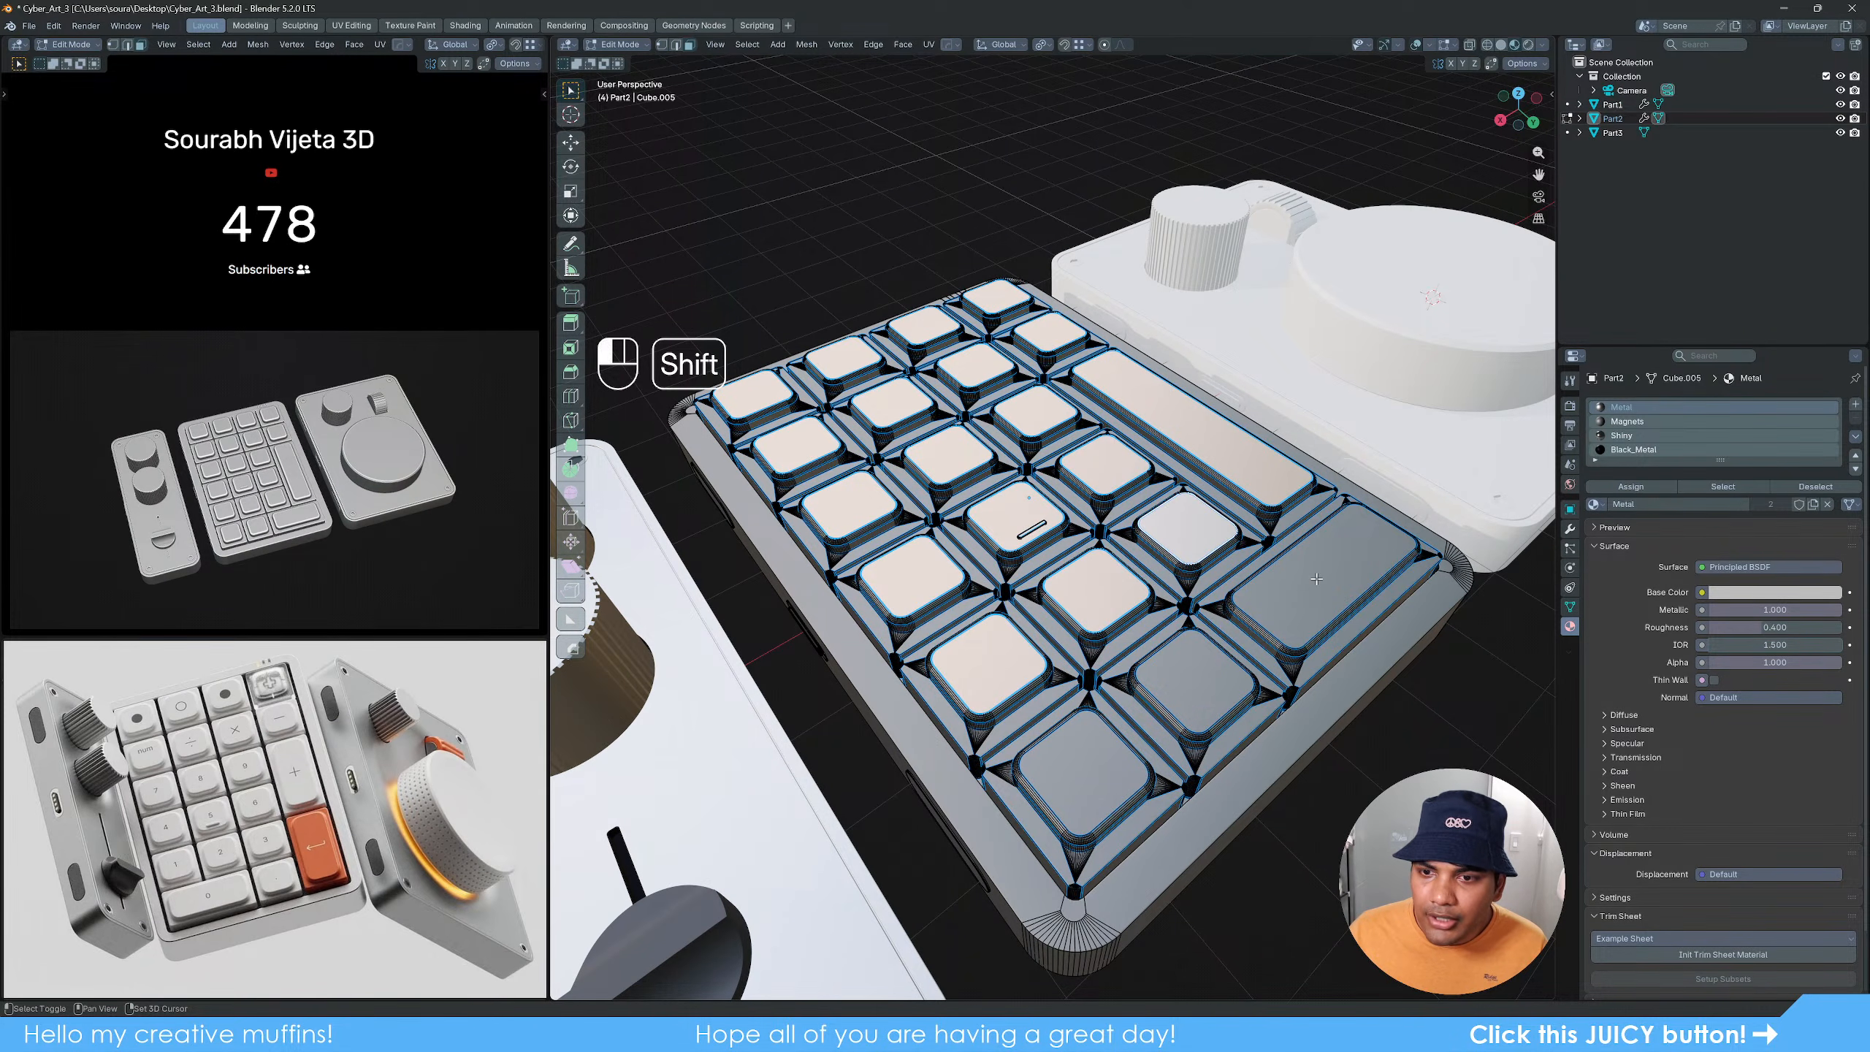
pyautogui.keyDown('shift'); pyautogui.click(1324, 577); pyautogui.keyUp('shift')
pyautogui.keyDown('shift'); pyautogui.click(1217, 669); pyautogui.keyUp('shift')
pyautogui.keyDown('shift'); pyautogui.click(1086, 774); pyautogui.keyUp('shift')
pyautogui.hotkey('ctrl', 'l')
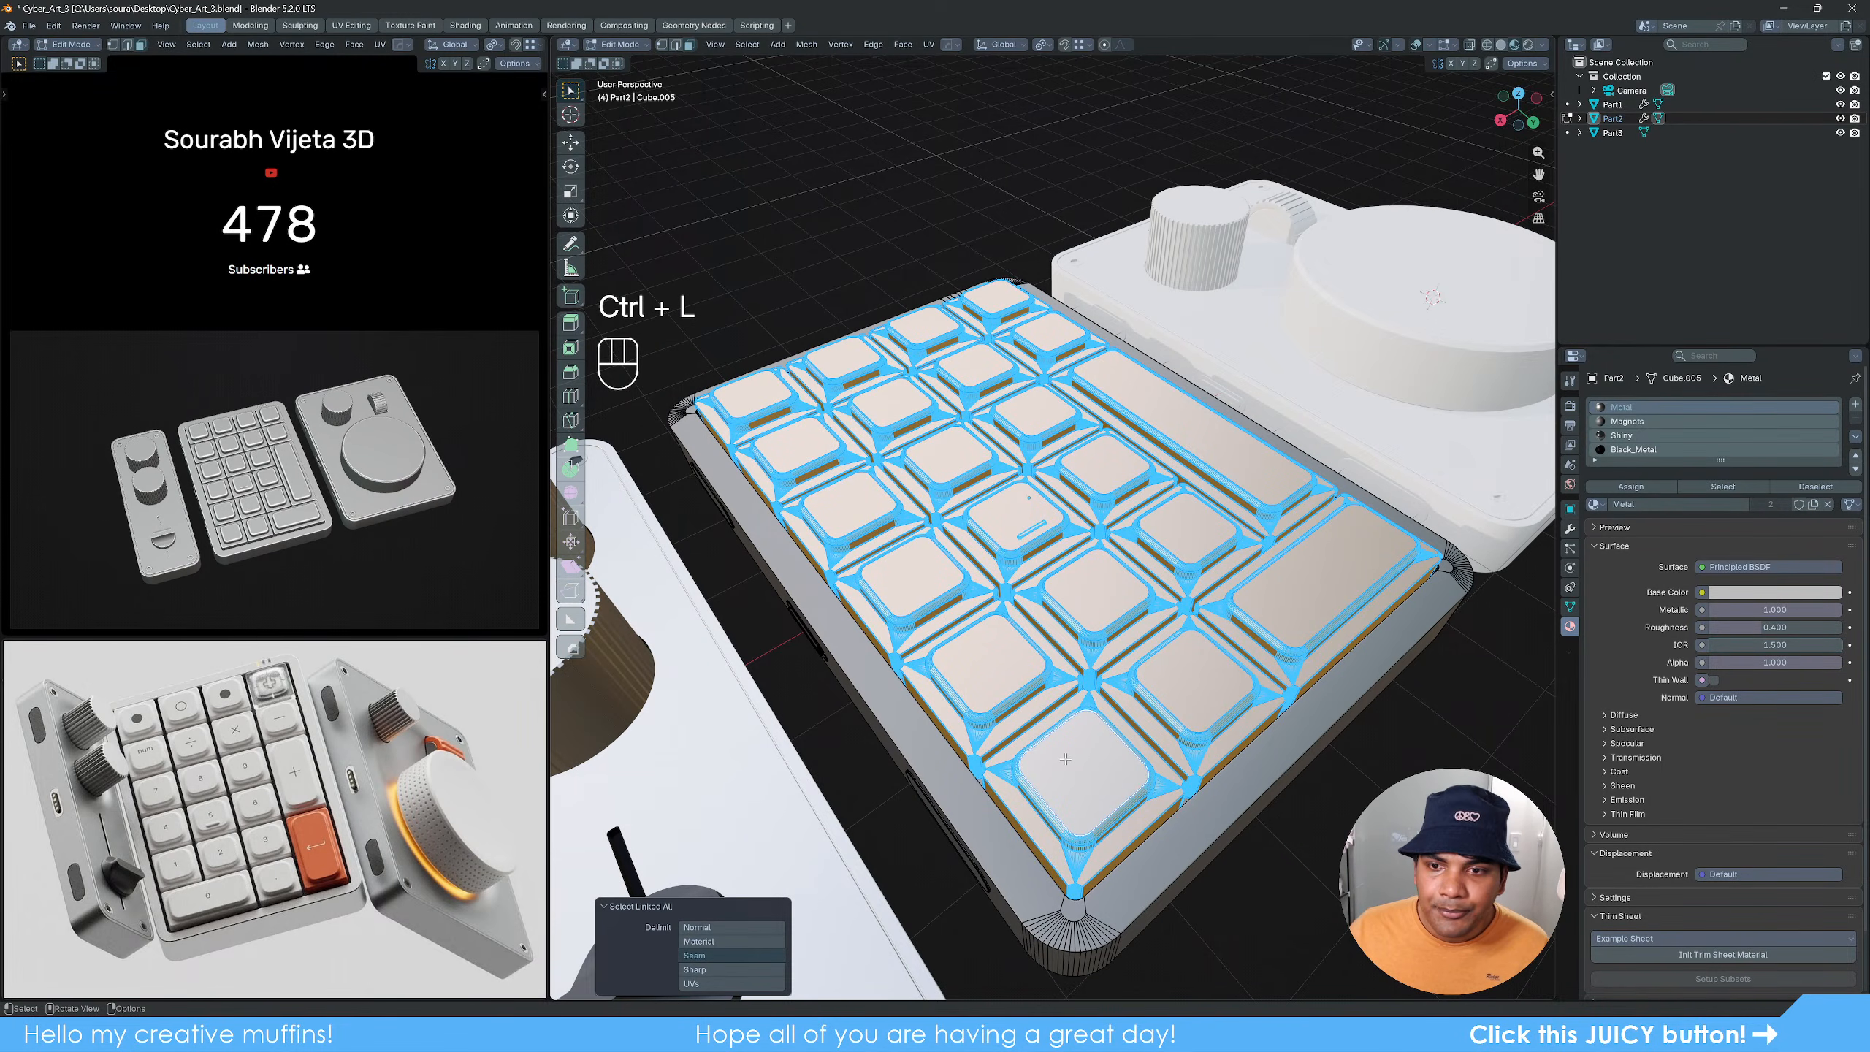
# Step: Assign the selected keycaps a new material named Key in a new slot and return to Object Mode
pyautogui.click(1856, 405)
pyautogui.click(1695, 504)
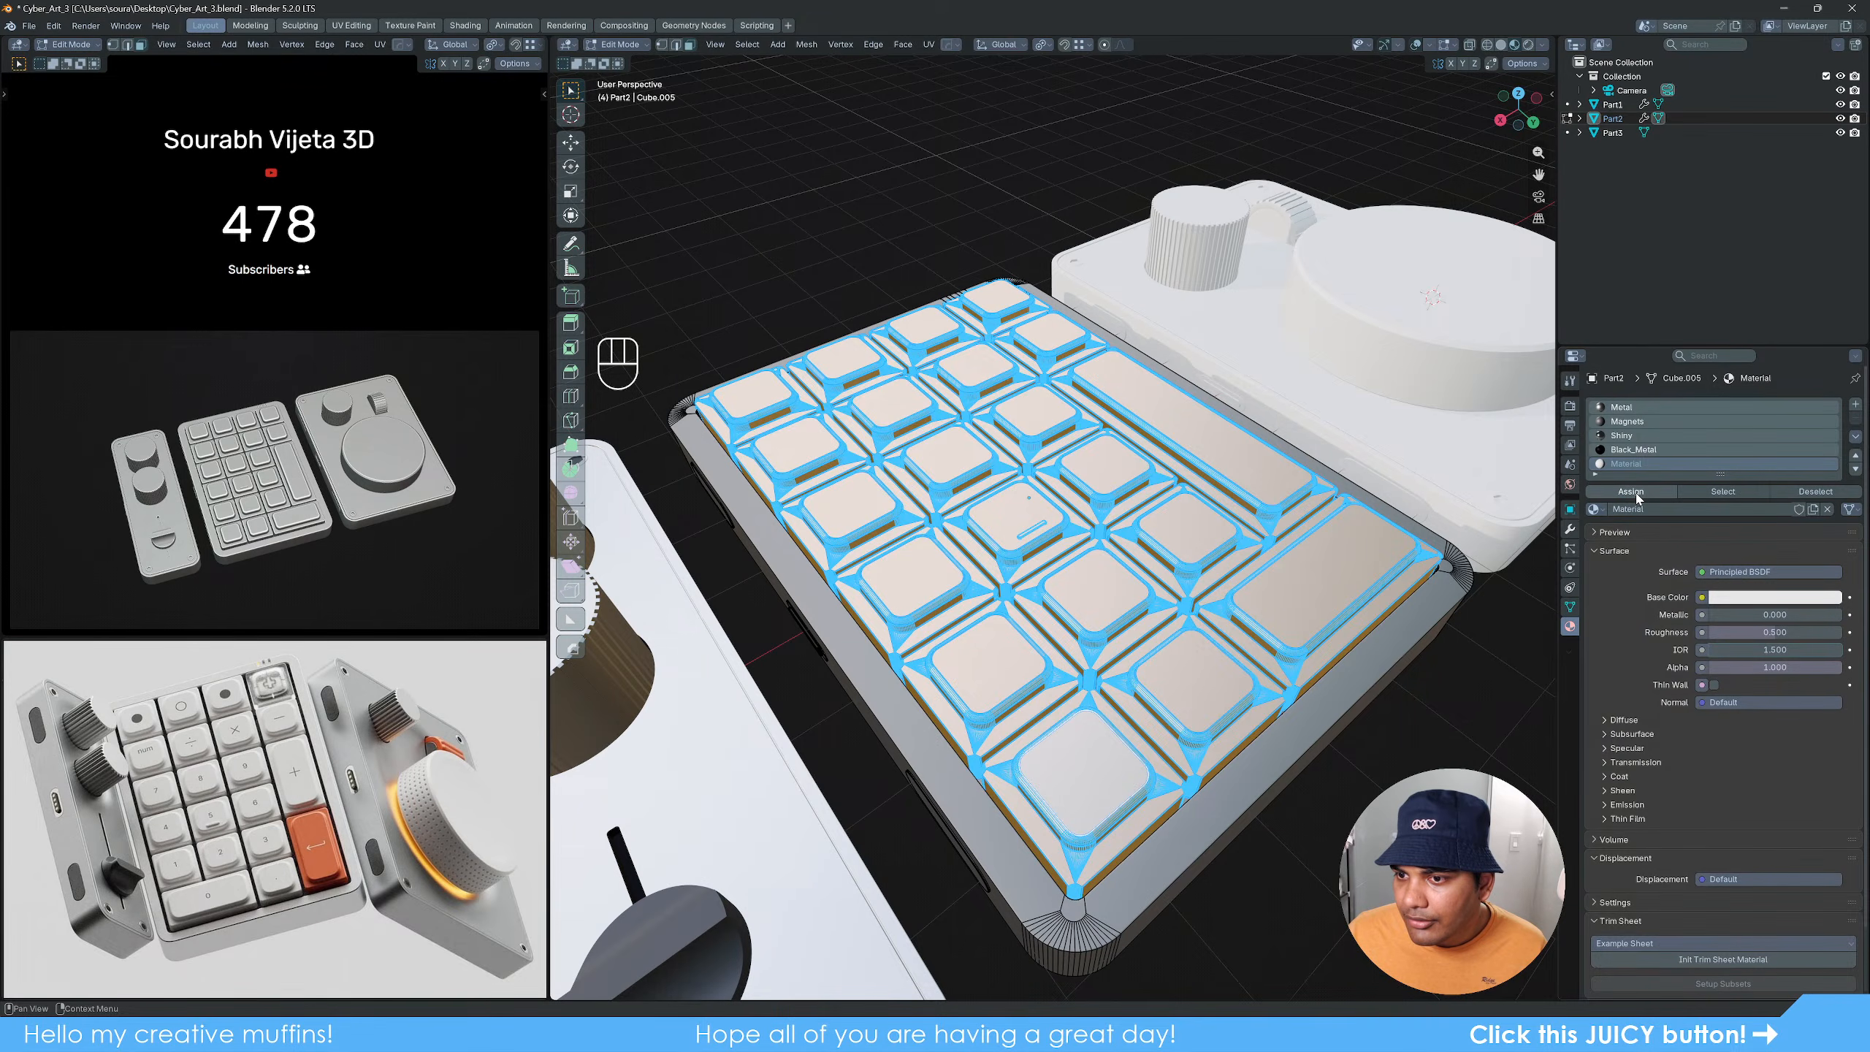
pyautogui.doubleClick(1642, 463)
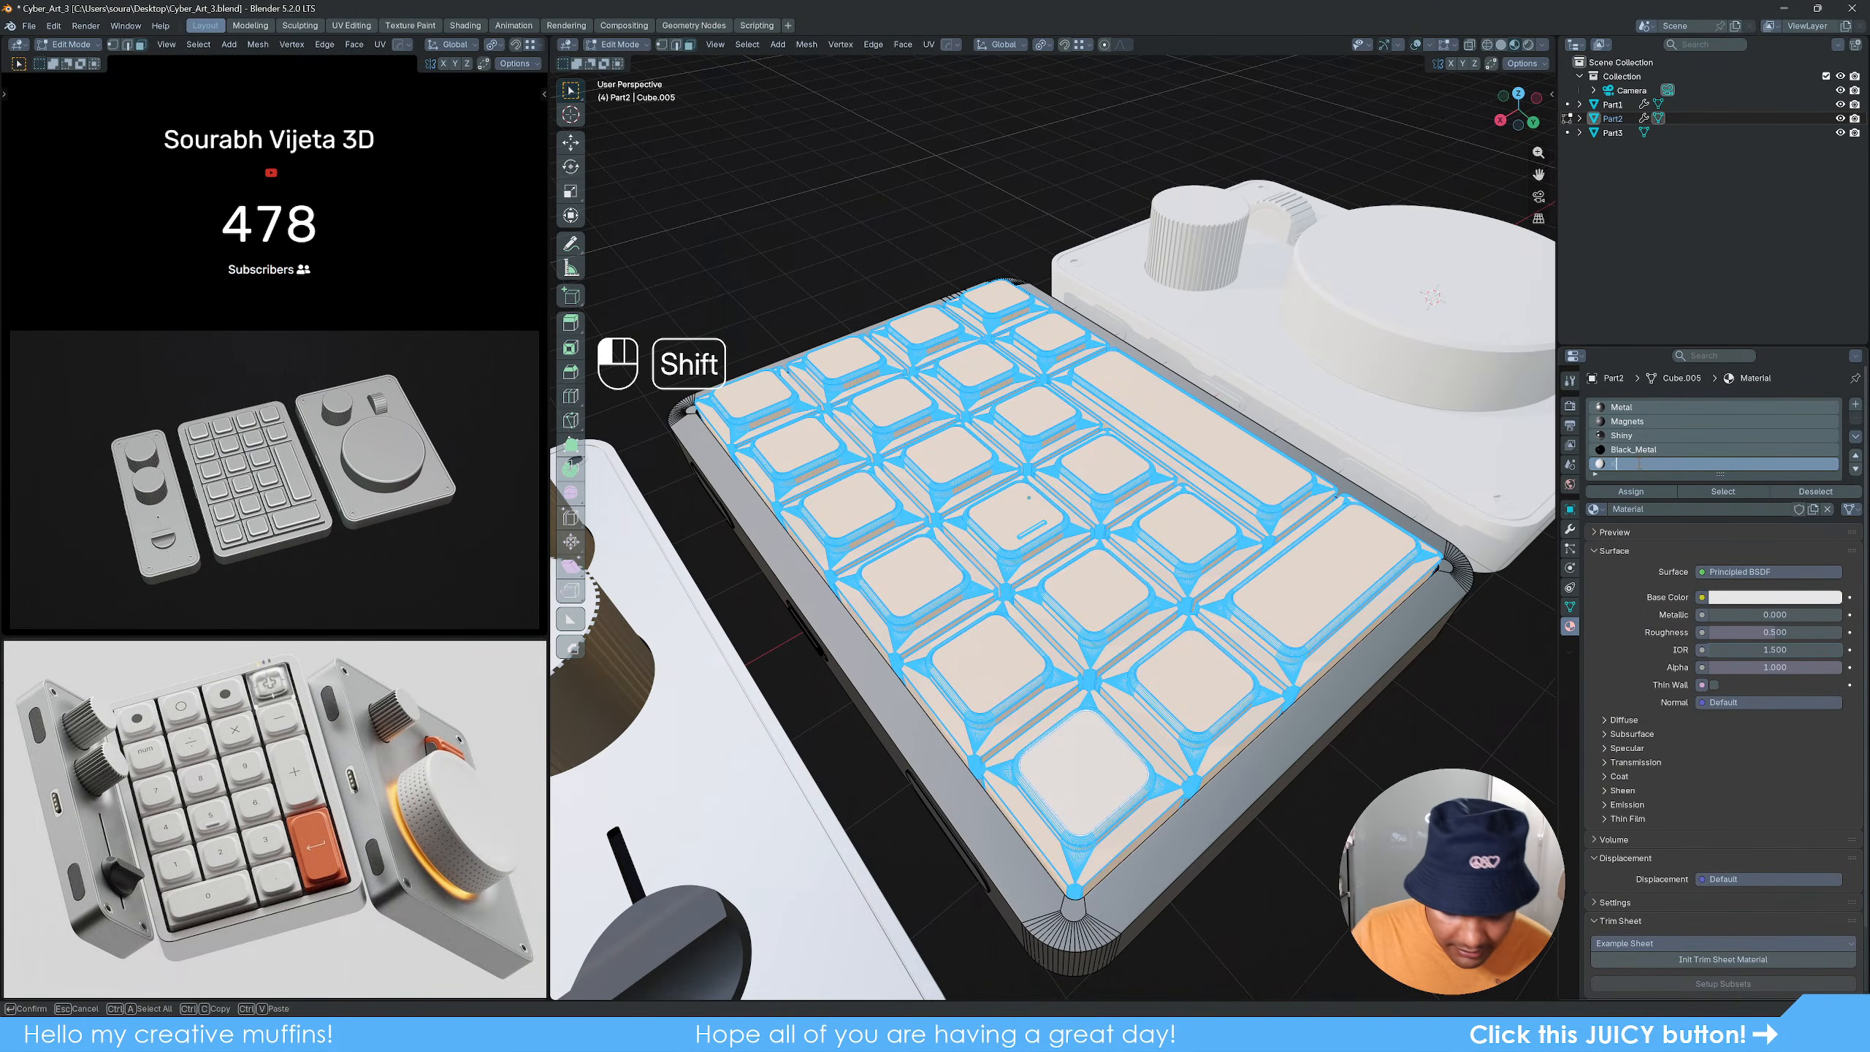
pyautogui.write('Key')
pyautogui.press('Return')
pyautogui.press('Tab')
pyautogui.press('Tab')
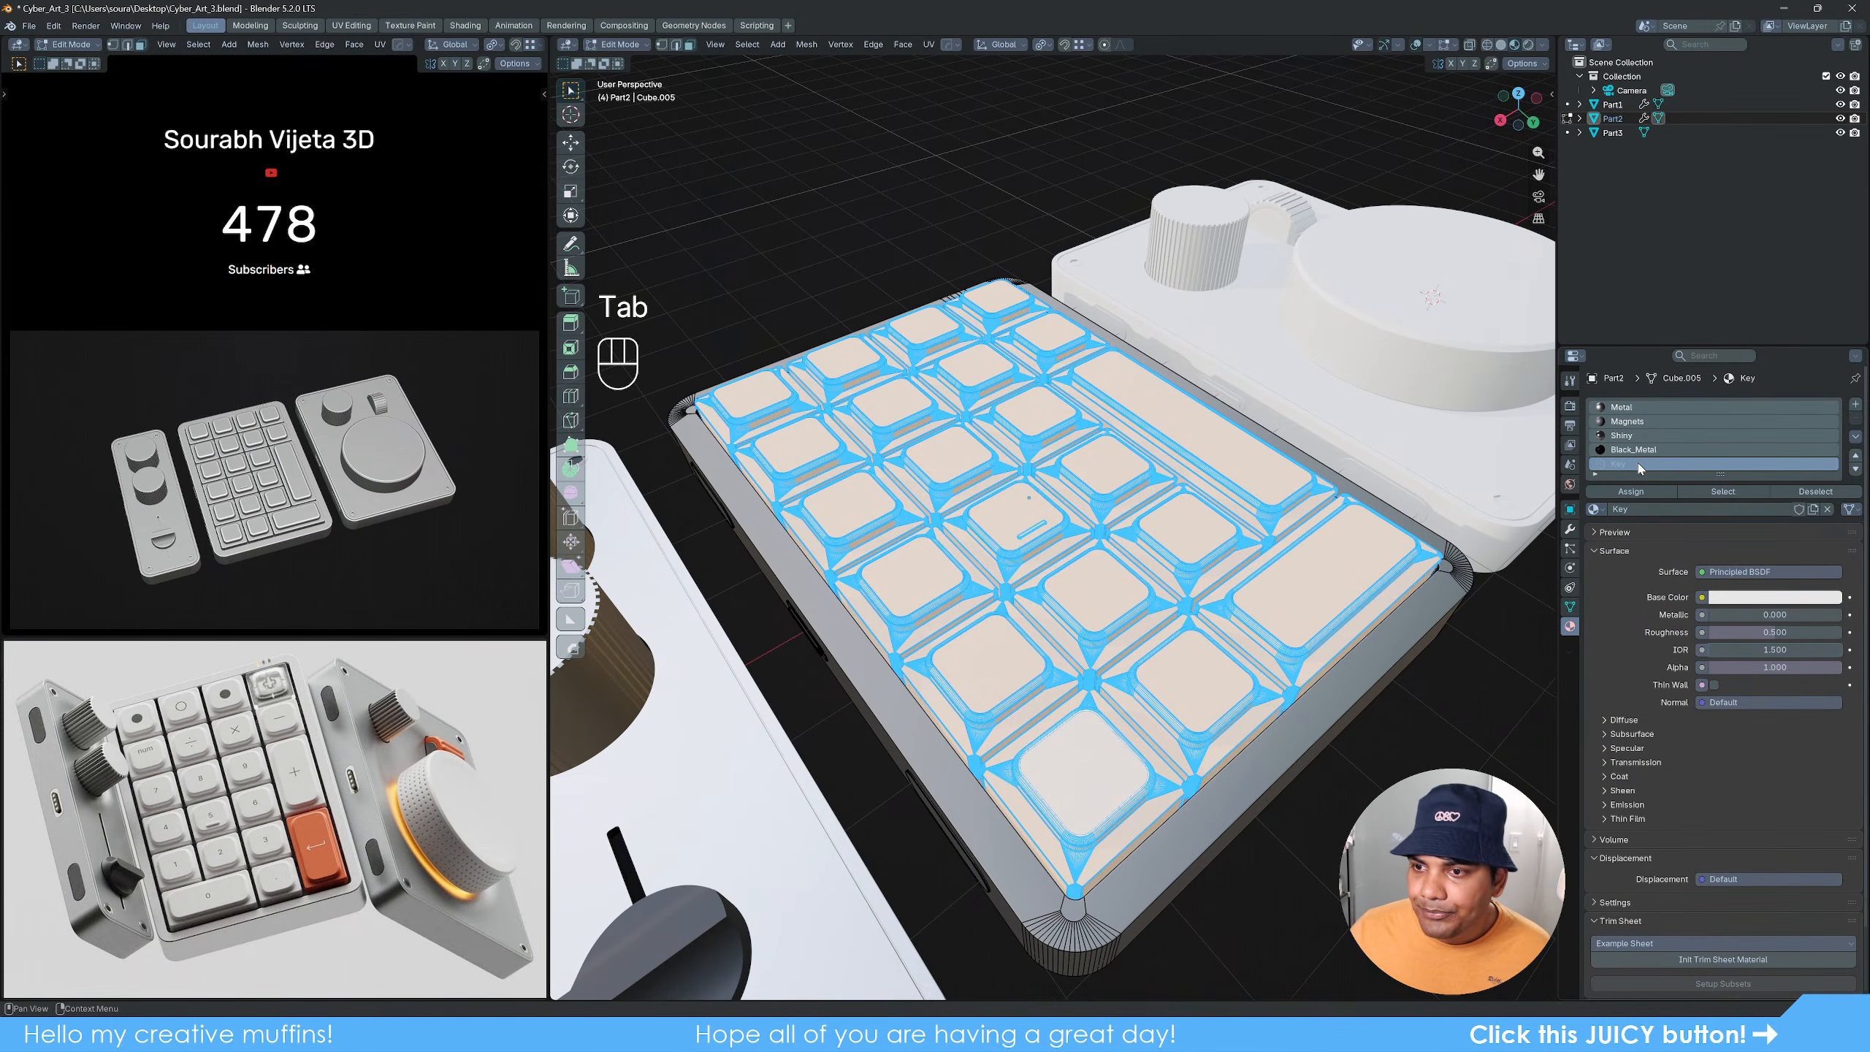
pyautogui.click(881, 233)
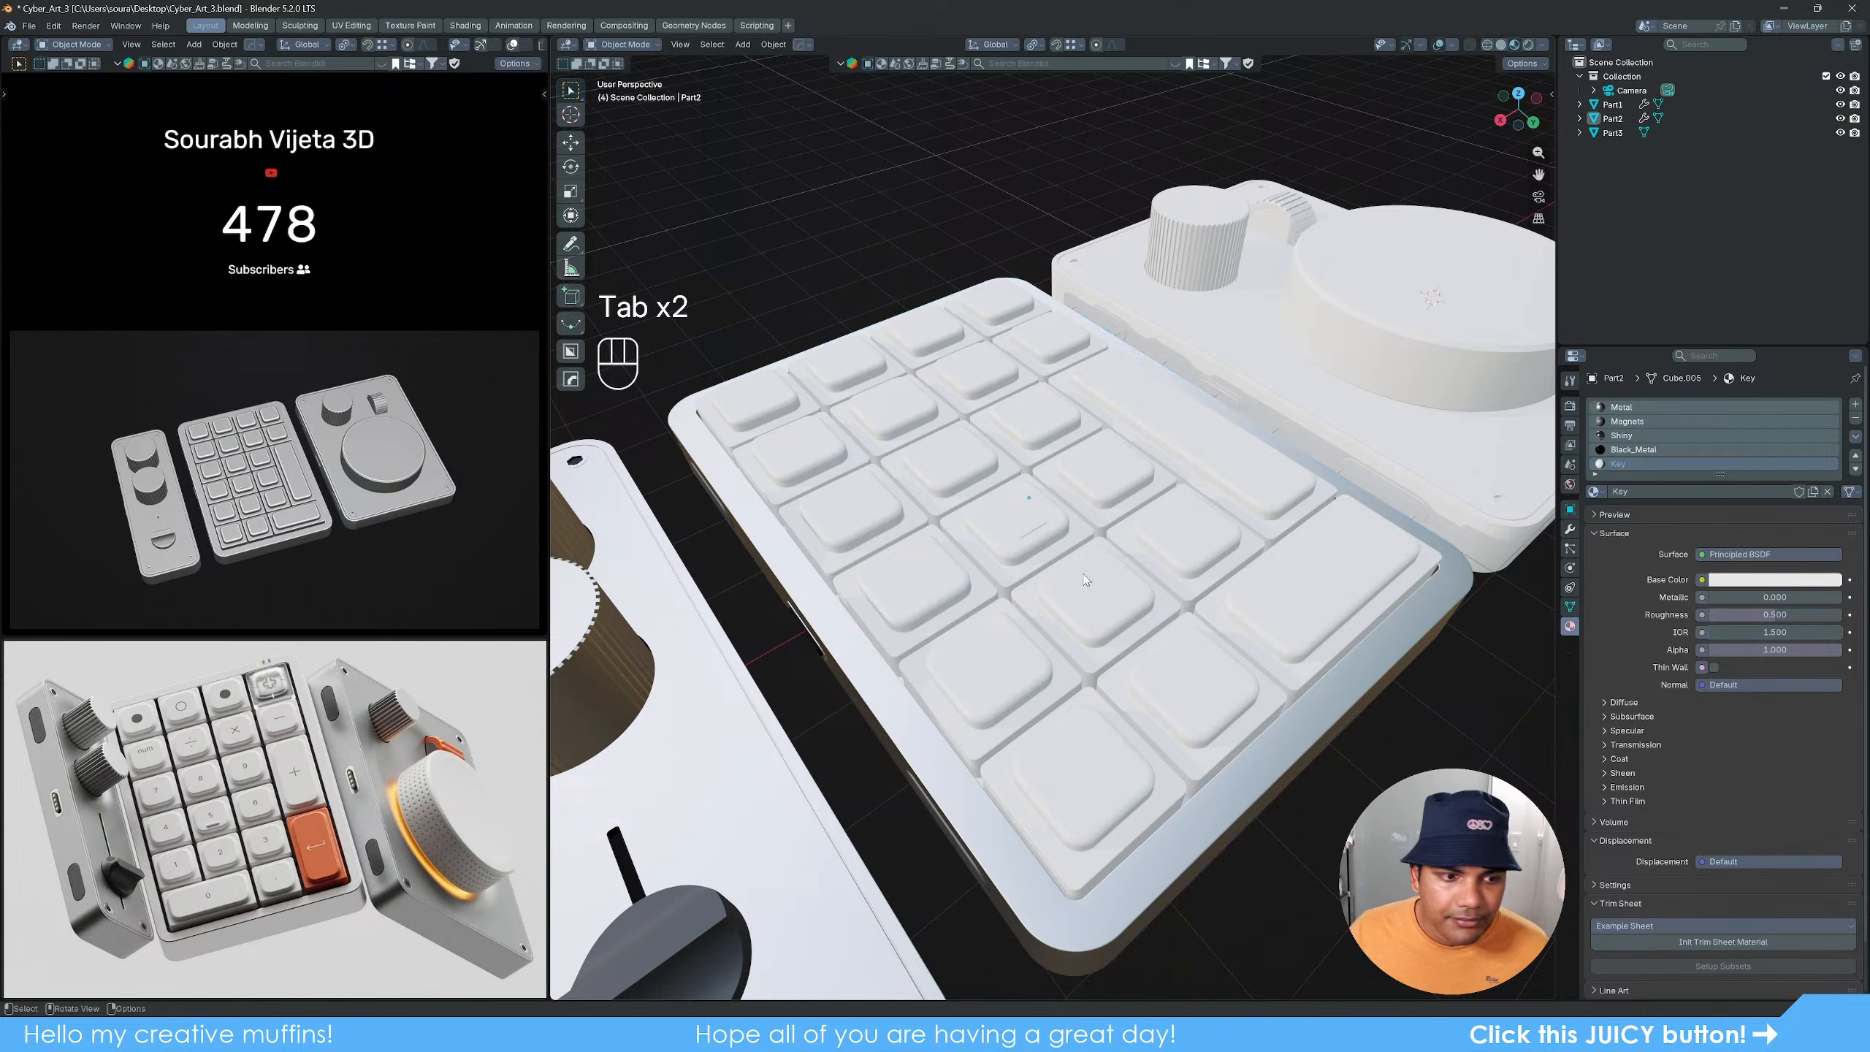
# Step: Set the Key material's roughness to 0.4 and darken its base color slightly to a value of about 0.854
pyautogui.moveTo(1112, 591)
pyautogui.mouseDown(button='middle')
pyautogui.moveTo(1067, 634)
pyautogui.moveTo(1102, 559)
pyautogui.mouseUp(button='middle')
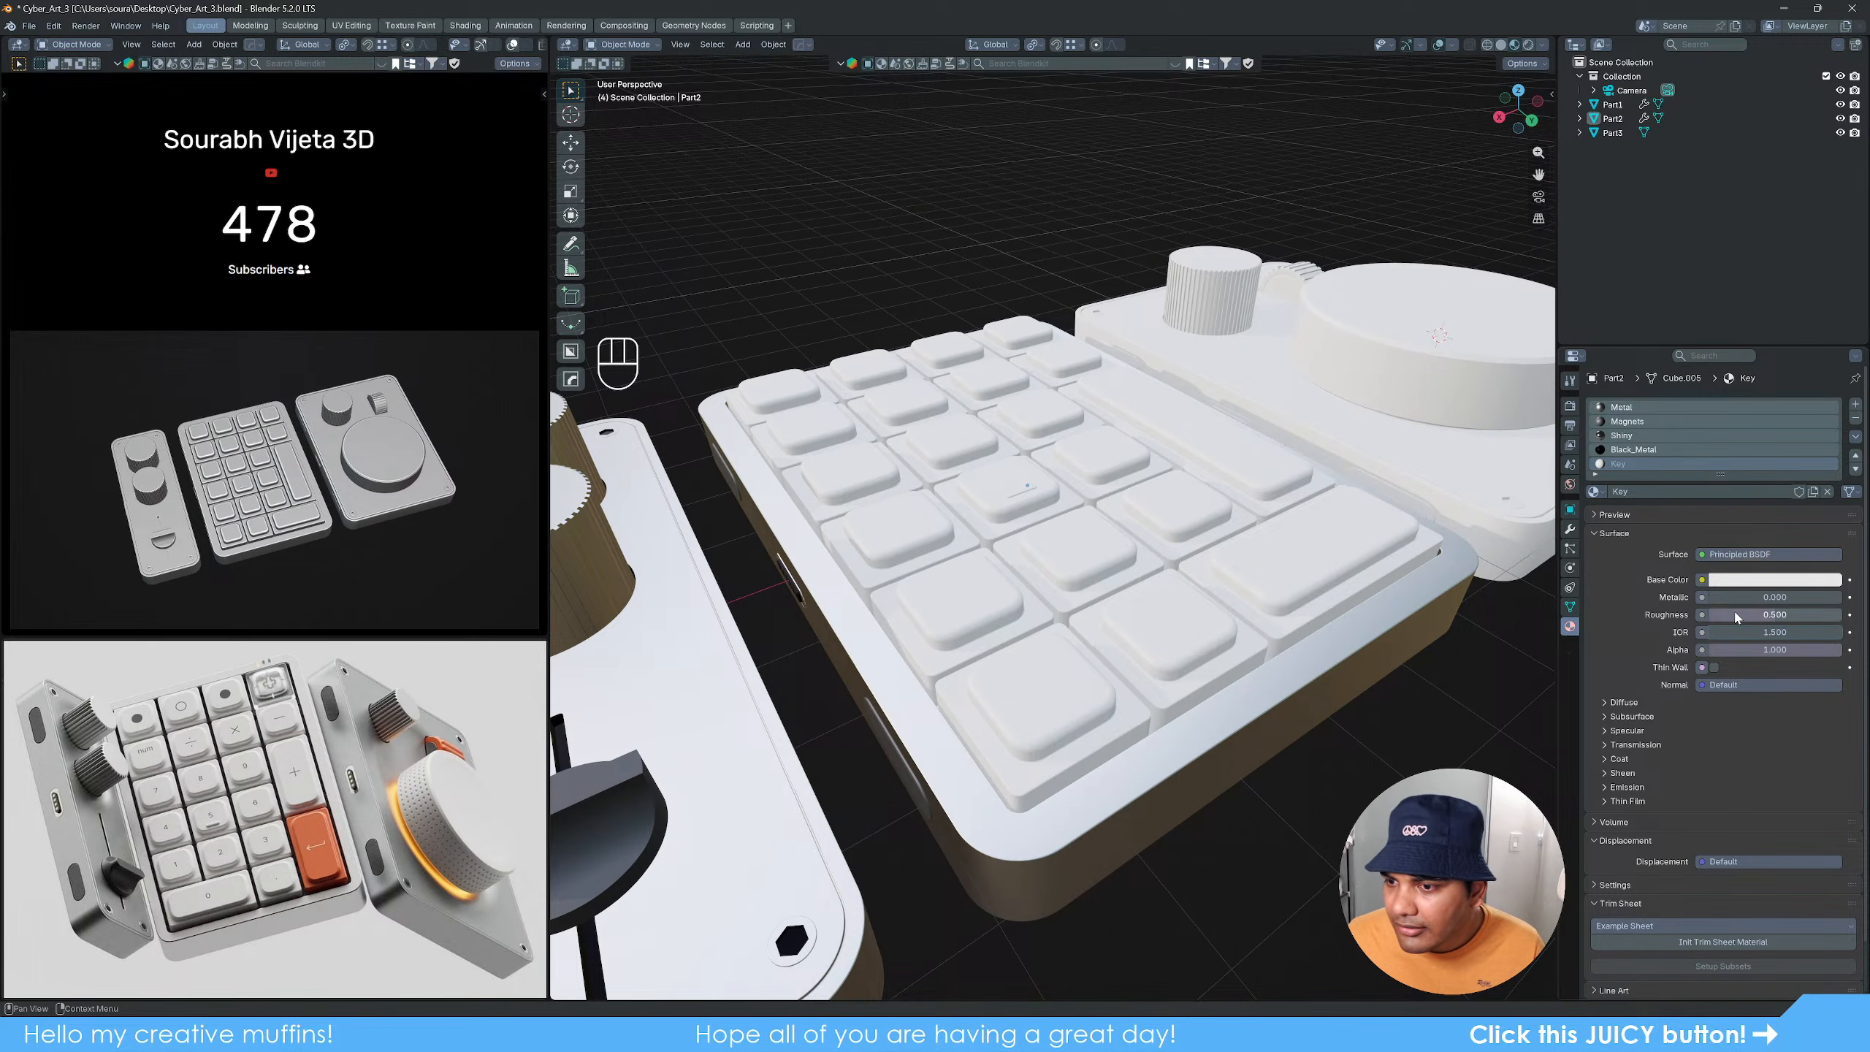
pyautogui.click(1782, 615)
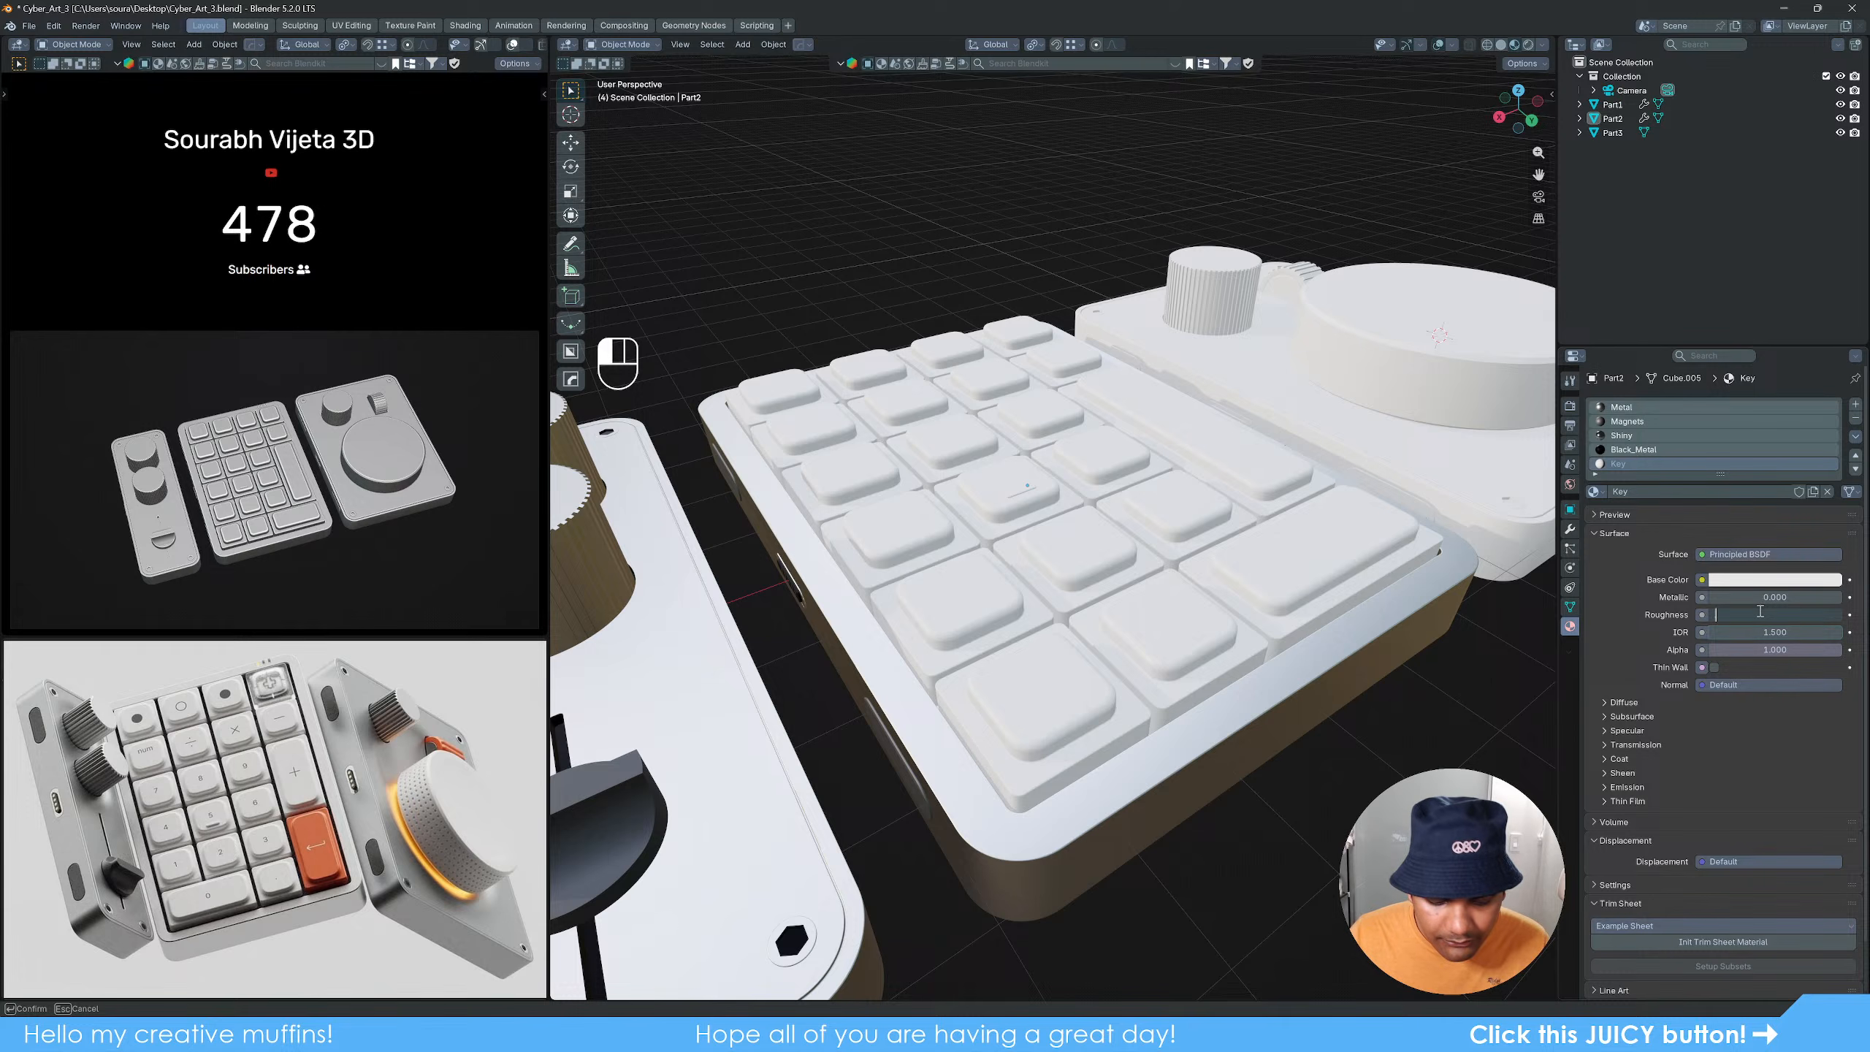
pyautogui.write('.4')
pyautogui.press('Return')
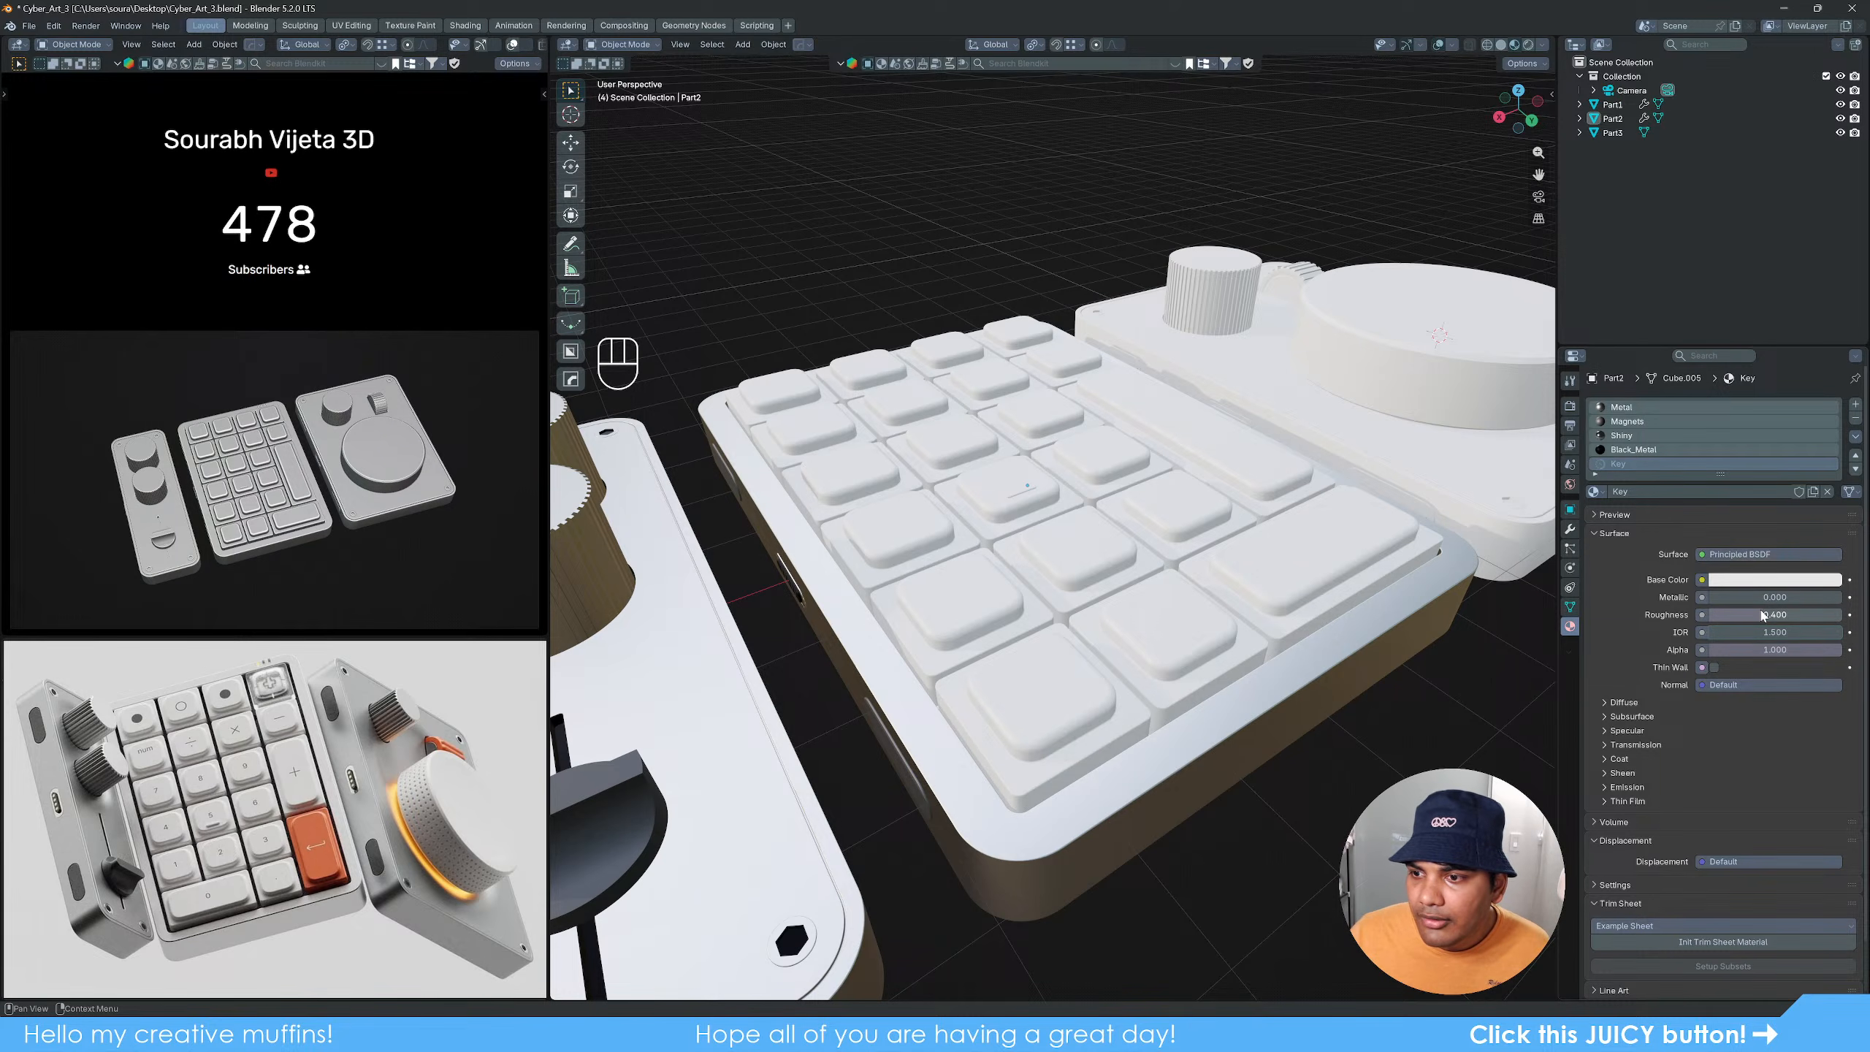
pyautogui.click(1782, 581)
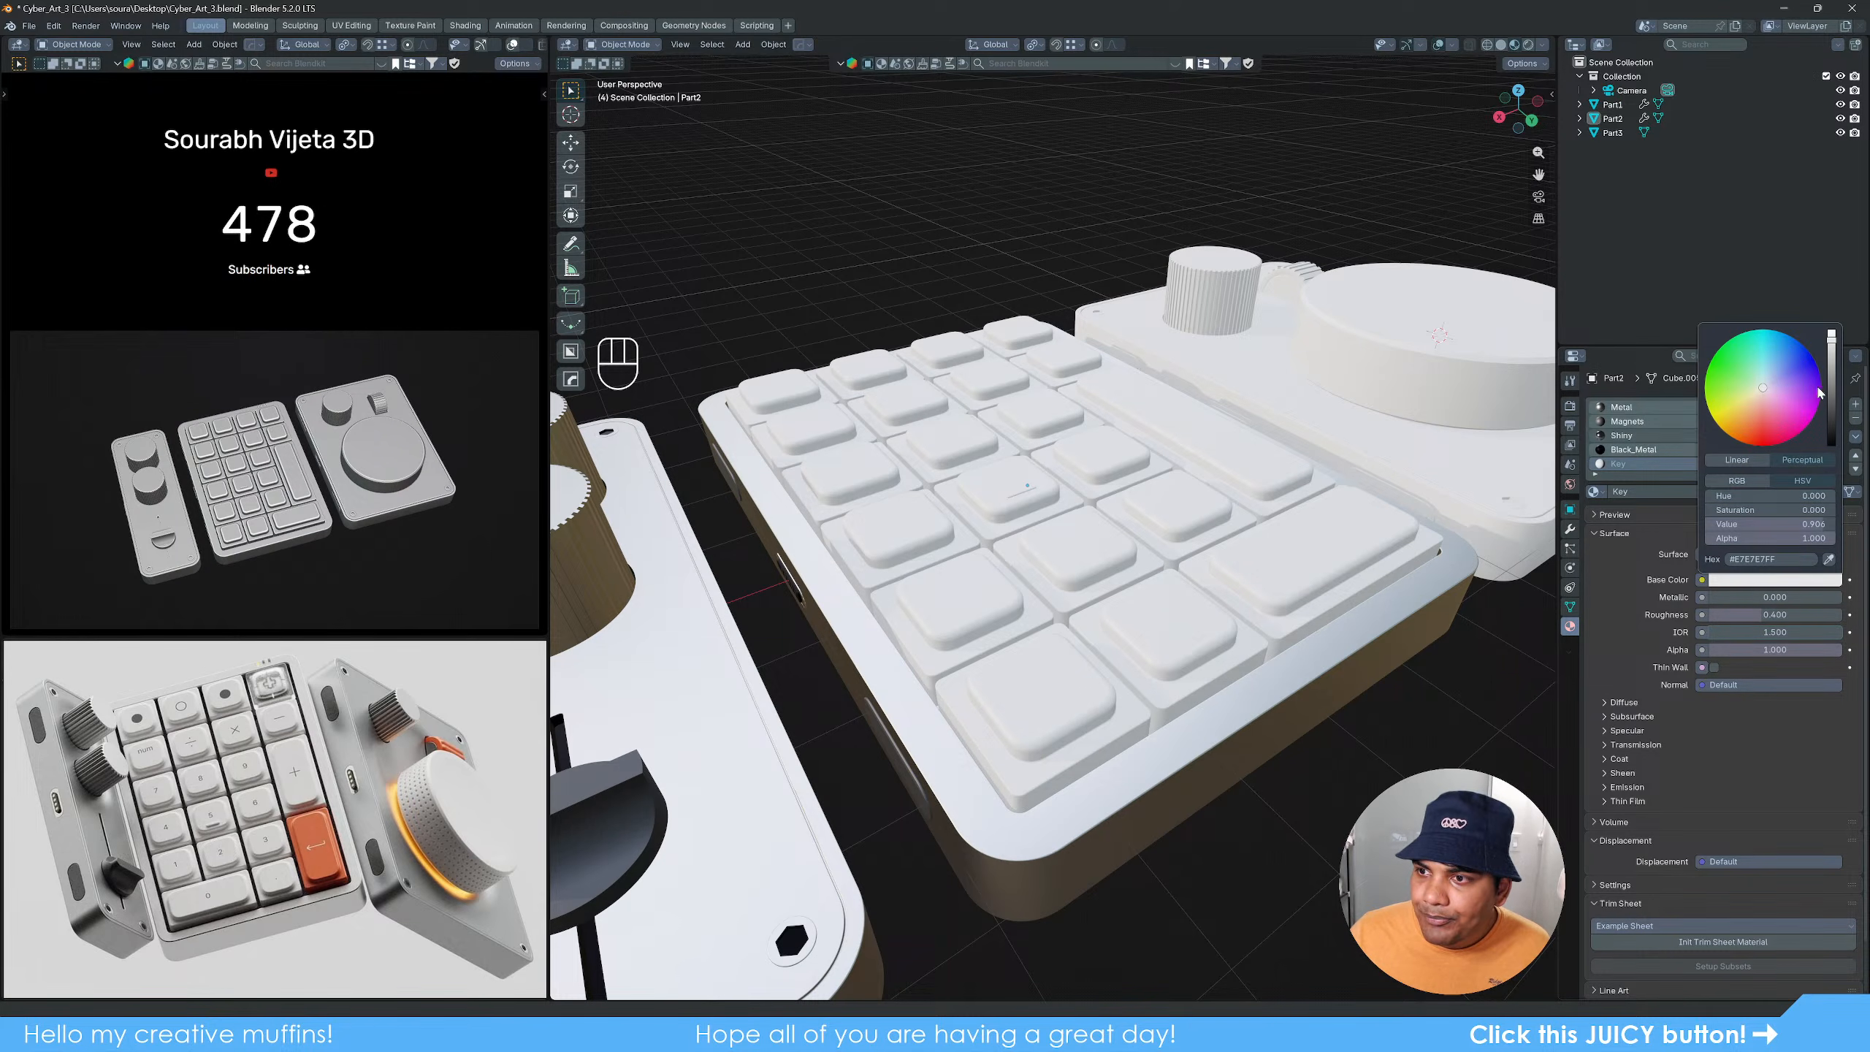
pyautogui.moveTo(1832, 337); pyautogui.dragTo(1831, 343)
pyautogui.moveTo(1083, 597); pyautogui.dragTo(1125, 642, button='middle')
# Step: Add a slot to Part2 holding an independent copy of the Key material and rename the copy Key_color
pyautogui.click(1206, 641)
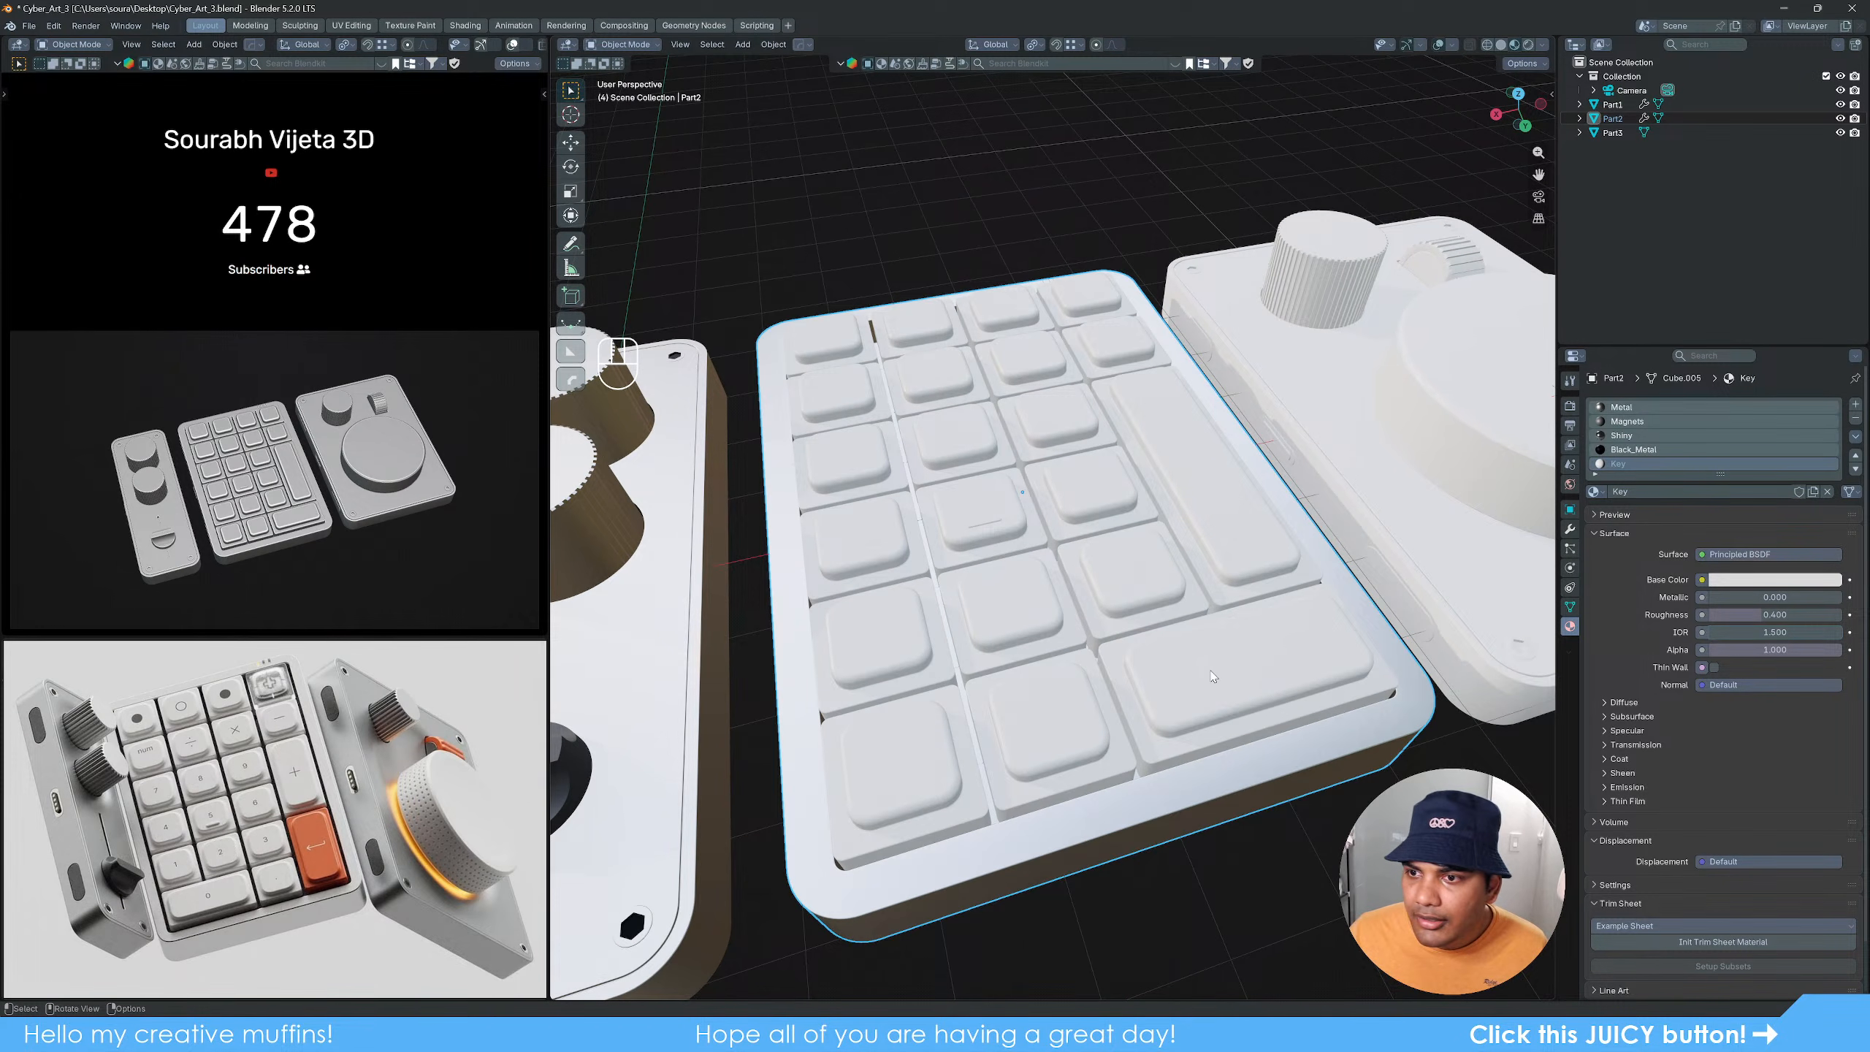
pyautogui.scroll(-2, 1701, 442)
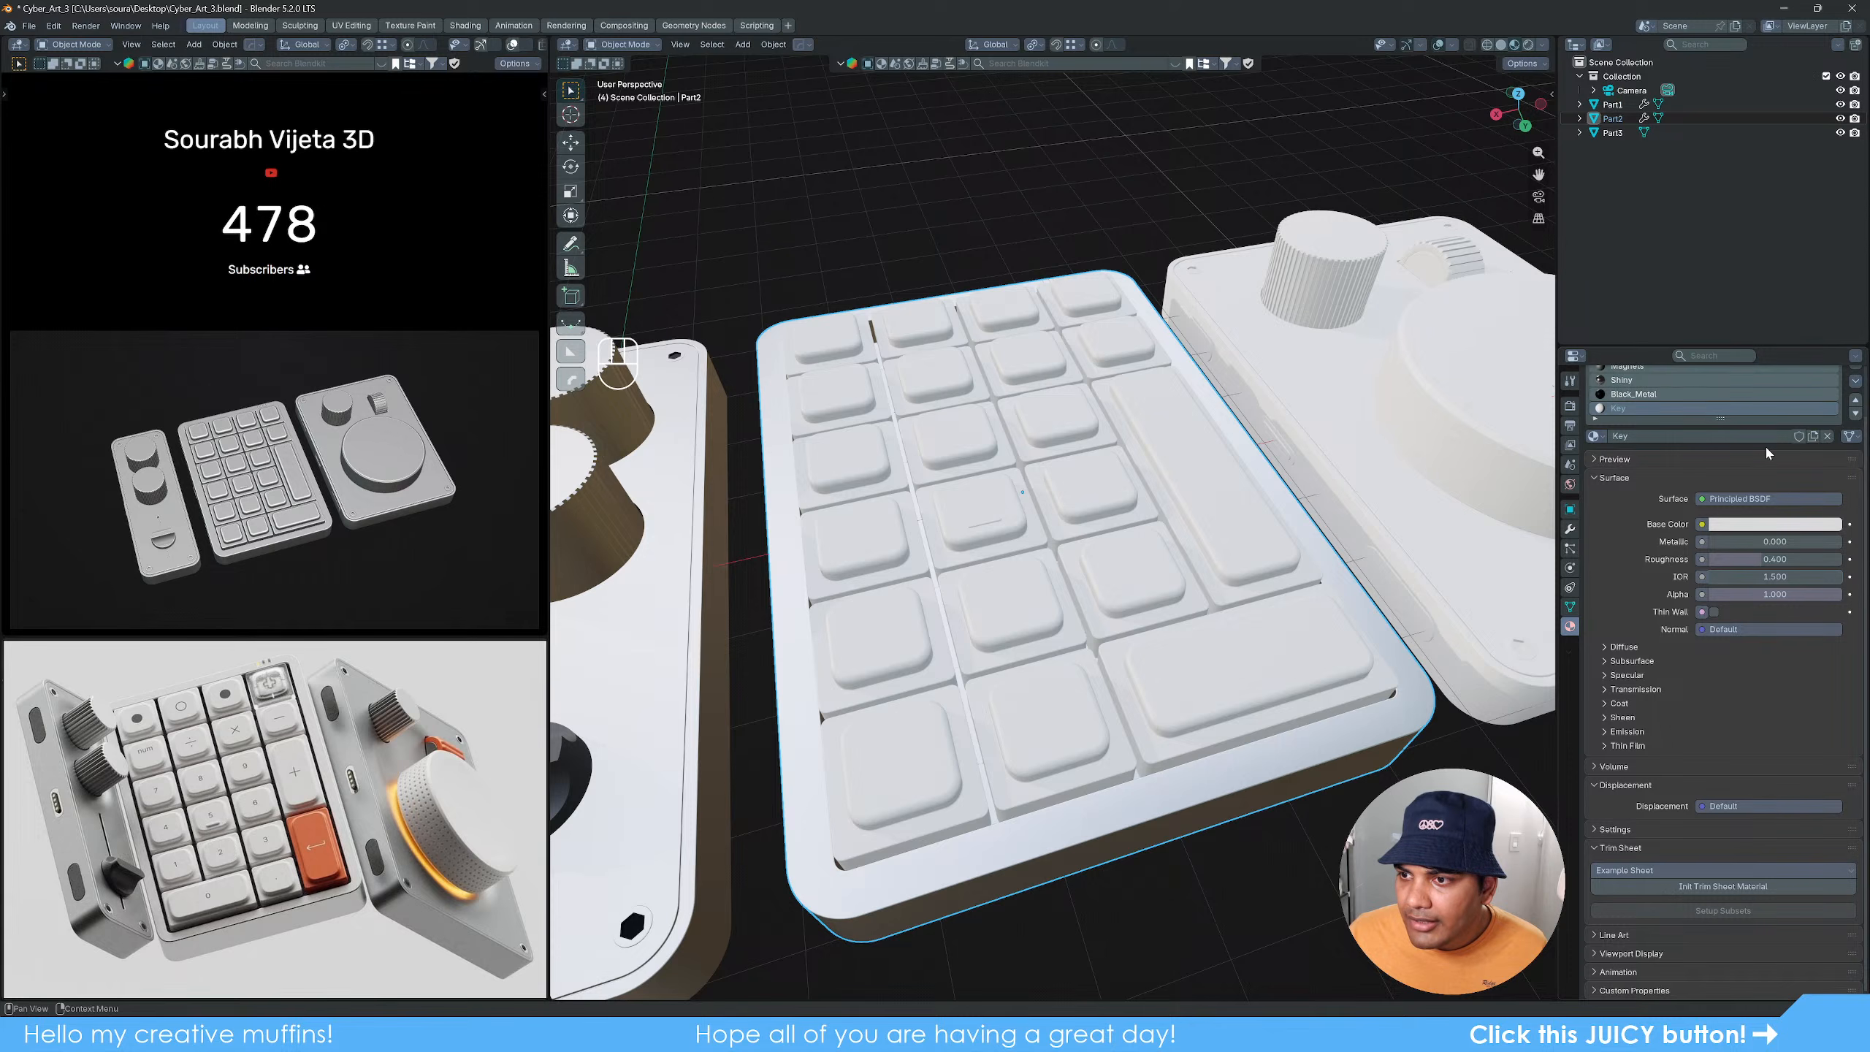
pyautogui.scroll(2, 1768, 450)
pyautogui.click(1856, 404)
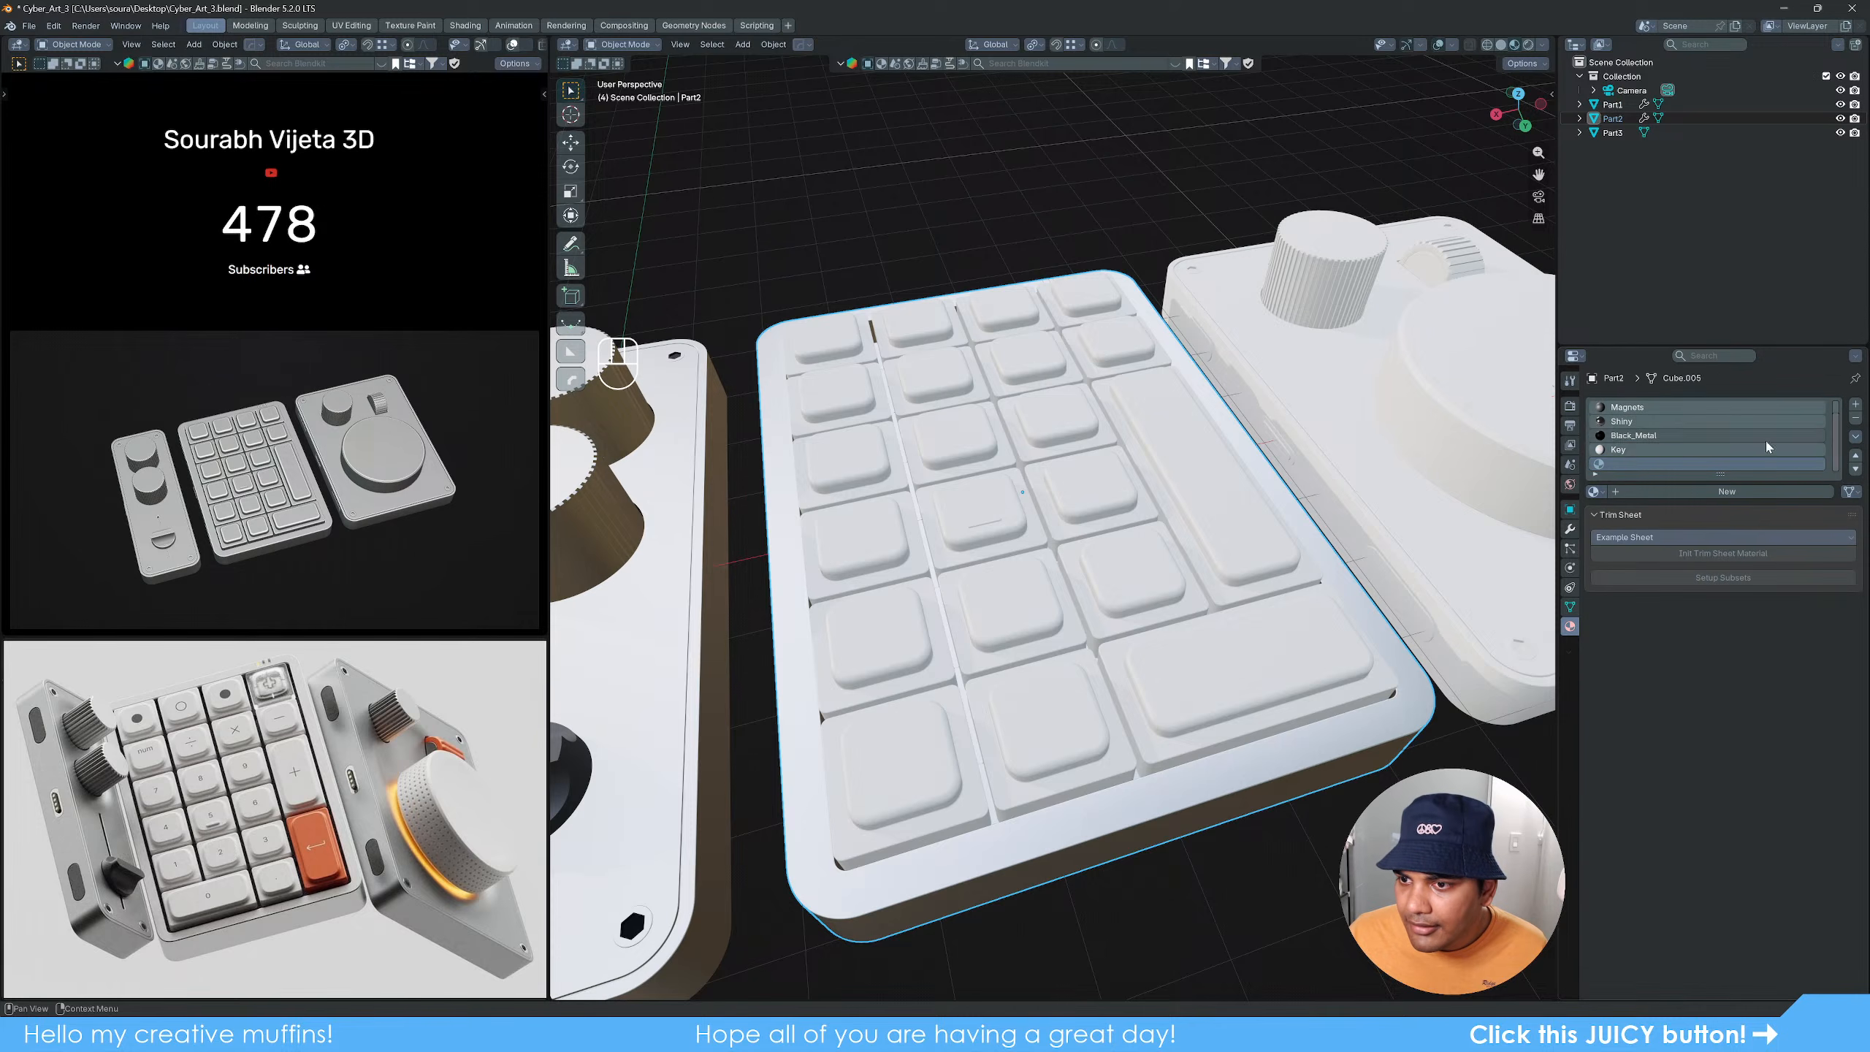
pyautogui.click(1612, 493)
pyautogui.click(1629, 531)
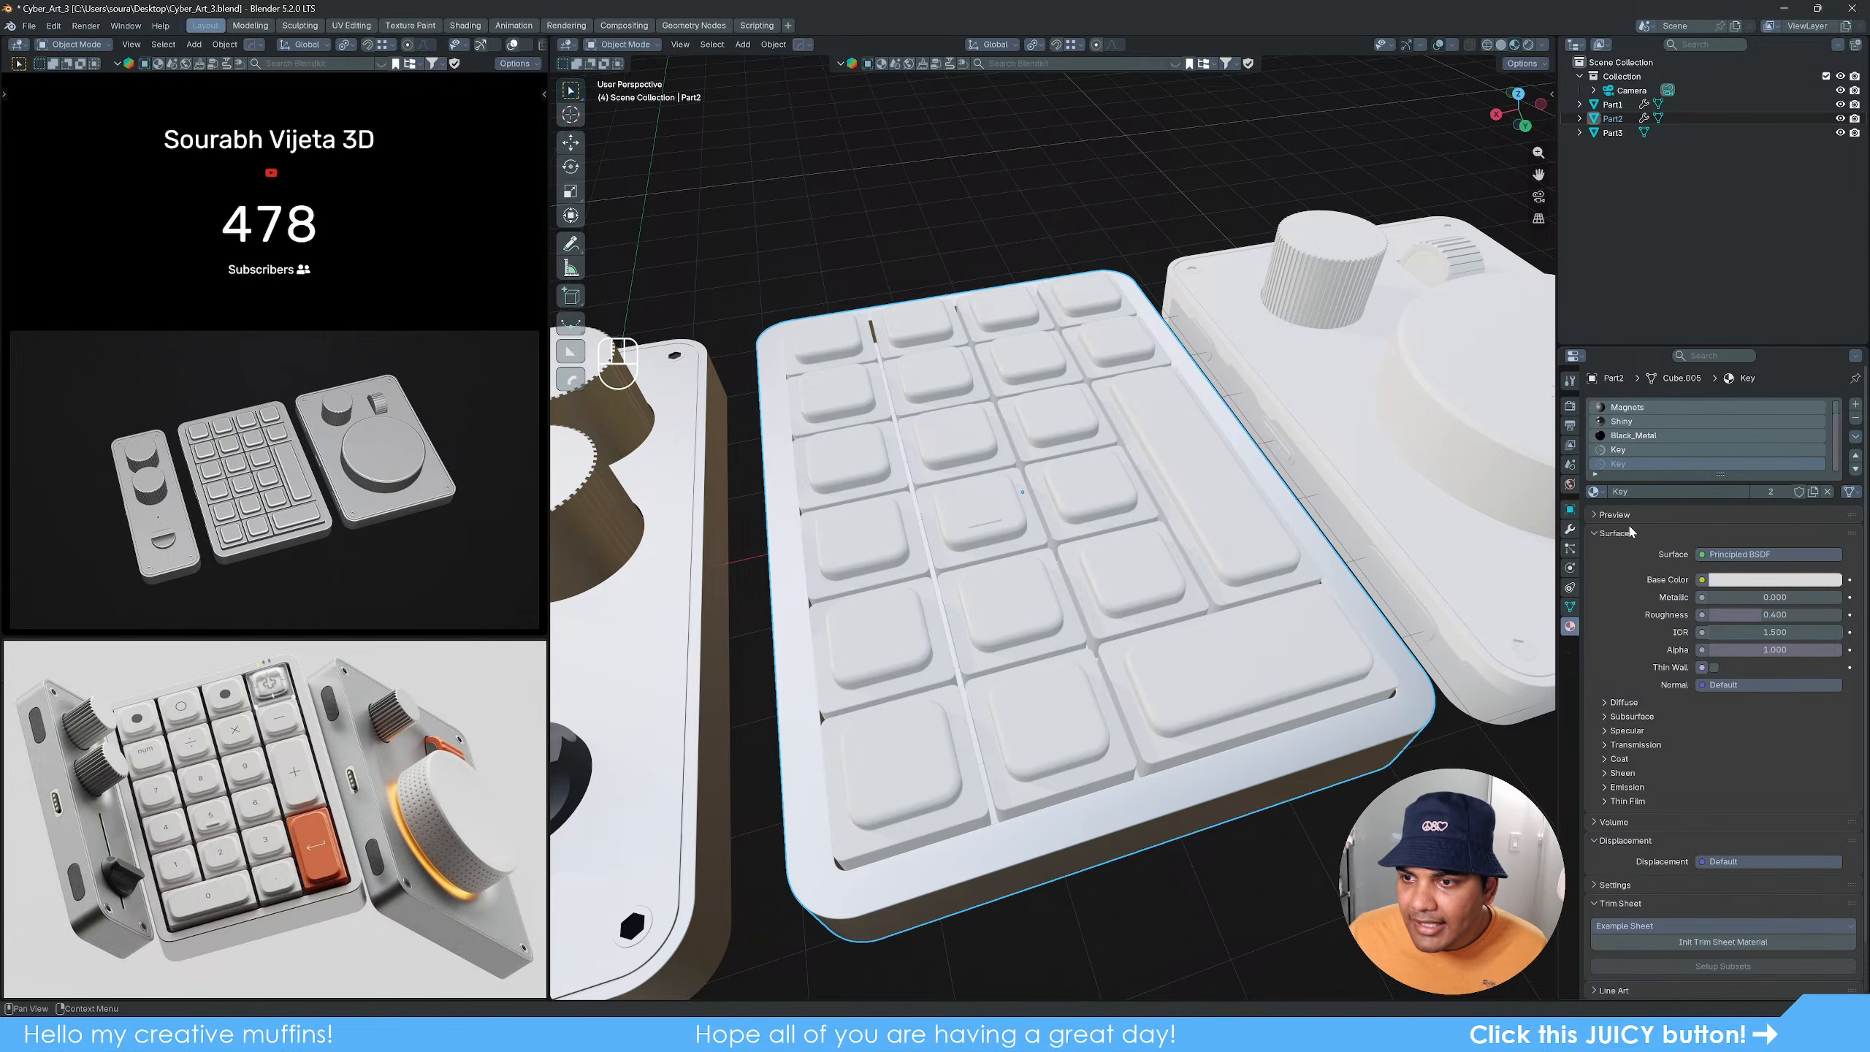
pyautogui.click(1638, 465)
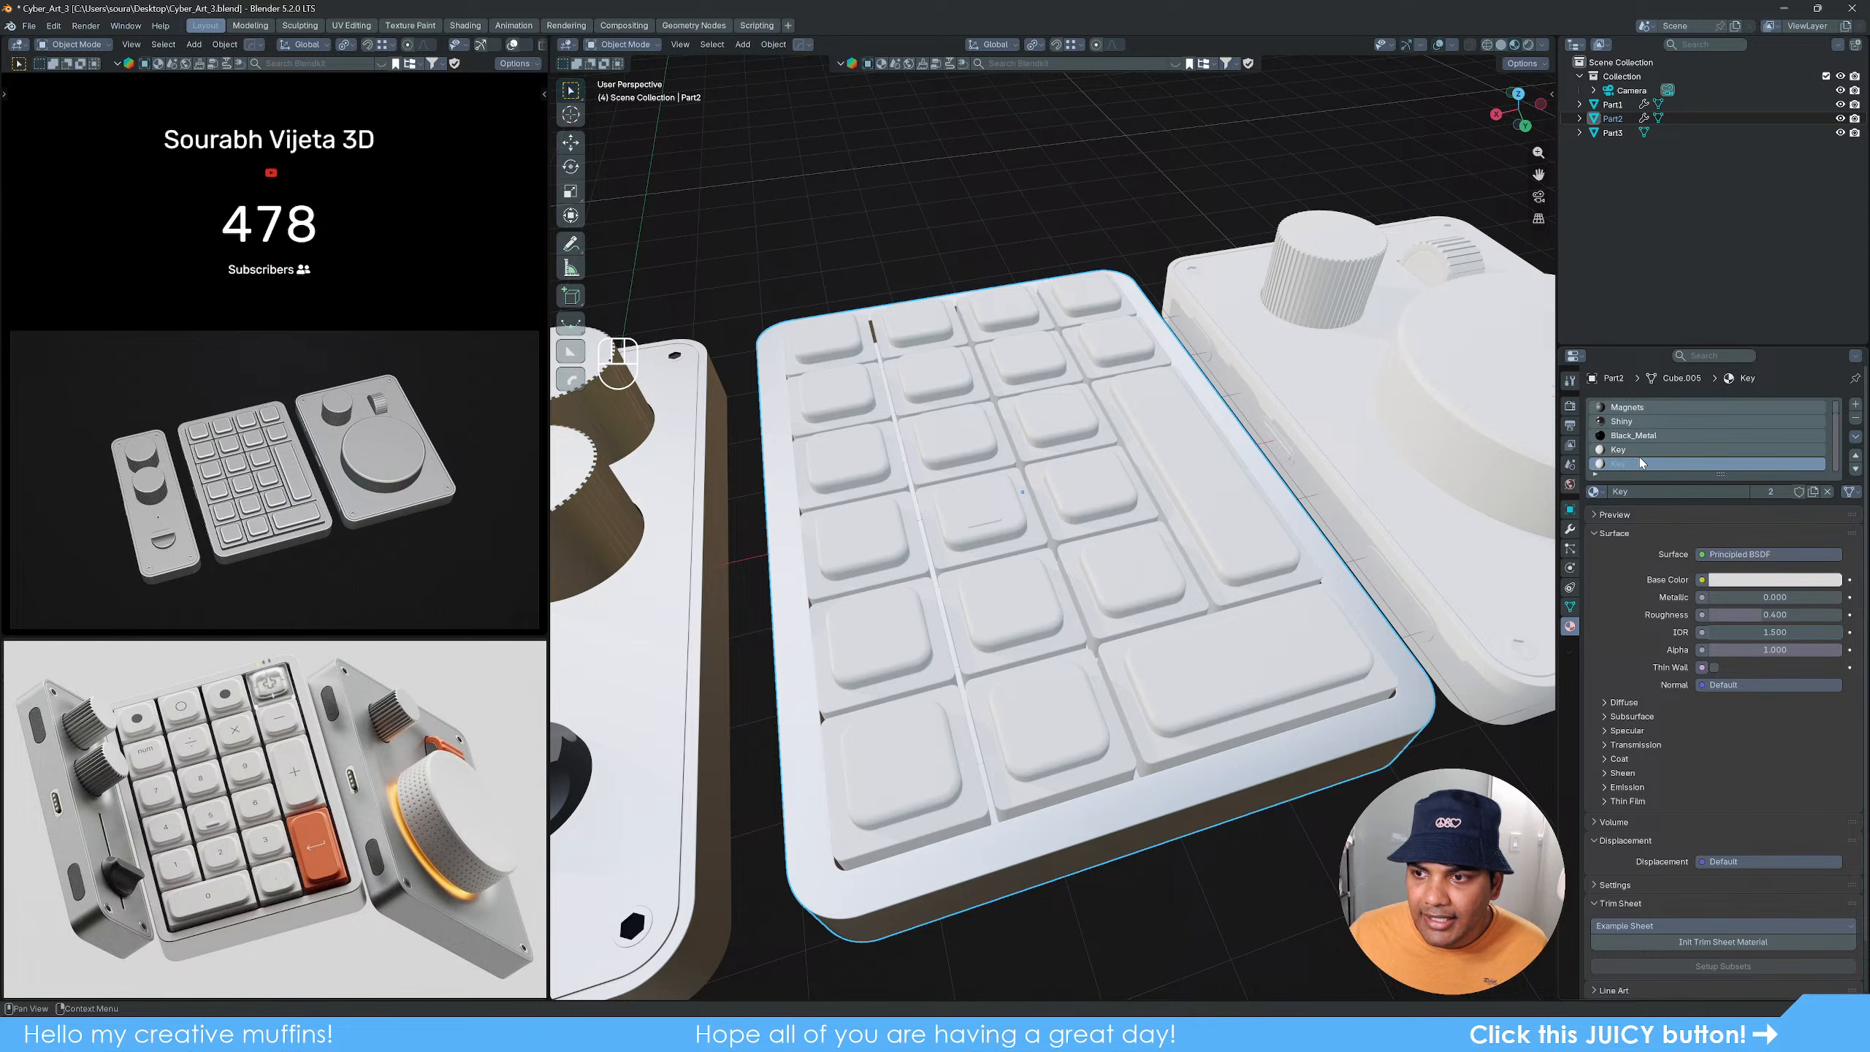
pyautogui.click(1770, 493)
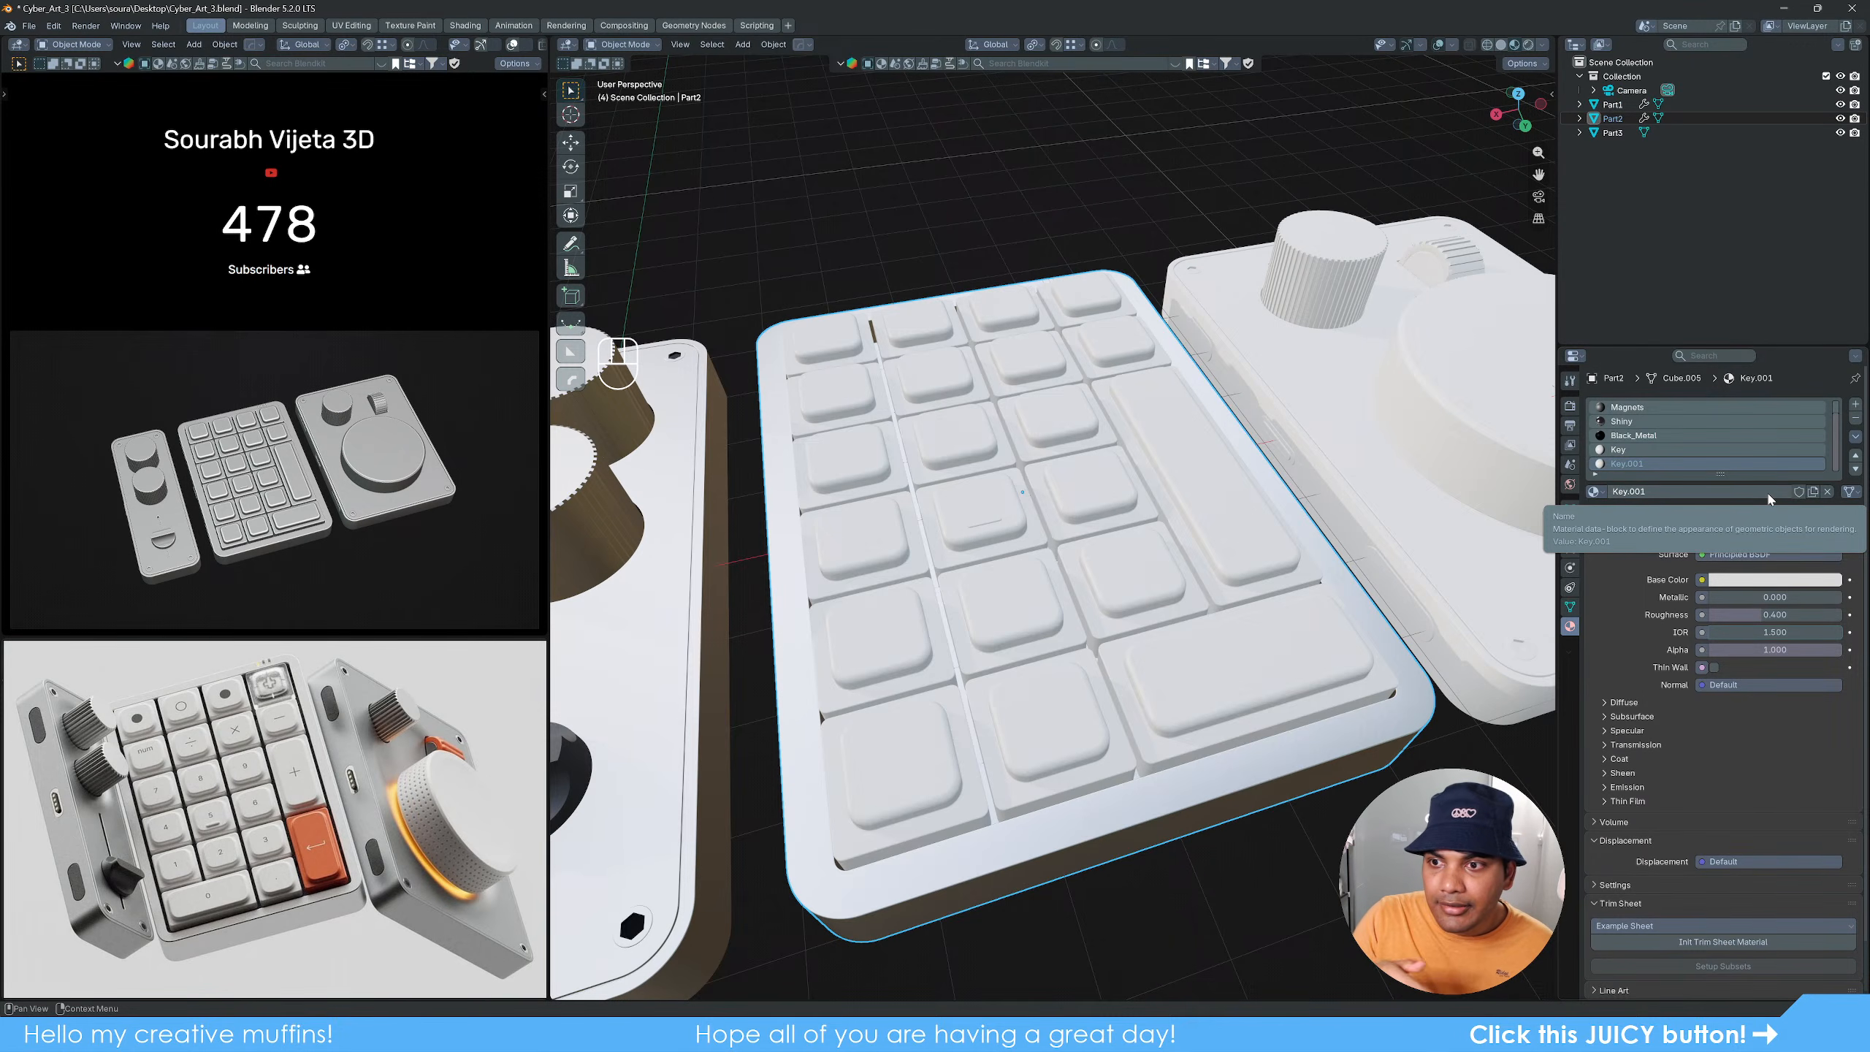
pyautogui.doubleClick(1668, 465)
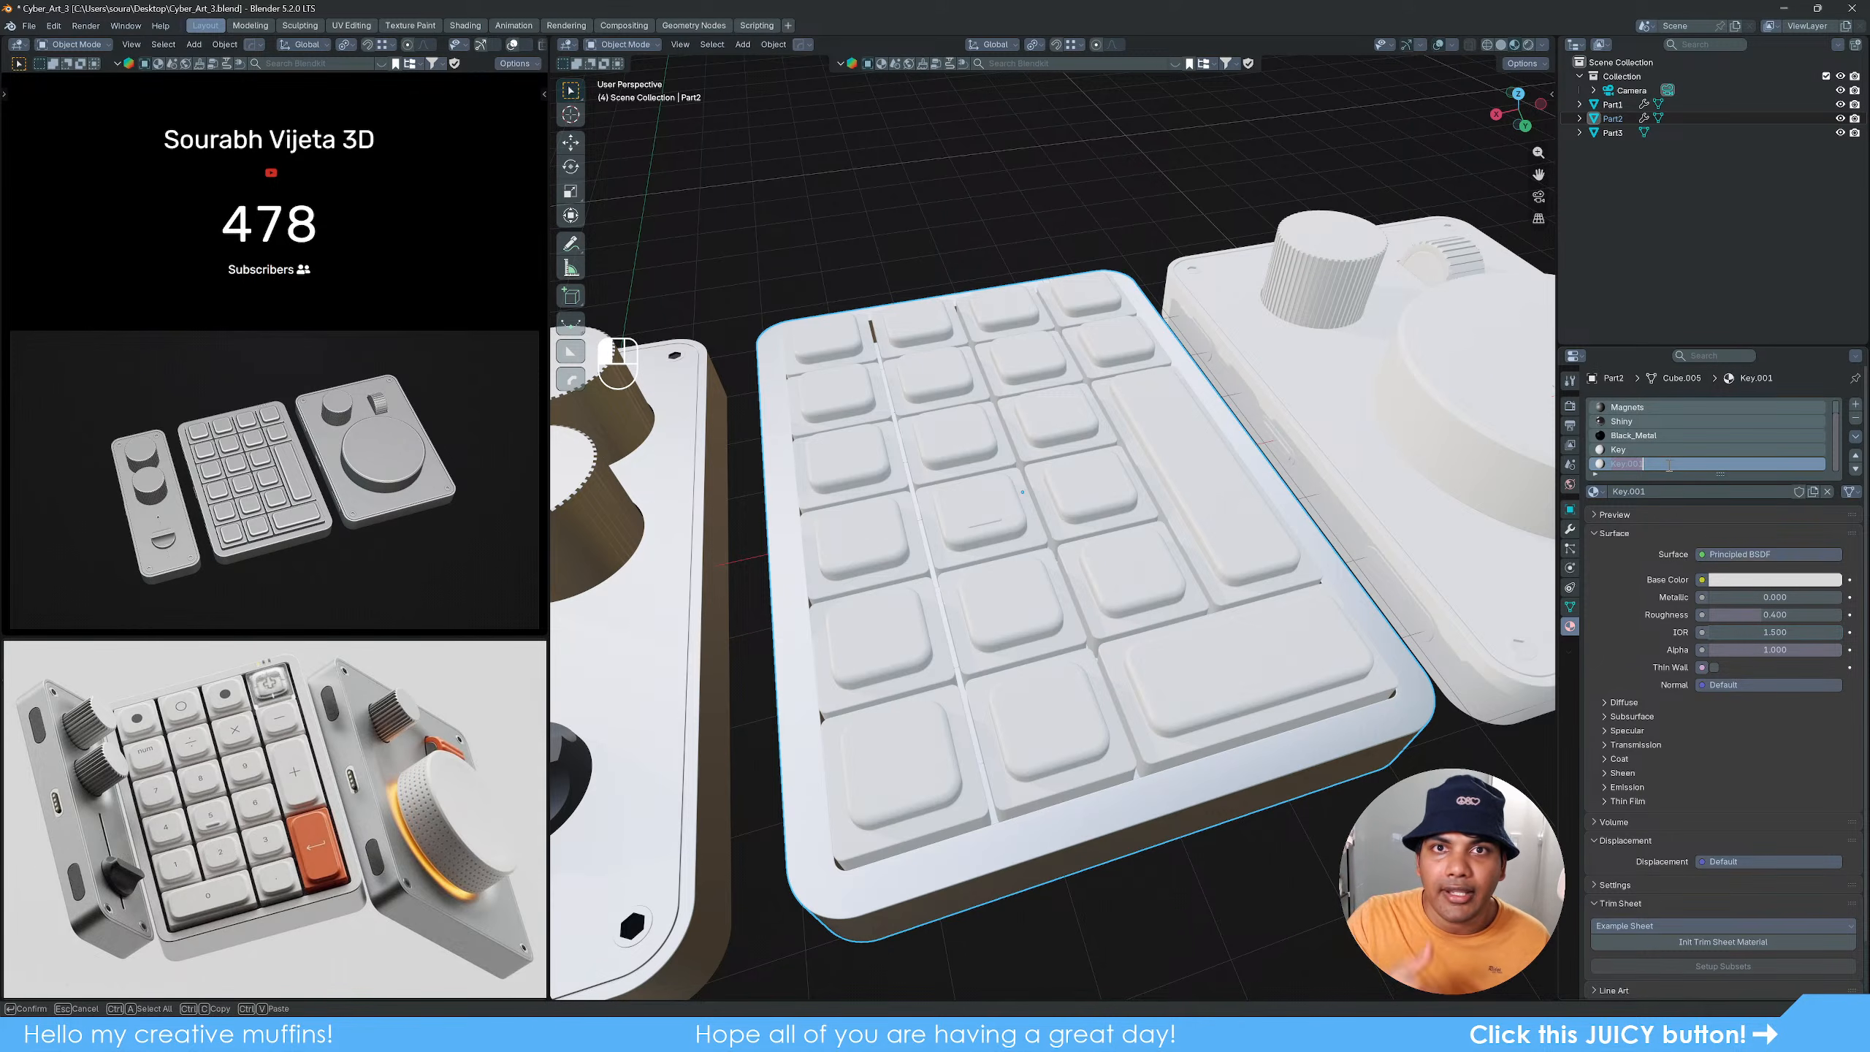
pyautogui.press('BackSpace')
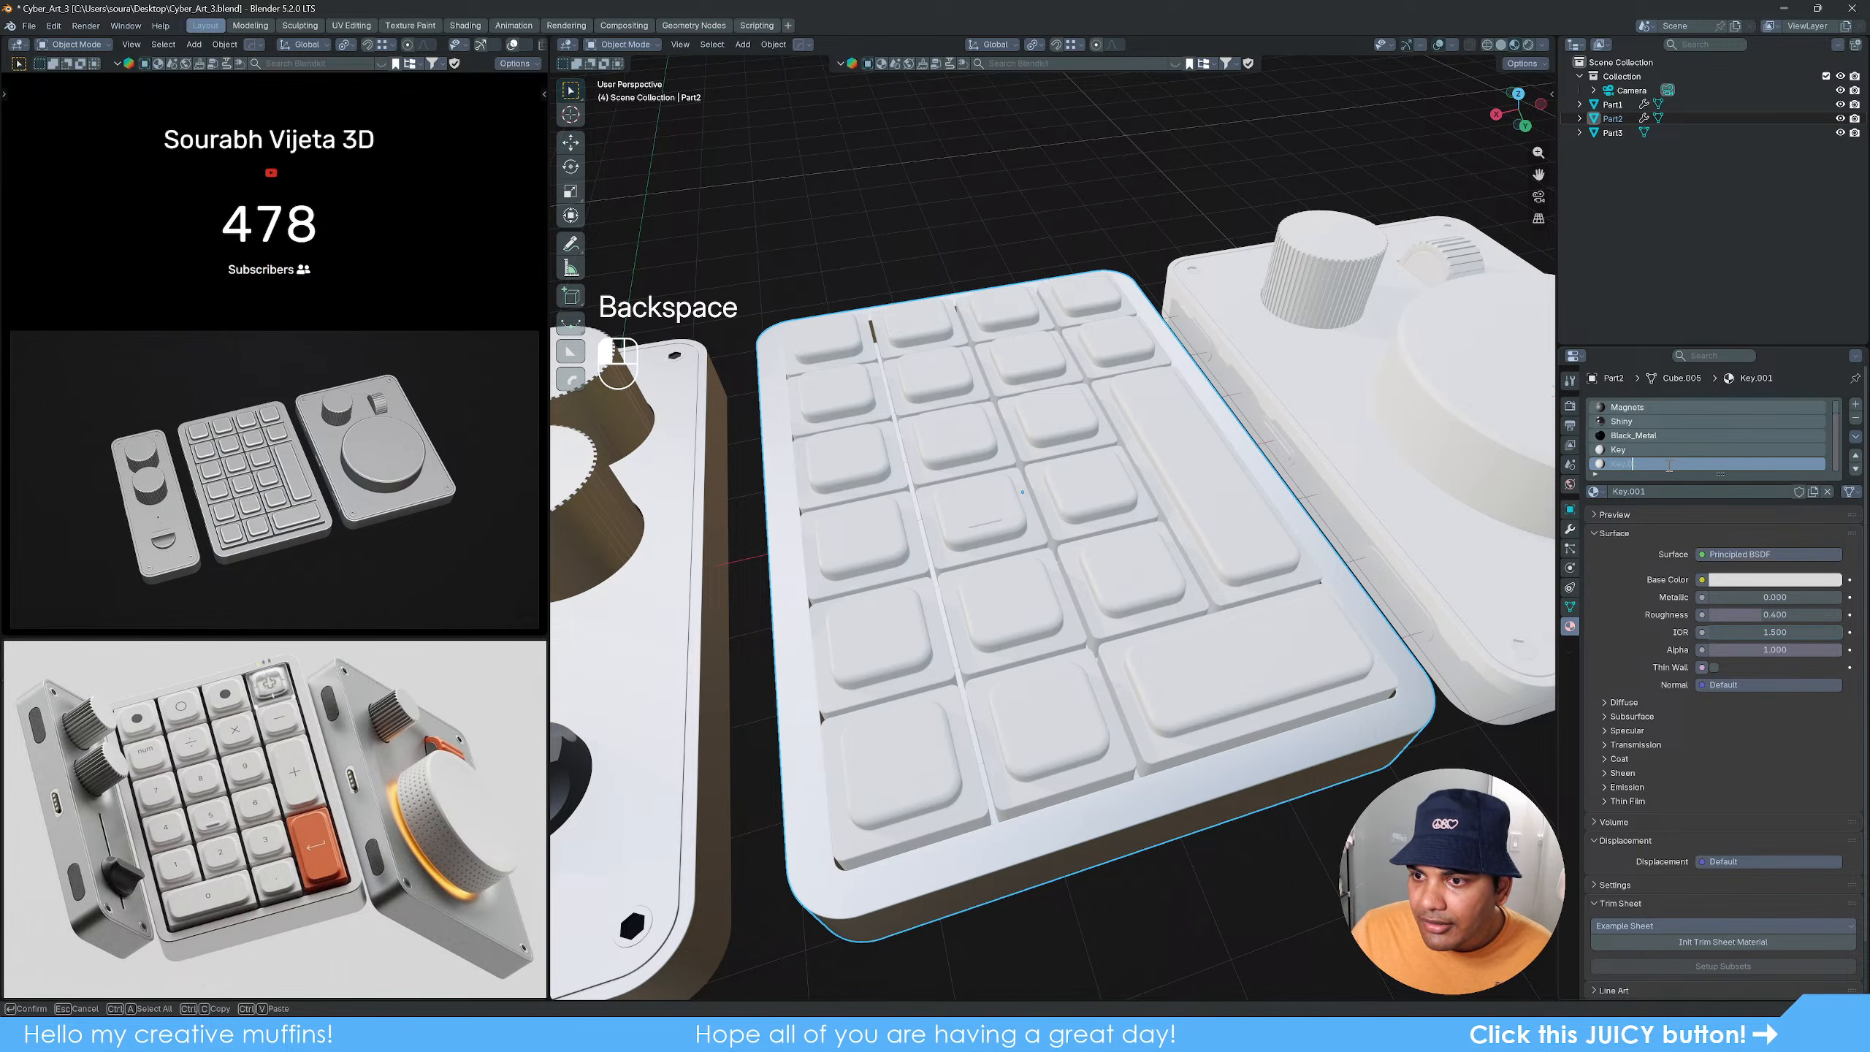
pyautogui.write('_')
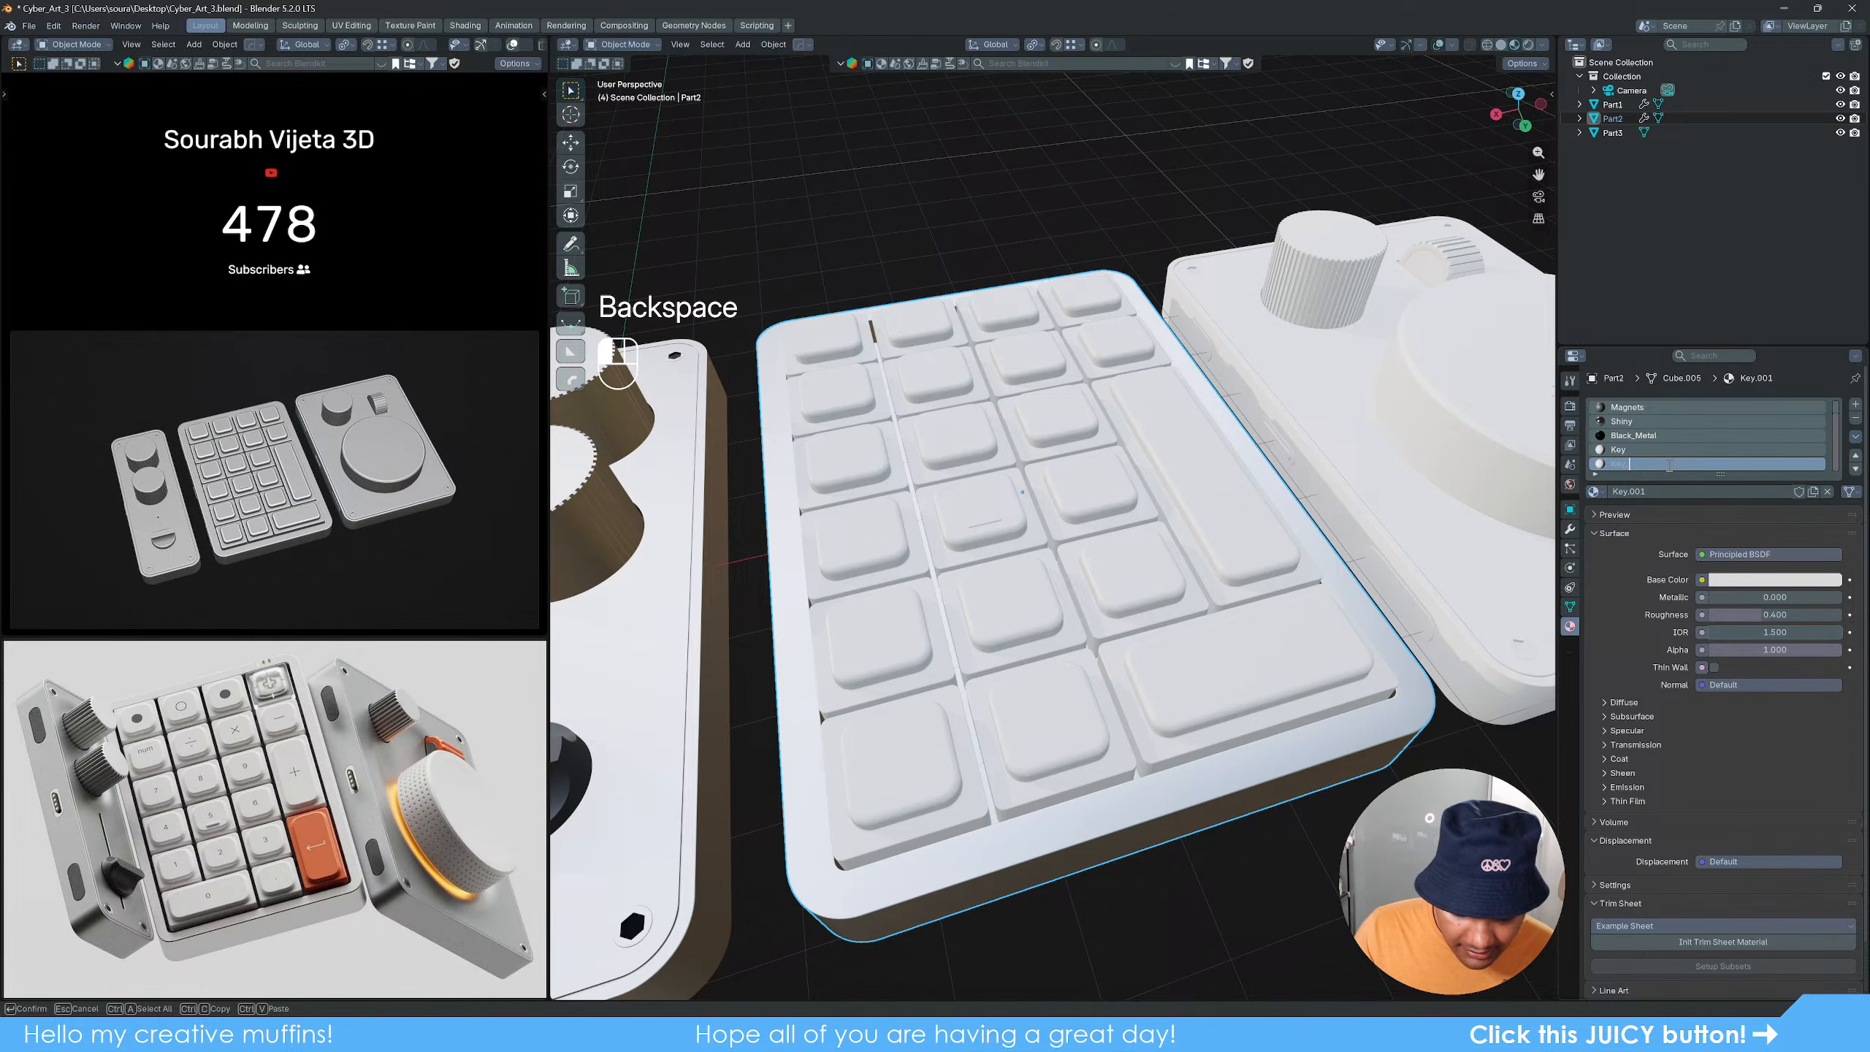
pyautogui.write('color')
pyautogui.press('Return')
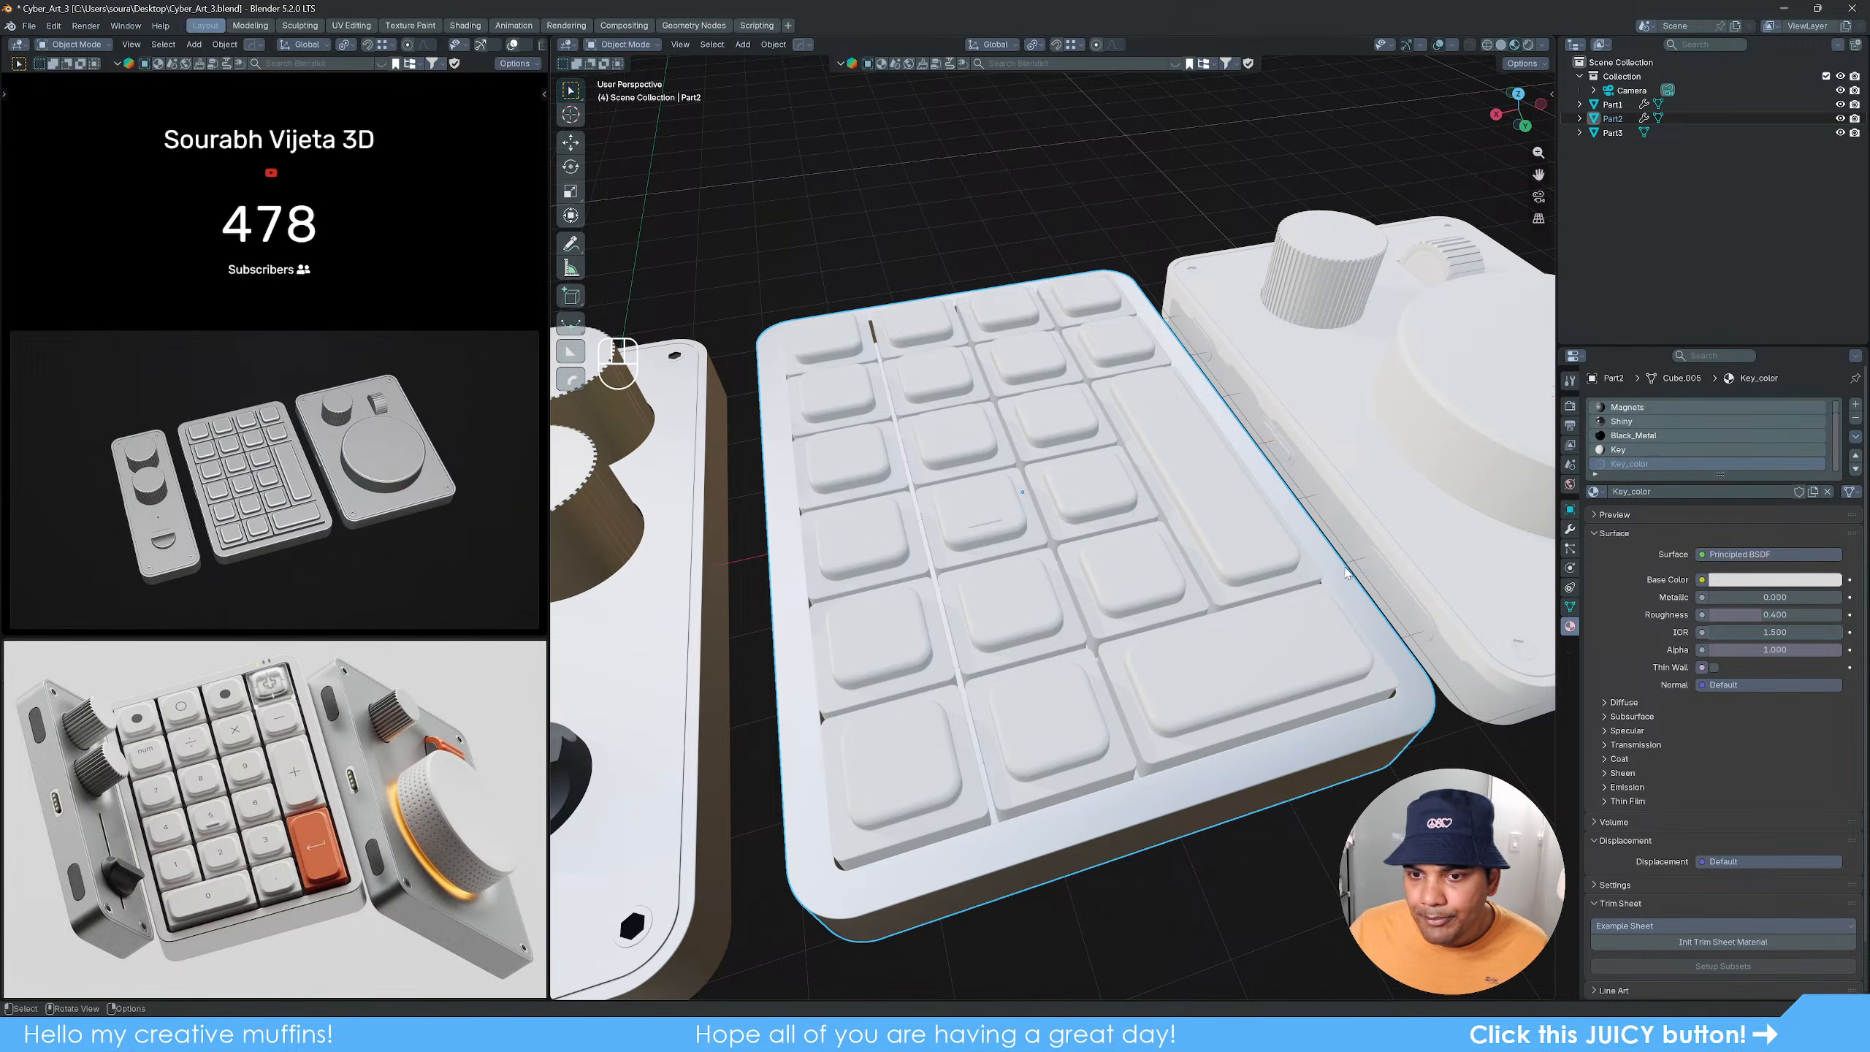
# Step: Give Key_color a bright blue base color and assign it to the wide horizontal corner key up to its seams
pyautogui.click(1775, 581)
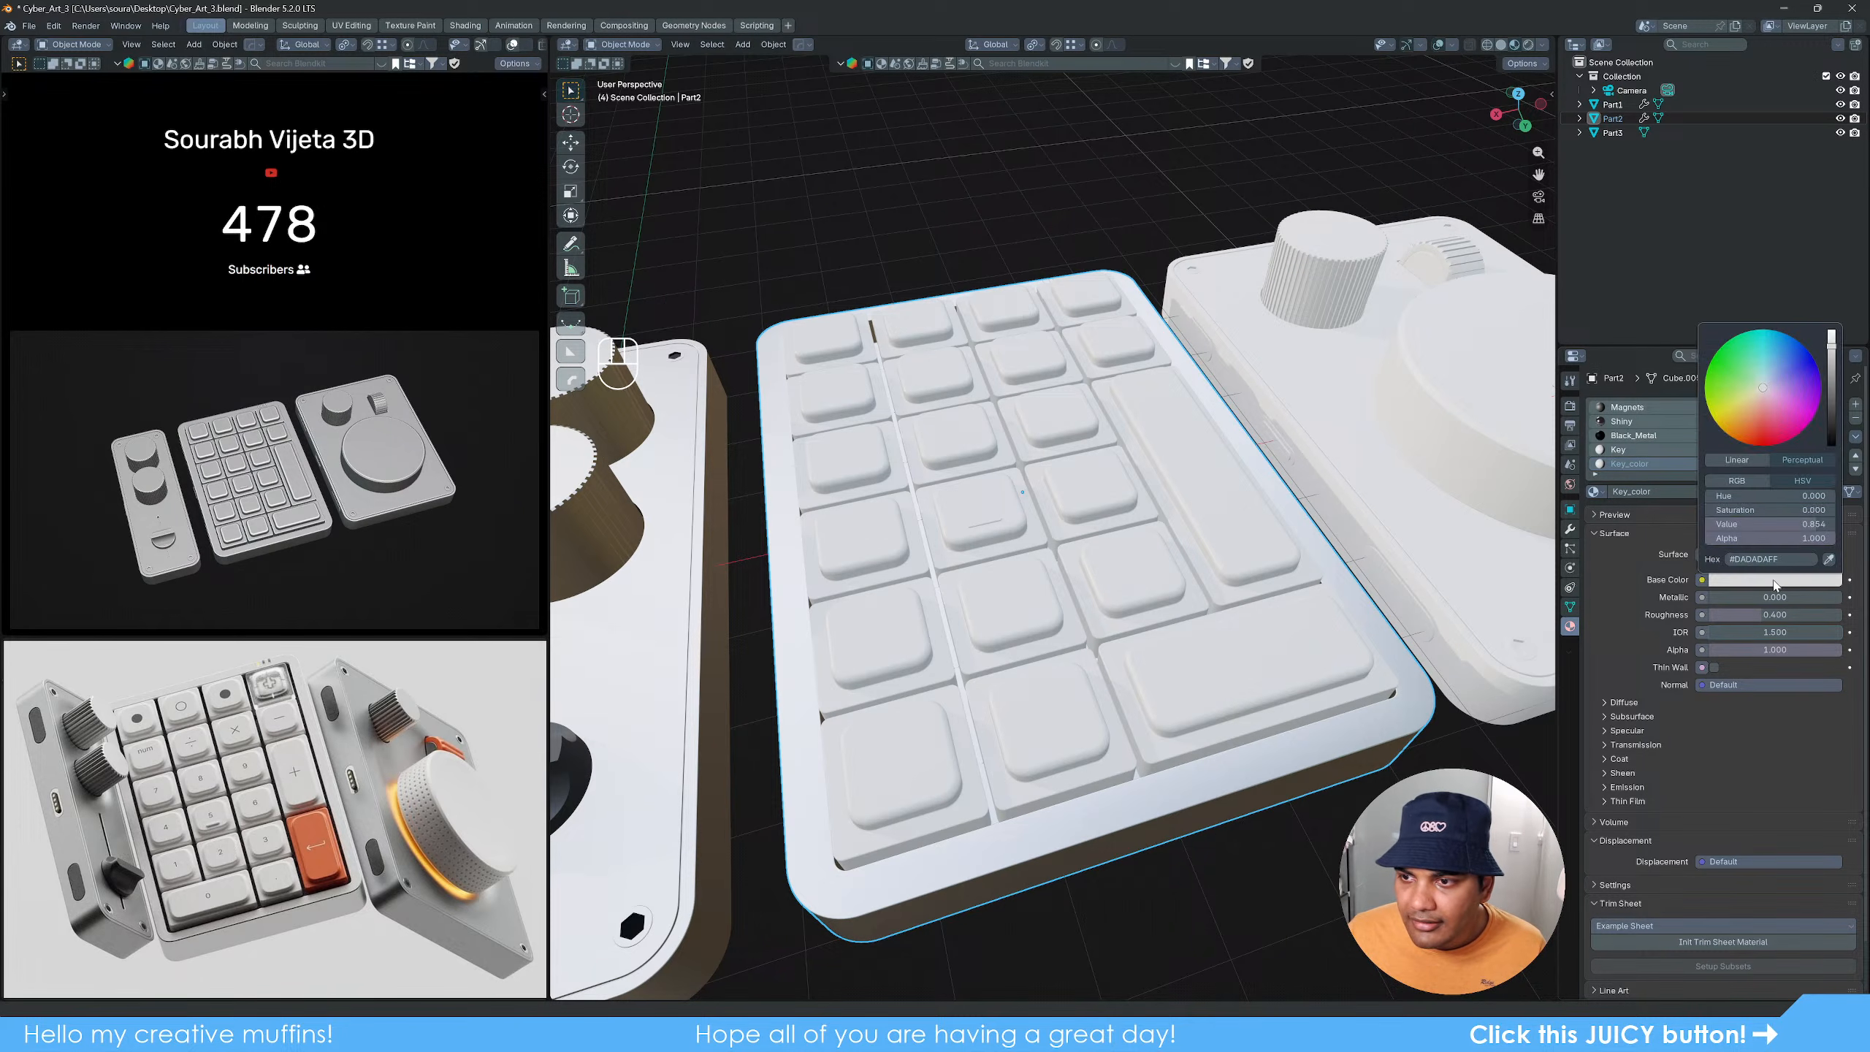
pyautogui.moveTo(1774, 352); pyautogui.dragTo(1786, 343)
pyautogui.press('Tab')
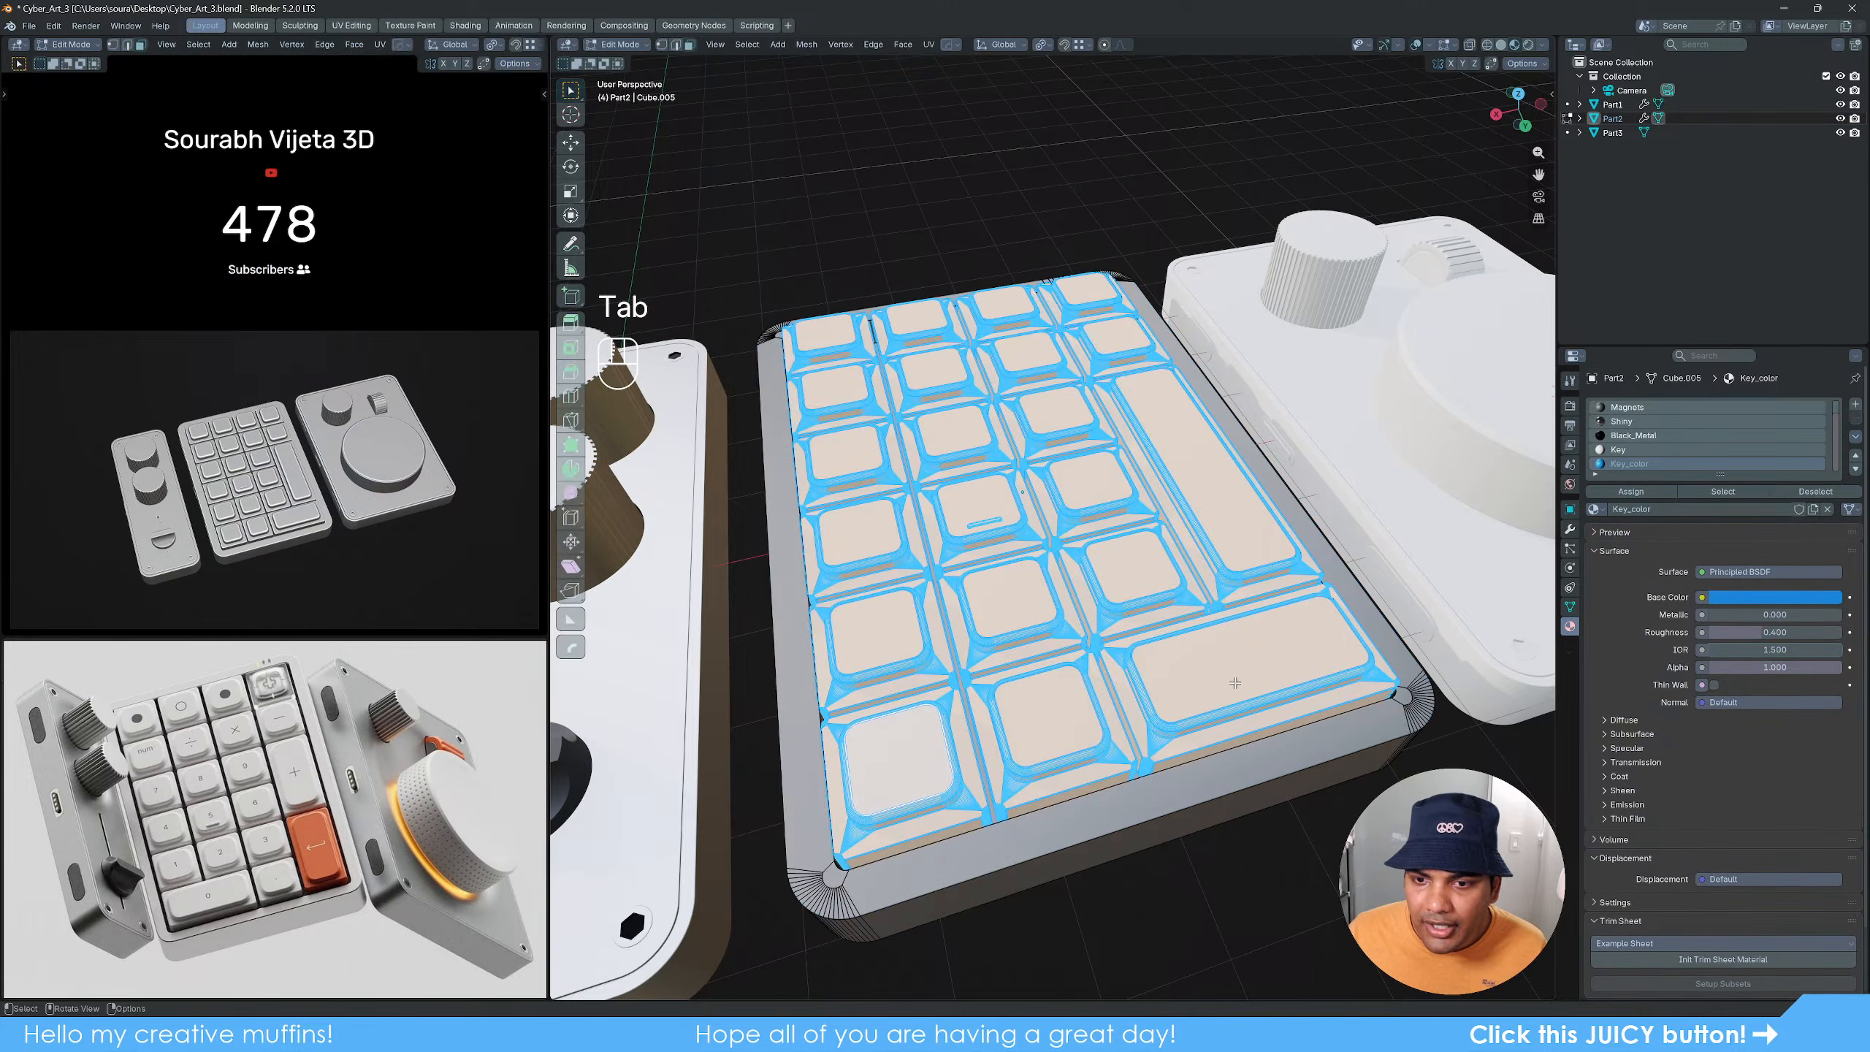
pyautogui.click(1235, 683)
pyautogui.hotkey('ctrl', 'l')
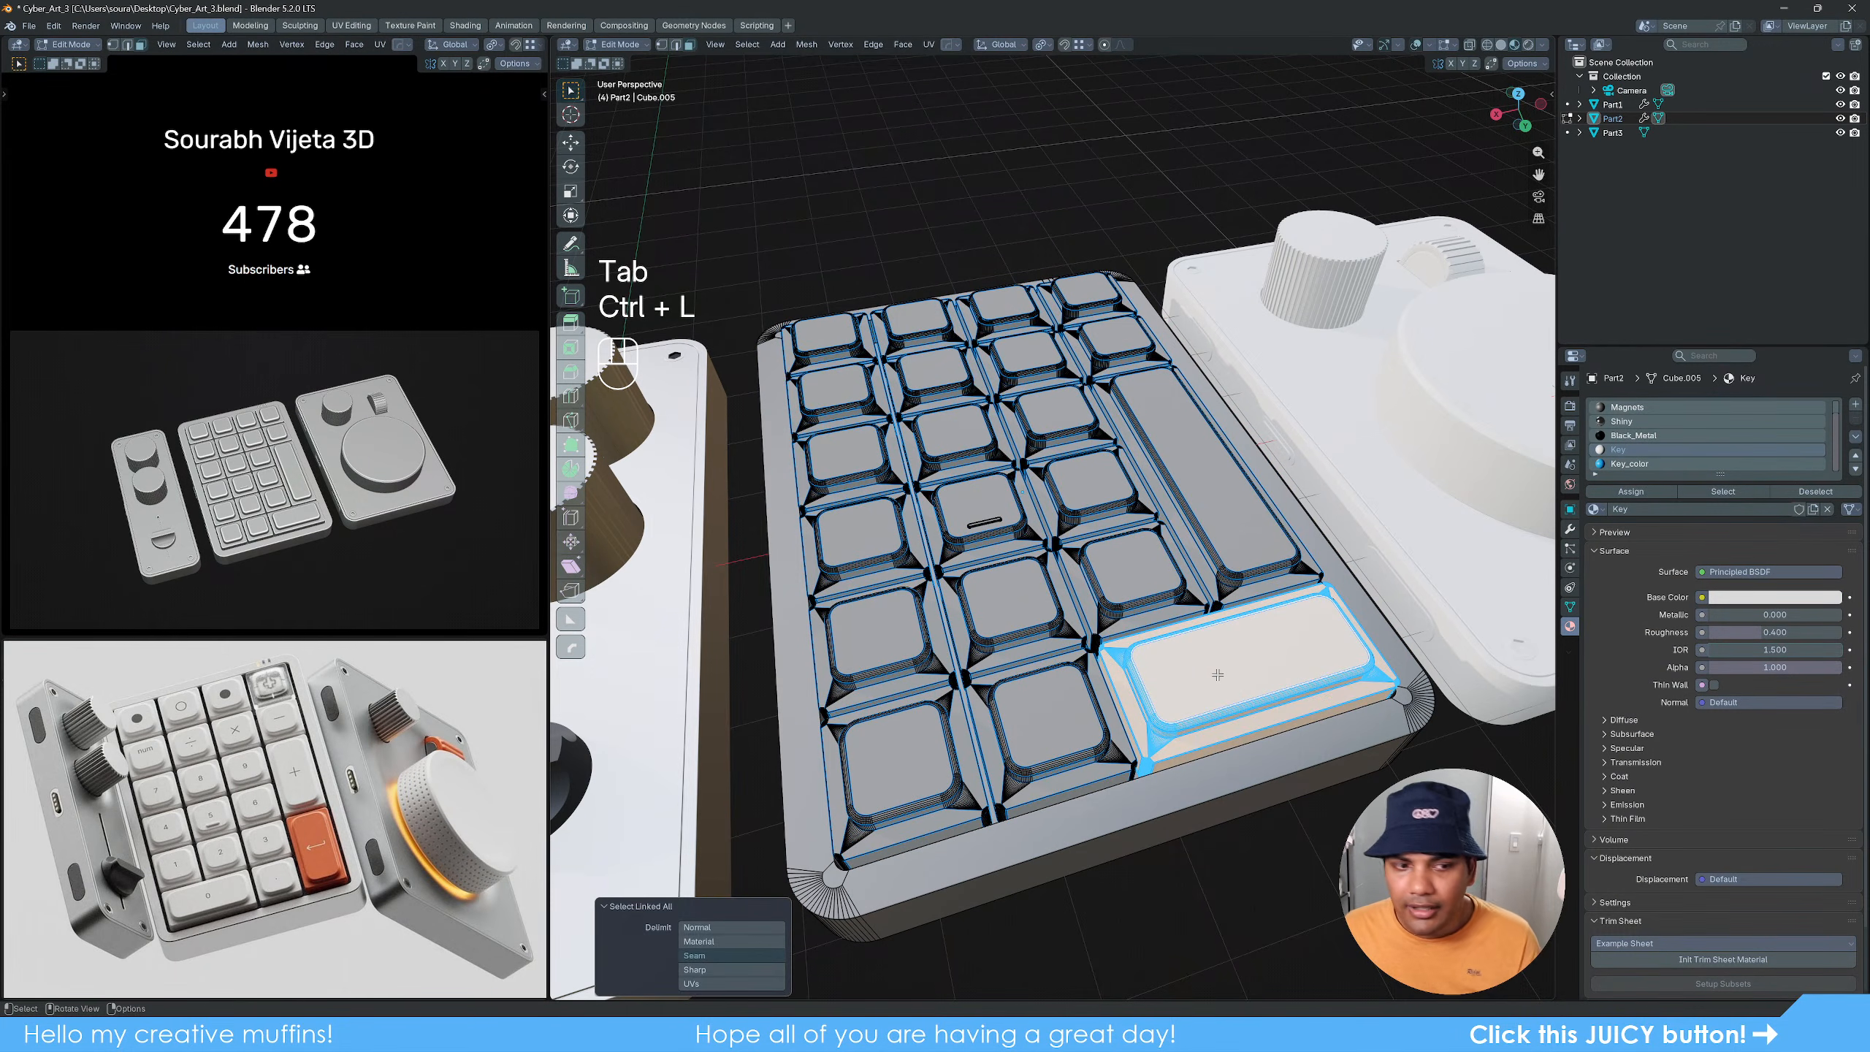
pyautogui.click(1683, 463)
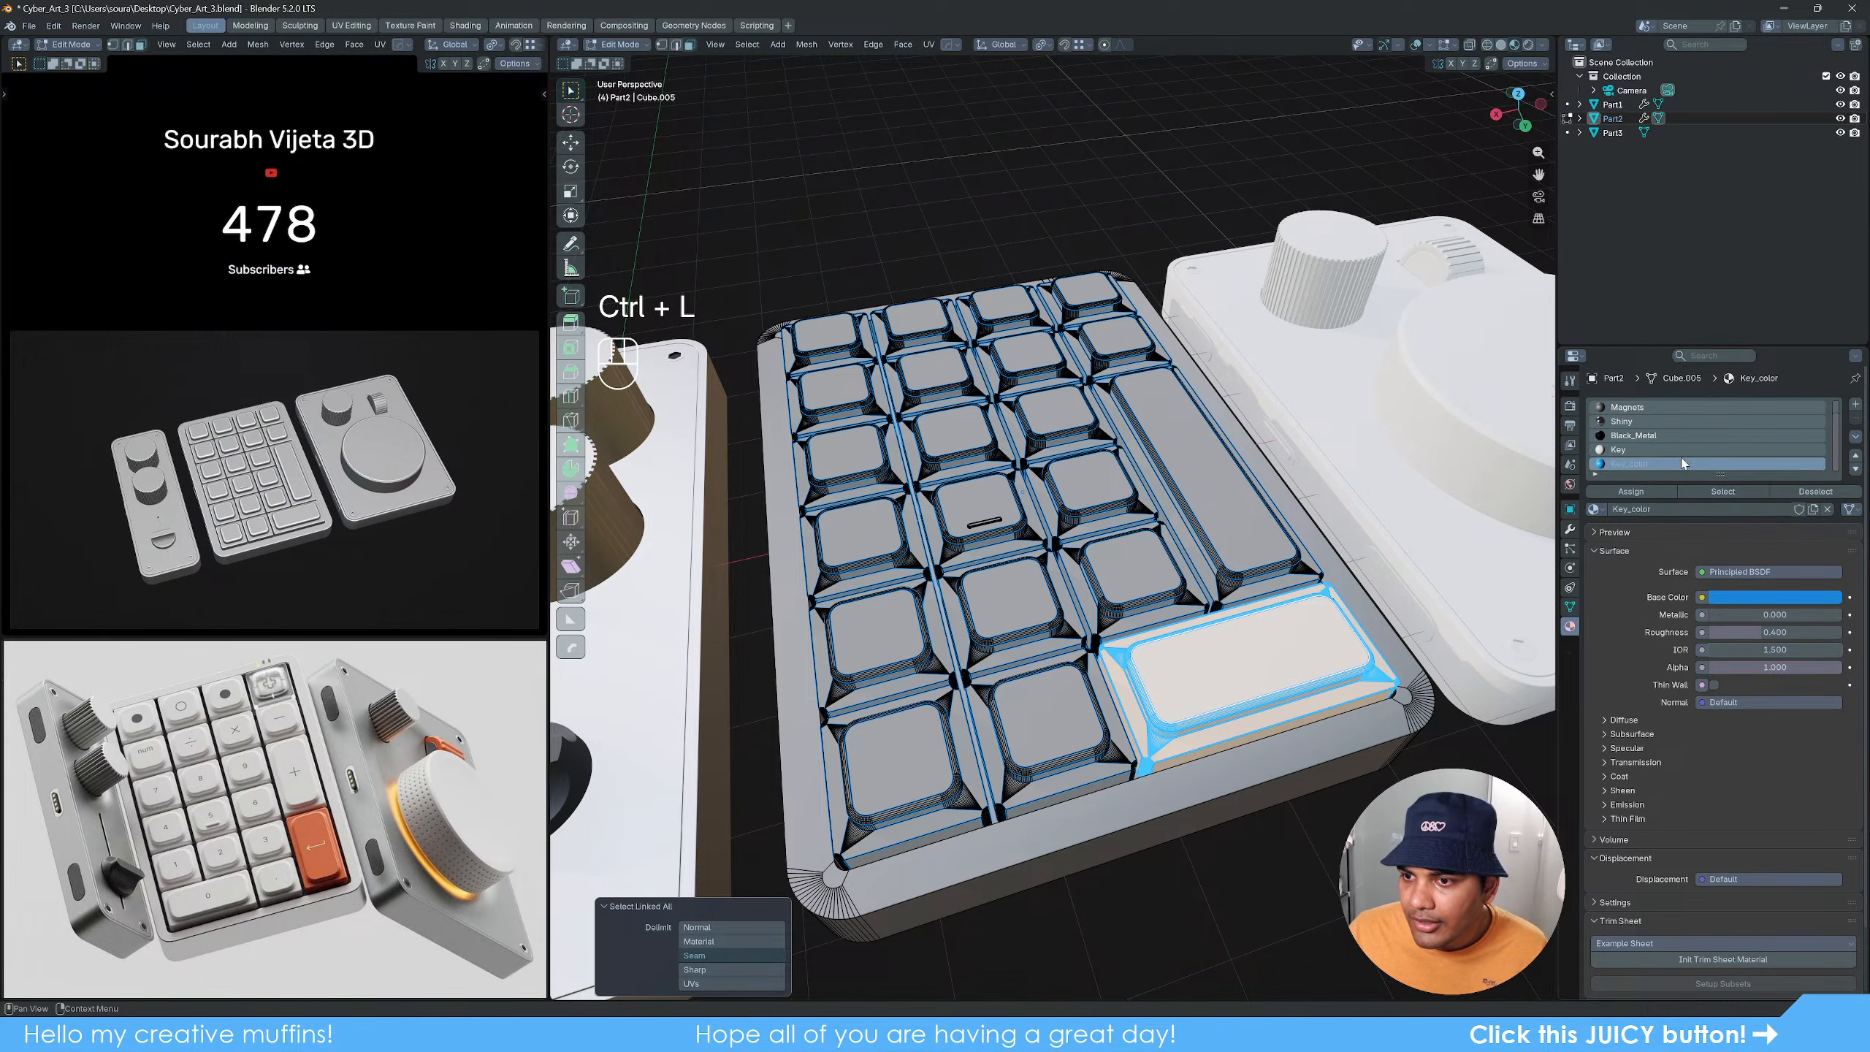
pyautogui.click(1630, 492)
pyautogui.press('Tab')
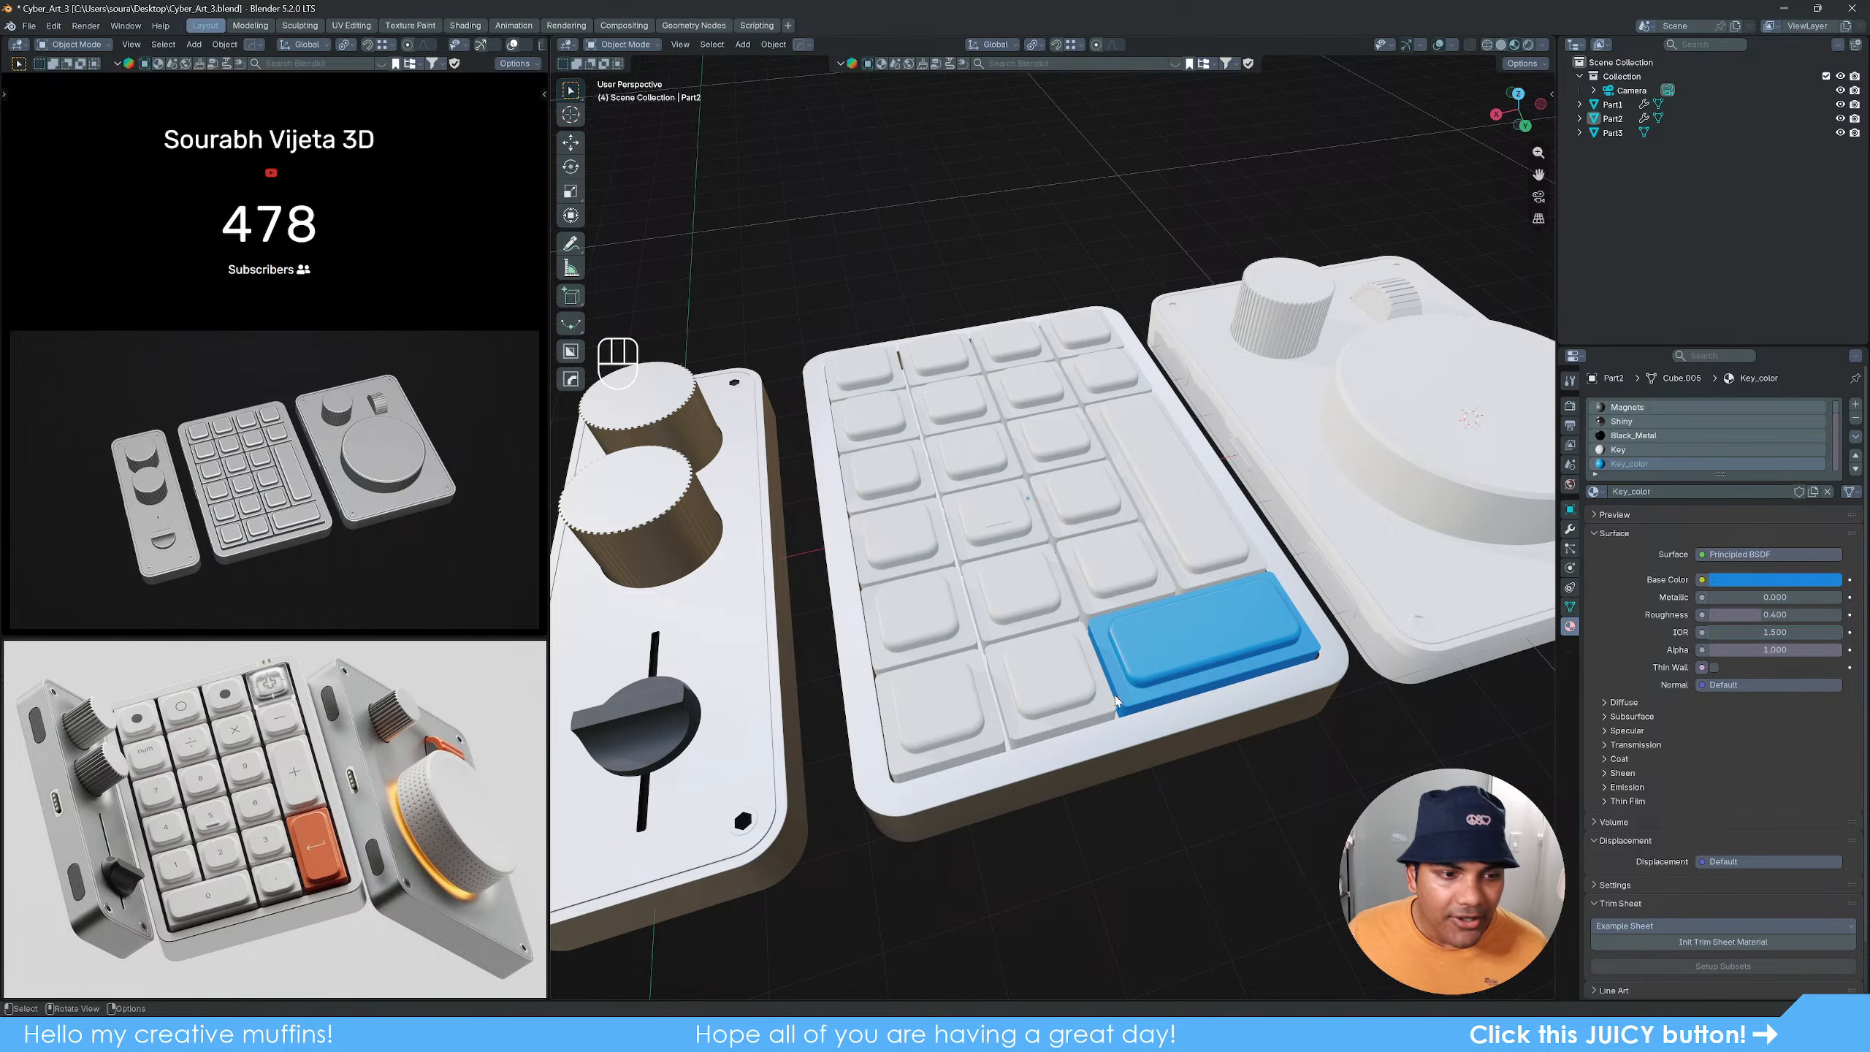
# Step: Add a slot to Part2 holding a new material that uses the Glass BSDF shader
pyautogui.moveTo(1166, 675)
pyautogui.mouseDown(button='middle')
pyautogui.moveTo(1203, 720)
pyautogui.moveTo(1200, 685)
pyautogui.mouseUp(button='middle')
pyautogui.keyDown('shift'); pyautogui.moveTo(1057, 454); pyautogui.dragTo(1134, 616, button='middle'); pyautogui.keyUp('shift')
pyautogui.scroll(3, 1113, 520)
pyautogui.scroll(5, 1113, 520)
pyautogui.click(1111, 440)
pyautogui.scroll(-2, 1147, 456)
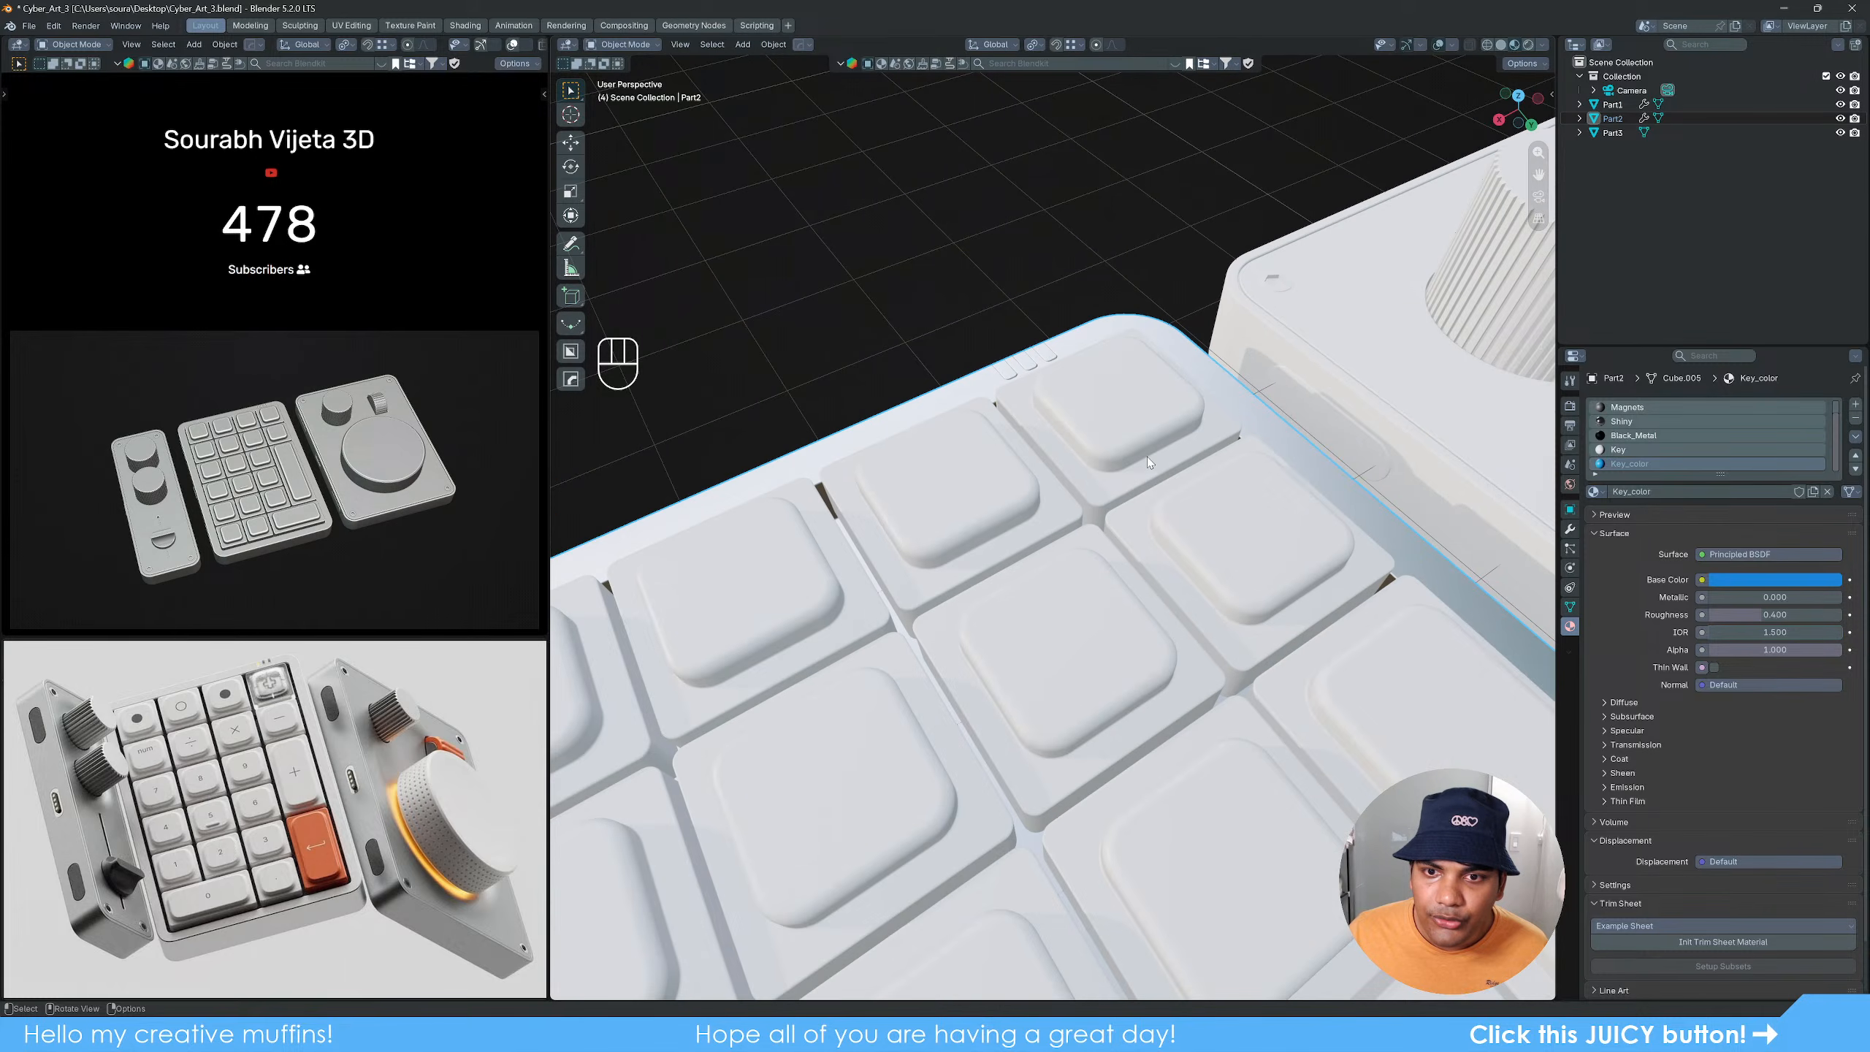
pyautogui.keyDown('shift'); pyautogui.moveTo(1147, 456); pyautogui.dragTo(1081, 553, button='middle'); pyautogui.keyUp('shift')
pyautogui.scroll(1, 1082, 552)
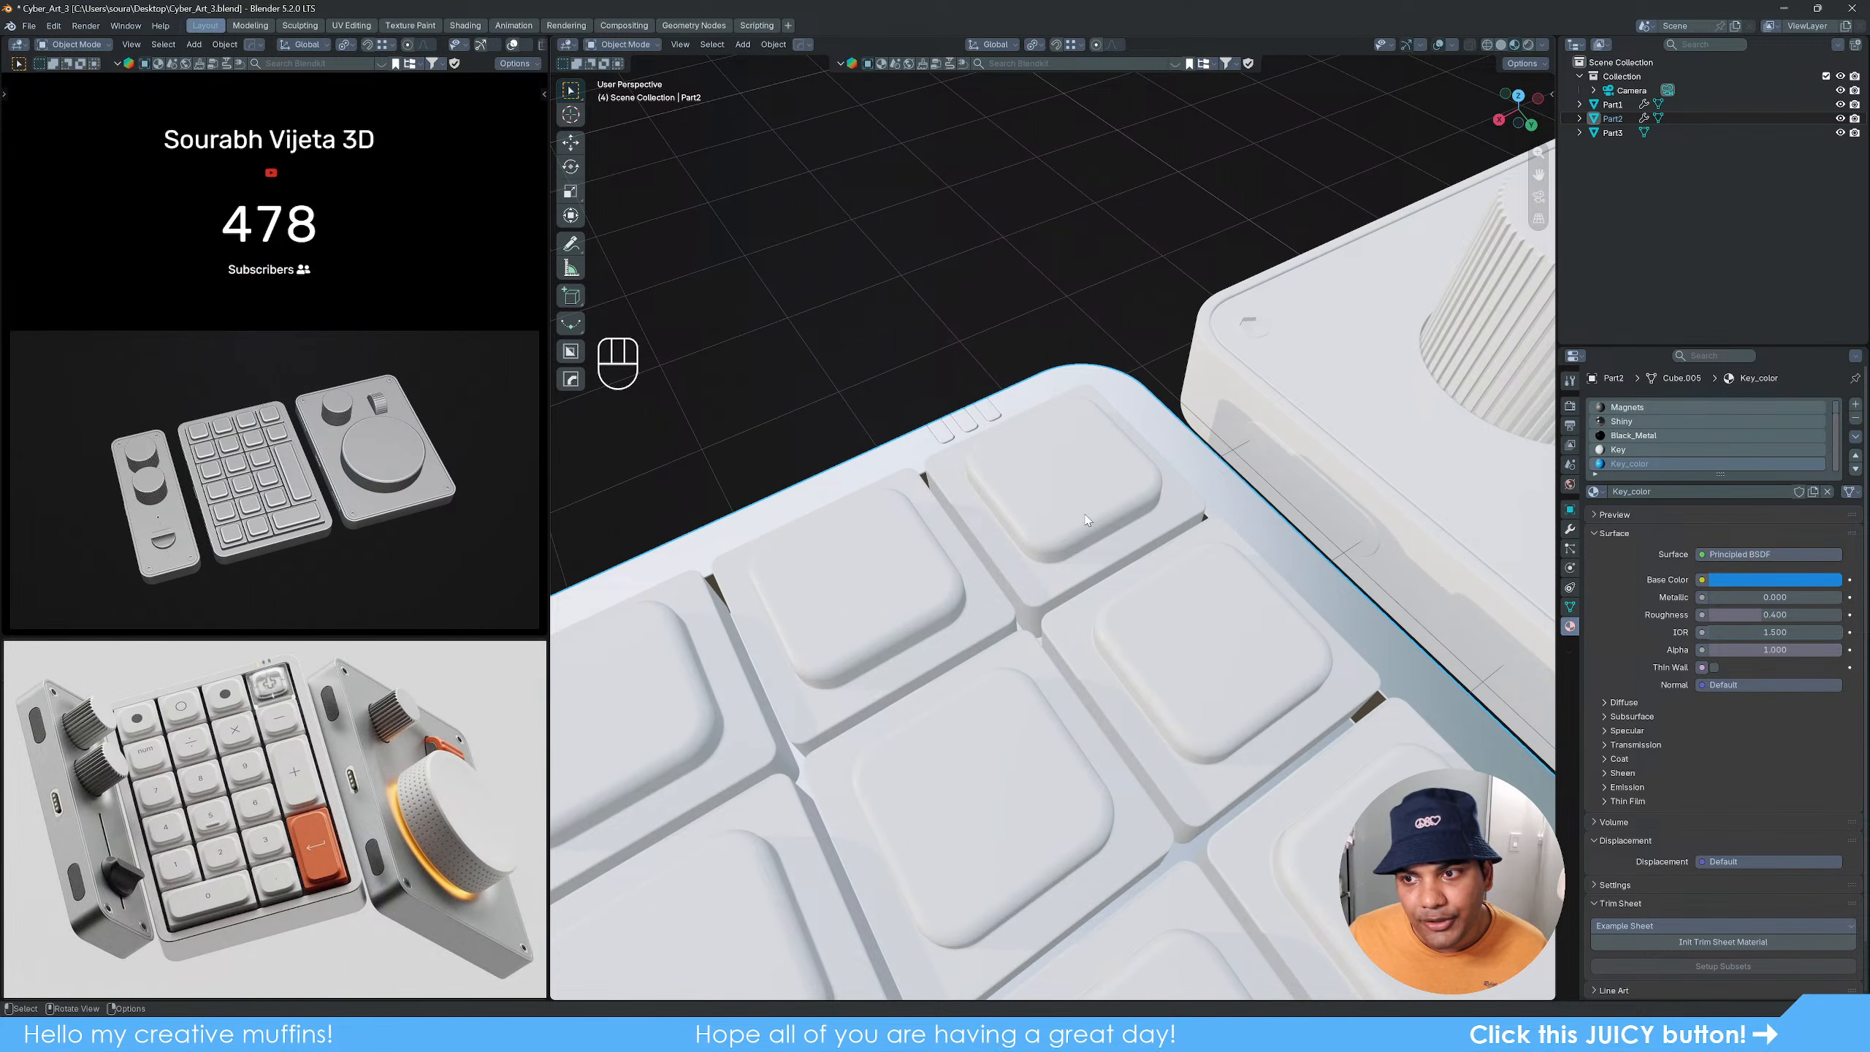
pyautogui.click(1856, 404)
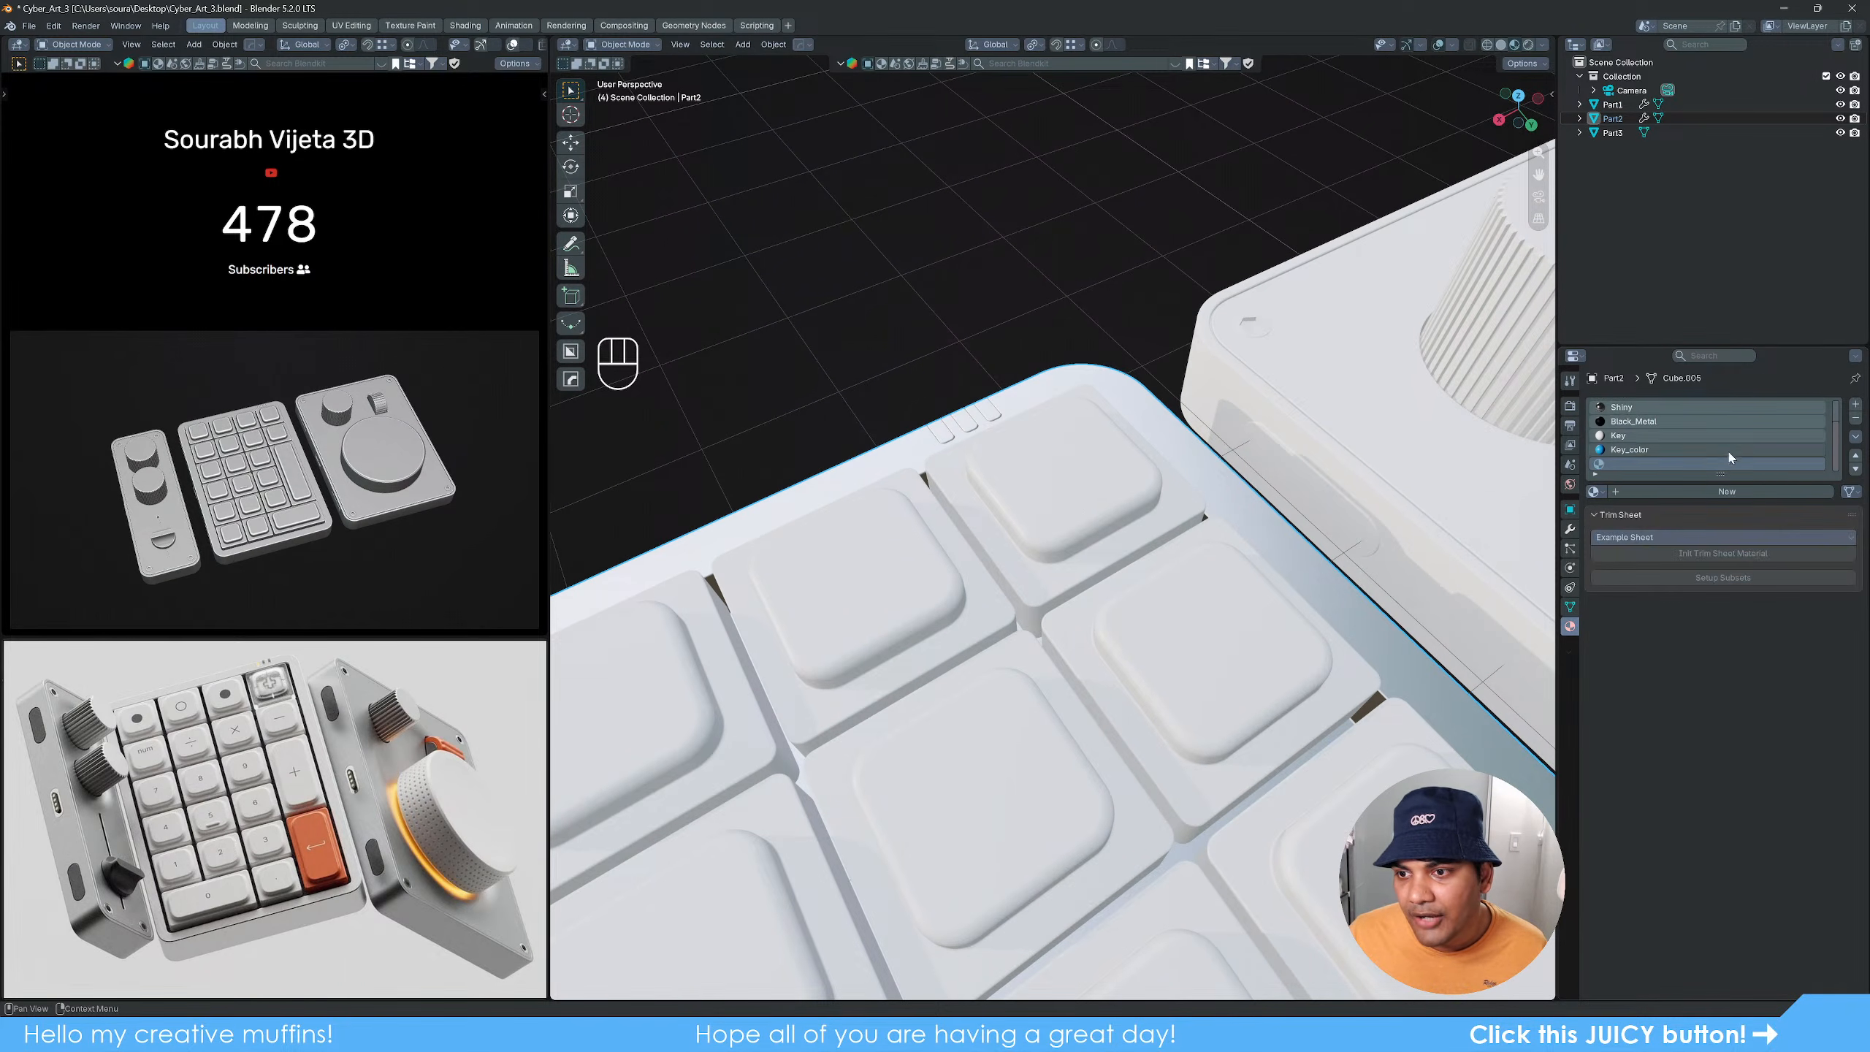
pyautogui.click(1660, 493)
pyautogui.click(1716, 554)
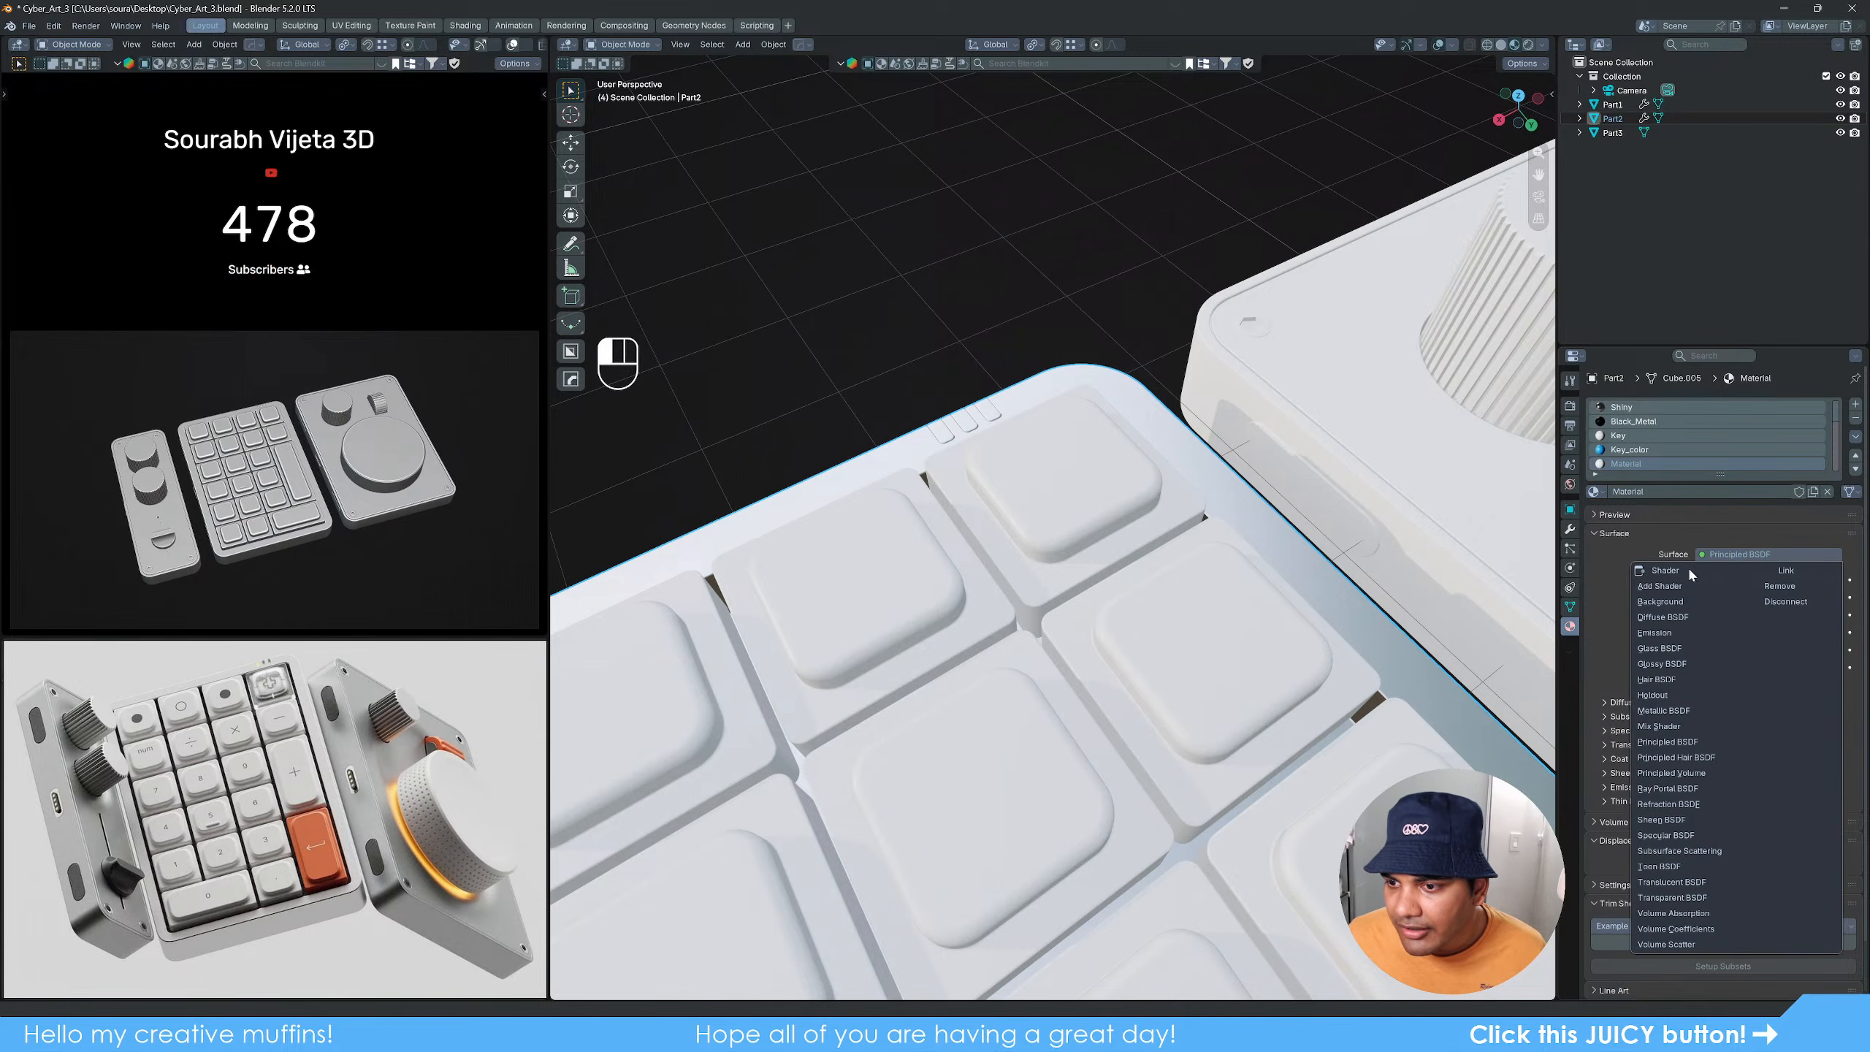
pyautogui.click(1670, 649)
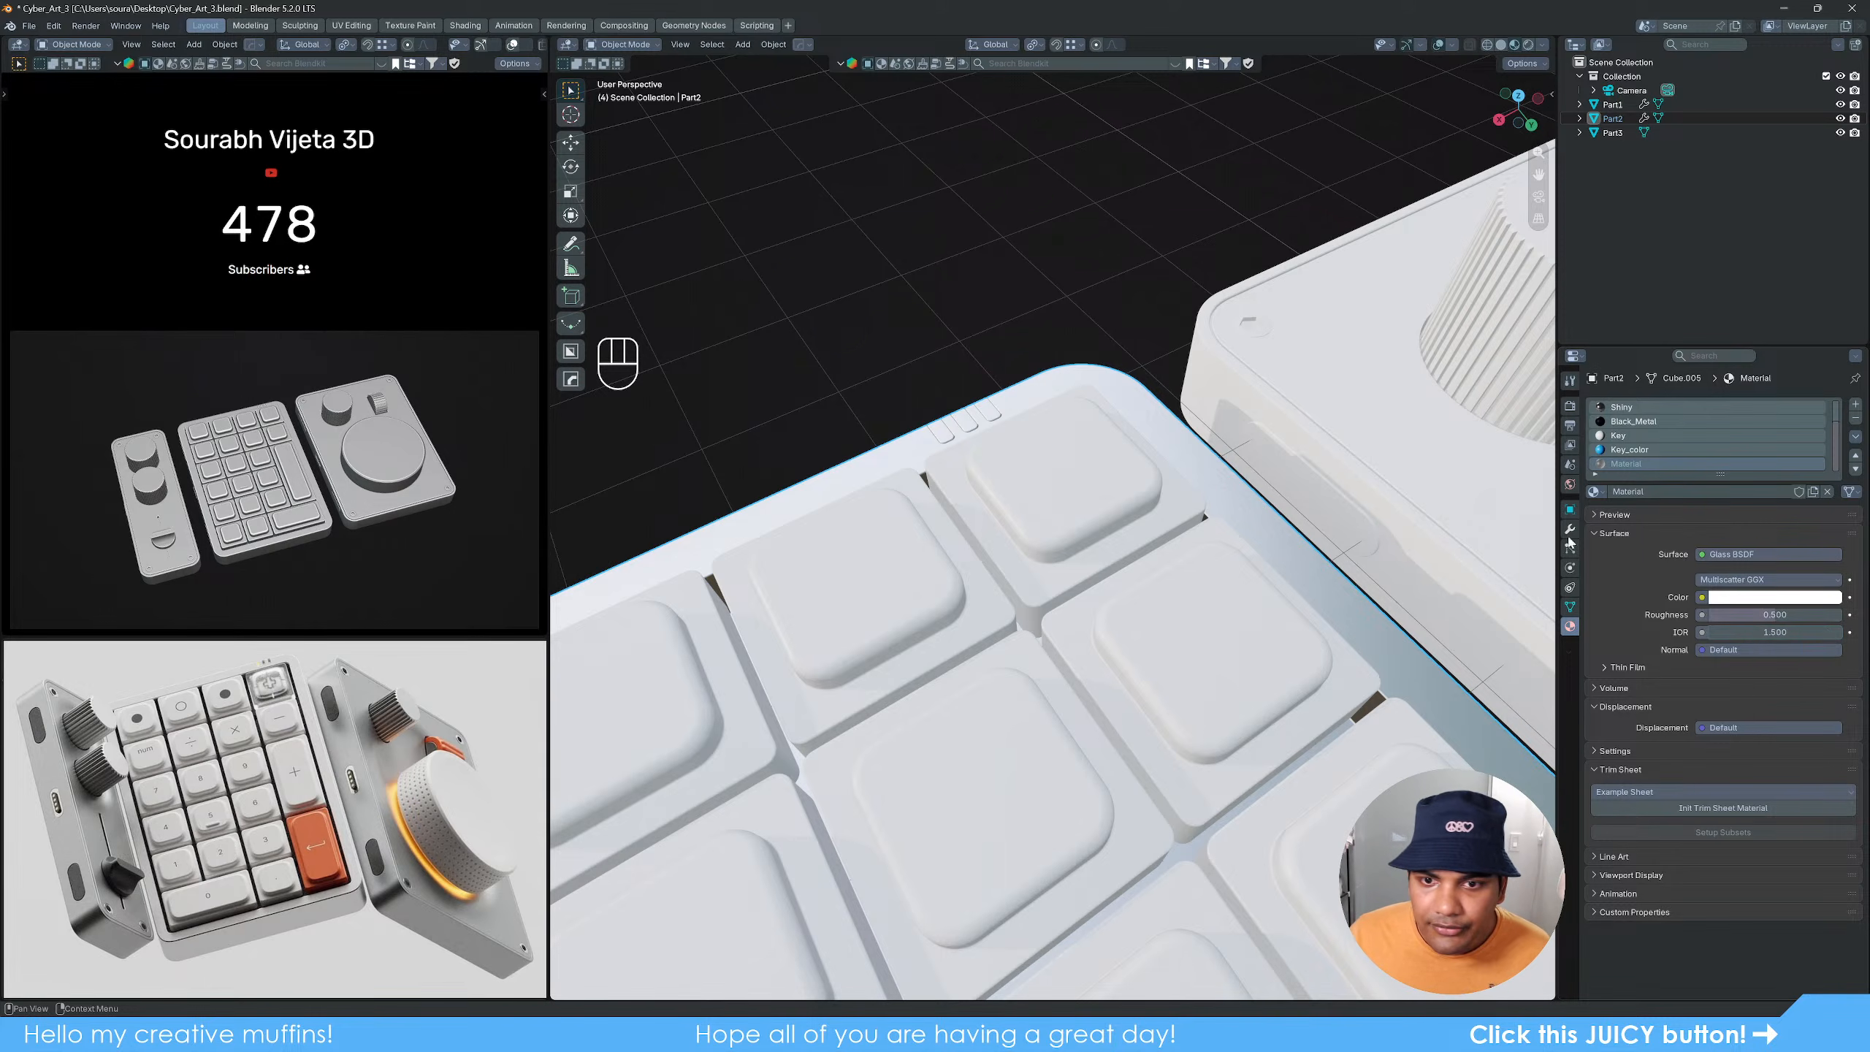
# Step: Set the glass-shader material's roughness to 0.3
pyautogui.click(1619, 463)
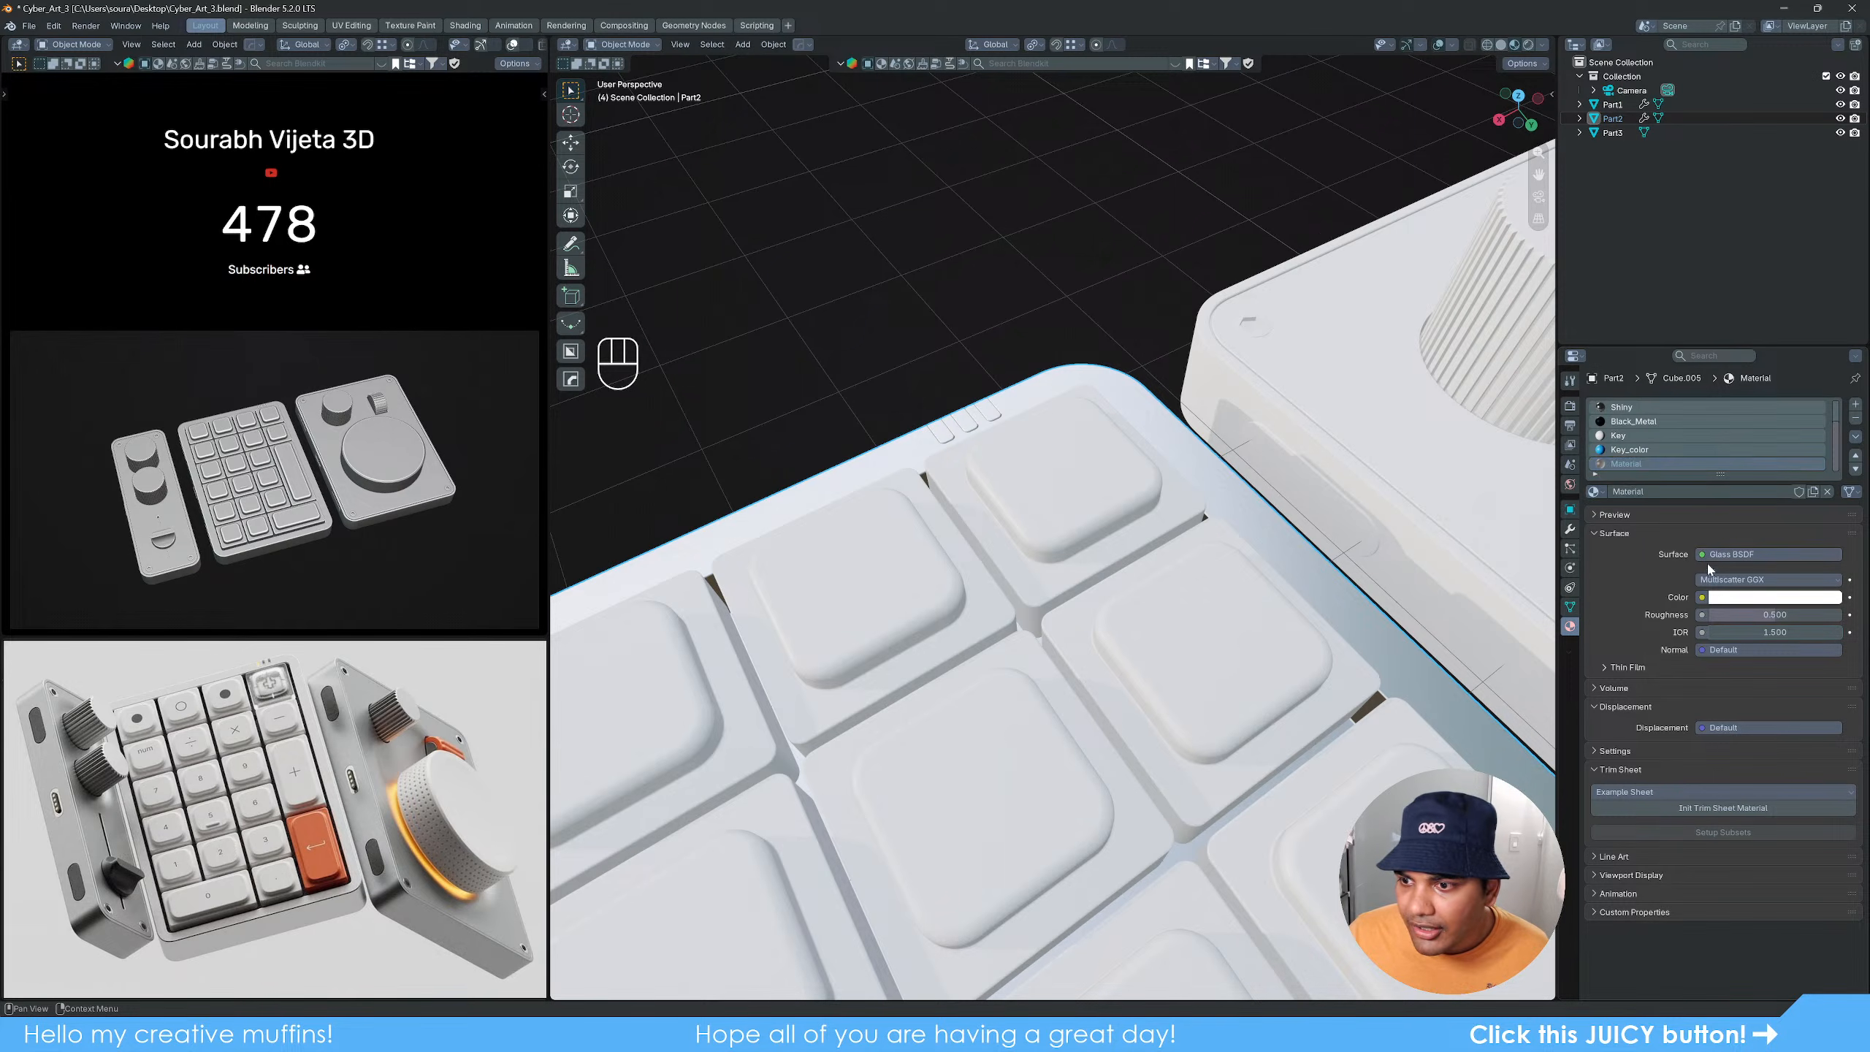
pyautogui.click(1789, 614)
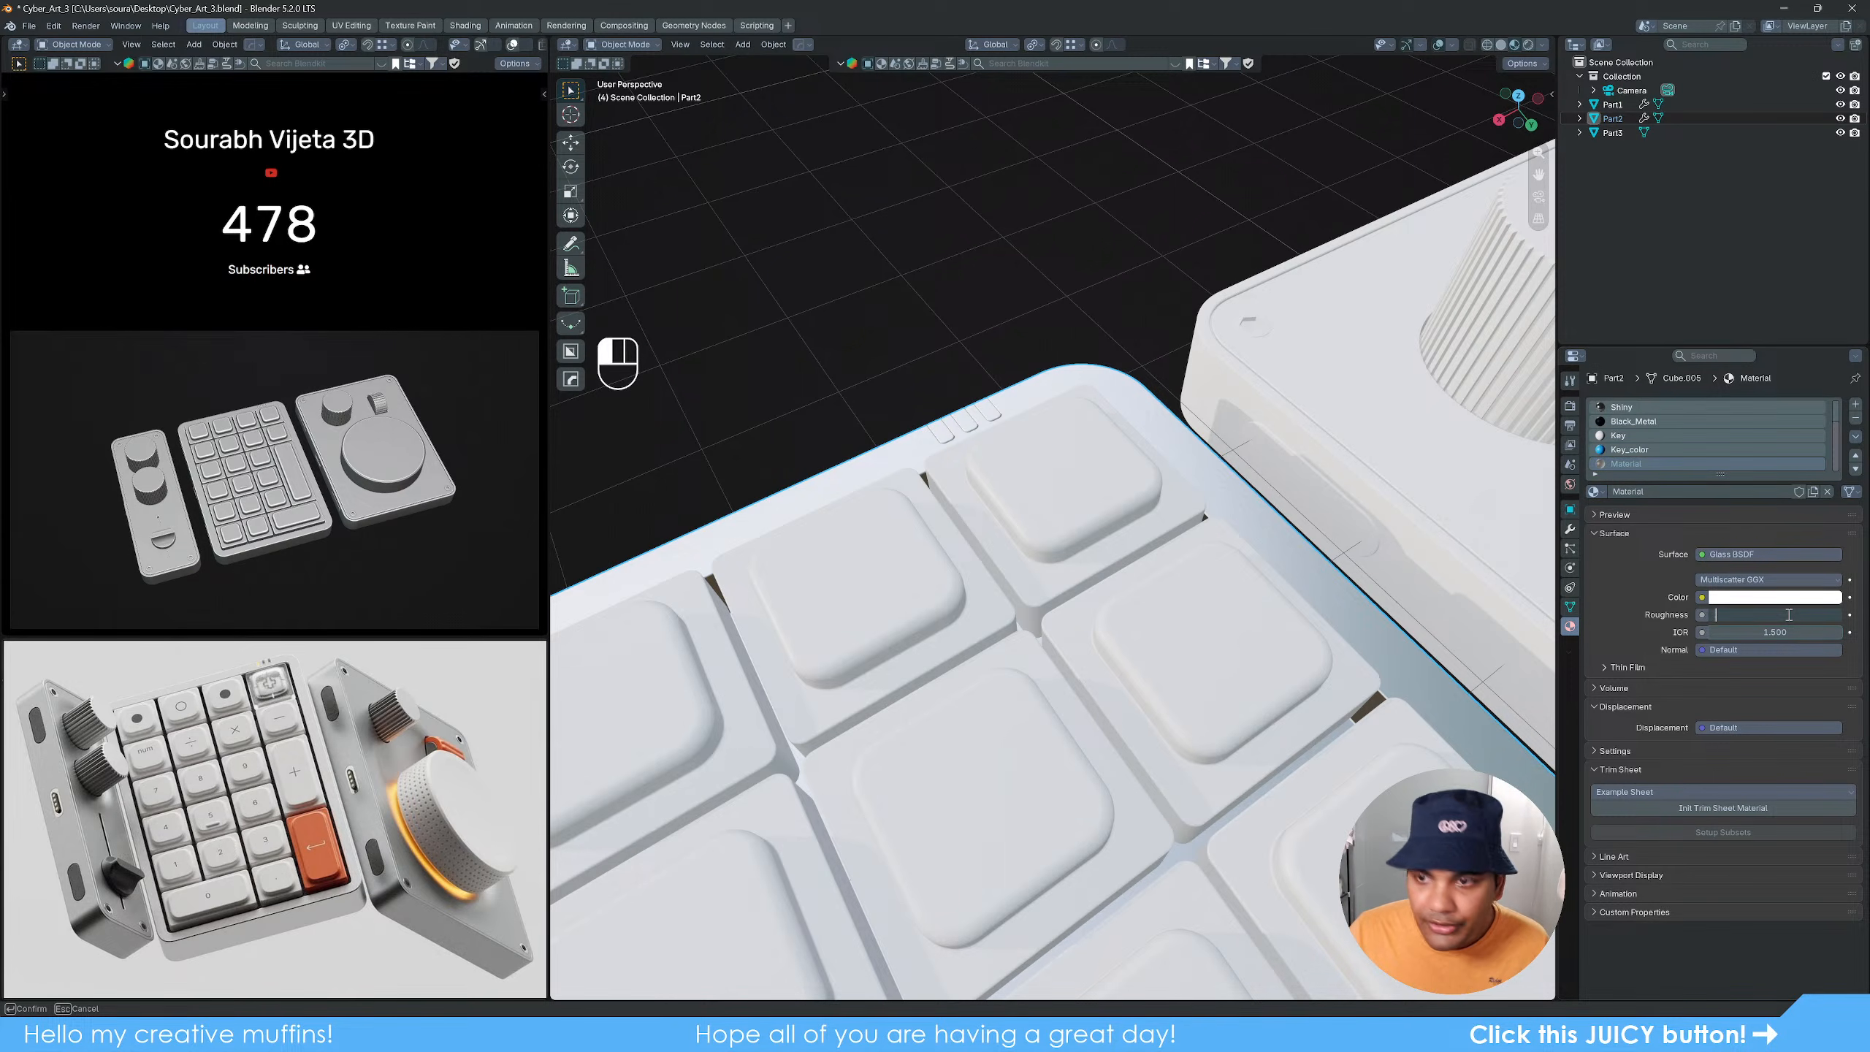
pyautogui.write('0.3')
pyautogui.press('Return')
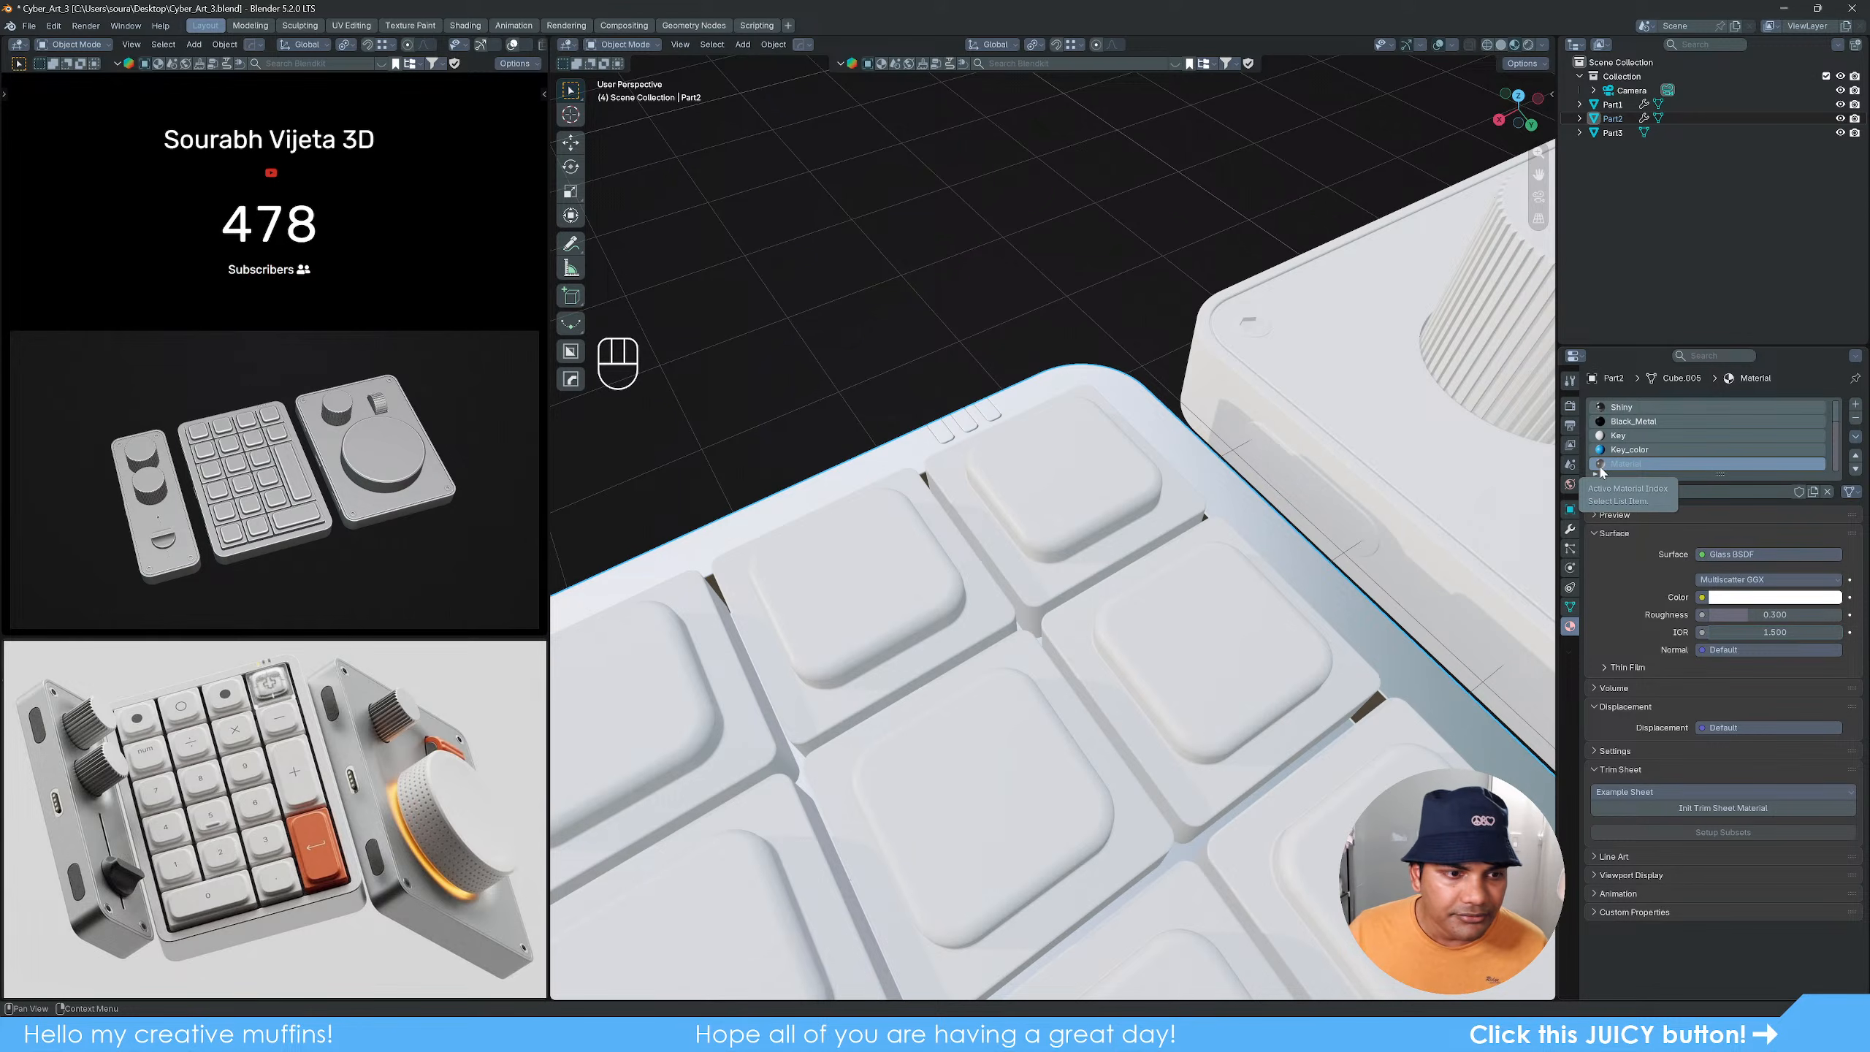
# Step: Assign the glass-shader material to the square corner key beside the three small indicators, up to its seams, and save the file
pyautogui.press('Tab')
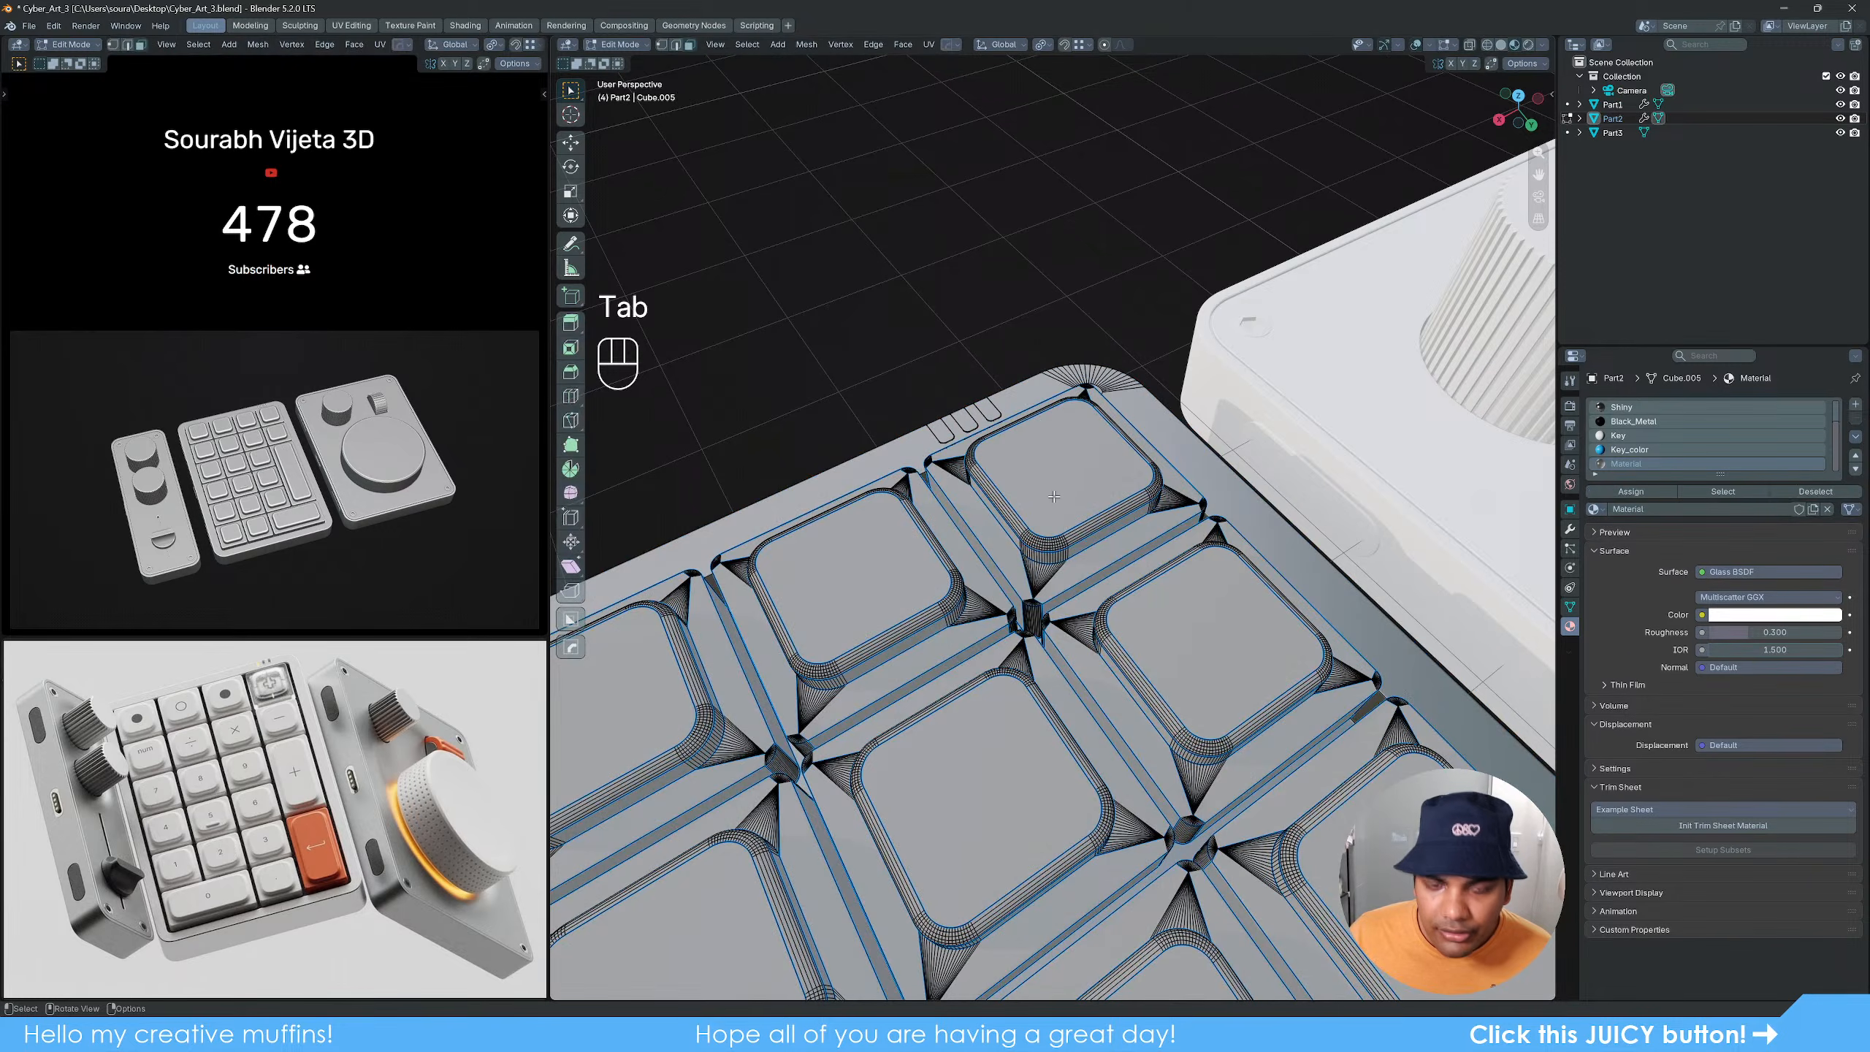
pyautogui.click(1065, 492)
pyautogui.hotkey('ctrl', 'l')
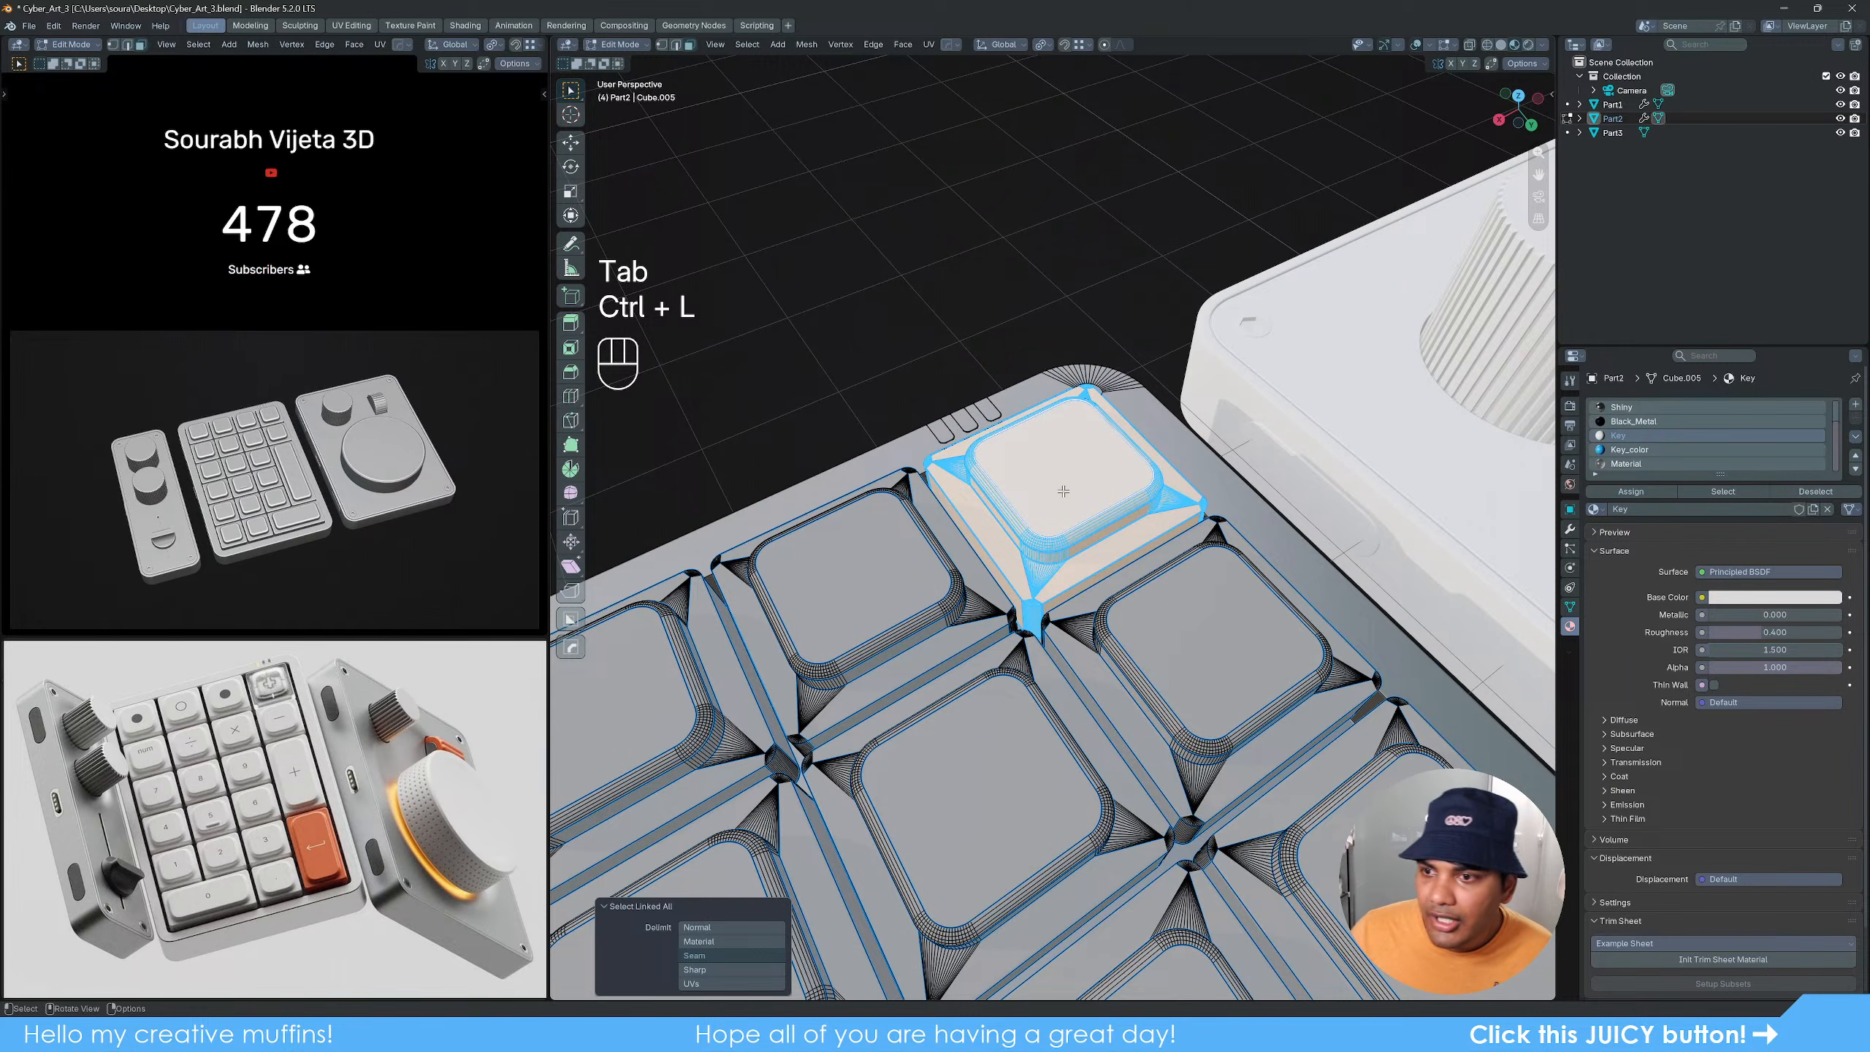
pyautogui.click(1648, 463)
pyautogui.click(1630, 491)
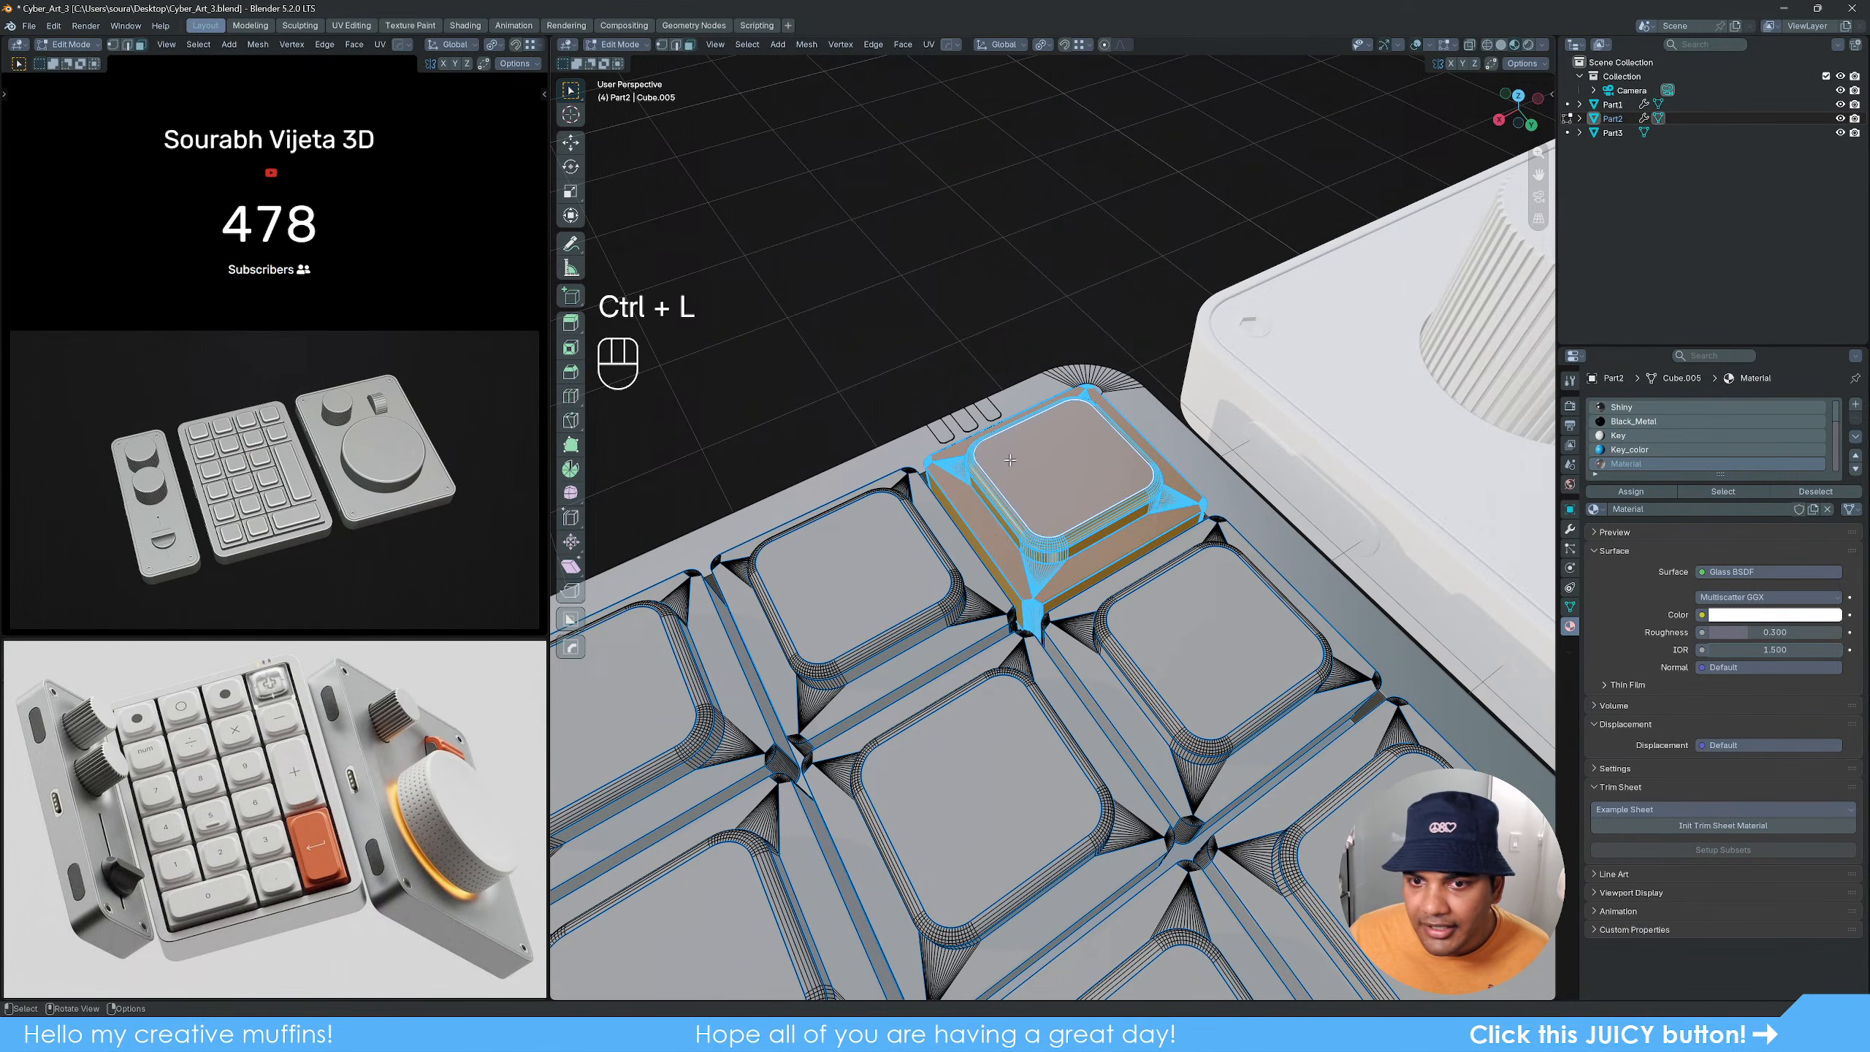
pyautogui.press('Tab')
pyautogui.click(926, 357)
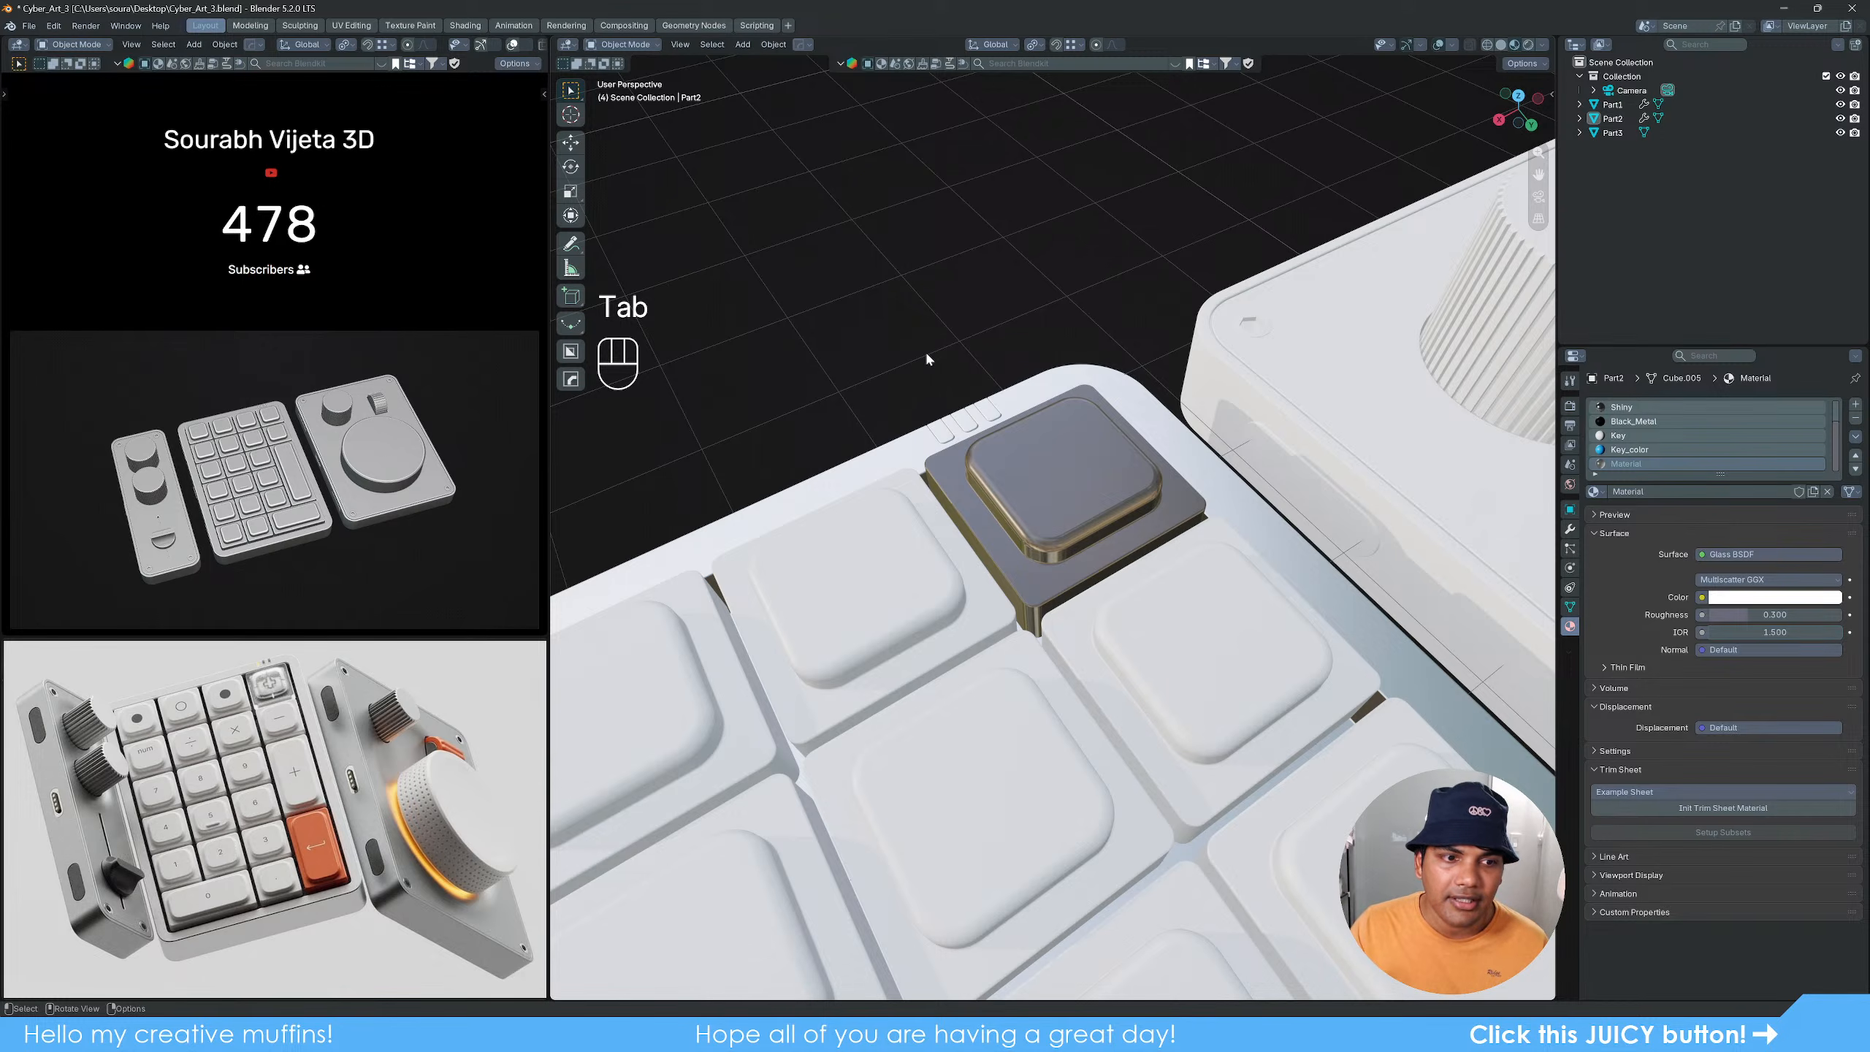
pyautogui.scroll(-11, 1064, 455)
pyautogui.moveTo(1123, 615); pyautogui.dragTo(1116, 542, button='middle')
pyautogui.hotkey('ctrl', 's')
# Step: Assign the glass-shader material to the two small indicators nearest the case corner and rename the material Glass
pyautogui.scroll(6, 1105, 584)
pyautogui.keyDown('shift'); pyautogui.moveTo(1207, 490); pyautogui.dragTo(994, 587, button='middle'); pyautogui.keyUp('shift')
pyautogui.scroll(2, 1021, 513)
pyautogui.keyDown('shift'); pyautogui.moveTo(635, 407); pyautogui.dragTo(1025, 507, button='middle'); pyautogui.keyUp('shift')
pyautogui.scroll(8, 1025, 506)
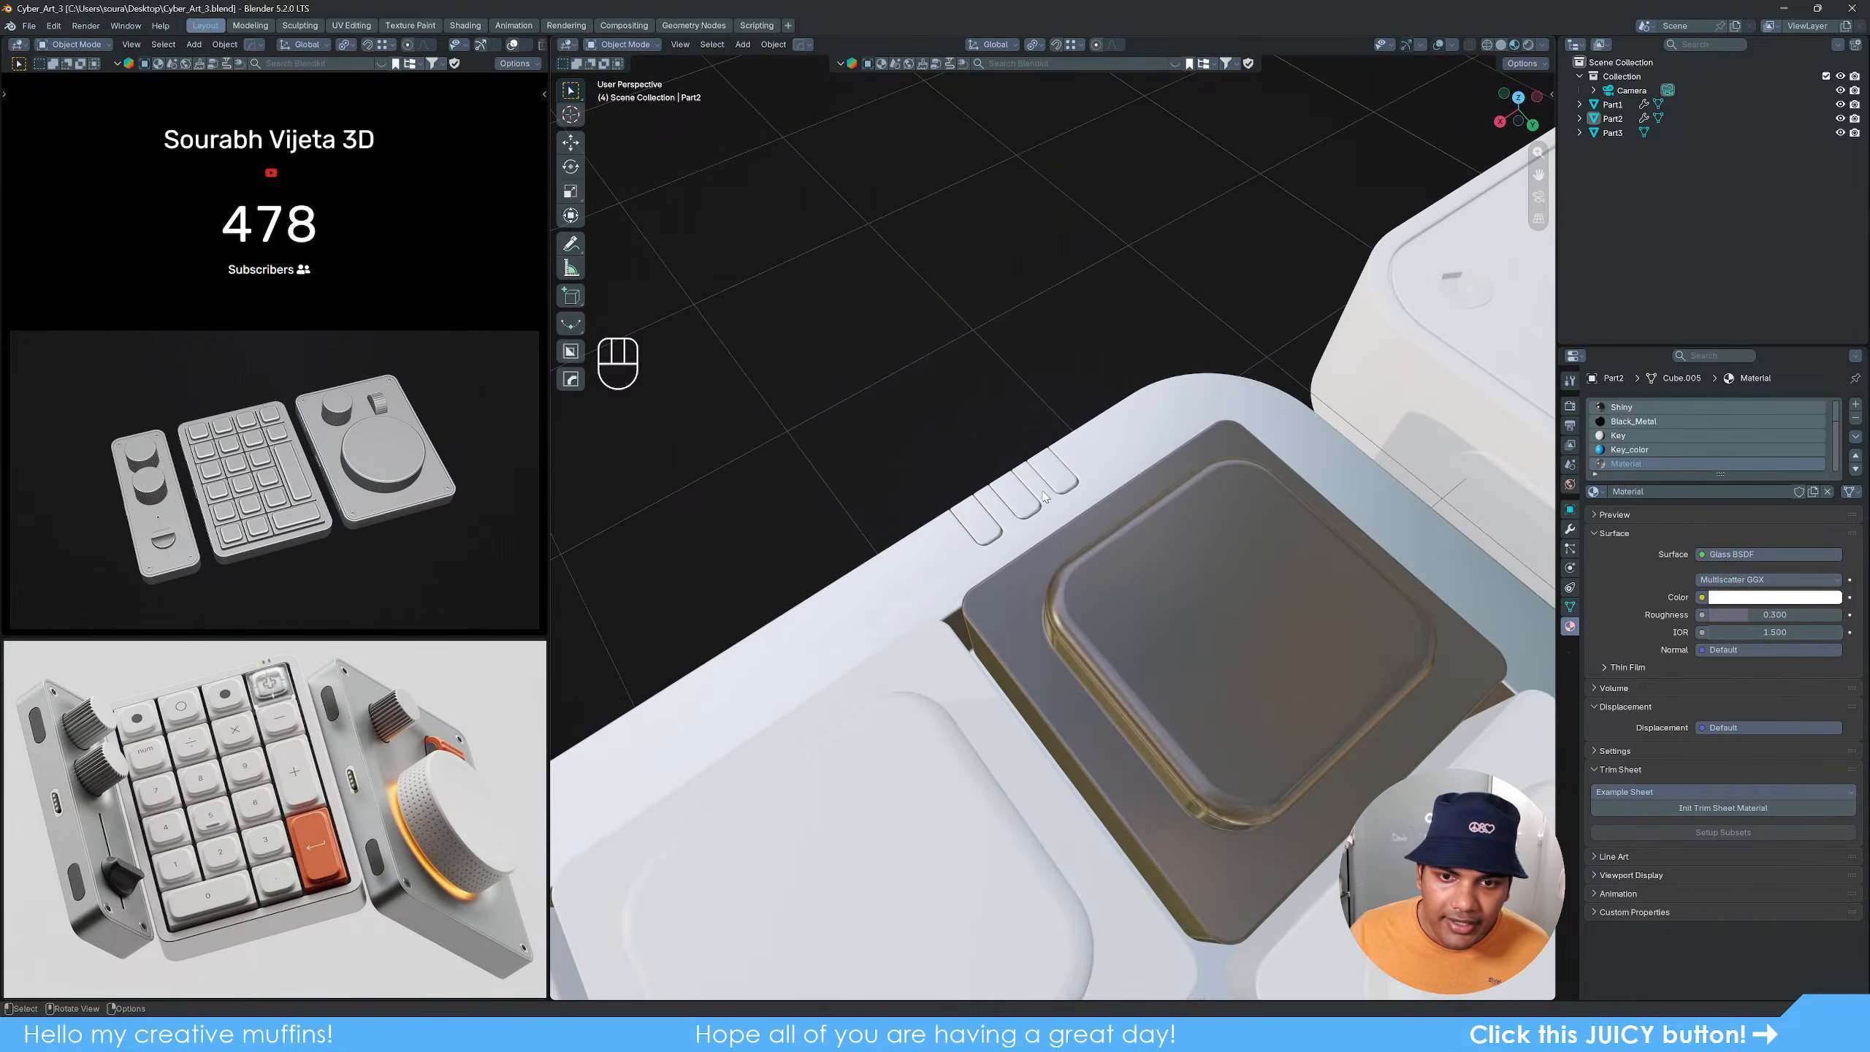
pyautogui.scroll(1, 1025, 506)
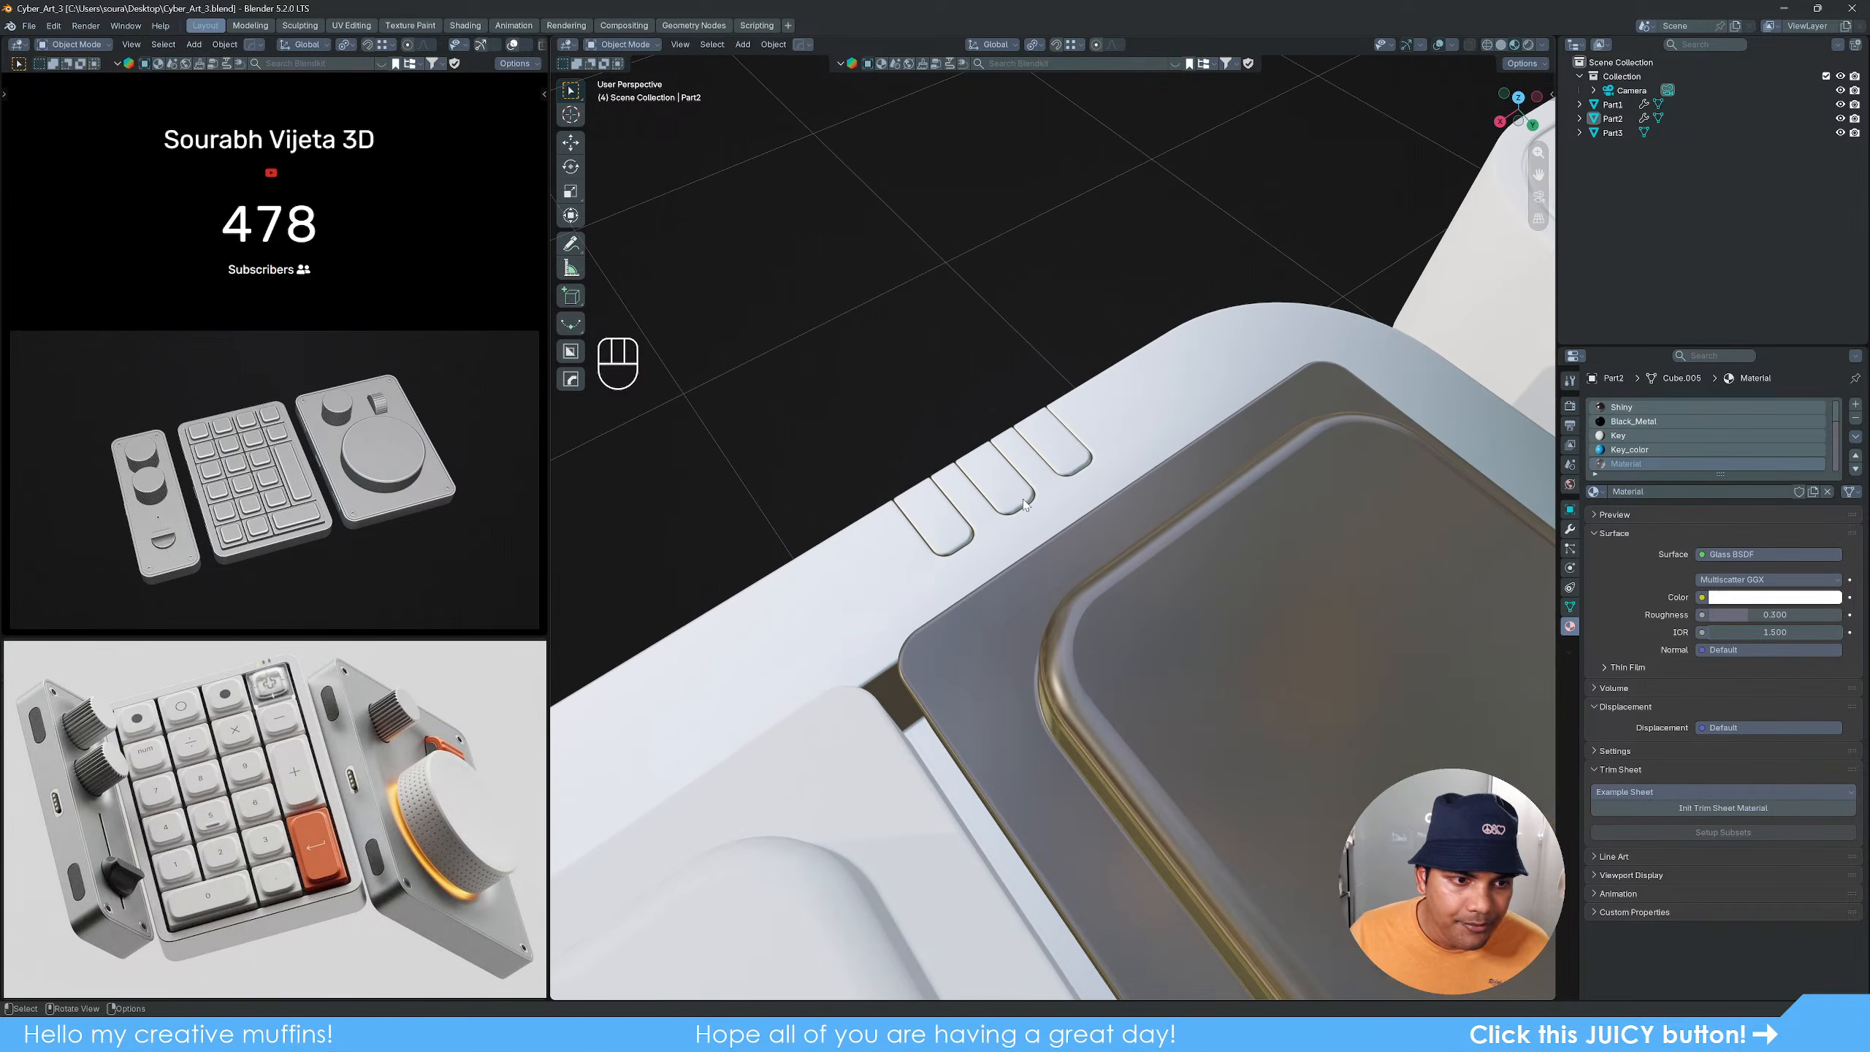
pyautogui.press('Tab')
pyautogui.click(1065, 459)
pyautogui.keyDown('shift'); pyautogui.click(1005, 478); pyautogui.keyUp('shift')
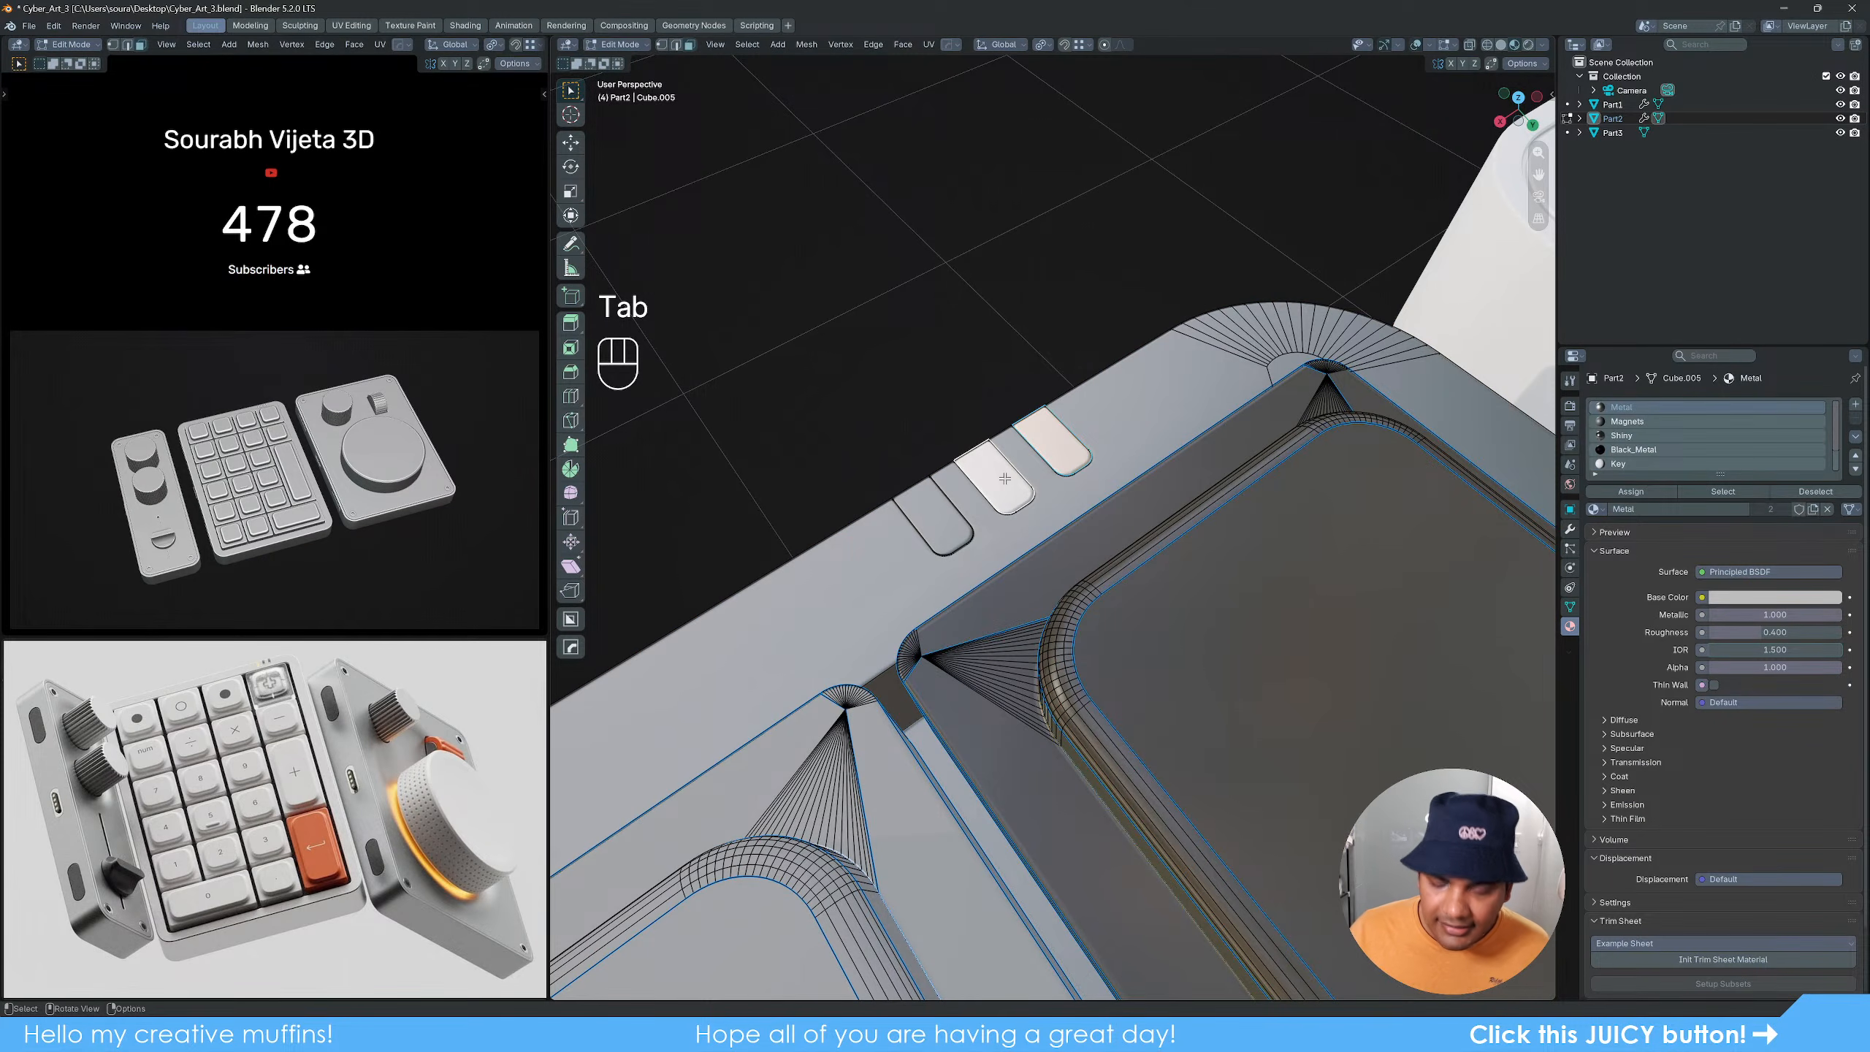
pyautogui.hotkey('ctrl', 'l')
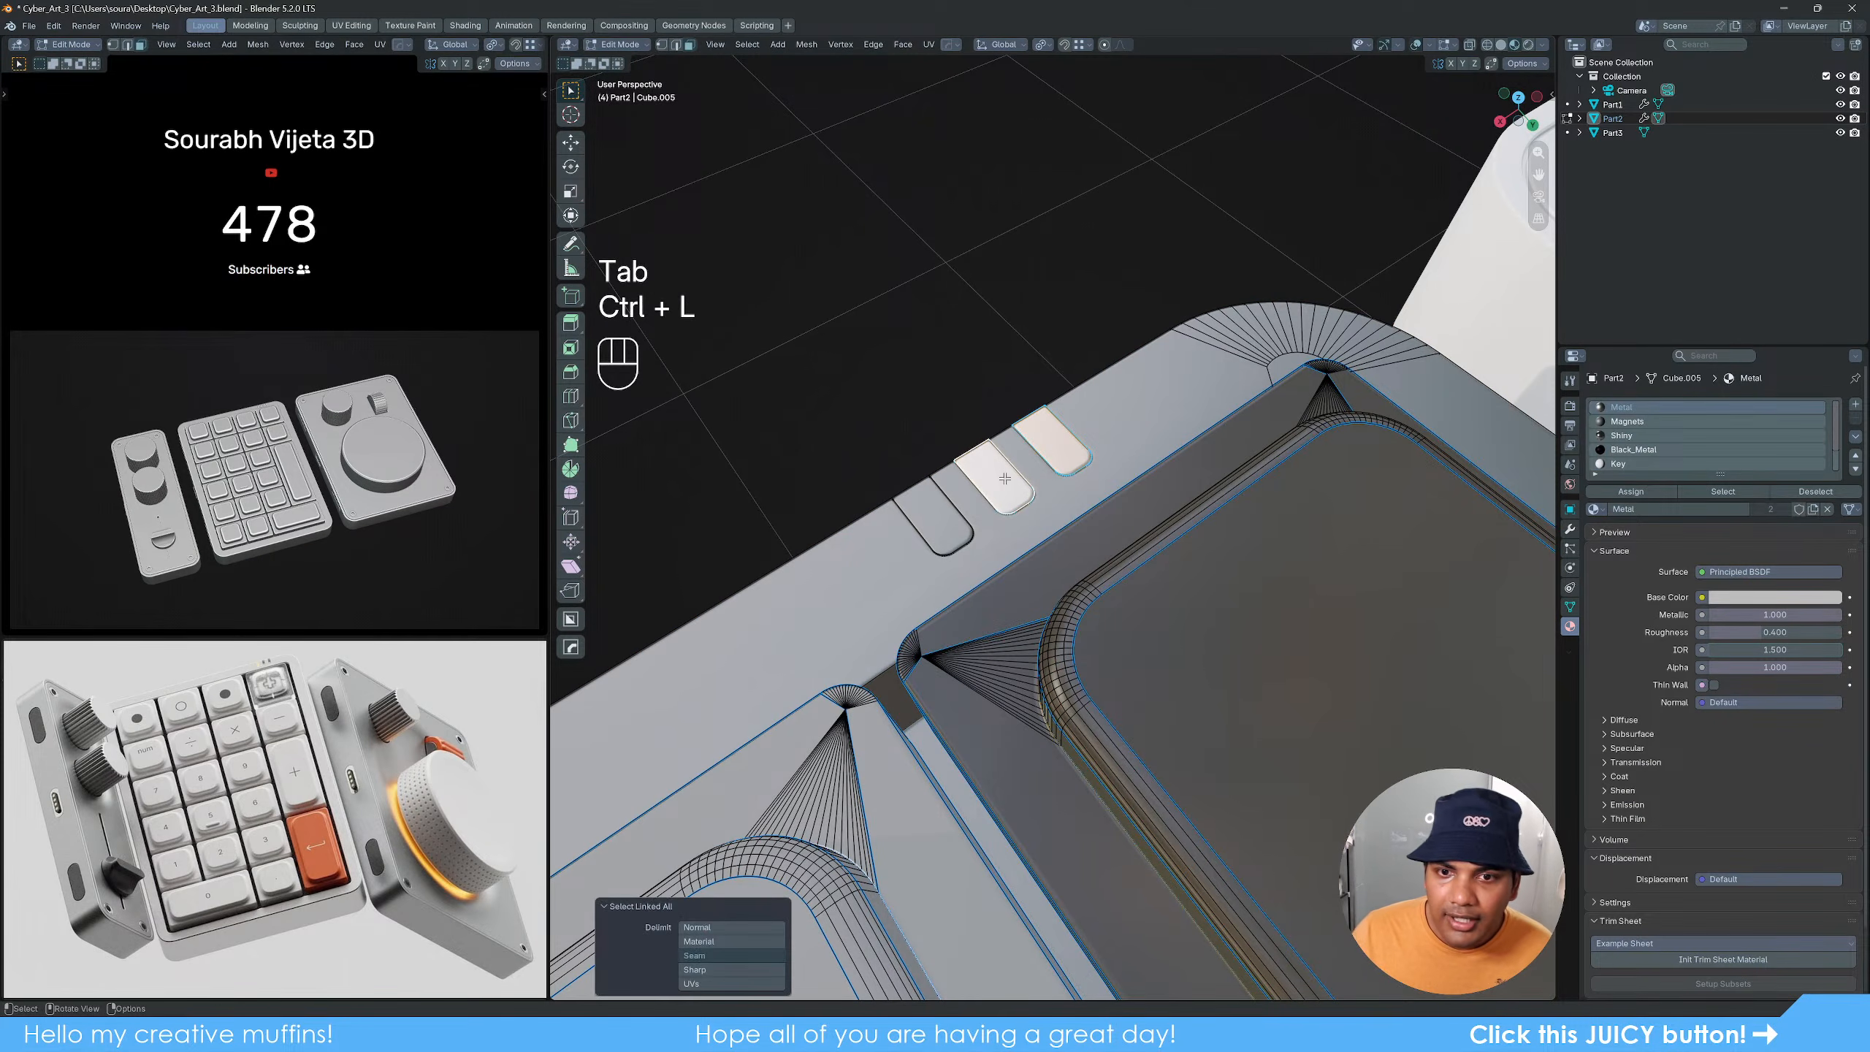
pyautogui.click(1627, 463)
pyautogui.click(1631, 492)
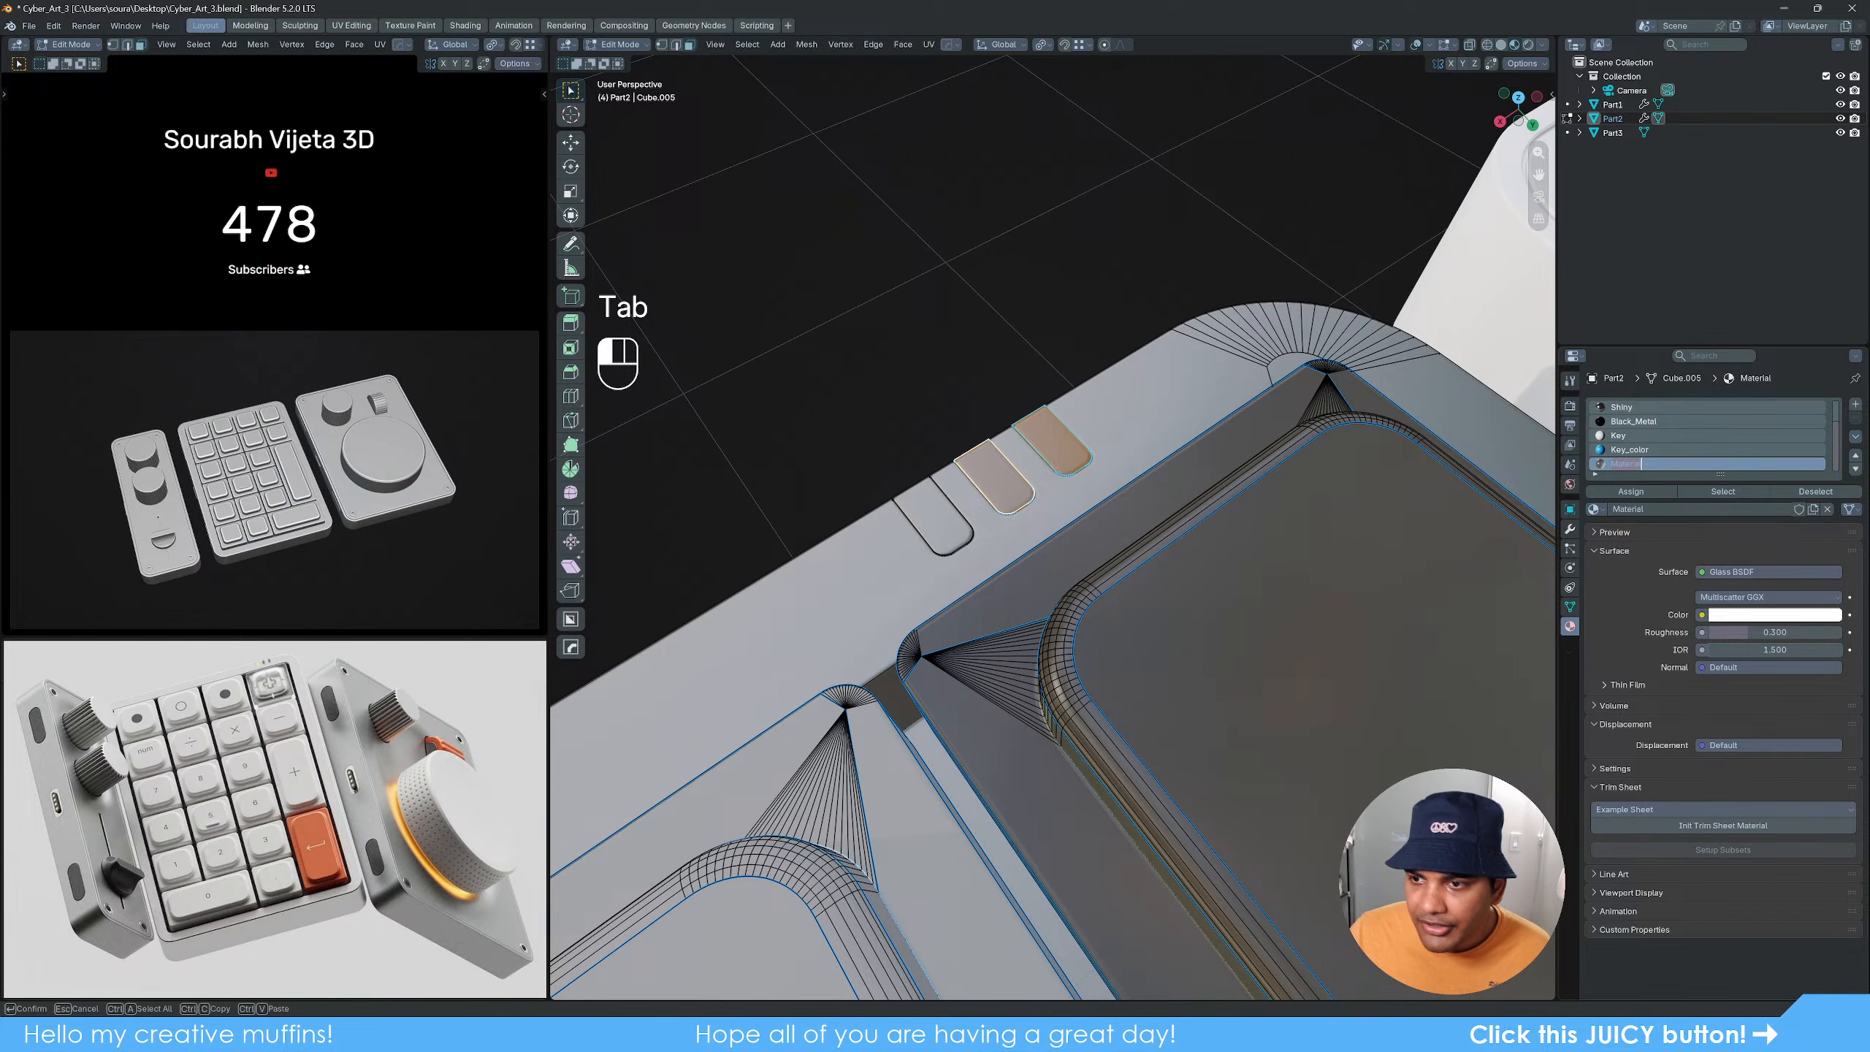
pyautogui.press('BackSpace')
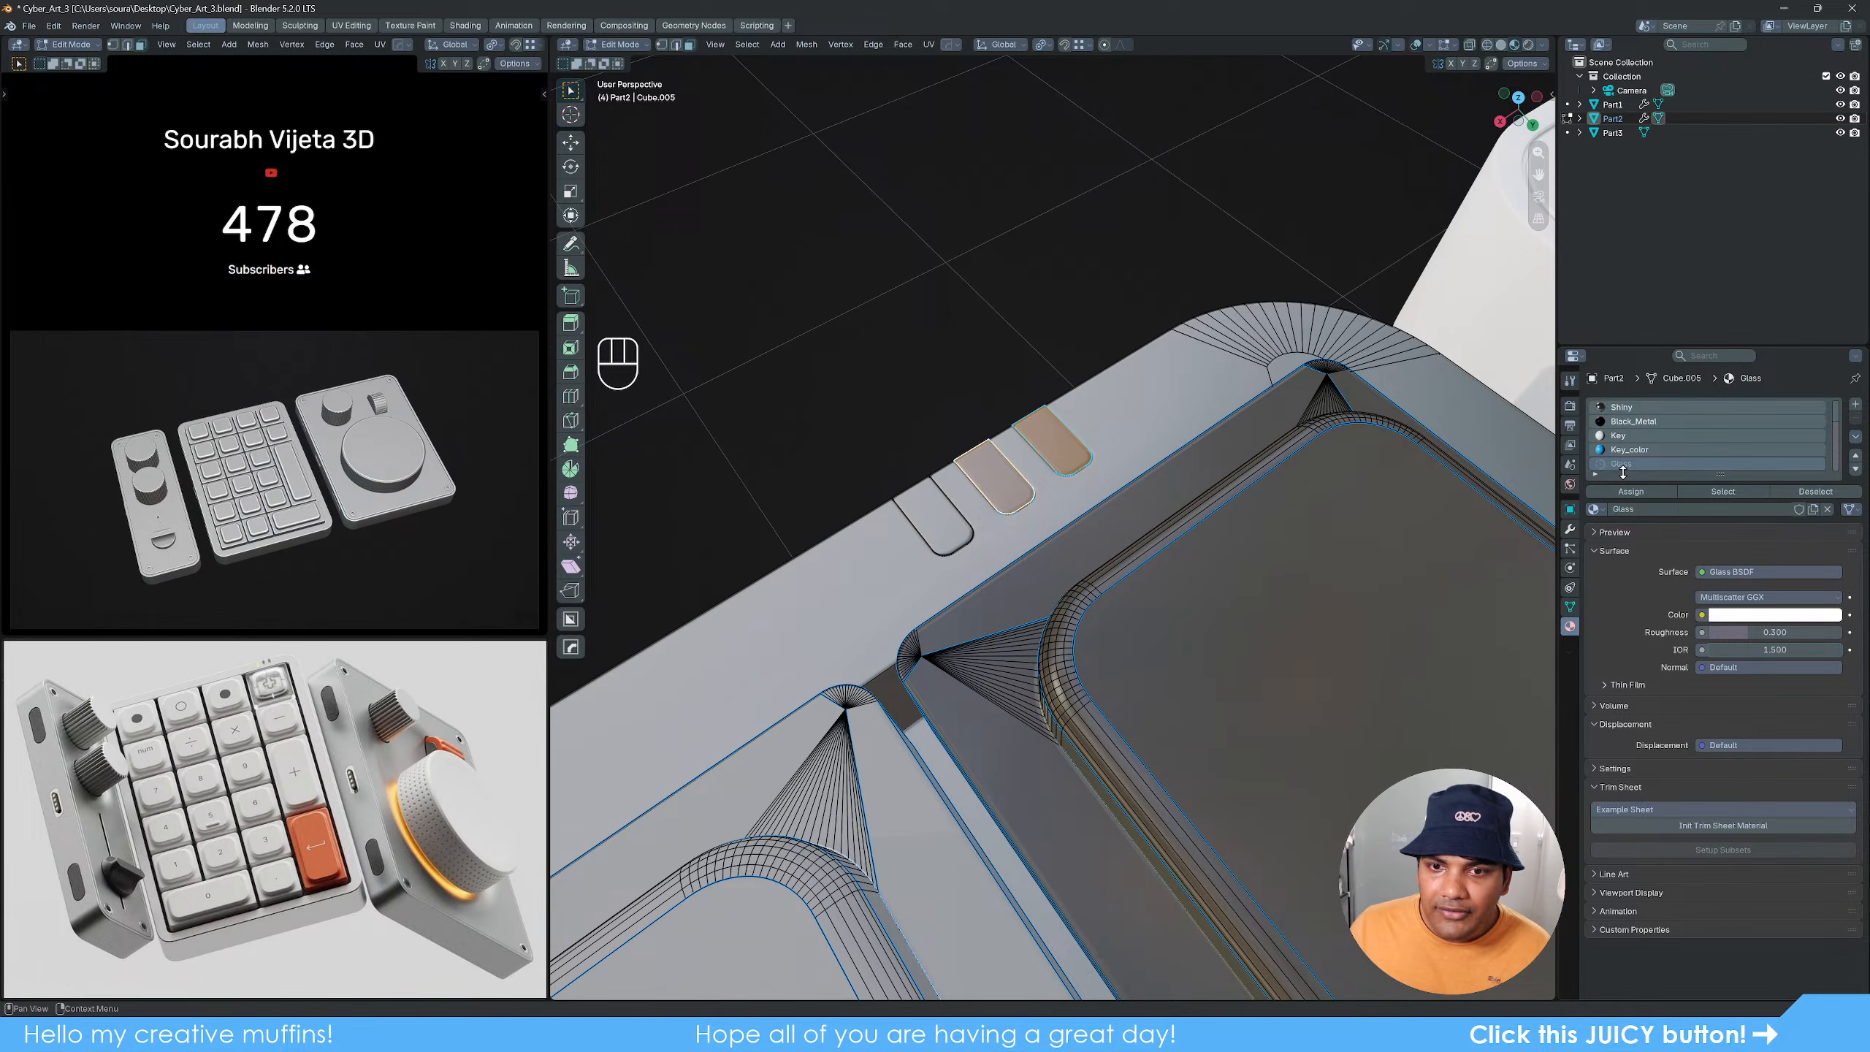
pyautogui.press('Tab')
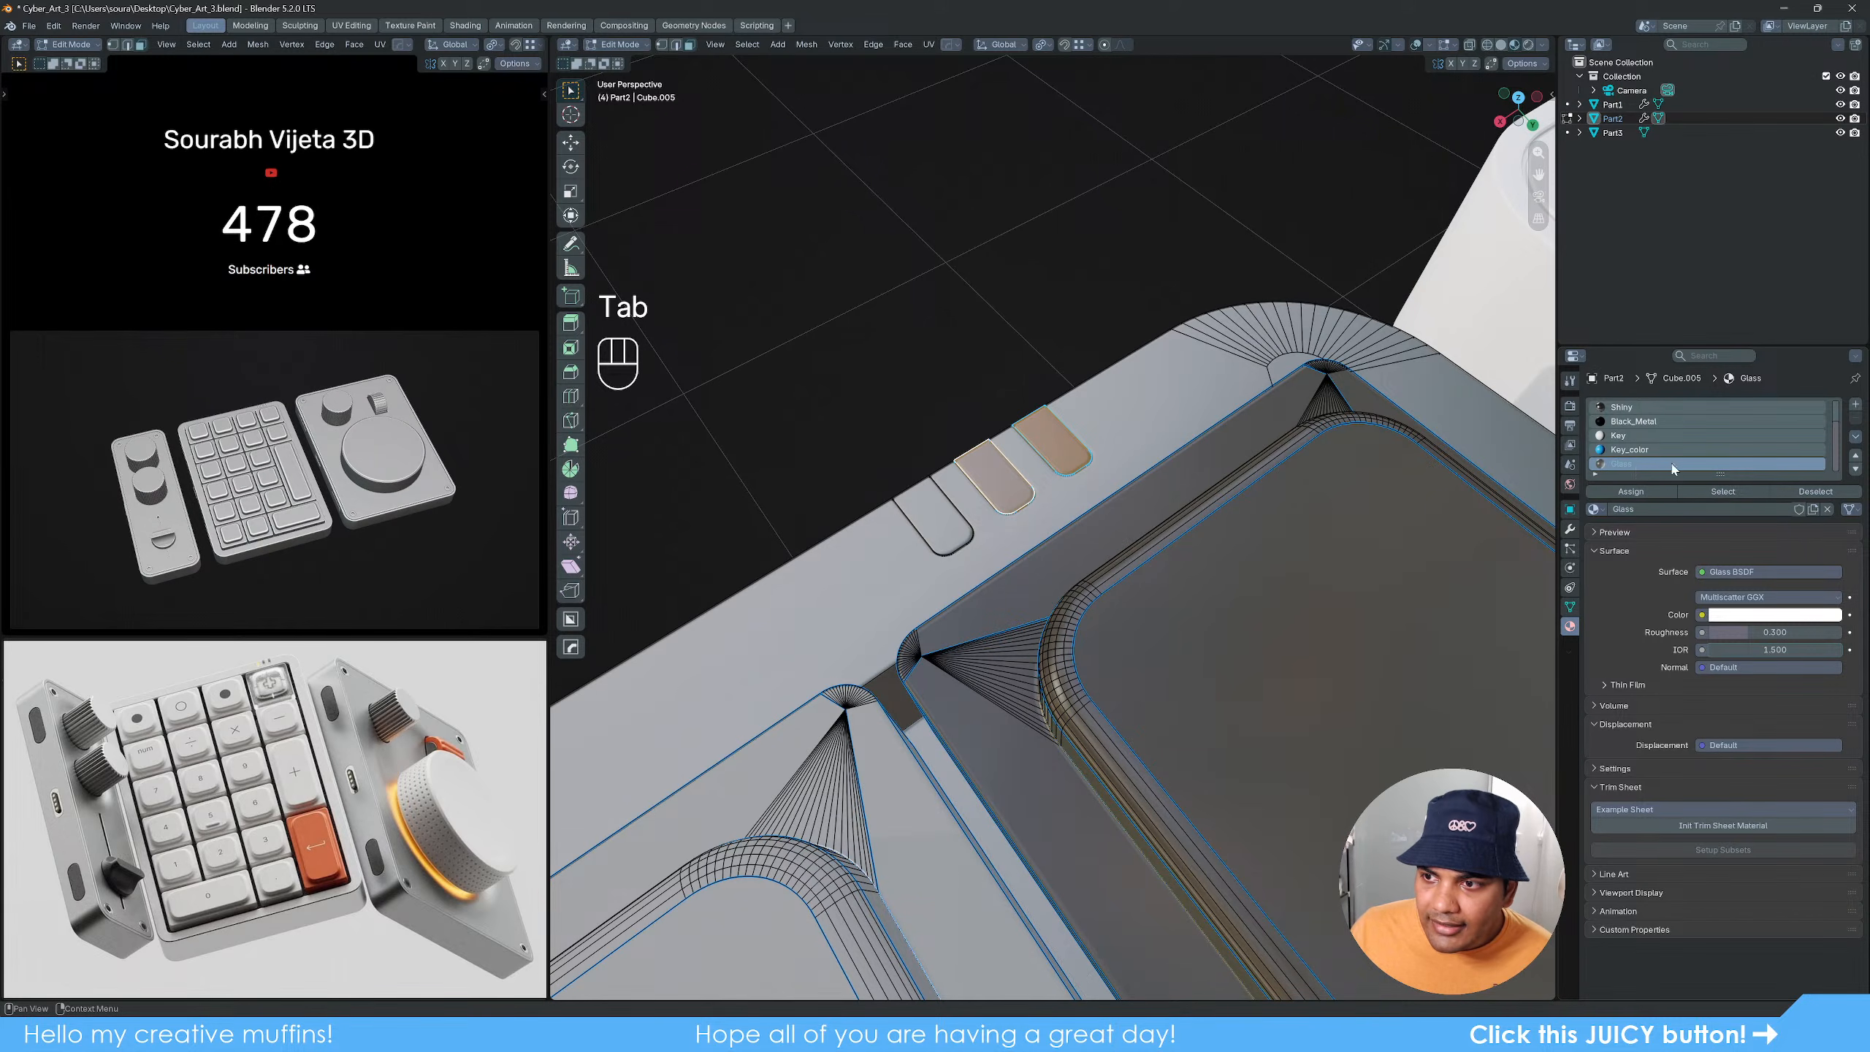
# Step: Add another slot to Part2 holding an independent copy of the Glass material and rename the copy Glass.Color
pyautogui.click(1854, 407)
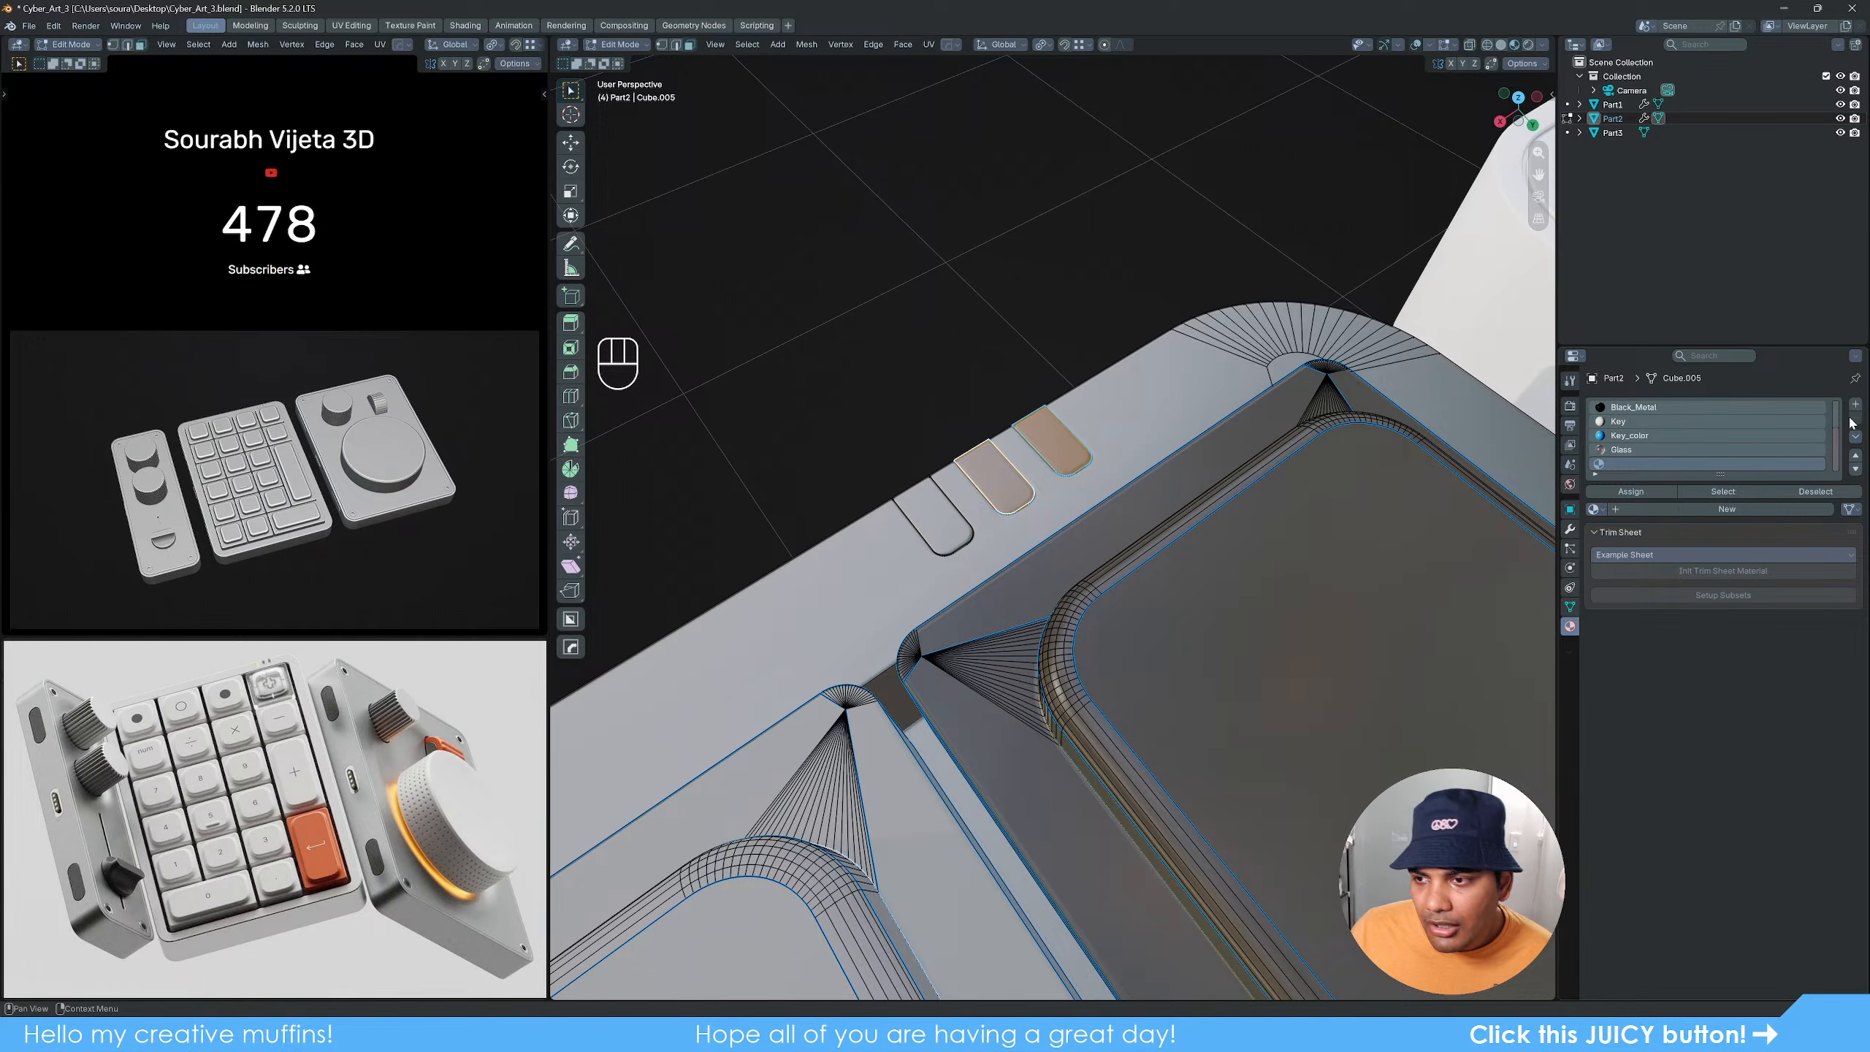
pyautogui.hotkey('ctrl', 'z')
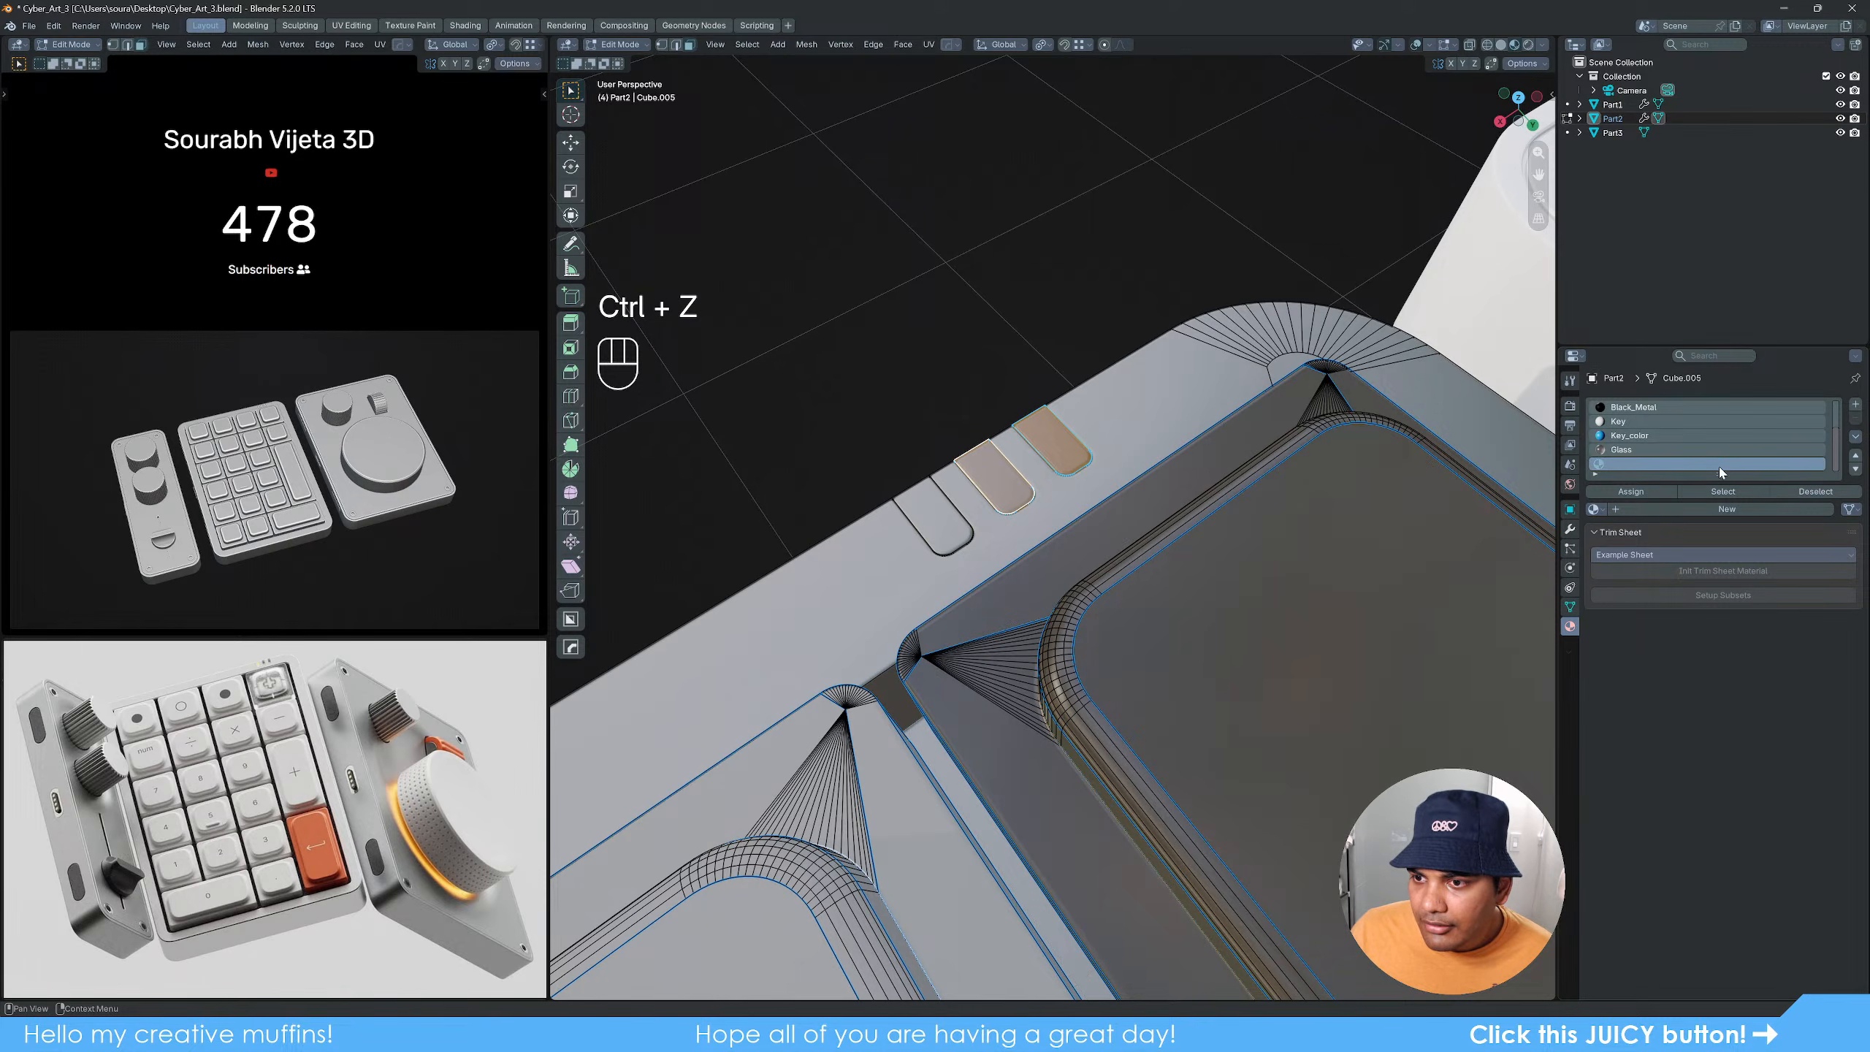
pyautogui.press('Tab')
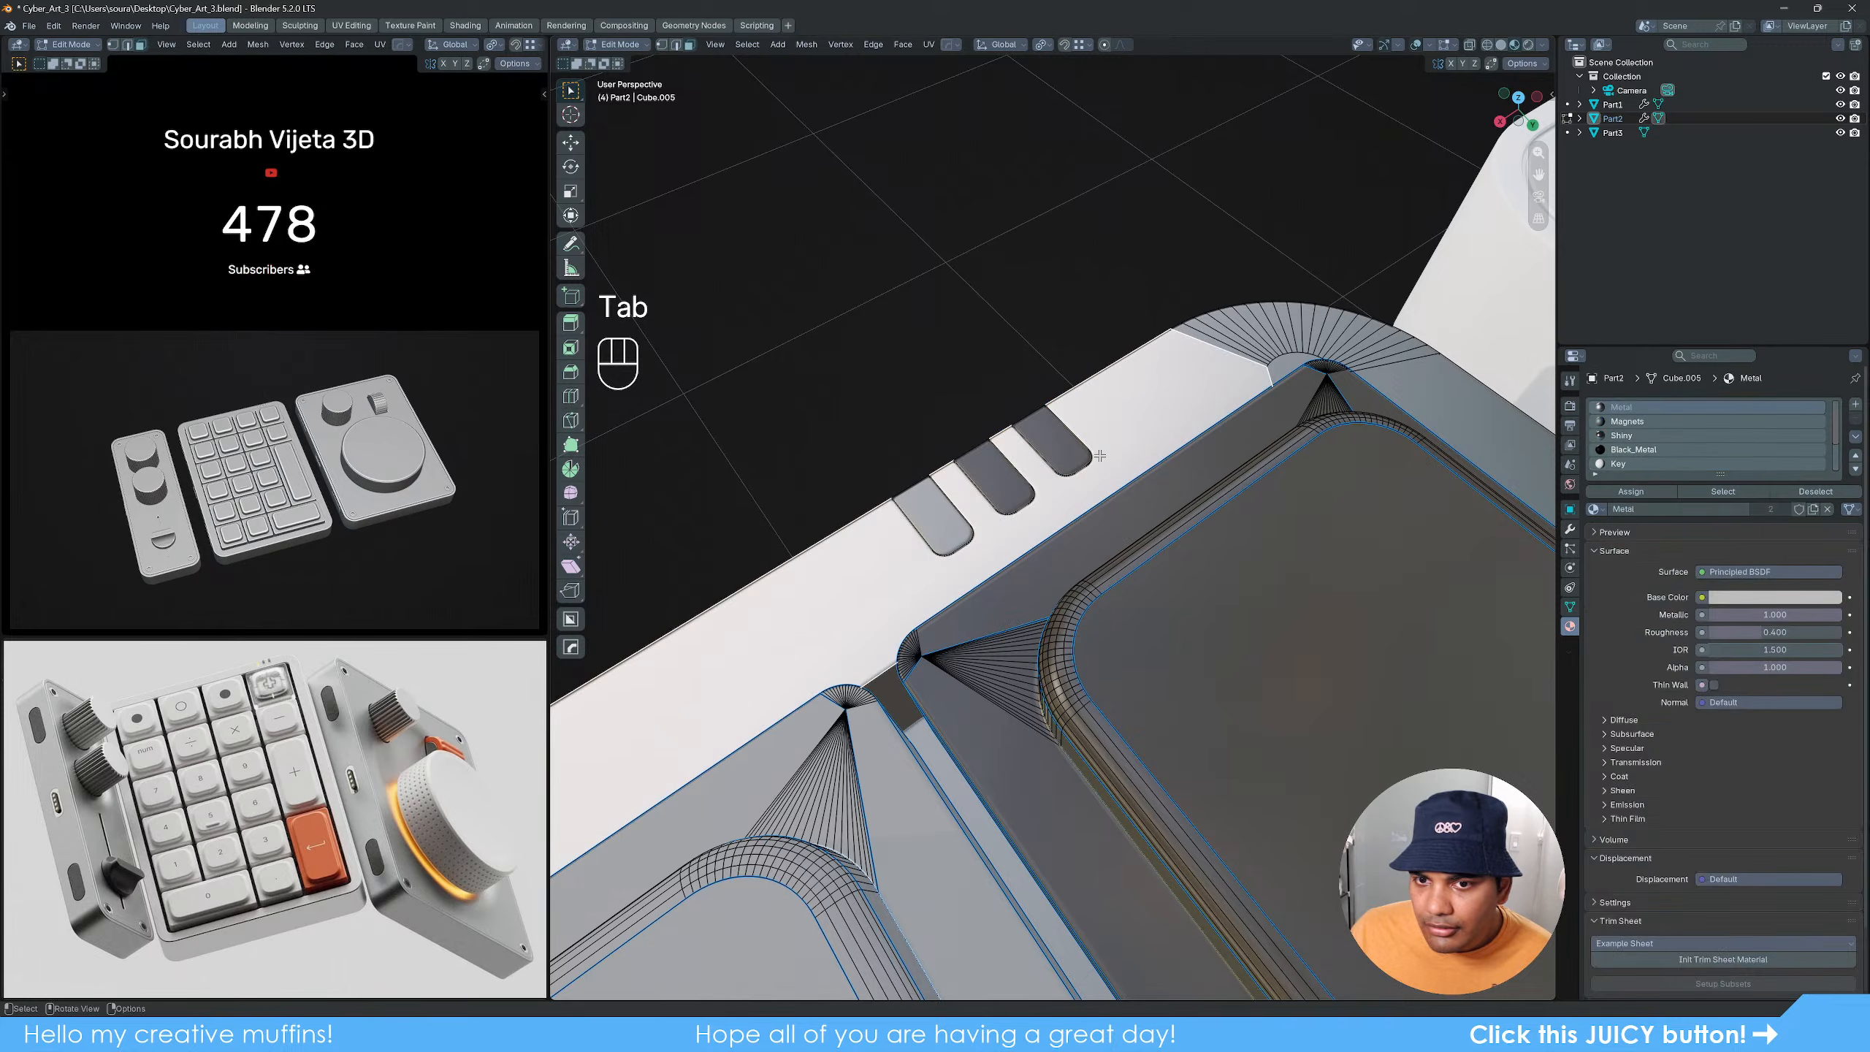
pyautogui.press('Tab')
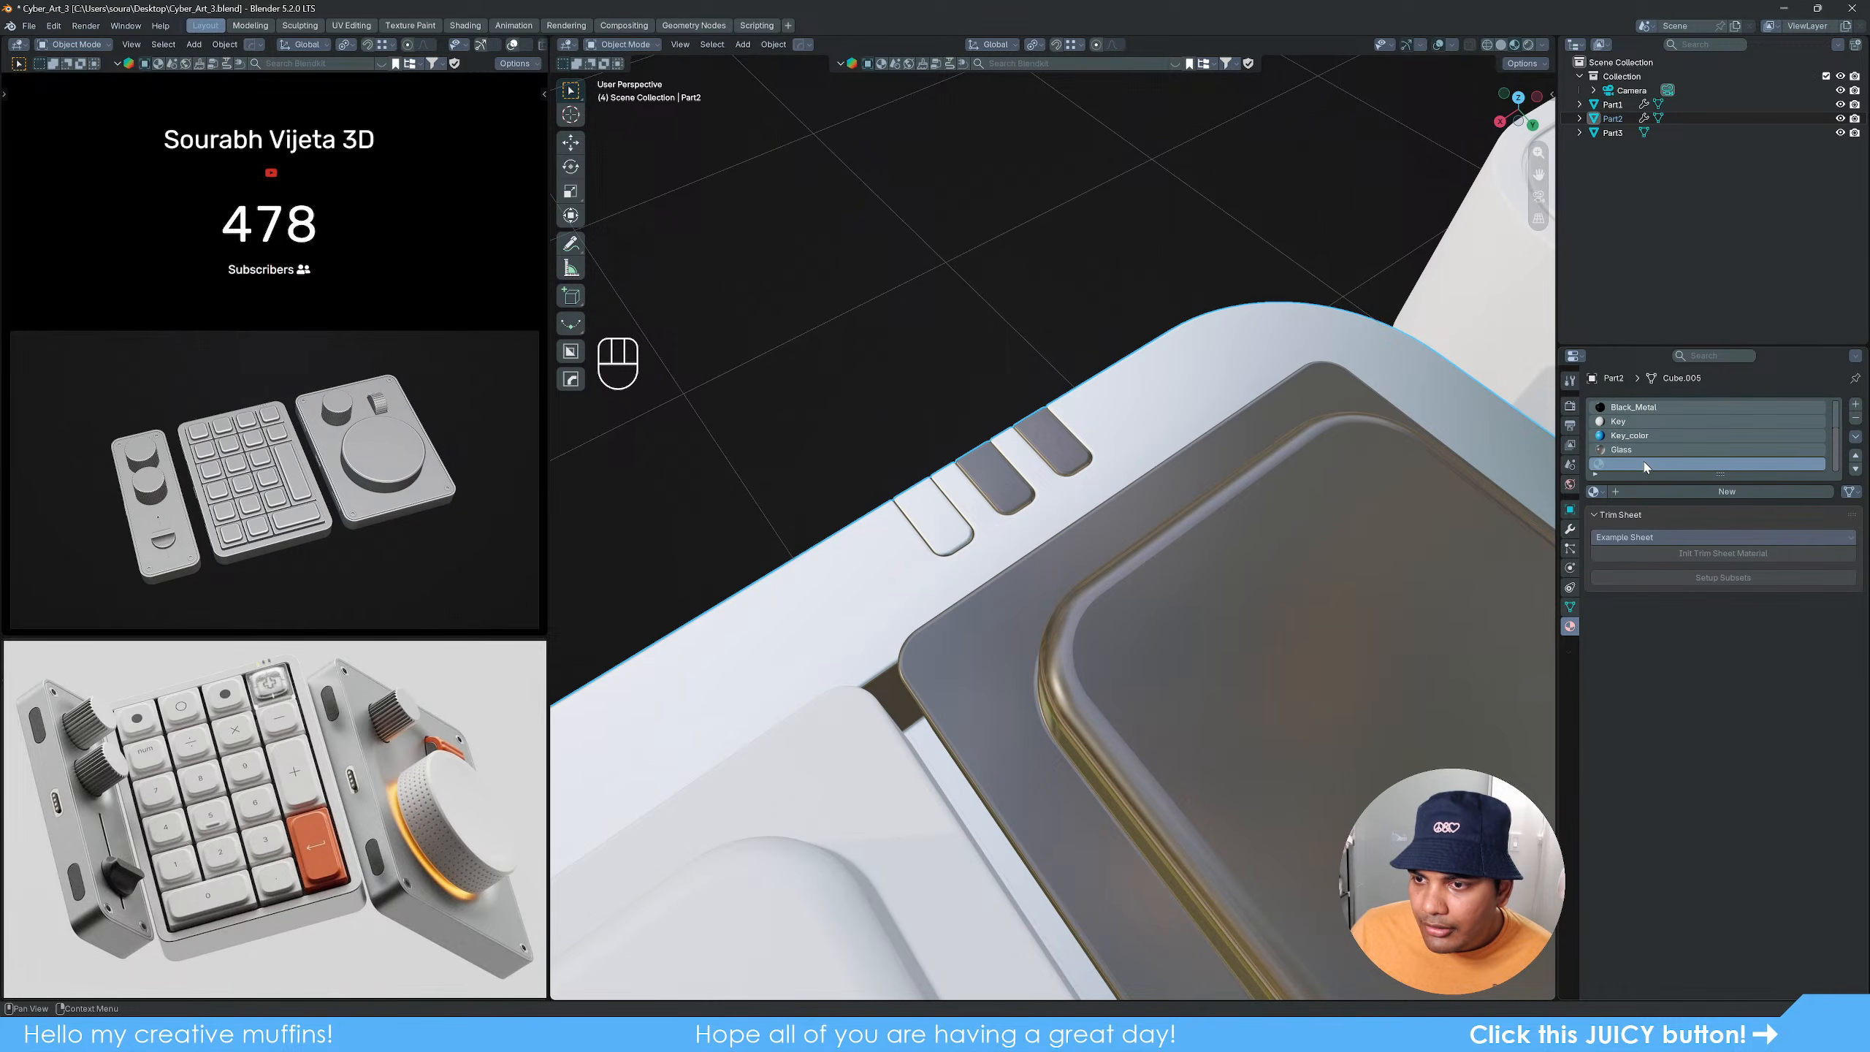
pyautogui.click(1644, 462)
pyautogui.click(1595, 492)
pyautogui.click(1627, 528)
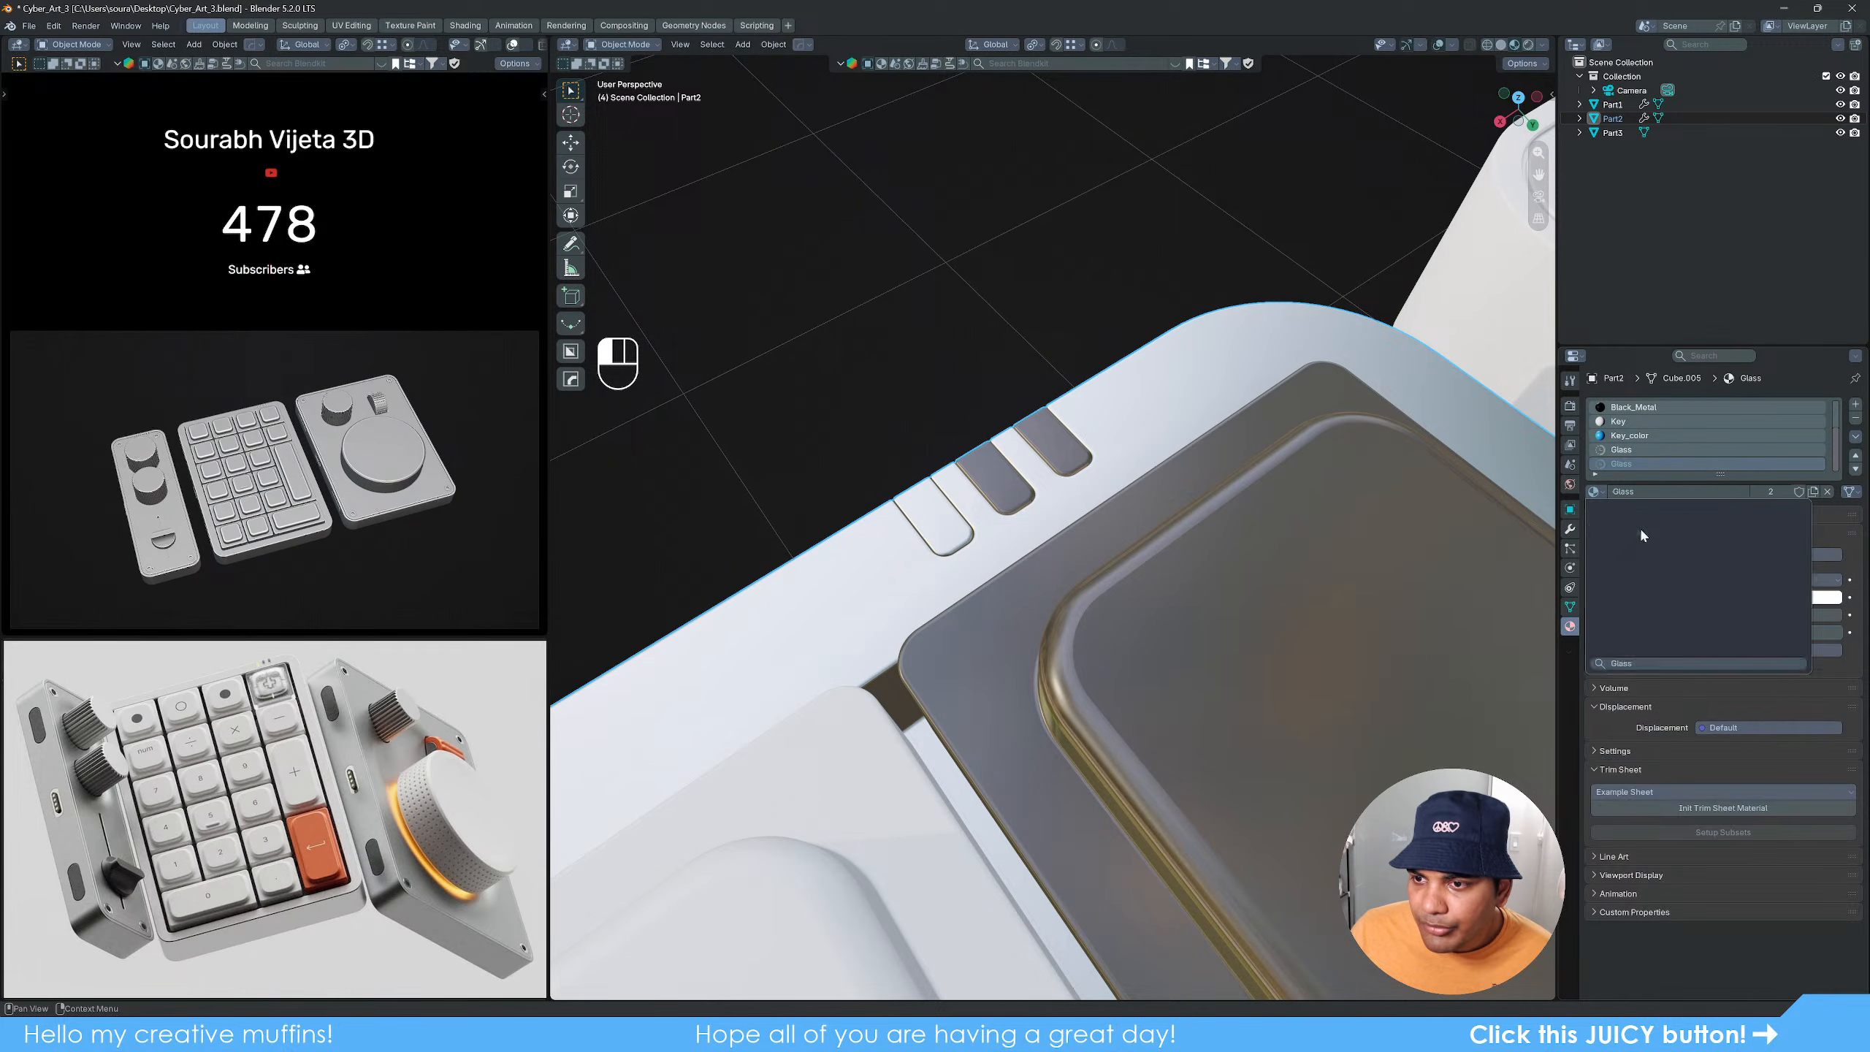
pyautogui.doubleClick(1628, 464)
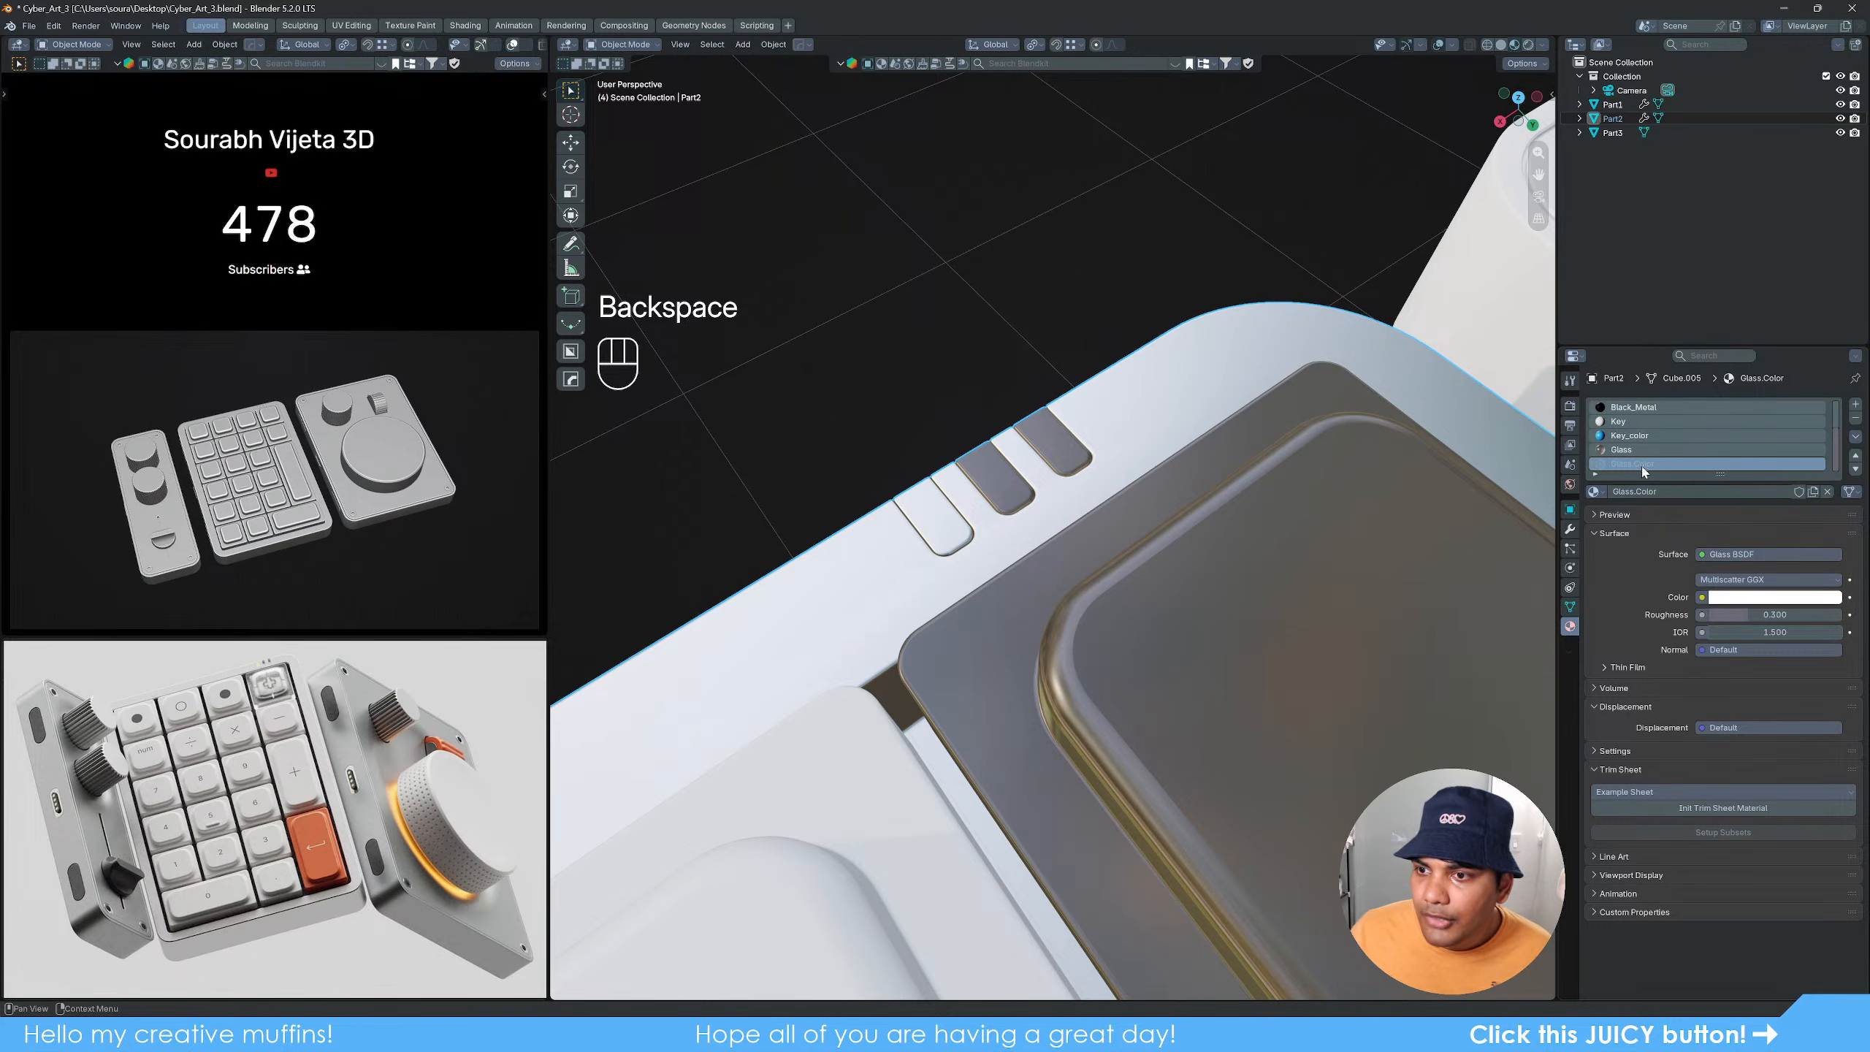
# Step: Assign Glass.Color to the remaining small indicator farthest from the case corner and give the material a light orange color
pyautogui.press('Tab')
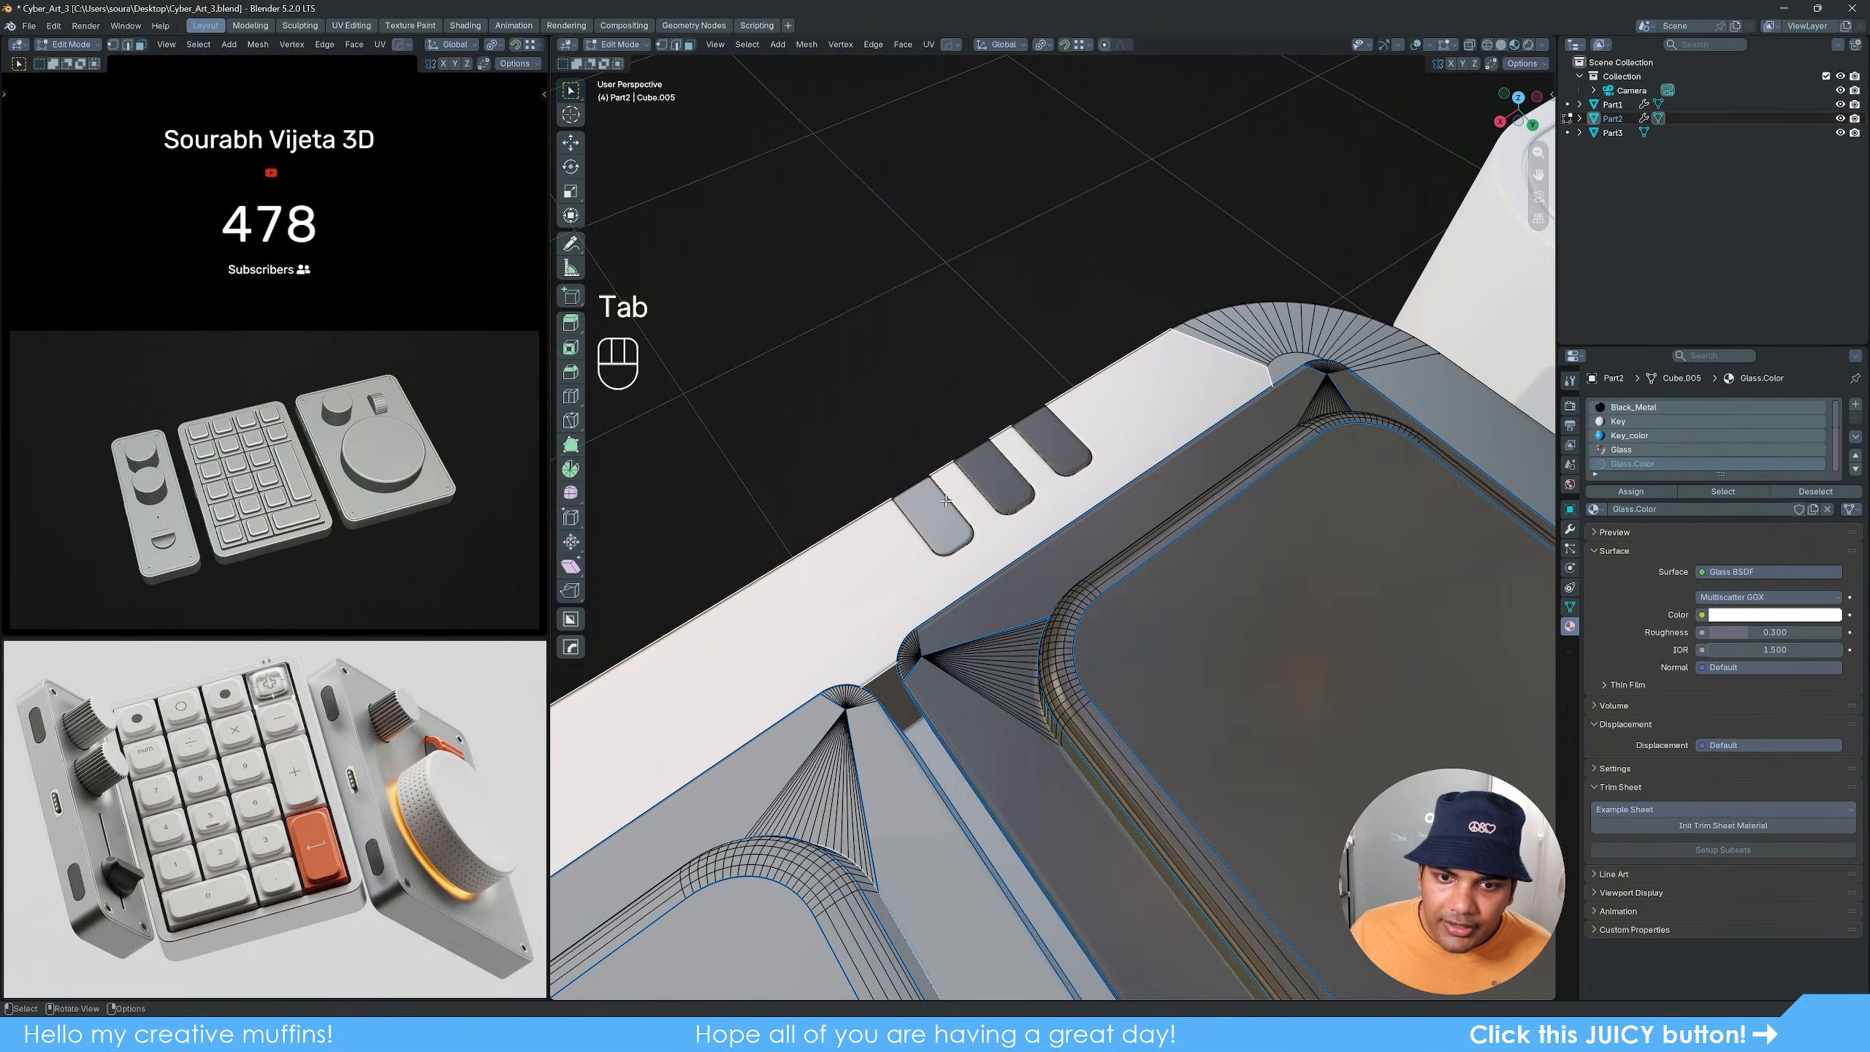
pyautogui.click(933, 515)
pyautogui.hotkey('ctrl', 'l')
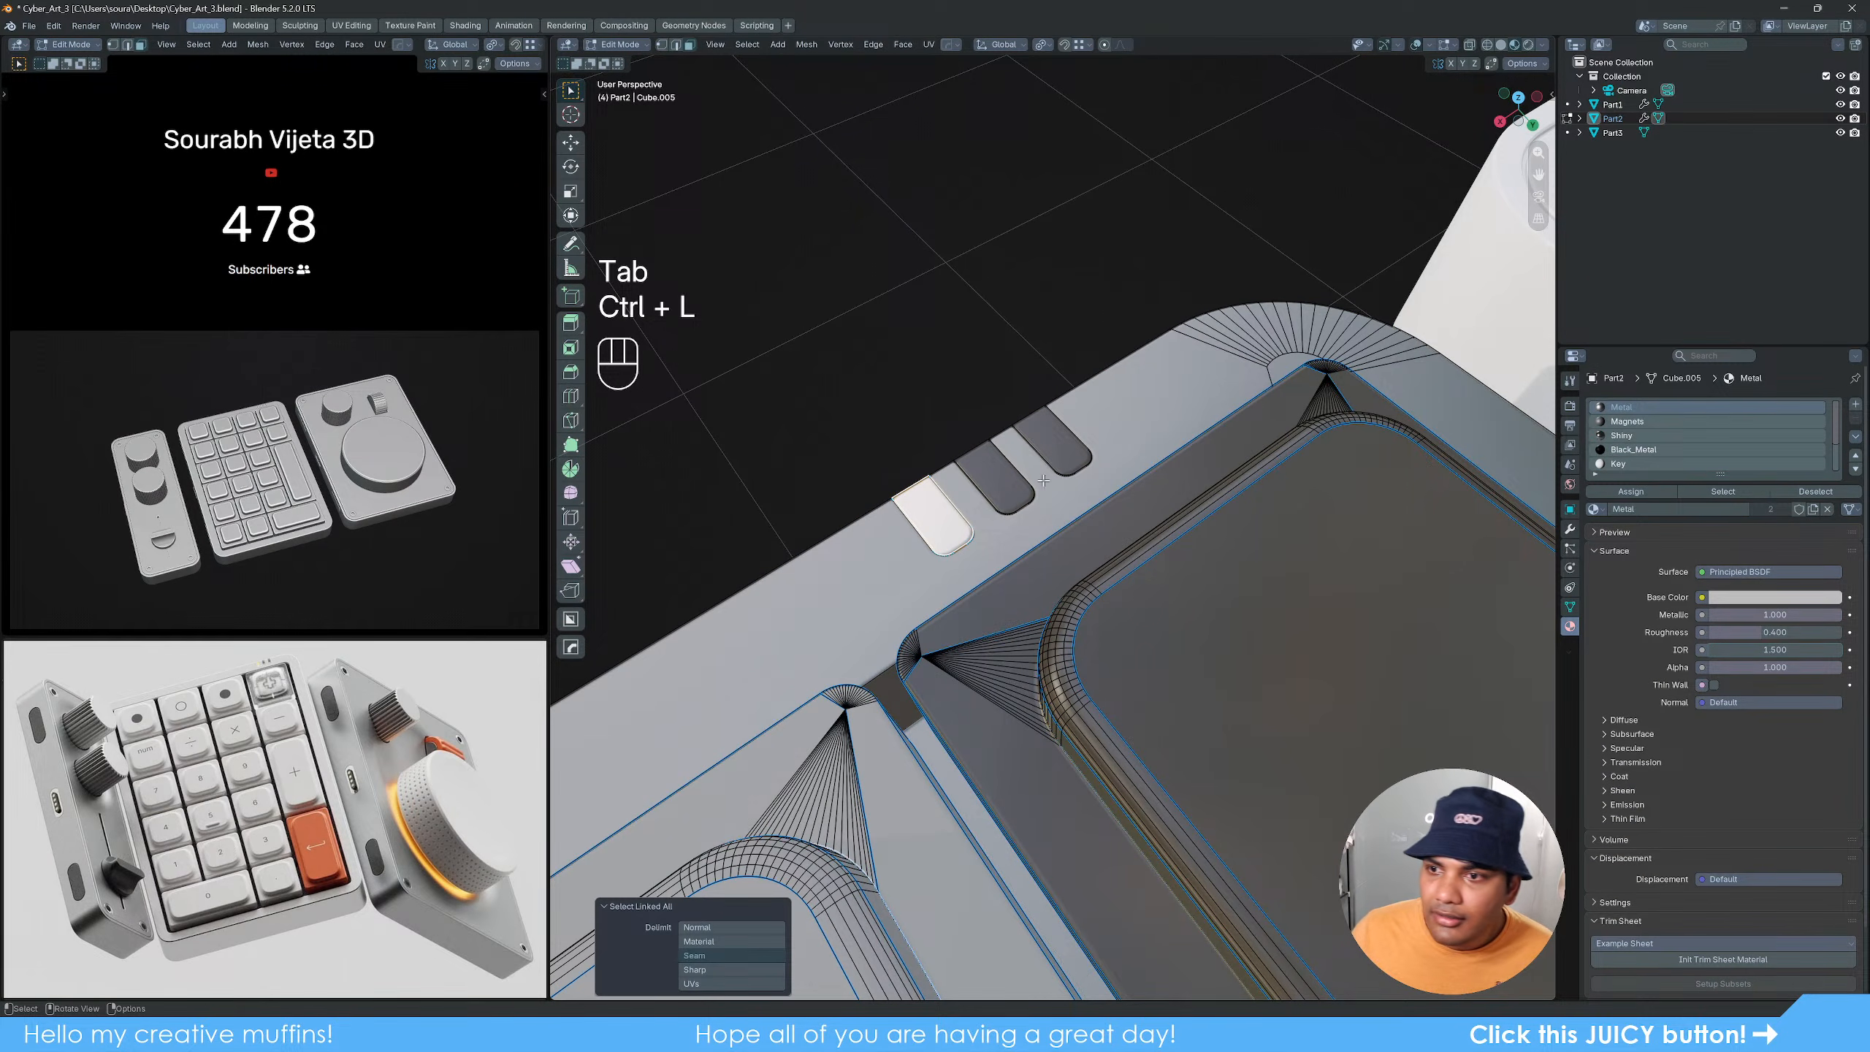
pyautogui.scroll(-3, 1647, 445)
pyautogui.click(1633, 464)
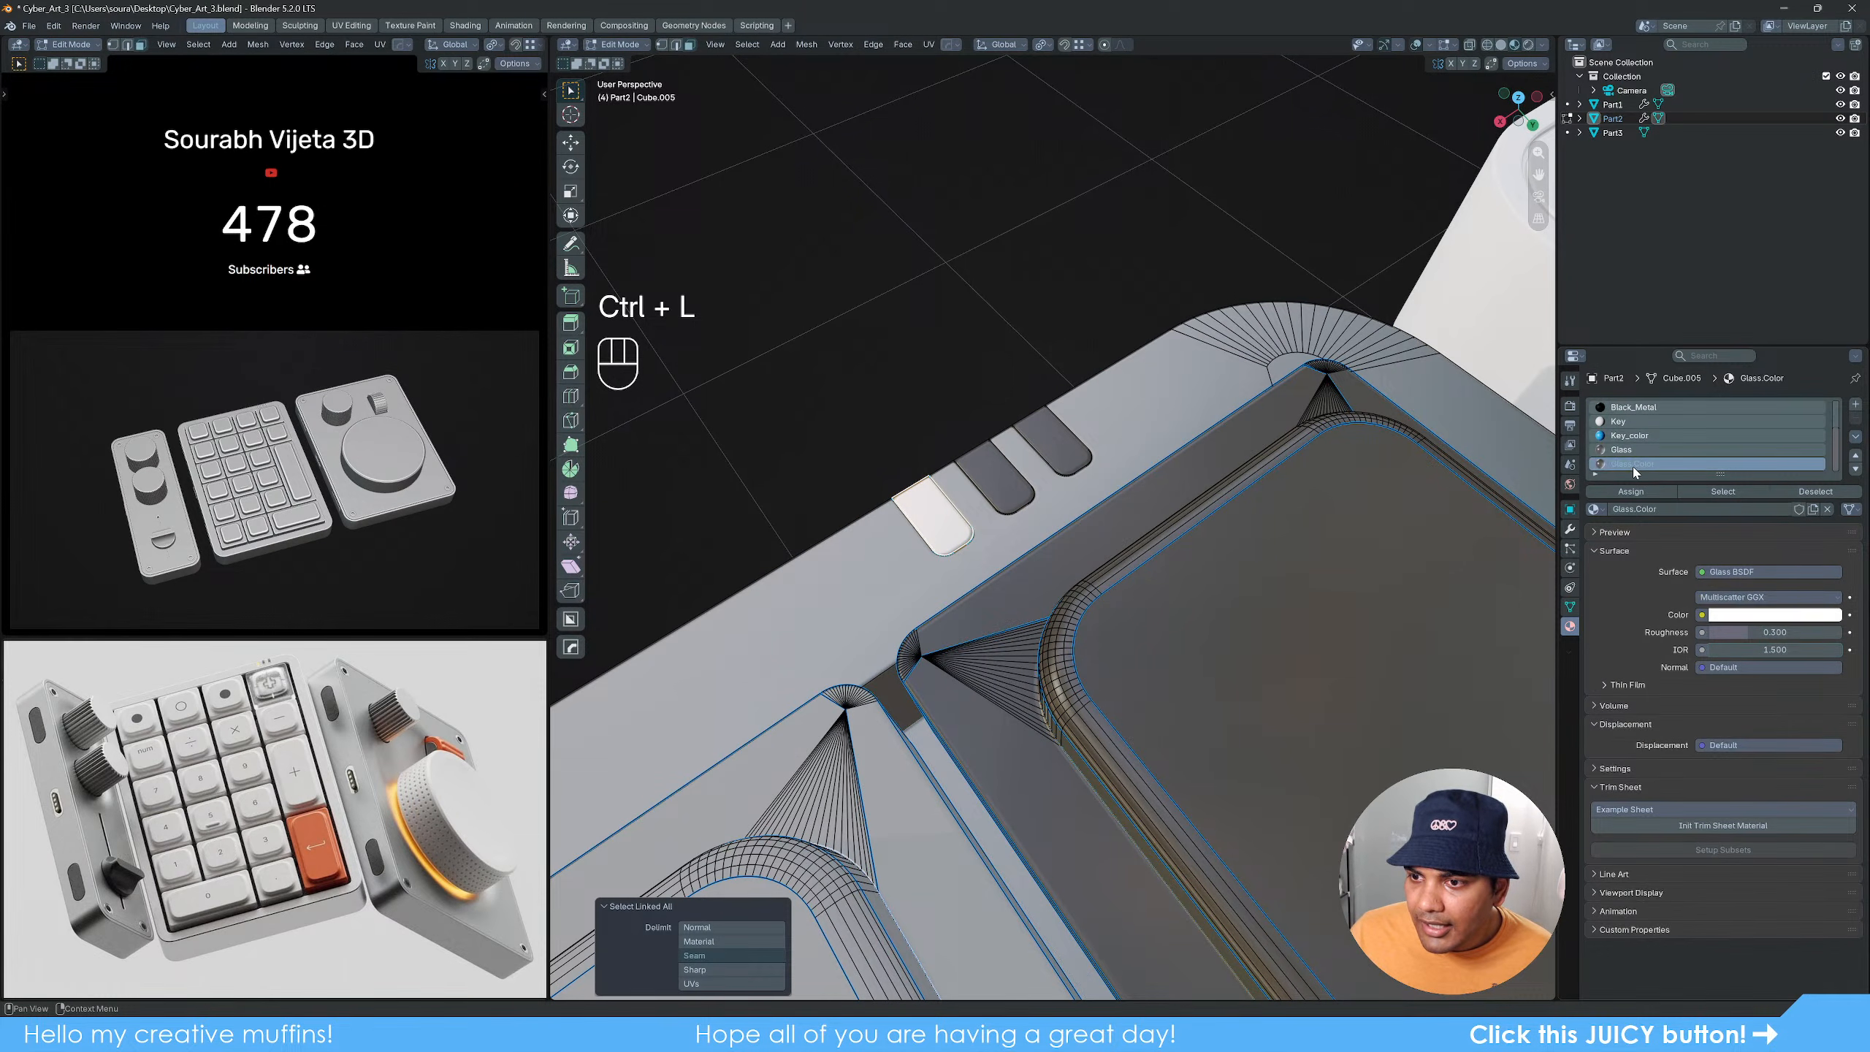
pyautogui.click(1624, 492)
pyautogui.press('Tab')
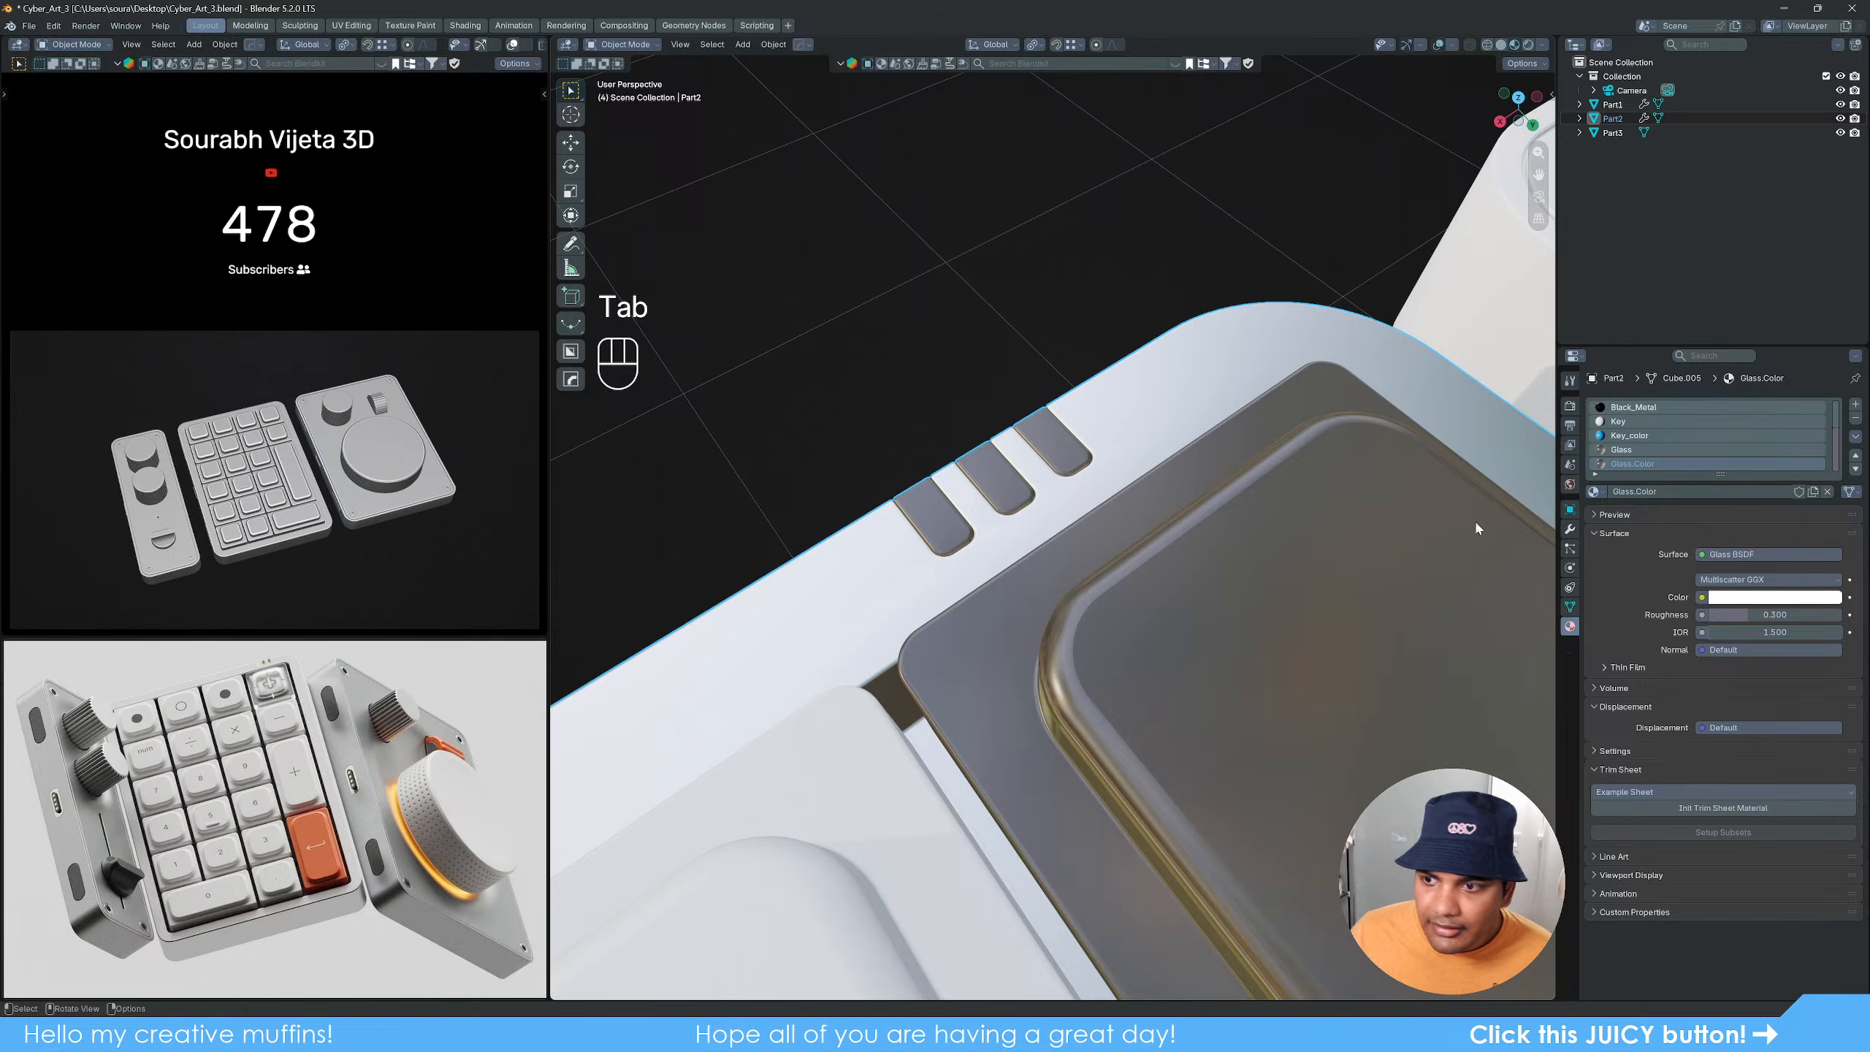
pyautogui.click(1785, 596)
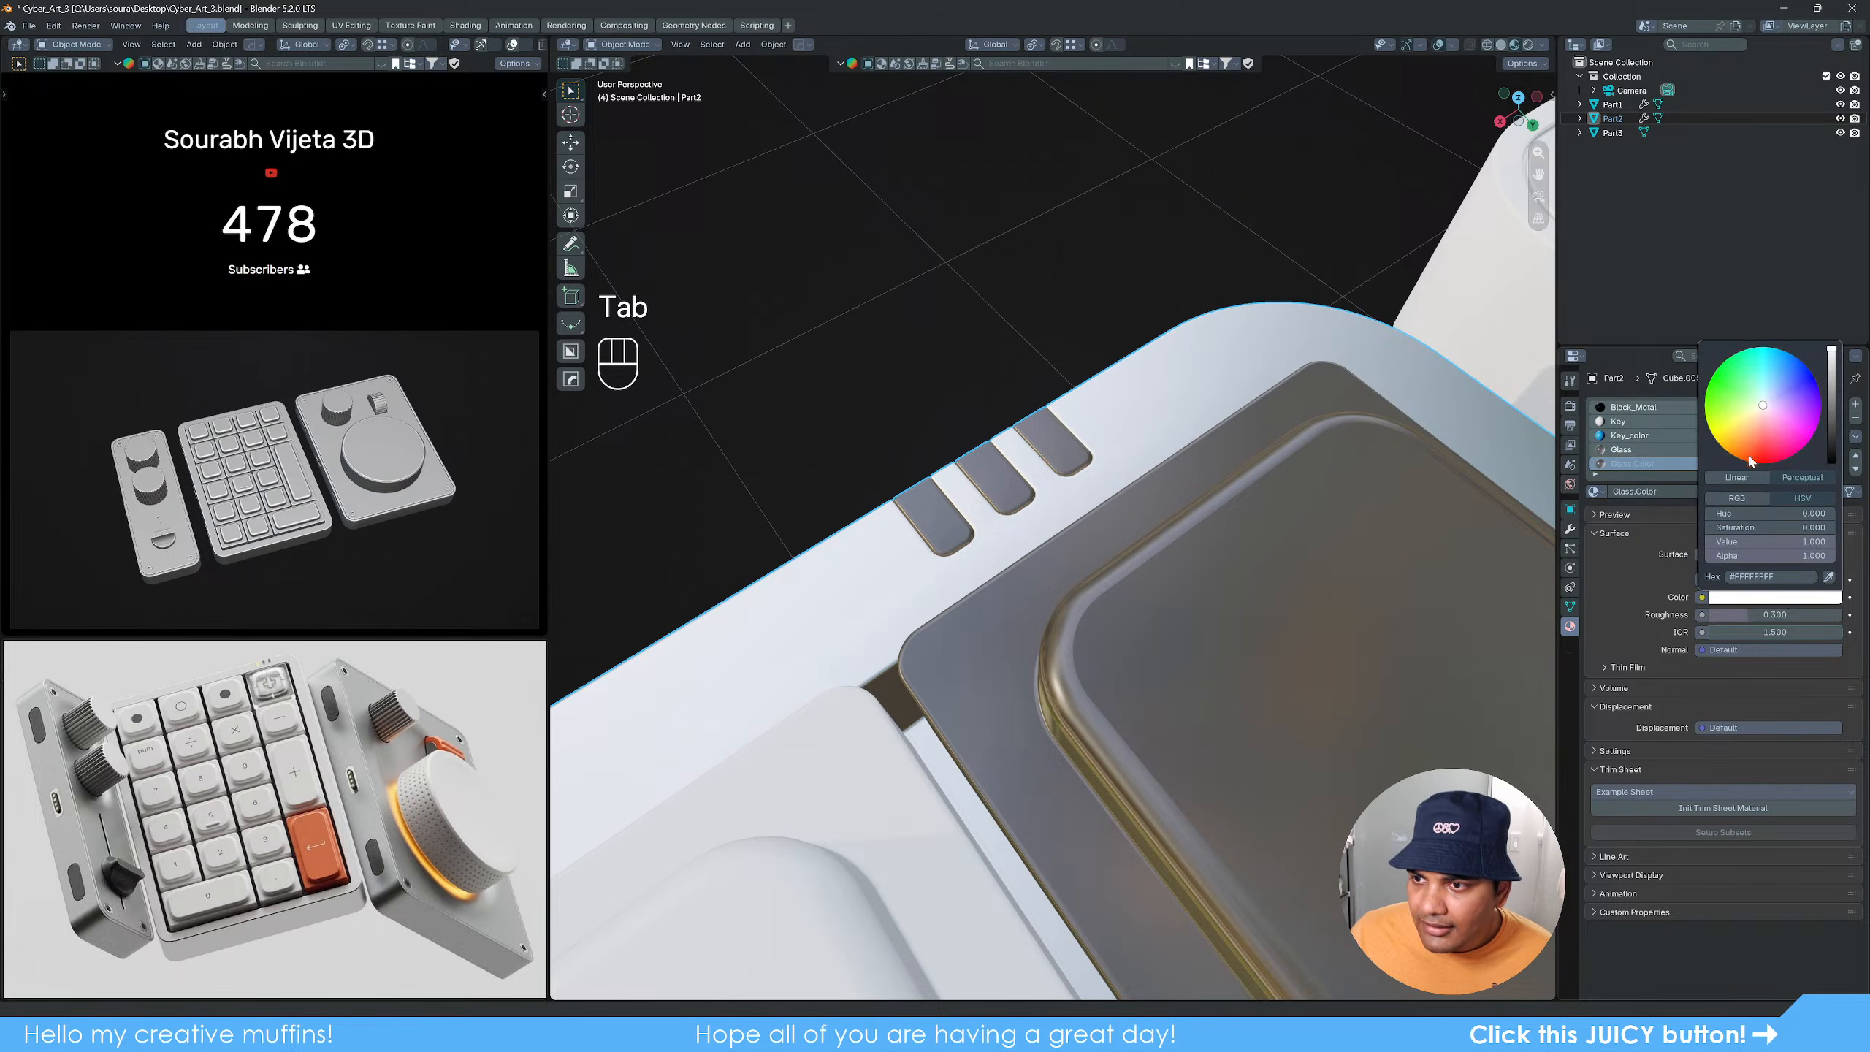
pyautogui.moveTo(1761, 410); pyautogui.dragTo(1747, 443)
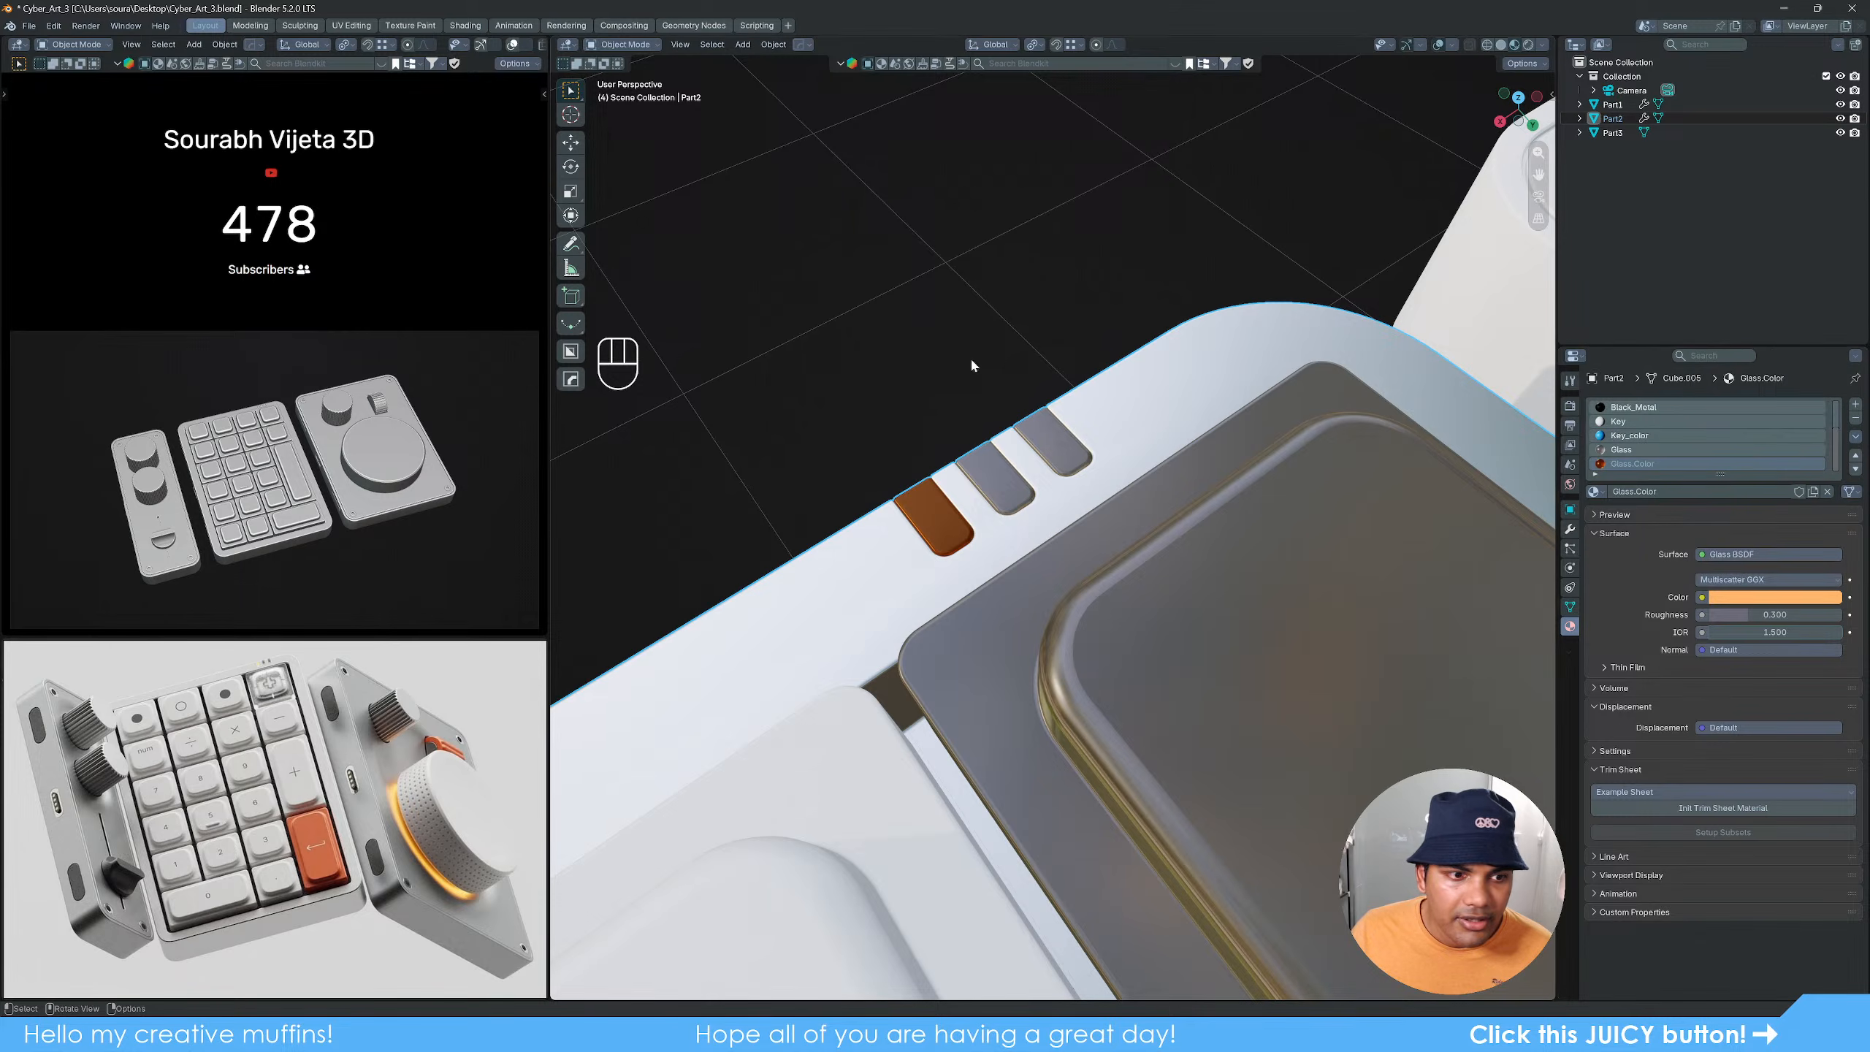
# Step: Add a Weighted Normal modifier with Keep Sharp to Part2 and save the file
pyautogui.moveTo(1212, 493); pyautogui.dragTo(1093, 676, button='middle')
pyautogui.click(1131, 707)
pyautogui.press('q')
pyautogui.keyDown('alt'); pyautogui.click(1133, 711); pyautogui.keyUp('alt')
pyautogui.scroll(-4, 1093, 676)
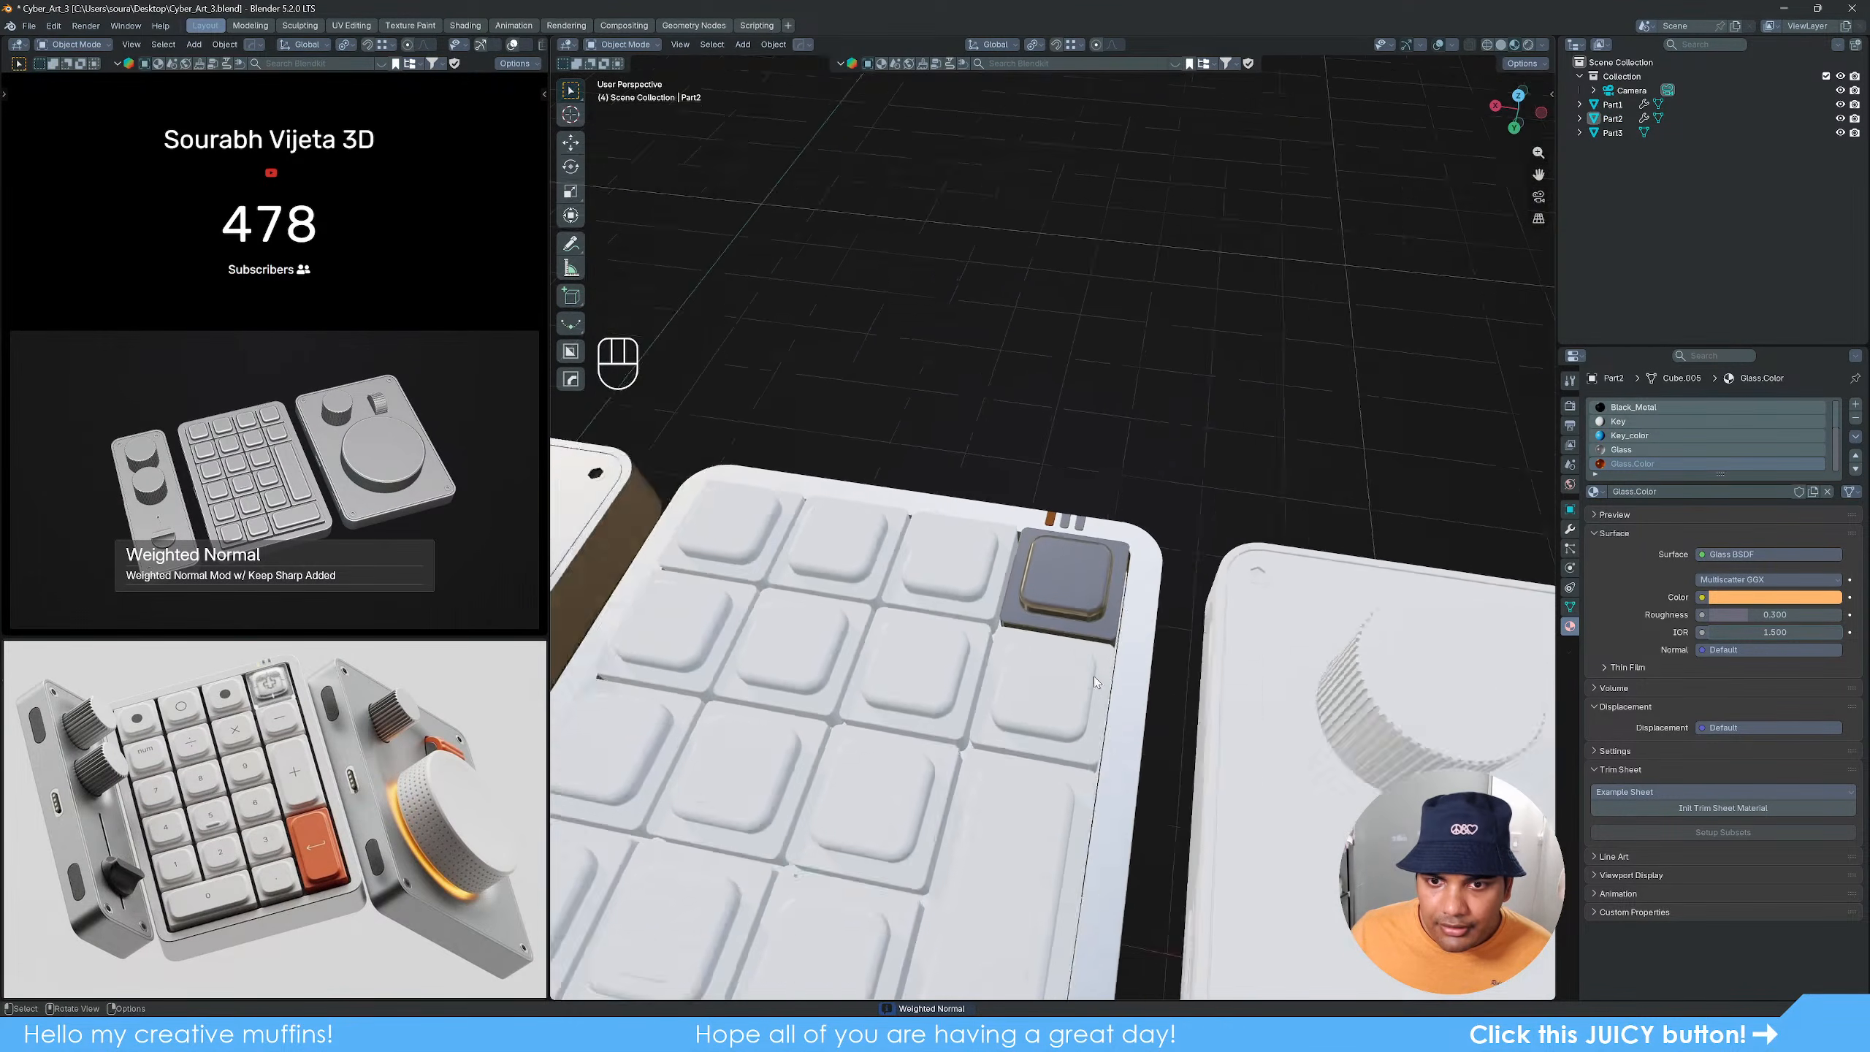
pyautogui.keyDown('shift'); pyautogui.moveTo(1193, 711); pyautogui.dragTo(1141, 551, button='middle'); pyautogui.keyUp('shift')
pyautogui.hotkey('ctrl', 's')
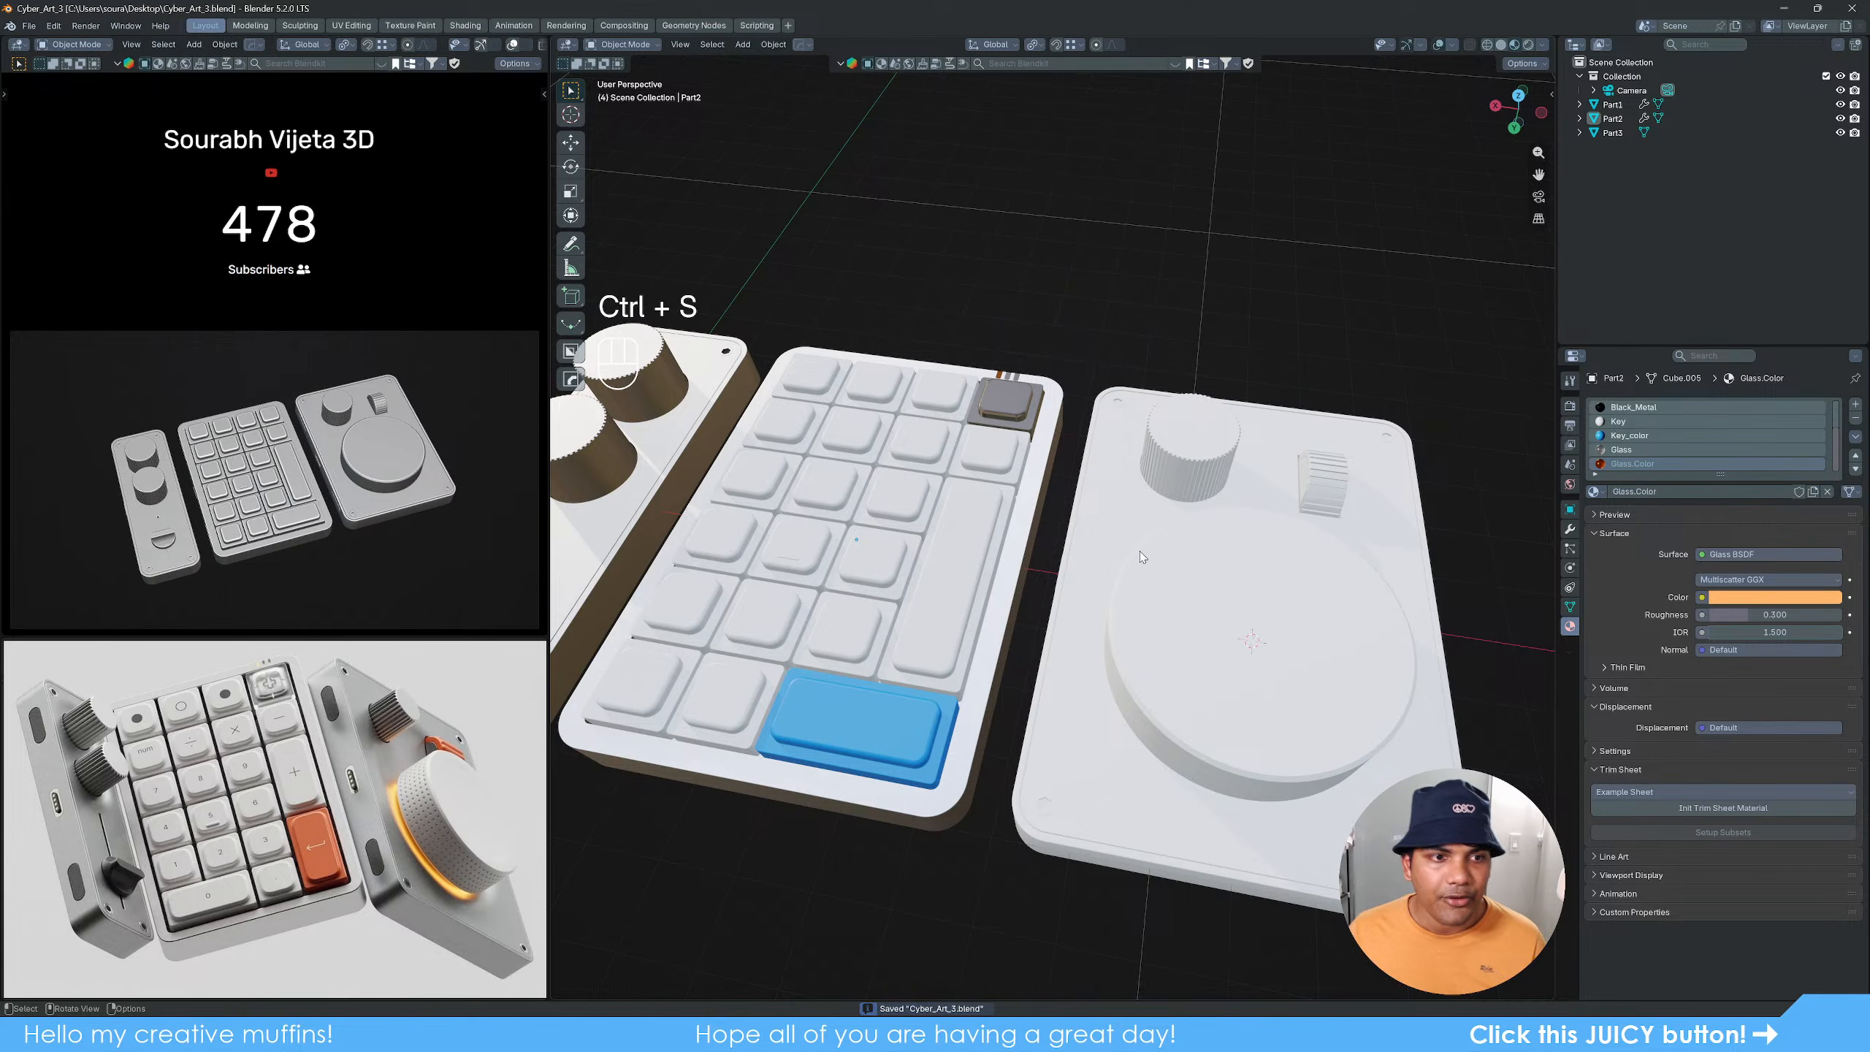
# Step: Give the dial unit Part3 the existing Metal material as its base material
pyautogui.moveTo(1107, 646); pyautogui.dragTo(1165, 586, button='middle')
pyautogui.scroll(6, 1165, 587)
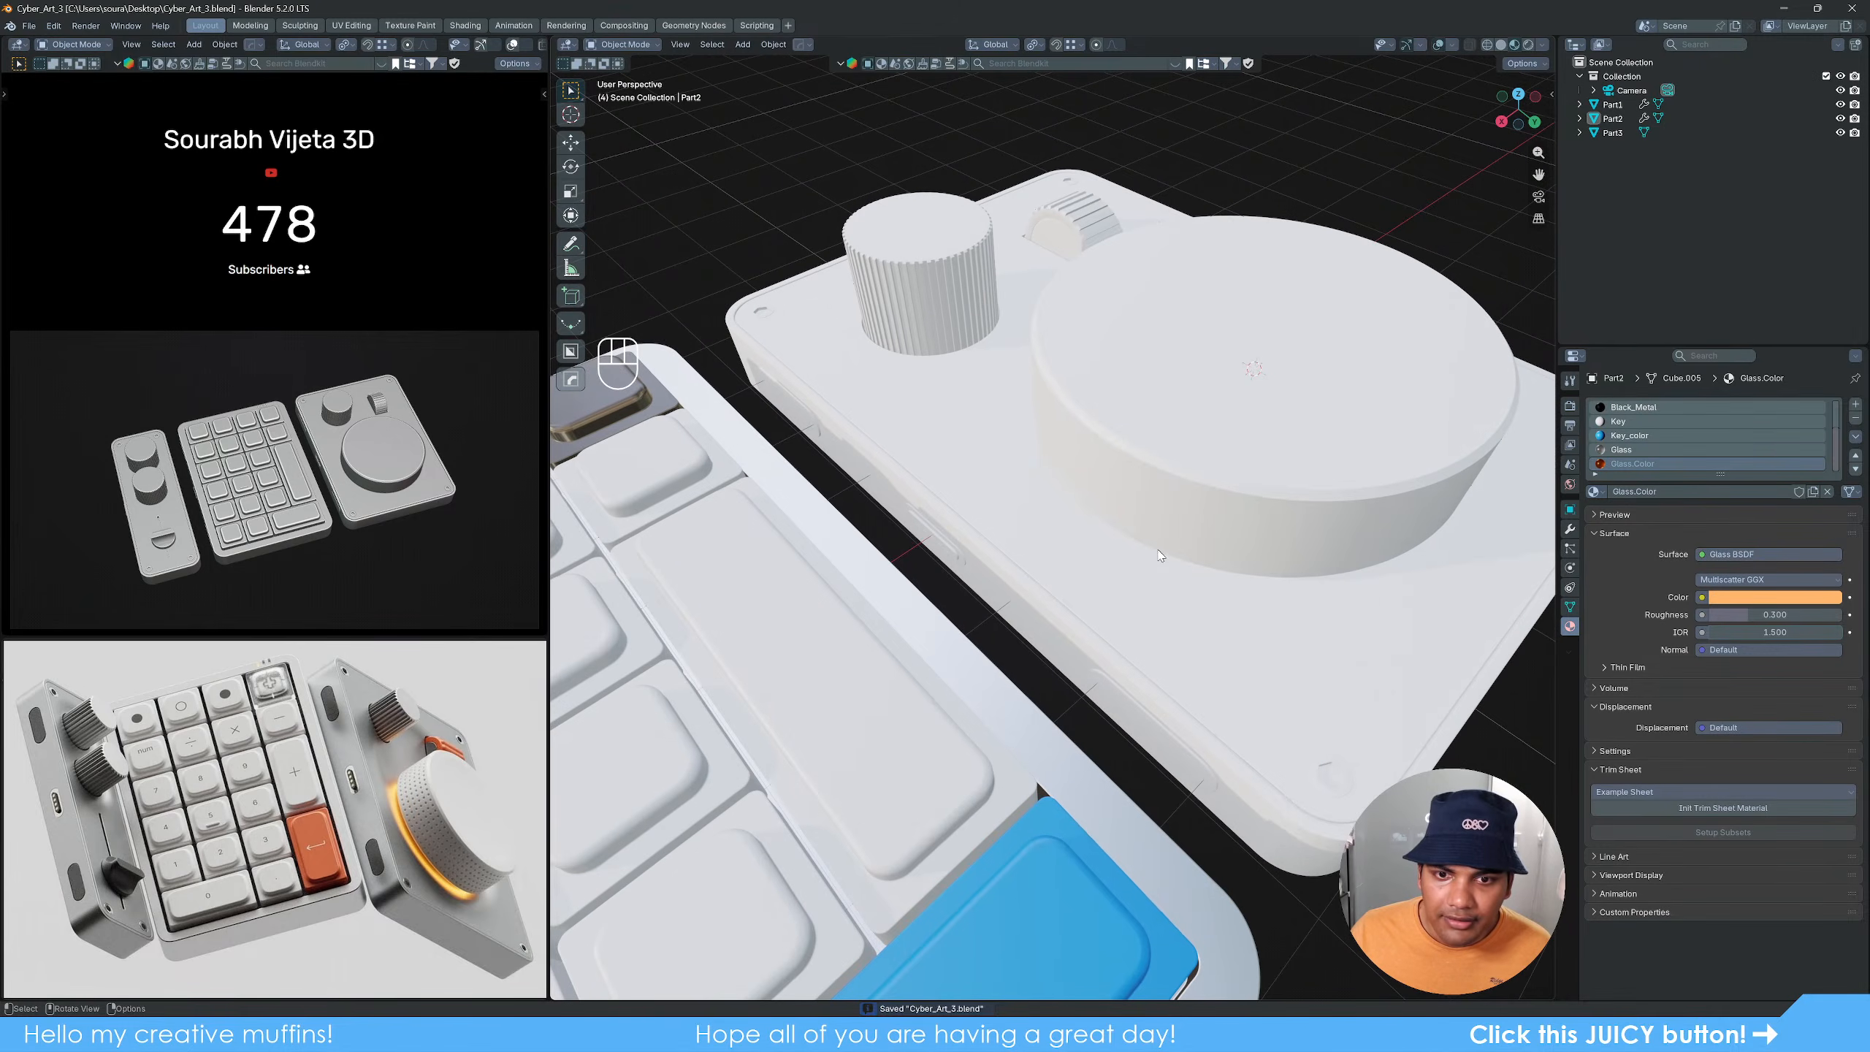
pyautogui.click(1088, 590)
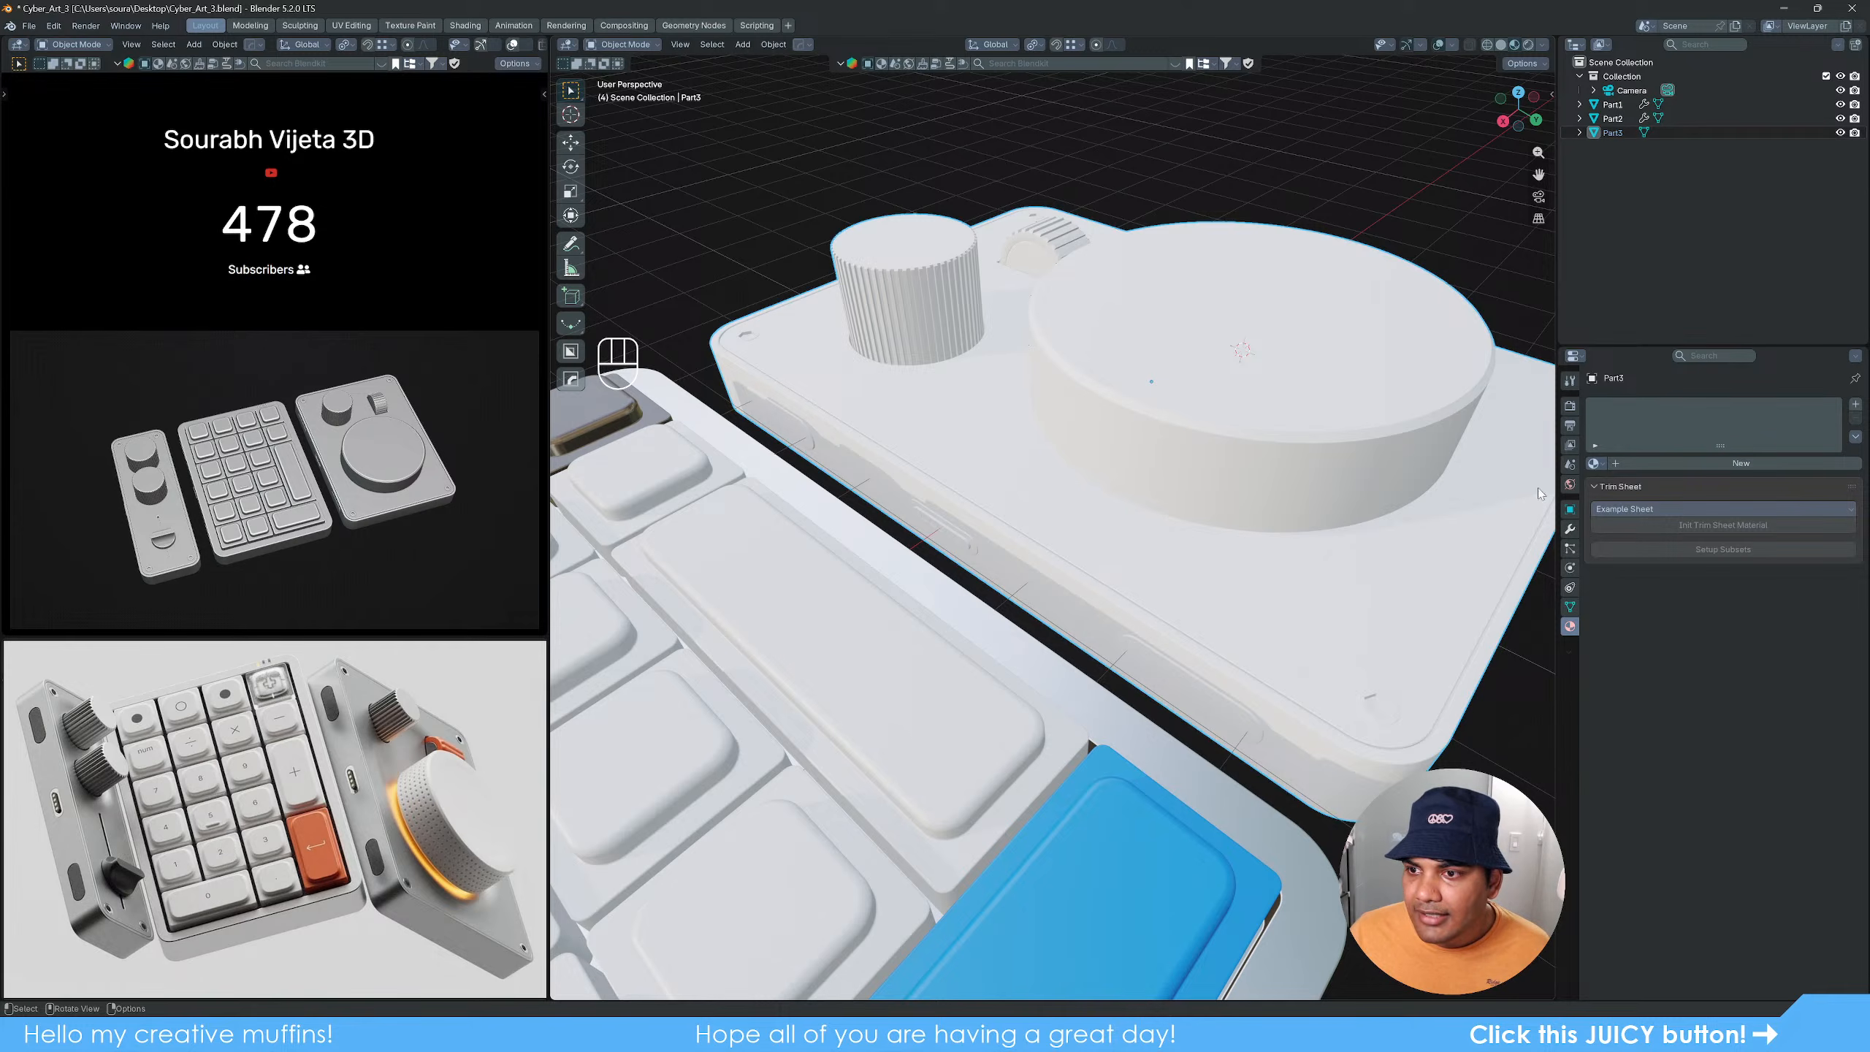
pyautogui.click(1595, 464)
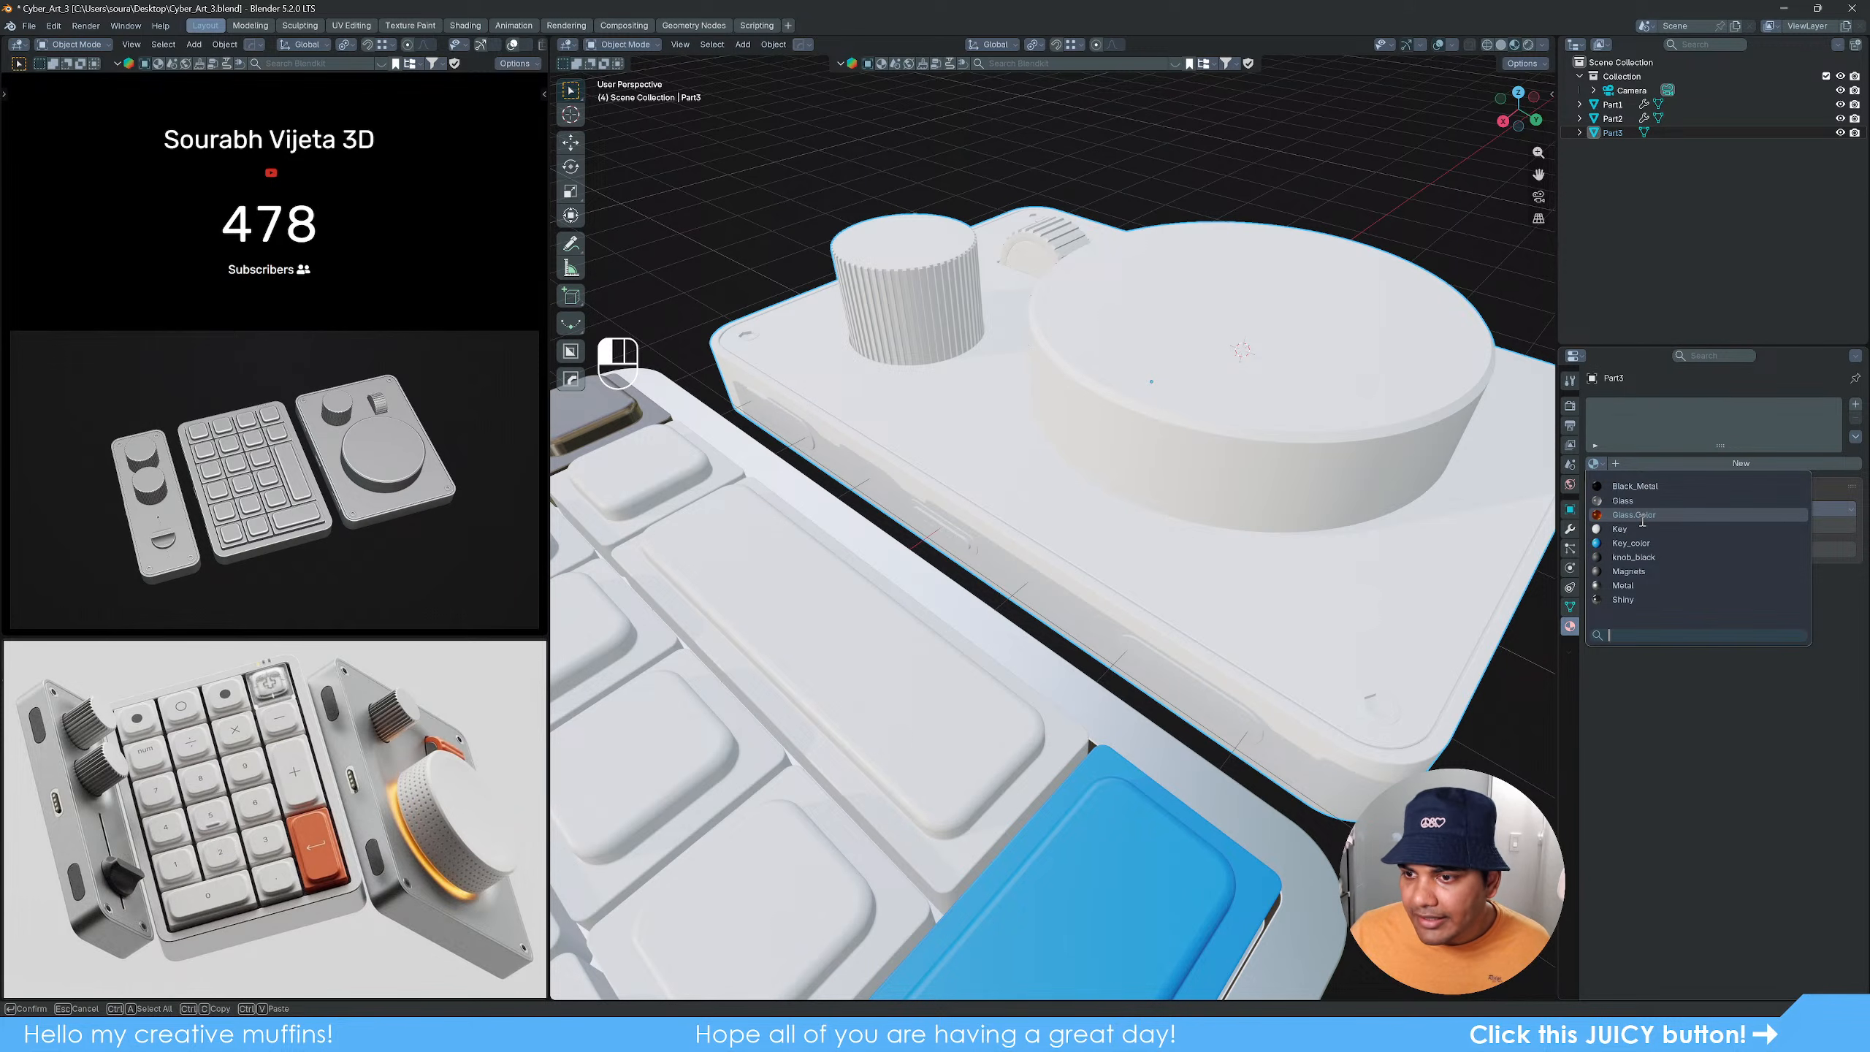
pyautogui.click(1657, 587)
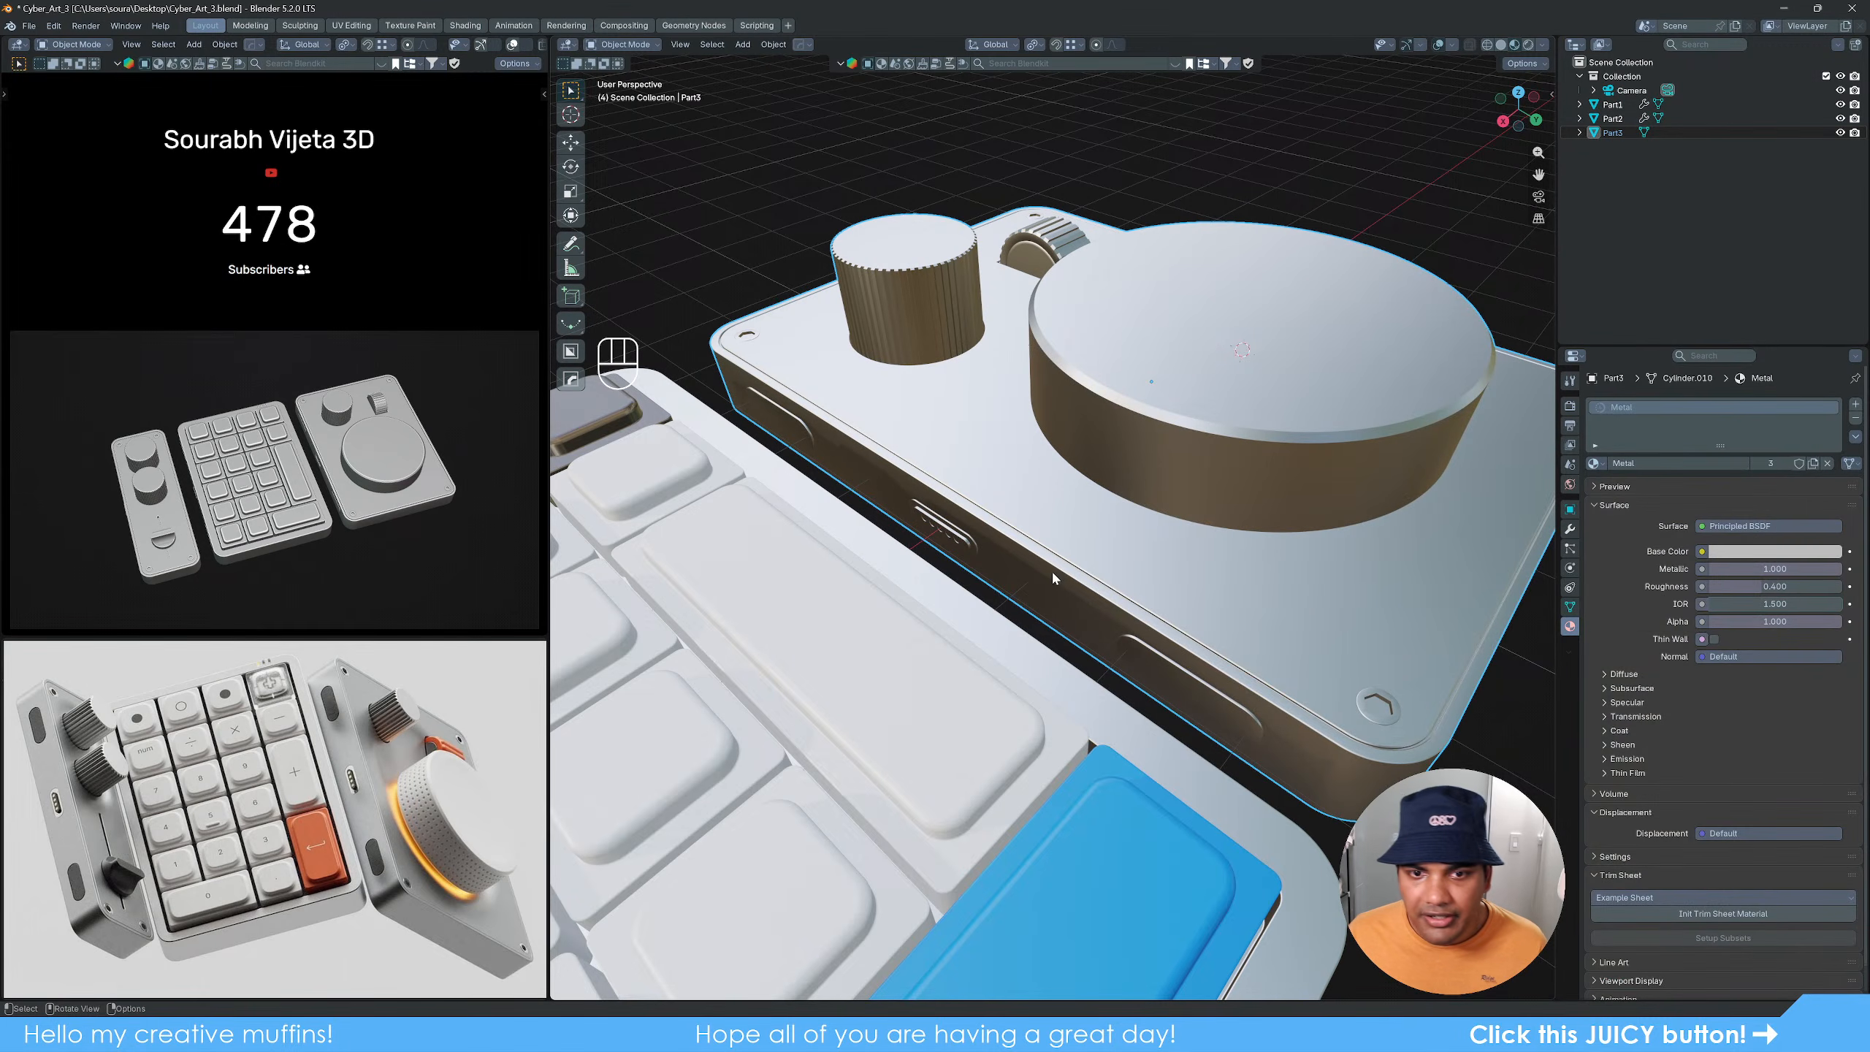
# Step: Add a Magnets material slot to Part3 and assign it to the two long oval insets on the side facing the keypad
pyautogui.moveTo(1053, 572); pyautogui.dragTo(1024, 547, button='middle')
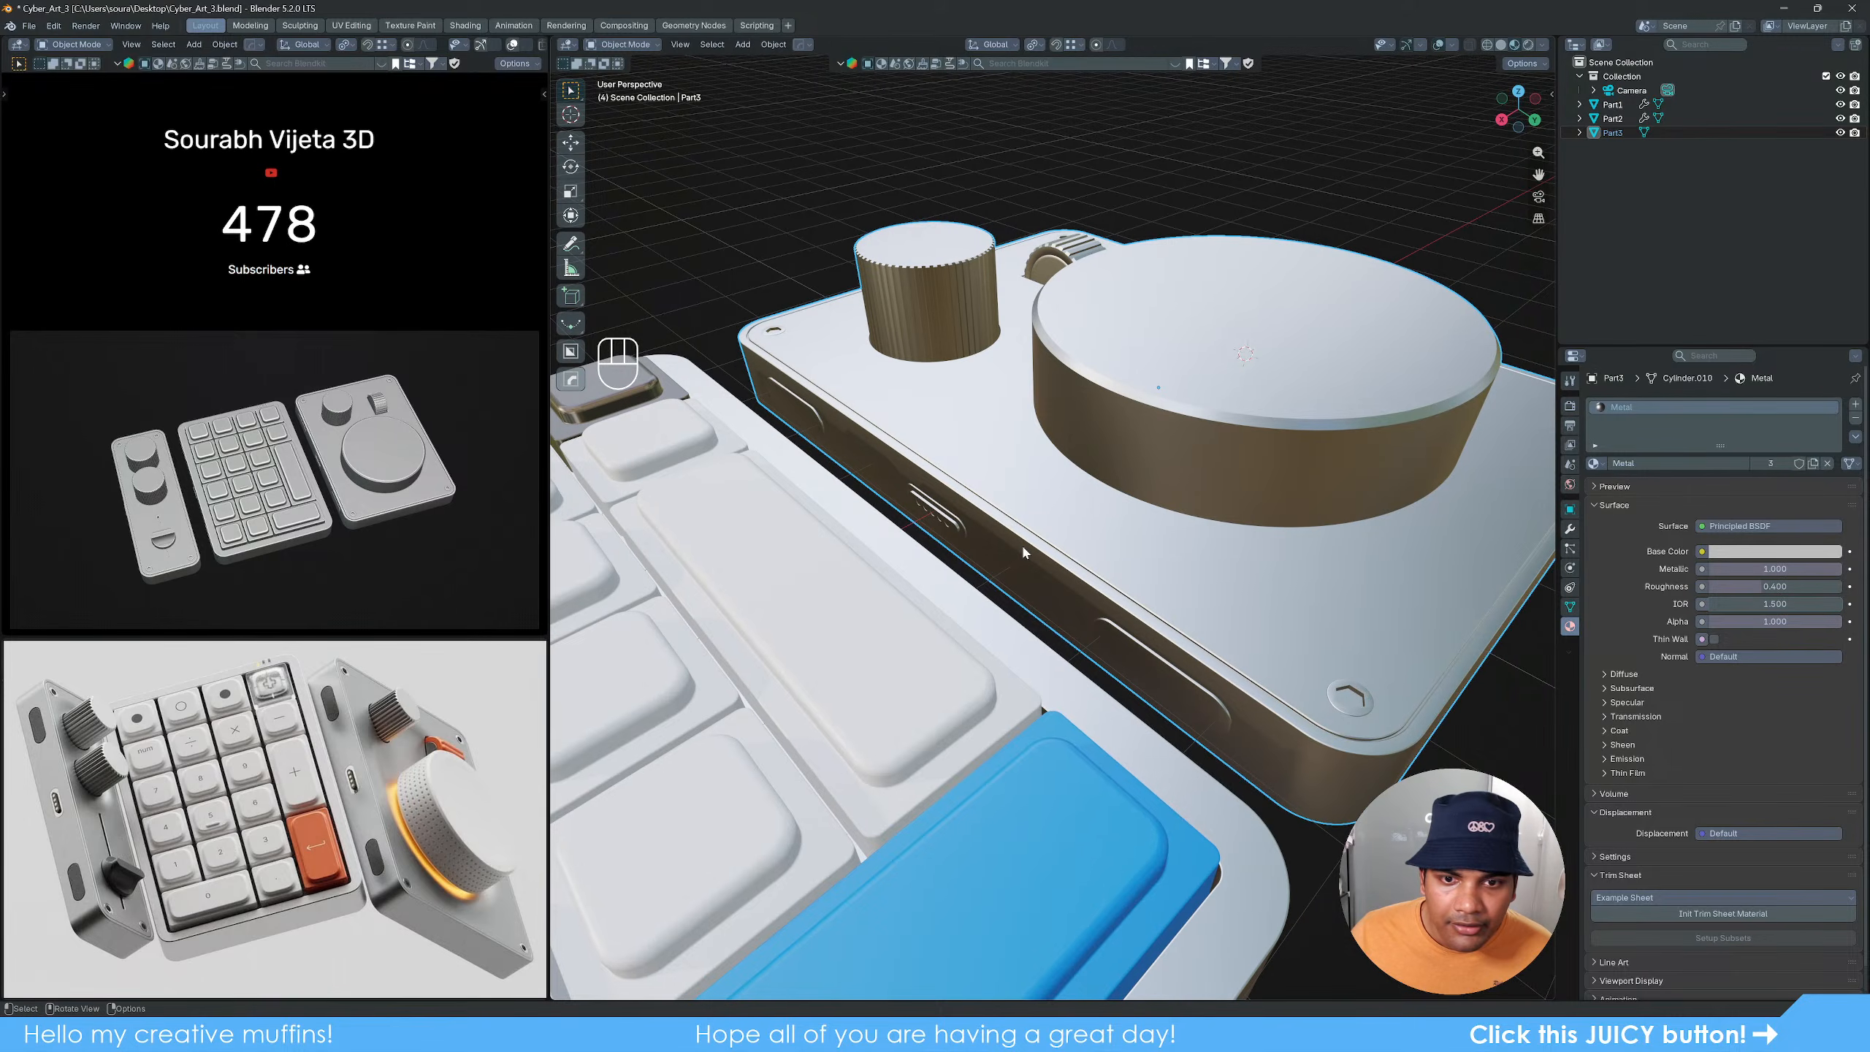
pyautogui.press('Tab')
pyautogui.keyDown('shift'); pyautogui.click(1125, 642); pyautogui.keyUp('shift')
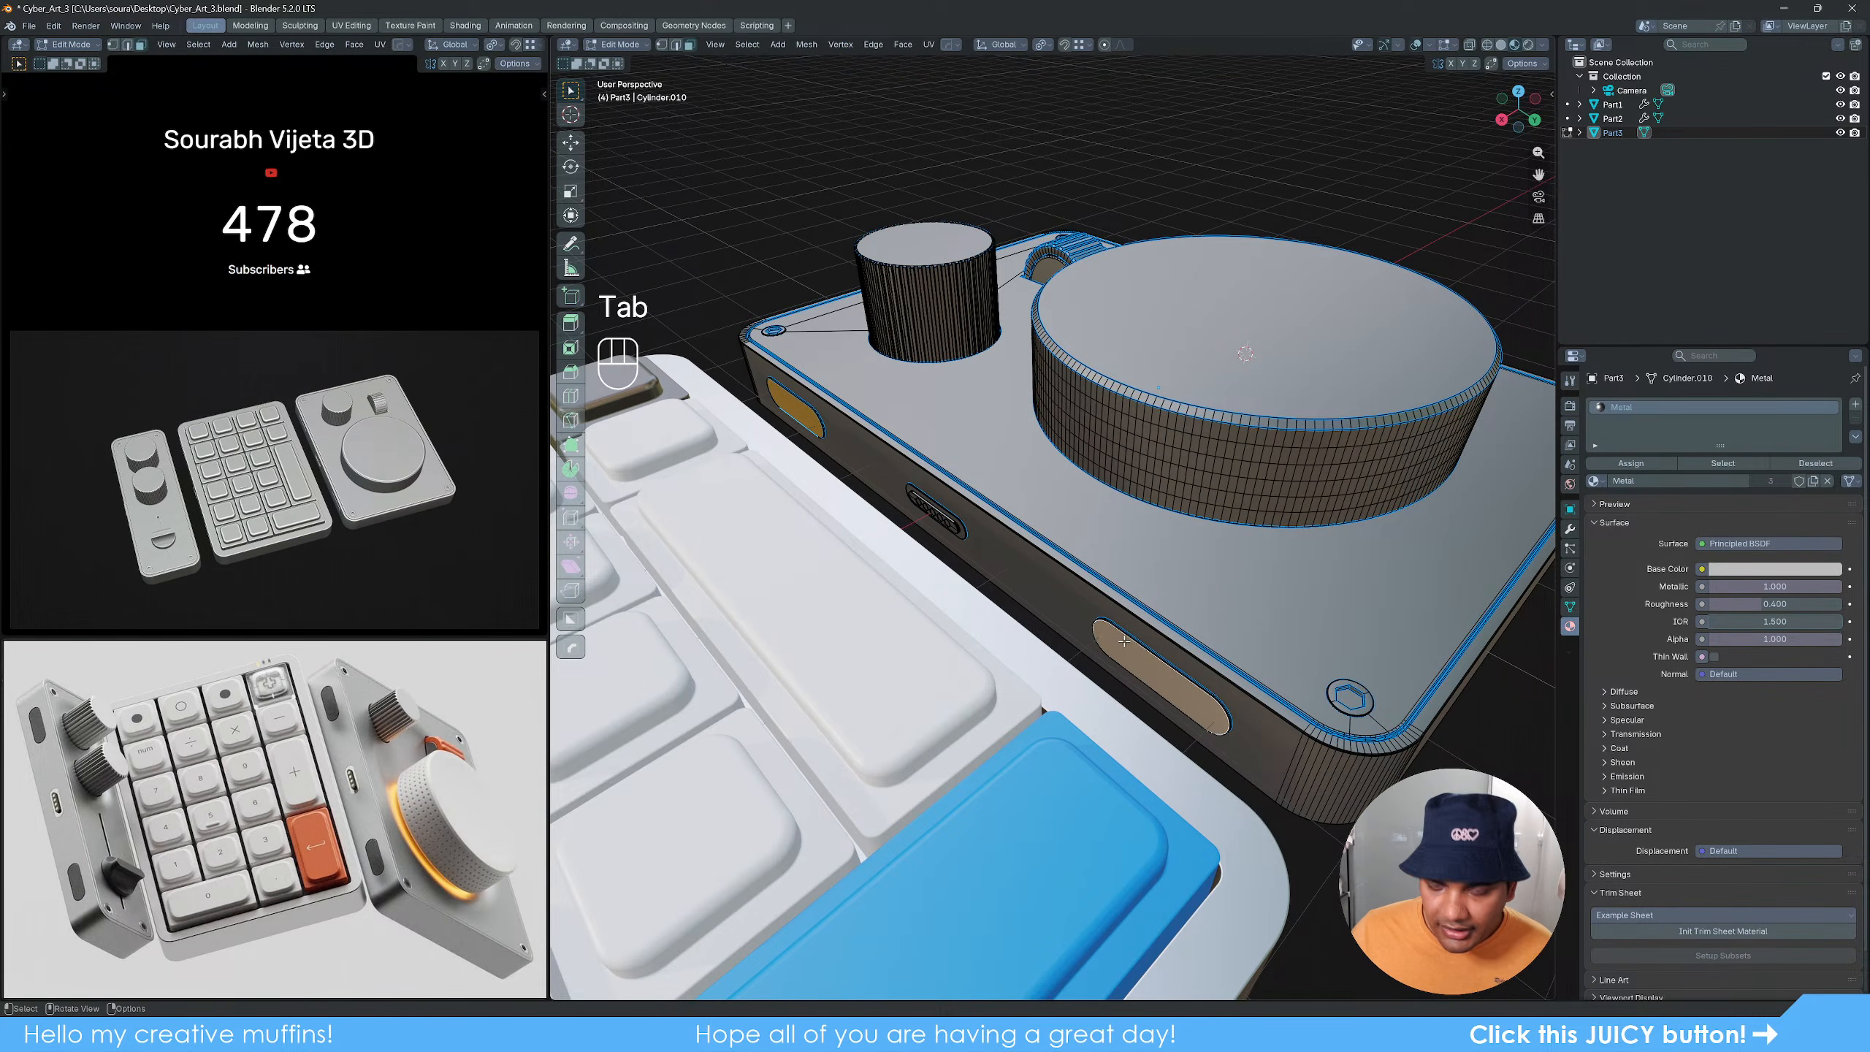
pyautogui.hotkey('ctrl', 'l')
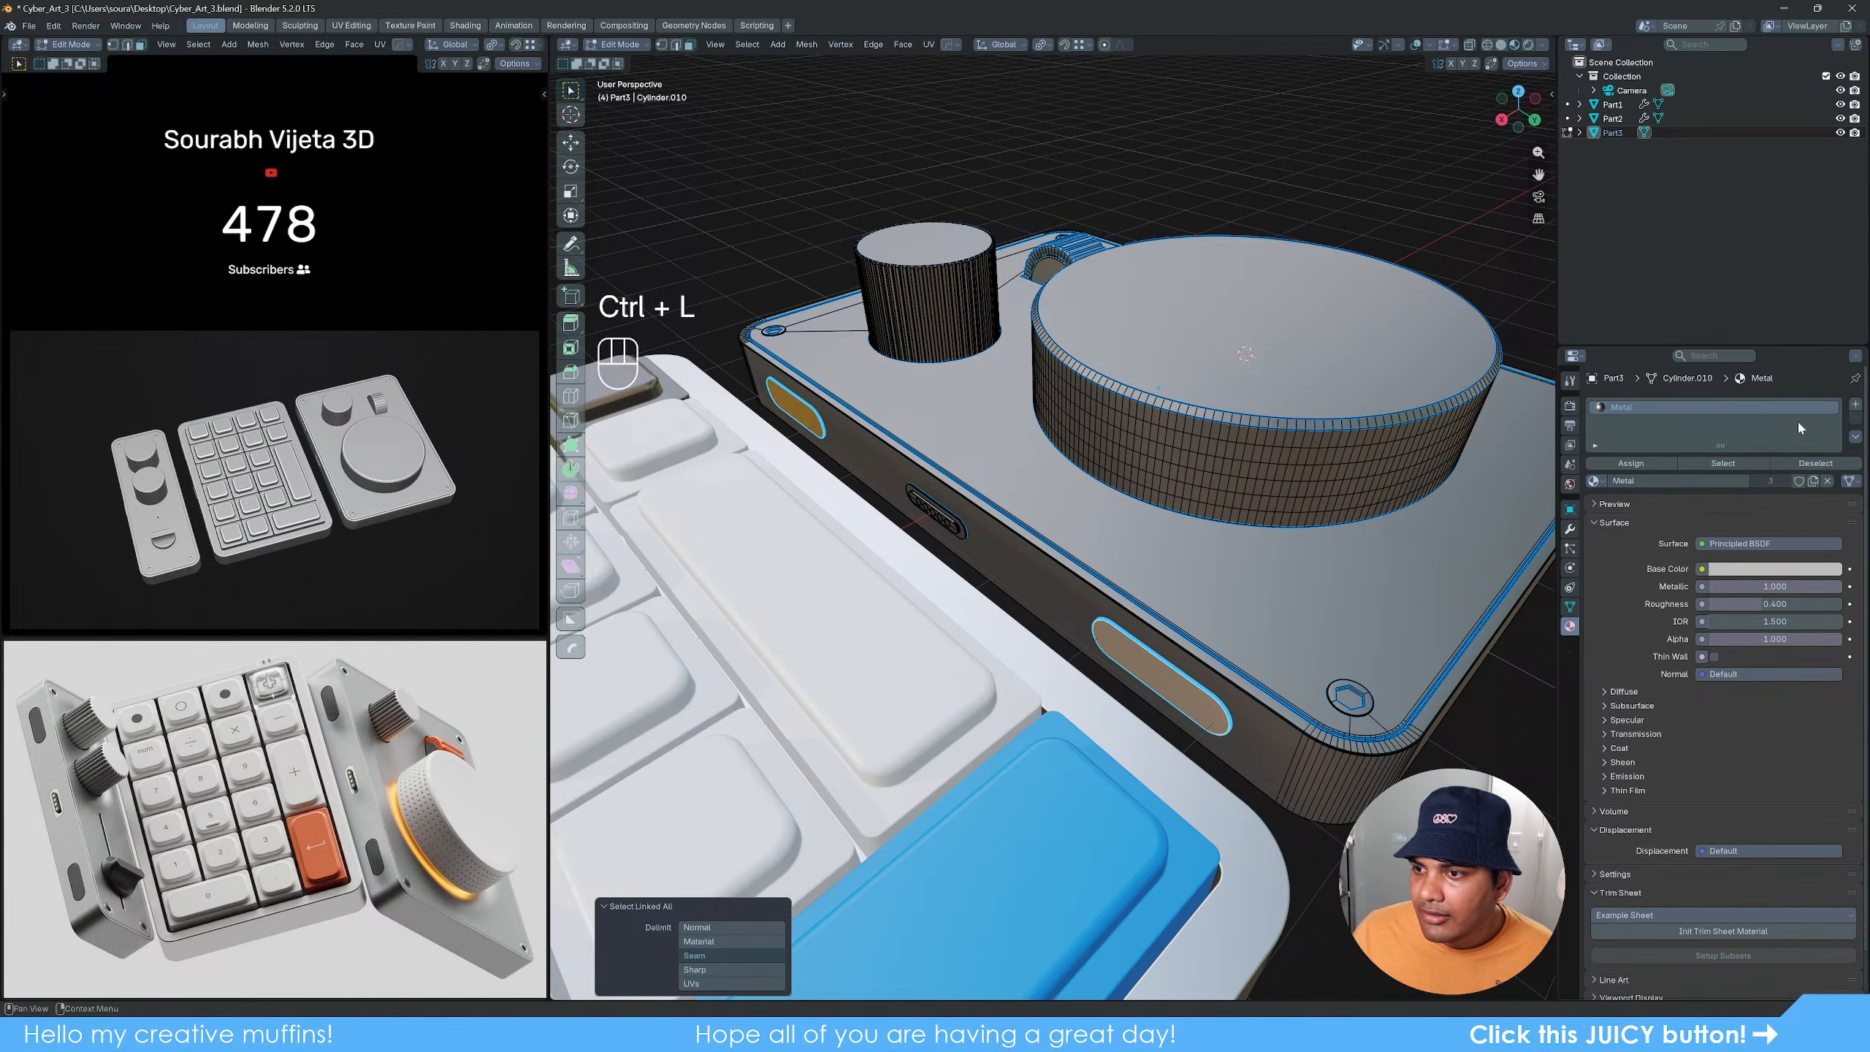
pyautogui.click(1855, 404)
pyautogui.click(1597, 505)
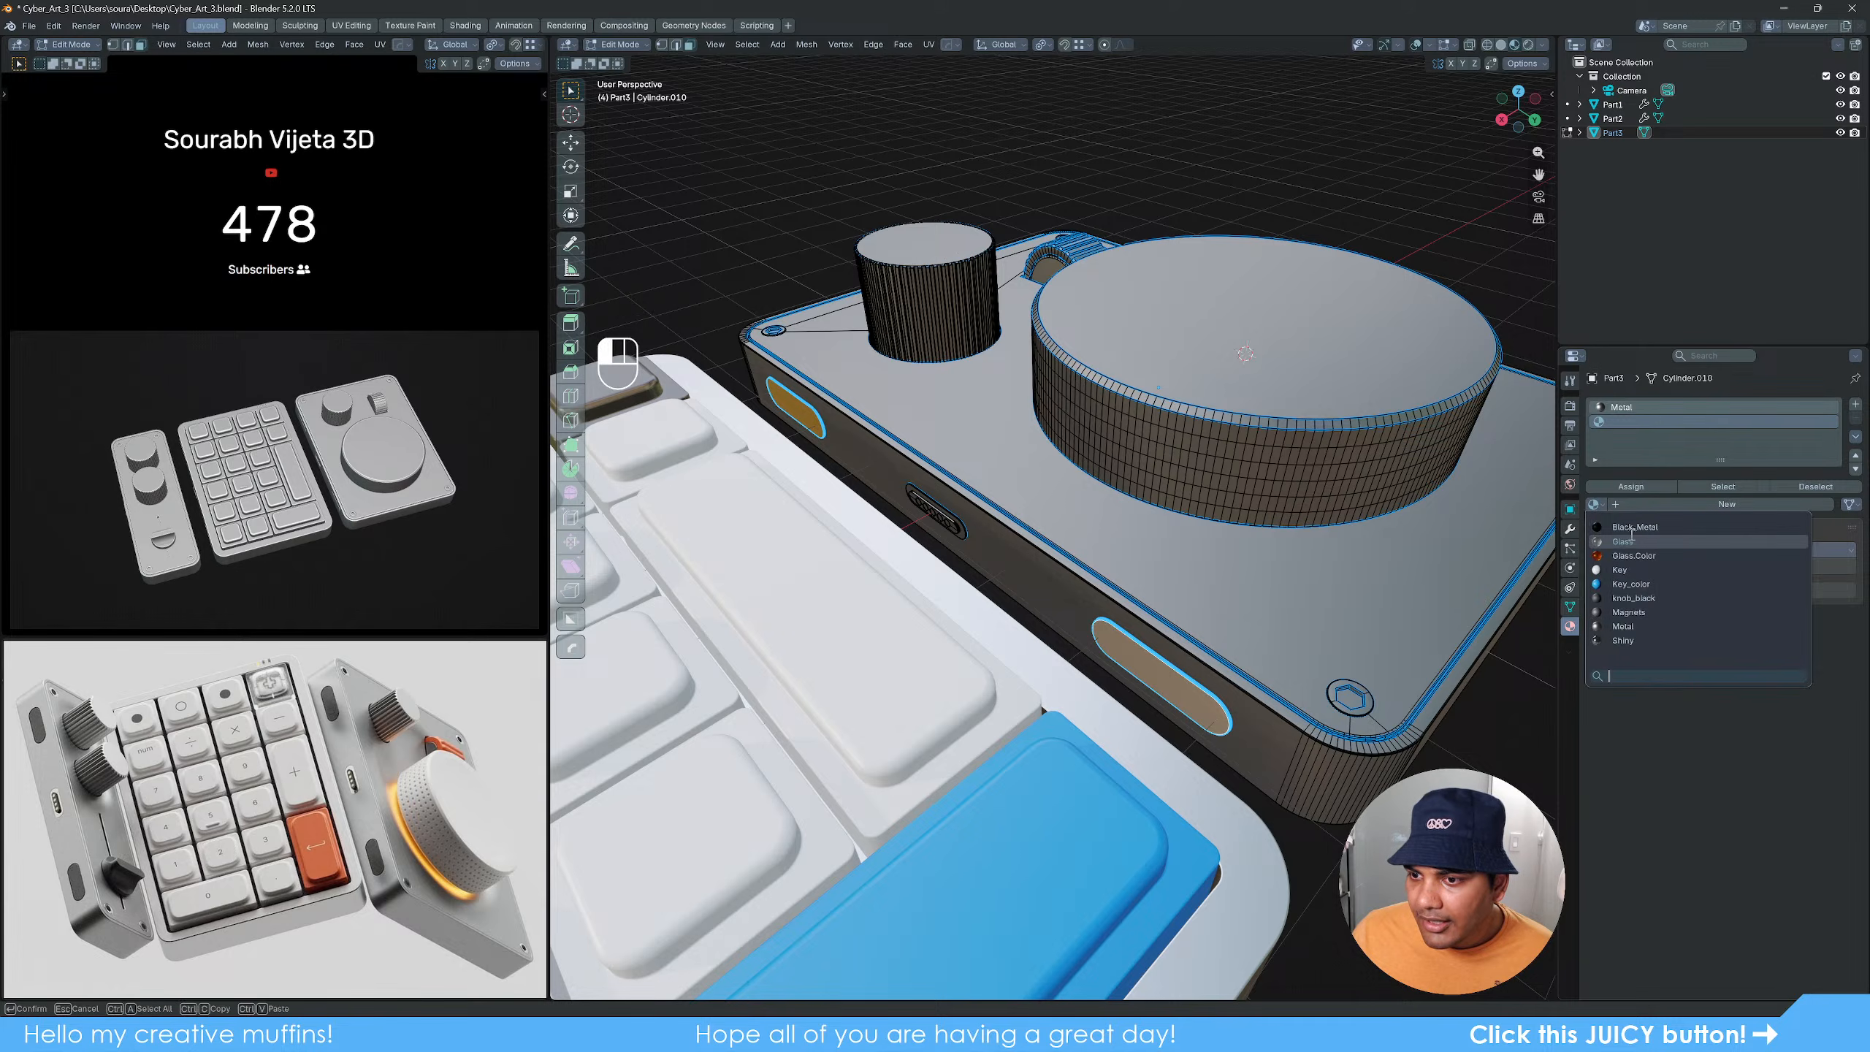
pyautogui.click(1641, 600)
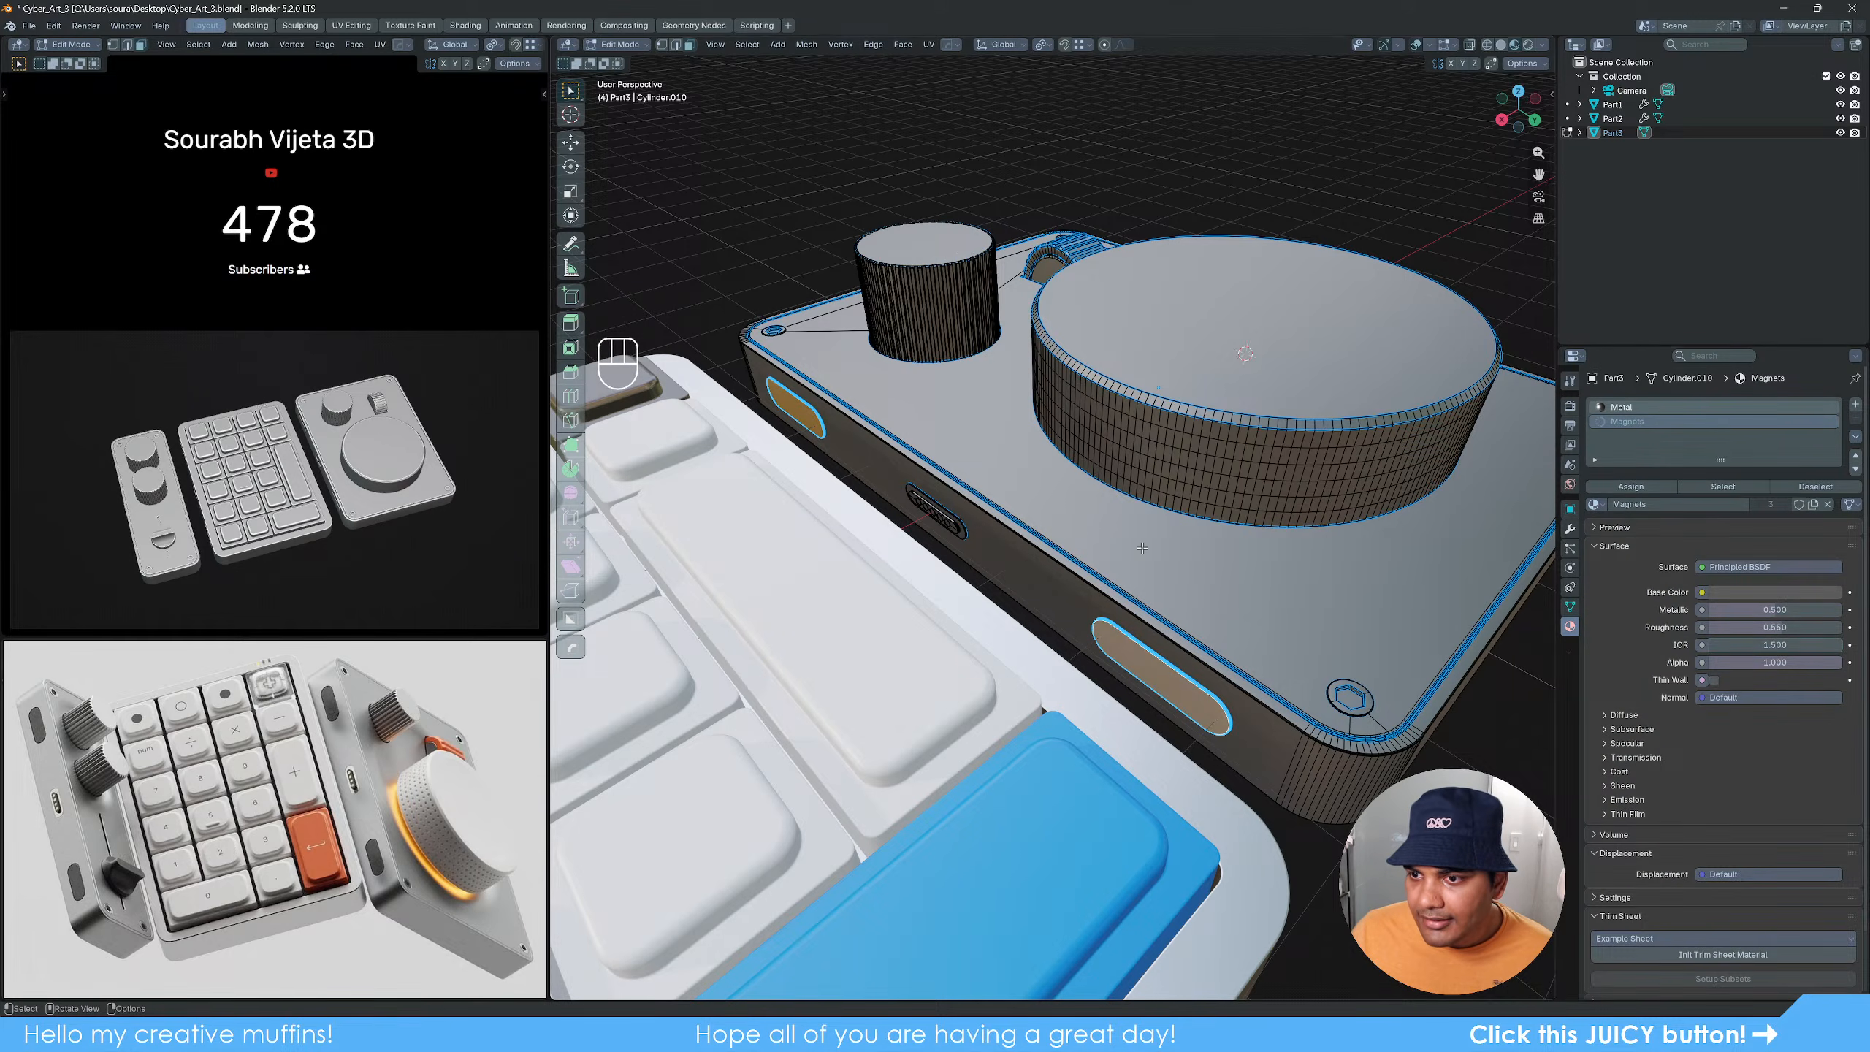
pyautogui.press('Tab')
# Step: Add a Shiny material slot to Part3 and assign it to the outer ring of the connector between the two magnets
pyautogui.scroll(-6, 1142, 548)
pyautogui.moveTo(1142, 548)
pyautogui.mouseDown(button='middle')
pyautogui.moveTo(1106, 599)
pyautogui.moveTo(1172, 569)
pyautogui.mouseUp(button='middle')
pyautogui.scroll(6, 1172, 569)
pyautogui.scroll(5, 1012, 567)
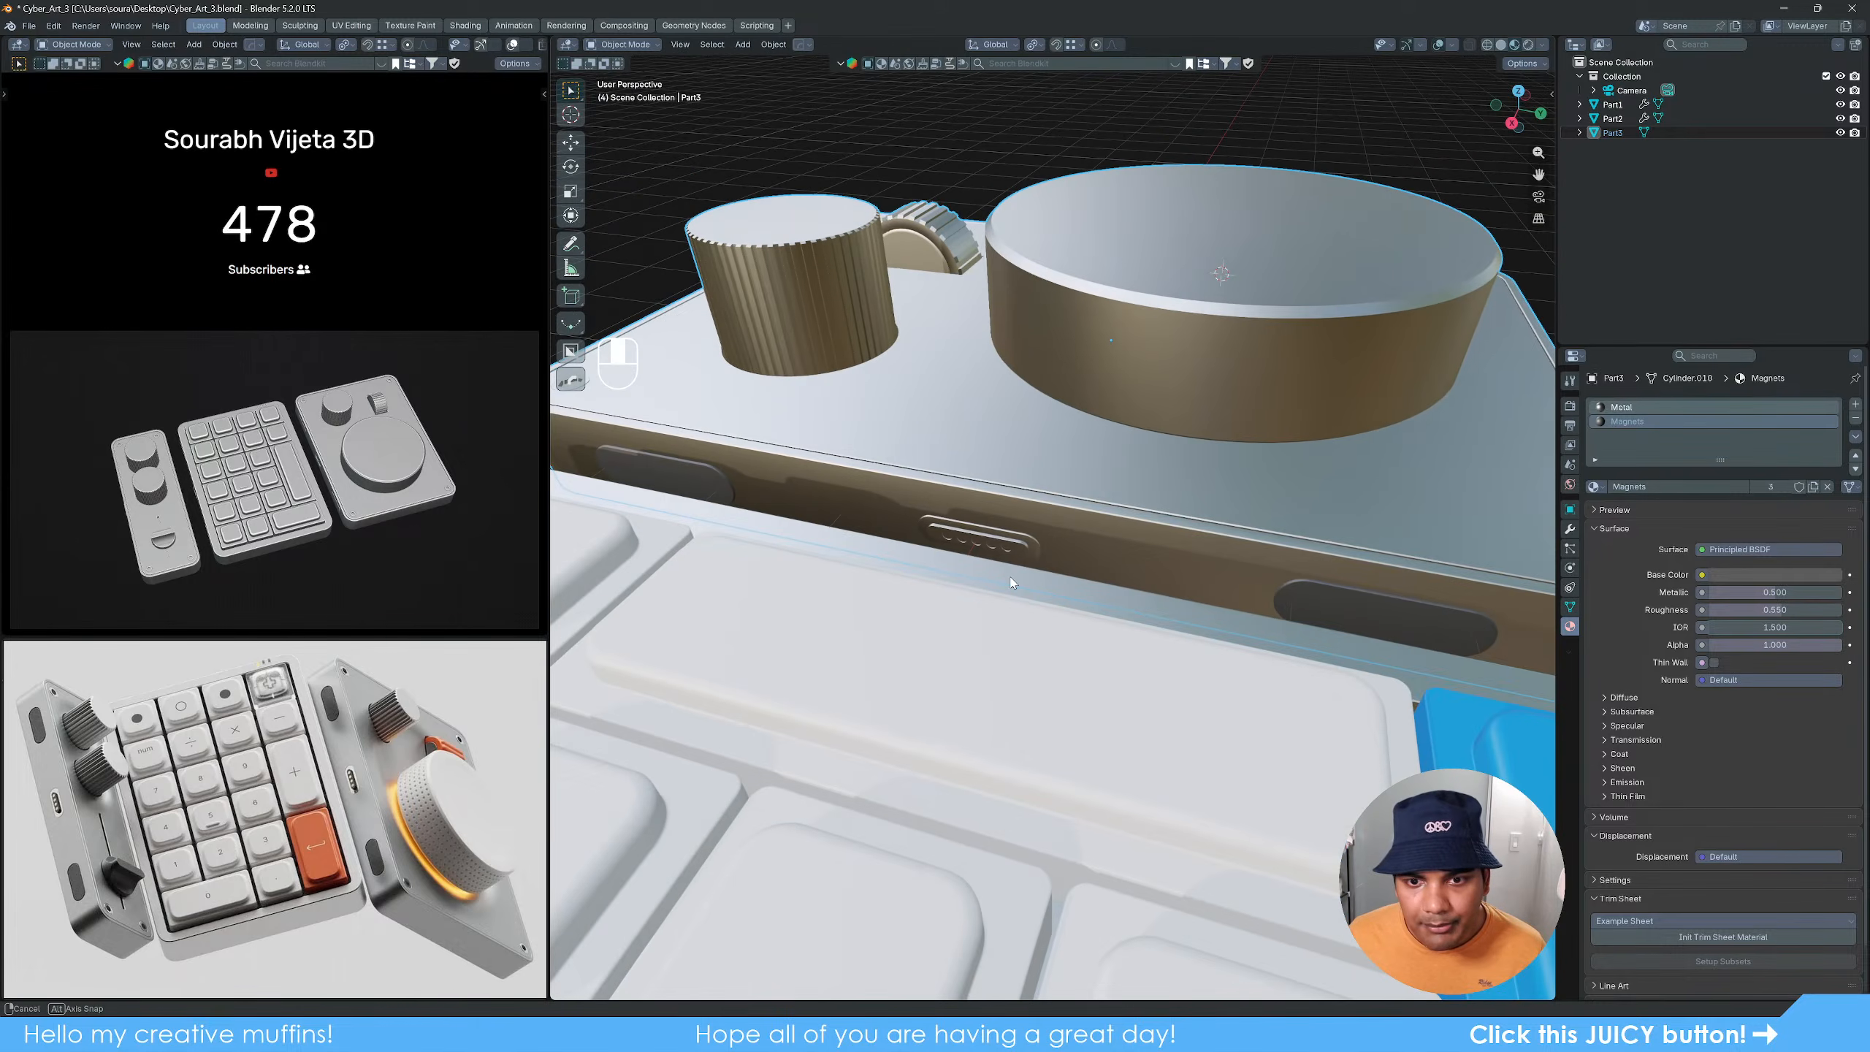
pyautogui.press('Tab')
pyautogui.click(1010, 558)
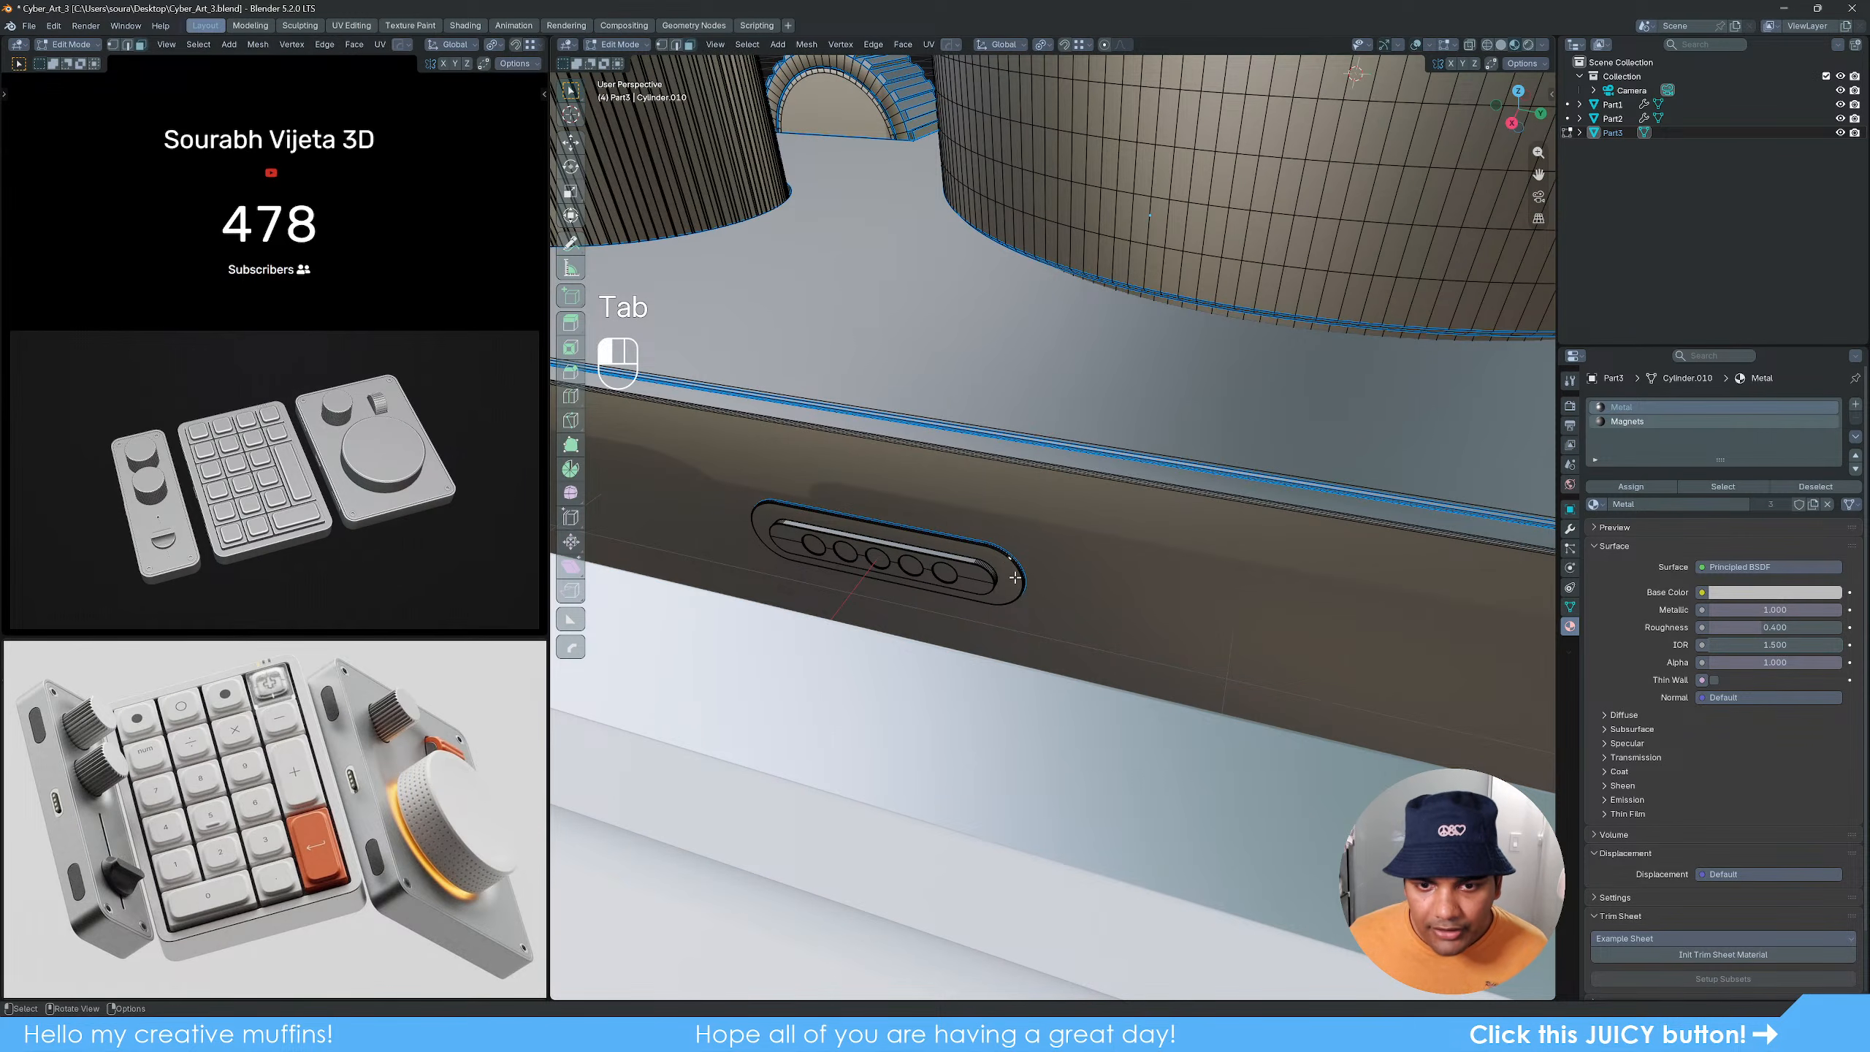
pyautogui.hotkey('ctrl', 'l')
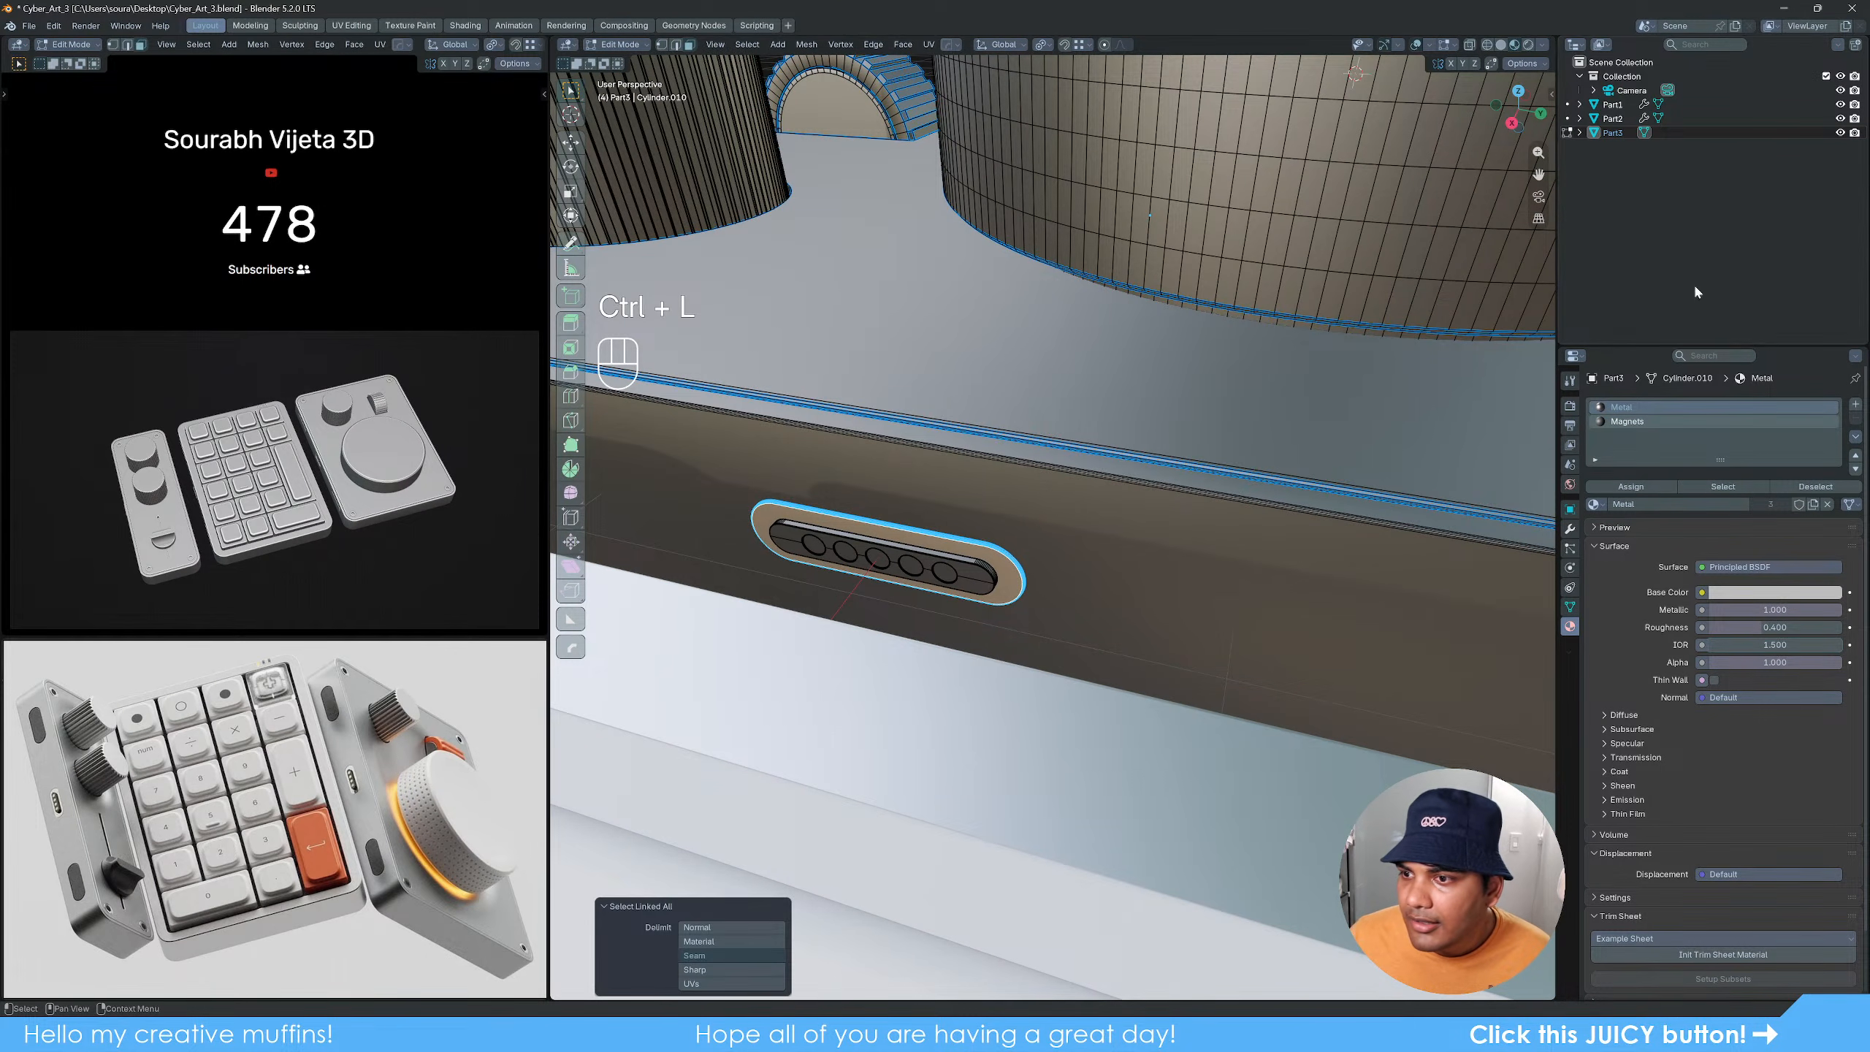
pyautogui.click(1856, 405)
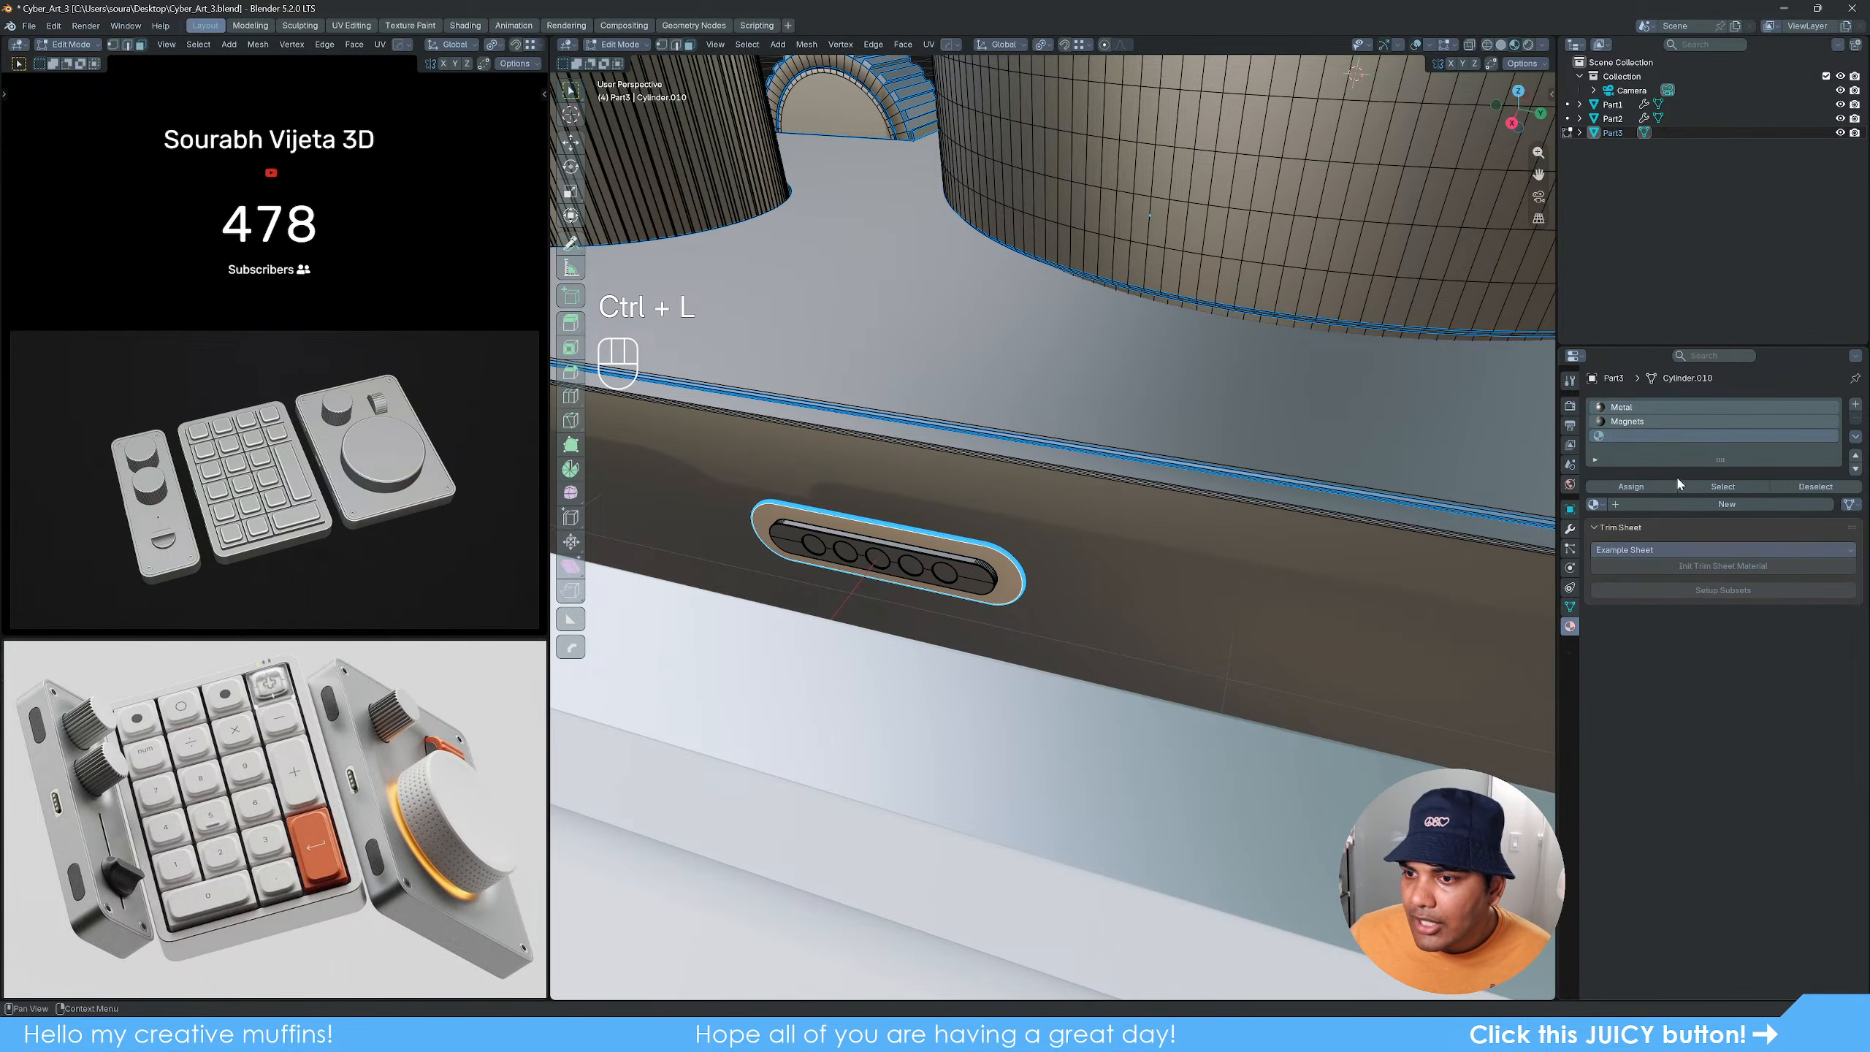
pyautogui.click(1602, 507)
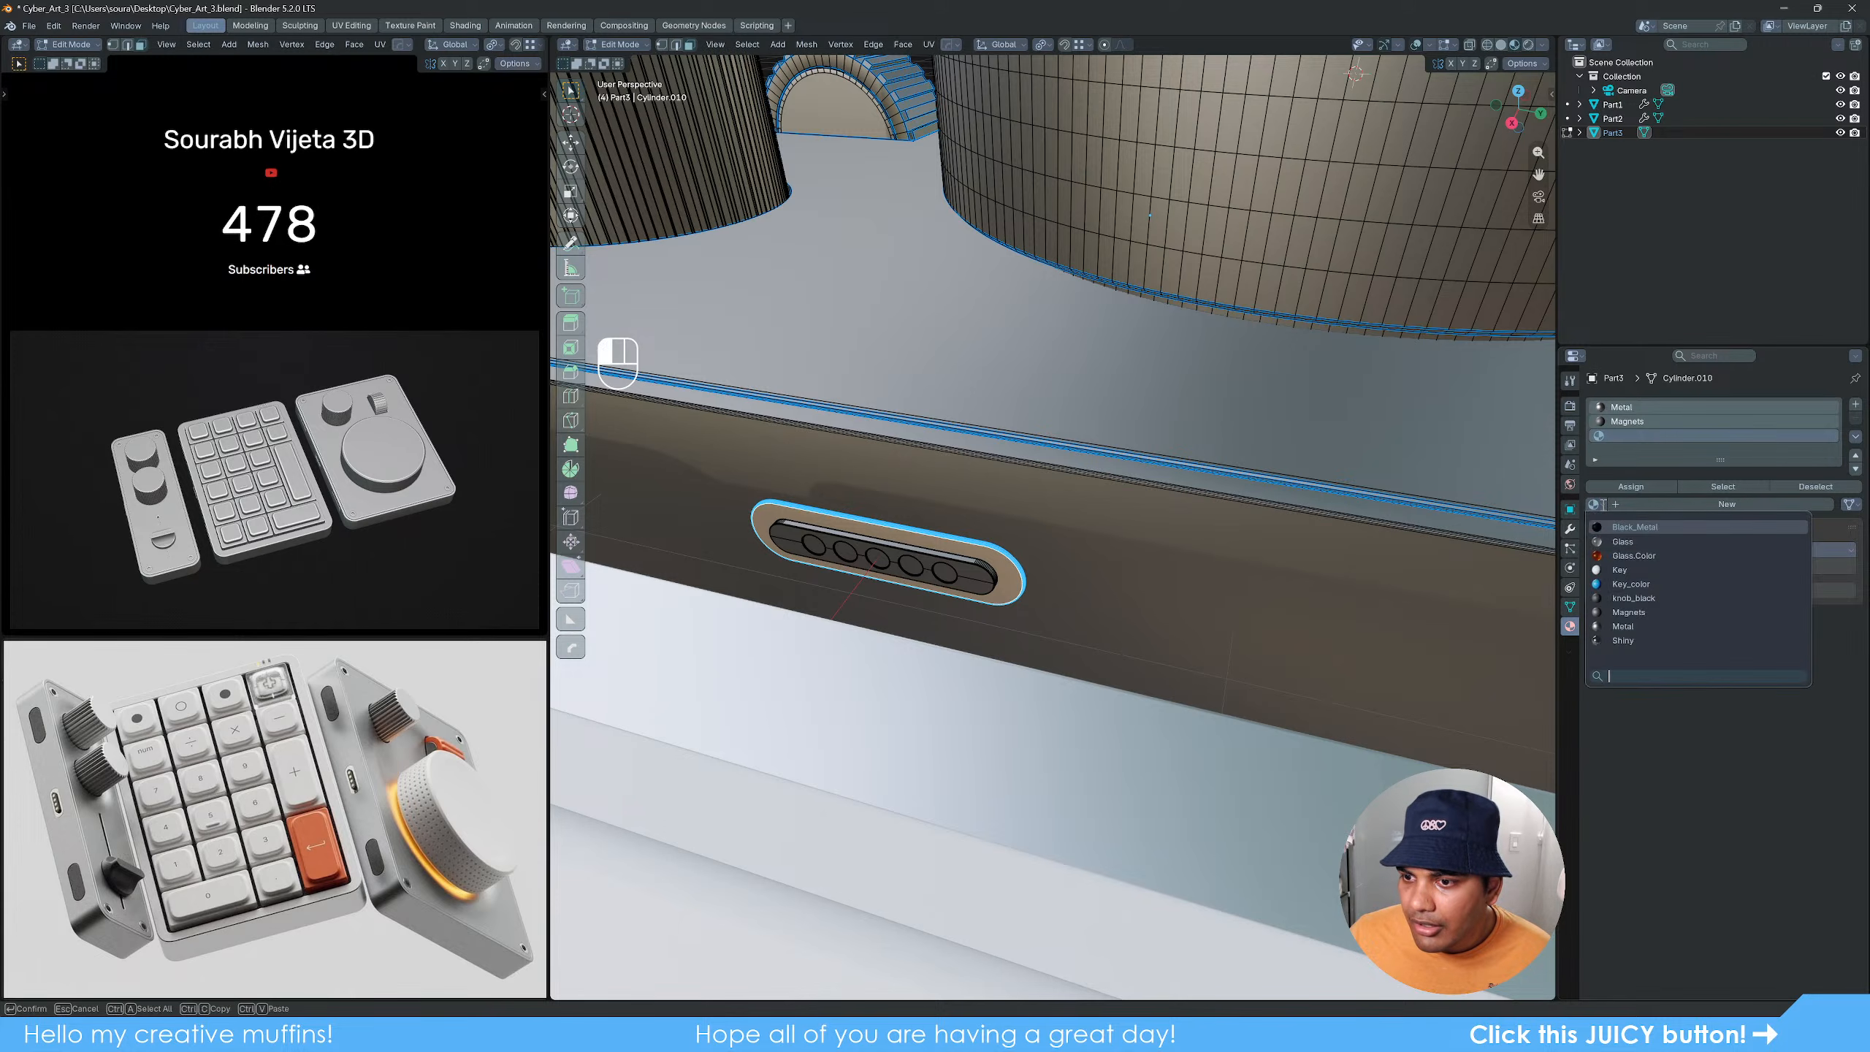
pyautogui.click(1650, 640)
pyautogui.click(1628, 488)
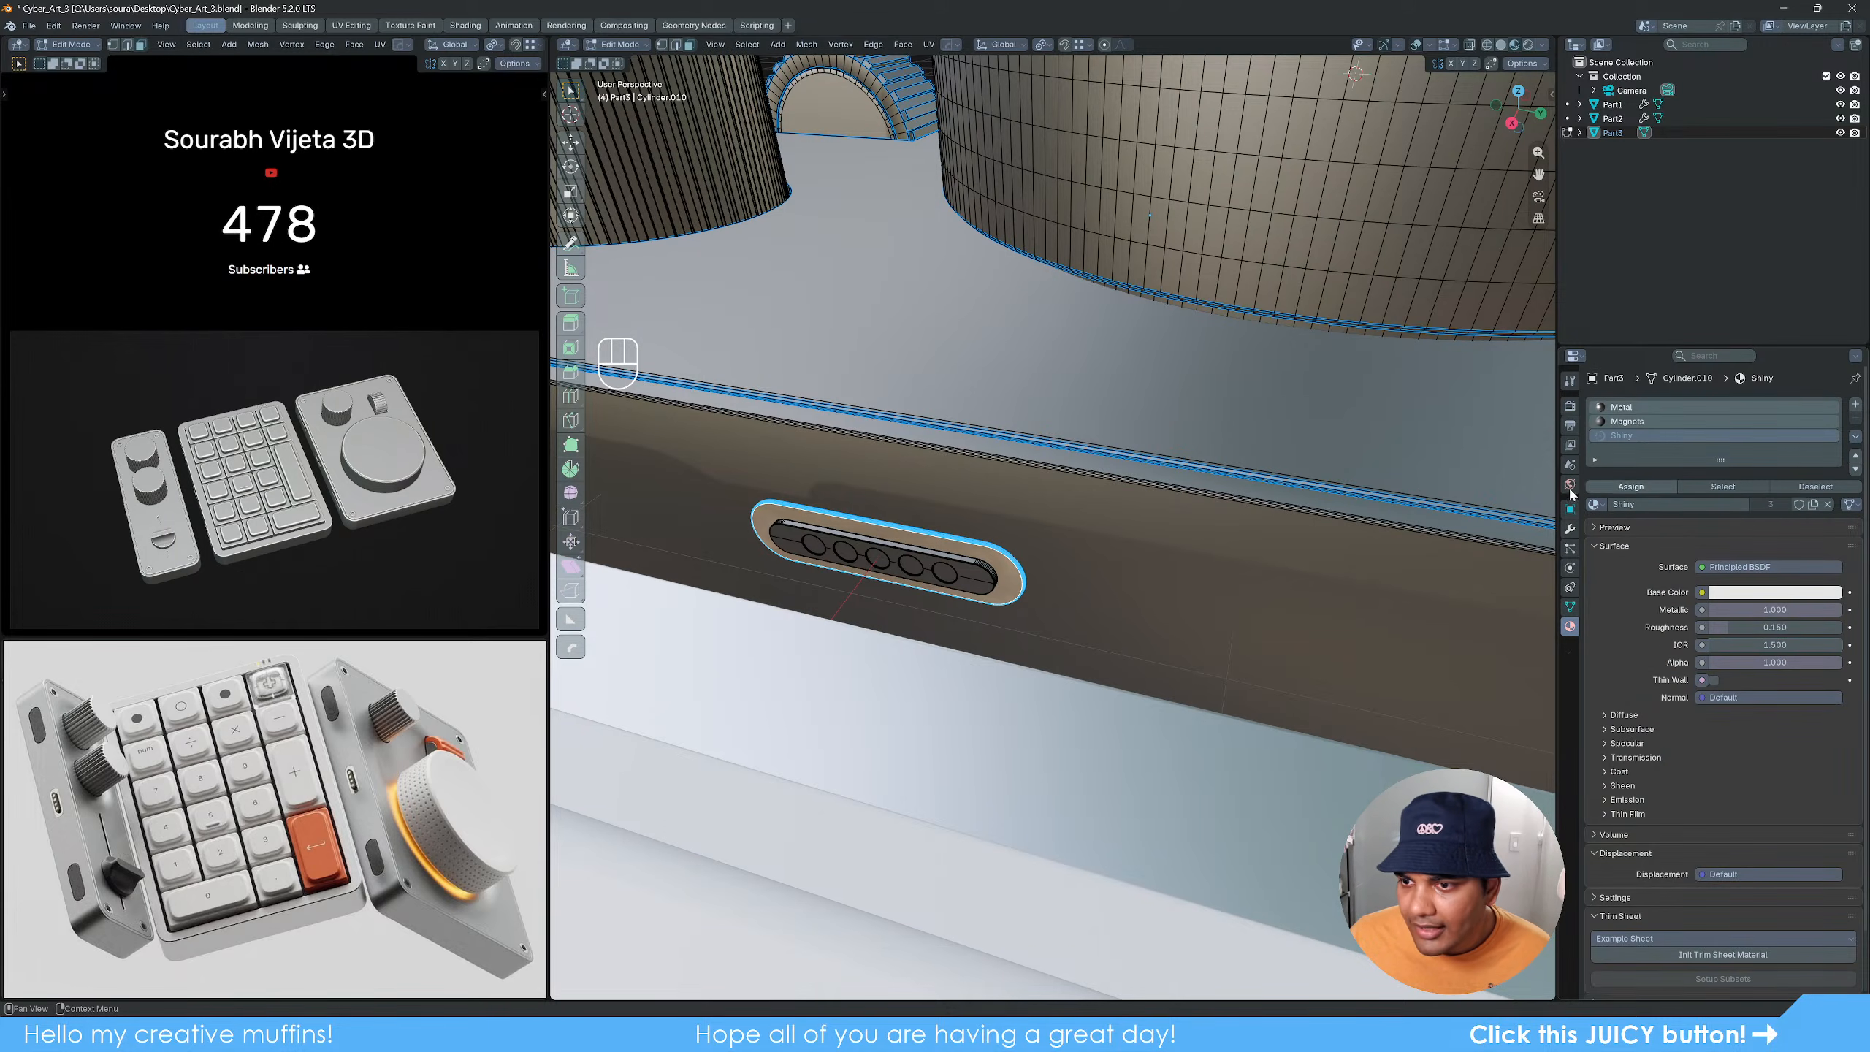
# Step: Add a Black_Metal material slot to Part3 and assign it to the connector's inner insert, including its round contacts
pyautogui.click(963, 554)
pyautogui.hotkey('ctrl', 'l')
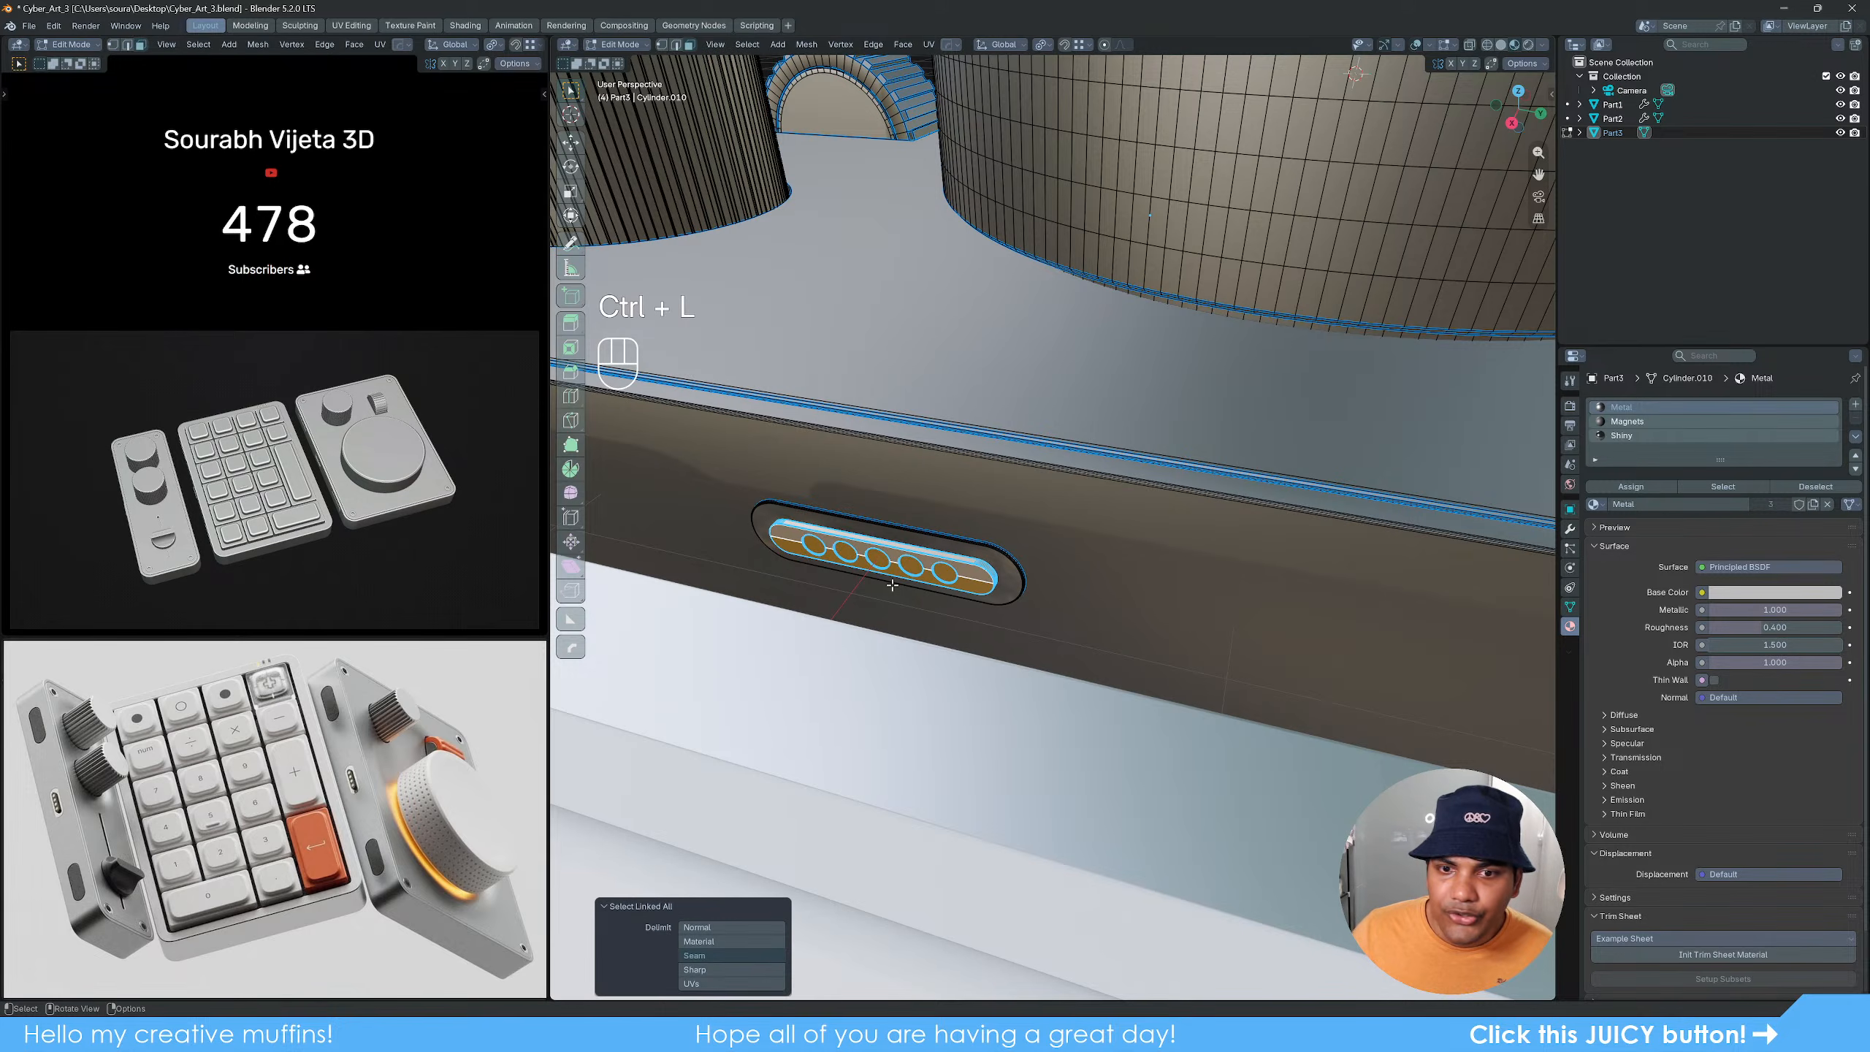
pyautogui.click(1855, 404)
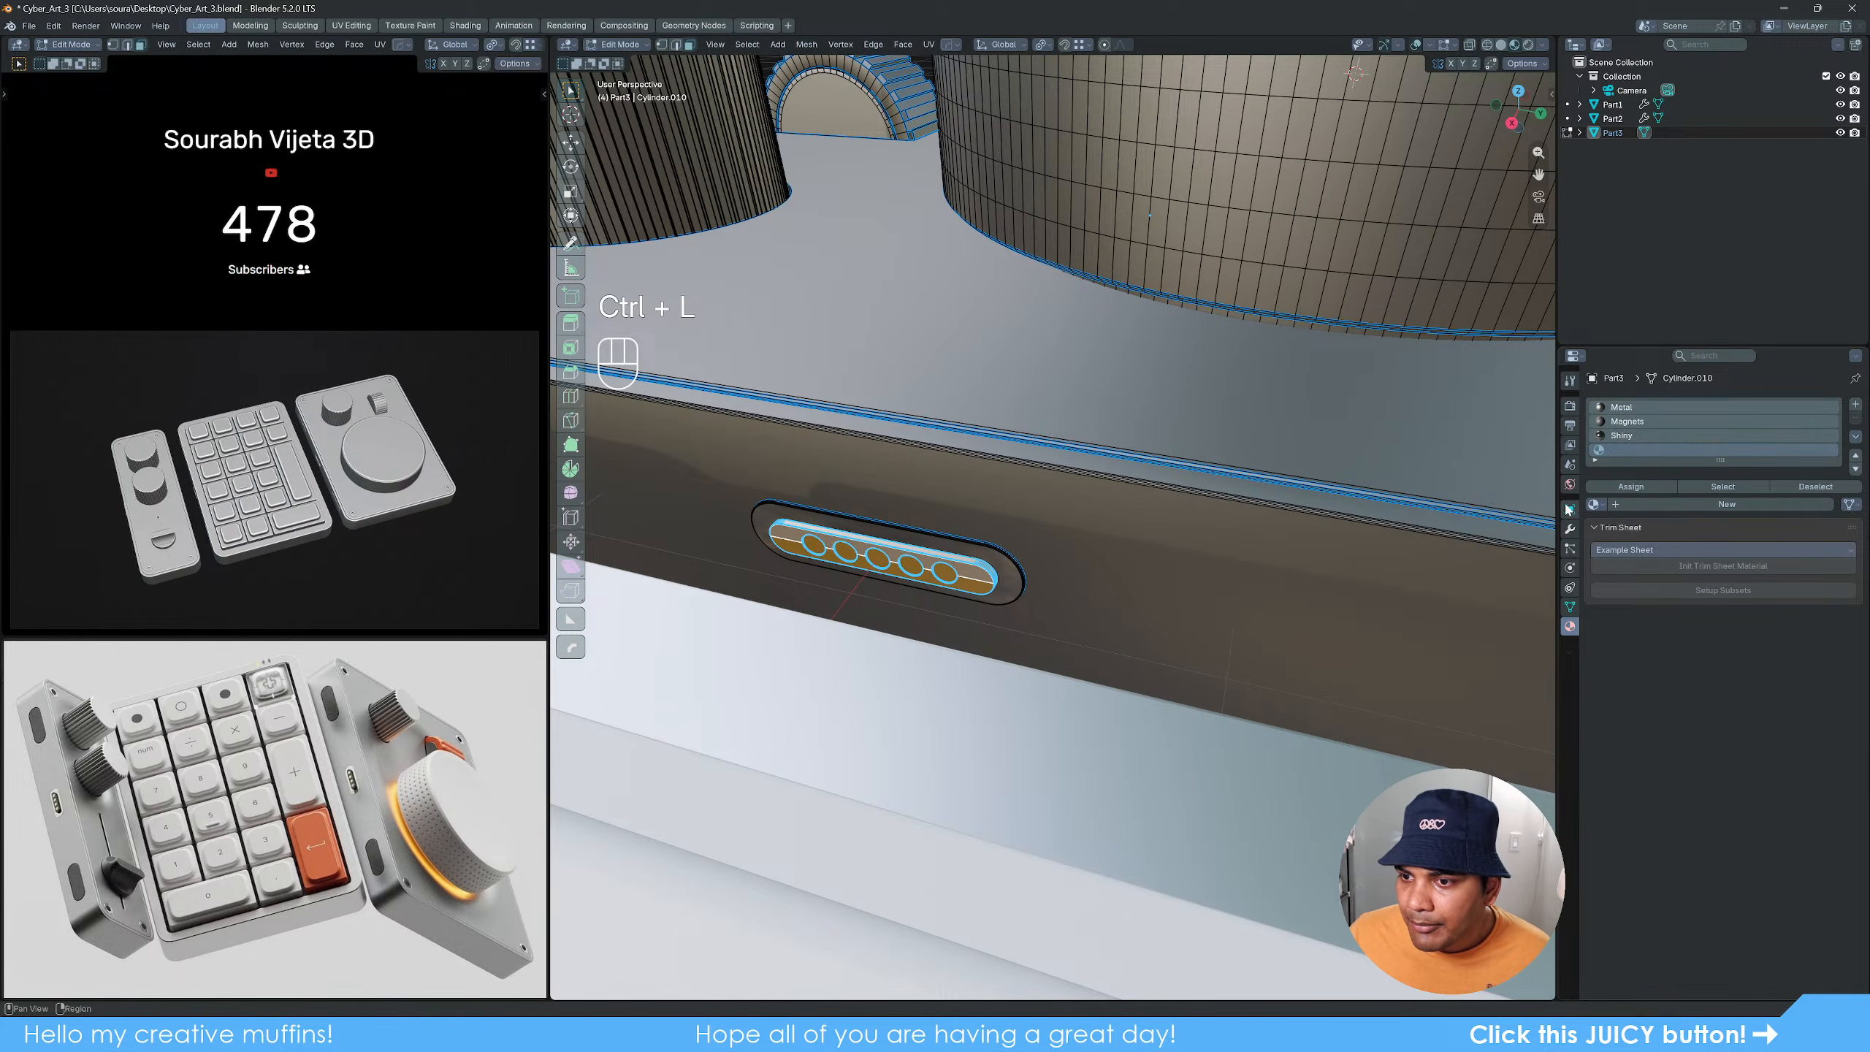
pyautogui.click(1595, 505)
pyautogui.click(1633, 527)
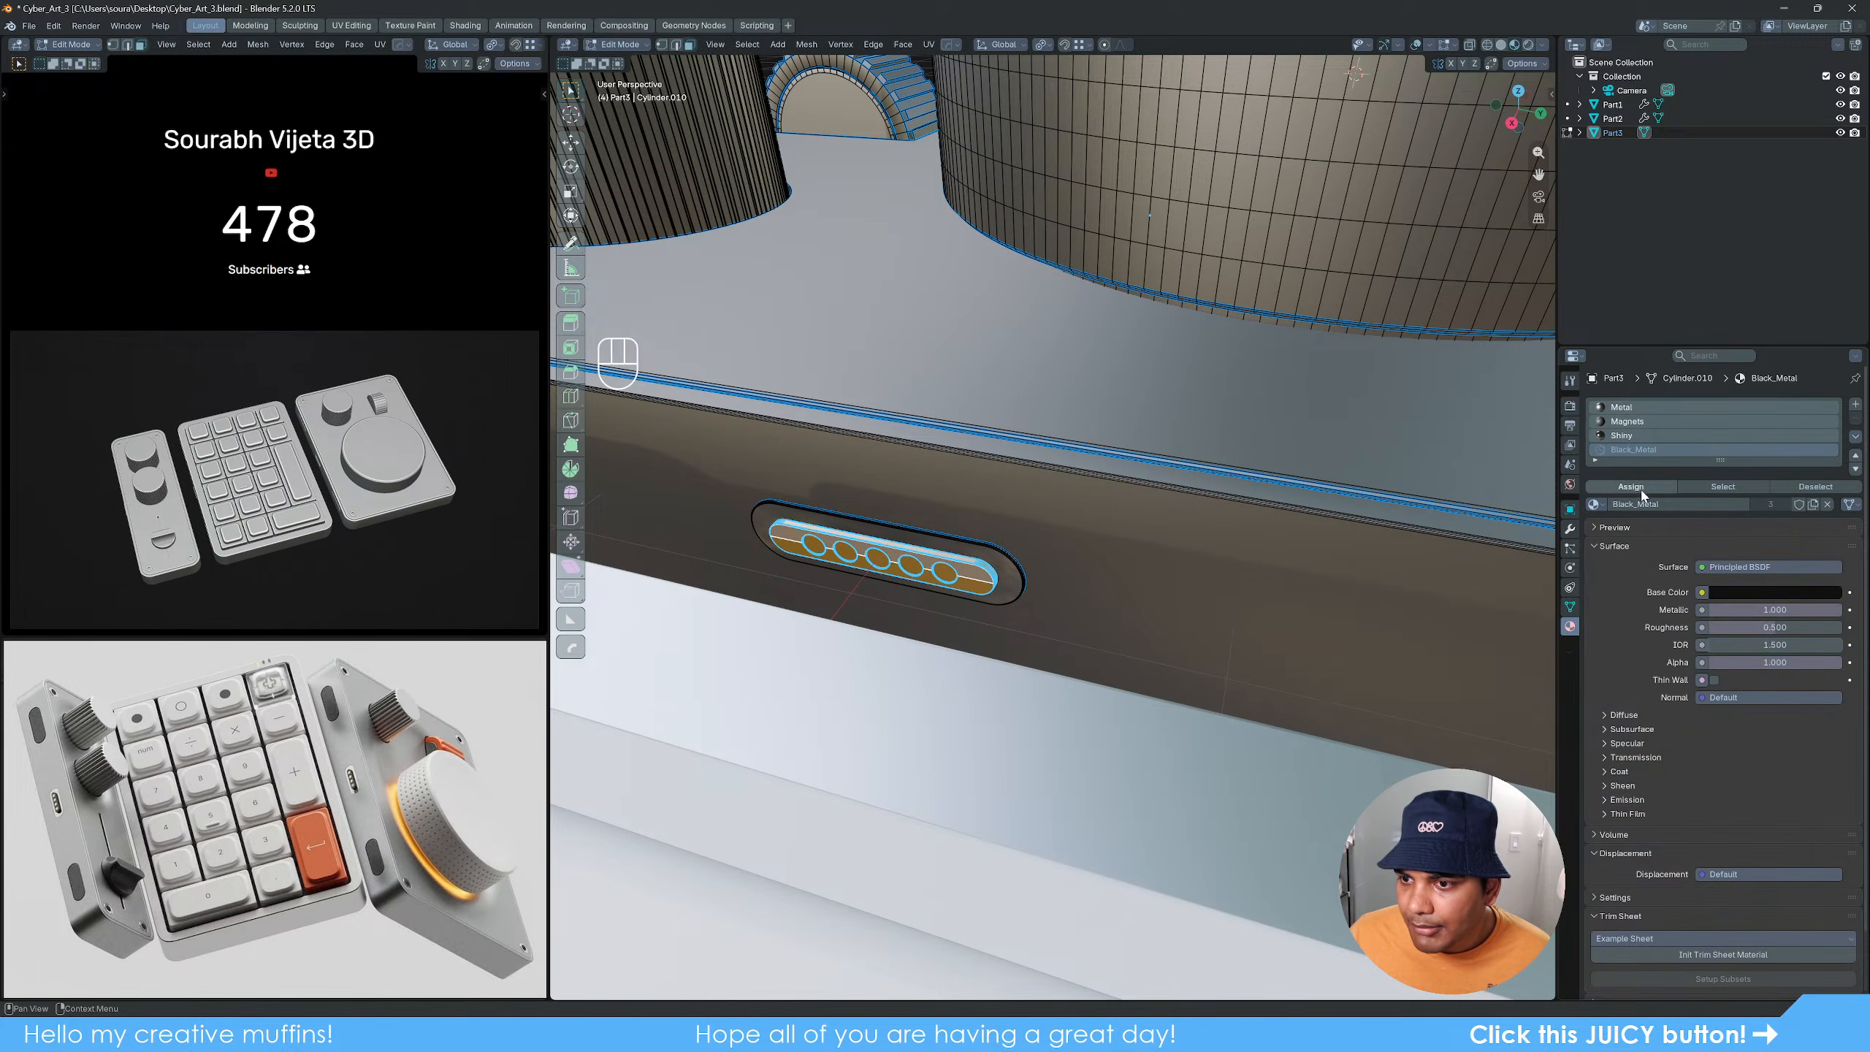
pyautogui.click(1630, 487)
# Step: Assign the Metal material to the five round contact faces inside the connector
pyautogui.click(944, 574)
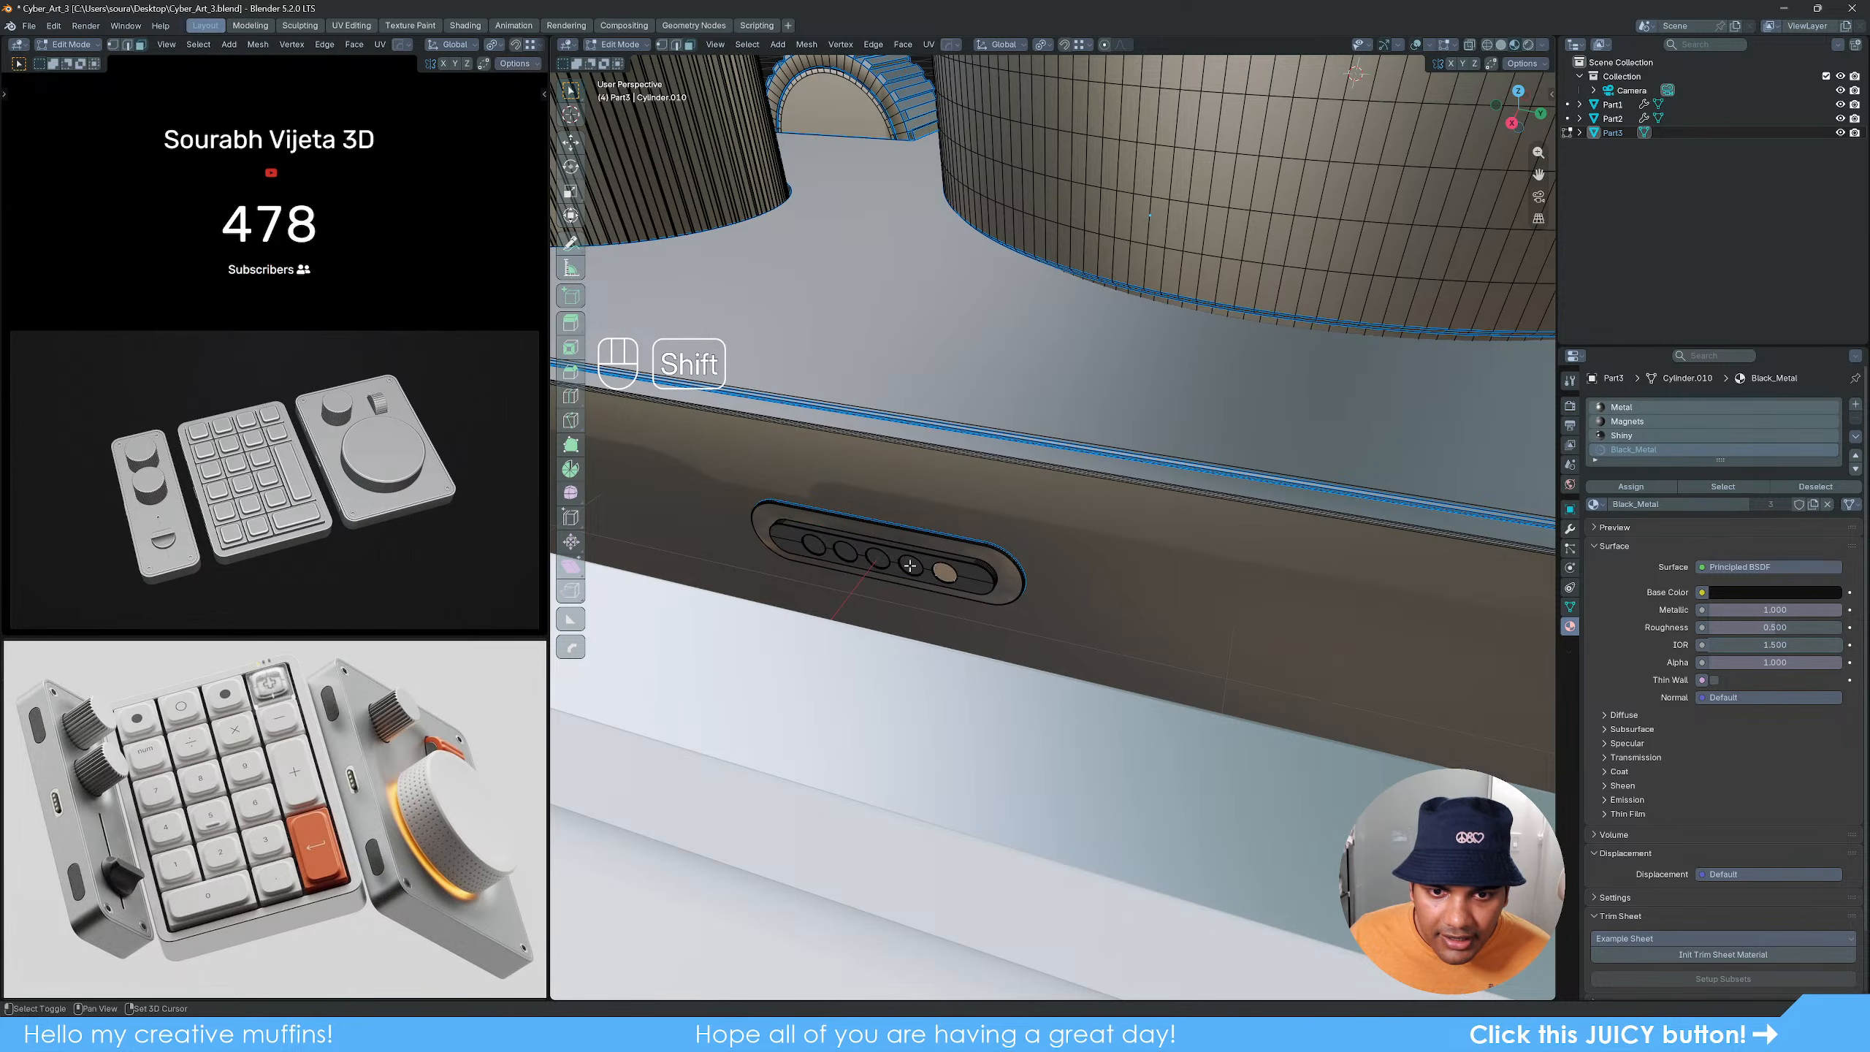
pyautogui.keyDown('shift'); pyautogui.click(817, 544); pyautogui.keyUp('shift')
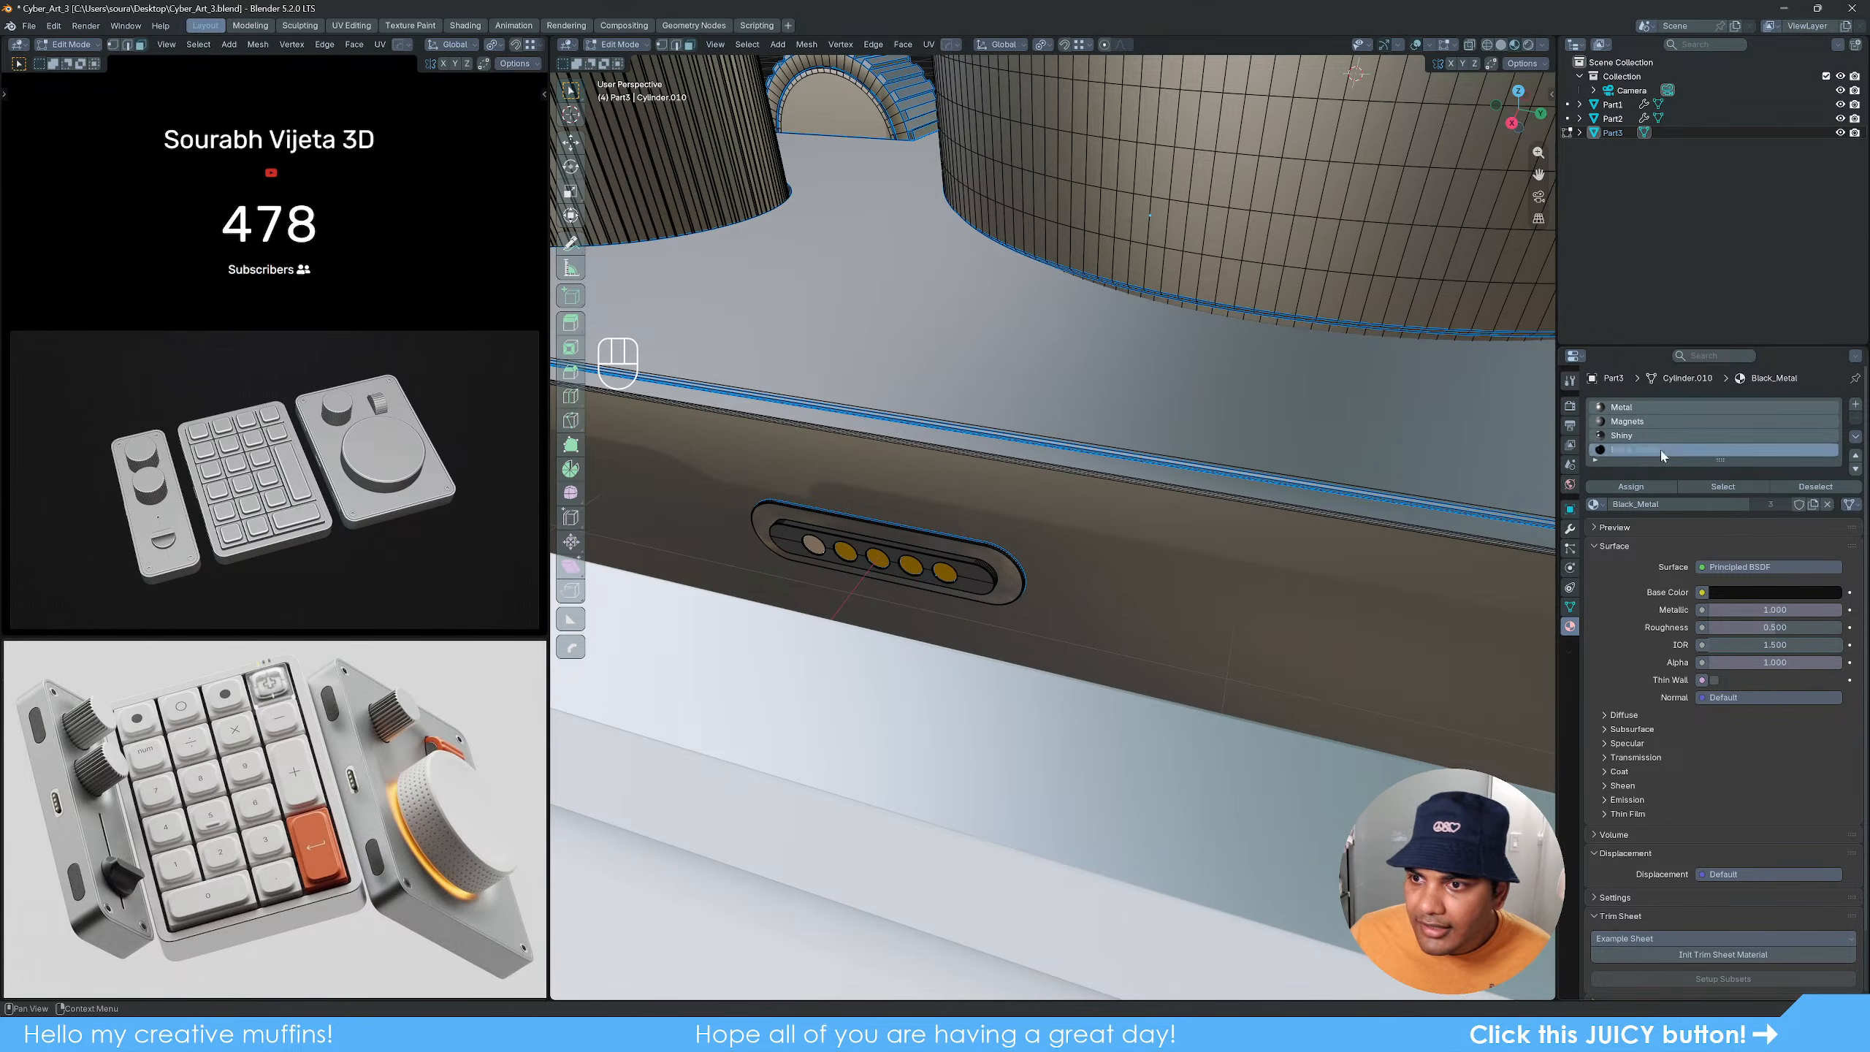
pyautogui.press('Tab')
# Step: Add a Weighted Normal modifier with Keep Sharp to Part3
pyautogui.scroll(-8, 1225, 534)
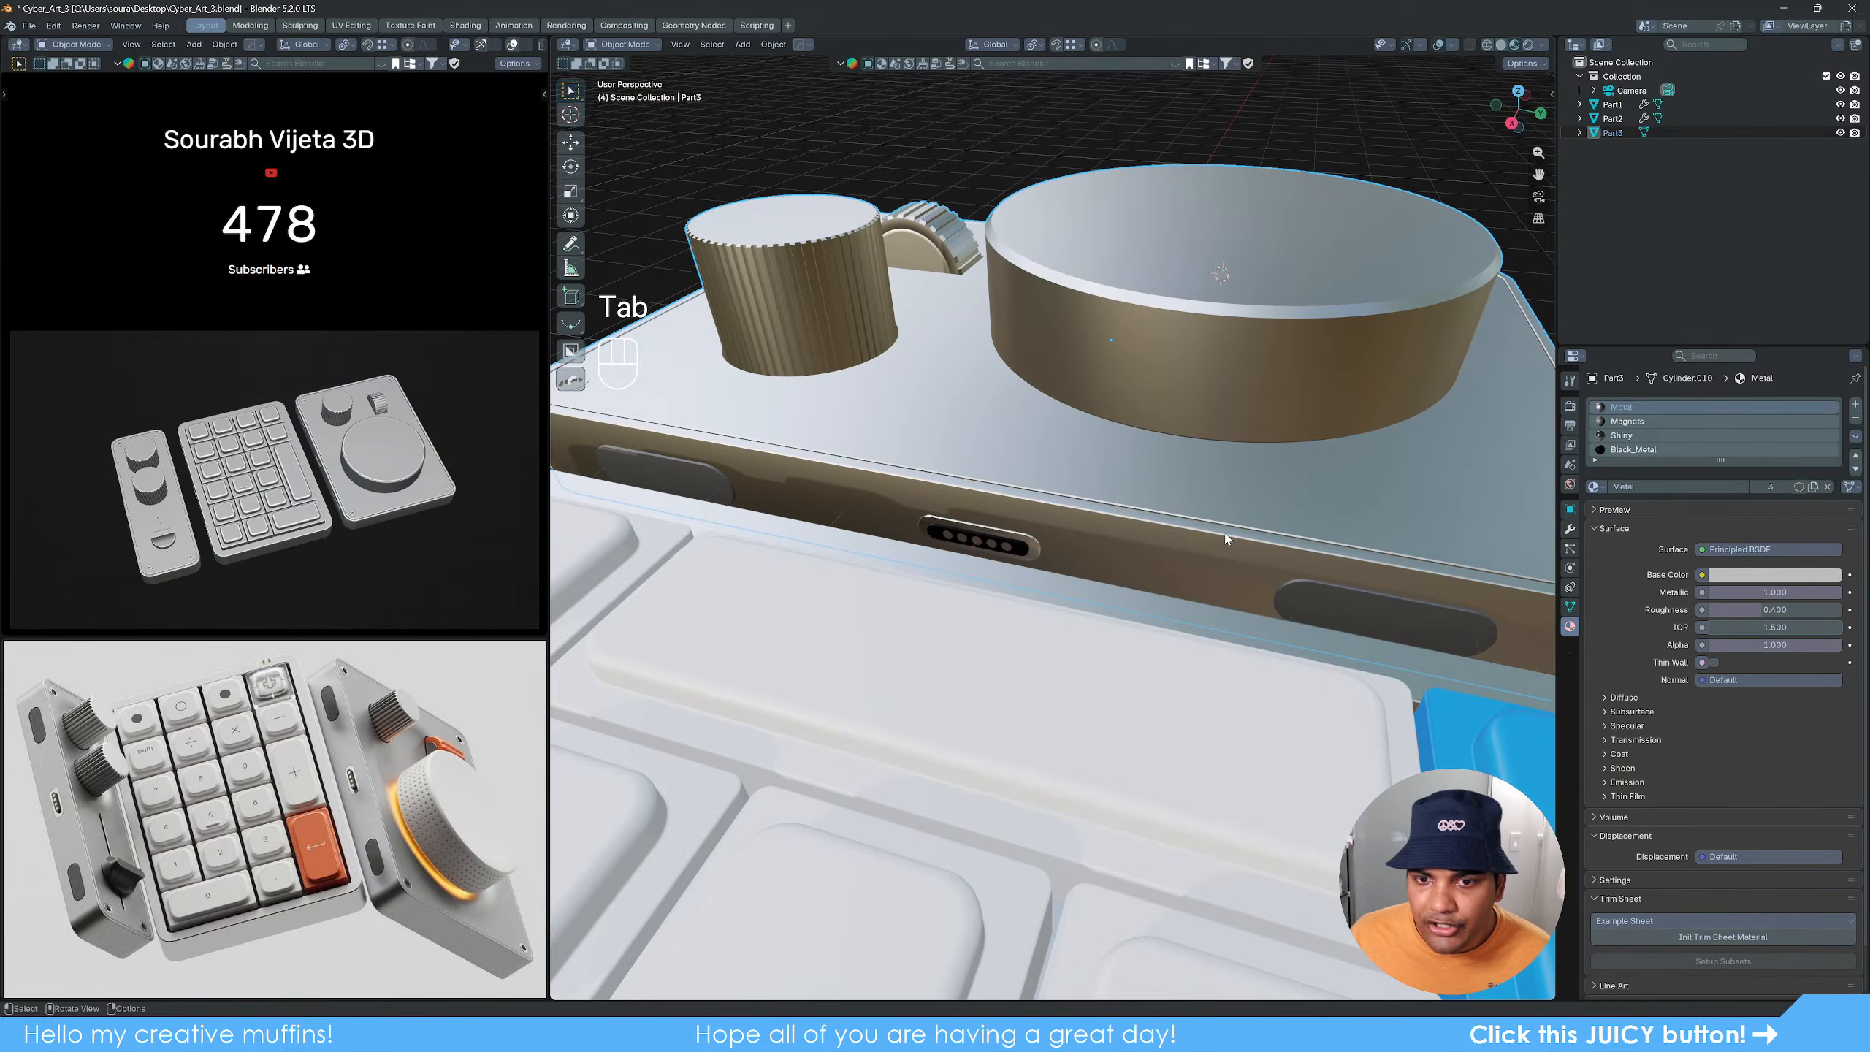
pyautogui.moveTo(1236, 529); pyautogui.dragTo(1263, 498, button='middle')
pyautogui.keyDown('shift'); pyautogui.moveTo(1157, 537); pyautogui.dragTo(1113, 558, button='middle'); pyautogui.keyUp('shift')
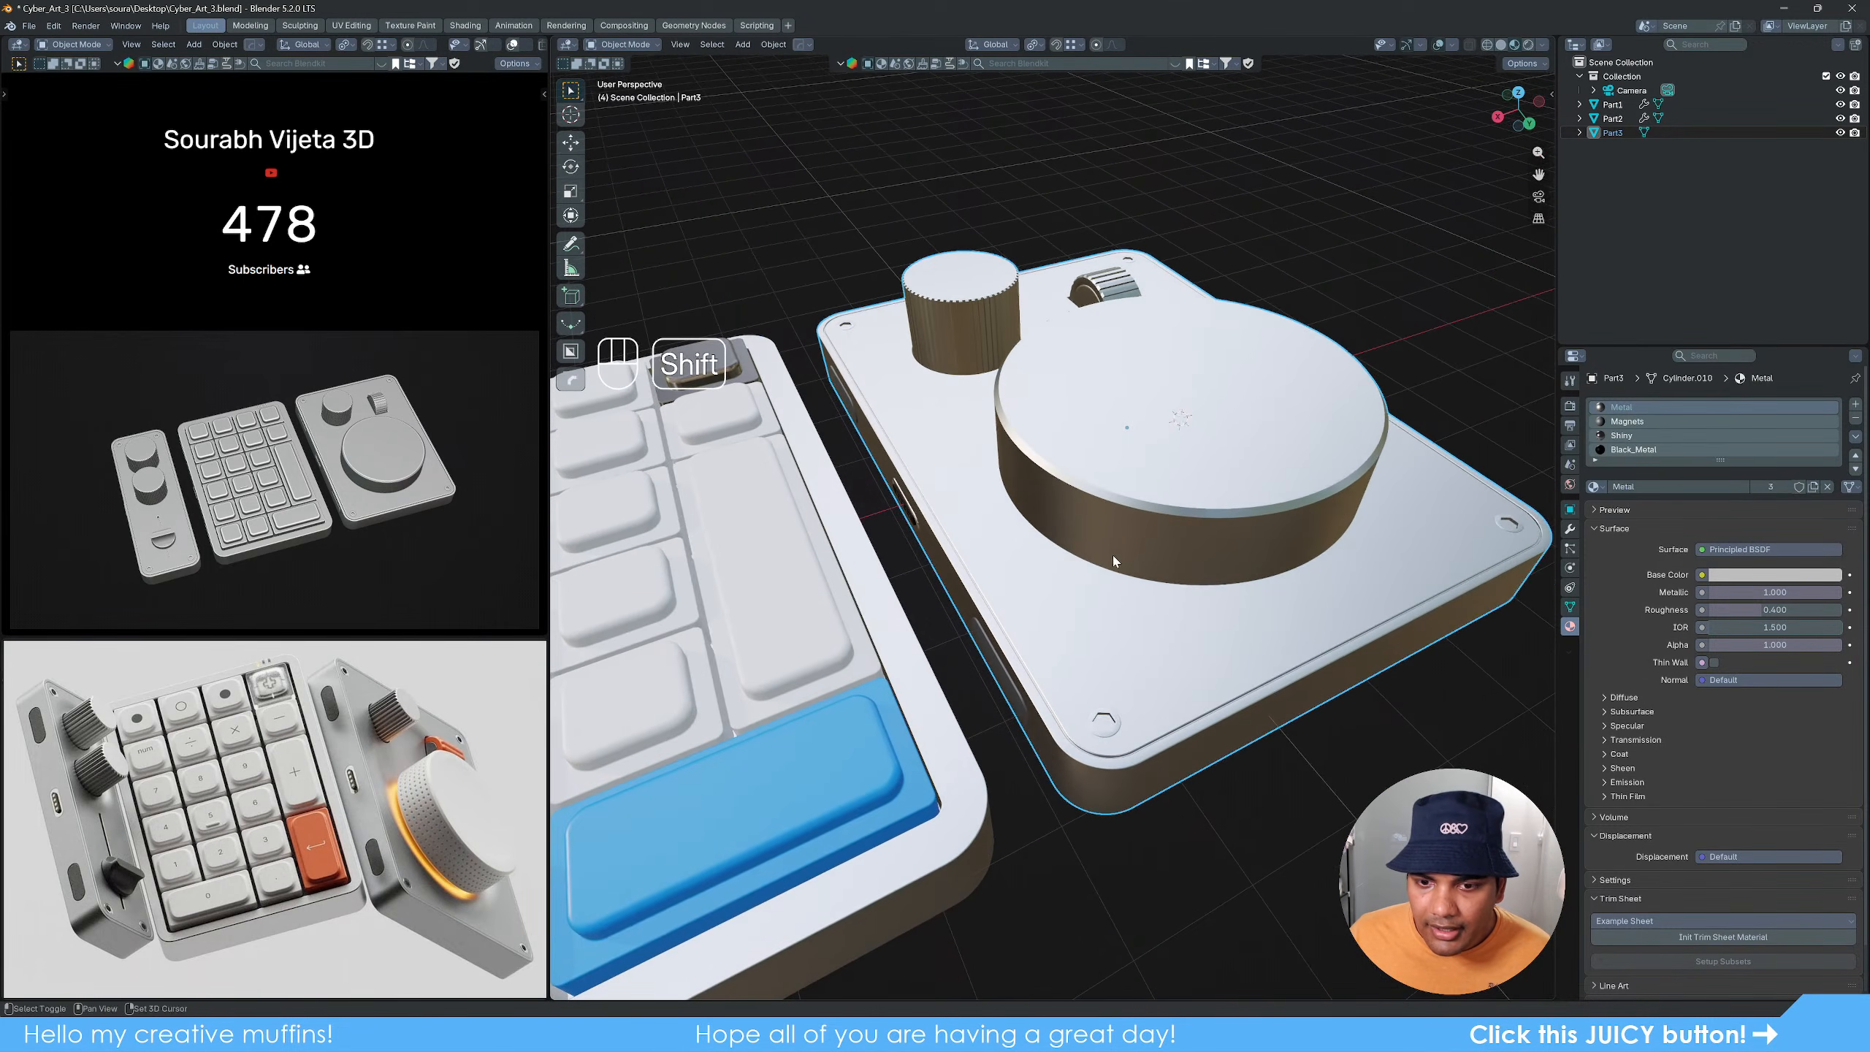
pyautogui.press('q')
pyautogui.keyDown('alt'); pyautogui.click(1060, 635); pyautogui.keyUp('alt')
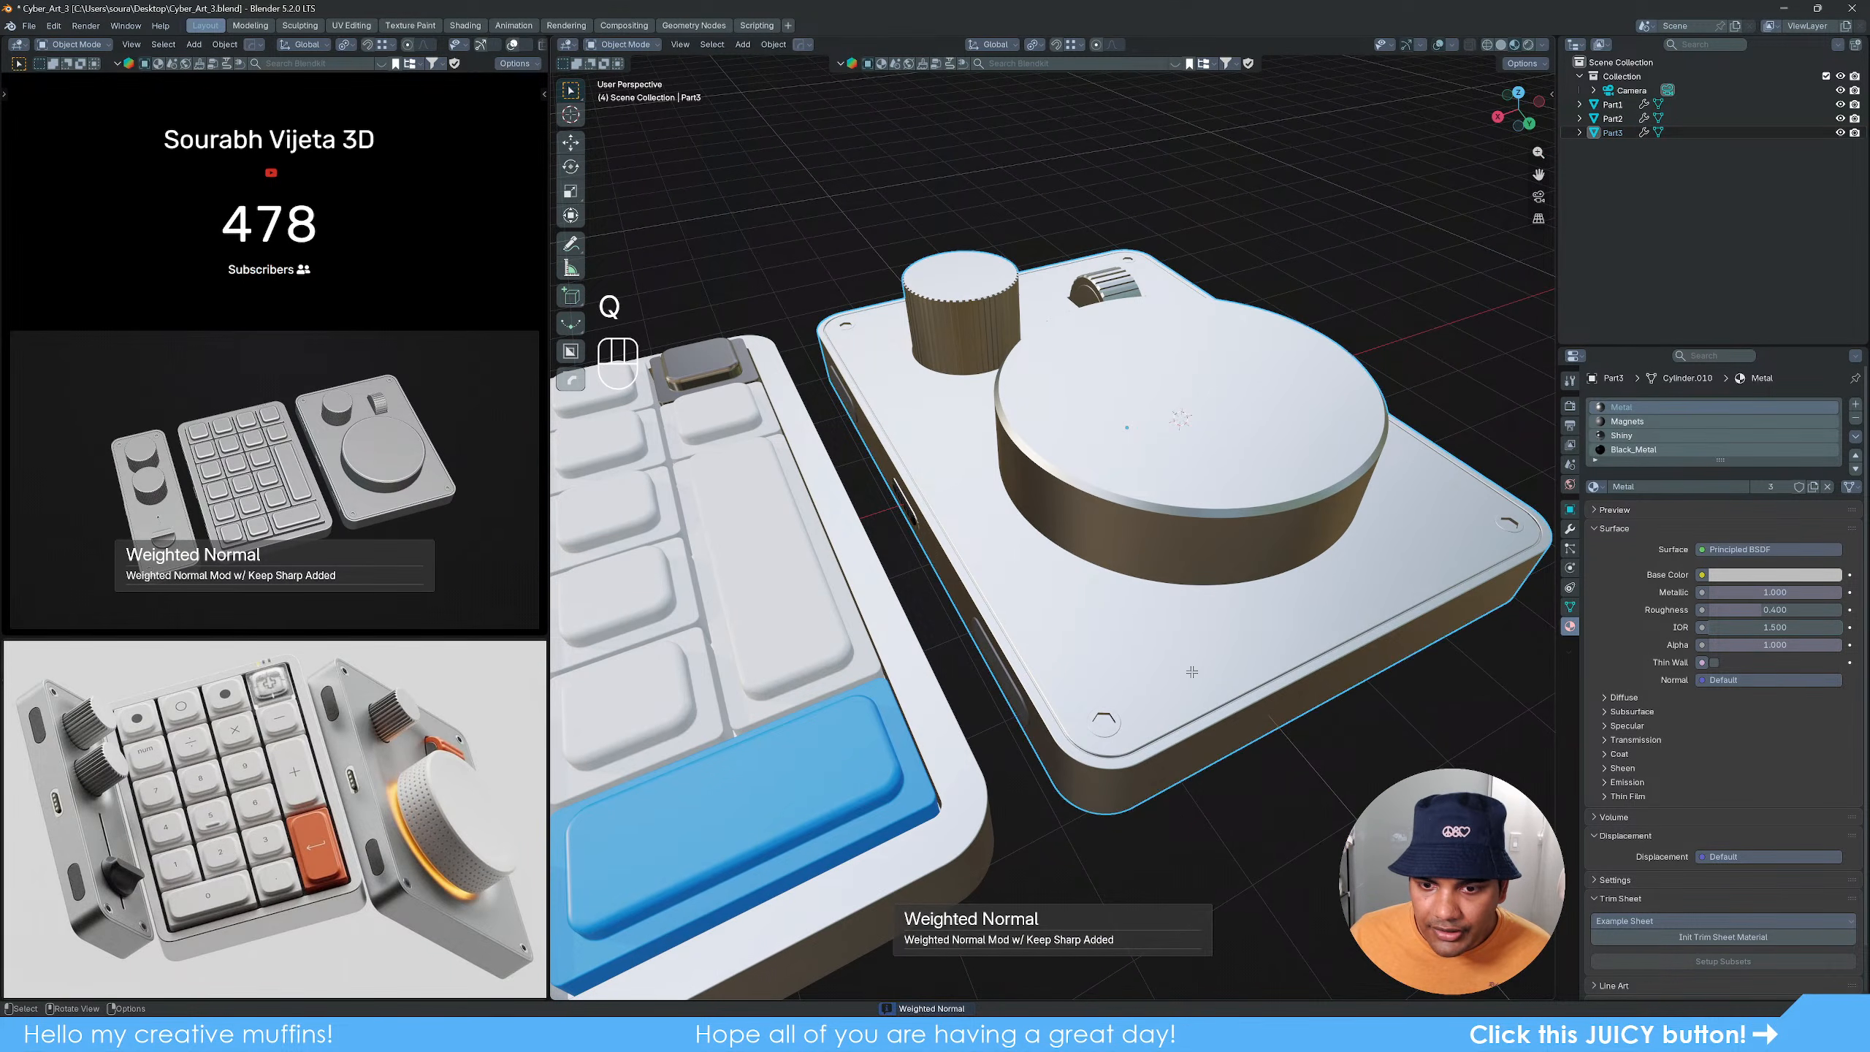
# Step: Assign Black_Metal to the floors and walls of the hexagonal sockets in Part3's four corner screws
pyautogui.press('Tab')
pyautogui.scroll(4, 1129, 689)
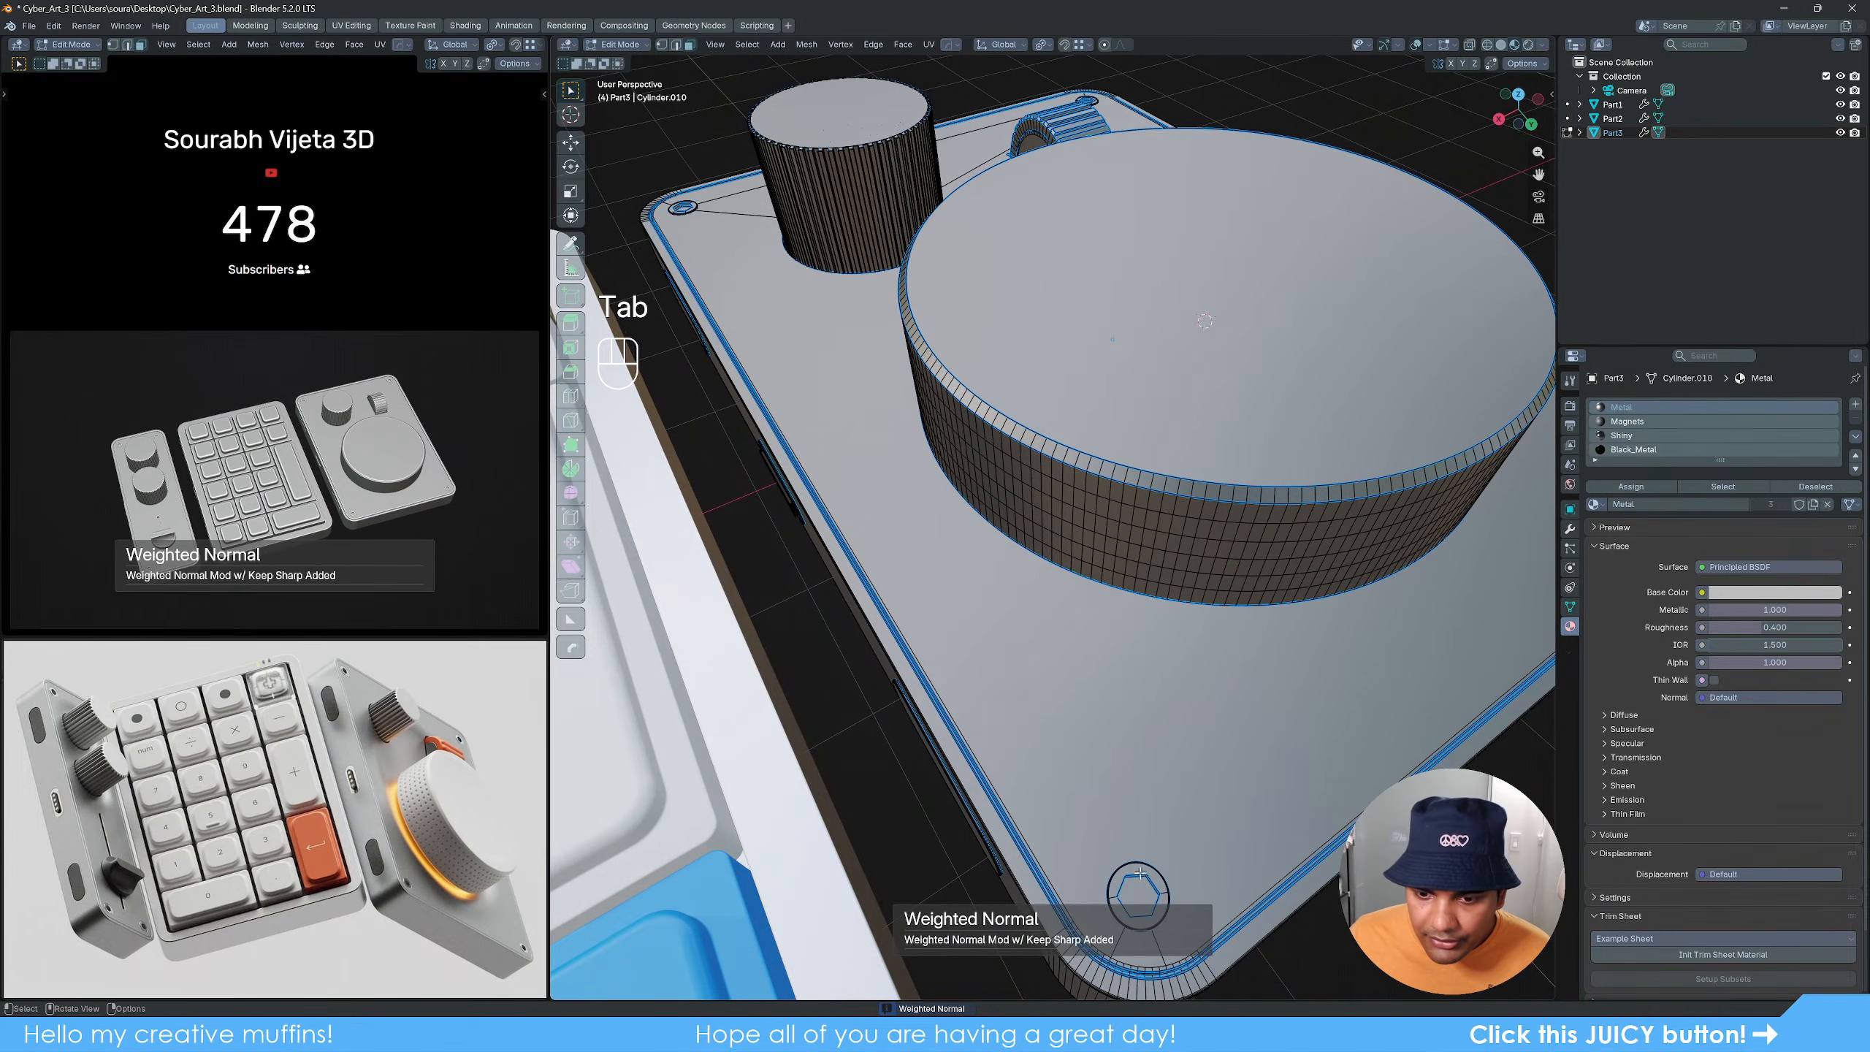
pyautogui.scroll(-5, 1129, 689)
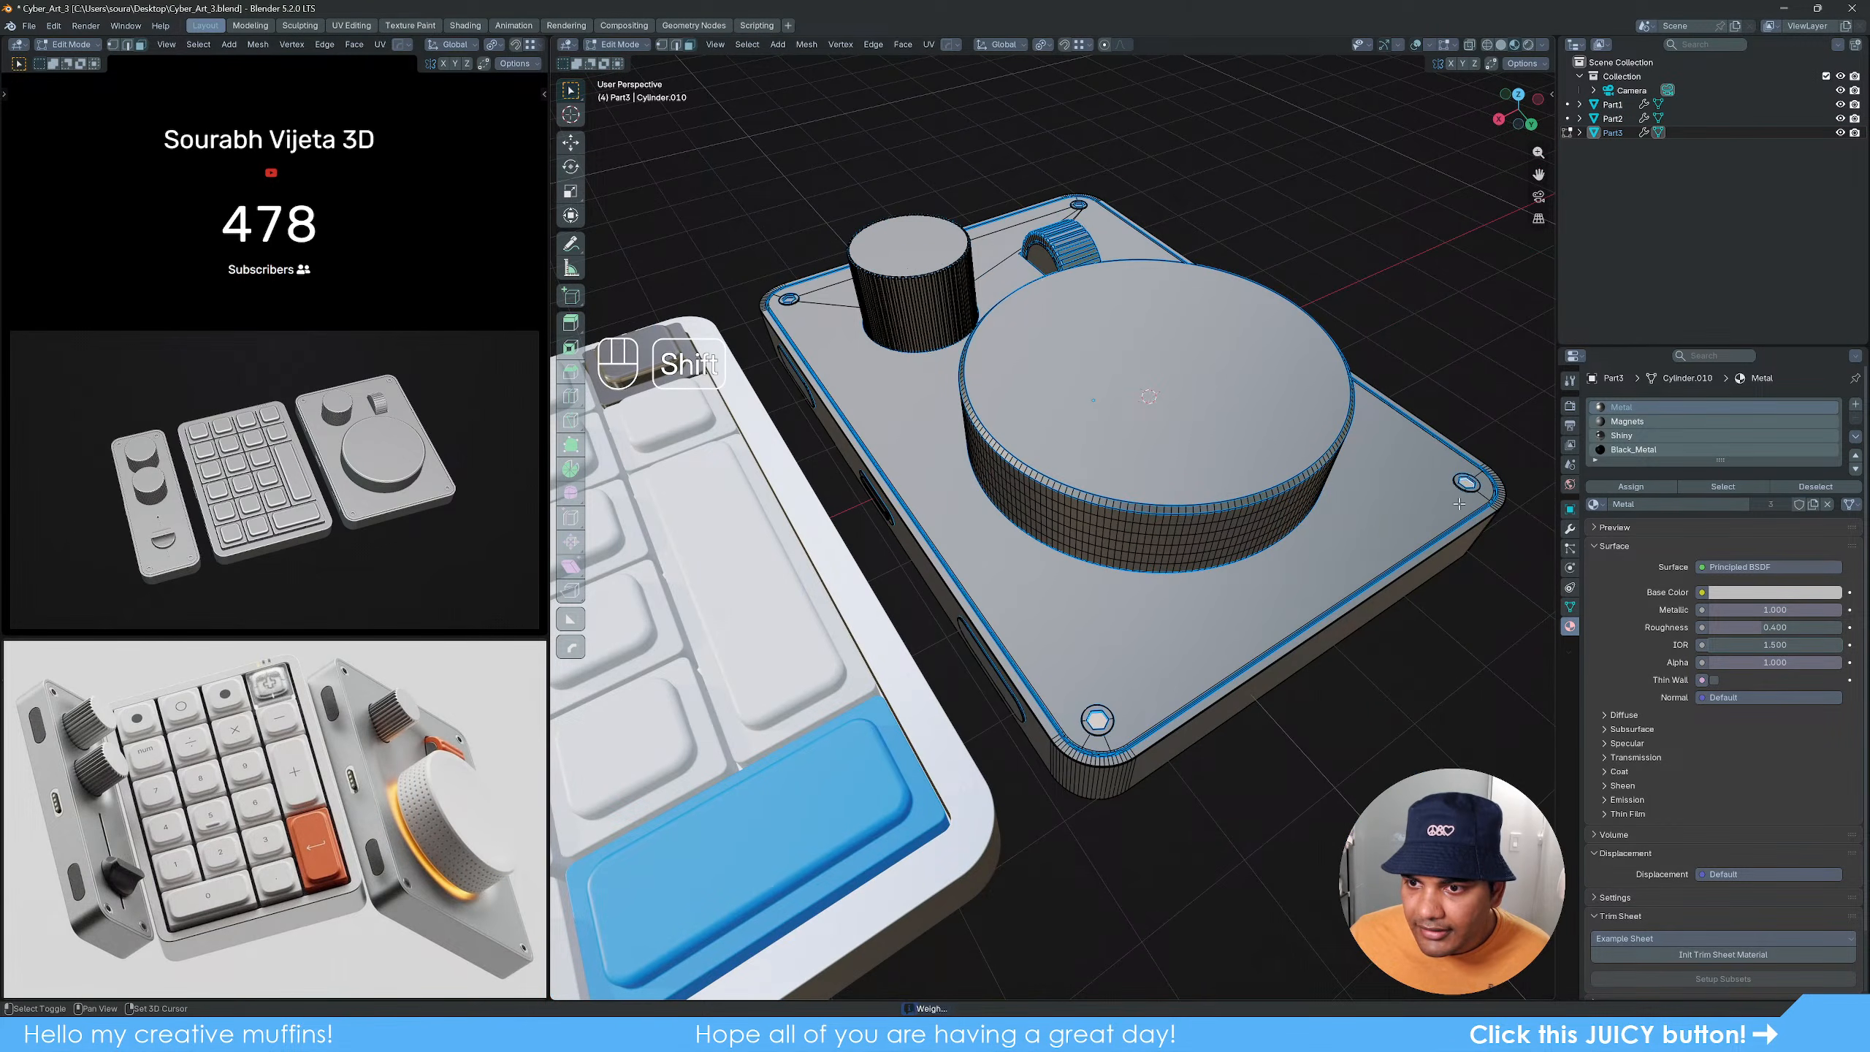
pyautogui.moveTo(1467, 486); pyautogui.dragTo(795, 559, button='middle')
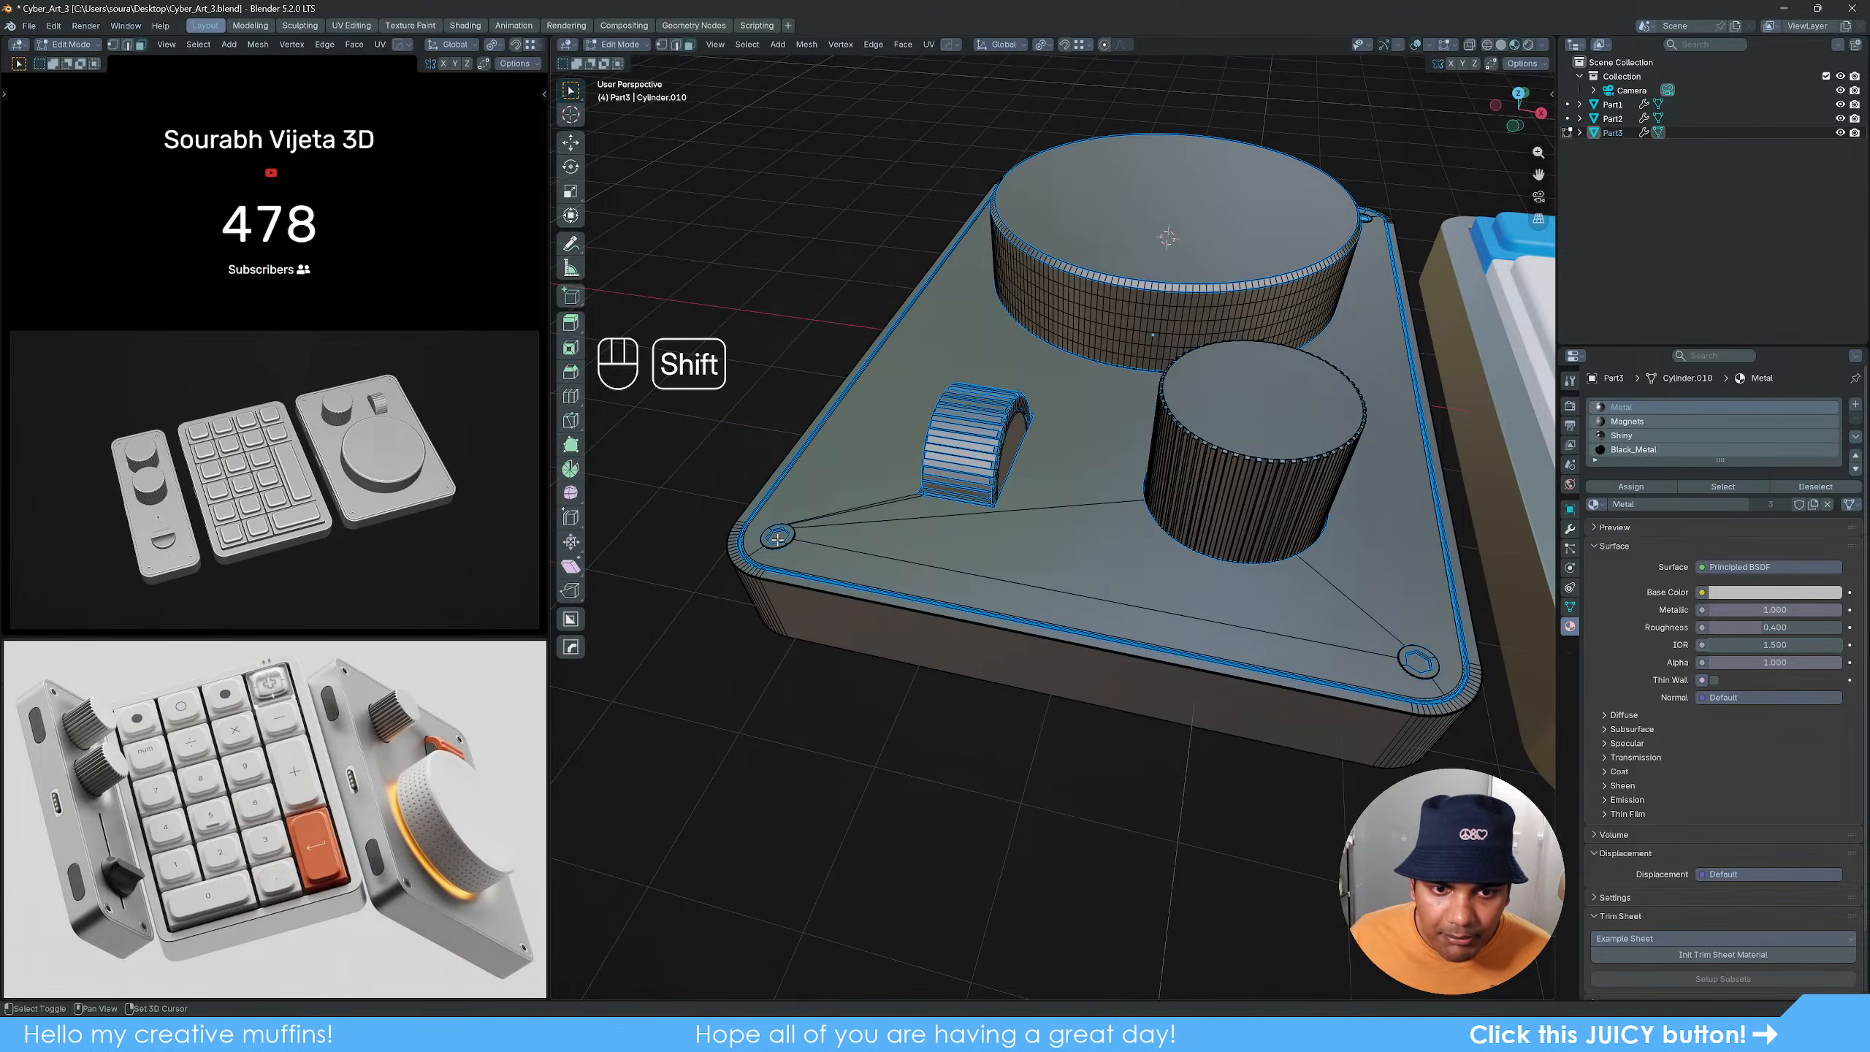
pyautogui.keyDown('shift'); pyautogui.click(776, 536); pyautogui.keyUp('shift')
pyautogui.keyDown('shift'); pyautogui.click(1416, 661); pyautogui.keyUp('shift')
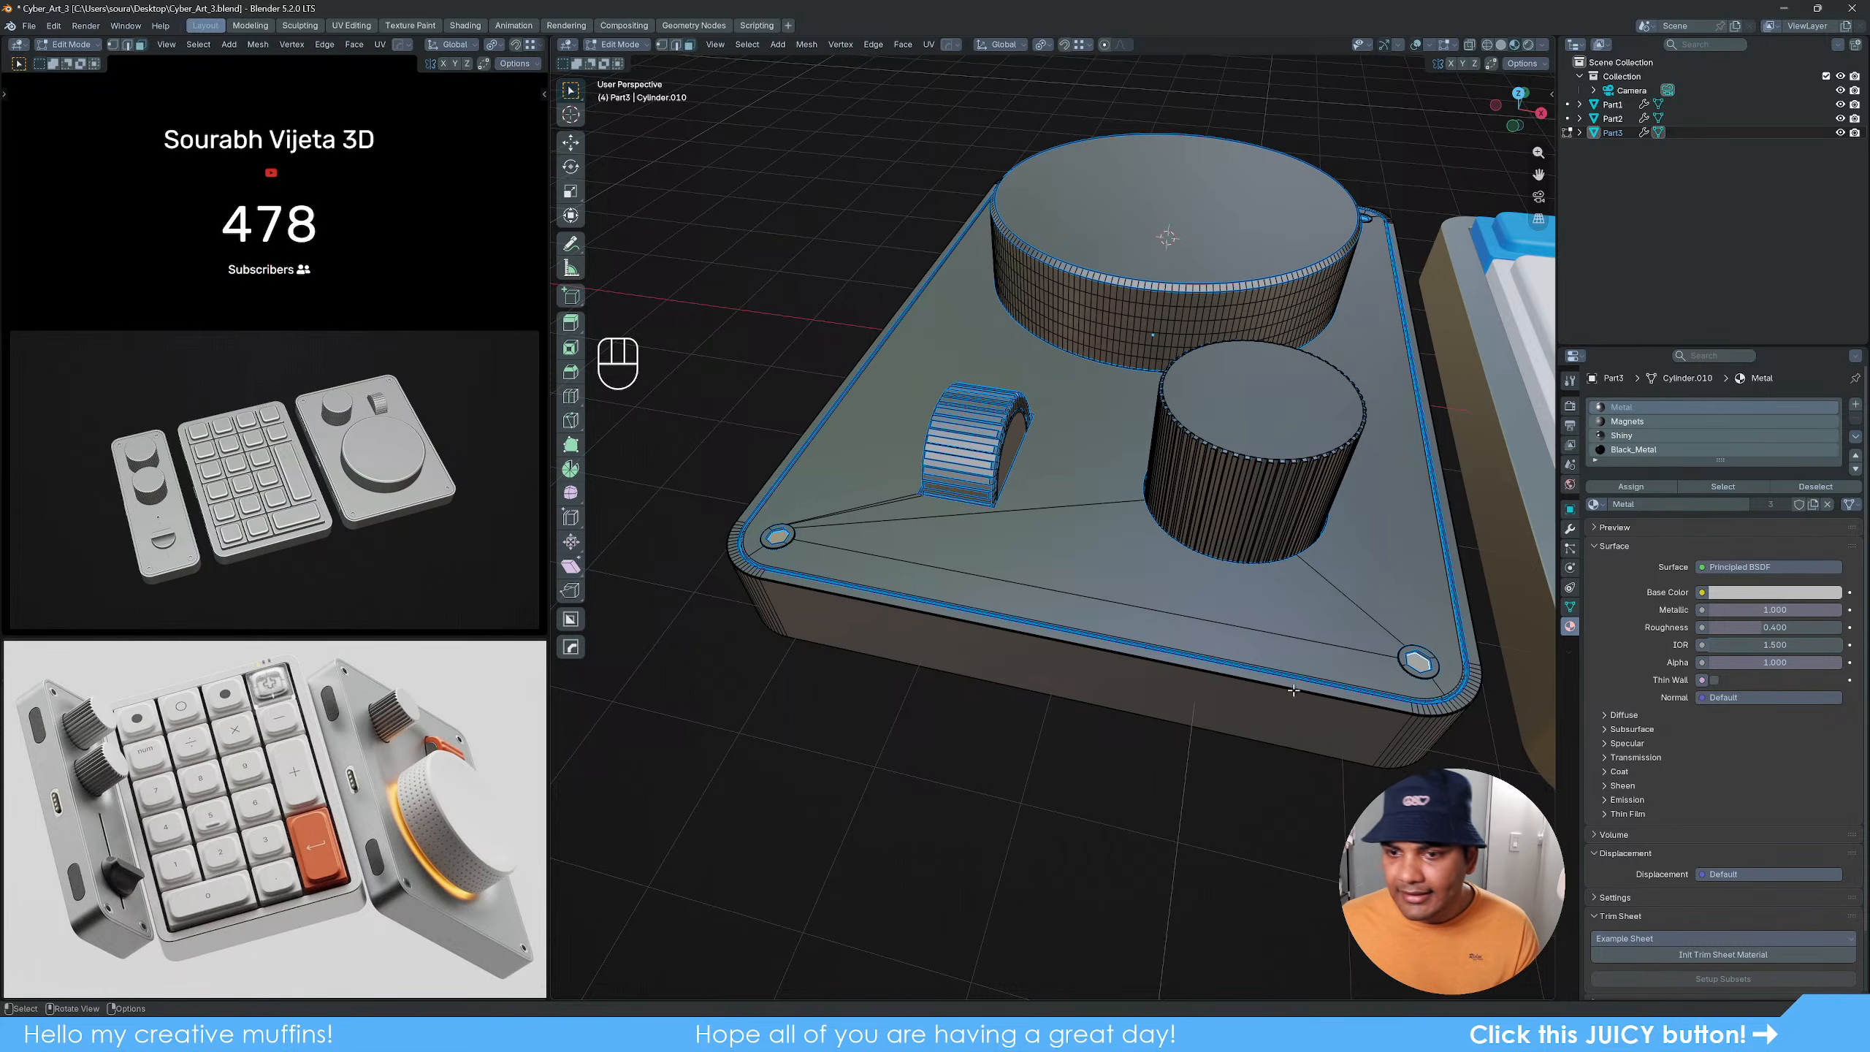
pyautogui.moveTo(1417, 661); pyautogui.dragTo(1304, 686, button='middle')
pyautogui.keyDown('shift'); pyautogui.moveTo(1303, 686); pyautogui.dragTo(1171, 655, button='middle'); pyautogui.keyUp('shift')
pyautogui.scroll(6, 1171, 656)
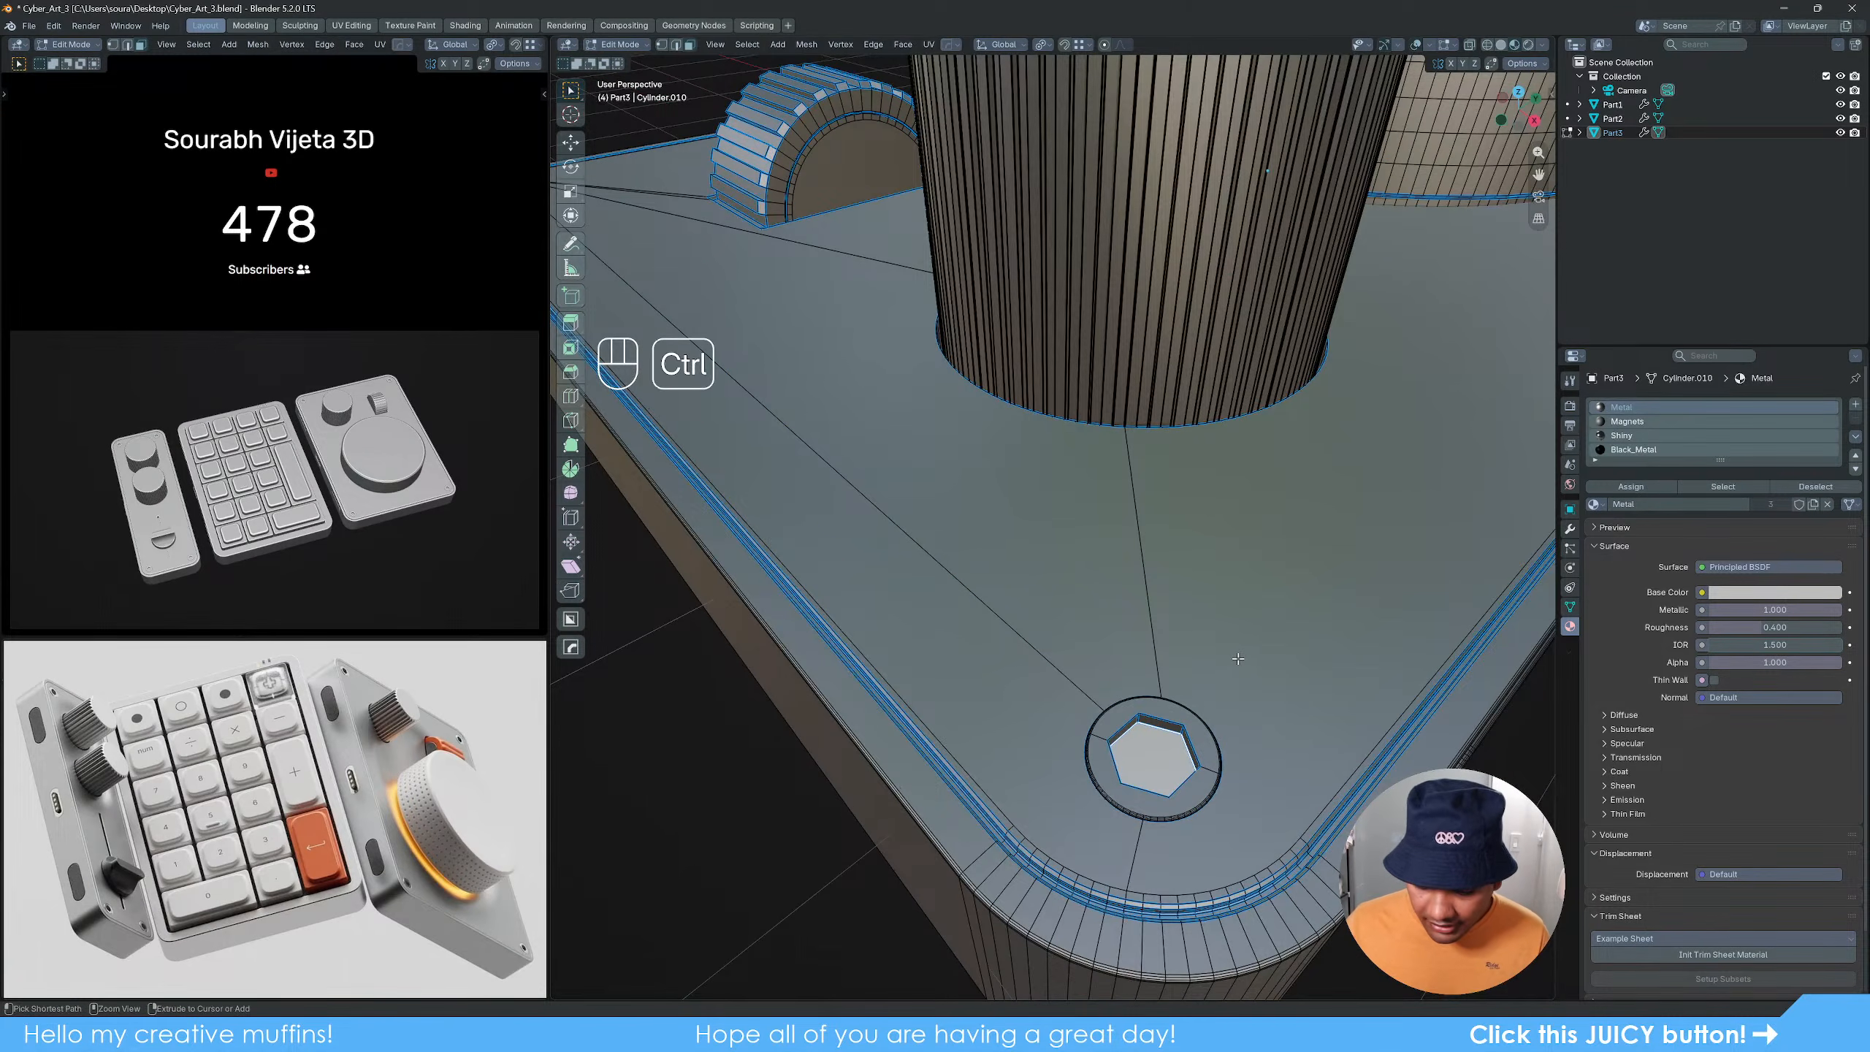
pyautogui.press('ctrl+KP_Add')
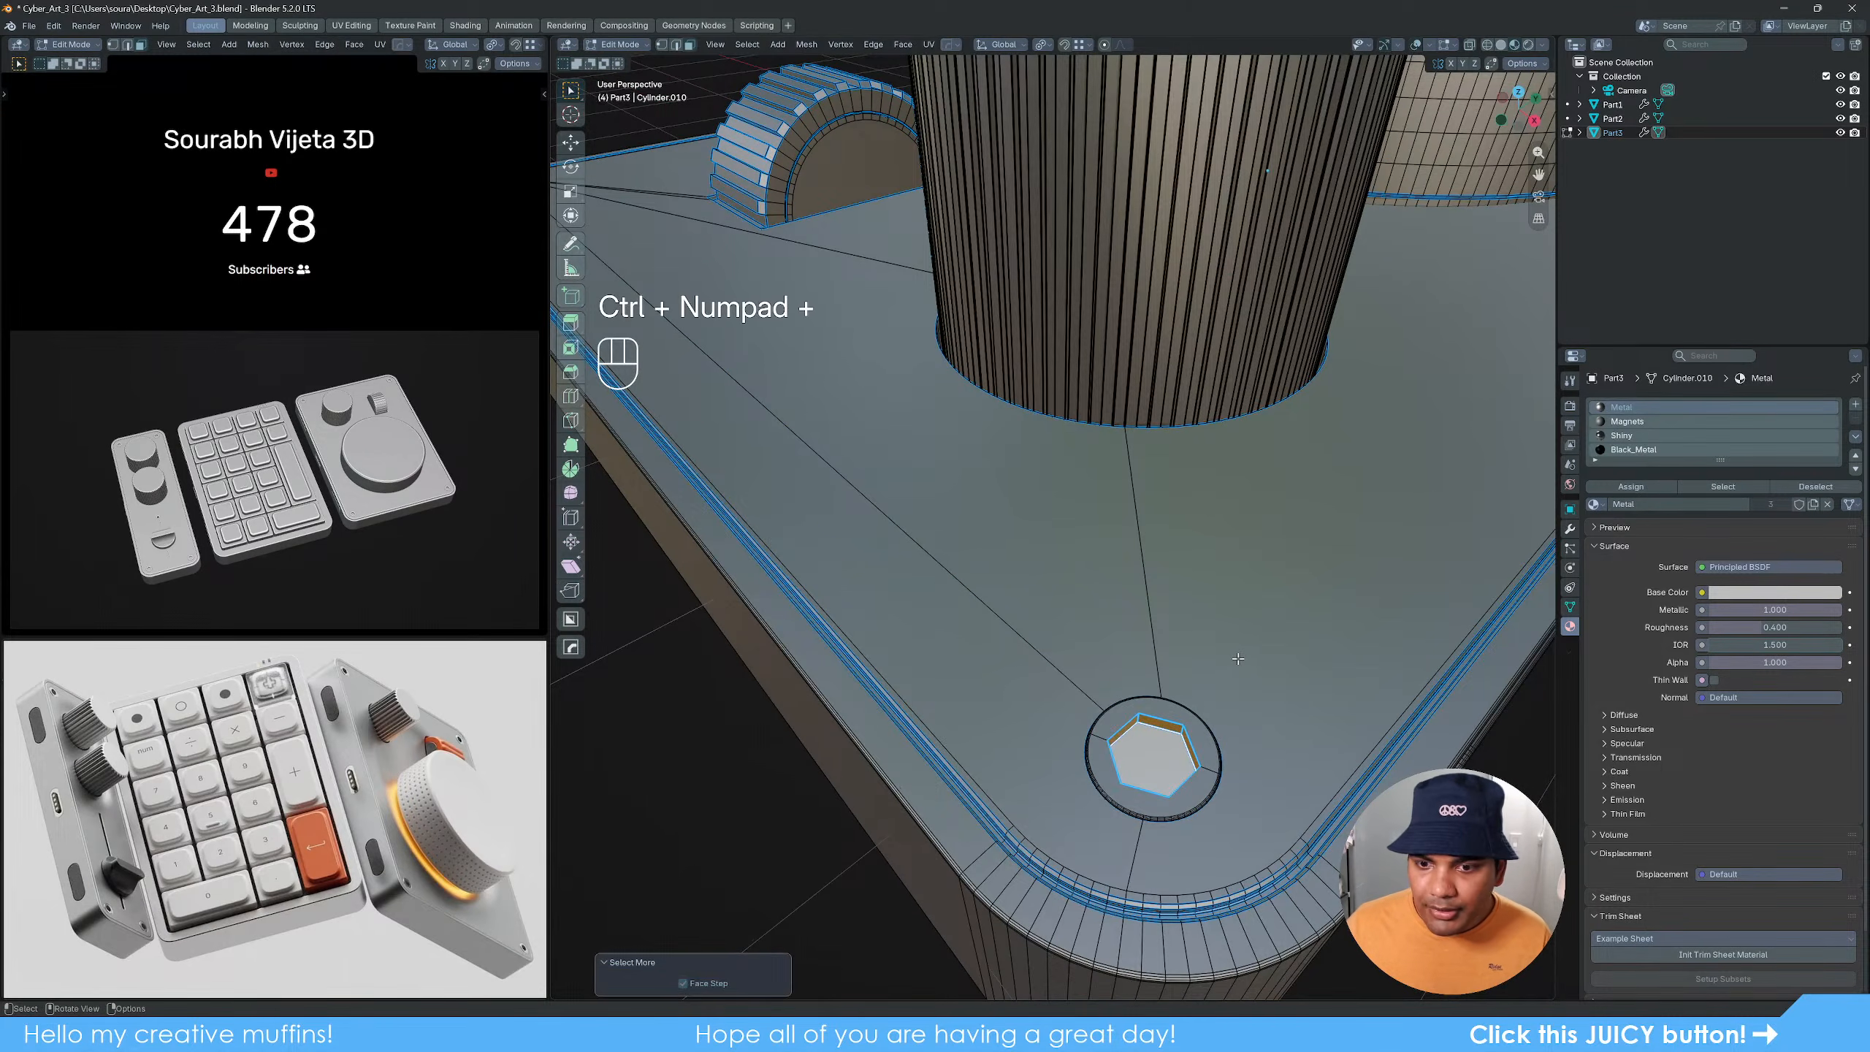
pyautogui.click(1633, 449)
pyautogui.click(1643, 485)
pyautogui.press('Tab')
pyautogui.scroll(-9, 1220, 622)
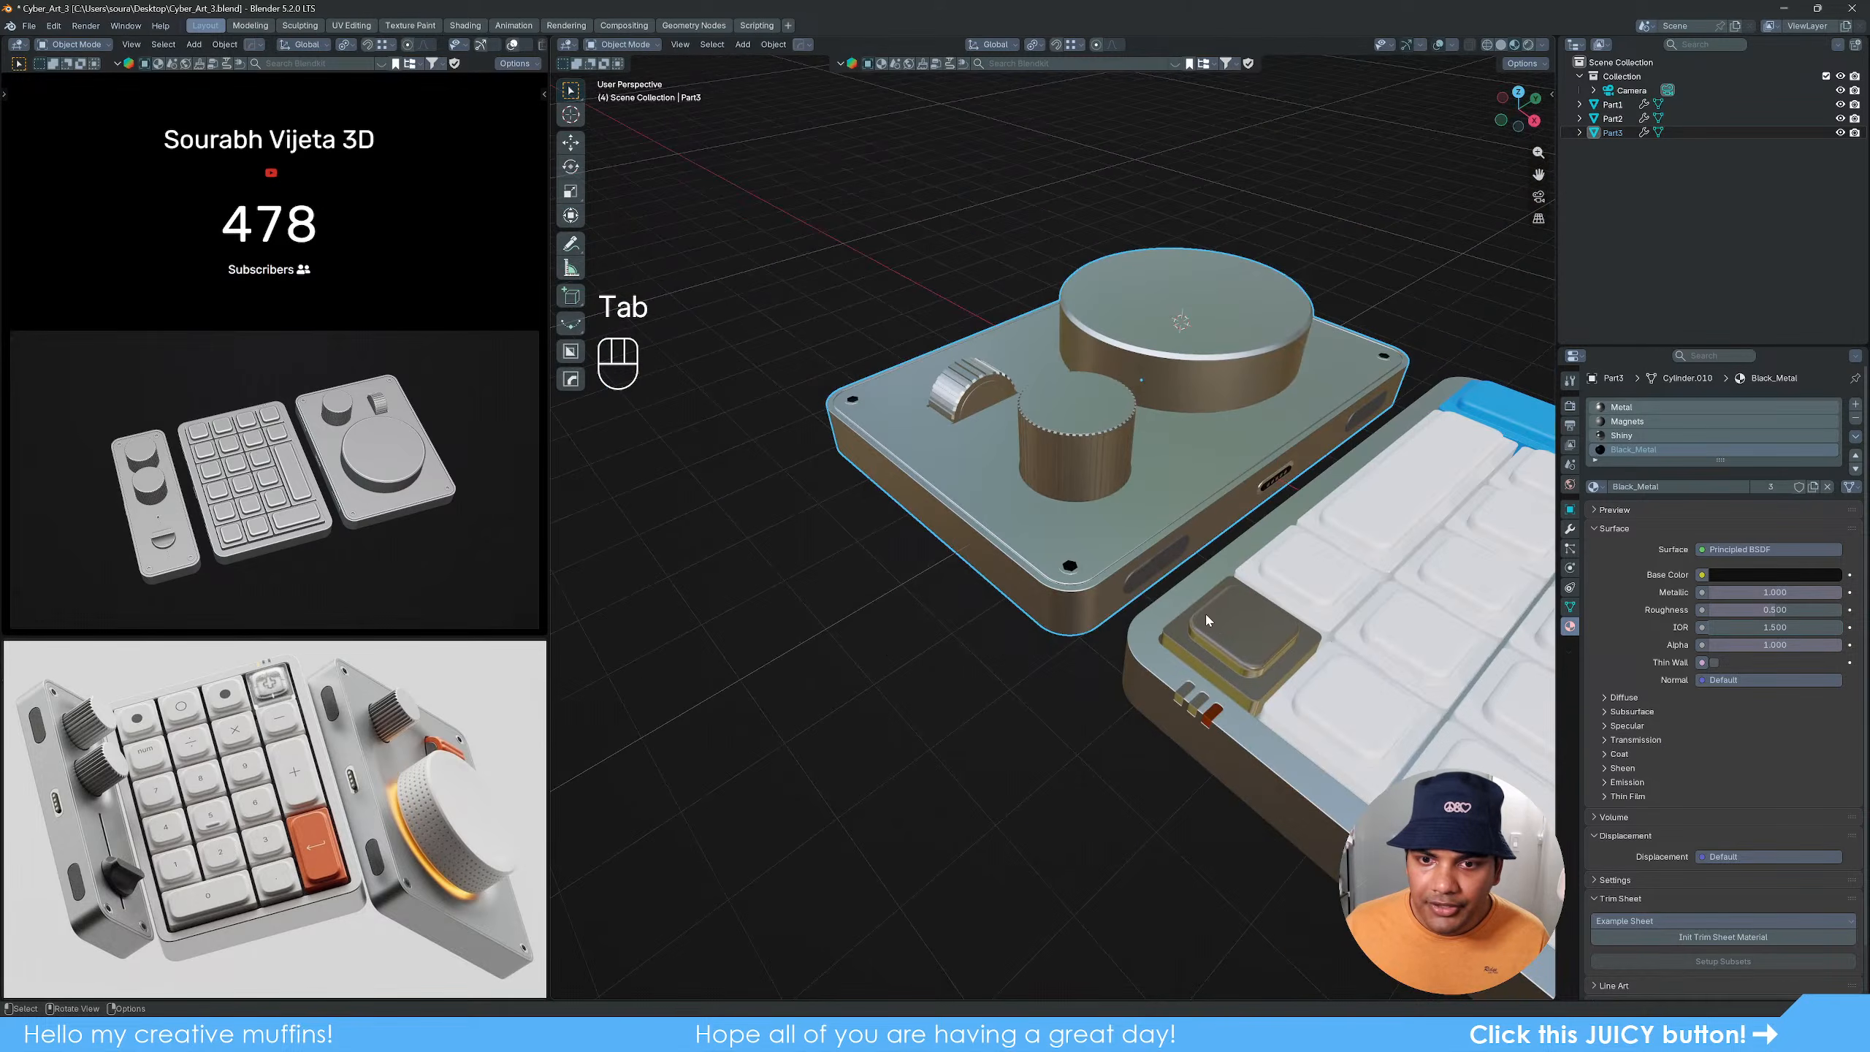
# Step: Assign Black_Metal to the thin groove running around the top face of Part3's case, including its side walls
pyautogui.moveTo(1204, 611)
pyautogui.mouseDown(button='middle')
pyautogui.moveTo(869, 709)
pyautogui.moveTo(803, 626)
pyautogui.moveTo(763, 639)
pyautogui.moveTo(1230, 625)
pyautogui.mouseUp(button='middle')
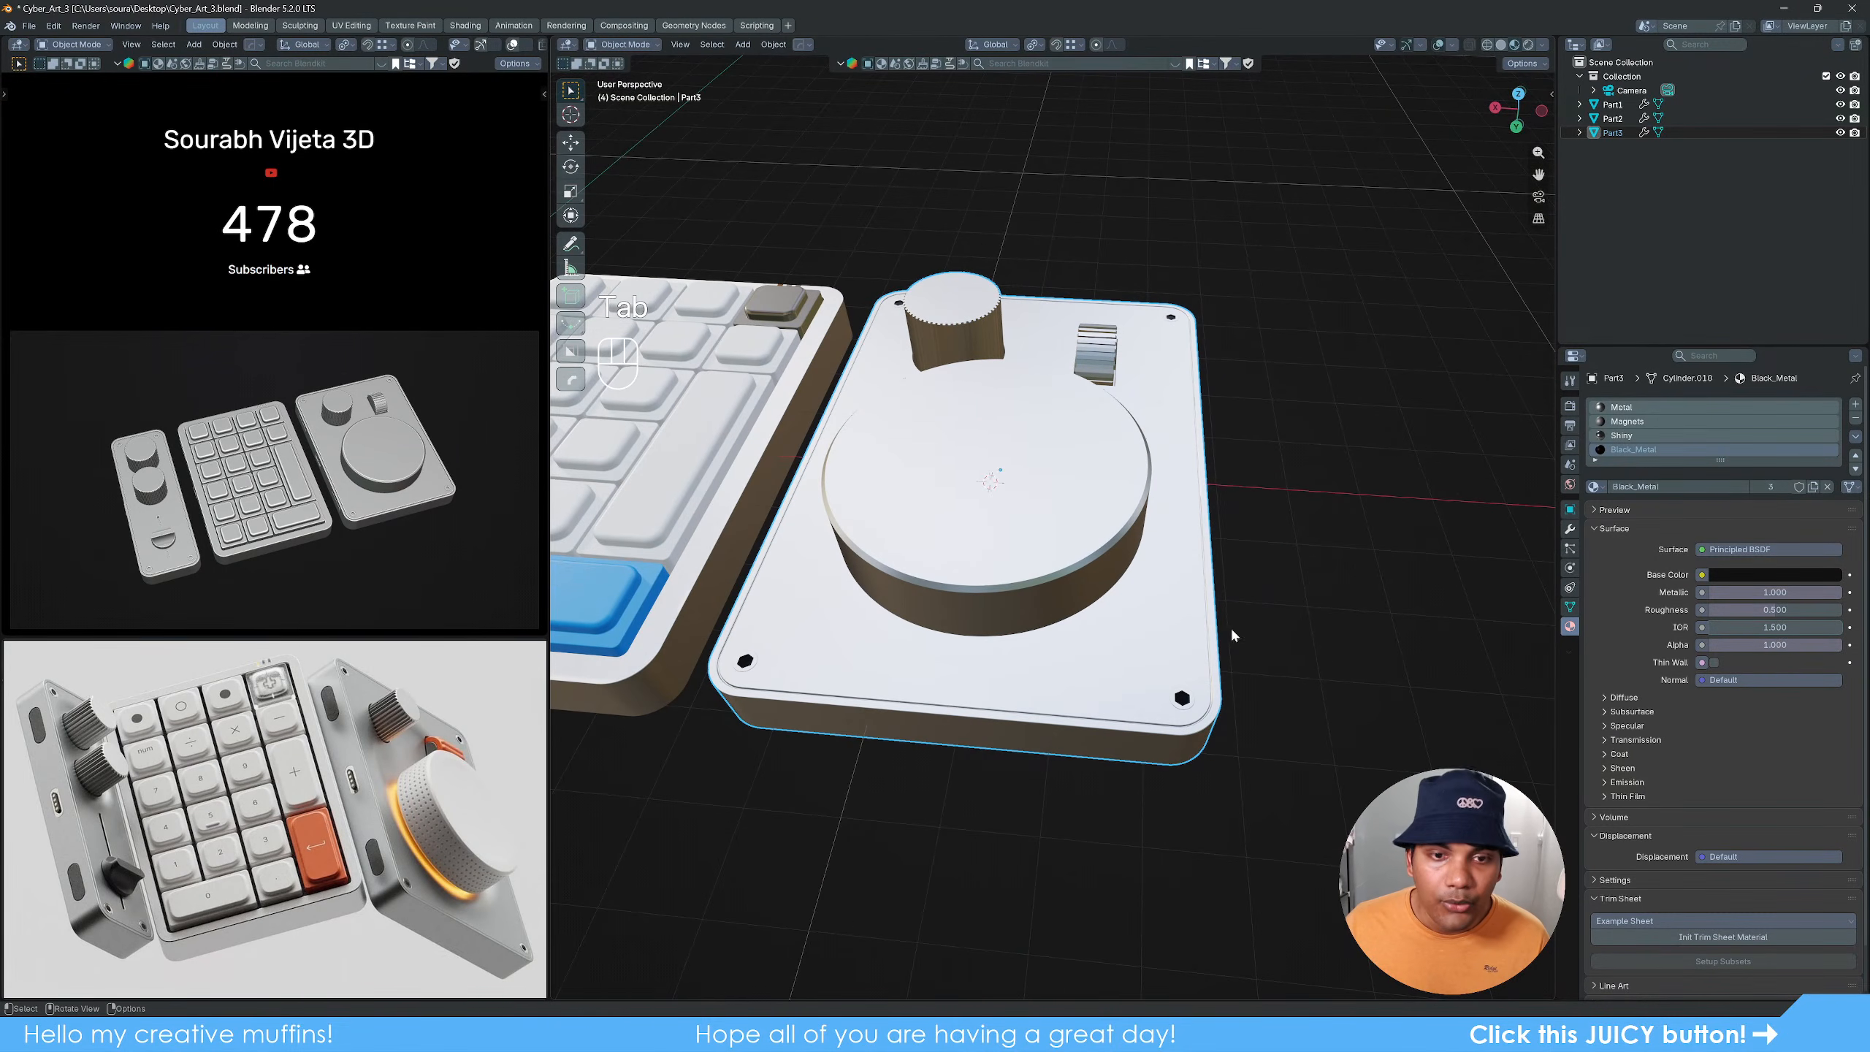
pyautogui.scroll(8, 1190, 574)
pyautogui.scroll(5, 1190, 582)
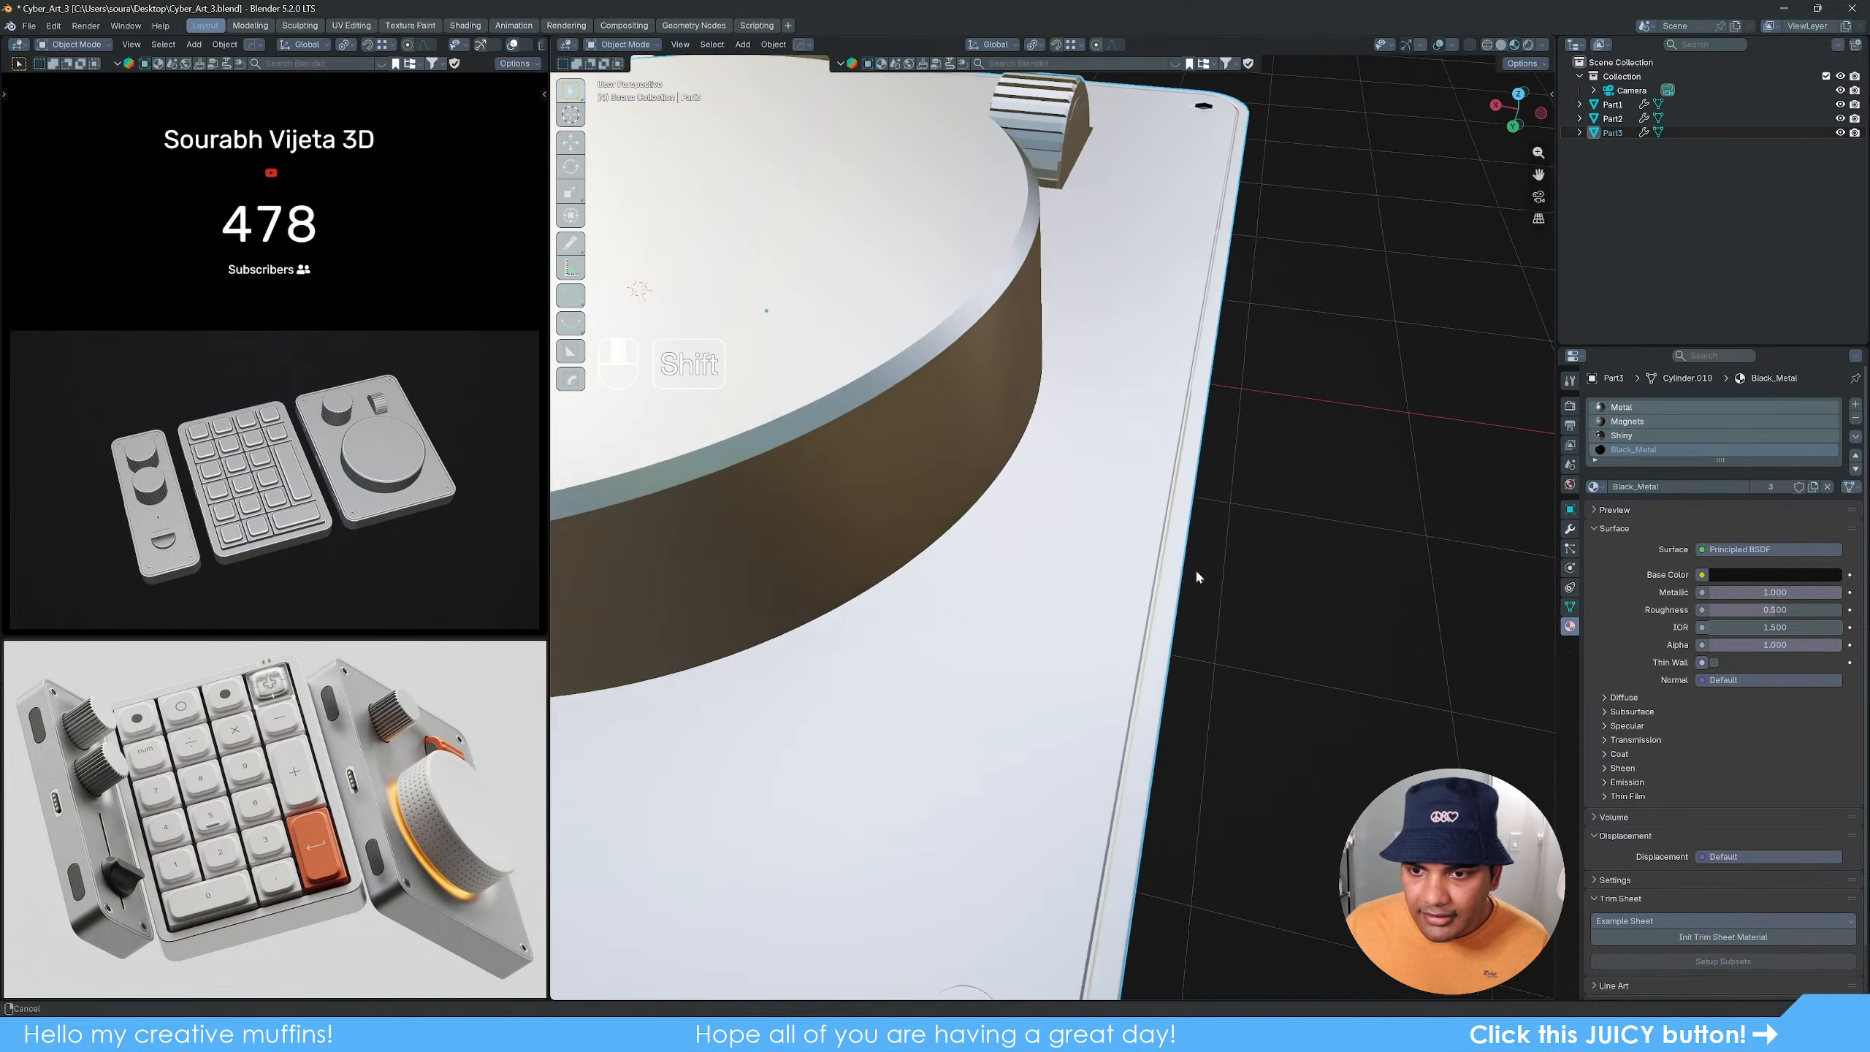
pyautogui.press('Tab')
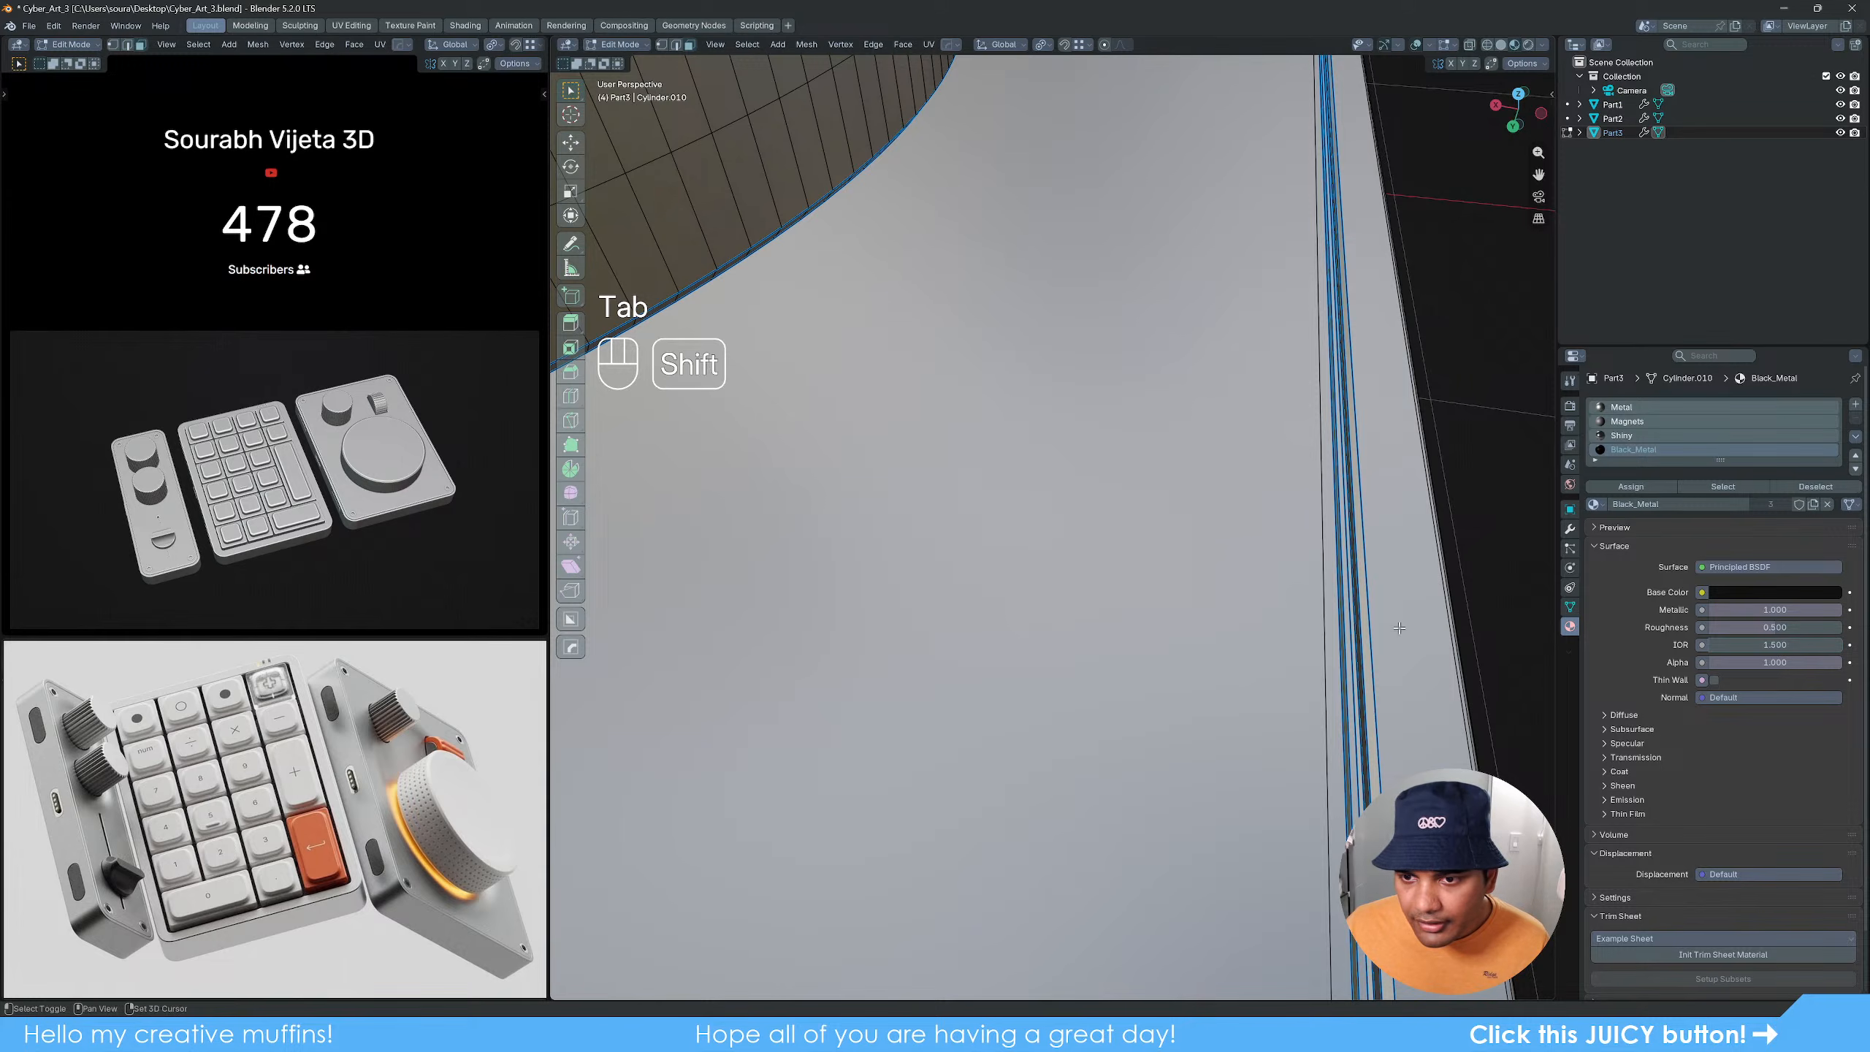
pyautogui.keyDown('shift'); pyautogui.moveTo(1420, 626); pyautogui.dragTo(1352, 593, button='middle'); pyautogui.keyUp('shift')
pyautogui.scroll(-8, 1352, 593)
pyautogui.moveTo(1130, 688); pyautogui.dragTo(1049, 538, button='middle')
pyautogui.scroll(6, 1173, 648)
pyautogui.keyDown('alt'); pyautogui.click(1049, 538); pyautogui.keyUp('alt')
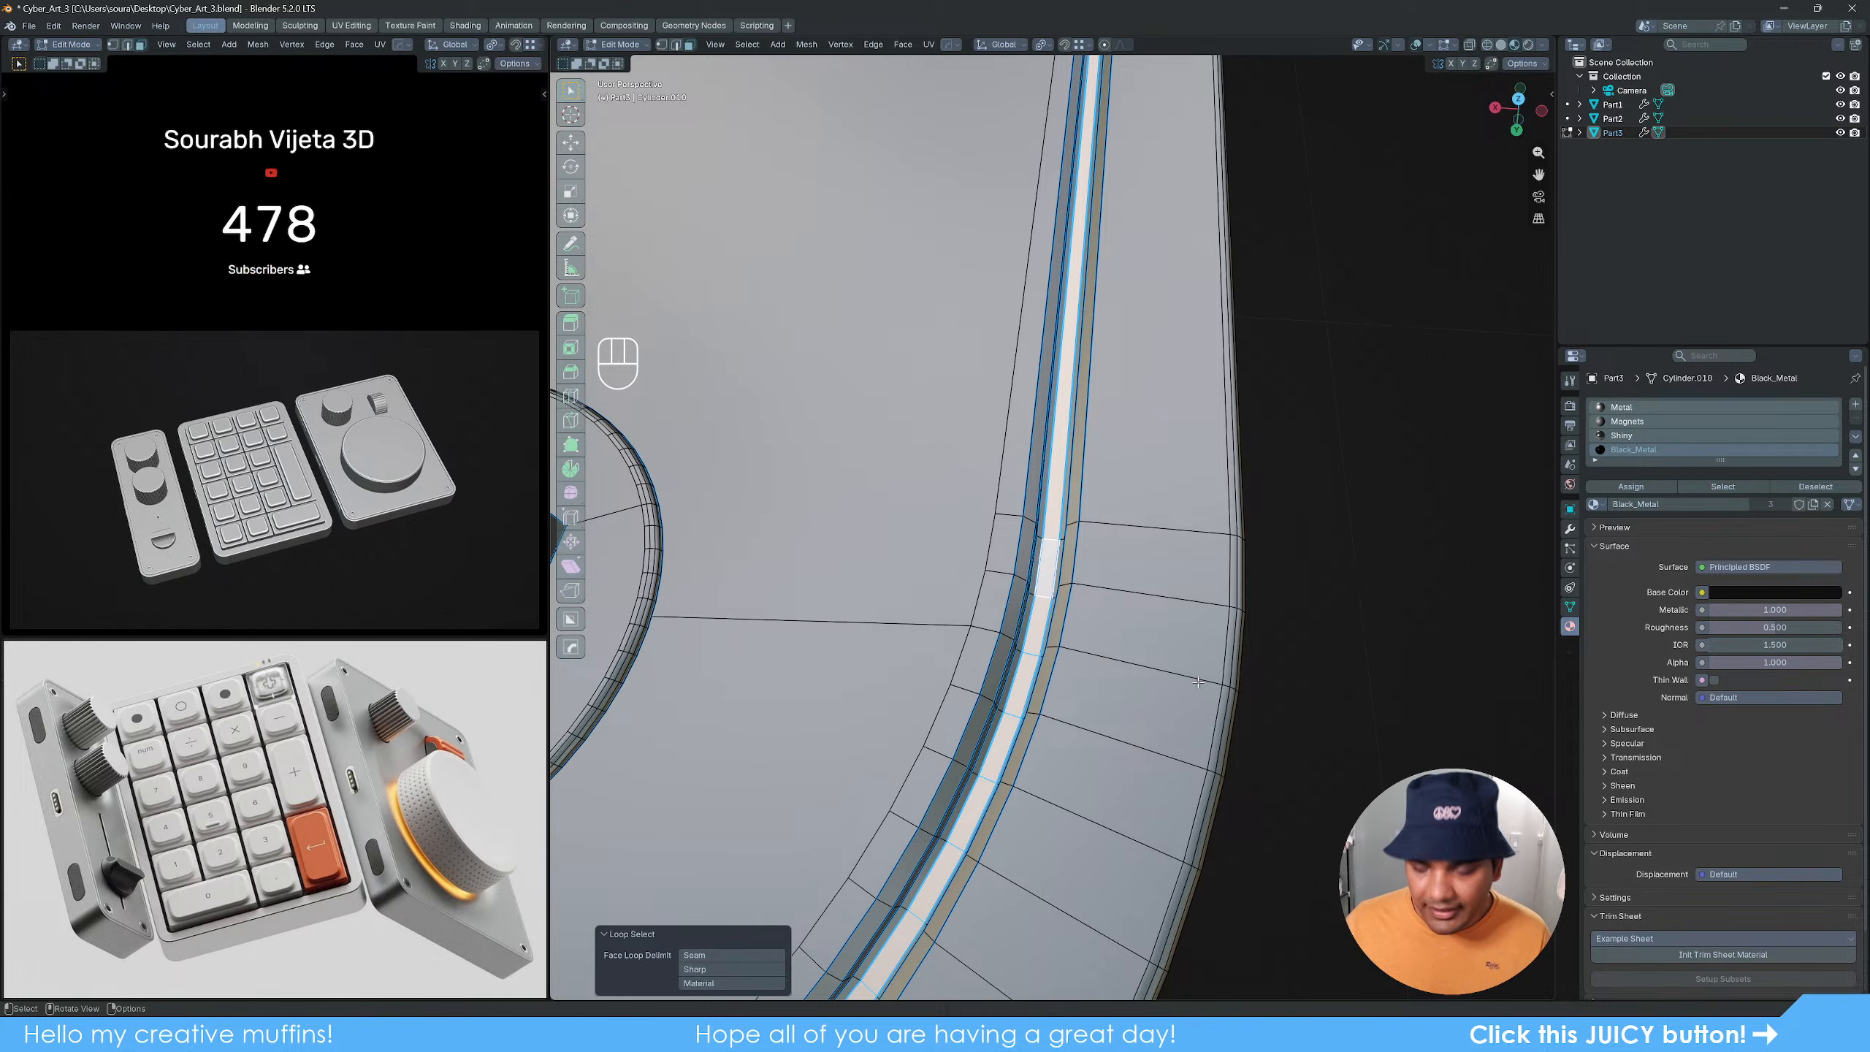
pyautogui.press('ctrl+KP_Add')
pyautogui.press('ctrl+KP_Add')
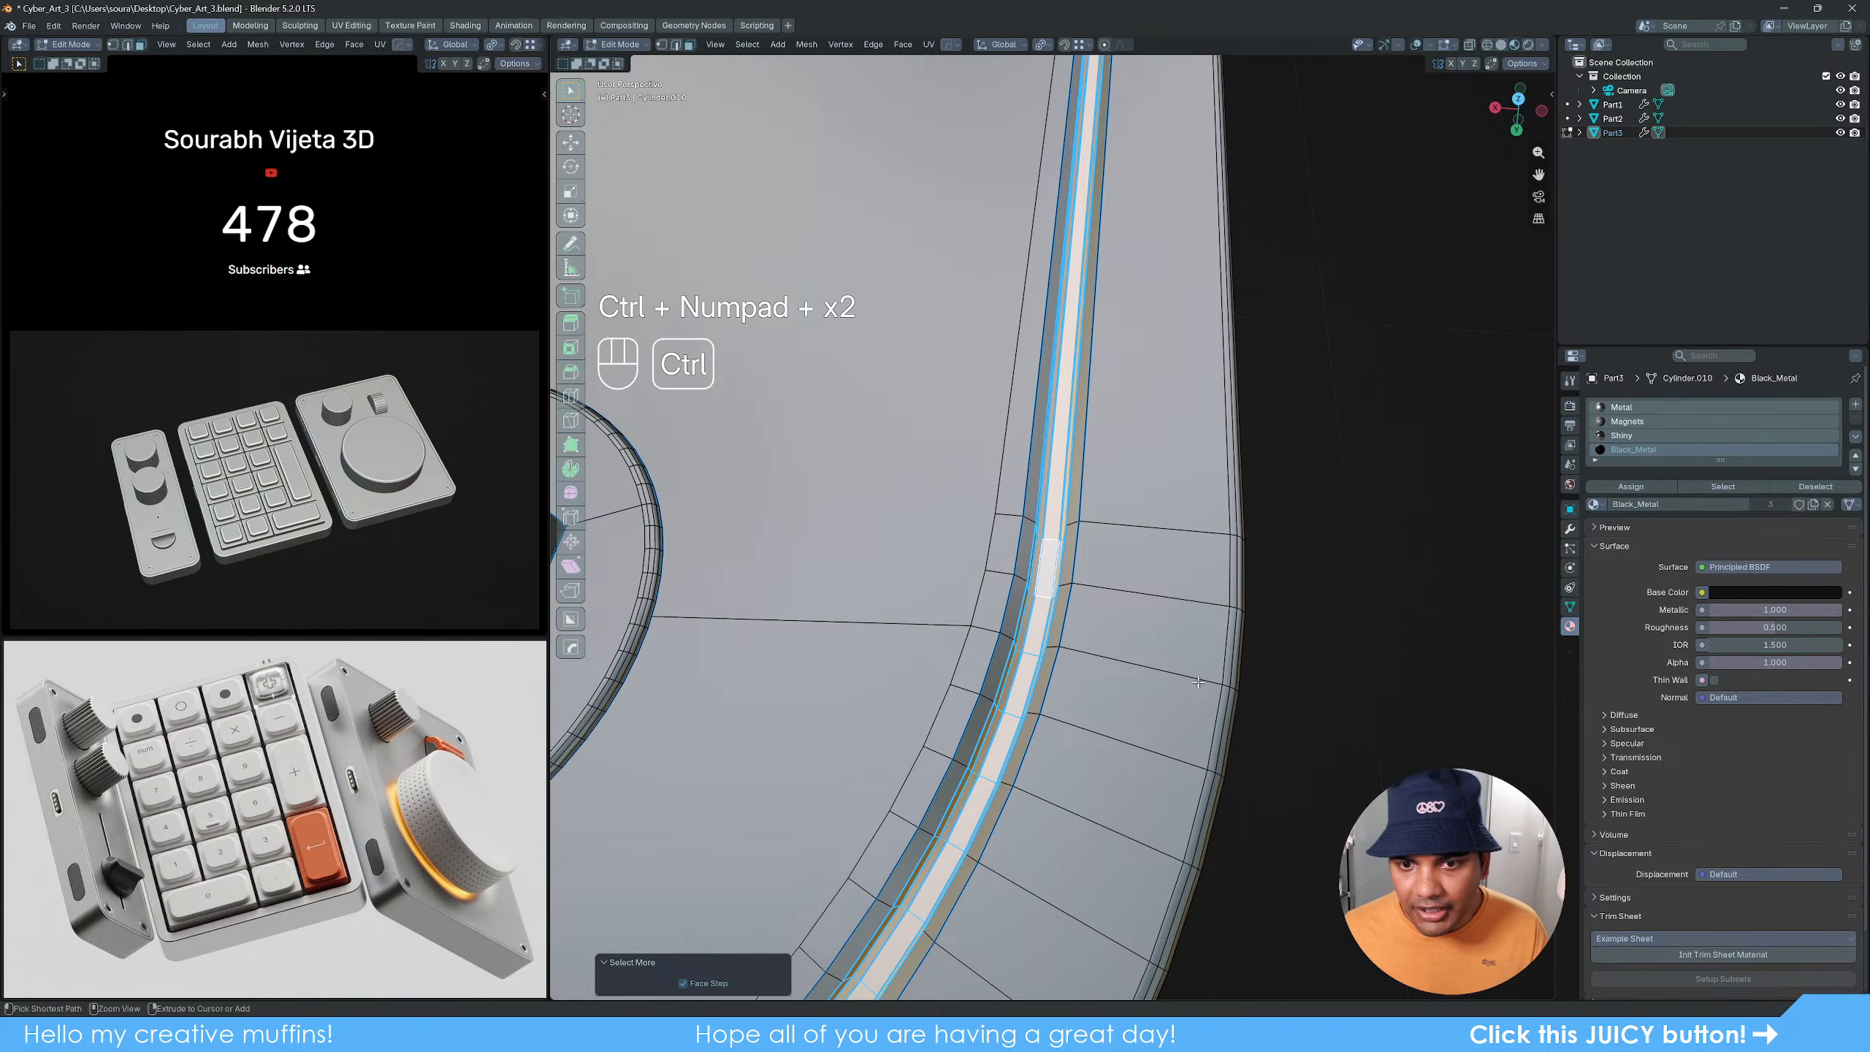
pyautogui.click(1650, 491)
pyautogui.press('Tab')
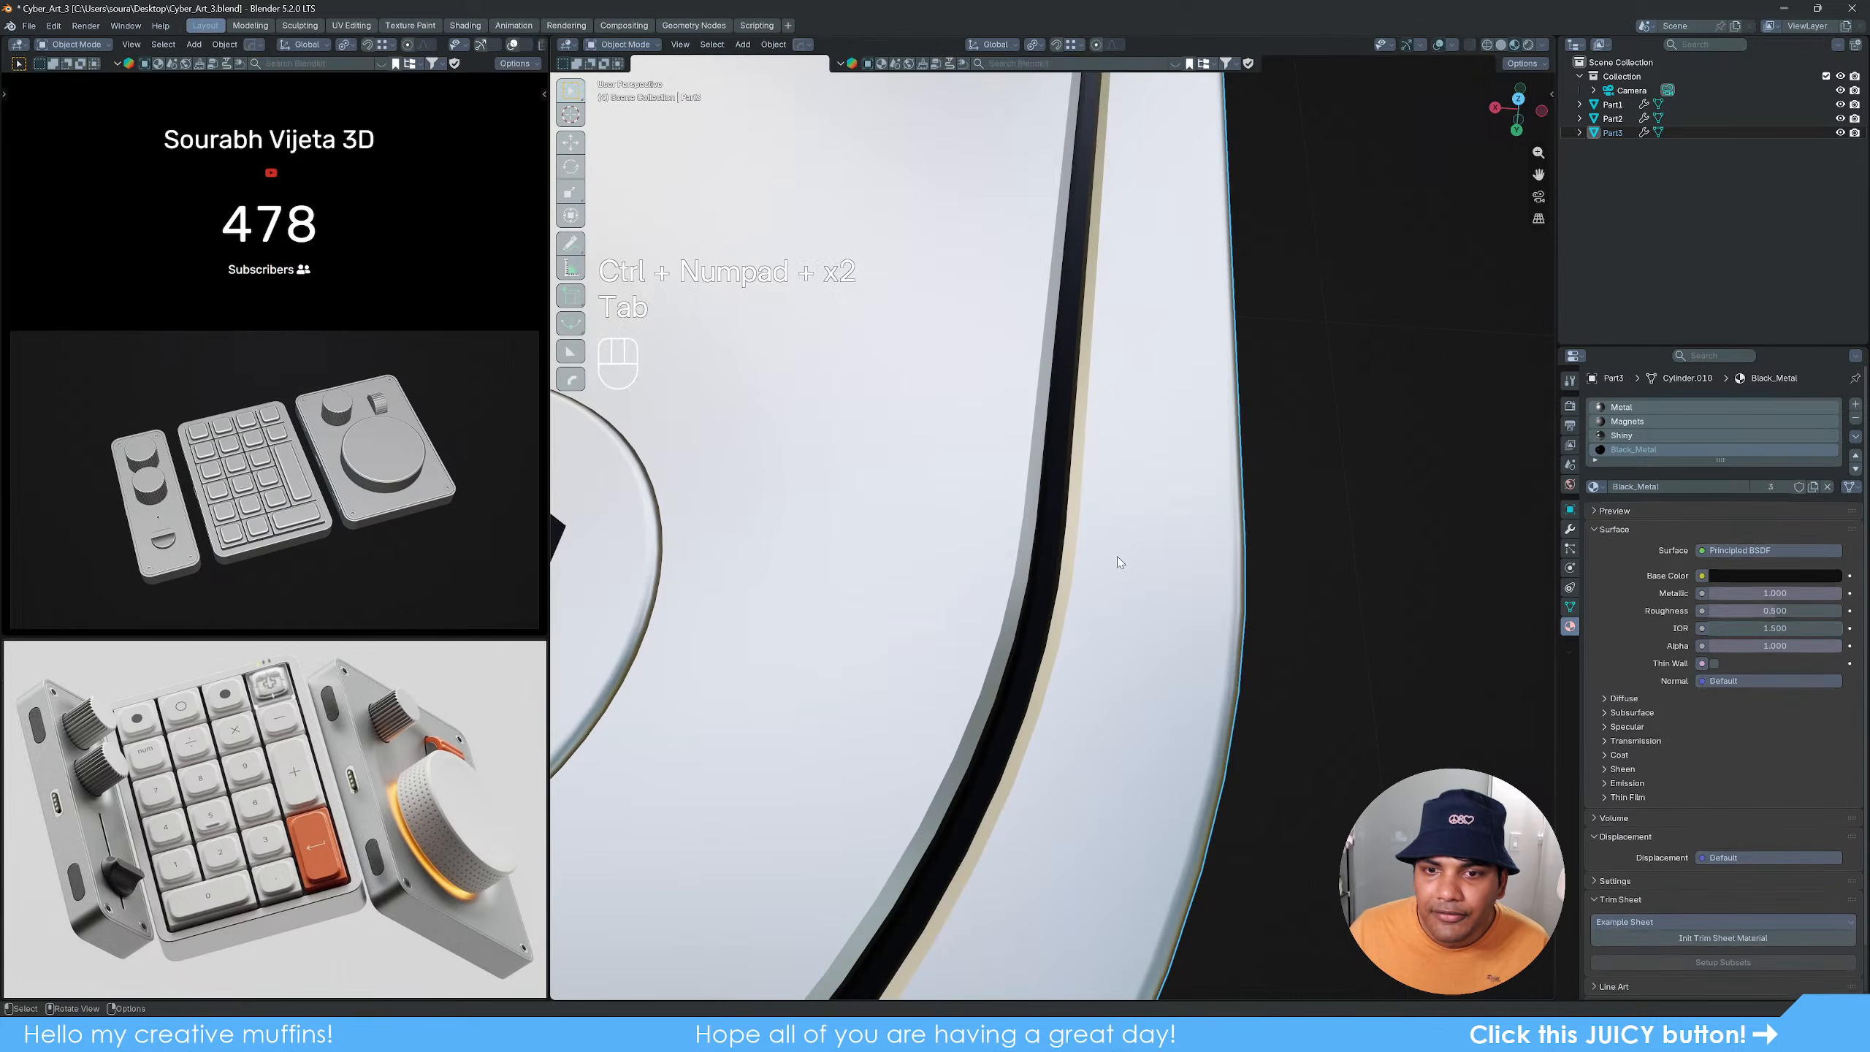
pyautogui.scroll(-8, 1116, 554)
pyautogui.moveTo(1116, 552); pyautogui.dragTo(1203, 587, button='middle')
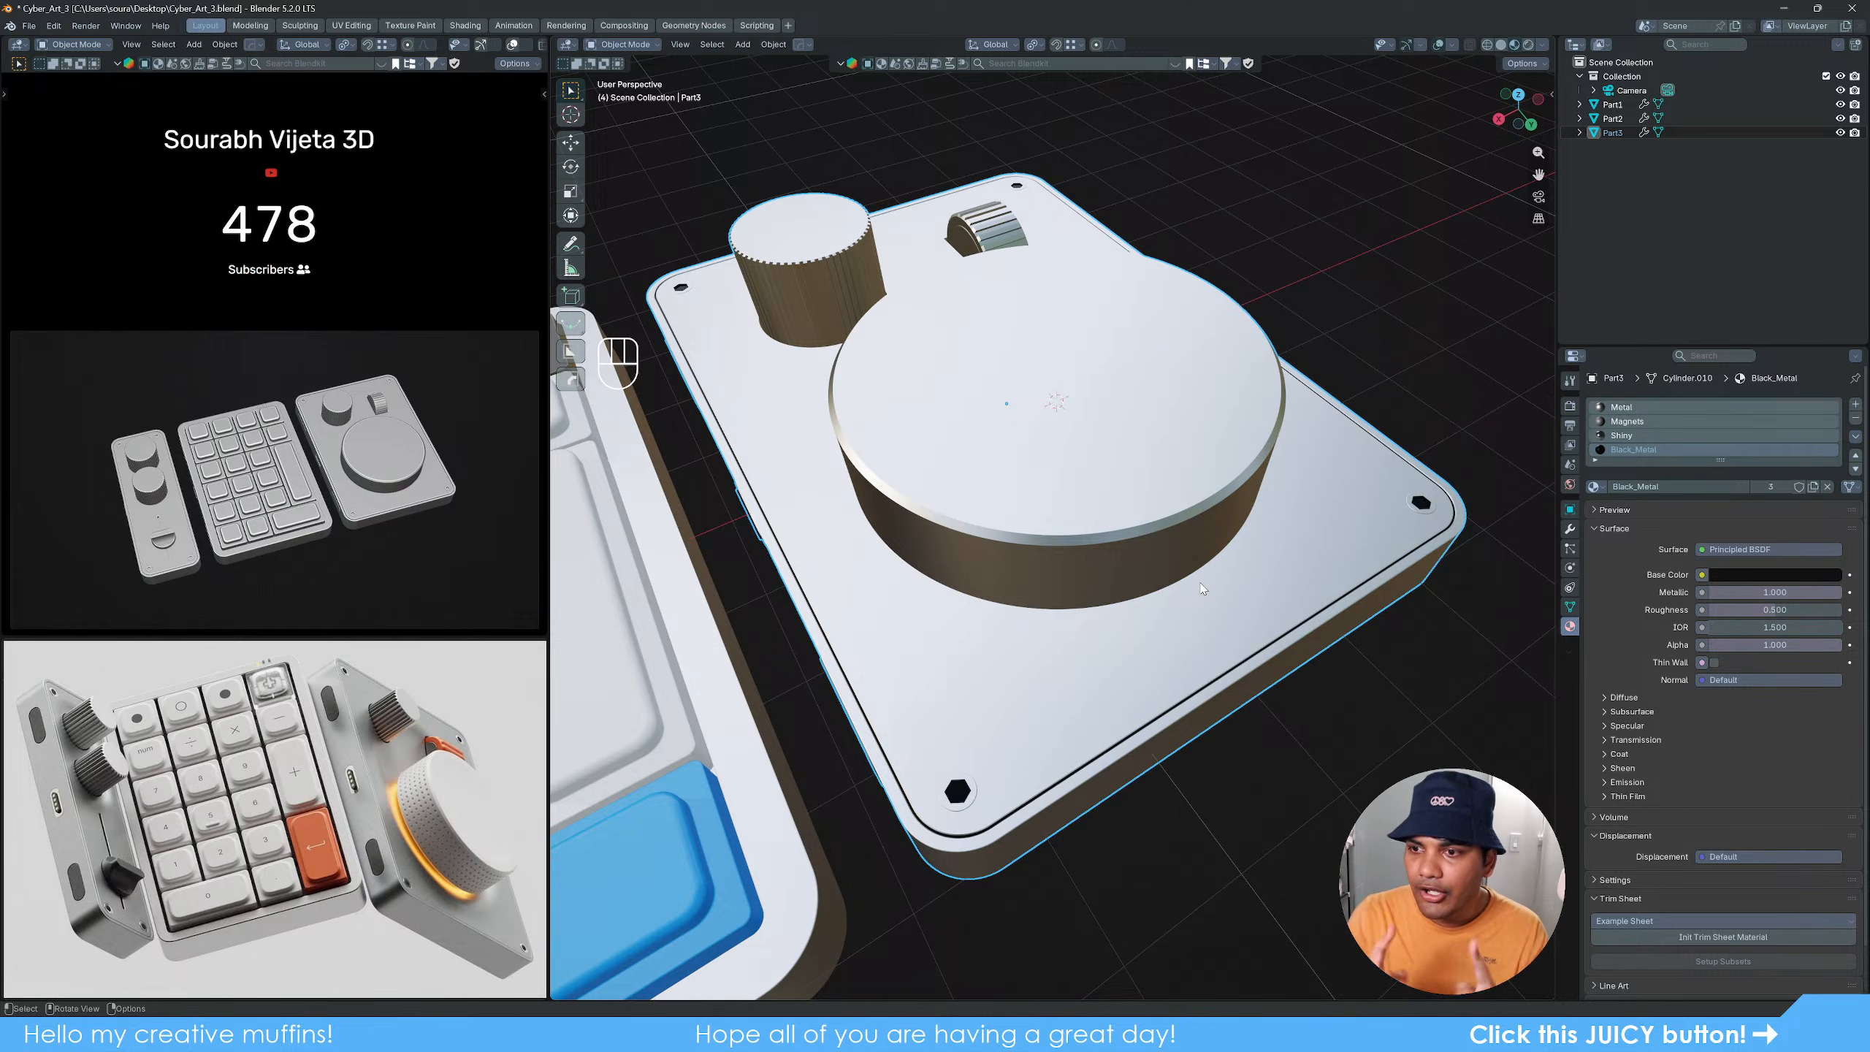
# Step: Assign Black_Metal to the thin perimeter groove on Part1's top face, growing the floor loop selection to include the groove walls
pyautogui.scroll(-7, 1043, 552)
pyautogui.keyDown('shift'); pyautogui.moveTo(1041, 553); pyautogui.dragTo(1002, 554, button='middle'); pyautogui.keyUp('shift')
pyautogui.keyDown('shift'); pyautogui.moveTo(882, 569); pyautogui.dragTo(992, 521, button='middle'); pyautogui.keyUp('shift')
pyautogui.scroll(14, 995, 525)
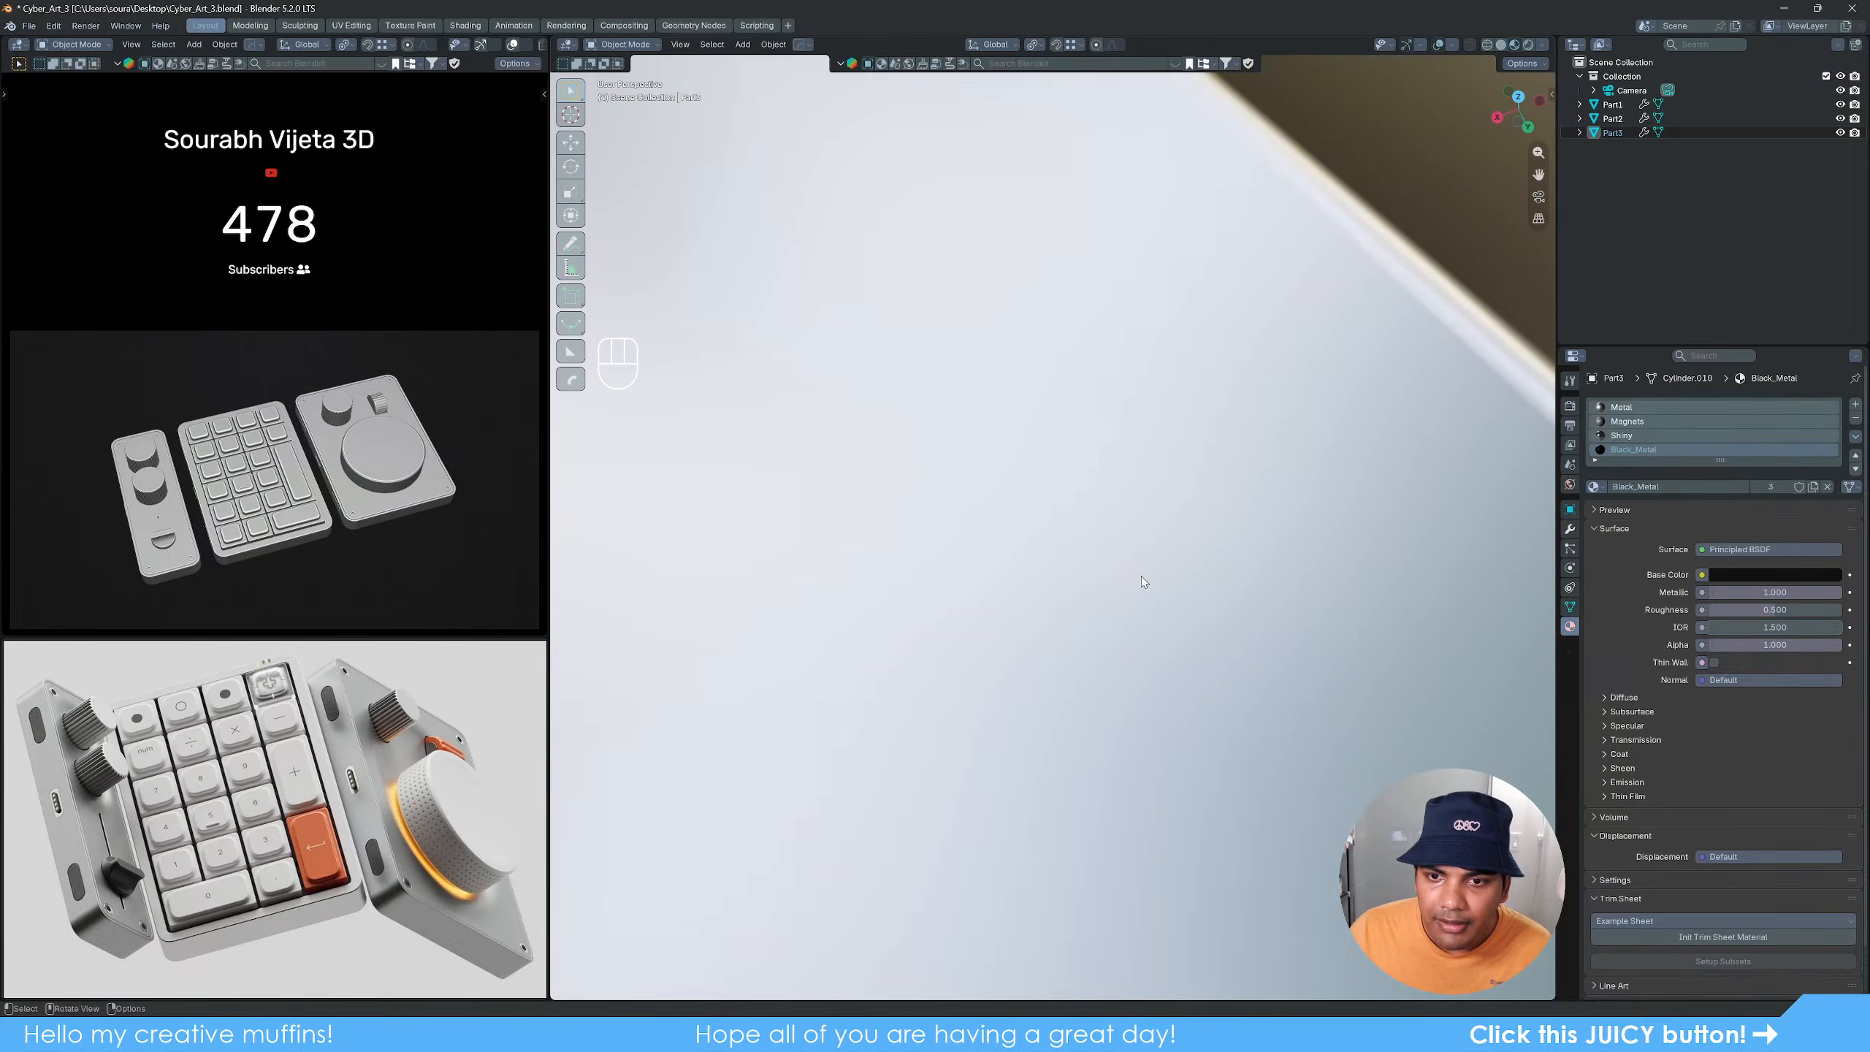
pyautogui.scroll(-3, 1142, 589)
pyautogui.moveTo(1142, 600); pyautogui.dragTo(1069, 627, button='middle')
pyautogui.keyDown('shift'); pyautogui.moveTo(946, 707); pyautogui.dragTo(970, 558, button='middle'); pyautogui.keyUp('shift')
pyautogui.click(957, 563)
pyautogui.press('Tab')
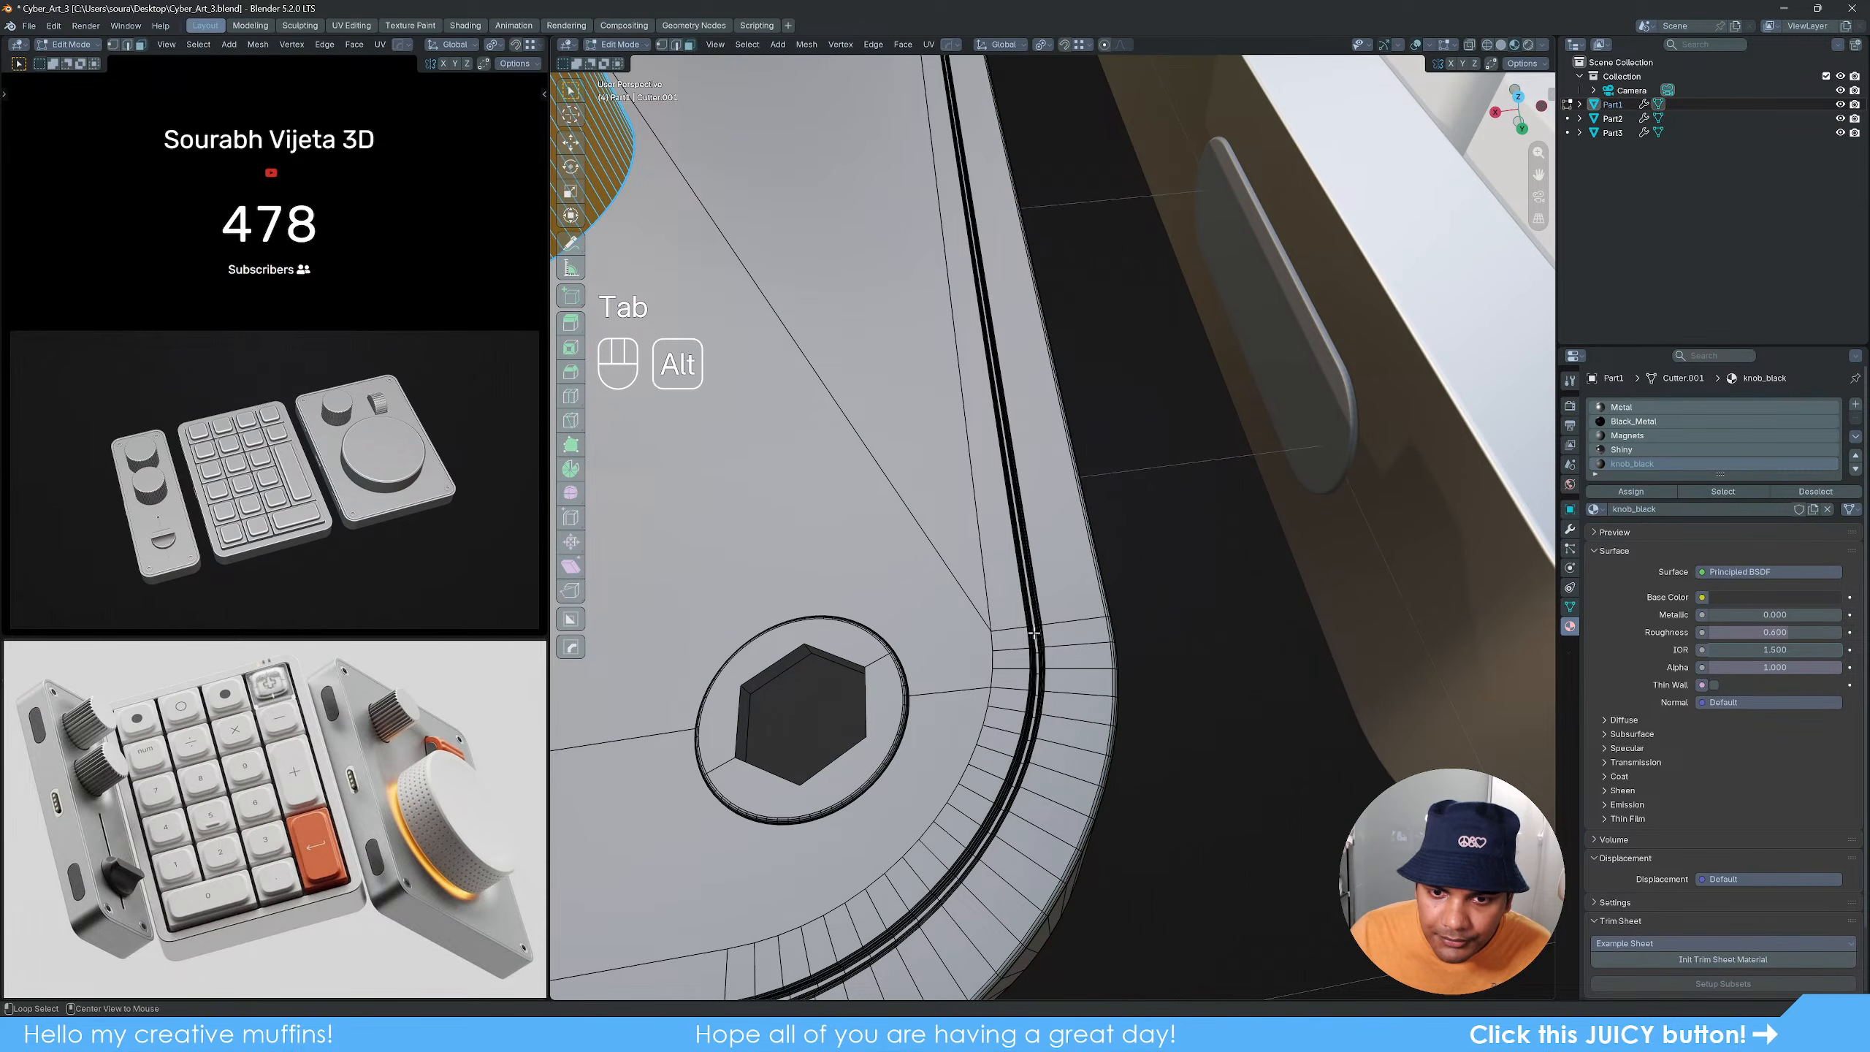
pyautogui.keyDown('alt'); pyautogui.click(1035, 632); pyautogui.keyUp('alt')
pyautogui.keyDown('shift'); pyautogui.moveTo(1035, 632); pyautogui.dragTo(1014, 377, button='middle'); pyautogui.keyUp('shift')
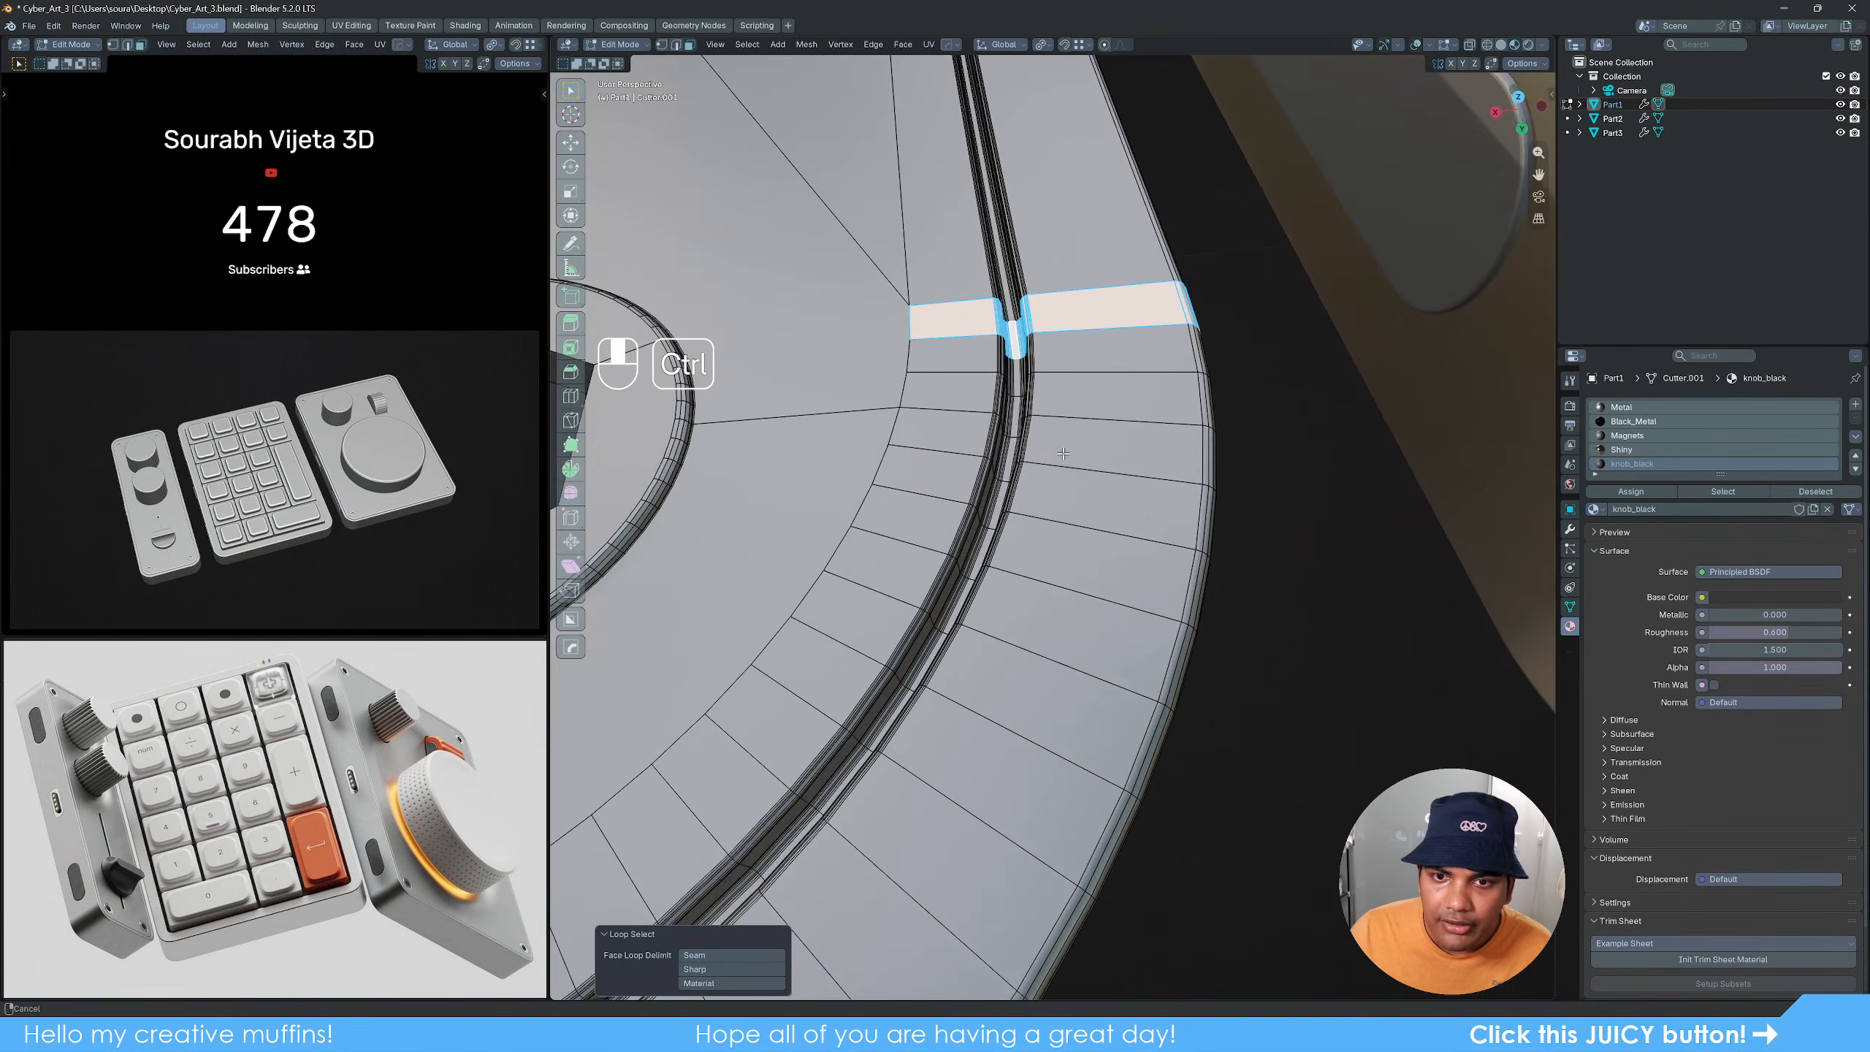
pyautogui.keyDown('alt'); pyautogui.click(1016, 359); pyautogui.keyUp('alt')
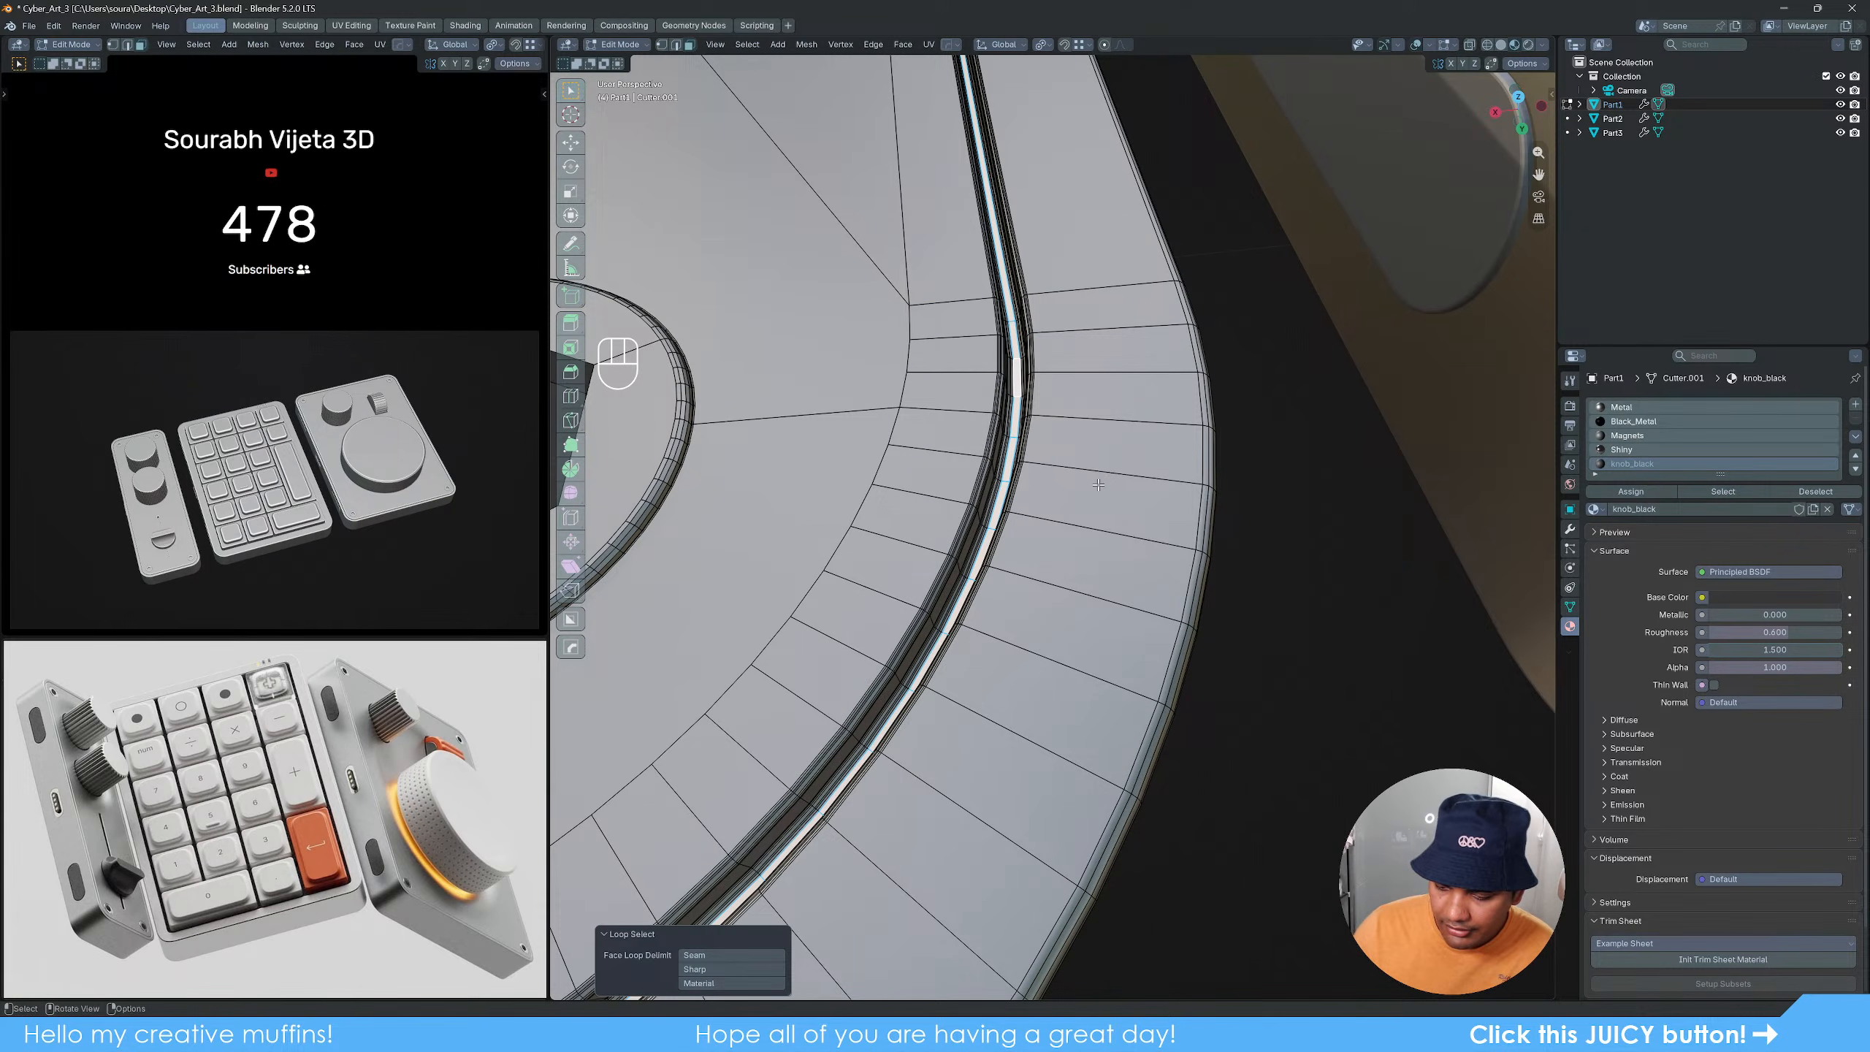
pyautogui.press('ctrl+KP_Add')
pyautogui.press('ctrl+KP_Add')
pyautogui.press('ctrl+KP_Add')
pyautogui.press('ctrl+KP_Add')
pyautogui.press('ctrl+KP_Add')
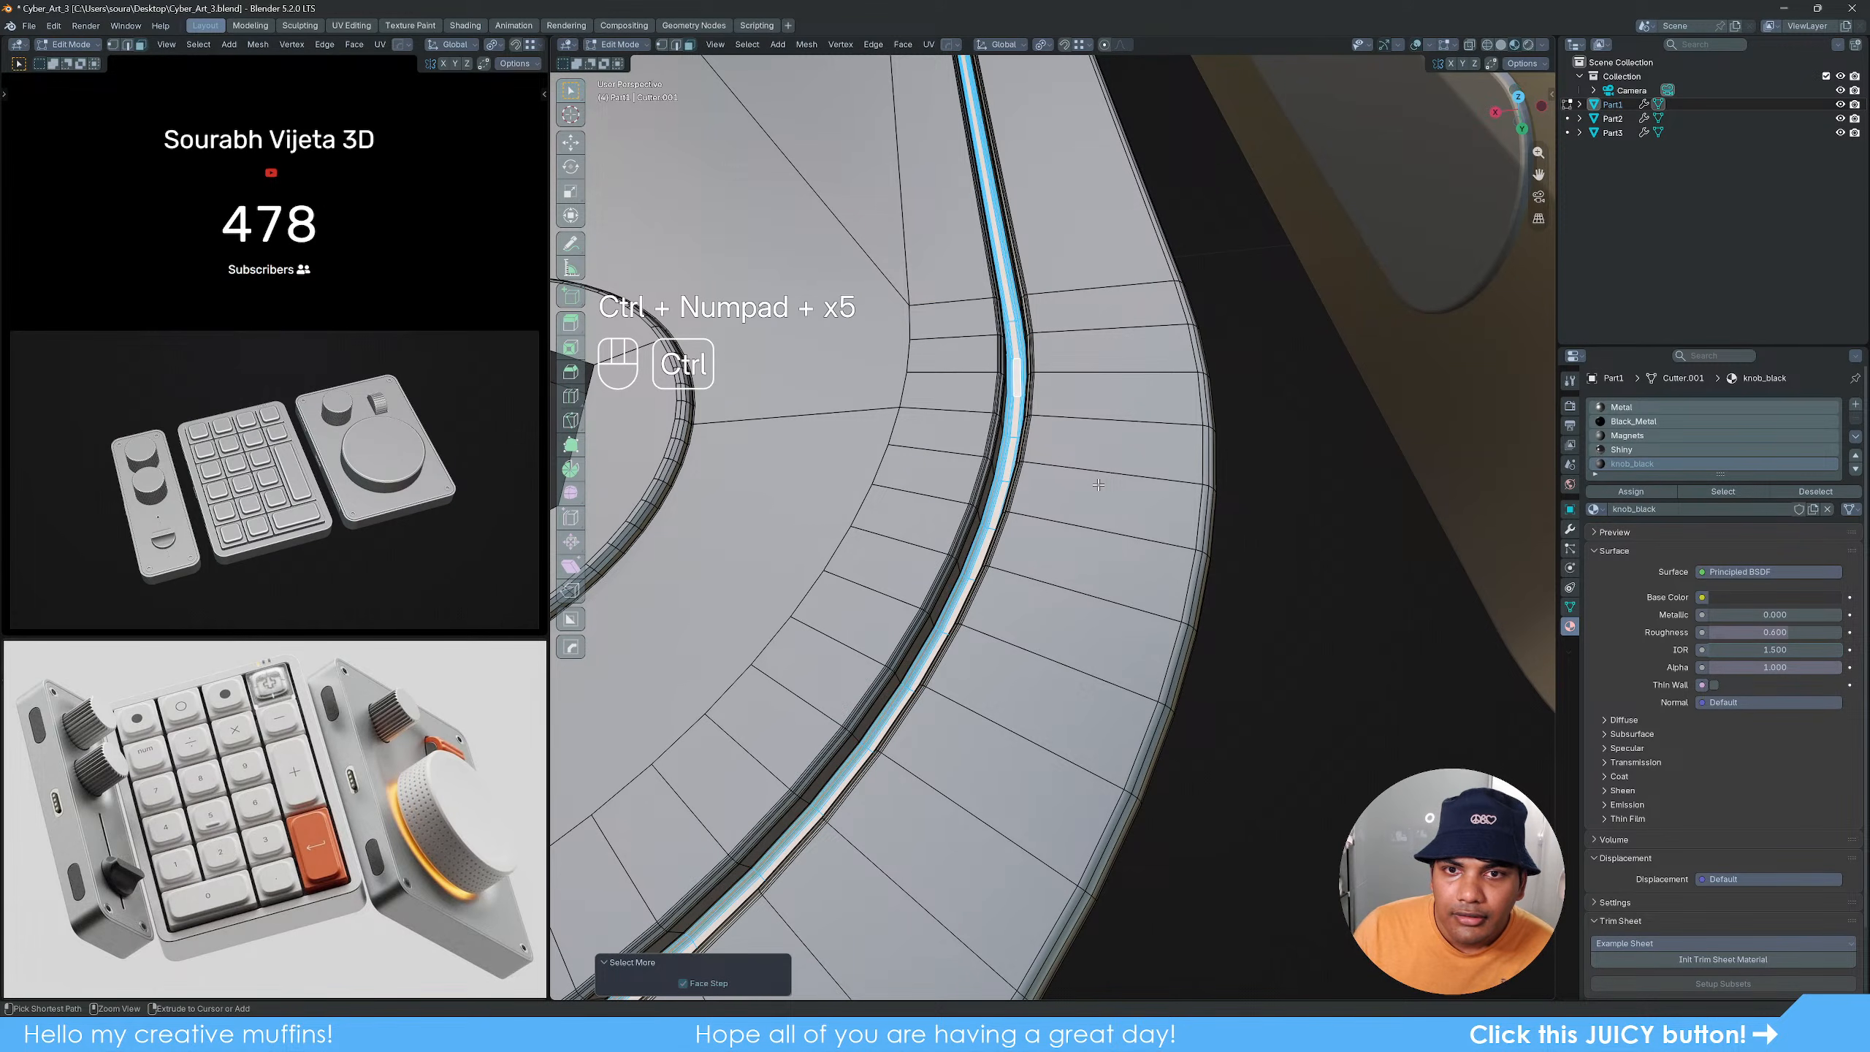
pyautogui.press('ctrl+KP_Add')
pyautogui.press('ctrl+KP_Add')
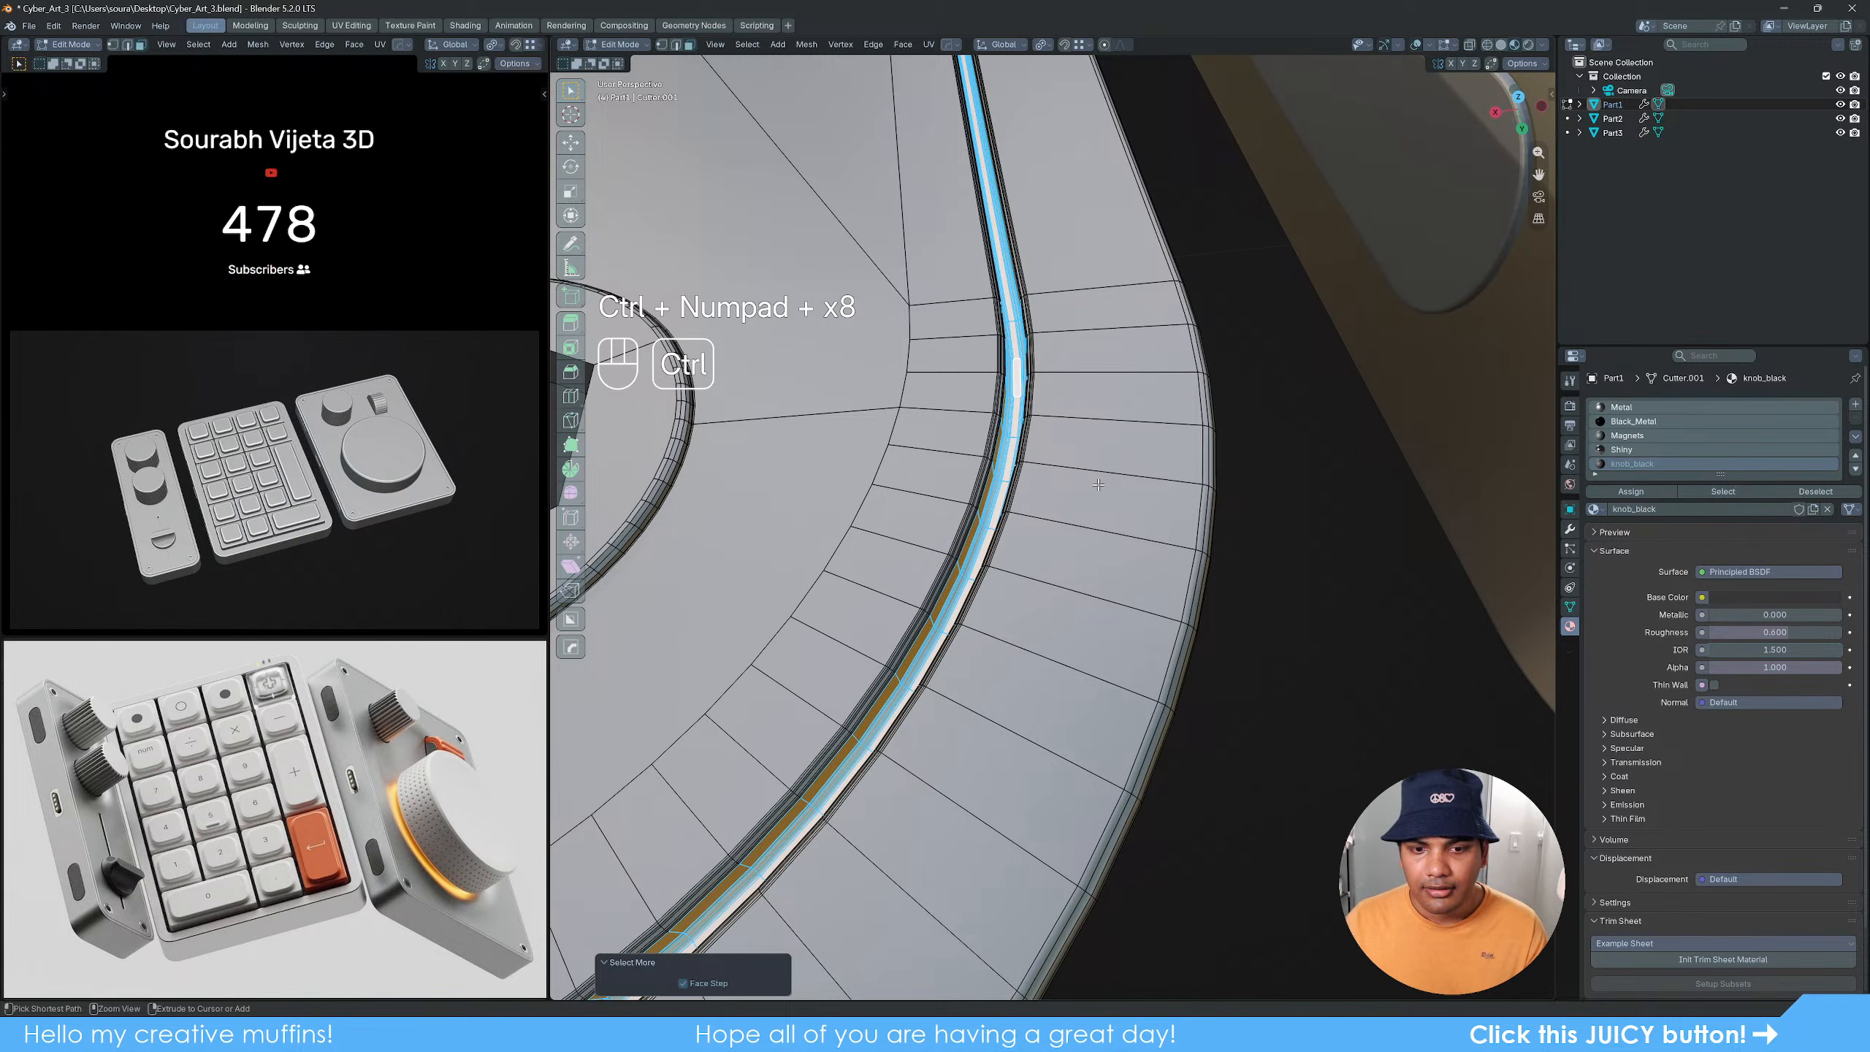
pyautogui.press('ctrl+KP_Add')
pyautogui.click(1634, 421)
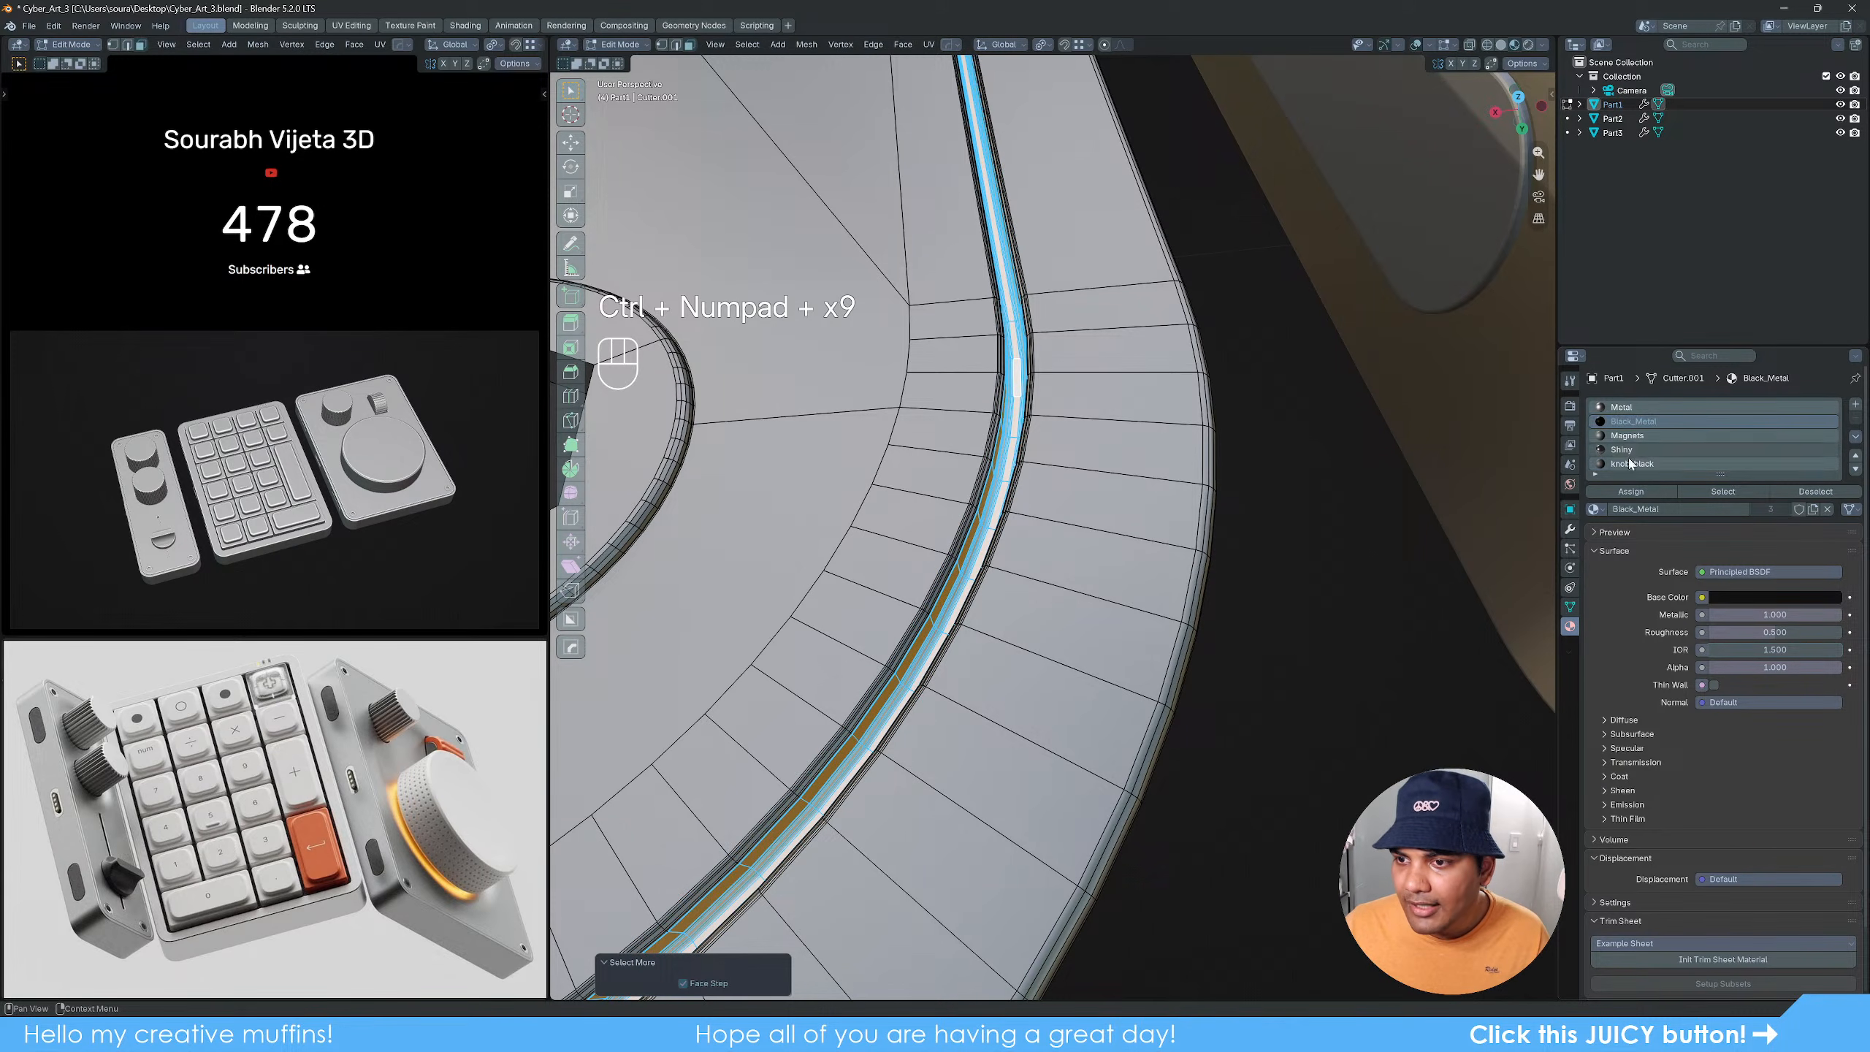
pyautogui.click(1631, 490)
pyautogui.press('Tab')
pyautogui.scroll(-15, 1090, 514)
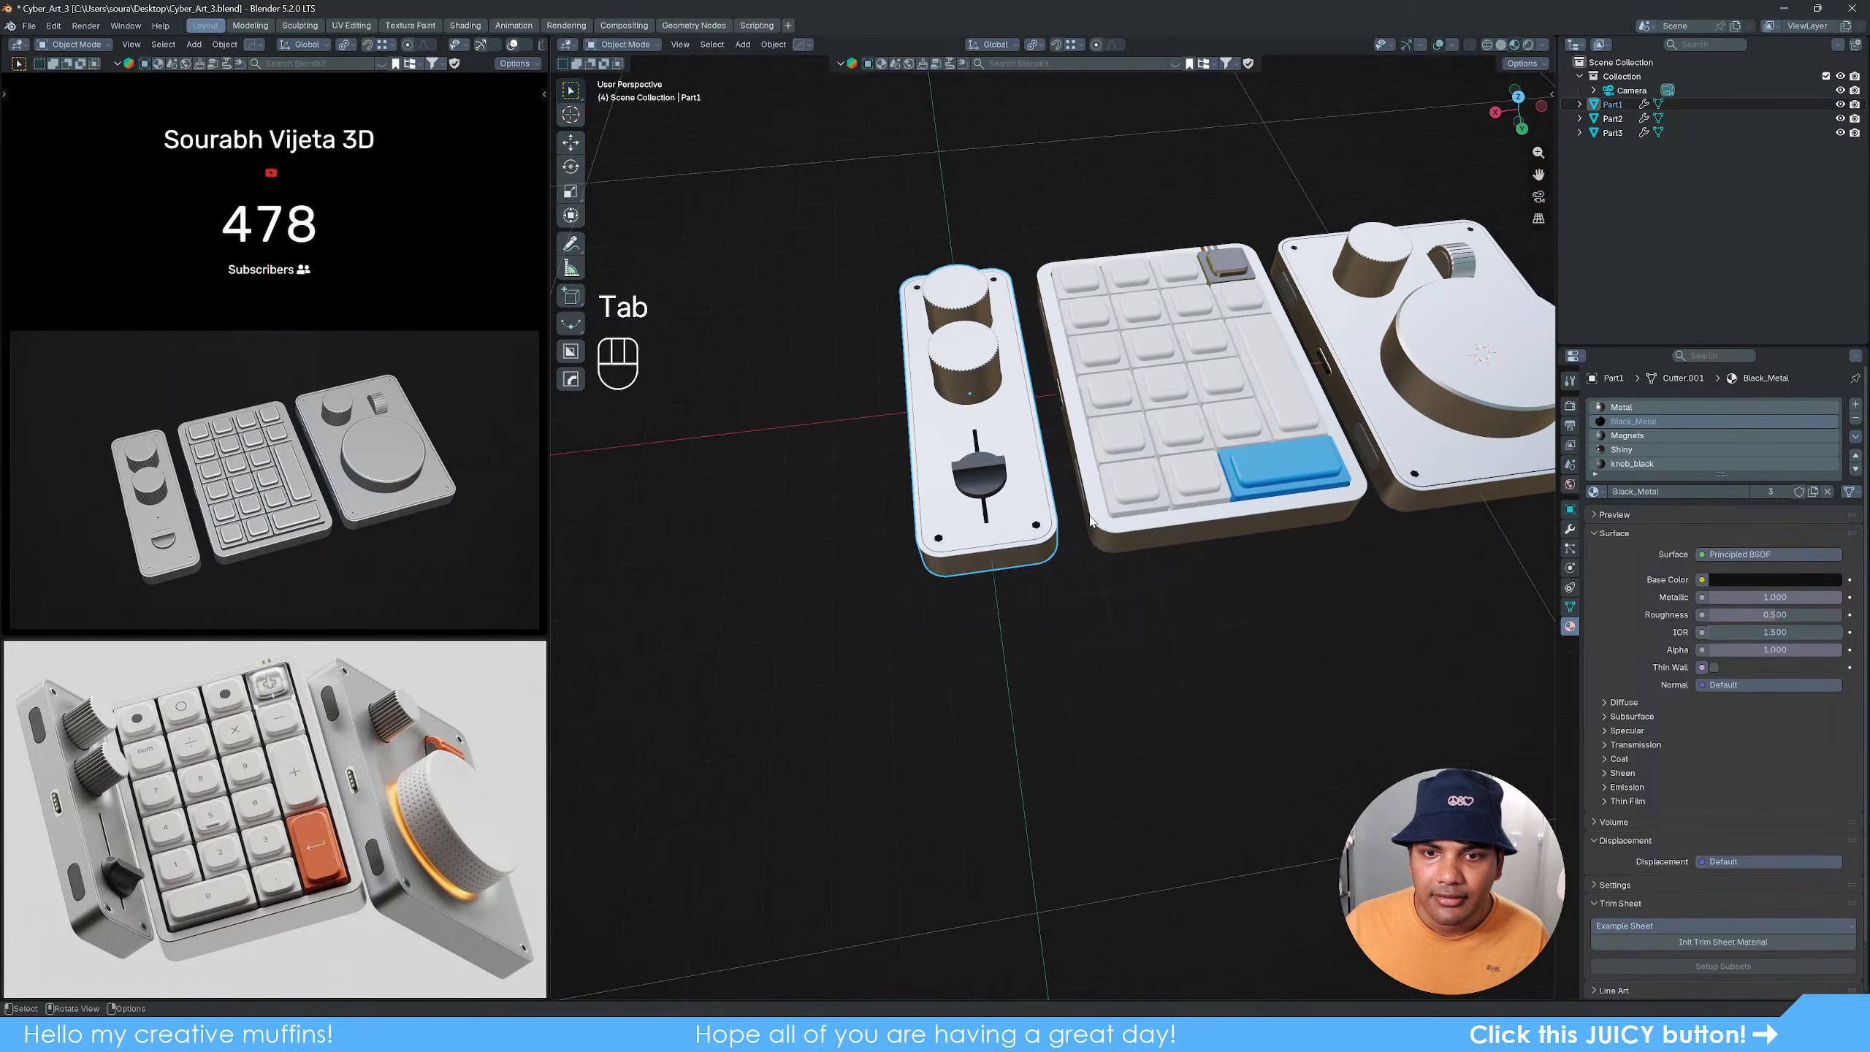
# Step: Assign Black_Metal to the long narrow strip between the first and second key columns of Part2
pyautogui.moveTo(1093, 523); pyautogui.dragTo(1237, 472, button='middle')
pyautogui.keyDown('shift'); pyautogui.moveTo(1237, 471); pyautogui.dragTo(1242, 452, button='middle'); pyautogui.keyUp('shift')
pyautogui.scroll(6, 1179, 453)
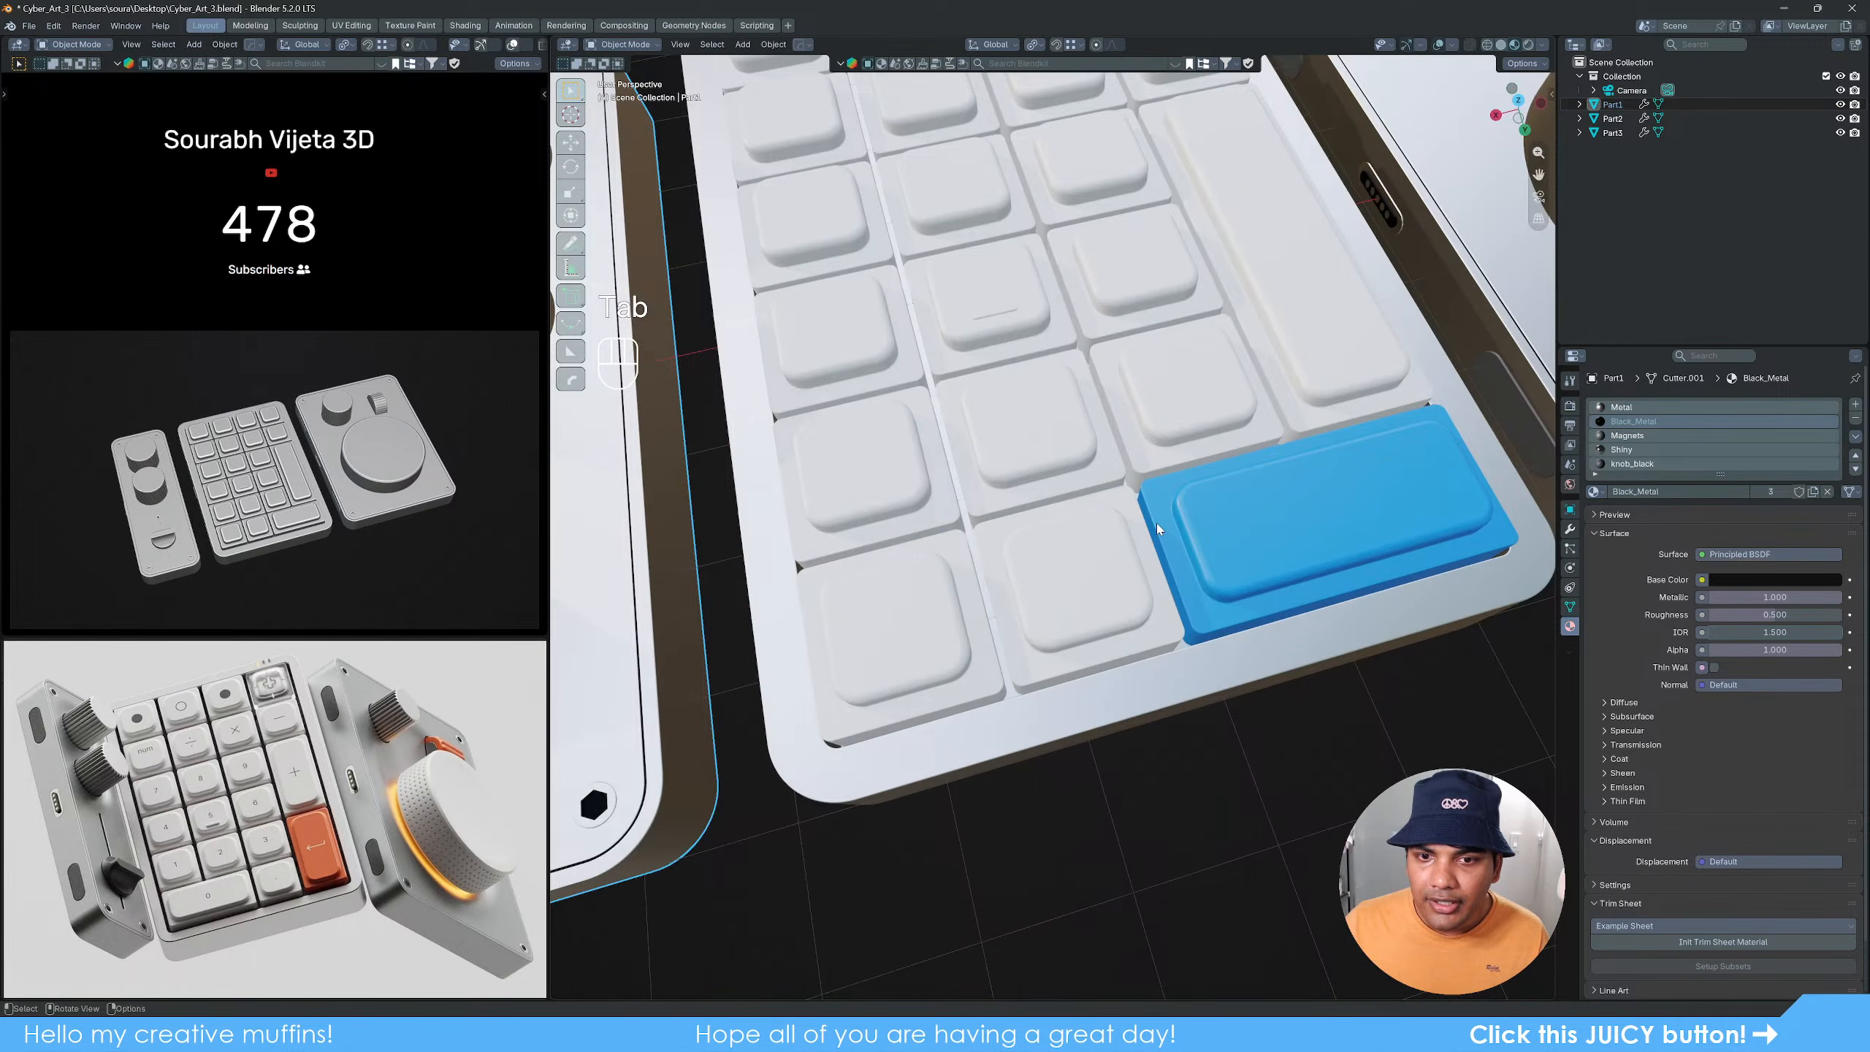
pyautogui.scroll(1, 1161, 529)
pyautogui.click(1058, 747)
pyautogui.press('Tab')
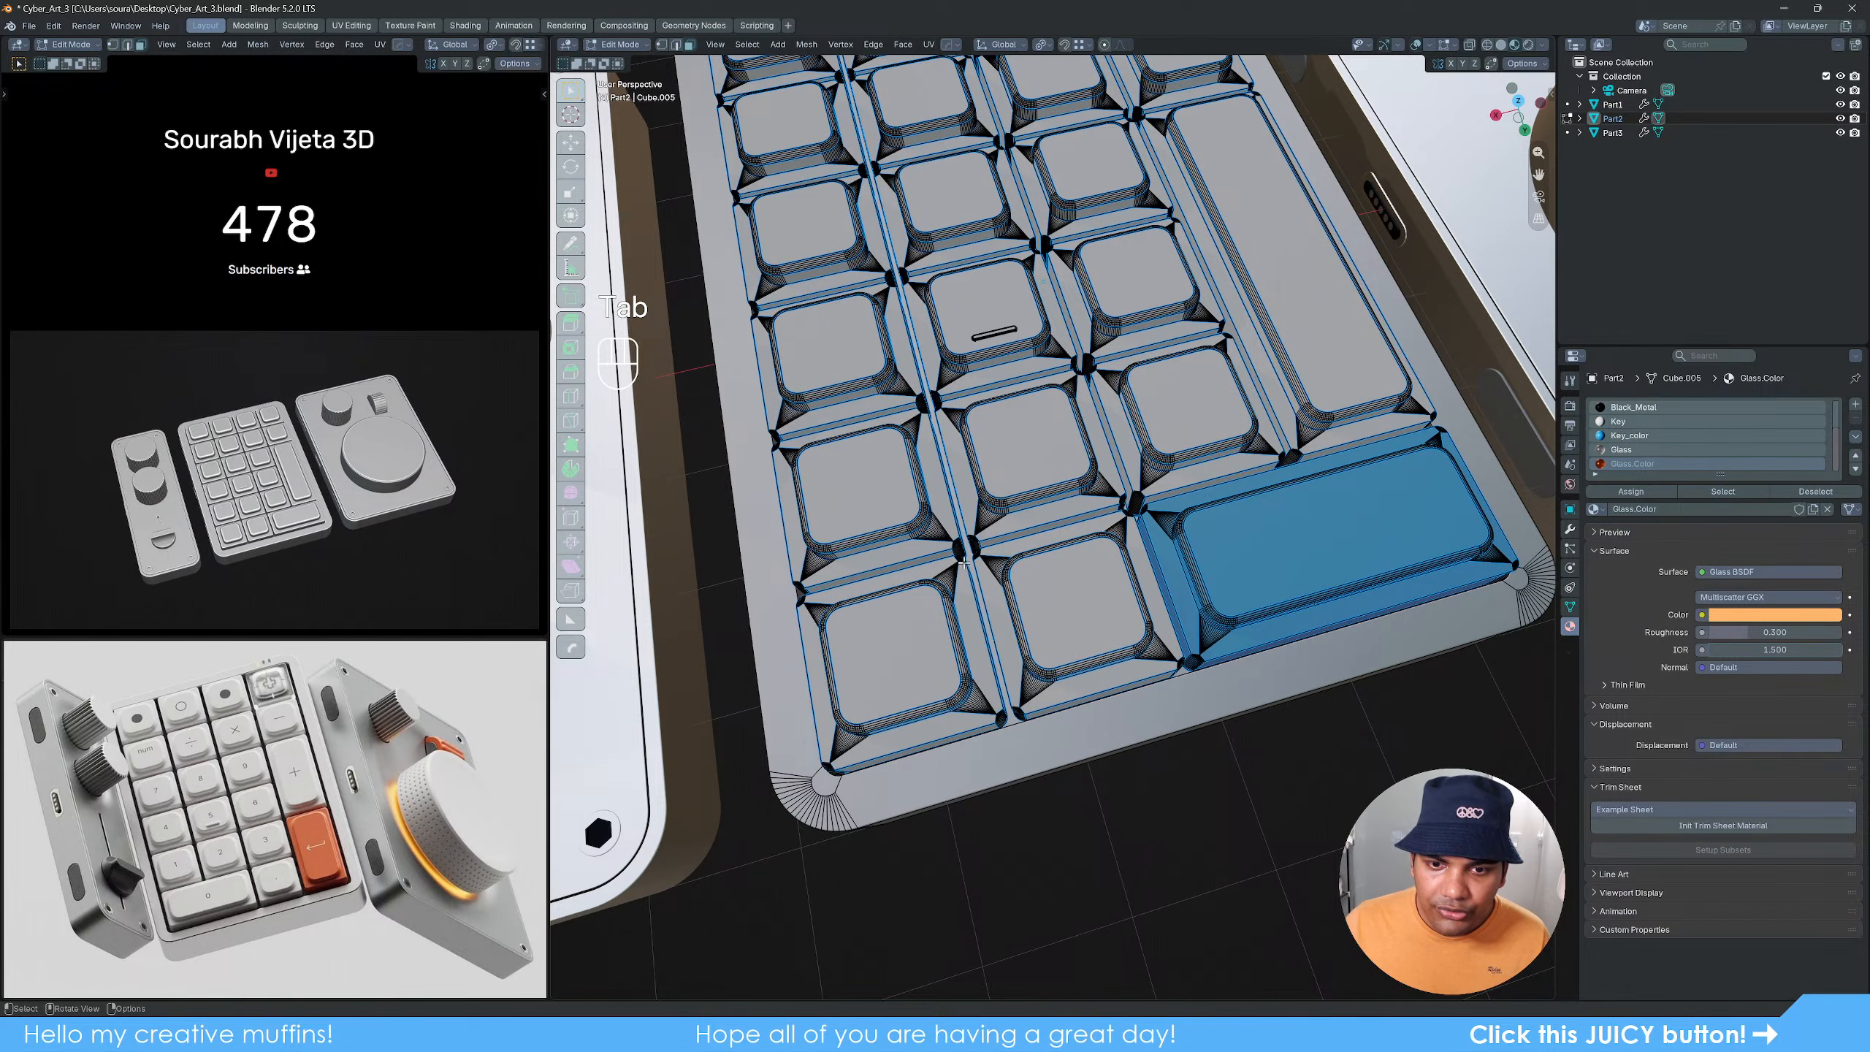
pyautogui.moveTo(971, 557); pyautogui.dragTo(1138, 602, button='middle')
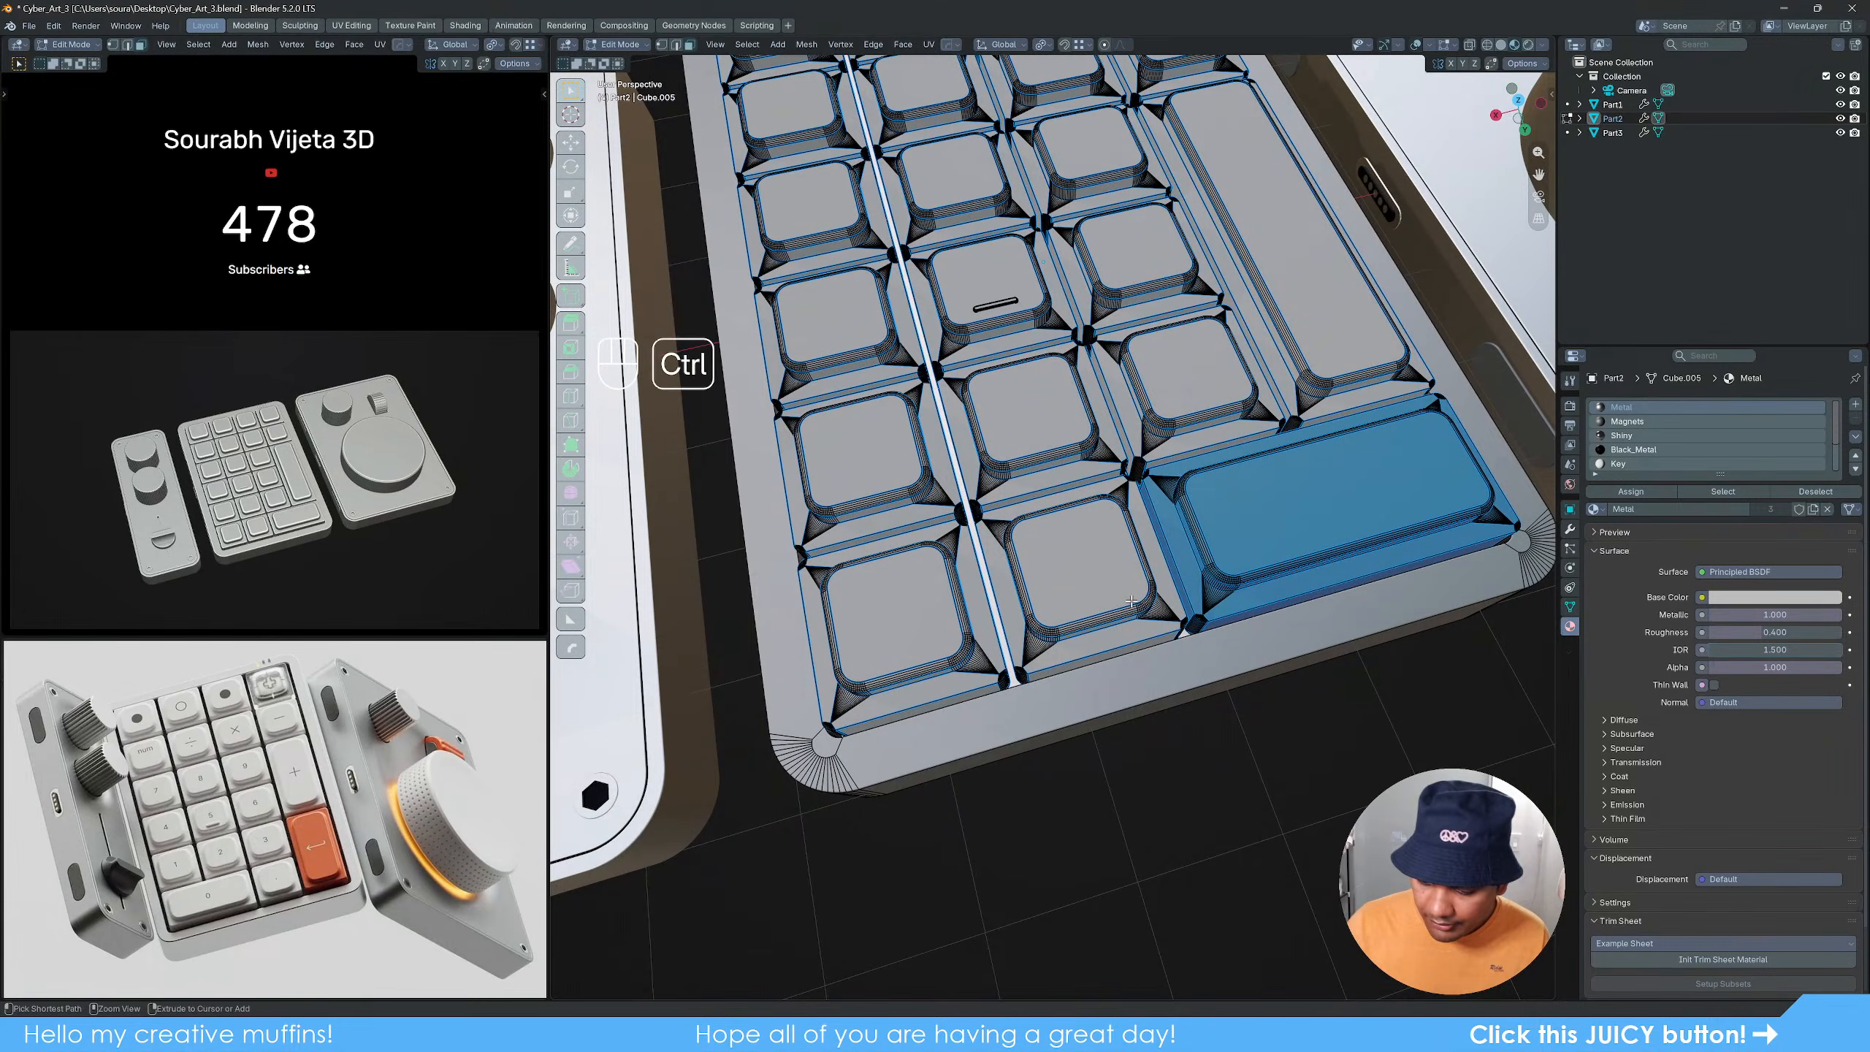
pyautogui.press('ctrl+KP_Add')
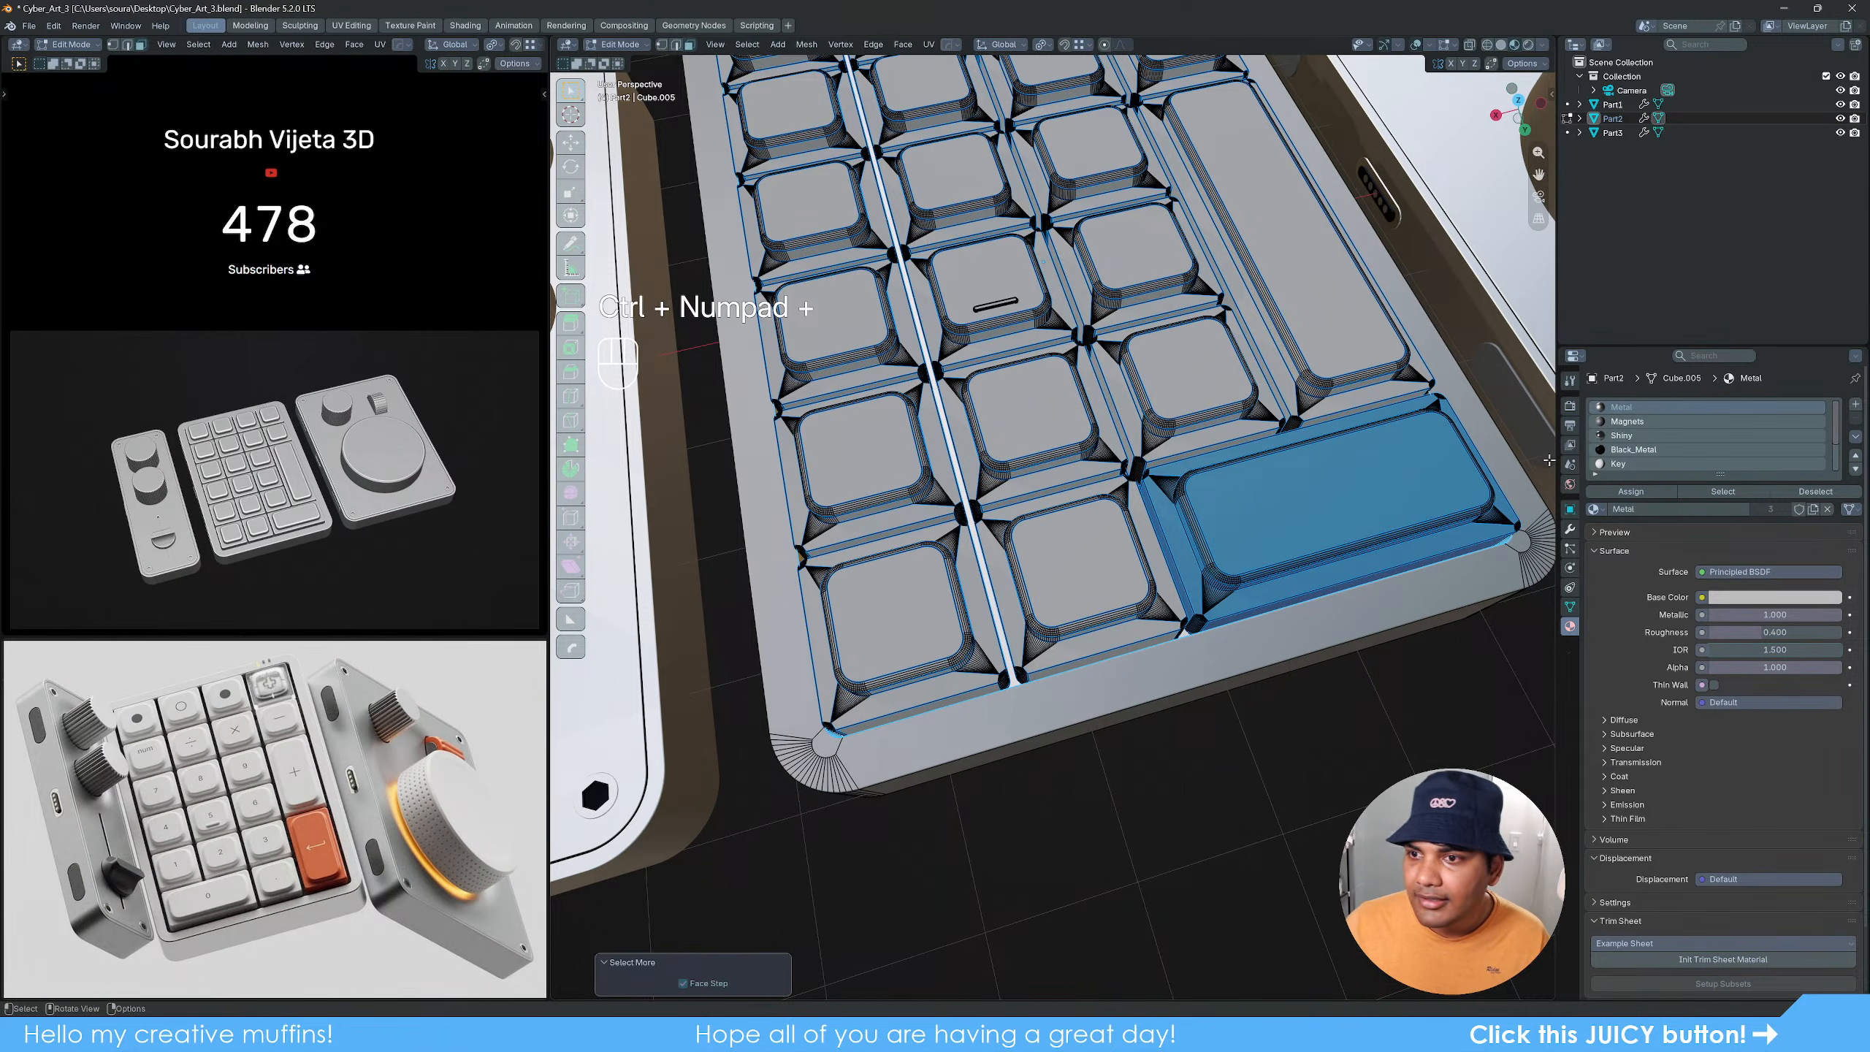
pyautogui.click(1633, 449)
pyautogui.click(1630, 492)
pyautogui.press('Tab')
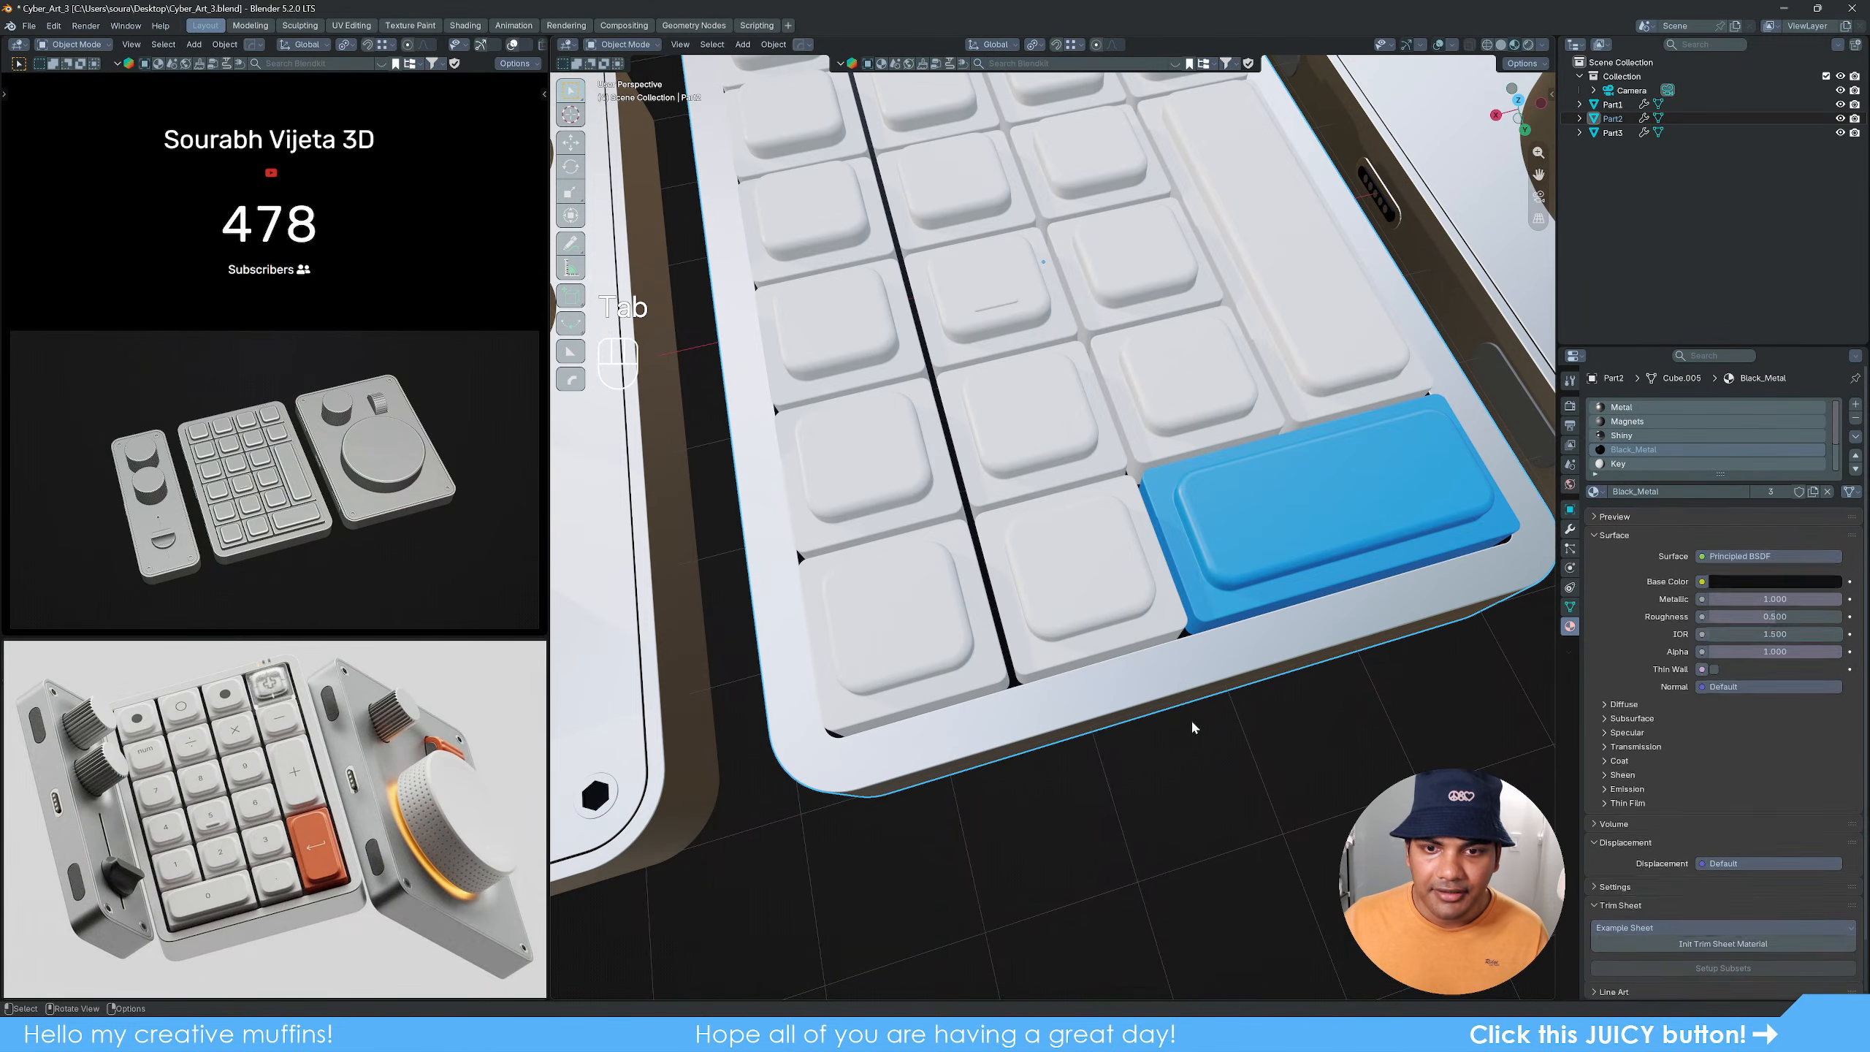
# Step: Deselect Part2, check all three parts together and save the file
pyautogui.click(1208, 806)
pyautogui.scroll(-6, 1207, 804)
pyautogui.moveTo(1144, 751); pyautogui.dragTo(1103, 763, button='middle')
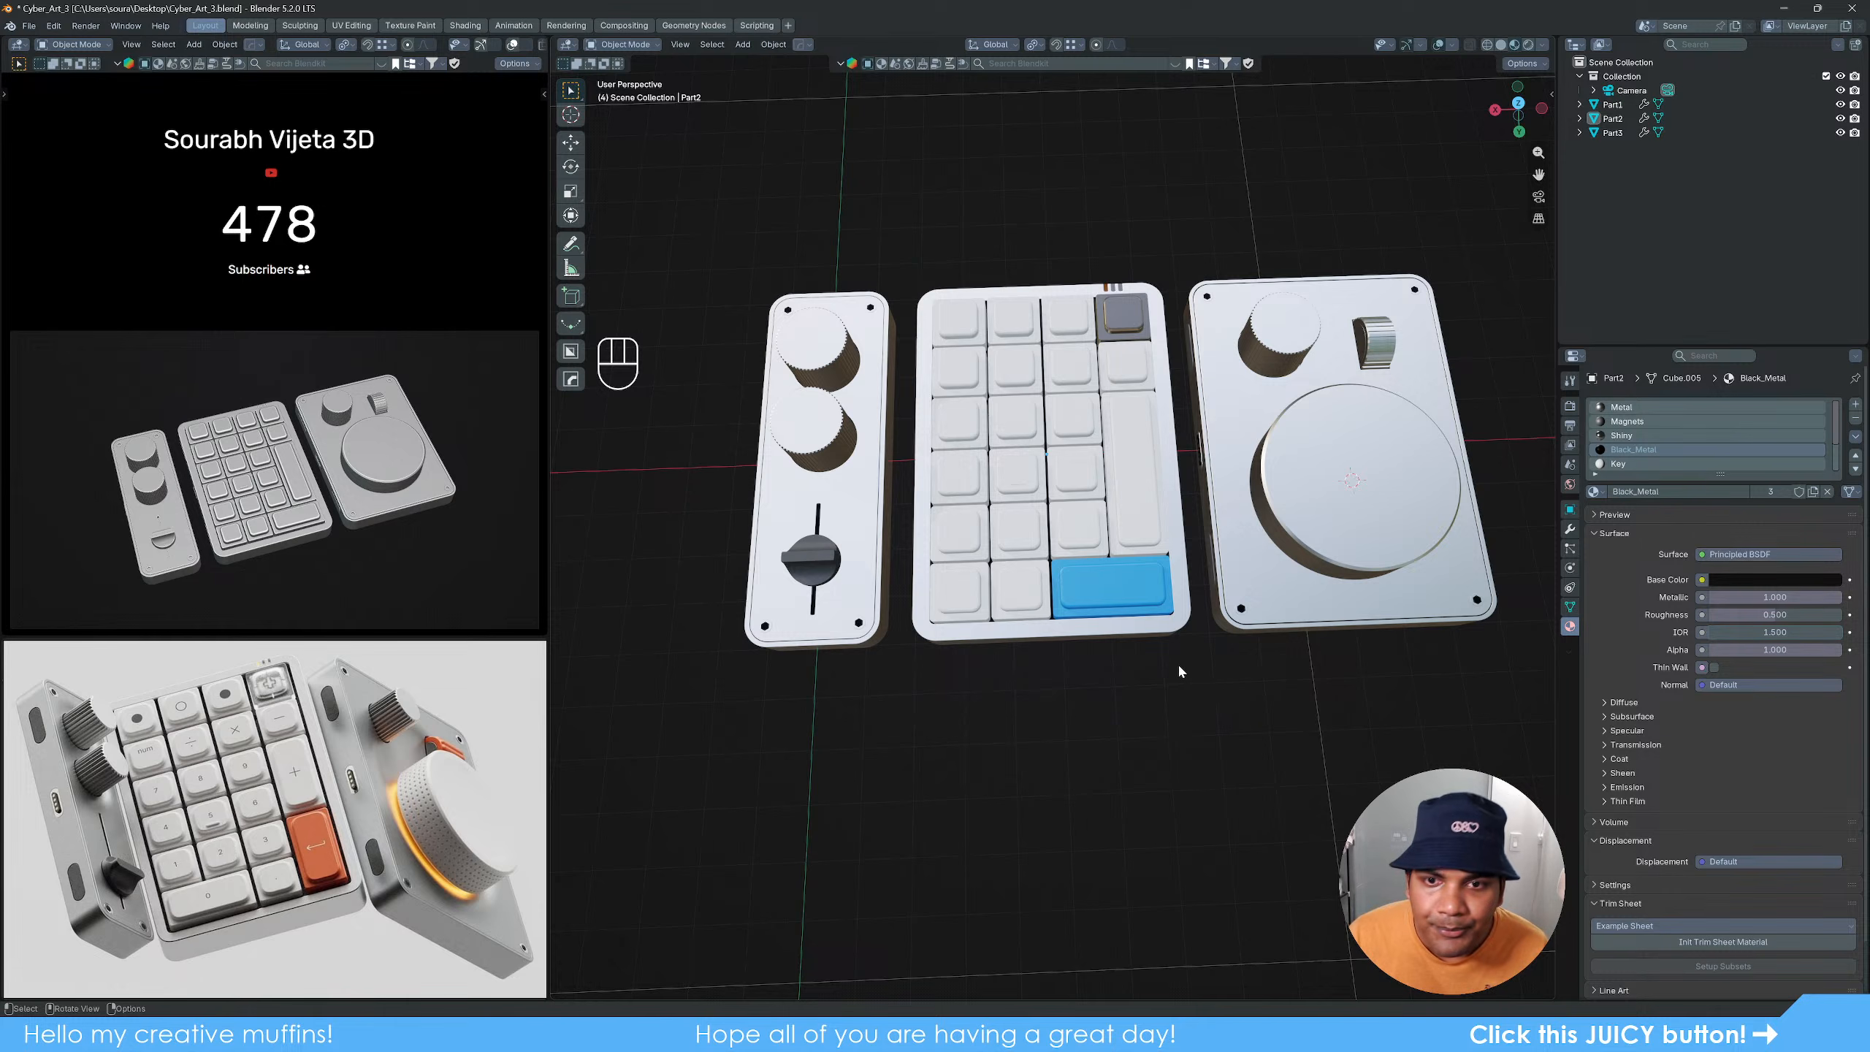
pyautogui.moveTo(1146, 662); pyautogui.dragTo(1207, 647, button='middle')
pyautogui.scroll(1, 1206, 647)
pyautogui.hotkey('ctrl', 's')
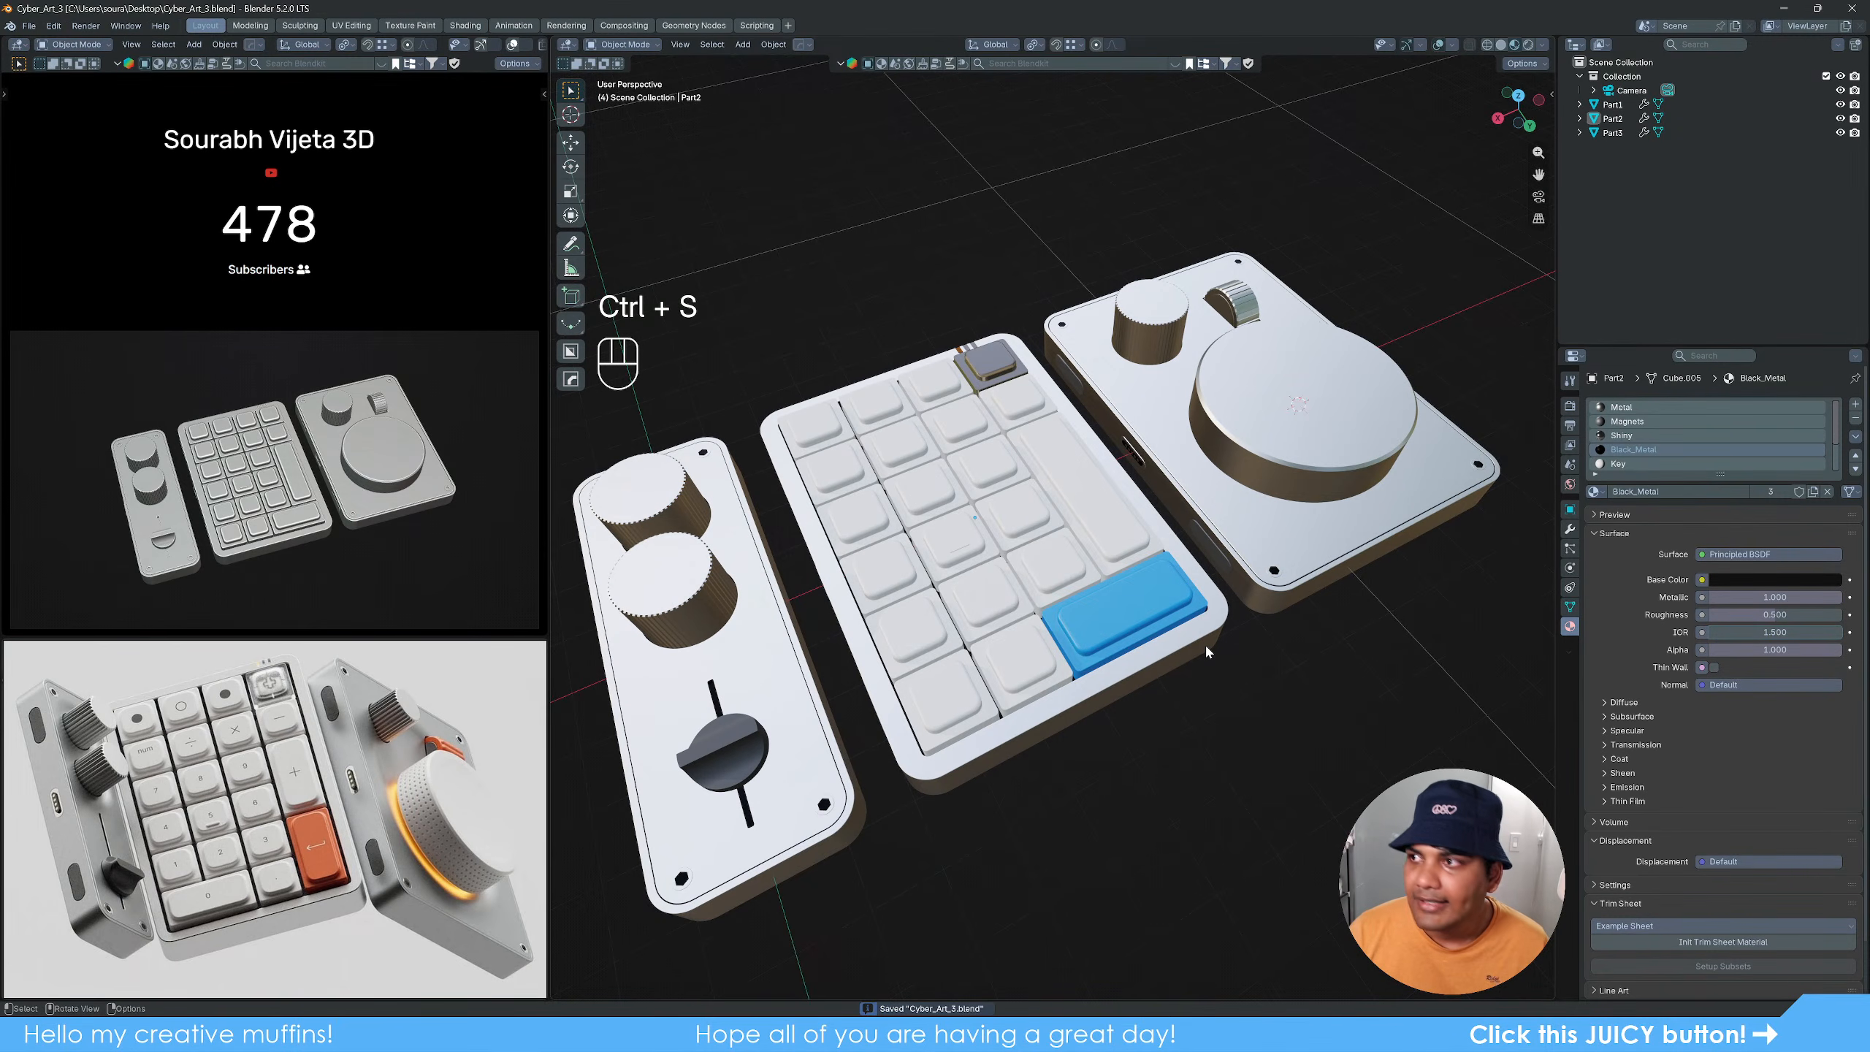
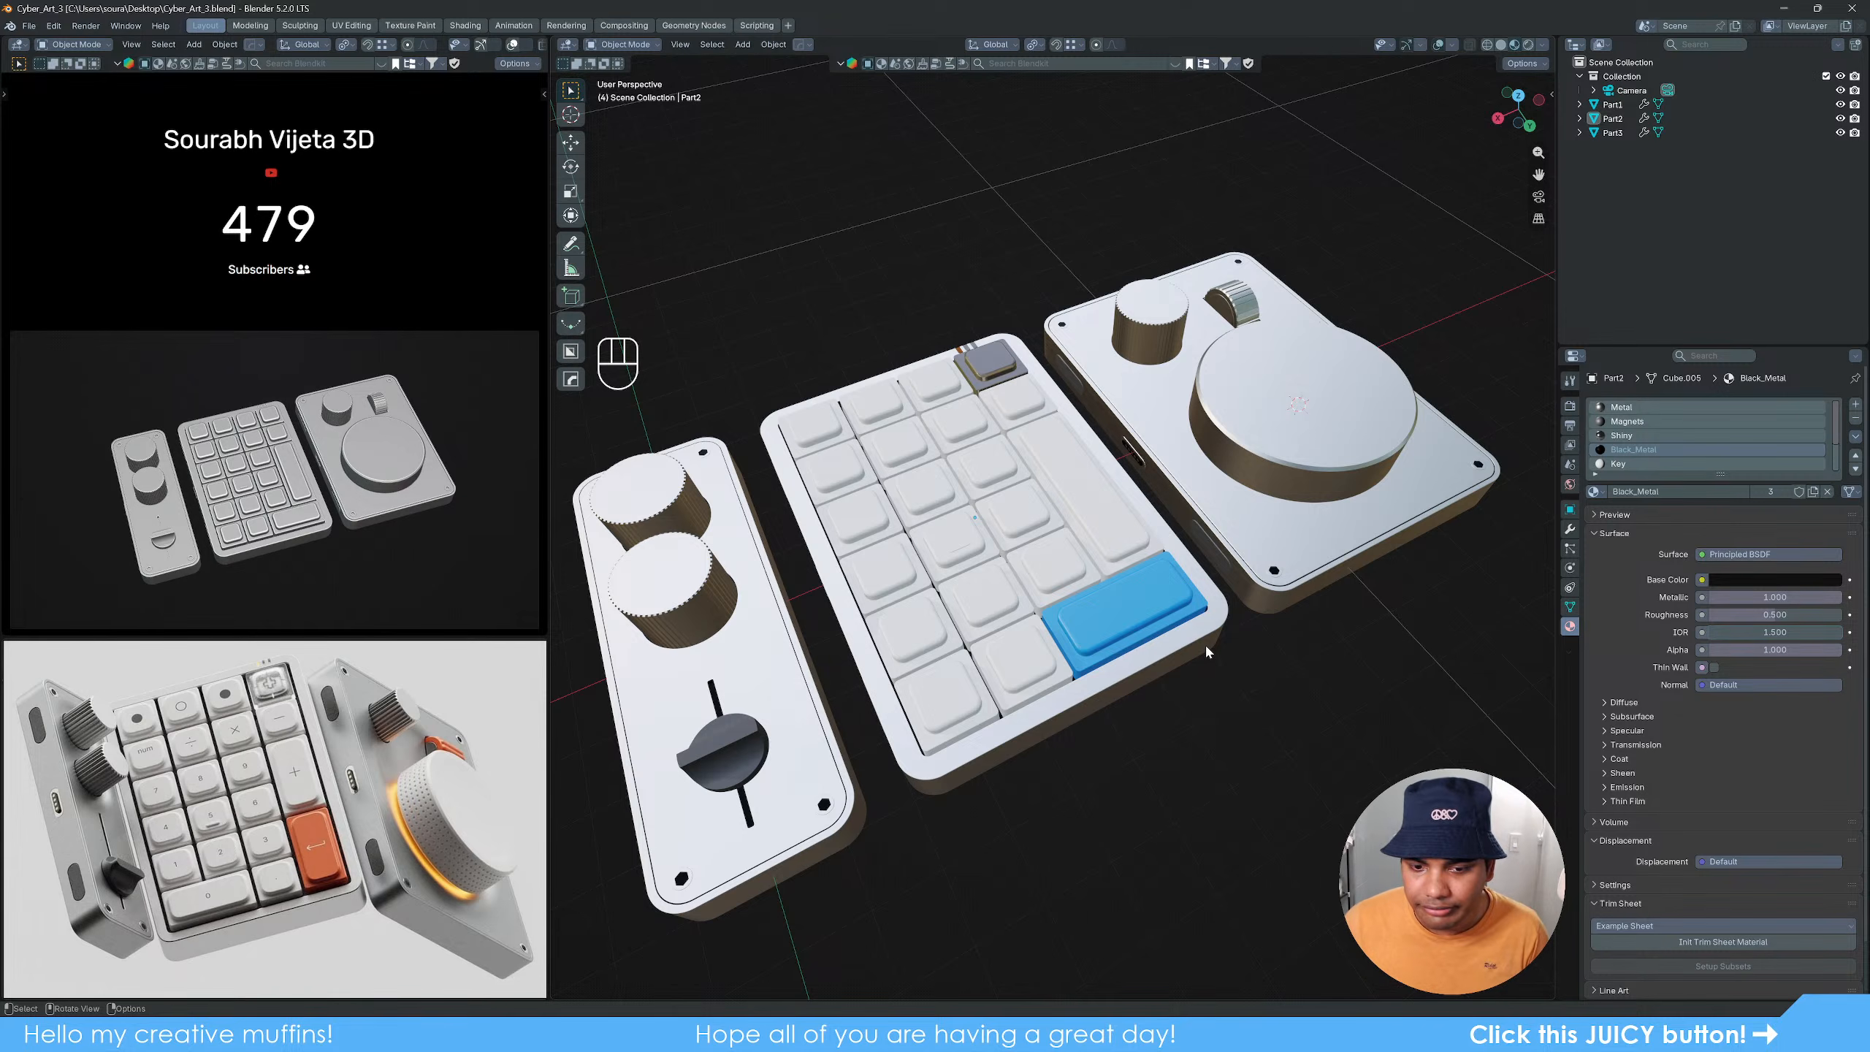
# Step: Add a material slot with the Key material to Part3 and assign it to the whole large dial
pyautogui.moveTo(1254, 633); pyautogui.dragTo(1111, 628, button='middle')
pyautogui.scroll(5, 1061, 609)
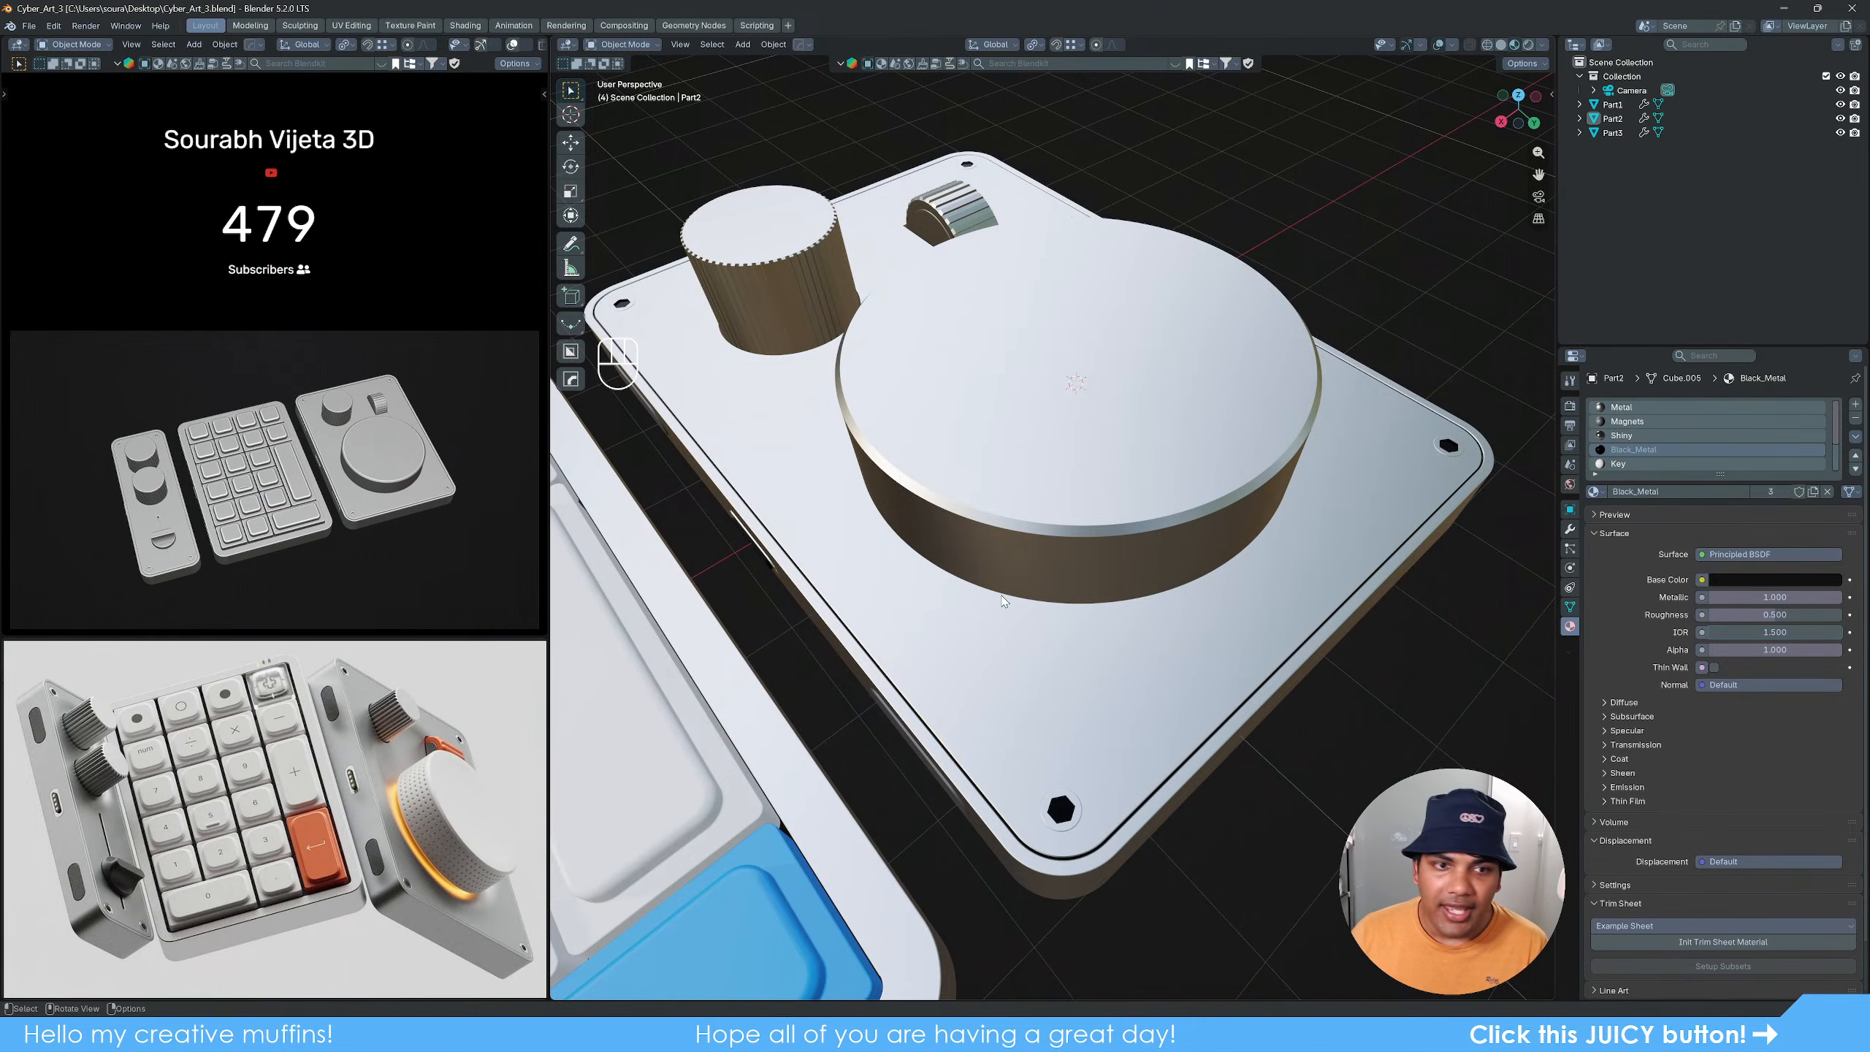
pyautogui.moveTo(1002, 597); pyautogui.dragTo(1087, 577, button='middle')
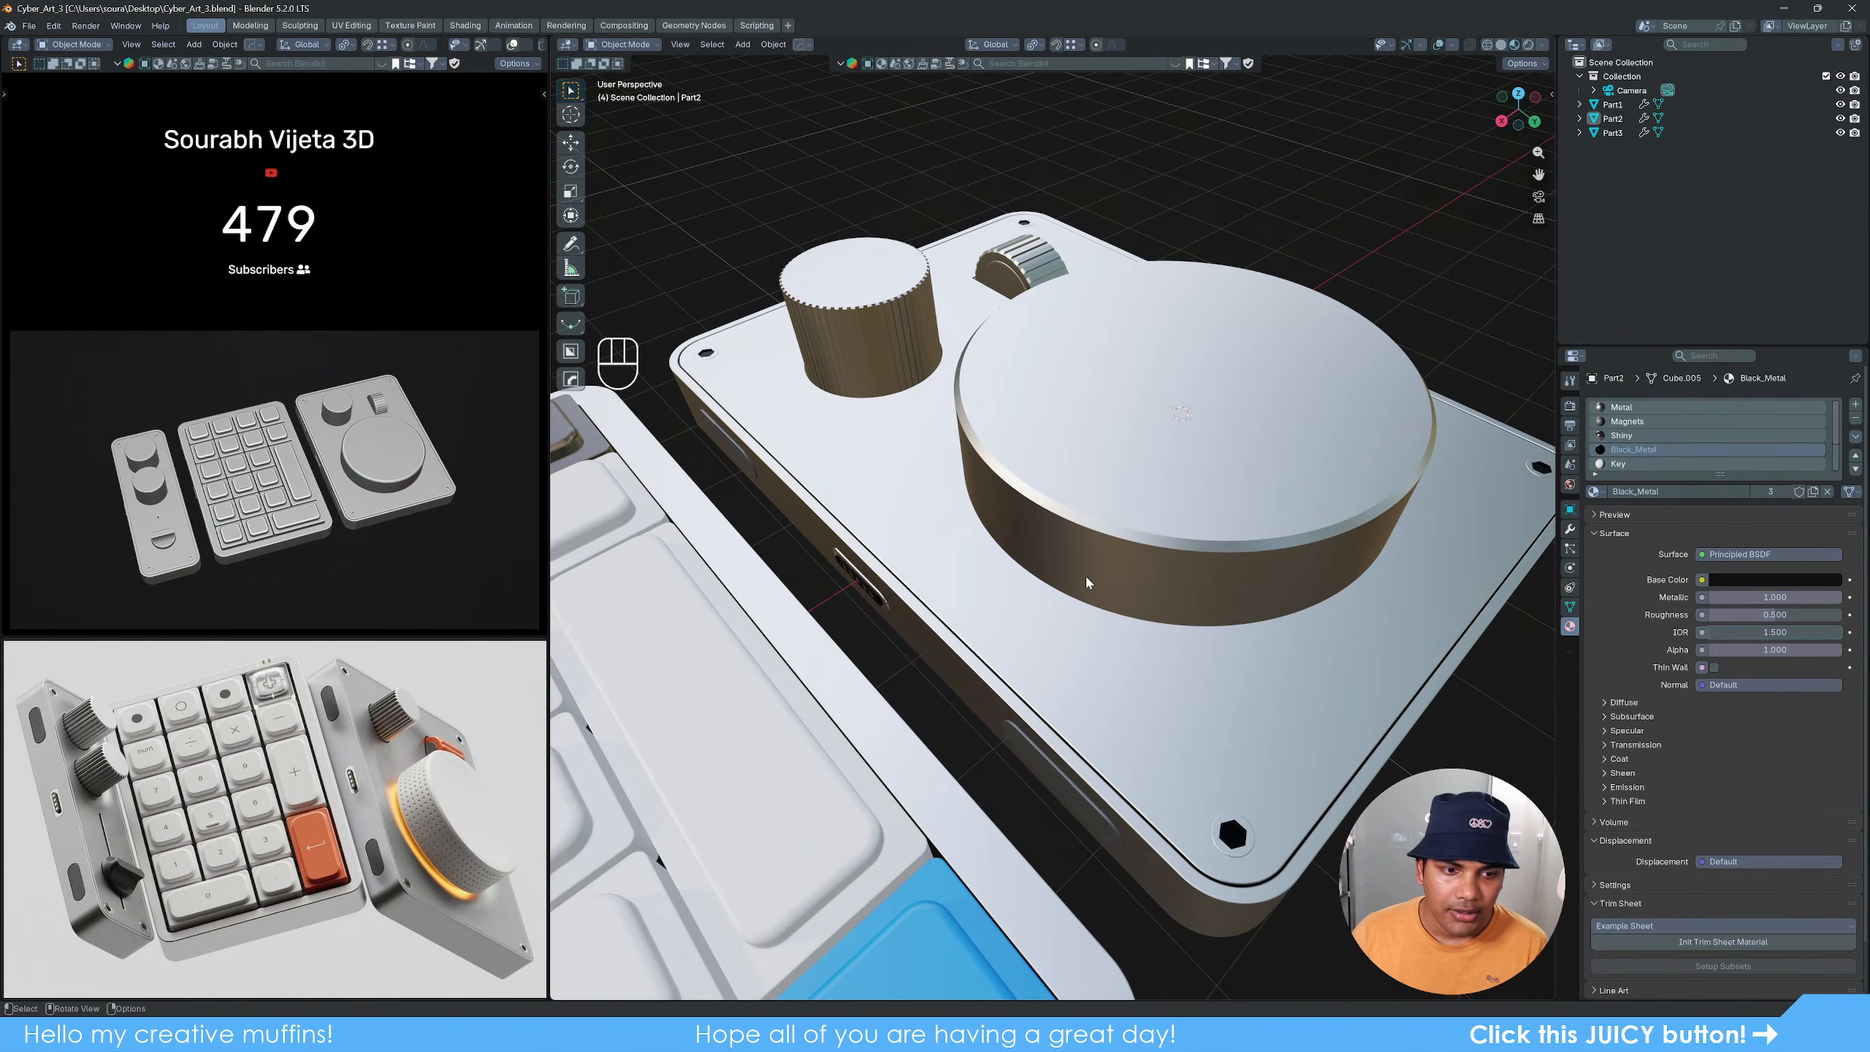
pyautogui.click(1077, 577)
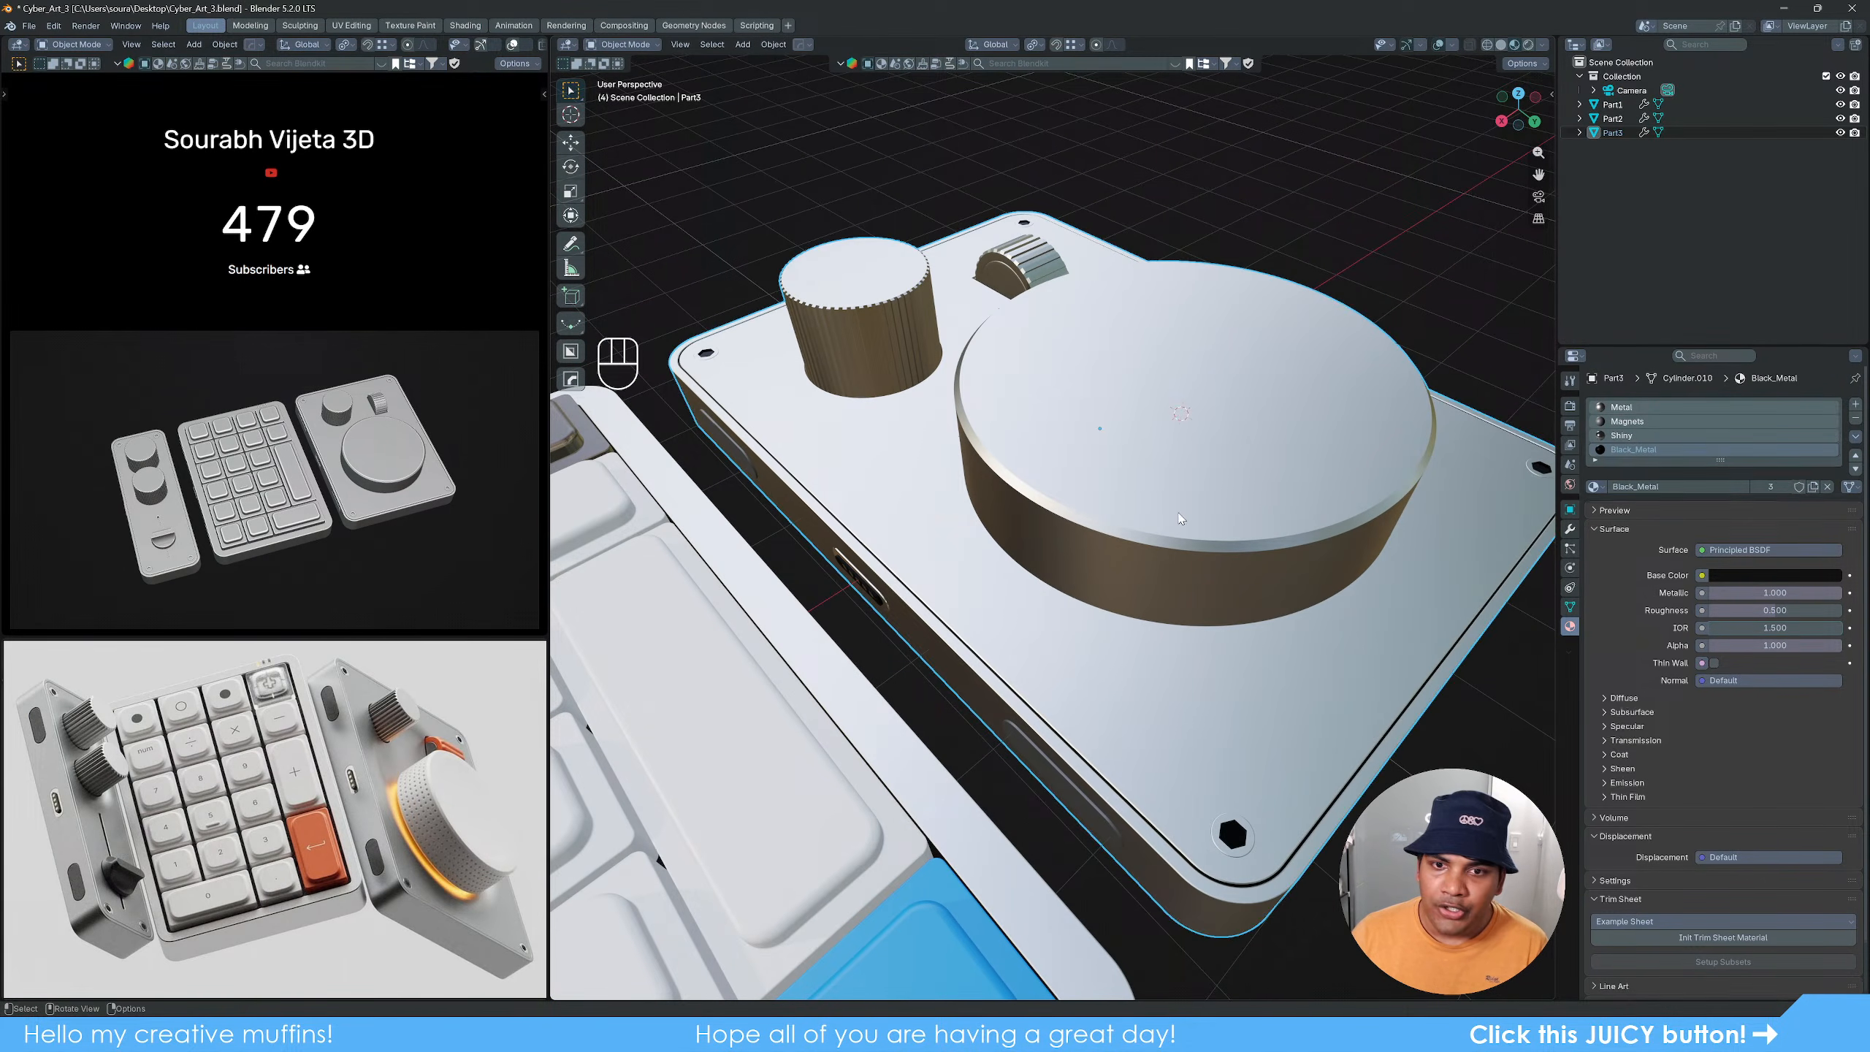
pyautogui.press('Tab')
pyautogui.hotkey('ctrl', 'l')
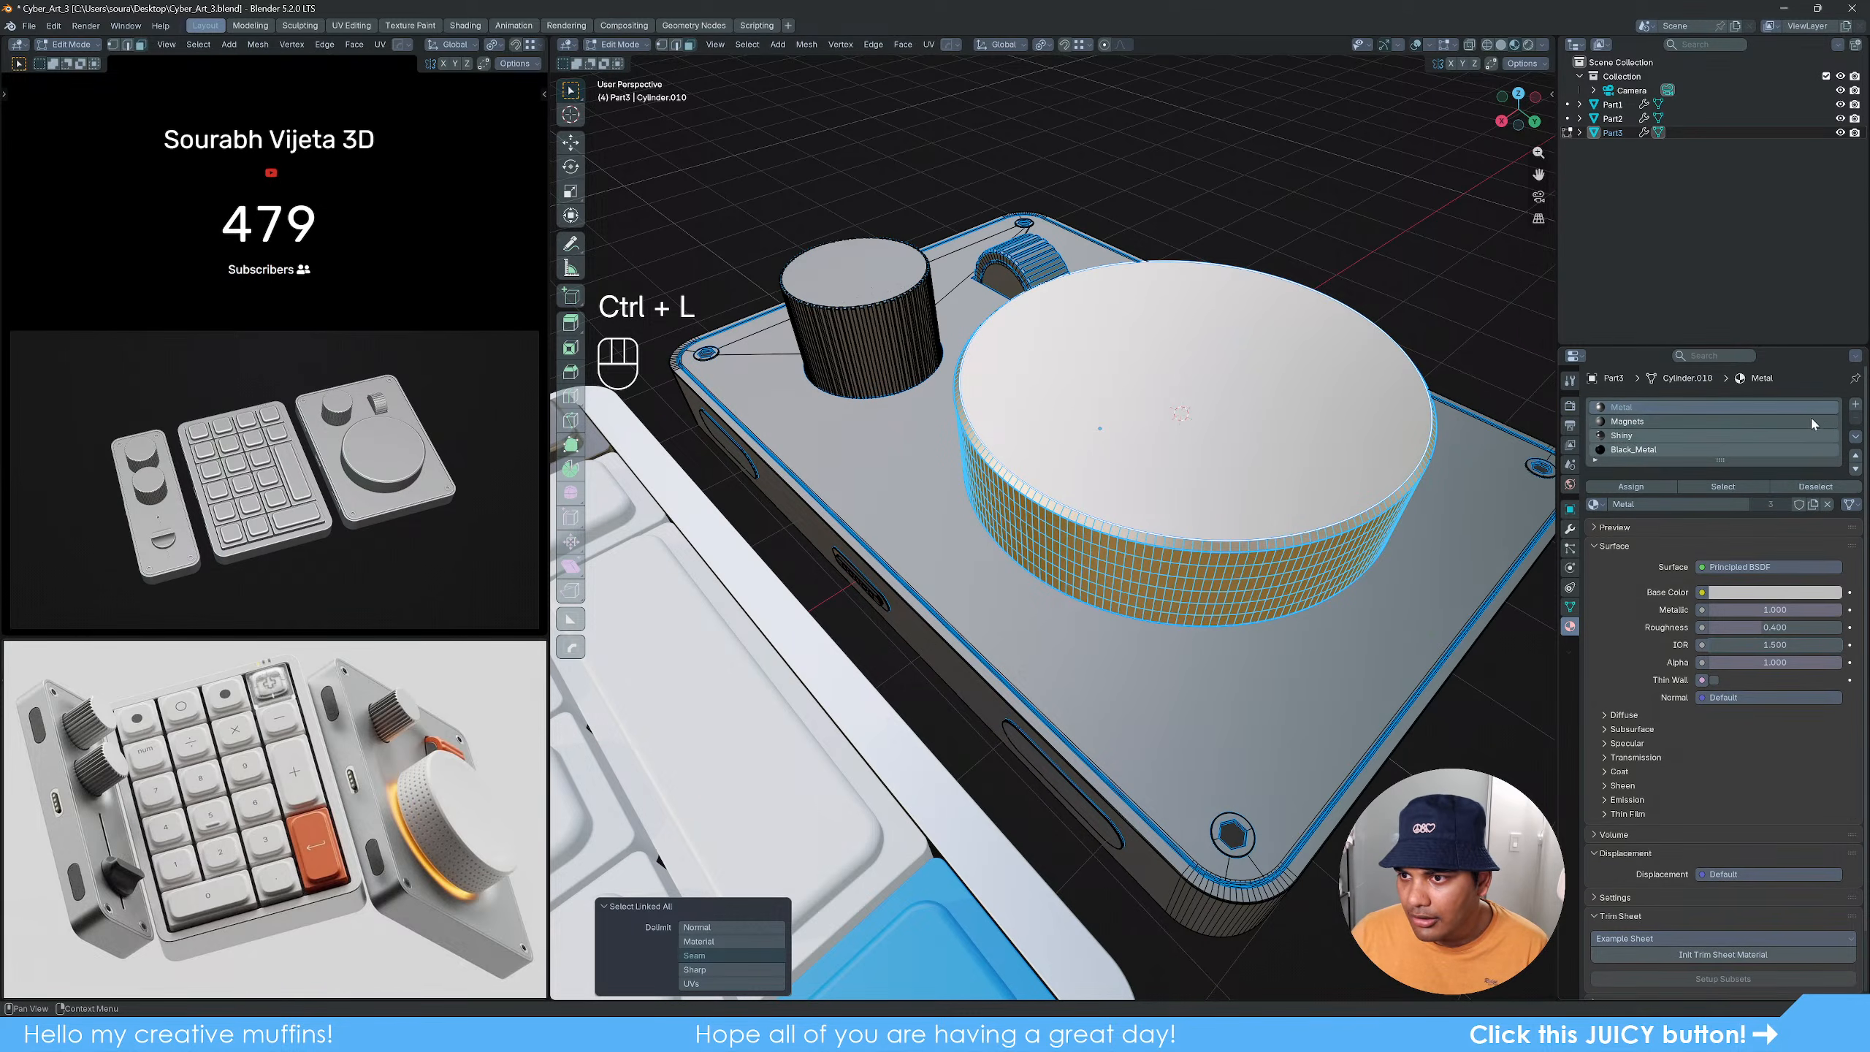
pyautogui.click(1855, 404)
pyautogui.click(1595, 509)
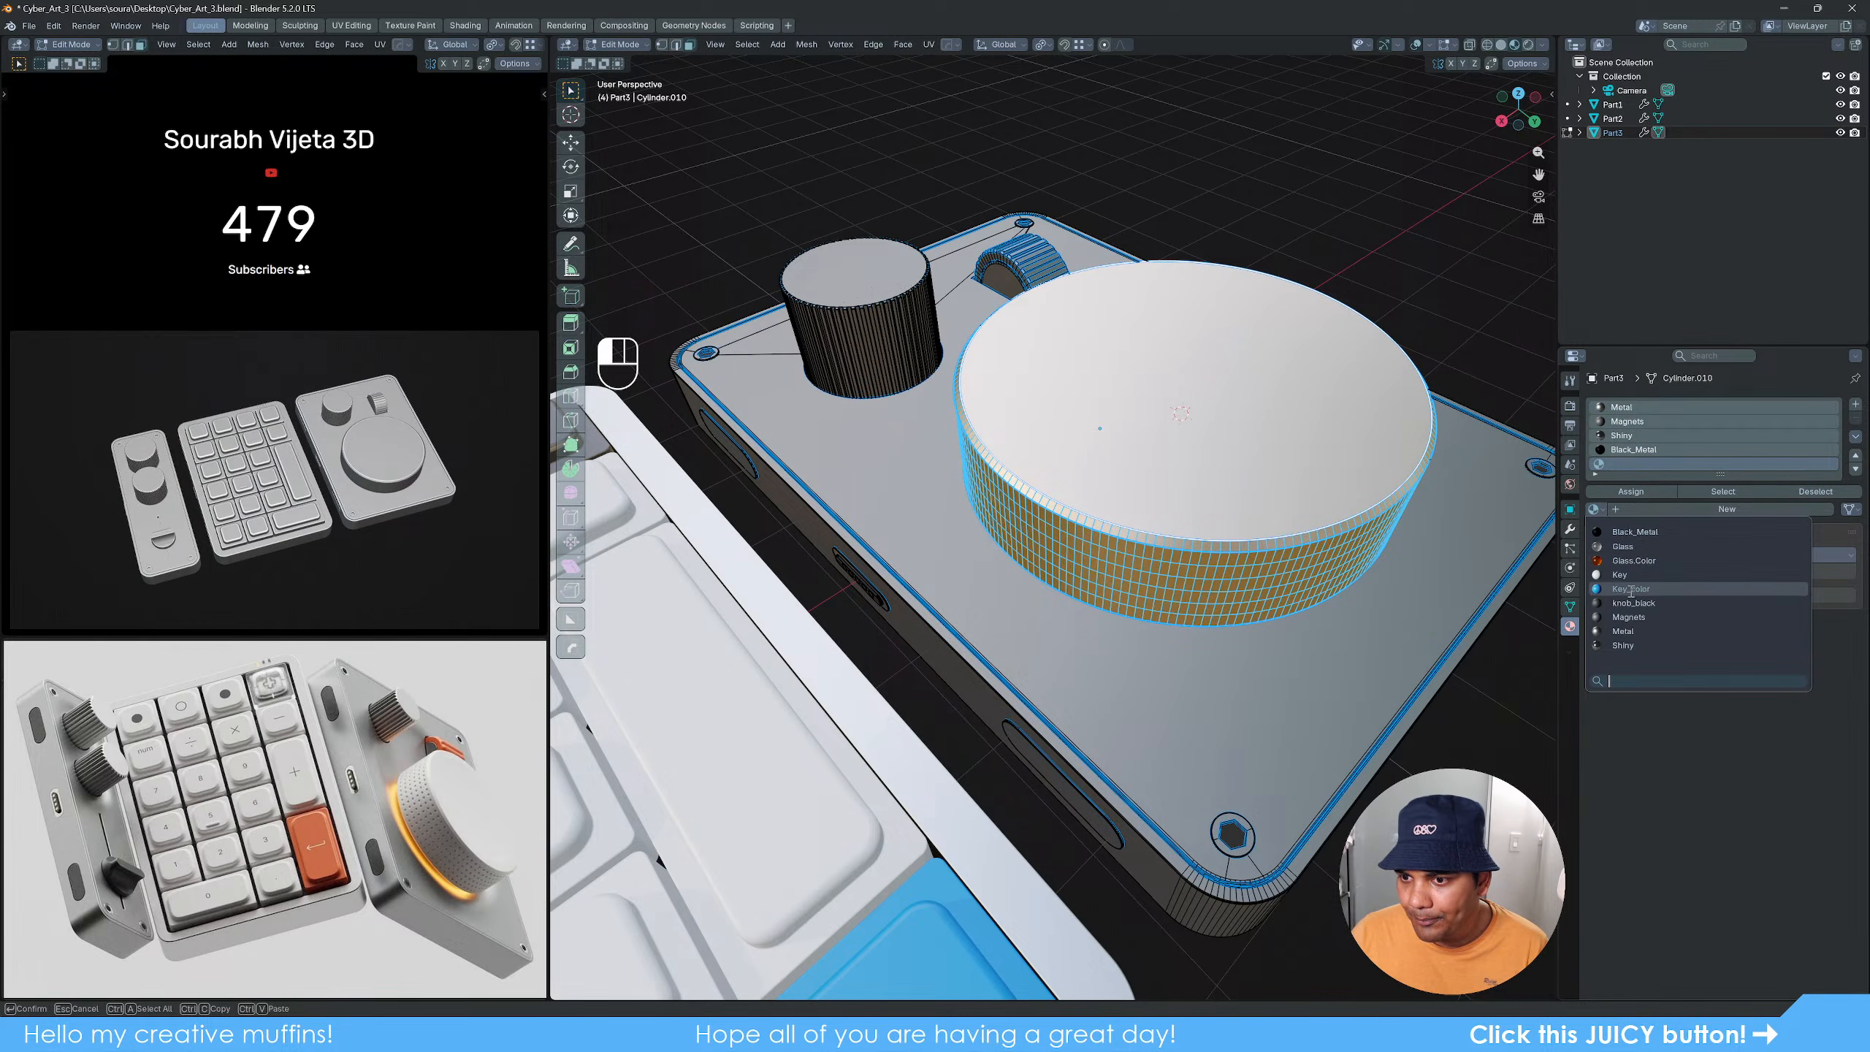
pyautogui.click(1650, 578)
pyautogui.click(1631, 492)
pyautogui.press('Tab')
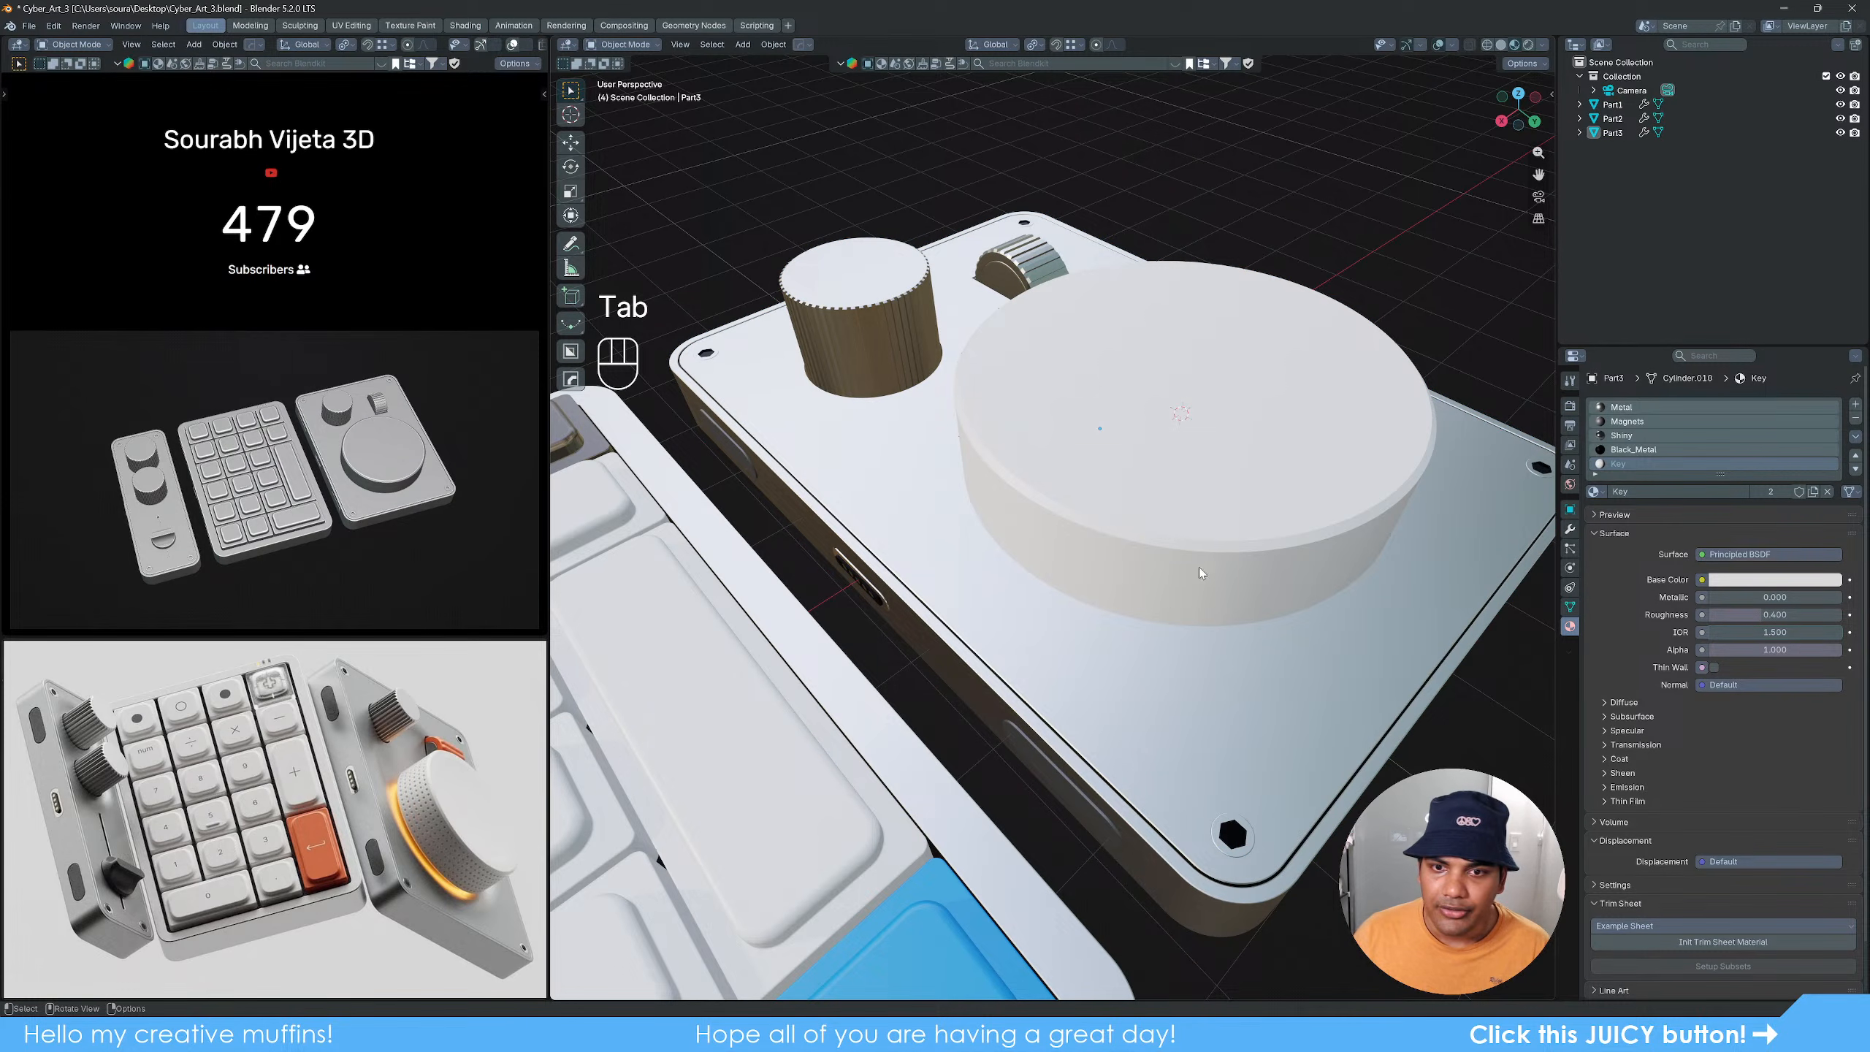
# Step: Add a material slot with the Key_color material to Part3 and assign it to the entire linked ribbed wheel
pyautogui.moveTo(1203, 558); pyautogui.dragTo(1201, 612, button='middle')
pyautogui.keyDown('shift'); pyautogui.moveTo(1151, 422); pyautogui.dragTo(1153, 502, button='middle'); pyautogui.keyUp('shift')
pyautogui.scroll(3, 1148, 486)
pyautogui.scroll(4, 1144, 463)
pyautogui.keyDown('shift'); pyautogui.moveTo(1311, 300); pyautogui.dragTo(1243, 404, button='middle'); pyautogui.keyUp('shift')
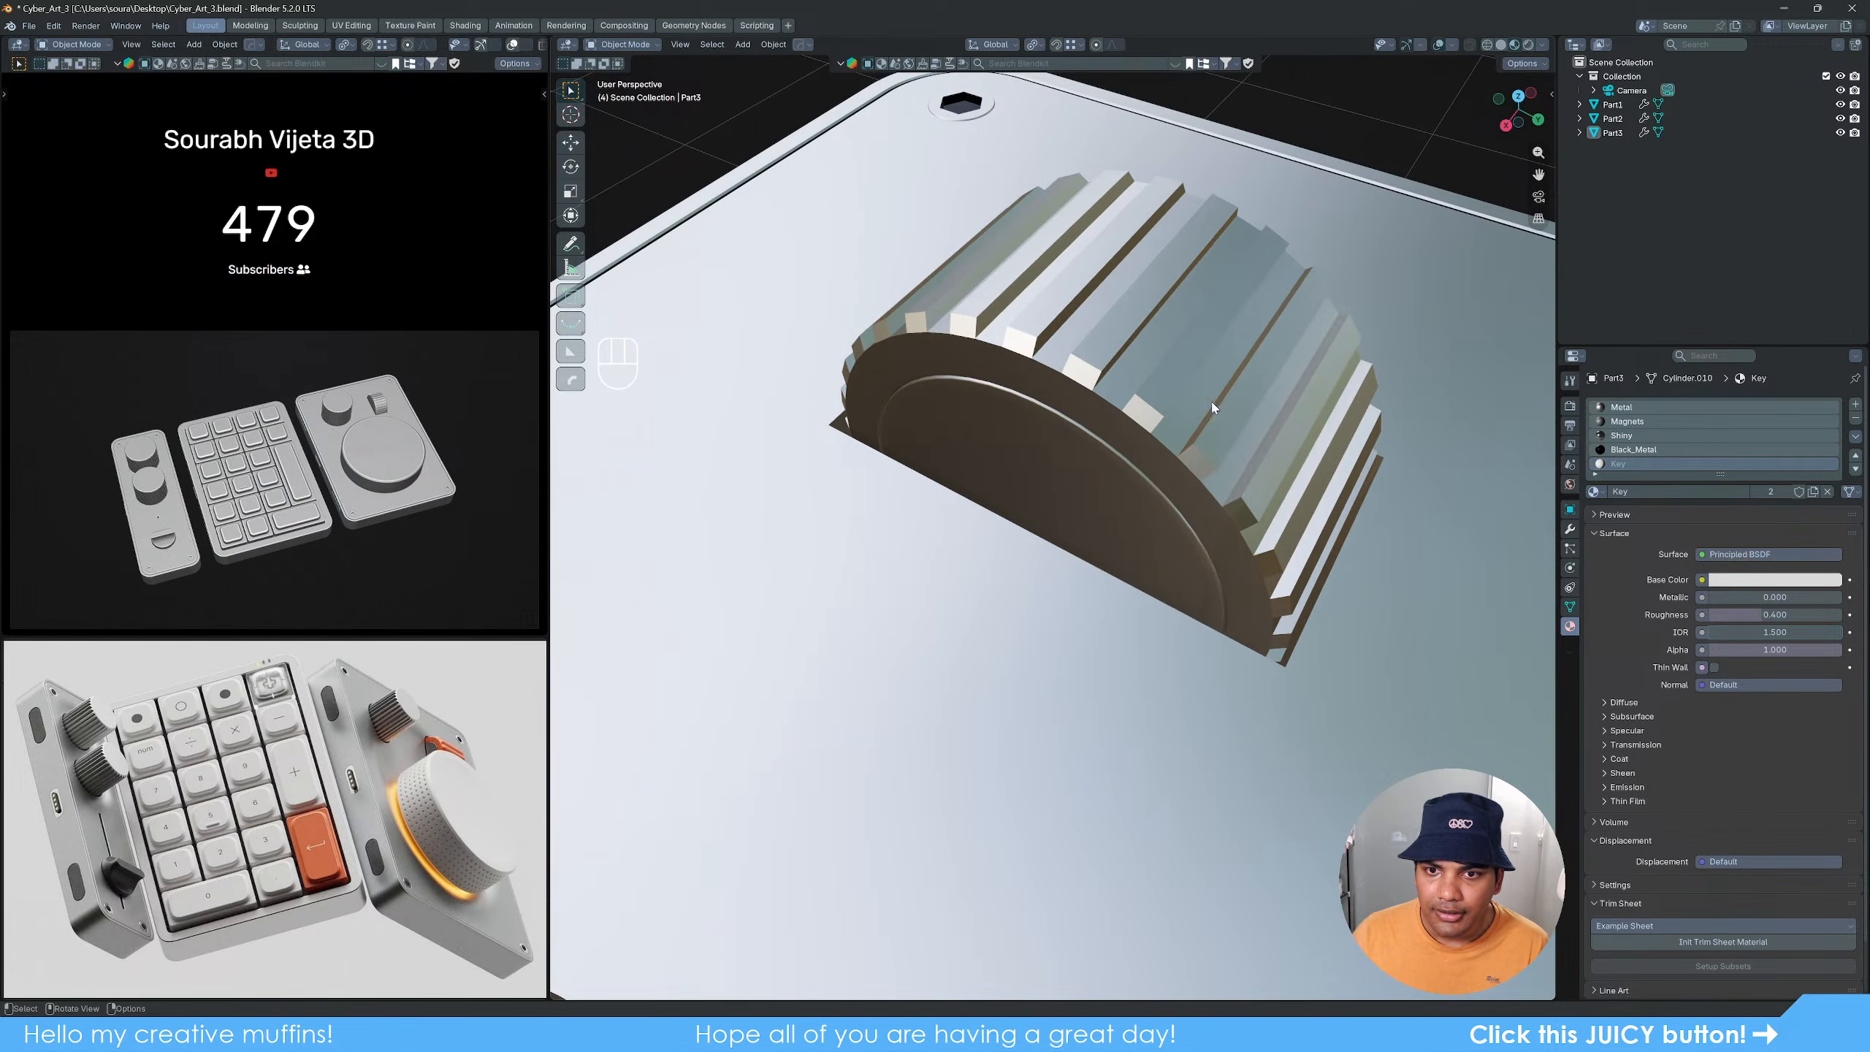
pyautogui.click(1163, 411)
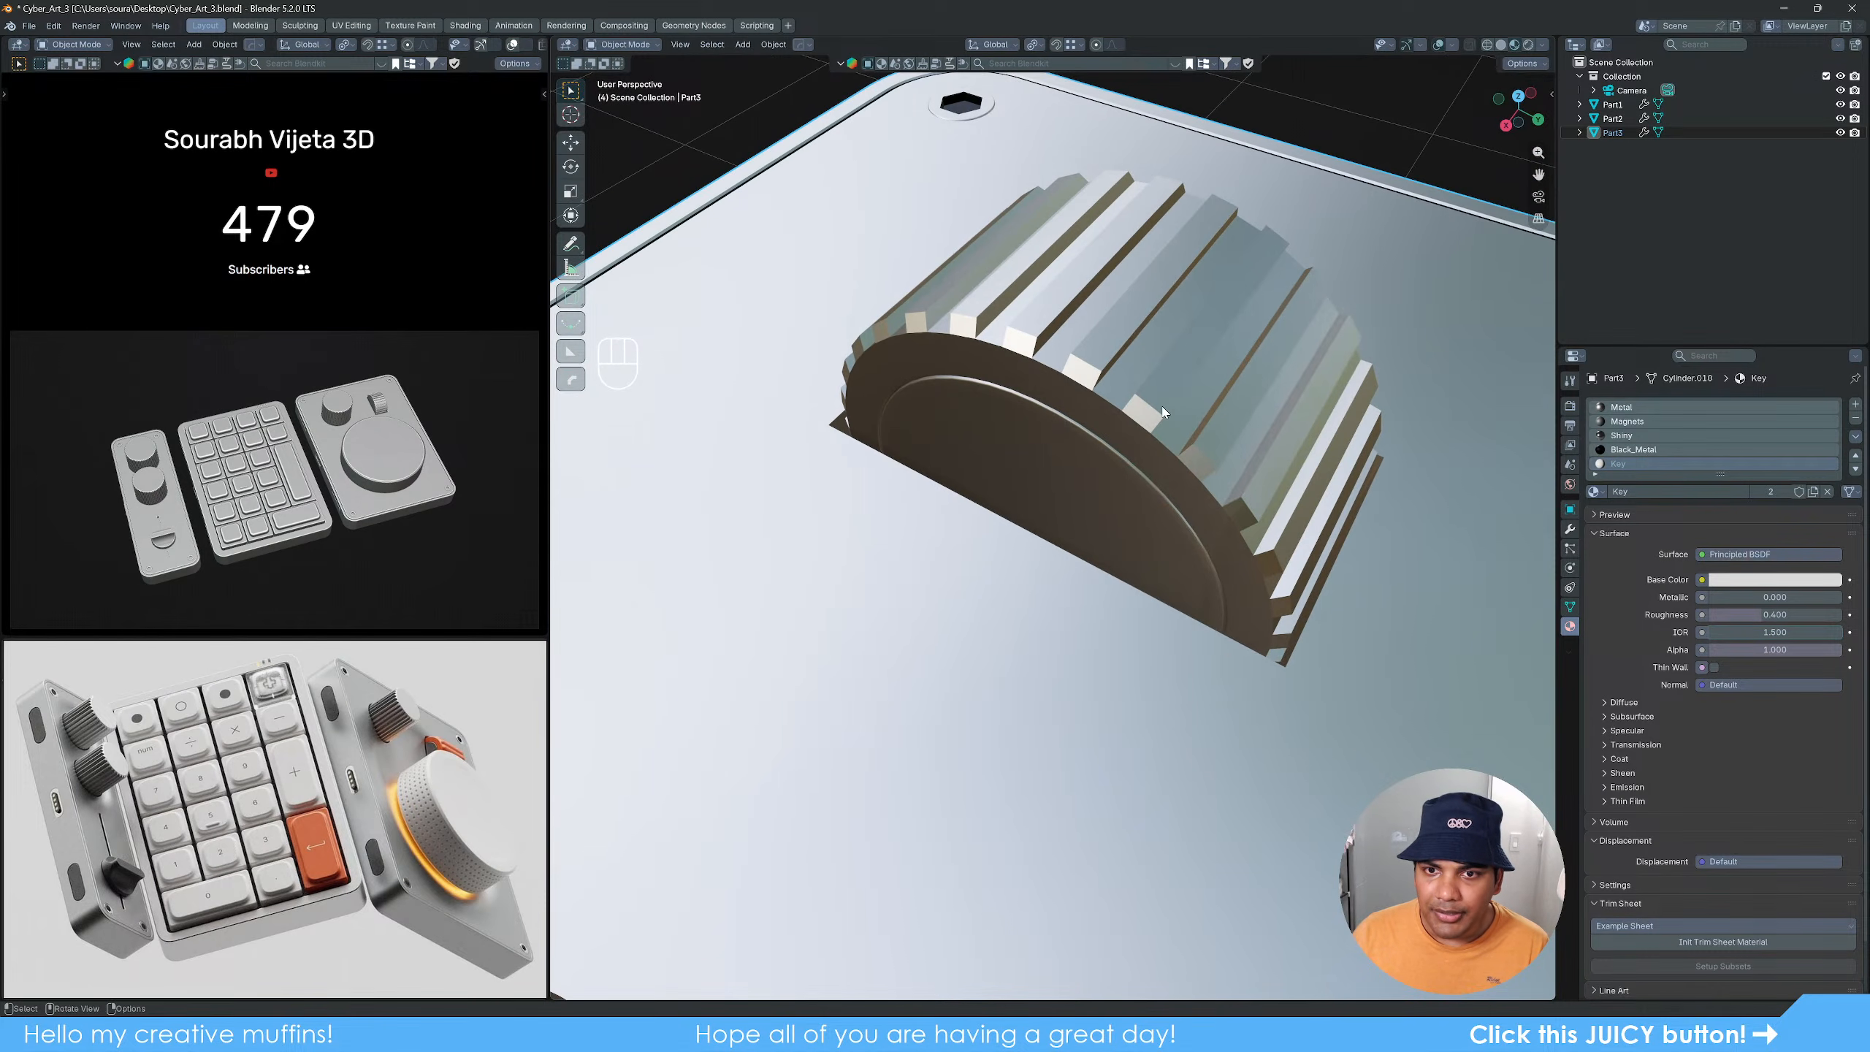
pyautogui.press('Tab')
pyautogui.click(1125, 430)
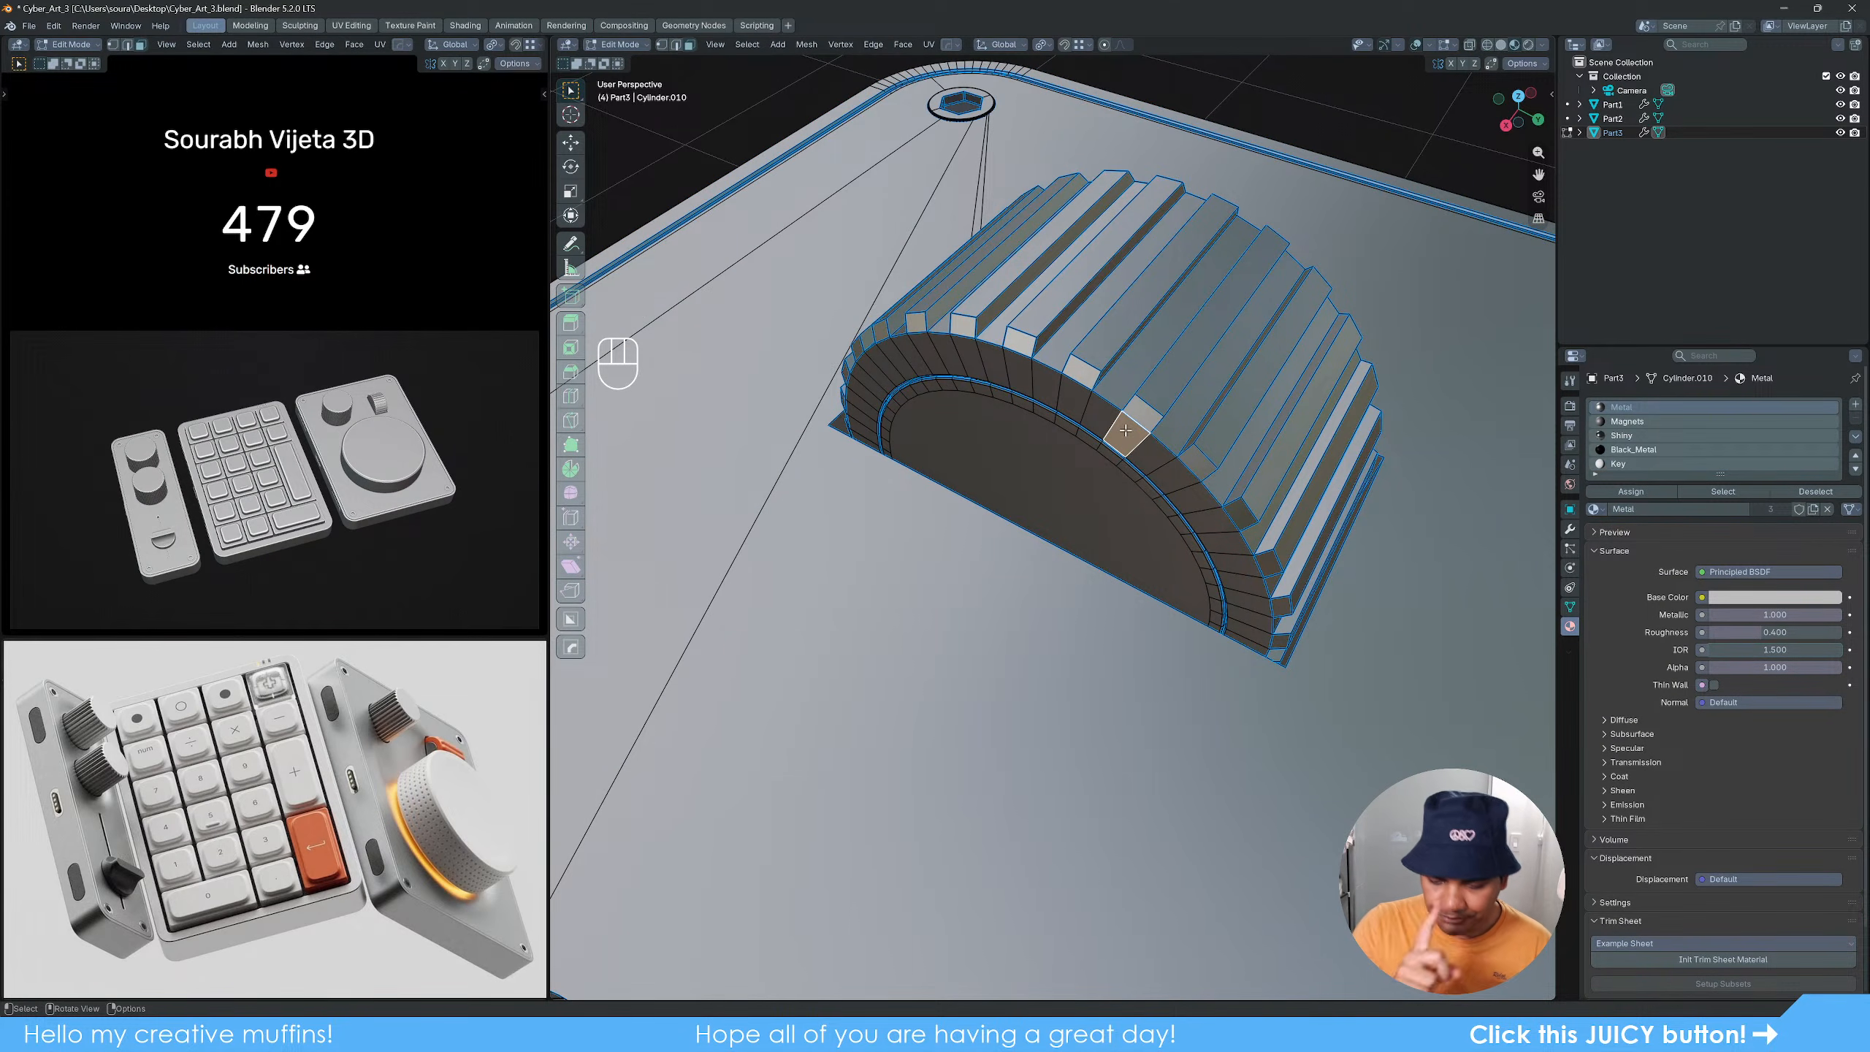
pyautogui.hotkey('ctrl', 'l')
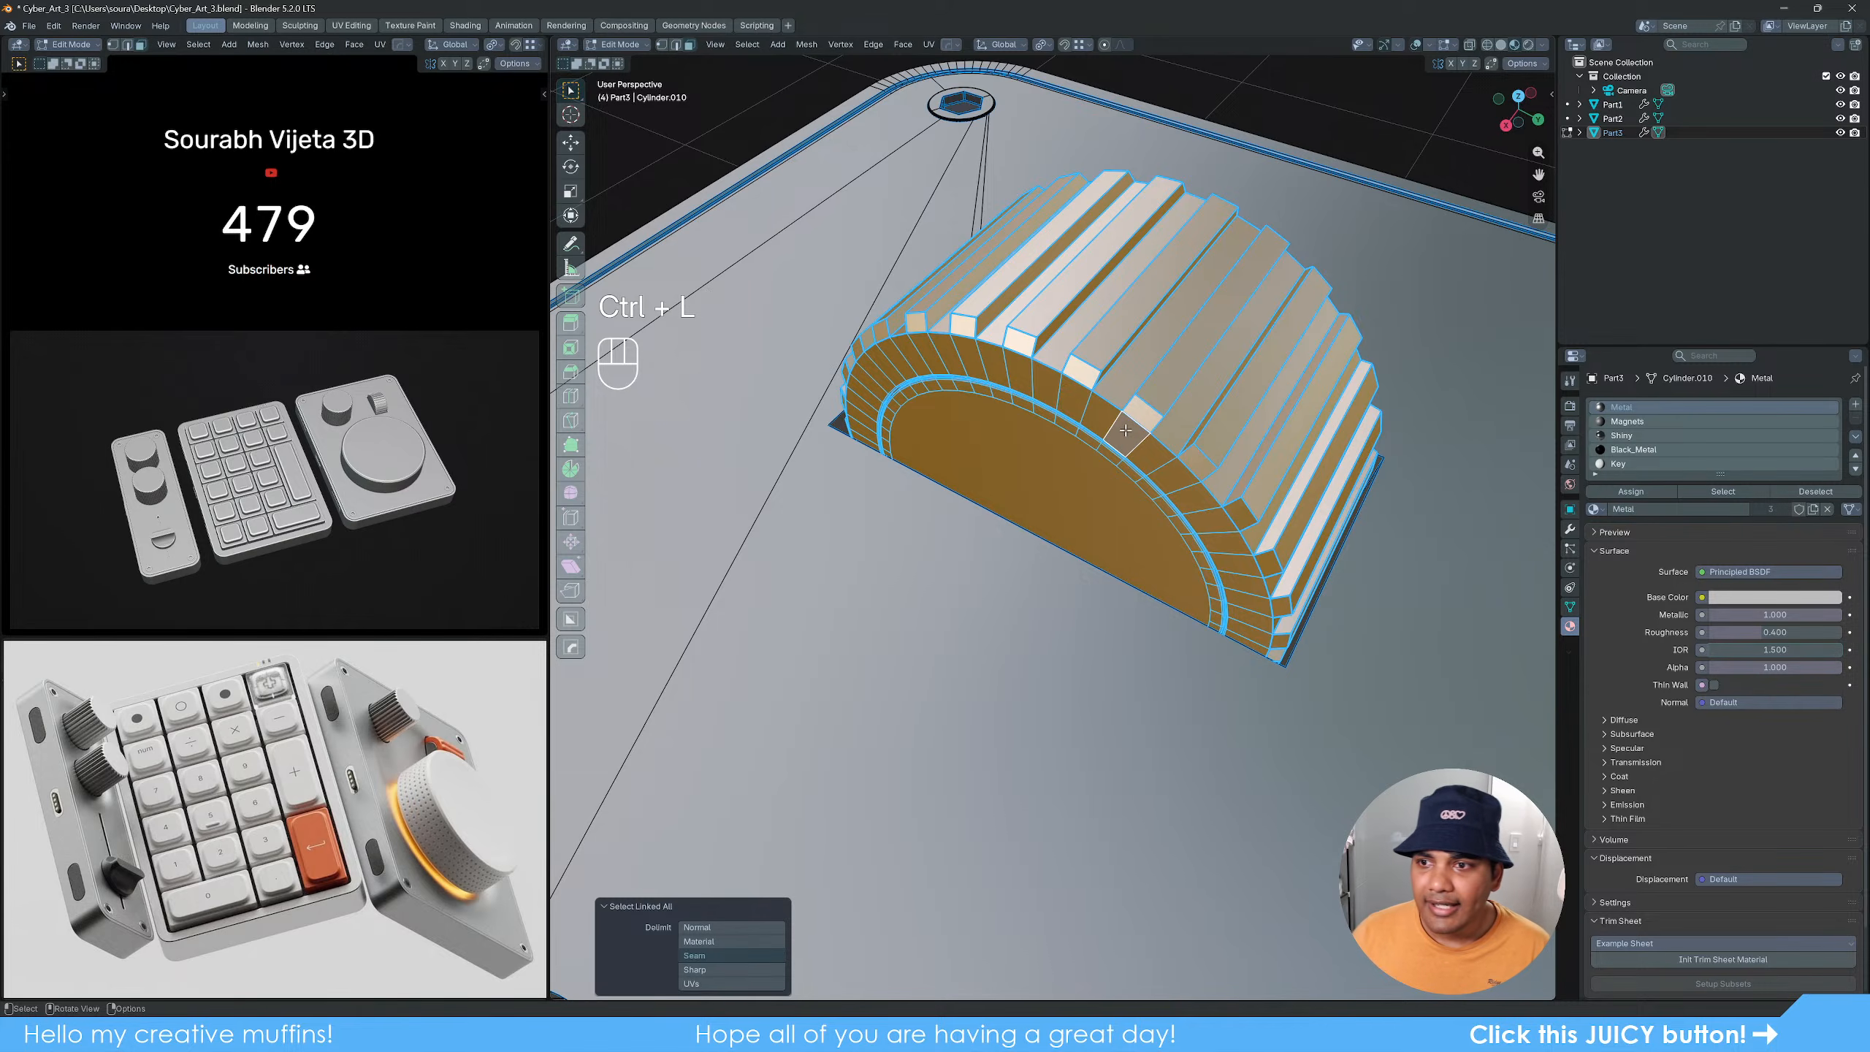
pyautogui.click(1854, 407)
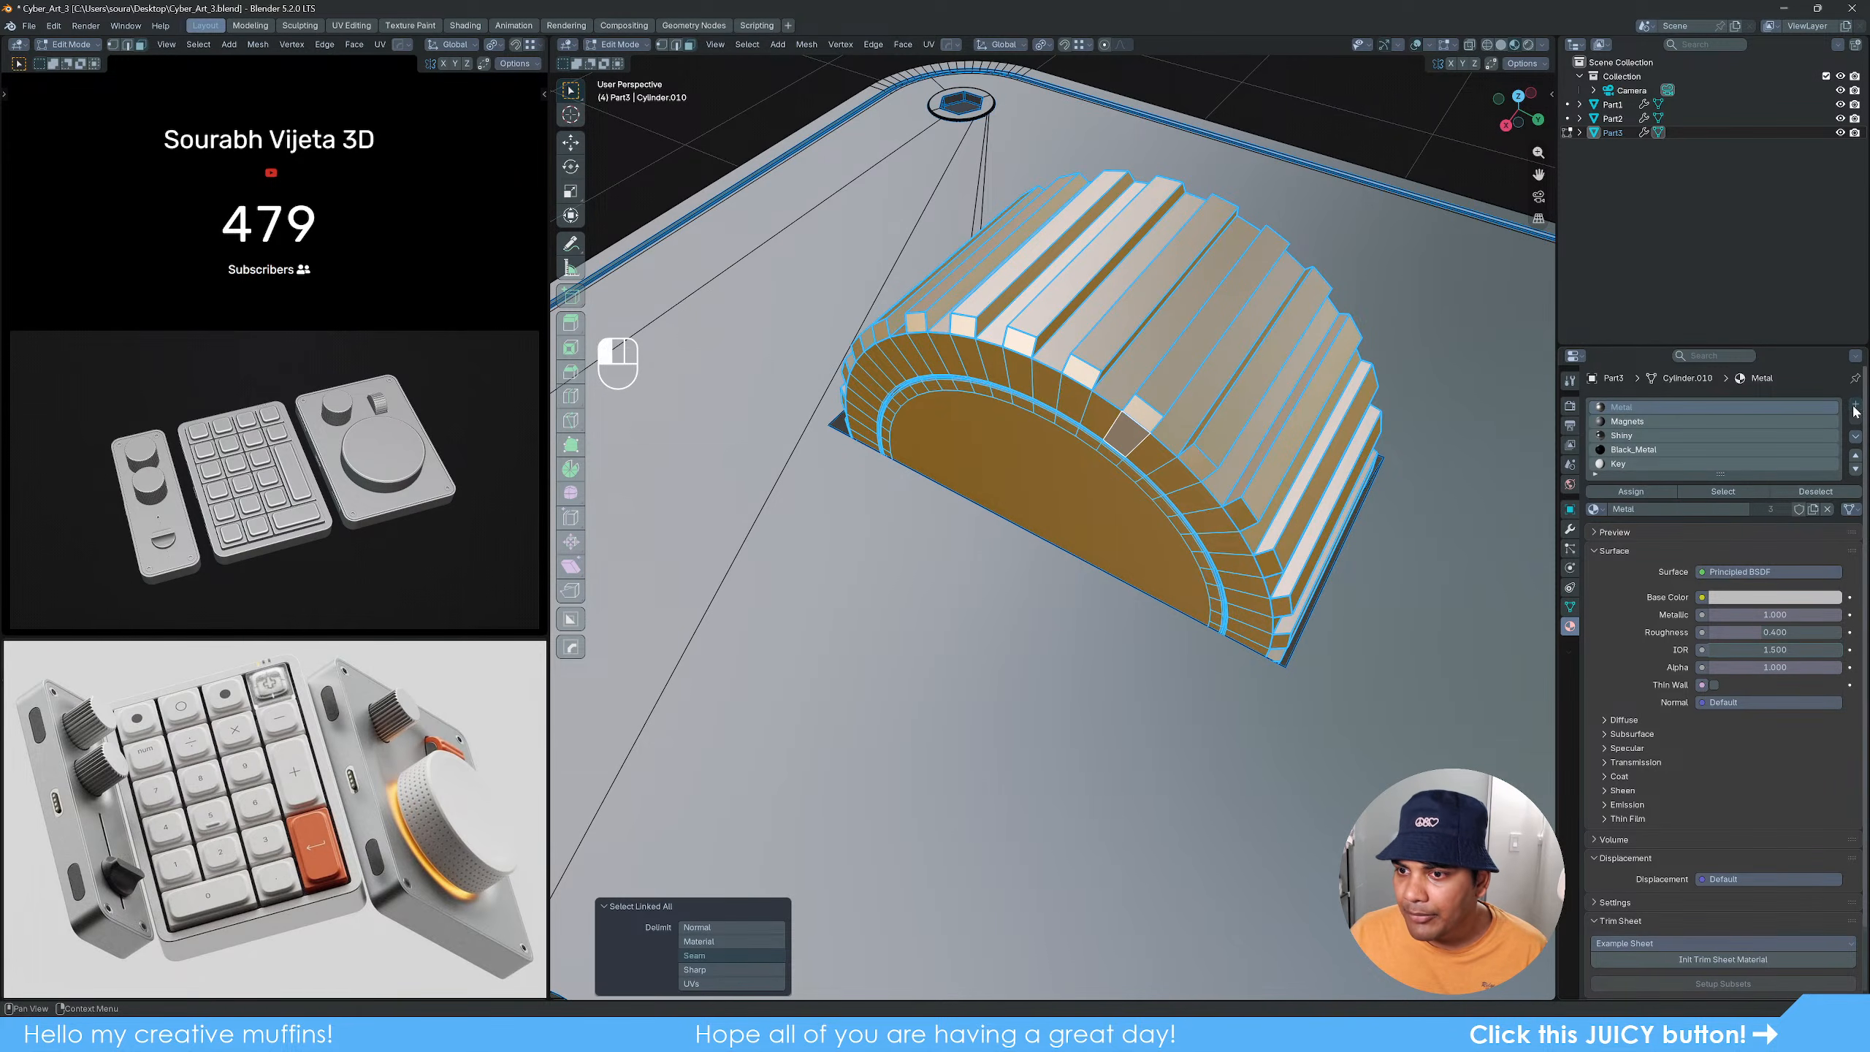
pyautogui.click(1595, 509)
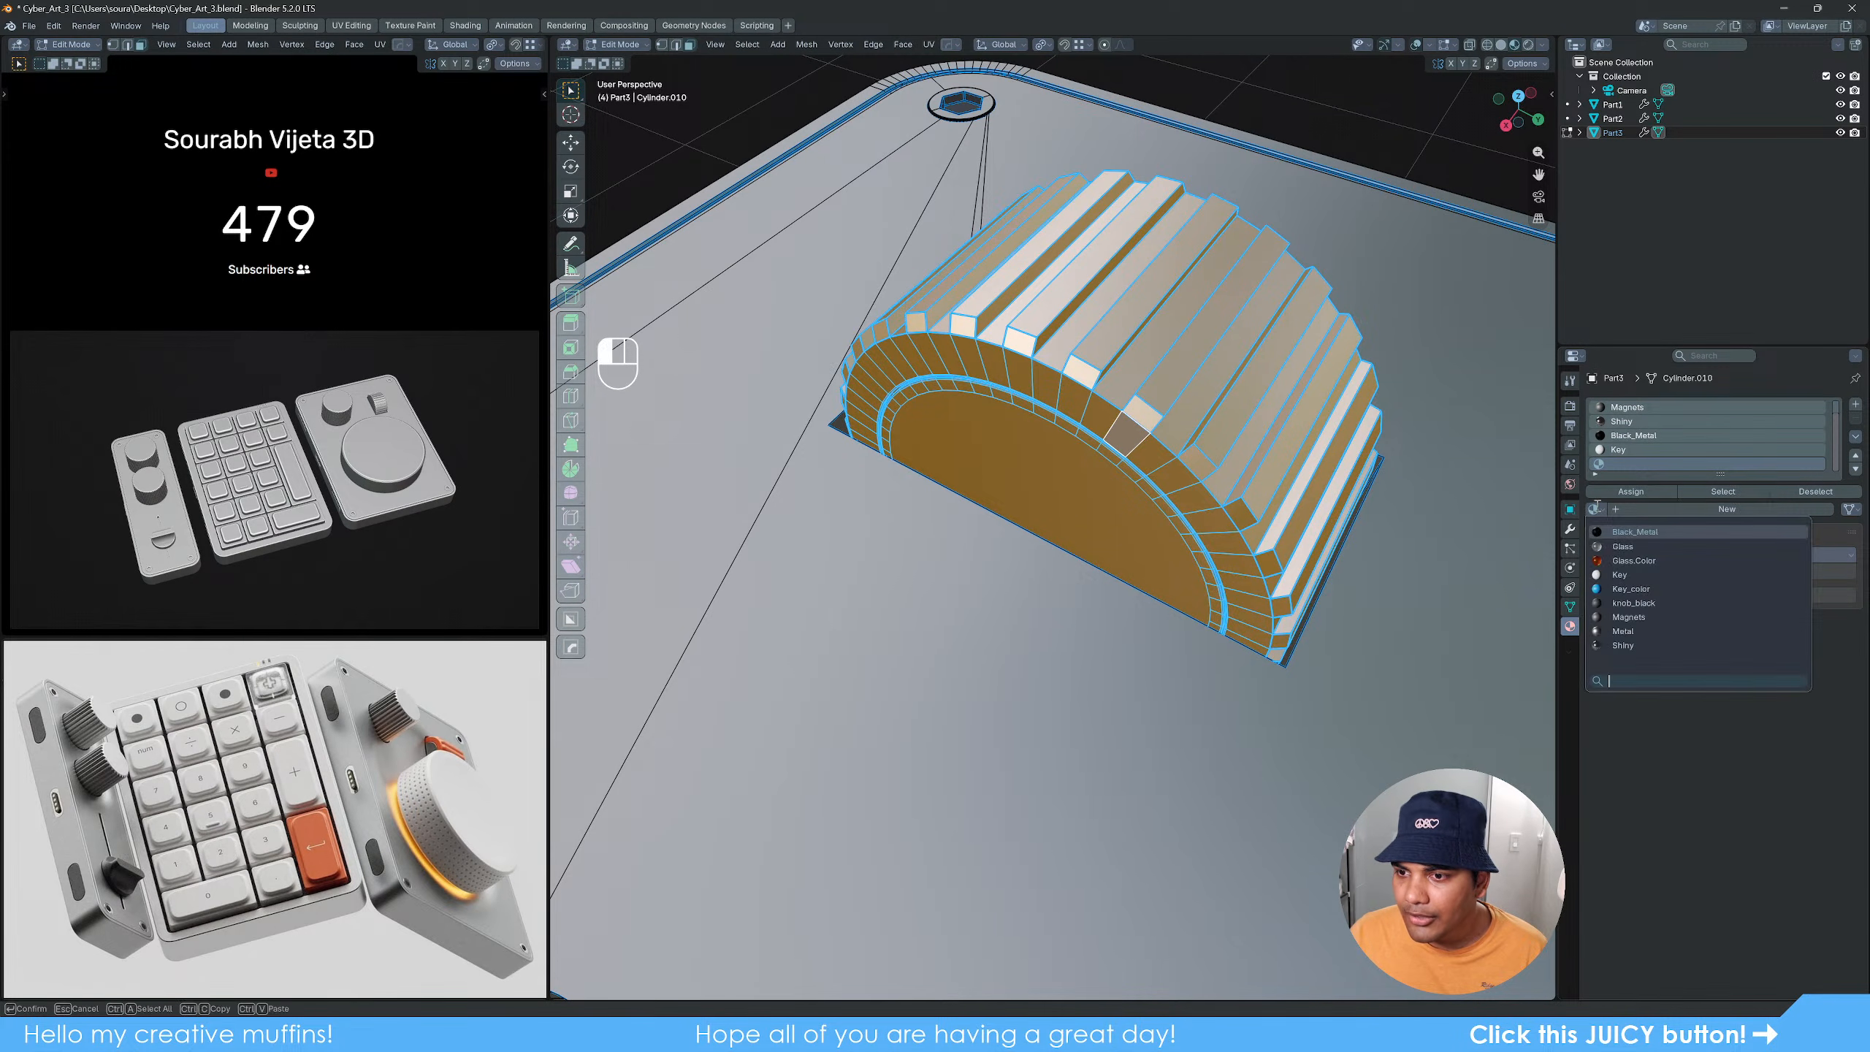
pyautogui.click(1648, 589)
pyautogui.click(1648, 492)
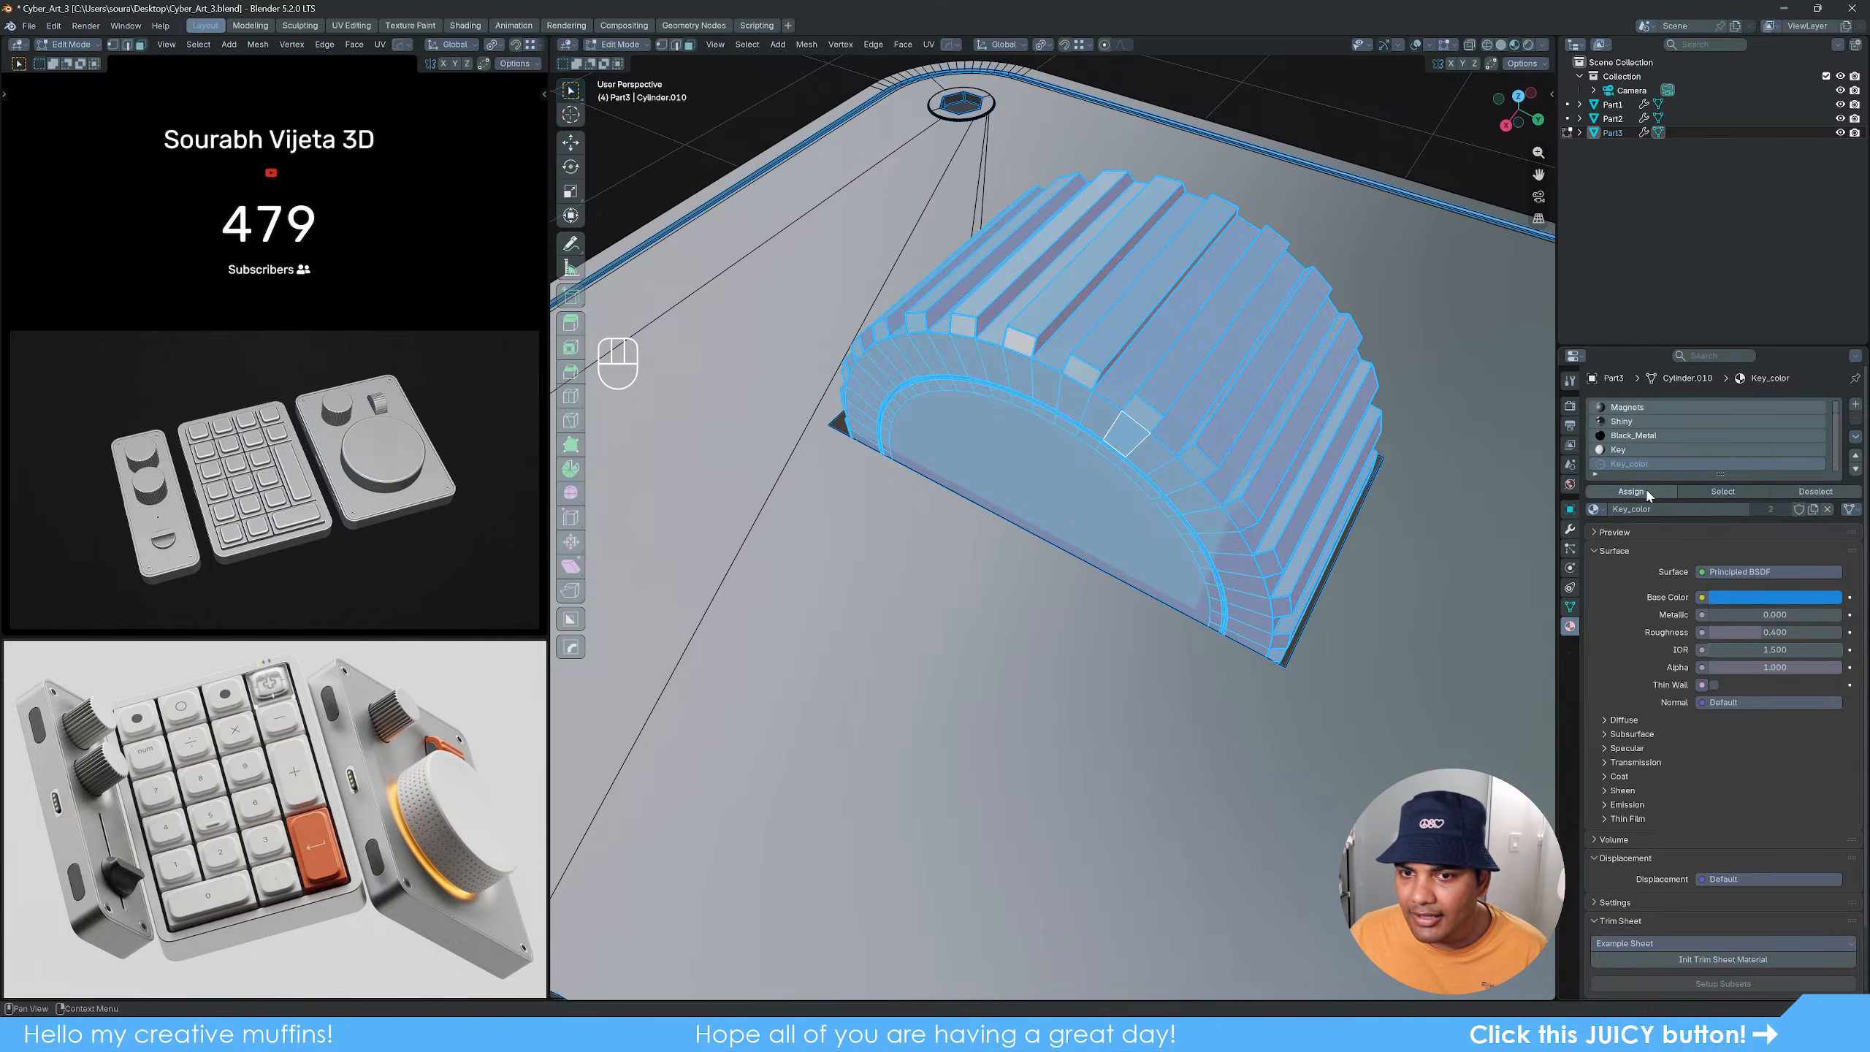
# Step: Assign Metal to the inset half-round faces on both sides of the ribbed wheel, including their rim faces, and leave Edit Mode
pyautogui.hotkey('alt', 'a')
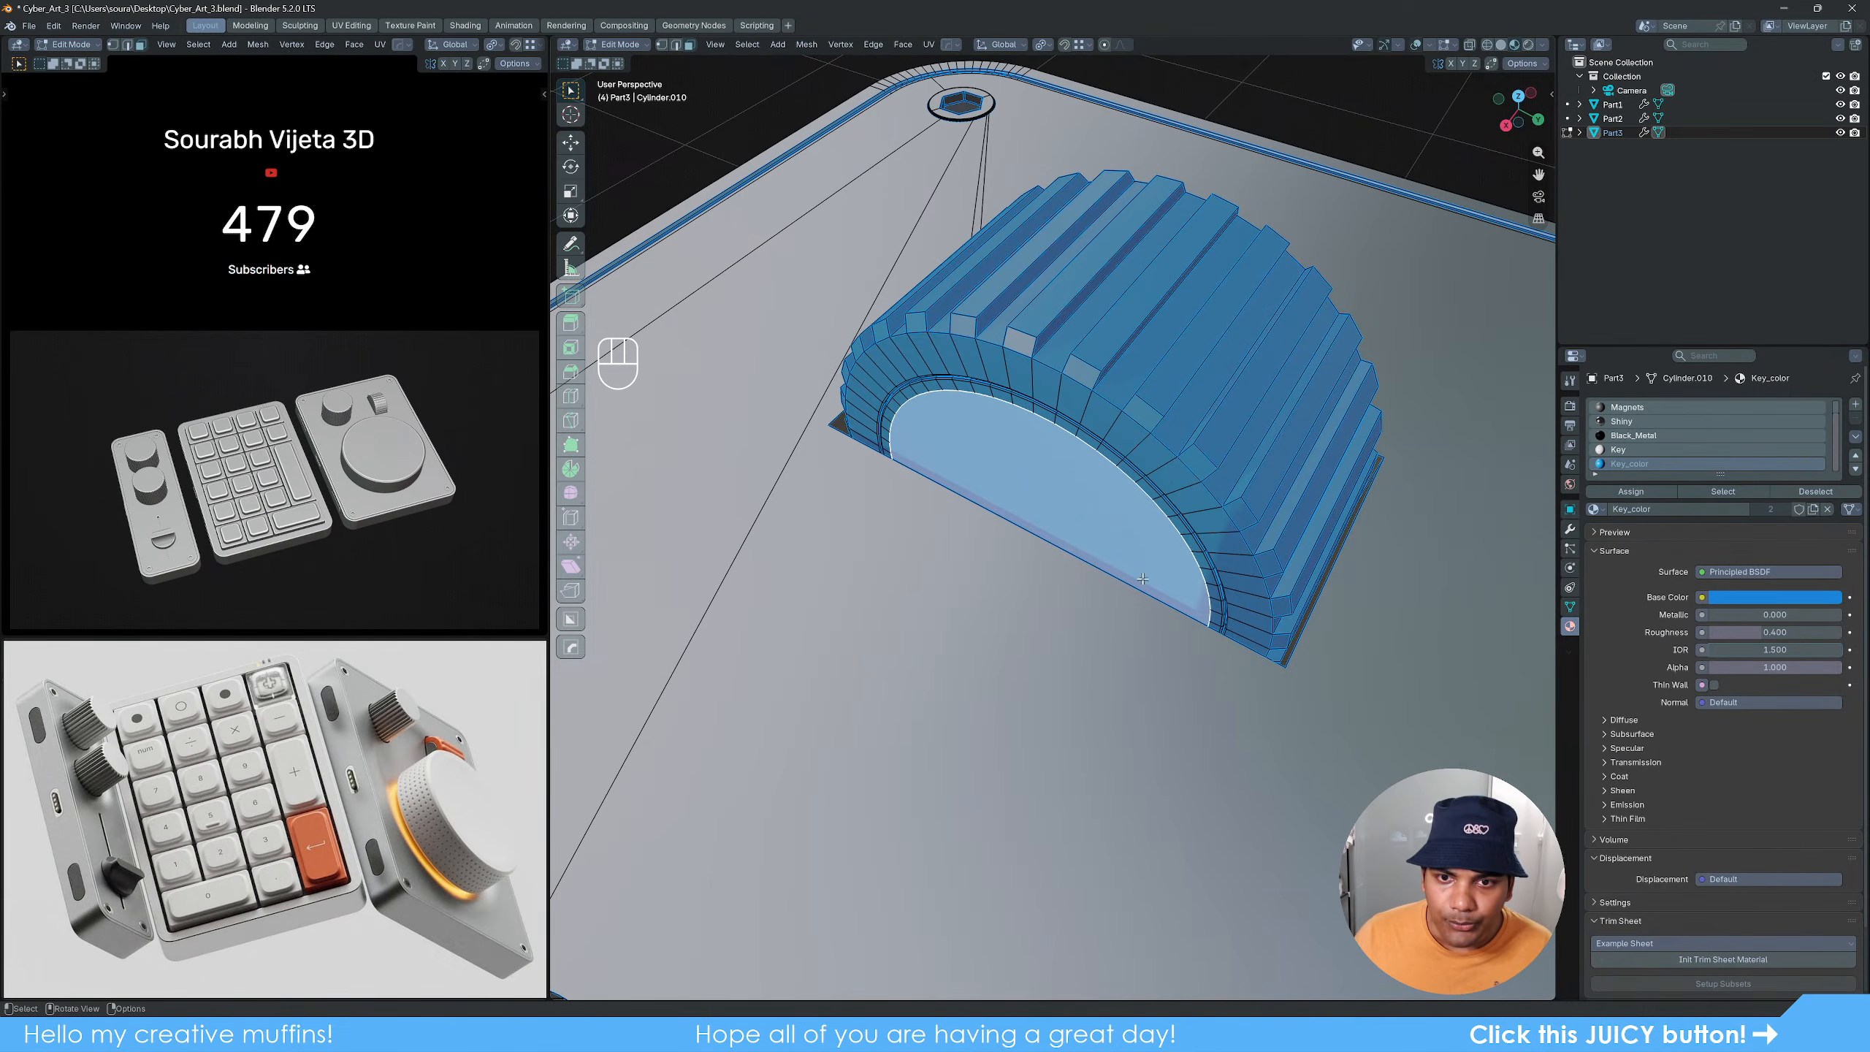
pyautogui.moveTo(1200, 527); pyautogui.dragTo(1213, 865, button='middle')
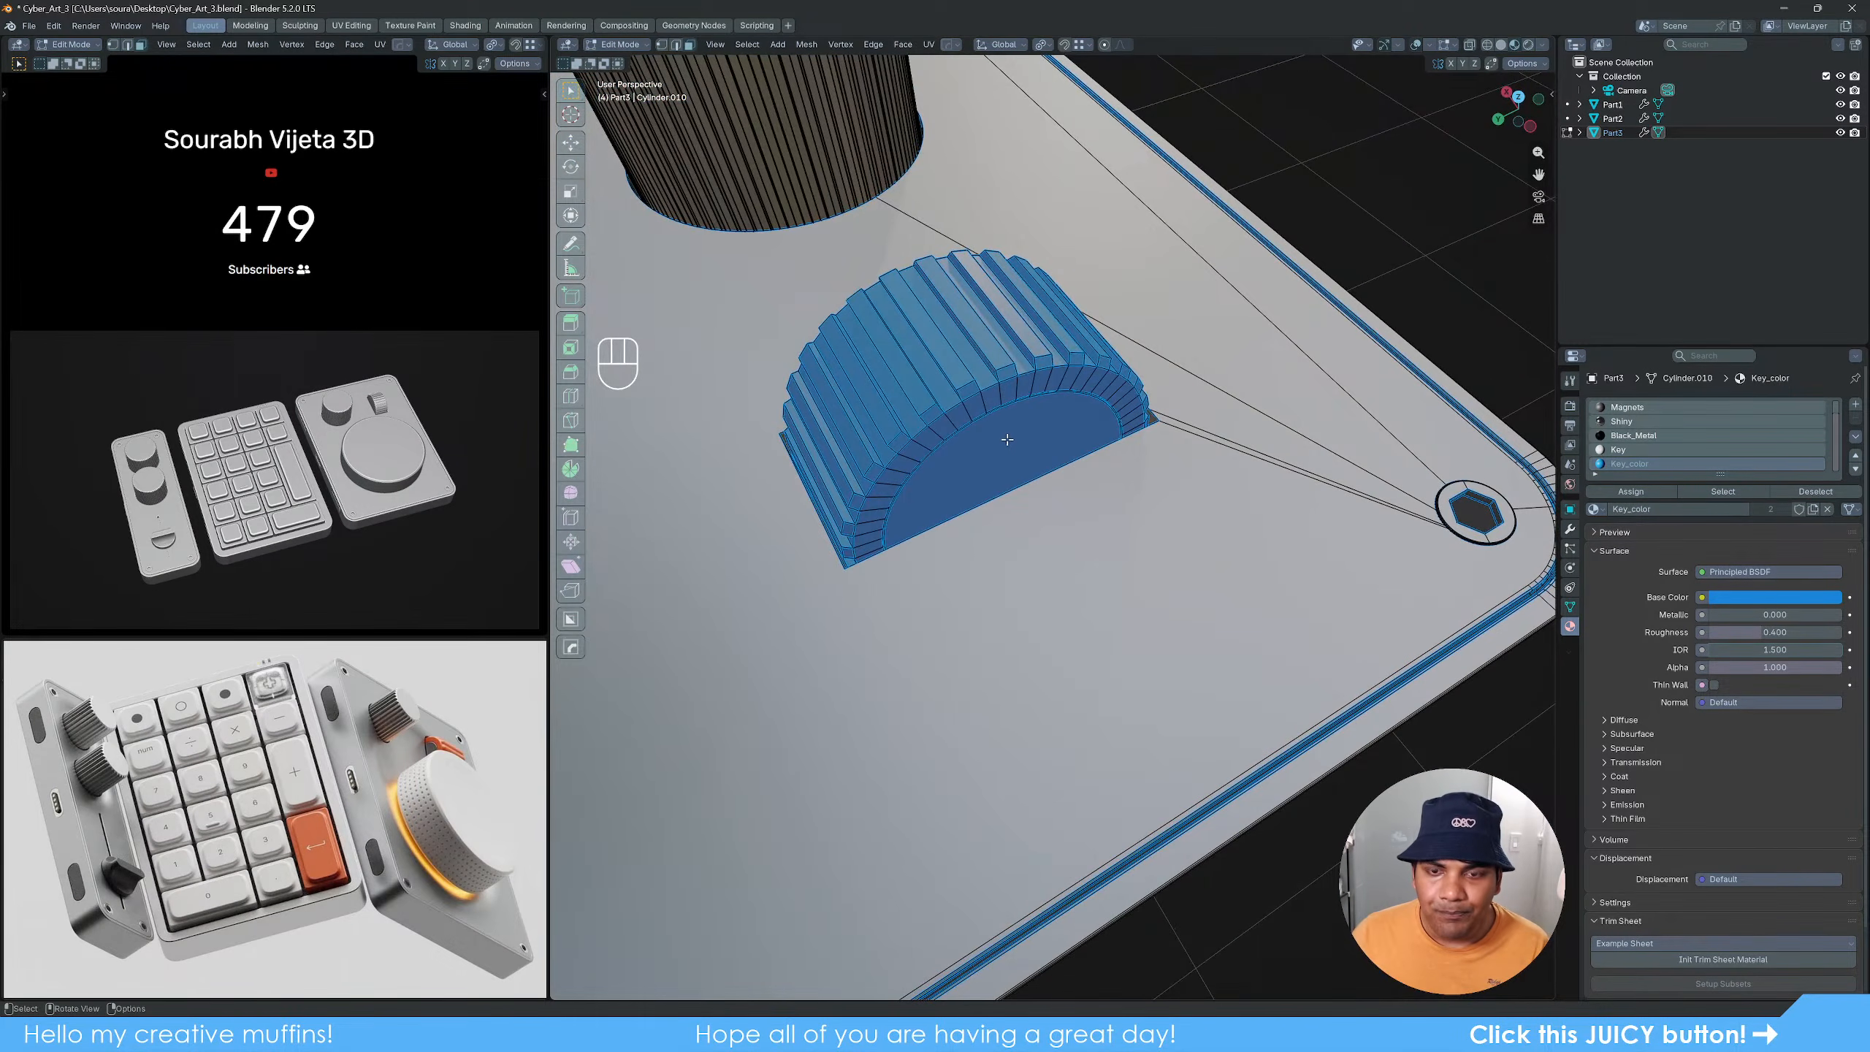
pyautogui.keyDown('shift'); pyautogui.click(1017, 453); pyautogui.keyUp('shift')
pyautogui.moveTo(1017, 453); pyautogui.dragTo(1275, 354, button='middle')
pyautogui.keyDown('shift'); pyautogui.moveTo(1274, 353); pyautogui.dragTo(1165, 436, button='middle'); pyautogui.keyUp('shift')
pyautogui.scroll(4, 1171, 423)
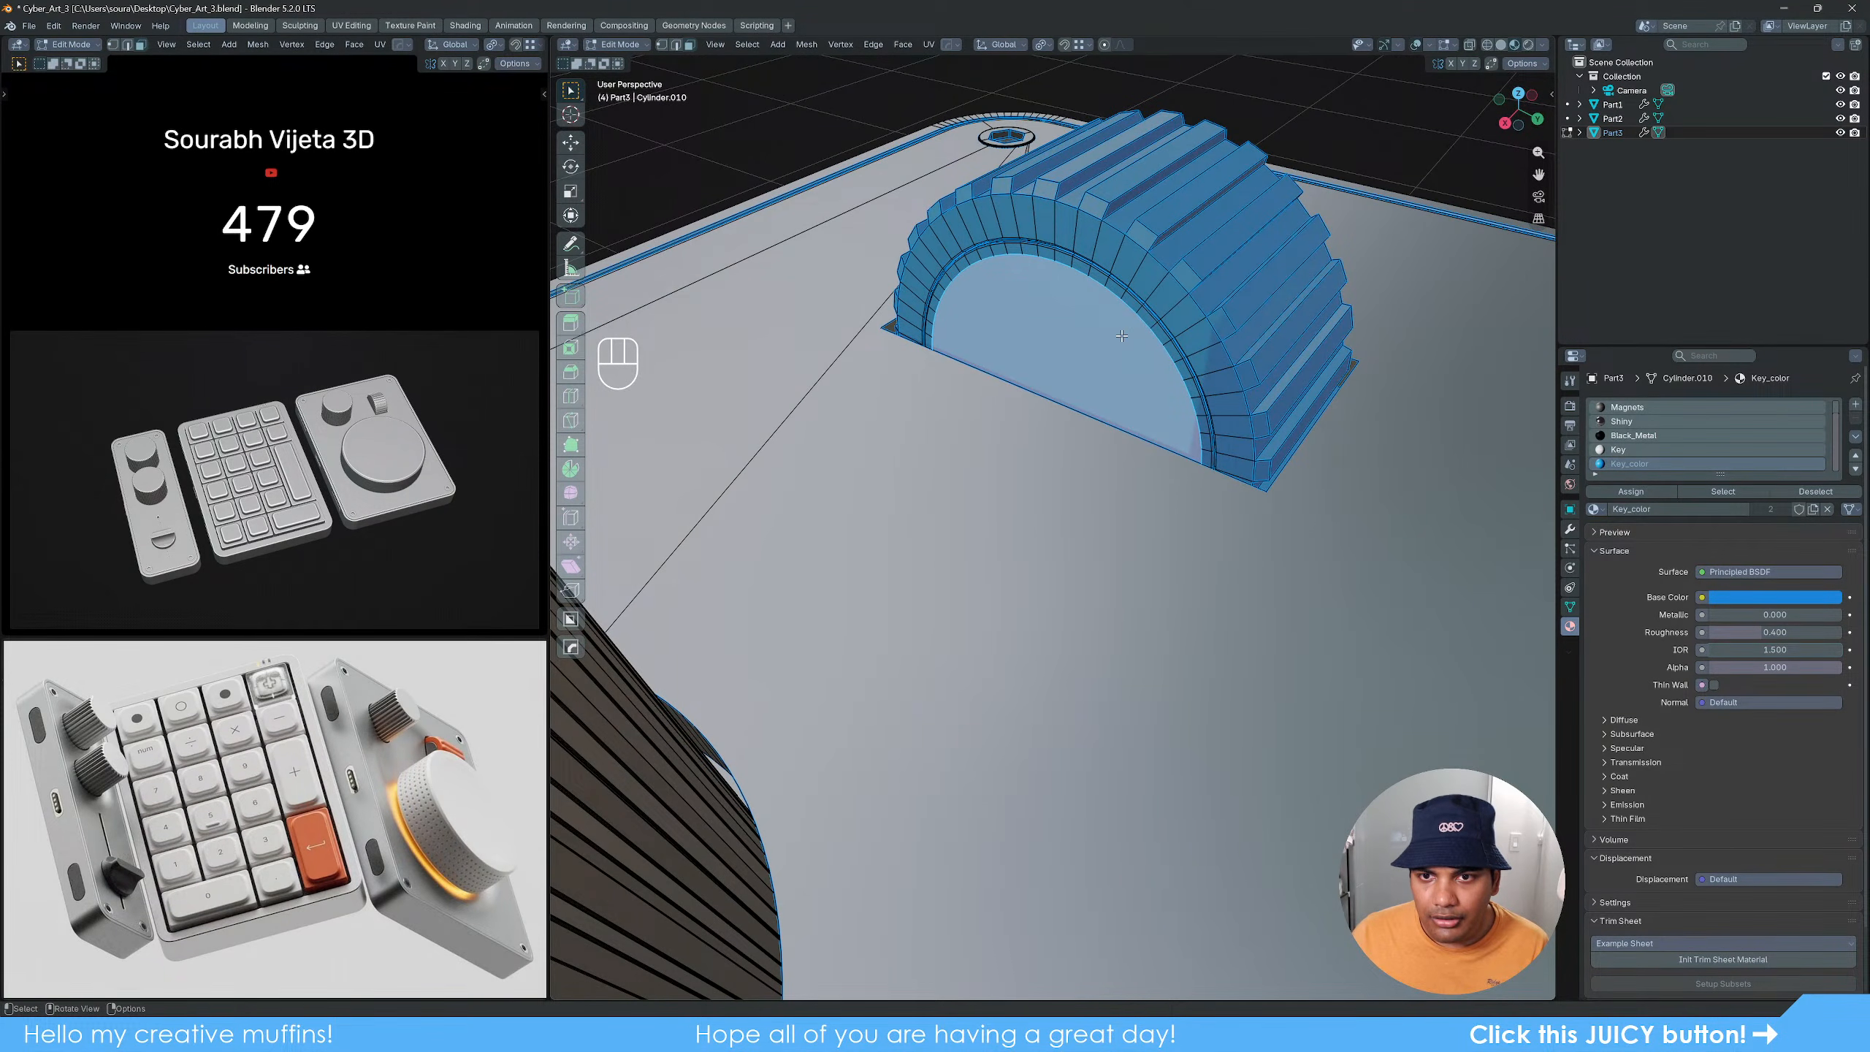
pyautogui.press('ctrl+KP_Add')
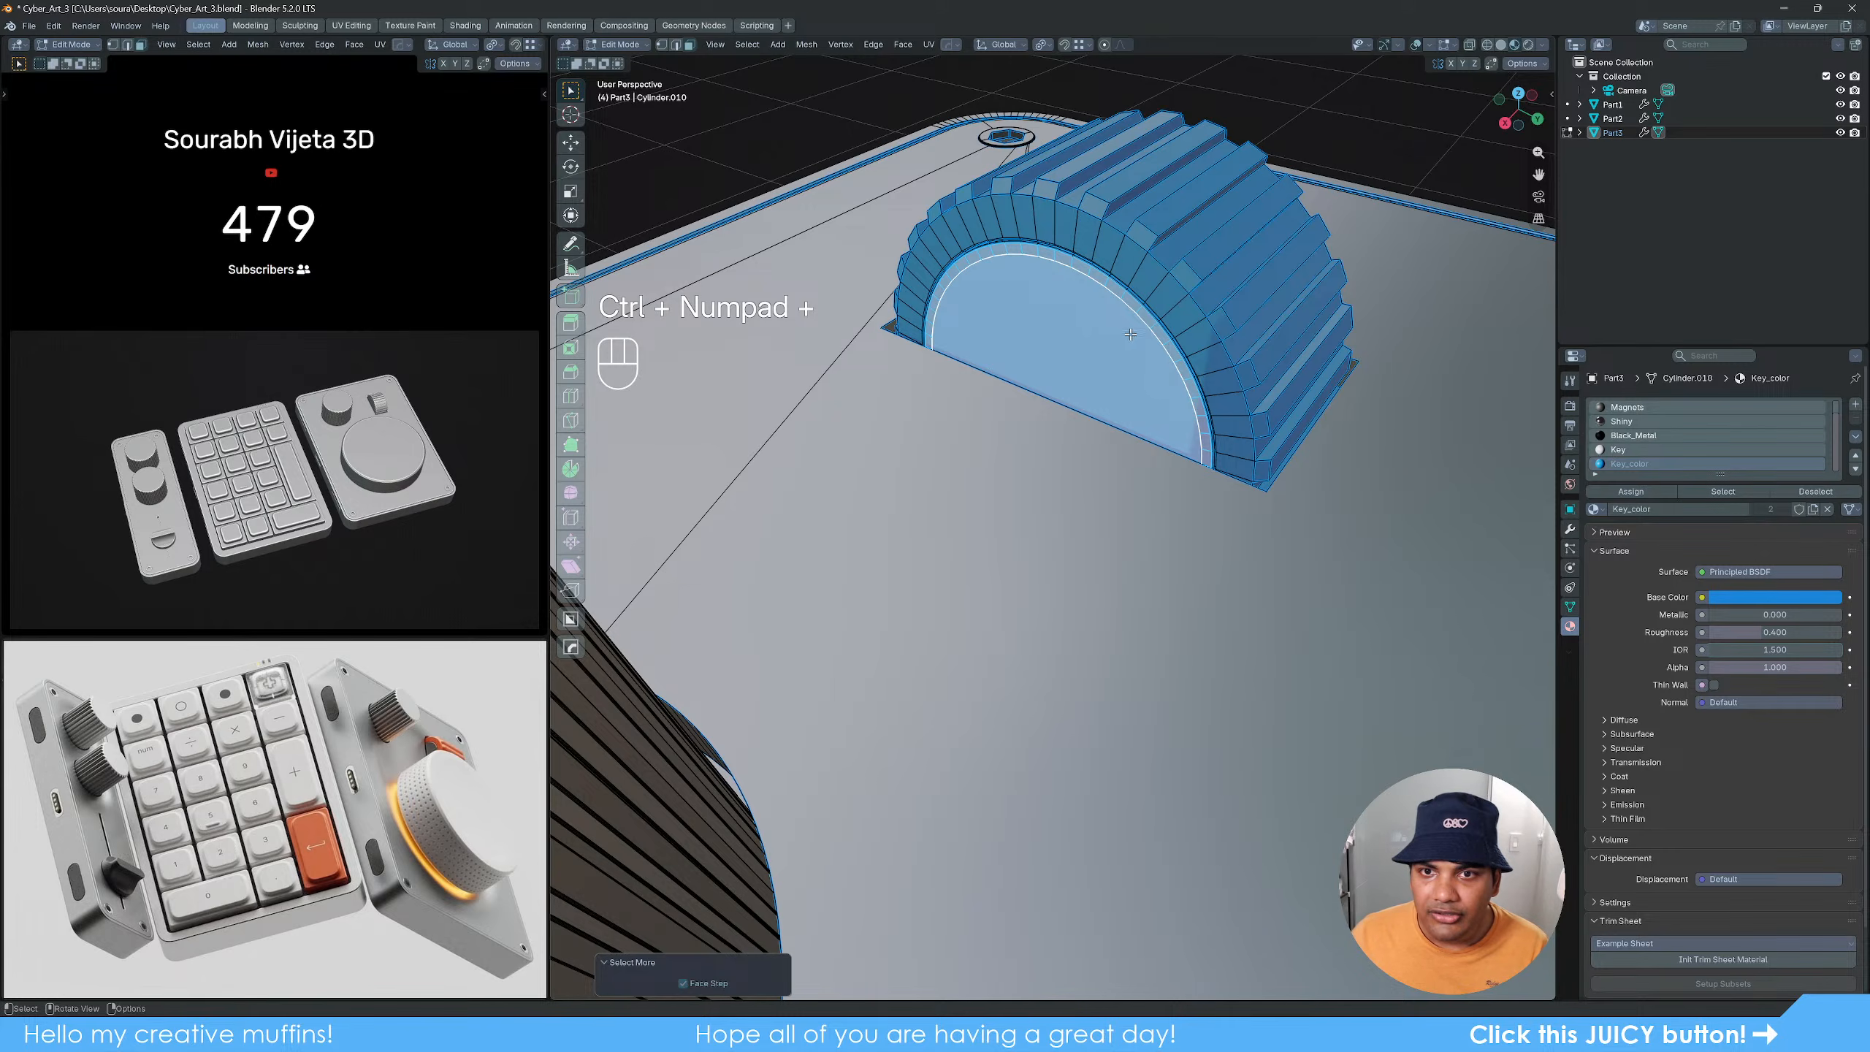
pyautogui.moveTo(1131, 335); pyautogui.dragTo(1131, 419, button='middle')
pyautogui.keyDown('shift'); pyautogui.click(1131, 419); pyautogui.keyUp('shift')
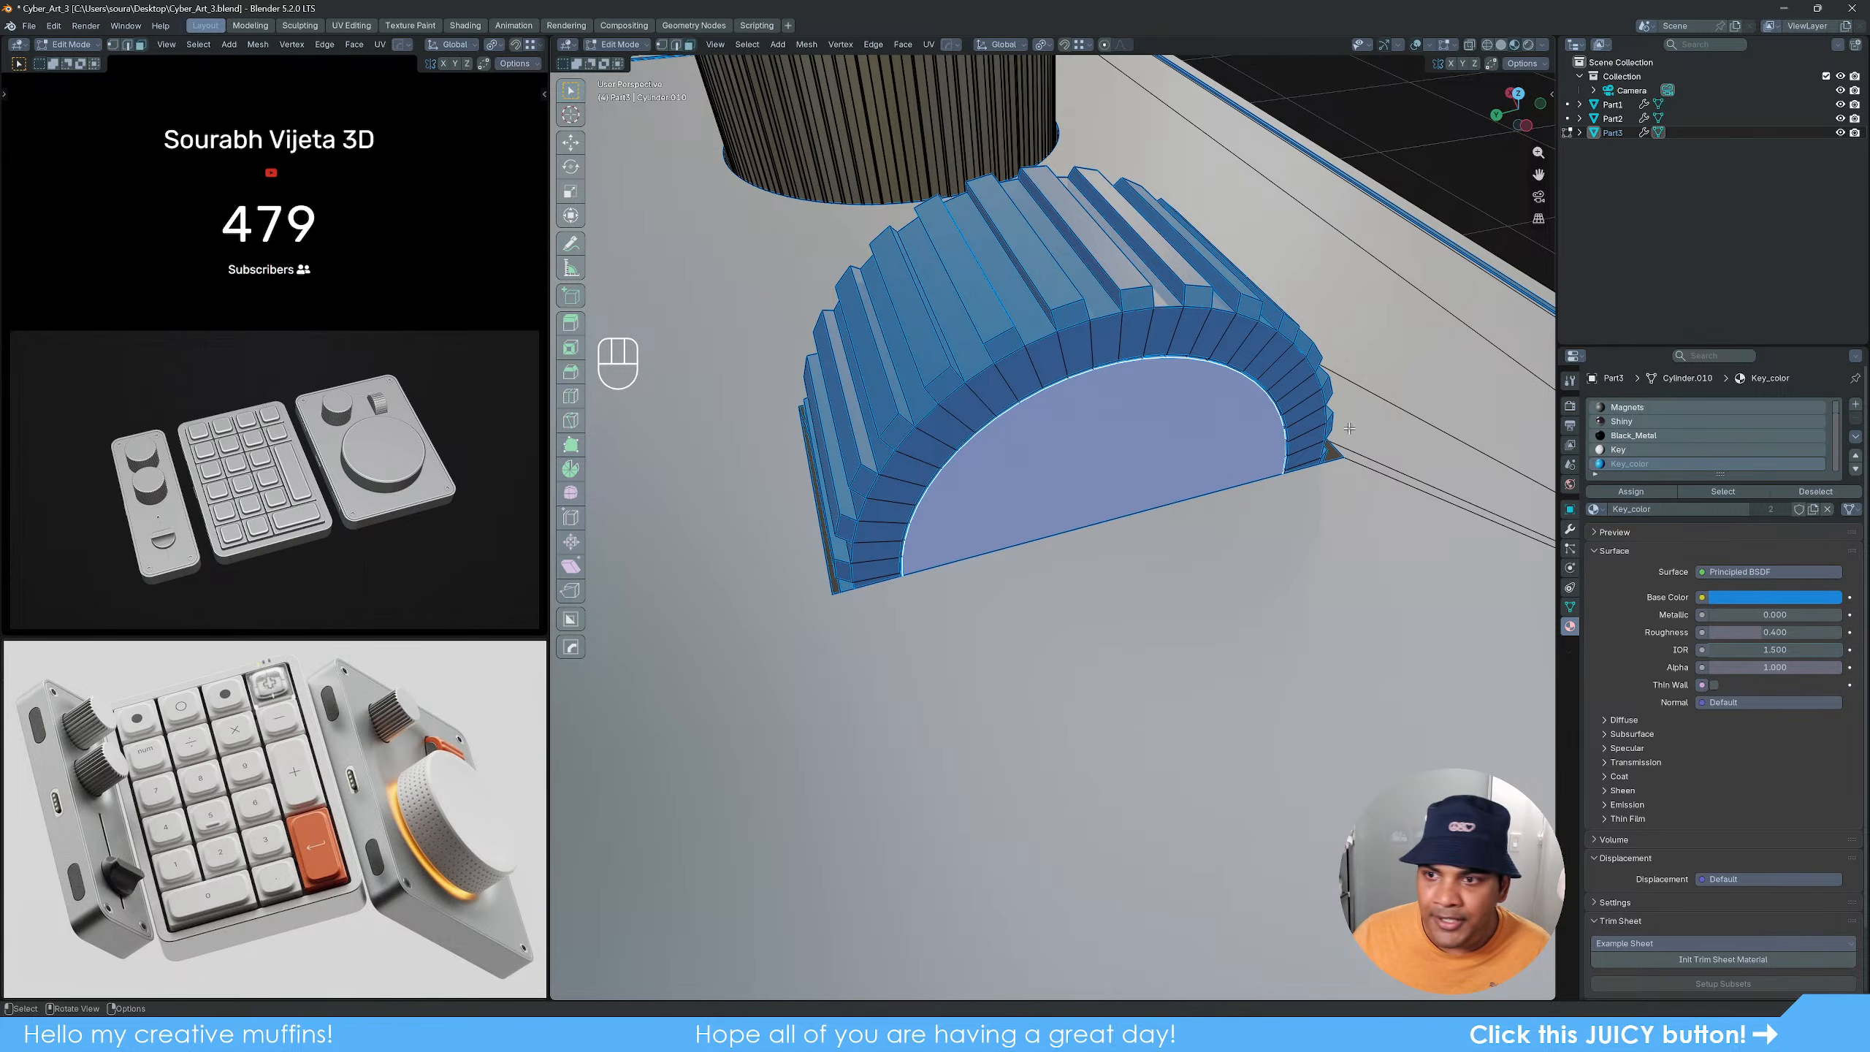
pyautogui.scroll(1, 1646, 426)
pyautogui.click(1646, 411)
pyautogui.click(1640, 495)
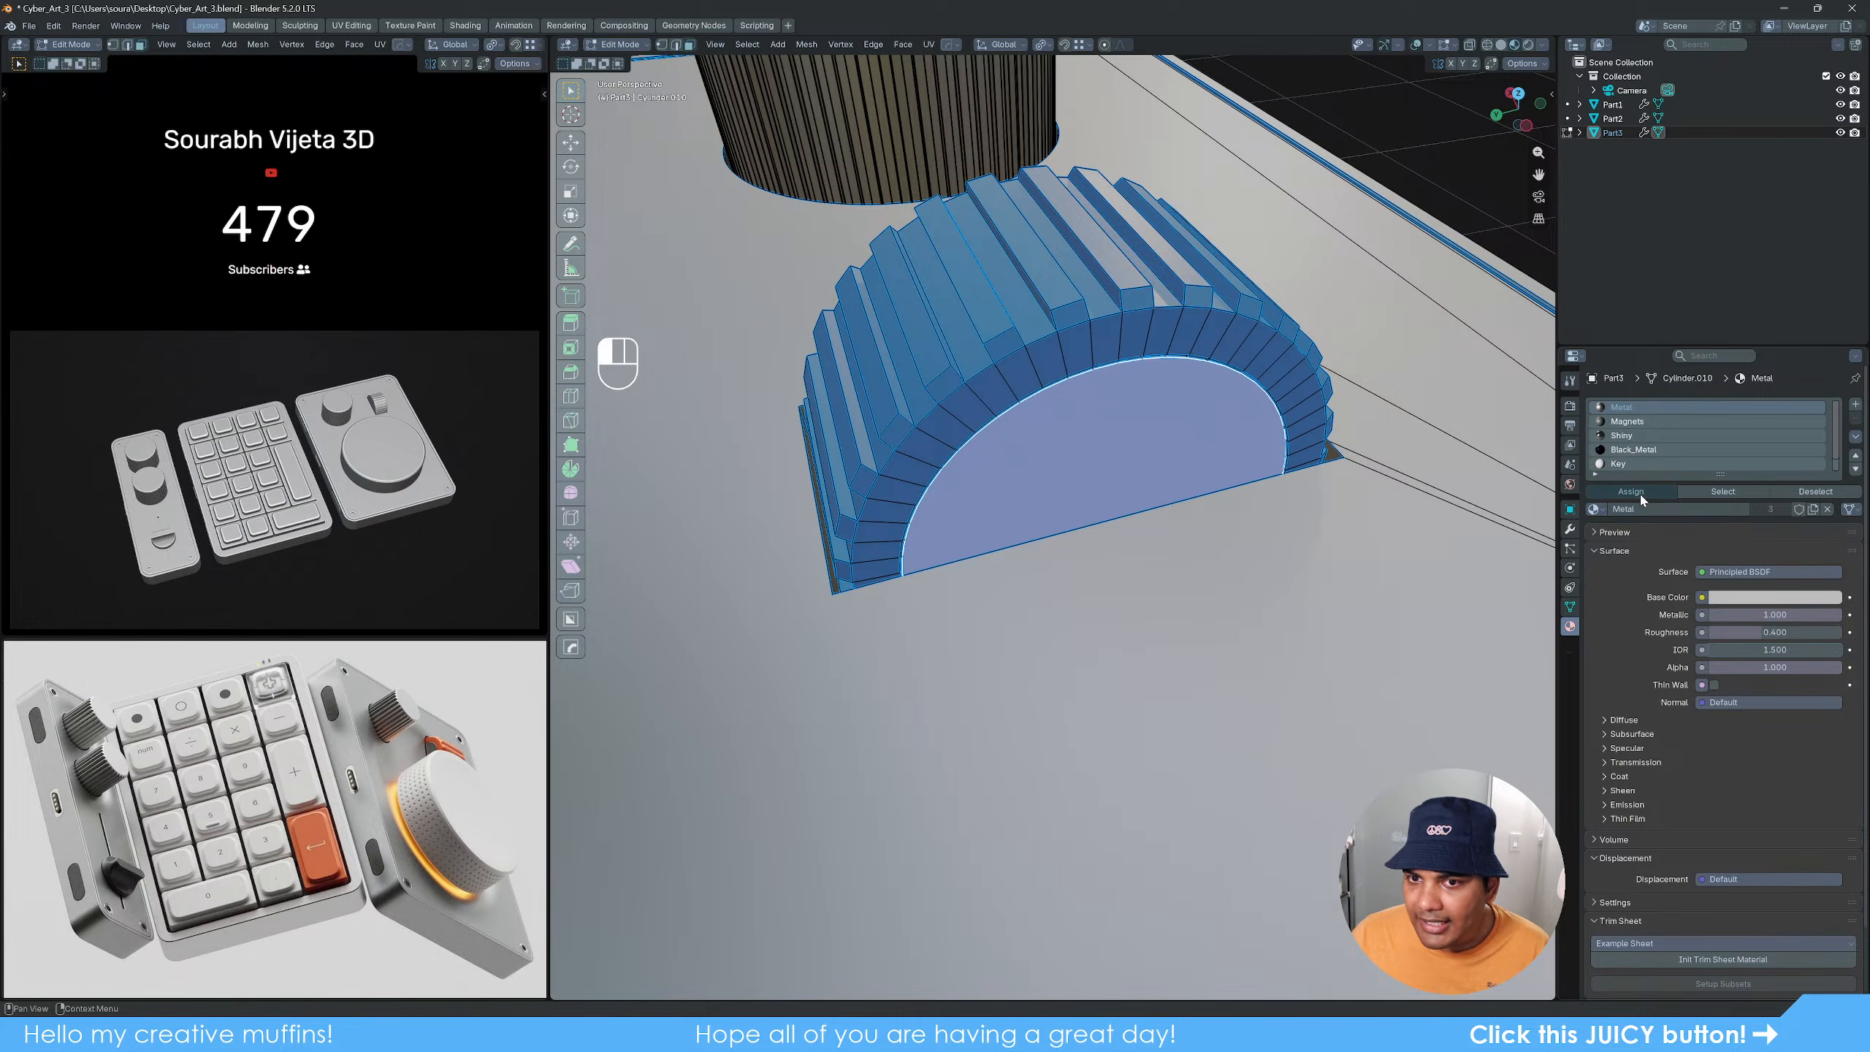
pyautogui.moveTo(1148, 460); pyautogui.dragTo(1371, 442, button='middle')
pyautogui.press('Tab')
# Step: Assign Black_Metal to the thin groove around the ribbed wheel's half-round side face, expanding the loop selection once
pyautogui.keyDown('shift'); pyautogui.moveTo(1311, 382); pyautogui.dragTo(1178, 402, button='middle'); pyautogui.keyUp('shift')
pyautogui.scroll(5, 1170, 447)
pyautogui.keyDown('shift'); pyautogui.moveTo(1169, 221); pyautogui.dragTo(1184, 413, button='middle'); pyautogui.keyUp('shift')
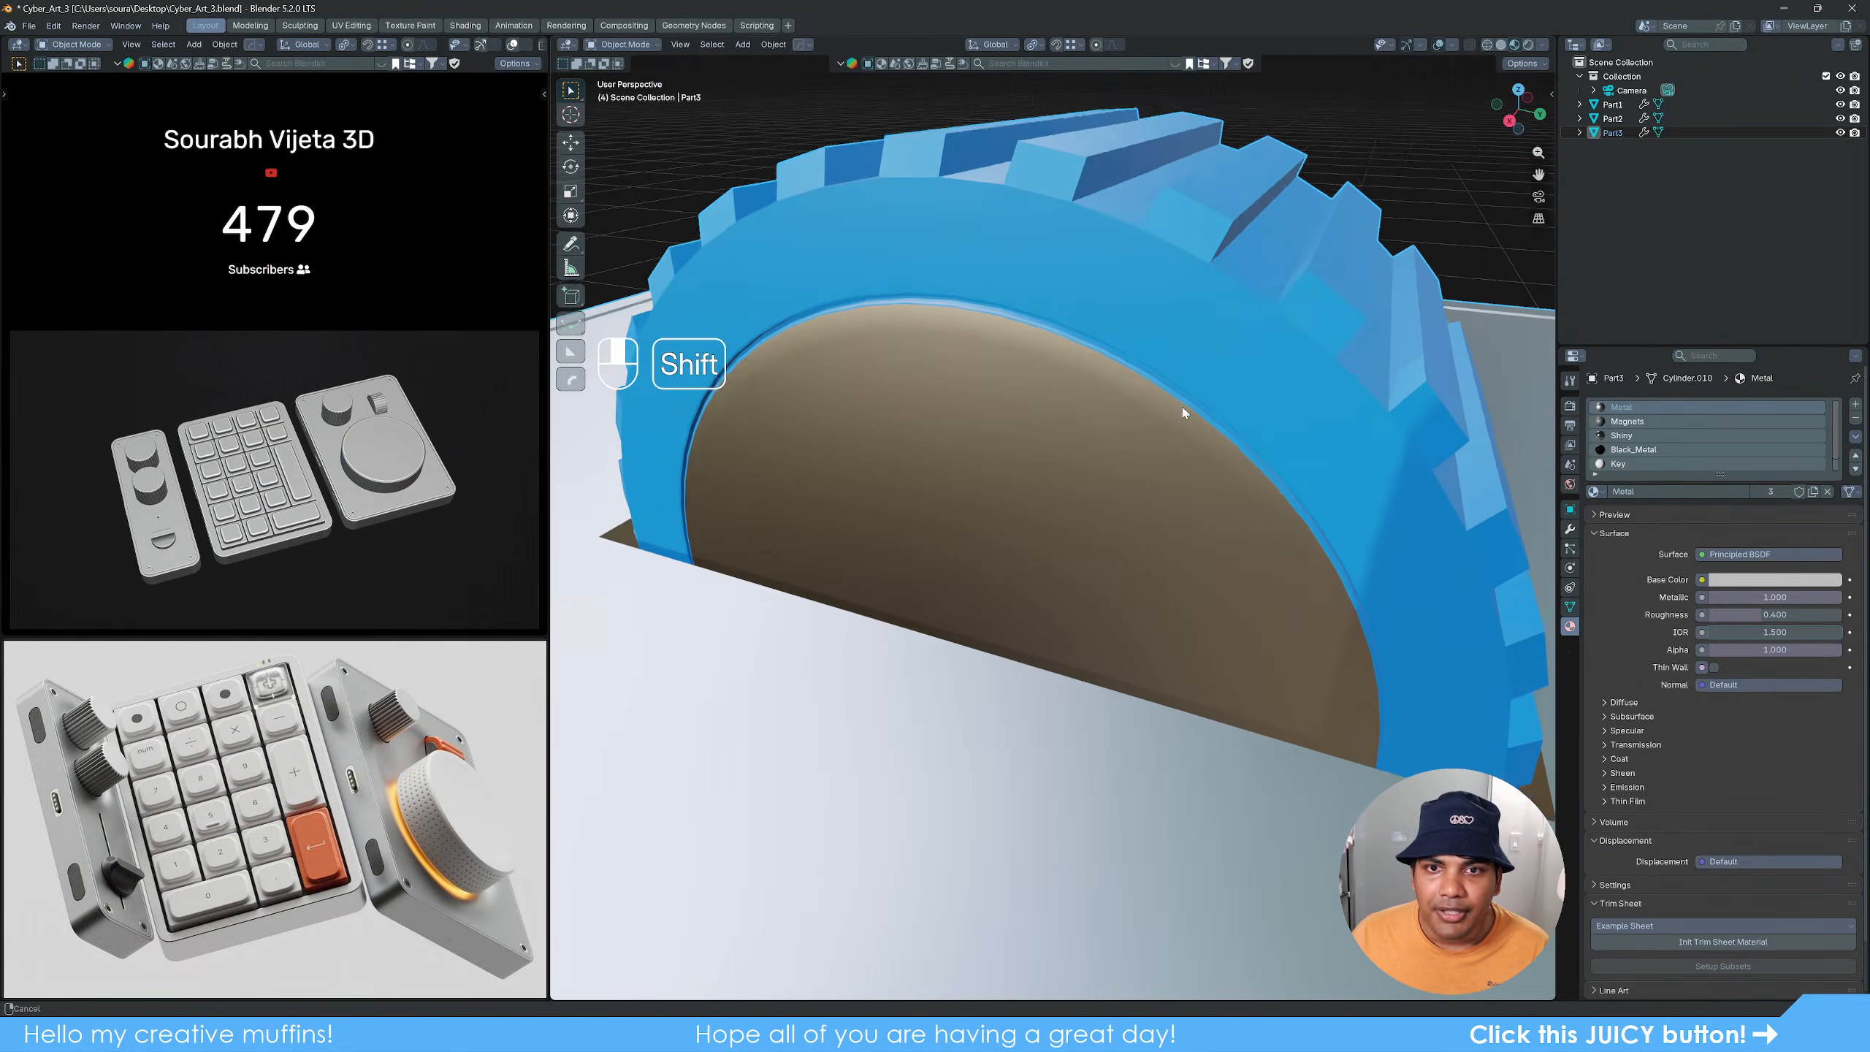
pyautogui.scroll(2, 1171, 398)
pyautogui.scroll(-2, 1159, 383)
pyautogui.press('Tab')
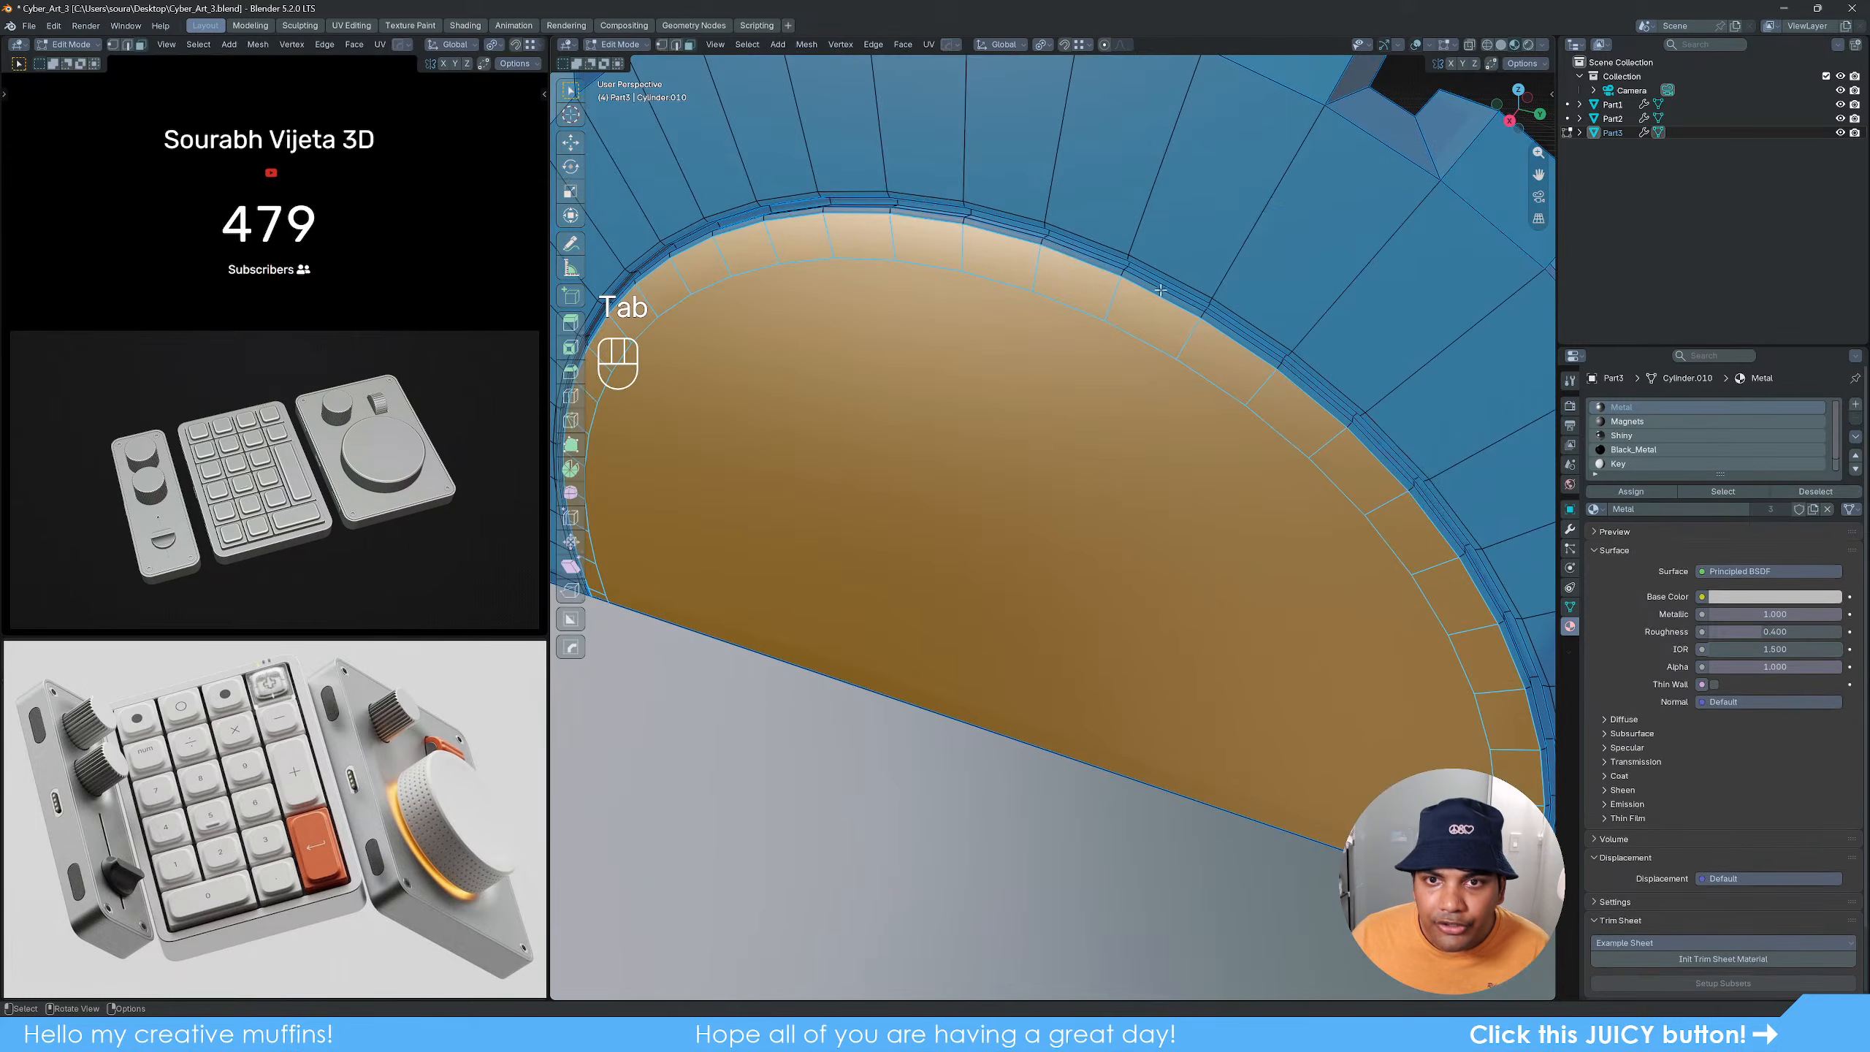
pyautogui.press('alt')
pyautogui.keyDown('alt'); pyautogui.click(1061, 247); pyautogui.keyUp('alt')
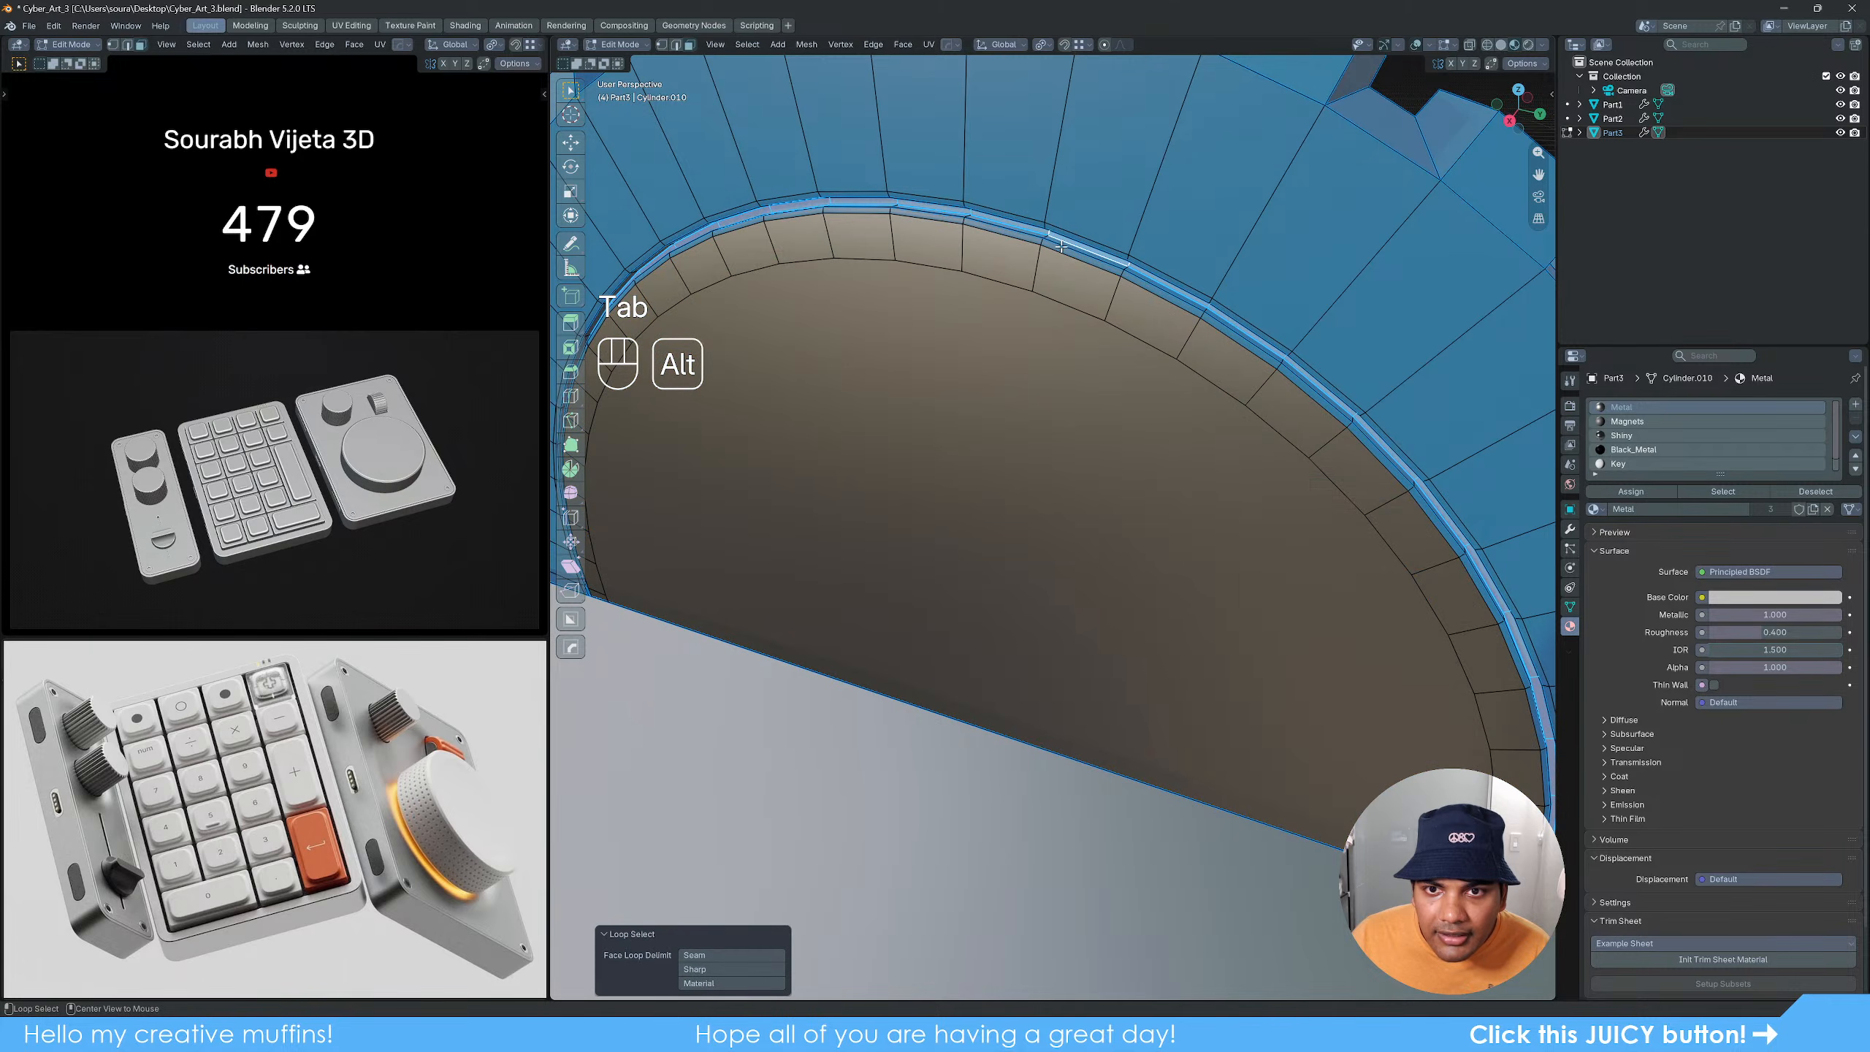
pyautogui.press('ctrl')
pyautogui.press('ctrl+KP_Add')
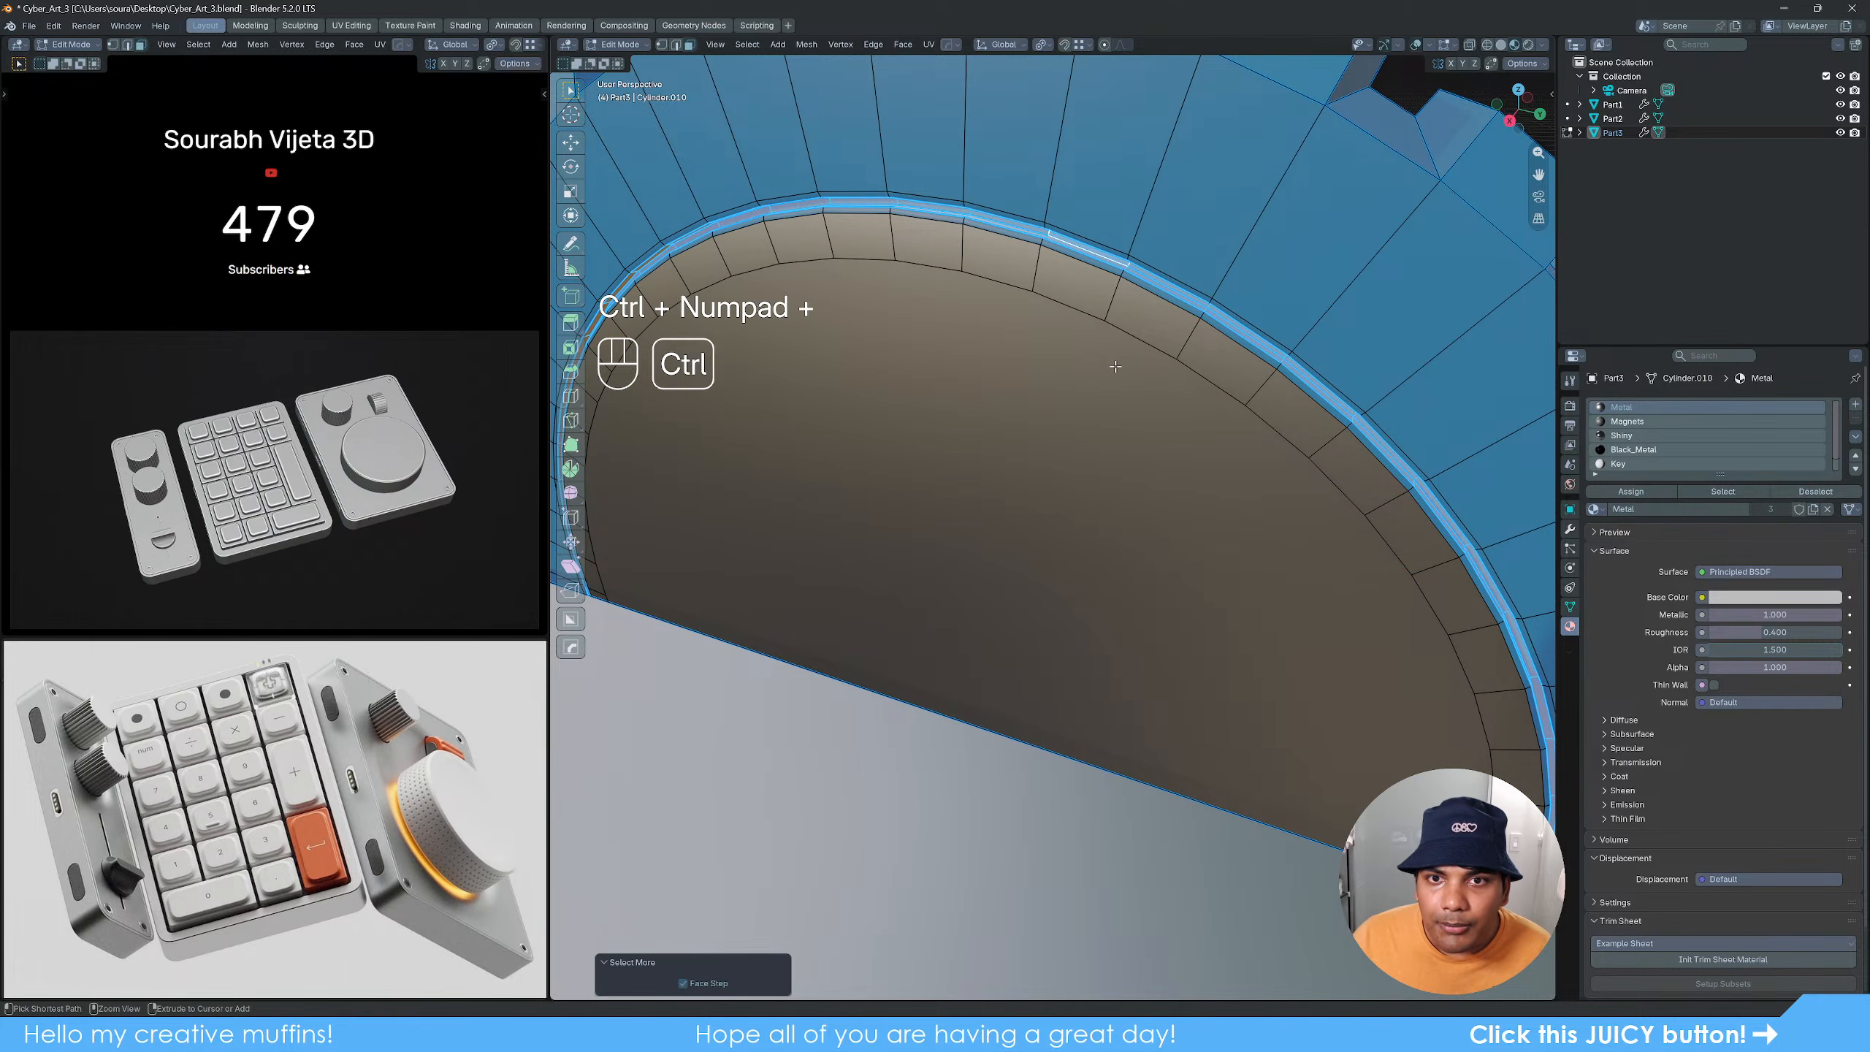
pyautogui.click(1677, 448)
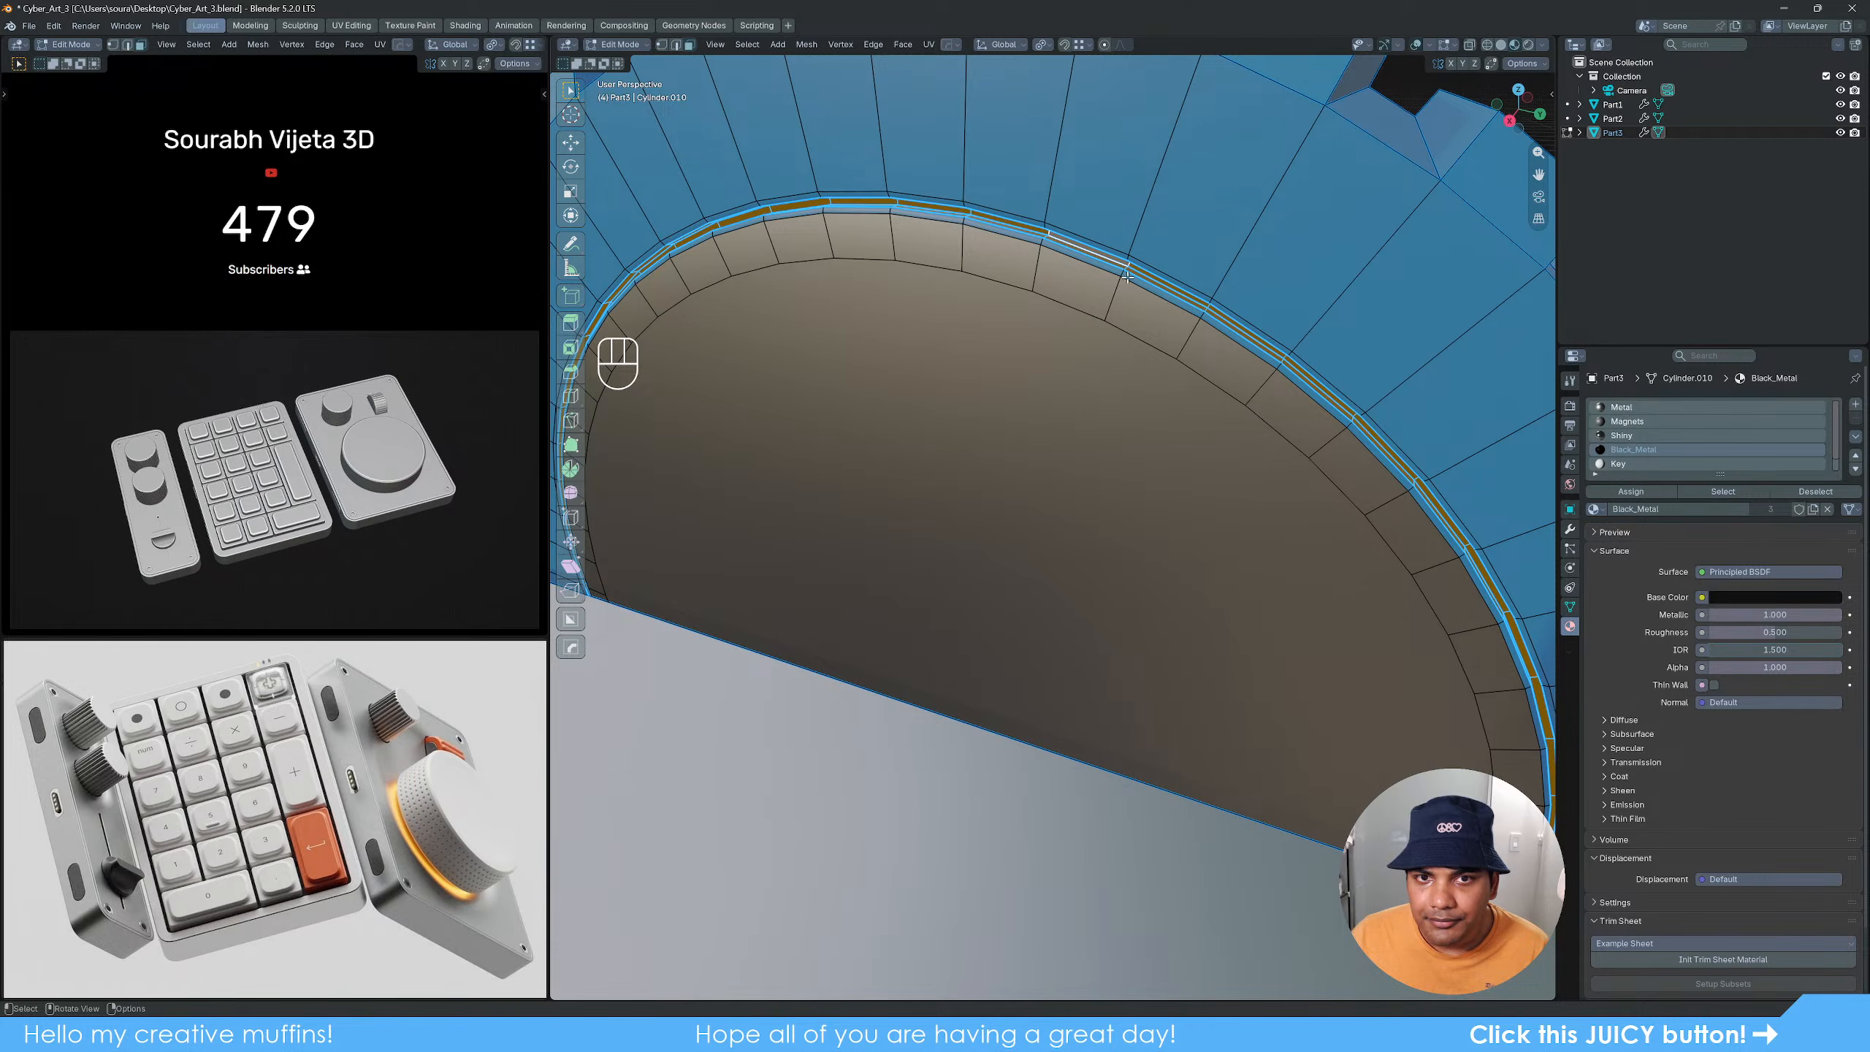
# Step: Assign the Metal material to the thin face loop bordering the blue wheel's end cap, and save the file
pyautogui.moveTo(1117, 280); pyautogui.dragTo(1114, 274, button='middle')
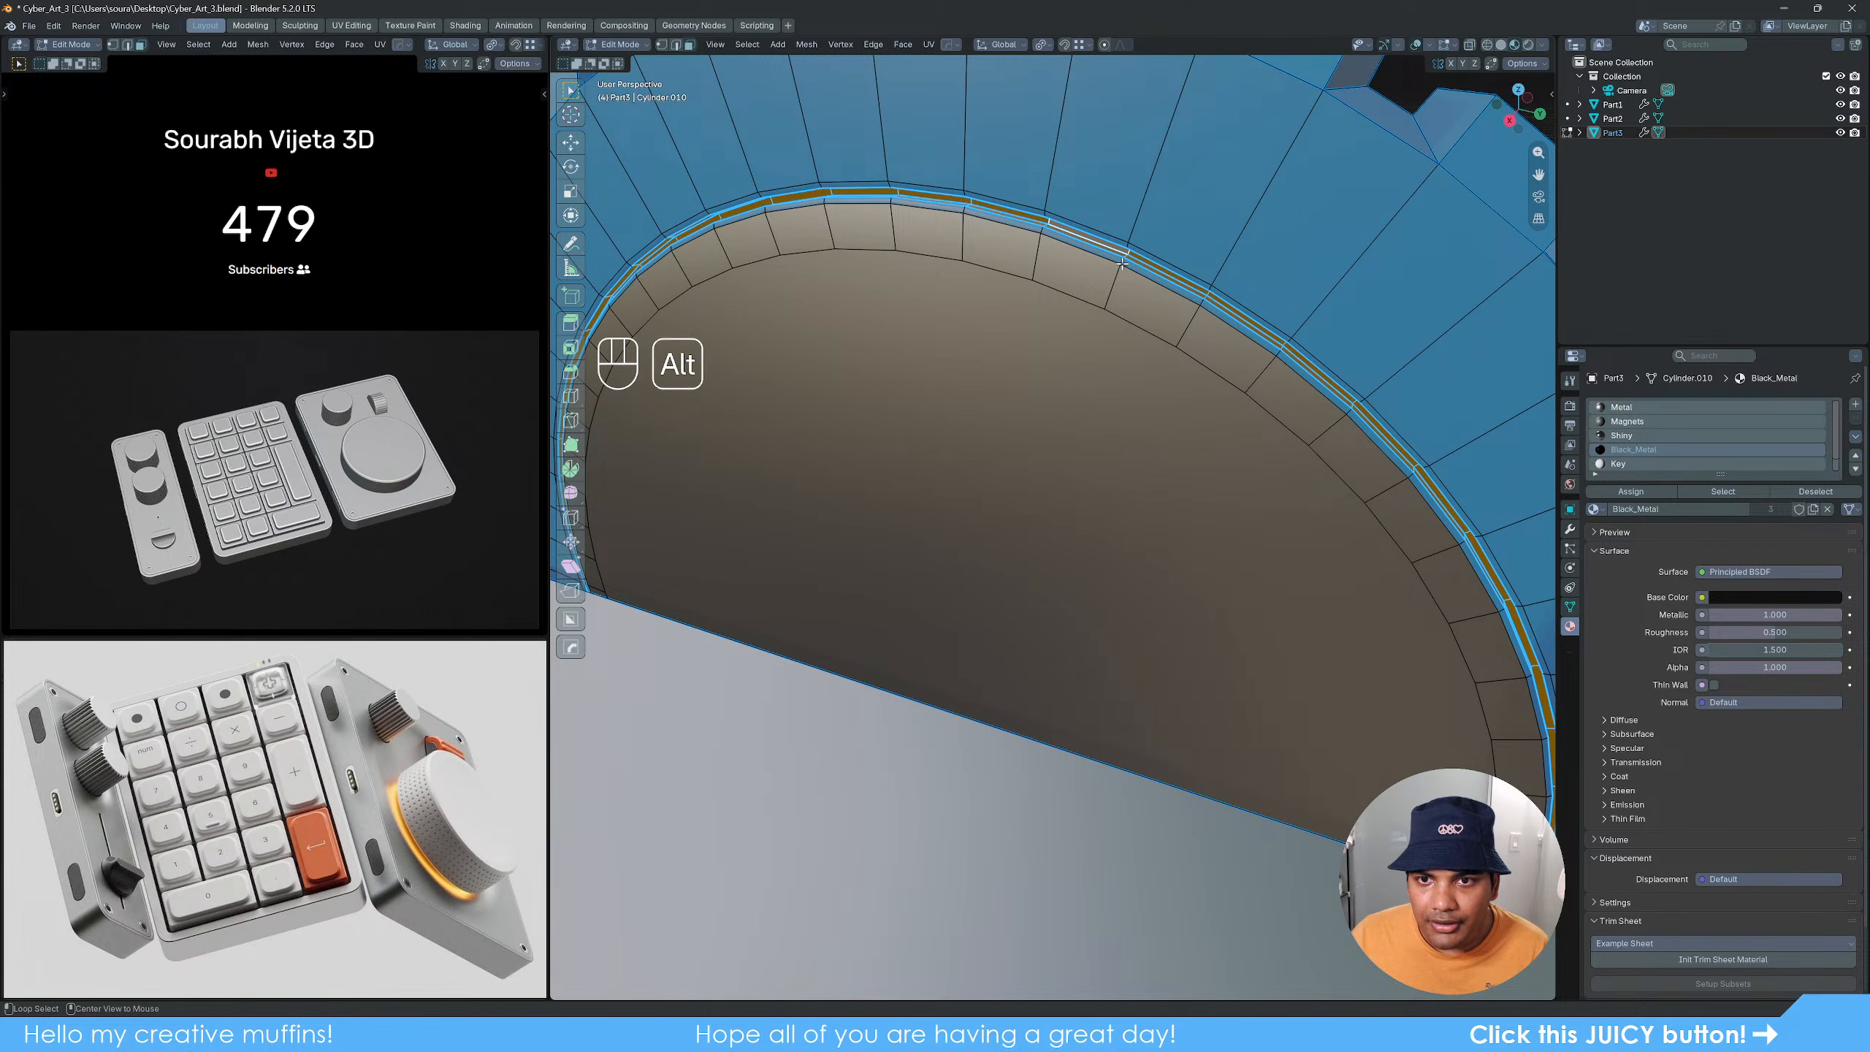
pyautogui.keyDown('alt'); pyautogui.click(1124, 262); pyautogui.keyUp('alt')
pyautogui.keyDown('alt'); pyautogui.click(1149, 274); pyautogui.keyUp('alt')
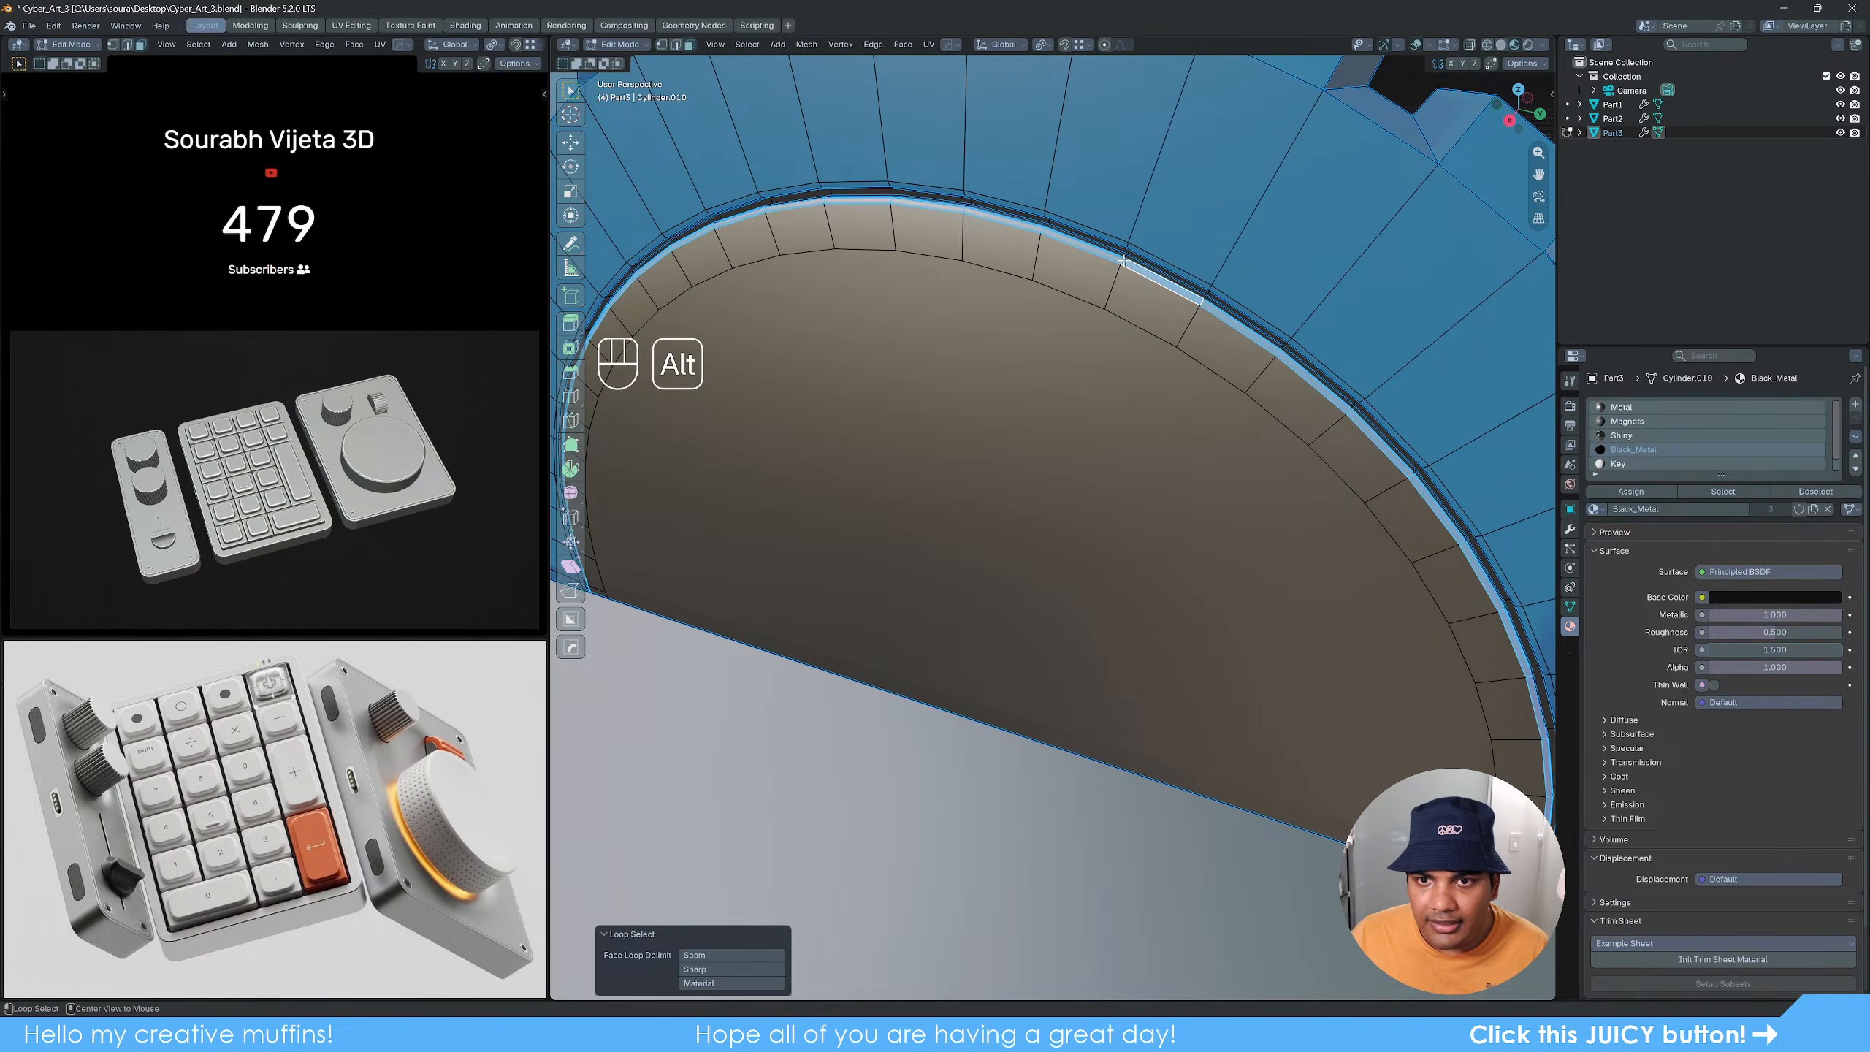
pyautogui.click(1627, 407)
pyautogui.click(1631, 491)
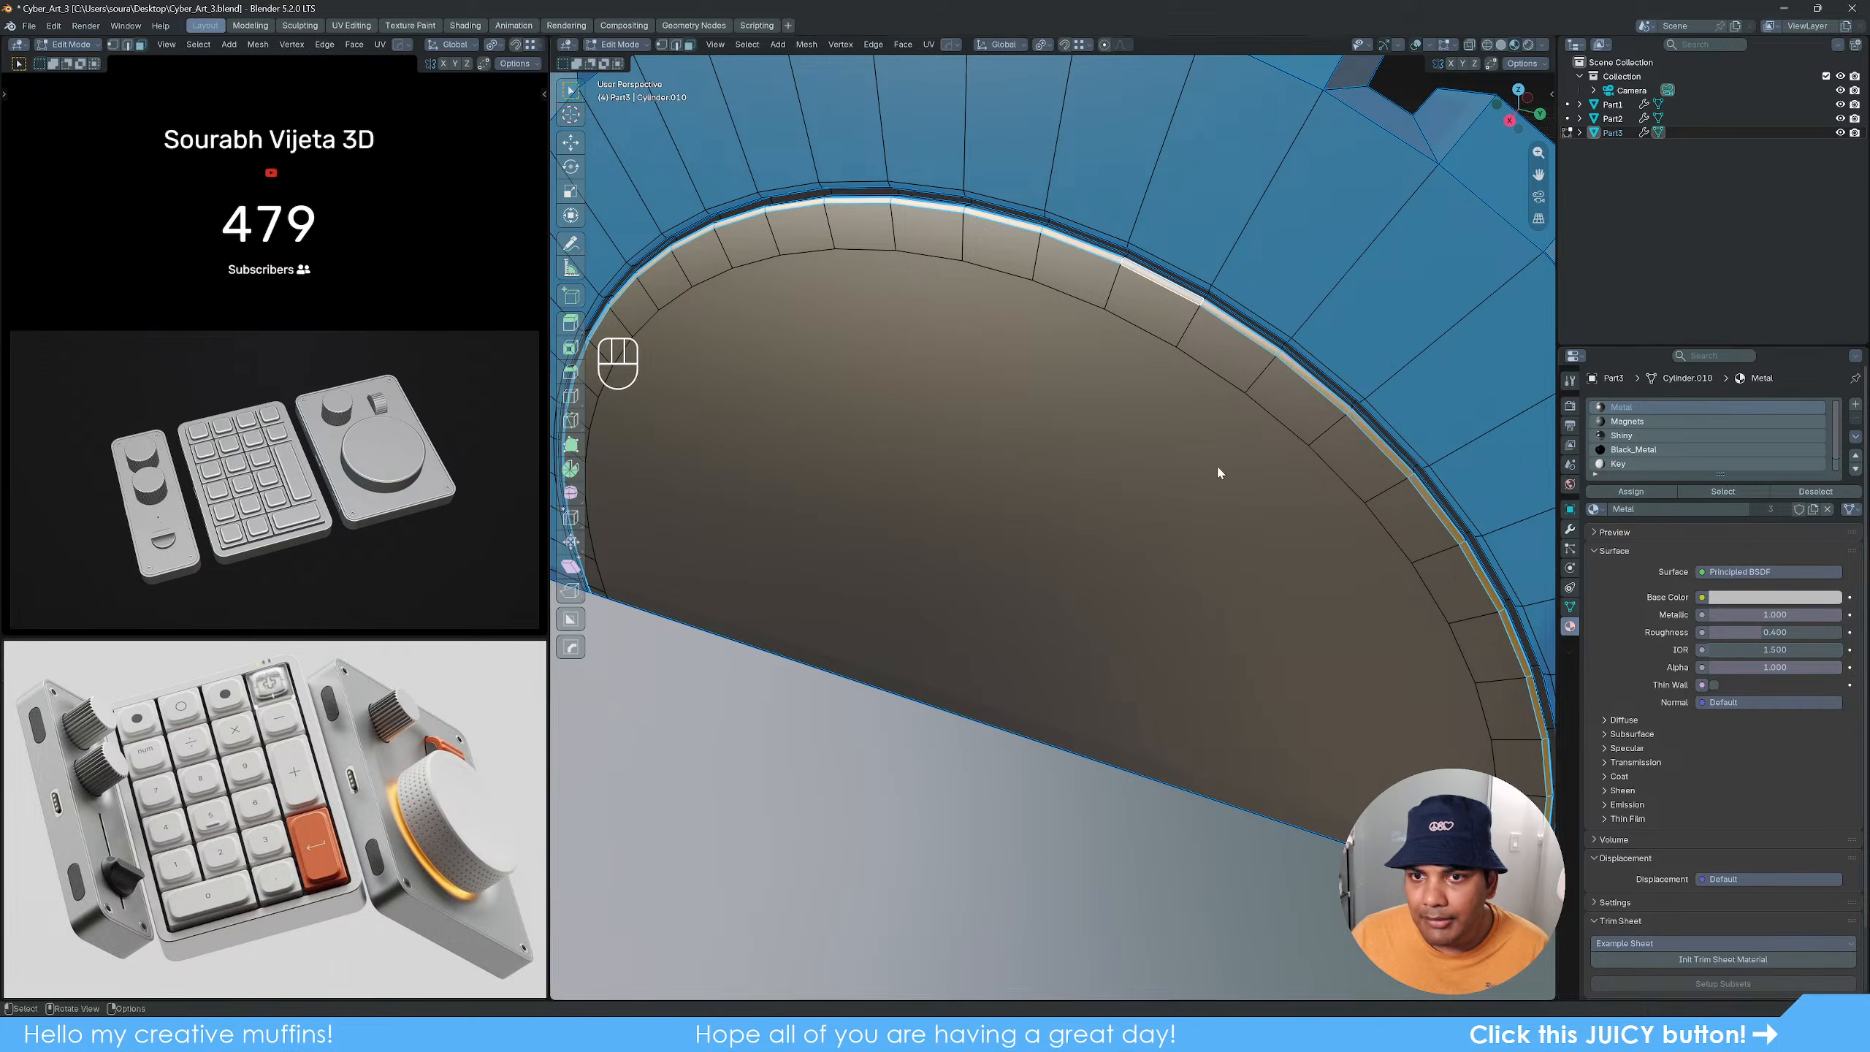
pyautogui.press('Tab')
pyautogui.scroll(-5, 1220, 472)
pyautogui.scroll(-3, 1140, 483)
pyautogui.scroll(-8, 1139, 482)
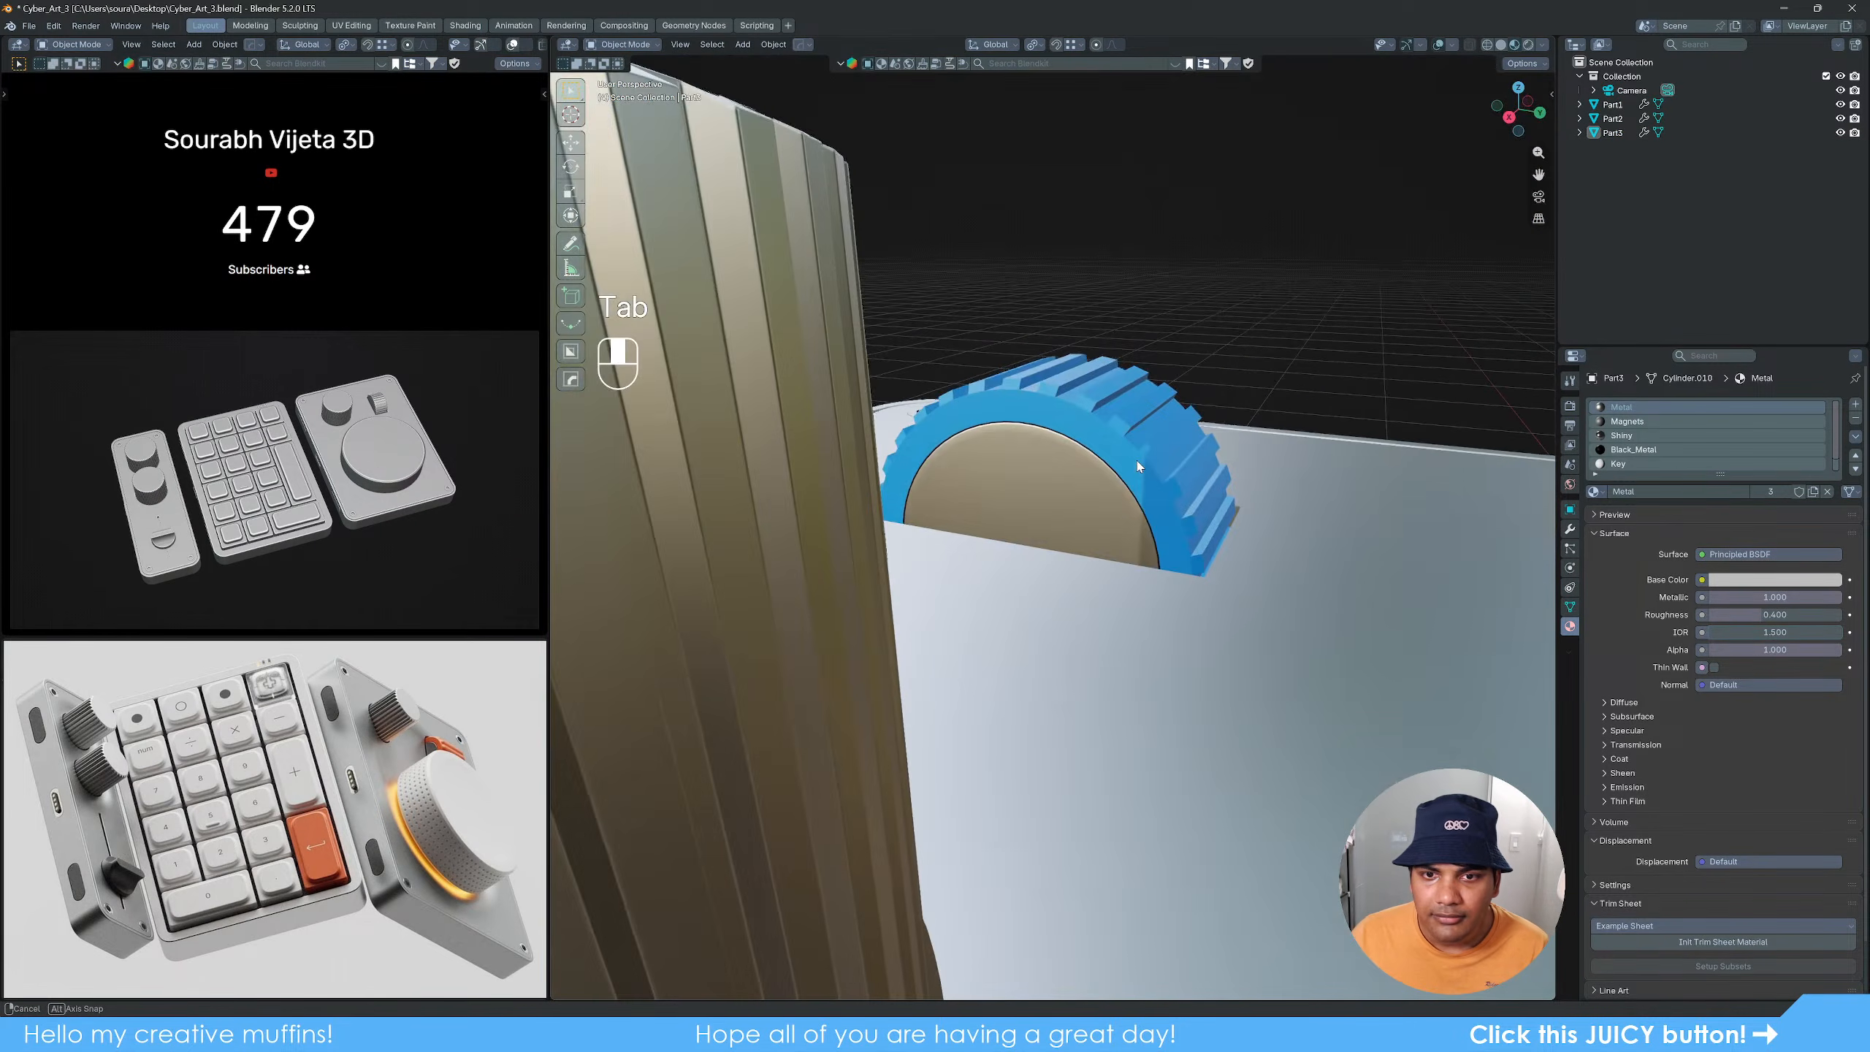
pyautogui.keyDown('shift'); pyautogui.moveTo(1014, 706); pyautogui.dragTo(1068, 579, button='middle'); pyautogui.keyUp('shift')
pyautogui.scroll(-3, 1032, 604)
pyautogui.hotkey('ctrl', 's')
# Step: Assign the Black_Metal material to the currently selected faces of Part3
pyautogui.scroll(10, 1069, 581)
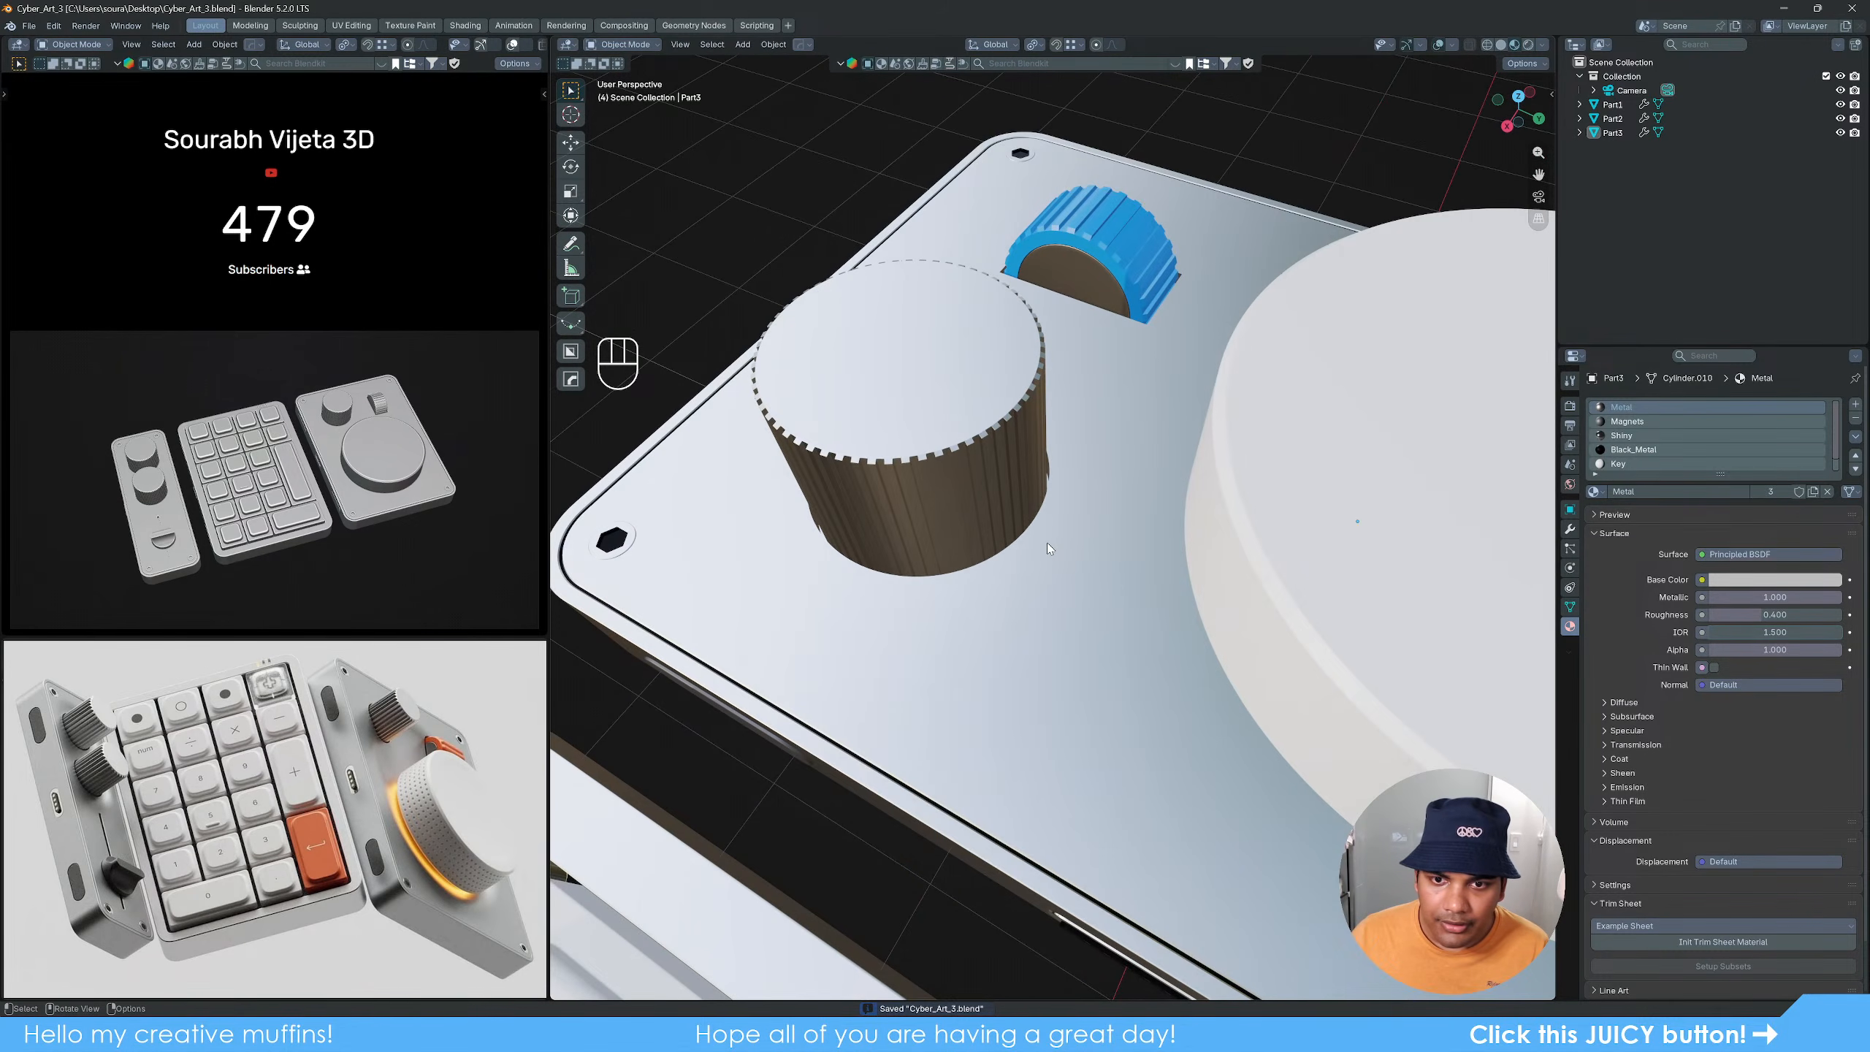
pyautogui.press('Tab')
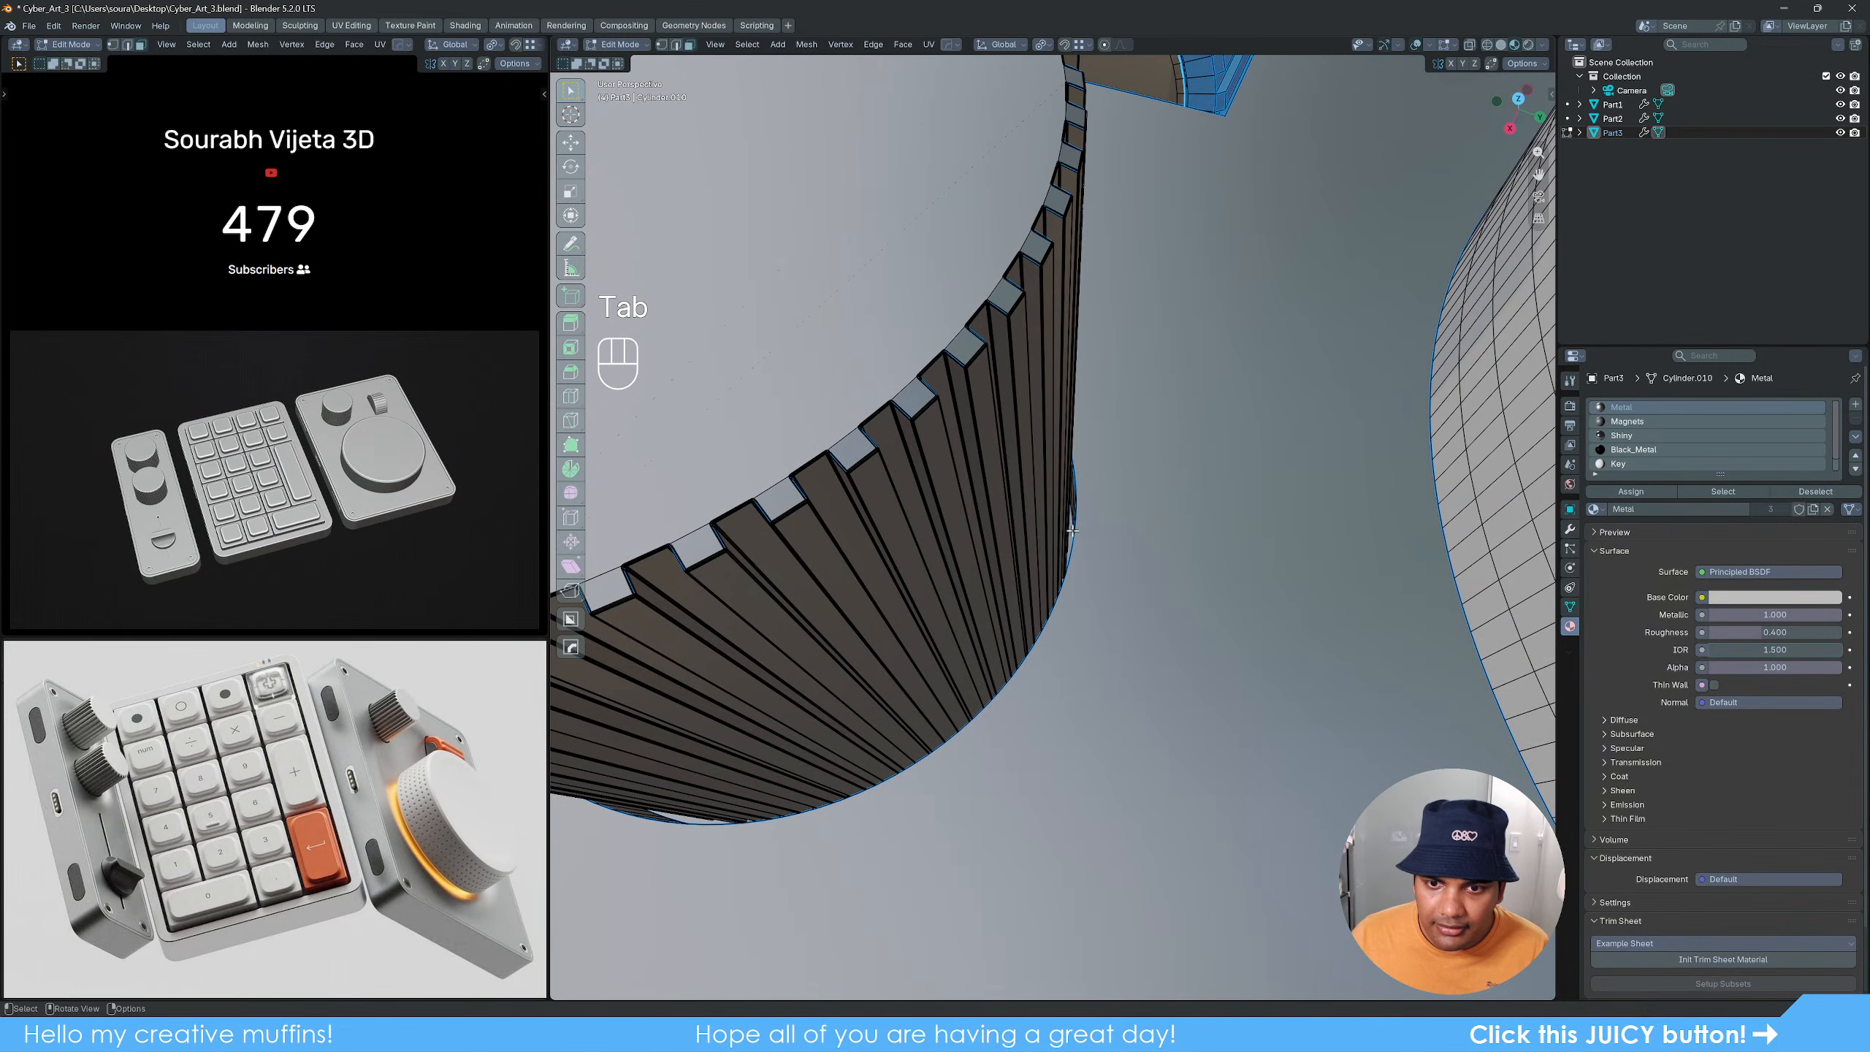
pyautogui.click(1645, 447)
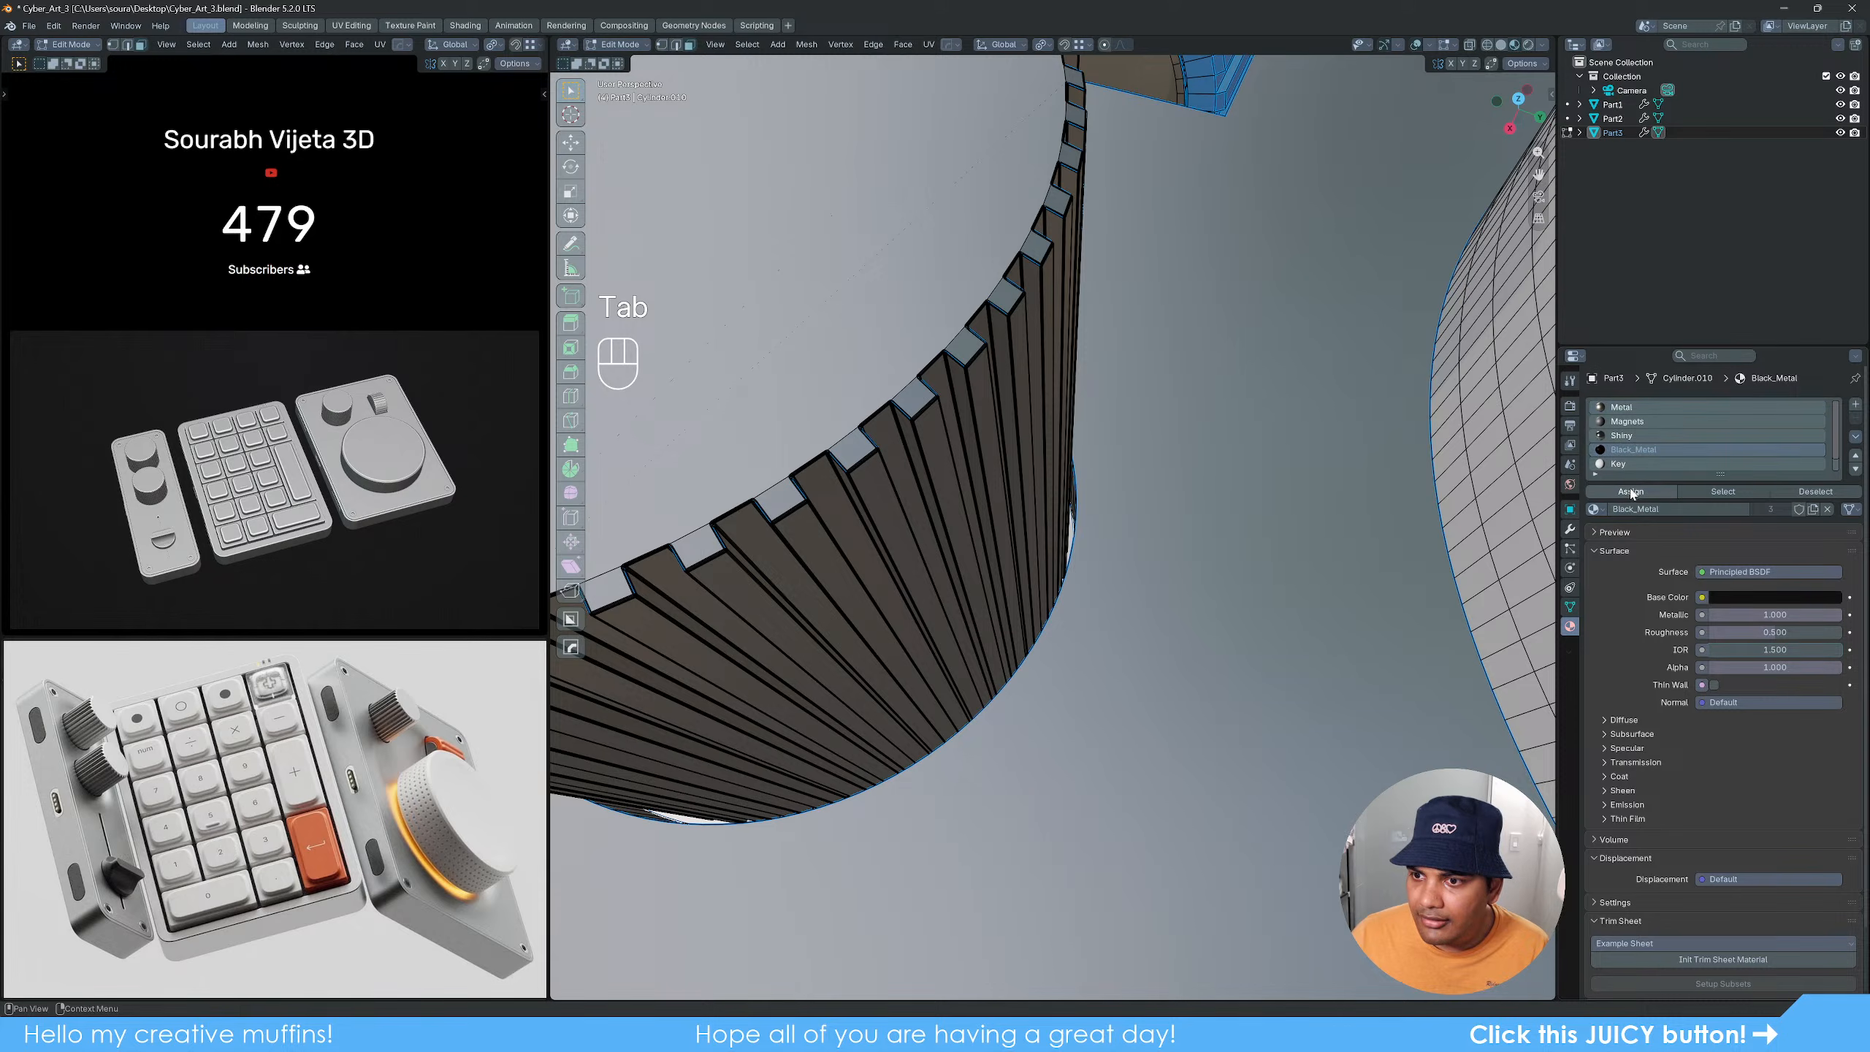
pyautogui.click(1631, 491)
pyautogui.press('Tab')
# Step: Add a new material to Part3 and name it Emm
pyautogui.scroll(-9, 1303, 569)
pyautogui.moveTo(1298, 573); pyautogui.dragTo(1225, 490, button='middle')
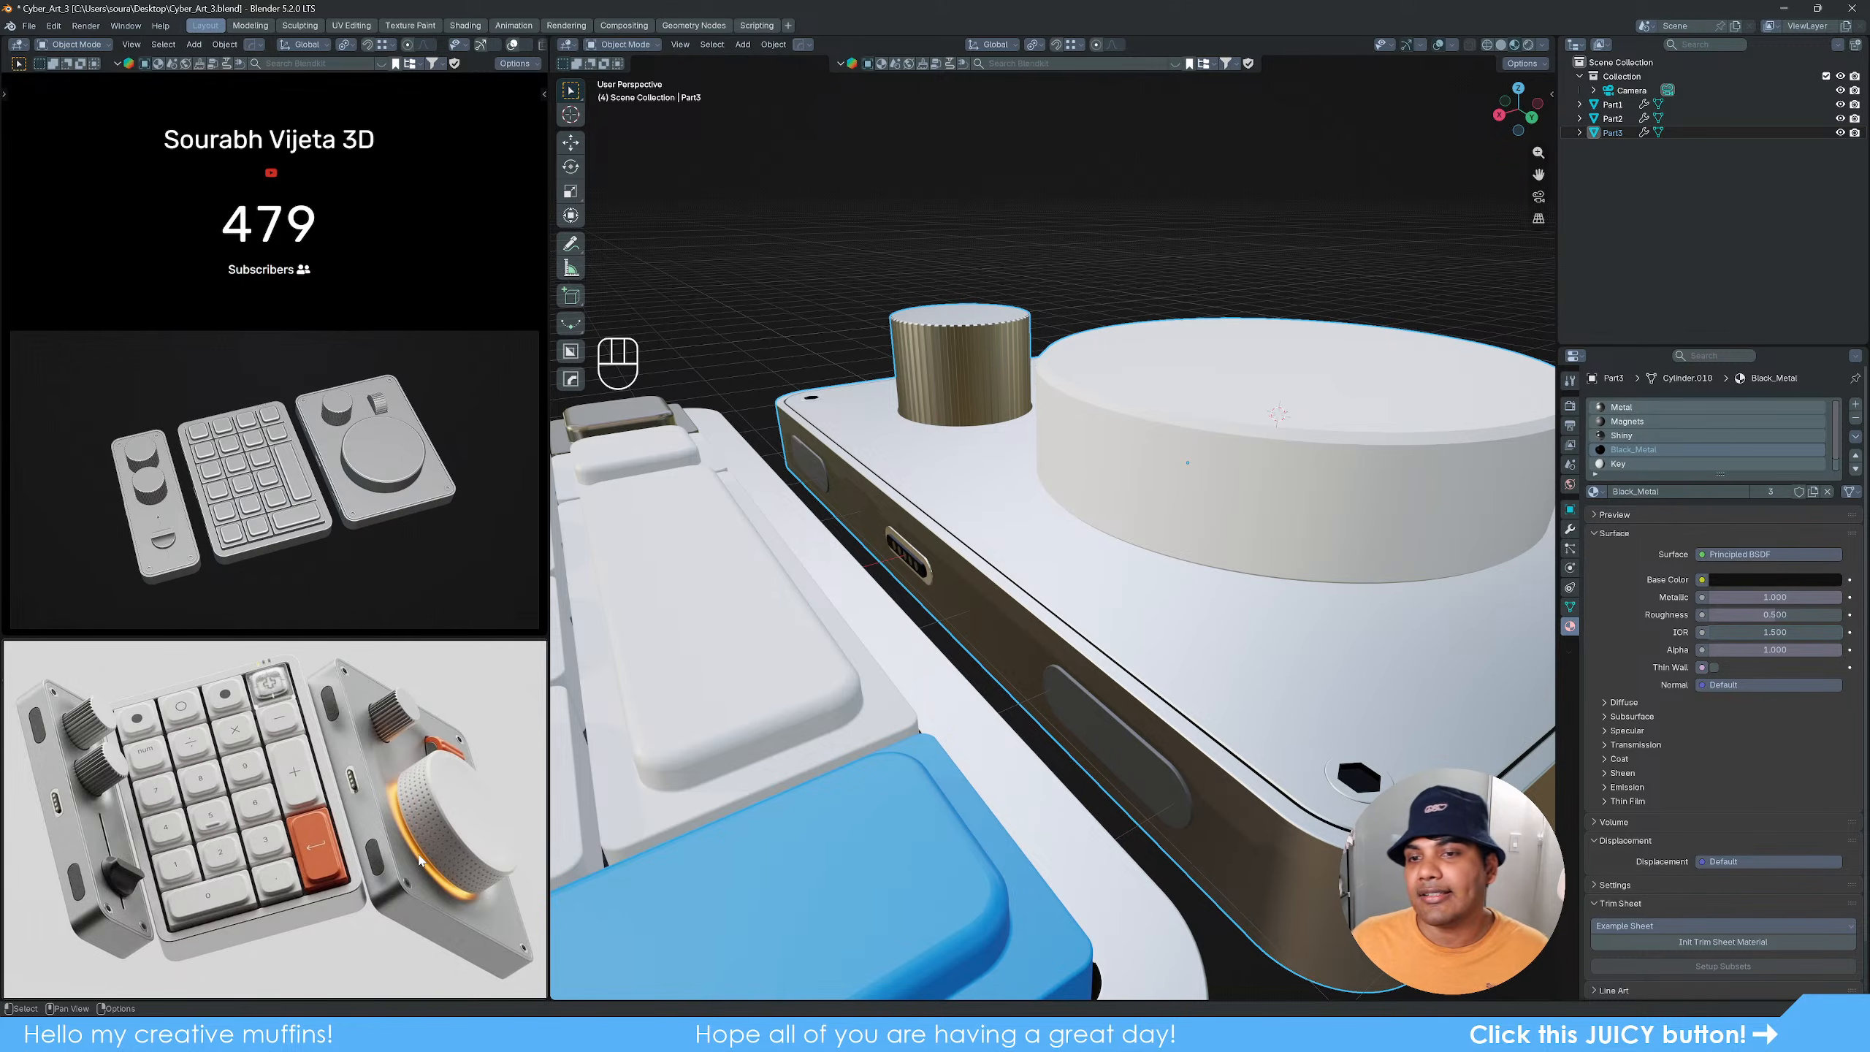
pyautogui.click(1285, 513)
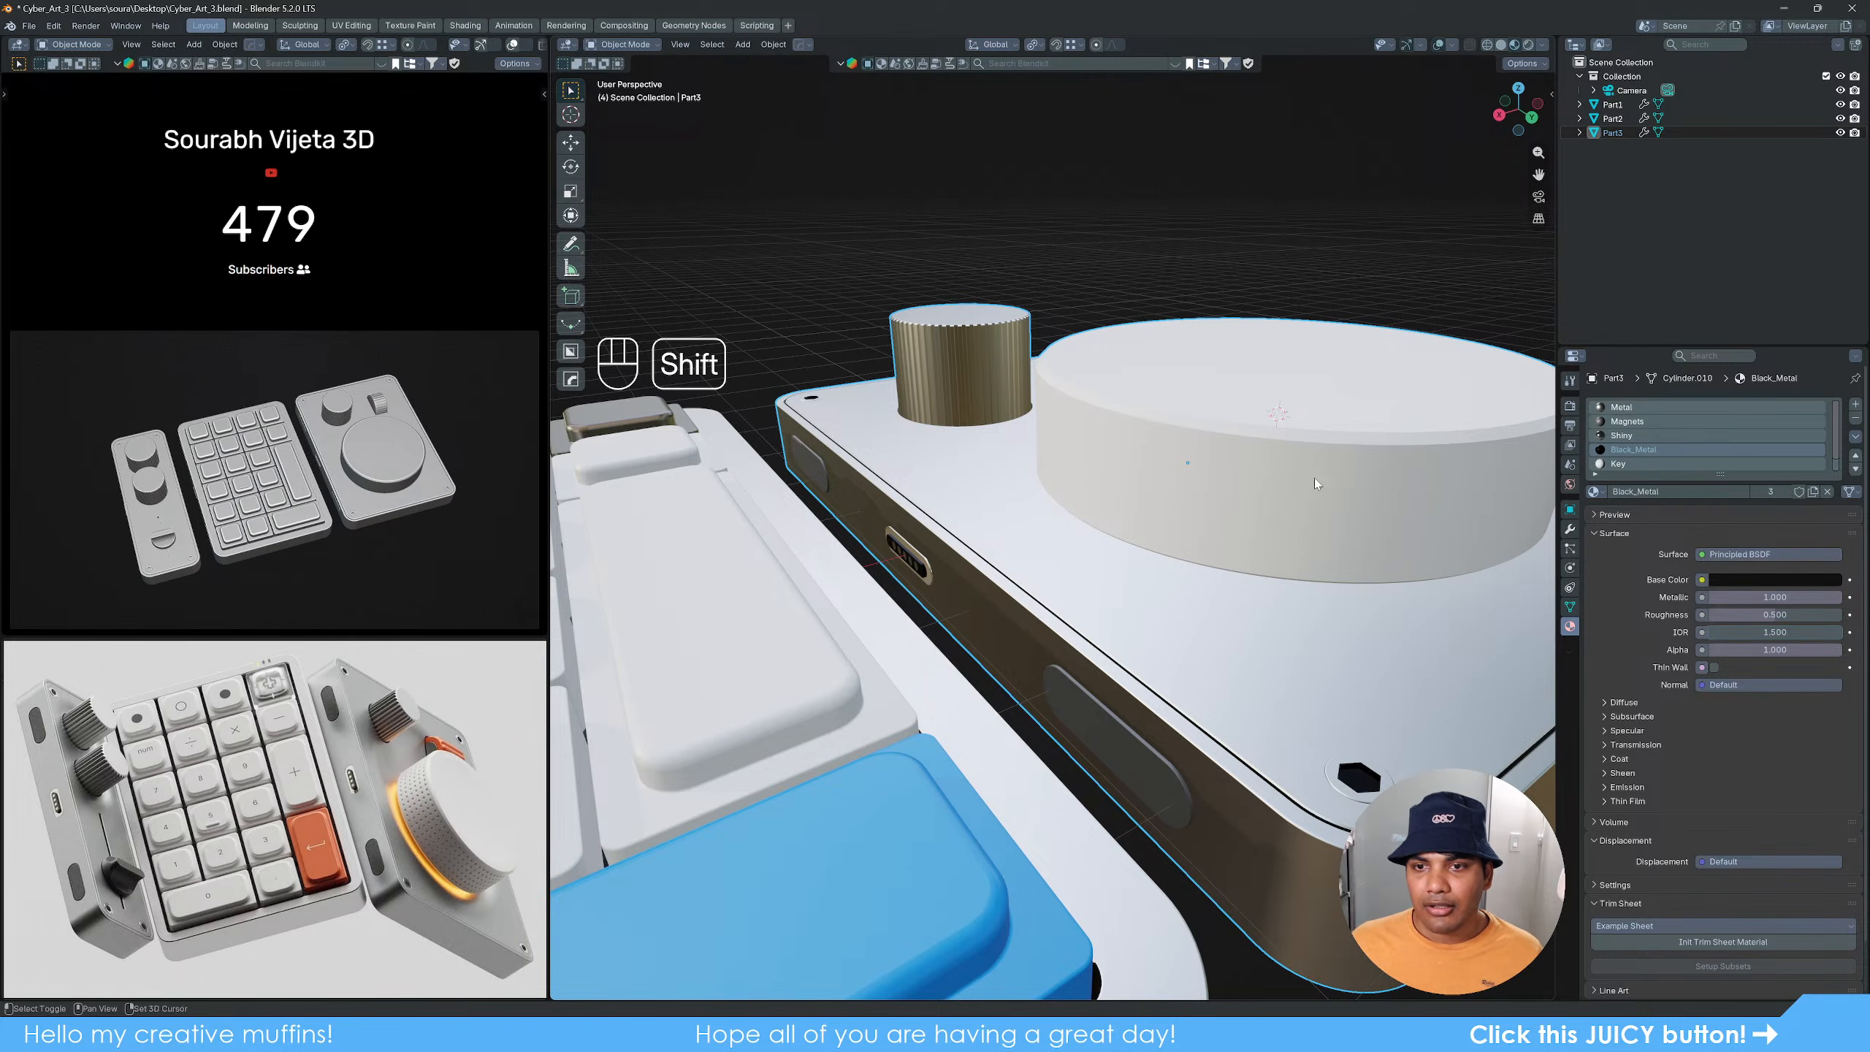
pyautogui.keyDown('shift'); pyautogui.moveTo(1315, 480); pyautogui.dragTo(1075, 527, button='middle'); pyautogui.keyUp('shift')
pyautogui.moveTo(1075, 527)
pyautogui.mouseDown(button='middle')
pyautogui.moveTo(1031, 589)
pyautogui.moveTo(1052, 516)
pyautogui.mouseUp(button='middle')
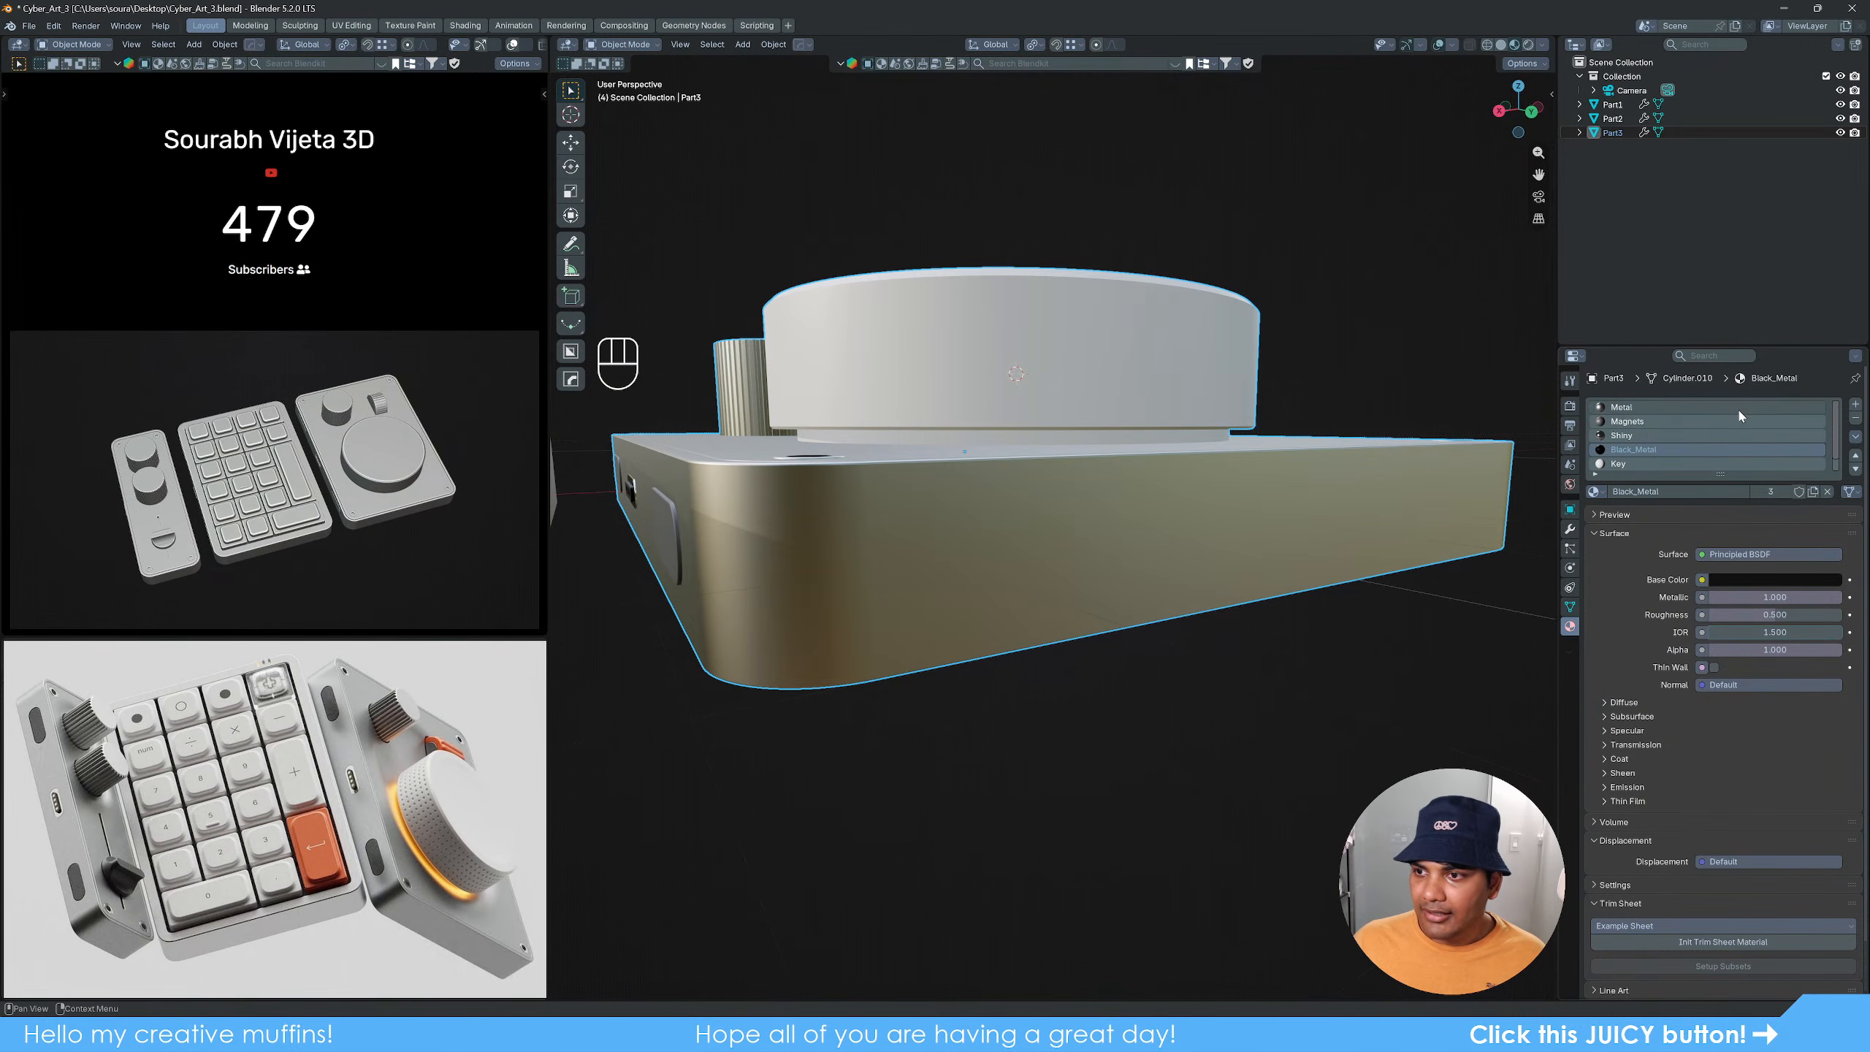
pyautogui.click(1855, 404)
pyautogui.click(1666, 490)
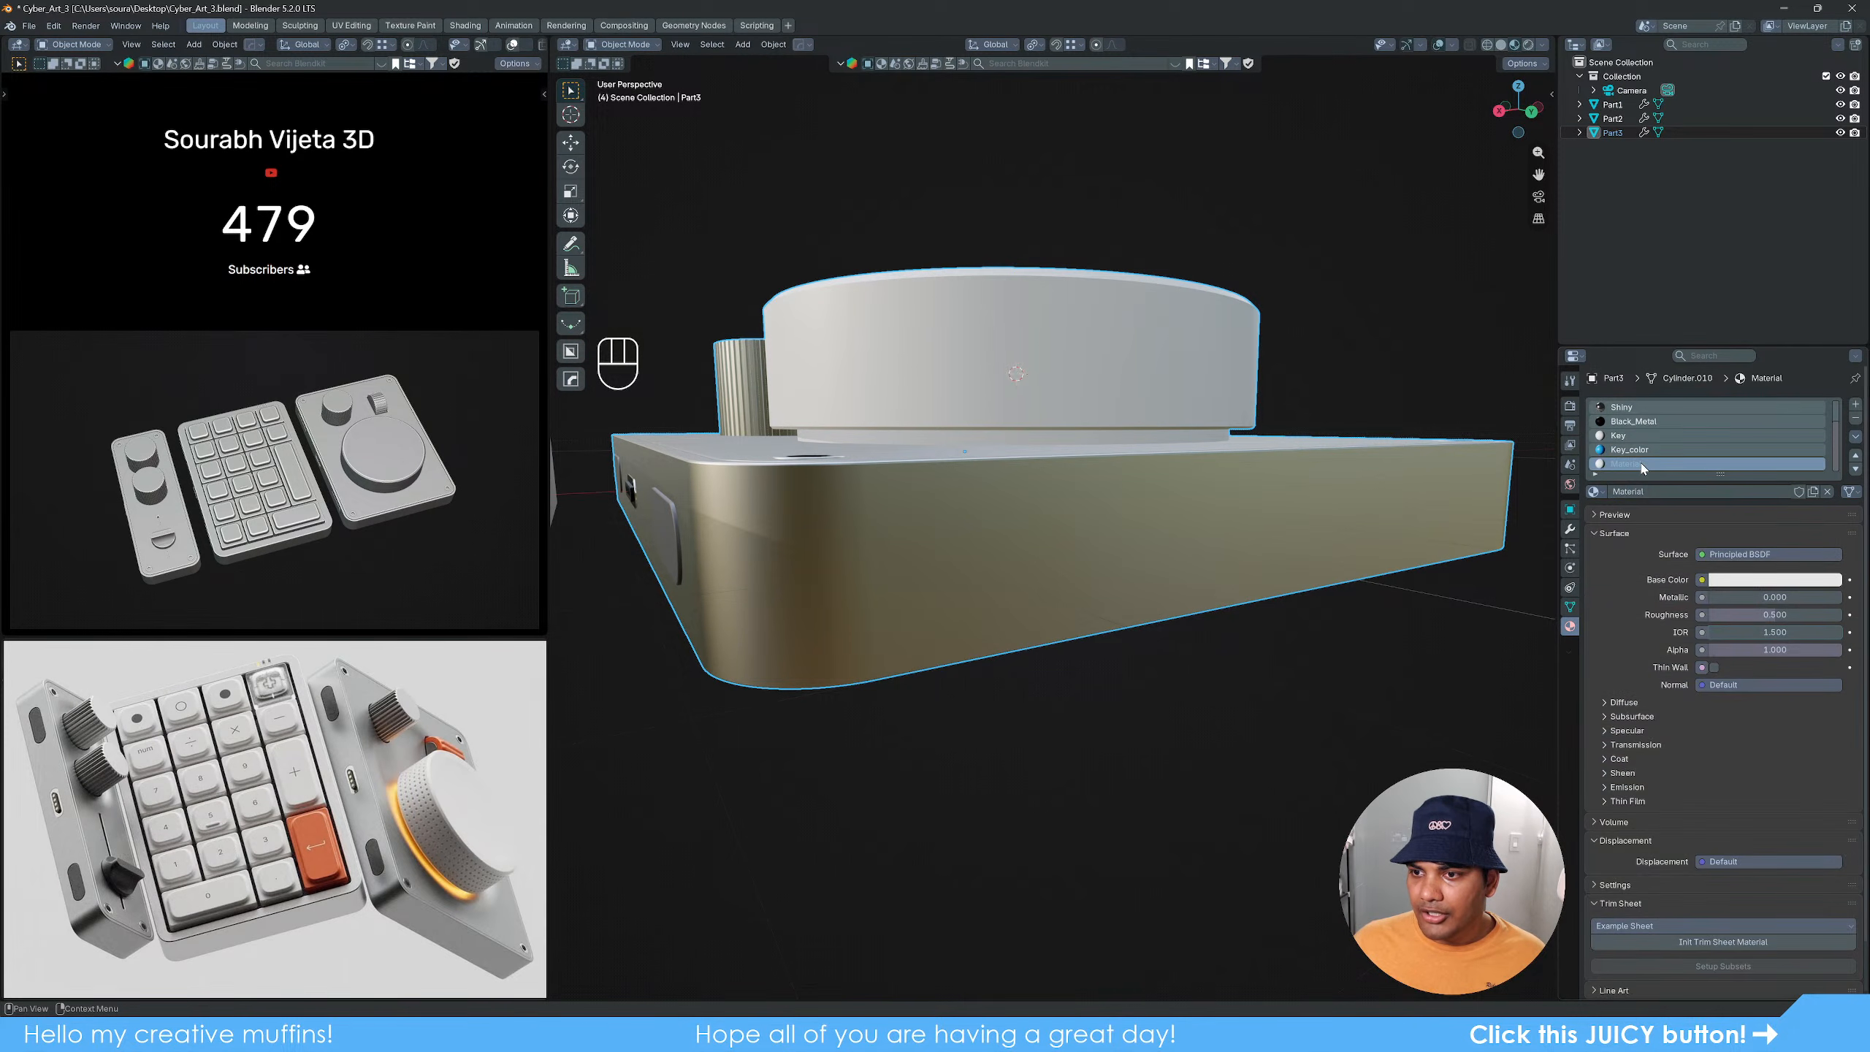
pyautogui.doubleClick(1642, 463)
pyautogui.write('Emm')
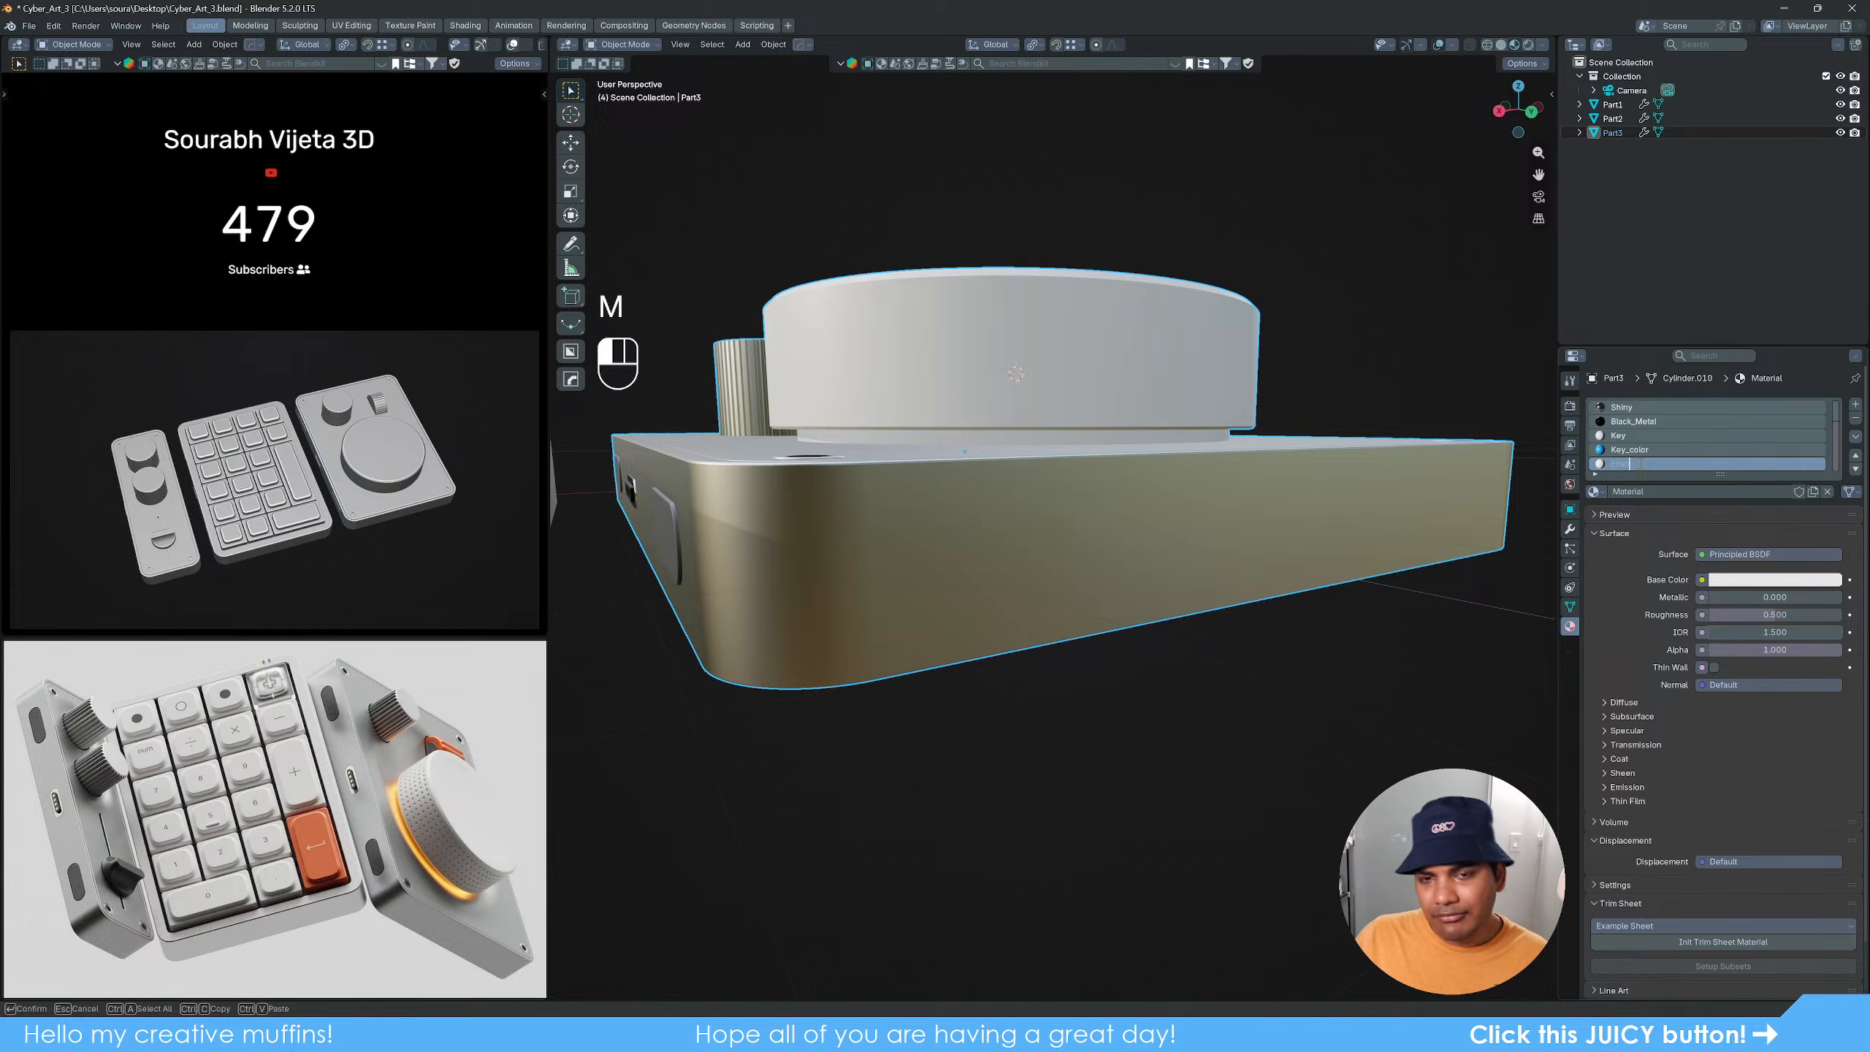
pyautogui.press('Return')
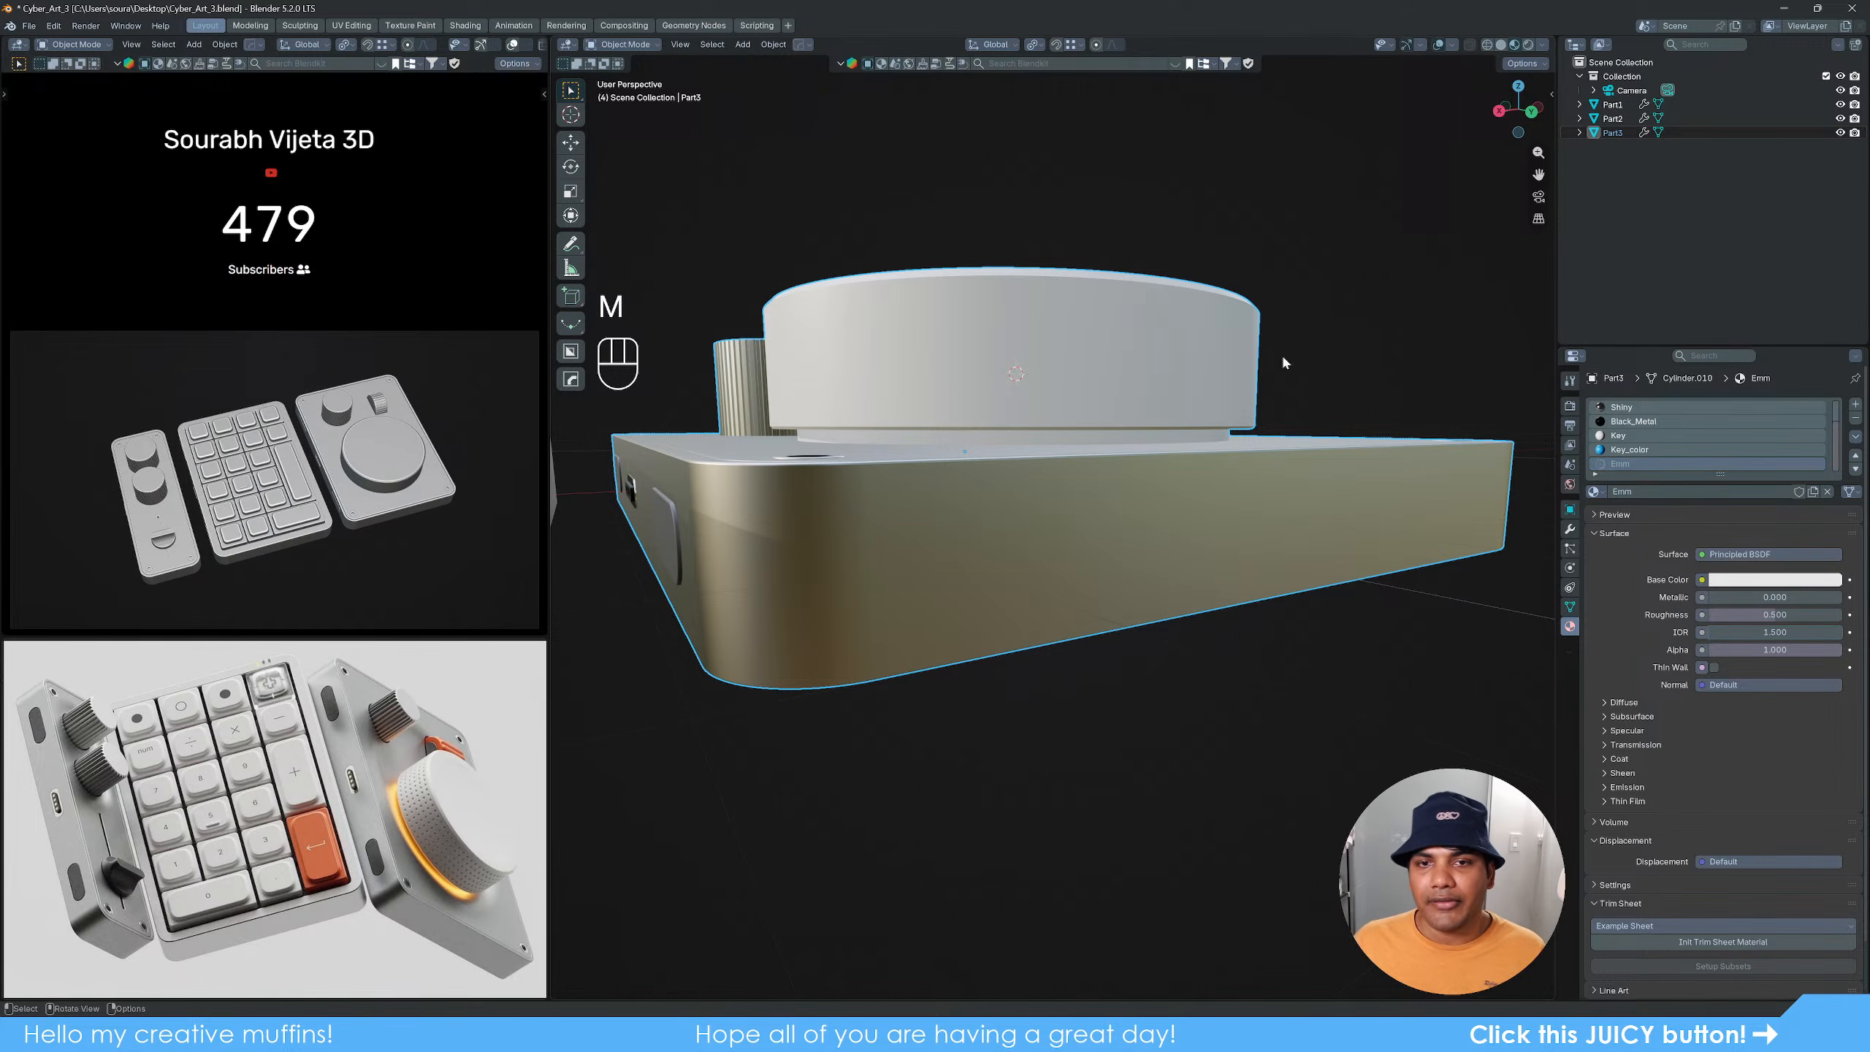
# Step: Loop cut the lower slanted face loop in the groove under the large dial and bevel the cut into a one-segment band
pyautogui.scroll(3, 1220, 357)
pyautogui.keyDown('shift'); pyautogui.moveTo(1225, 351); pyautogui.dragTo(1276, 427, button='middle'); pyautogui.keyUp('shift')
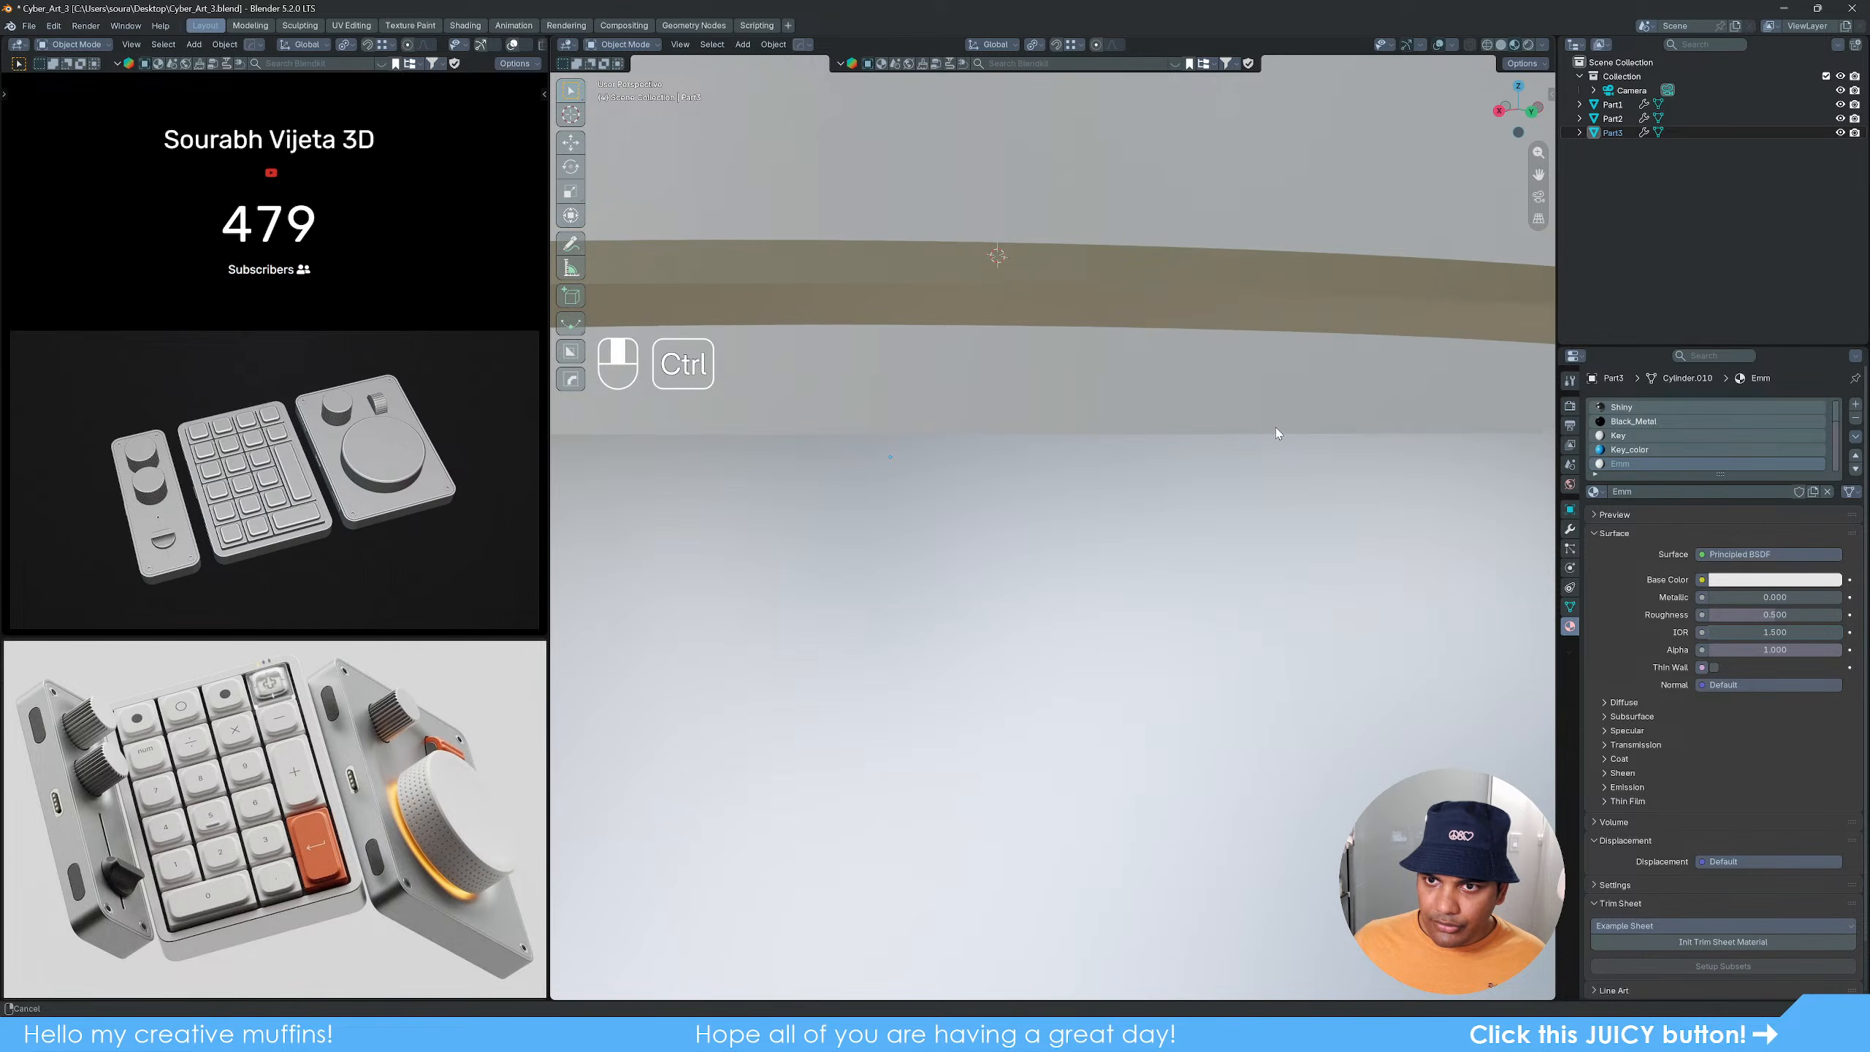
pyautogui.press('Tab')
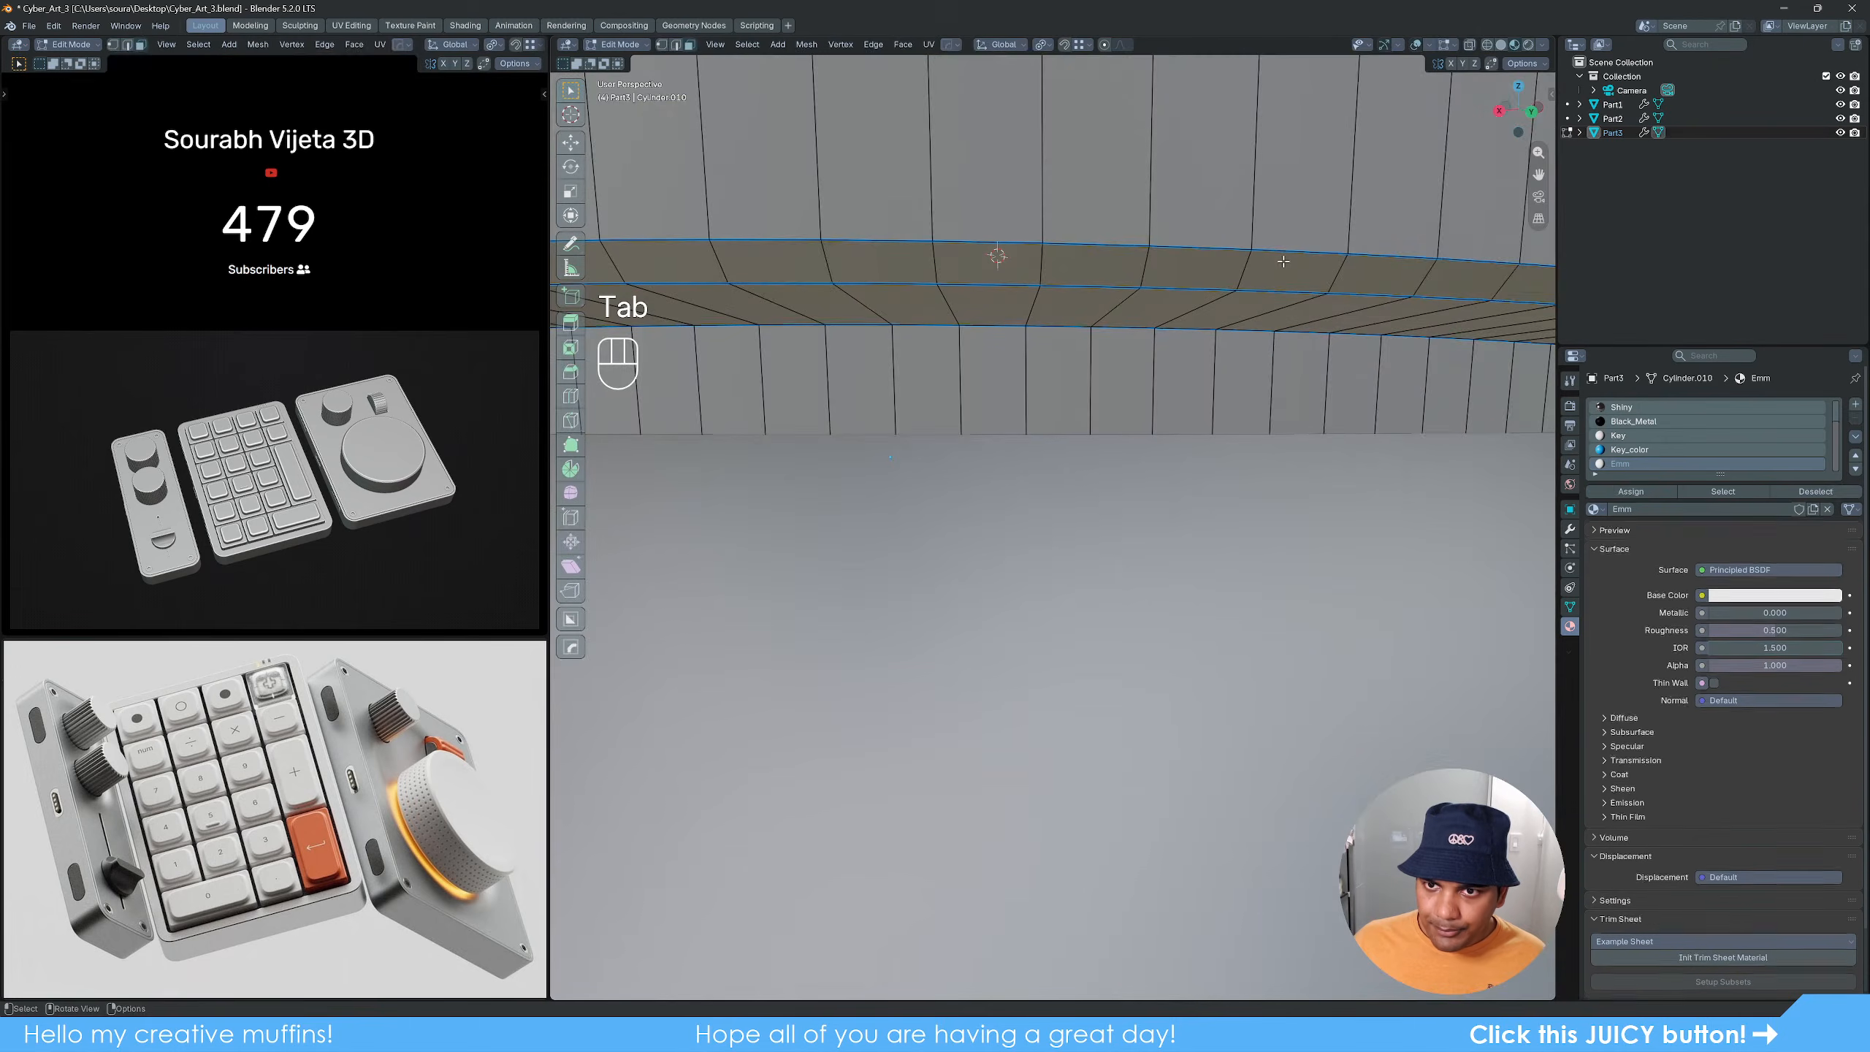
pyautogui.keyDown('alt'); pyautogui.click(1213, 309); pyautogui.keyUp('alt')
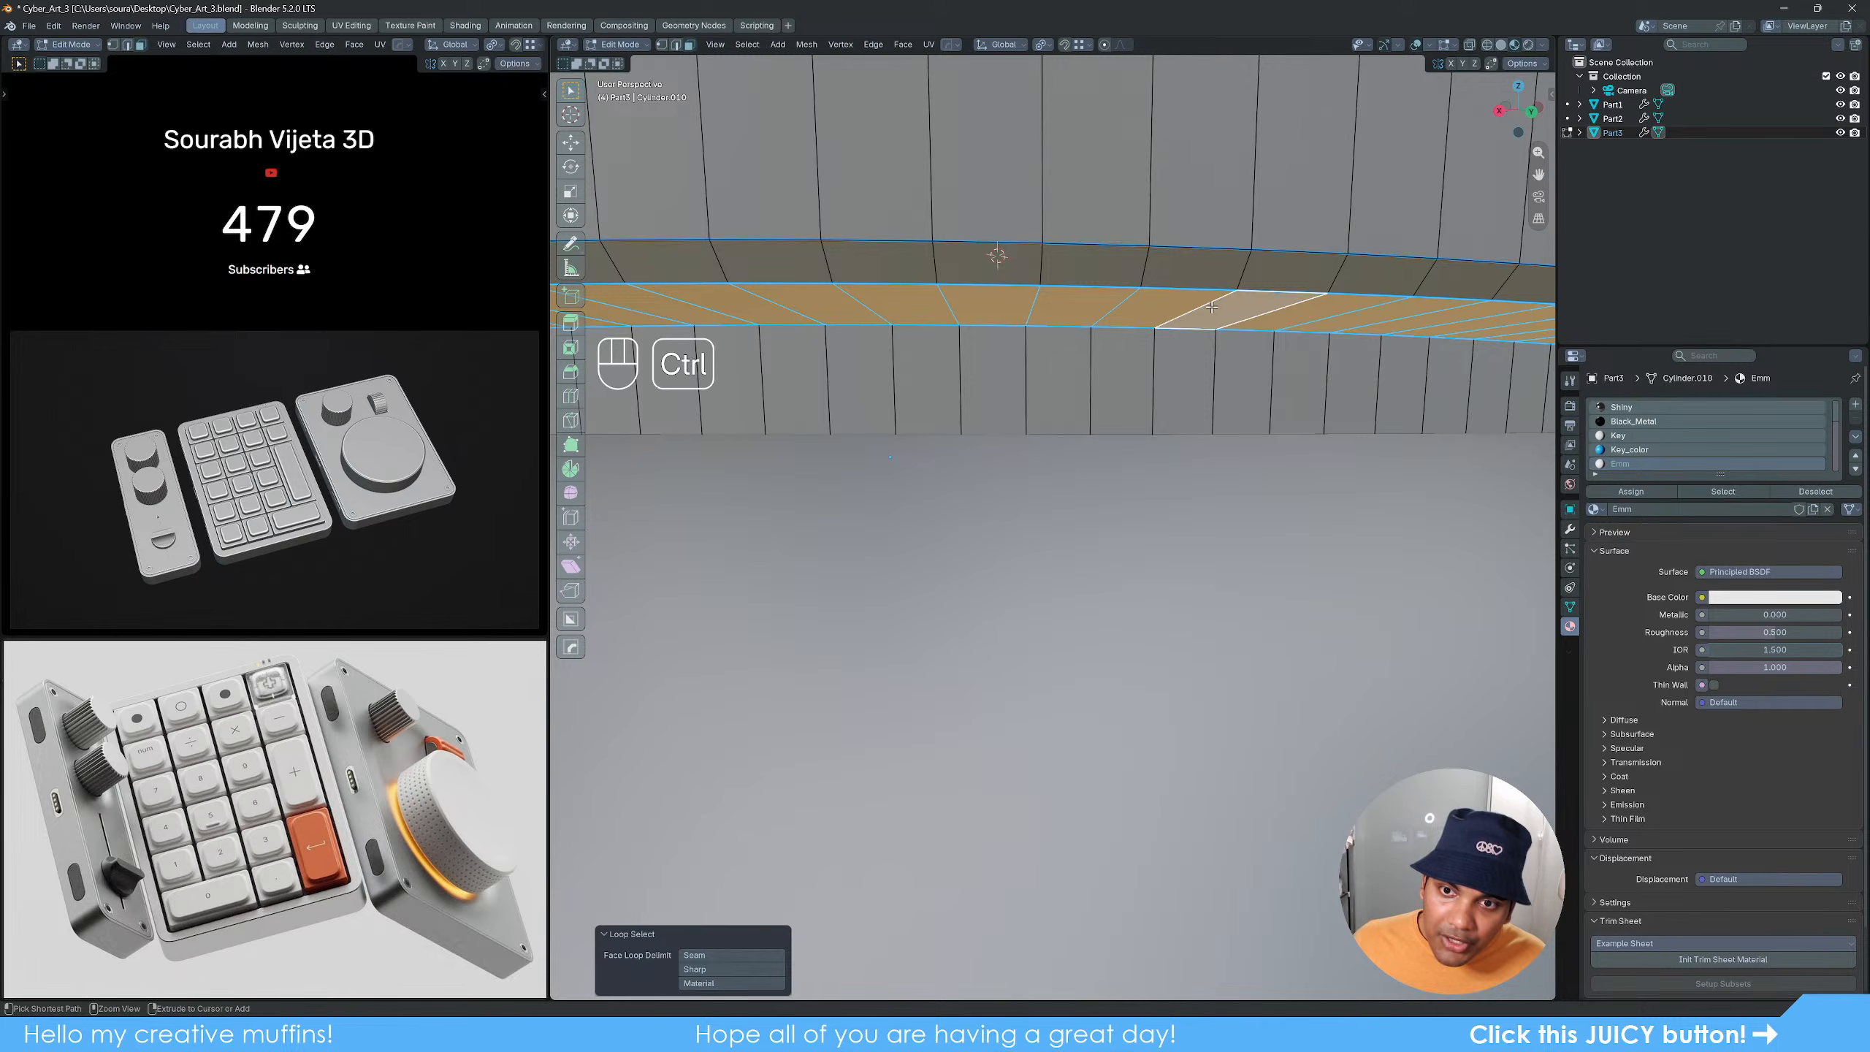
pyautogui.hotkey('ctrl', 'r')
pyautogui.click(1211, 306)
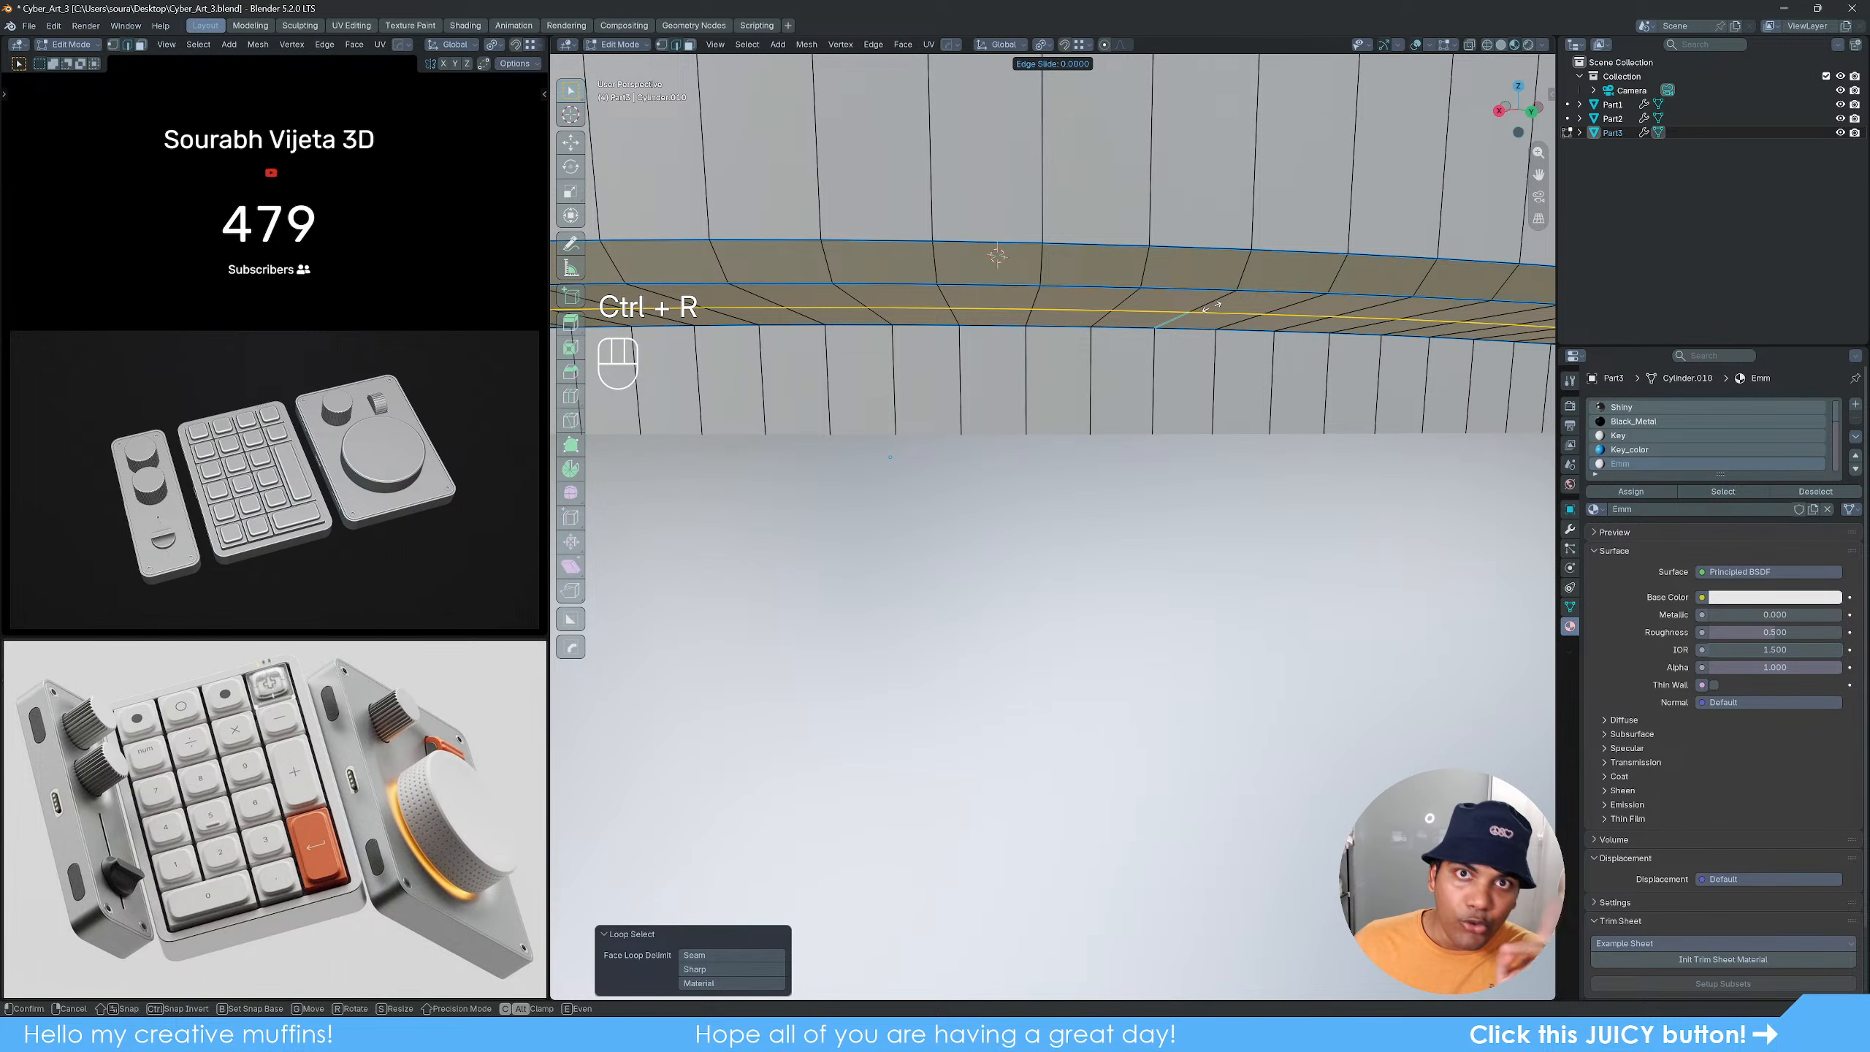
pyautogui.rightClick(1212, 306)
pyautogui.hotkey('ctrl', 'b')
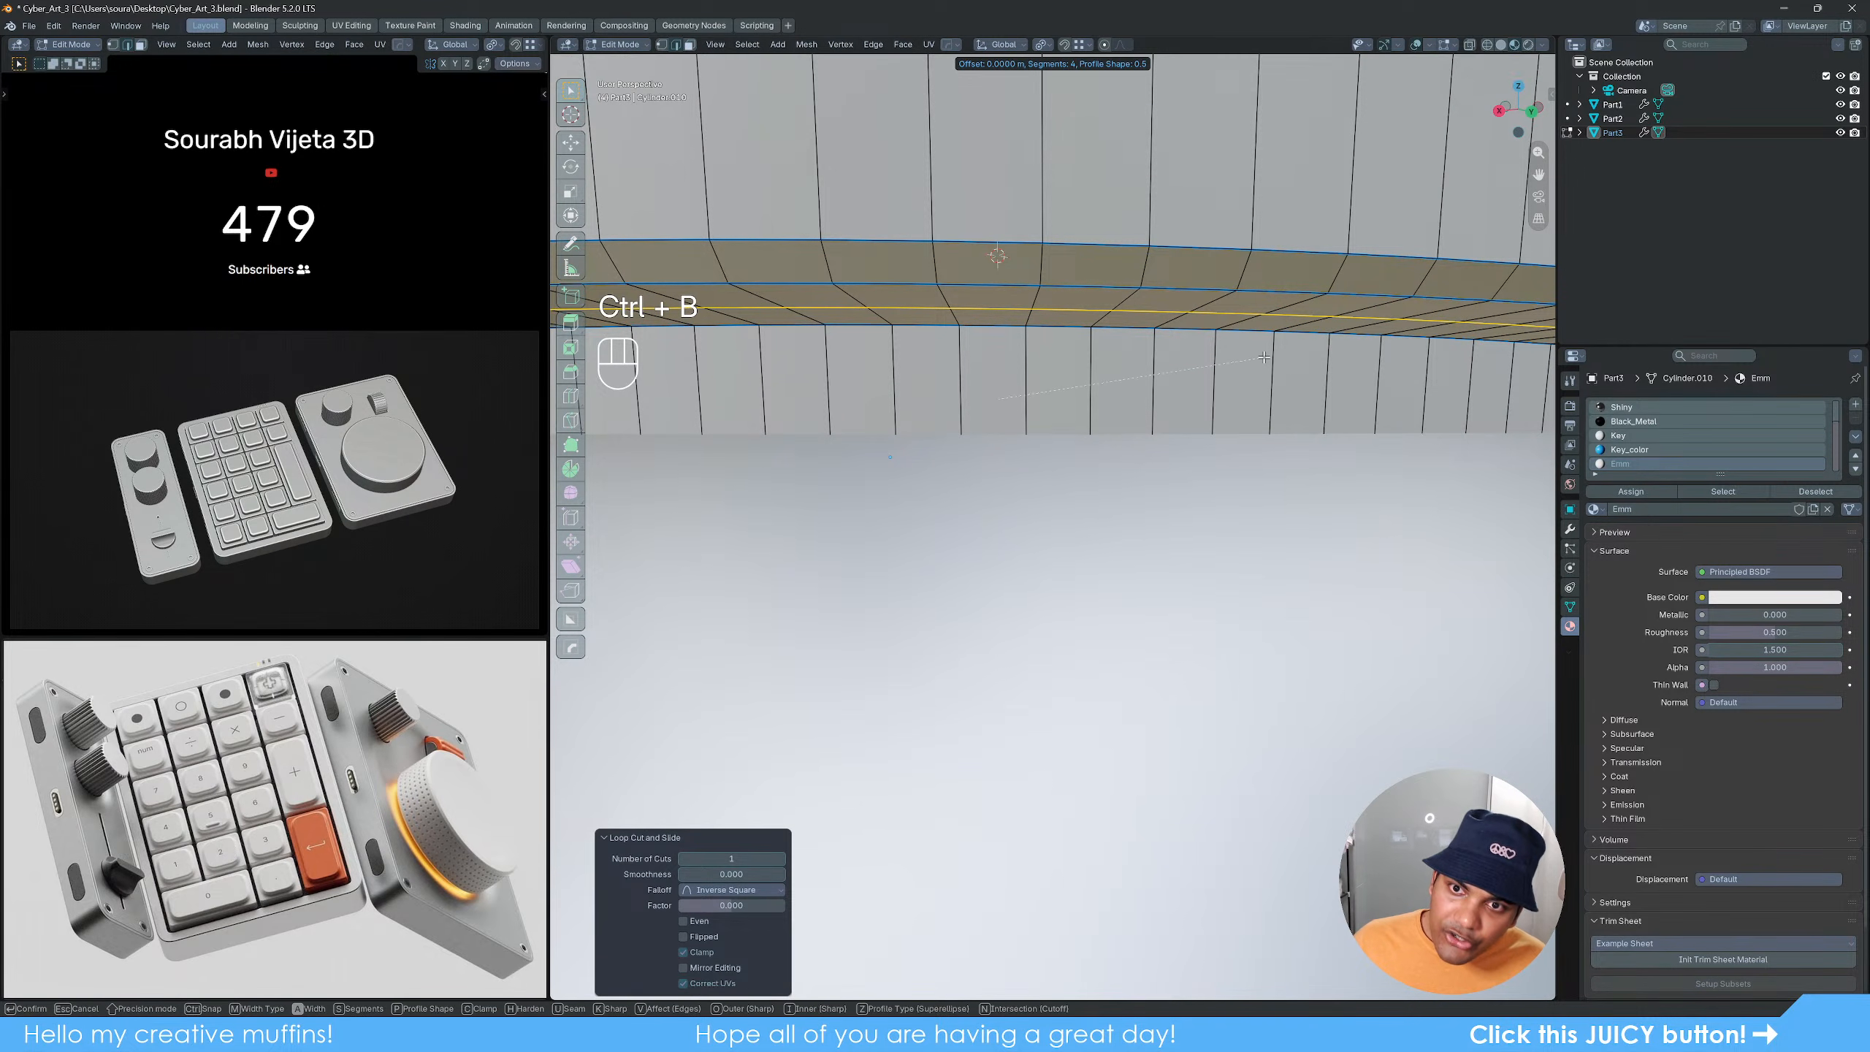
pyautogui.scroll(-3, 1347, 375)
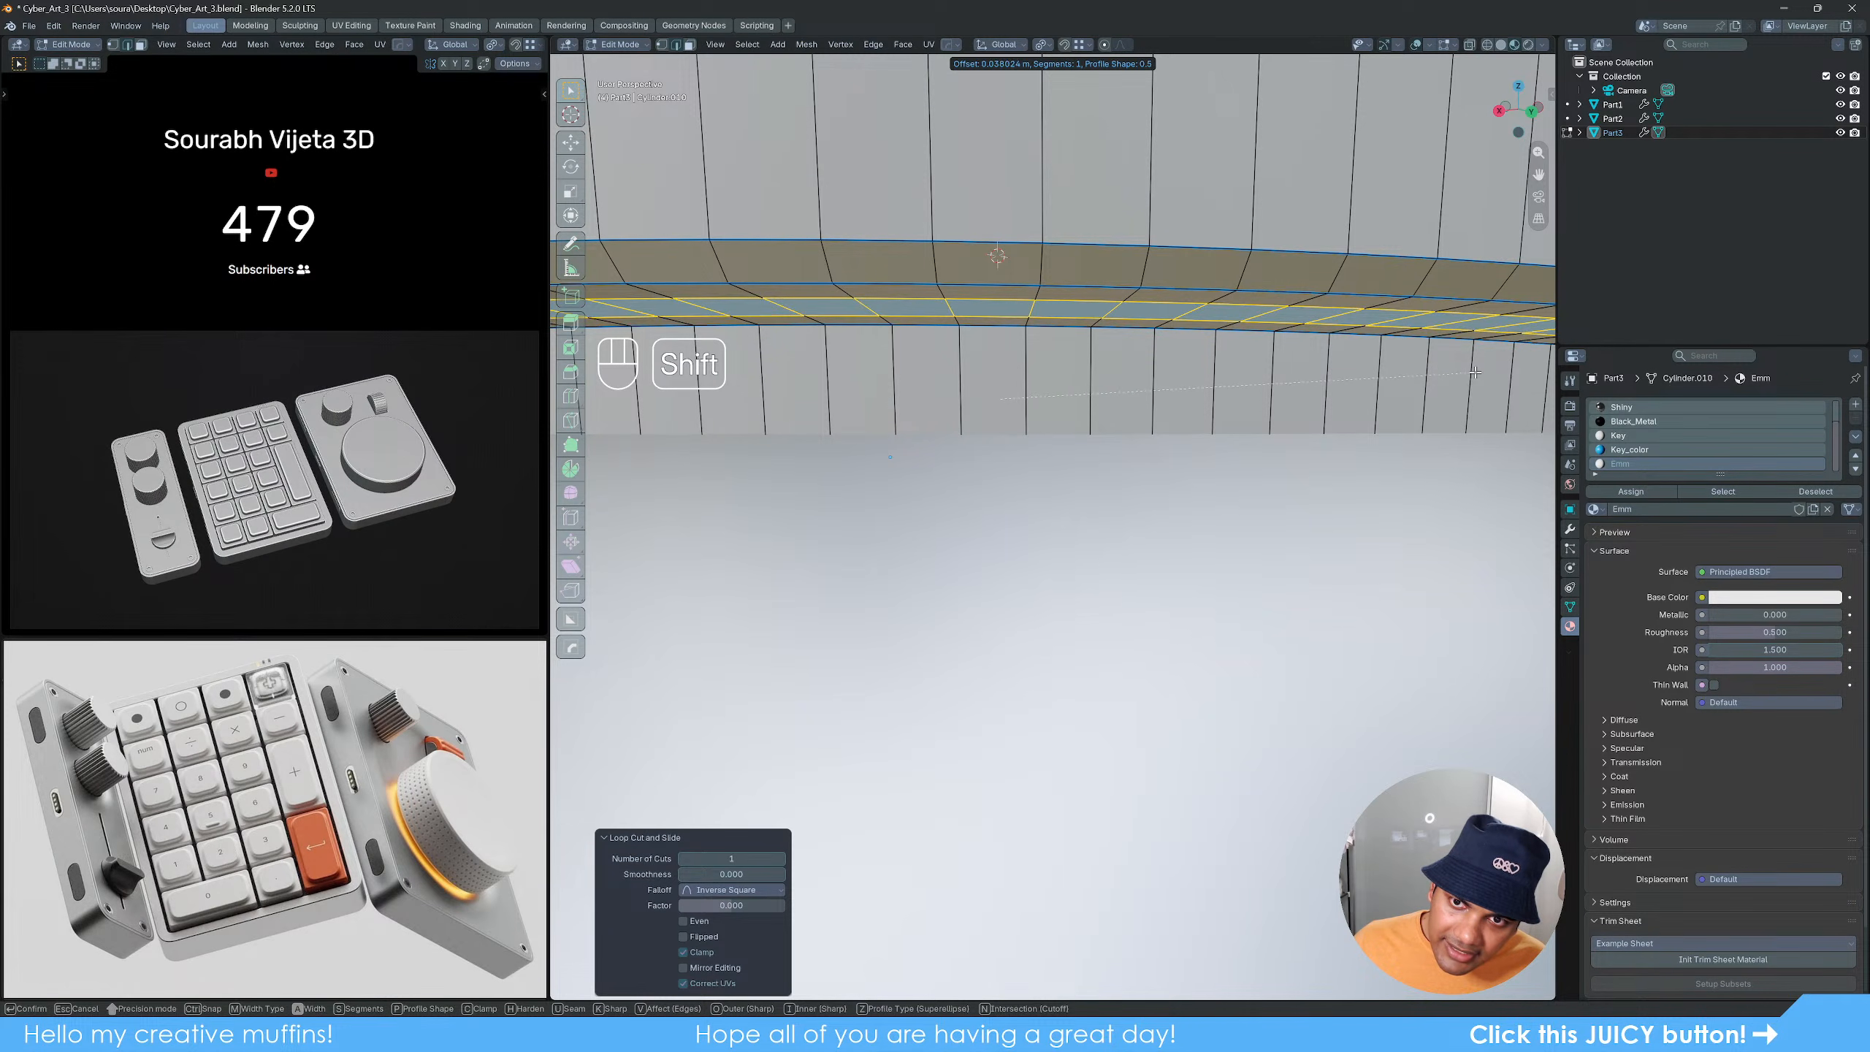
pyautogui.click(1317, 362)
# Step: Assign the Emm material to the narrow beveled face band under the large dial
pyautogui.press('3')
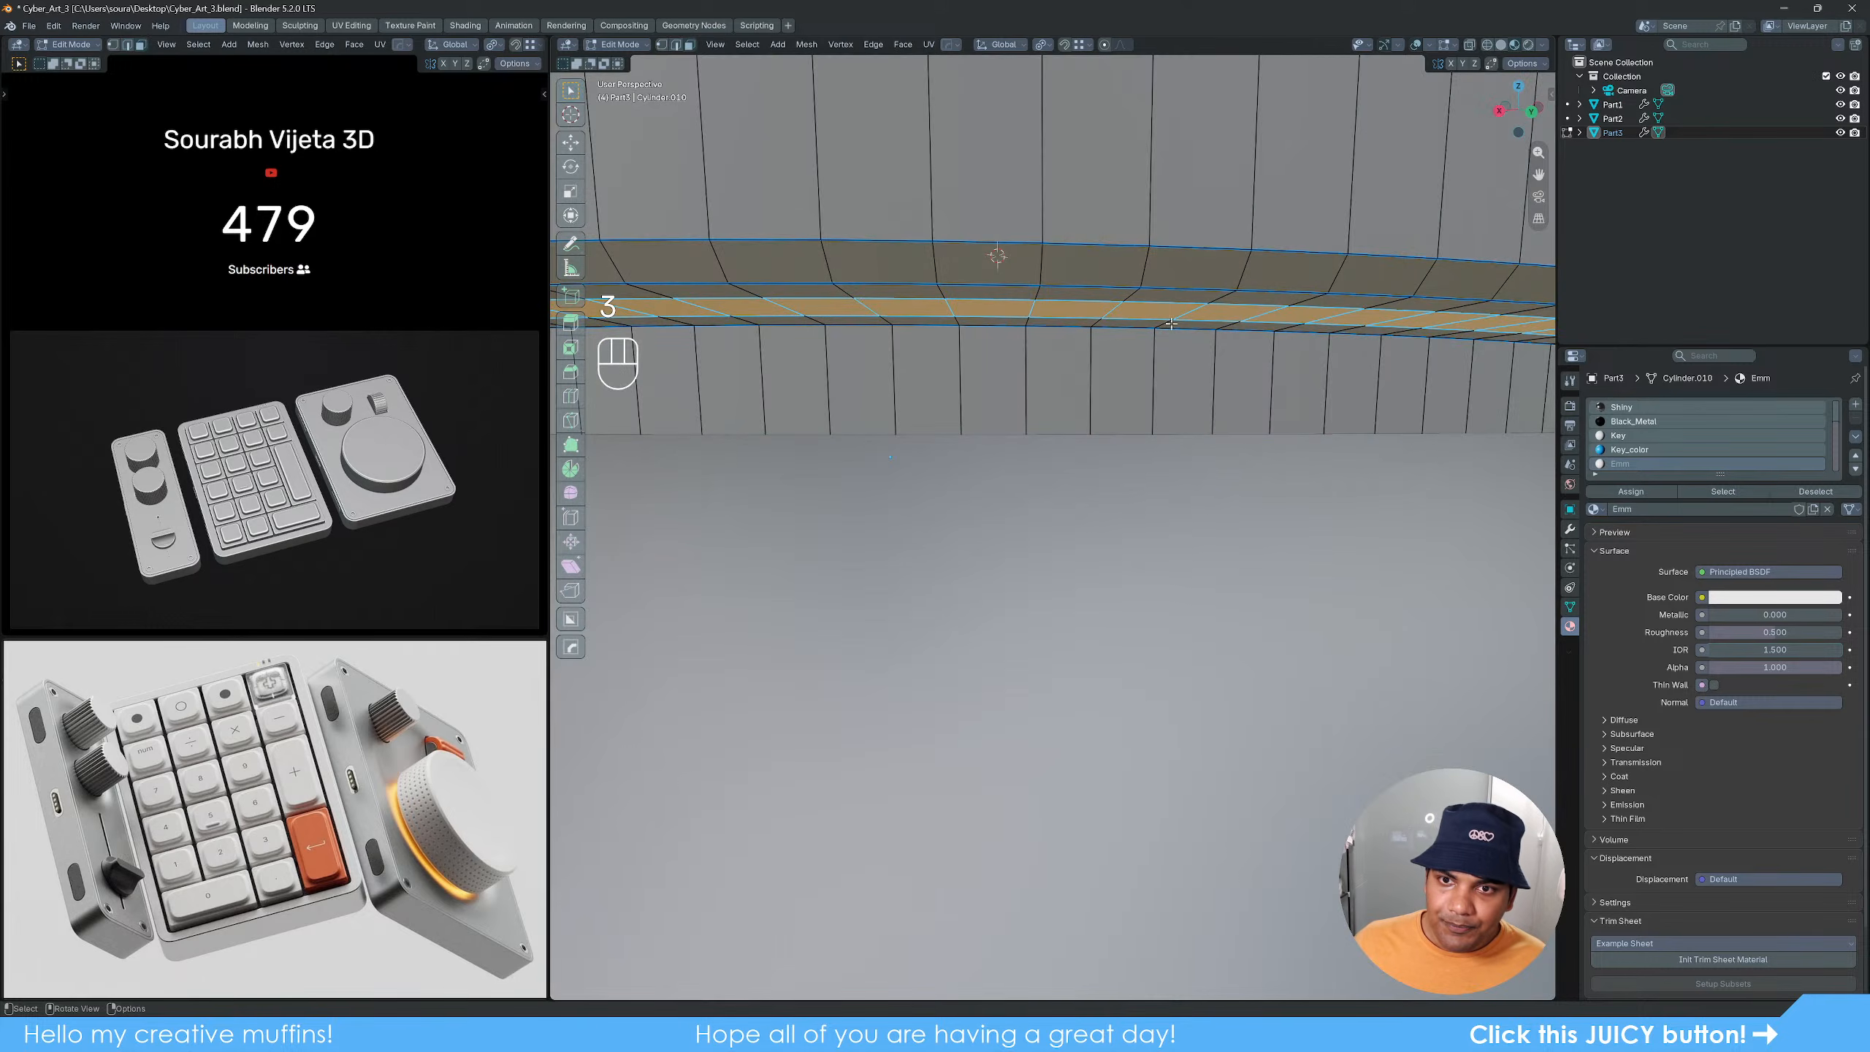
pyautogui.click(1631, 491)
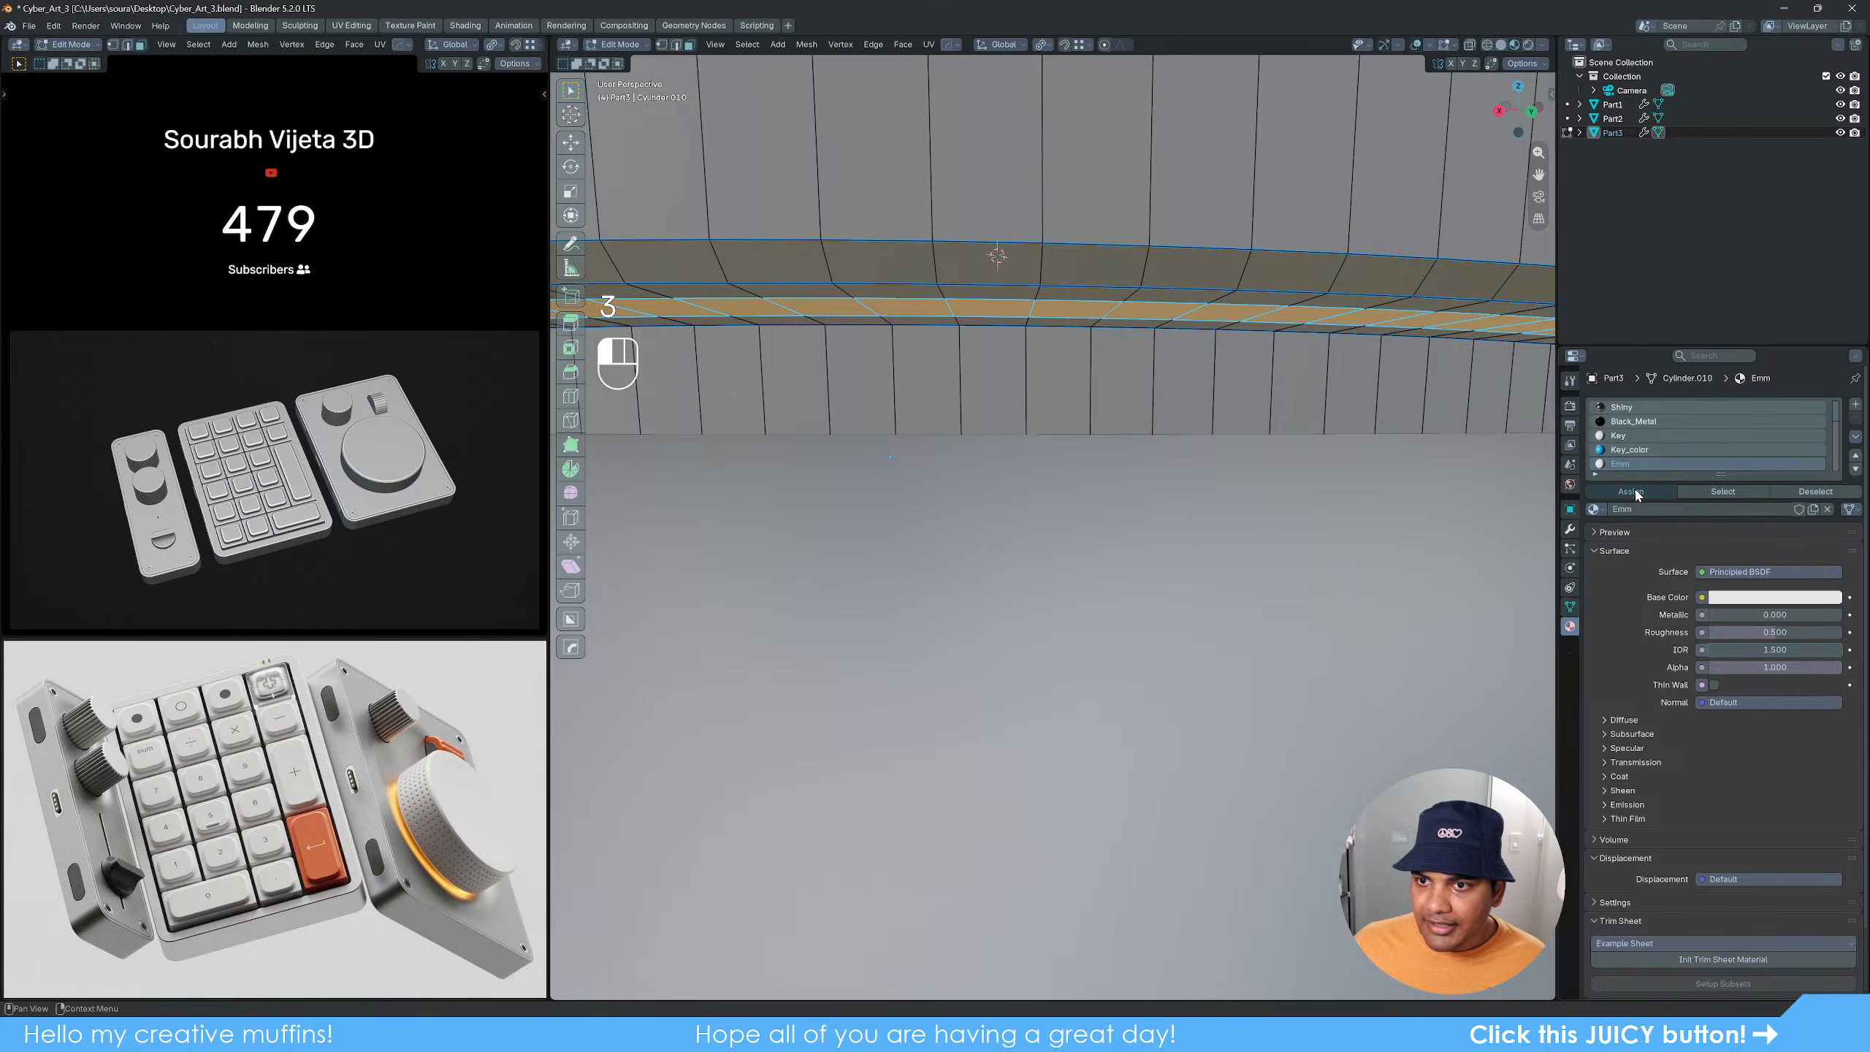
pyautogui.press('Tab')
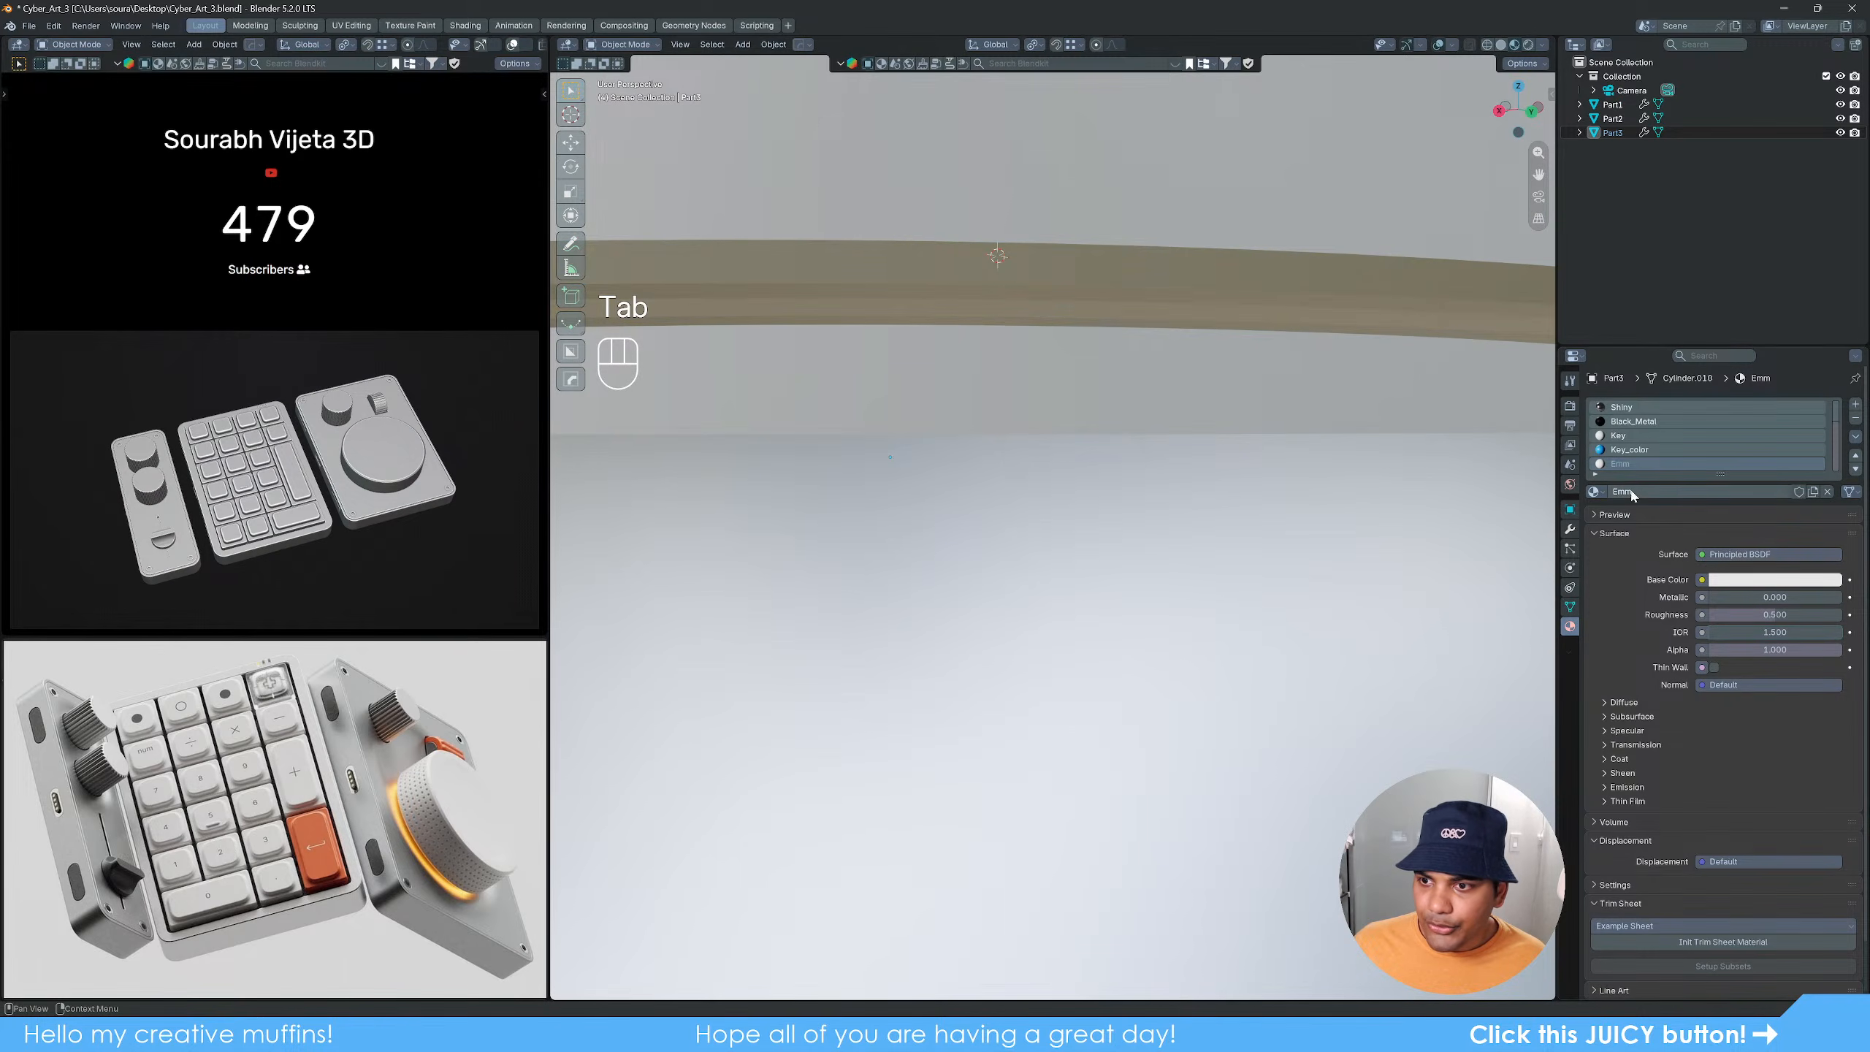
# Step: Change the Emm material's surface to Emission with strength 10 and a bright blue color of hue about 0.57
pyautogui.click(1723, 554)
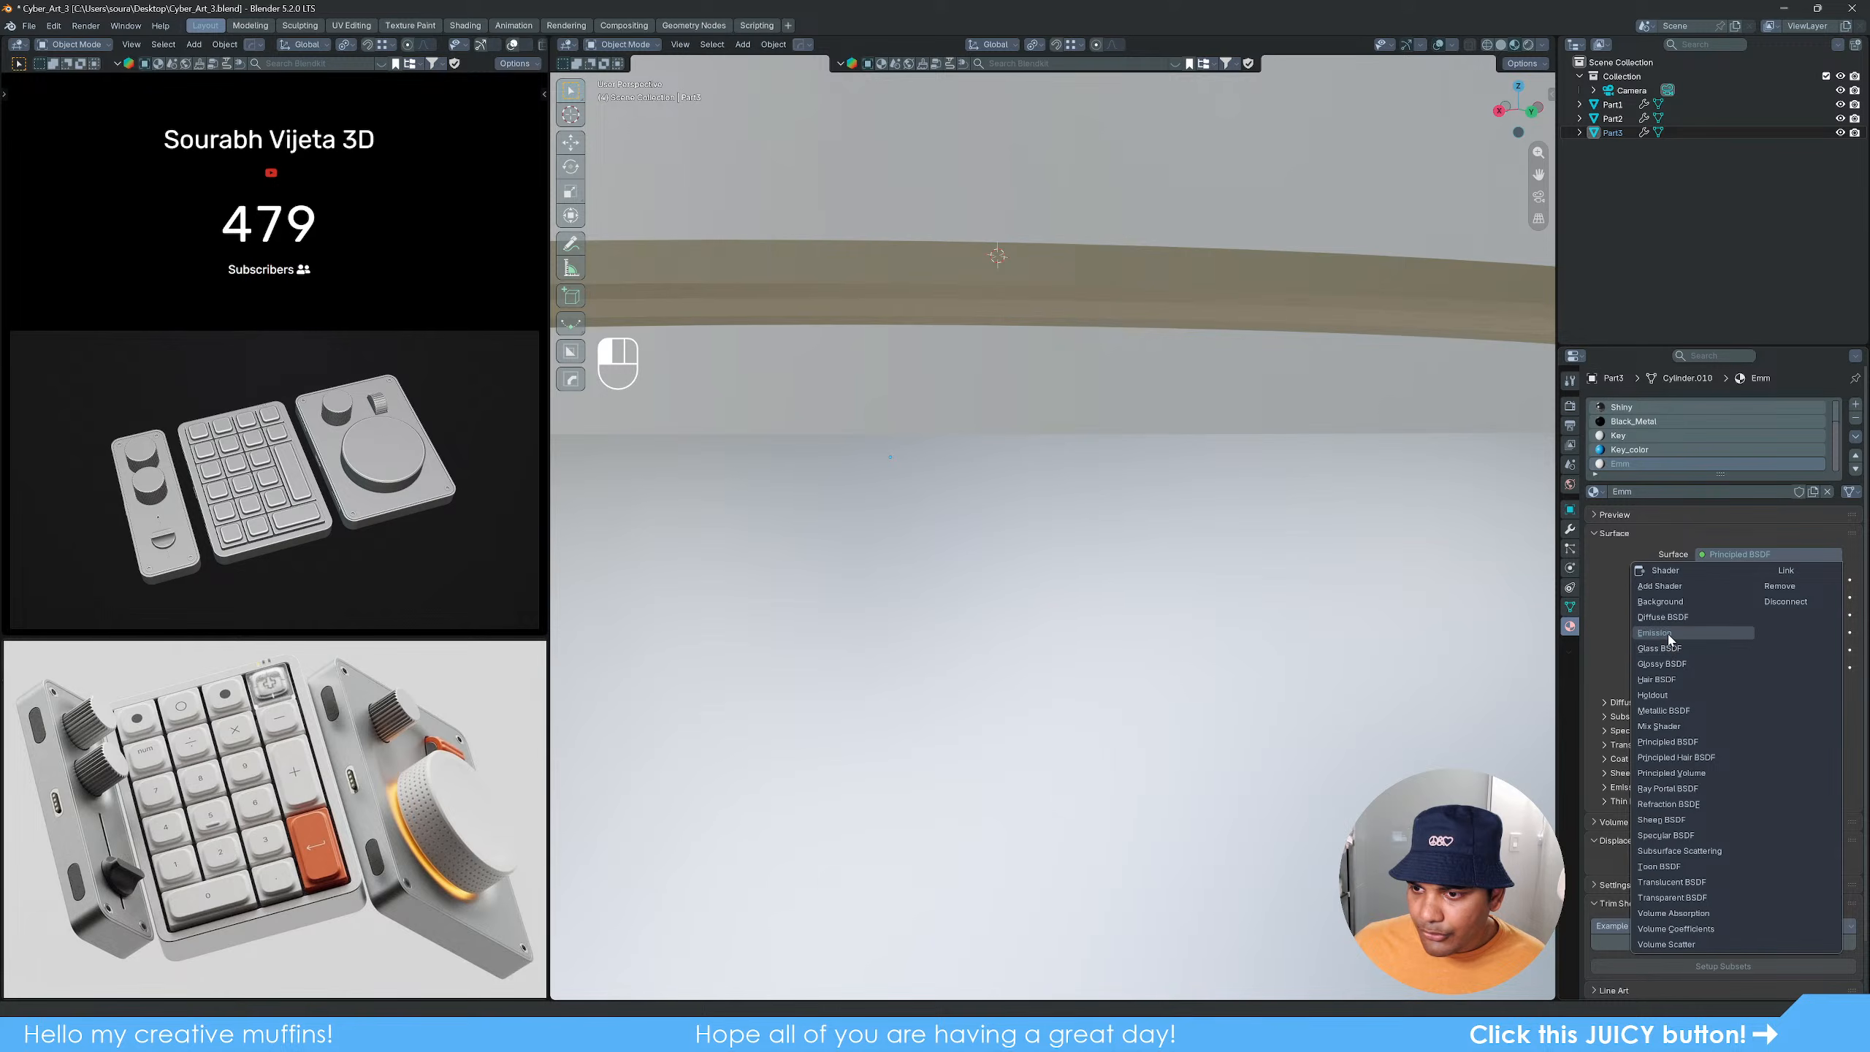
pyautogui.click(1657, 633)
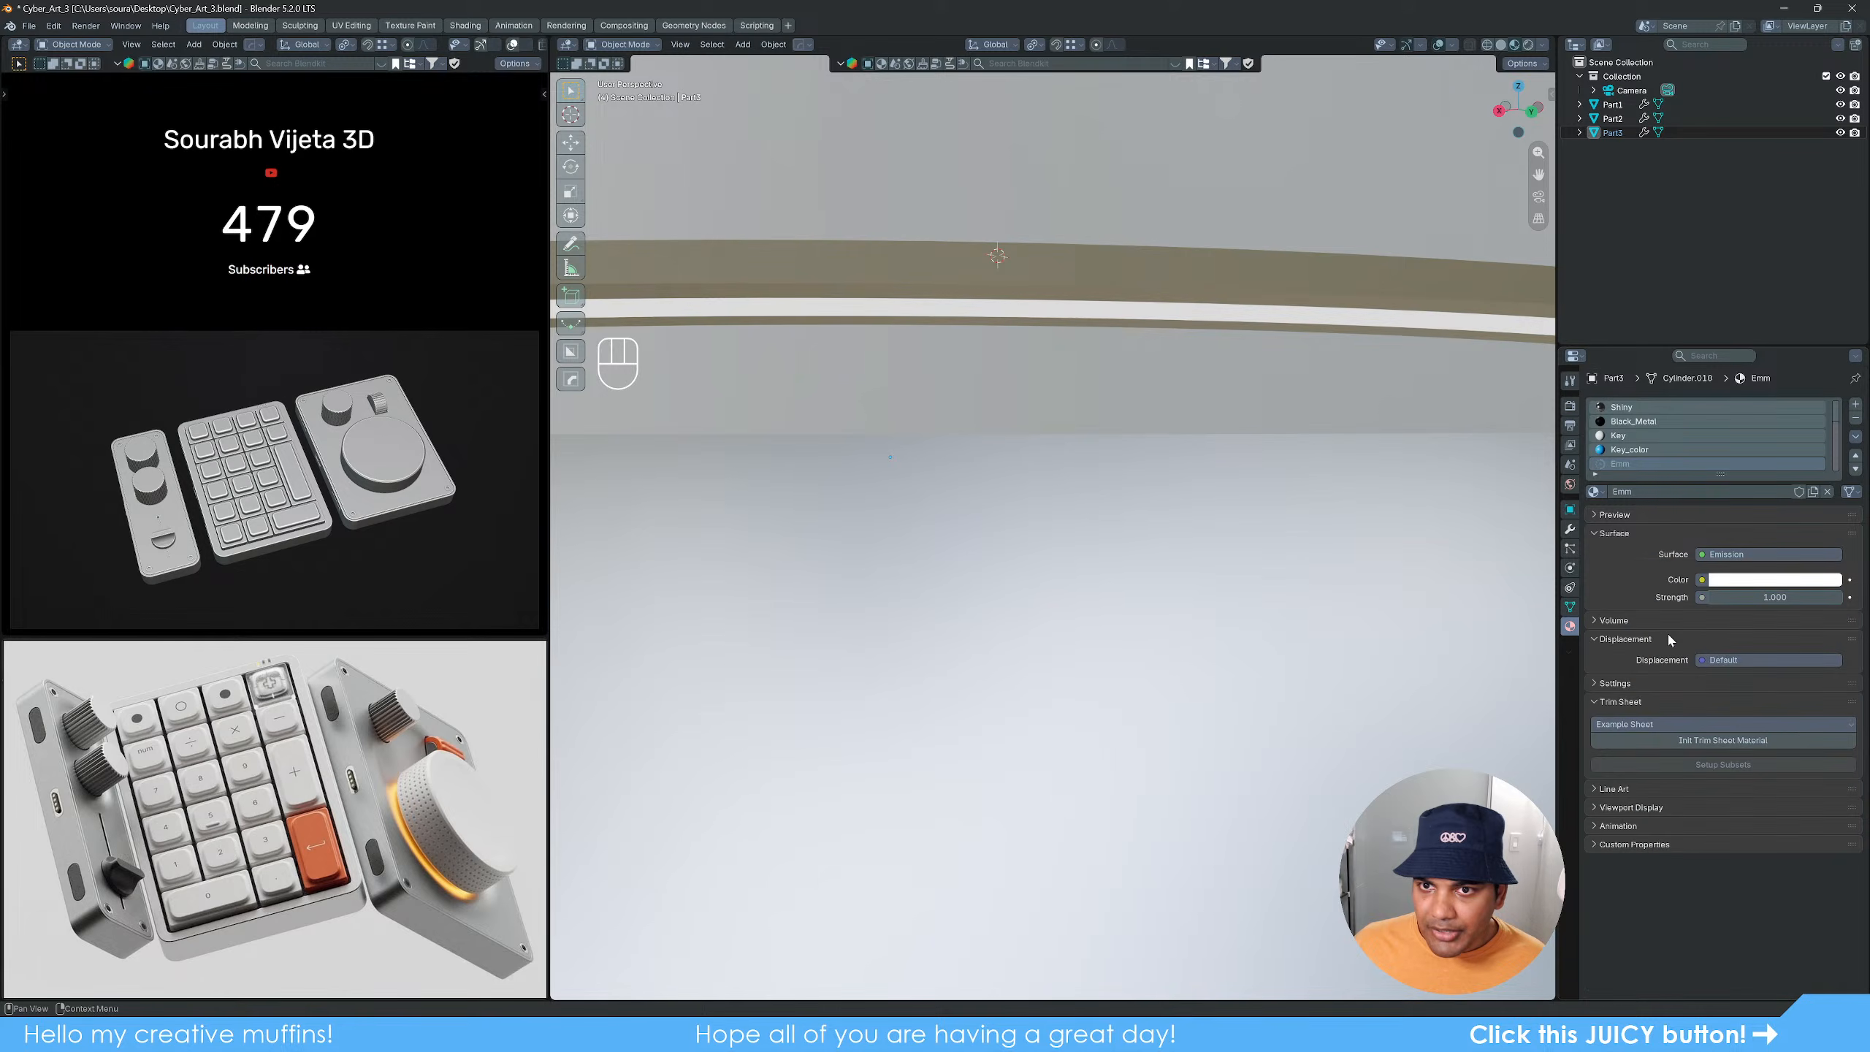
pyautogui.click(1771, 595)
pyautogui.write('10')
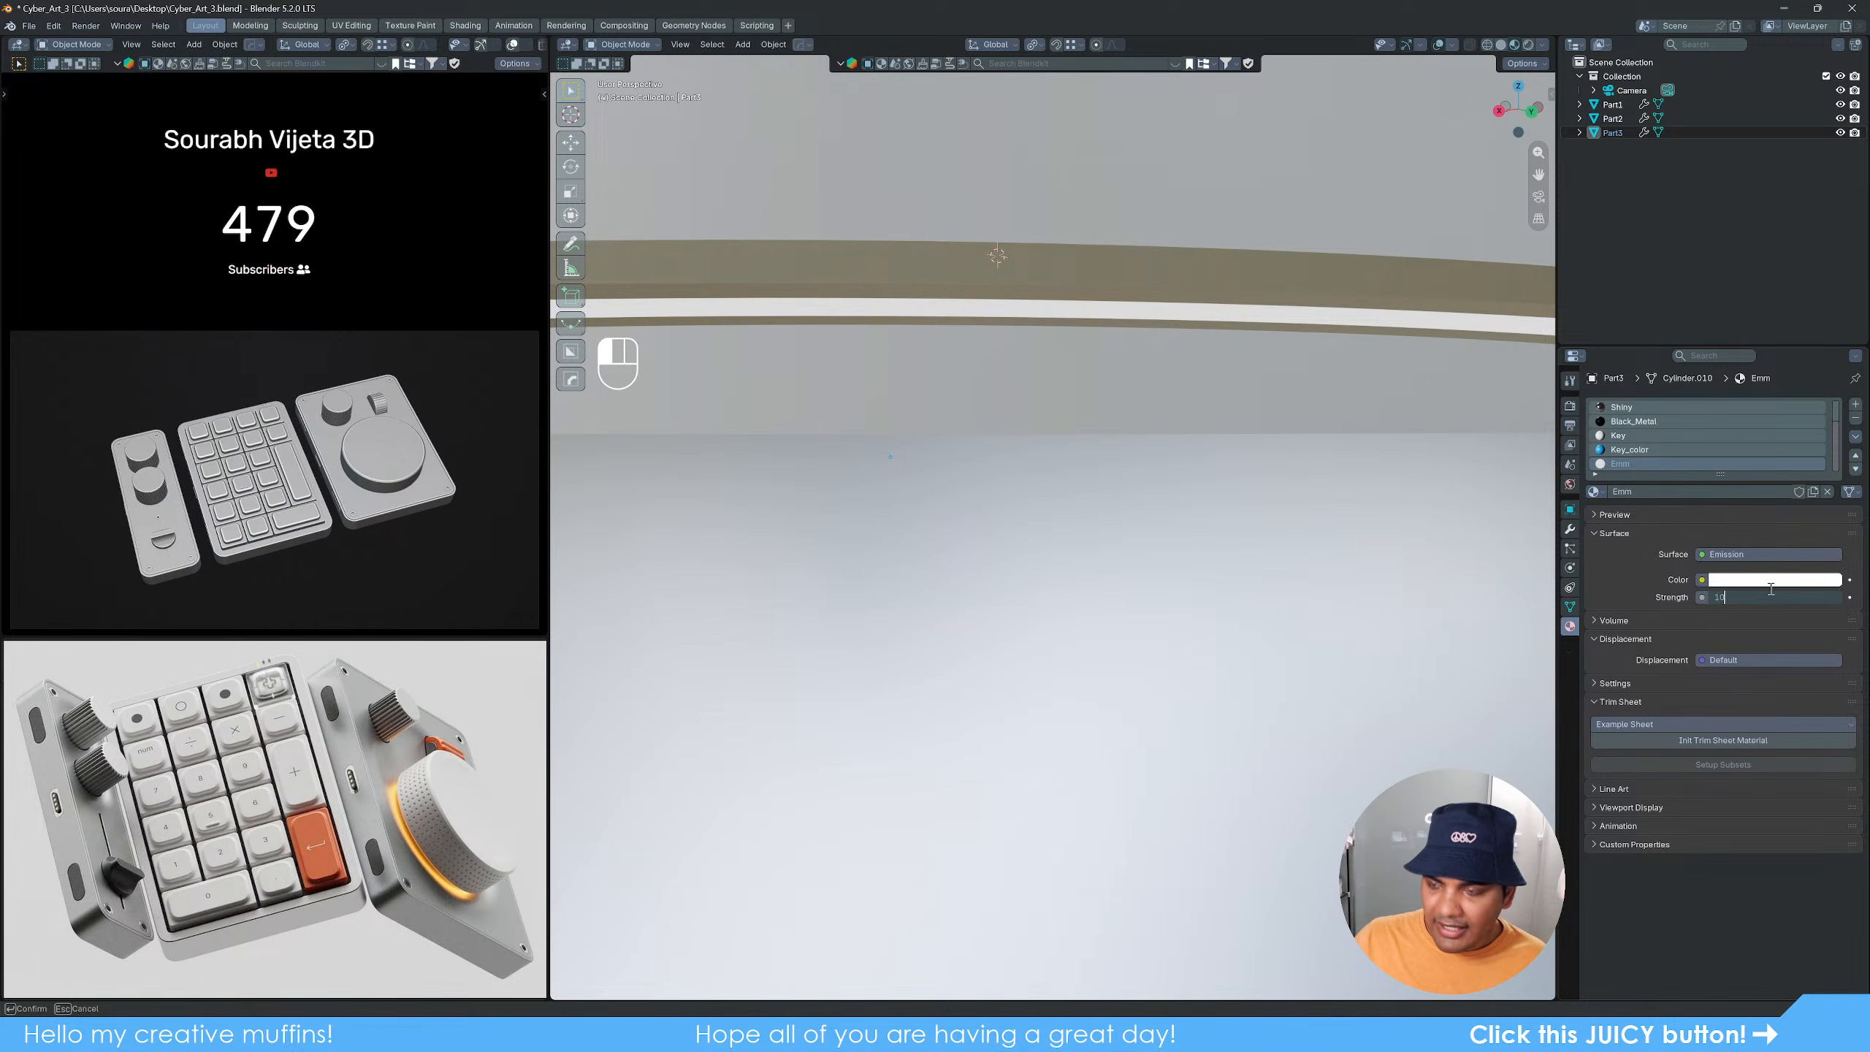
pyautogui.press('Return')
pyautogui.click(1776, 580)
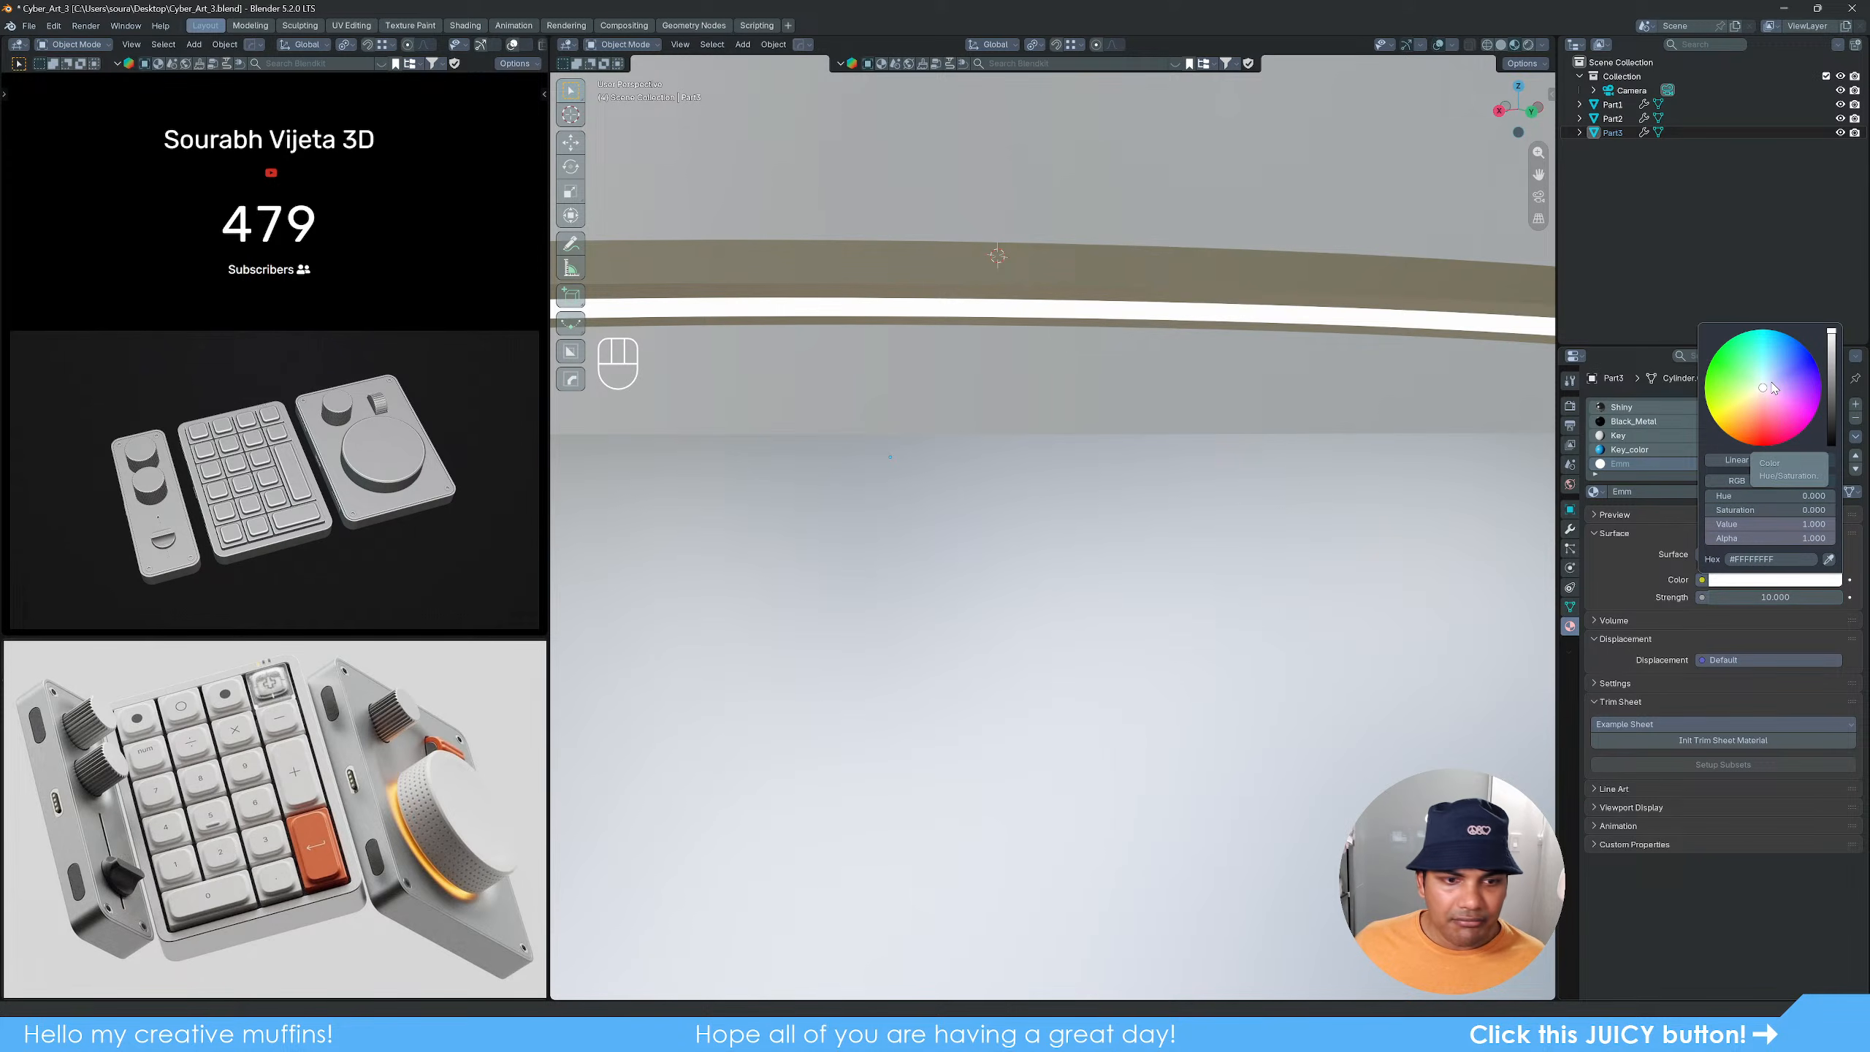
pyautogui.moveTo(1785, 366); pyautogui.dragTo(1785, 342)
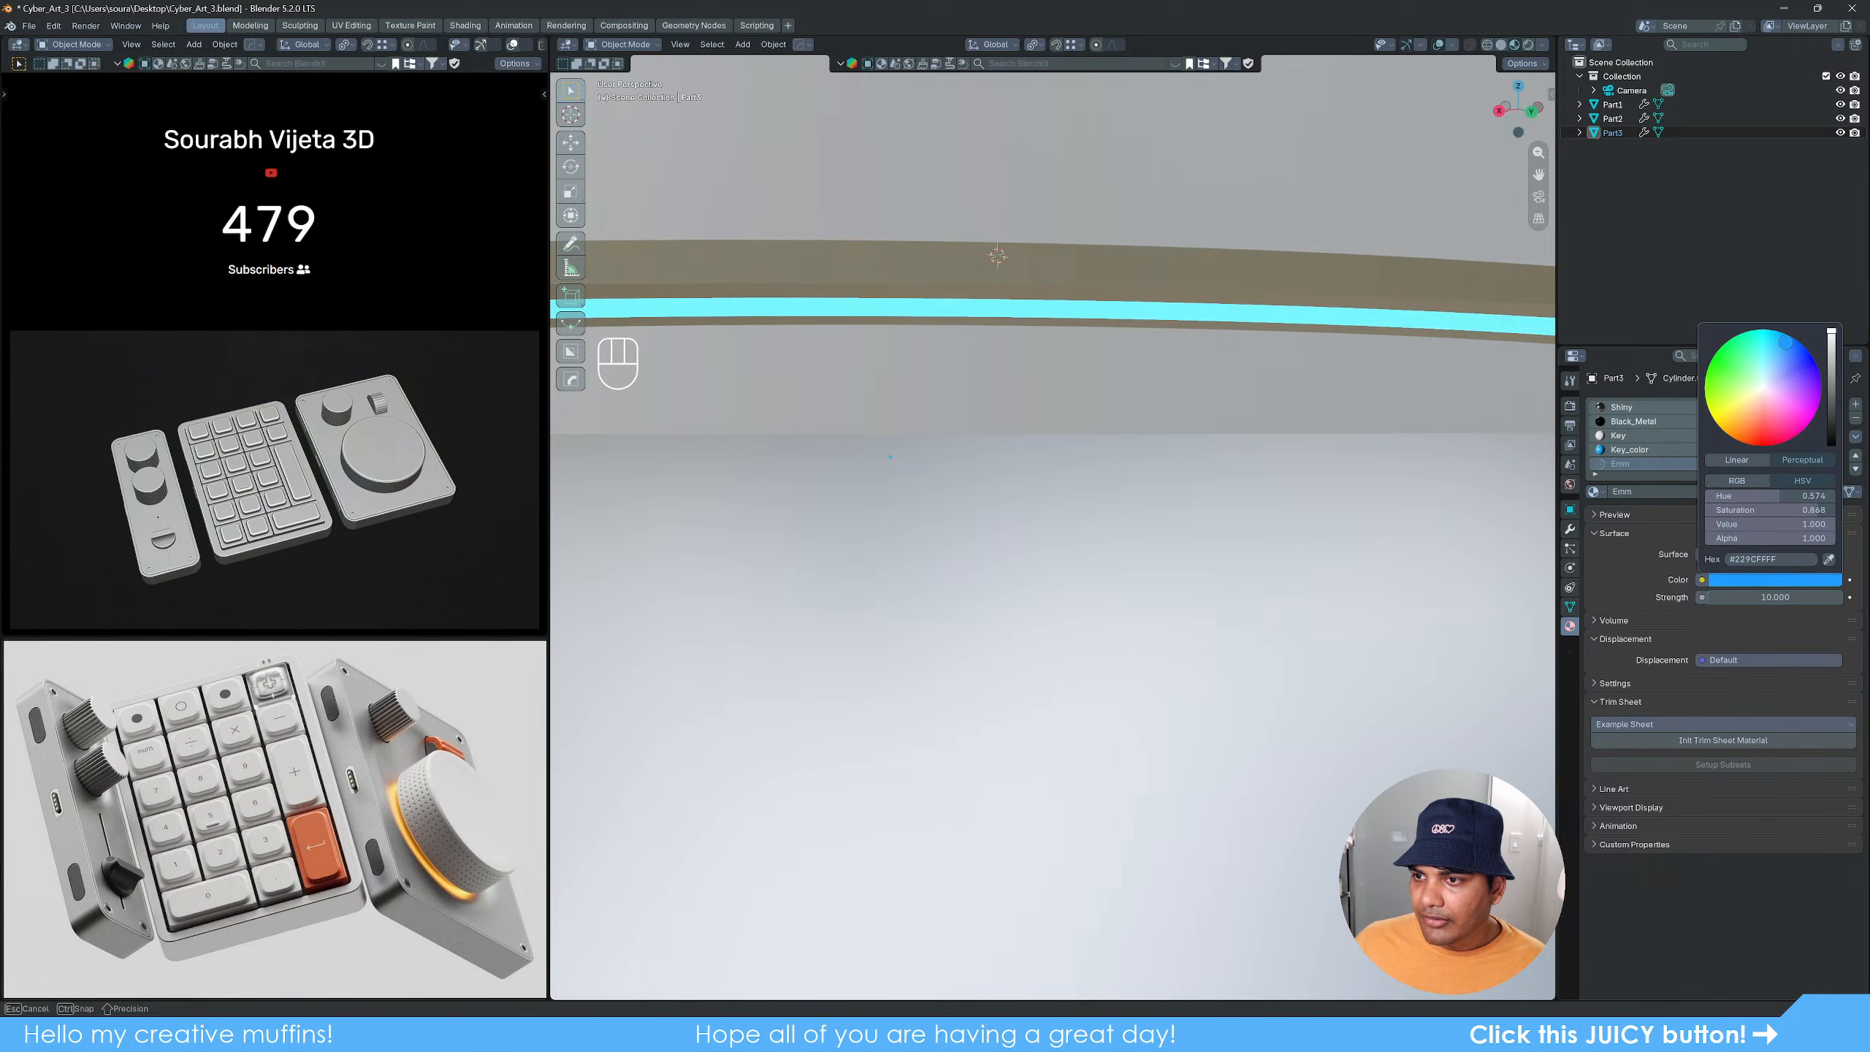
# Step: Deselect Part3 and save the file
pyautogui.scroll(-8, 1262, 583)
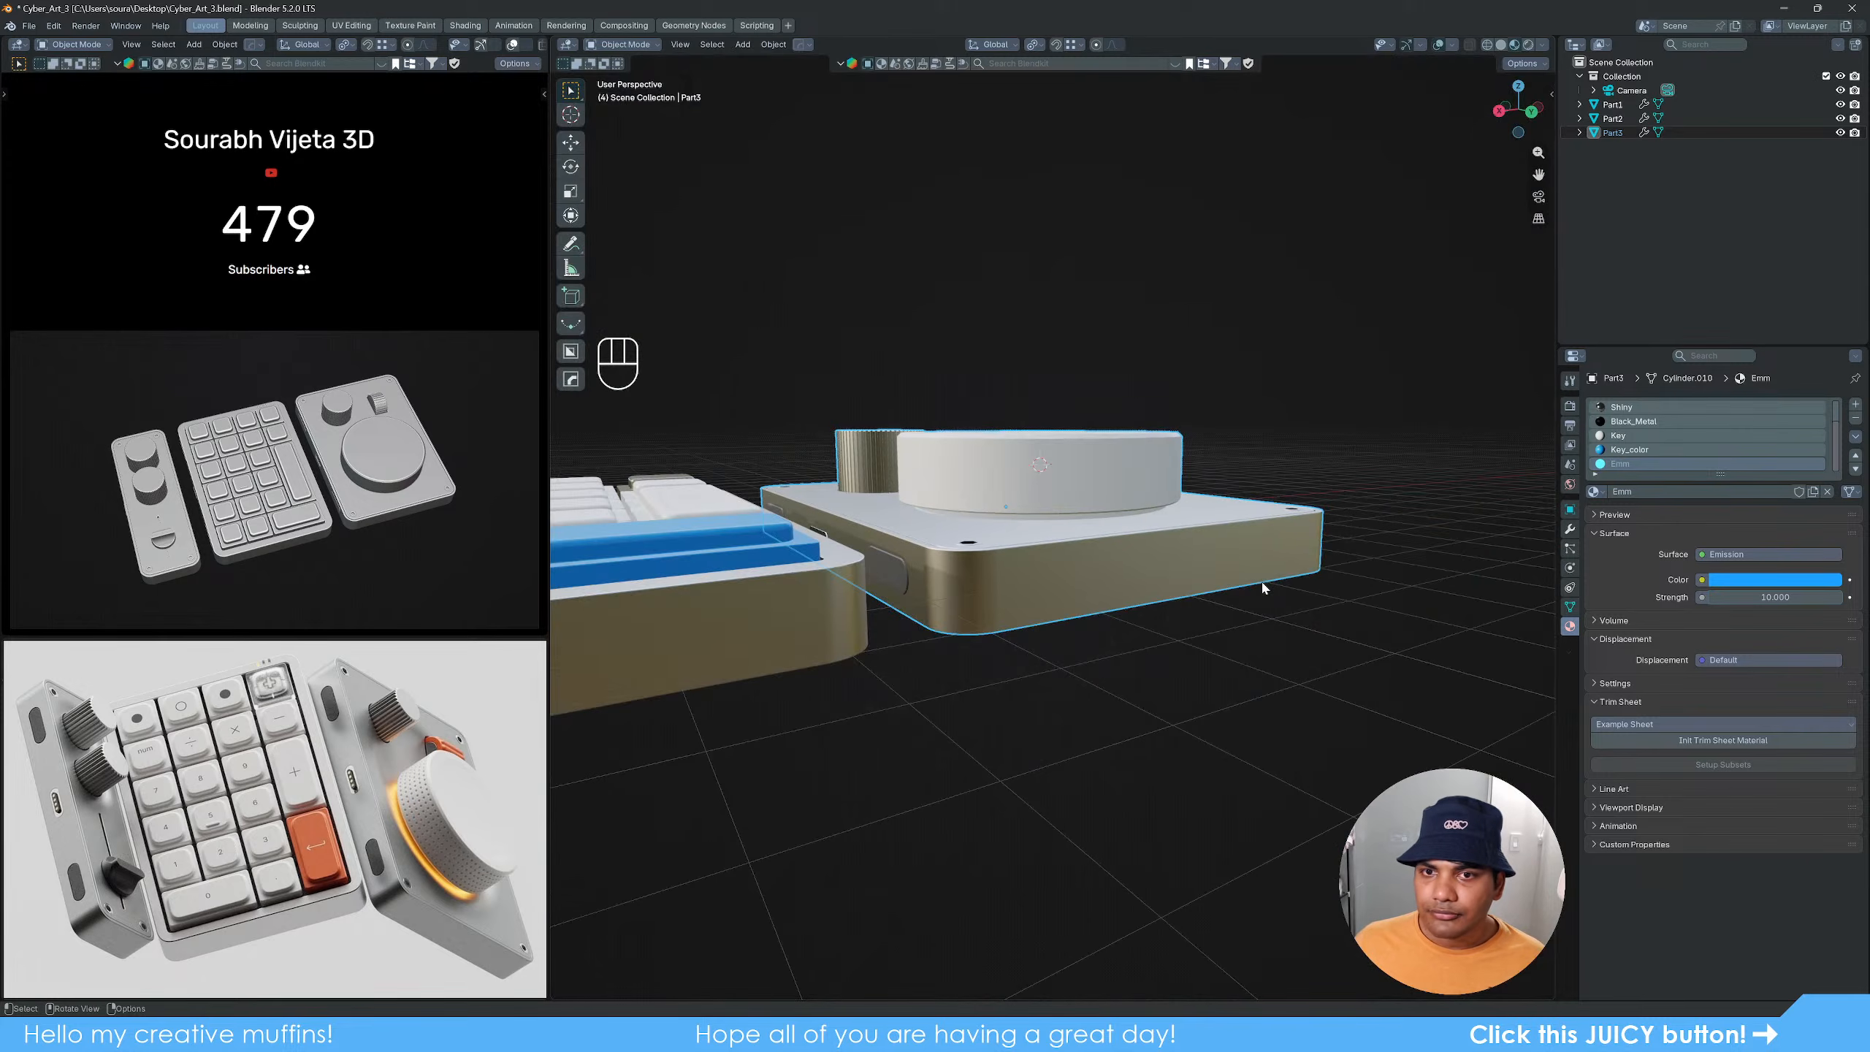
pyautogui.click(1378, 419)
pyautogui.scroll(-3, 1187, 582)
pyautogui.moveTo(1187, 582); pyautogui.dragTo(1200, 710, button='middle')
pyautogui.hotkey('ctrl', 's')
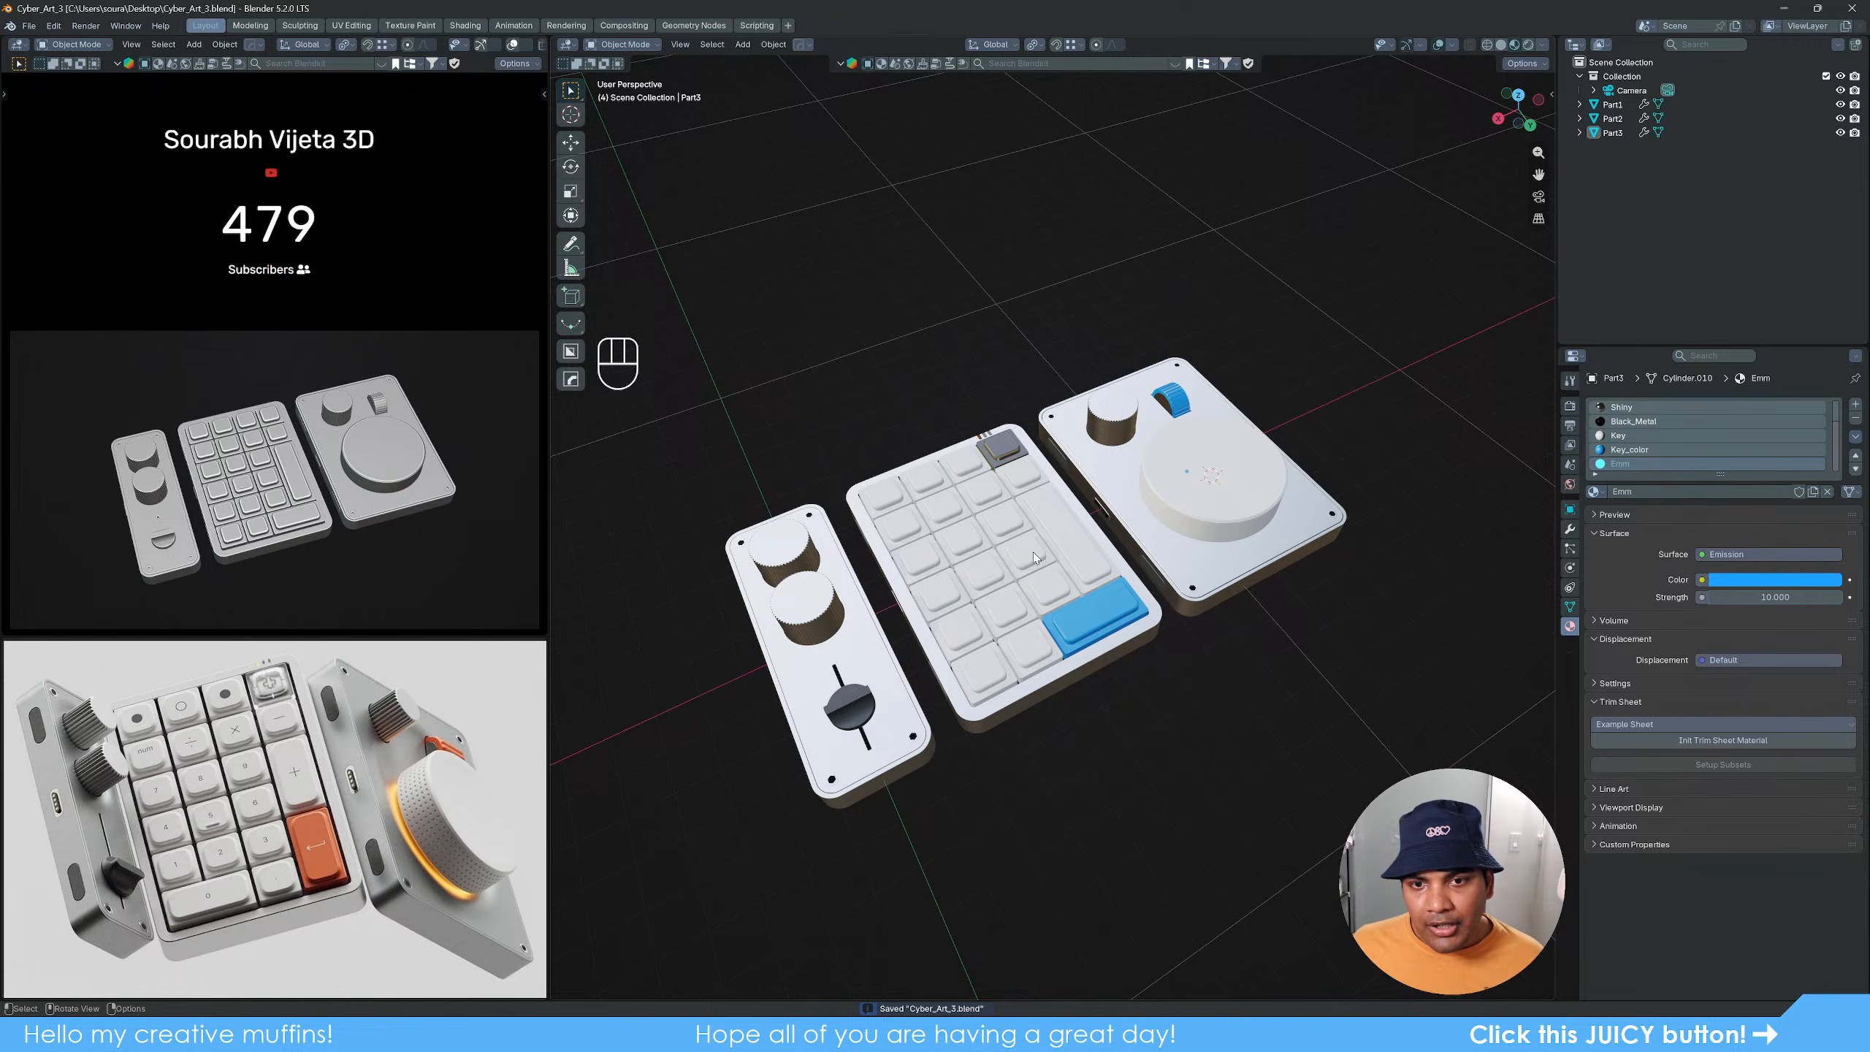
# Step: Snap the 3D cursor to the linked faces of the orange glass indicator on Part2's edge
pyautogui.moveTo(1033, 552); pyautogui.dragTo(1244, 512, button='middle')
pyautogui.scroll(7, 1011, 556)
pyautogui.keyDown('shift'); pyautogui.moveTo(898, 562); pyautogui.dragTo(1011, 535, button='middle'); pyautogui.keyUp('shift')
pyautogui.scroll(4, 1011, 535)
pyautogui.click(1019, 509)
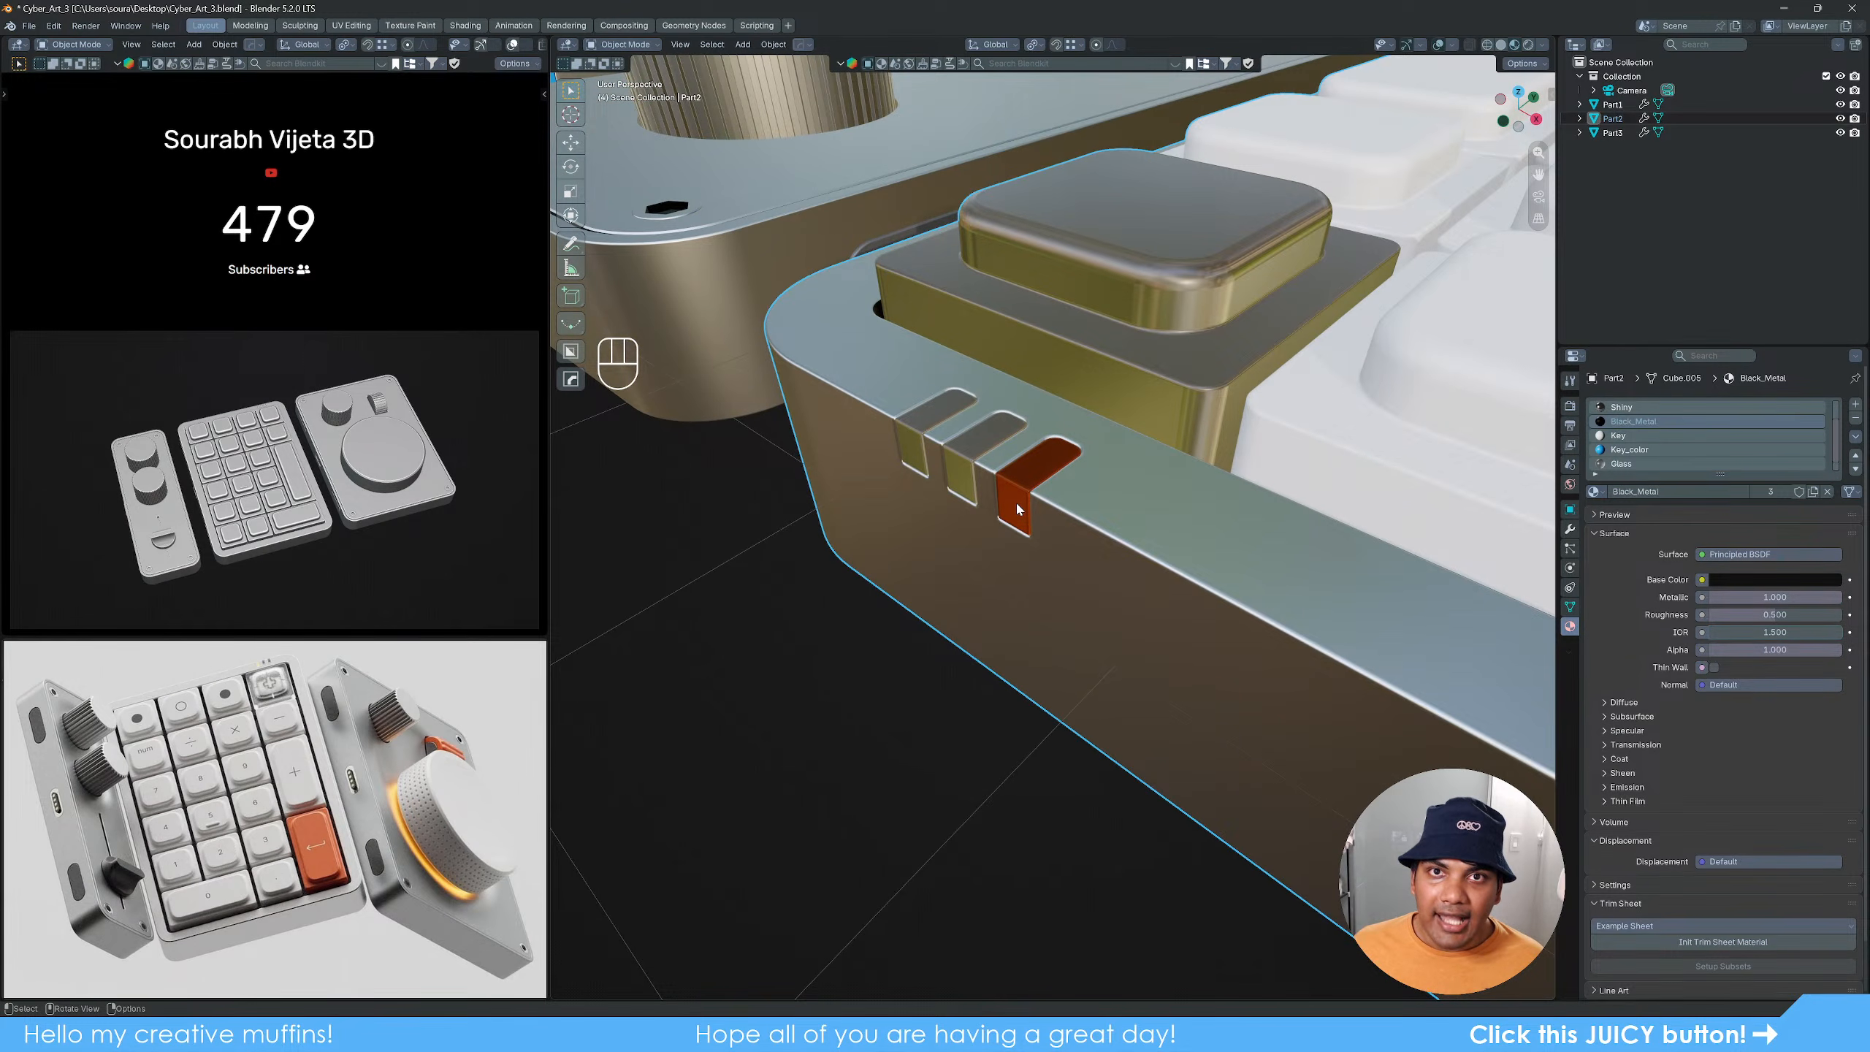
pyautogui.scroll(3, 1024, 592)
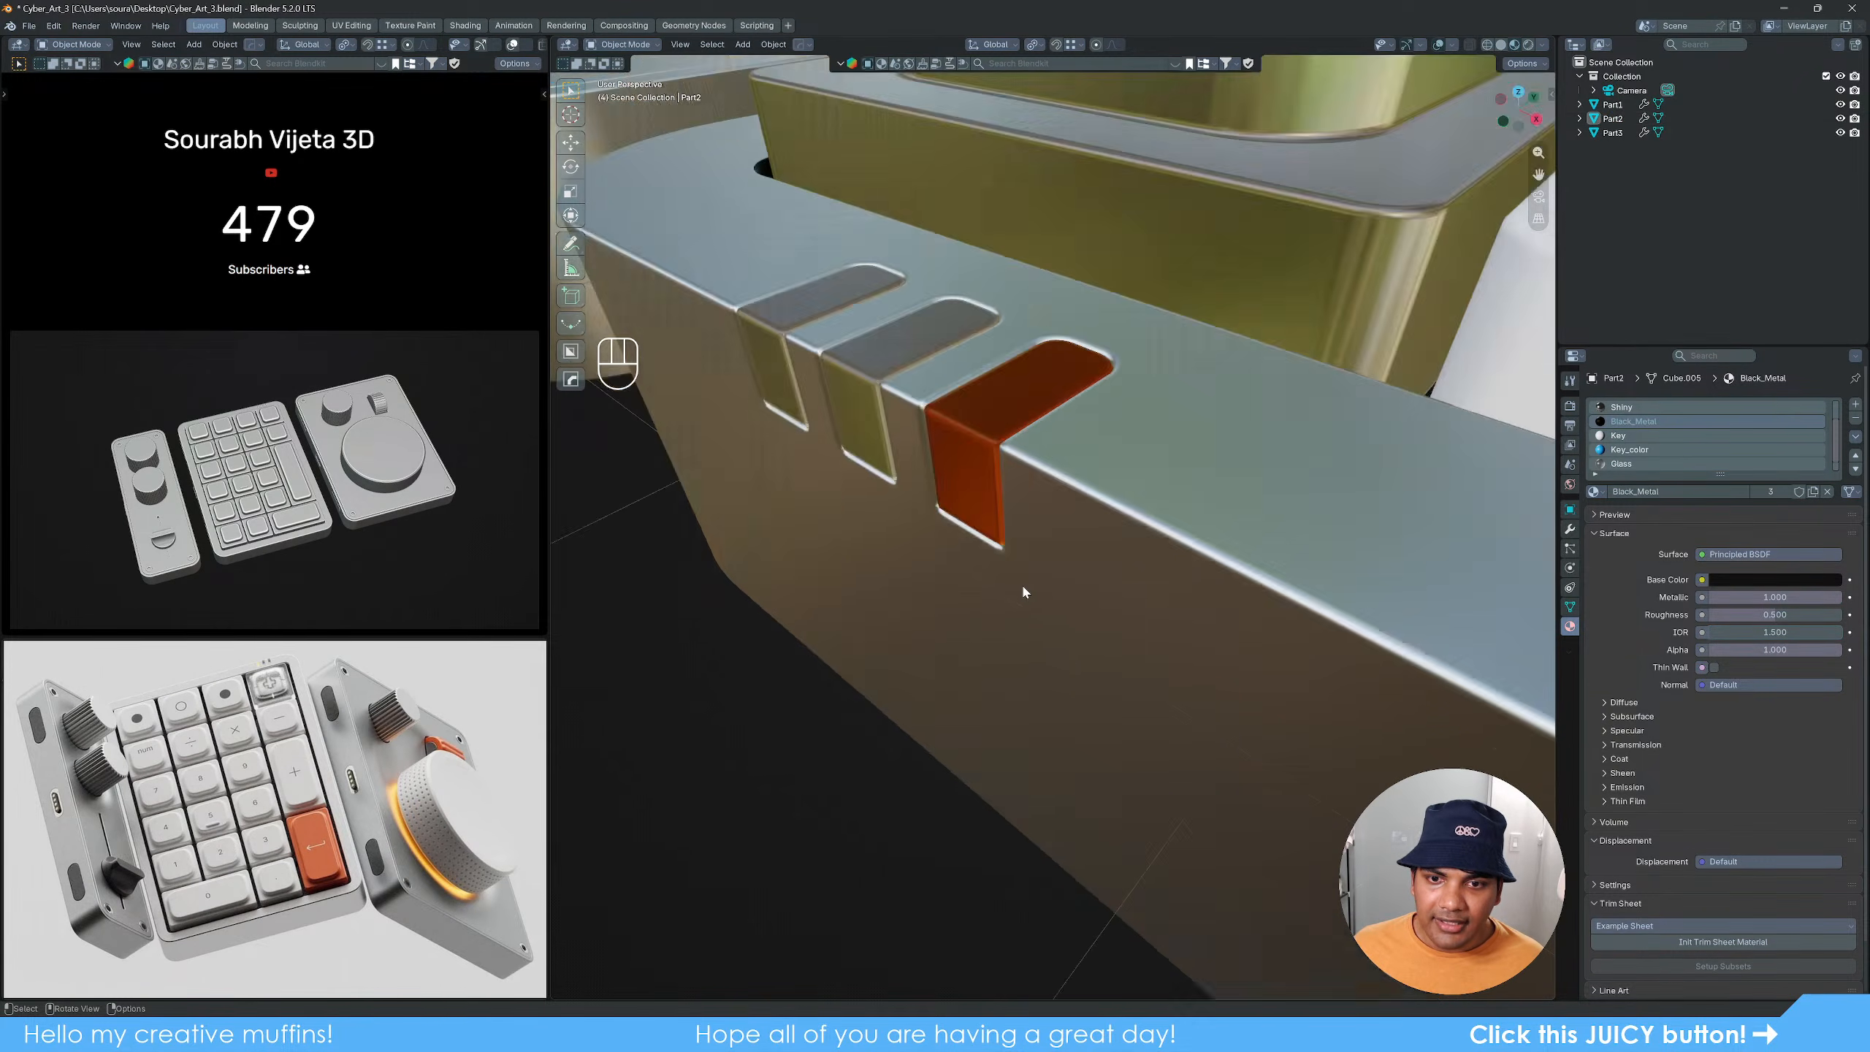
pyautogui.scroll(3, 1023, 592)
pyautogui.scroll(-8, 1023, 587)
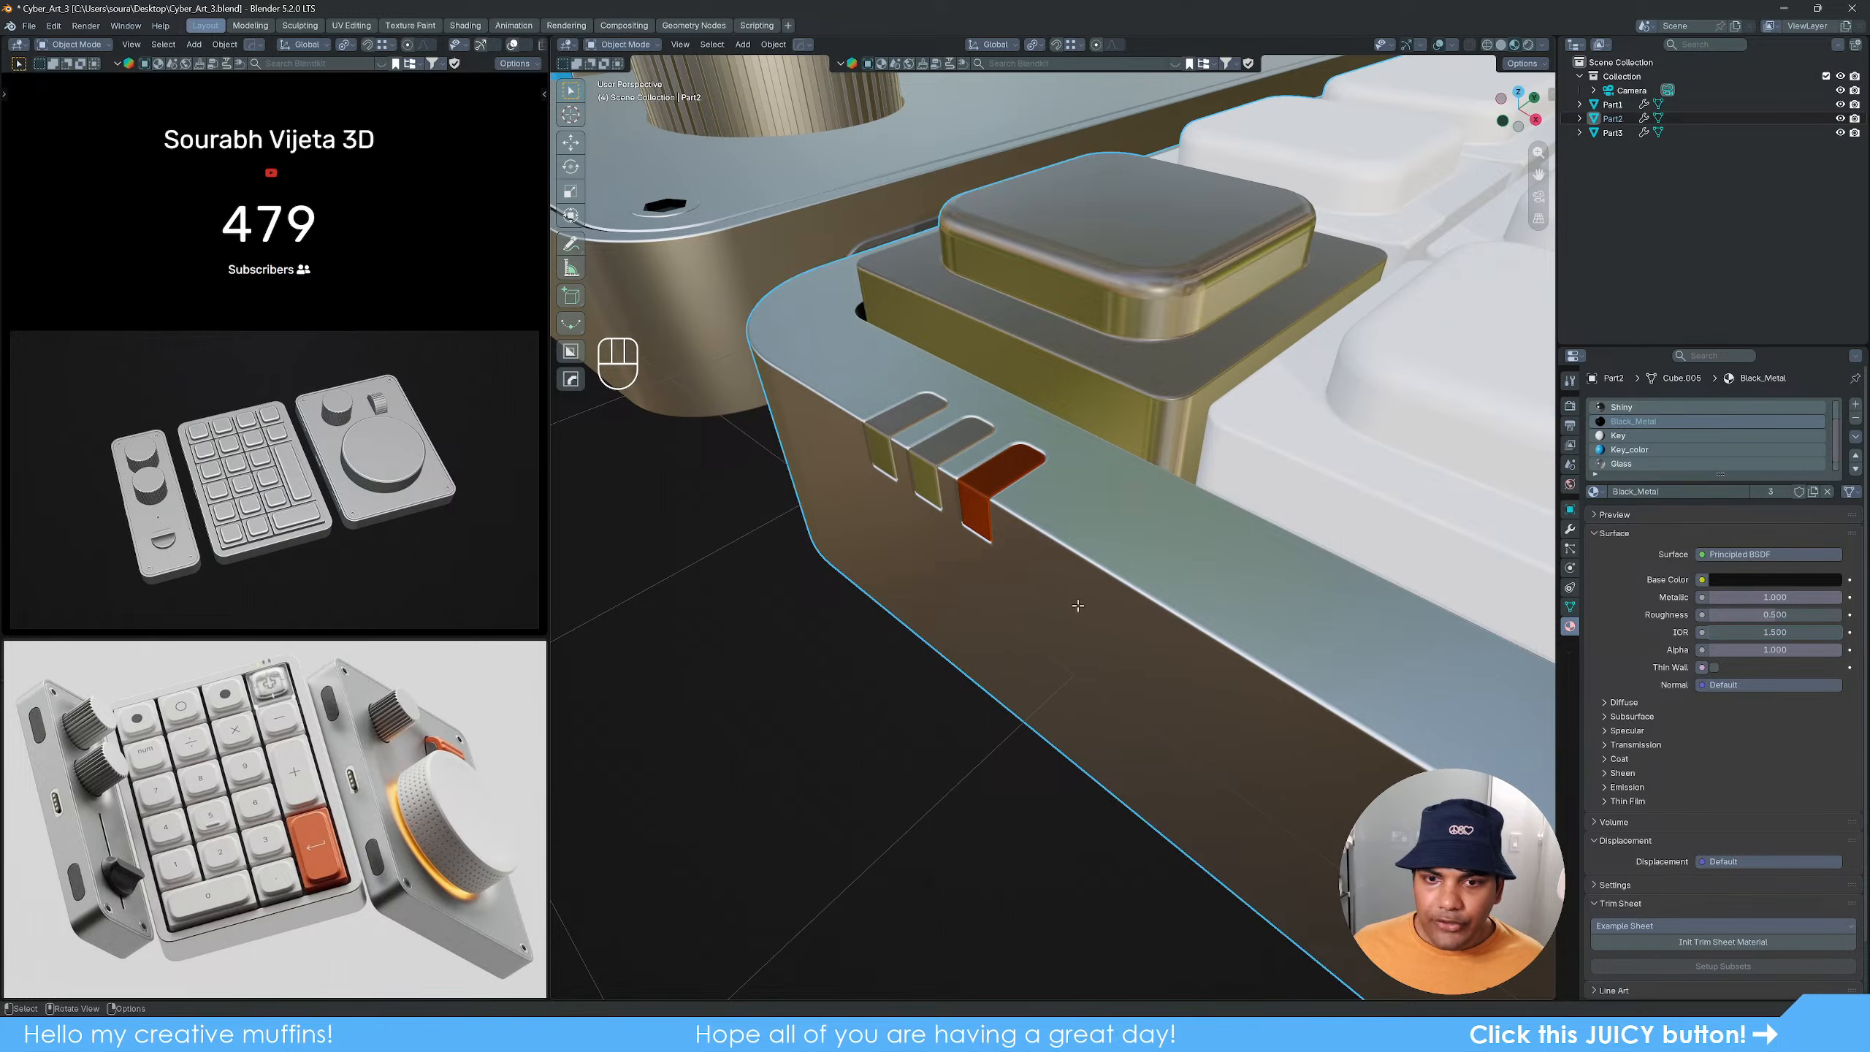
pyautogui.press('Tab')
pyautogui.click(981, 534)
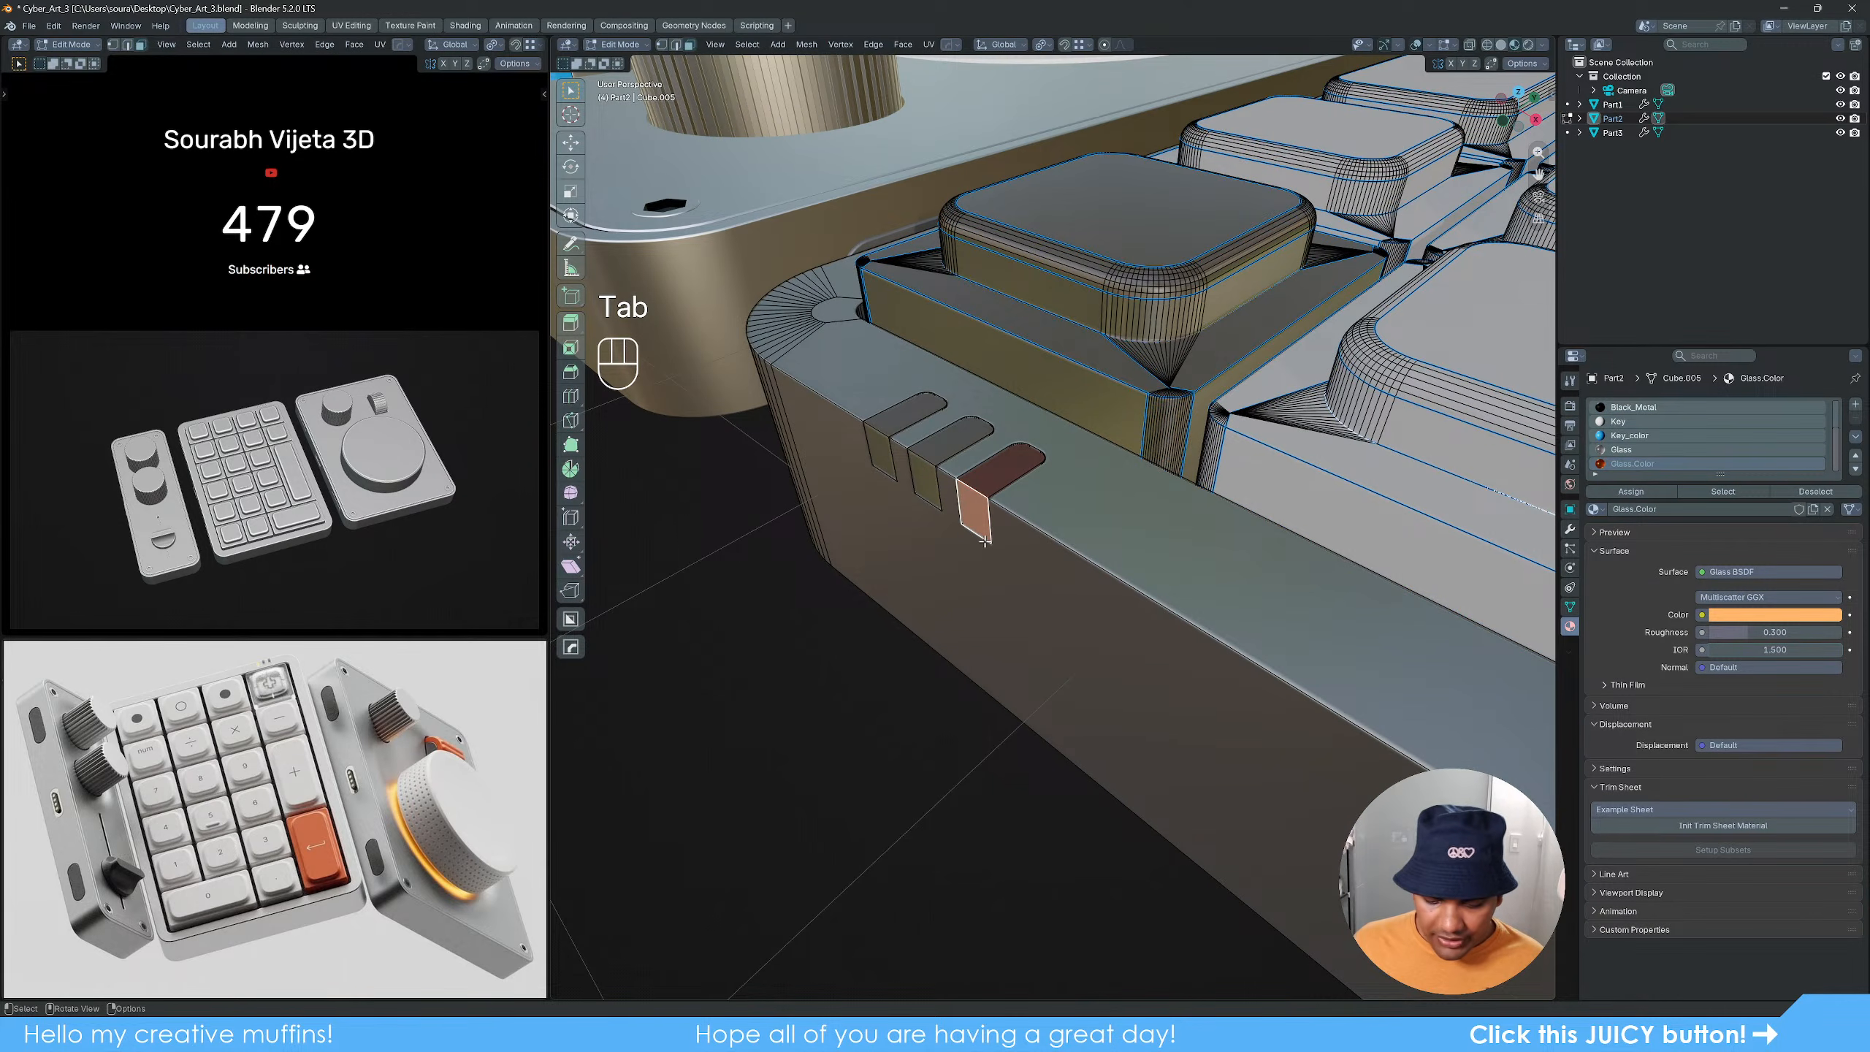
pyautogui.hotkey('ctrl', 'l')
pyautogui.hotkey('shift', 's')
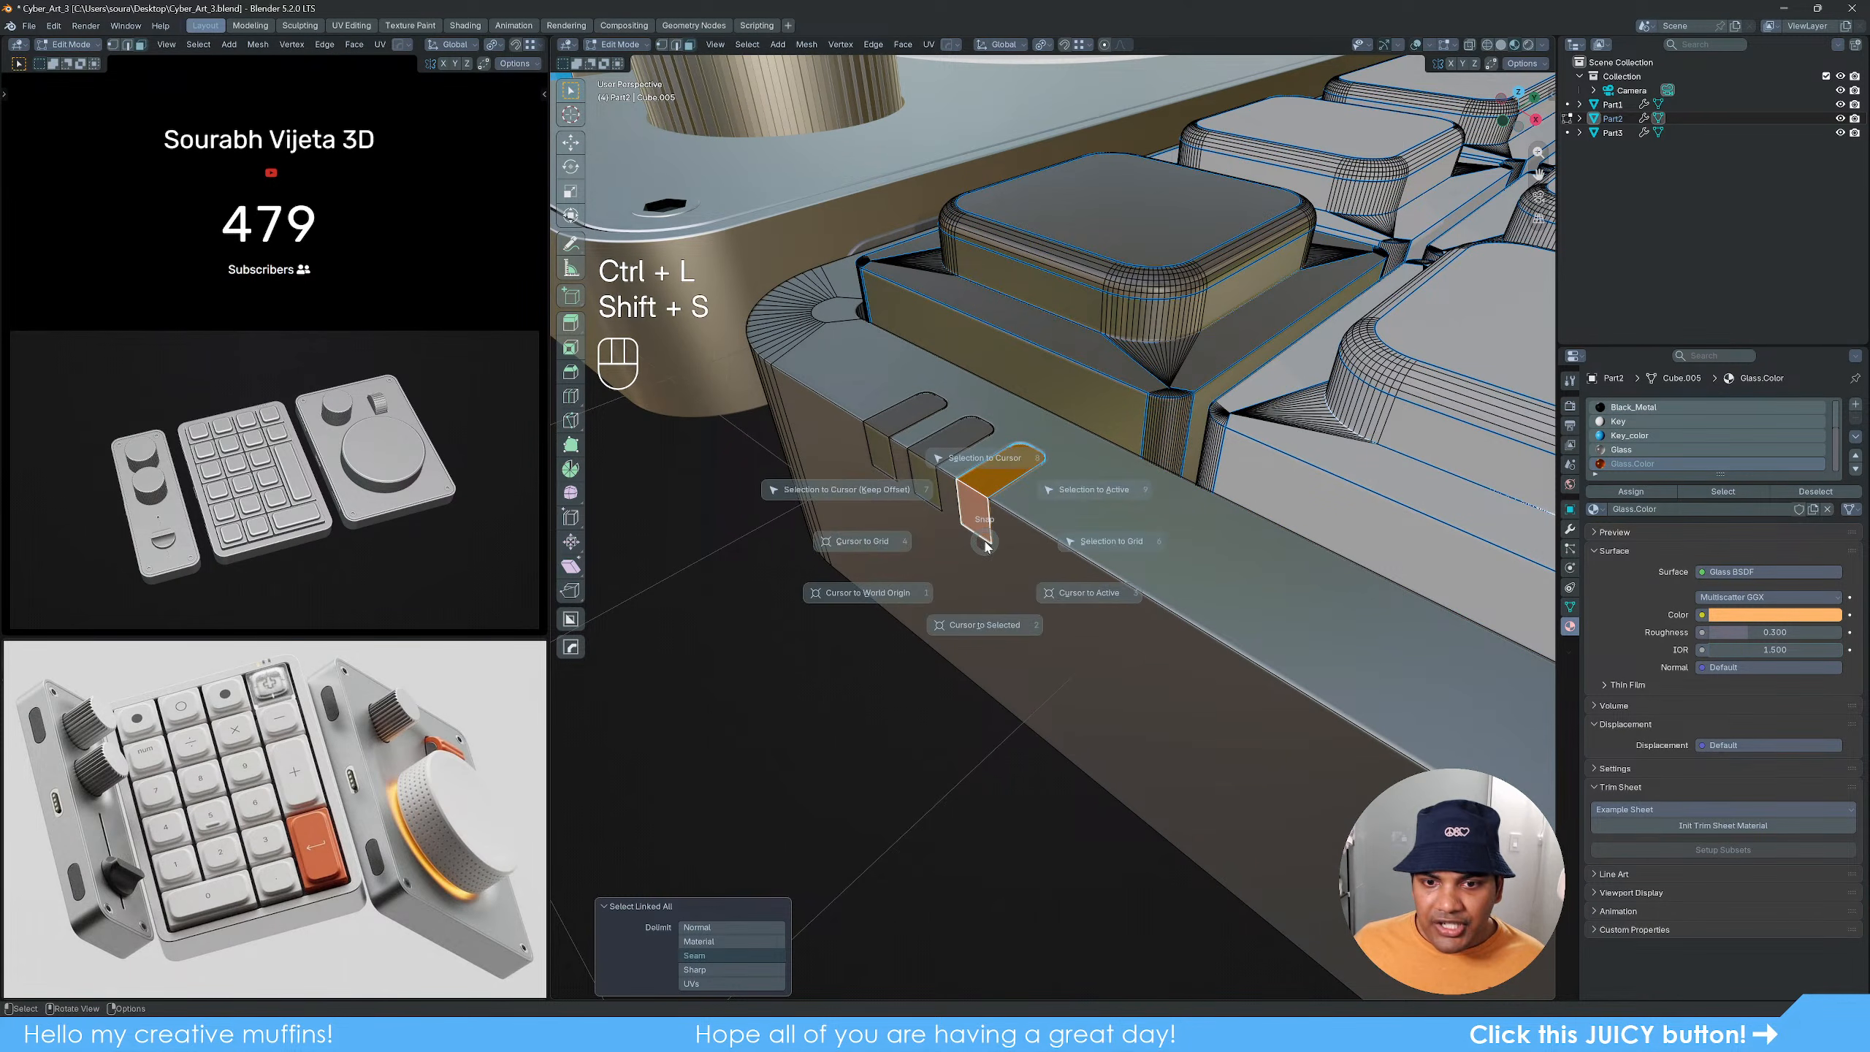
pyautogui.click(974, 621)
pyautogui.press('Tab')
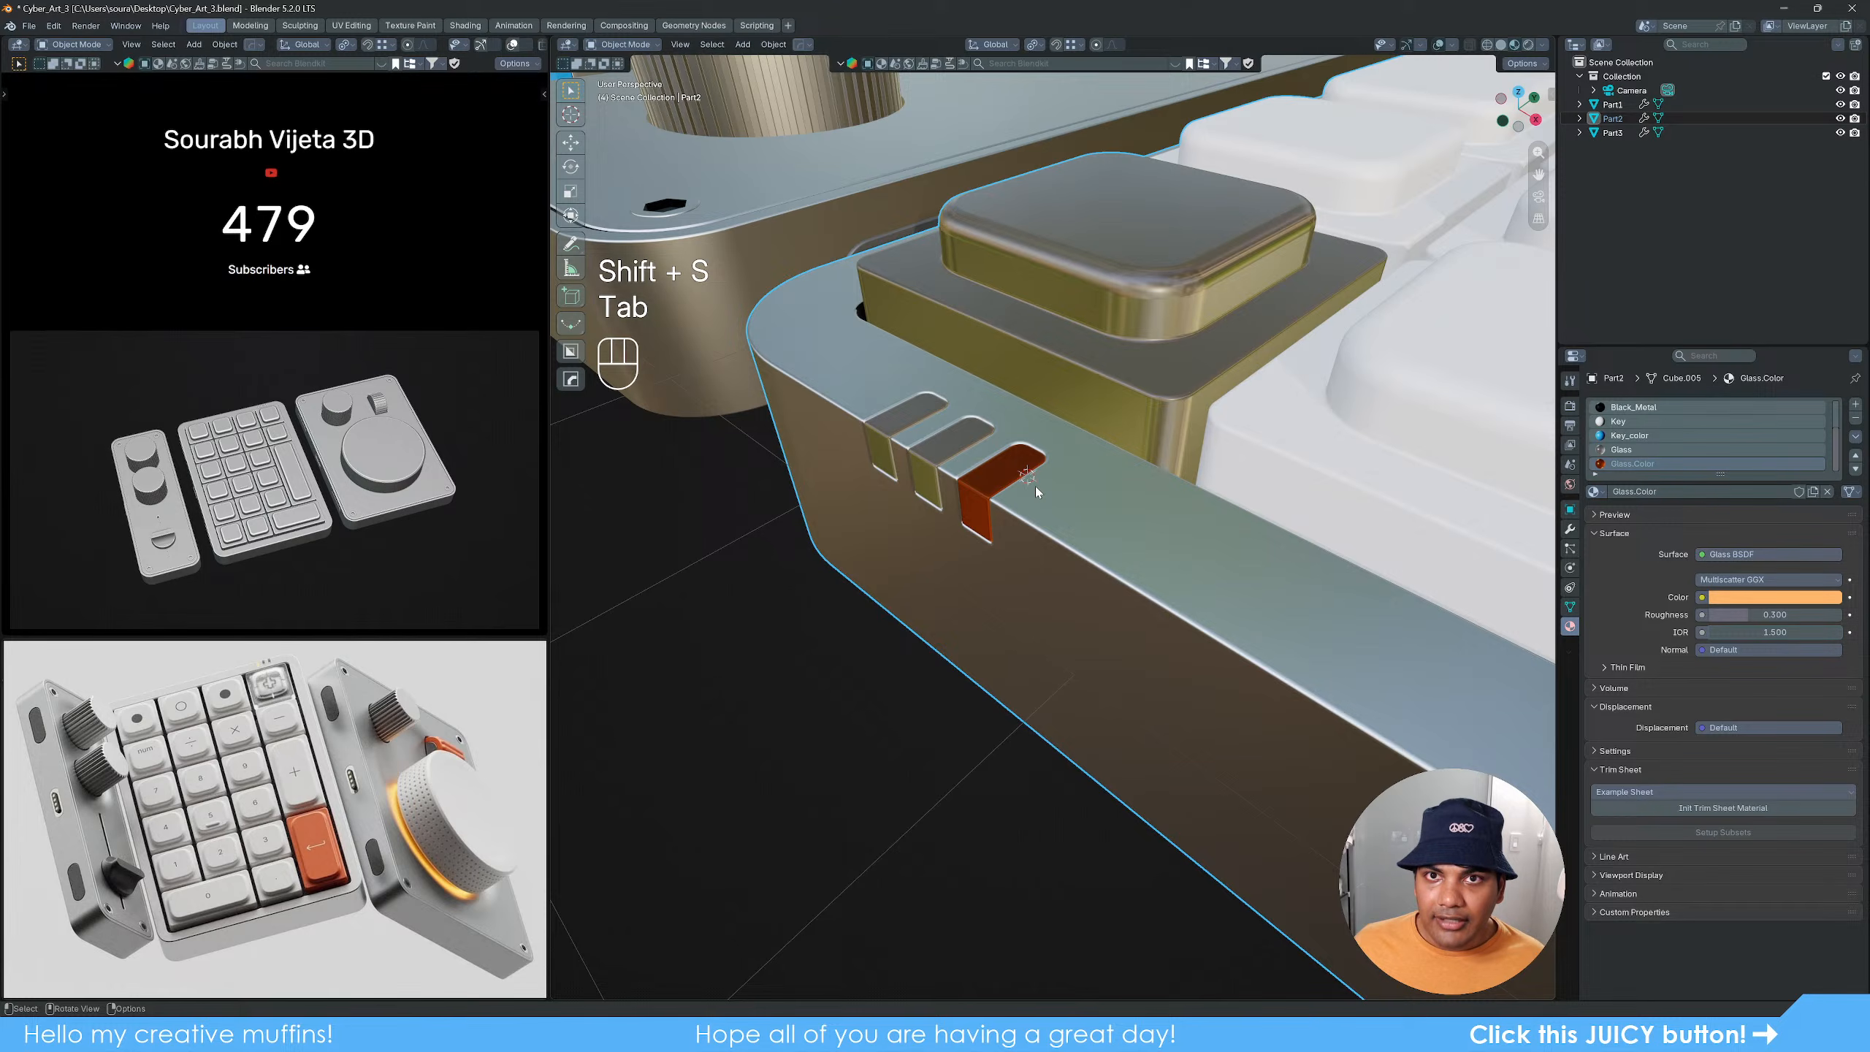
# Step: Add a cube at the 3D cursor on the orange indicator and scale it down by about 0.294 and again by about 0.255
pyautogui.hotkey('shift', 'a')
pyautogui.moveTo(1061, 529)
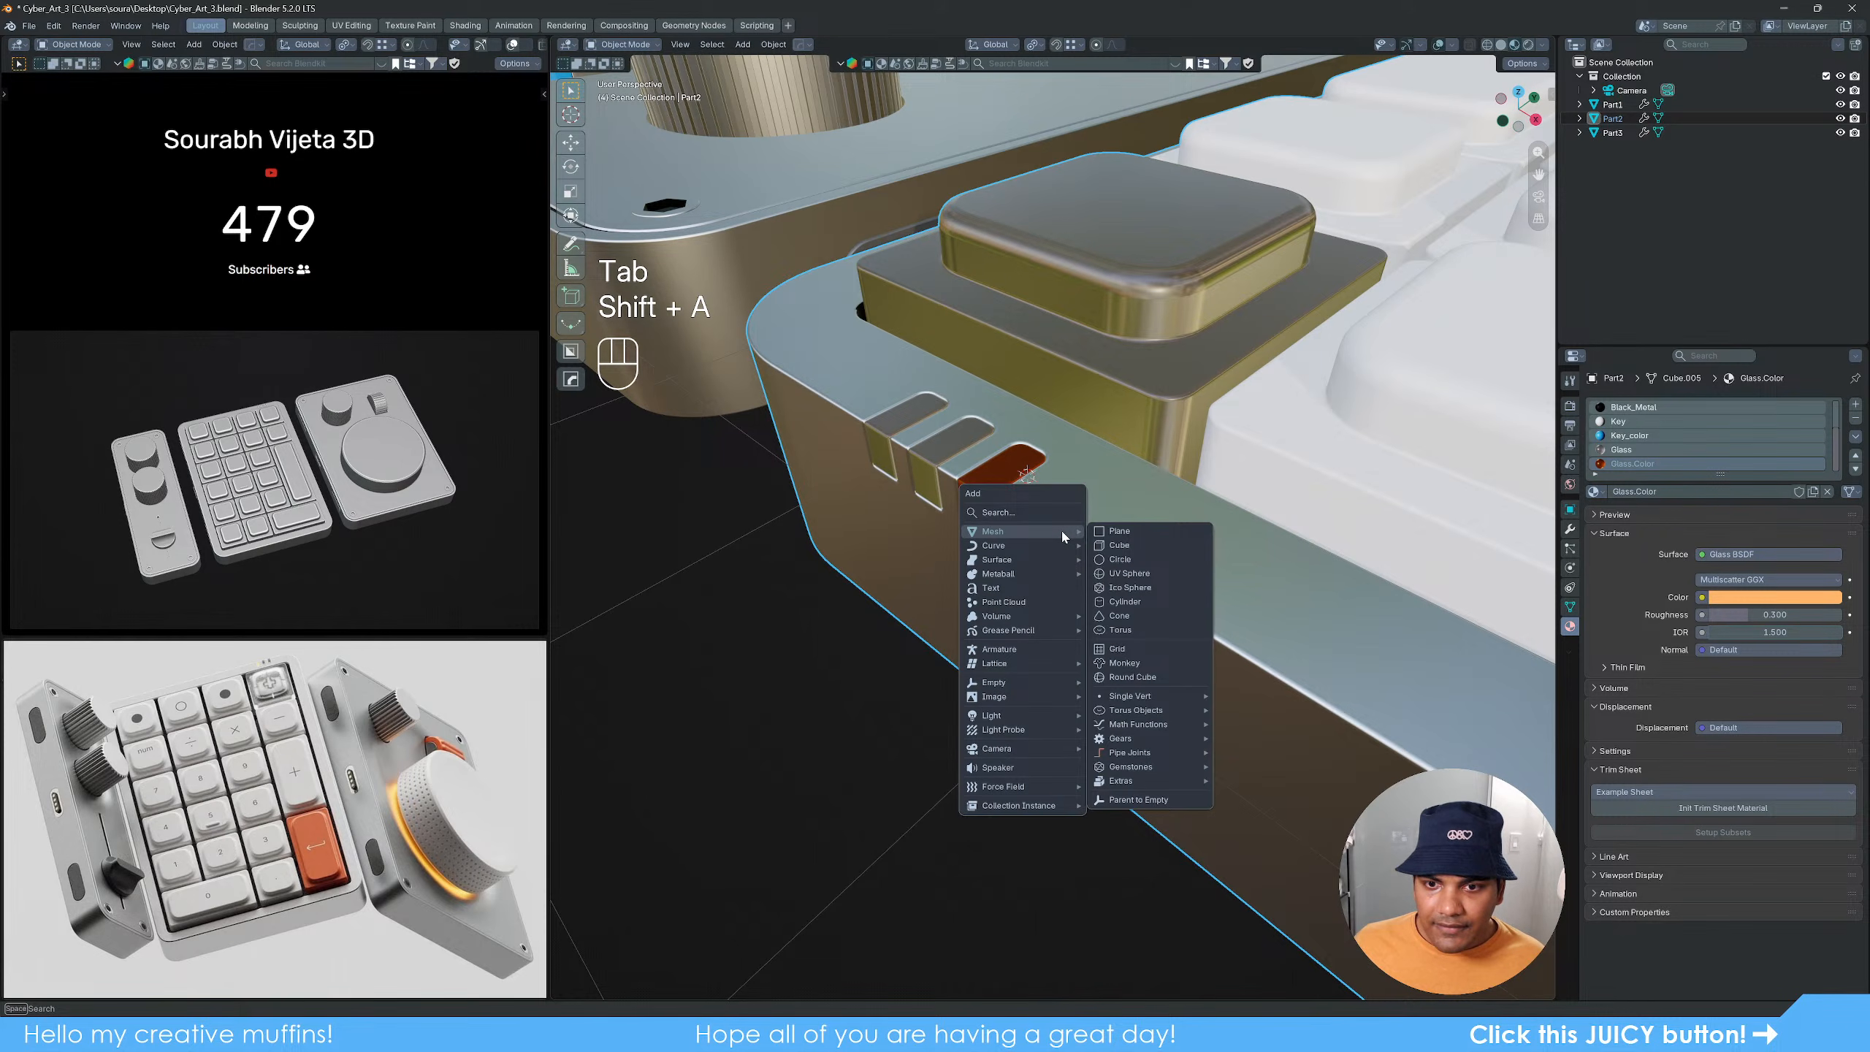
pyautogui.click(1145, 542)
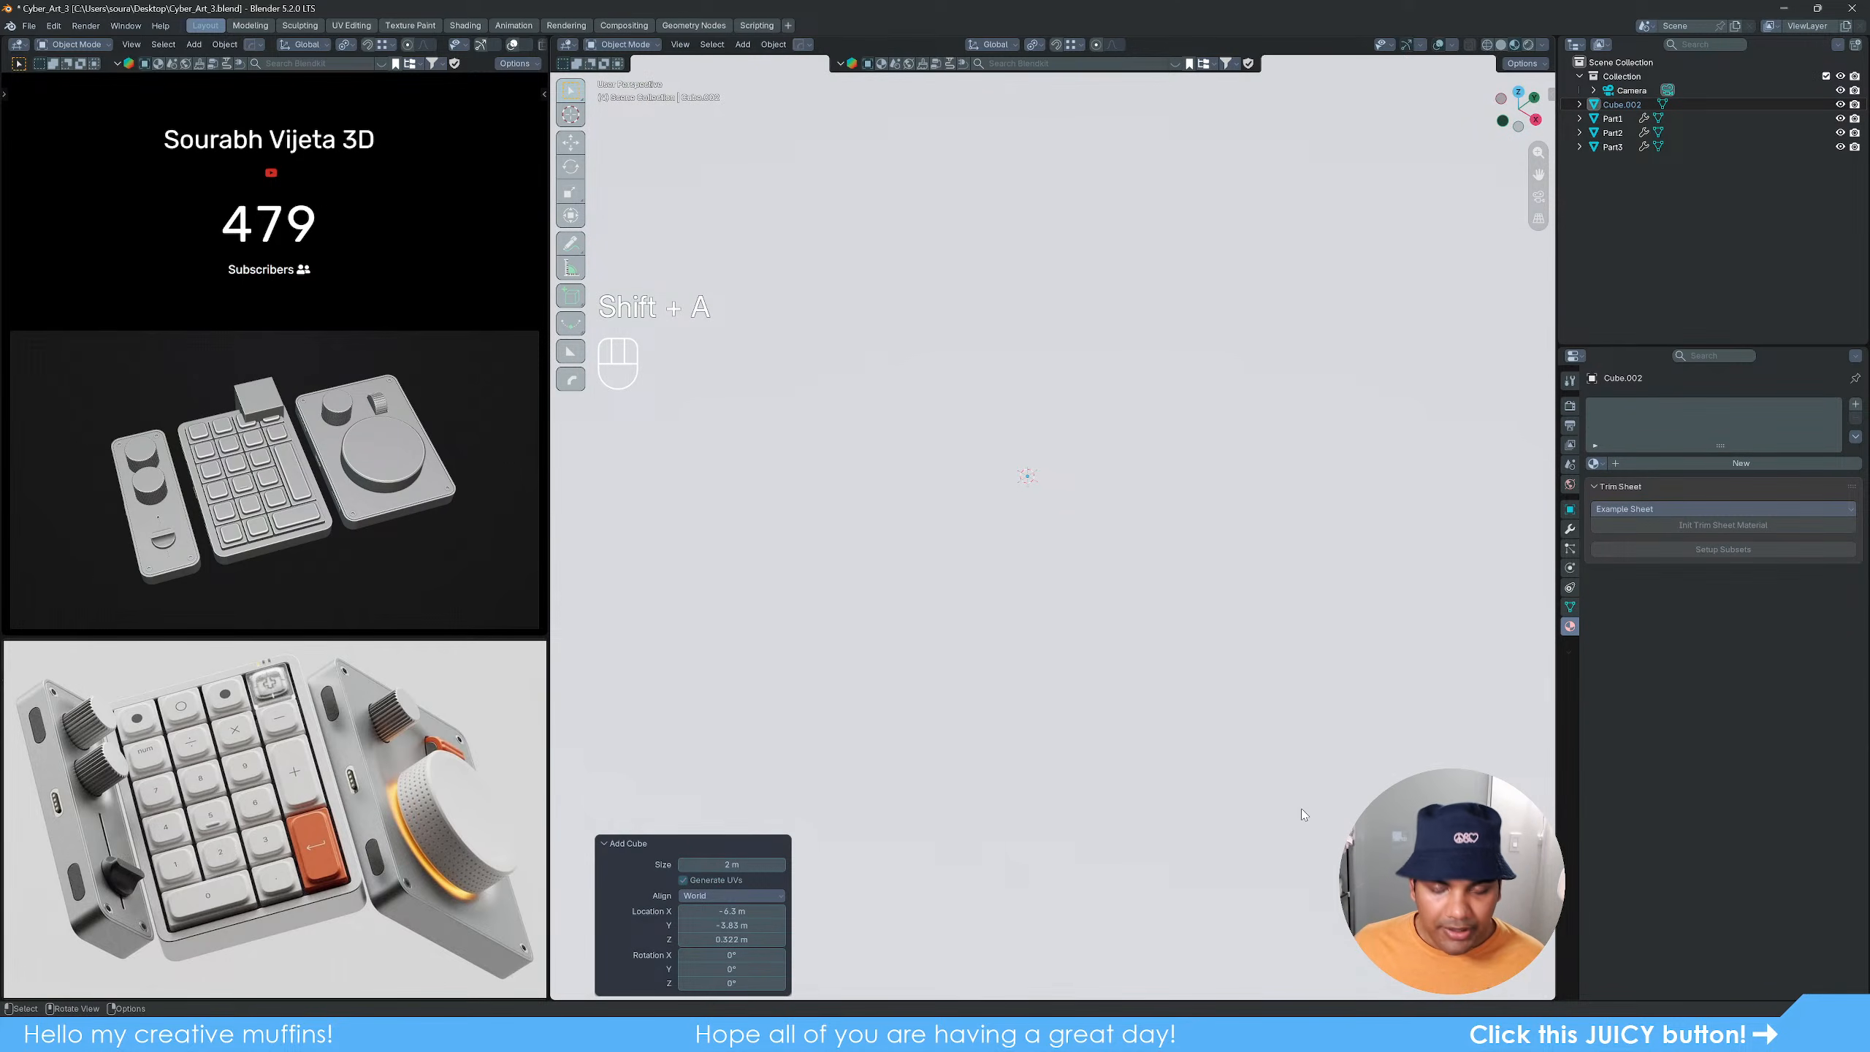
pyautogui.press('s')
pyautogui.click(1203, 764)
pyautogui.press('s')
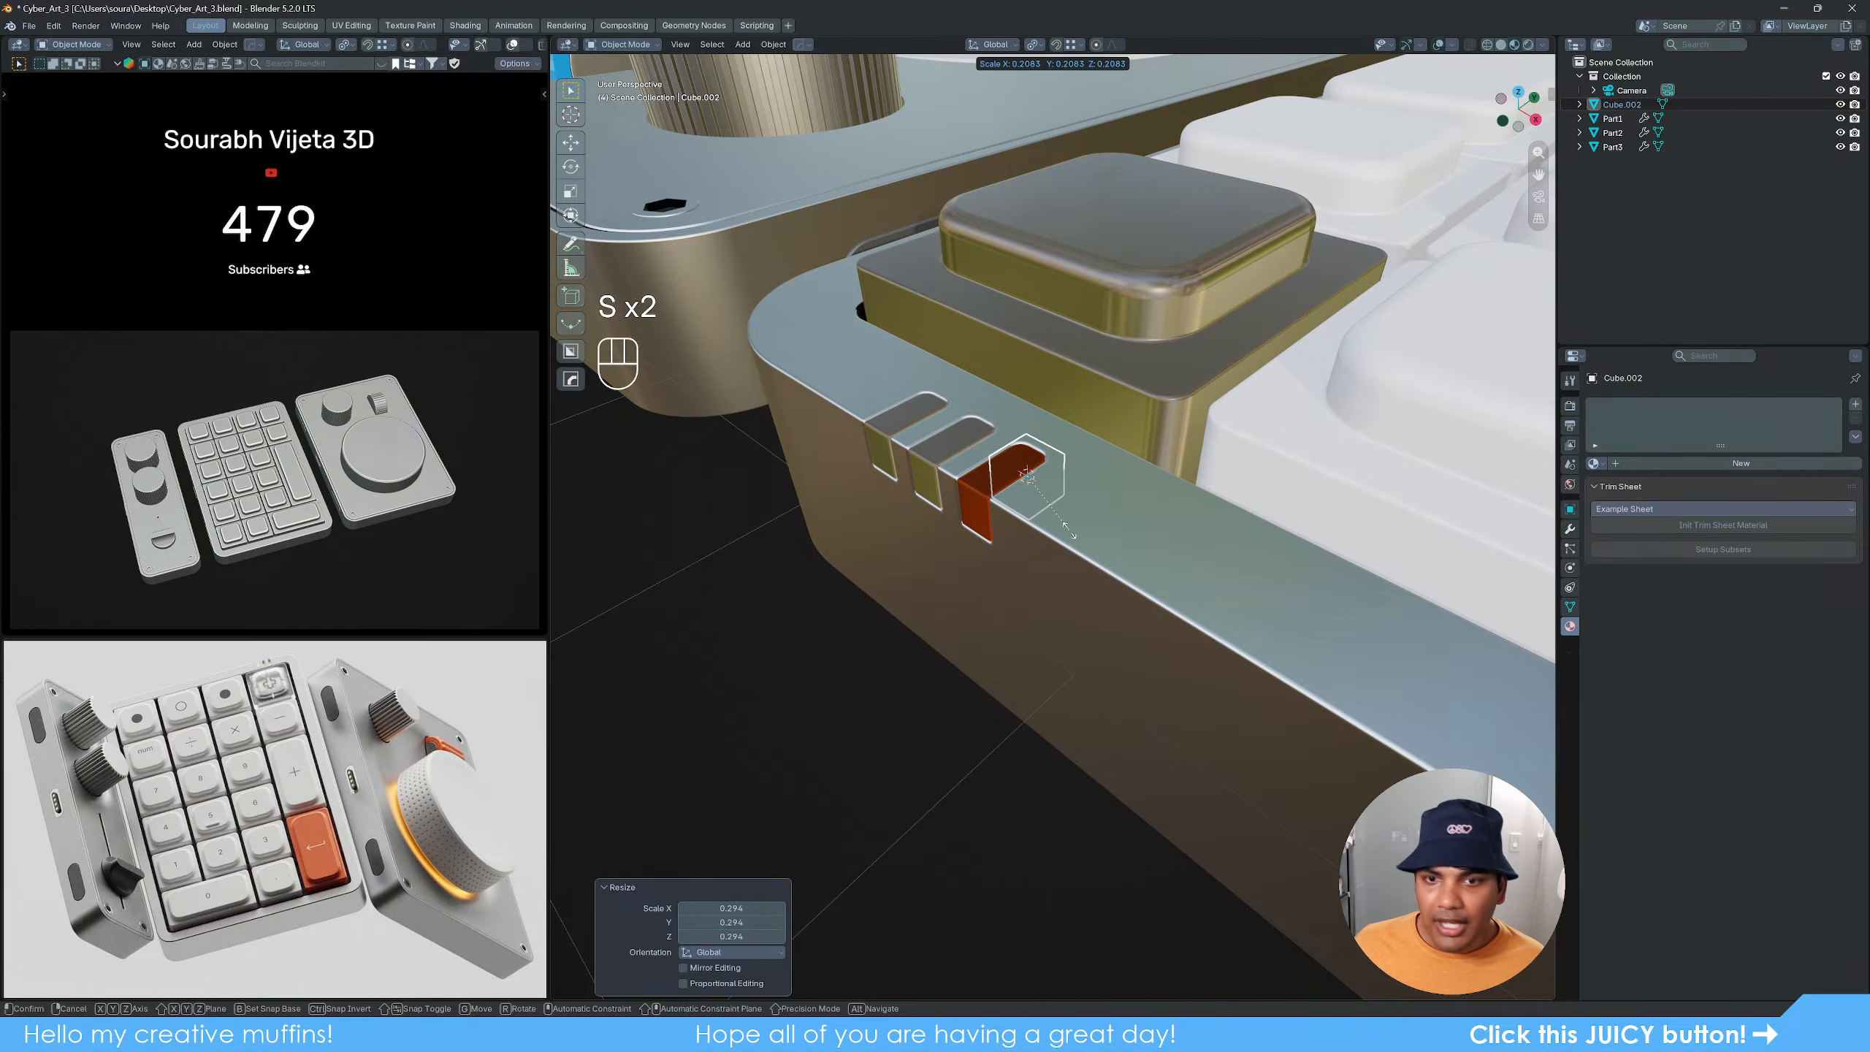
pyautogui.click(1069, 531)
# Step: Display the model in wireframe from above and scale the cube by about 0.392 to fit inside the orange indicator's outline
pyautogui.press('z')
pyautogui.click(874, 553)
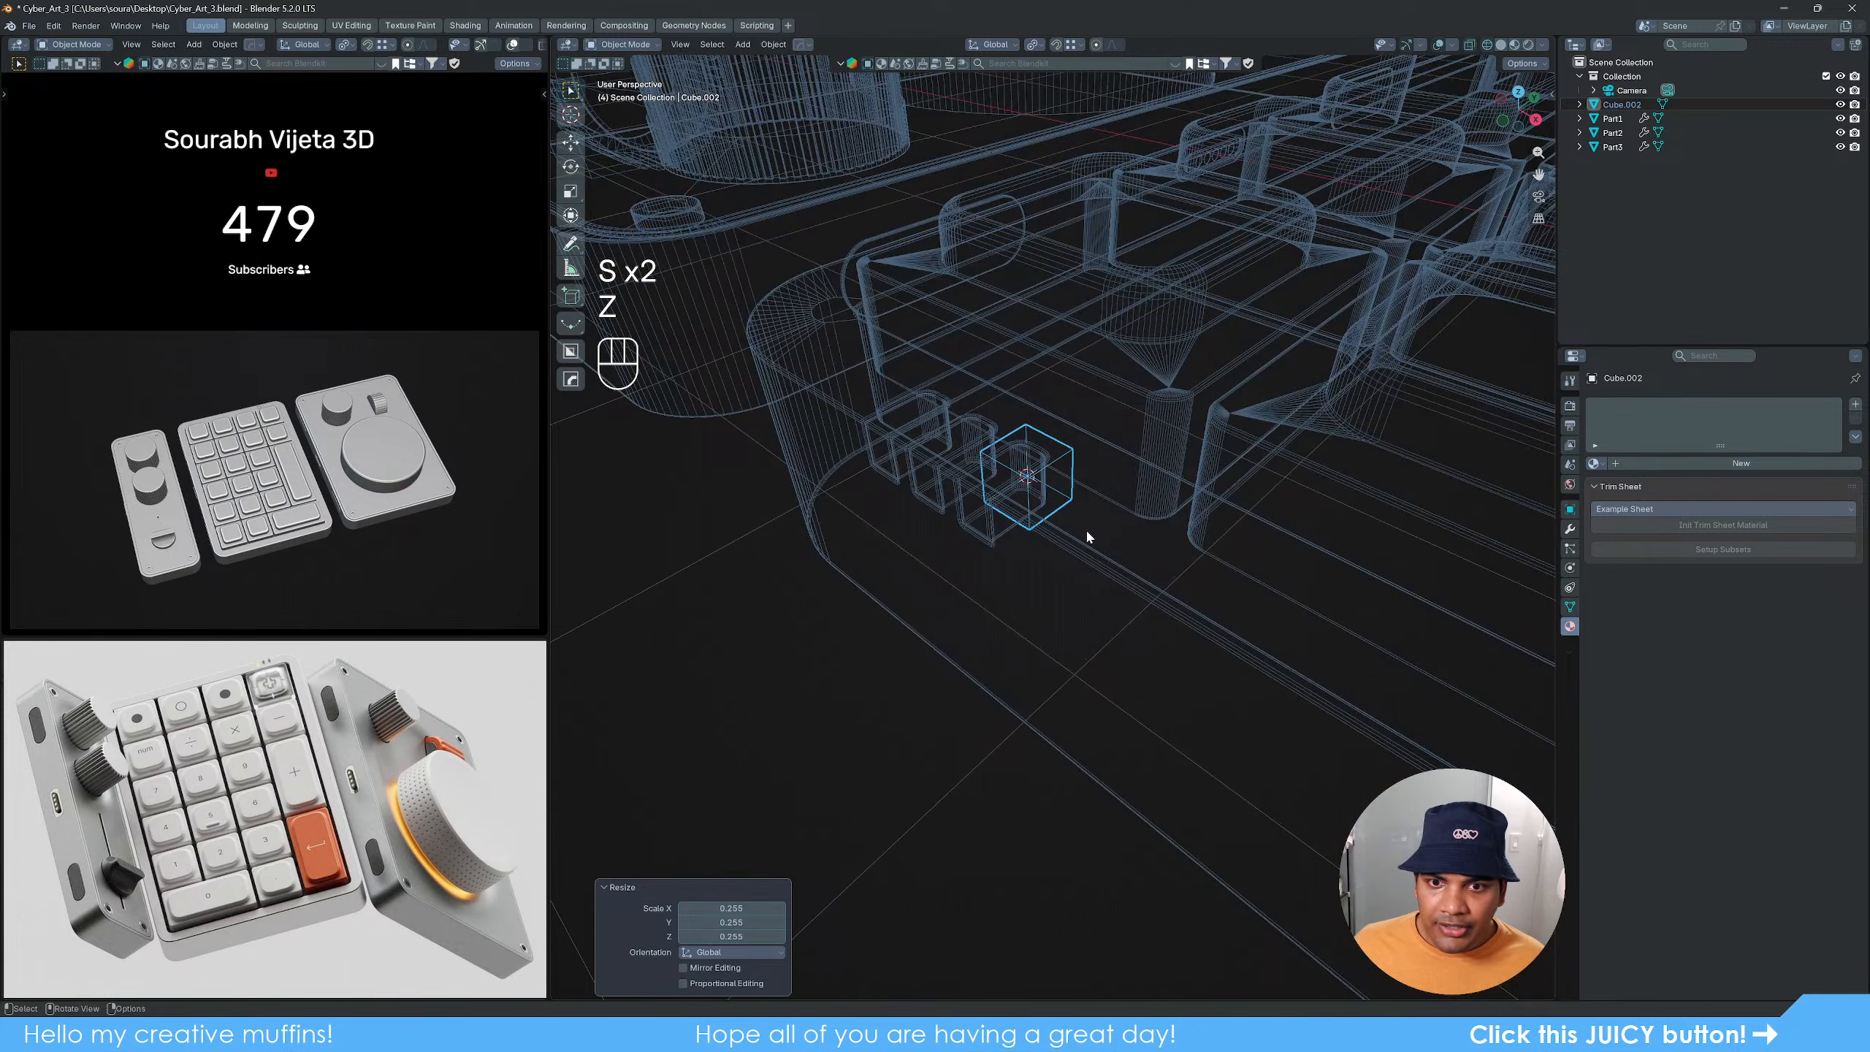
pyautogui.keyDown('alt'); pyautogui.moveTo(1088, 536); pyautogui.dragTo(1207, 575, button='middle'); pyautogui.keyUp('alt')
pyautogui.scroll(7, 1135, 528)
pyautogui.keyDown('shift'); pyautogui.moveTo(1348, 710); pyautogui.dragTo(1119, 589, button='middle'); pyautogui.keyUp('shift')
pyautogui.scroll(4, 1122, 553)
pyautogui.scroll(2, 1120, 589)
pyautogui.press('s')
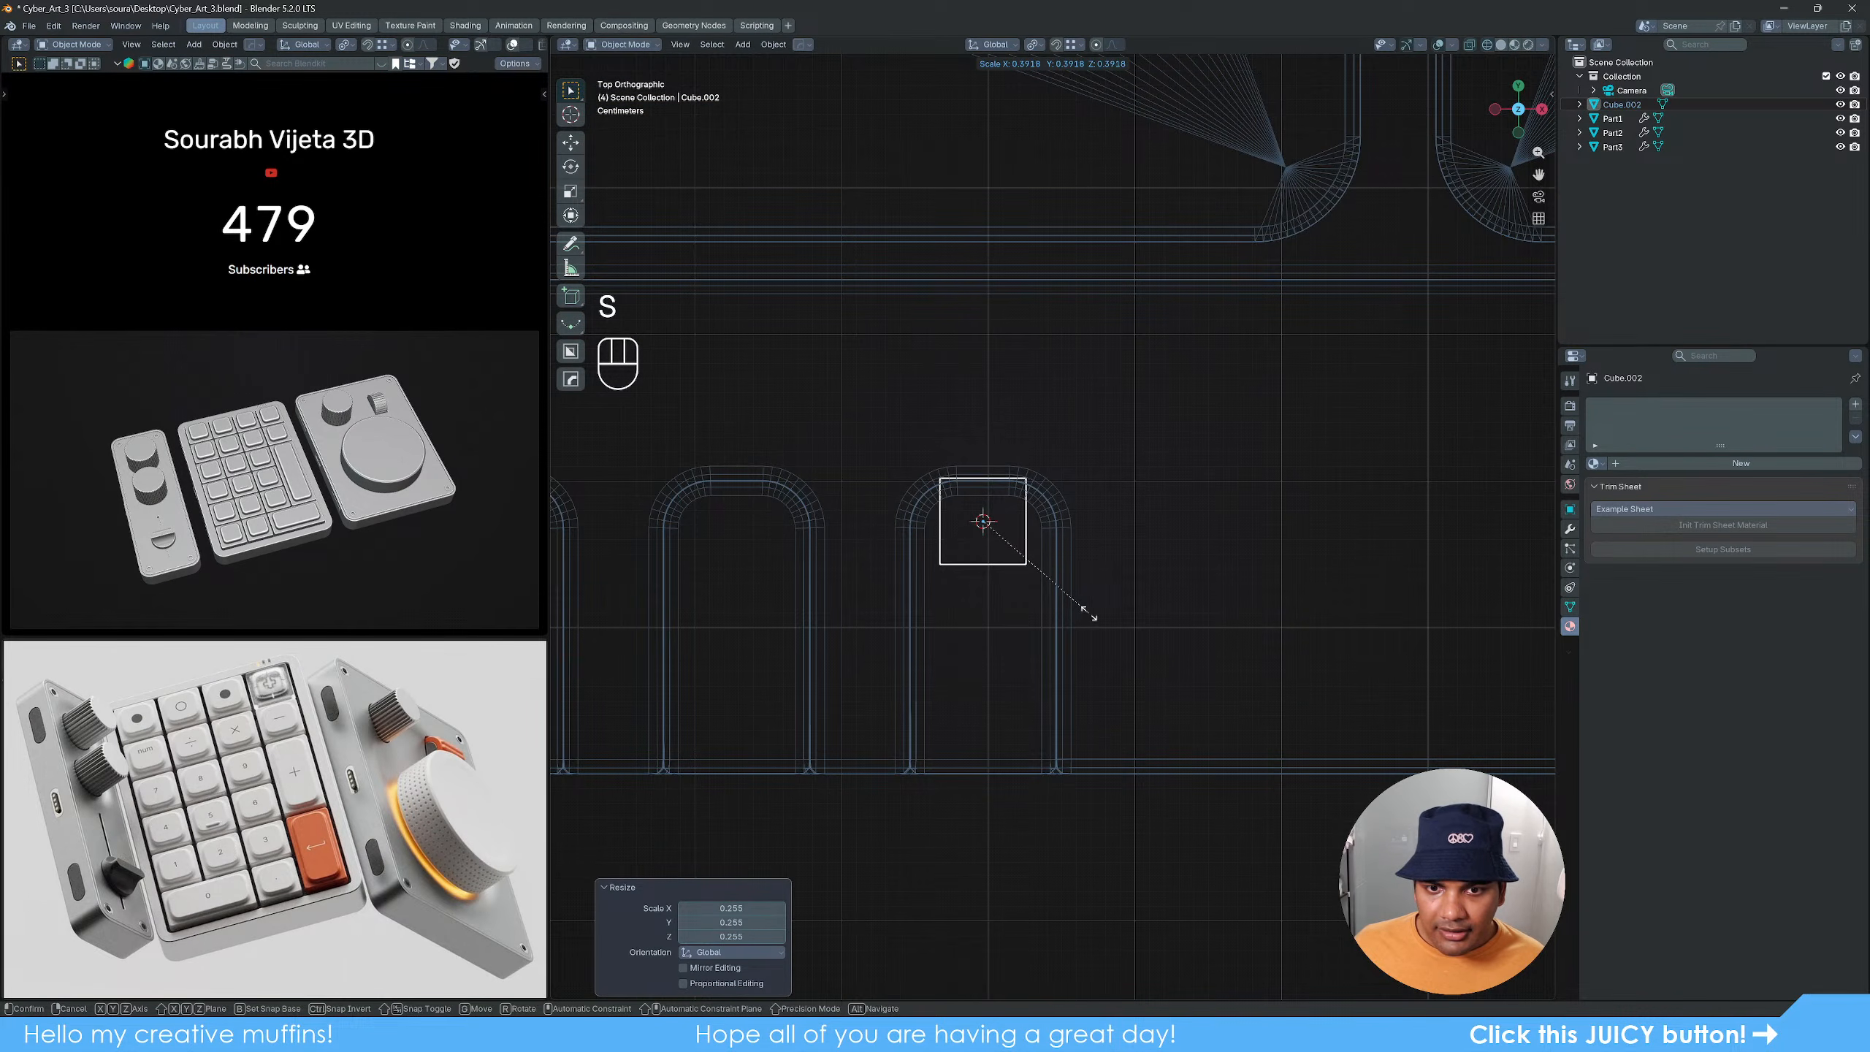
pyautogui.click(1088, 613)
# Step: Center the cube in the indicator slot by moving it along Y about -0.073 m and stretching it about 2.458 times along Y
pyautogui.press('g')
pyautogui.press('x')
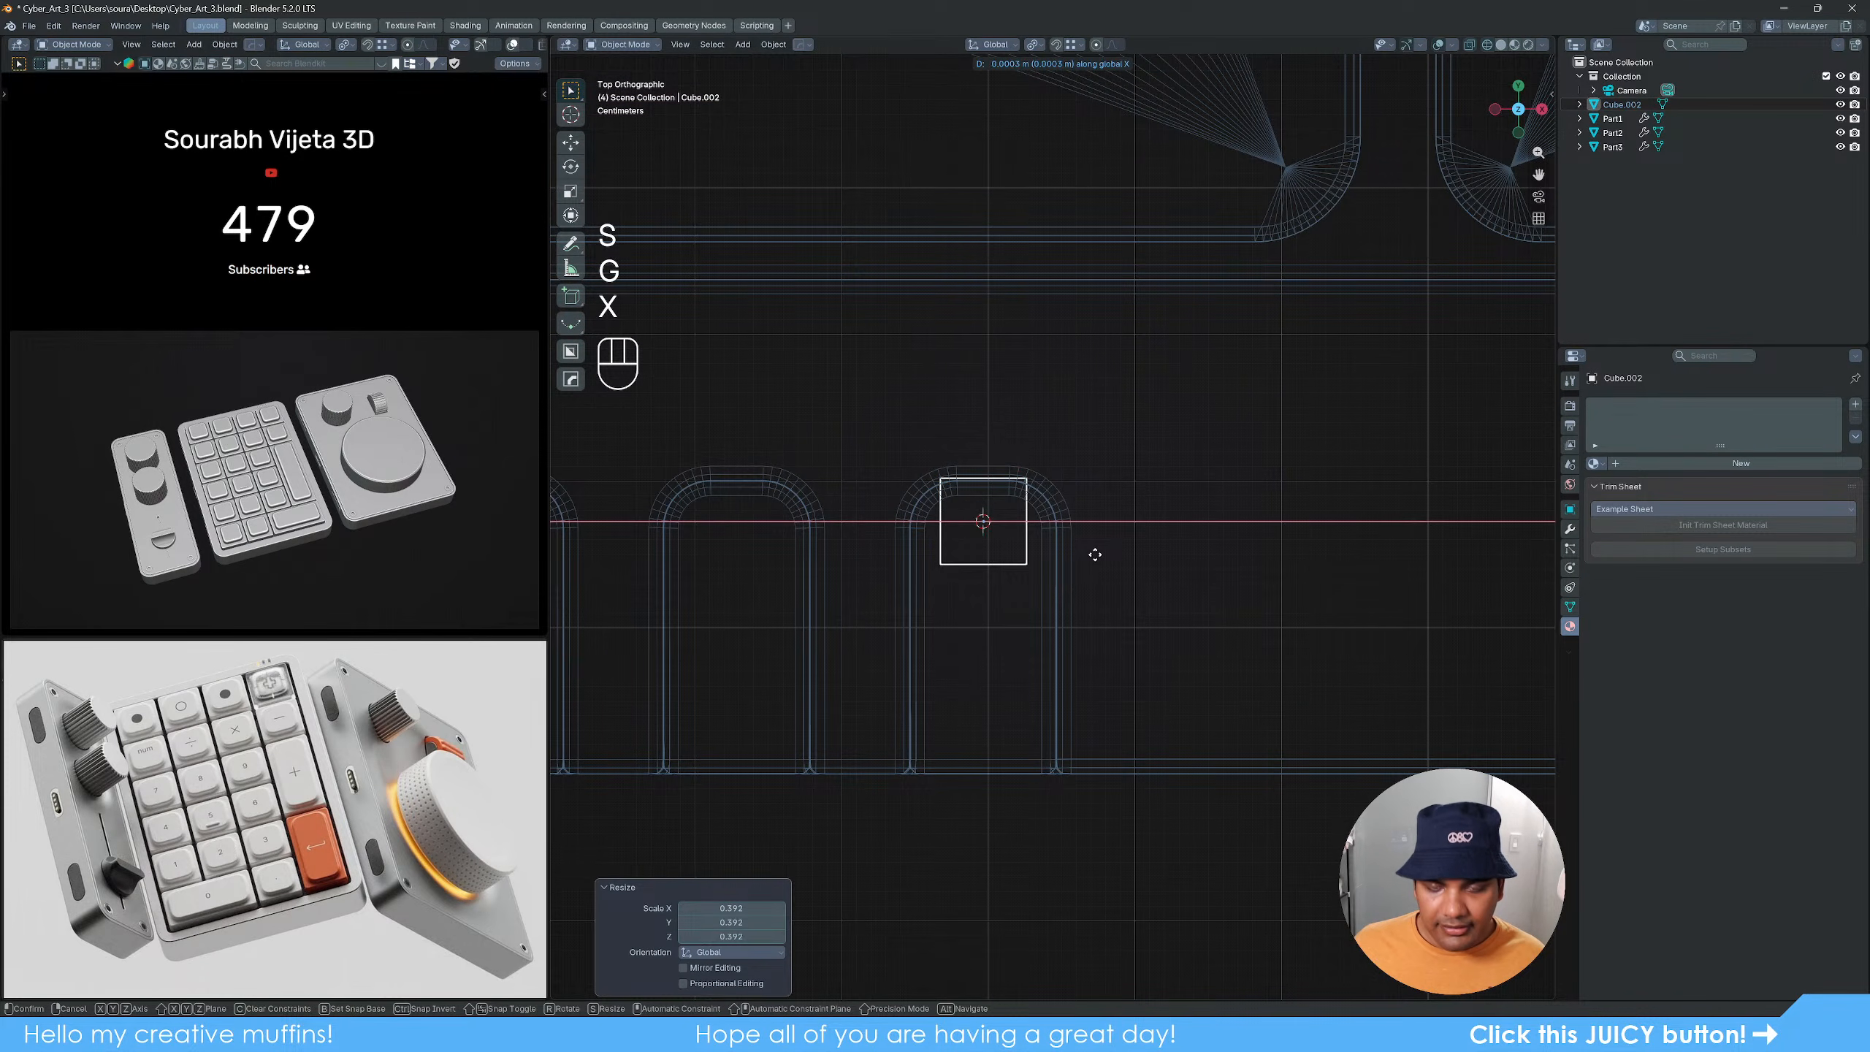
pyautogui.press('y')
pyautogui.click(1156, 656)
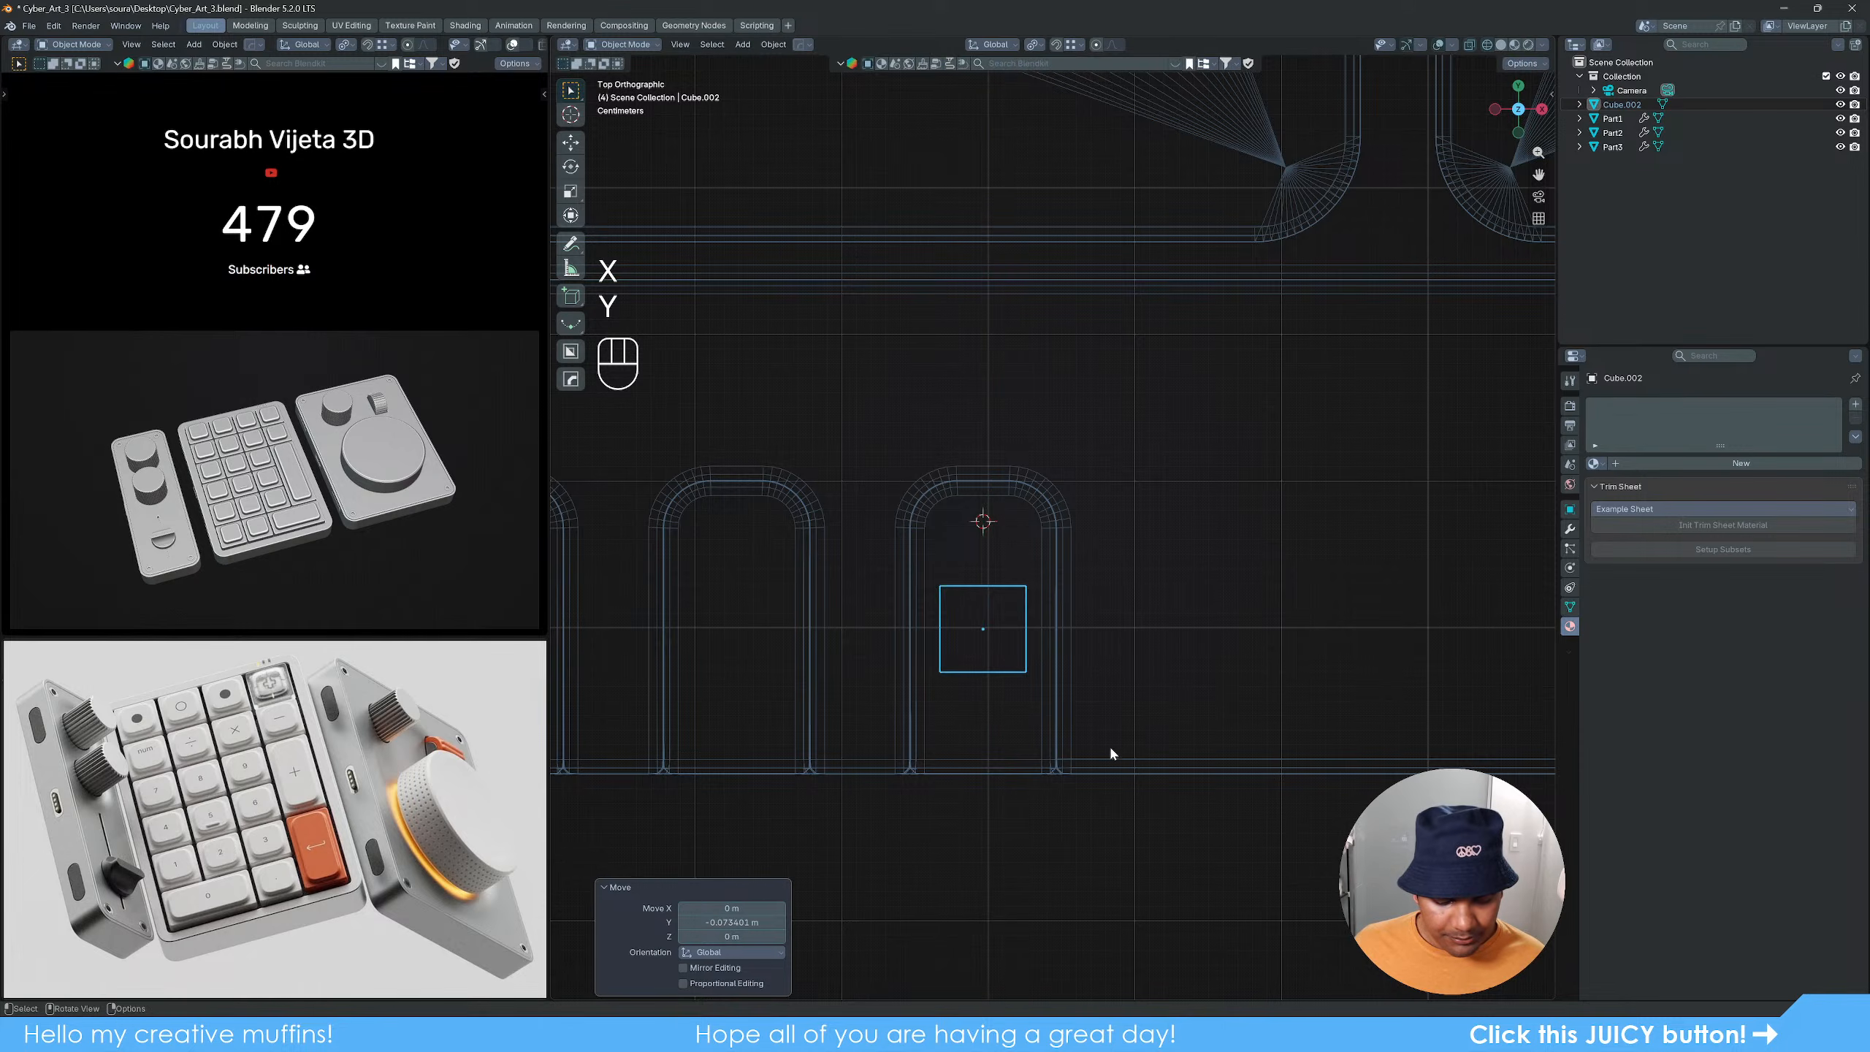
pyautogui.press('s')
pyautogui.press('y')
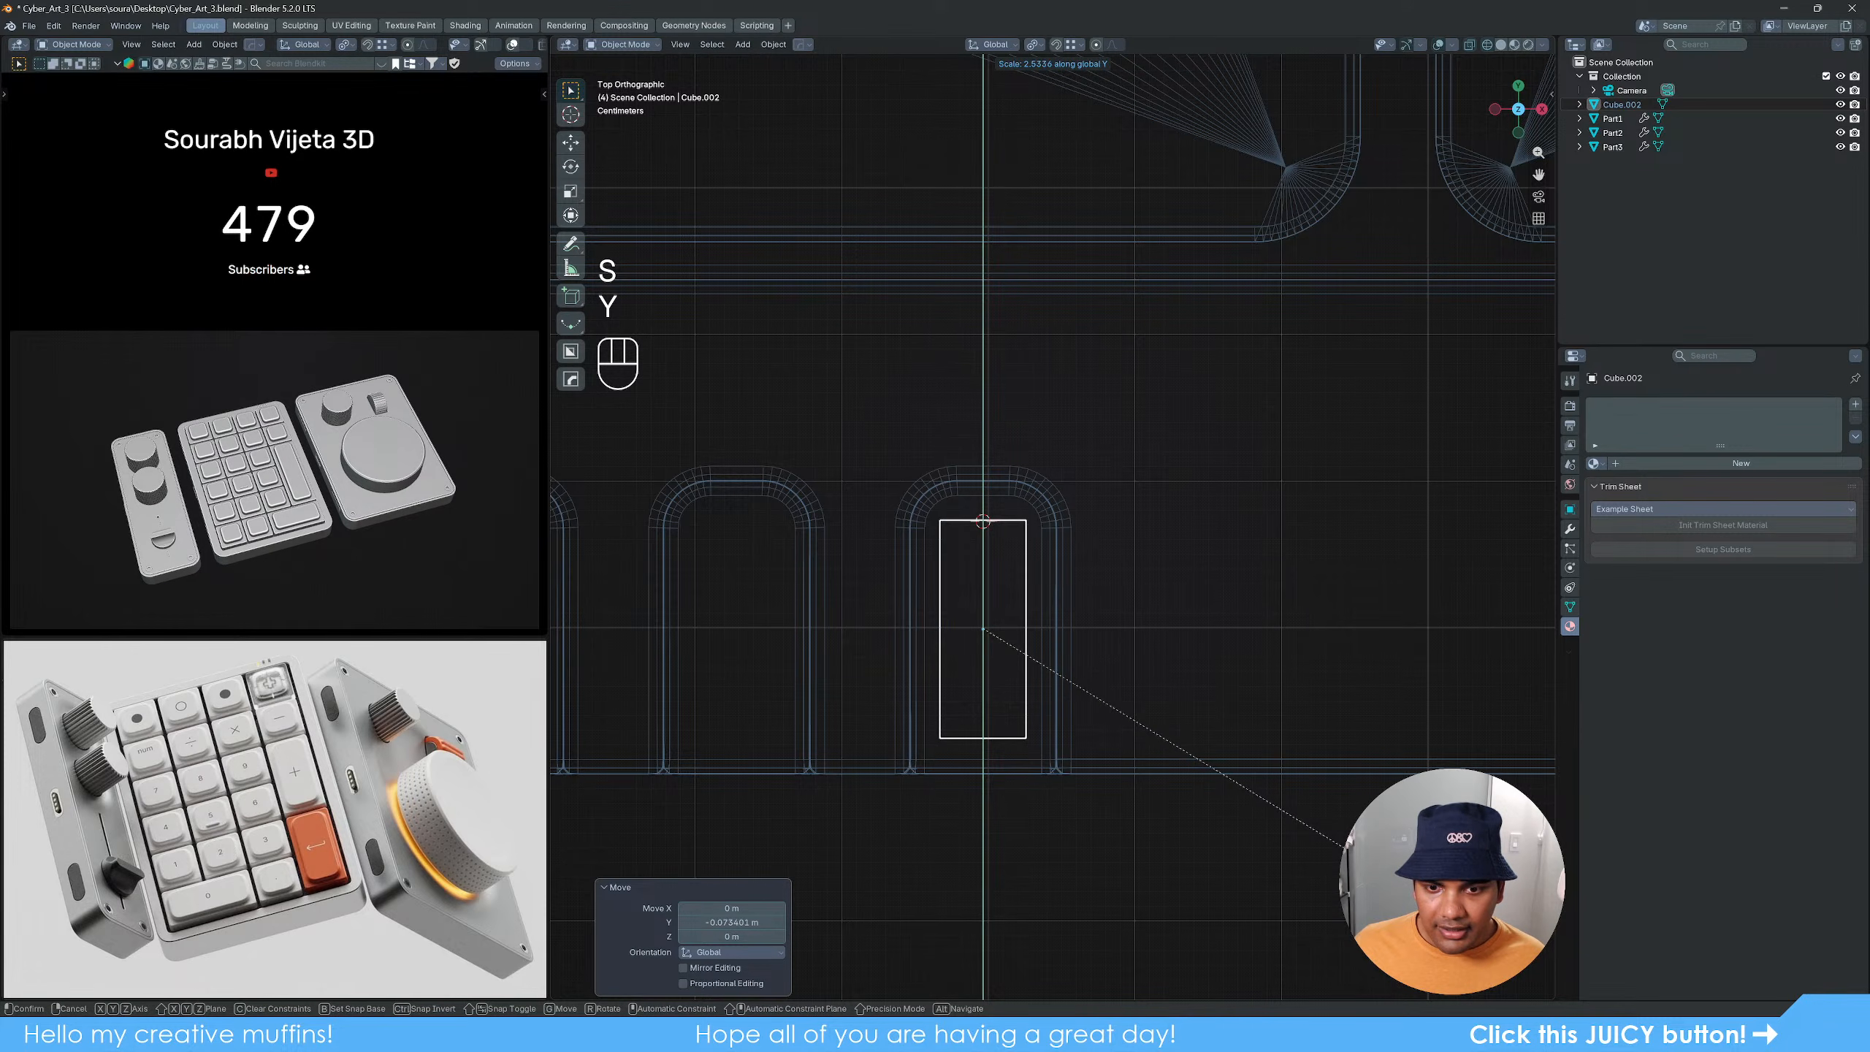
pyautogui.click(1227, 727)
pyautogui.press('g')
pyautogui.press('x')
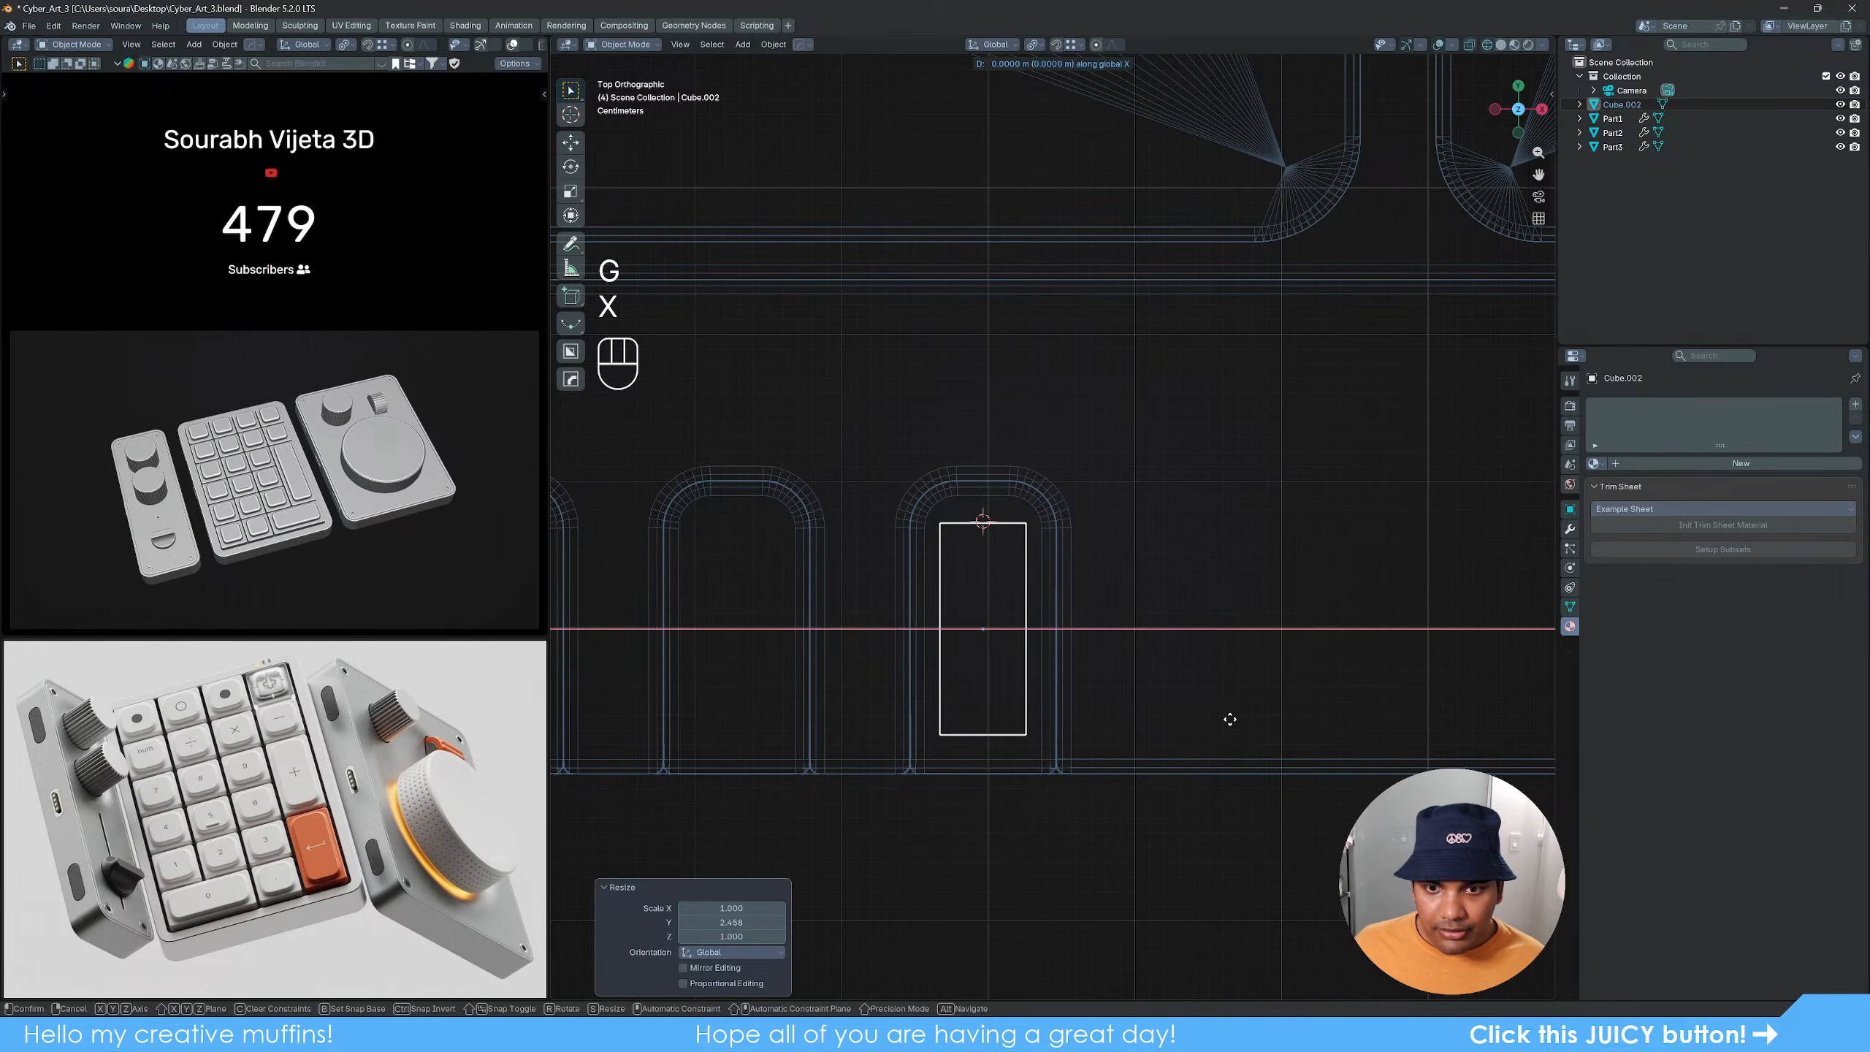
pyautogui.press('y')
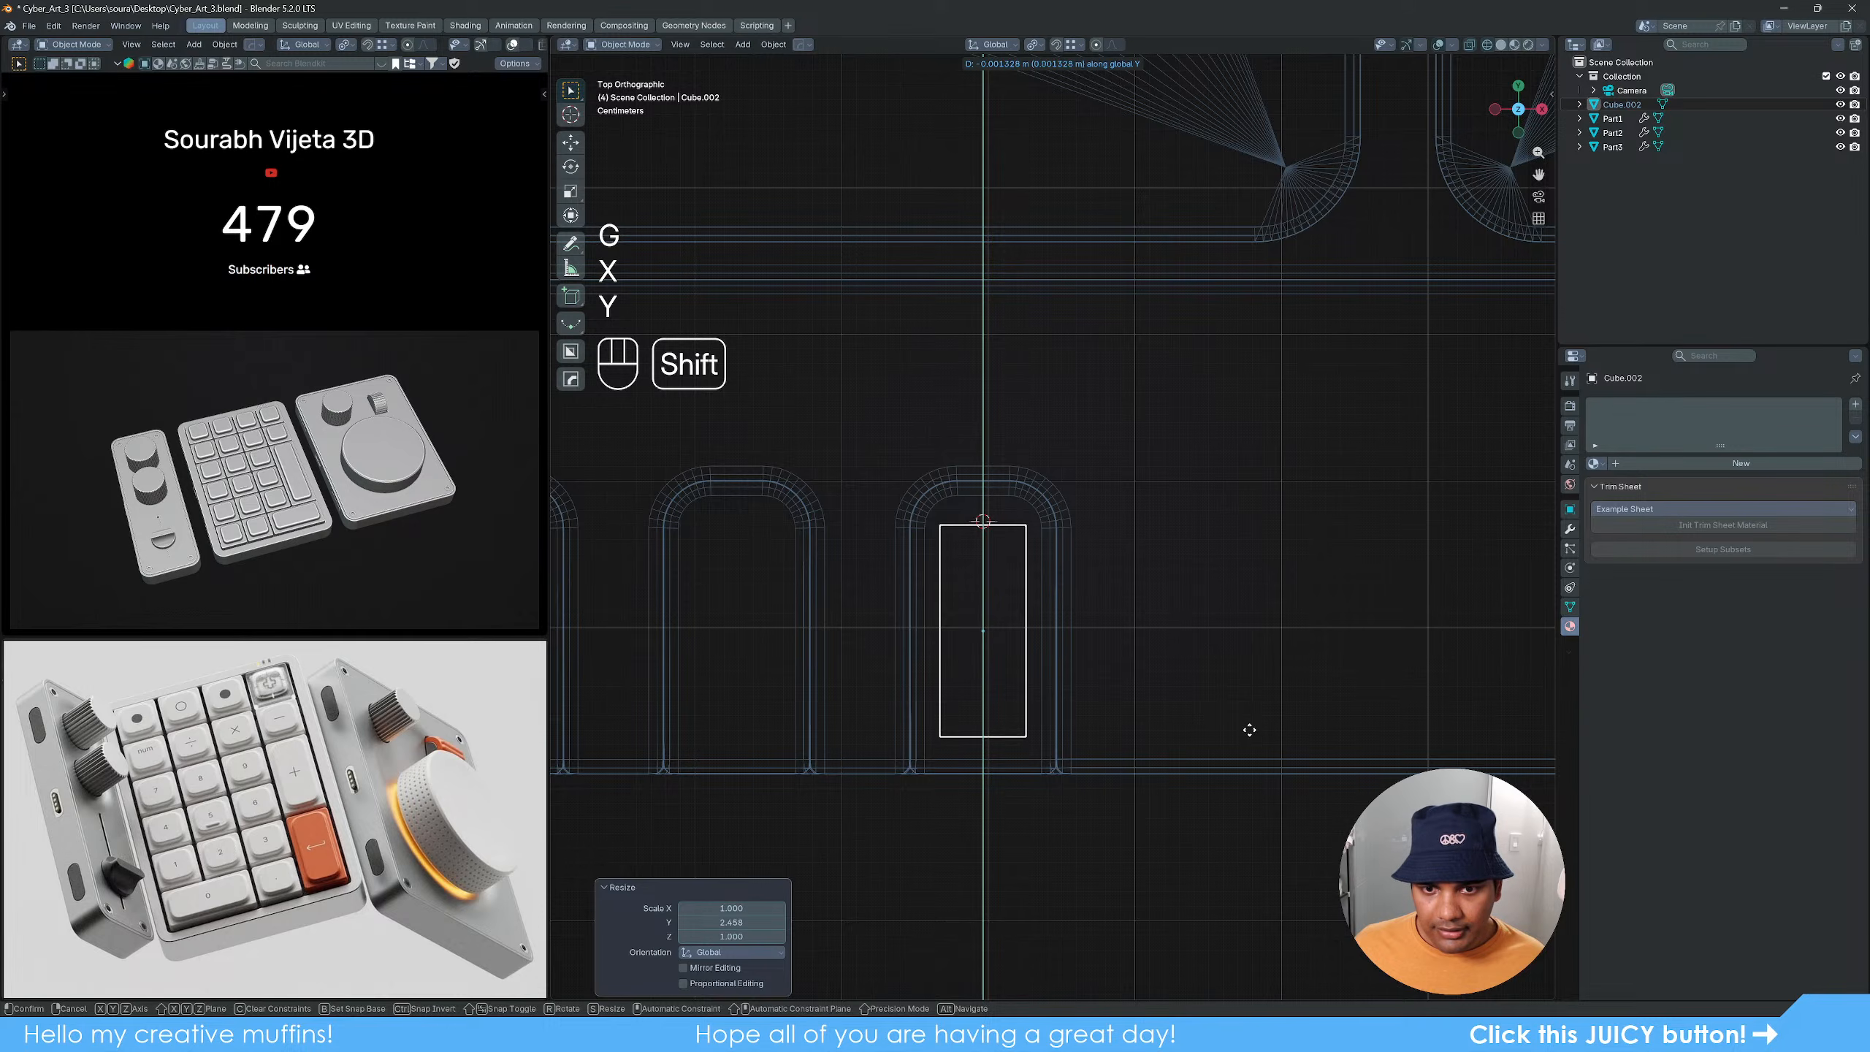
pyautogui.click(1244, 730)
# Step: Frame the cube in front view and scale it by about 1.321 along Z inside the indicator
pyautogui.scroll(-3, 1127, 648)
pyautogui.keyDown('alt'); pyautogui.moveTo(1067, 611); pyautogui.dragTo(1037, 499, button='middle'); pyautogui.keyUp('alt')
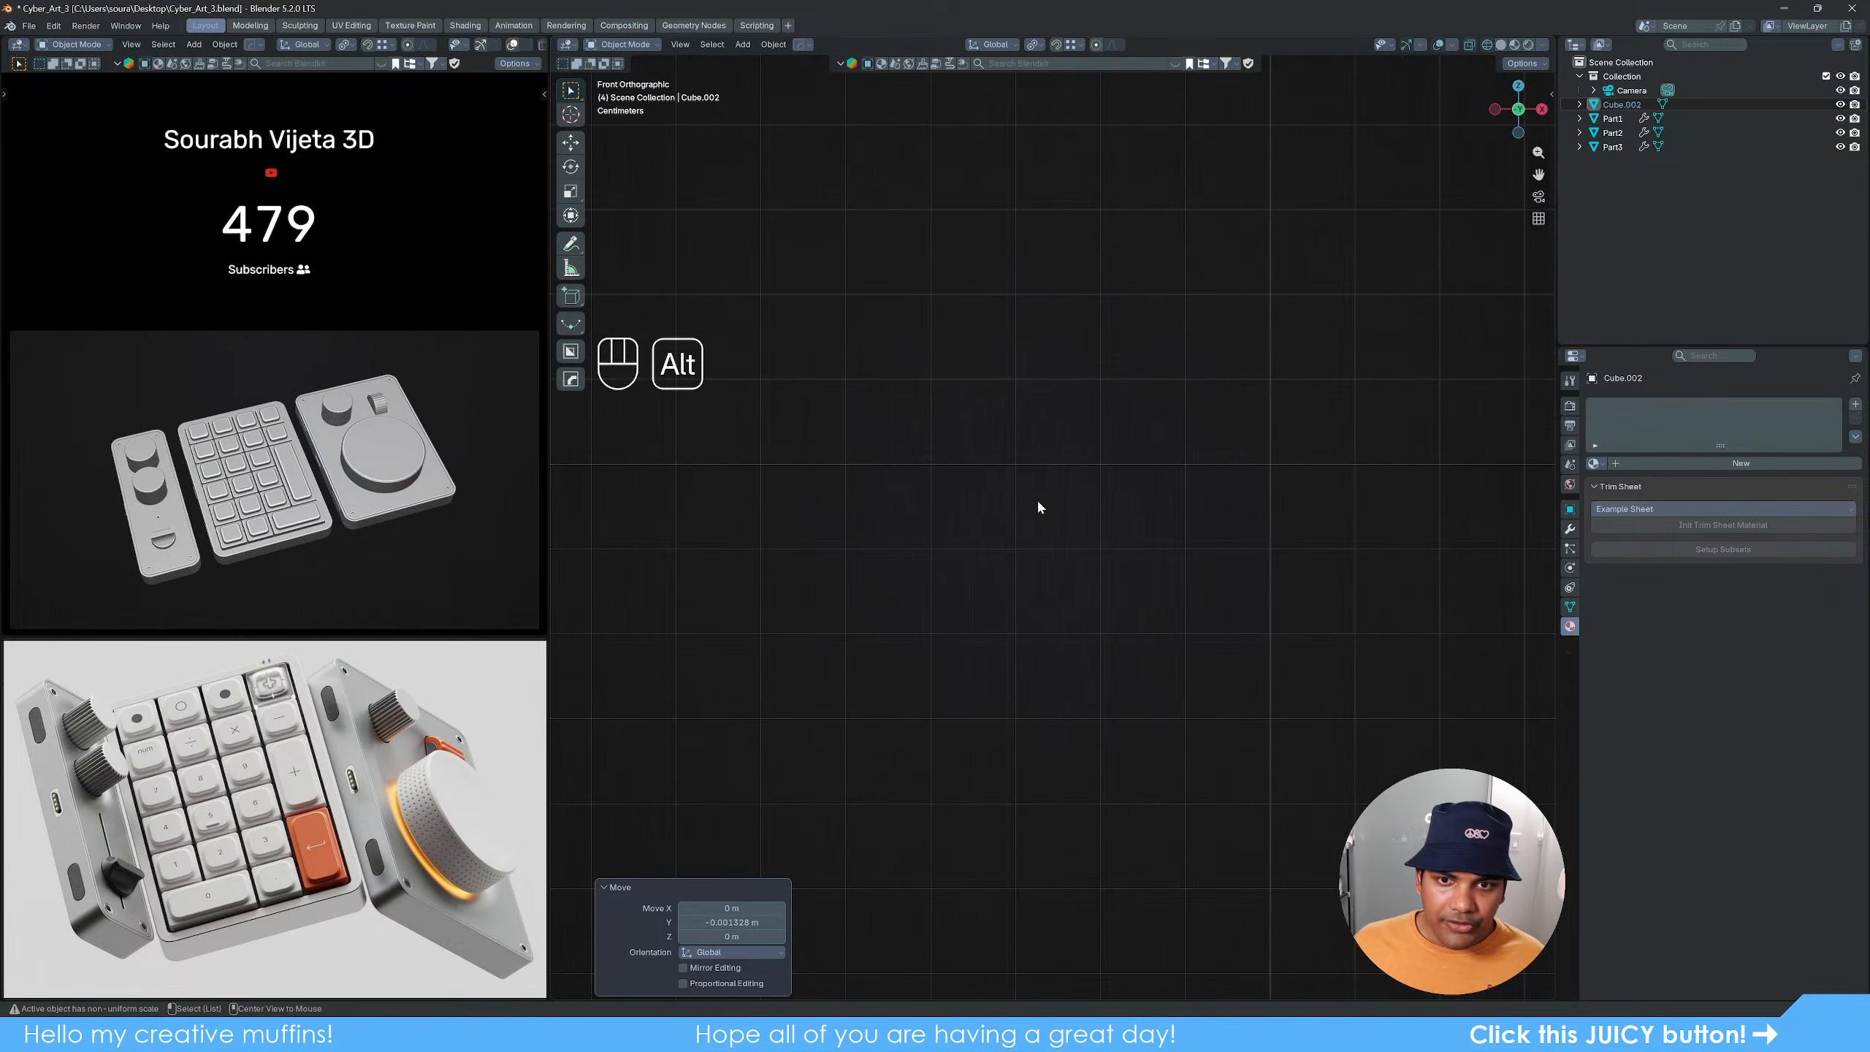
pyautogui.press('KP_Decimal')
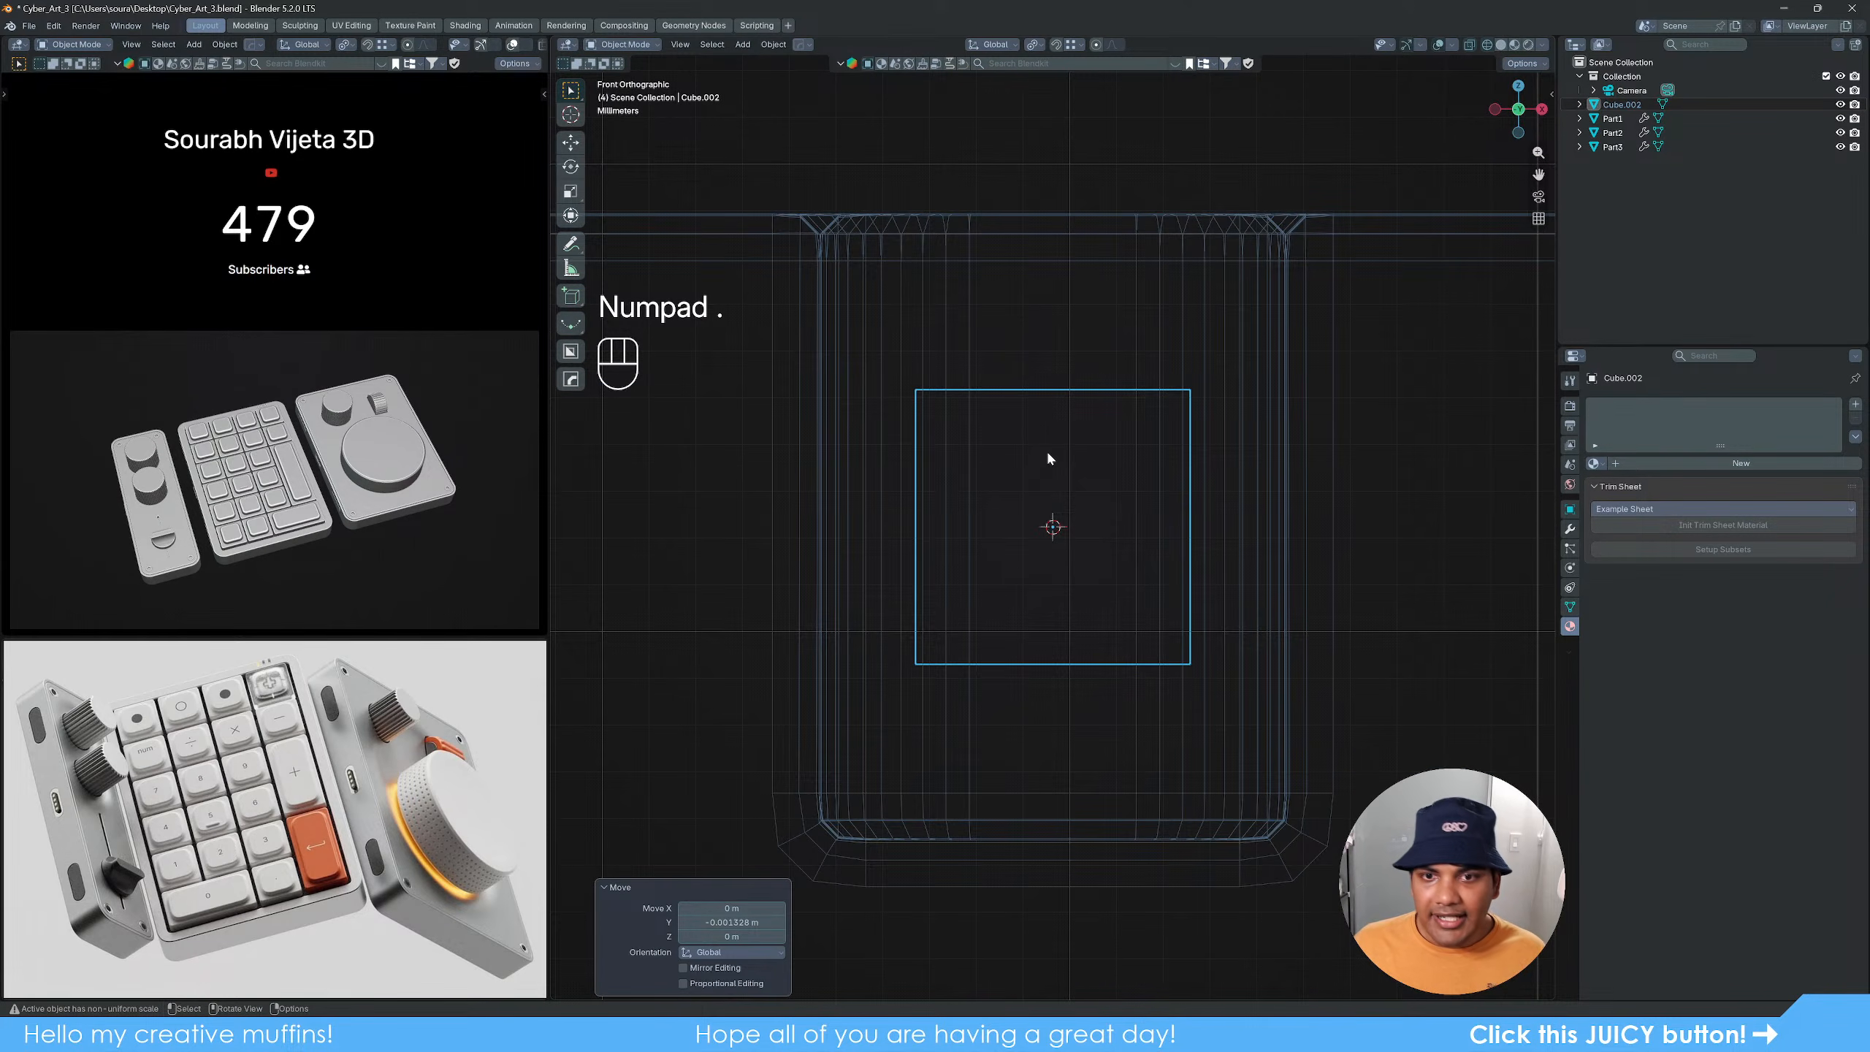
pyautogui.press('s')
pyautogui.press('z')
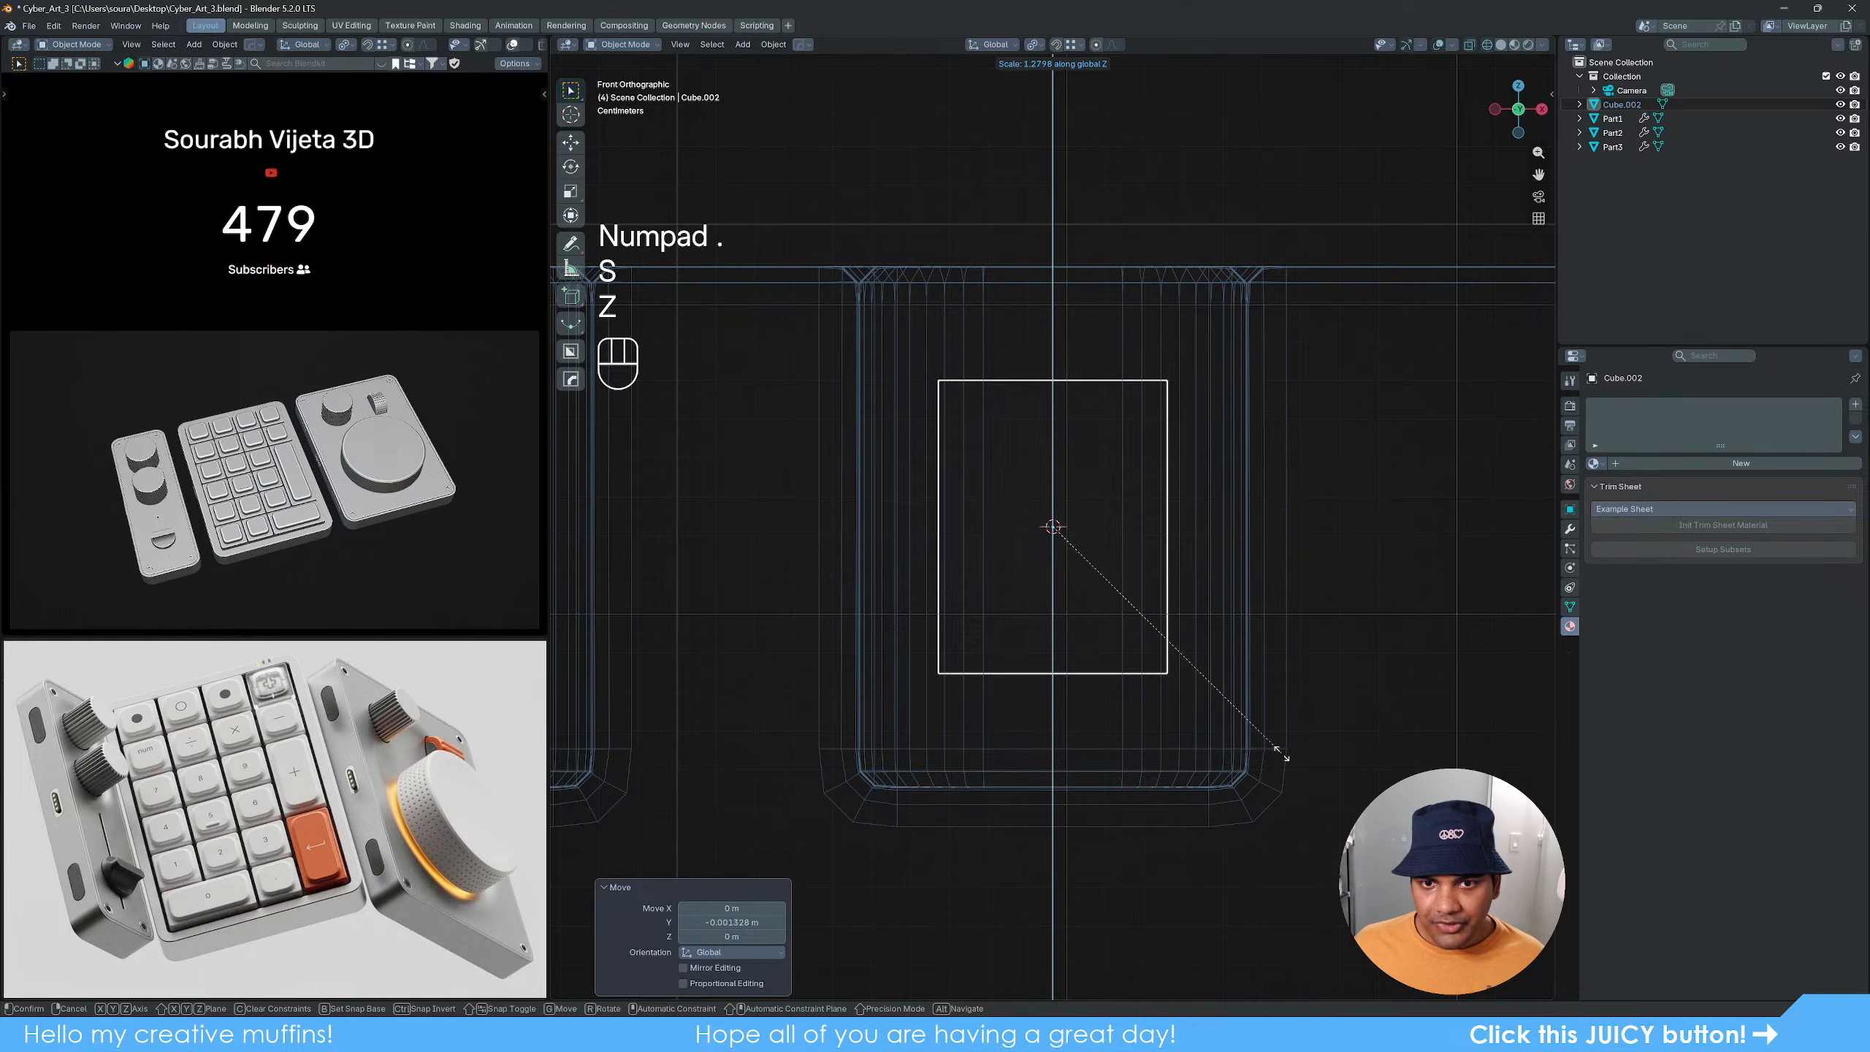
pyautogui.click(1291, 762)
# Step: Assign the existing Emm material to the new cube
pyautogui.scroll(-2, 1195, 591)
pyautogui.moveTo(1195, 591); pyautogui.dragTo(988, 609, button='middle')
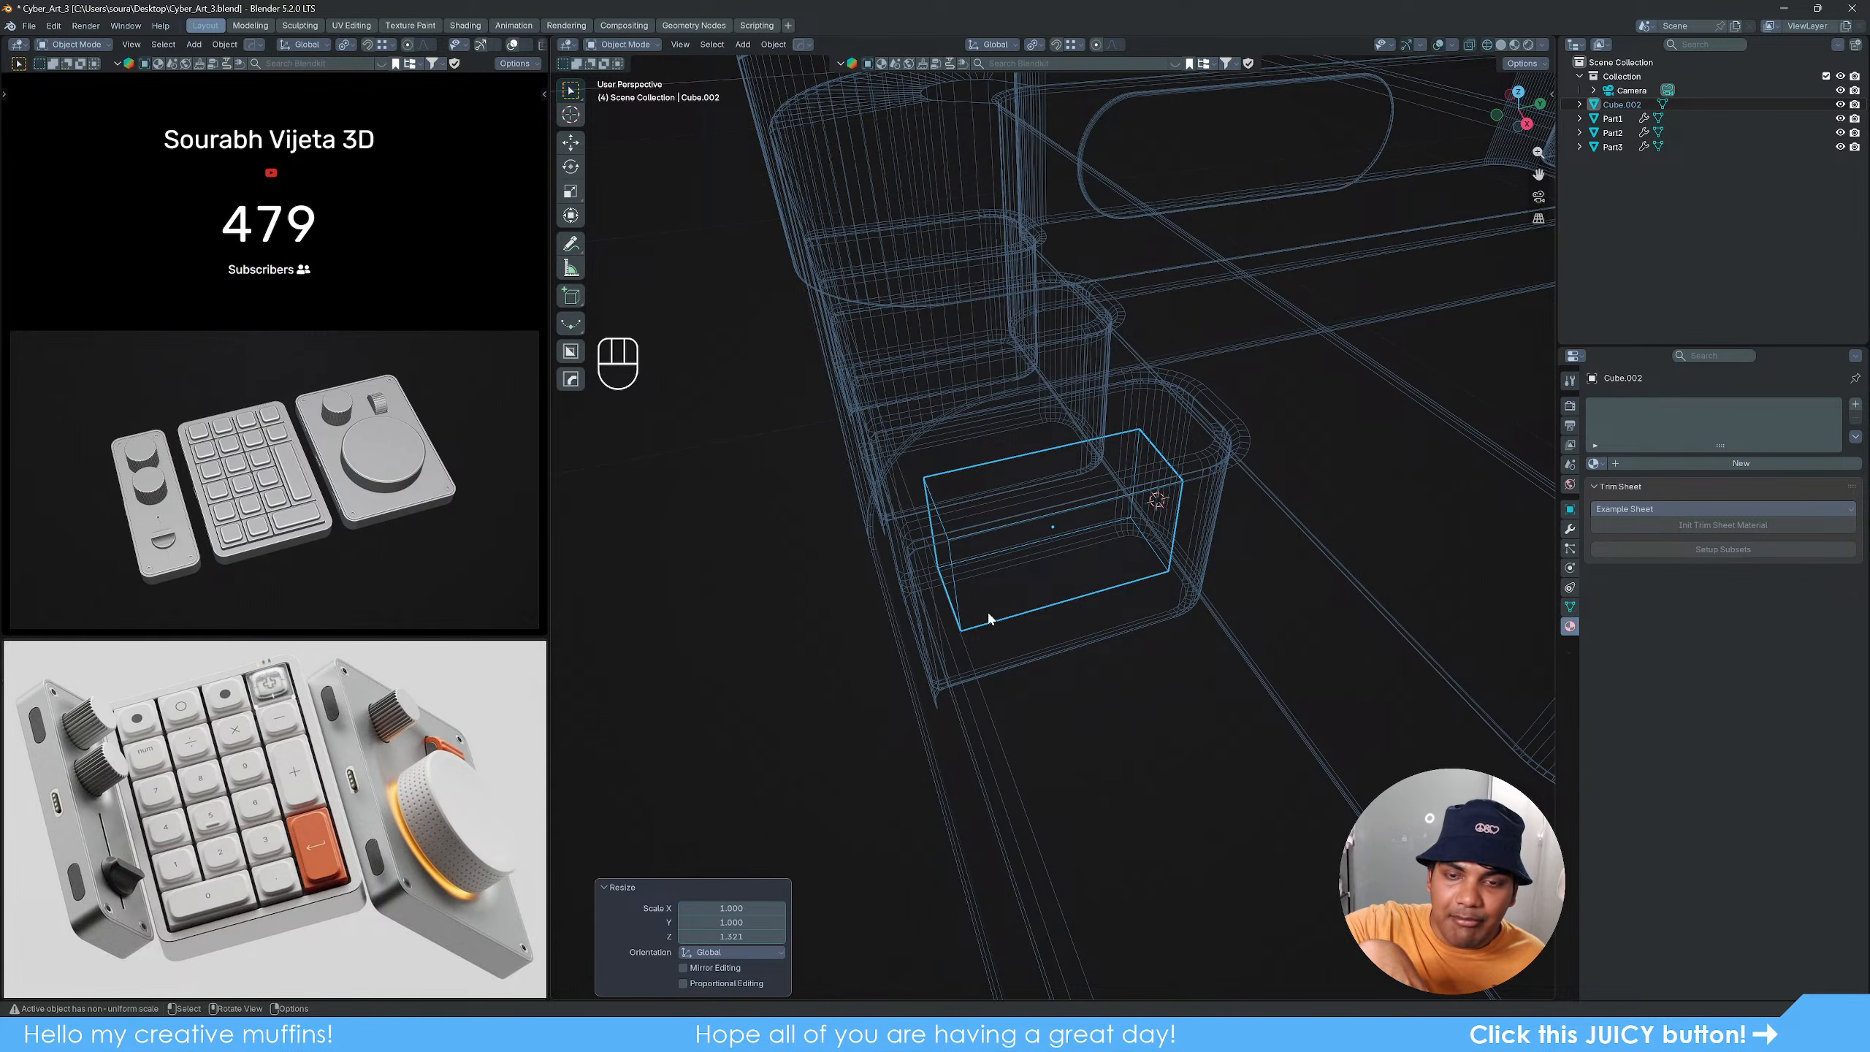
pyautogui.click(1595, 463)
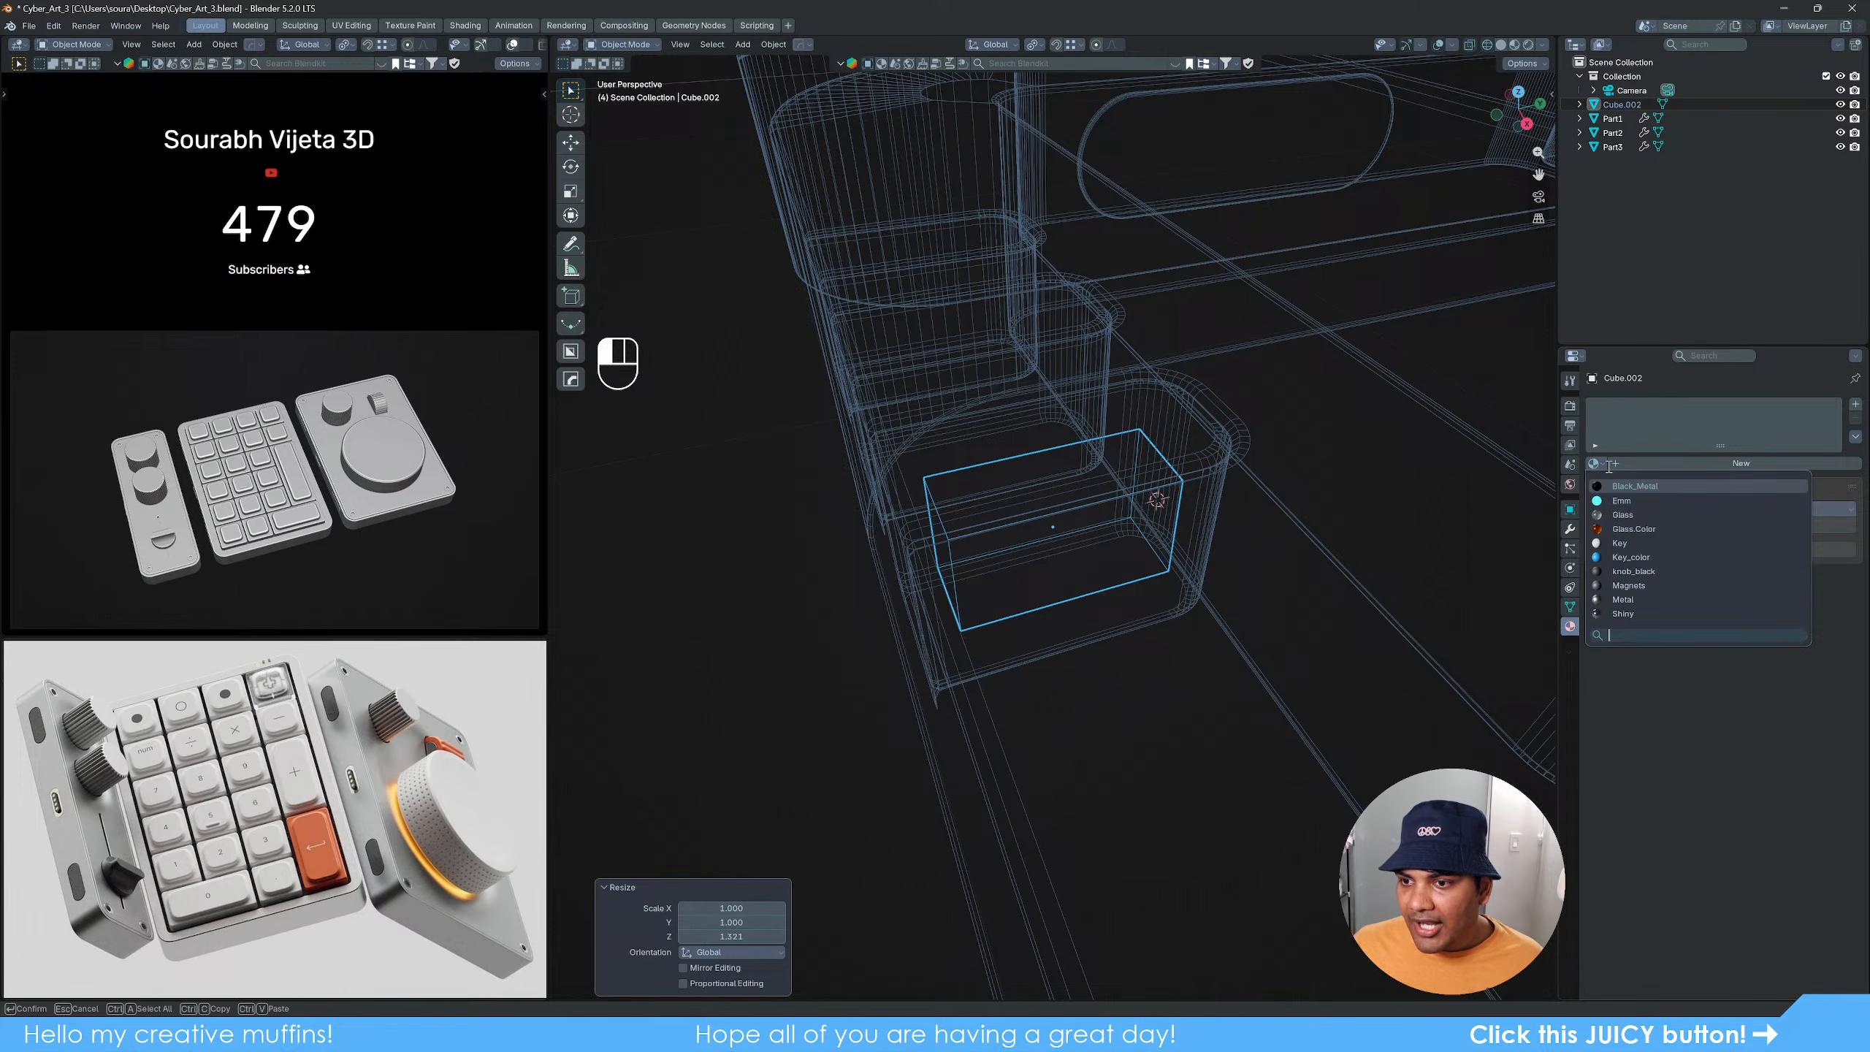
pyautogui.click(1653, 501)
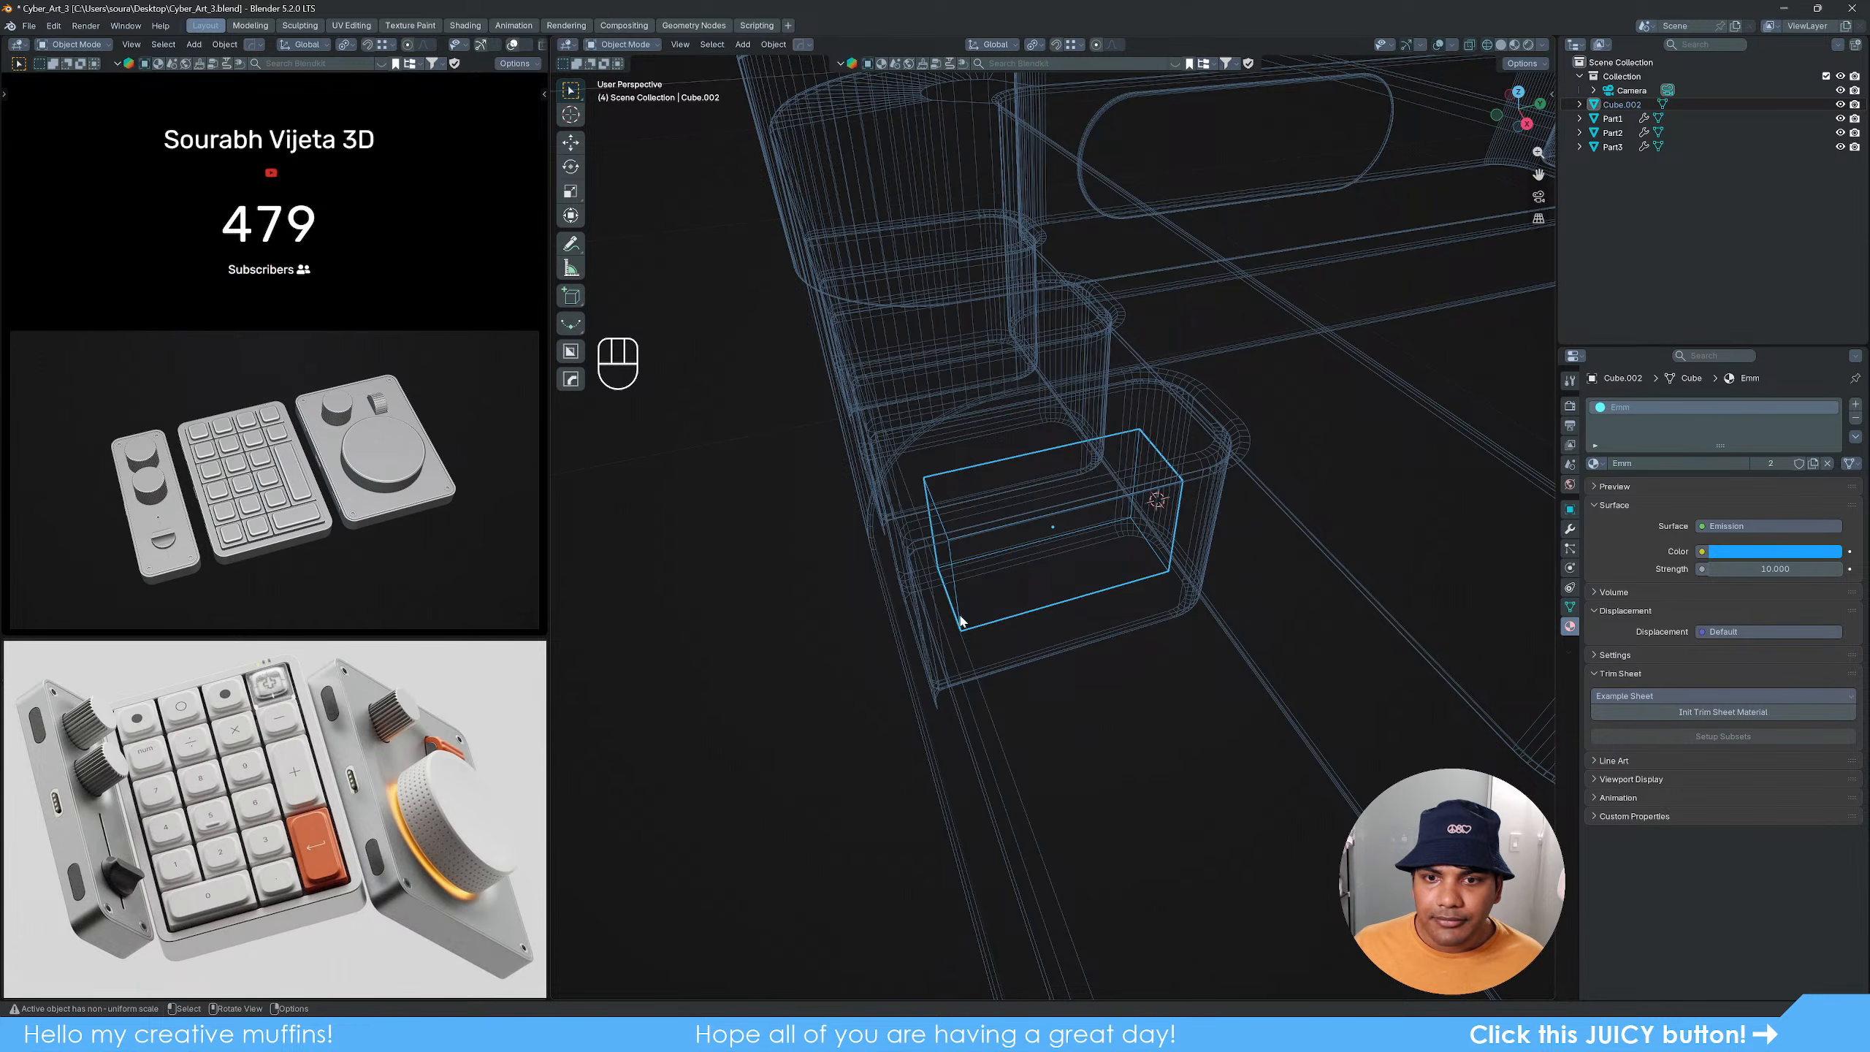
# Step: Join the emissive cube into Part2 and clear the selection
pyautogui.moveTo(1339, 500); pyautogui.dragTo(1040, 621, button='middle')
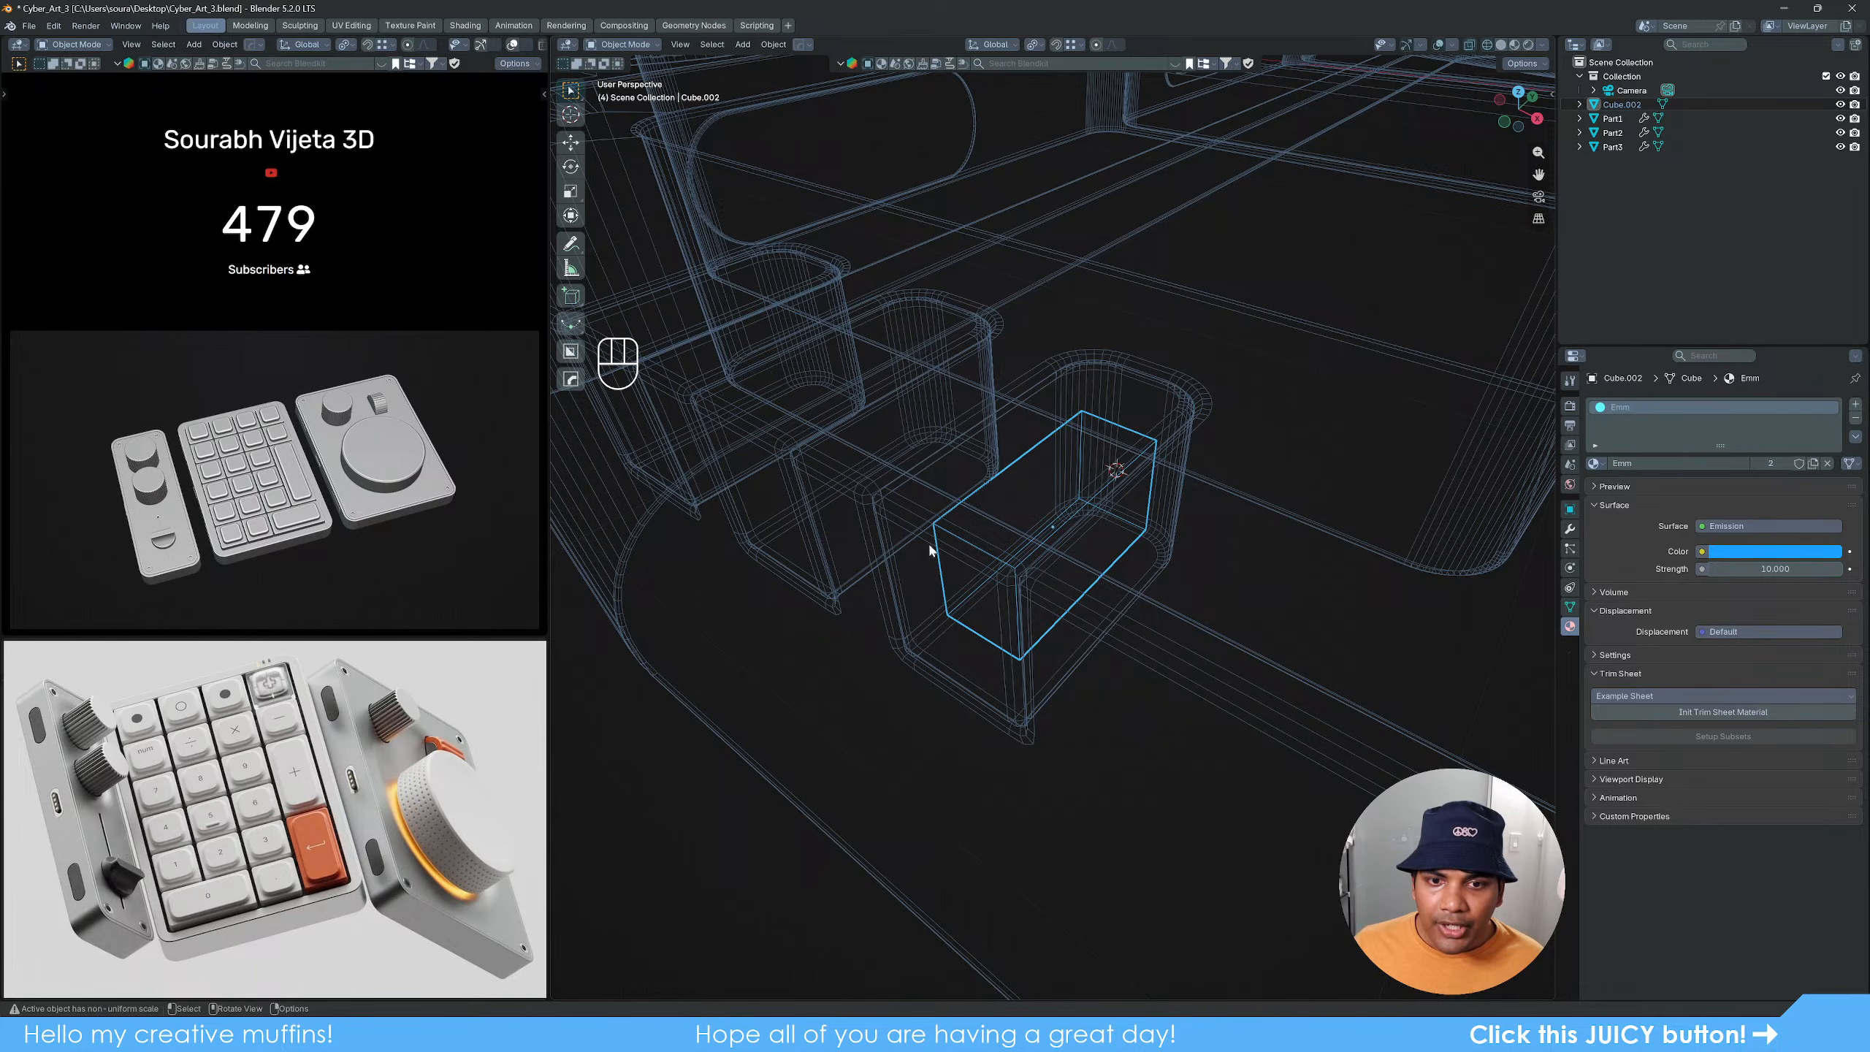
pyautogui.keyDown('shift'); pyautogui.click(873, 512); pyautogui.keyUp('shift')
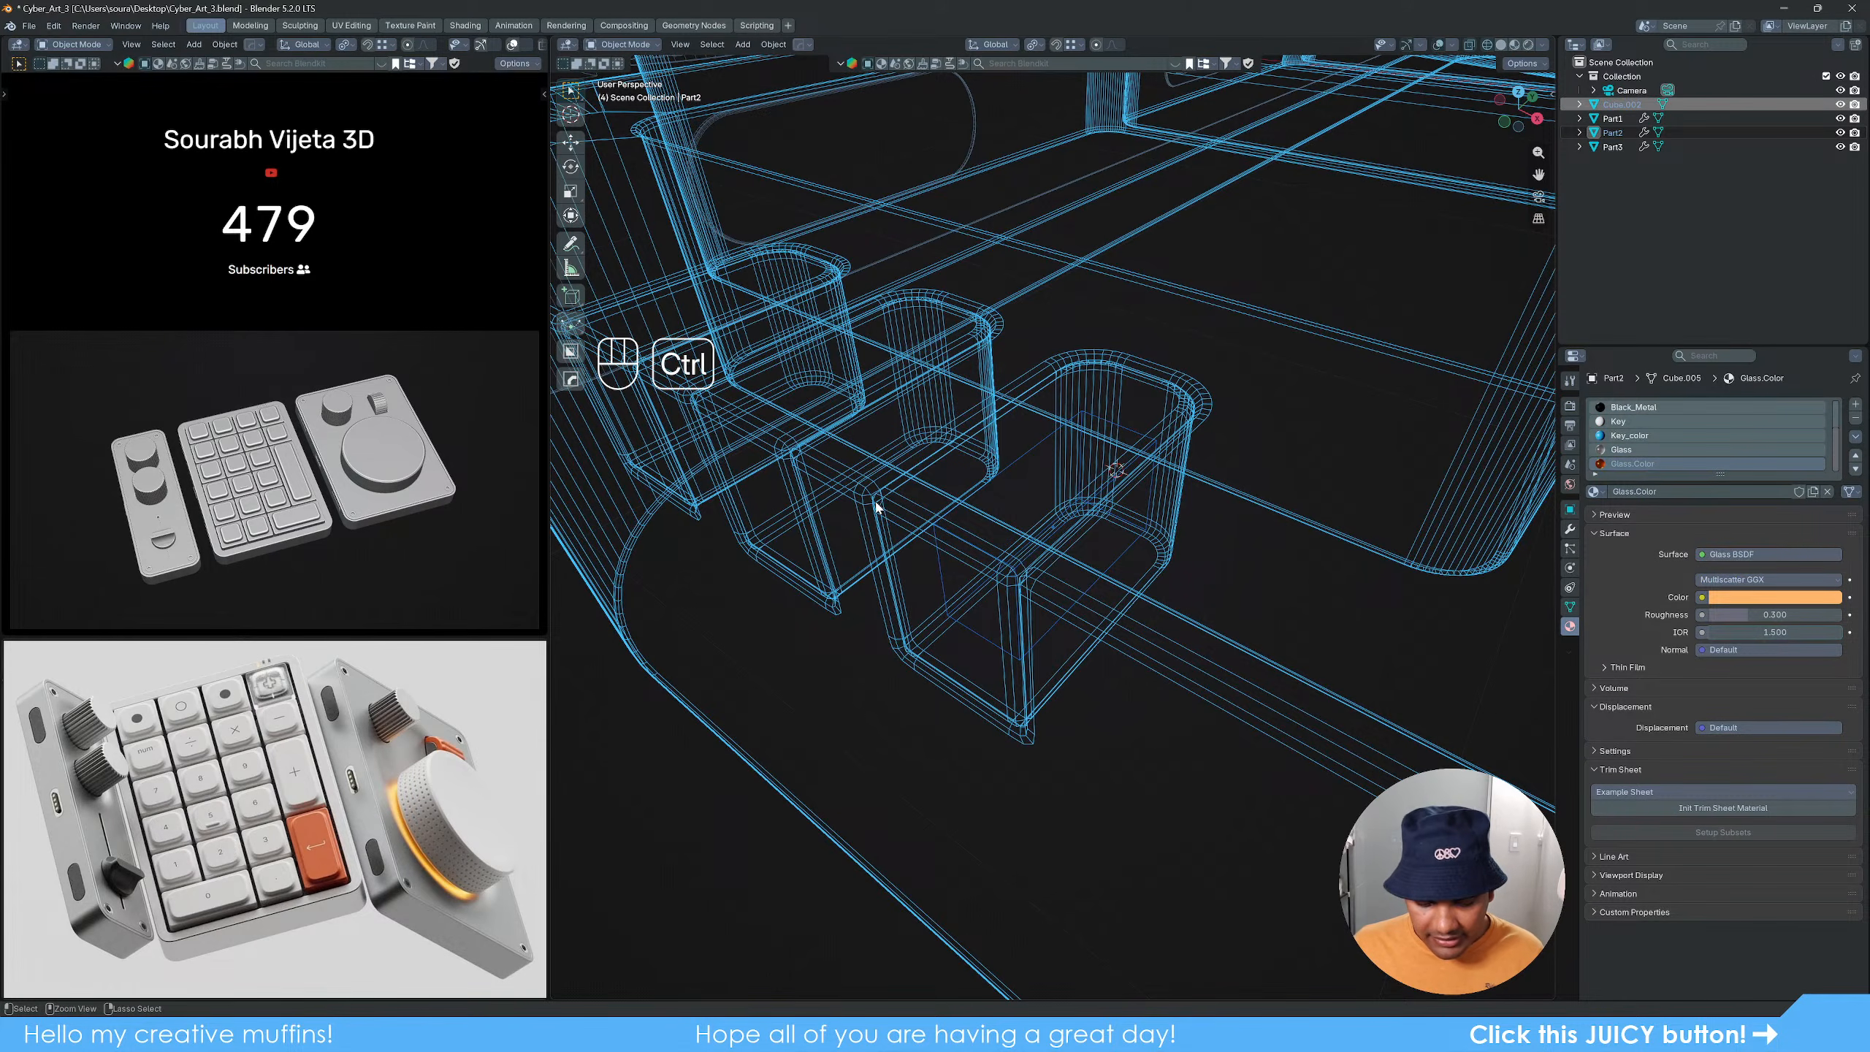
pyautogui.hotkey('ctrl', 'j')
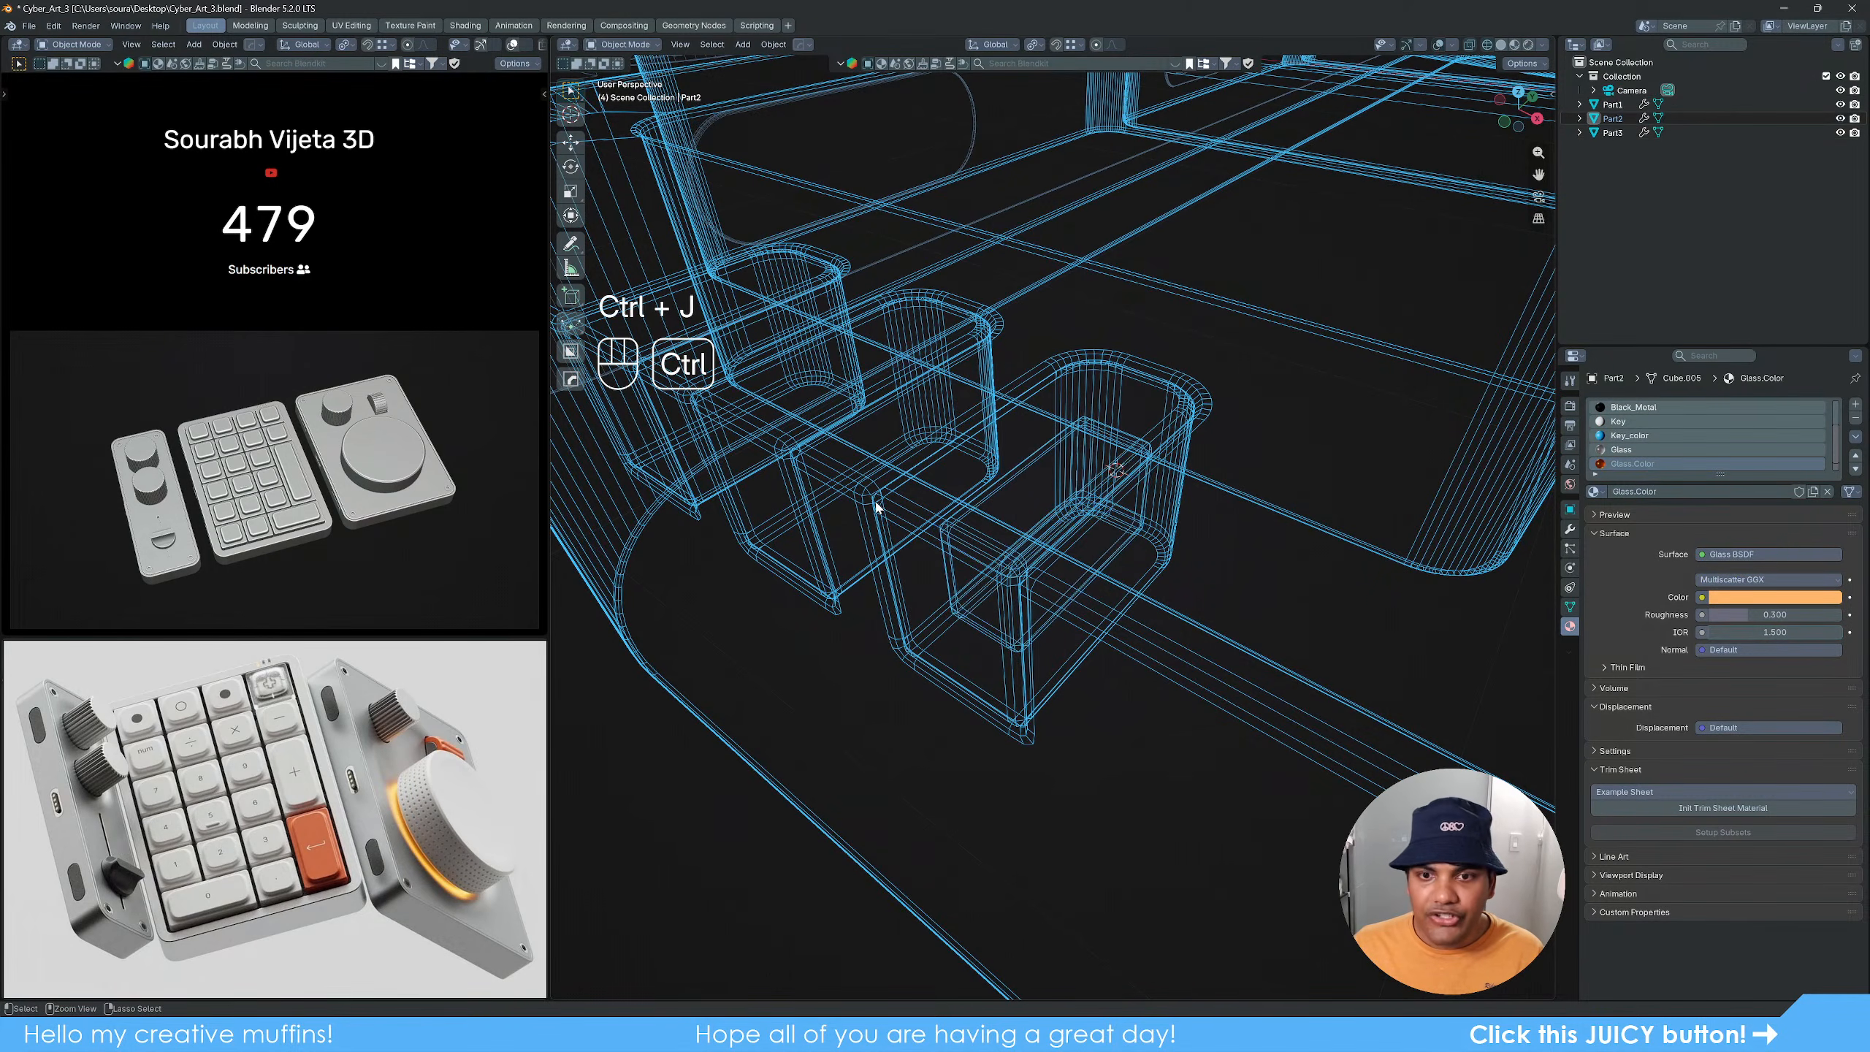
pyautogui.click(833, 911)
# Step: Return the viewport to solid shading with all three device parts in view and save the file
pyautogui.scroll(-3, 1009, 560)
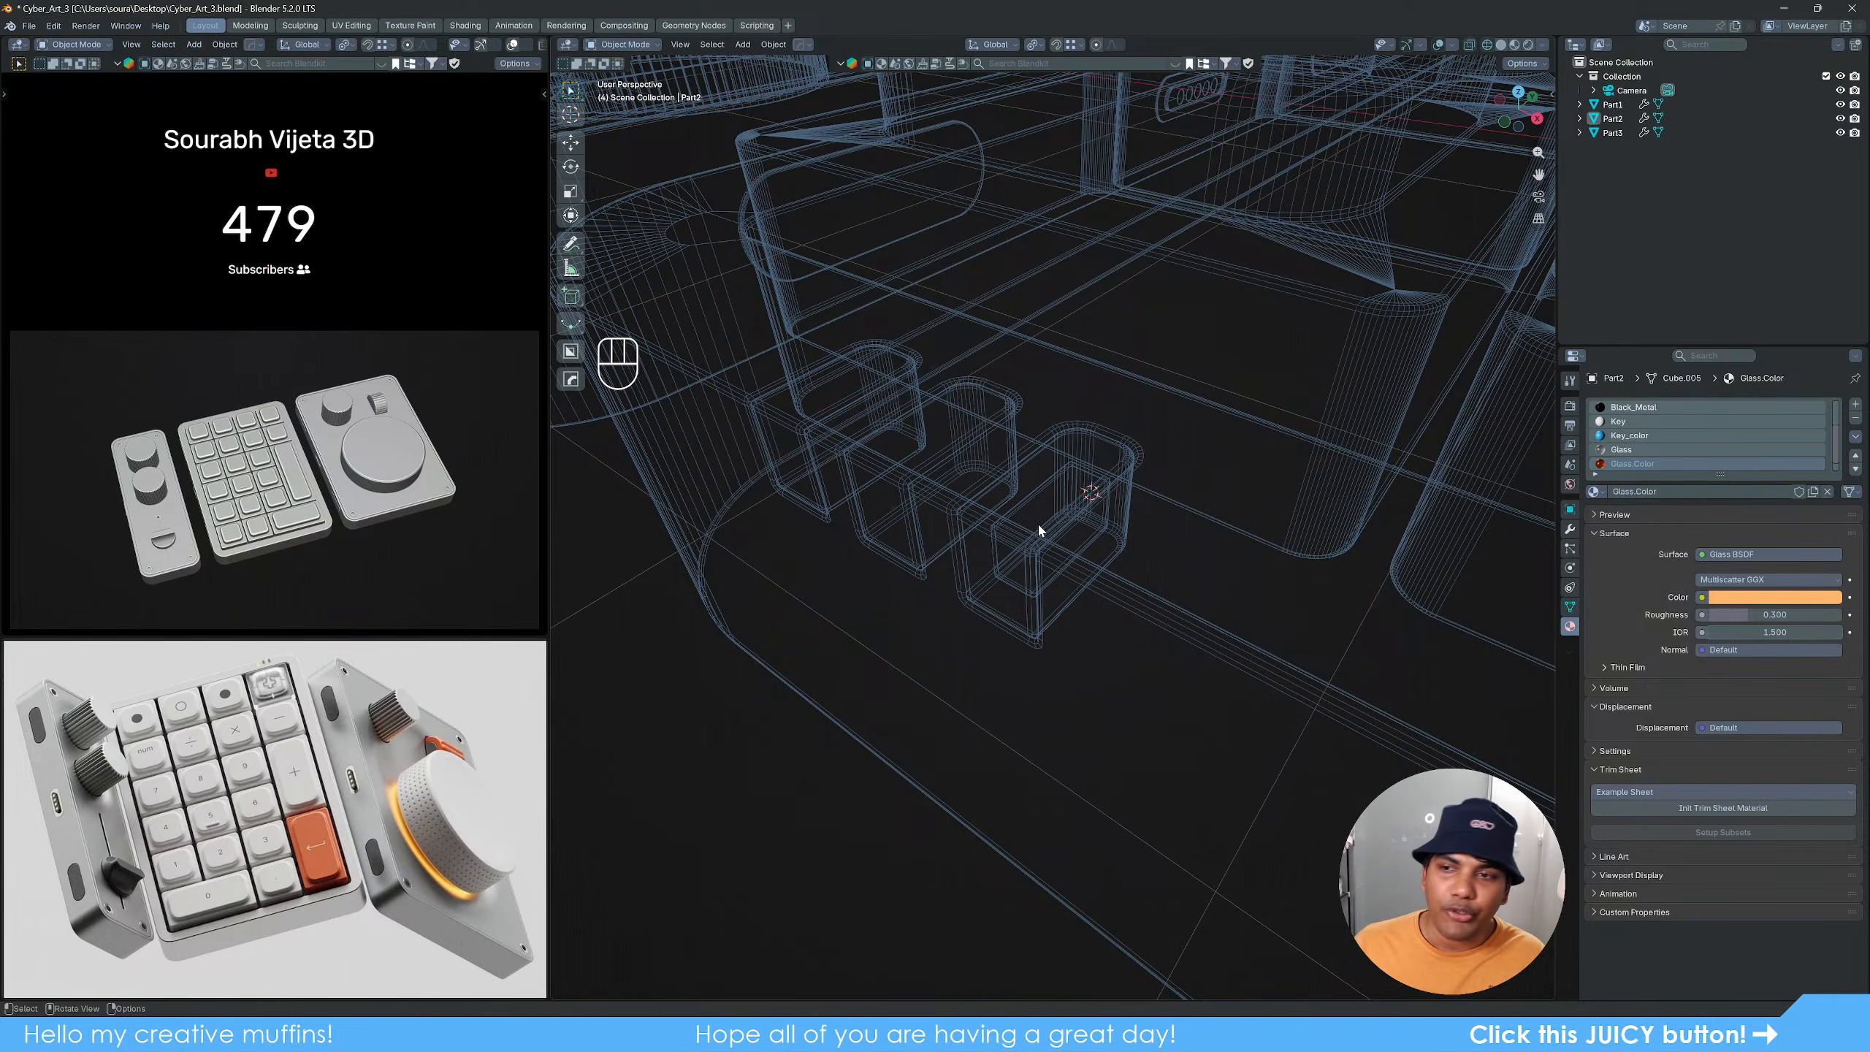
pyautogui.scroll(-11, 1039, 530)
pyautogui.press('z')
pyautogui.scroll(5, 1309, 580)
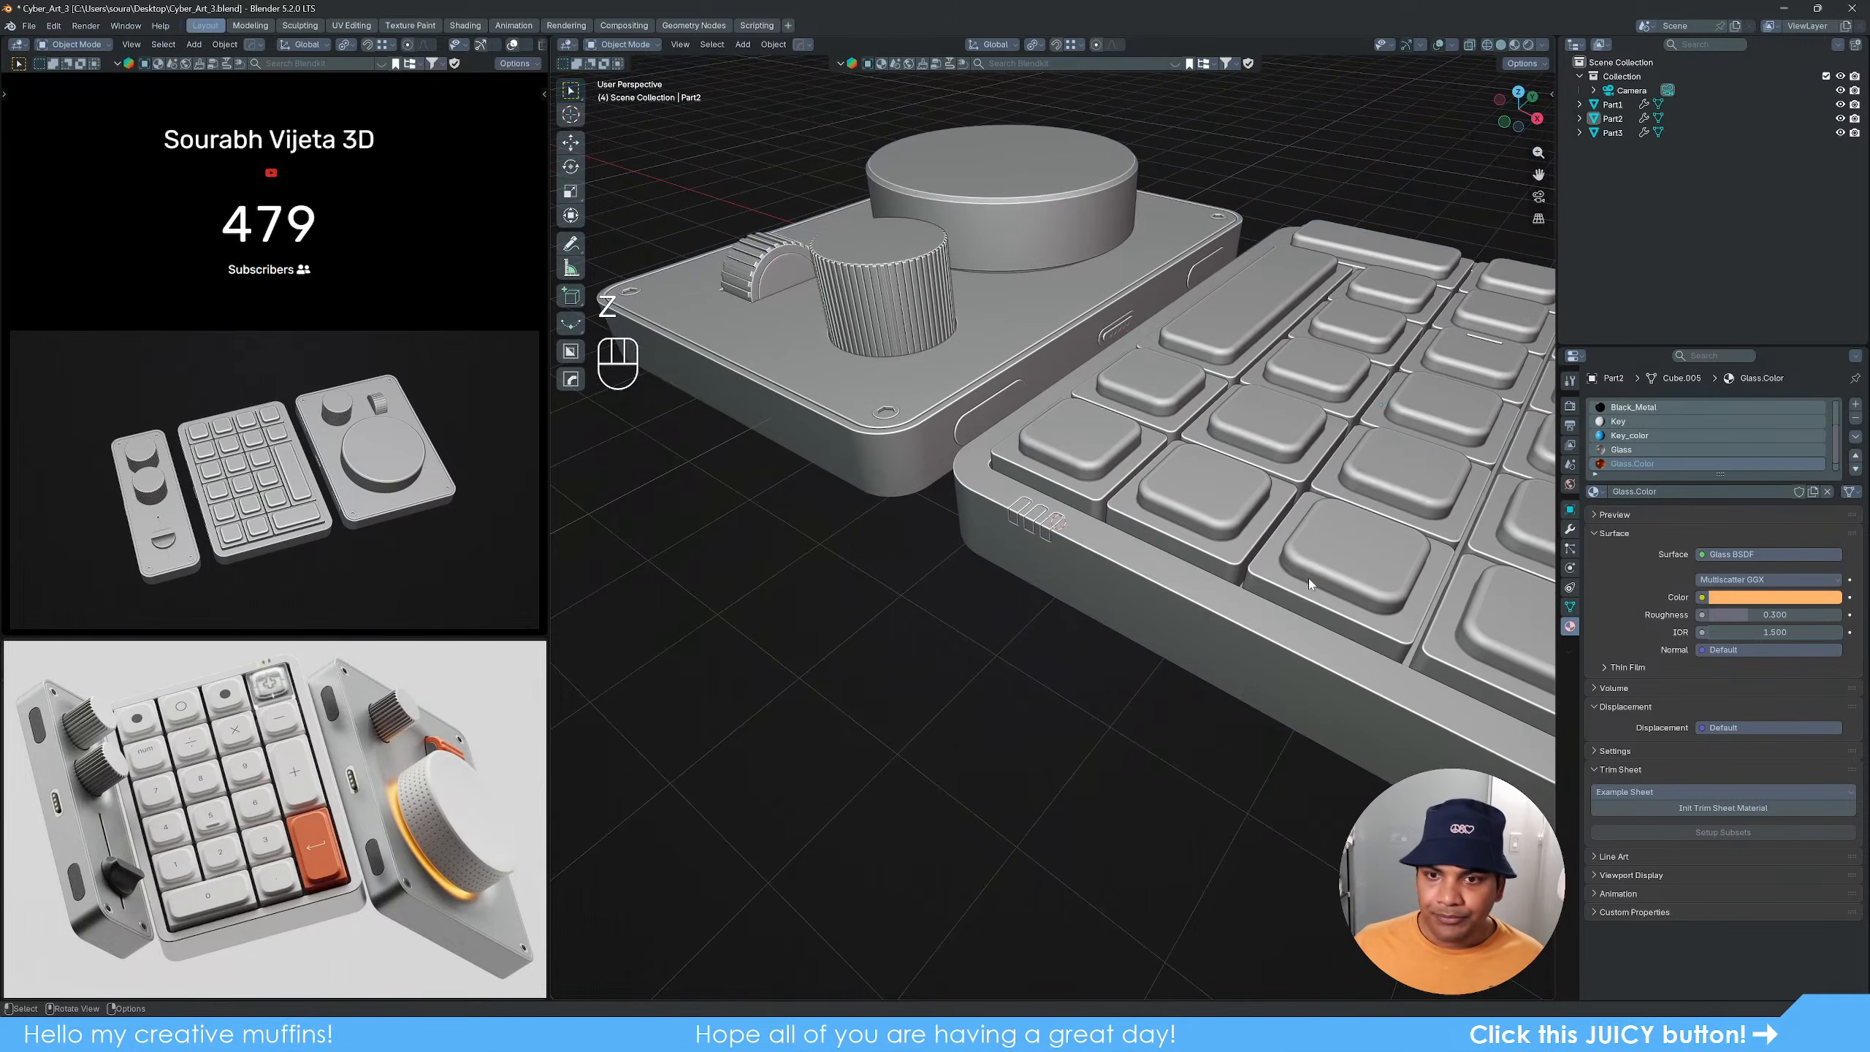
pyautogui.moveTo(1309, 579)
pyautogui.mouseDown(button='middle')
pyautogui.moveTo(1144, 569)
pyautogui.moveTo(1030, 421)
pyautogui.mouseUp(button='middle')
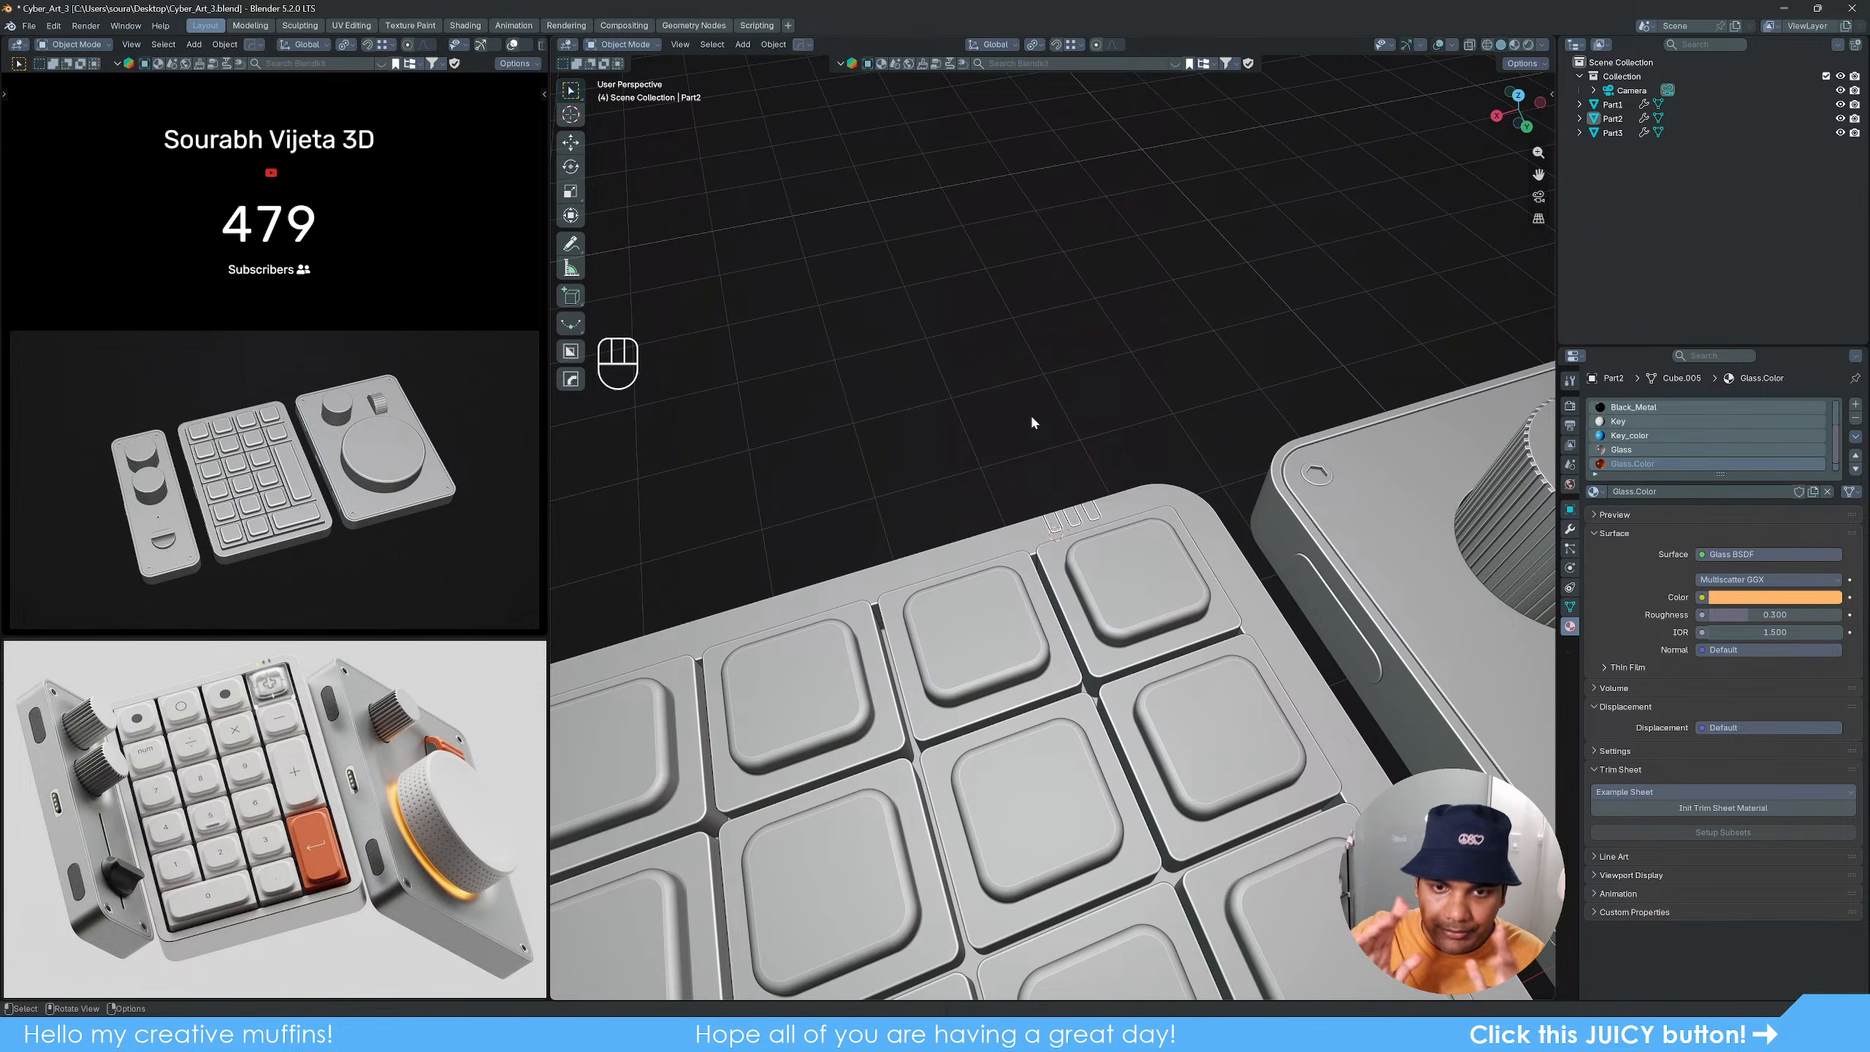
pyautogui.scroll(-6, 1032, 423)
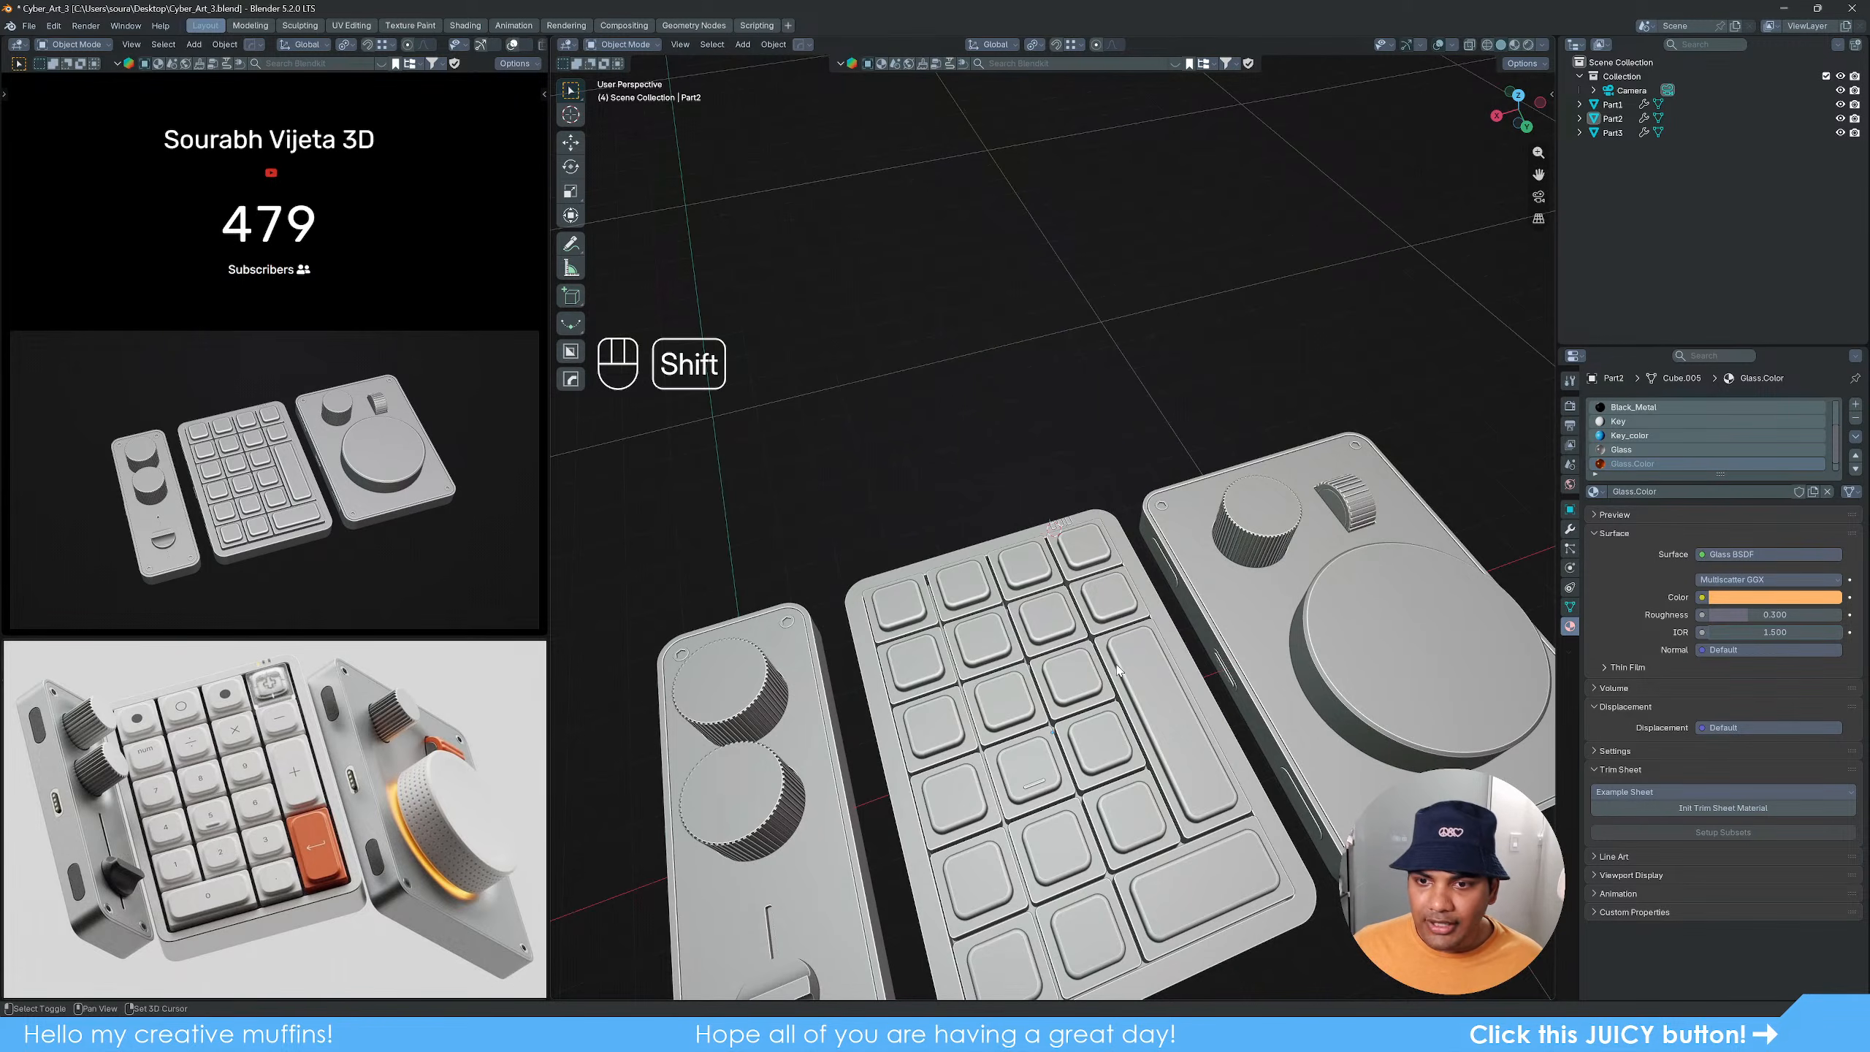
pyautogui.keyDown('shift'); pyautogui.moveTo(1137, 667); pyautogui.dragTo(1056, 498, button='middle'); pyautogui.keyUp('shift')
pyautogui.scroll(-1, 1105, 545)
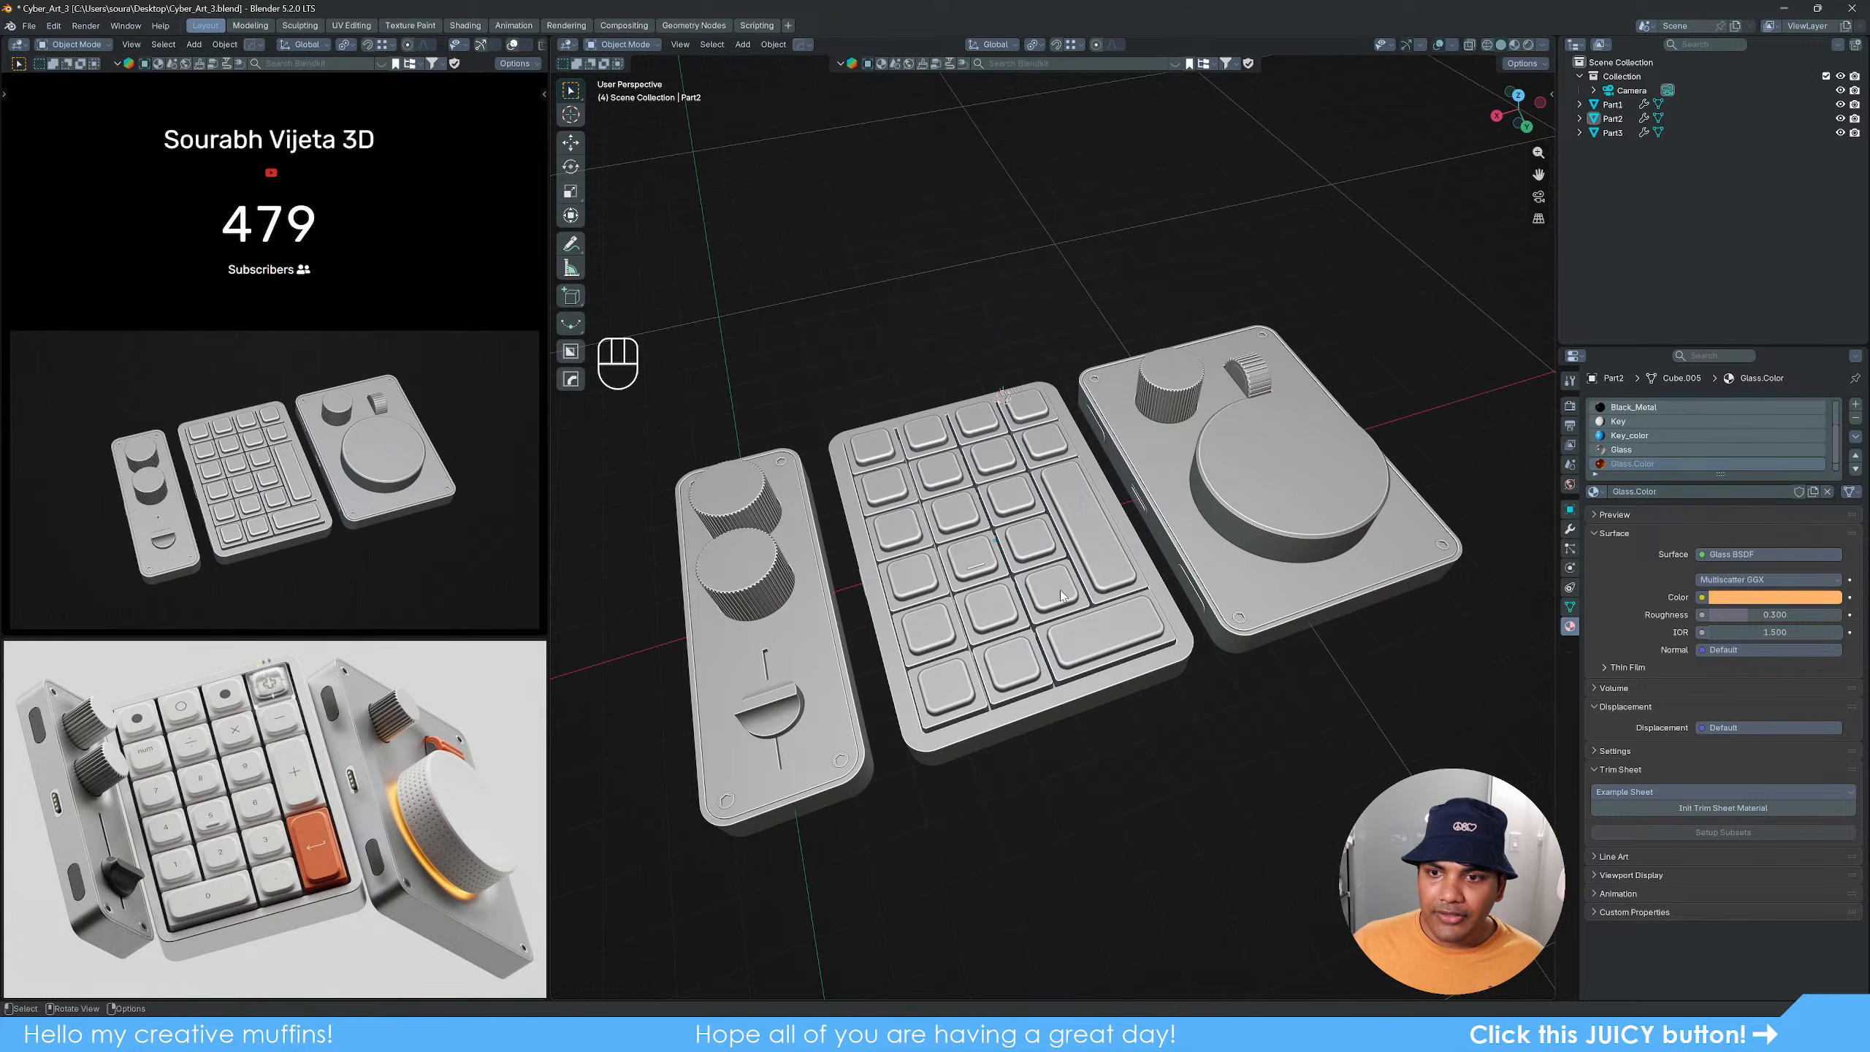
pyautogui.moveTo(1061, 595); pyautogui.dragTo(1103, 552, button='middle')
pyautogui.hotkey('ctrl', 's')
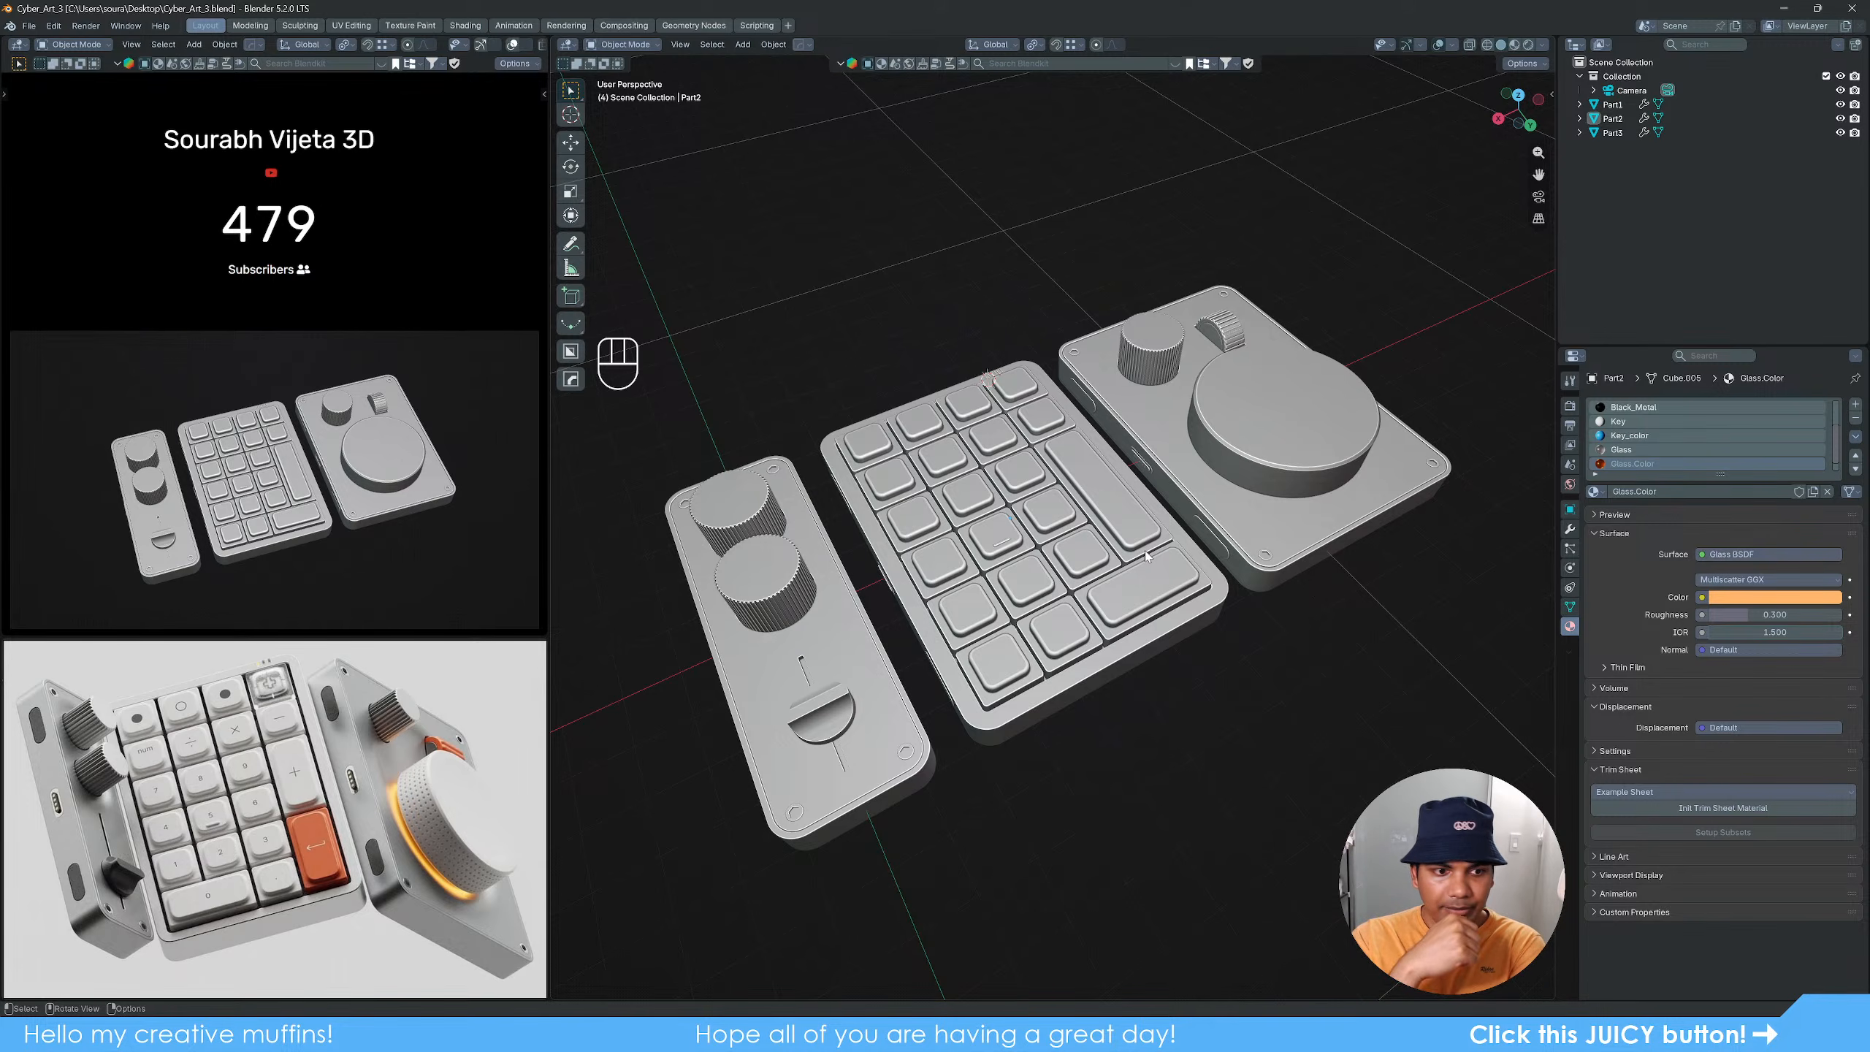
# Step: Switch the viewport to Material Preview shading and look over the materials of all three device parts
pyautogui.press('z')
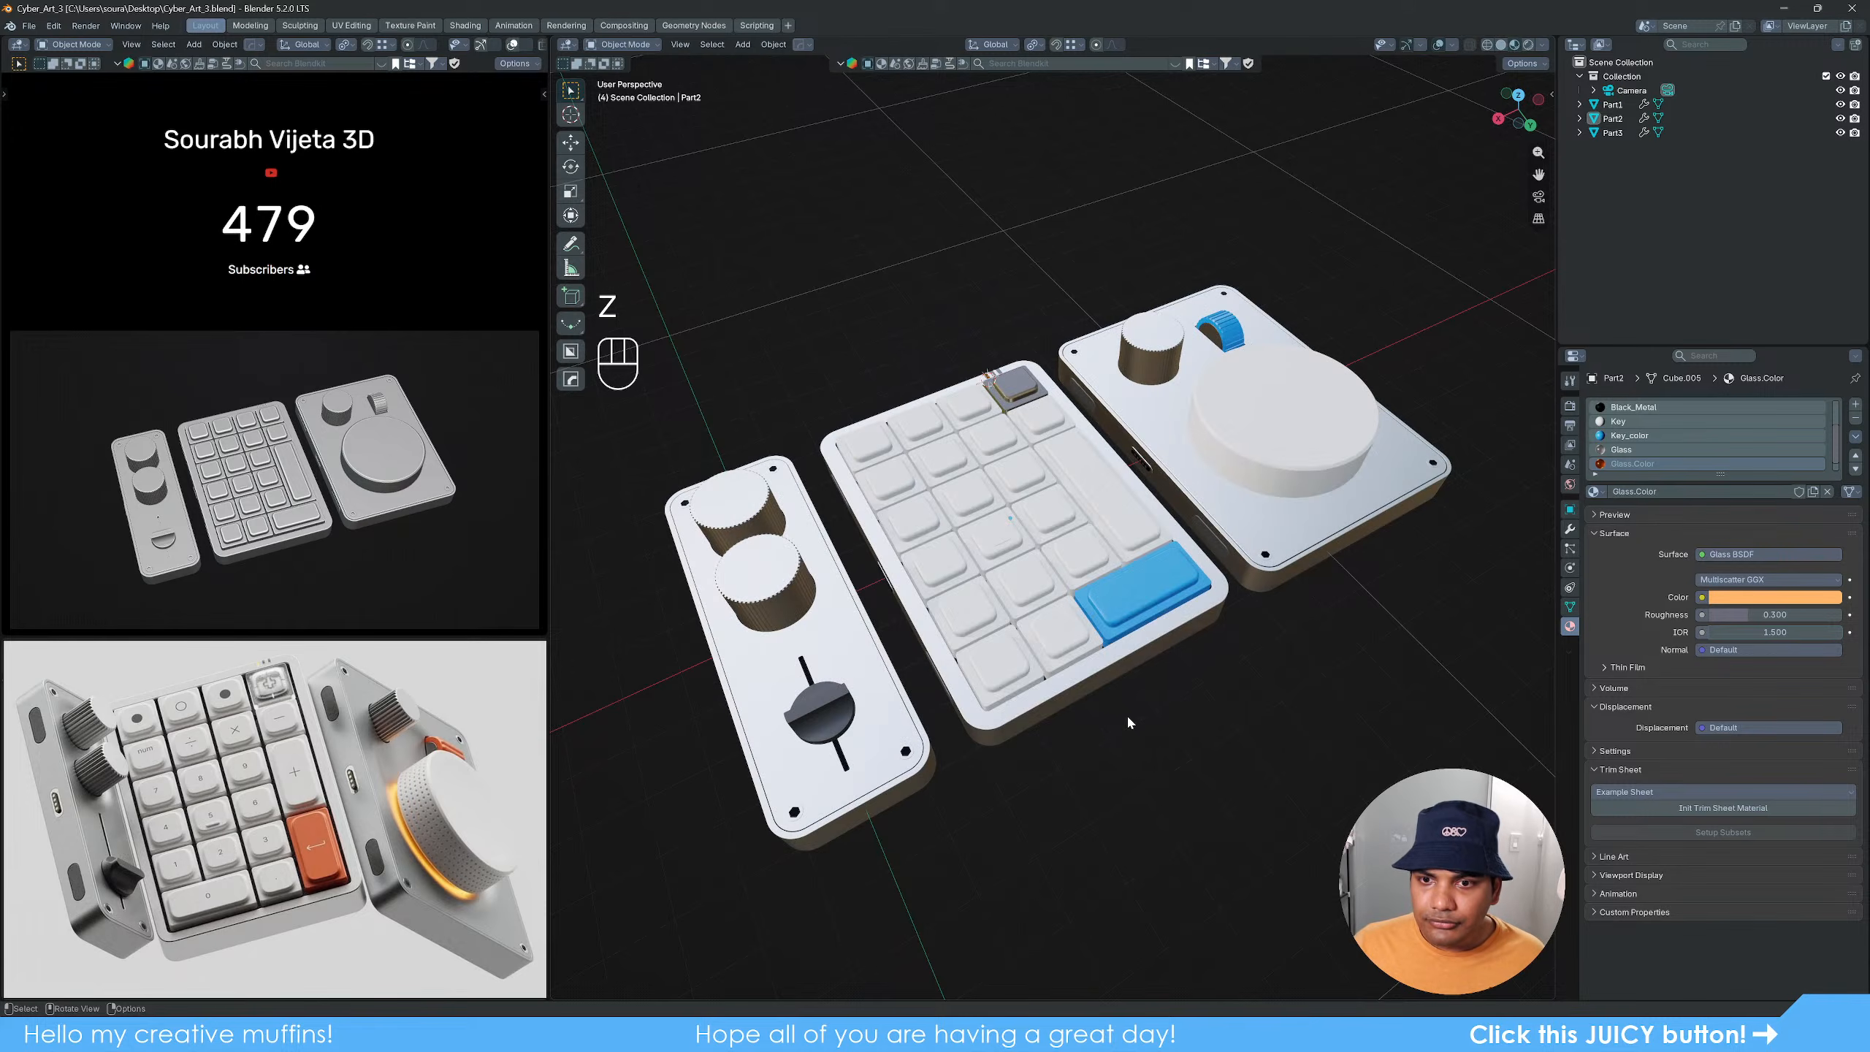
pyautogui.moveTo(1153, 649)
pyautogui.mouseDown(button='middle')
pyautogui.moveTo(1123, 781)
pyautogui.moveTo(1146, 685)
pyautogui.moveTo(1128, 664)
pyautogui.moveTo(1122, 682)
pyautogui.mouseUp(button='middle')
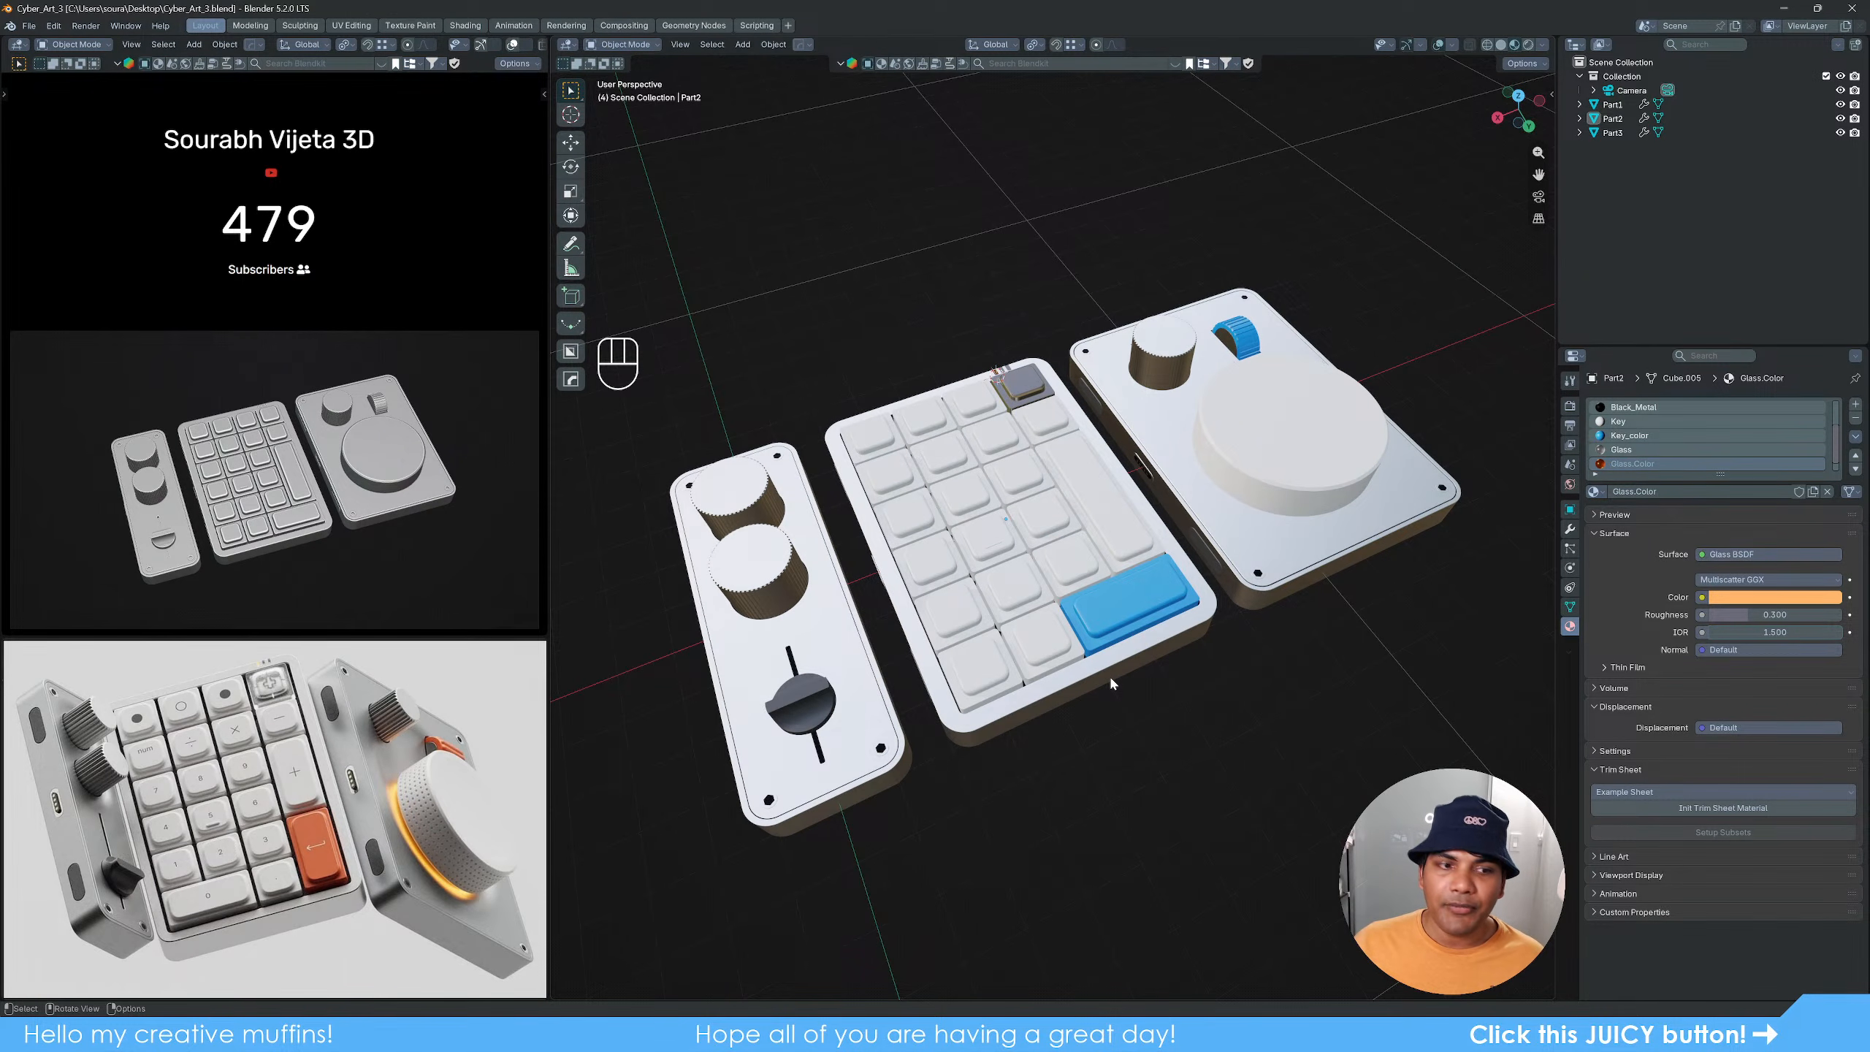
pyautogui.moveTo(1123, 603)
pyautogui.mouseDown(button='middle')
pyautogui.moveTo(980, 618)
pyautogui.moveTo(1093, 645)
pyautogui.moveTo(1107, 573)
pyautogui.mouseUp(button='middle')
# Step: Select Part2 and insert the Blender logo decal from the MyDecals library onto the wide blue key in top view
pyautogui.click(1099, 597)
pyautogui.scroll(3, 1077, 624)
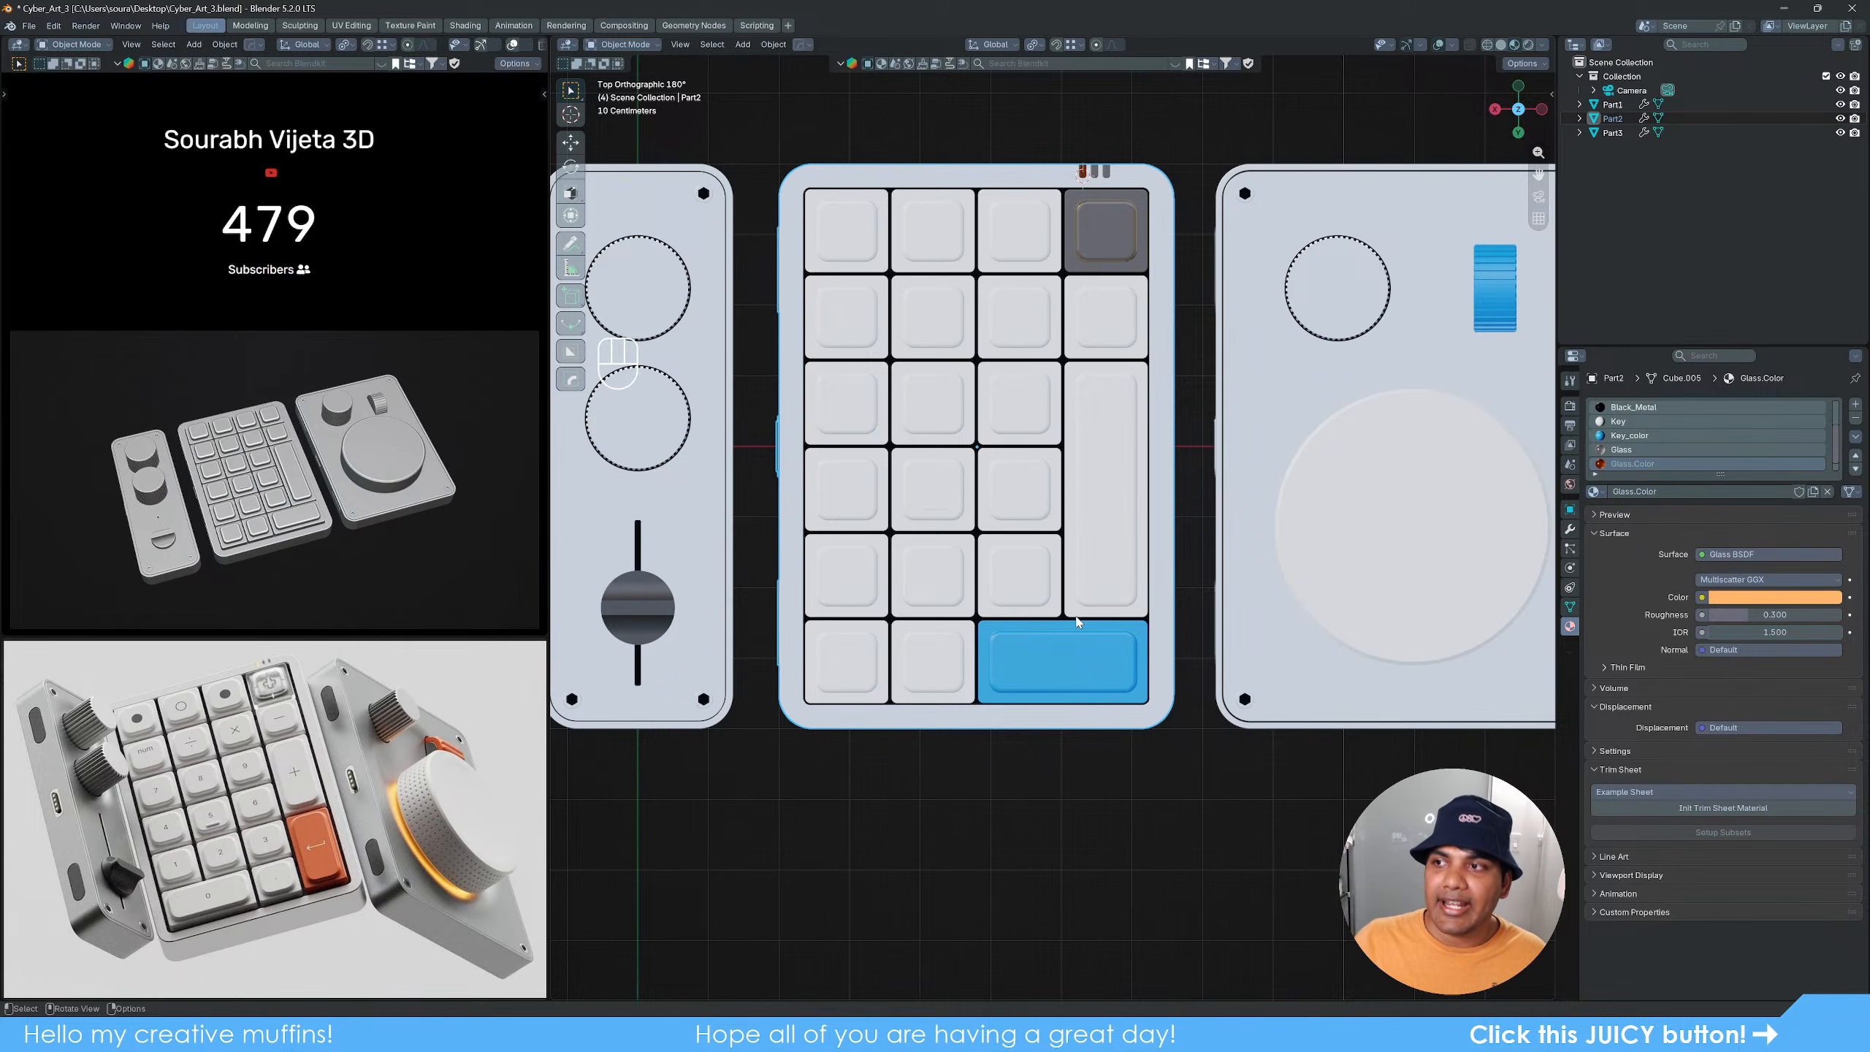
pyautogui.scroll(2, 1060, 626)
pyautogui.keyDown('shift'); pyautogui.moveTo(1043, 632); pyautogui.dragTo(1051, 591, button='middle'); pyautogui.keyUp('shift')
pyautogui.scroll(3, 1052, 534)
pyautogui.press('d')
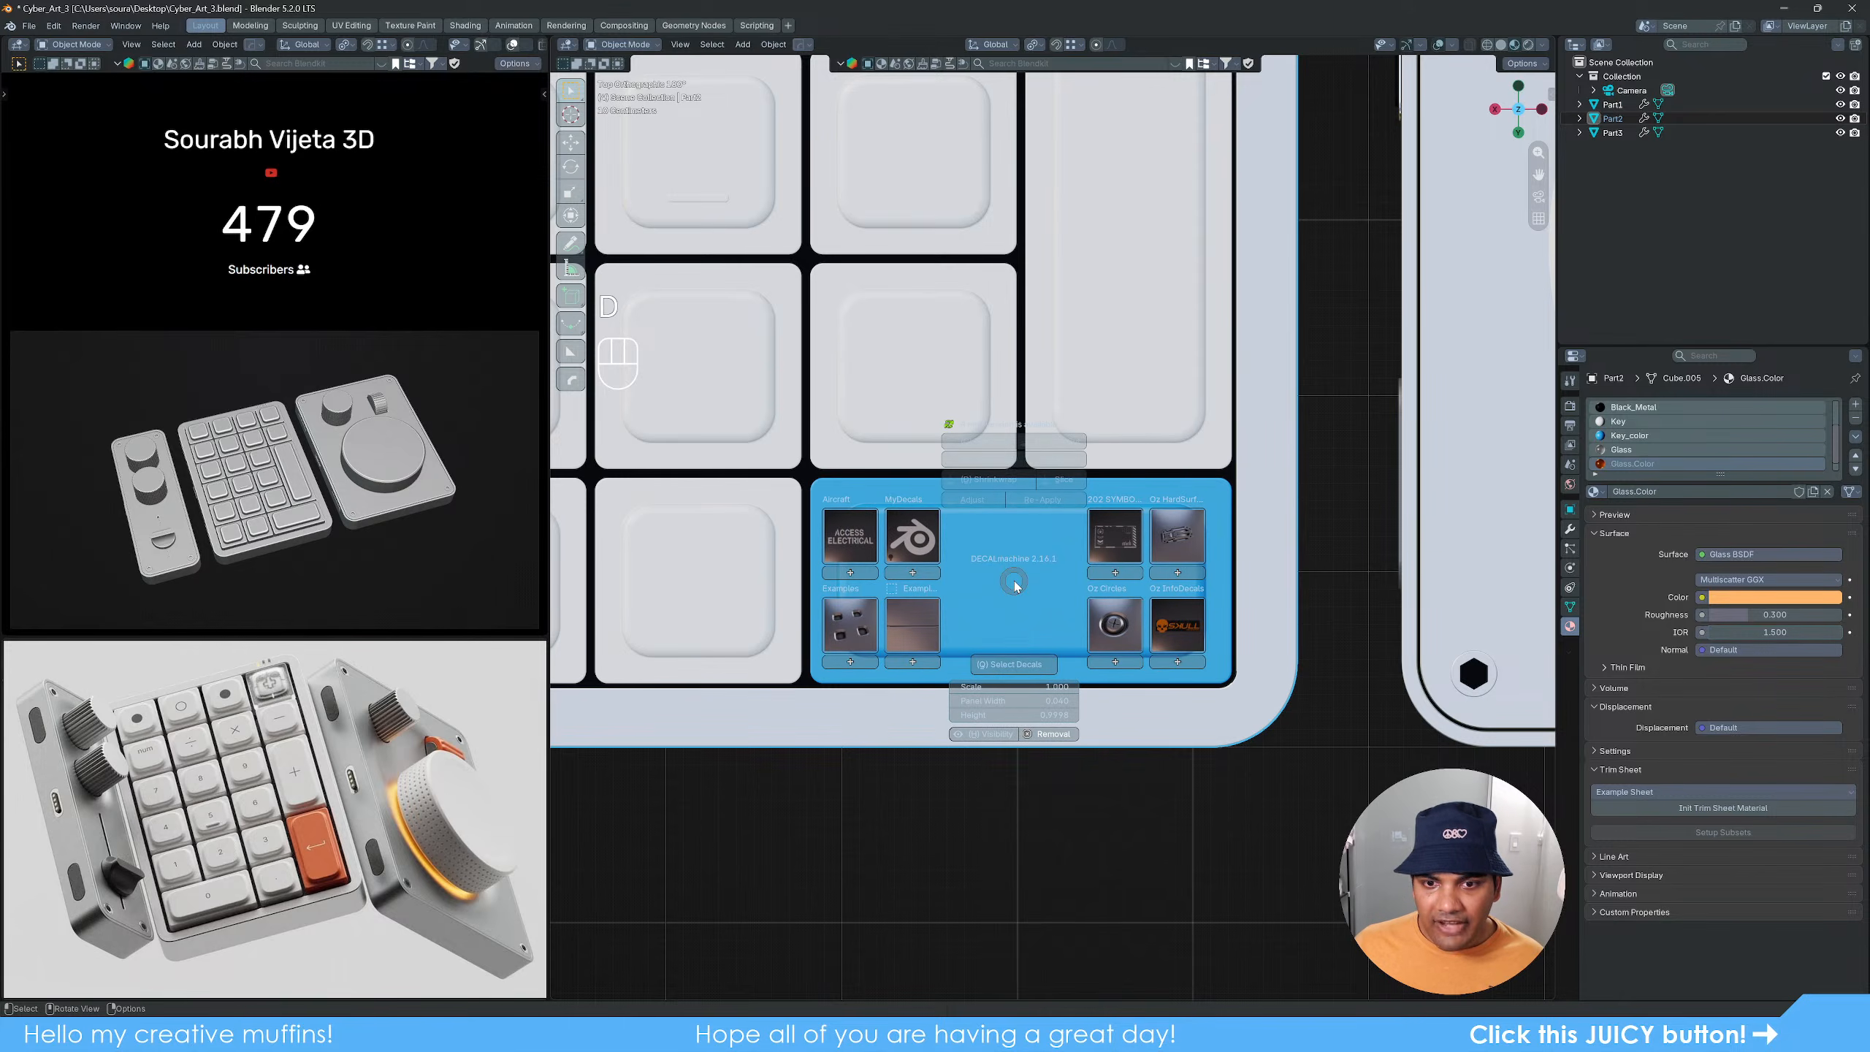
pyautogui.click(912, 535)
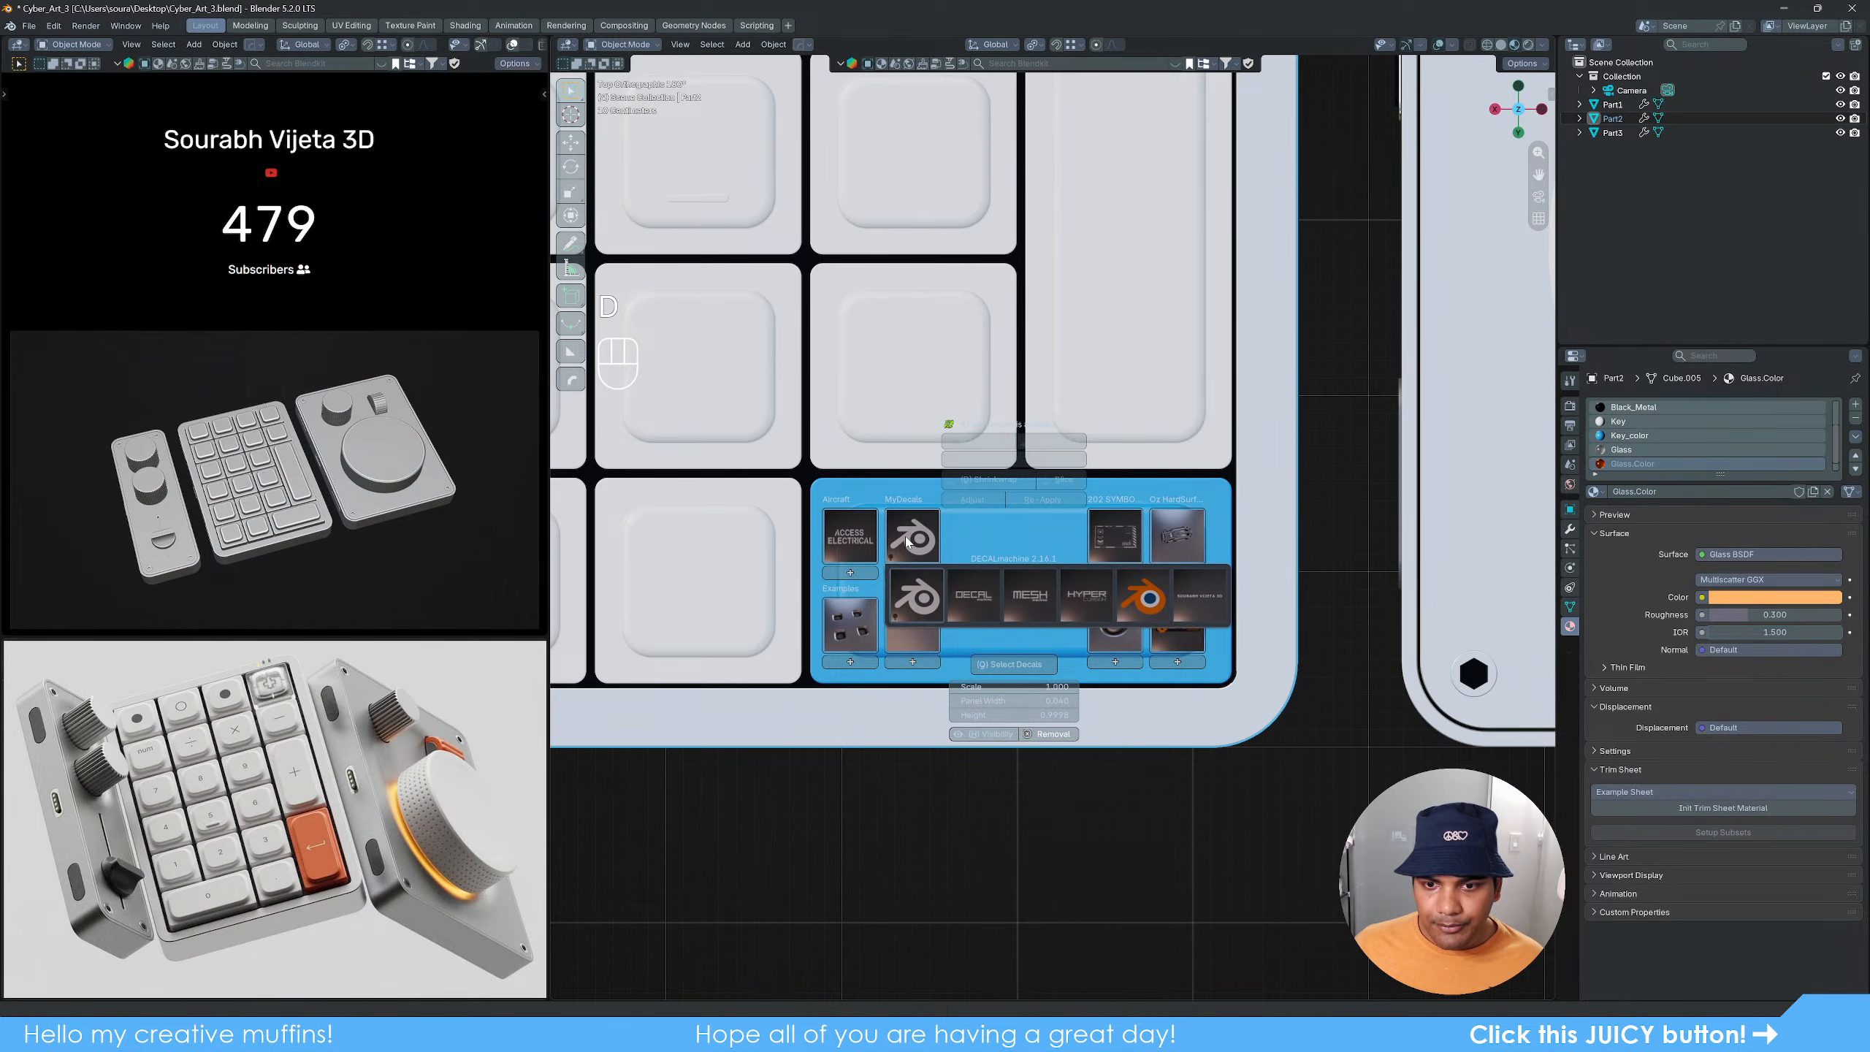
pyautogui.click(925, 608)
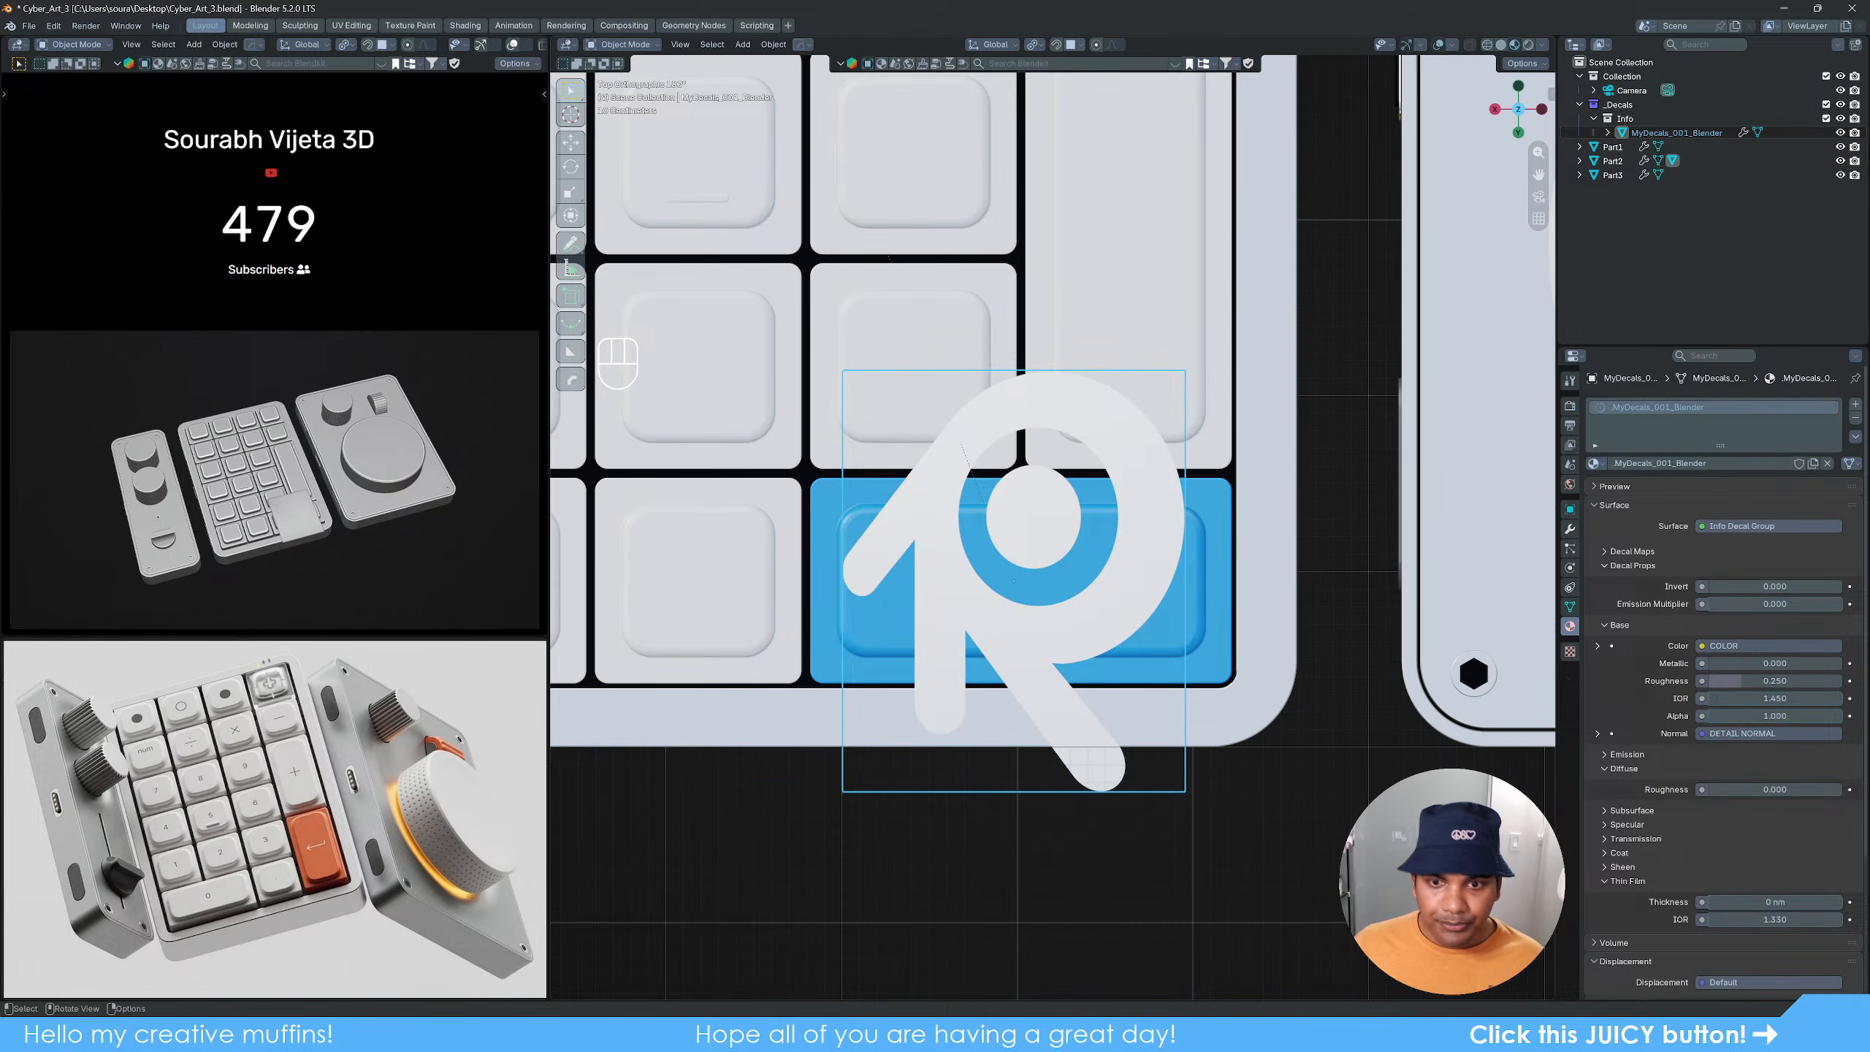
# Step: Scale the Blender logo decal by about 0.217 and rotate it 90° to sit upright on the blue key
pyautogui.press('s')
pyautogui.click(1105, 647)
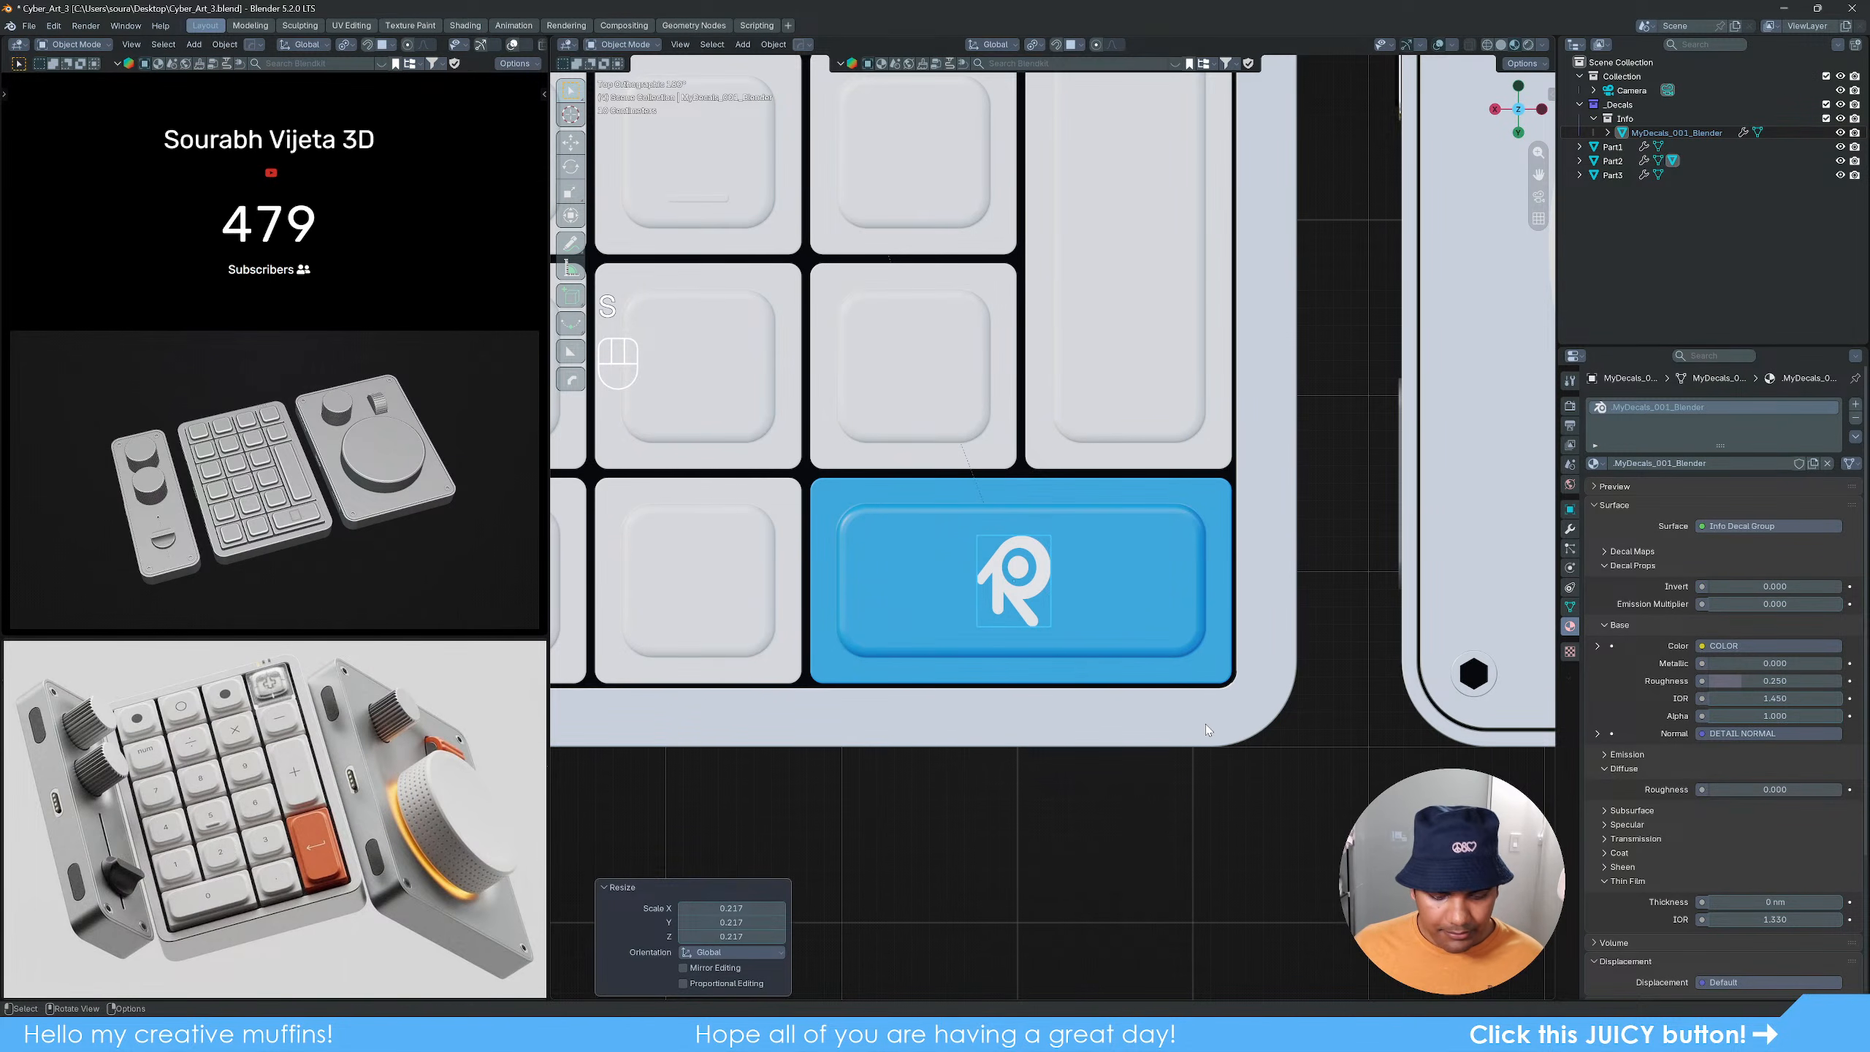
pyautogui.press('r')
pyautogui.press('9')
pyautogui.press('0')
pyautogui.press('Return')
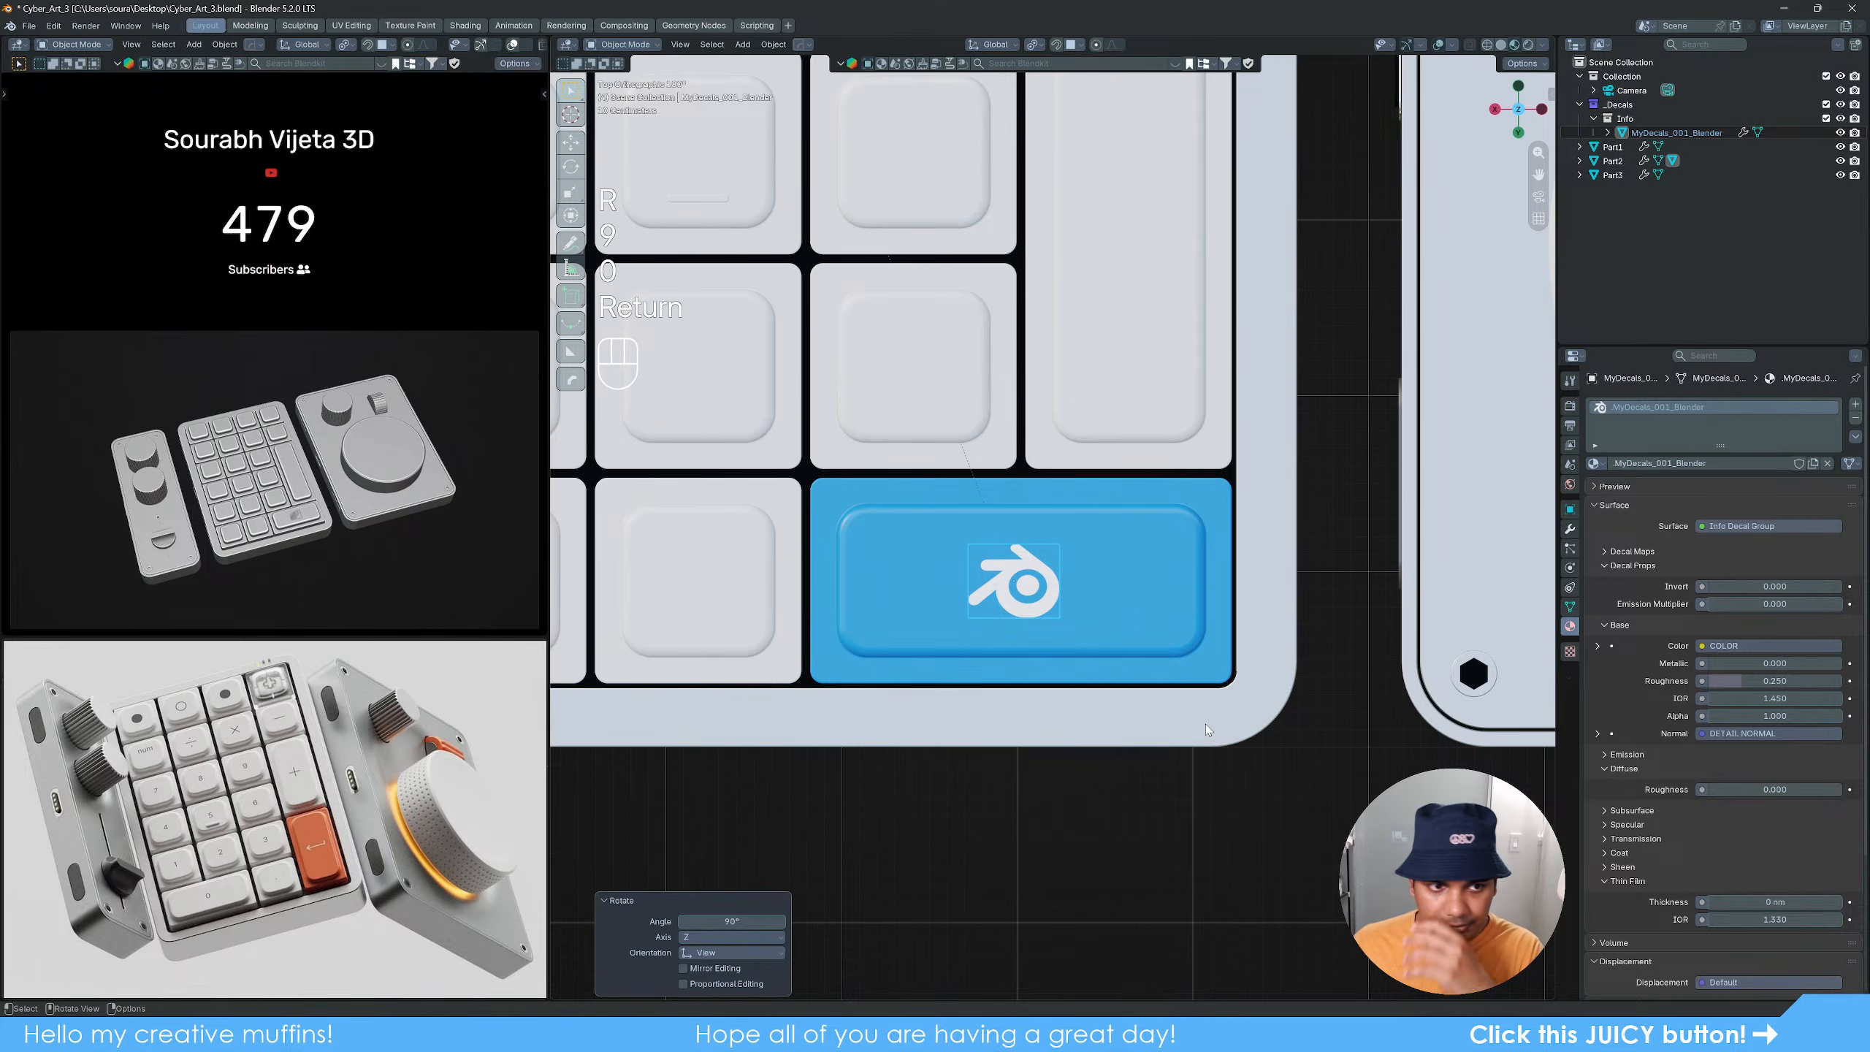
# Step: Nudge the Blender logo decal by small X and Y offsets so it sits centred on the wide blue key
pyautogui.scroll(3, 1060, 652)
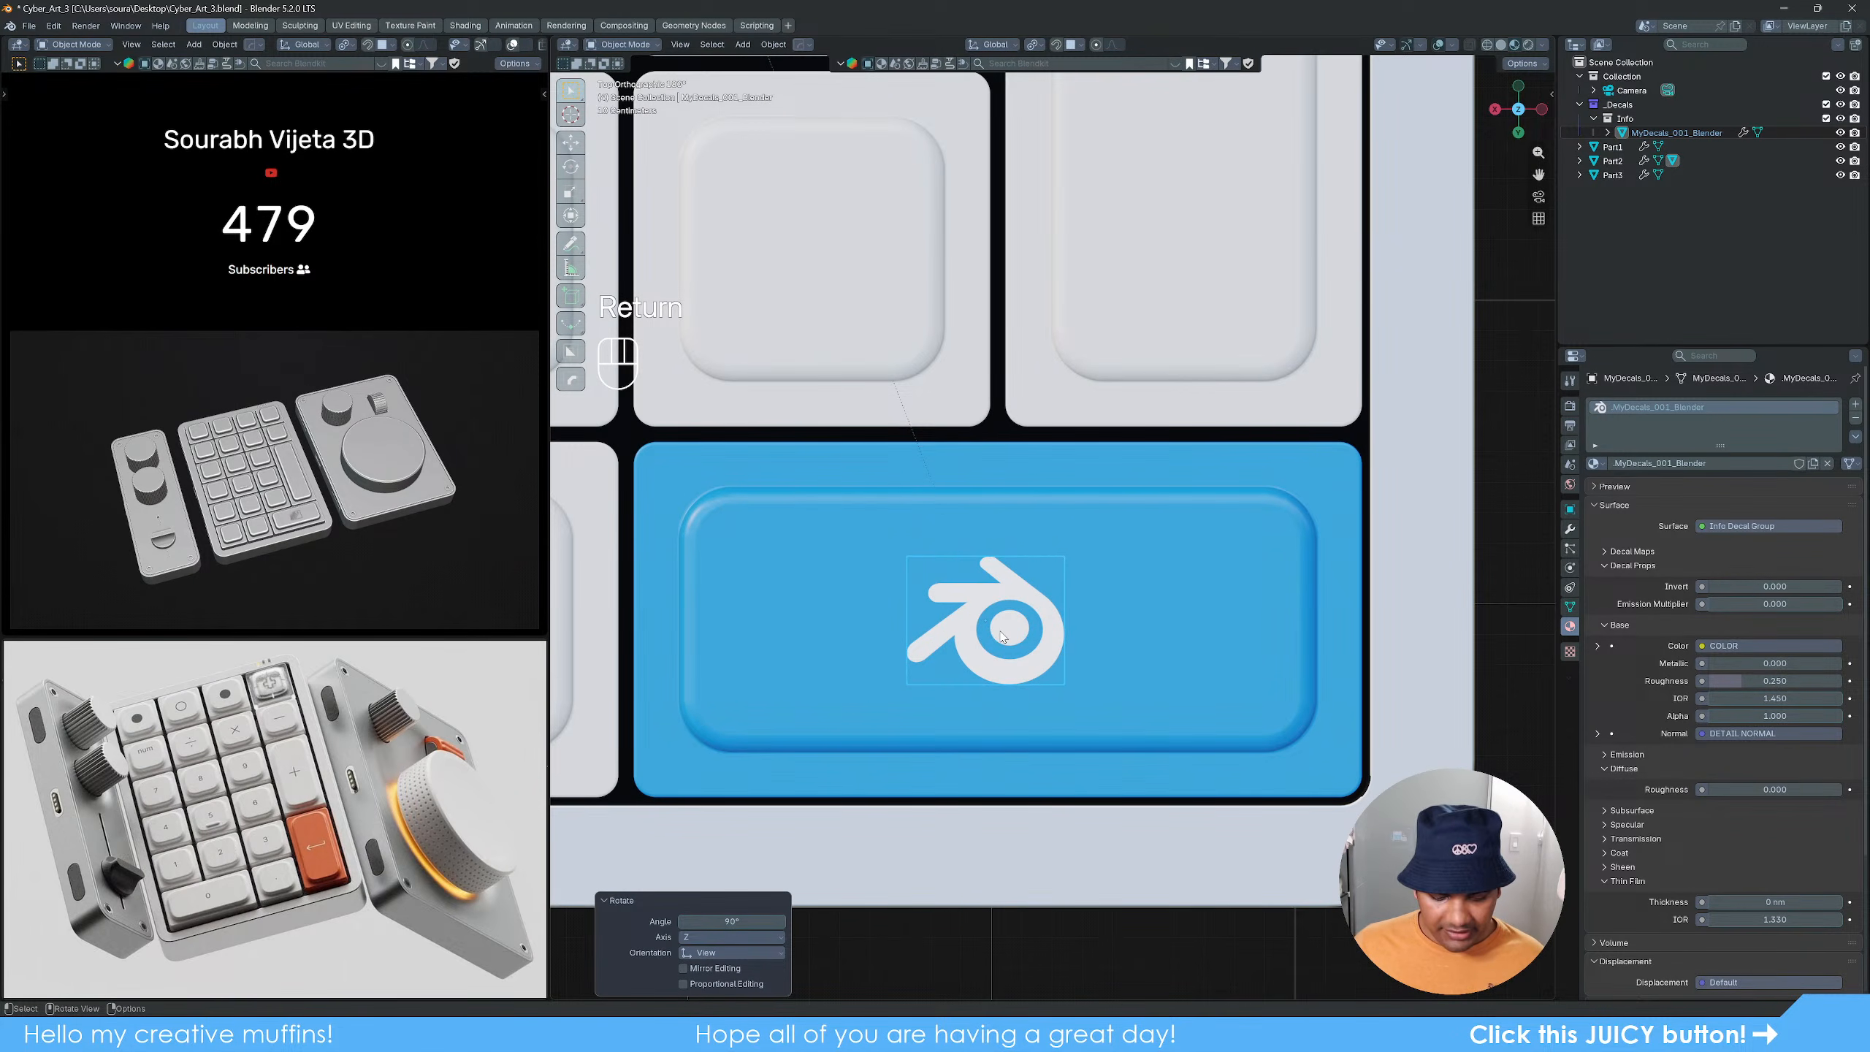
pyautogui.press('g')
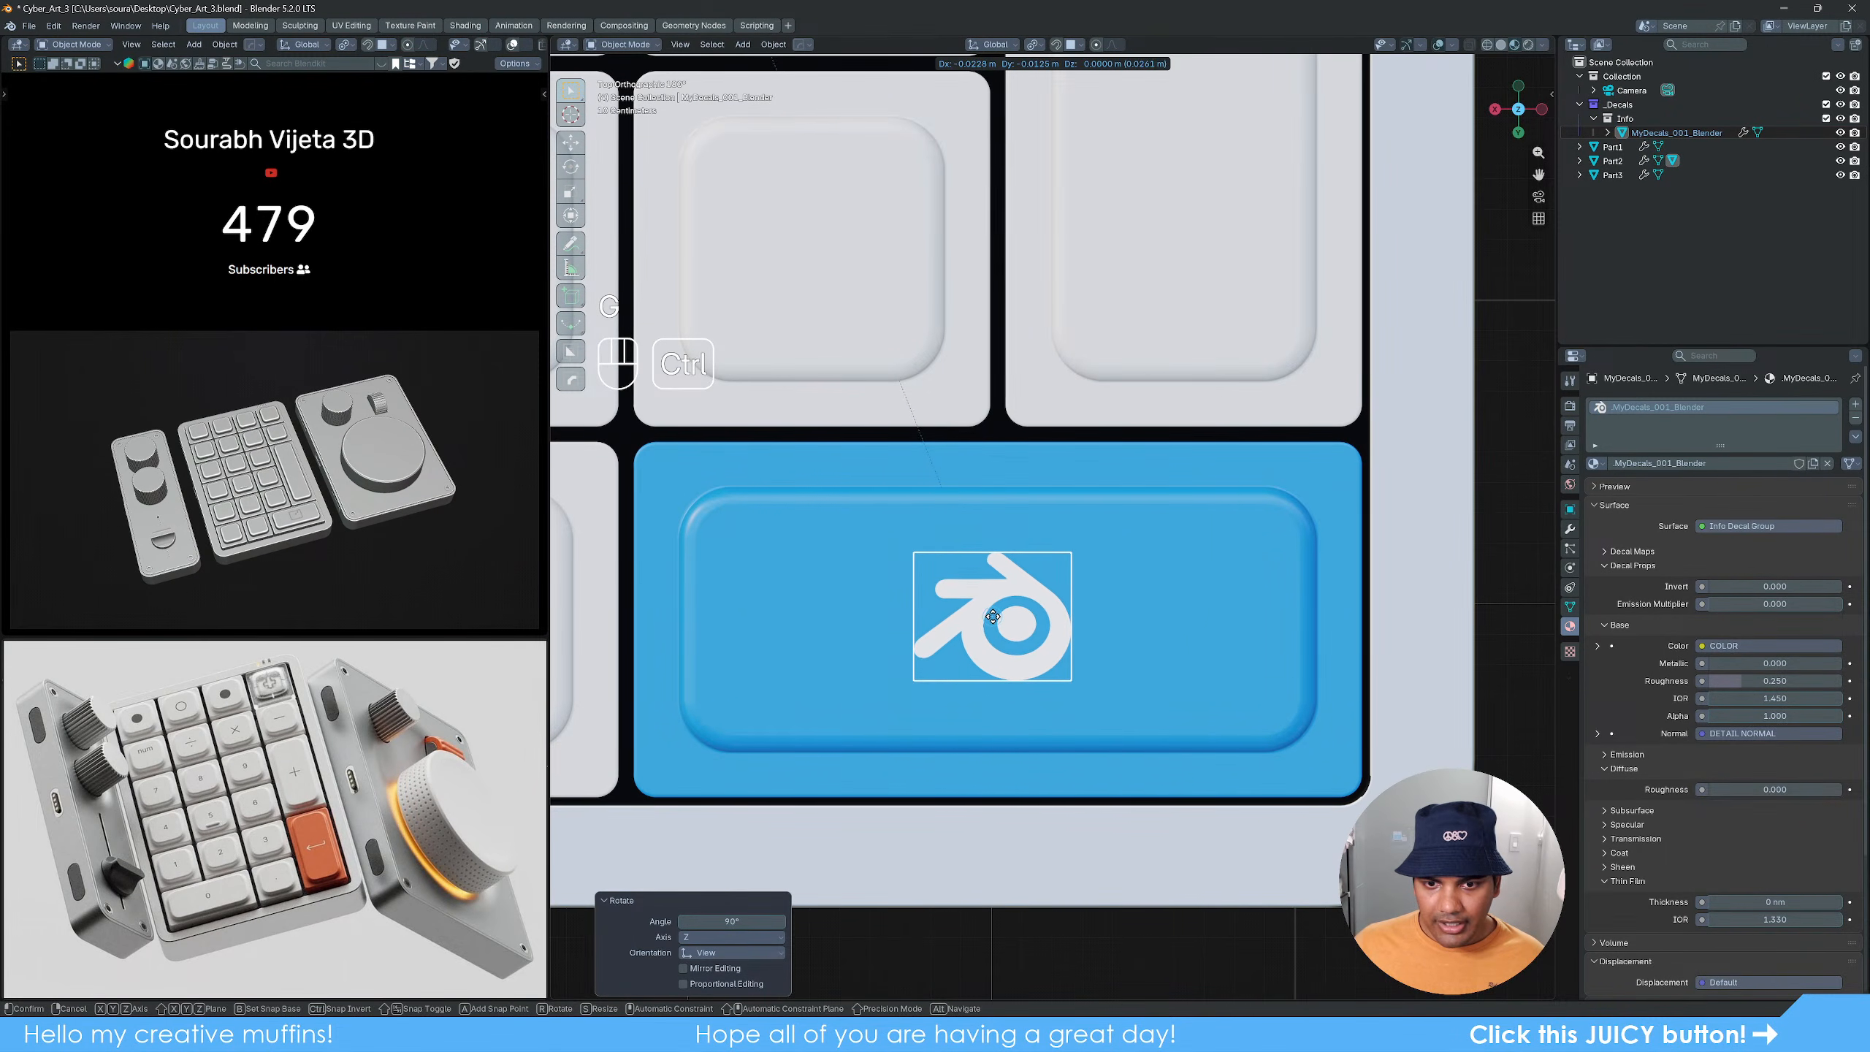
pyautogui.click(1003, 623)
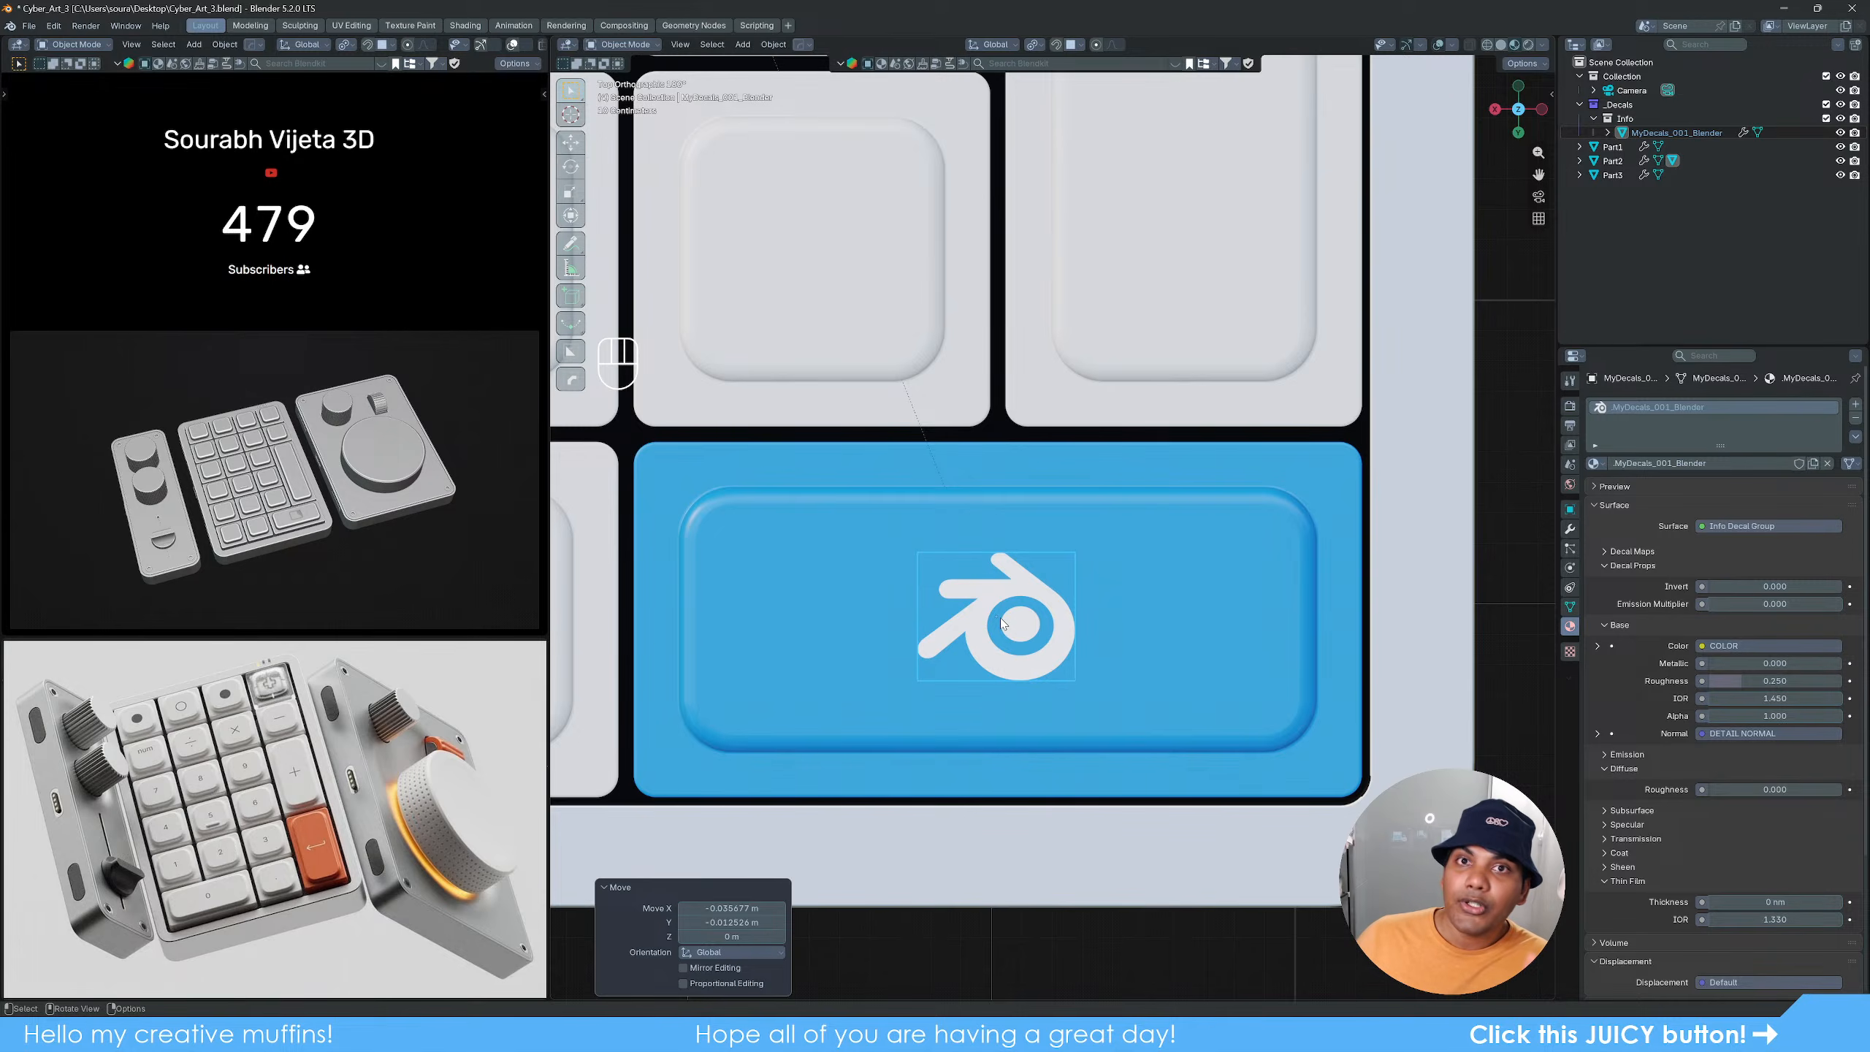
pyautogui.scroll(-6, 972, 621)
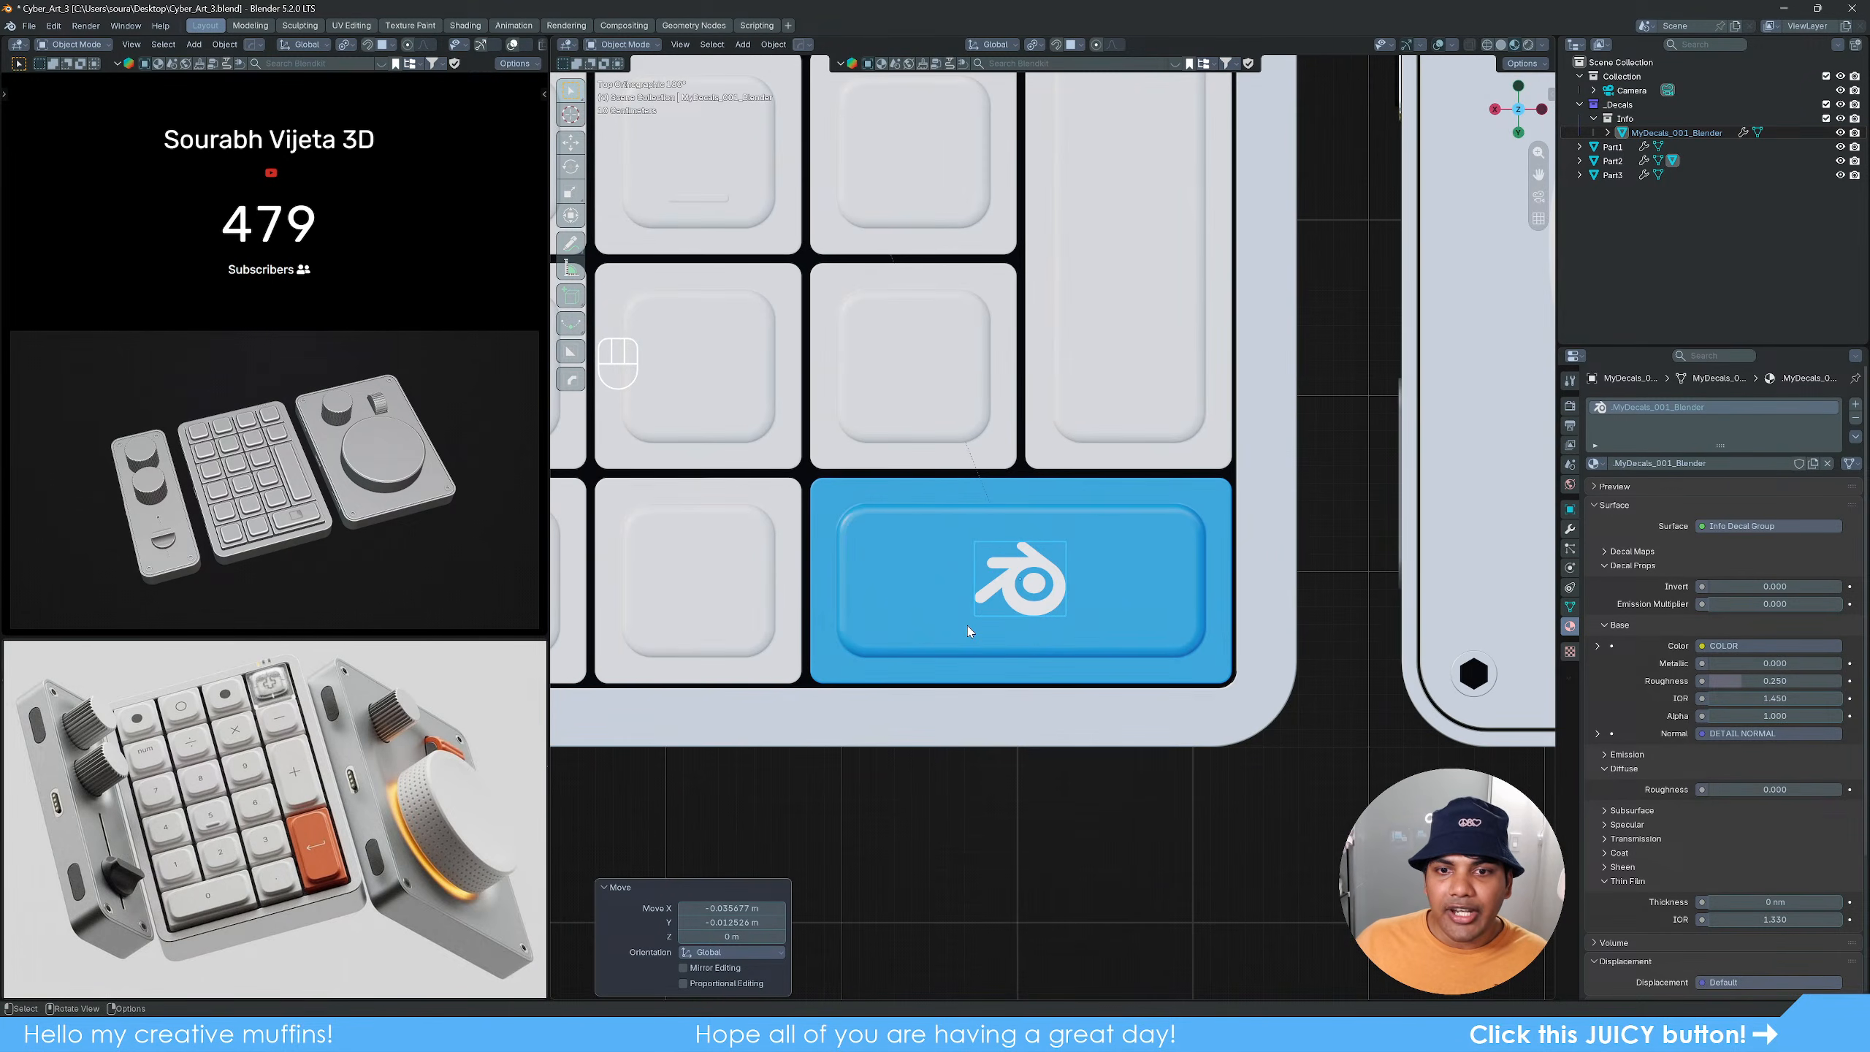
# Step: Select Part2 and insert the diagonal rounded arrow decal from the Oz InfoDecals library onto the dark glass key
pyautogui.keyDown('shift'); pyautogui.moveTo(1031, 617); pyautogui.dragTo(1054, 781, button='middle'); pyautogui.keyUp('shift')
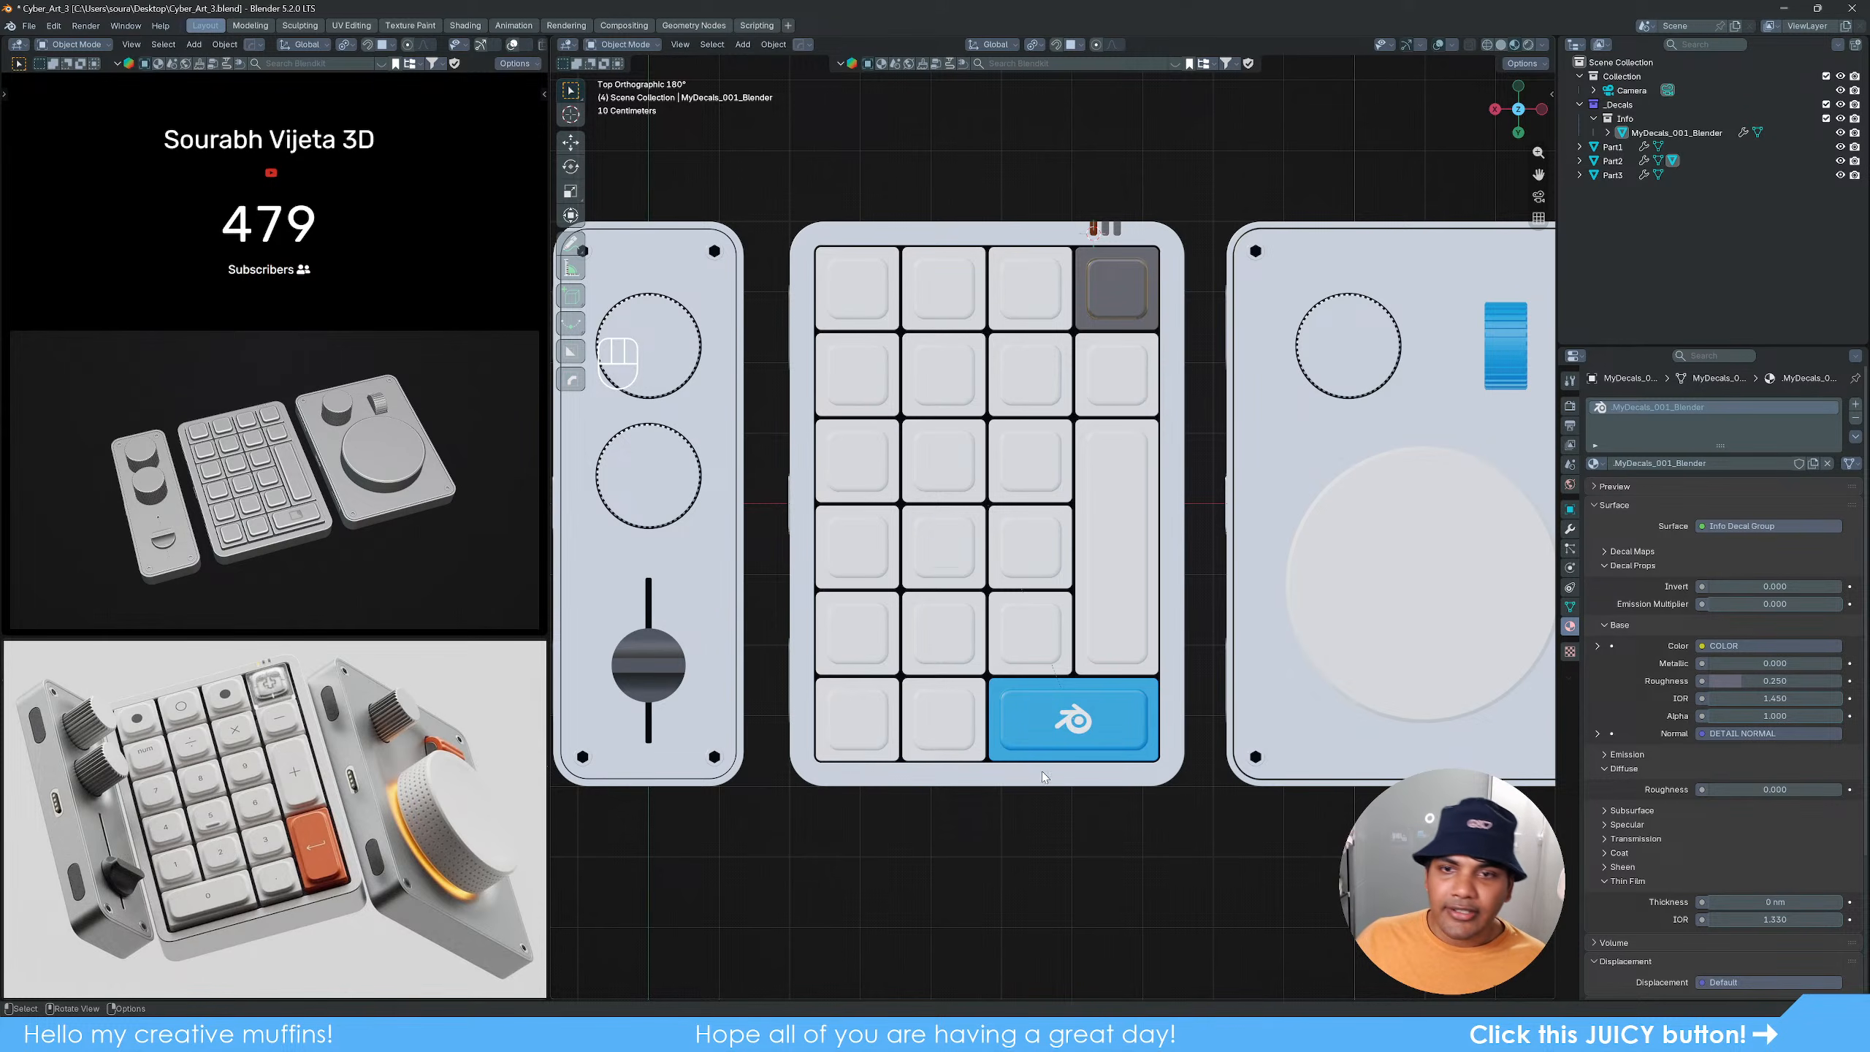
pyautogui.keyDown('shift'); pyautogui.moveTo(1117, 397); pyautogui.dragTo(1065, 600, button='middle'); pyautogui.keyUp('shift')
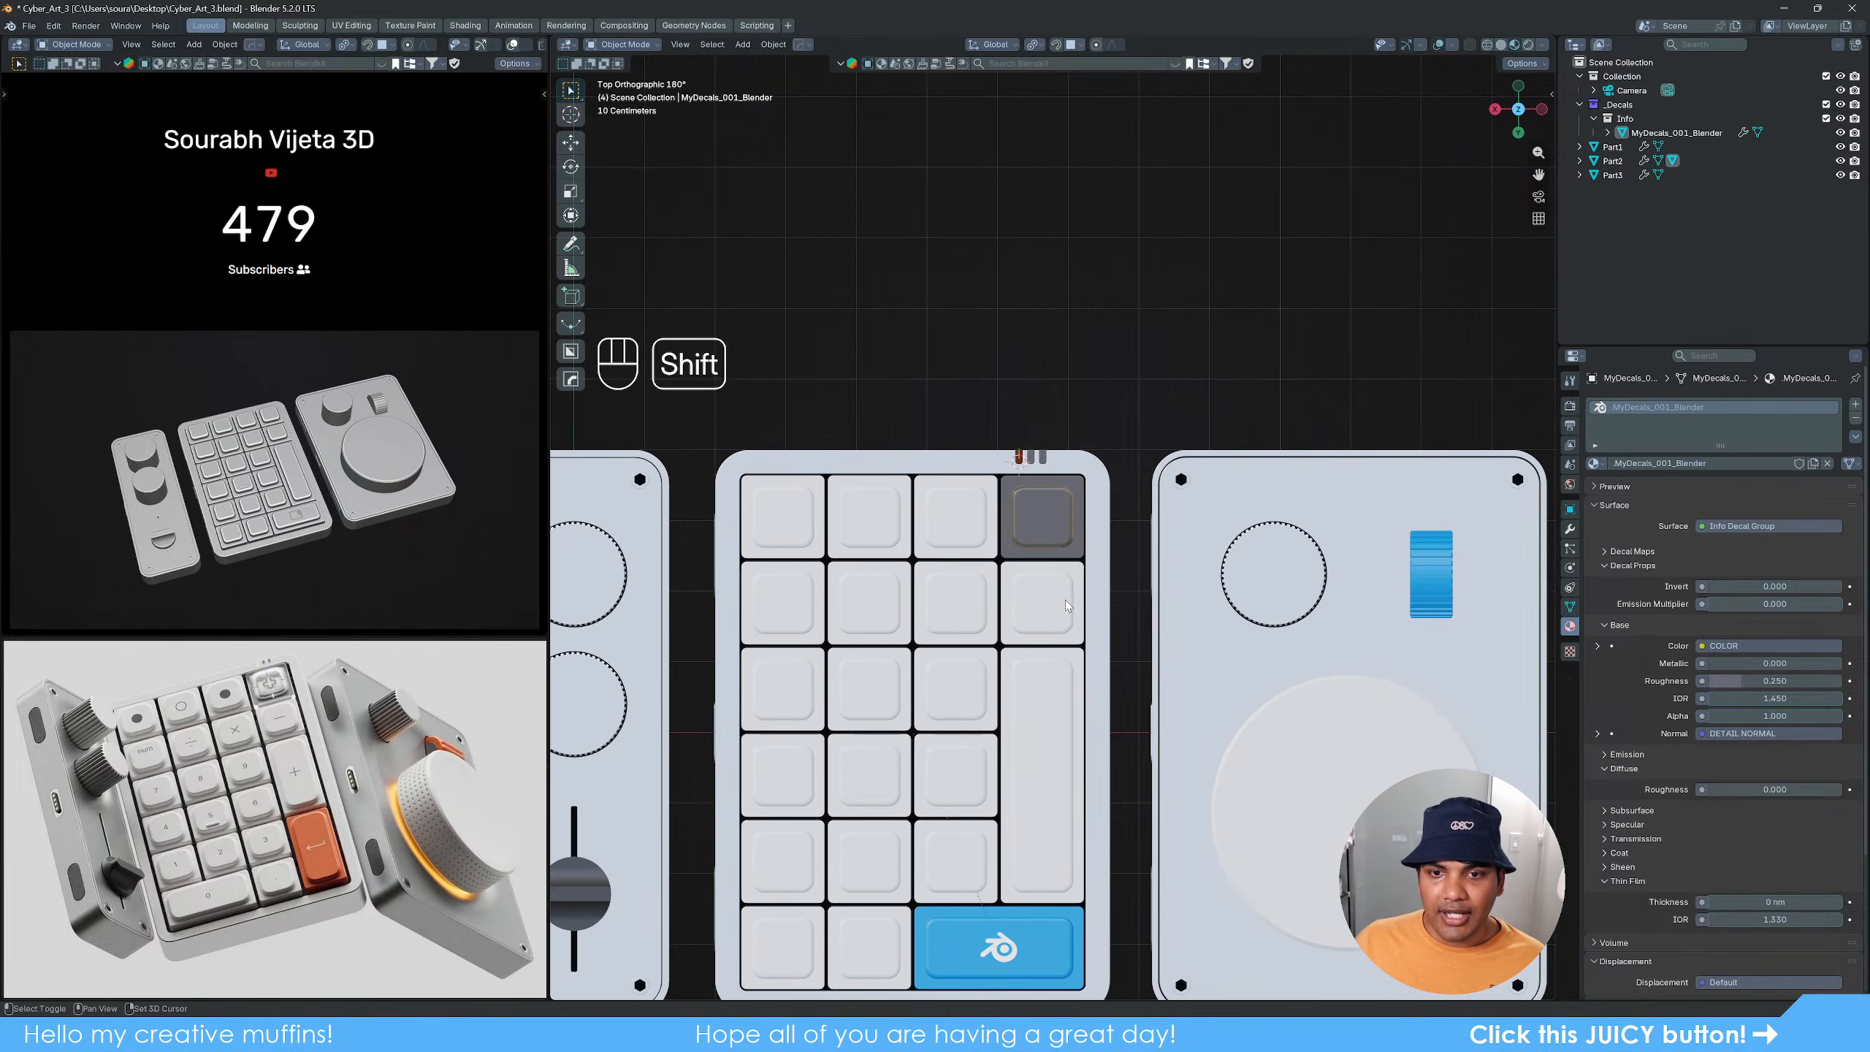
pyautogui.scroll(7, 1057, 545)
pyautogui.click(1006, 488)
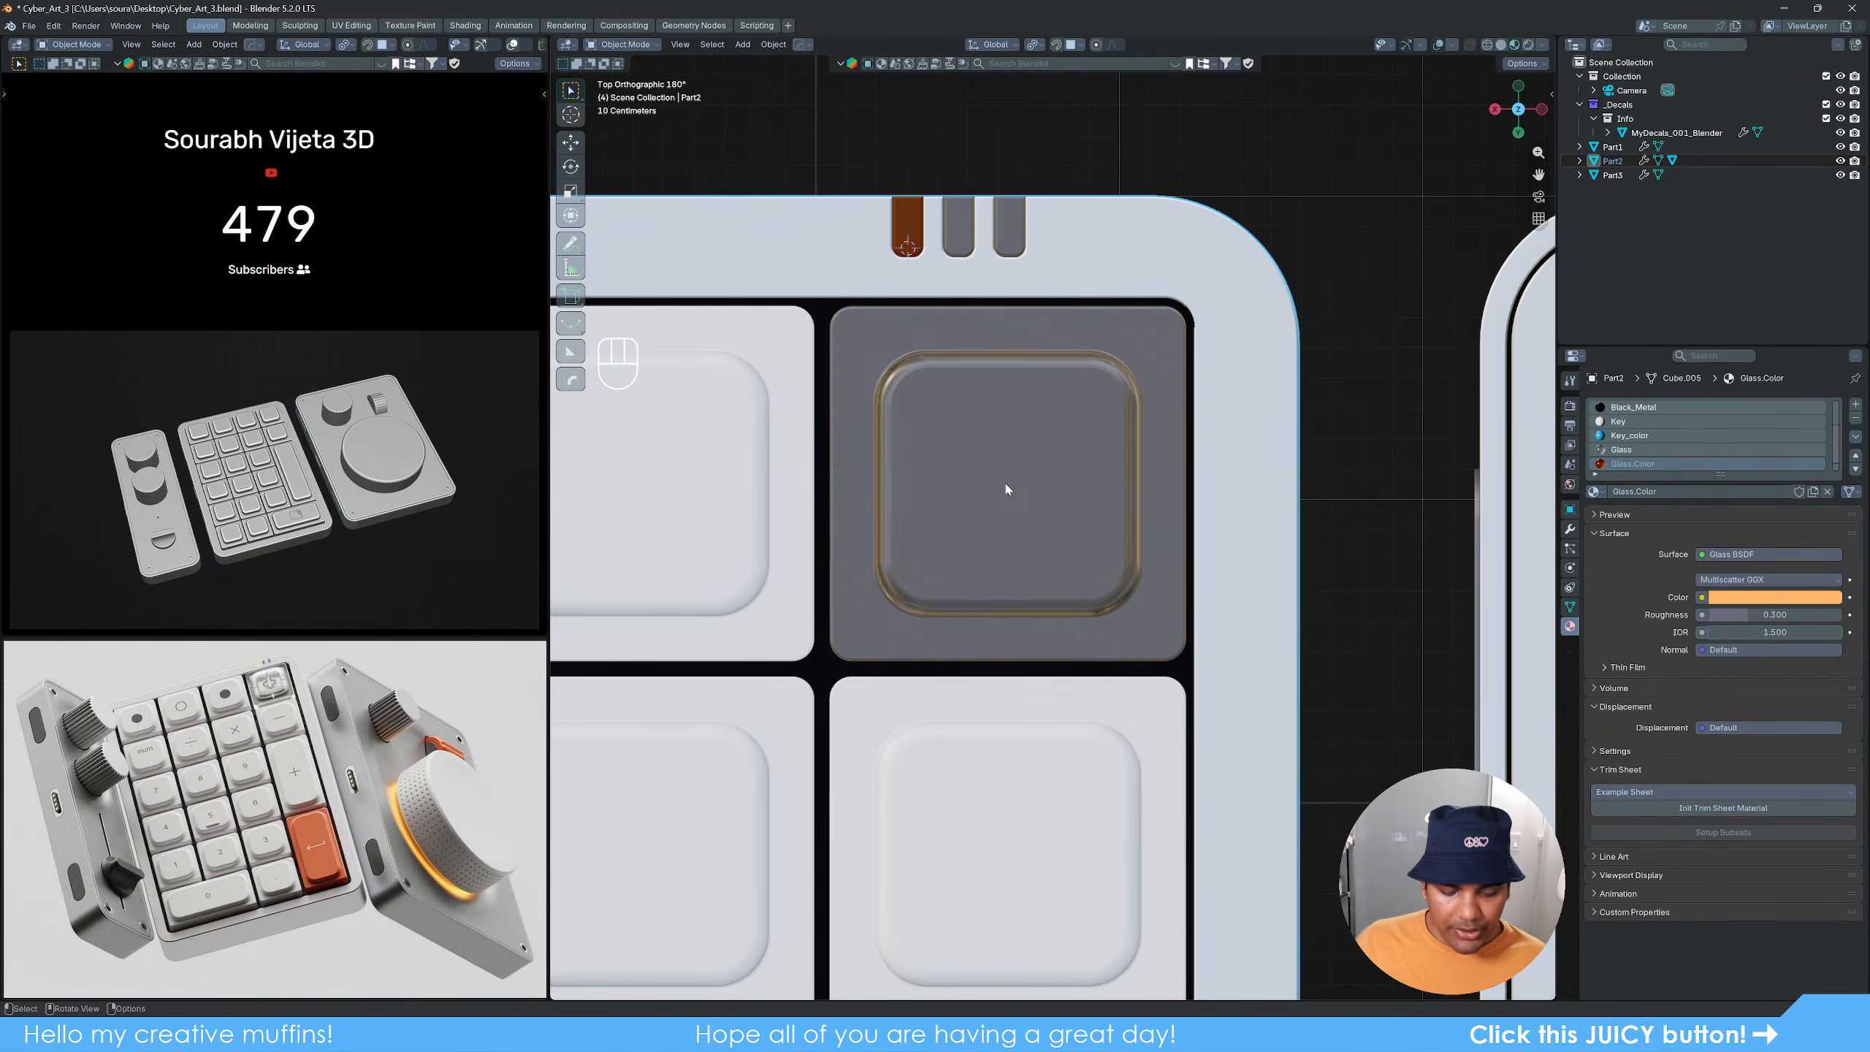
pyautogui.press('d')
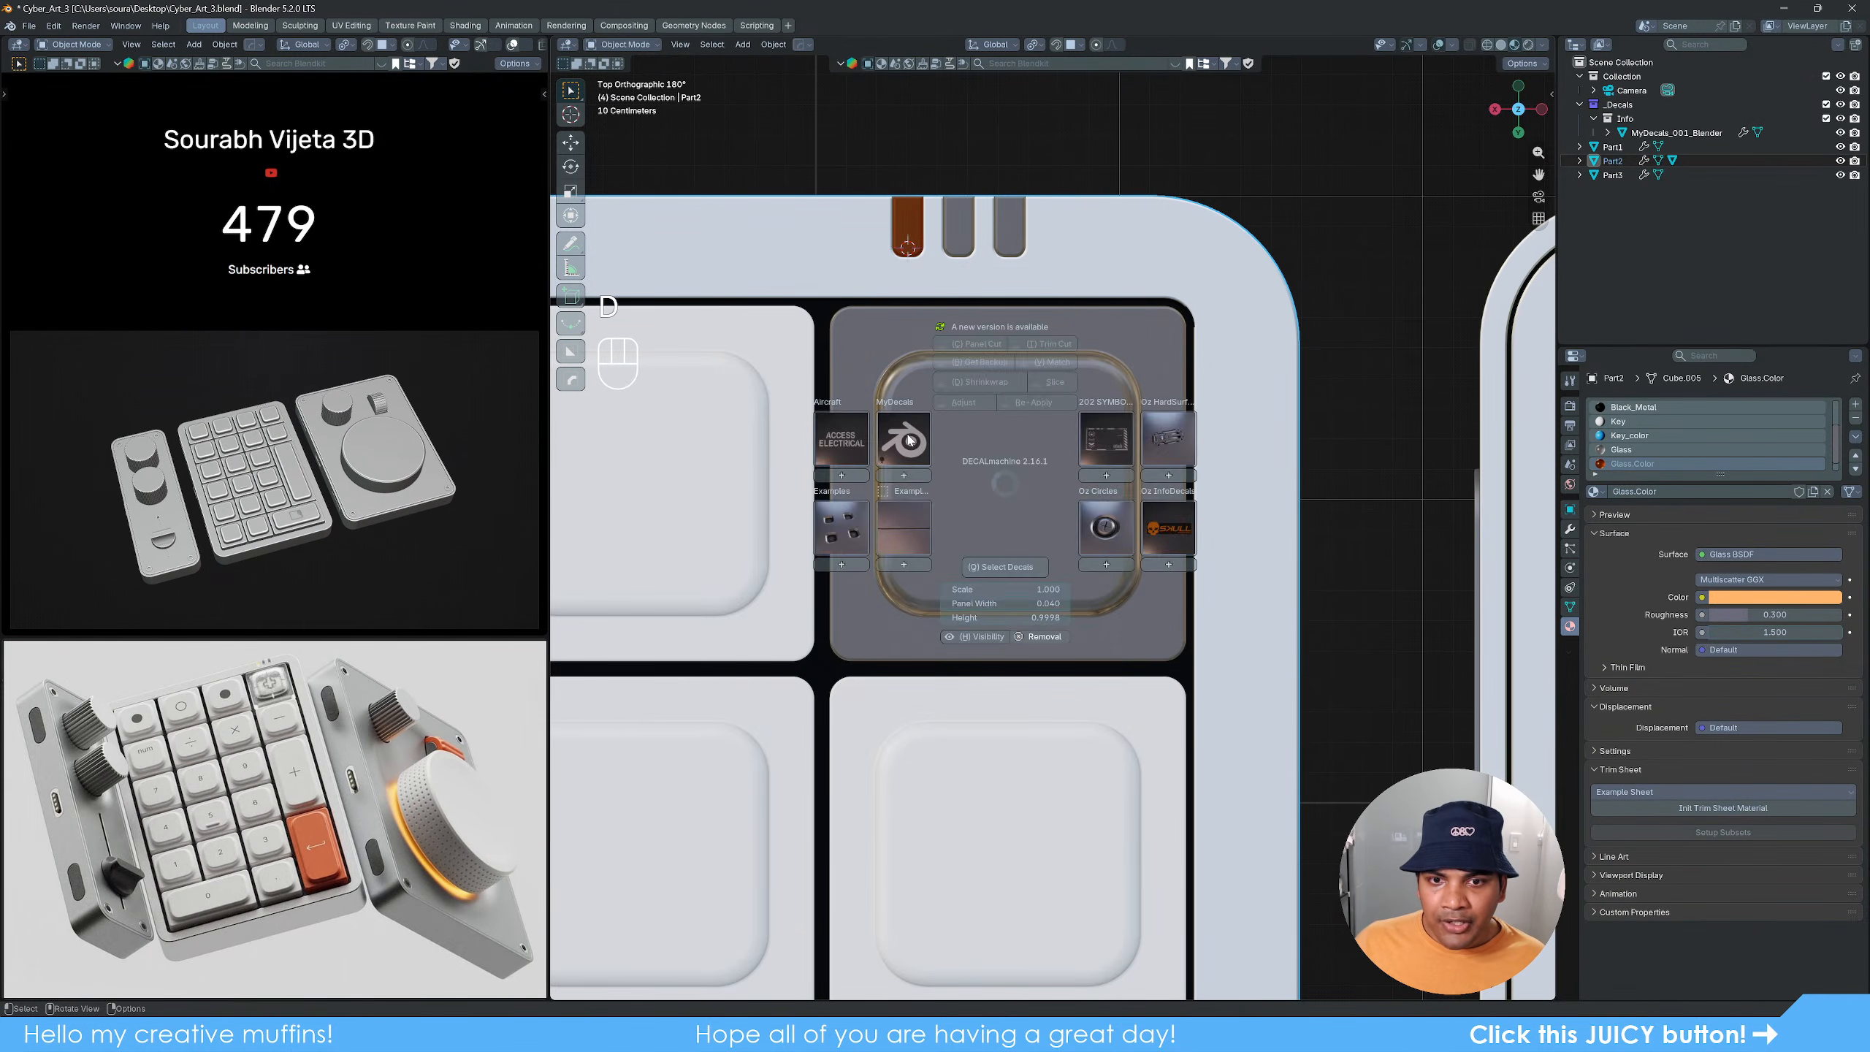
pyautogui.click(1171, 526)
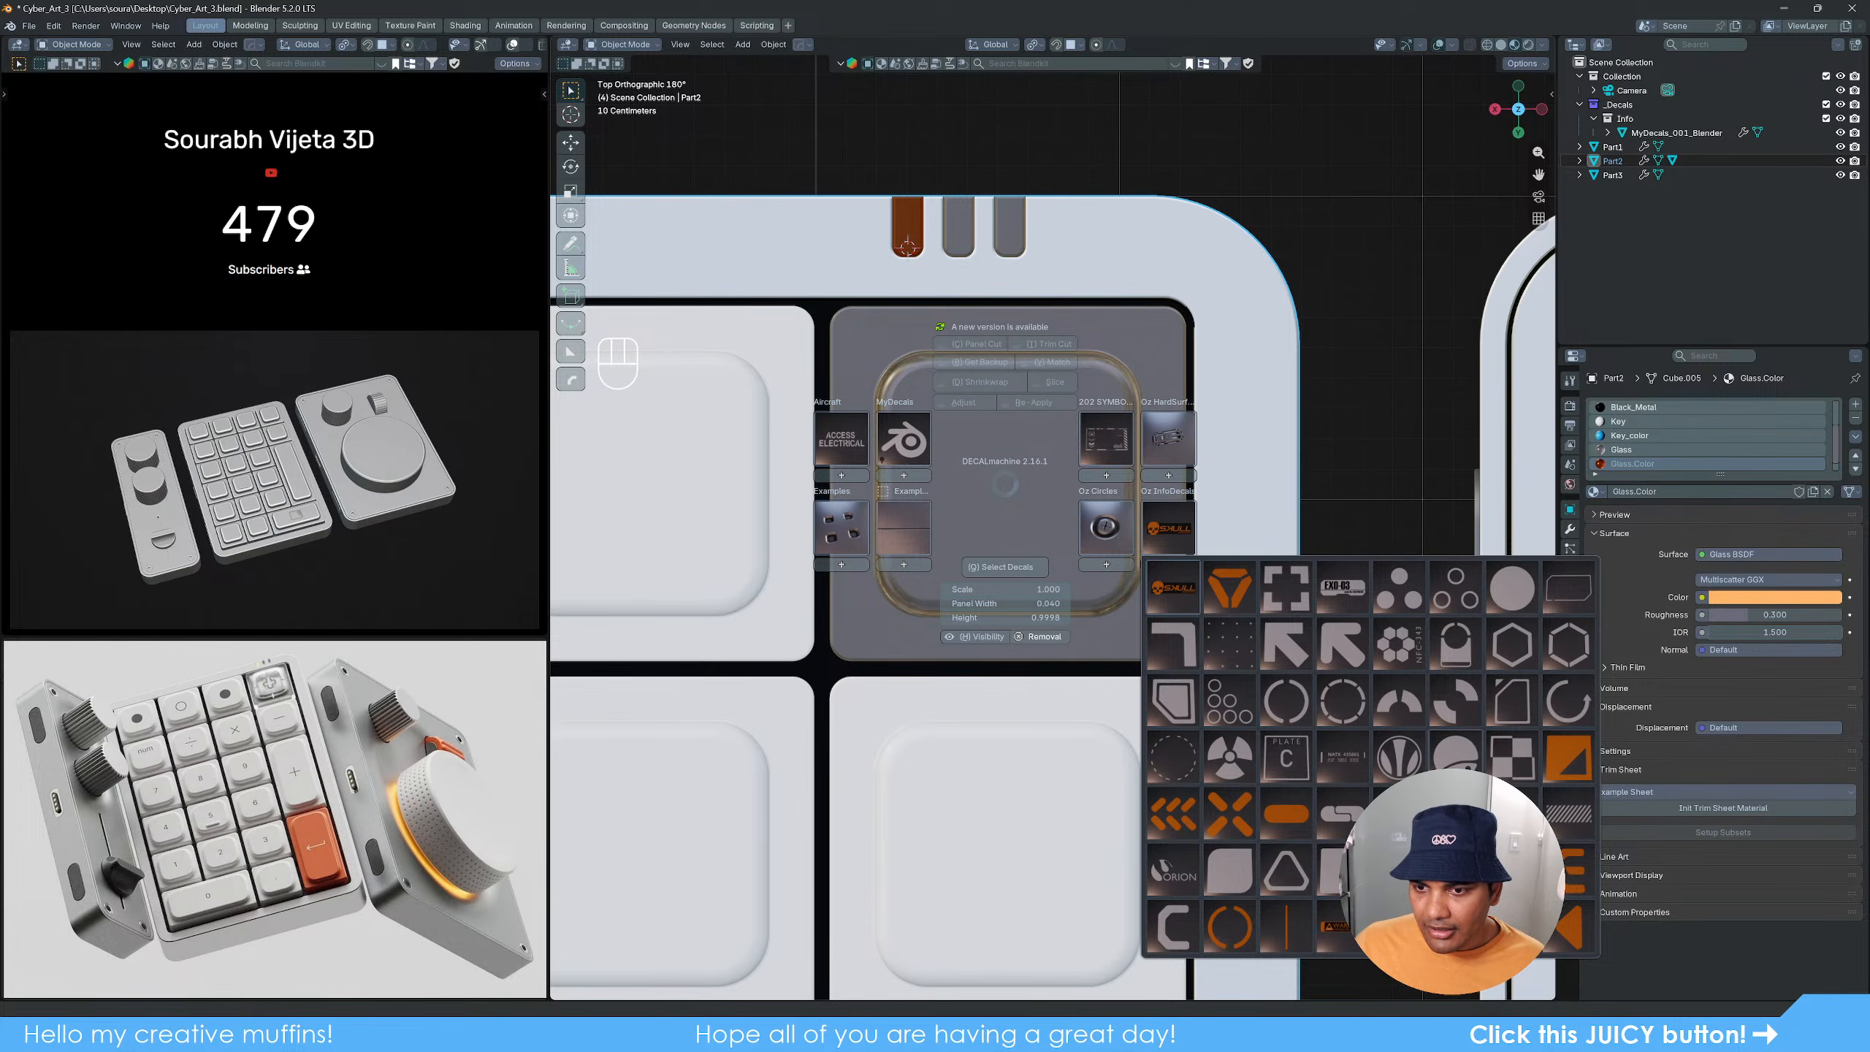
pyautogui.click(1341, 644)
# Step: Scale the arrow decal by about 1.83, centre it on the glass key and deselect it
pyautogui.press('s')
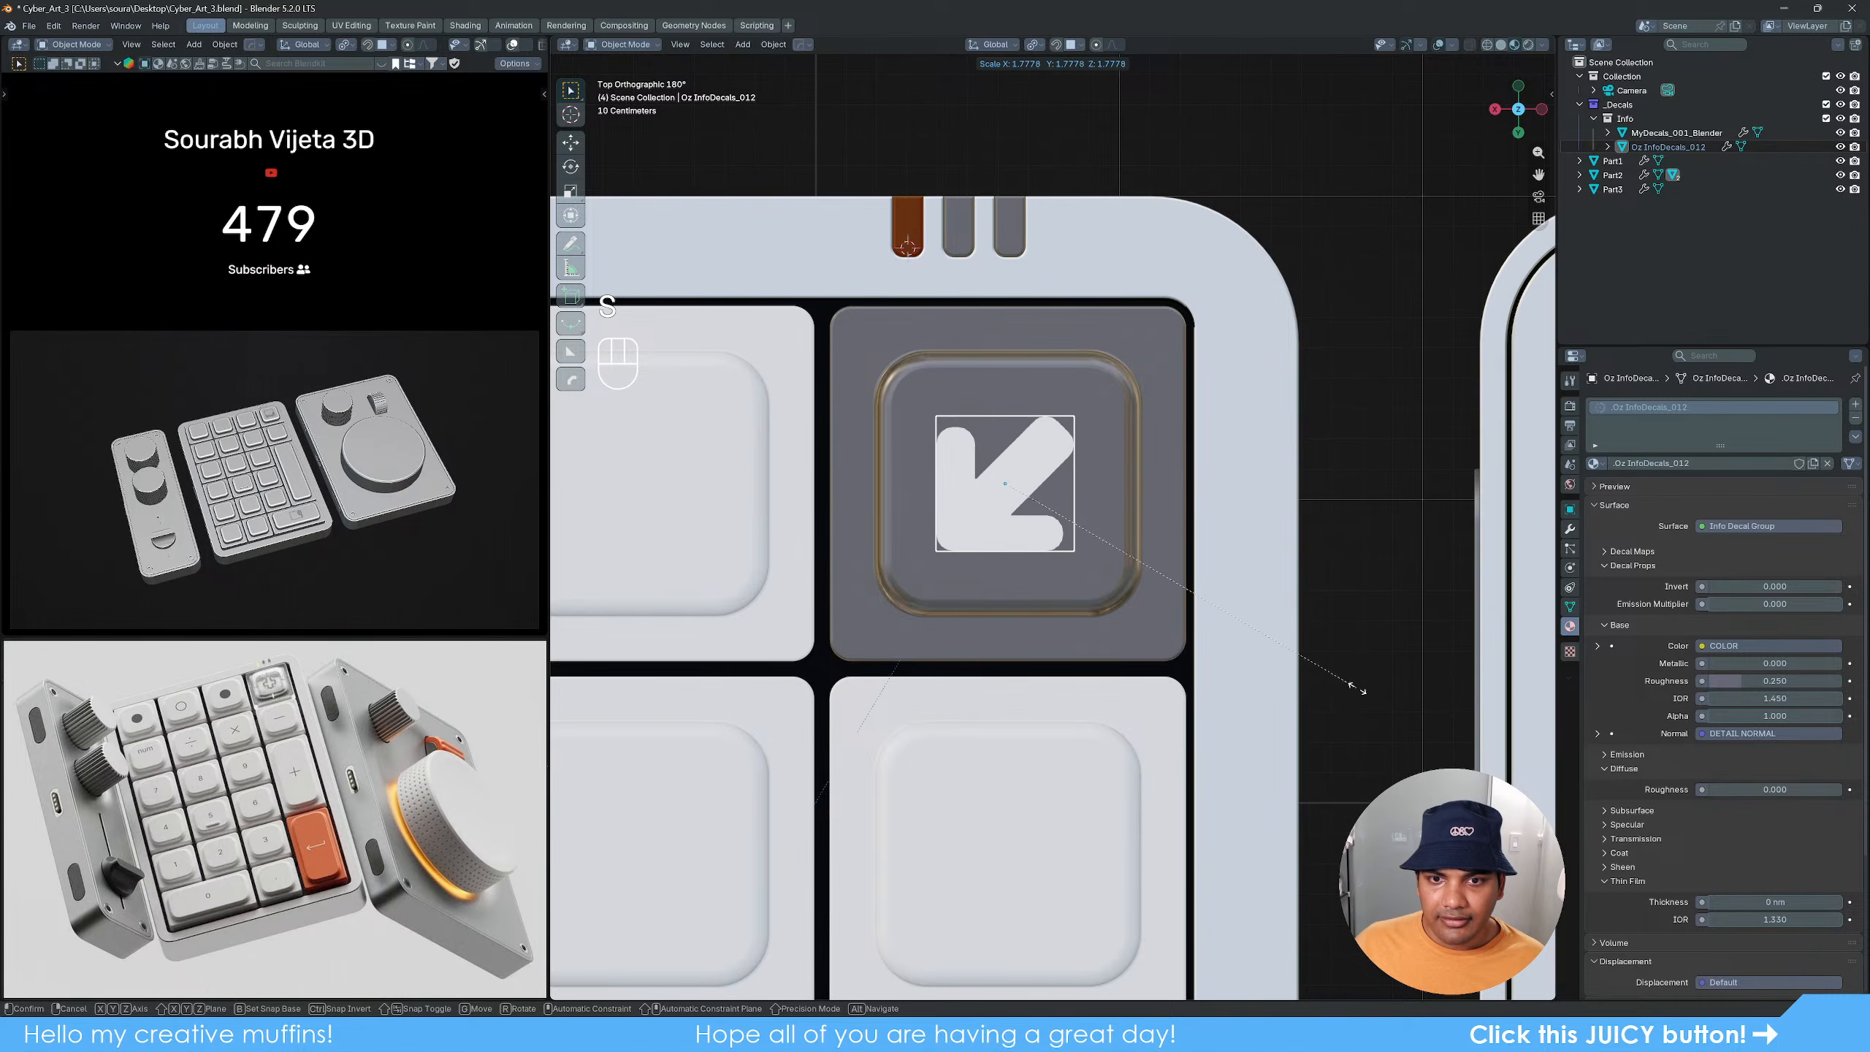
pyautogui.click(974, 477)
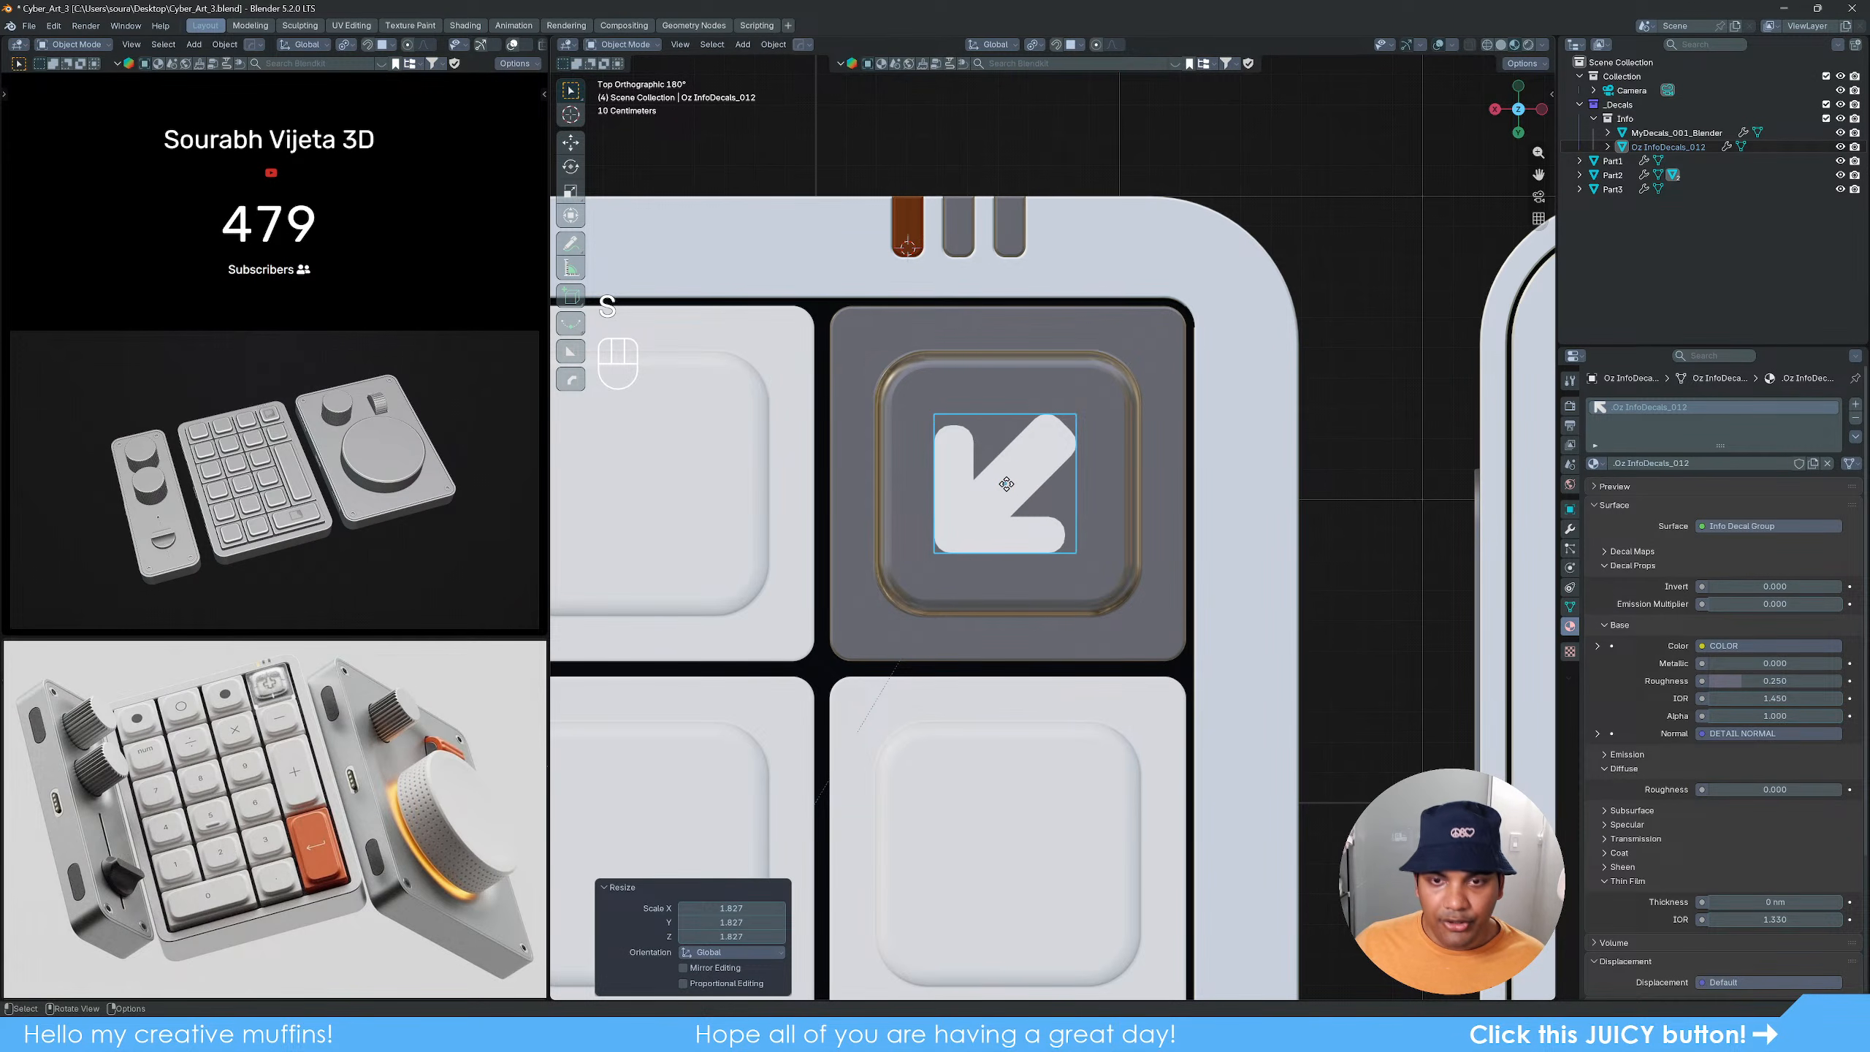
pyautogui.press('g')
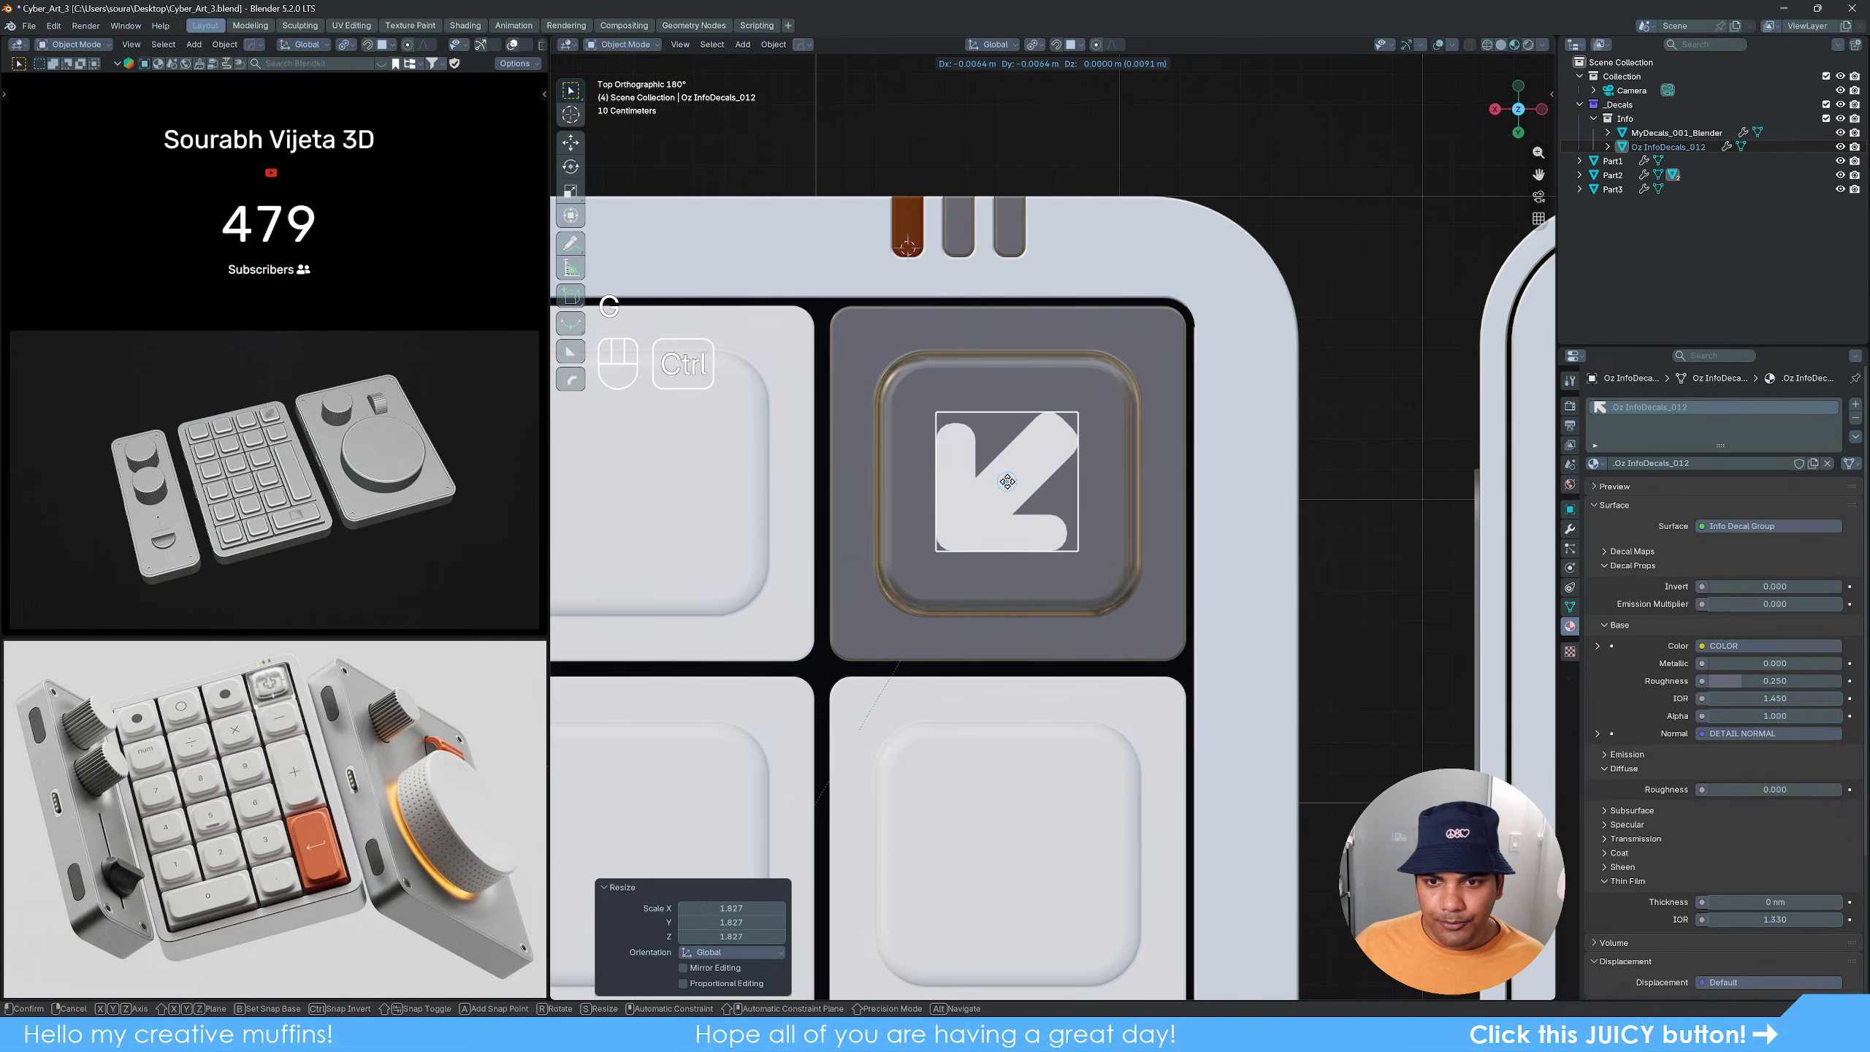
pyautogui.click(1007, 481)
pyautogui.scroll(-4, 1179, 487)
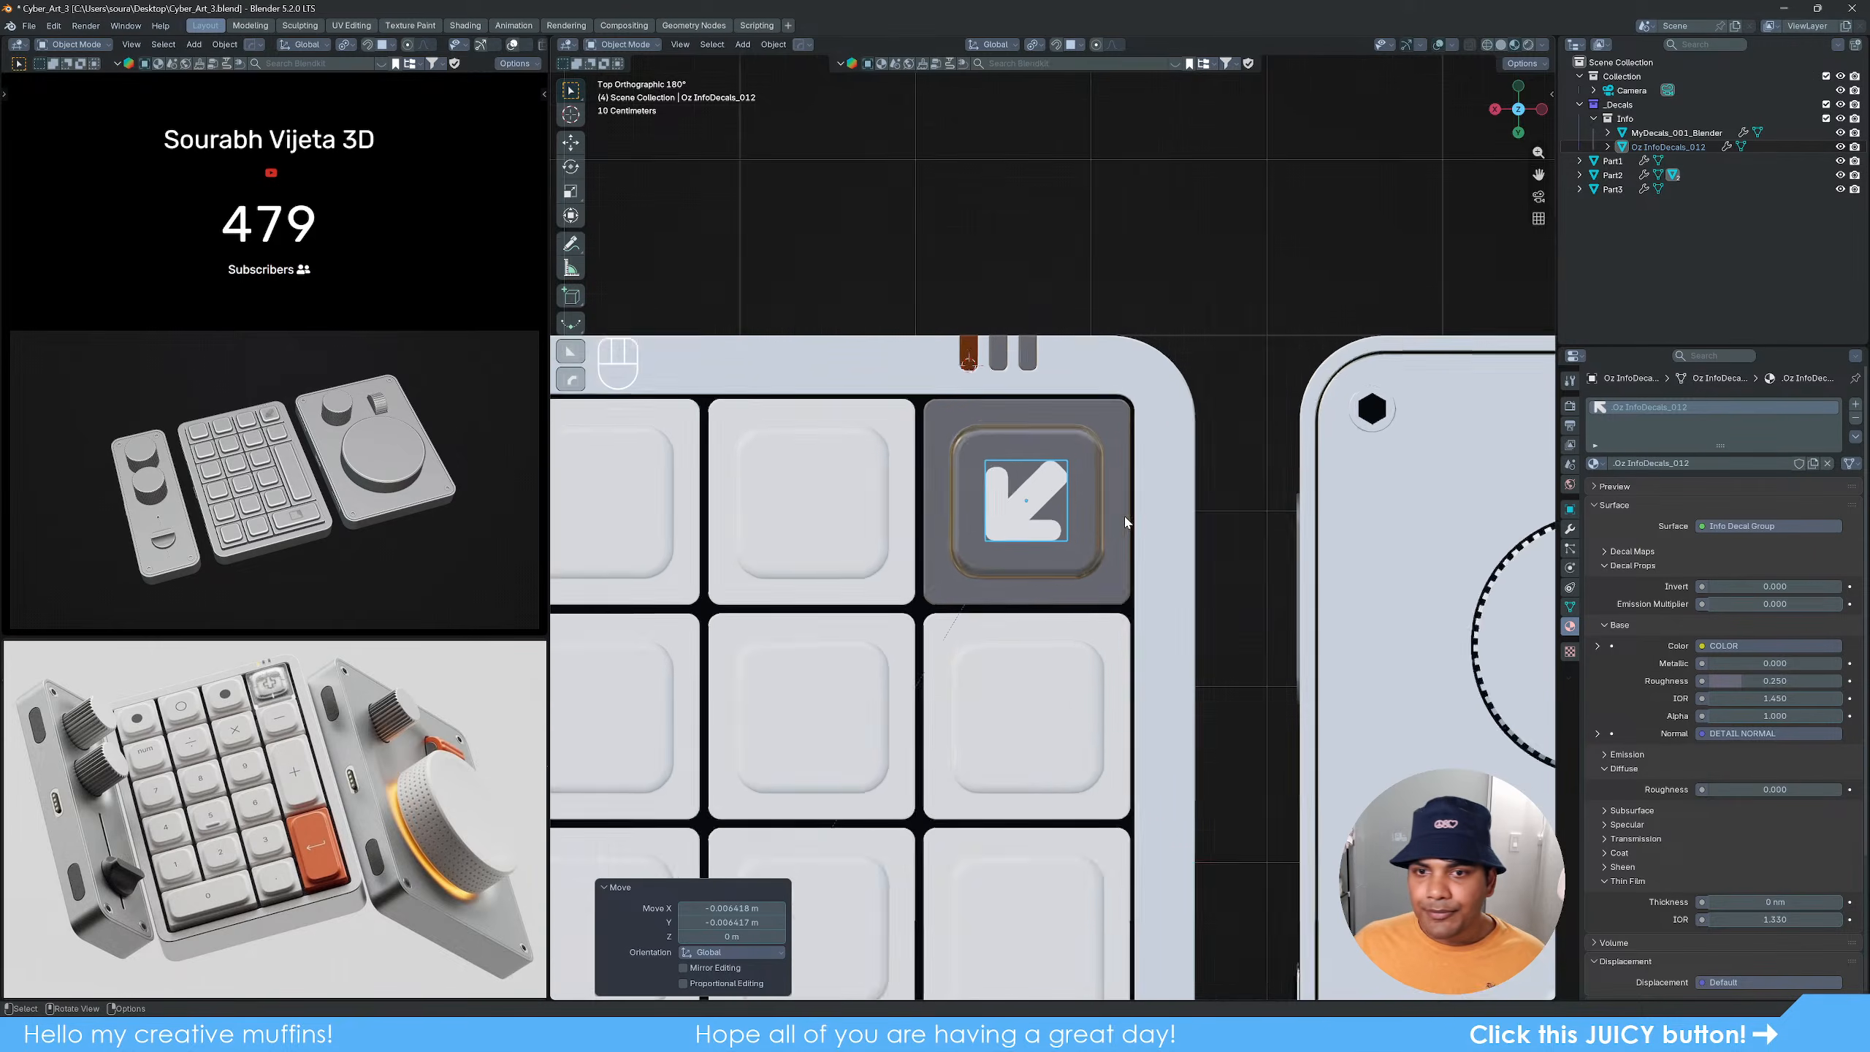
pyautogui.click(1209, 483)
pyautogui.scroll(-4, 1171, 542)
# Step: Select Part2 and insert the filled circle decal from the Oz InfoDecals library onto the first key of the top row
pyautogui.keyDown('shift'); pyautogui.moveTo(1051, 610); pyautogui.dragTo(1163, 487, button='middle'); pyautogui.keyUp('shift')
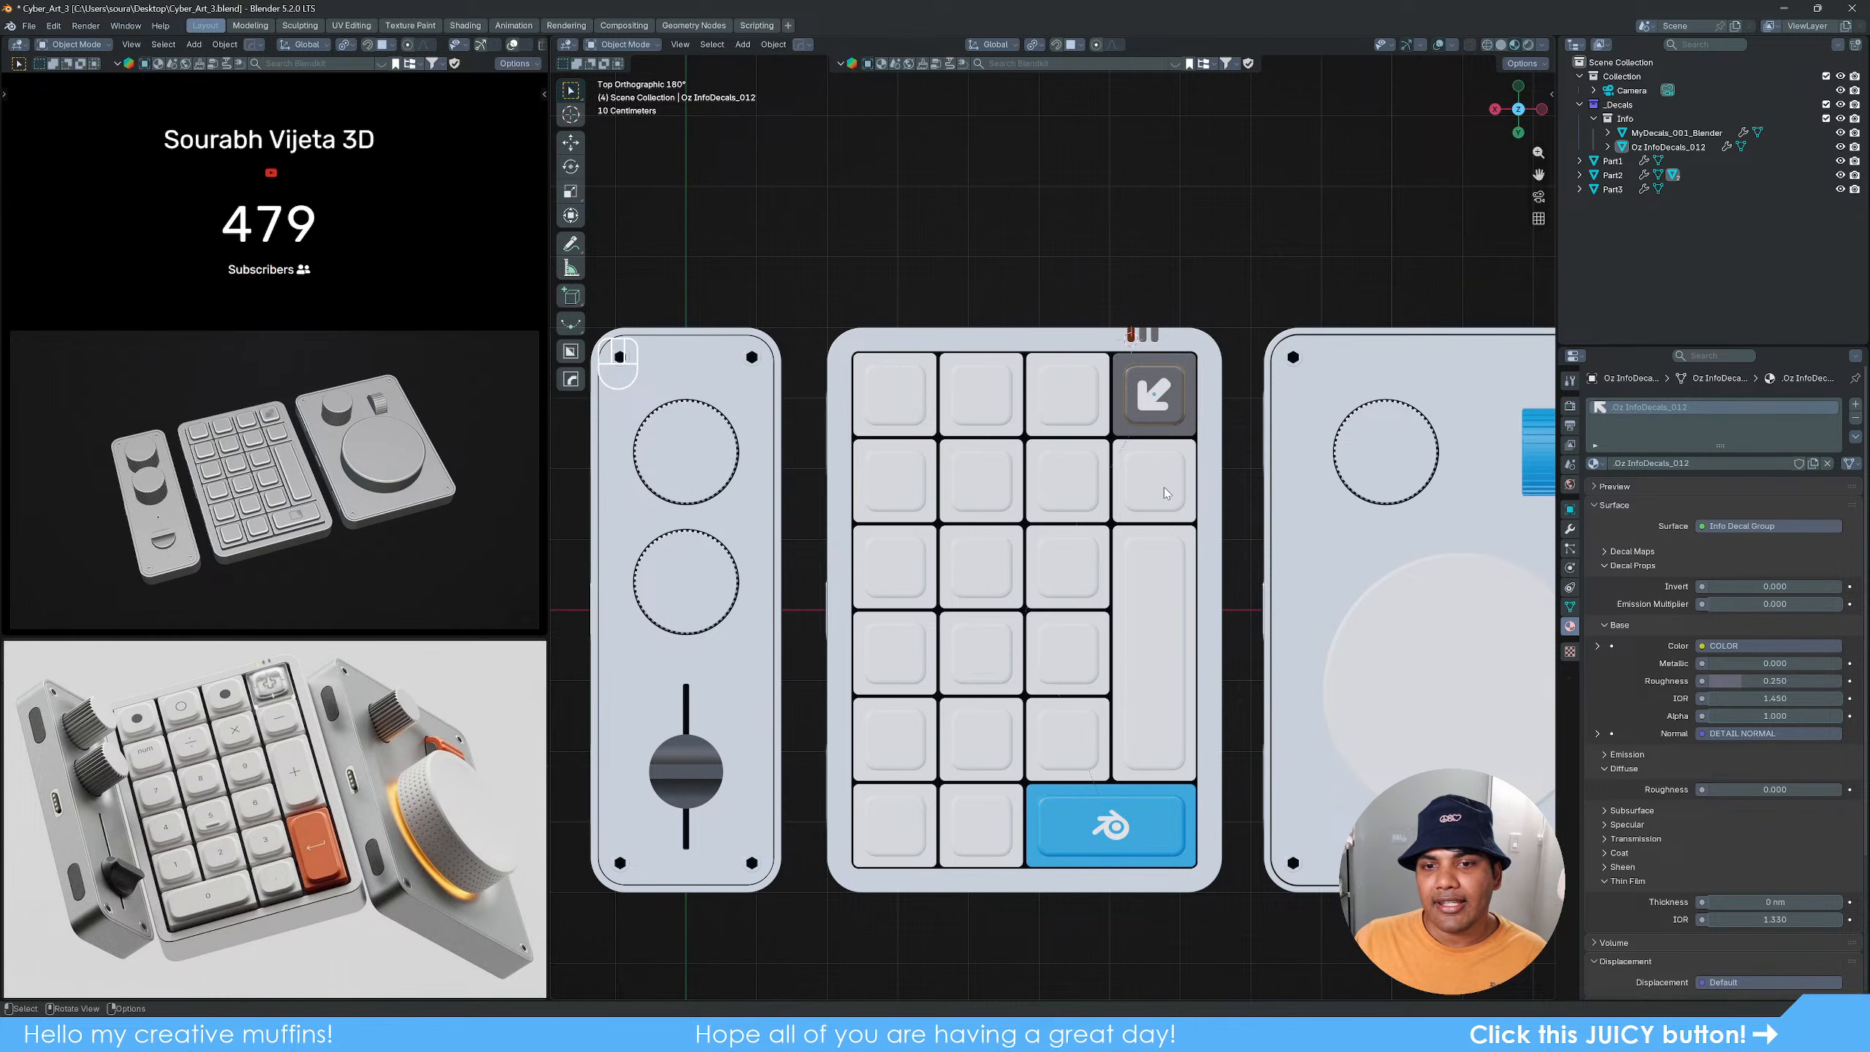
pyautogui.scroll(2, 953, 465)
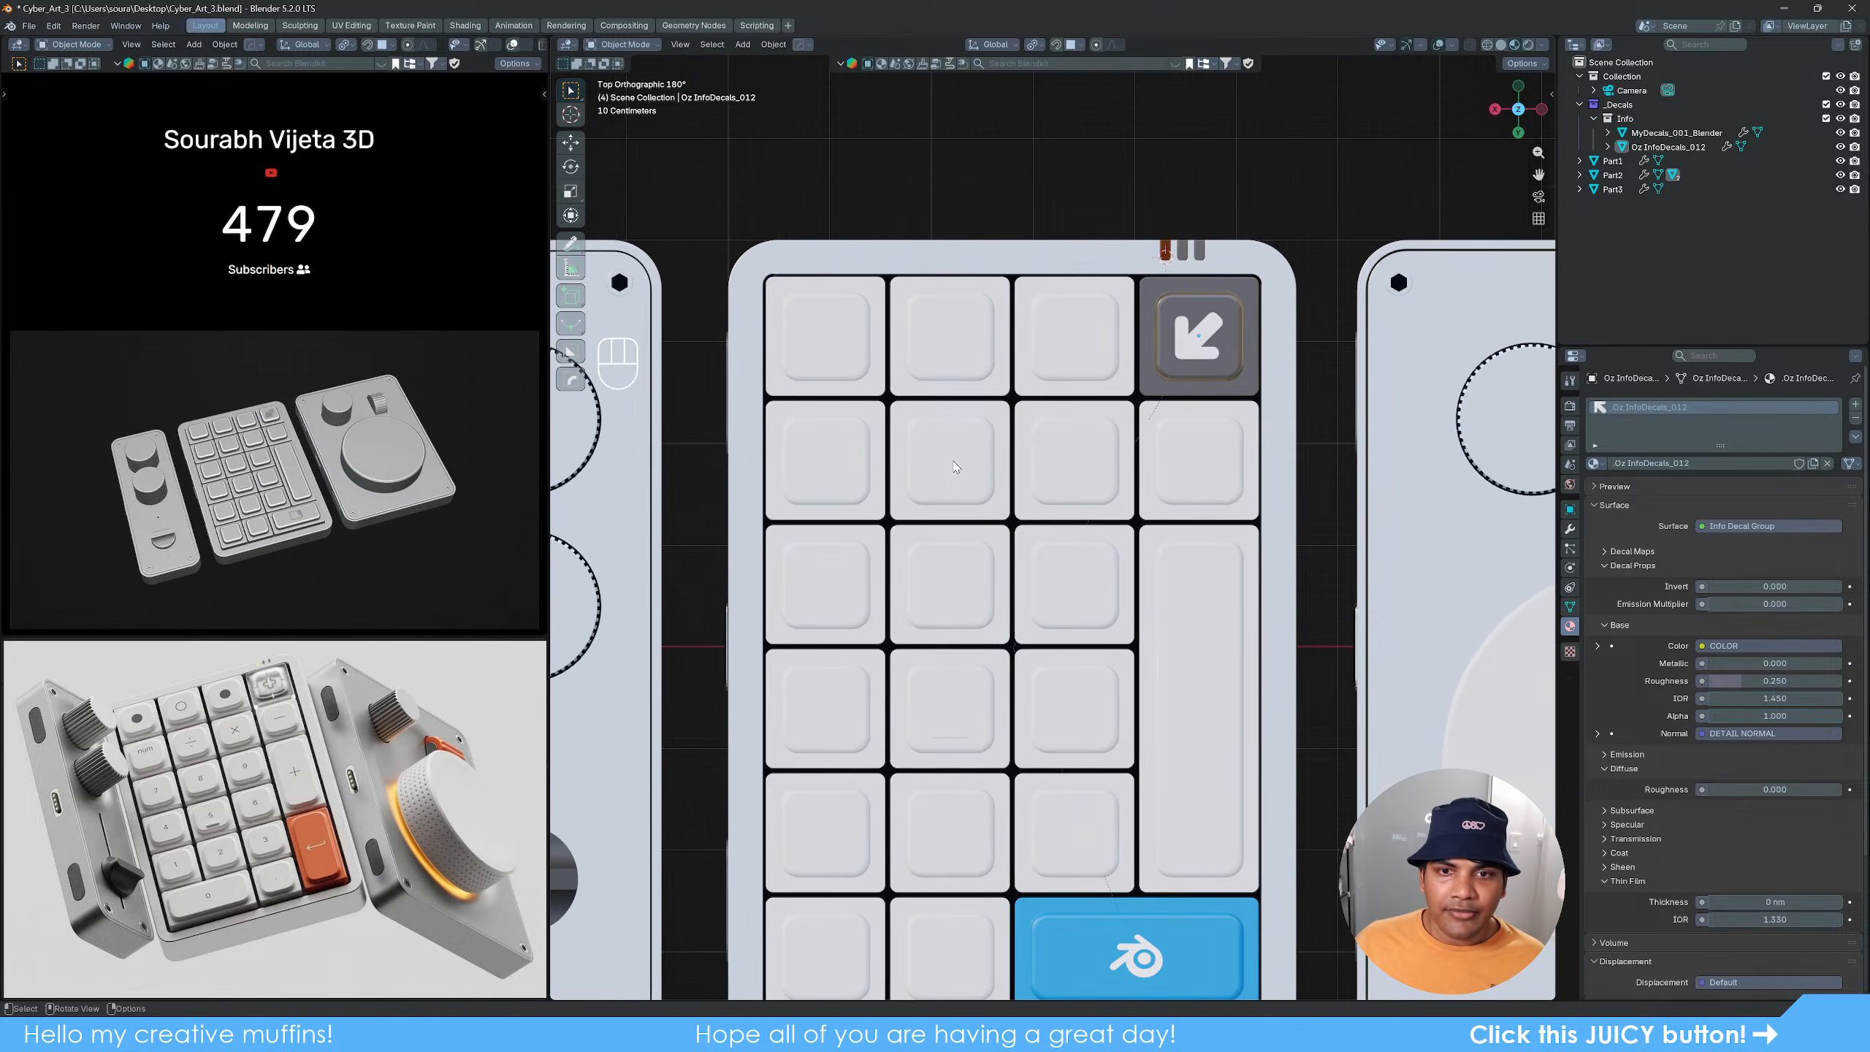
pyautogui.keyDown('shift'); pyautogui.moveTo(942, 367); pyautogui.dragTo(972, 567, button='middle'); pyautogui.keyUp('shift')
pyautogui.scroll(3, 956, 468)
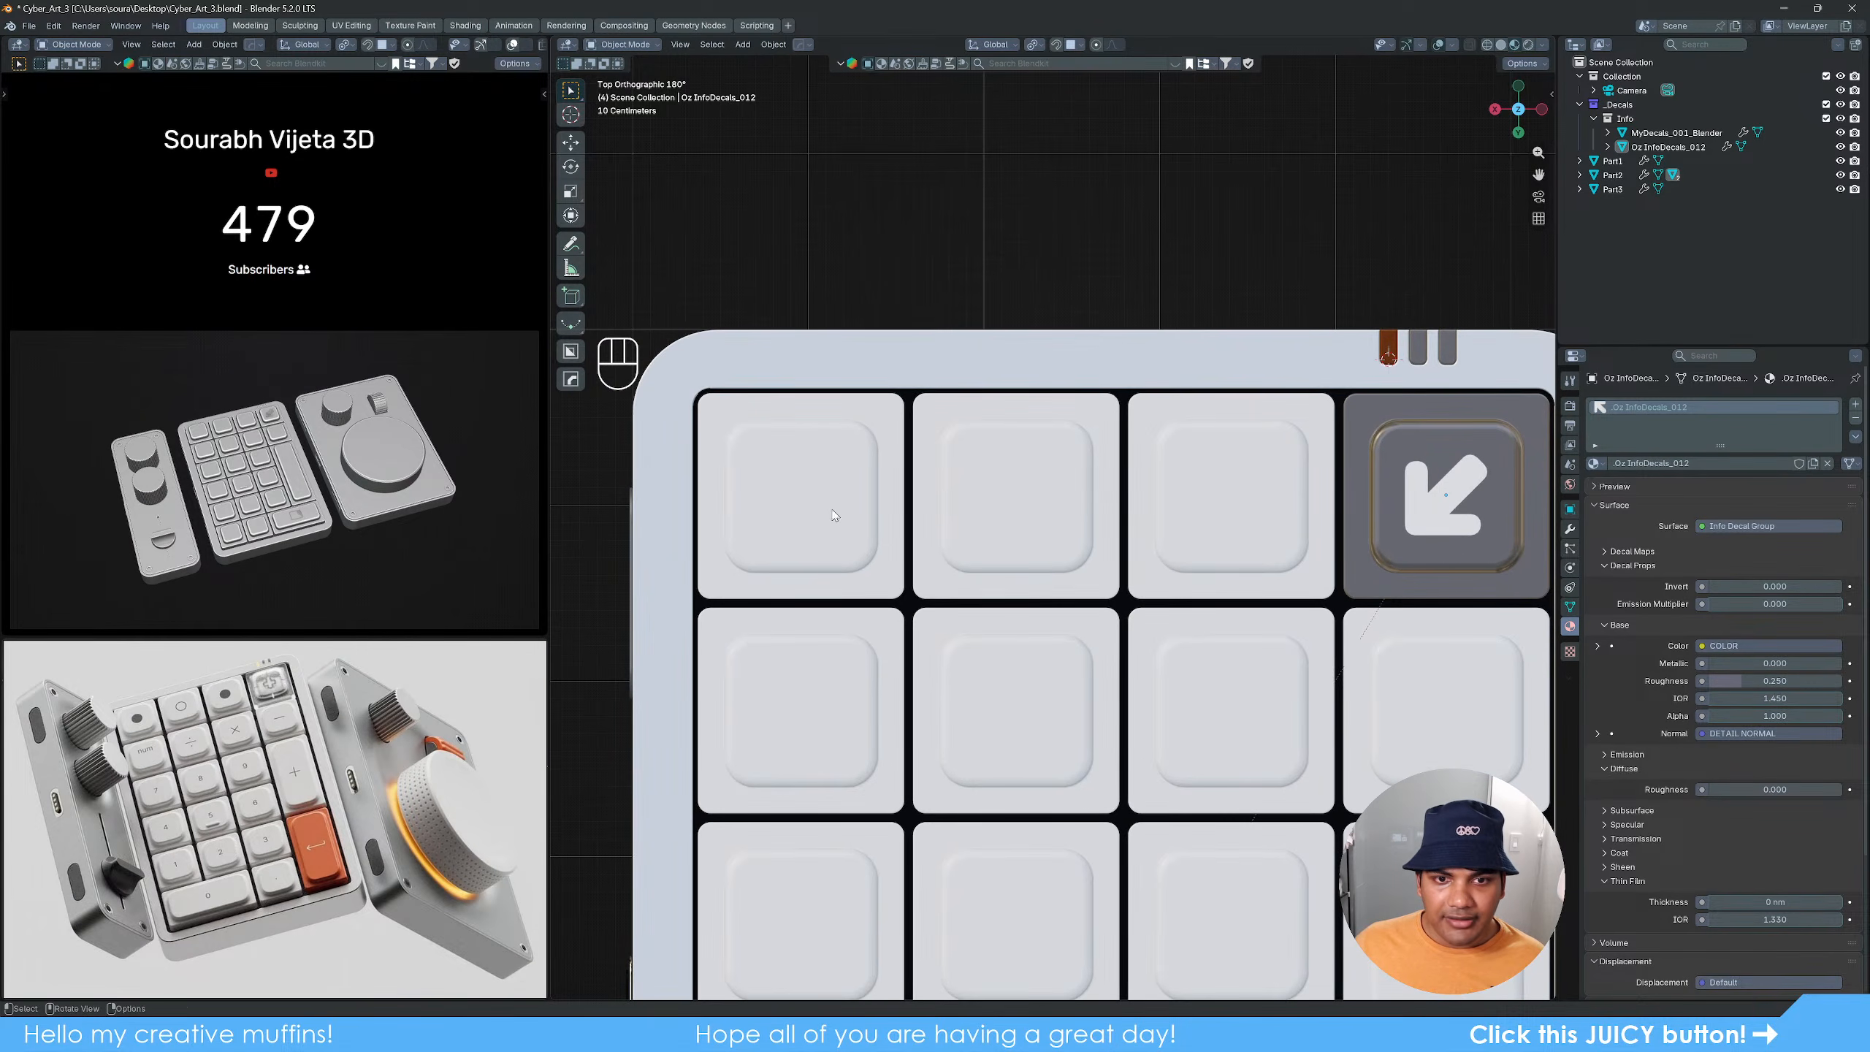
pyautogui.click(800, 499)
pyautogui.press('d')
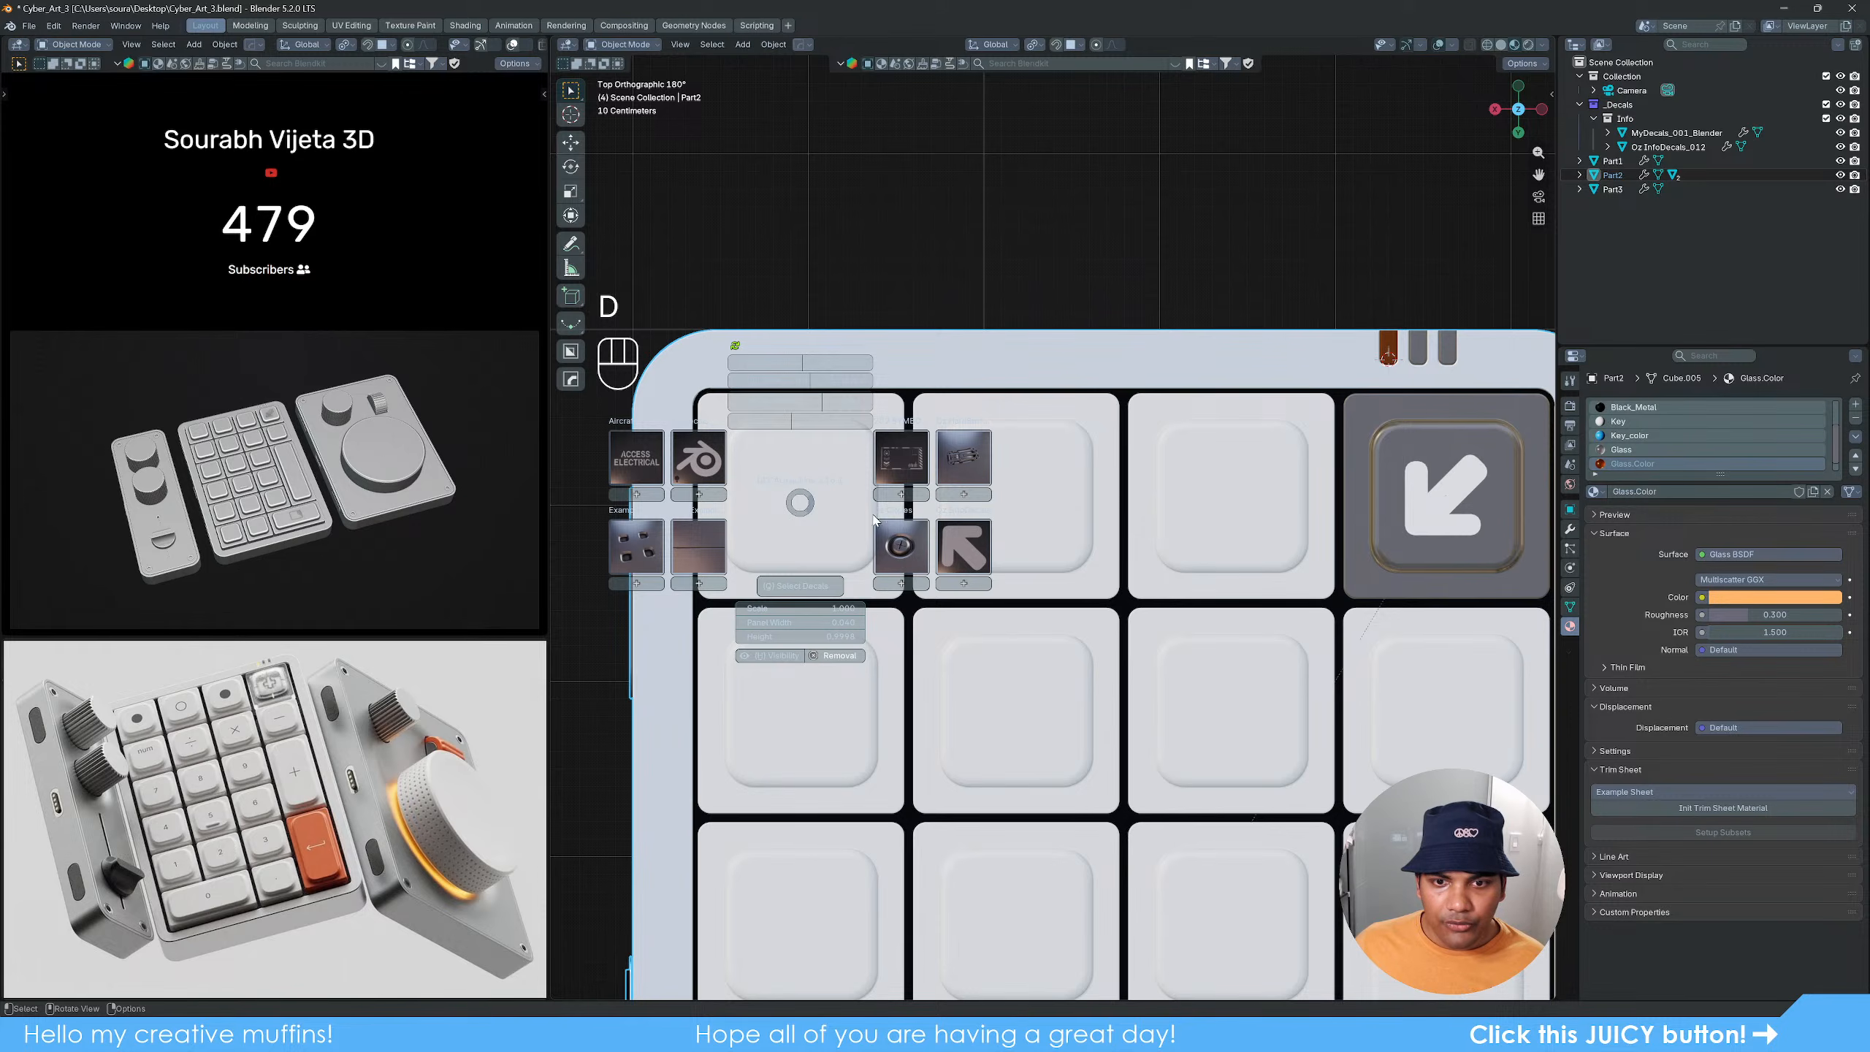
pyautogui.click(963, 546)
pyautogui.click(1293, 643)
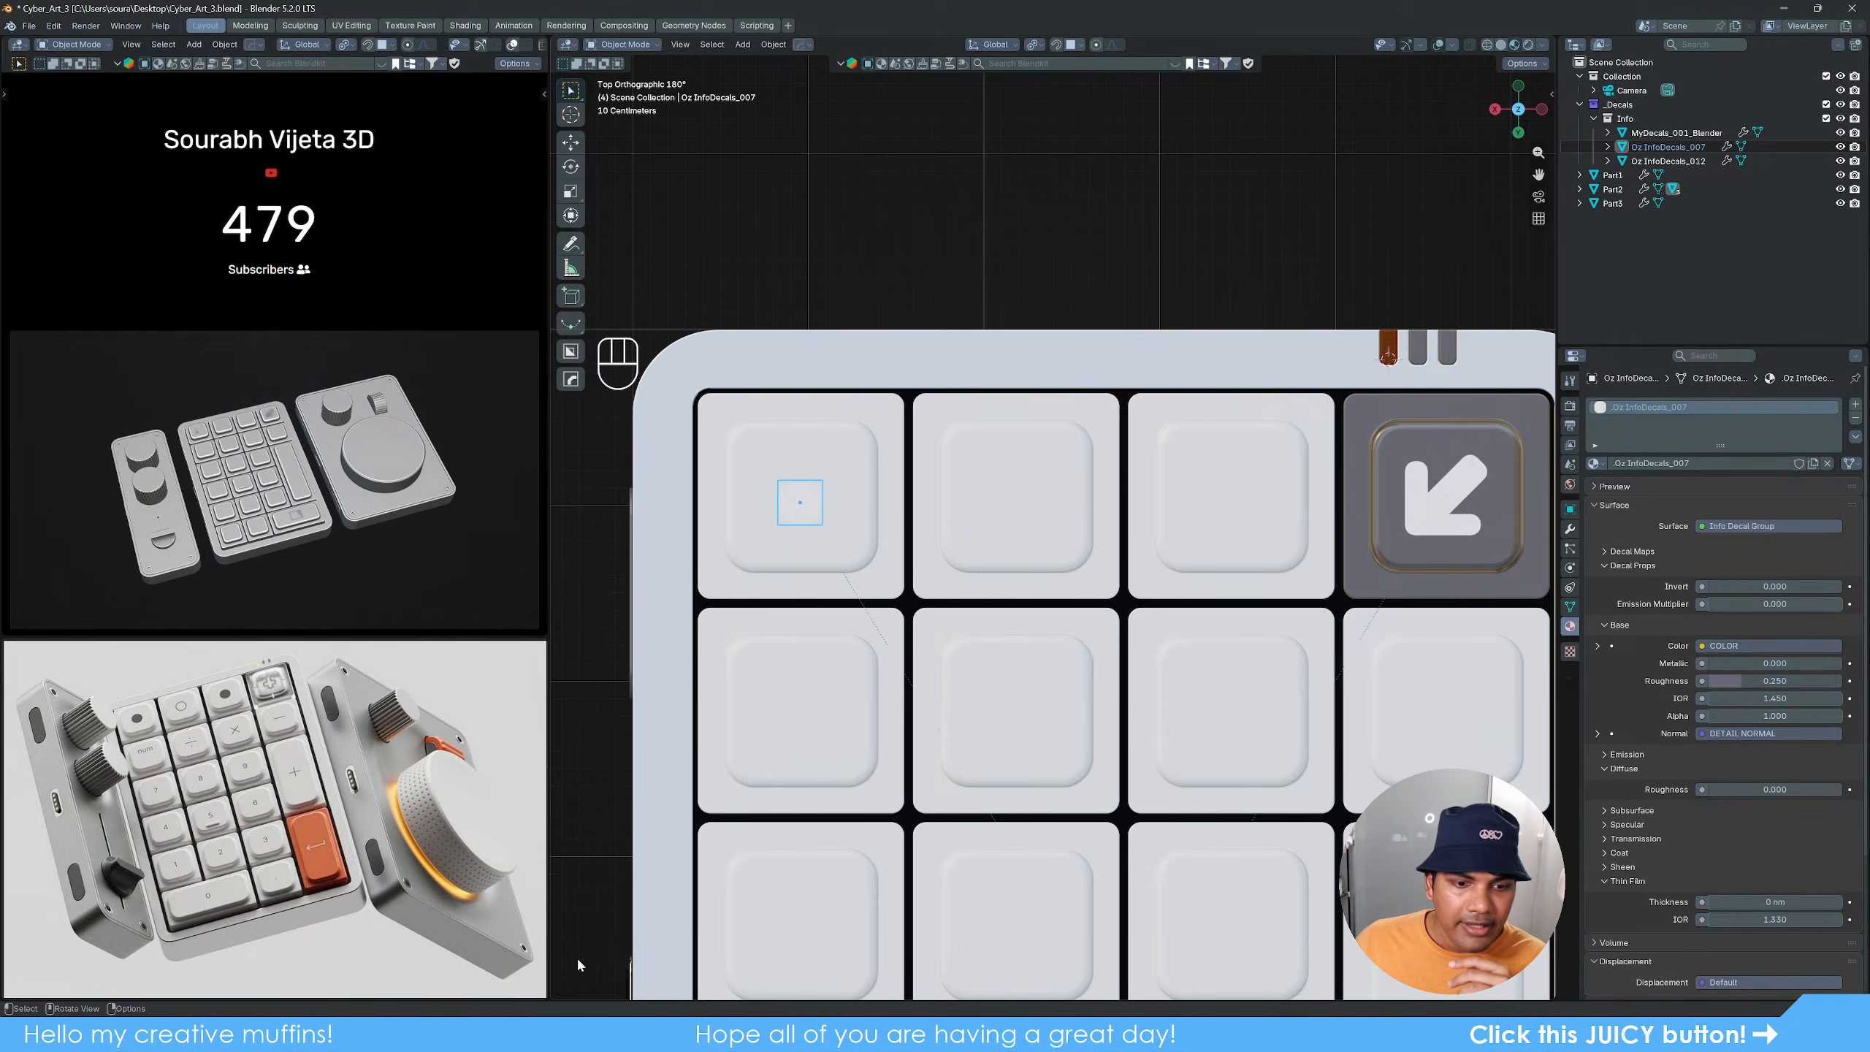
# Step: Split the 3D viewport and show the circle decal's material nodes in a Shader Editor below it
pyautogui.moveTo(556, 992); pyautogui.dragTo(632, 580)
pyautogui.click(567, 593)
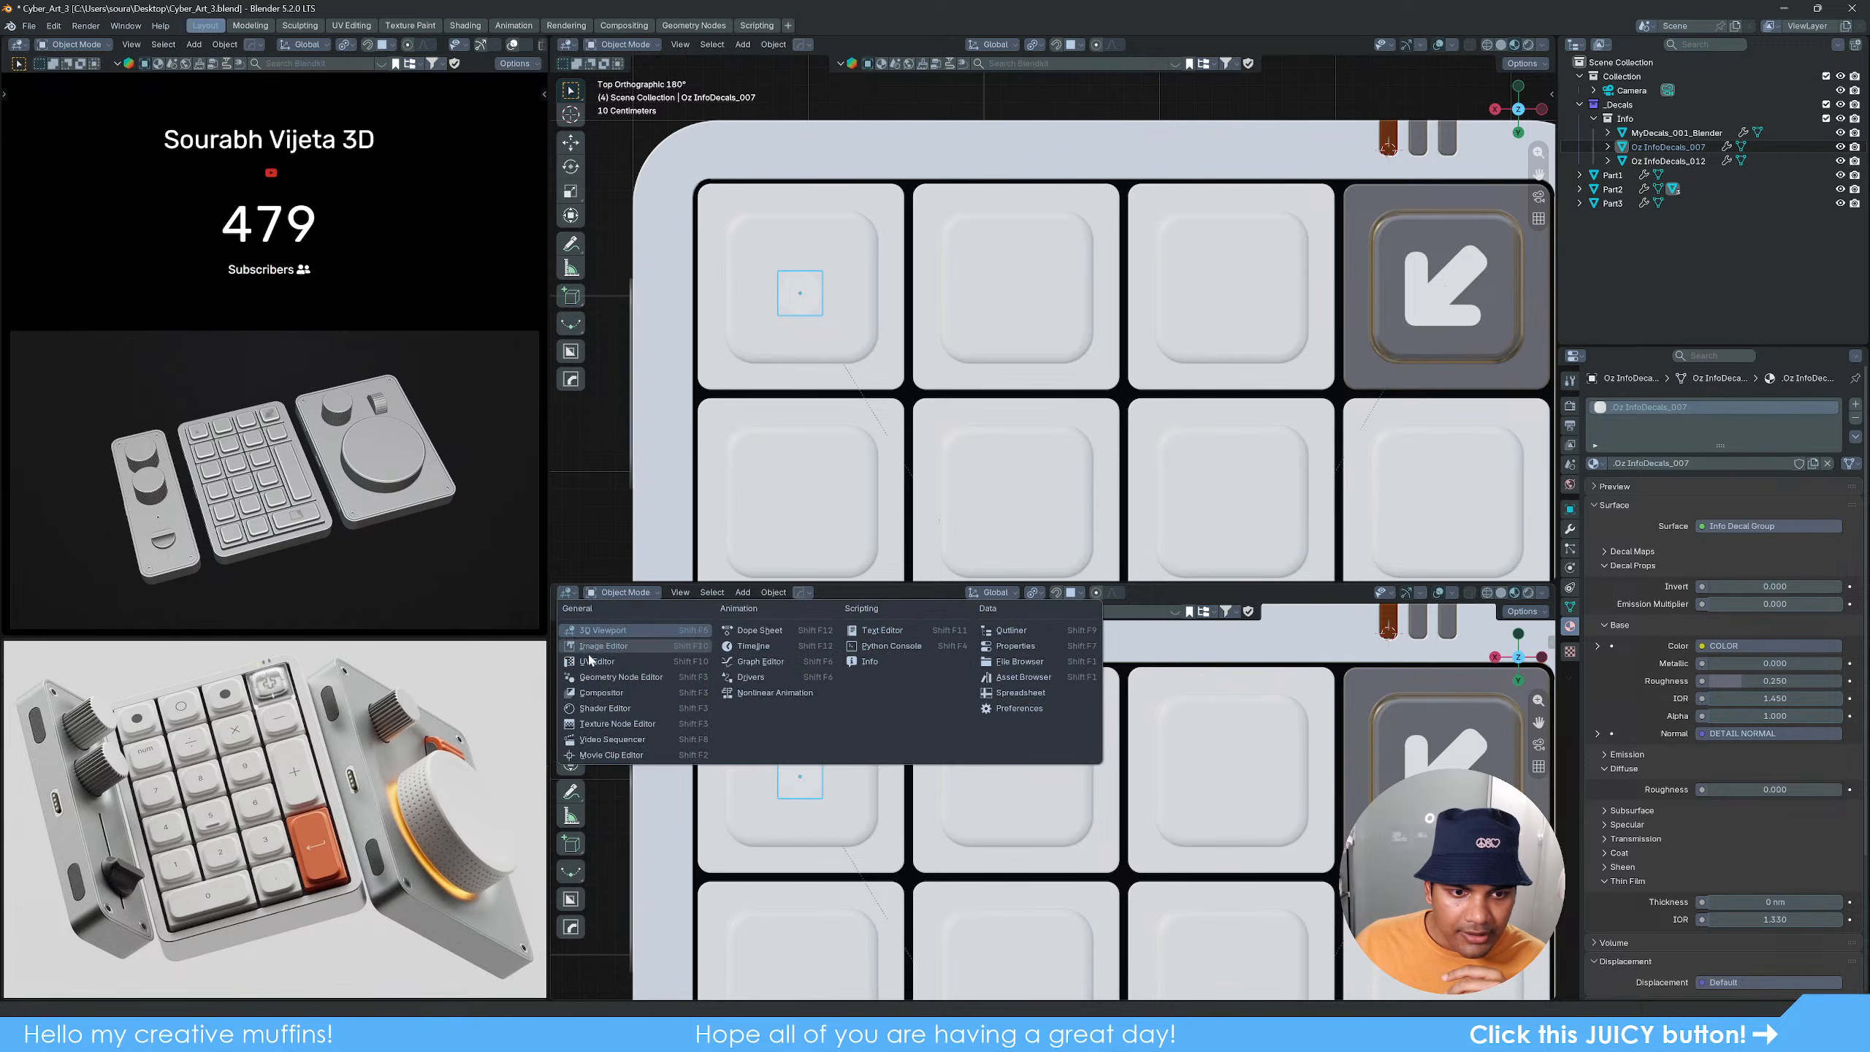
pyautogui.click(622, 705)
pyautogui.keyDown('ctrl'); pyautogui.hscroll(10, 623, 715); pyautogui.keyUp('ctrl')
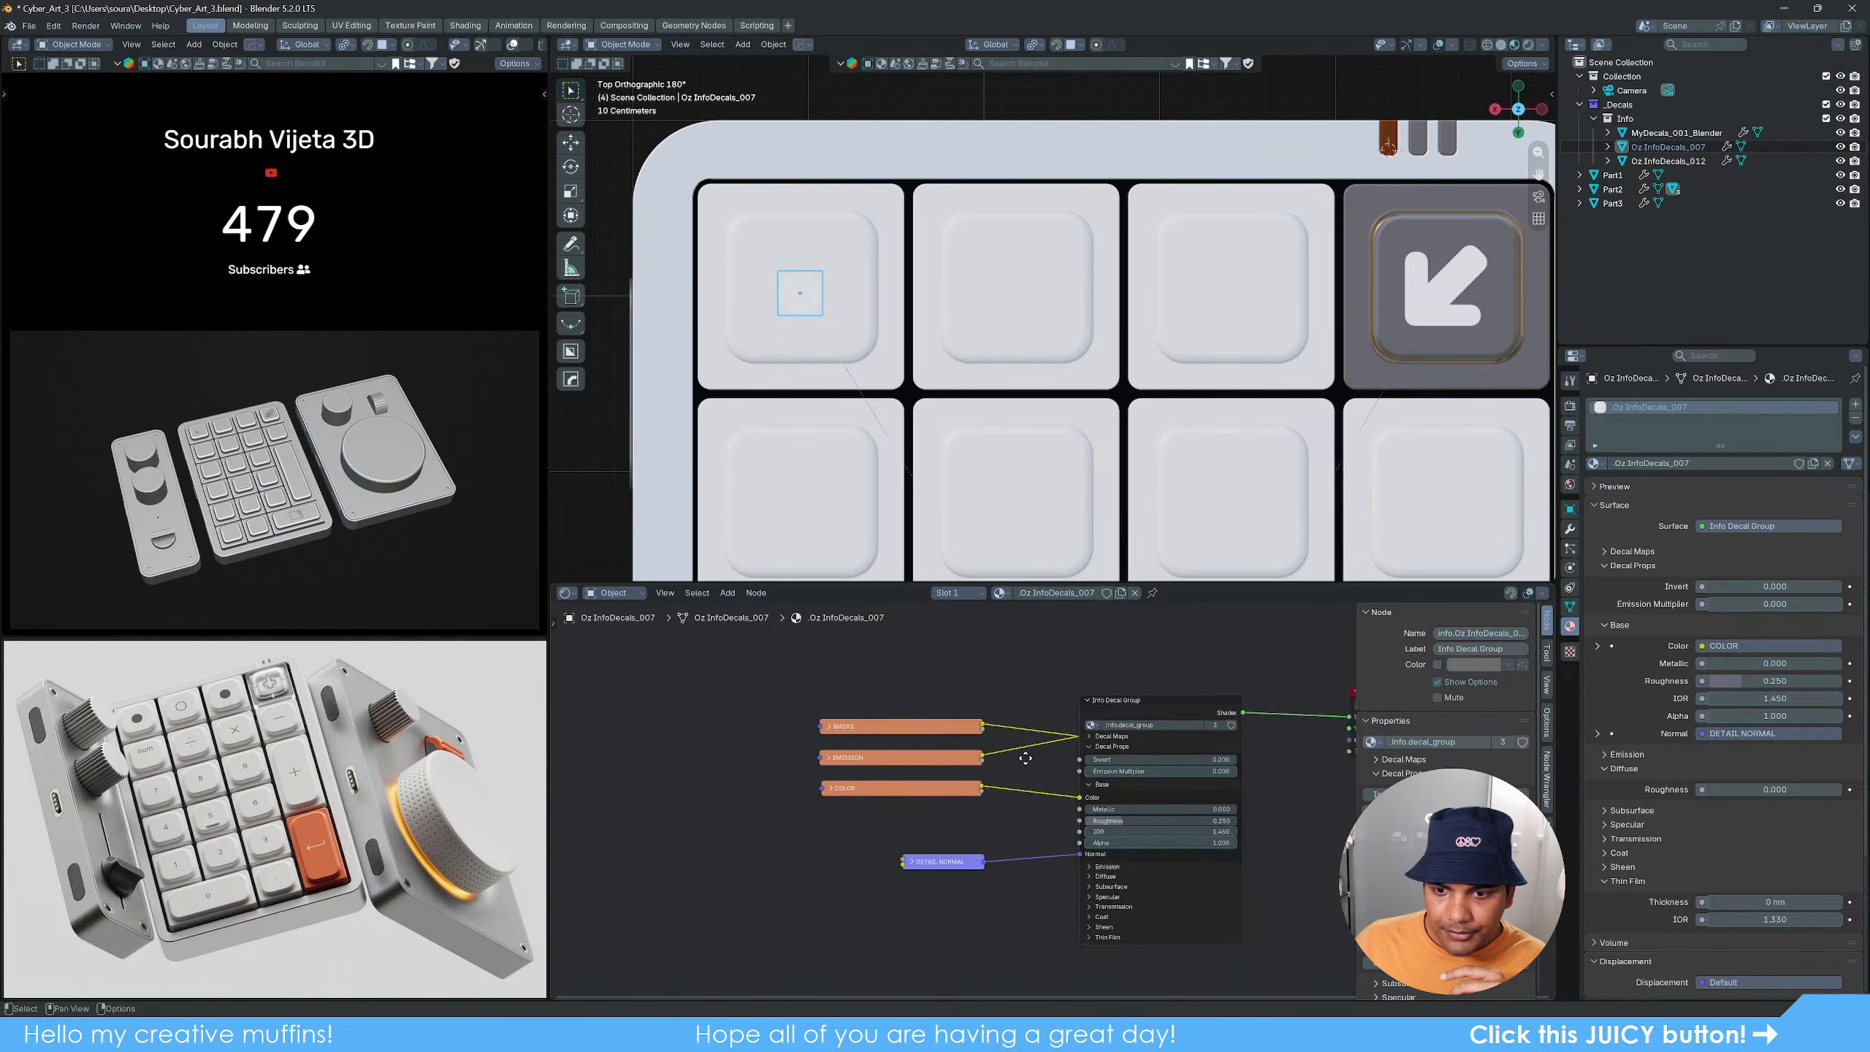
pyautogui.keyDown('ctrl'); pyautogui.hscroll(-5, 768, 740); pyautogui.keyUp('ctrl')
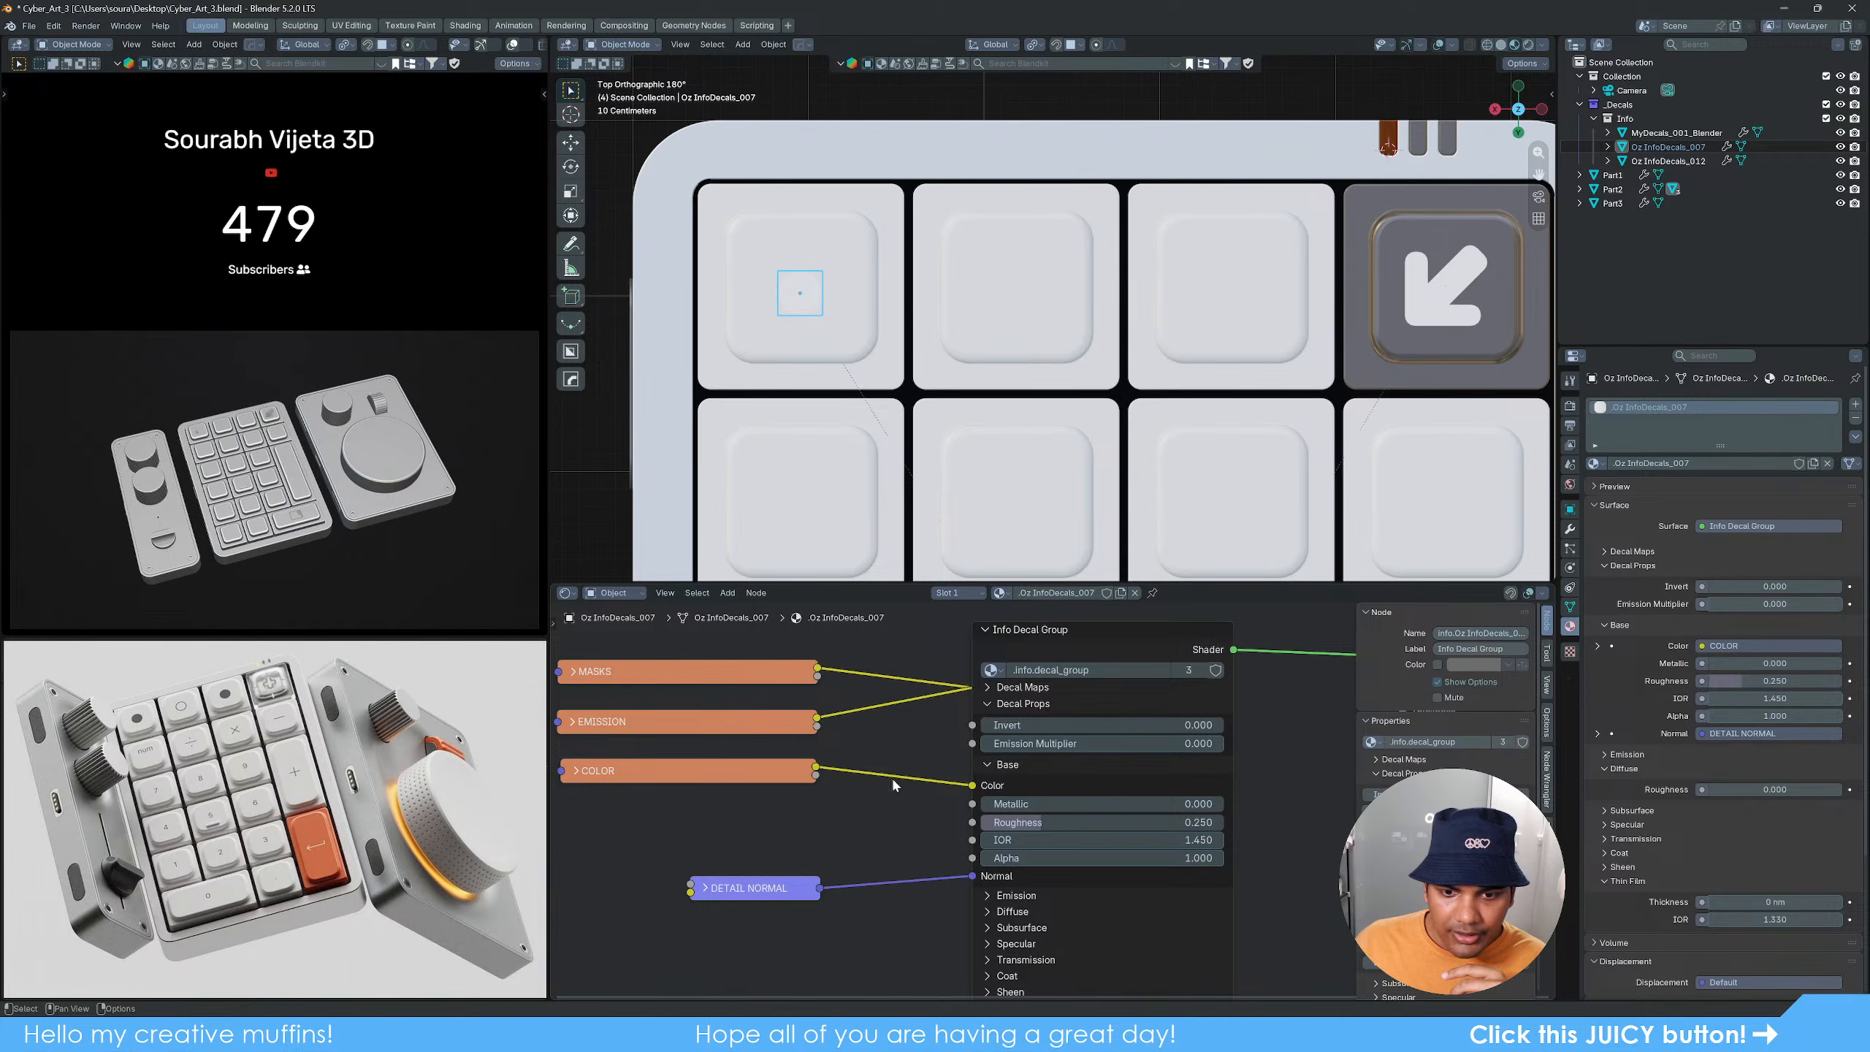
# Step: Disconnect the COLOR image texture from the Color input of the circle decal's Info Decal Group node
pyautogui.moveTo(974, 789)
pyautogui.mouseDown()
pyautogui.moveTo(916, 789)
pyautogui.moveTo(972, 785)
pyautogui.mouseUp()
pyautogui.click(576, 771)
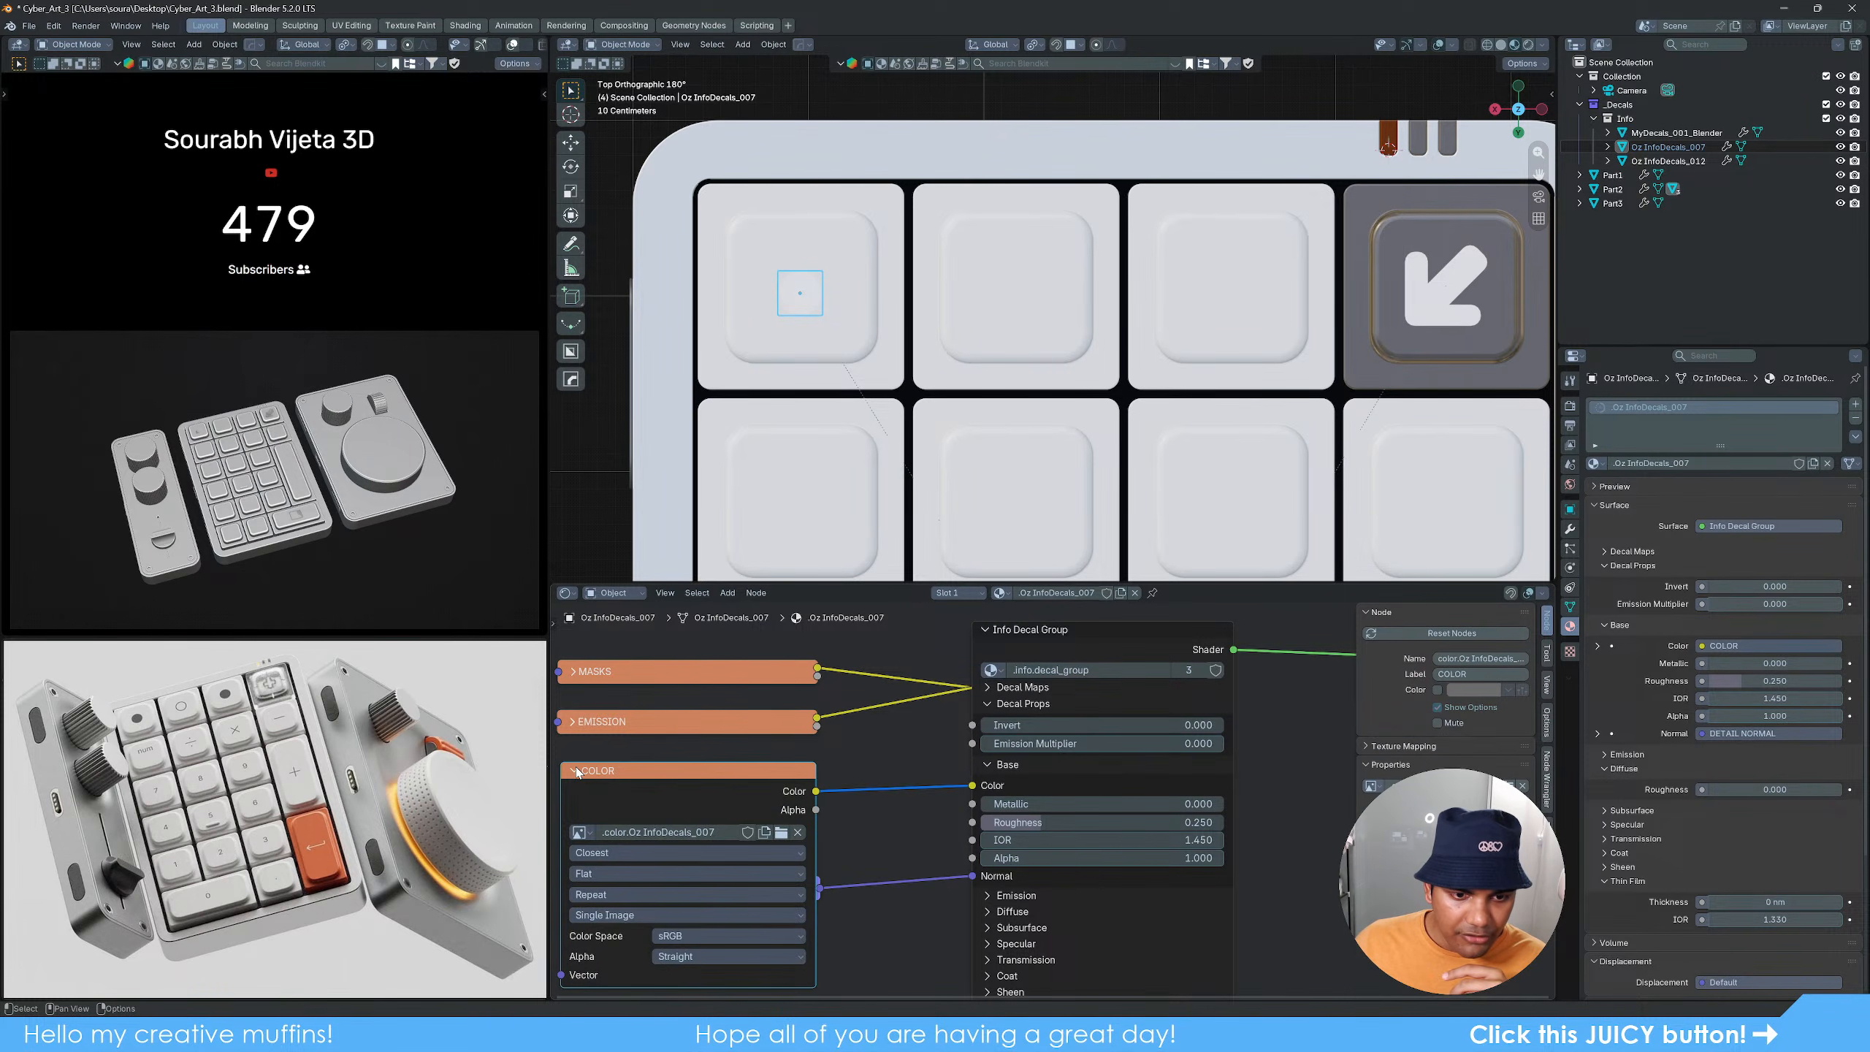
pyautogui.click(576, 770)
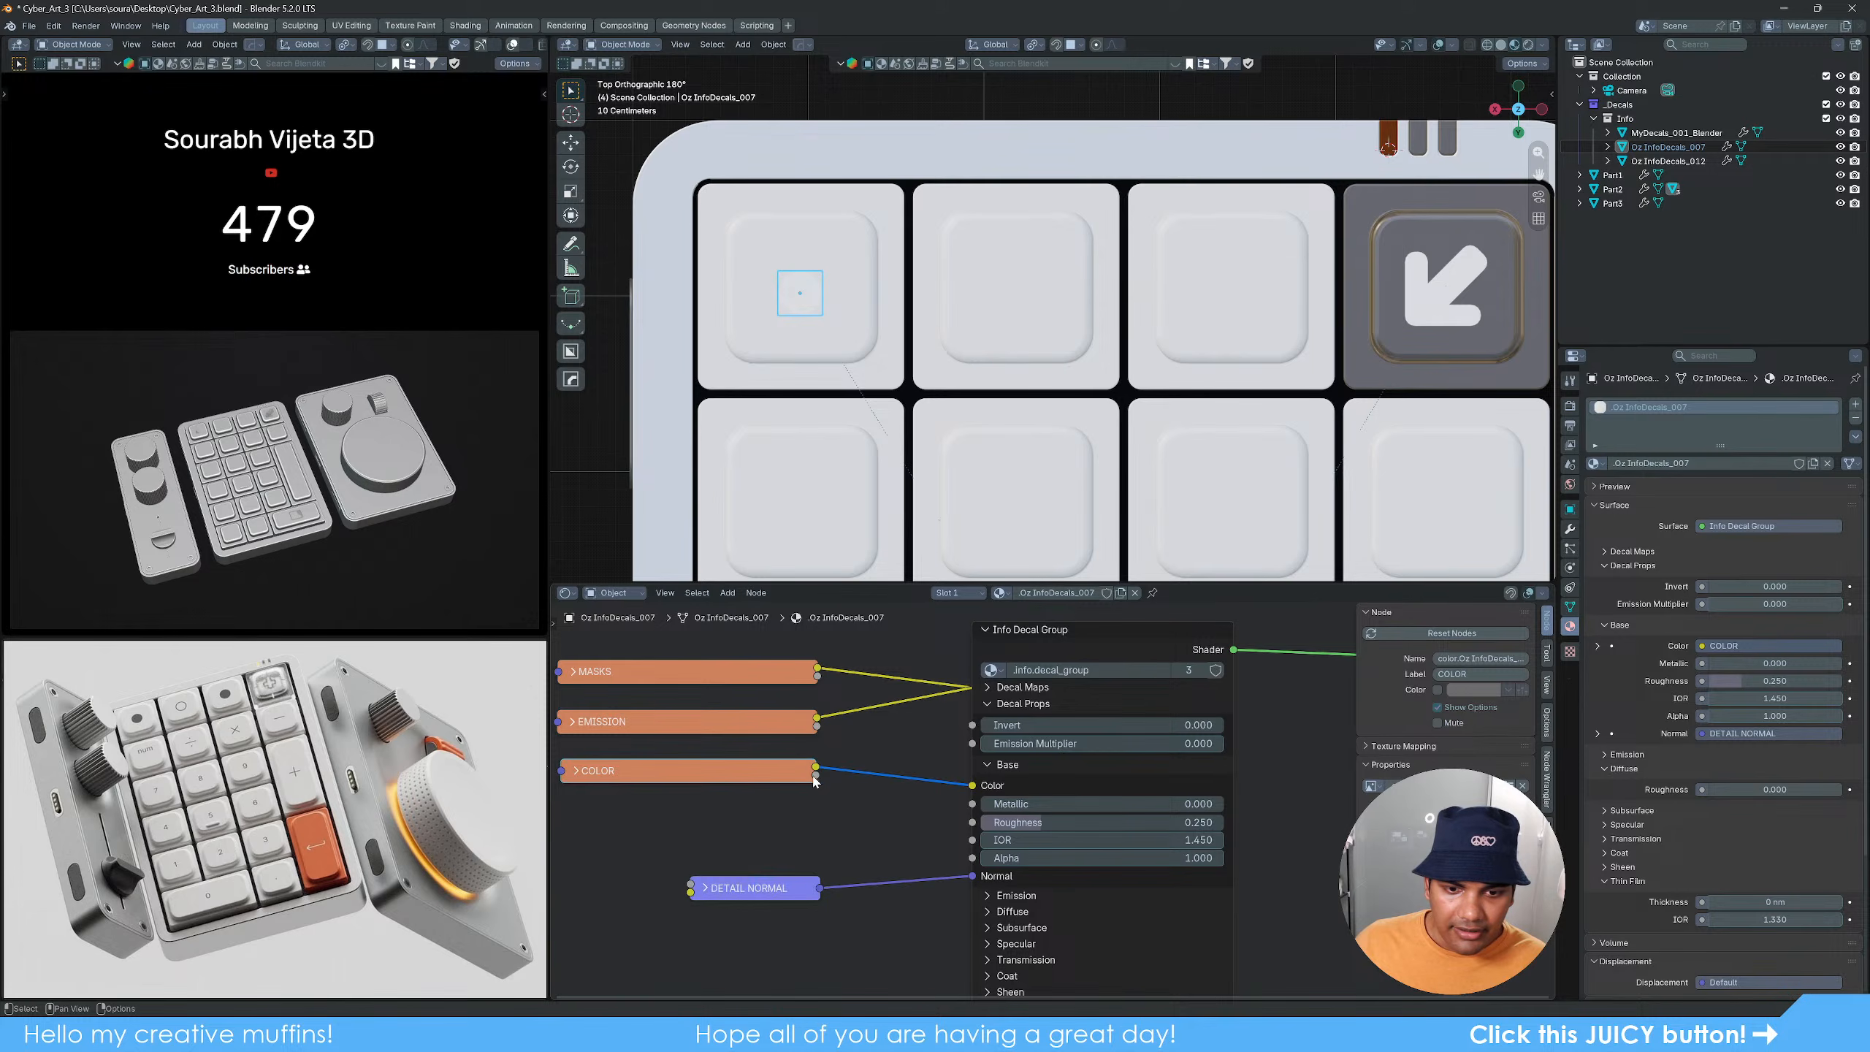
pyautogui.moveTo(973, 788); pyautogui.dragTo(924, 788)
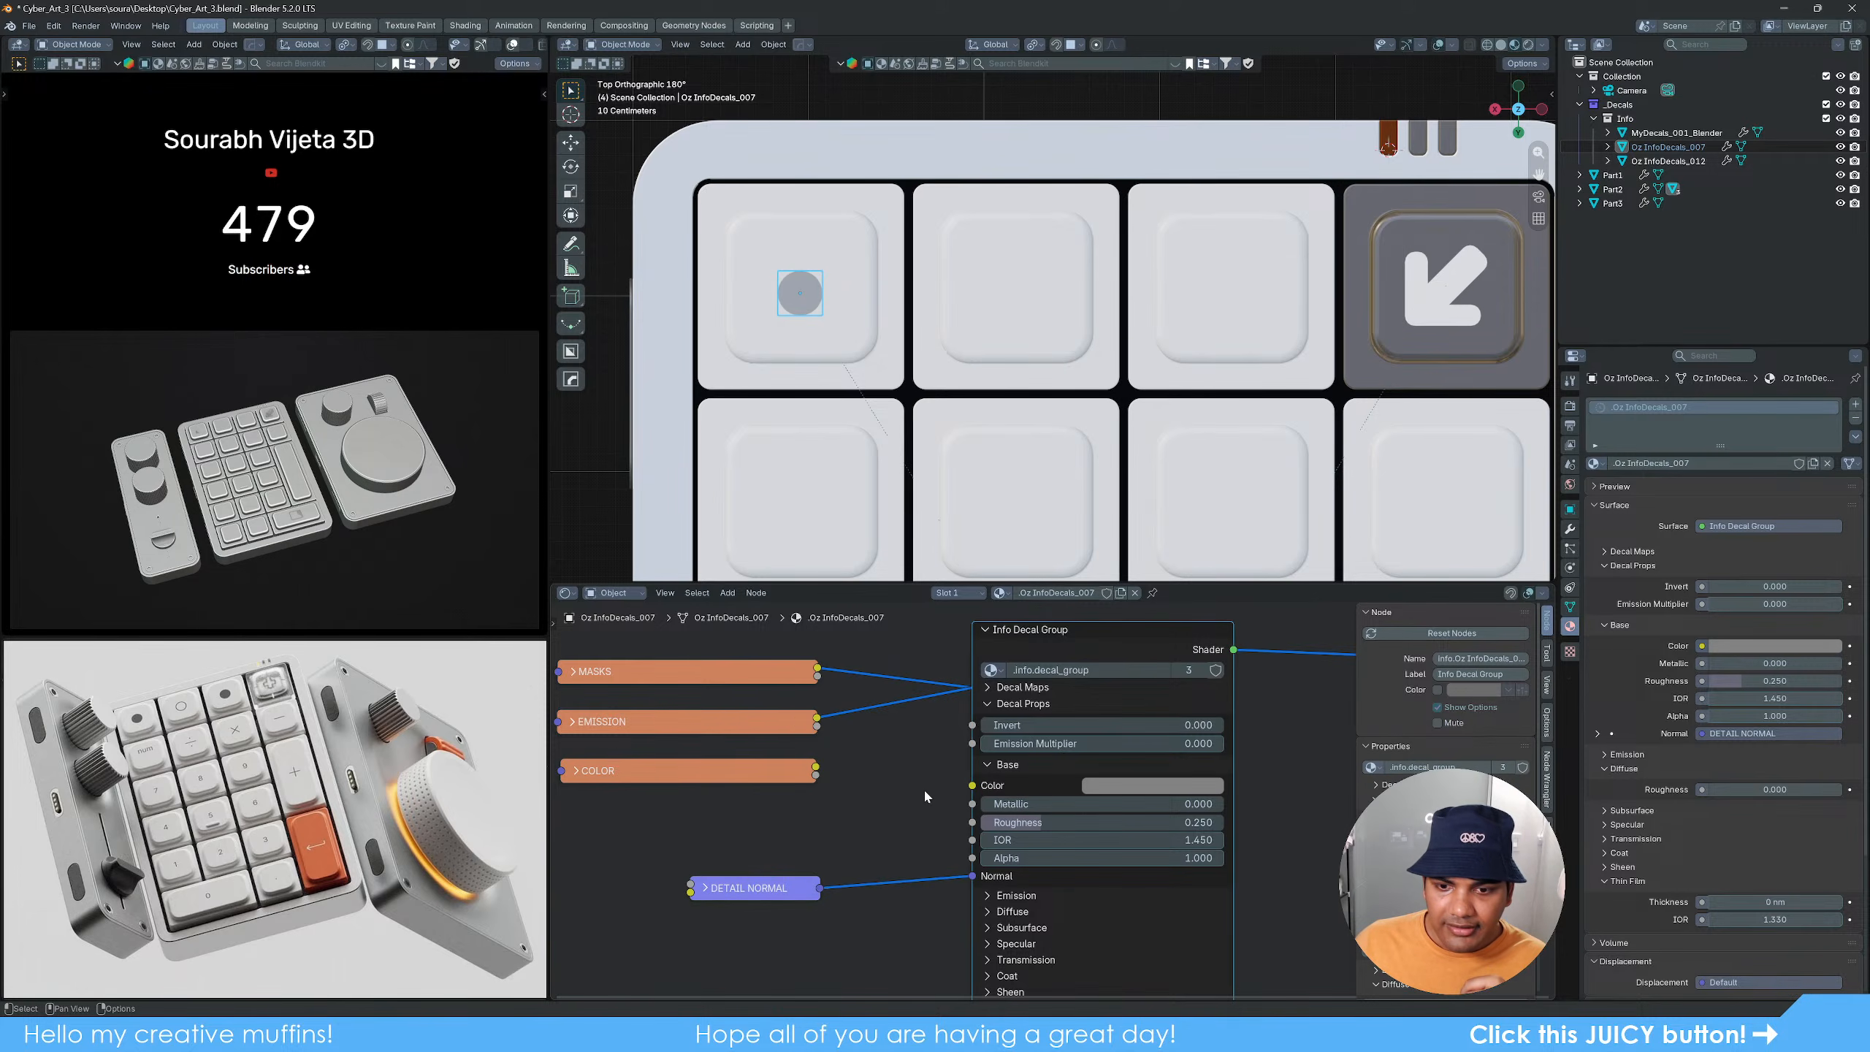
# Step: Darken the circle decal's base color to a very dark grey and close the Shader Editor area
pyautogui.click(1155, 792)
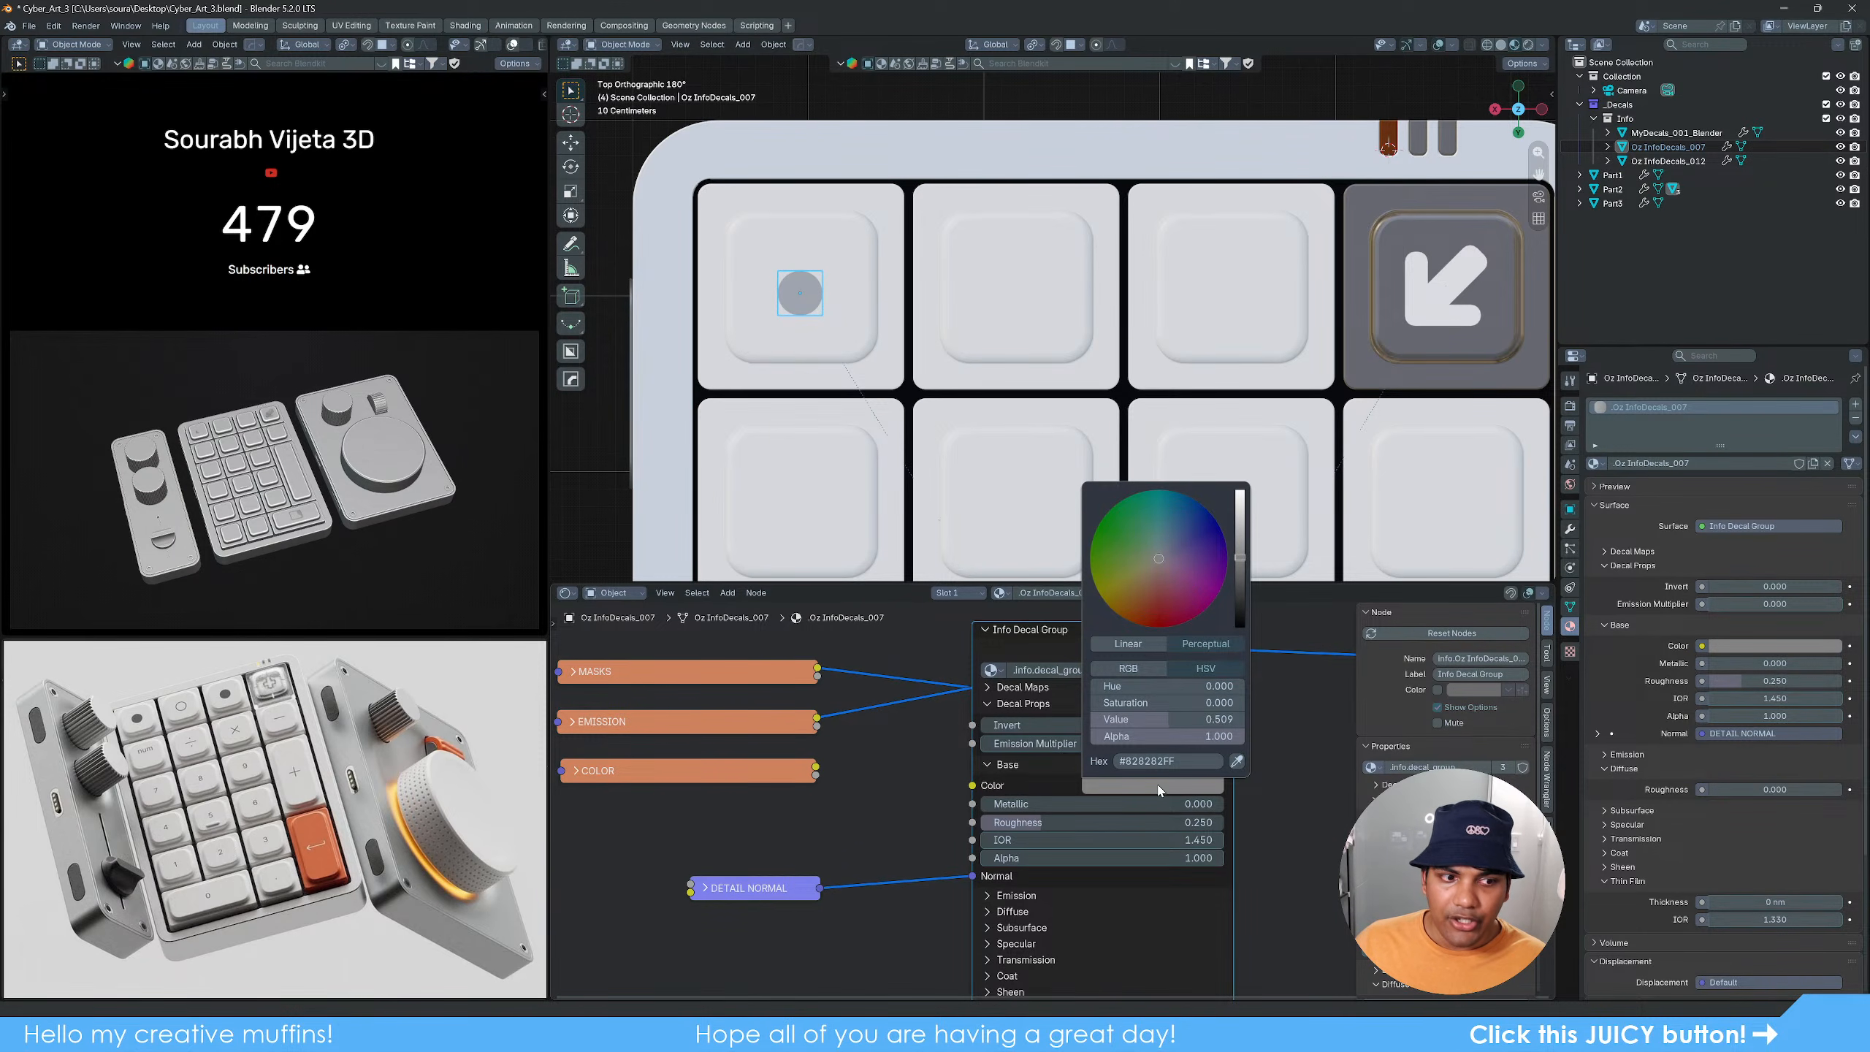
pyautogui.moveTo(1240, 558); pyautogui.dragTo(1240, 603)
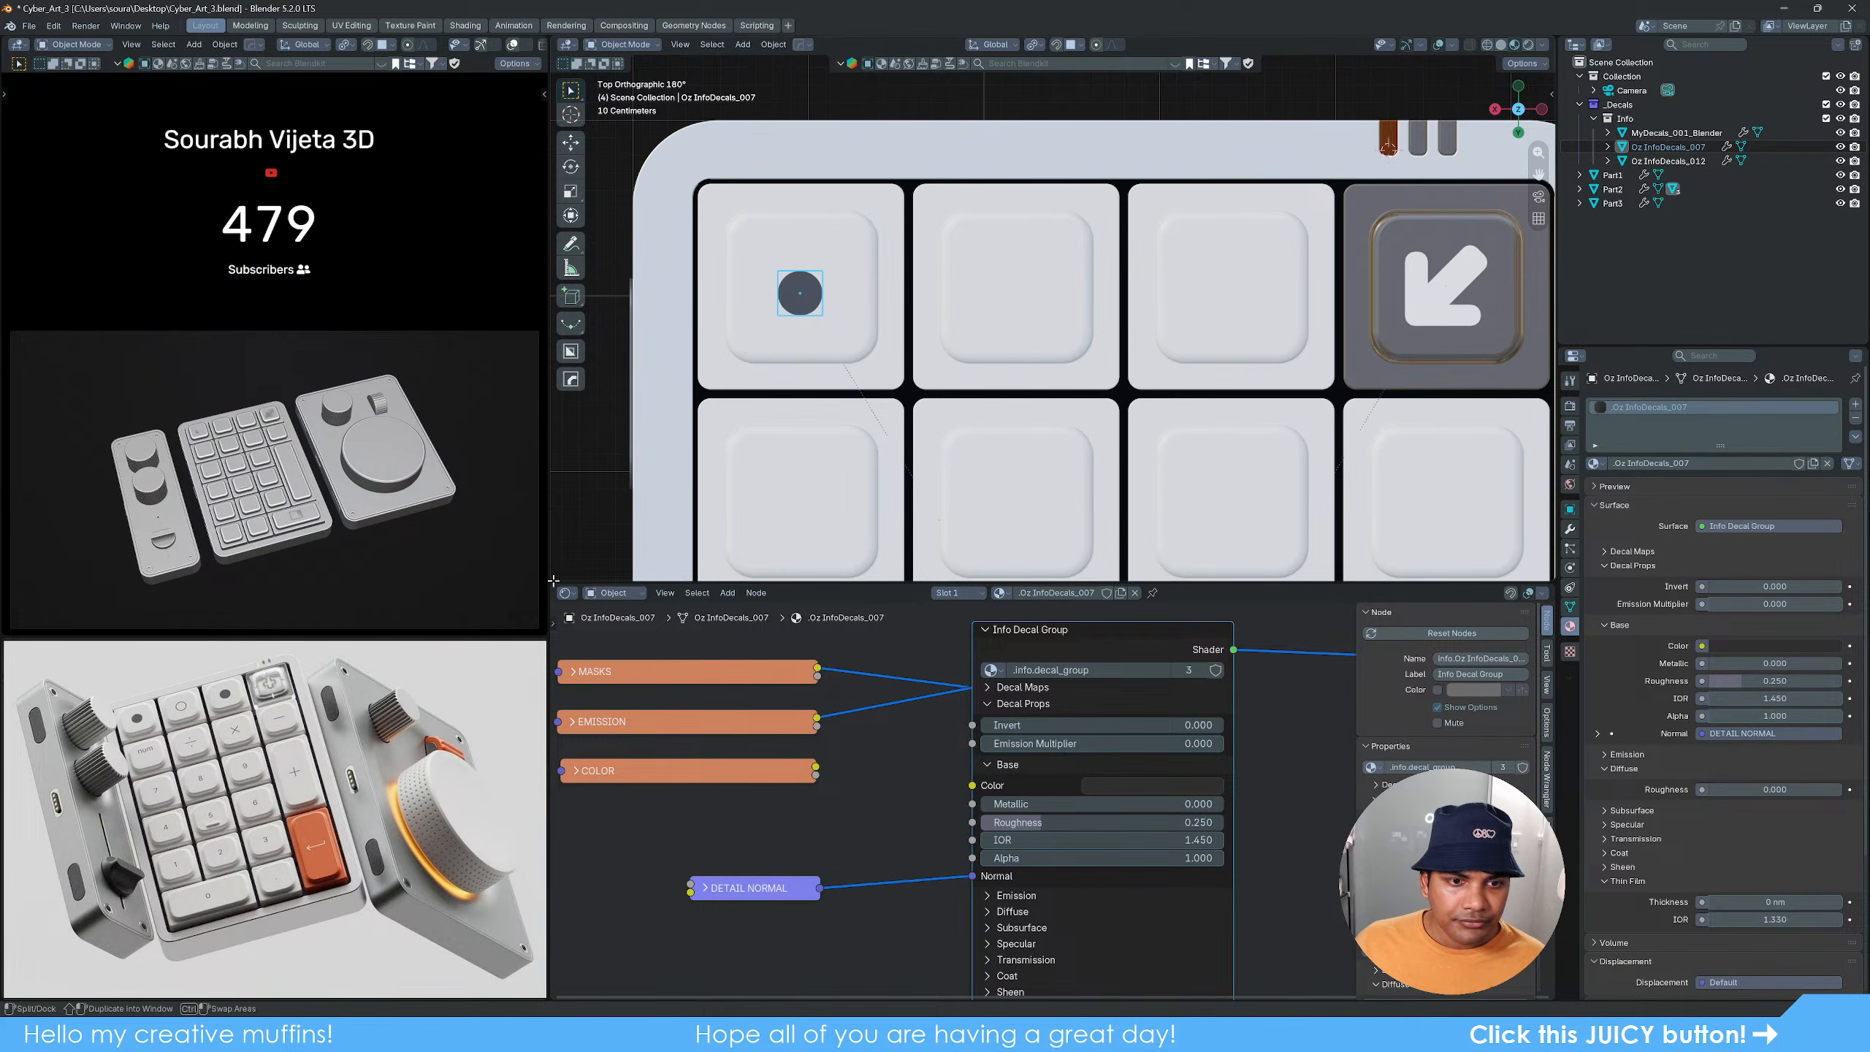
pyautogui.moveTo(554, 576); pyautogui.dragTo(931, 627)
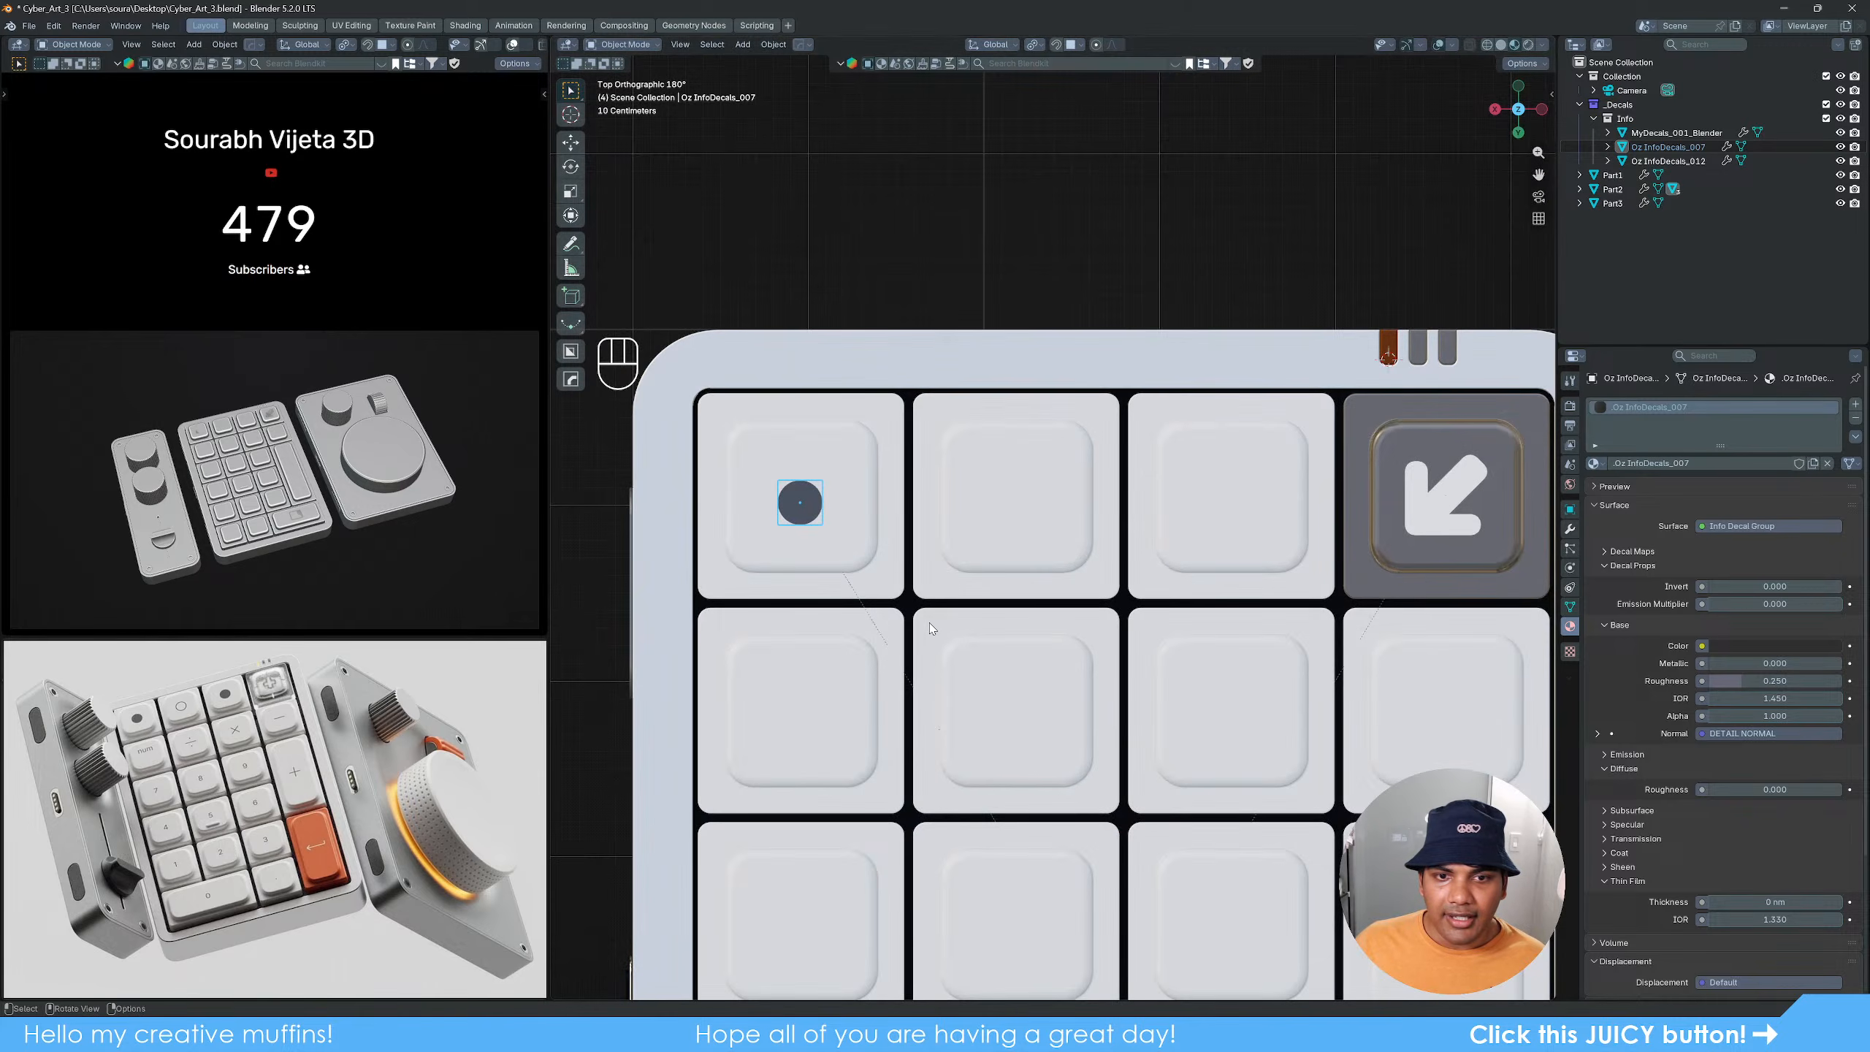
# Step: Move the circle decal by about -0.041 m in Y to centre it on the first key of the top row
pyautogui.click(797, 497)
pyautogui.keyDown('shift'); pyautogui.moveTo(827, 523); pyautogui.dragTo(900, 545, button='middle'); pyautogui.keyUp('shift')
pyautogui.scroll(2, 895, 539)
pyautogui.press('g')
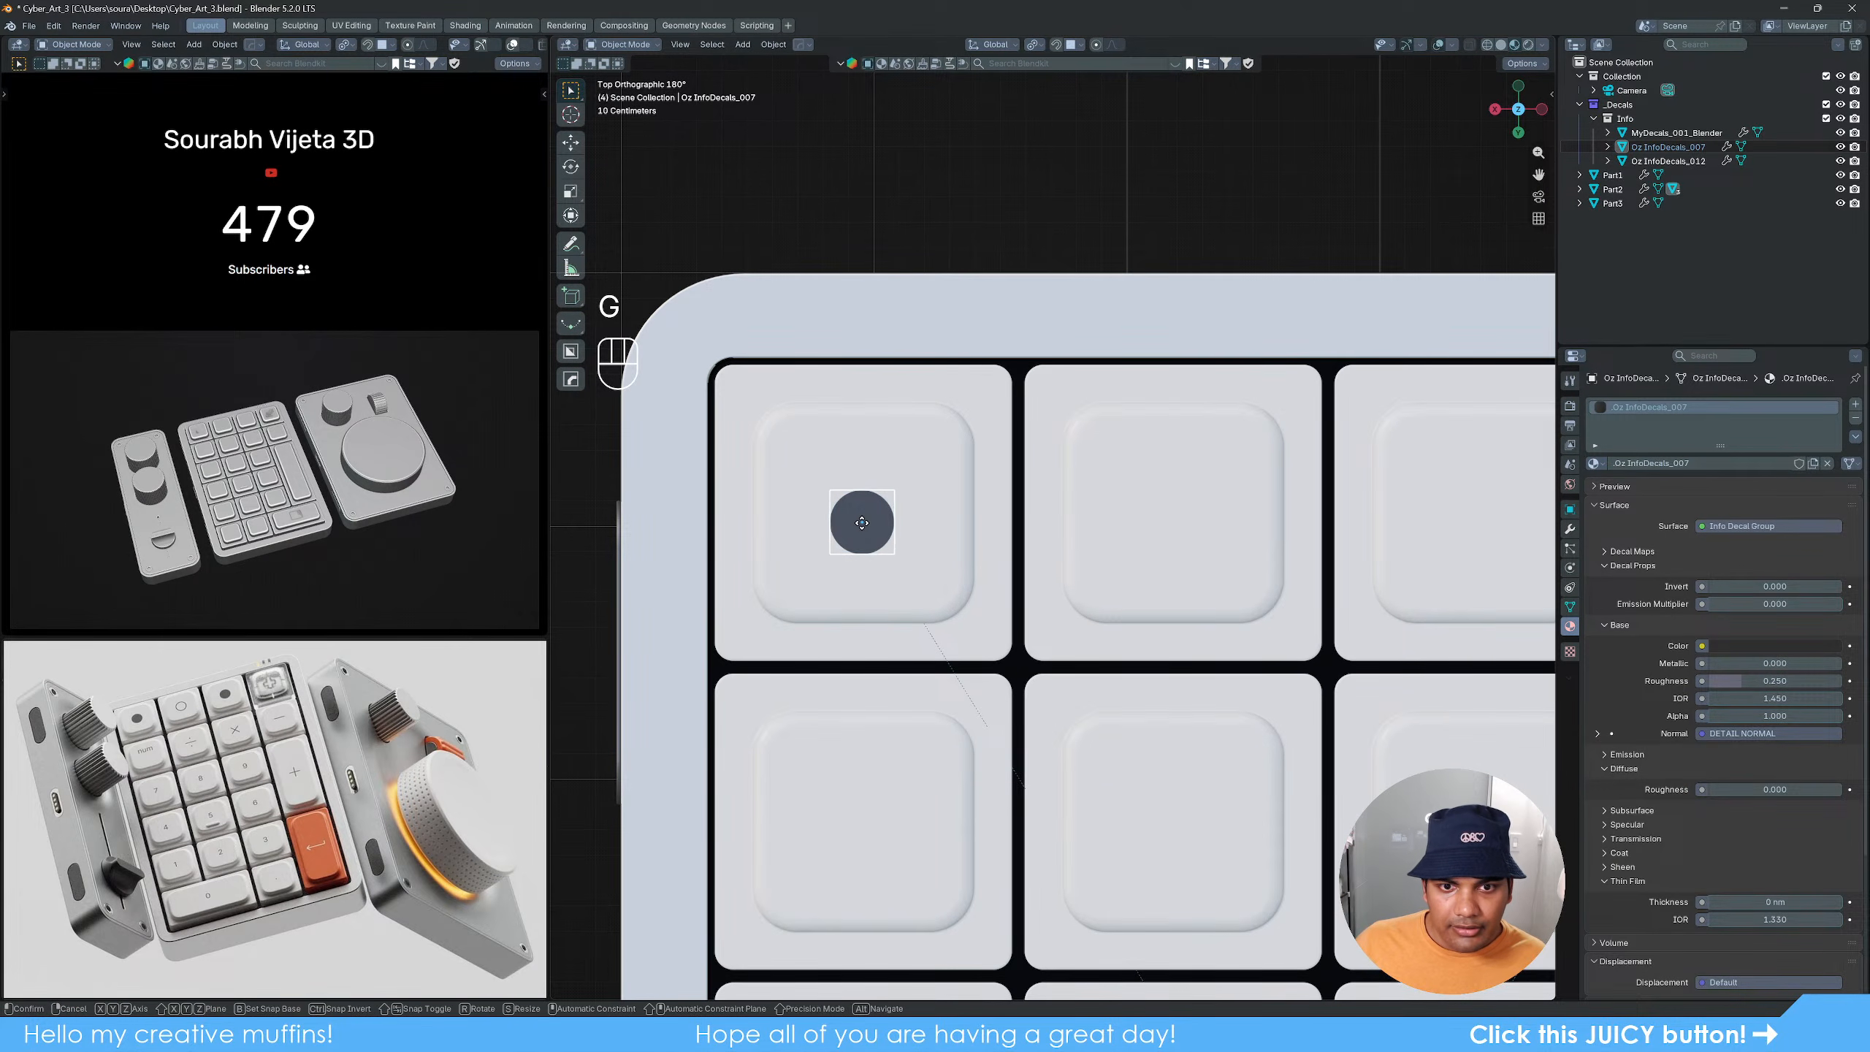
pyautogui.press('ctrl')
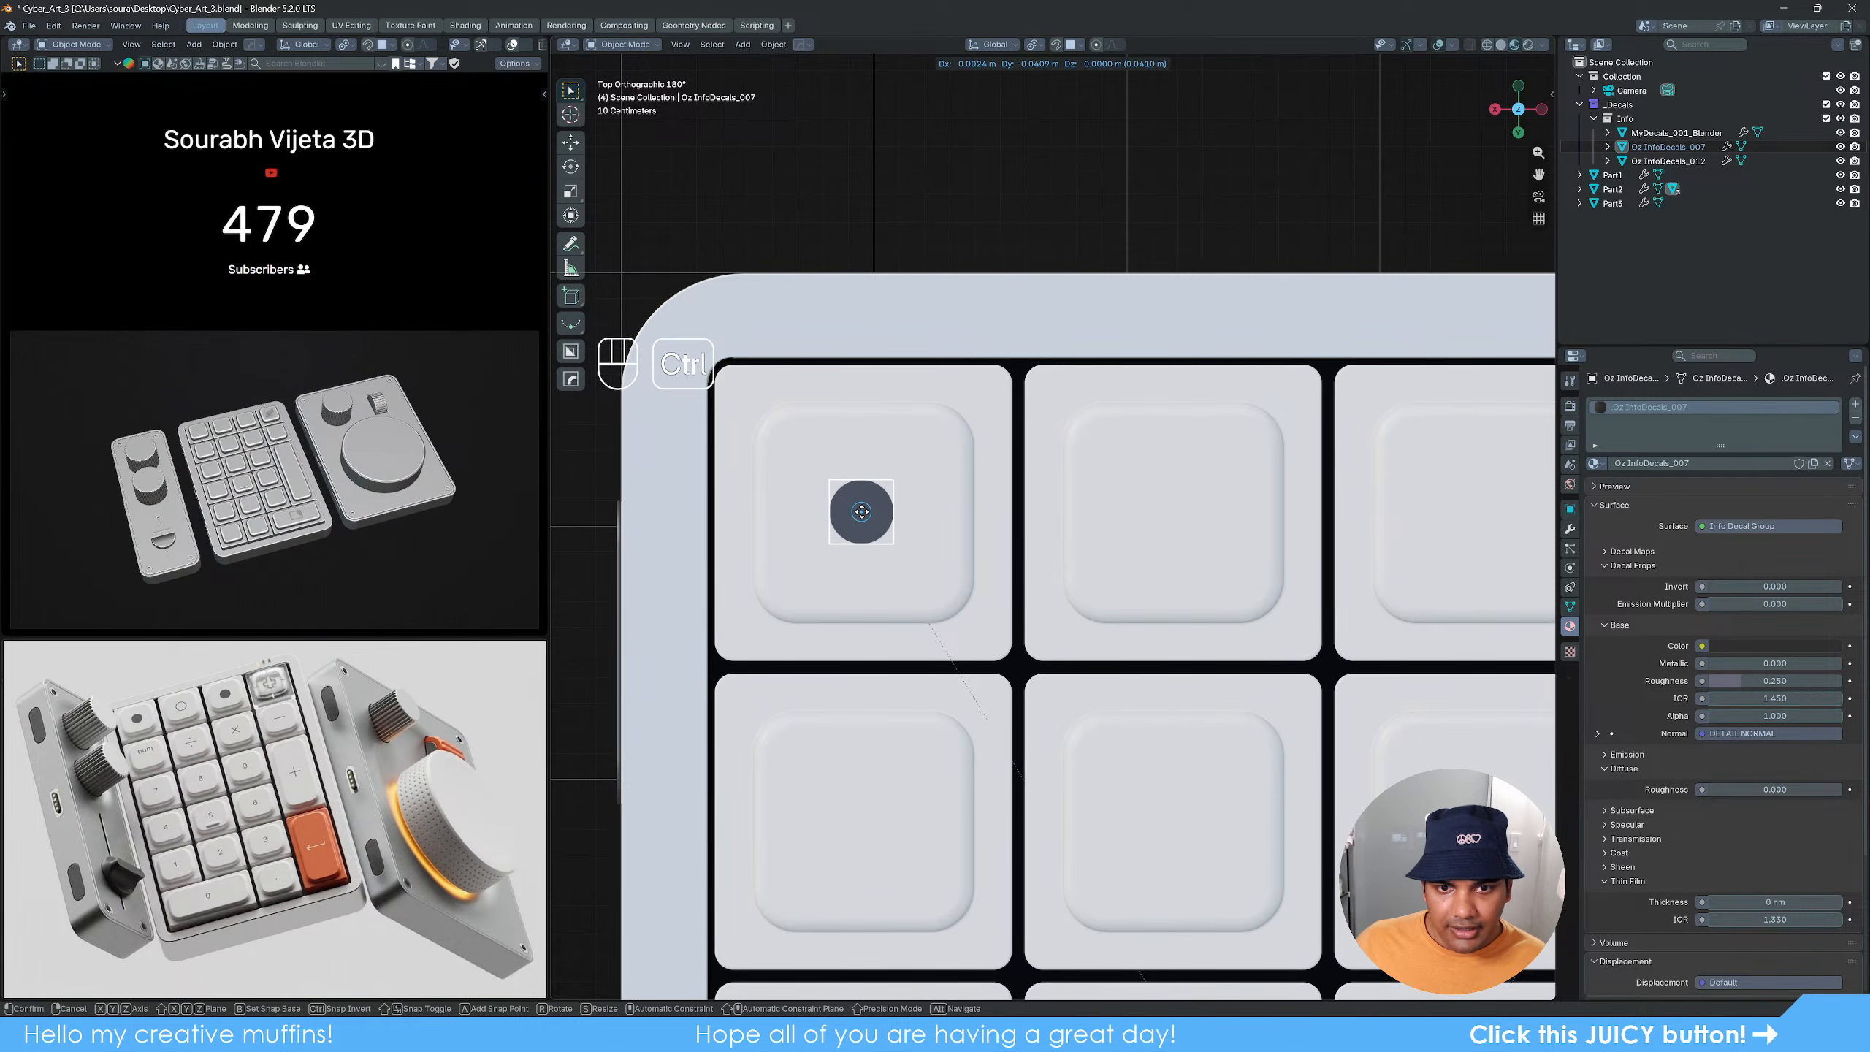
pyautogui.click(862, 512)
# Step: Duplicate the circle decal about -2.458 m along X onto the third key of the top row and deselect it
pyautogui.scroll(-2, 862, 512)
pyautogui.keyDown('shift'); pyautogui.moveTo(969, 569); pyautogui.dragTo(876, 583, button='middle'); pyautogui.keyUp('shift')
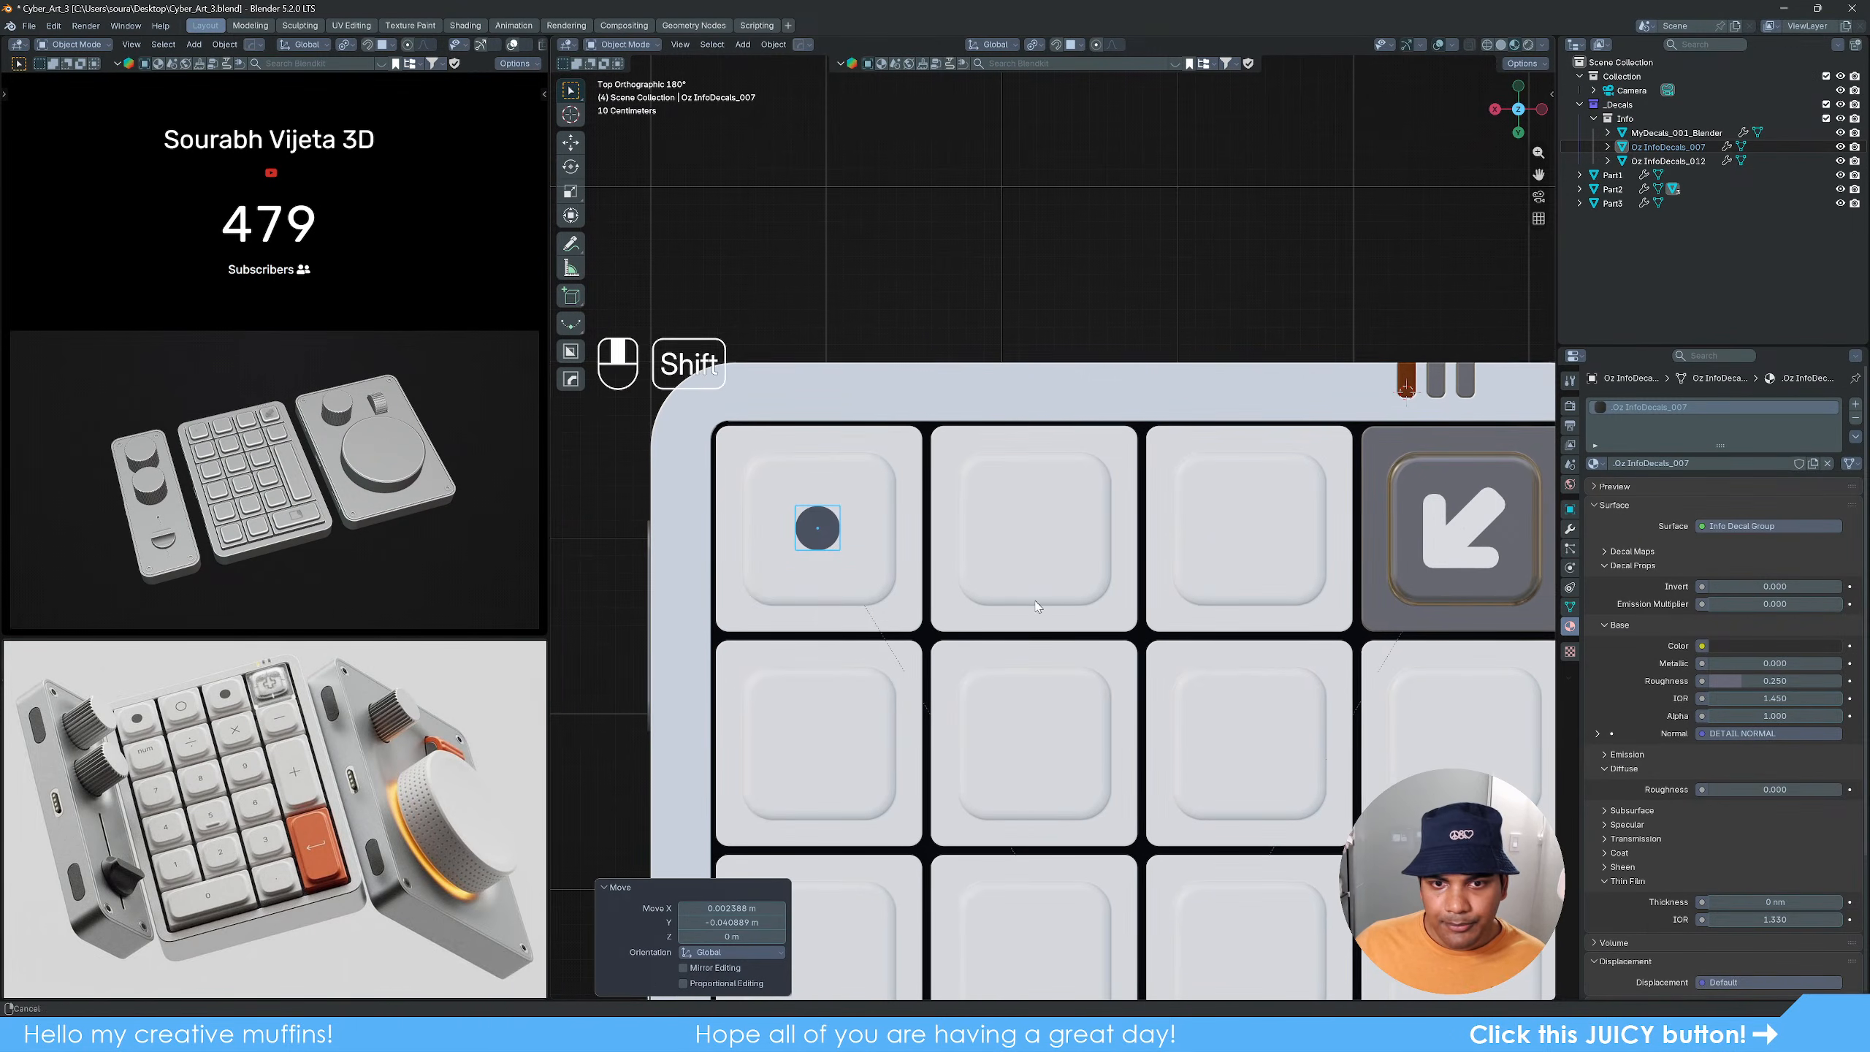
pyautogui.hotkey('shift', 'd')
pyautogui.press('x')
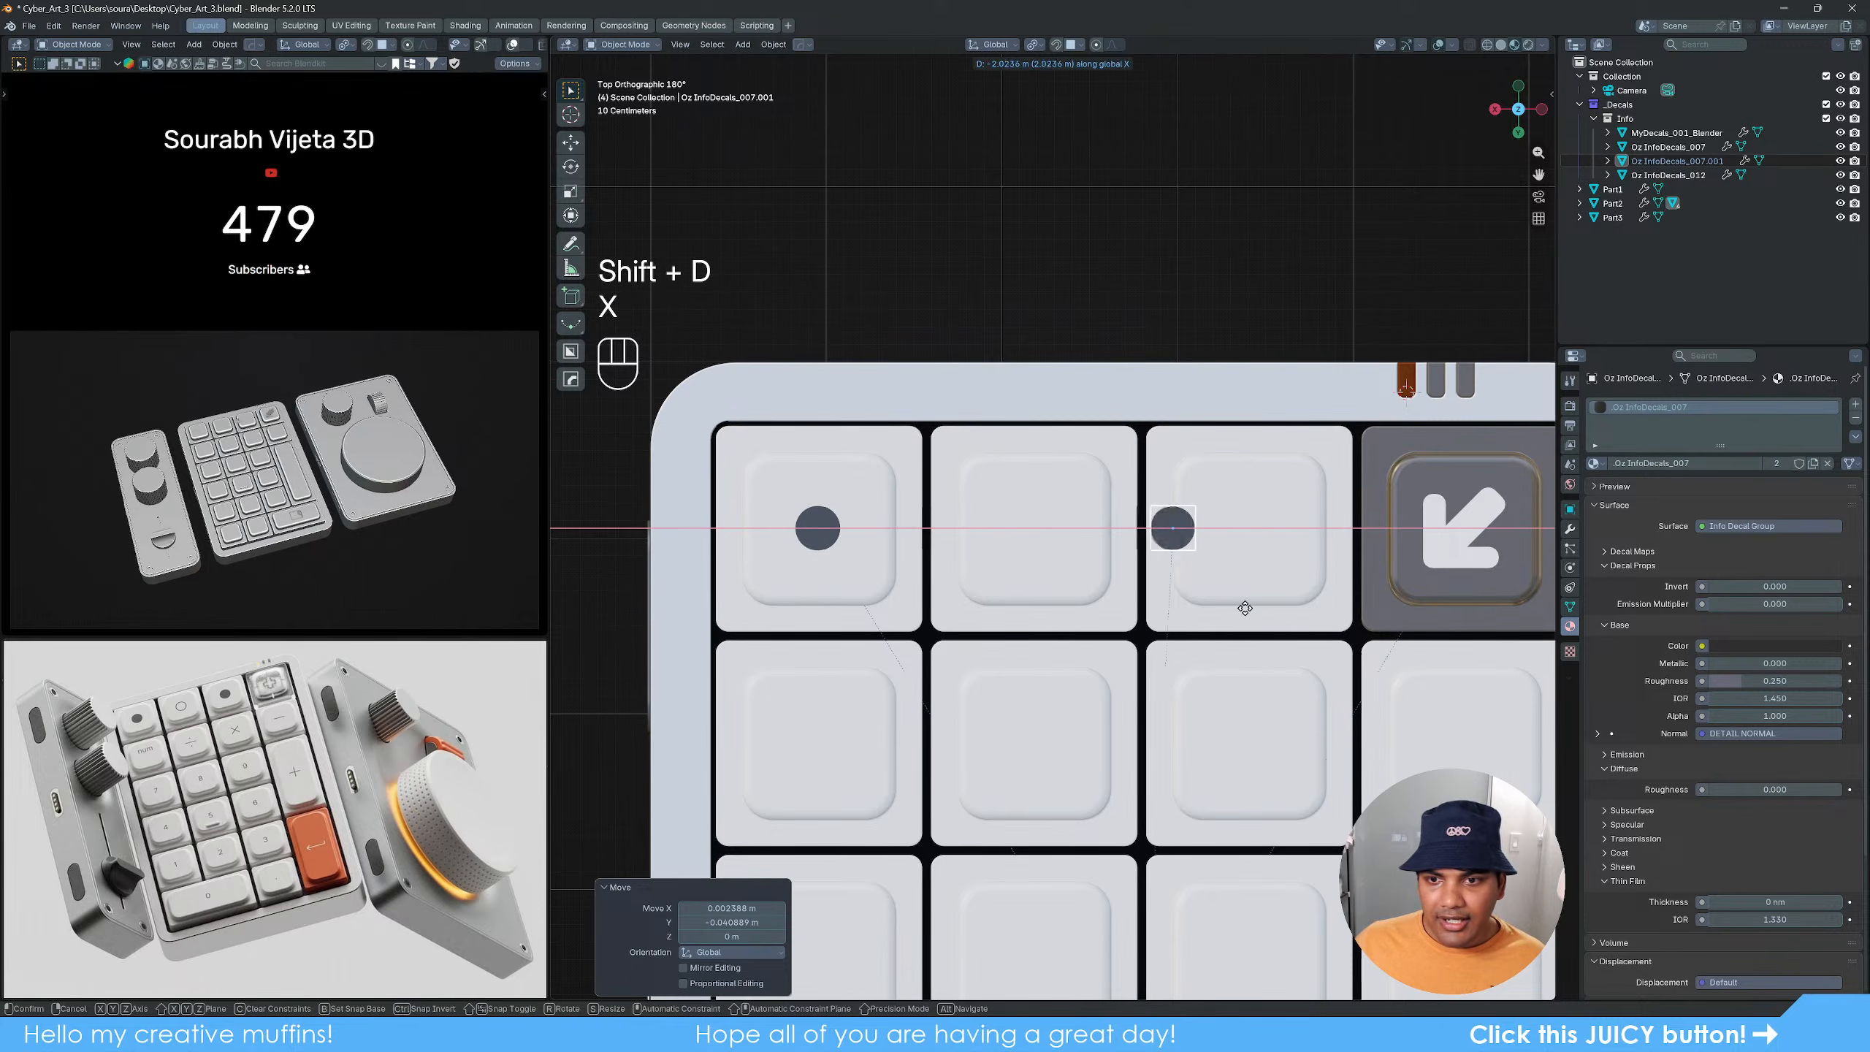
pyautogui.press('shift')
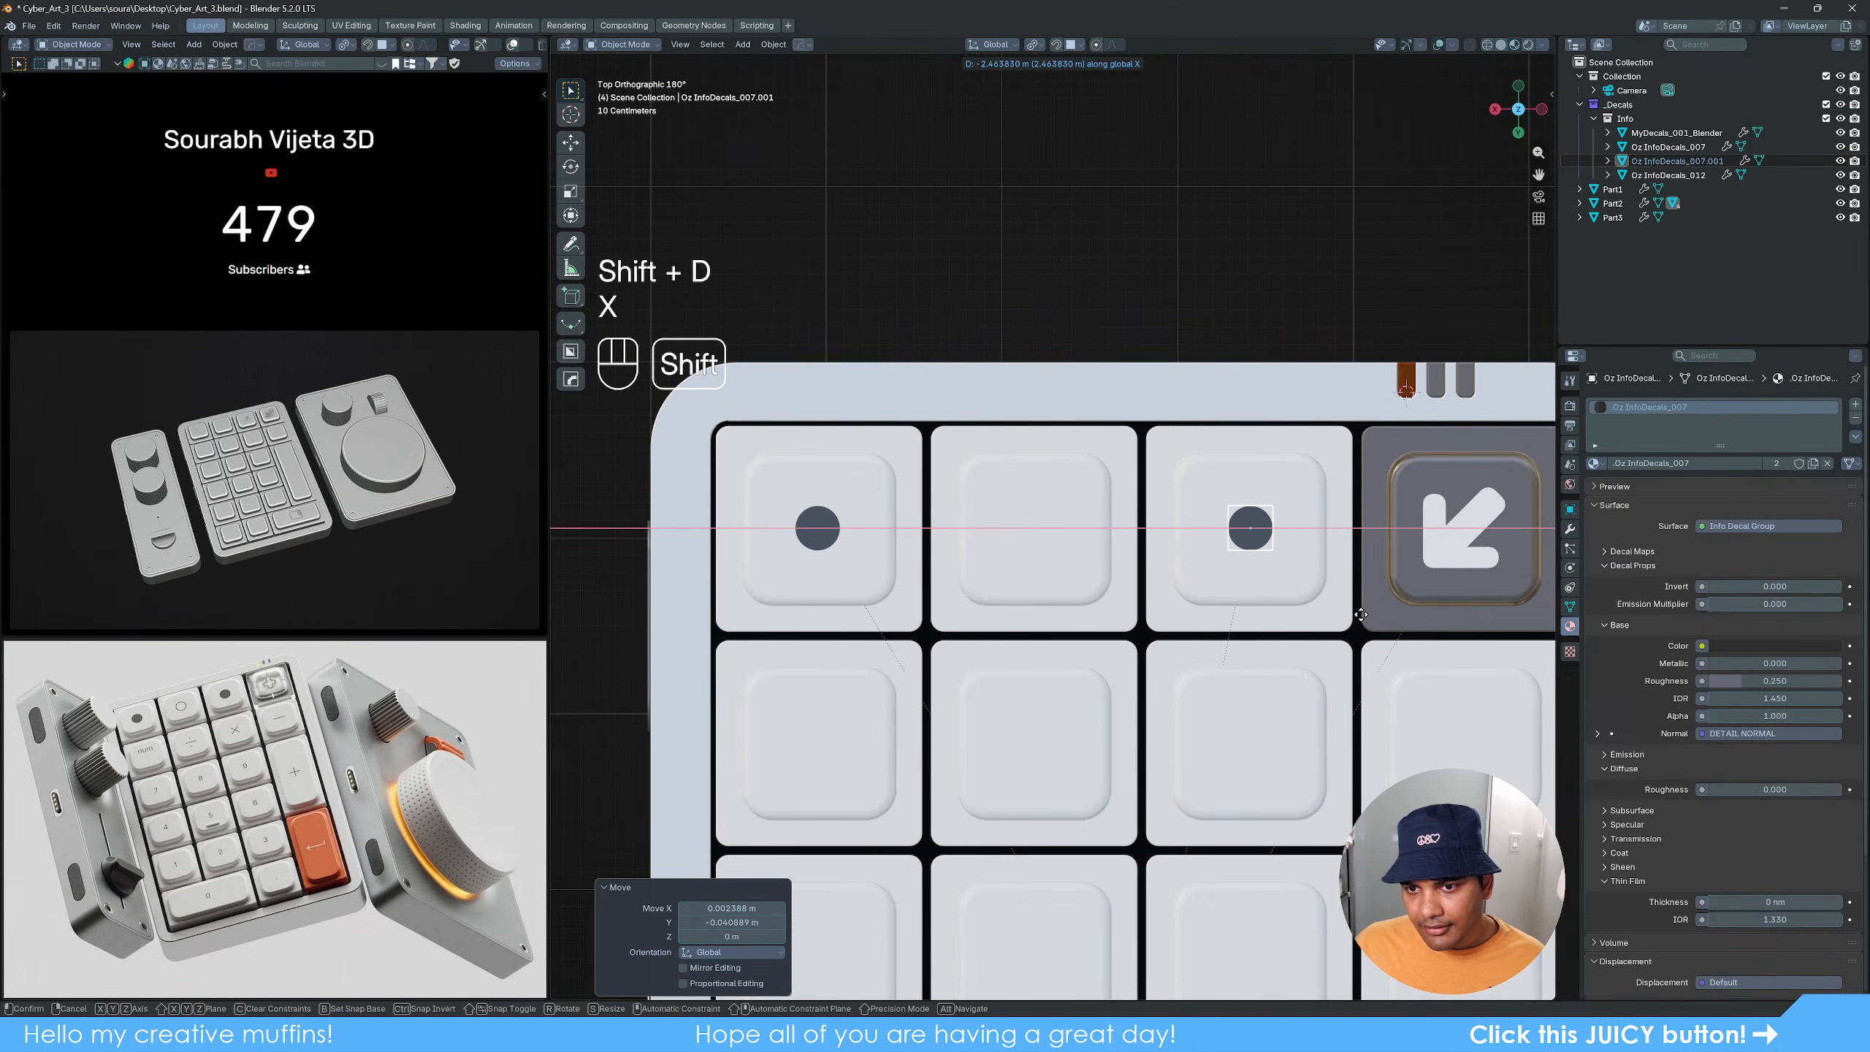
pyautogui.click(1335, 614)
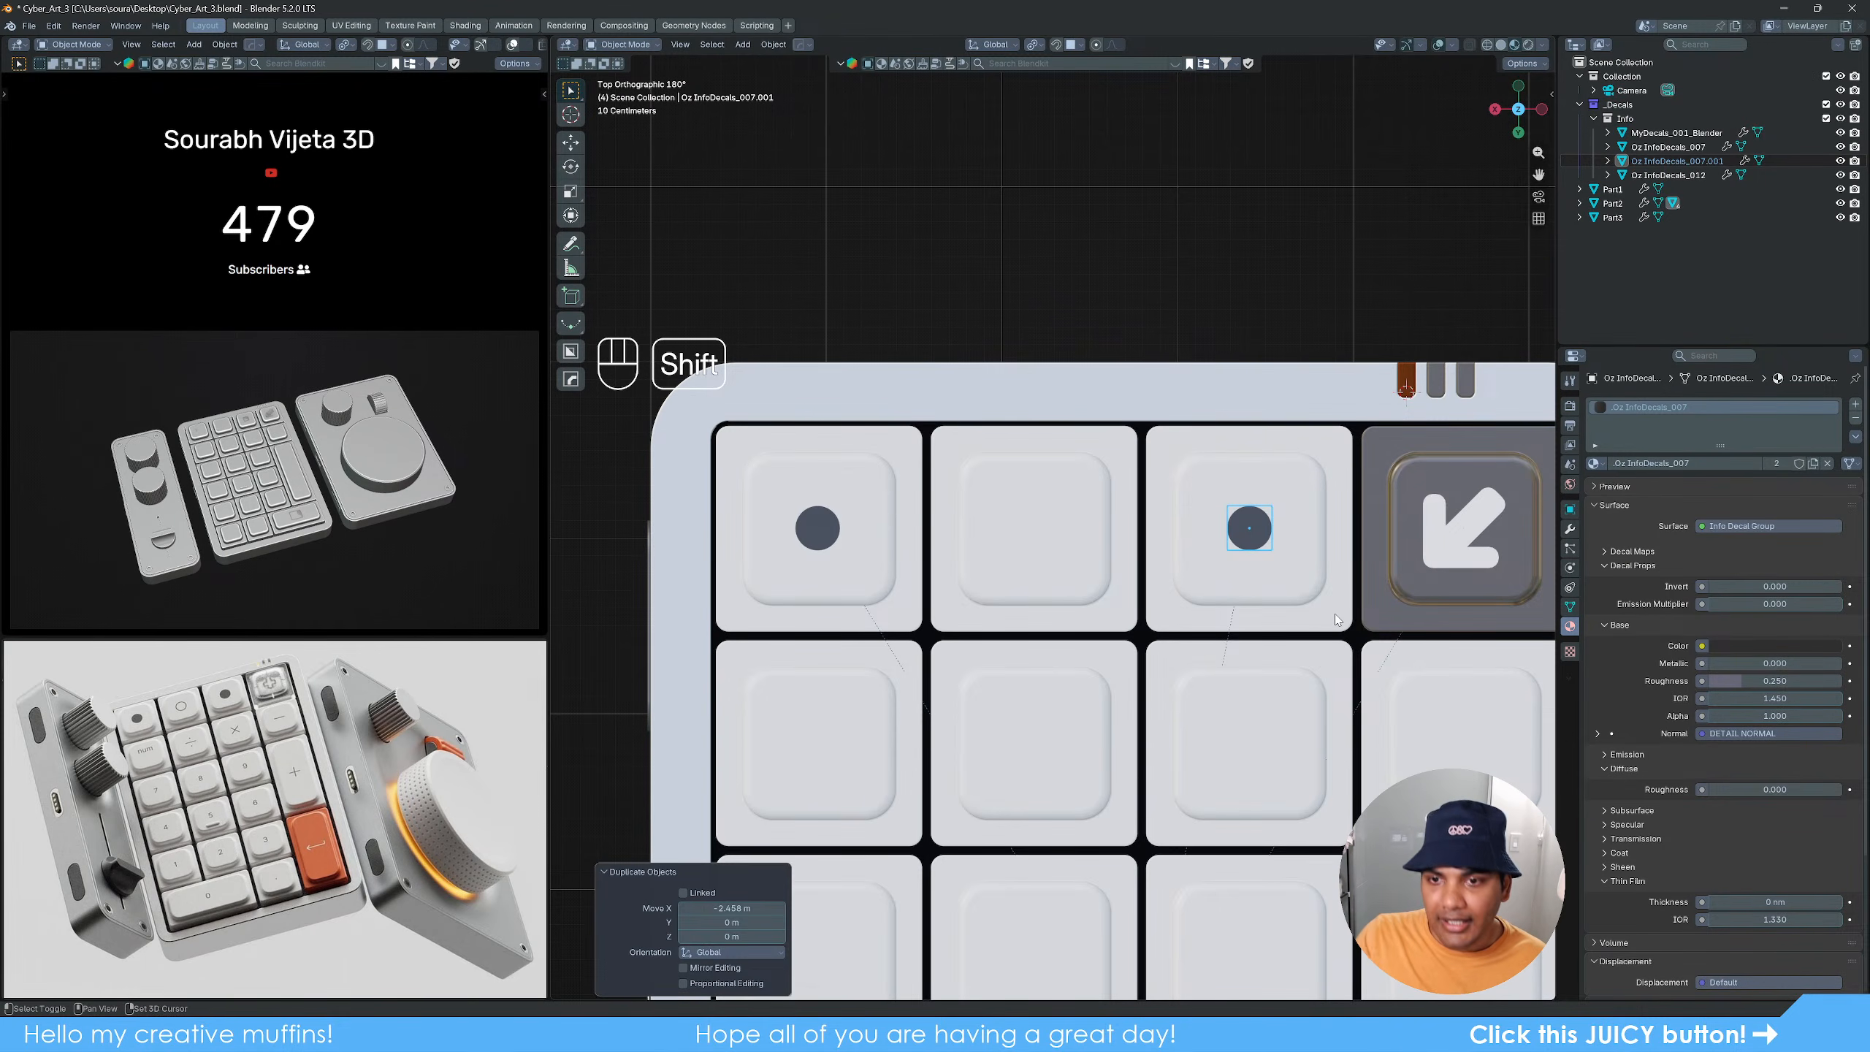
pyautogui.click(1202, 278)
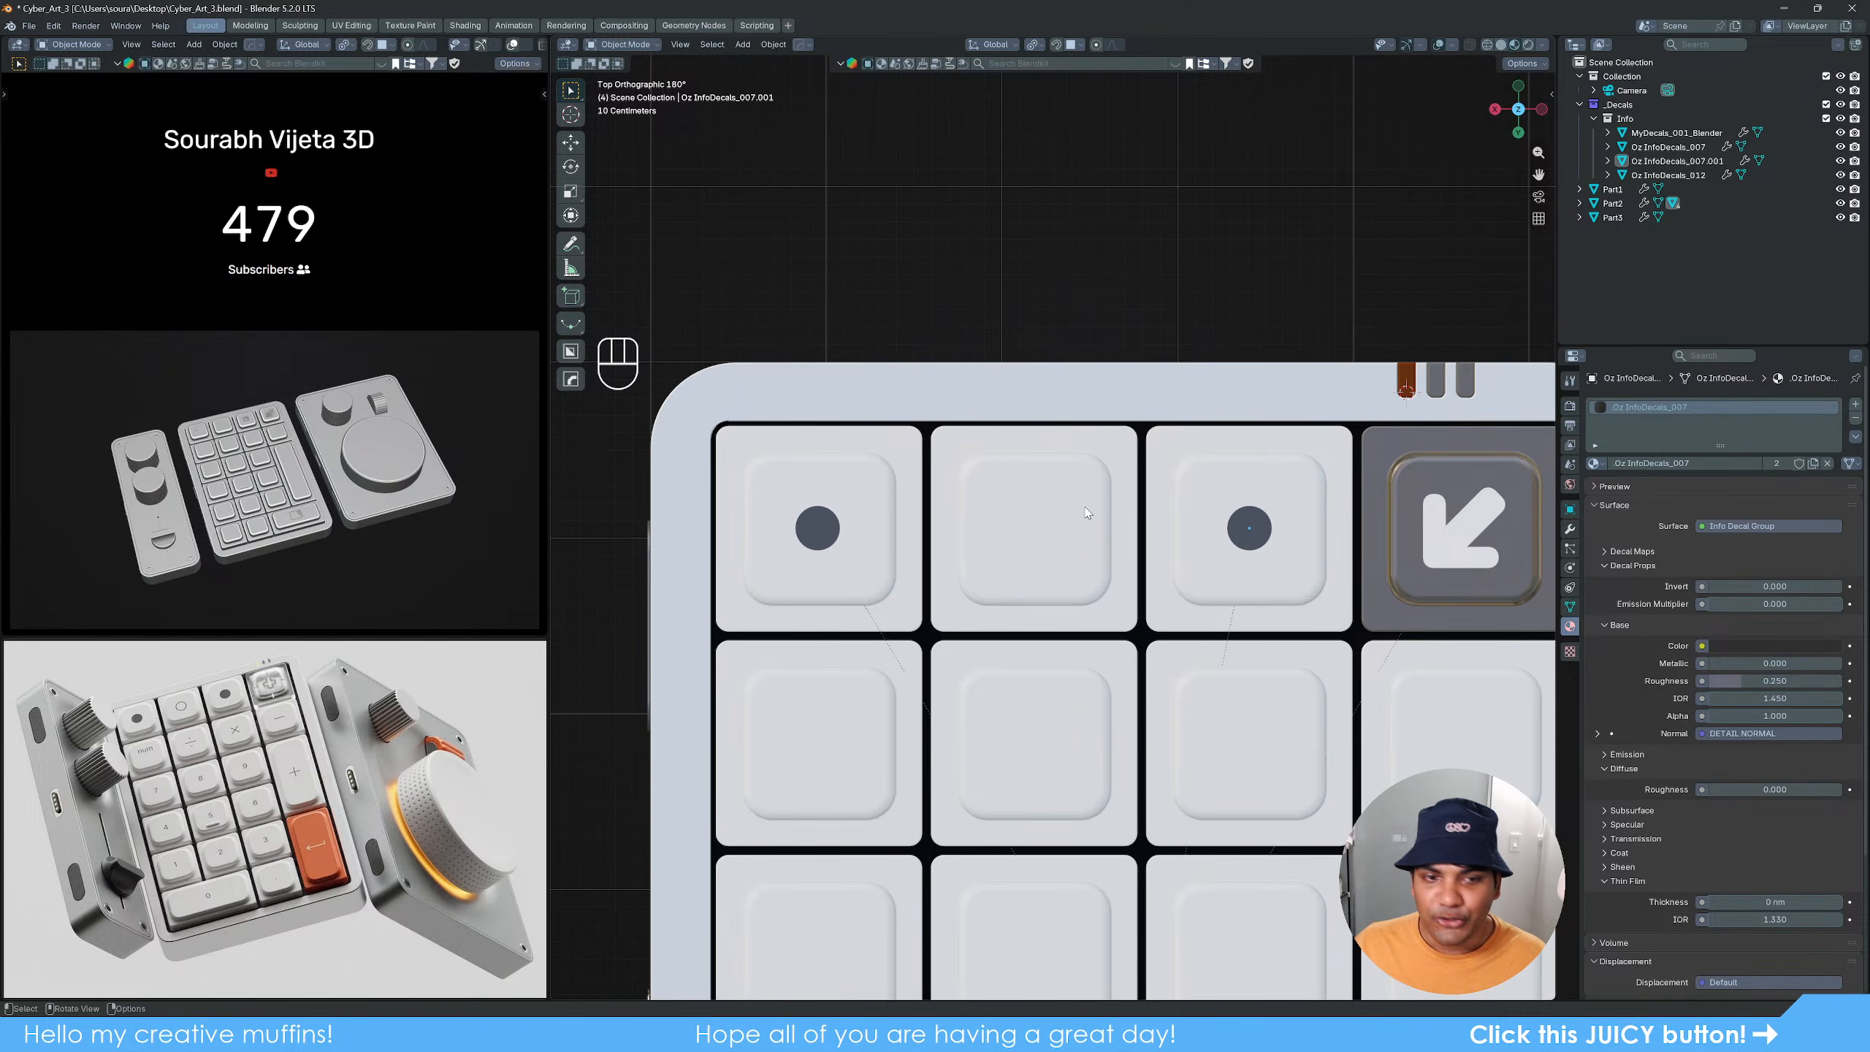
pyautogui.scroll(1, 1038, 545)
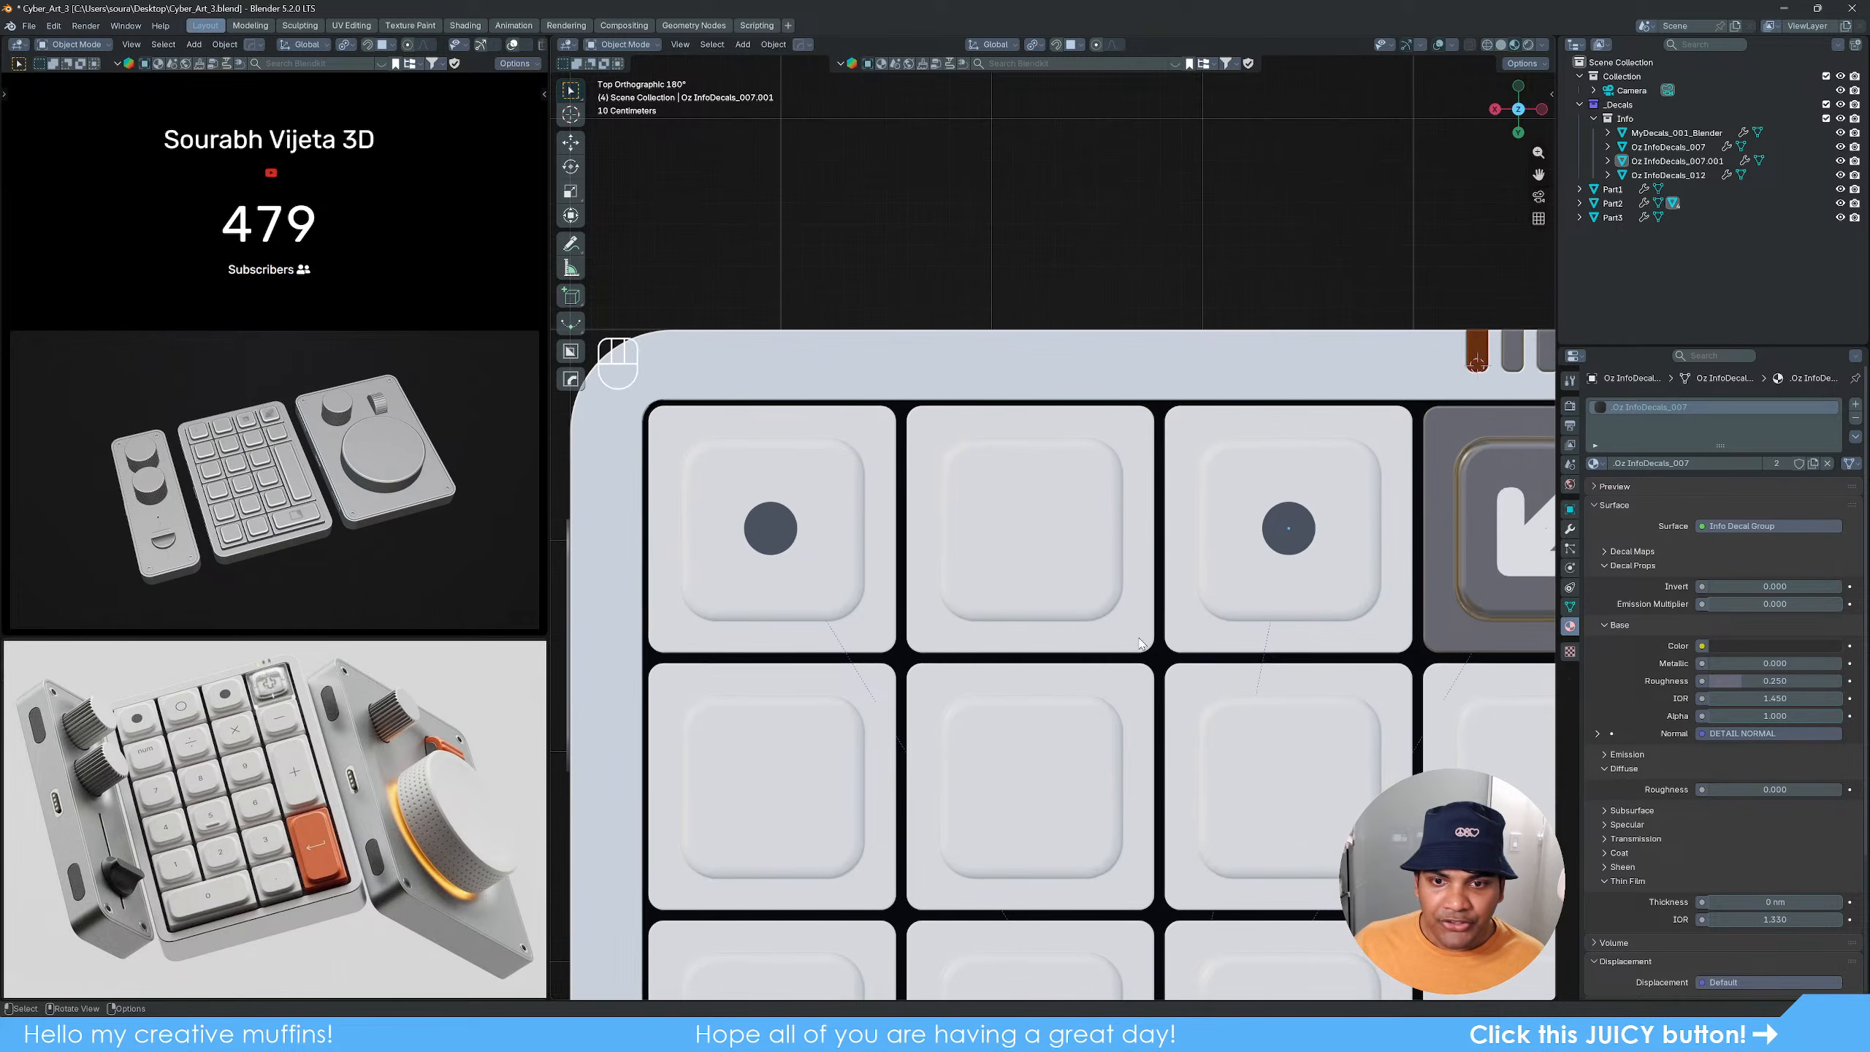
pyautogui.click(1031, 532)
pyautogui.press('d')
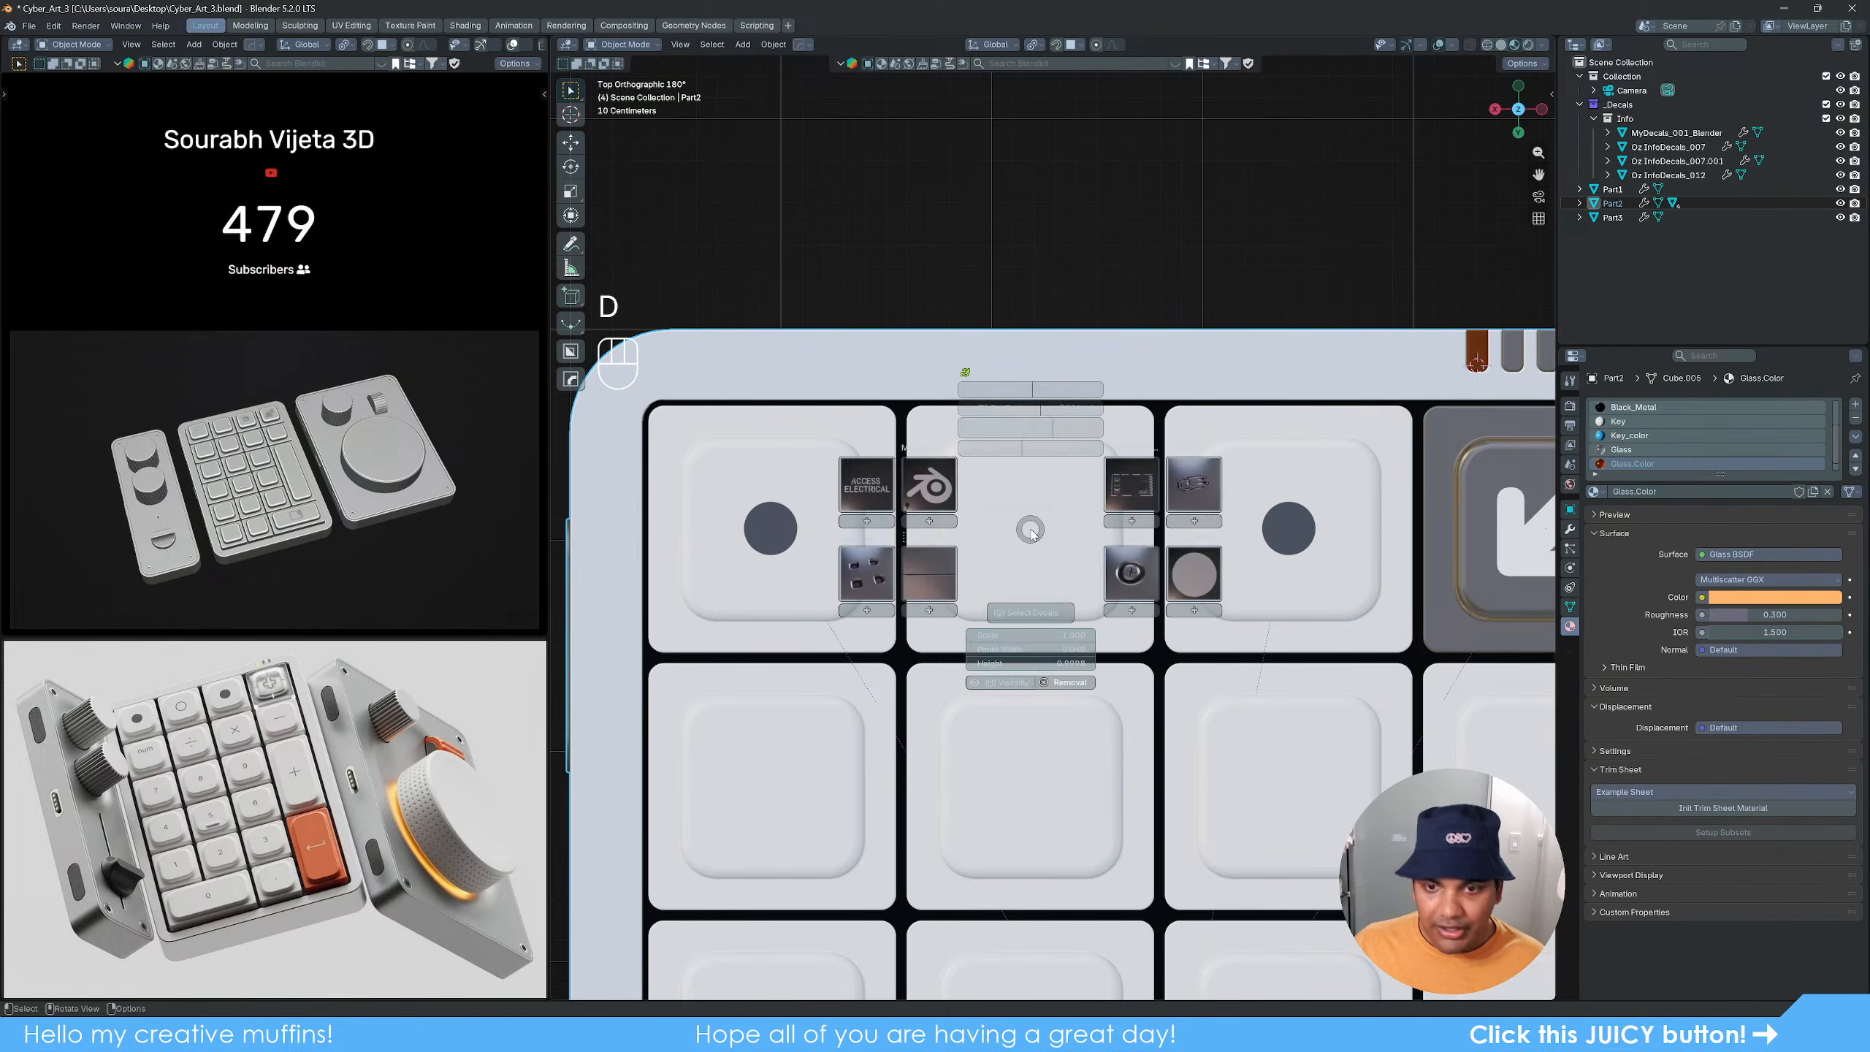
pyautogui.click(1195, 580)
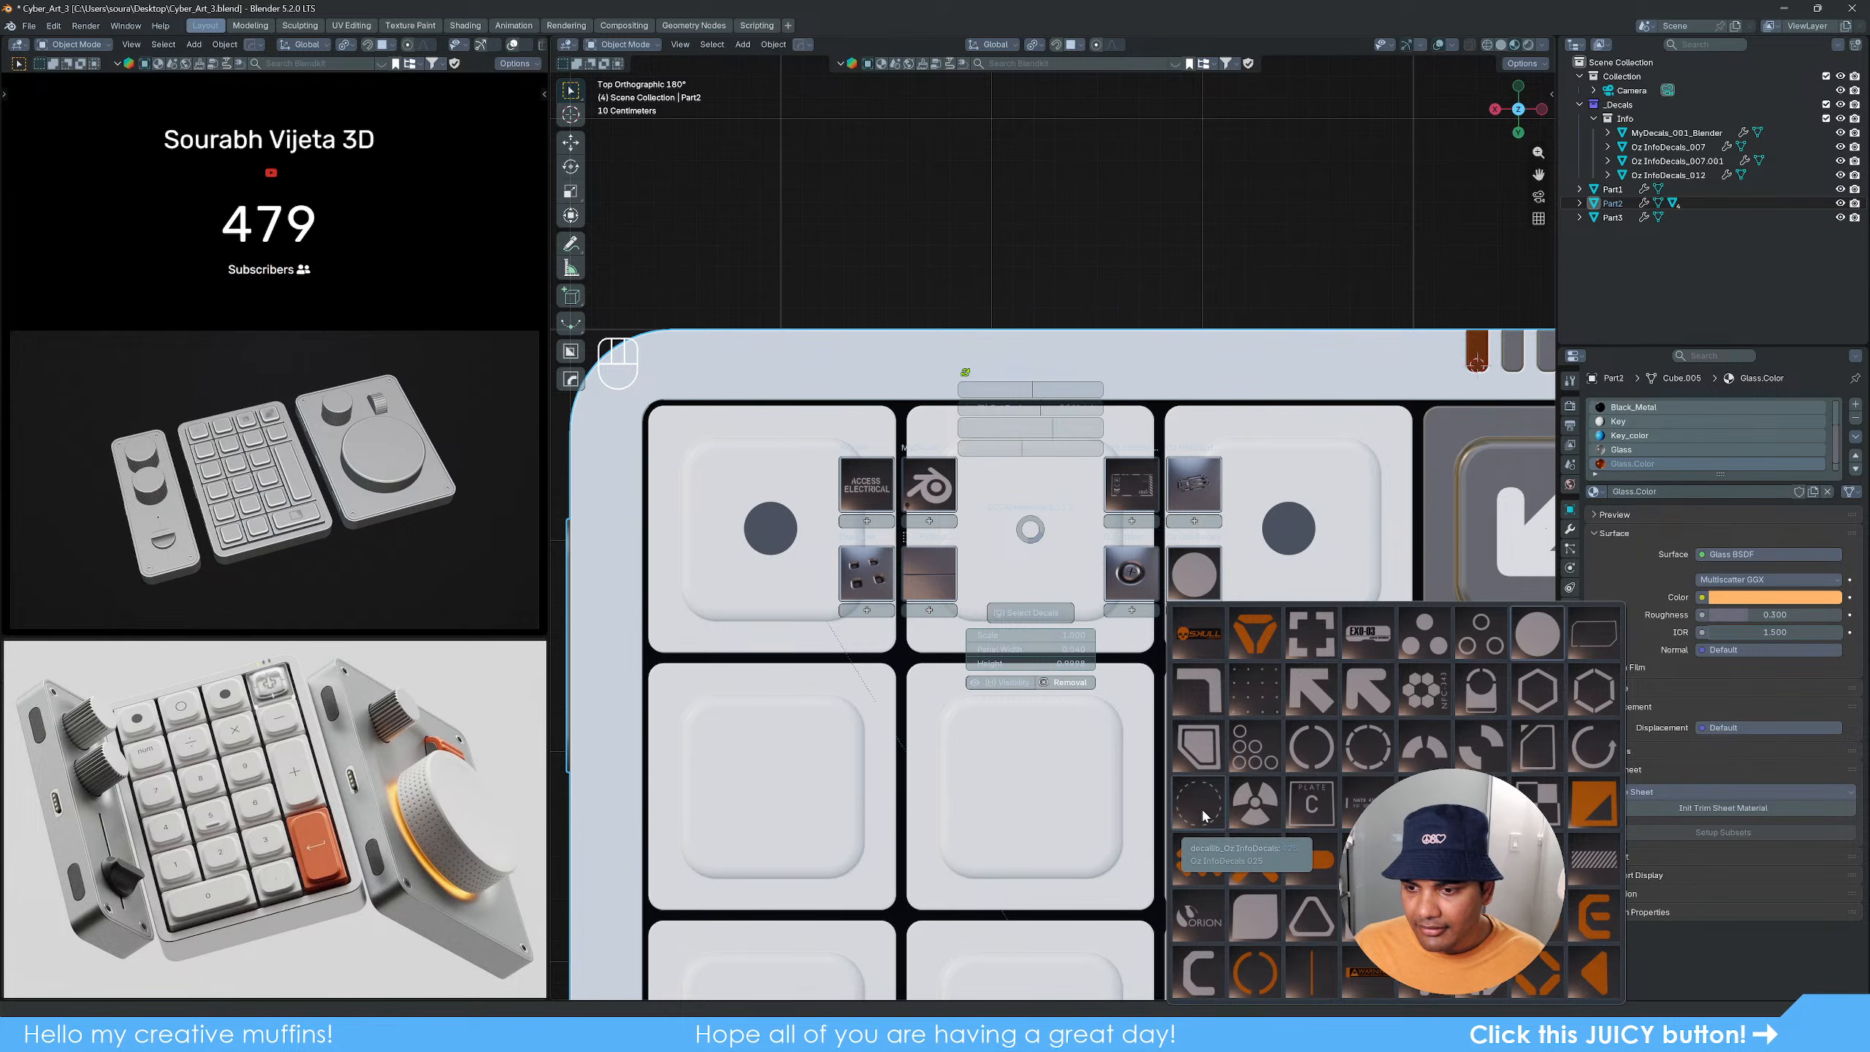
pyautogui.click(1425, 859)
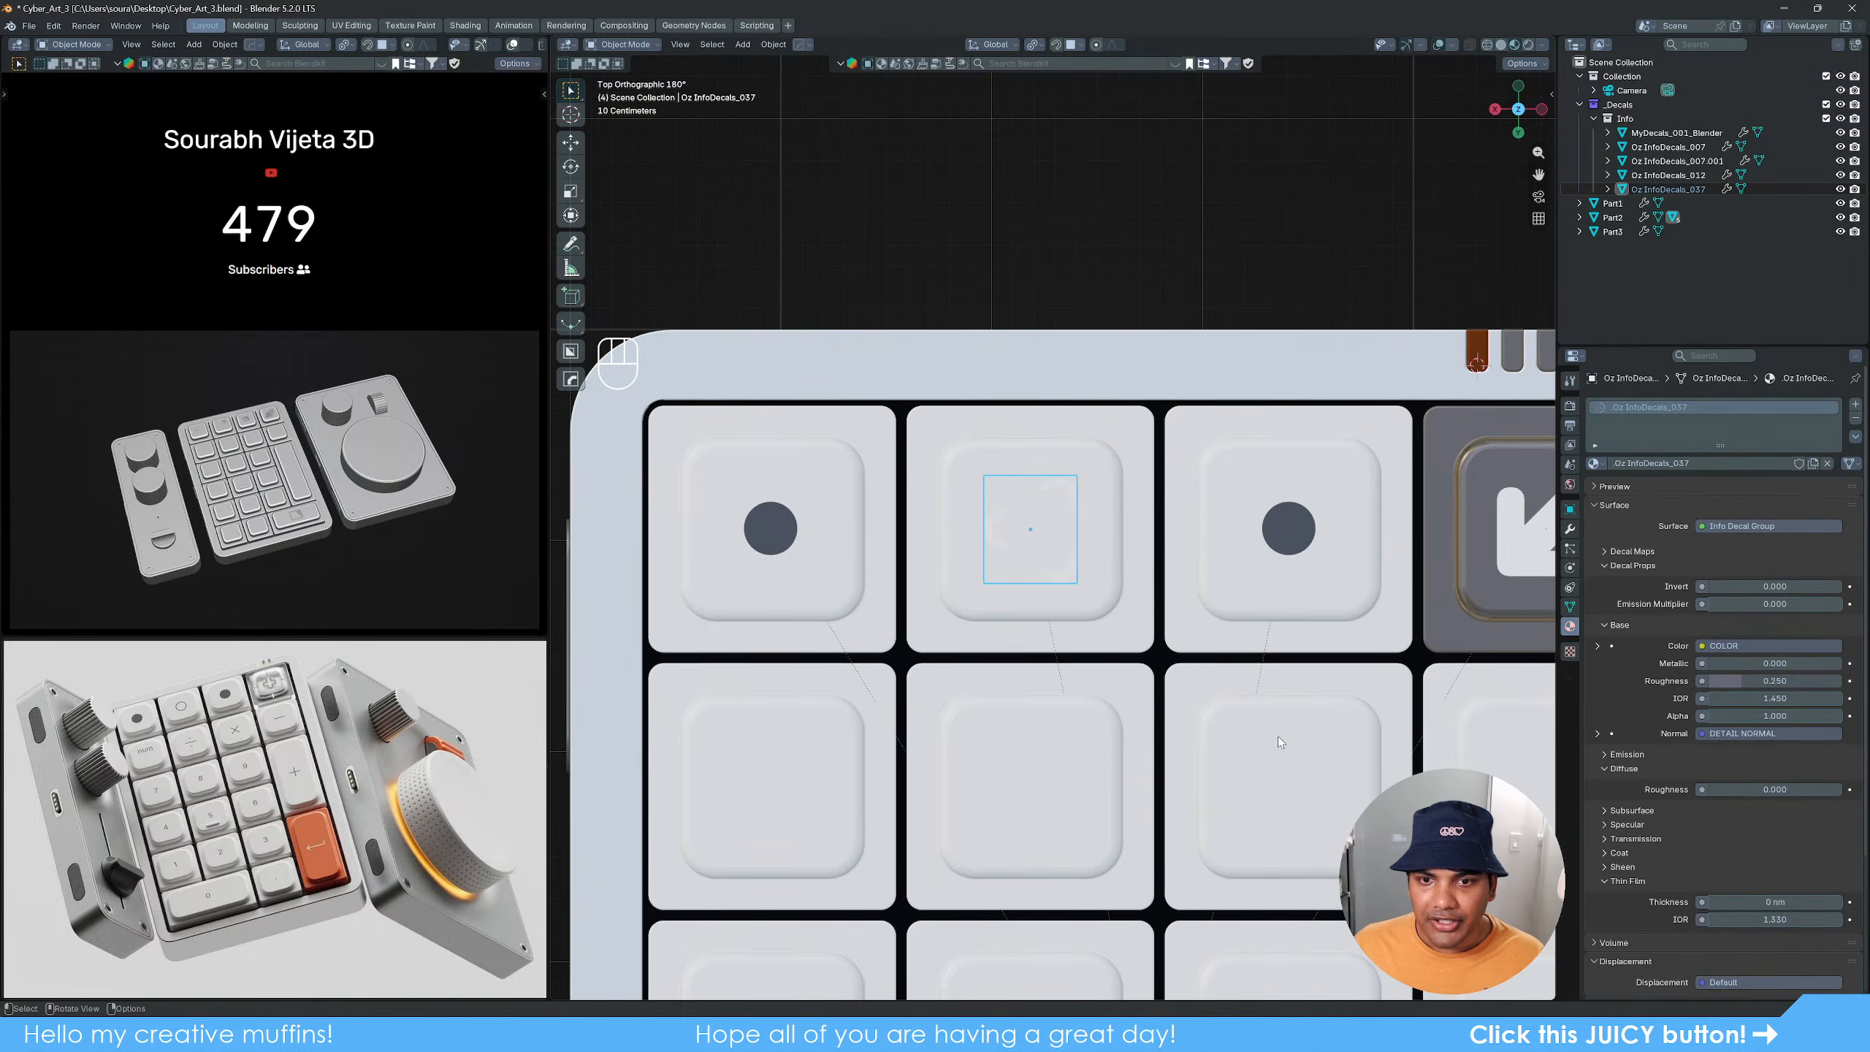
pyautogui.scroll(1, 1139, 606)
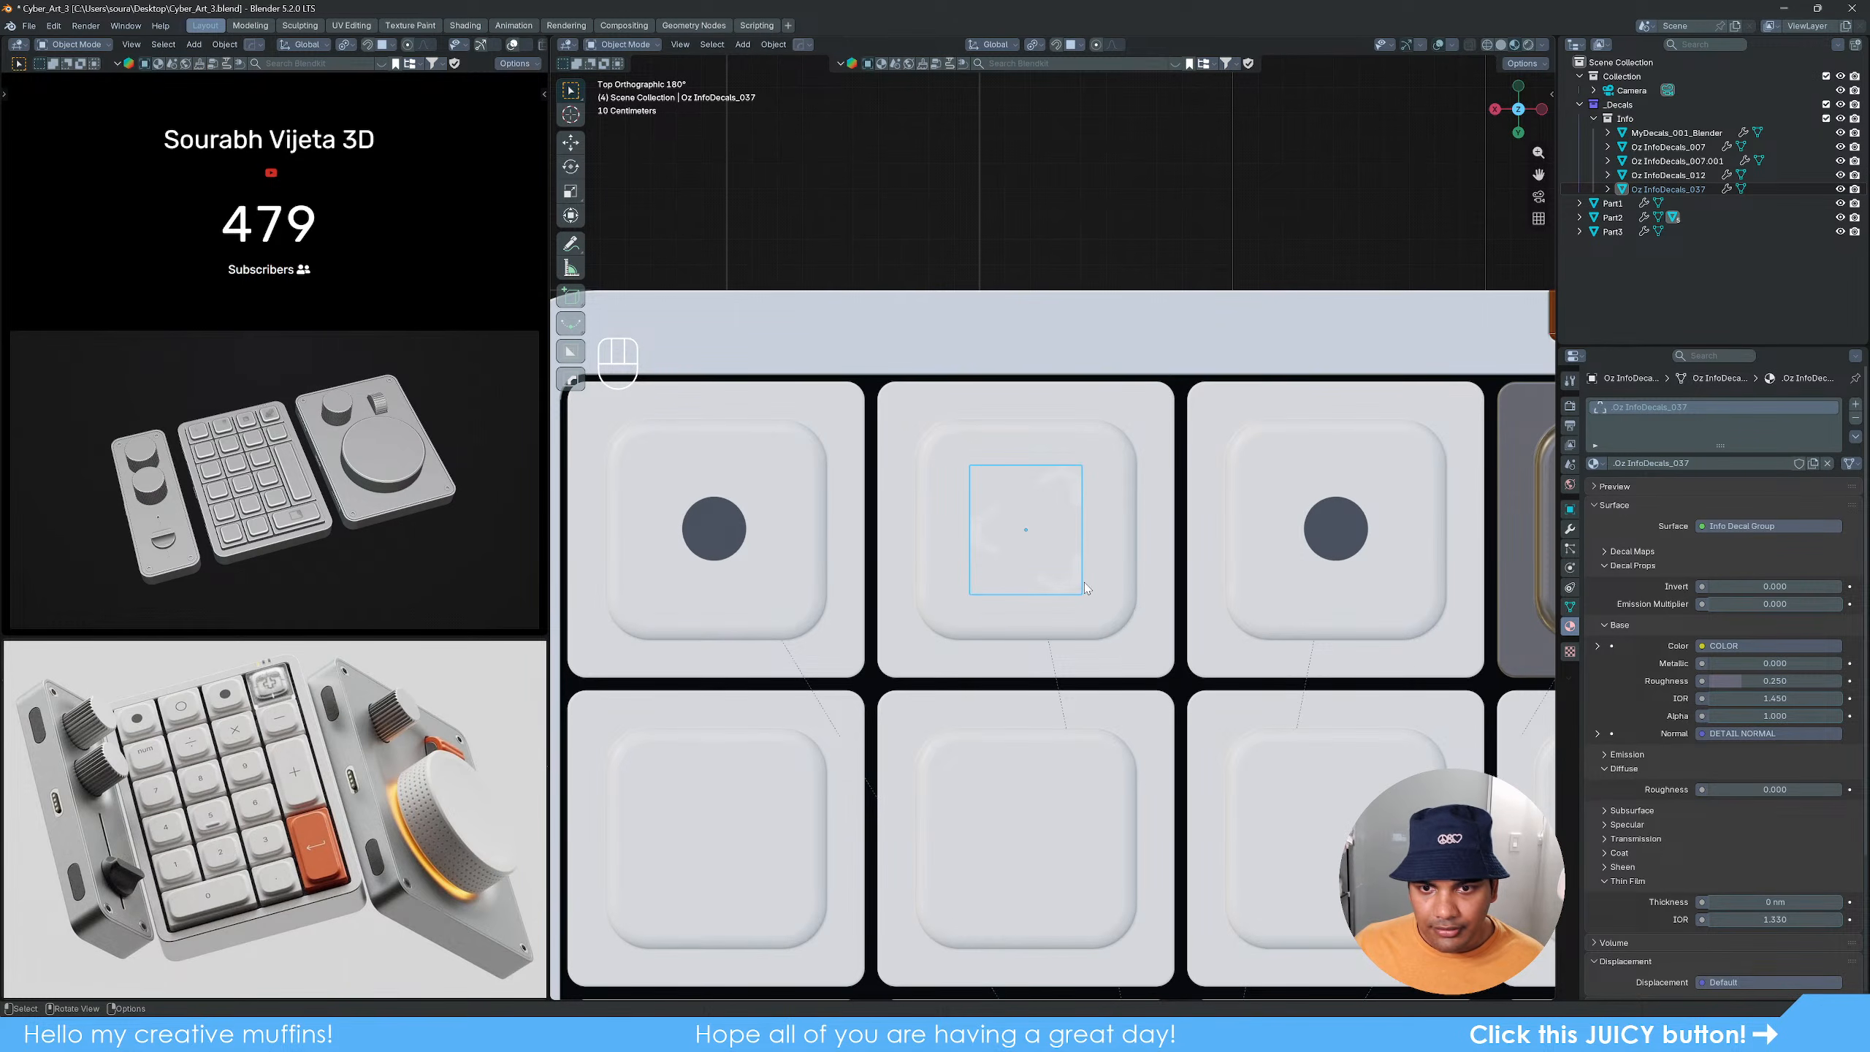
pyautogui.press('Delete')
# Step: Insert the Oz InfoDecals_039 decal on the second key of the top row and move it about 0.010 m in X and -0.013 m in Y
pyautogui.click(1028, 531)
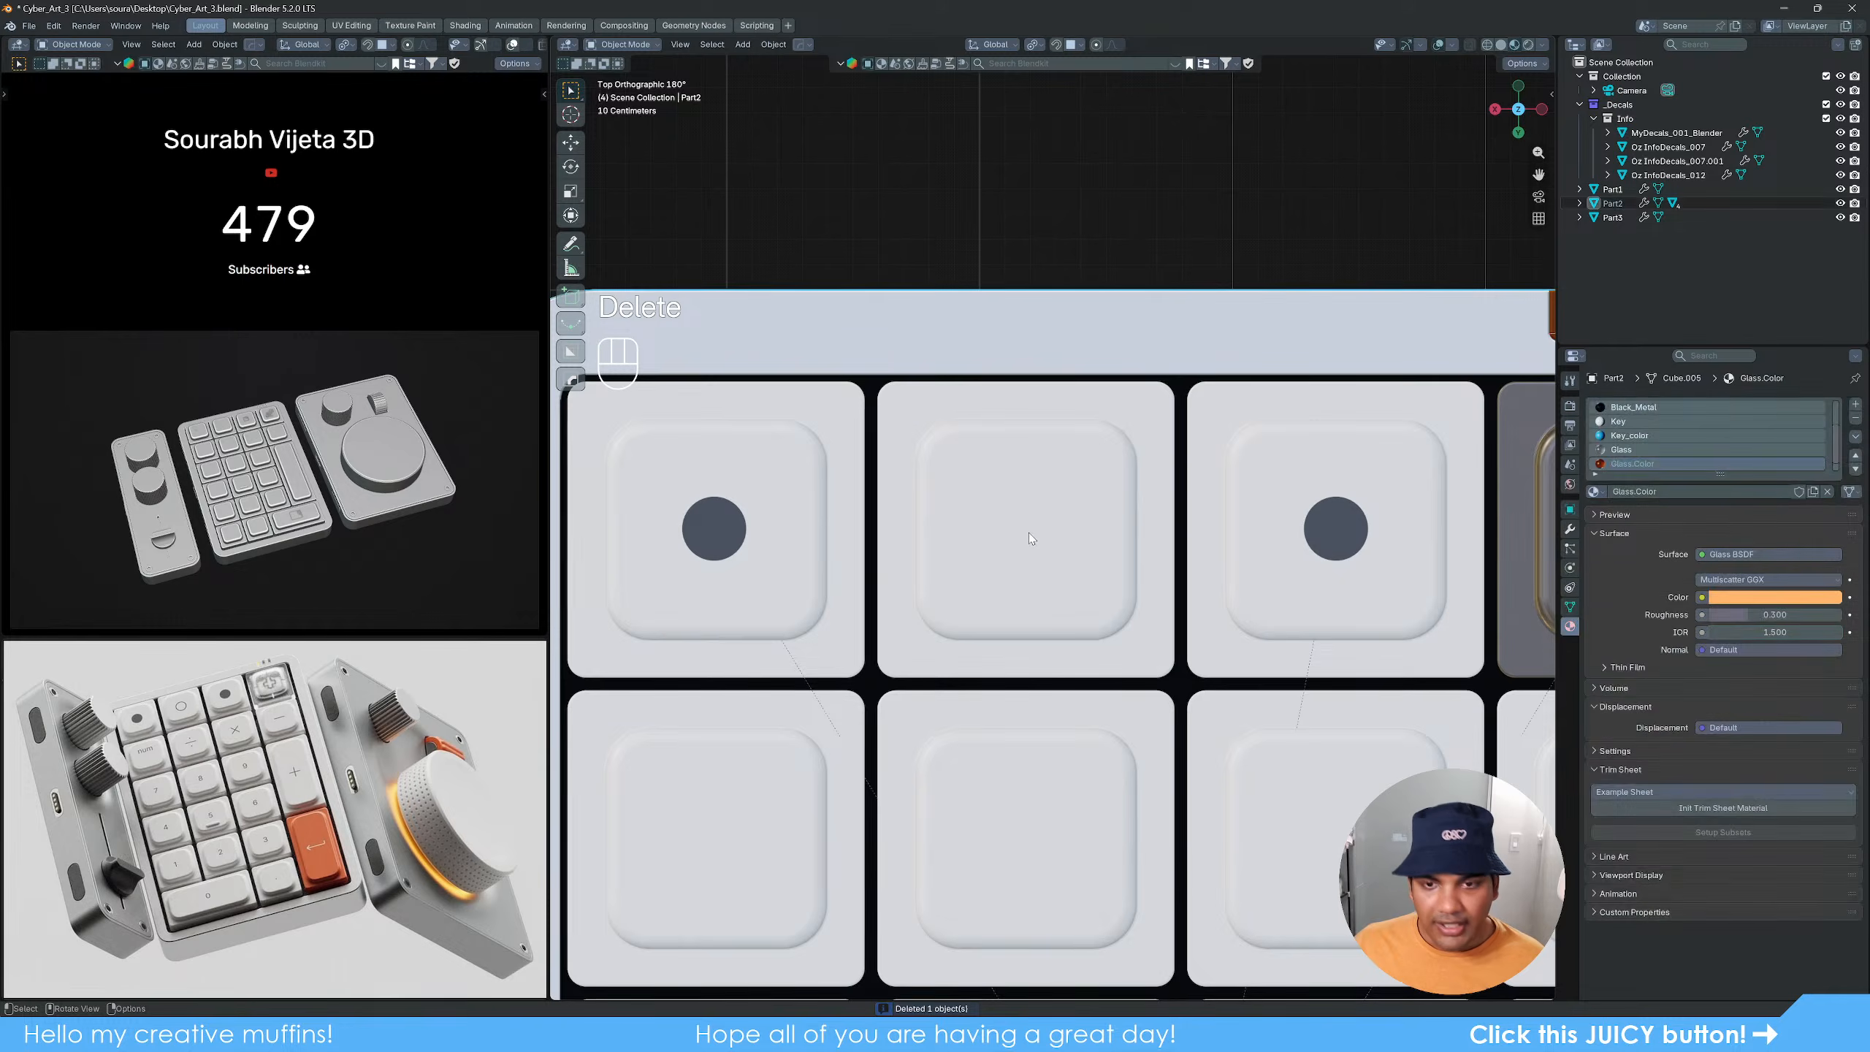
pyautogui.press('d')
pyautogui.click(1130, 567)
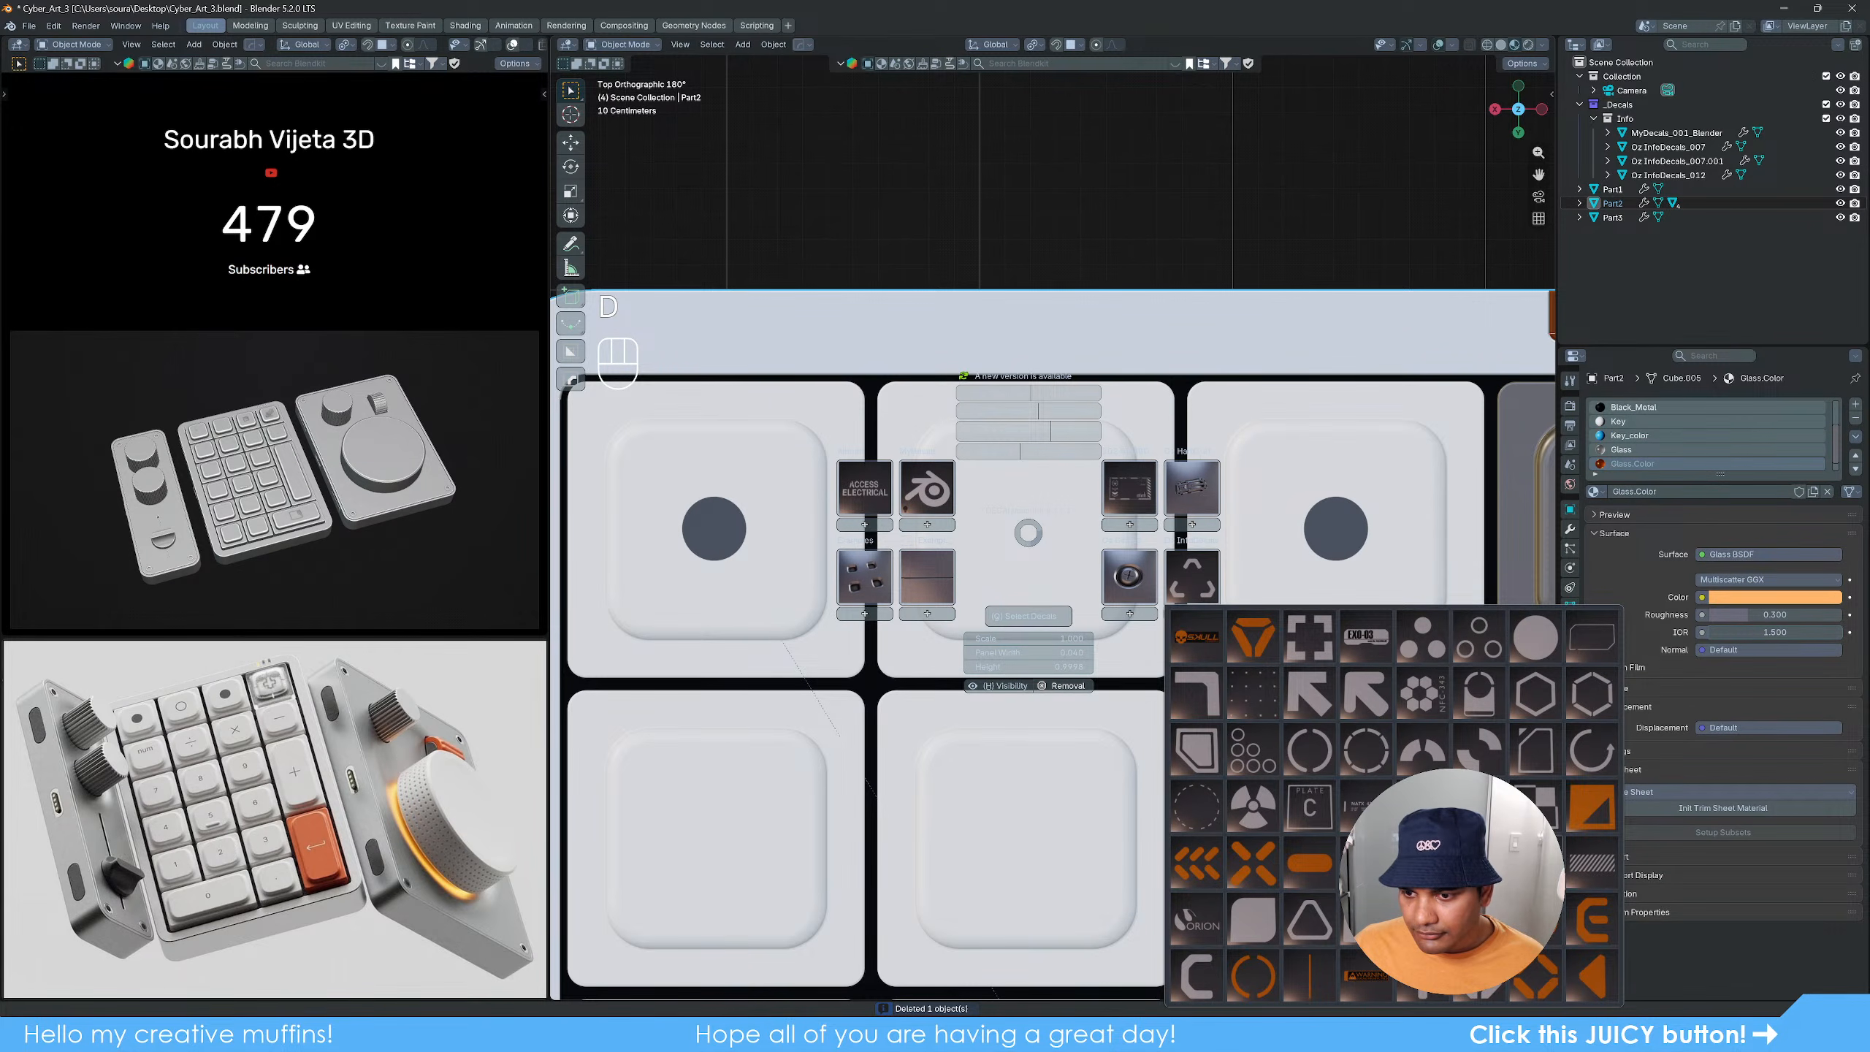
pyautogui.click(1535, 862)
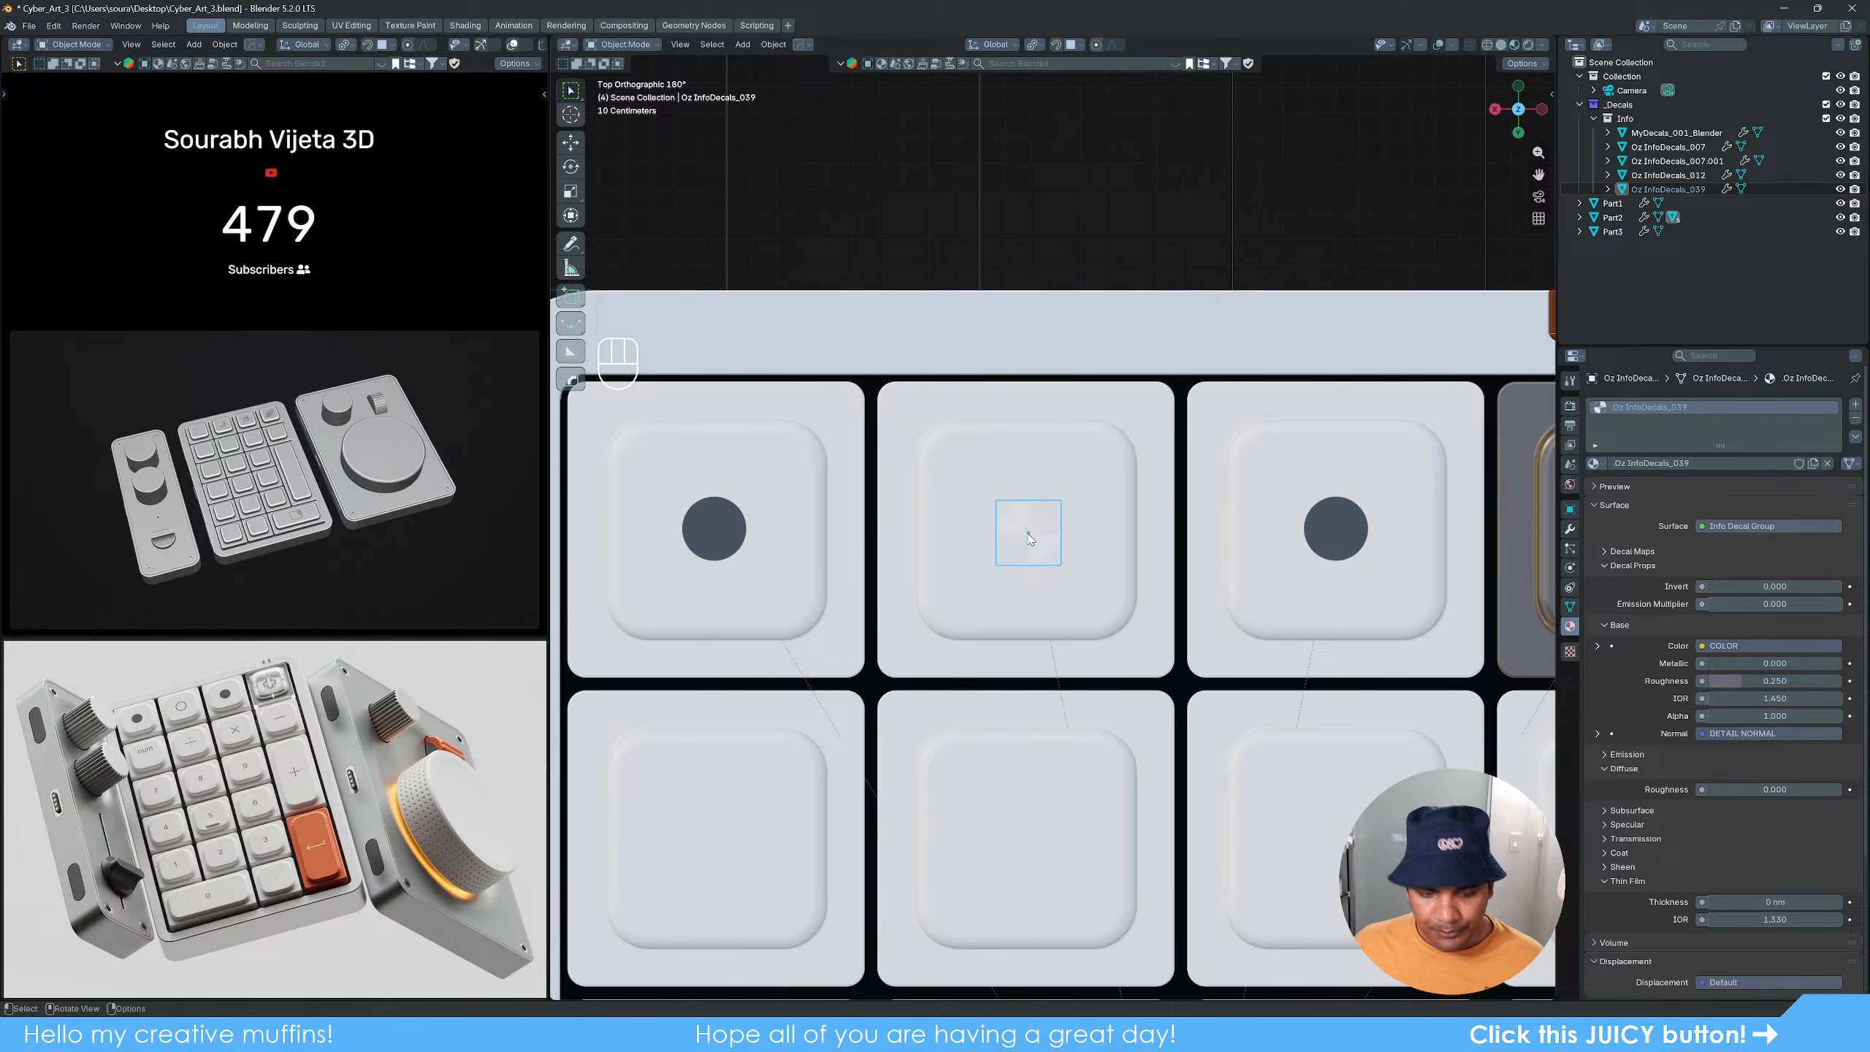
pyautogui.press('g')
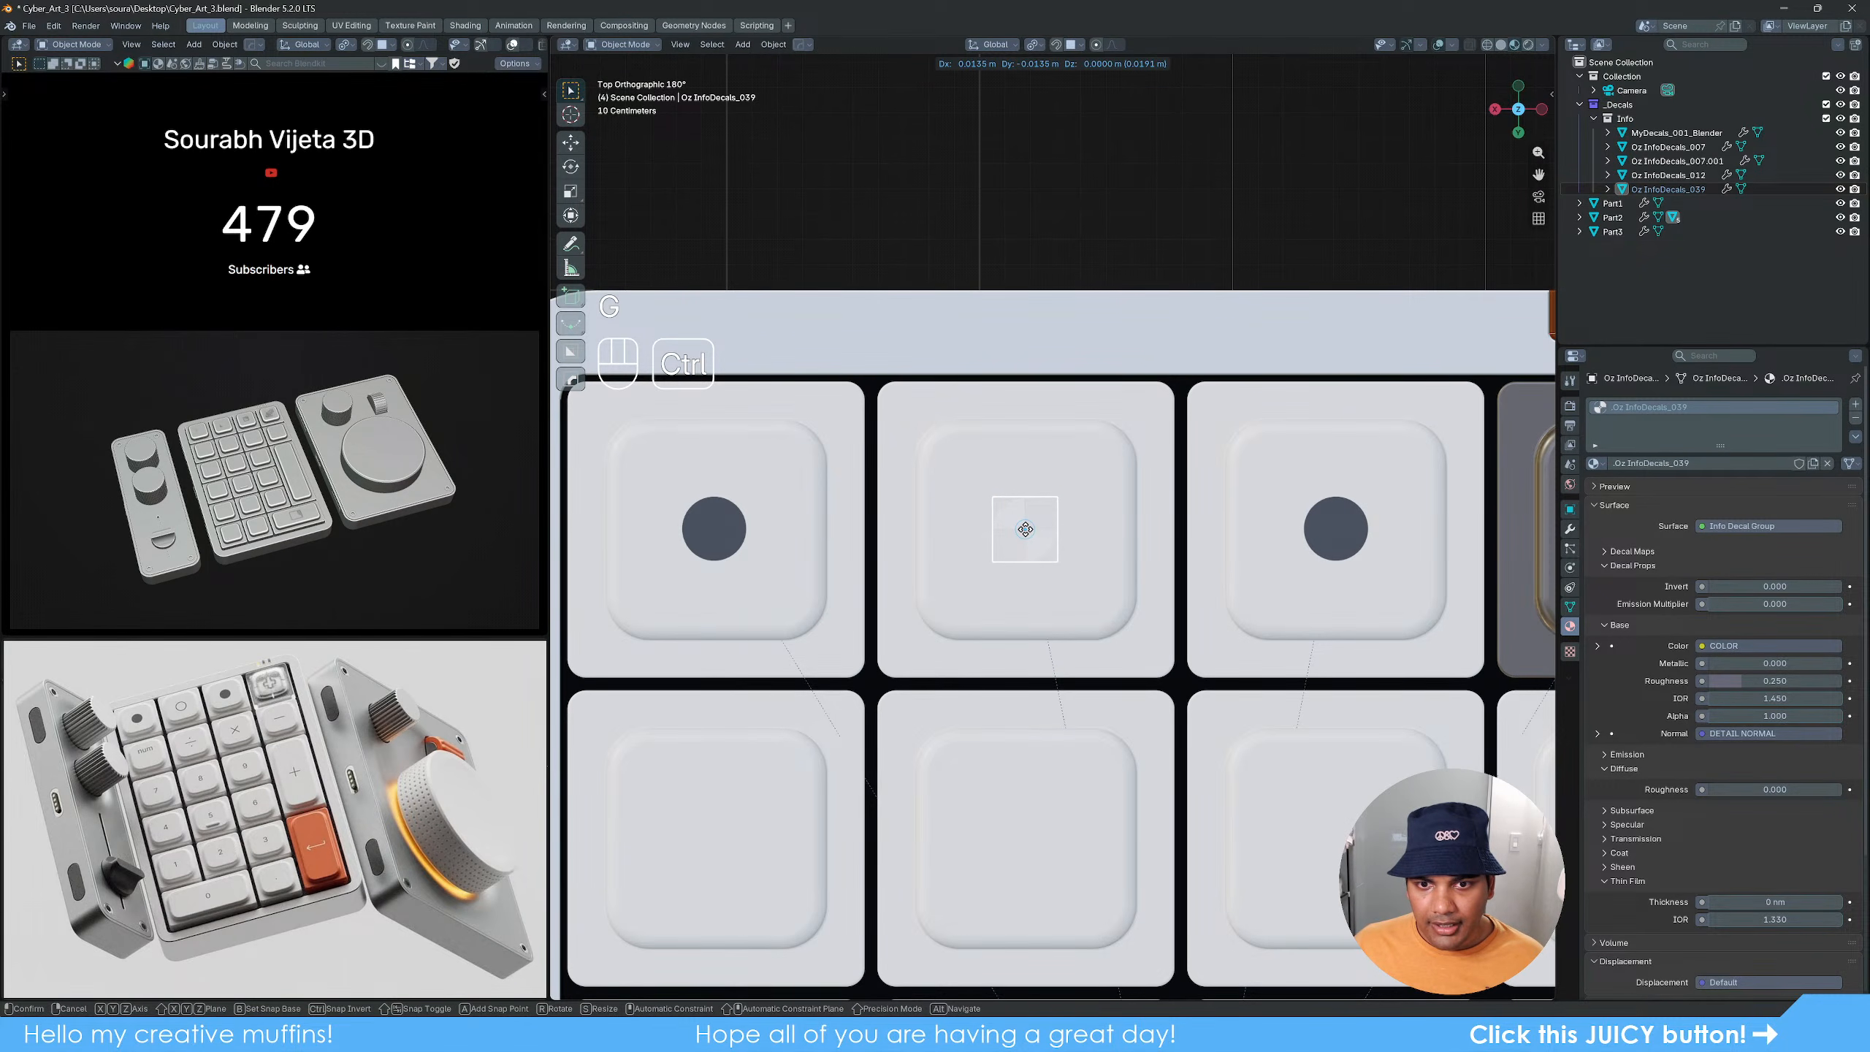
pyautogui.click(1027, 530)
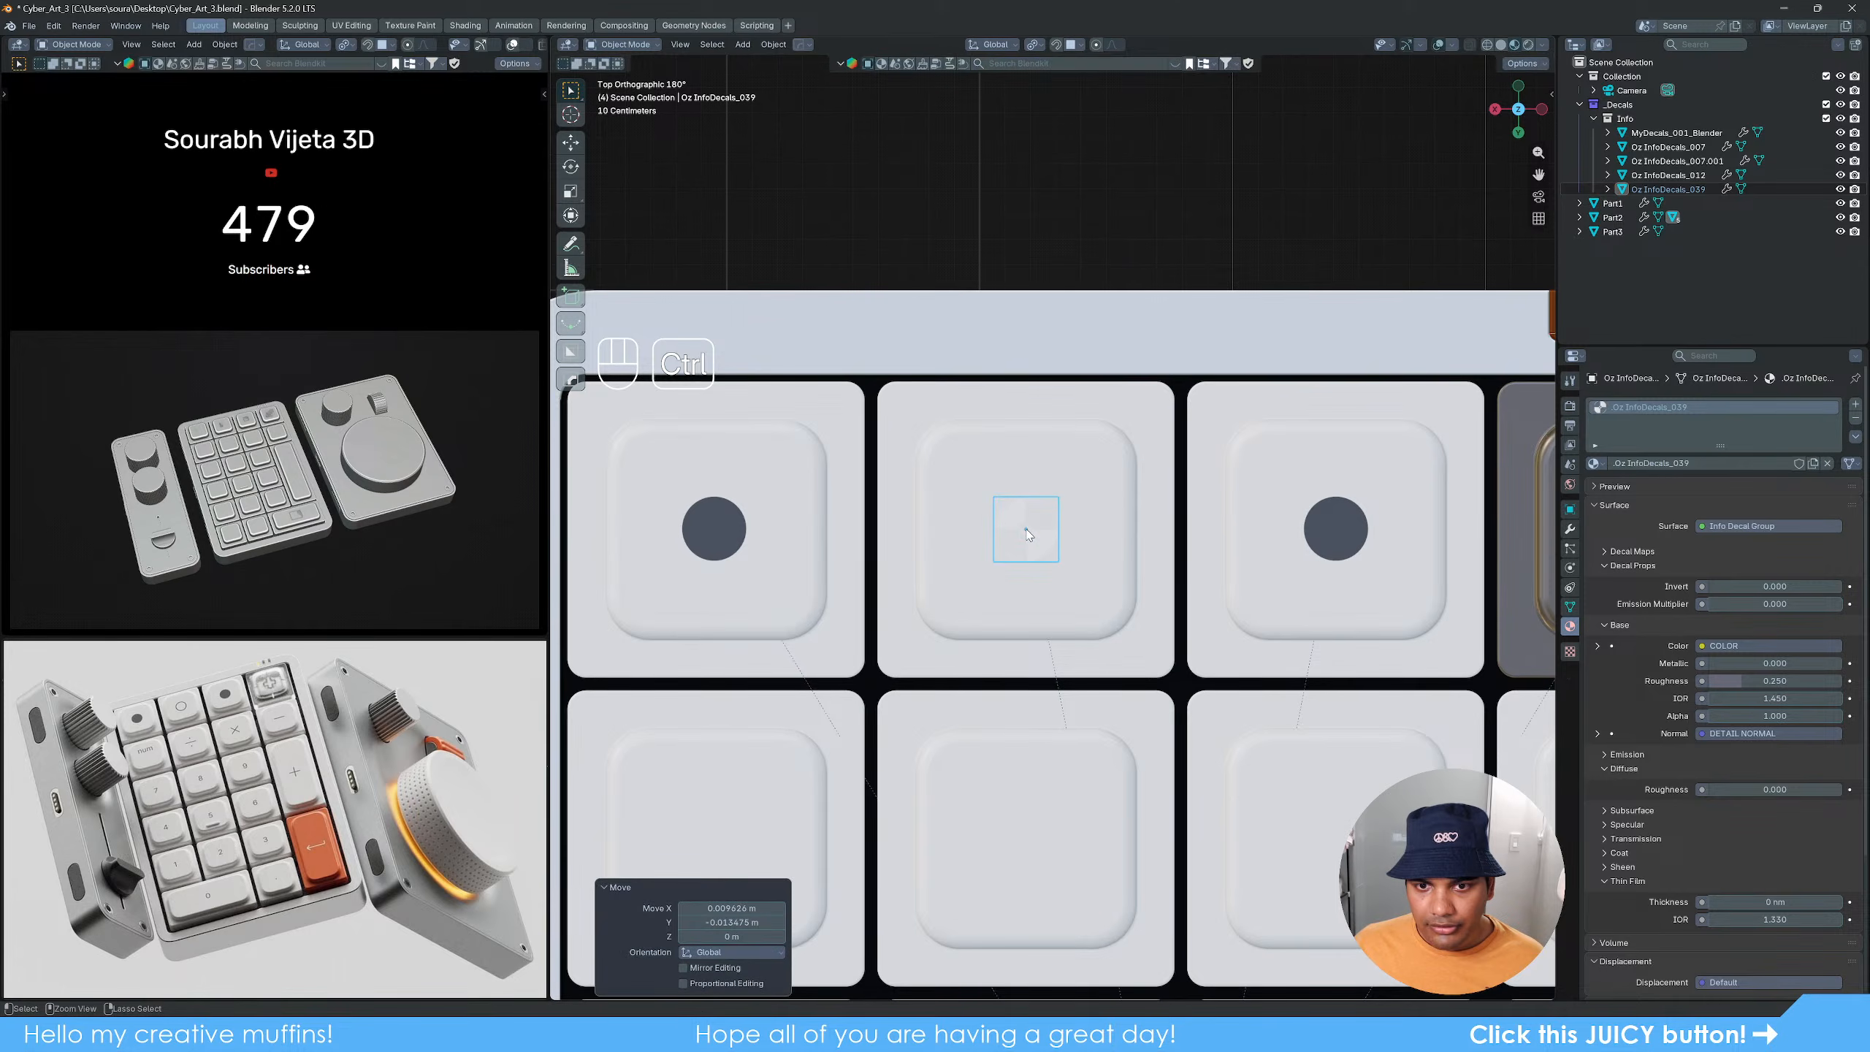
# Step: Copy the base color hex code of Part2's Key_color material
pyautogui.scroll(-6, 1378, 604)
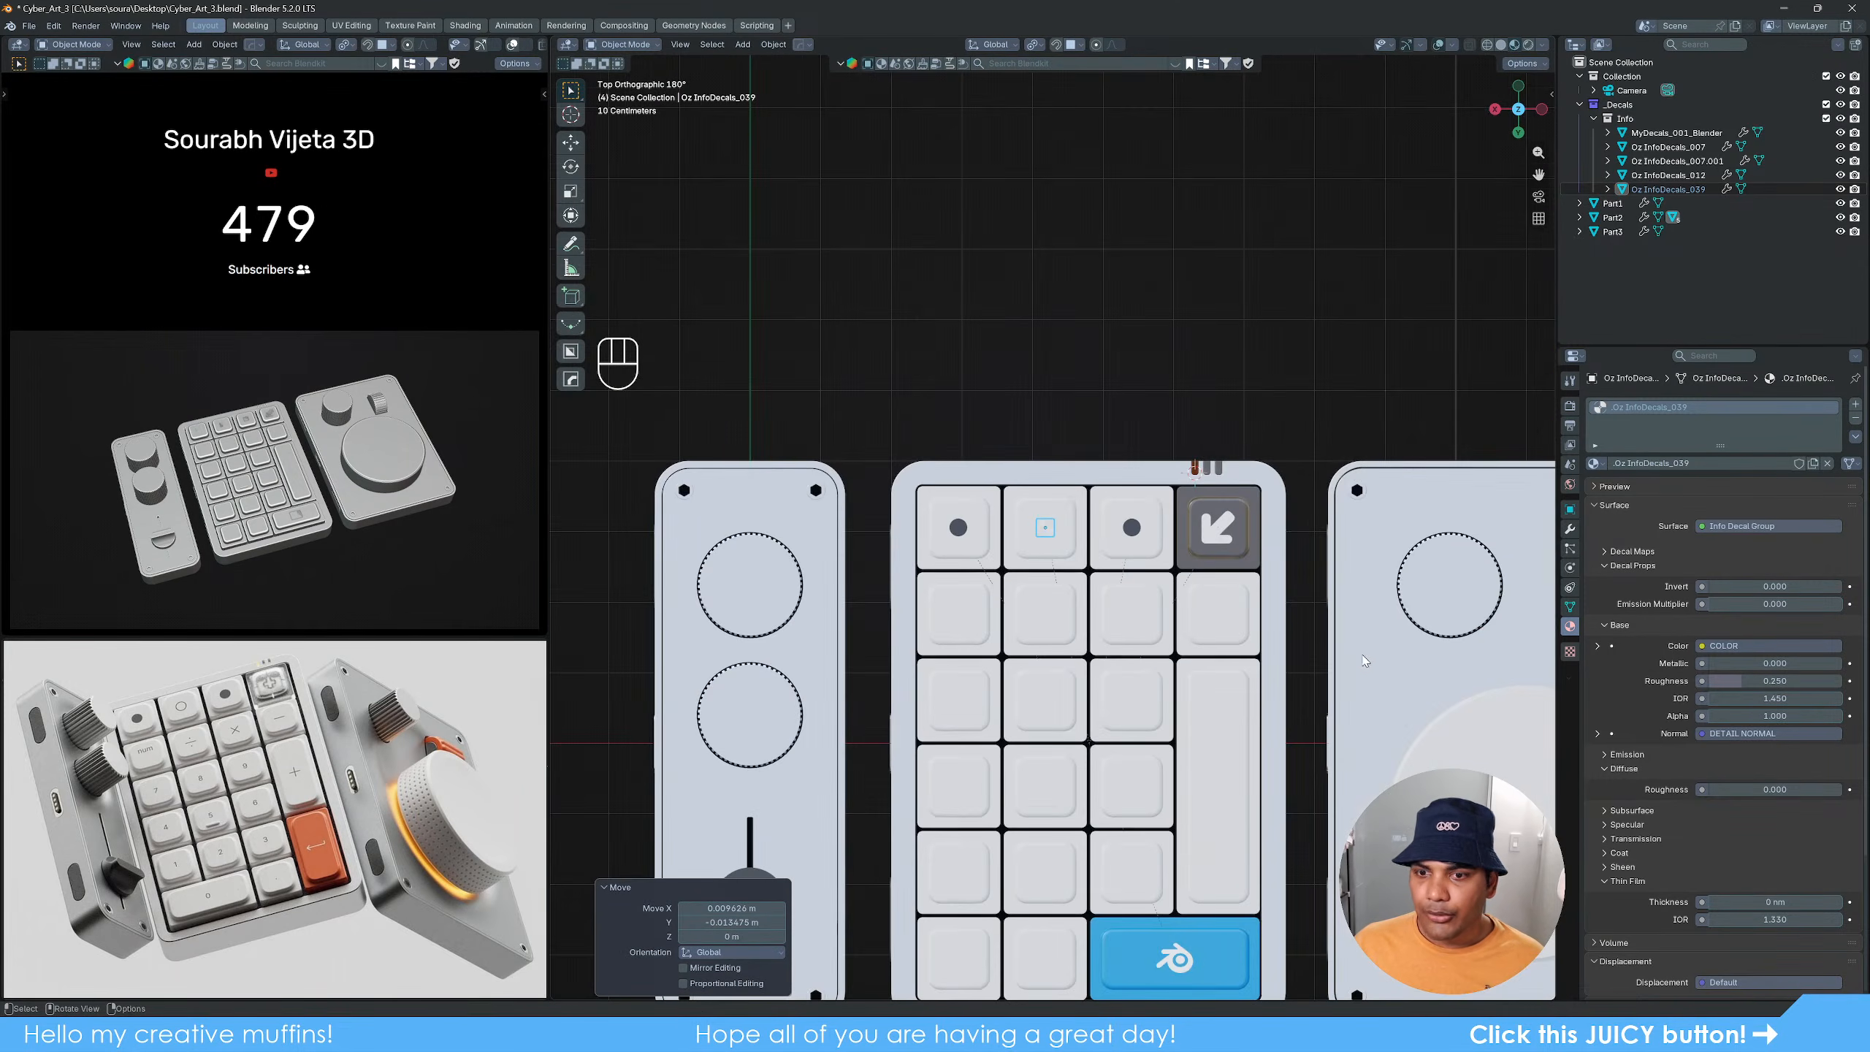
pyautogui.click(1239, 915)
pyautogui.click(1629, 437)
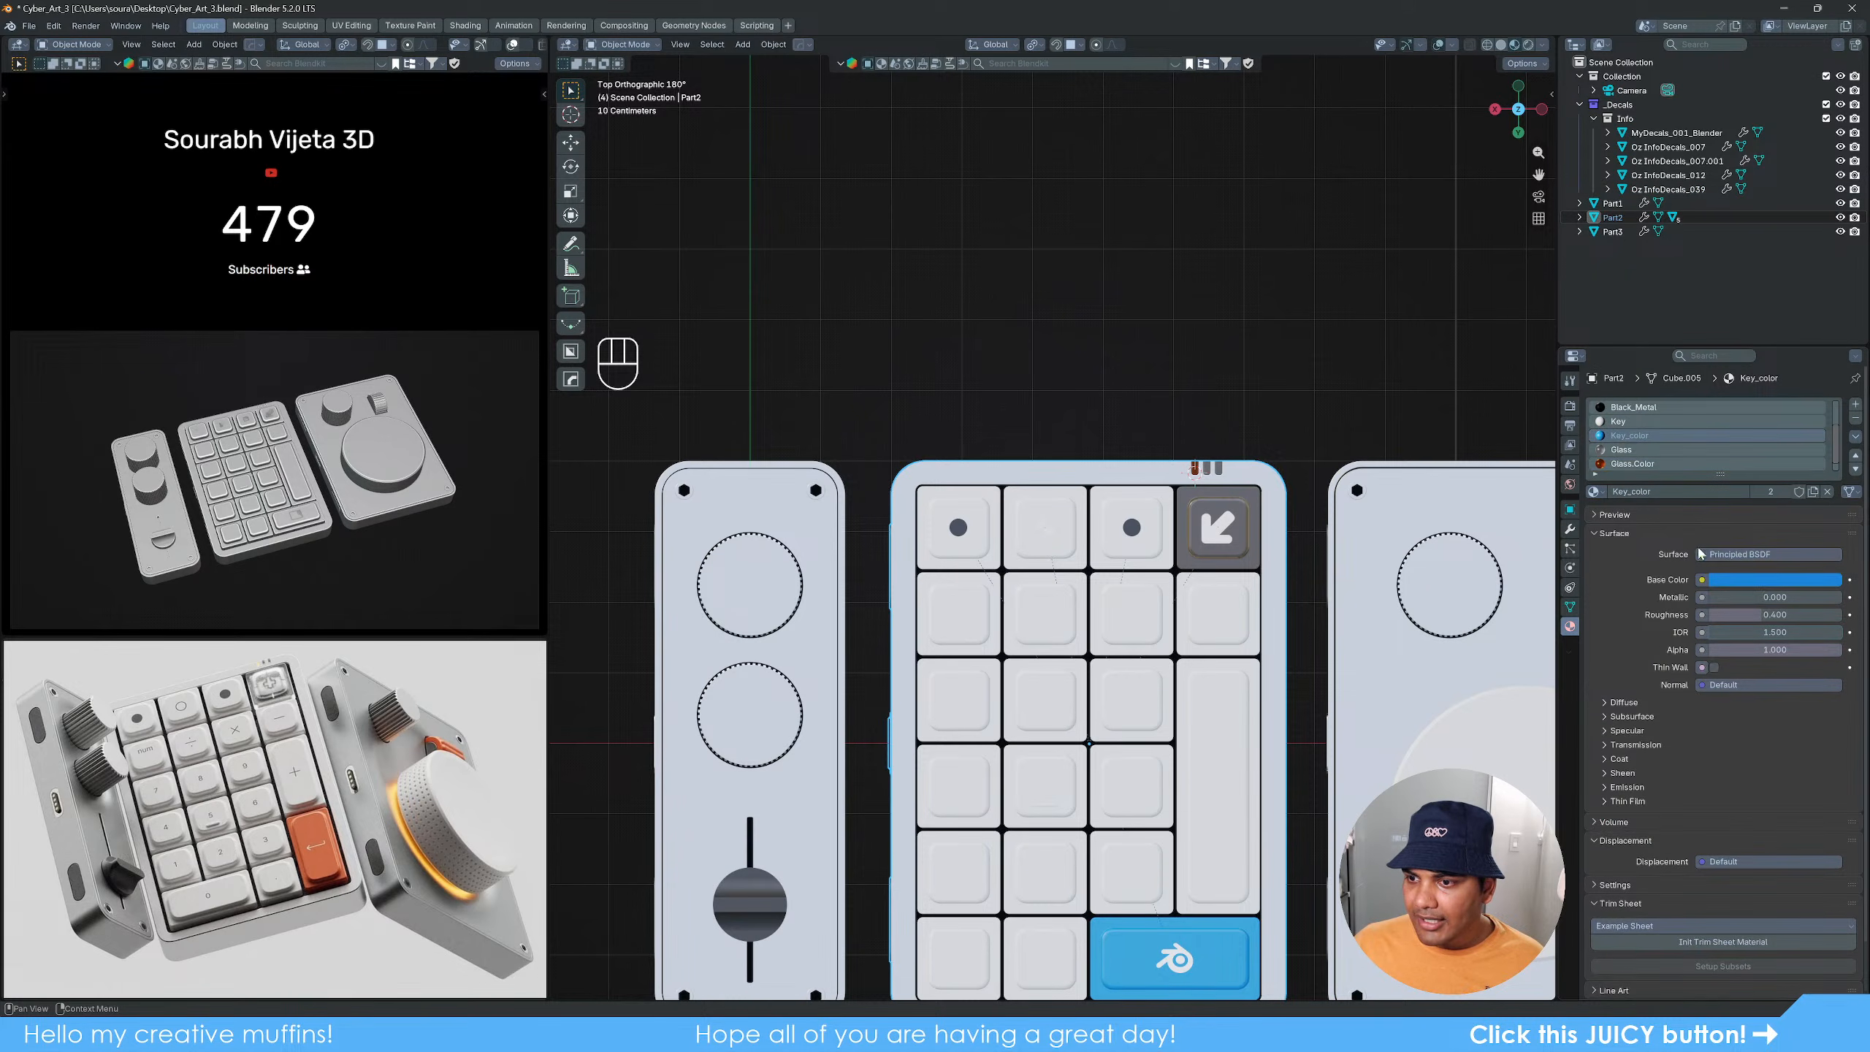
pyautogui.click(1774, 580)
pyautogui.click(1759, 559)
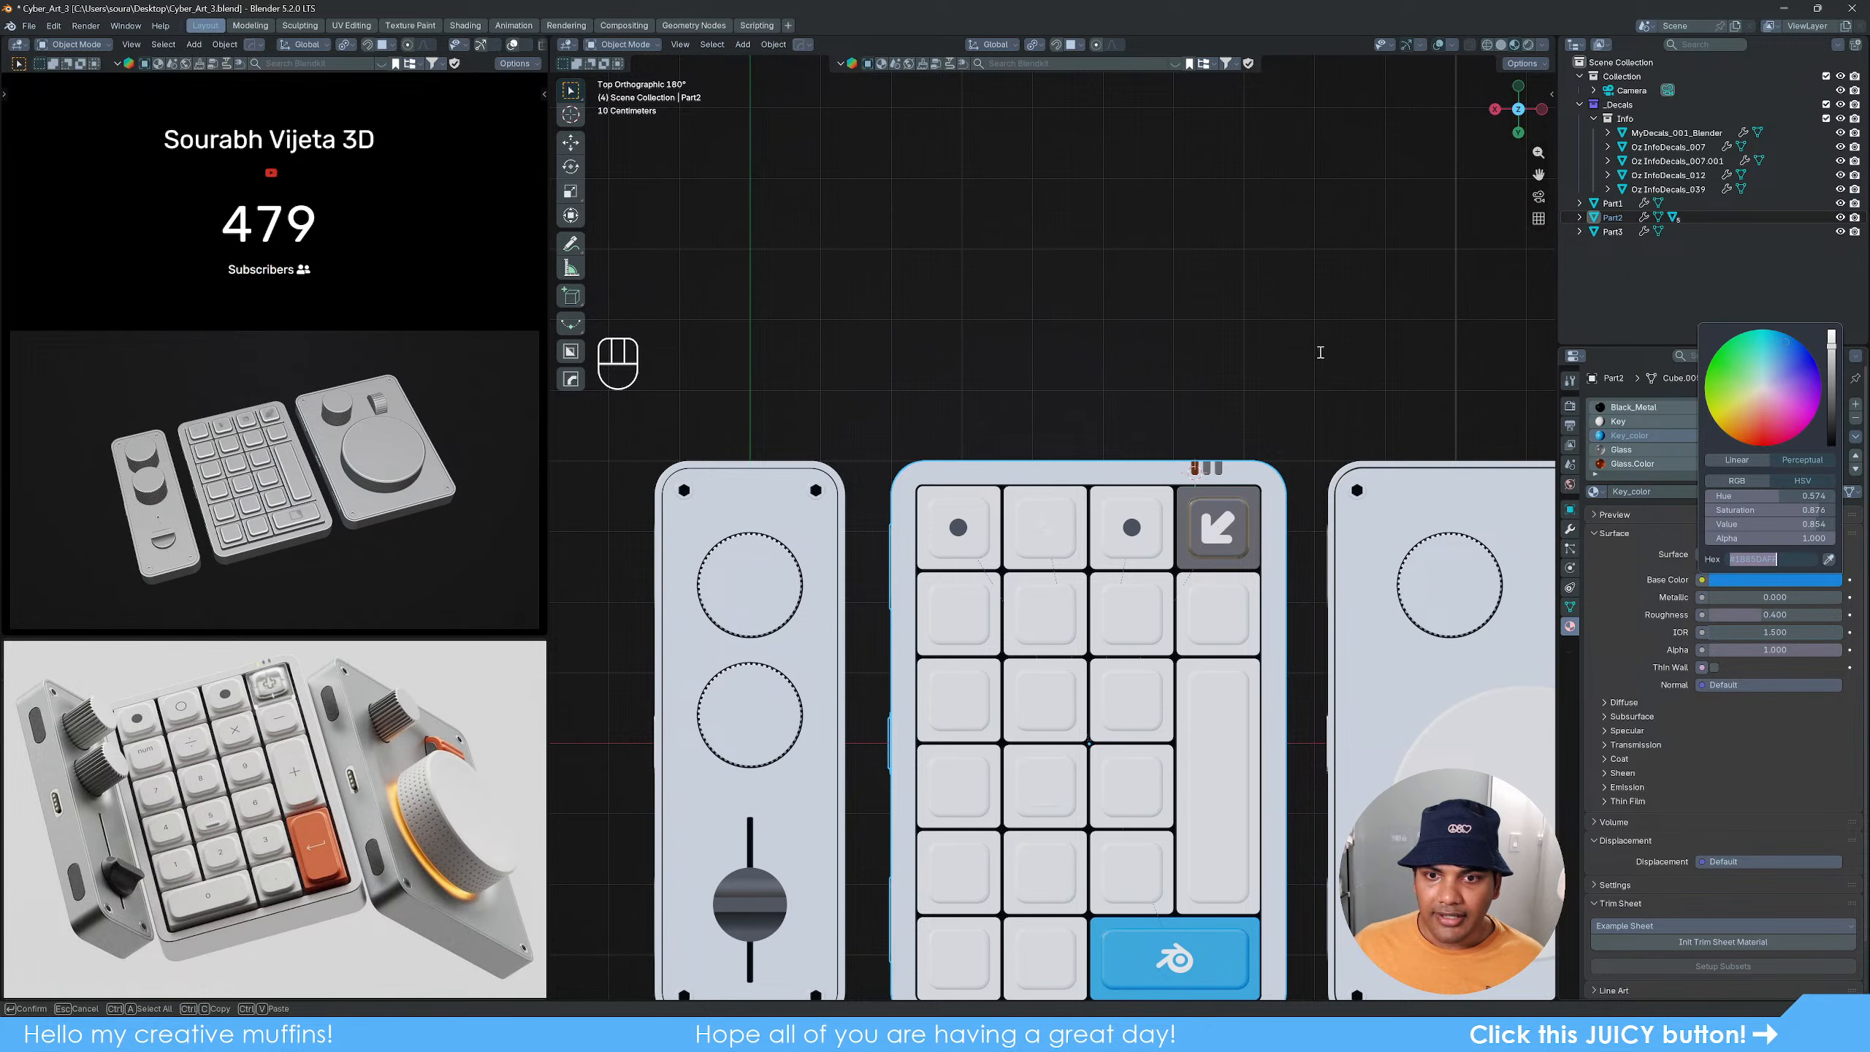
pyautogui.press('Escape')
# Step: Open a Shader Editor area for the second key's decal and disconnect the COLOR texture from its Info Decal Group's Color input
pyautogui.scroll(3, 1065, 487)
pyautogui.click(1039, 528)
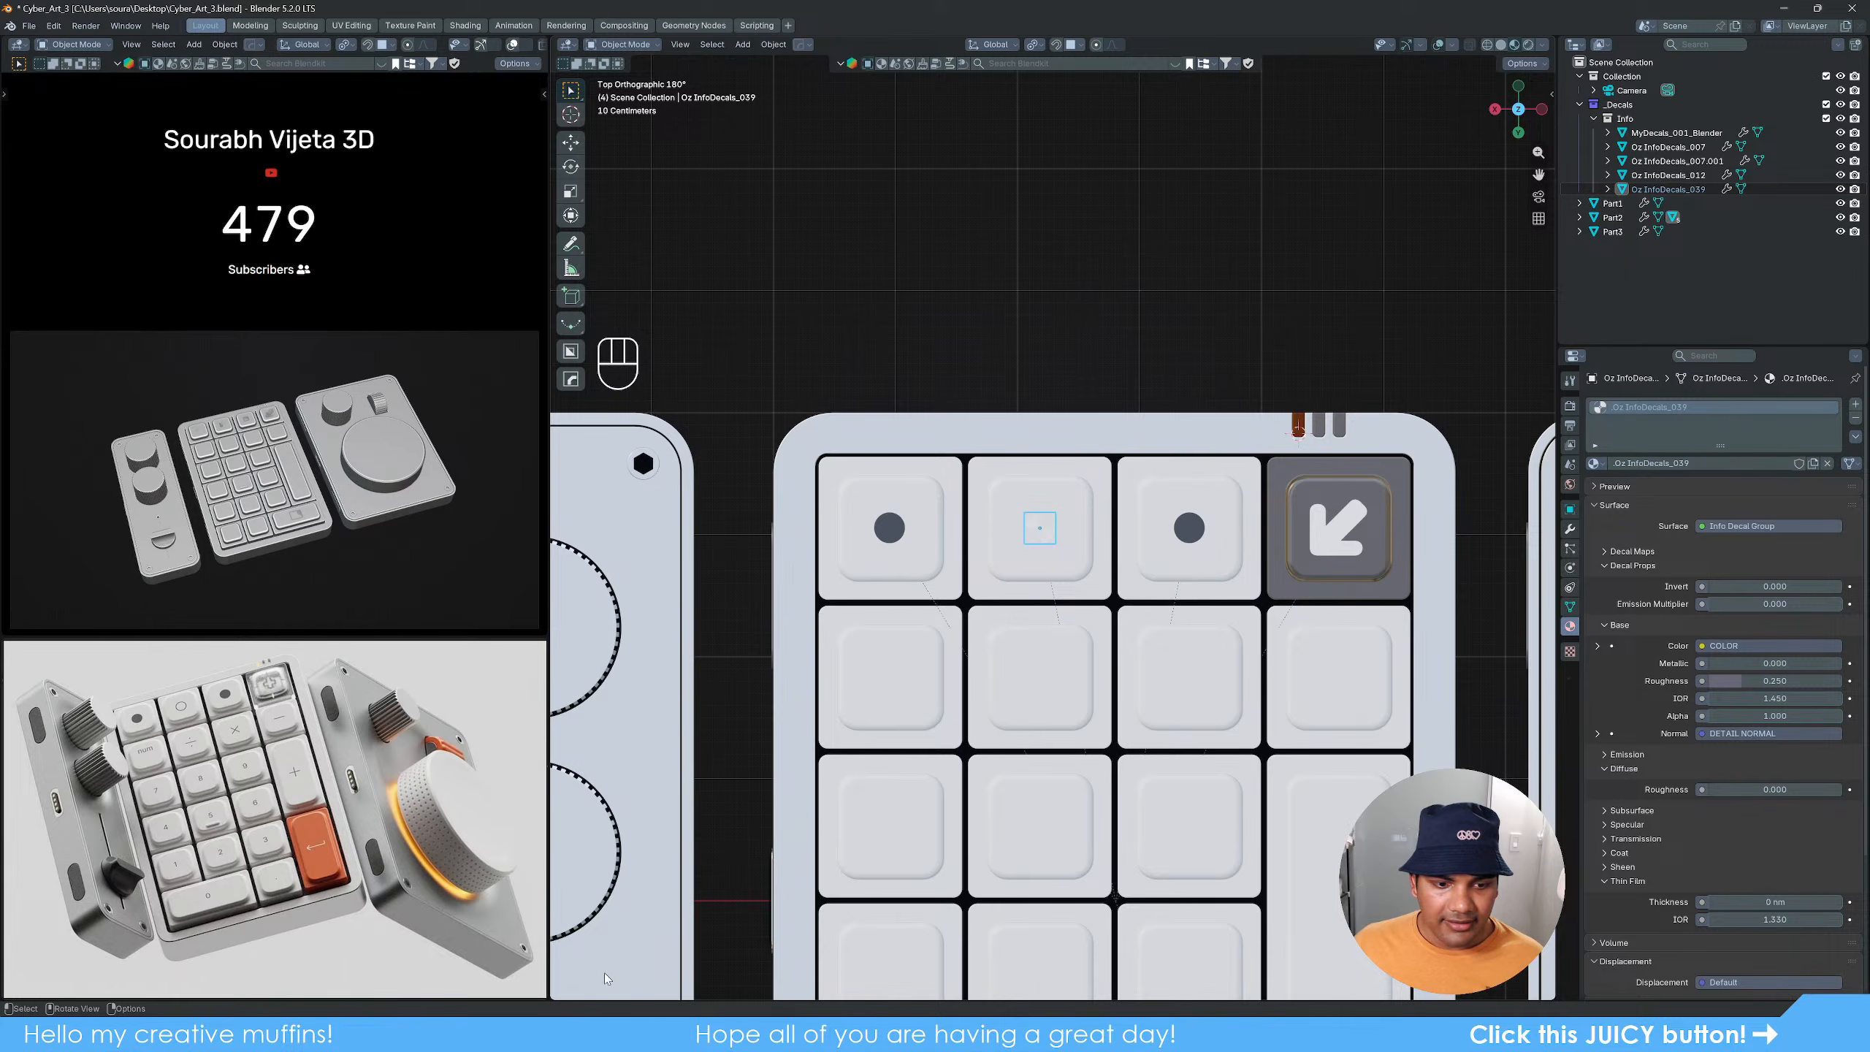
pyautogui.moveTo(562, 993); pyautogui.dragTo(566, 714)
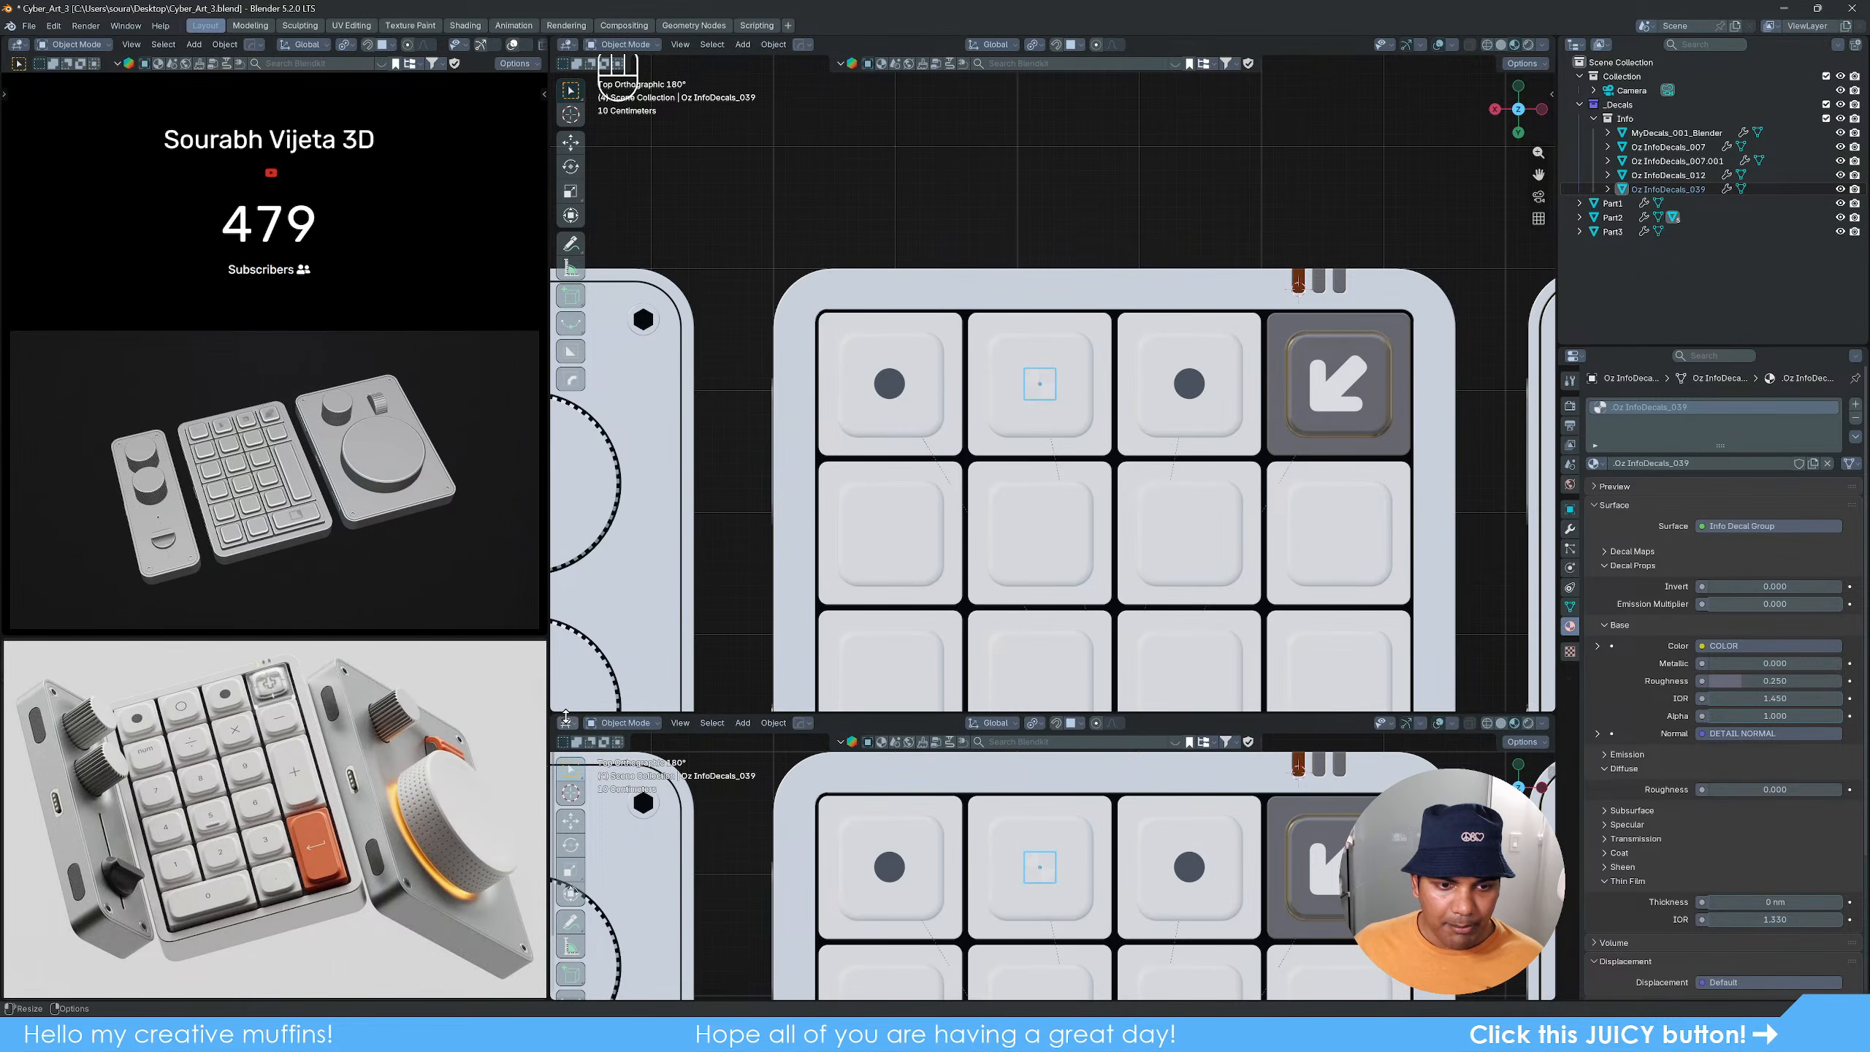
pyautogui.click(566, 722)
pyautogui.click(633, 842)
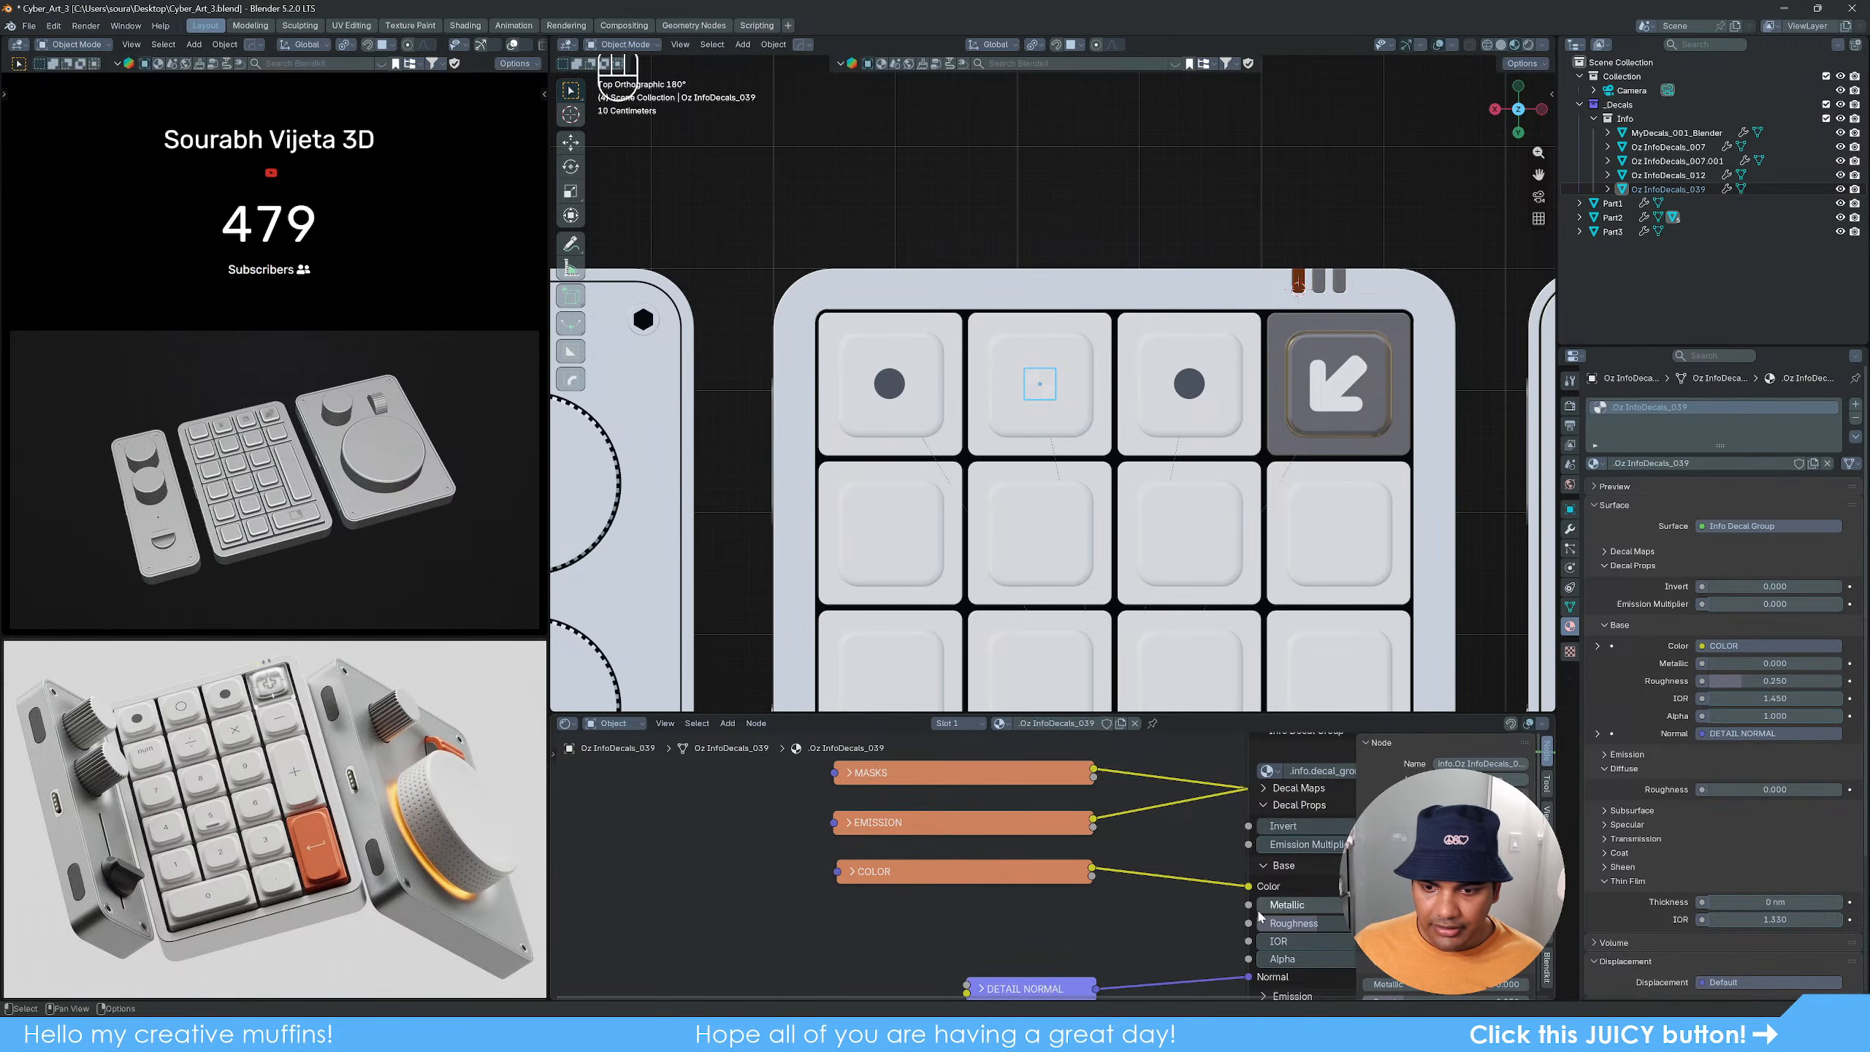
pyautogui.moveTo(1249, 886); pyautogui.dragTo(1181, 889)
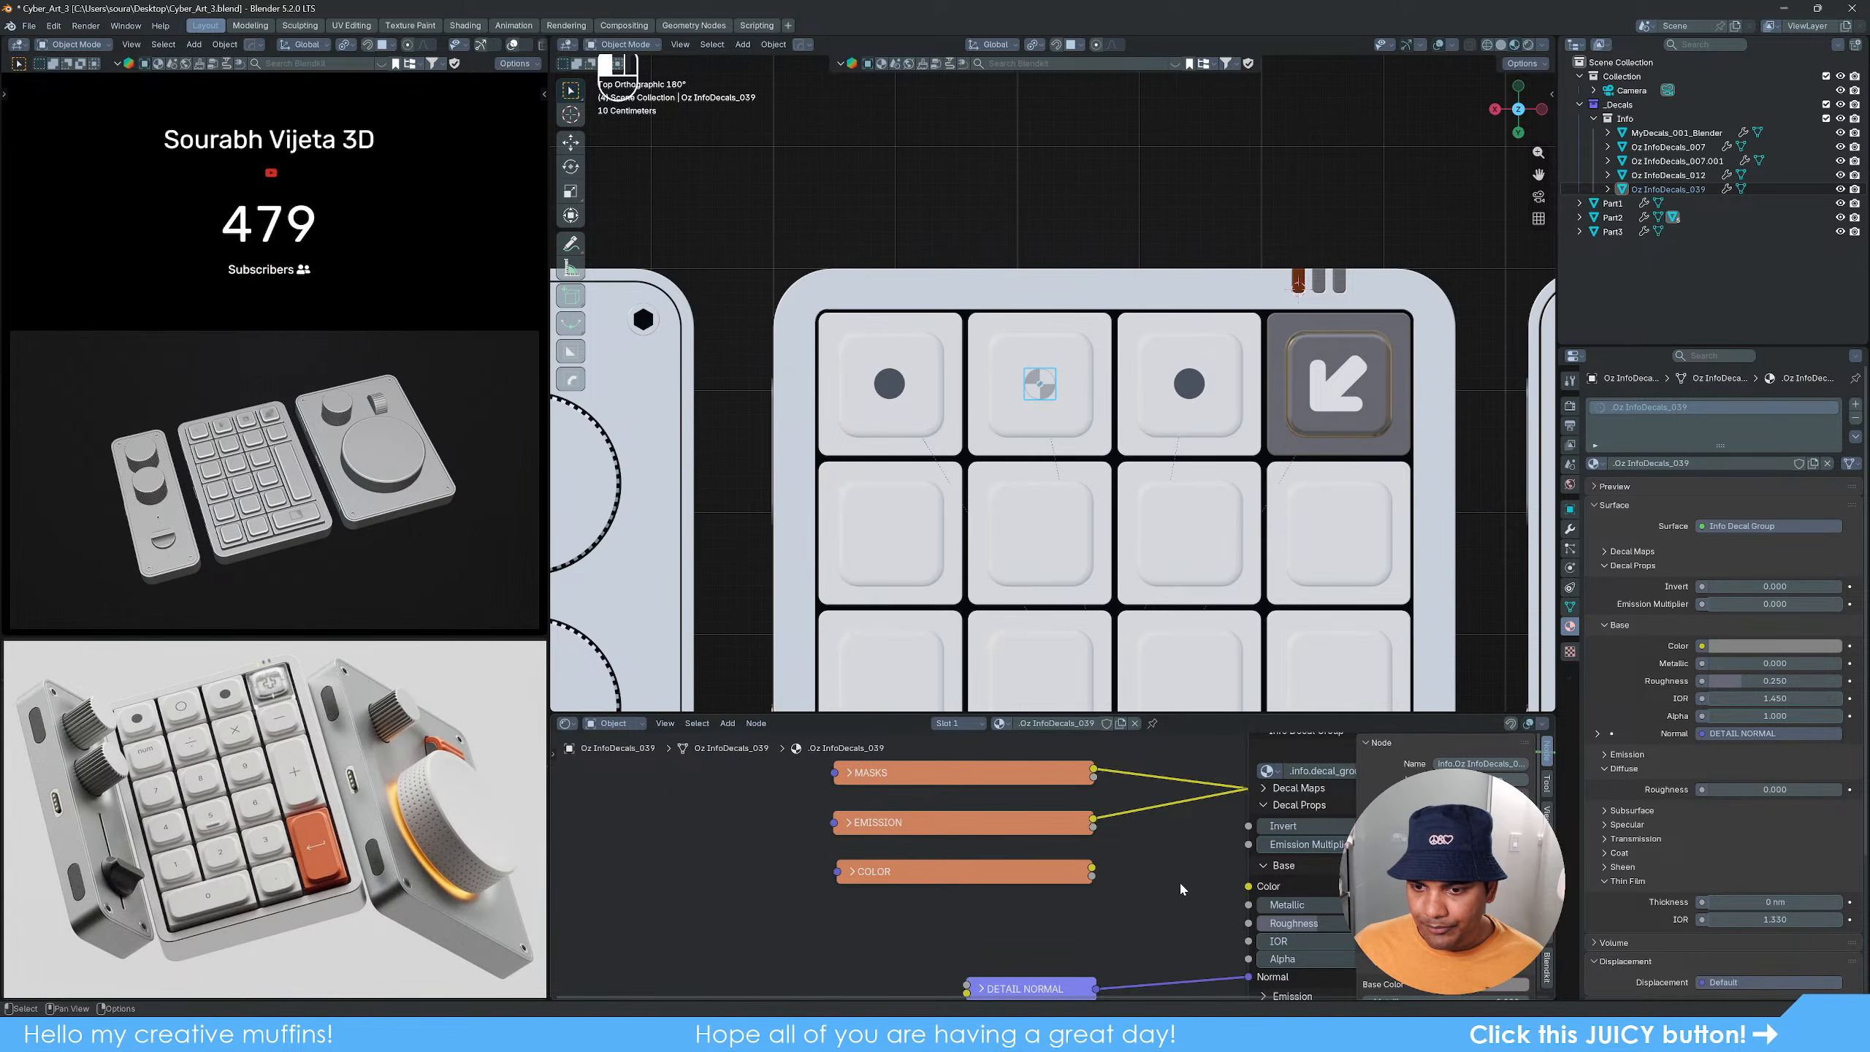
# Step: Paste the copied Key_color blue as the second key decal's base color, close the Shader Editor area and deselect the decal
pyautogui.moveTo(1180, 889); pyautogui.dragTo(950, 863, button='middle')
pyautogui.click(1208, 859)
pyautogui.click(1238, 833)
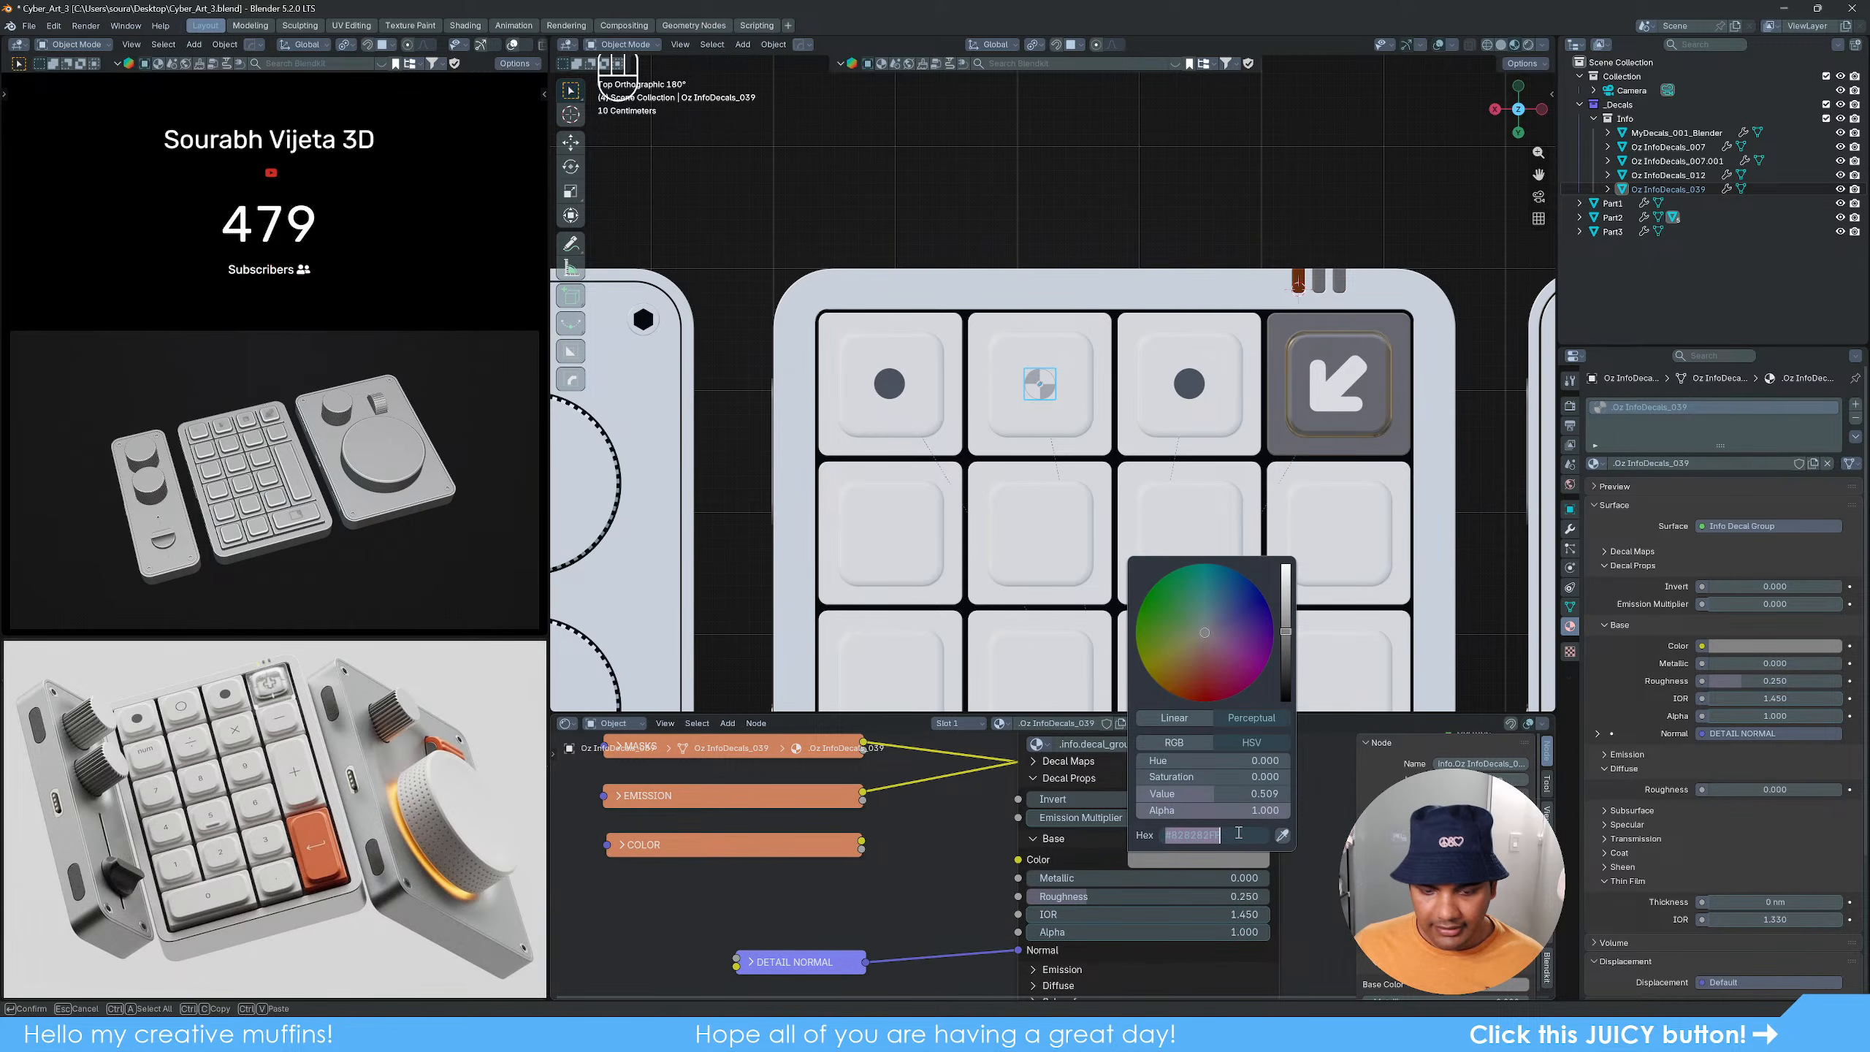
pyautogui.hotkey('ctrl', 'v')
pyautogui.press('Return')
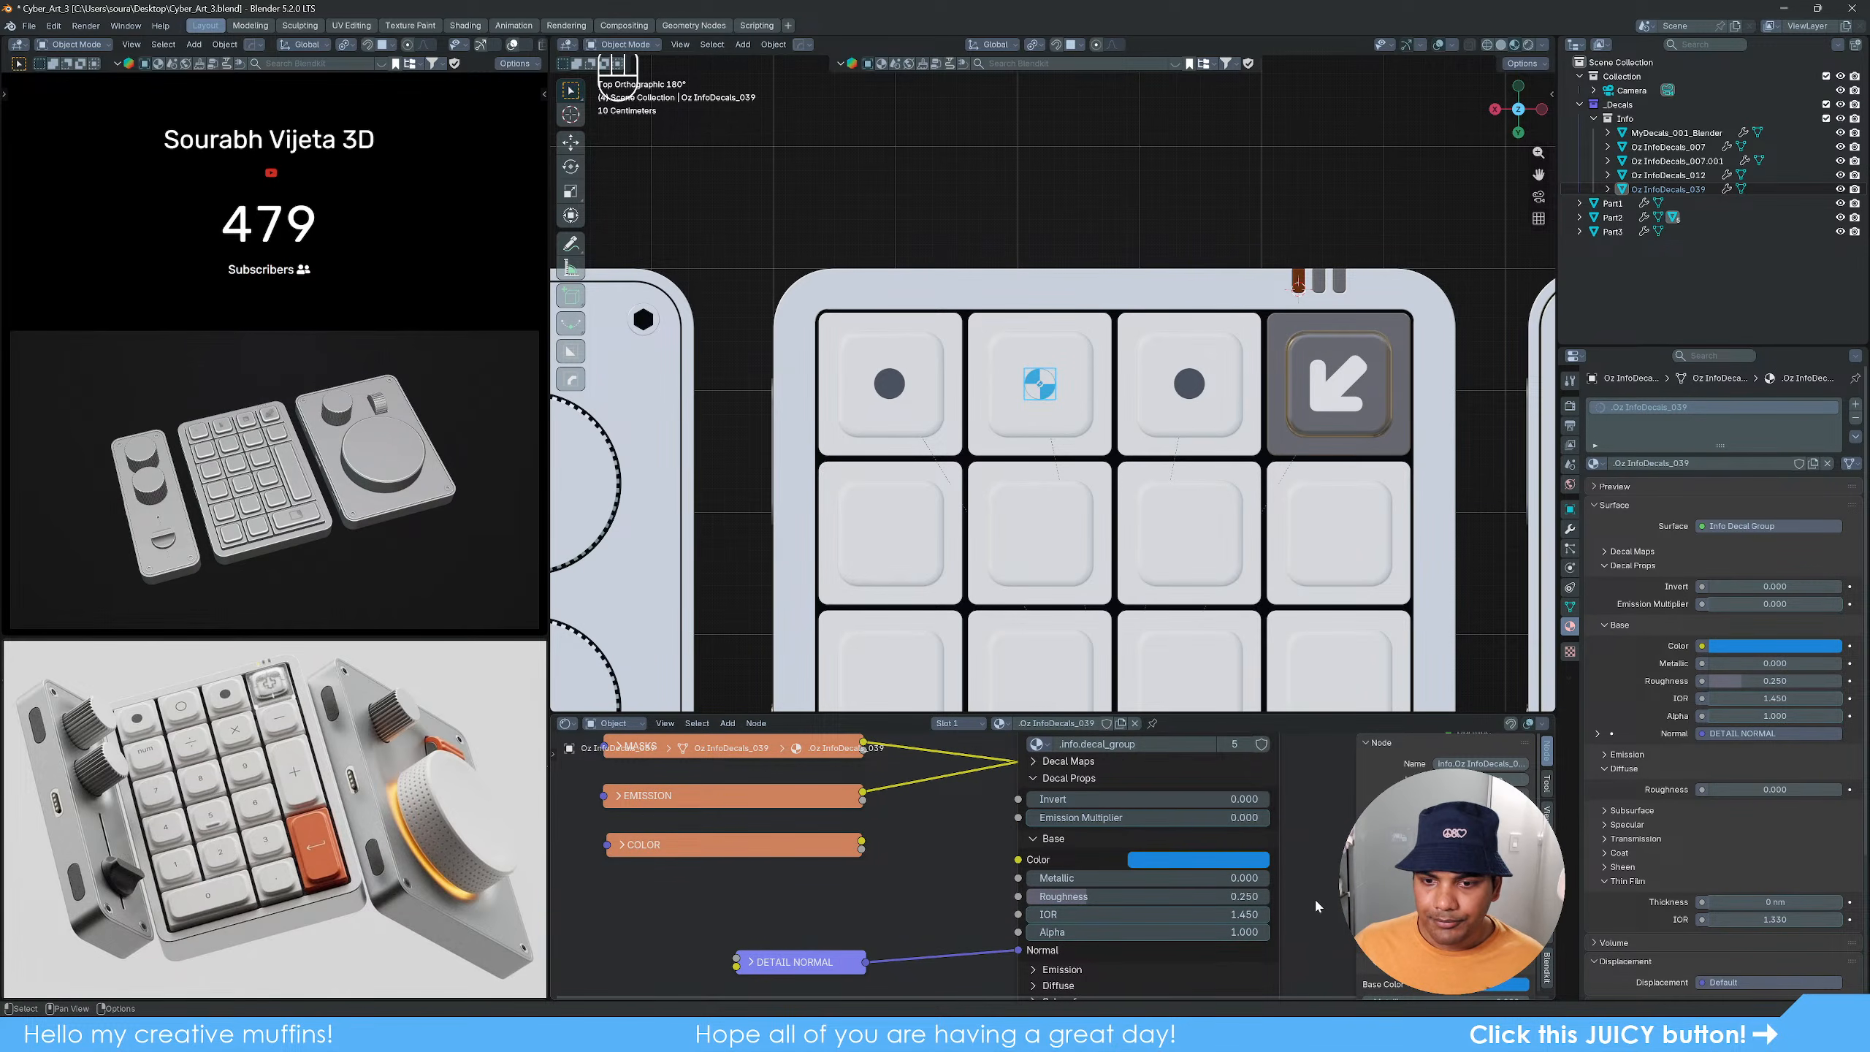
pyautogui.moveTo(557, 707); pyautogui.dragTo(565, 743)
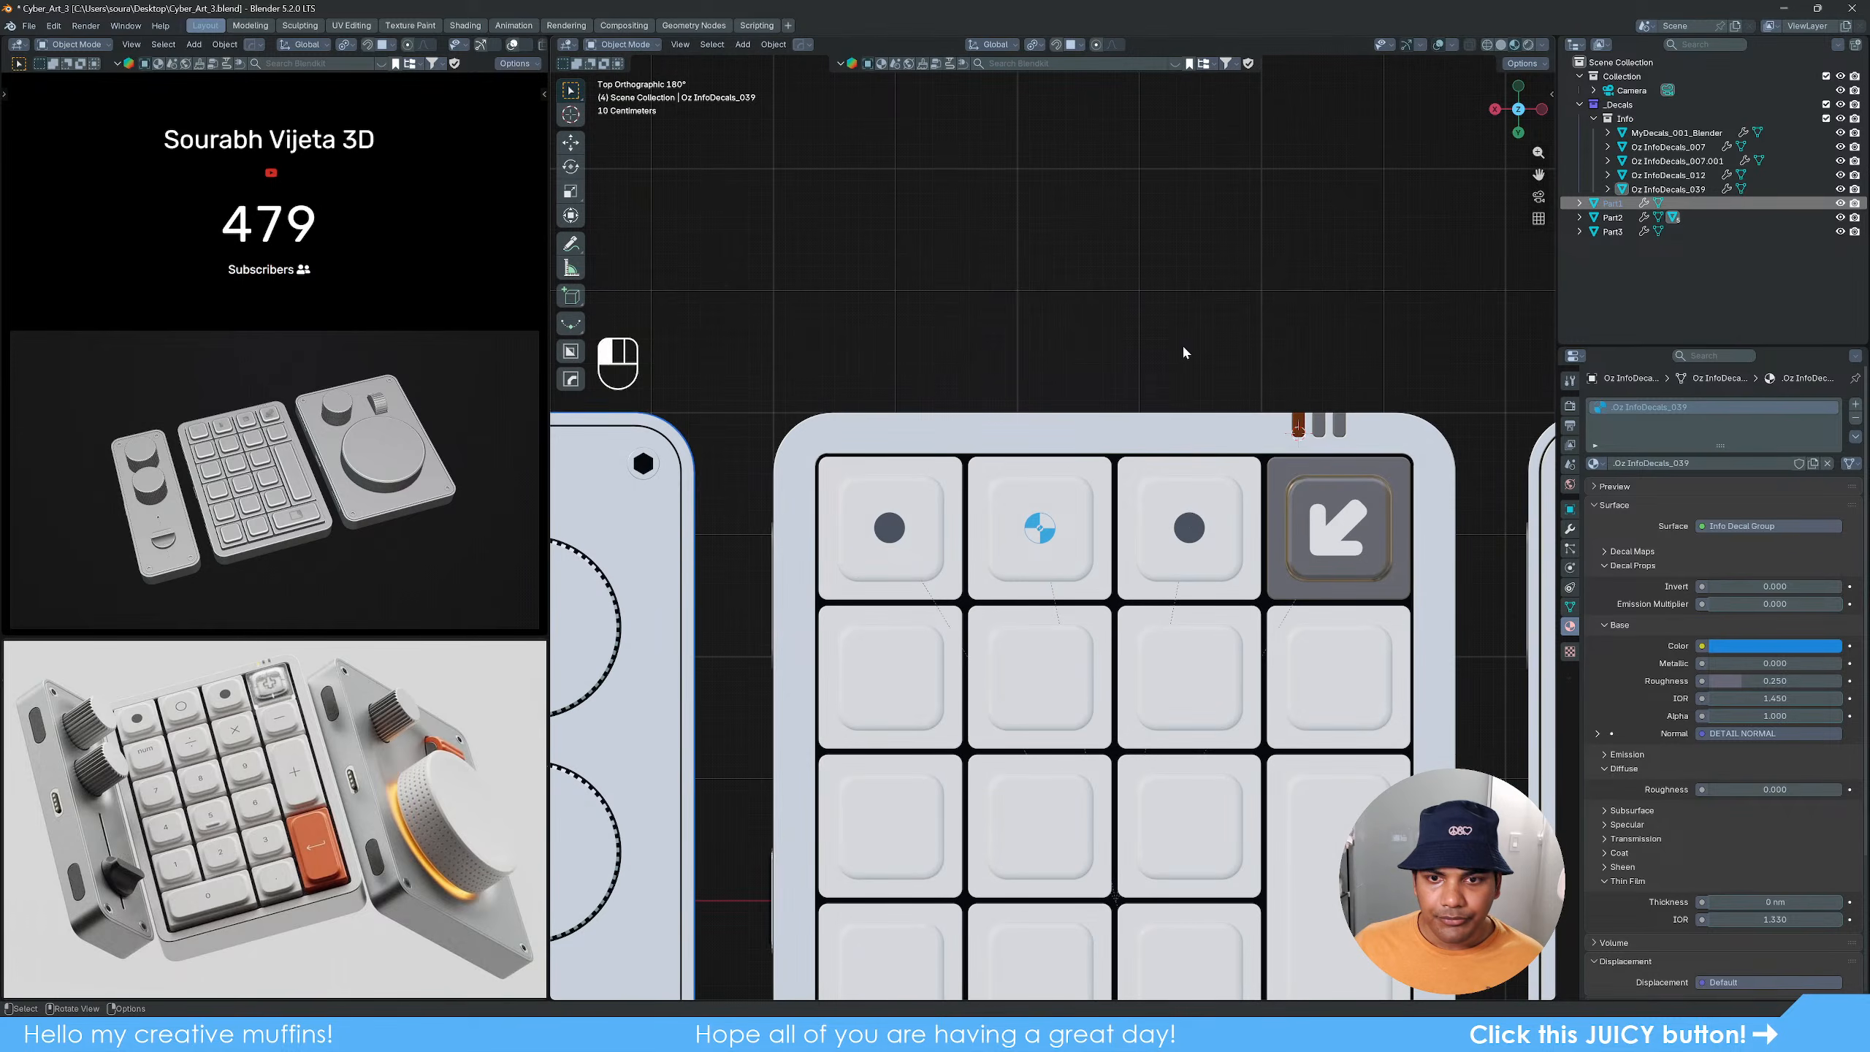
pyautogui.click(1183, 348)
# Step: Insert the 202 SYMBOLS VOL 001_102 decal on the tall key above the blue logo key and scale it to 0.288
pyautogui.scroll(-4, 1183, 350)
pyautogui.moveTo(1253, 685); pyautogui.dragTo(1046, 516, button='middle')
pyautogui.click(1162, 559)
pyautogui.scroll(2, 1133, 691)
pyautogui.scroll(3, 1047, 516)
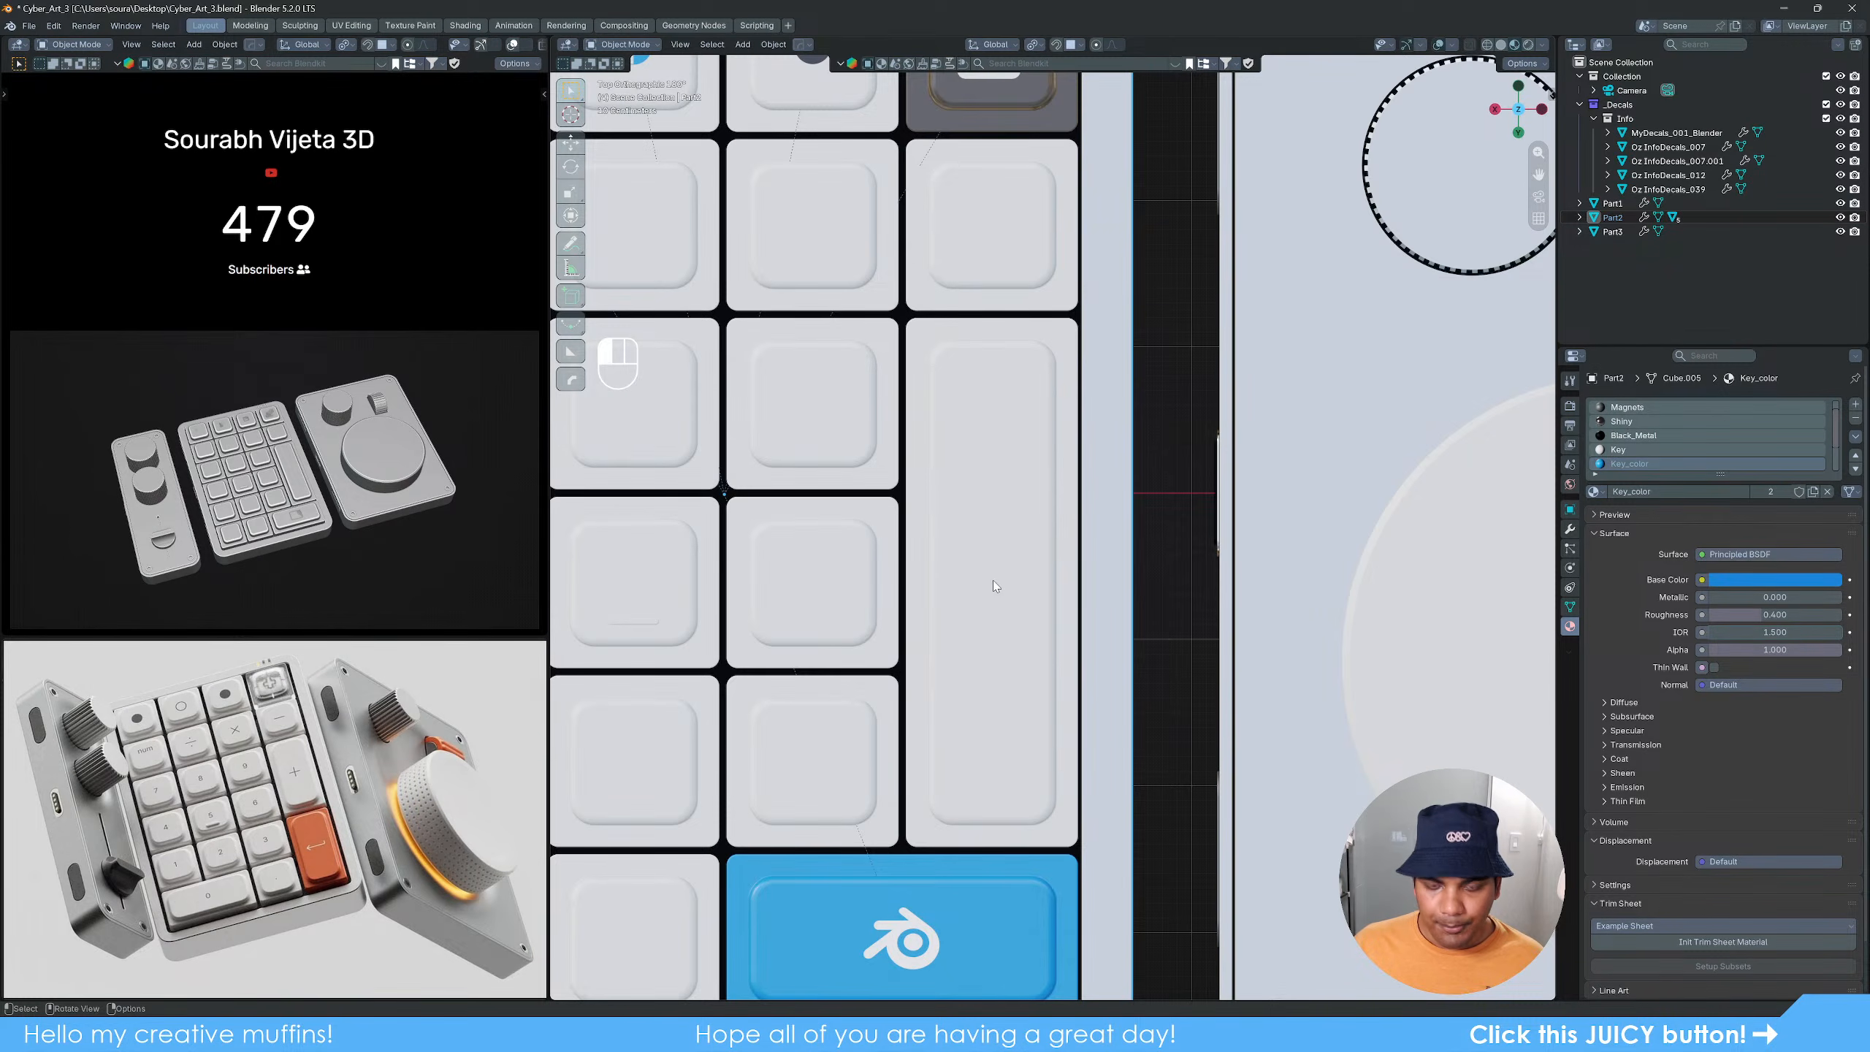
pyautogui.press('d')
pyautogui.click(1161, 624)
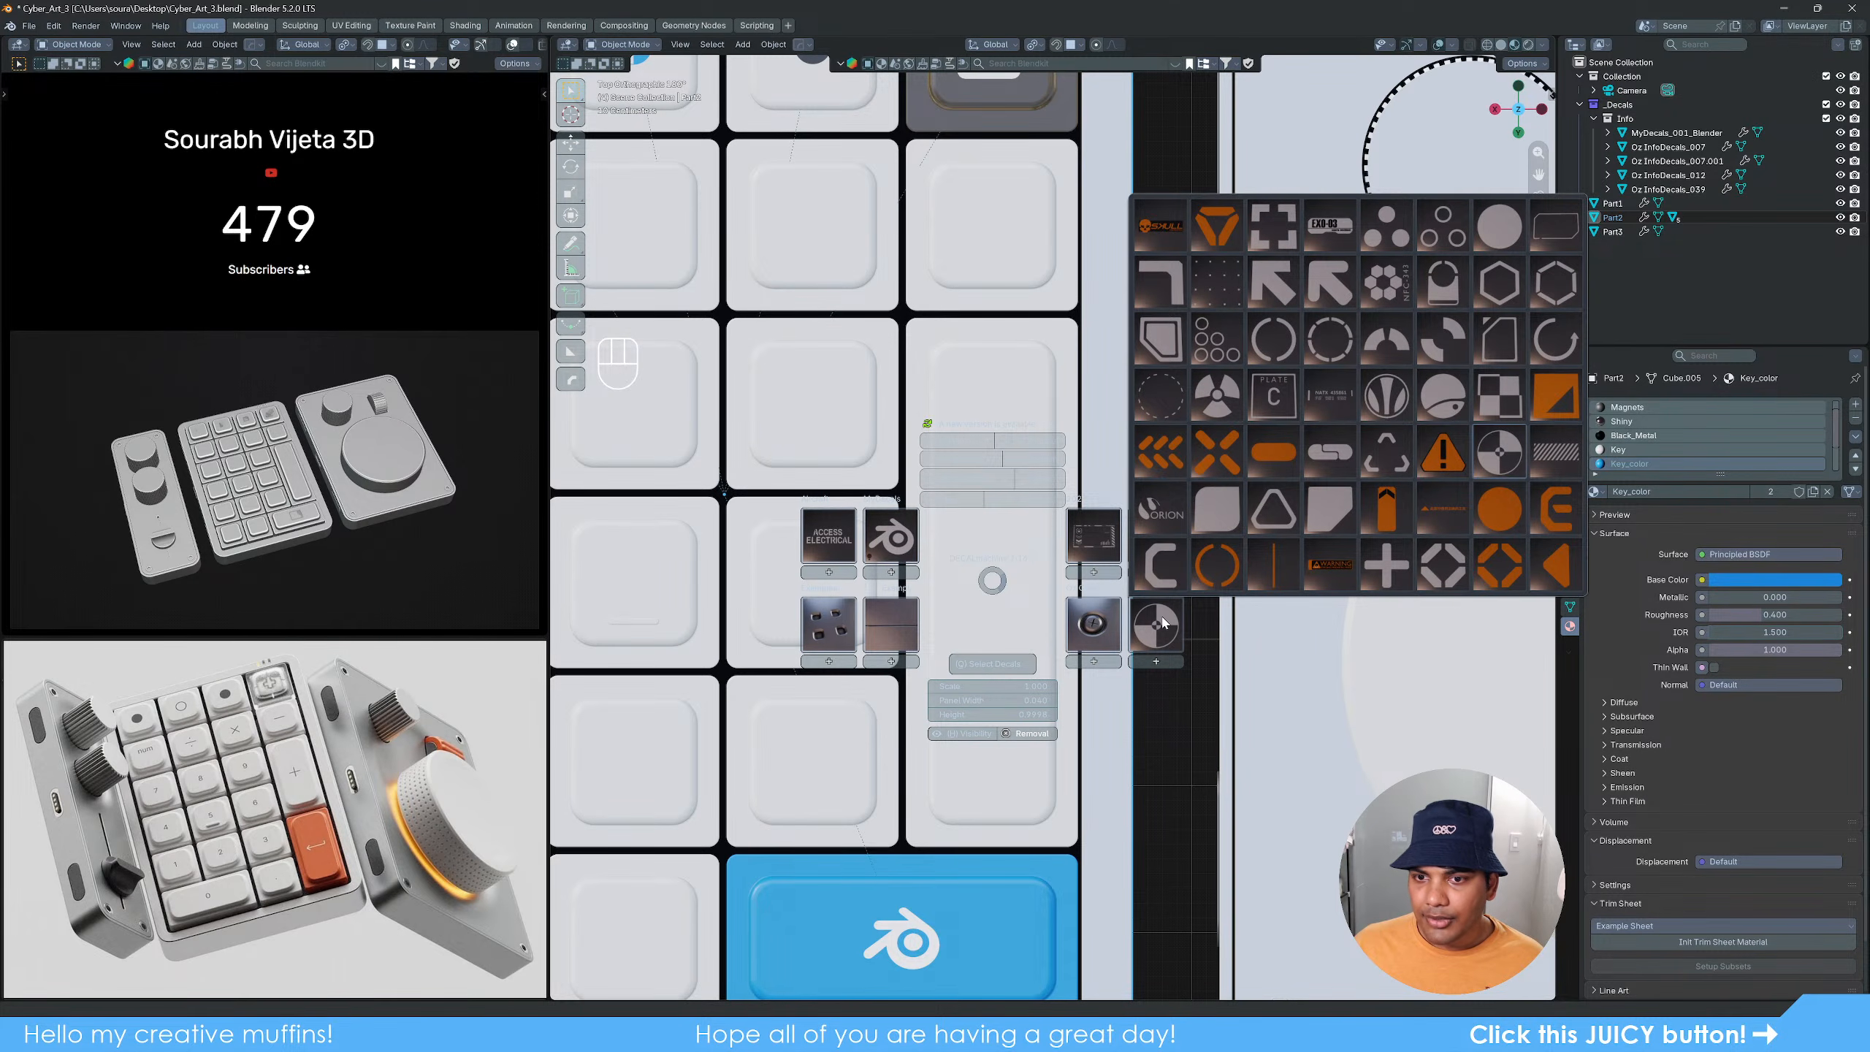
pyautogui.click(1111, 542)
pyautogui.click(1107, 544)
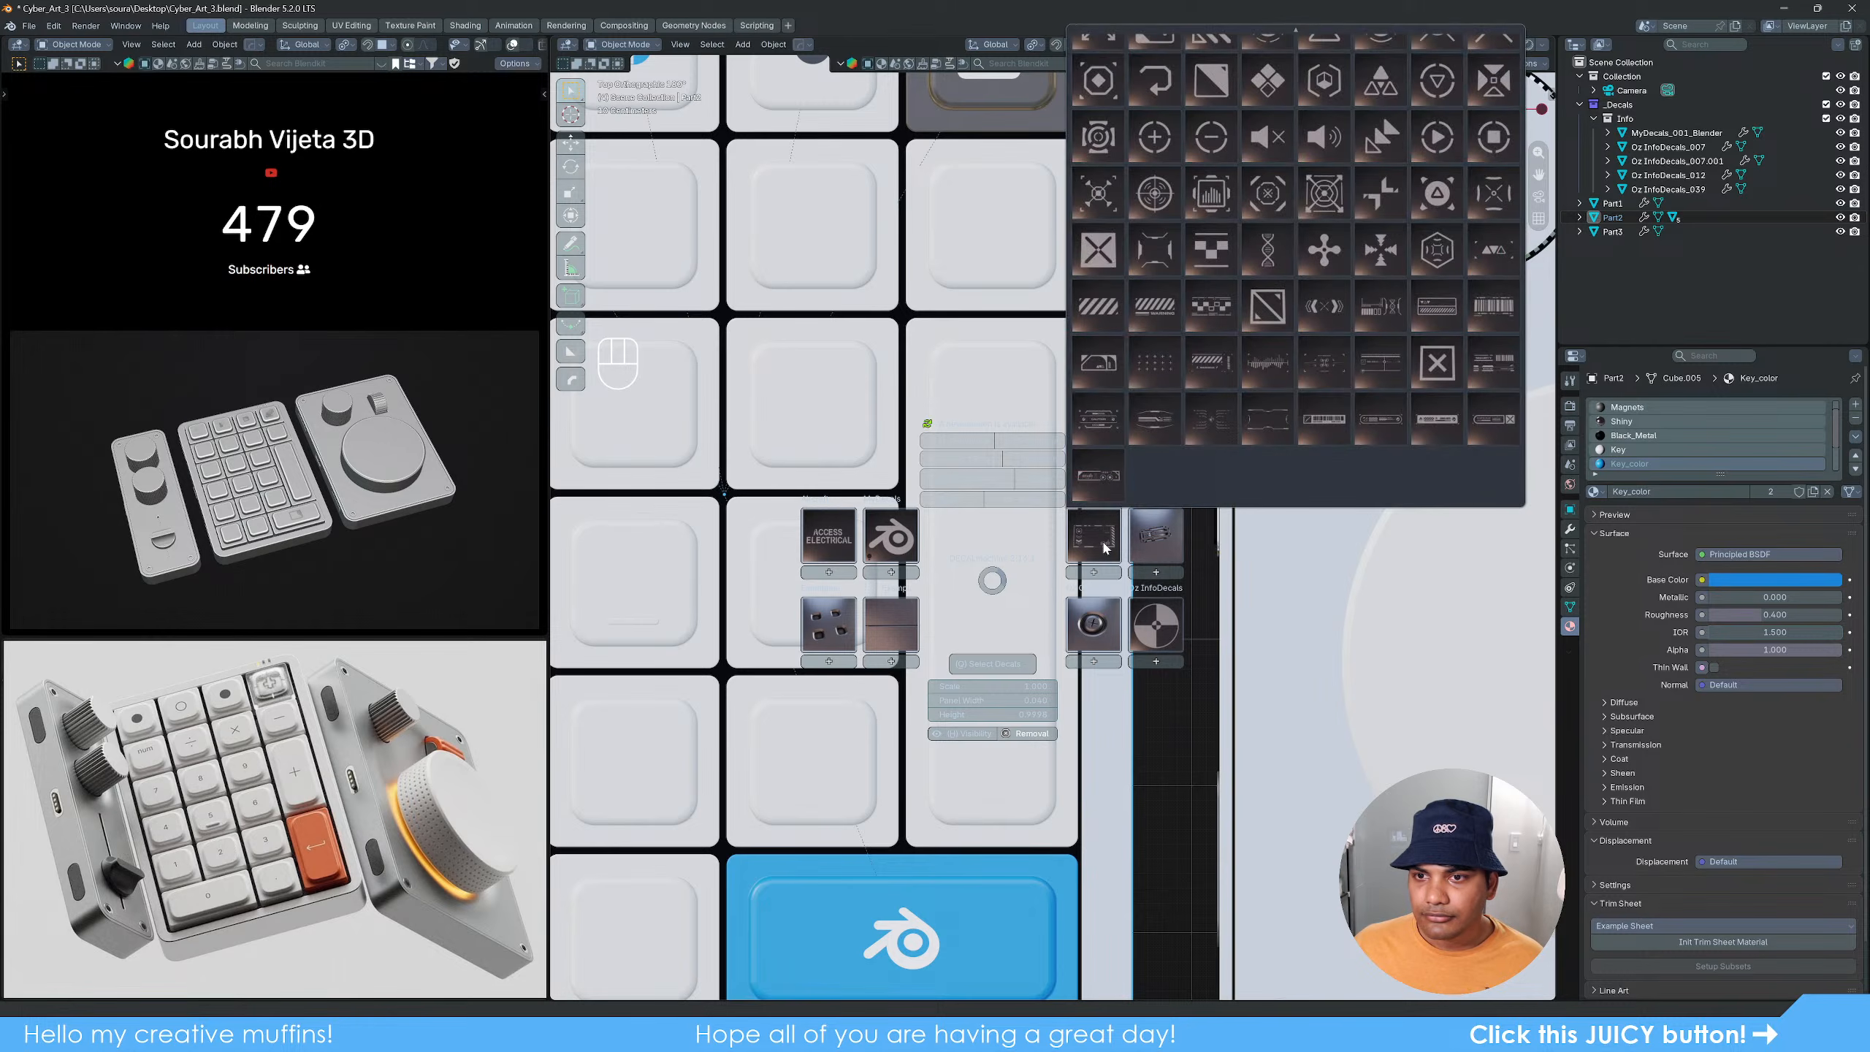
pyautogui.click(1382, 432)
pyautogui.press('s')
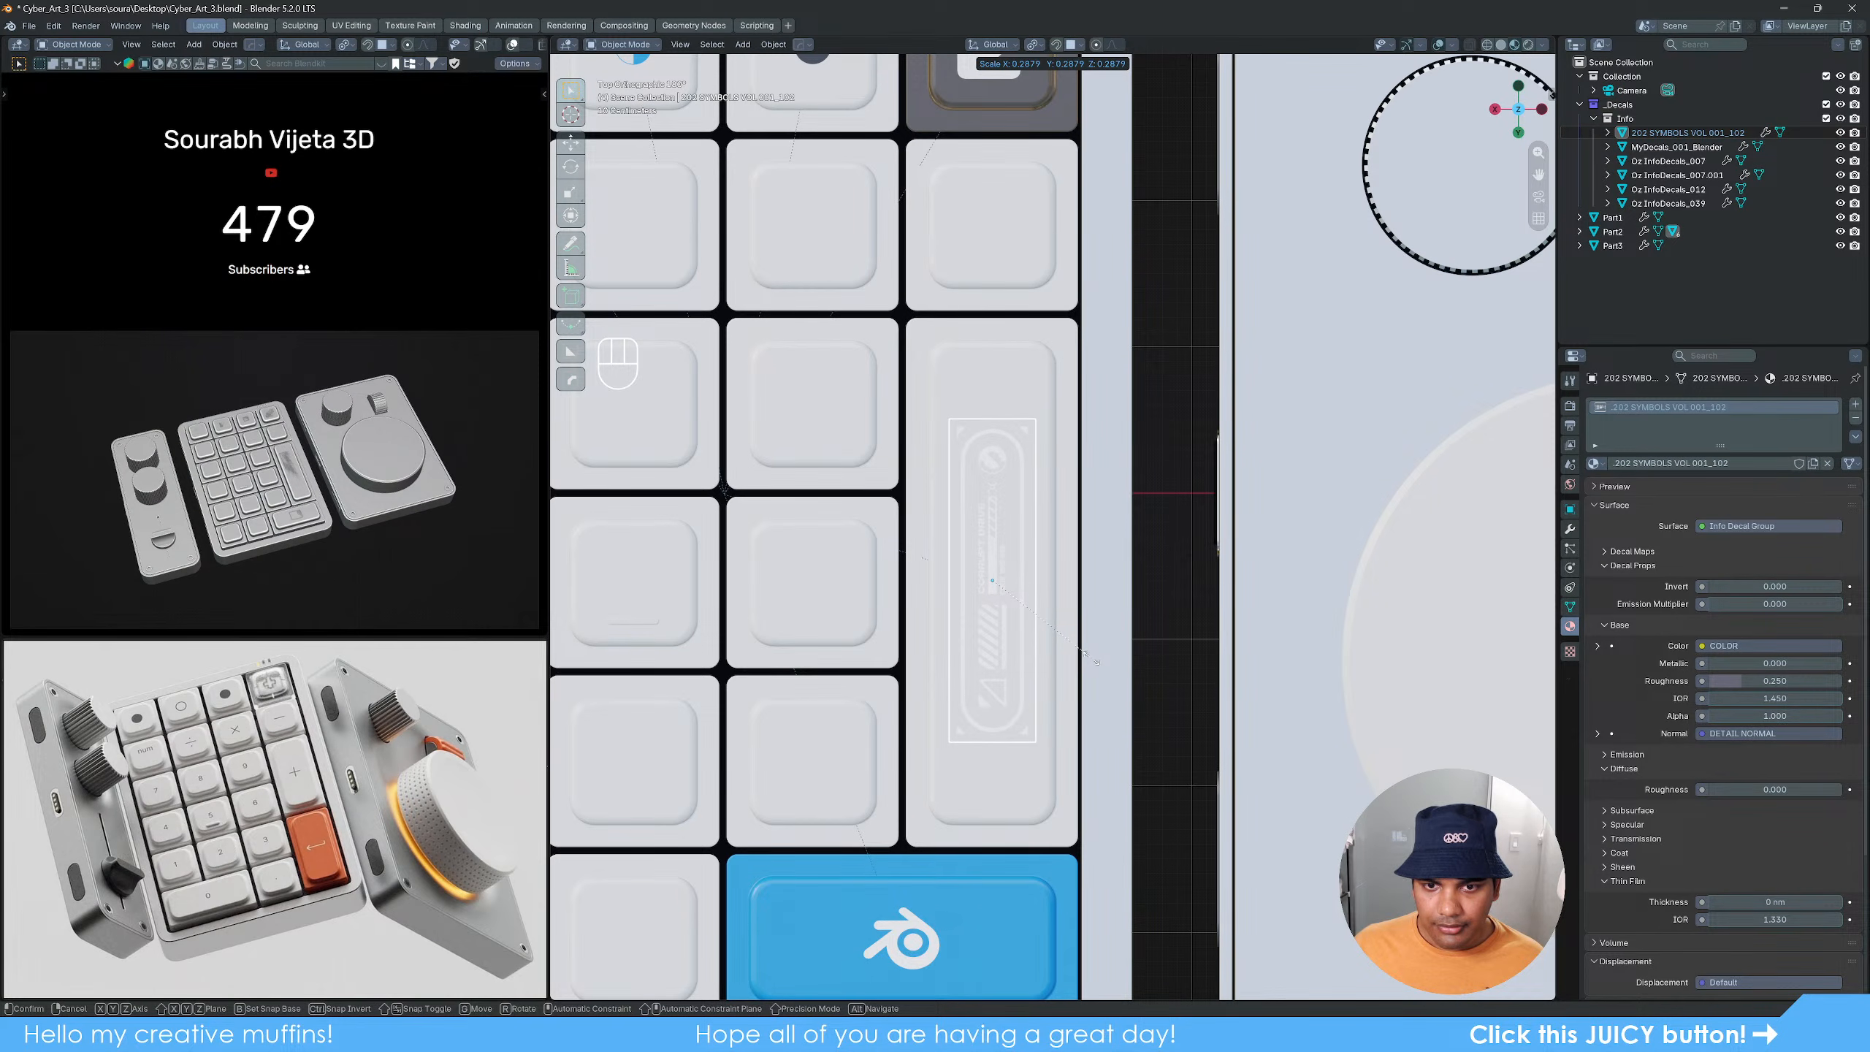
pyautogui.click(1096, 662)
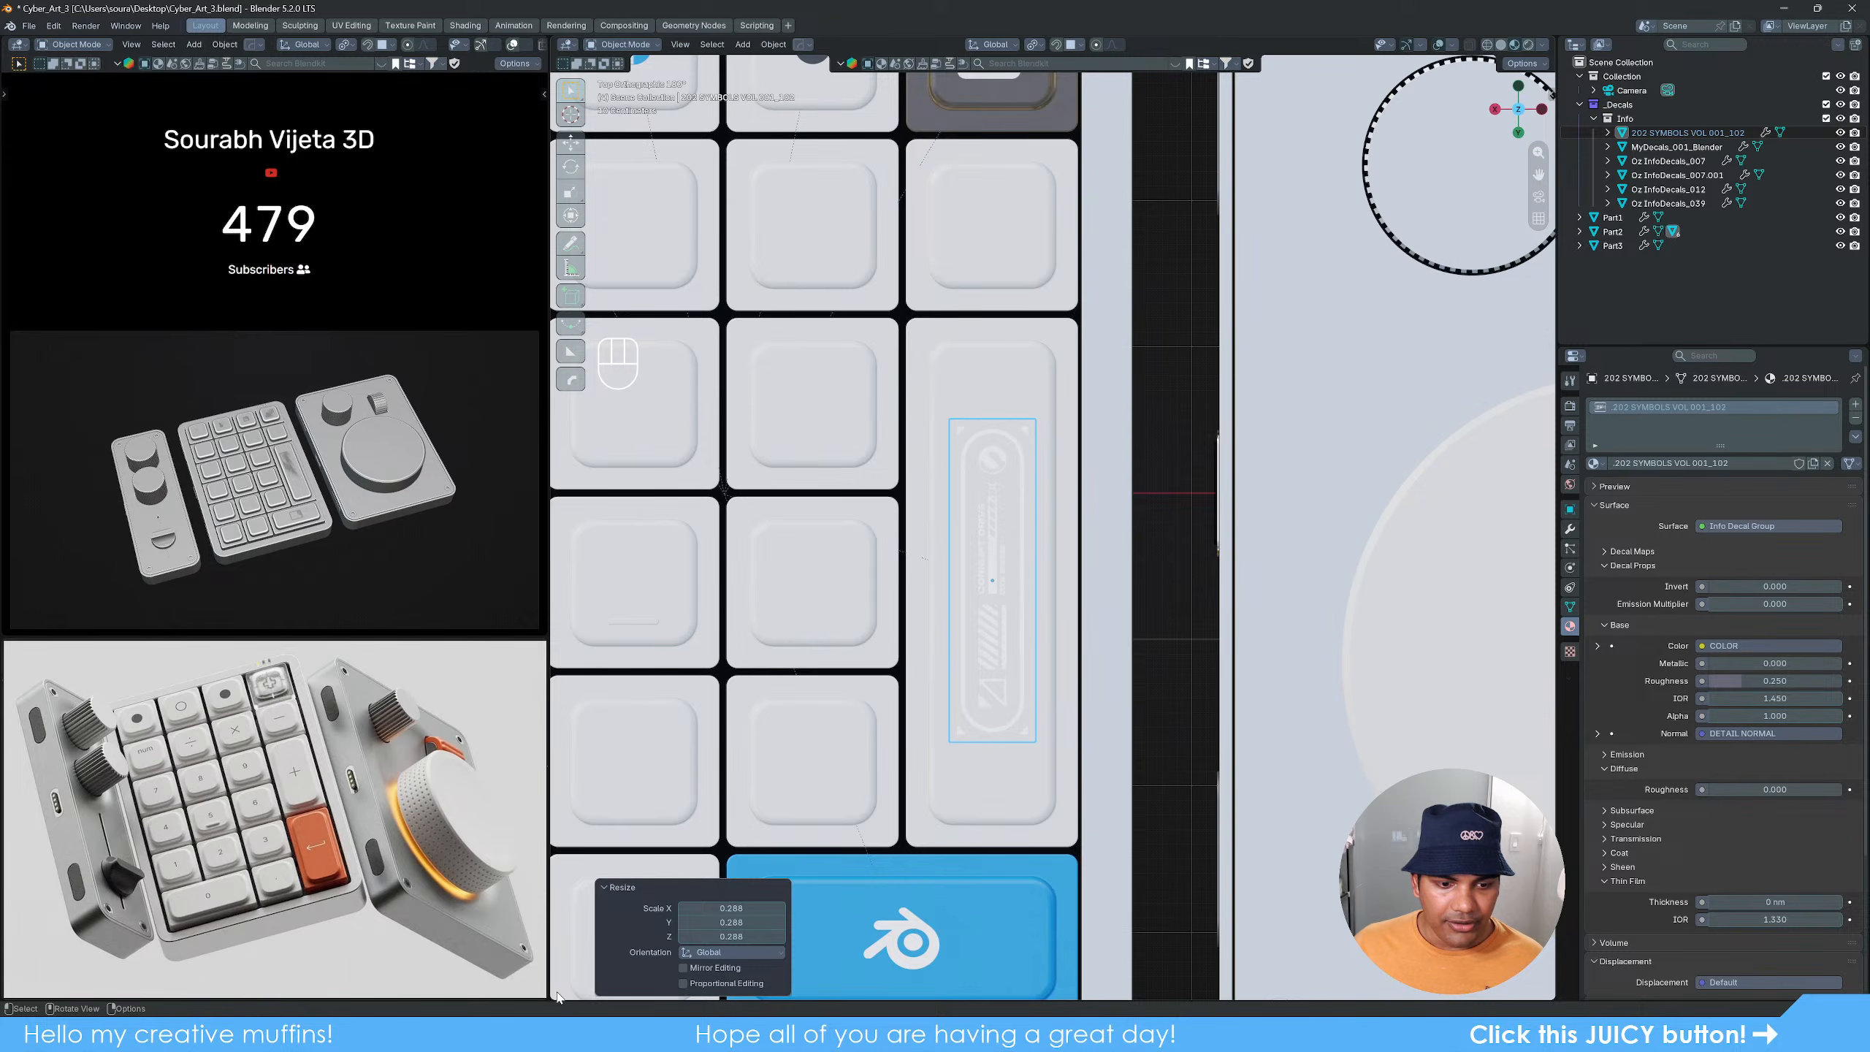
# Step: Open a Shader Editor area for the tall key's decal and disconnect the COLOR texture from the Color input
pyautogui.moveTo(557, 996); pyautogui.dragTo(566, 748)
pyautogui.click(567, 757)
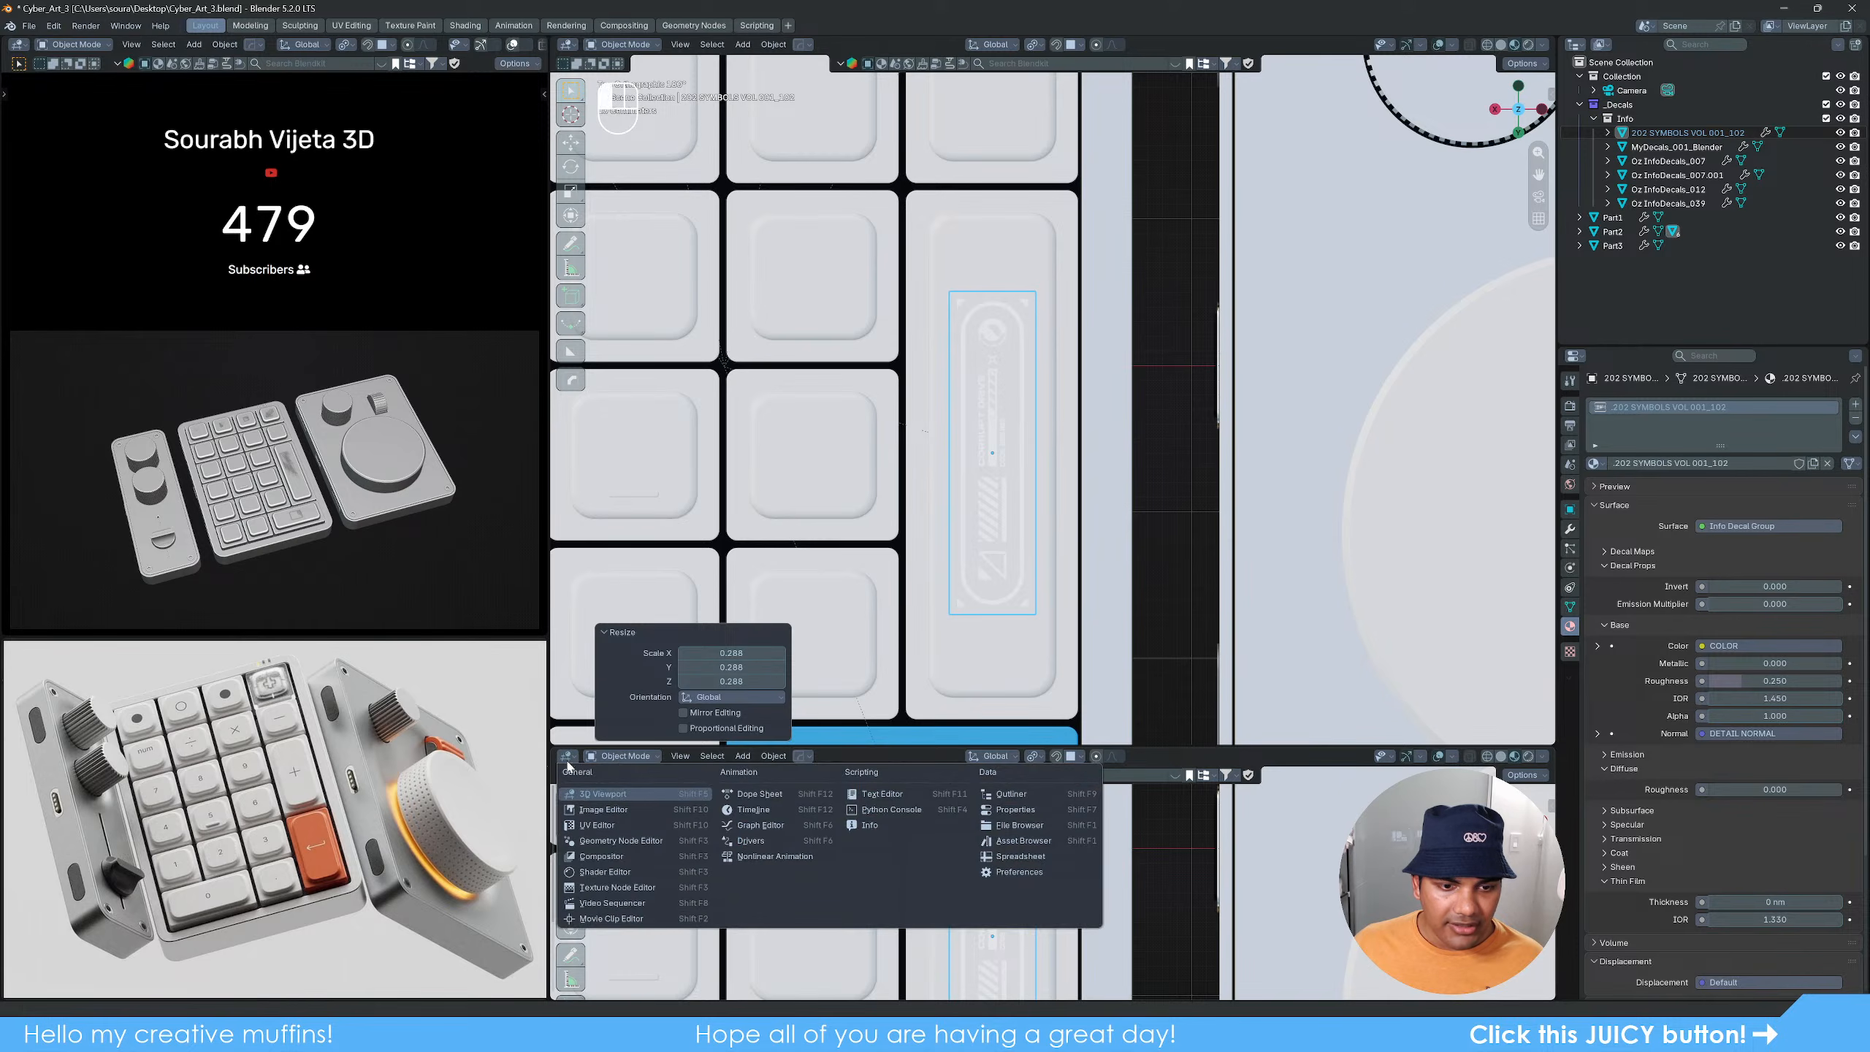
pyautogui.click(604, 872)
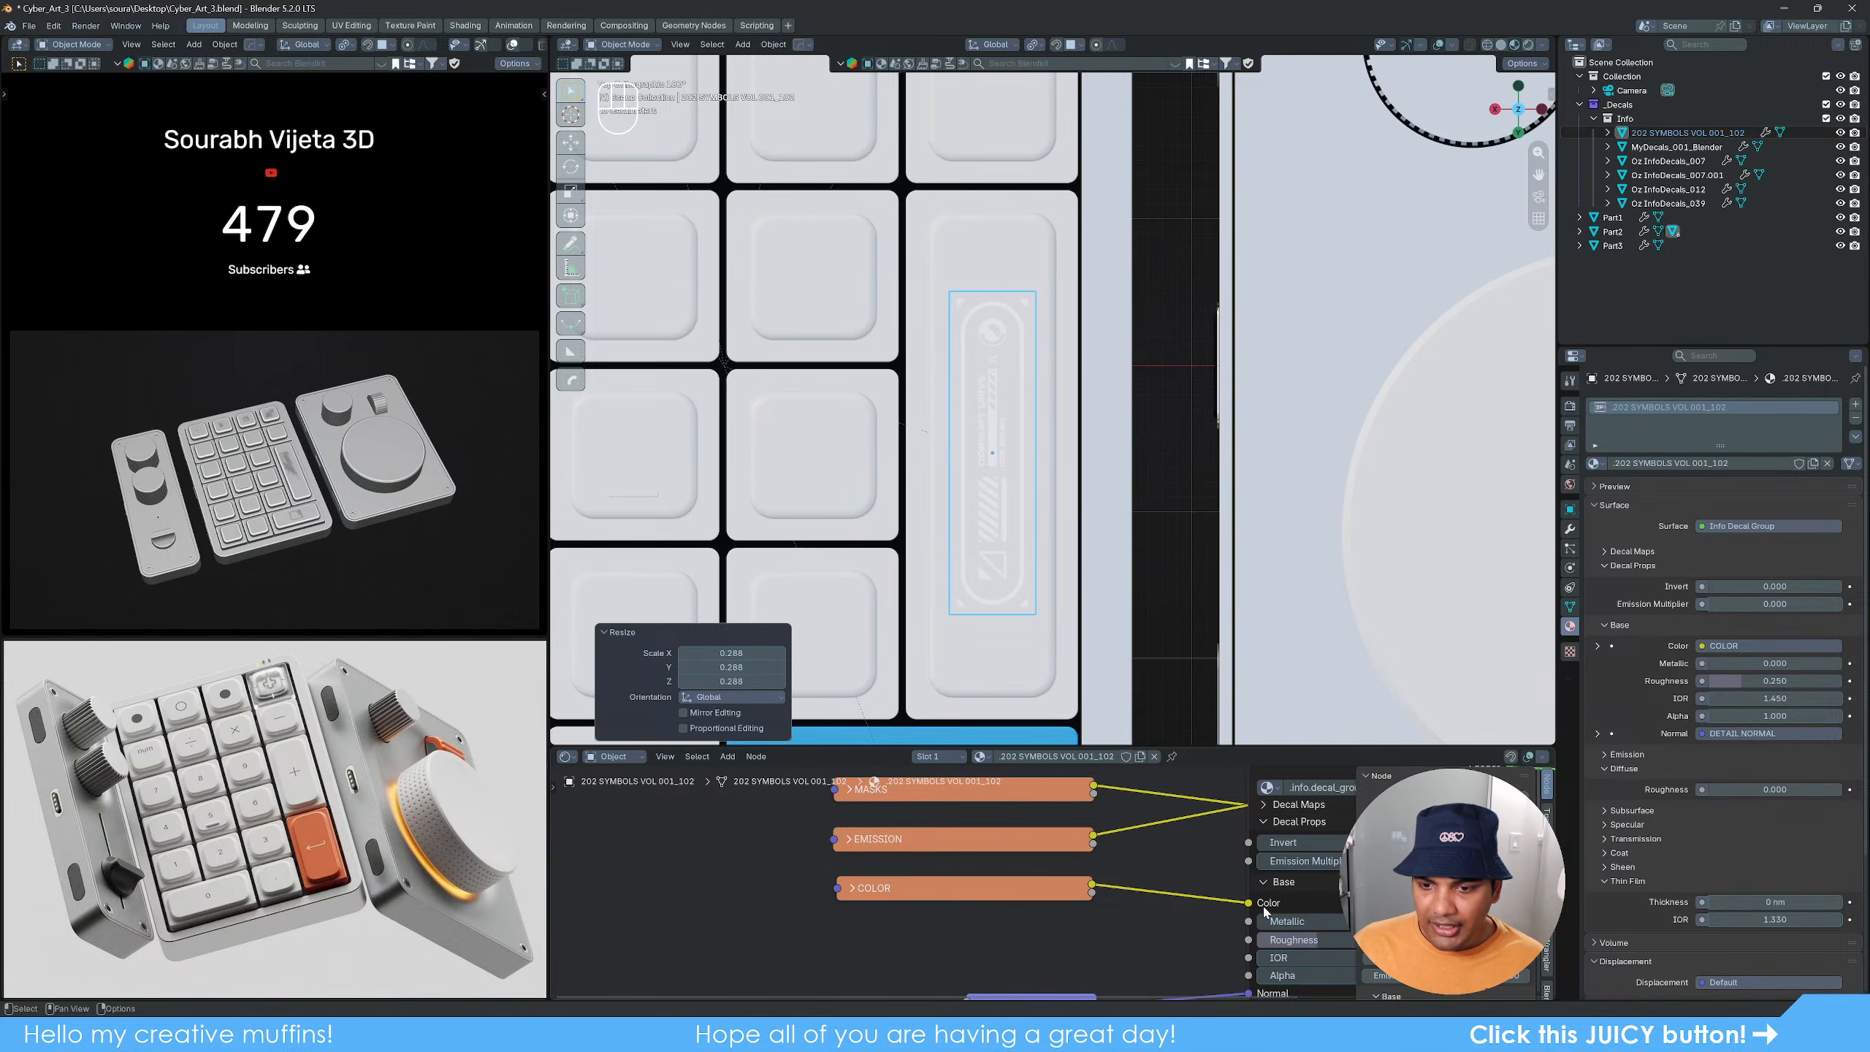
pyautogui.moveTo(1252, 904); pyautogui.dragTo(1302, 918)
# Step: Set the tall key decal's base color to #1B85DA, close the Shader Editor area and deselect the decal
pyautogui.hscroll(4, 1259, 894)
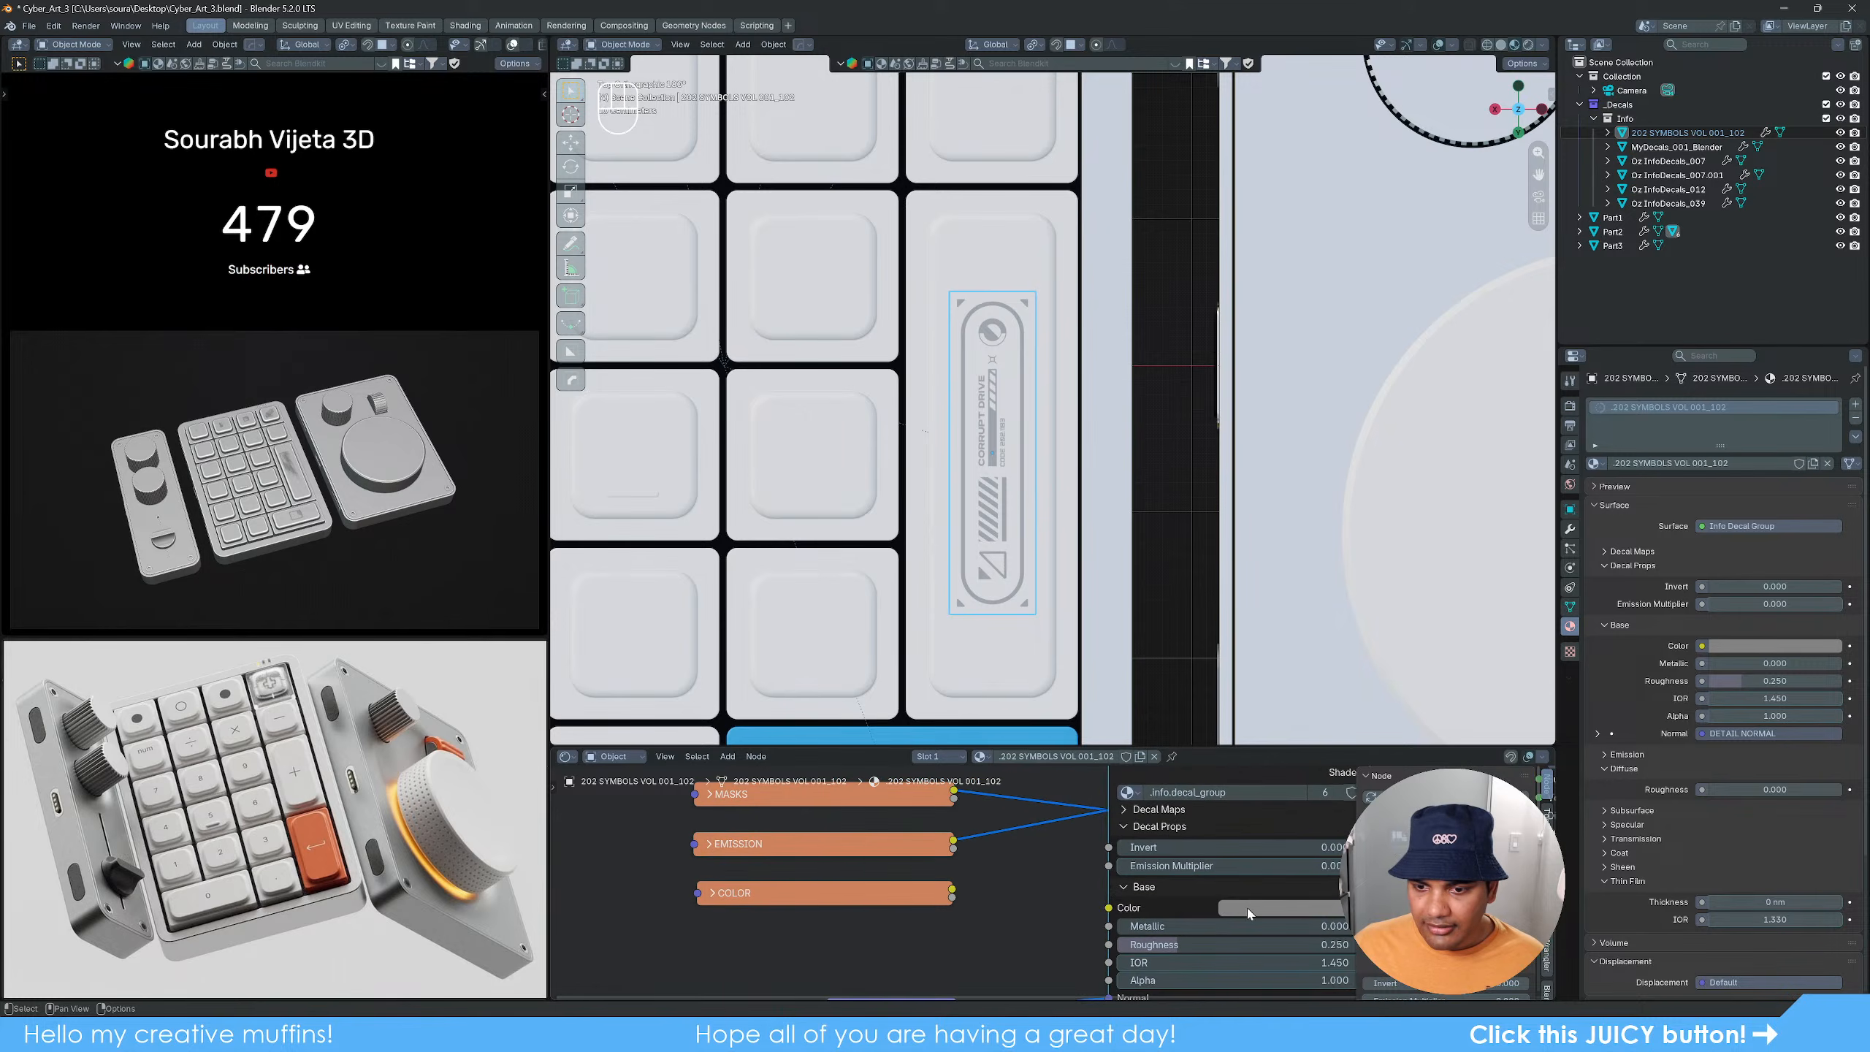
pyautogui.click(1250, 914)
pyautogui.click(1326, 885)
pyautogui.write('#1B85DA')
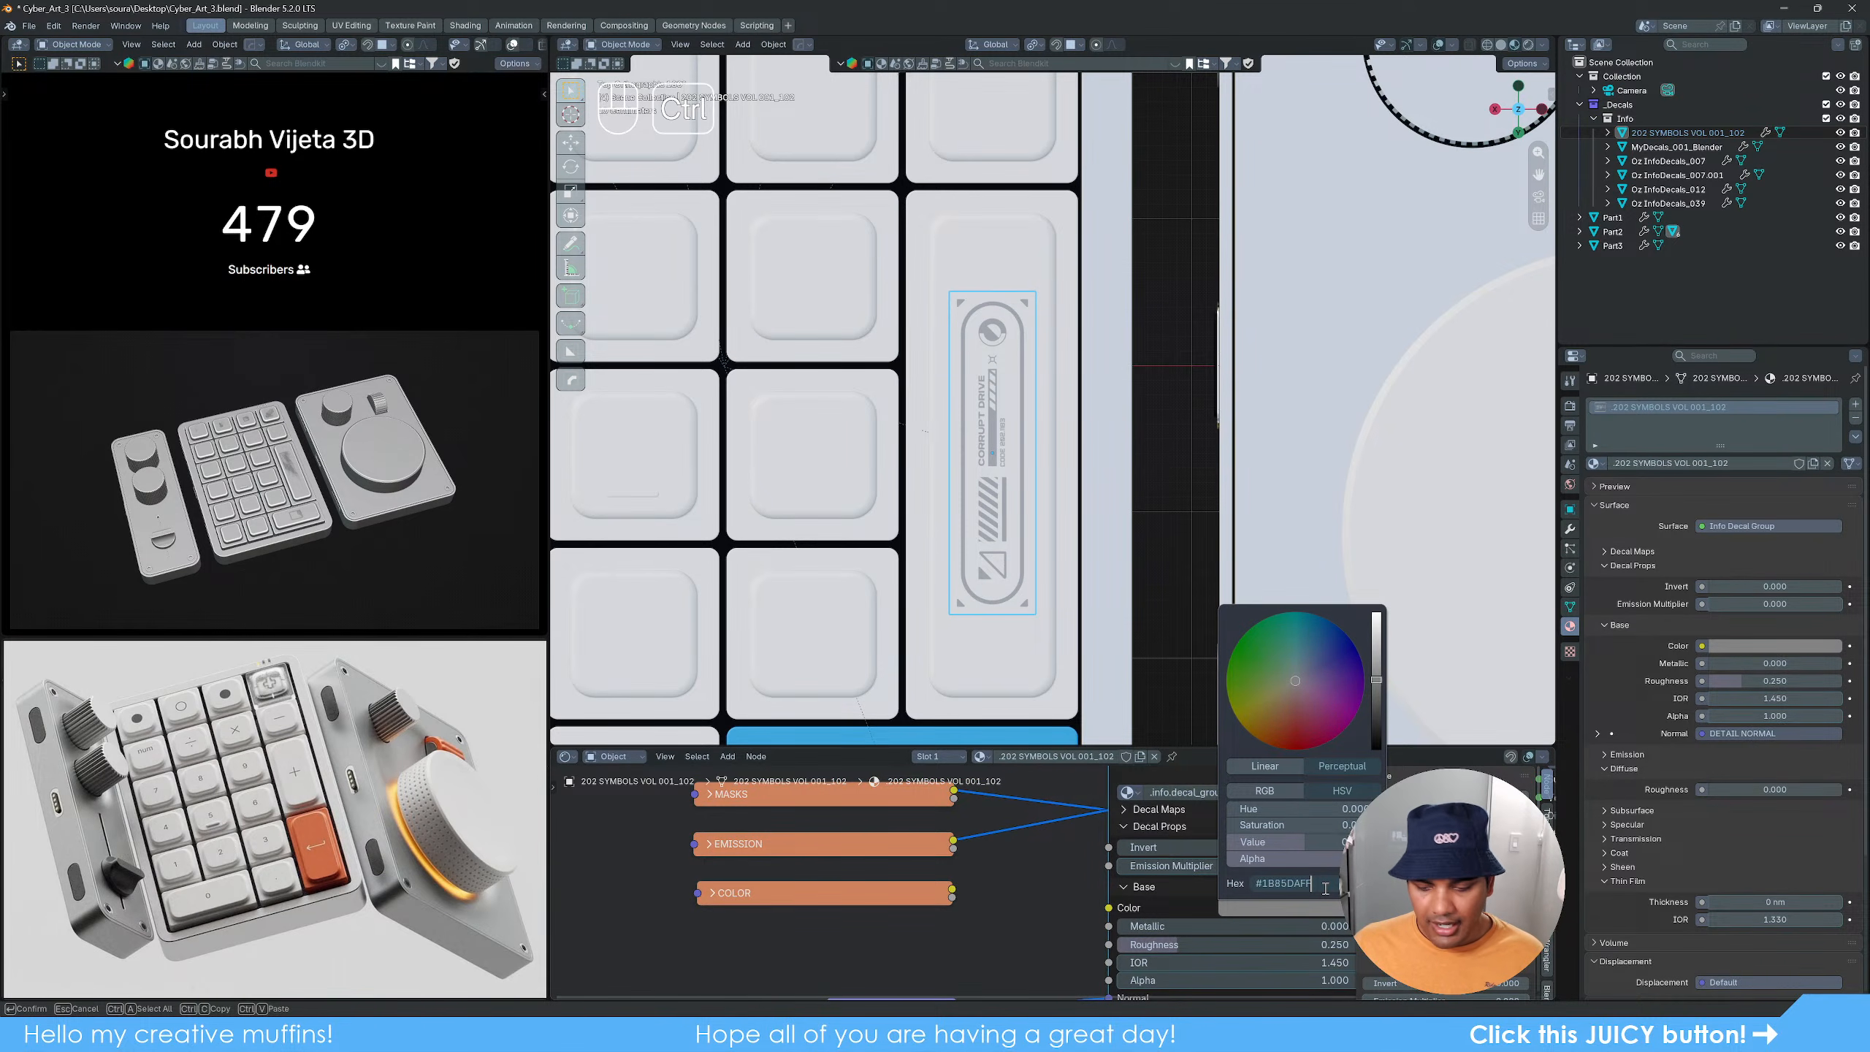
pyautogui.press('Return')
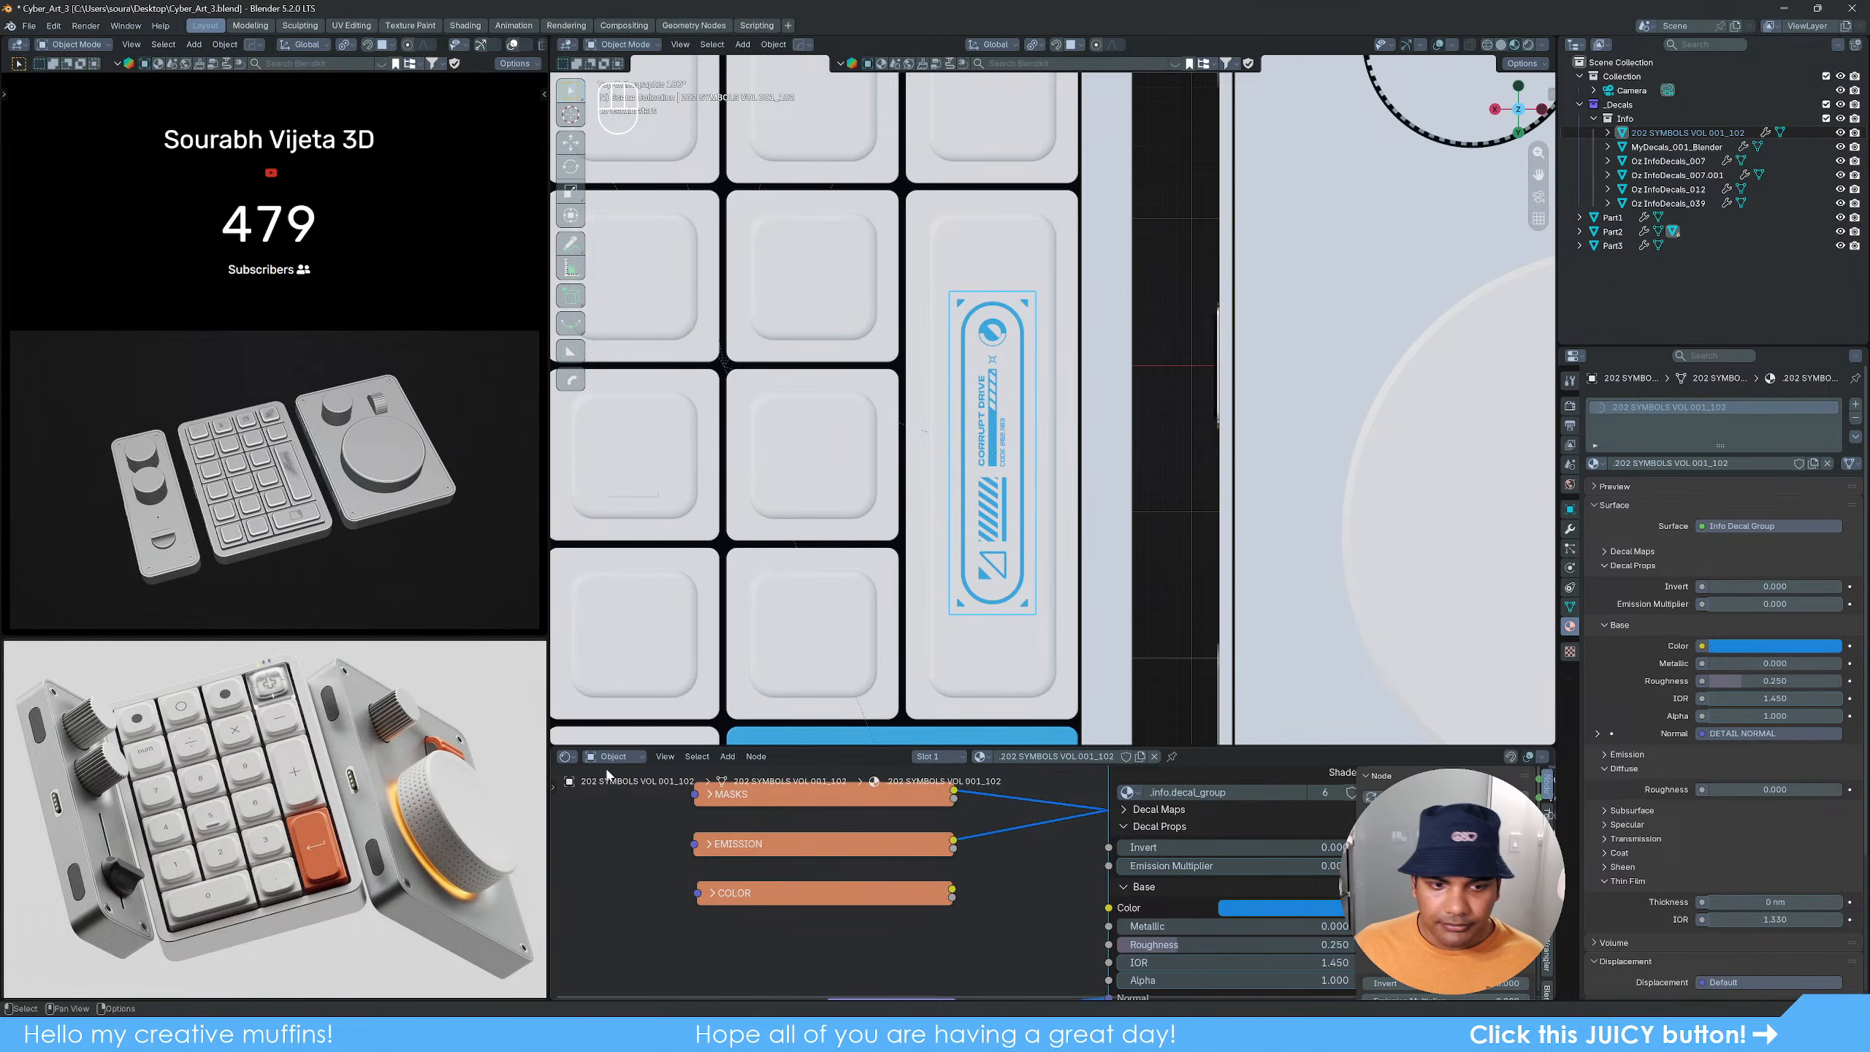
pyautogui.moveTo(553, 742); pyautogui.dragTo(656, 832)
pyautogui.click(1173, 638)
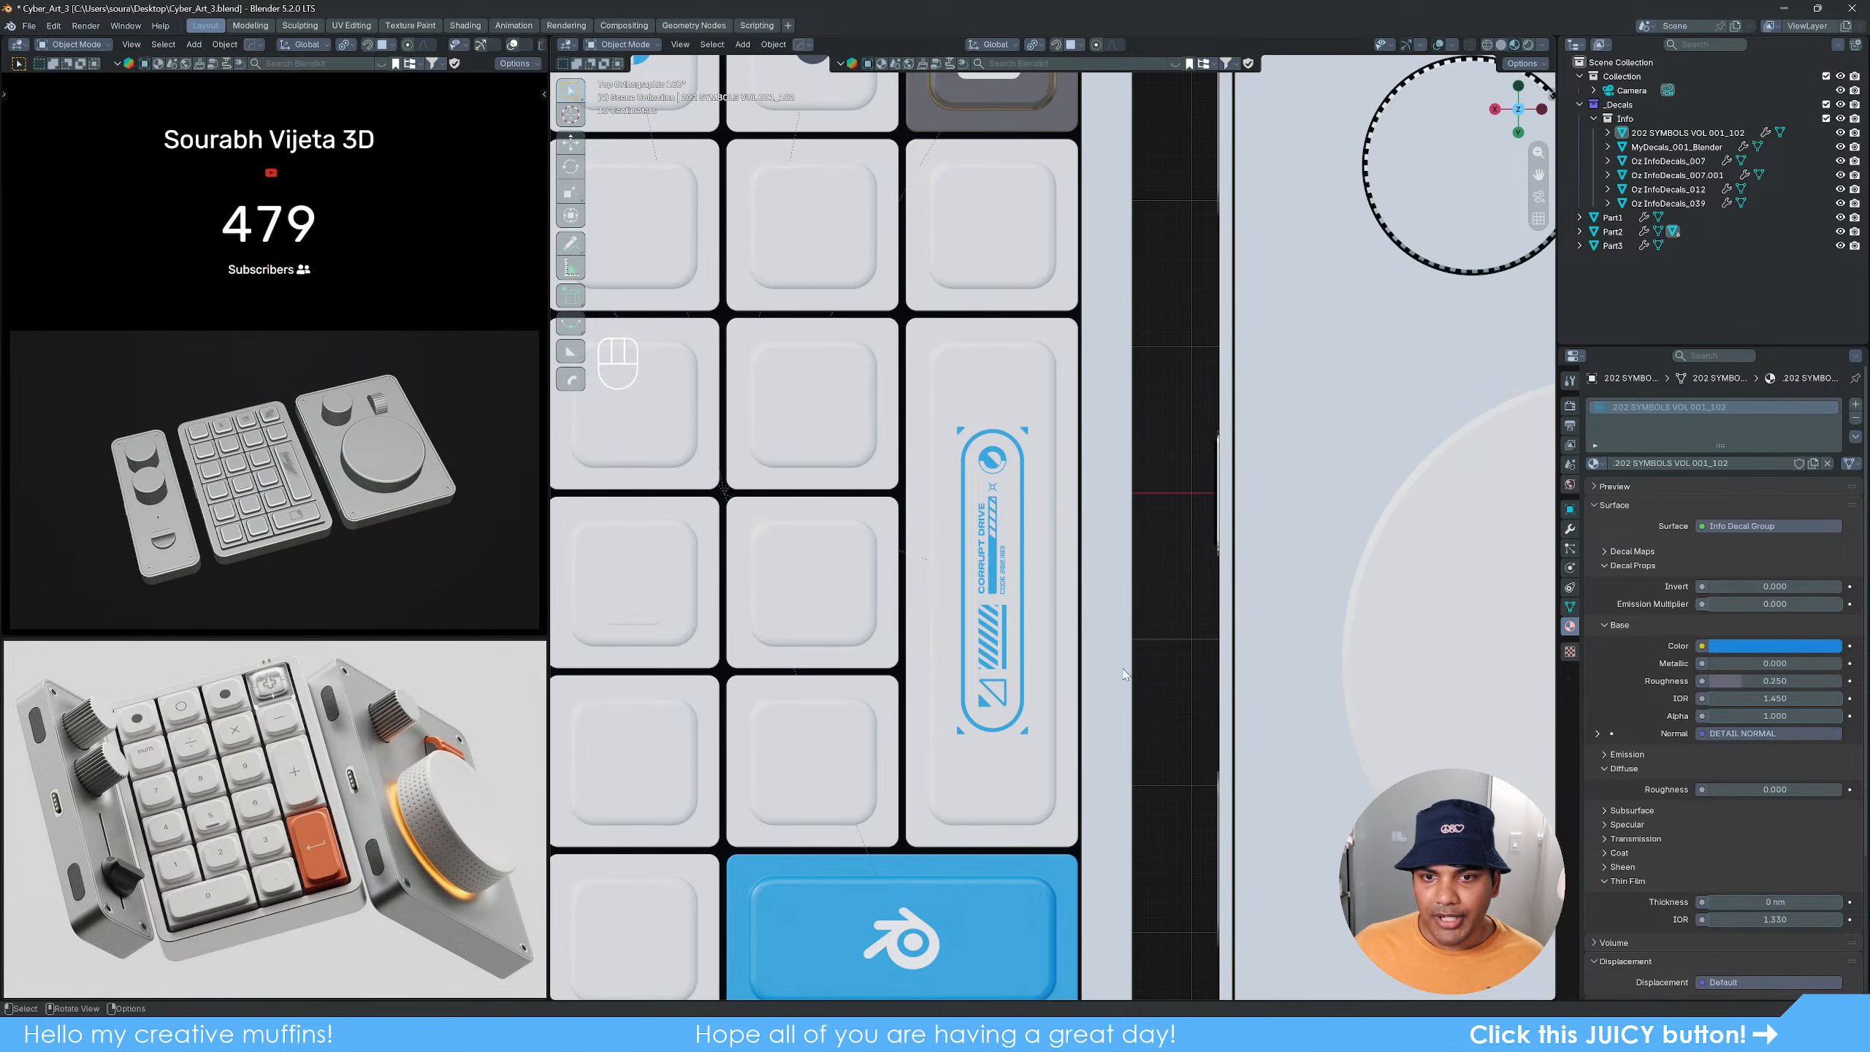
# Step: Move the tall key's decal about -0.015 m along Y to centre it on the key and deselect it
pyautogui.scroll(-6, 1087, 675)
pyautogui.scroll(8, 1079, 672)
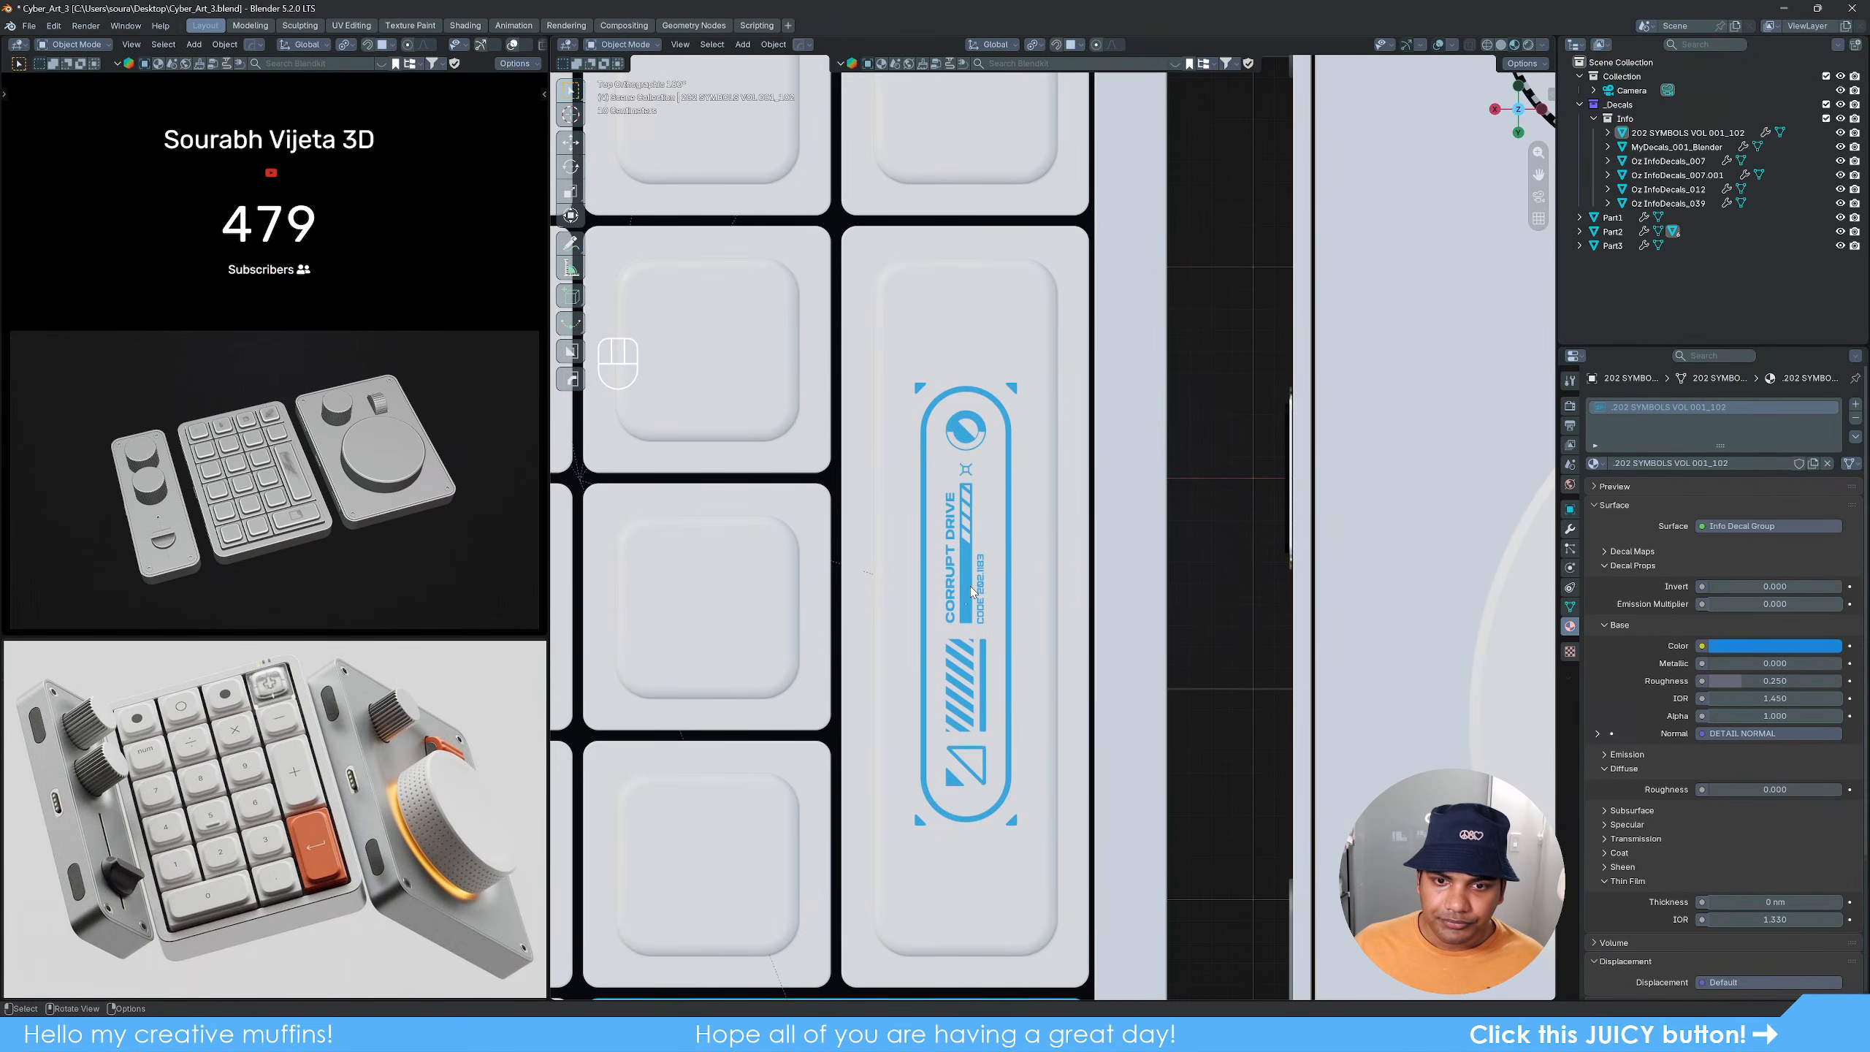
pyautogui.click(972, 589)
pyautogui.press('g')
pyautogui.press('x')
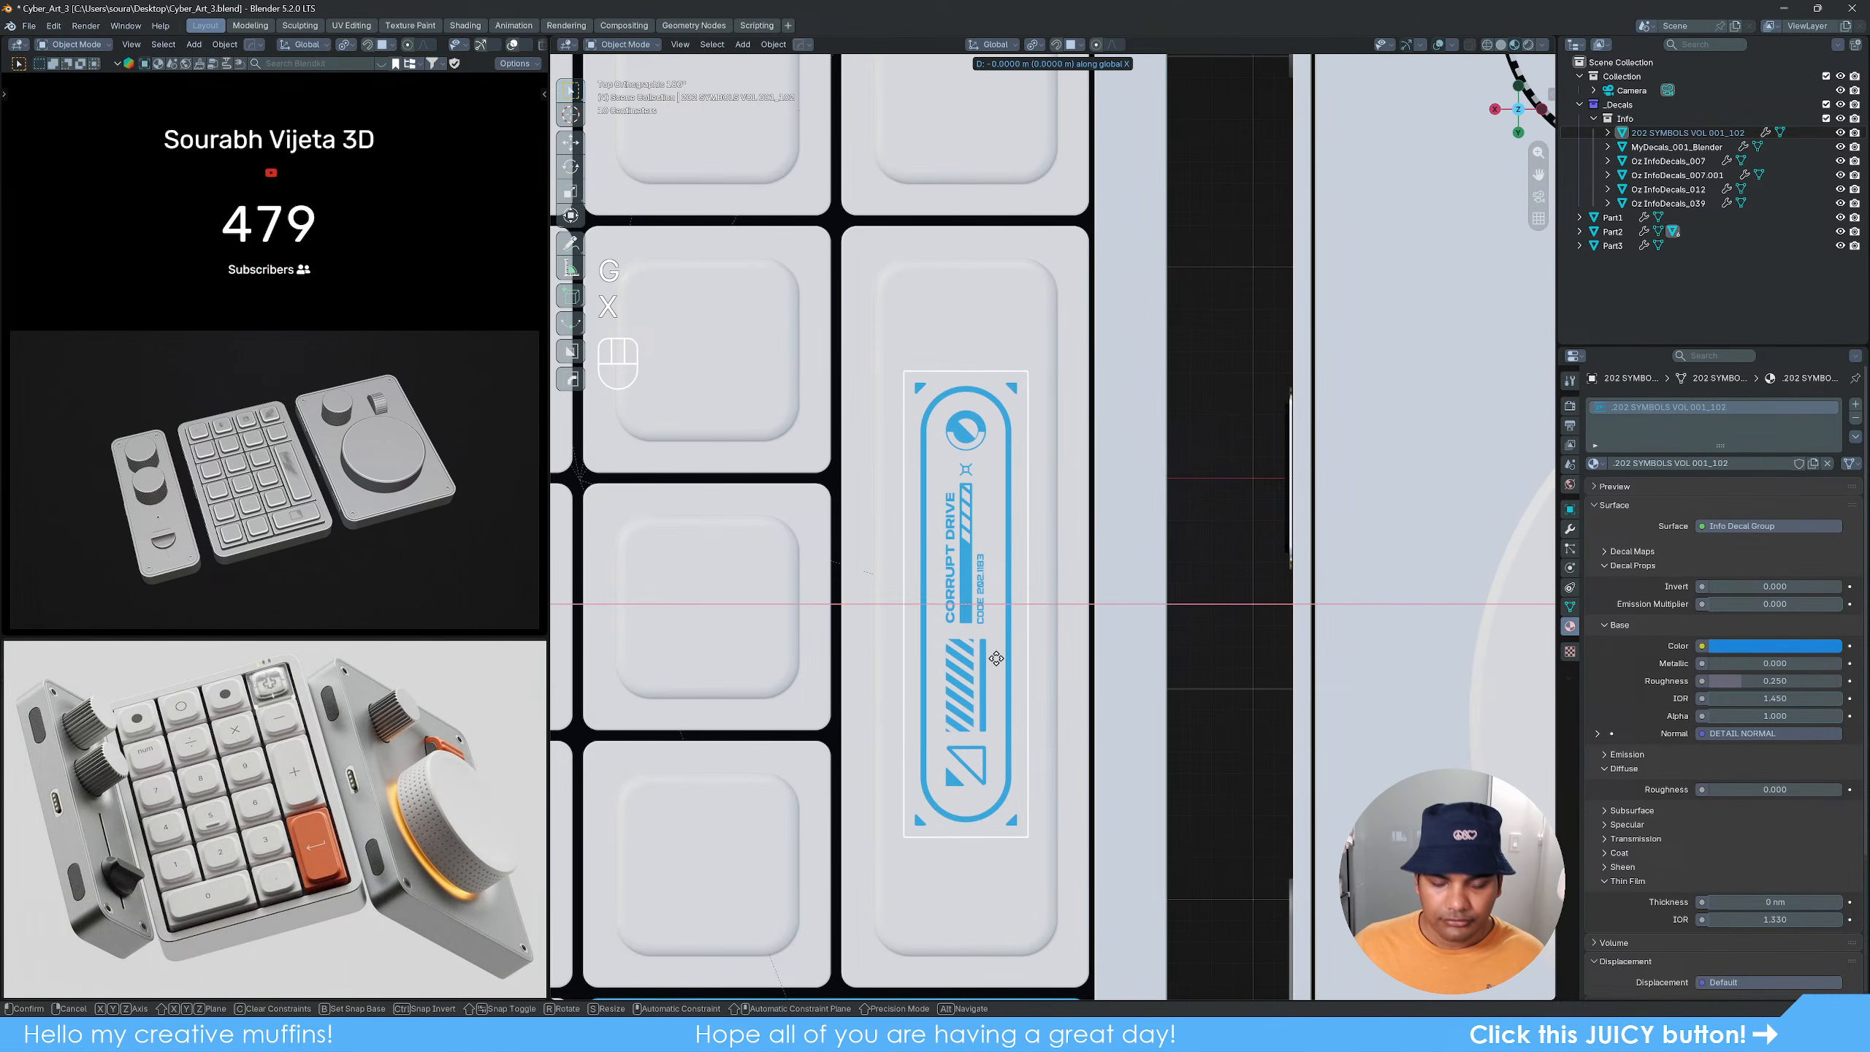
pyautogui.press('y')
pyautogui.press('y')
pyautogui.press('y')
pyautogui.press('y')
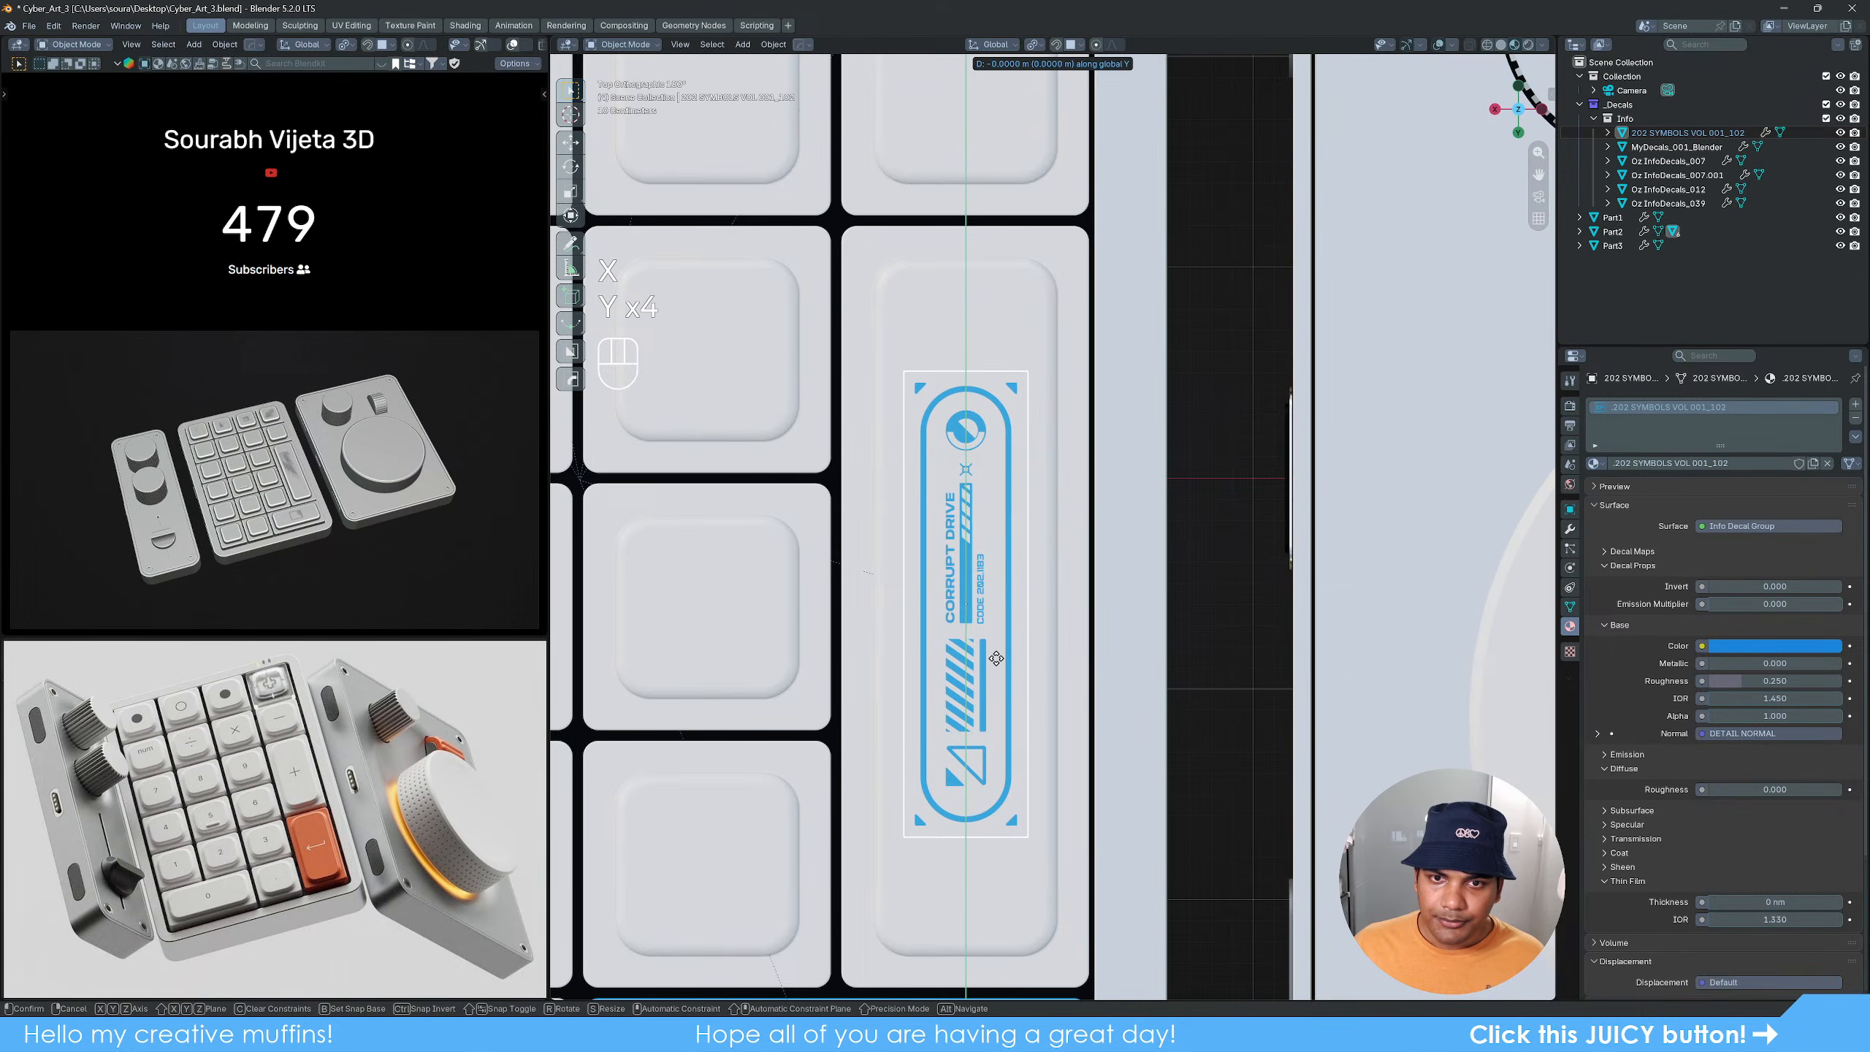
pyautogui.press('shift')
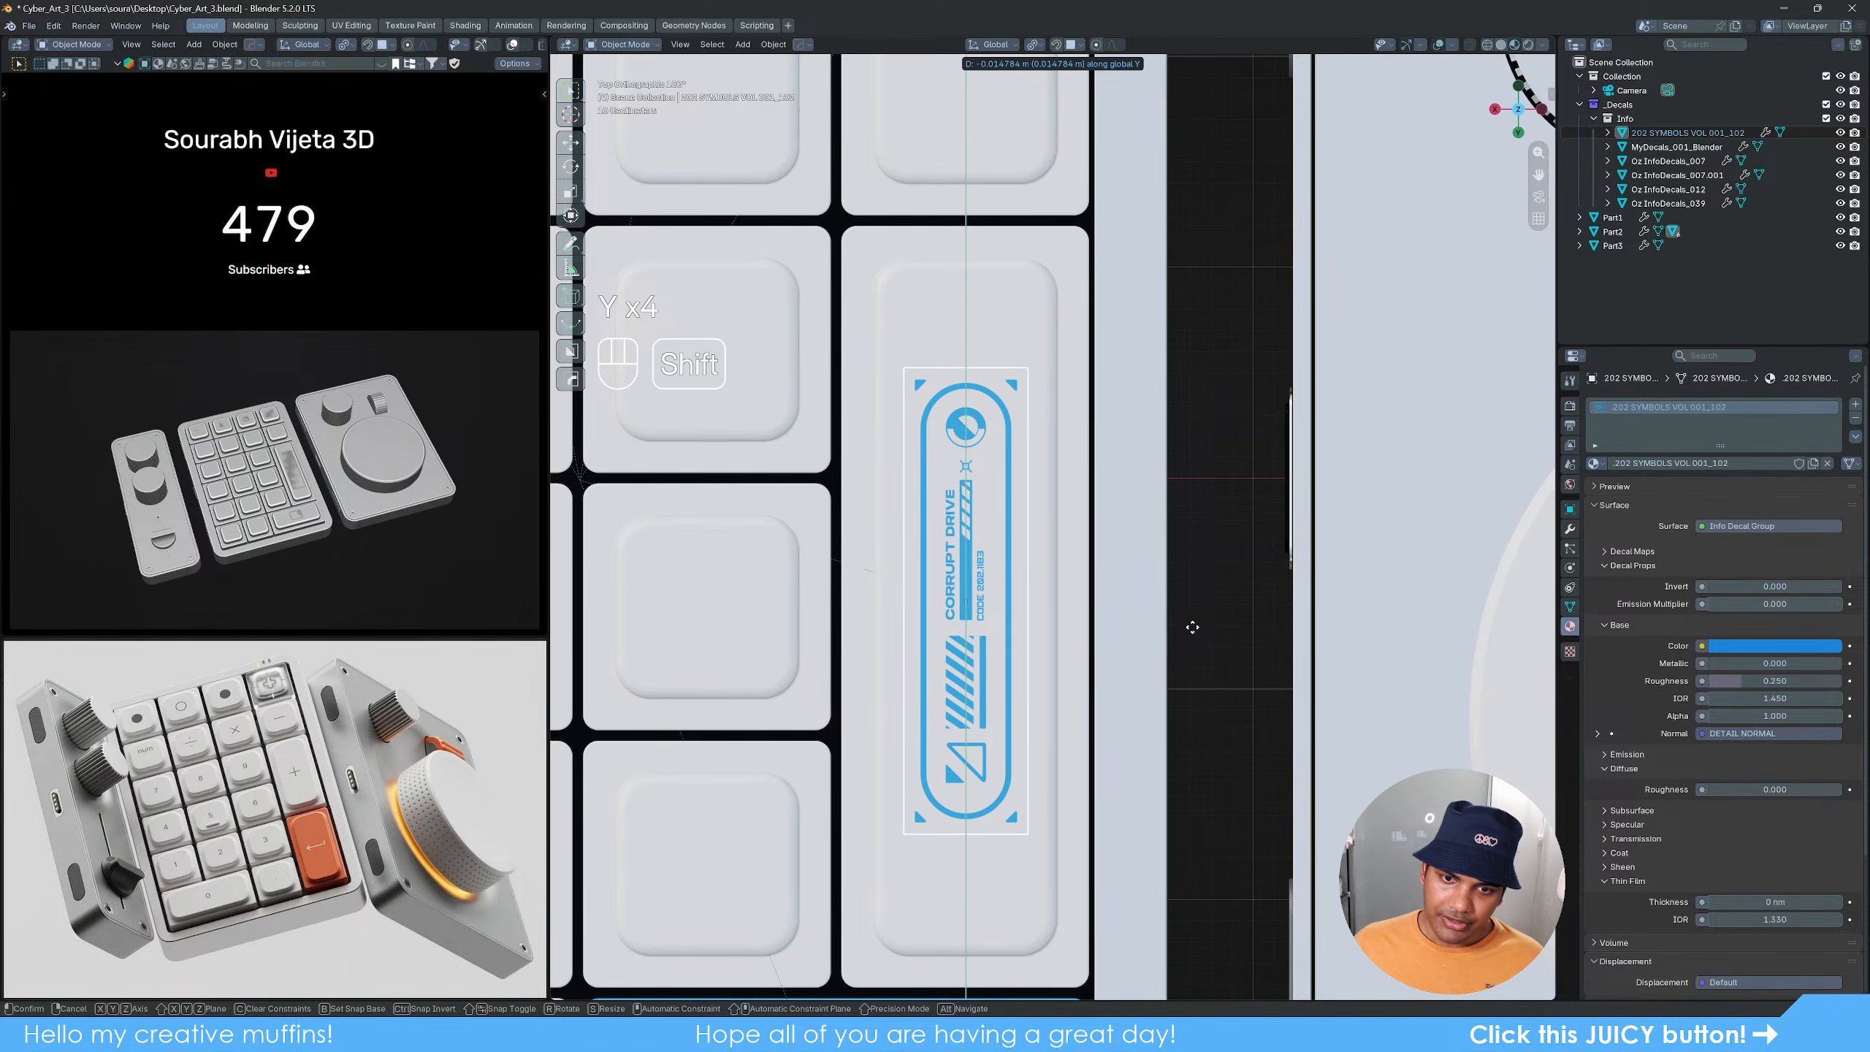
pyautogui.click(1193, 627)
pyautogui.click(1209, 623)
pyautogui.scroll(-6, 1207, 626)
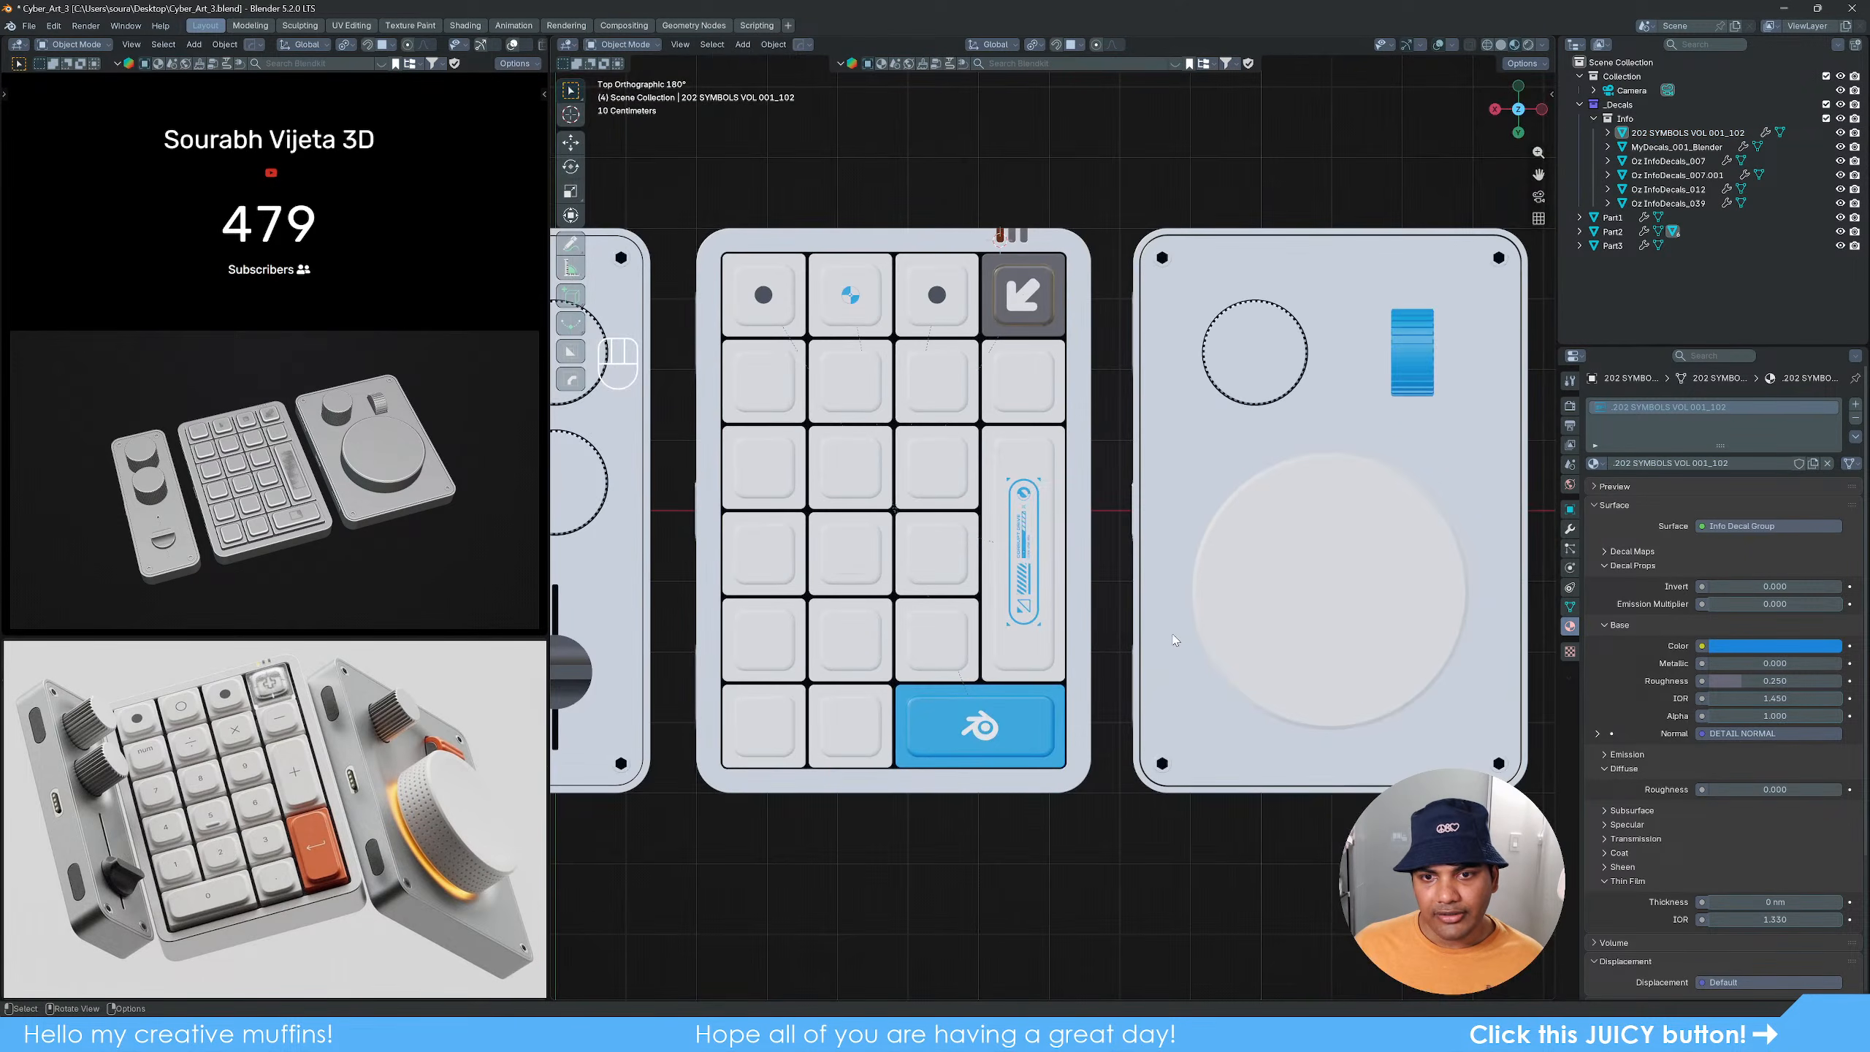
# Step: Insert the Oz InfoDecals_007 filled circle decal on the upper knob of the narrow two-knob part
pyautogui.moveTo(1130, 676); pyautogui.dragTo(1251, 591, button='middle')
pyautogui.scroll(4, 1194, 600)
pyautogui.scroll(-4, 1251, 591)
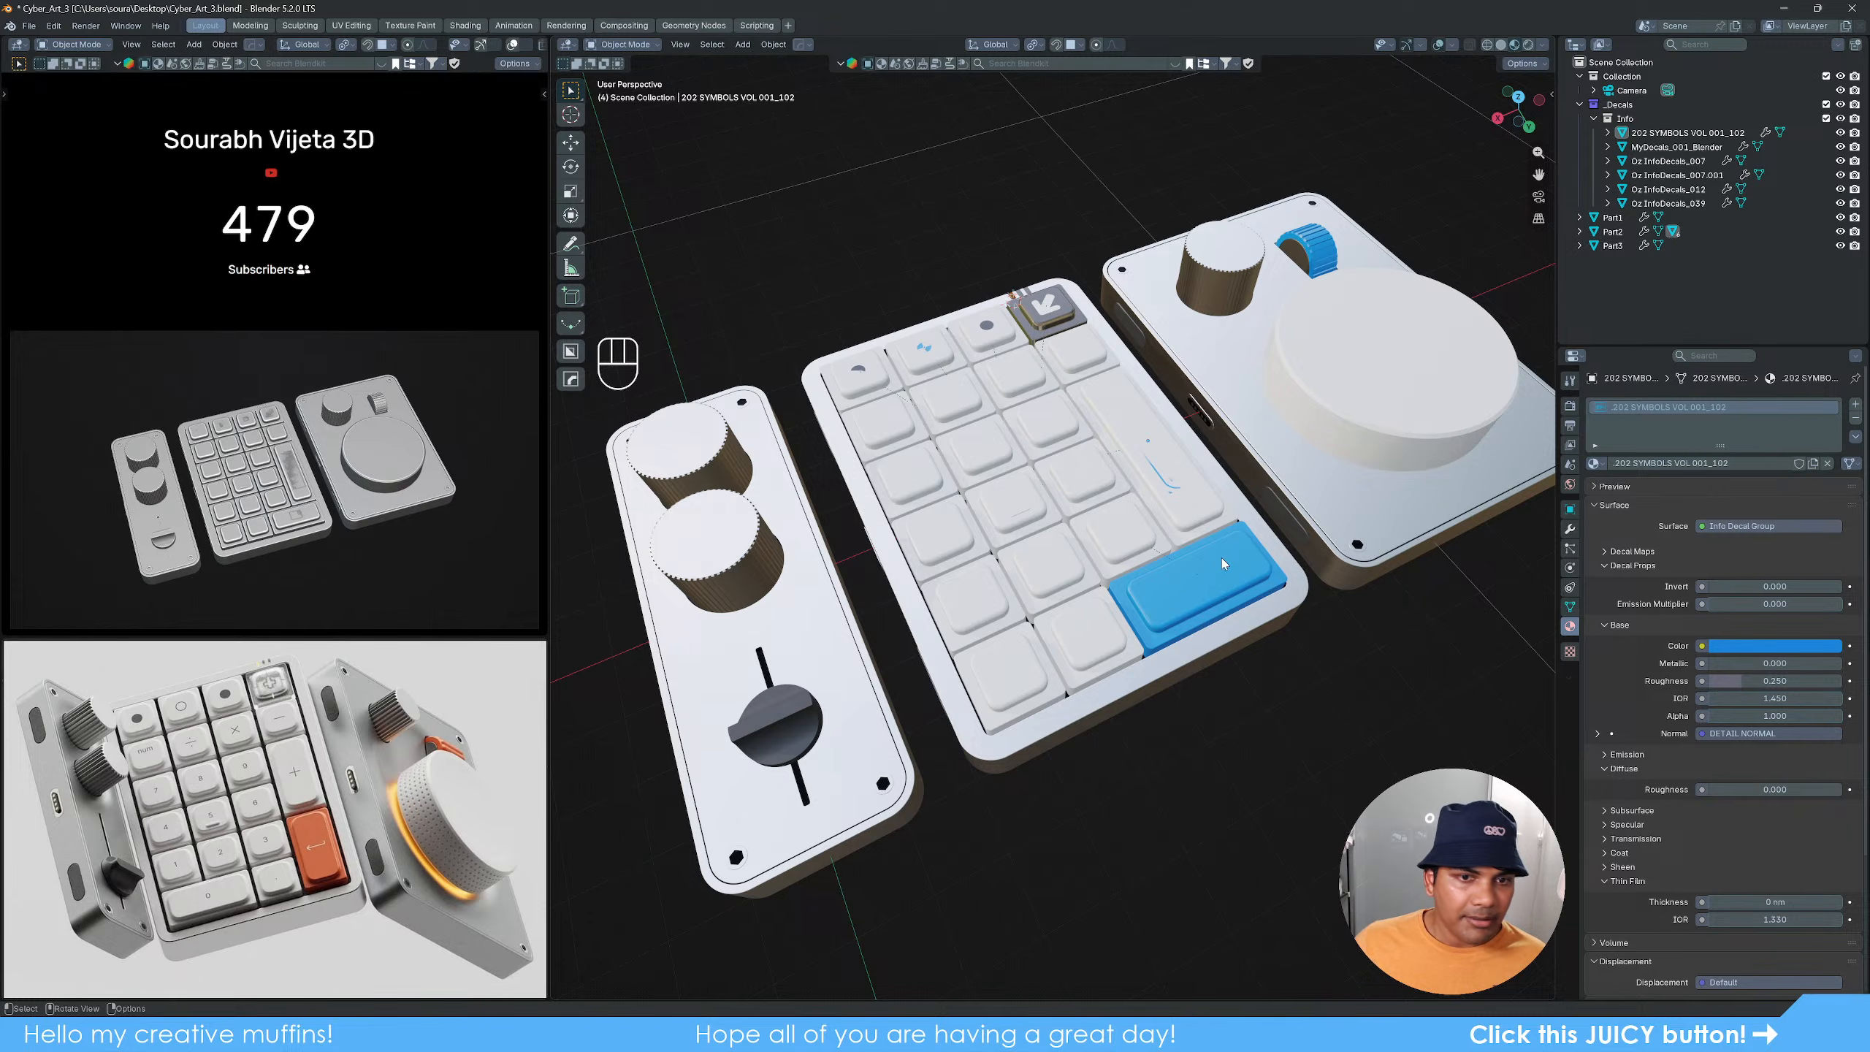
pyautogui.moveTo(1131, 488)
pyautogui.keyDown('alt'); pyautogui.mouseDown(button='middle')
pyautogui.moveTo(1155, 527)
pyautogui.moveTo(1141, 475)
pyautogui.mouseUp(button='middle'); pyautogui.keyUp('alt')
pyautogui.keyDown('shift'); pyautogui.moveTo(1001, 561); pyautogui.dragTo(1216, 615, button='middle'); pyautogui.keyUp('shift')
pyautogui.scroll(5, 1029, 526)
pyautogui.keyDown('shift'); pyautogui.moveTo(871, 465); pyautogui.dragTo(971, 498, button='middle'); pyautogui.keyUp('shift')
pyautogui.scroll(2, 1015, 492)
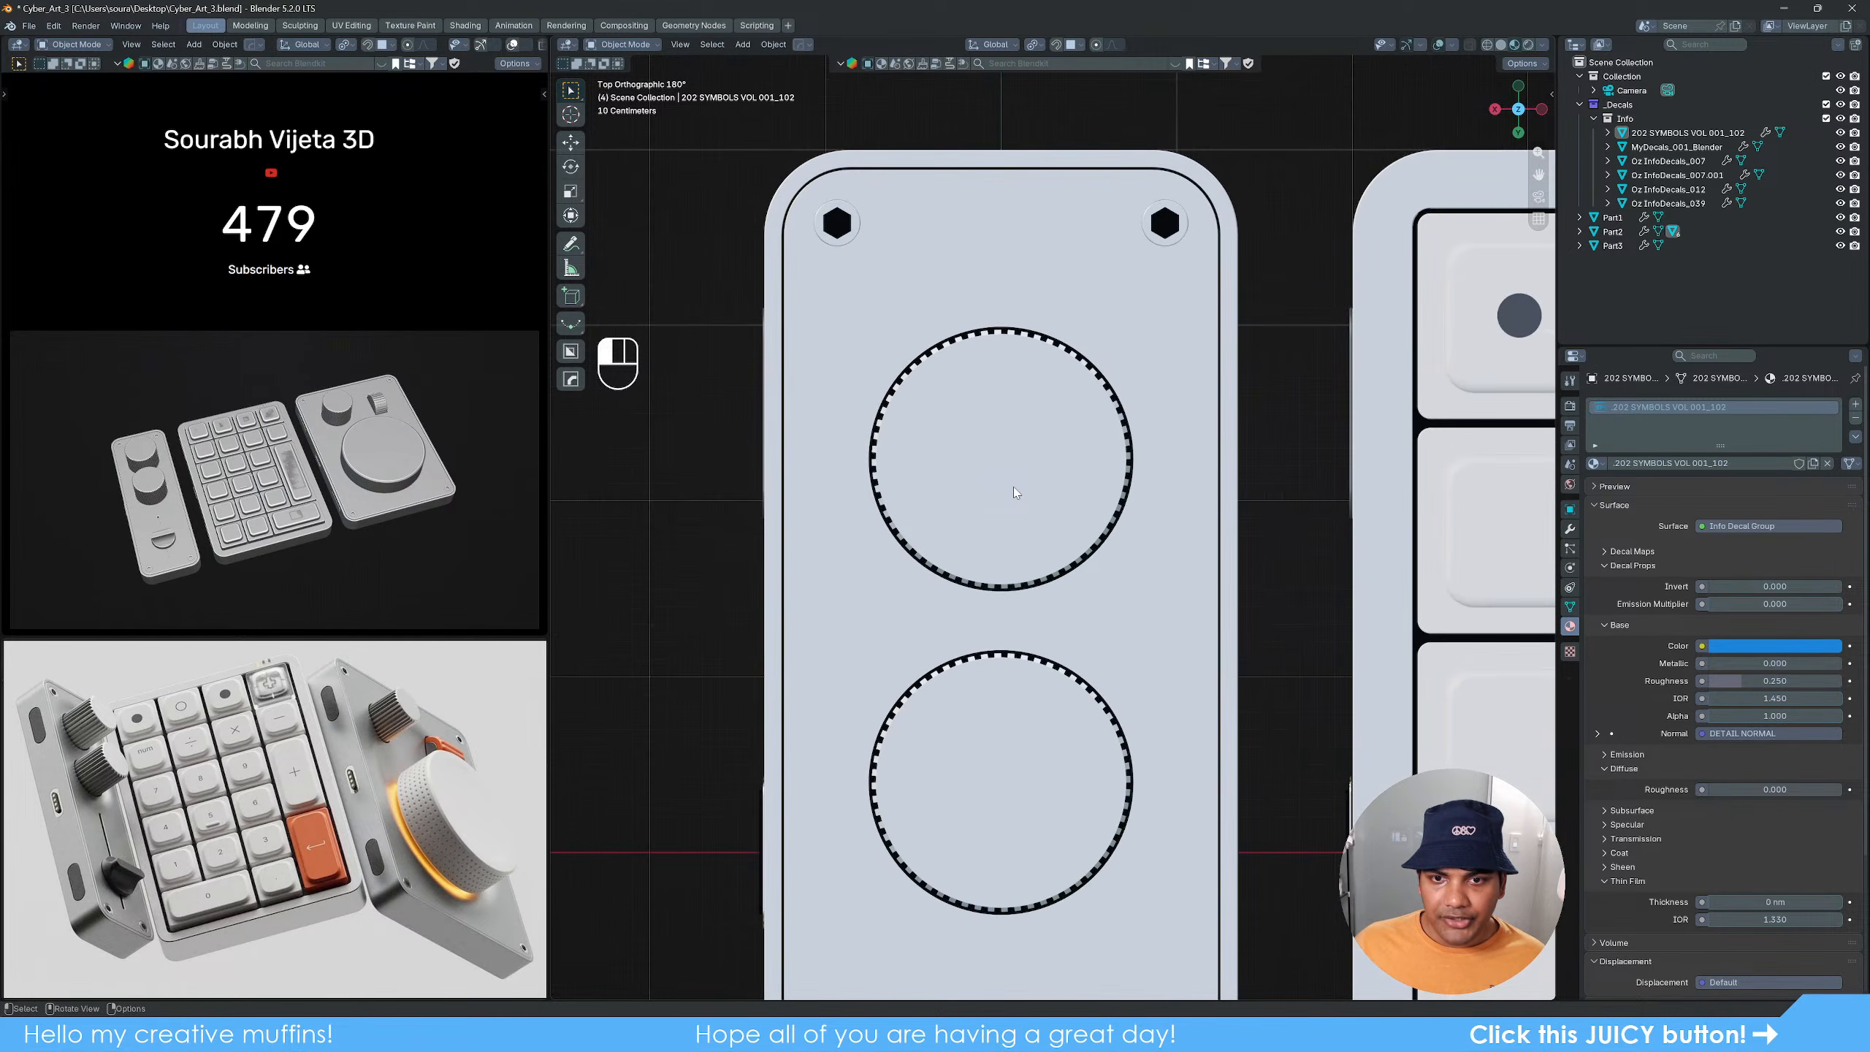
pyautogui.click(1014, 493)
pyautogui.press('d')
pyautogui.click(1178, 530)
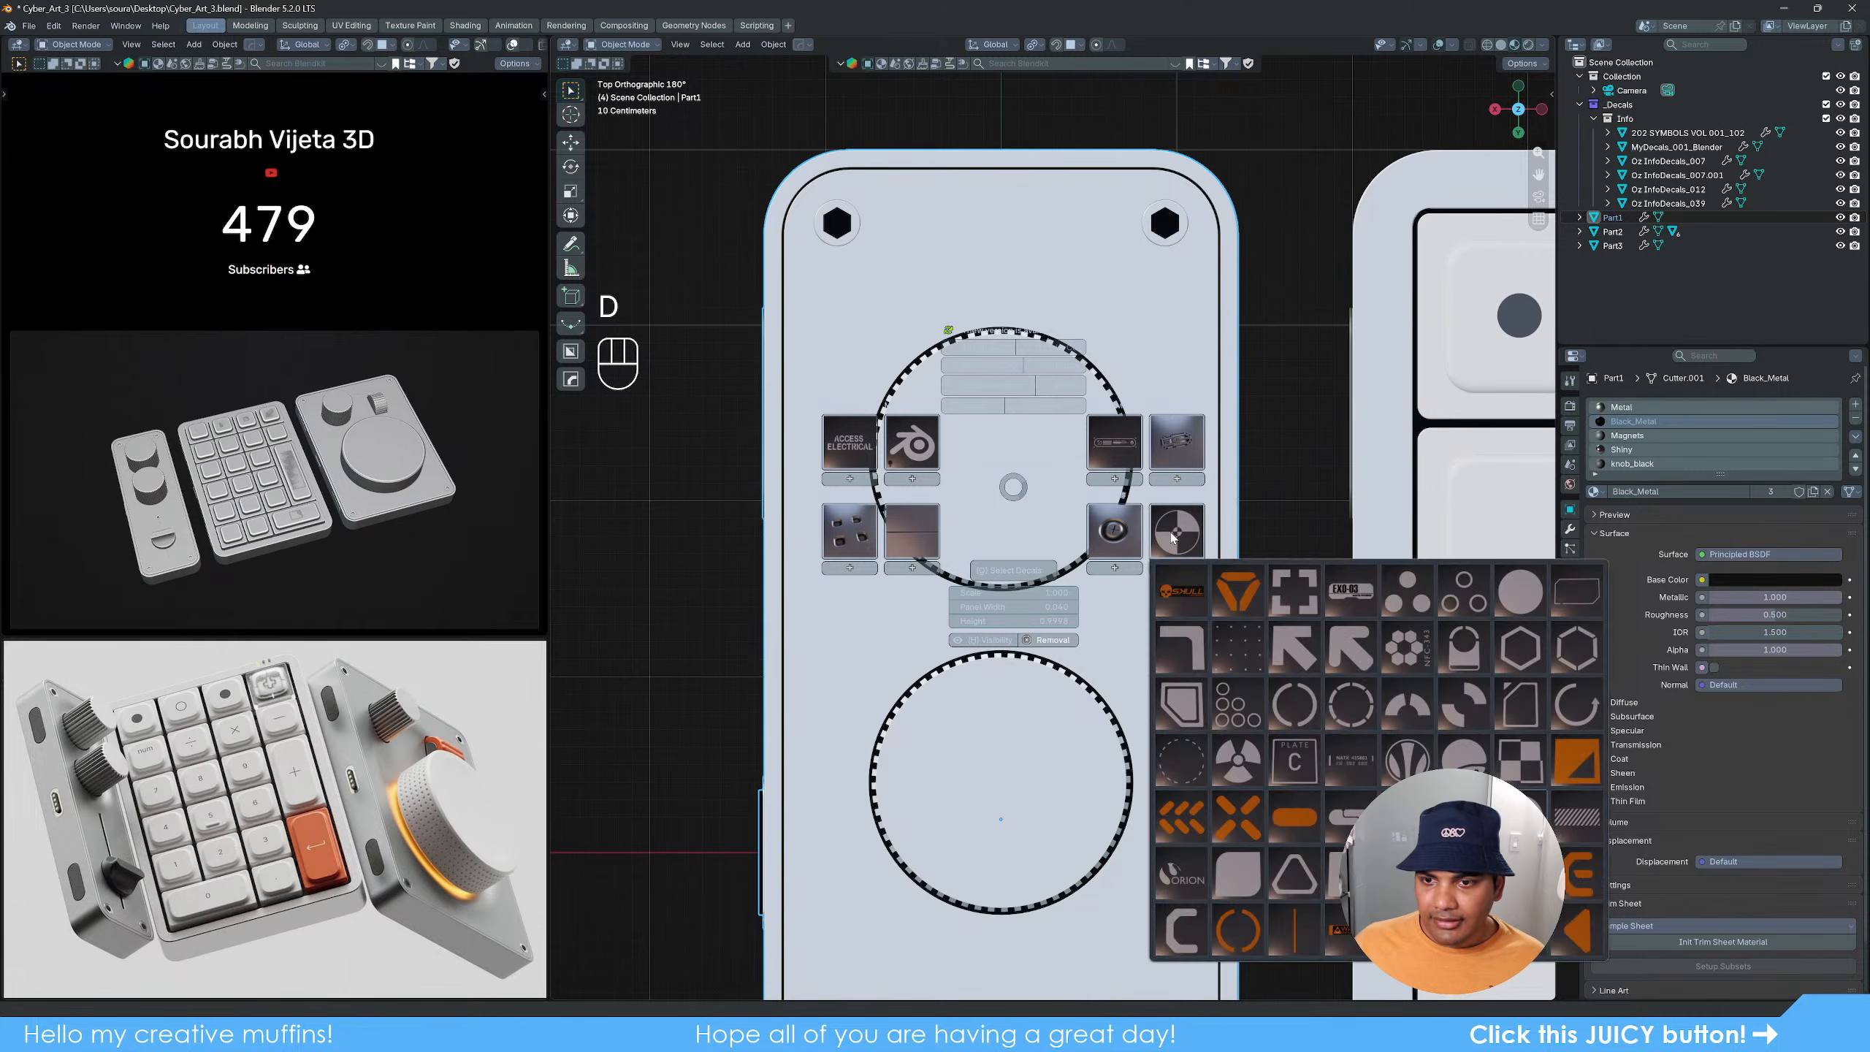
pyautogui.click(1533, 609)
pyautogui.scroll(2, 1022, 507)
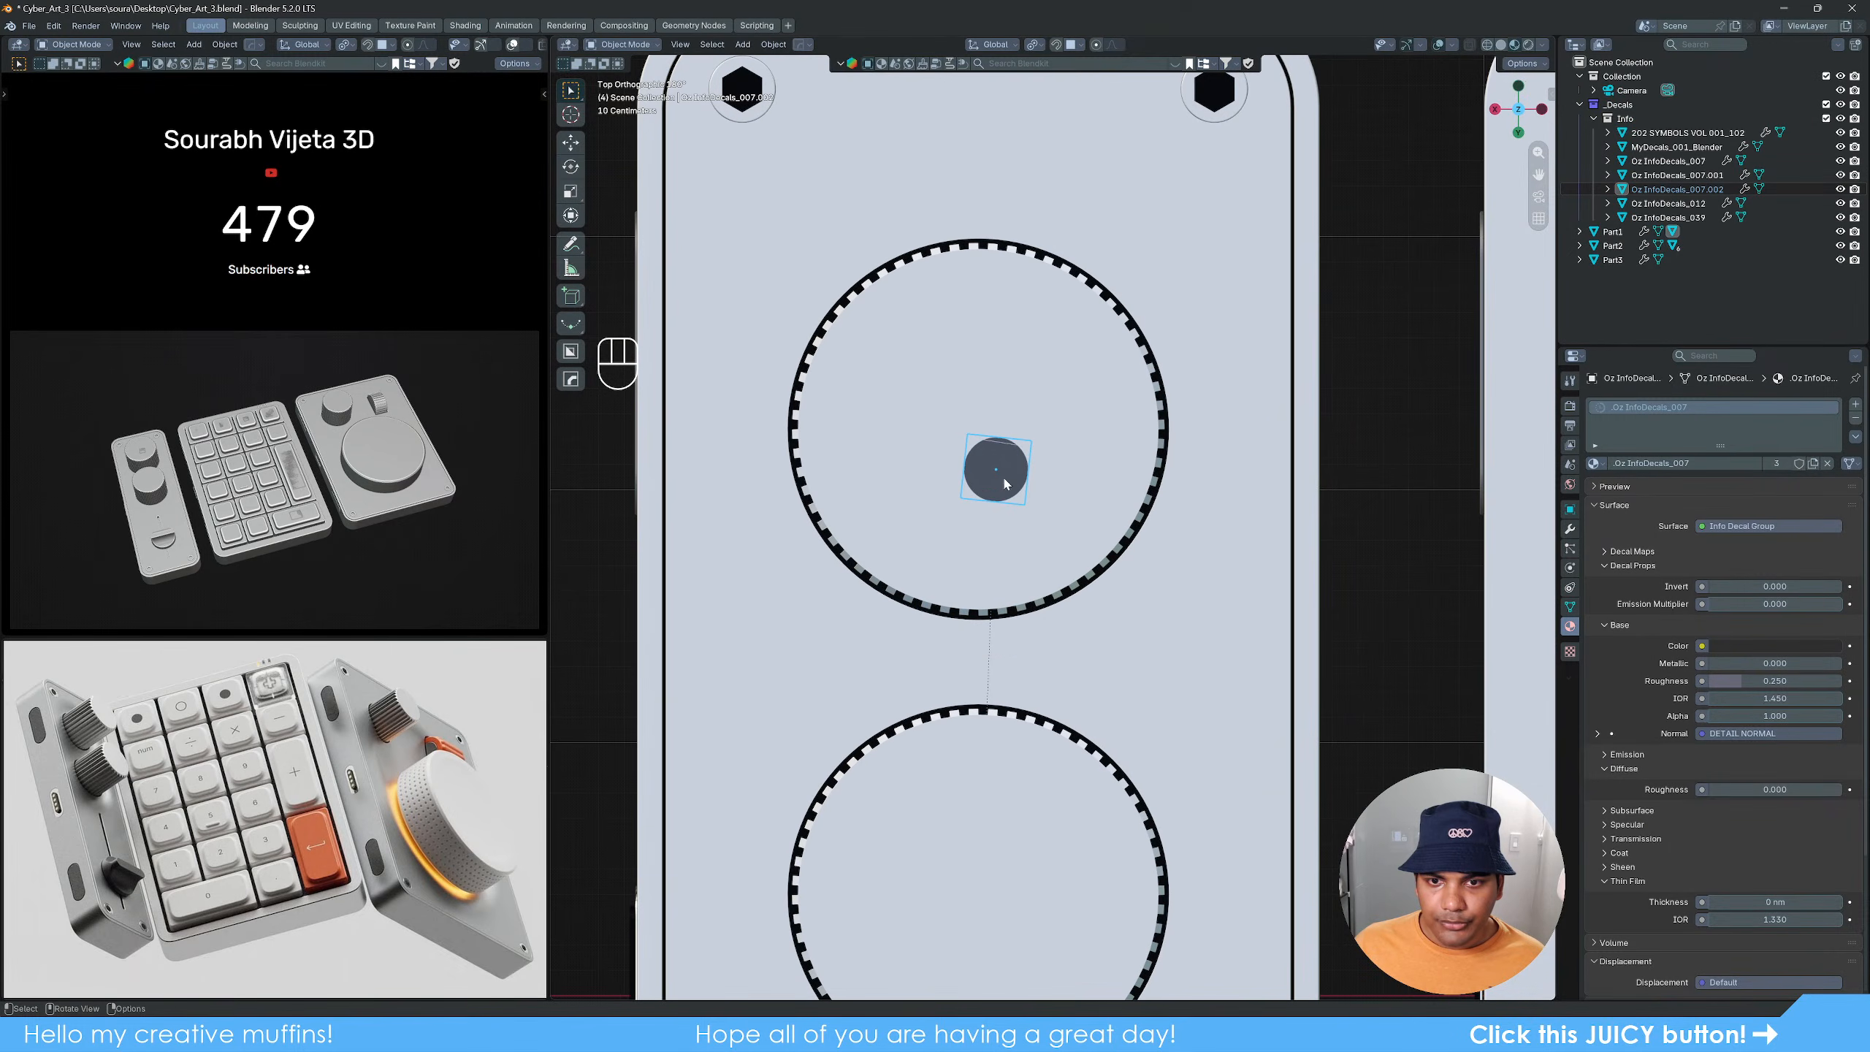
# Step: Scale the upper knob's circle decal to 0.449 and move it just inside the rim on the side away from the keypad
pyautogui.press('g')
pyautogui.click(898, 474)
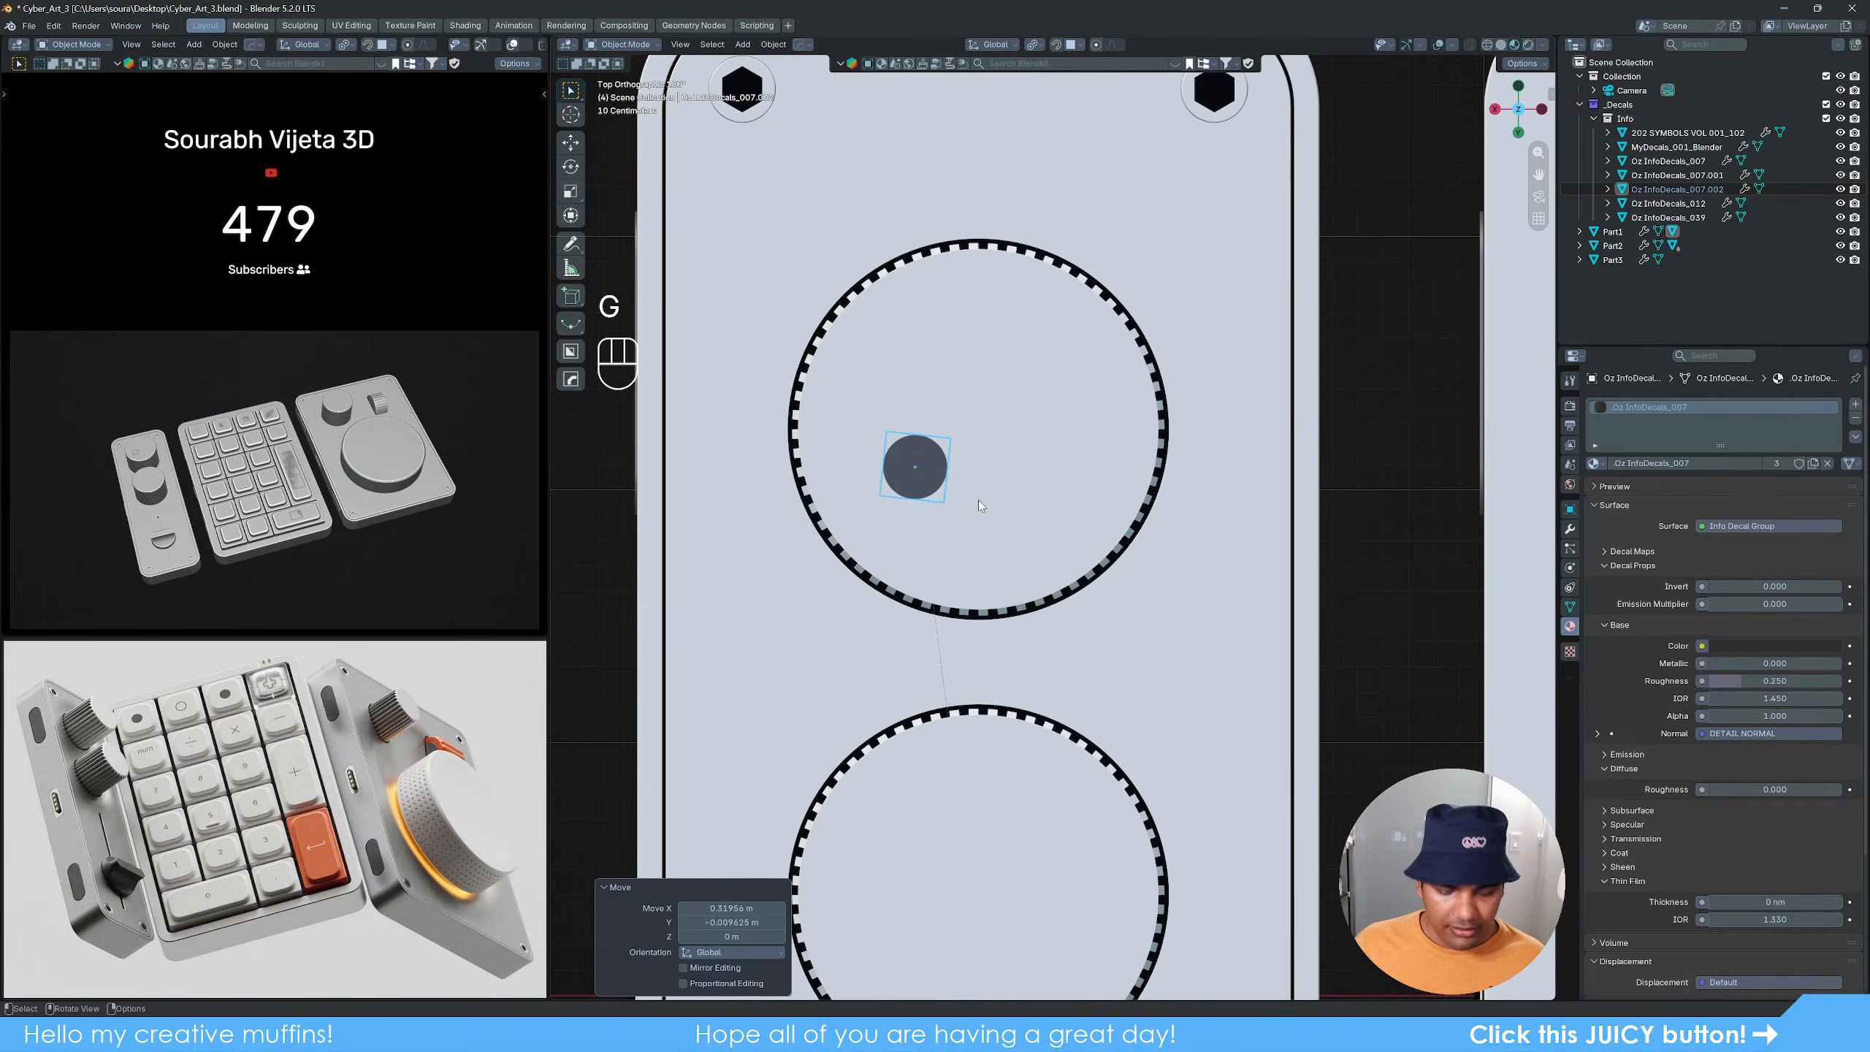
pyautogui.press('s')
pyautogui.click(970, 489)
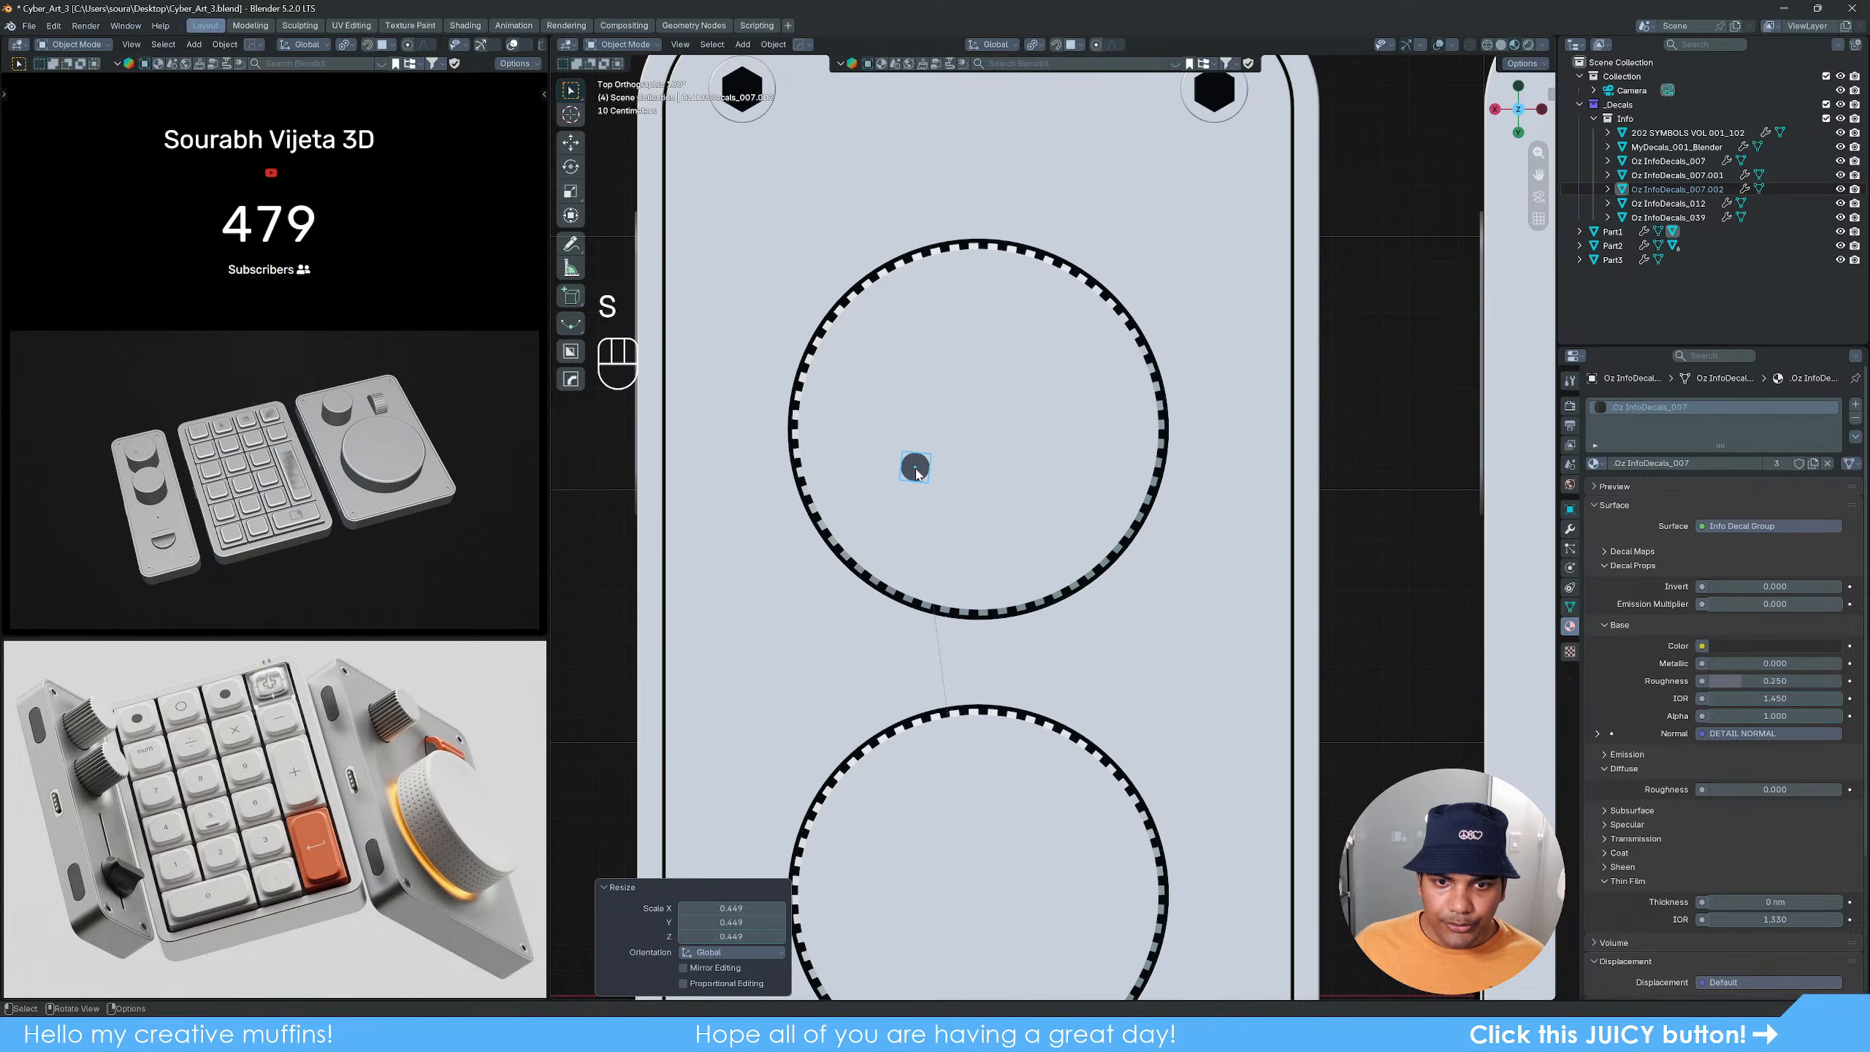
pyautogui.press('g')
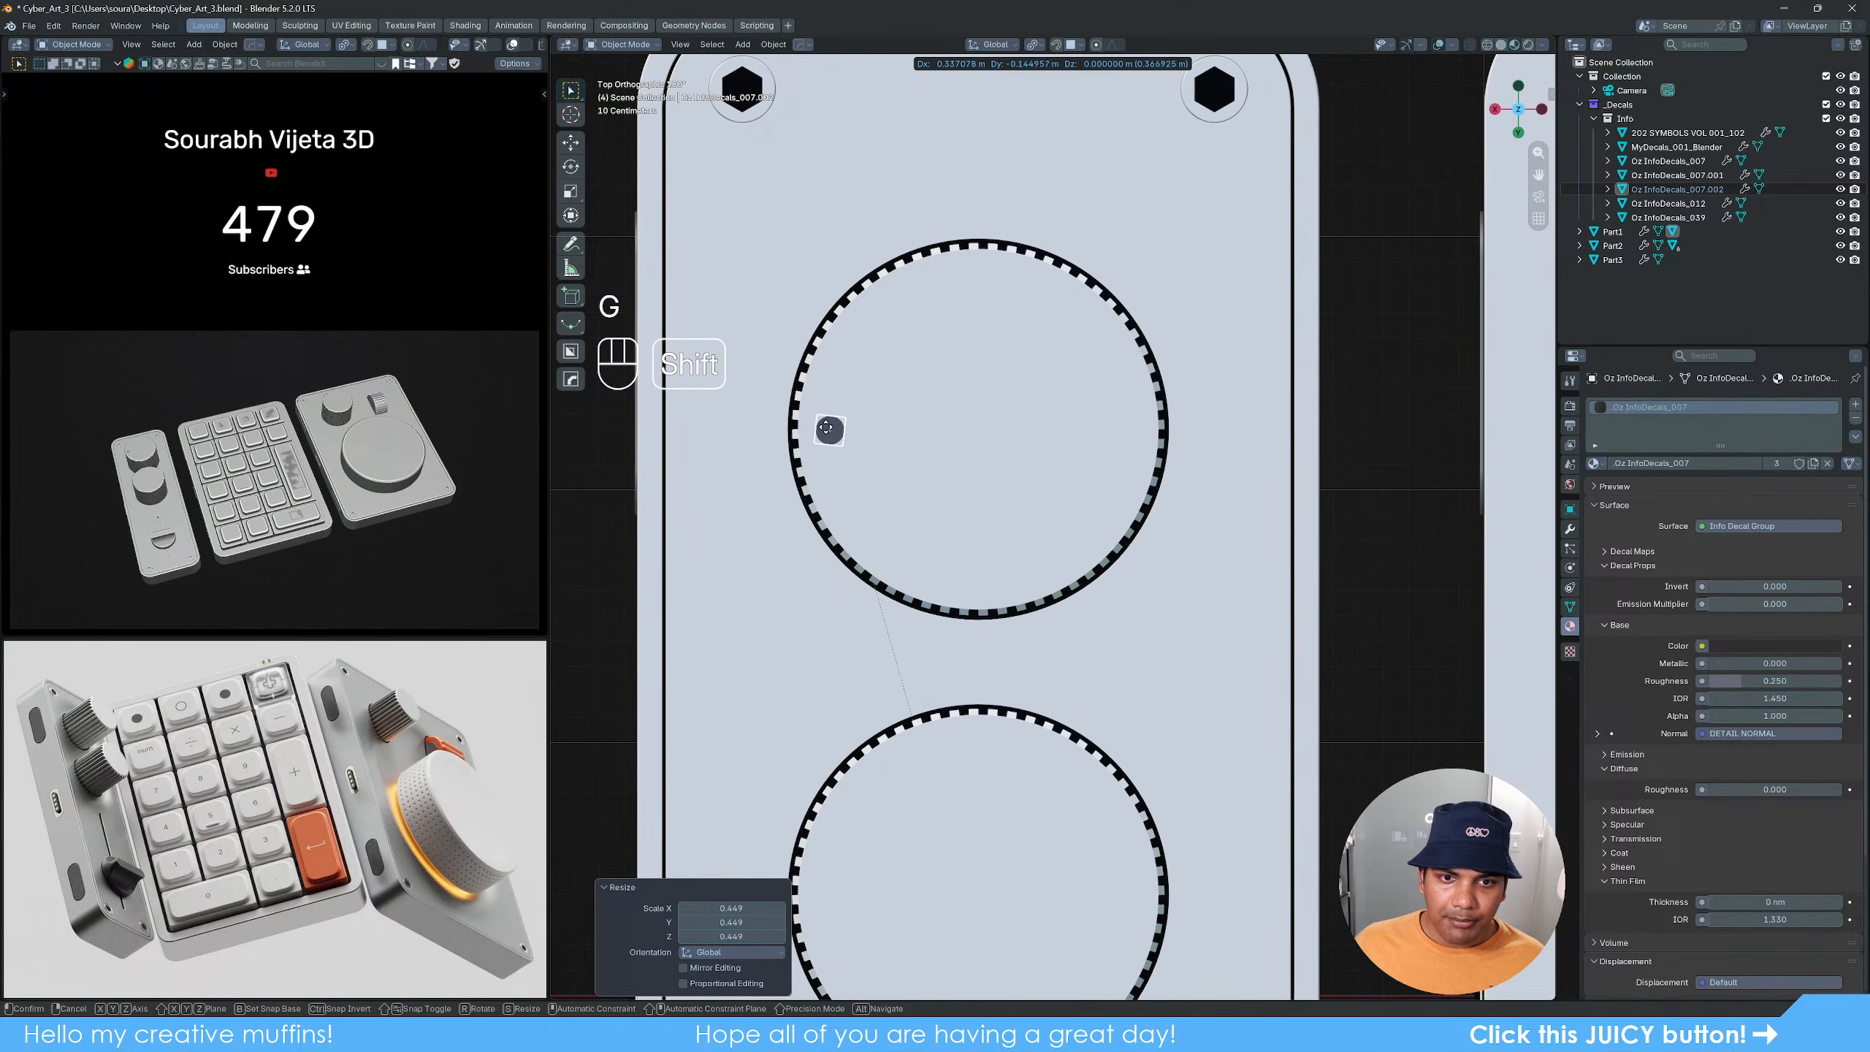
pyautogui.press('ctrl')
pyautogui.click(828, 429)
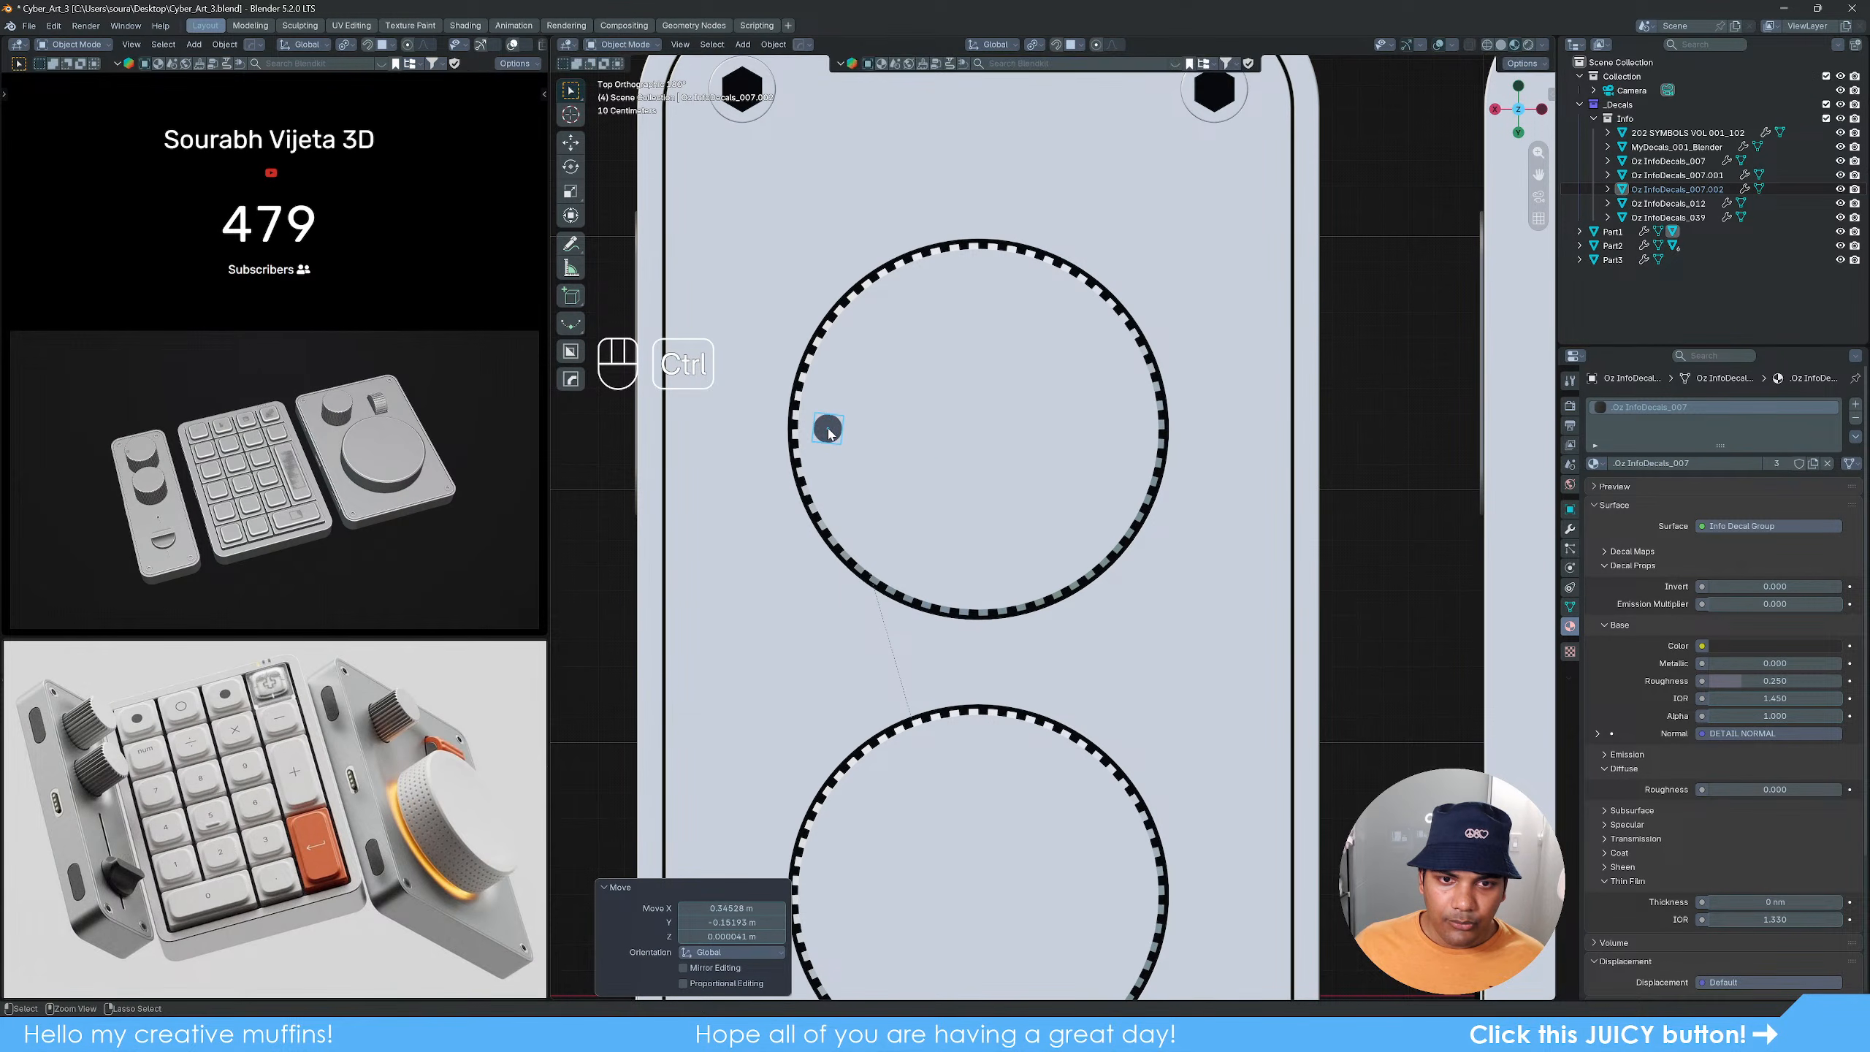
# Step: Duplicate the circle decal onto the lower knob near its keypad-side rim, about -1.159 m along X and 1.646 m along Y
pyautogui.keyDown('shift'); pyautogui.moveTo(828, 428); pyautogui.dragTo(834, 354, button='middle'); pyautogui.keyUp('shift')
pyautogui.hotkey('shift', 'd')
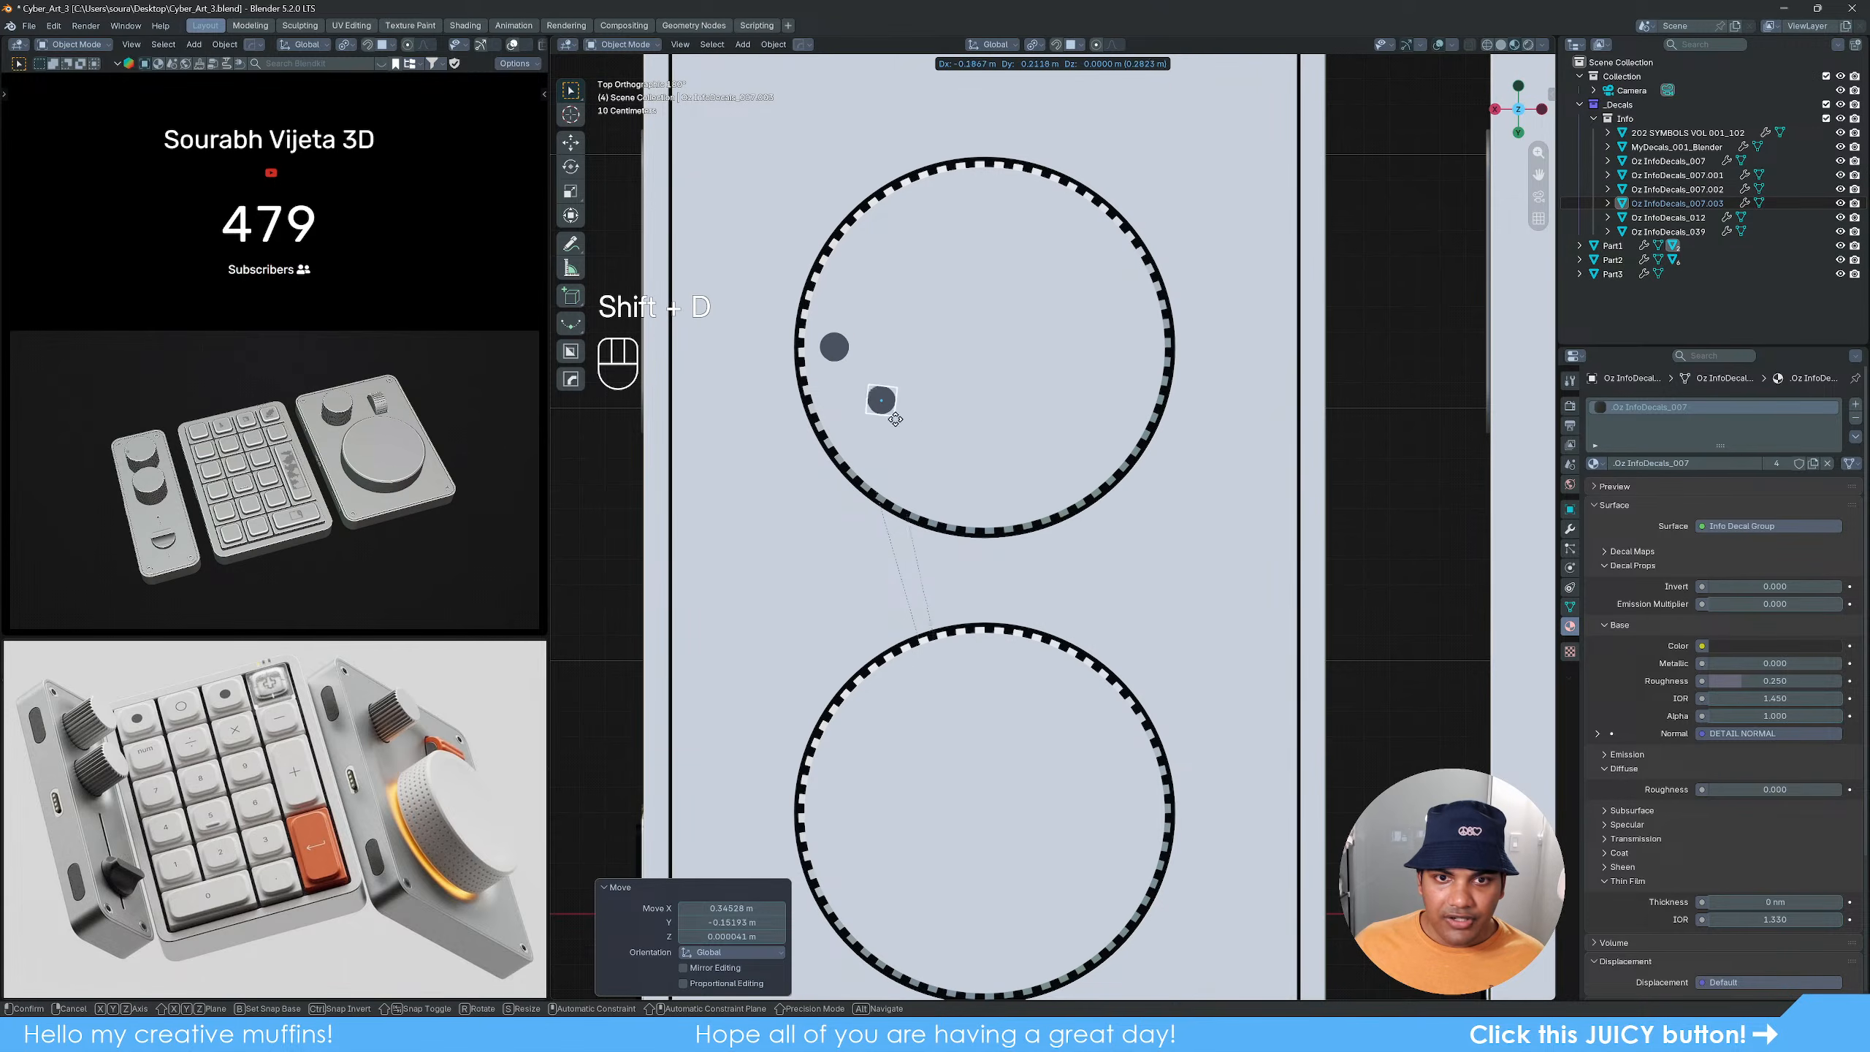
pyautogui.press('ctrl')
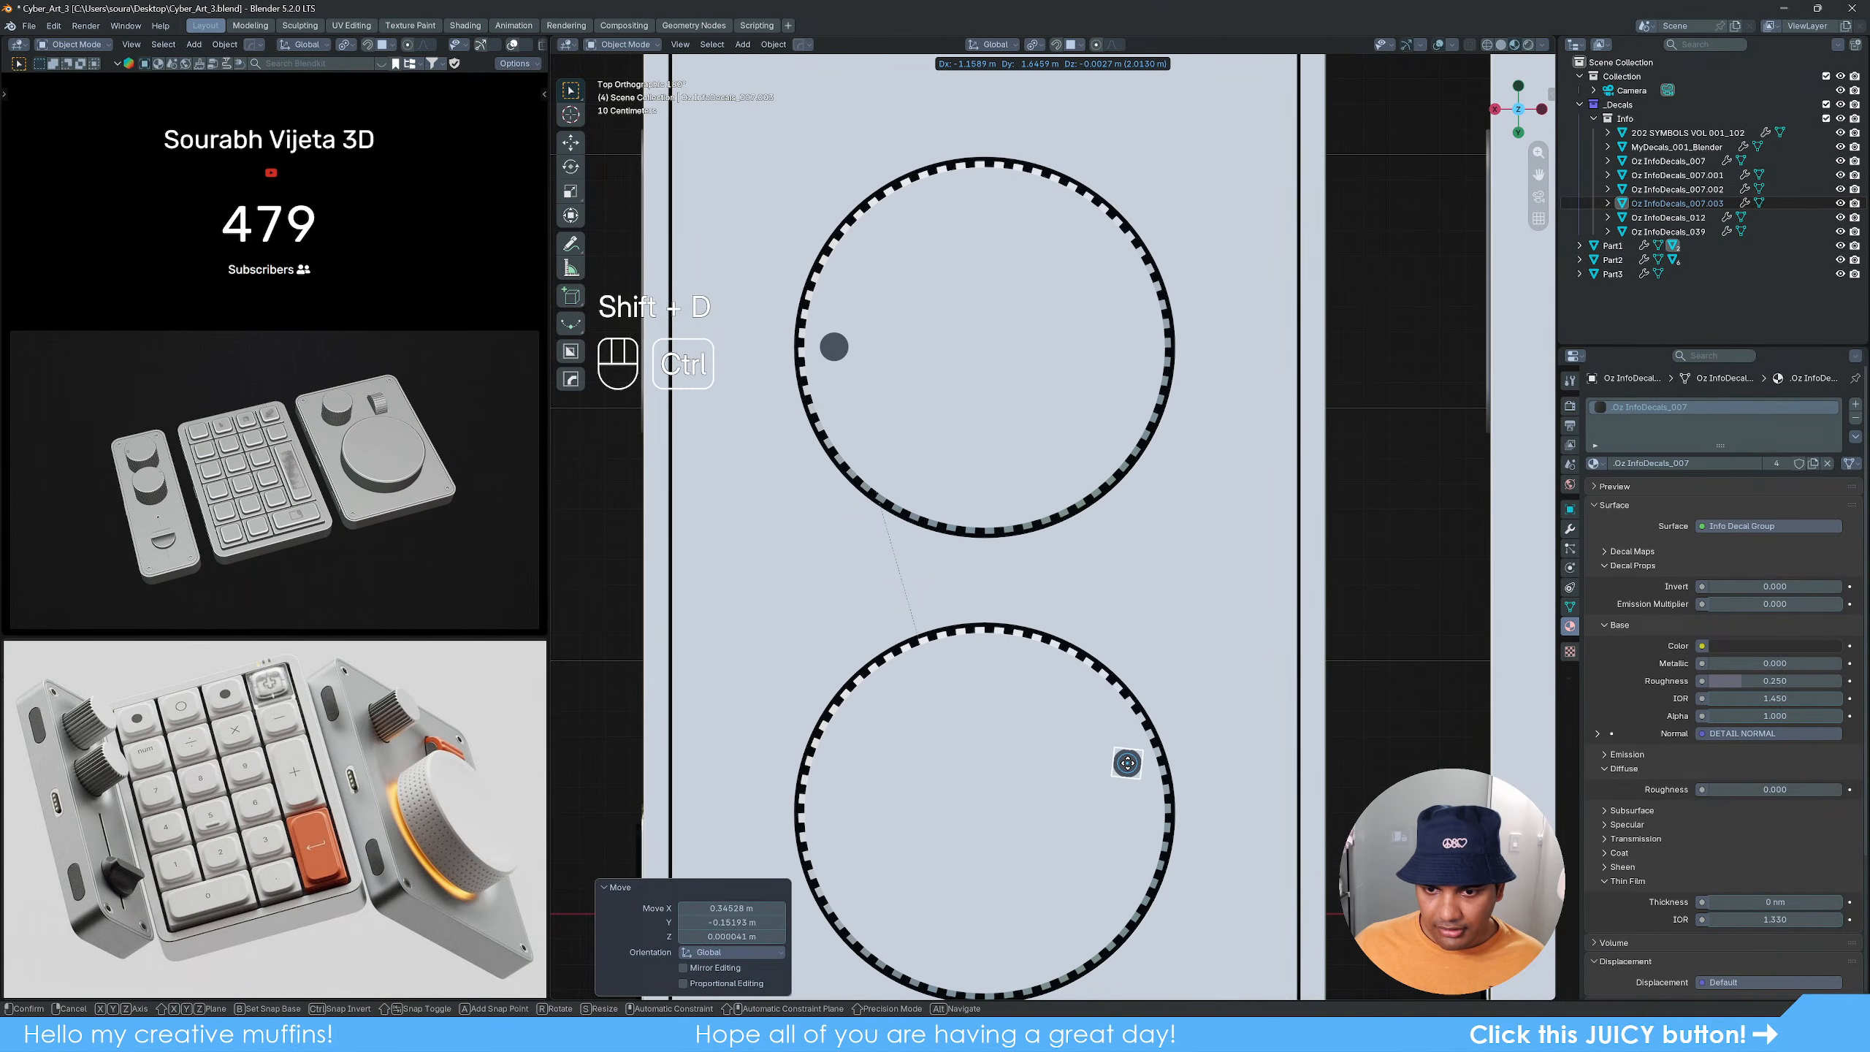
pyautogui.click(1127, 763)
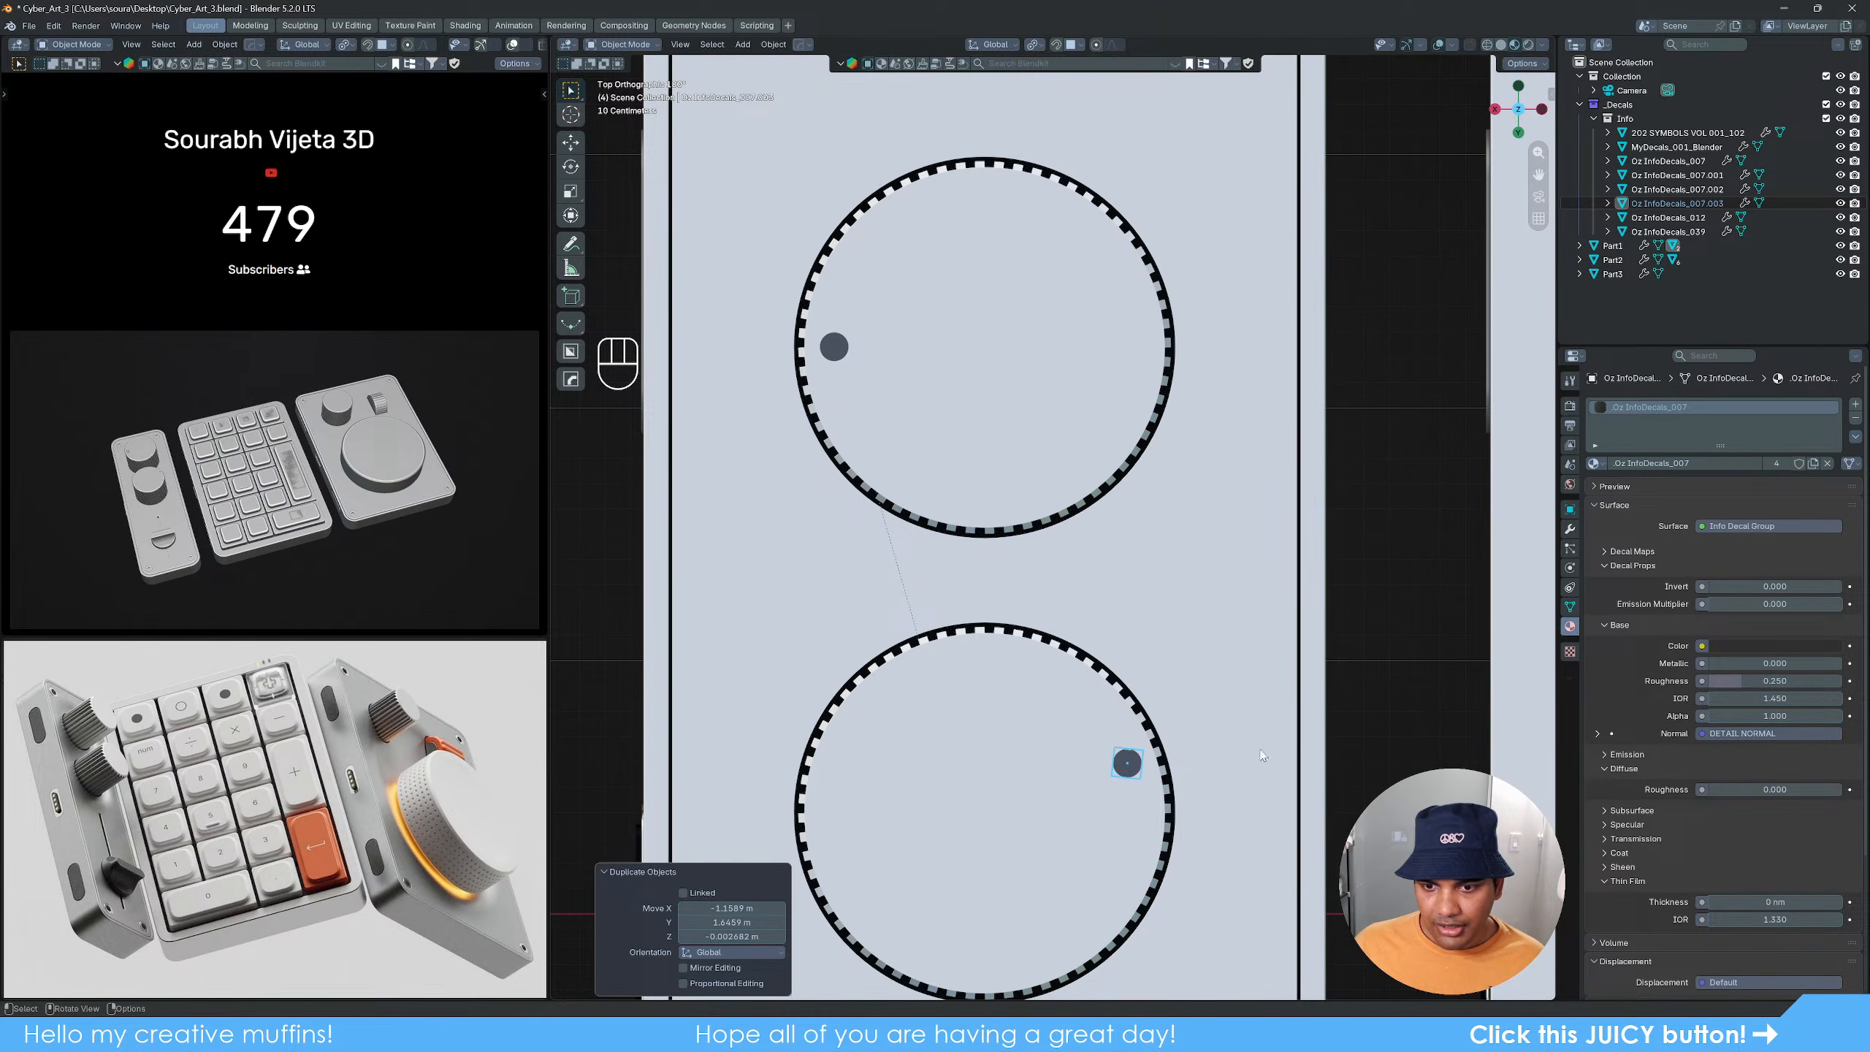
pyautogui.scroll(-4, 1251, 703)
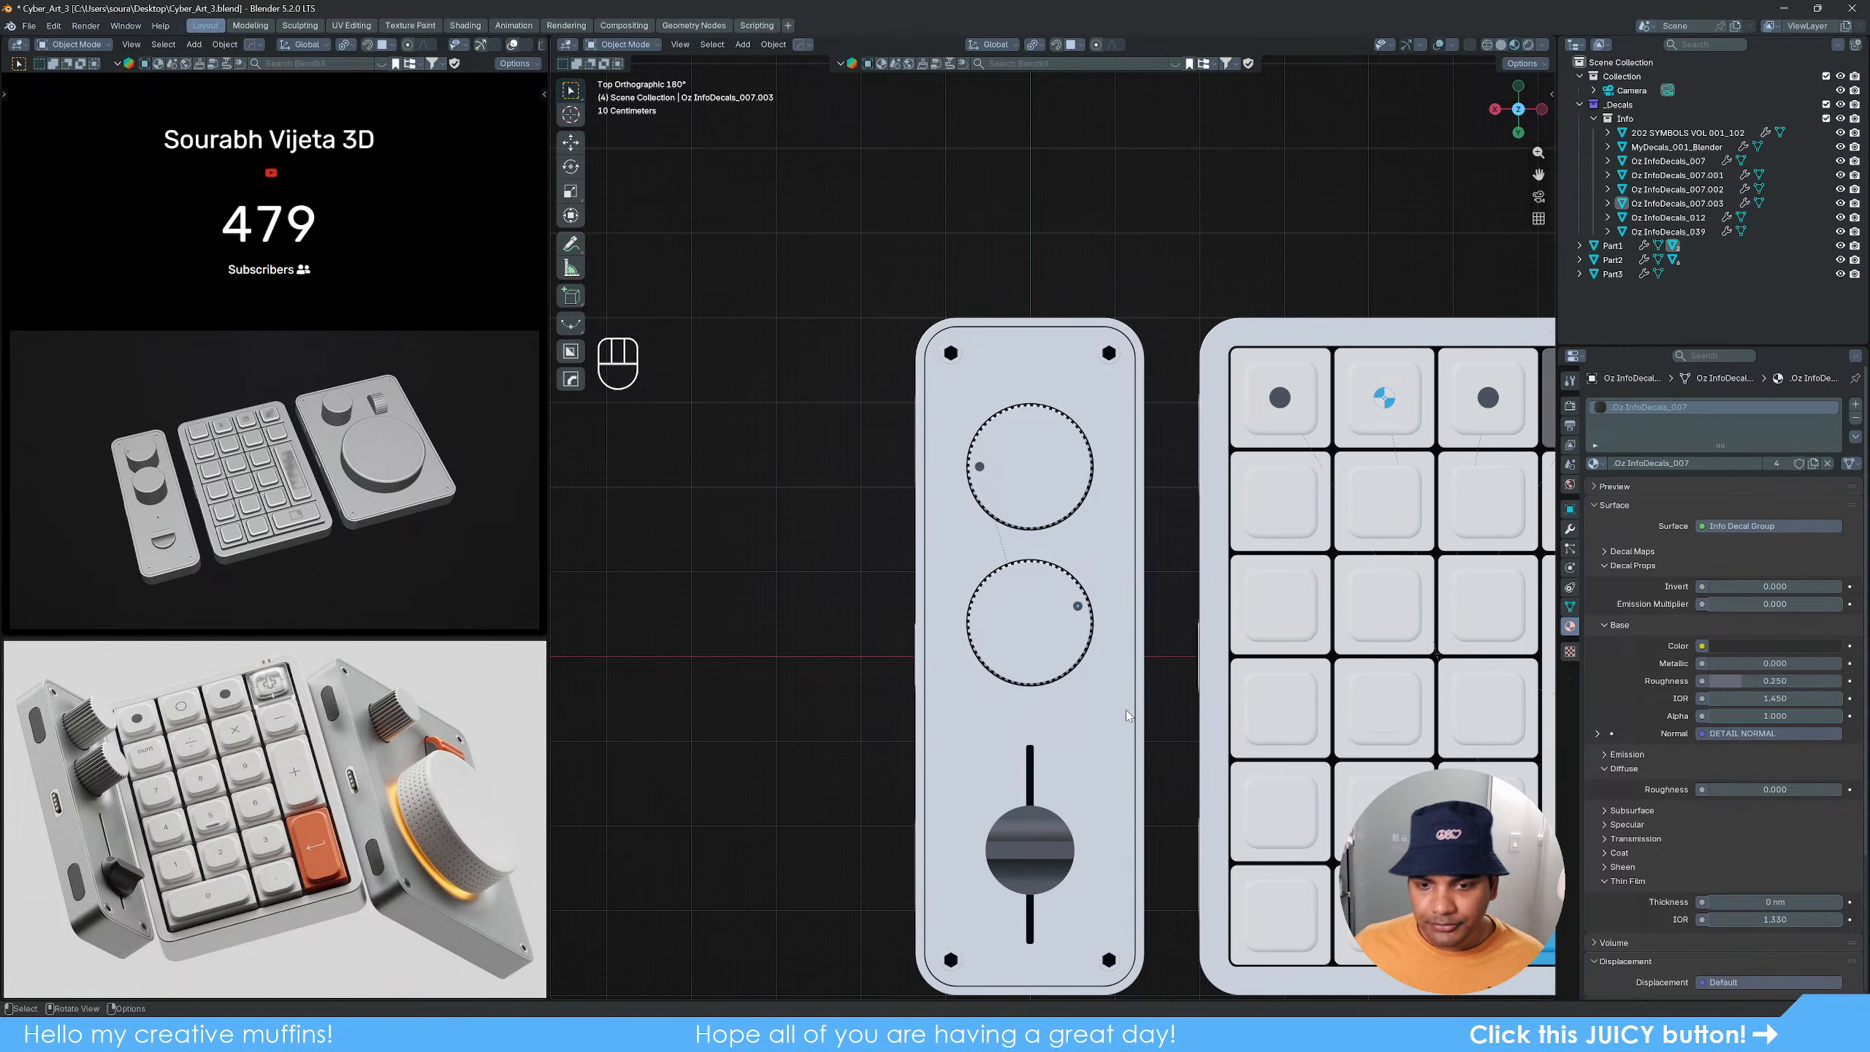
# Step: Insert the Oz InfoDecals_007 filled circle decal on the small knob of the large-dial part
pyautogui.scroll(-2, 1125, 710)
pyautogui.keyDown('shift'); pyautogui.moveTo(1131, 707); pyautogui.dragTo(1039, 523, button='middle'); pyautogui.keyUp('shift')
pyautogui.scroll(6, 1150, 443)
pyautogui.click(1114, 496)
pyautogui.press('d')
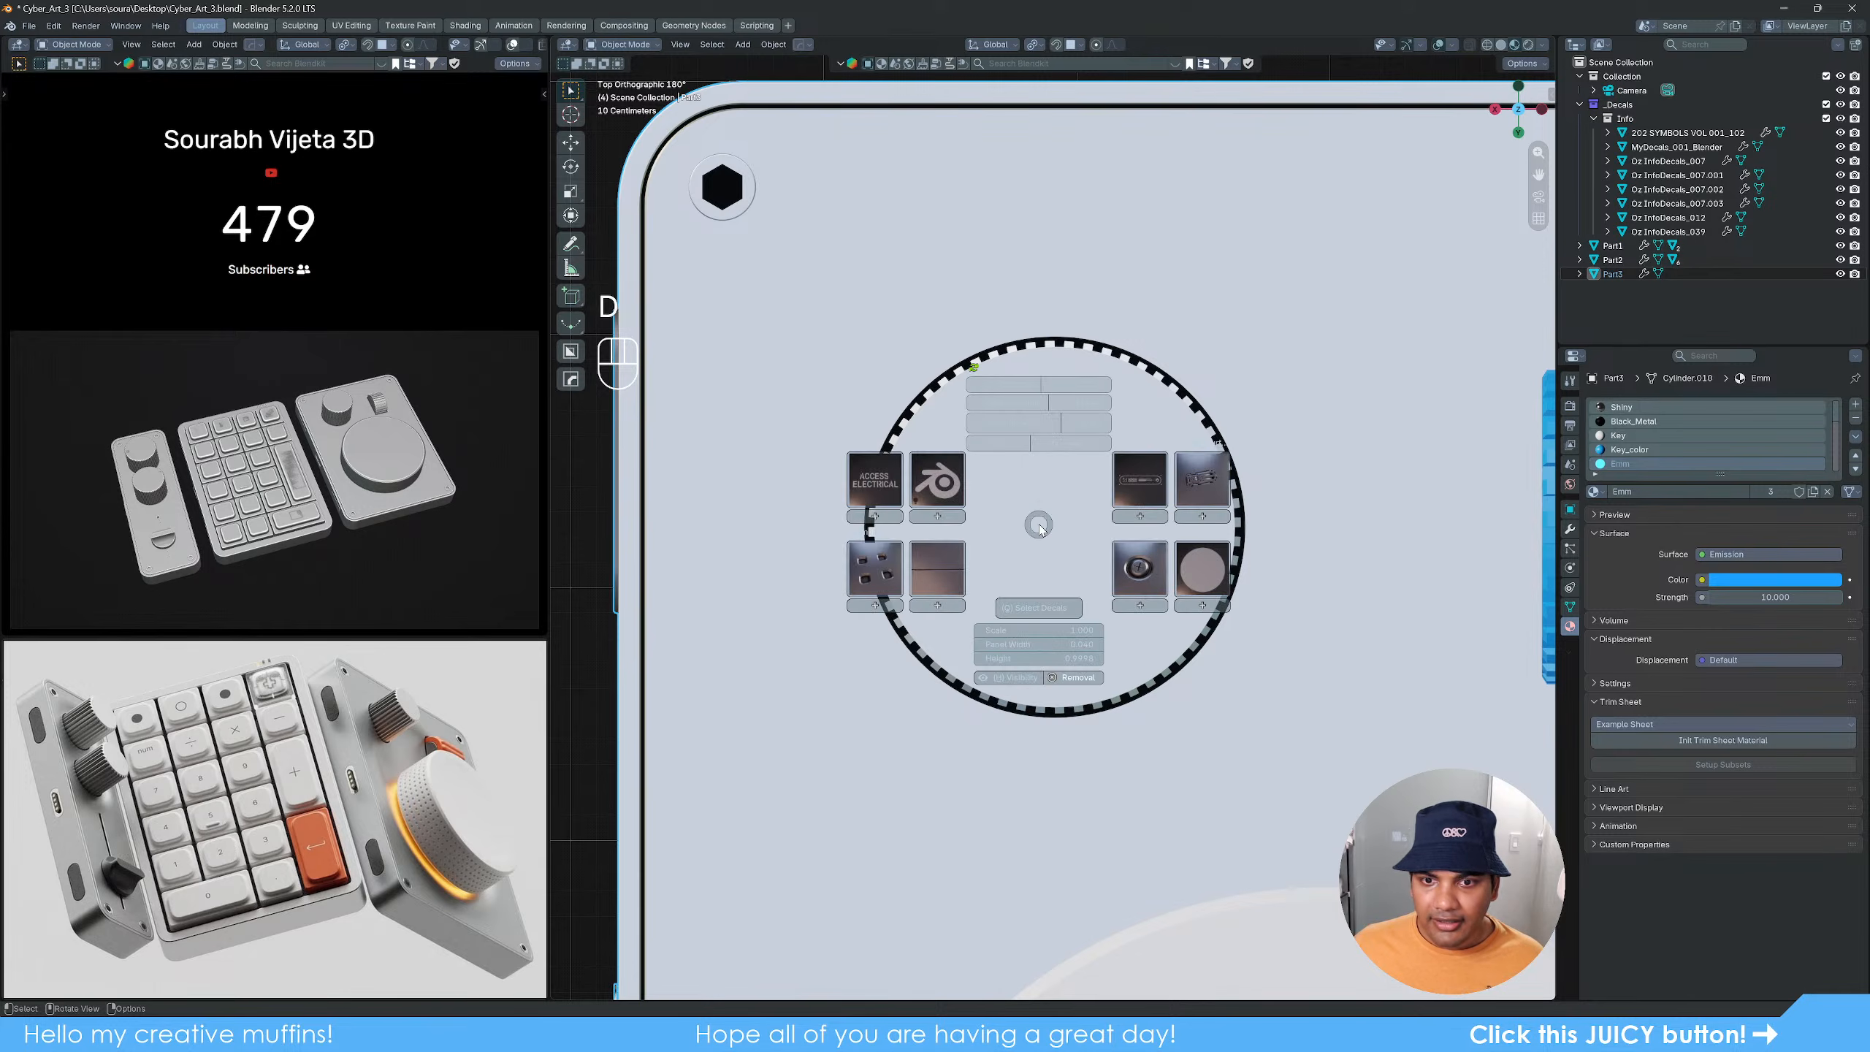
pyautogui.click(1207, 567)
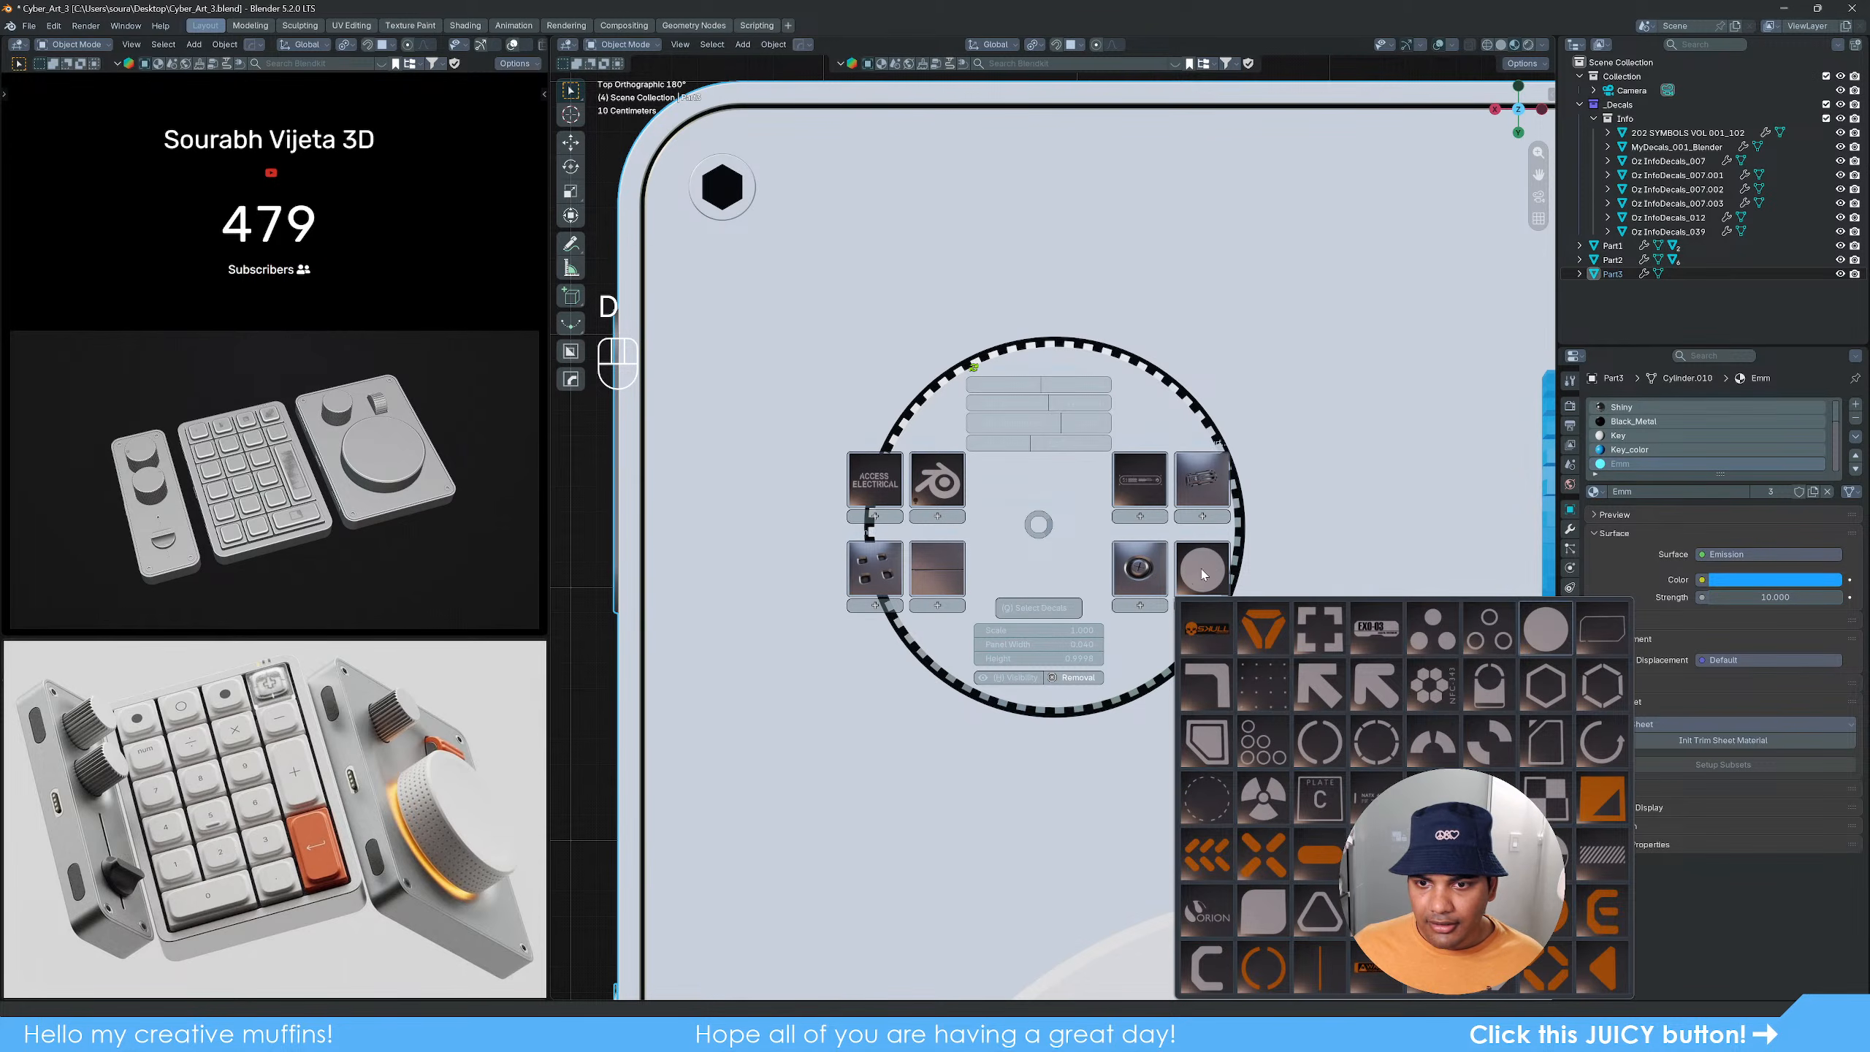
pyautogui.click(1195, 605)
# Step: Scale the small knob's circle decal to about 0.54 and move it about 0.535 m along X, just inside the keypad-side rim
pyautogui.press('s')
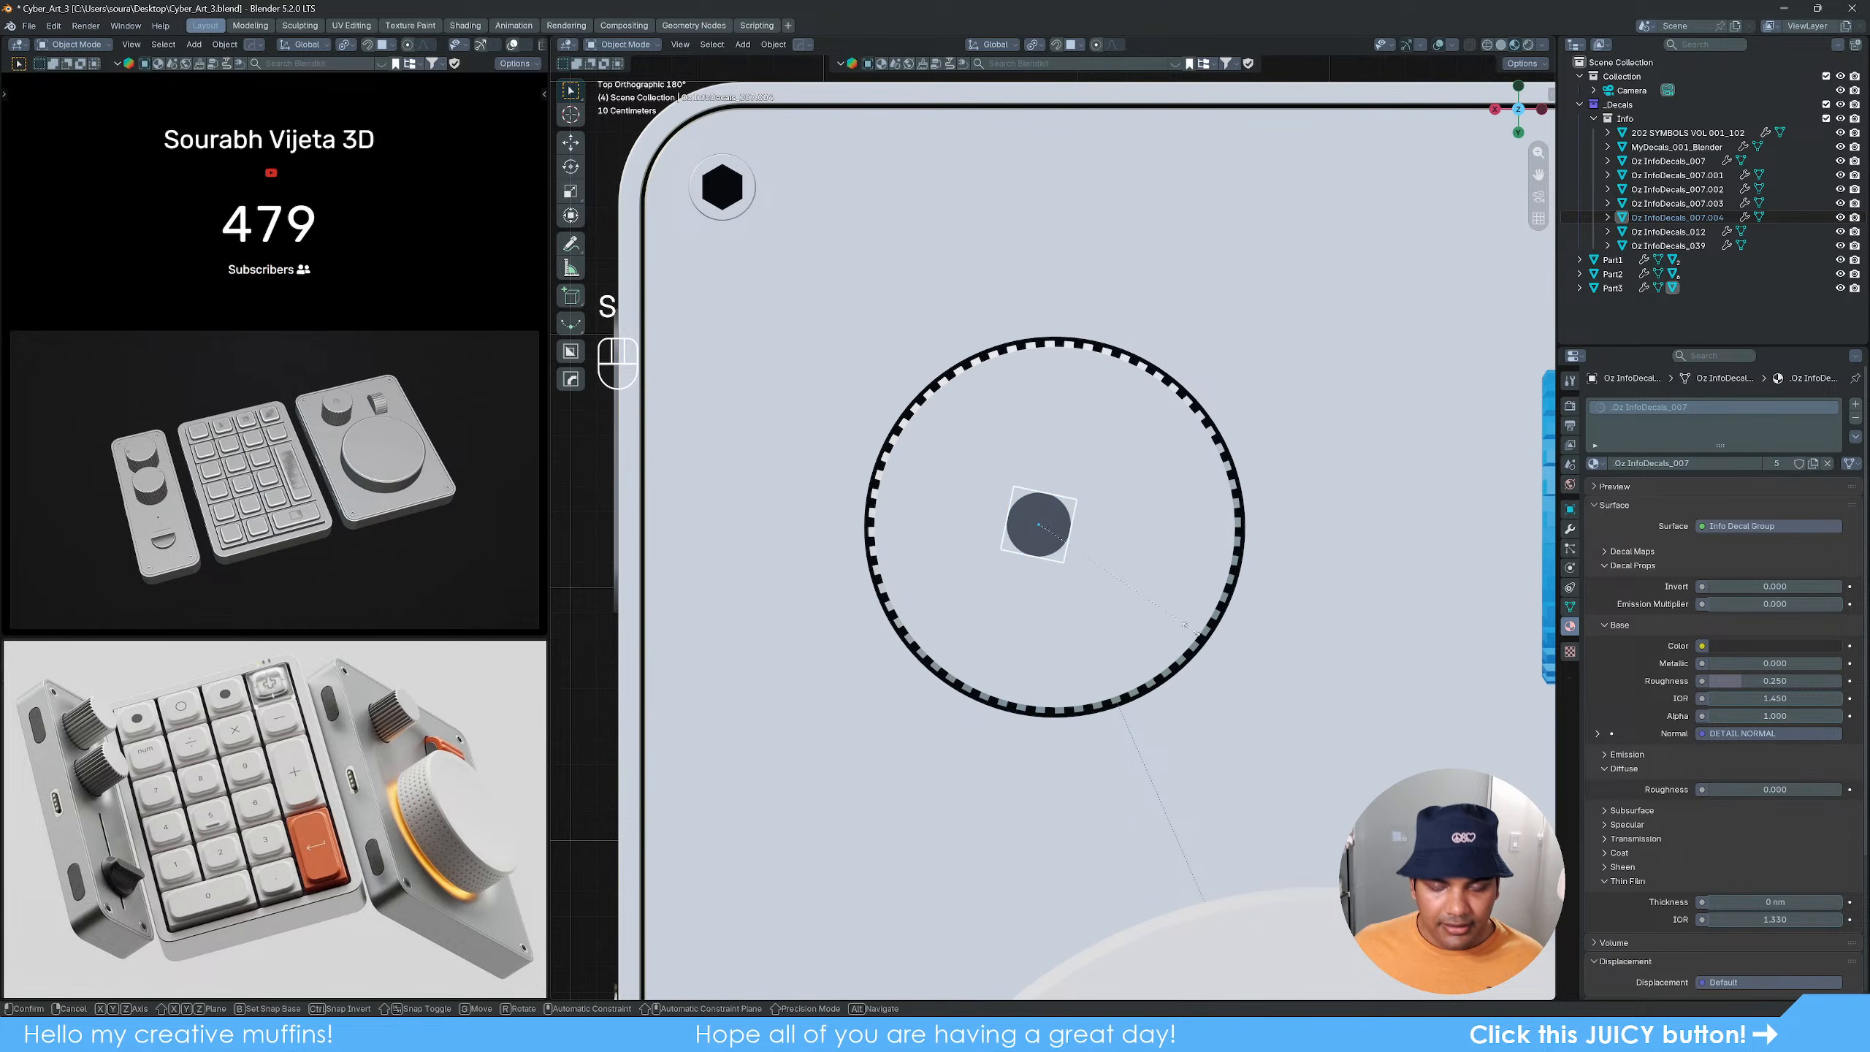
pyautogui.click(1046, 547)
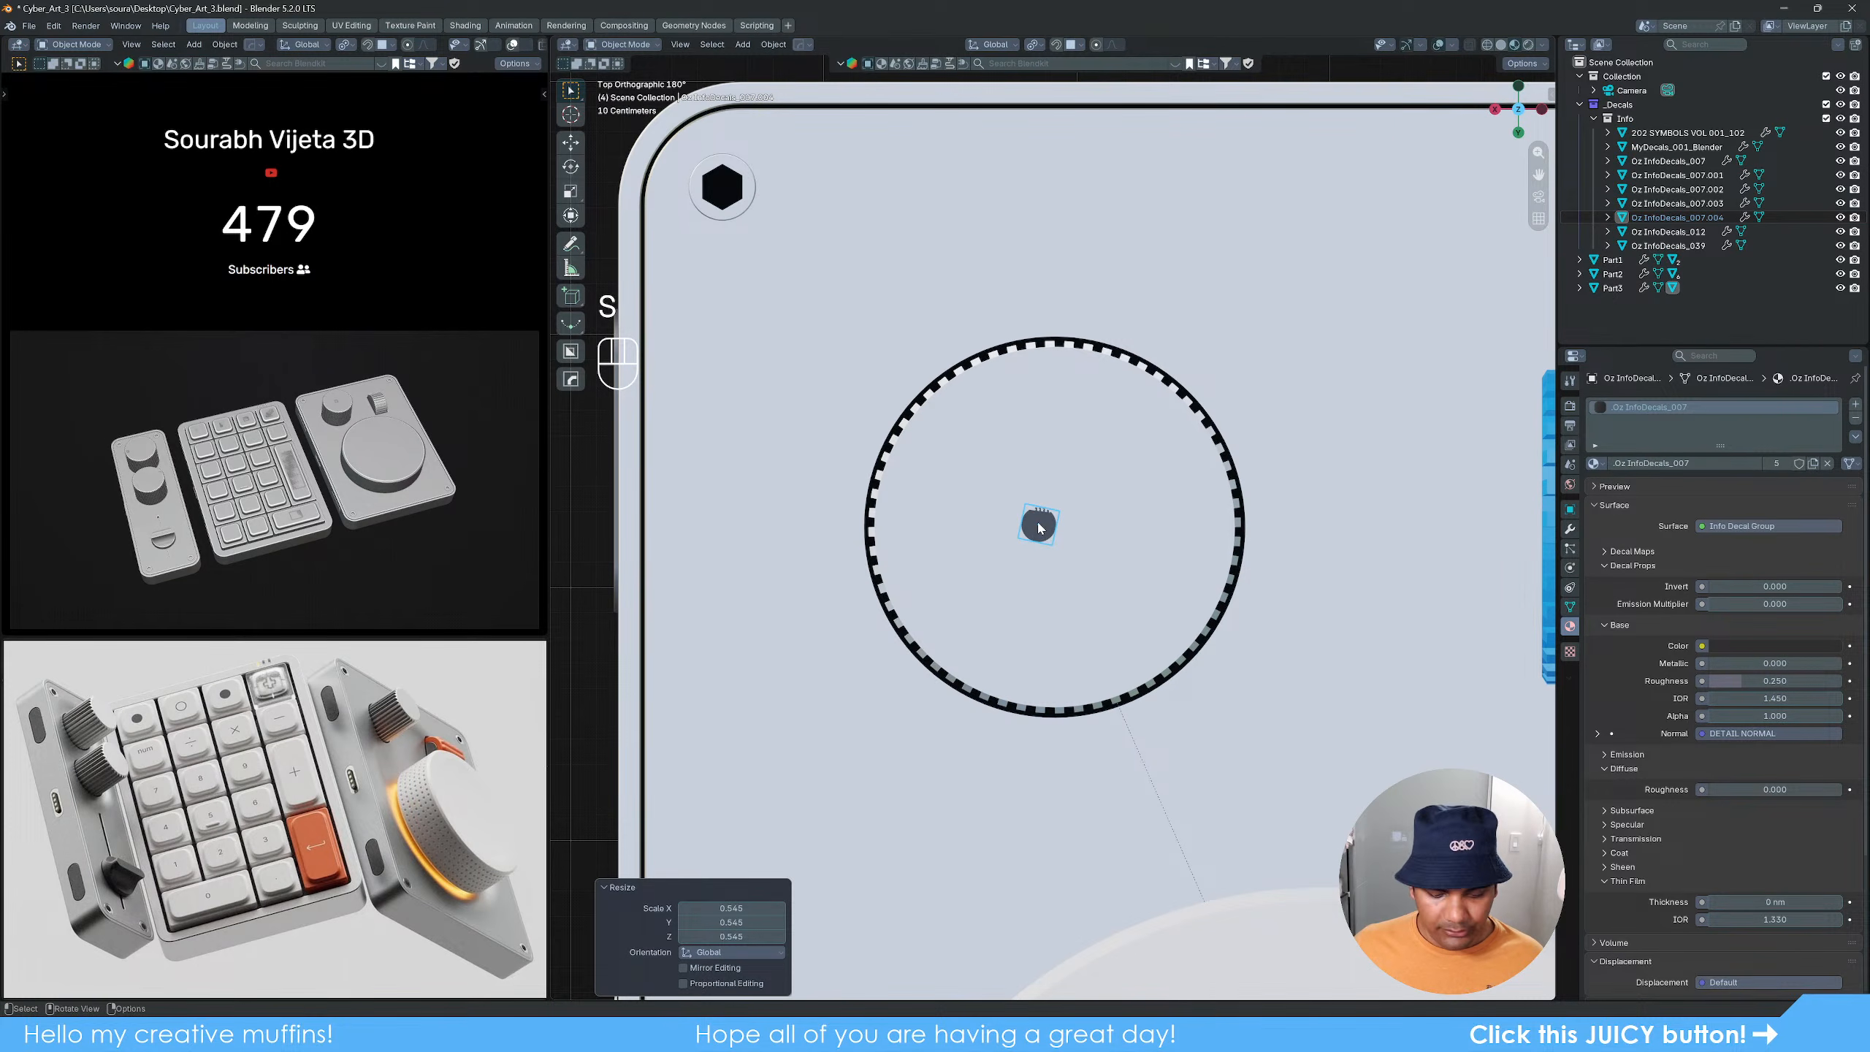
pyautogui.press('g')
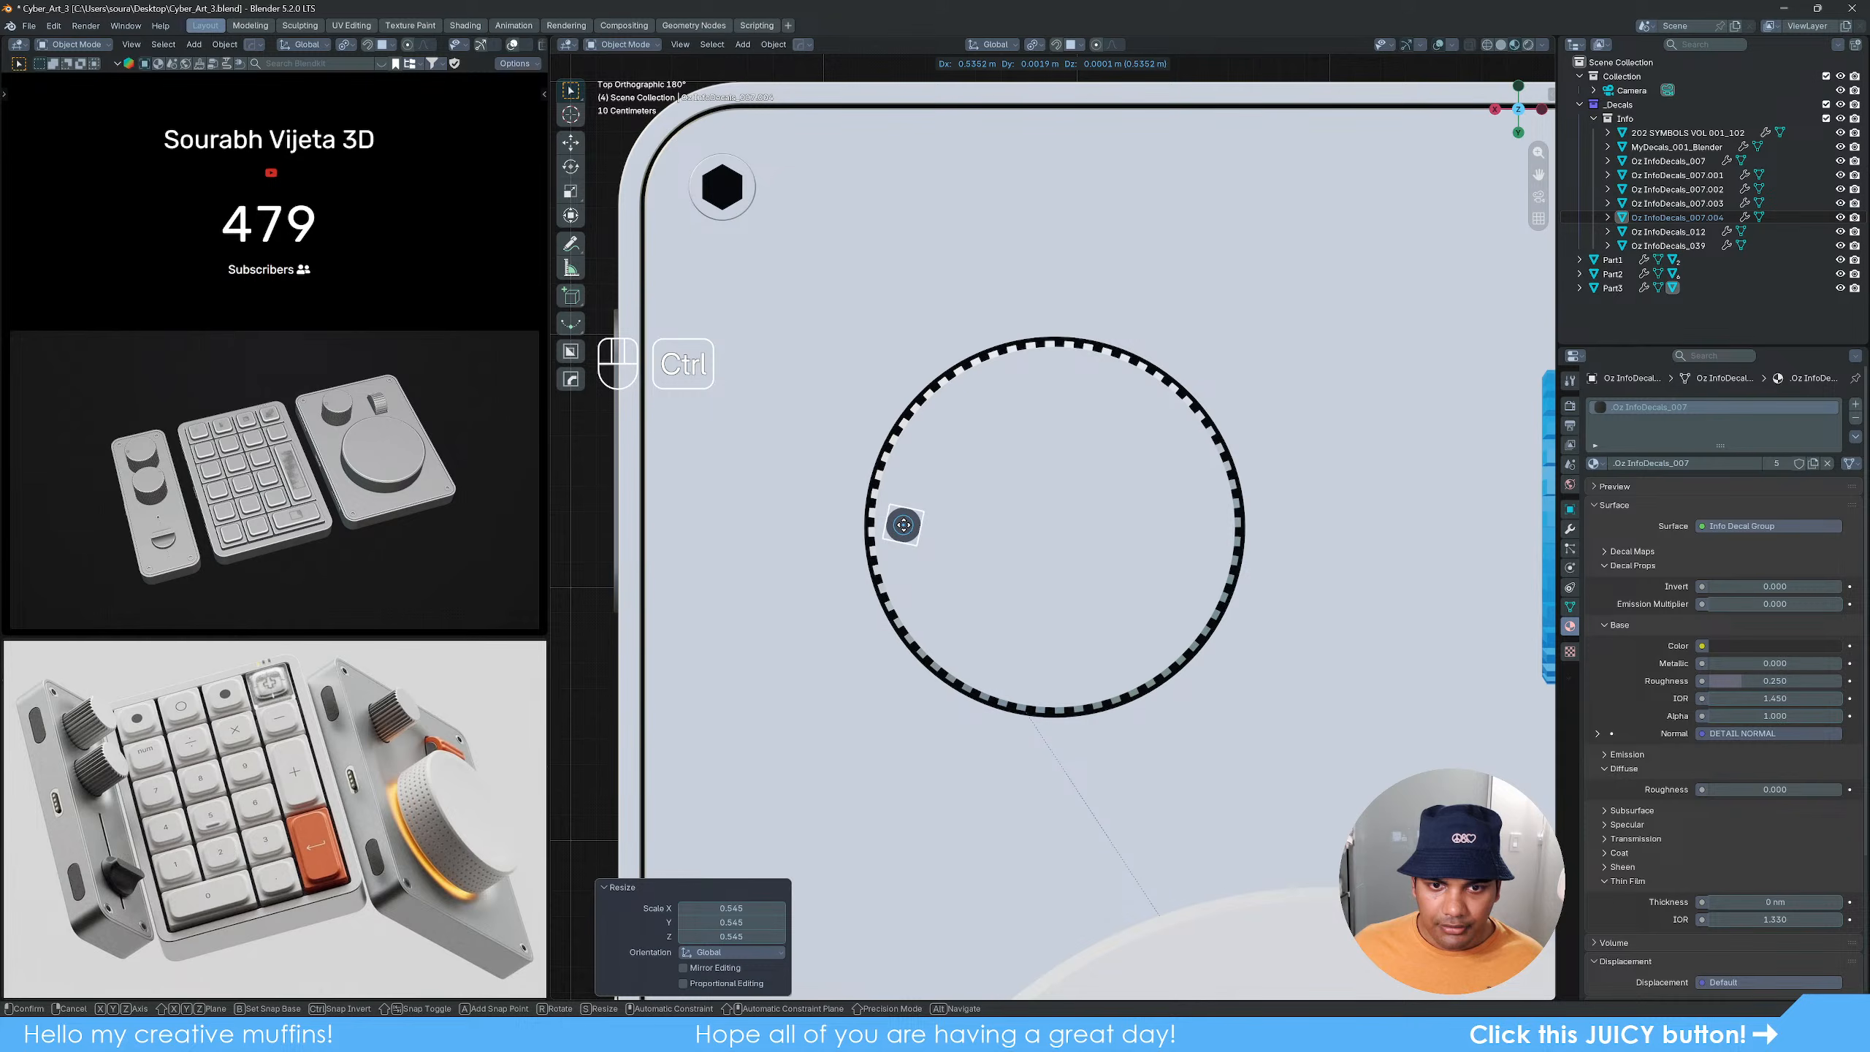
pyautogui.click(904, 524)
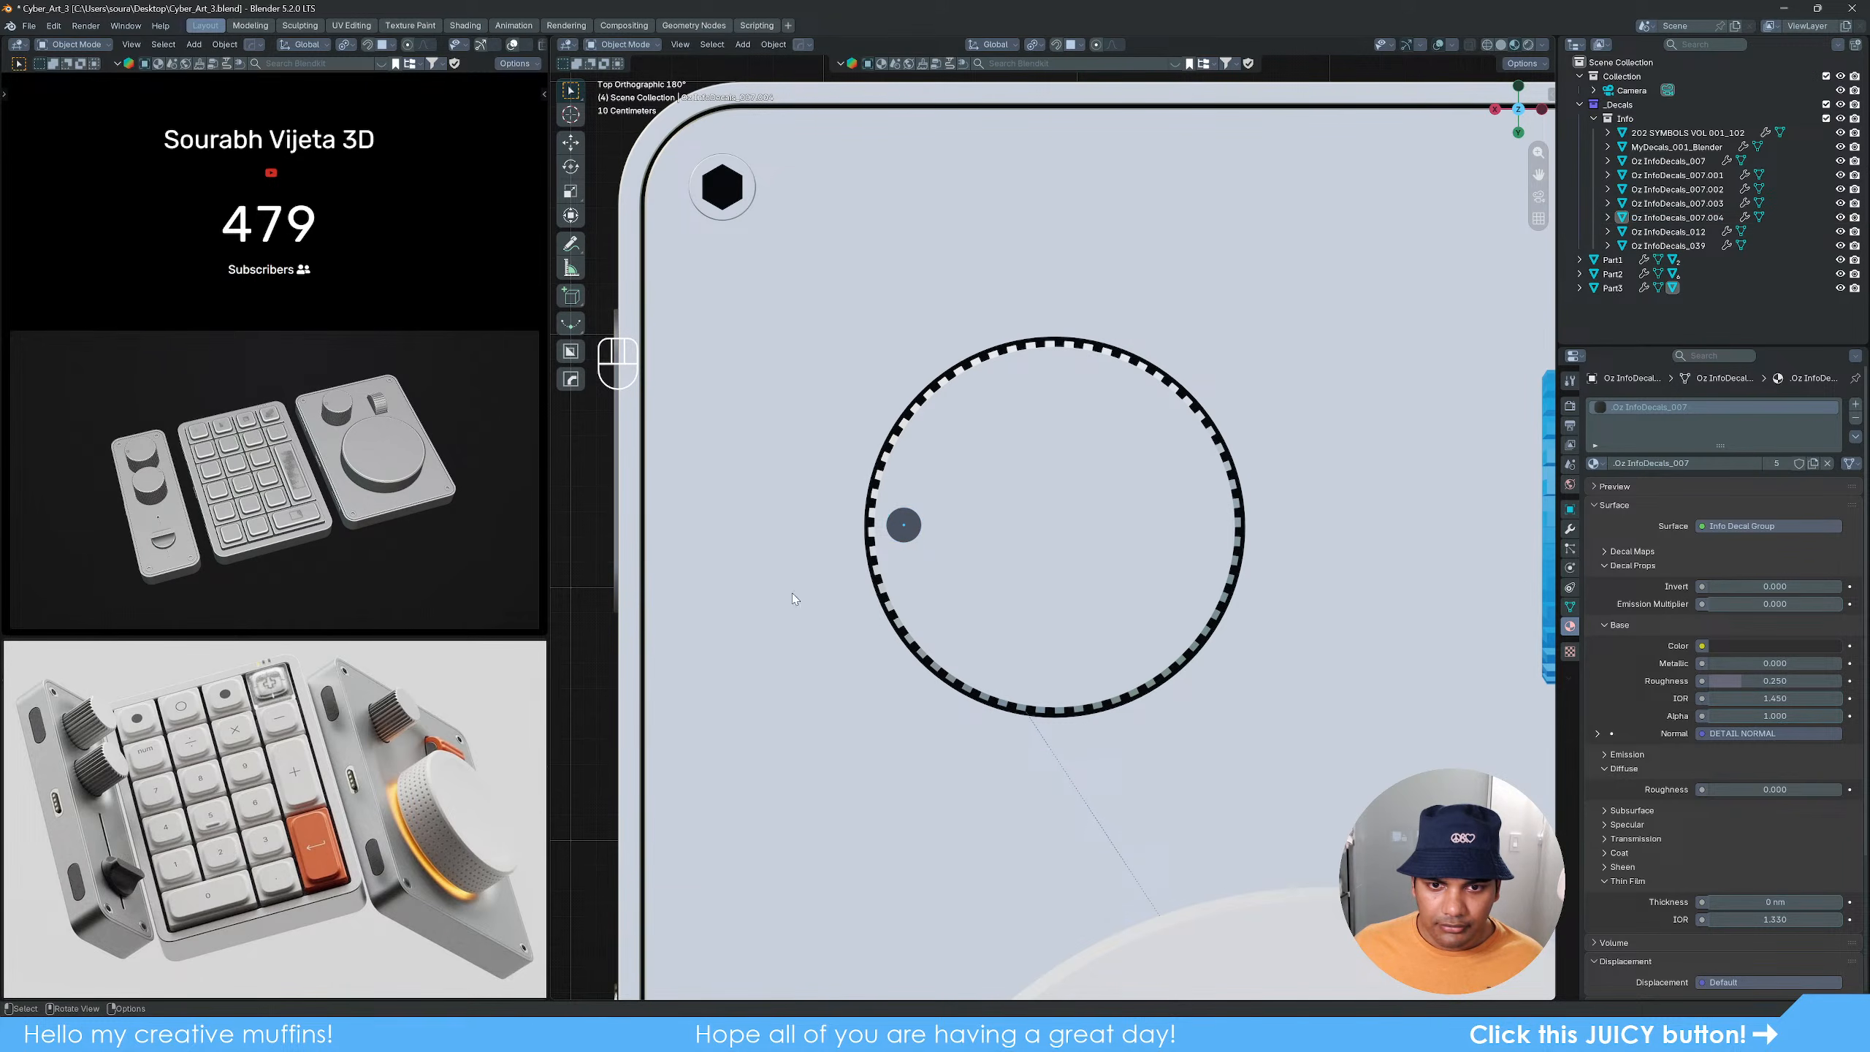
# Step: Insert the MyDecals name decal on the large-dial part's top face, between the dial and the front edge
pyautogui.scroll(-3, 905, 524)
pyautogui.moveTo(904, 524); pyautogui.dragTo(1103, 609, button='middle')
pyautogui.scroll(-5, 1123, 589)
pyautogui.scroll(-3, 1103, 608)
pyautogui.keyDown('shift'); pyautogui.moveTo(987, 611); pyautogui.dragTo(1160, 586, button='middle'); pyautogui.keyUp('shift')
pyautogui.moveTo(1160, 586); pyautogui.dragTo(1197, 504, button='middle')
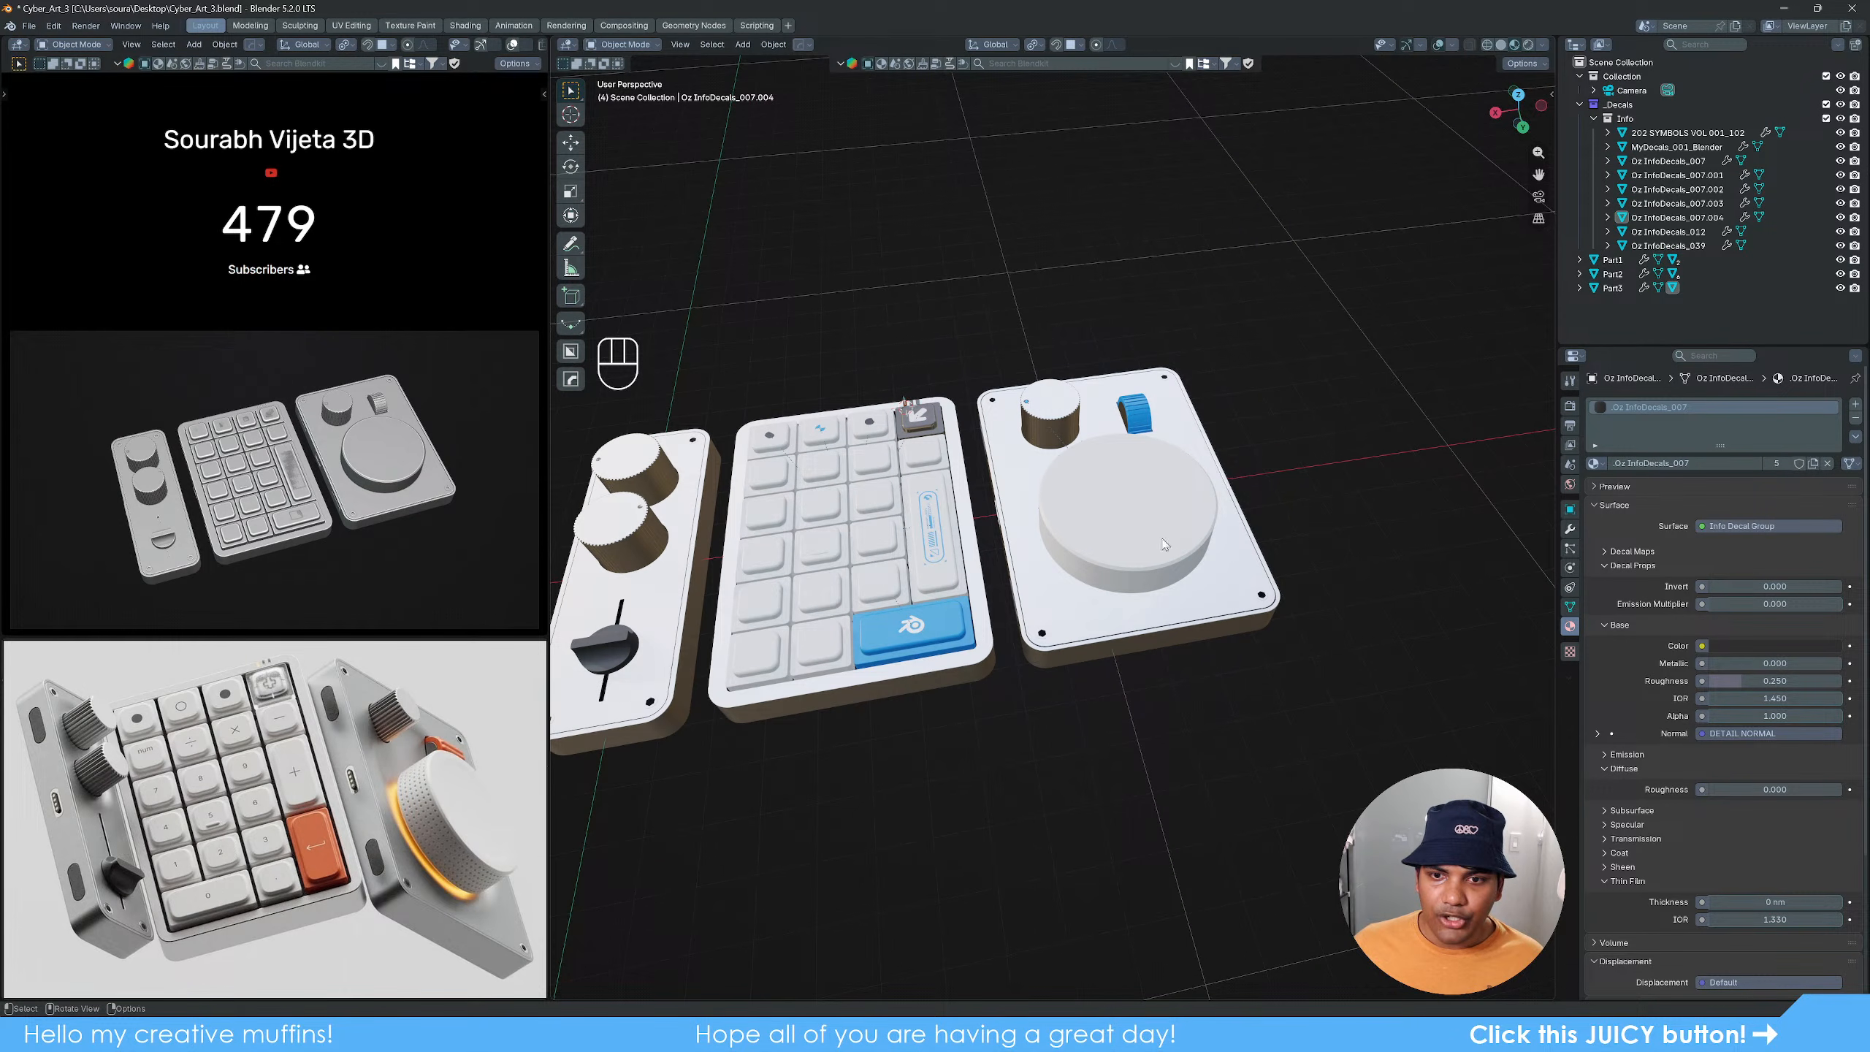
pyautogui.moveTo(1139, 589); pyautogui.dragTo(1129, 652, button='middle')
pyautogui.scroll(4, 1132, 686)
pyautogui.click(1148, 608)
pyautogui.scroll(3, 1129, 651)
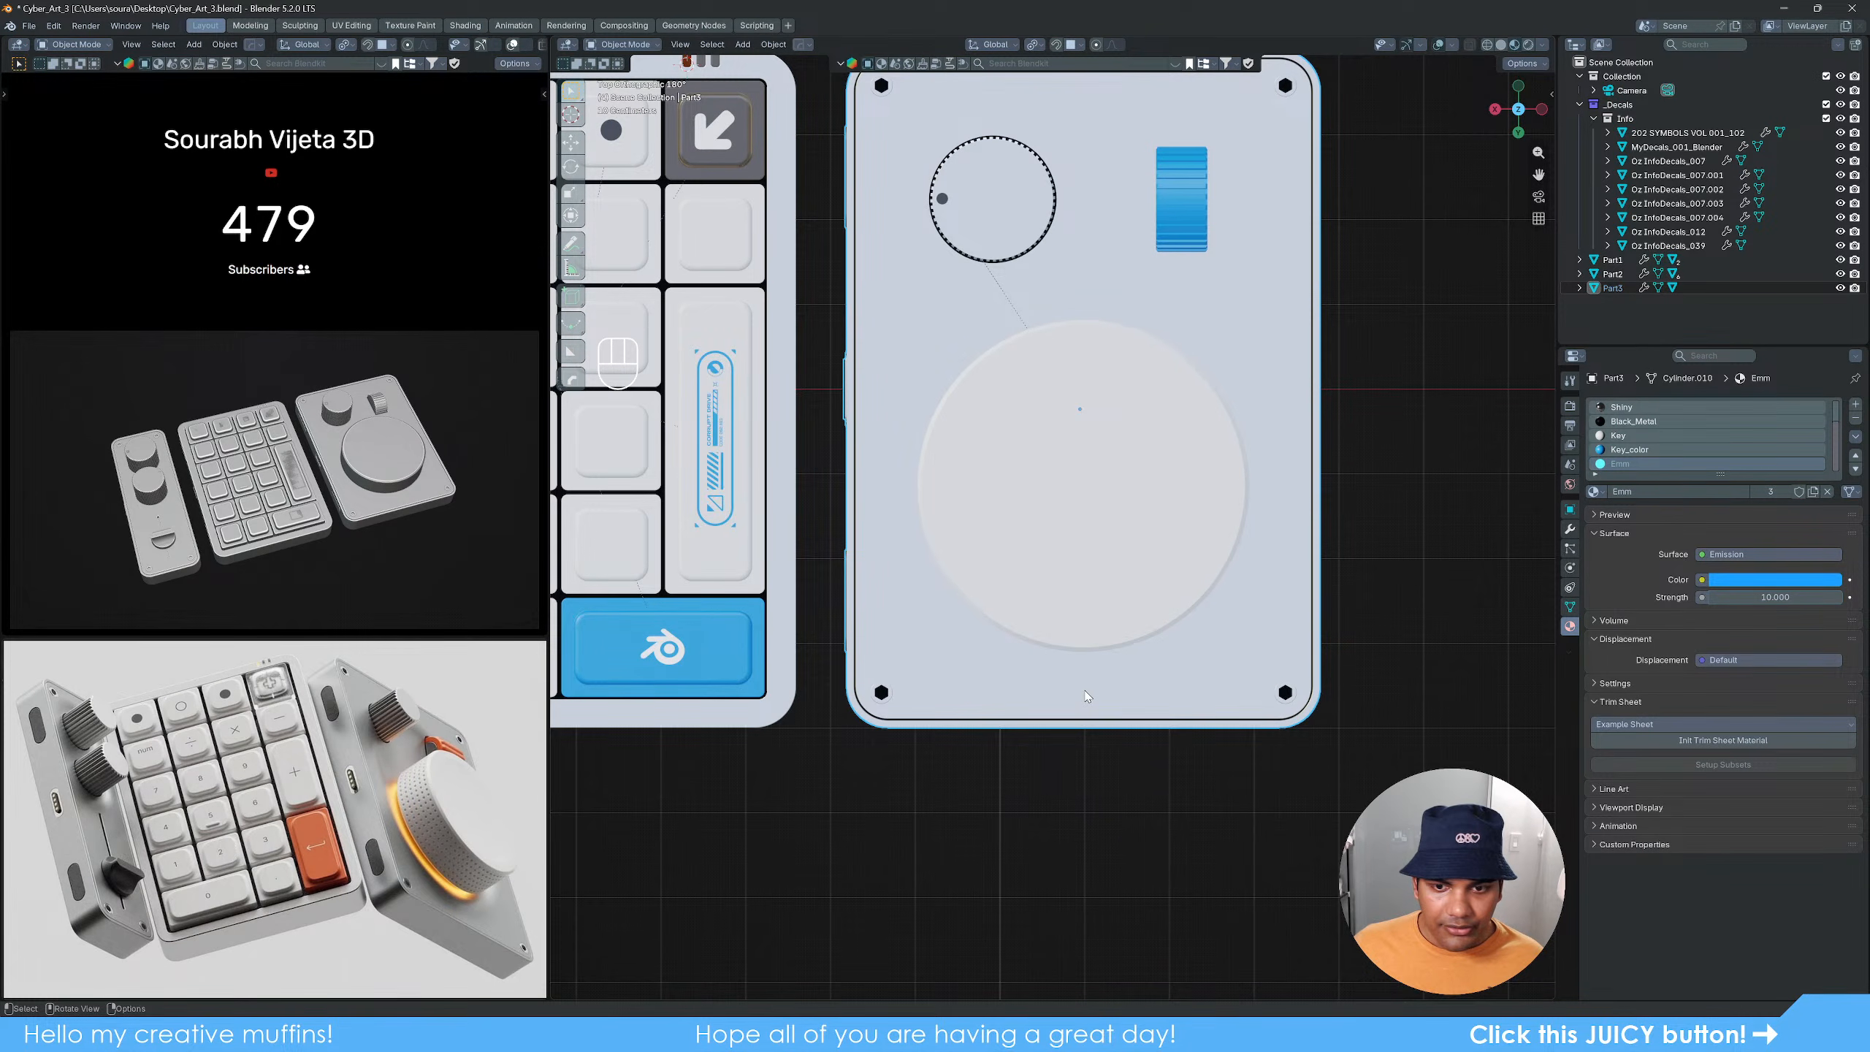
pyautogui.press('d')
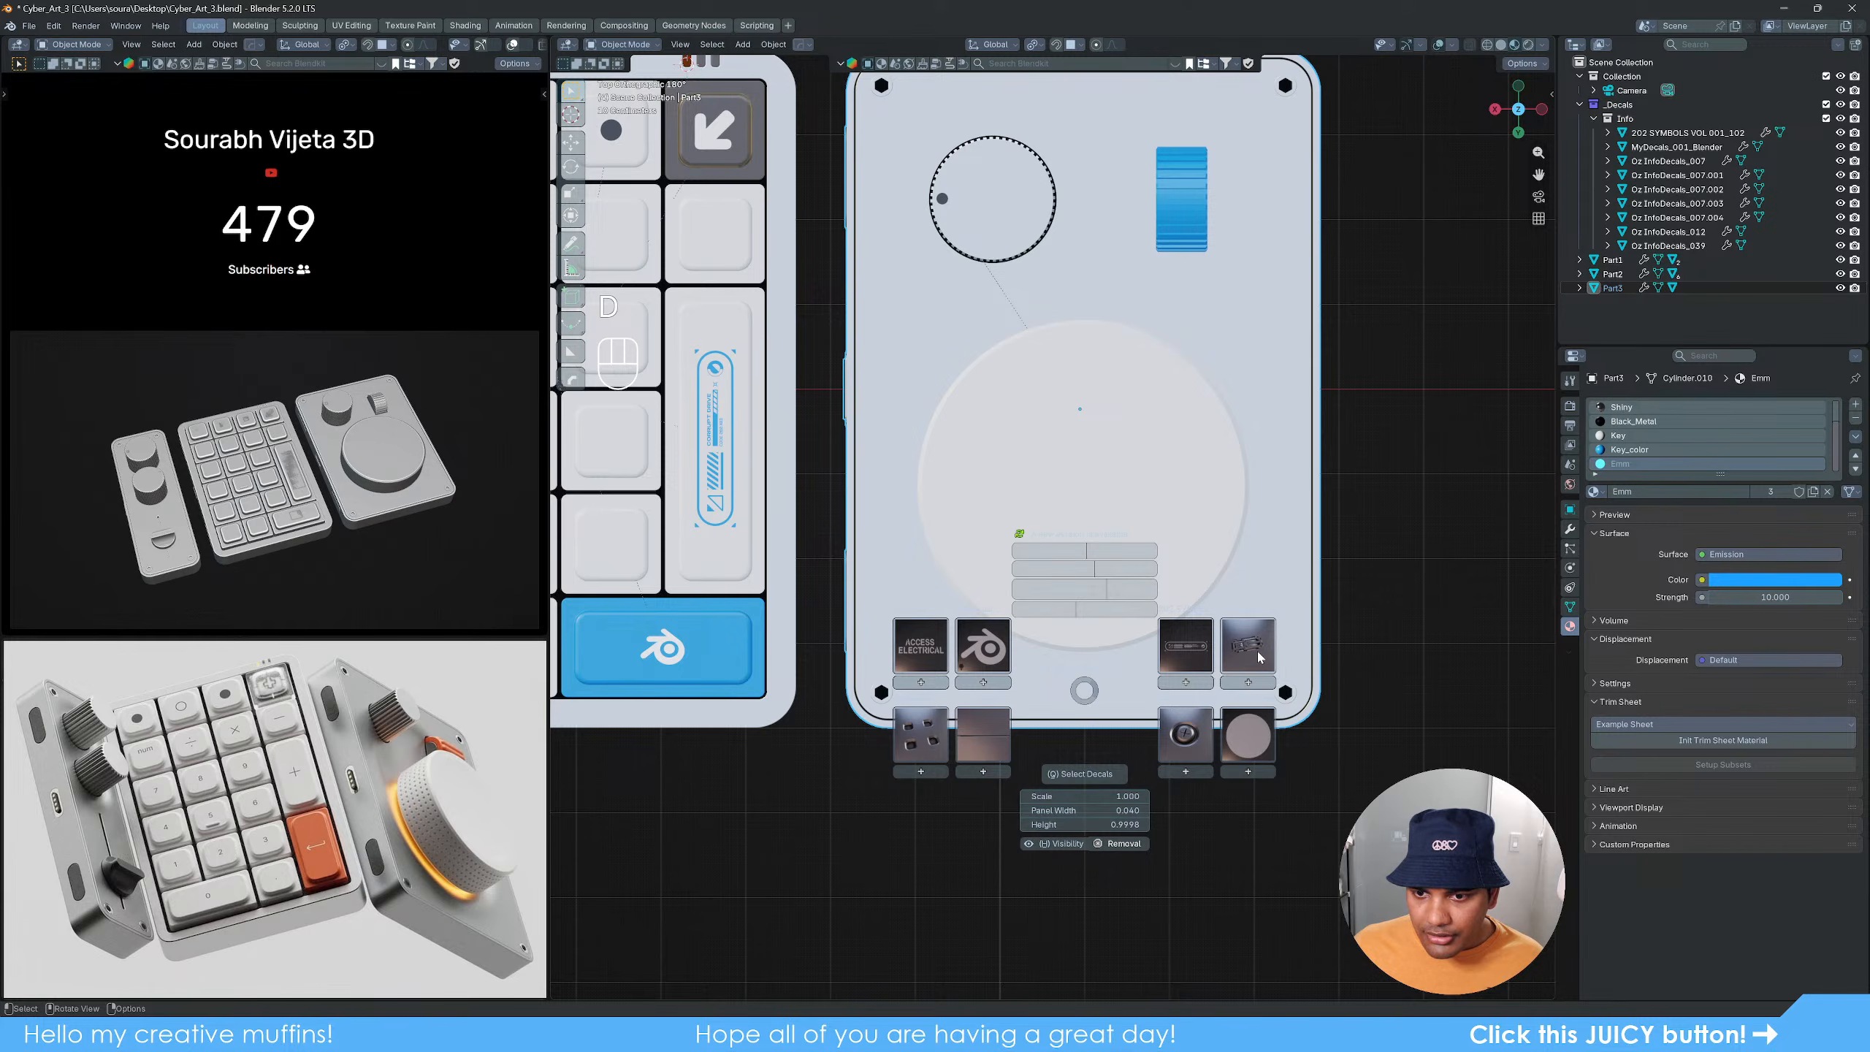
pyautogui.click(1187, 652)
pyautogui.click(970, 642)
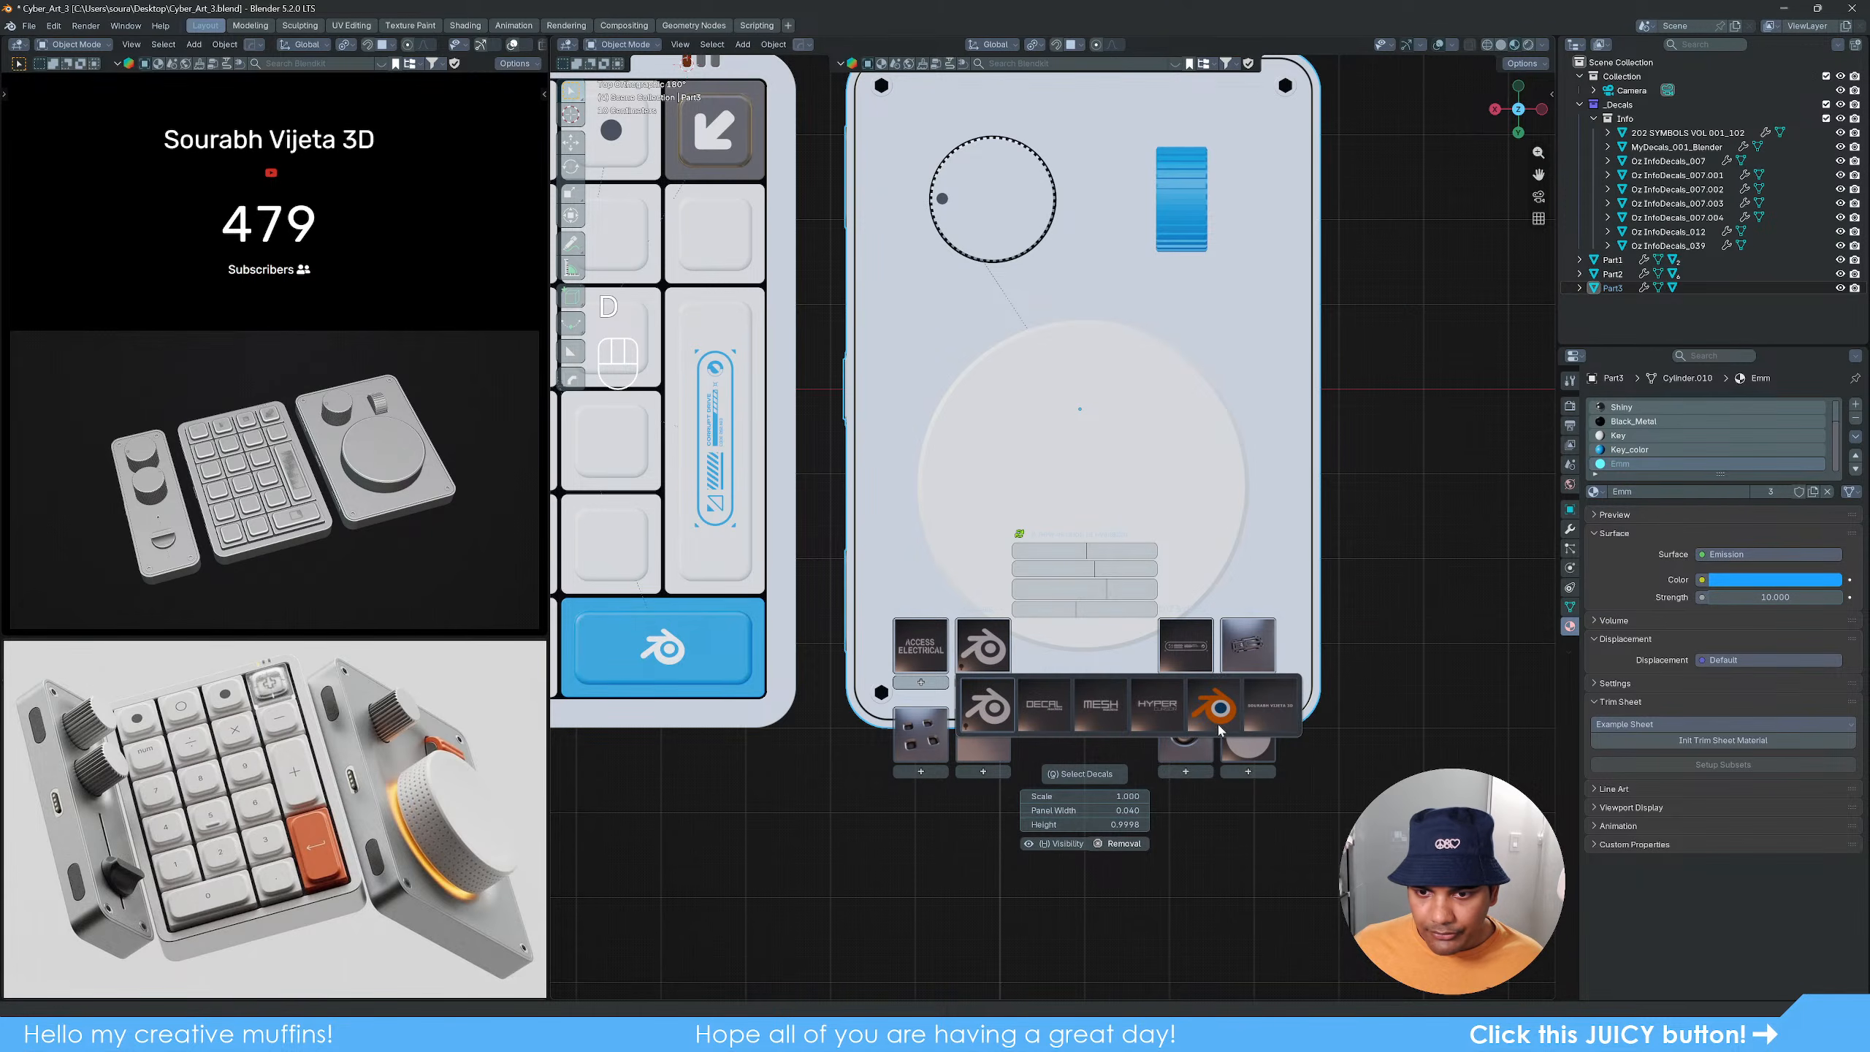
pyautogui.click(1271, 704)
# Step: Rotate the name decal by 90° so it runs parallel to the part's front edge
pyautogui.keyDown('shift'); pyautogui.moveTo(1181, 666); pyautogui.dragTo(1149, 600, button='middle'); pyautogui.keyUp('shift')
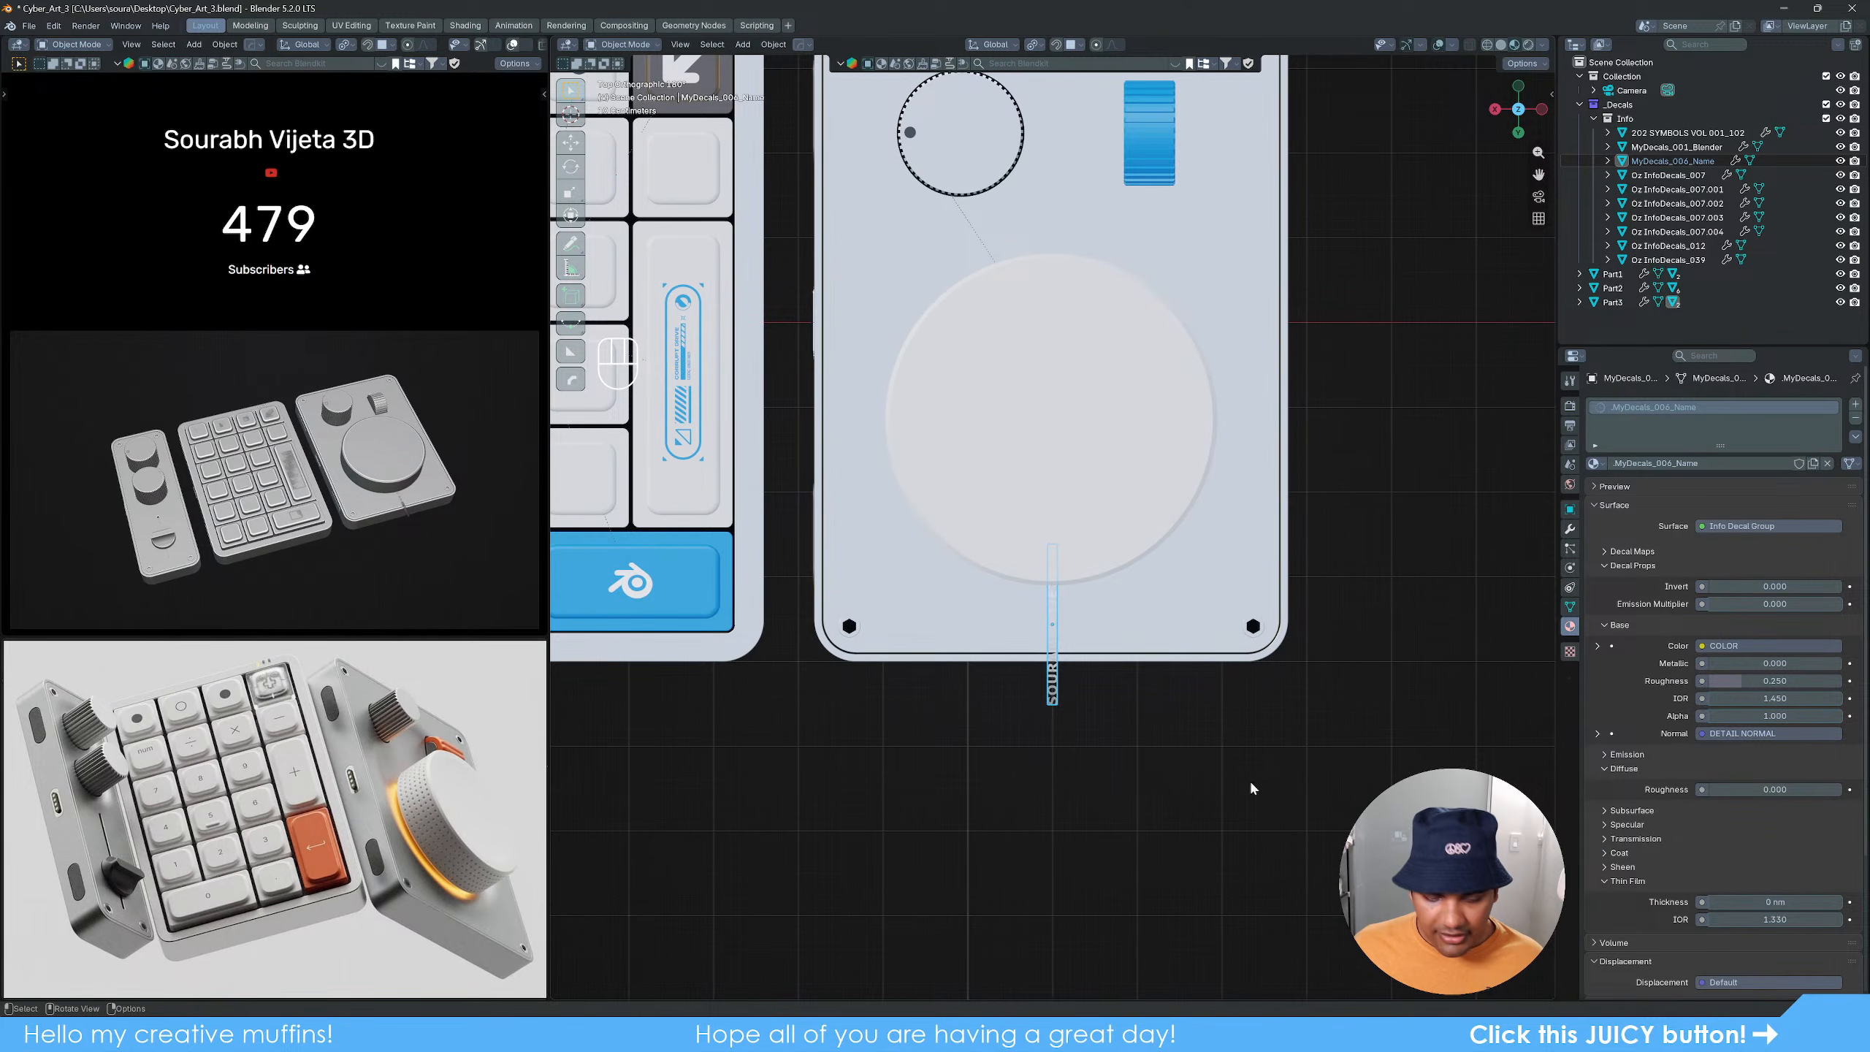
pyautogui.write('r')
pyautogui.write('90')
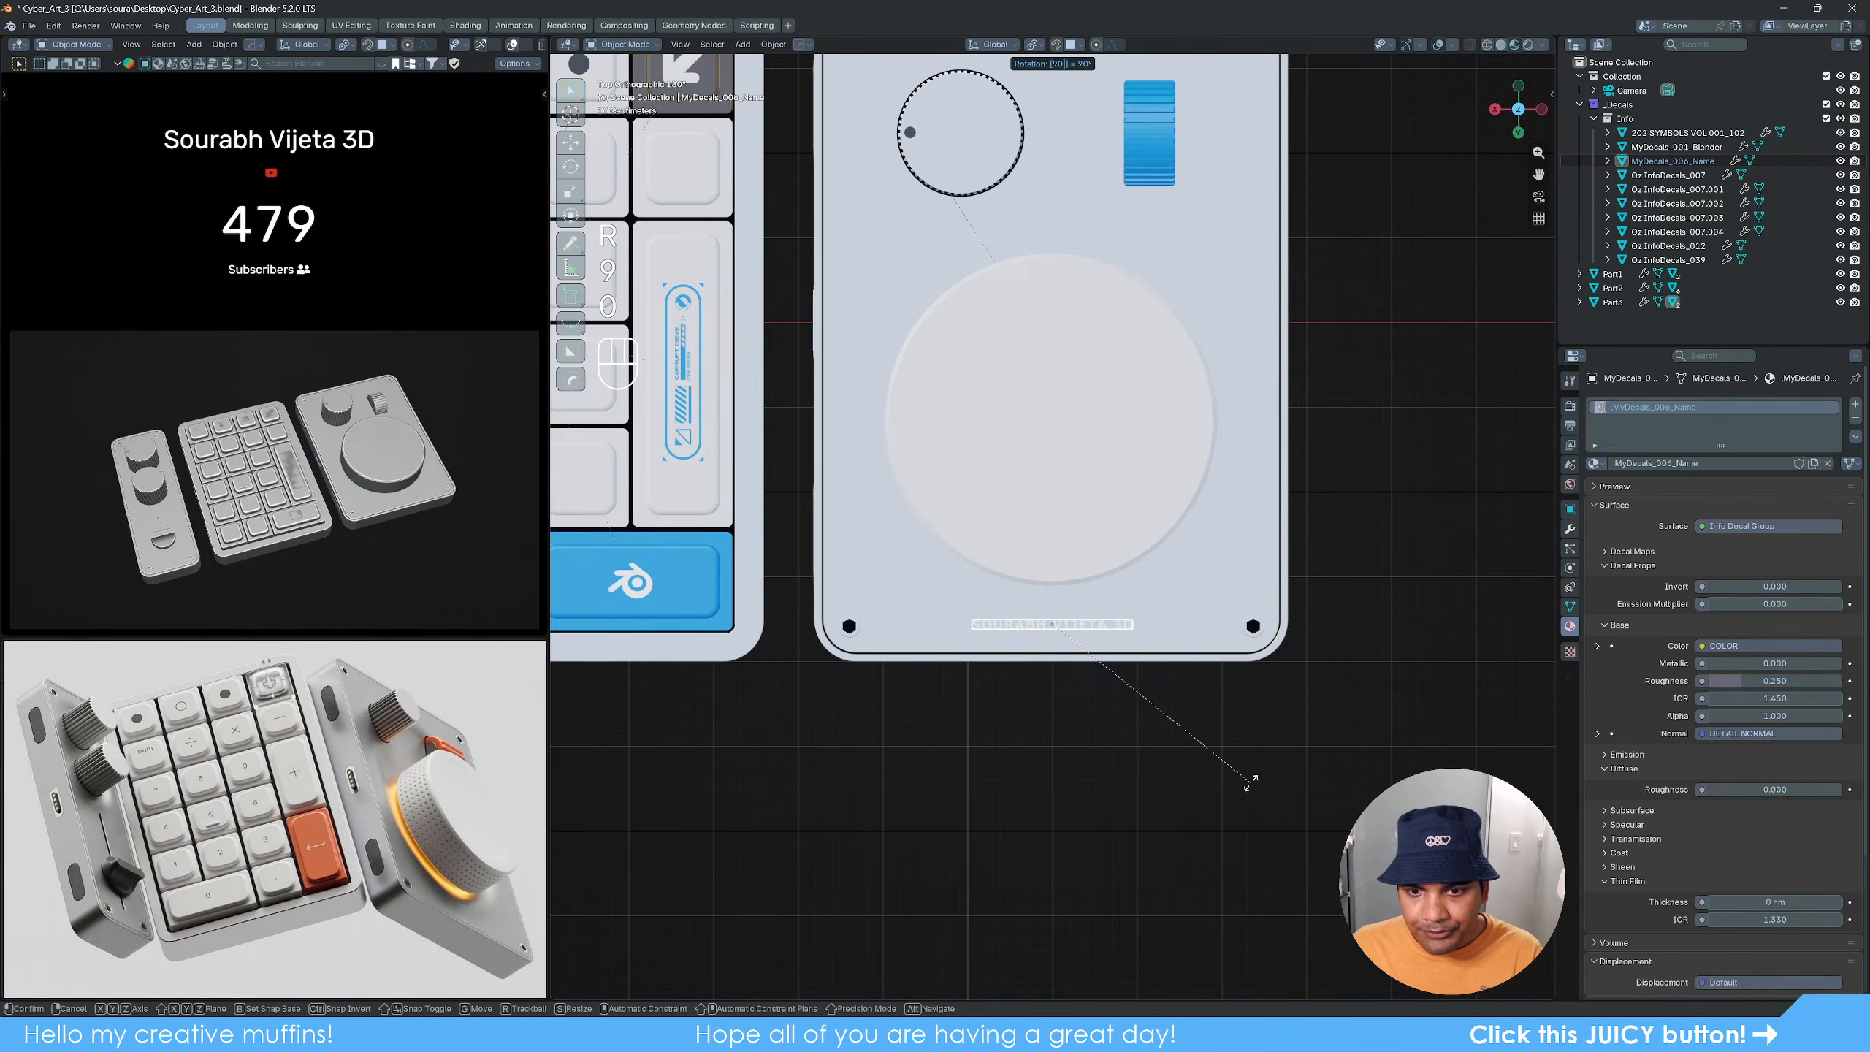
pyautogui.press('Return')
pyautogui.scroll(2, 1081, 628)
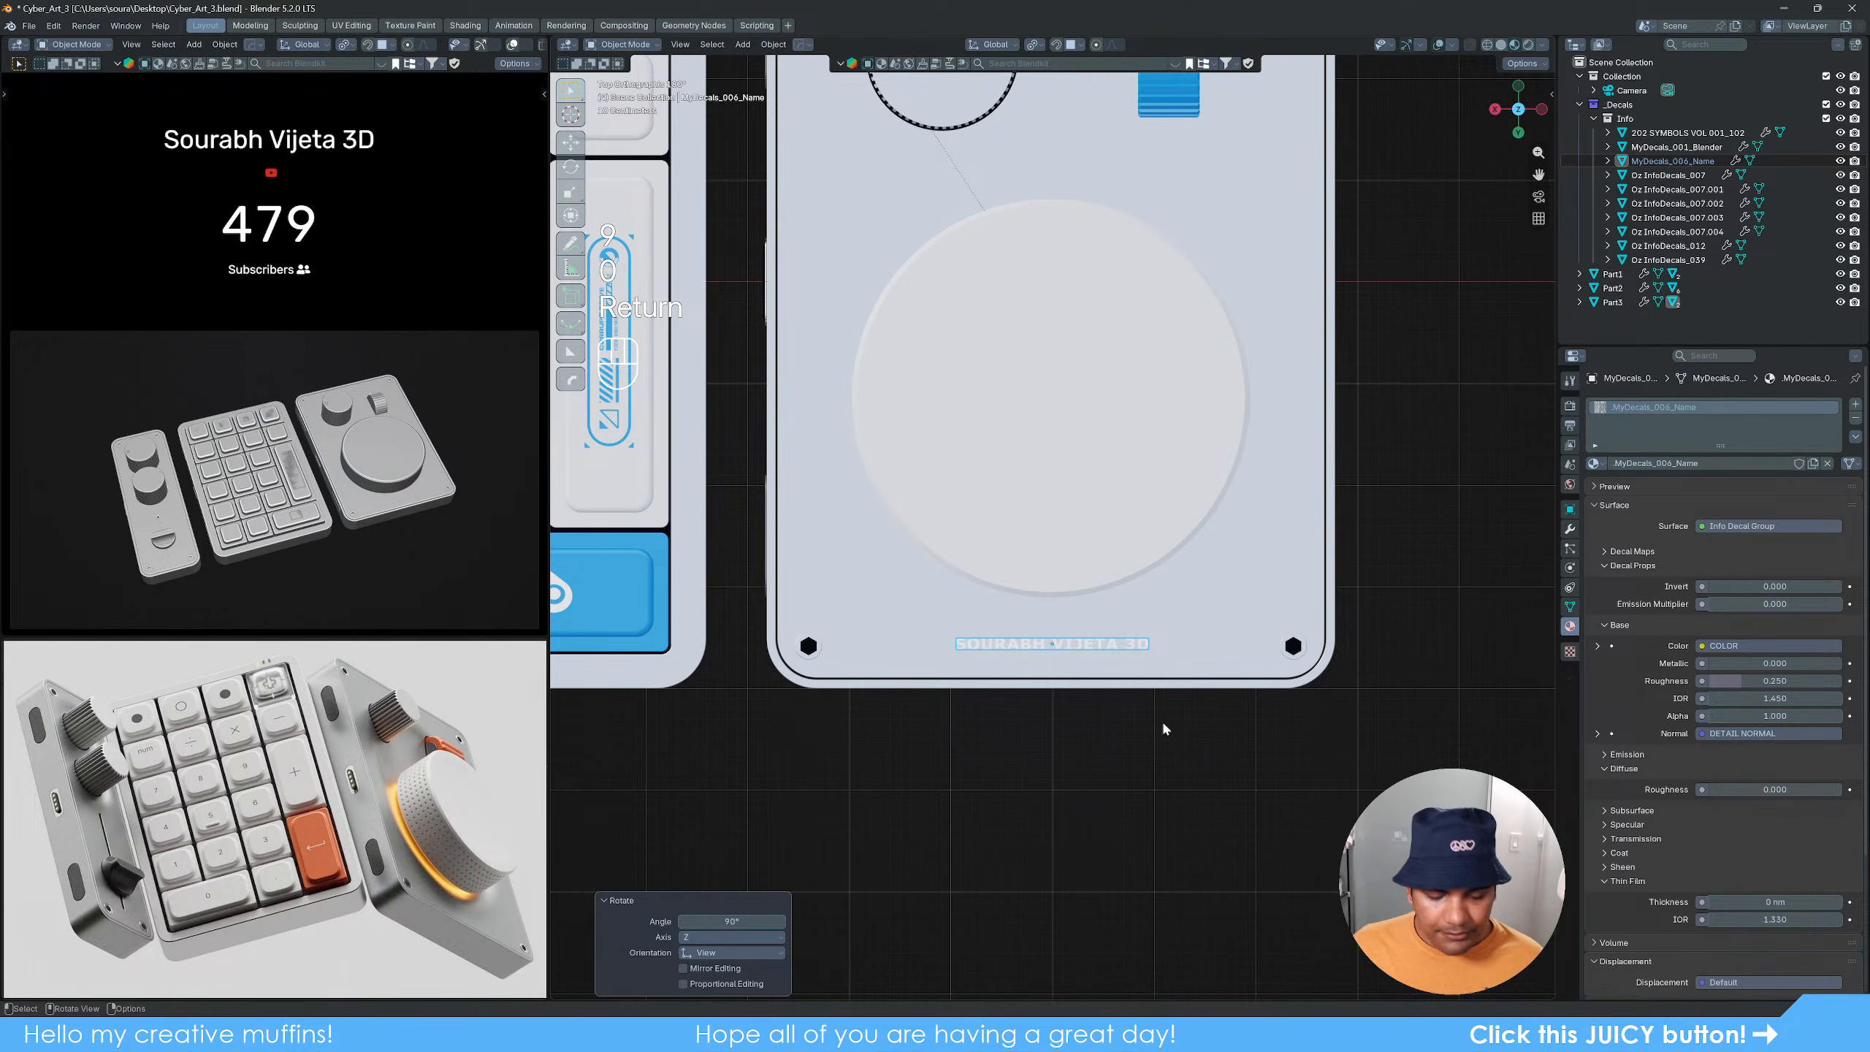
# Step: Scale the name decal to 1.643 and move it about -0.025 m along X and -0.105 m along Y, centred between the front screws
pyautogui.press('s')
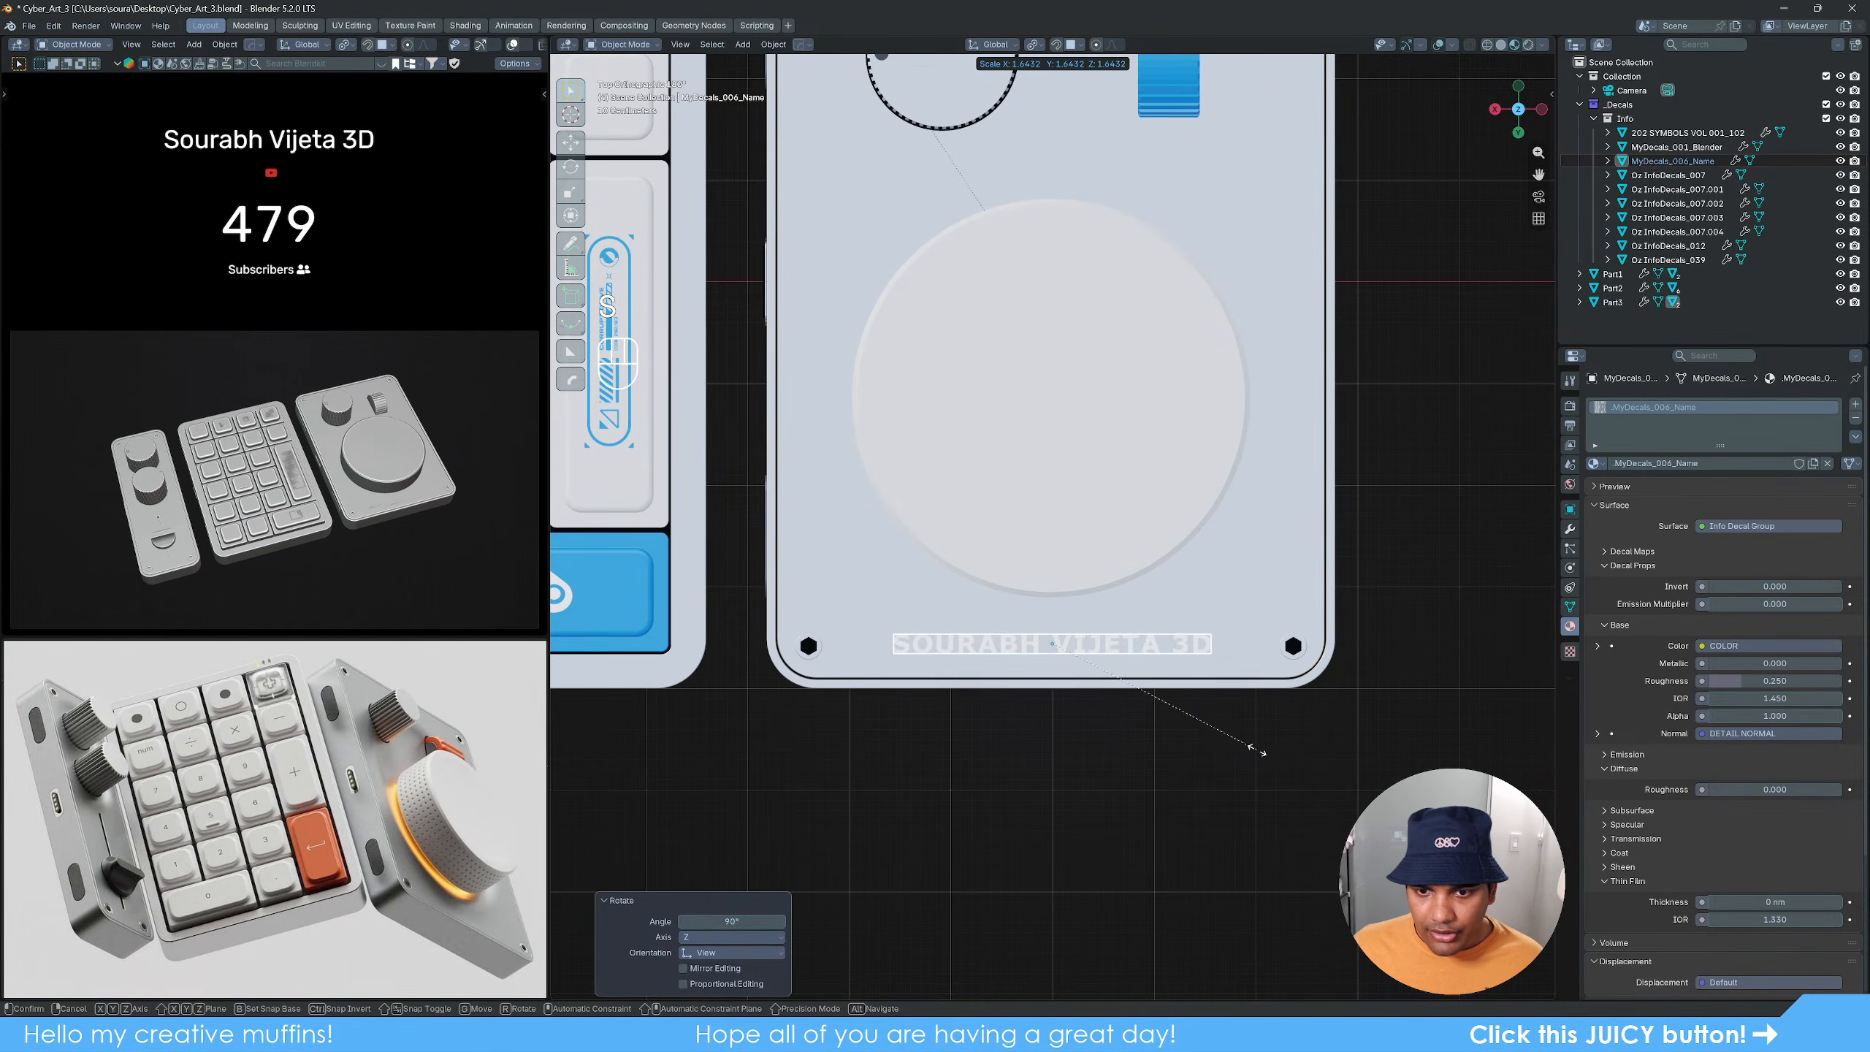
pyautogui.click(1263, 753)
pyautogui.press('g')
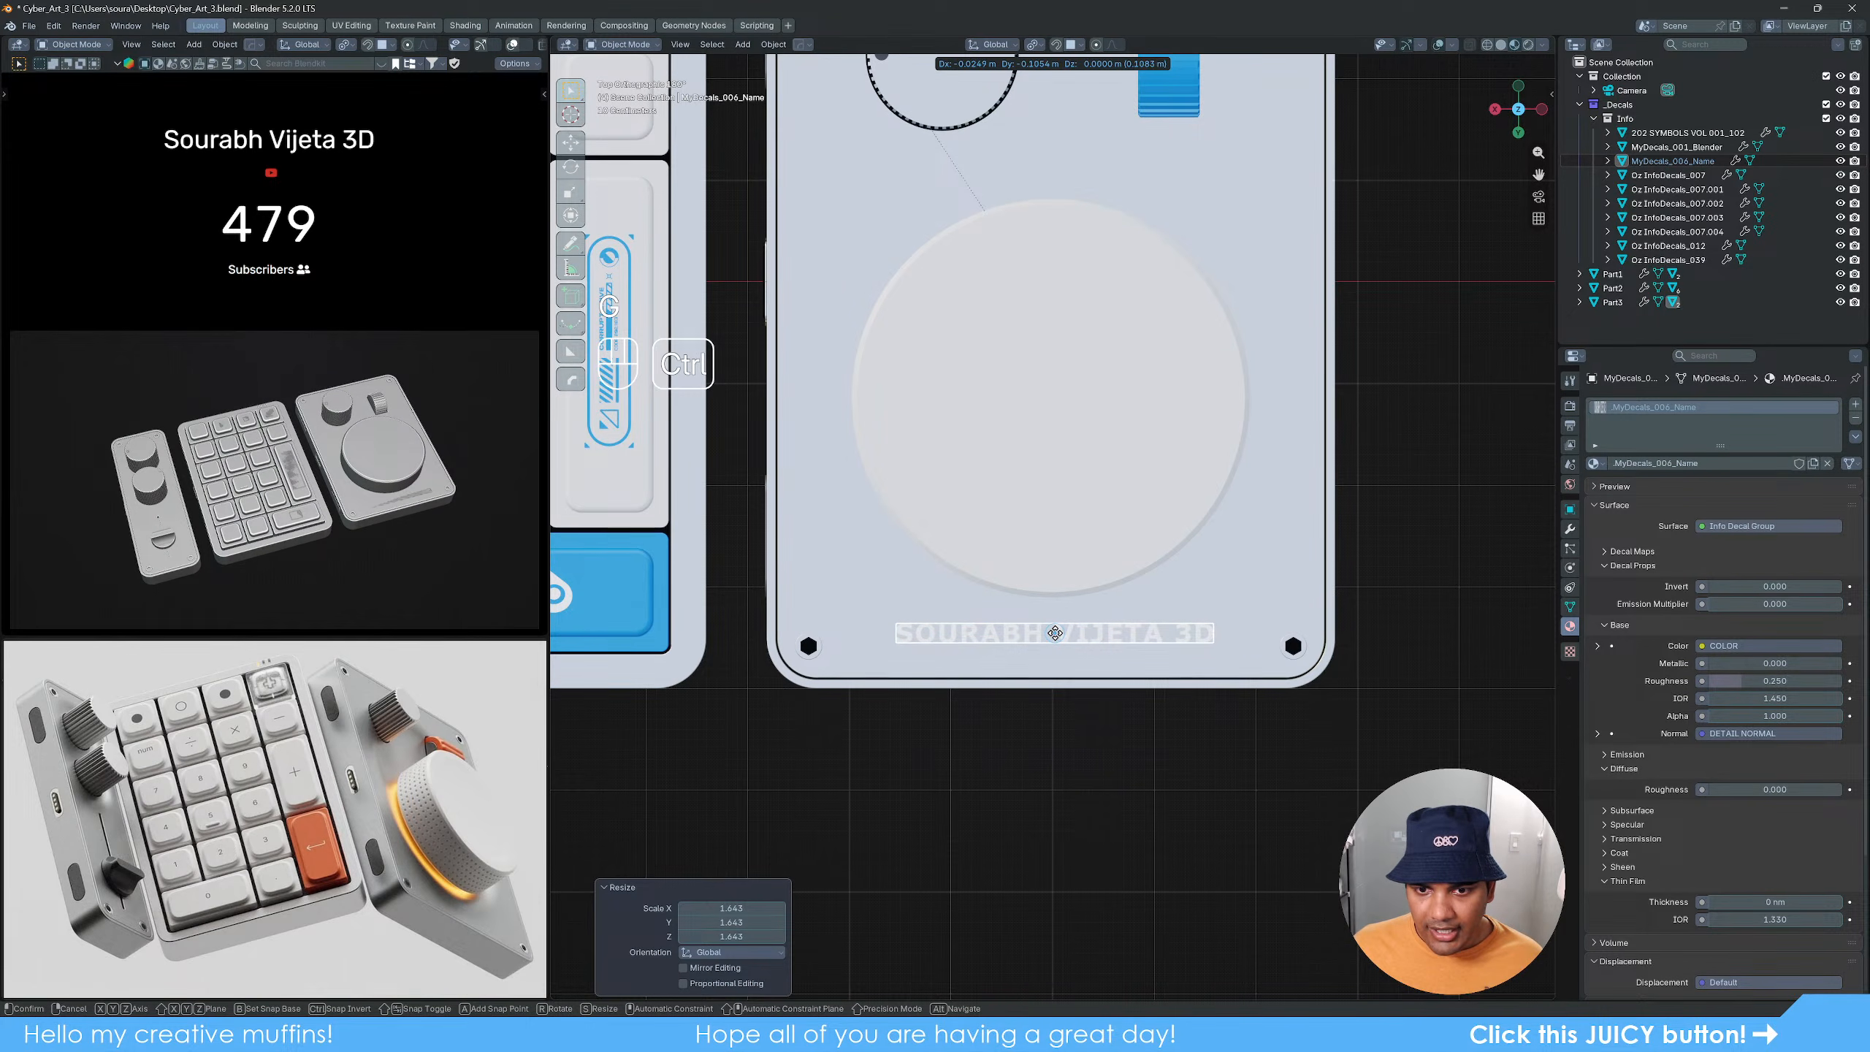
pyautogui.click(1055, 633)
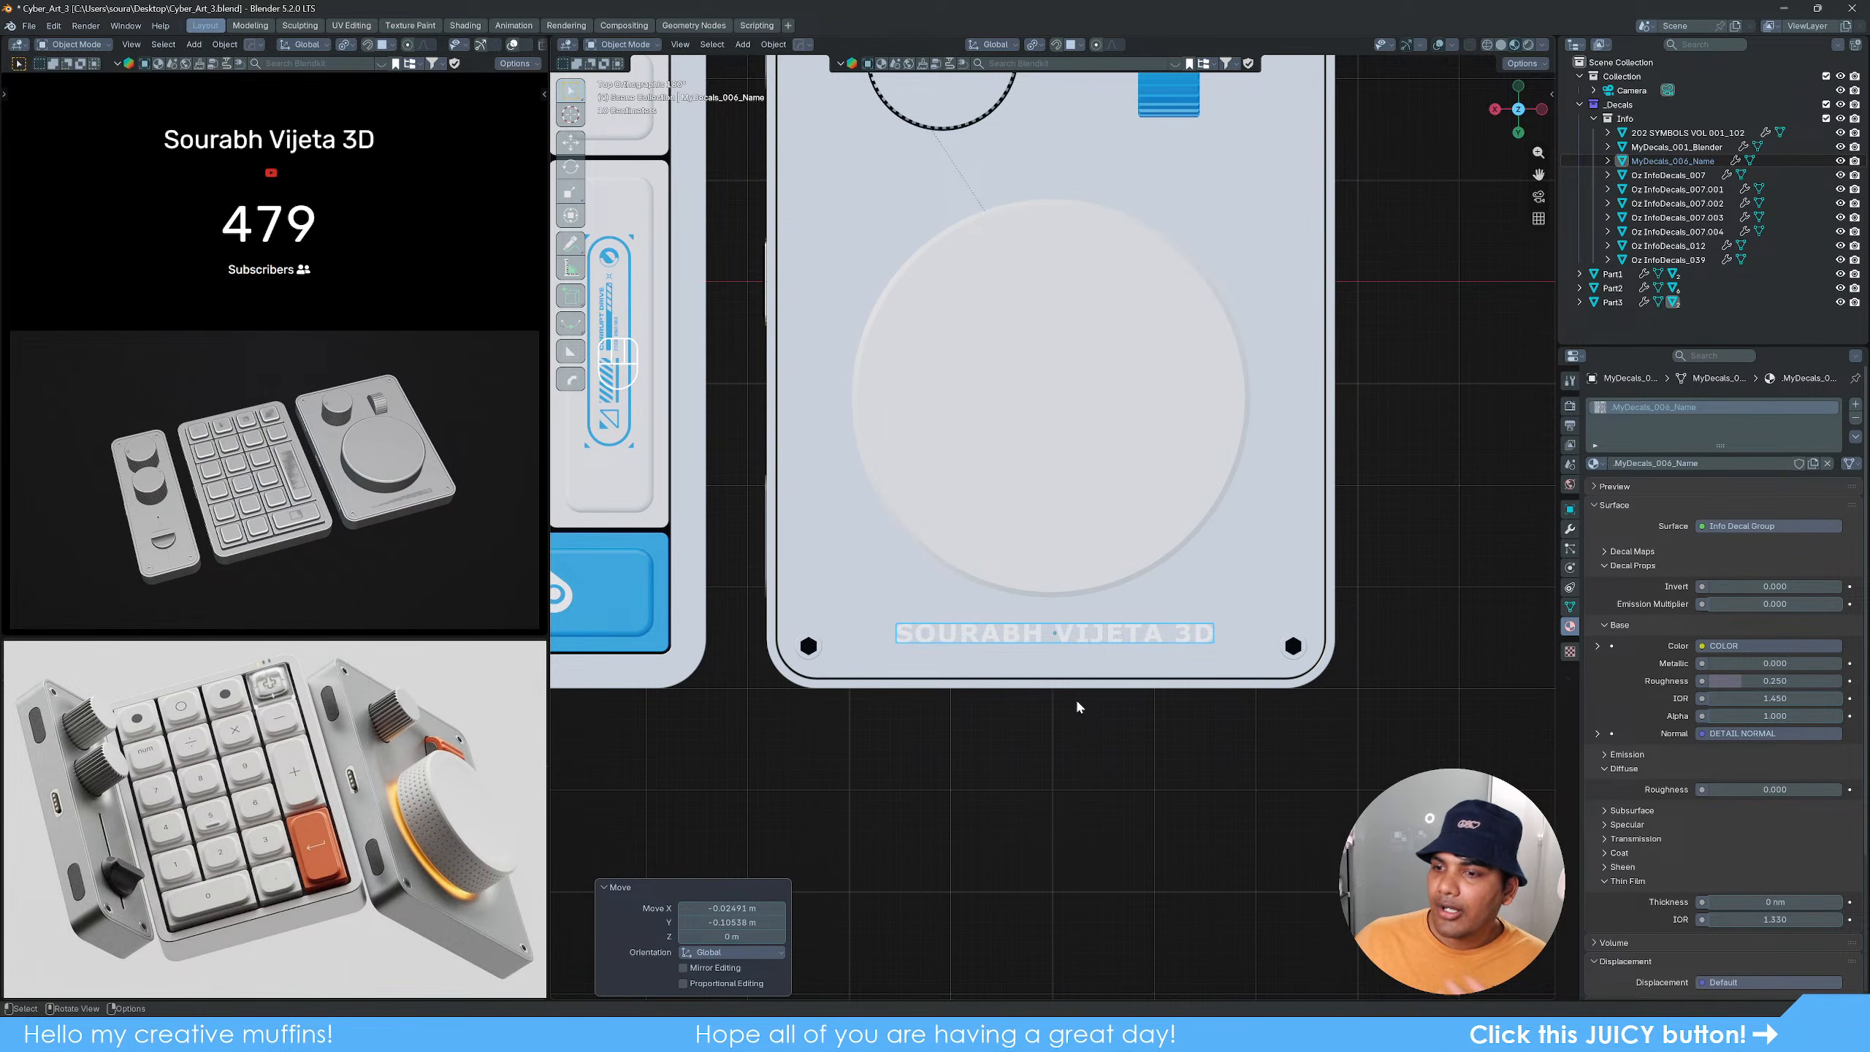
# Step: Open a Shader Editor area for the name decal and disconnect the COLOR texture from the Color input
pyautogui.moveTo(556, 990); pyautogui.dragTo(557, 686)
pyautogui.click(567, 693)
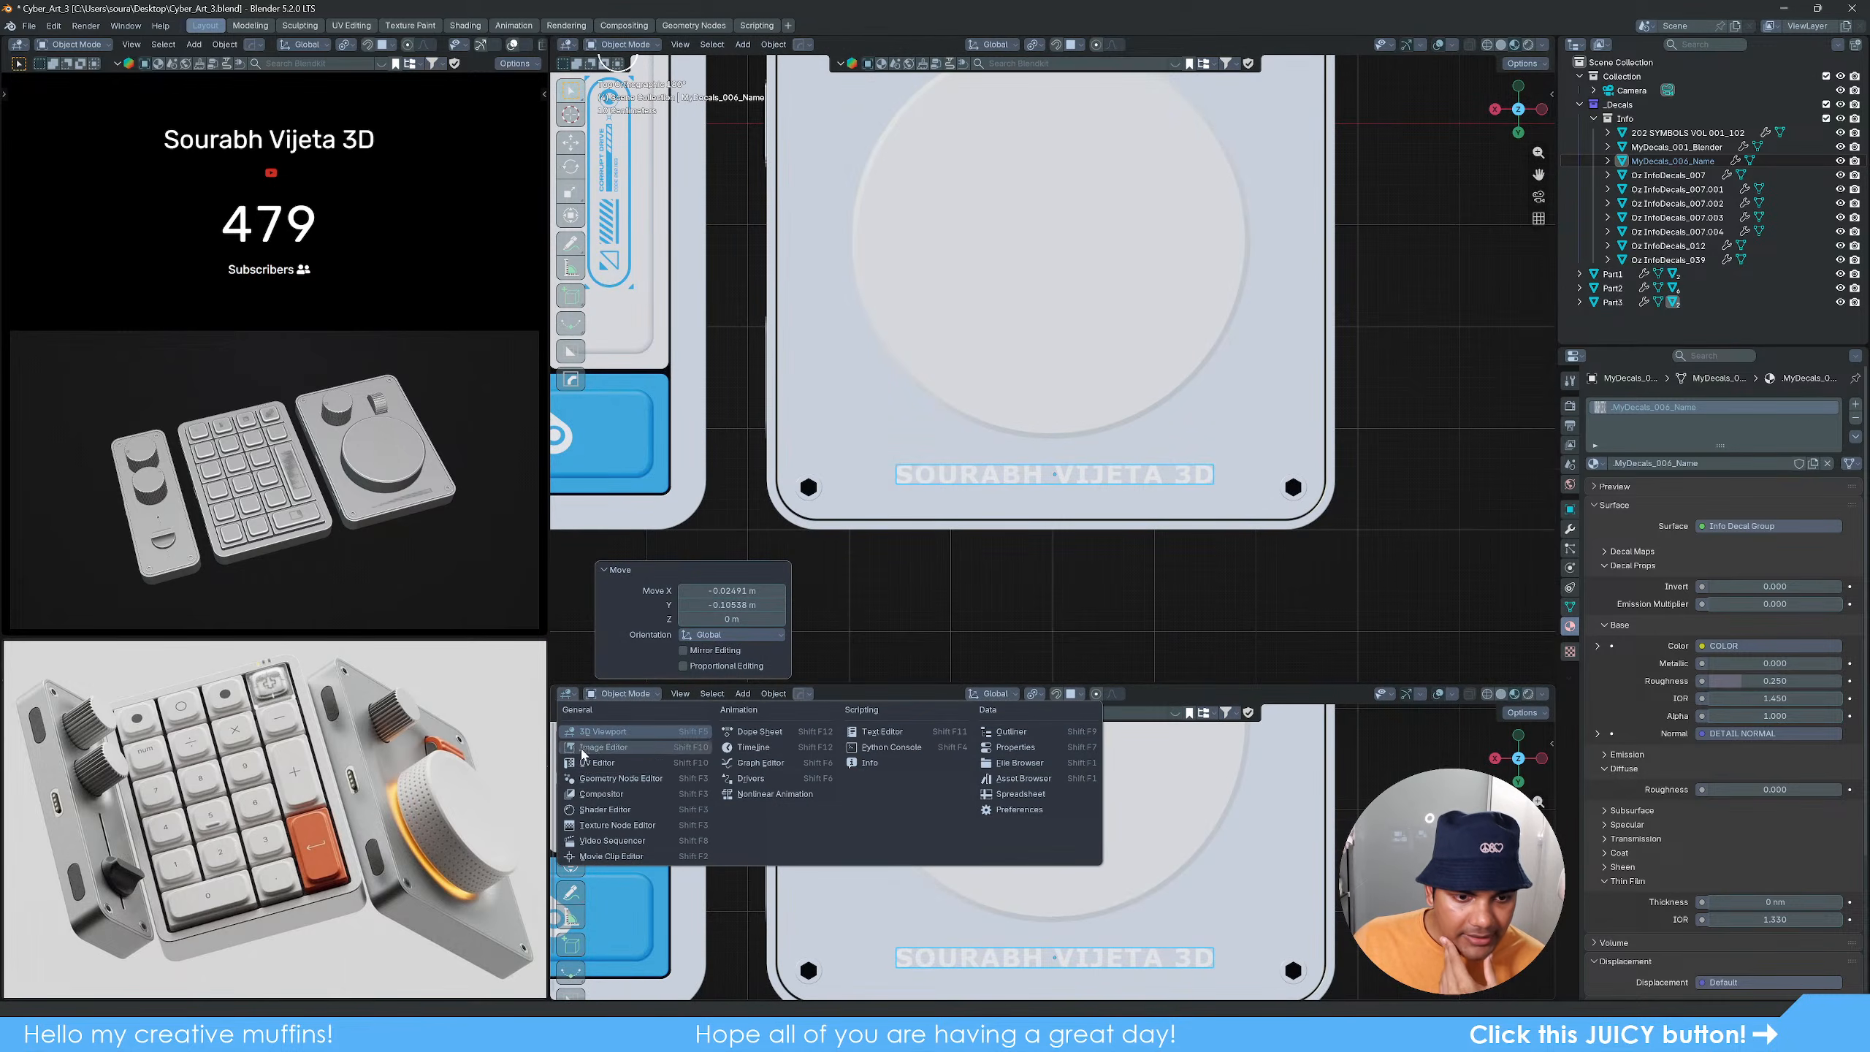
pyautogui.click(604, 809)
pyautogui.moveTo(1181, 903); pyautogui.dragTo(1028, 894, button='middle')
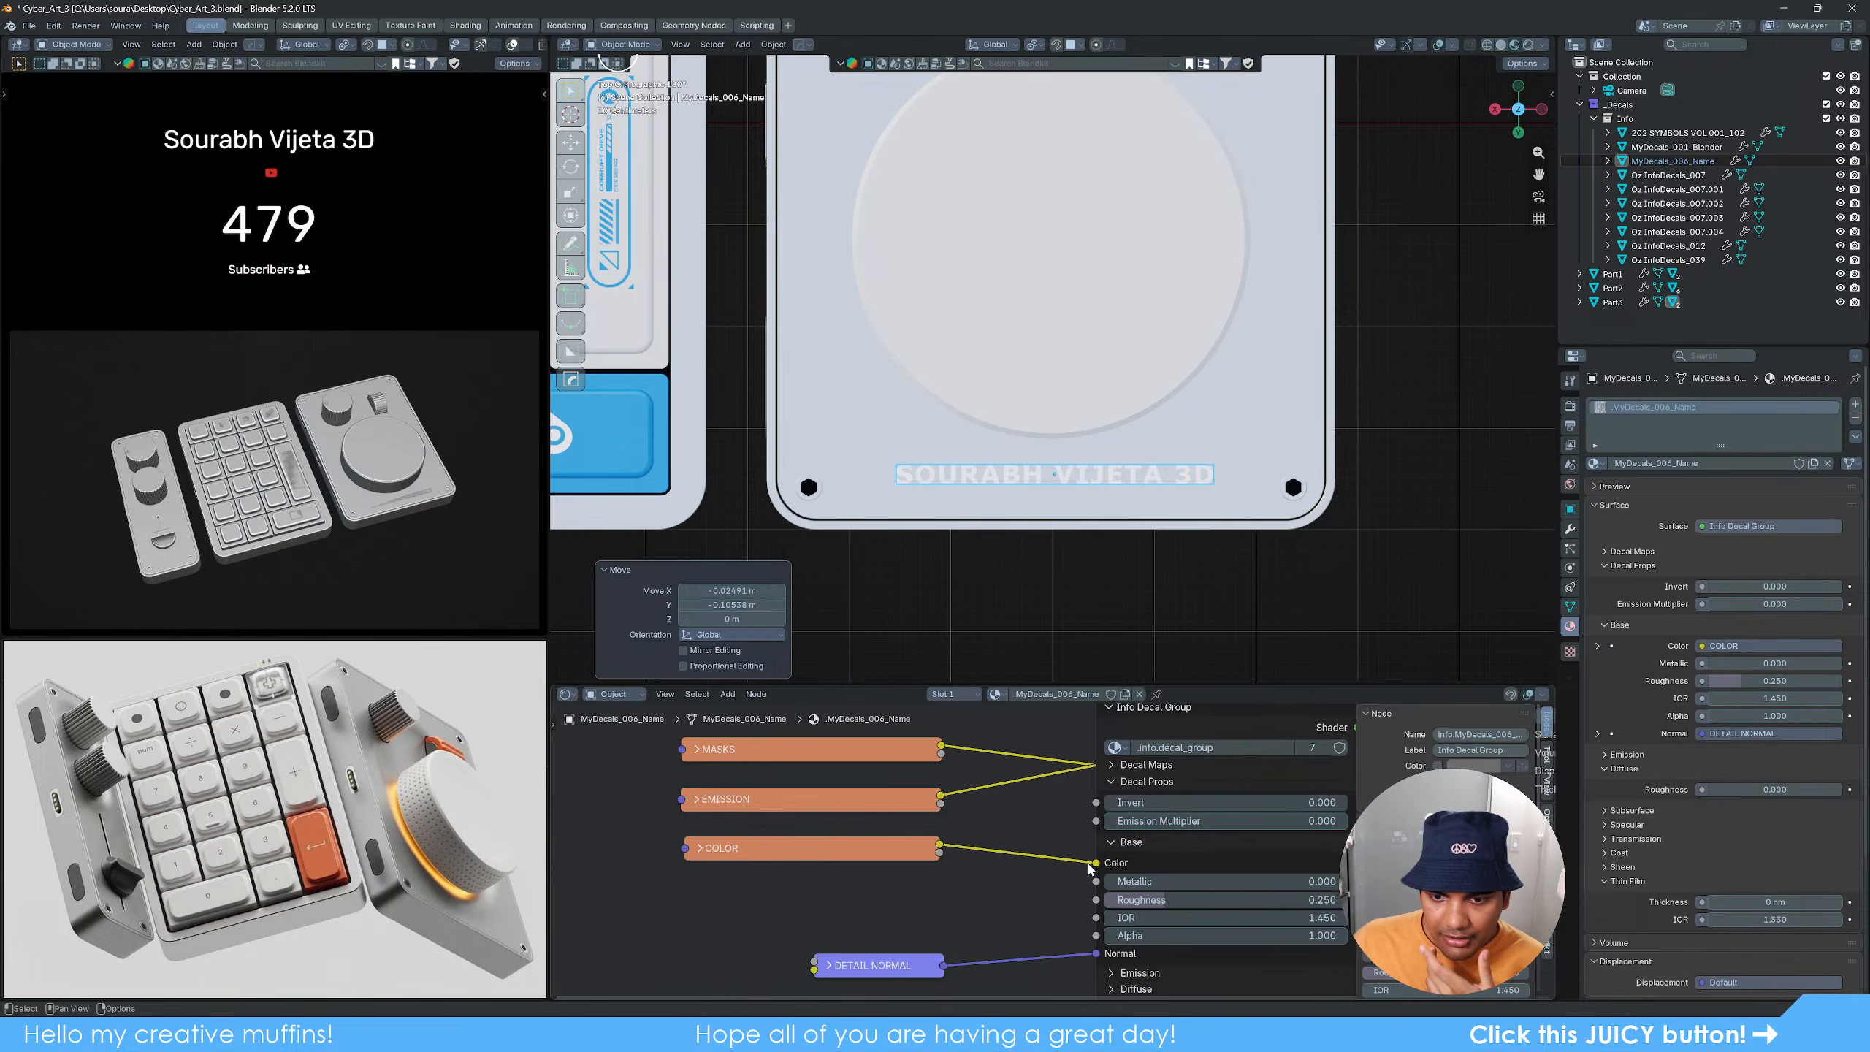
pyautogui.click(1239, 863)
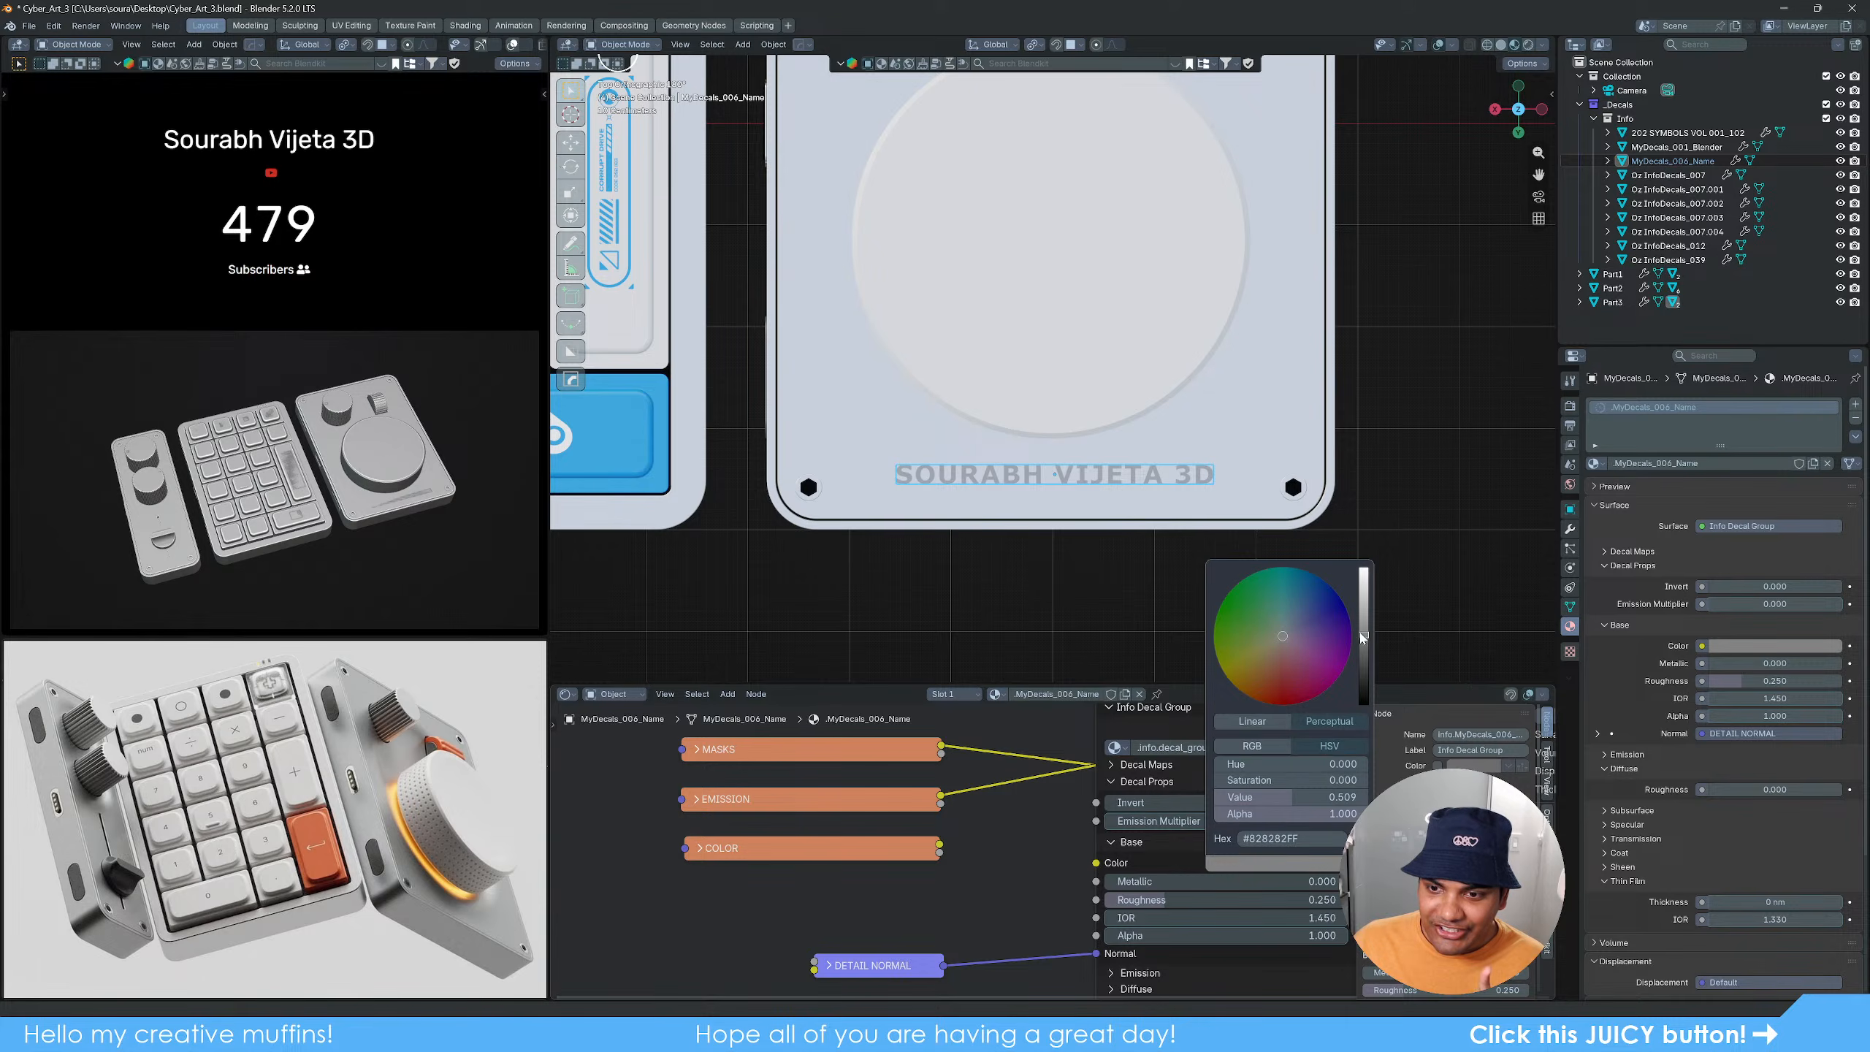
# Step: Set the name decal's base color to #242424, close the Shader Editor area and deselect the decal
pyautogui.moveTo(1363, 637); pyautogui.dragTo(1364, 686)
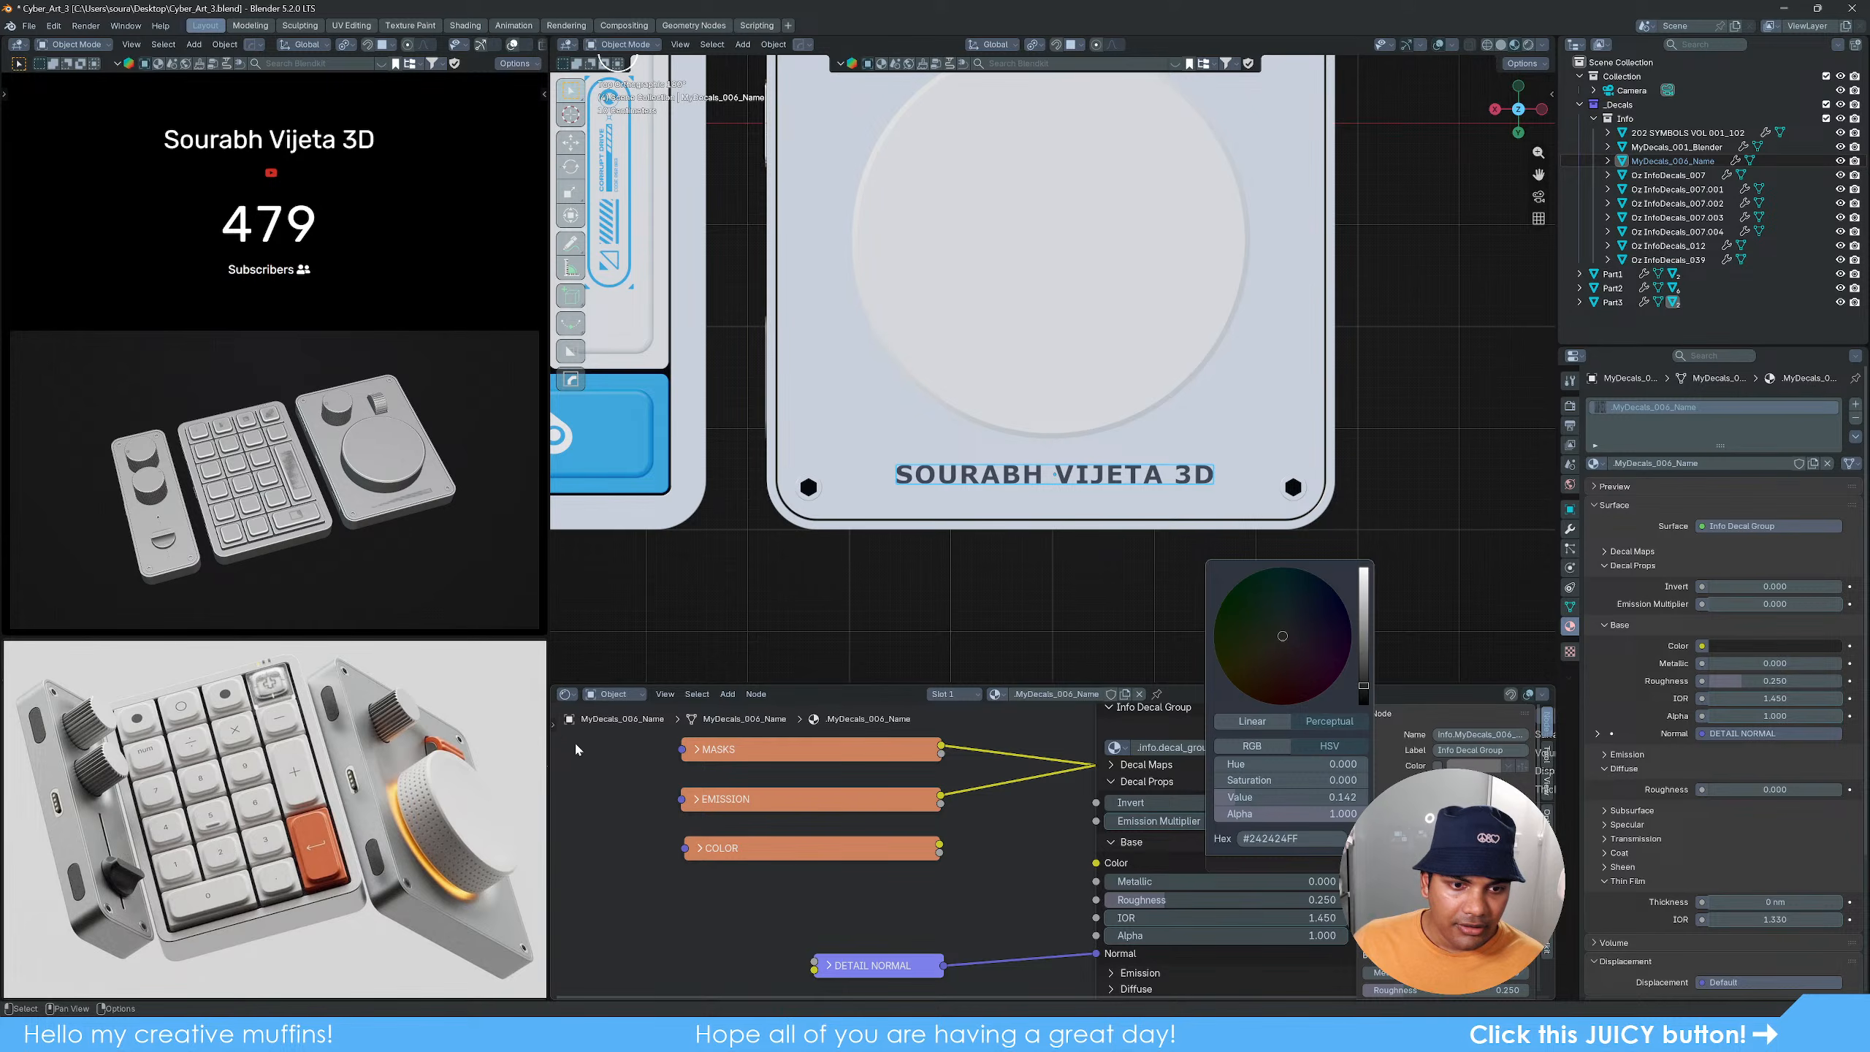
pyautogui.moveTo(556, 679); pyautogui.dragTo(611, 708)
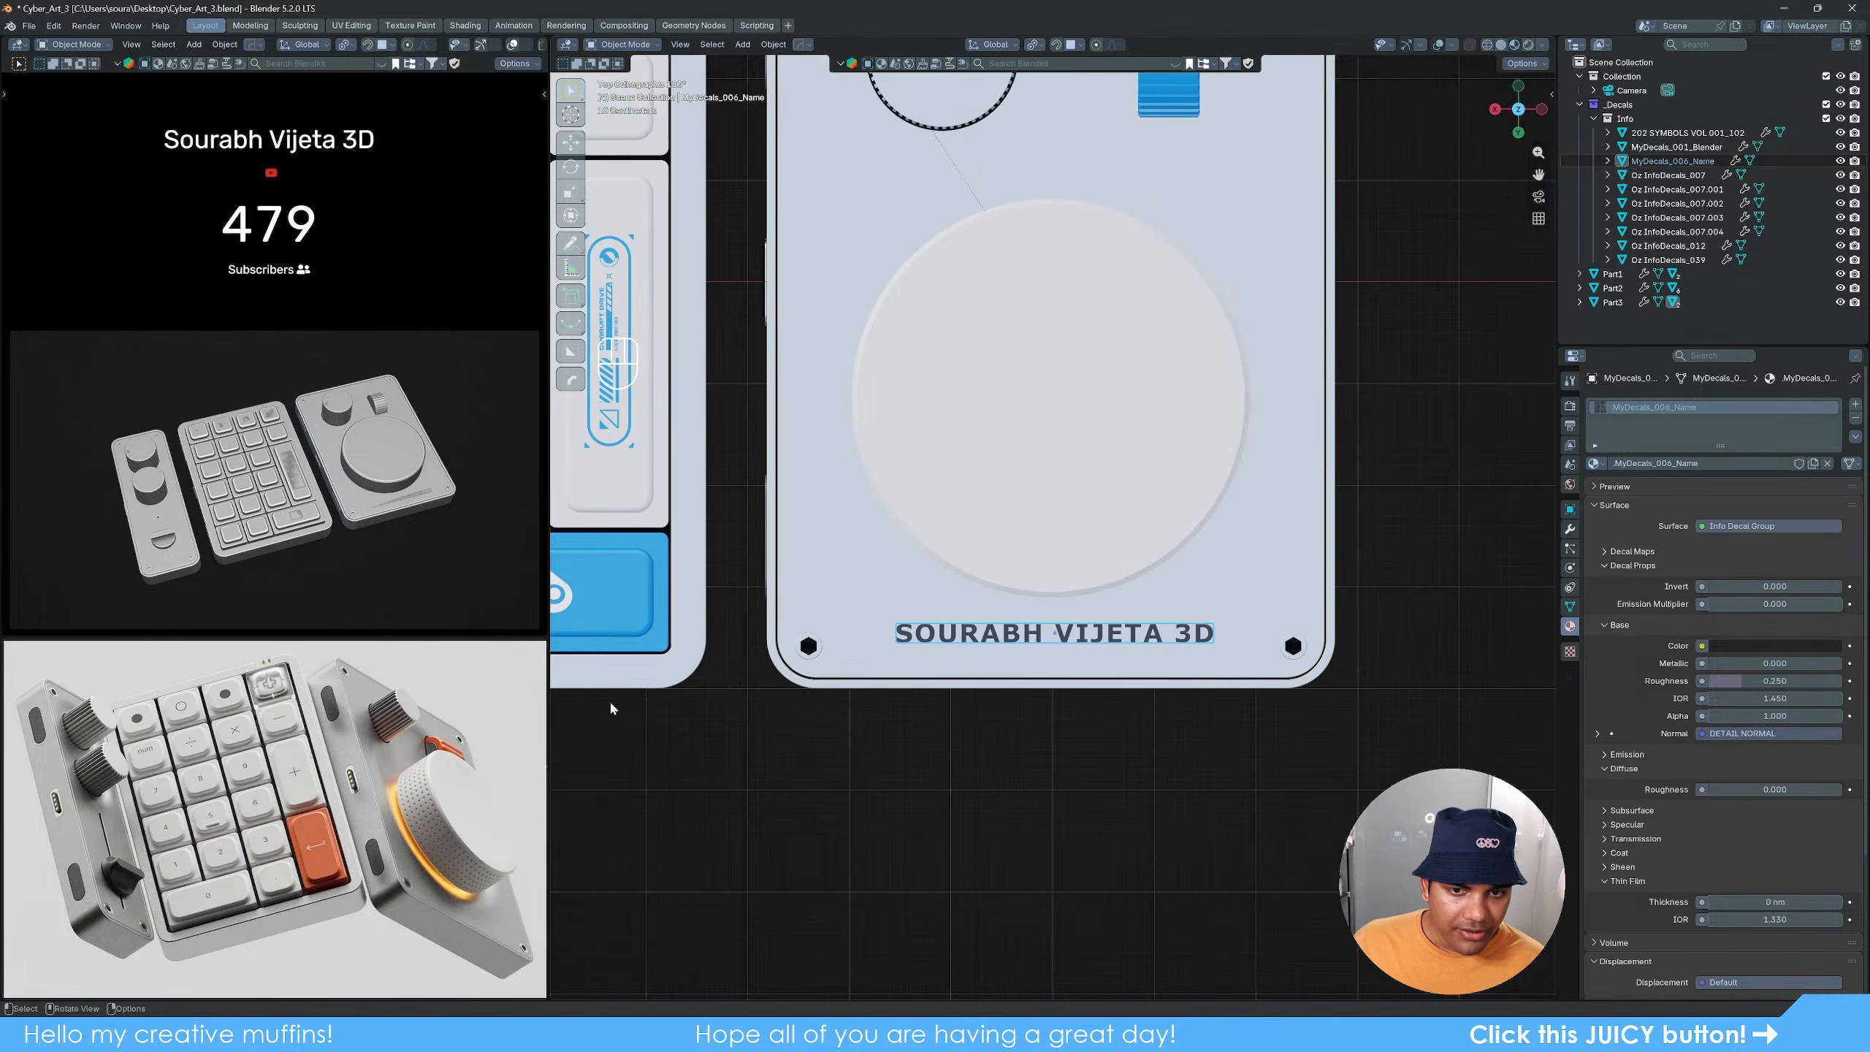
pyautogui.click(1154, 785)
# Step: Examine the three decorated parts in perspective, then frame the whole scene including the camera
pyautogui.scroll(-4, 1138, 770)
pyautogui.moveTo(910, 733); pyautogui.dragTo(1027, 639, button='middle')
pyautogui.keyDown('shift'); pyautogui.moveTo(1027, 639); pyautogui.dragTo(1200, 704, button='middle'); pyautogui.keyUp('shift')
pyautogui.scroll(-3, 1254, 685)
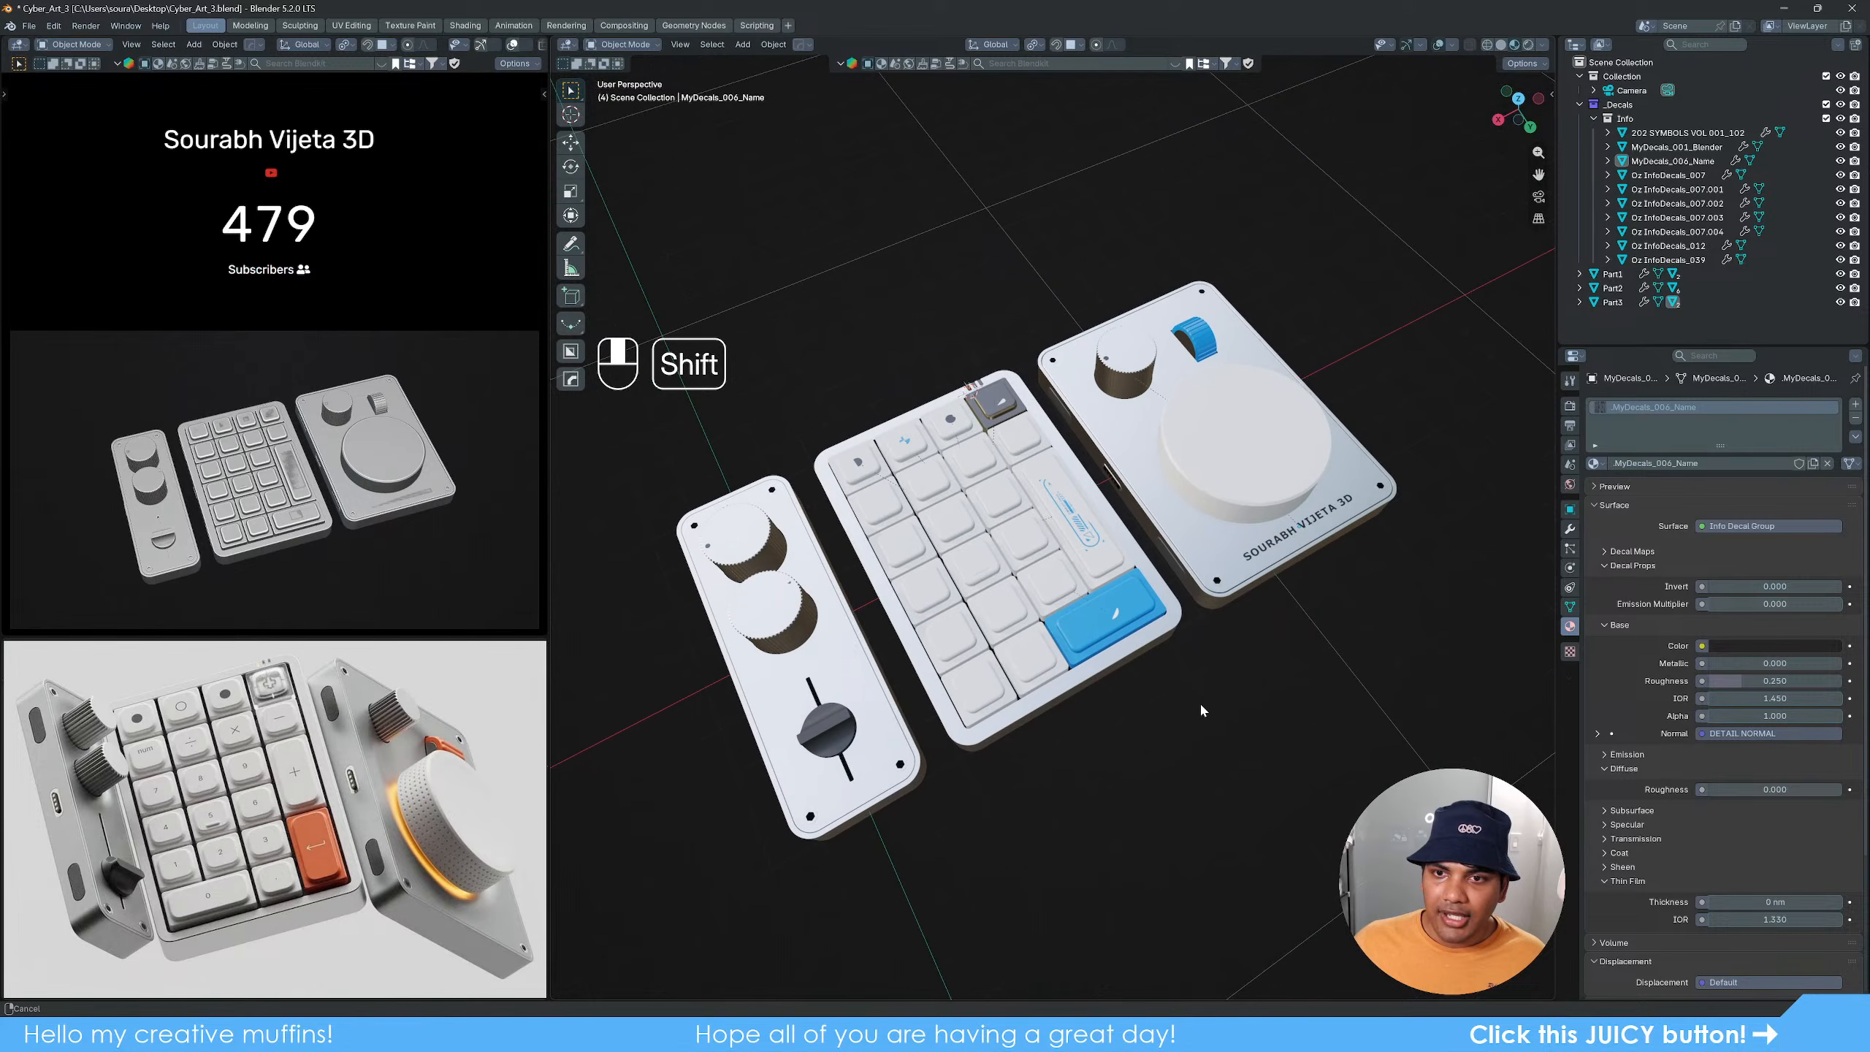
pyautogui.hotkey('shift', 'c')
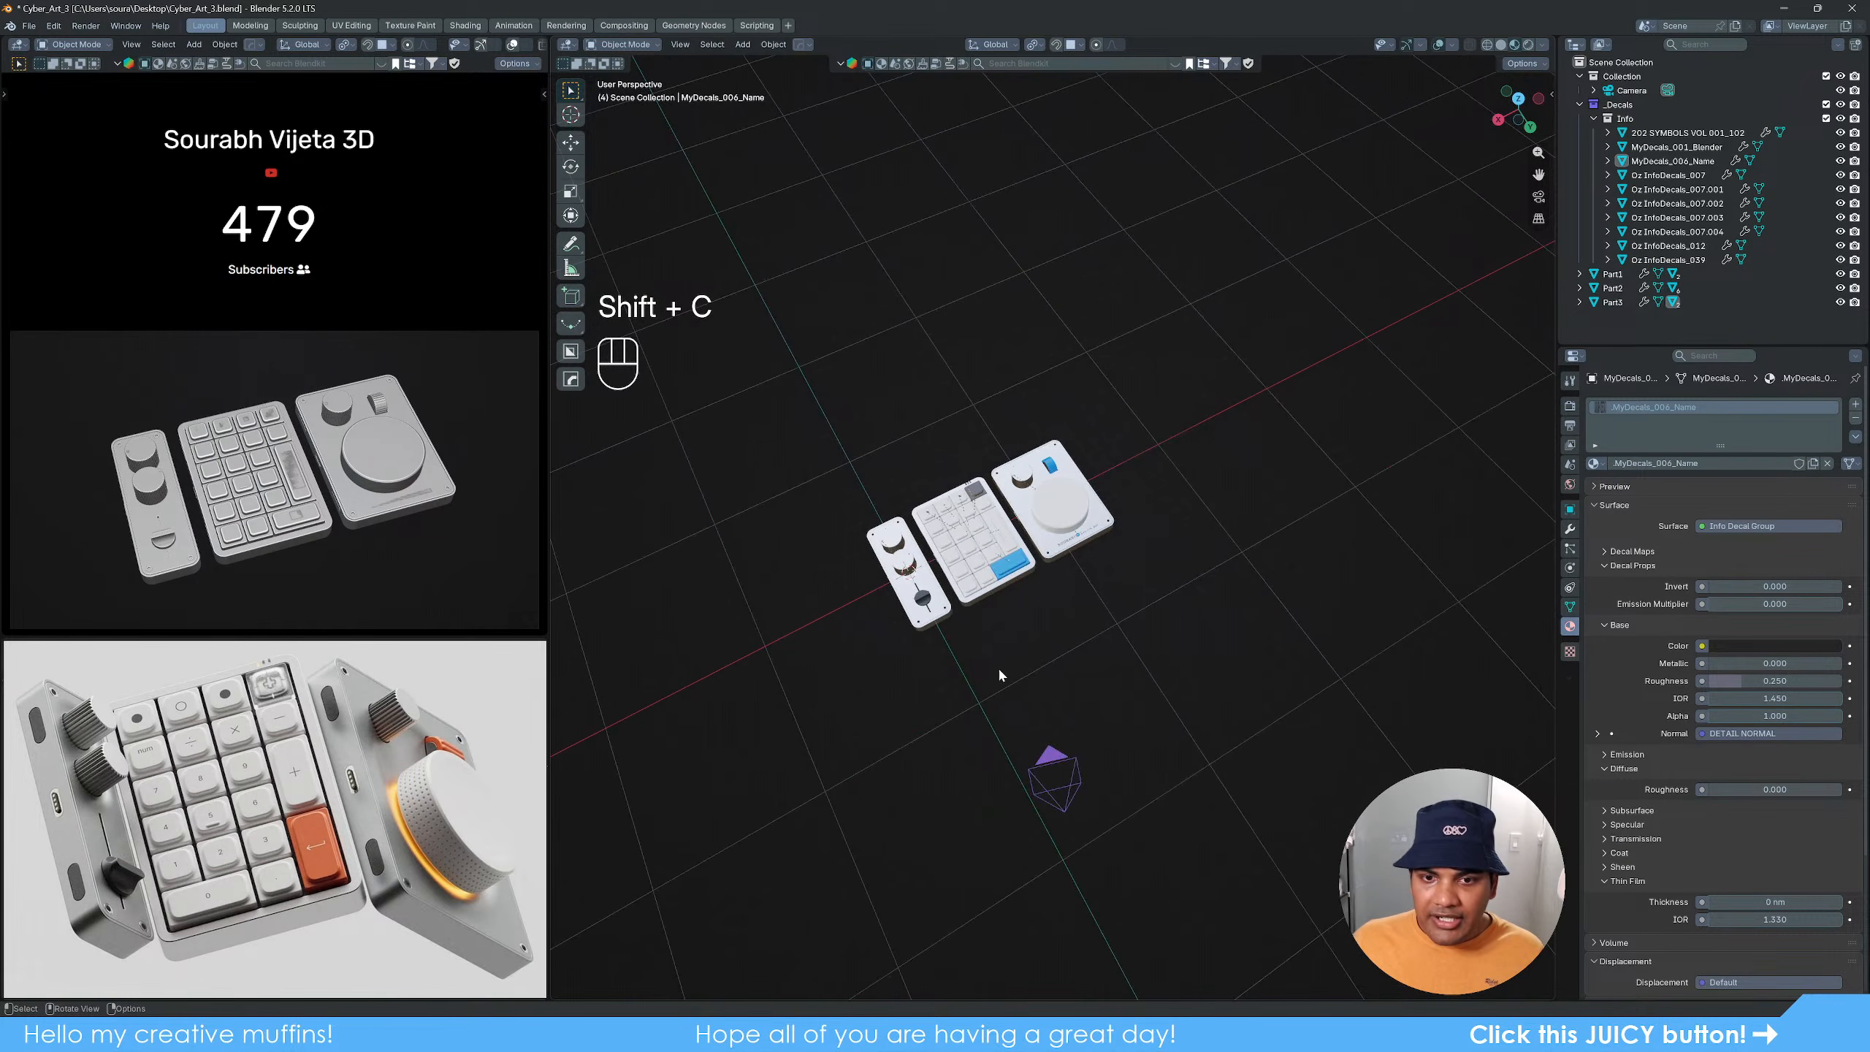
# Step: Frame the three parts around the keypad, clear the selection and save the file
pyautogui.scroll(3, 995, 667)
pyautogui.scroll(1, 988, 680)
pyautogui.click(1022, 634)
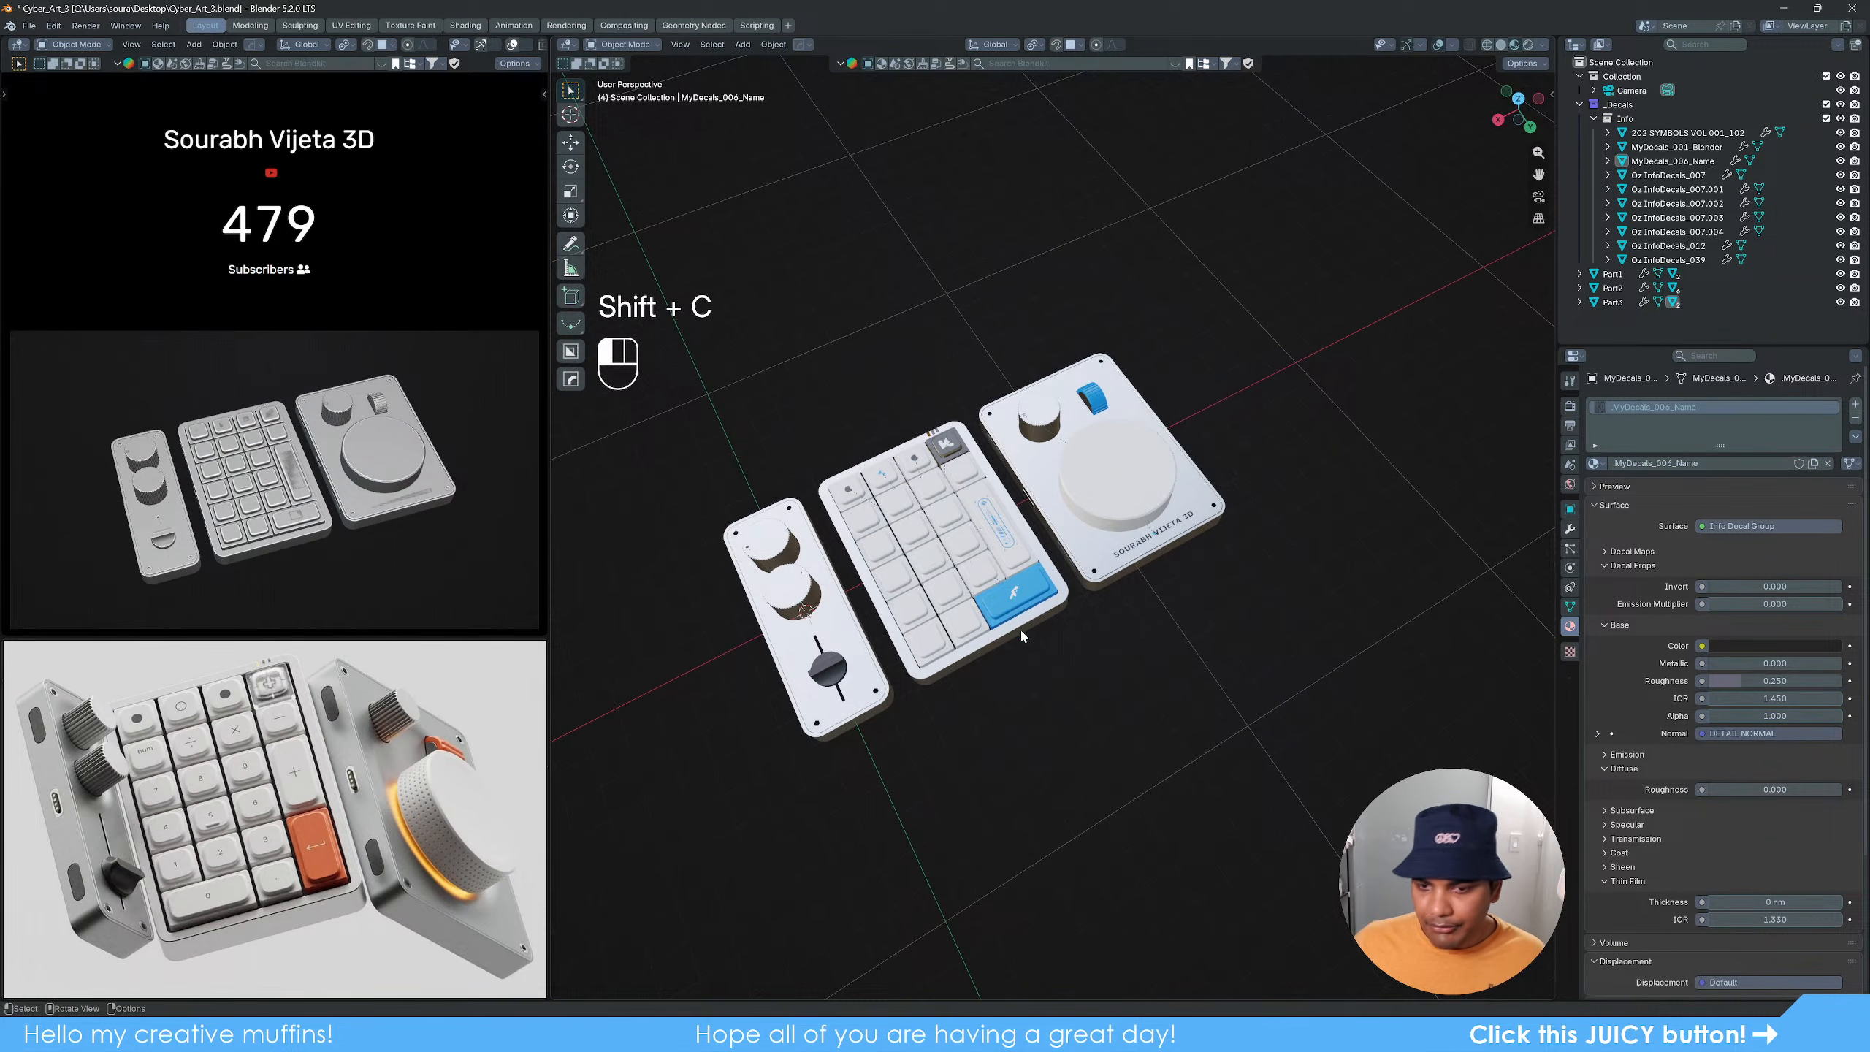
pyautogui.press('KP_Decimal')
pyautogui.scroll(-5, 1175, 693)
pyautogui.moveTo(1174, 694)
pyautogui.mouseDown(button='middle')
pyautogui.moveTo(1166, 680)
pyautogui.moveTo(1165, 702)
pyautogui.mouseUp(button='middle')
pyautogui.scroll(1, 1166, 681)
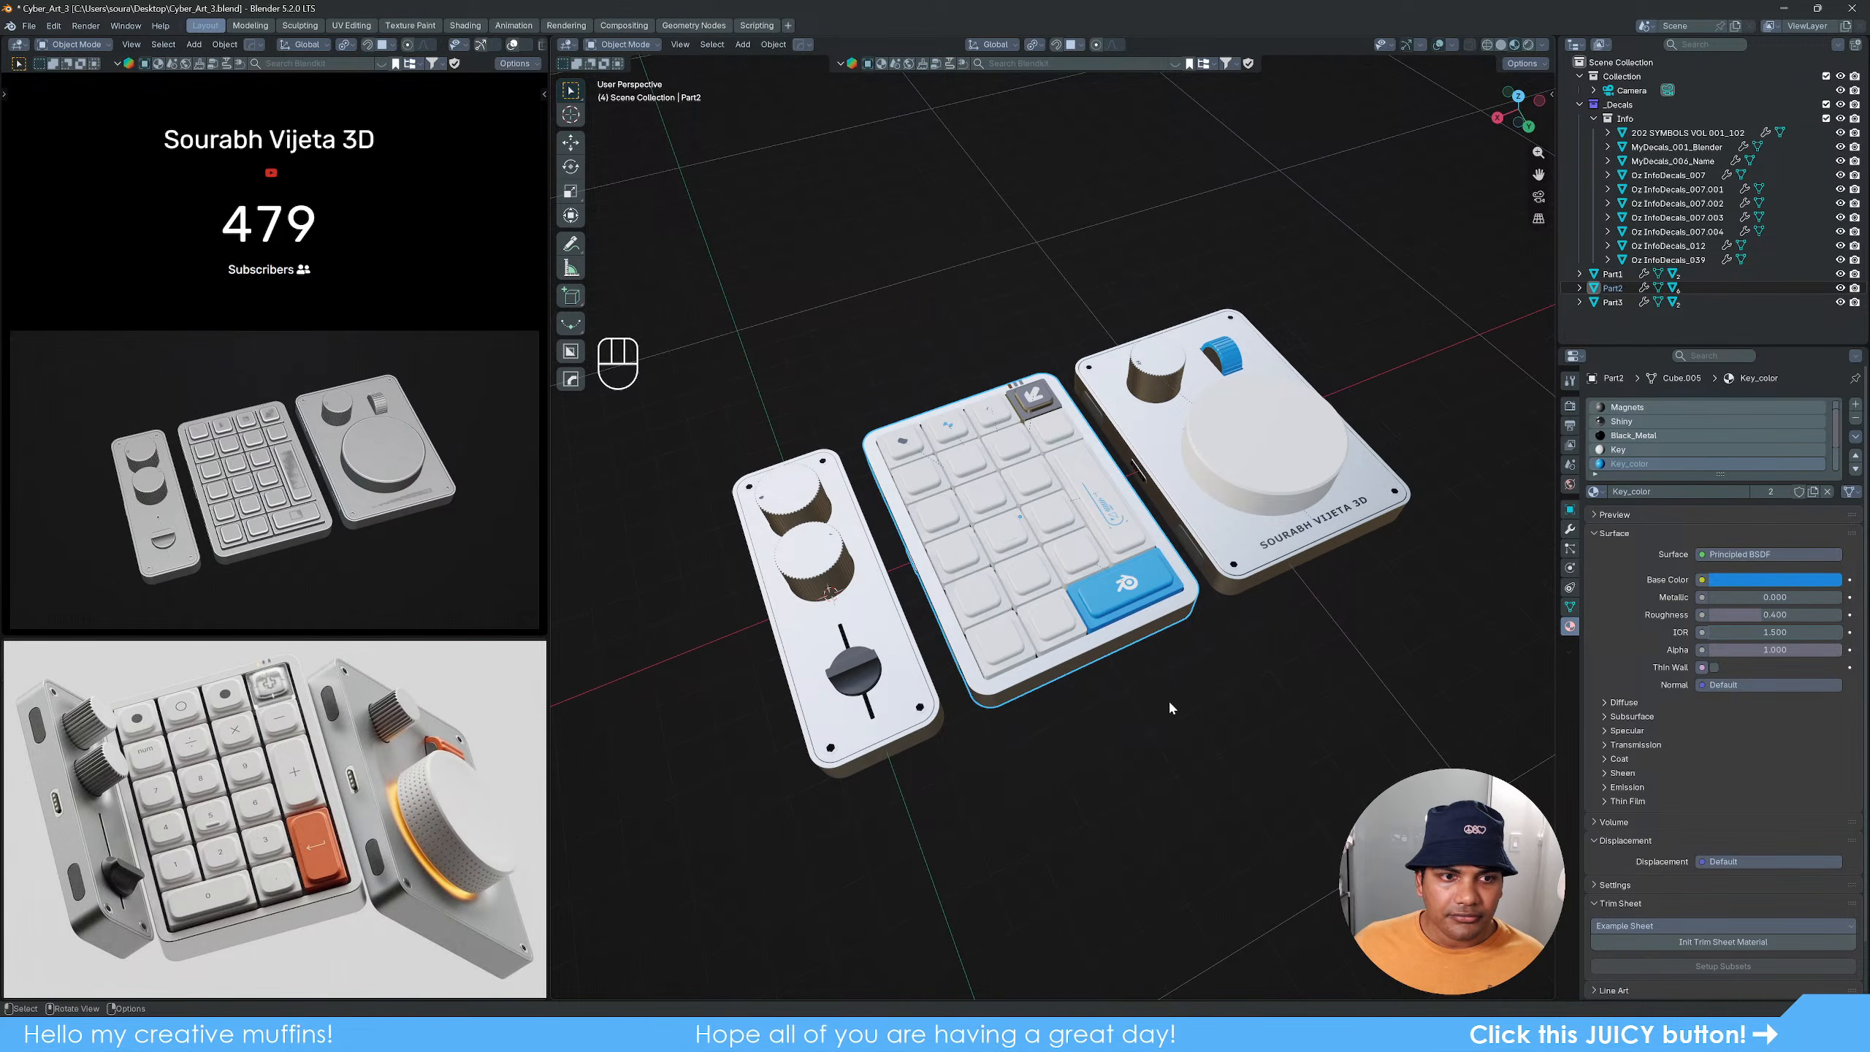
pyautogui.scroll(1, 1171, 702)
pyautogui.click(1263, 731)
pyautogui.hotkey('ctrl', 's')
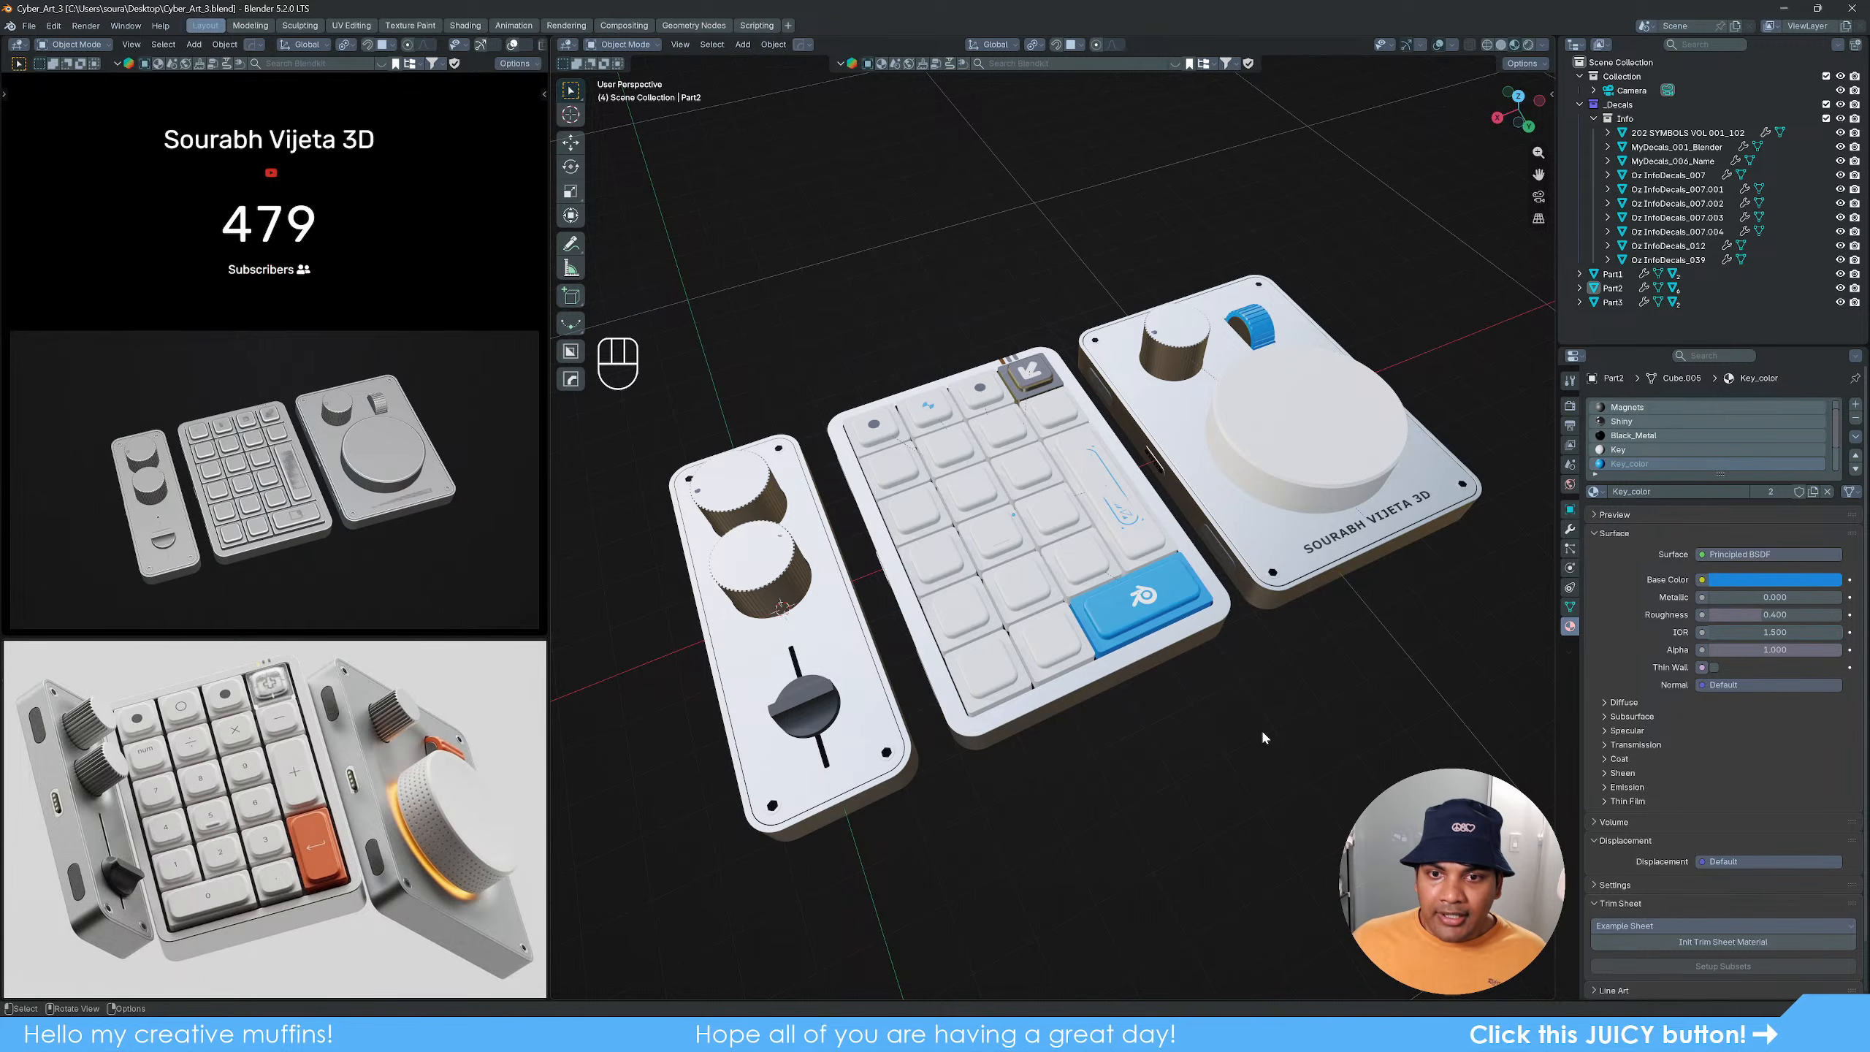
pyautogui.click(1102, 695)
pyautogui.press('g')
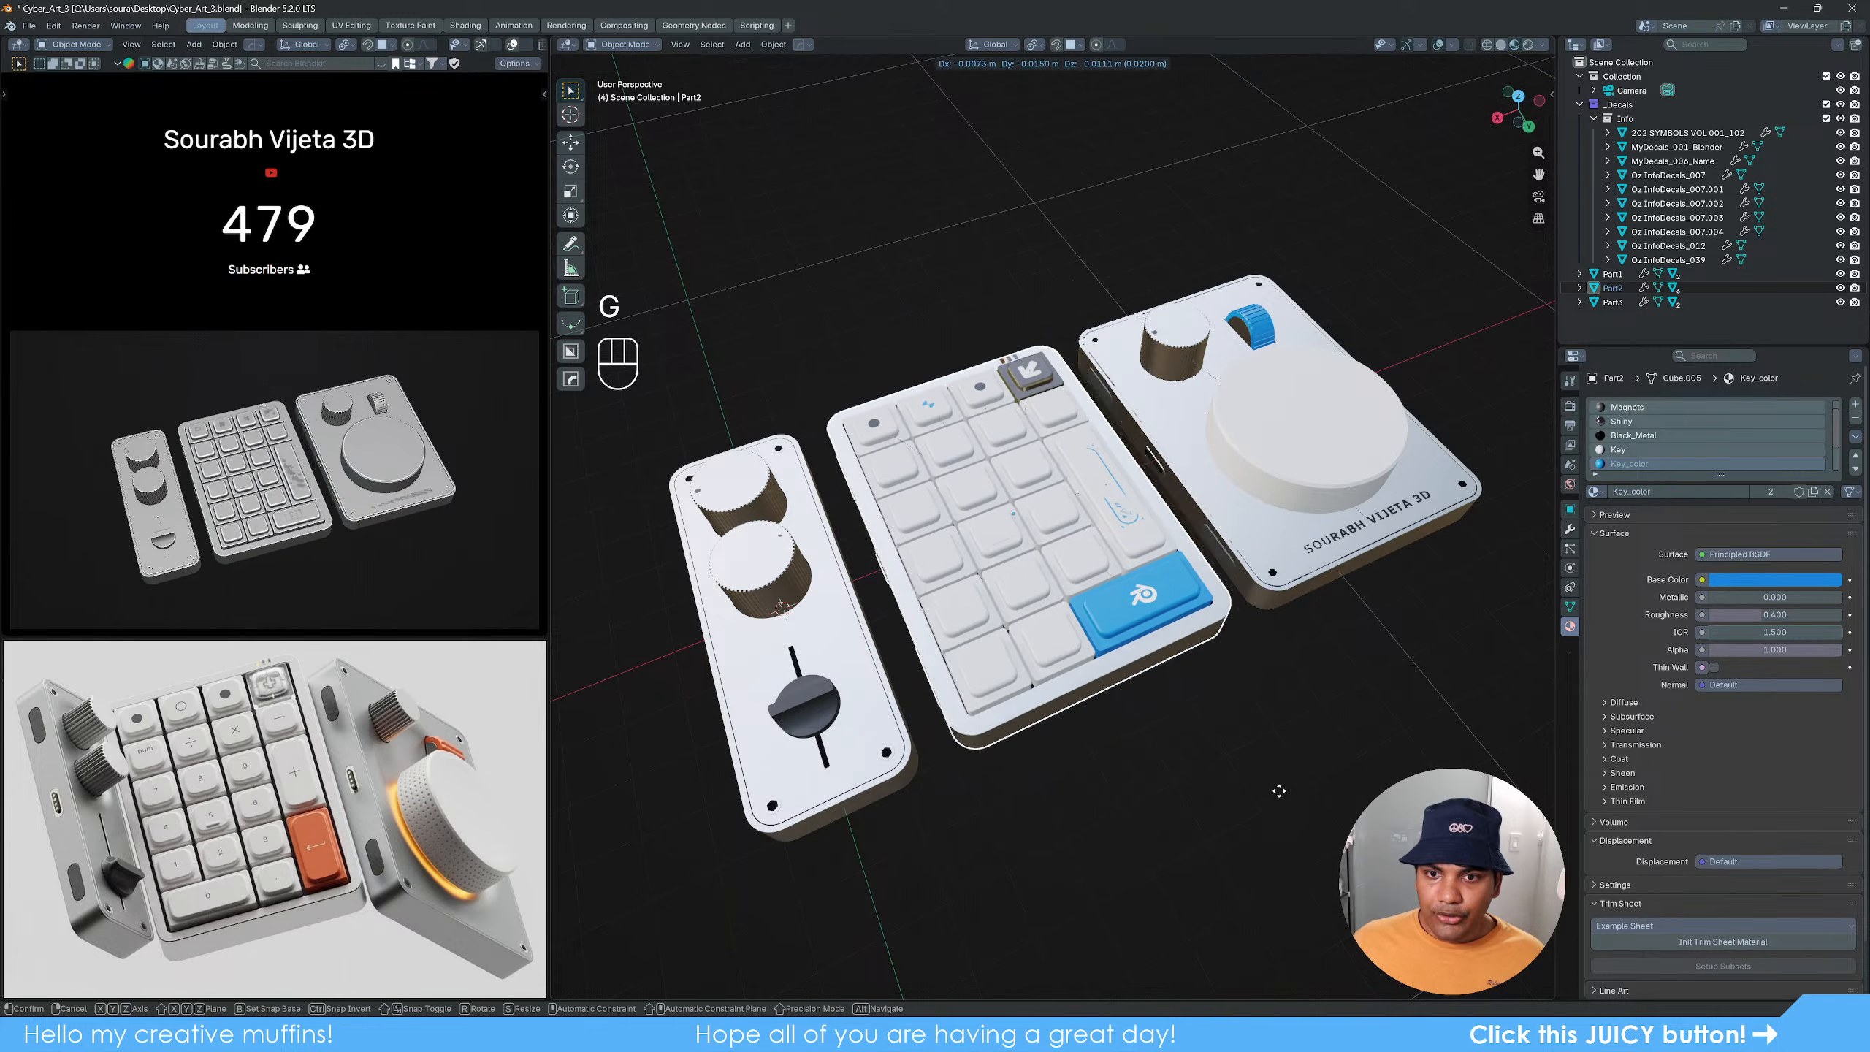
pyautogui.rightClick(1345, 638)
pyautogui.click(1343, 572)
pyautogui.press('g')
pyautogui.click(1473, 564)
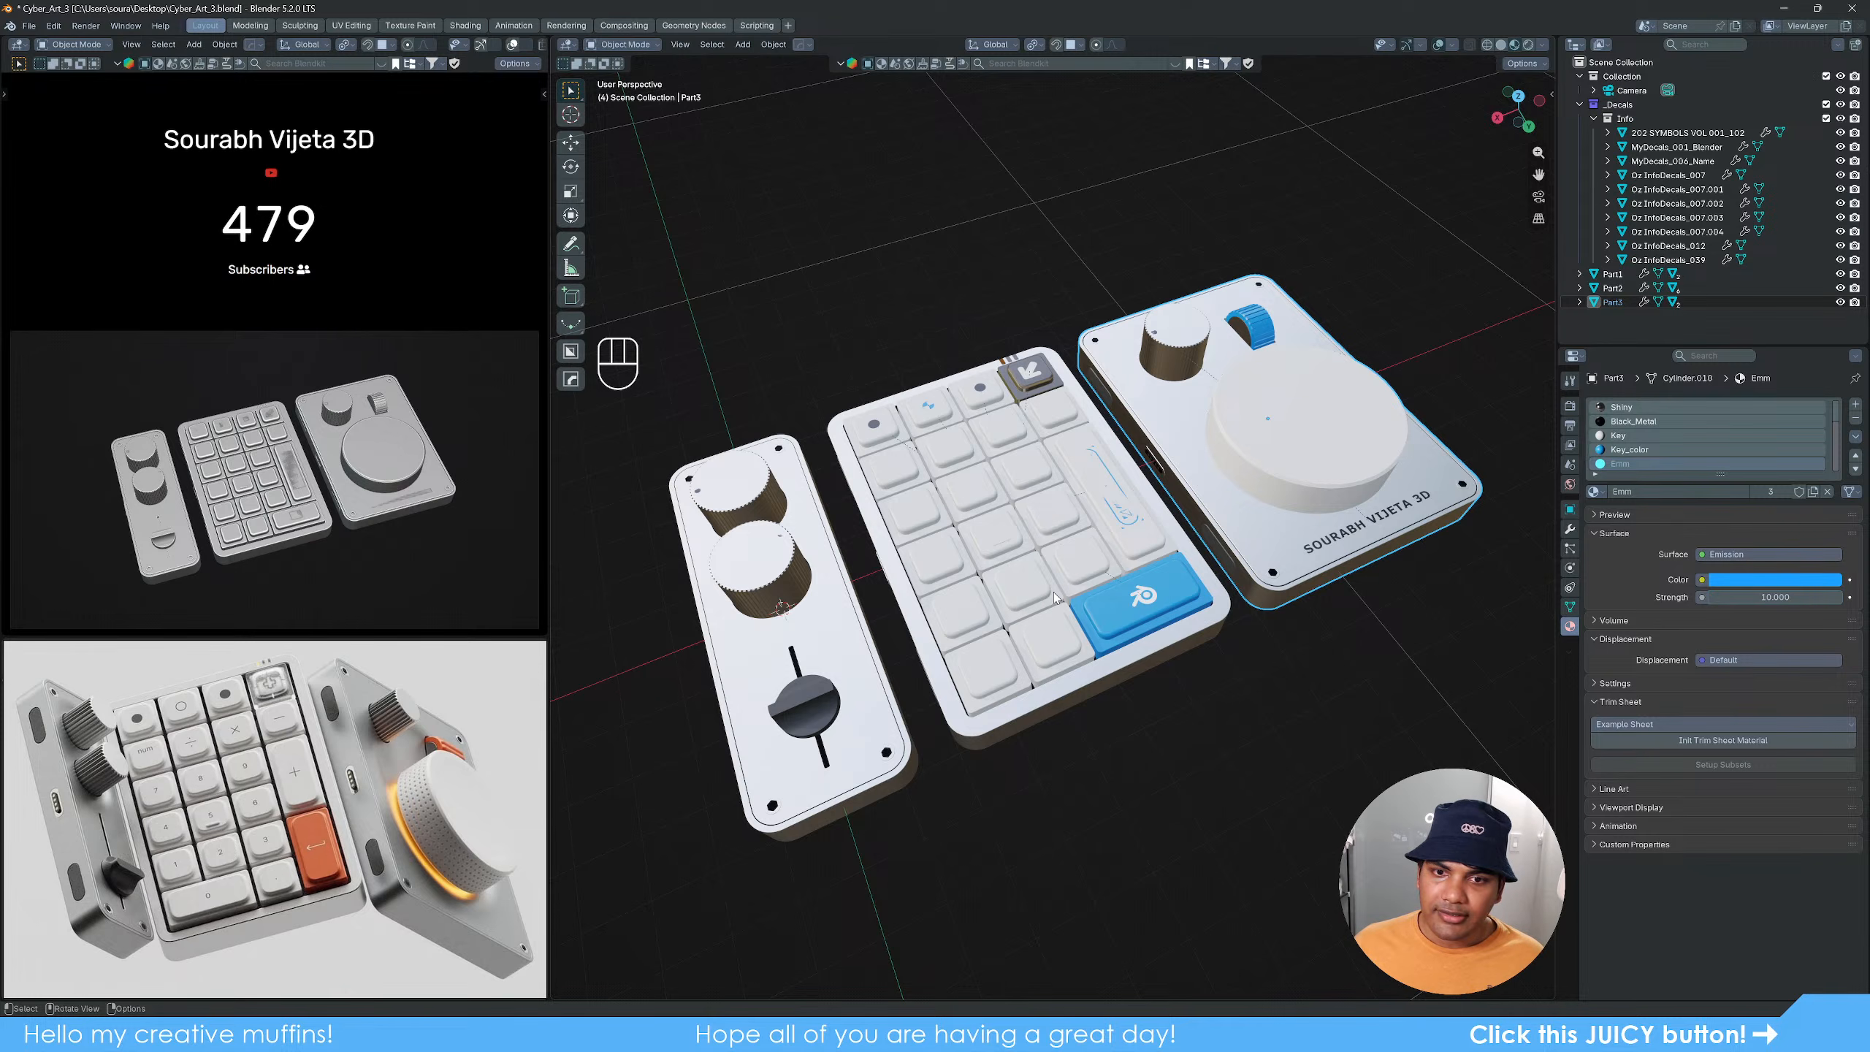
# Step: Raise the keypad part about 2.508 m along Z in the back orthographic view
pyautogui.keyDown('alt'); pyautogui.moveTo(1116, 609); pyautogui.dragTo(1105, 683, button='middle'); pyautogui.keyUp('alt')
pyautogui.scroll(3, 1104, 684)
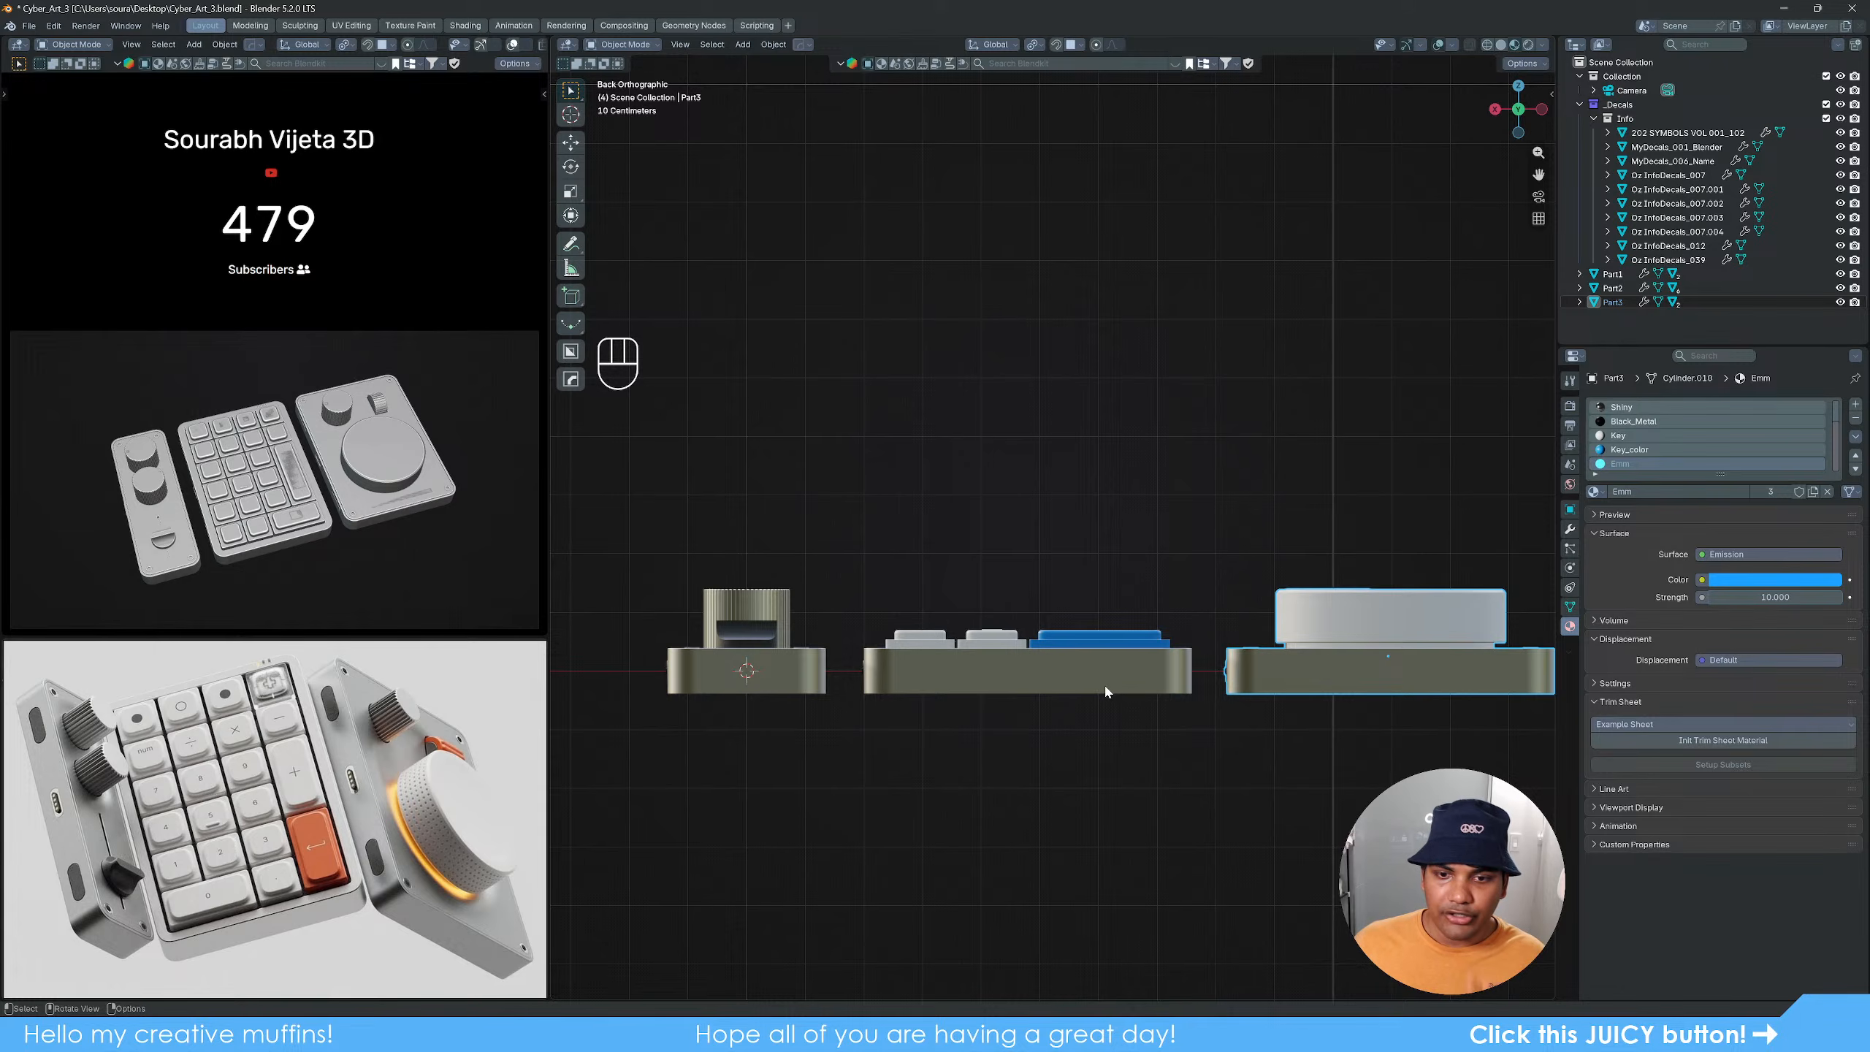
pyautogui.click(1093, 693)
pyautogui.press('g')
pyautogui.press('z')
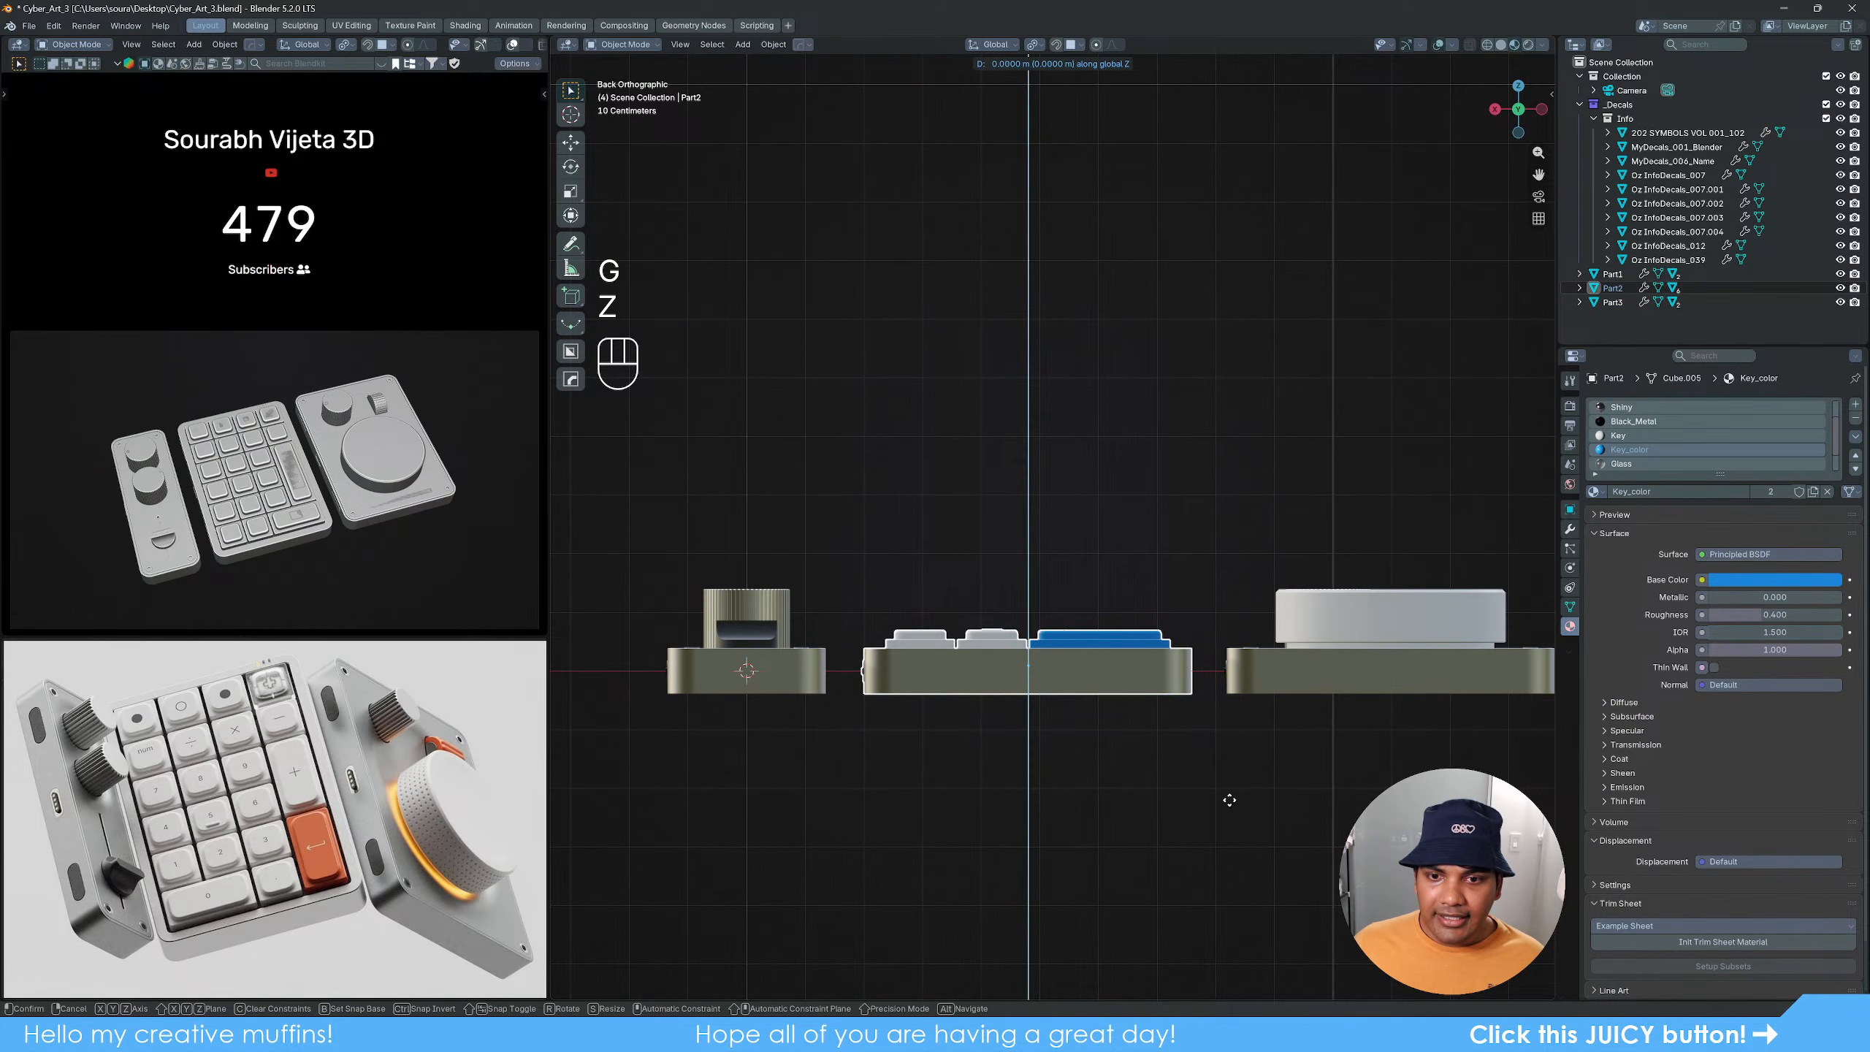
pyautogui.click(1265, 652)
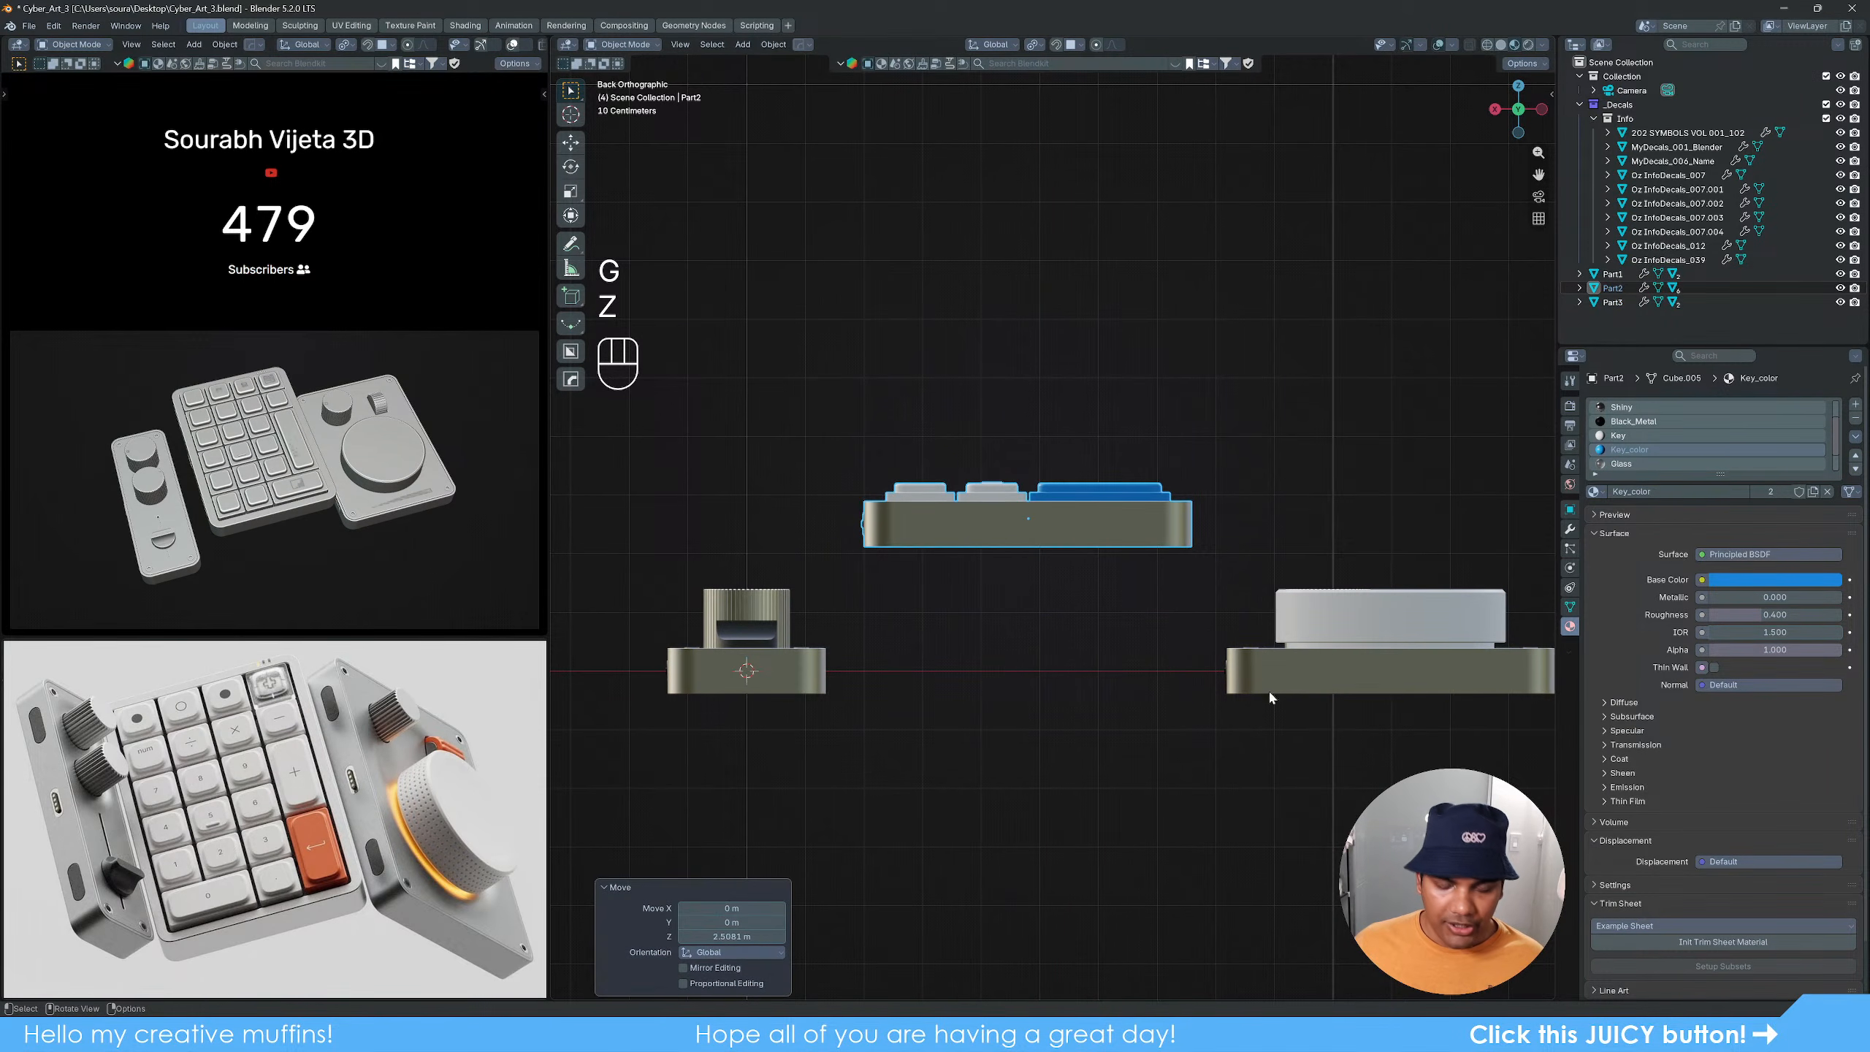
# Step: Rotate the keypad part by -40° in the back view so its blue-key end tilts upward
pyautogui.press('r')
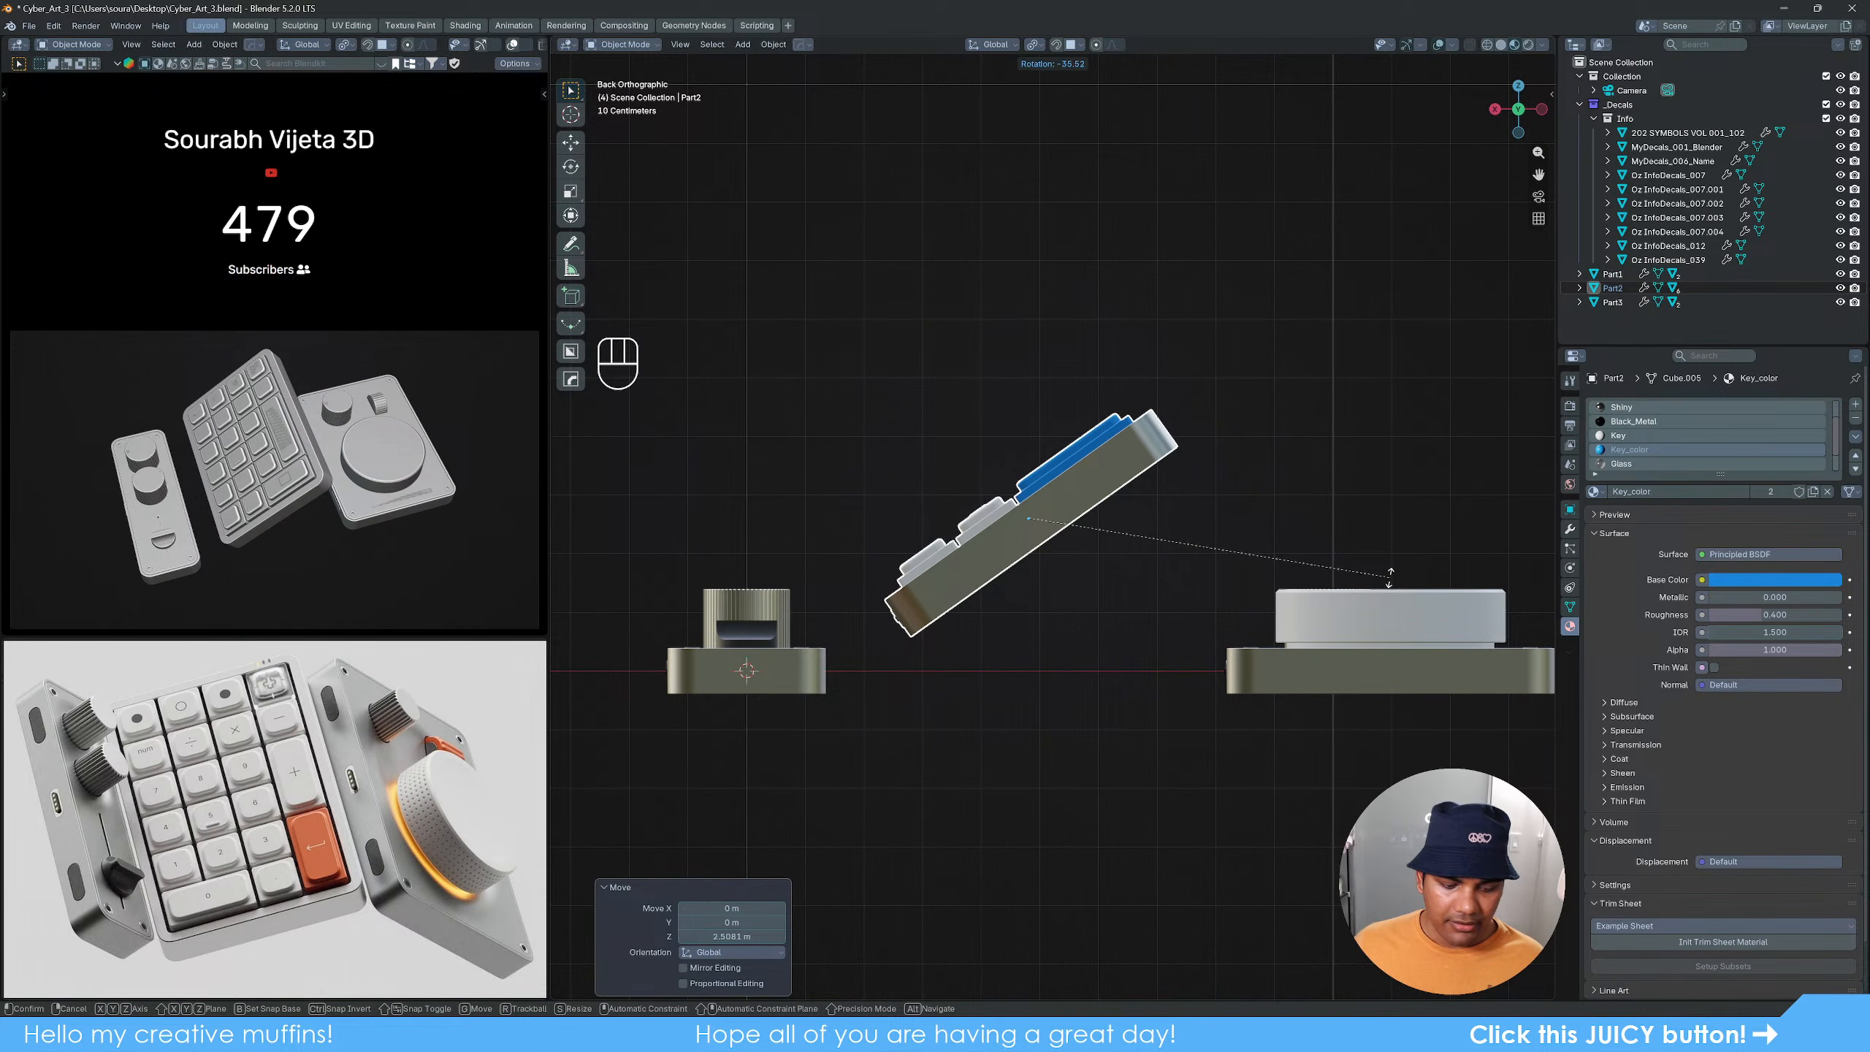
pyautogui.write('30')
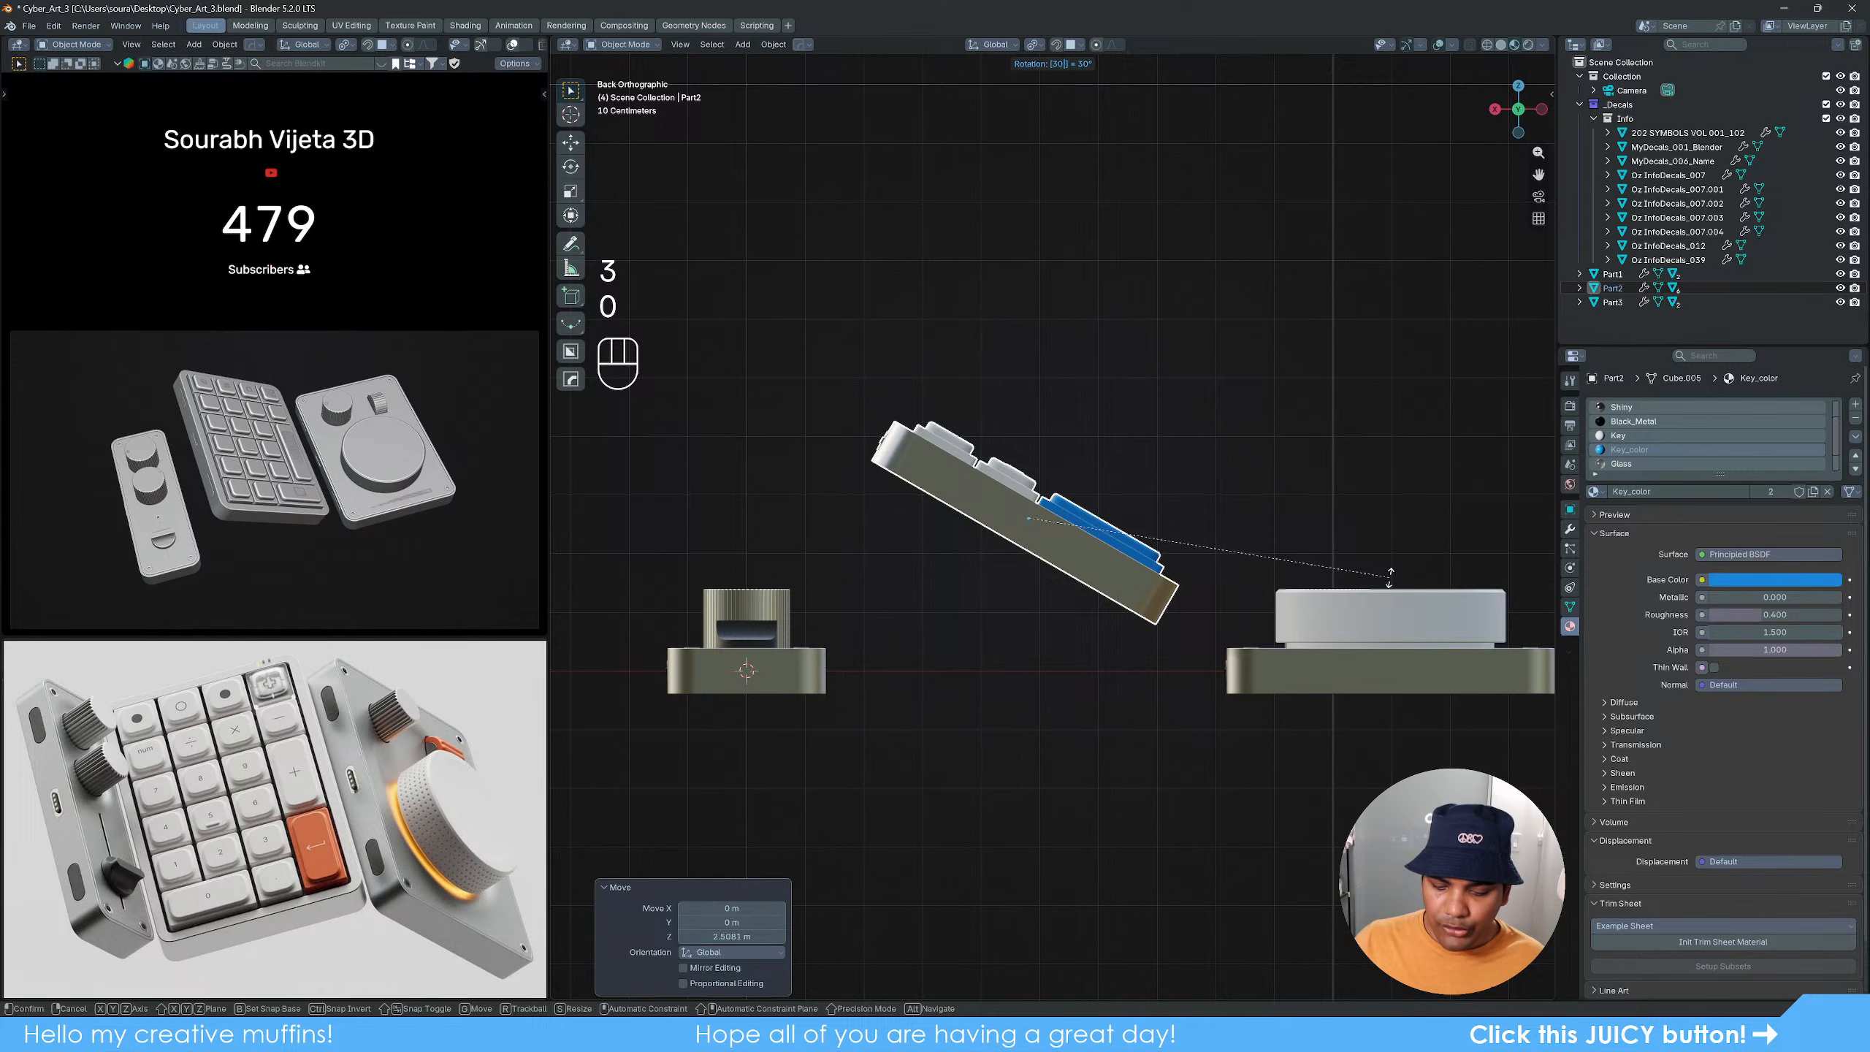
pyautogui.press('BackSpace')
pyautogui.press('BackSpace')
pyautogui.press('BackSpace')
pyautogui.write('-40')
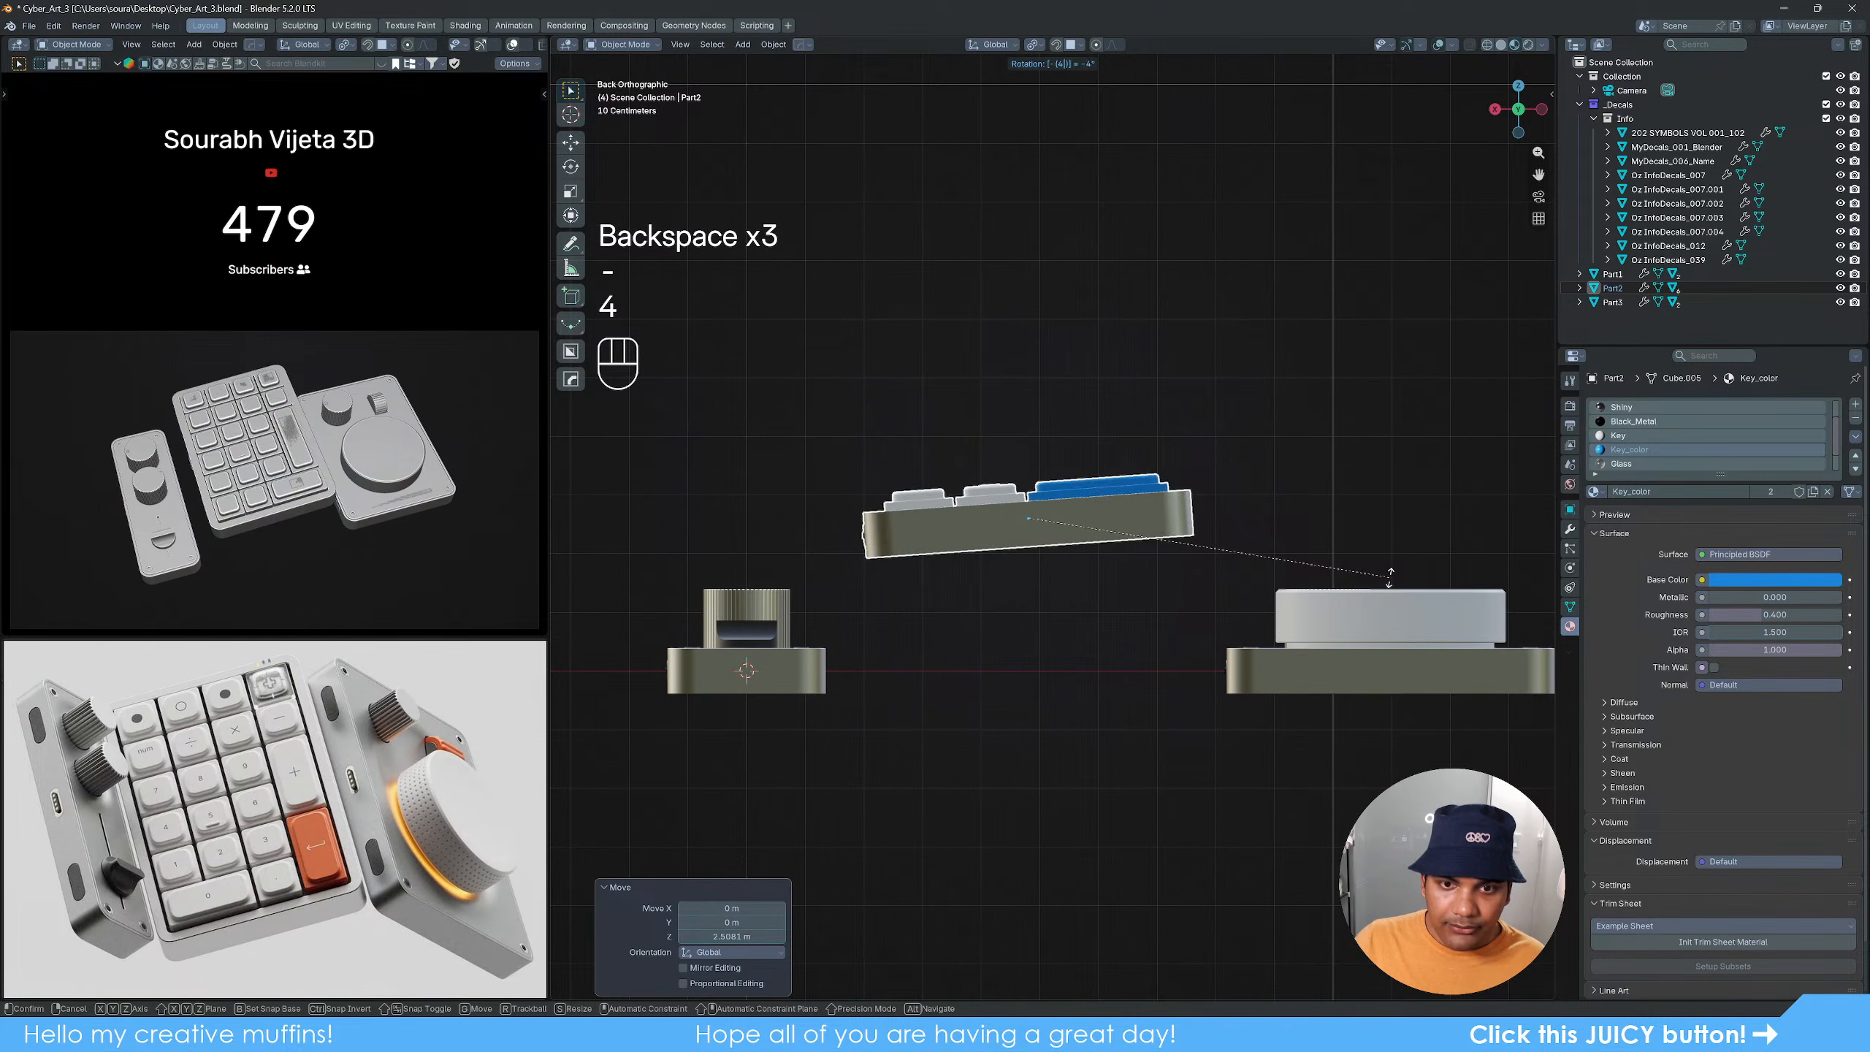
pyautogui.press('Return')
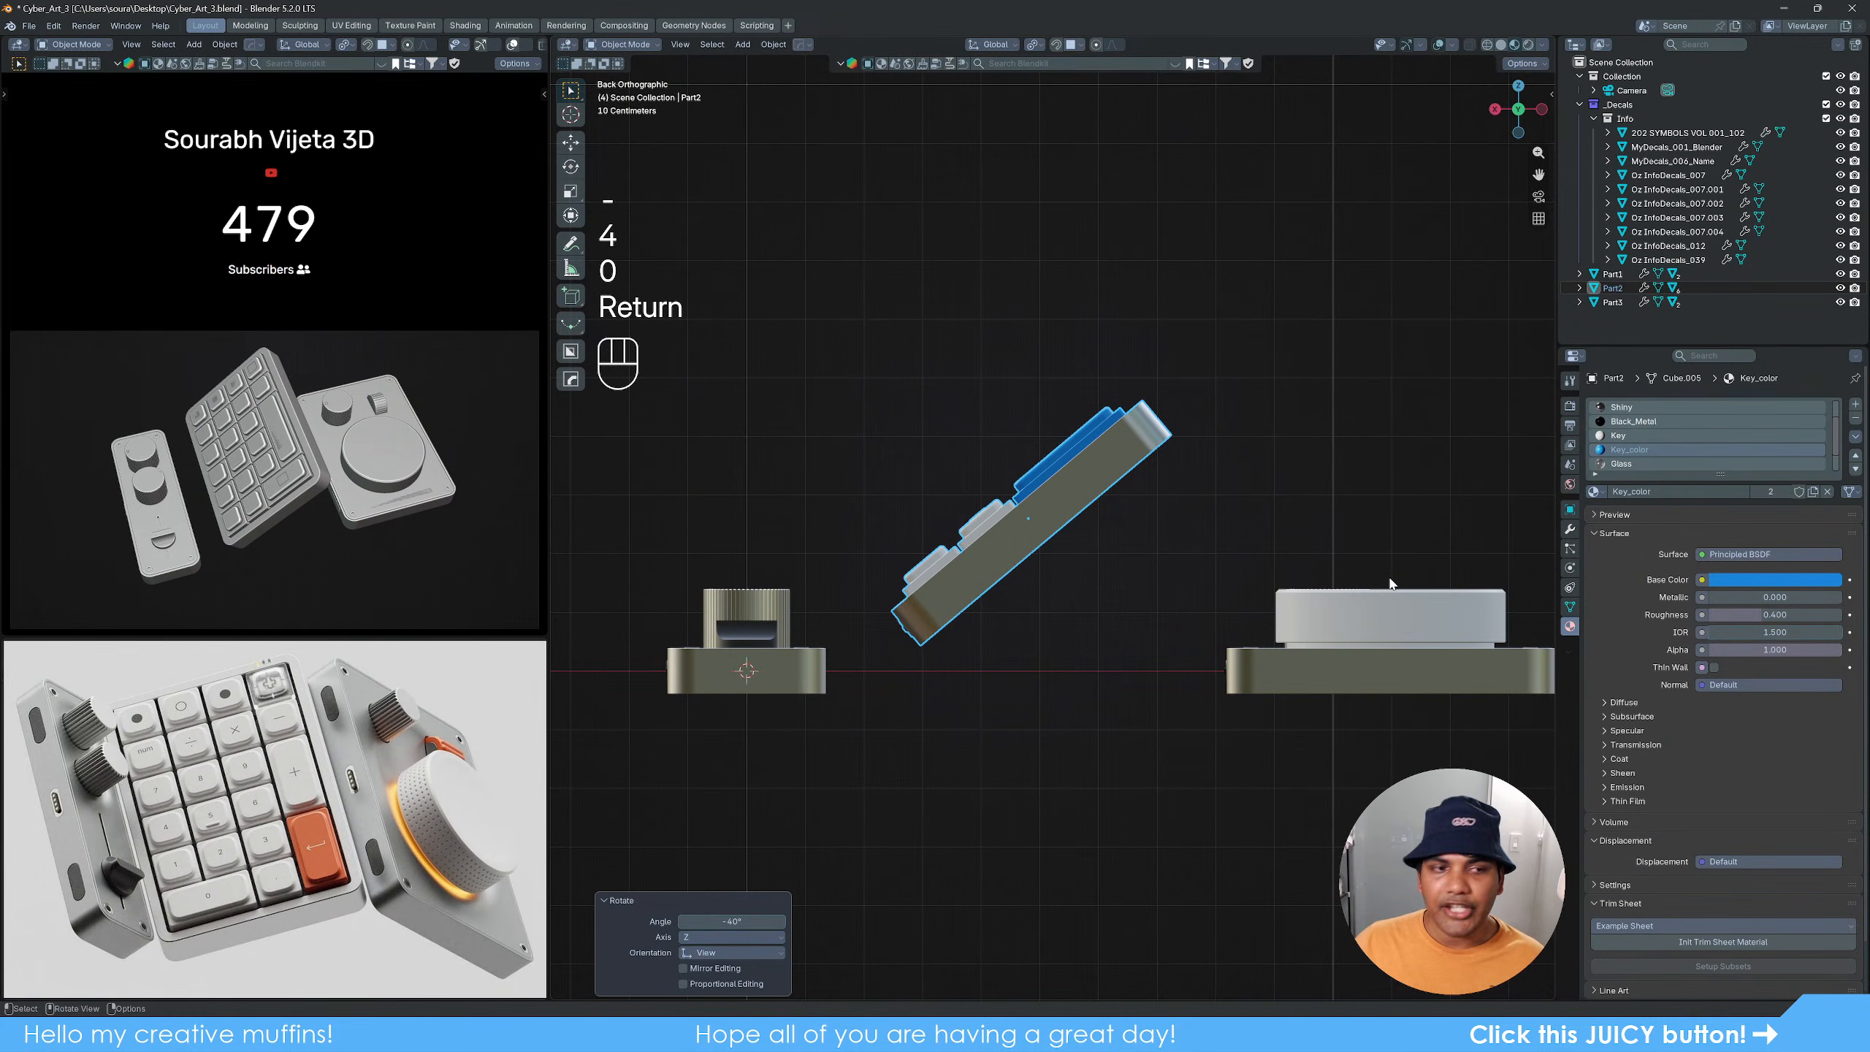
# Step: Rotate the knob-and-slider part by 40° in the back view, opposite to the keypad's tilt
pyautogui.keyDown('shift'); pyautogui.moveTo(901, 683); pyautogui.dragTo(978, 691, button='middle'); pyautogui.keyUp('shift')
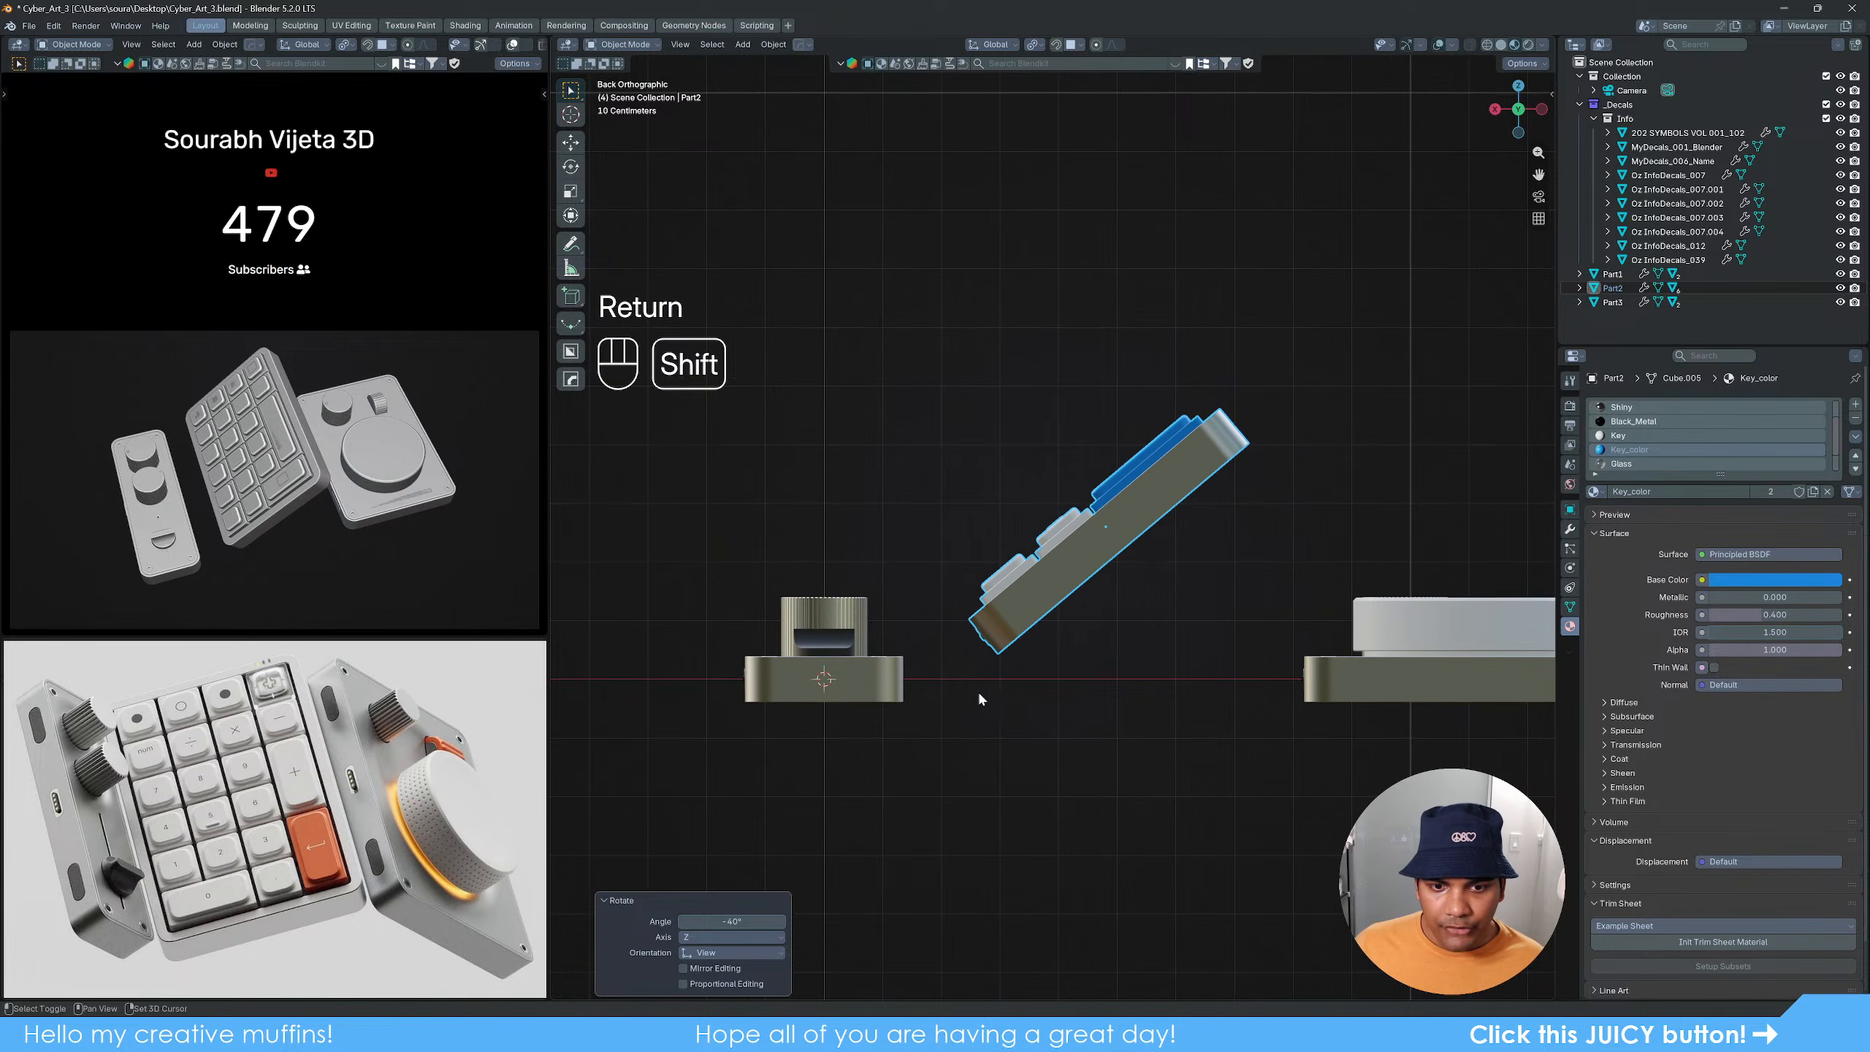
pyautogui.click(847, 675)
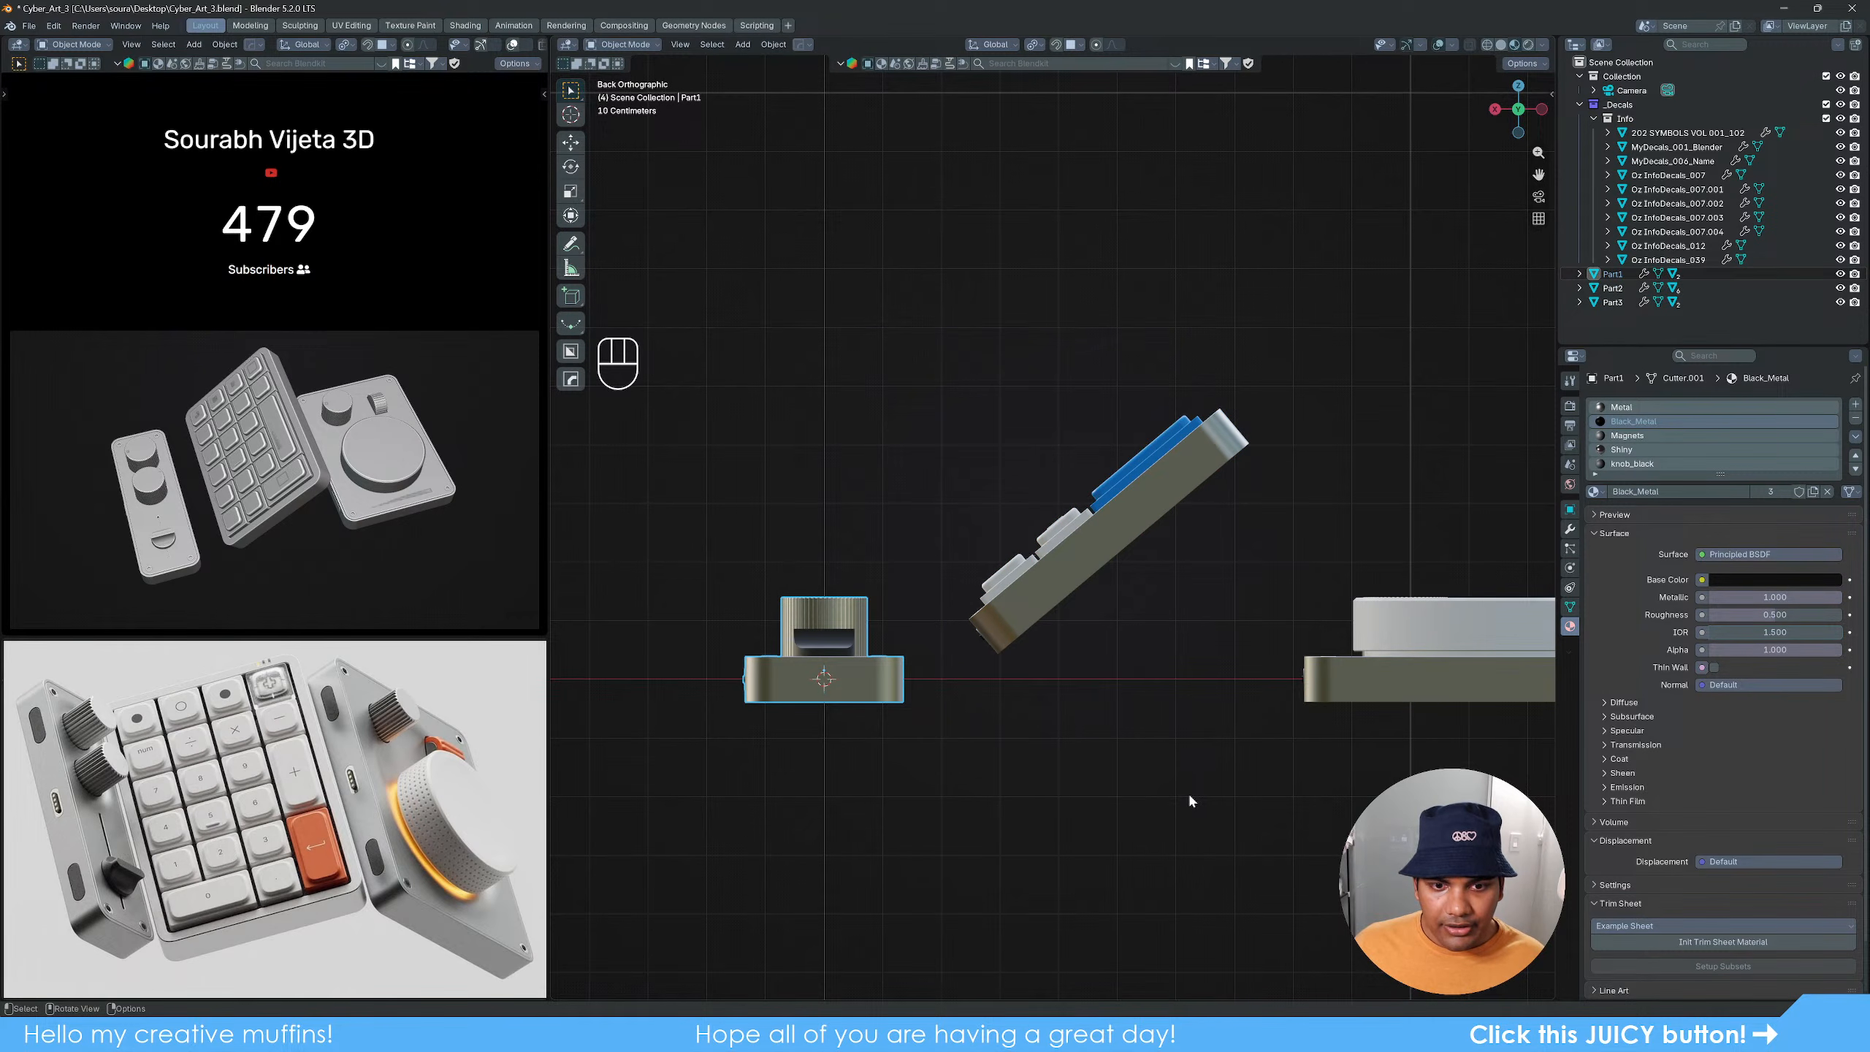
pyautogui.write('r40')
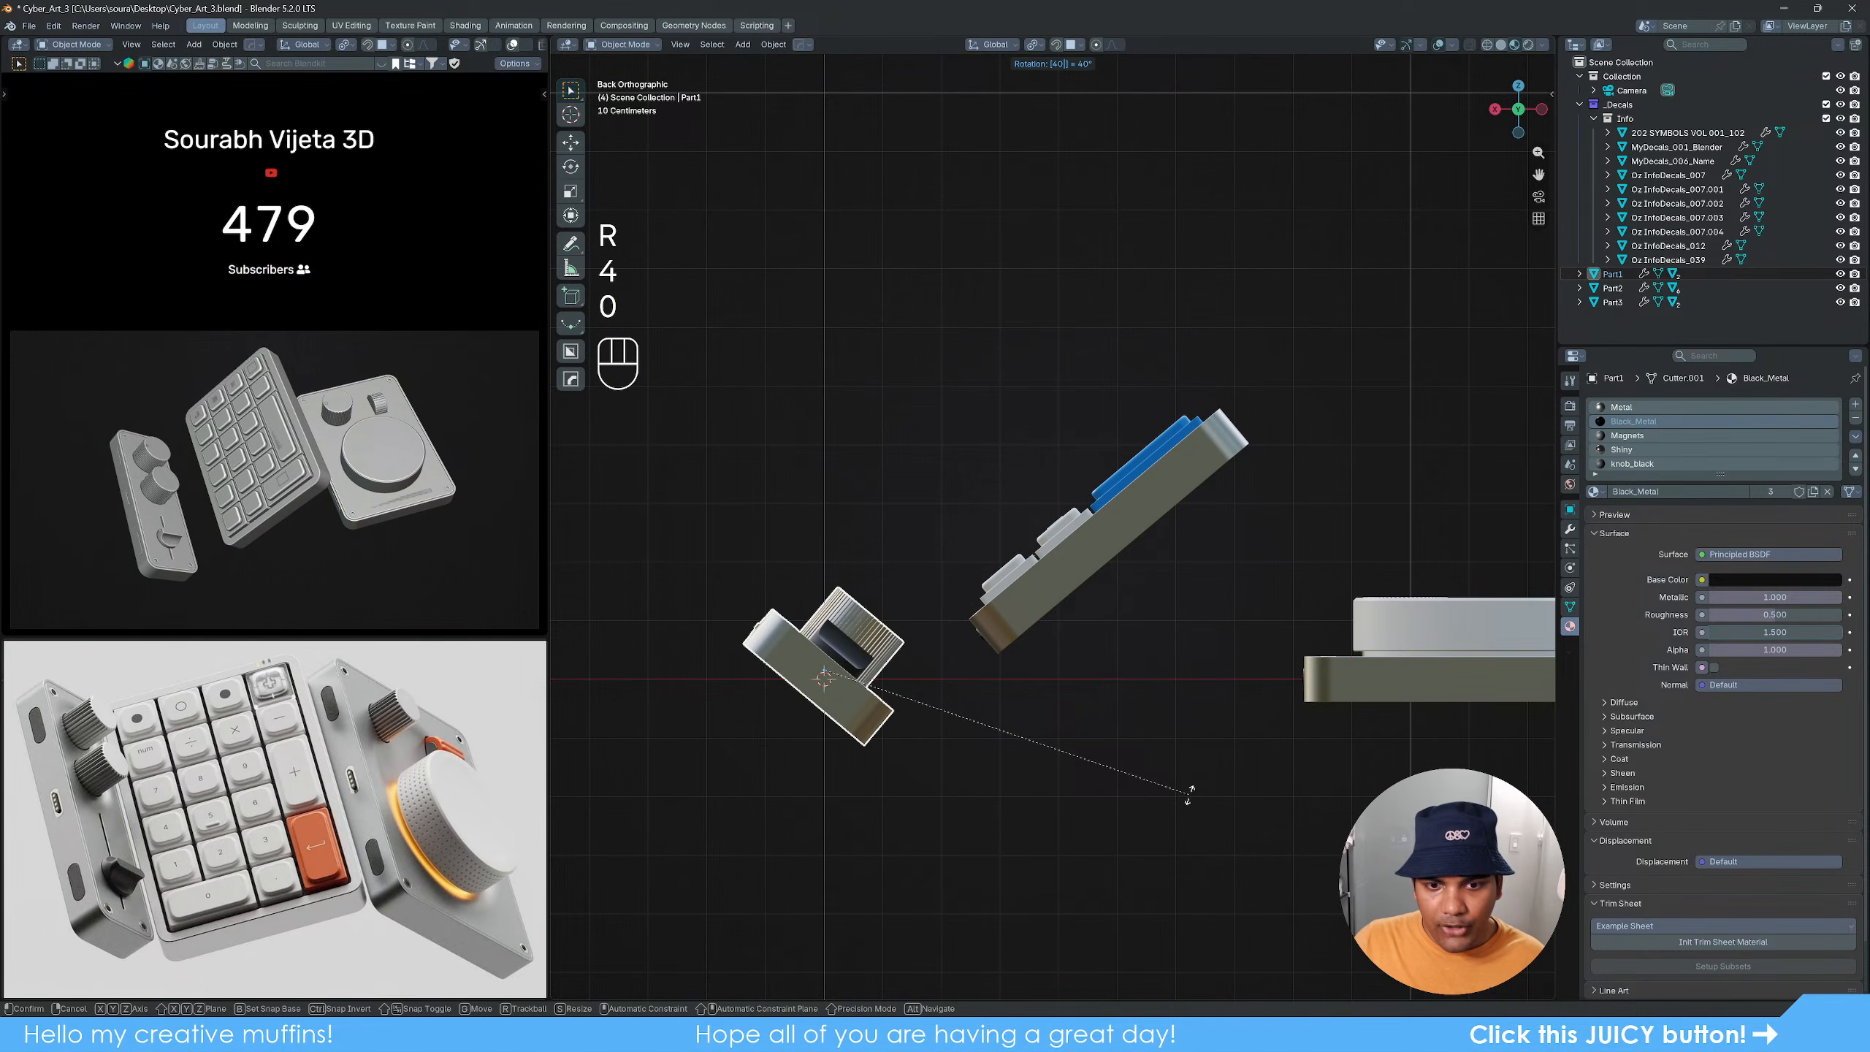
pyautogui.press('Return')
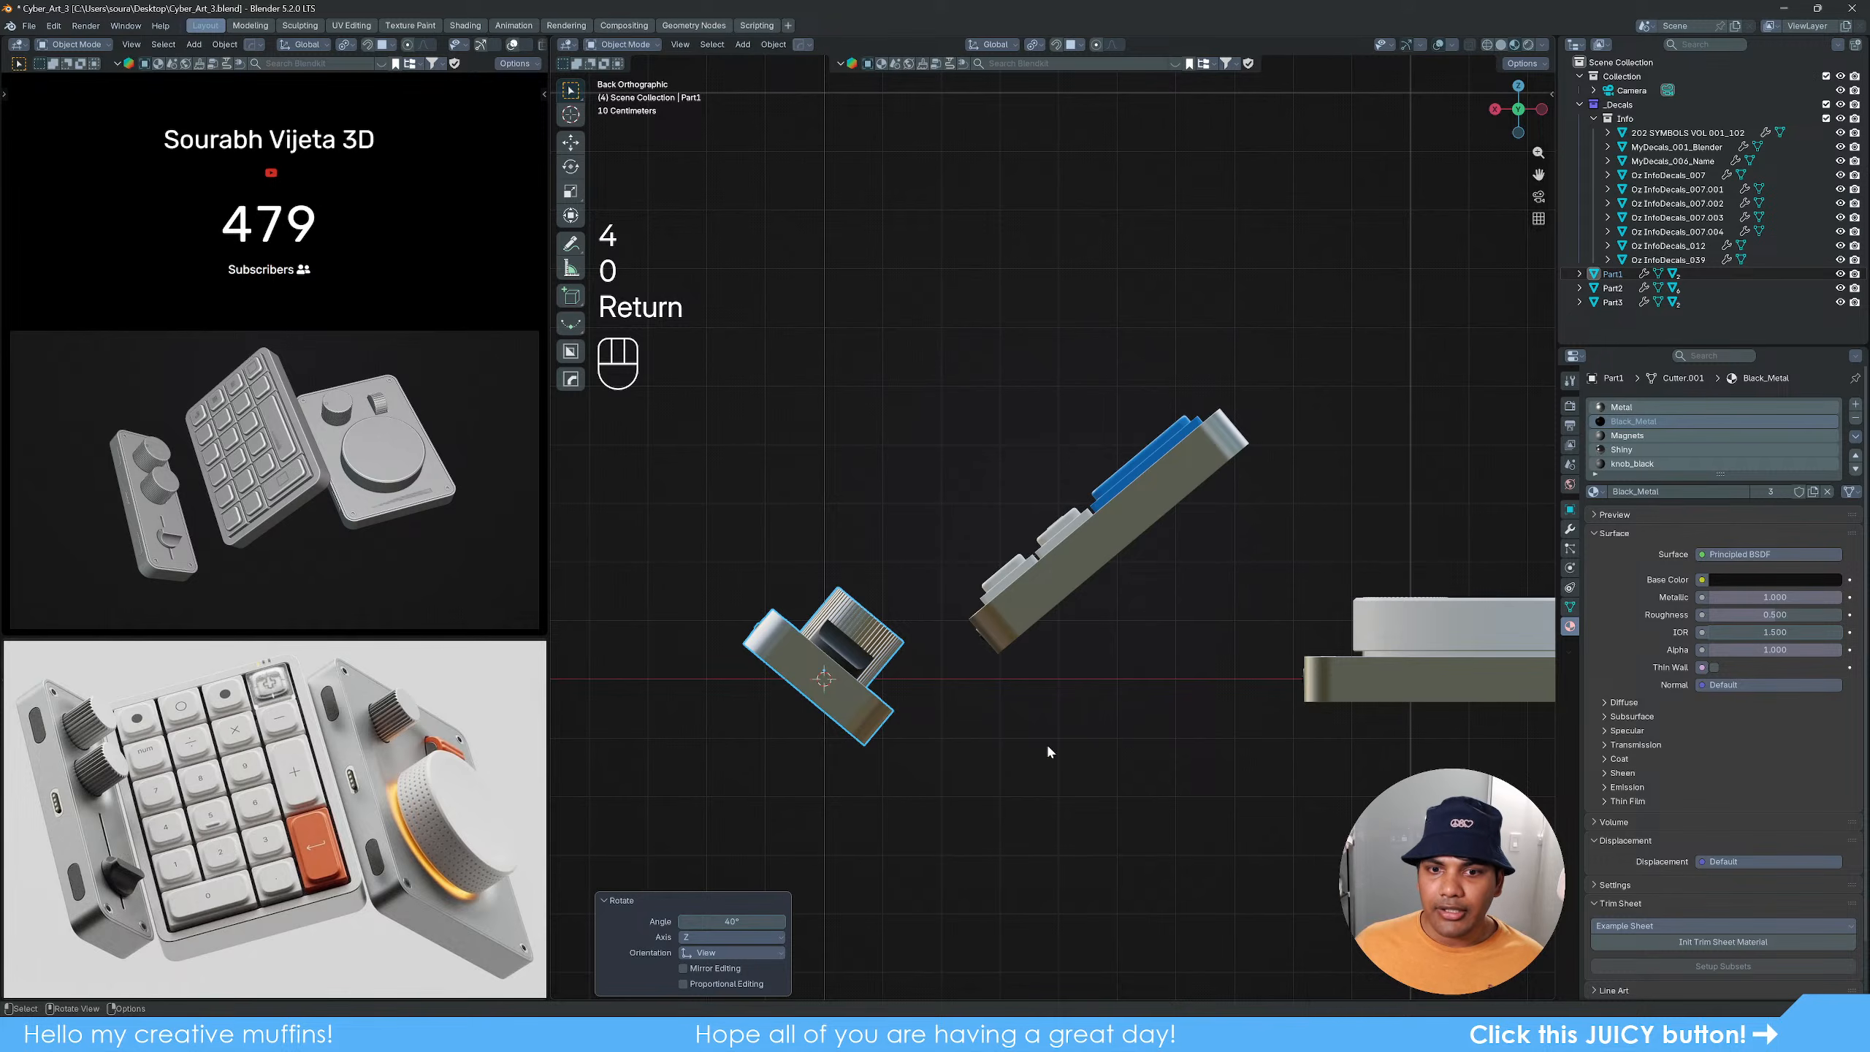
# Step: Move the knob-and-slider part about -1.149 m along X and 1.564 m along Z beside the keypad's lower end, then deselect it
pyautogui.keyDown('shift'); pyautogui.moveTo(1039, 744); pyautogui.dragTo(1096, 738, button='middle'); pyautogui.keyUp('shift')
pyautogui.scroll(2, 1052, 759)
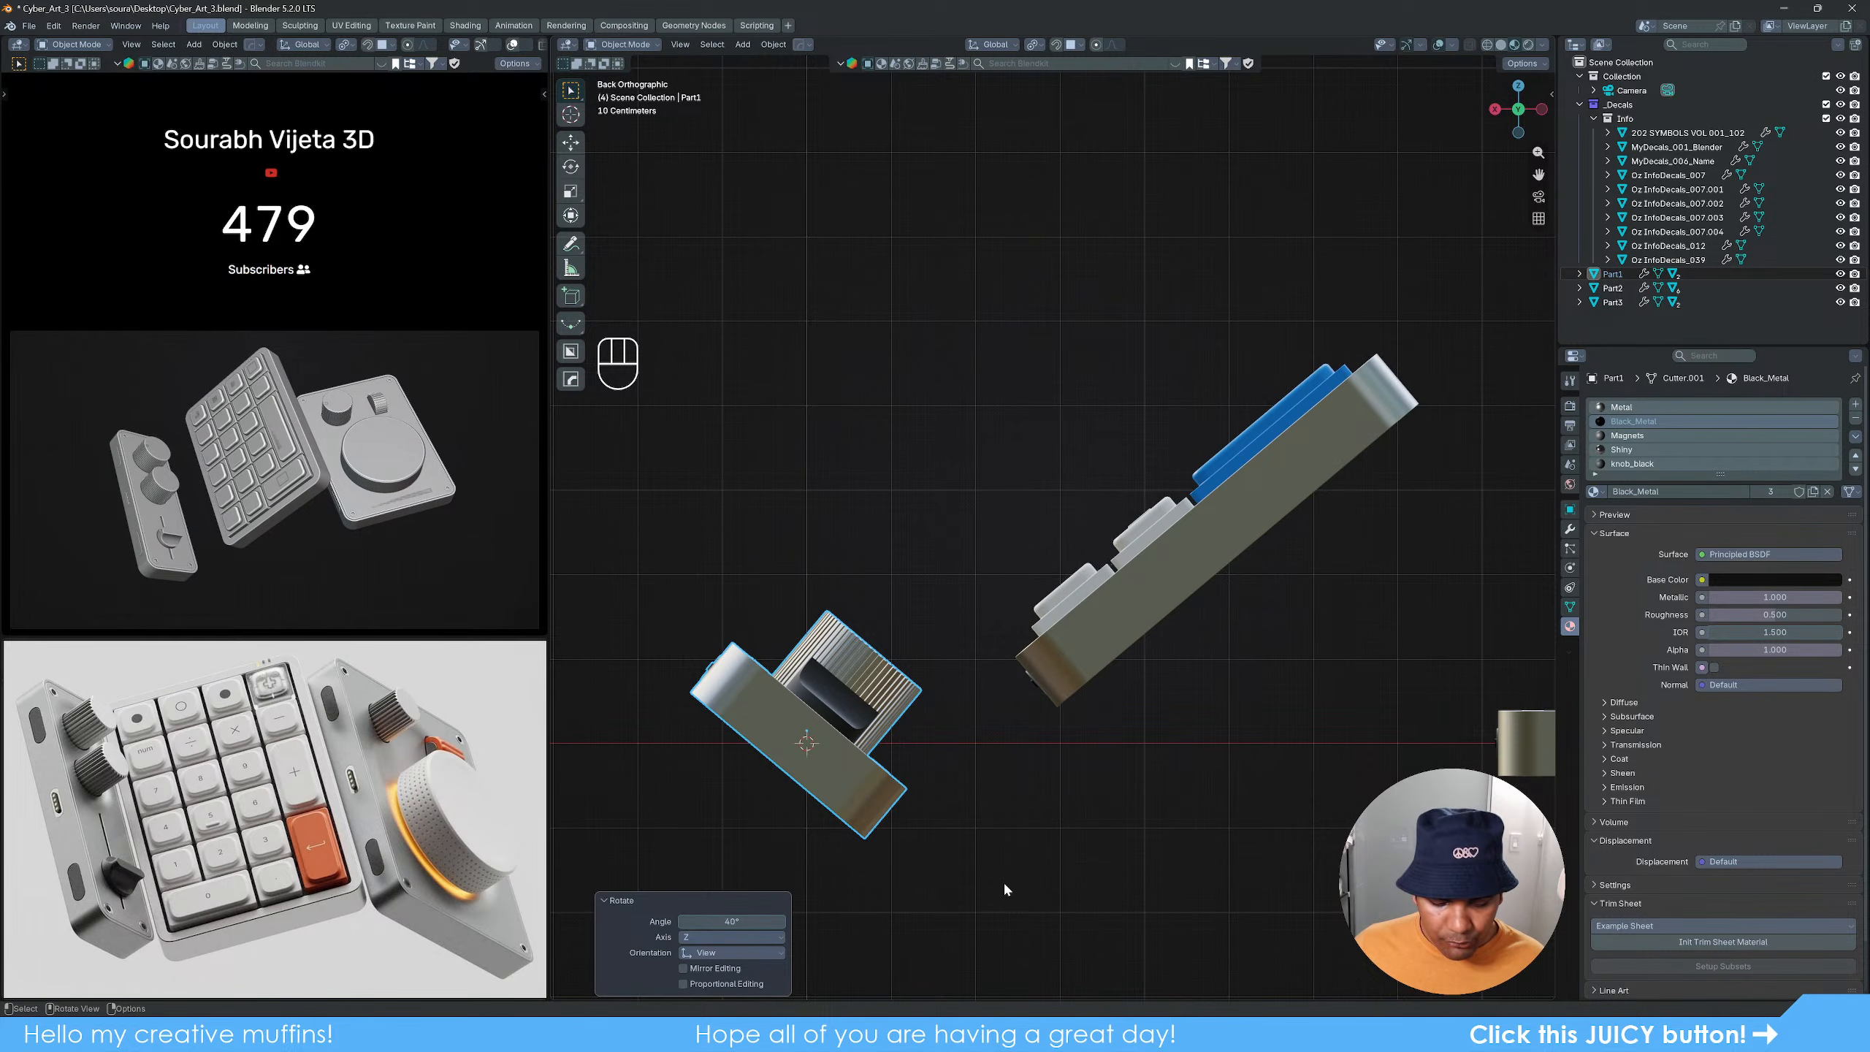
pyautogui.press('g')
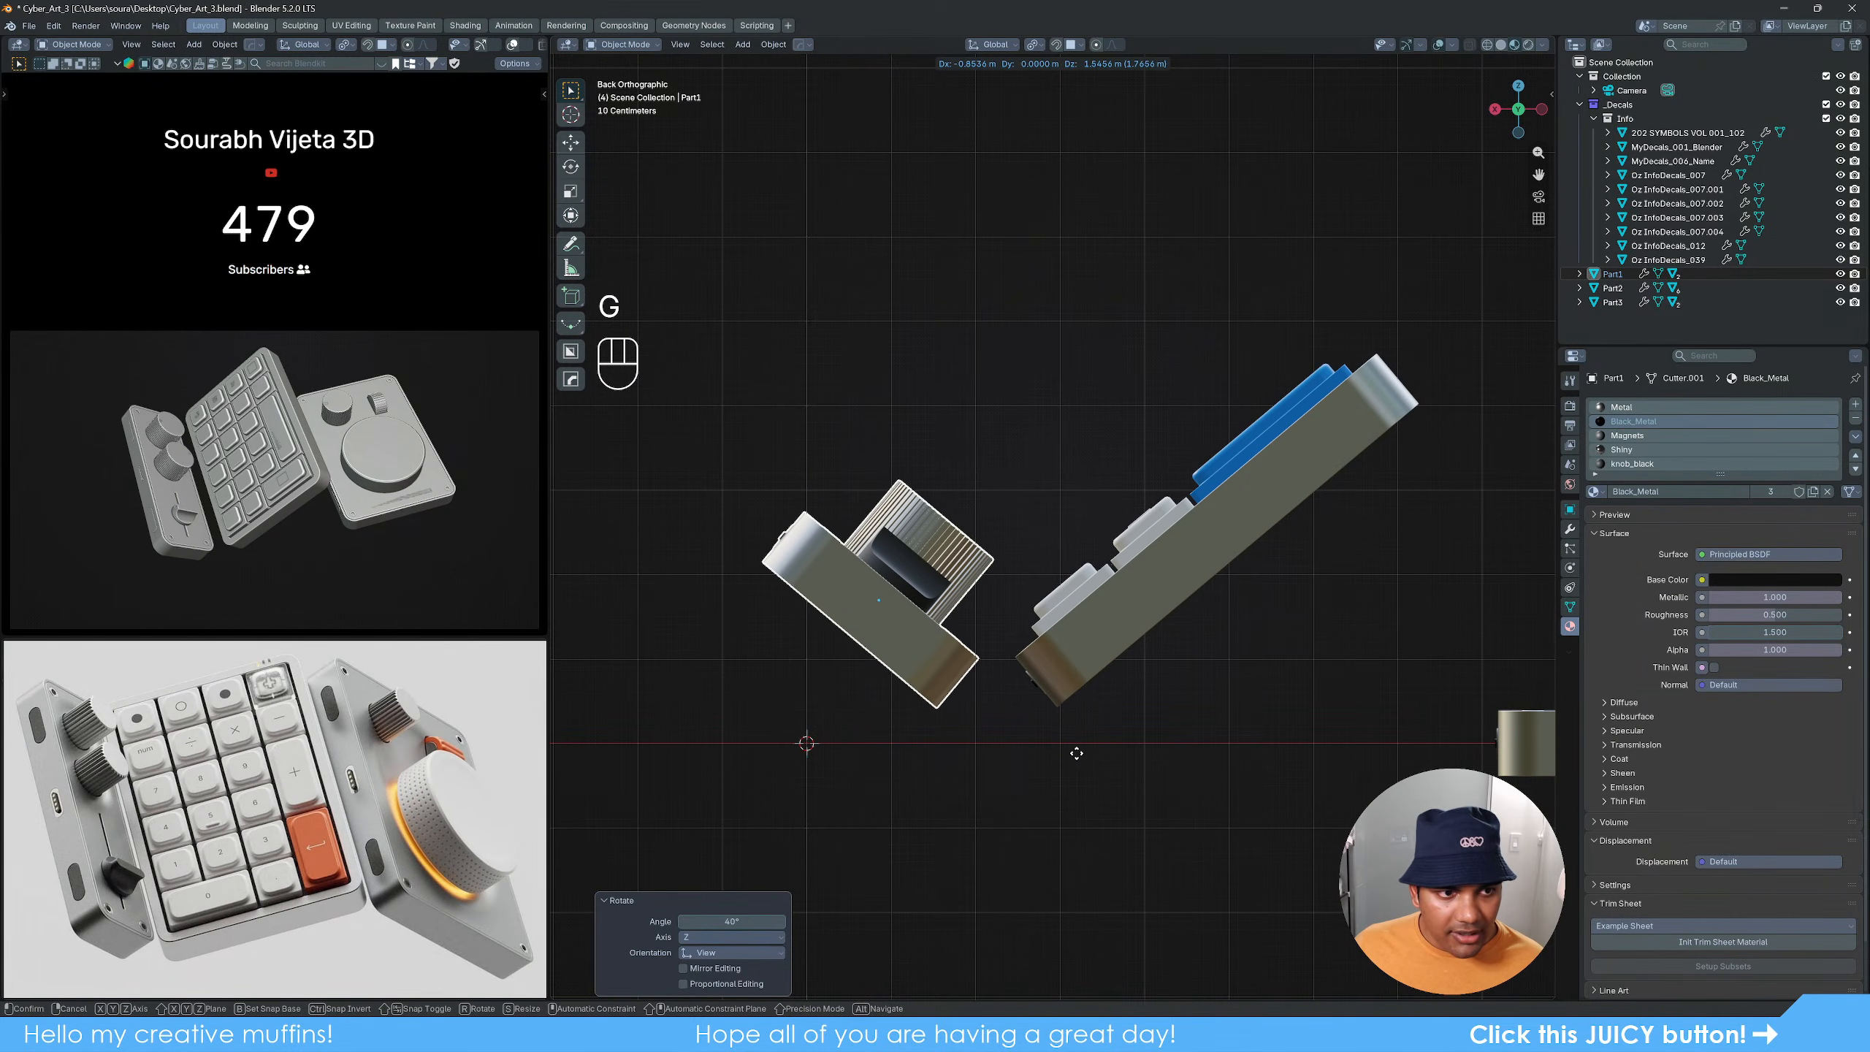
pyautogui.press('shift')
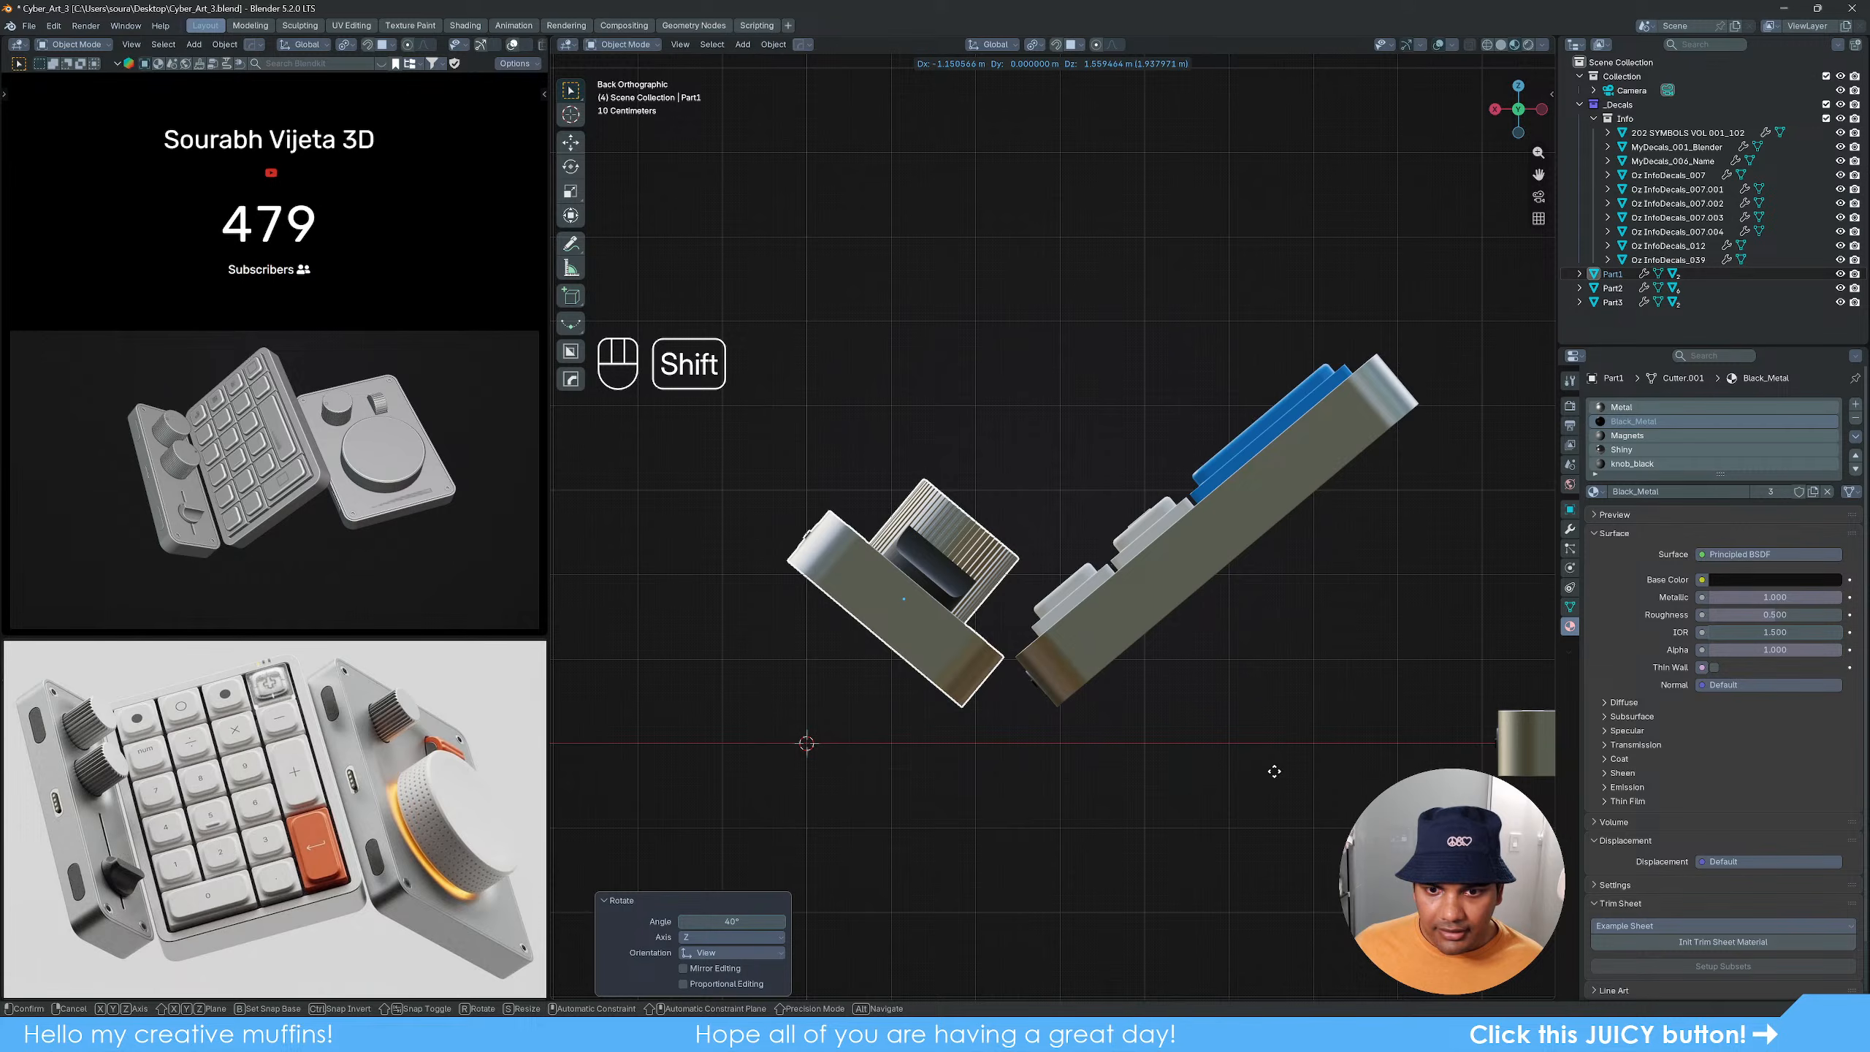
pyautogui.click(1271, 772)
pyautogui.scroll(4, 1185, 667)
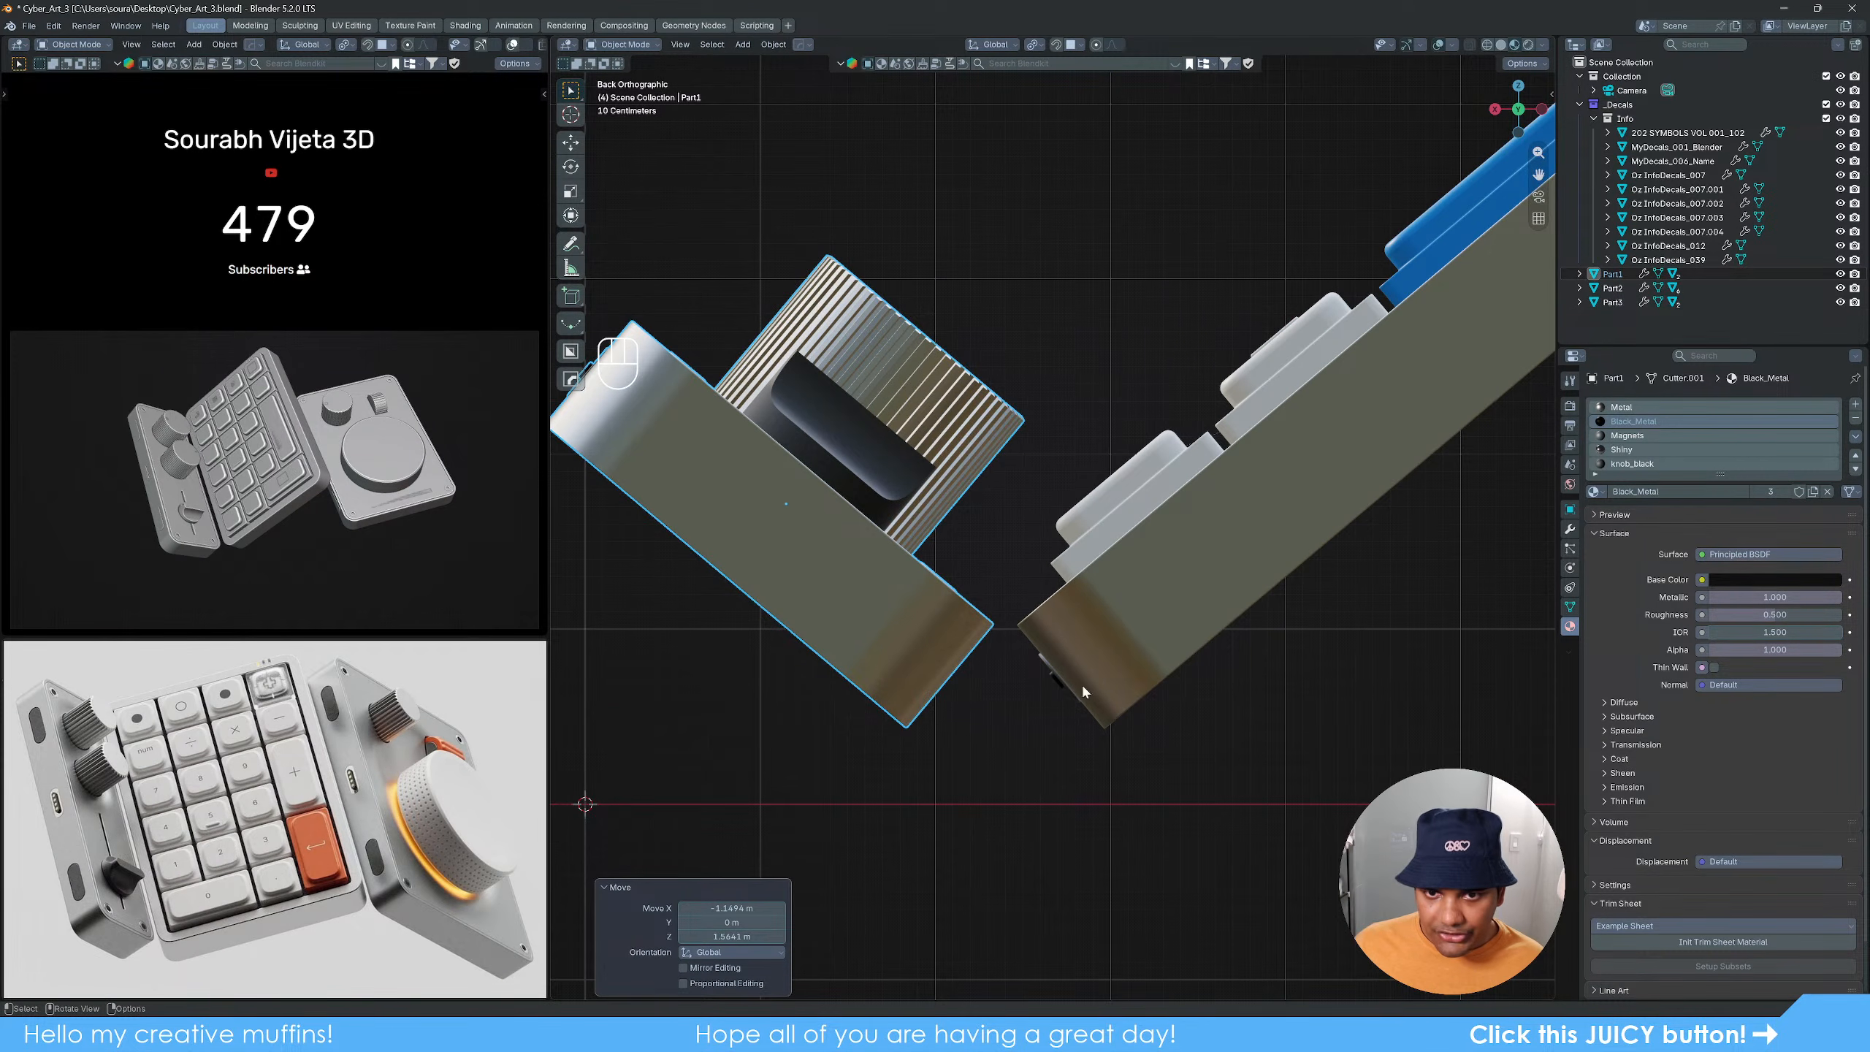
pyautogui.scroll(-5, 1082, 683)
pyautogui.keyDown('shift'); pyautogui.moveTo(1127, 698); pyautogui.dragTo(987, 744, button='middle'); pyautogui.keyUp('shift')
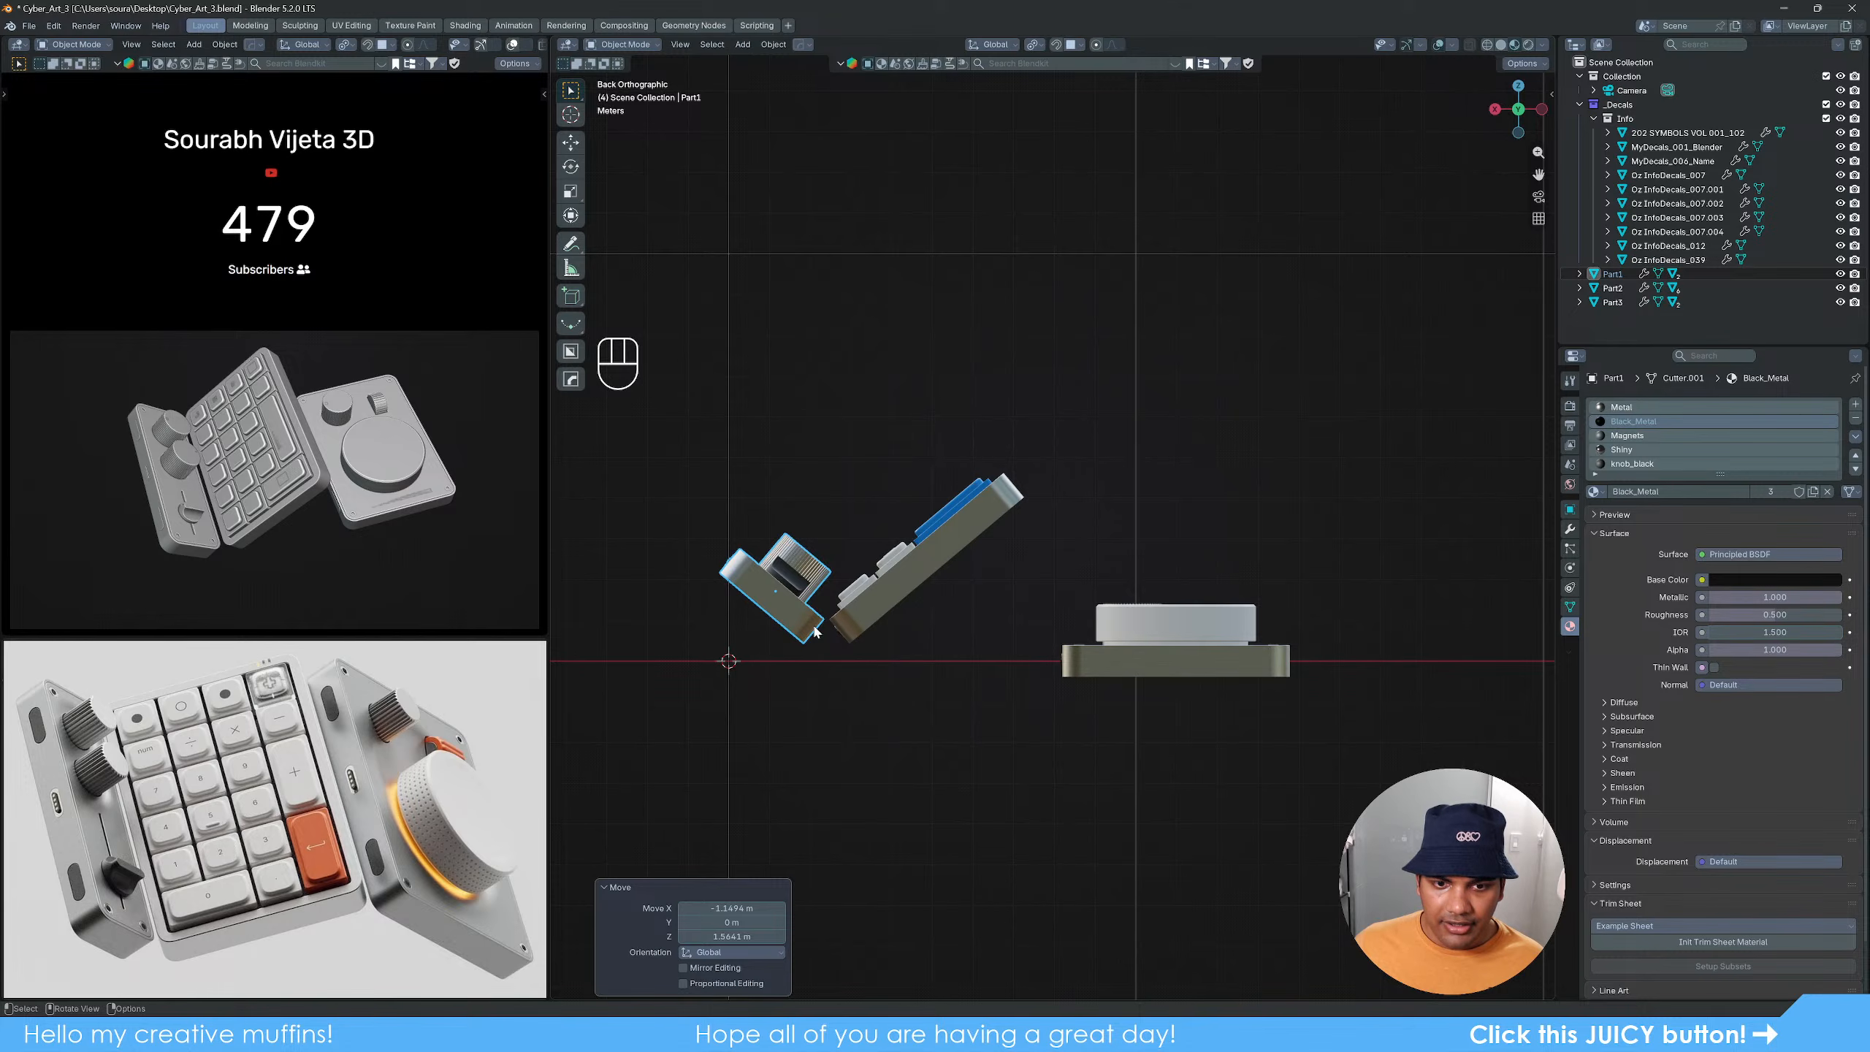
pyautogui.scroll(4, 832, 647)
pyautogui.scroll(-2, 877, 718)
pyautogui.click(876, 717)
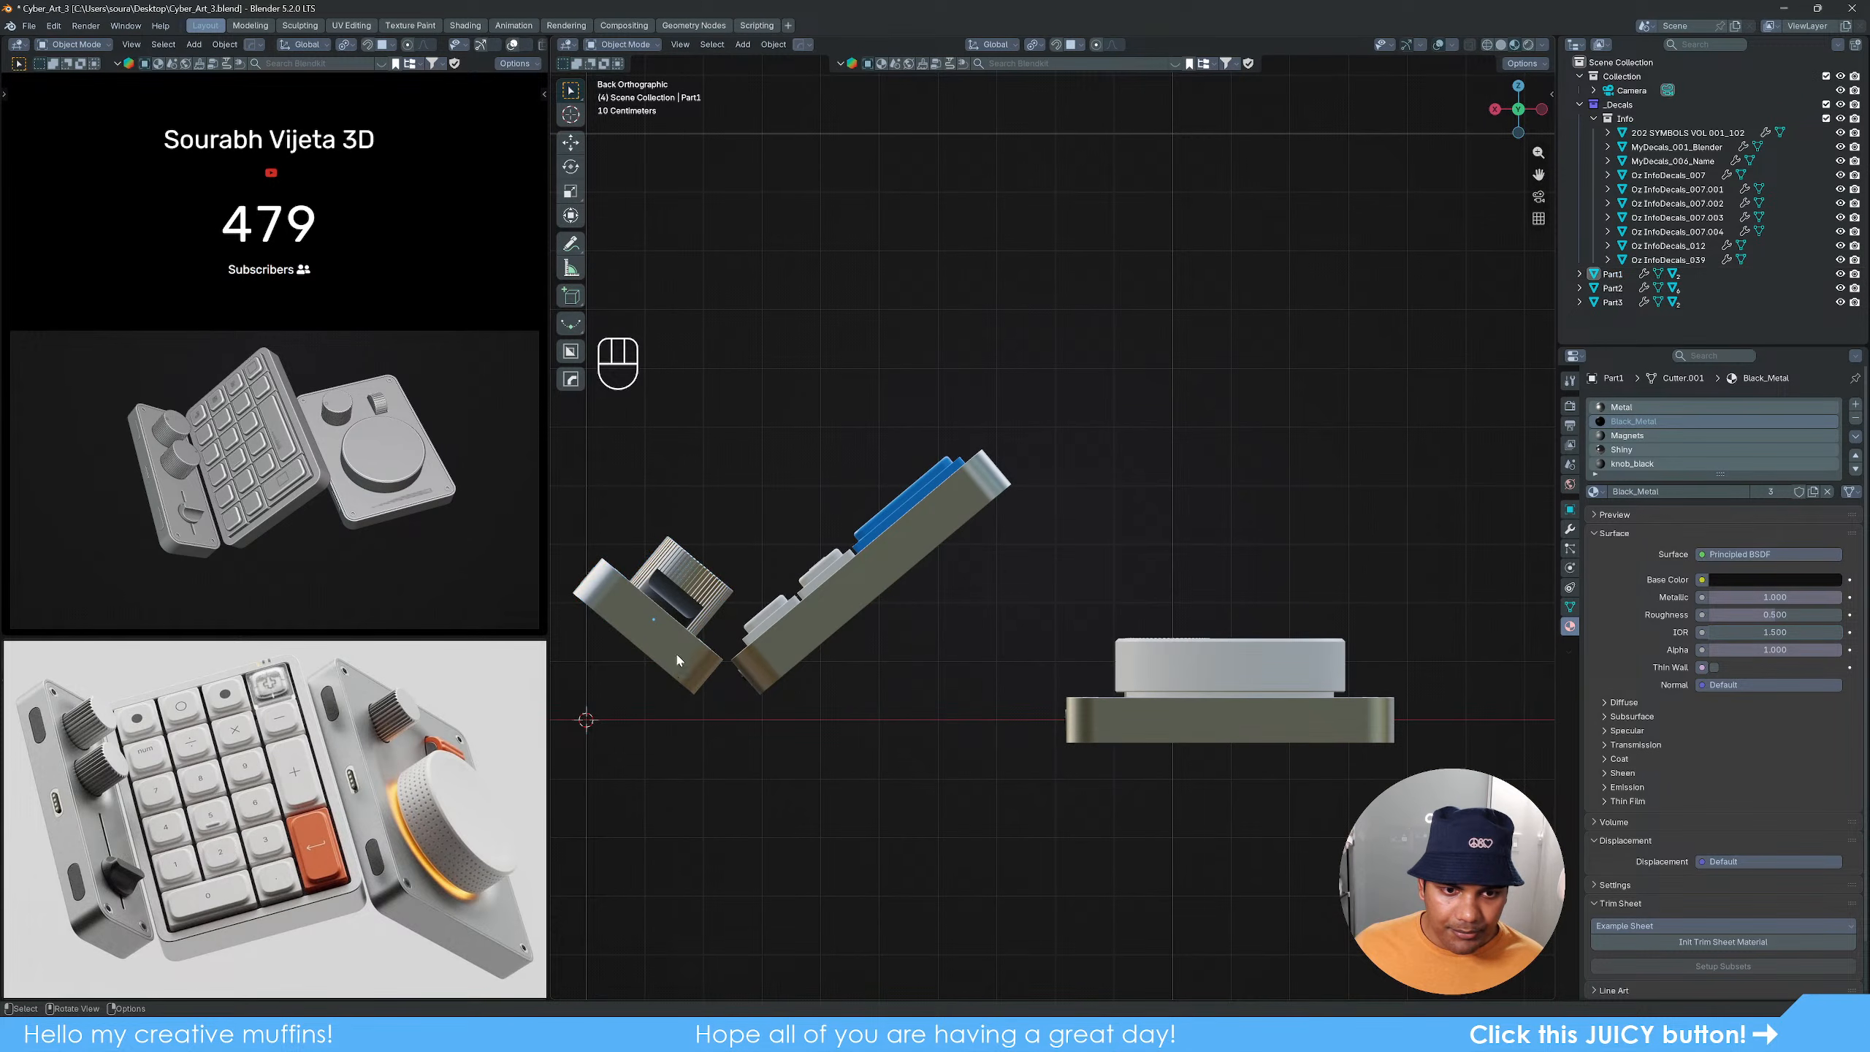
# Step: Compare the keypad's object transform values, and set the large dial part's Y rotation to -40°
pyautogui.click(866, 606)
pyautogui.click(1570, 510)
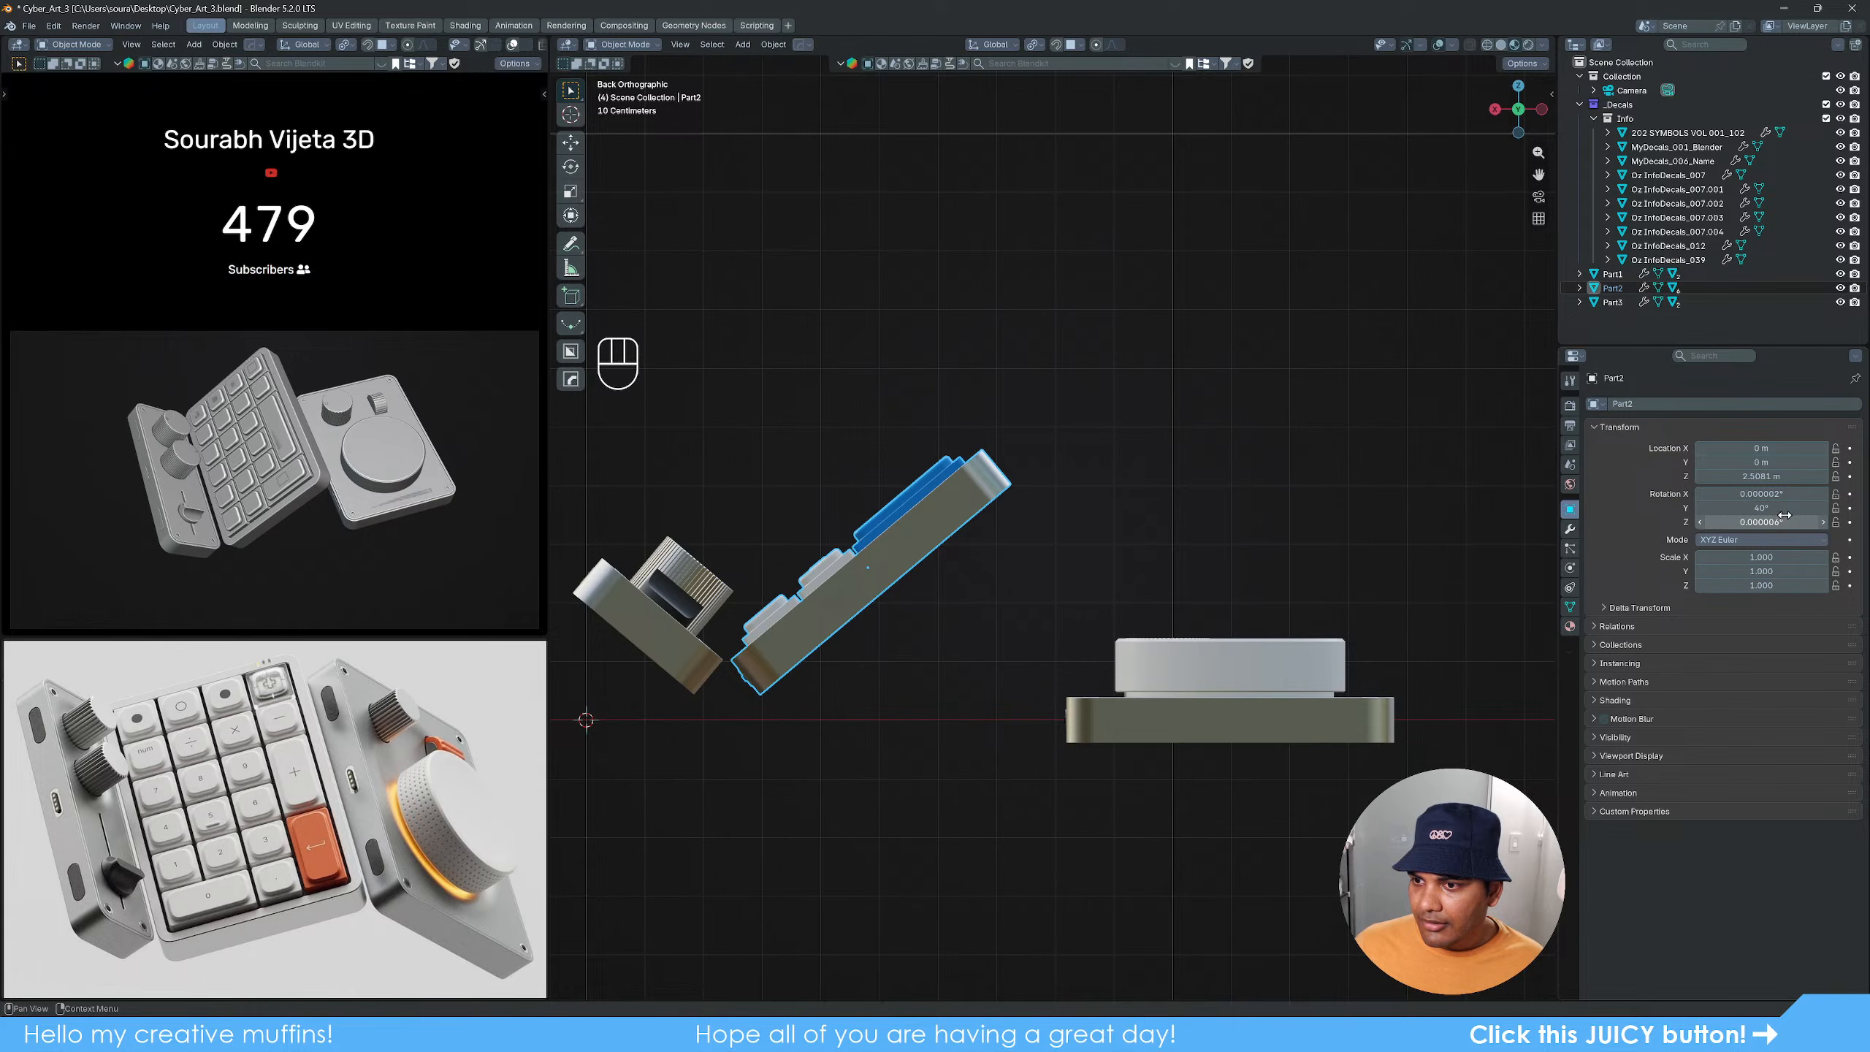
pyautogui.click(680, 663)
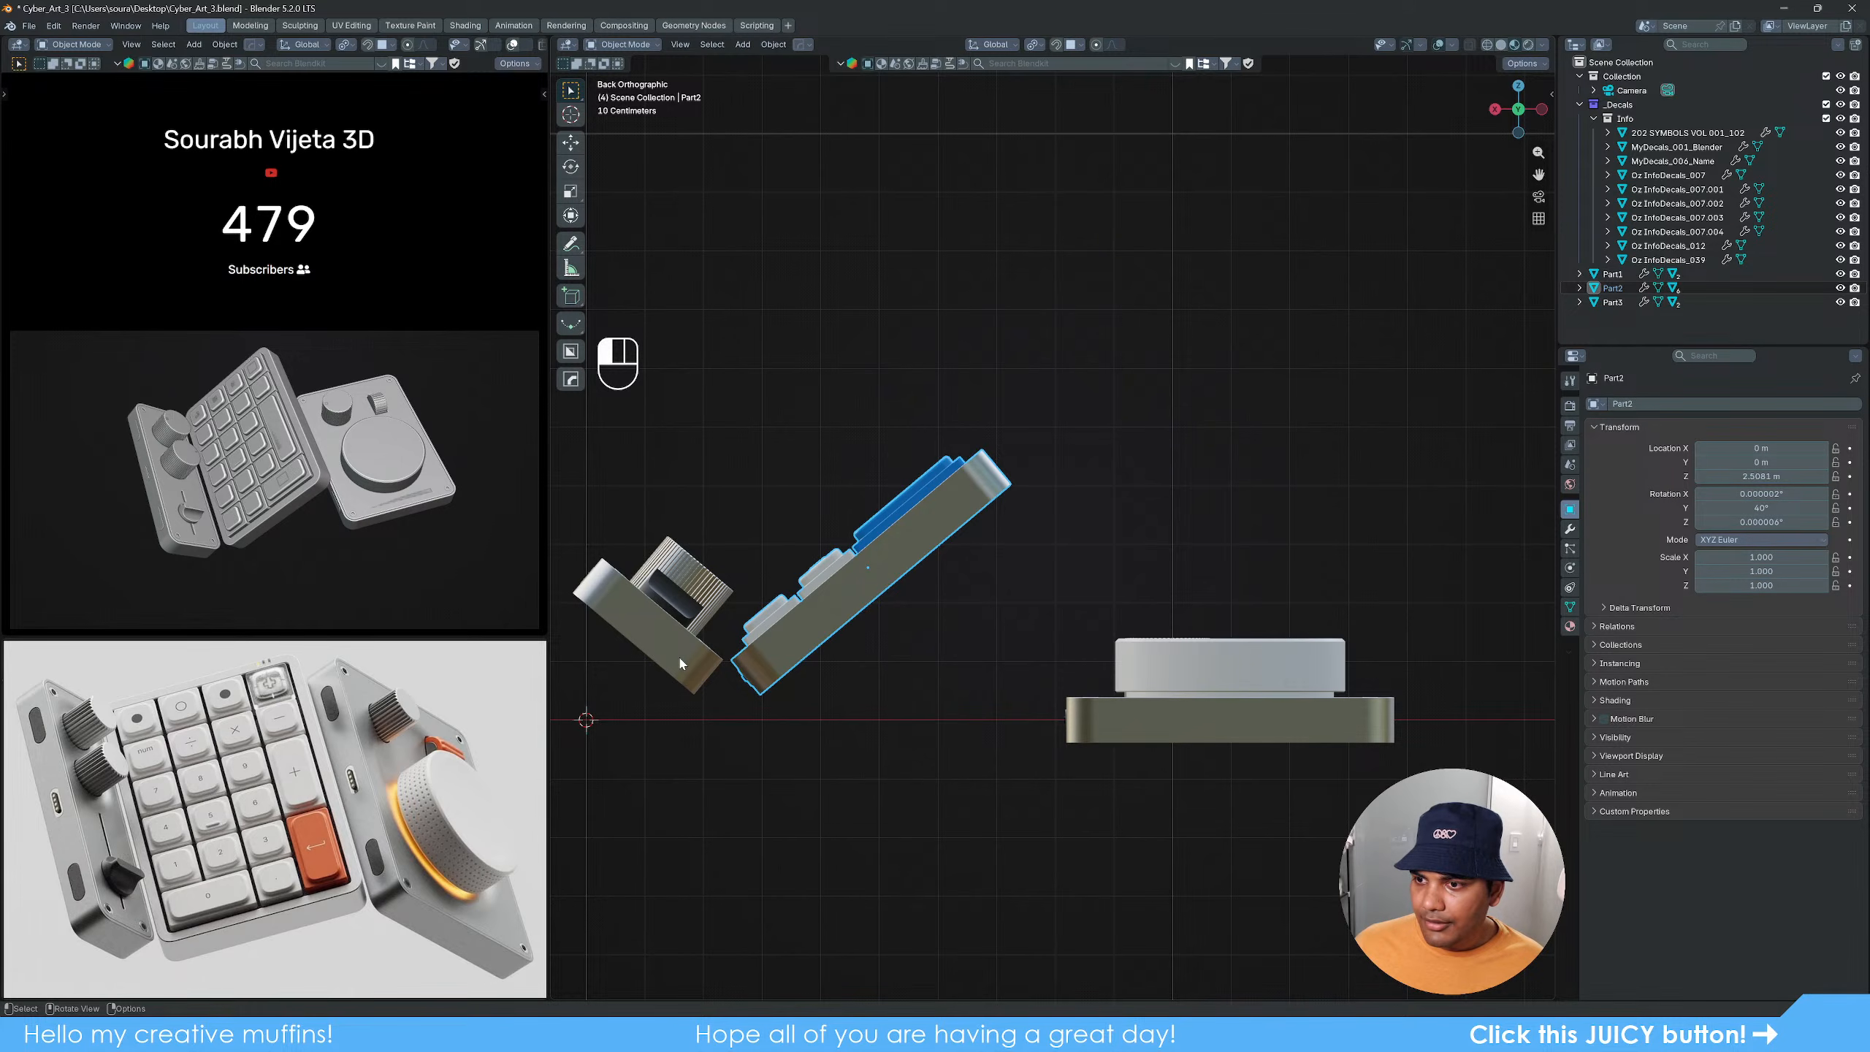
pyautogui.click(780, 655)
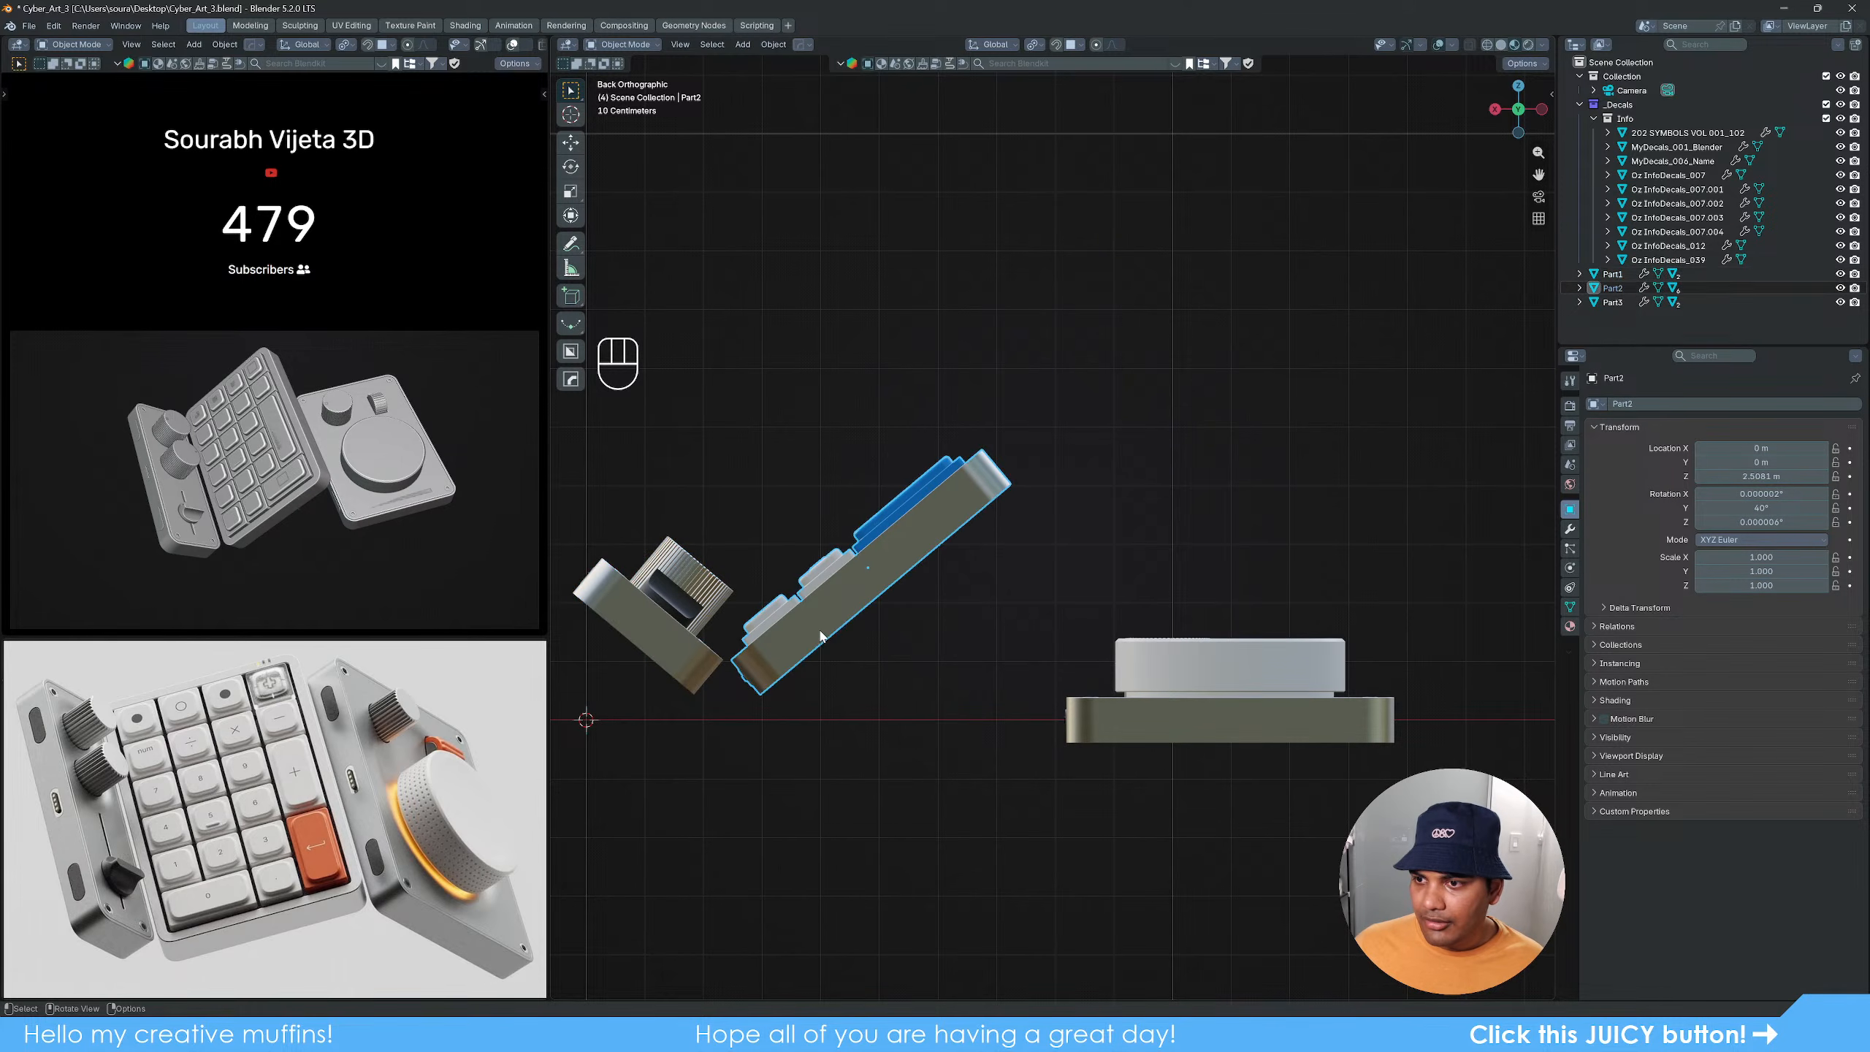
pyautogui.click(1266, 733)
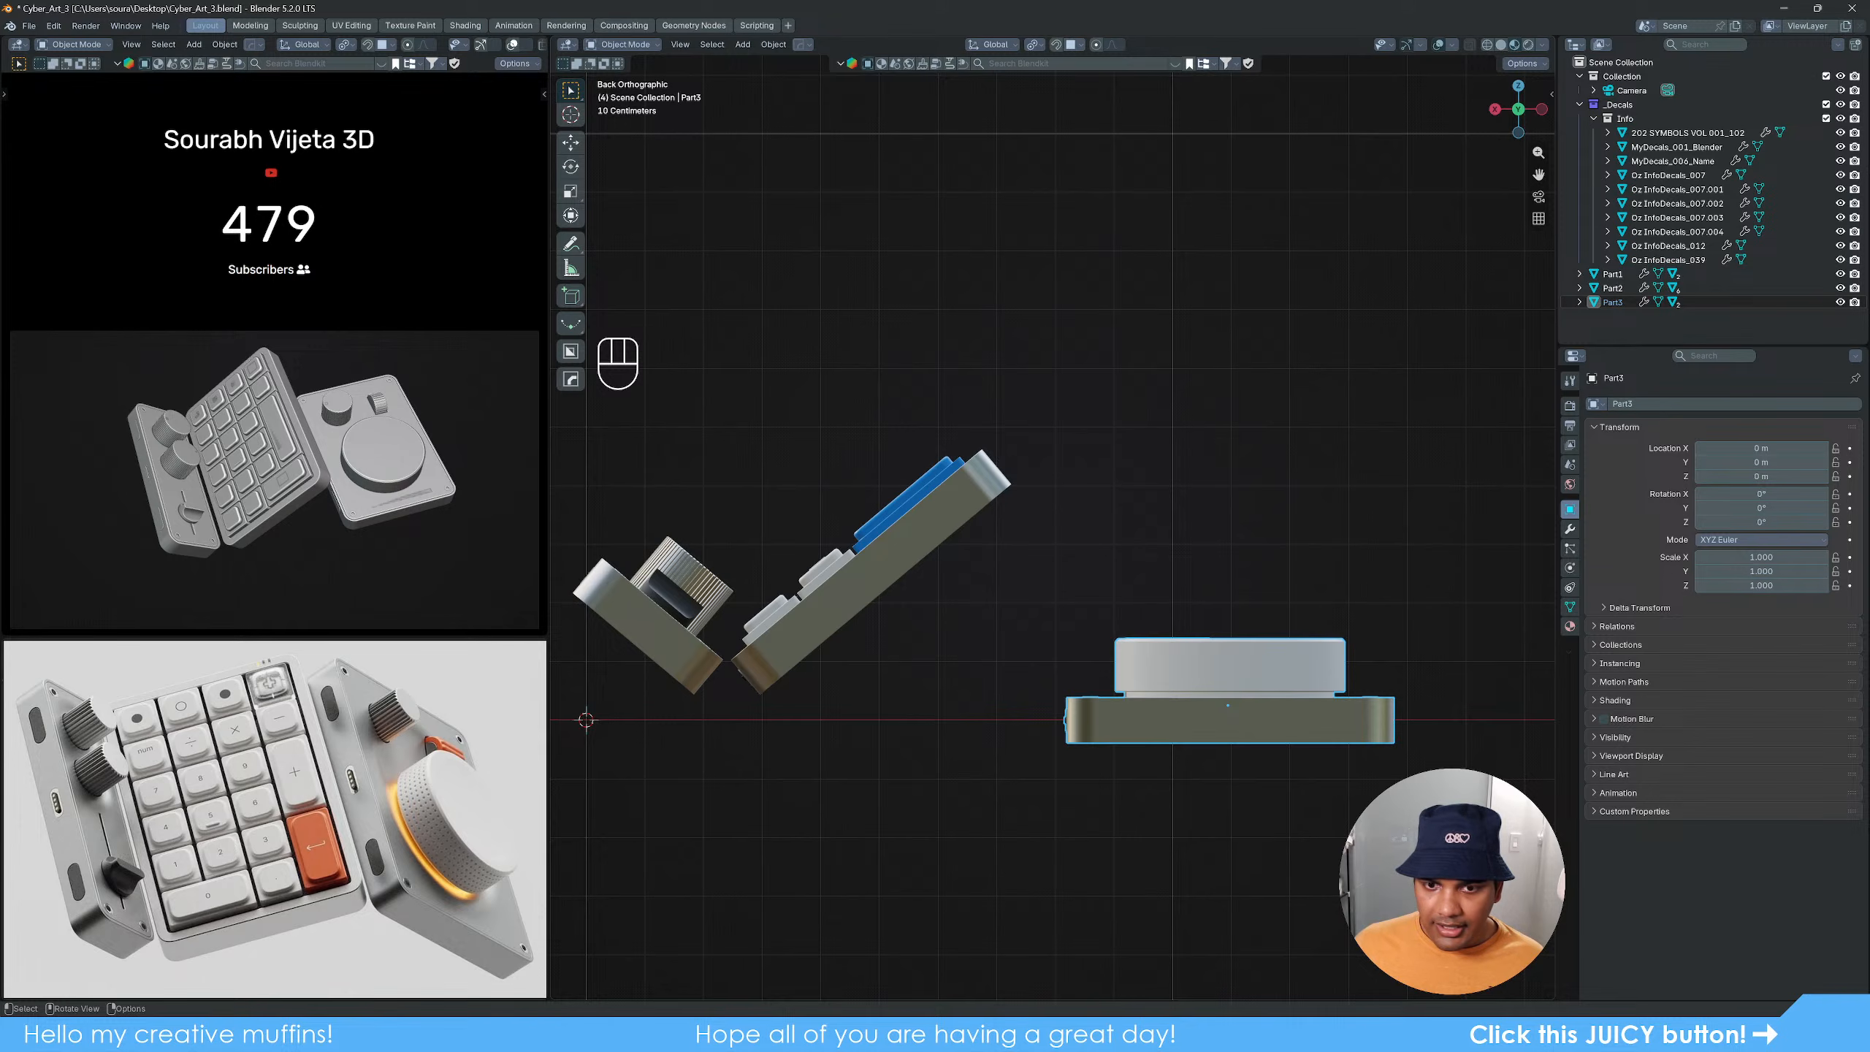
pyautogui.press('r')
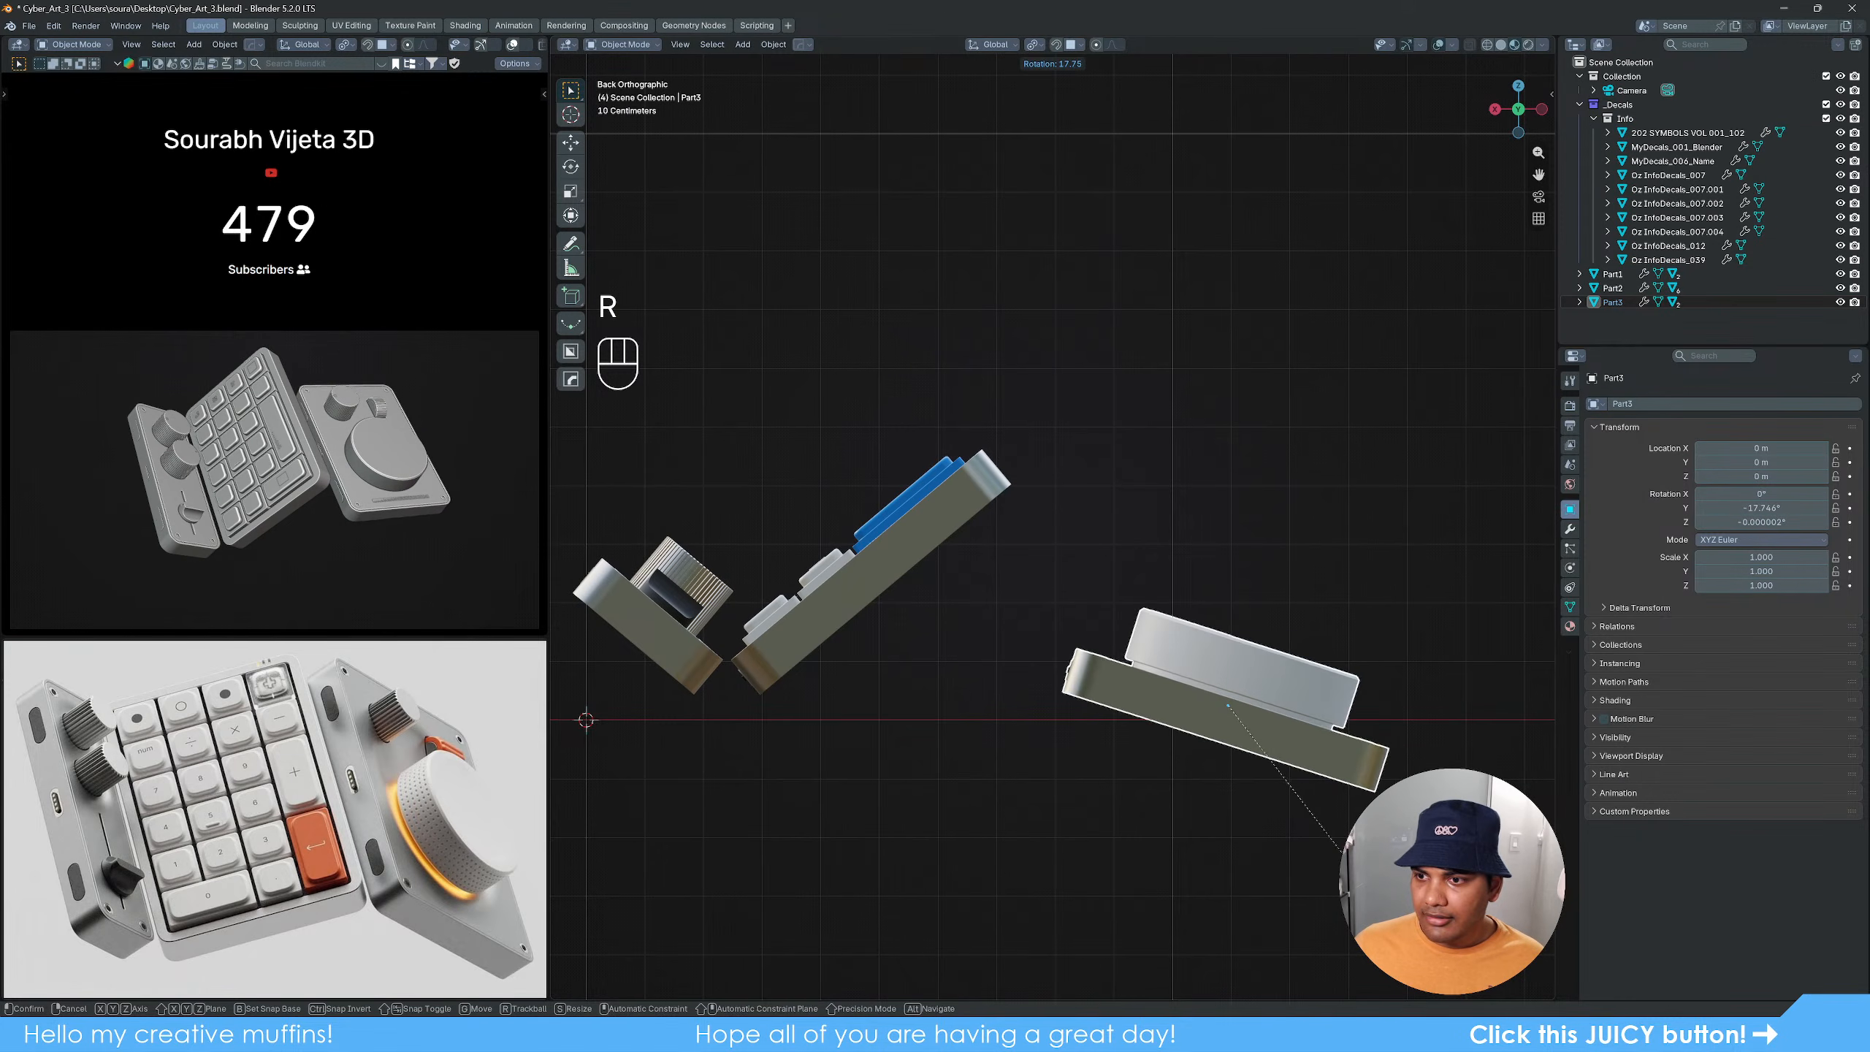
pyautogui.click(1757, 549)
pyautogui.click(1771, 509)
pyautogui.press('BackSpace')
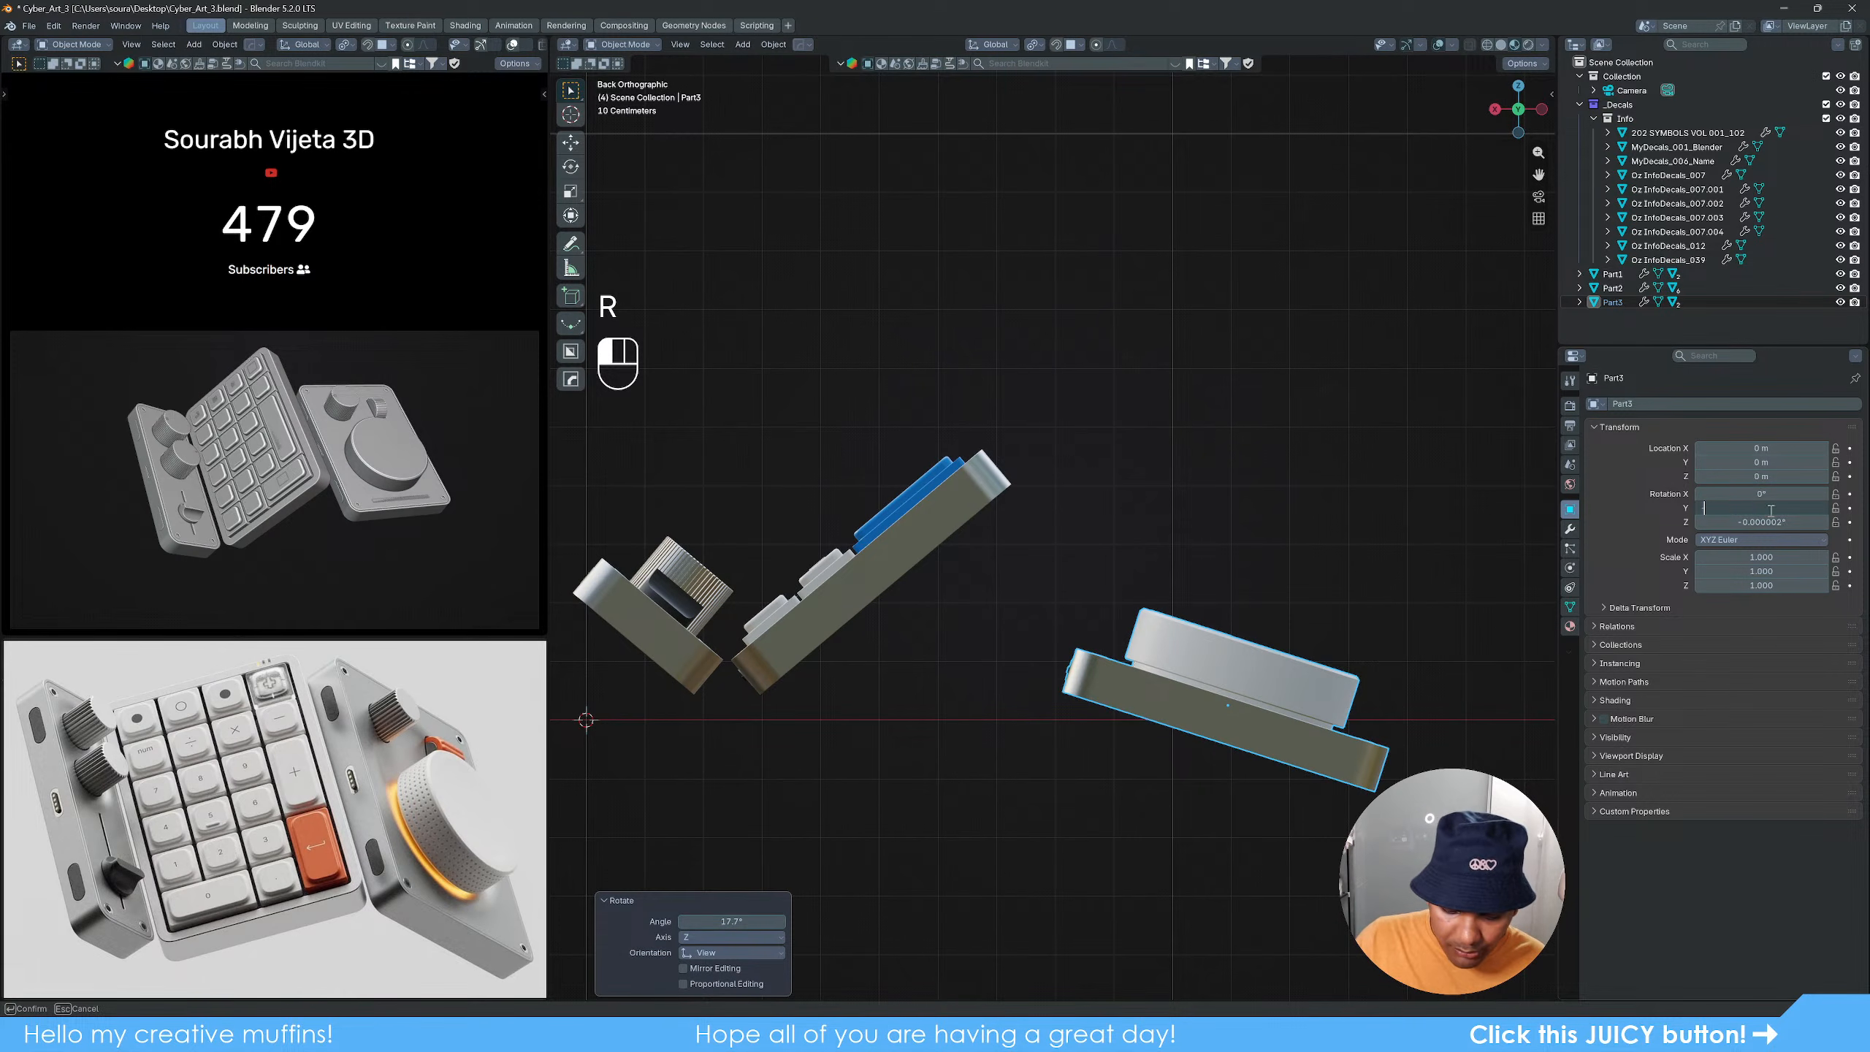
pyautogui.write('-40')
pyautogui.press('Return')
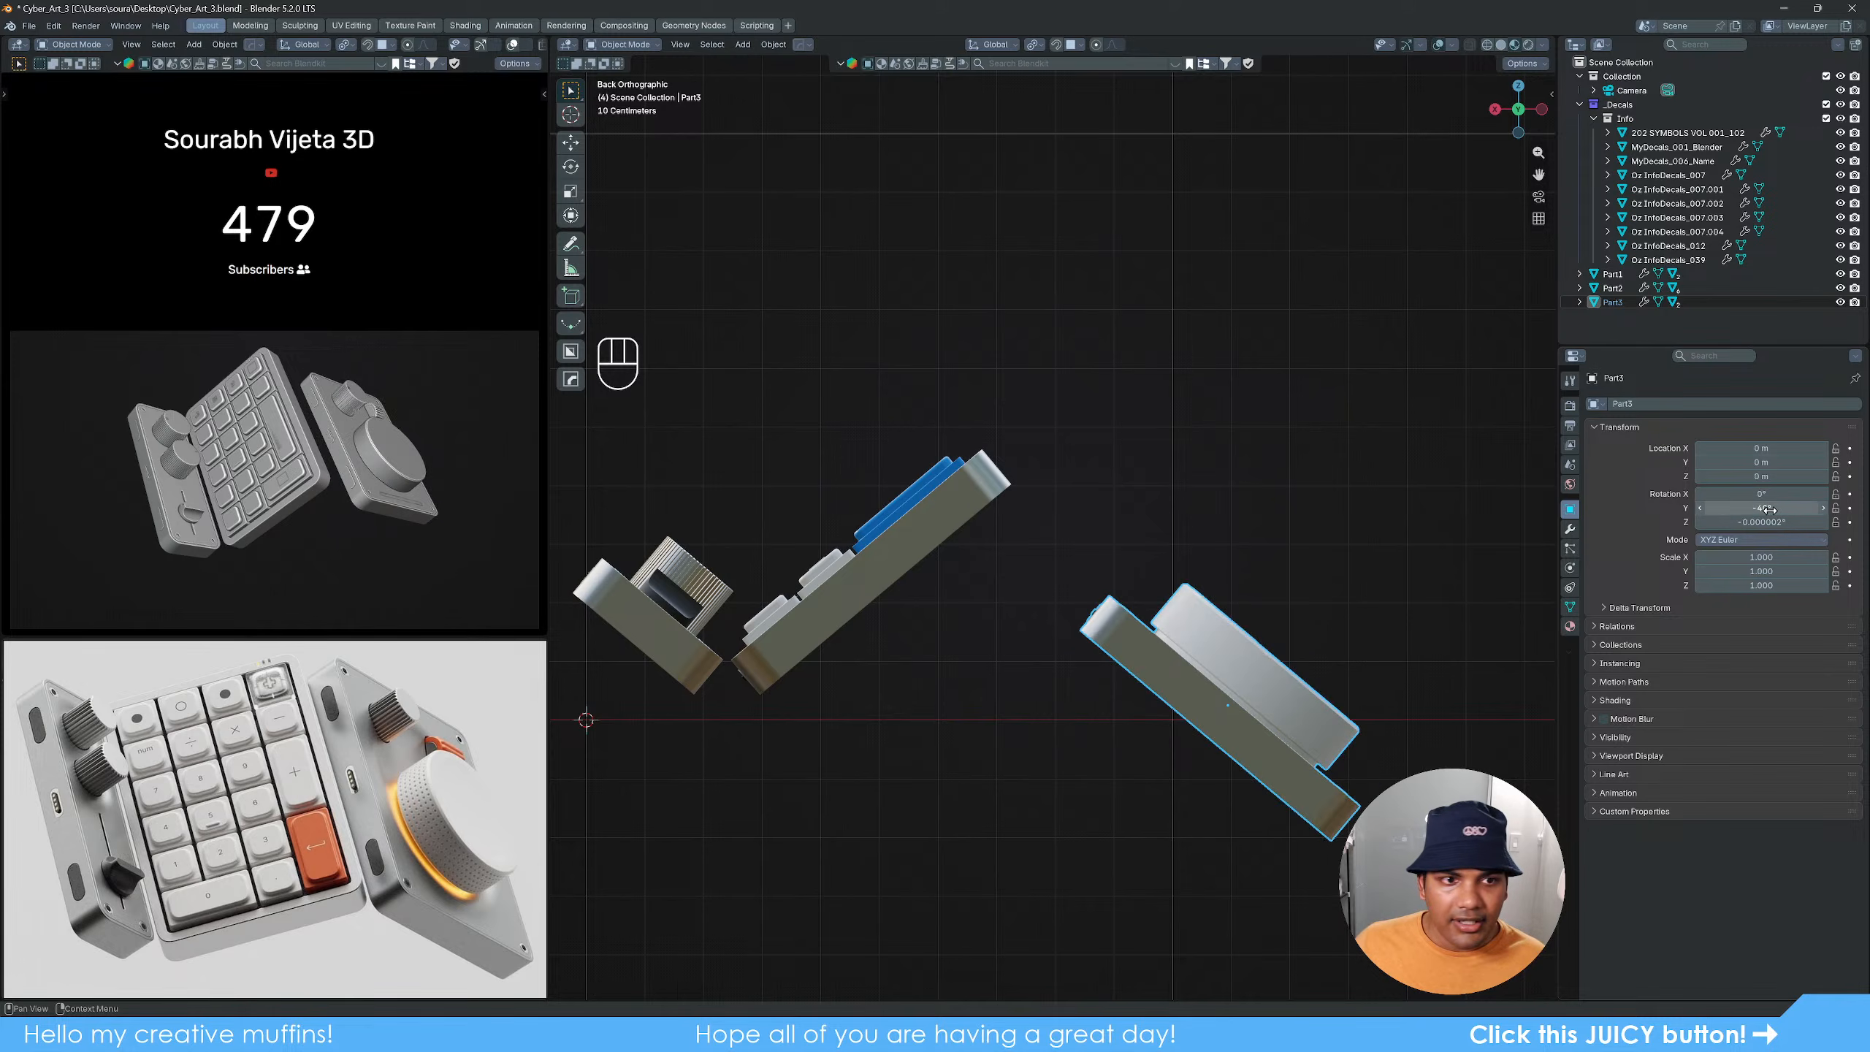
# Step: Move the dial part about 1.081 m along X and 2.495 m along Z, next to the keypad's upper end
pyautogui.scroll(5, 1142, 665)
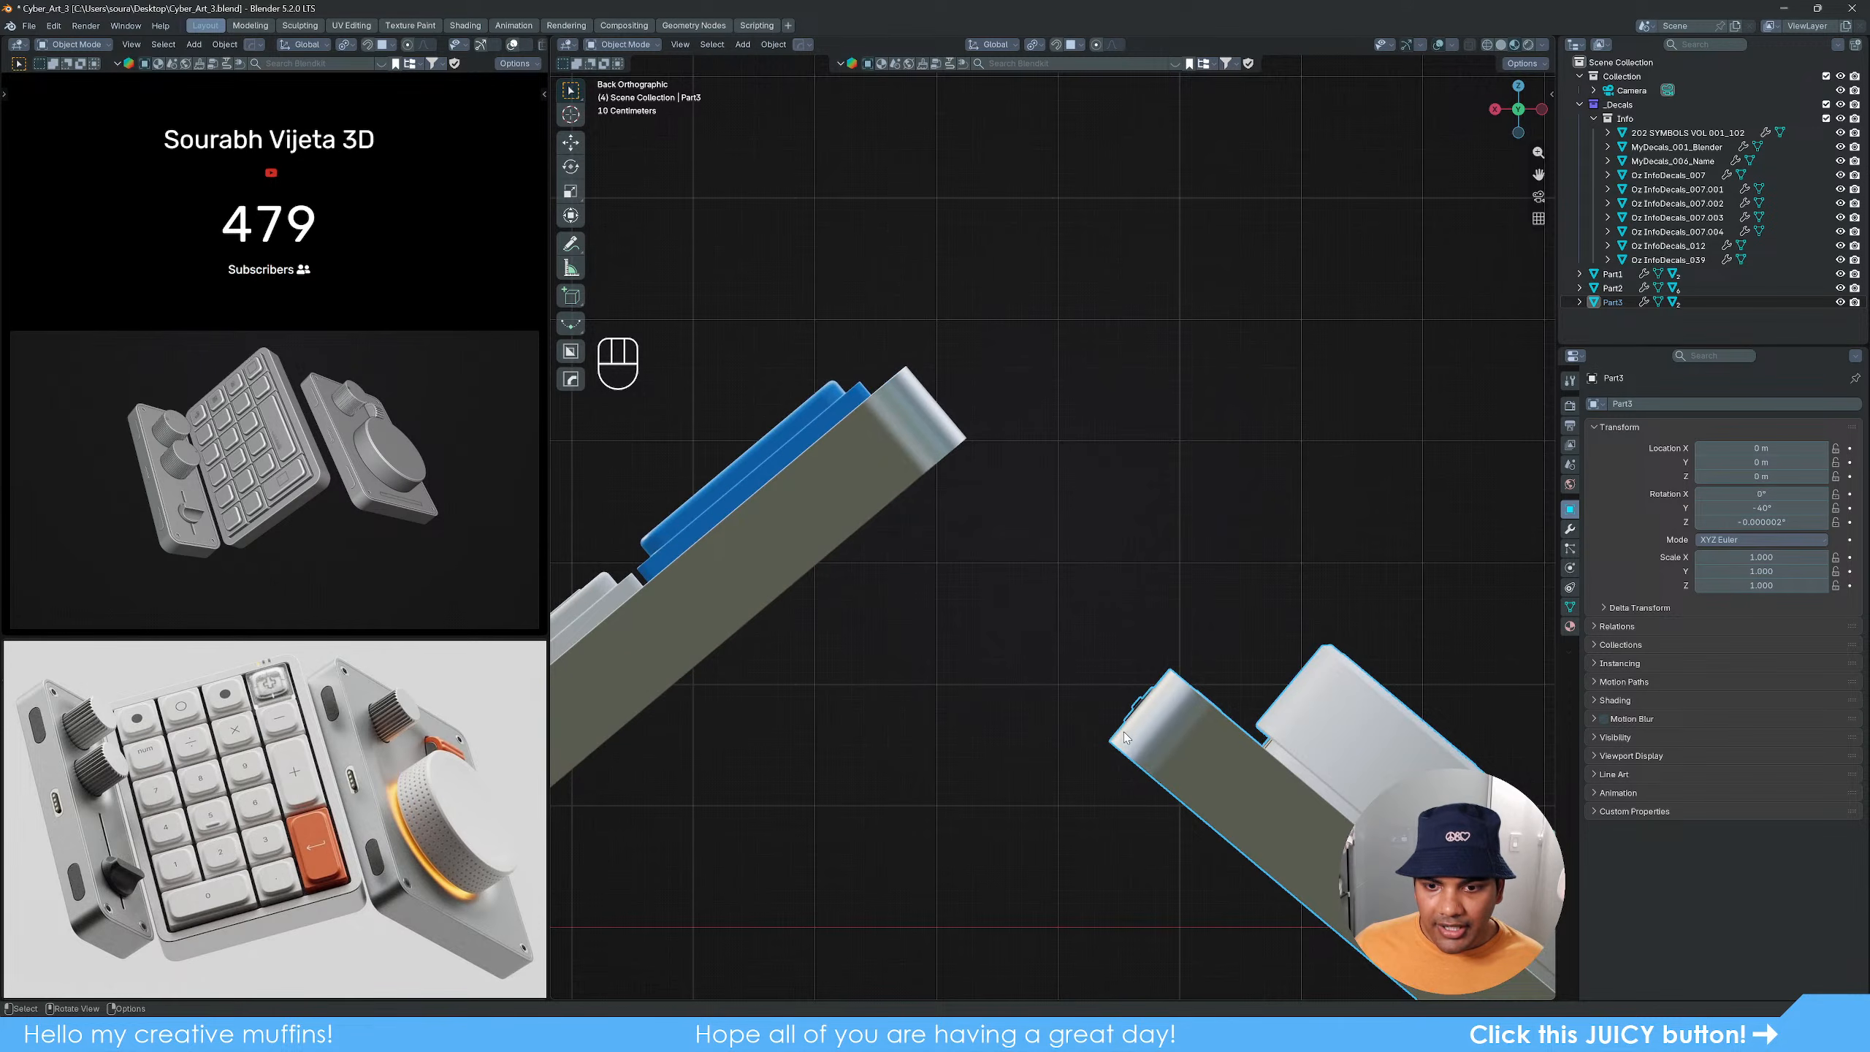
pyautogui.press('g')
pyautogui.press('ctrl')
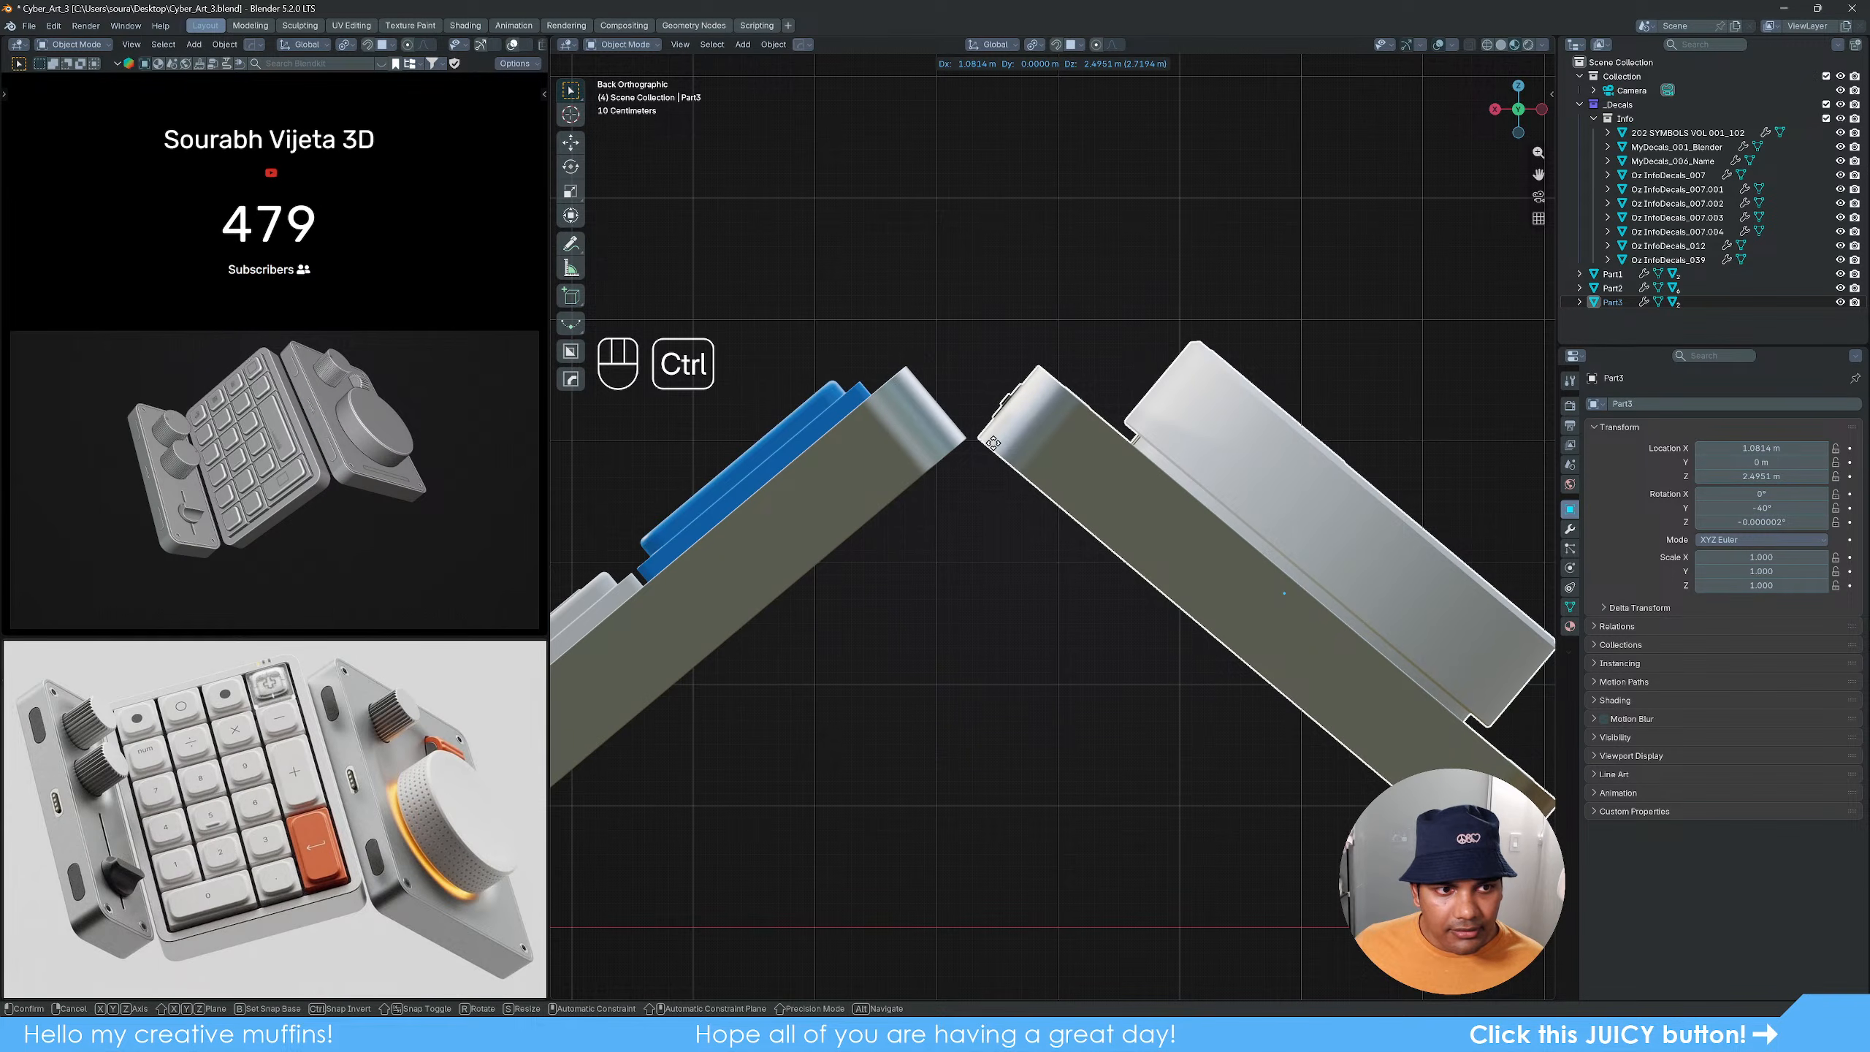
pyautogui.click(993, 444)
pyautogui.scroll(-4, 874, 561)
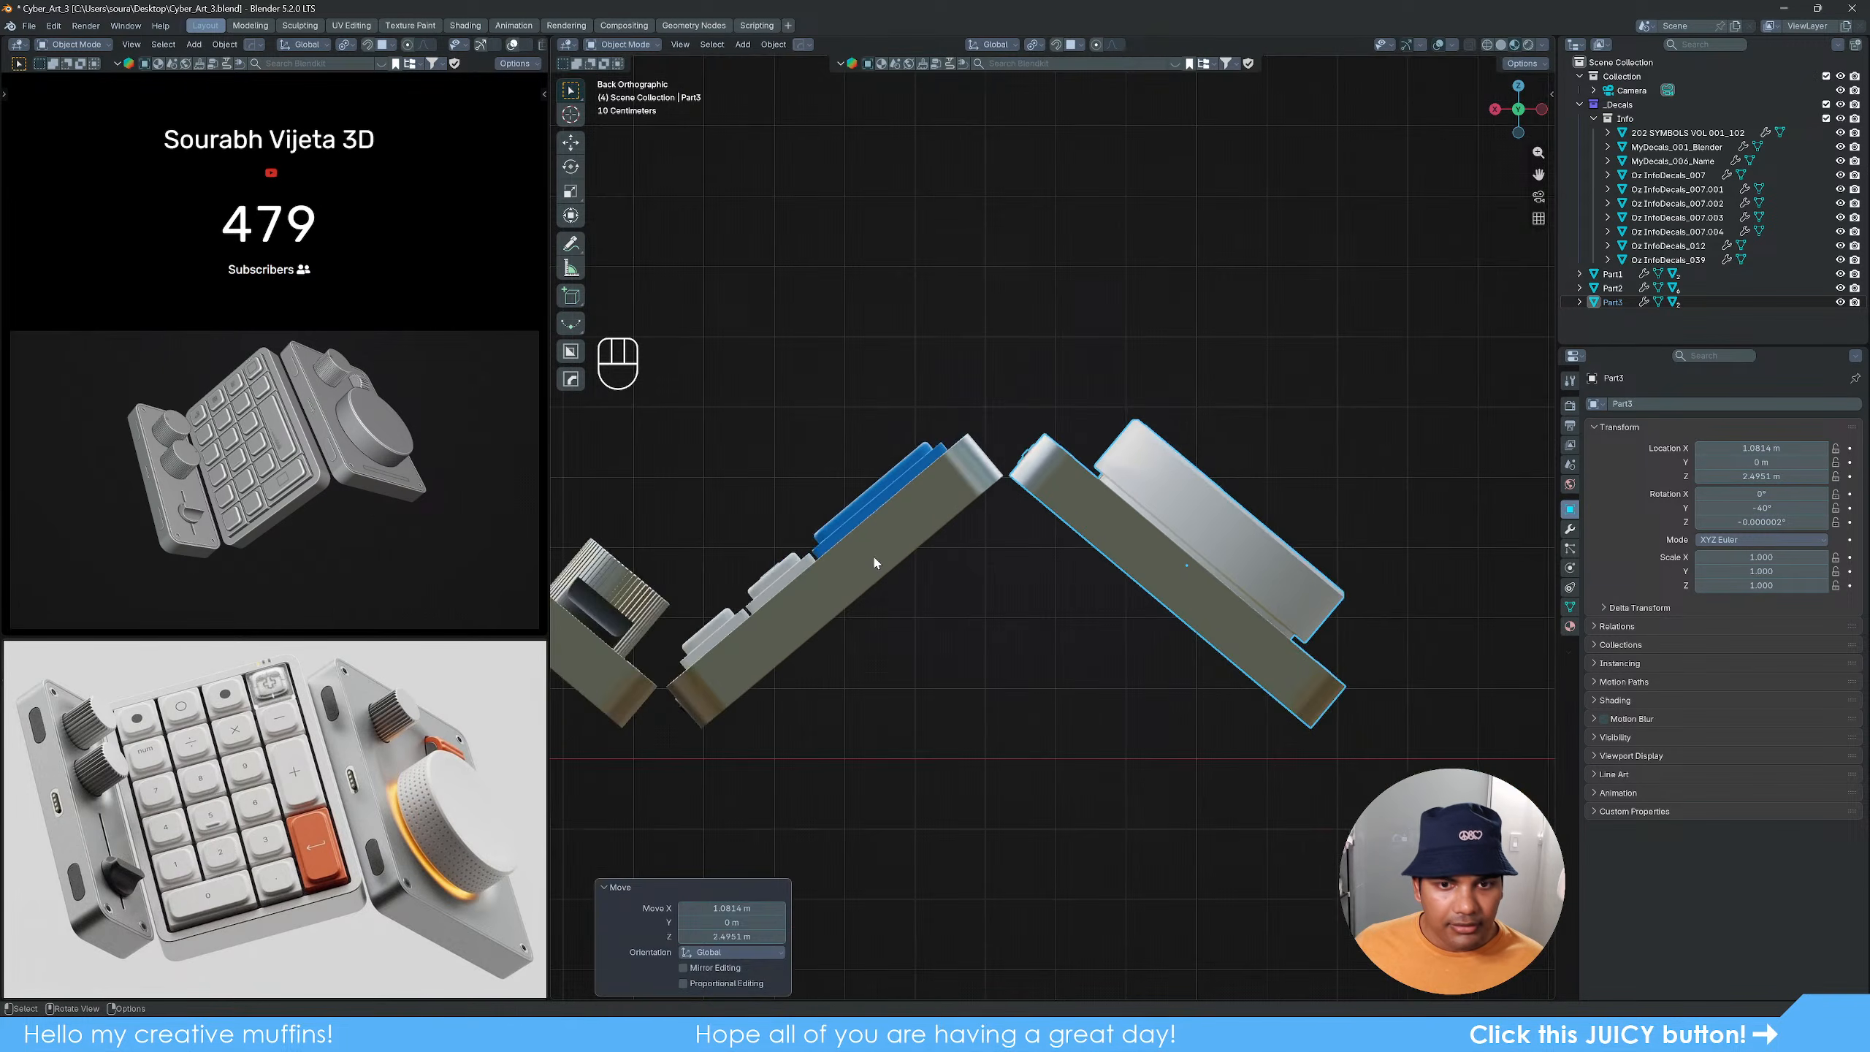
pyautogui.keyDown('shift'); pyautogui.moveTo(968, 589); pyautogui.dragTo(1039, 598, button='middle'); pyautogui.keyUp('shift')
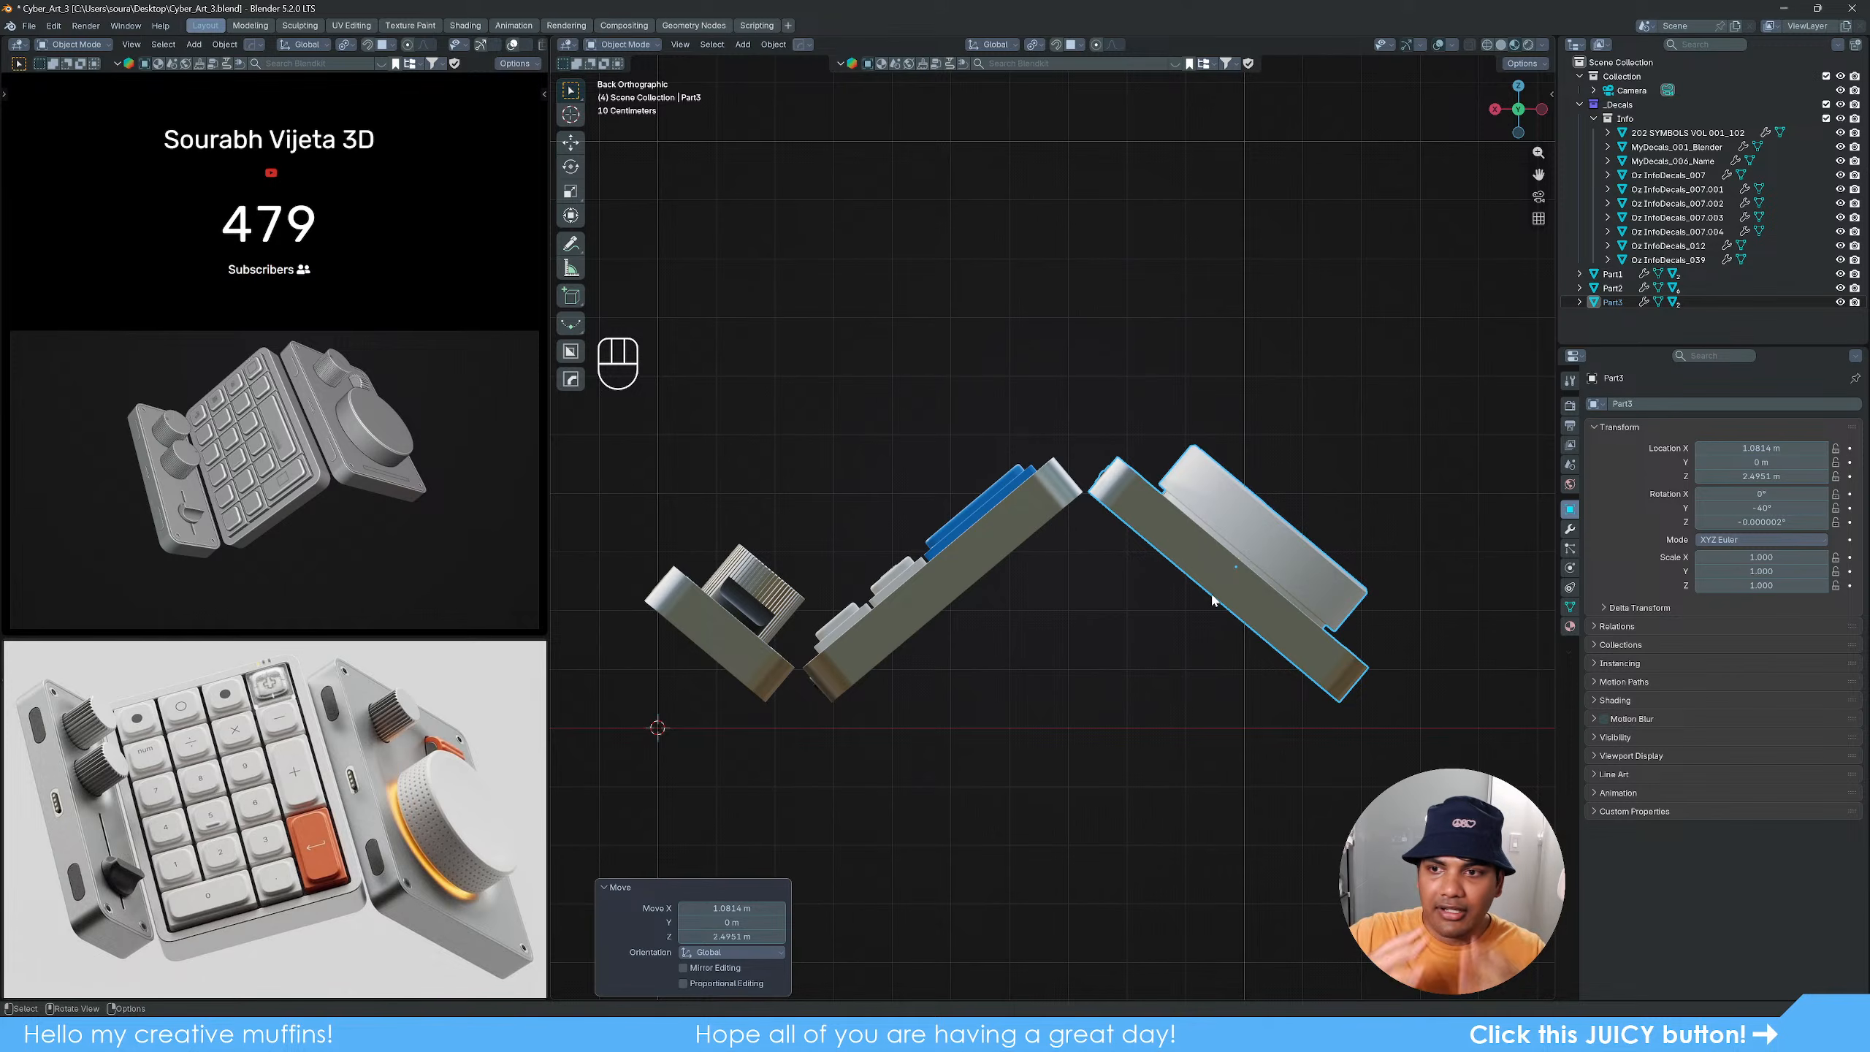
# Step: Set a shallower Y rotation for the dial part
pyautogui.click(1763, 508)
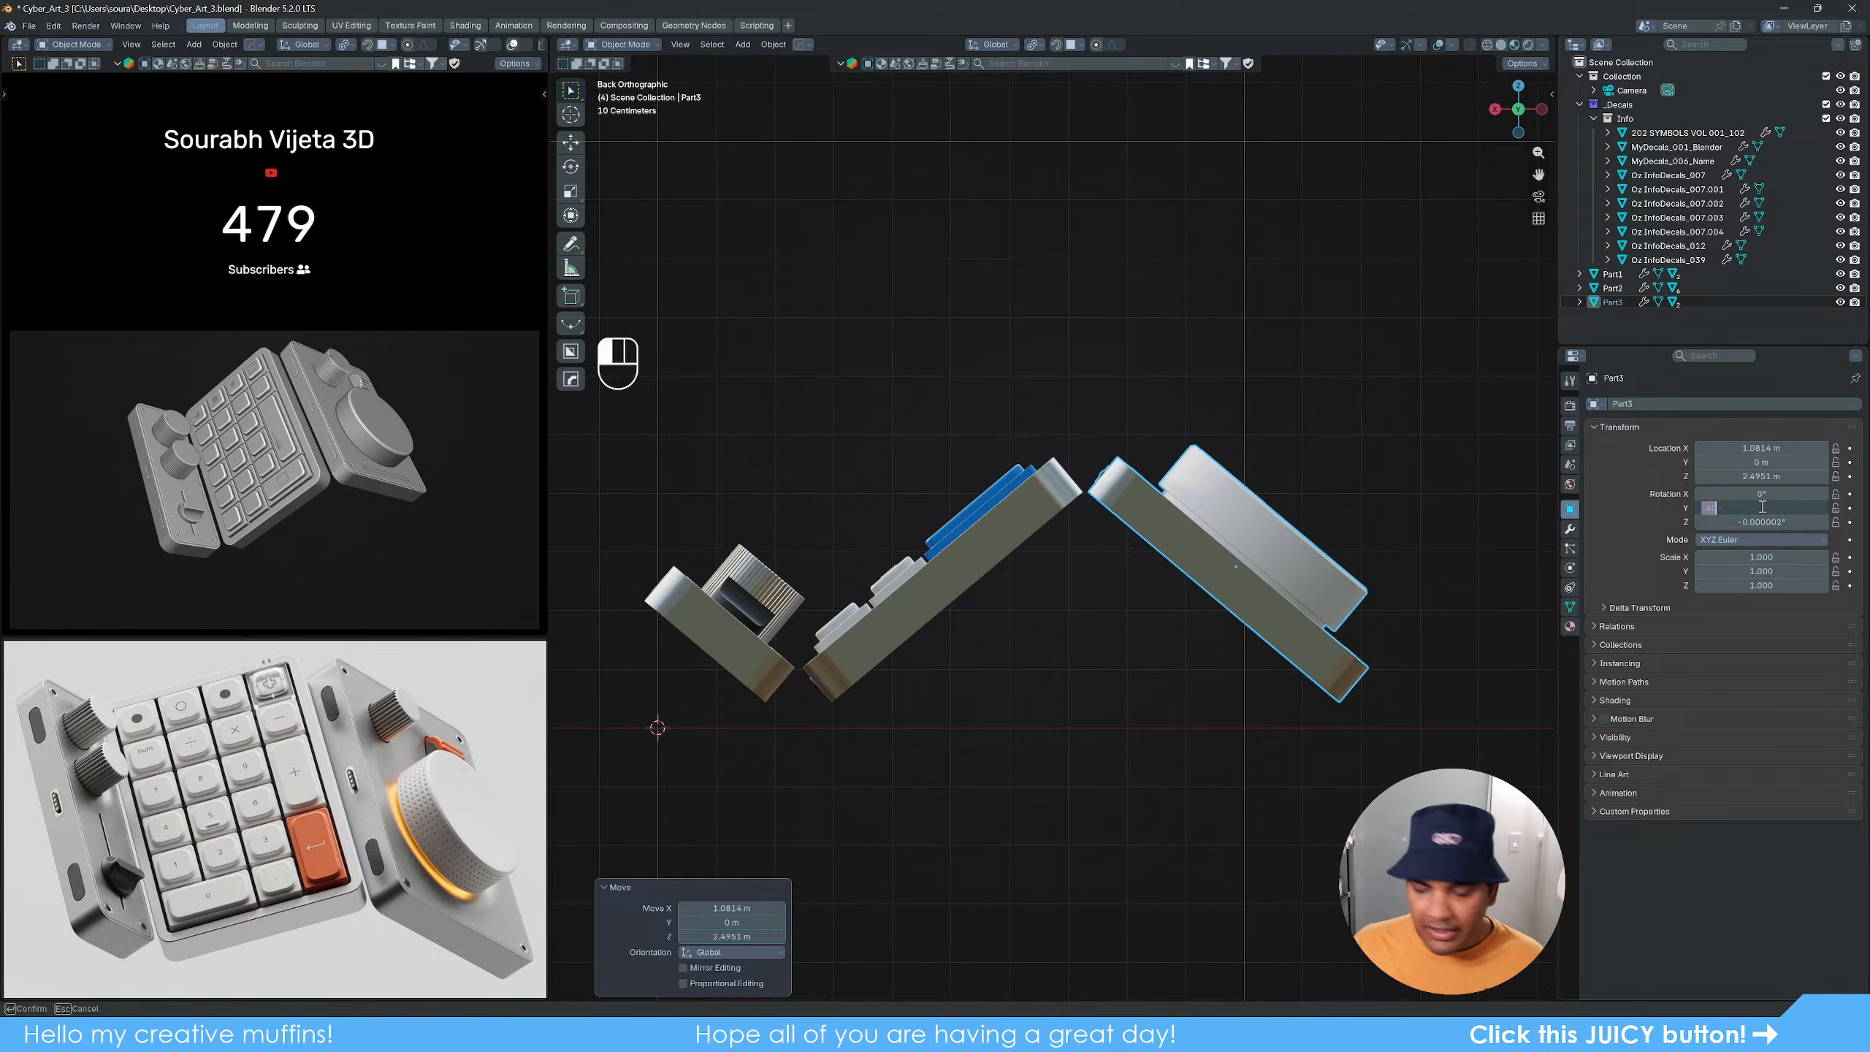
pyautogui.press('Return')
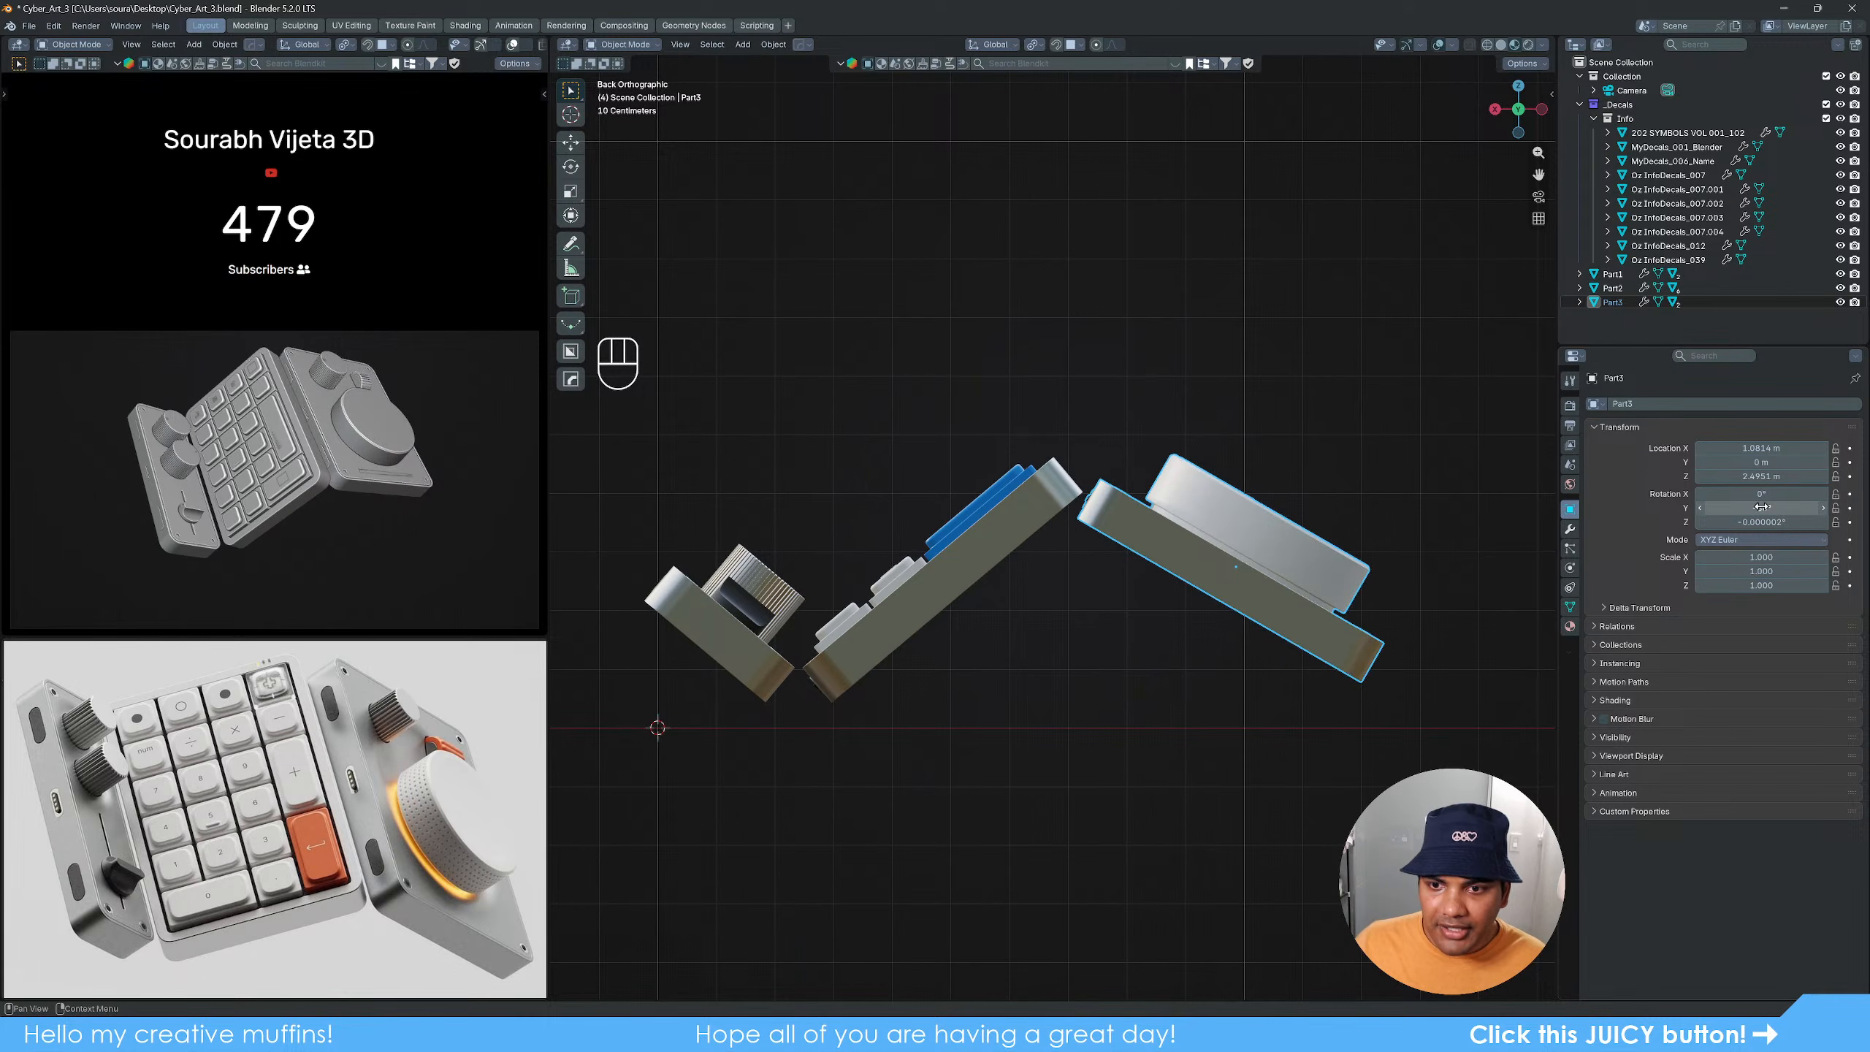
# Step: Set the middle keypad part's Y rotation to 30°
pyautogui.click(1049, 516)
pyautogui.click(1777, 508)
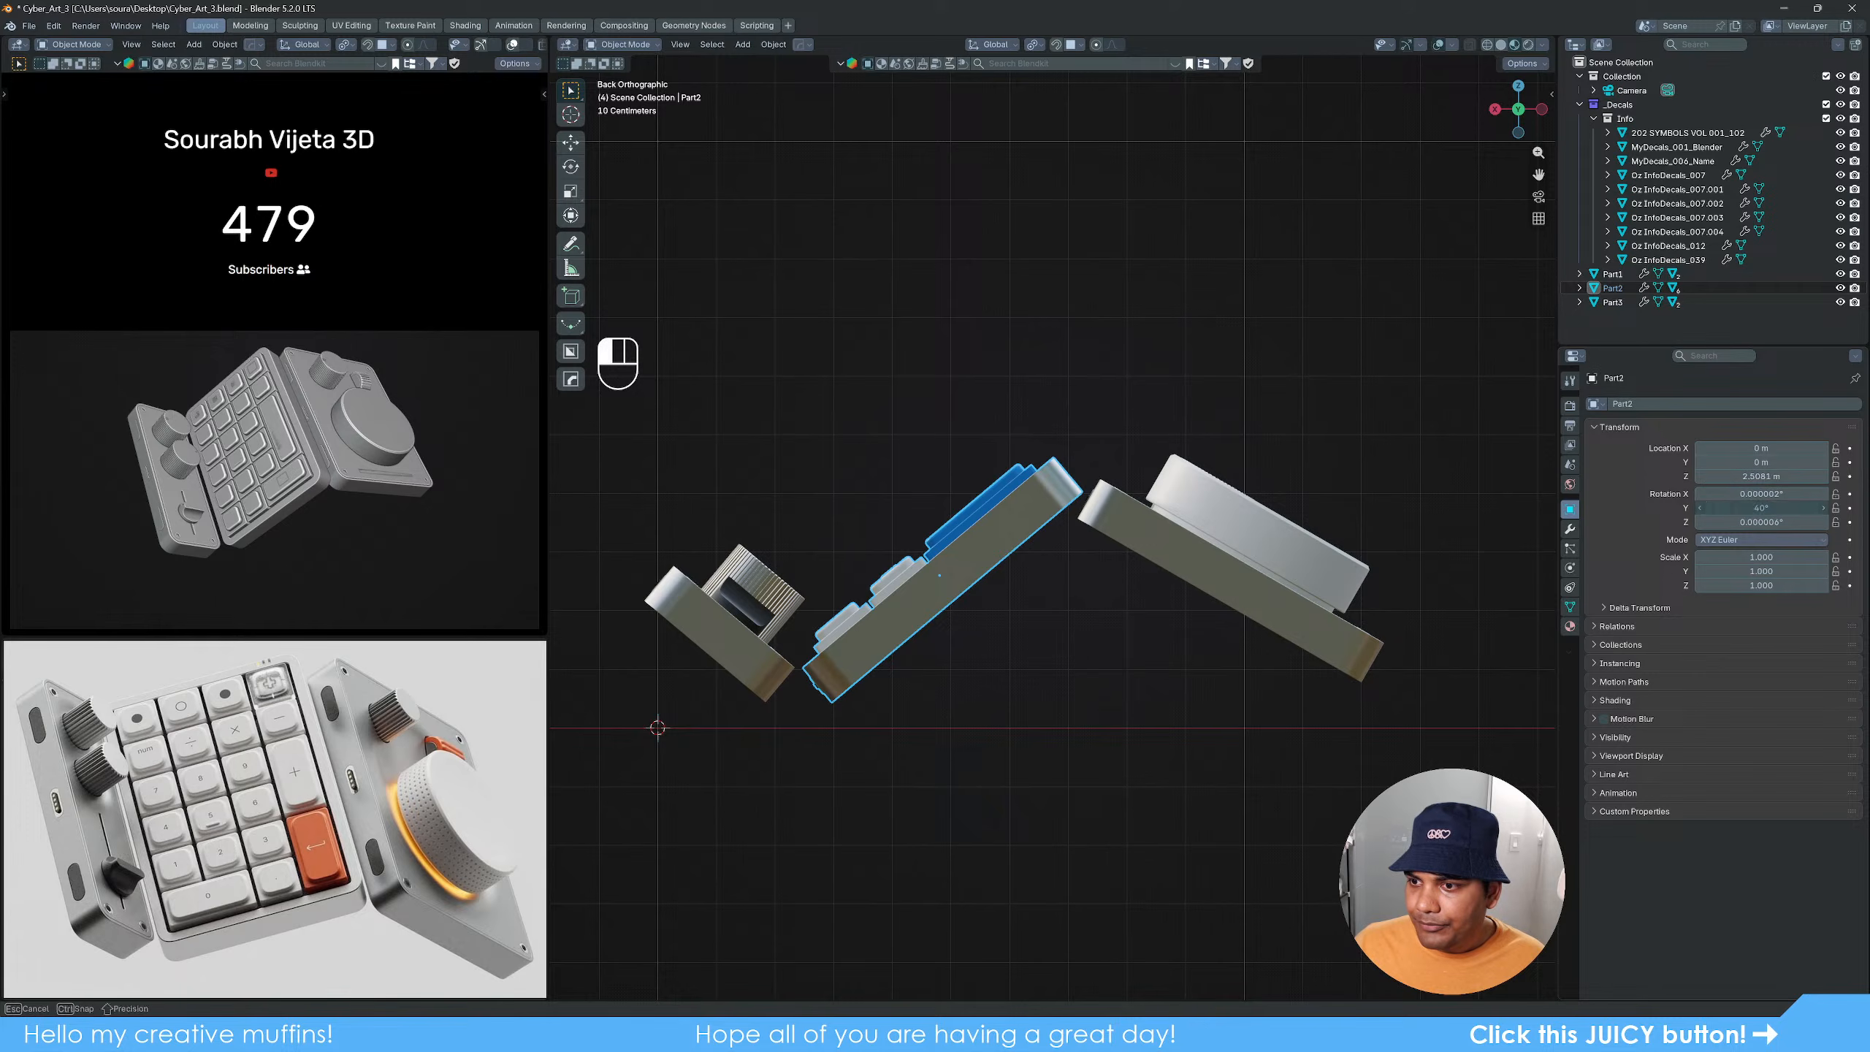
pyautogui.write('30')
pyautogui.press('Return')
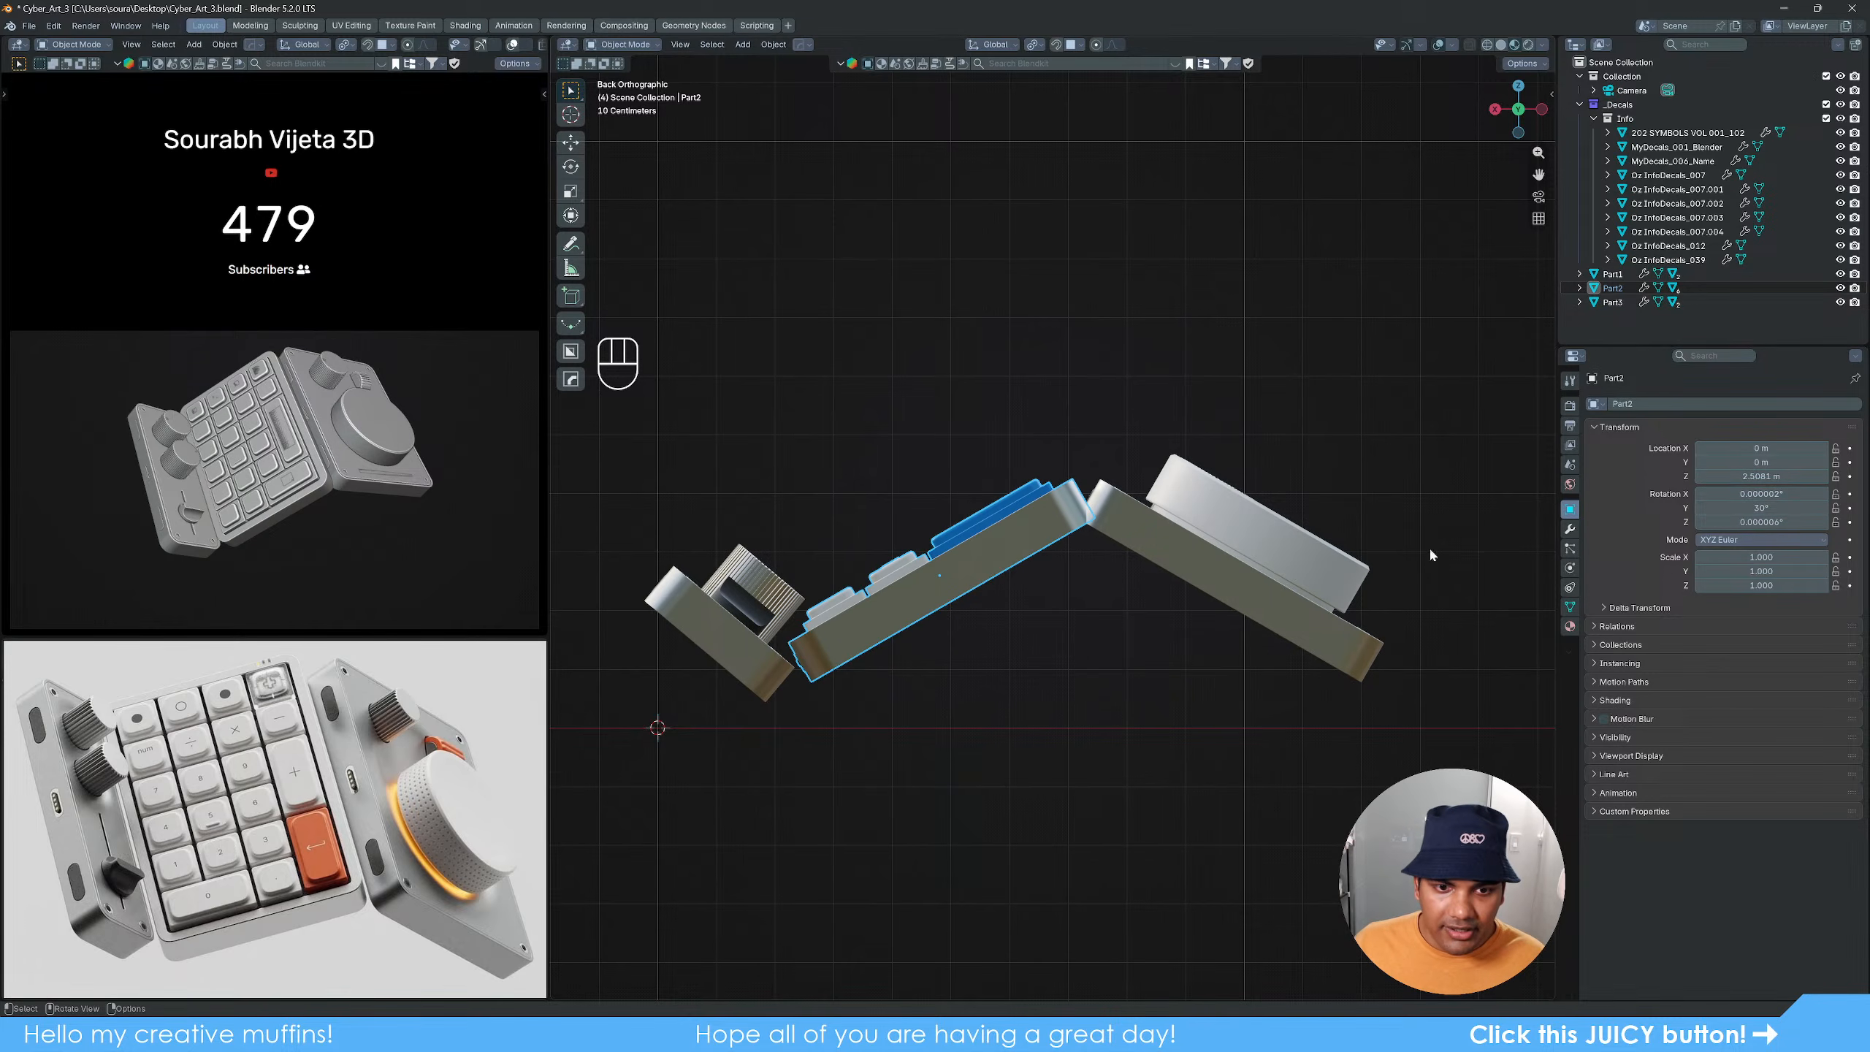
# Step: Set the knob-and-slider part's Y rotation to -30°
pyautogui.click(717, 643)
pyautogui.click(1788, 509)
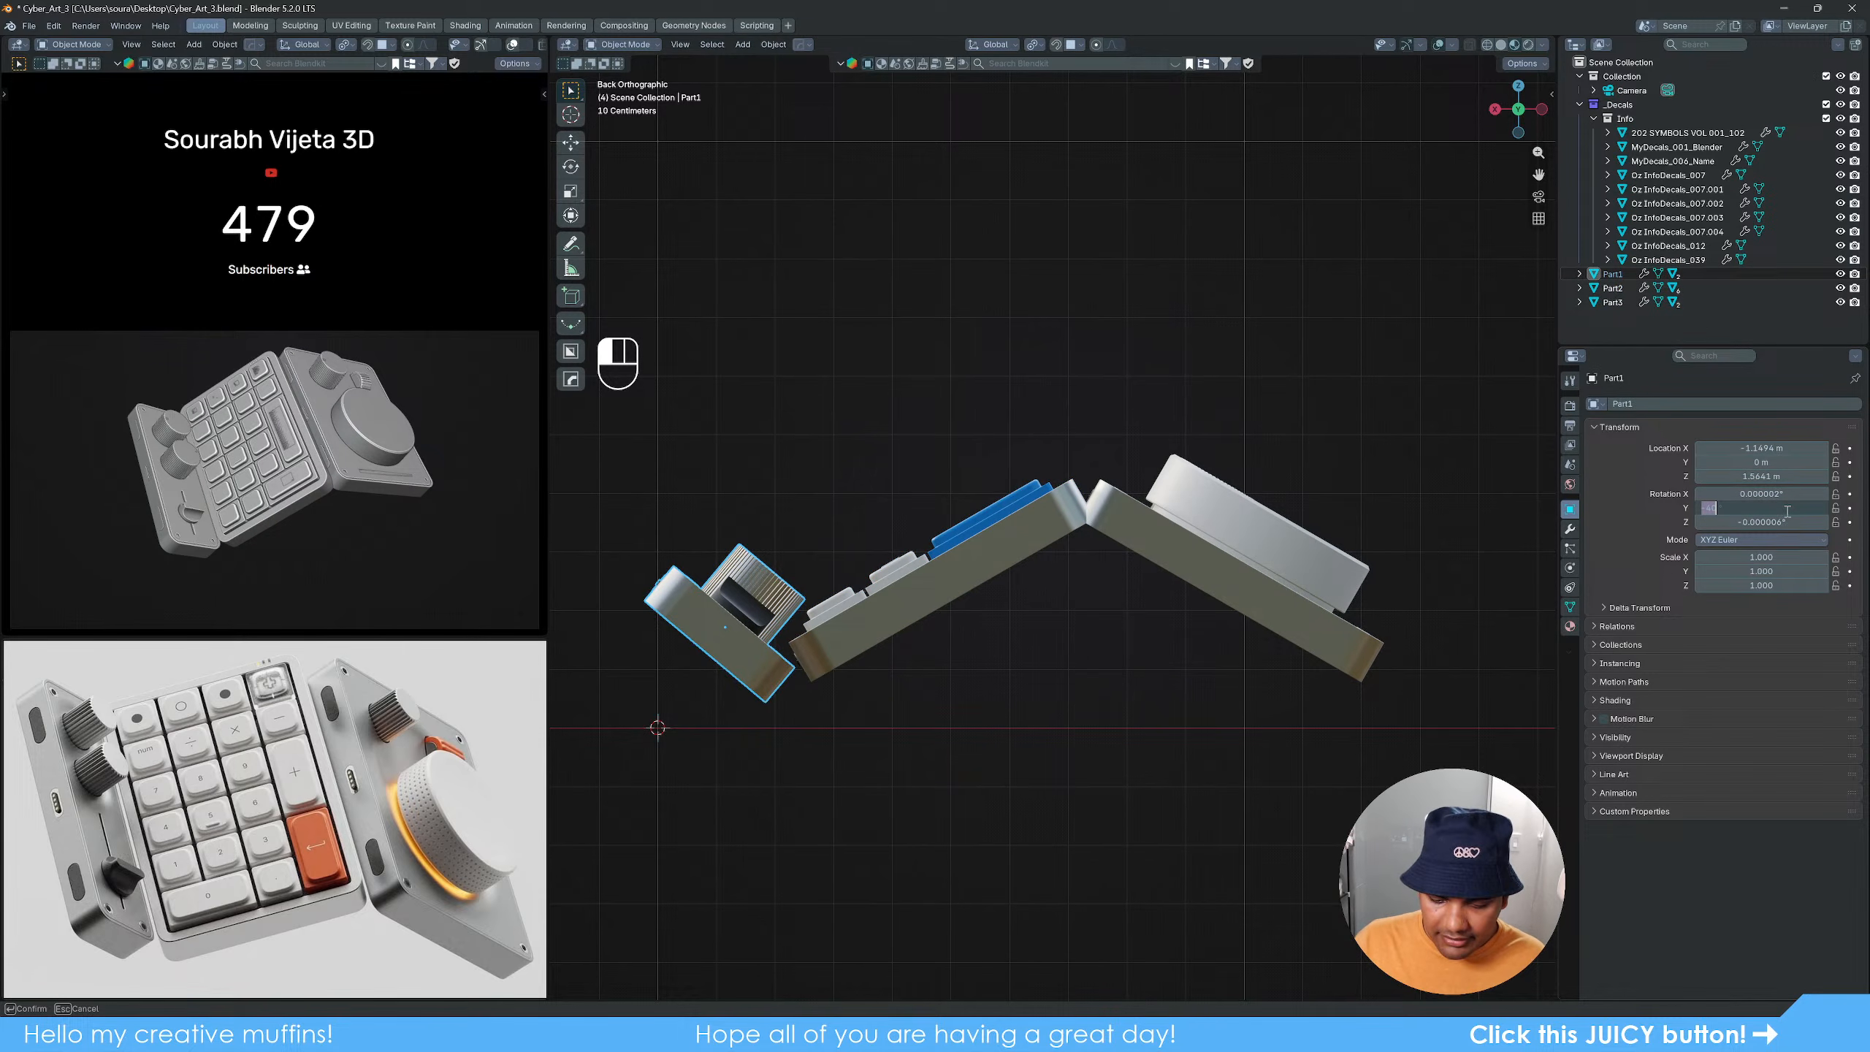
pyautogui.write('-30')
pyautogui.press('Return')
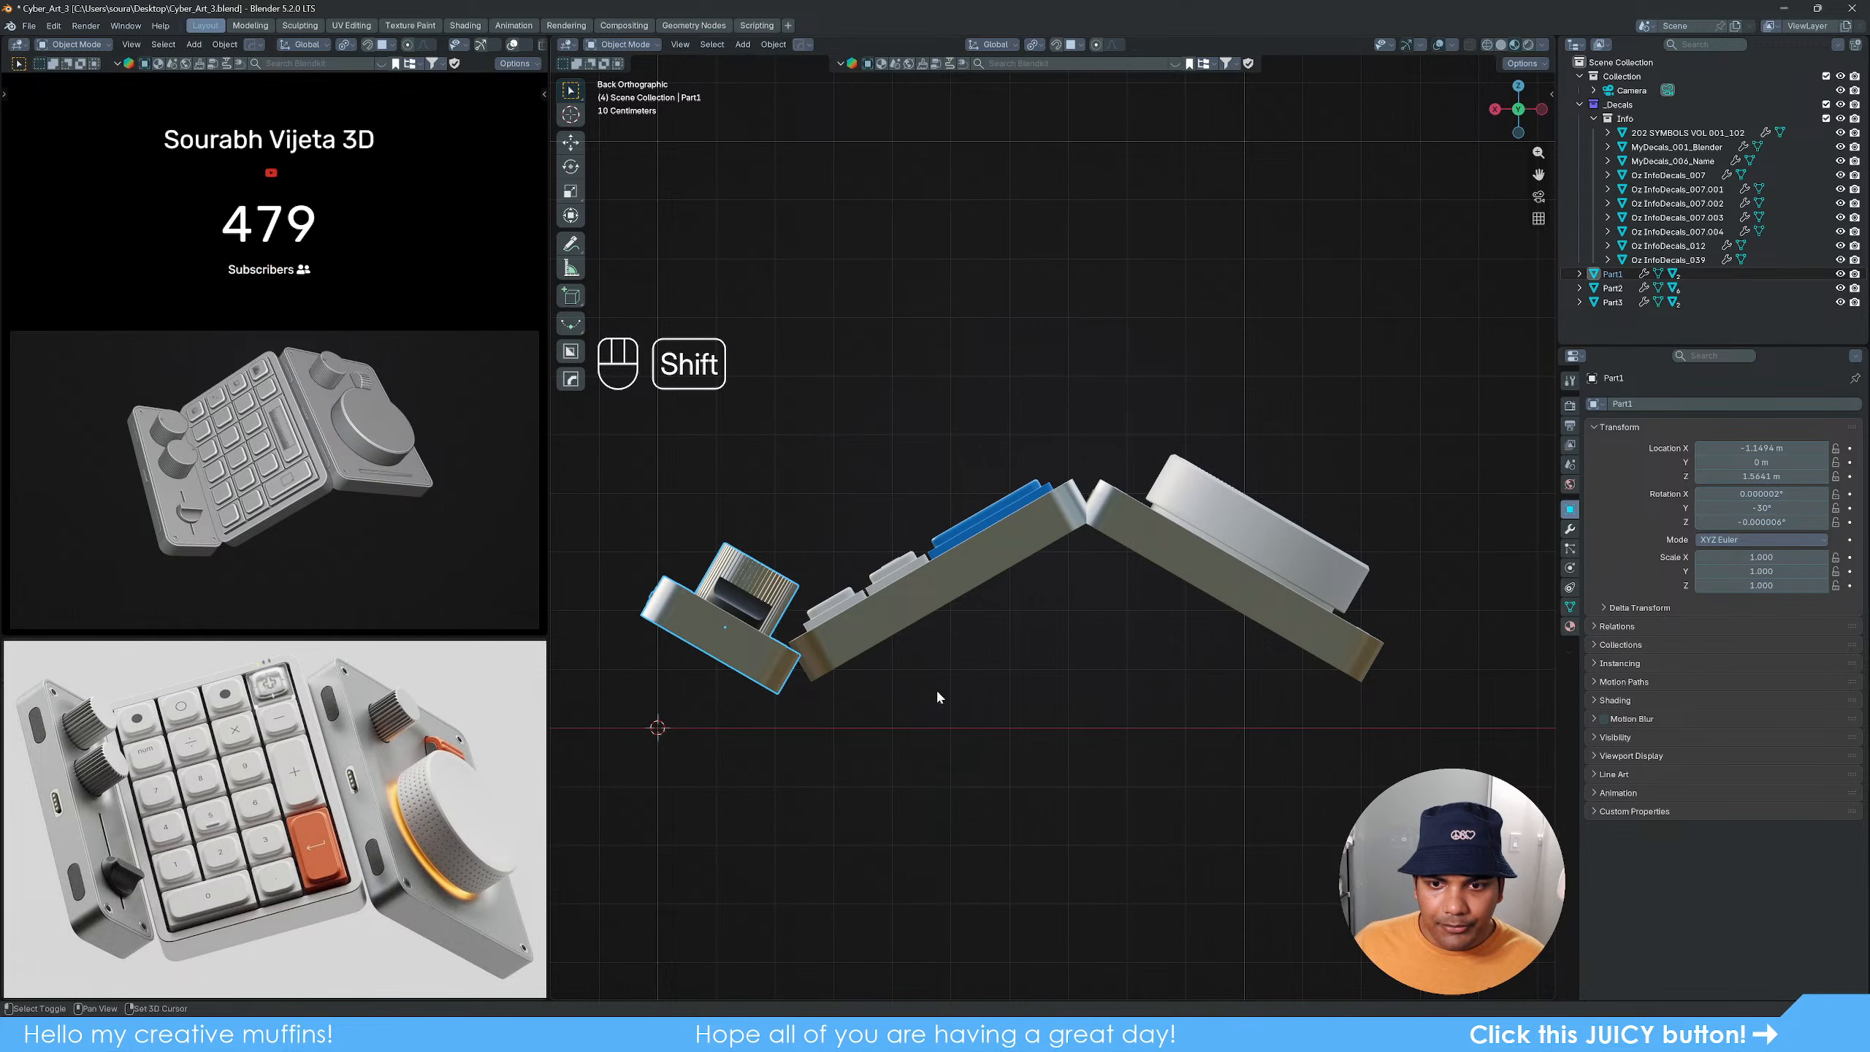
# Step: Move the knob-and-slider part about 0.269 m along X and 0.208 m along Z, beside the keypad's lower end
pyautogui.keyDown('shift'); pyautogui.moveTo(935, 689); pyautogui.dragTo(1066, 655, button='middle'); pyautogui.keyUp('shift')
pyautogui.scroll(5, 1067, 655)
pyautogui.keyDown('shift'); pyautogui.moveTo(1082, 700); pyautogui.dragTo(1107, 713, button='middle'); pyautogui.keyUp('shift')
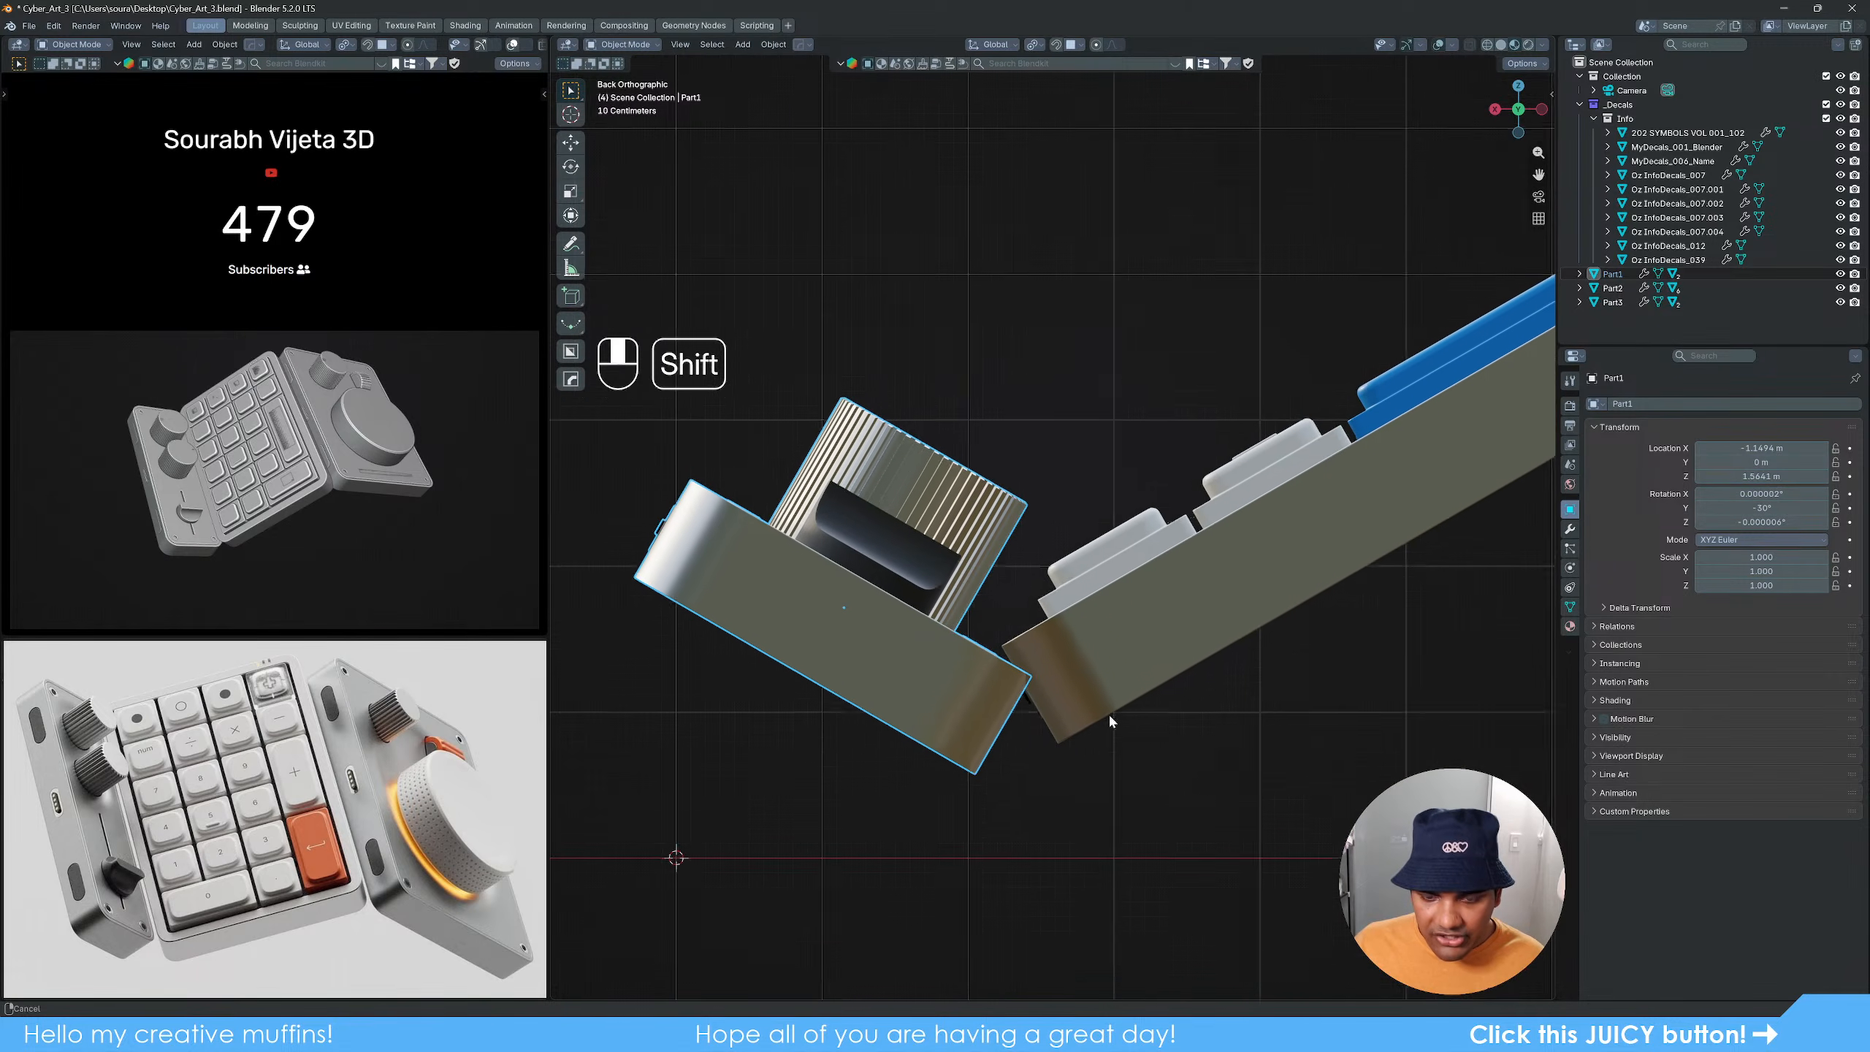
pyautogui.press('g')
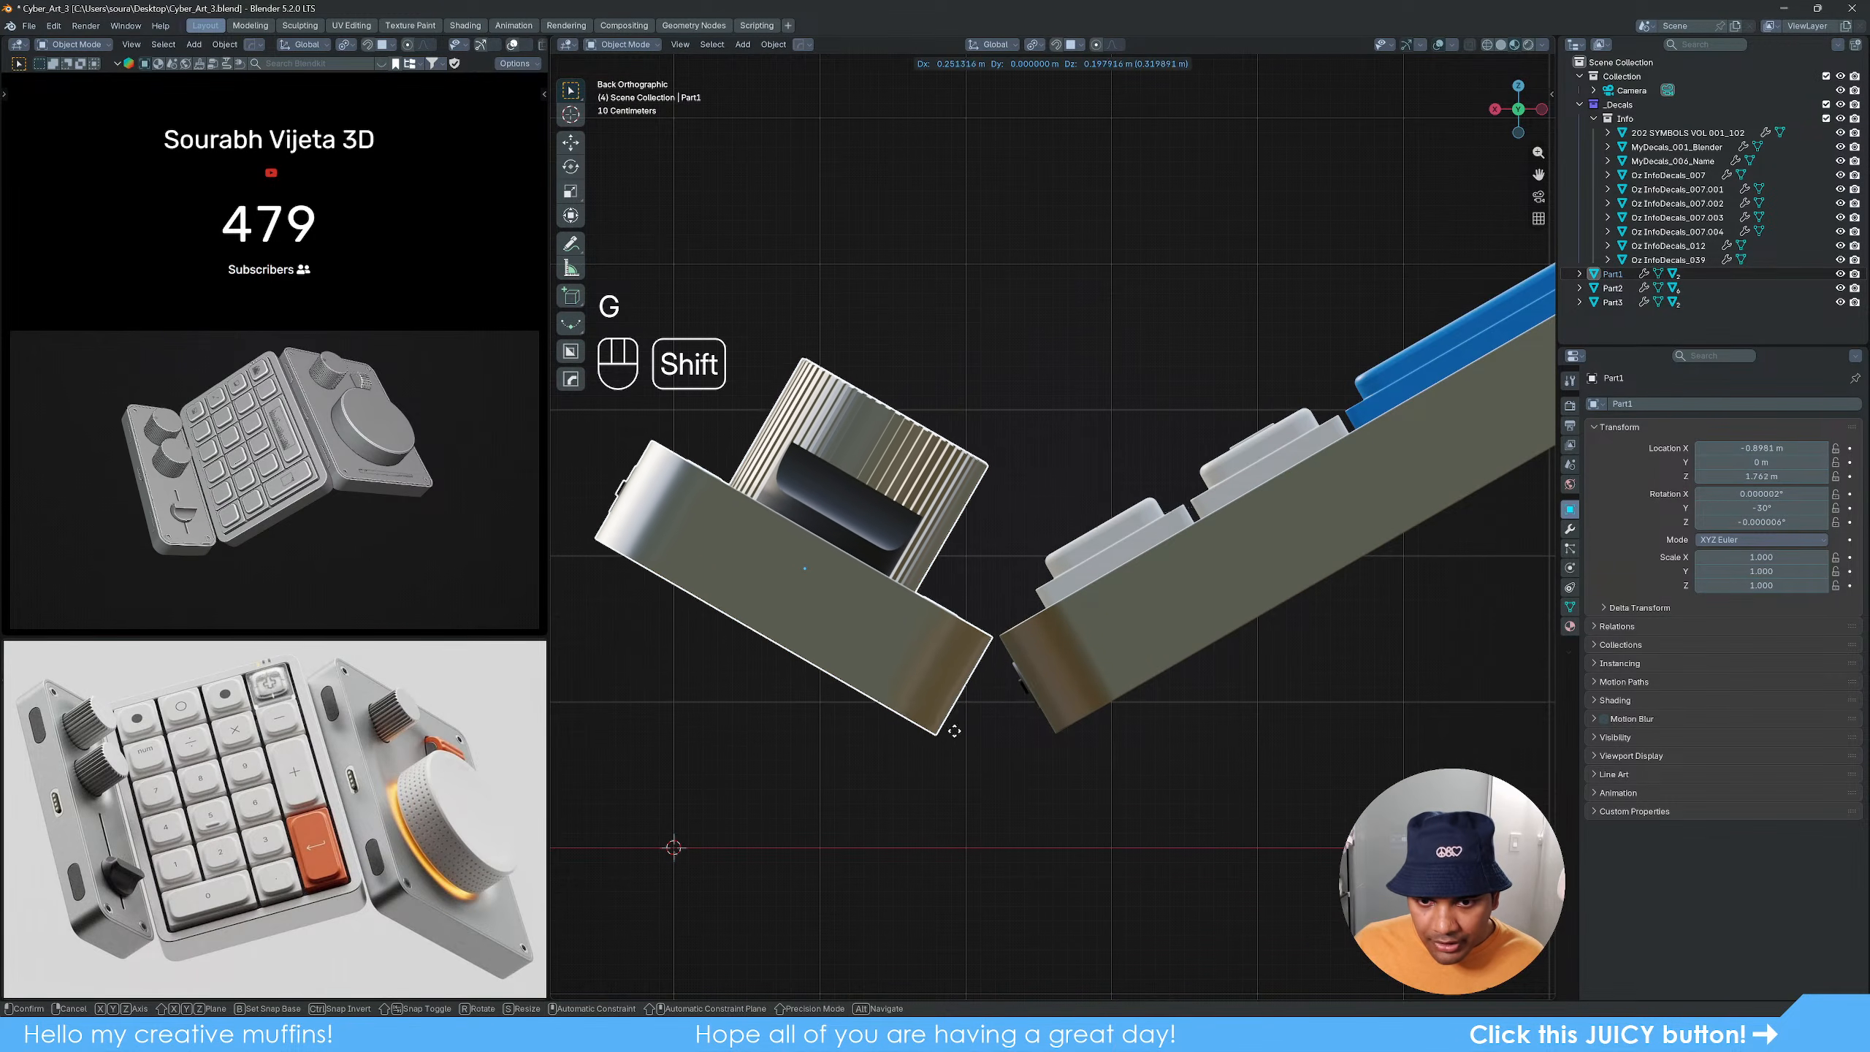
pyautogui.click(931, 716)
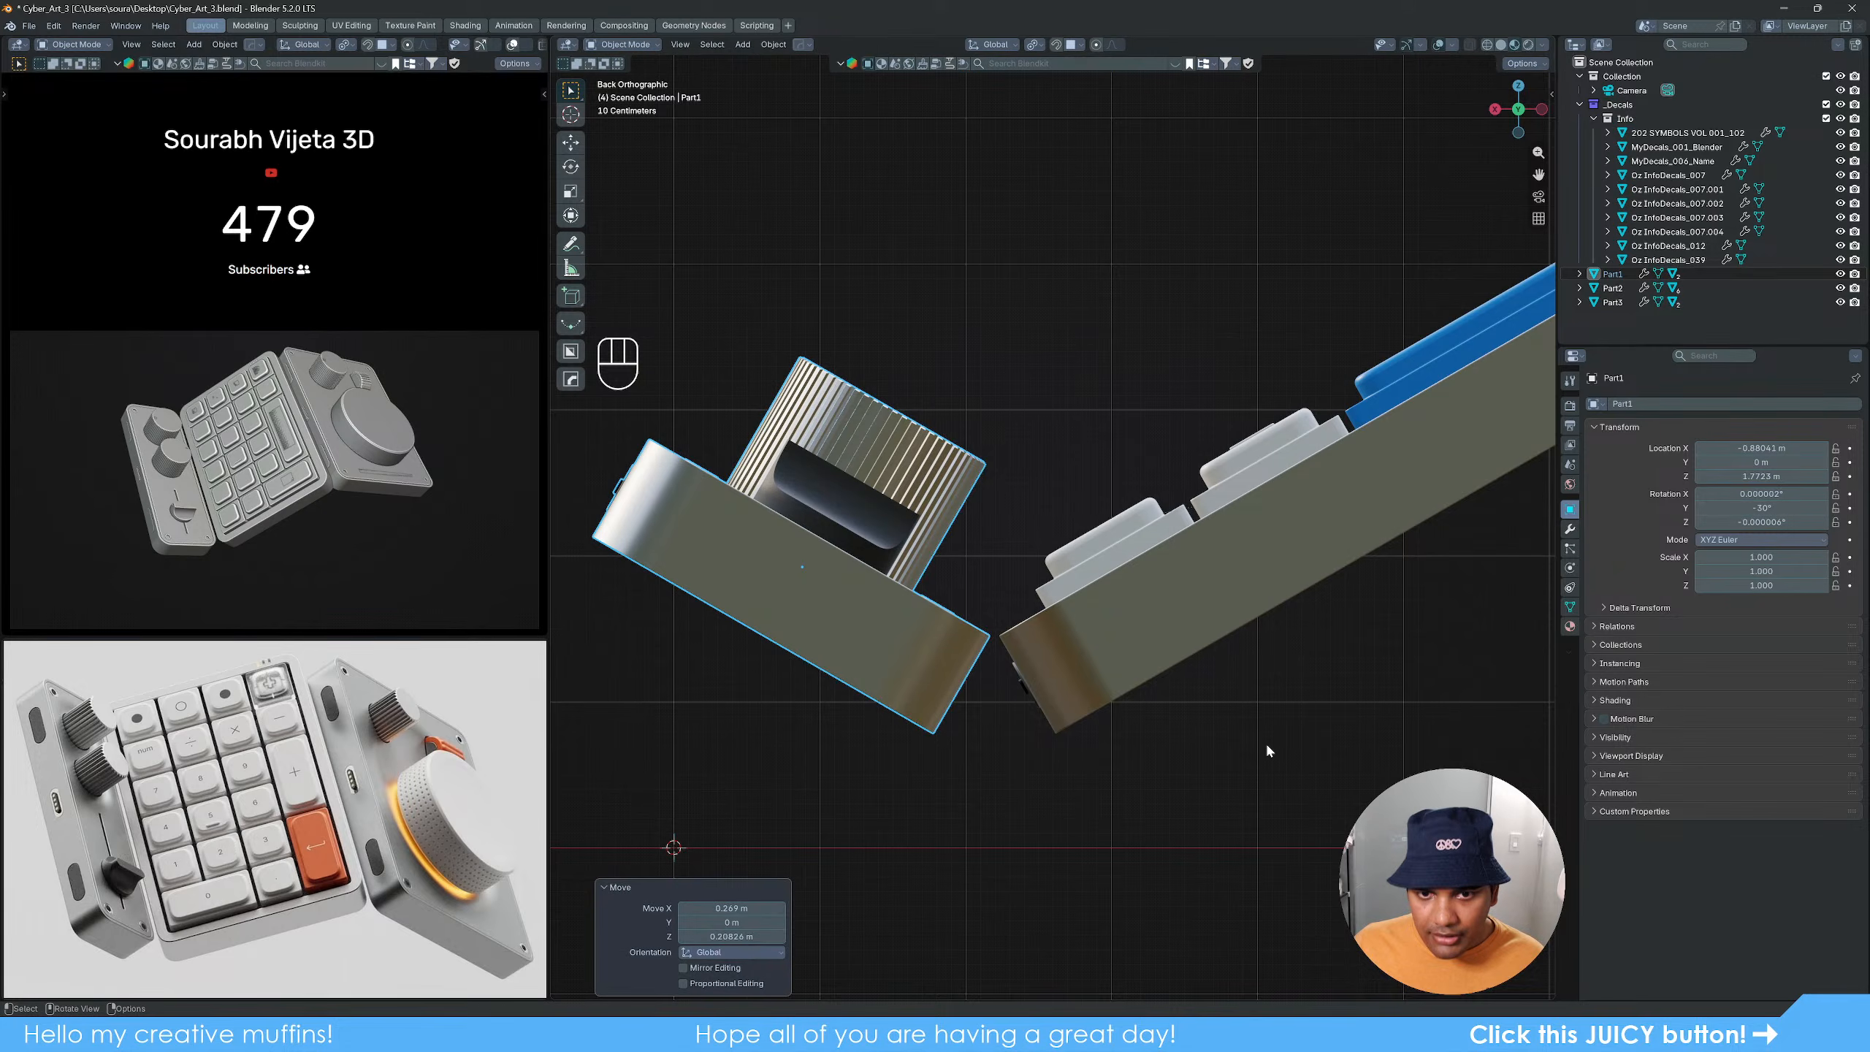
# Step: Move the large dial part about -0.377 m along X and 0.016 m along Z, close to the keypad's upper end
pyautogui.scroll(-3, 1265, 742)
pyautogui.keyDown('shift'); pyautogui.moveTo(1195, 649); pyautogui.dragTo(915, 710, button='middle'); pyautogui.keyUp('shift')
pyautogui.scroll(4, 915, 710)
pyautogui.click(1050, 654)
pyautogui.press('g')
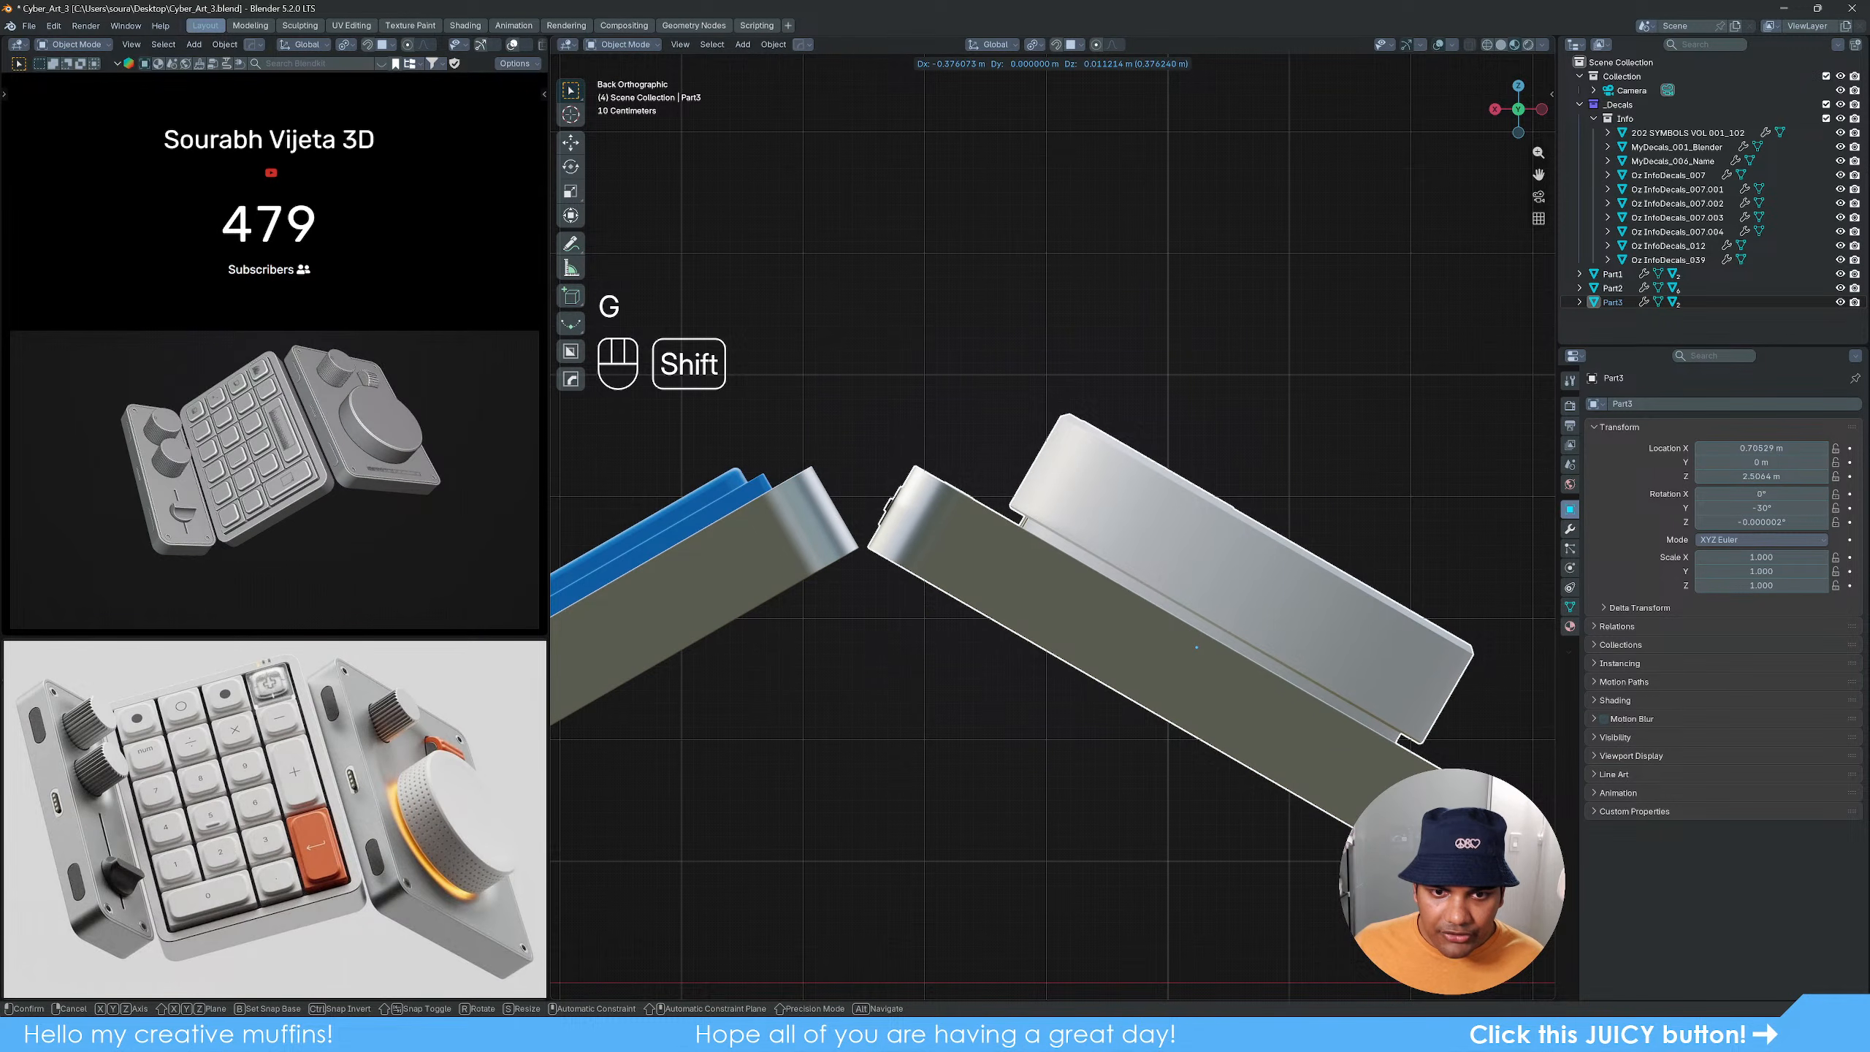
pyautogui.click(1329, 399)
pyautogui.scroll(-5, 1251, 471)
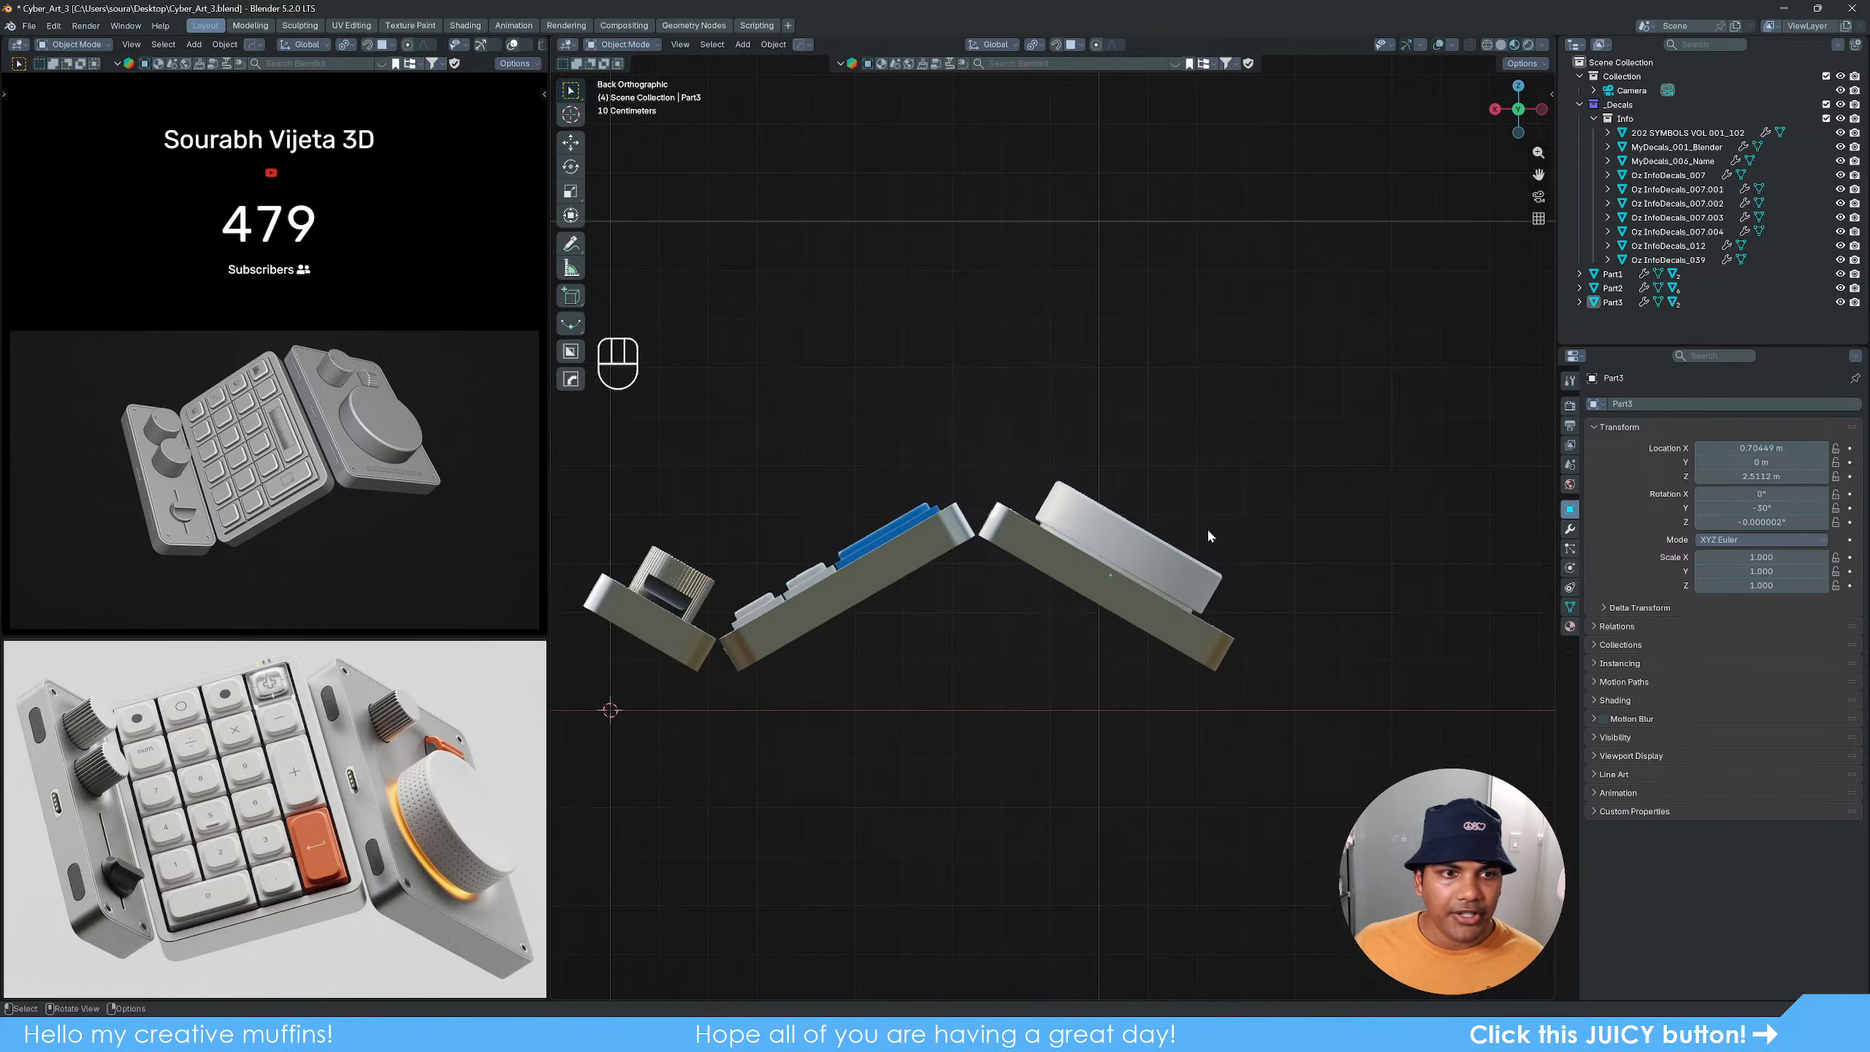
pyautogui.keyDown('shift'); pyautogui.moveTo(1064, 615); pyautogui.dragTo(1151, 623, button='middle'); pyautogui.keyUp('shift')
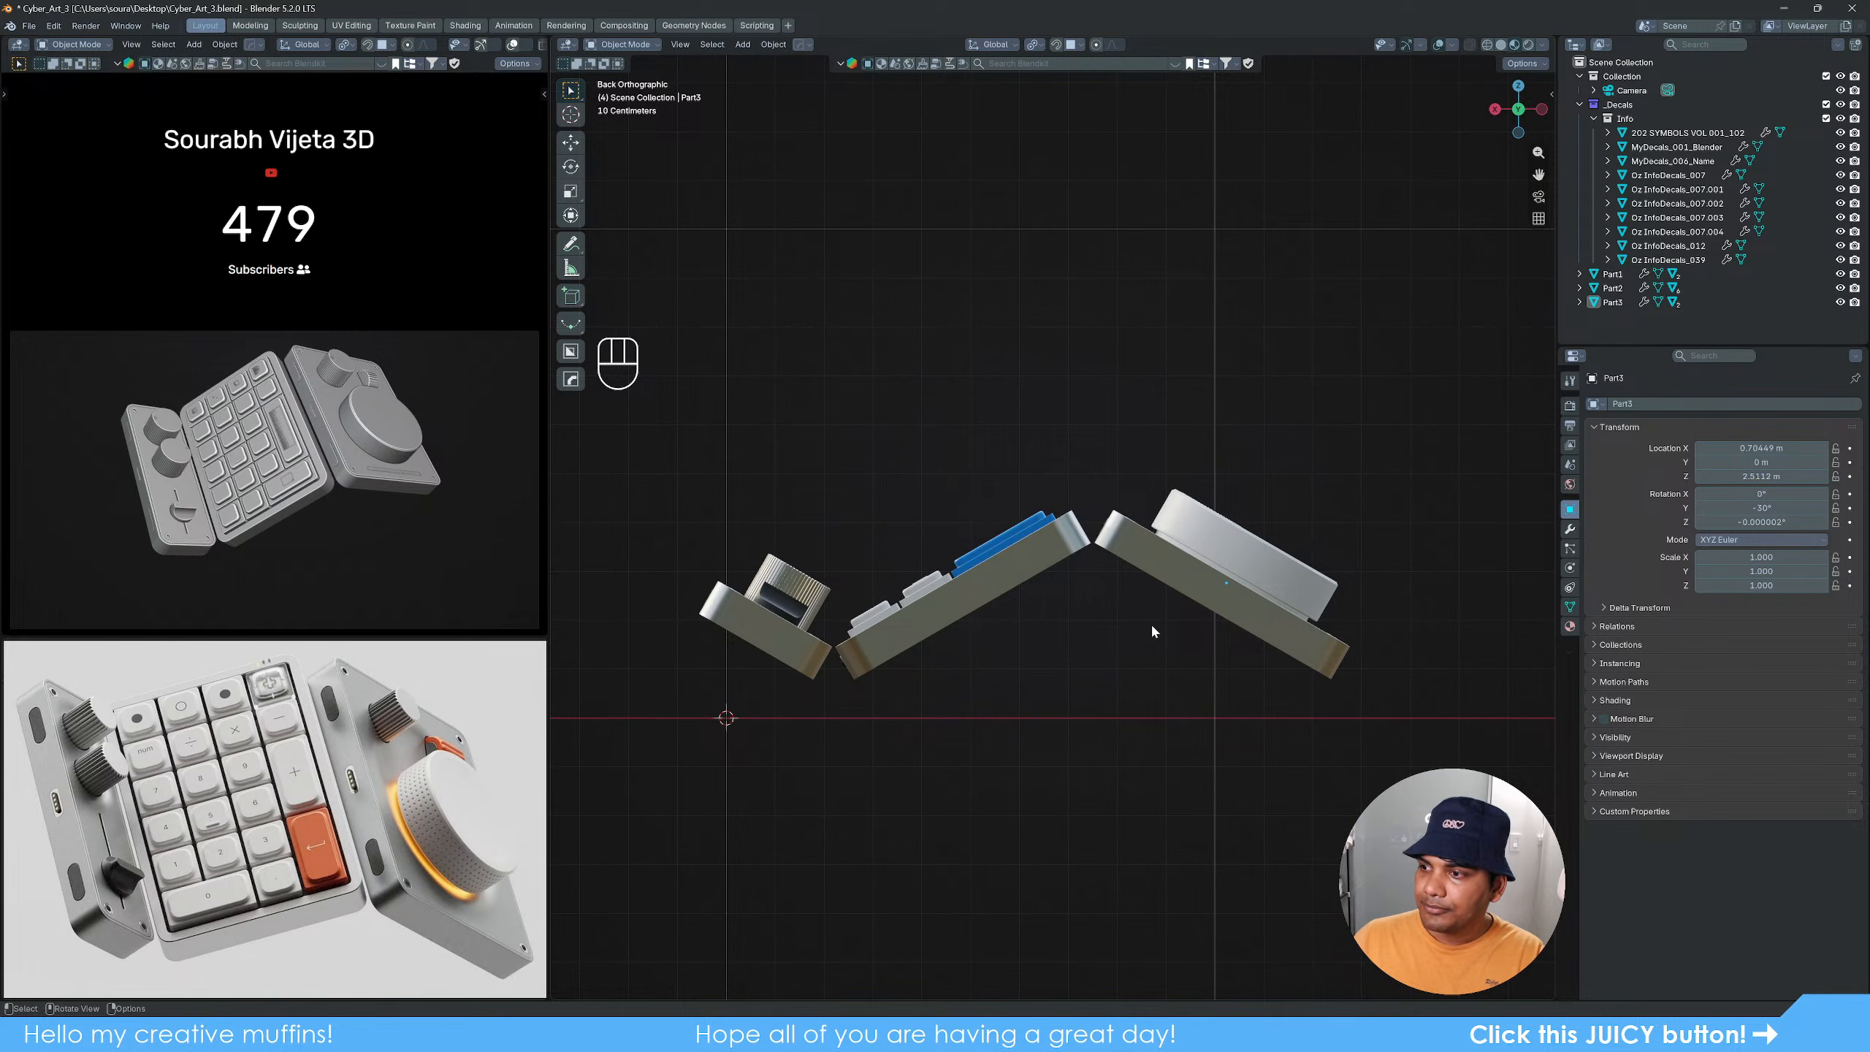
# Step: Select the camera, check its view lock settings, and orbit it to frame the device more closely from above
pyautogui.moveTo(1204, 606); pyautogui.dragTo(1163, 736, button='middle')
pyautogui.scroll(-3, 1143, 693)
pyautogui.scroll(-2, 1152, 698)
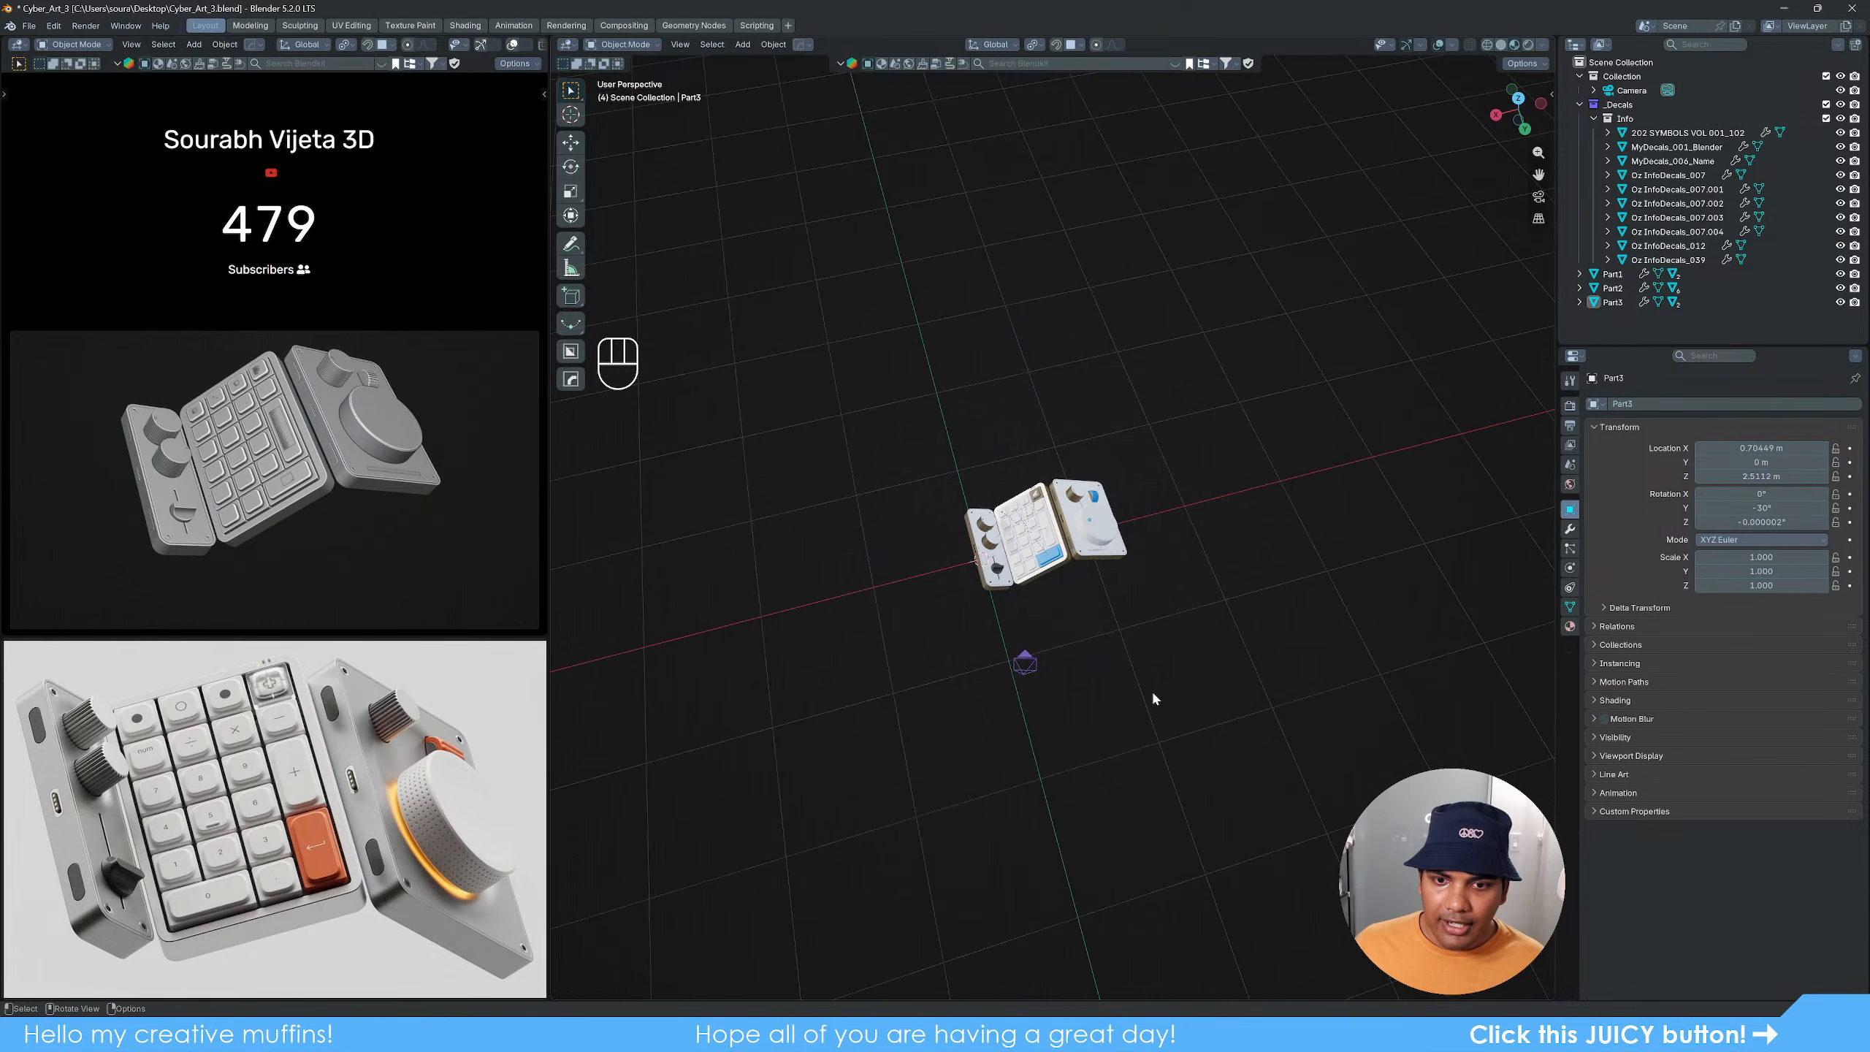
pyautogui.click(1026, 662)
pyautogui.scroll(3, 1178, 706)
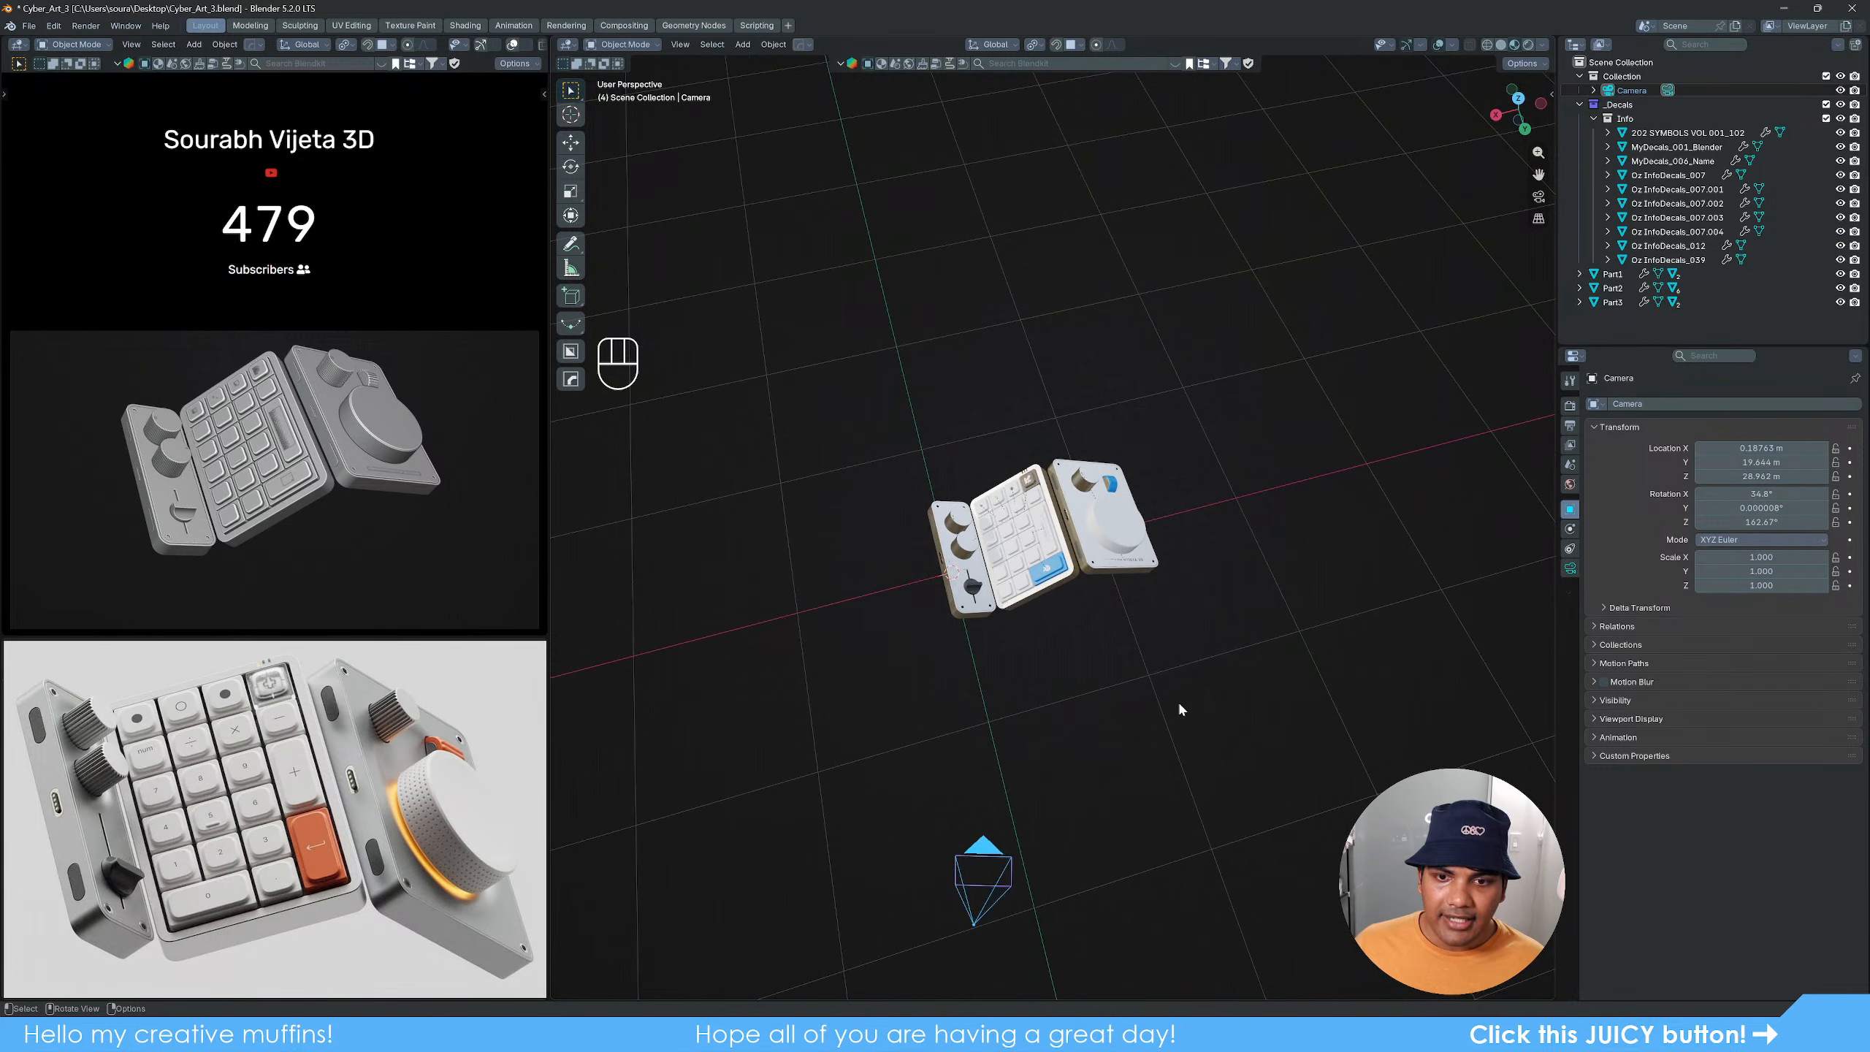
pyautogui.press('n')
pyautogui.press('n')
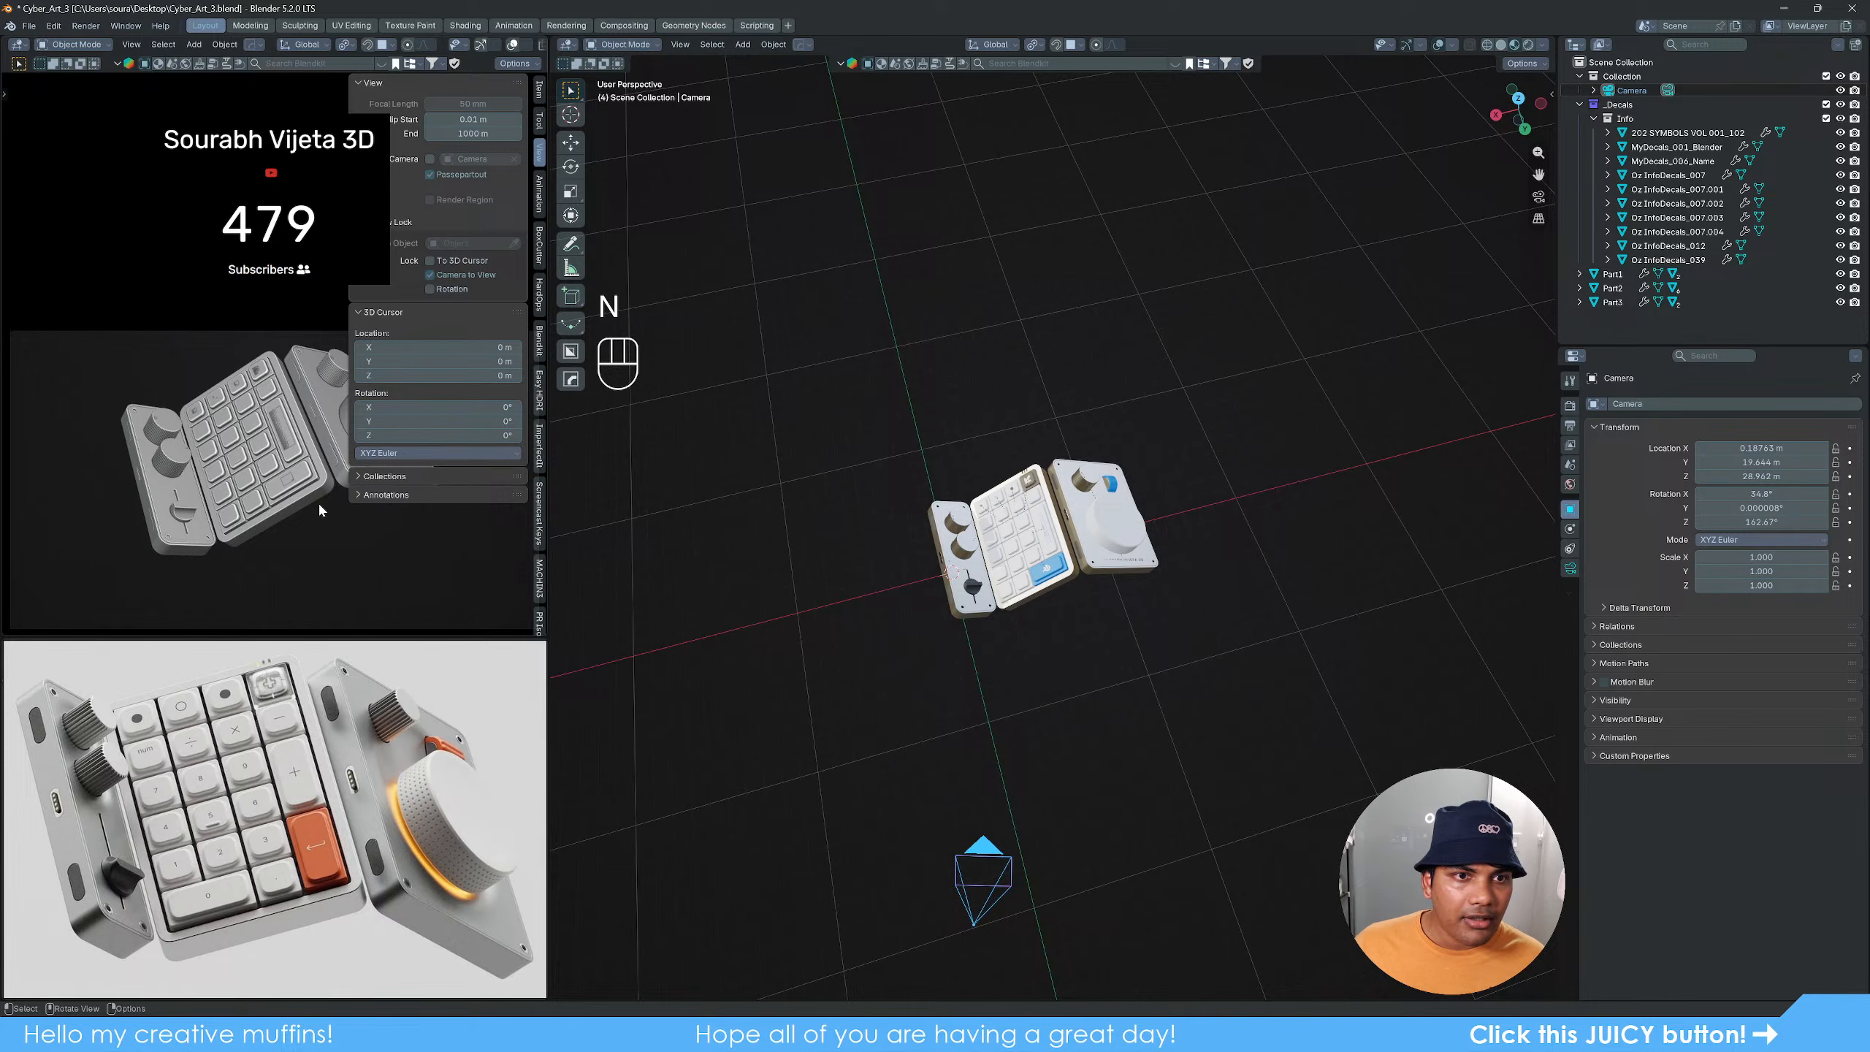
pyautogui.moveTo(350, 504); pyautogui.dragTo(485, 464, button='middle')
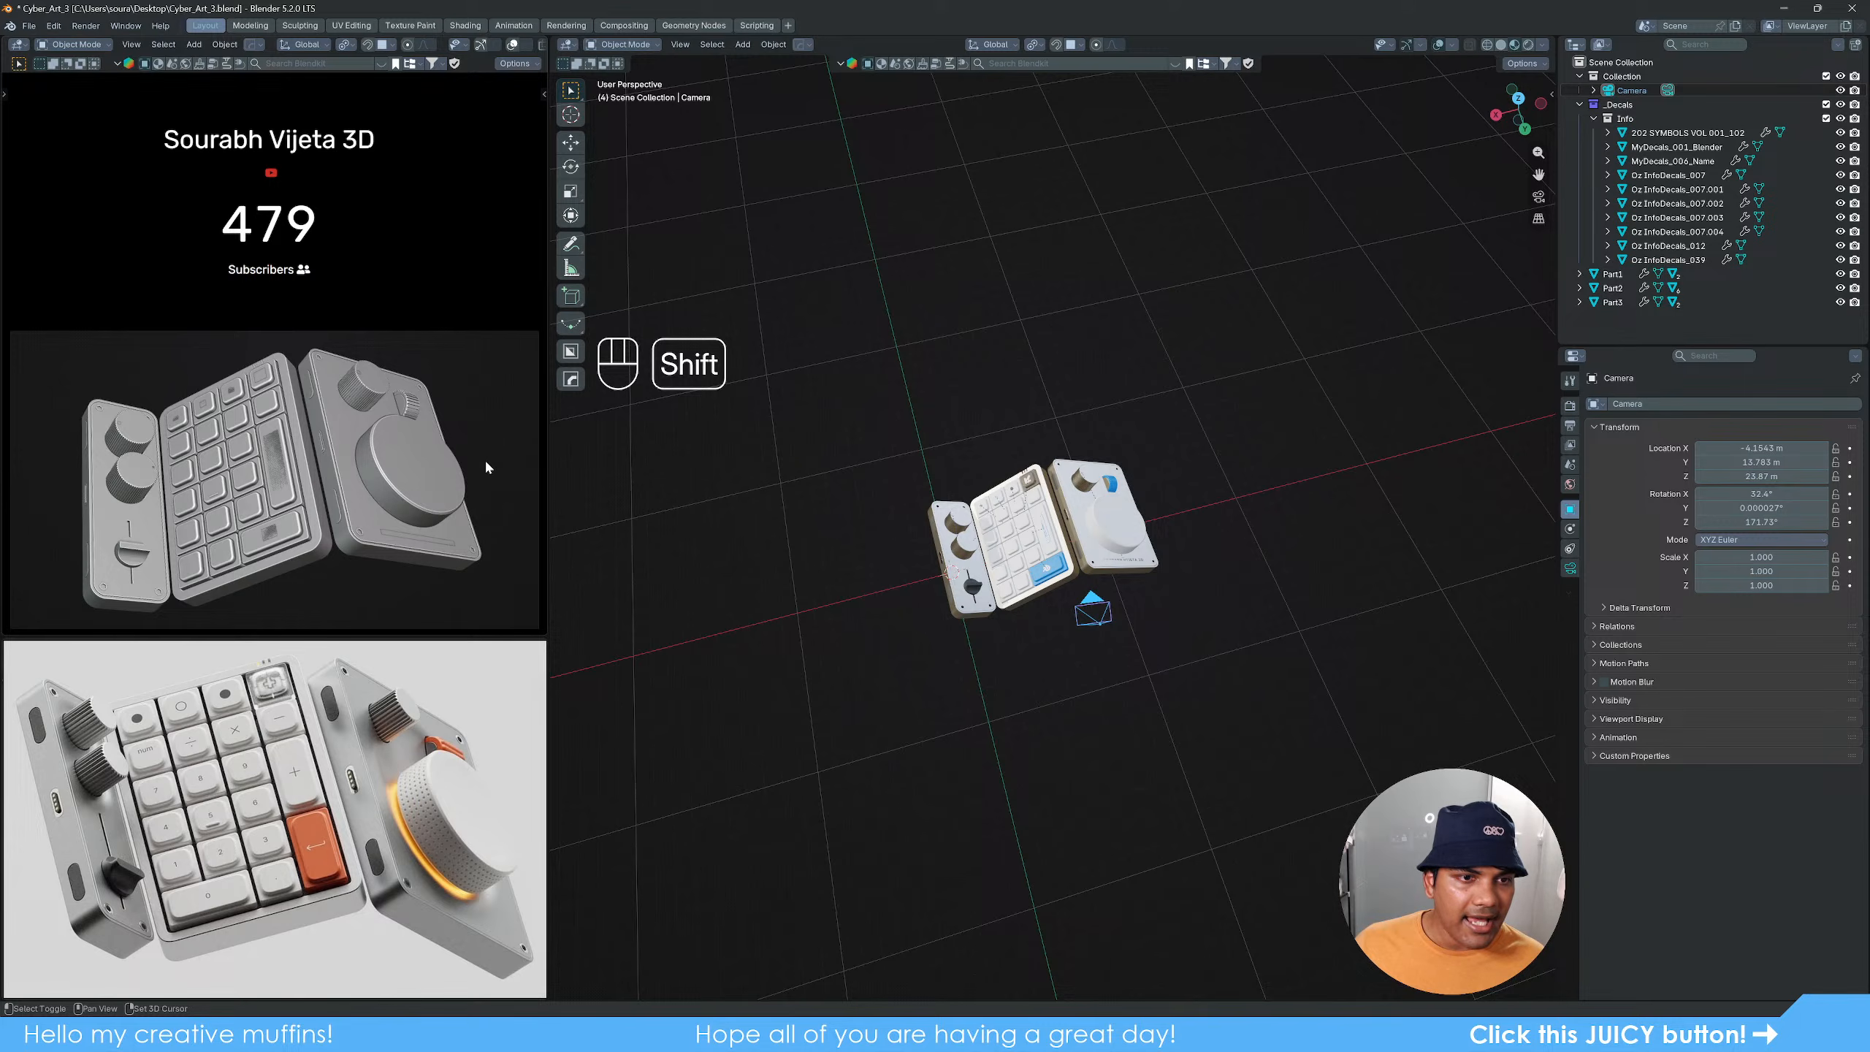
pyautogui.scroll(1, 1127, 746)
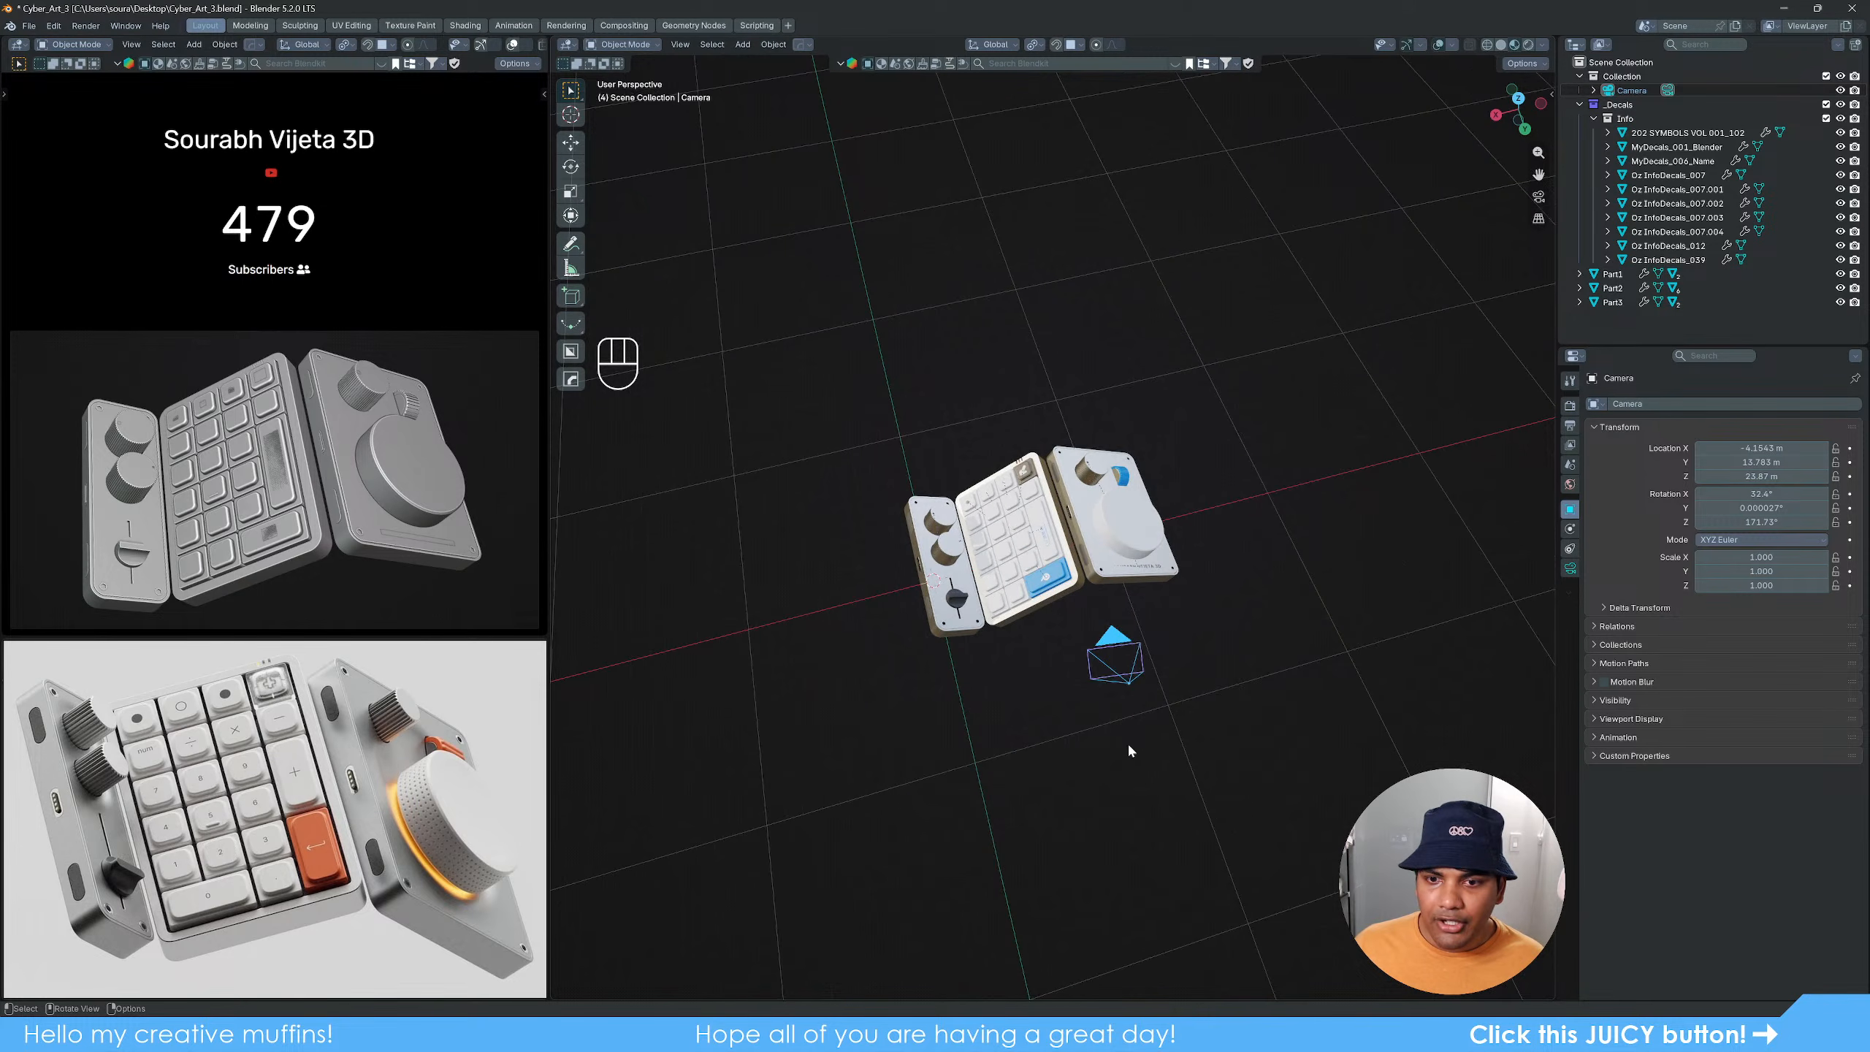
pyautogui.scroll(2, 1131, 746)
pyautogui.scroll(-2, 1132, 746)
pyautogui.moveTo(1130, 743); pyautogui.dragTo(1097, 725, button='middle')
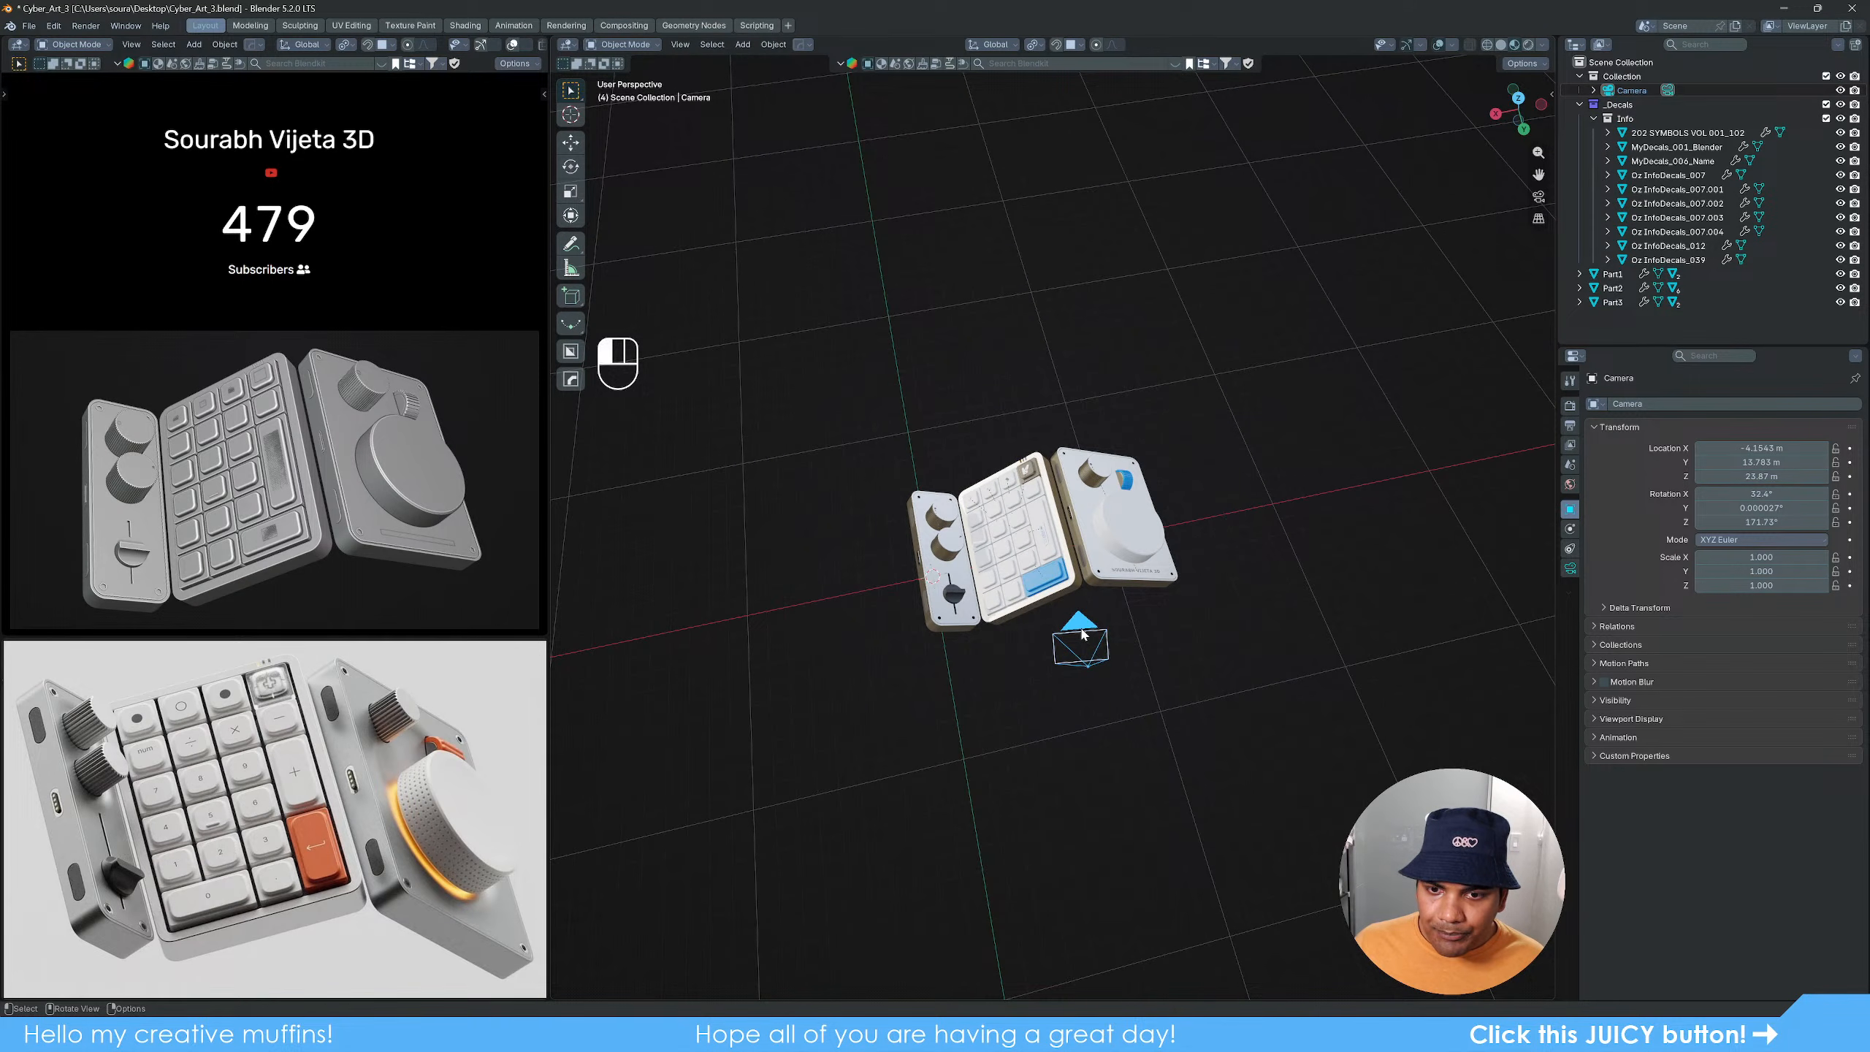
pyautogui.press('r')
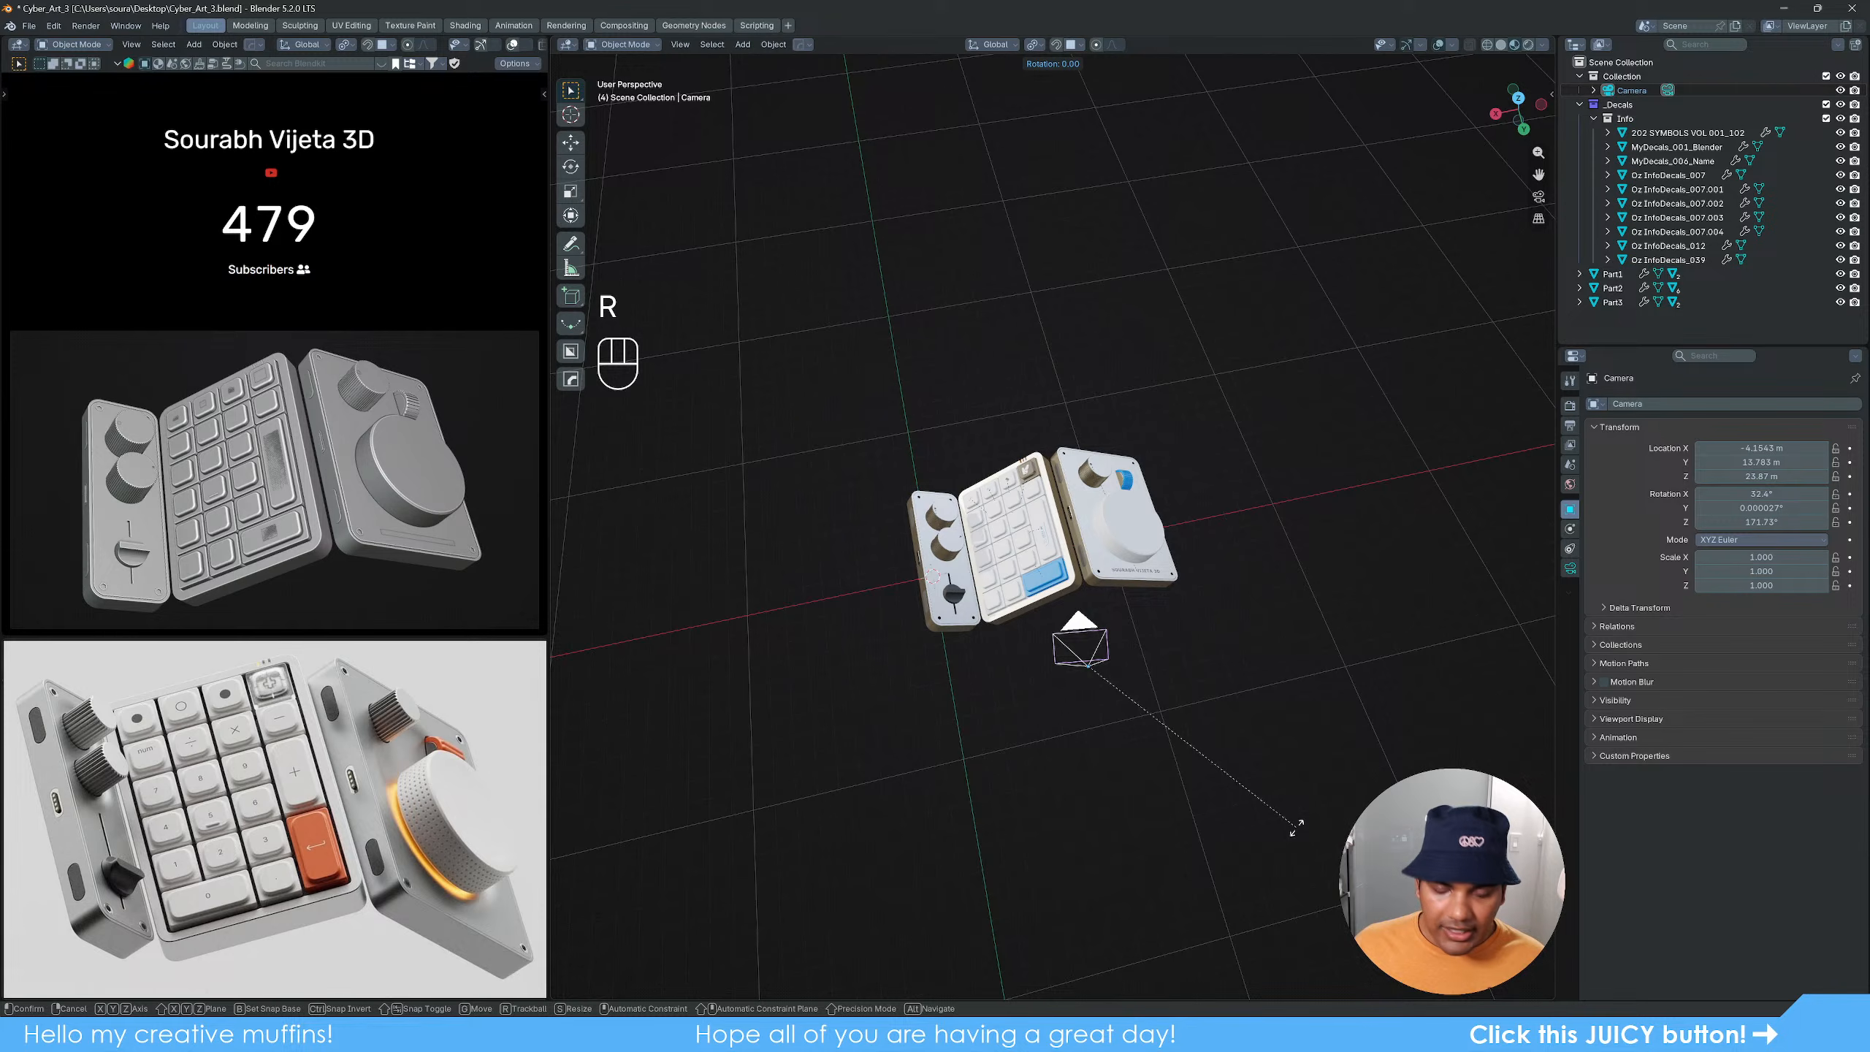
pyautogui.press('x')
pyautogui.press('x')
pyautogui.press('y')
pyautogui.press('y')
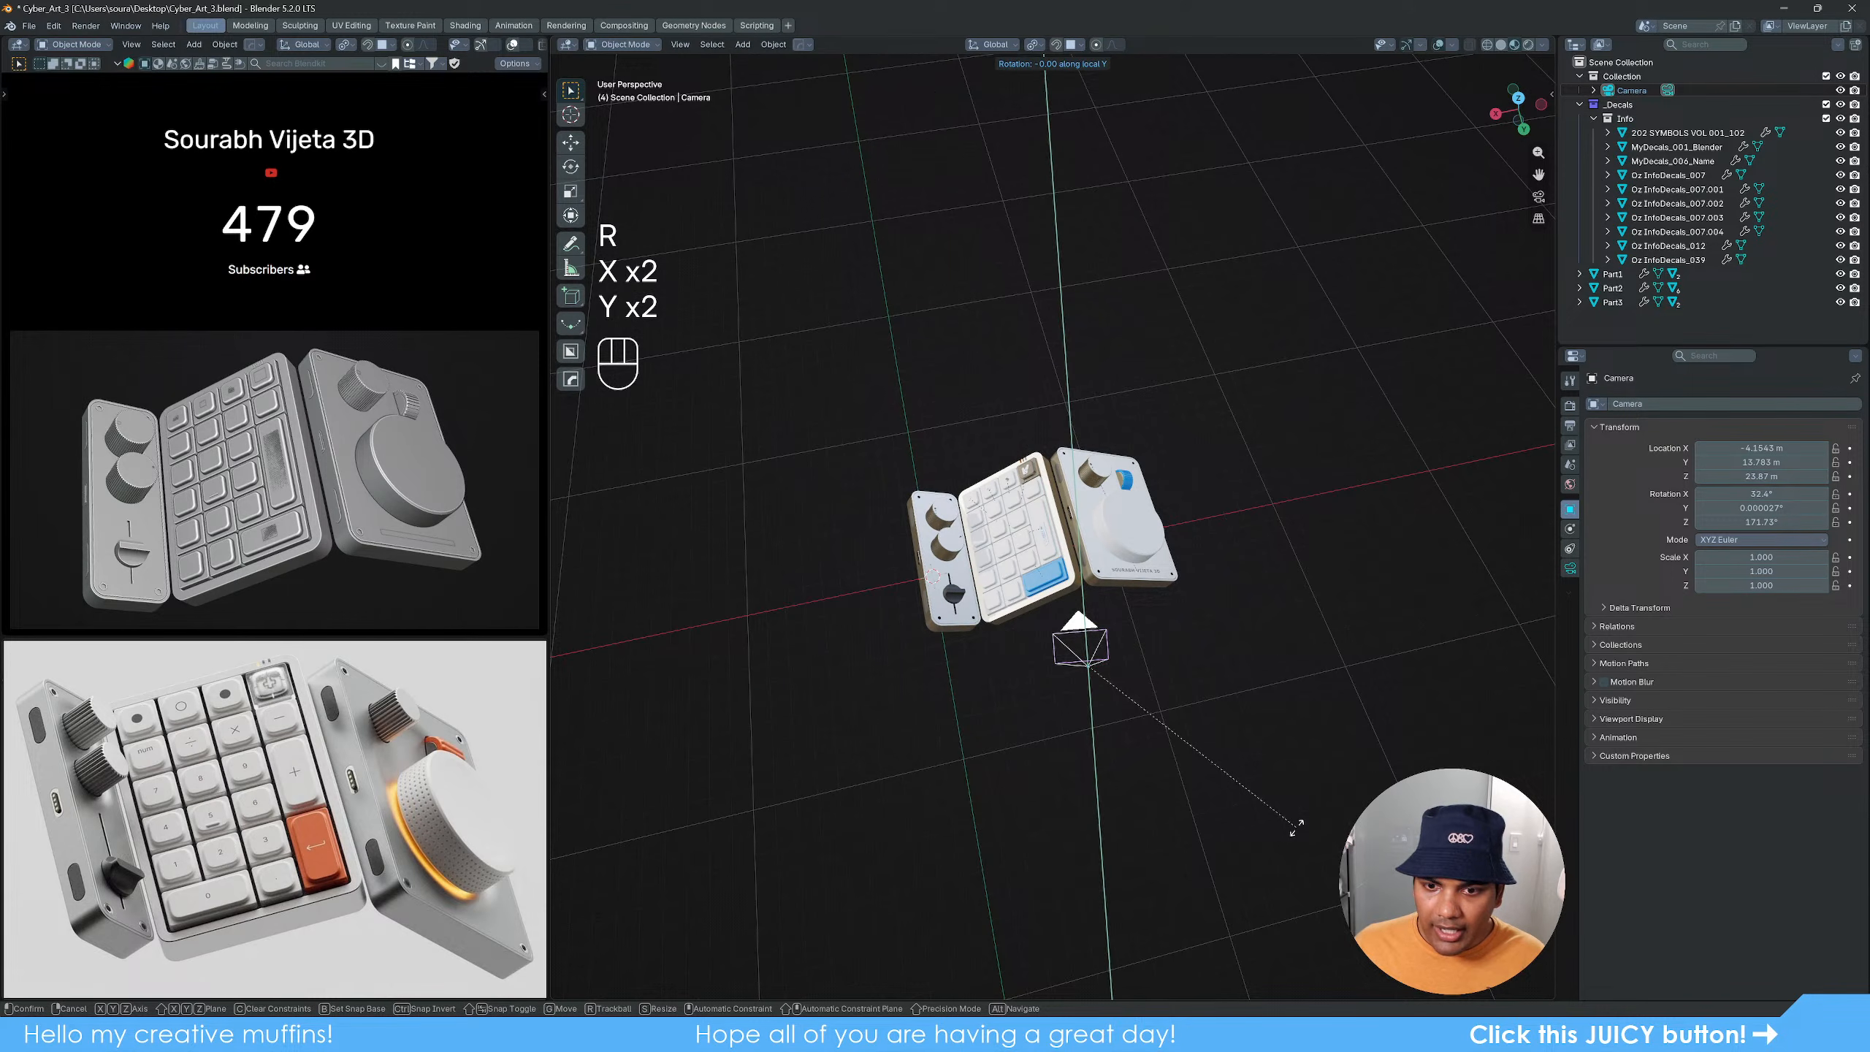
pyautogui.rightClick(1305, 825)
# Step: Rotate the camera about 6° around its local Z axis to straighten the device in the frame
pyautogui.press('r')
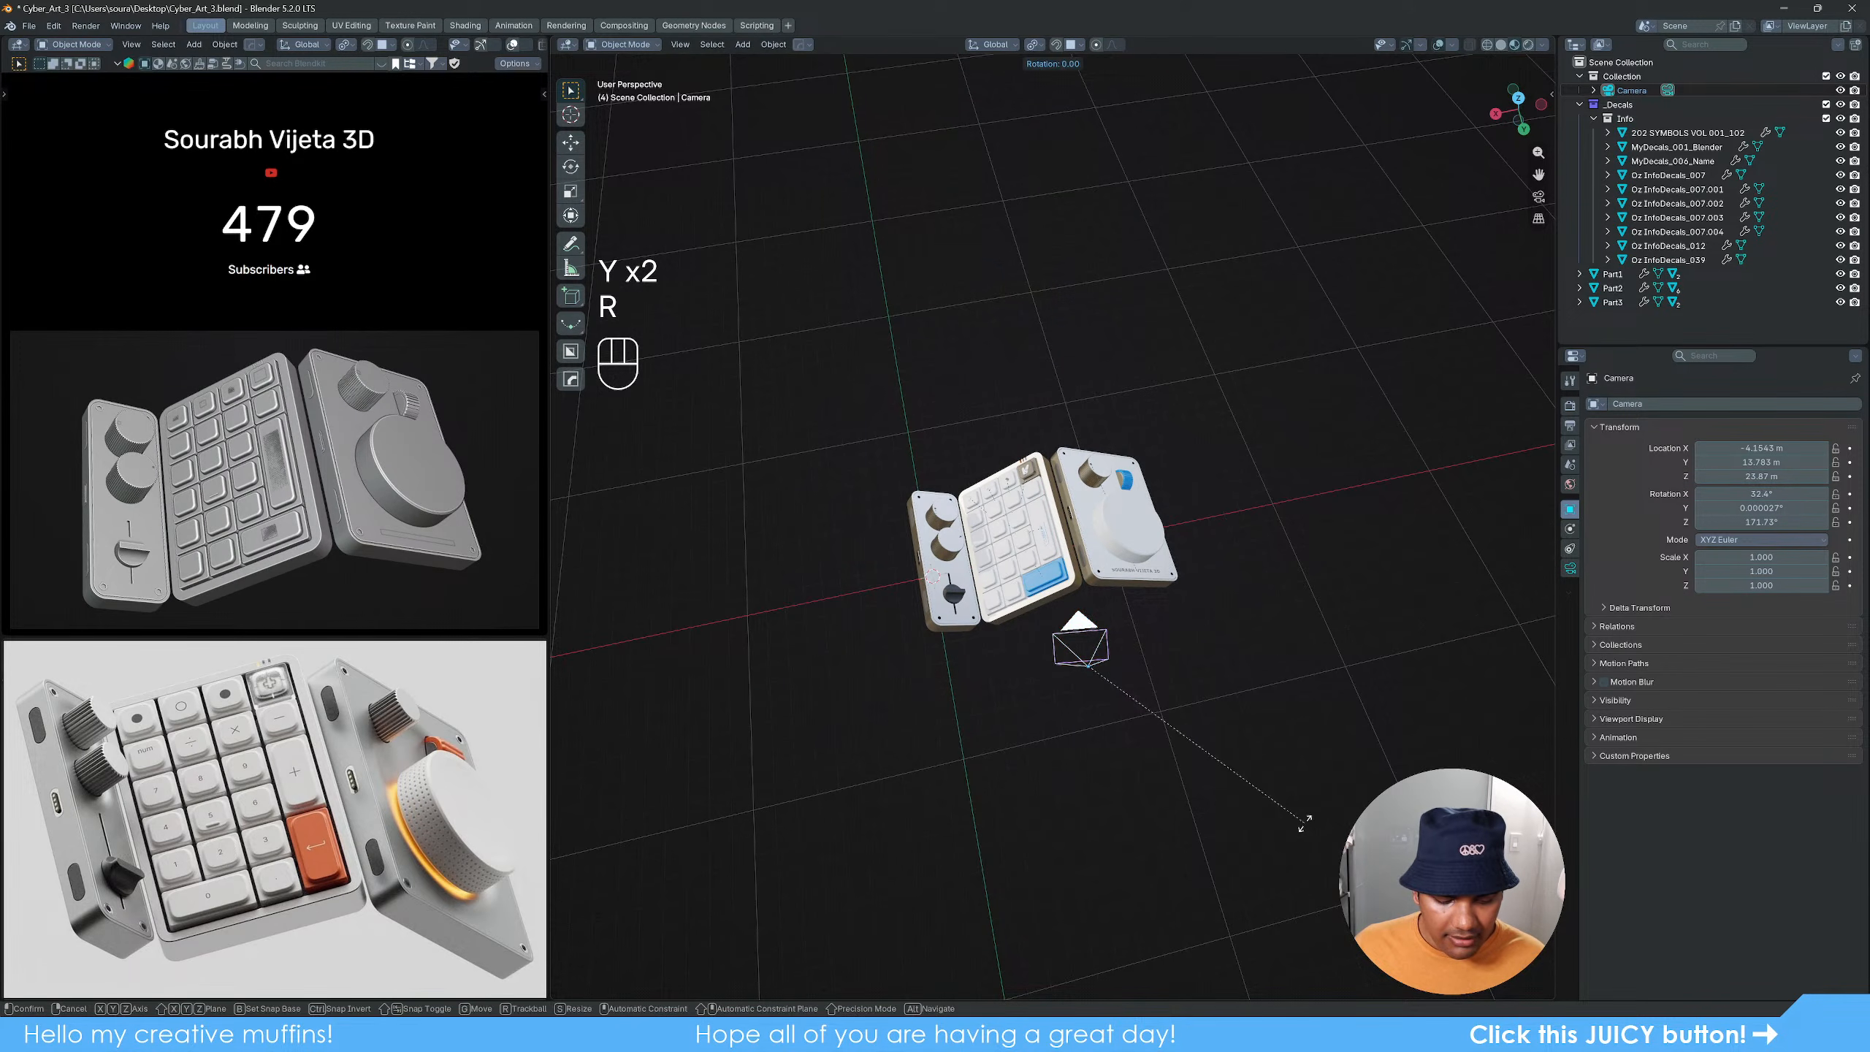
pyautogui.press('z')
pyautogui.press('z')
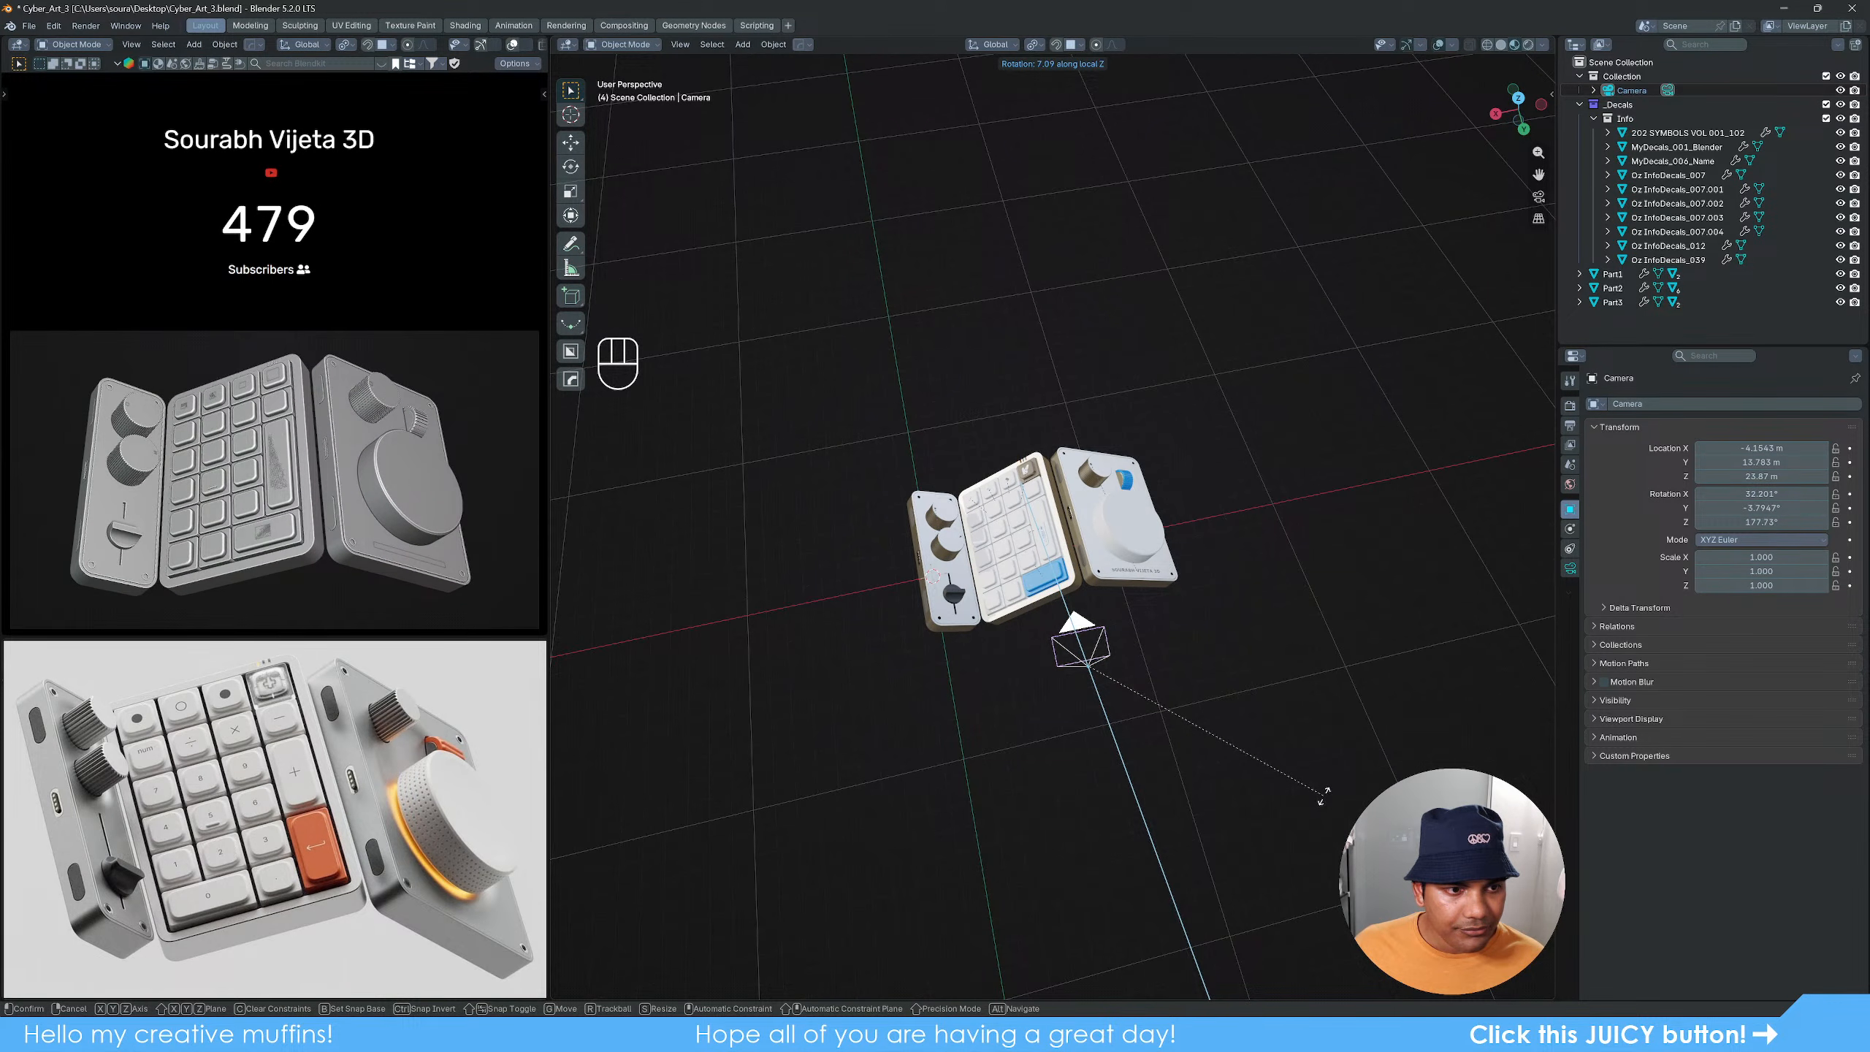
pyautogui.press('shift')
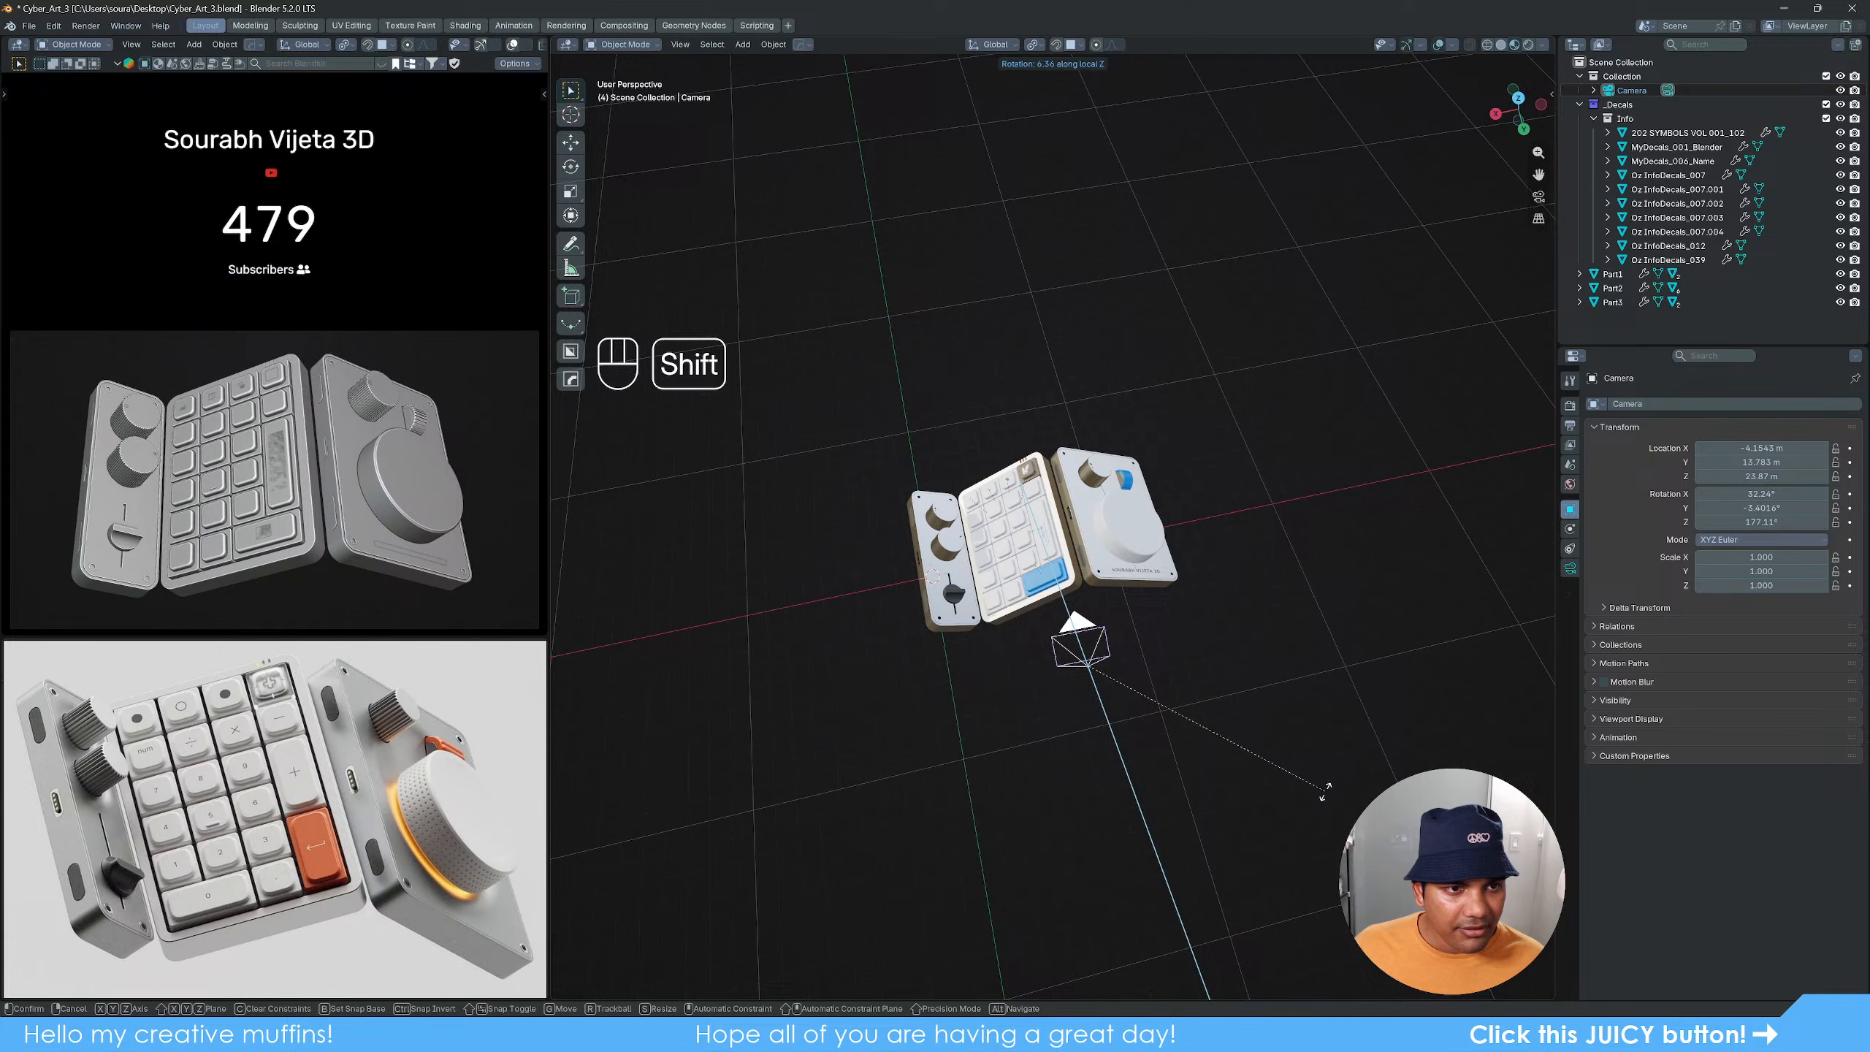
pyautogui.click(1323, 790)
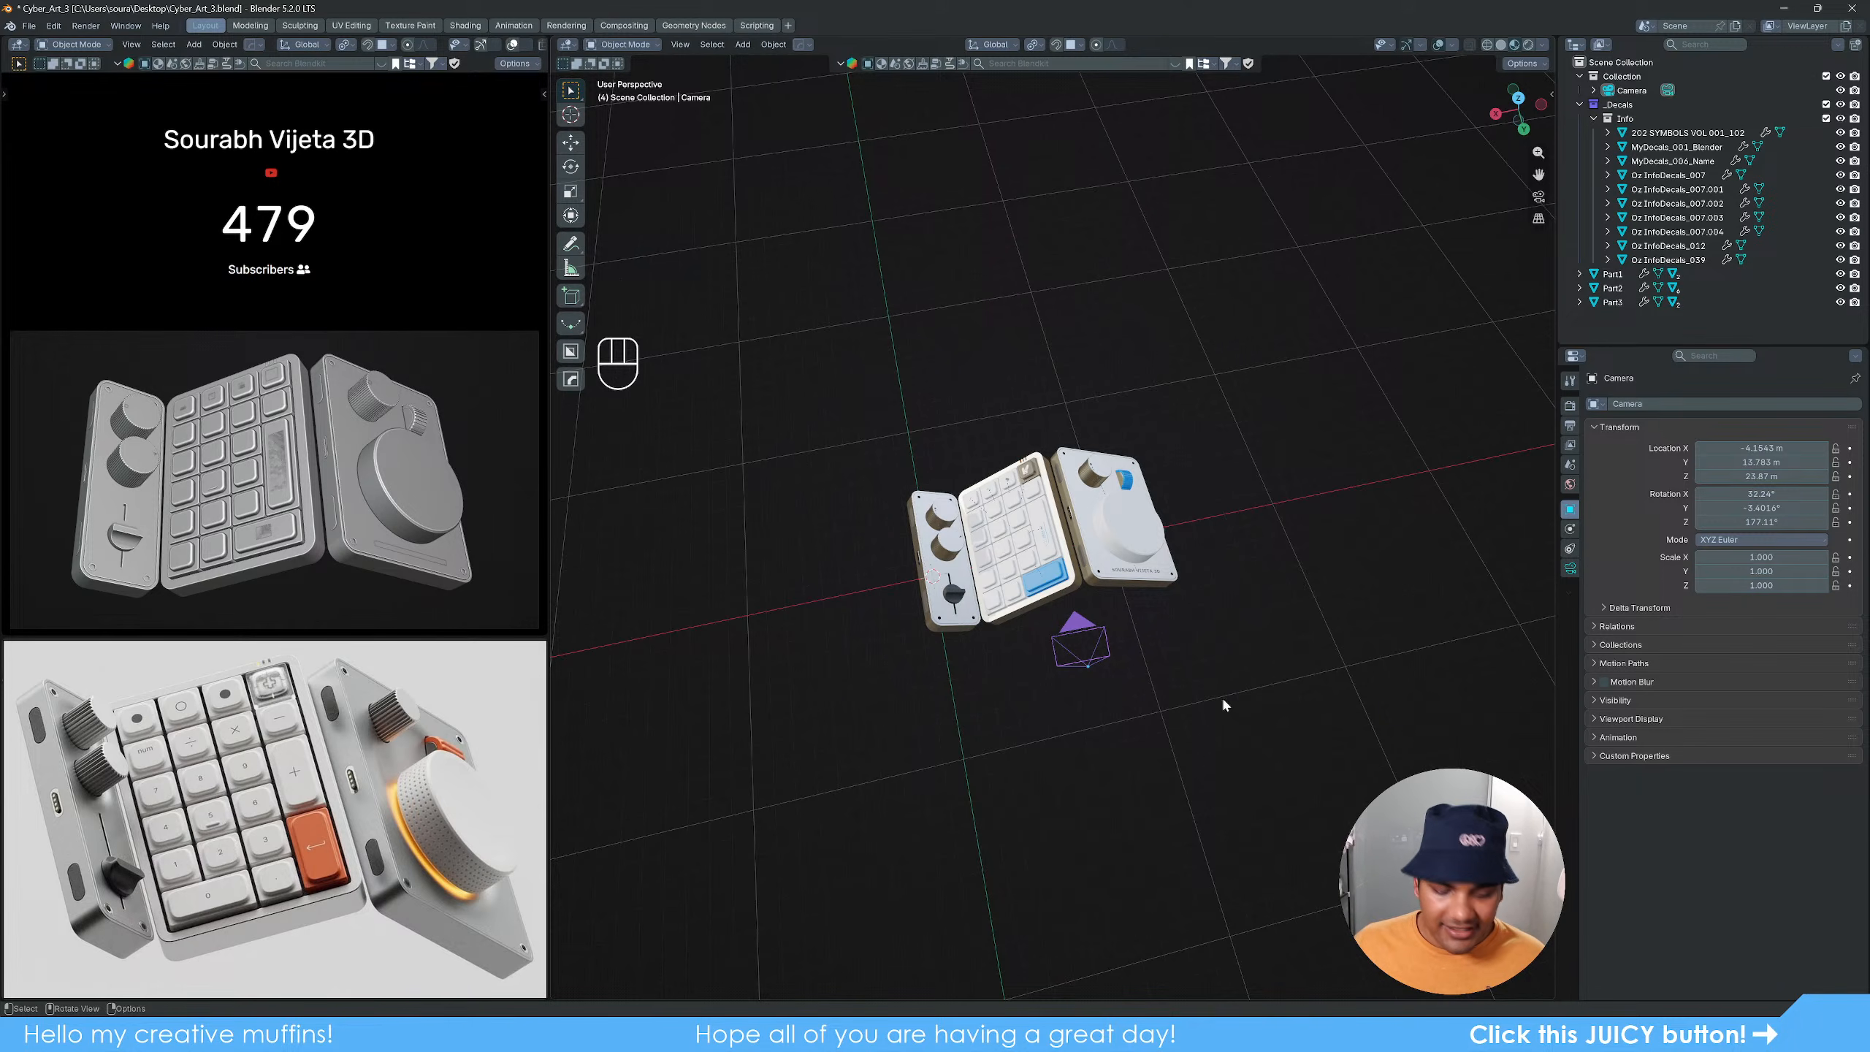
# Step: Switch the large viewport to Solid shading and frame the whole device from an angle
pyautogui.scroll(4, 1106, 649)
pyautogui.press('z')
pyautogui.click(1227, 659)
pyautogui.moveTo(1186, 669)
pyautogui.mouseDown(button='middle')
pyautogui.moveTo(1137, 731)
pyautogui.moveTo(1117, 833)
pyautogui.moveTo(1170, 774)
pyautogui.moveTo(1142, 750)
pyautogui.moveTo(1062, 785)
pyautogui.moveTo(1079, 781)
pyautogui.mouseUp(button='middle')
pyautogui.scroll(4, 1137, 732)
pyautogui.scroll(-2, 1139, 760)
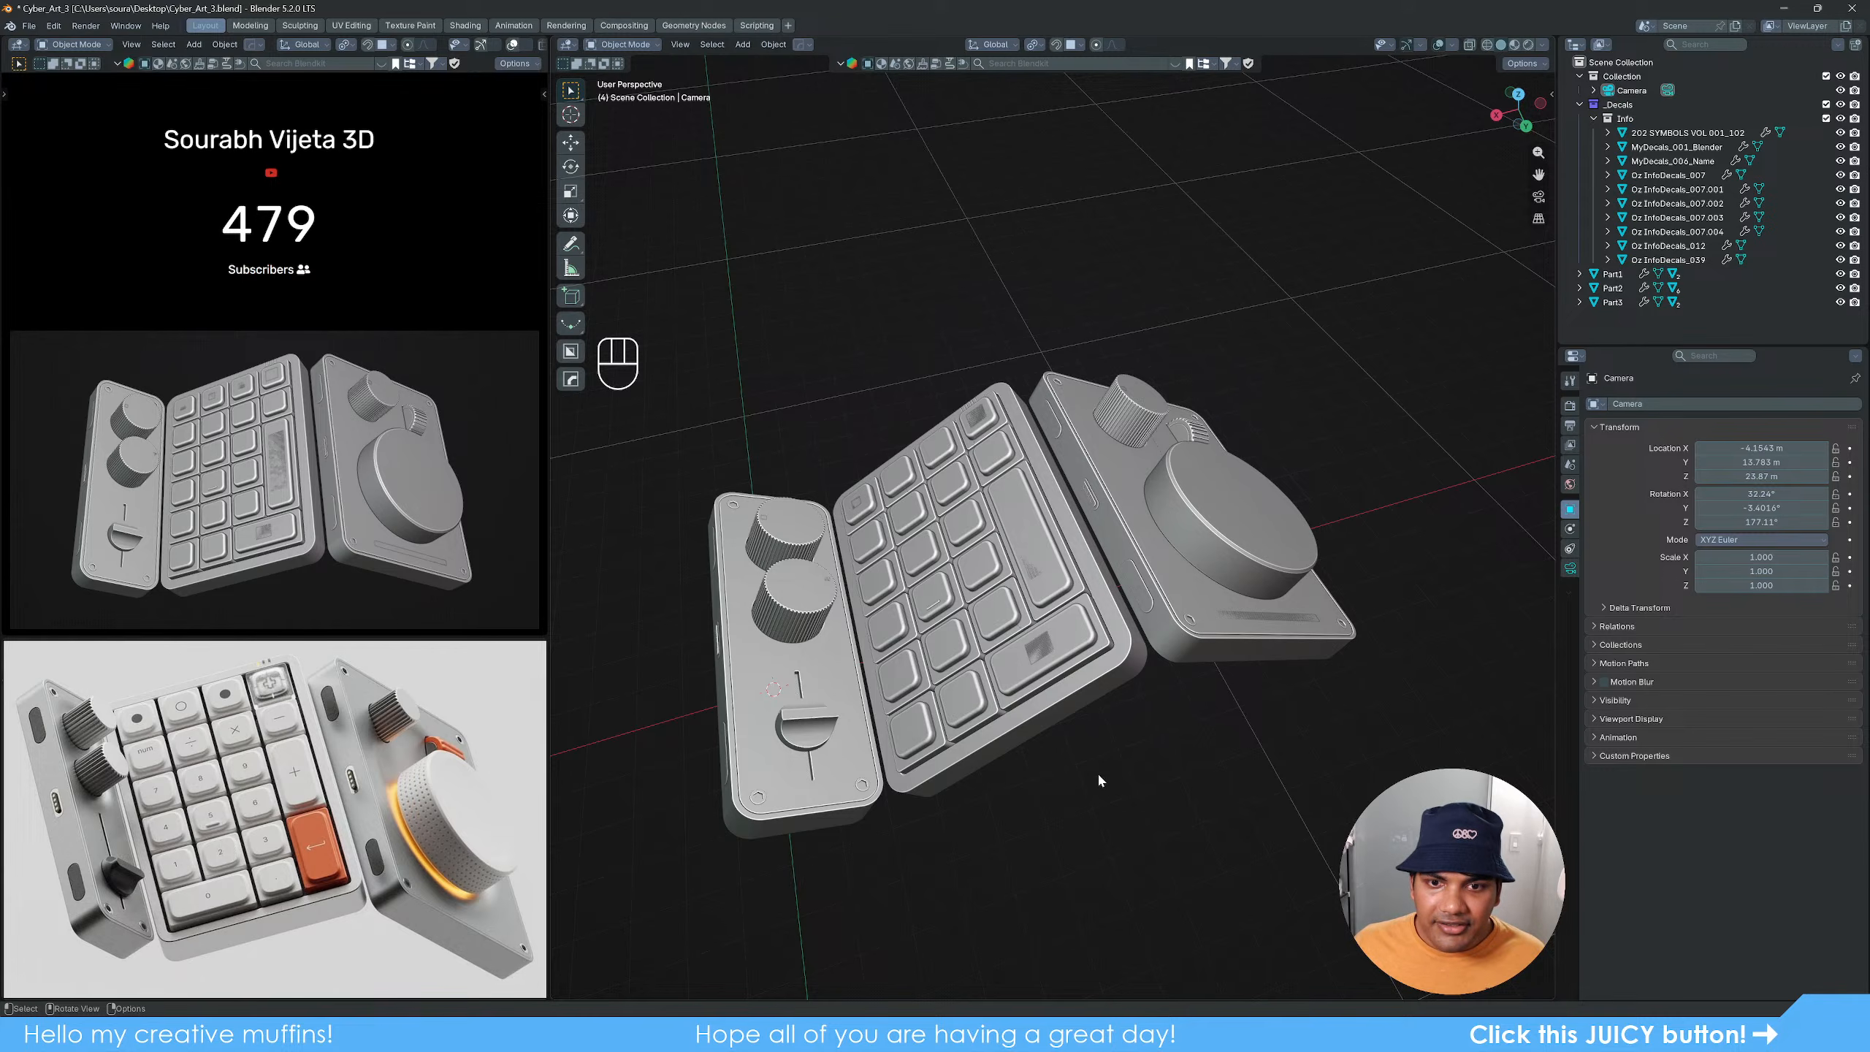
pyautogui.moveTo(1097, 772); pyautogui.dragTo(1186, 747, button='middle')
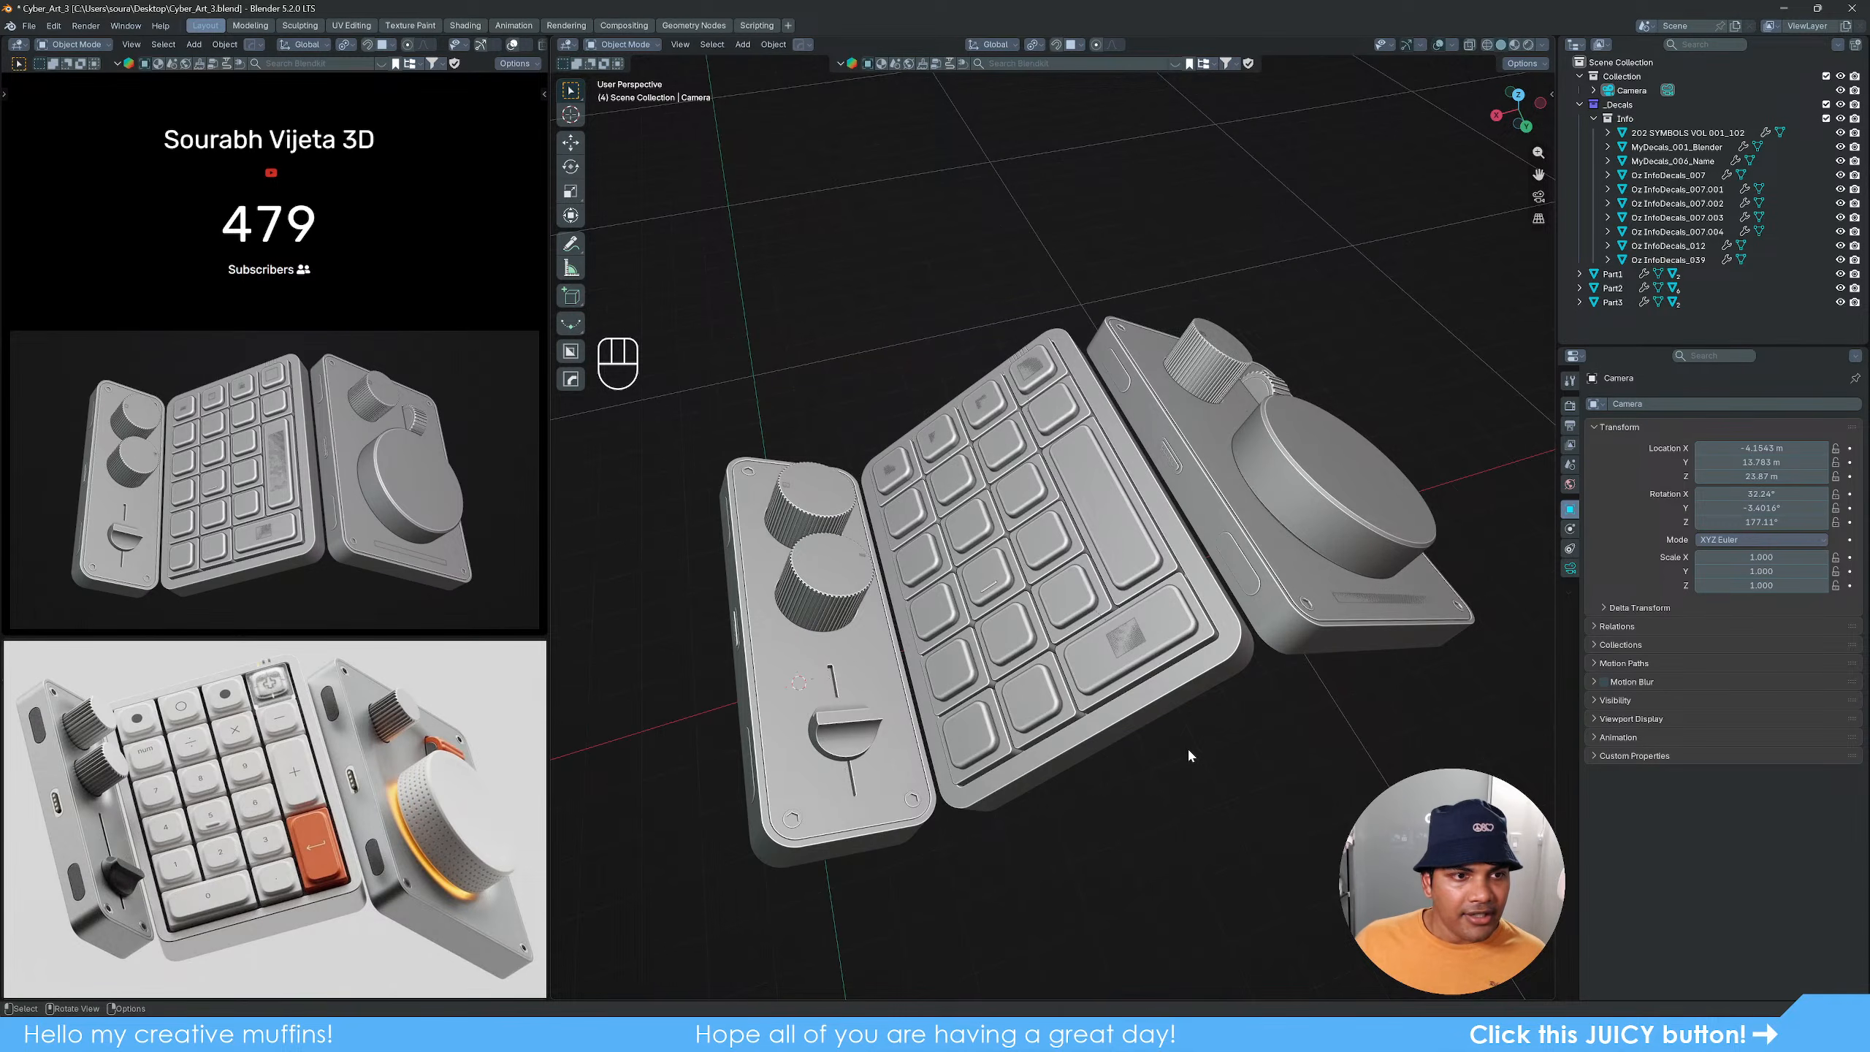
pyautogui.scroll(-1, 1186, 747)
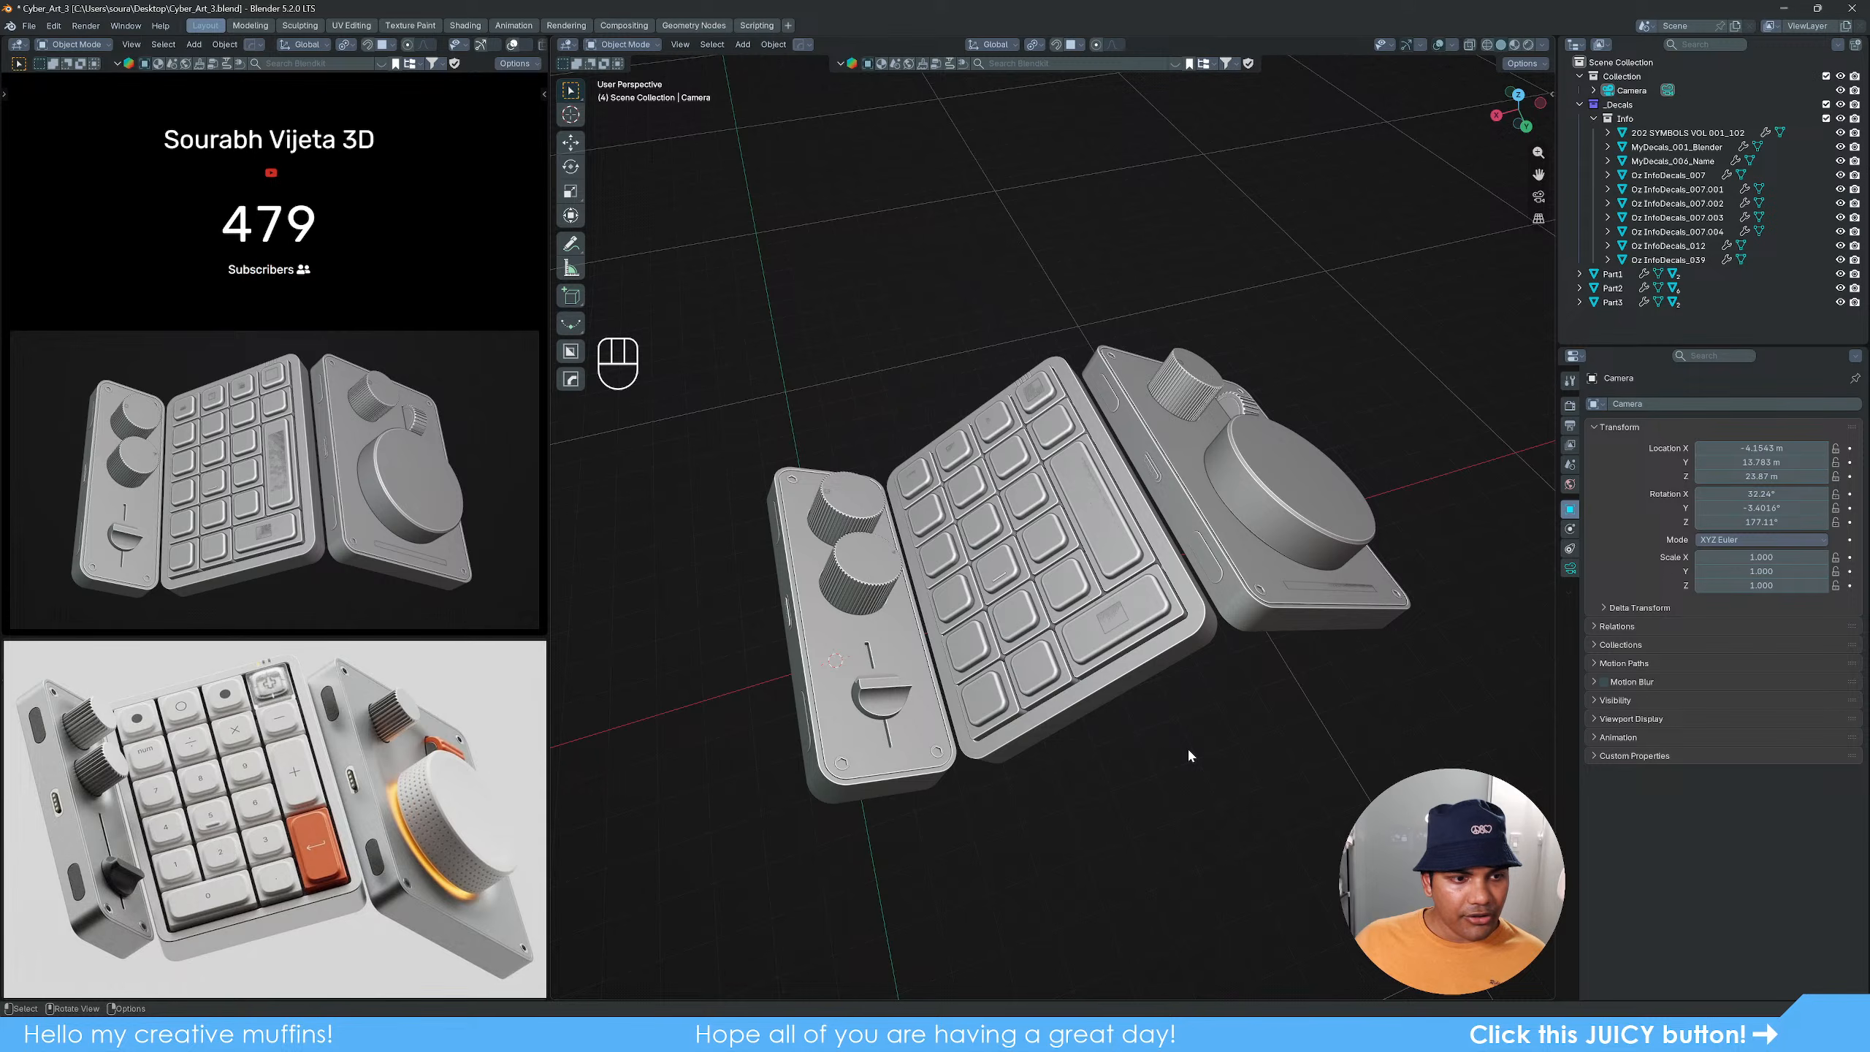
# Step: From the back view, tilt the knob-and-slider part about 8.9° steeper toward the keypad
pyautogui.click(891, 746)
pyautogui.keyDown('alt'); pyautogui.moveTo(898, 746); pyautogui.dragTo(1211, 715, button='middle'); pyautogui.keyUp('alt')
pyautogui.press('r')
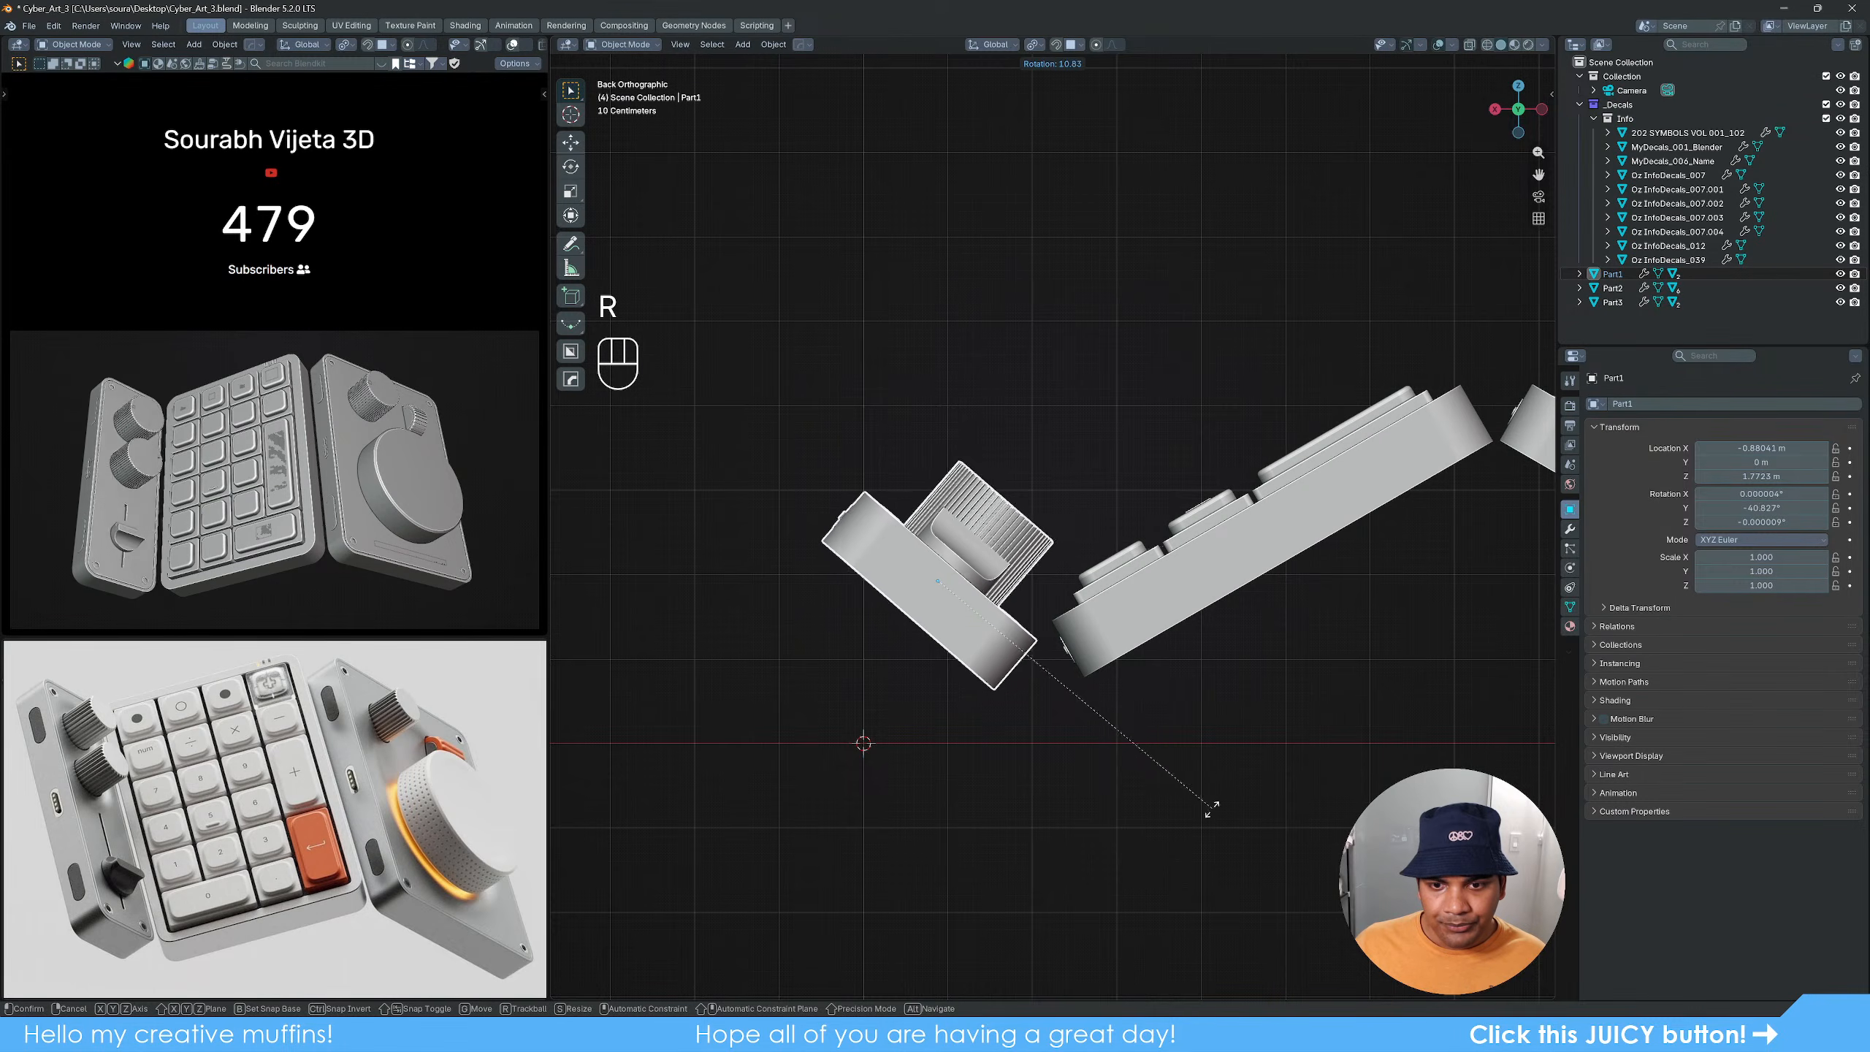
pyautogui.click(1216, 803)
# Step: Move the knob-and-slider part about -0.082 m along X and 0.193 m along Z against the keypad's lower end
pyautogui.scroll(2, 1103, 784)
pyautogui.press('g')
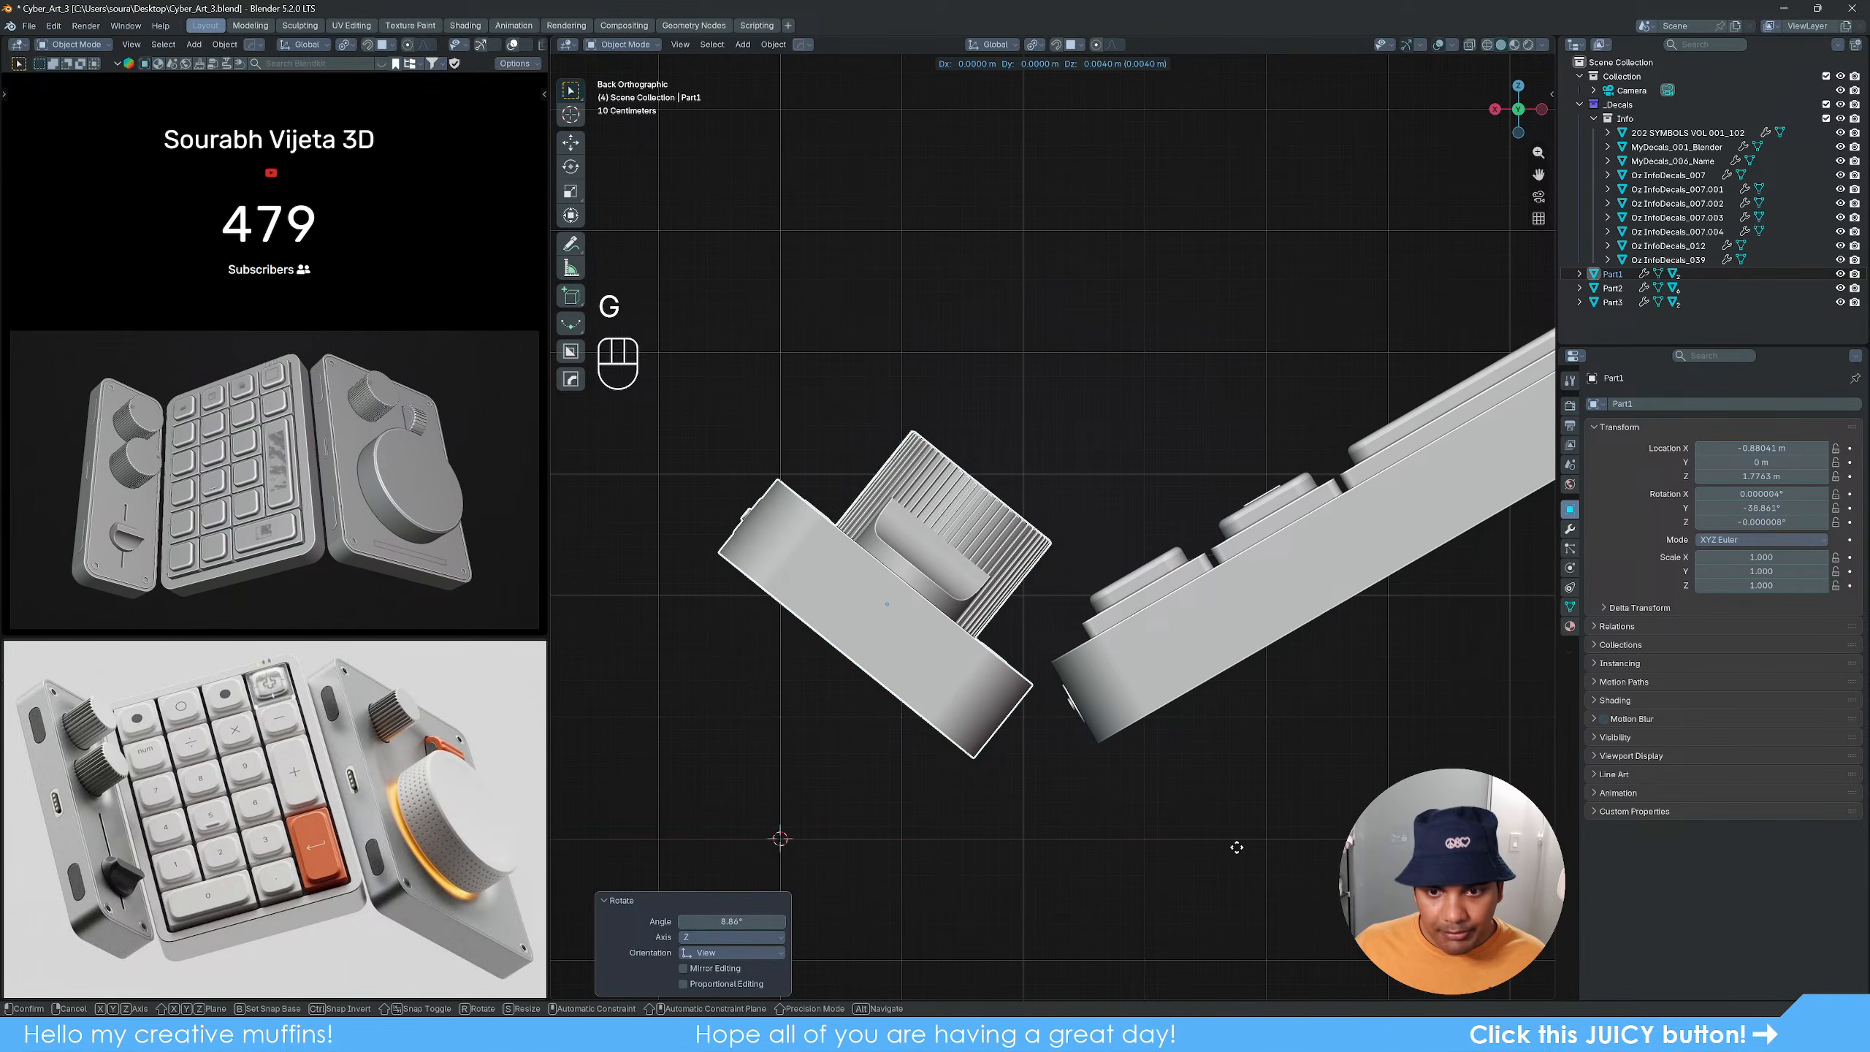
pyautogui.press('shift')
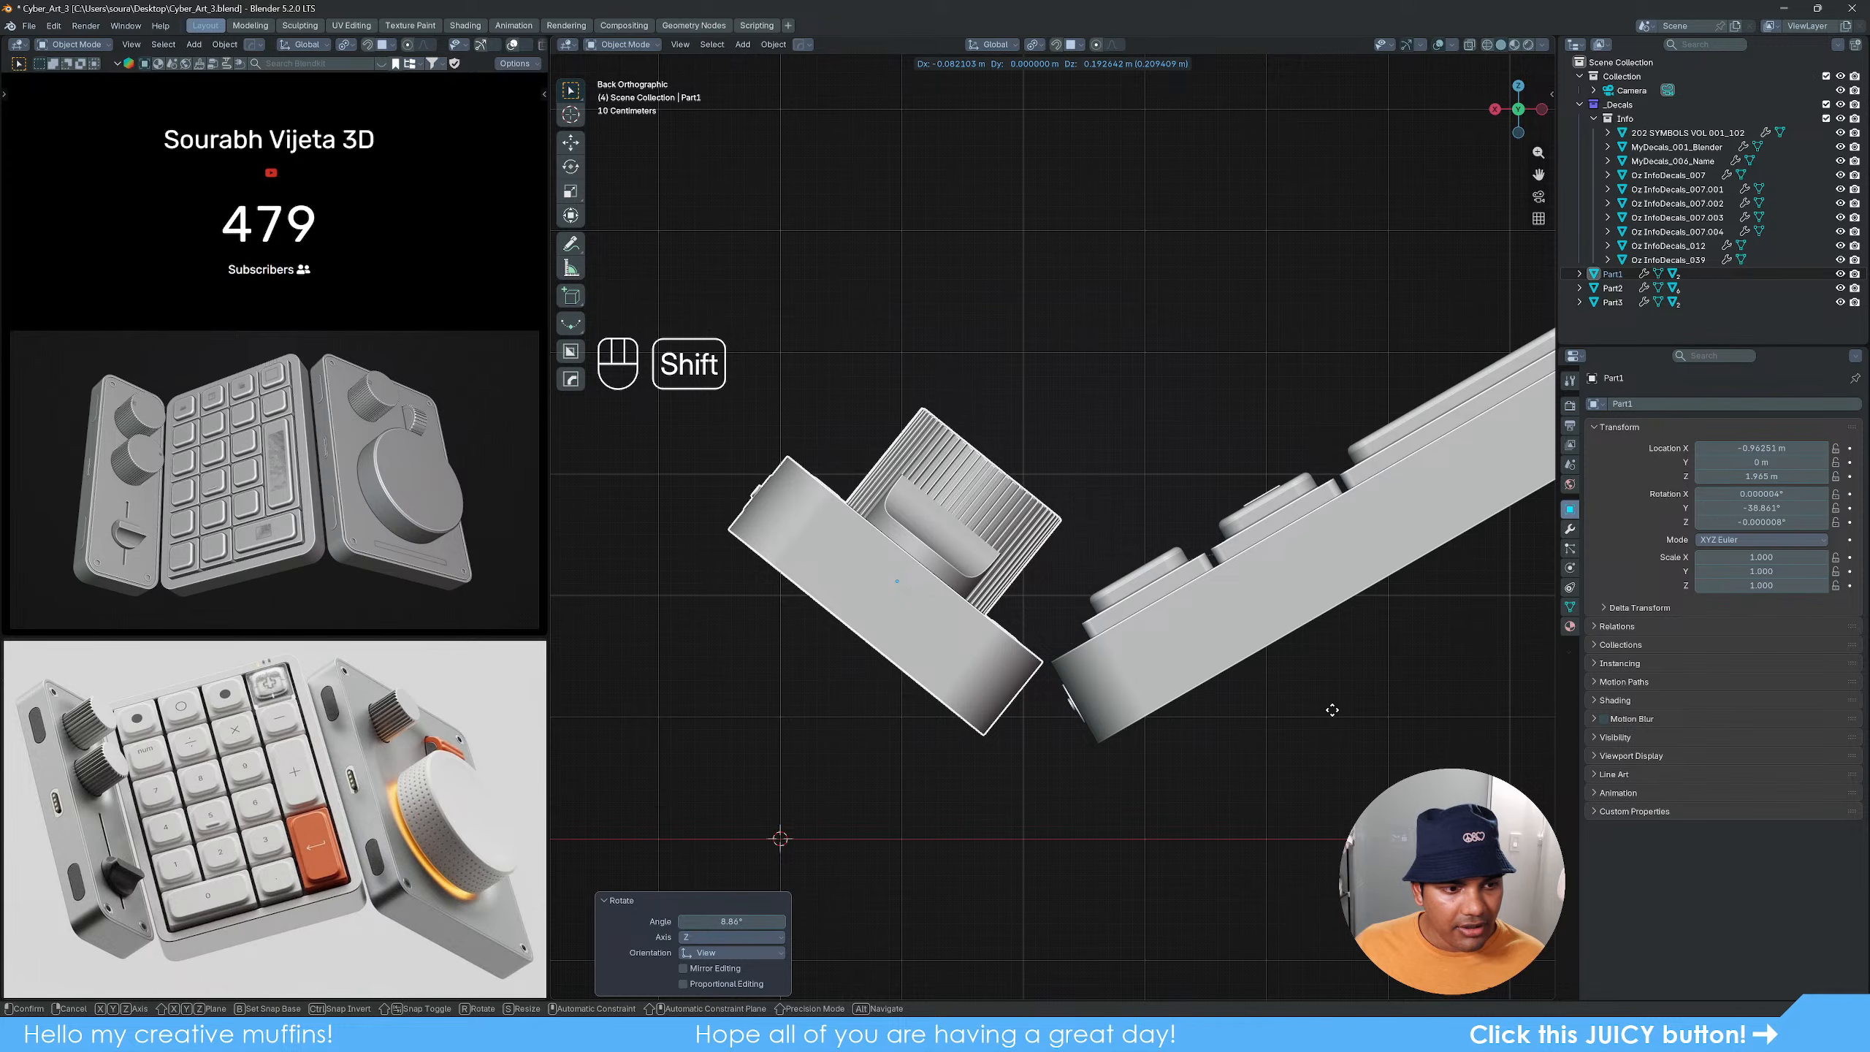
pyautogui.click(1318, 707)
pyautogui.scroll(-3, 1304, 701)
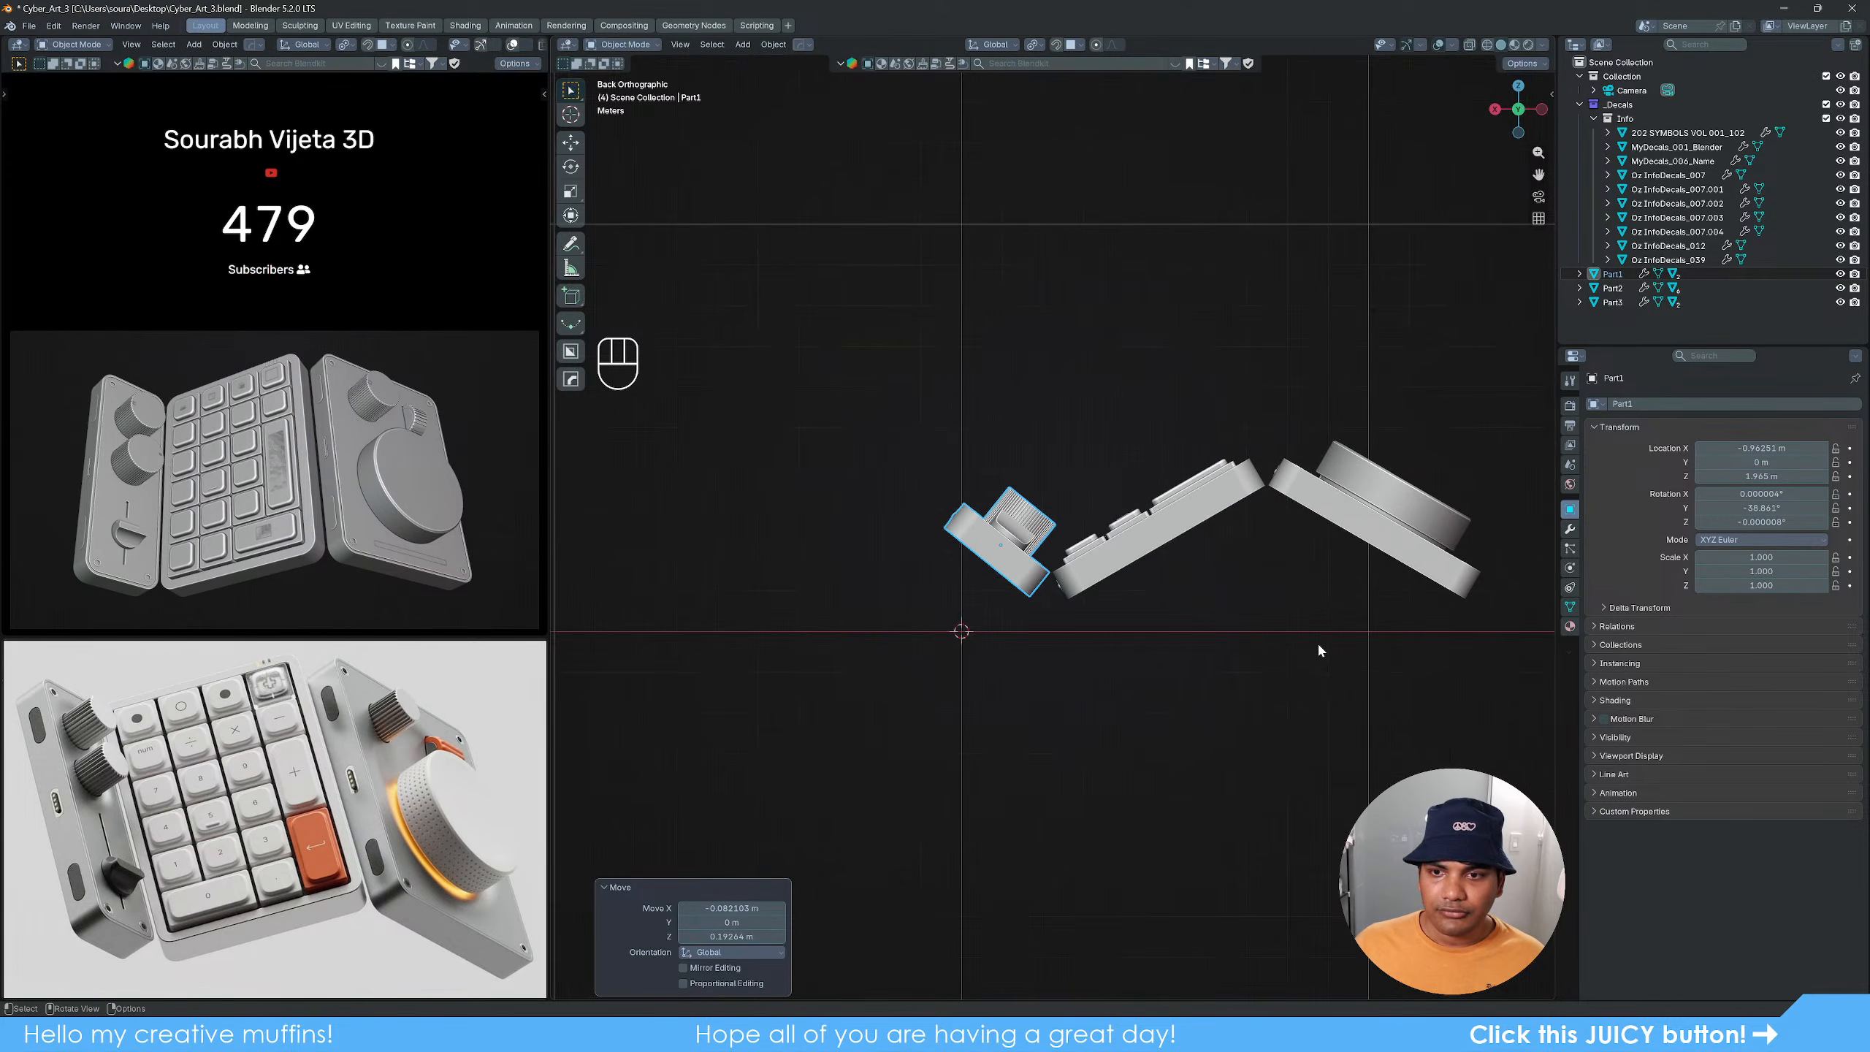
# Step: Slightly refine the camera framing of the device and inspect the alignment of the three tilted parts
pyautogui.moveTo(1318, 642); pyautogui.dragTo(1341, 754, button='middle')
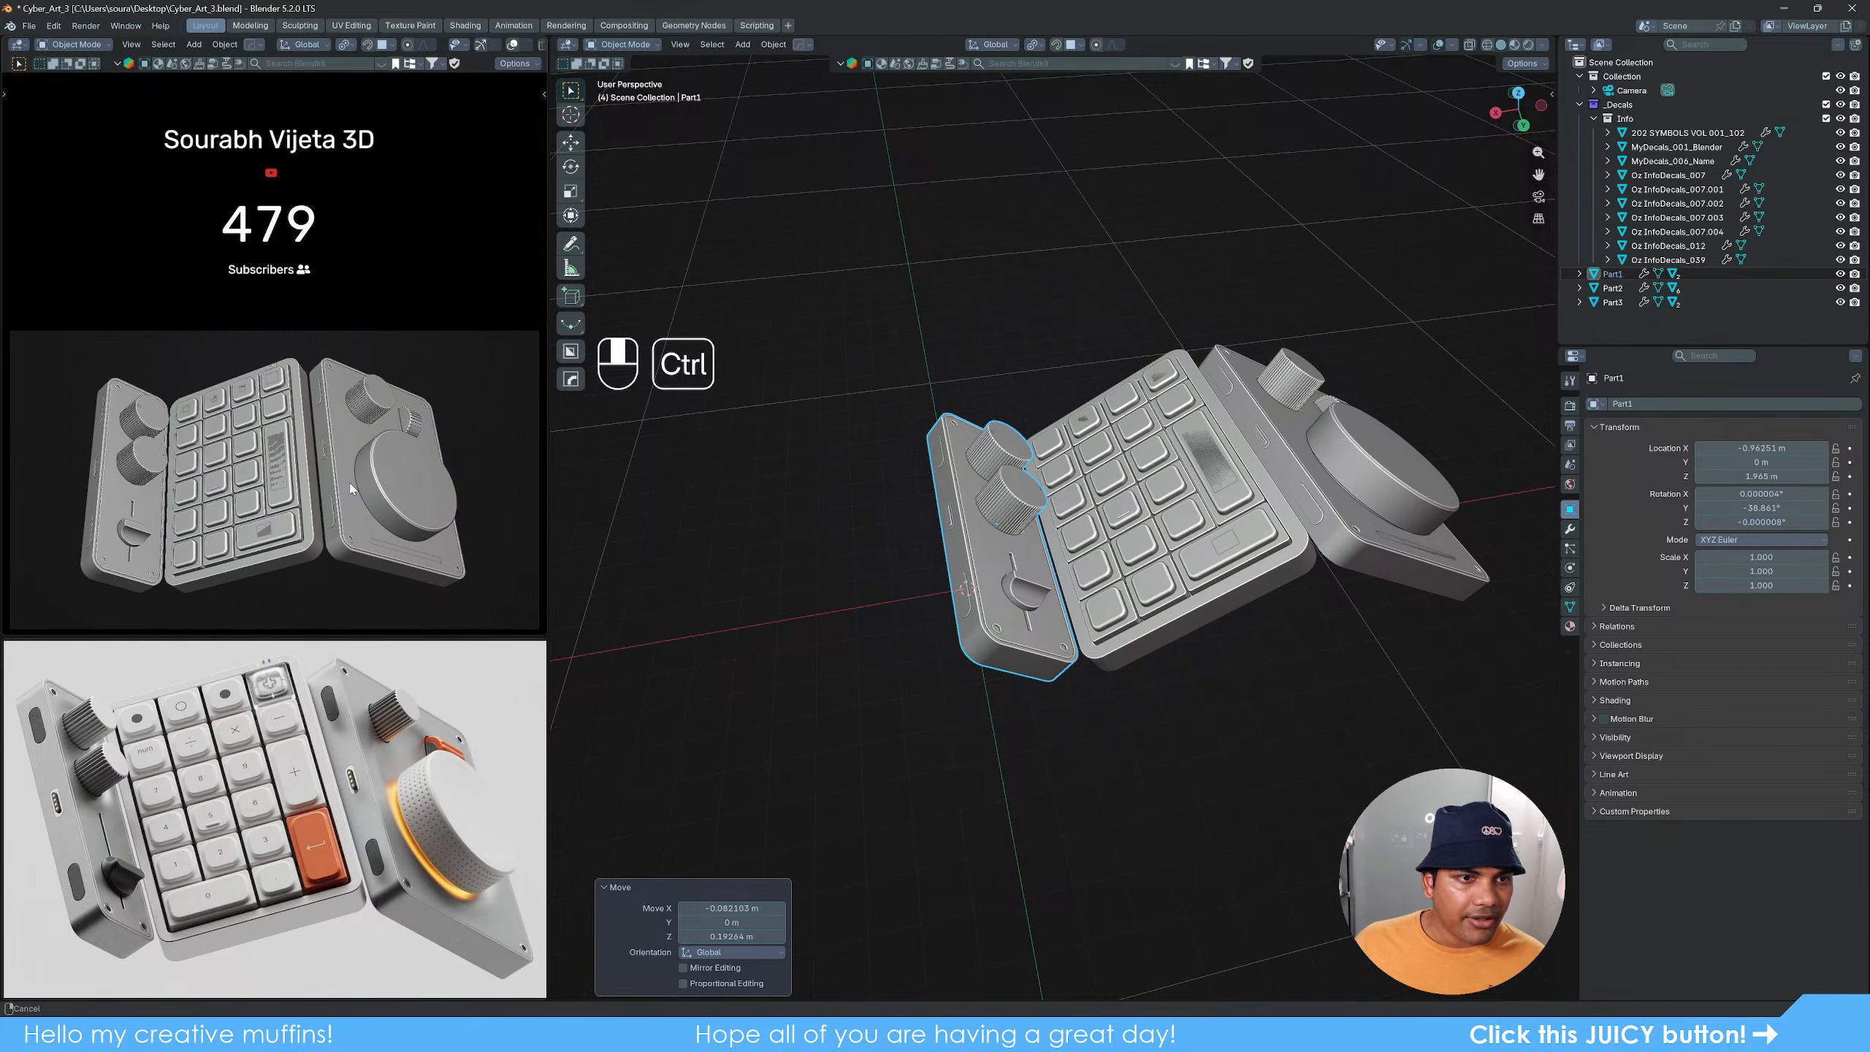
pyautogui.keyDown('ctrl'); pyautogui.moveTo(351, 483); pyautogui.dragTo(355, 483, button='middle'); pyautogui.keyUp('ctrl')
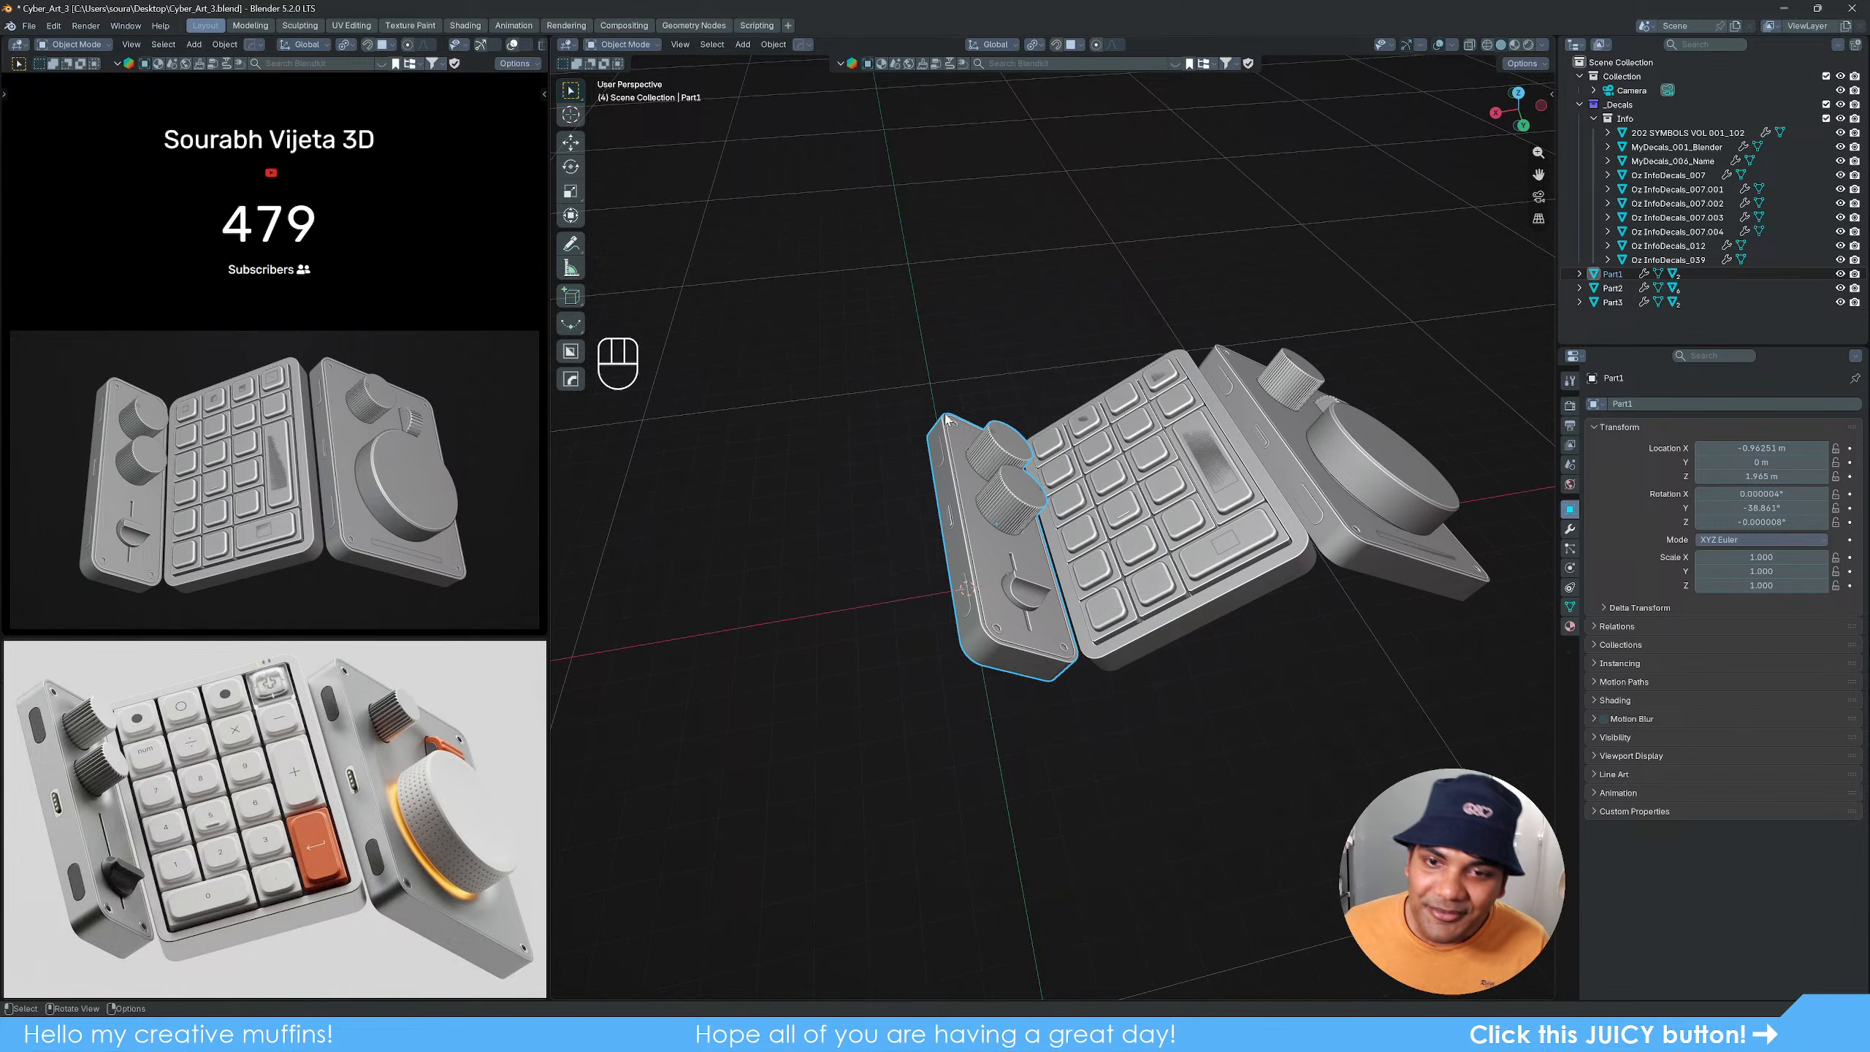
pyautogui.moveTo(1089, 691); pyautogui.dragTo(1182, 690, button='middle')
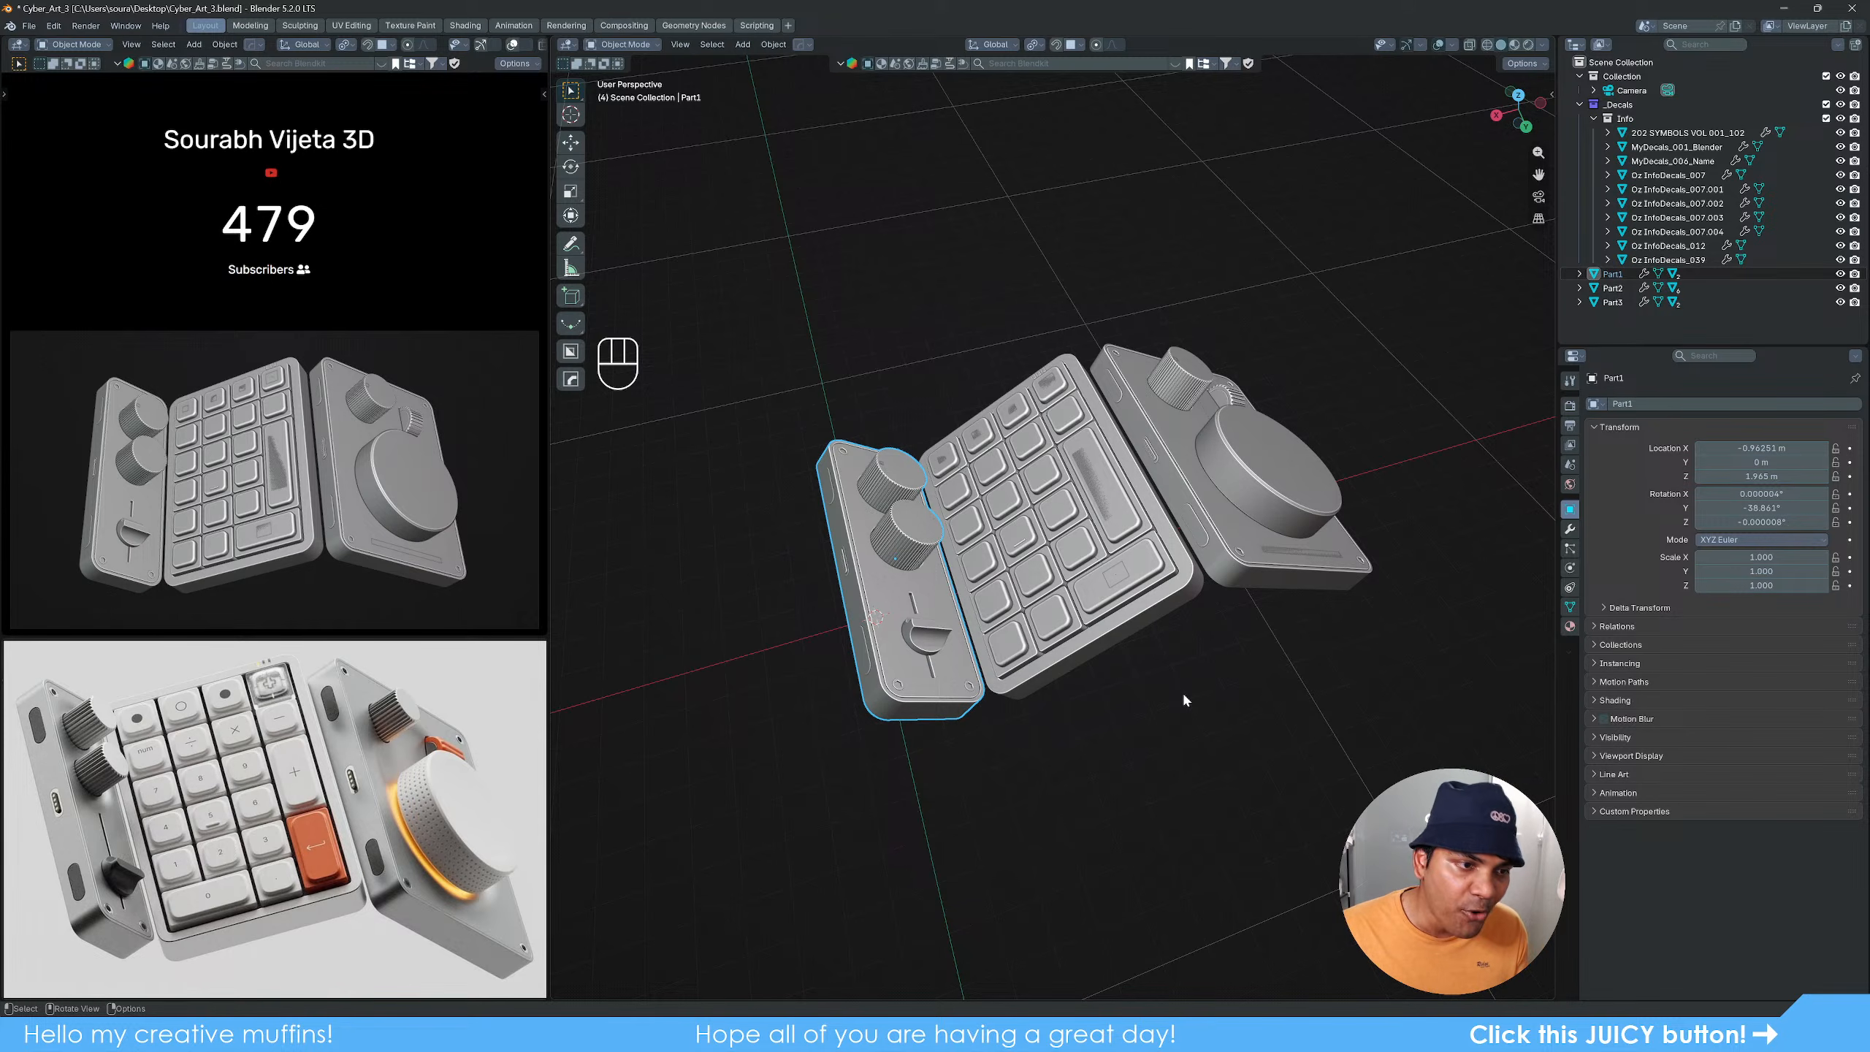
pyautogui.scroll(2, 1184, 695)
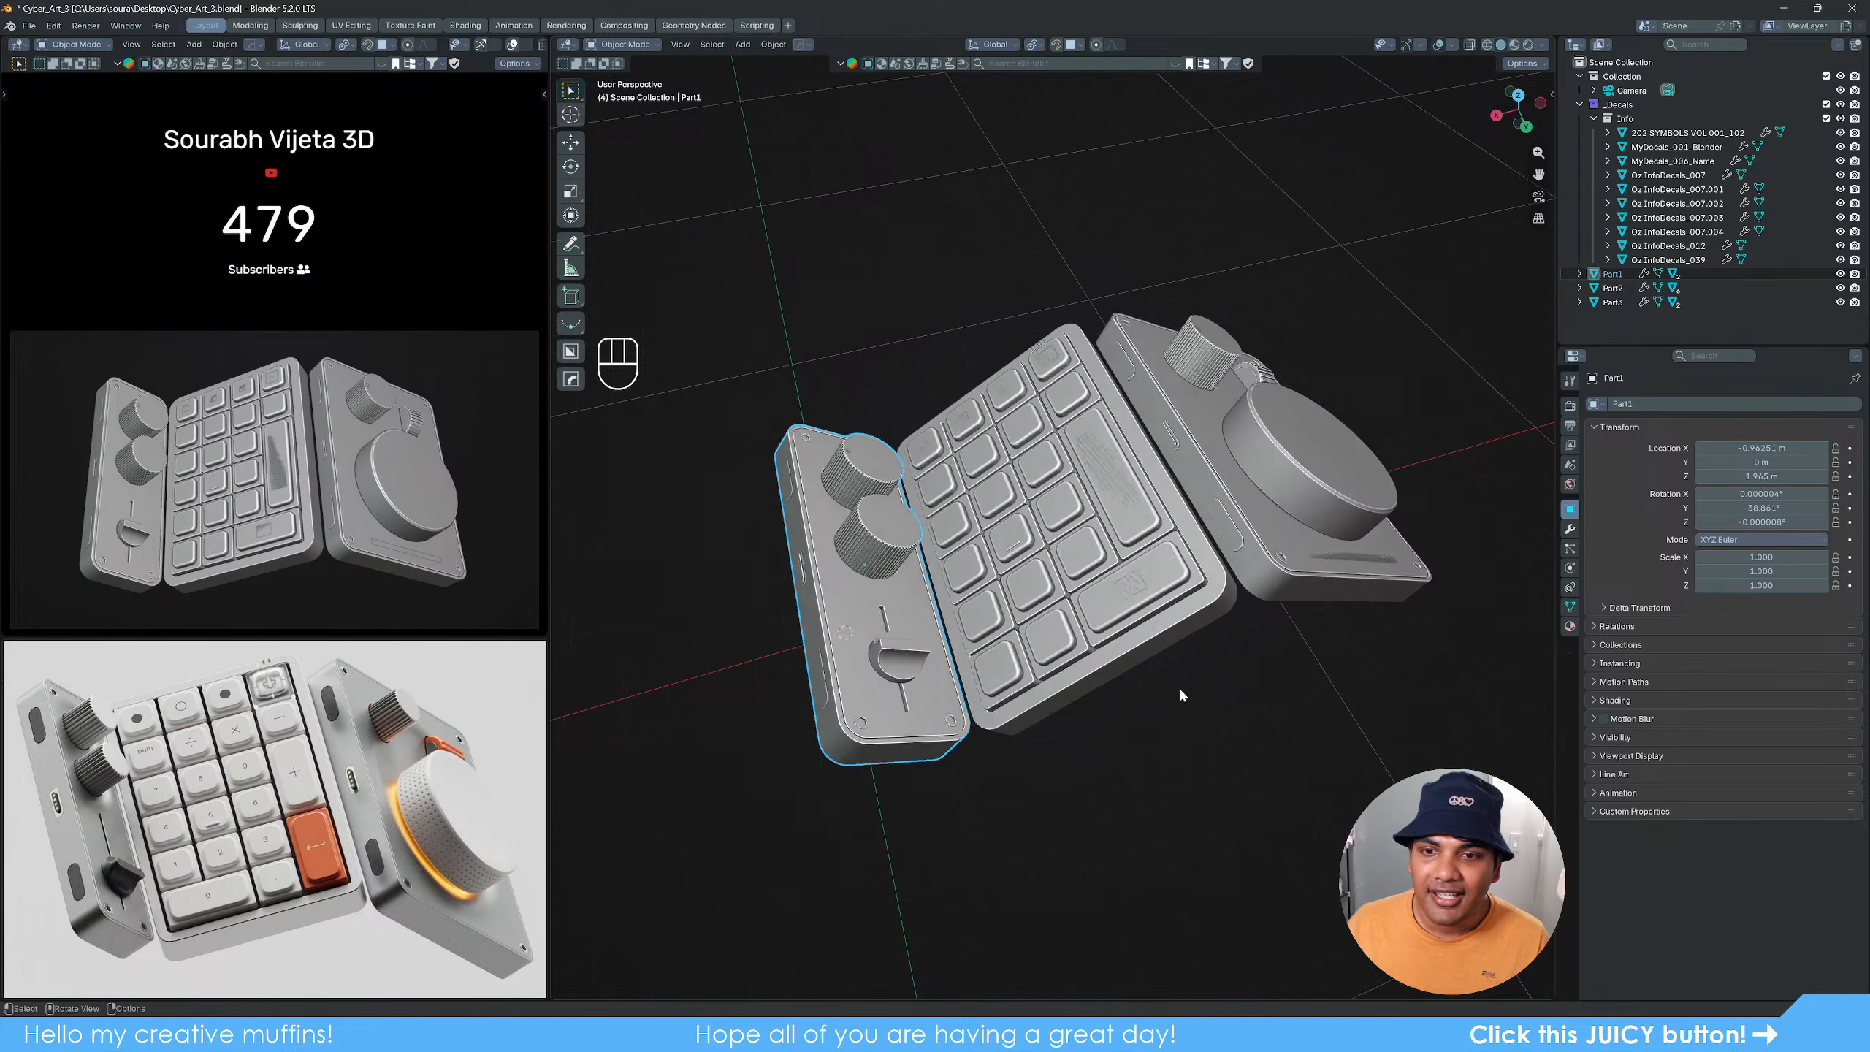
pyautogui.moveTo(1229, 689)
pyautogui.mouseDown(button='middle')
pyautogui.moveTo(1231, 726)
pyautogui.moveTo(1234, 704)
pyautogui.mouseUp(button='middle')
pyautogui.keyDown('shift'); pyautogui.moveTo(1234, 704); pyautogui.dragTo(1208, 707, button='middle'); pyautogui.keyUp('shift')
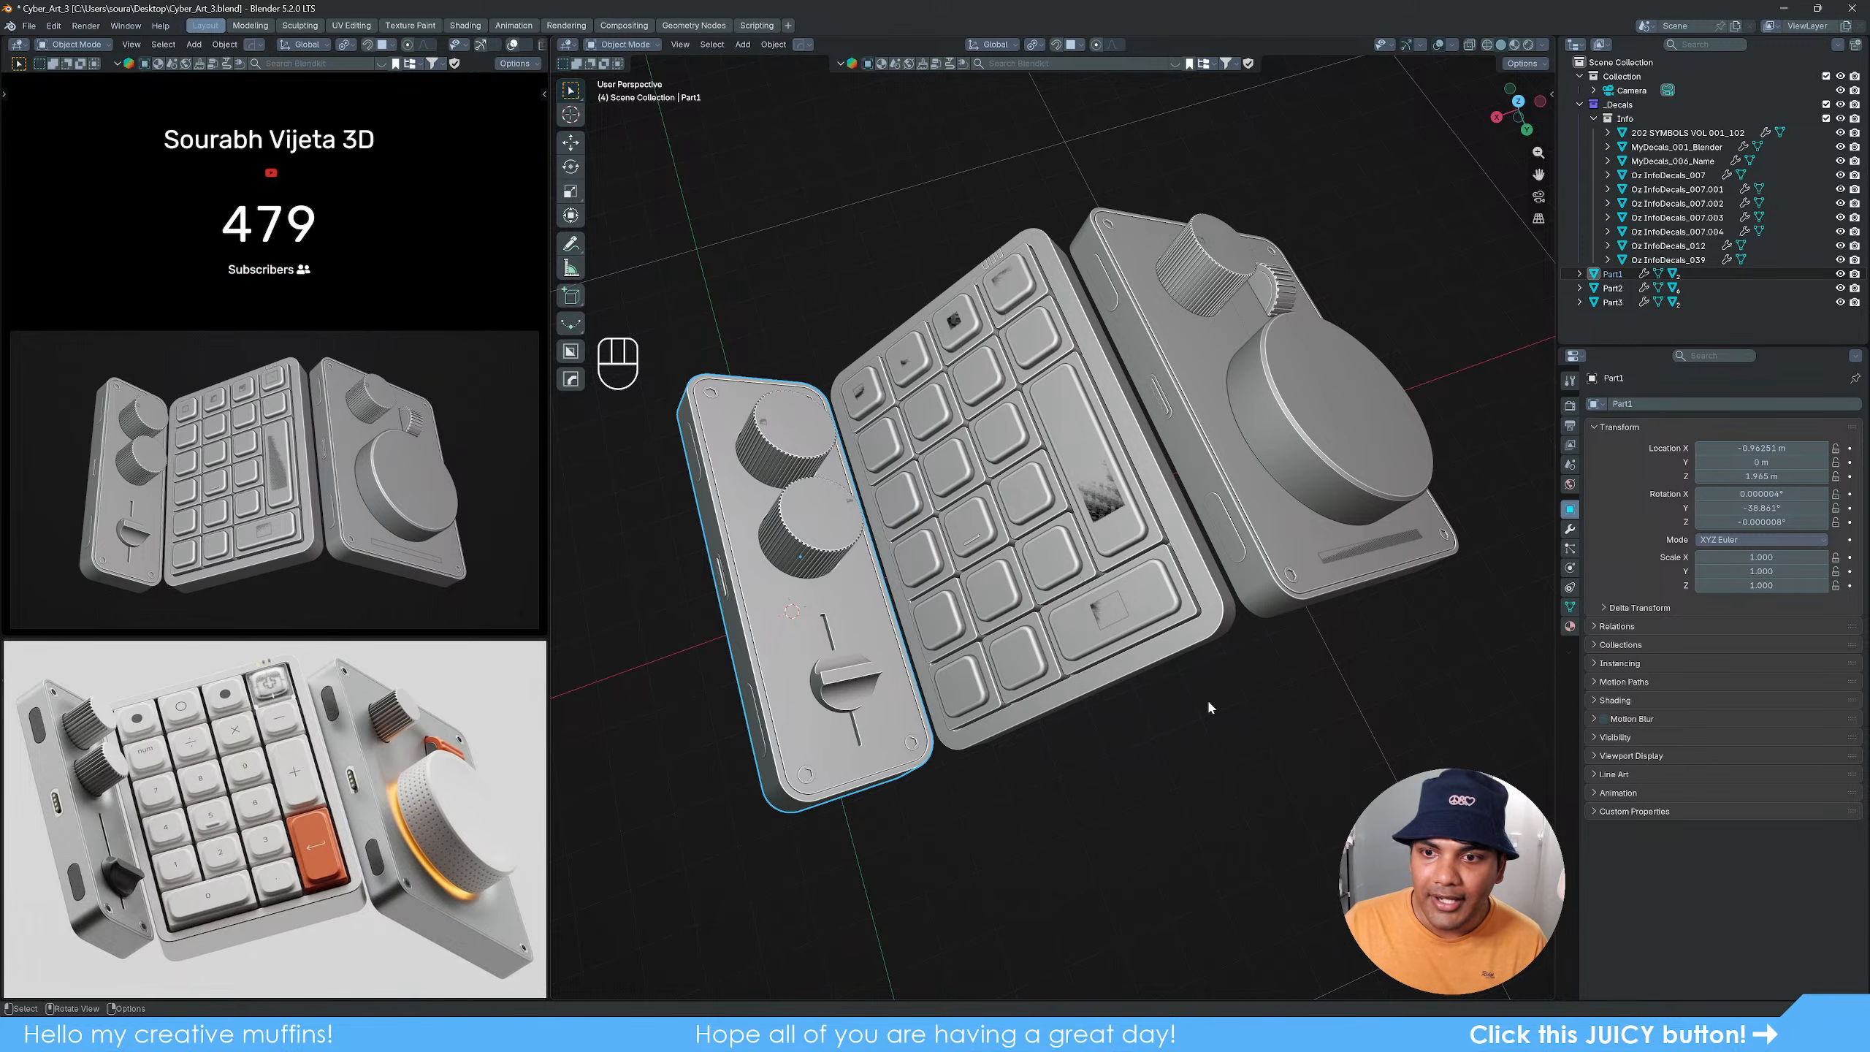
pyautogui.scroll(-3, 1203, 698)
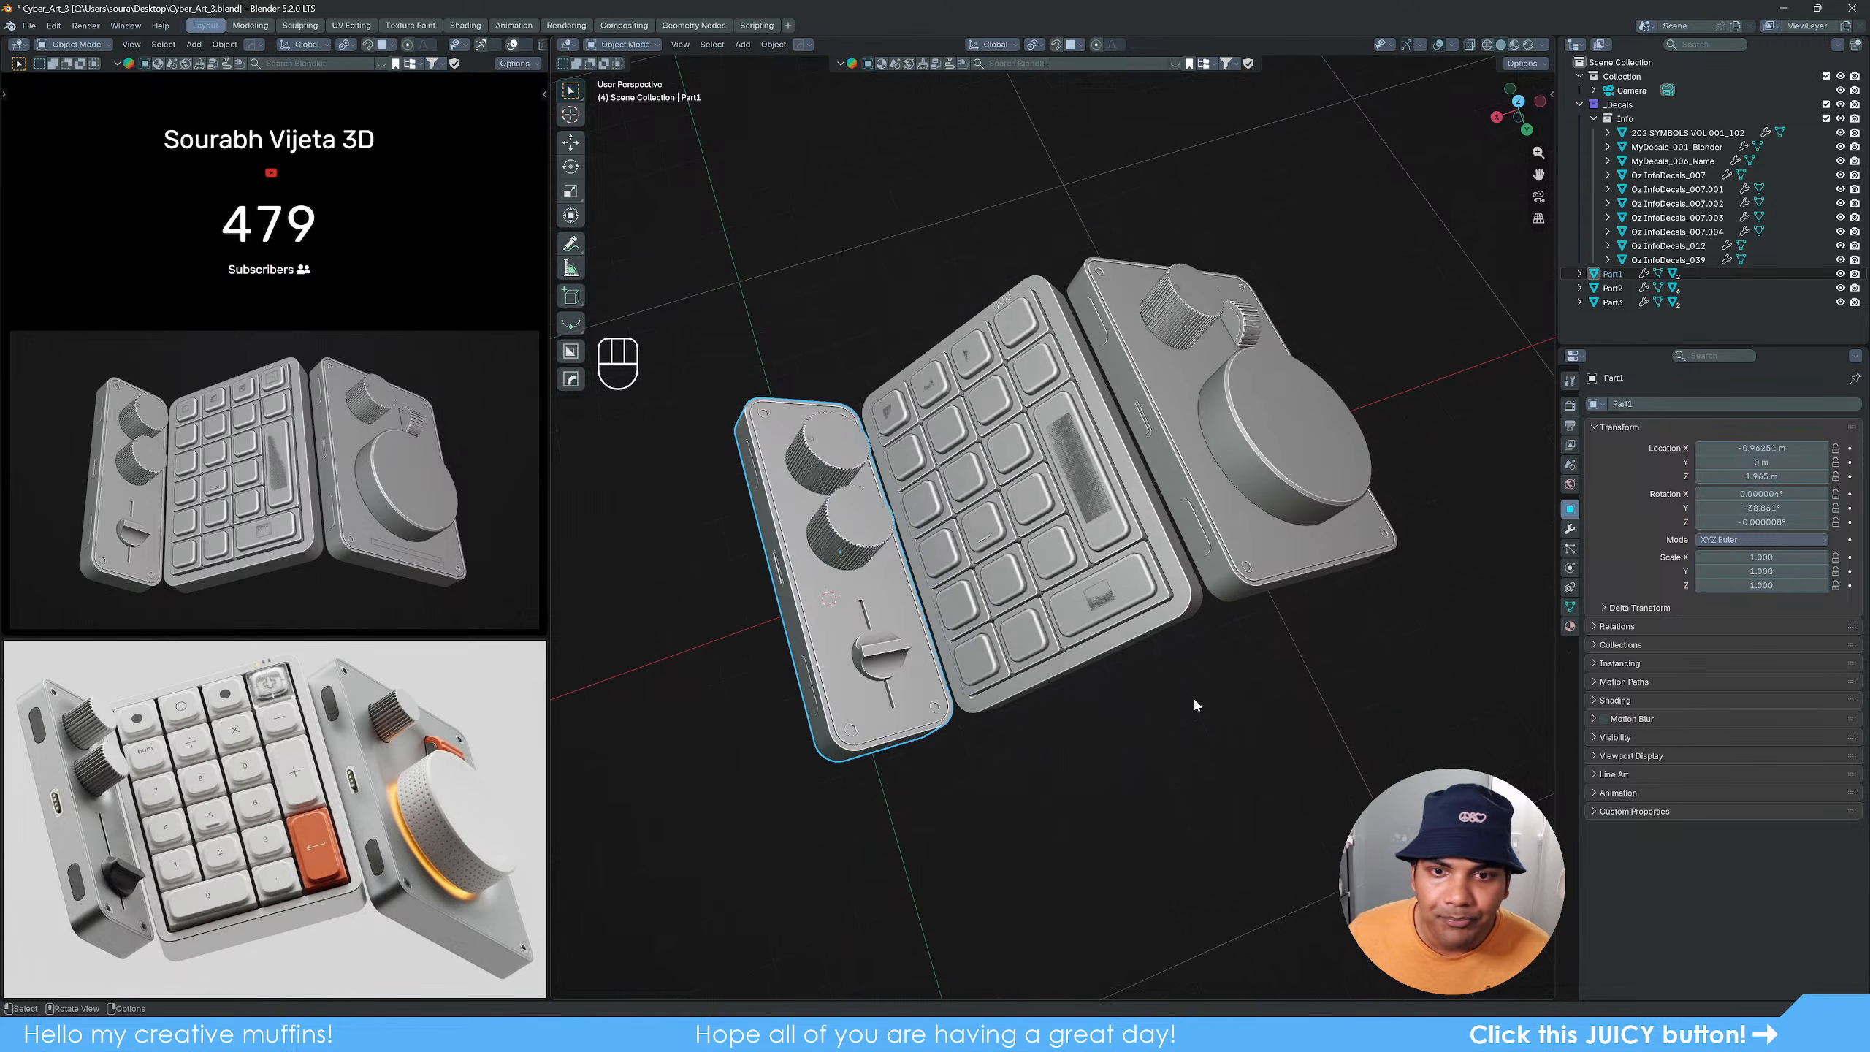
# Step: Add a plane at the world origin beneath the device and scale it by 100 as a ground surface
pyautogui.click(1161, 674)
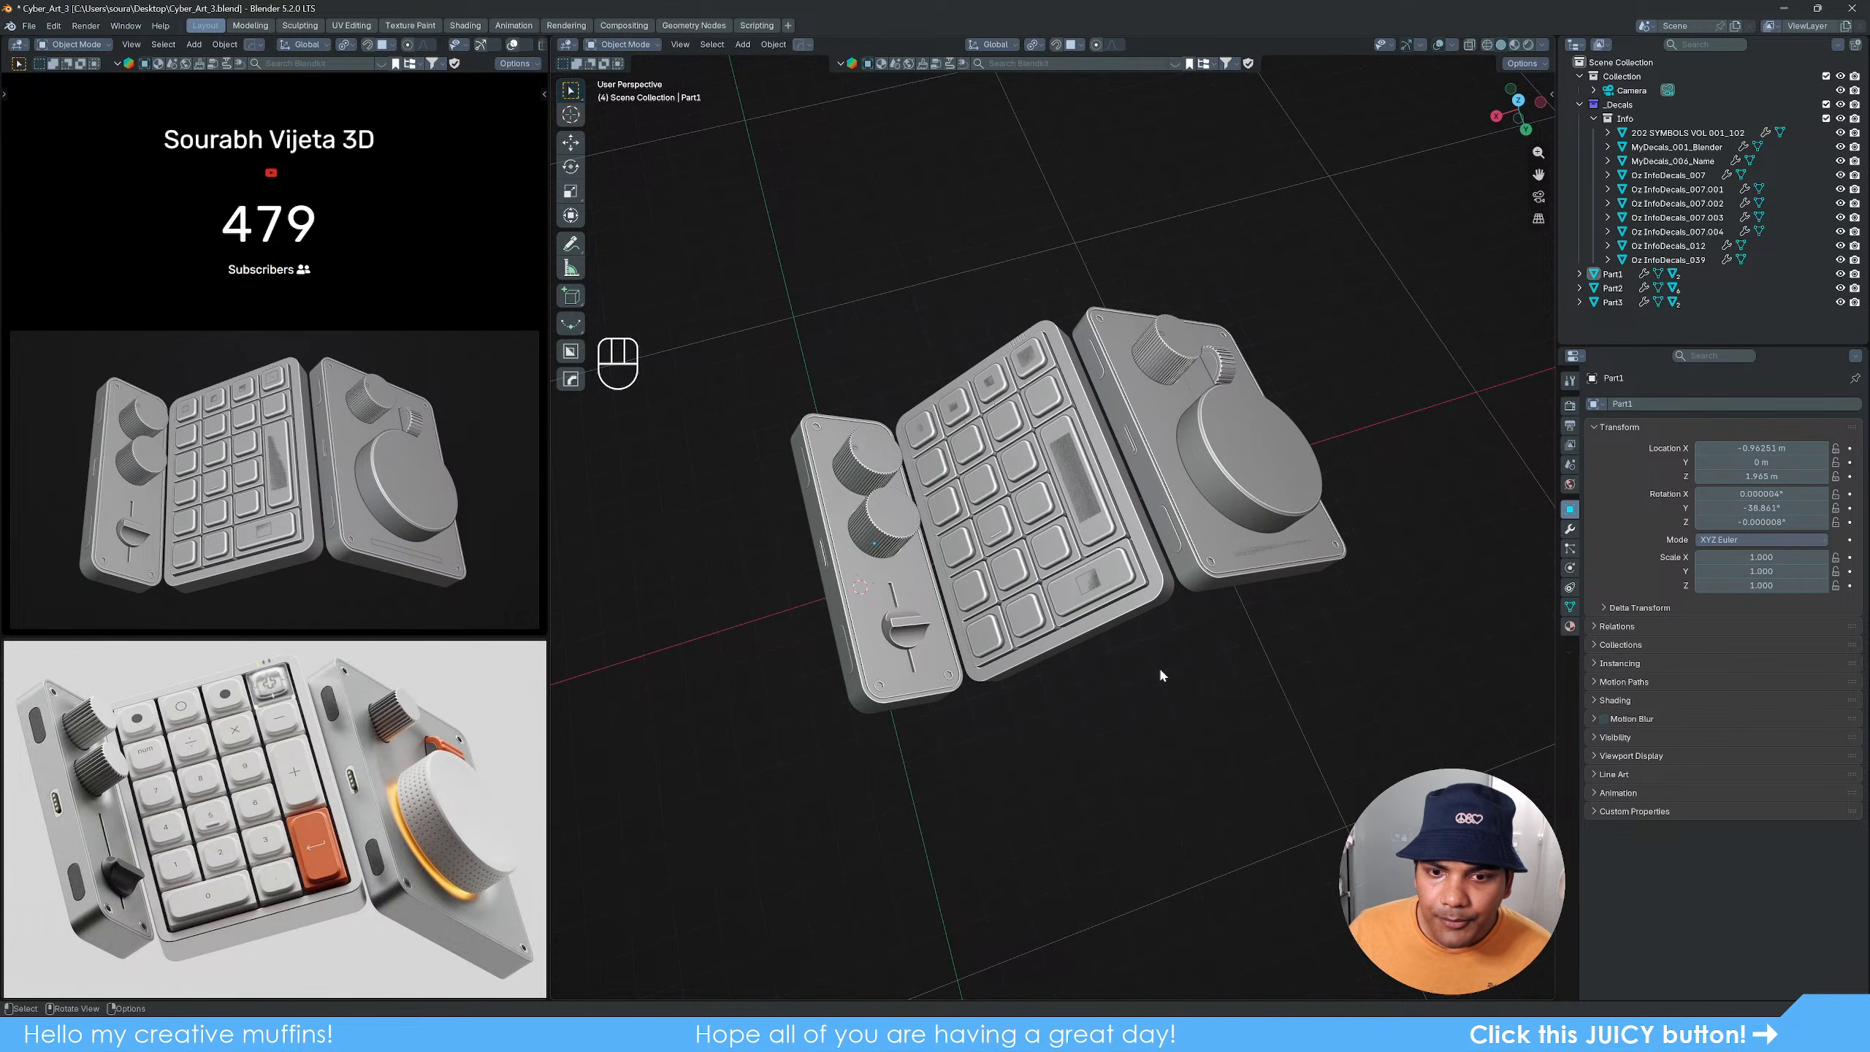
pyautogui.moveTo(1159, 667); pyautogui.dragTo(1123, 710, button='middle')
pyautogui.hotkey('shift', 'a')
pyautogui.moveTo(1134, 703)
pyautogui.click(1210, 703)
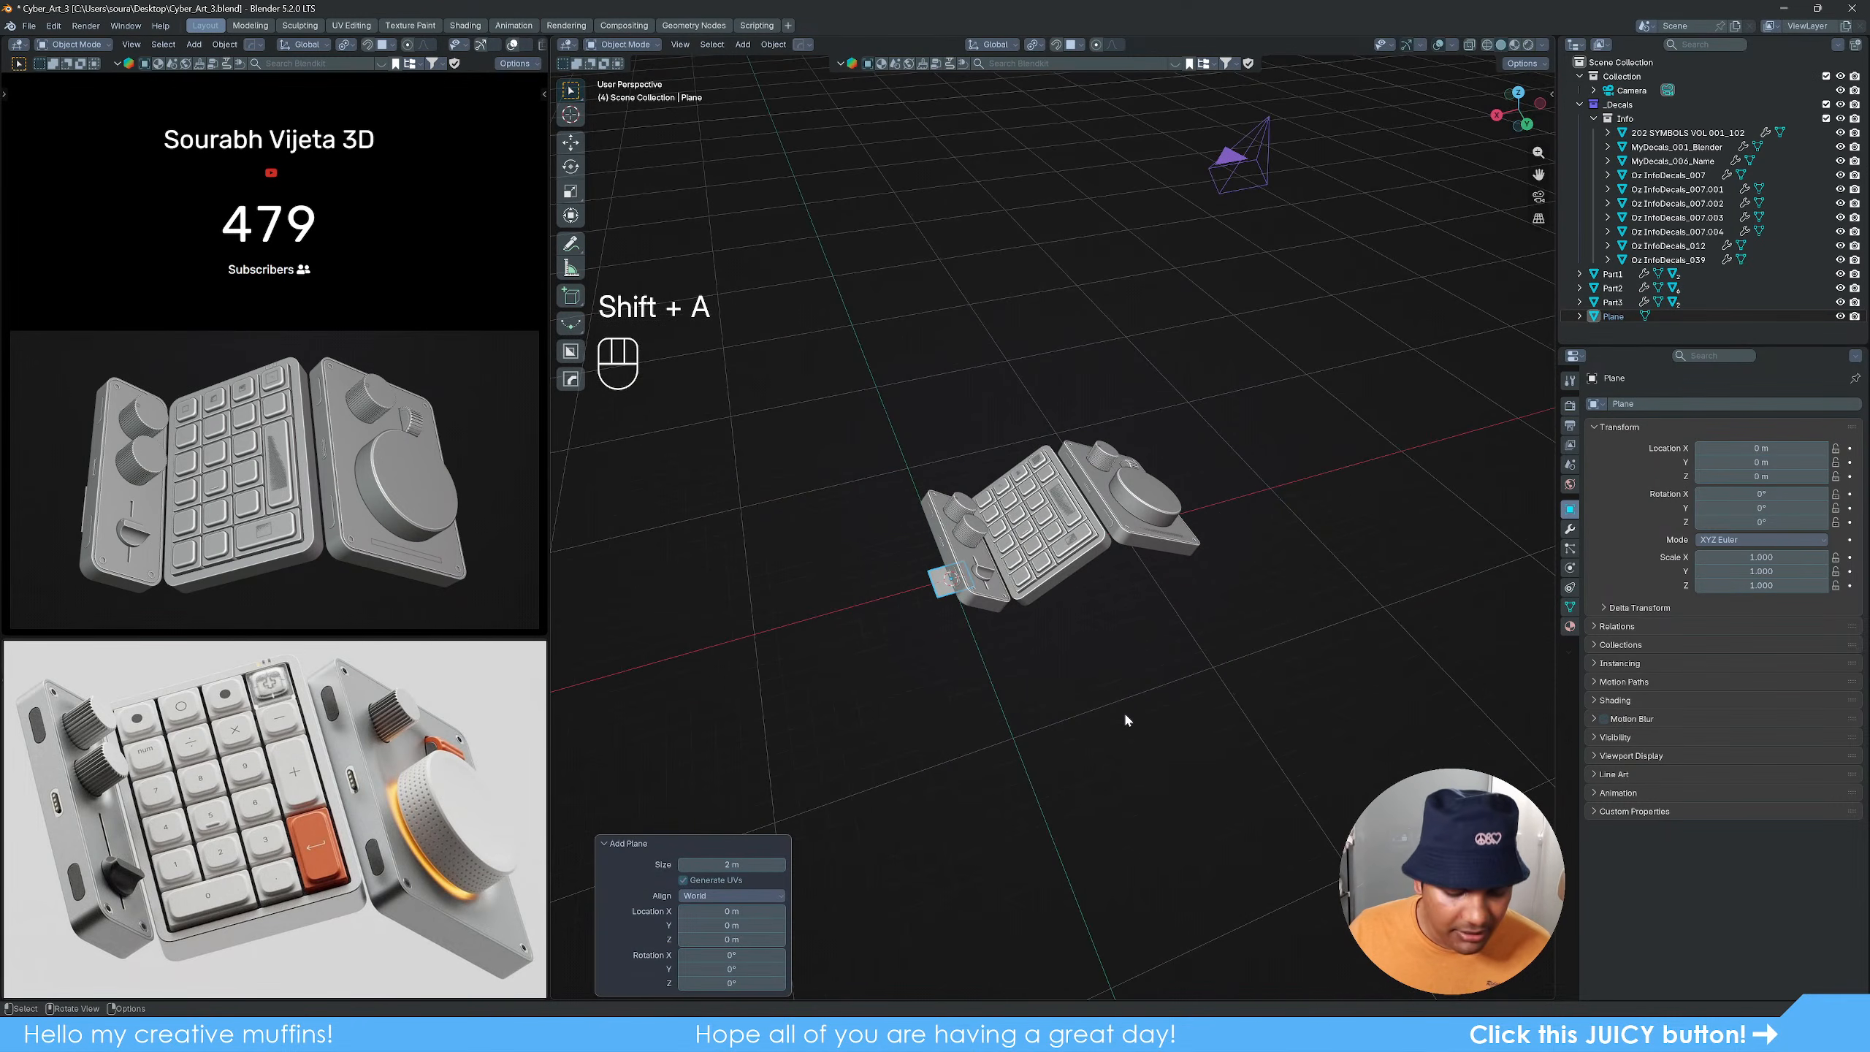
pyautogui.write('s100')
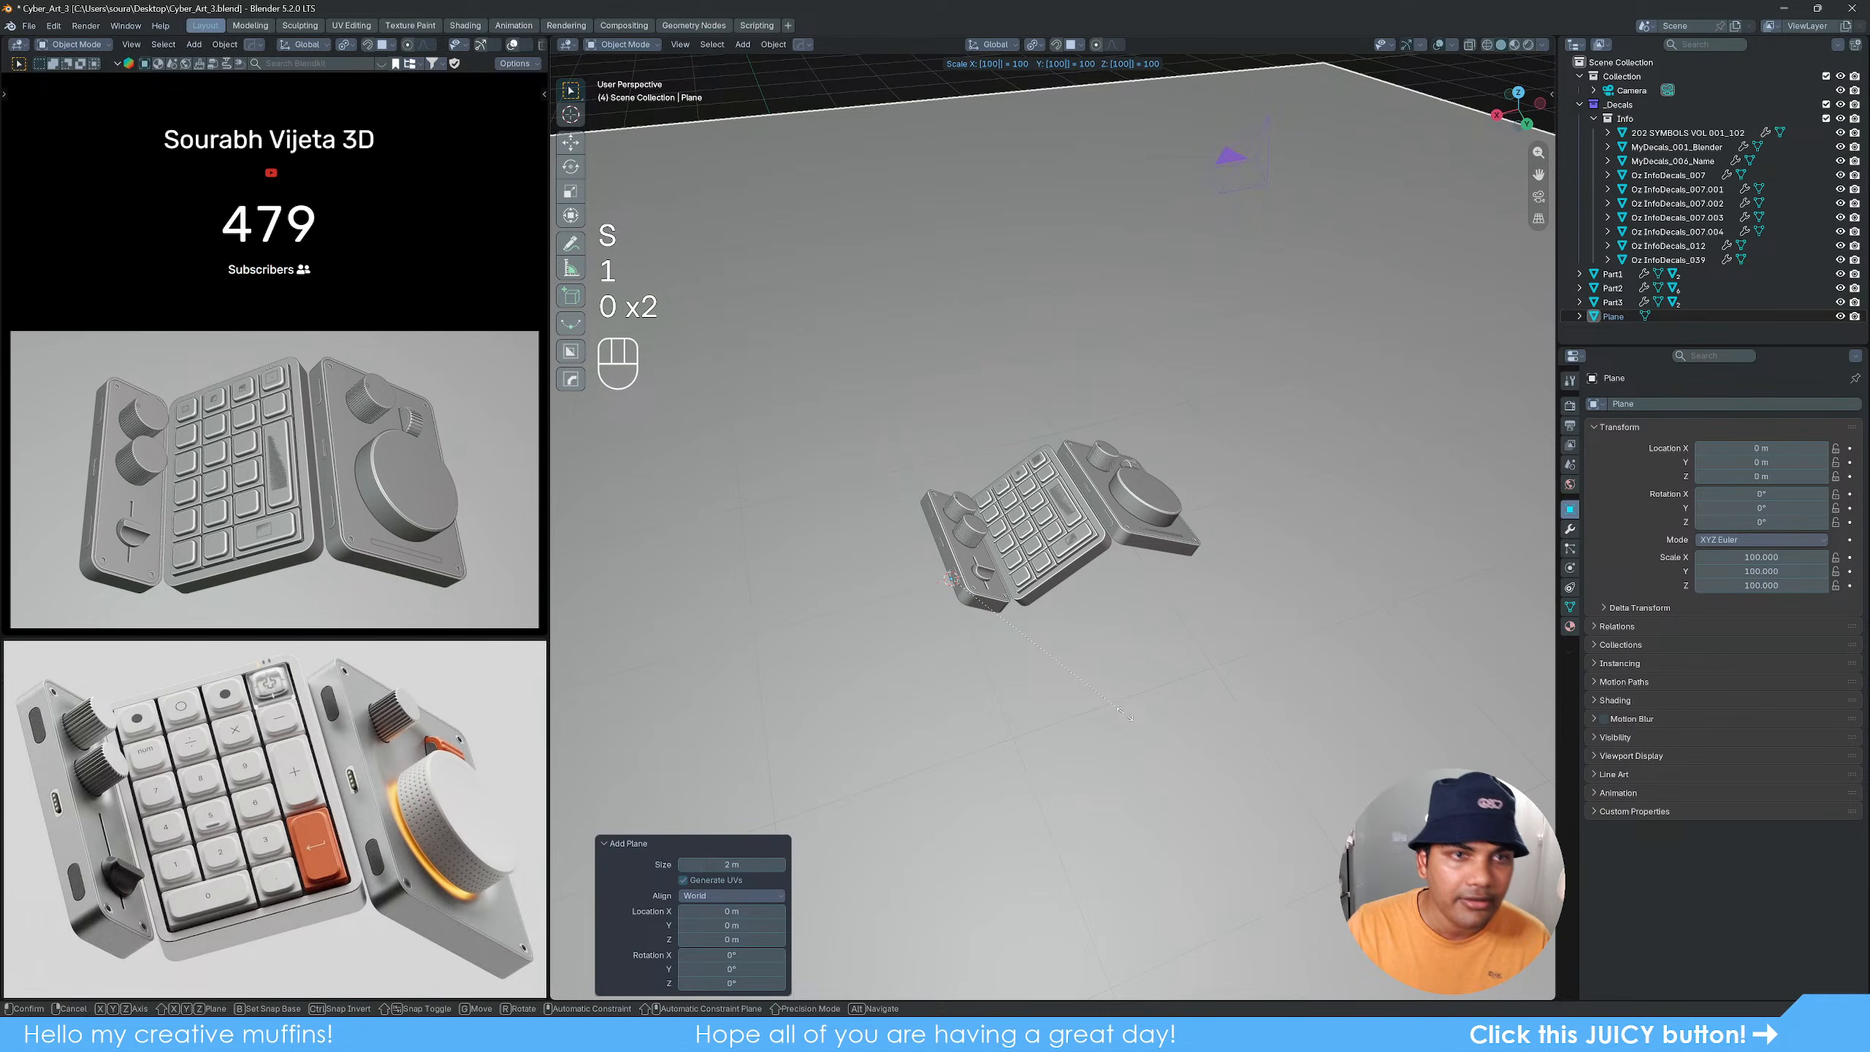
pyautogui.press('Return')
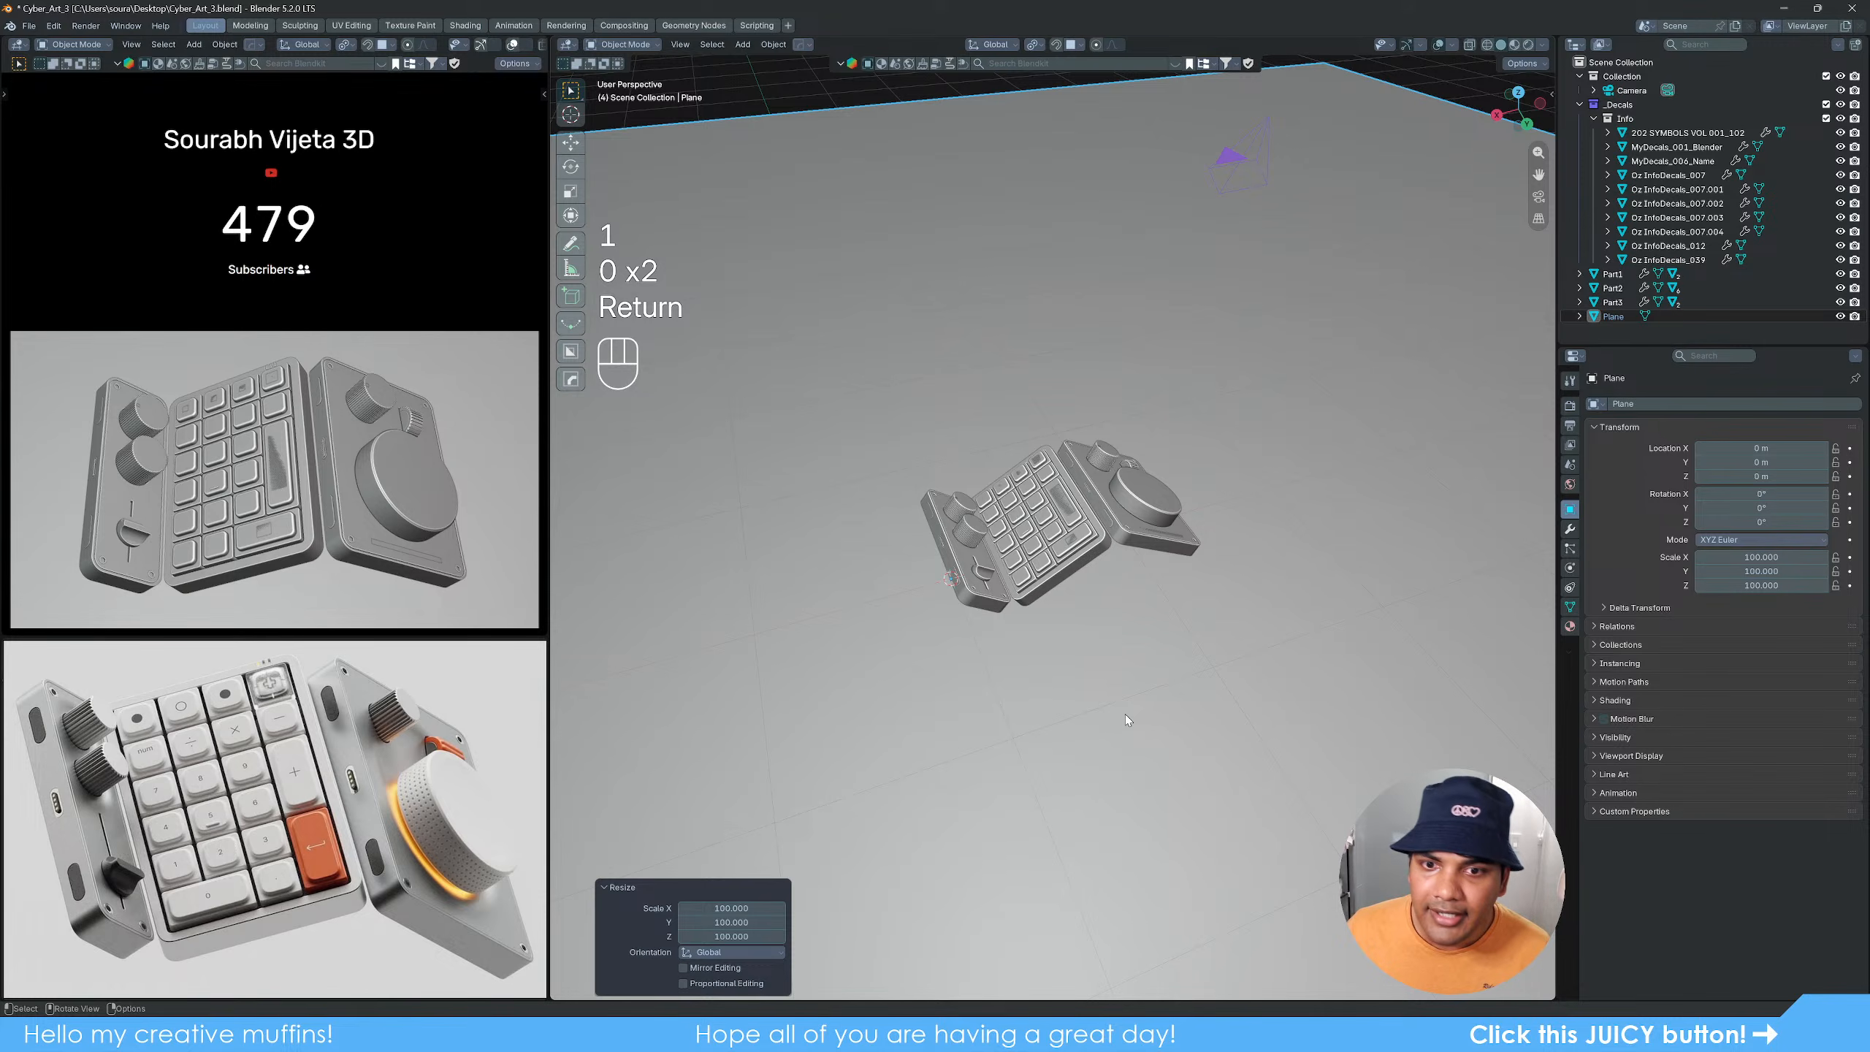
pyautogui.moveTo(1125, 713)
pyautogui.mouseDown(button='middle')
pyautogui.moveTo(1104, 622)
pyautogui.moveTo(1189, 646)
pyautogui.moveTo(1181, 710)
pyautogui.moveTo(1144, 701)
pyautogui.mouseUp(button='middle')
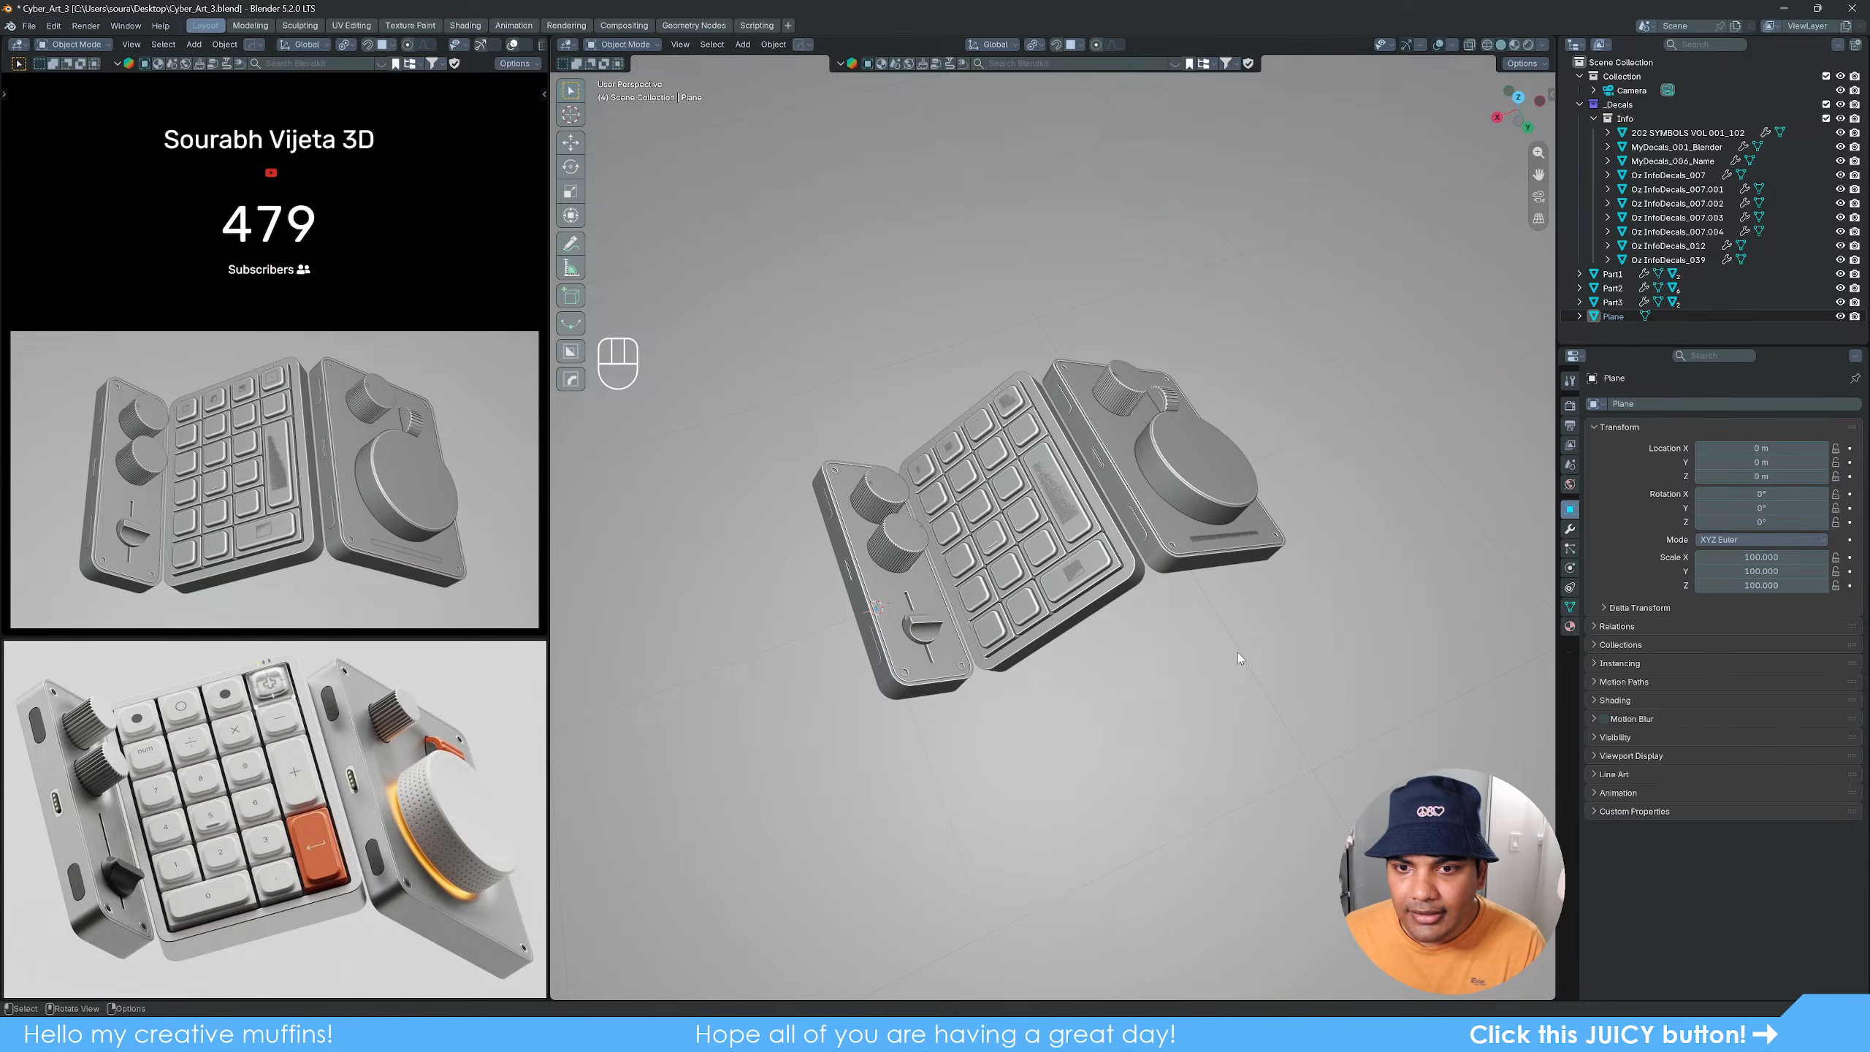
# Step: Look through the camera in the large viewport and split it into an upper and a lower viewport
pyautogui.press('KP_0')
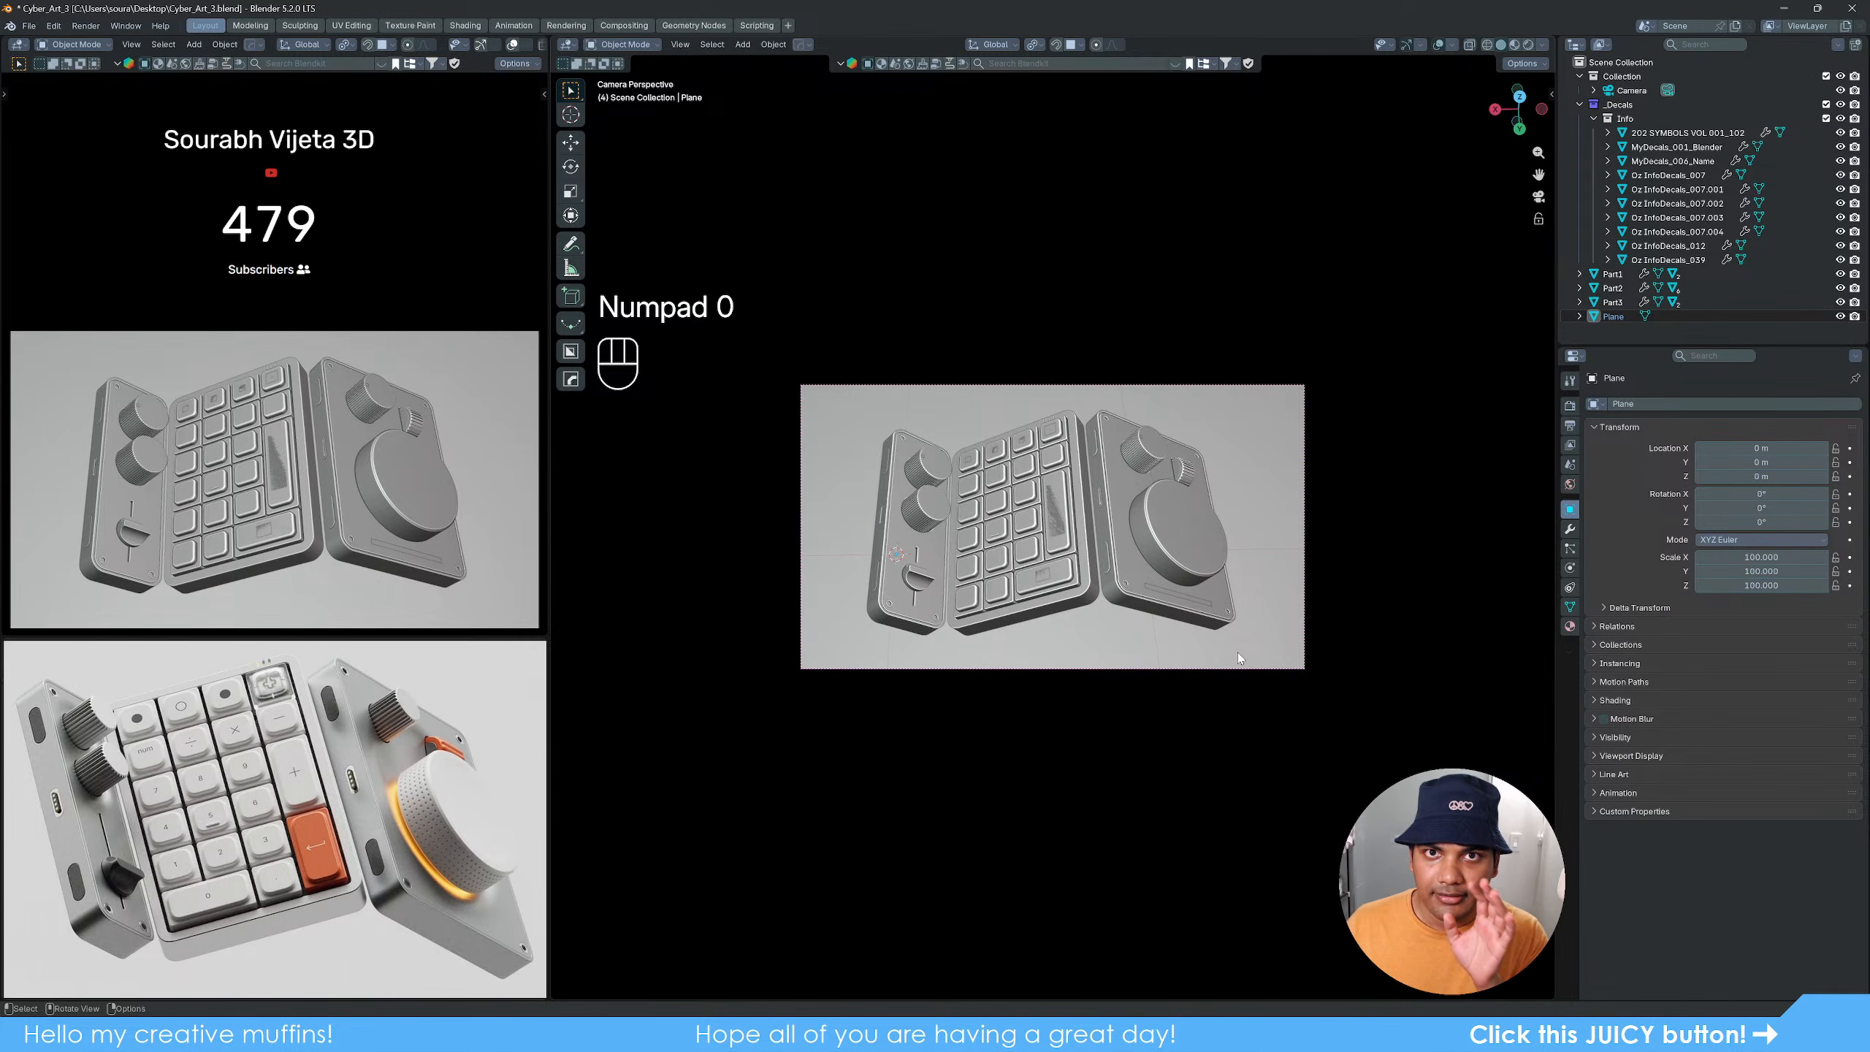
pyautogui.scroll(2, 1239, 658)
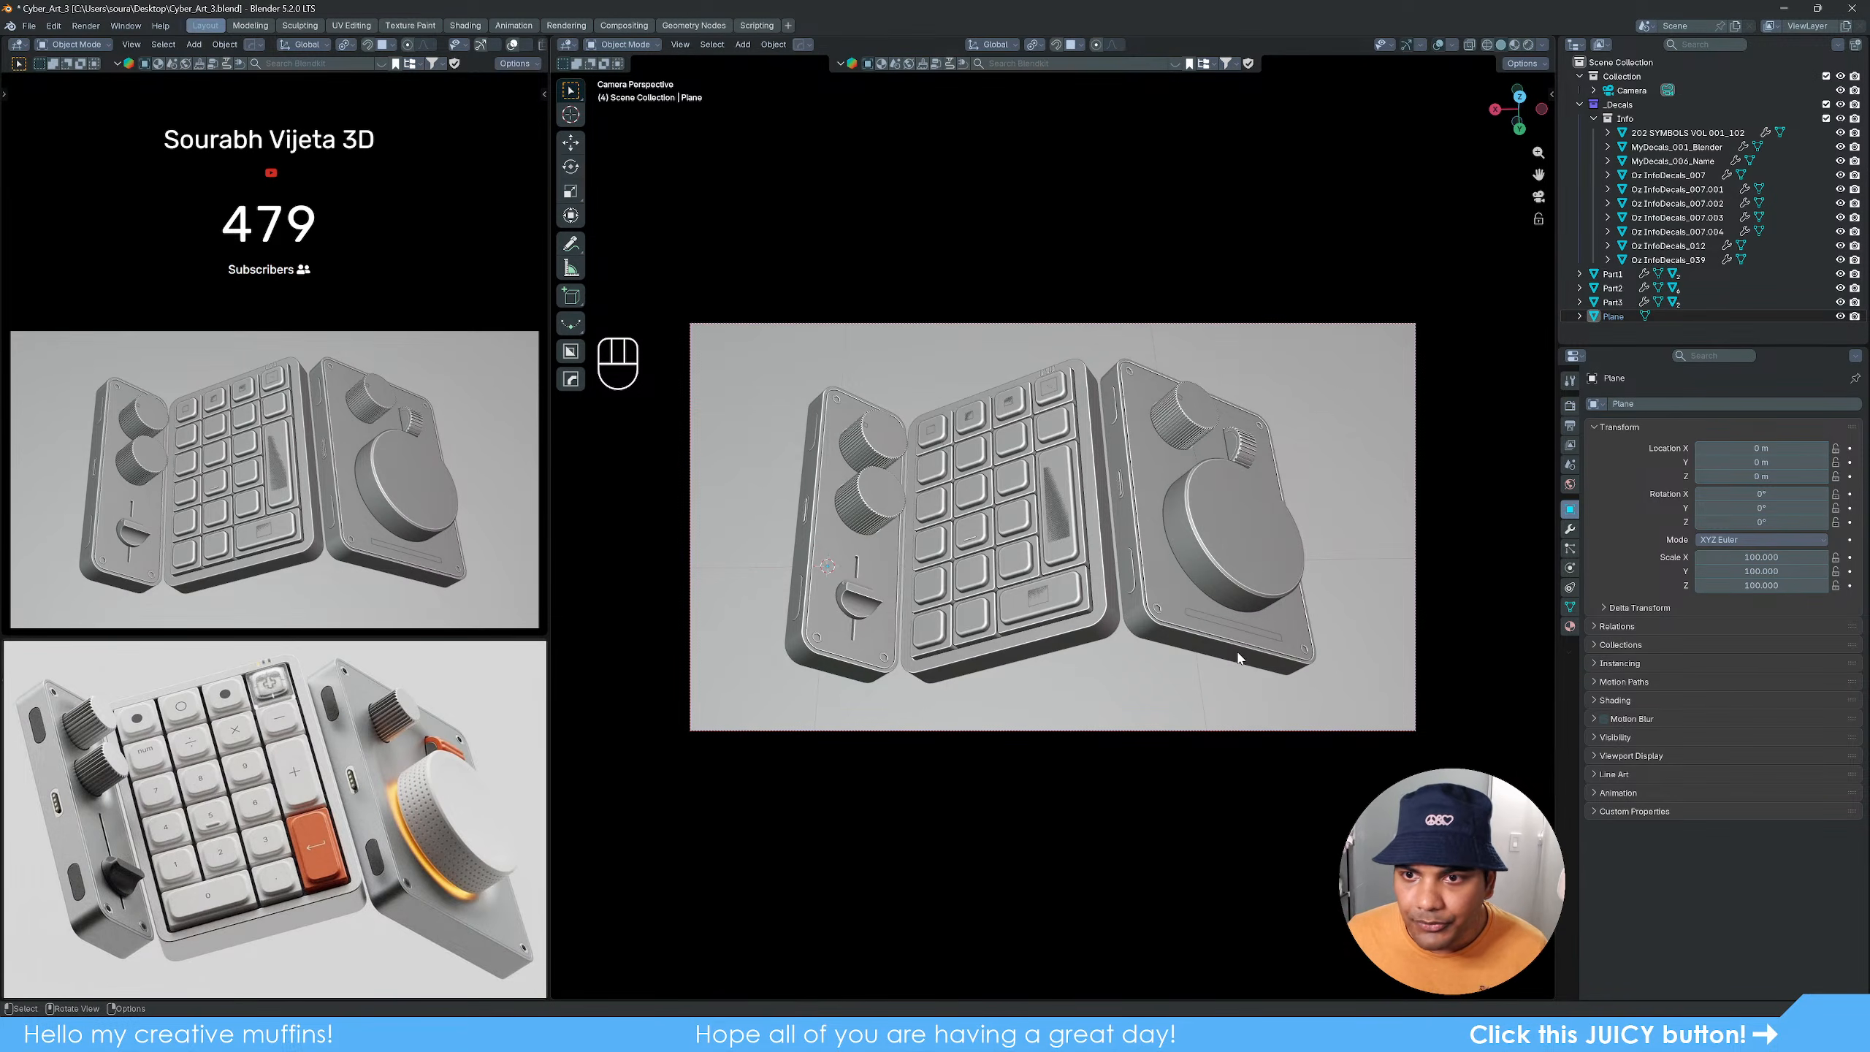
pyautogui.scroll(1, 1239, 658)
pyautogui.moveTo(1238, 652)
pyautogui.keyDown('ctrl'); pyautogui.mouseDown(button='middle')
pyautogui.moveTo(1251, 623)
pyautogui.moveTo(1261, 639)
pyautogui.moveTo(1214, 659)
pyautogui.moveTo(1258, 653)
pyautogui.mouseUp(button='middle'); pyautogui.keyUp('ctrl')
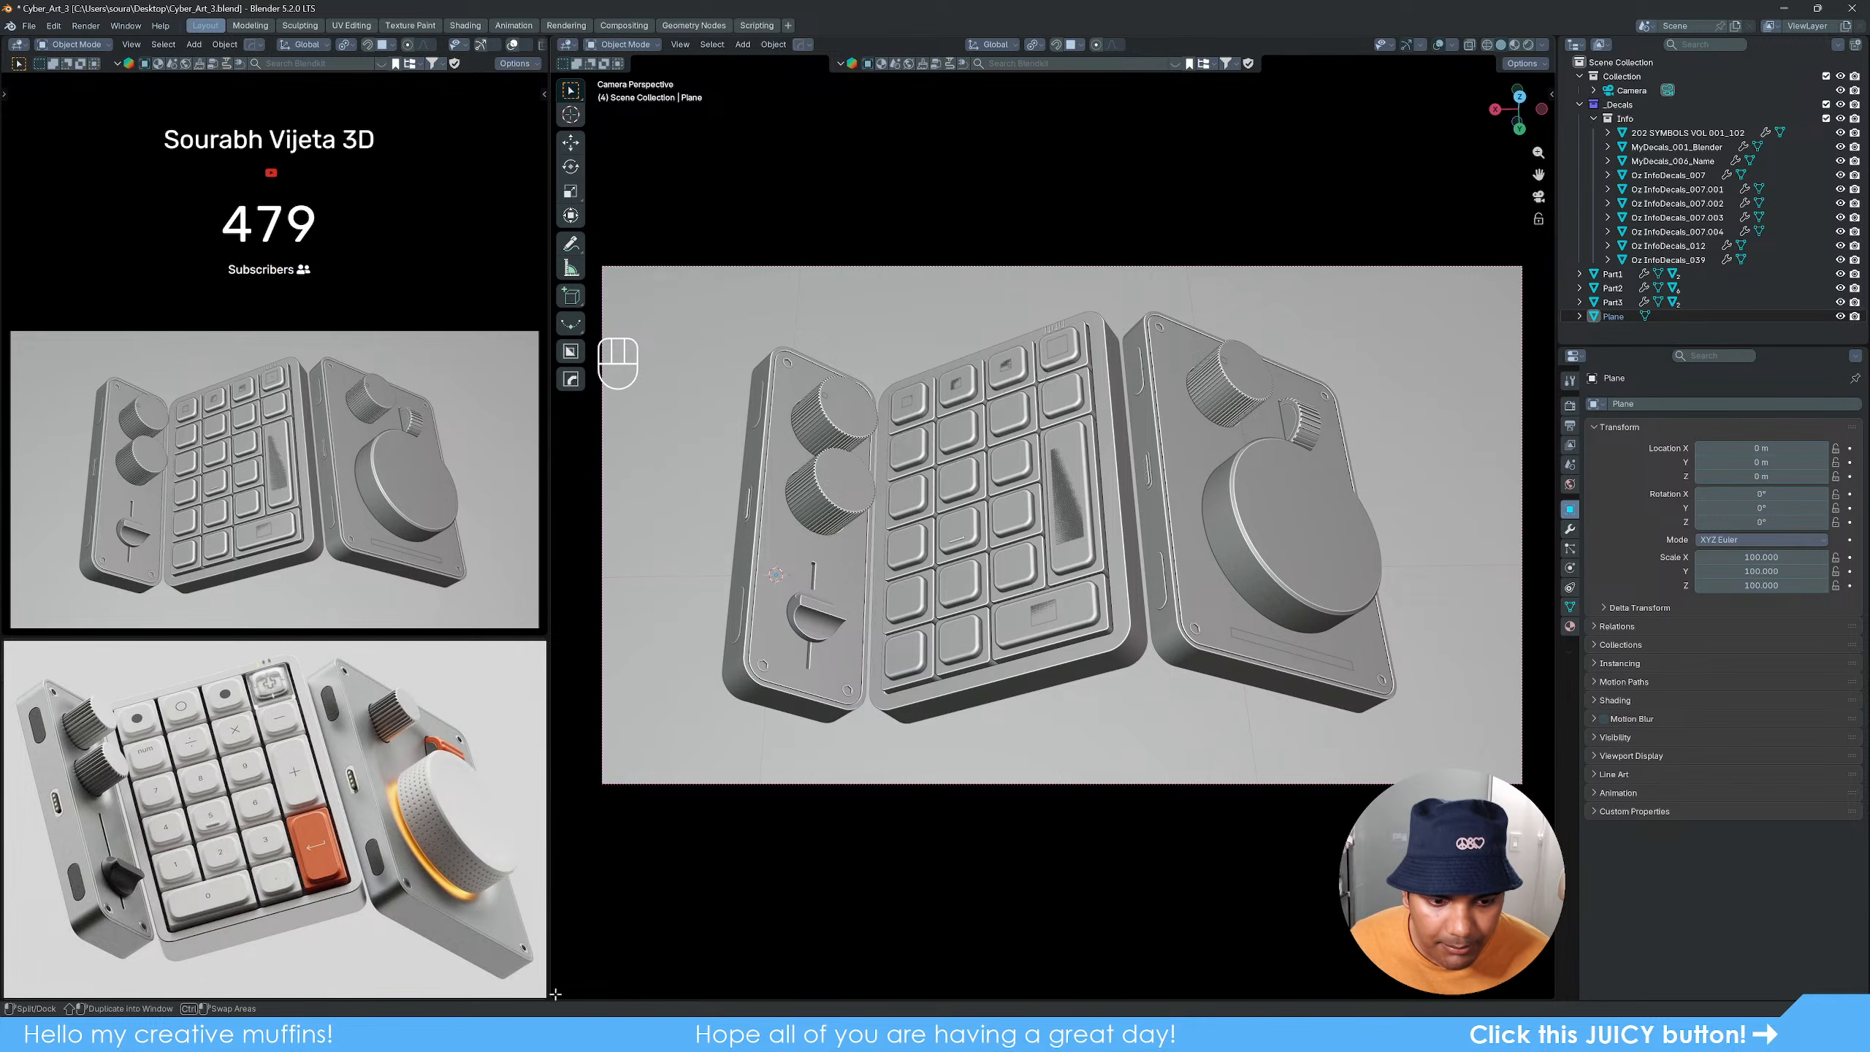
pyautogui.moveTo(556, 995); pyautogui.dragTo(742, 635)
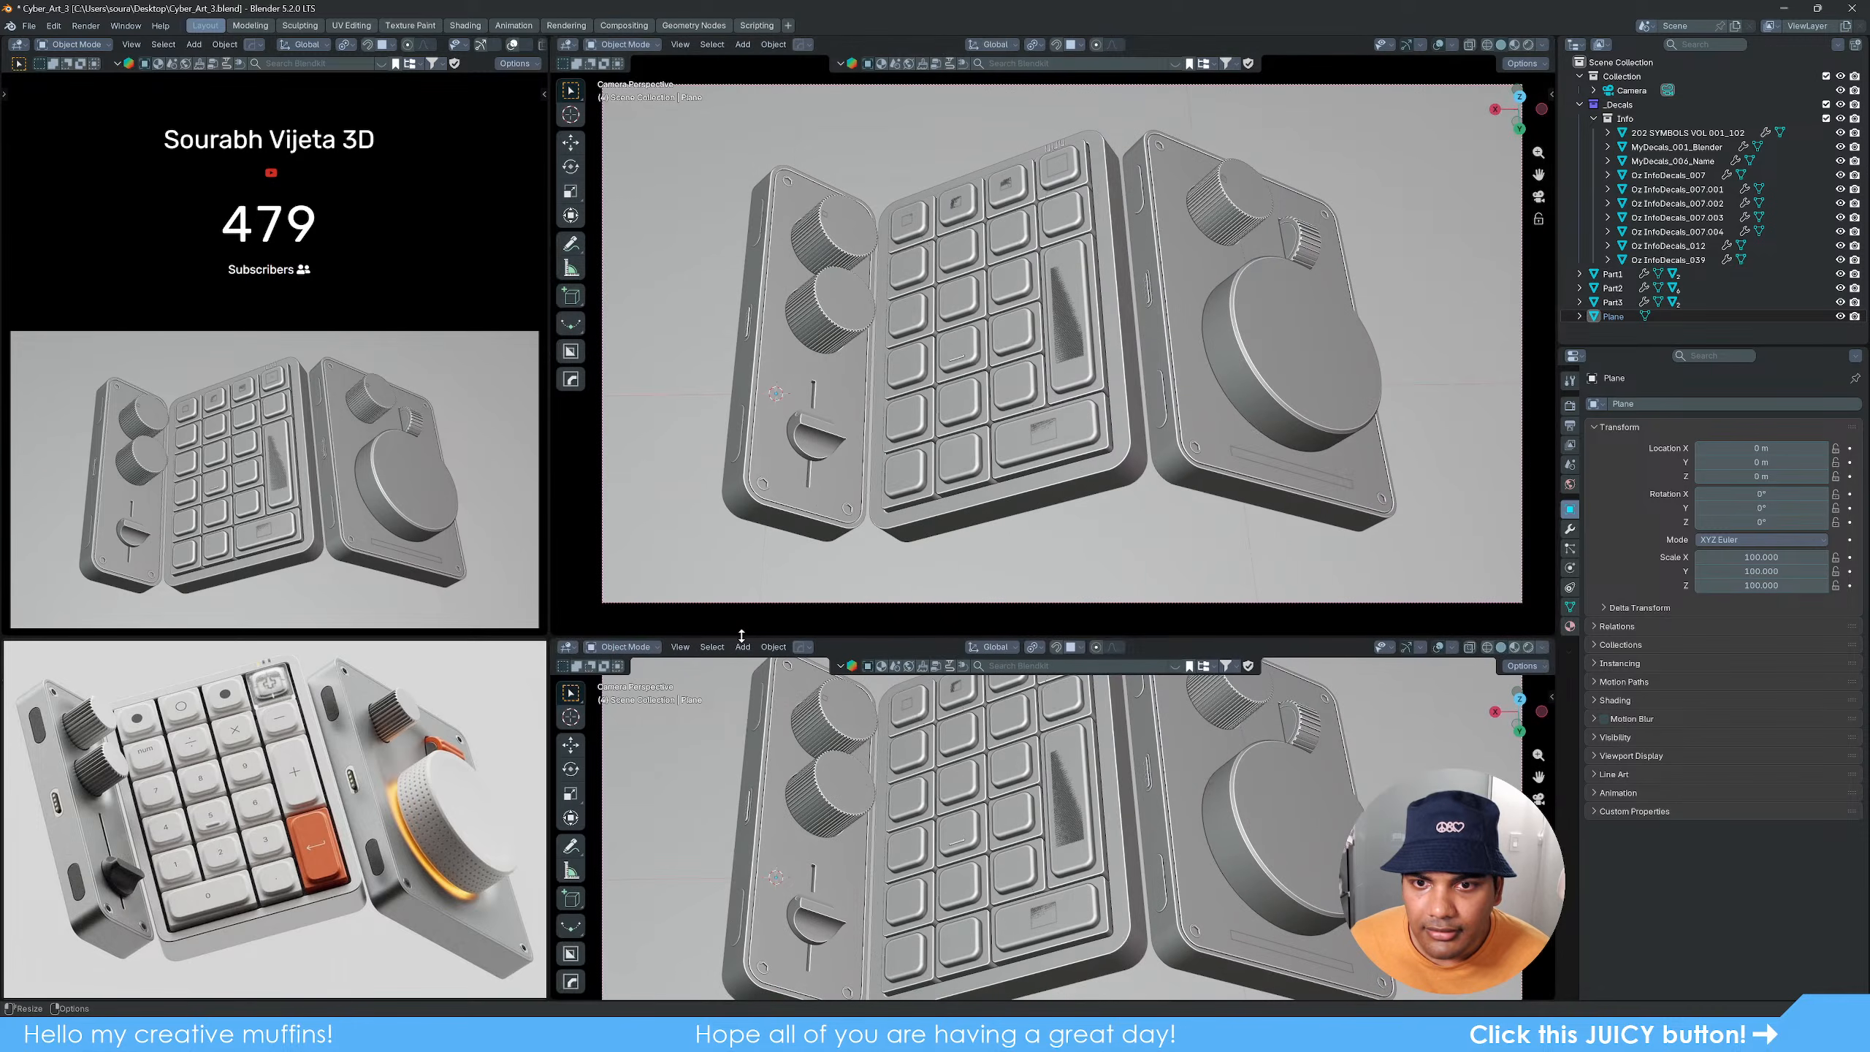
# Step: Switch the lower viewport to Wireframe shading and show the device together with the camera from an angled perspective view
pyautogui.scroll(-3, 1112, 830)
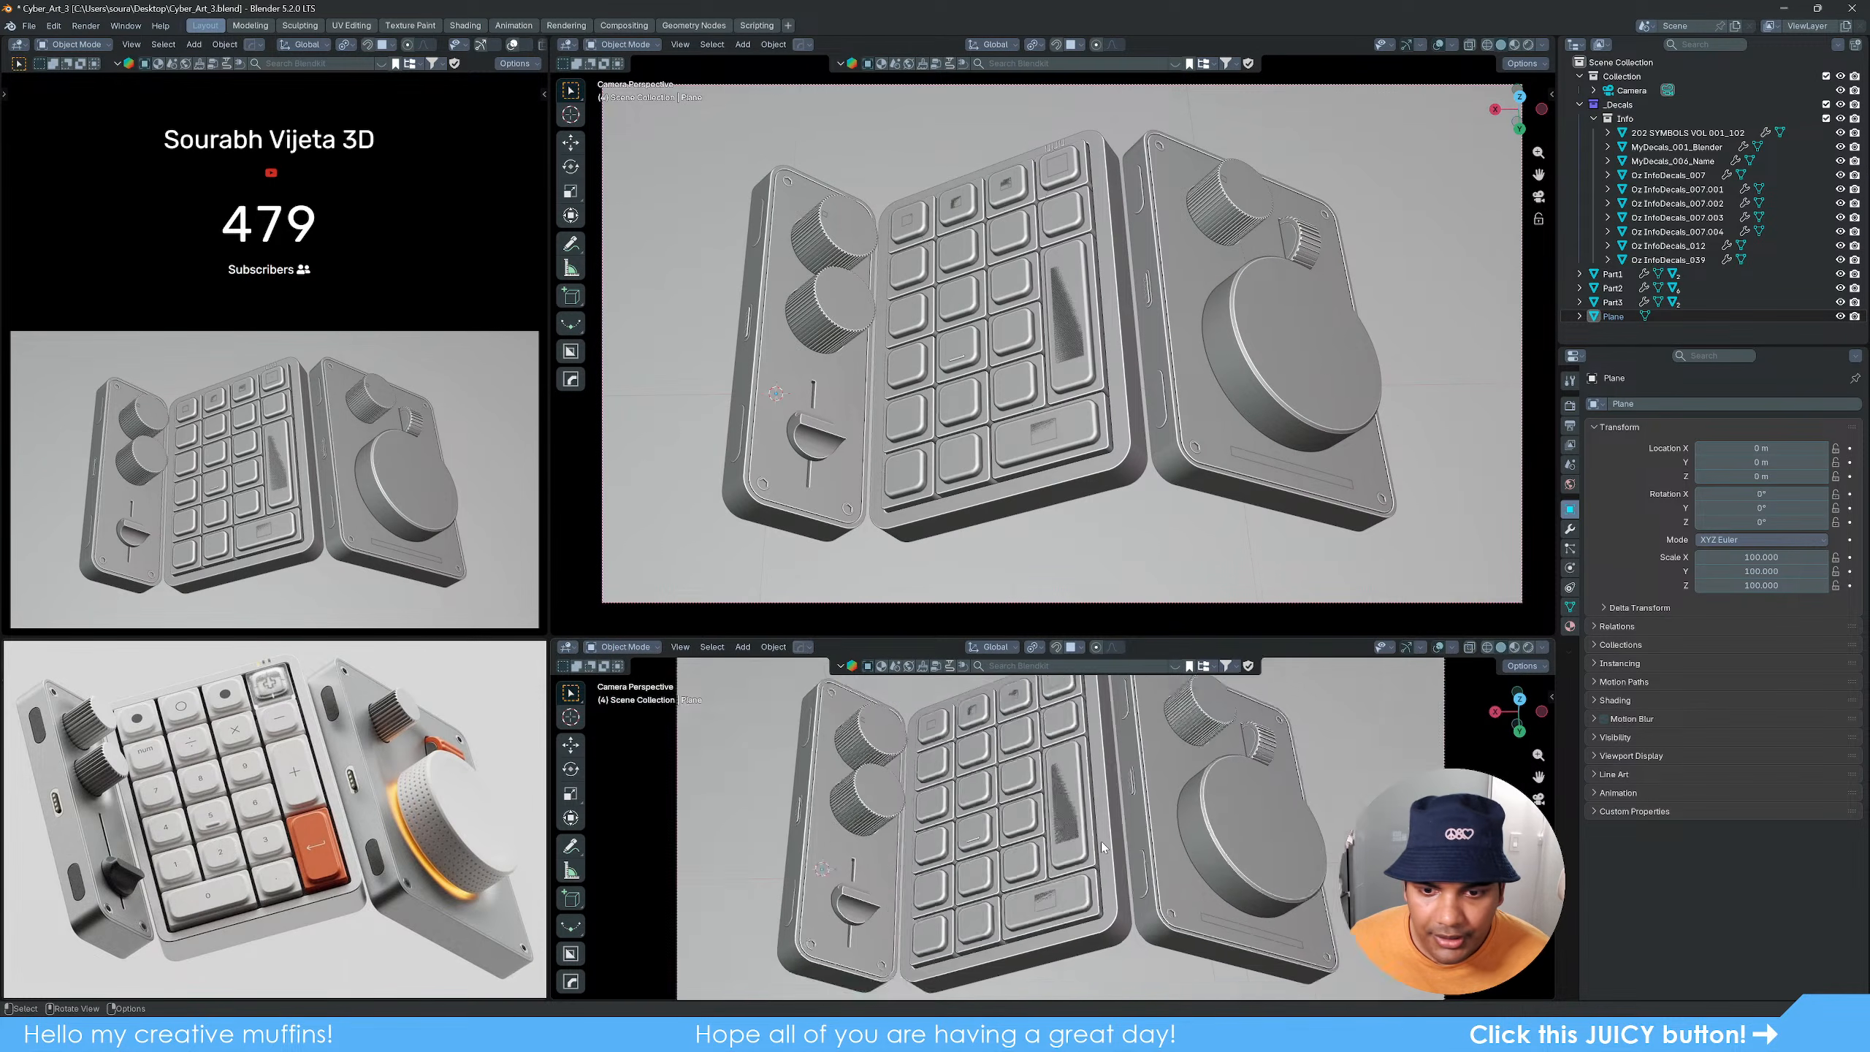
pyautogui.moveTo(1118, 834); pyautogui.dragTo(1117, 861, button='middle')
pyautogui.press('z')
pyautogui.click(938, 851)
pyautogui.scroll(-2, 1173, 849)
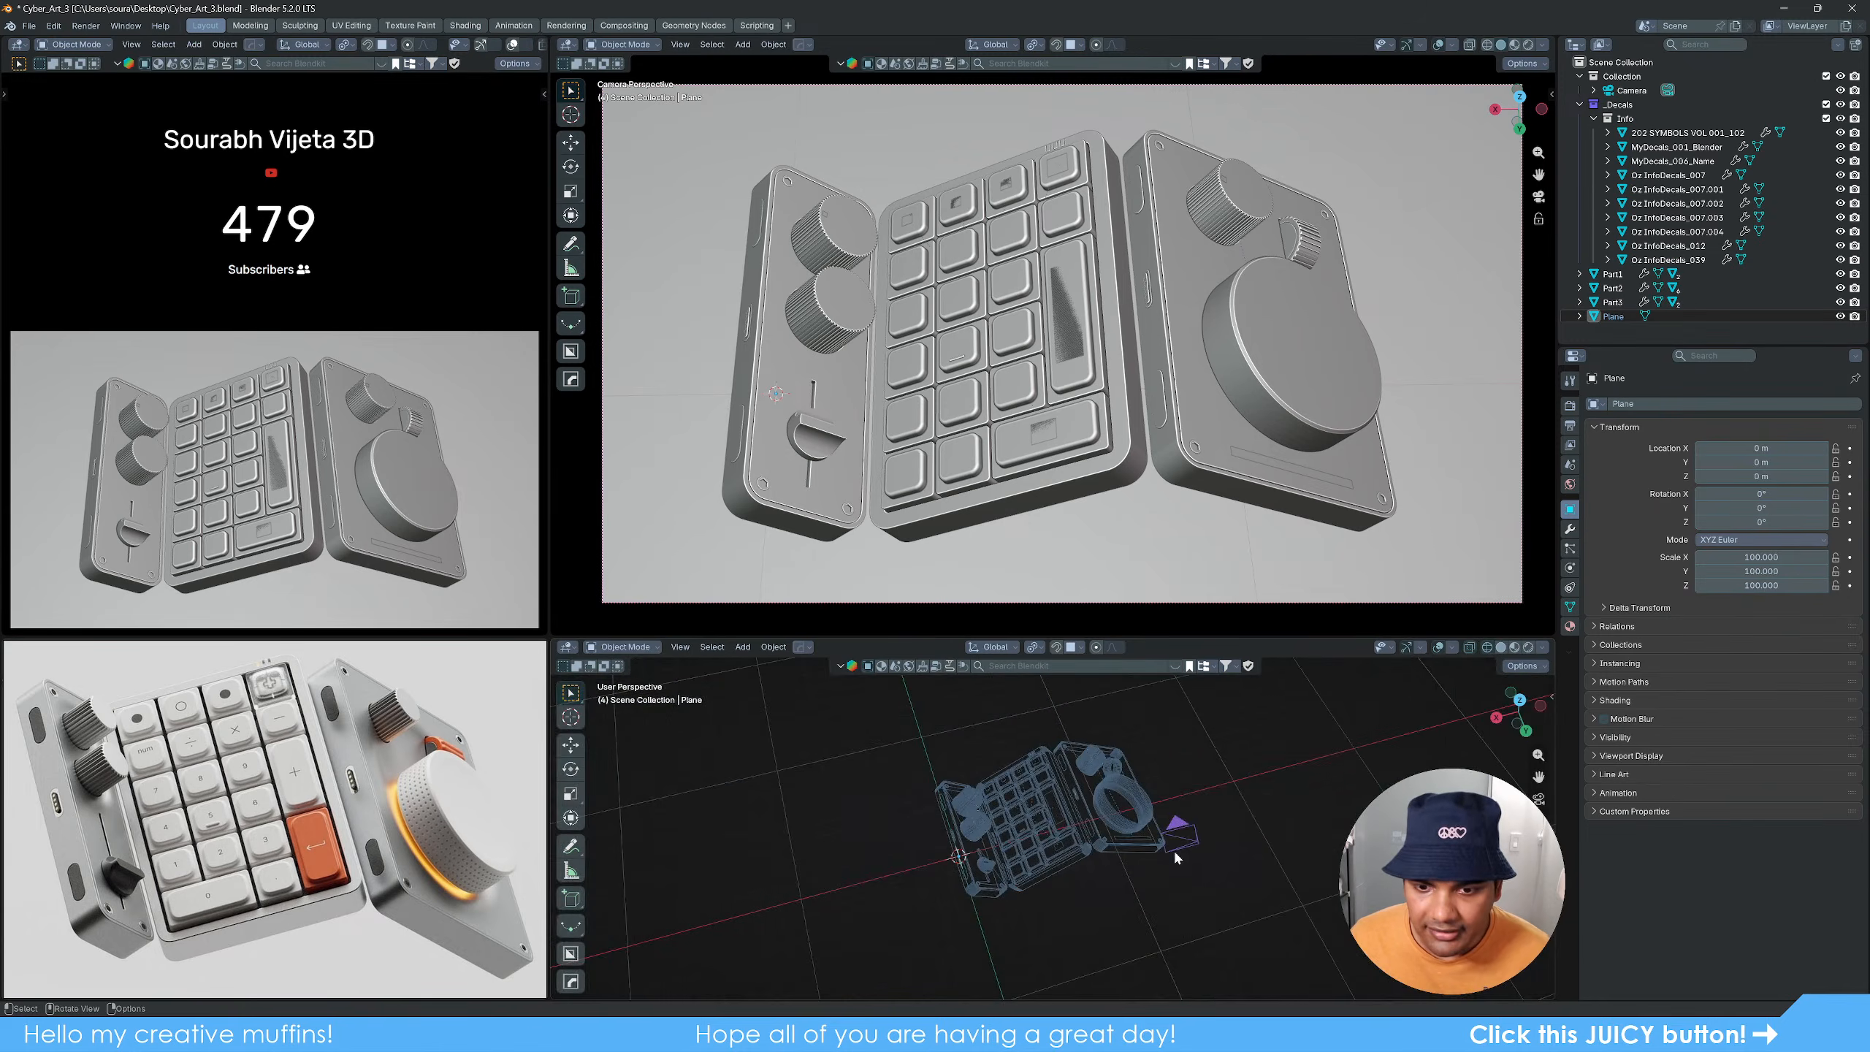
pyautogui.click(1277, 874)
# Step: Save the file and set the upper camera viewport to Rendered shading
pyautogui.hotkey('ctrl', 's')
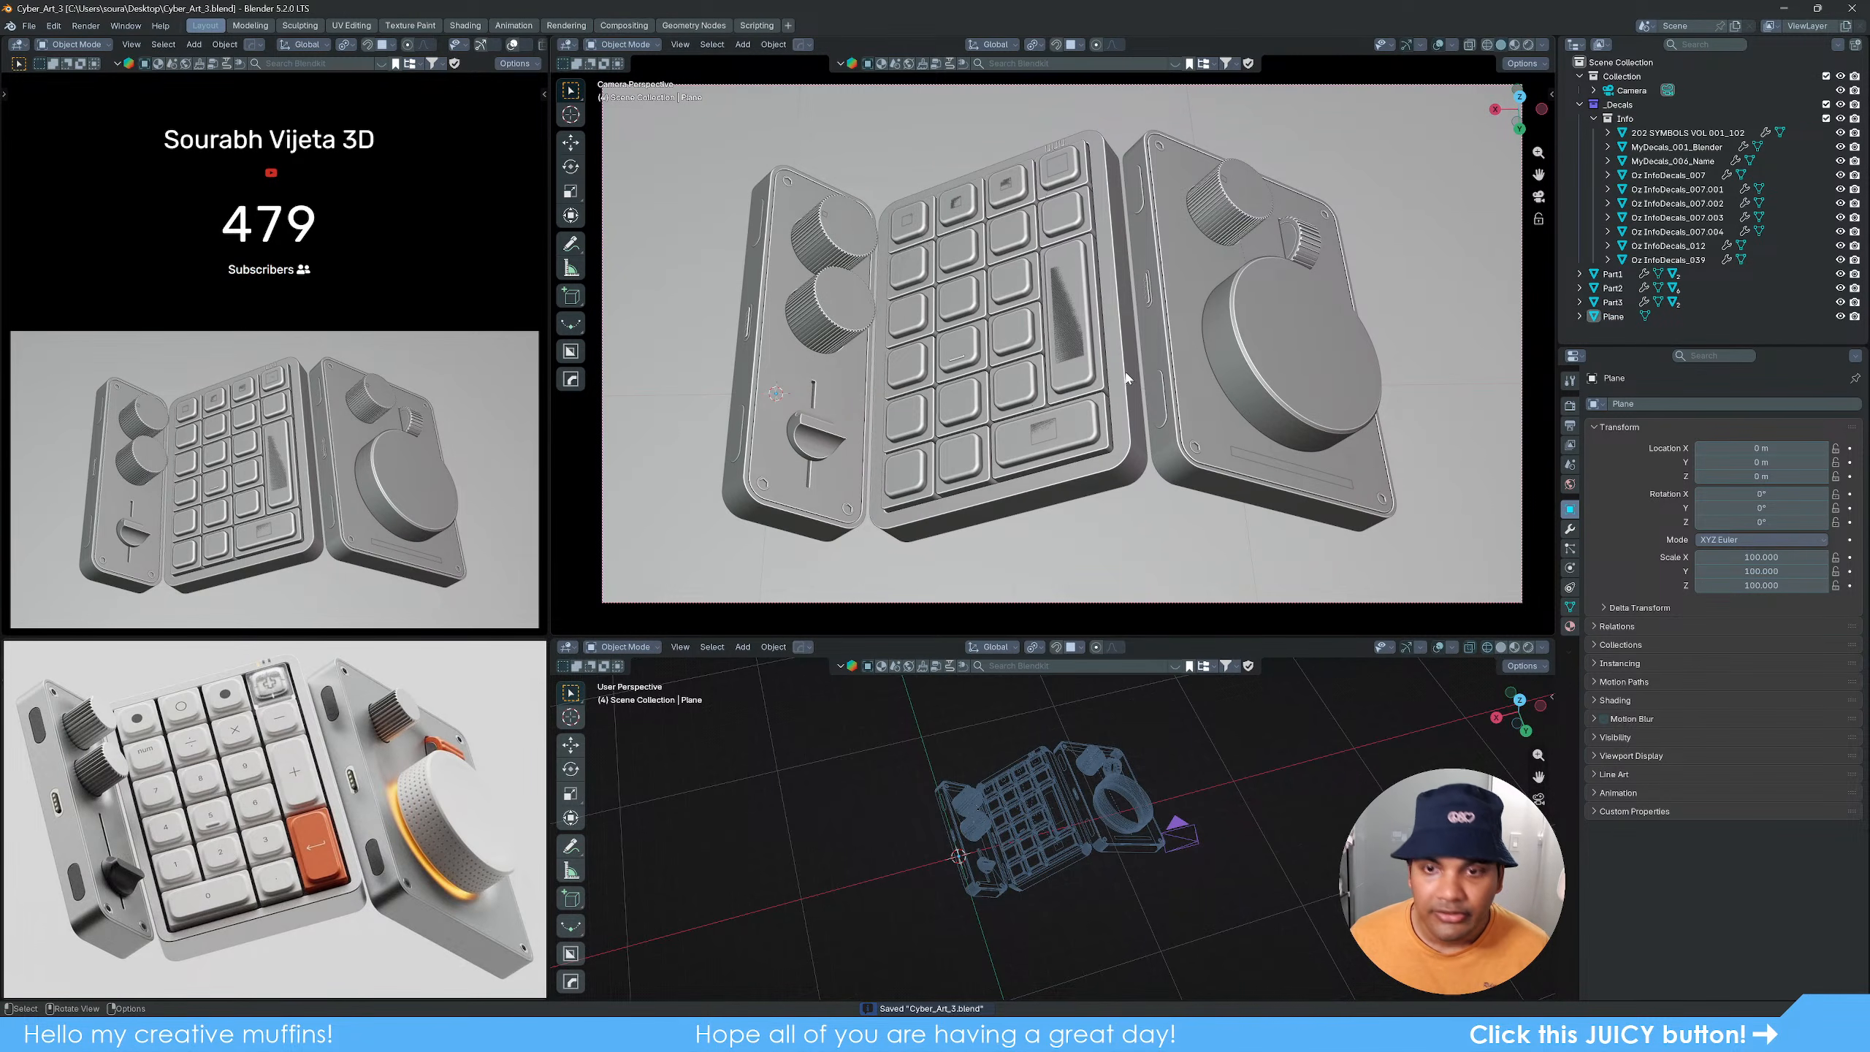
pyautogui.press('z')
pyautogui.click(1134, 295)
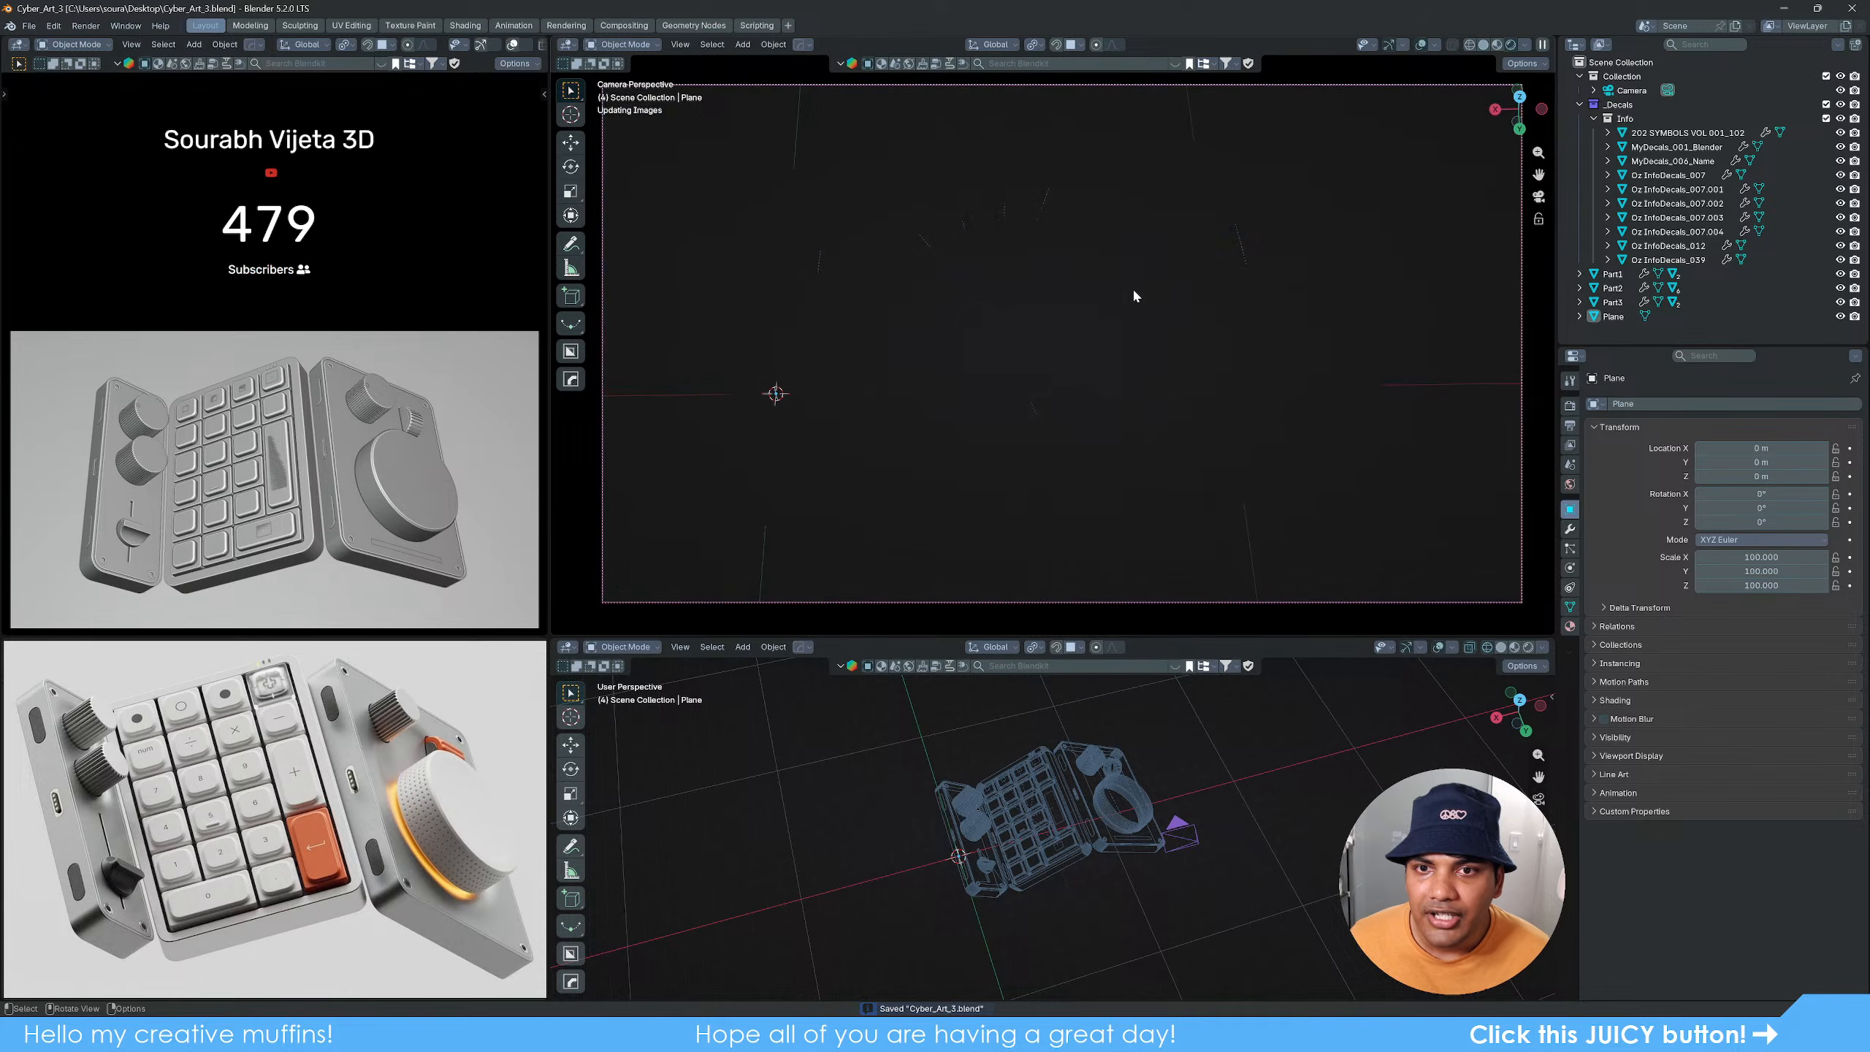
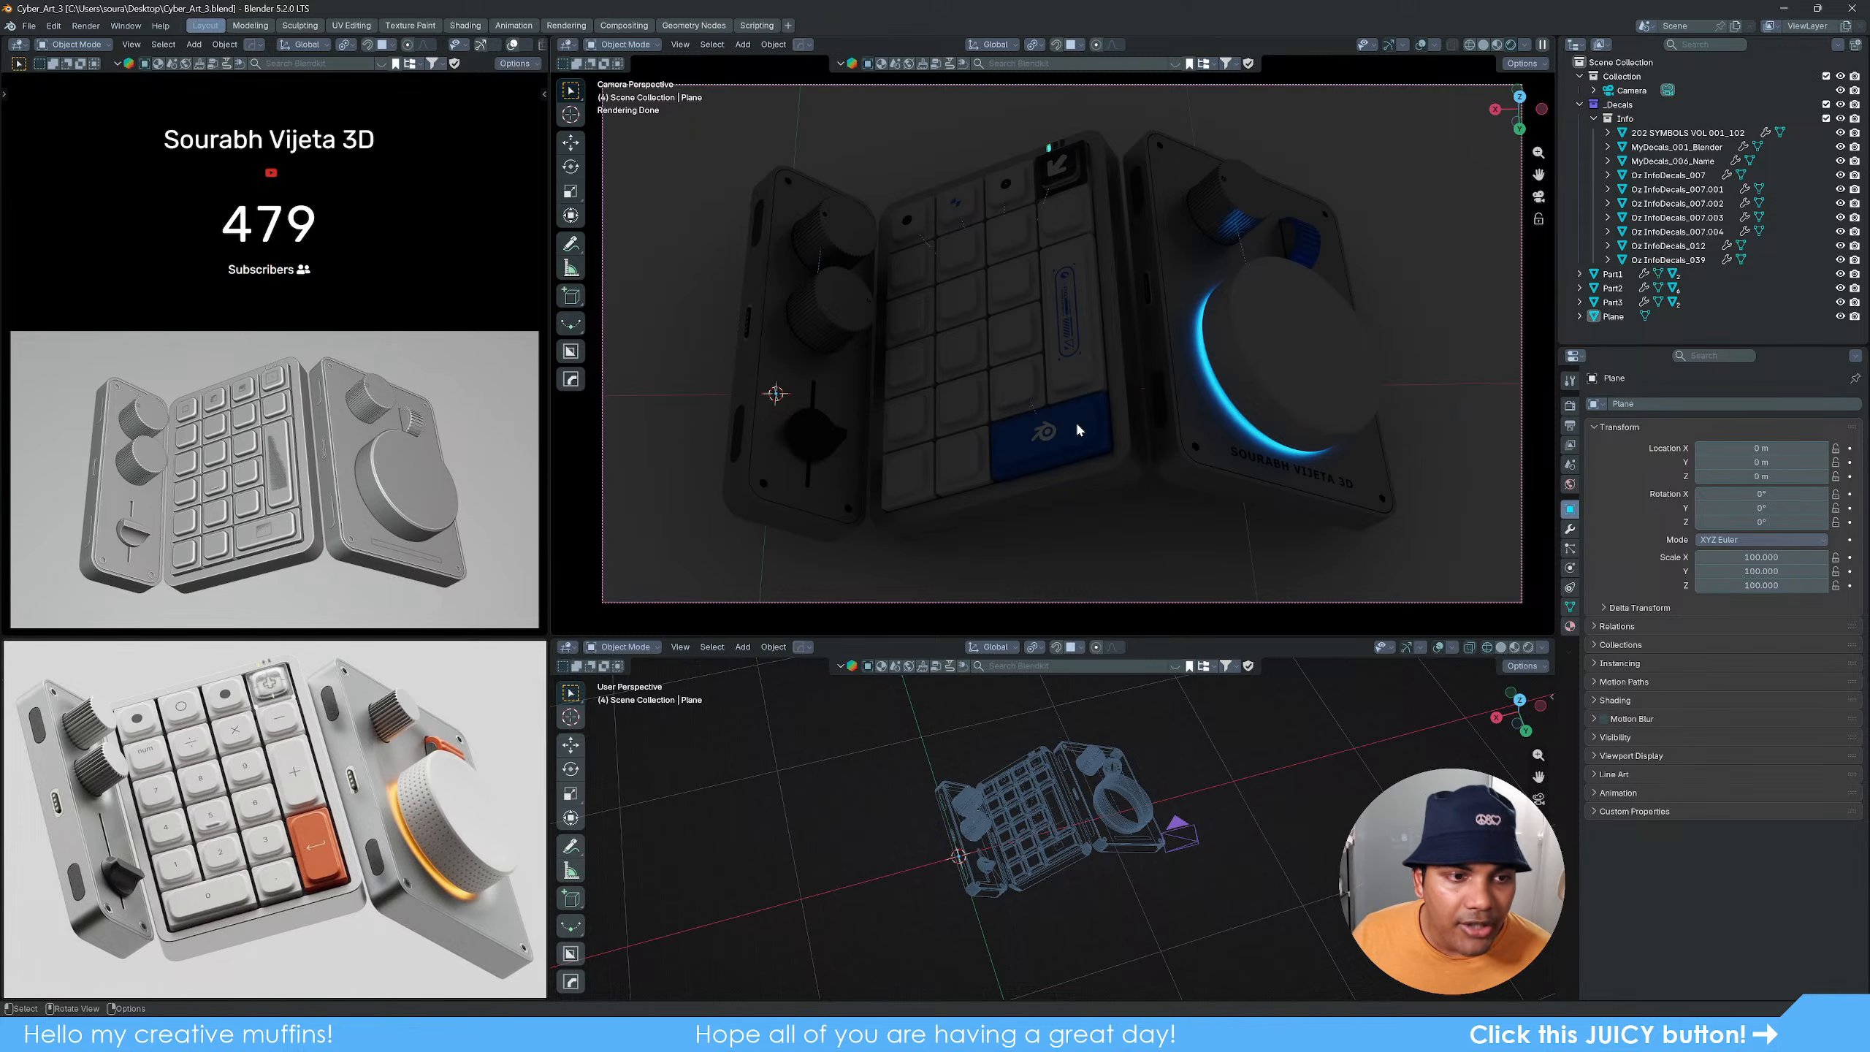
# Step: Rotate the camera about -11.6° around its local Z axis to tilt the device in the frame
pyautogui.click(1181, 834)
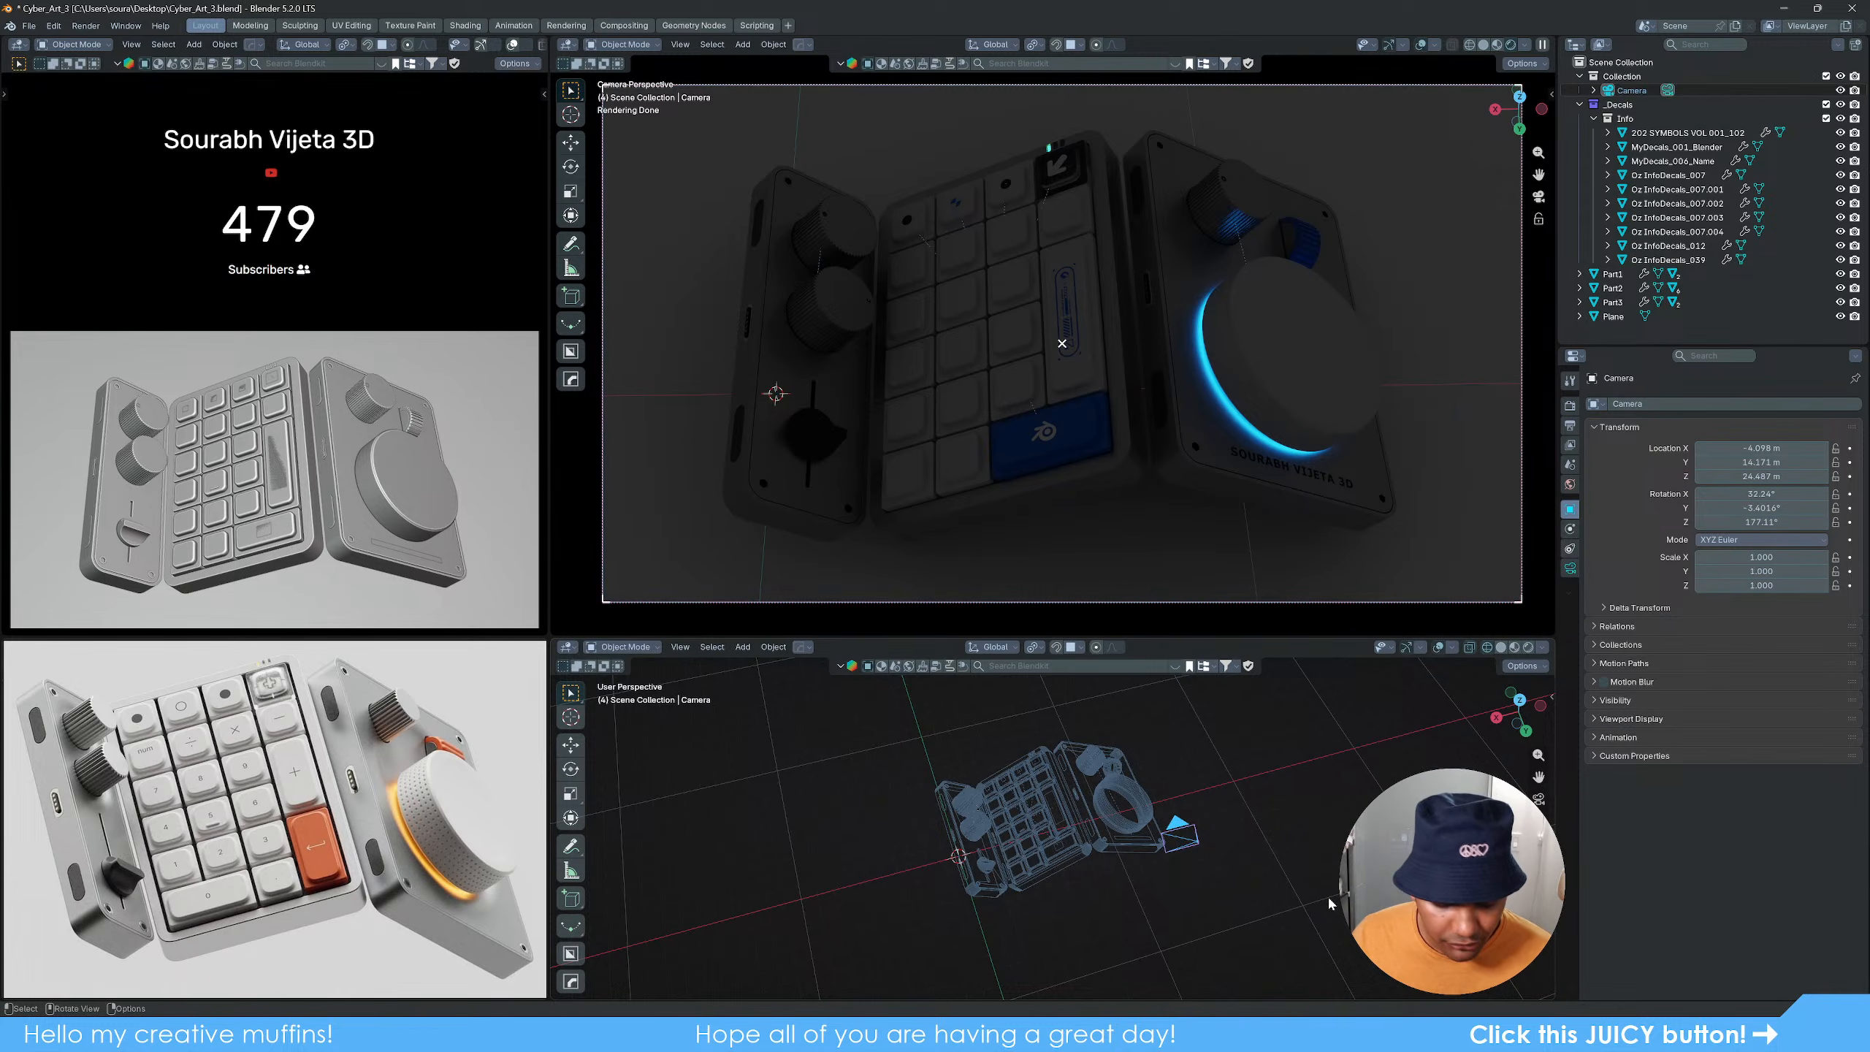
pyautogui.press('r')
pyautogui.press('z')
pyautogui.press('z')
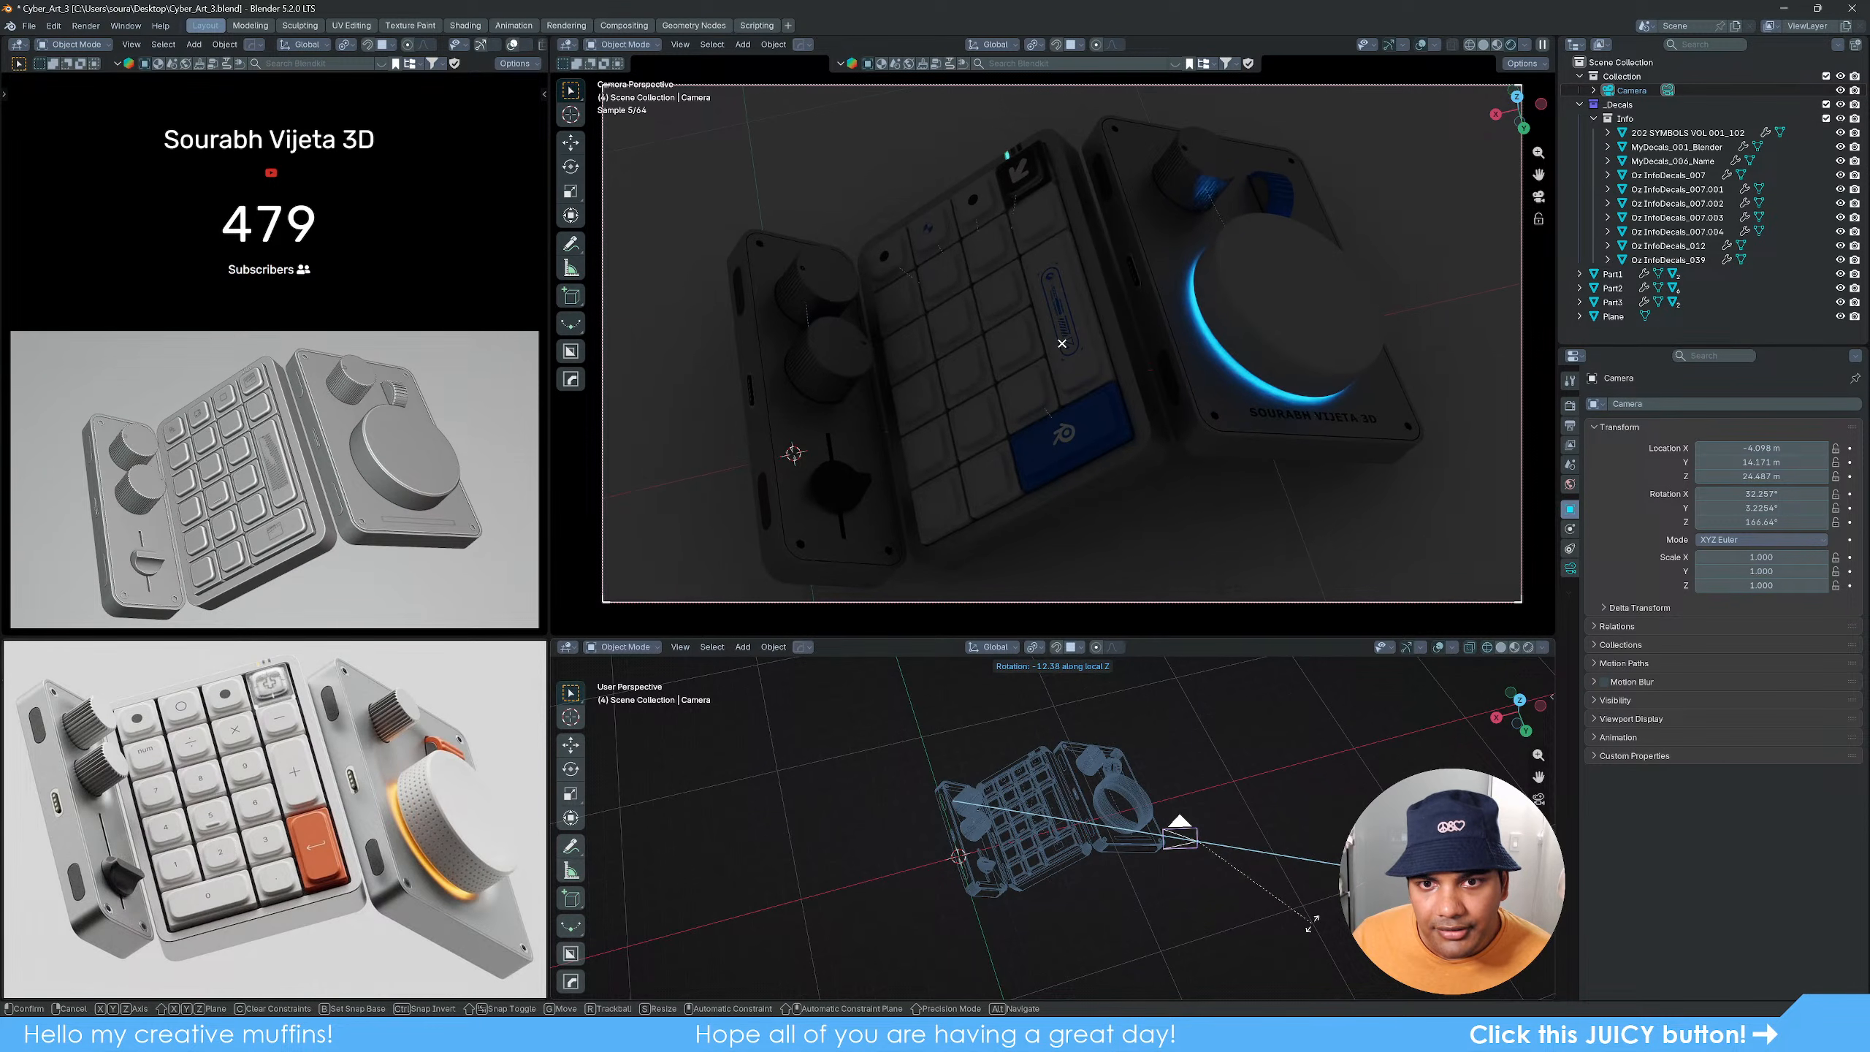
pyautogui.click(1311, 924)
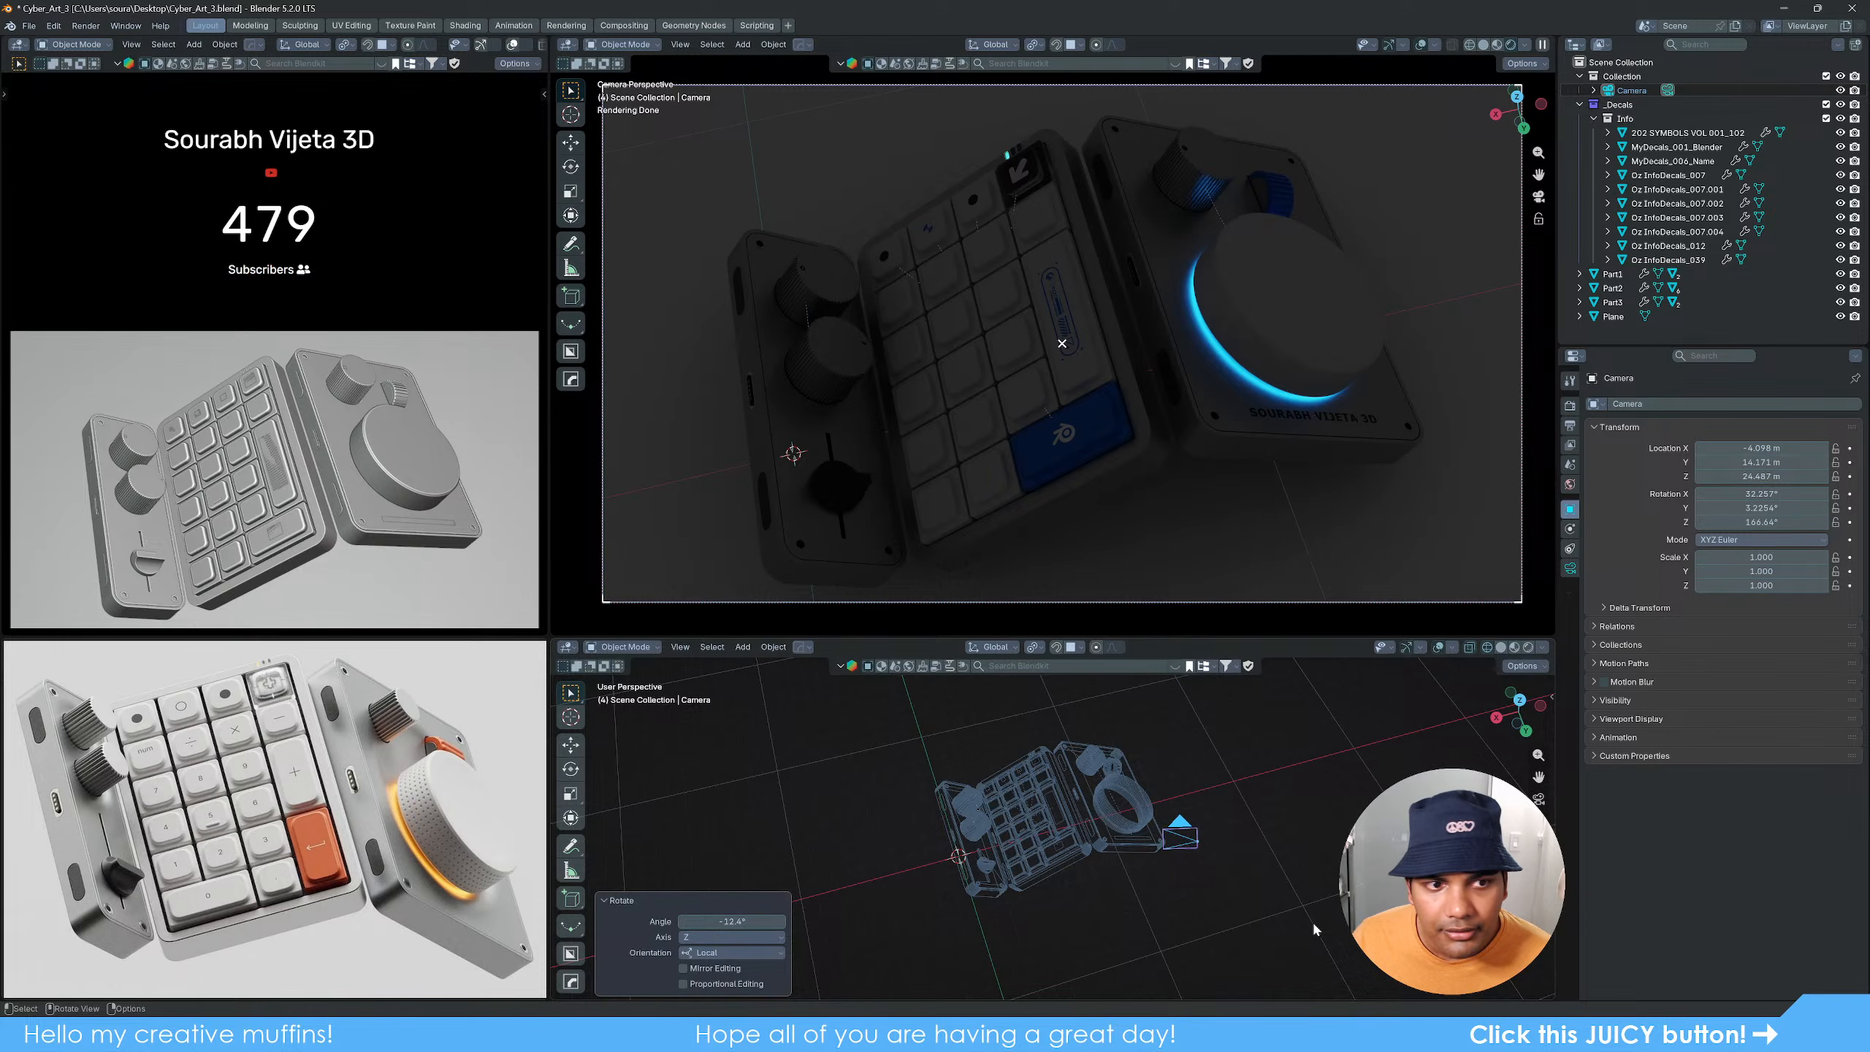
# Step: Pull the camera slightly back so the device sits a little smaller in the frame, and save the file
pyautogui.keyDown('shift'); pyautogui.moveTo(1161, 450); pyautogui.dragTo(1161, 457, button='middle'); pyautogui.keyUp('shift')
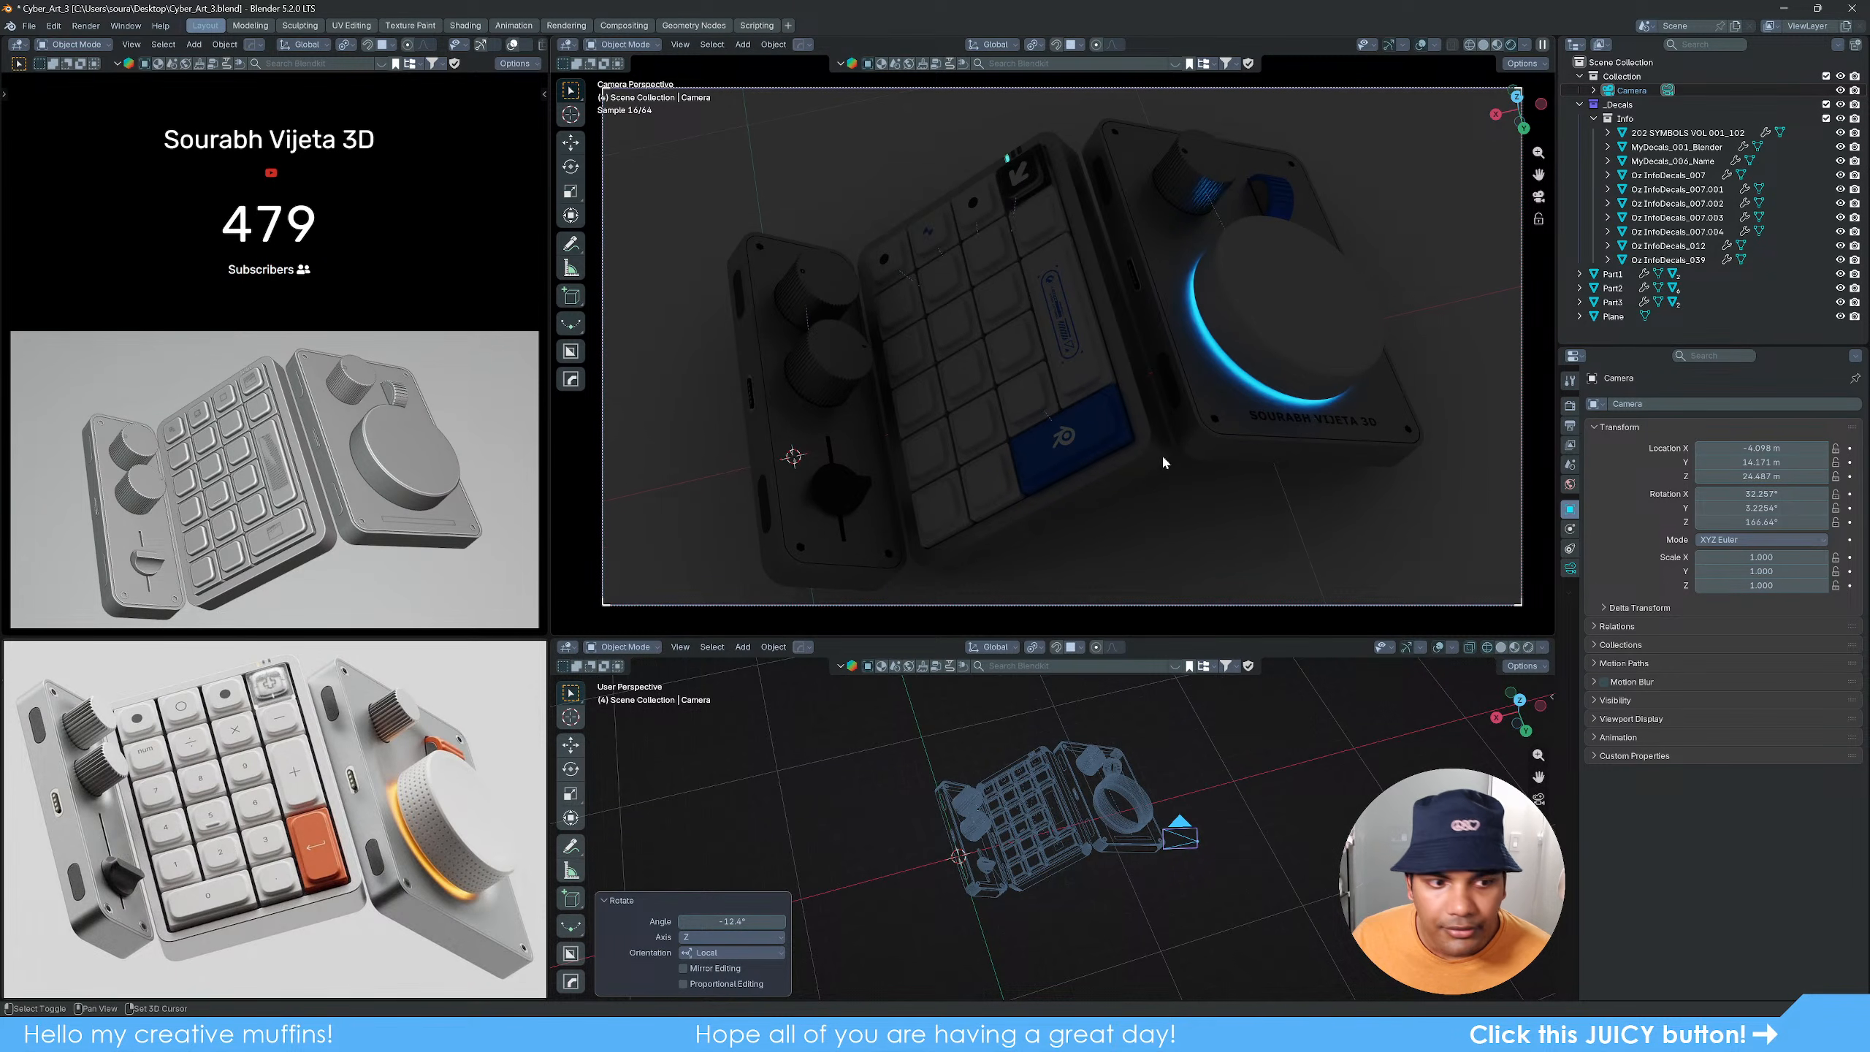
pyautogui.keyDown('shift'); pyautogui.moveTo(304, 499); pyautogui.dragTo(320, 508, button='middle'); pyautogui.keyUp('shift')
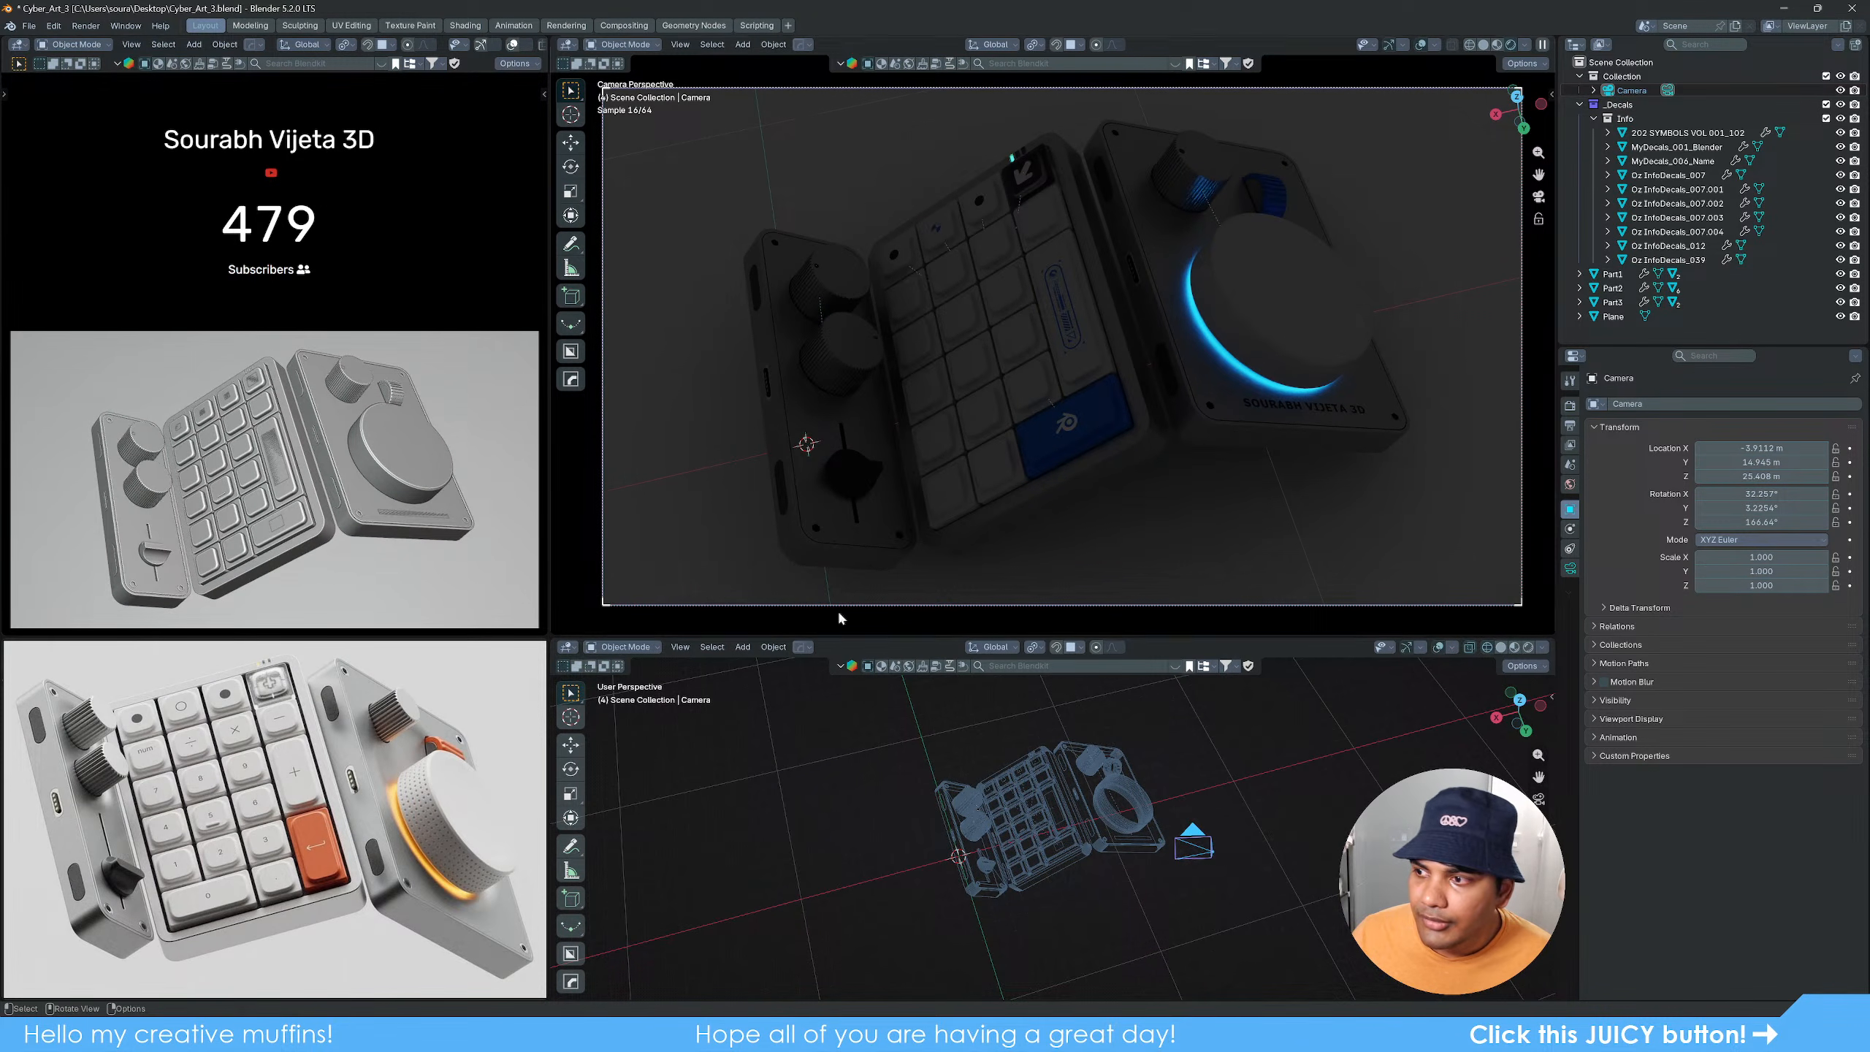
pyautogui.click(1315, 810)
pyautogui.hotkey('ctrl', 's')
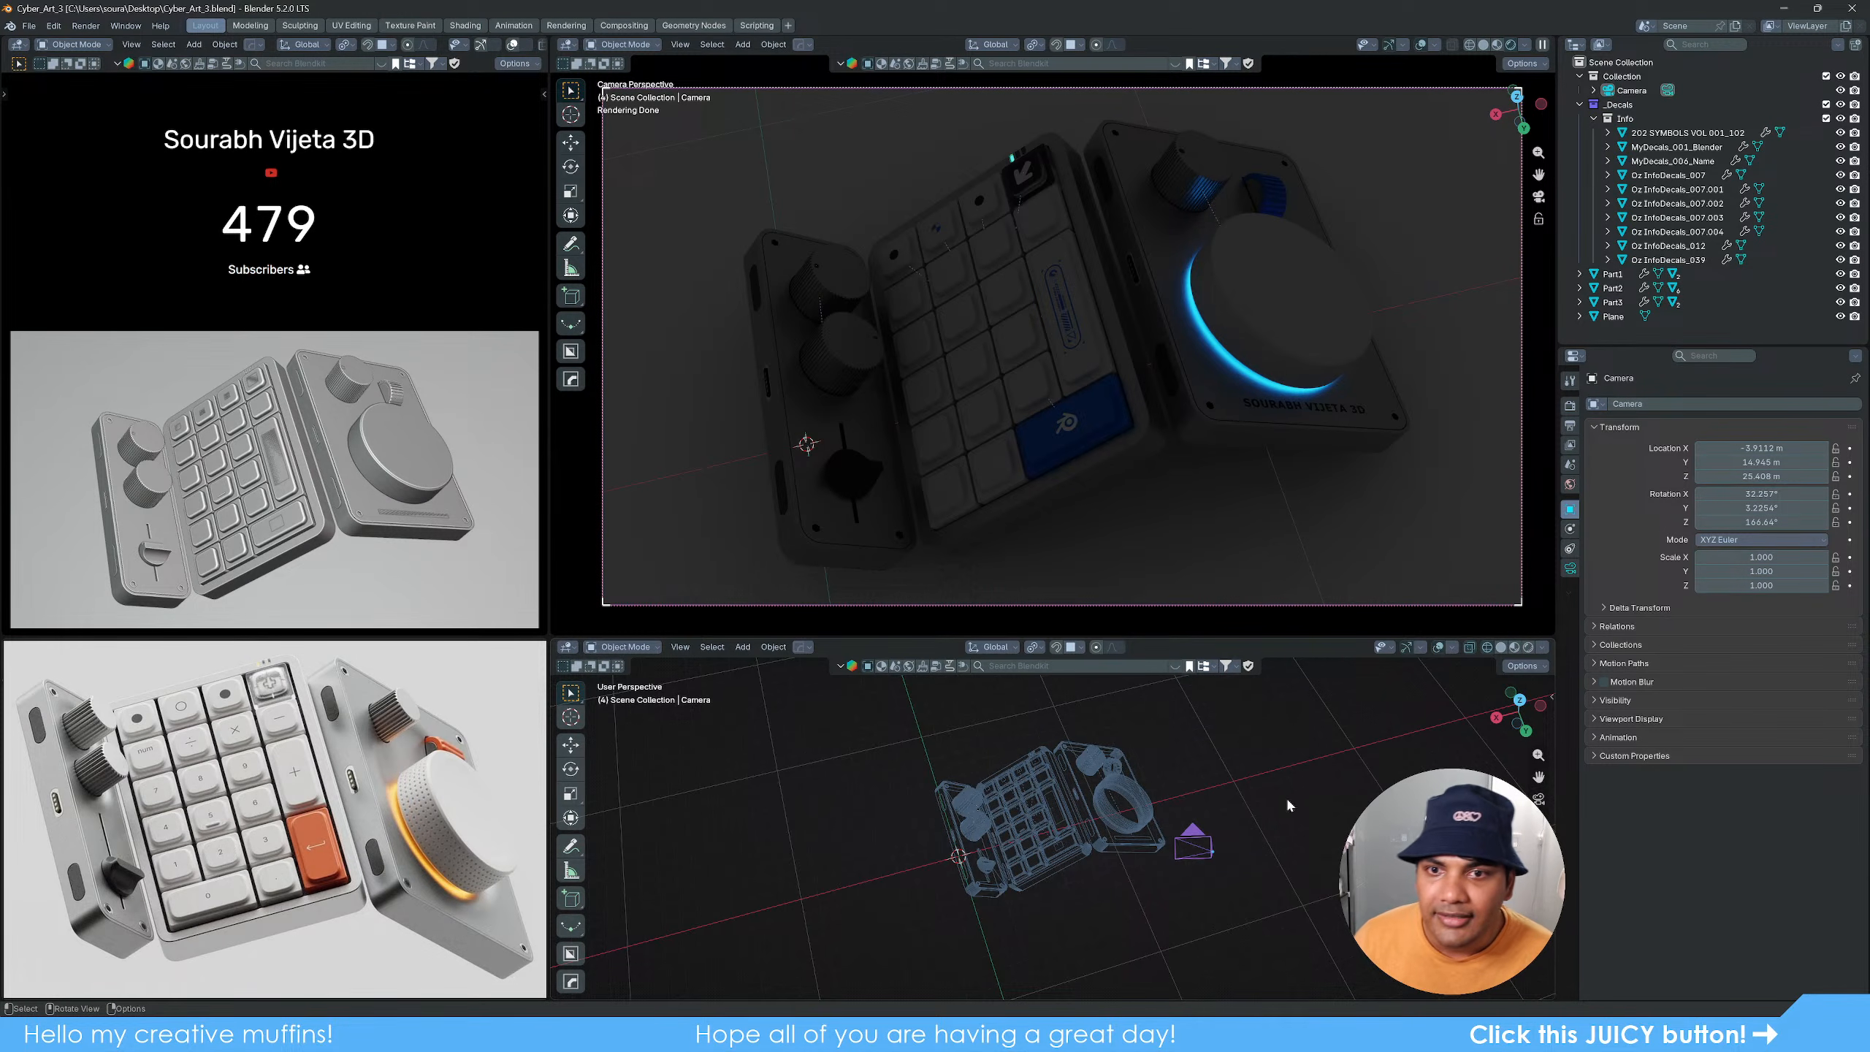
pyautogui.click(1262, 506)
pyautogui.hotkey('ctrl', 's')
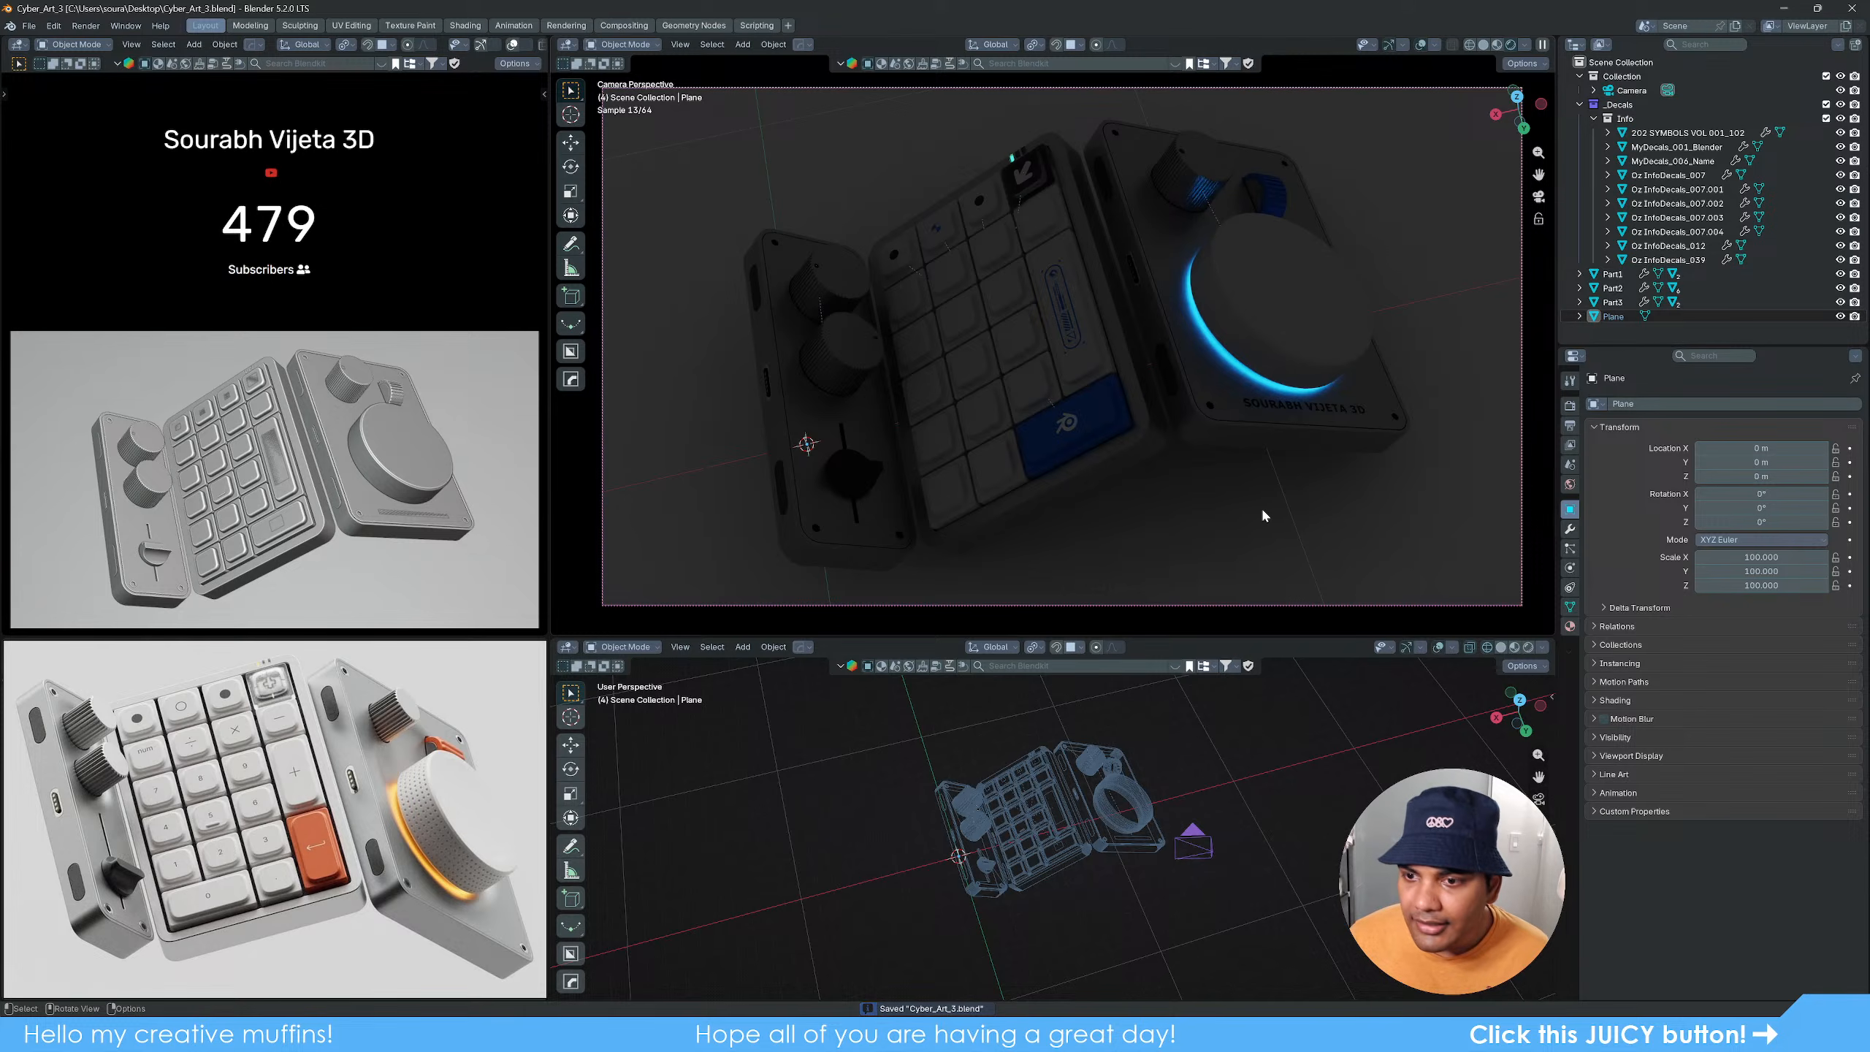
# Step: Light the scene with a bright HDRI environment from the Easy HDRI add-on
pyautogui.click(1392, 832)
pyautogui.press('n')
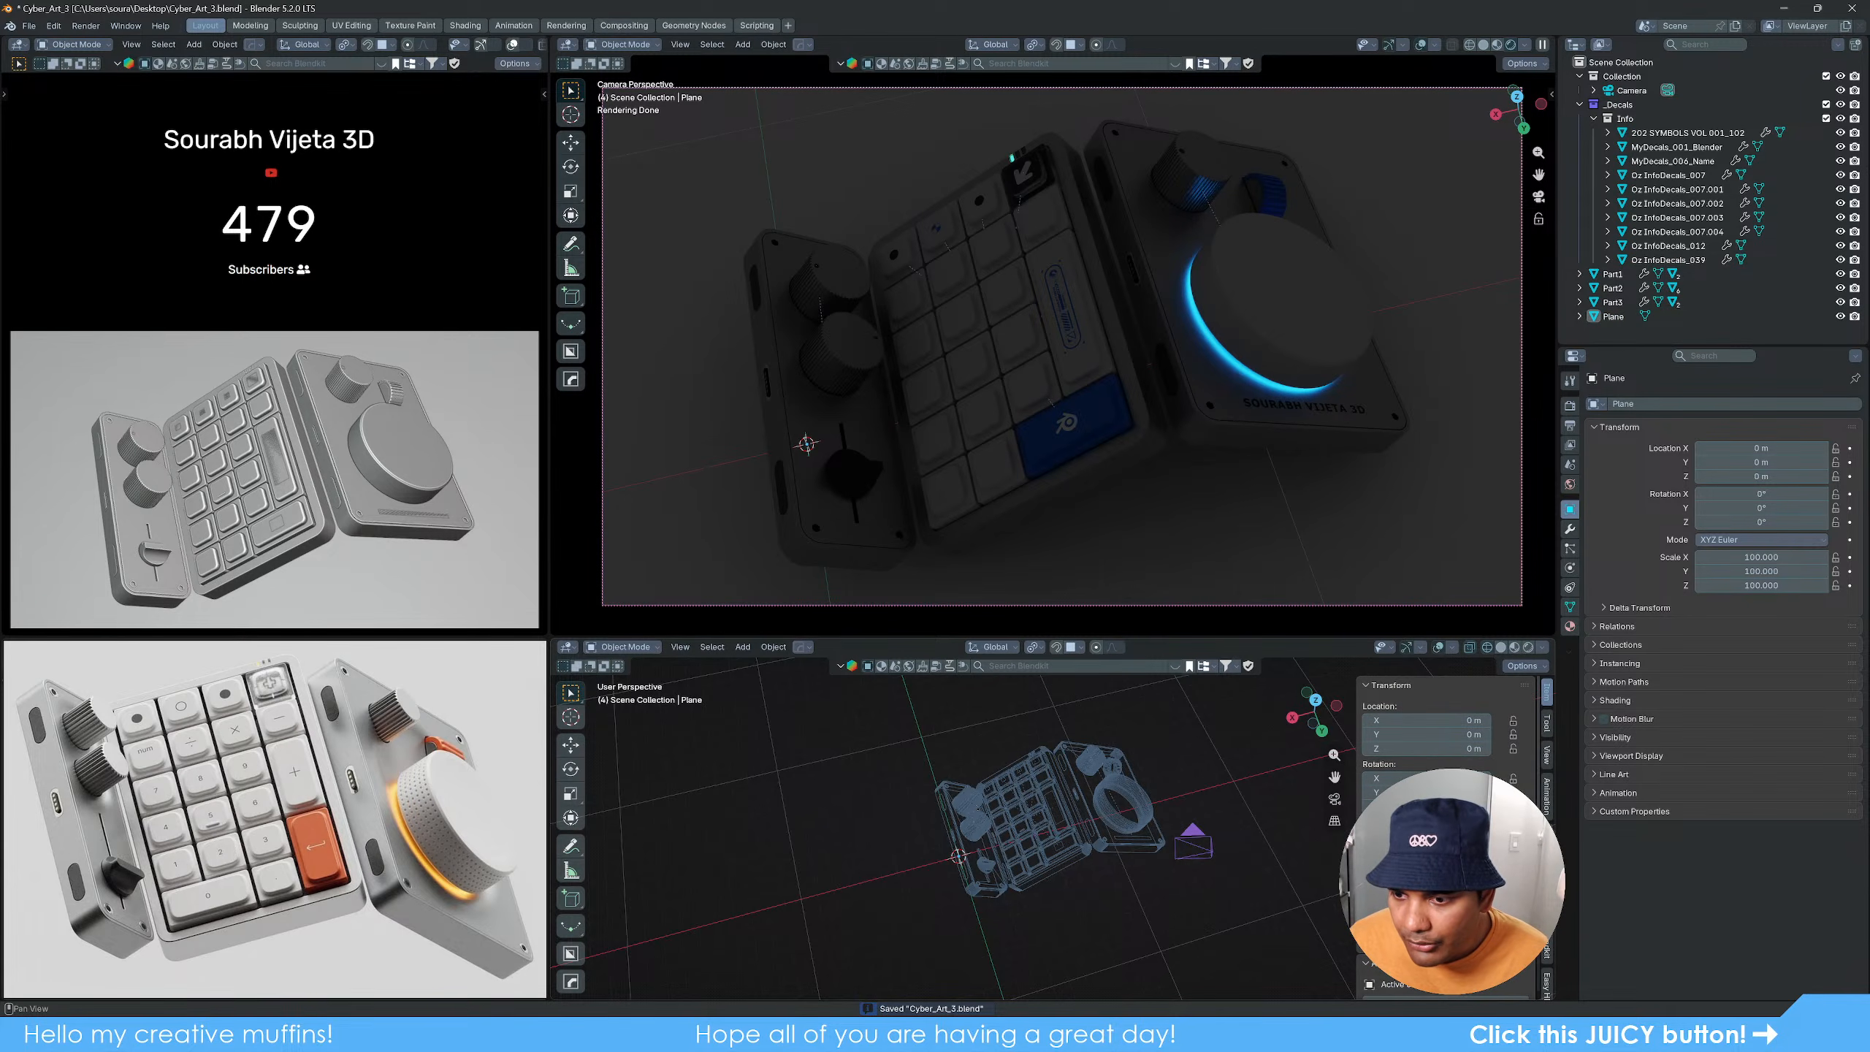
pyautogui.click(1550, 942)
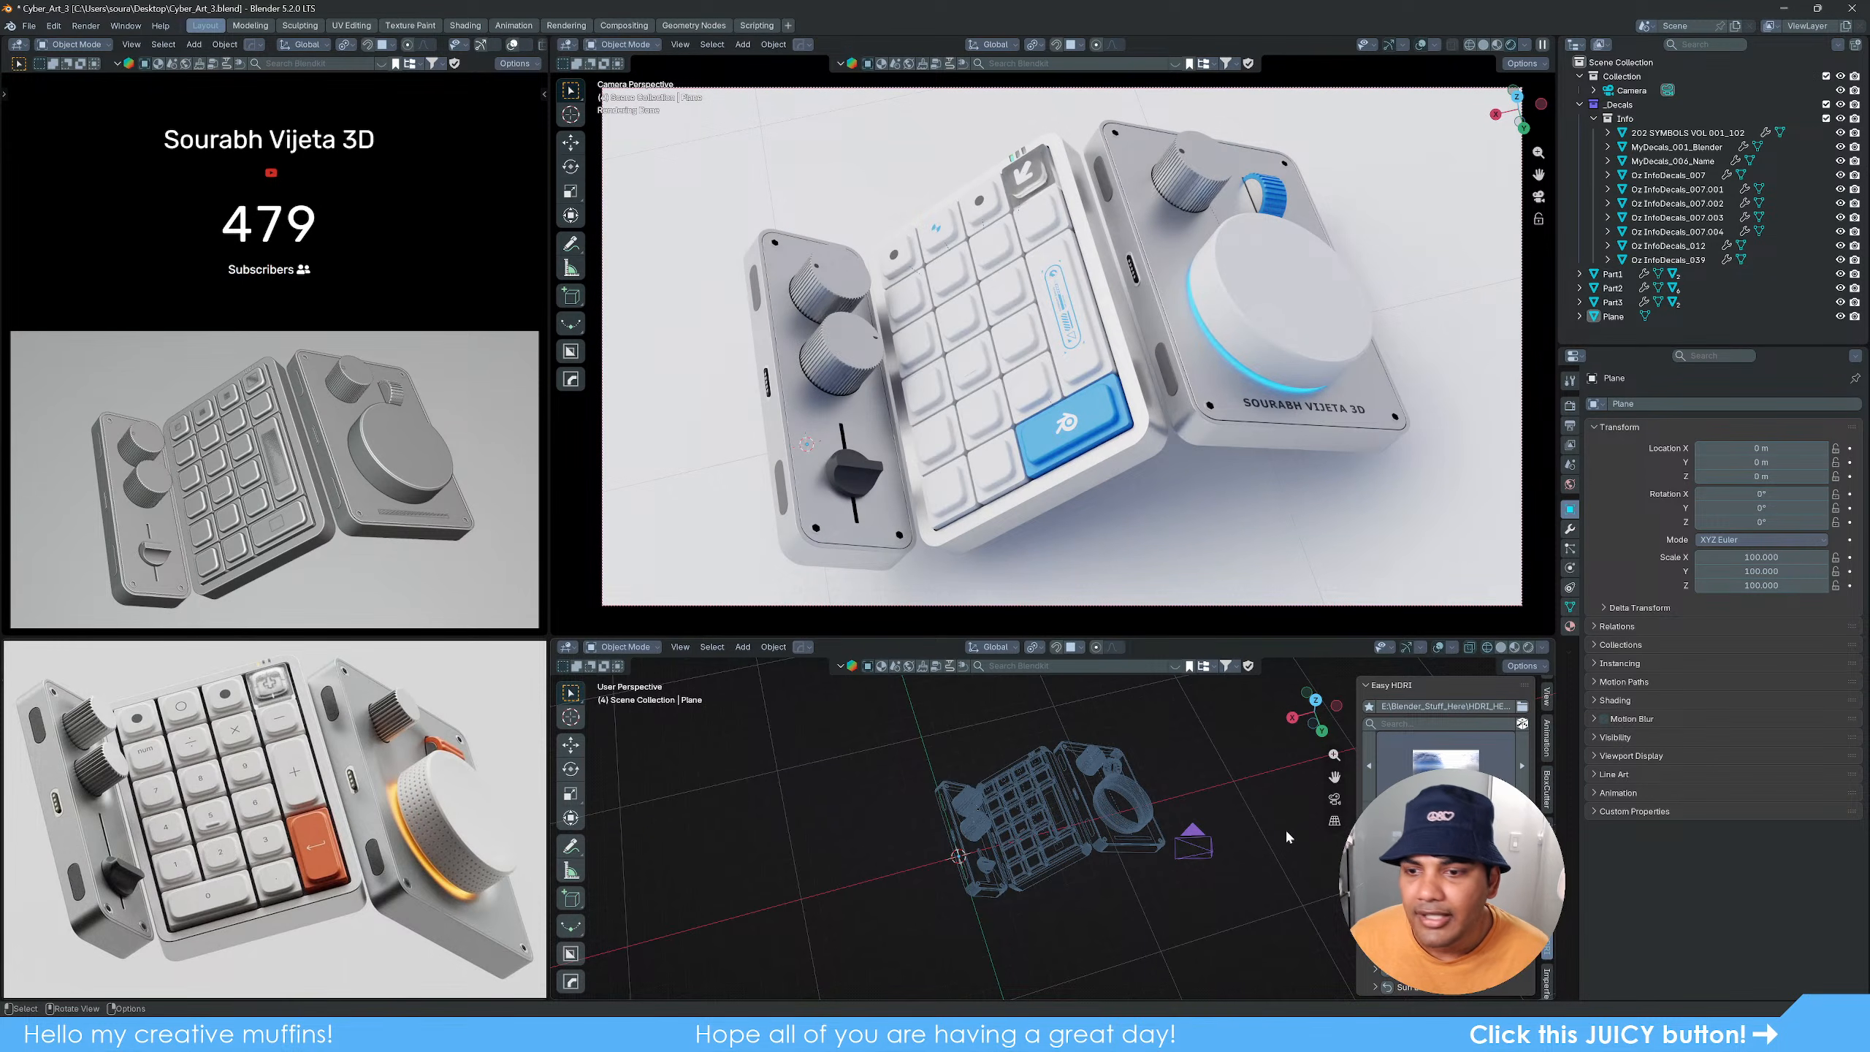
pyautogui.press('n')
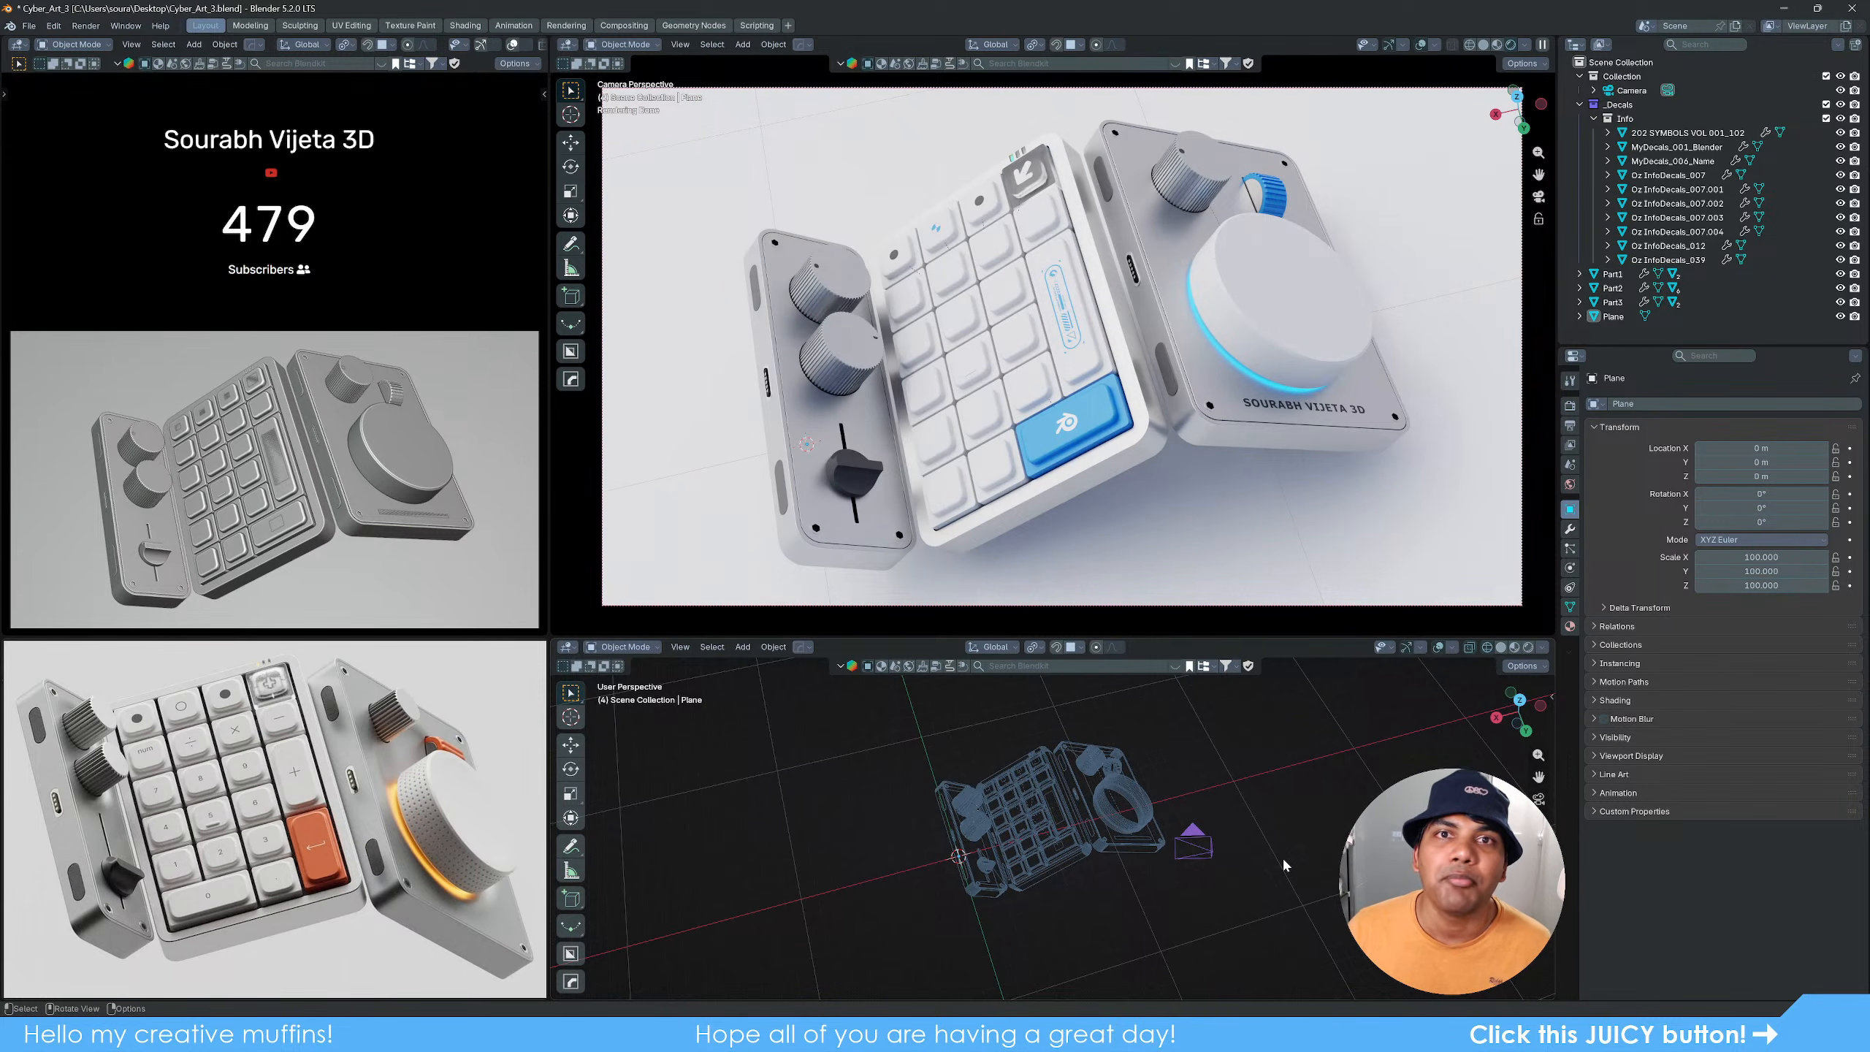
# Step: Try other rotations of the HDRI environment and restore the original lighting direction
pyautogui.press('n')
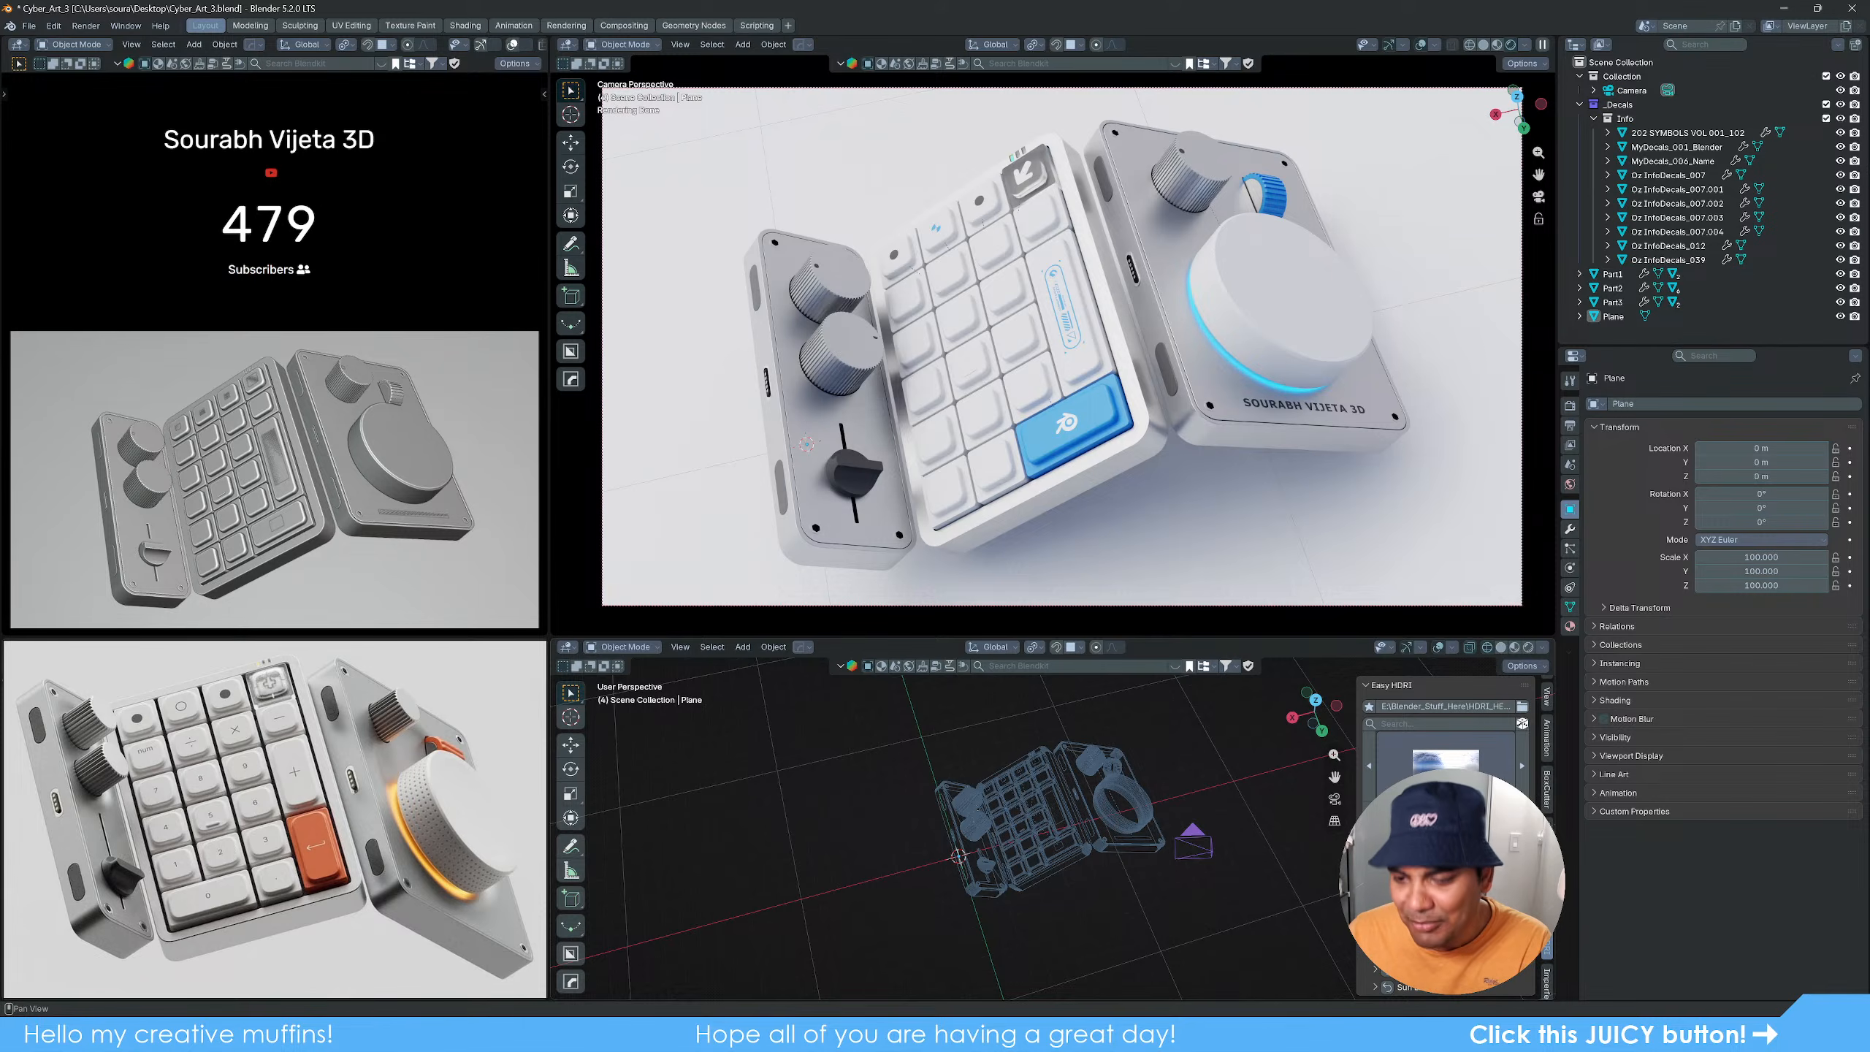
pyautogui.moveTo(1458, 906); pyautogui.dragTo(1540, 906)
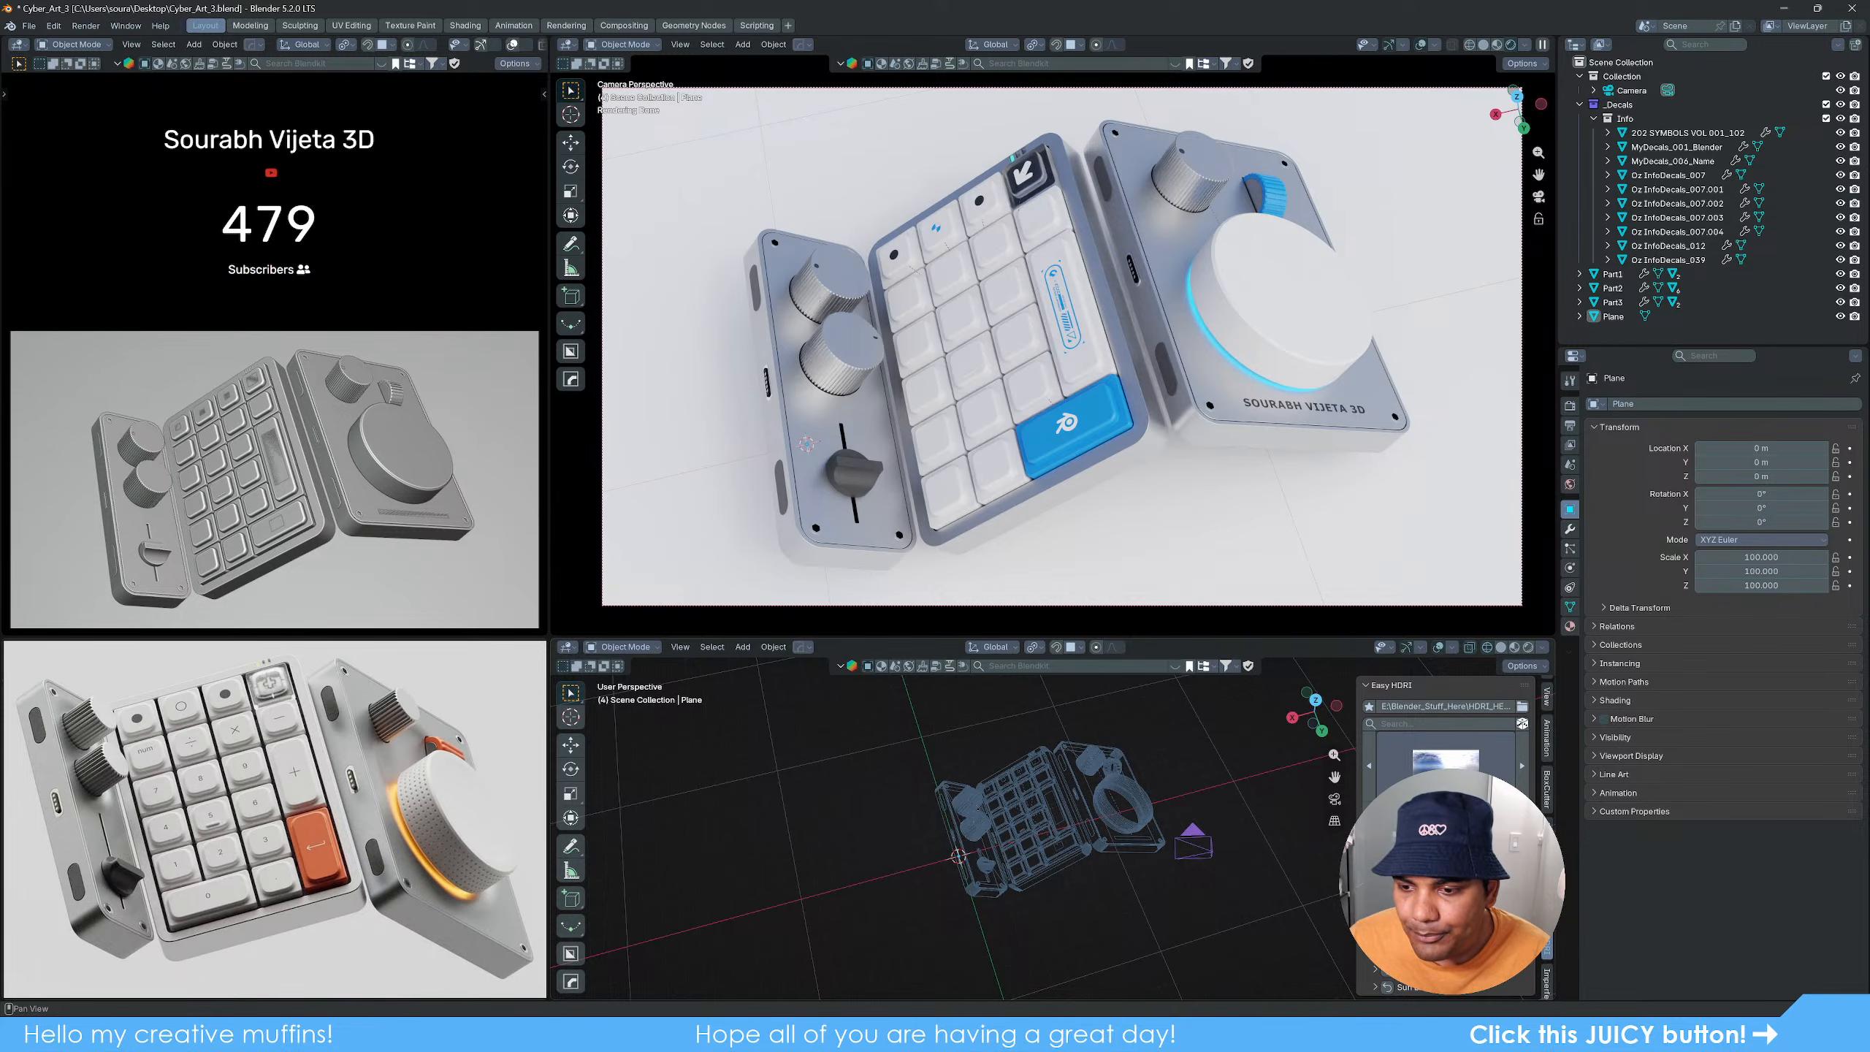
pyautogui.moveTo(1453, 913); pyautogui.dragTo(1502, 914)
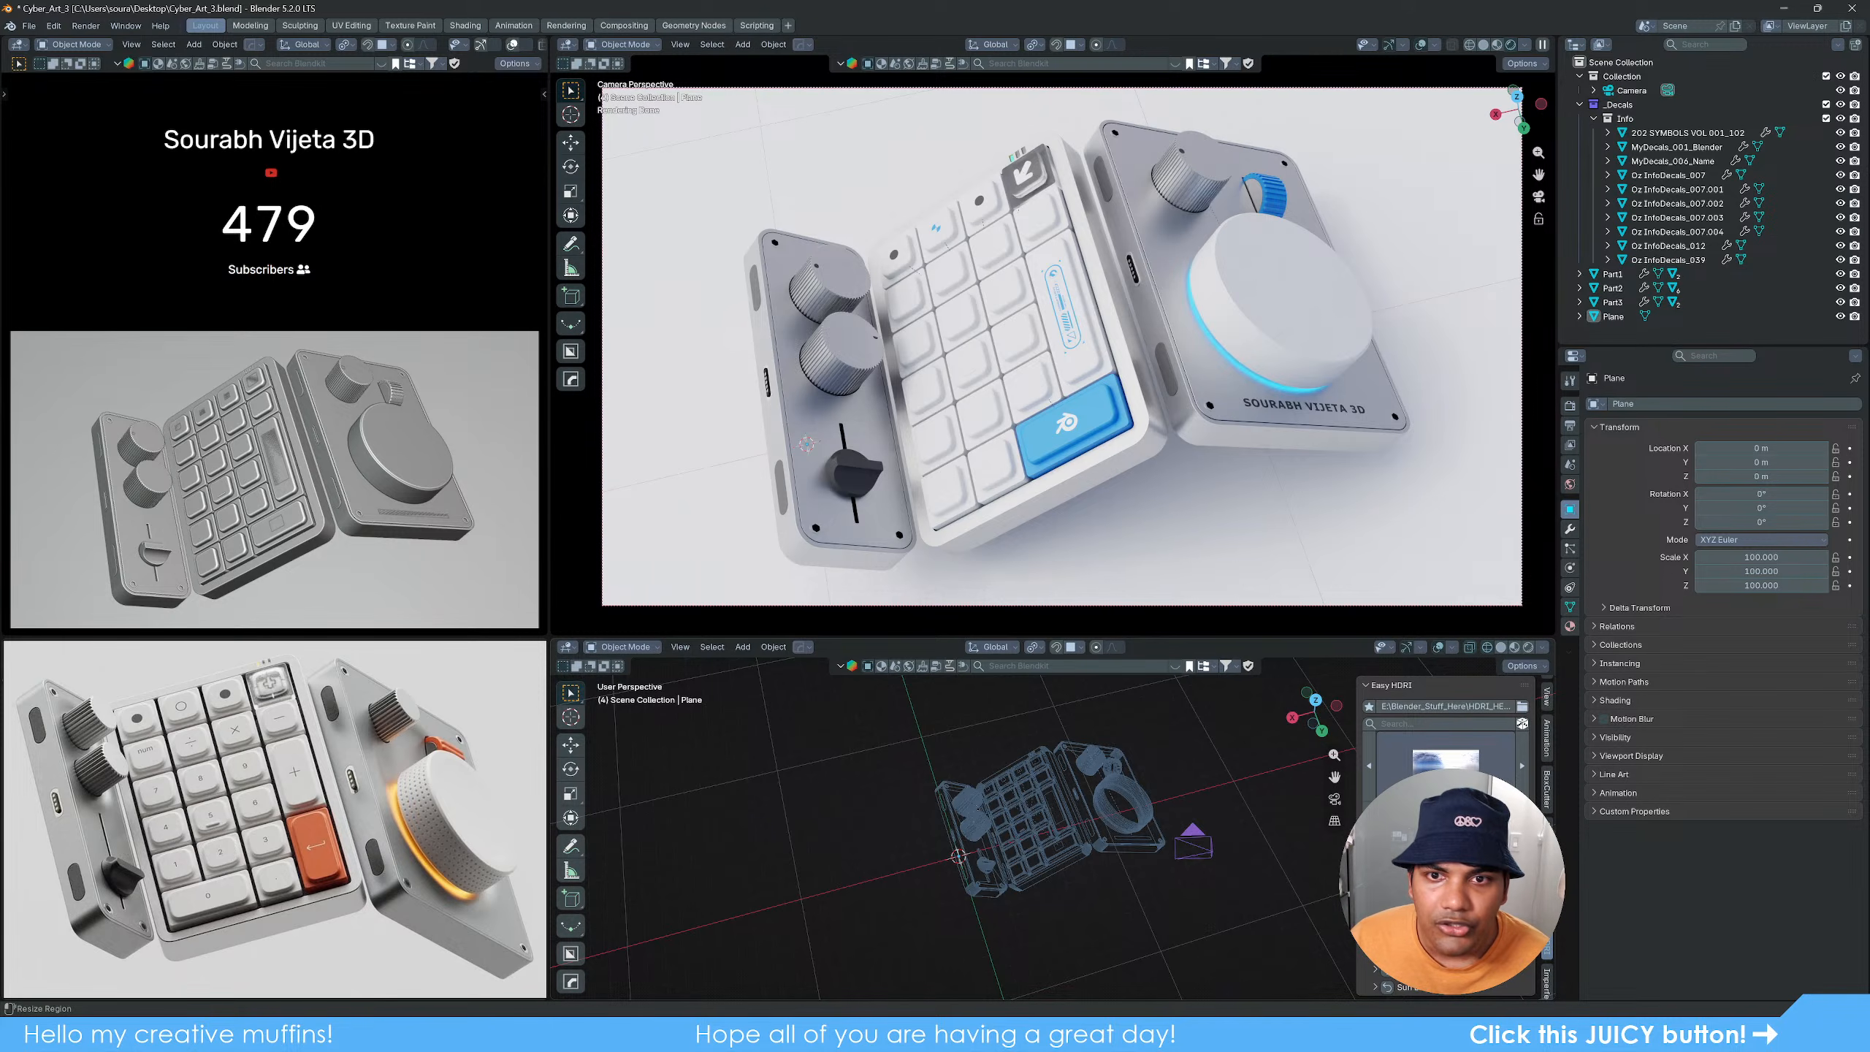
pyautogui.moveTo(1351, 844); pyautogui.dragTo(1348, 845)
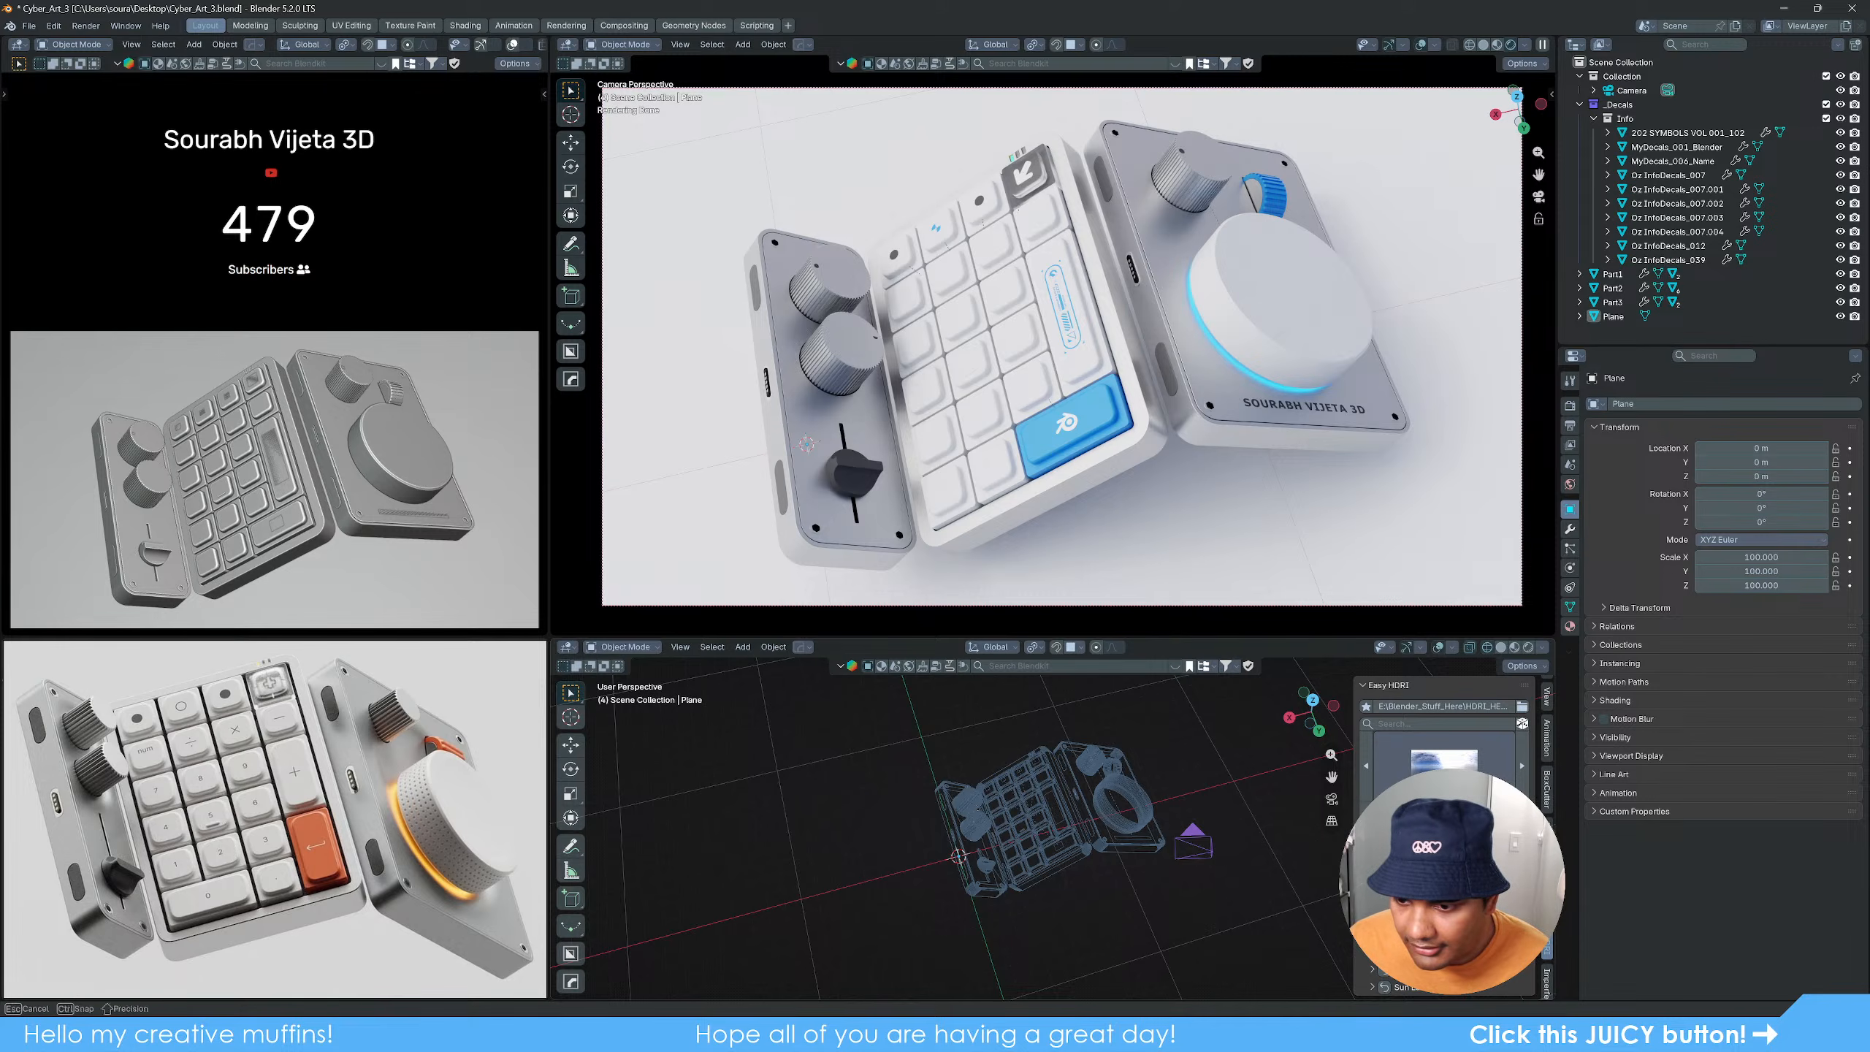
pyautogui.click(1445, 894)
pyautogui.press('Return')
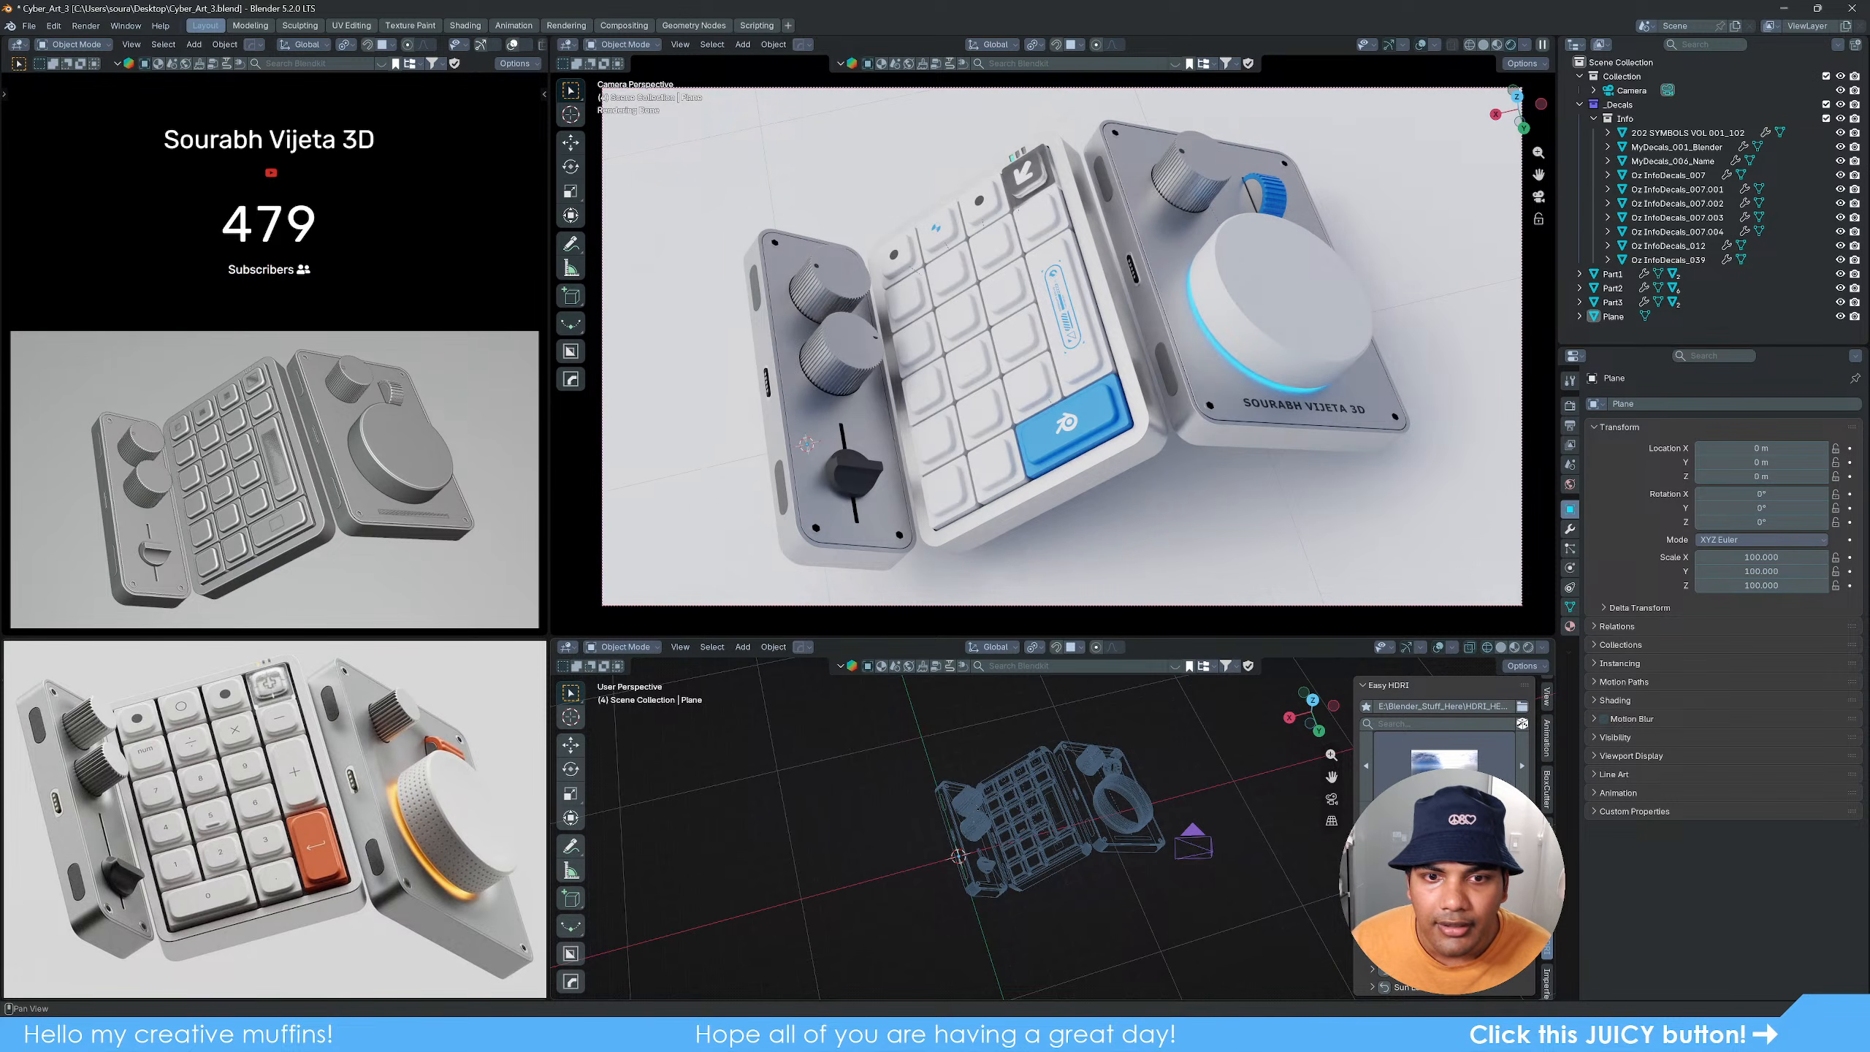
pyautogui.press('n')
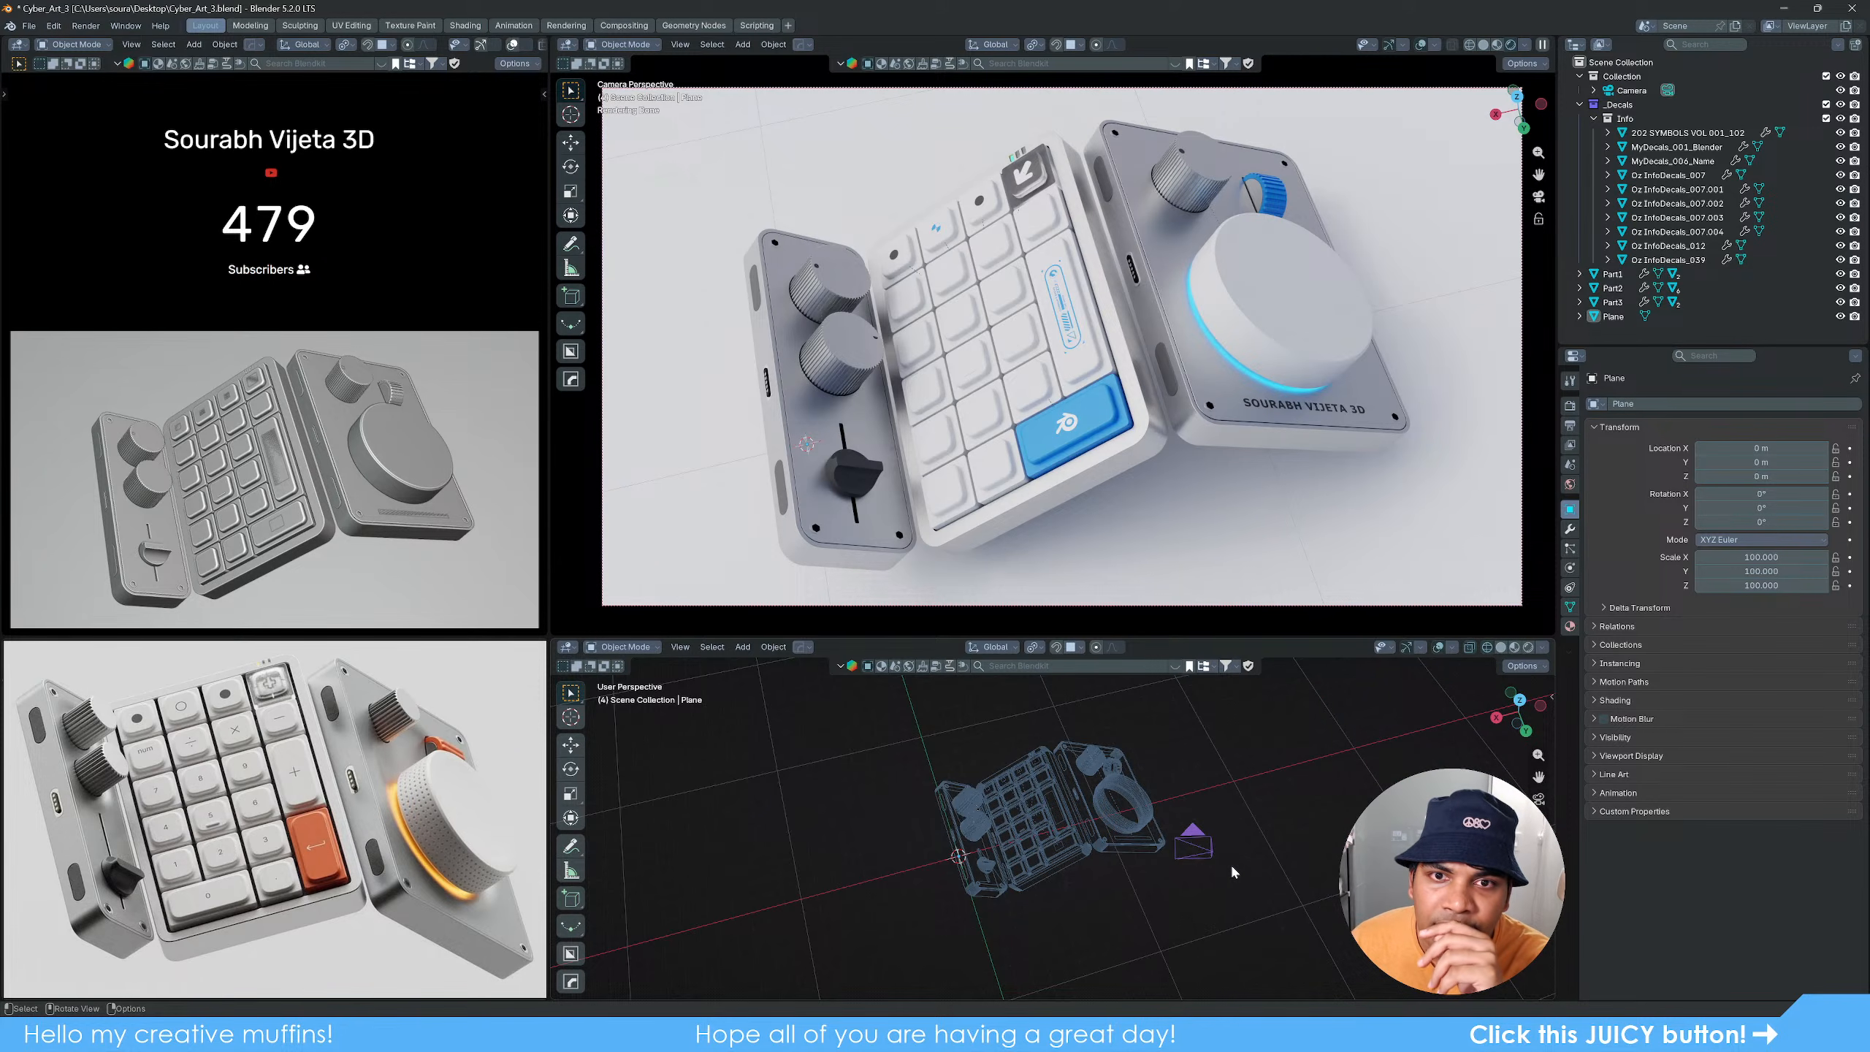
# Step: Darken the base colour of the dial module's Metal material to a mid grey
pyautogui.click(1105, 842)
pyautogui.click(1570, 626)
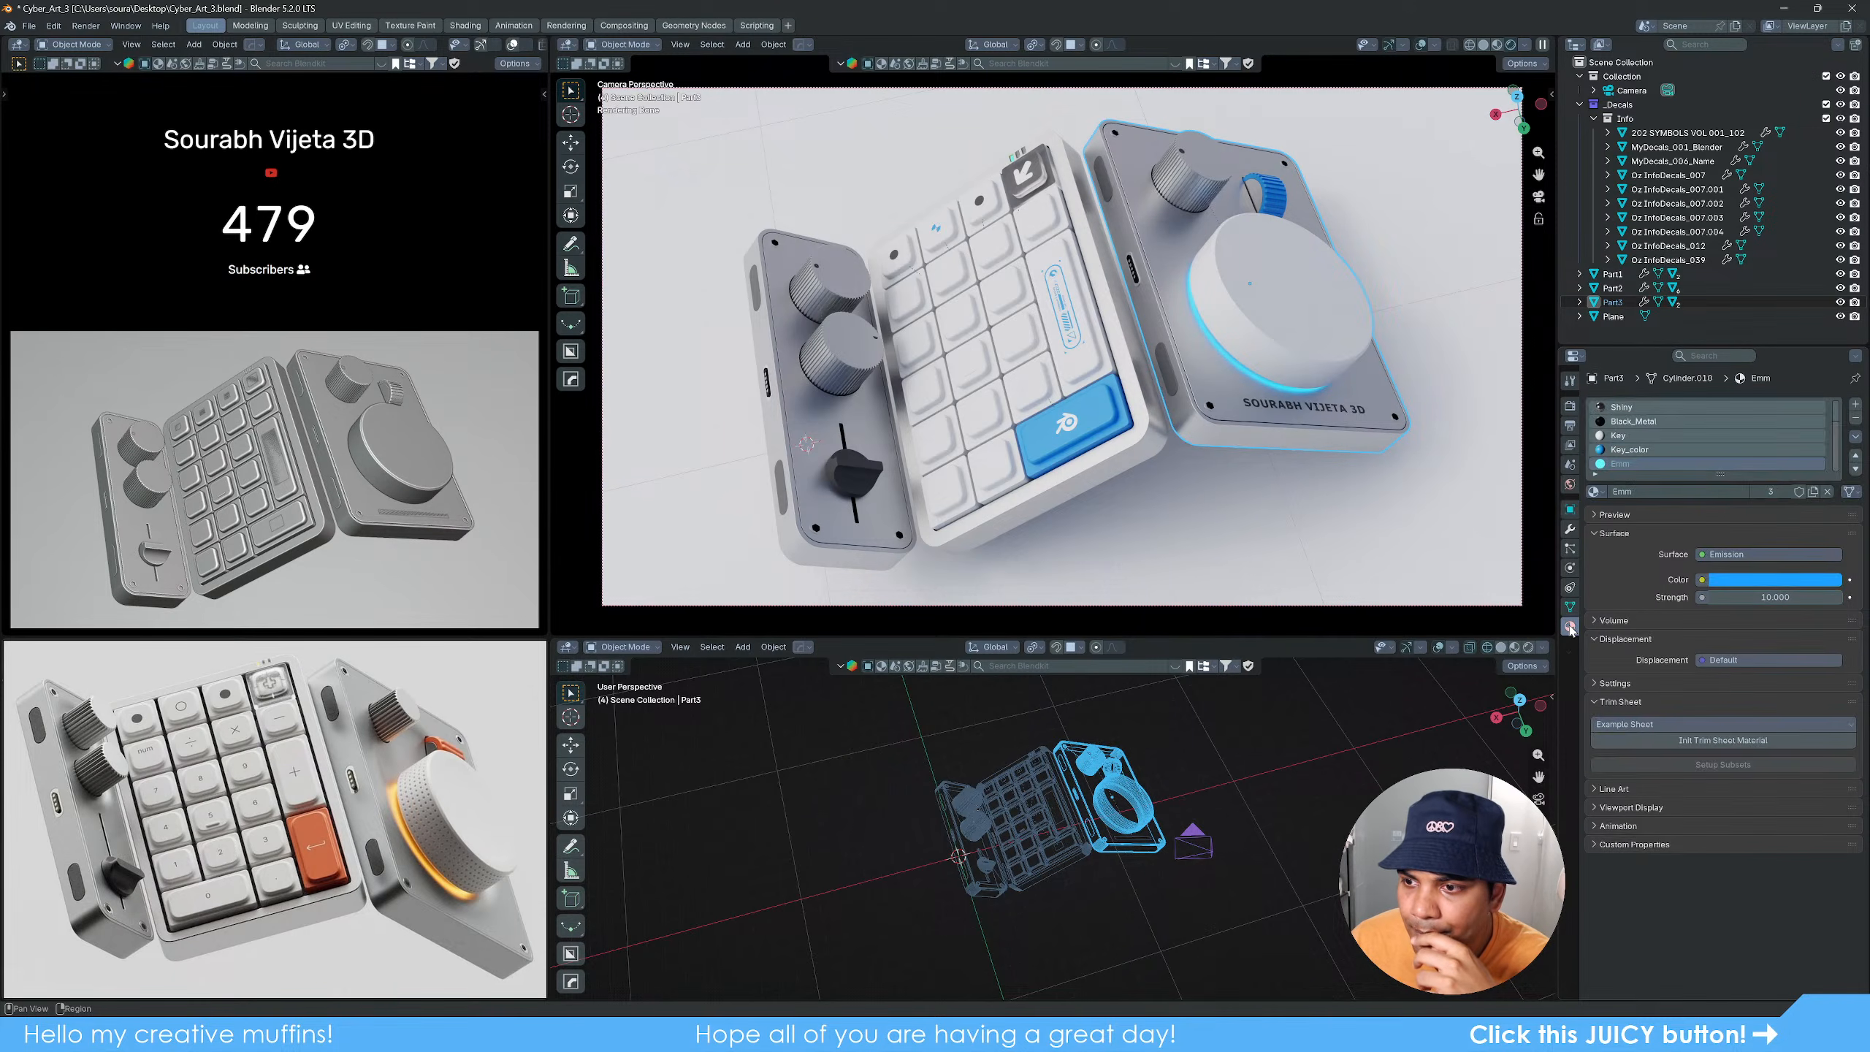
pyautogui.scroll(2, 1694, 434)
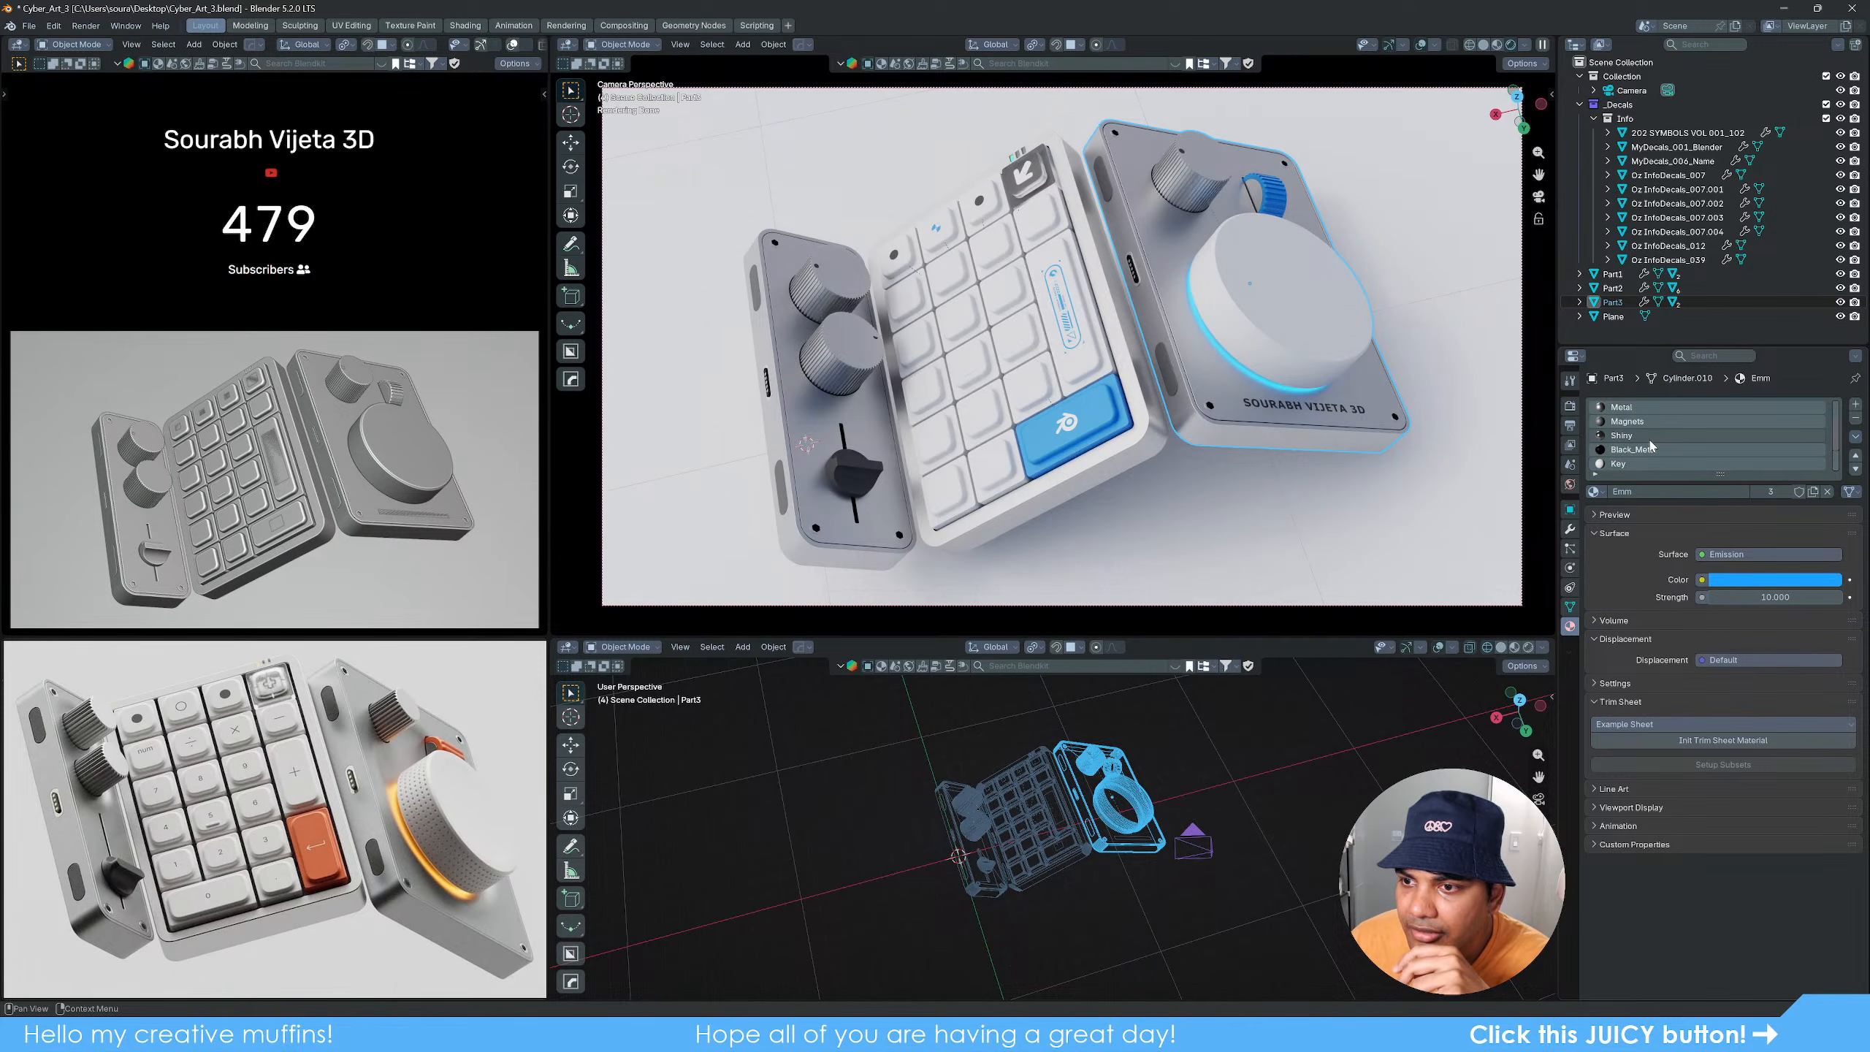
pyautogui.click(1622, 407)
pyautogui.click(1793, 582)
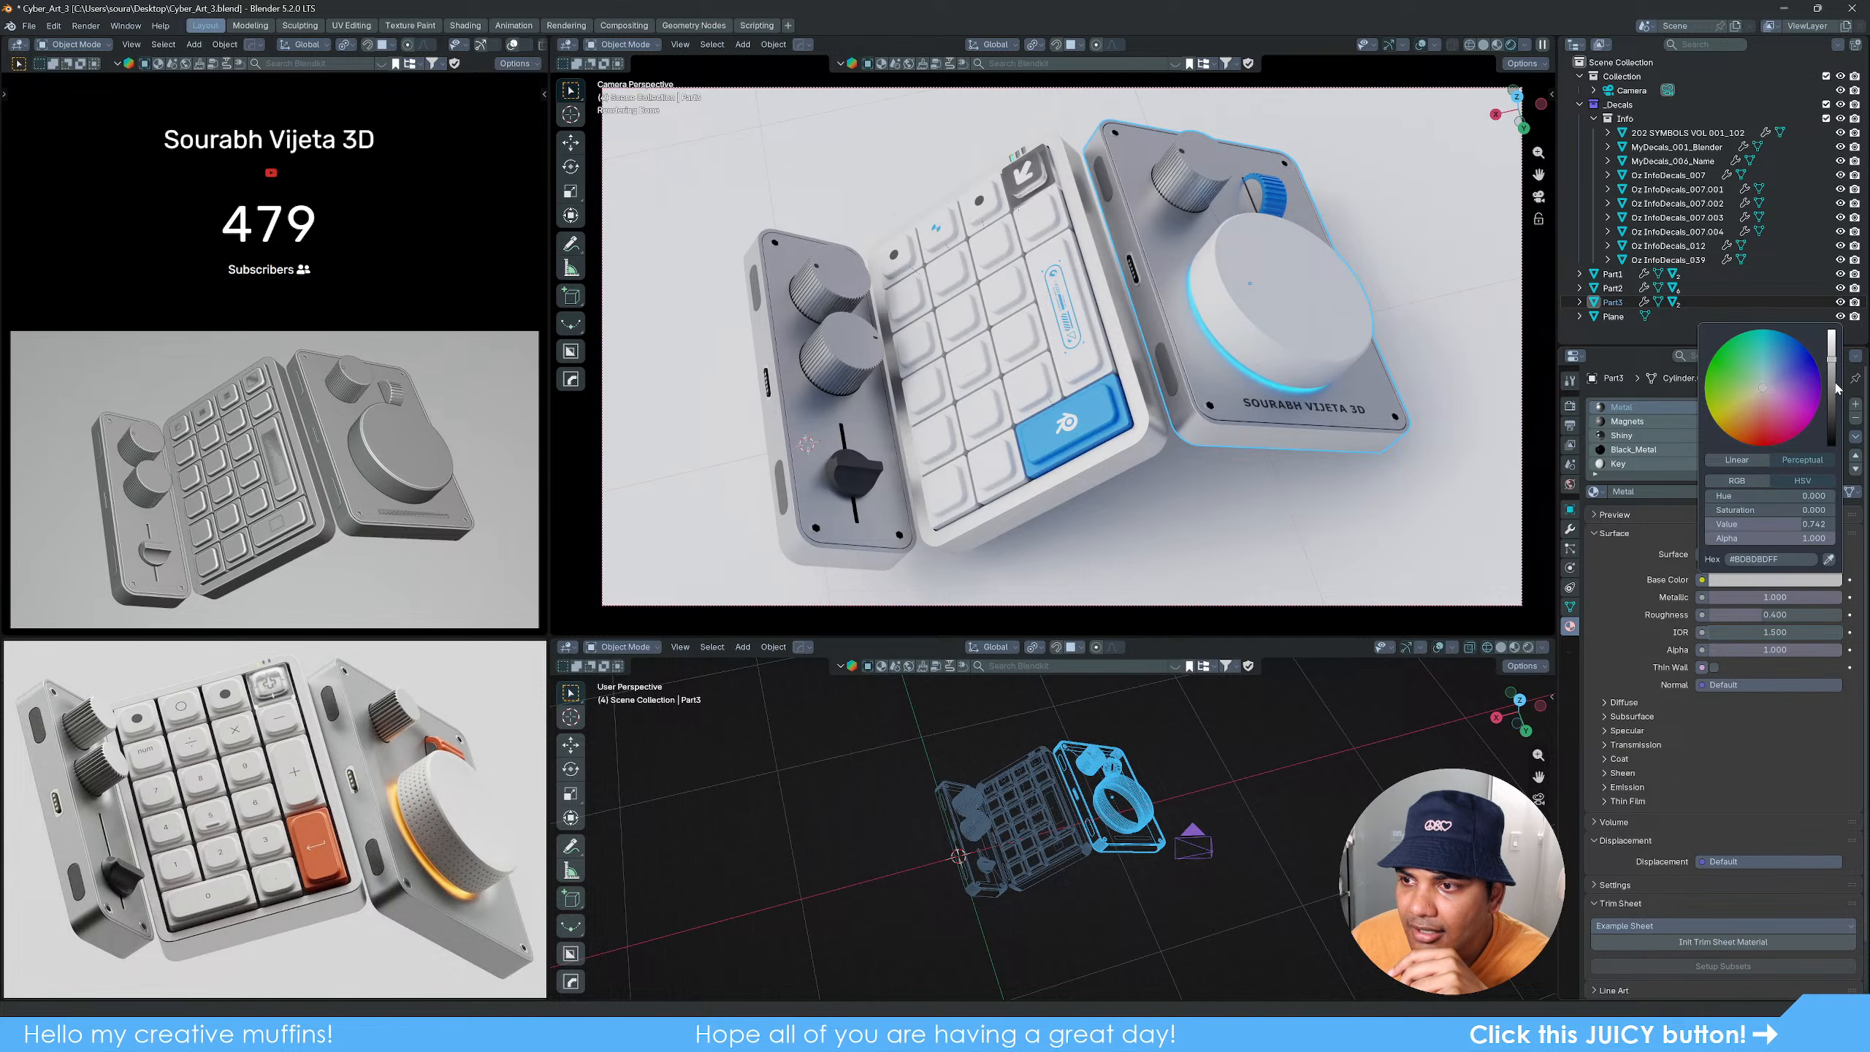
pyautogui.moveTo(1834, 383); pyautogui.dragTo(1832, 371)
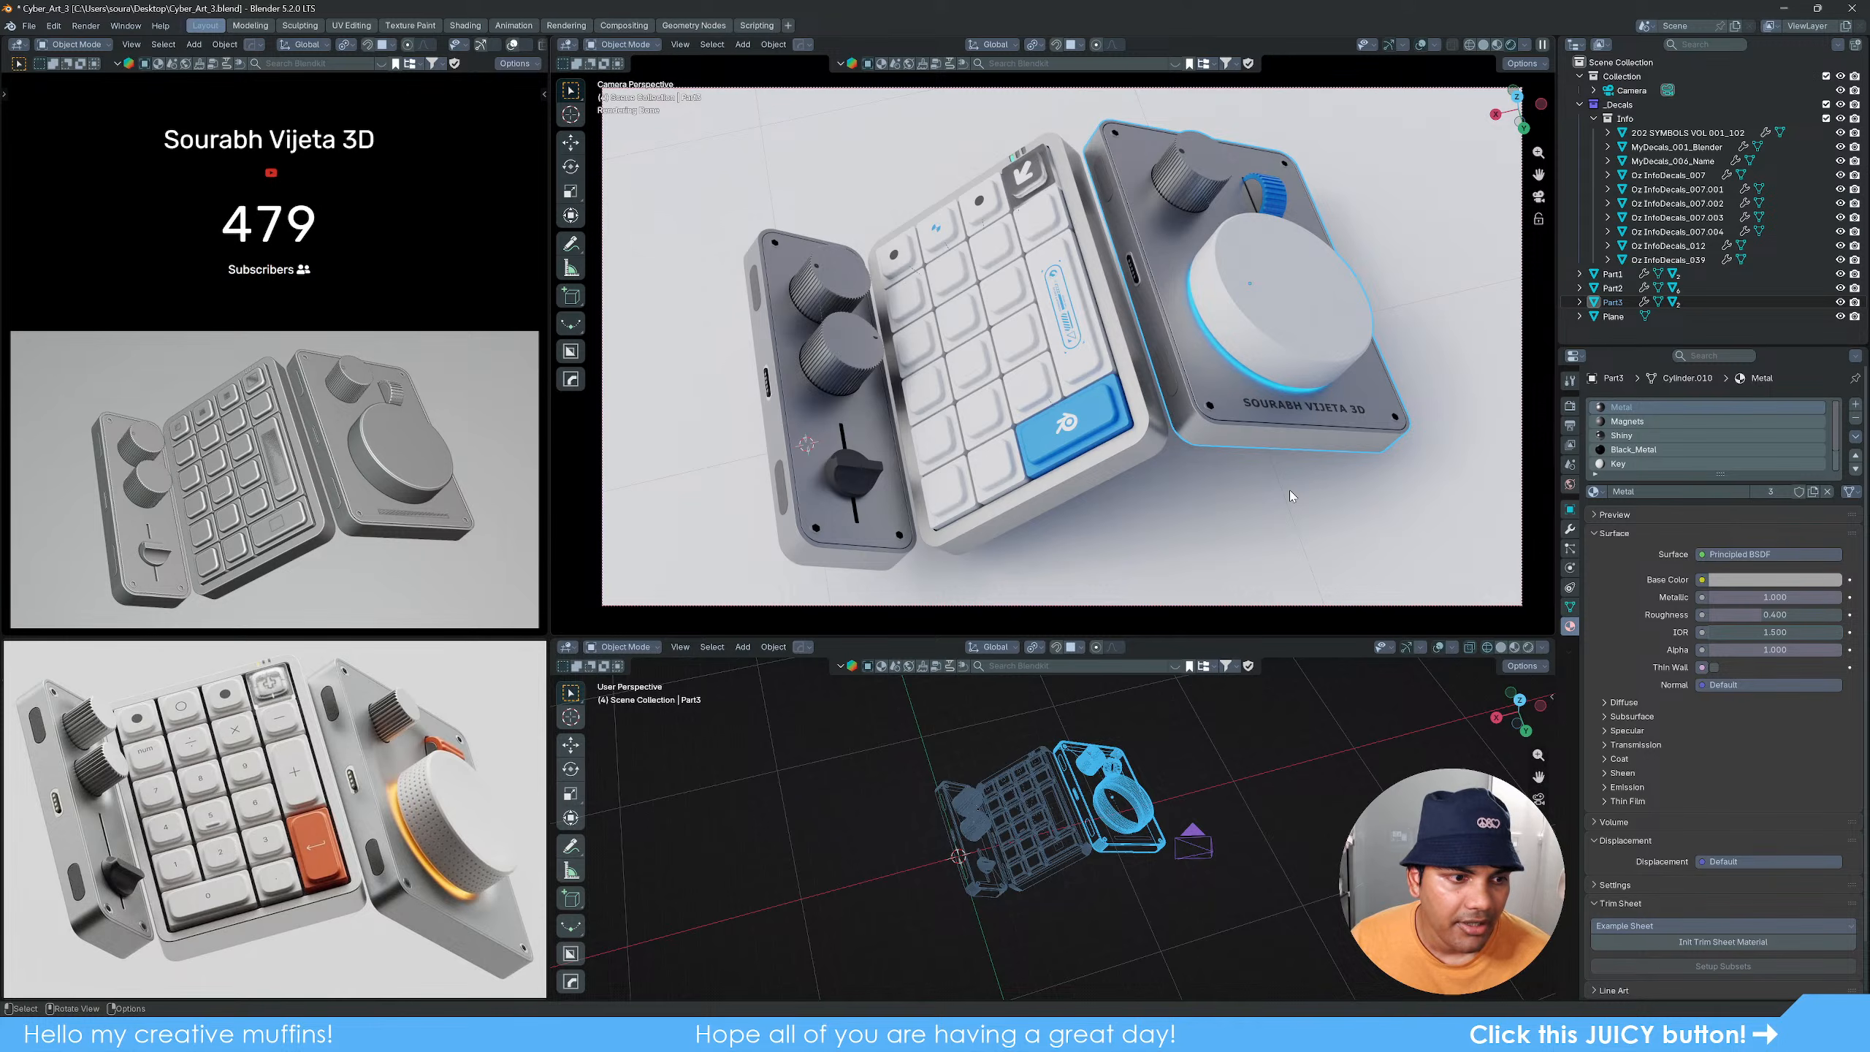
pyautogui.click(1774, 579)
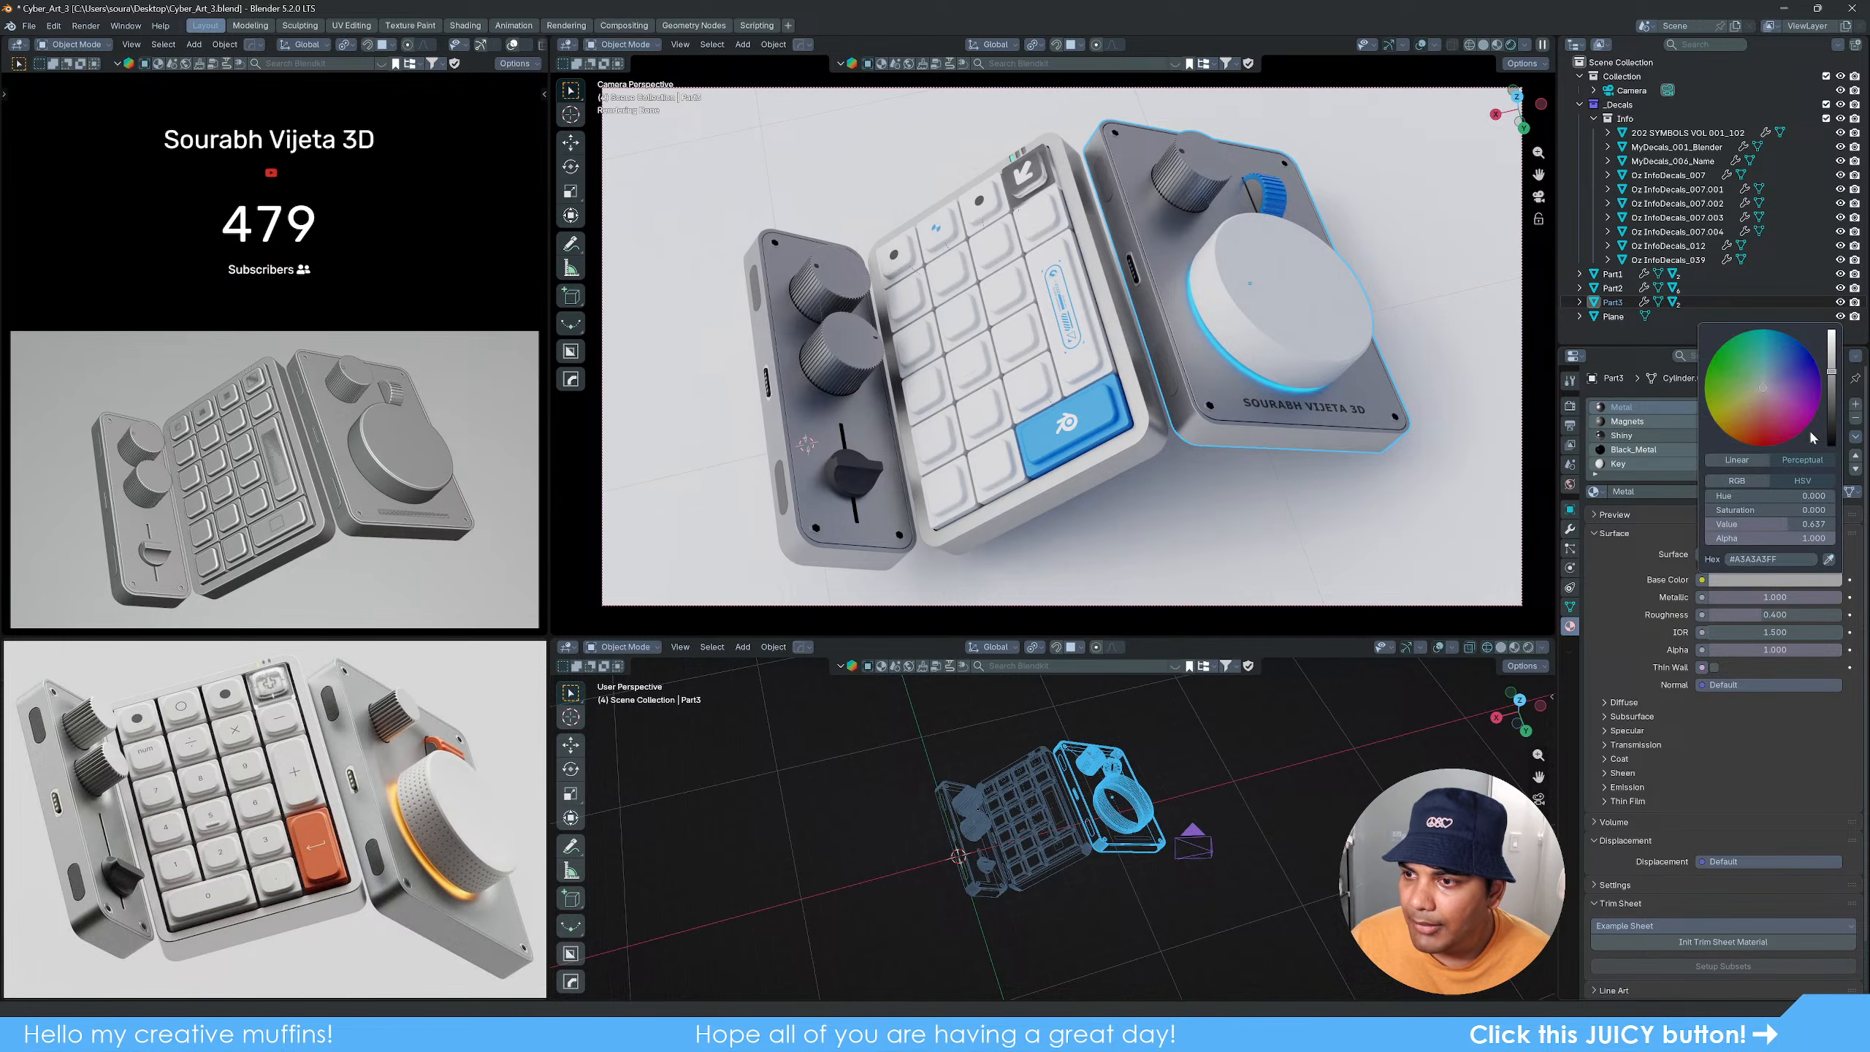
pyautogui.moveTo(1831, 375); pyautogui.dragTo(1831, 377)
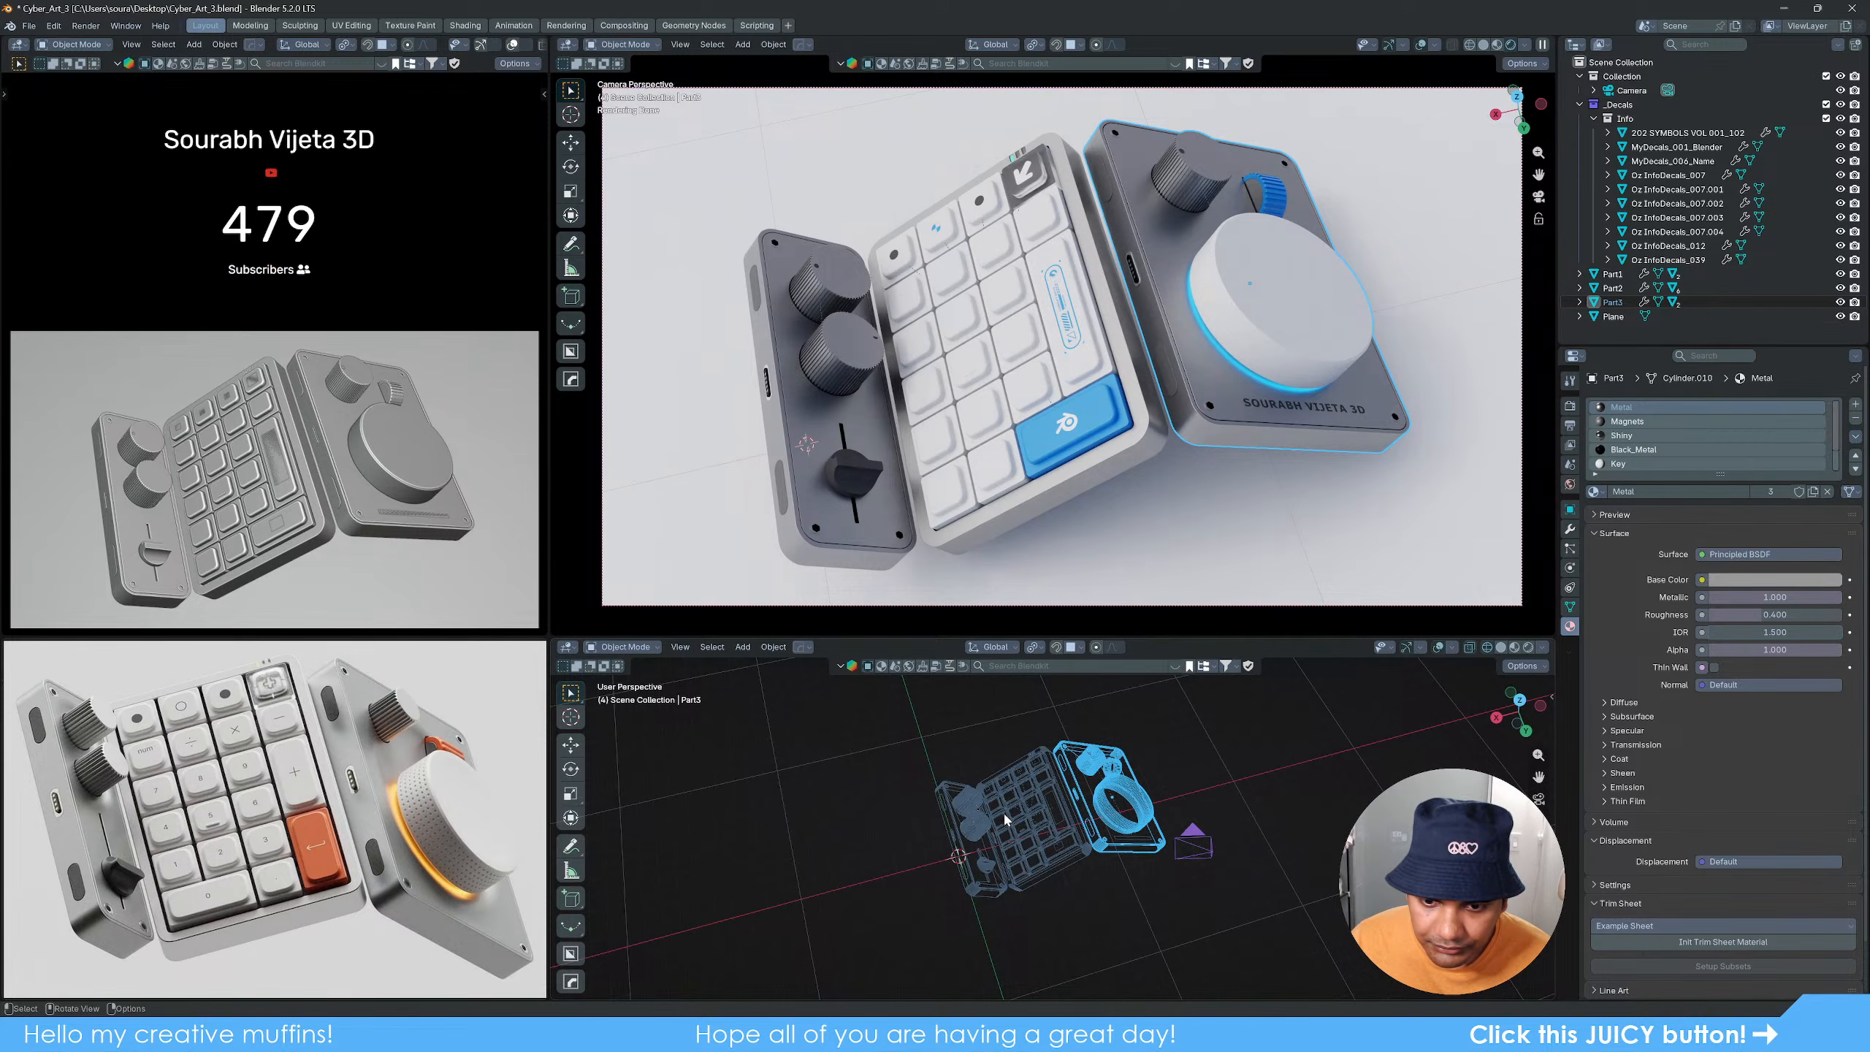
# Step: Add a material slot to Part3 holding a single-user copy of Metal and rename the copy Metal.Light
pyautogui.moveTo(1012, 822)
pyautogui.mouseDown(button='middle')
pyautogui.moveTo(1039, 828)
pyautogui.moveTo(1049, 809)
pyautogui.moveTo(1037, 833)
pyautogui.mouseUp(button='middle')
pyautogui.scroll(4, 1038, 834)
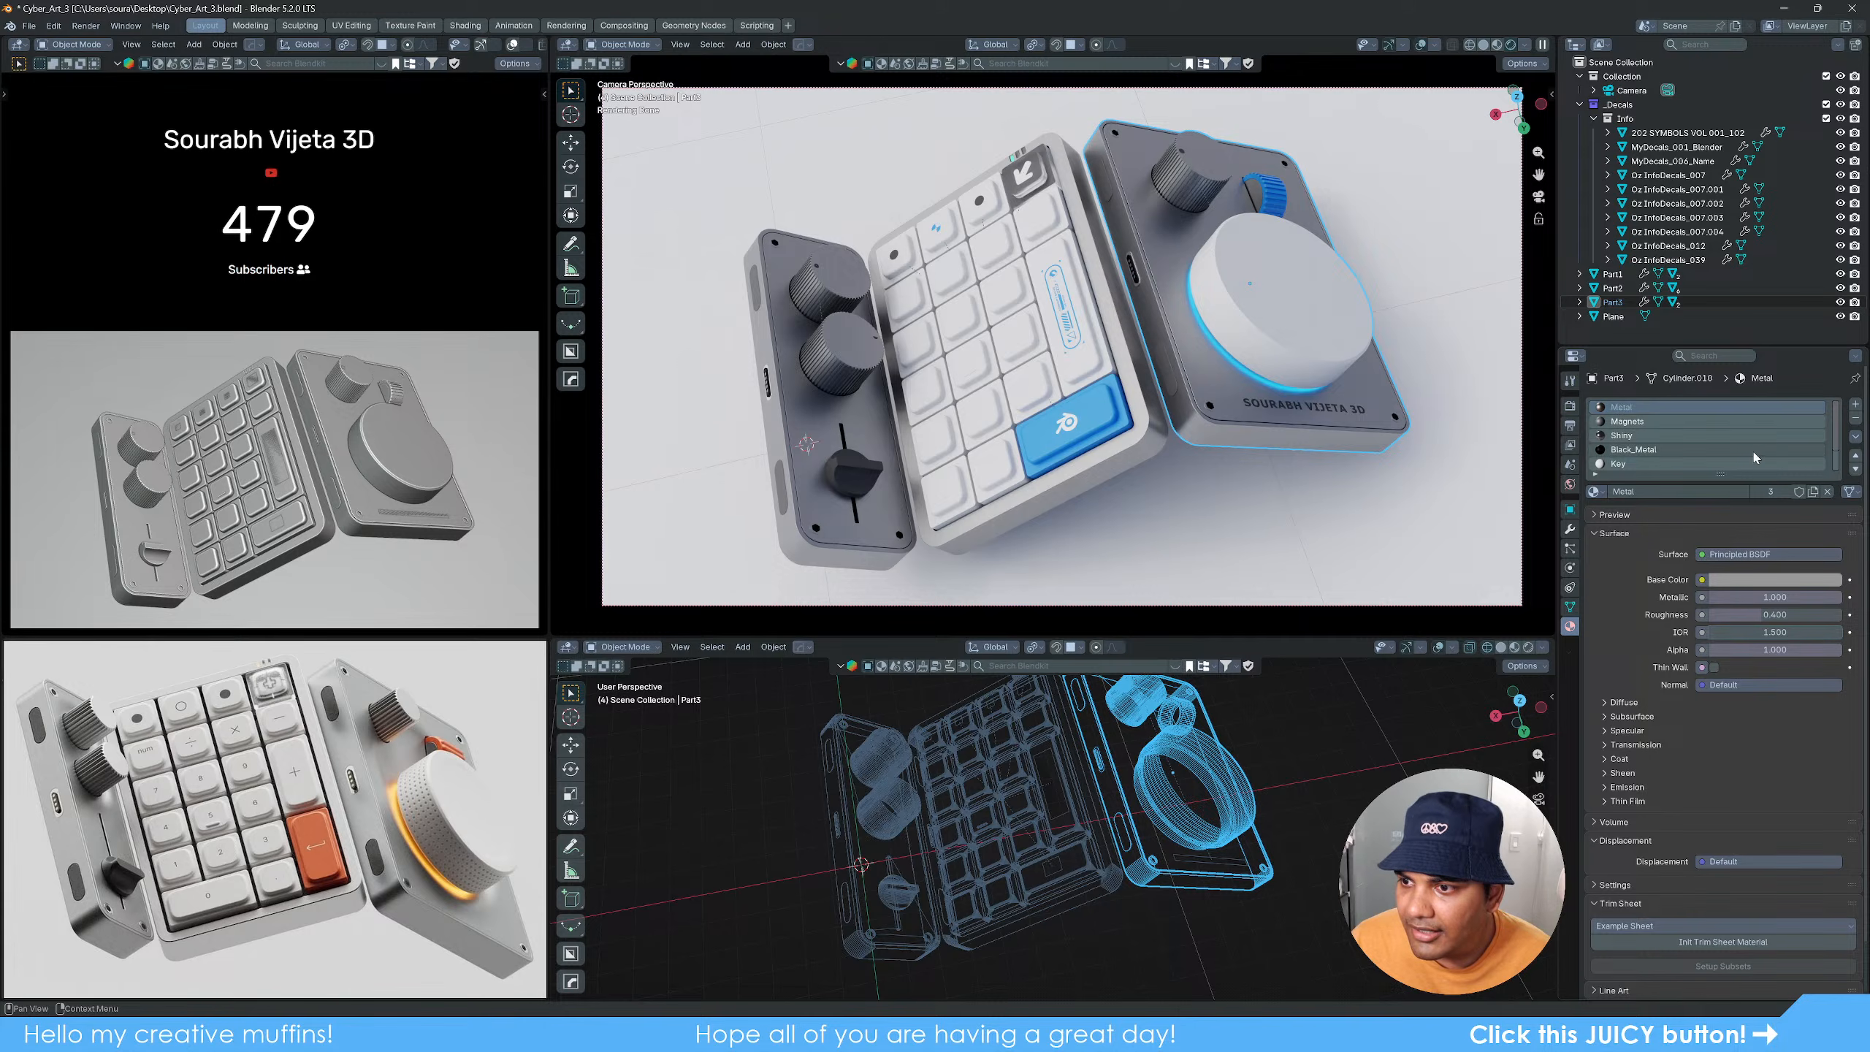
pyautogui.click(1594, 491)
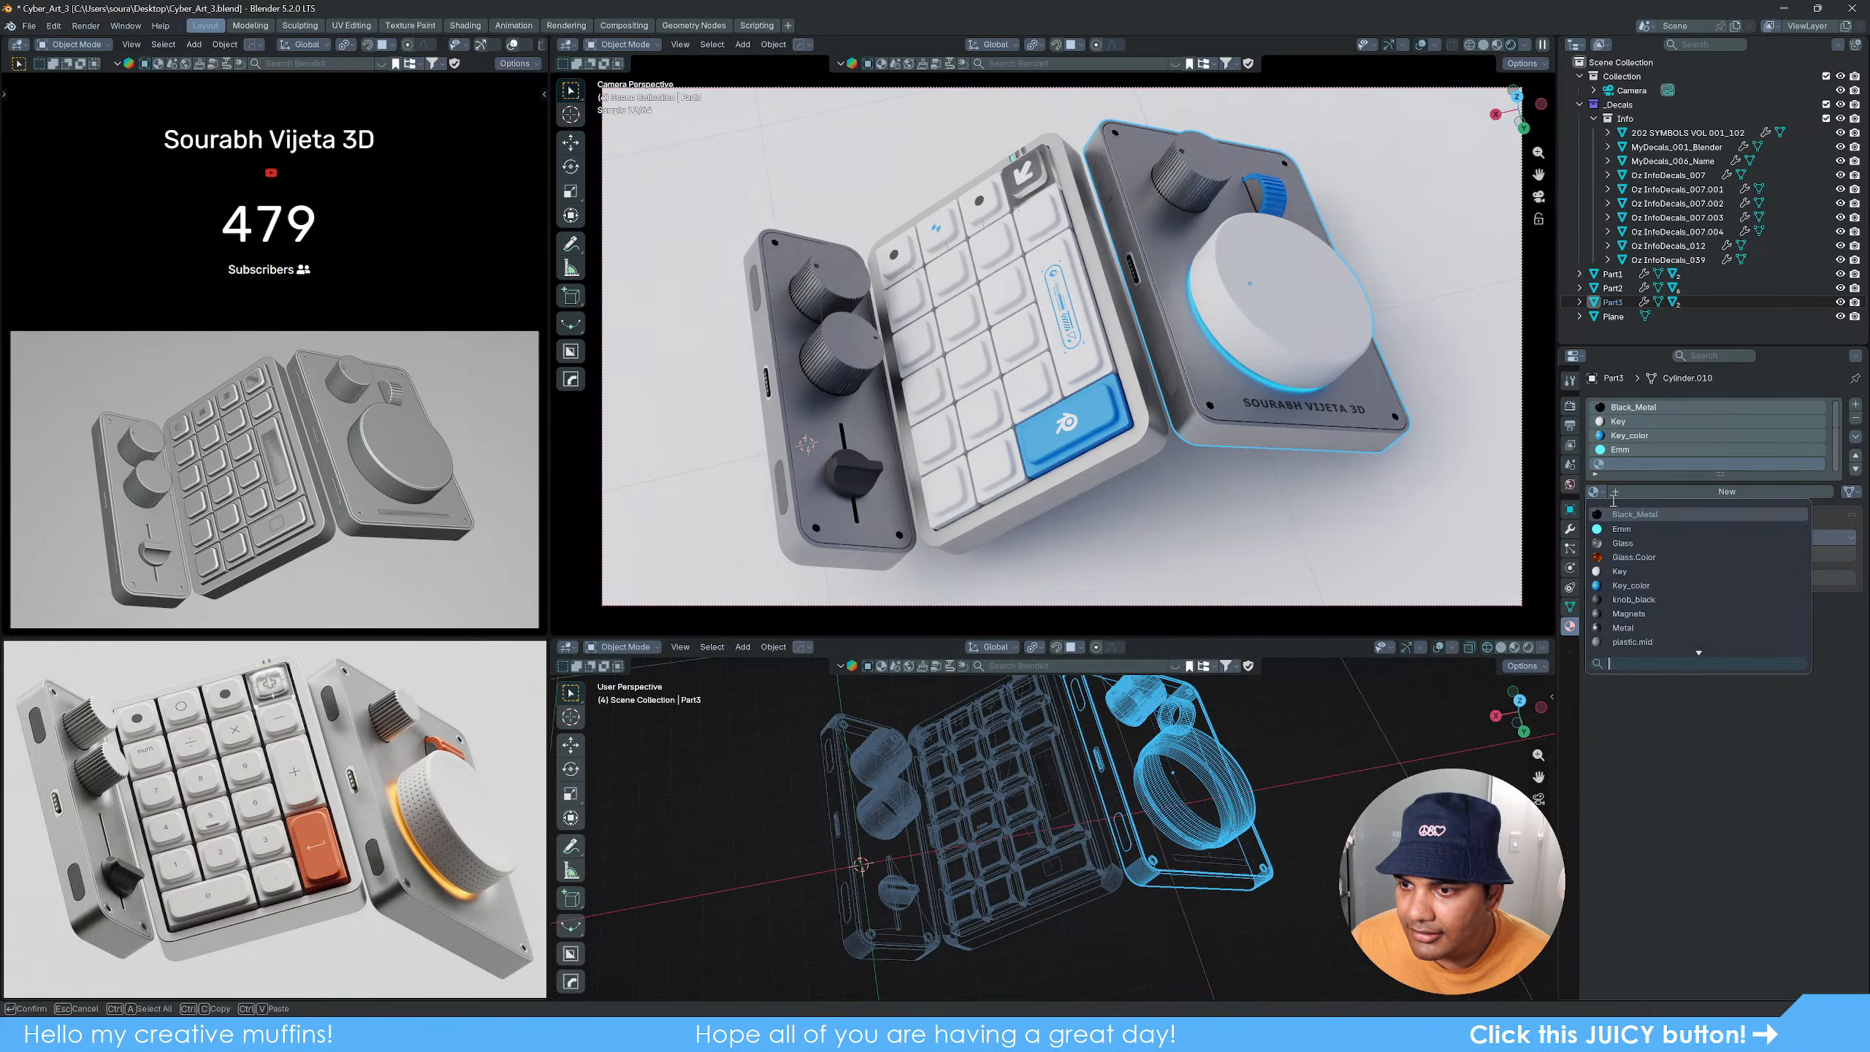
pyautogui.click(1648, 627)
pyautogui.click(1770, 491)
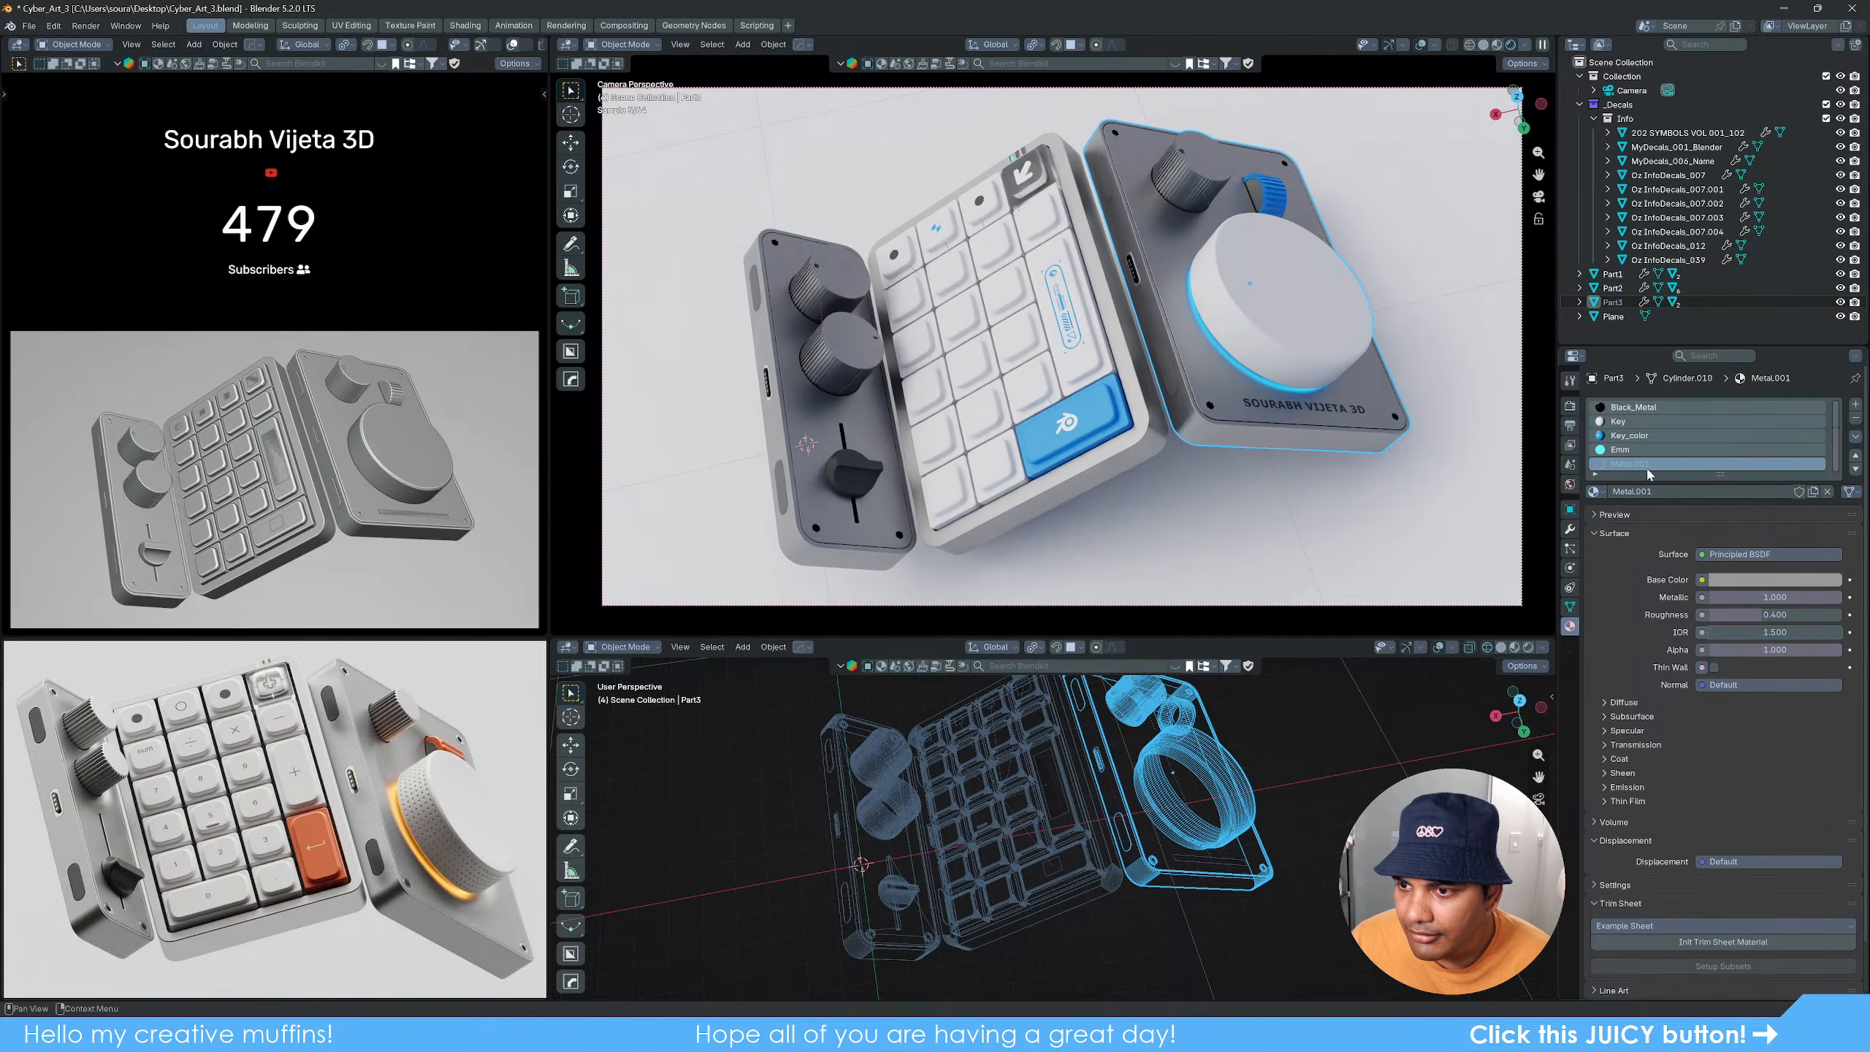
pyautogui.doubleClick(1667, 464)
pyautogui.press('BackSpace')
pyautogui.press('BackSpace')
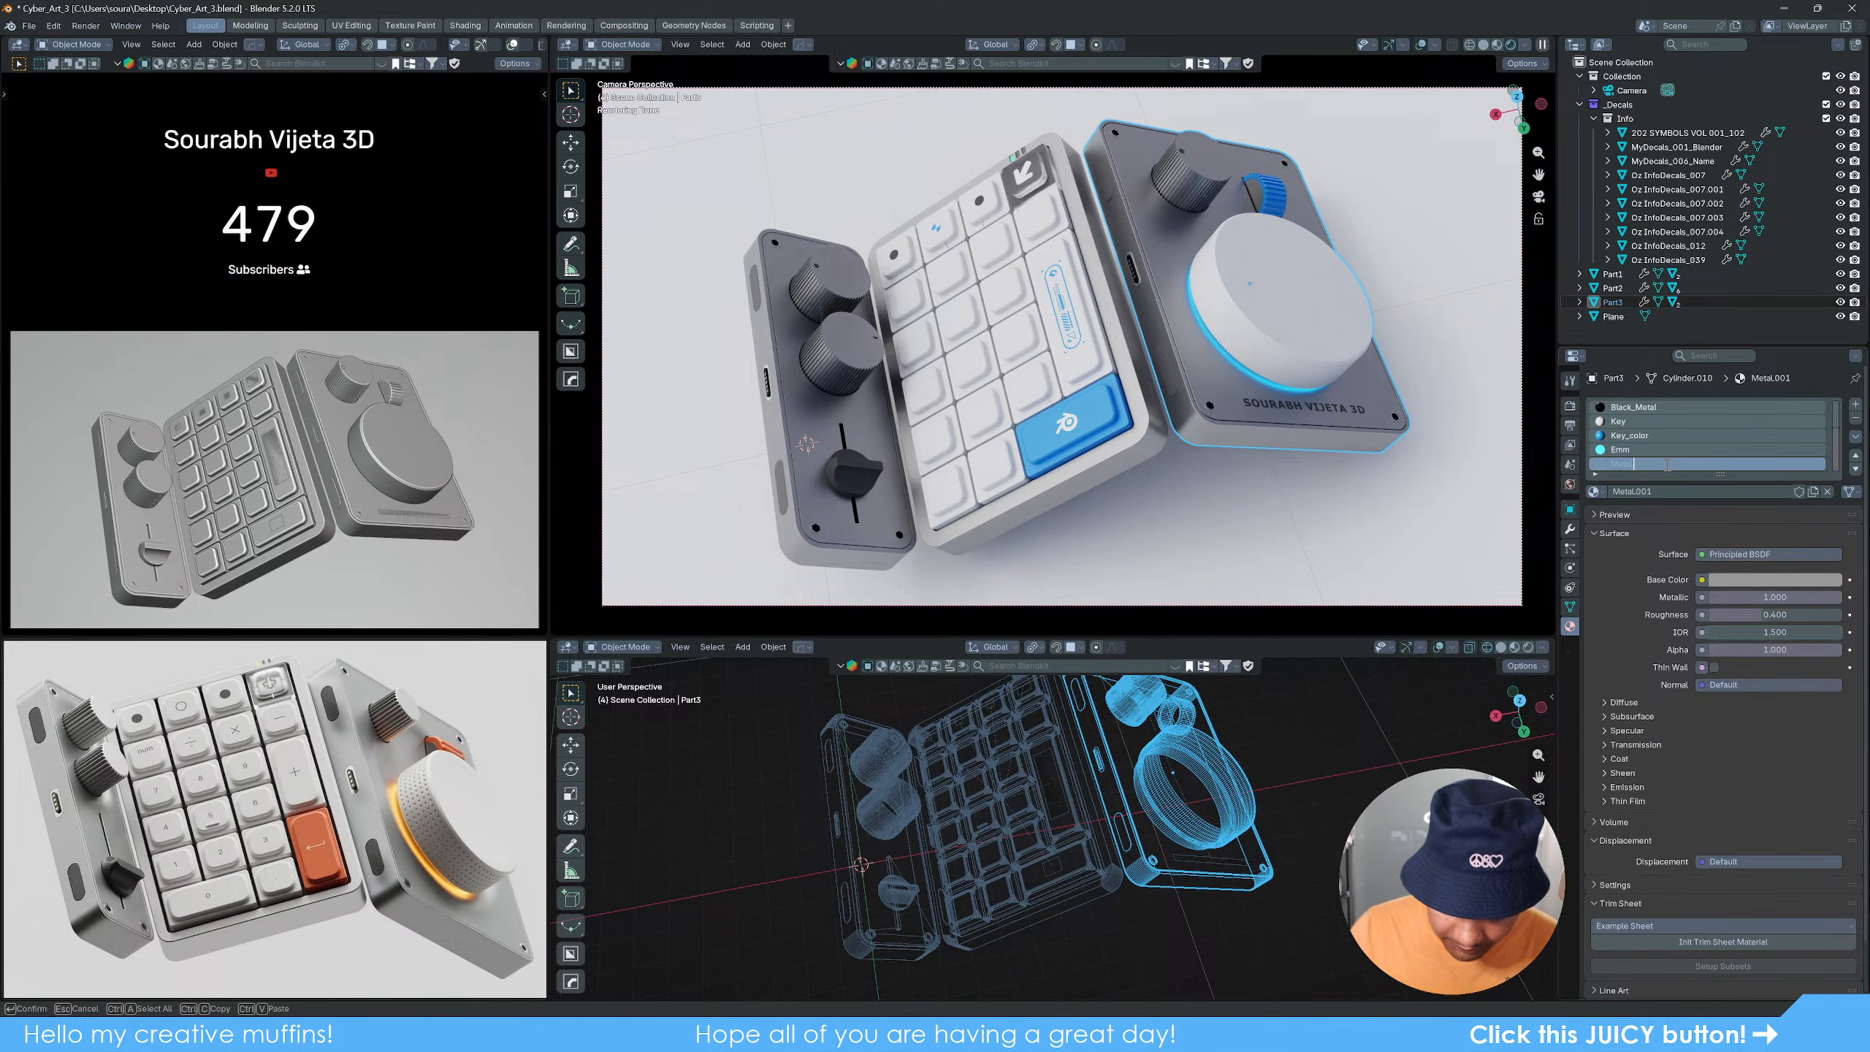
pyautogui.press('Return')
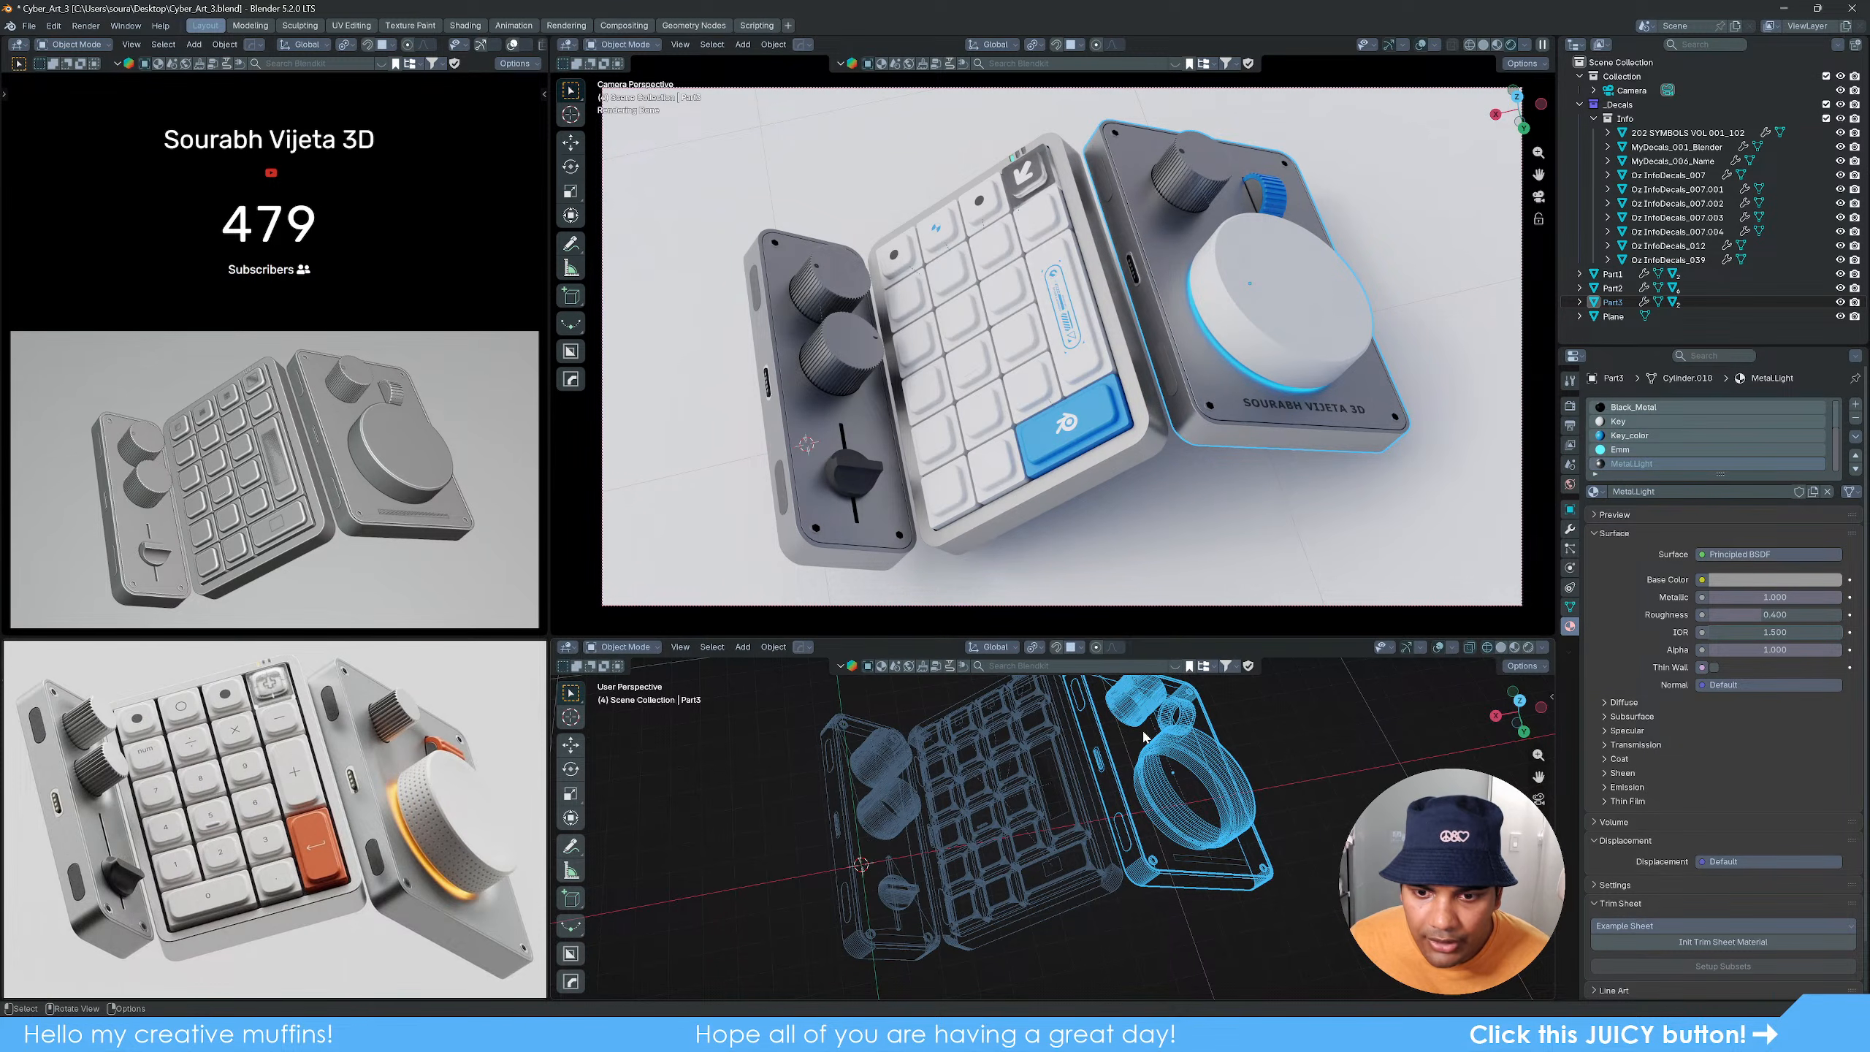
# Step: Assign the Metal.Light material to all linked geometry of the small round knob above the dial on Part3
pyautogui.scroll(4, 1137, 733)
pyautogui.press('Tab')
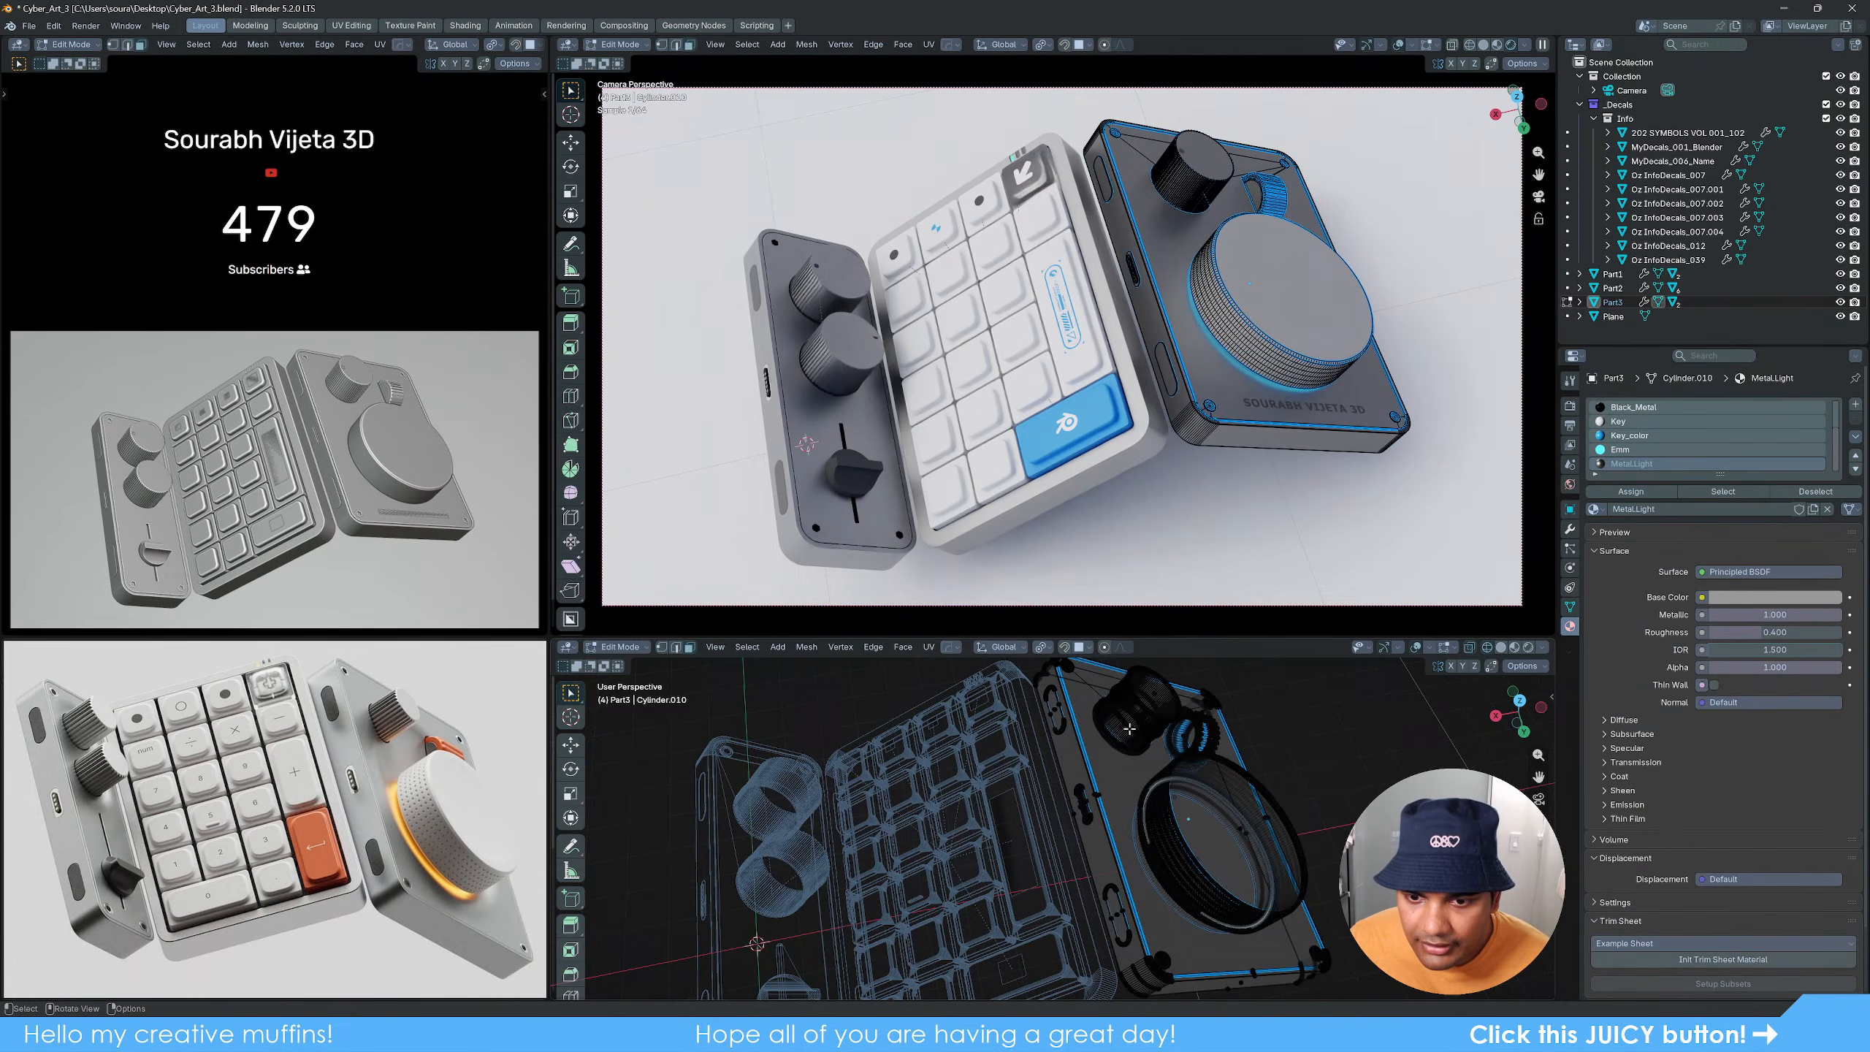
pyautogui.click(1133, 728)
pyautogui.moveTo(1144, 723); pyautogui.dragTo(1120, 740, button='middle')
pyautogui.press('z')
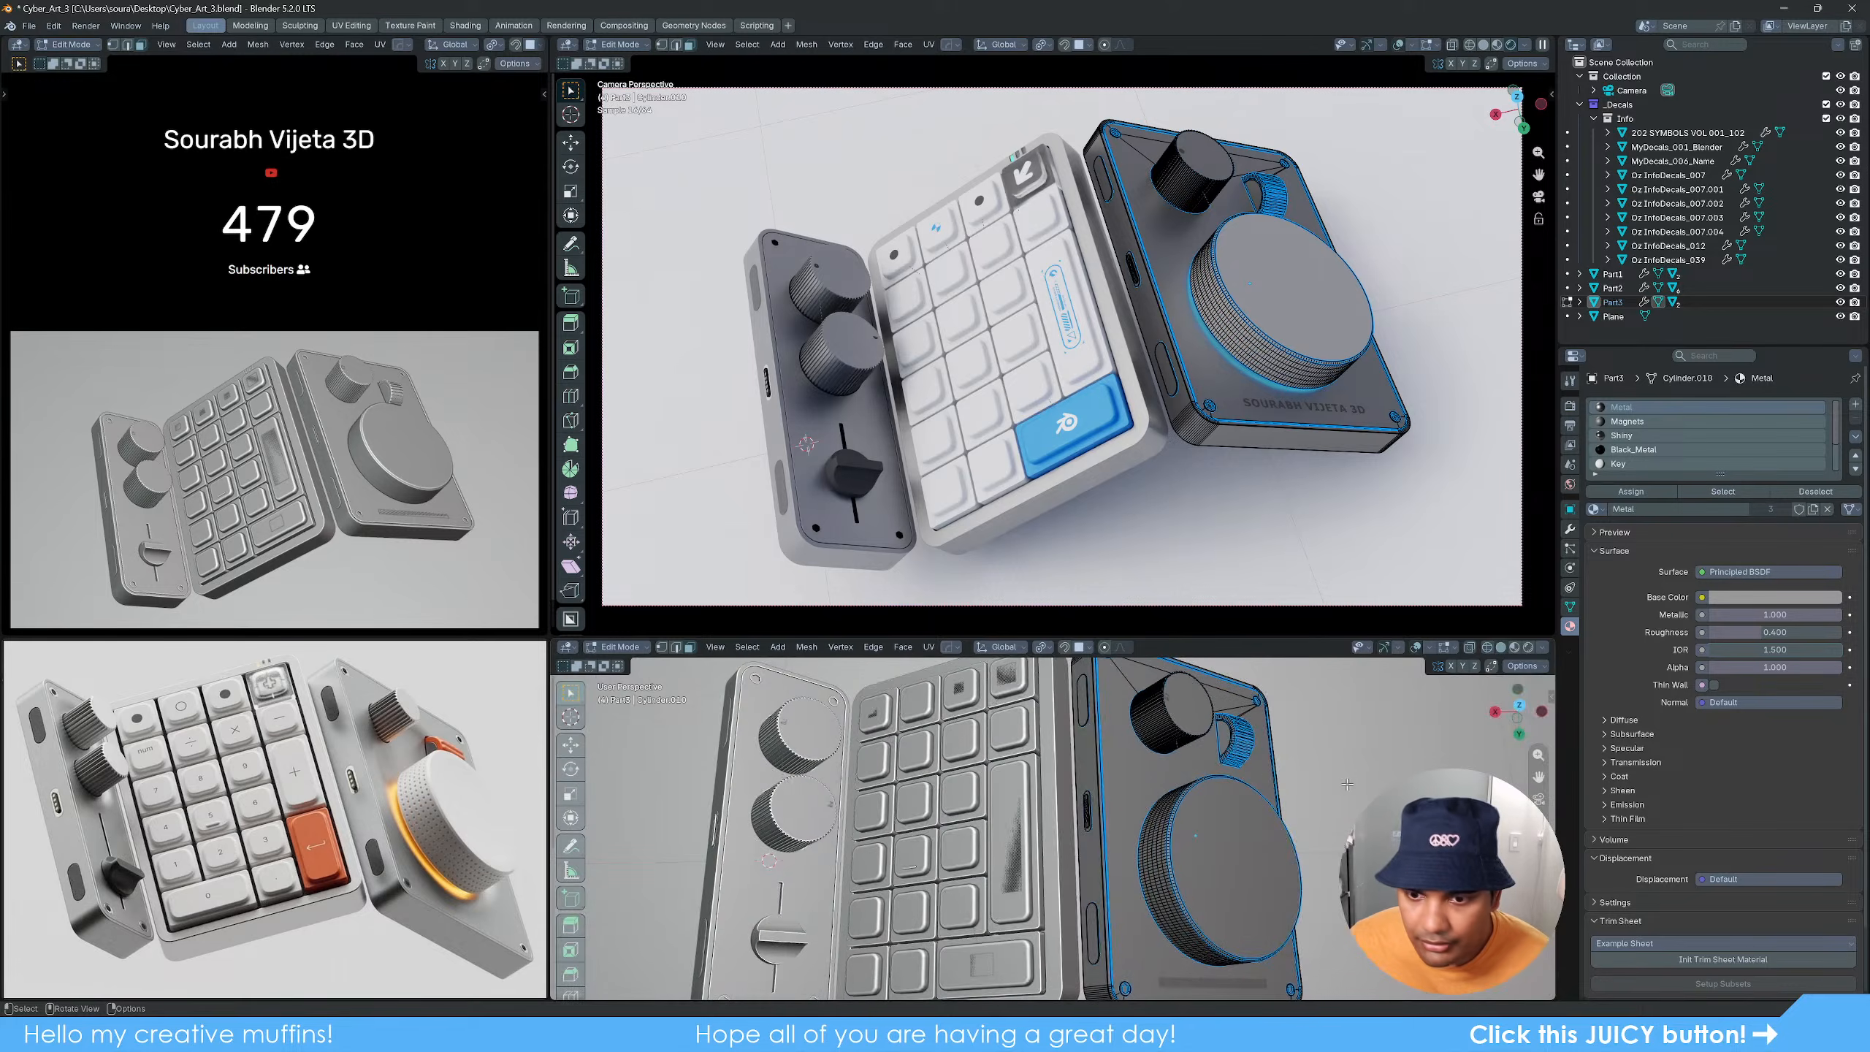
pyautogui.scroll(-4, 1186, 771)
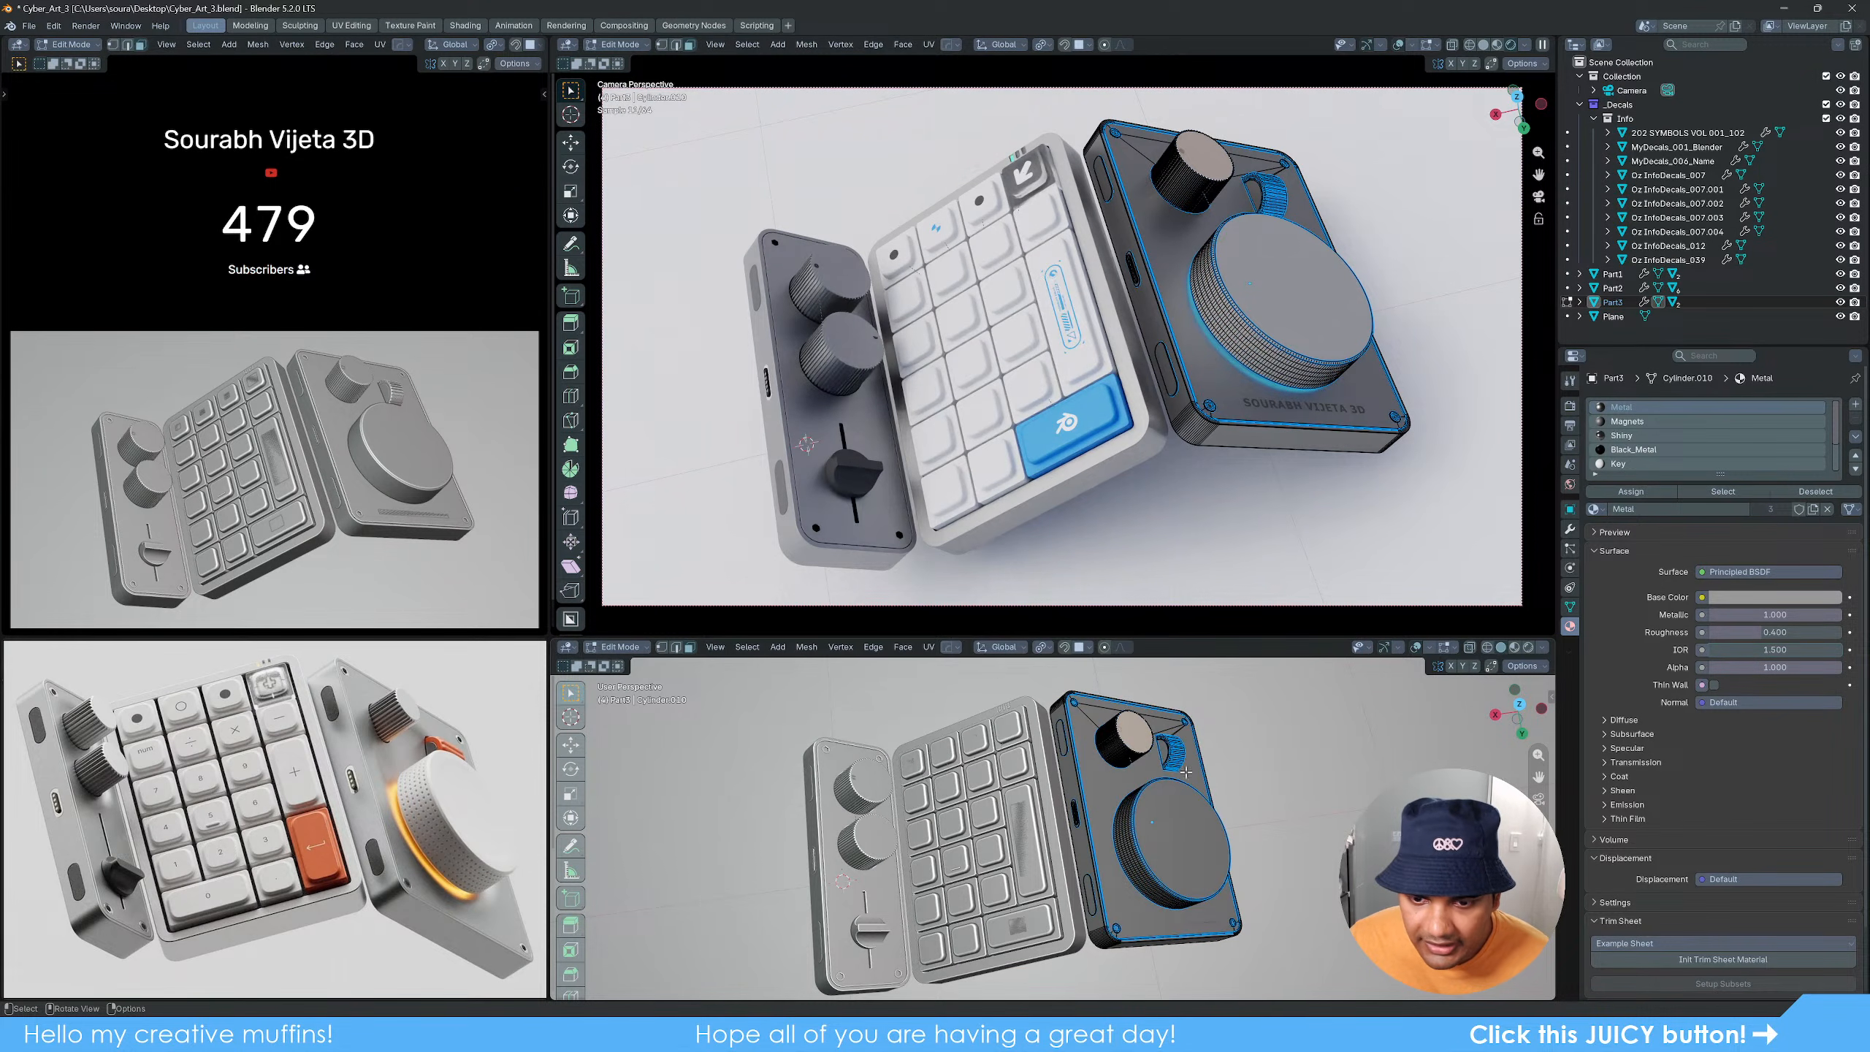
pyautogui.hotkey('ctrl', 'l')
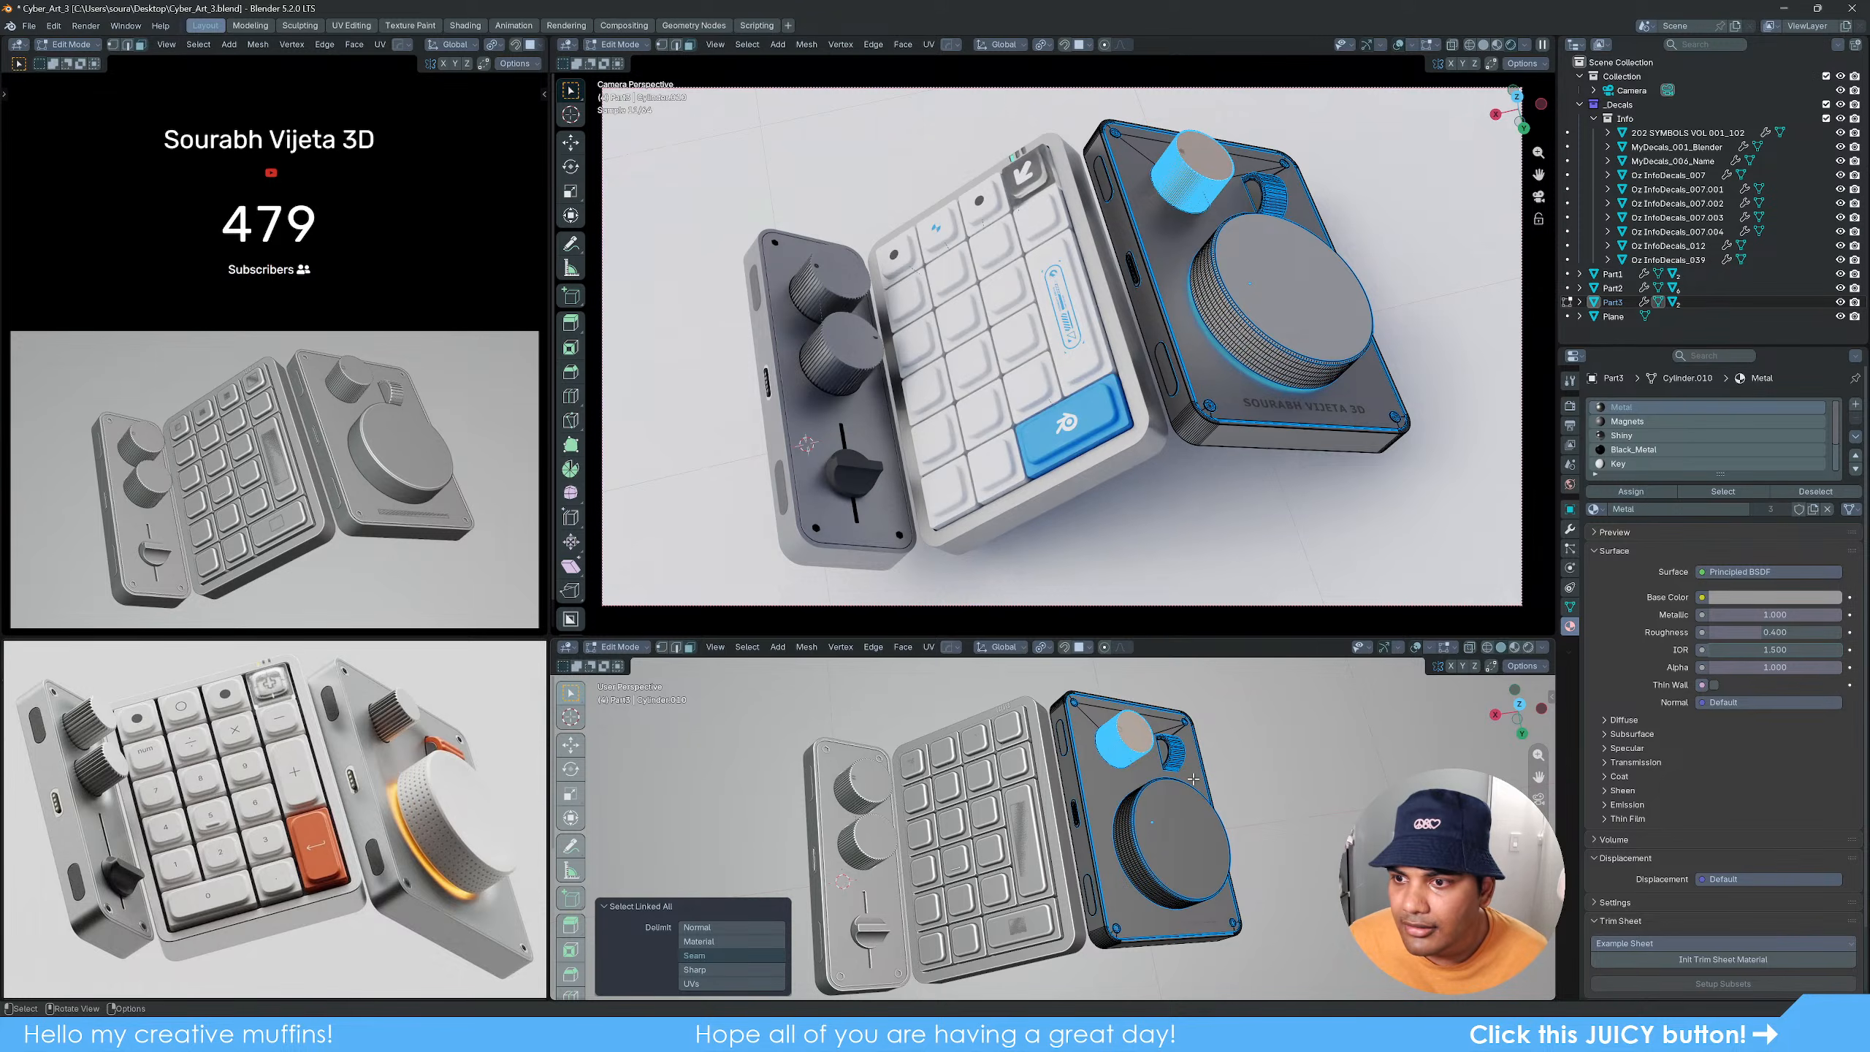
pyautogui.scroll(-3, 1694, 442)
pyautogui.click(1630, 464)
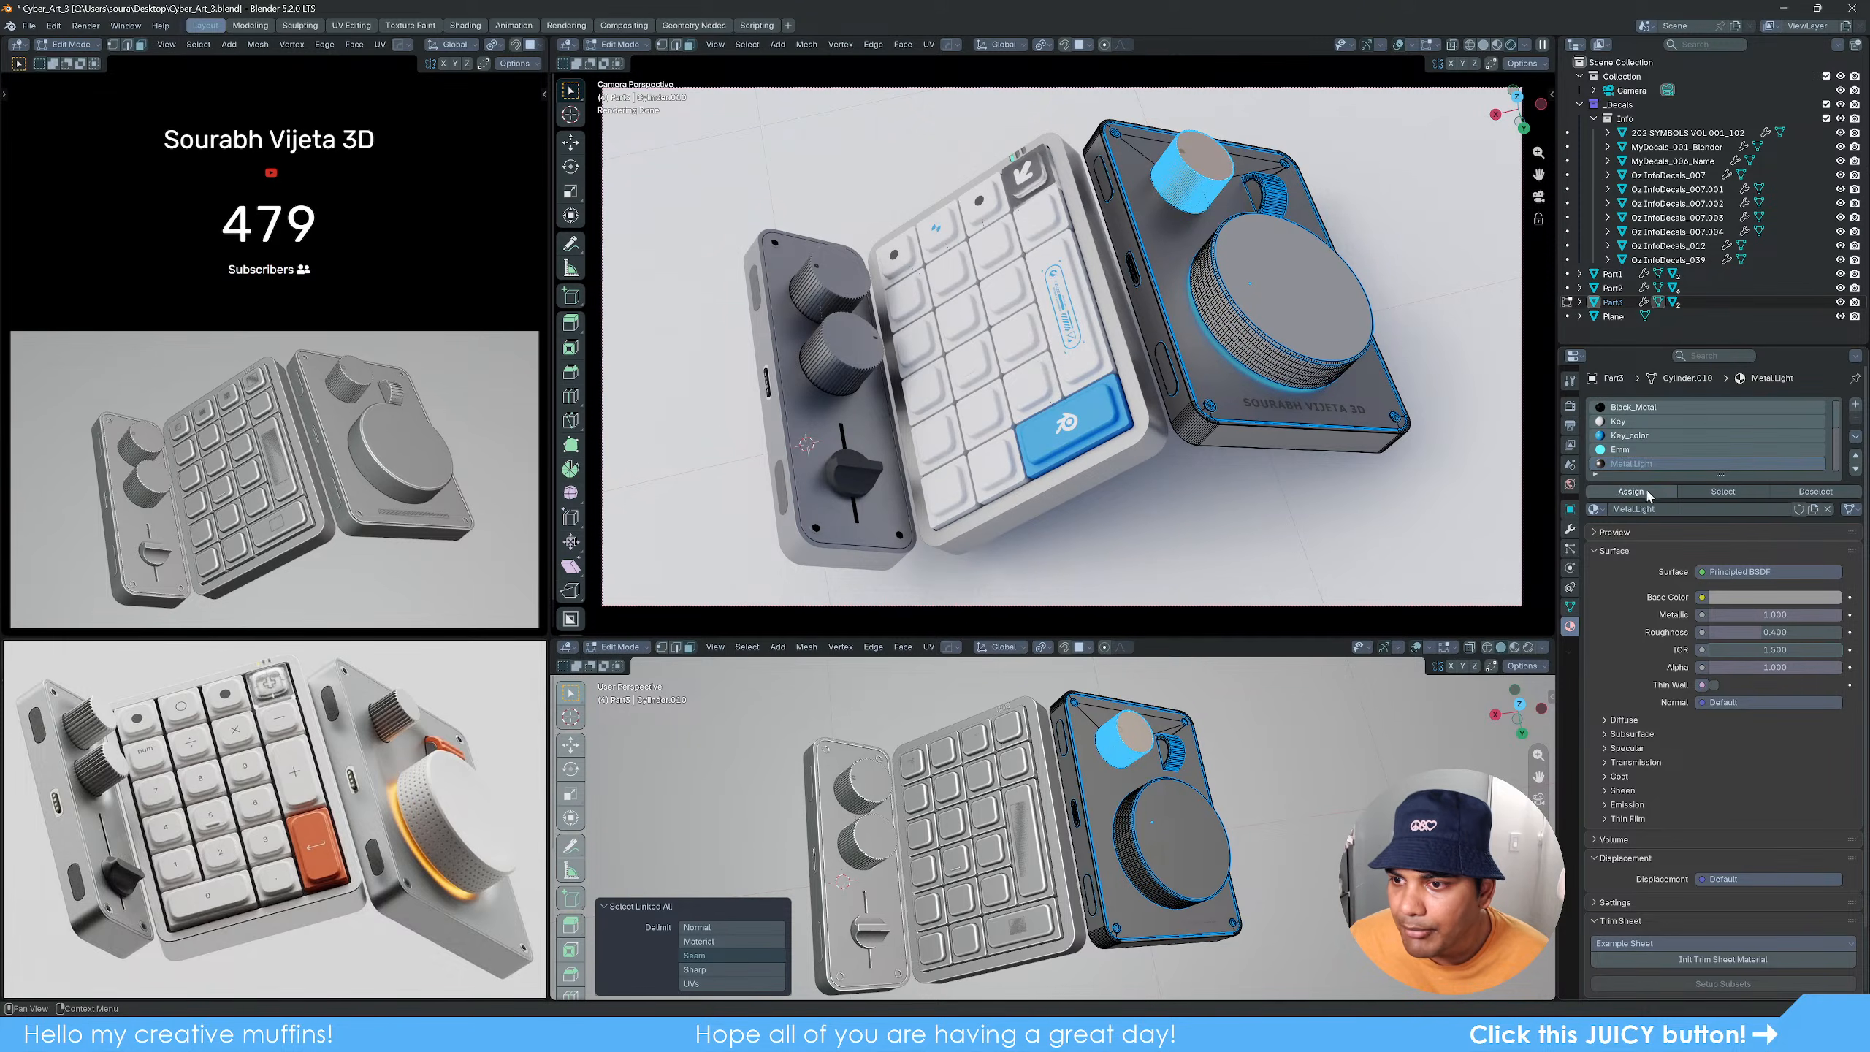
pyautogui.click(1639, 493)
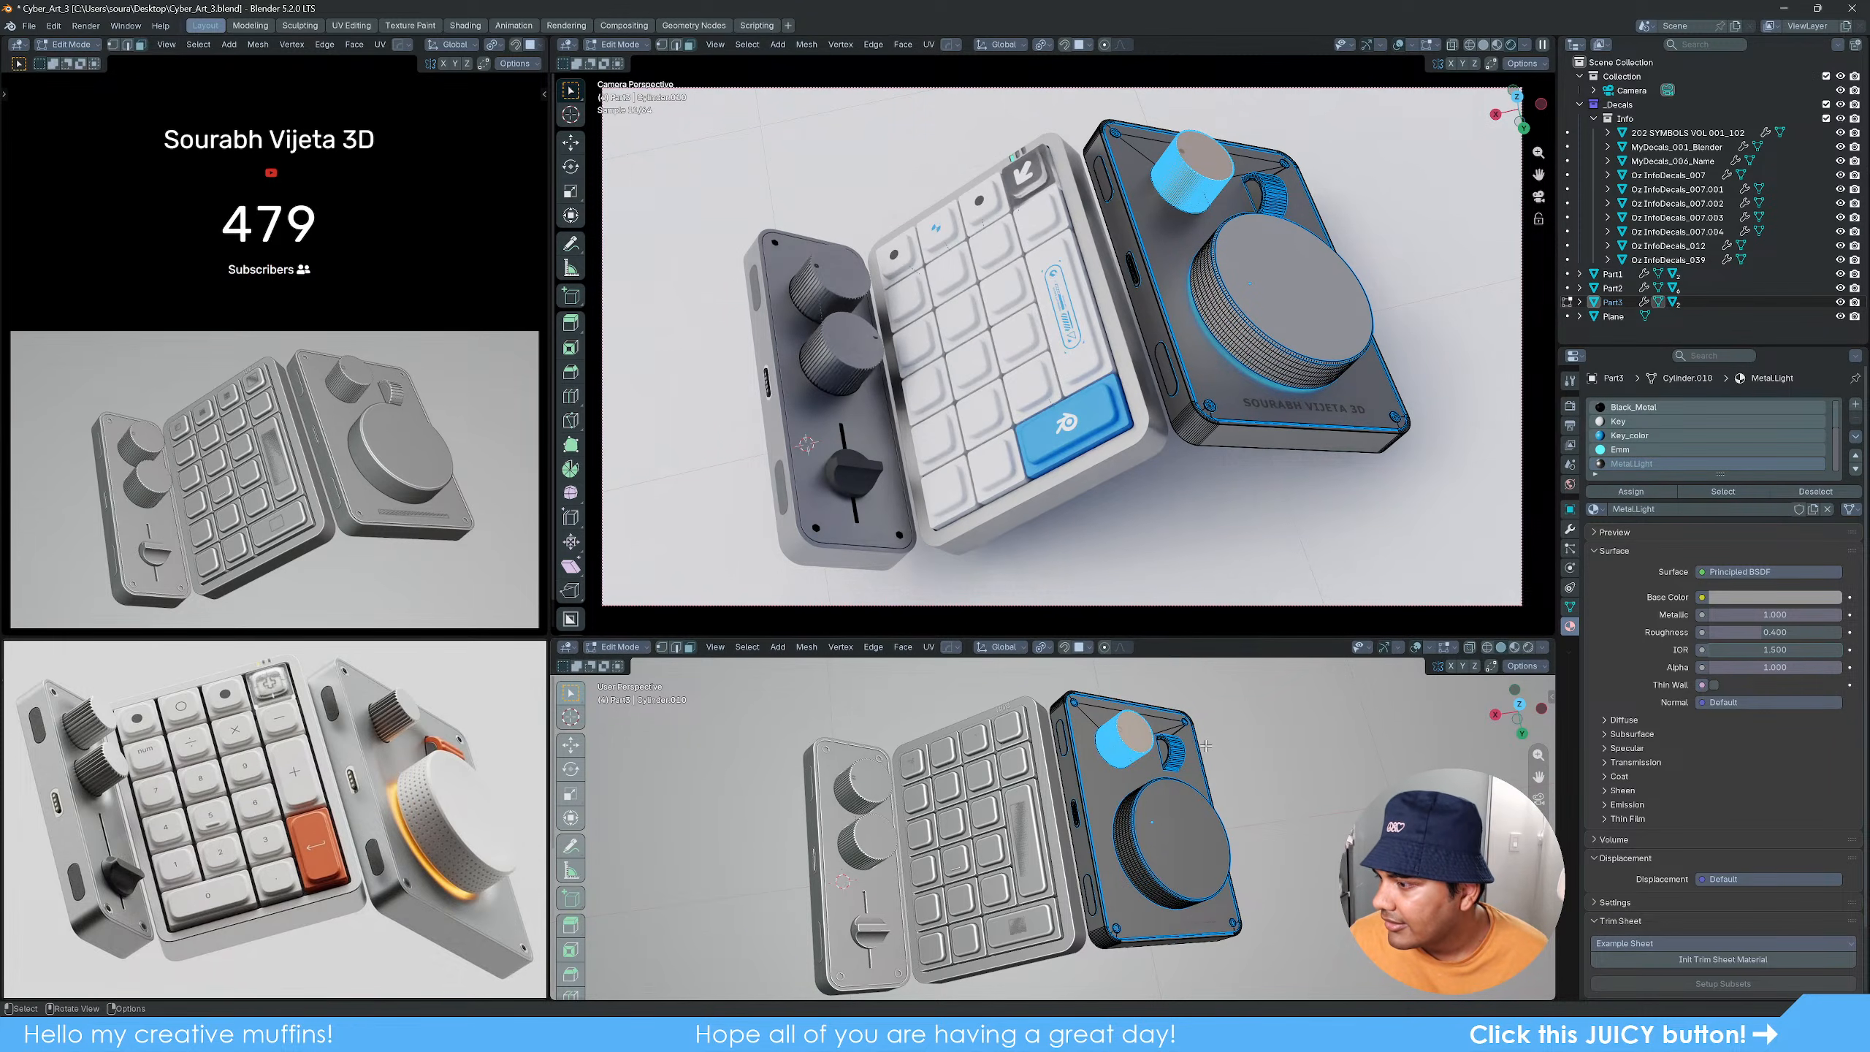
pyautogui.press('Tab')
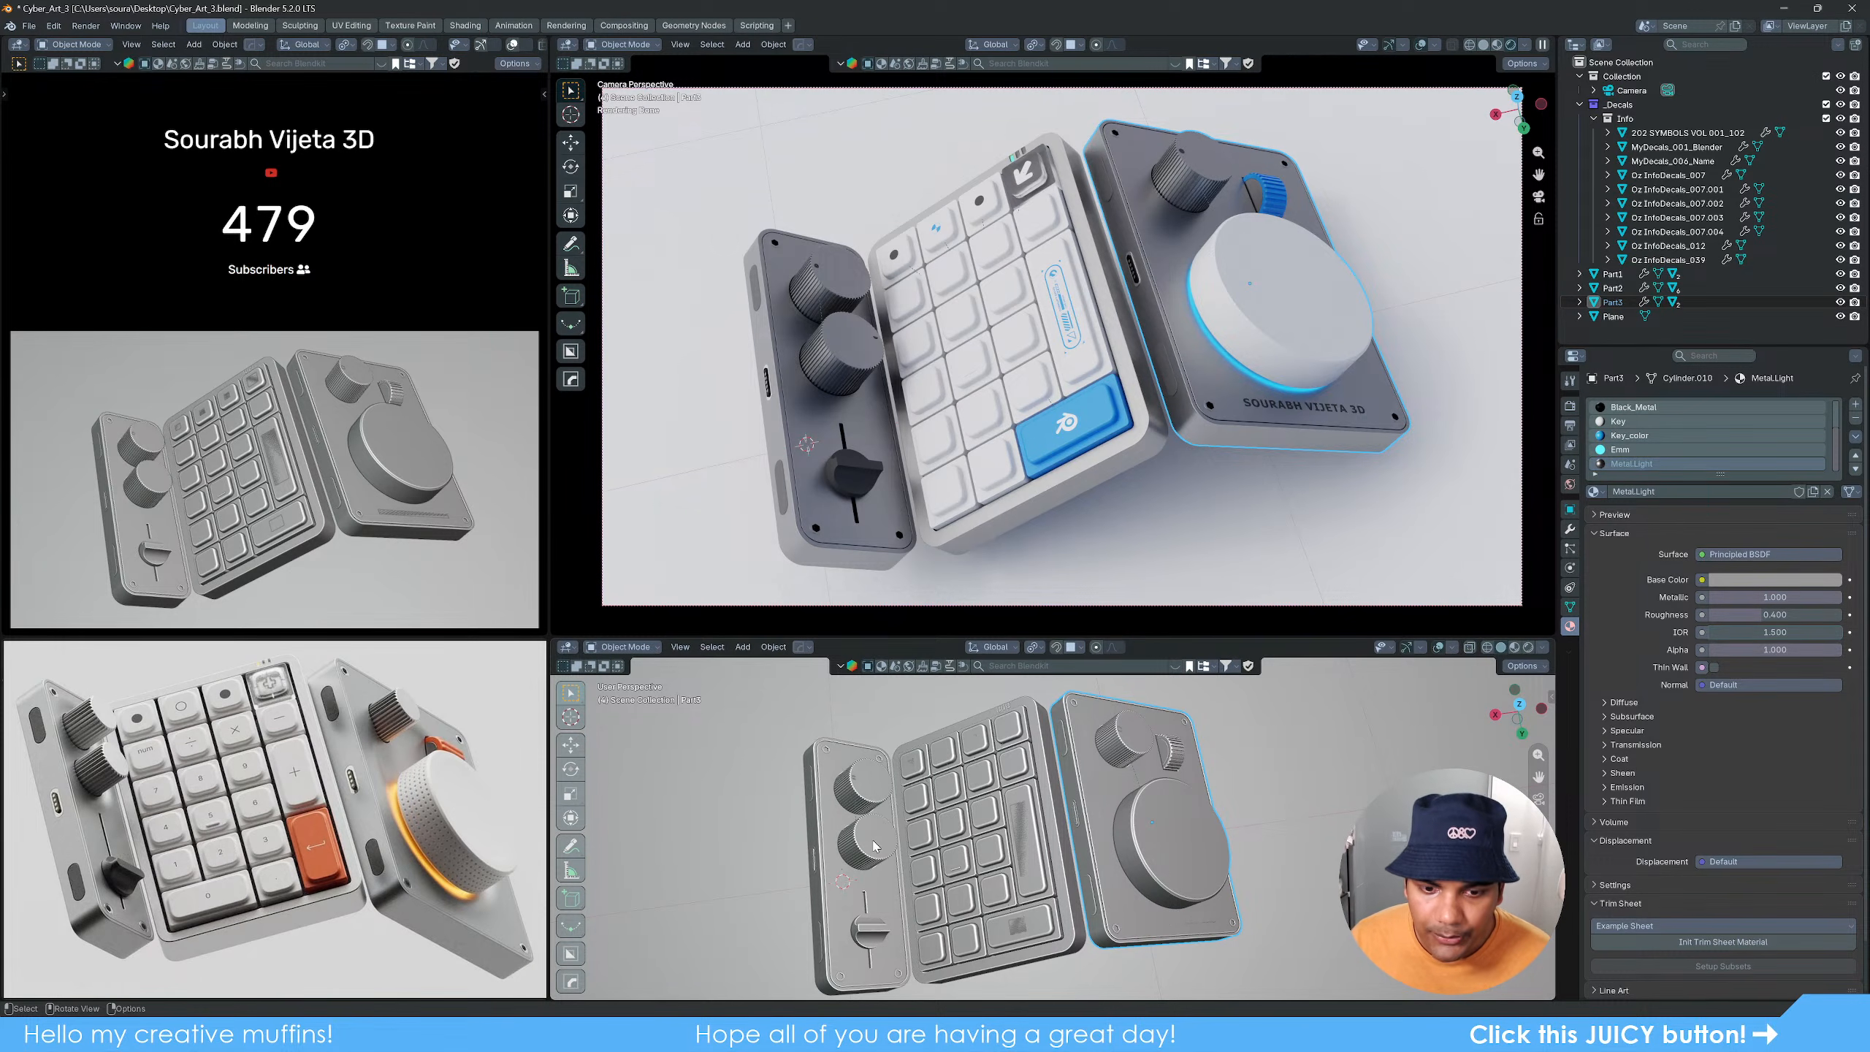
# Step: Nudge the small info decal near the rim of the lower knob on Part1 by about 0.04 m
pyautogui.scroll(4, 898, 789)
pyautogui.scroll(5, 899, 789)
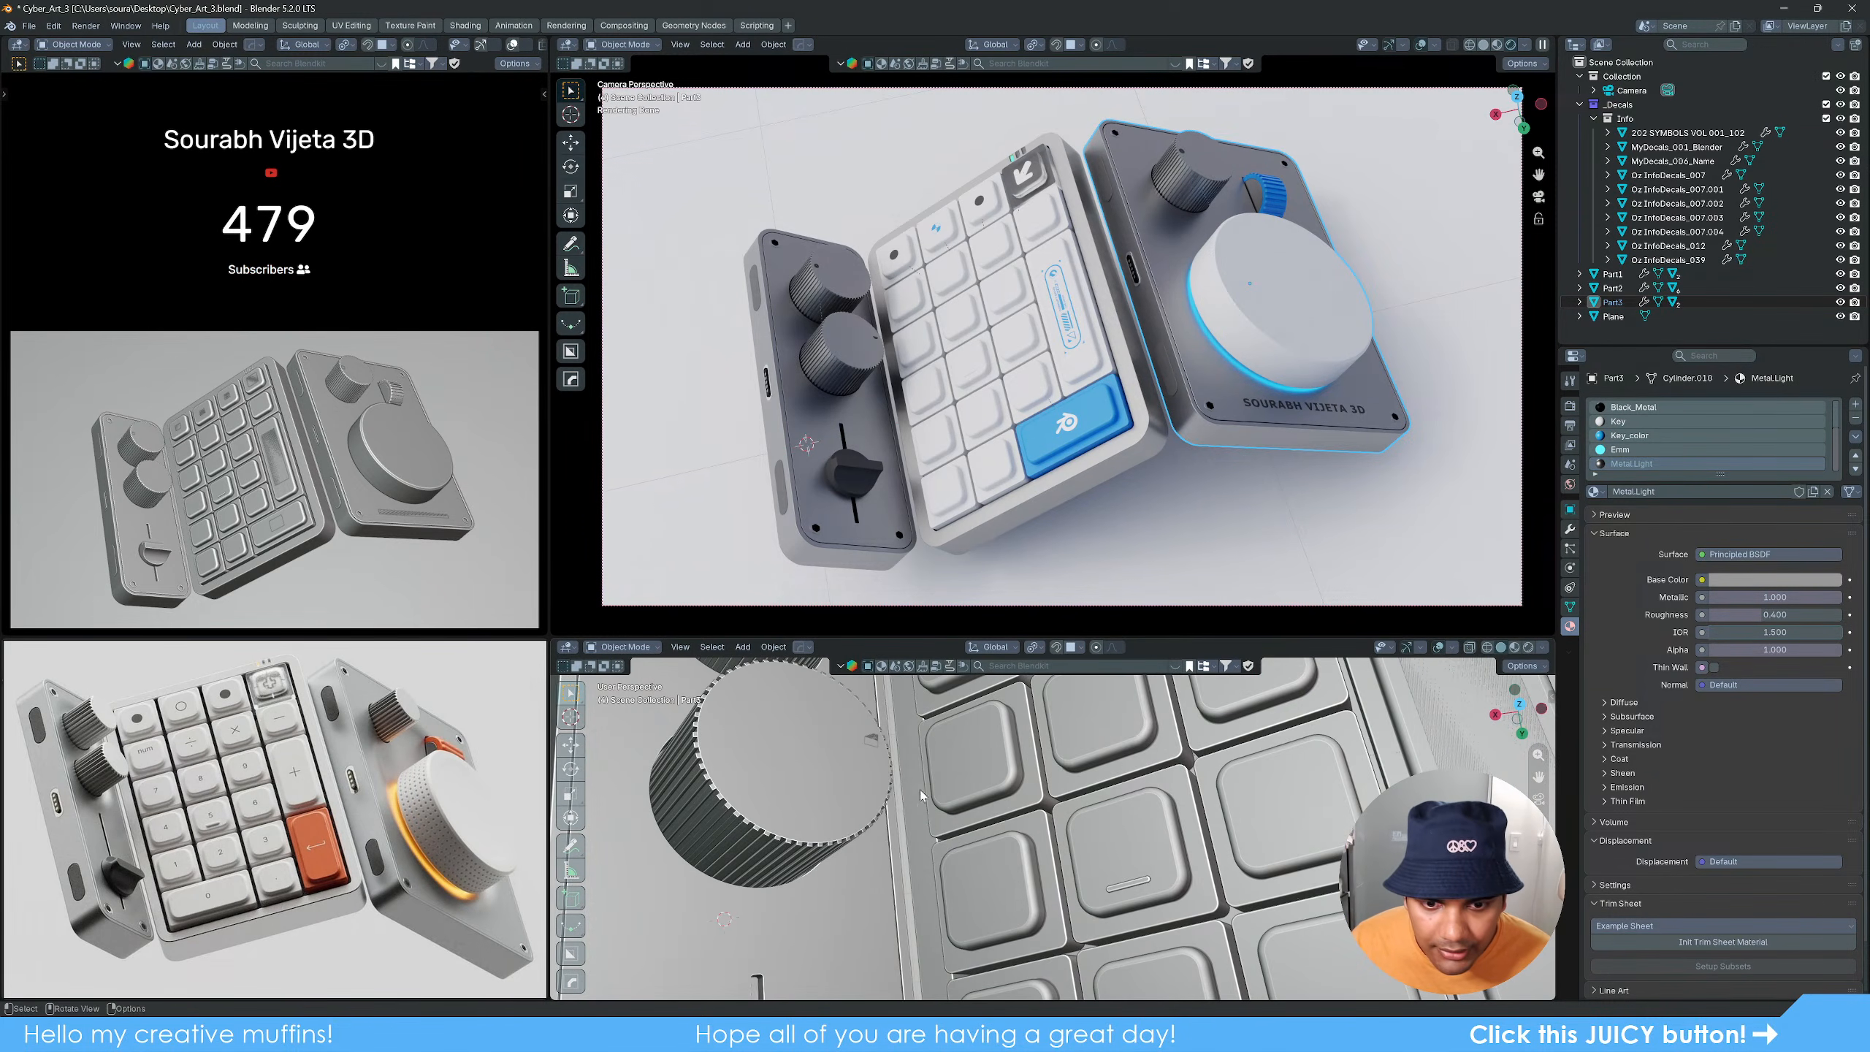
pyautogui.keyDown('shift'); pyautogui.moveTo(920, 790); pyautogui.dragTo(961, 795, button='middle'); pyautogui.keyUp('shift')
pyautogui.scroll(5, 957, 799)
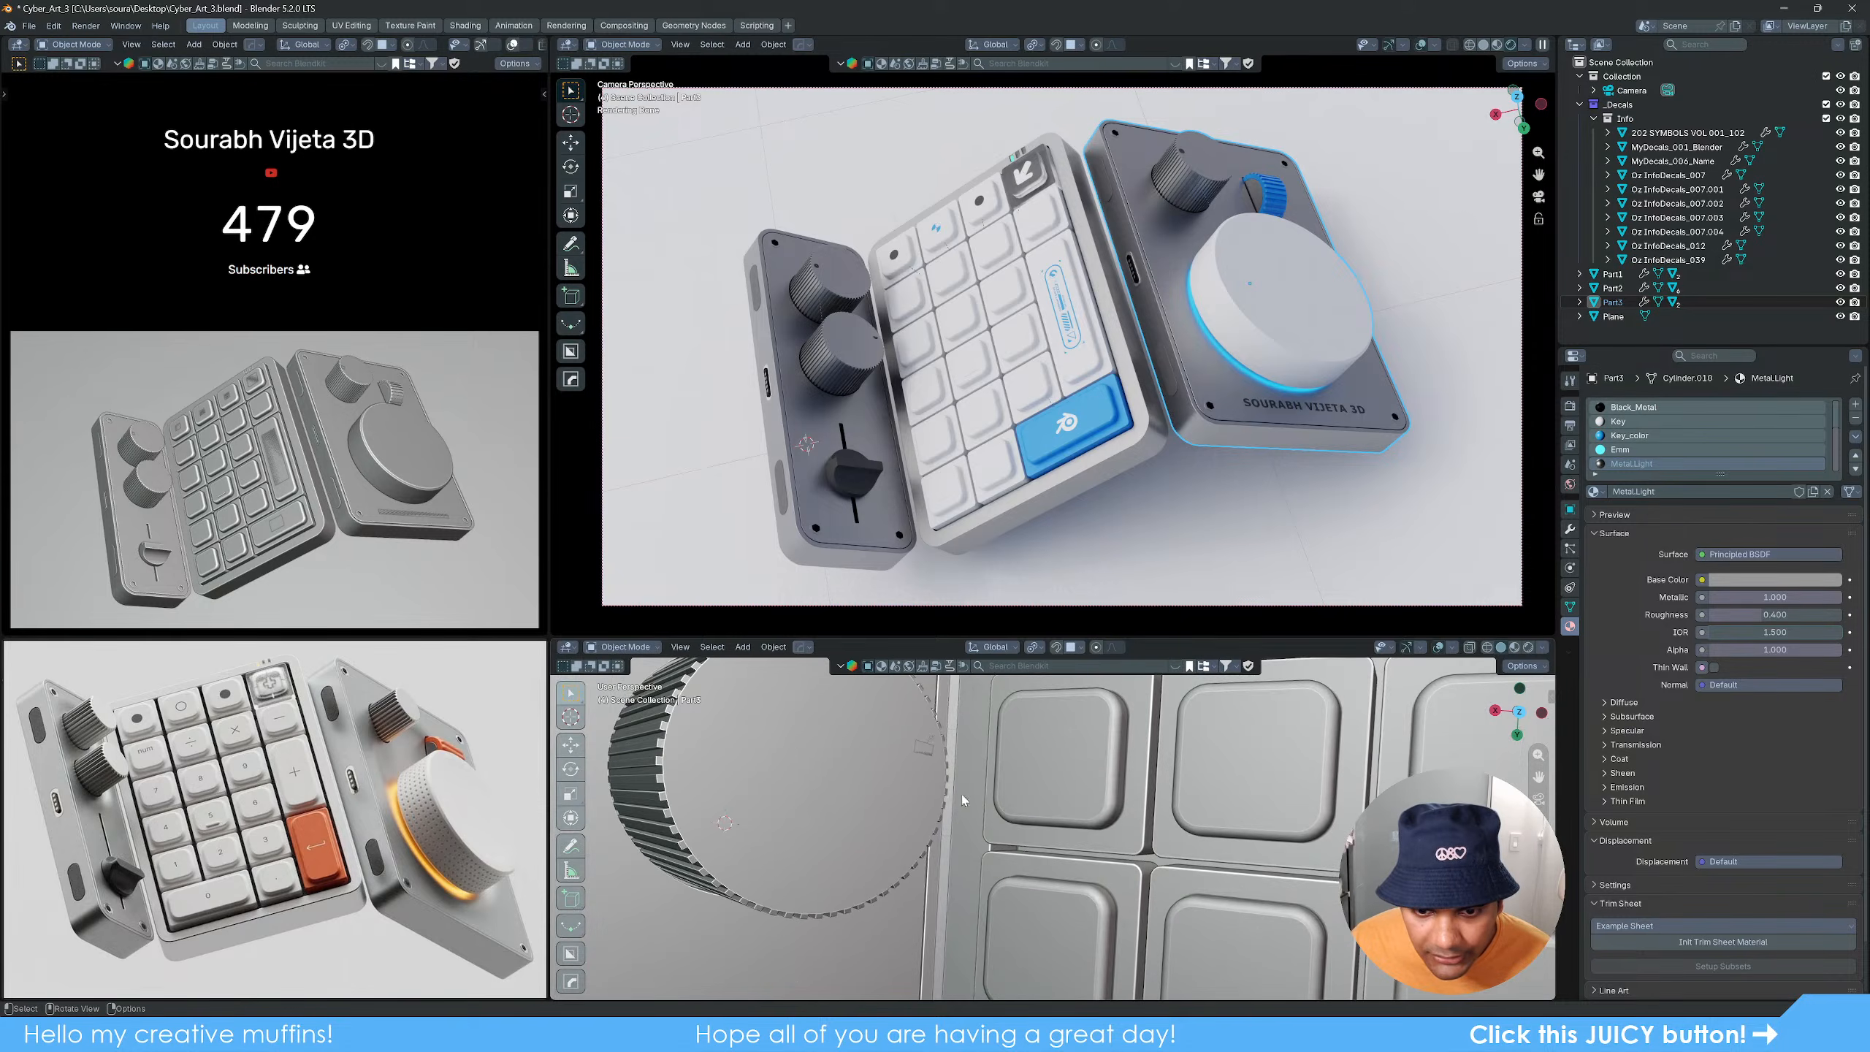
pyautogui.click(915, 812)
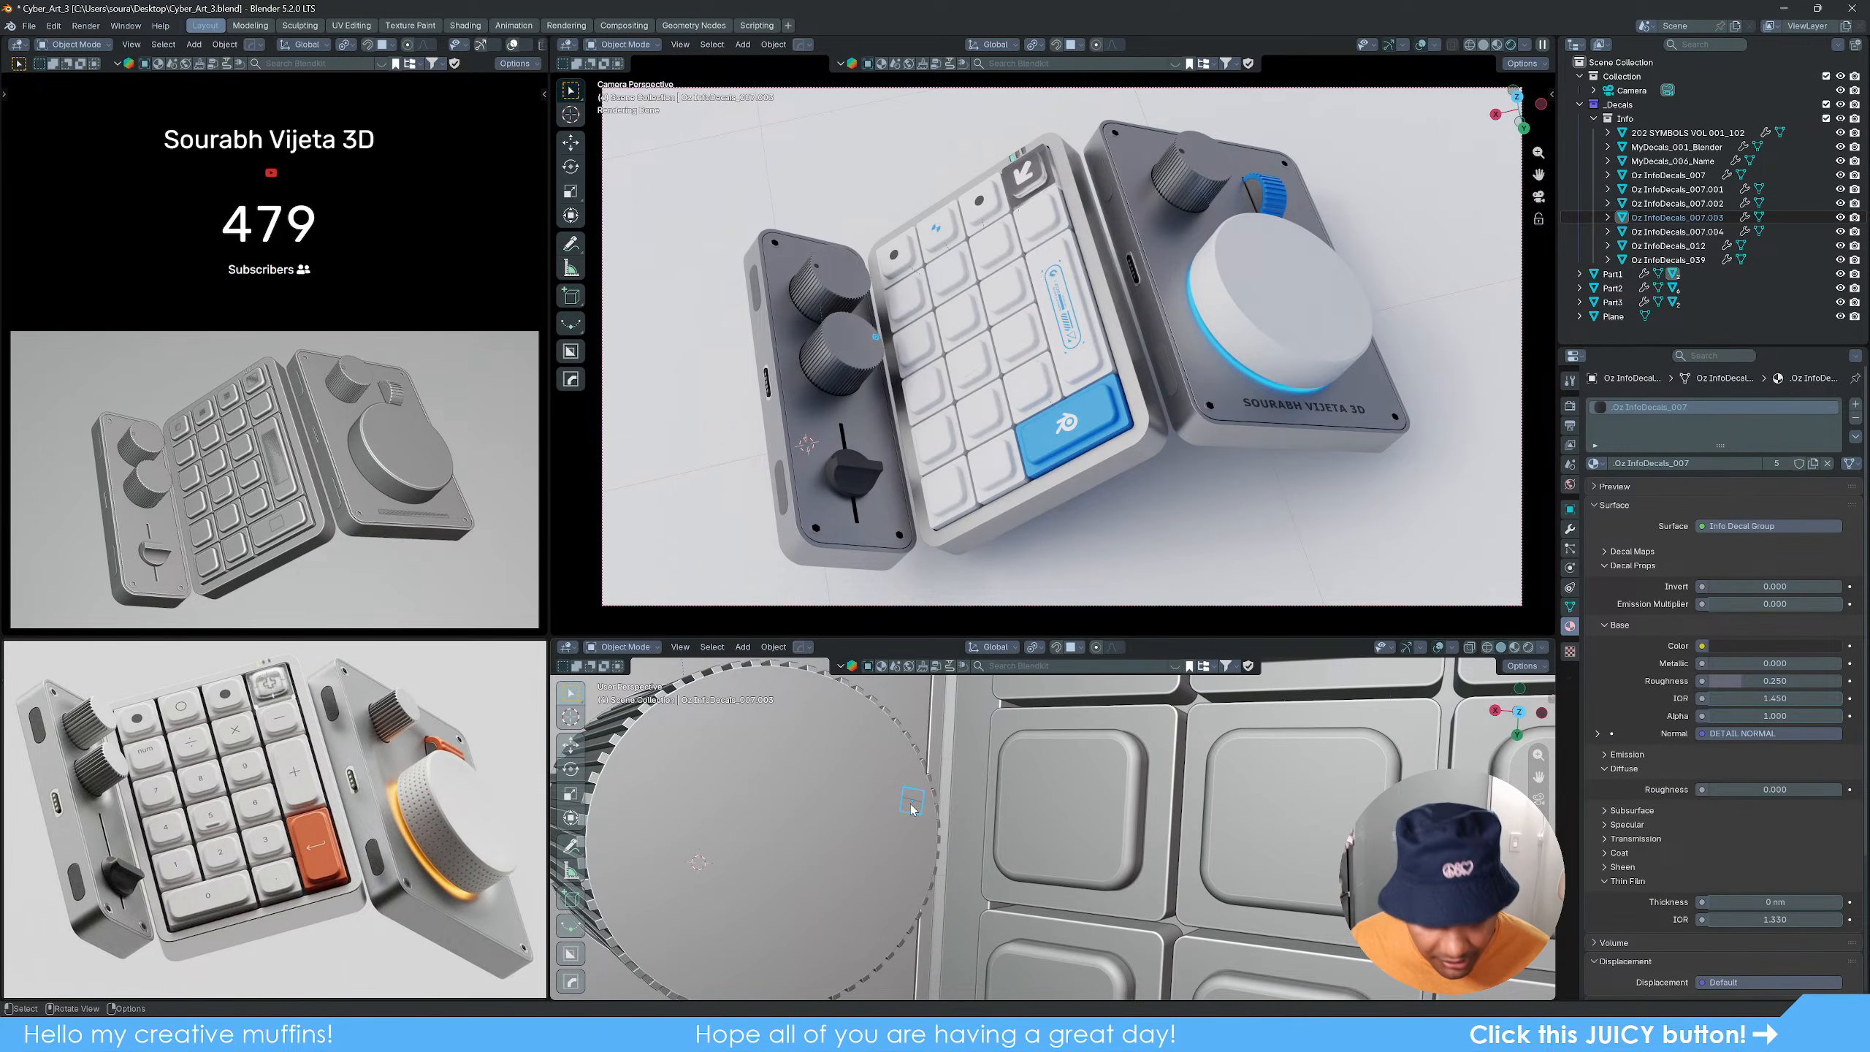
pyautogui.press('g')
pyautogui.click(905, 829)
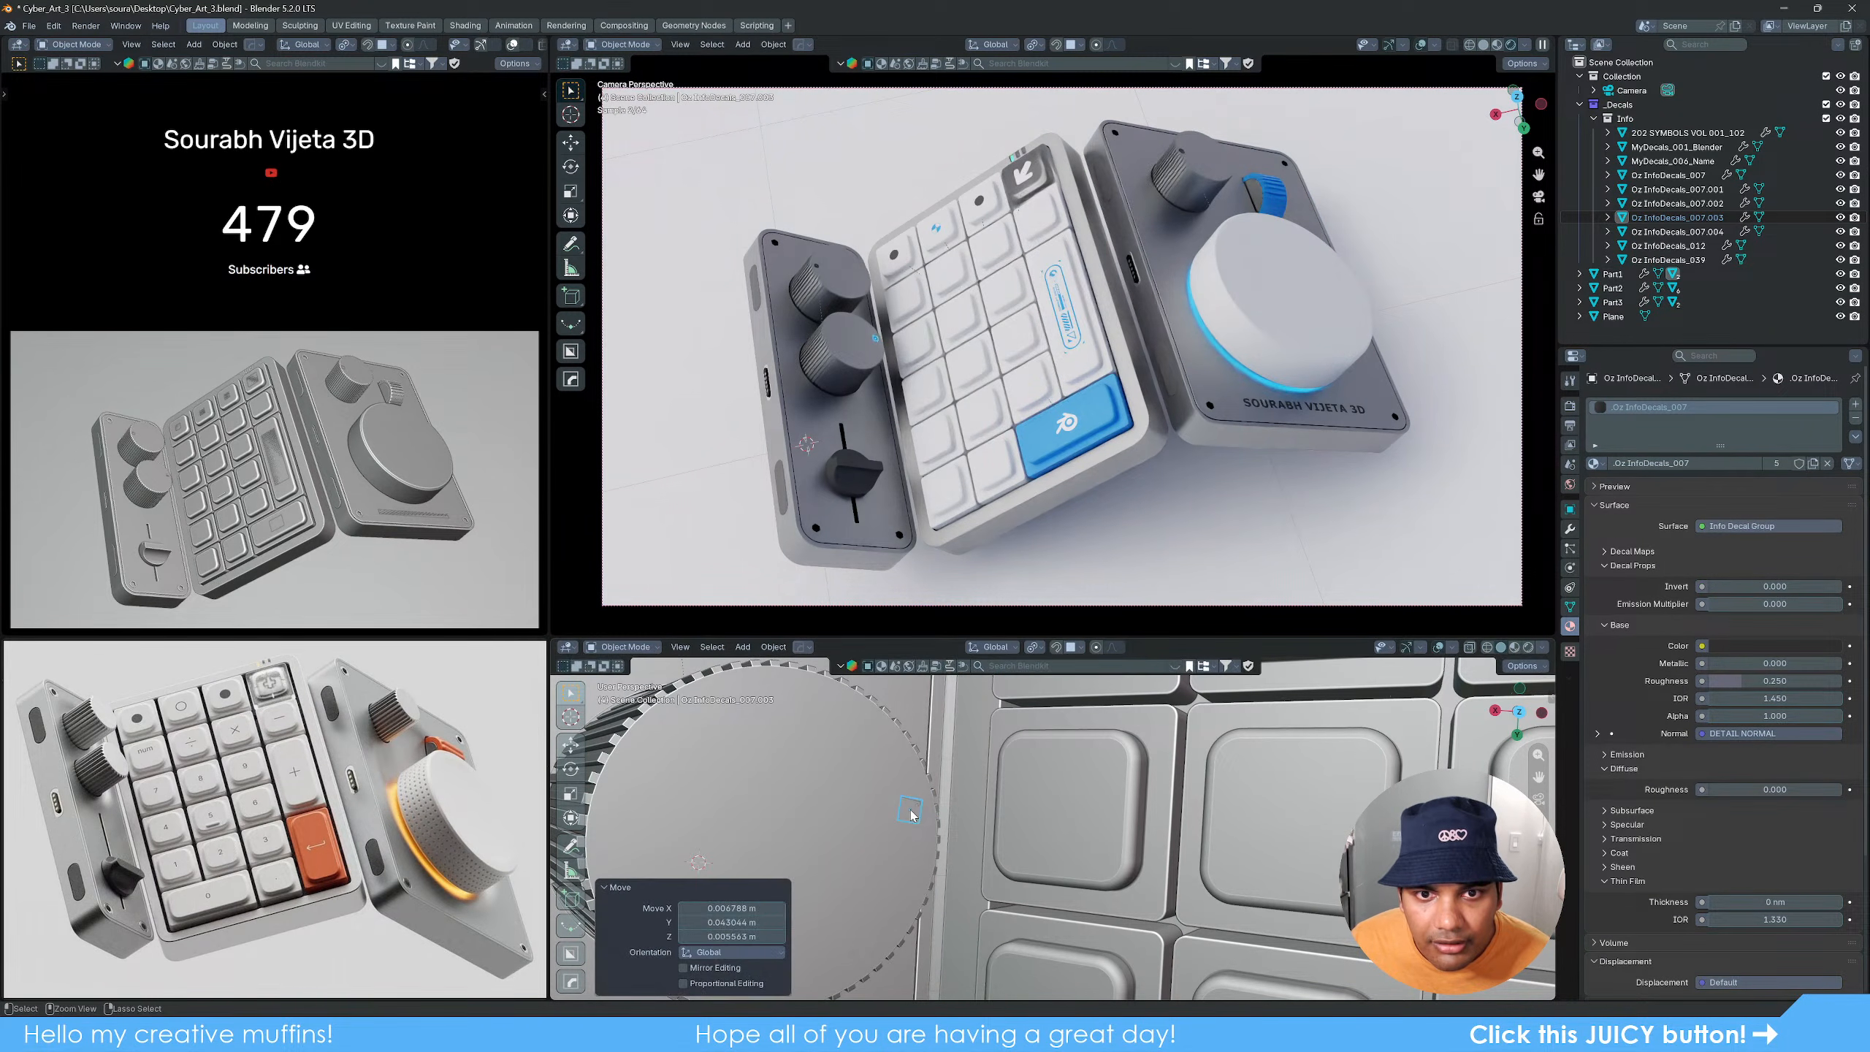
pyautogui.scroll(-3, 899, 840)
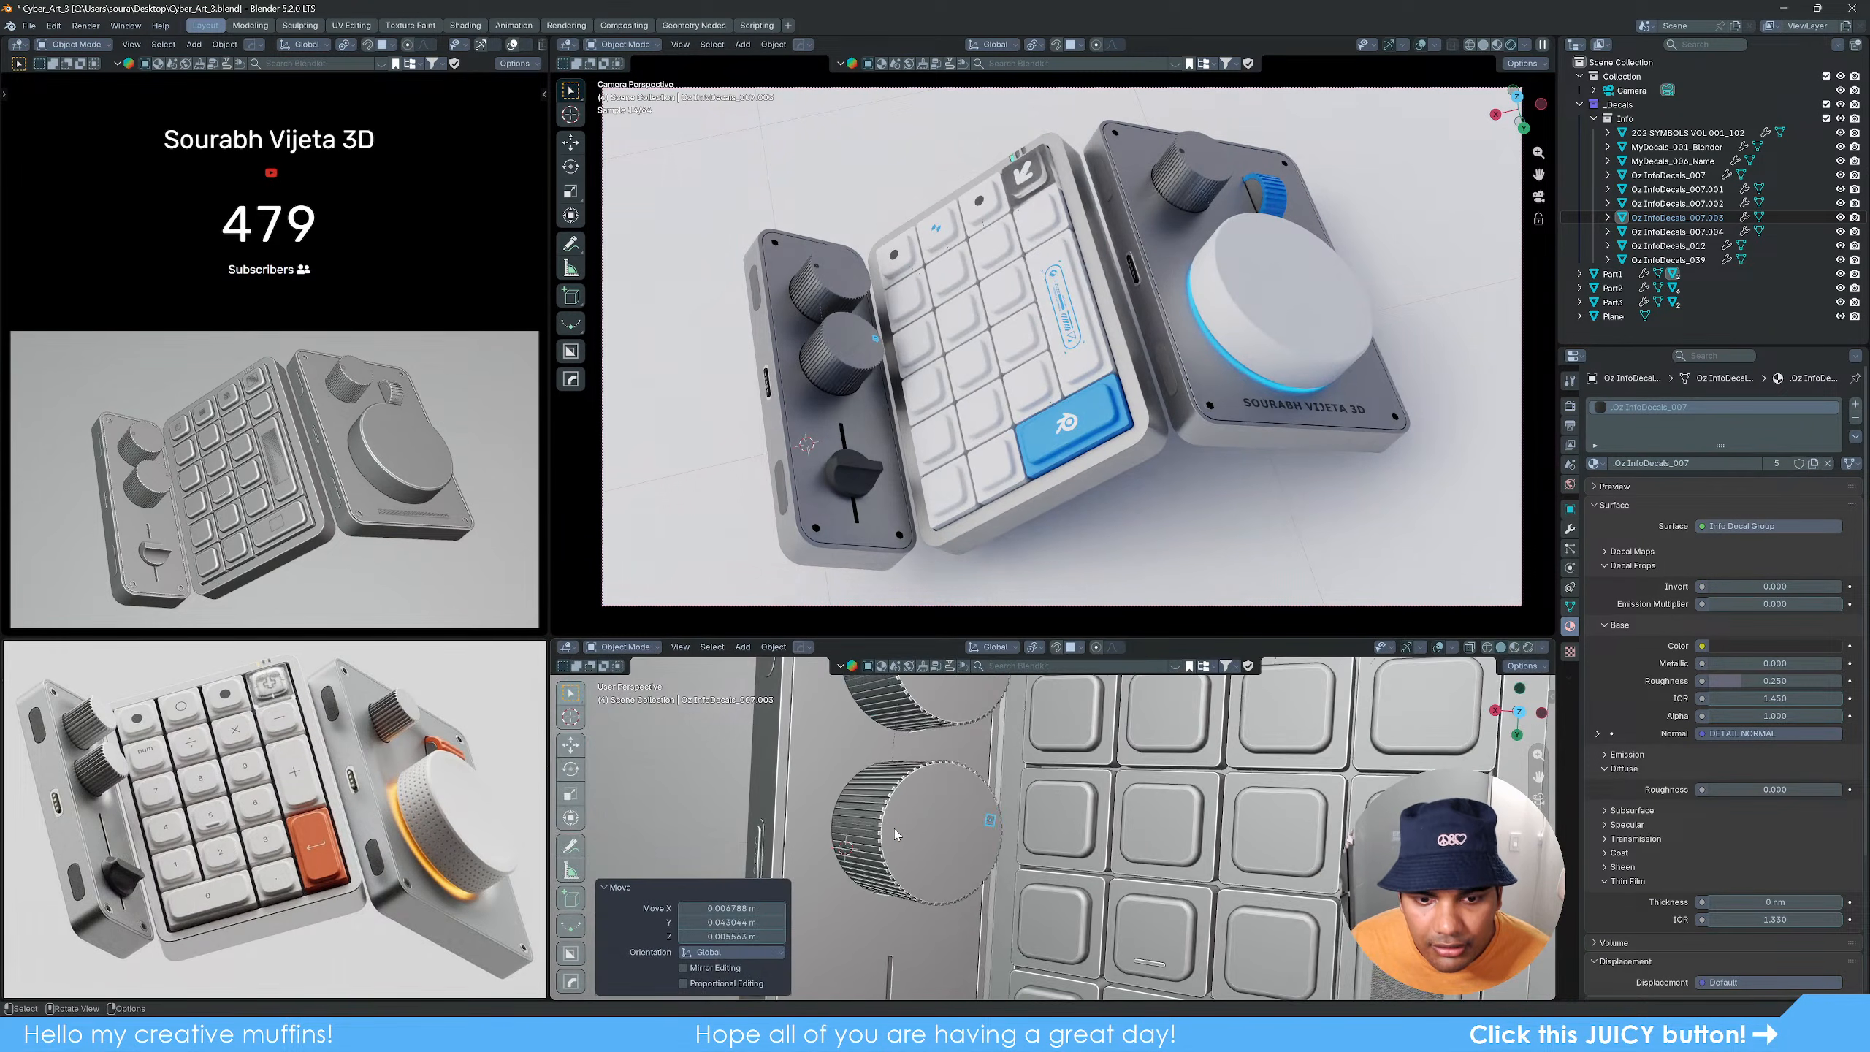
pyautogui.click(710, 807)
# Step: Brighten the Metal.Light base colour on Part3 to a light grey with a value of about 0.742
pyautogui.scroll(-5, 1194, 831)
pyautogui.moveTo(1212, 830); pyautogui.dragTo(1165, 823, button='middle')
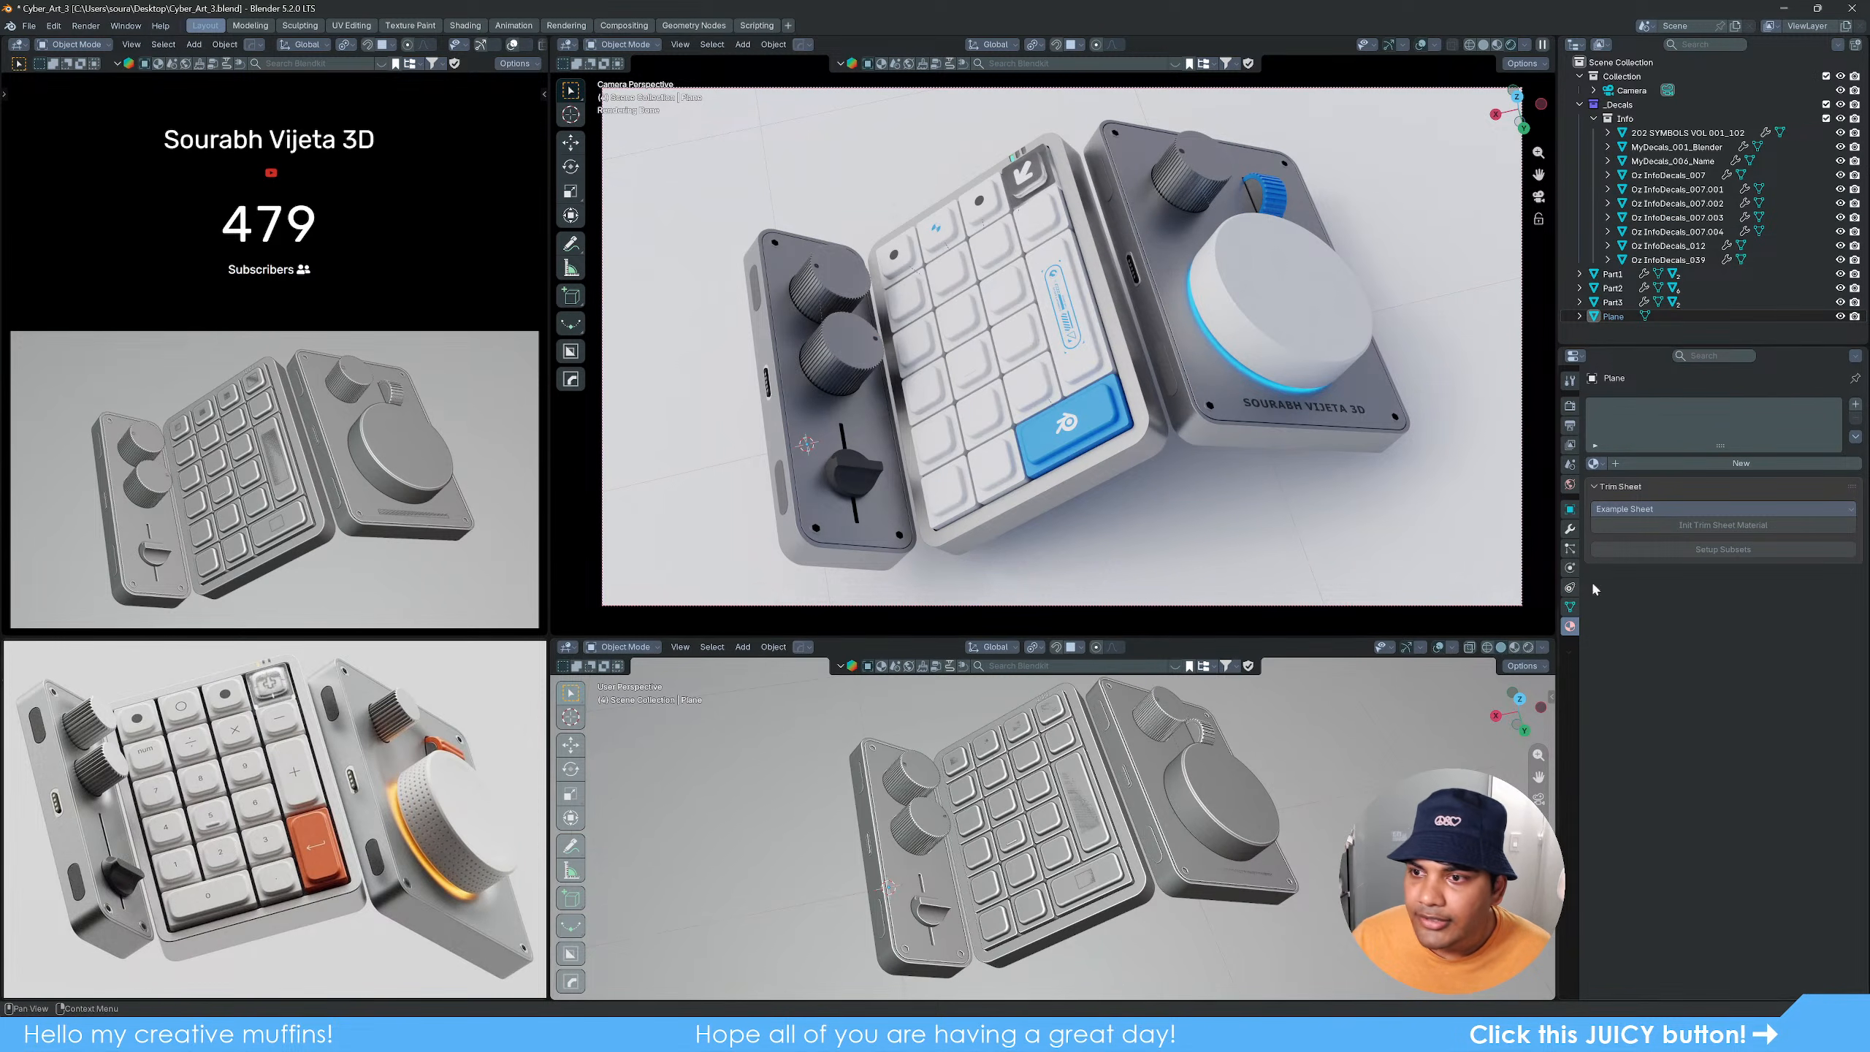
pyautogui.click(1154, 731)
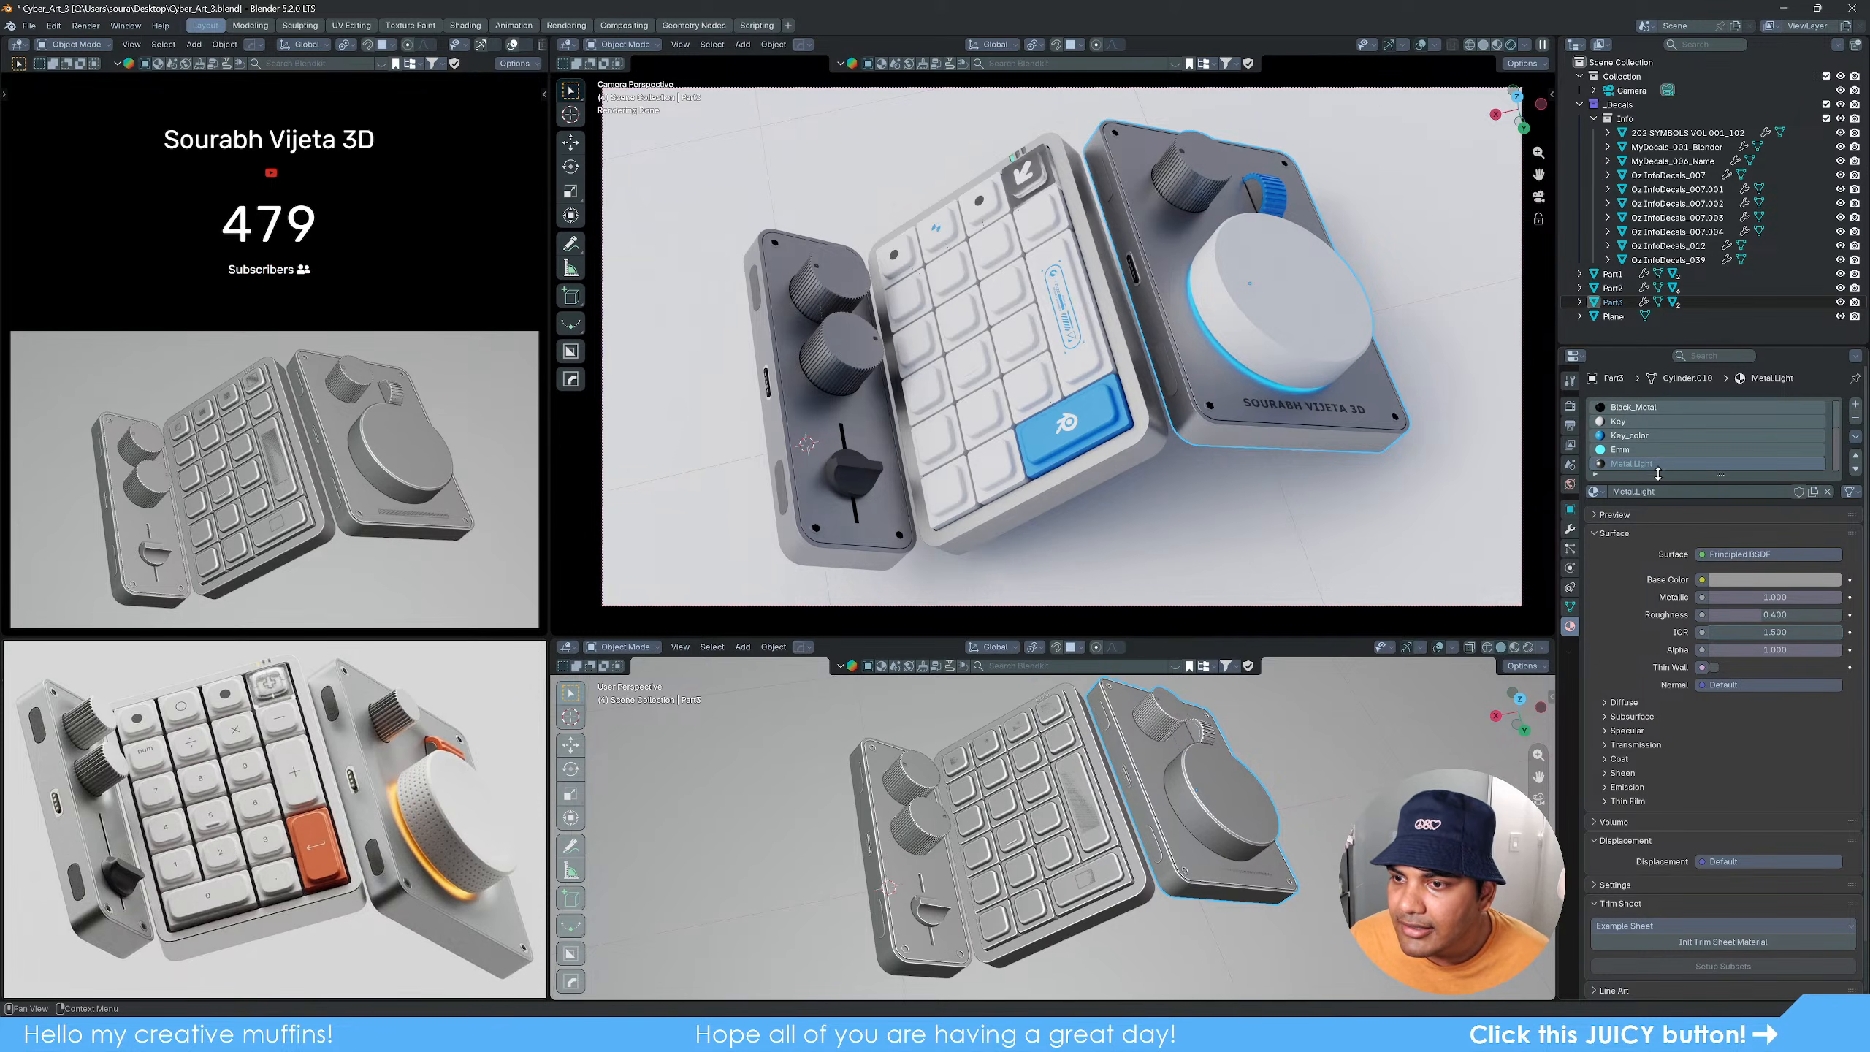
pyautogui.click(1767, 580)
pyautogui.moveTo(1832, 385); pyautogui.dragTo(1832, 359)
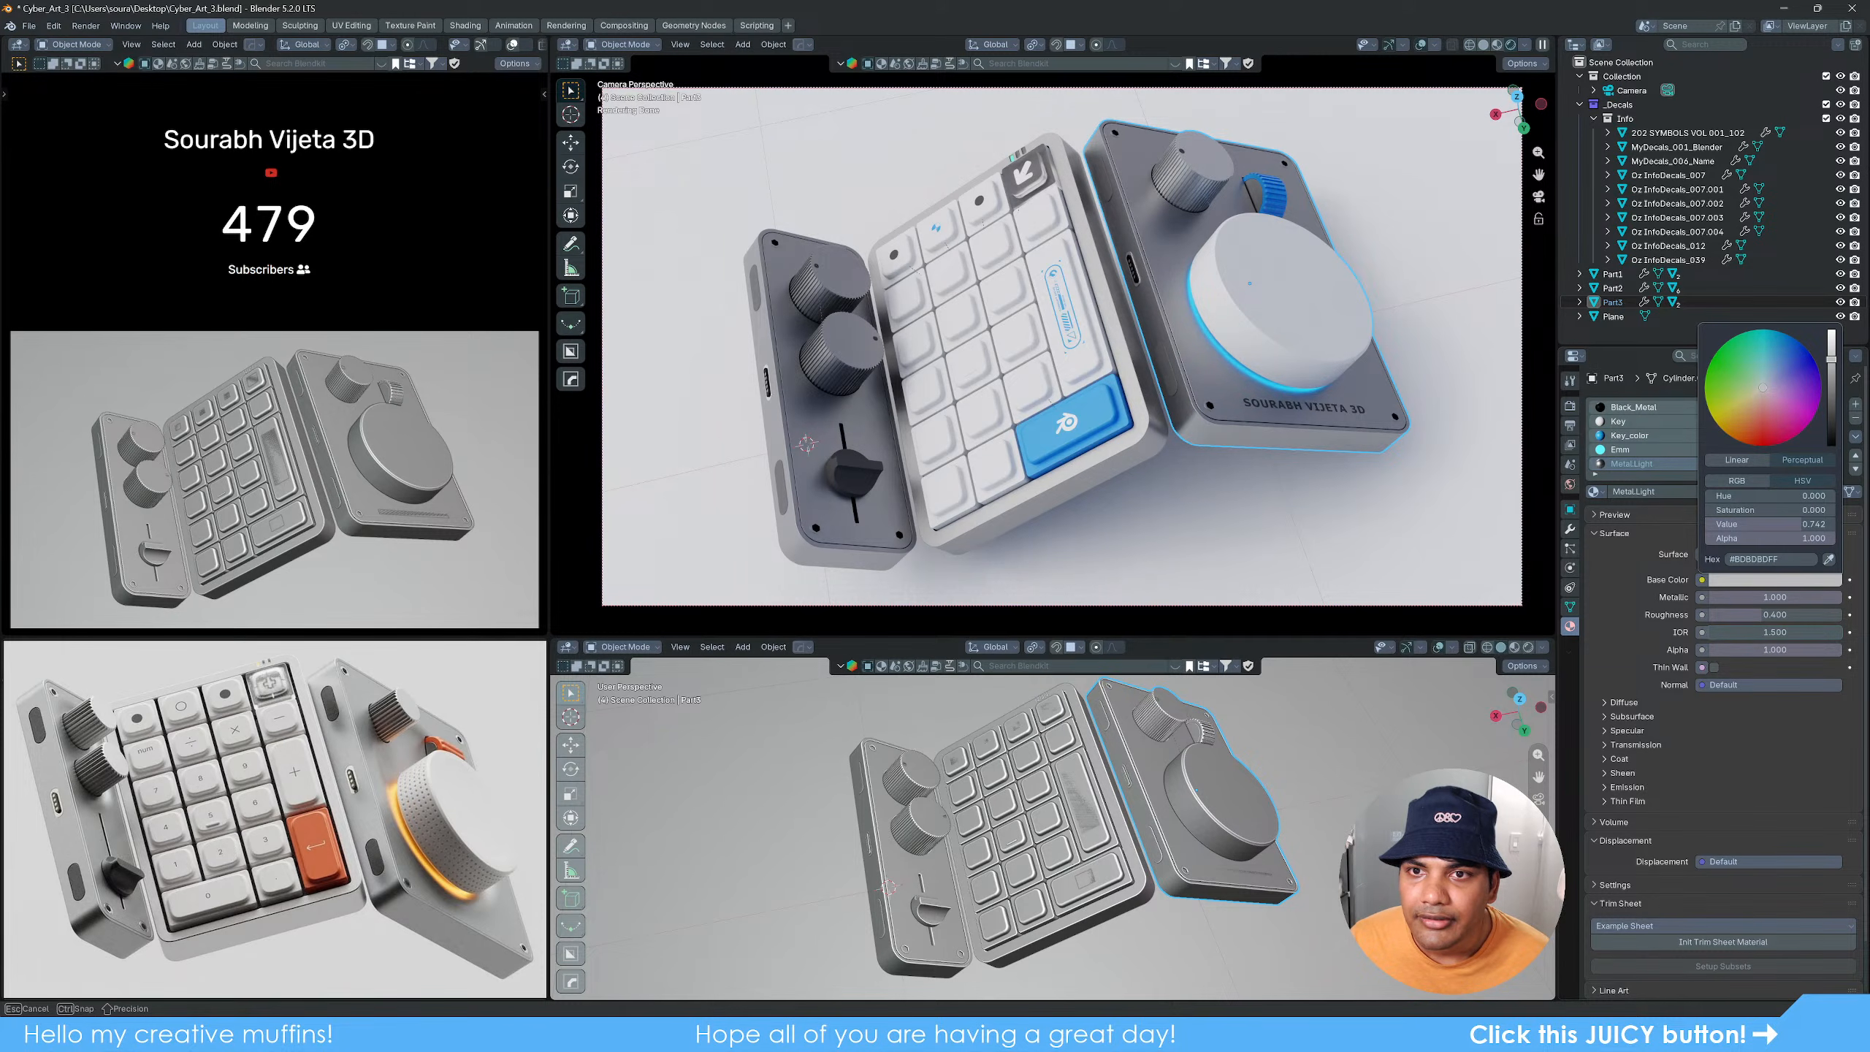
pyautogui.moveTo(1832, 359); pyautogui.dragTo(1832, 359)
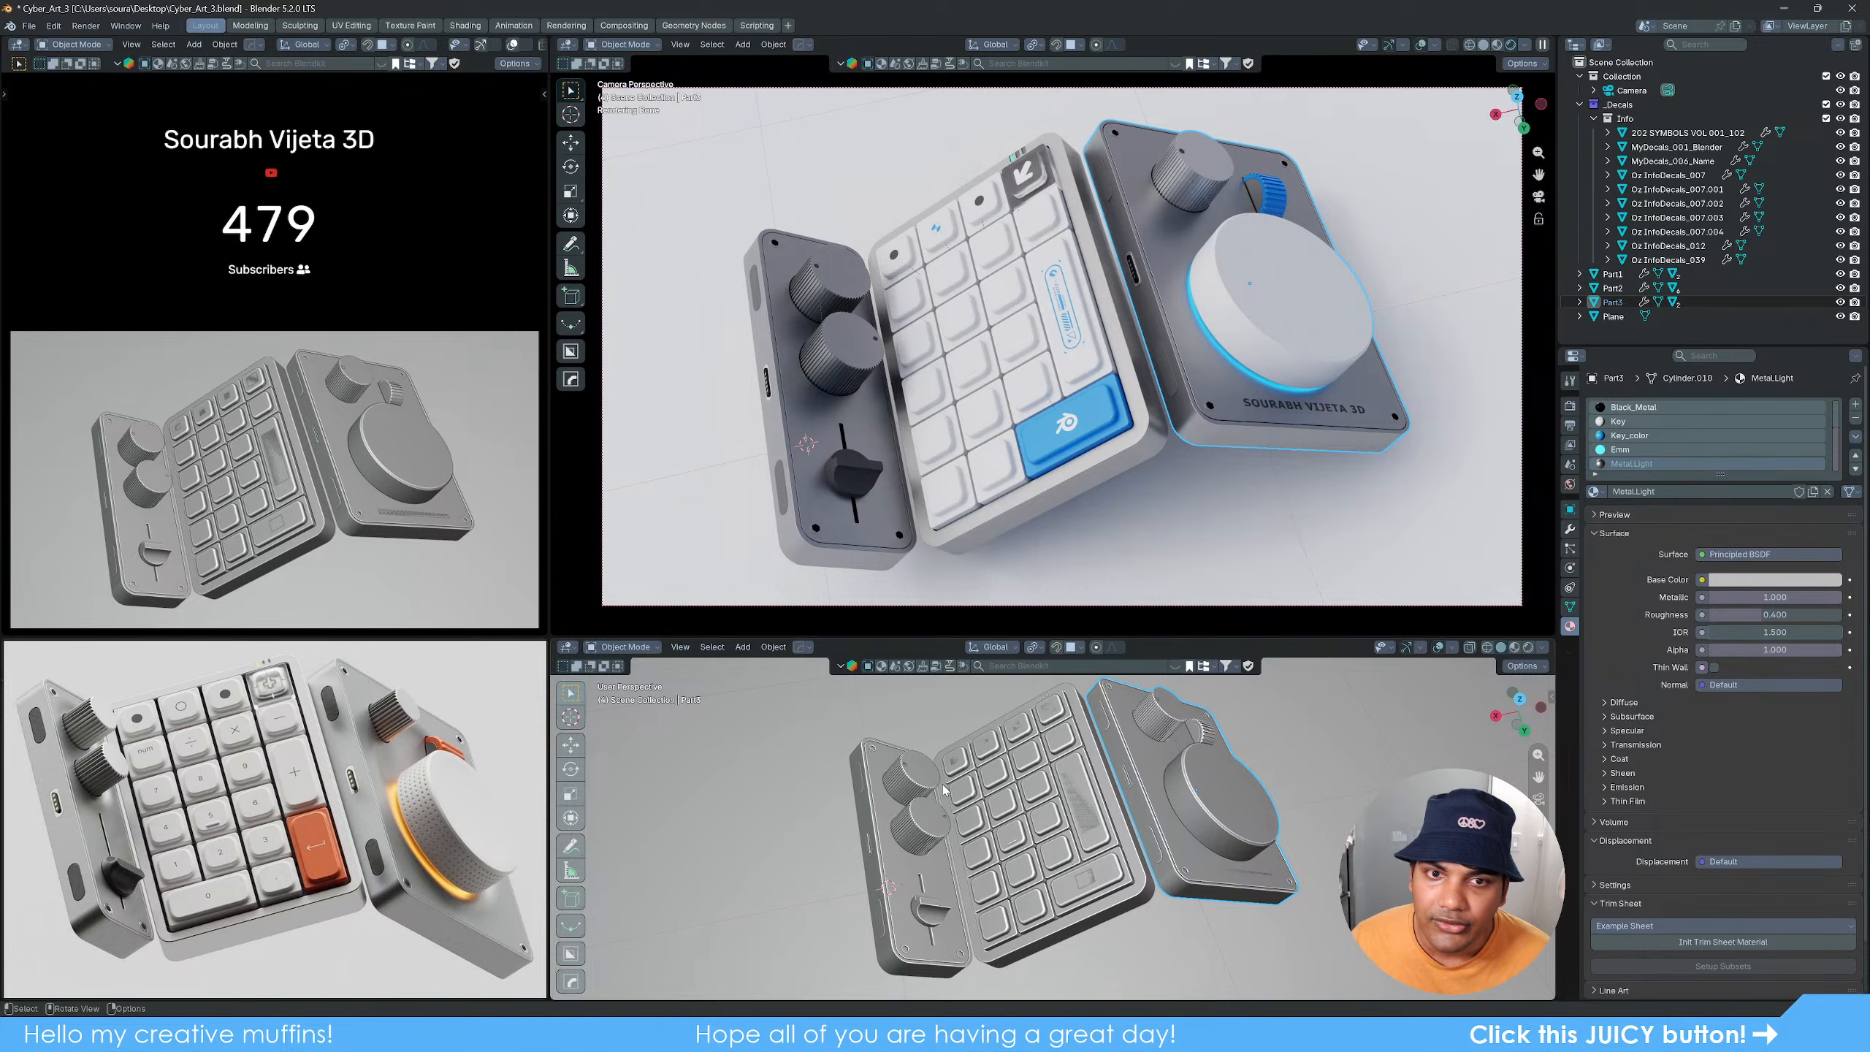
# Step: Add a slot with the Metal.Light material to Part1 and assign it to its two linked round knobs
pyautogui.click(914, 792)
pyautogui.press('Tab')
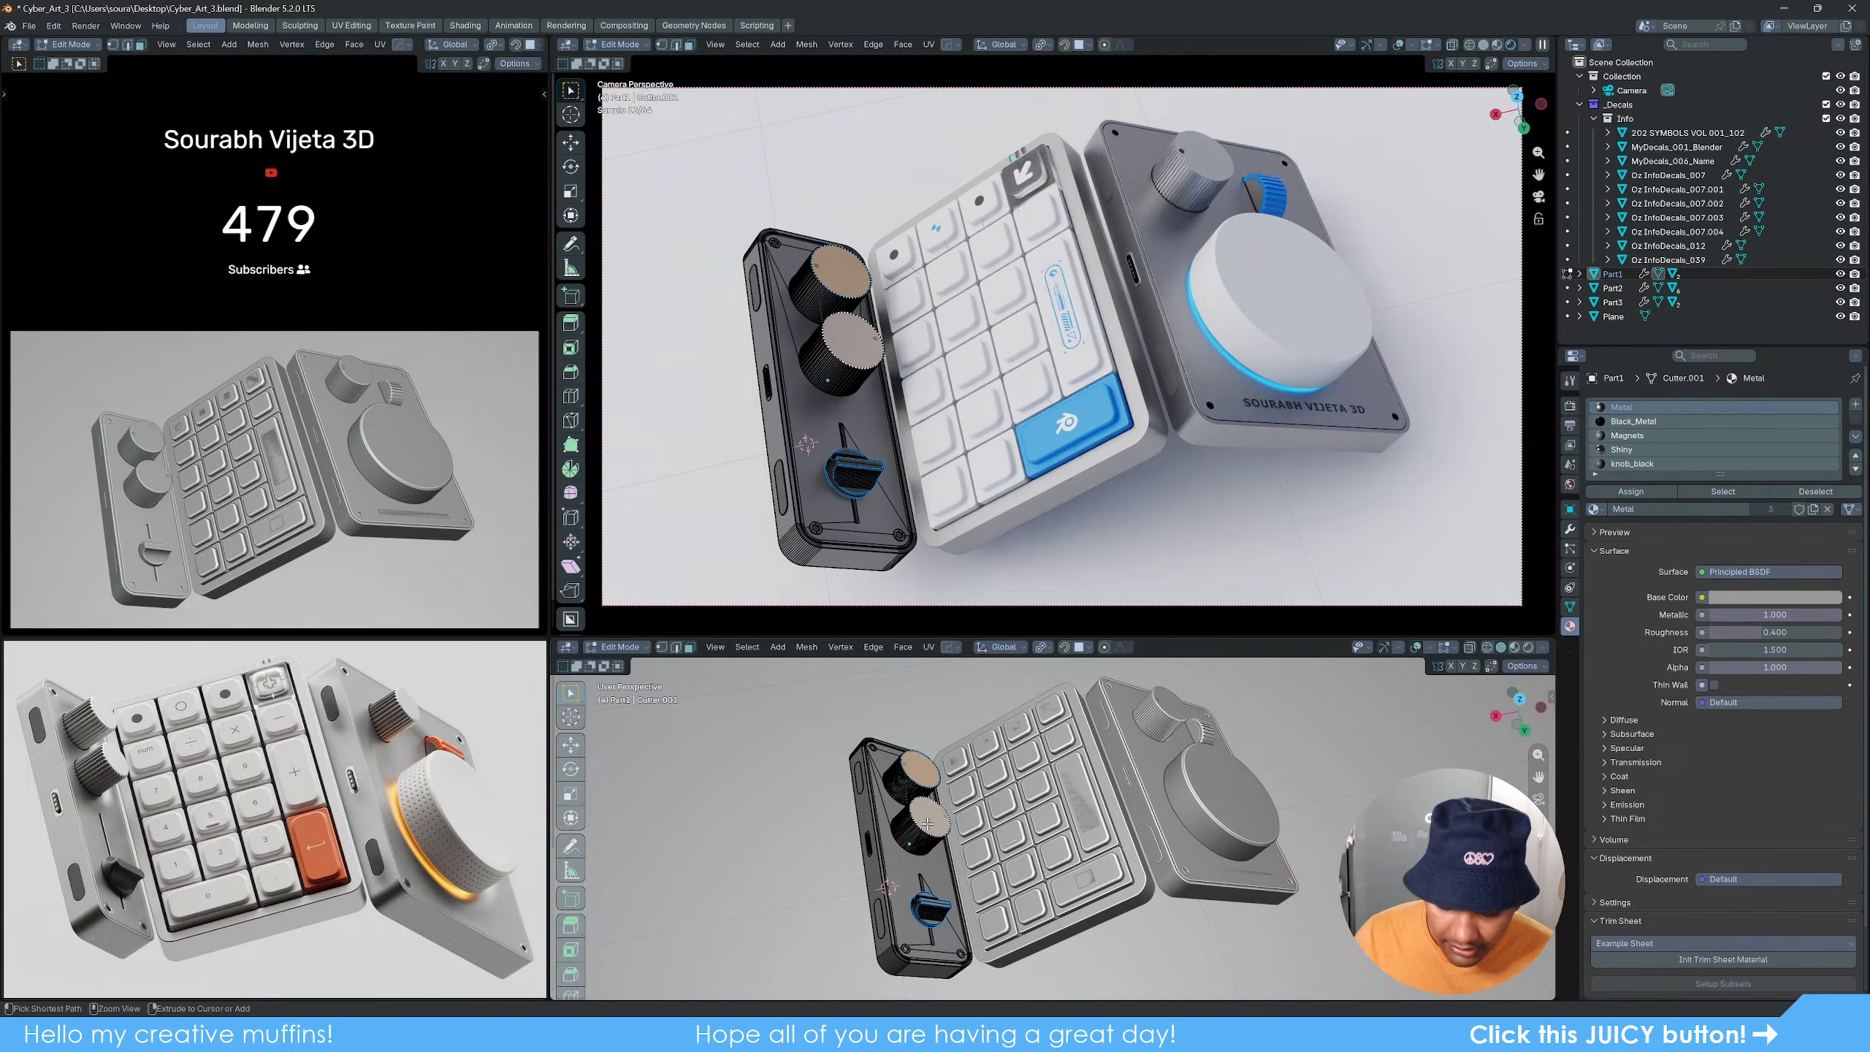
pyautogui.hotkey('ctrl', 'l')
pyautogui.scroll(-2, 1686, 451)
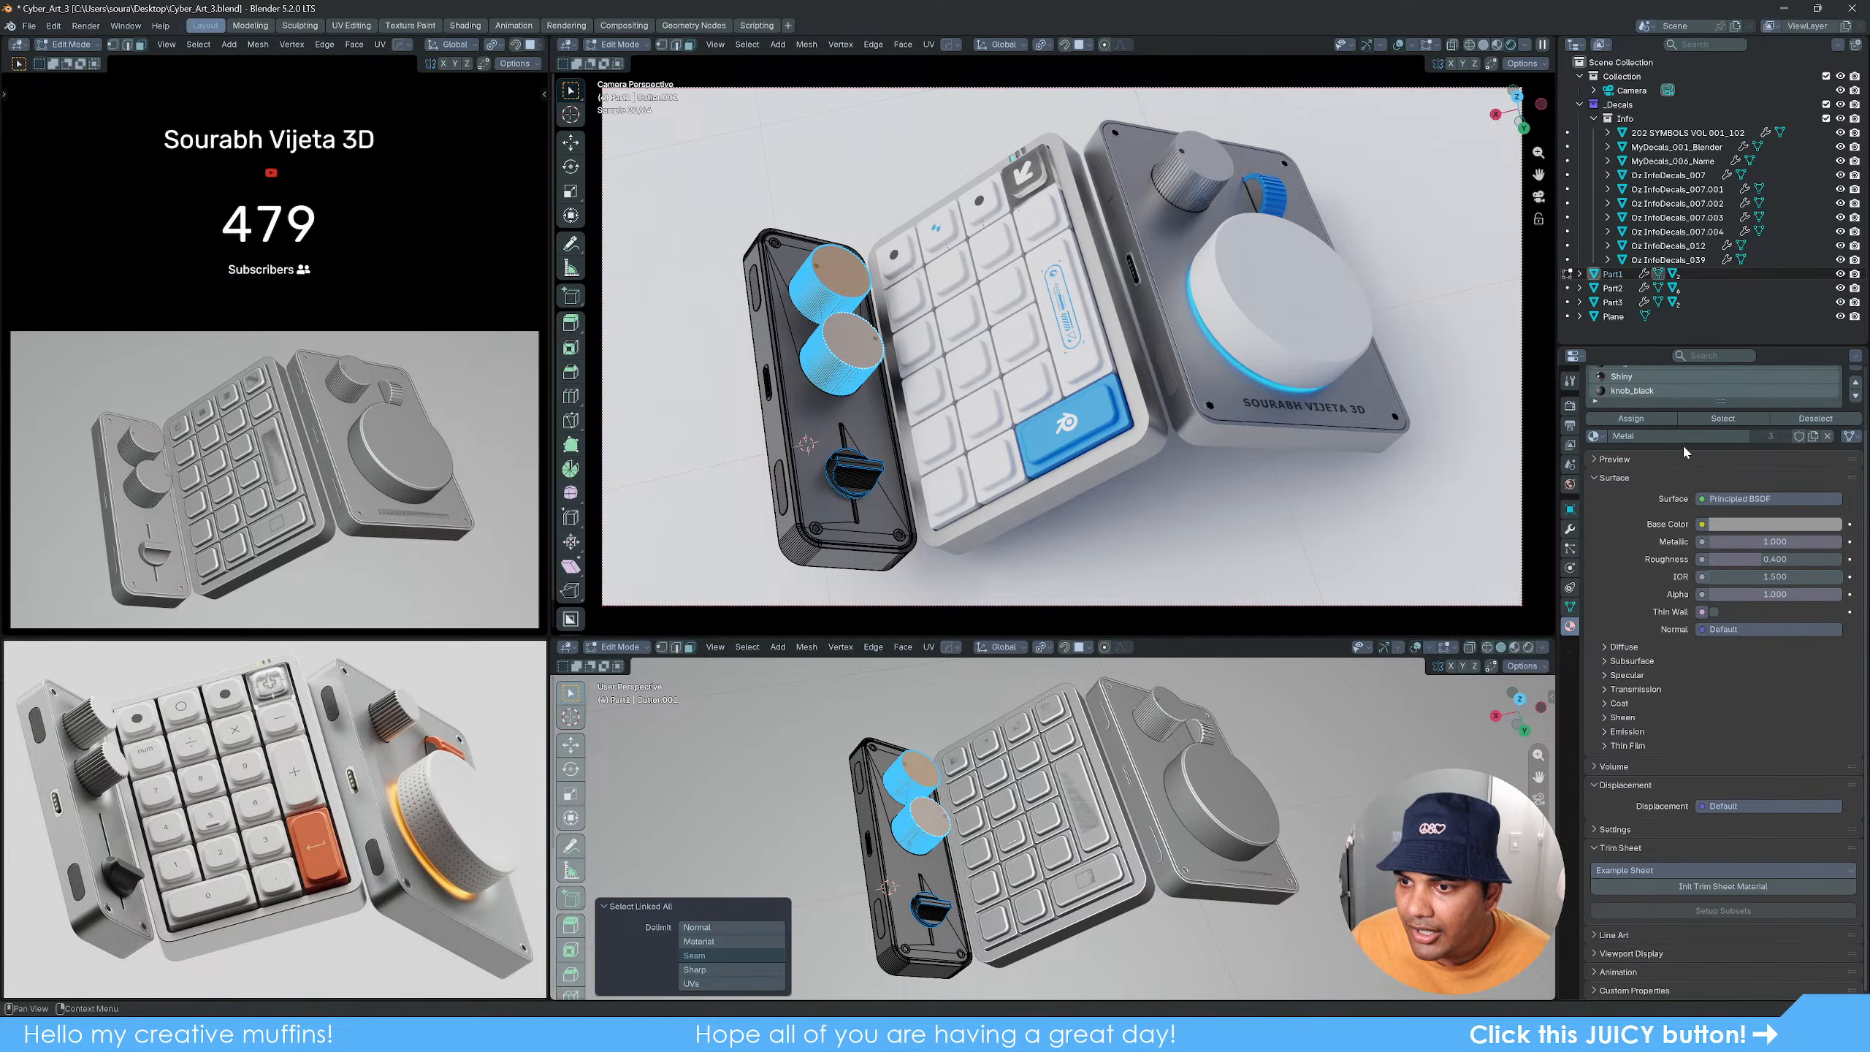
pyautogui.scroll(2, 1647, 535)
pyautogui.click(1855, 404)
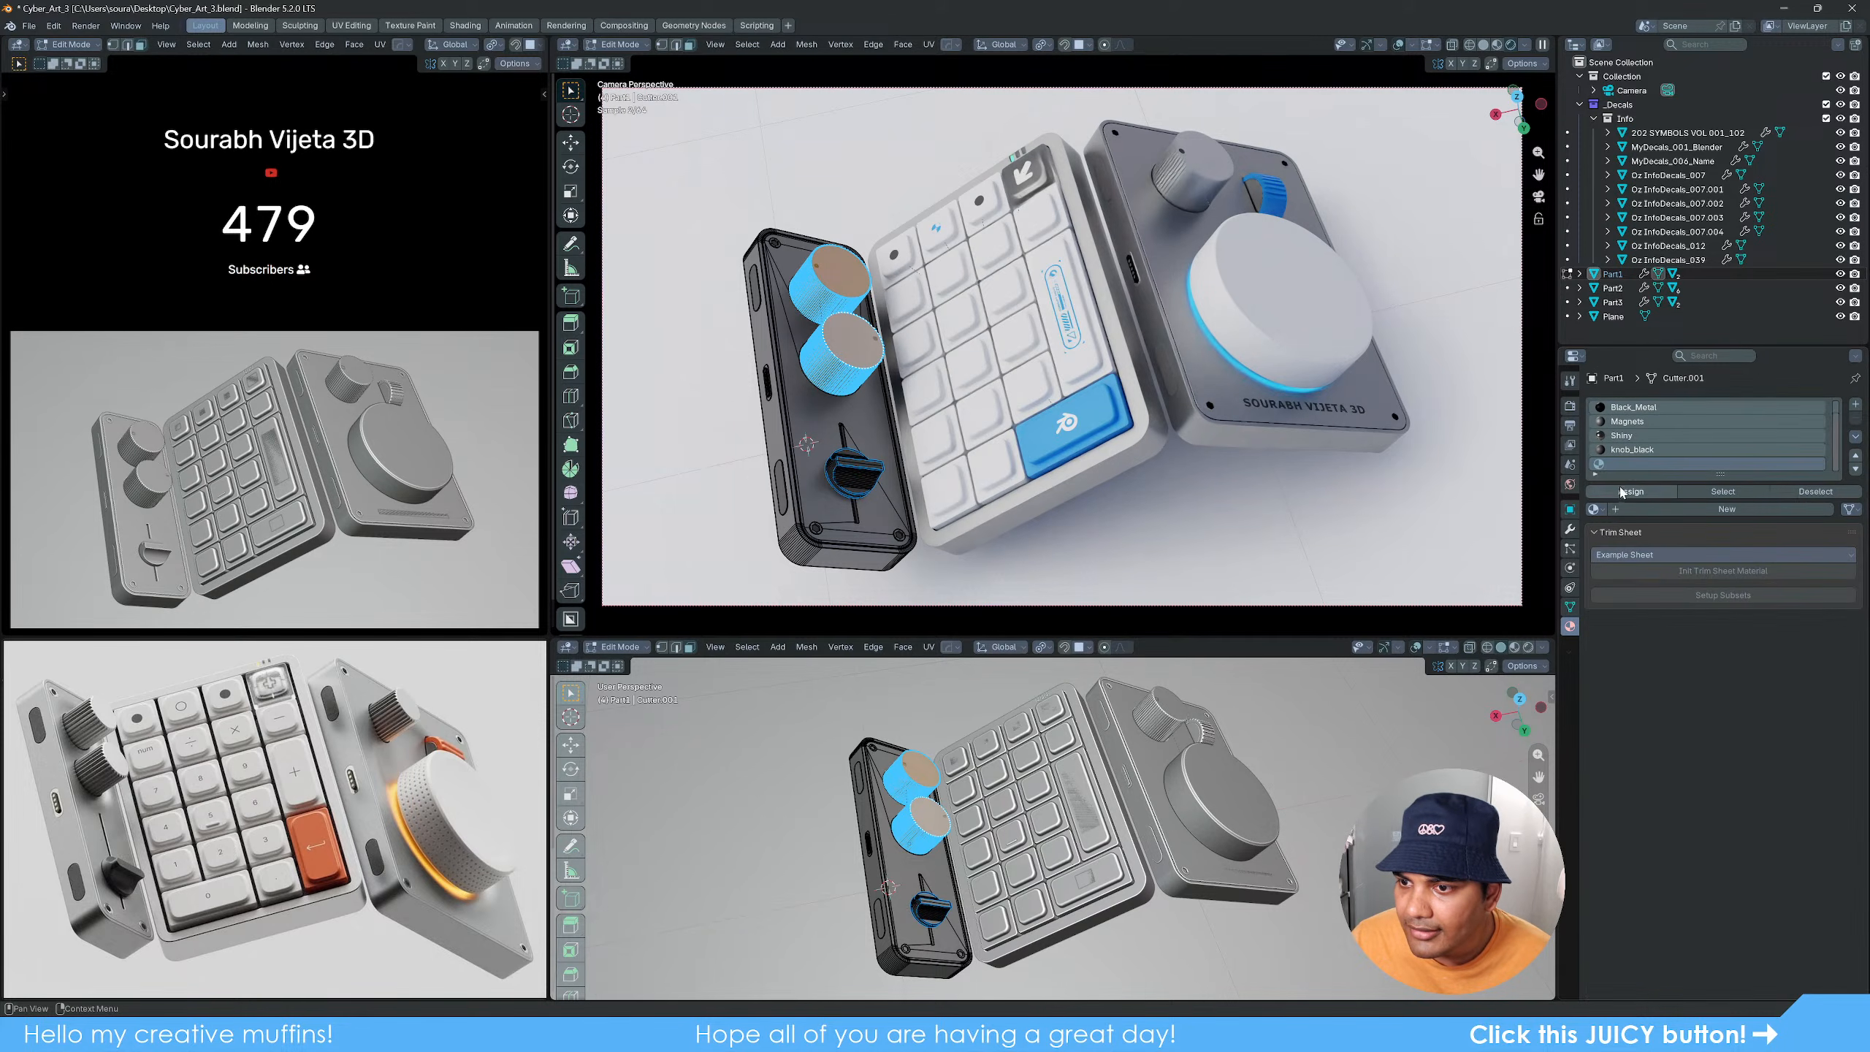
pyautogui.click(1595, 509)
pyautogui.click(1633, 660)
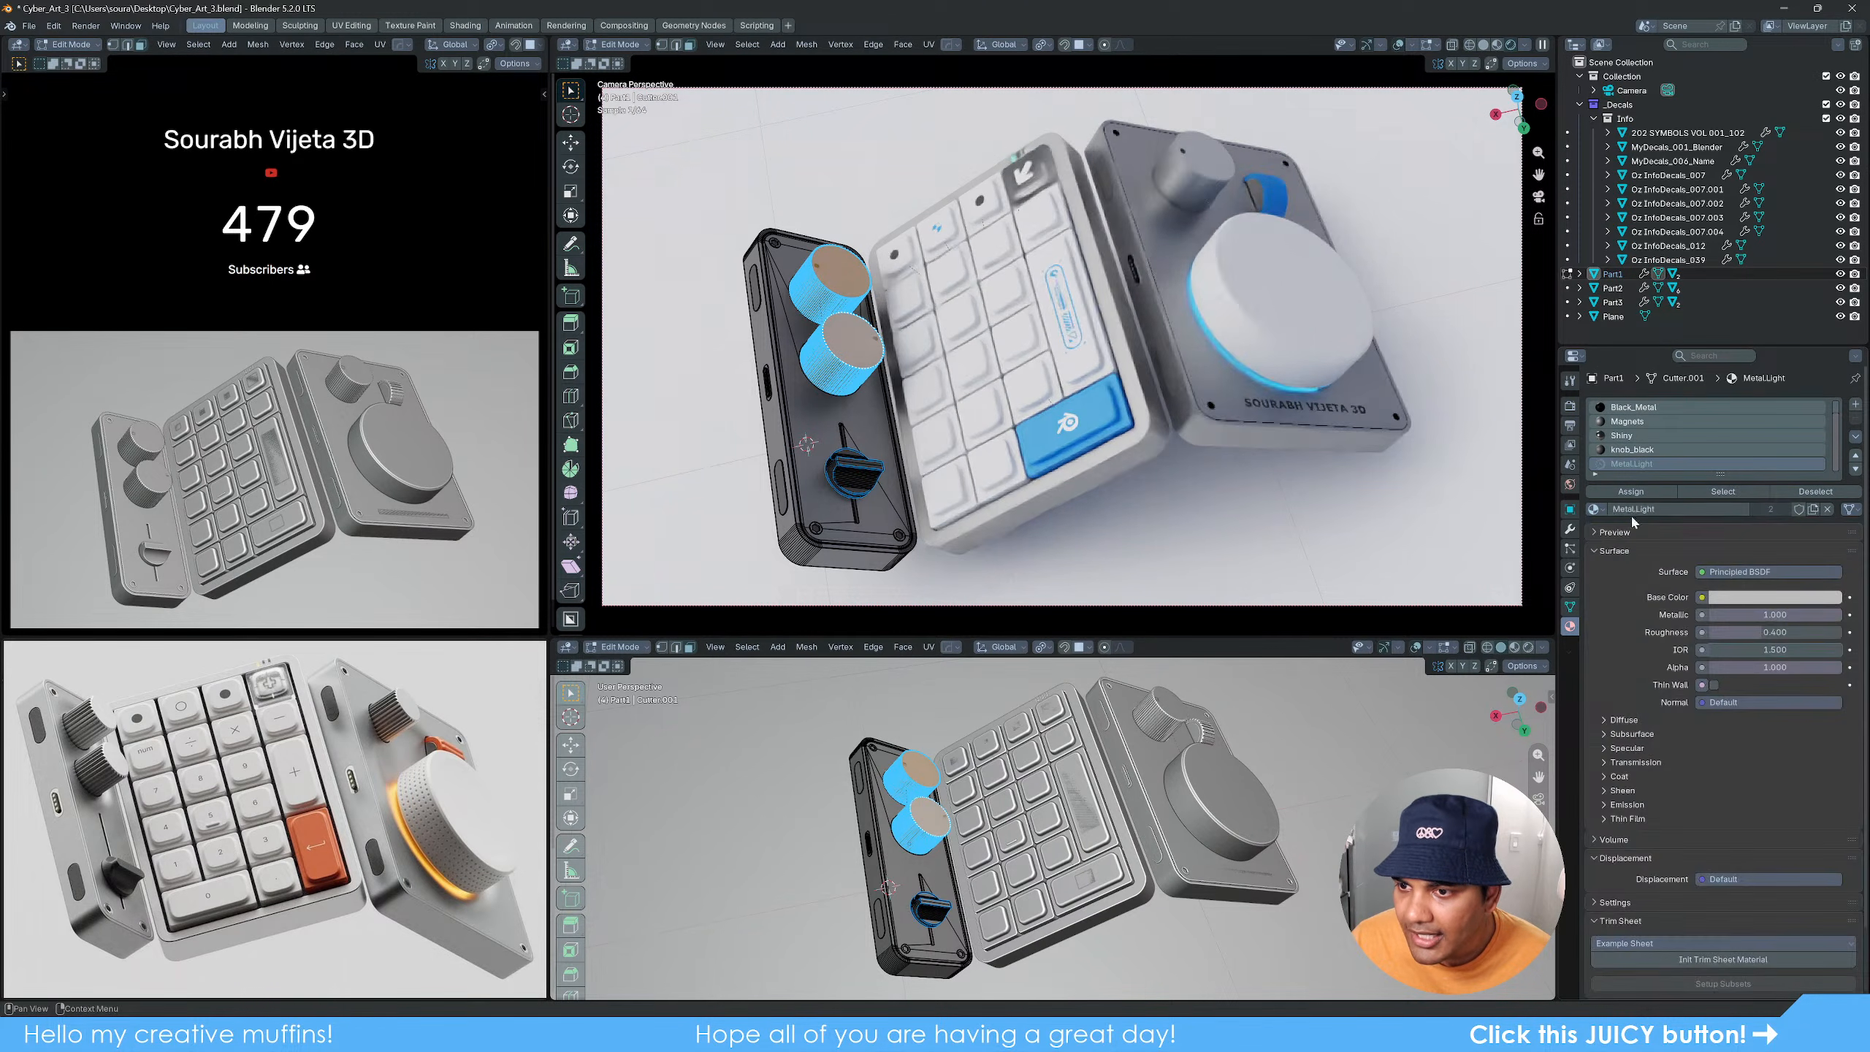
pyautogui.click(1634, 491)
pyautogui.press('Tab')
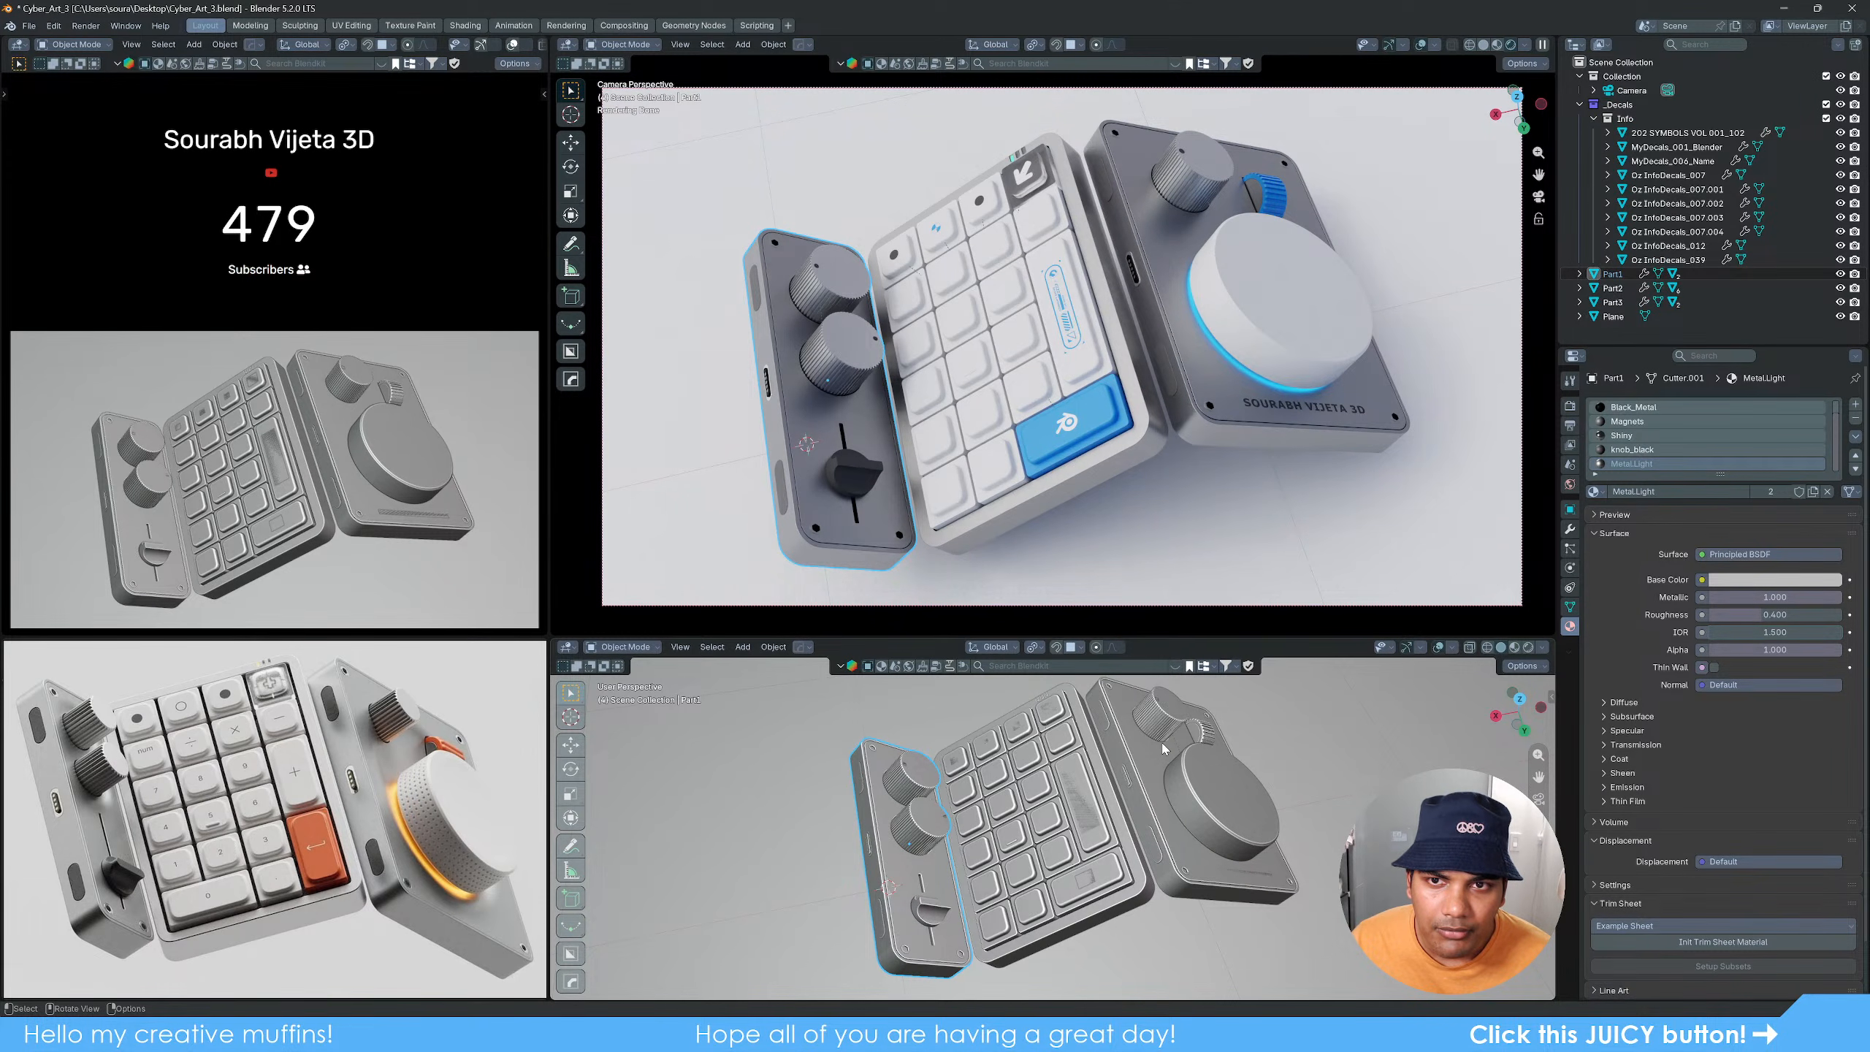
pyautogui.press('Tab')
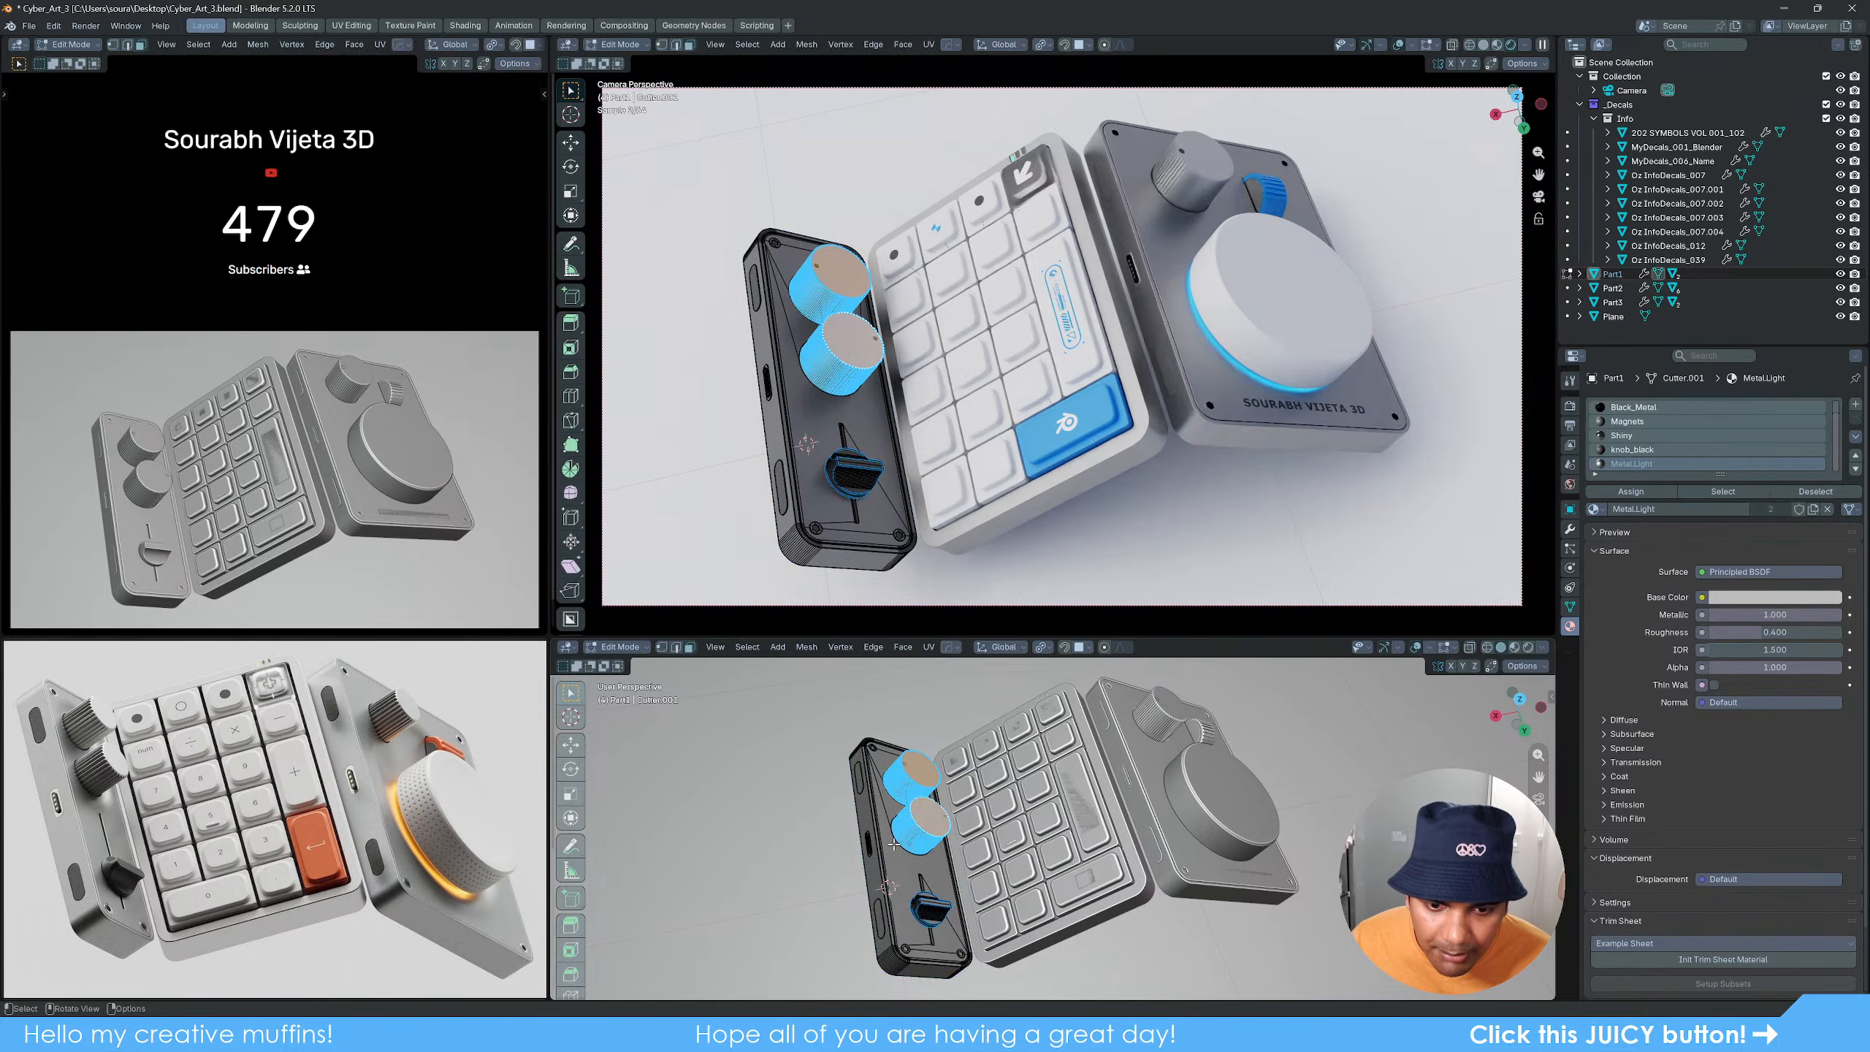
pyautogui.scroll(3, 967, 823)
pyautogui.scroll(4, 966, 823)
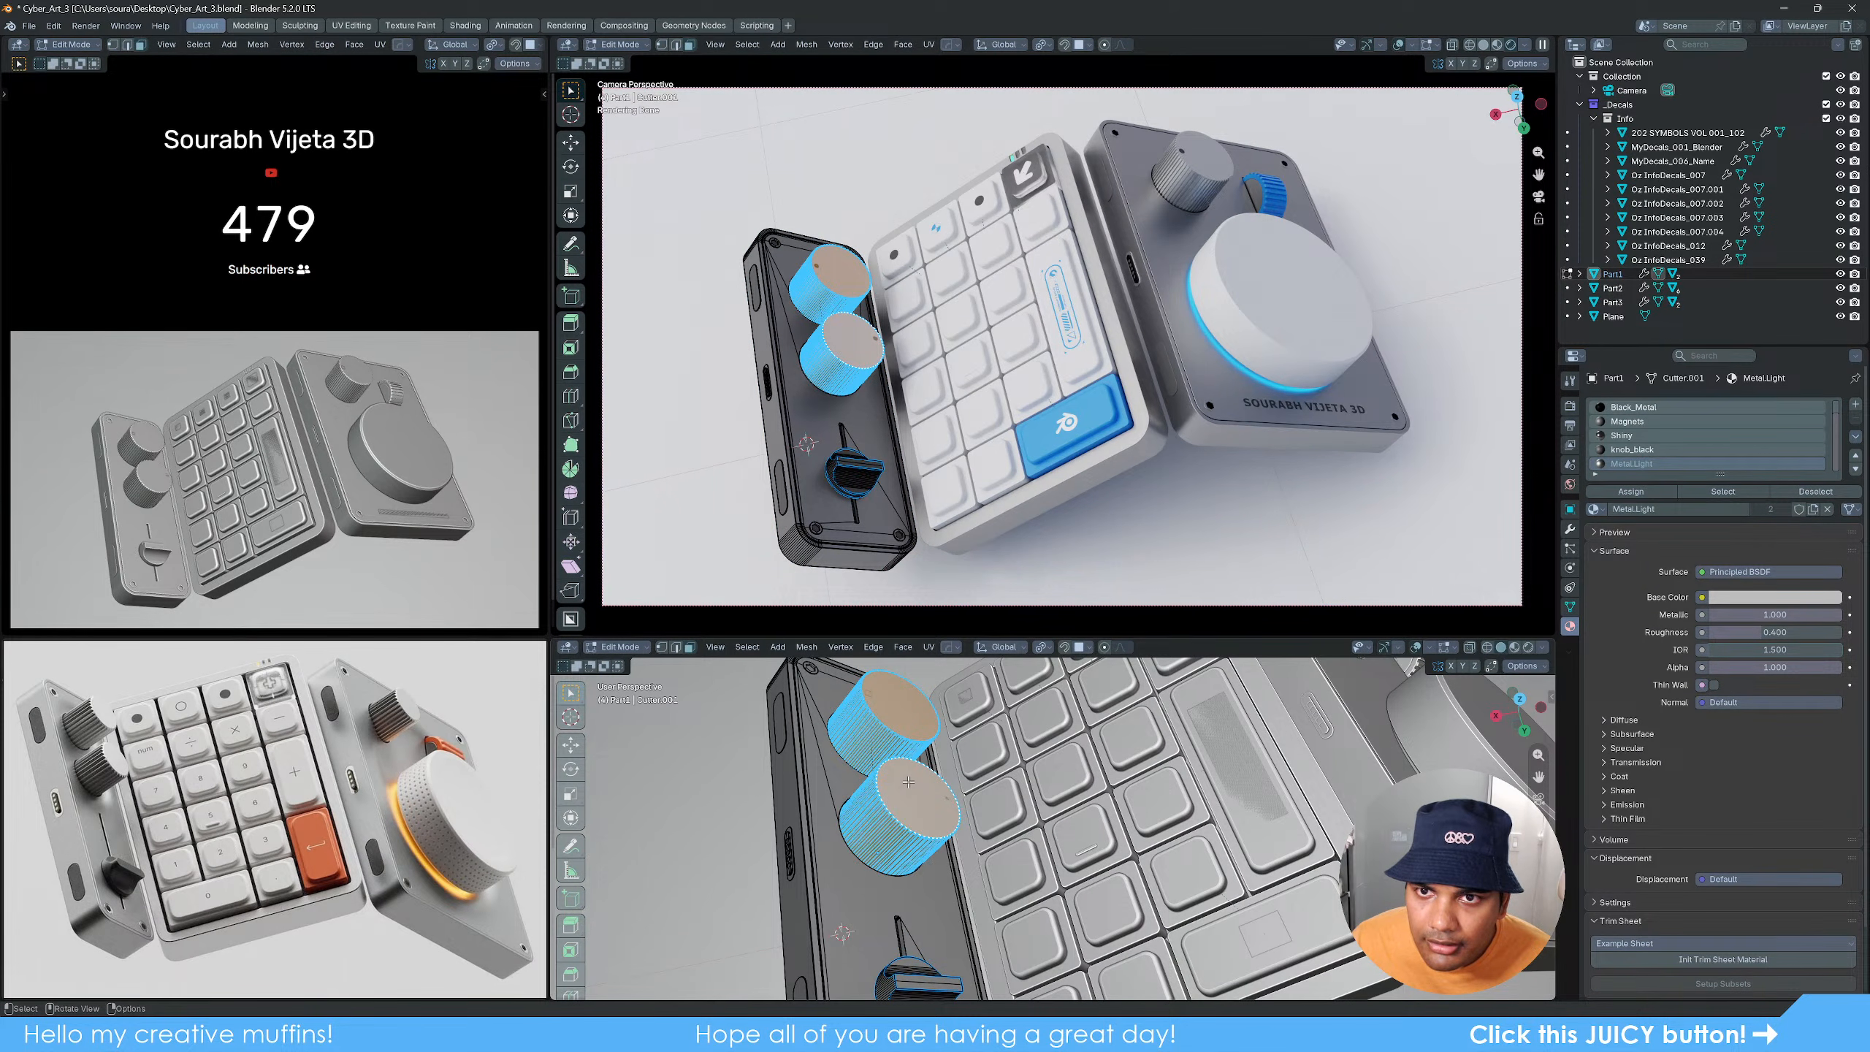
pyautogui.press('Tab')
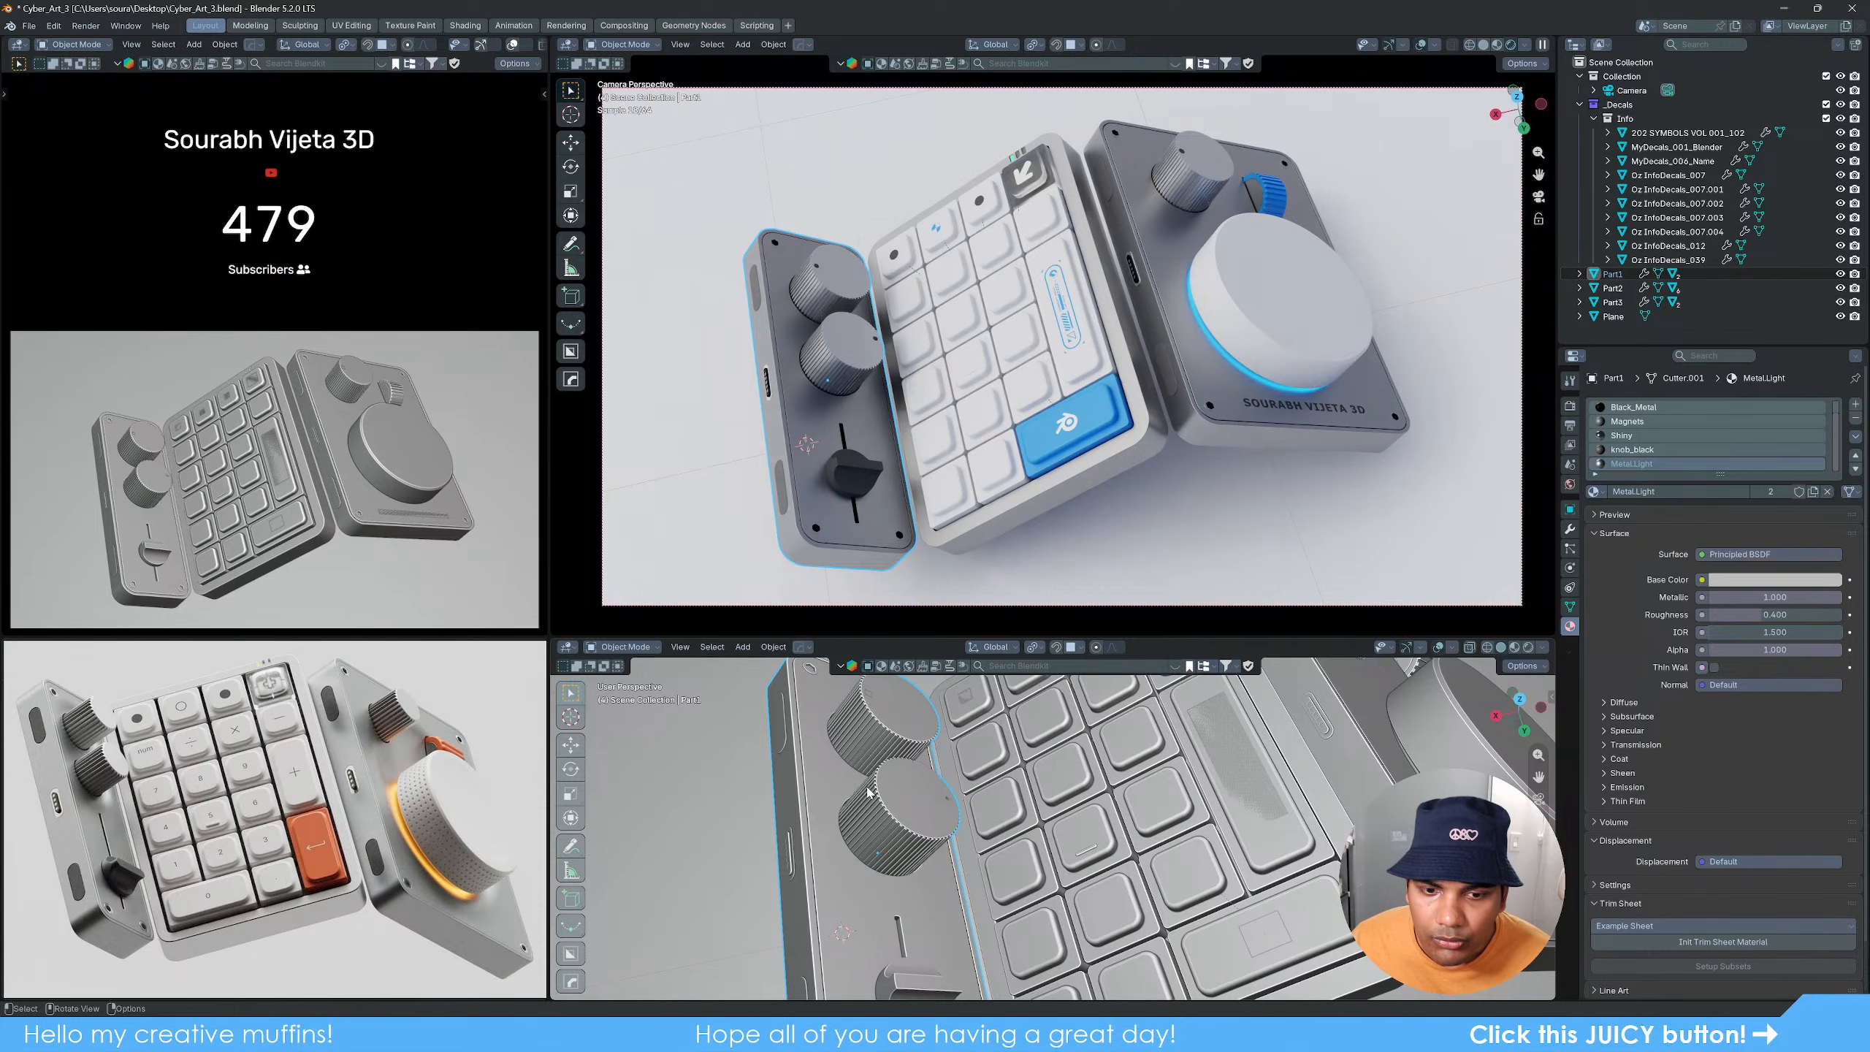
# Step: Undo the Metal.Light slot and its assignment to the two linked round knobs on Part1
pyautogui.scroll(1, 1666, 445)
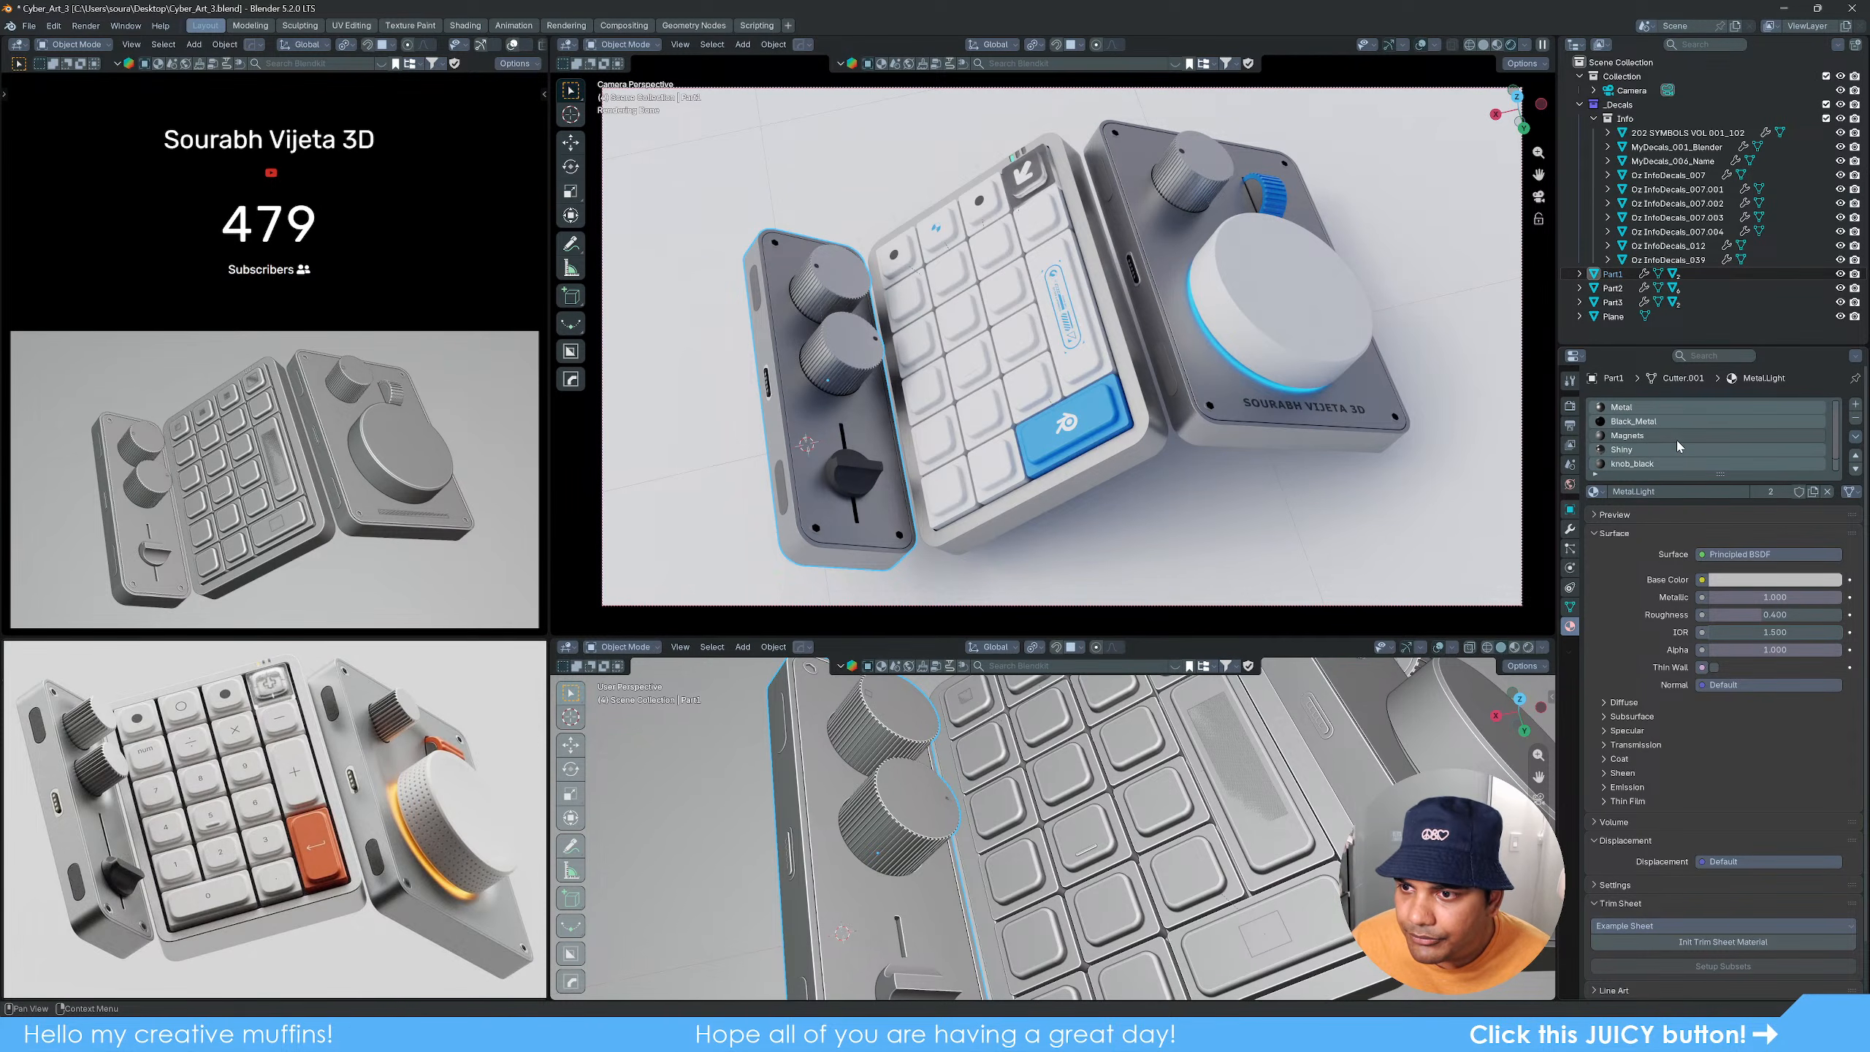
pyautogui.hotkey('ctrl', 'z')
pyautogui.hotkey('ctrl', 'z')
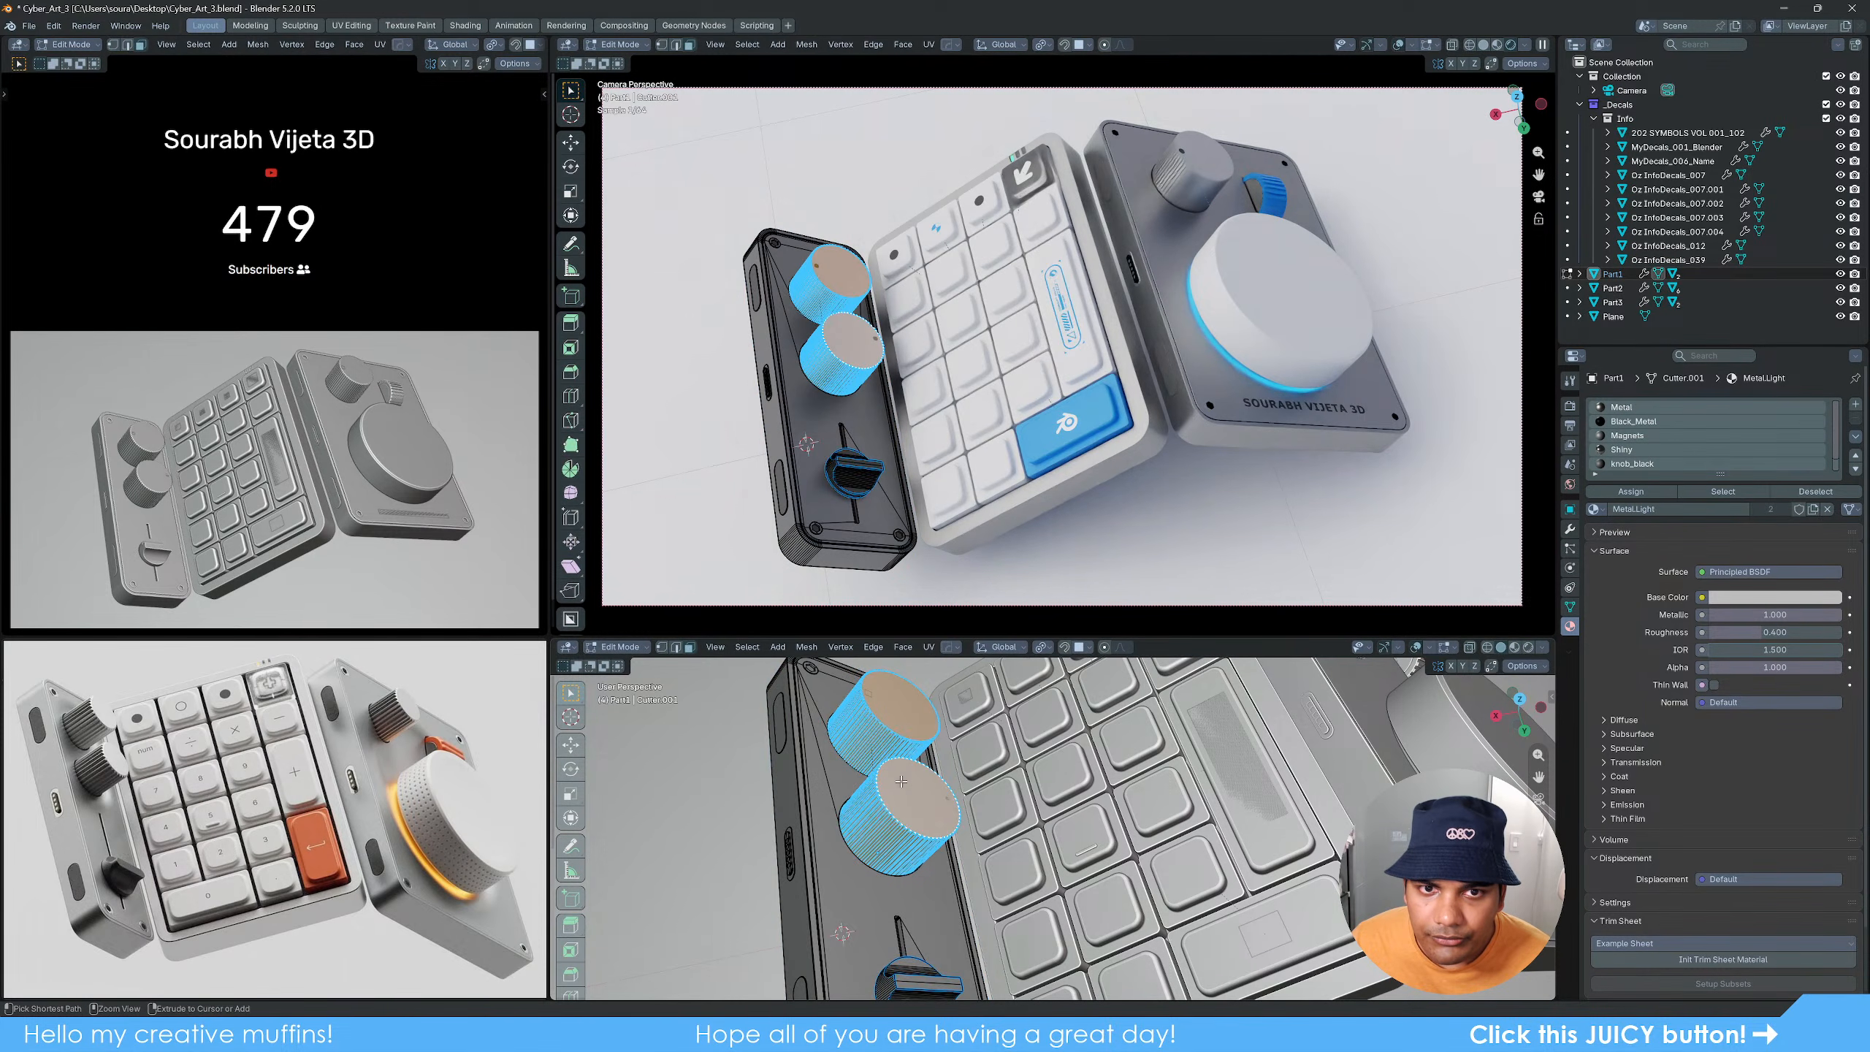
pyautogui.hotkey('ctrl', 'shift', 'z')
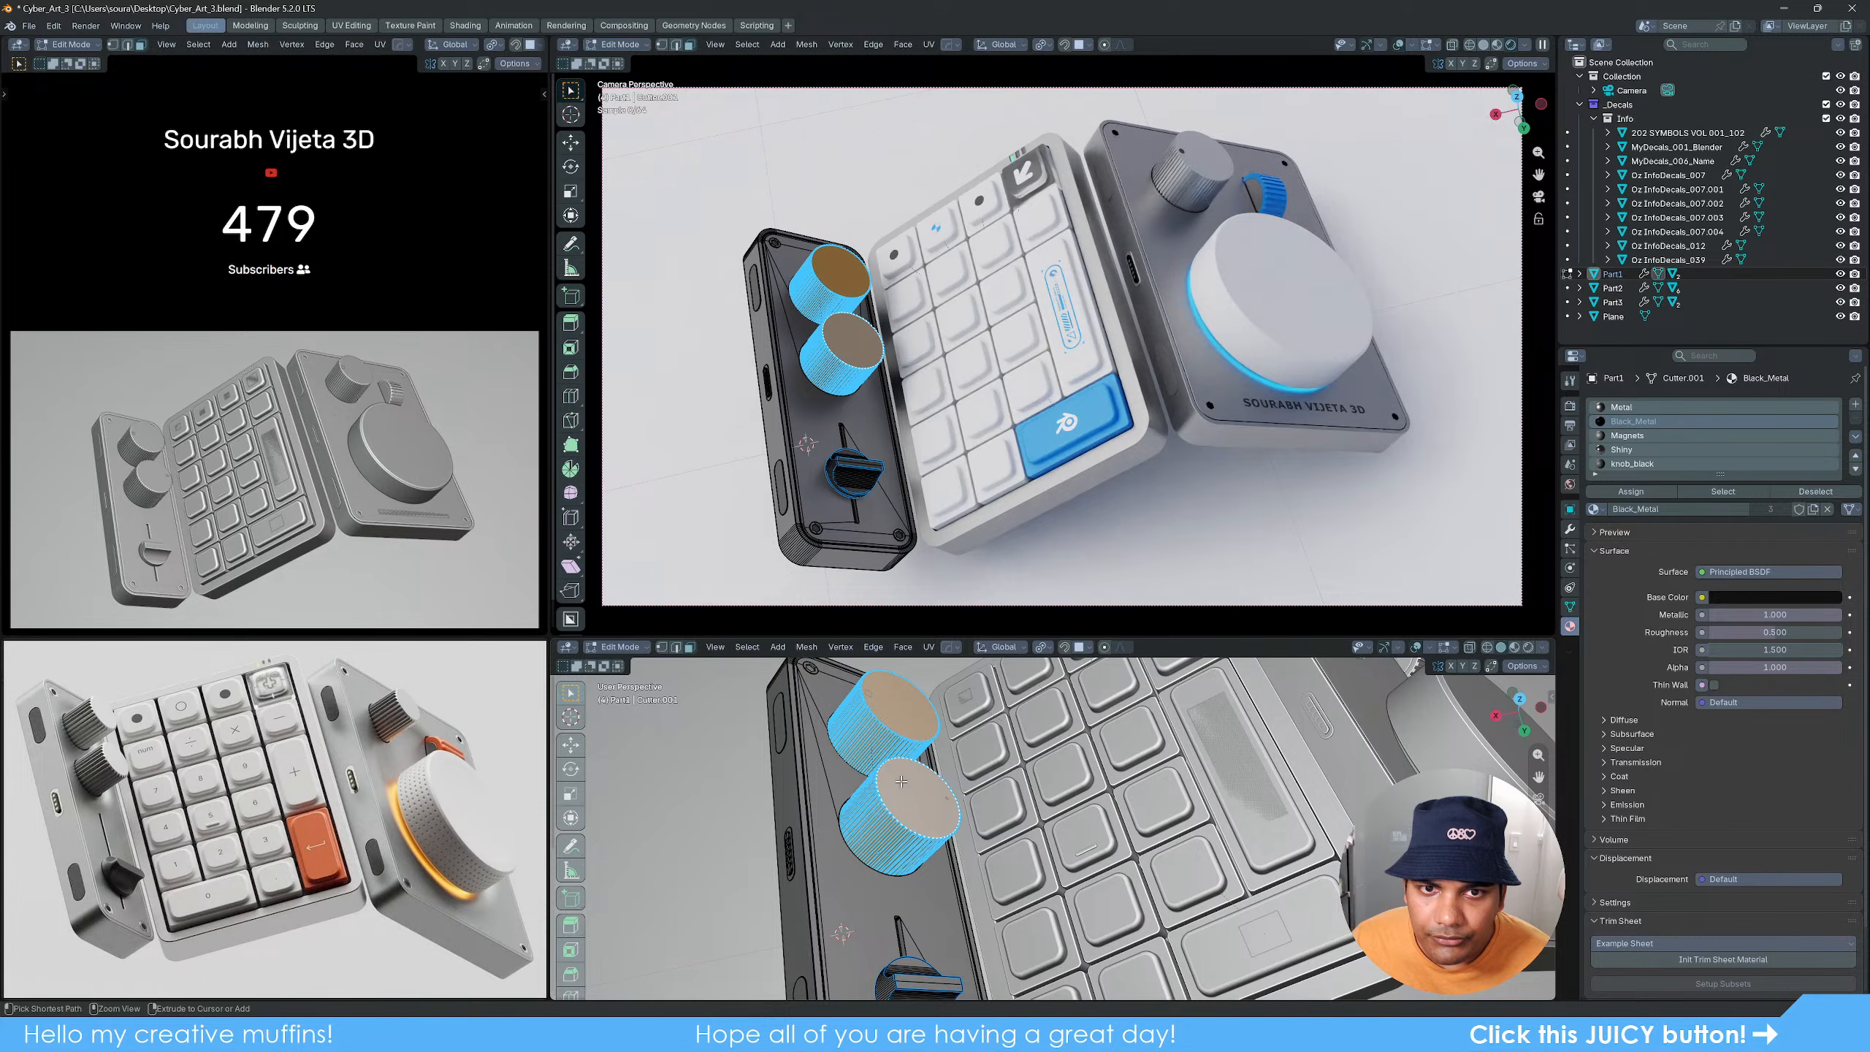
pyautogui.hotkey('ctrl', 'z')
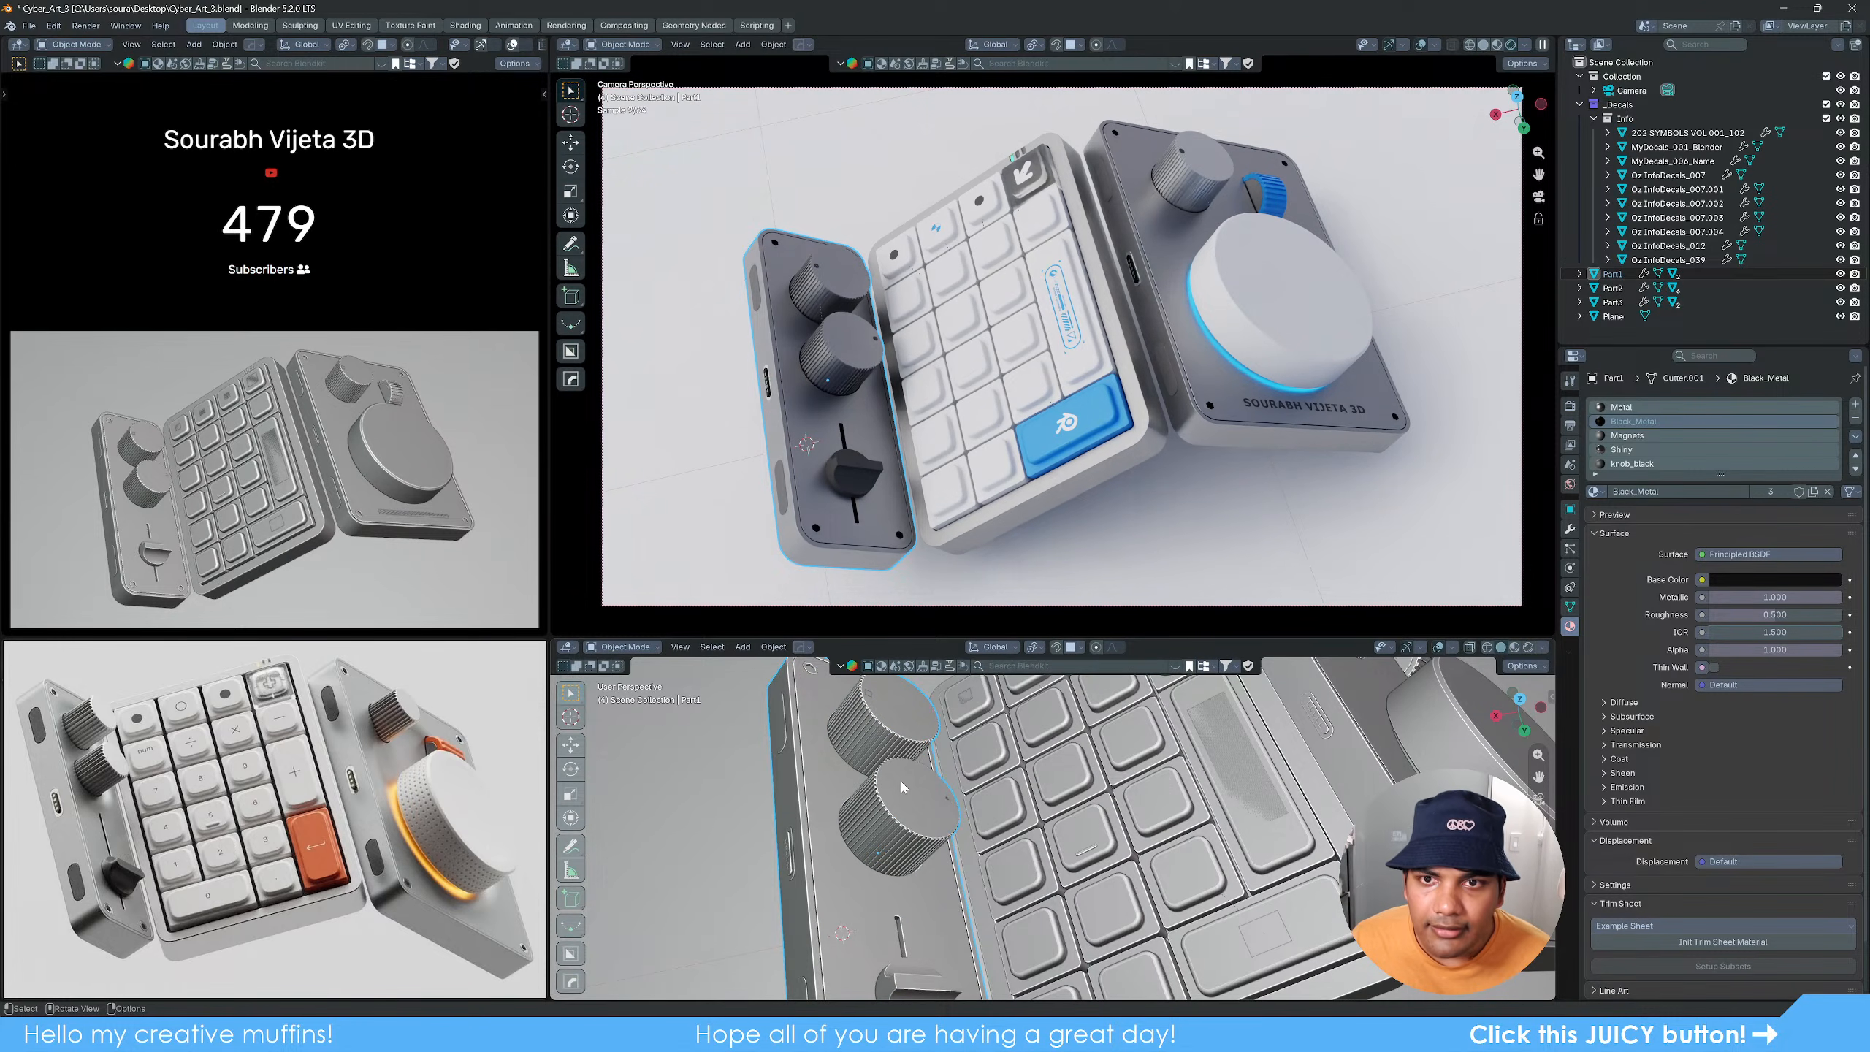
# Step: Try a purple tint on Part3's Metal.Light base colour, then set it to a neutral light grey with a value of about 0.779
pyautogui.moveTo(901, 781); pyautogui.dragTo(1085, 822, button='middle')
pyautogui.scroll(-1, 1300, 719)
pyautogui.scroll(2, 1105, 806)
pyautogui.click(1121, 794)
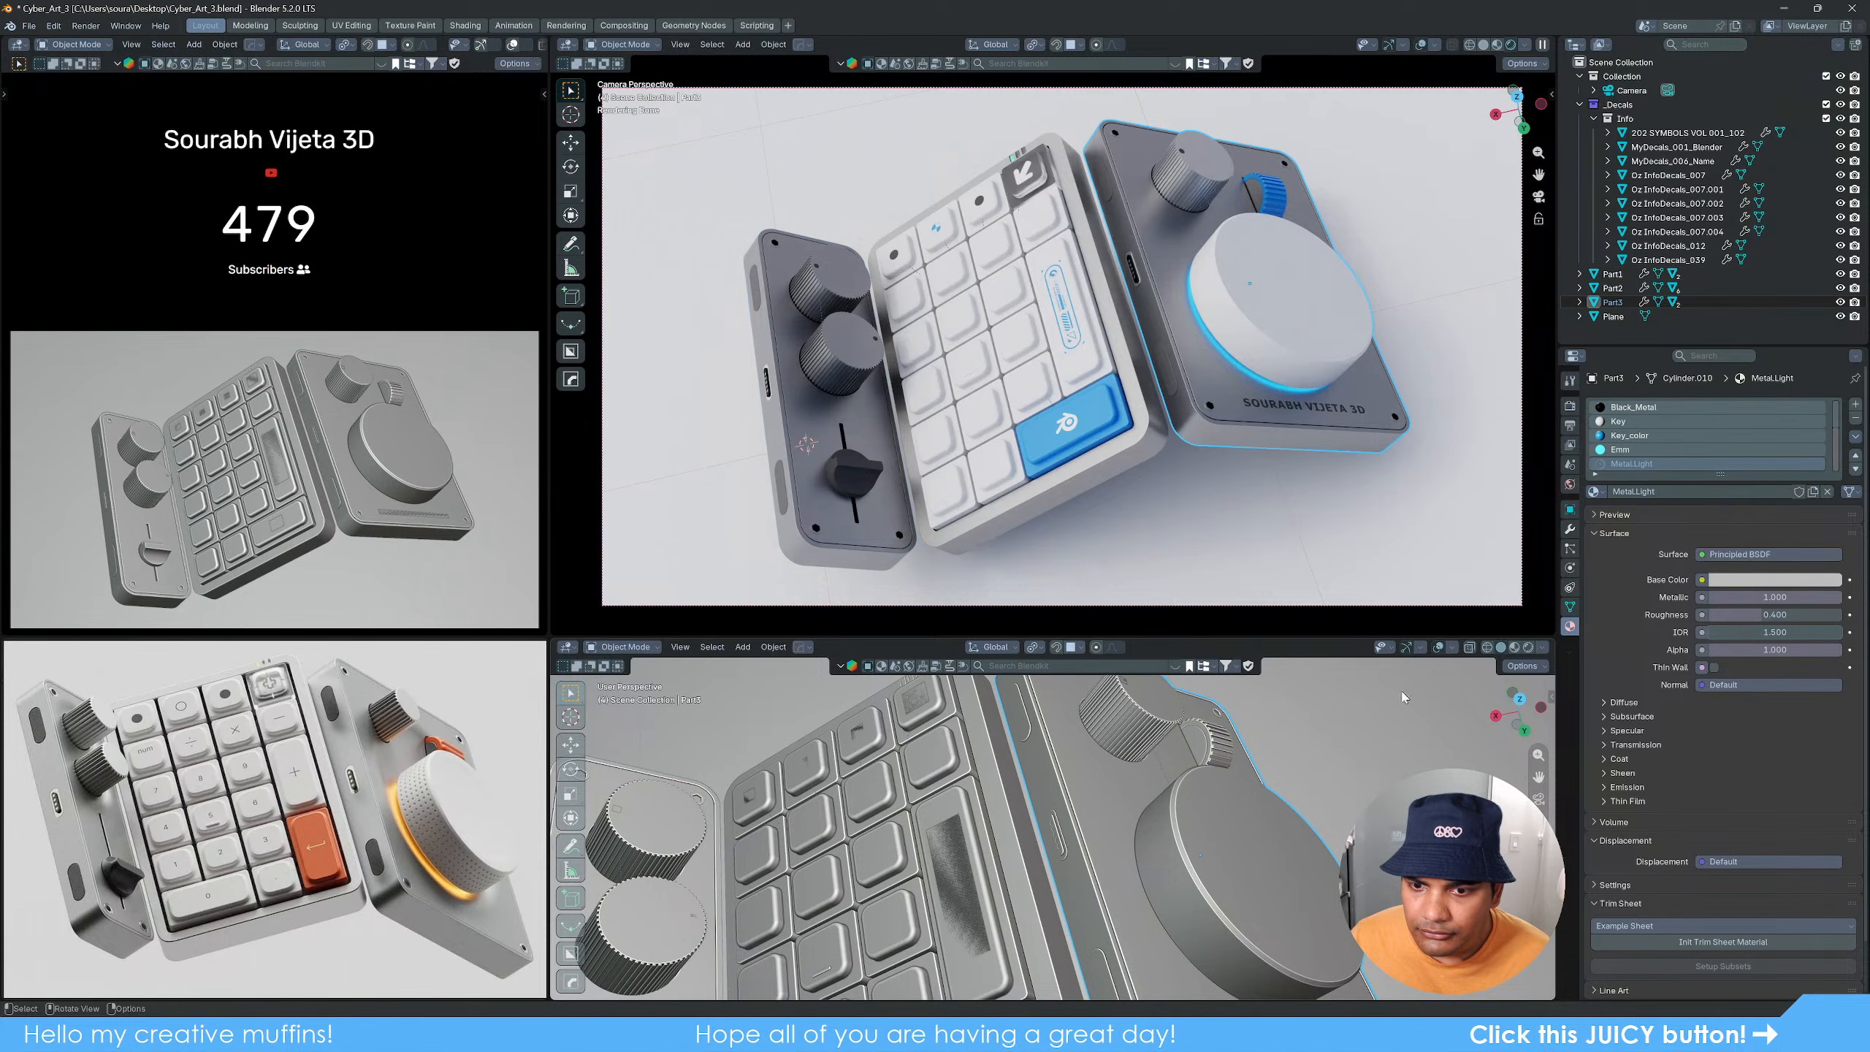
pyautogui.click(1774, 580)
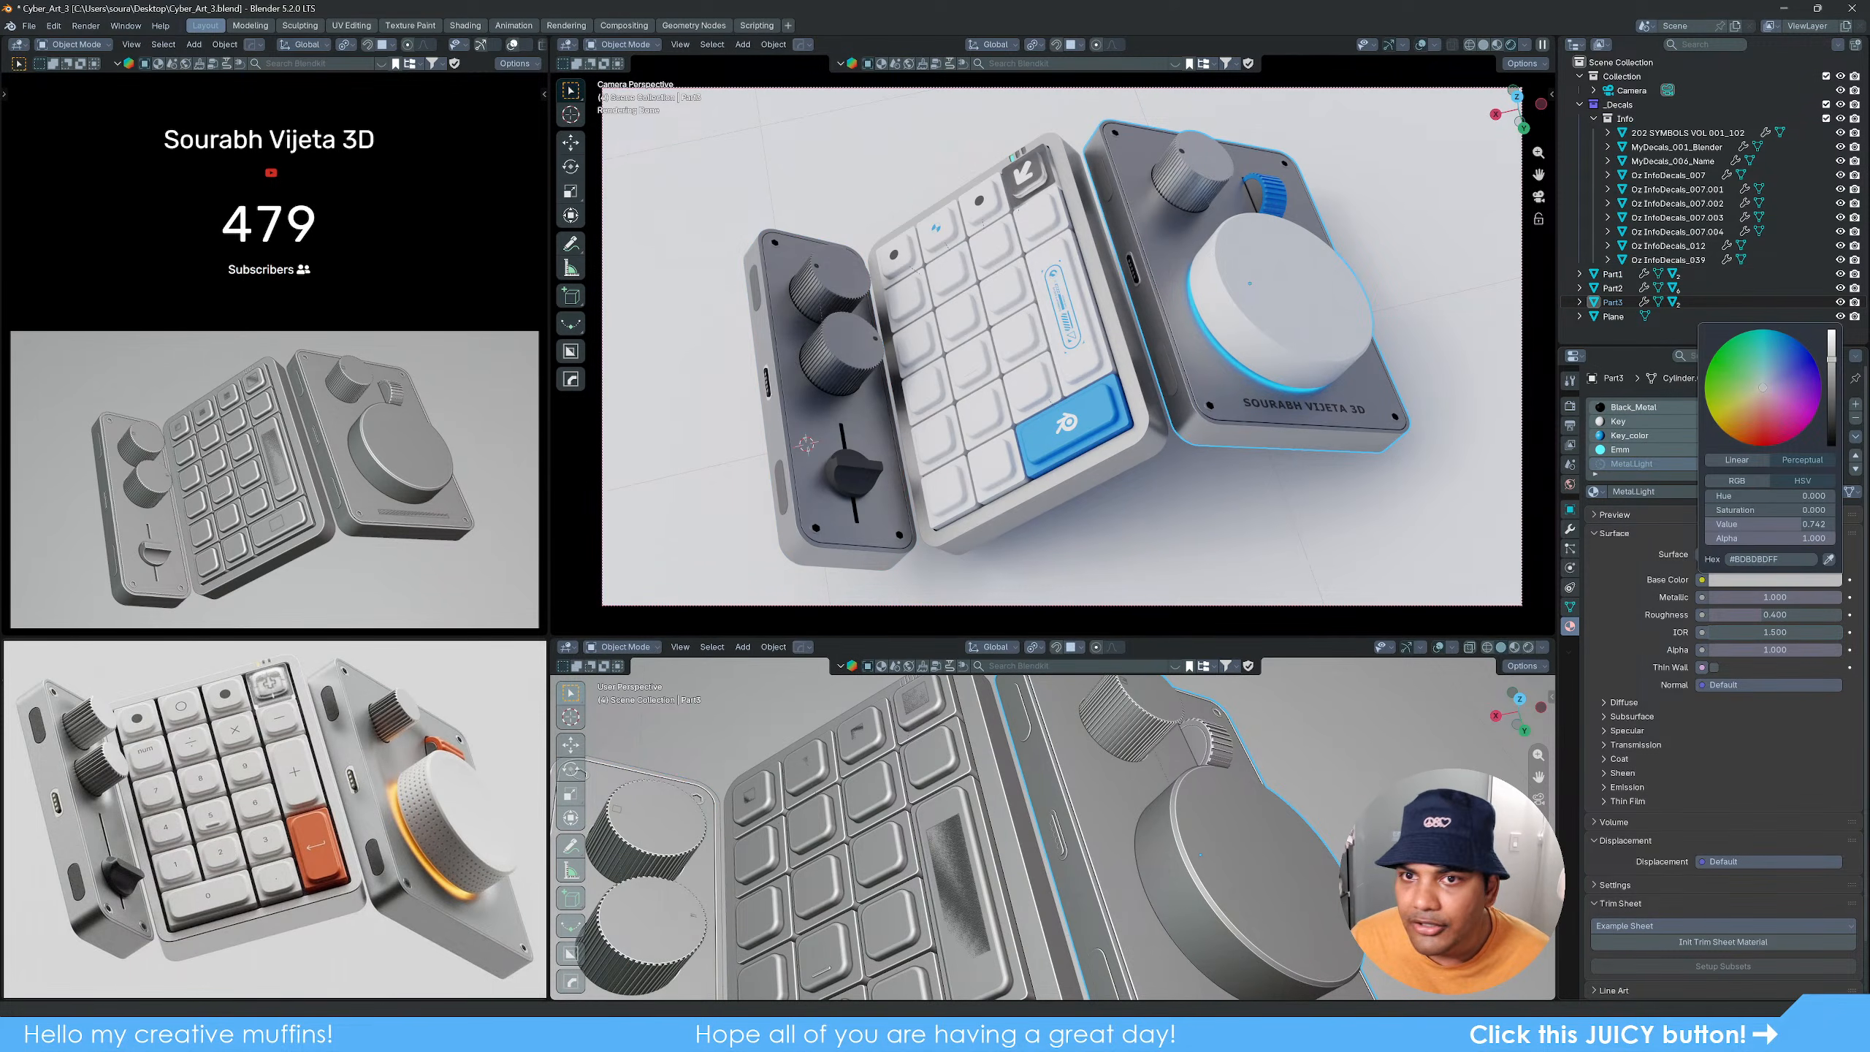
pyautogui.click(1794, 389)
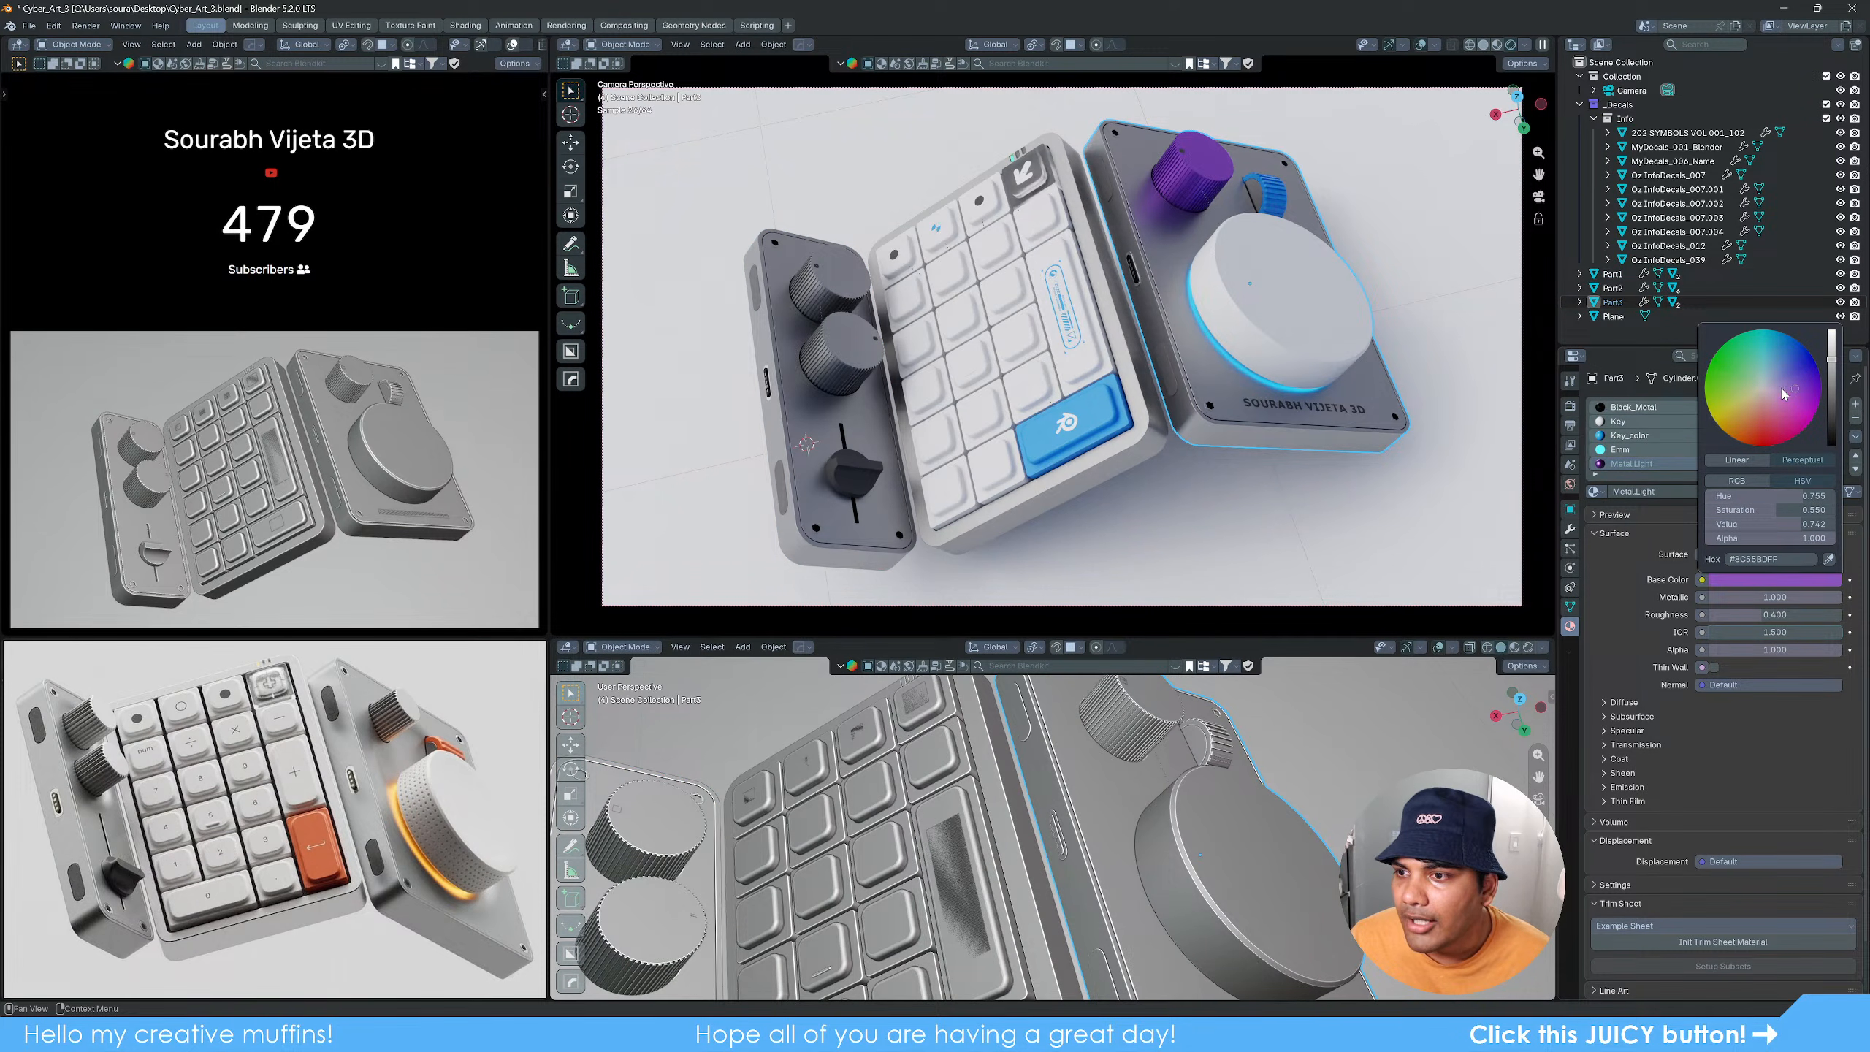
pyautogui.moveTo(1764, 512)
pyautogui.mouseDown()
pyautogui.moveTo(1705, 511)
pyautogui.moveTo(1782, 523)
pyautogui.mouseUp()
pyautogui.click(1832, 361)
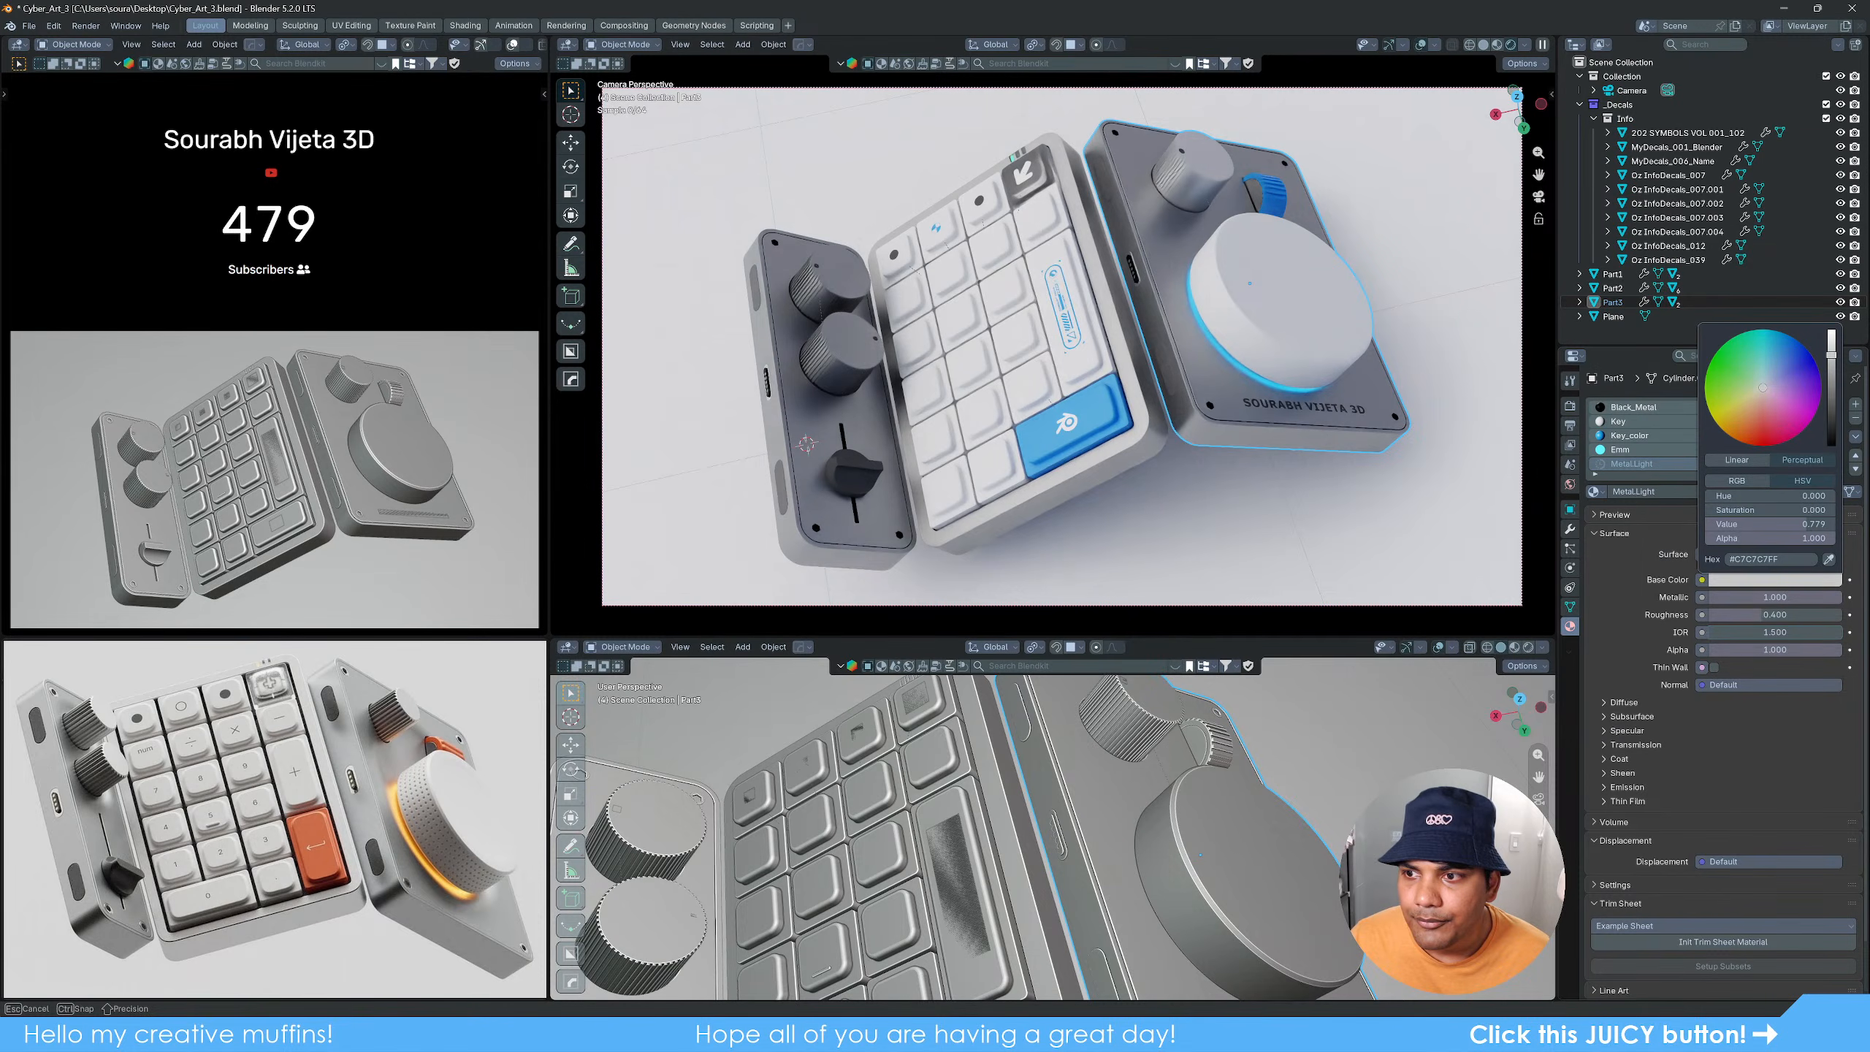
# Step: Darken the Metal material's base colour on Part3 to a mid grey with a value of about 0.504
pyautogui.scroll(2, 1652, 449)
pyautogui.scroll(1, 1652, 449)
pyautogui.click(1642, 407)
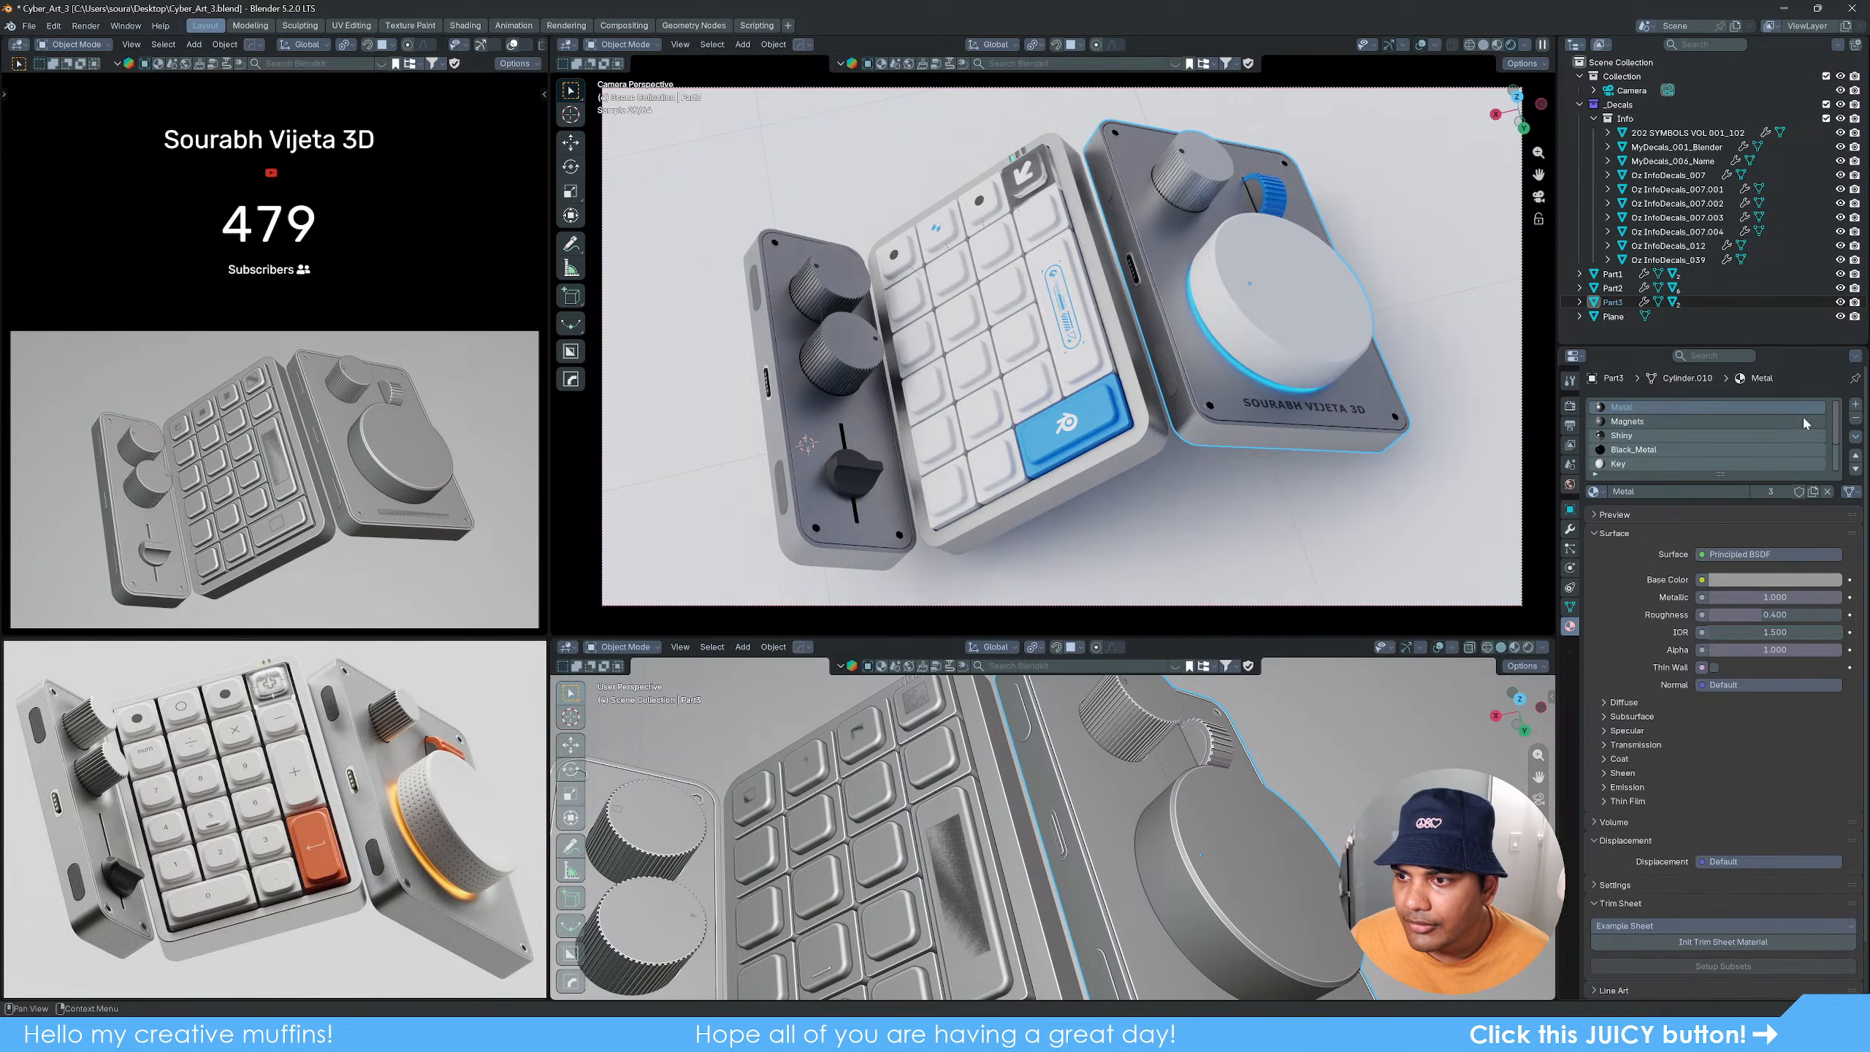
pyautogui.click(1785, 584)
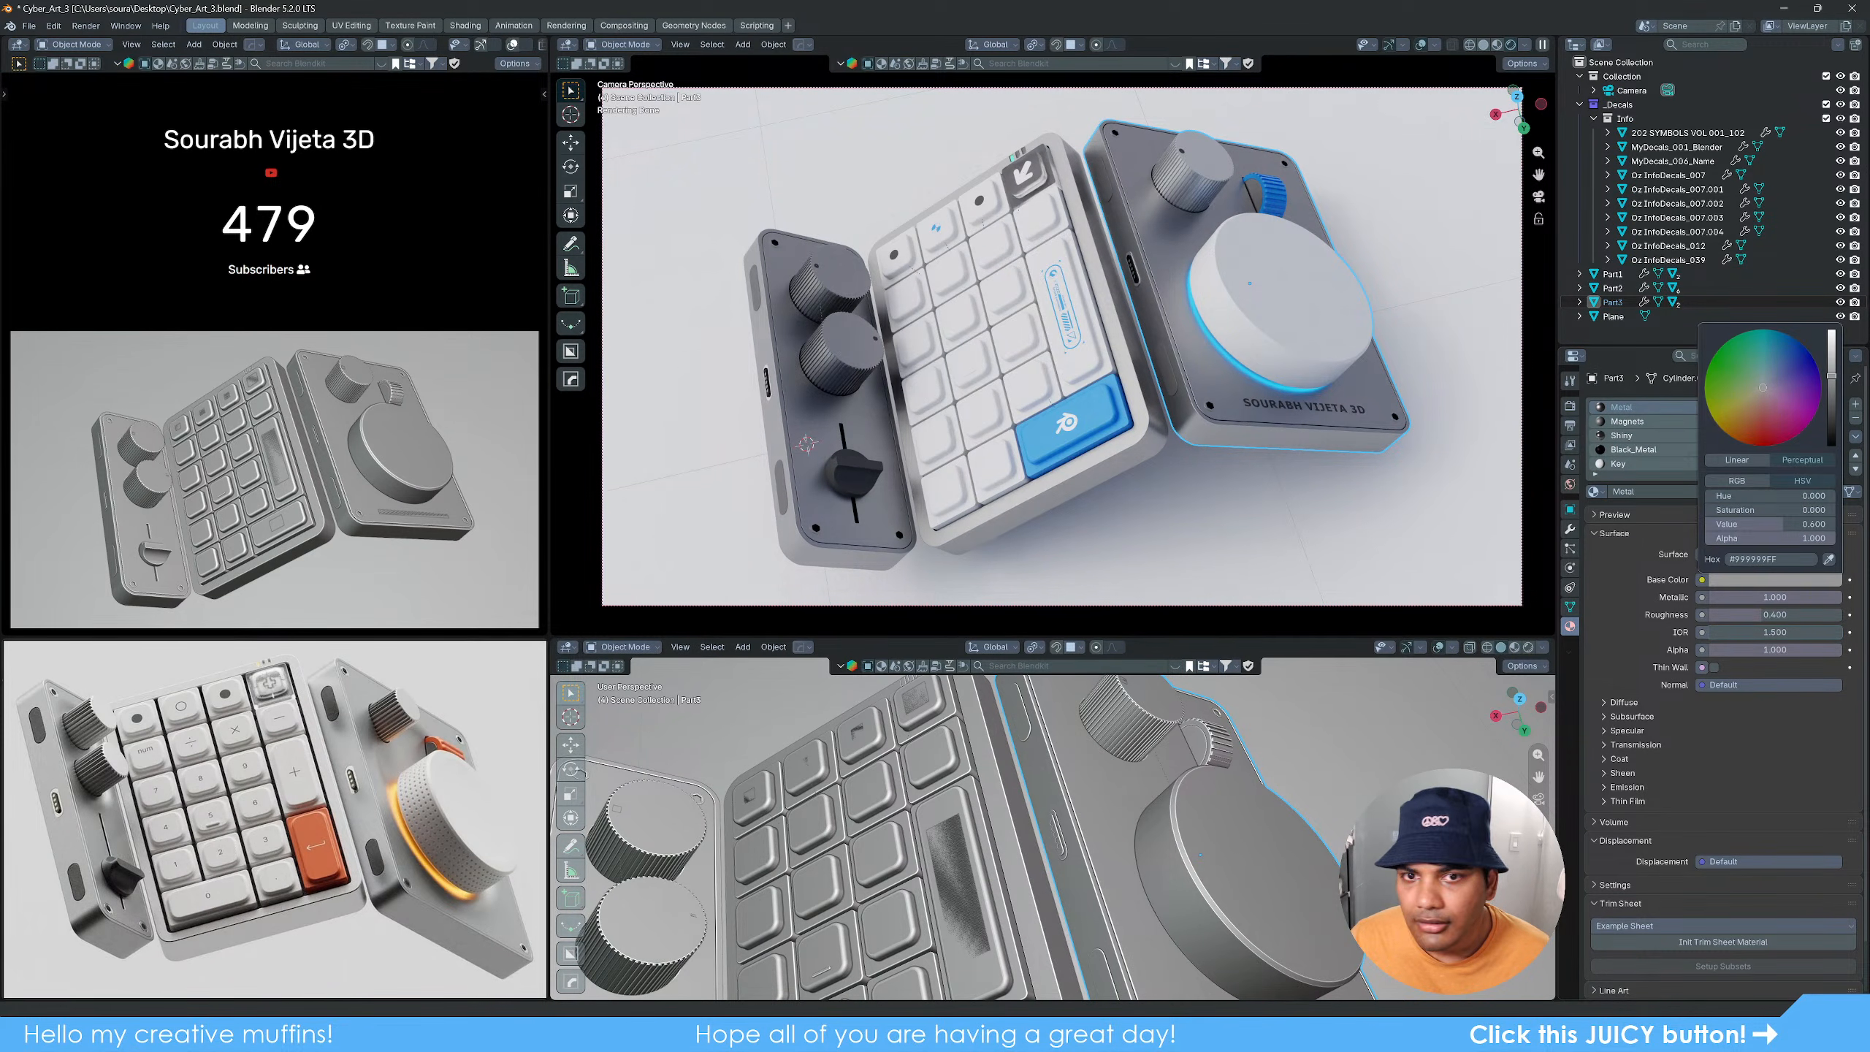
pyautogui.moveTo(1833, 379); pyautogui.dragTo(1832, 386)
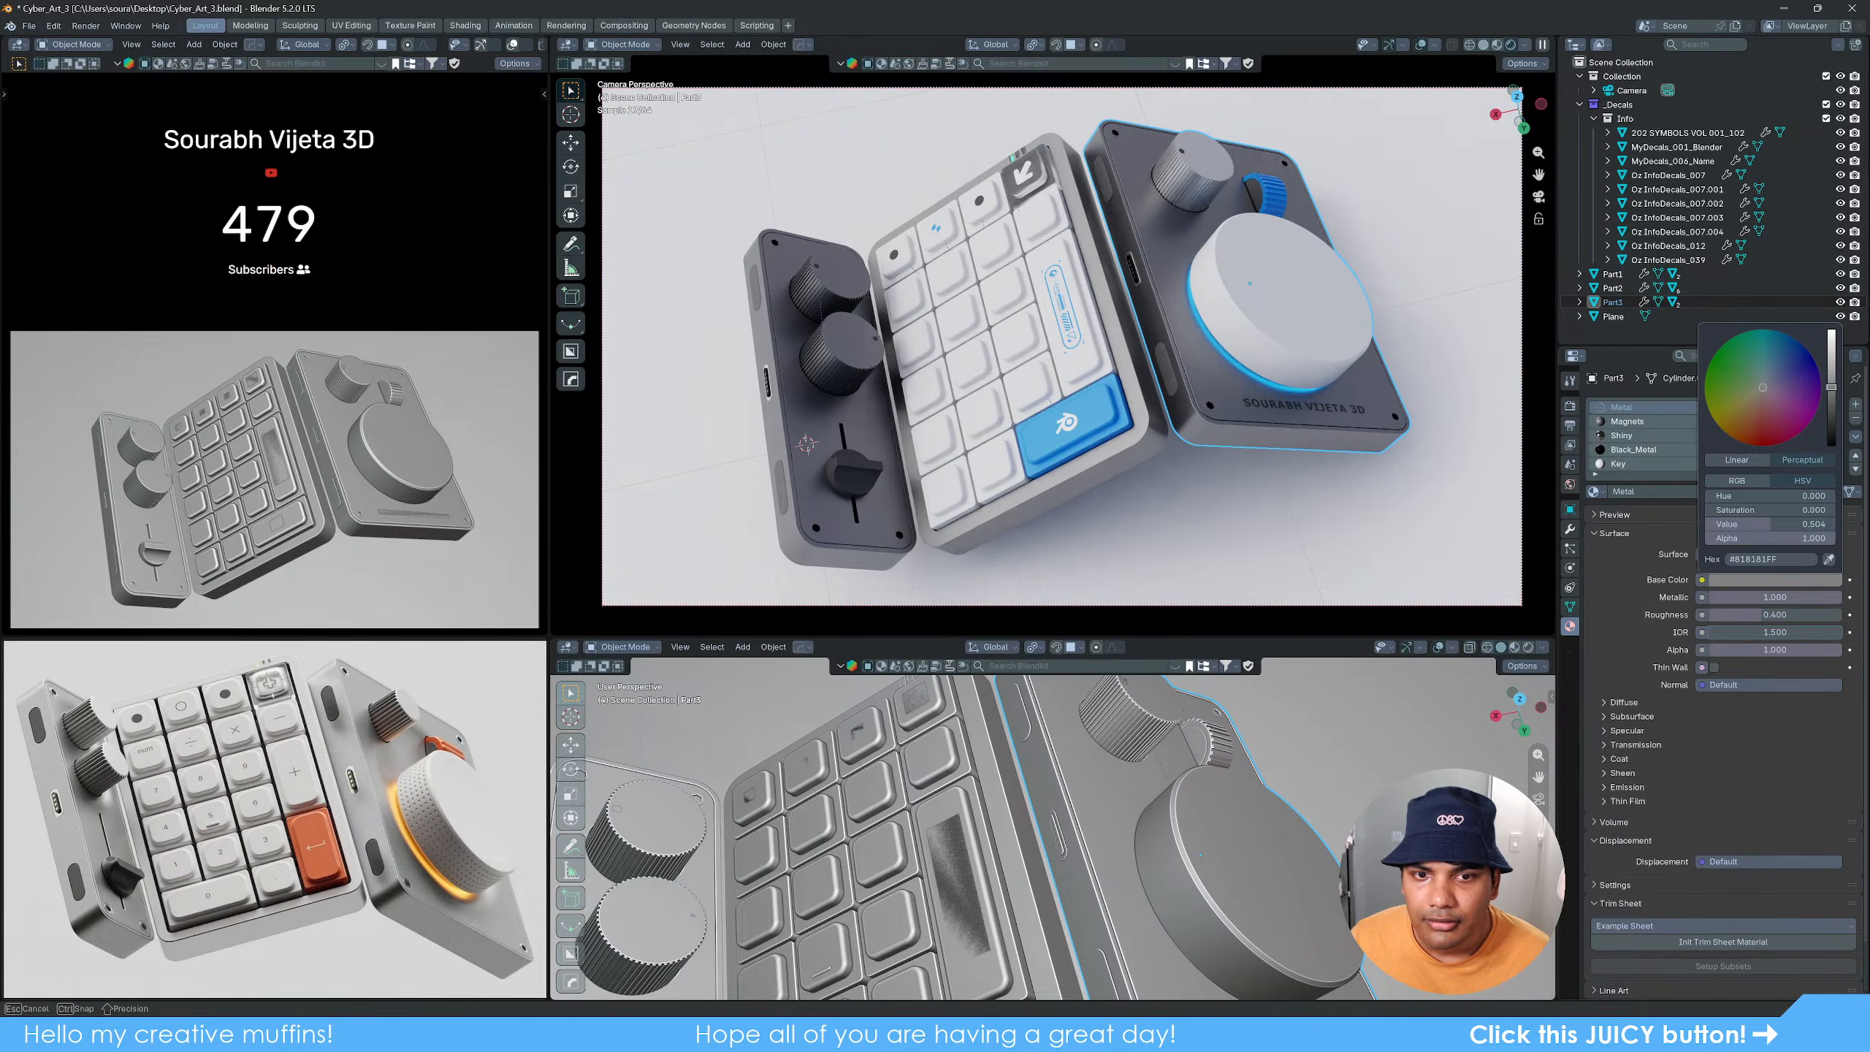
# Step: Add a slot with the Metal.Light material to Part1 and assign it to the linked geometry of the upper round knob only
pyautogui.scroll(-2, 832, 870)
pyautogui.keyDown('shift'); pyautogui.moveTo(832, 869); pyautogui.dragTo(939, 811, button='middle'); pyautogui.keyUp('shift')
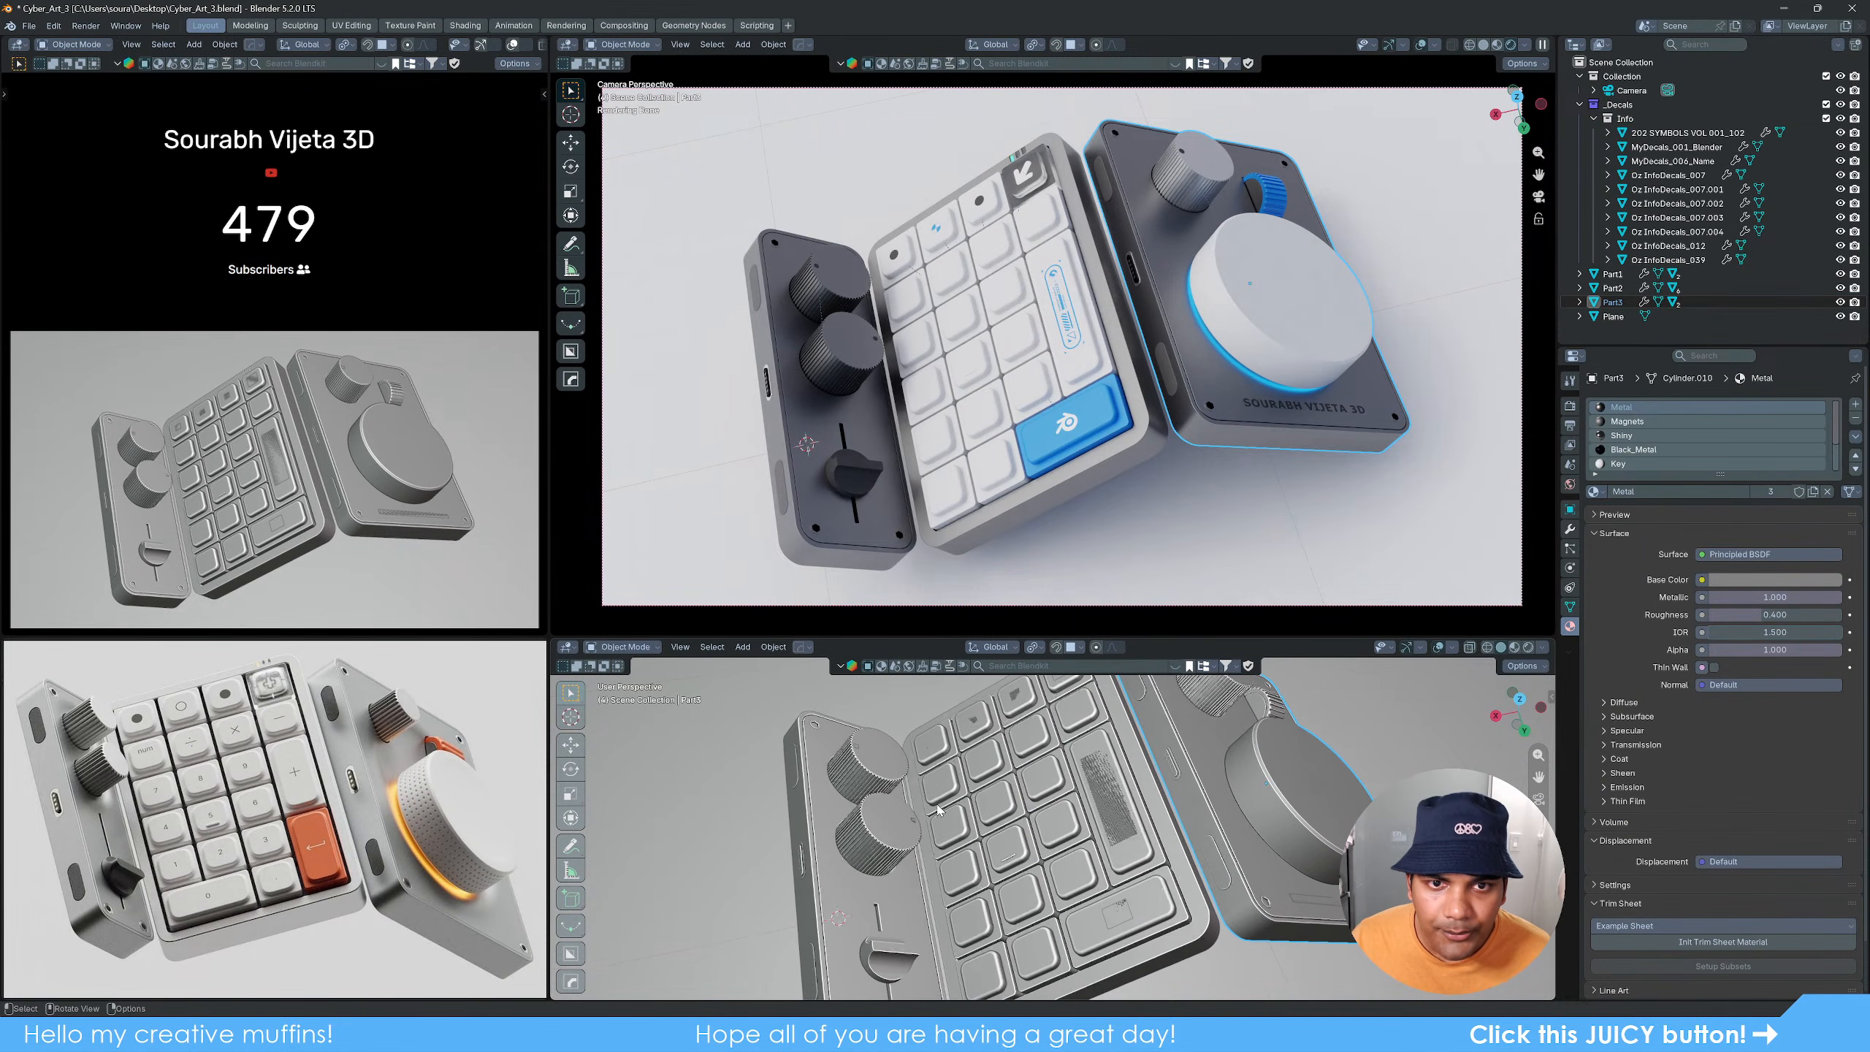
pyautogui.click(869, 780)
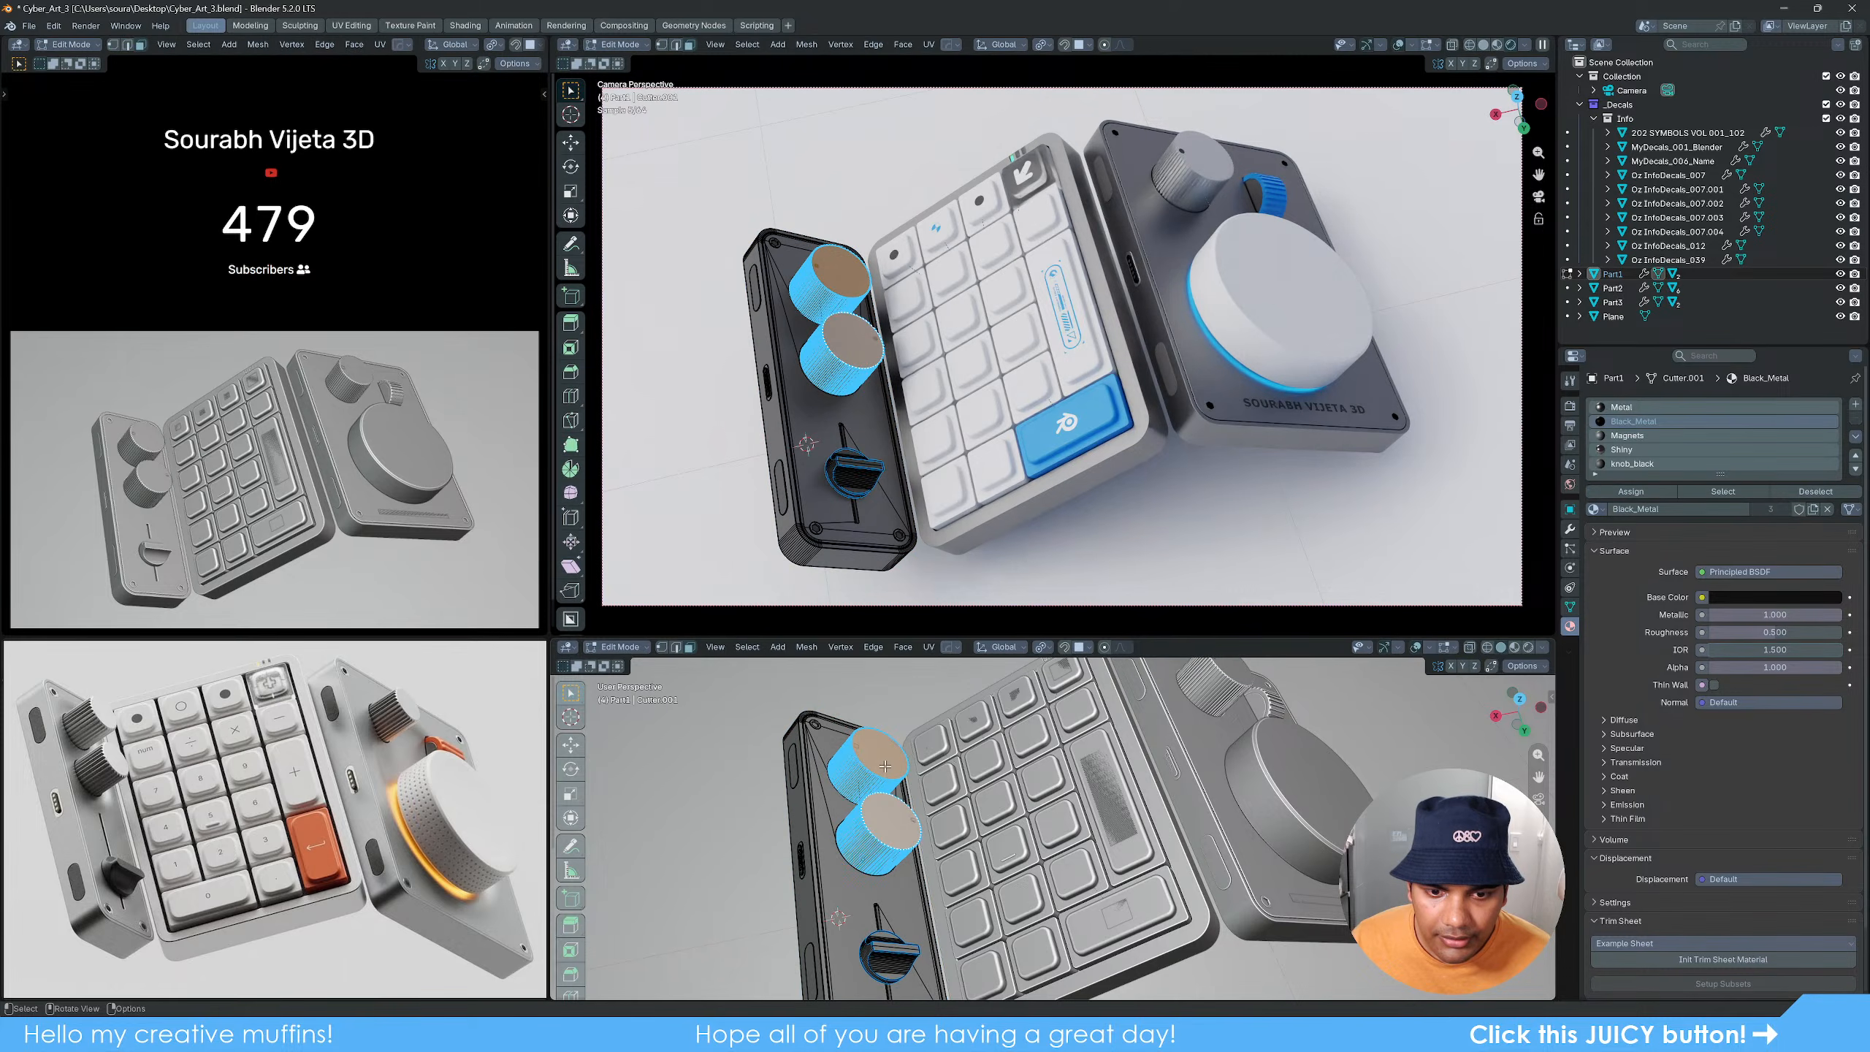
pyautogui.press('Tab')
pyautogui.hotkey('ctrl', 'l')
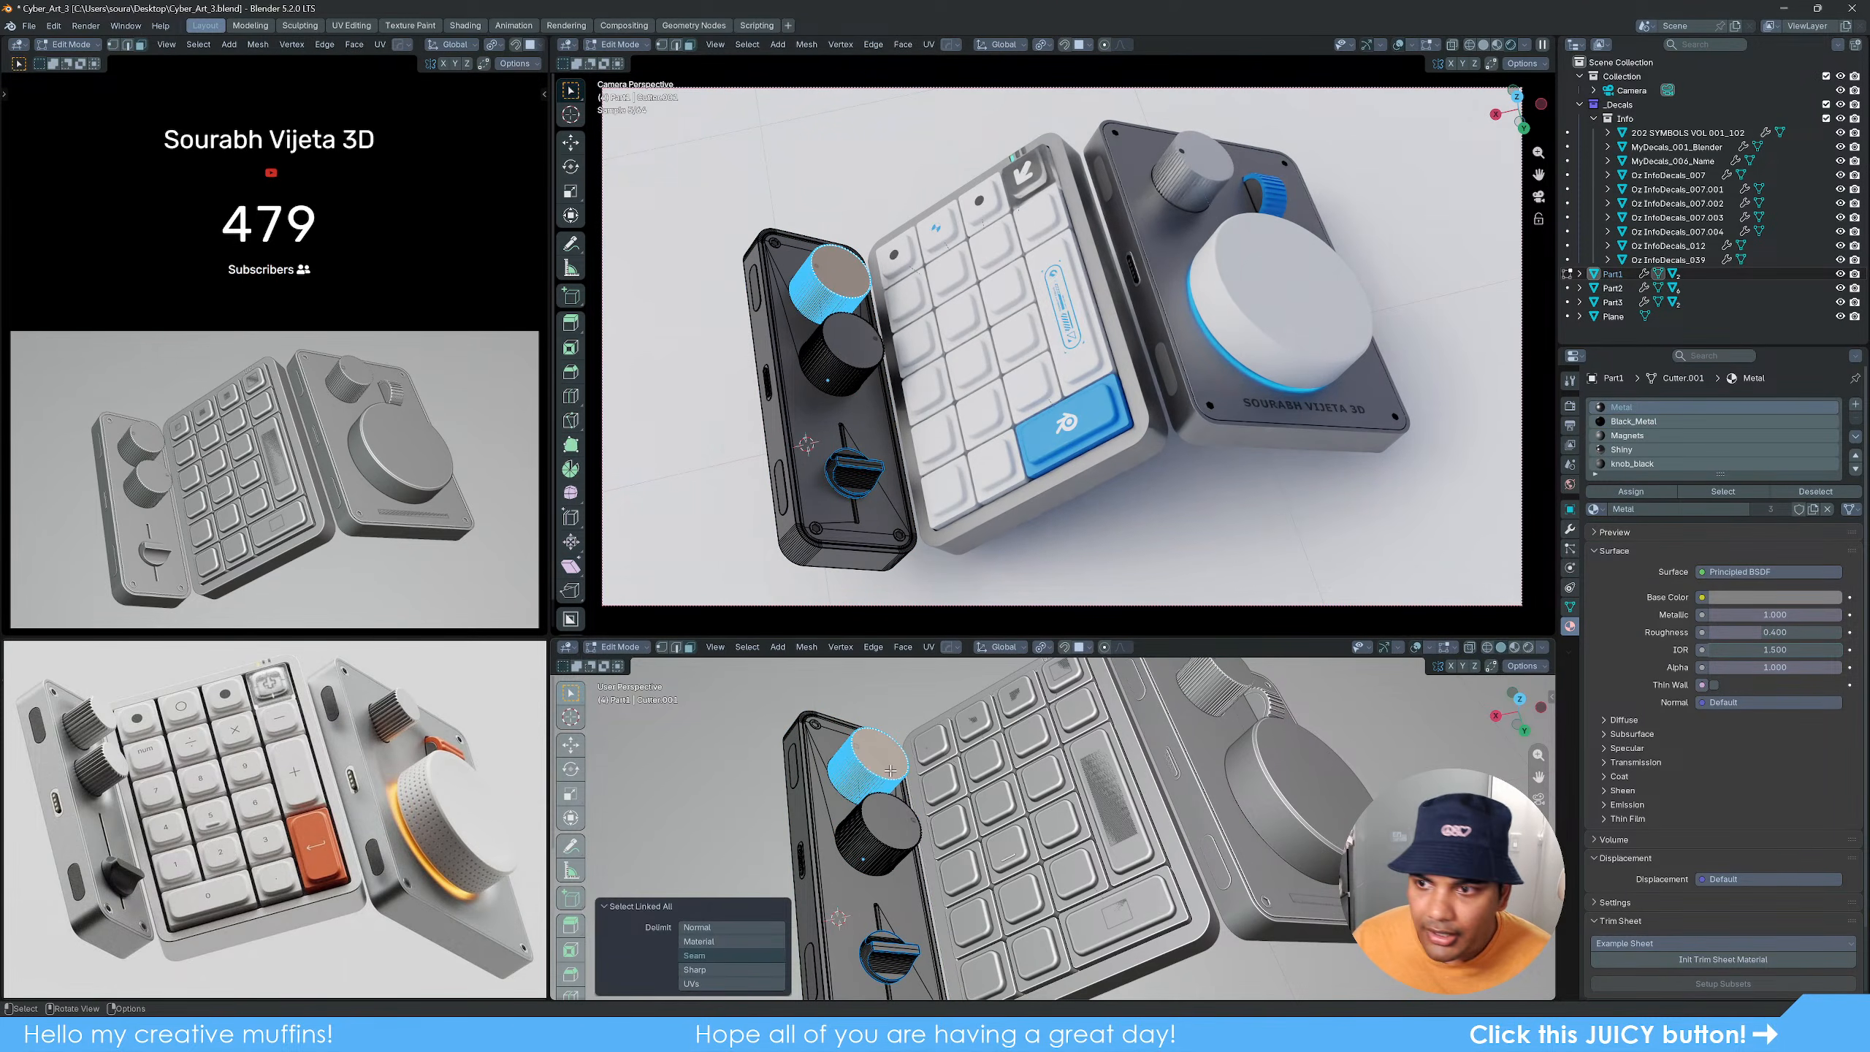
pyautogui.scroll(-2, 1661, 433)
pyautogui.scroll(2, 1660, 433)
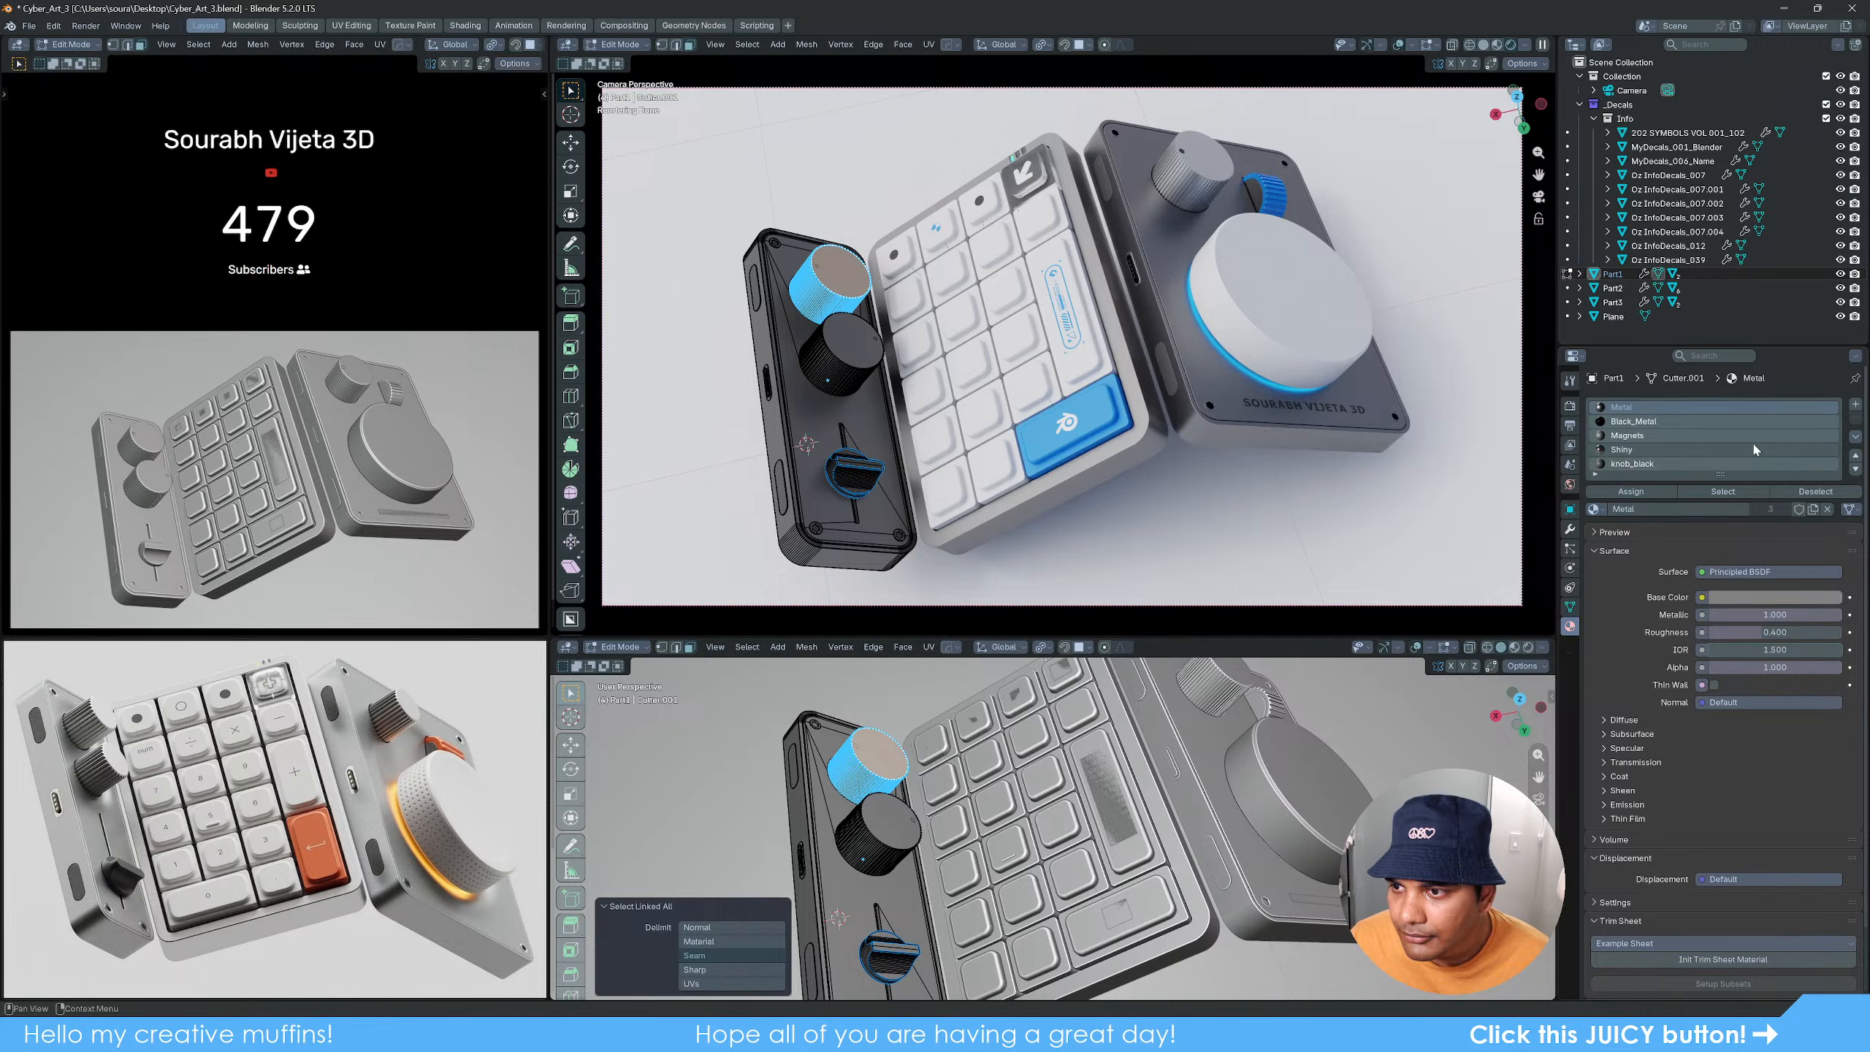
pyautogui.click(1856, 404)
pyautogui.click(1595, 510)
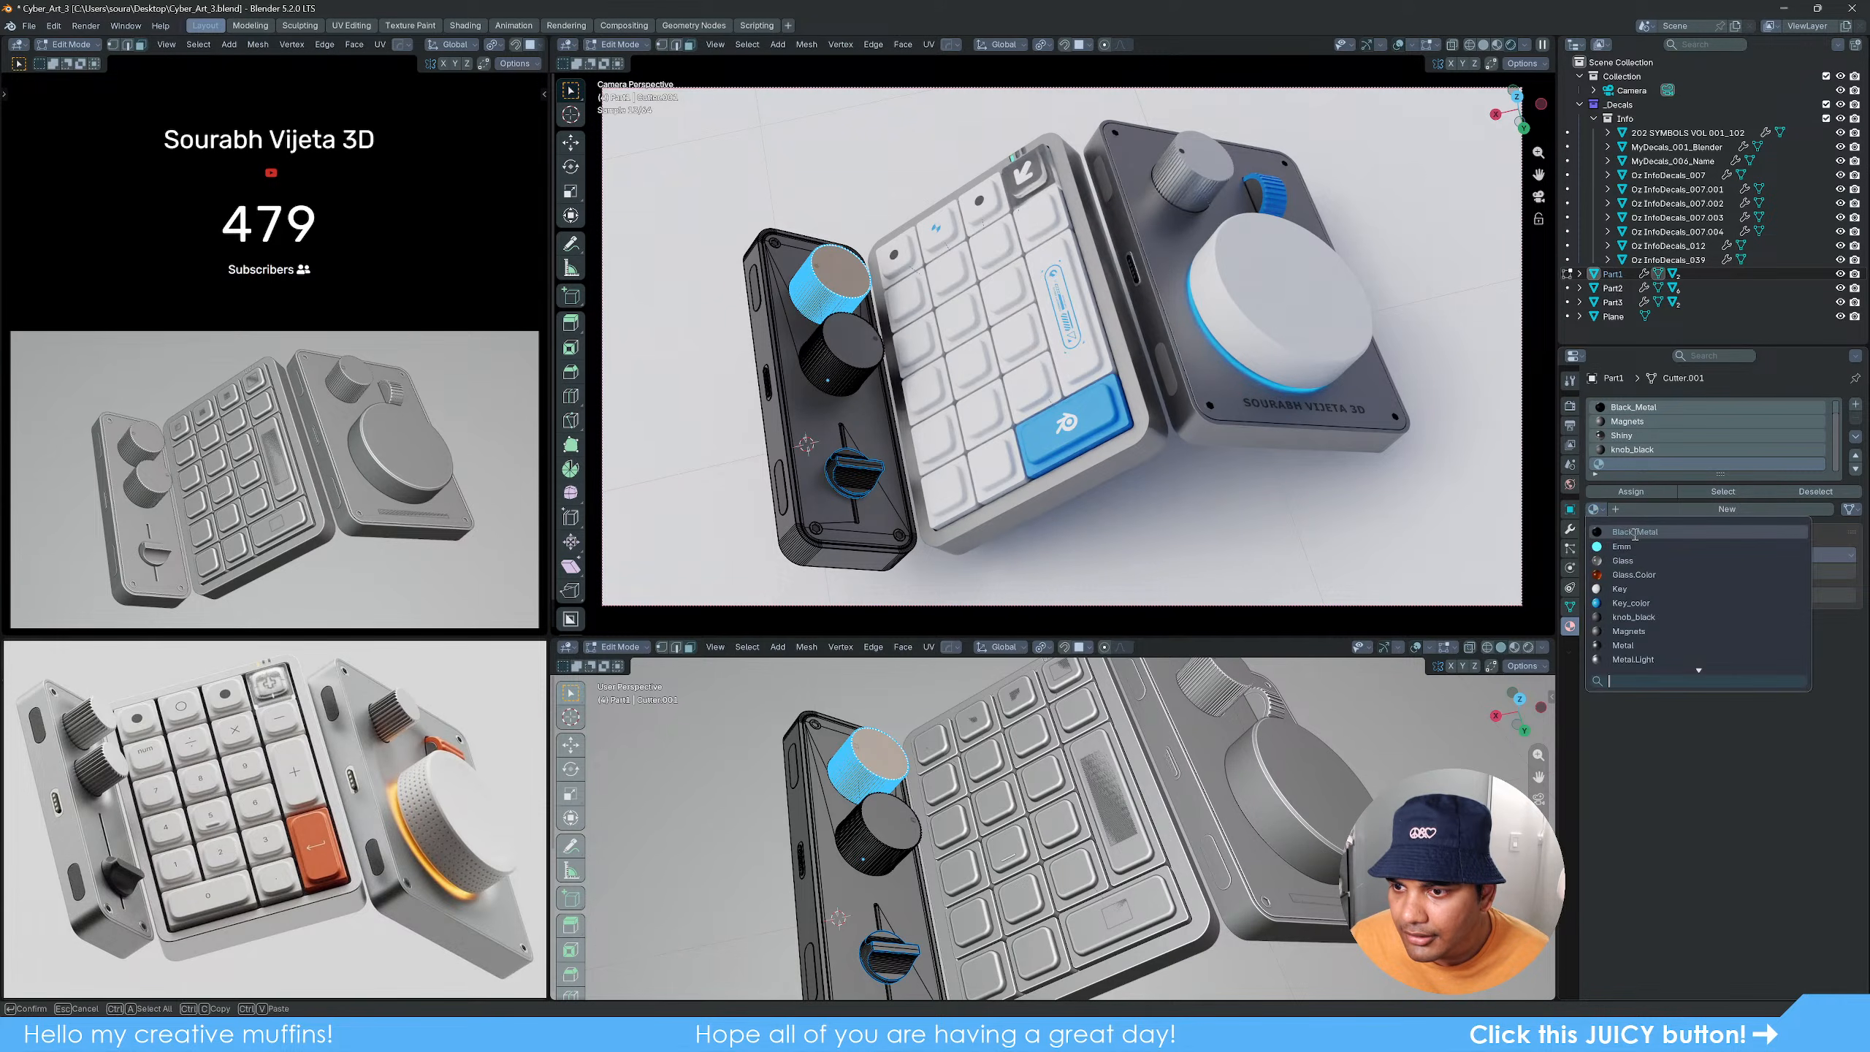
pyautogui.click(1632, 648)
pyautogui.click(1629, 492)
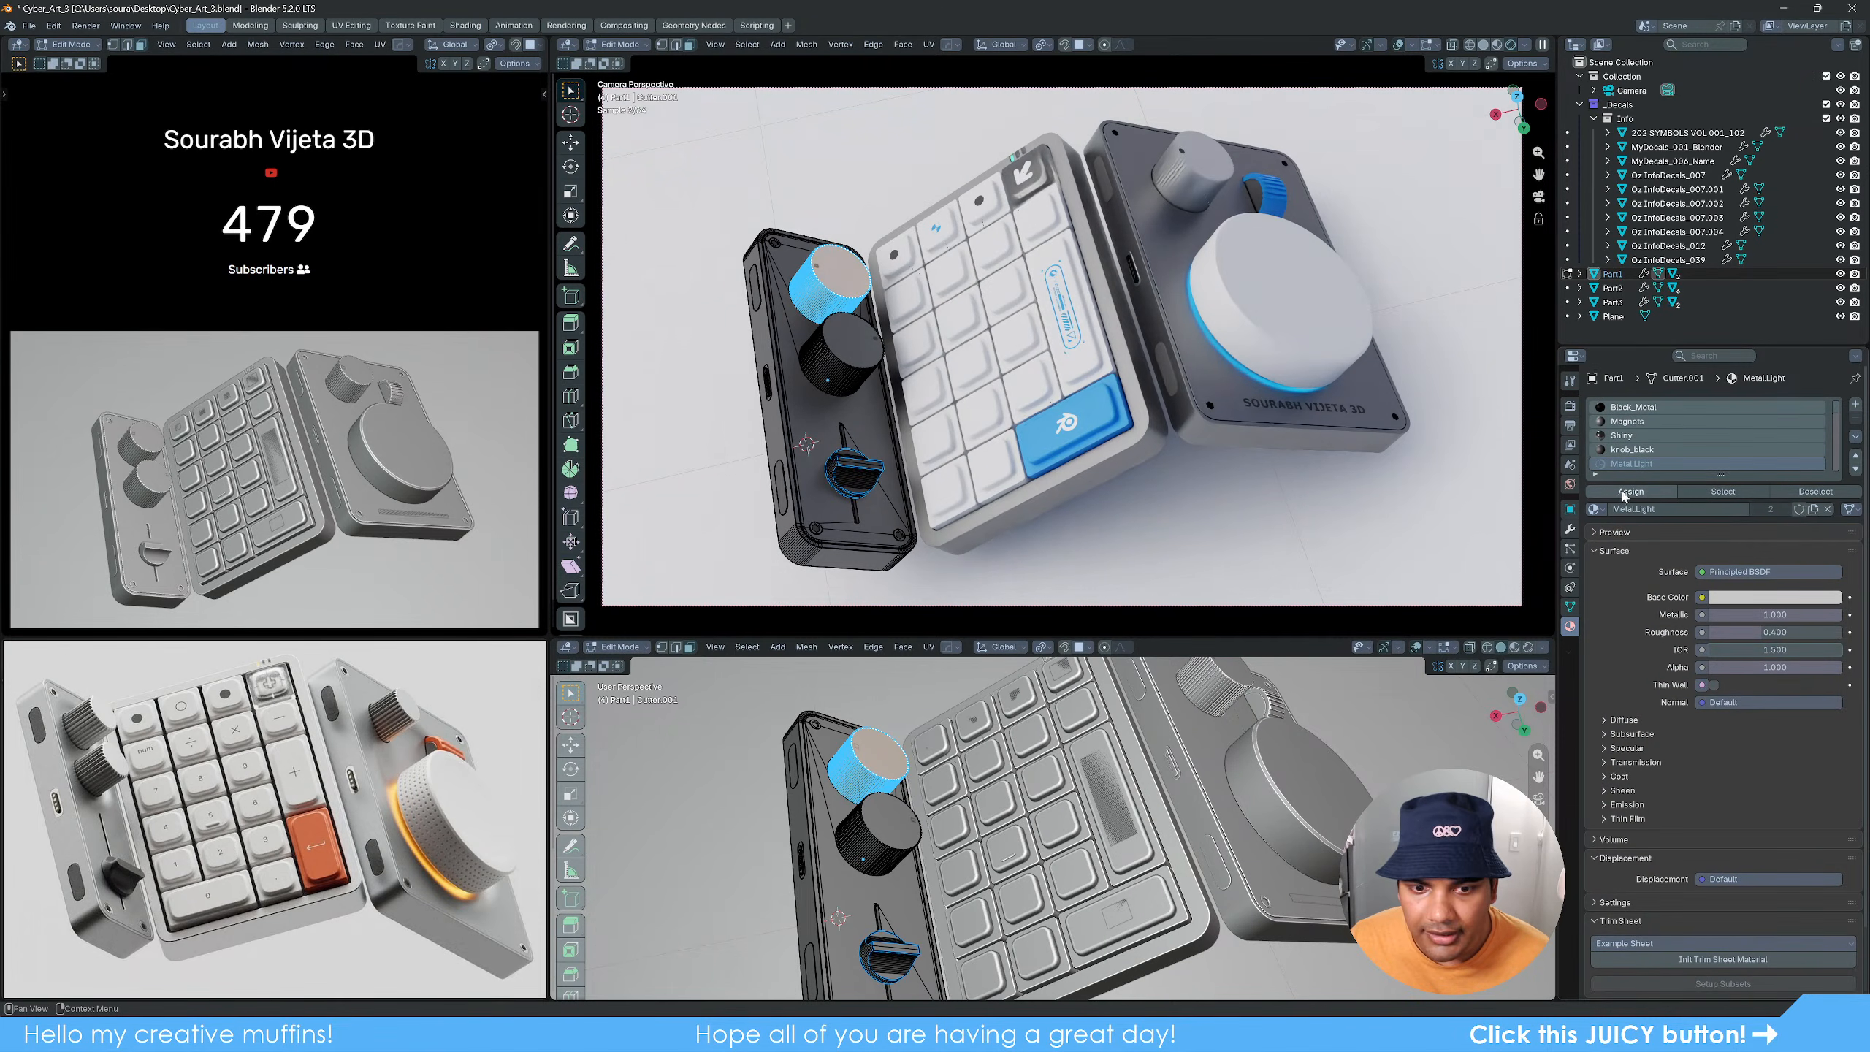
pyautogui.press('Tab')
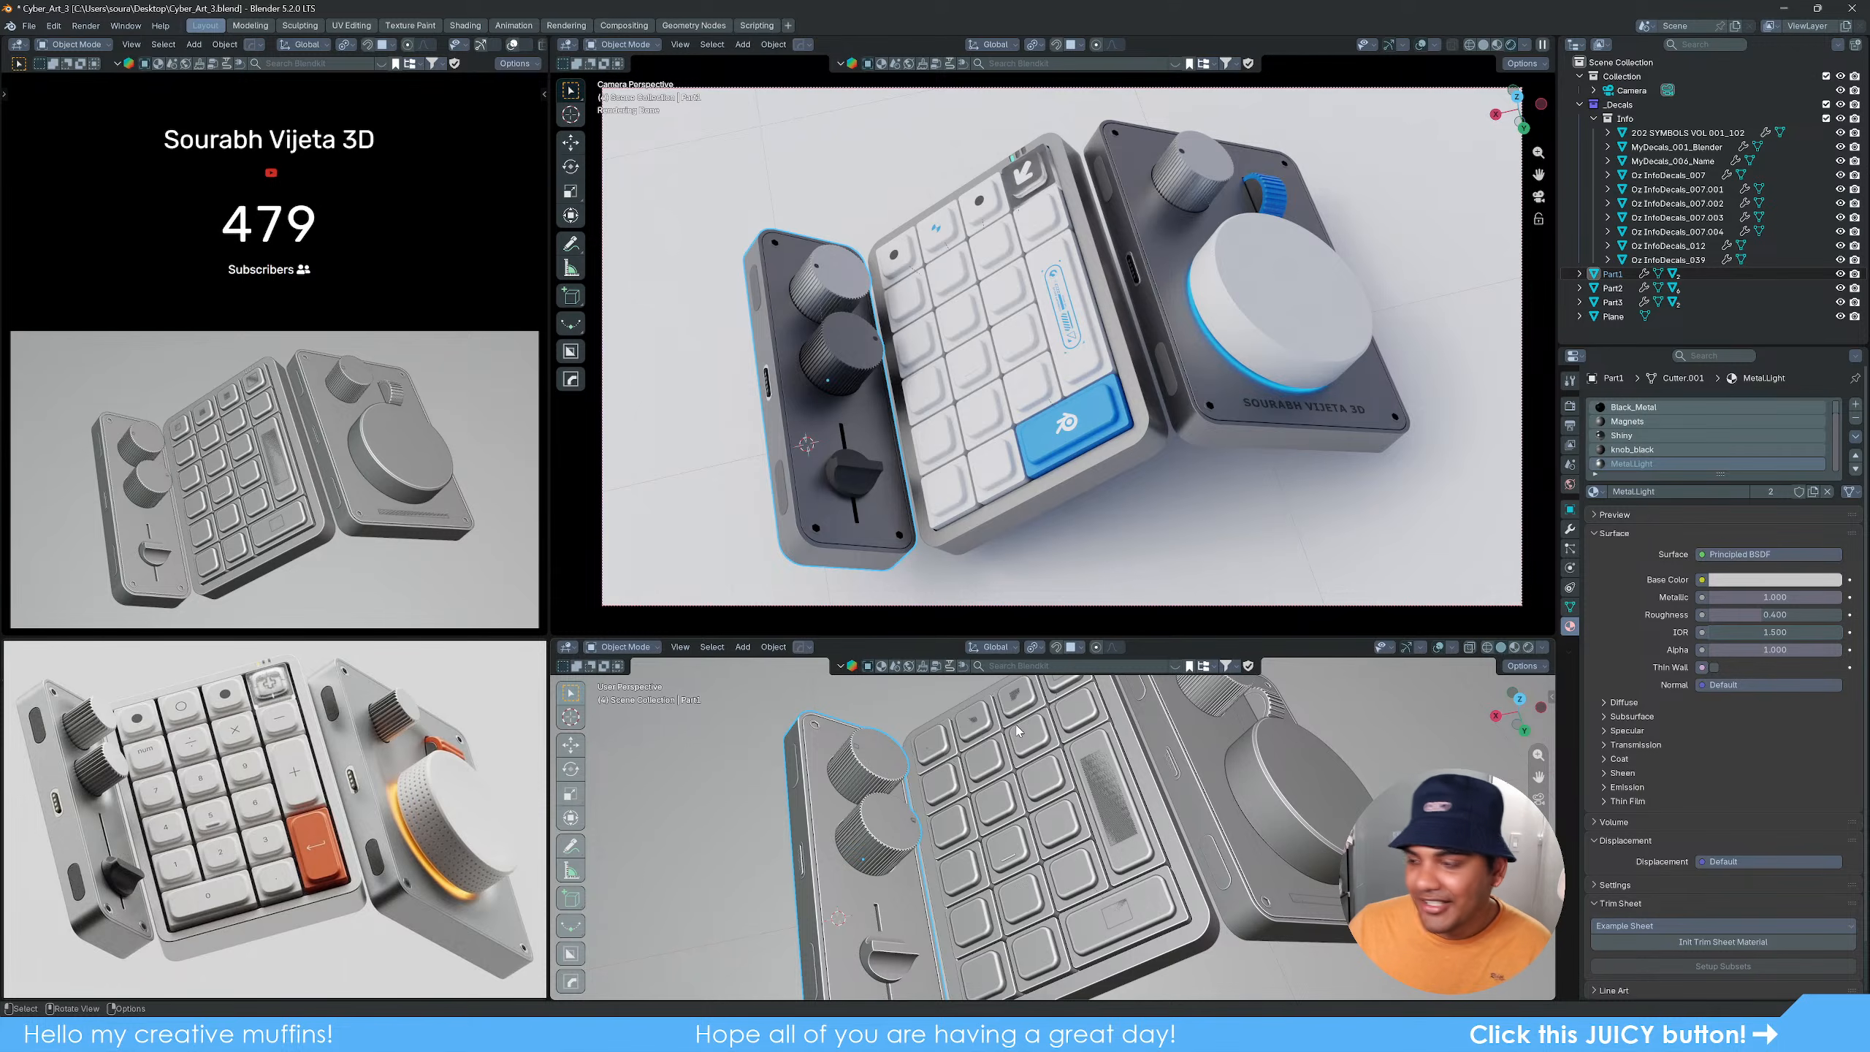
# Step: Set the strength of the blue emission material on Part3 to 20
pyautogui.scroll(-4, 969, 754)
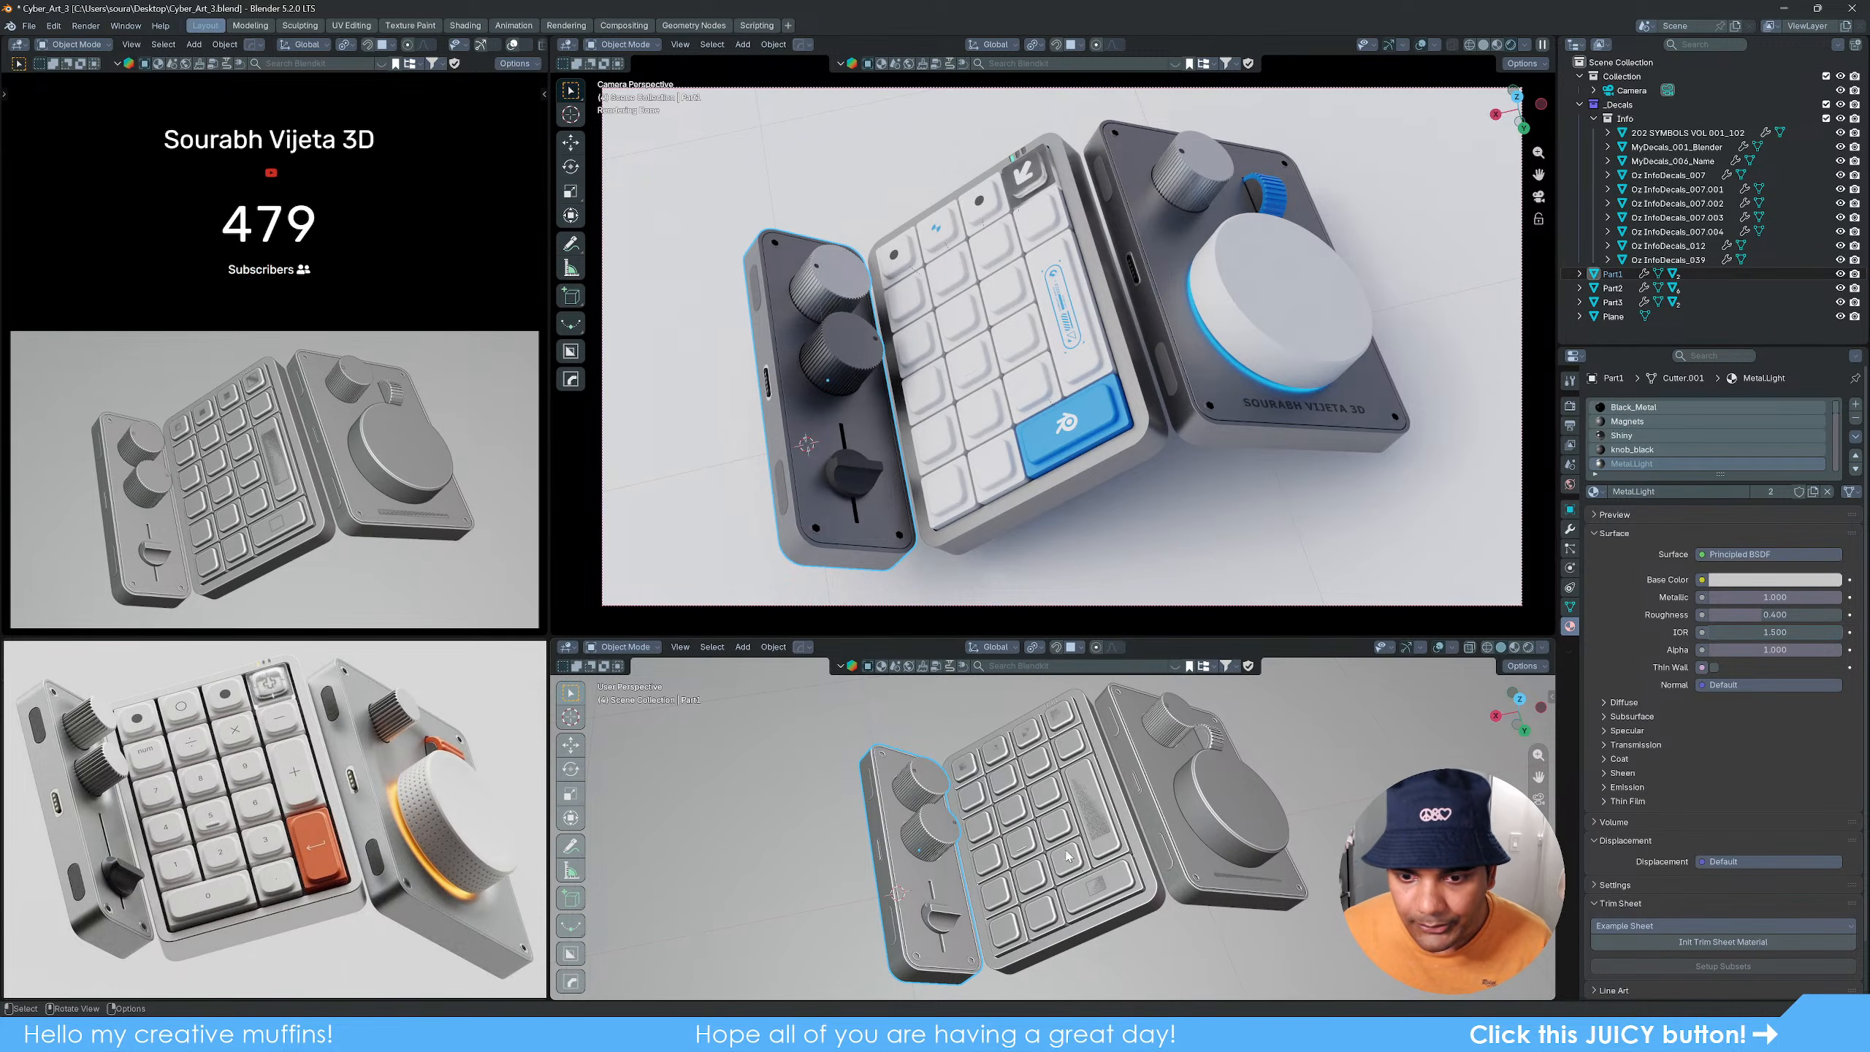
pyautogui.moveTo(1068, 856); pyautogui.dragTo(1098, 845, button='middle')
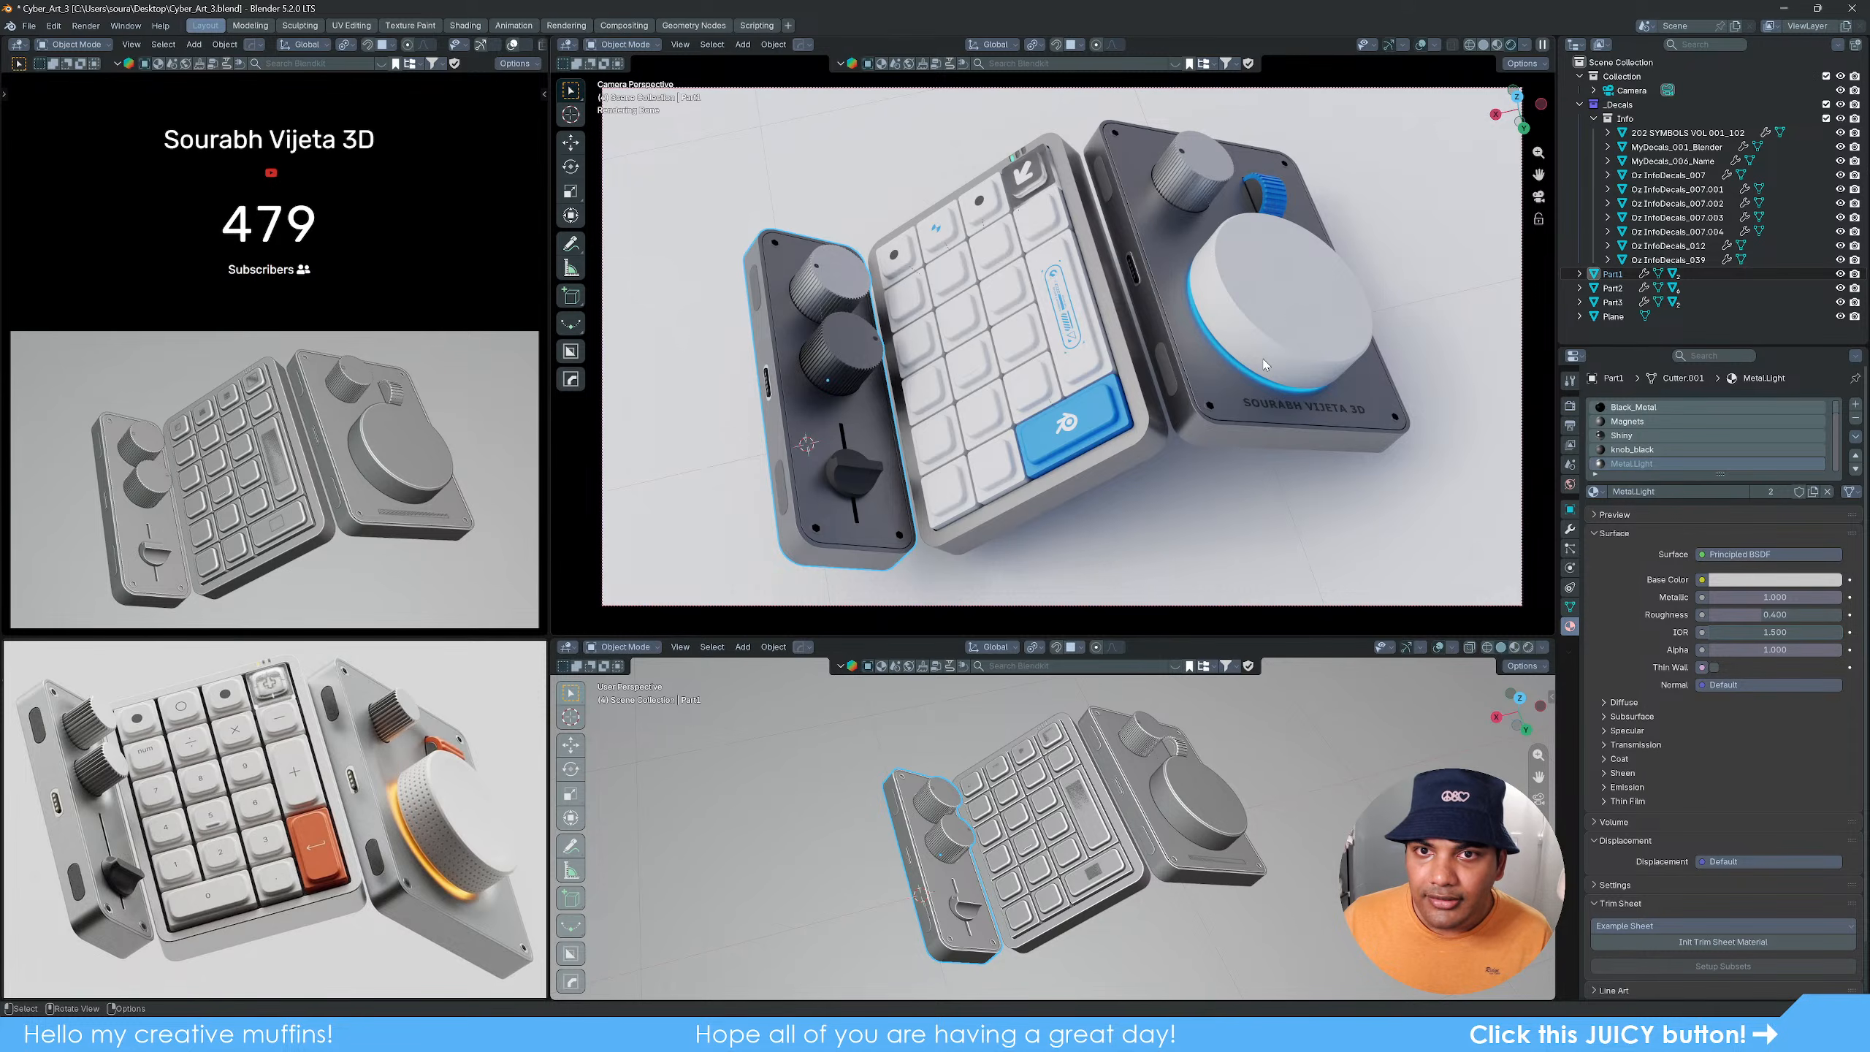
pyautogui.click(1282, 392)
pyautogui.scroll(3, 1644, 452)
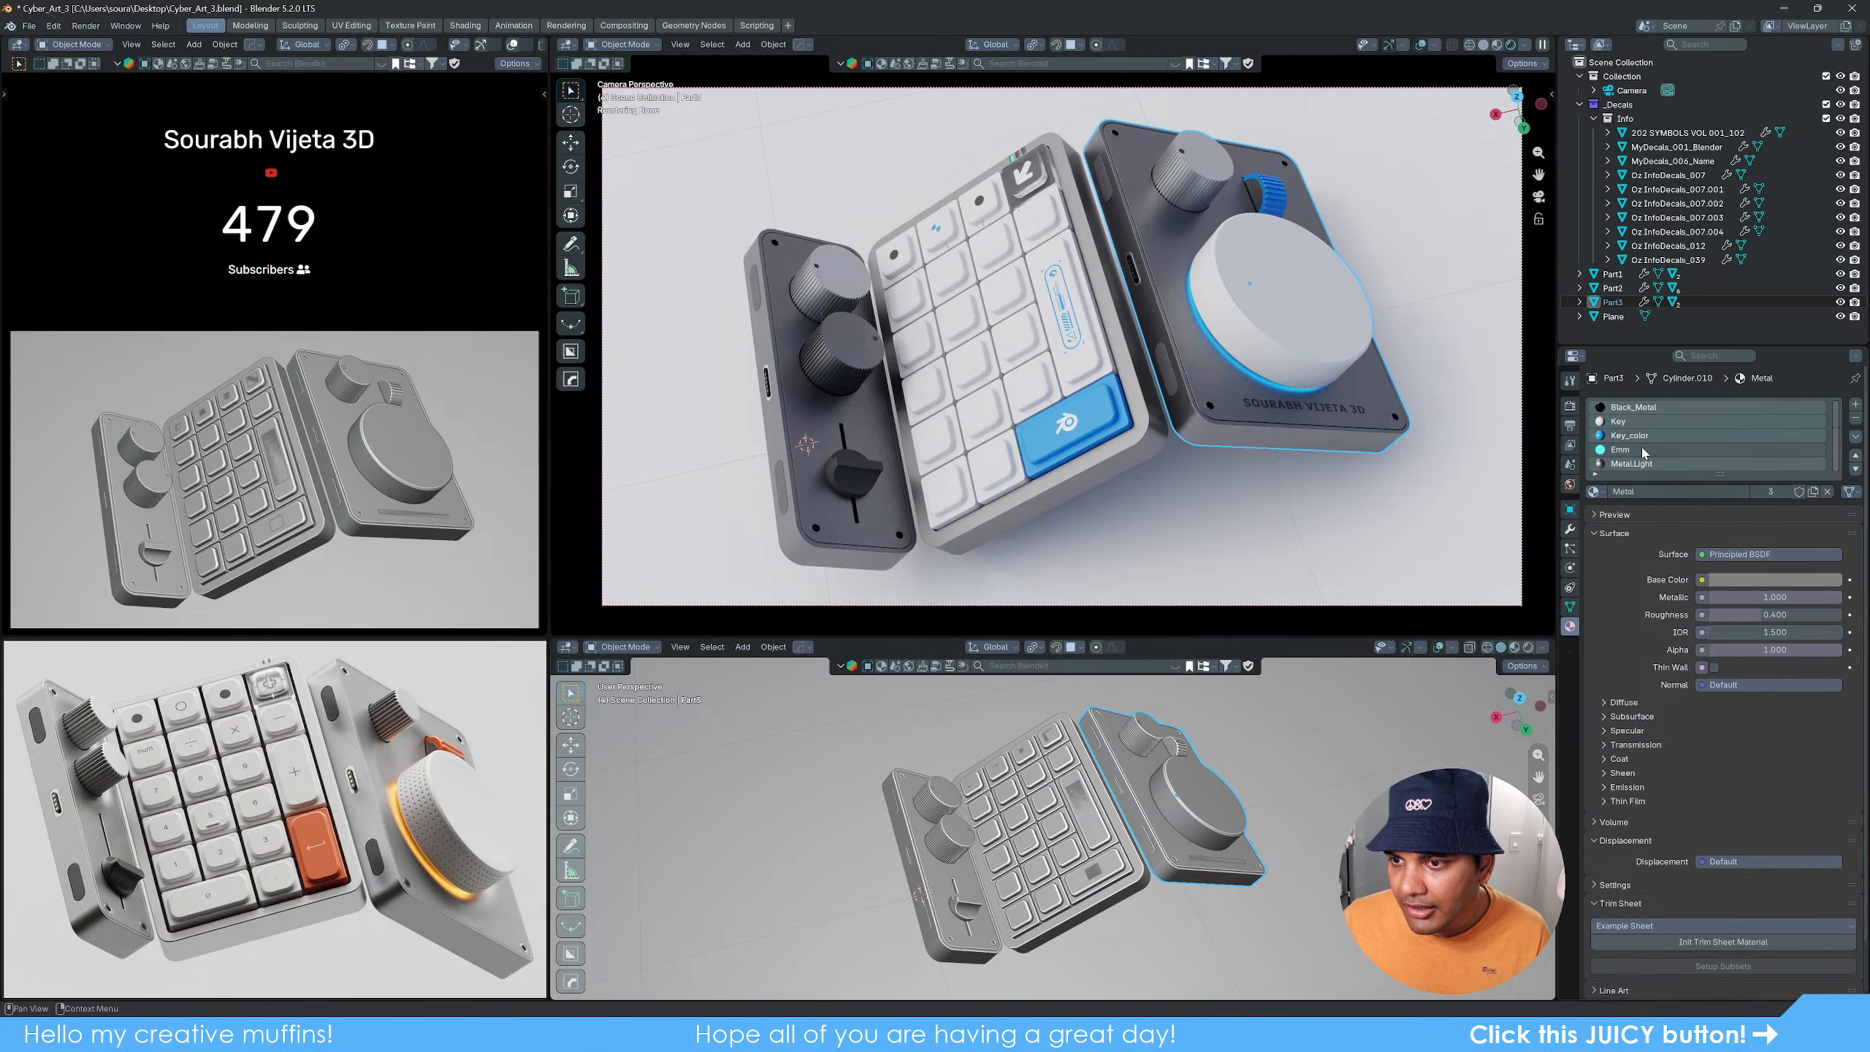
pyautogui.click(1644, 450)
pyautogui.click(1785, 597)
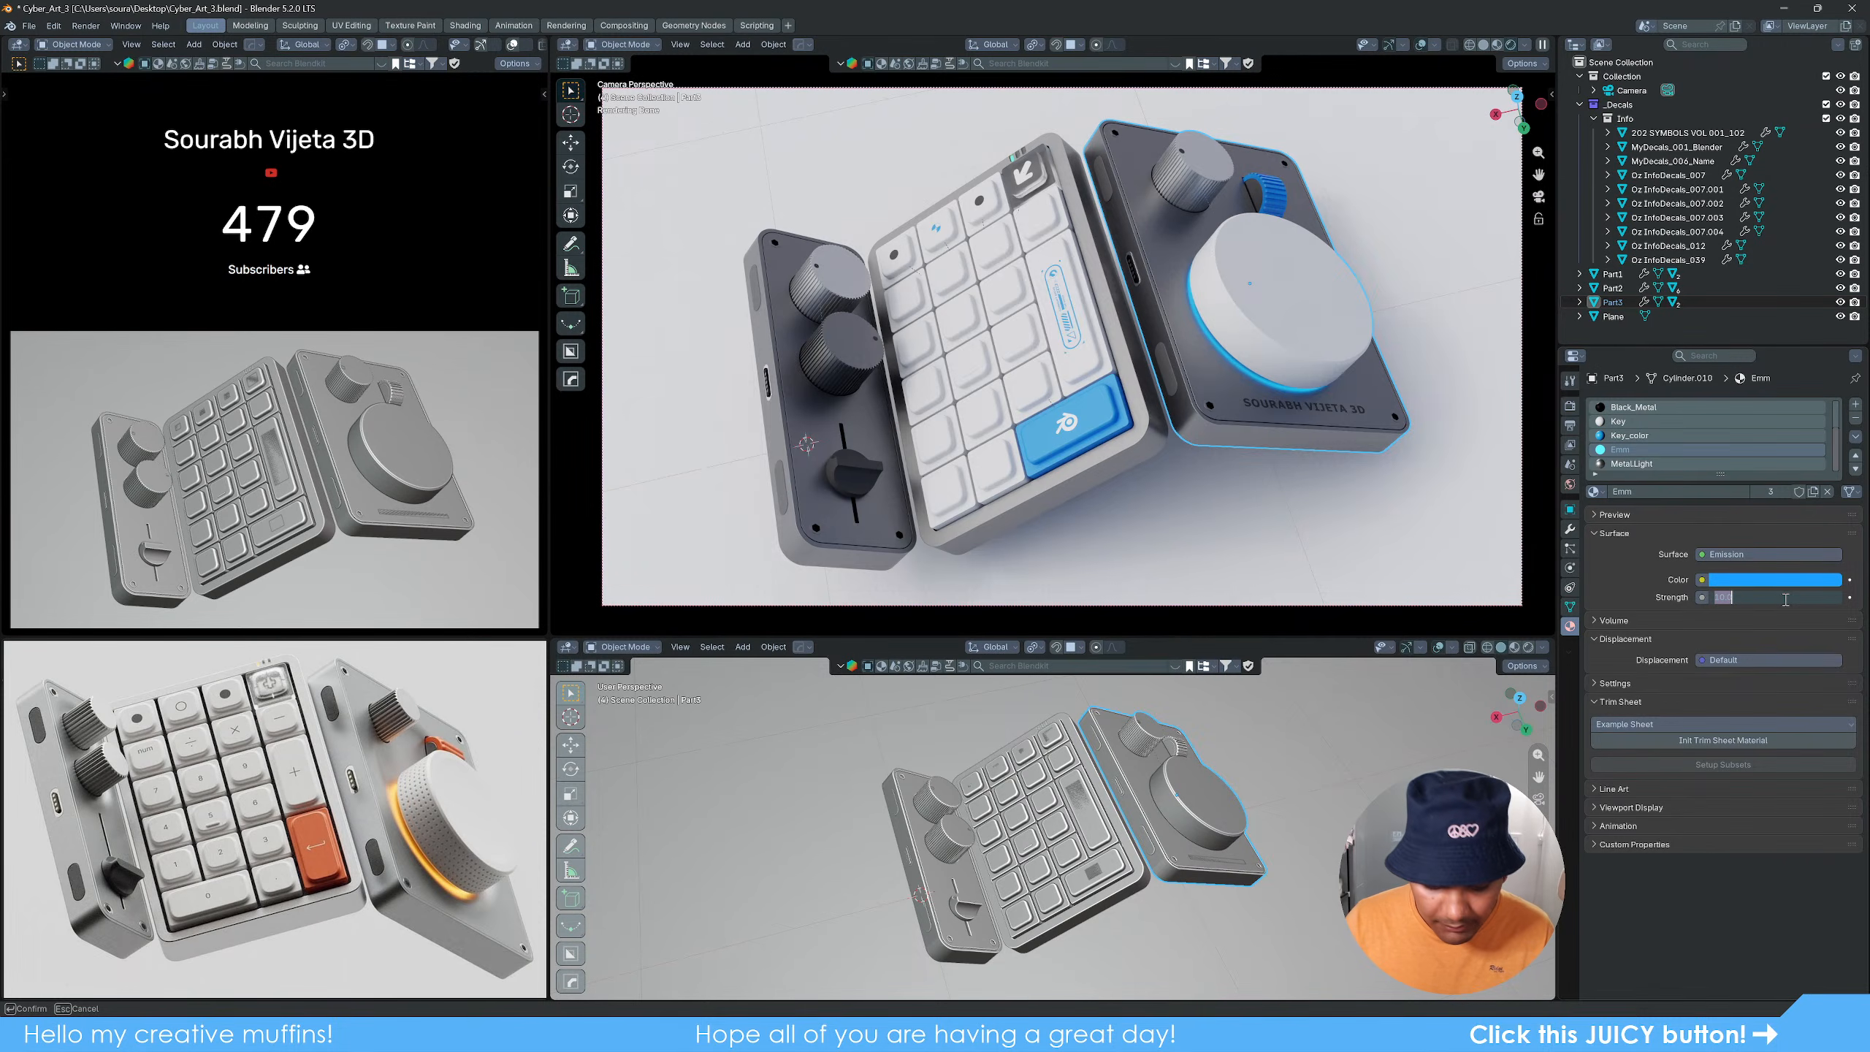
pyautogui.write('20')
pyautogui.press('Return')
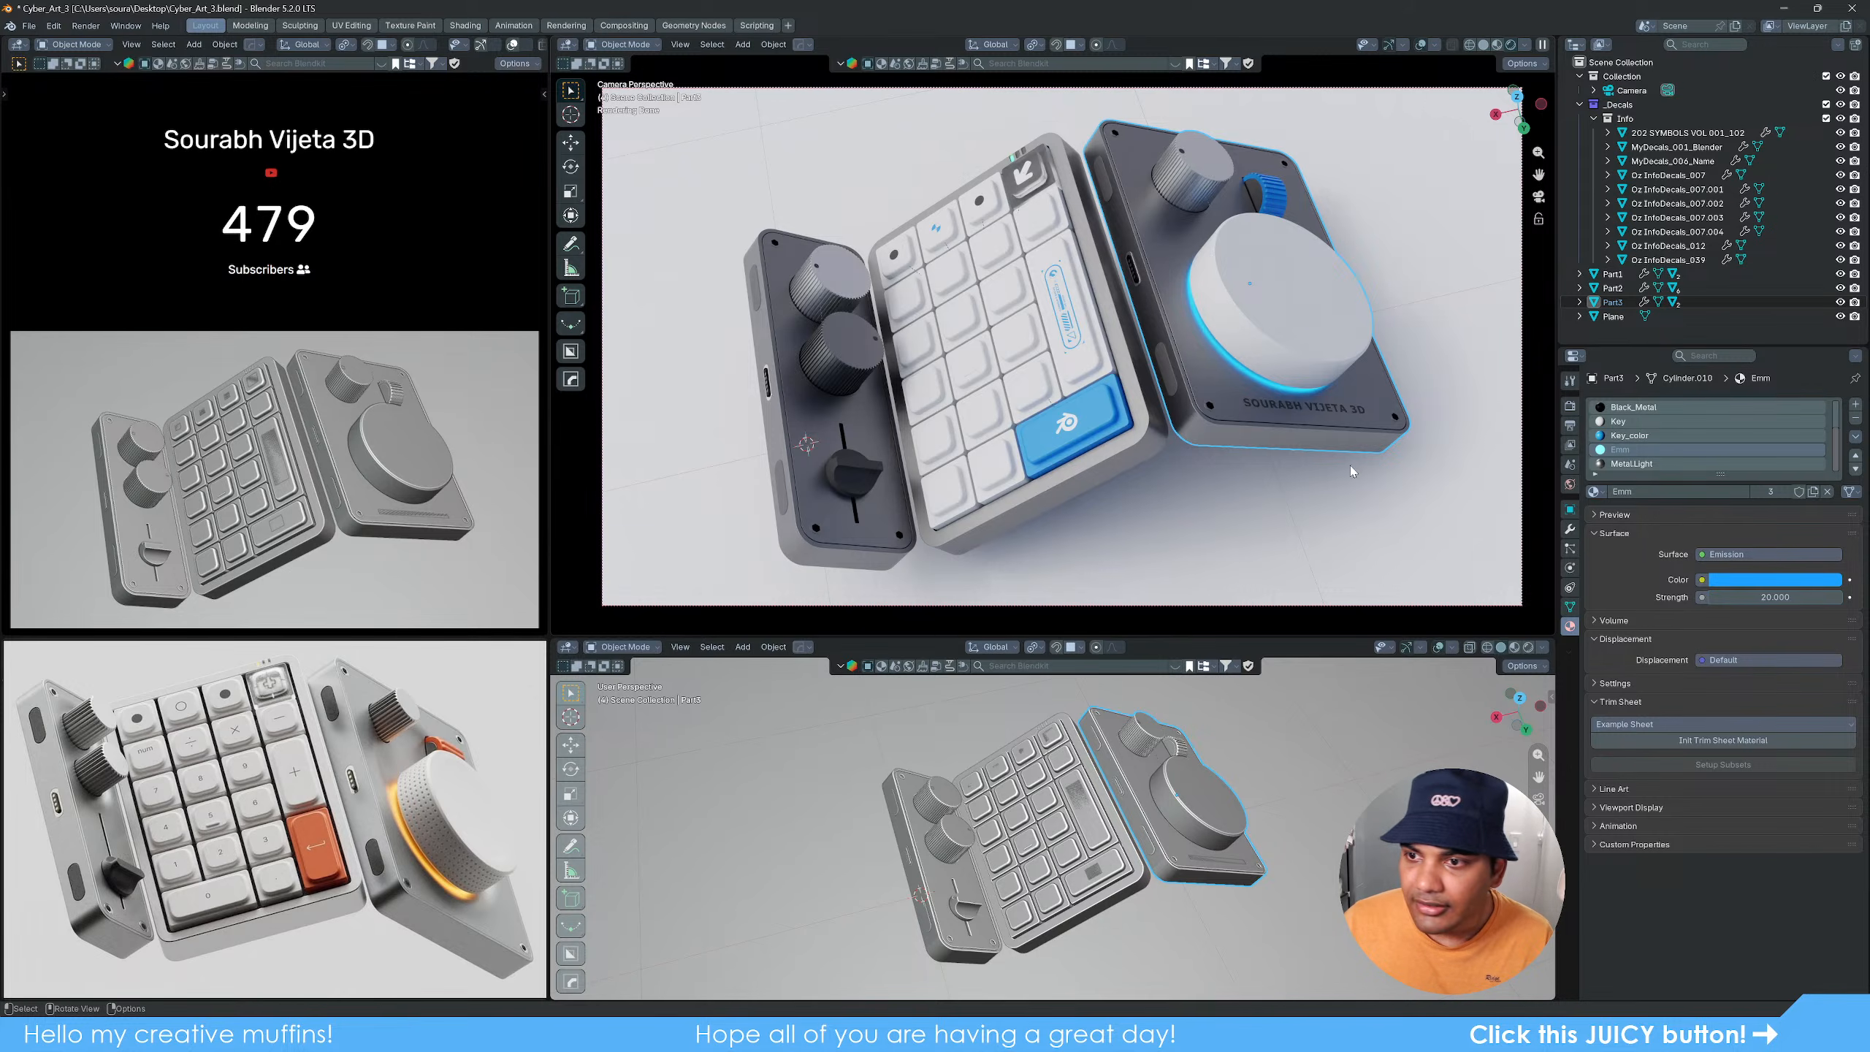
# Step: Lighten the Black_Metal base colour on Part3 to a dark grey
pyautogui.click(1633, 407)
pyautogui.click(1775, 580)
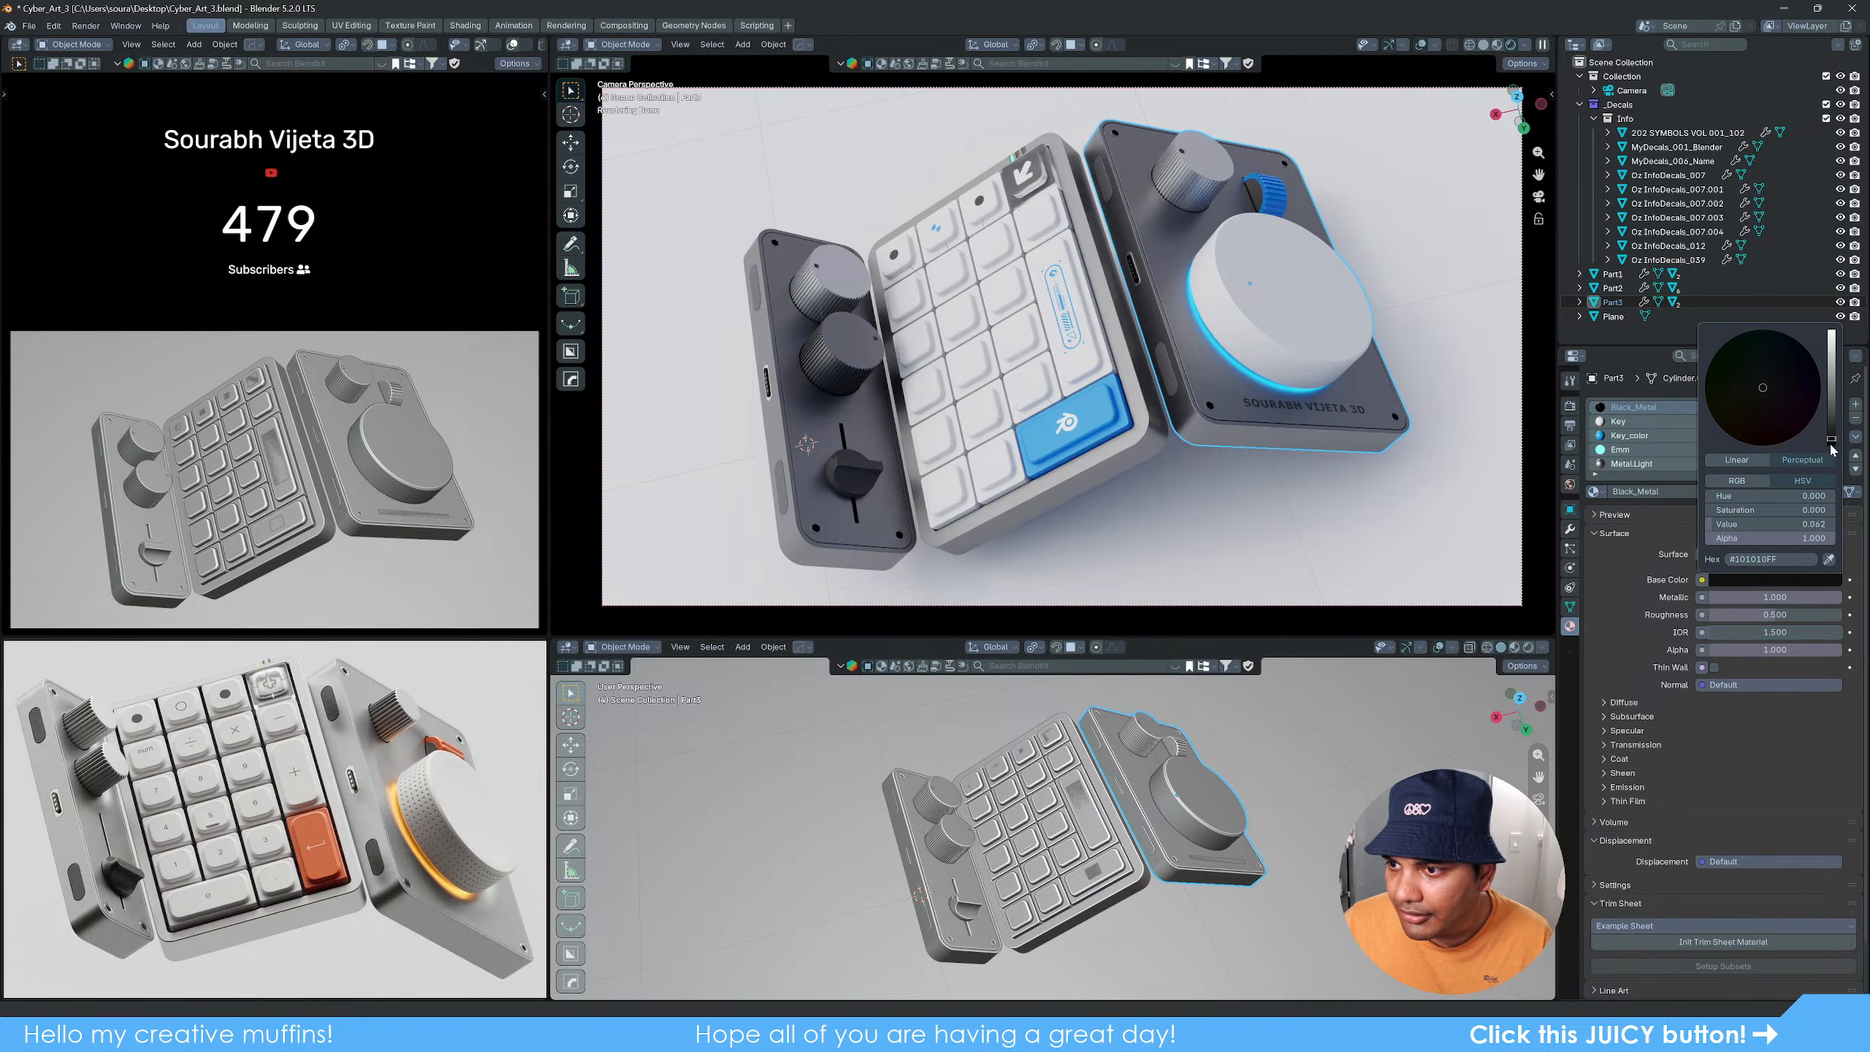
pyautogui.moveTo(1833, 439); pyautogui.dragTo(1832, 407)
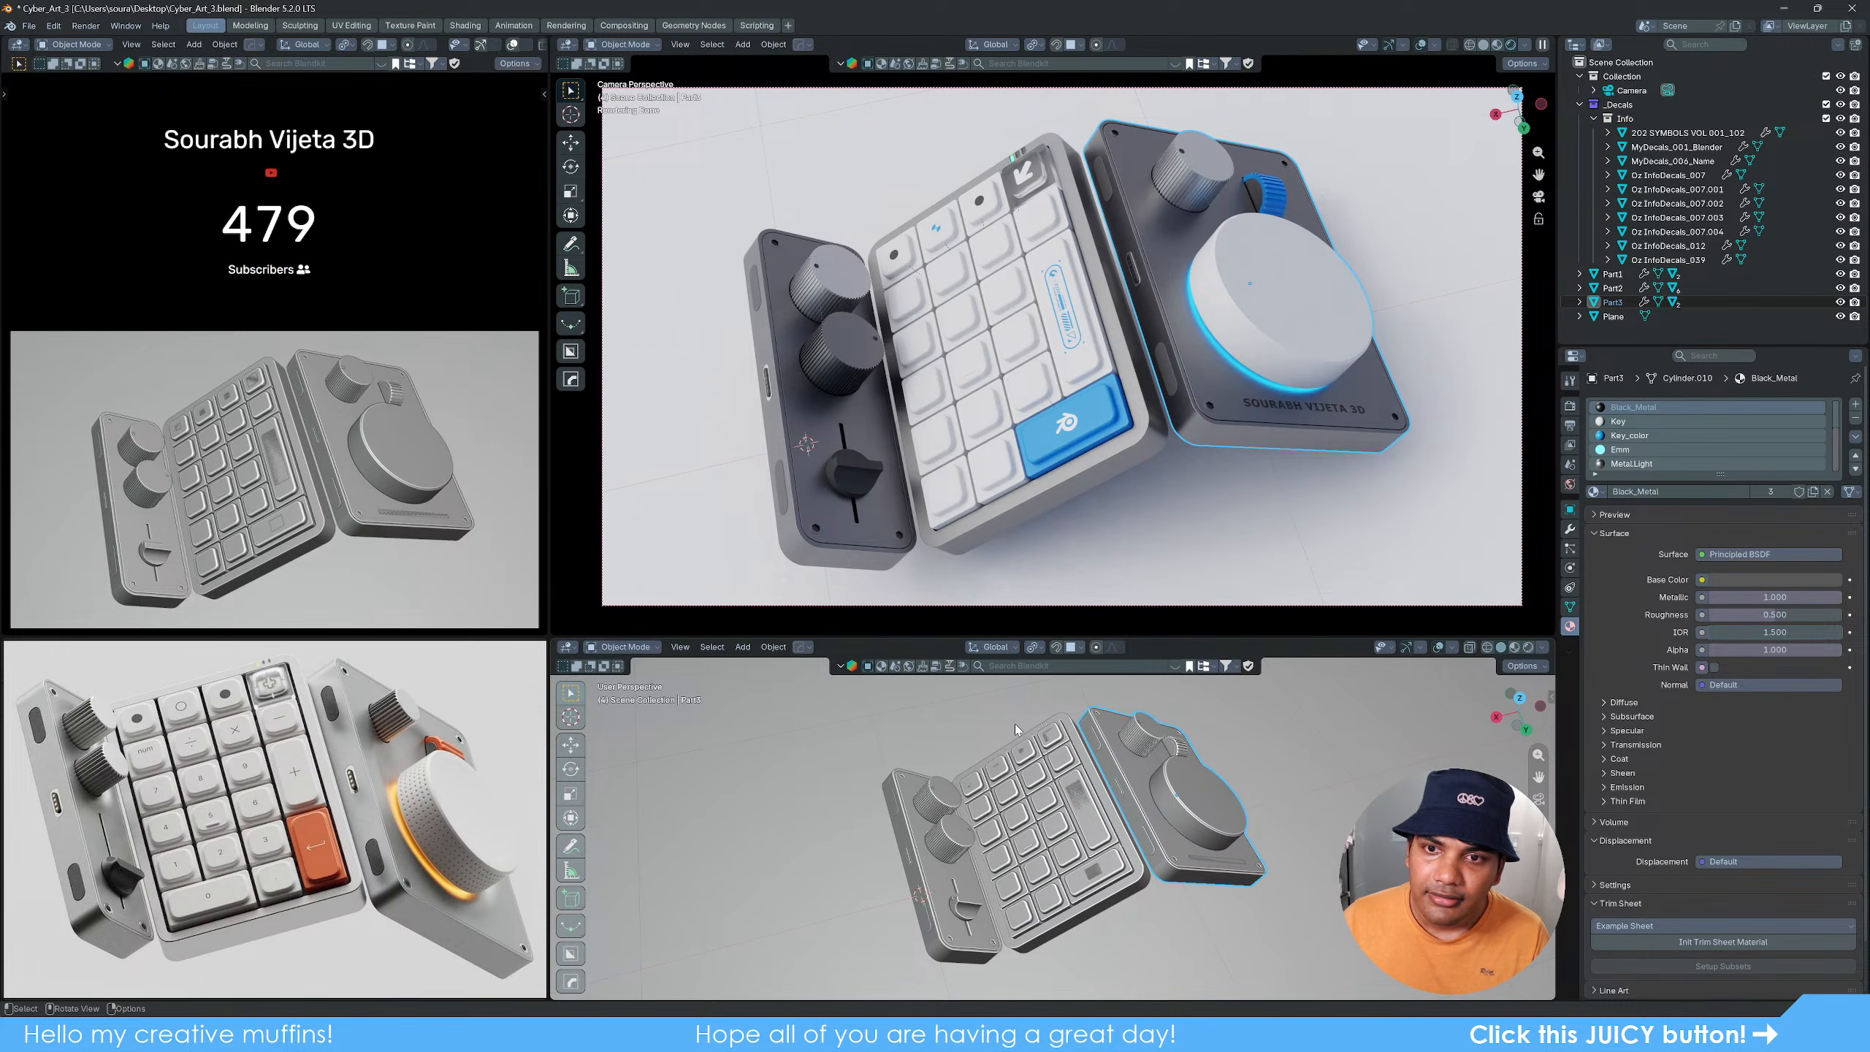
# Step: Reframe the camera at a slightly different angle on the three-part device and select the ground plane
pyautogui.keyDown('ctrl'); pyautogui.moveTo(1154, 497); pyautogui.dragTo(1162, 499, button='middle'); pyautogui.keyUp('ctrl')
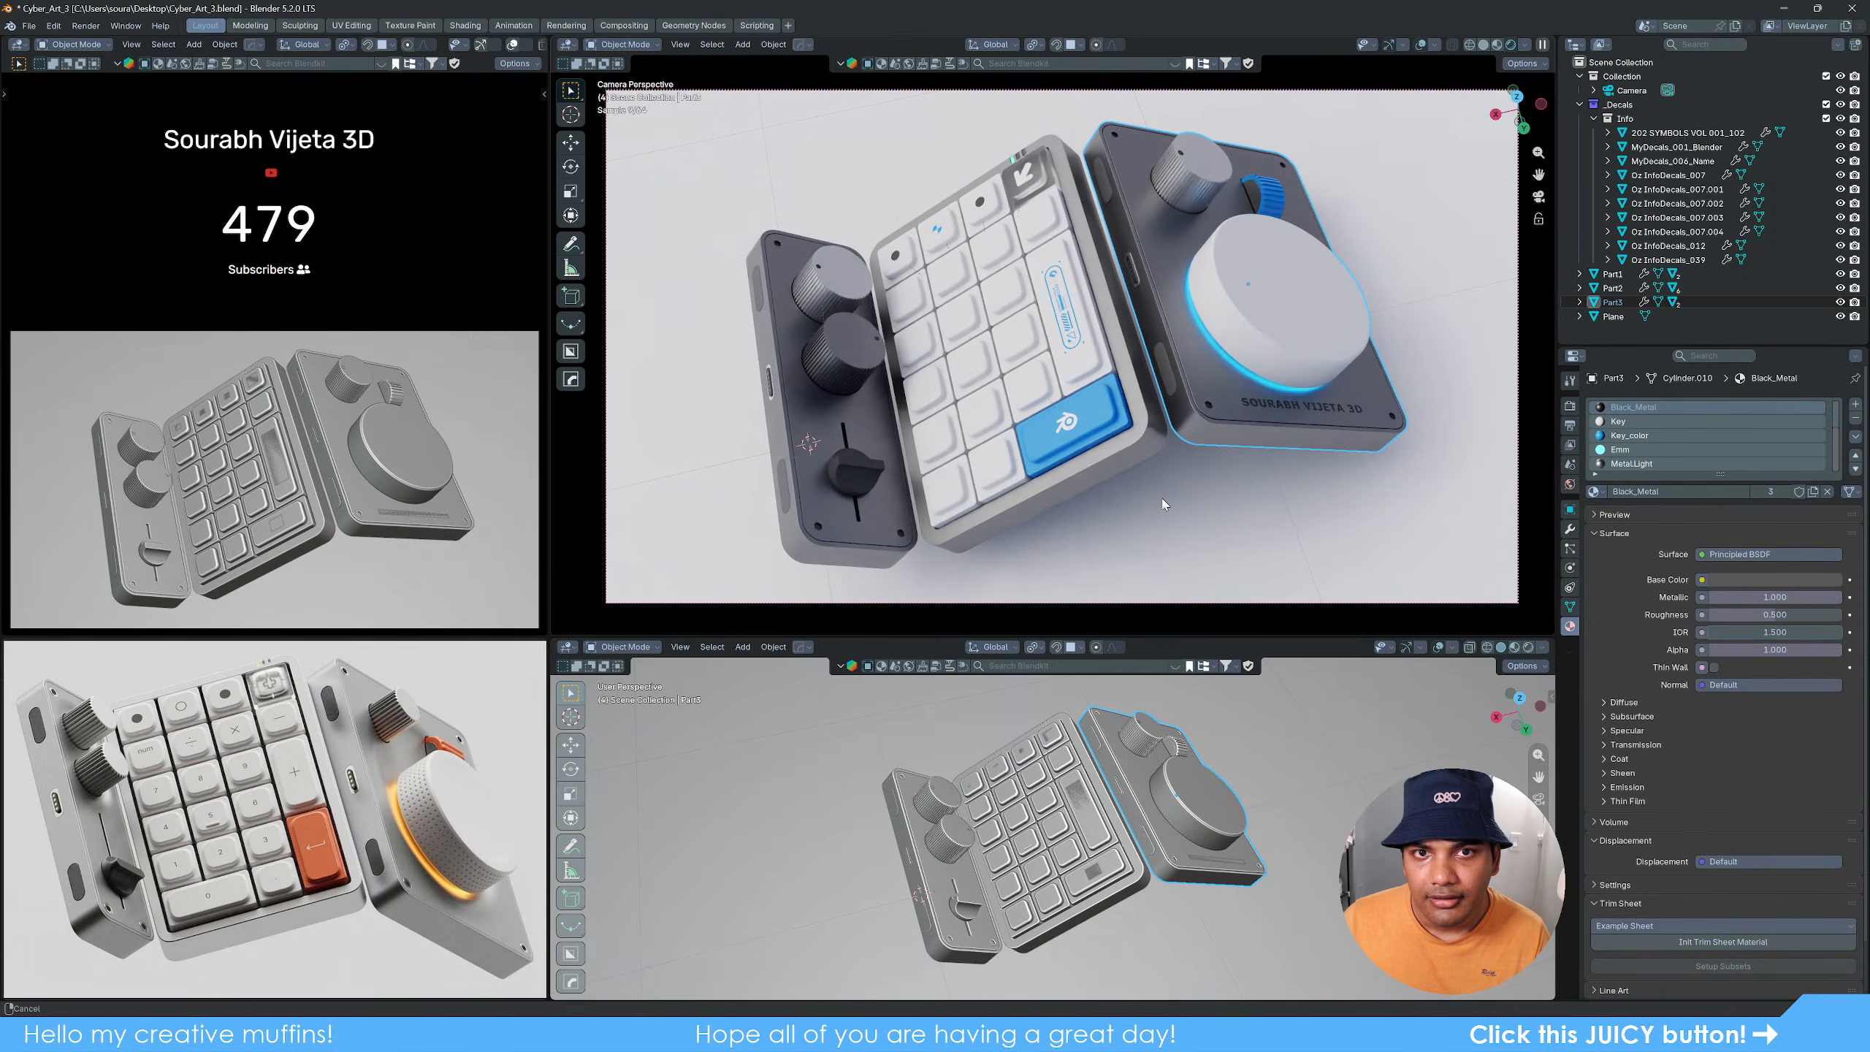
pyautogui.keyDown('ctrl'); pyautogui.moveTo(369, 500); pyautogui.dragTo(371, 520, button='middle'); pyautogui.keyUp('ctrl')
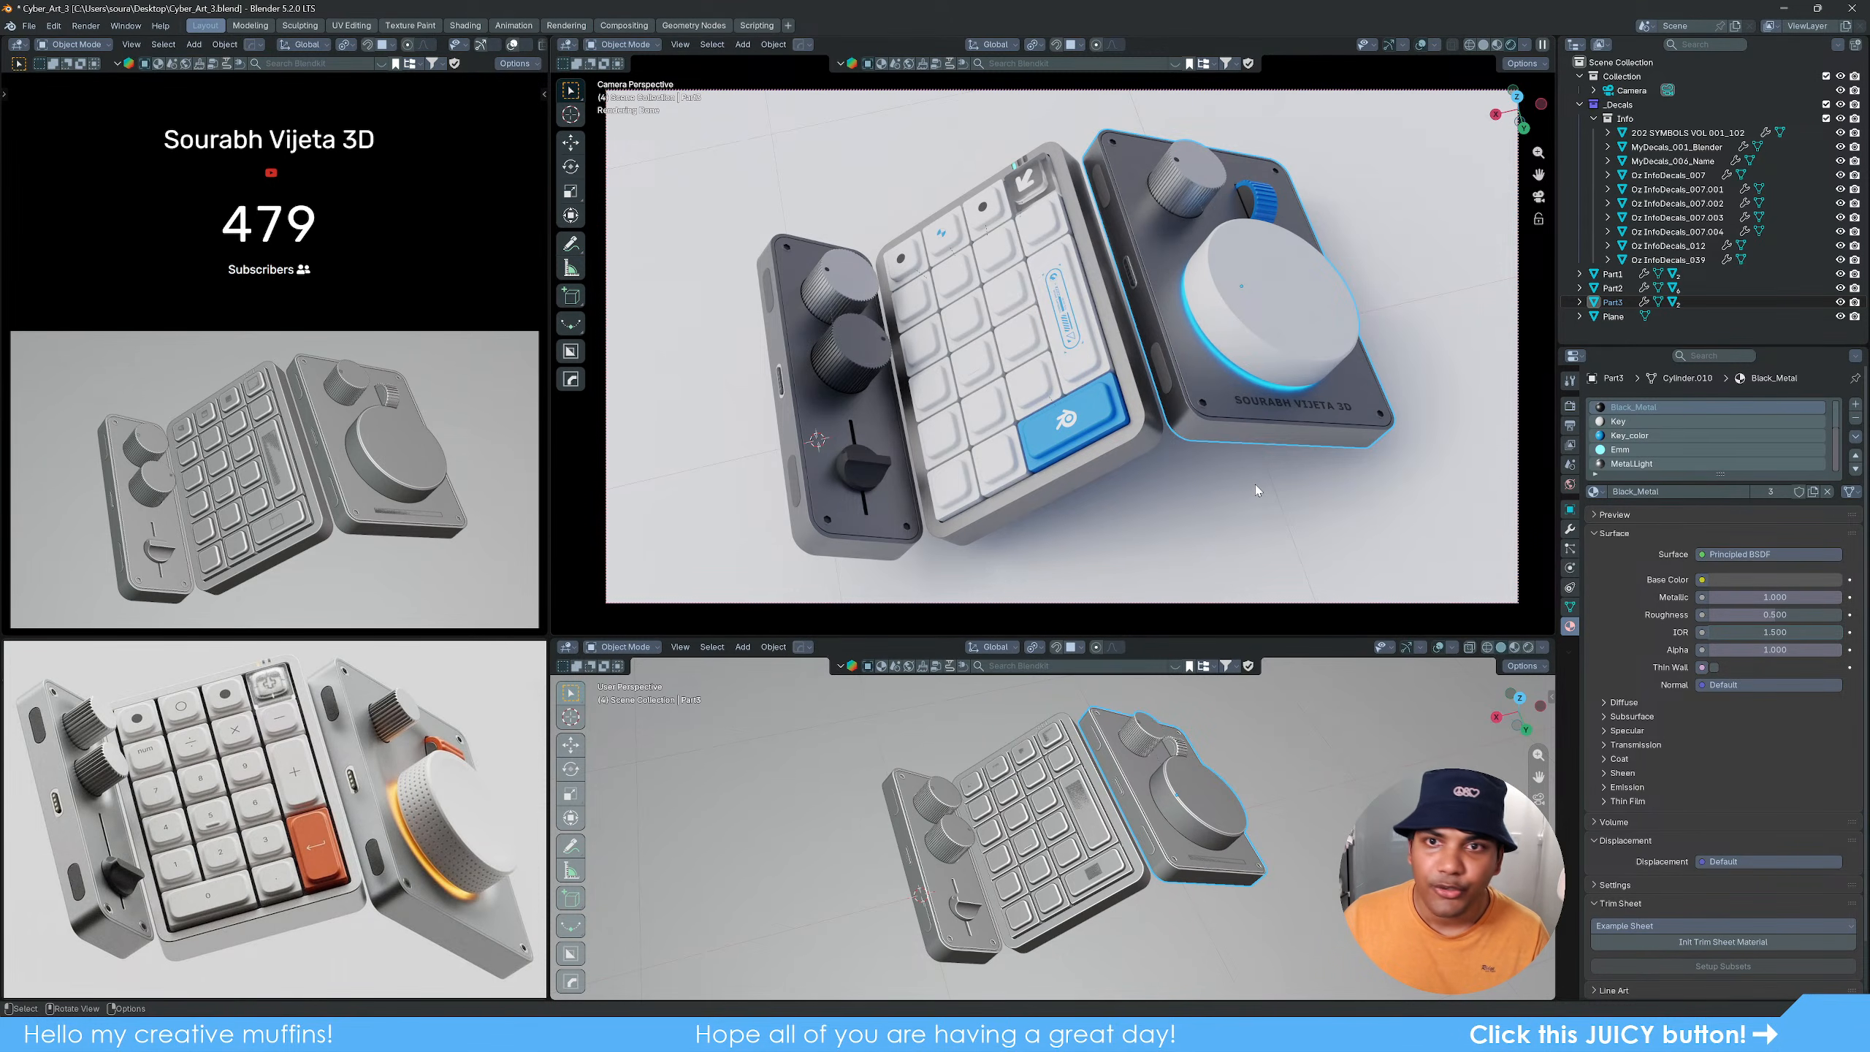
pyautogui.click(1304, 622)
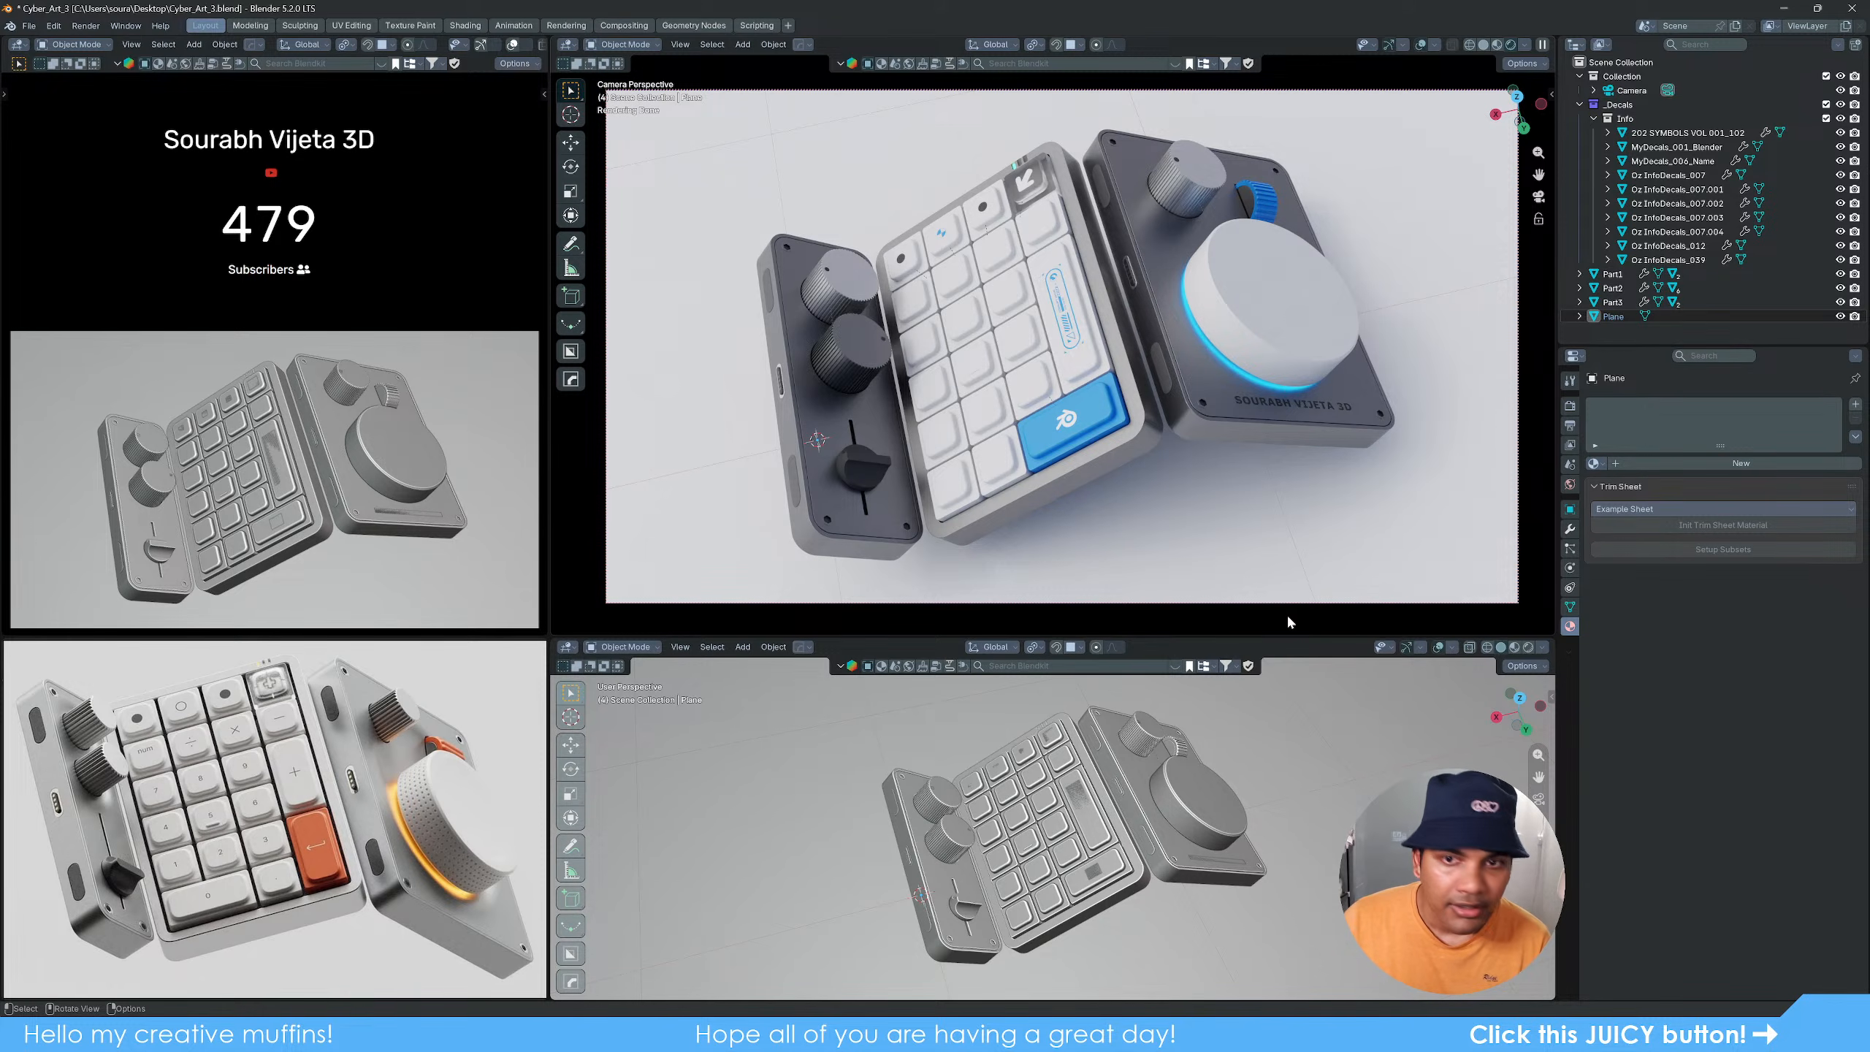
# Step: Darken the Magnets base colour on Part3 to a very dark grey
pyautogui.click(1210, 386)
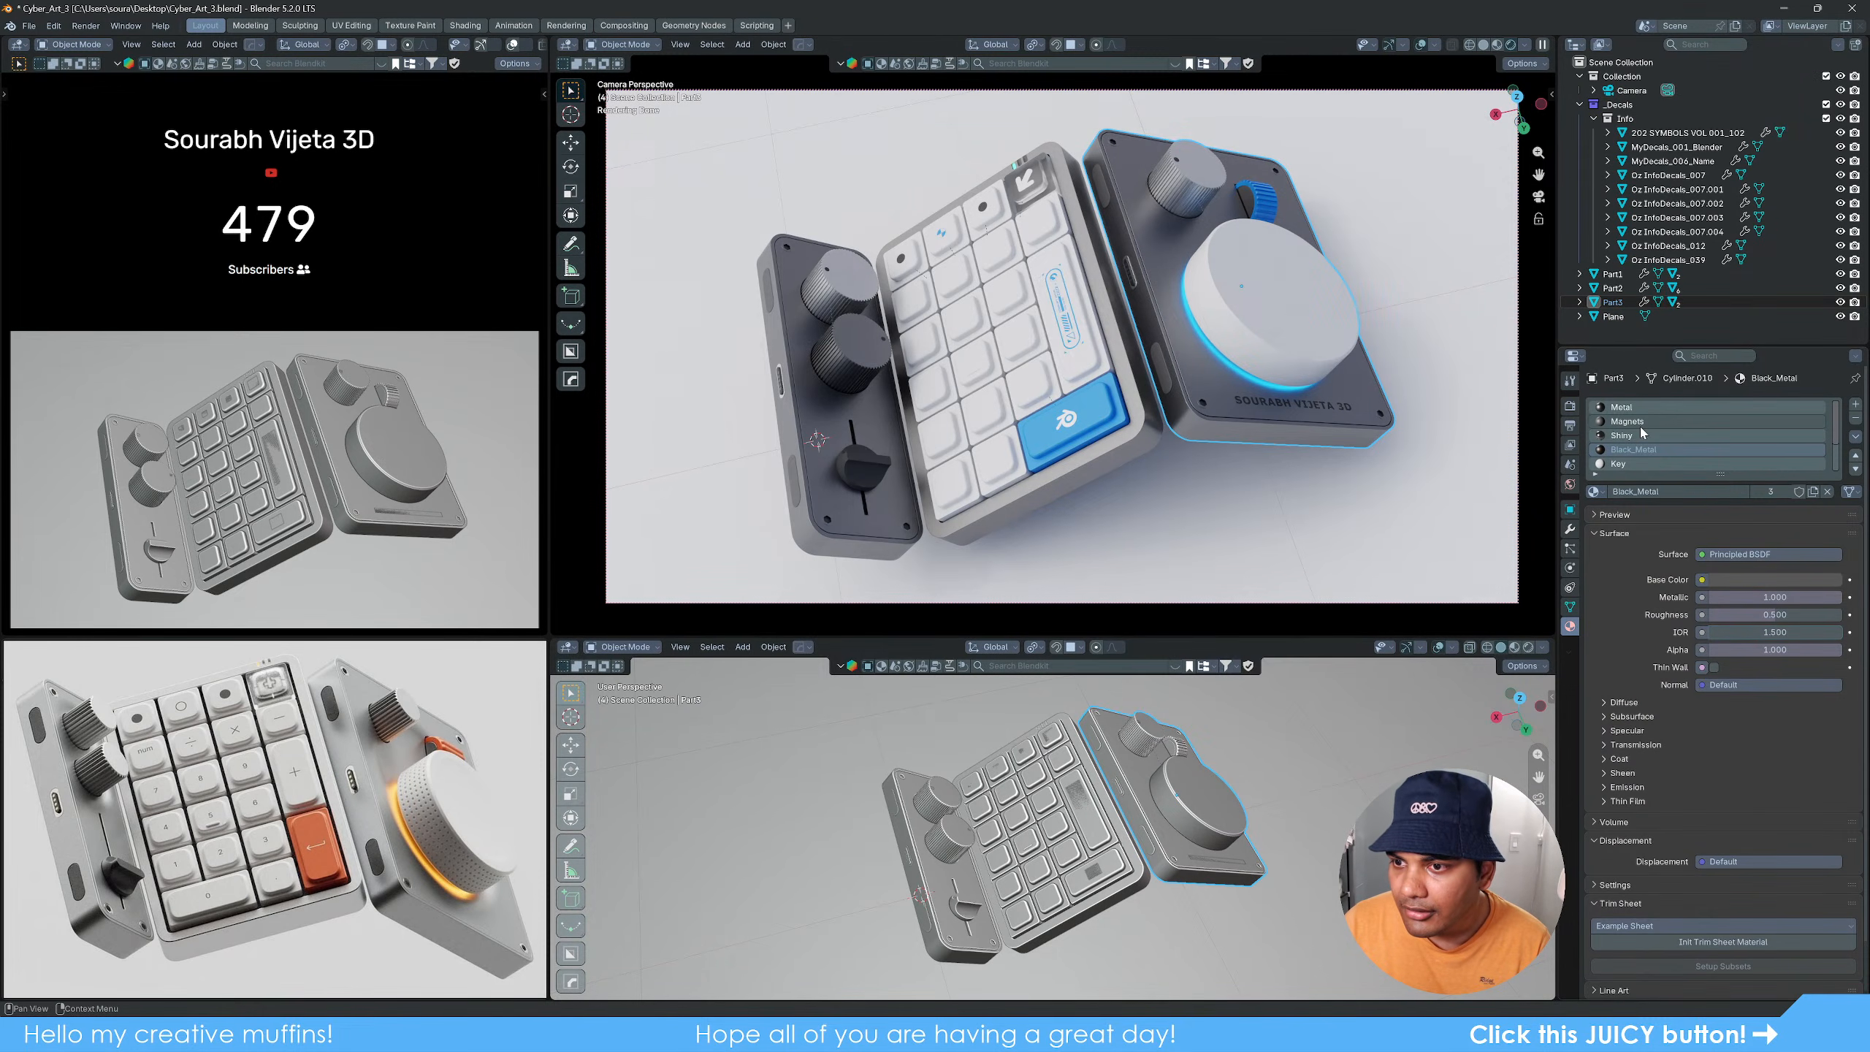
pyautogui.click(1790, 582)
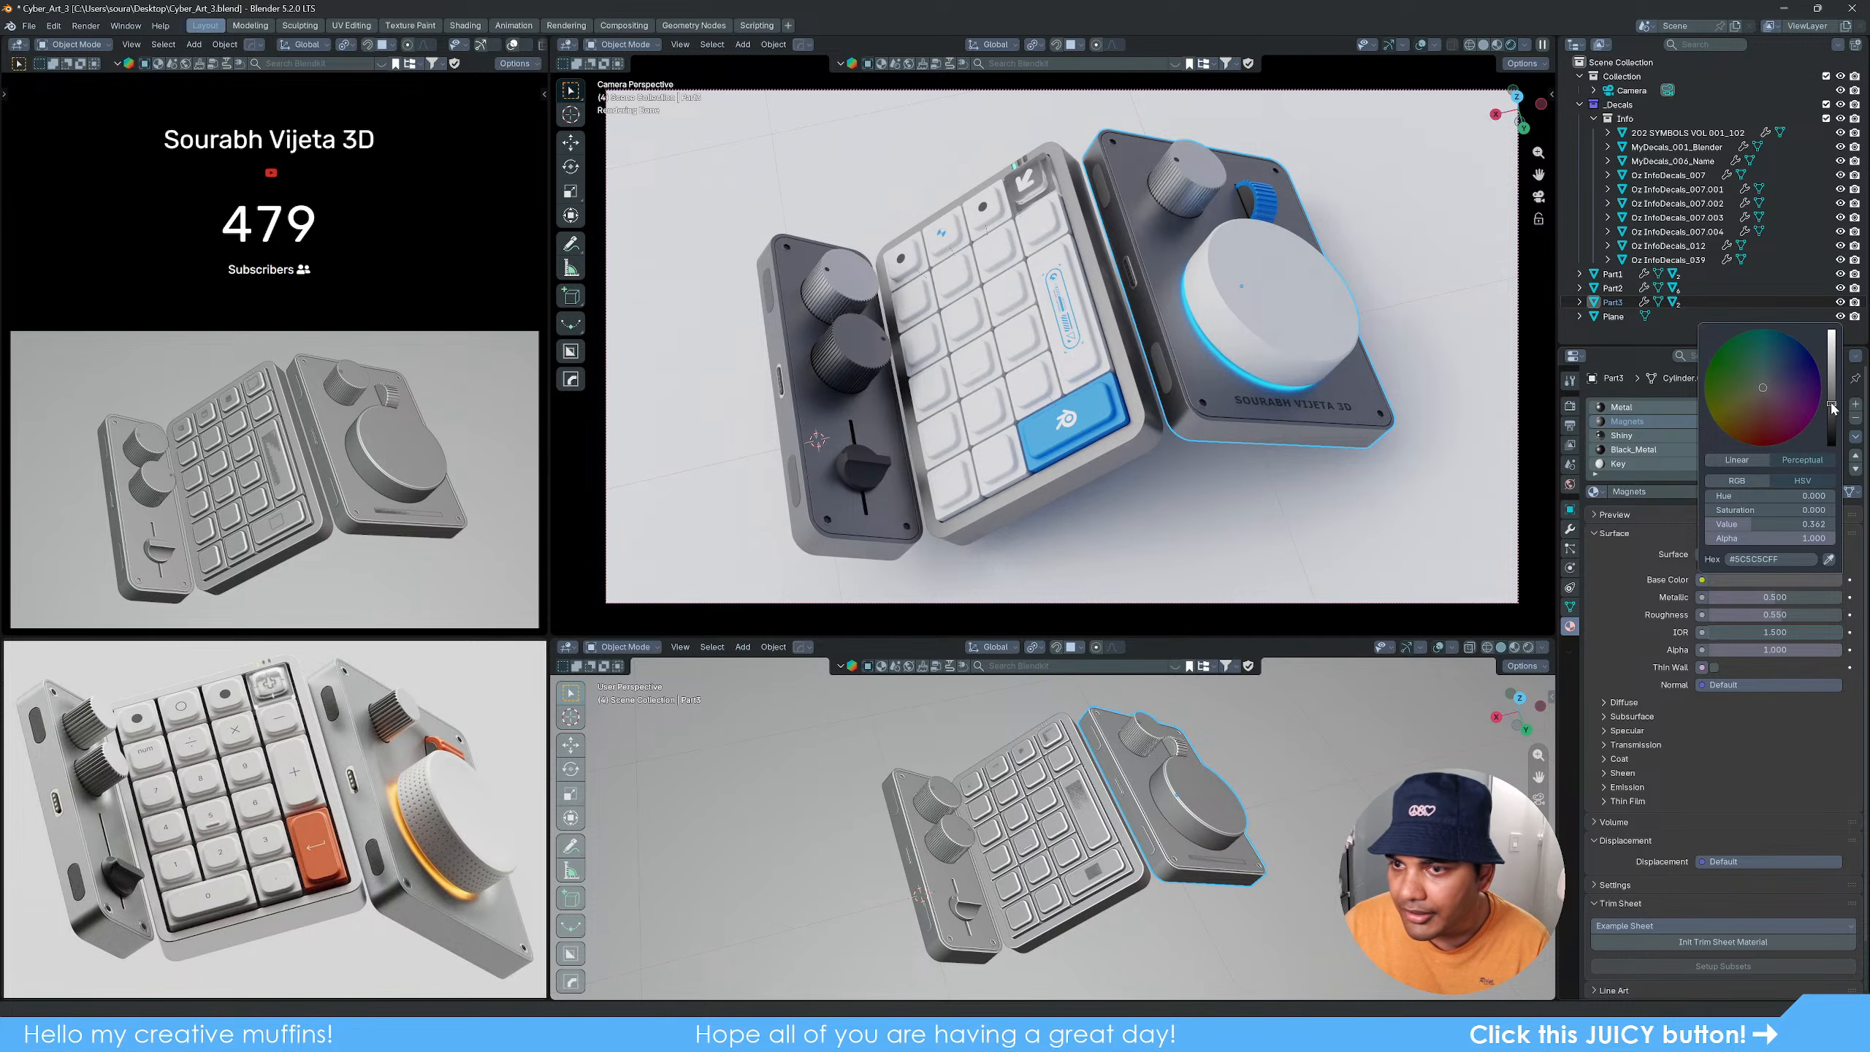
pyautogui.moveTo(1833, 409); pyautogui.dragTo(1833, 418)
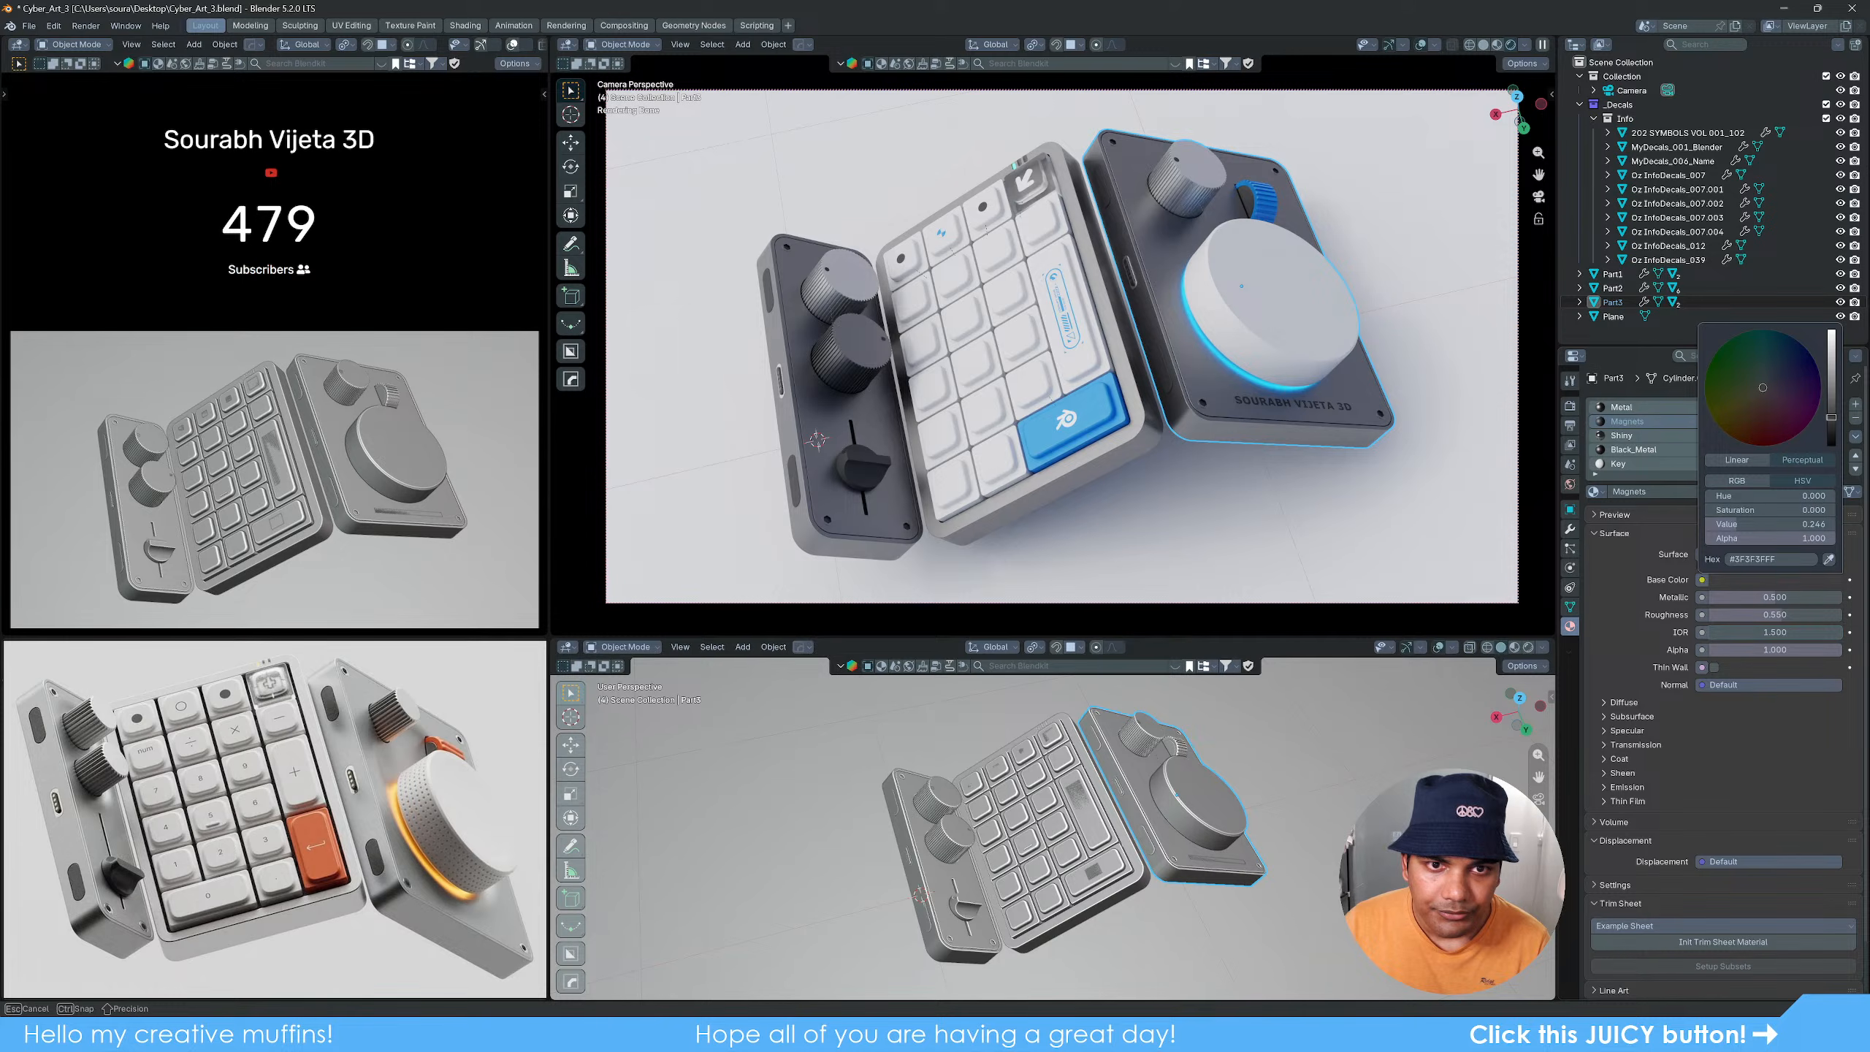
pyautogui.moveTo(1831, 417); pyautogui.dragTo(1831, 426)
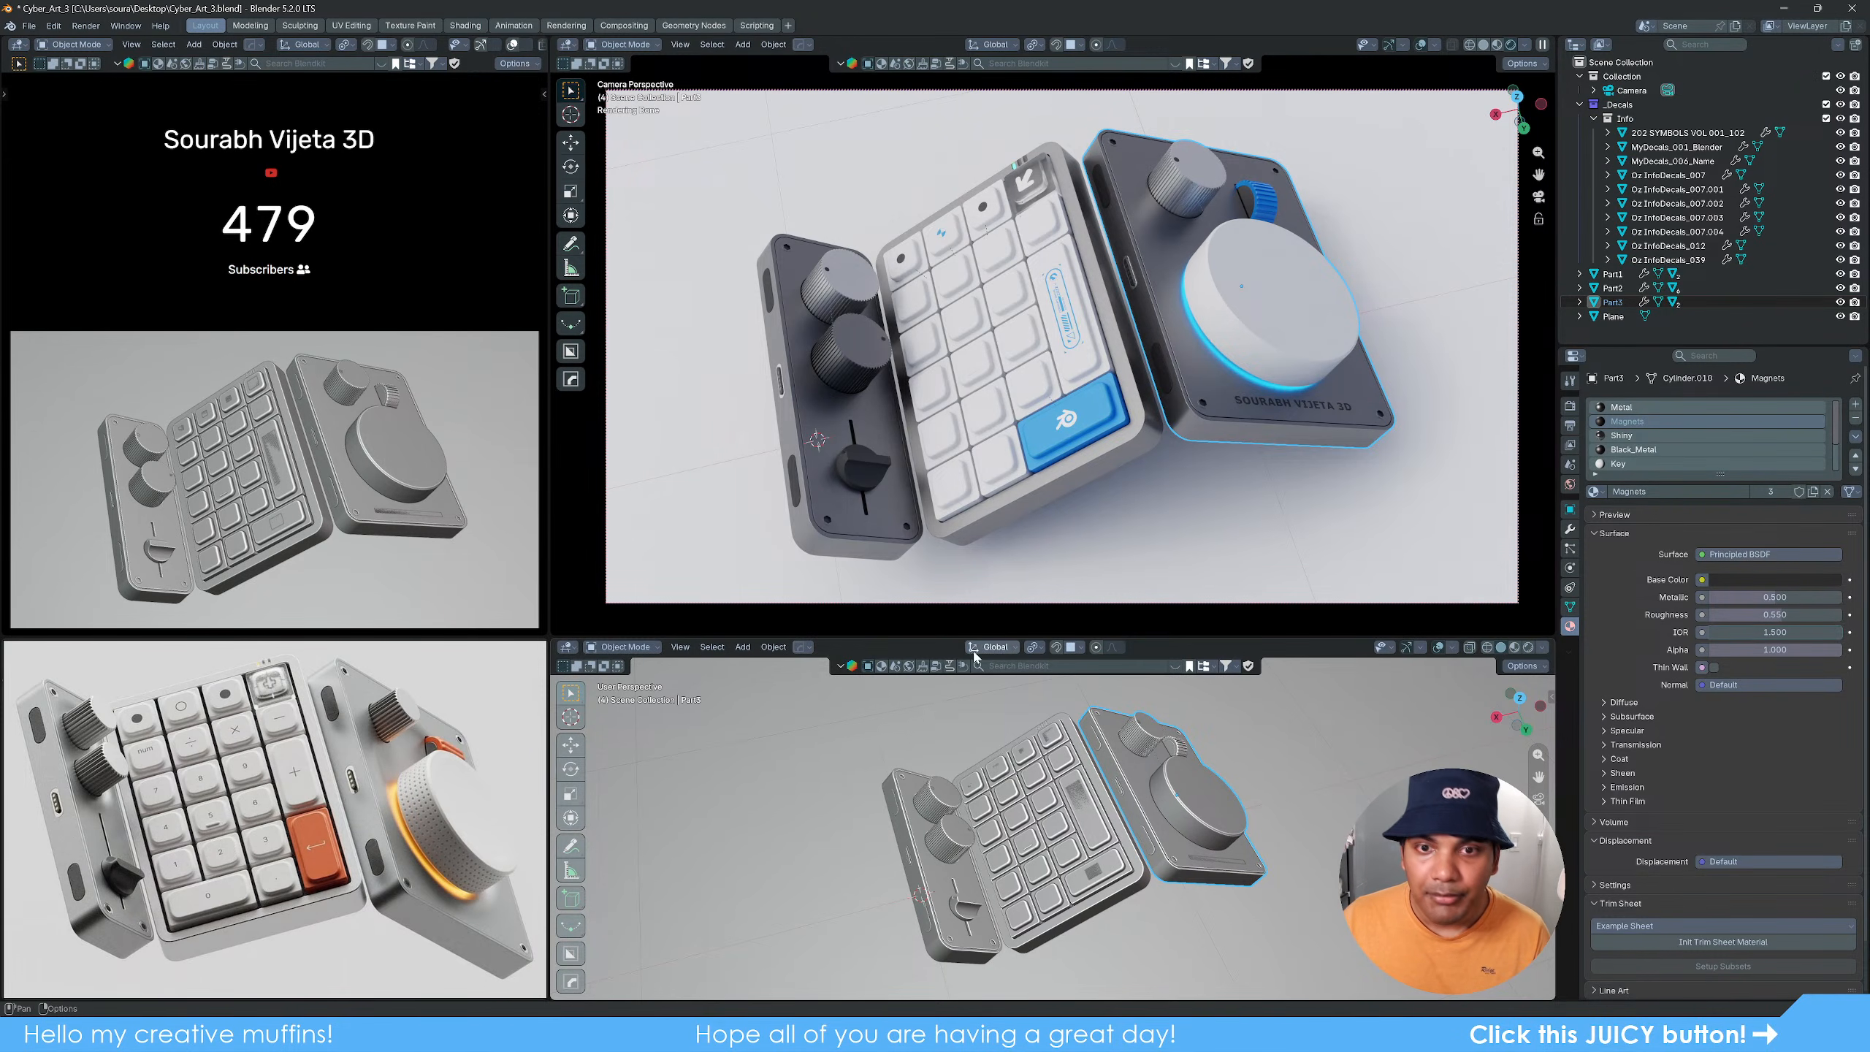
# Step: Switch the camera viewport to solid shading and merge the lower viewport into it
pyautogui.press('z')
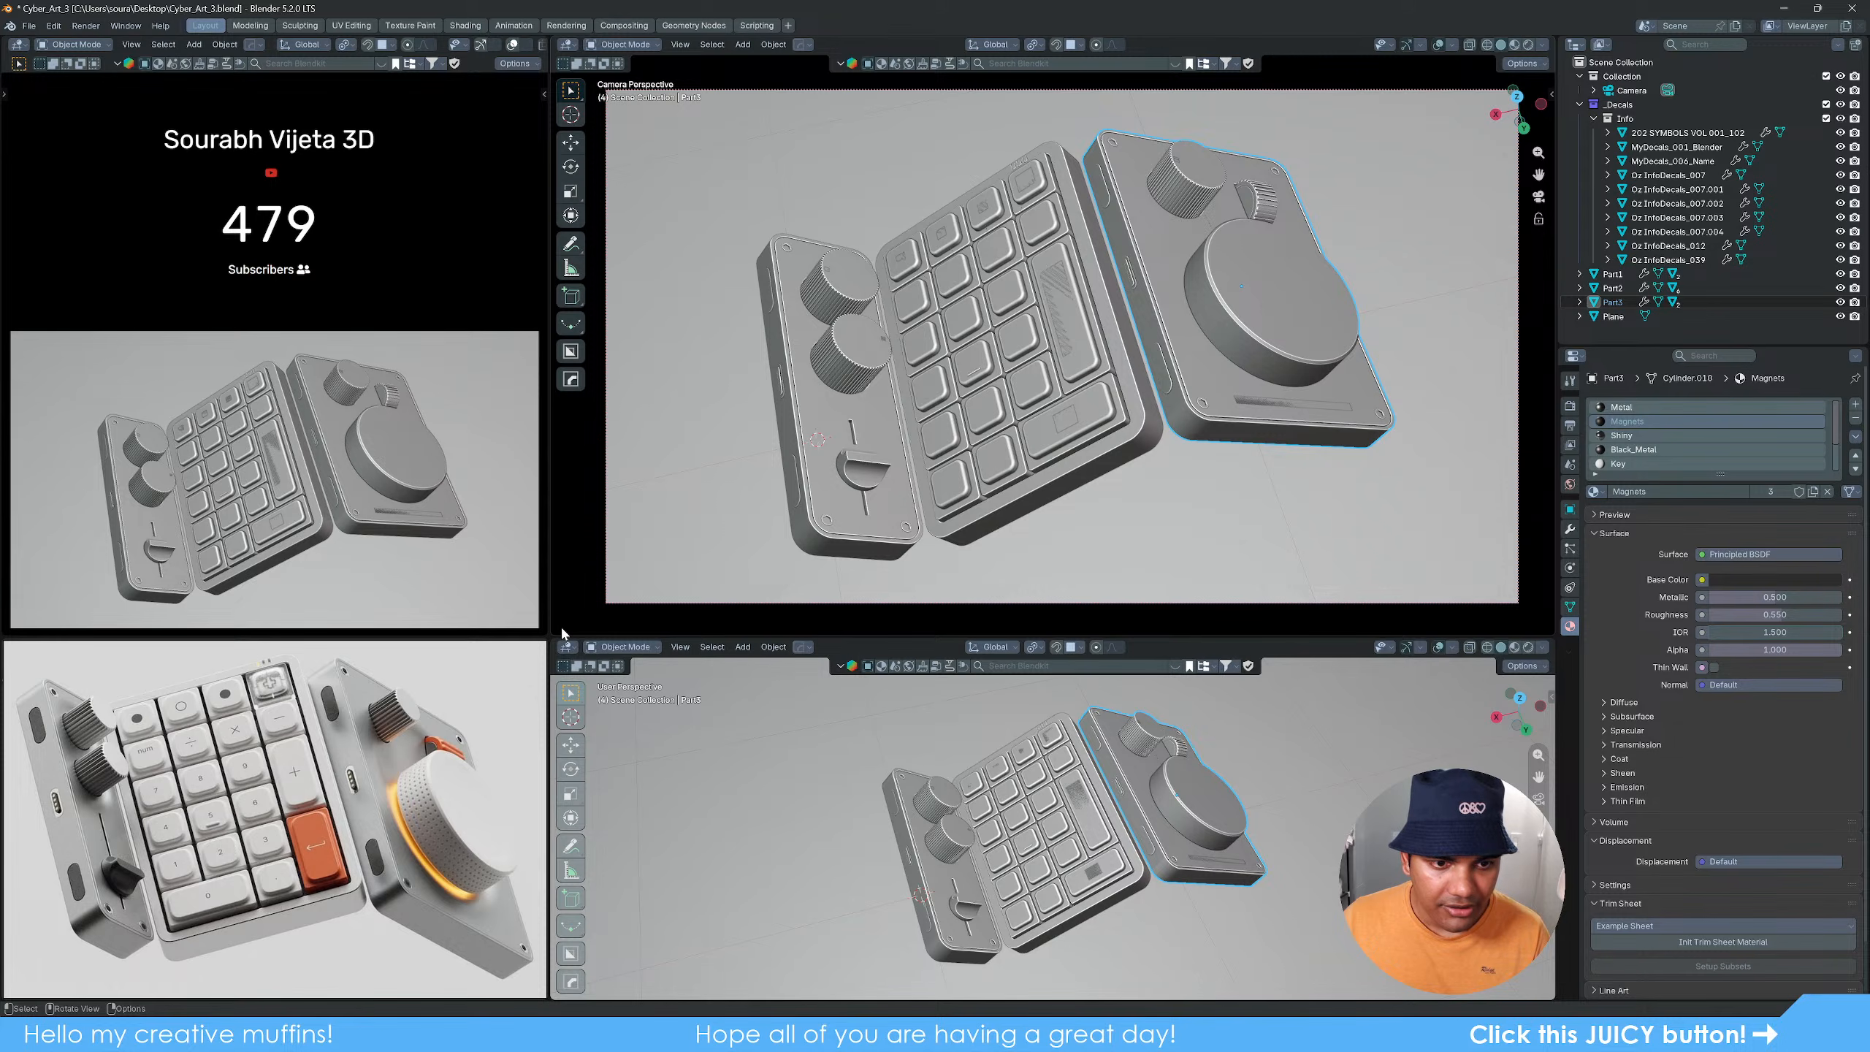
pyautogui.moveTo(553, 633); pyautogui.dragTo(559, 650)
pyautogui.click(1128, 884)
# Step: Save the file and set the final render's noise threshold to 0.1
pyautogui.hotkey('ctrl', 's')
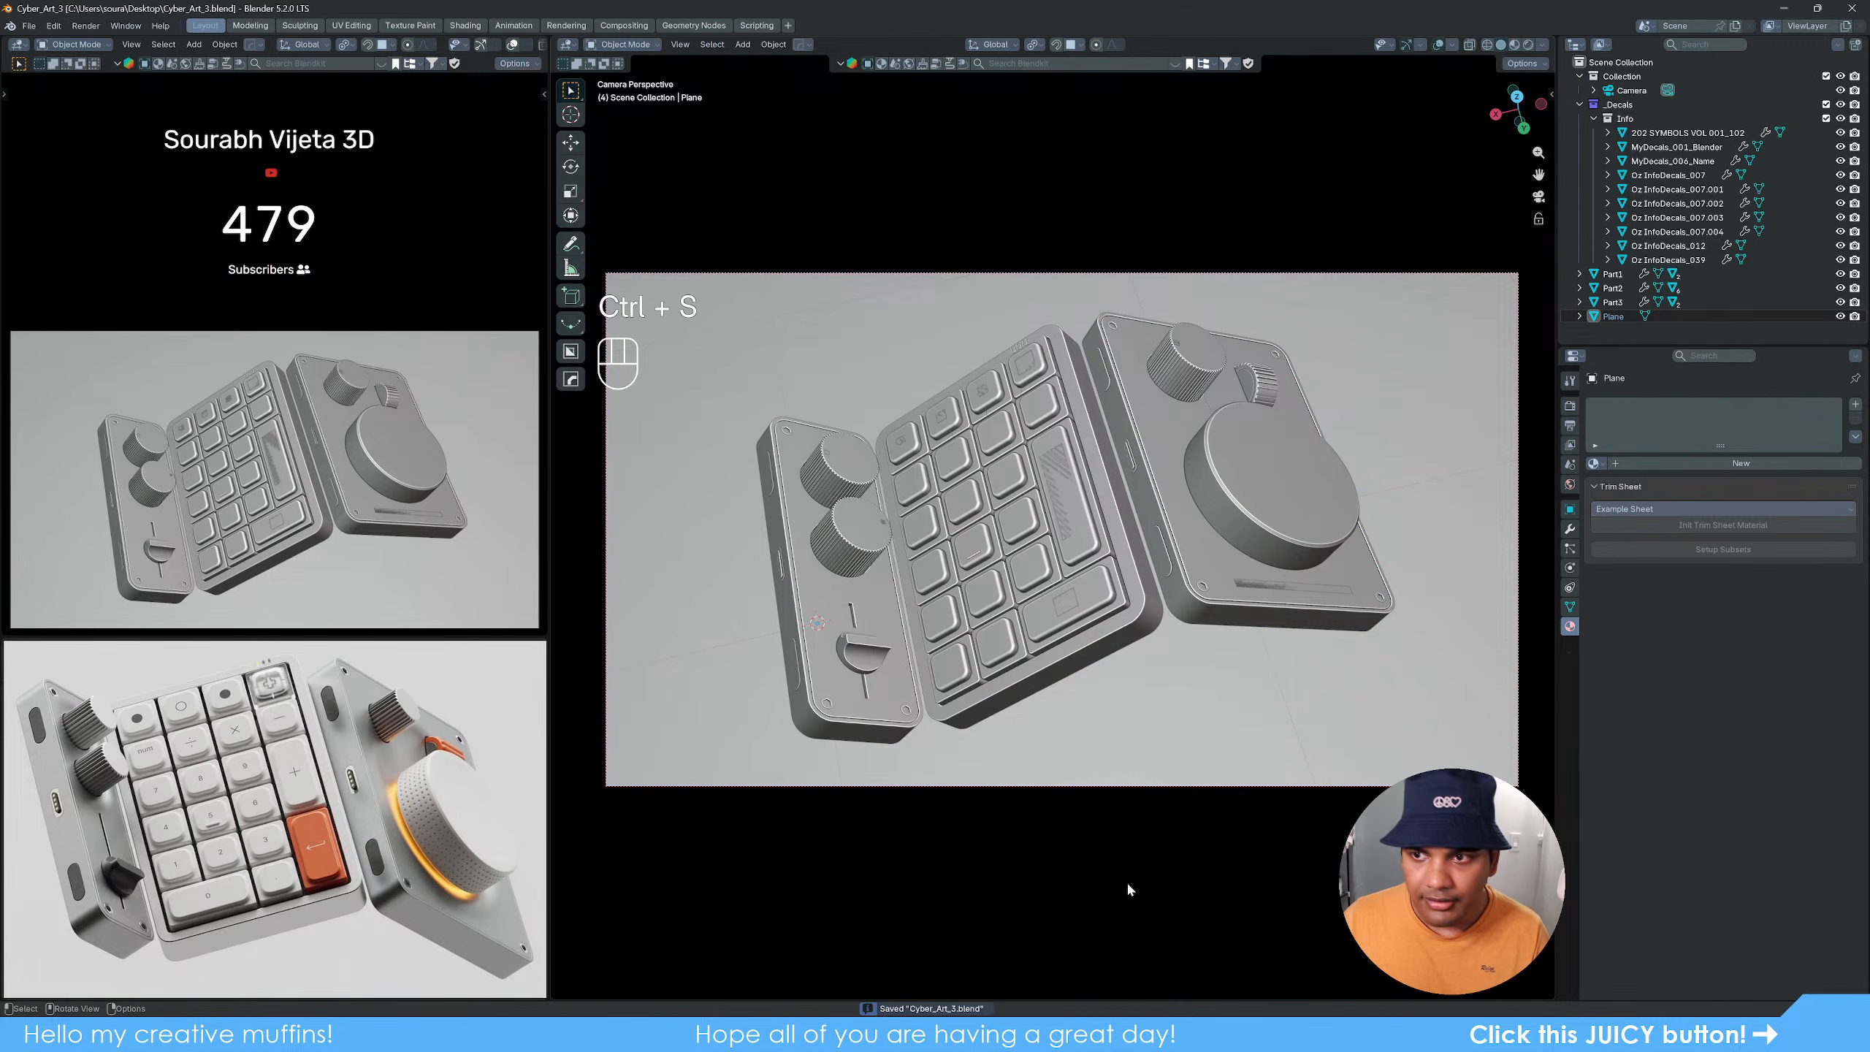
pyautogui.click(1570, 406)
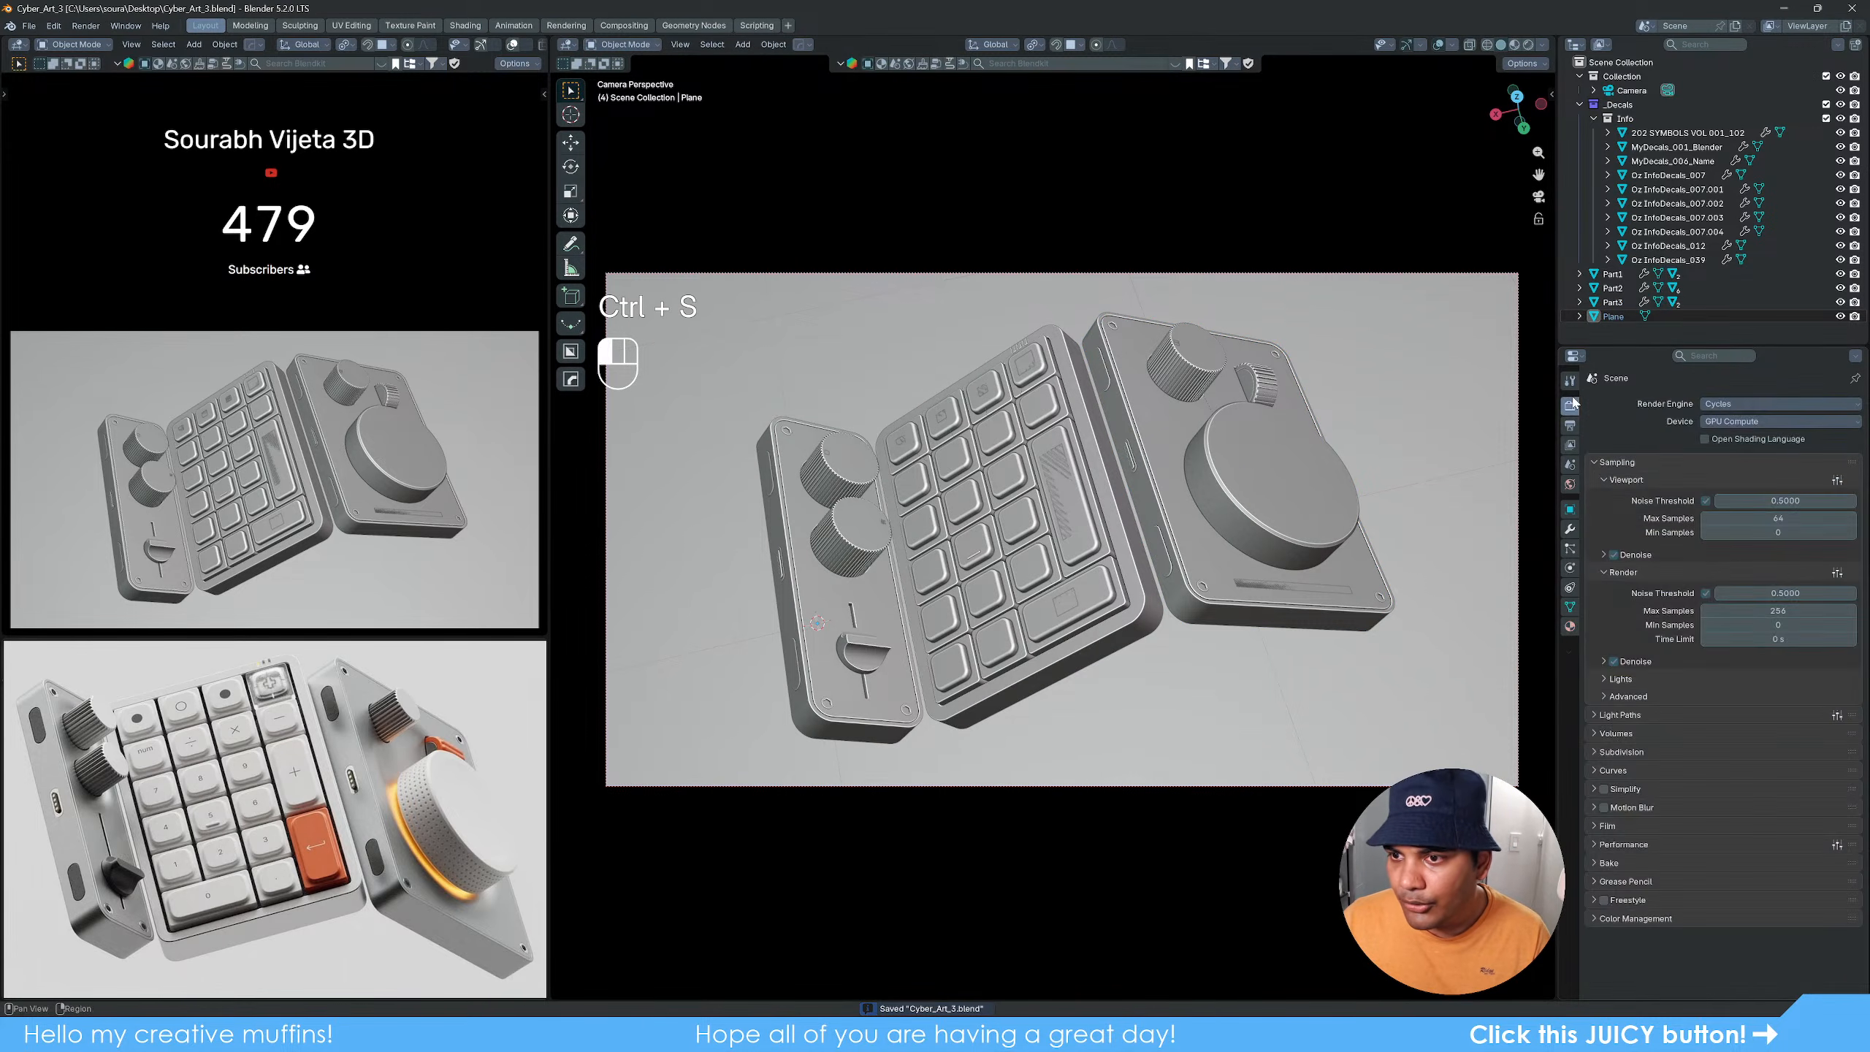
pyautogui.click(1800, 594)
pyautogui.press('BackSpace')
pyautogui.write('0.1')
pyautogui.press('Return')
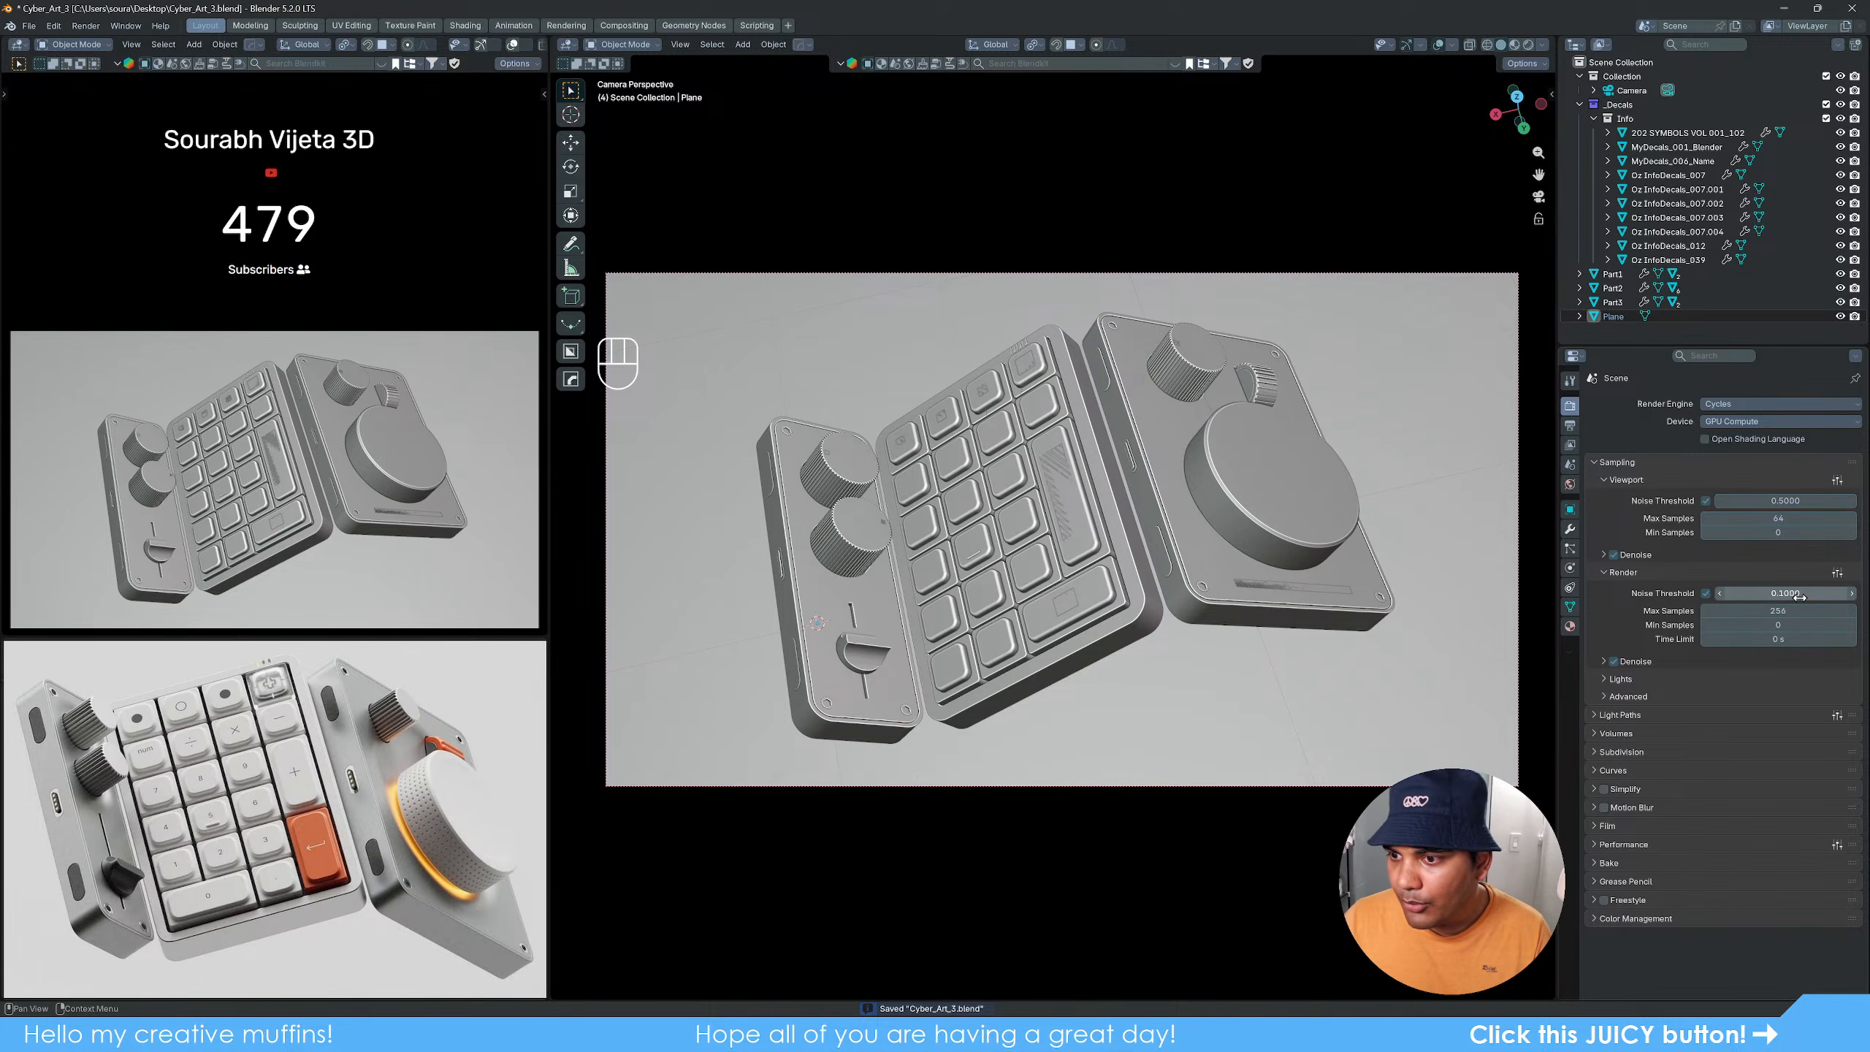
# Step: Check the output settings, save the file again and render the still image
pyautogui.click(1571, 426)
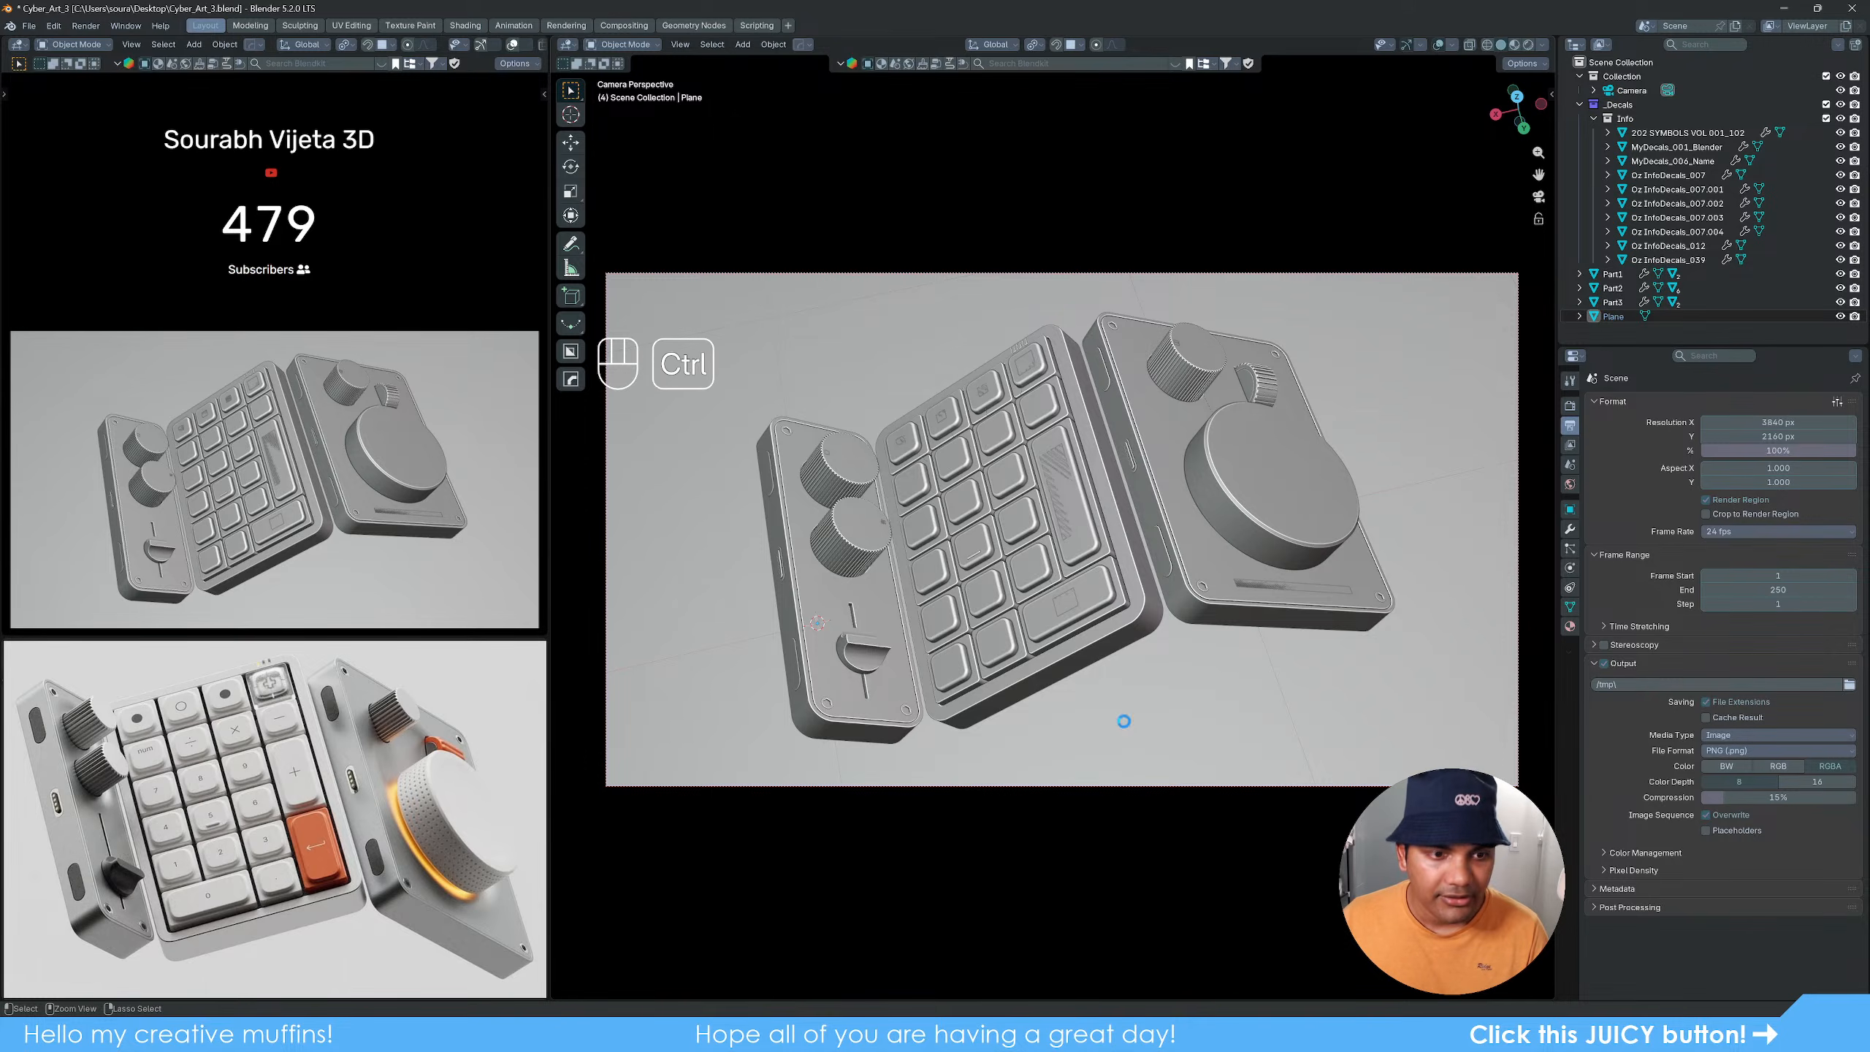
pyautogui.hotkey('ctrl', 's')
pyautogui.click(85, 25)
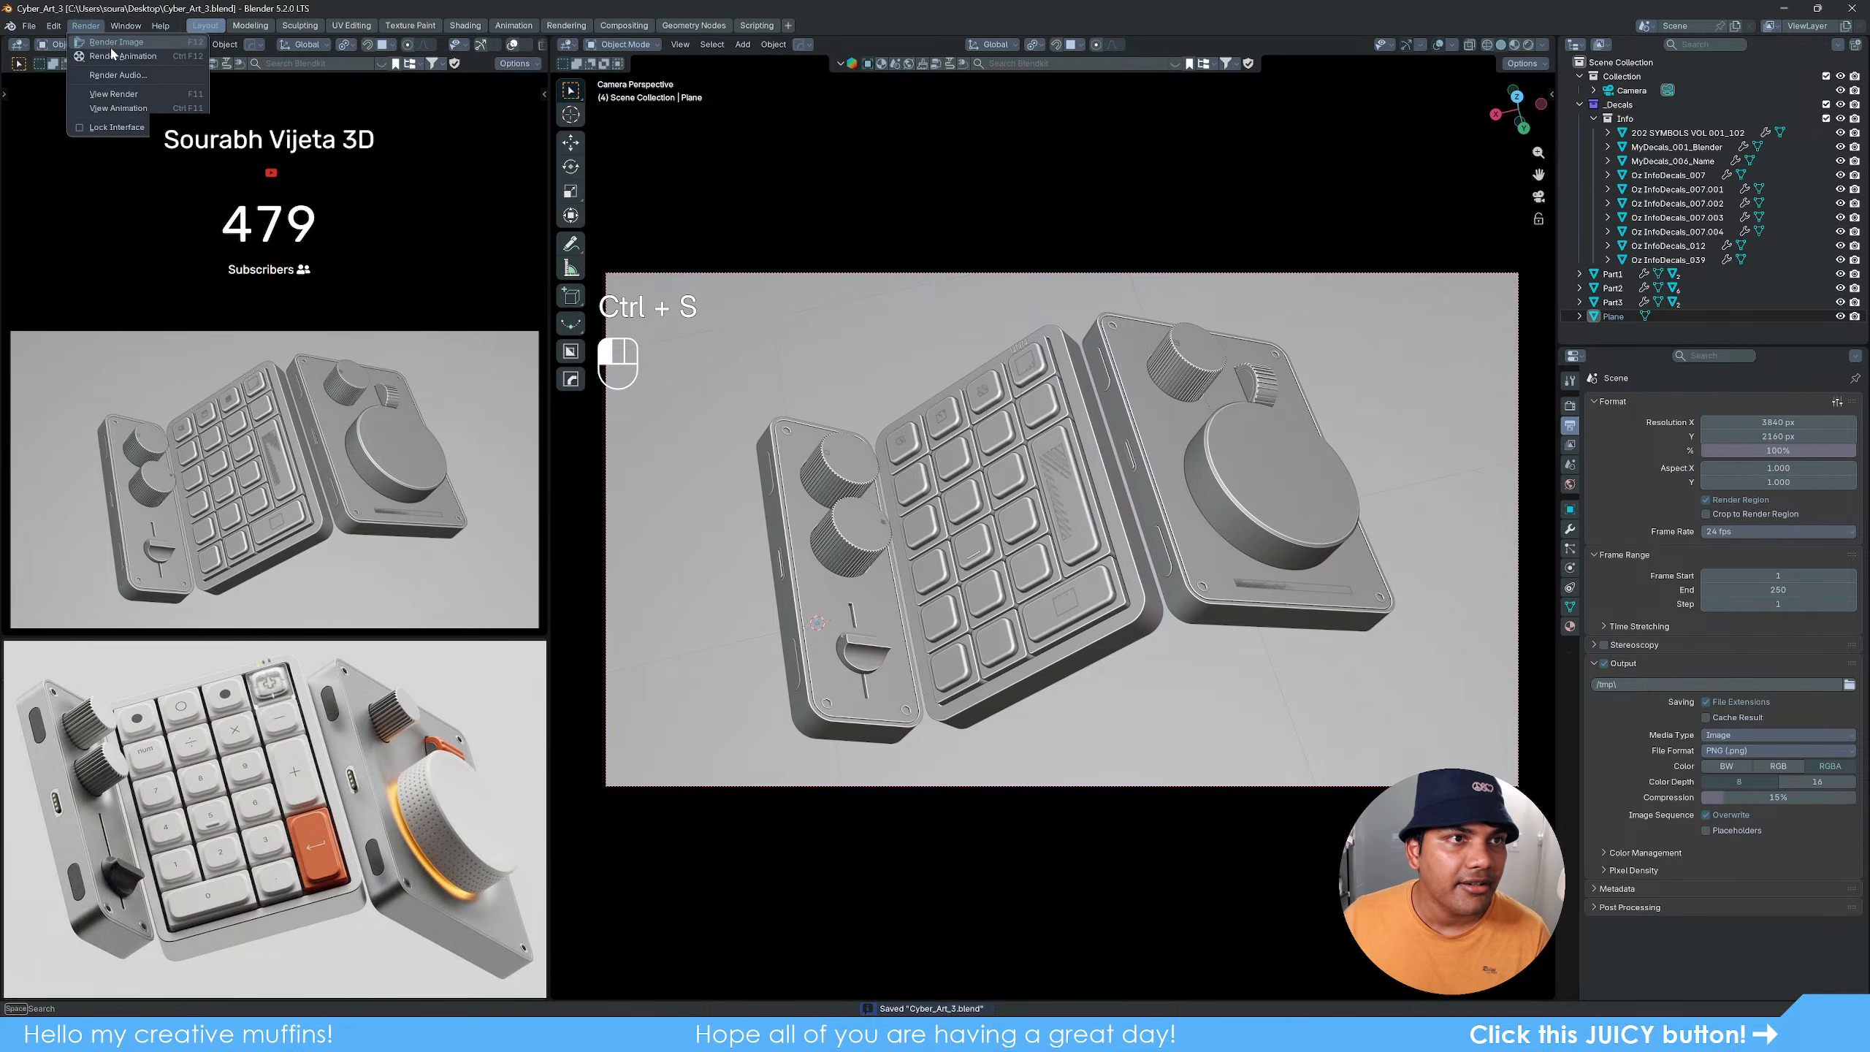
pyautogui.click(101, 42)
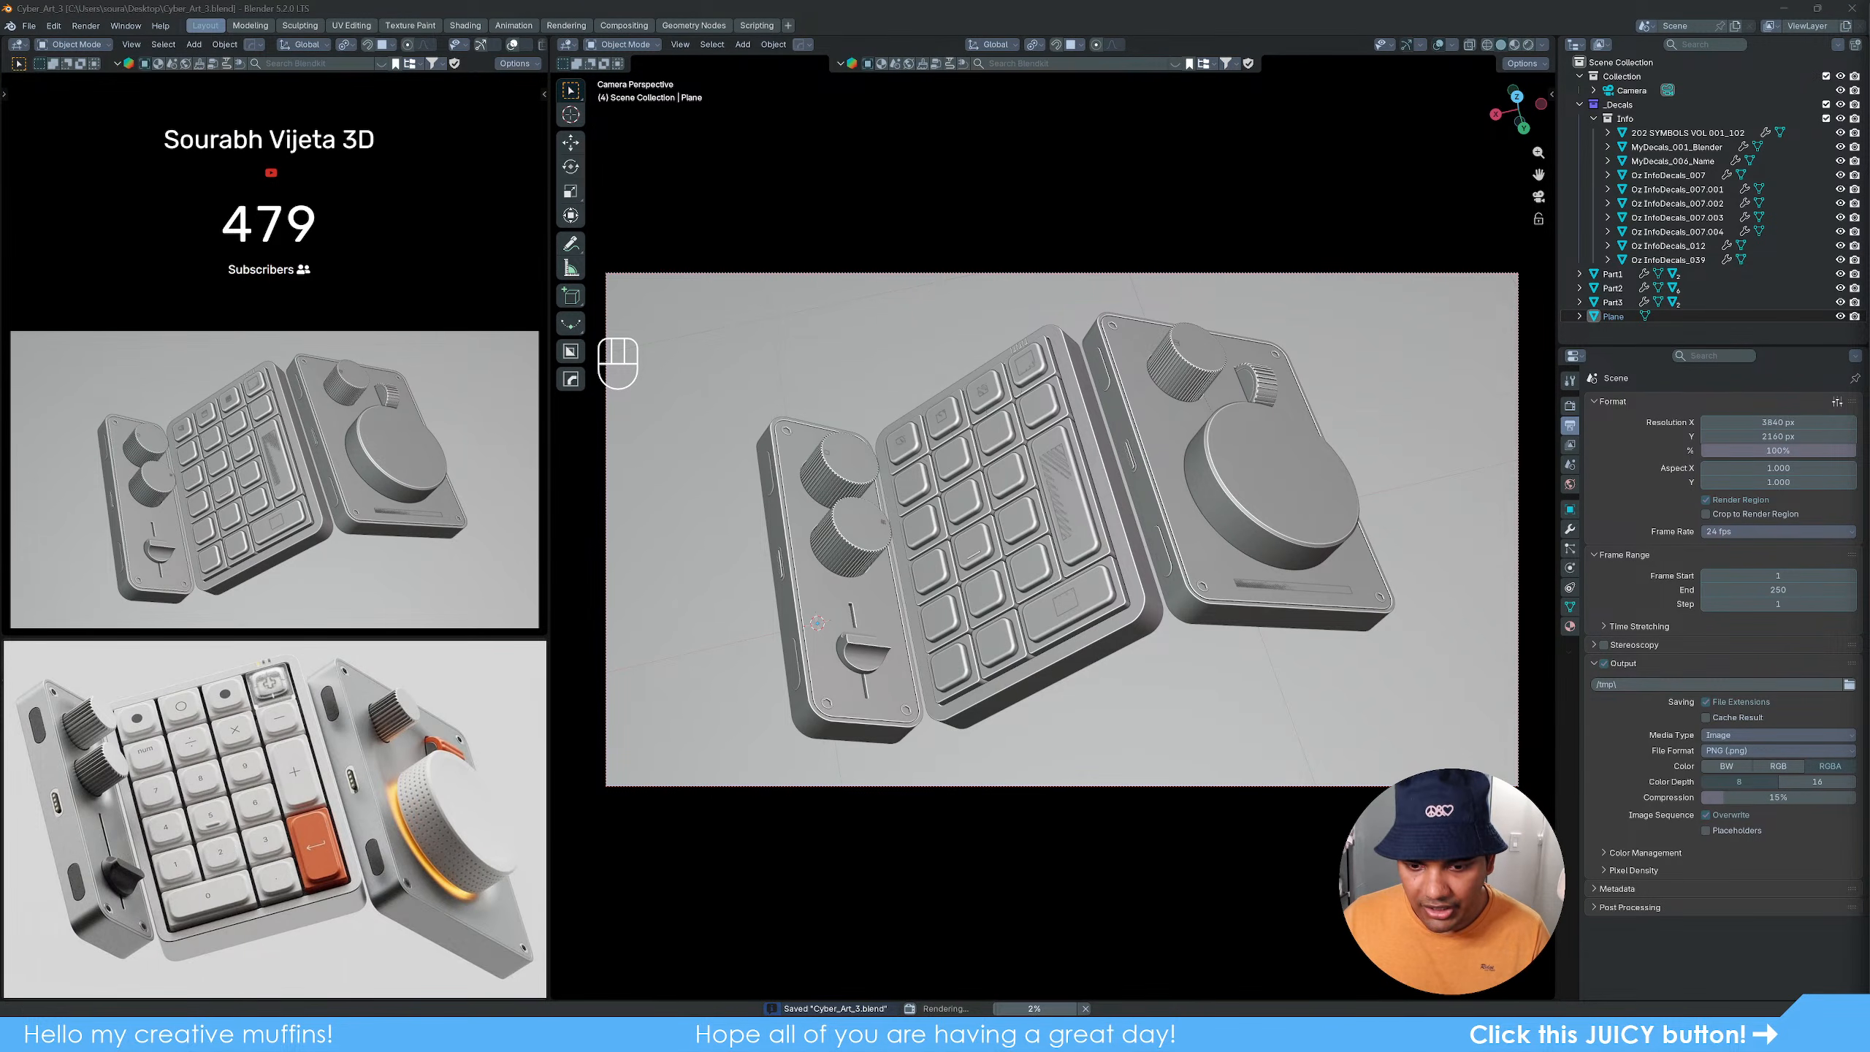